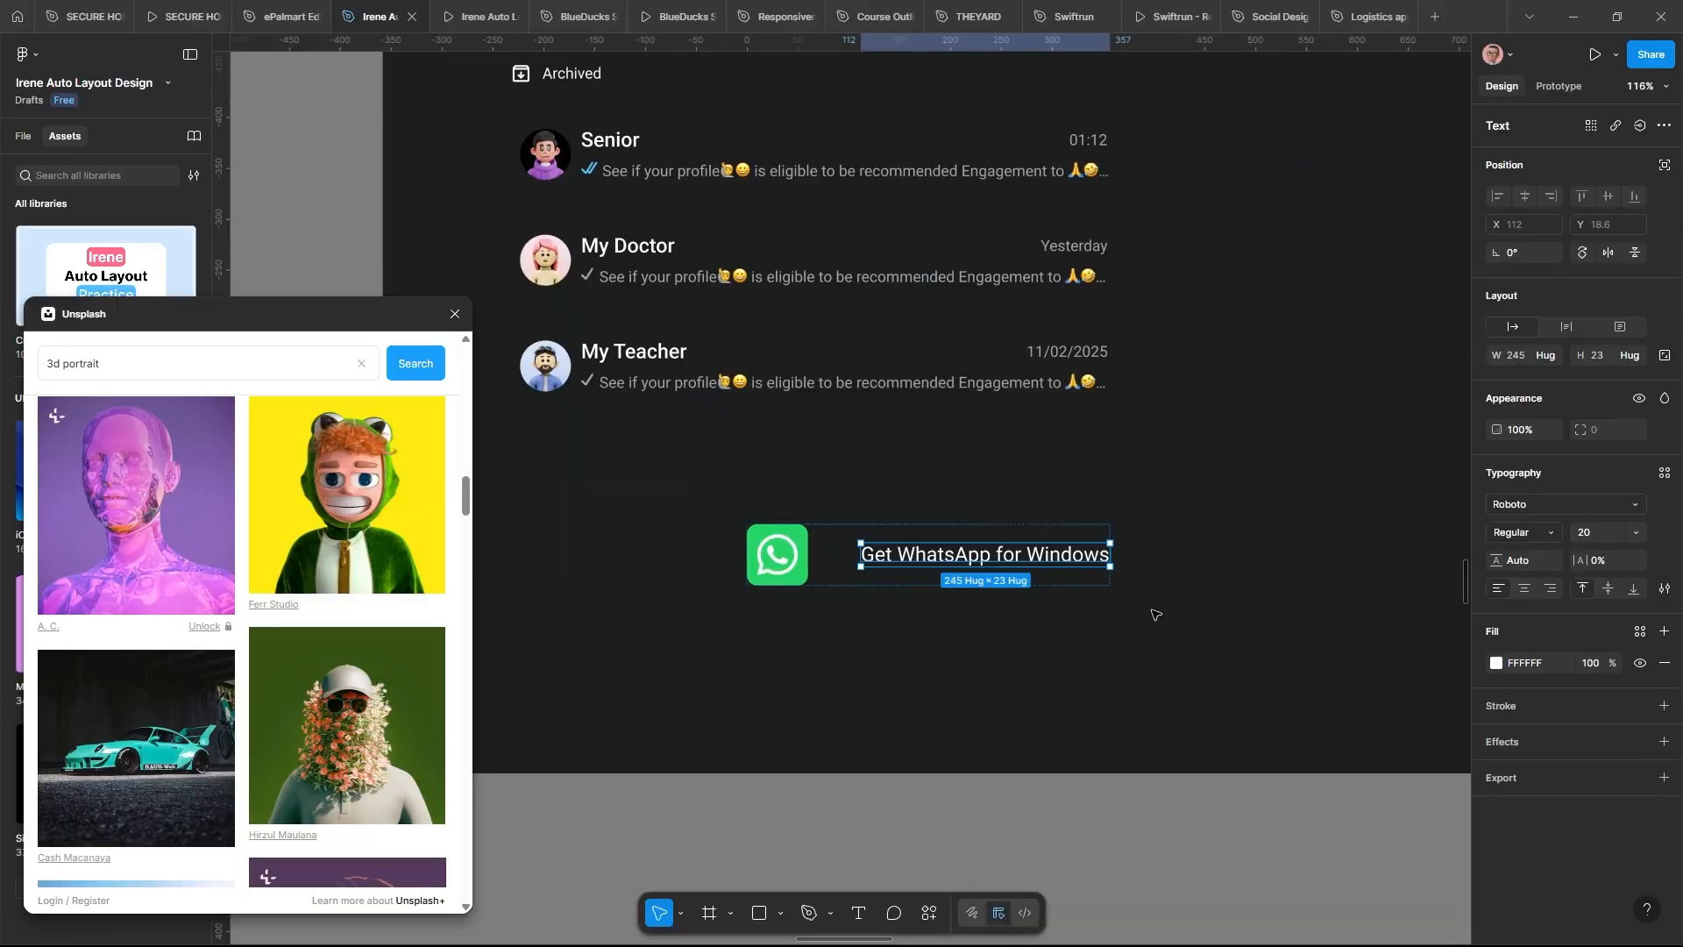
Wrap the WhatsApp icon and "Get WhatsApp for Windows" text in an auto layout frame with padding 10 and an A5A5A5 stroke
key("shift+a")
left_click(1518, 496, "ctrl")
type("10")
left_click(1664, 771)
left_click(1496, 802)
Insert a solid upward chevron icon with the Iconify plugin beside the scrollbar and scale it down
scroll(876, 493, "down", 3)
scroll(872, 488, "up", 8)
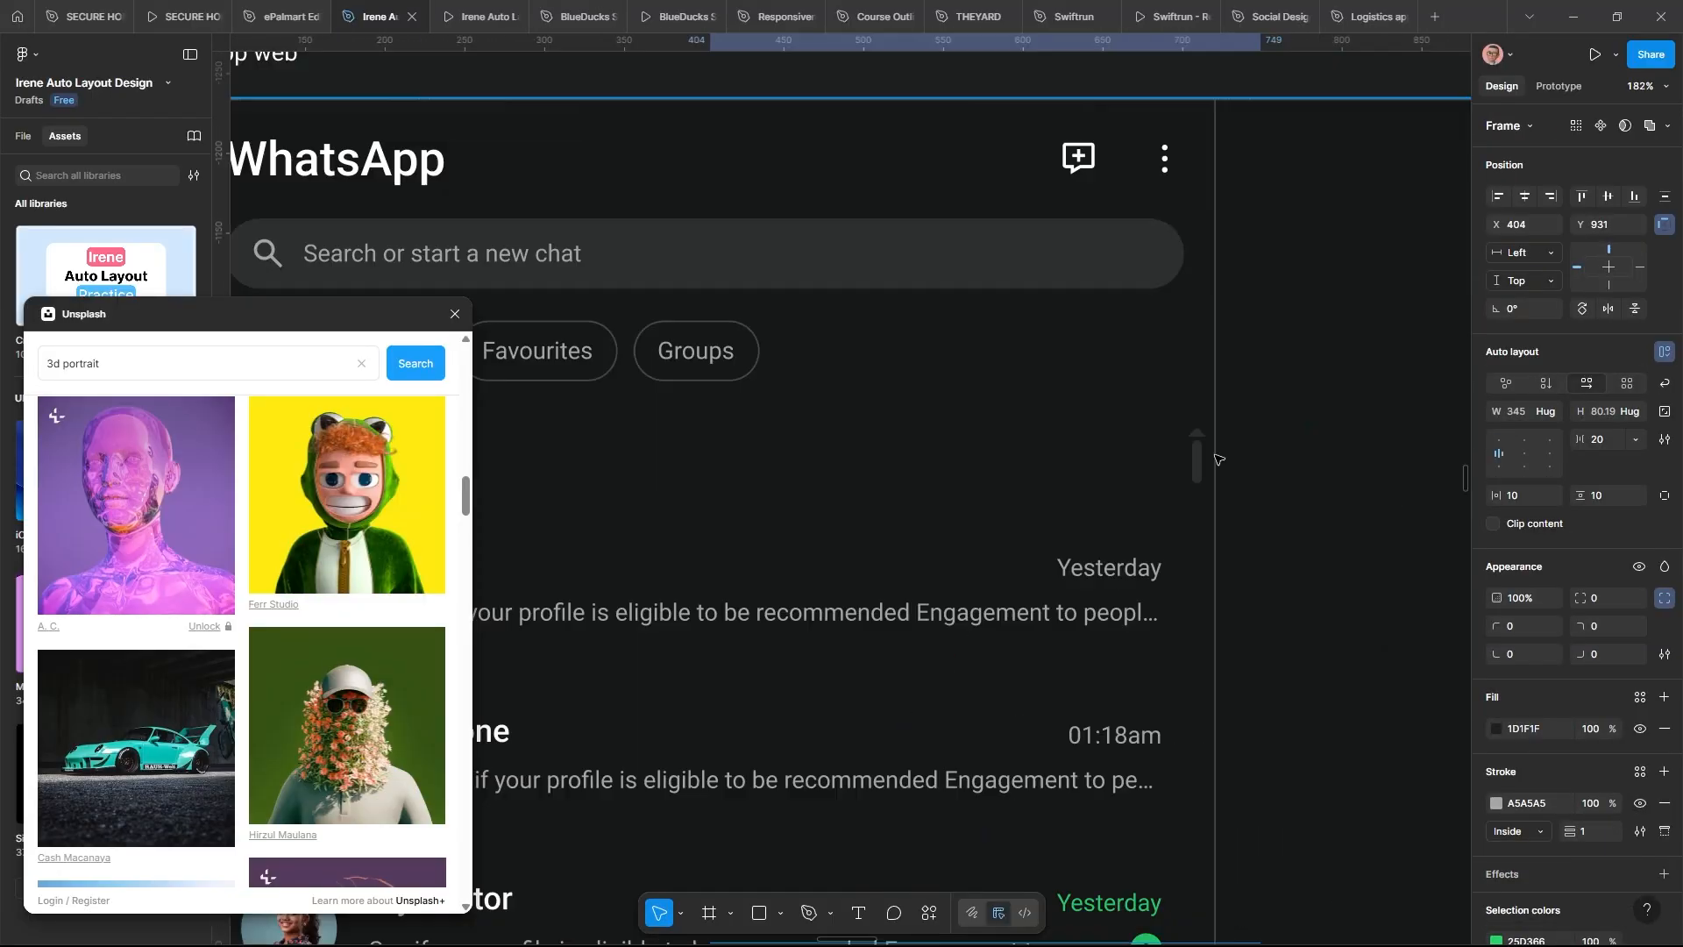
left_click(940, 434)
key("ctrl+k")
left_click(695, 702)
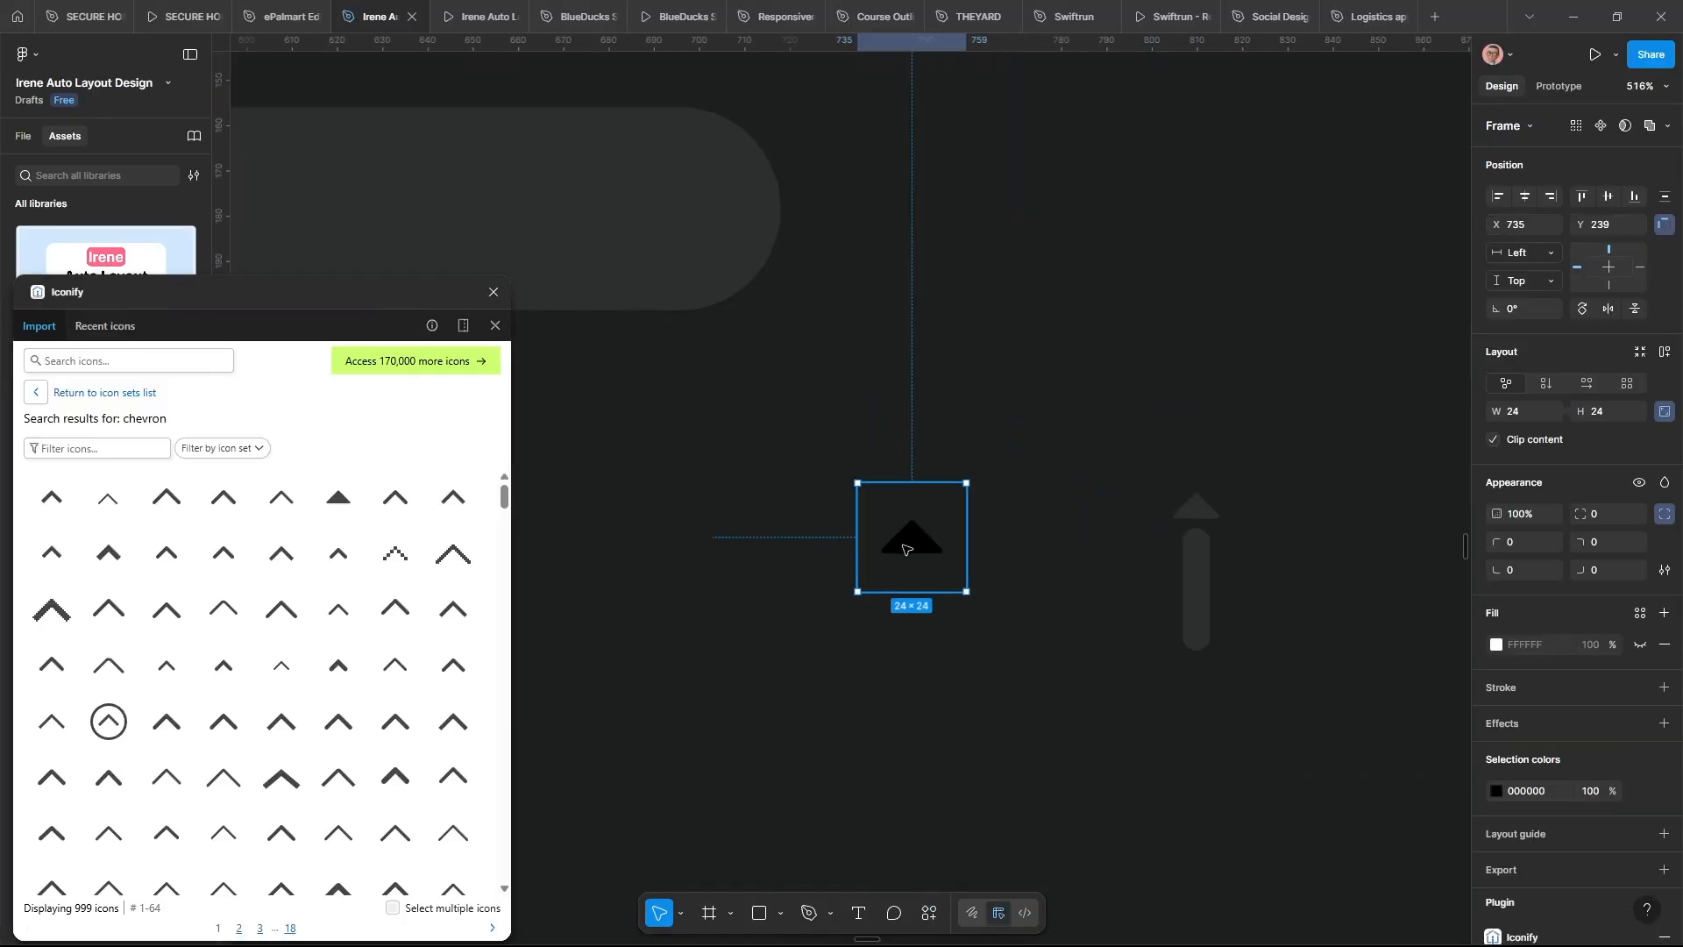
scroll(901, 538, "up", 2)
left_click_drag(996, 615, 938, 556)
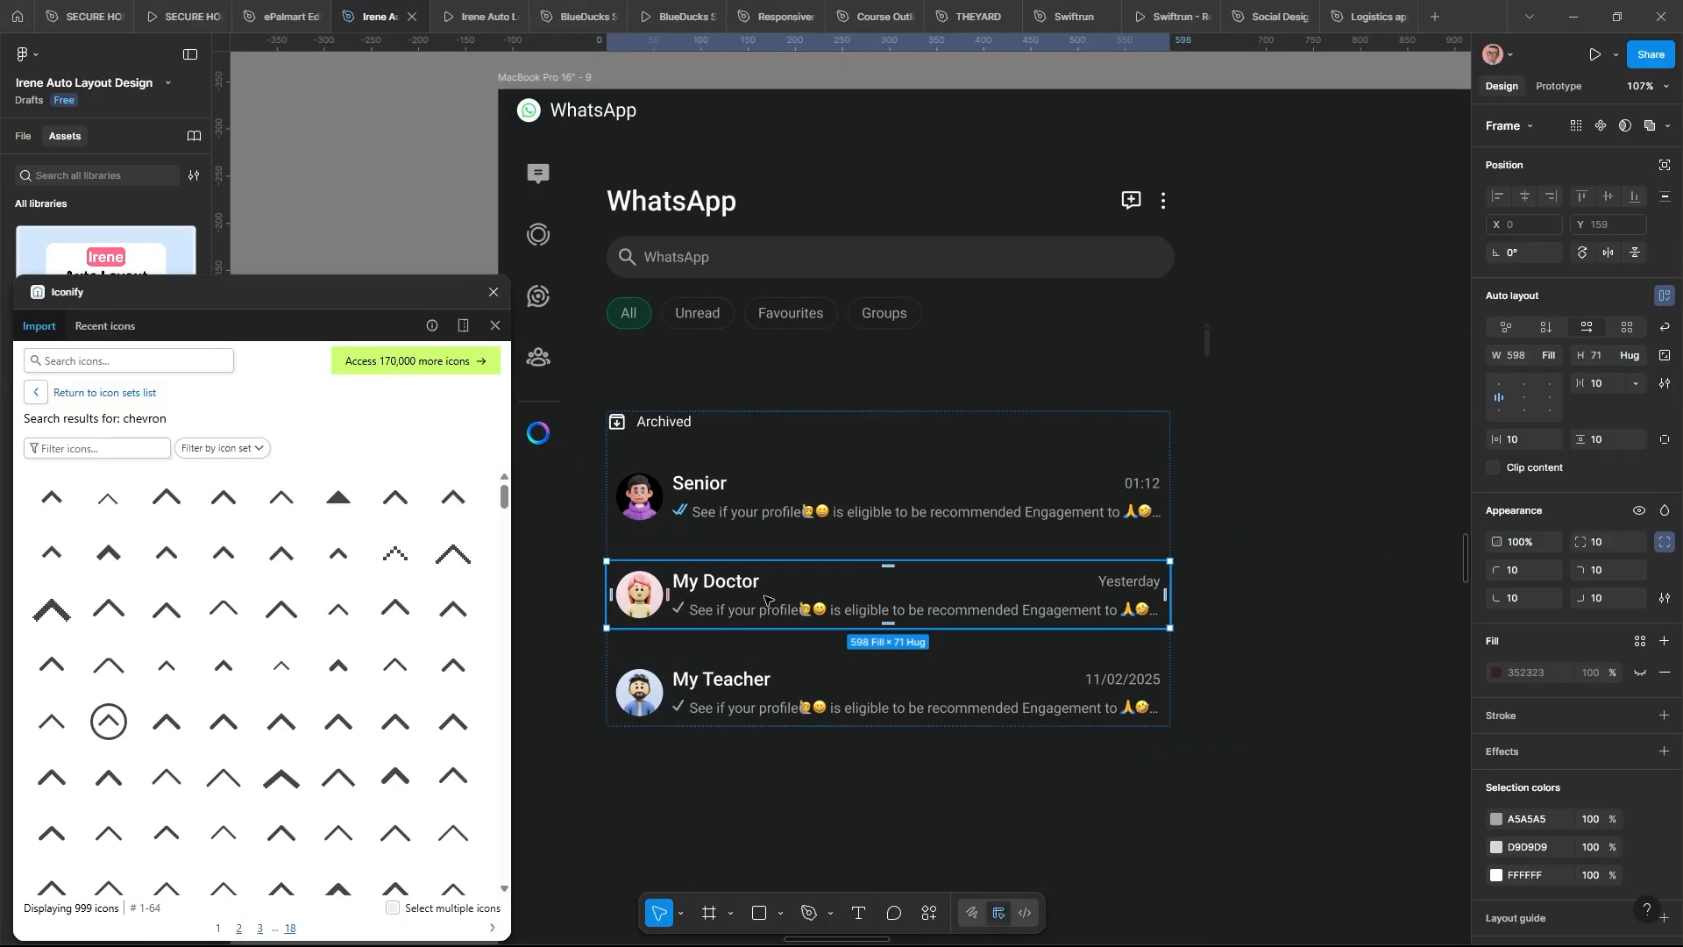
left_click_drag(383, 302, 260, 507)
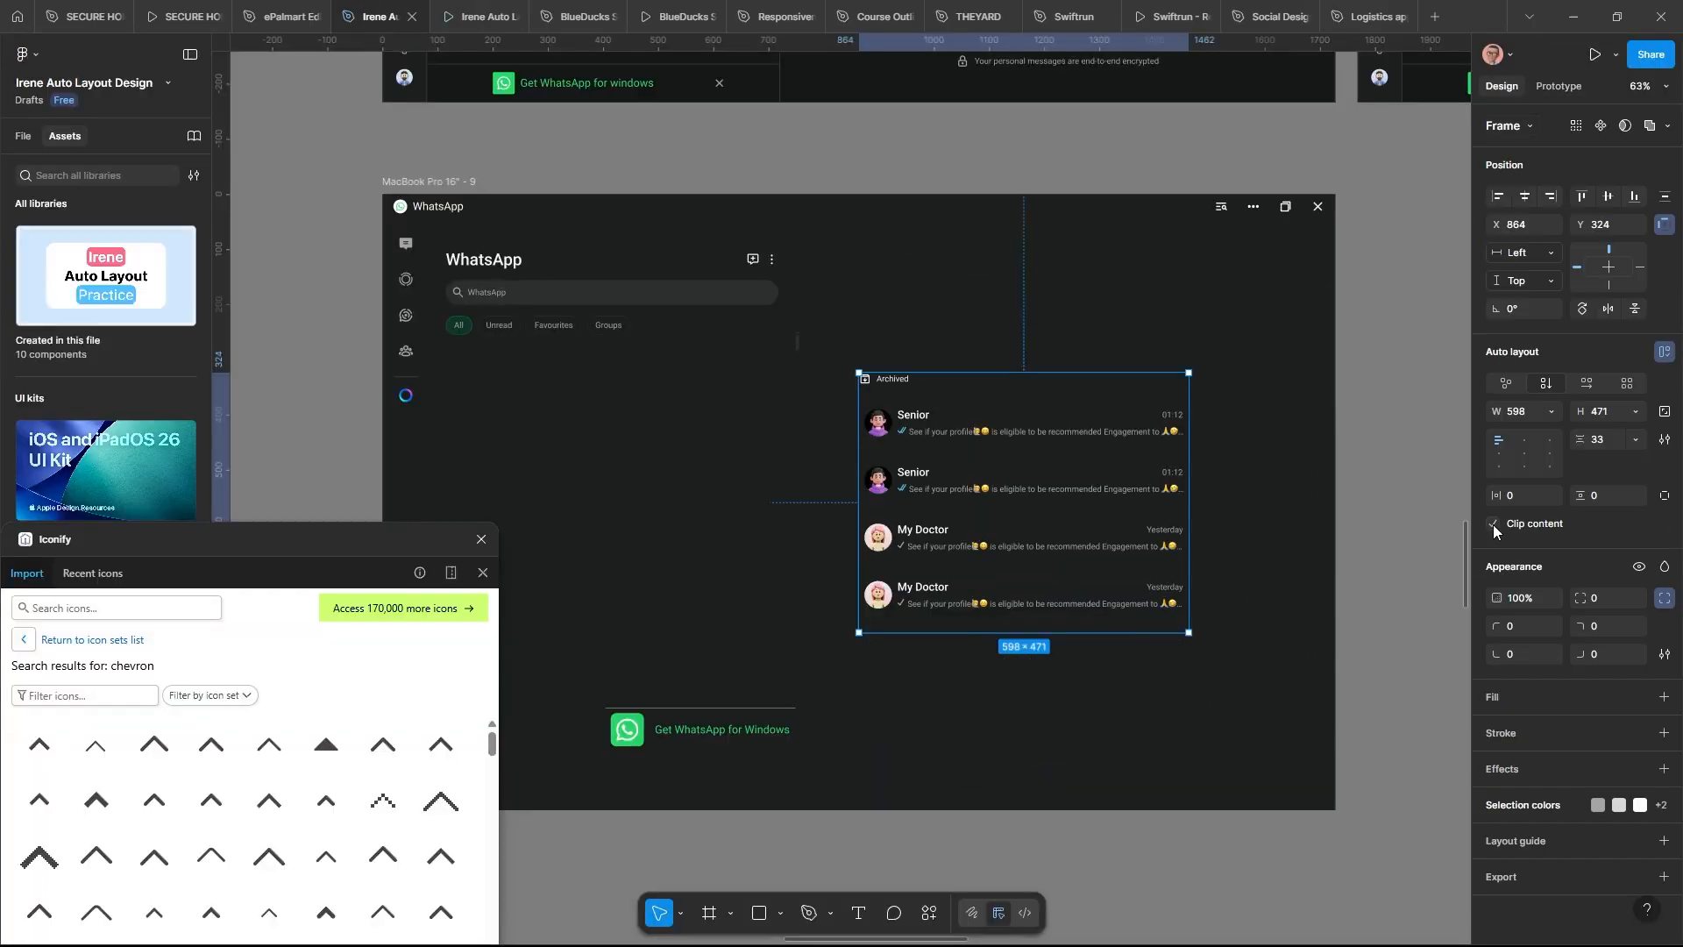
Change the height resizing option of the frame holding the WhatsApp header, search bar, filters and chat list
scroll(1064, 365, "up", 3)
key("Escape")
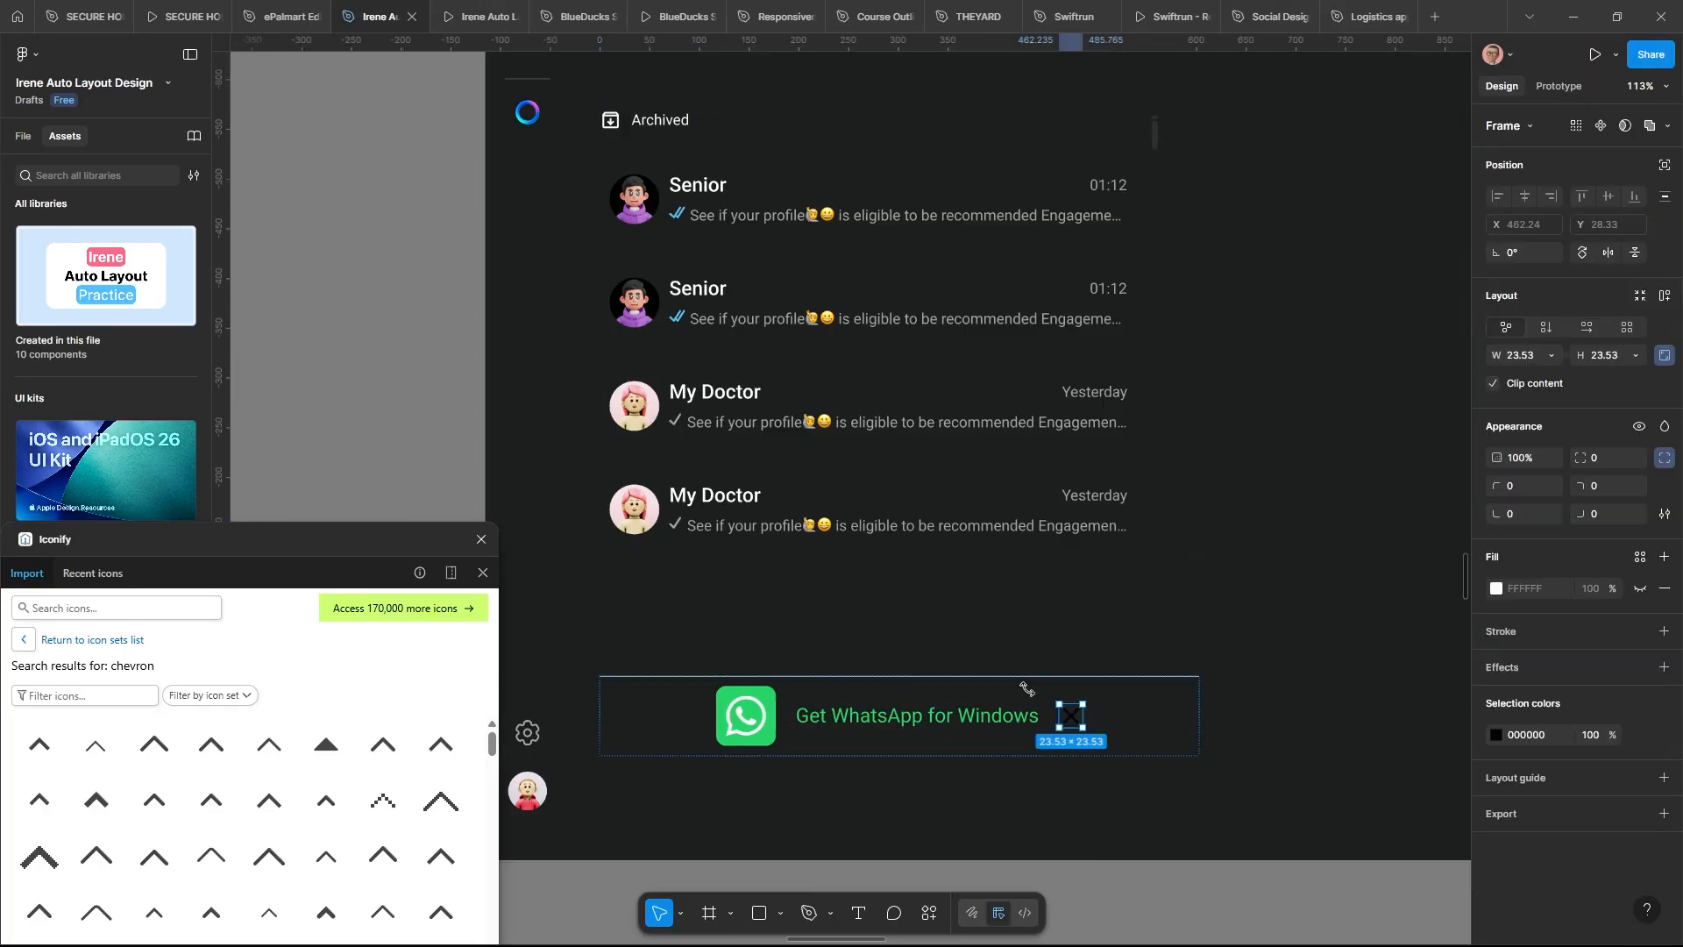
scroll(1176, 672, "up", 3)
key("Escape")
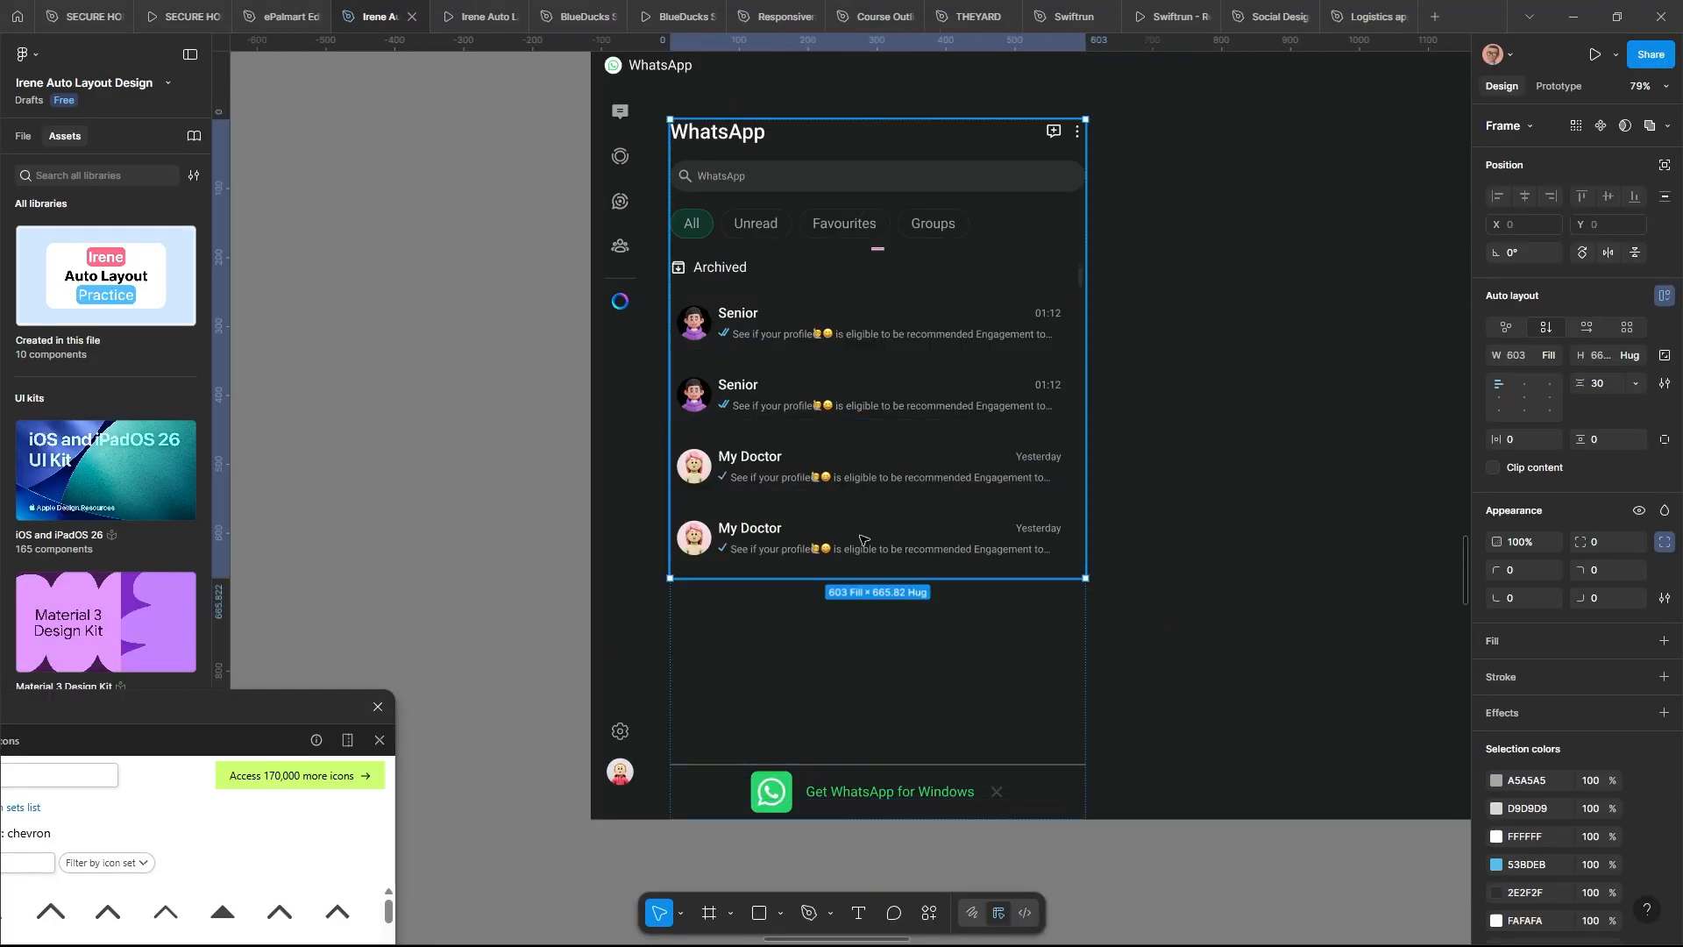
left_click(1636, 355)
left_click(1619, 378)
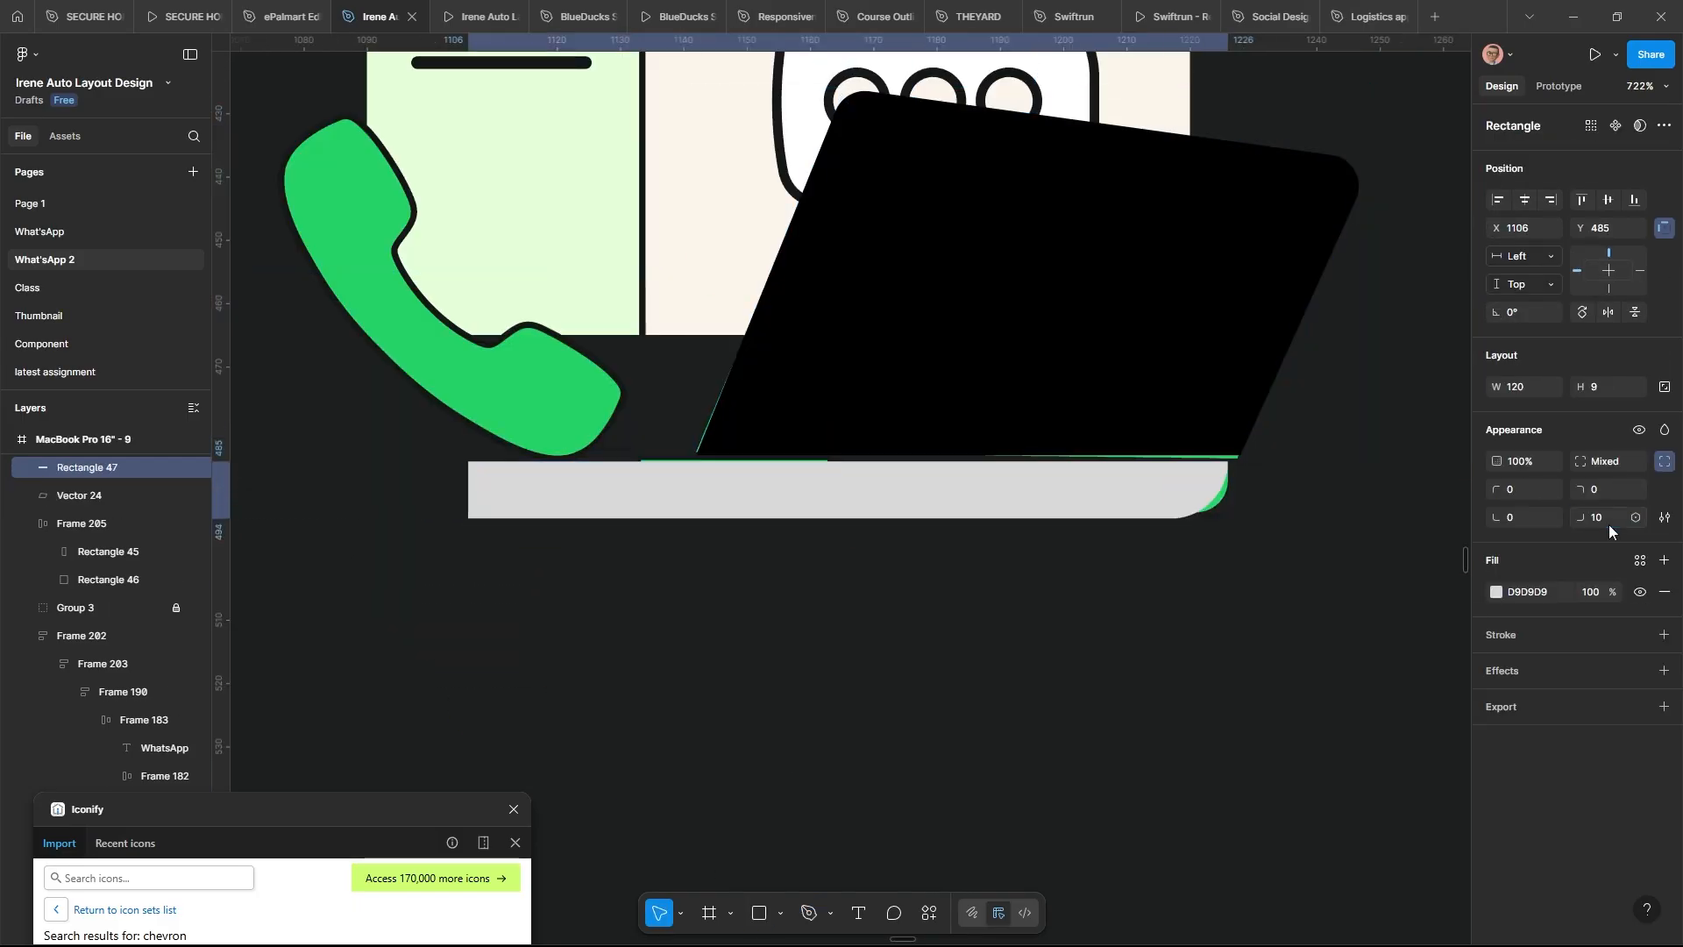
Move the grey base rectangle of the laptop illustration downward
left_click_drag(890, 487, 891, 565)
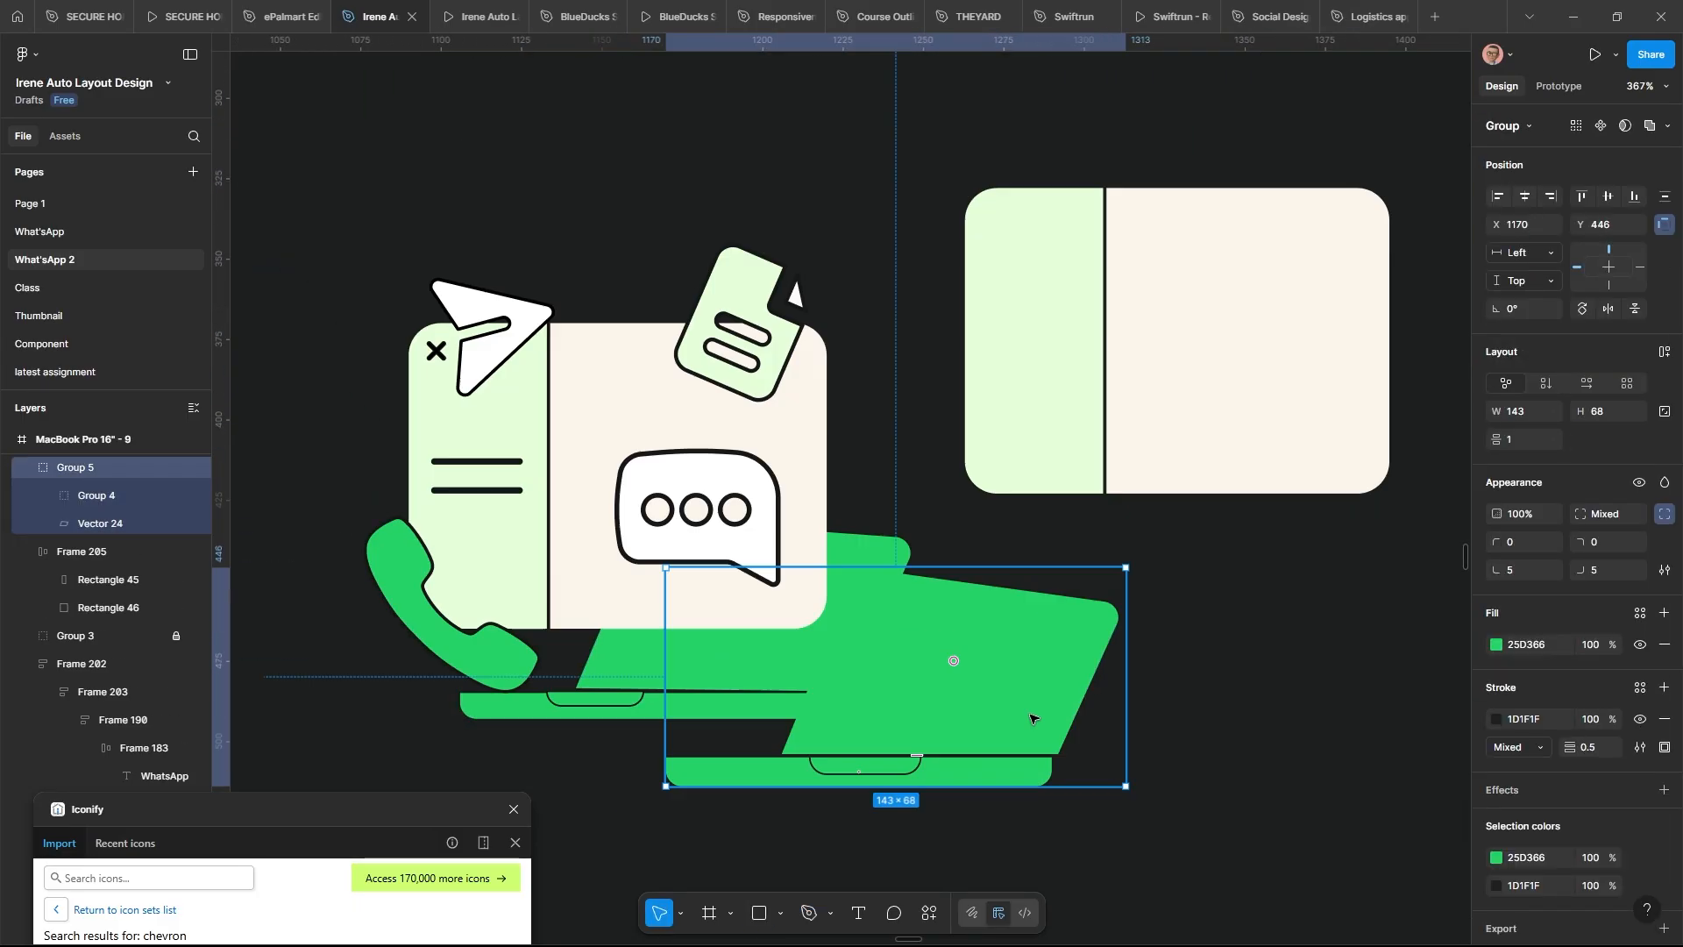
right_click(1119, 278)
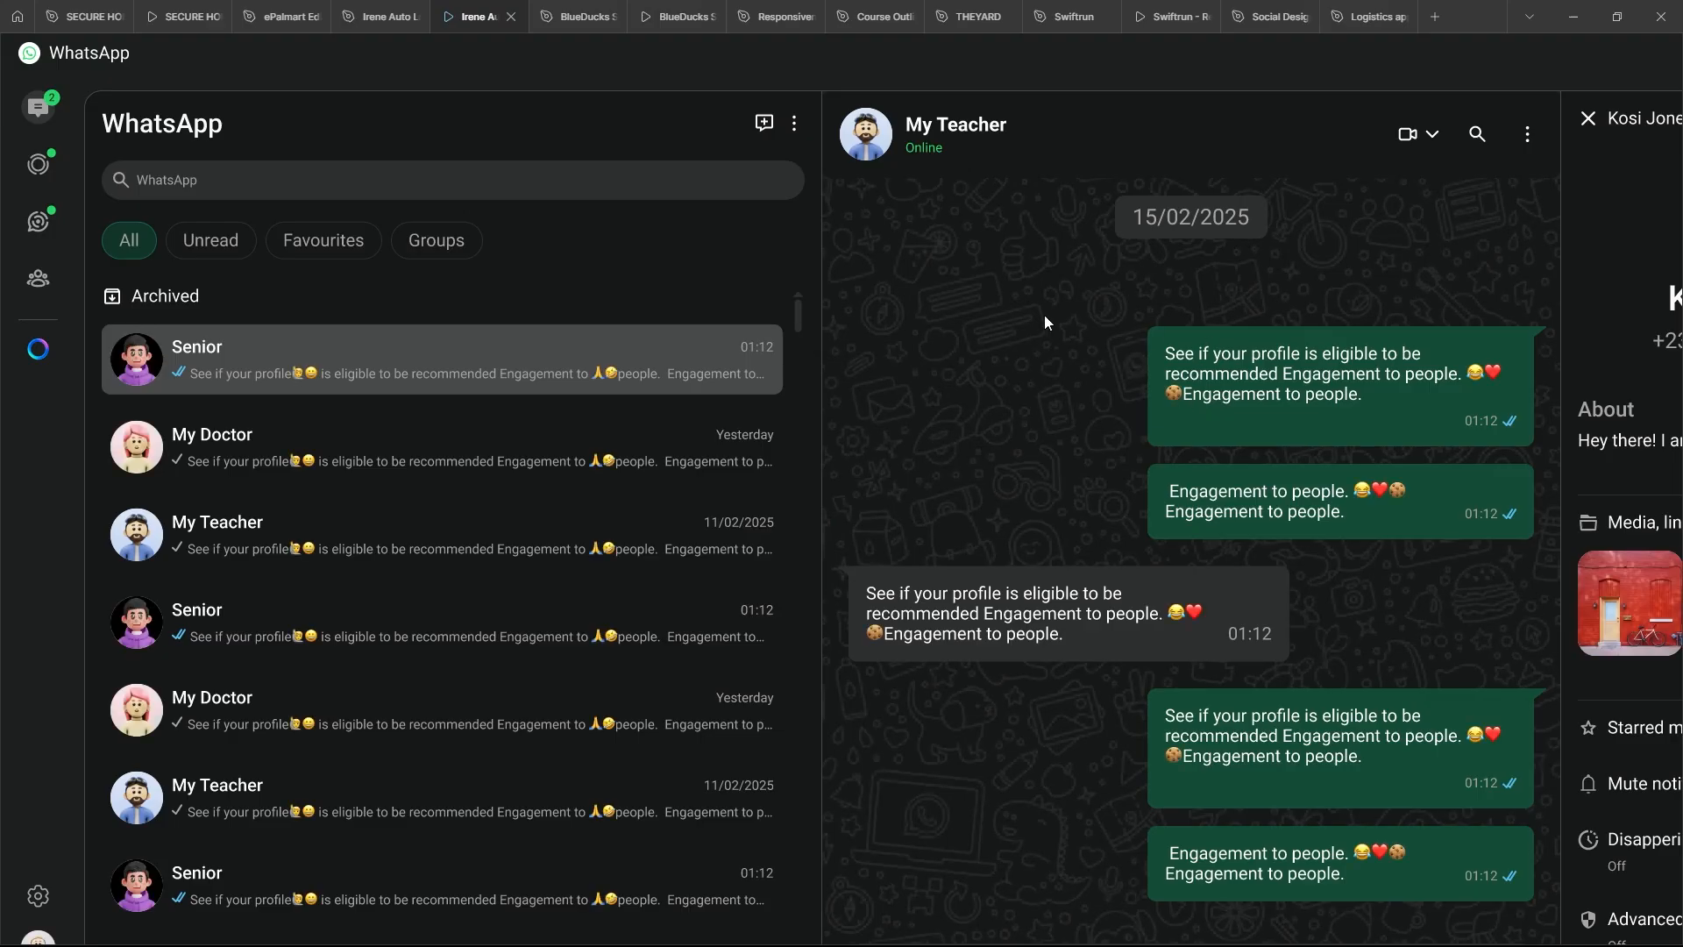
Set the prototype scaling to Responsive and resize the browser window horizontally to test how the WhatsApp layout adapts
left_click(1619, 54)
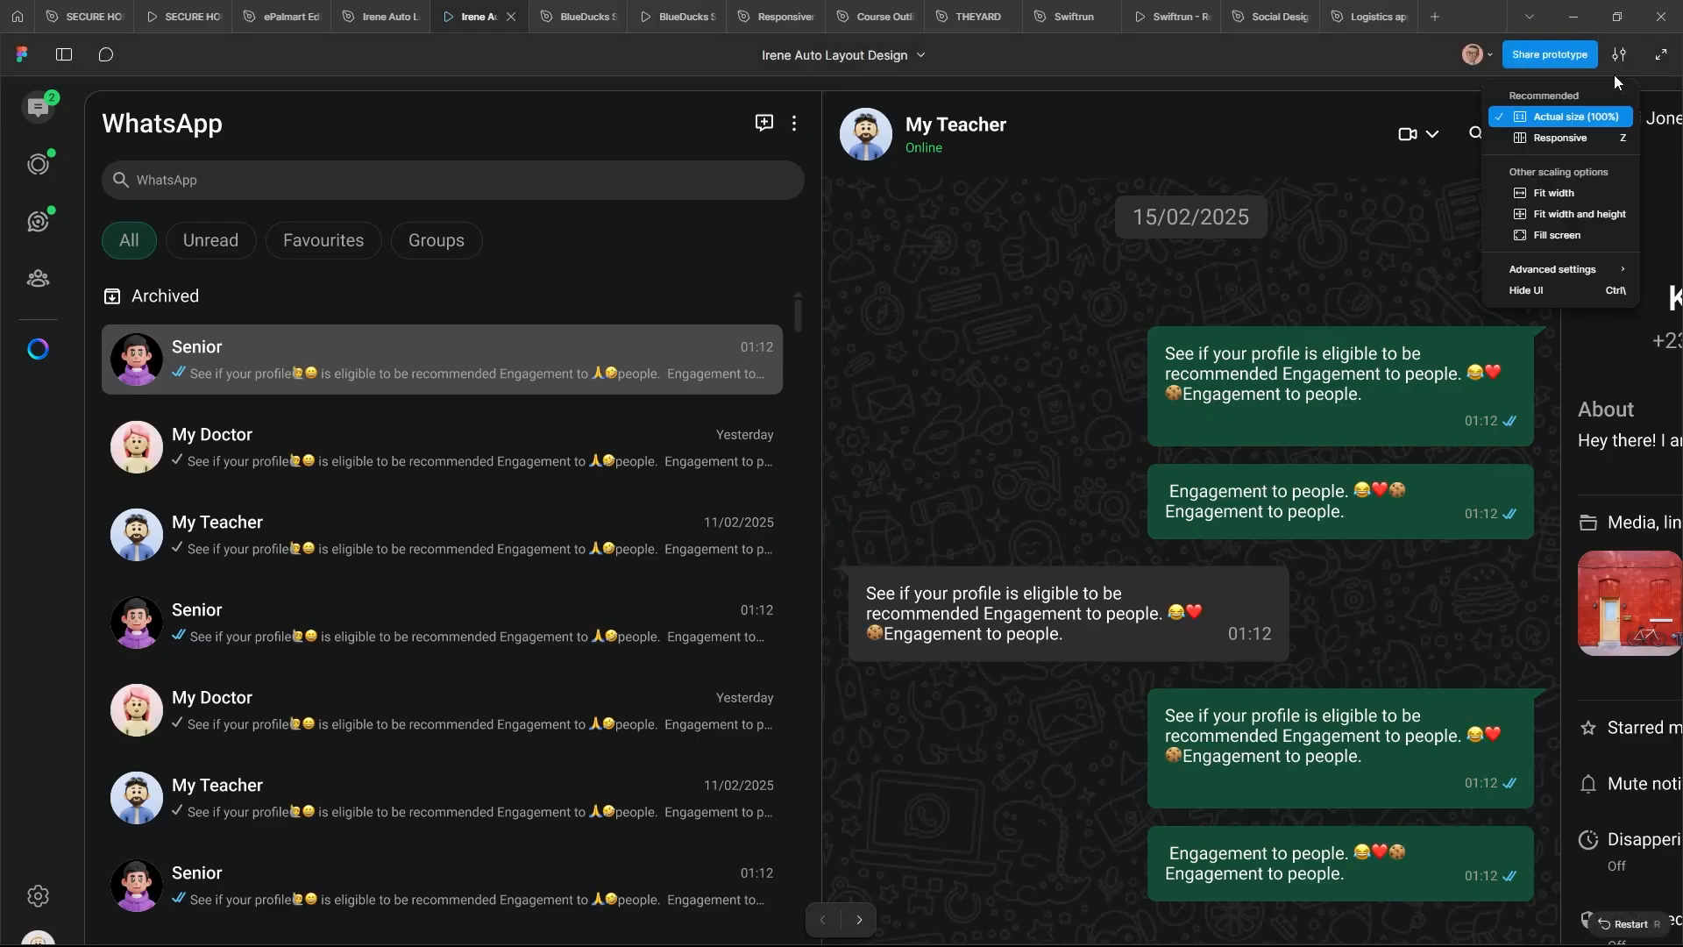
left_click(1562, 137)
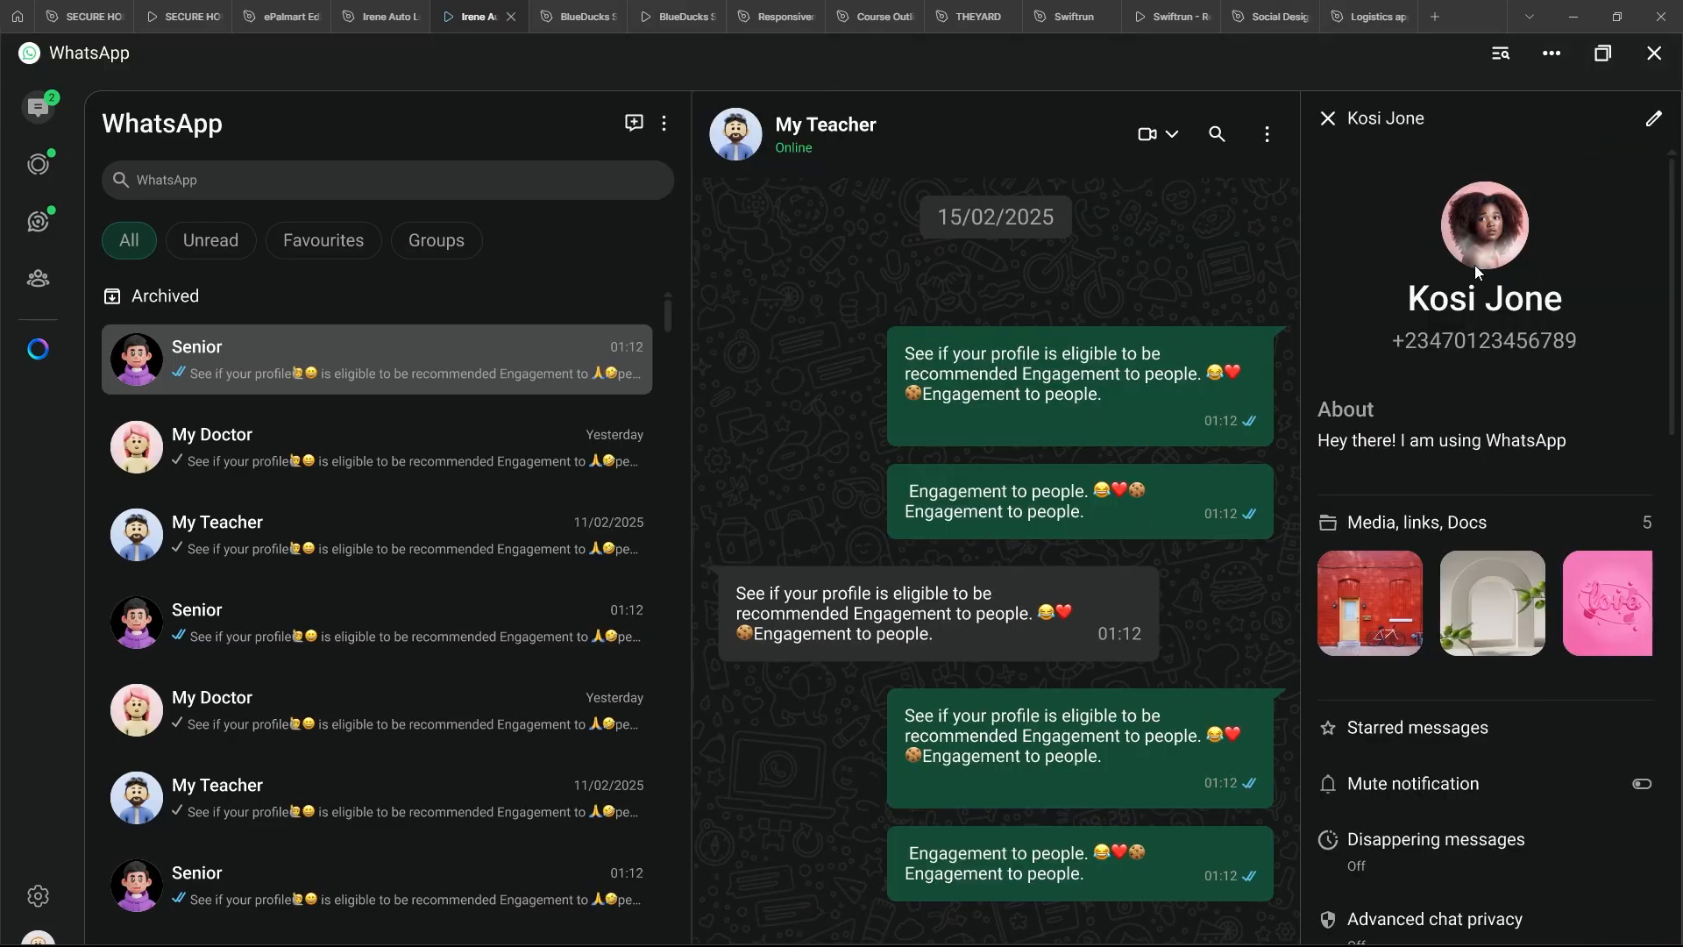
left_click(1617, 17)
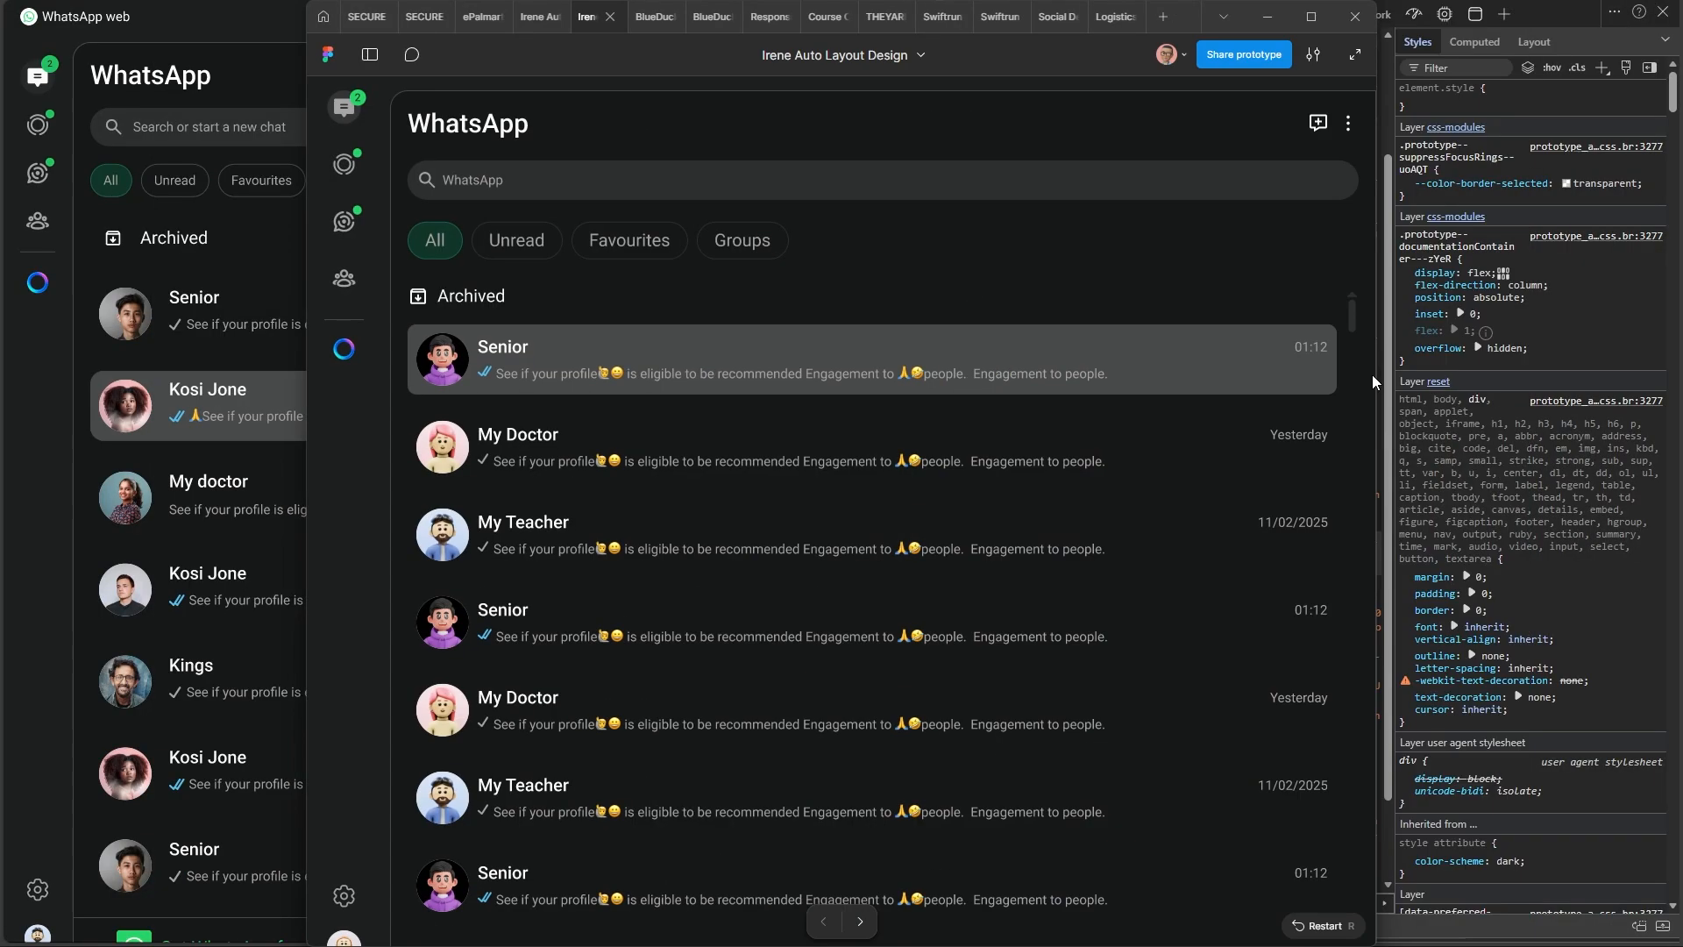
left_click_drag(1093, 405, 1661, 403)
left_click_drag(307, 428, 5, 438)
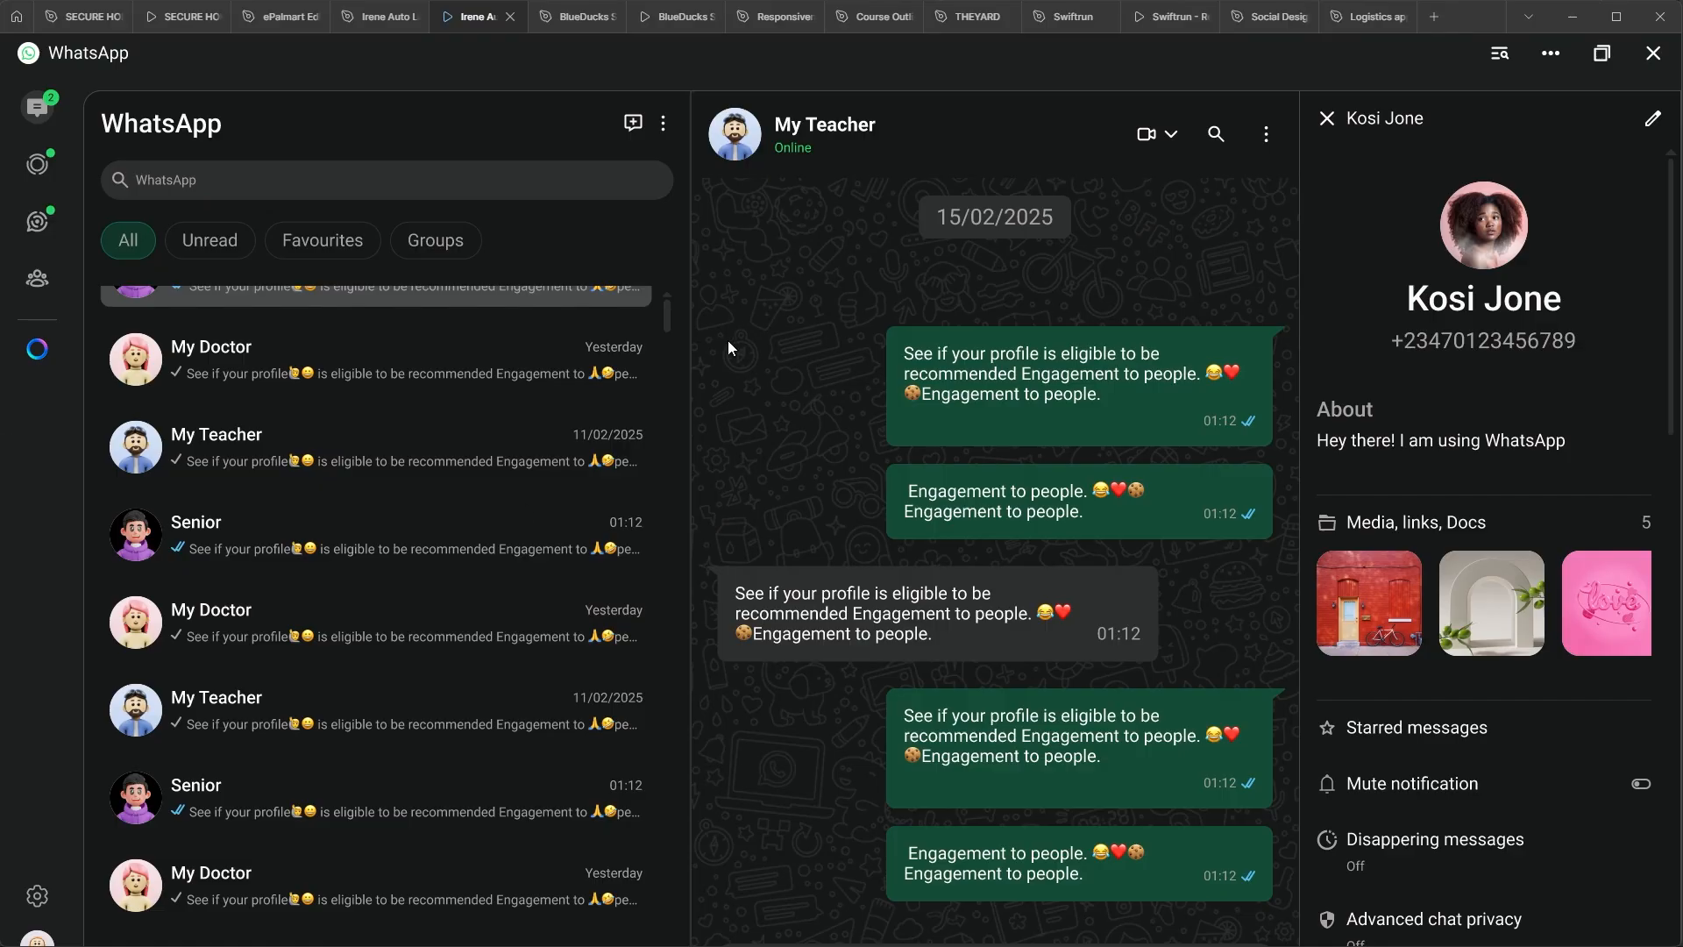
Switch to the full-screen prototype, inspect it with the browser's developer tools and widen the page area beside them
key("alt+Tab")
right_click(1346, 33)
right_click(1297, 28)
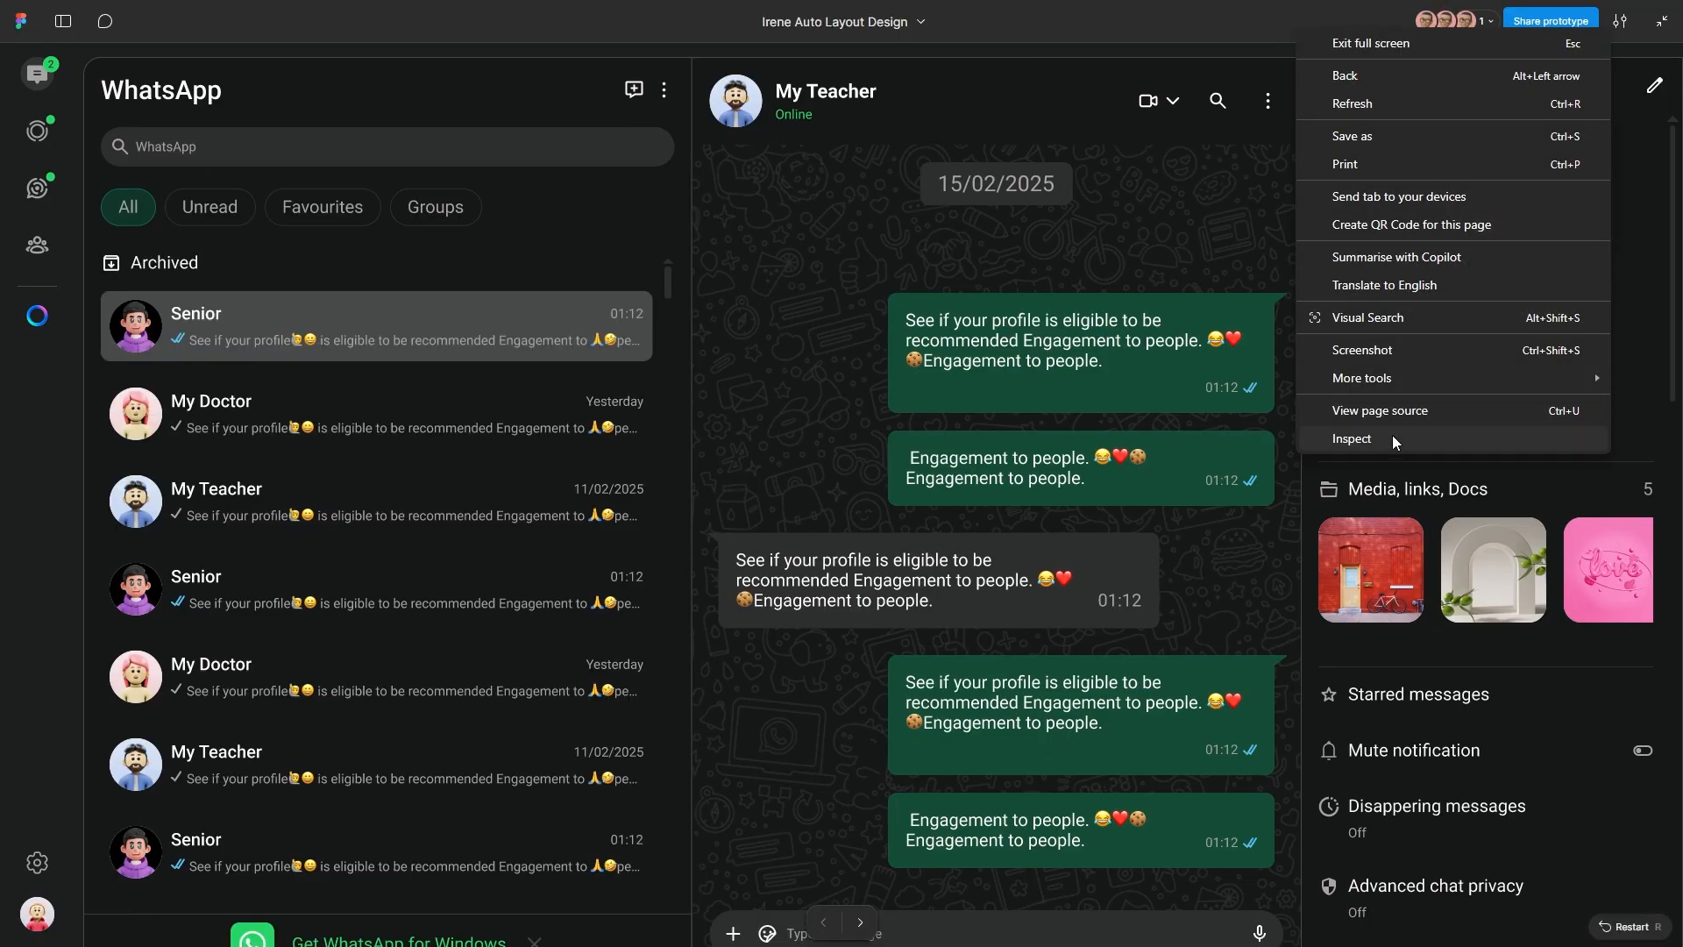
left_click(1392, 438)
left_click_drag(940, 438, 1438, 443)
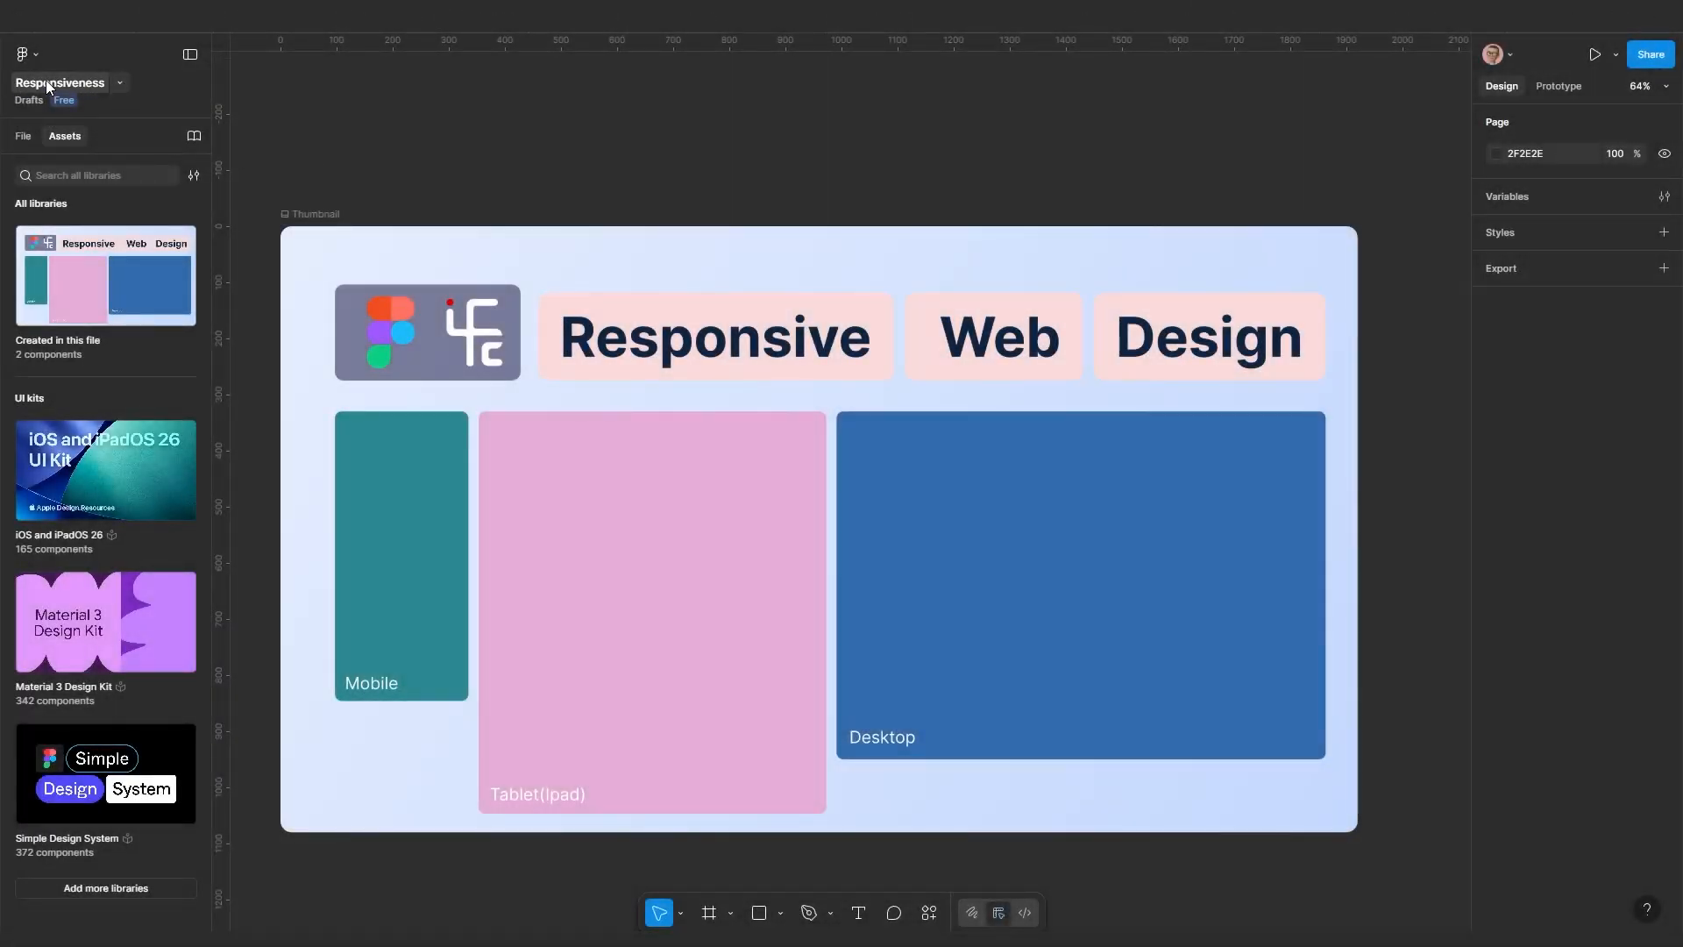
Look at the file options of the Responsiveness file, including Duplicate, and close them without choosing any
left_click(120, 82)
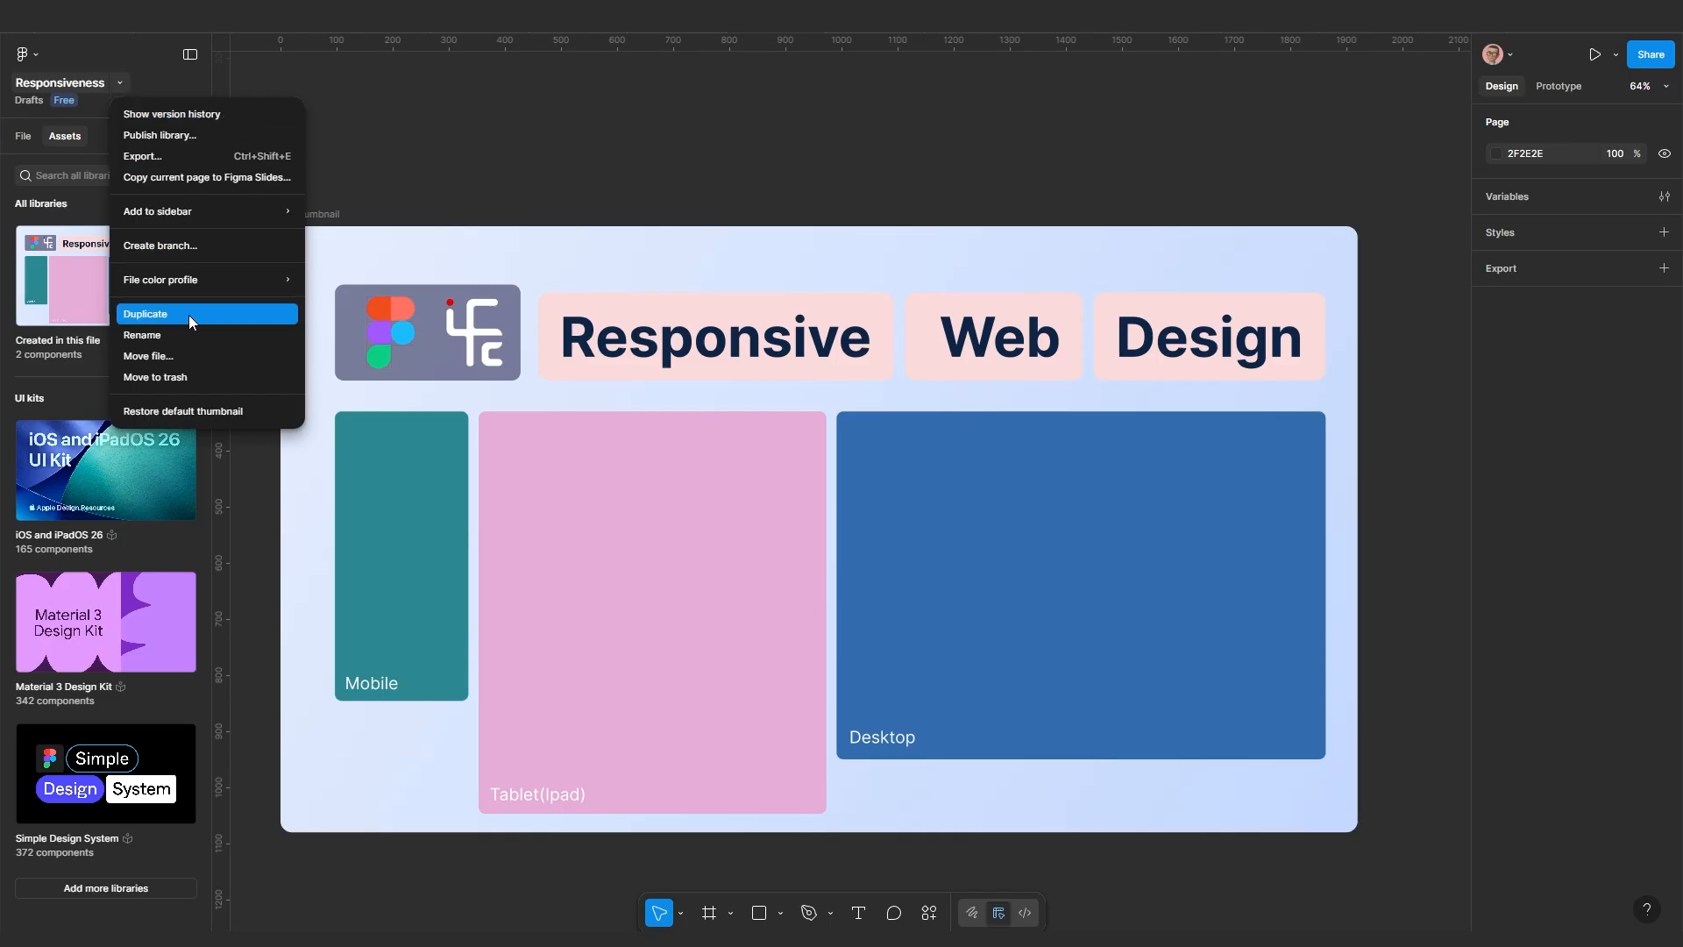
left_click(580, 173)
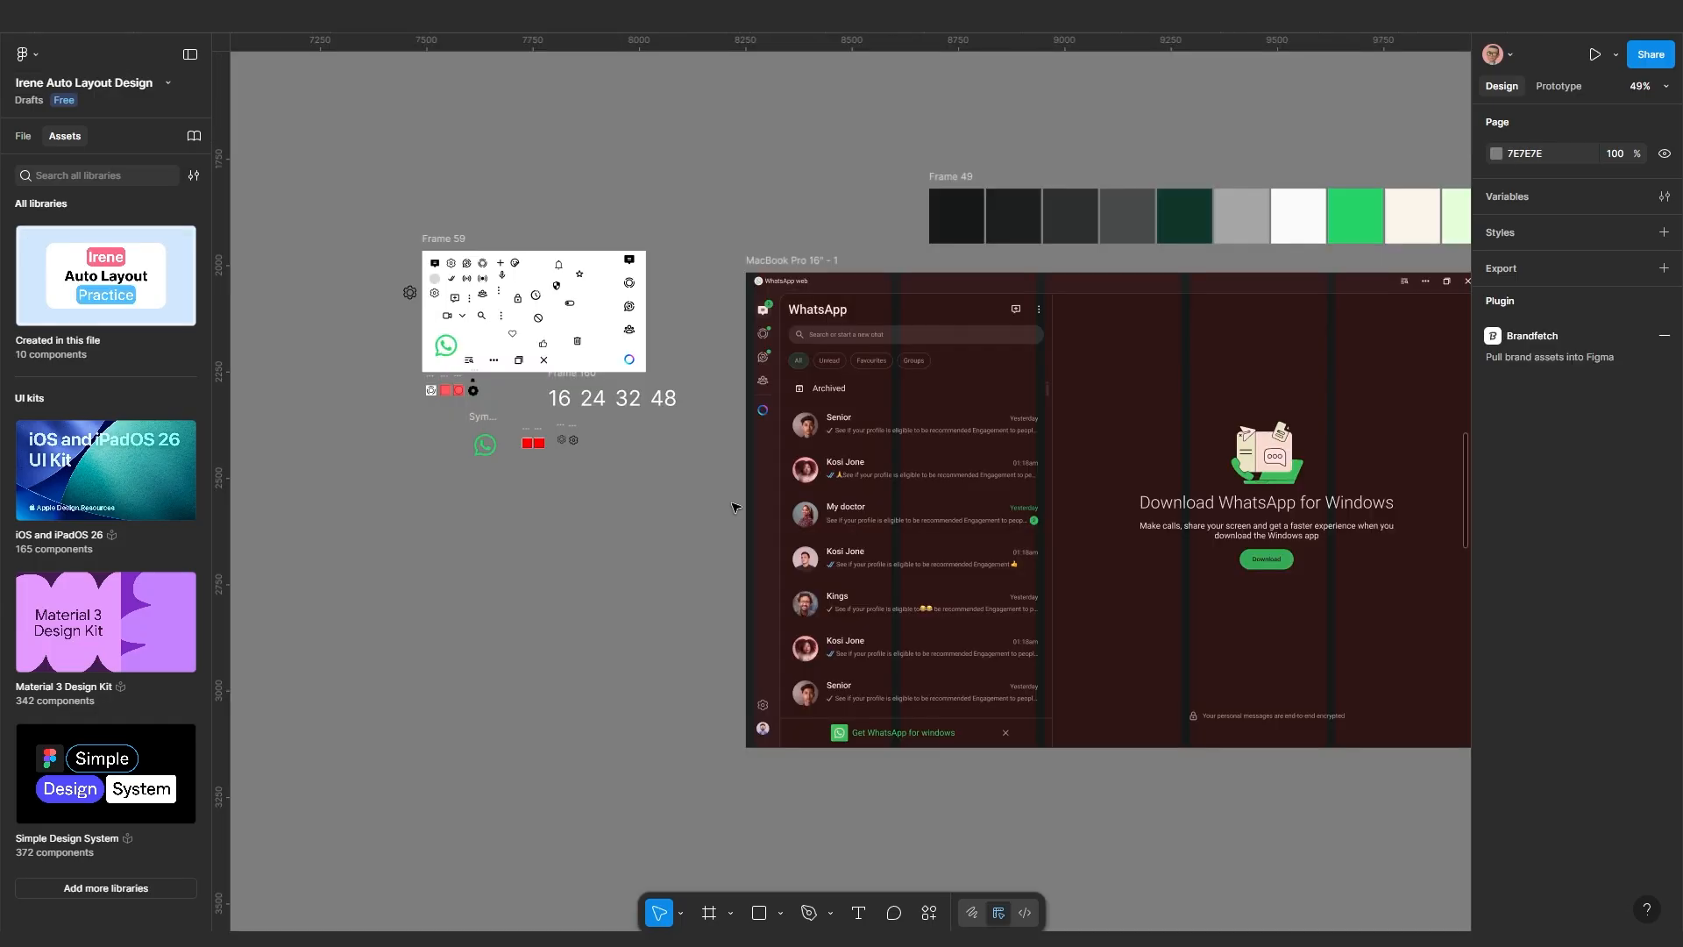
Review the rows of WhatsApp reference screenshots and the MacBook Pro frames in the Irene Auto Layout Design file
scroll(501, 452, "down", 5)
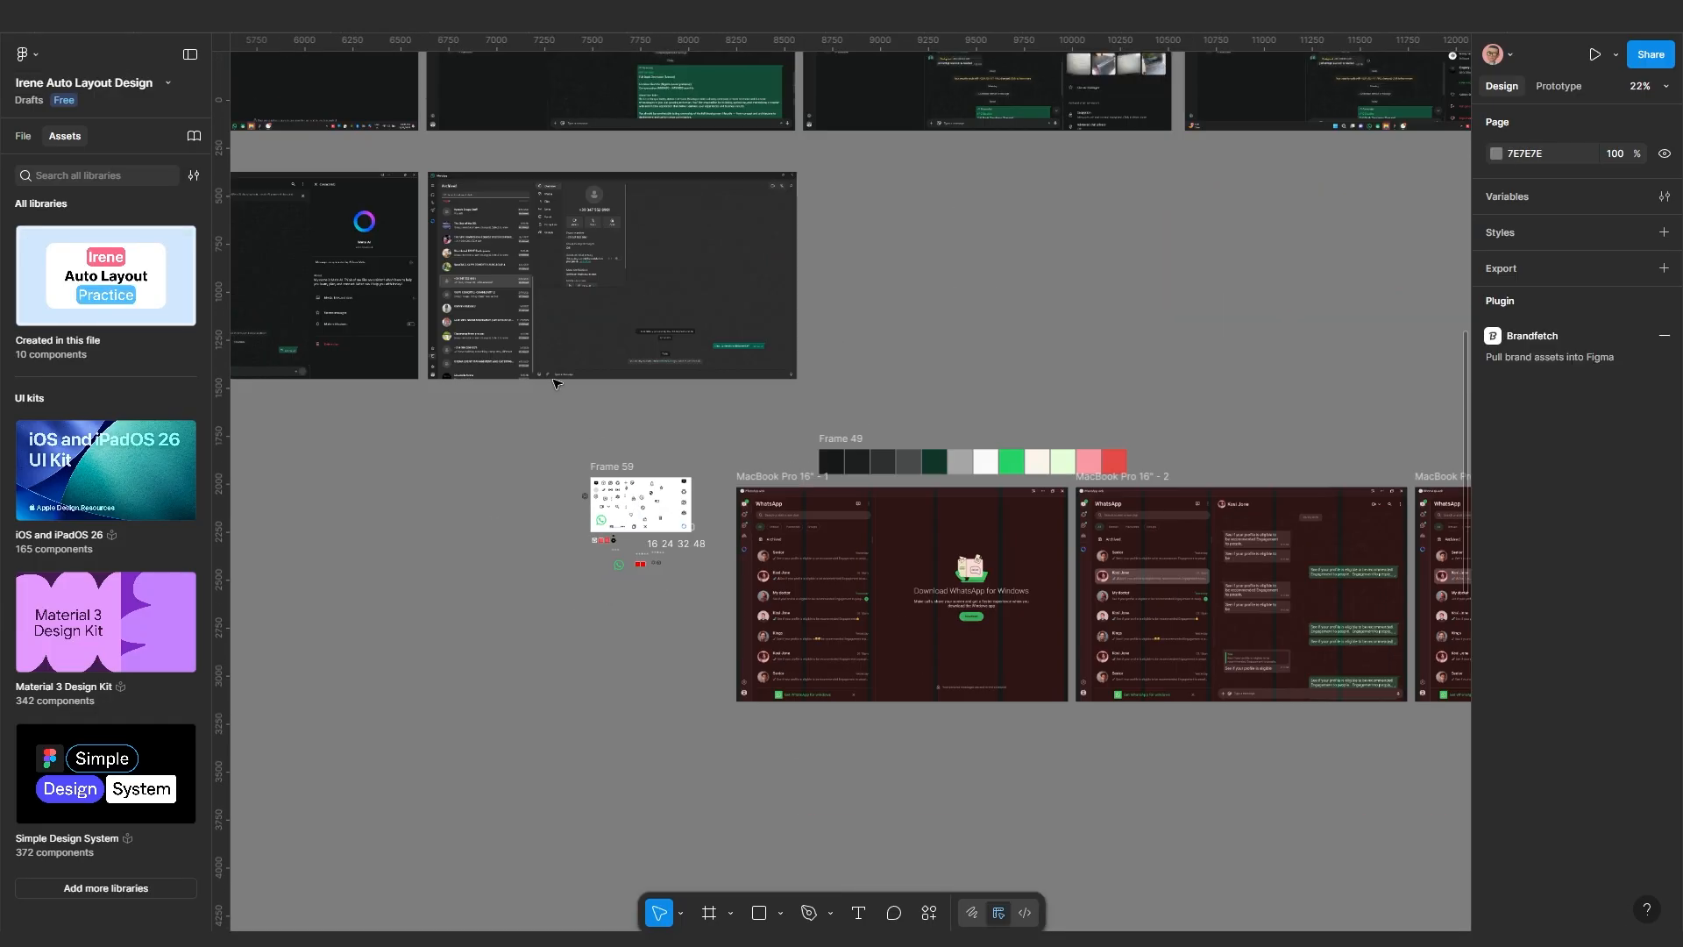
left_click_drag(501, 452, 532, 520)
scroll(488, 457, "down", 2)
left_click_drag(421, 351, 478, 475)
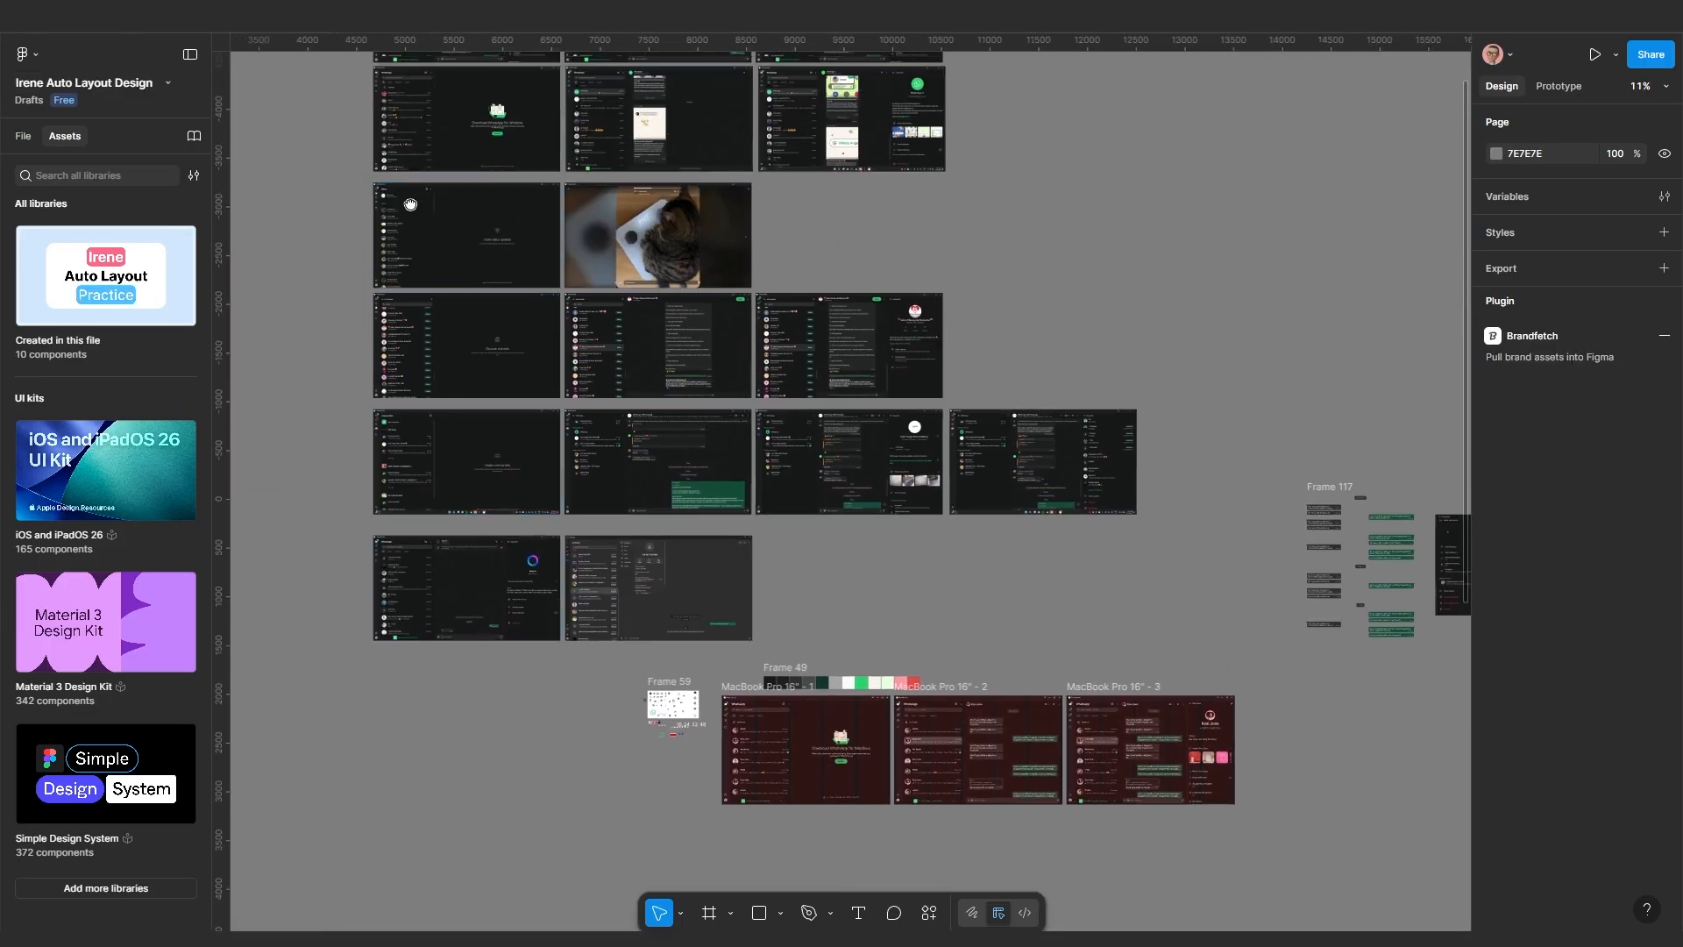
scroll(388, 241, "up", 2)
scroll(399, 241, "right", 1)
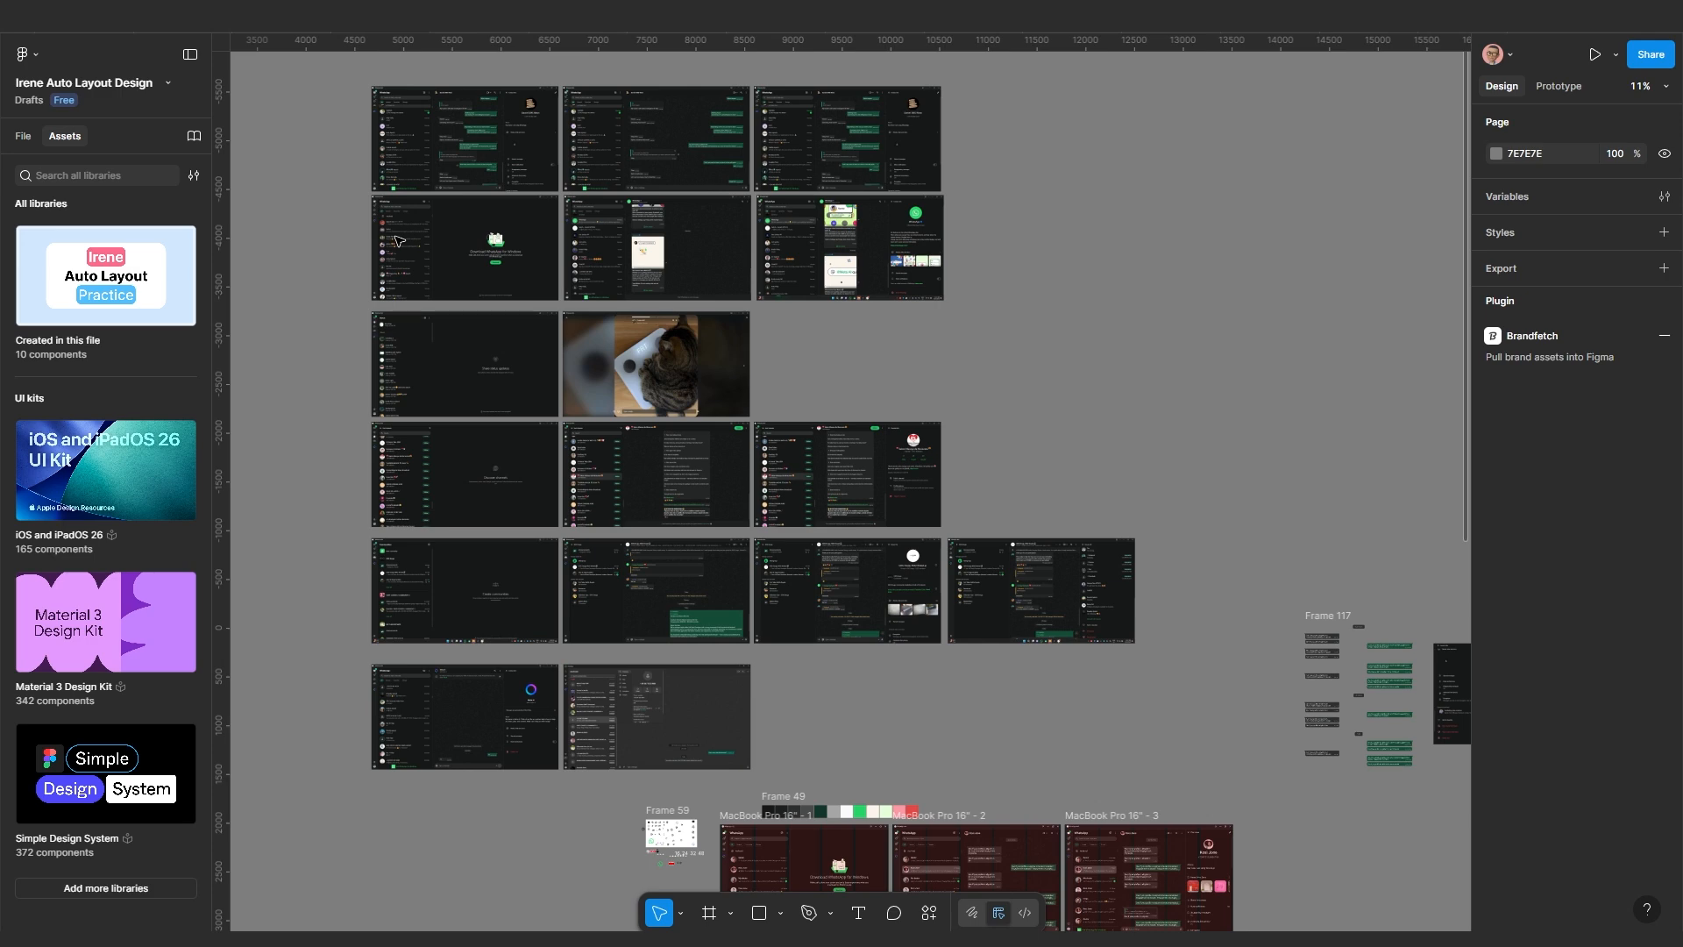
left_click(397, 241)
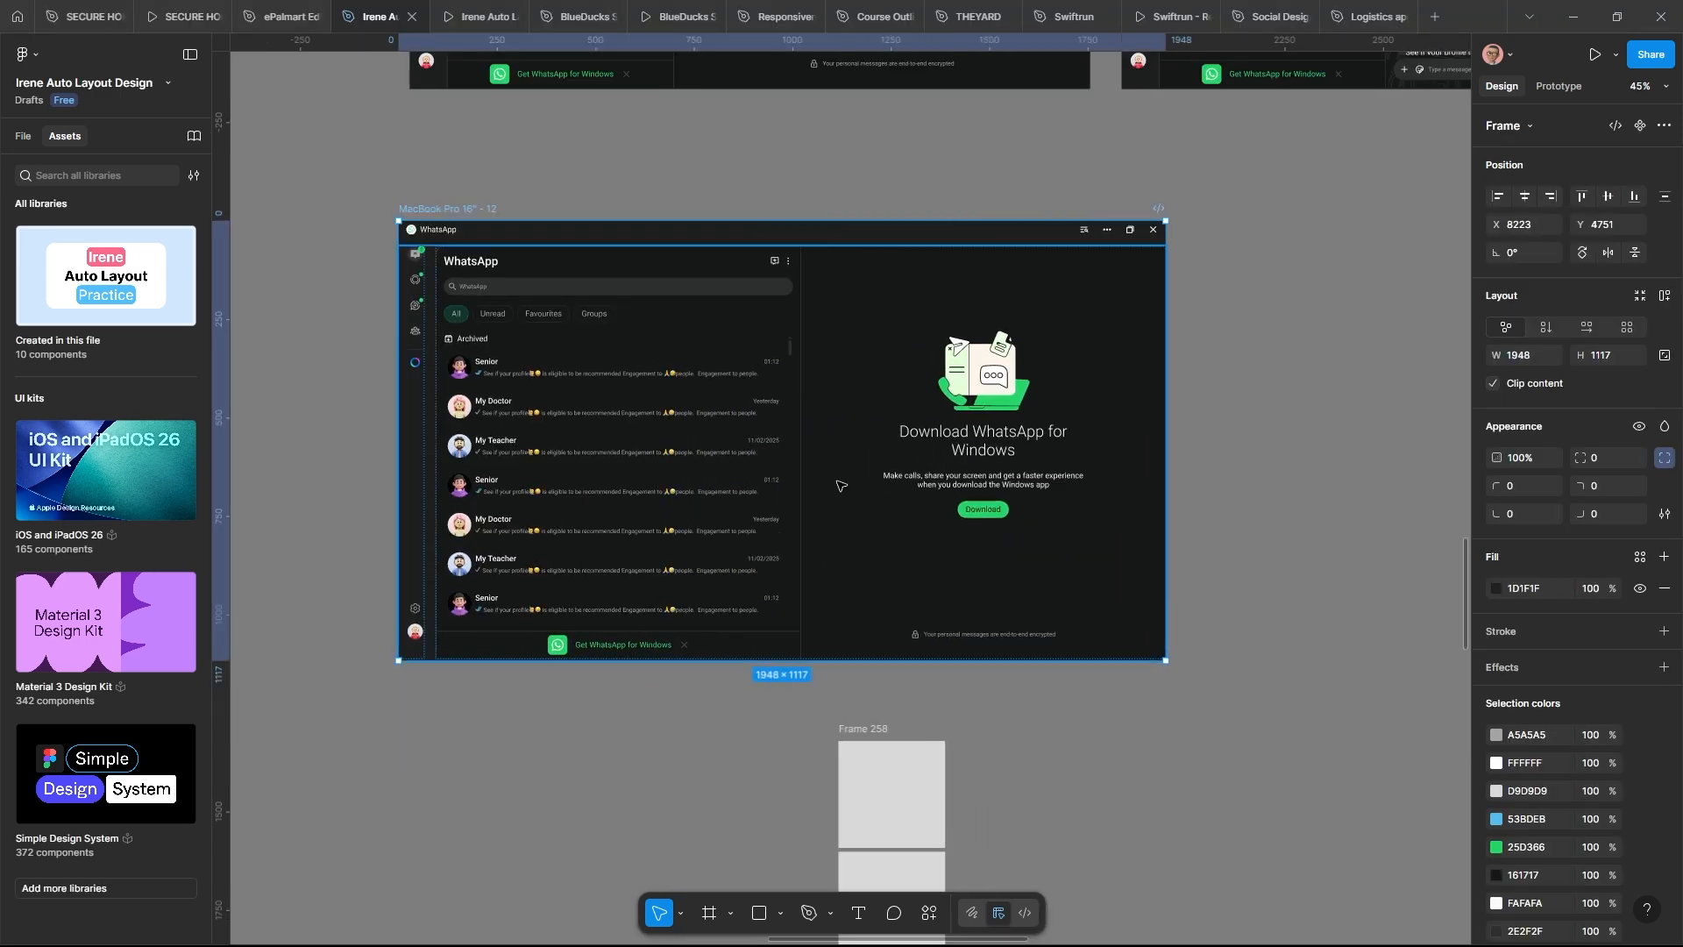
Resize the MacBook Pro 16" - 12 frame to the MacBook Pro 16" preset, 1728 × 1117
scroll(840, 485, "up", 1)
left_click(1508, 127)
left_click(1510, 662)
scroll(804, 506, "up", 1)
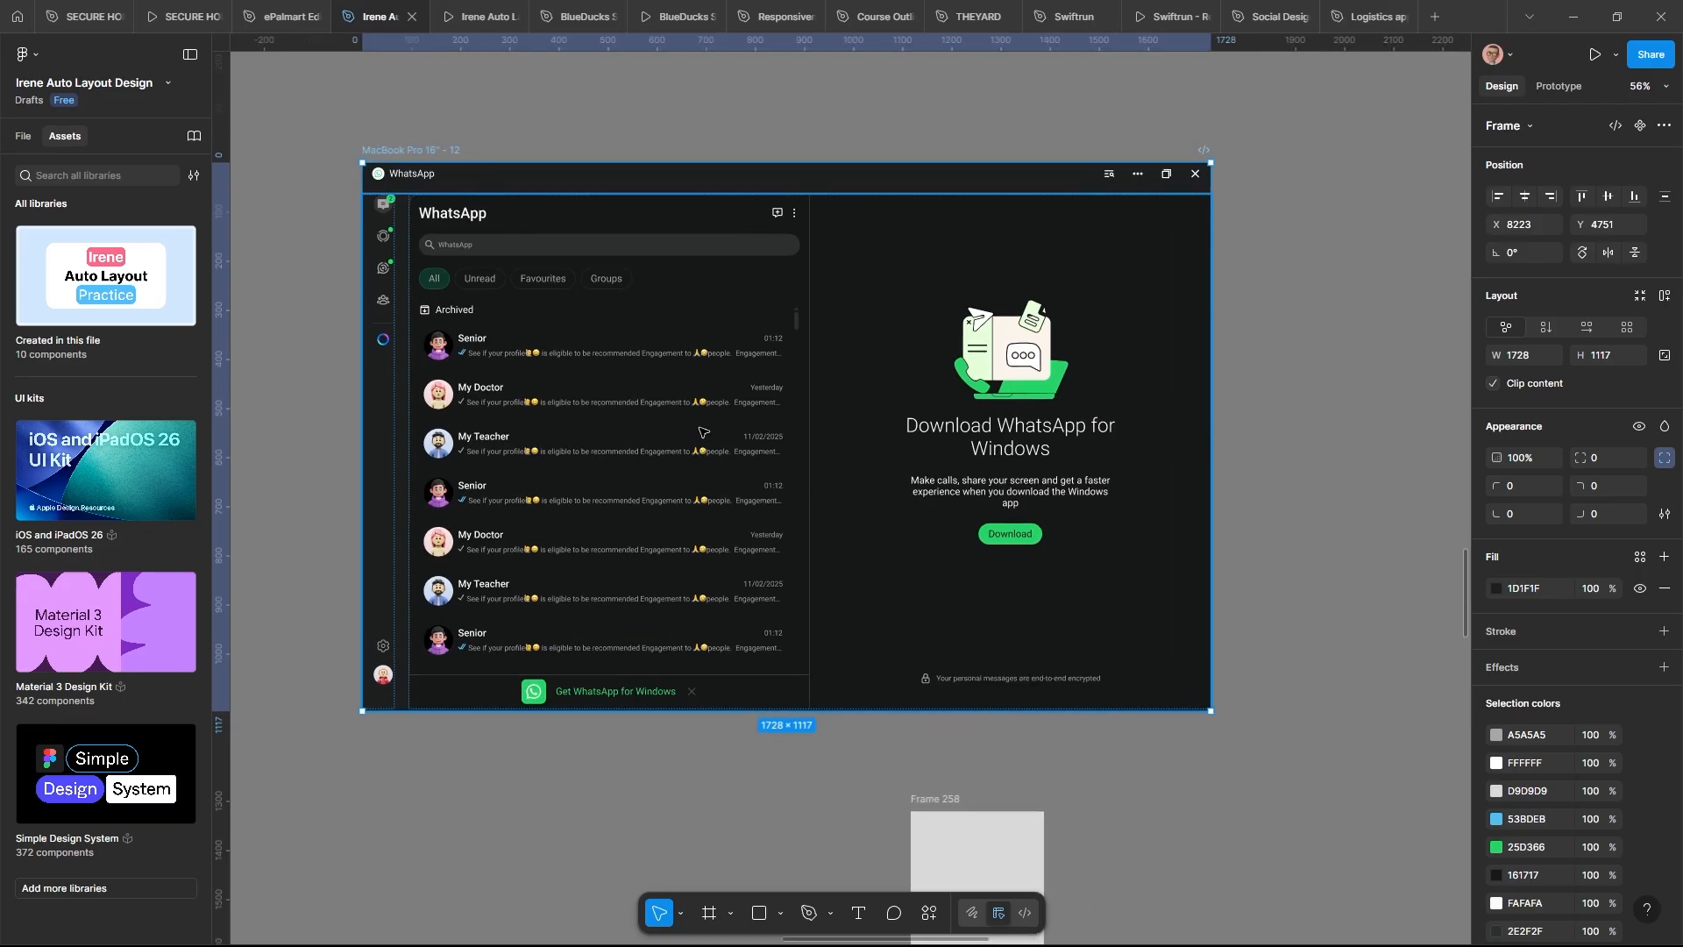
Stretch the MacBook Pro 16" - 12 frame to about 1786 wide as a resize test and restore its MacBook Pro 16" preset size
left_click(709, 481)
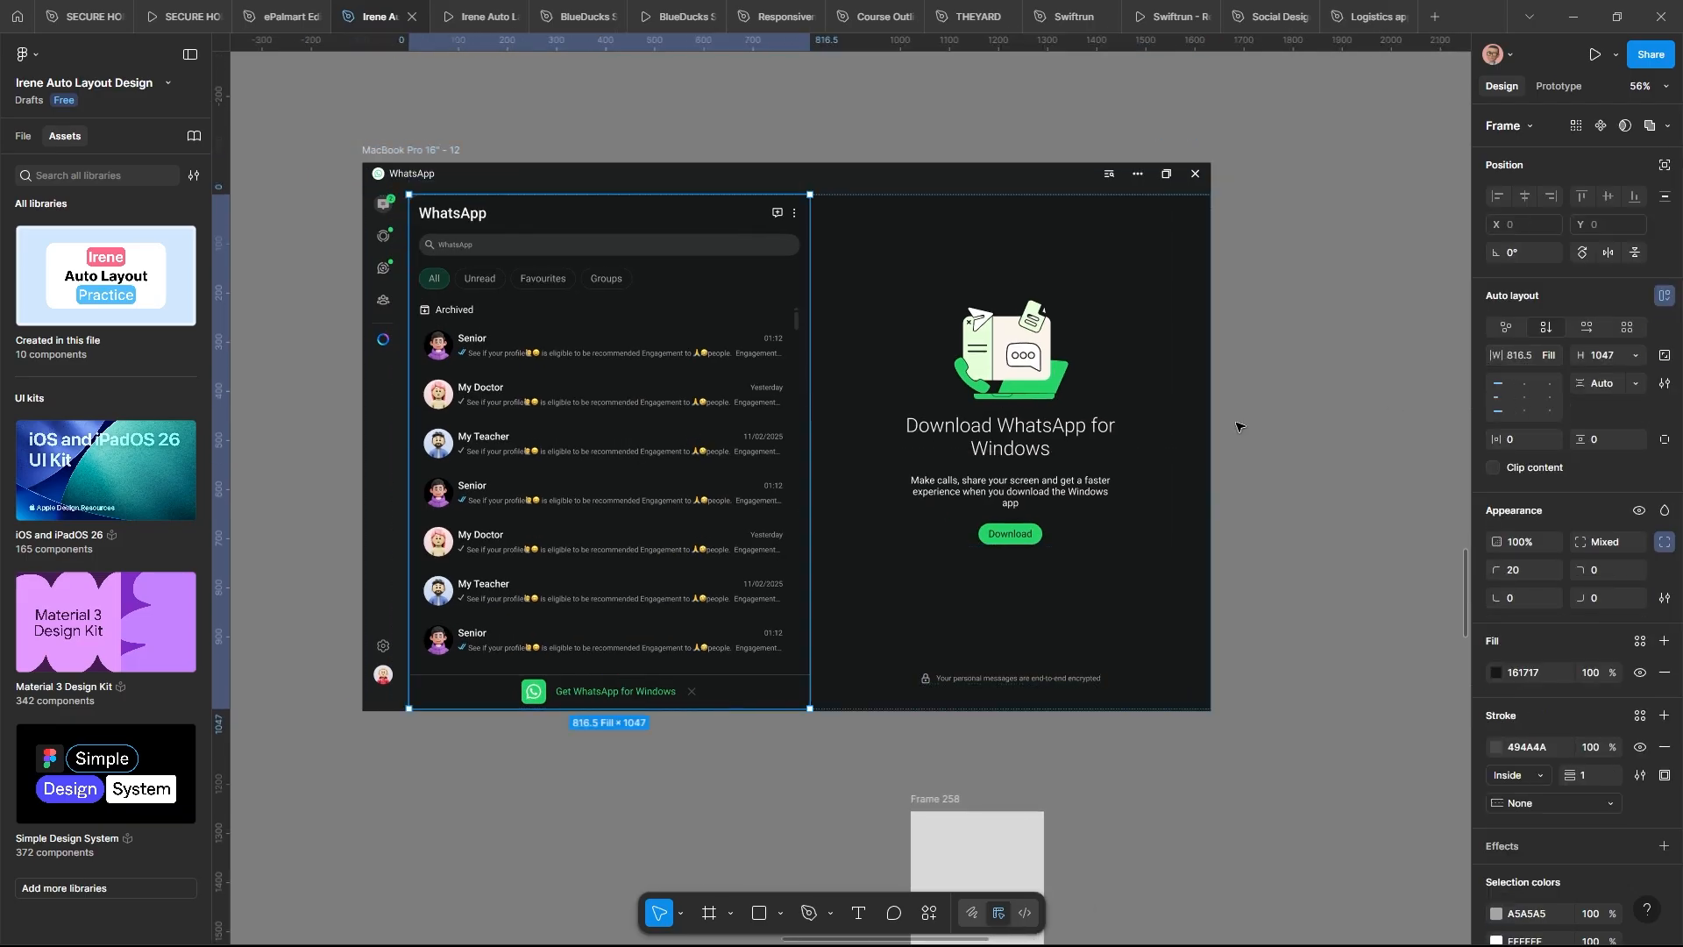
left_click(1274, 357)
left_click(1210, 403)
mouse_move(1210, 408)
left_mouse_down()
mouse_move(949, 413)
mouse_move(1238, 412)
left_mouse_up()
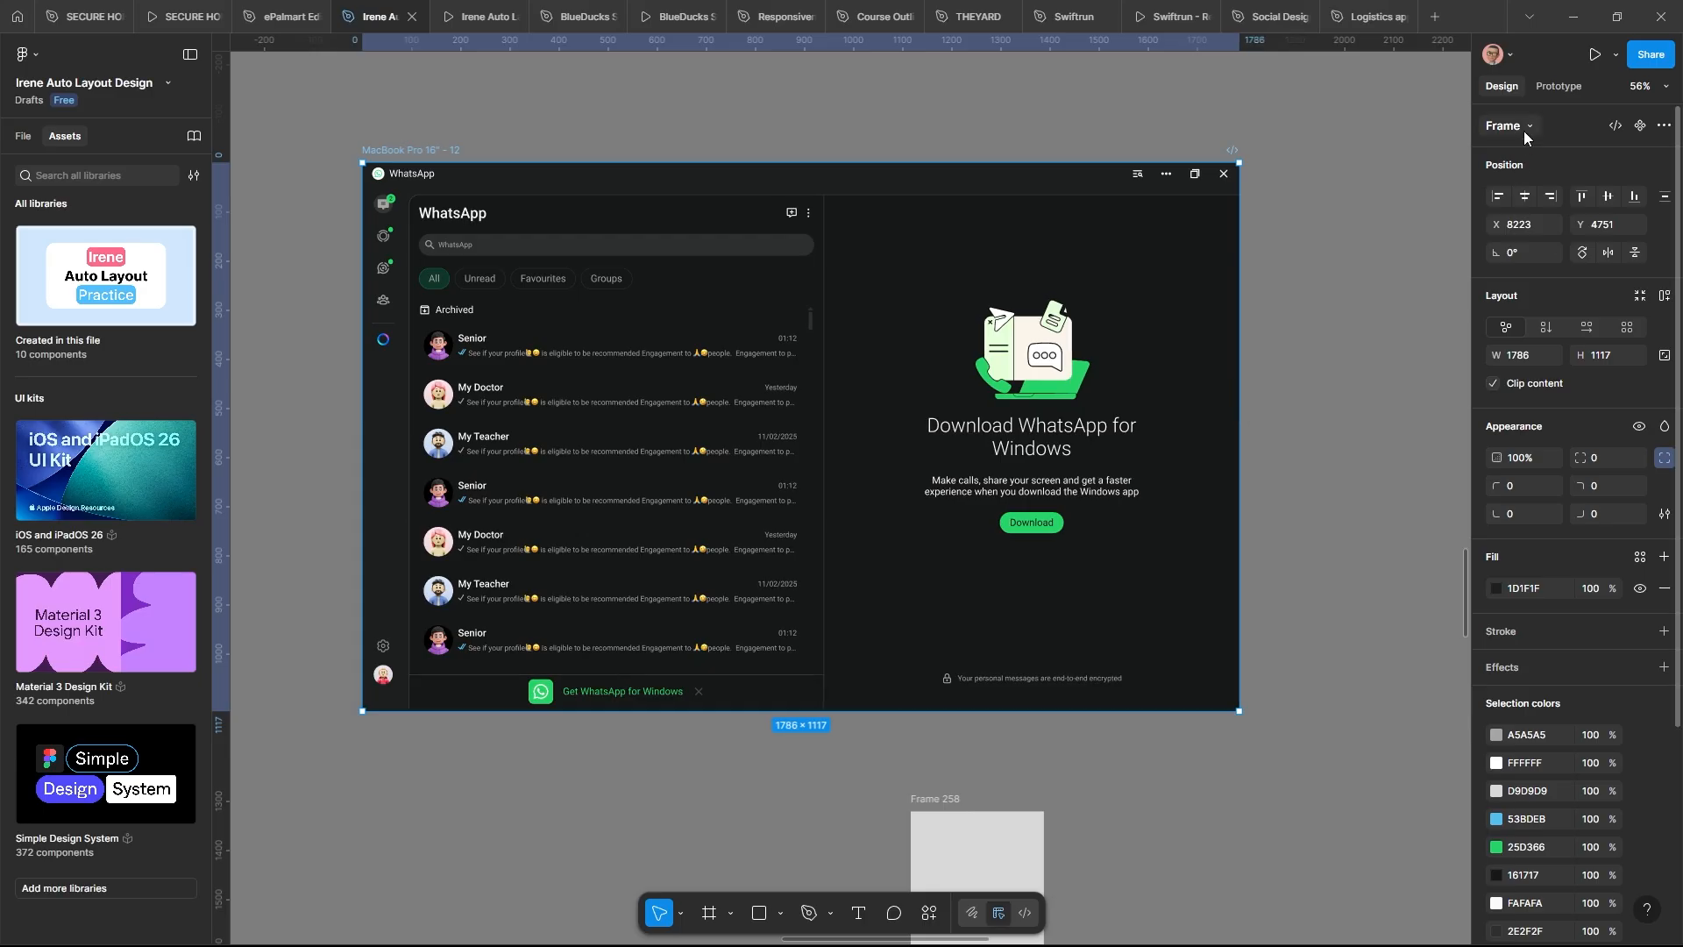
left_click(1507, 127)
left_click(1547, 659)
Set the WhatsApp chat list panel to a fixed width of 600
left_click(668, 456)
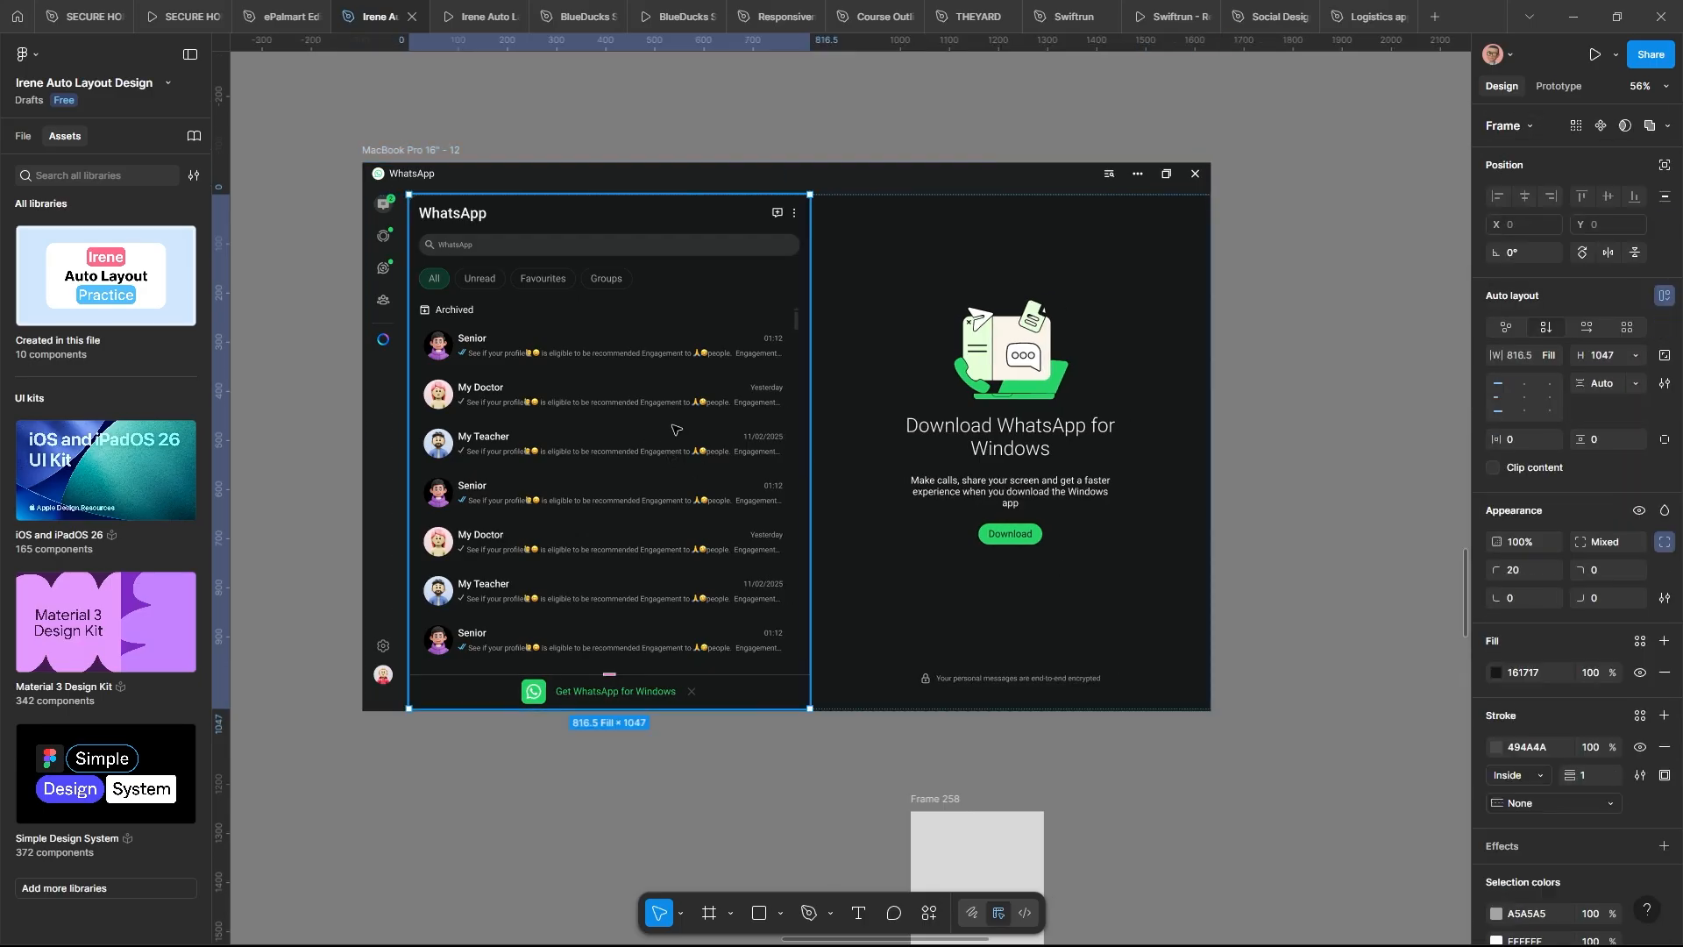
key("Return")
left_click(1522, 356)
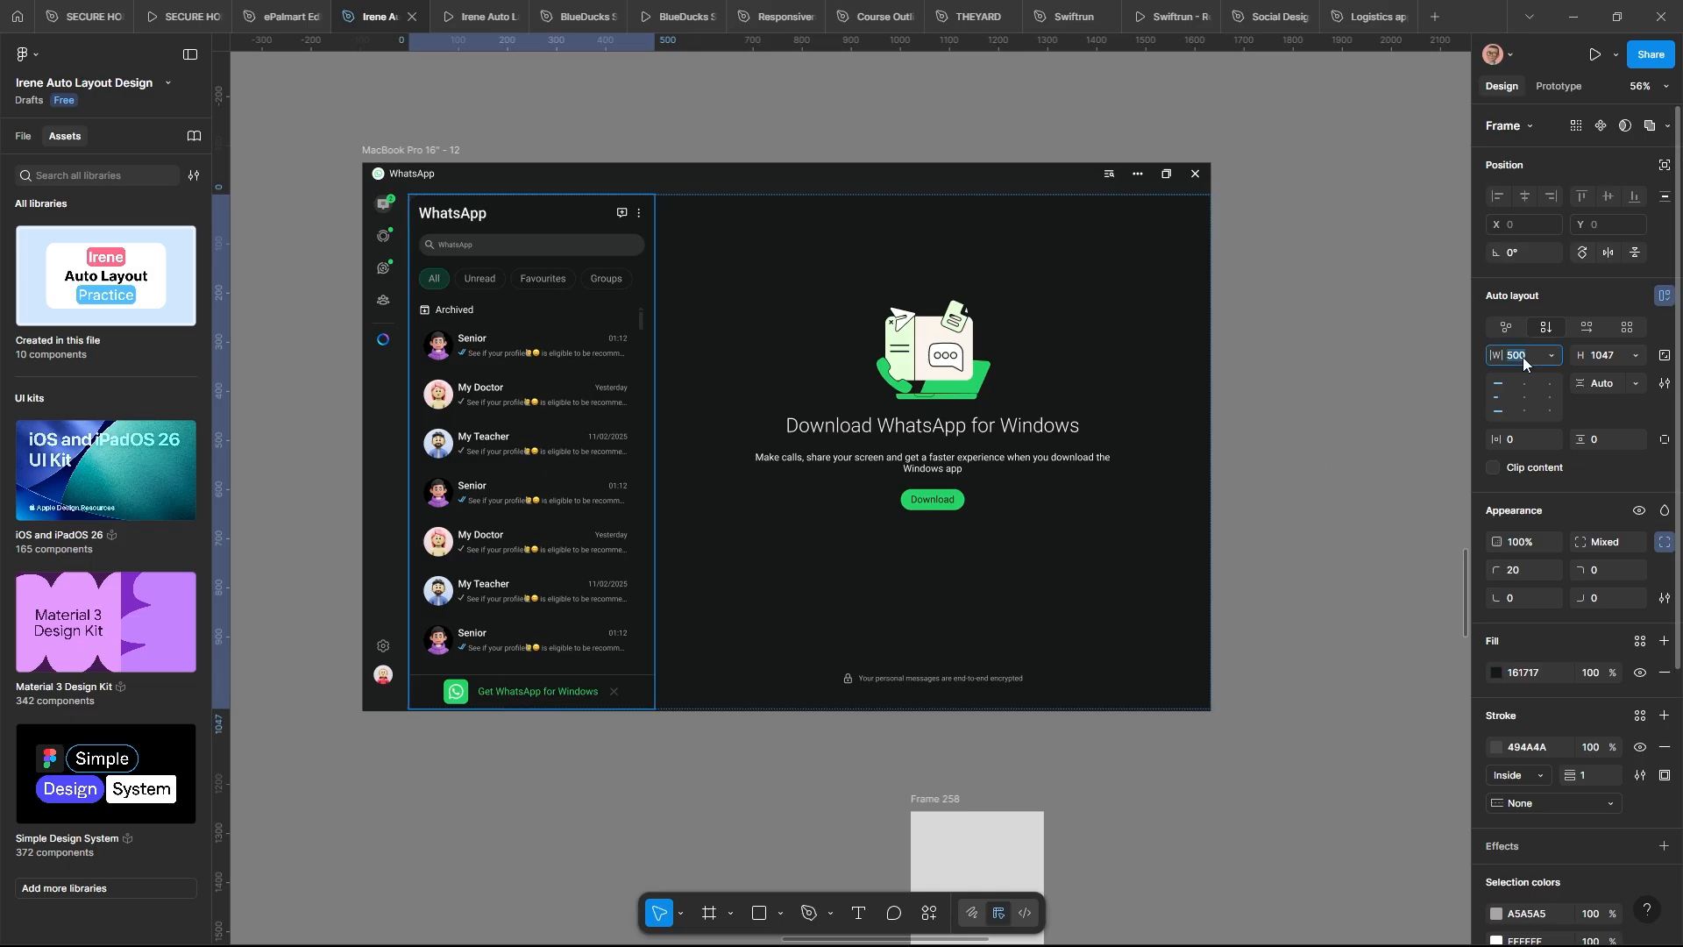
type("600")
key("Return")
Narrow the parent MacBook Pro 16" - 12 frame to about 1278 wide to test the fixed-width chat panel
scroll(740, 438, "up", 1)
scroll(1064, 459, "down", 3)
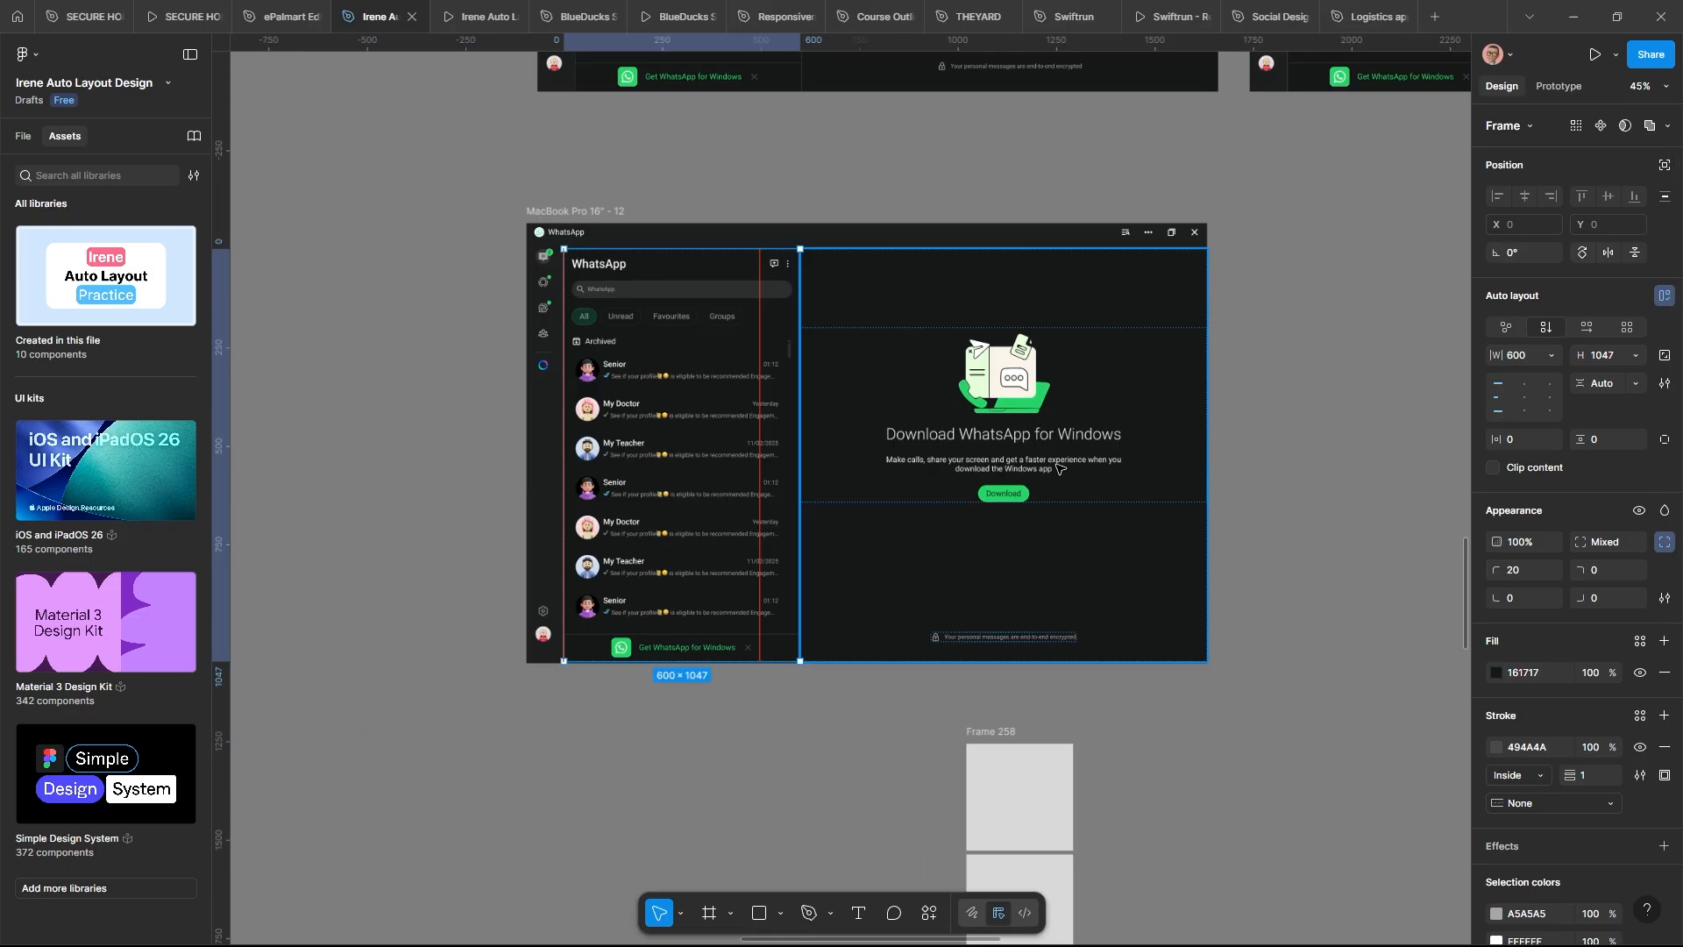
key("shift+Return")
key("shift+Return")
left_click_drag(1207, 362, 1030, 369)
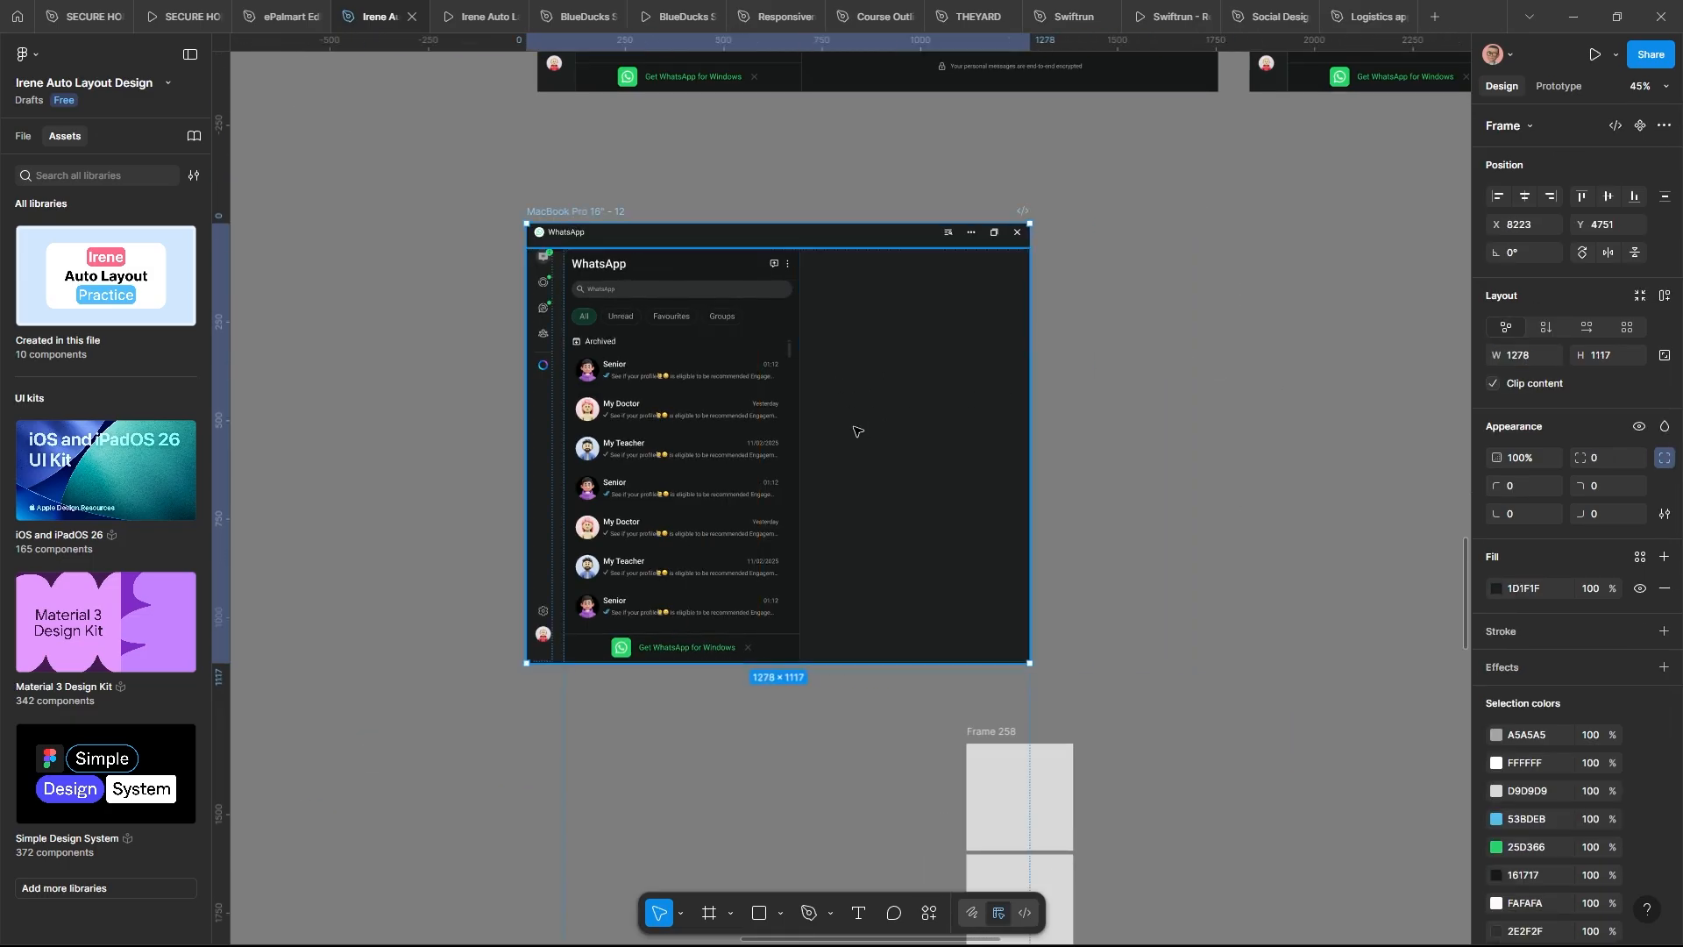
Set the chat list panel's width to Fill container inside the MacBook Pro 16" - 12 frame
double_click(742, 470)
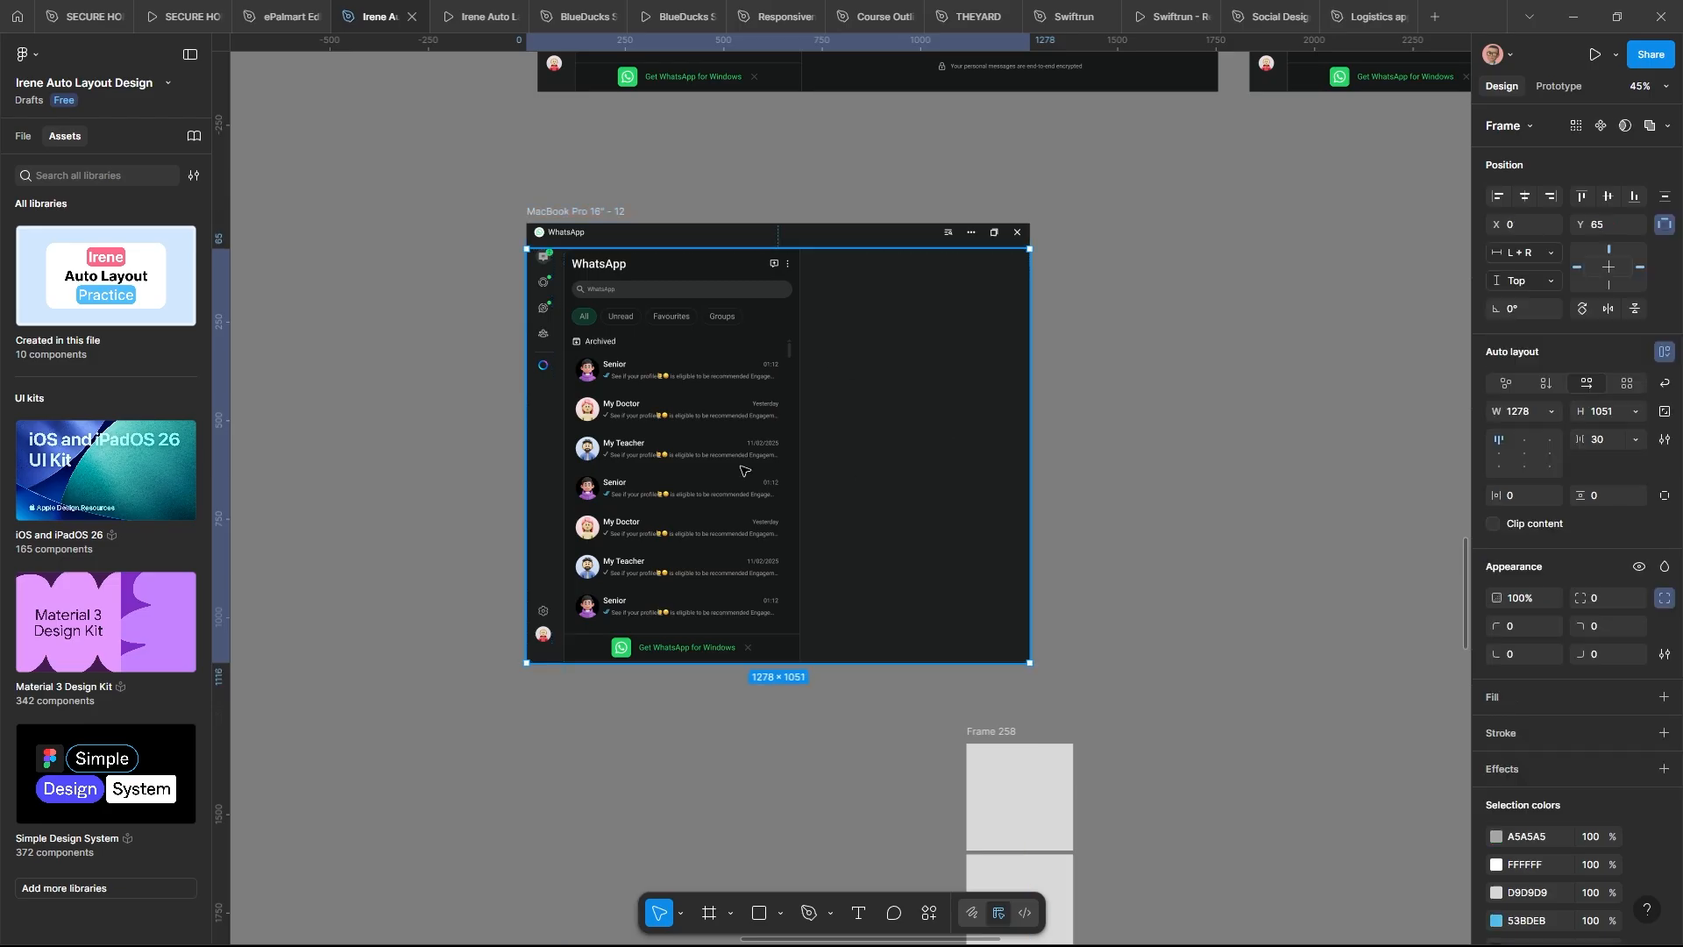
double_click(741, 470)
left_click(1548, 355)
left_click(1506, 398)
left_click(1037, 440)
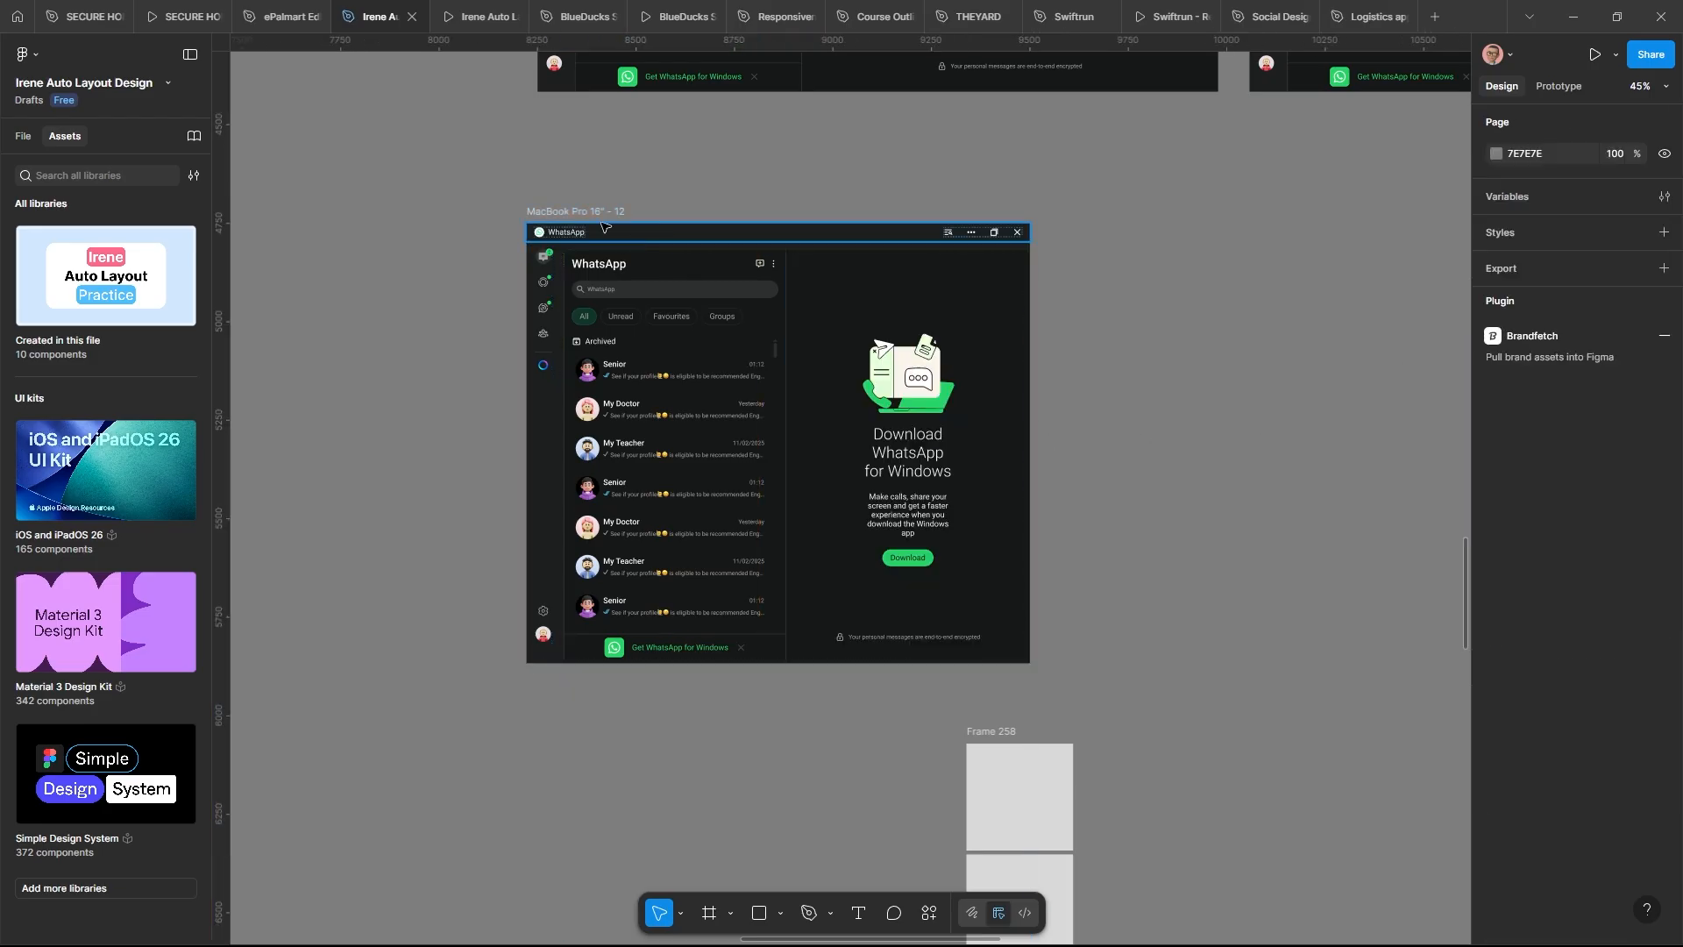
Widen the MacBook Pro 16" - 12 frame to about 1799, move it to X 8296, Y 4822, and widen it further to about 2087
left_click(602, 211)
left_click_drag(1029, 442, 1235, 449)
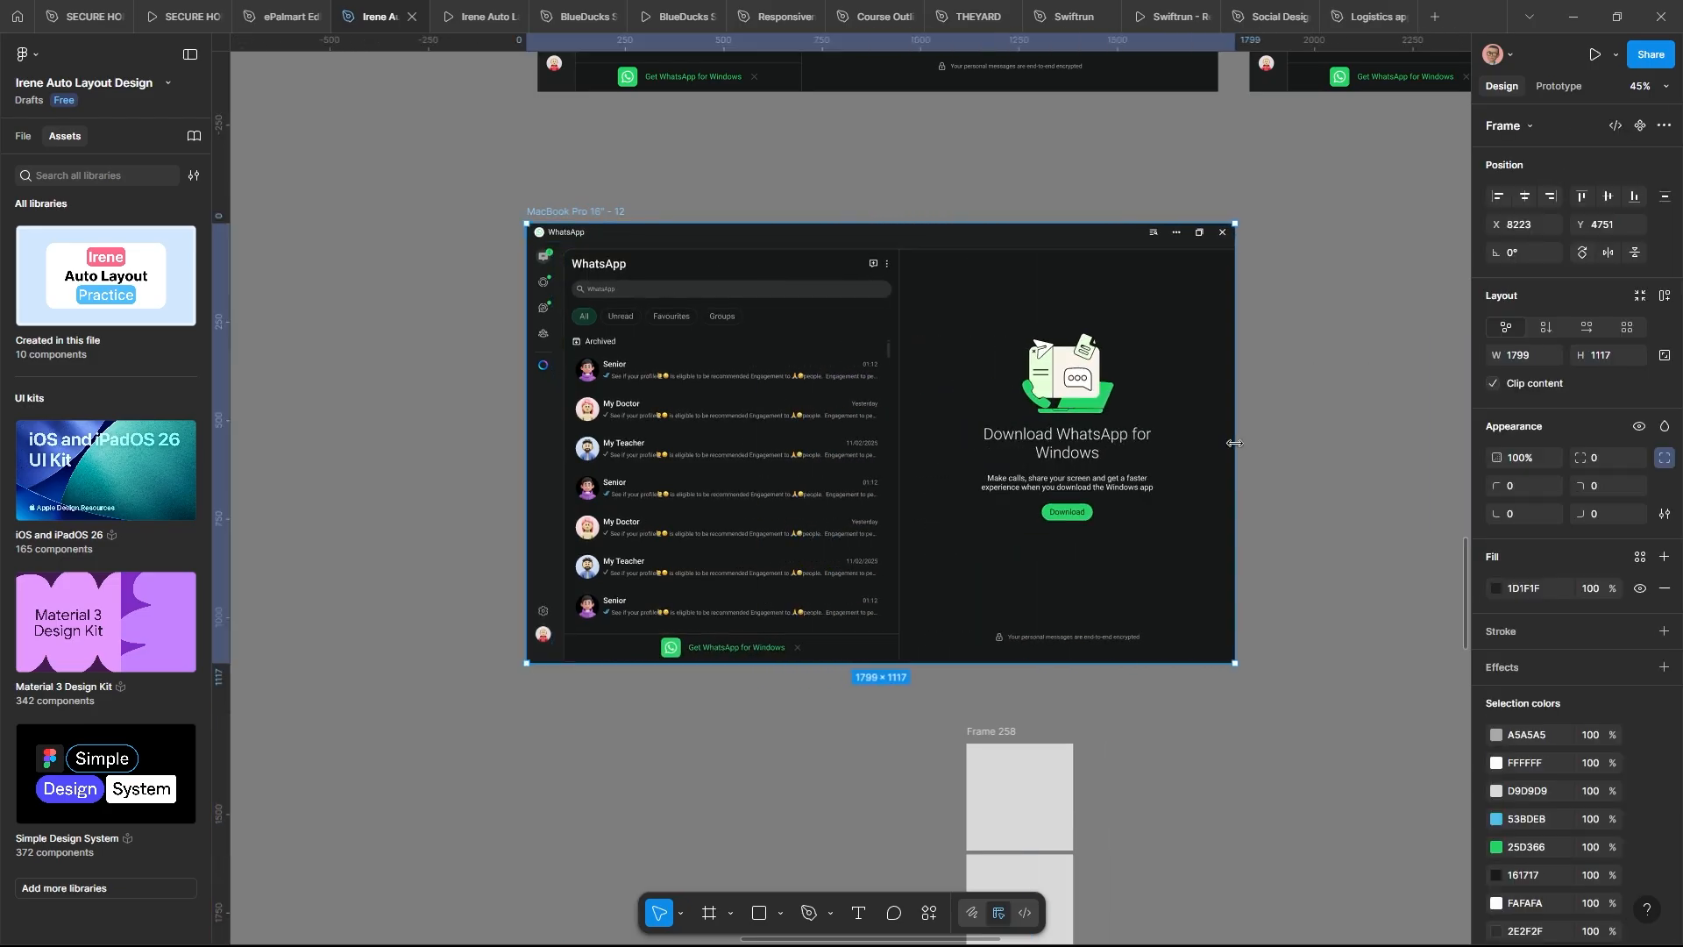
scroll(730, 488, "up", 2)
scroll(792, 380, "down", 1)
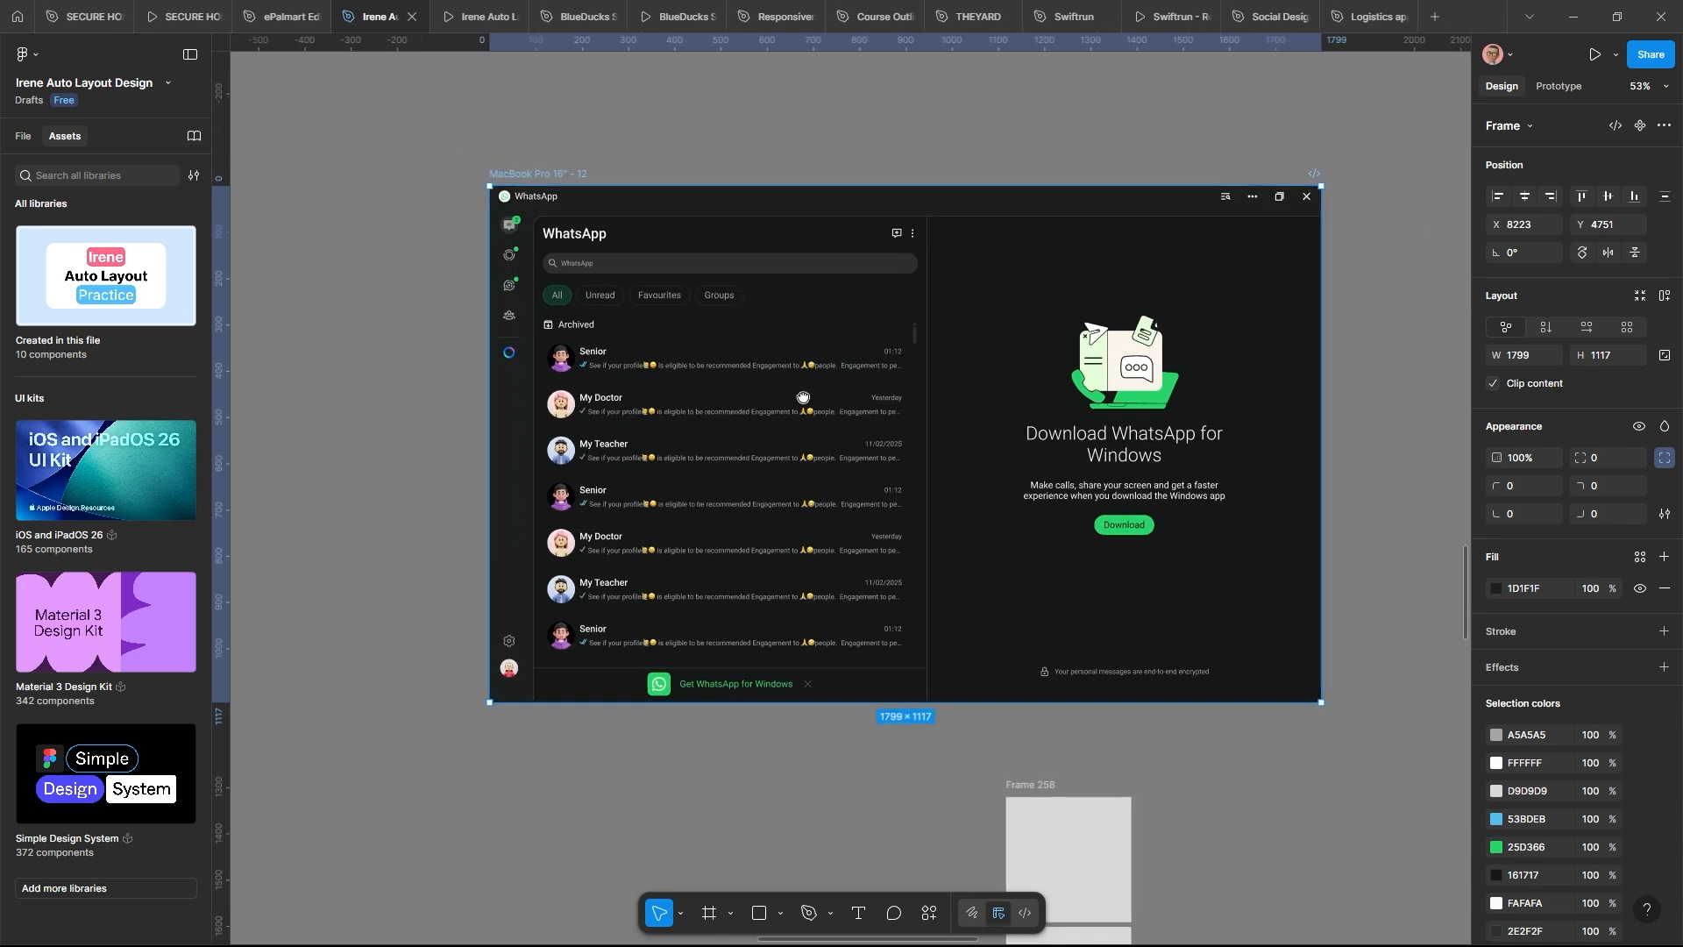
left_click_drag(804, 395, 593, 470)
scroll(532, 377, "down", 3)
mouse_move(430, 270)
left_mouse_down()
mouse_move(480, 301)
mouse_move(449, 289)
left_mouse_up()
left_click_drag(992, 463, 1084, 463)
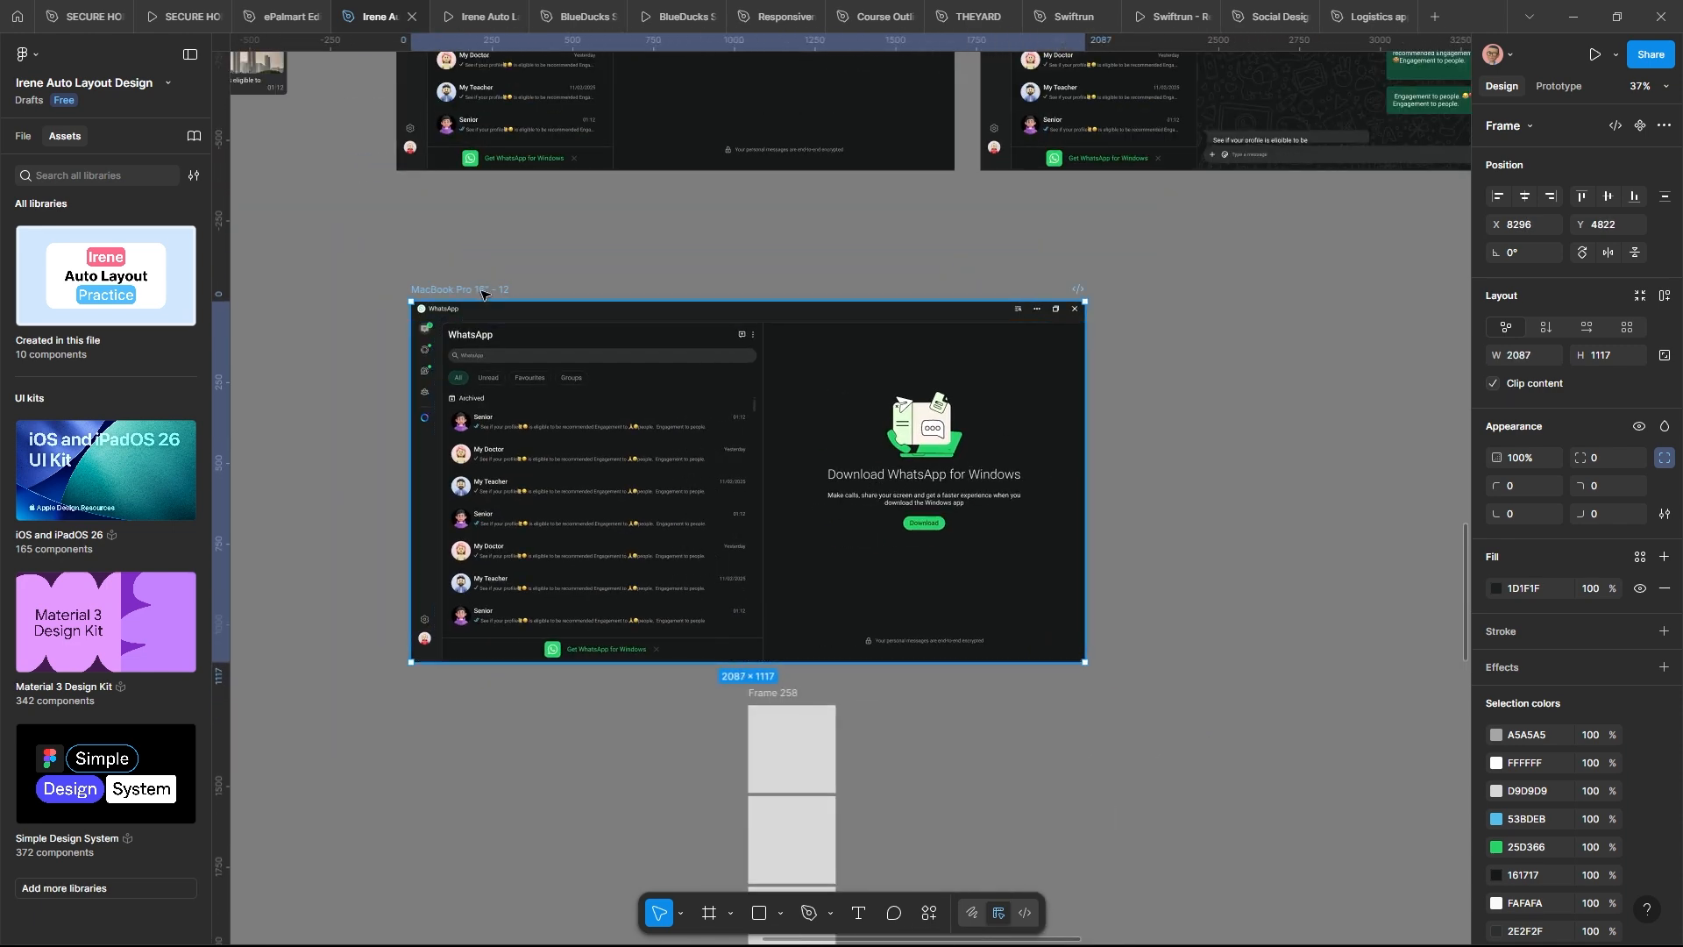
Preview the MacBook Pro 16" - 12 frame as an inline prototype and open the presentation in a new tab
key("shift+space")
left_click_drag(524, 82, 558, 201)
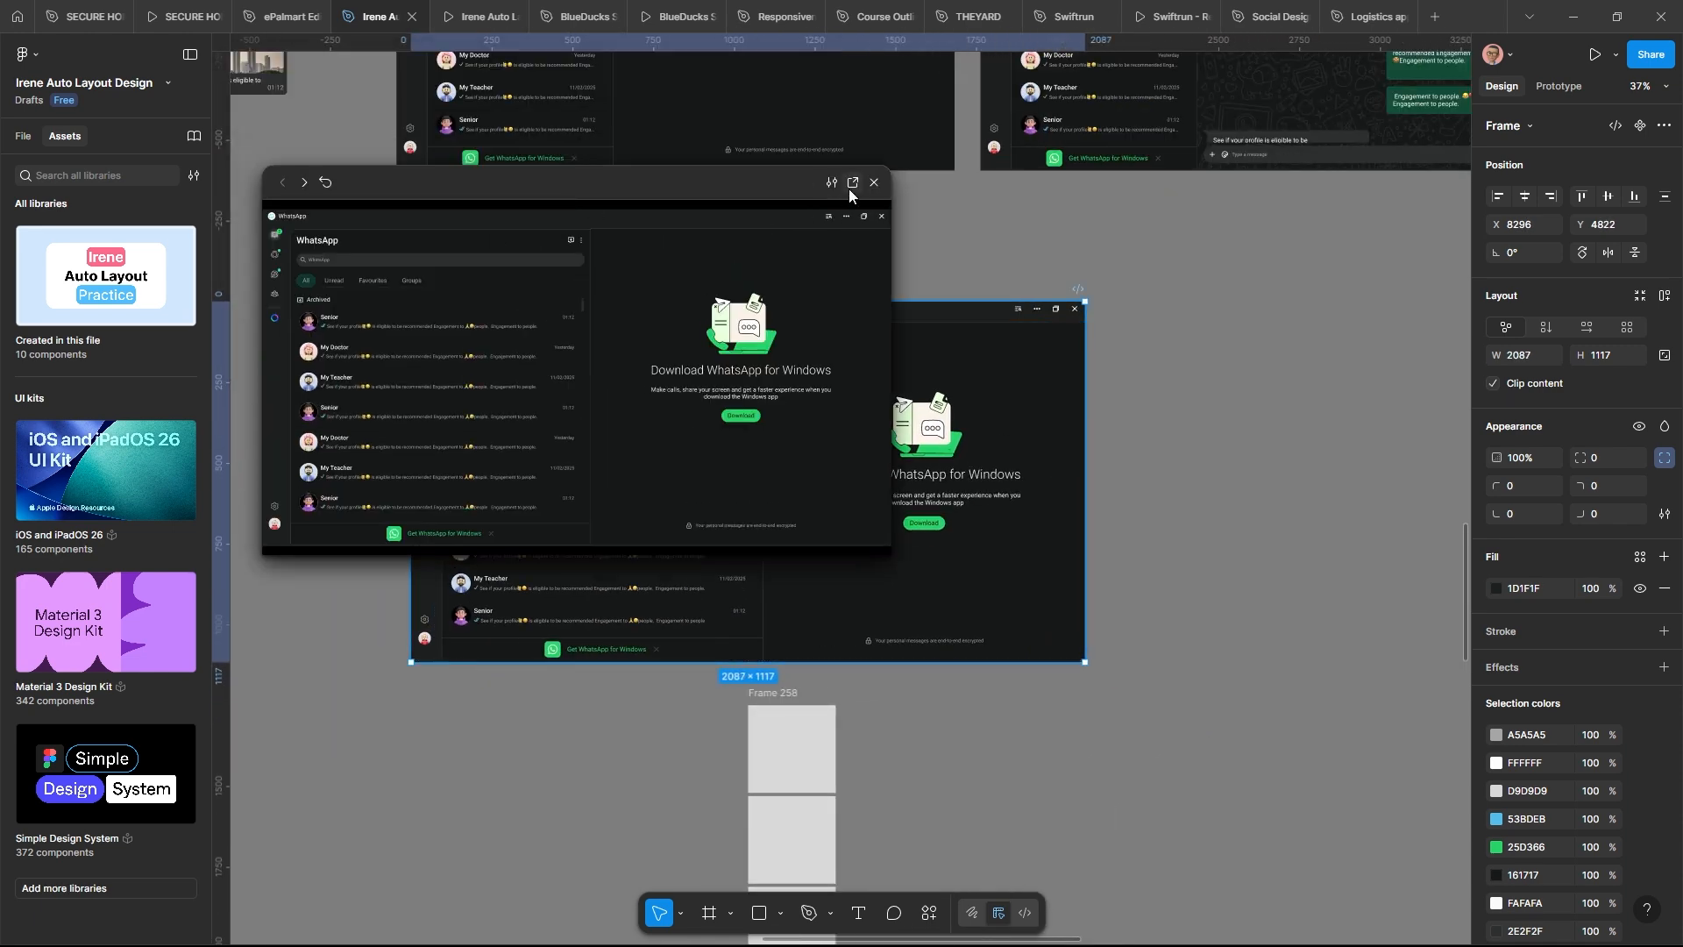
left_click(854, 184)
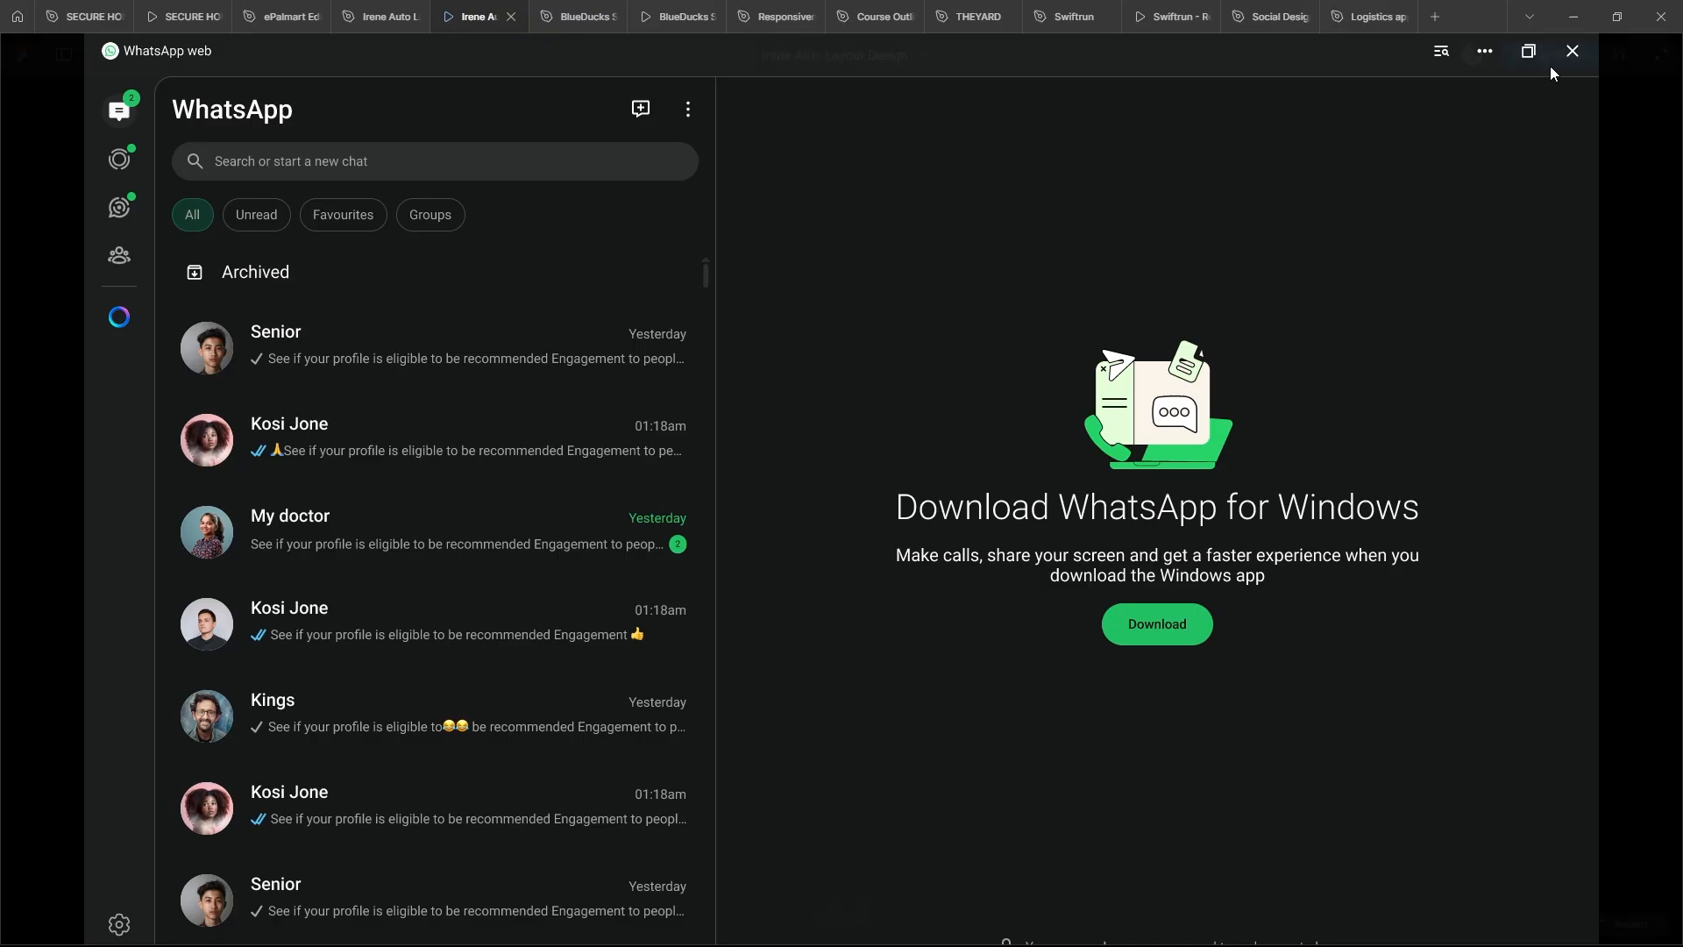
Compare the prototype preview under Responsive and Fit width scaling, ending with Responsive selected
left_click(1619, 55)
left_click(1554, 140)
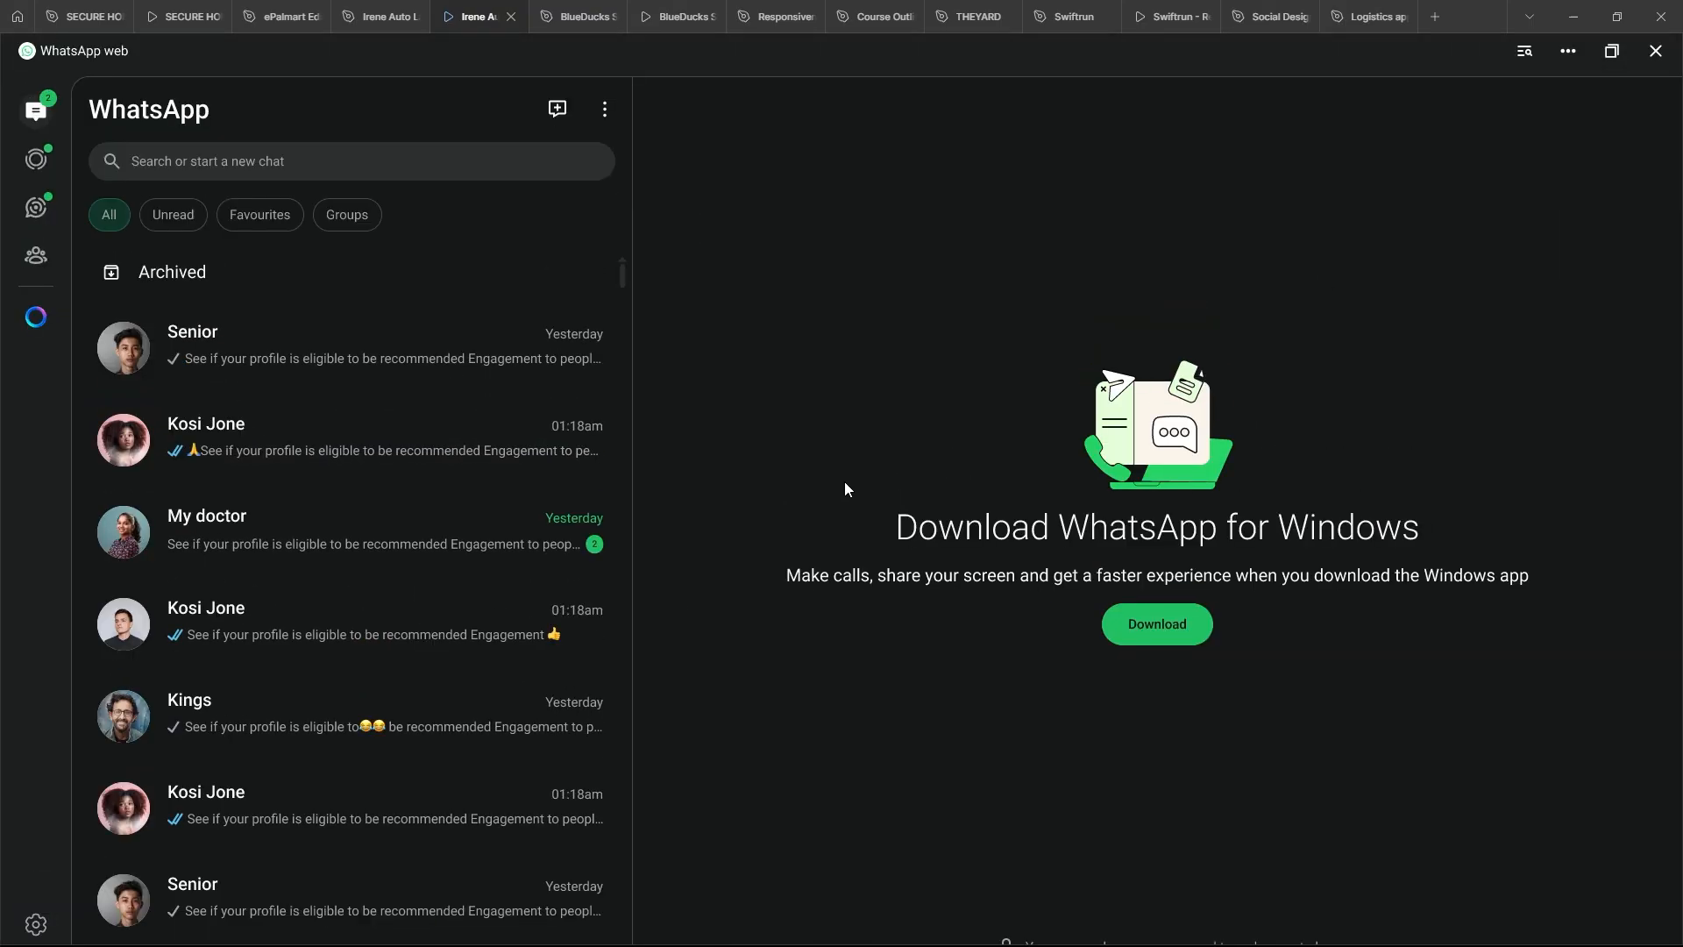
left_click(1618, 54)
left_click(1541, 193)
left_click(1619, 55)
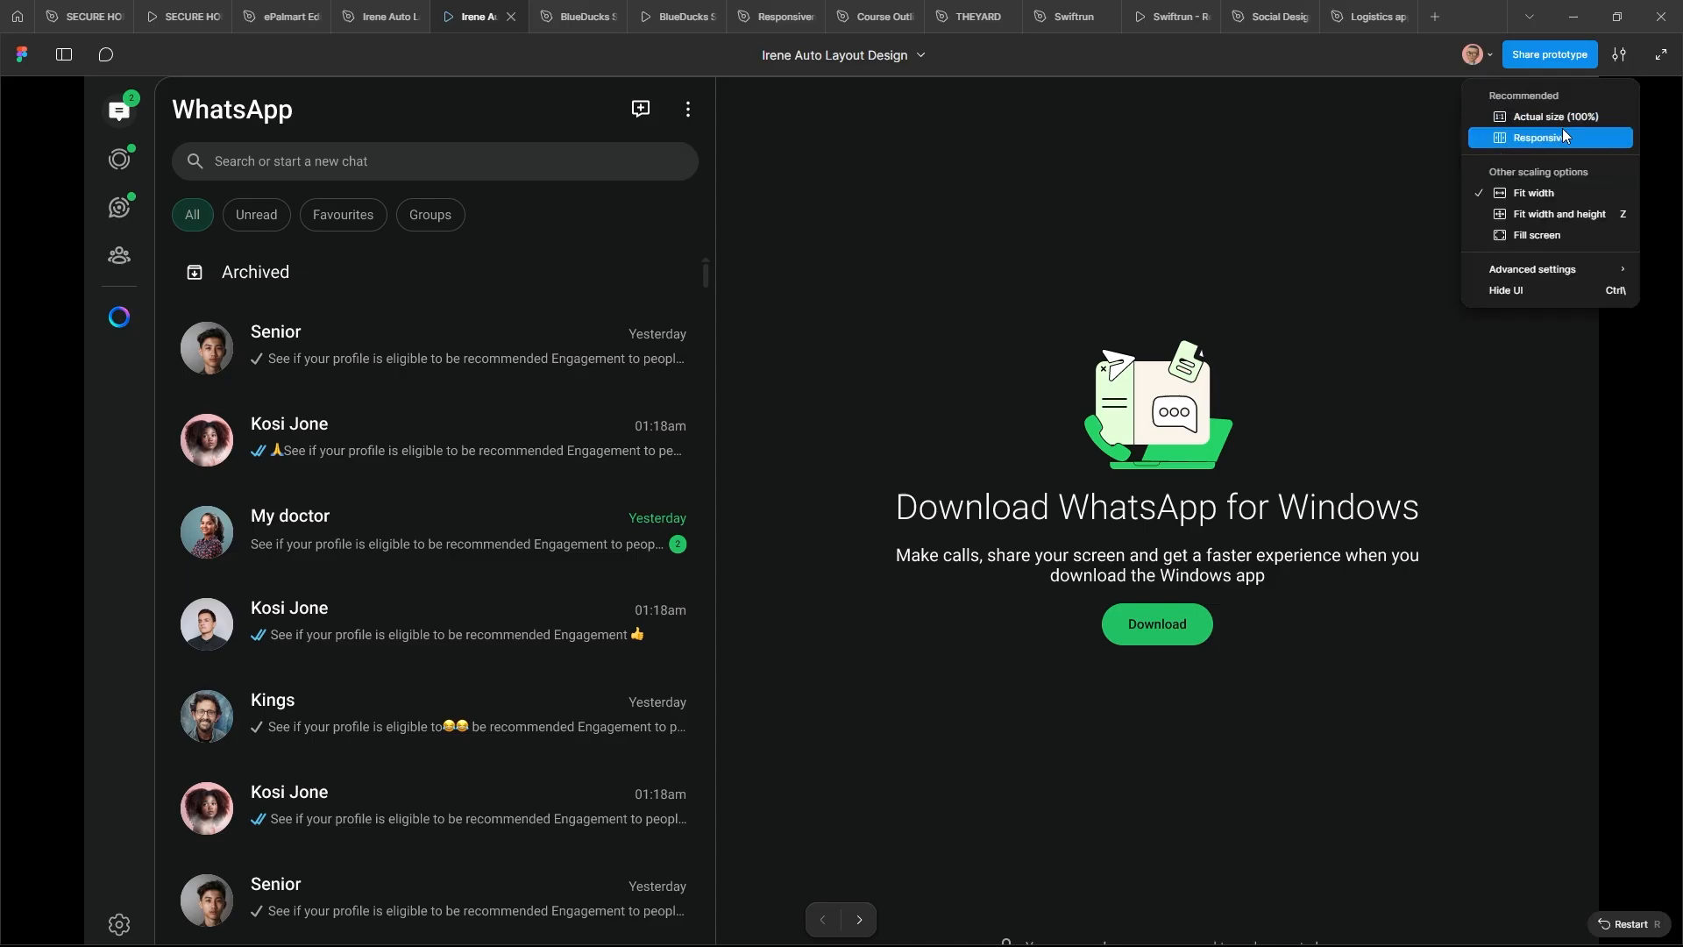
left_click(1562, 136)
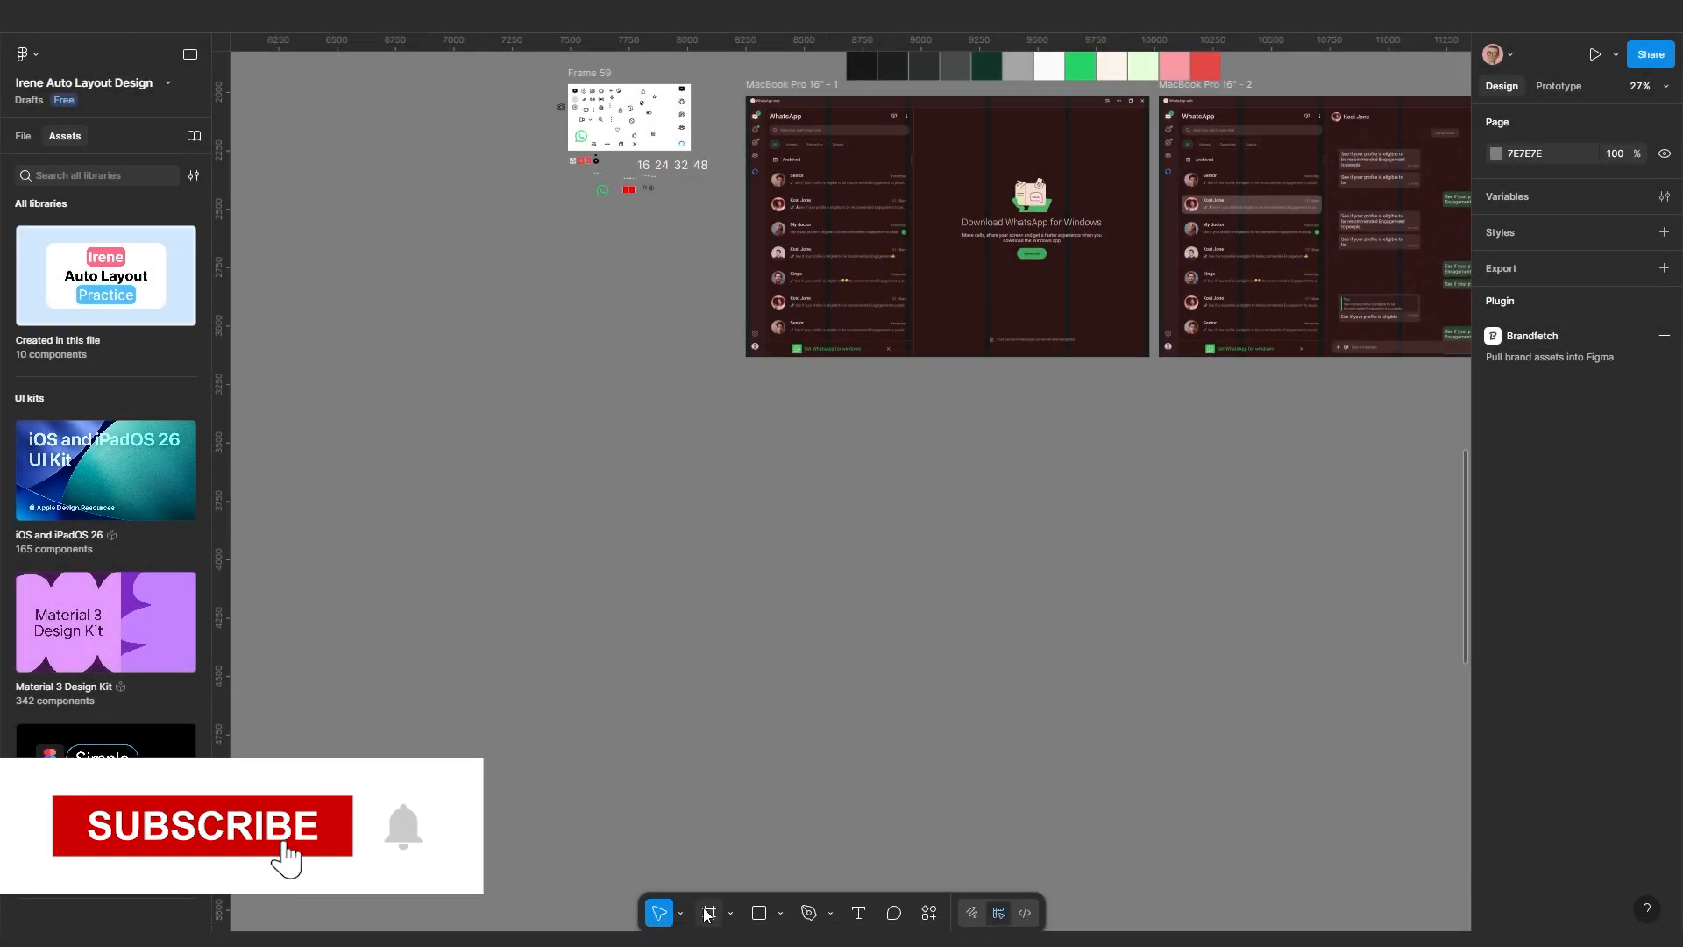
Add a new MacBook Pro 16" frame (1728 × 1117) from the desktop presets
left_click(709, 919)
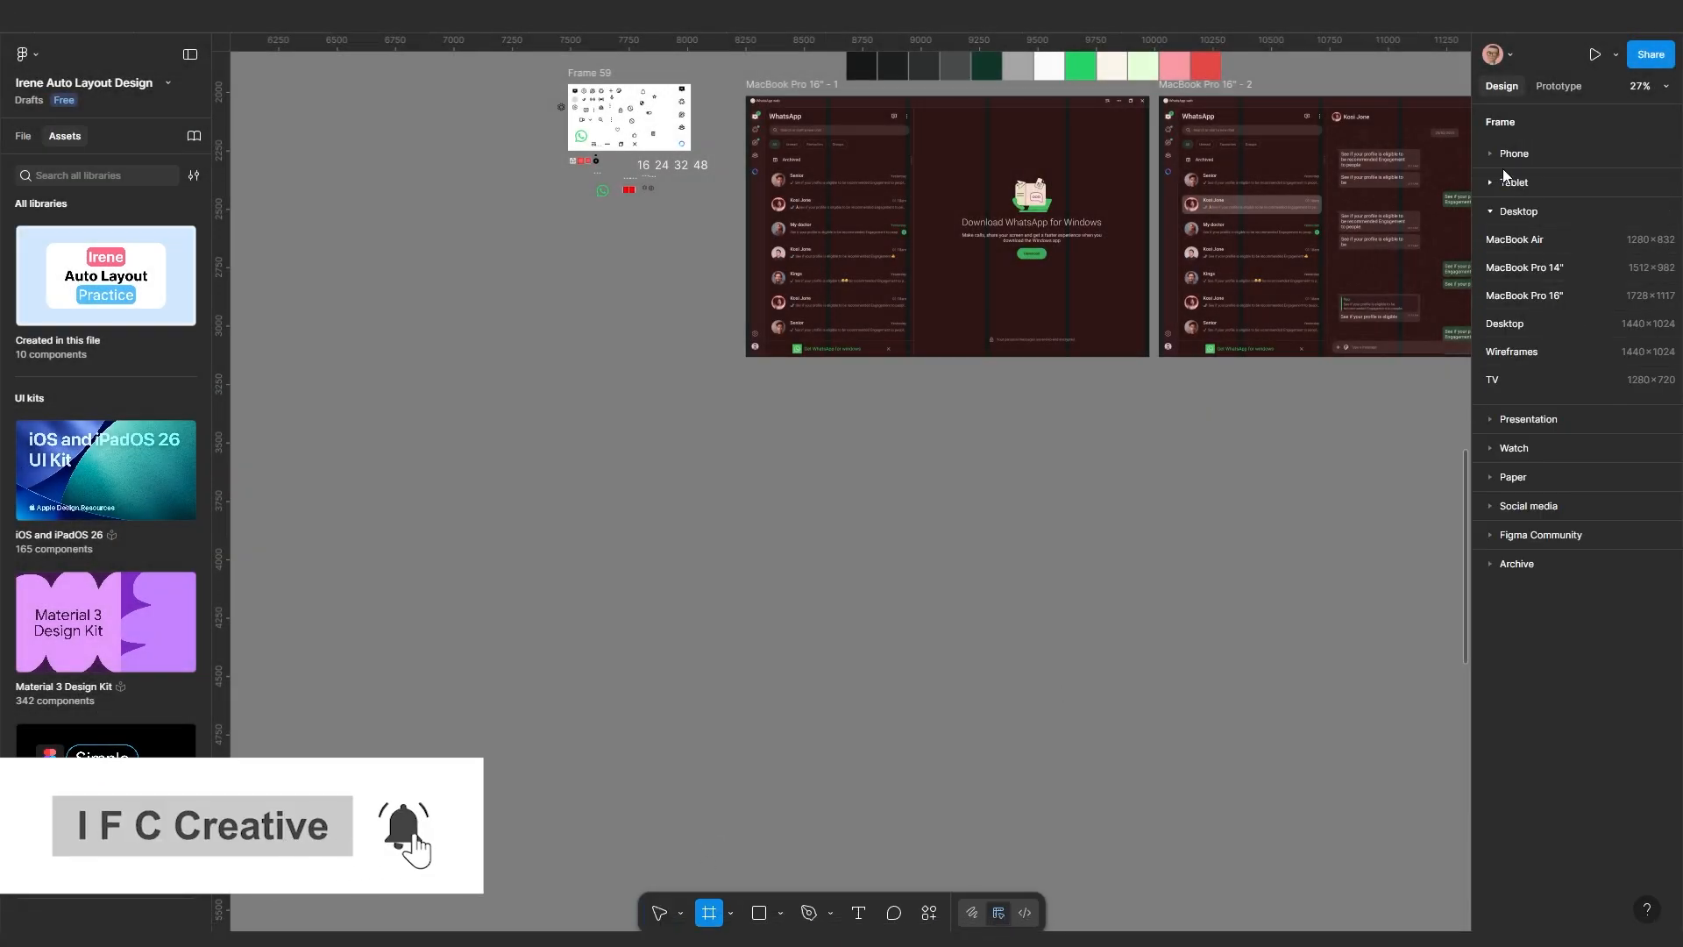
left_click(1514, 214)
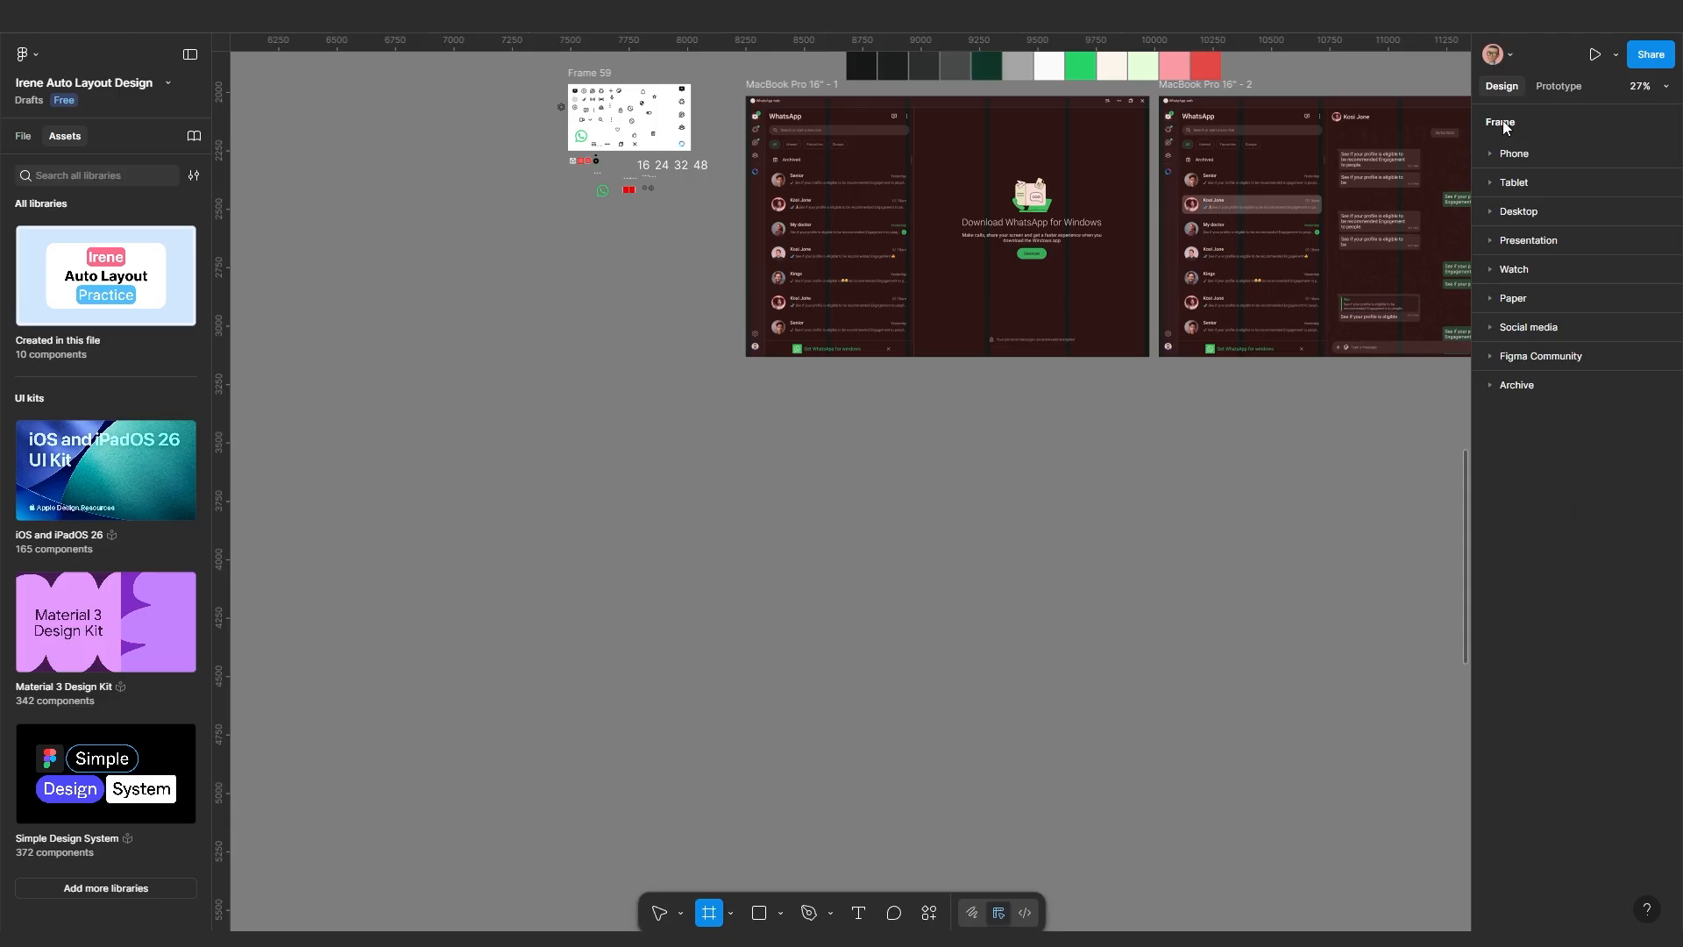
left_click(1514, 216)
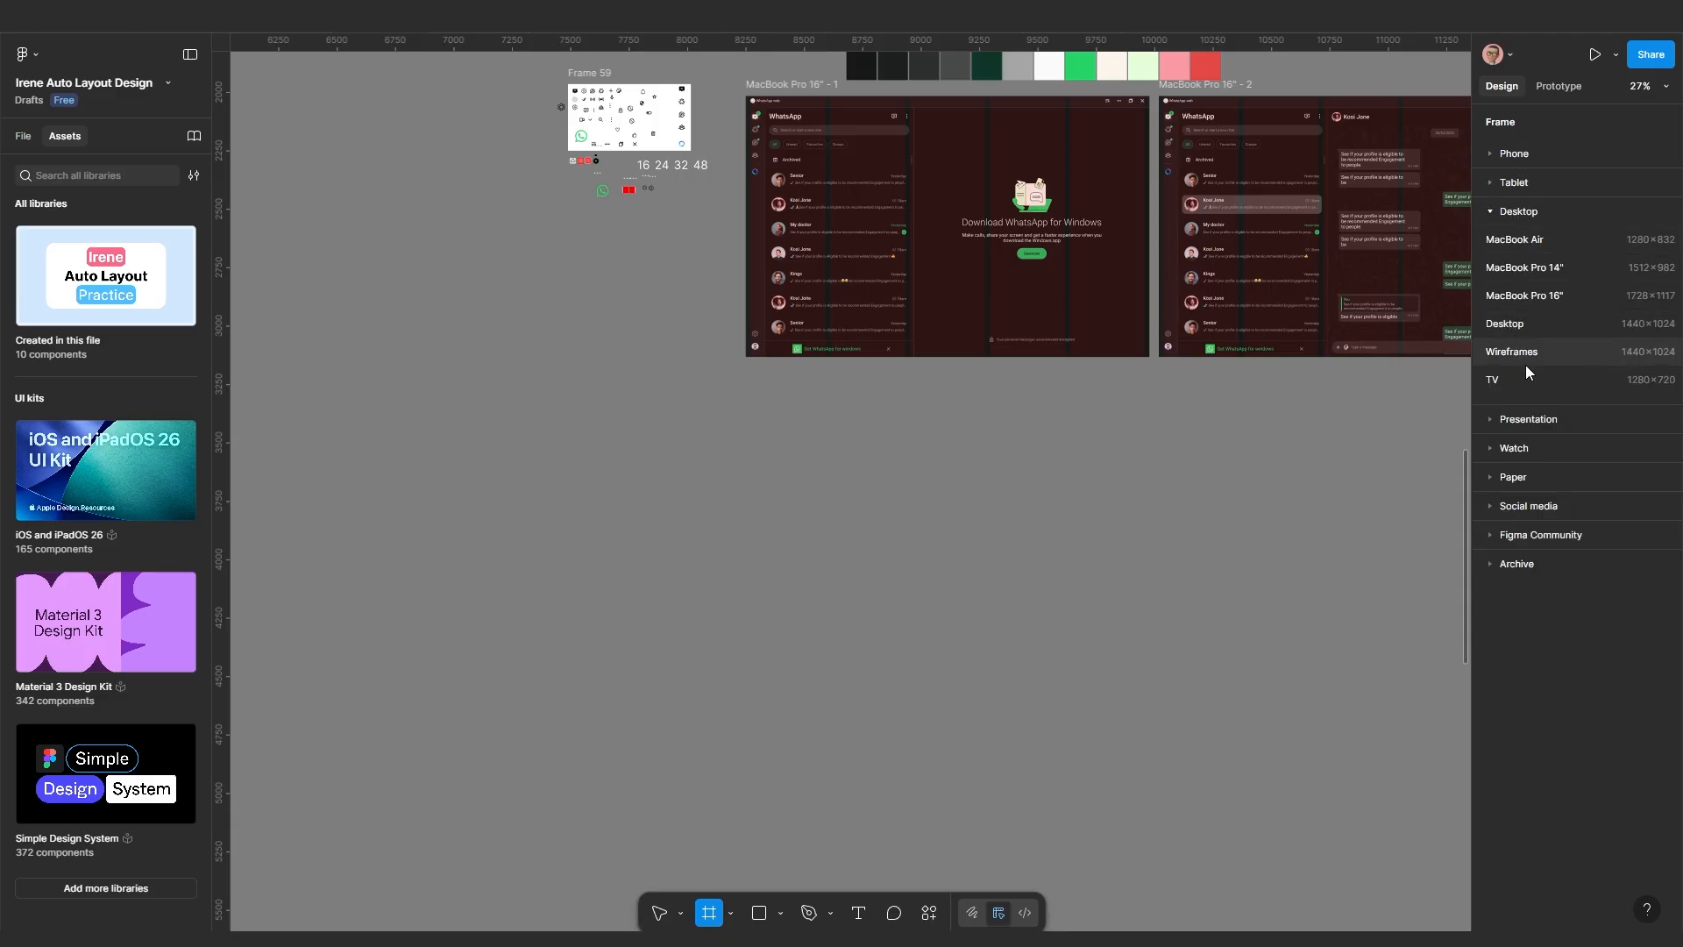
left_click(1532, 296)
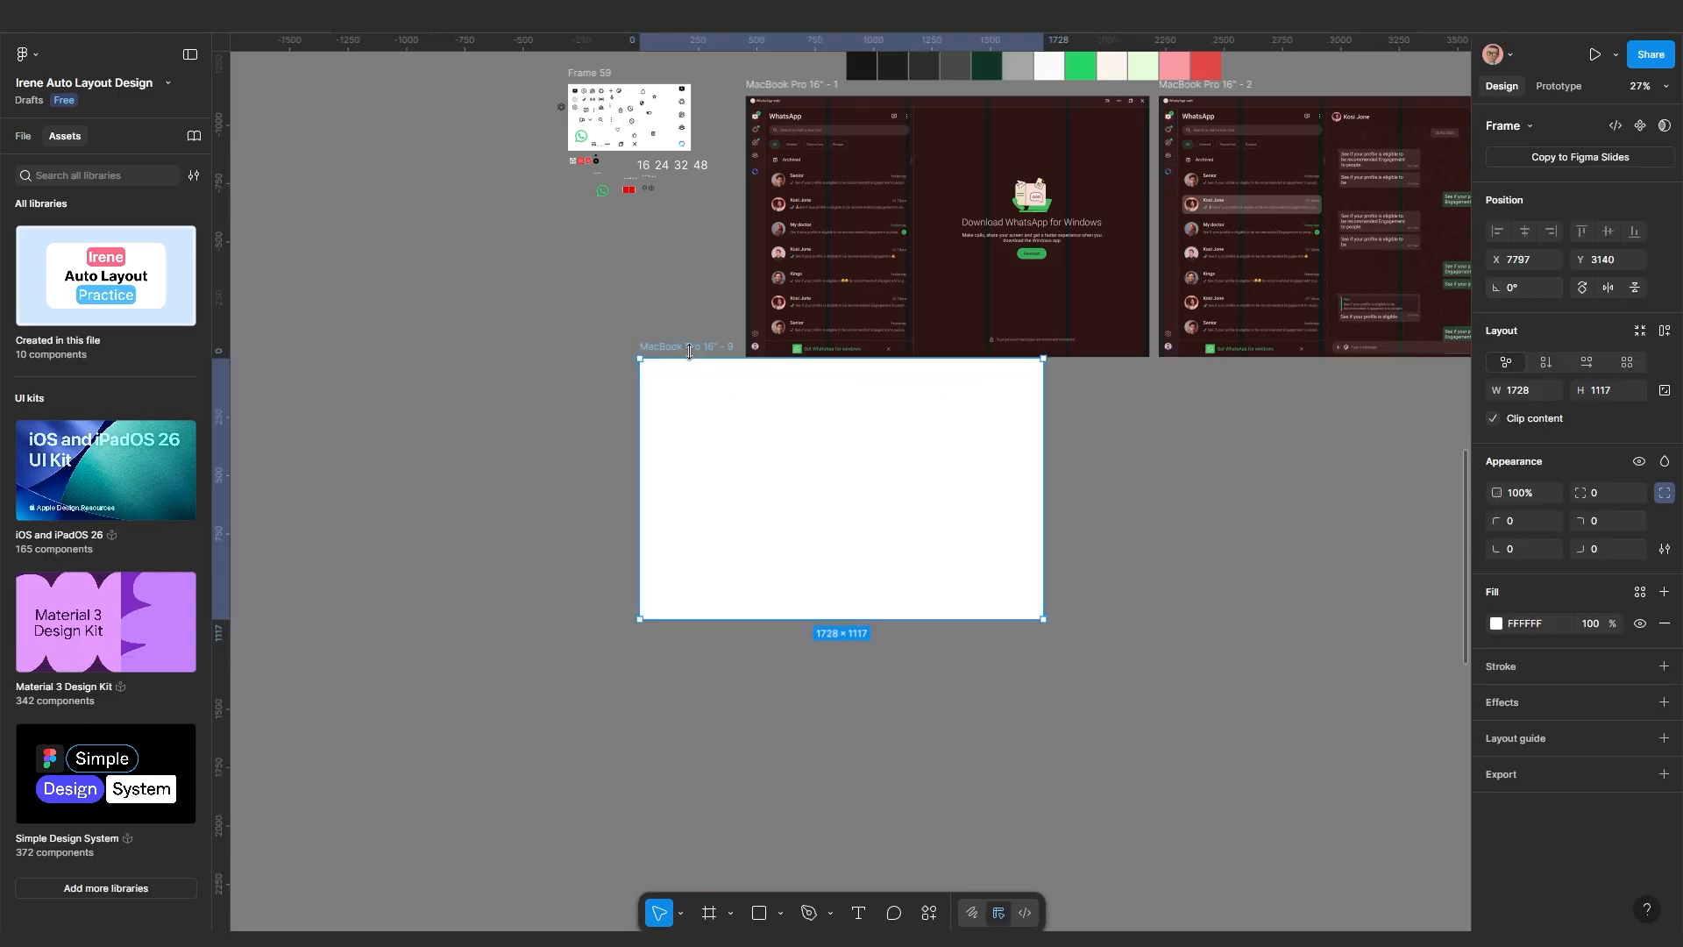
Move the new MacBook Pro 16" - 9 frame below the finished WhatsApp screens to about X 7737, Y 3323
left_click_drag(691, 352, 647, 413)
scroll(662, 433, "up", 1)
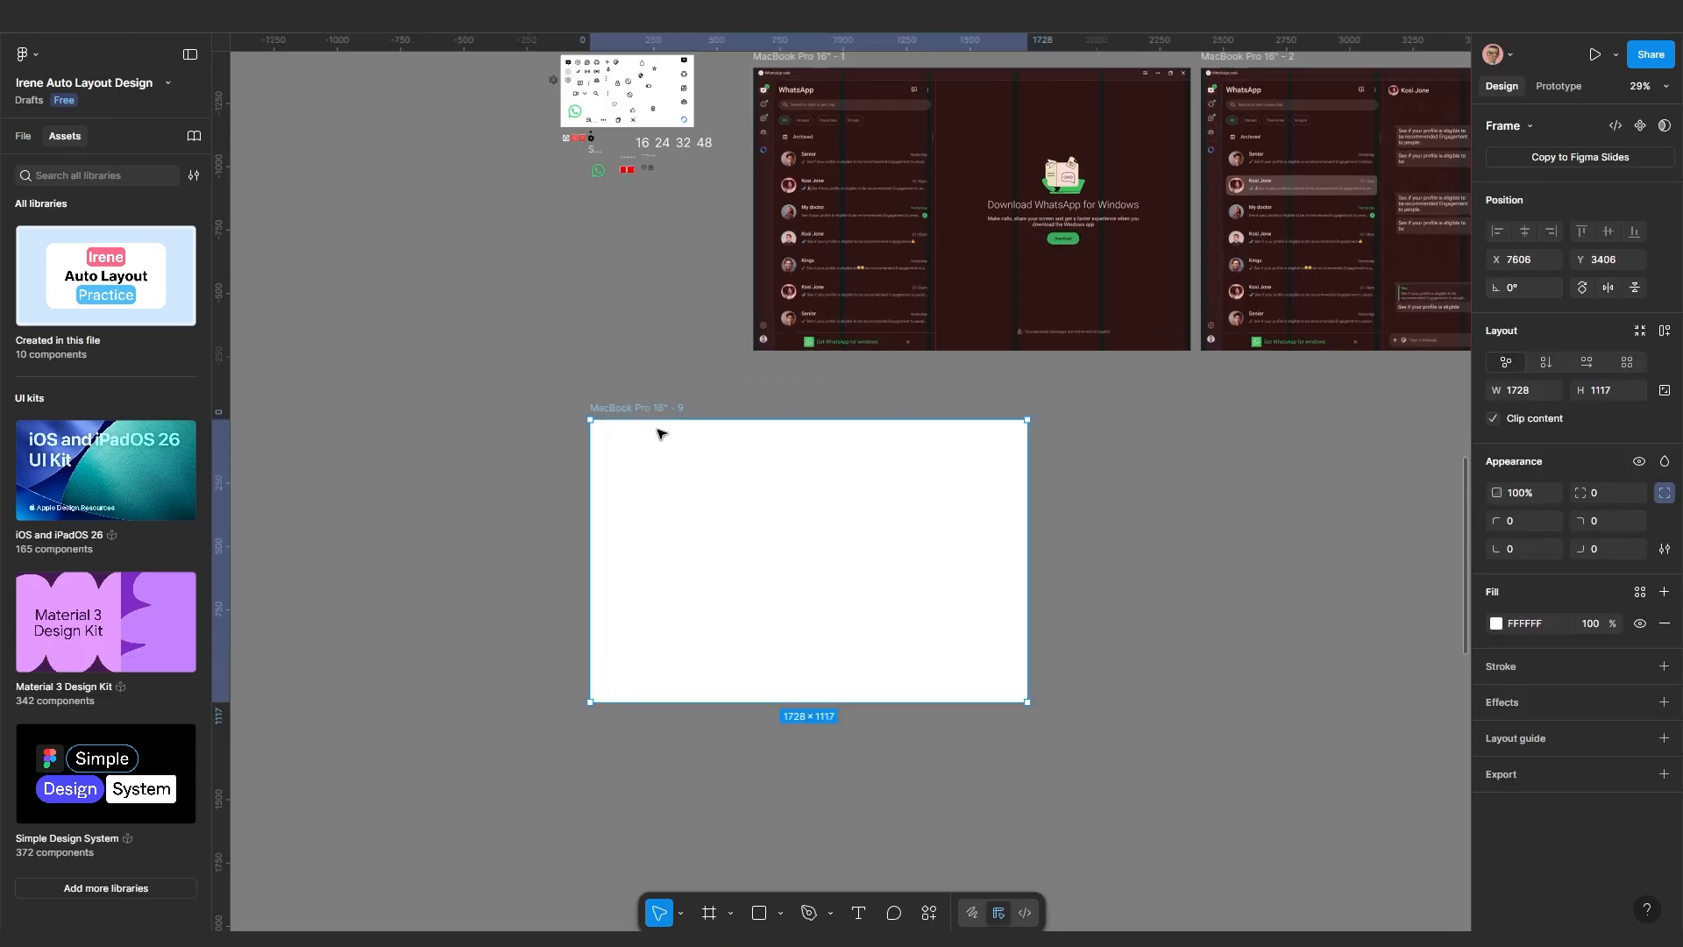
scroll(646, 456, "up", 2)
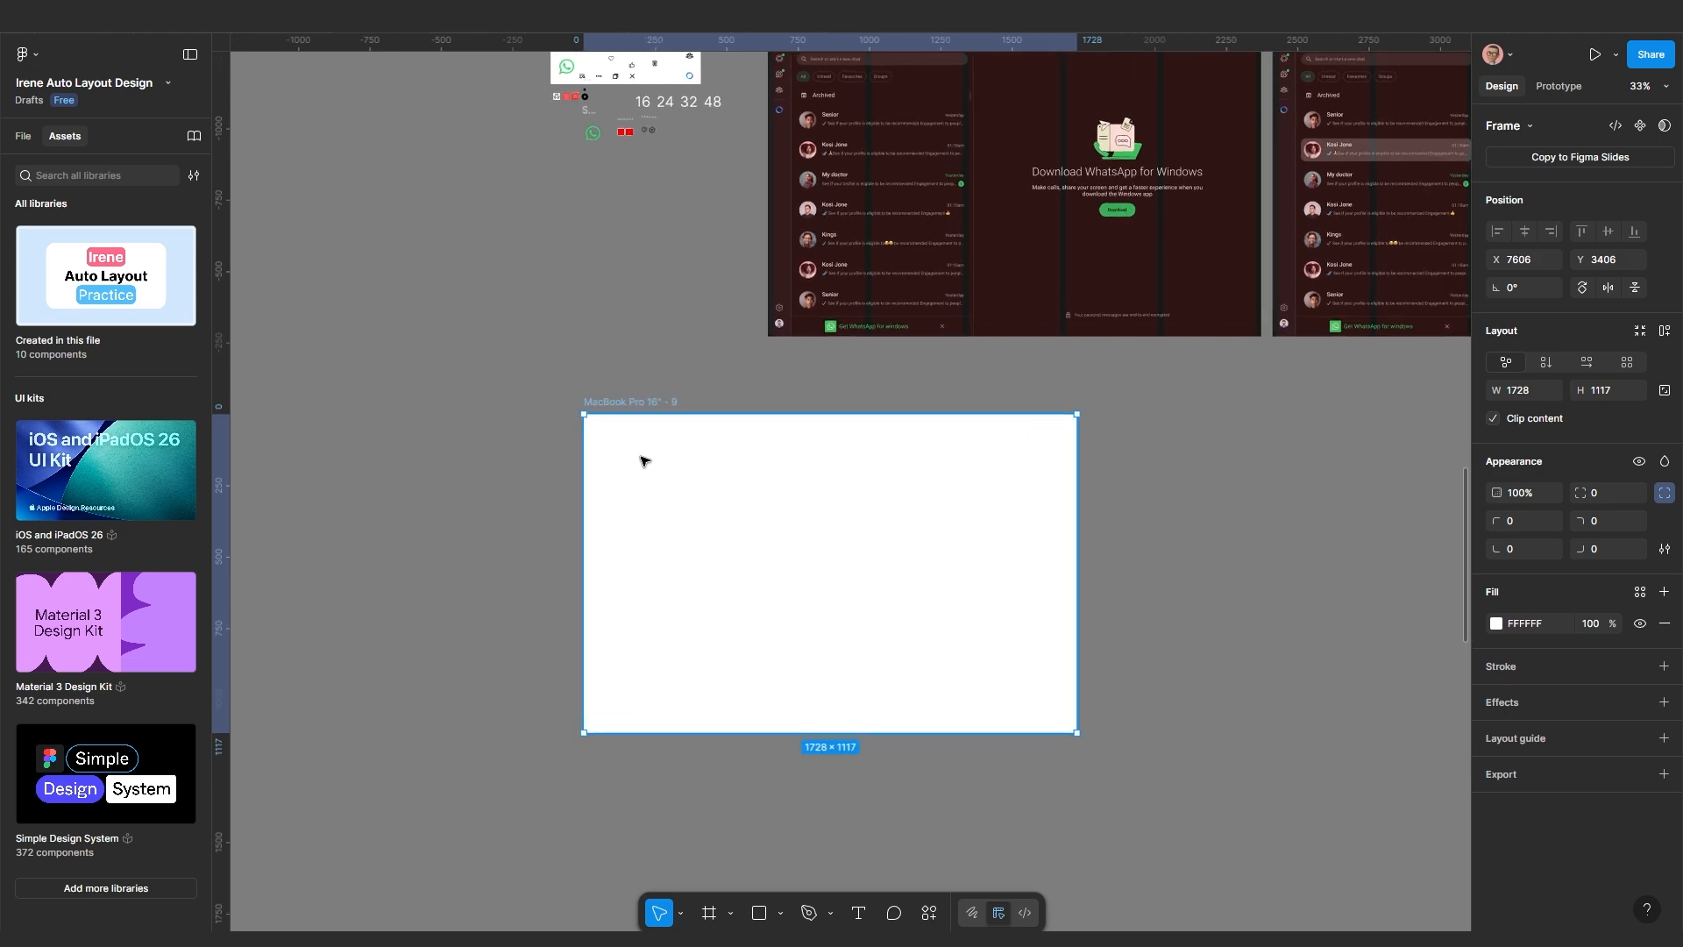
left_click_drag(637, 403, 618, 487)
scroll(697, 376, "up", 1)
scroll(618, 486, "down", 2)
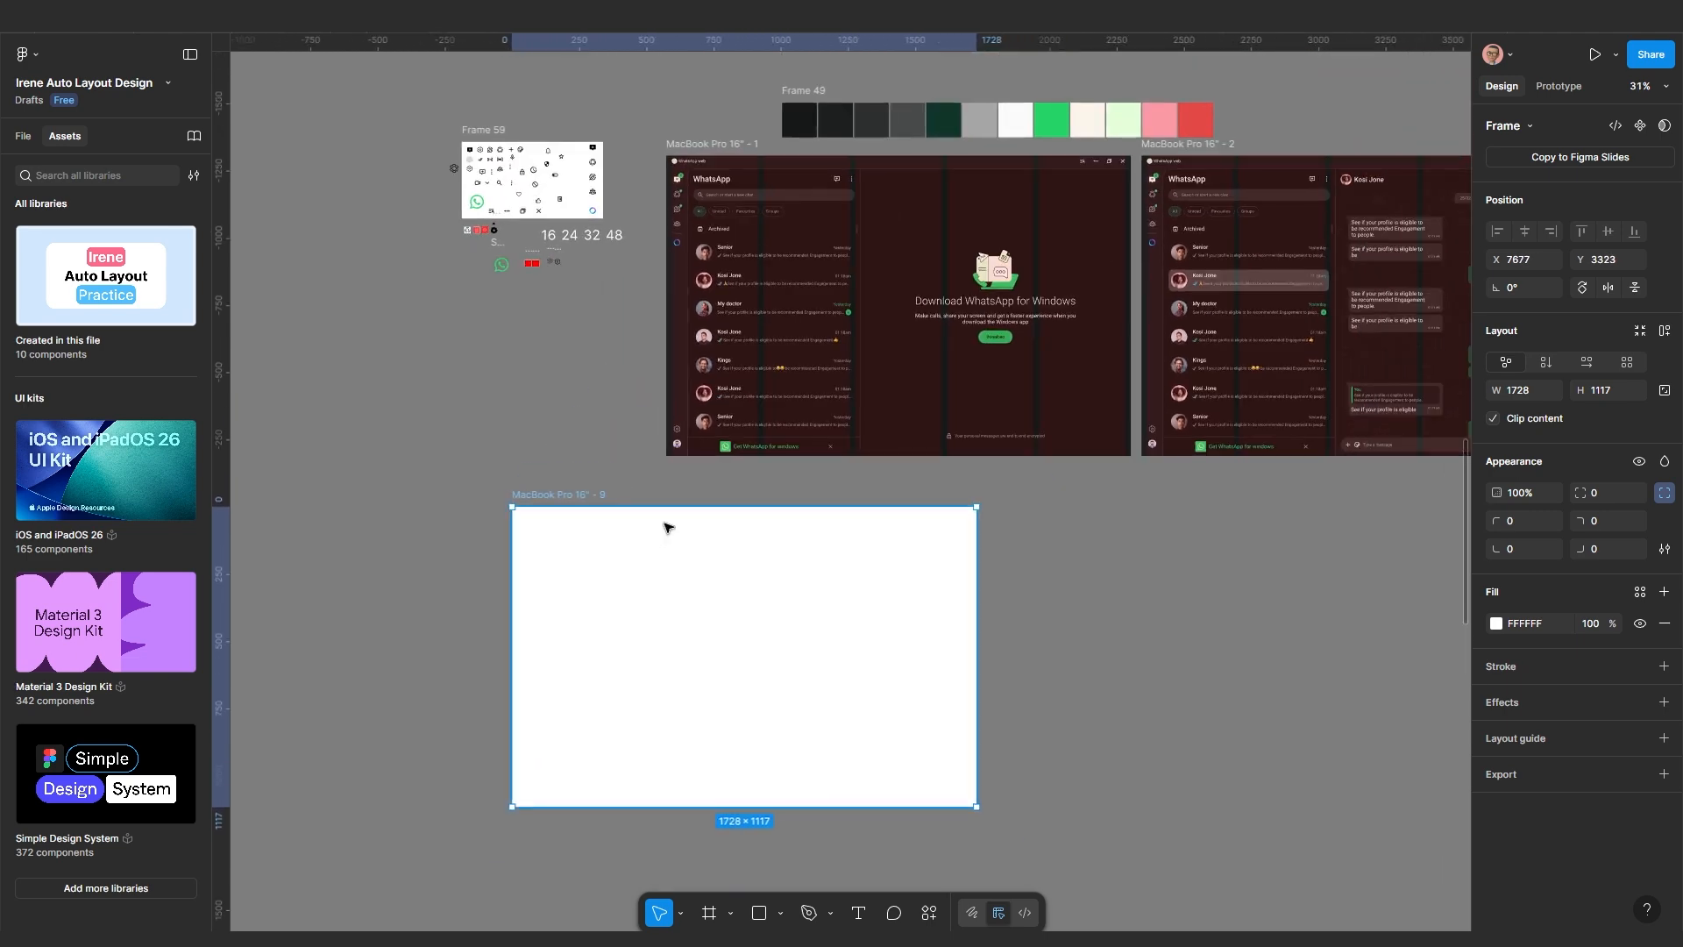
scroll(666, 519, "up", 1)
scroll(669, 518, "right", 3)
scroll(668, 518, "up", 1)
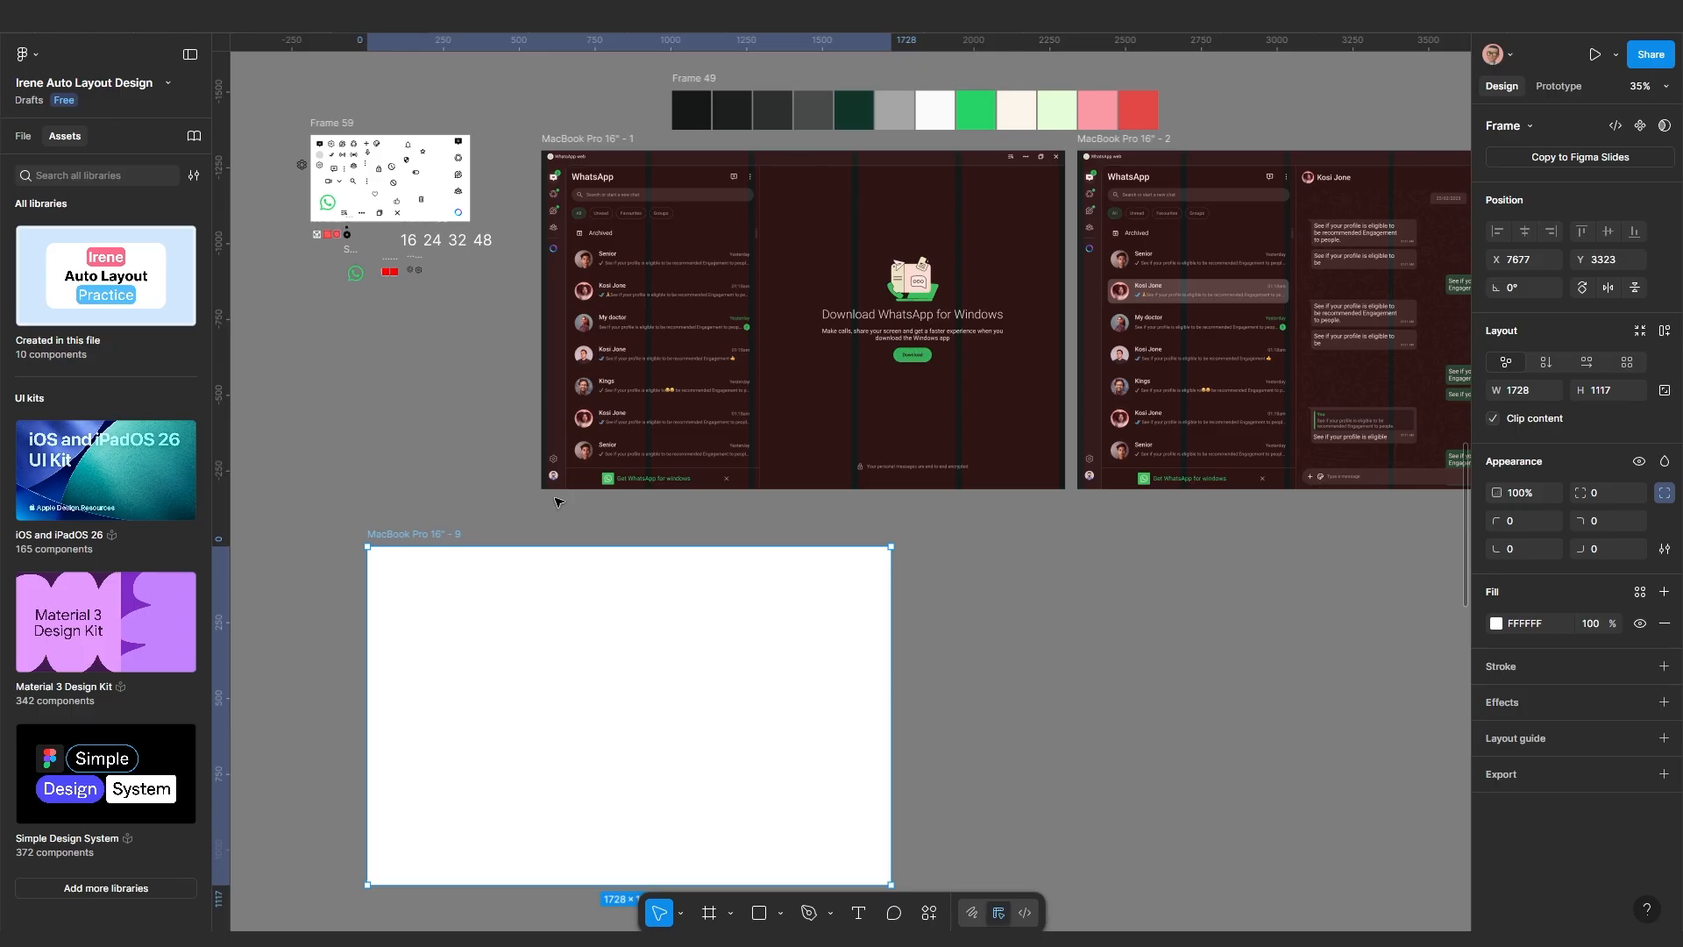
left_click_drag(454, 582, 649, 451)
scroll(649, 451, "down", 1)
scroll(702, 386, "up", 1)
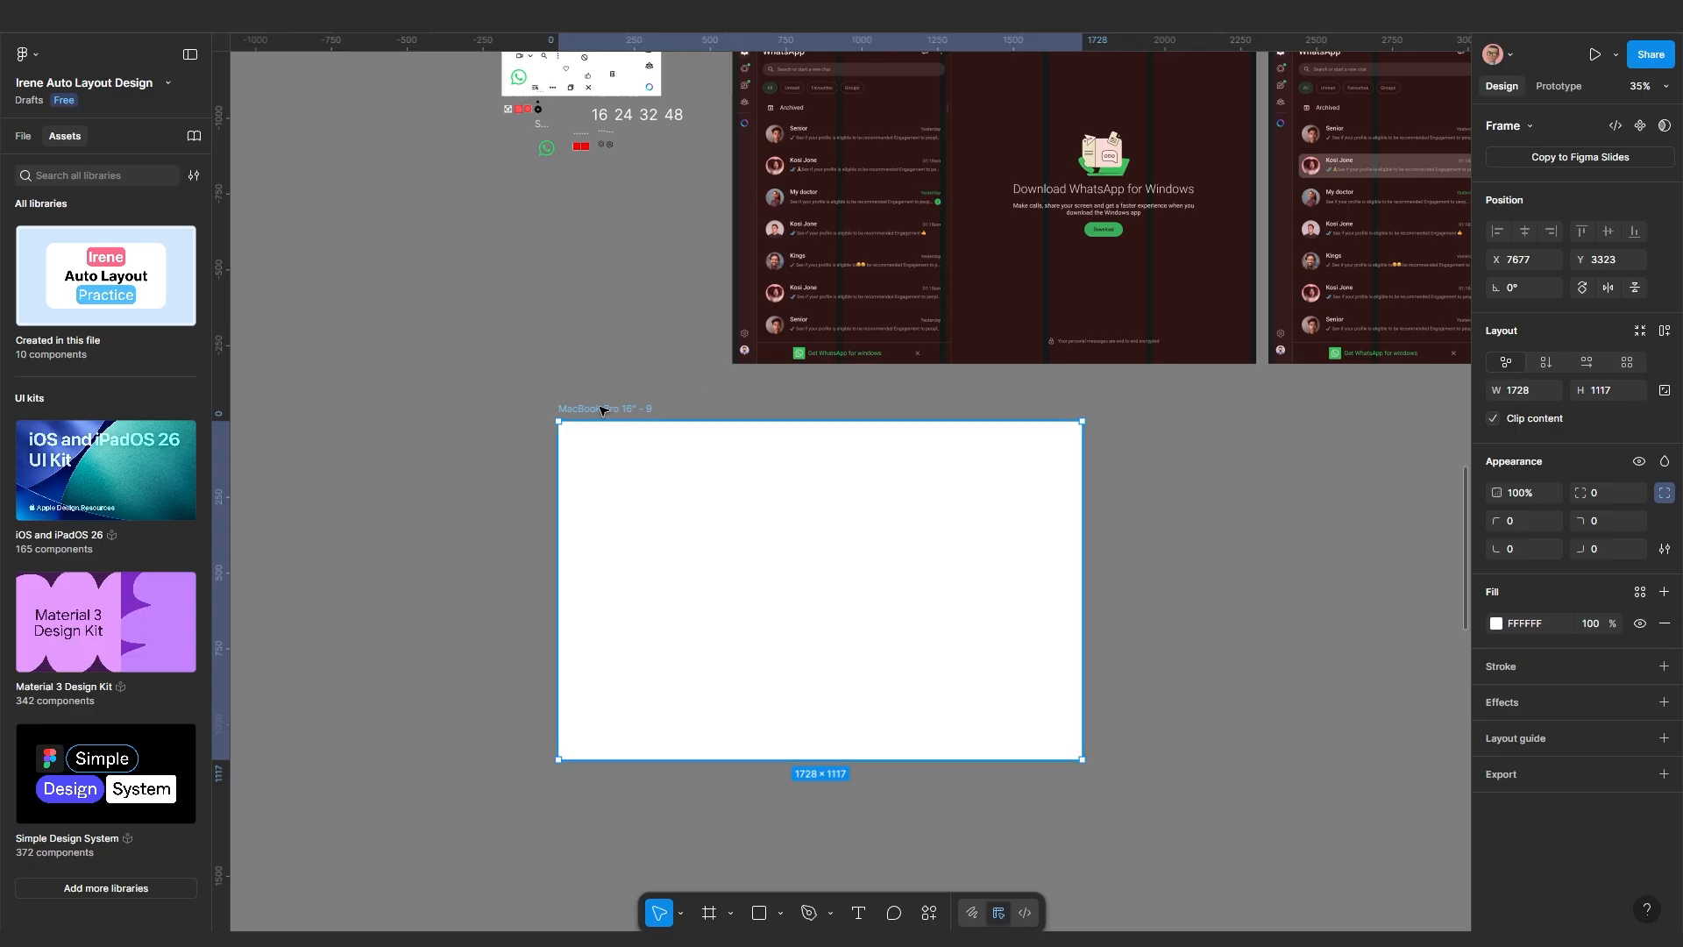
left_click_drag(604, 410, 622, 410)
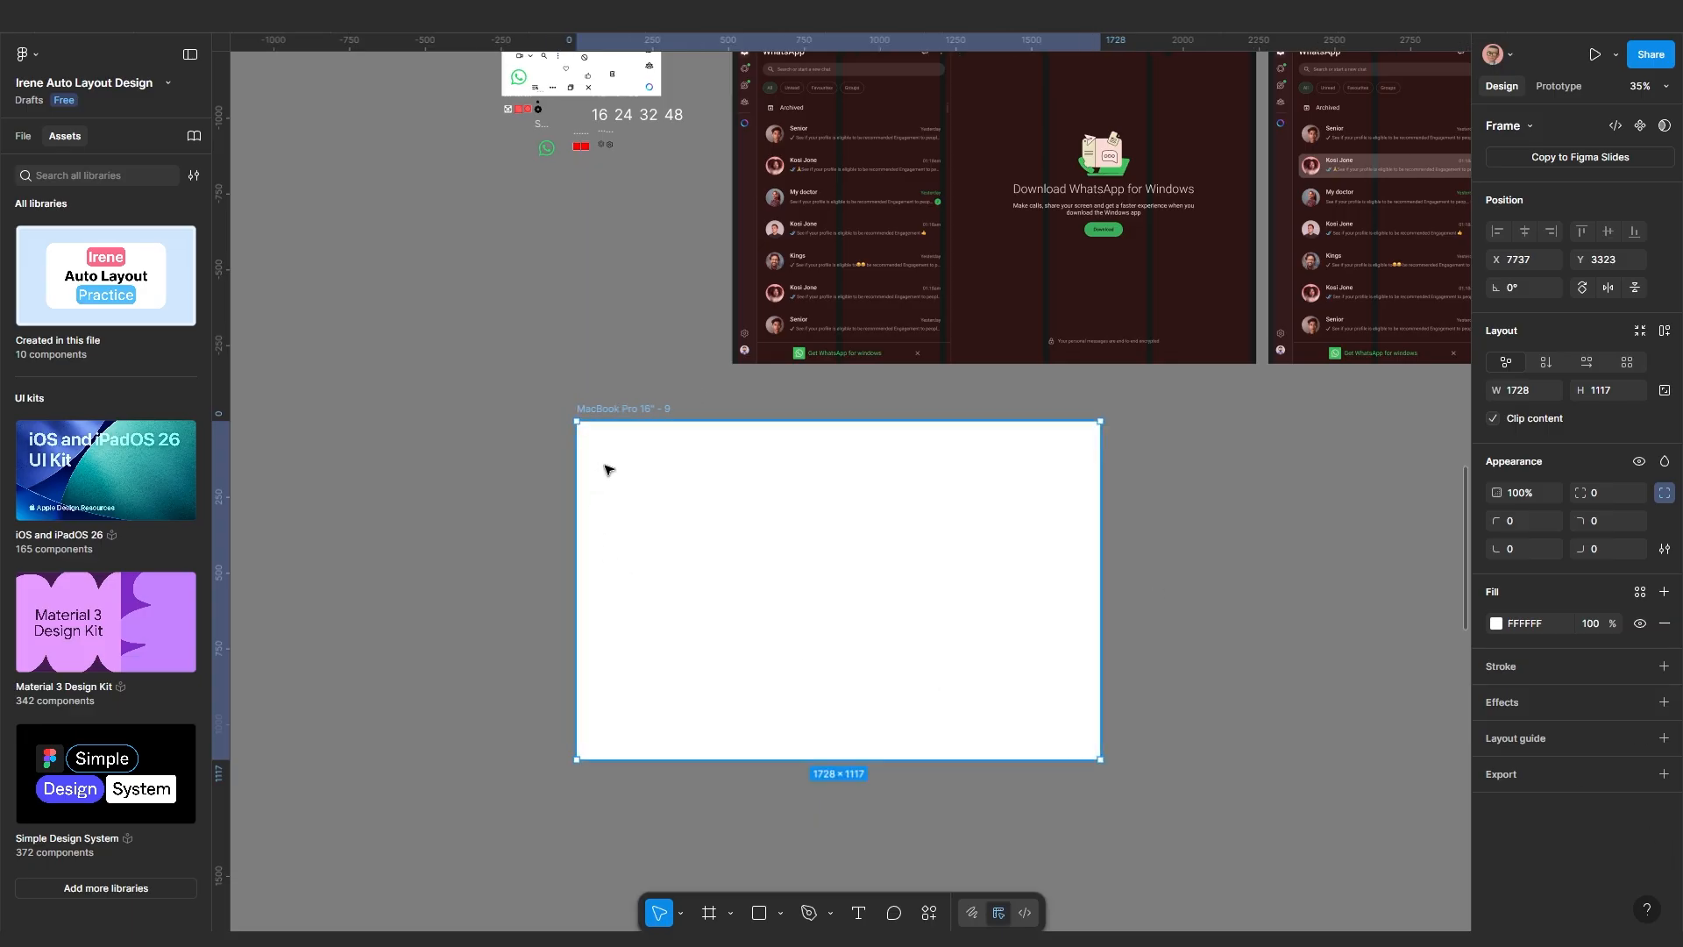
Add a Columns layout guide to the MacBook Pro 16" - 9 frame and set its margin to 20
left_click(1518, 738)
left_click(1301, 777)
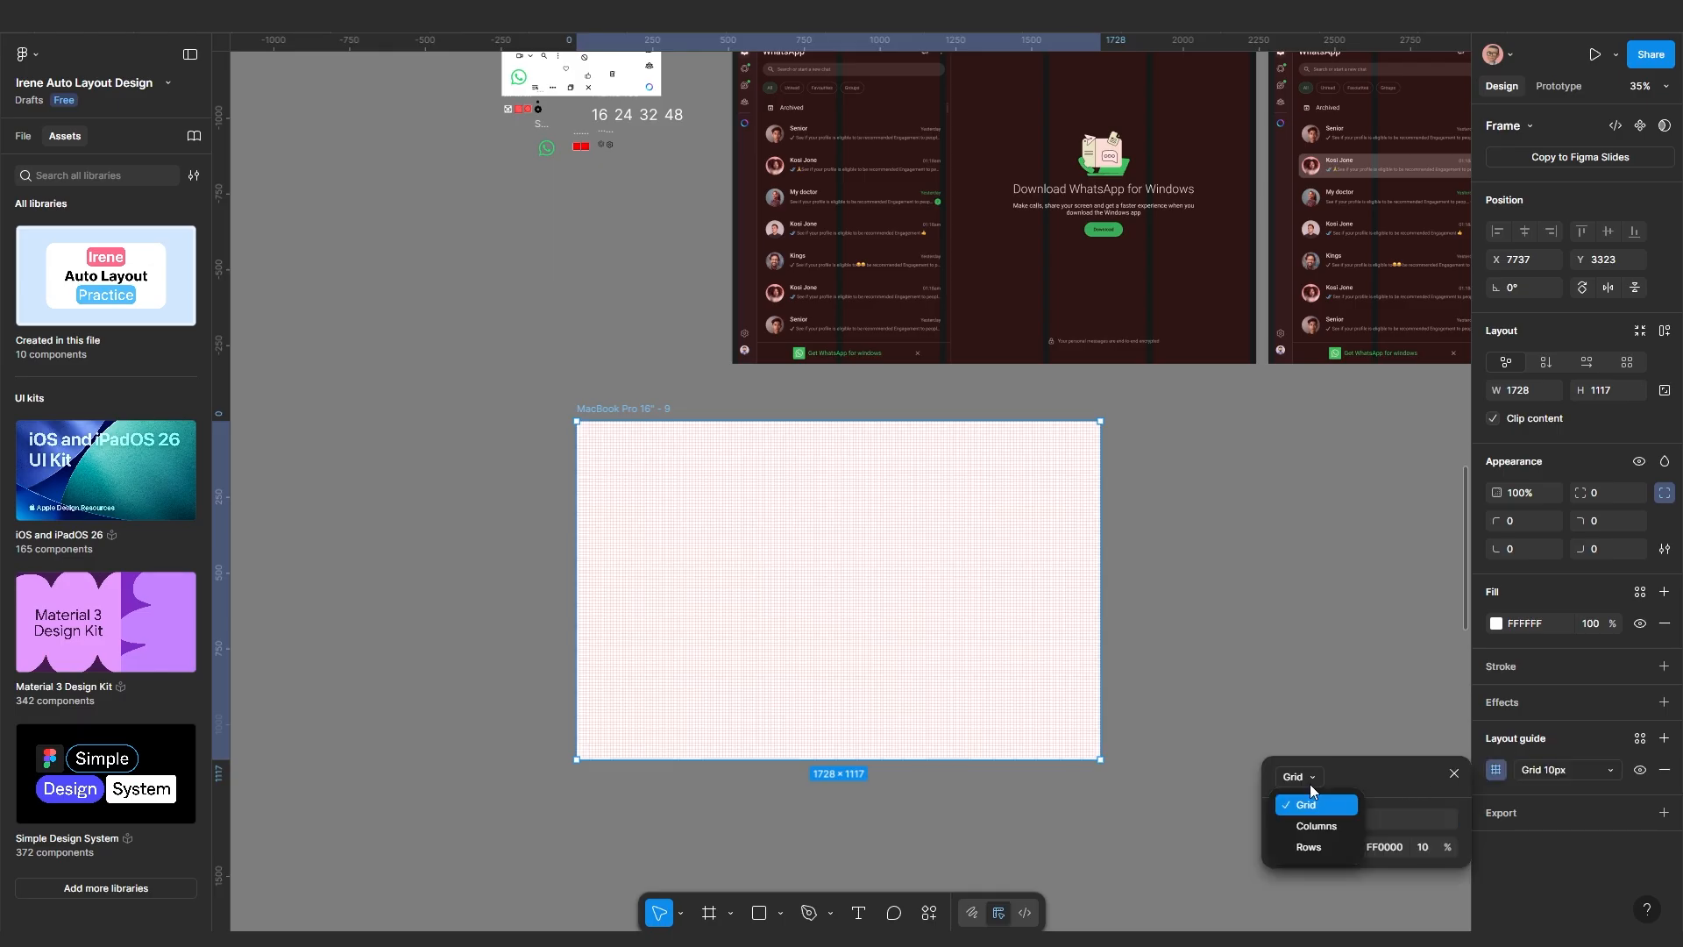
left_click(1313, 827)
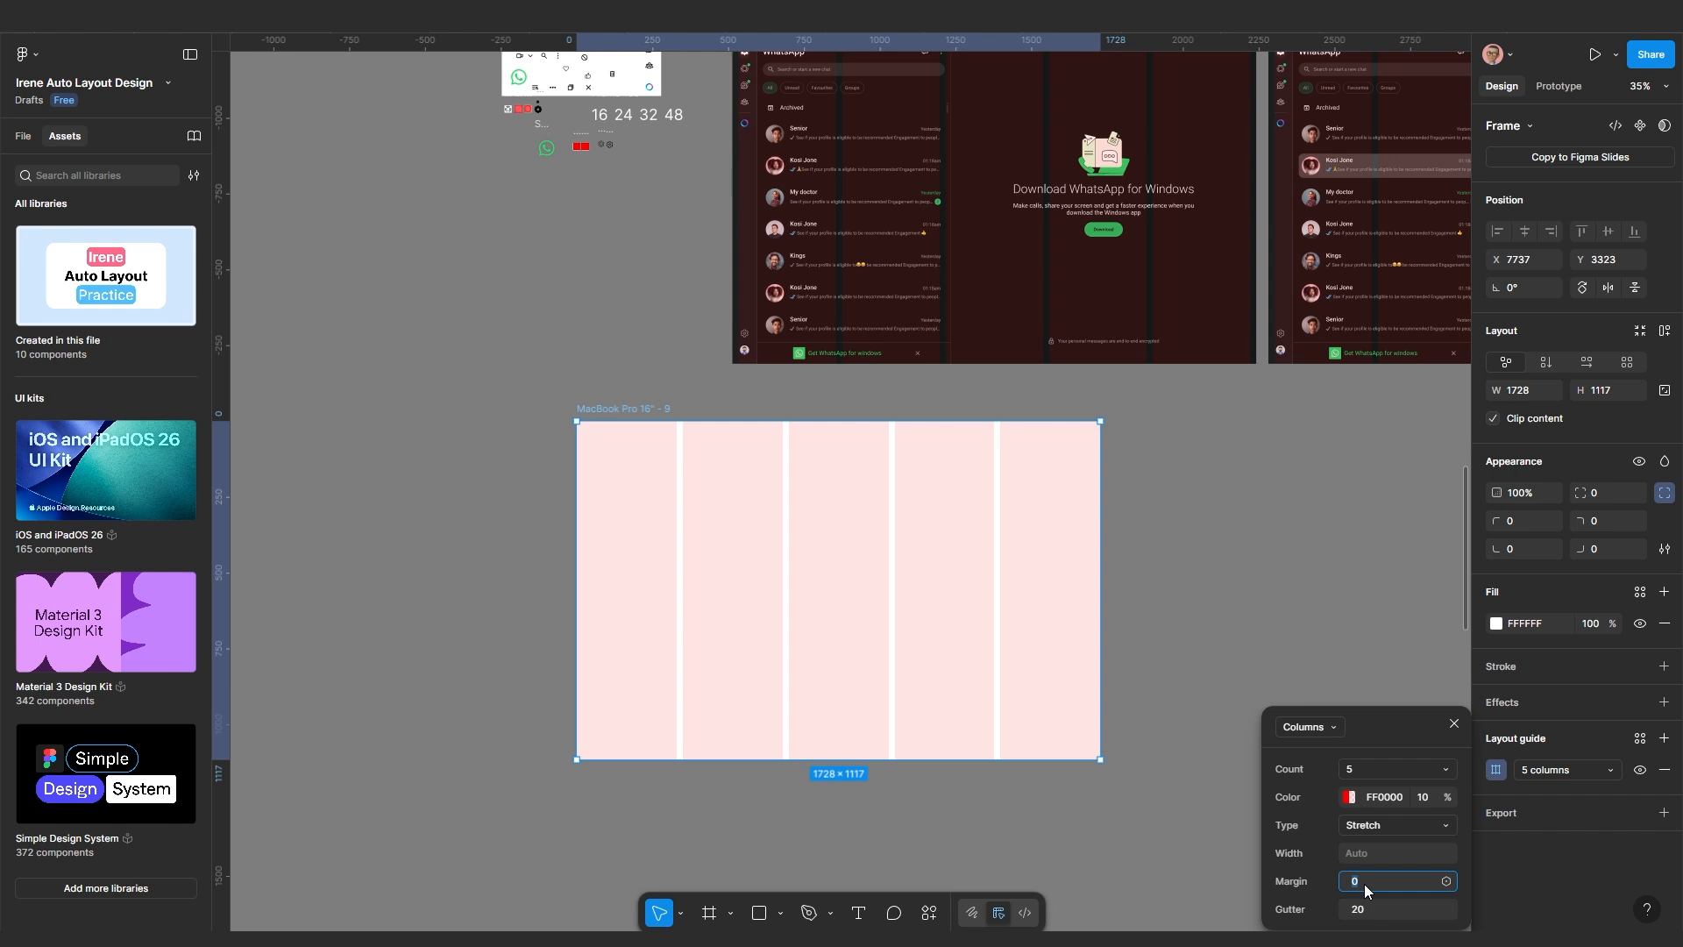
type("0")
key("Return")
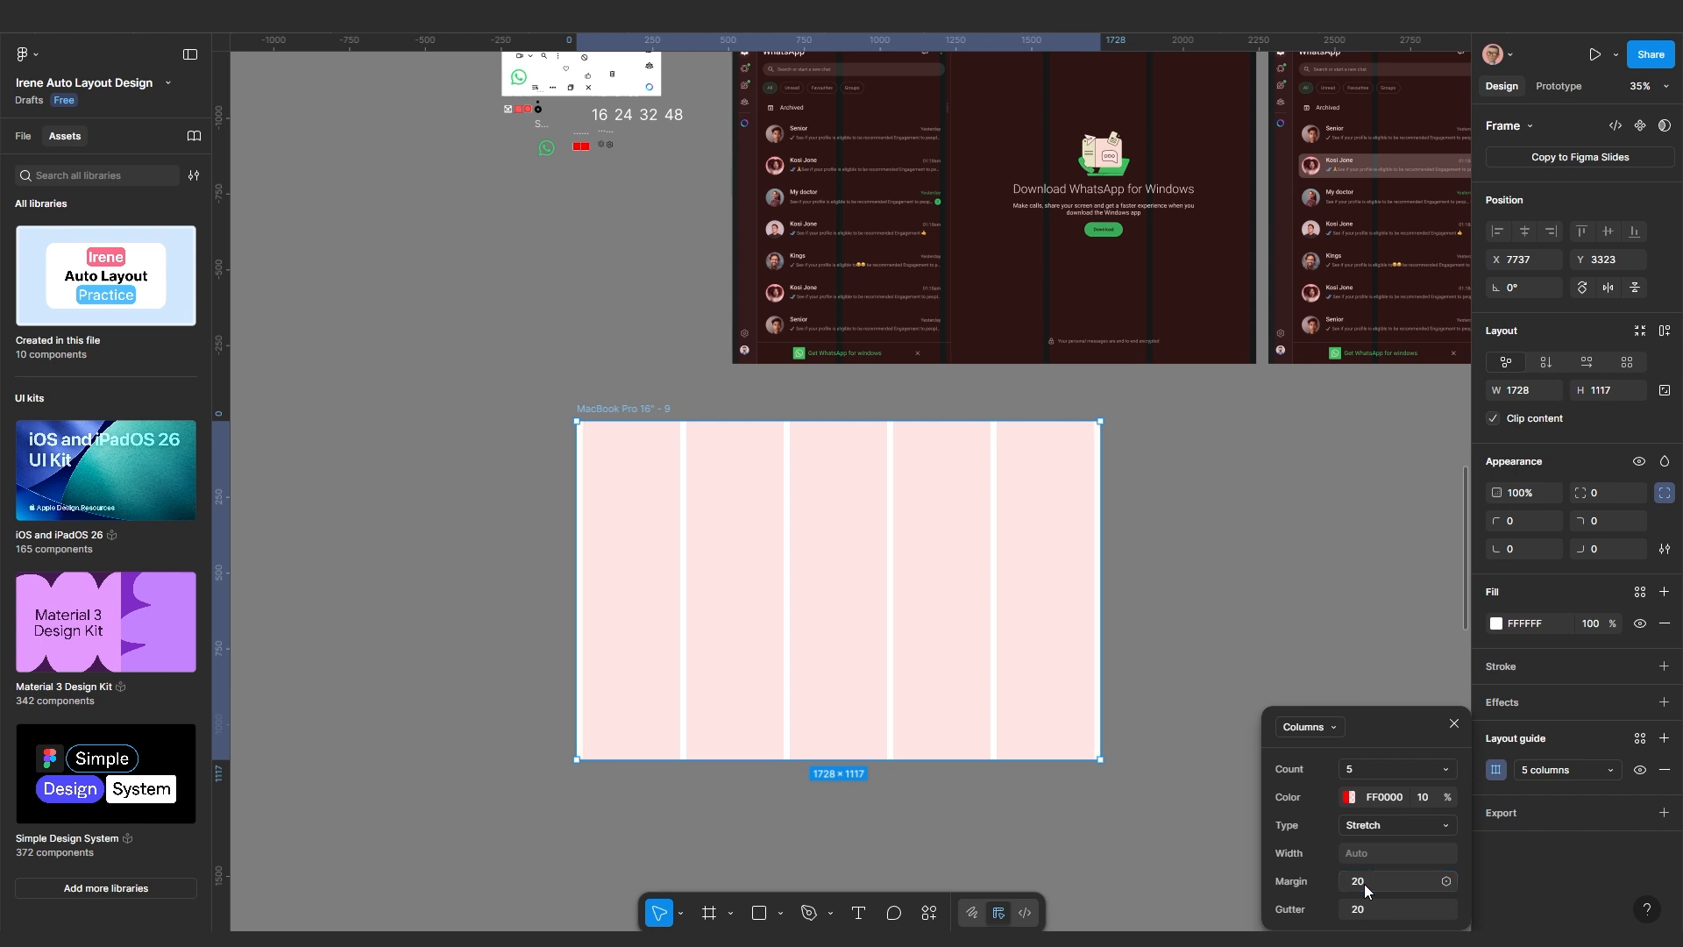
Examine the layout guide's margins and gutters along the right and left edges of the MacBook Pro 16" - 9 frame
scroll(1124, 522, "up", 5)
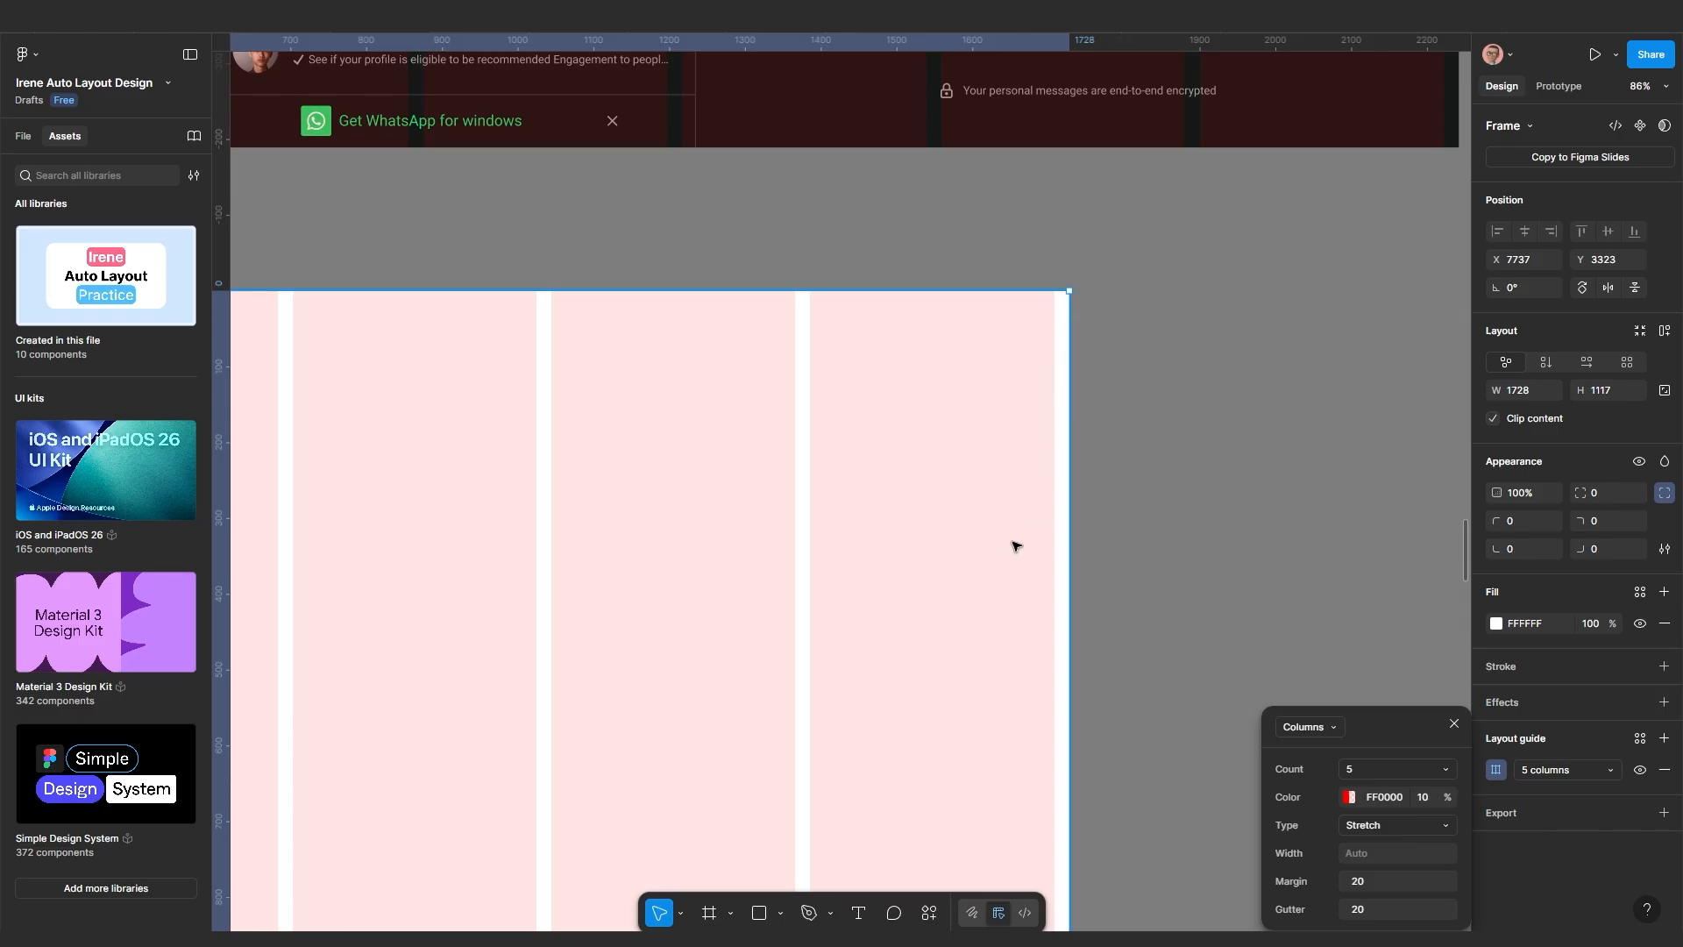
scroll(964, 570, "down", 5)
scroll(688, 526, "up", 6)
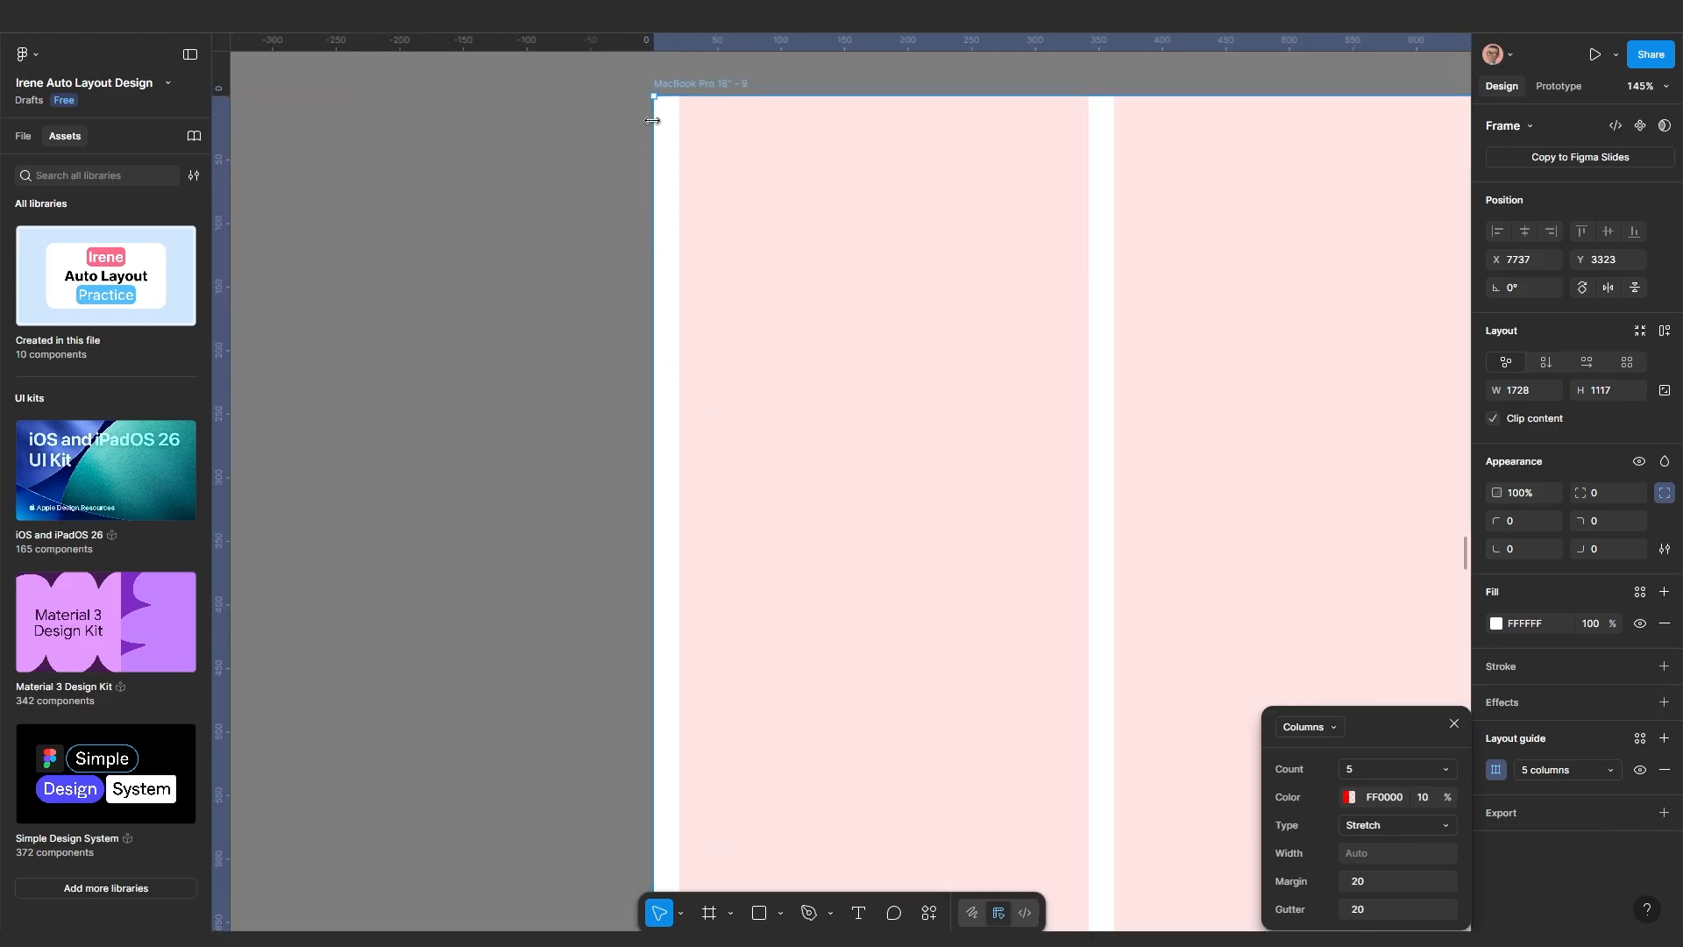
scroll(664, 372, "down", 3)
scroll(664, 371, "down", 5)
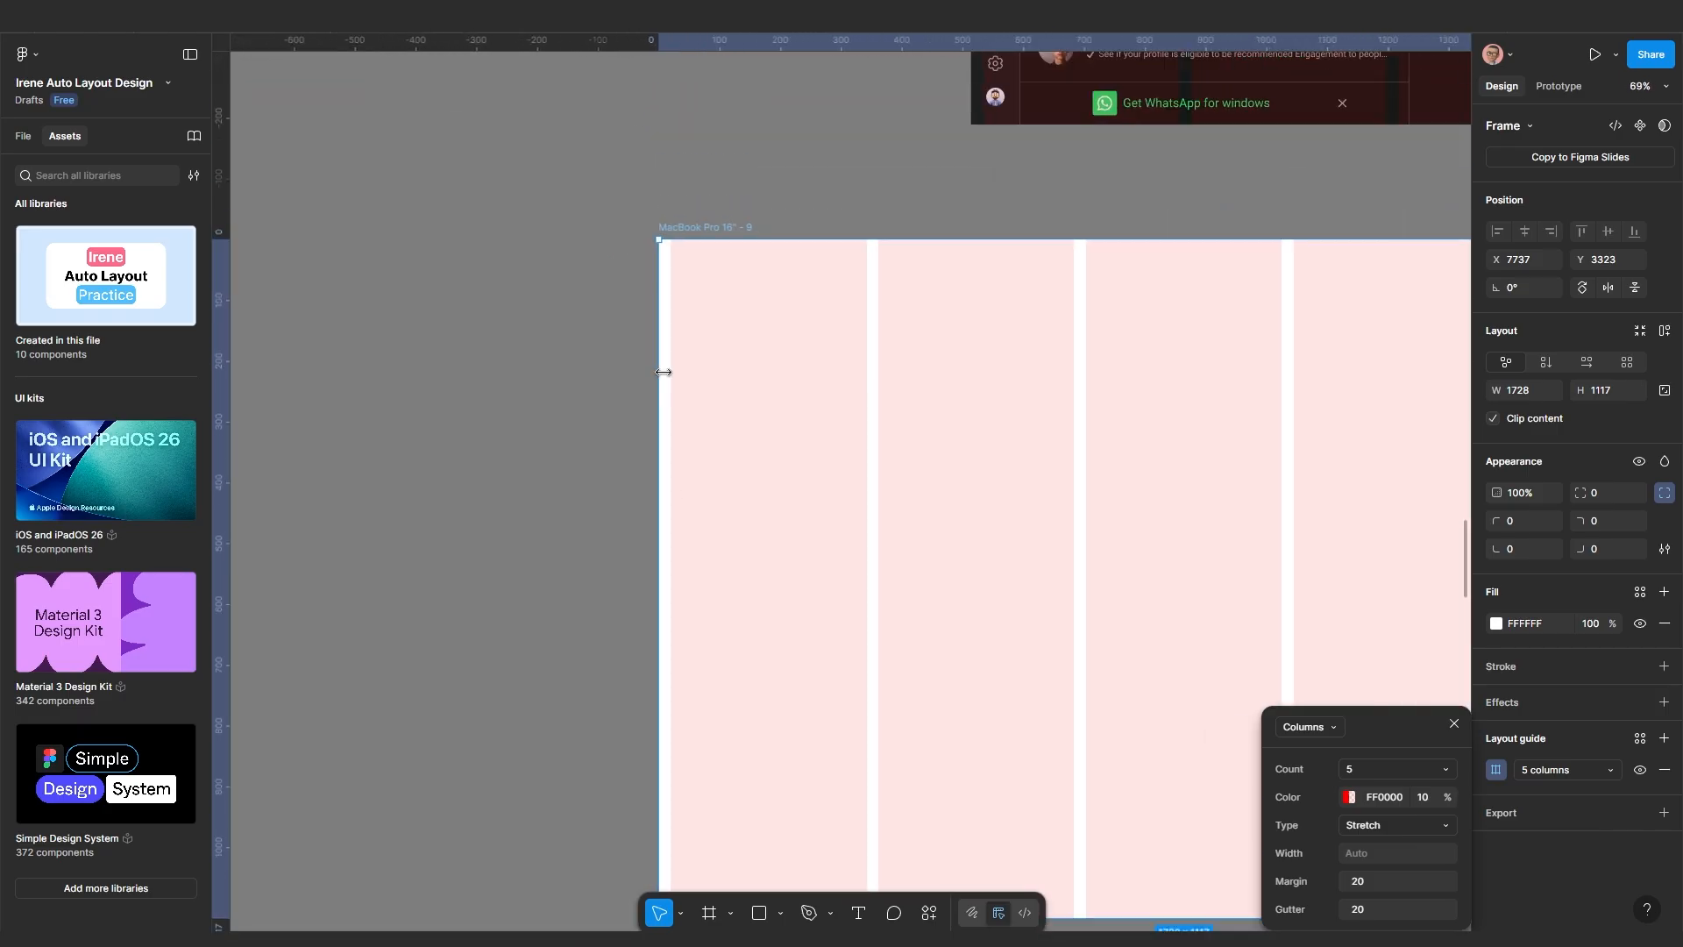
scroll(655, 447, "up", 3)
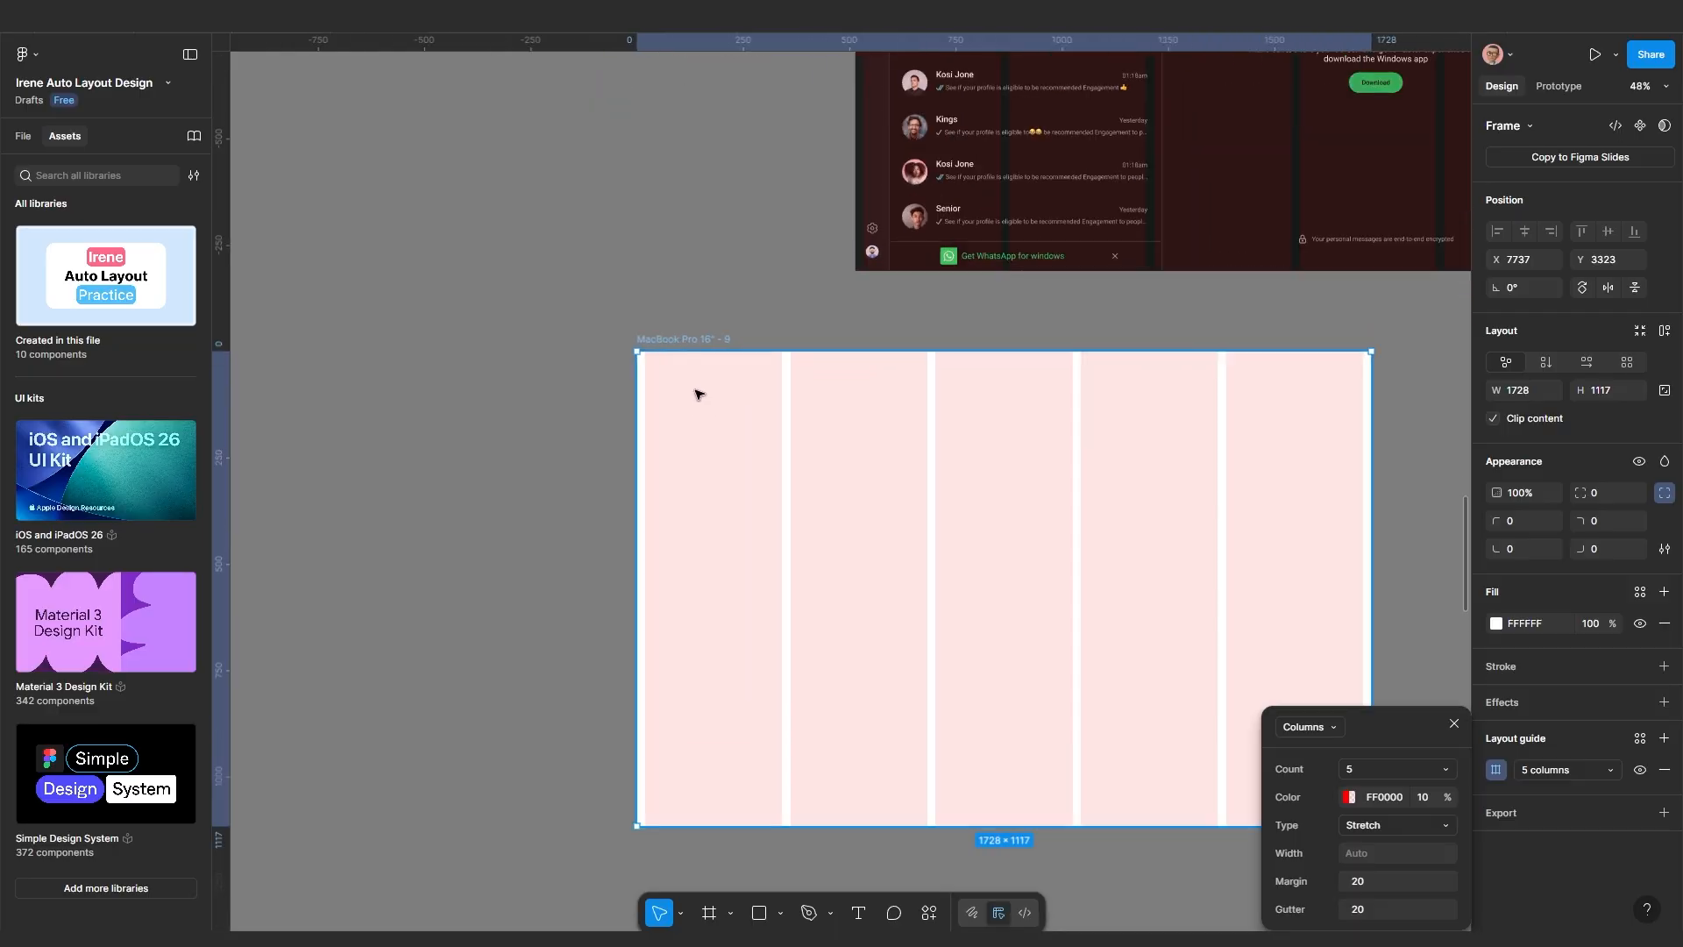
Move the MacBook Pro 16" - 9 frame closer beneath the first WhatsApp screen, to about X 7988, Y 3405
left_click_drag(699, 337, 756, 364)
scroll(747, 394, "down", 3)
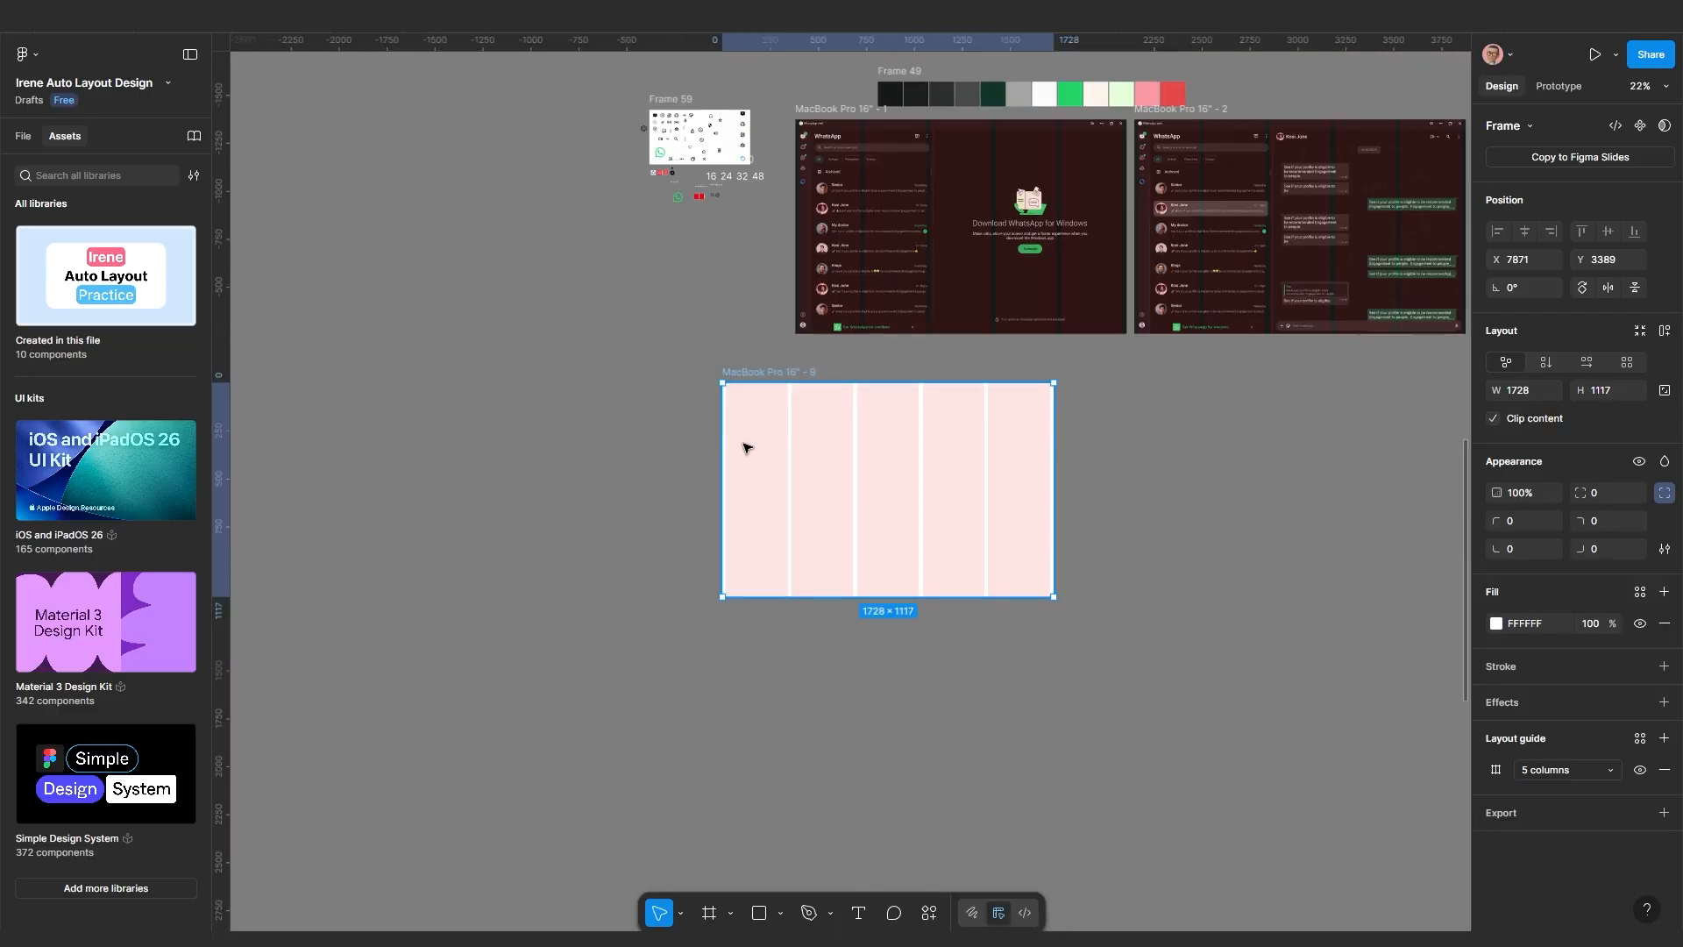
scroll(843, 486, "up", 3)
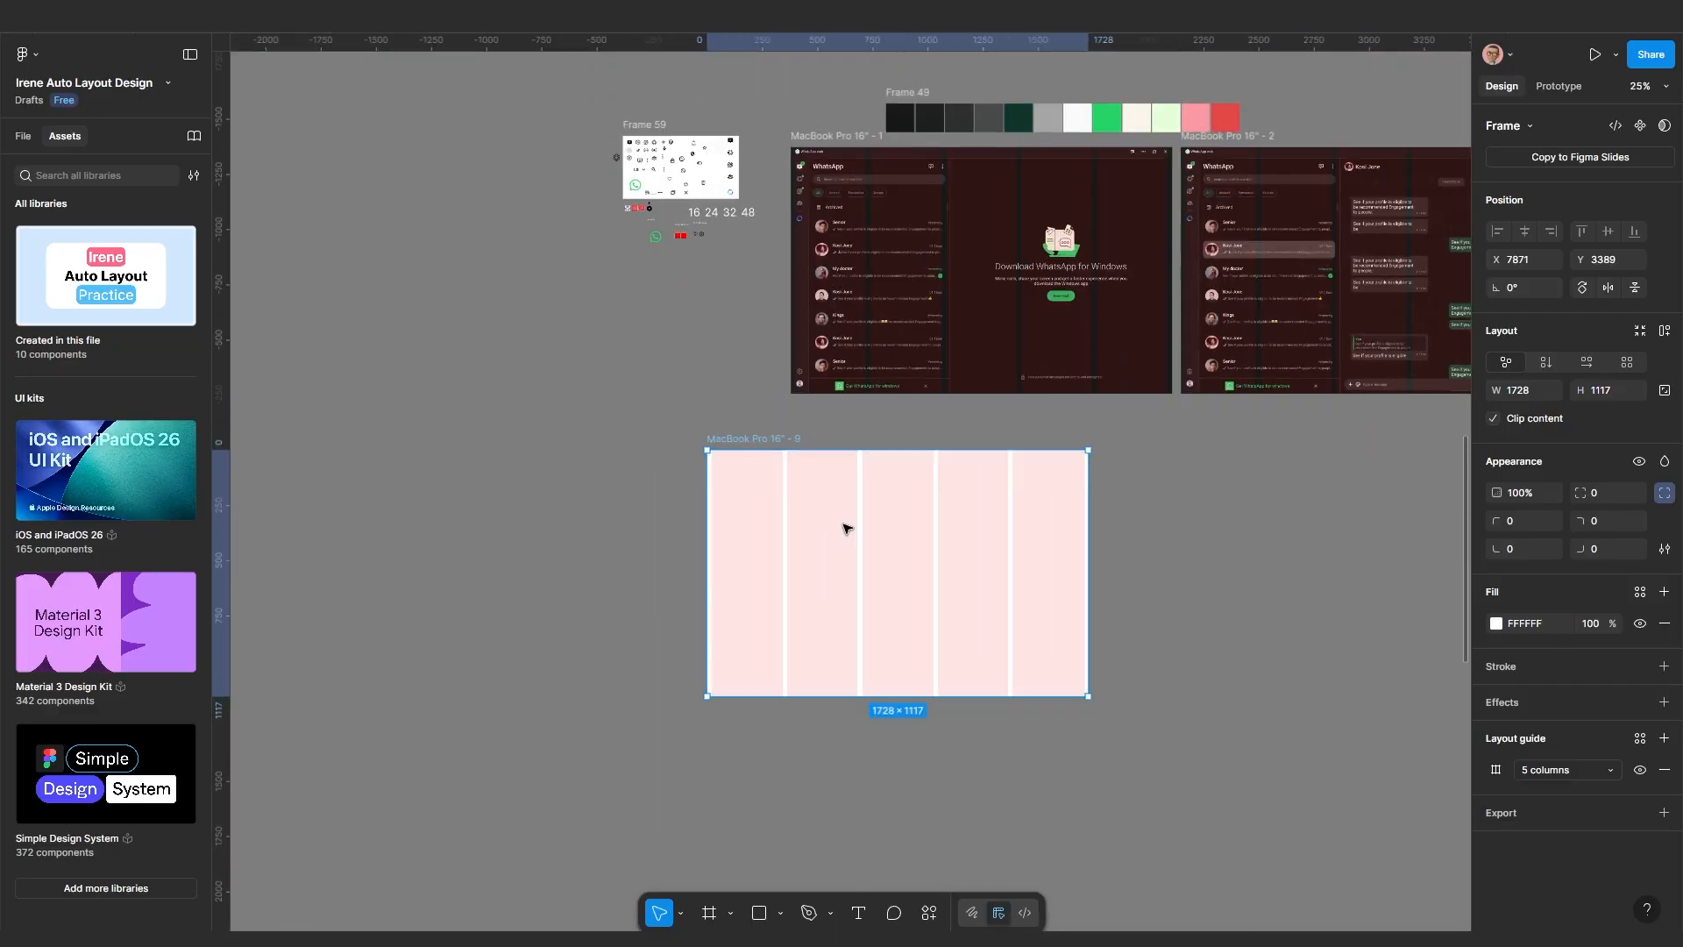
left_click_drag(809, 522, 809, 519)
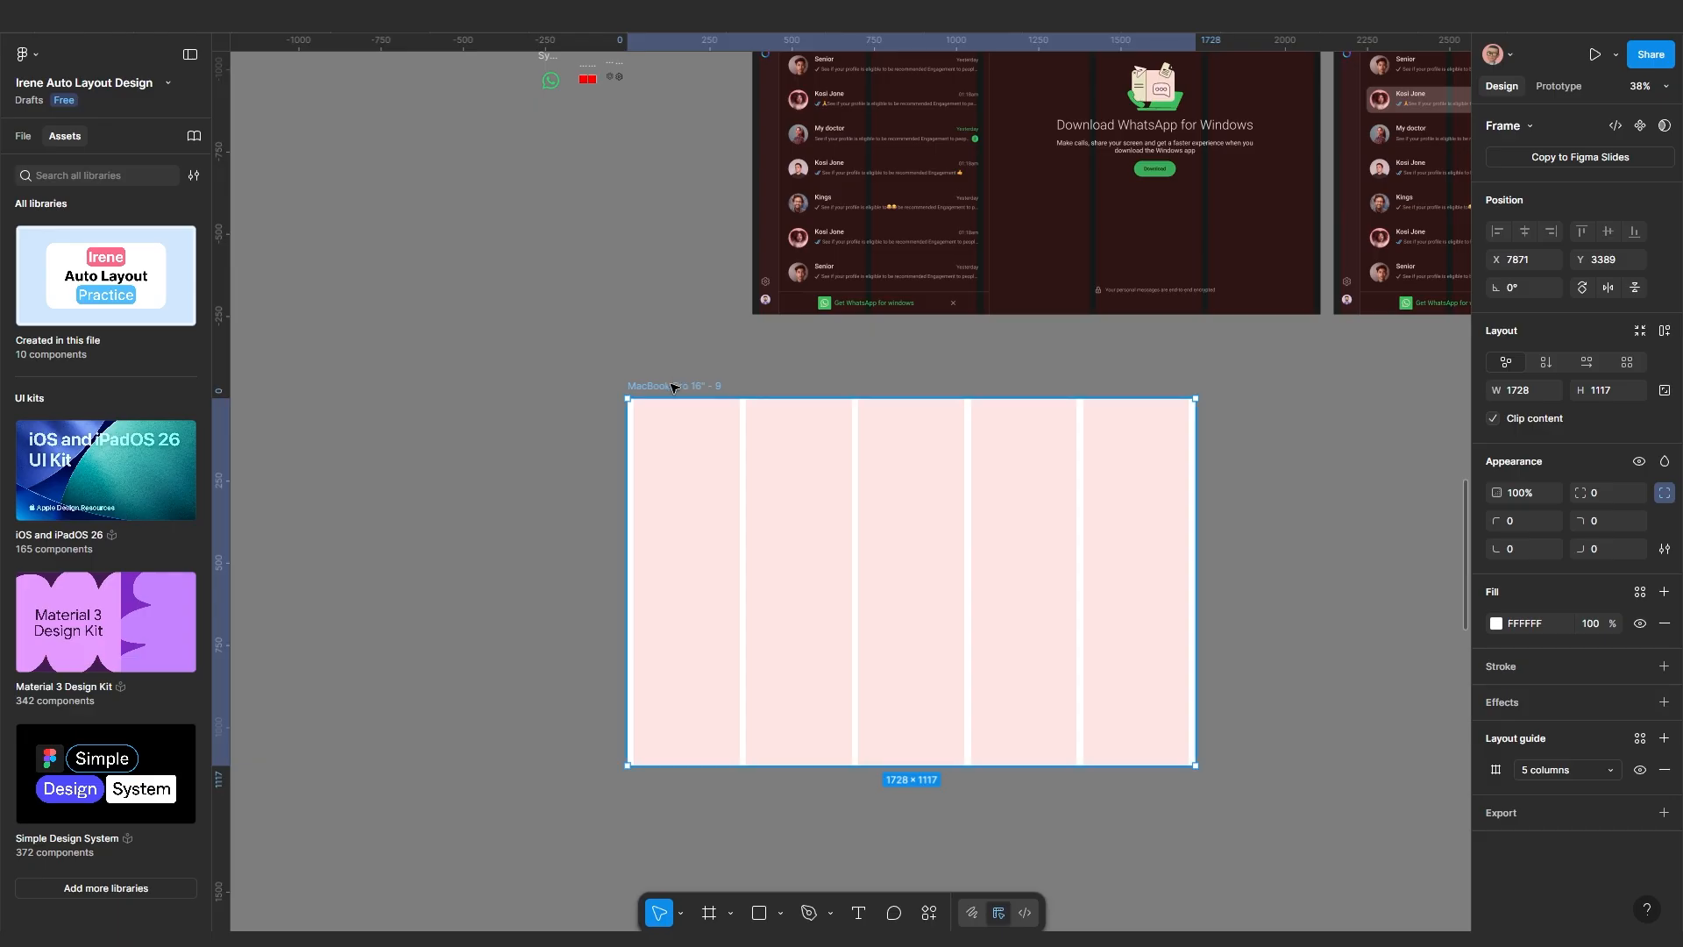
left_click_drag(673, 388, 714, 391)
scroll(716, 421, "down", 3)
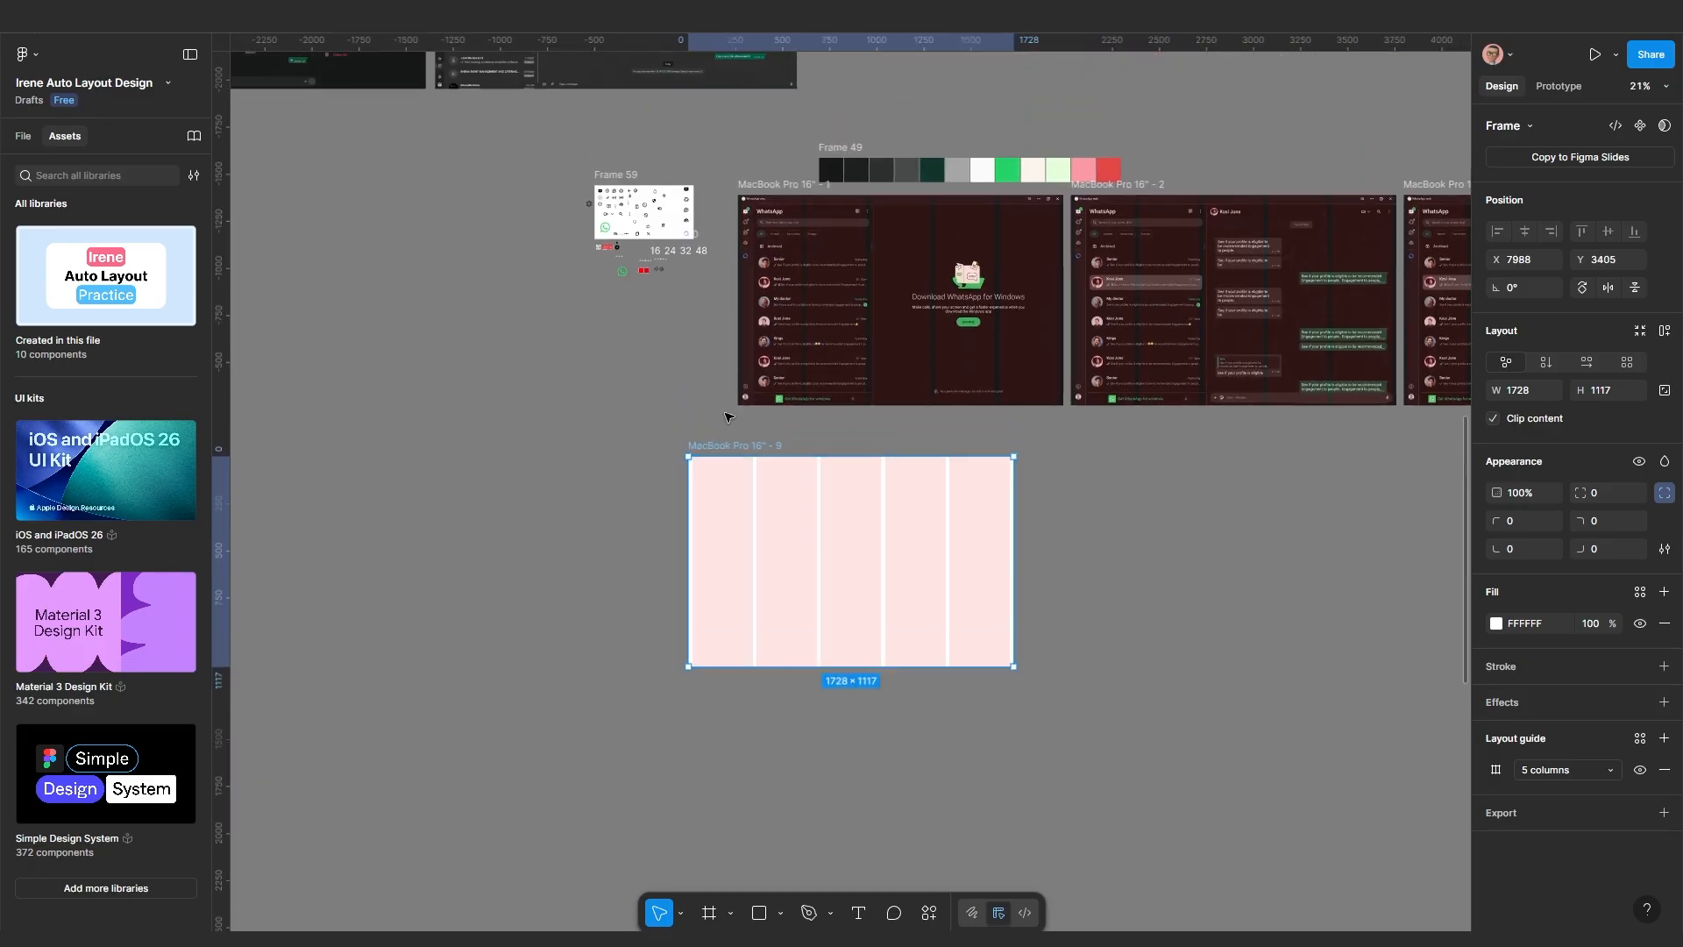
Move the Frame 49 color palette up and left above the WhatsApp screens, to about X 8544, Y 1739
scroll(725, 416, "up", 5)
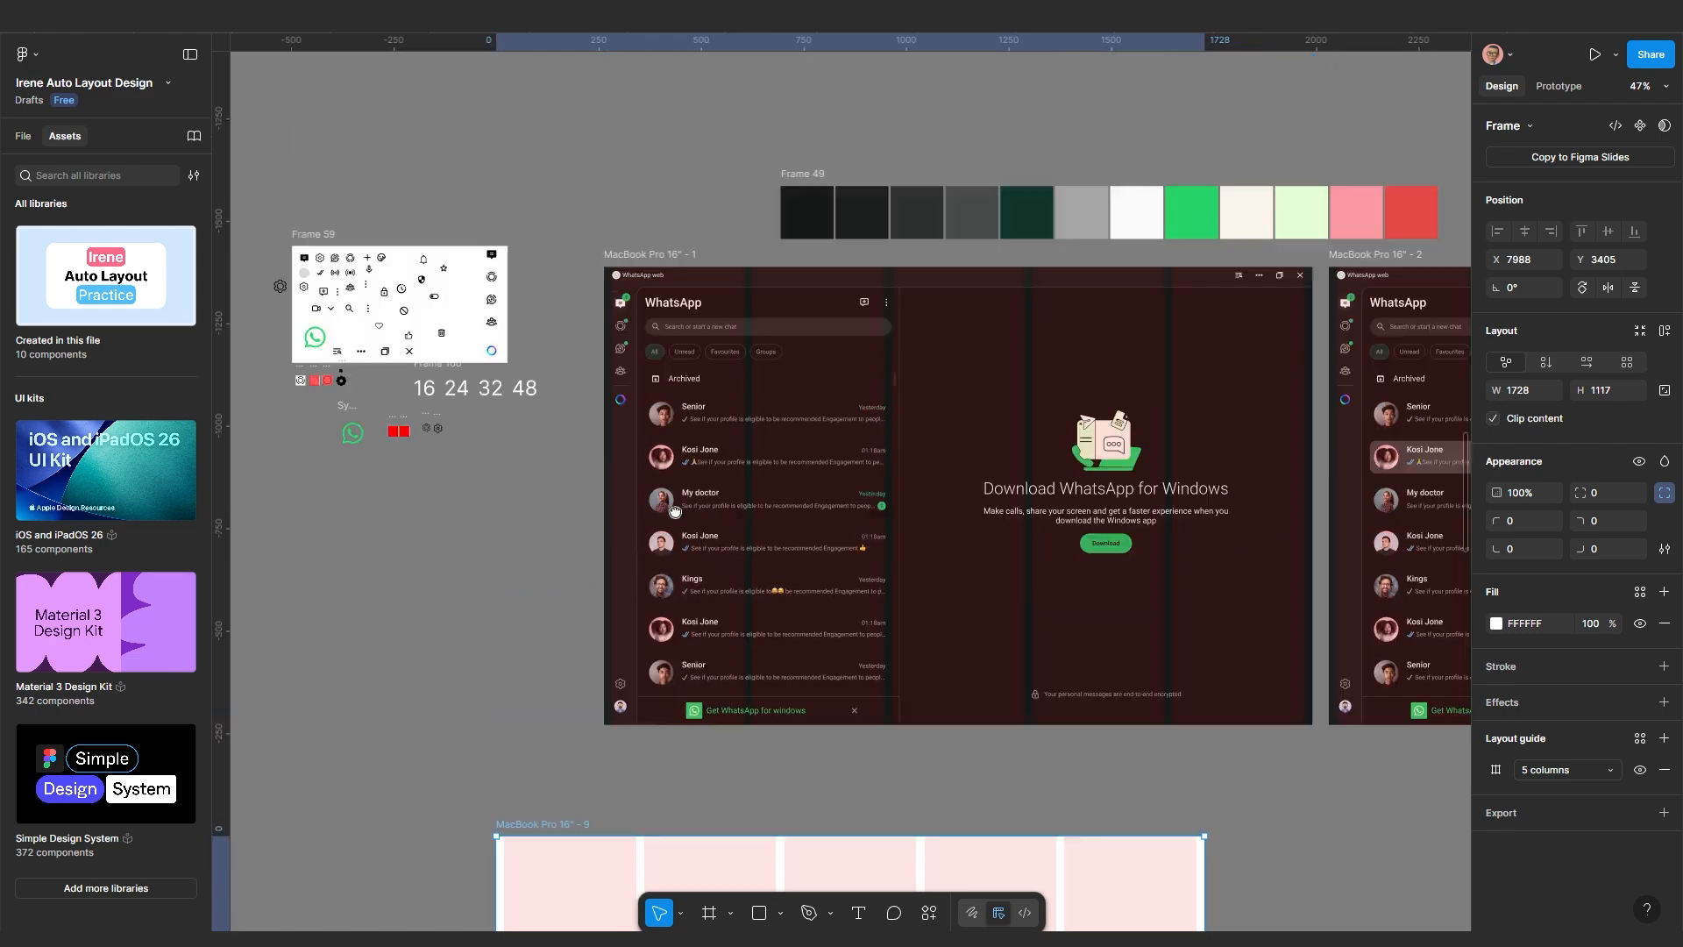
scroll(611, 298, "up", 8)
scroll(631, 262, "down", 5)
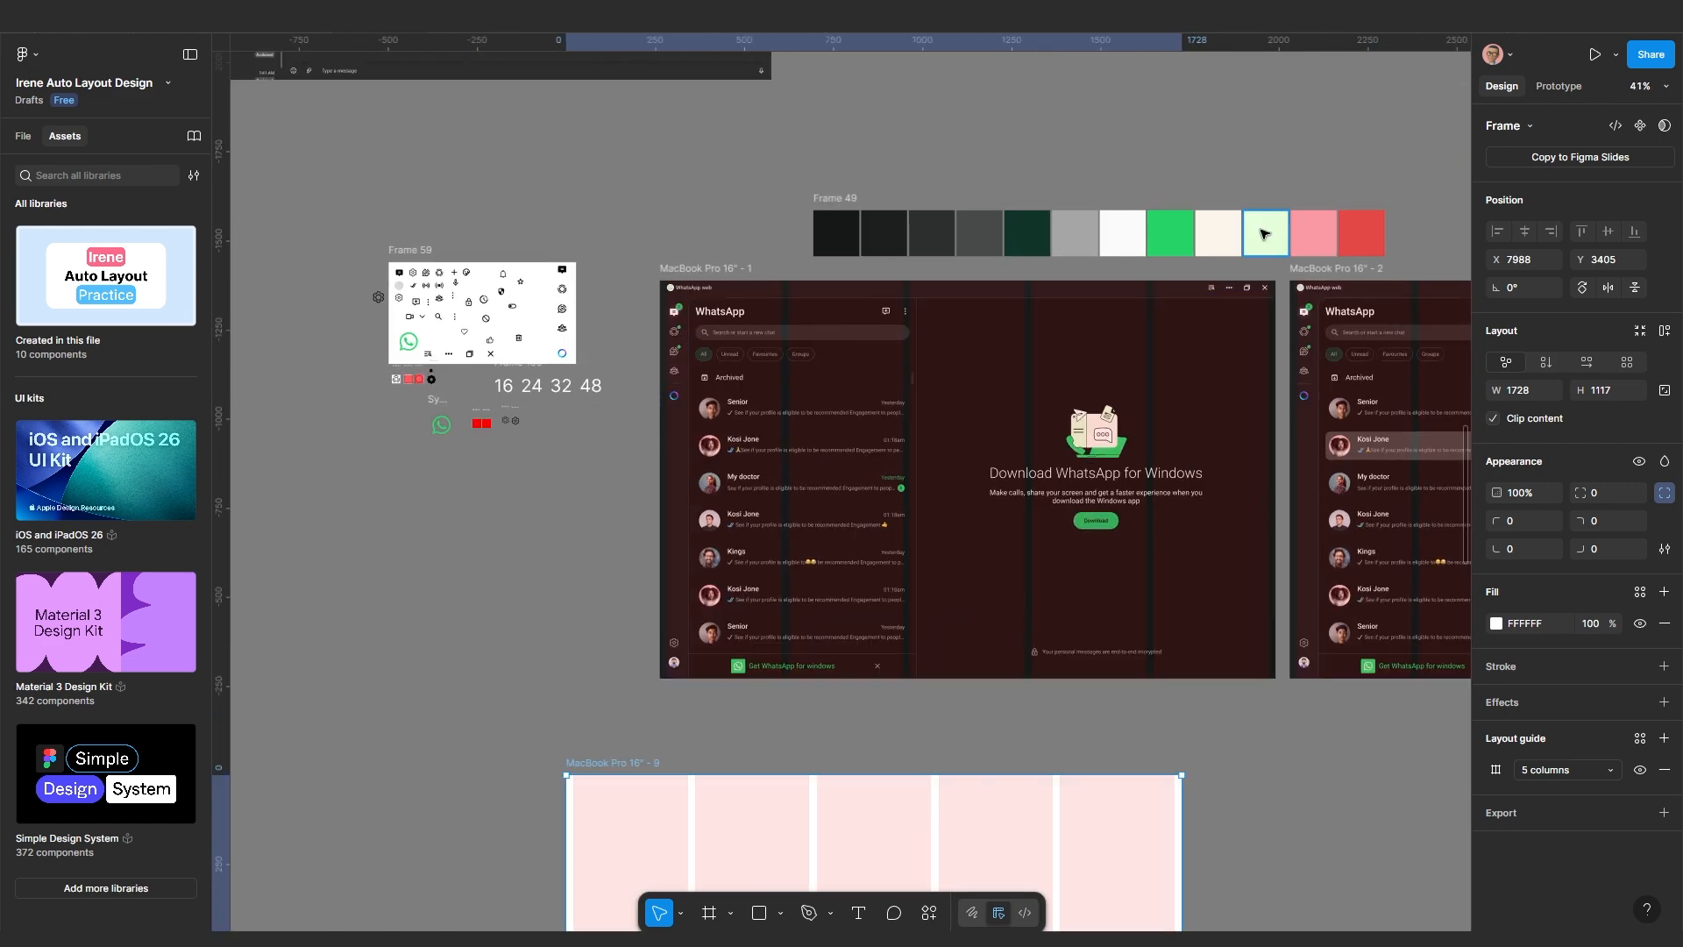
left_click(839, 204)
left_click_drag(839, 204, 791, 171)
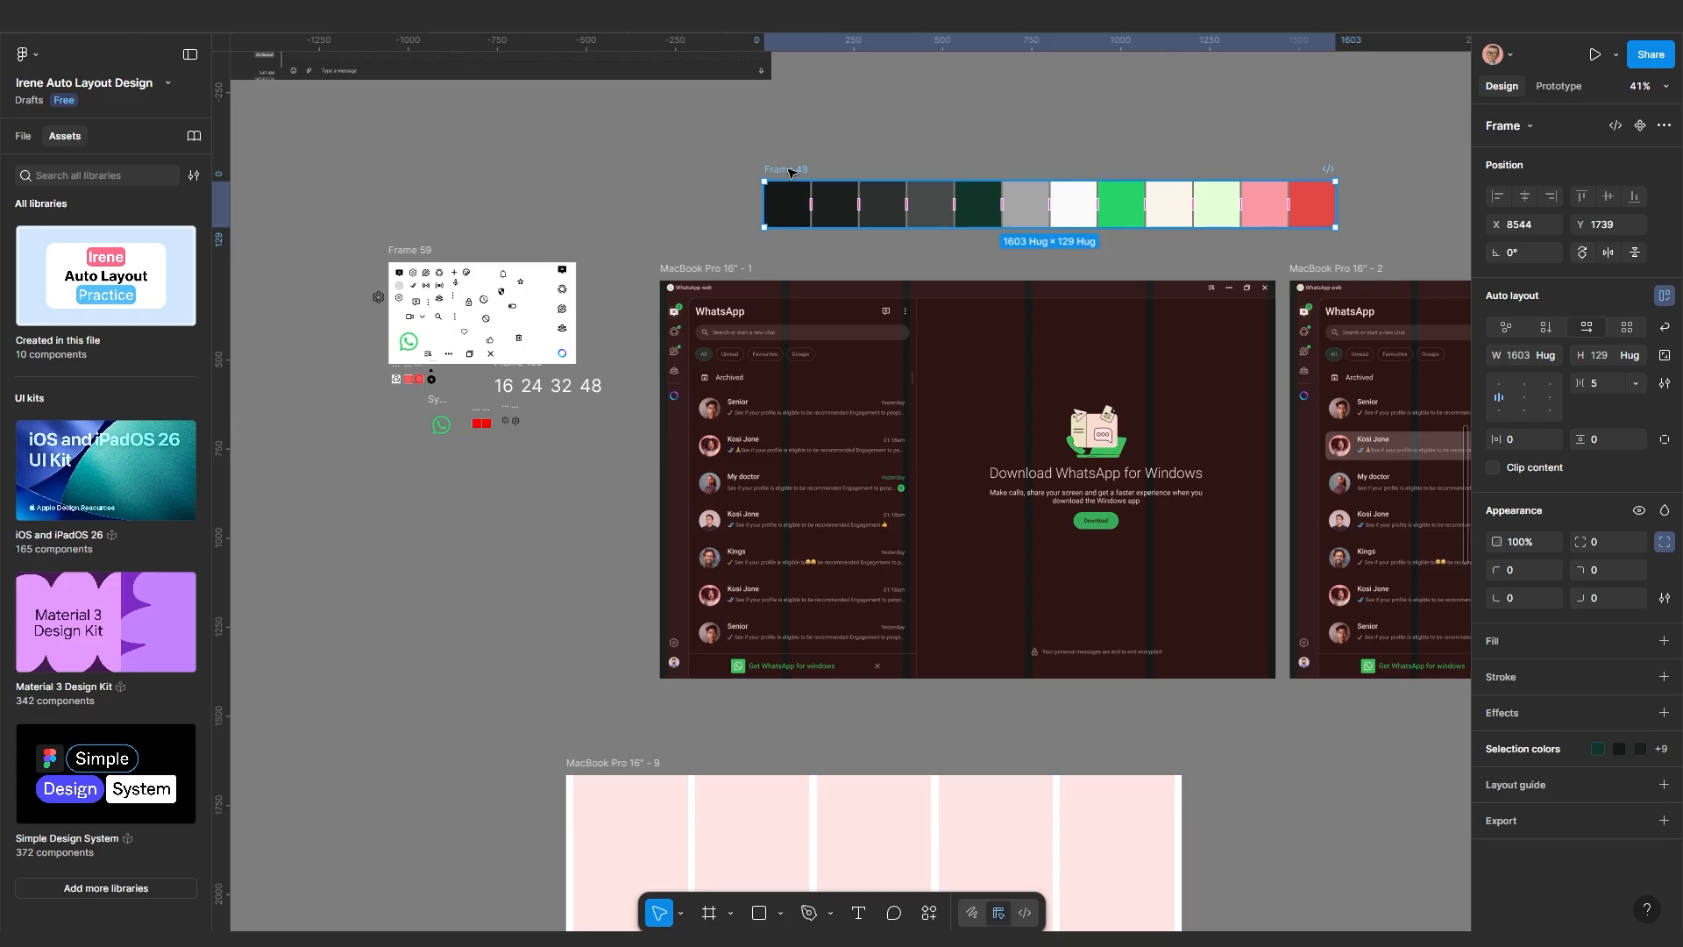
Examine the color palette, the Frame 59 icon set, the spacing values and the reference WhatsApp screenshots on the canvas
scroll(792, 172, "down", 3)
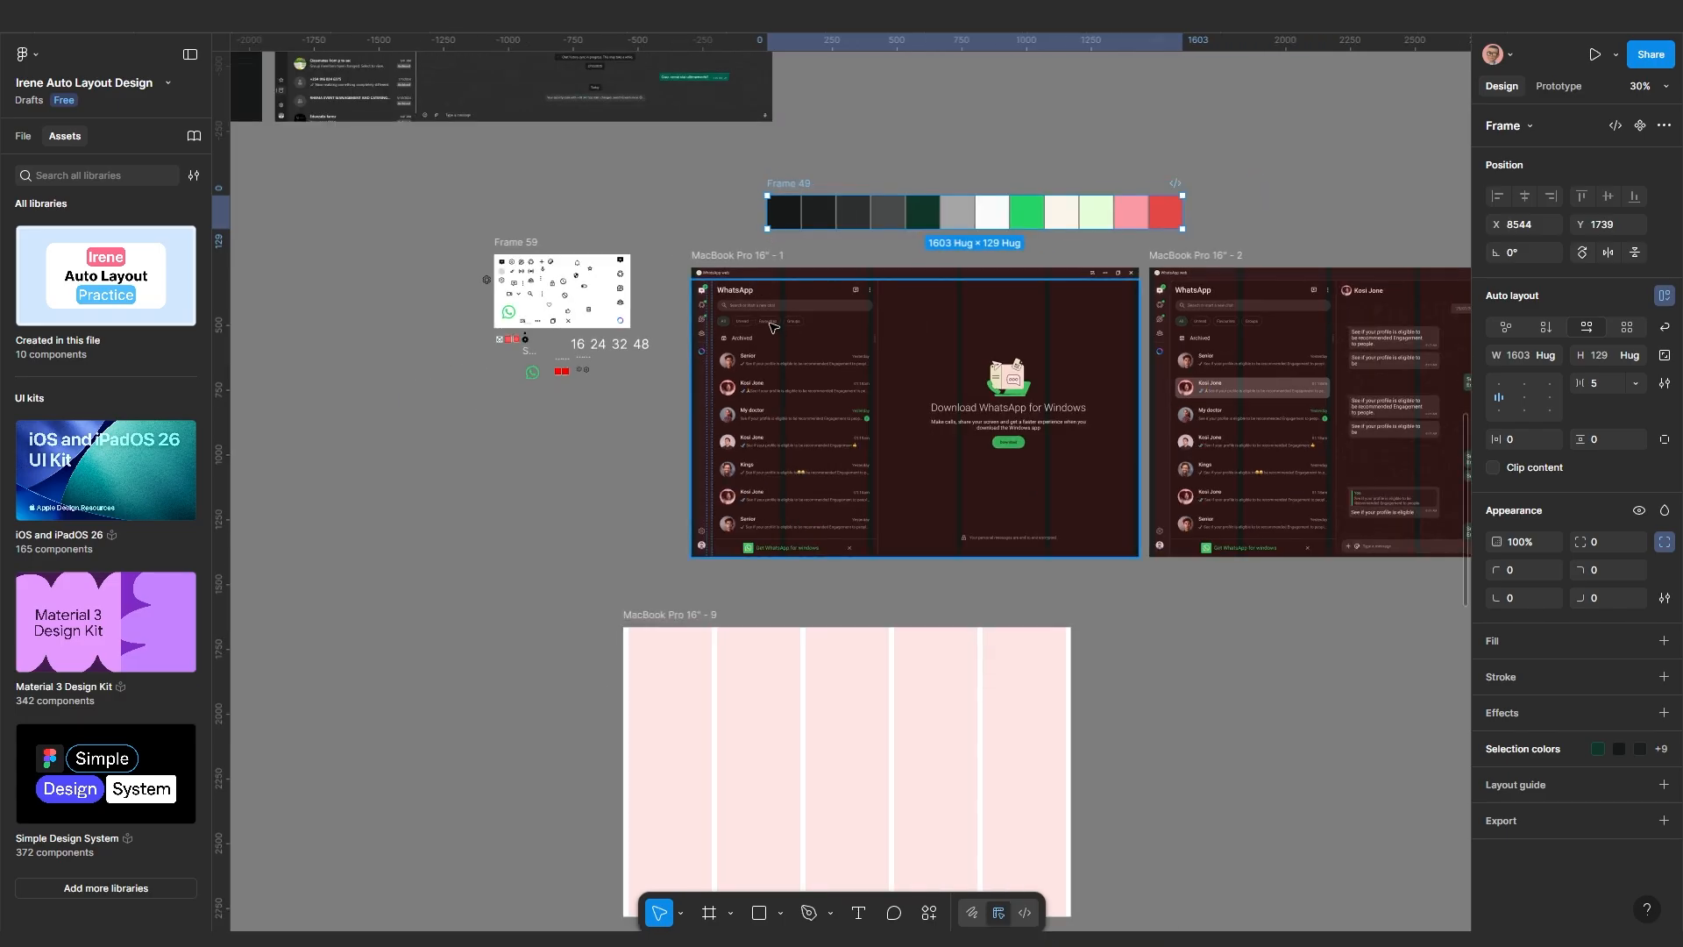
scroll(753, 394, "down", 2)
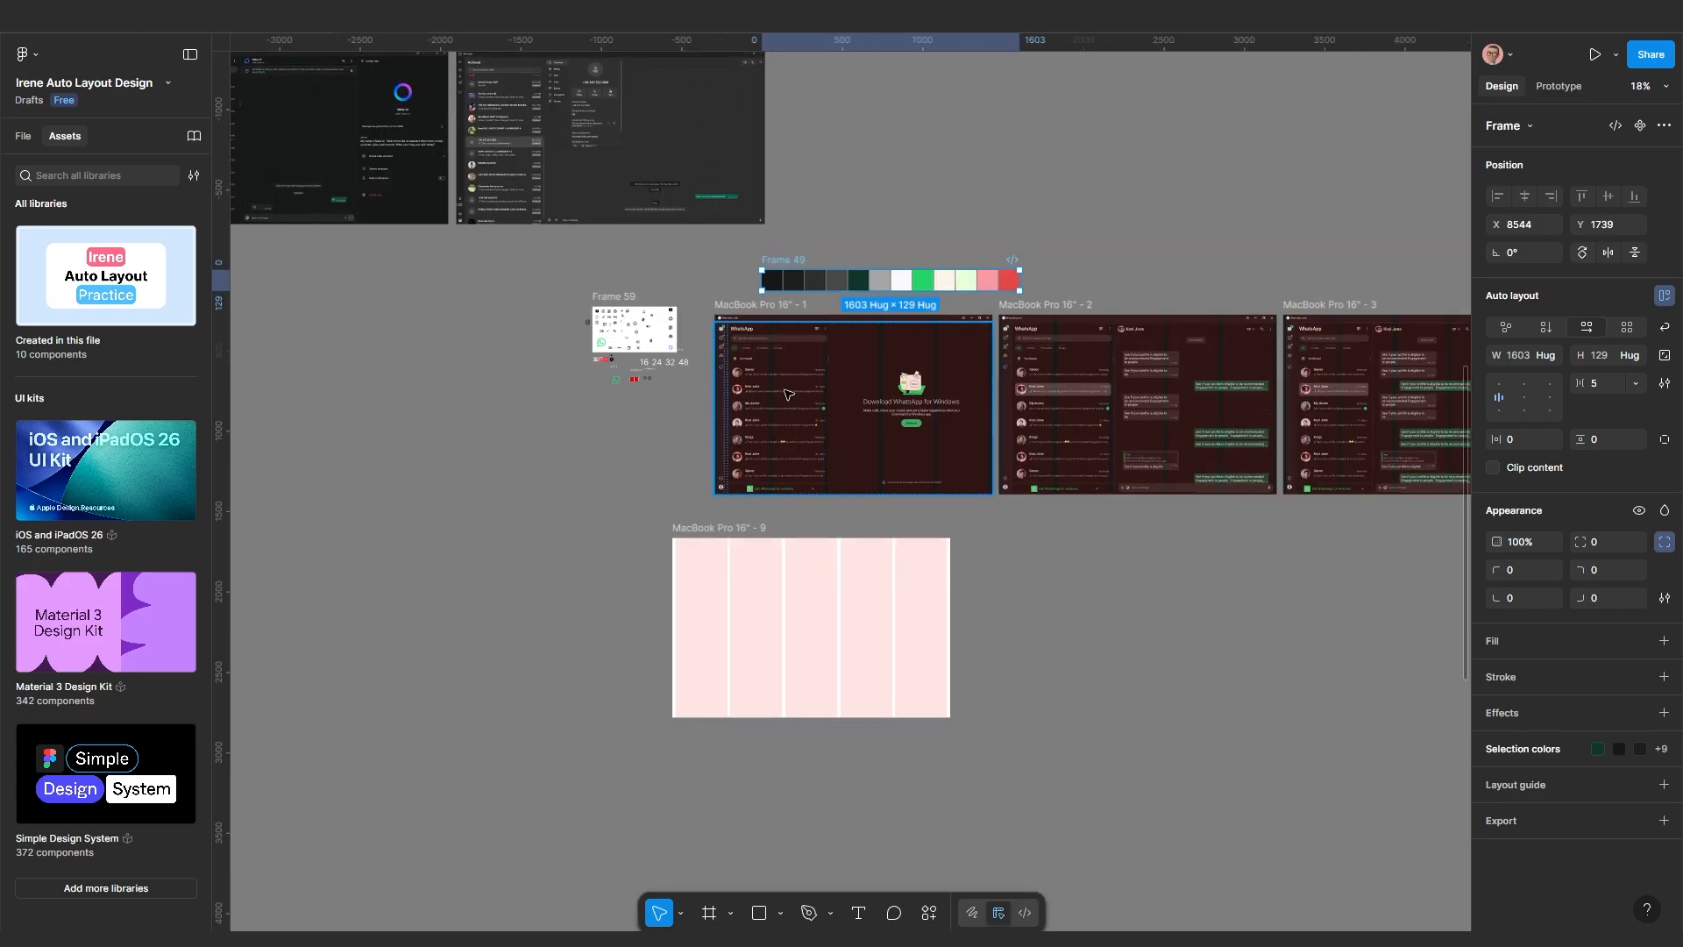
scroll(793, 302, "up", 4)
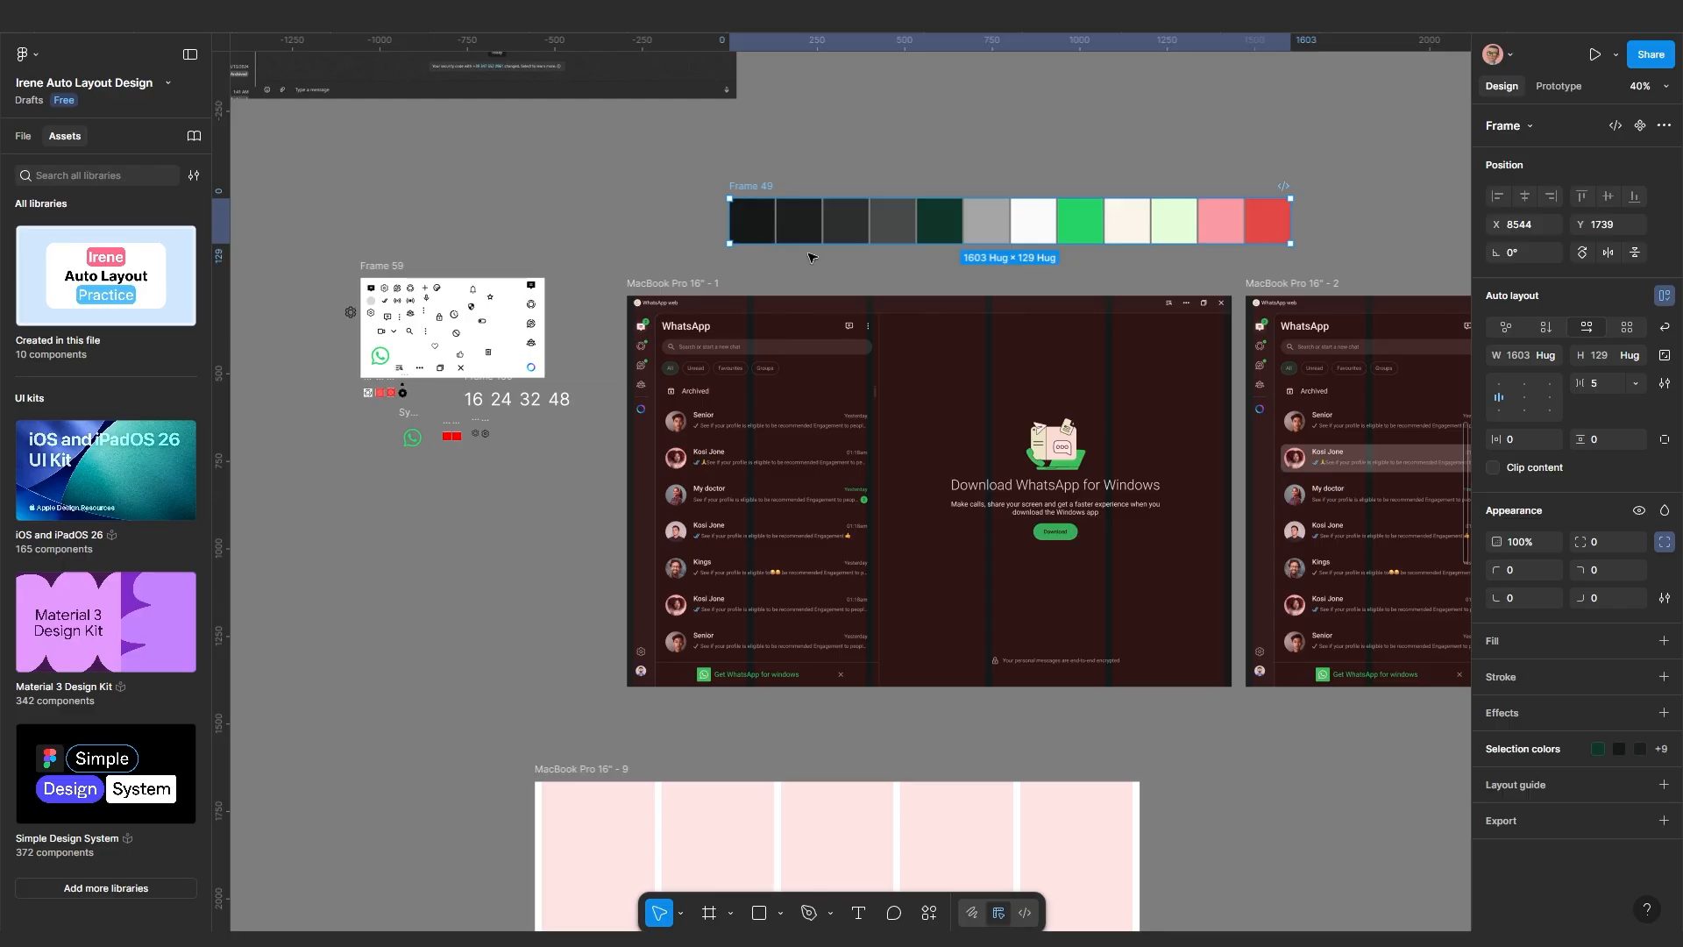
scroll(772, 302, "down", 3)
scroll(746, 421, "up", 1)
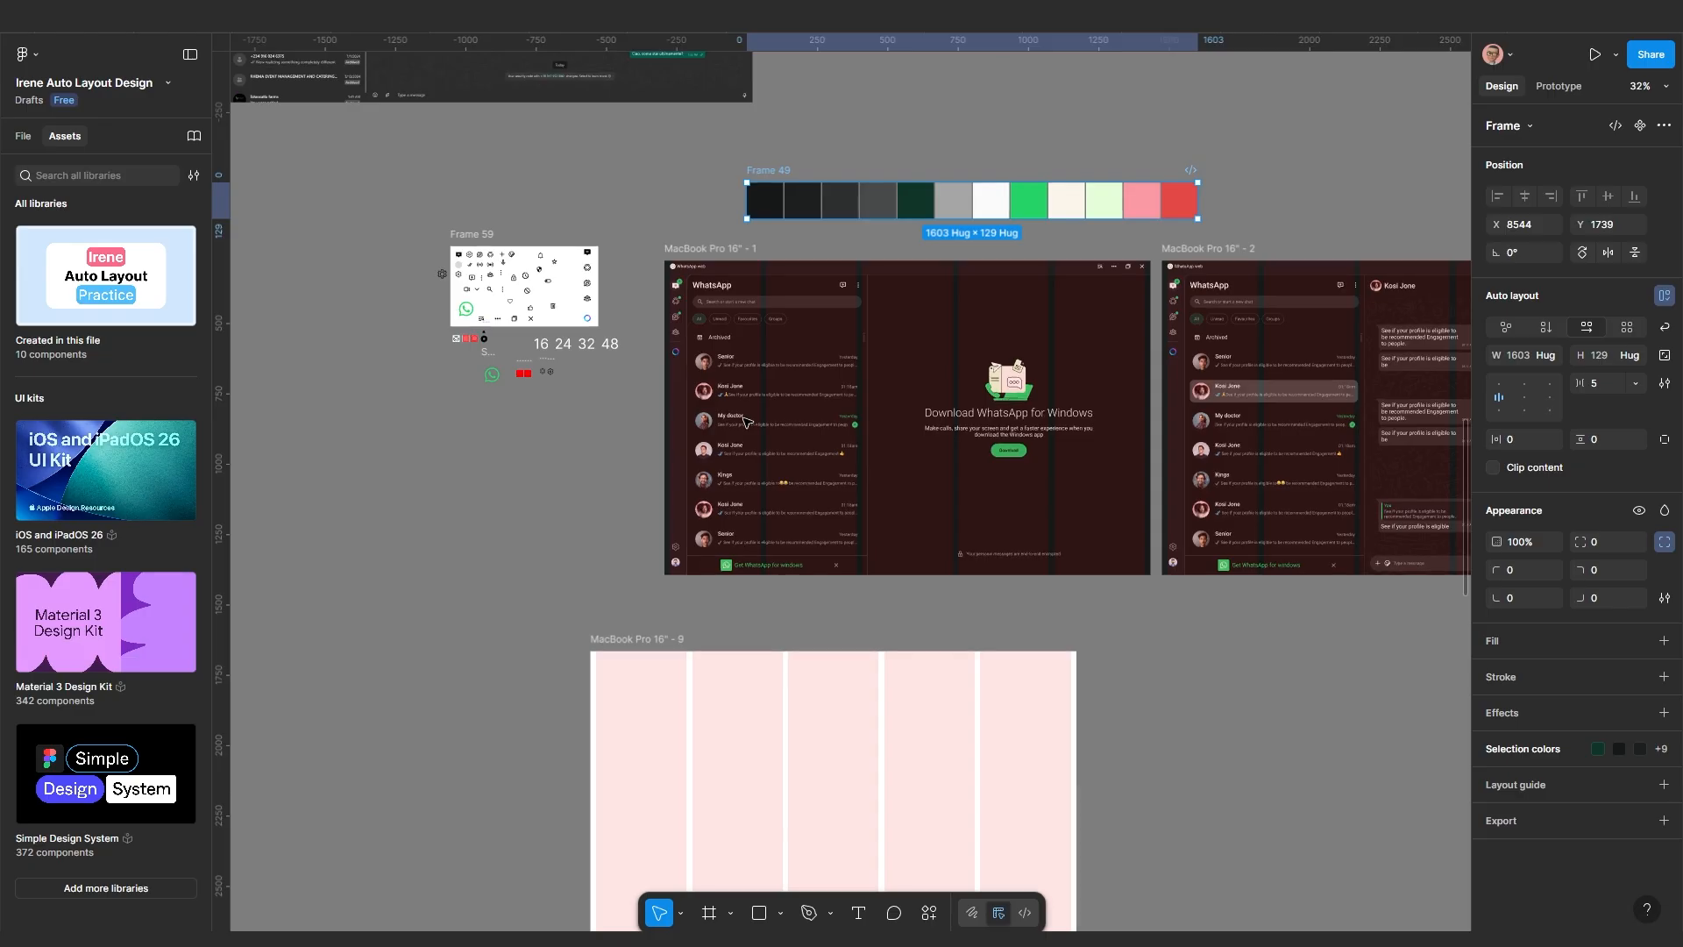
scroll(746, 298, "up", 3)
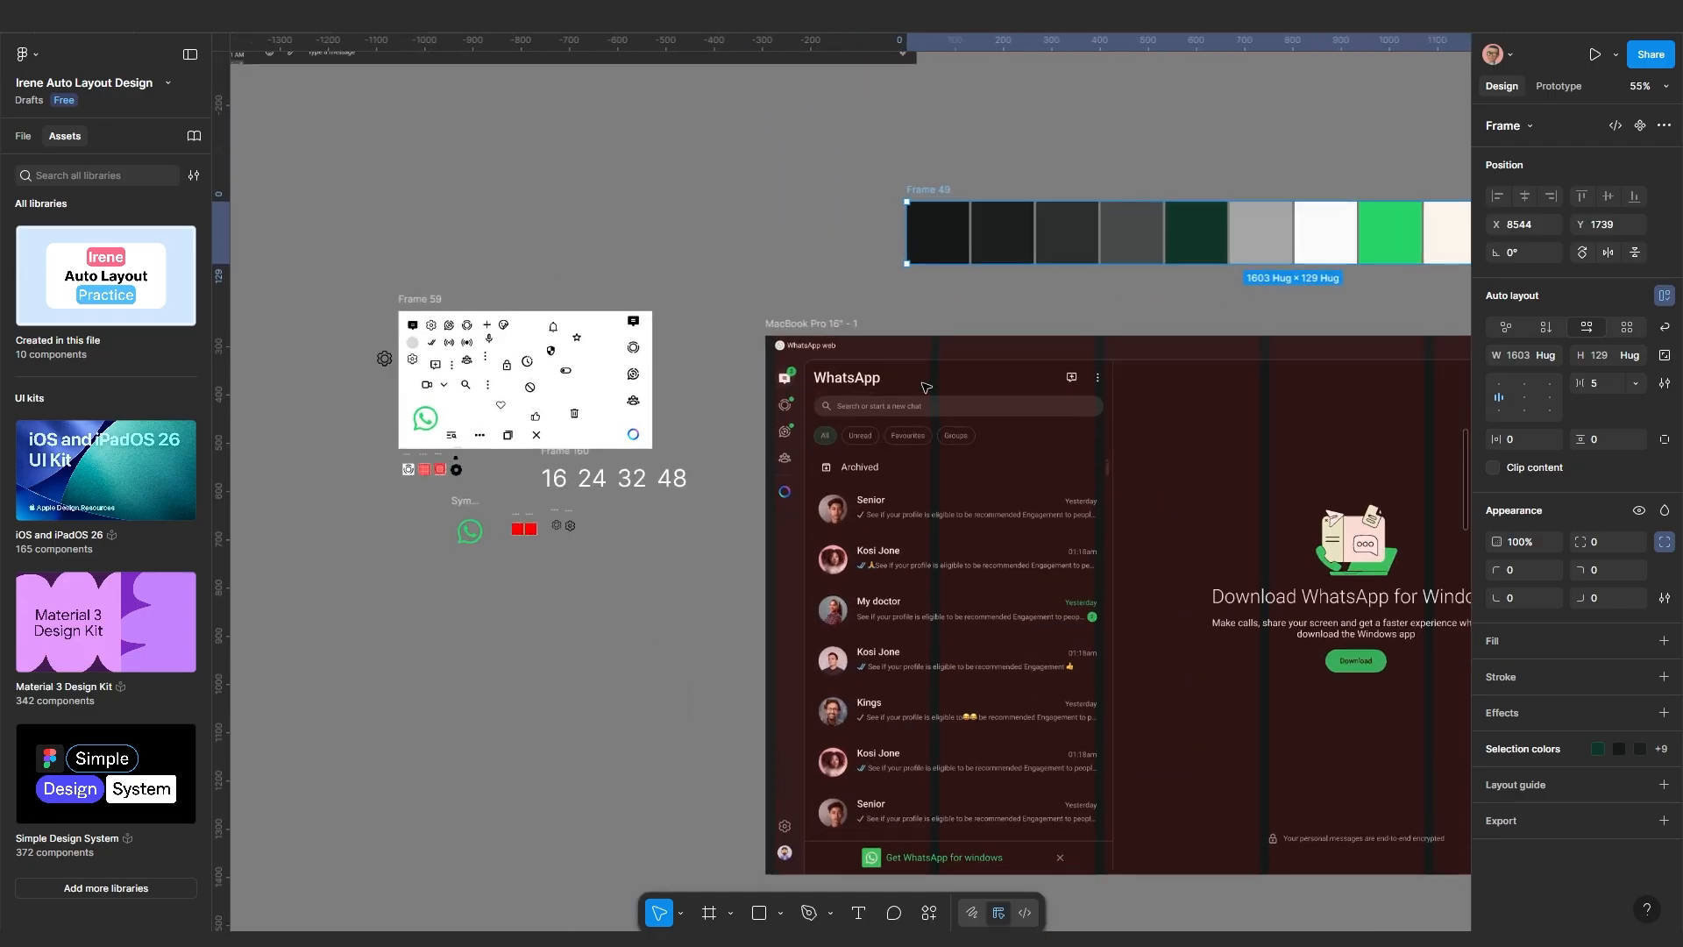
scroll(926, 386, "up", 2)
scroll(927, 386, "right", 3)
scroll(1079, 391, "down", 2)
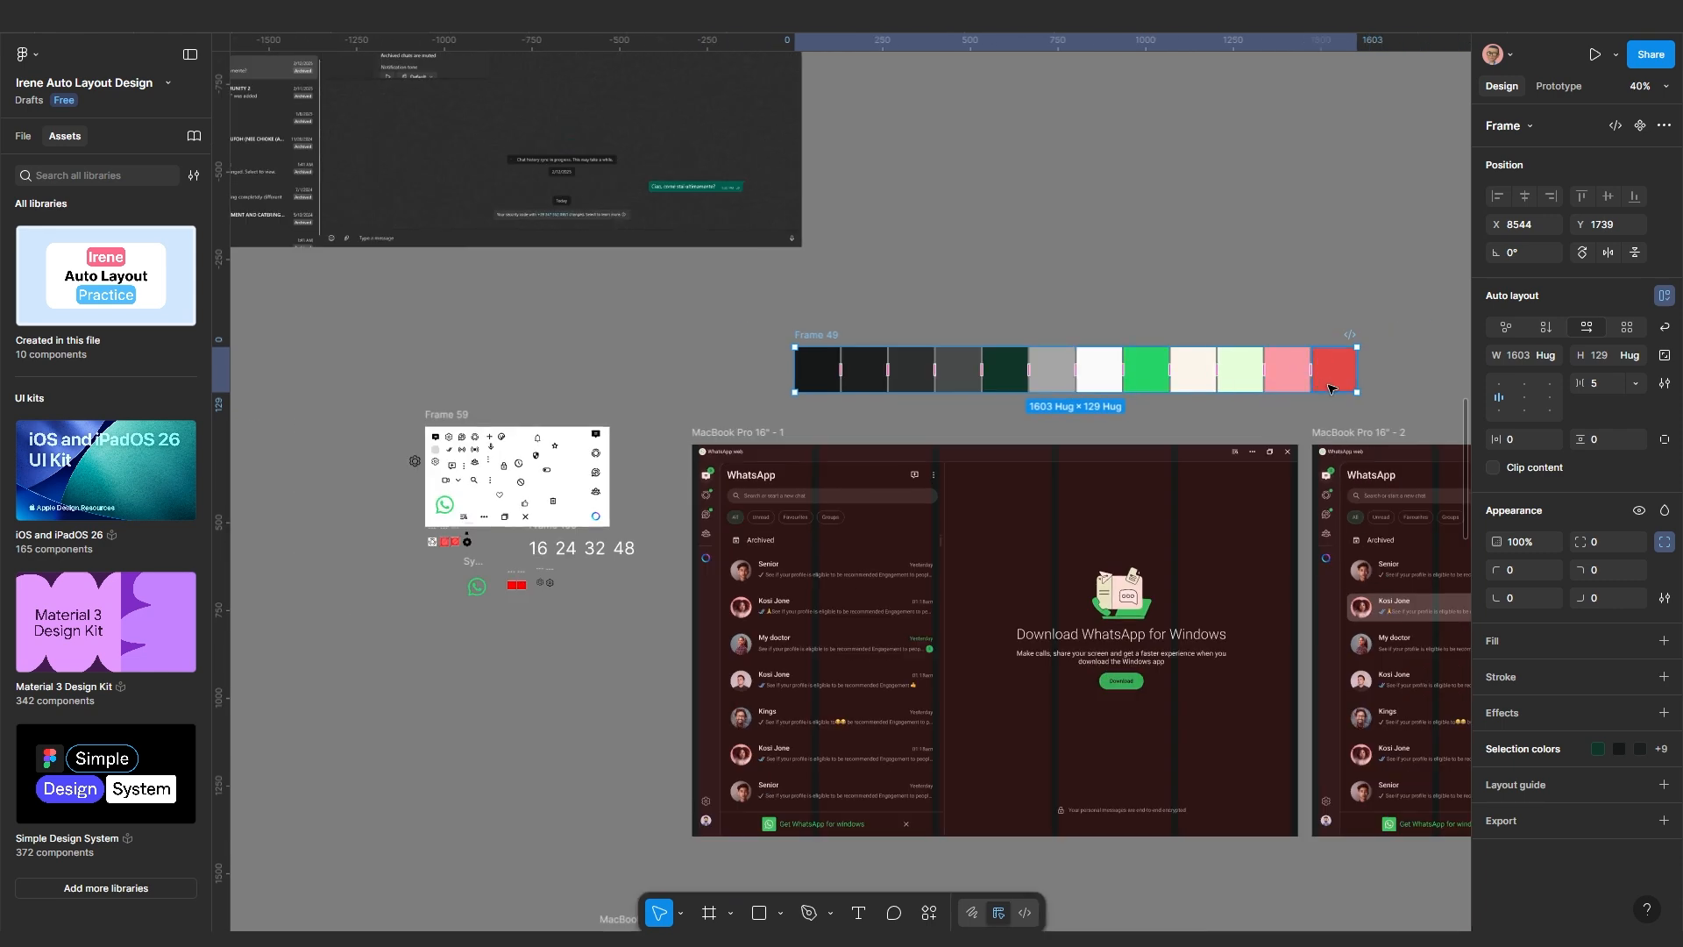
scroll(1328, 387, "right", 3)
scroll(912, 553, "down", 2)
scroll(766, 403, "left", 3)
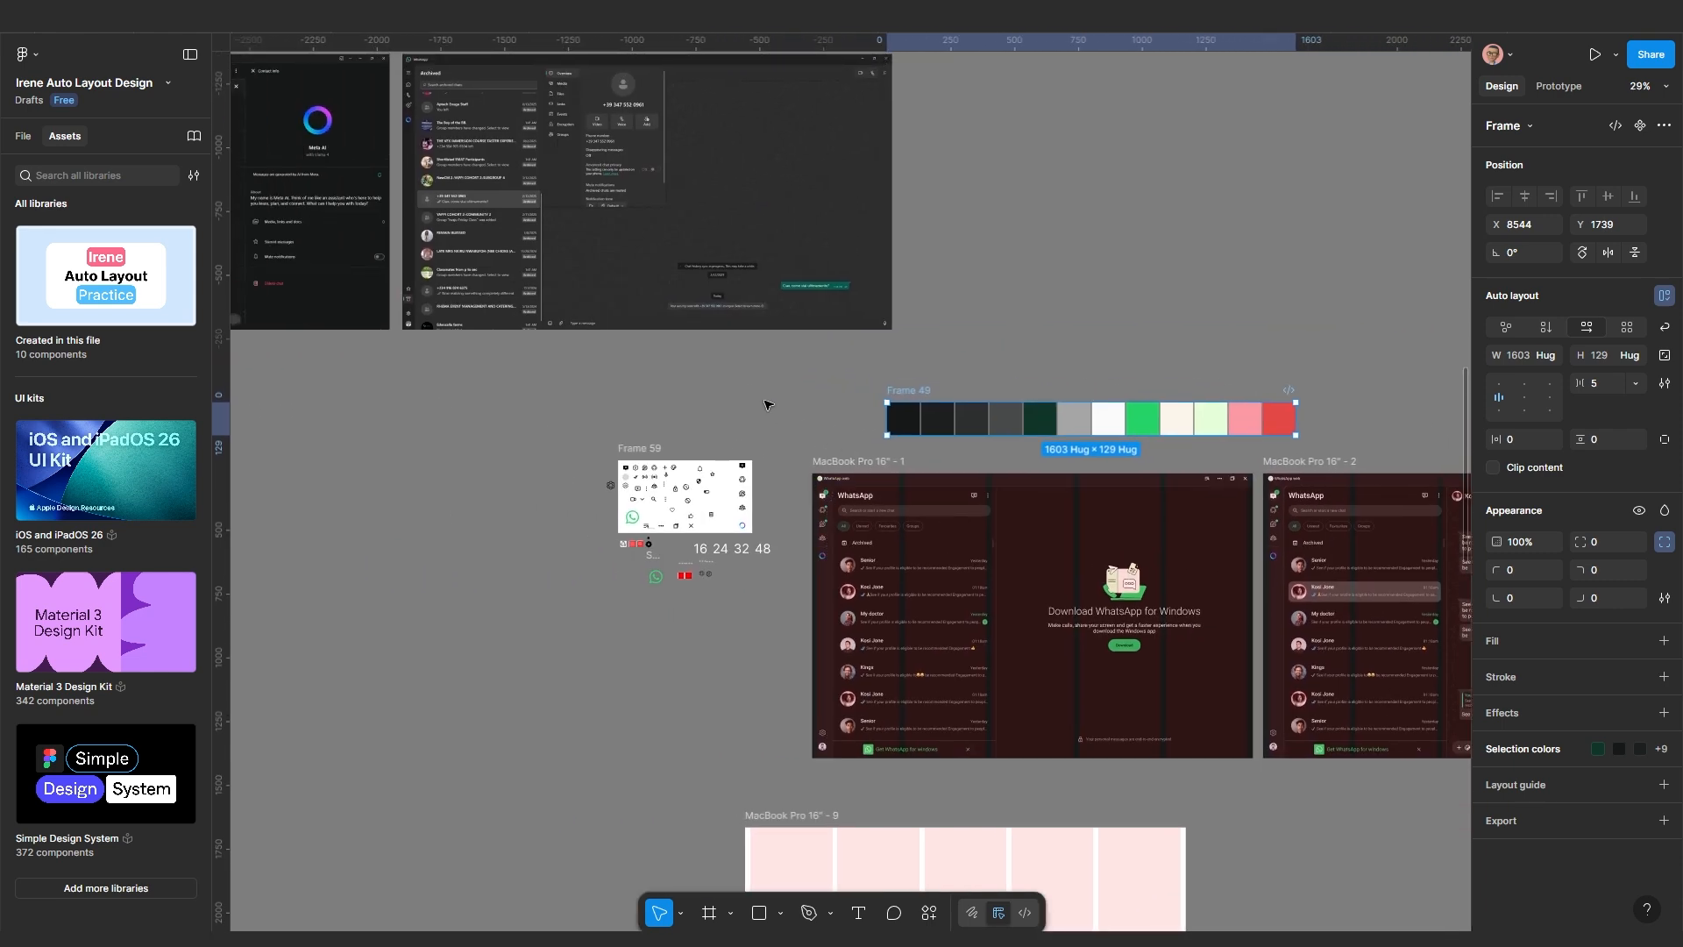
scroll(766, 403, "down", 3)
scroll(537, 298, "up", 5)
scroll(537, 298, "left", 2)
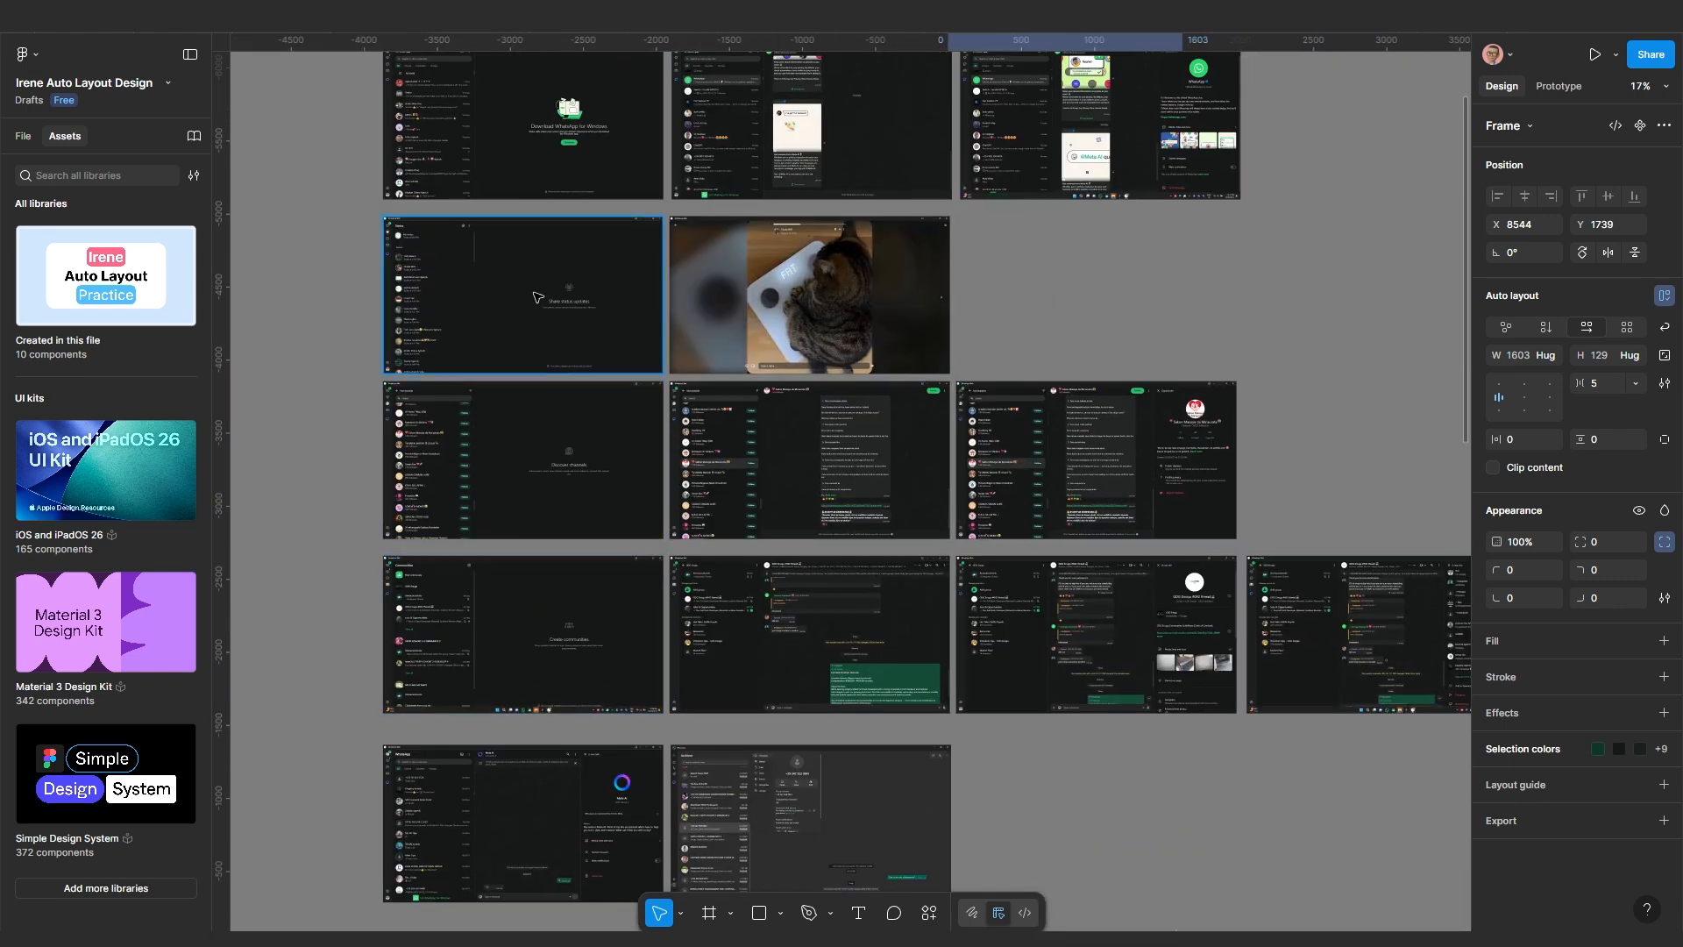
Examine the reference WhatsApp screenshots, the color palette and the first finished WhatsApp screen on the canvas
scroll(811, 575, "down", 3)
left_click_drag(978, 736, 745, 436)
scroll(724, 535, "up", 4)
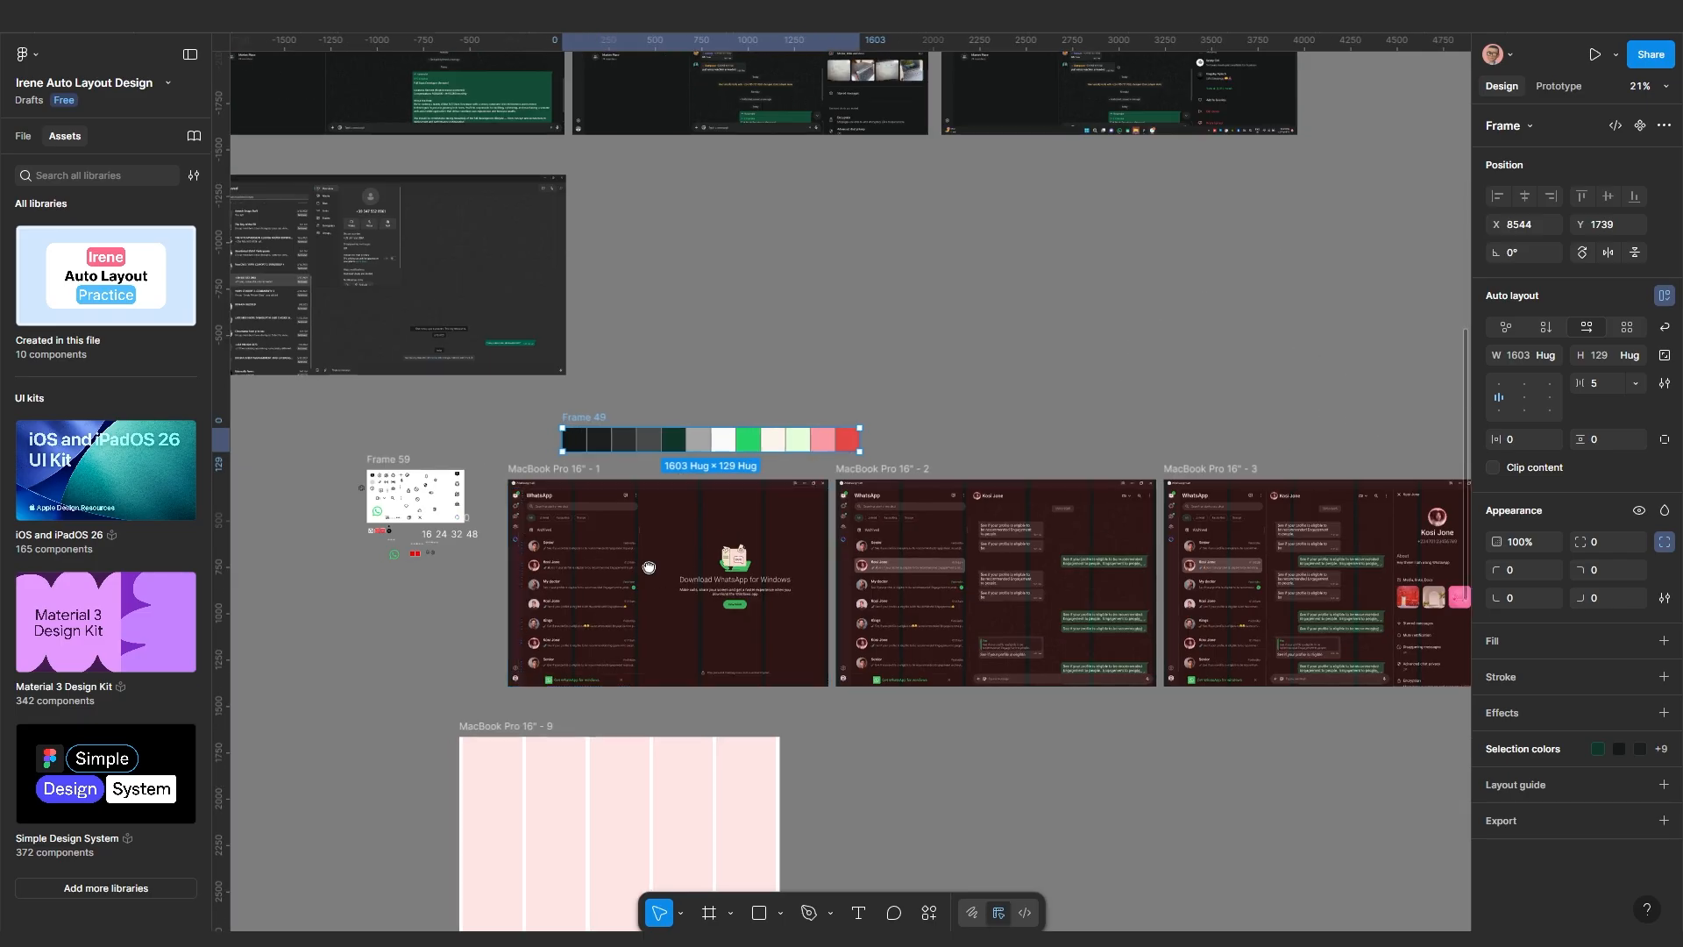
left_click_drag(648, 567, 789, 394)
scroll(759, 424, "up", 4)
left_click_drag(710, 323, 766, 428)
scroll(747, 465, "down", 1)
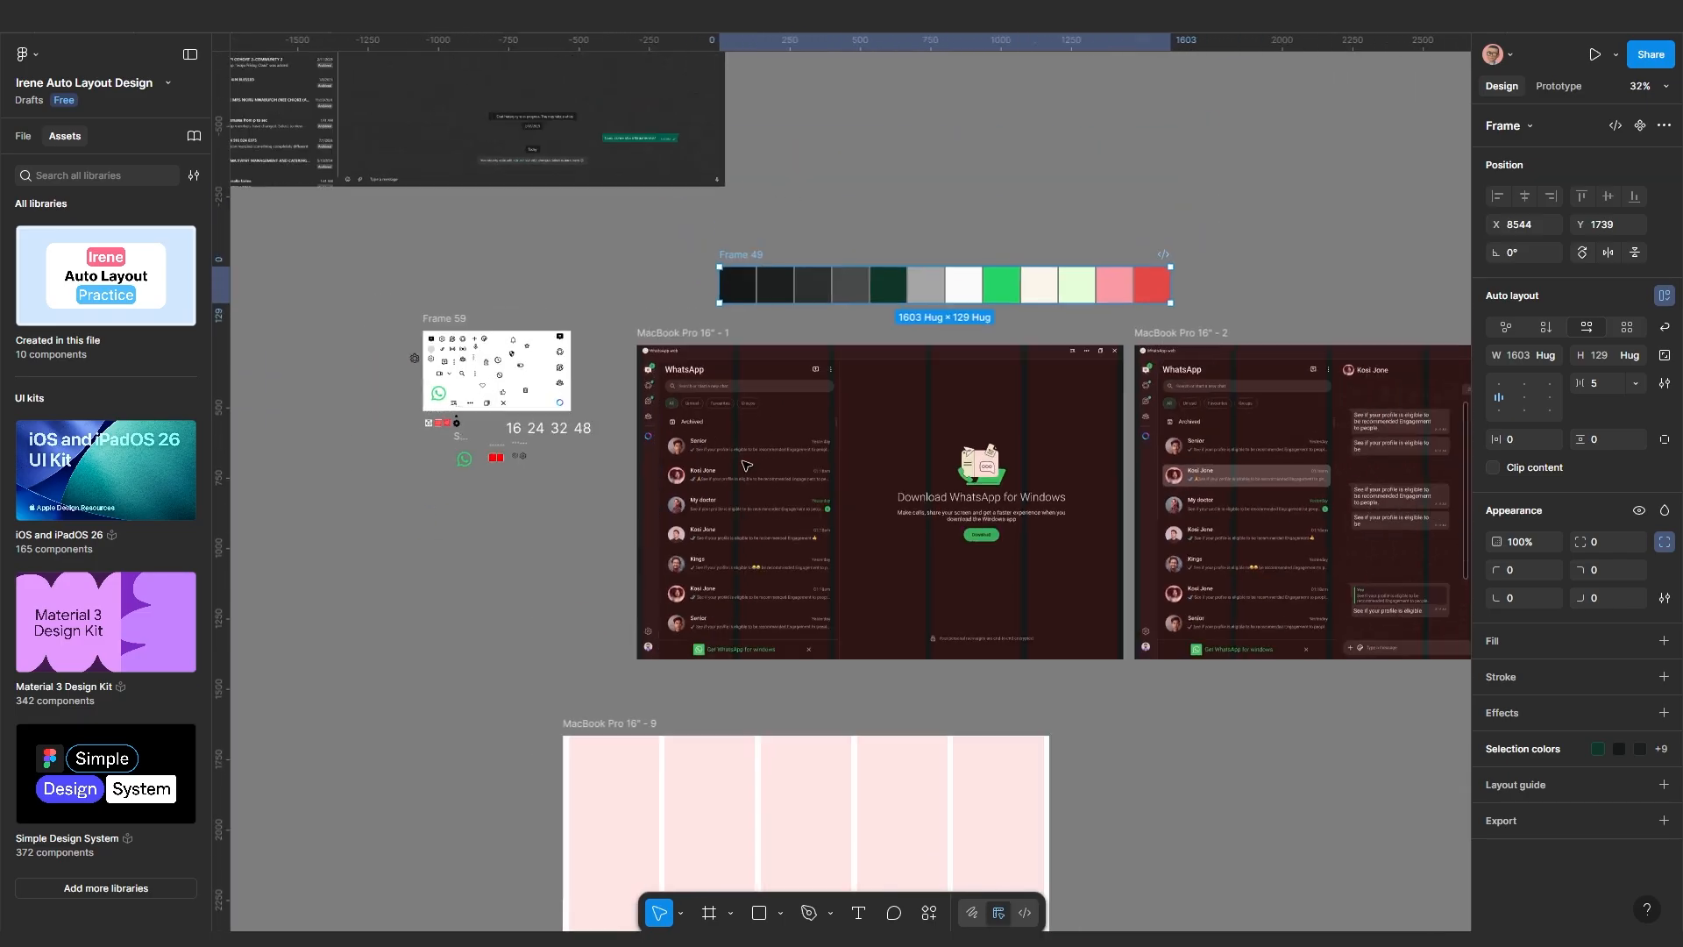
scroll(746, 466, "up", 5)
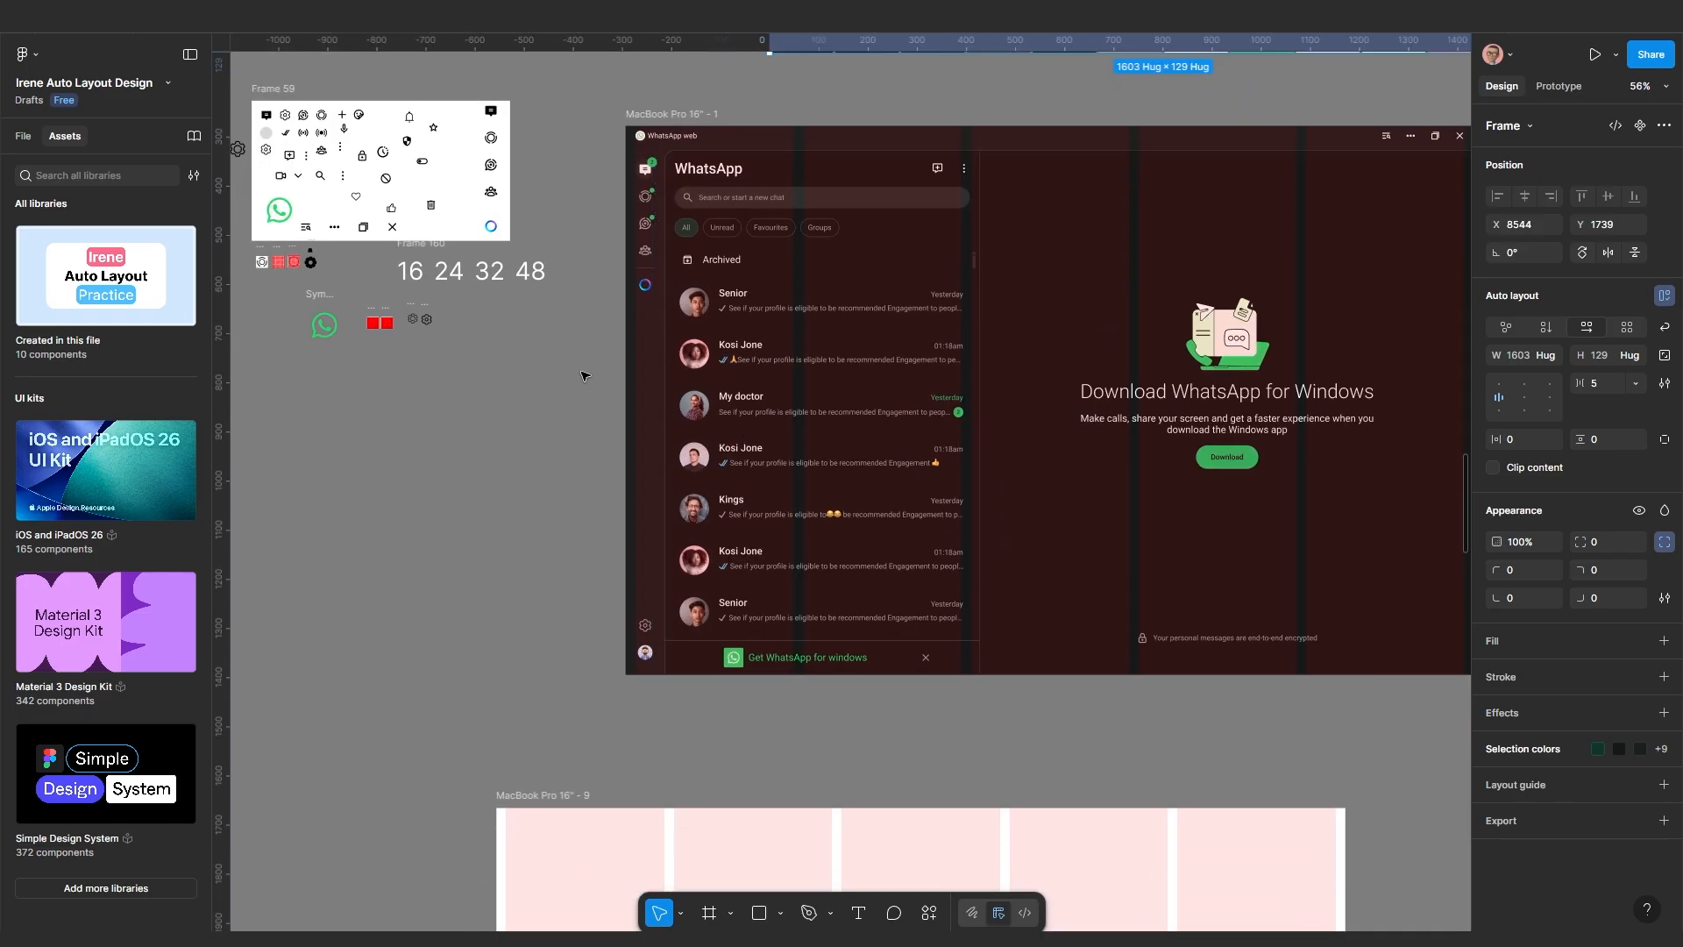
Move the Frame 49 color palette left above the first WhatsApp screen, to about X 8360, Y 1730
scroll(585, 376, "down", 5)
scroll(666, 263, "up", 1)
left_click_drag(717, 170, 661, 171)
scroll(692, 342, "up", 1)
left_click_drag(660, 401, 731, 392)
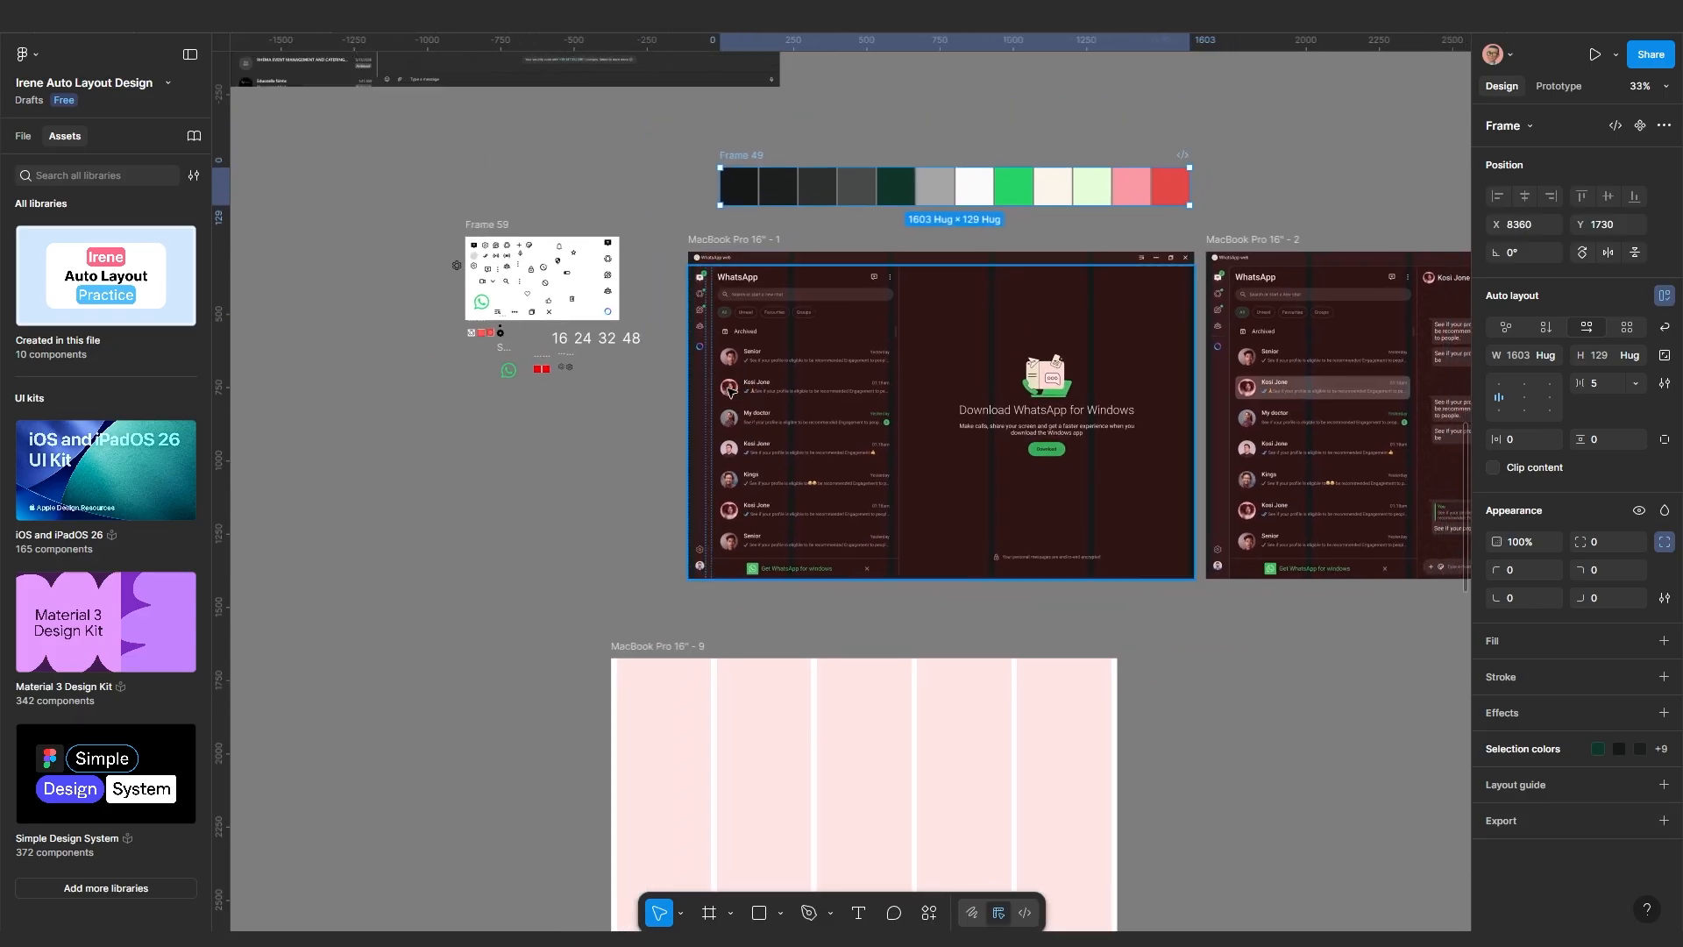
Fill the MacBook Pro 16" - 9 frame with the dark color 1D1F1F sampled from the first WhatsApp screen's sidebar
scroll(730, 391, "up", 4)
scroll(717, 201, "down", 5)
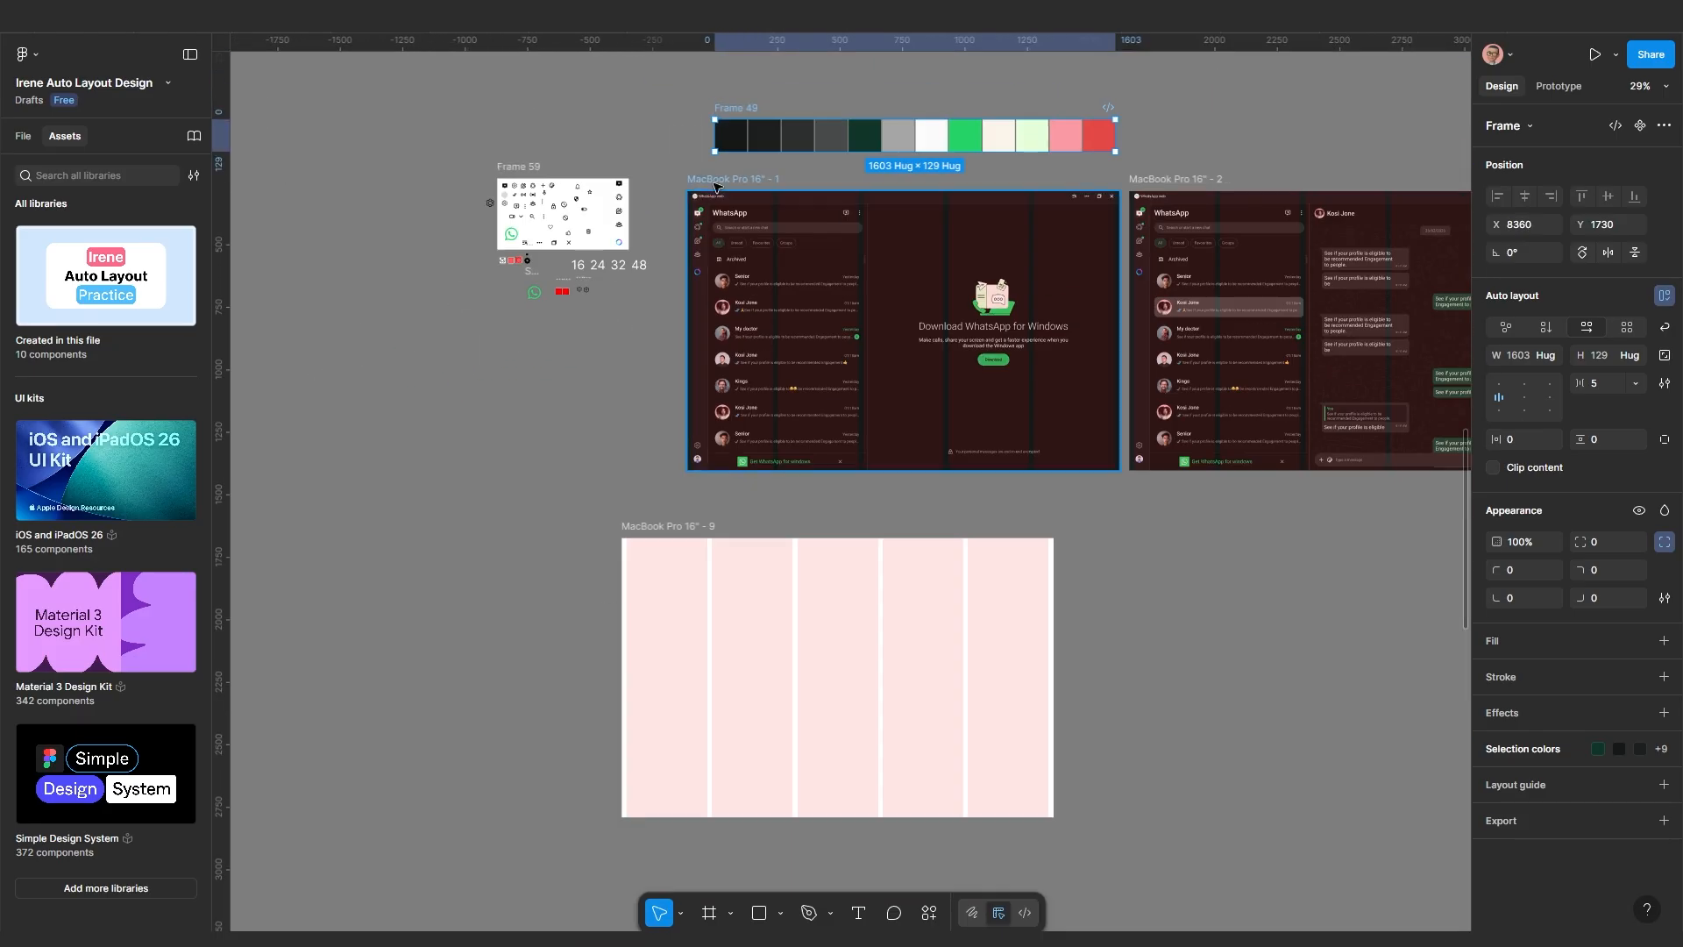
left_click(675, 531)
key("i")
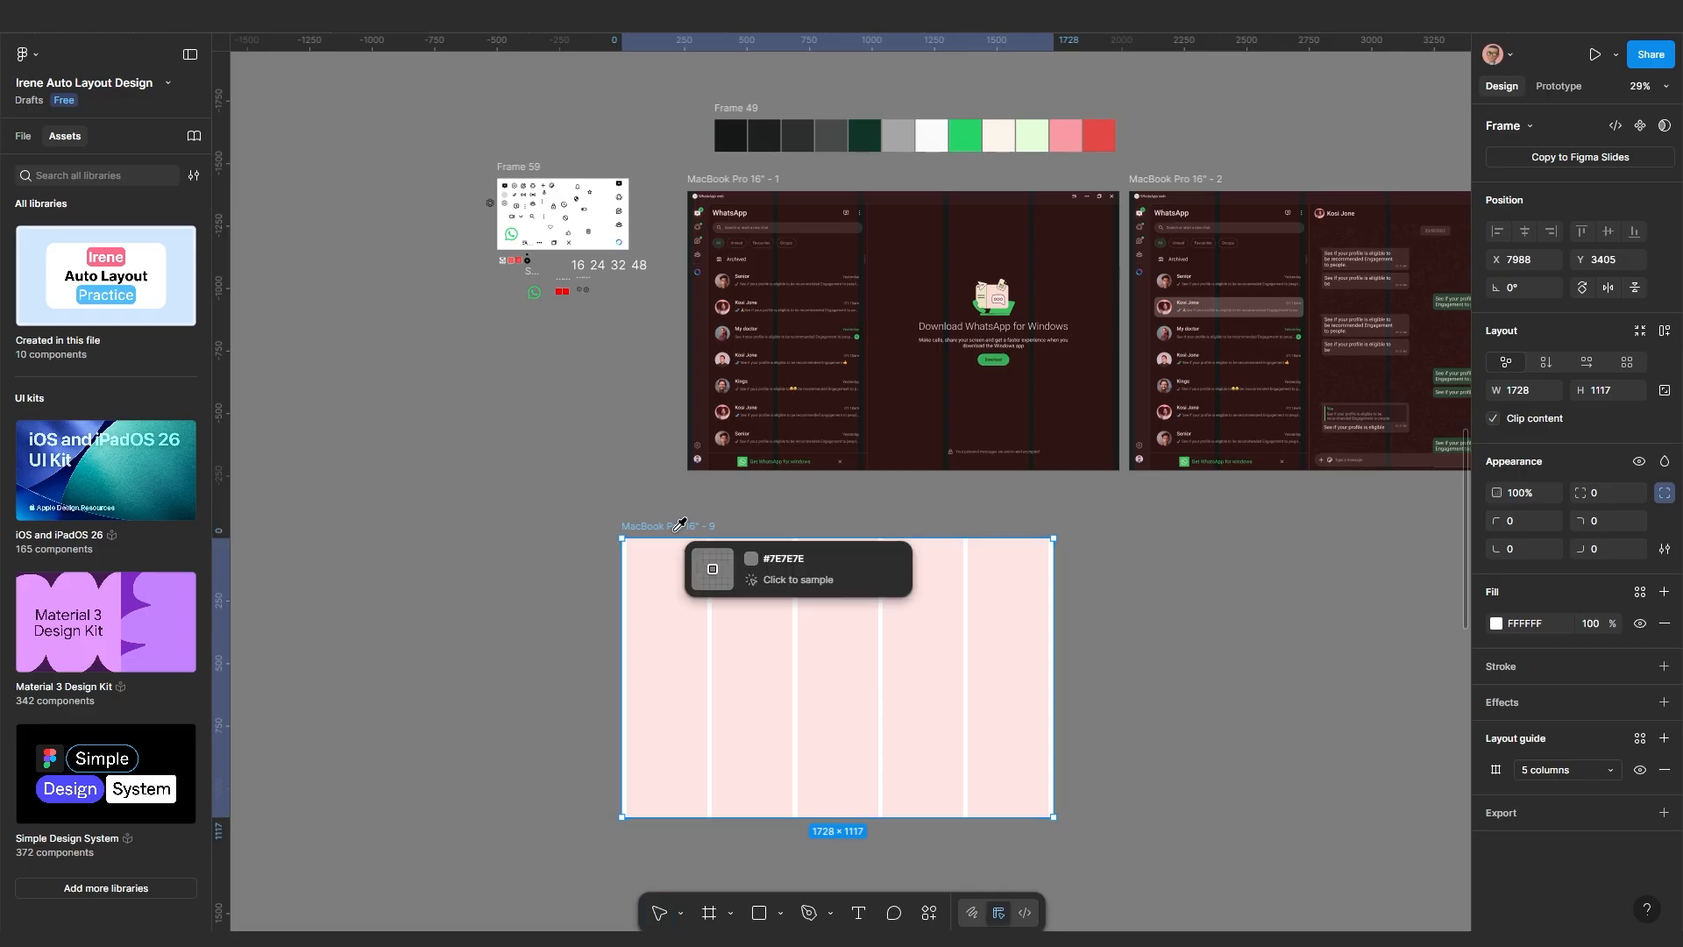
scroll(710, 519, "up", 3)
scroll(695, 362, "up", 5)
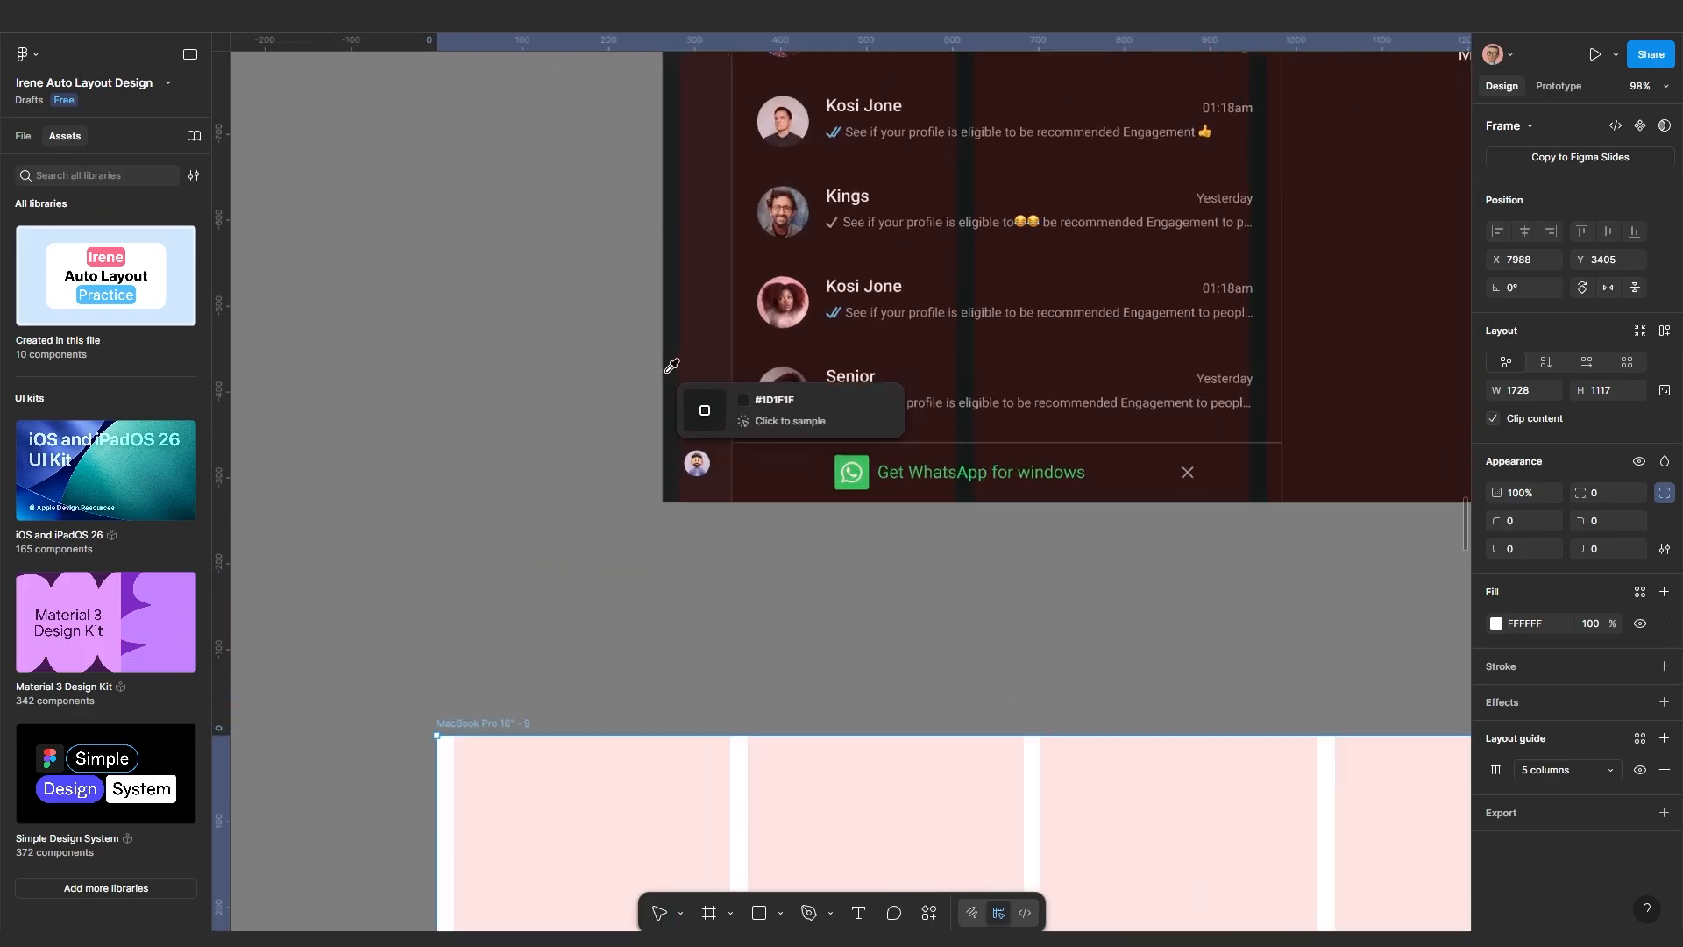
left_click(688, 366)
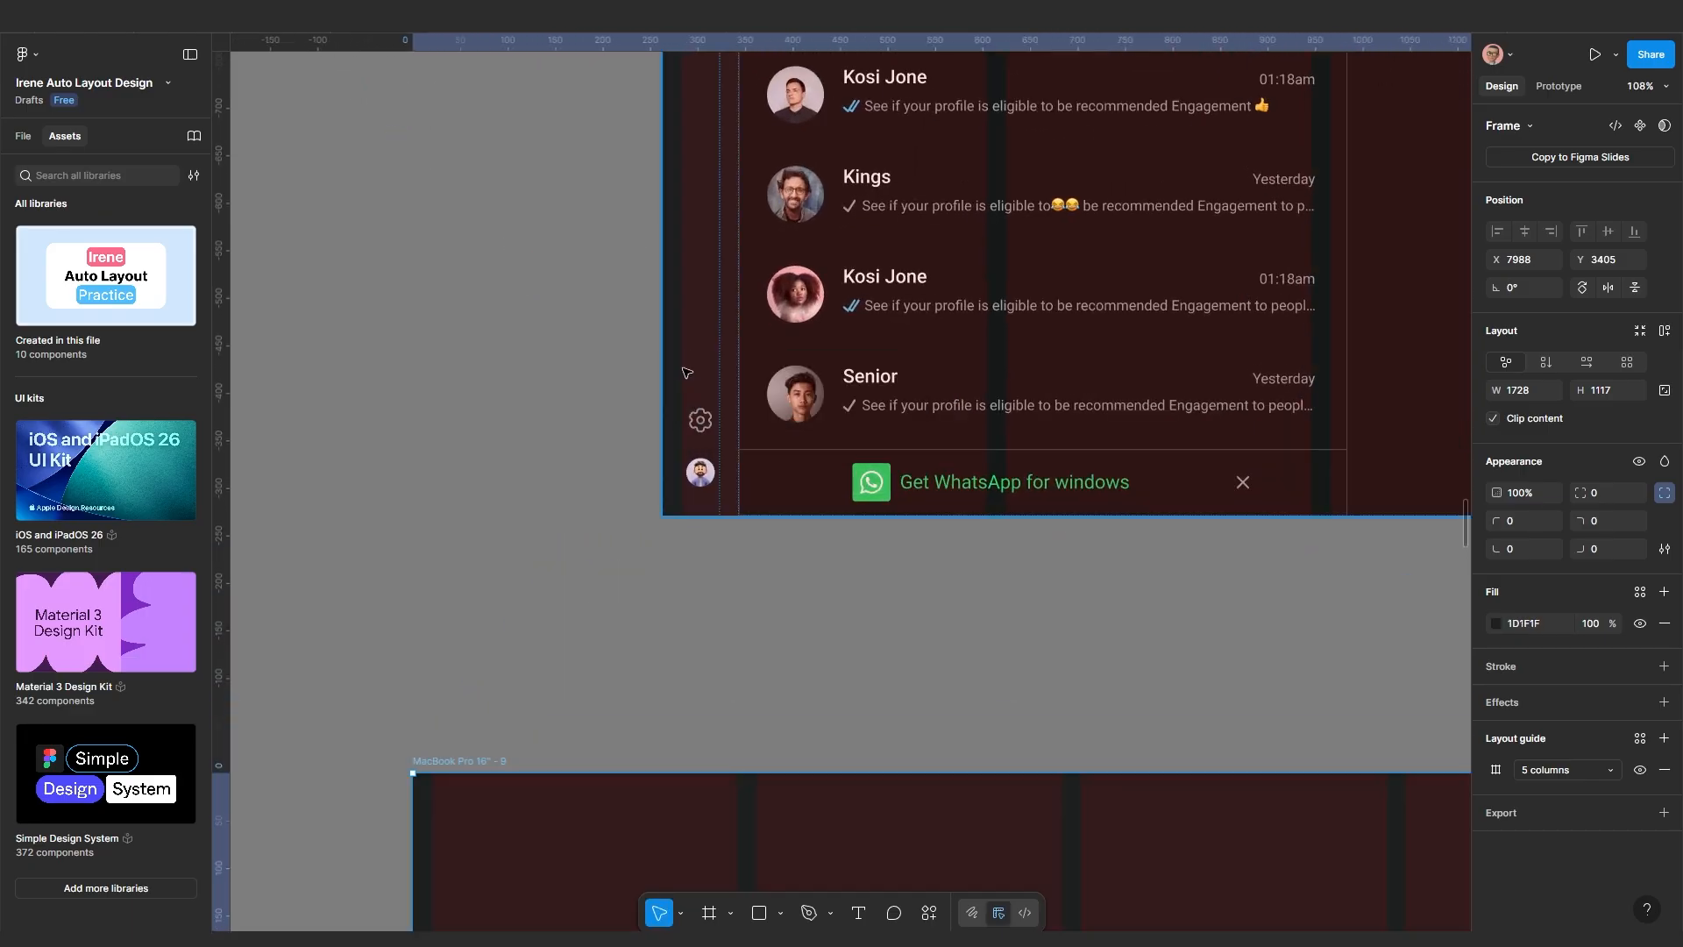
scroll(693, 359, "down", 8)
scroll(695, 465, "up", 2)
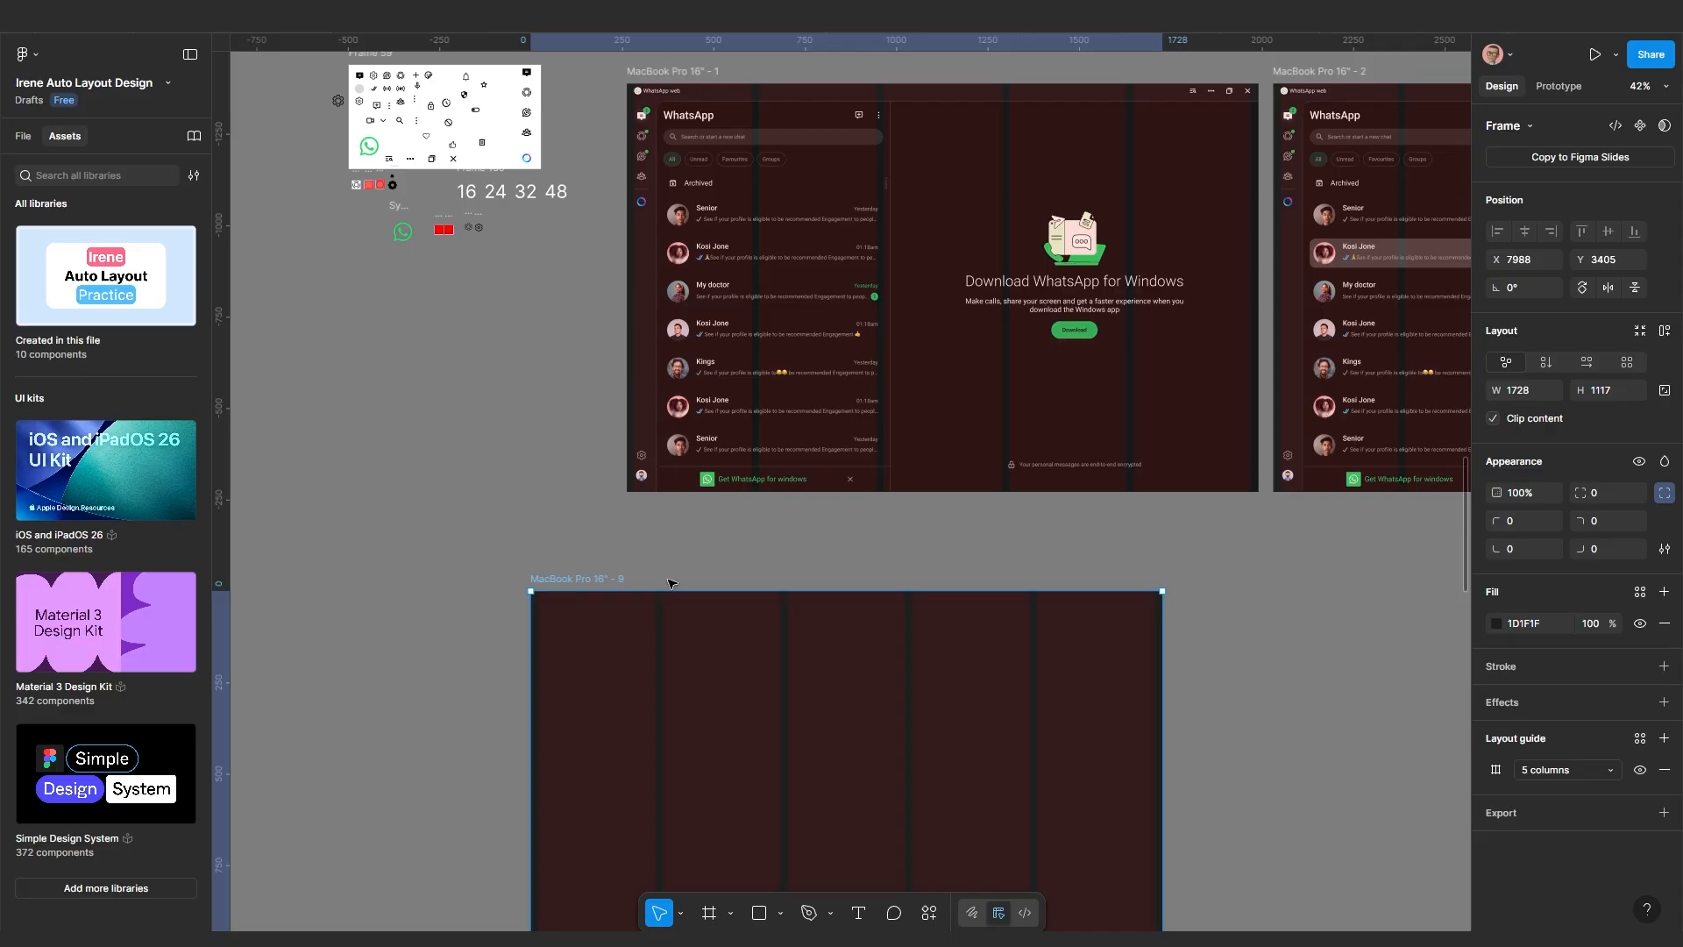
Hide the layout guides and examine the first WhatsApp screen's sidebar, chat list and title bar
key("ctrl+shift+4")
scroll(728, 528, "up", 3)
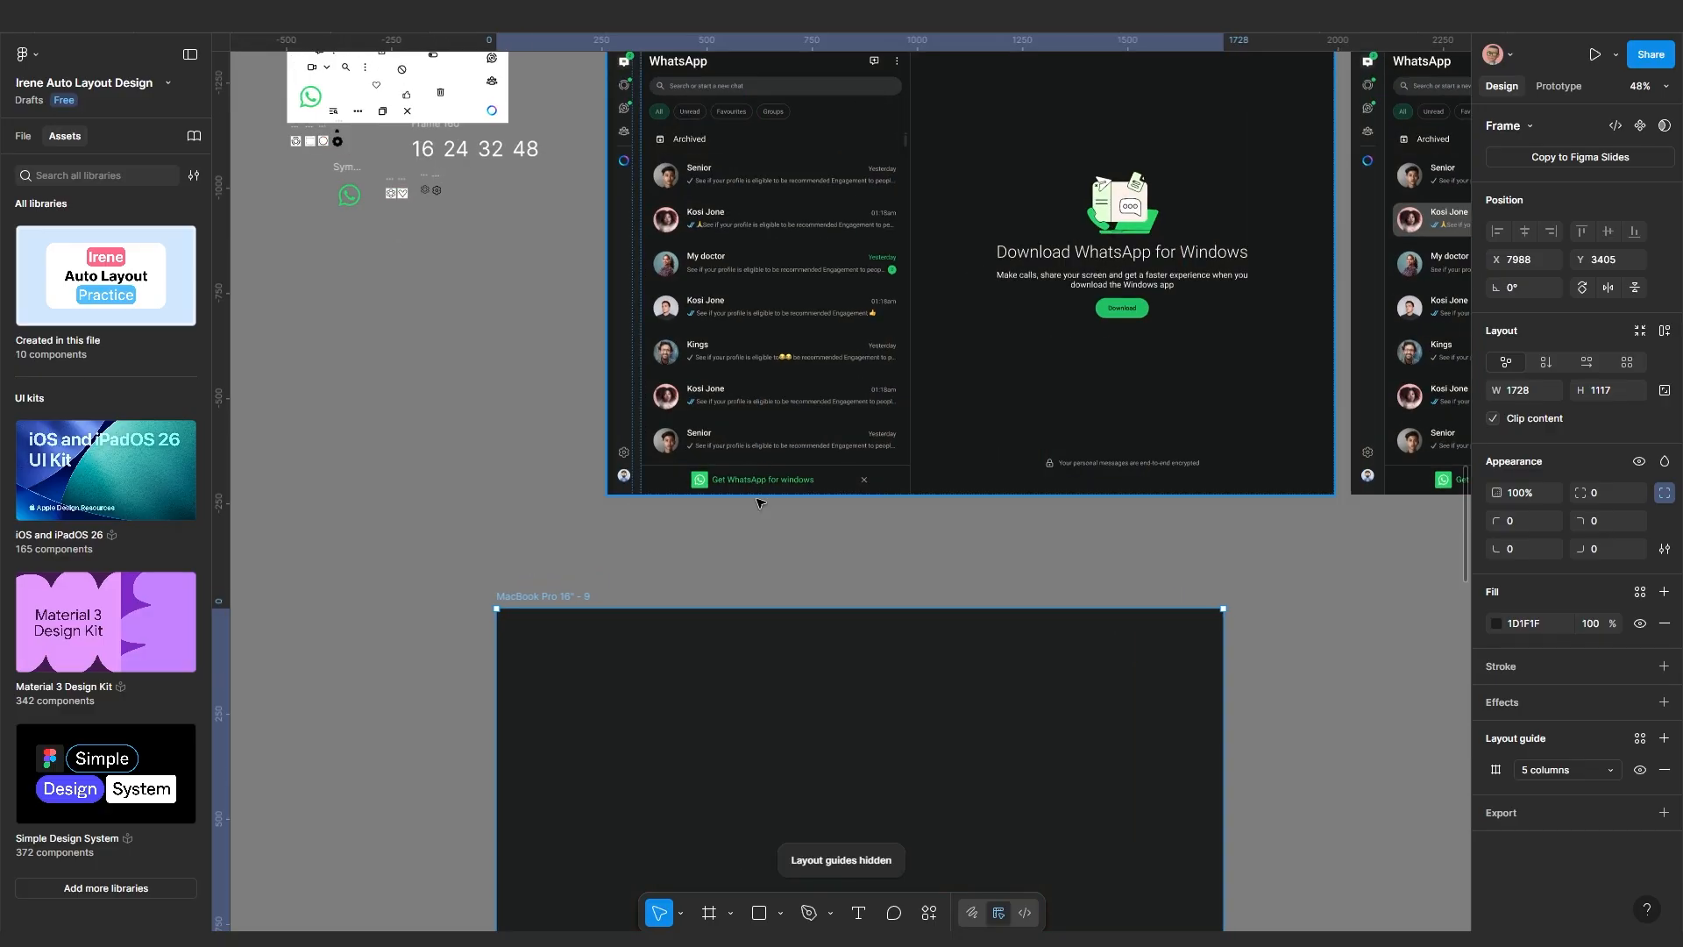
scroll(649, 543, "up", 3)
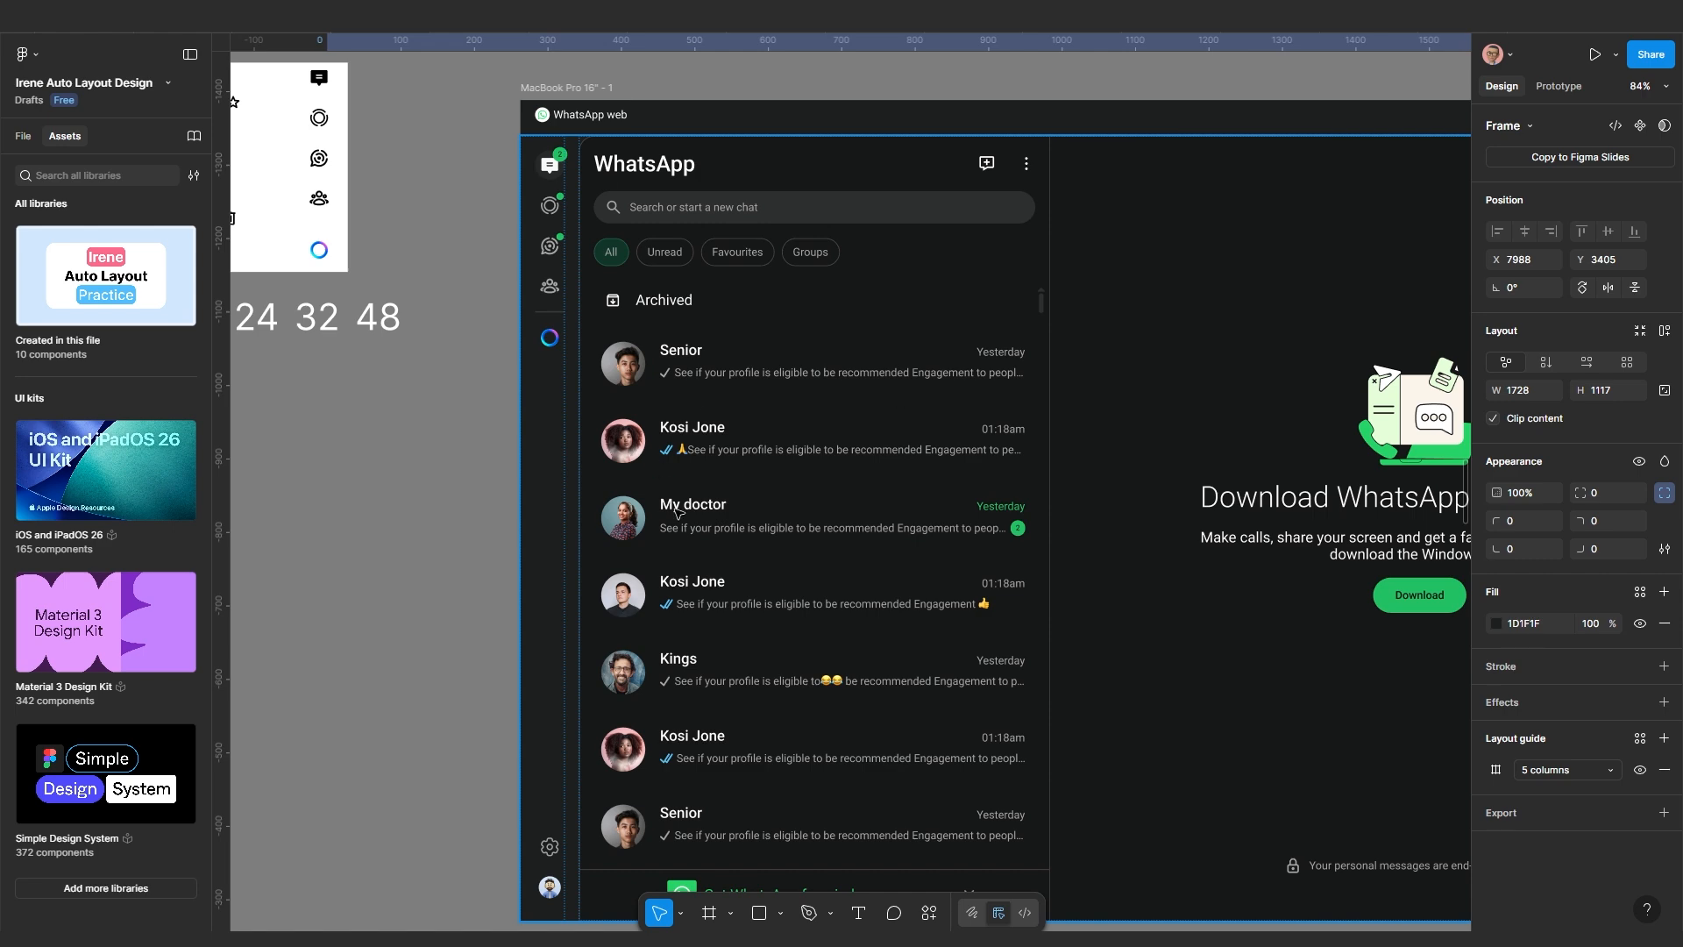
scroll(716, 494, "up", 4)
scroll(430, 547, "down", 5)
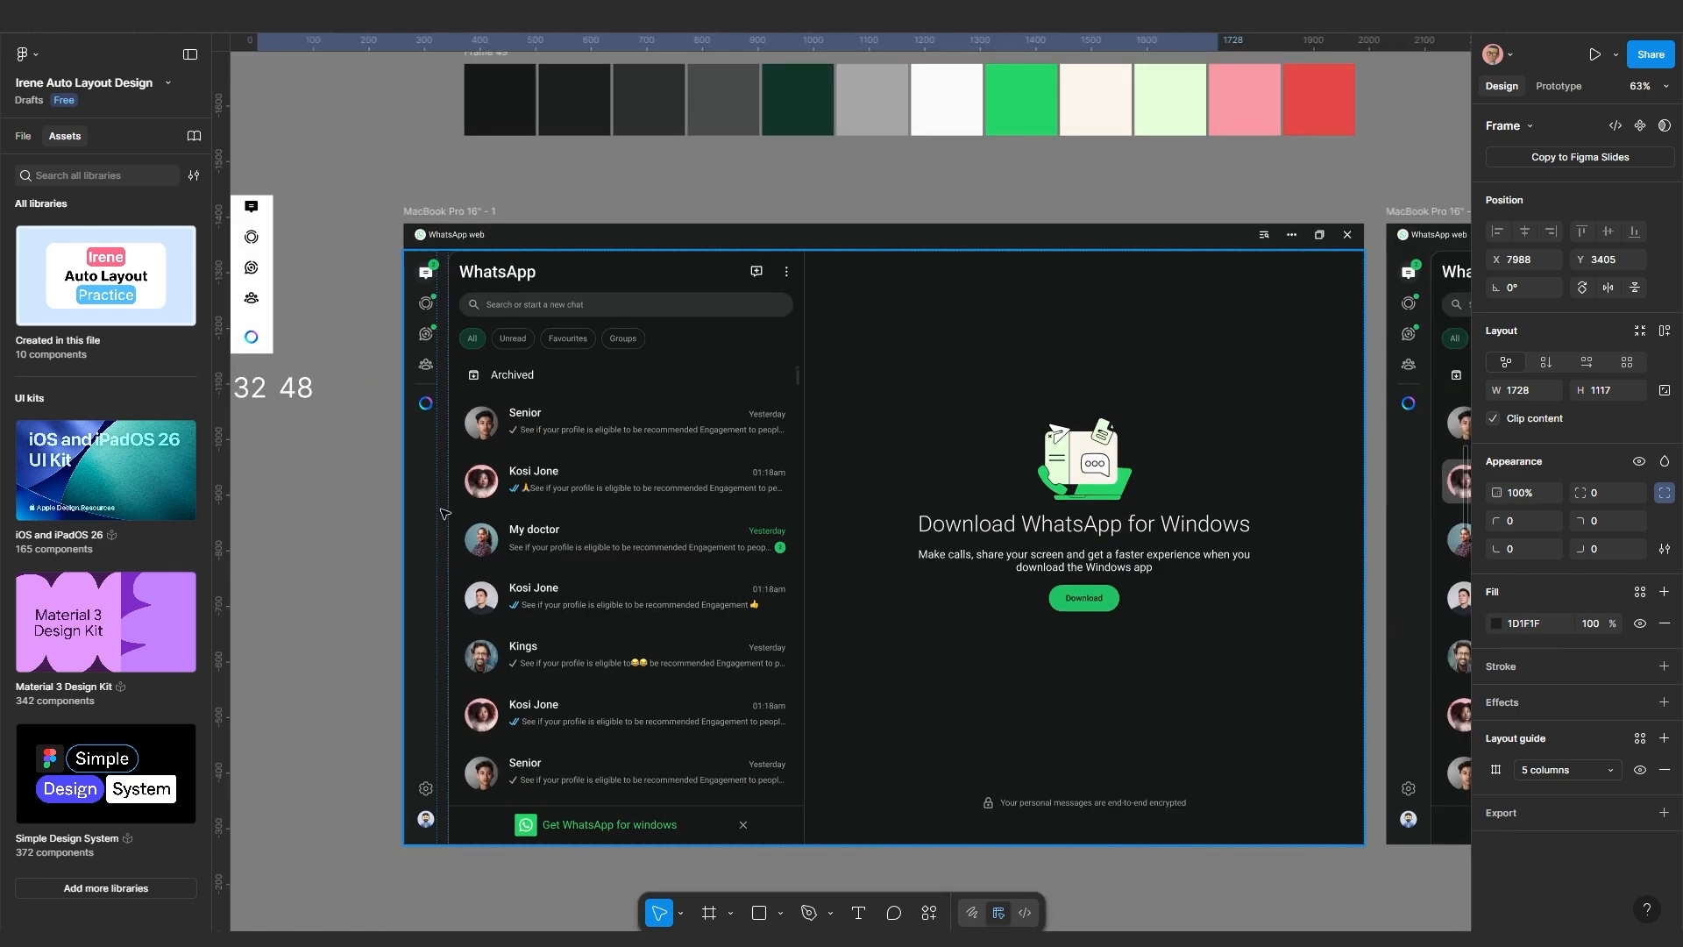
Show the layout guides again and shift the MacBook Pro 16" - 9 frame to about X 8058, Y 3383
scroll(430, 547, "down", 3)
scroll(613, 547, "up", 2)
scroll(613, 547, "up", 3)
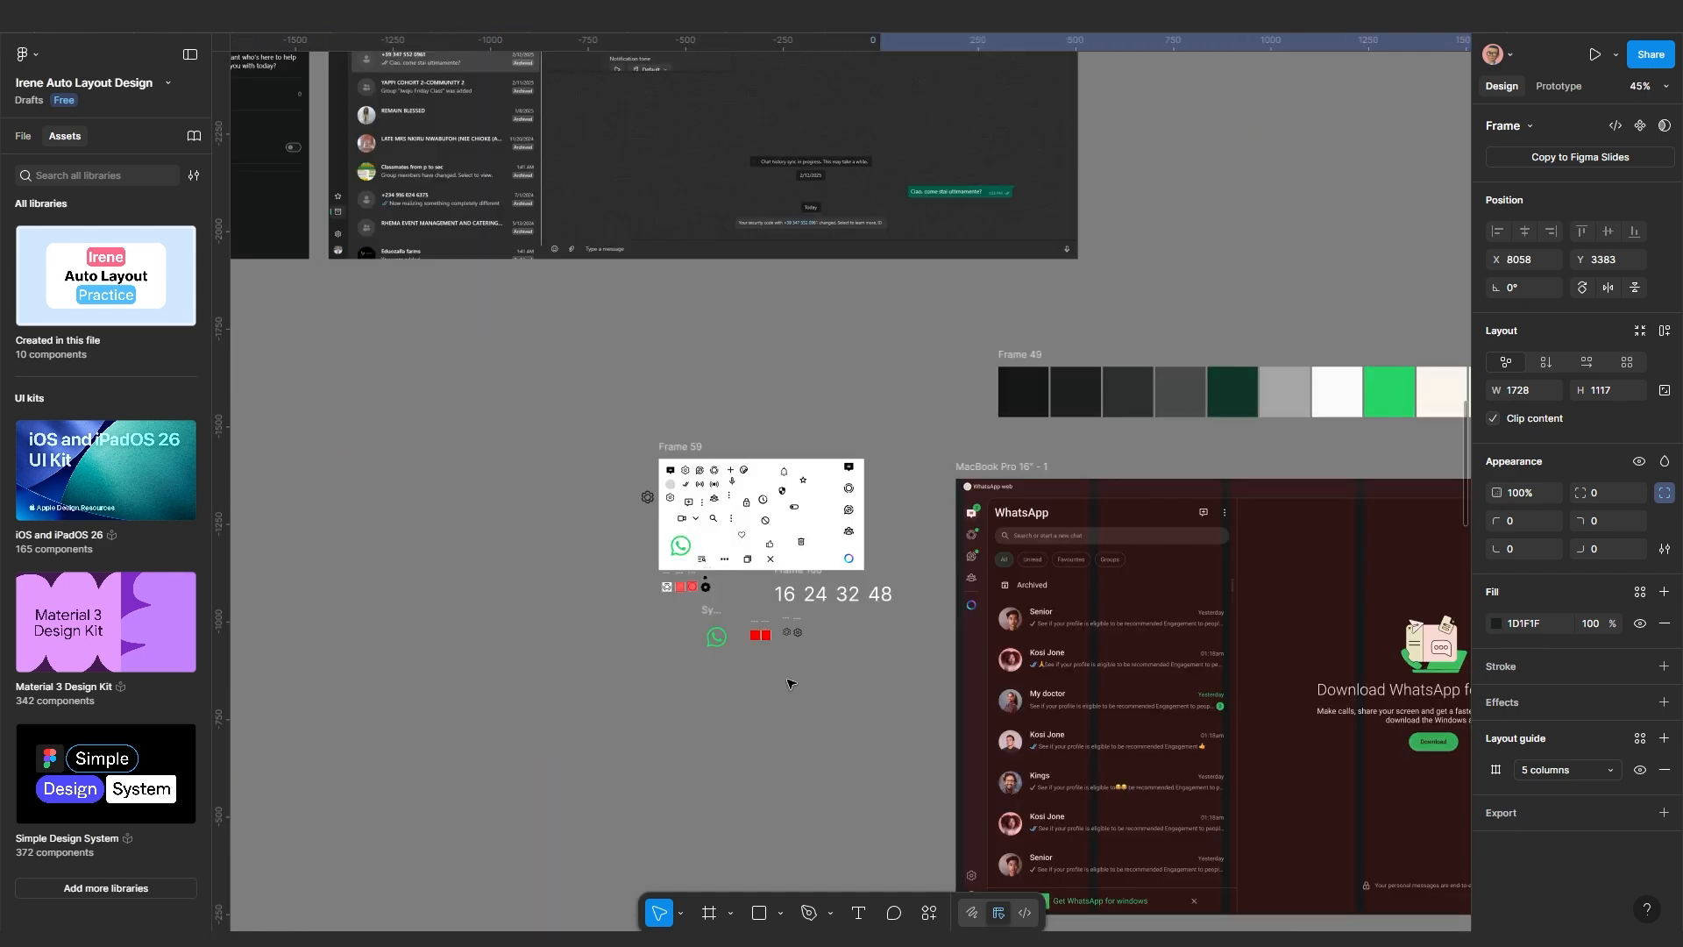
Compare the icons prepared in Frame 59 with the sidebar icons of the first WhatsApp screen
scroll(796, 687, "up", 8)
scroll(975, 353, "down", 4)
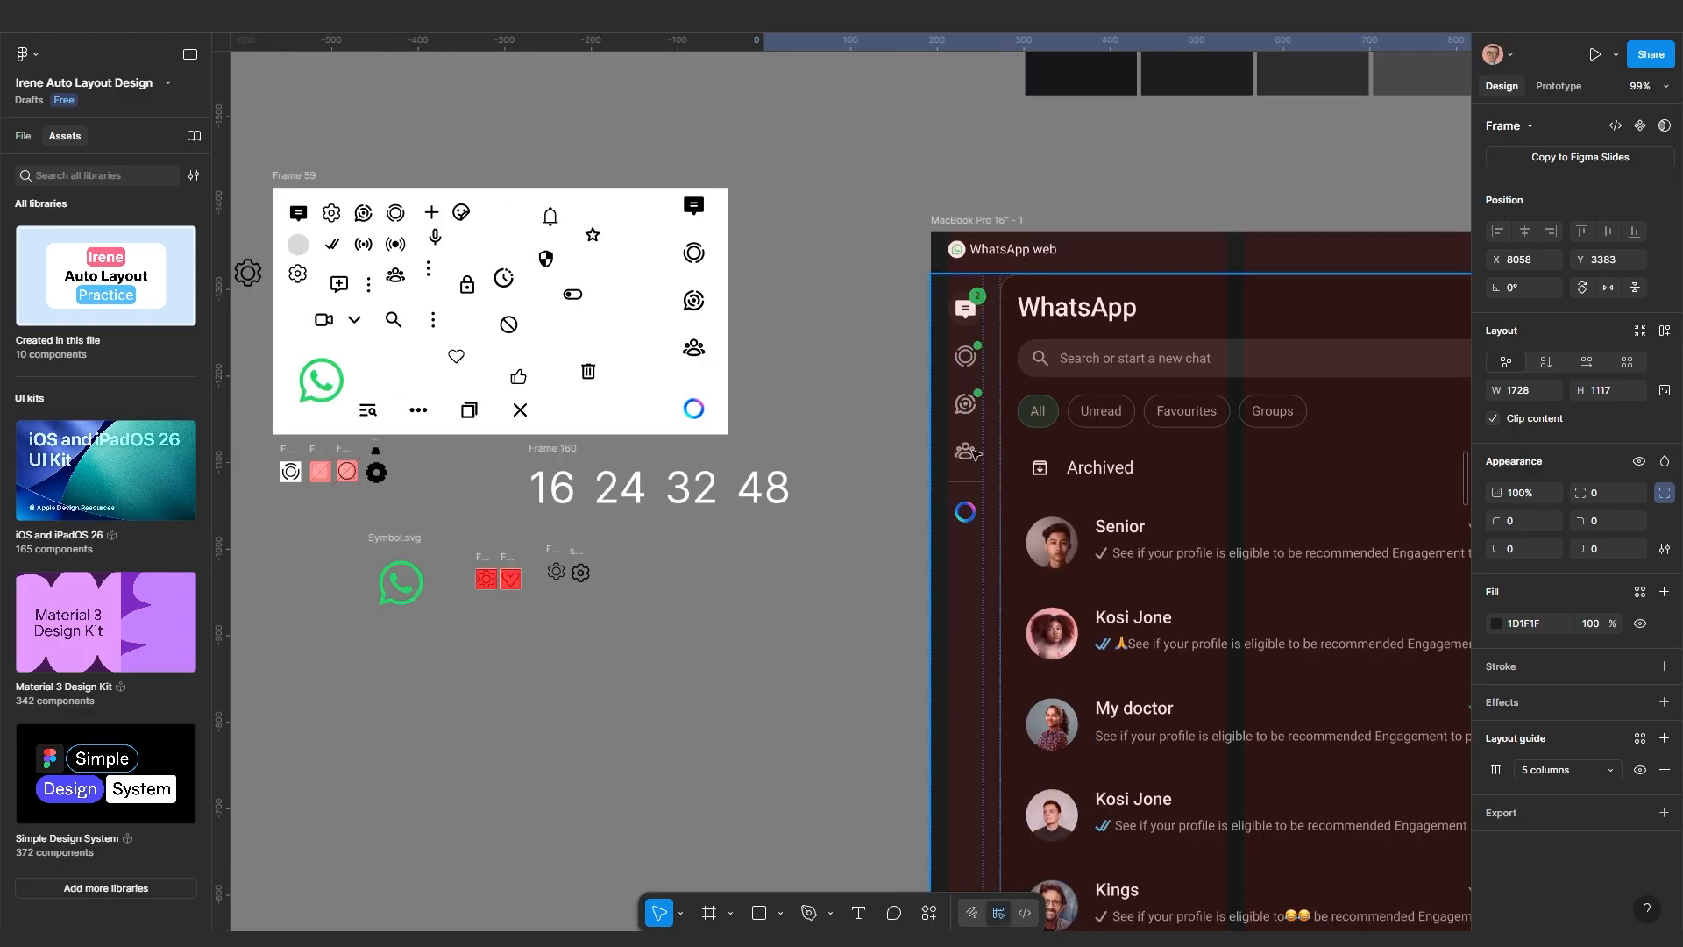
scroll(979, 412, "up", 2)
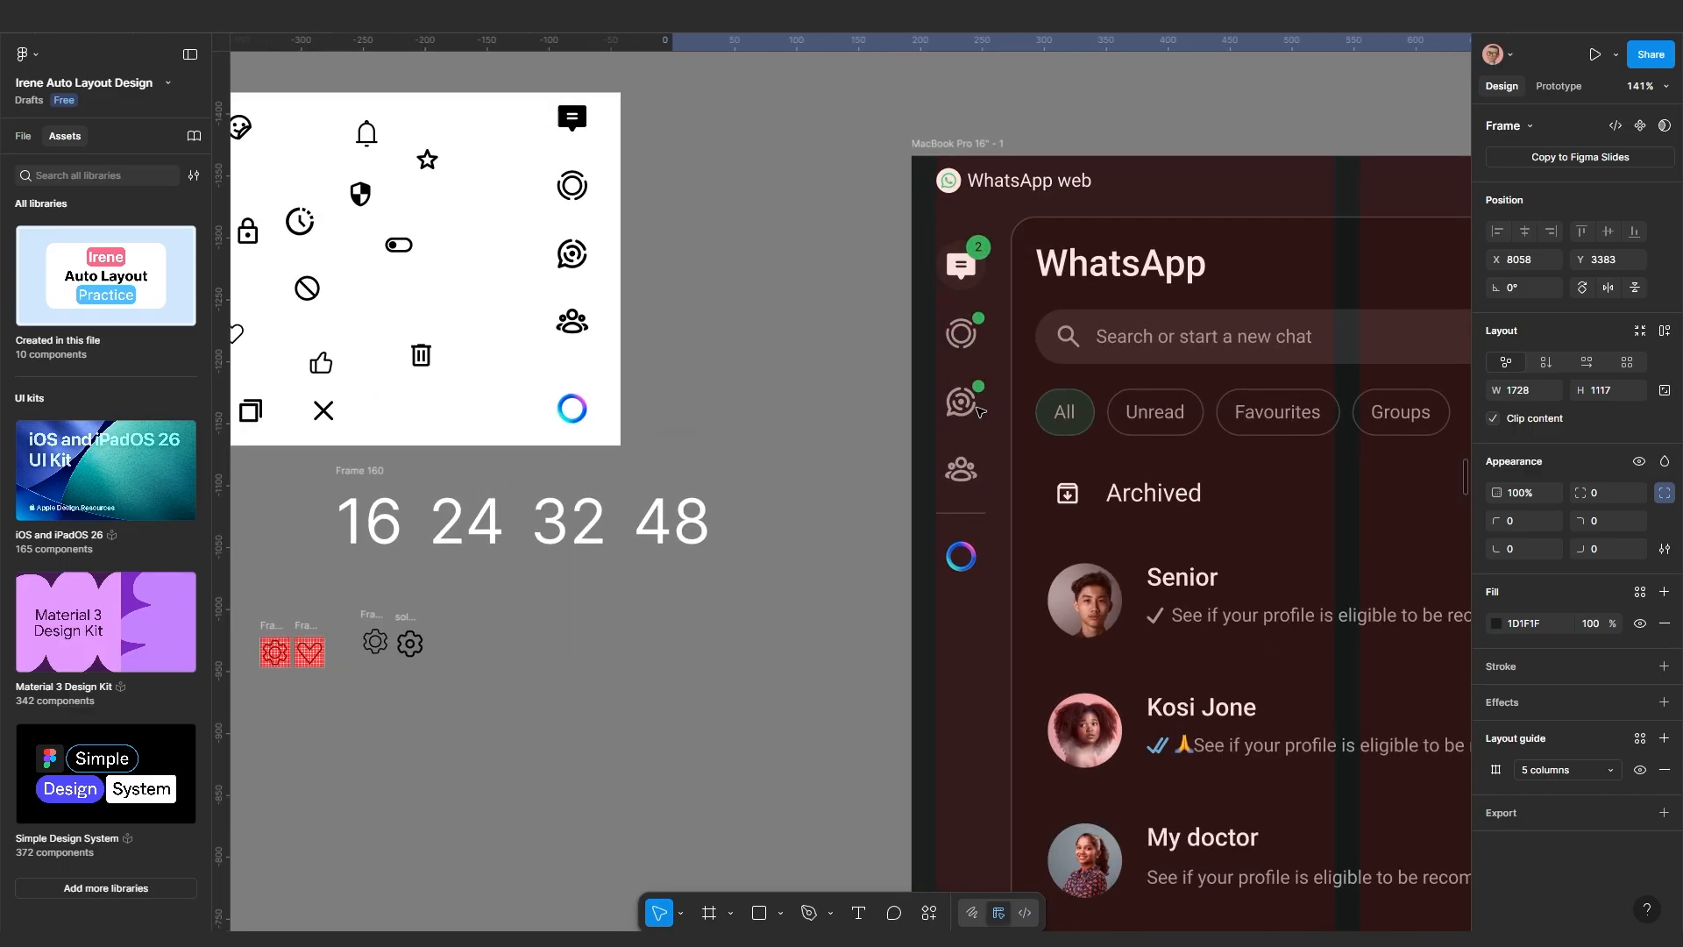
scroll(980, 412, "up", 1)
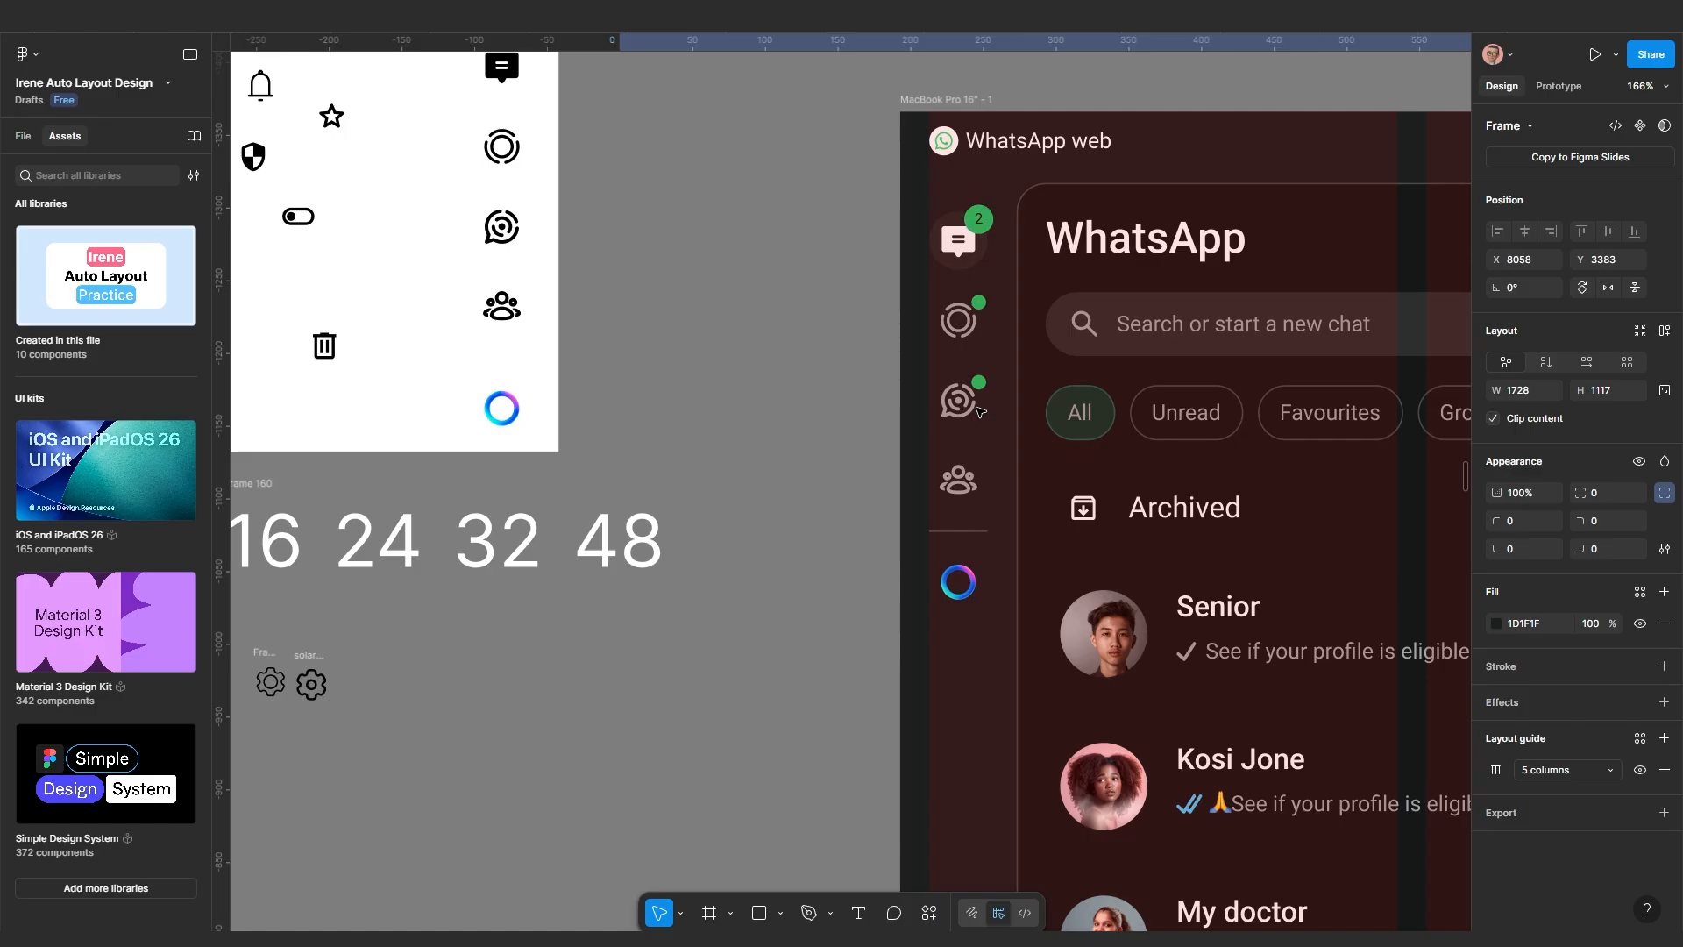
left_click(623, 673)
scroll(756, 607, "down", 3)
scroll(662, 672, "up", 3)
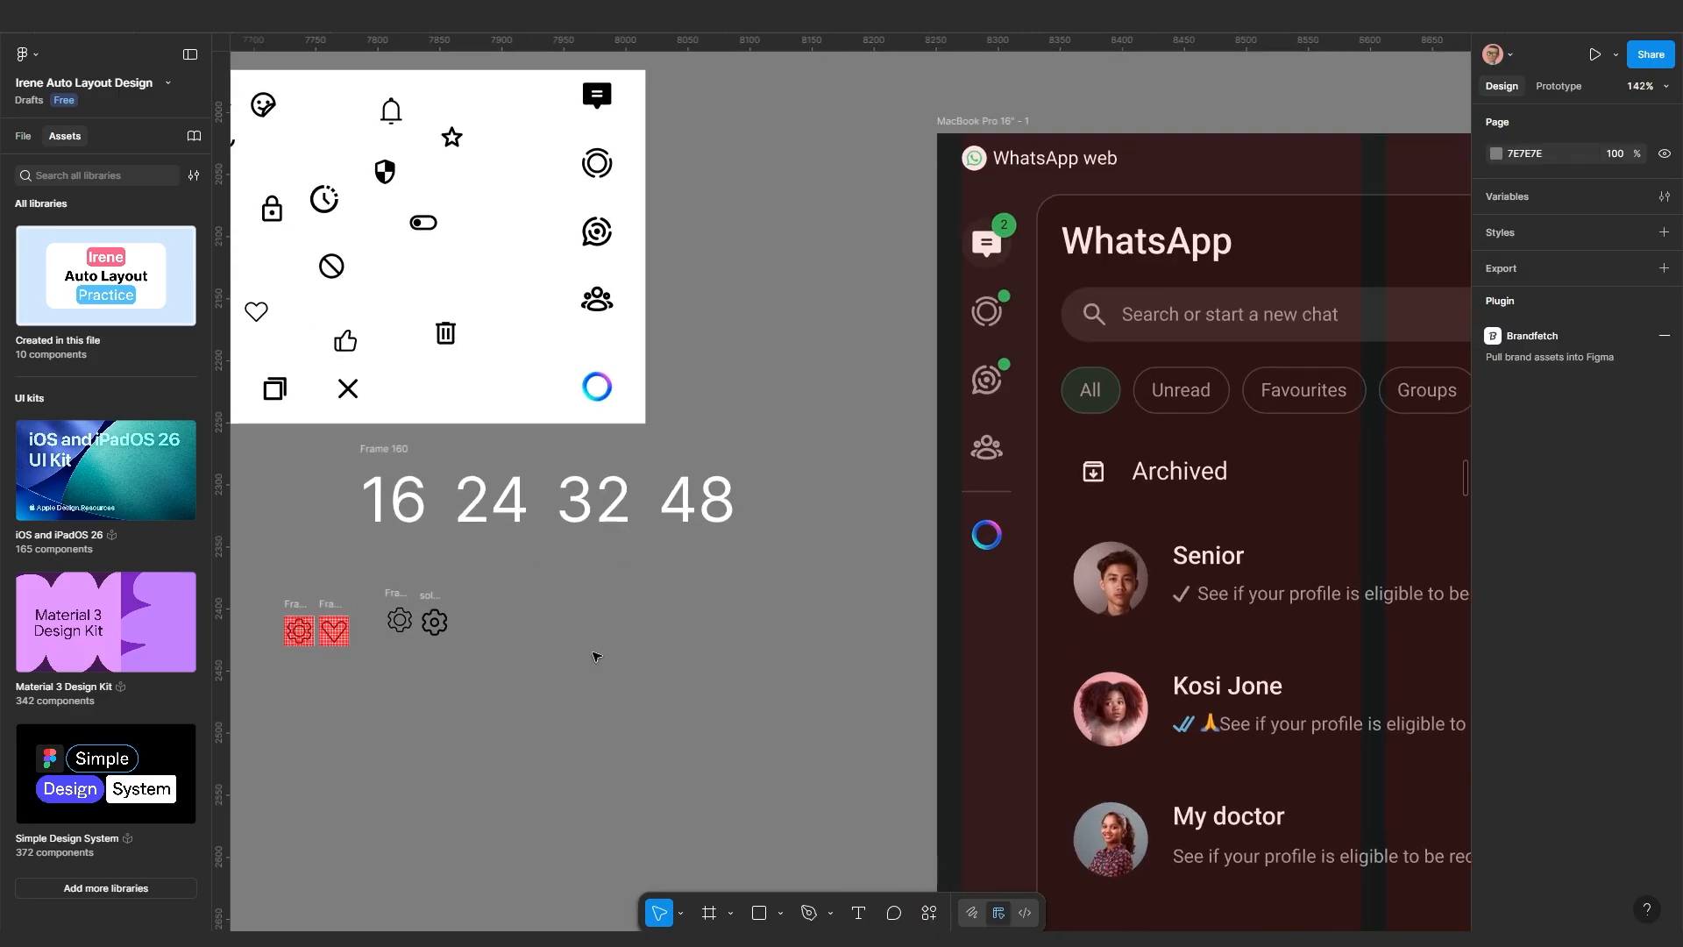
scroll(473, 521, "down", 2)
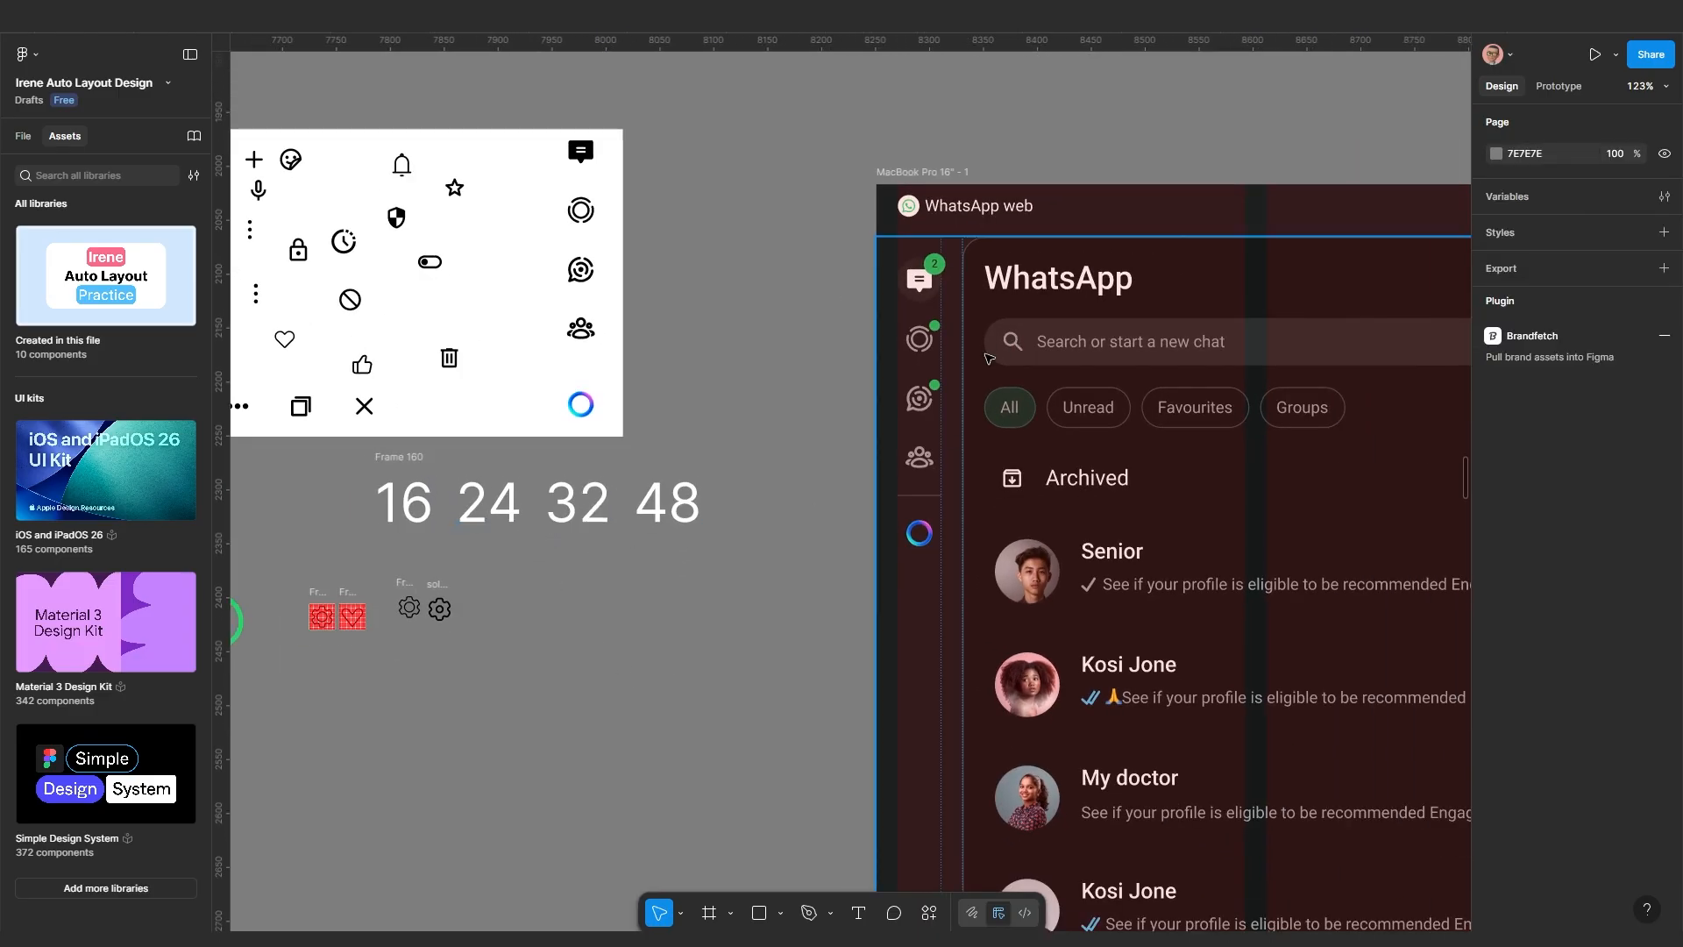
scroll(912, 416, "down", 3)
scroll(878, 473, "up", 3)
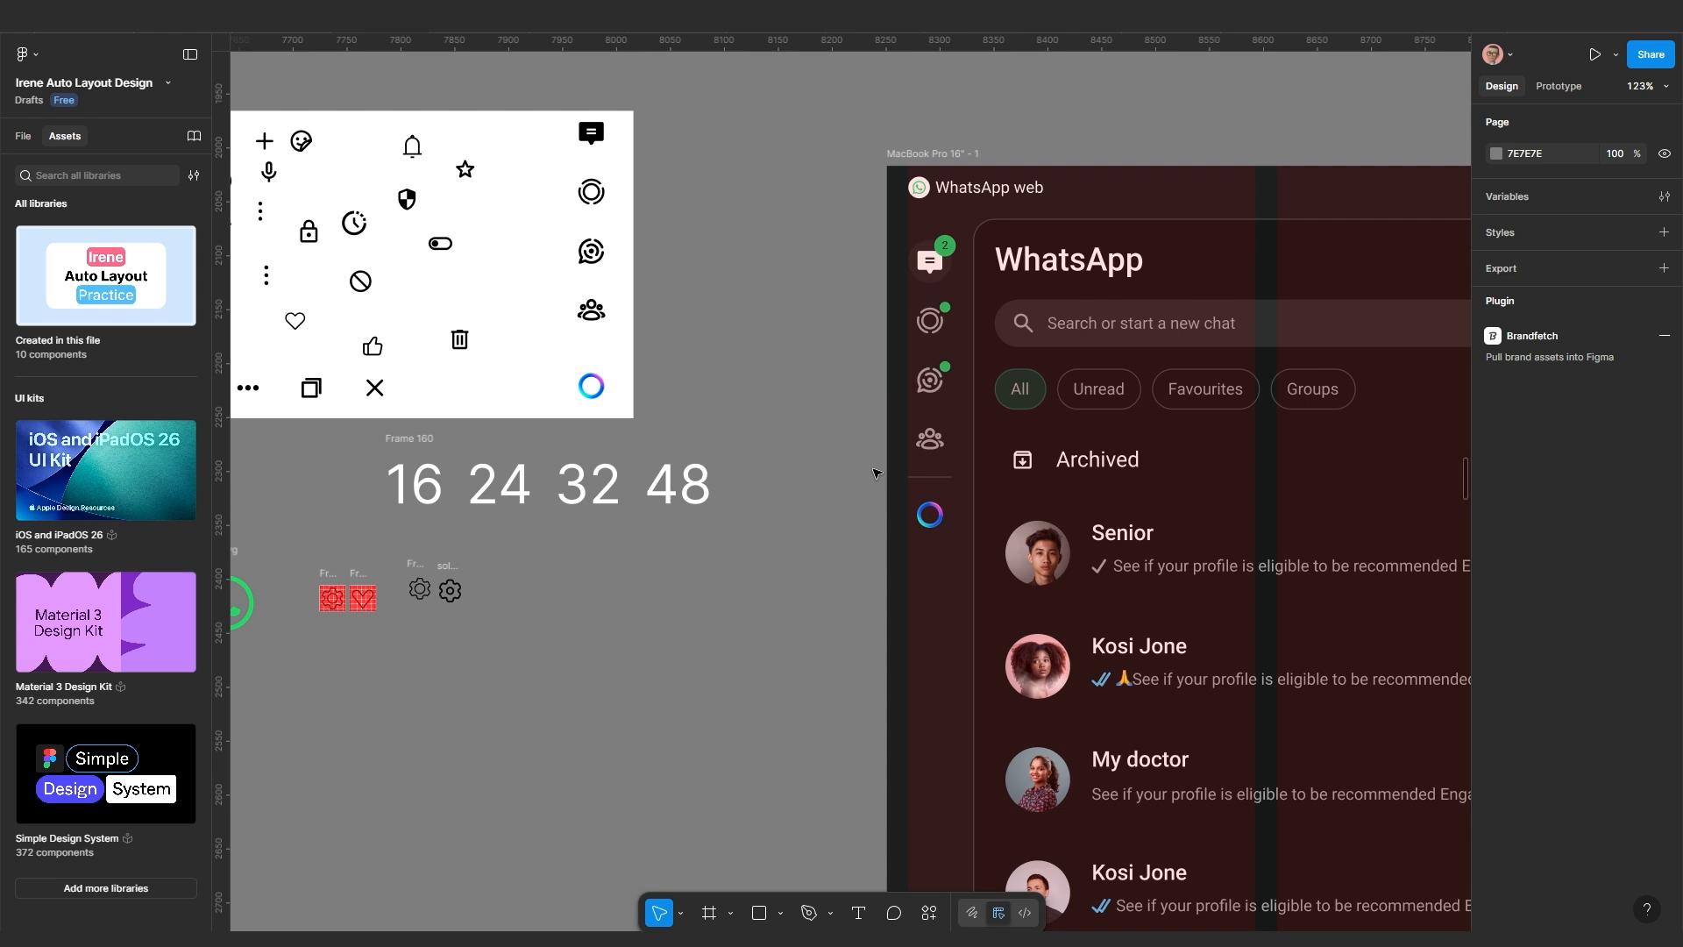
scroll(866, 473, "up", 2)
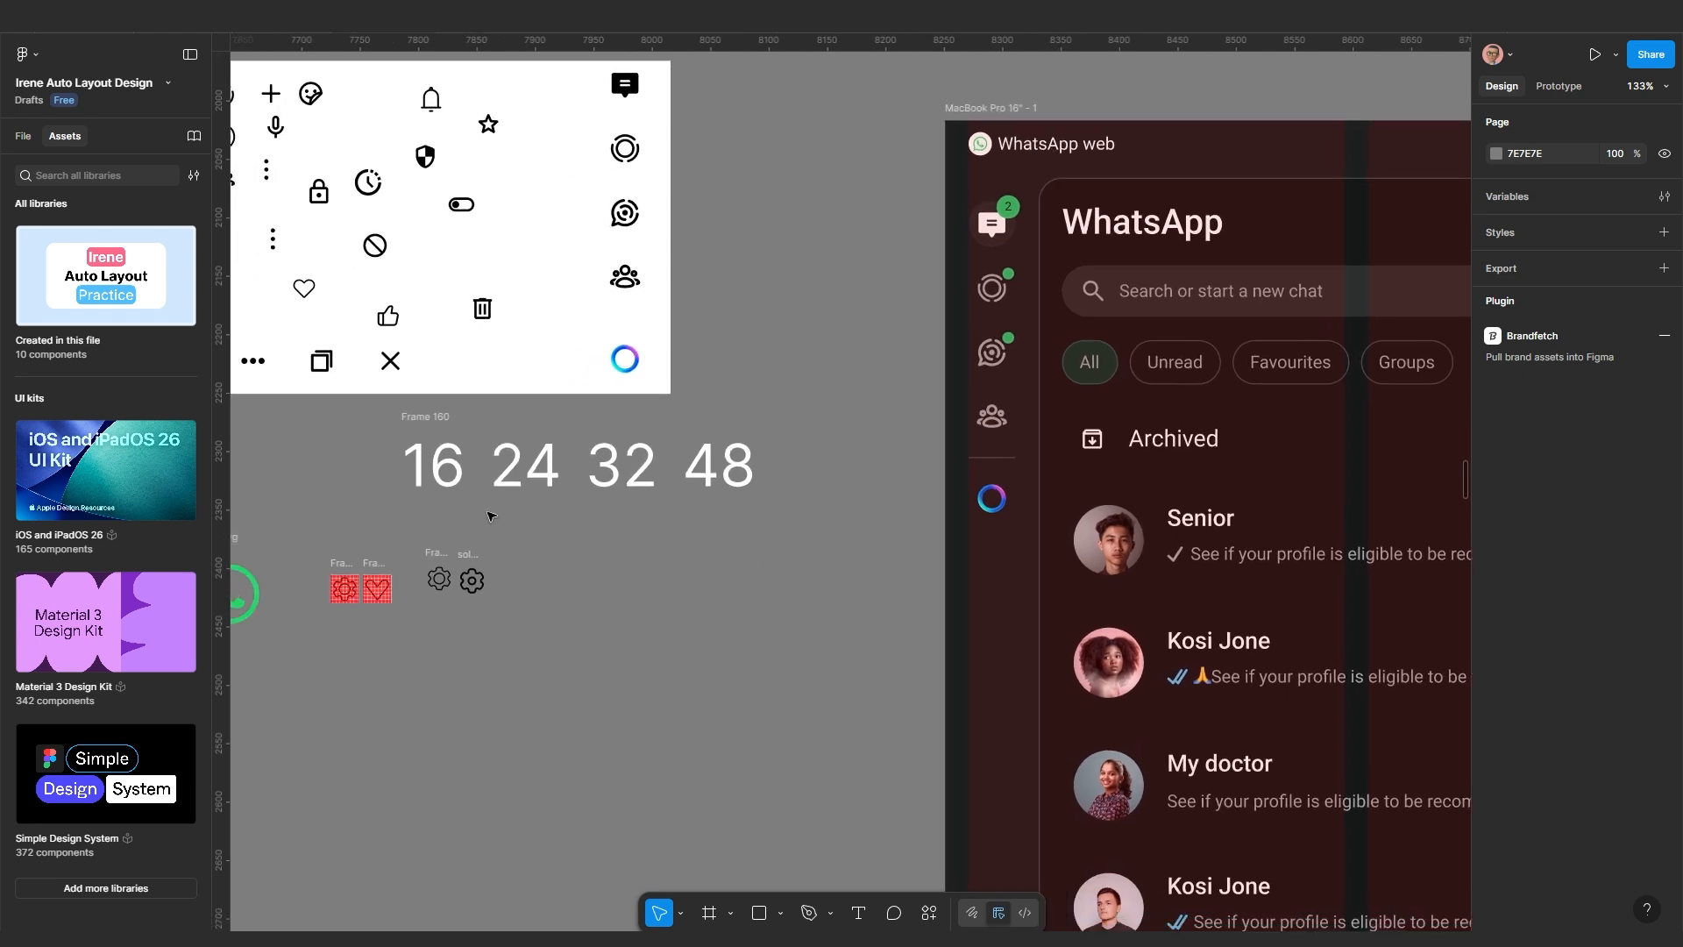
Examine the icon size values in Frame 160 beside the first WhatsApp screen
left_click(443, 418)
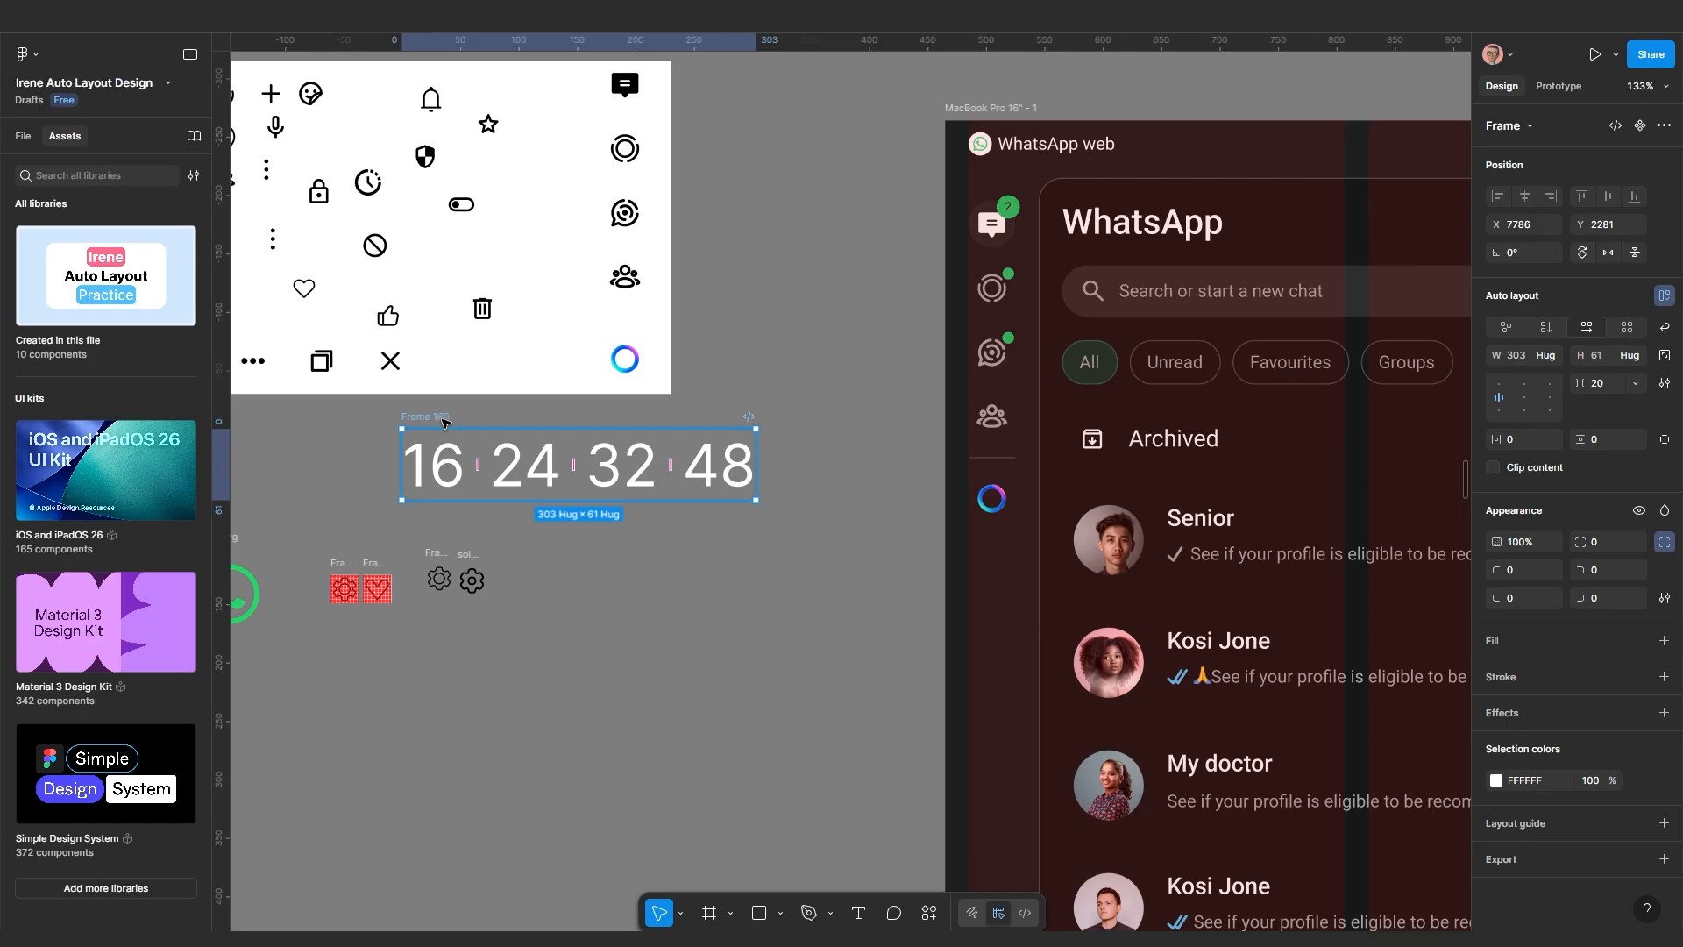
scroll(844, 470, "down", 1)
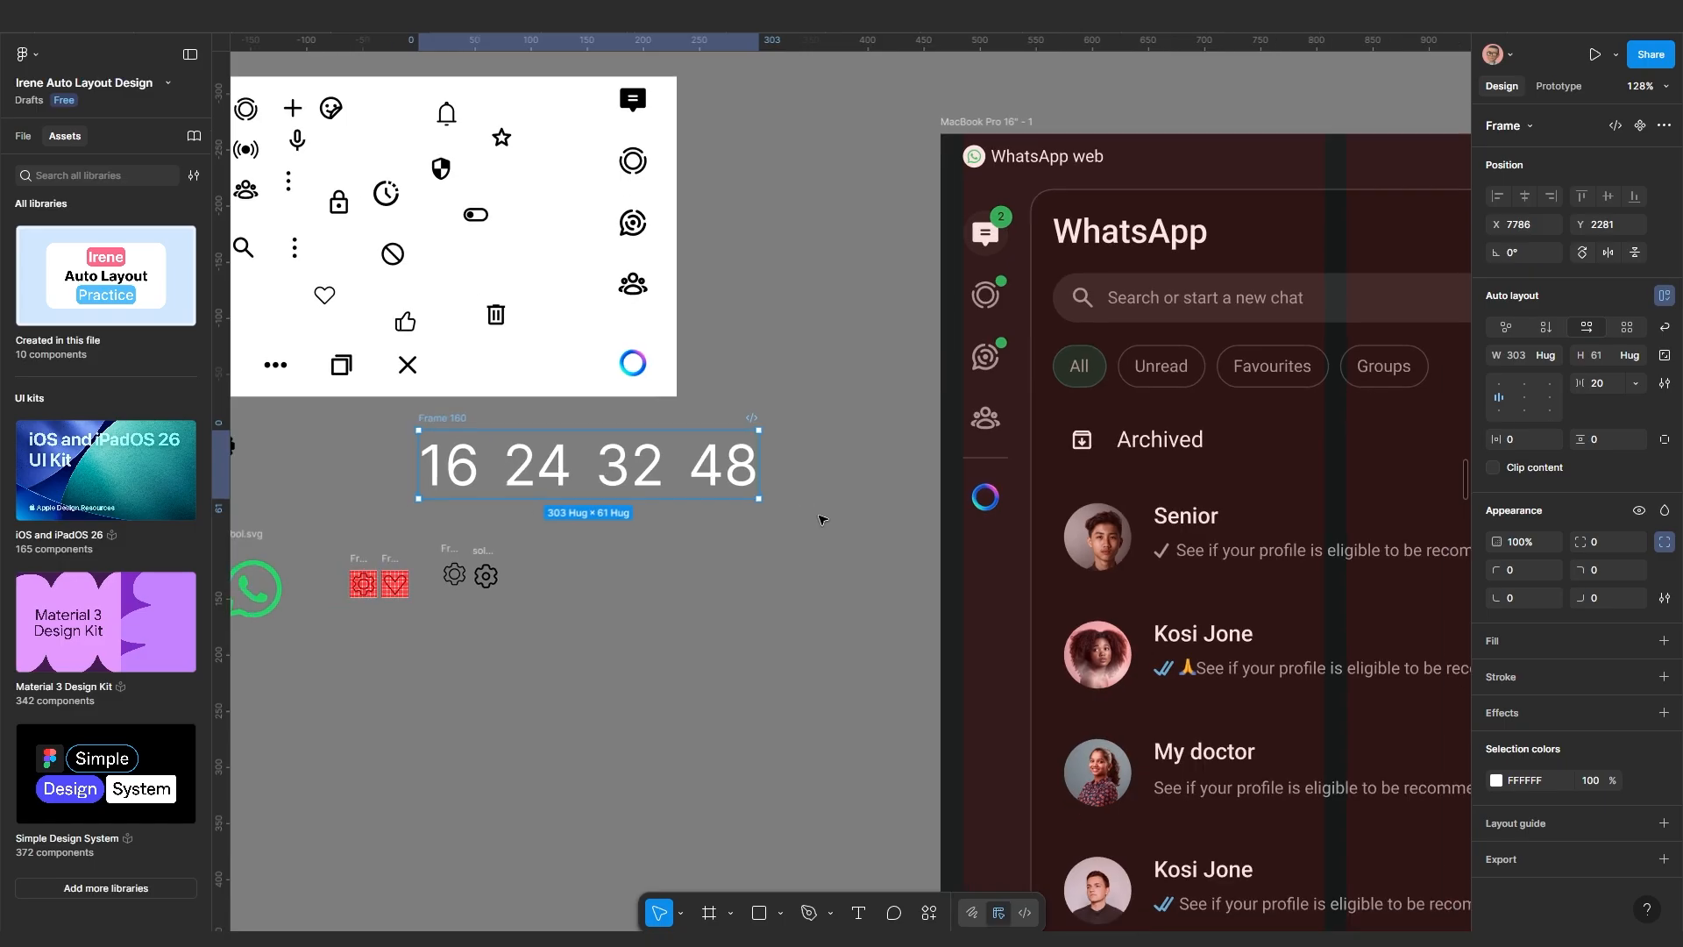
left_click(833, 514)
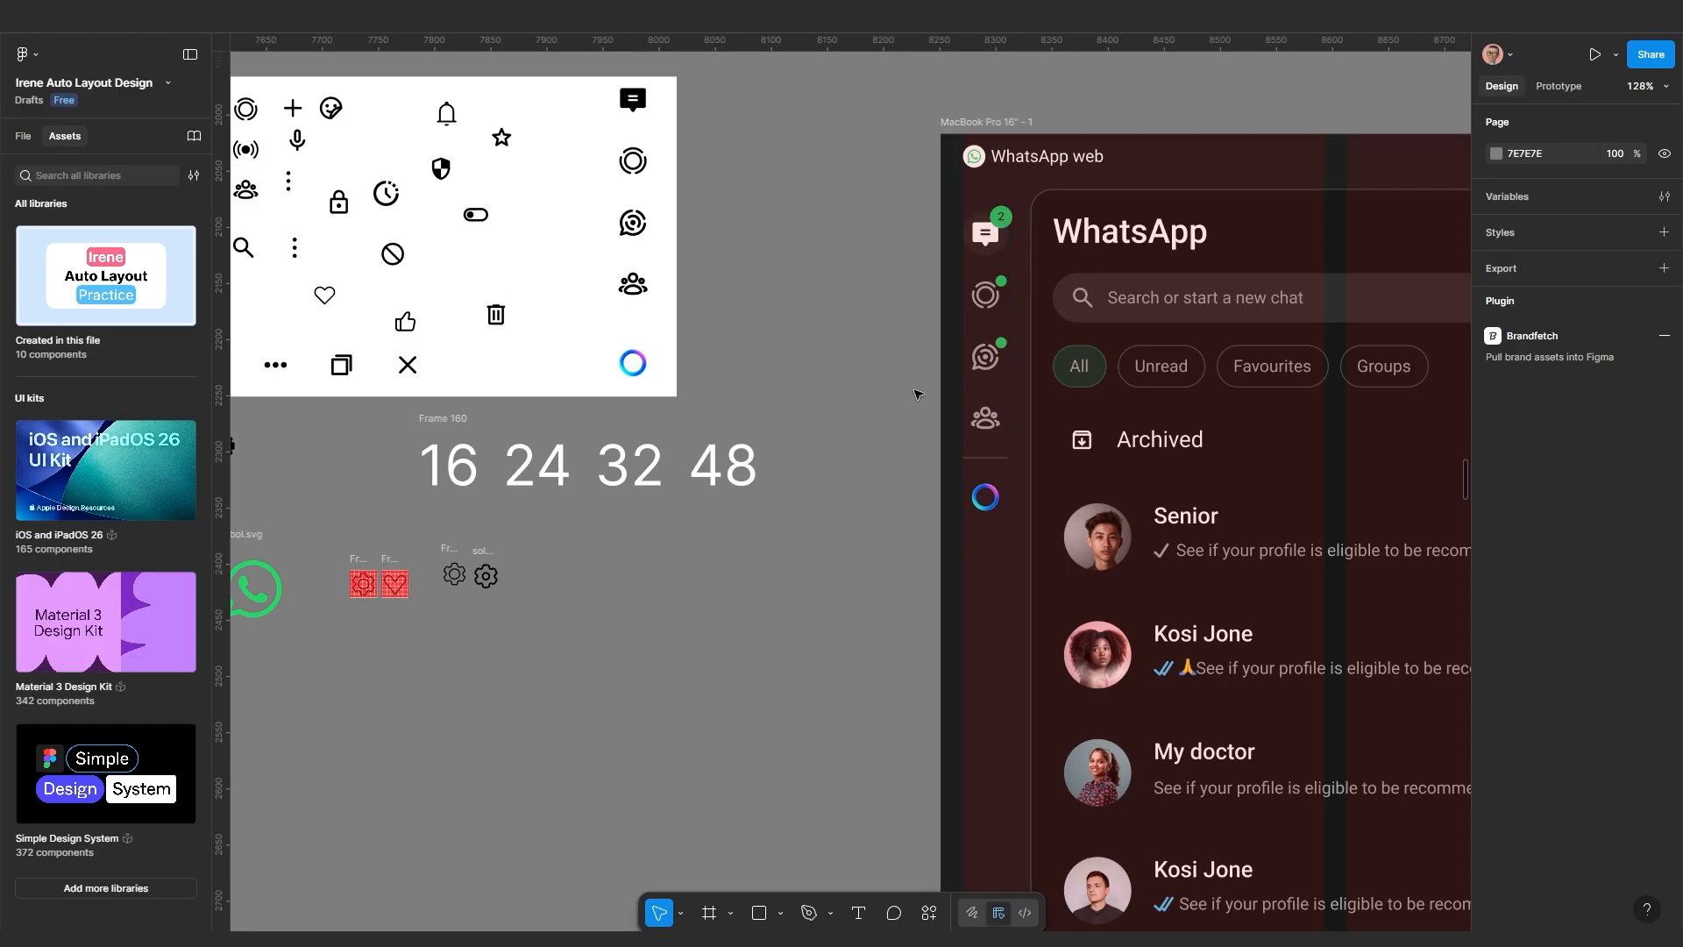
scroll(907, 438, "down", 1)
scroll(815, 452, "up", 1, "ctrl")
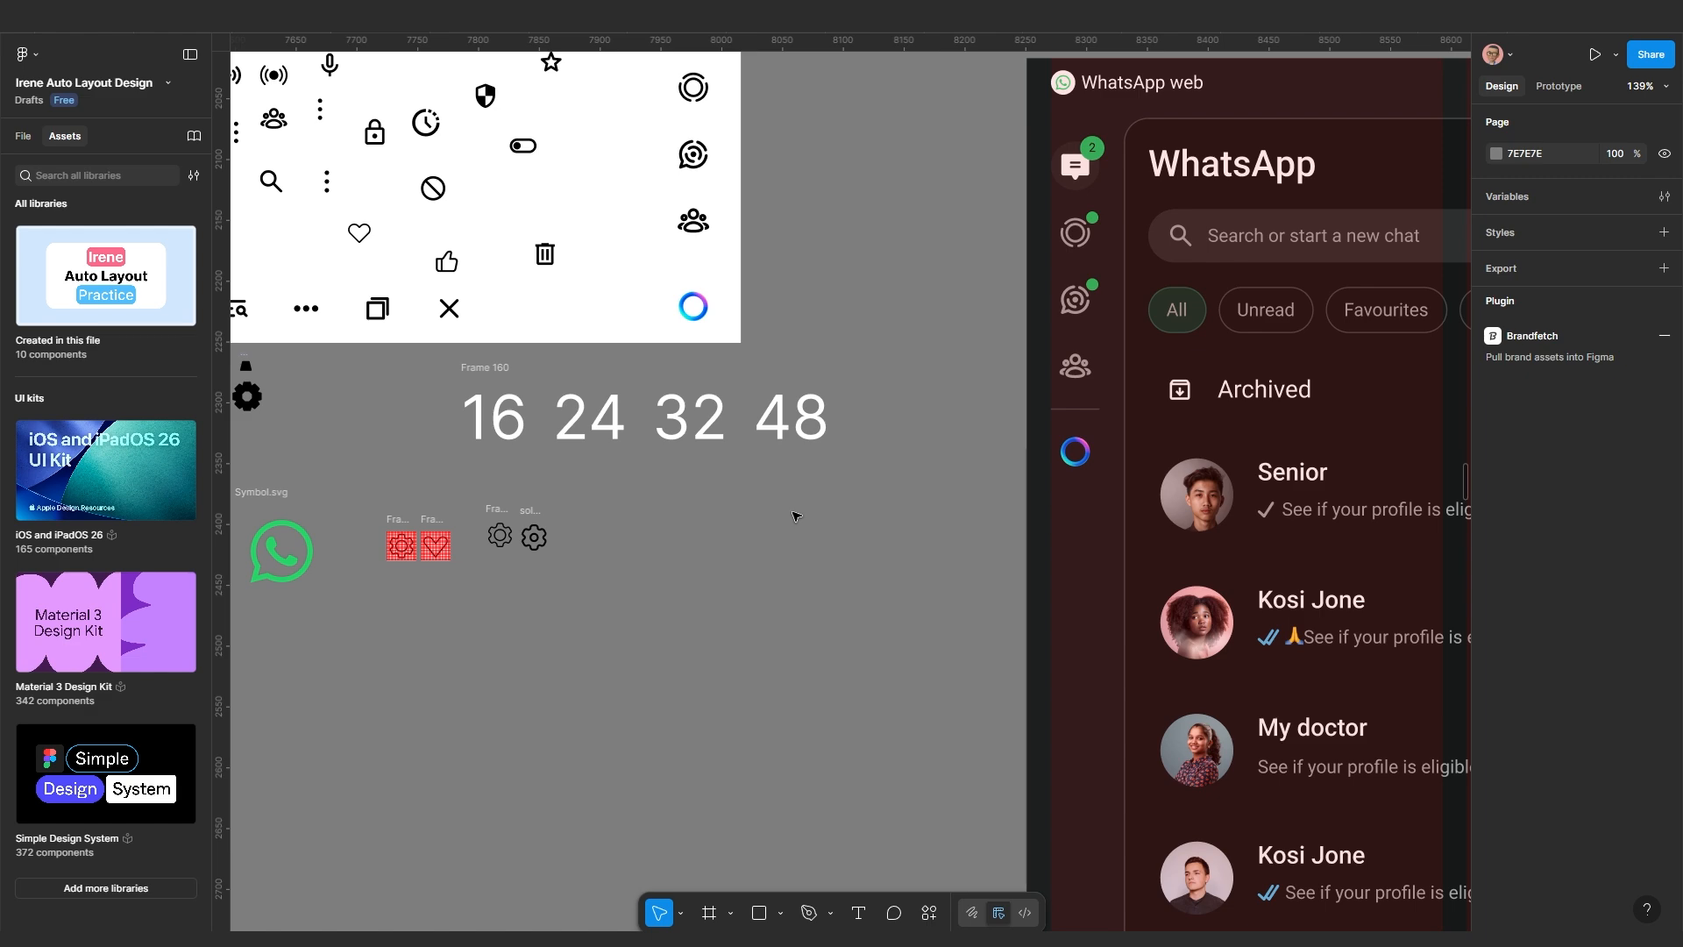
scroll(669, 572, "down", 3)
scroll(649, 570, "up", 5)
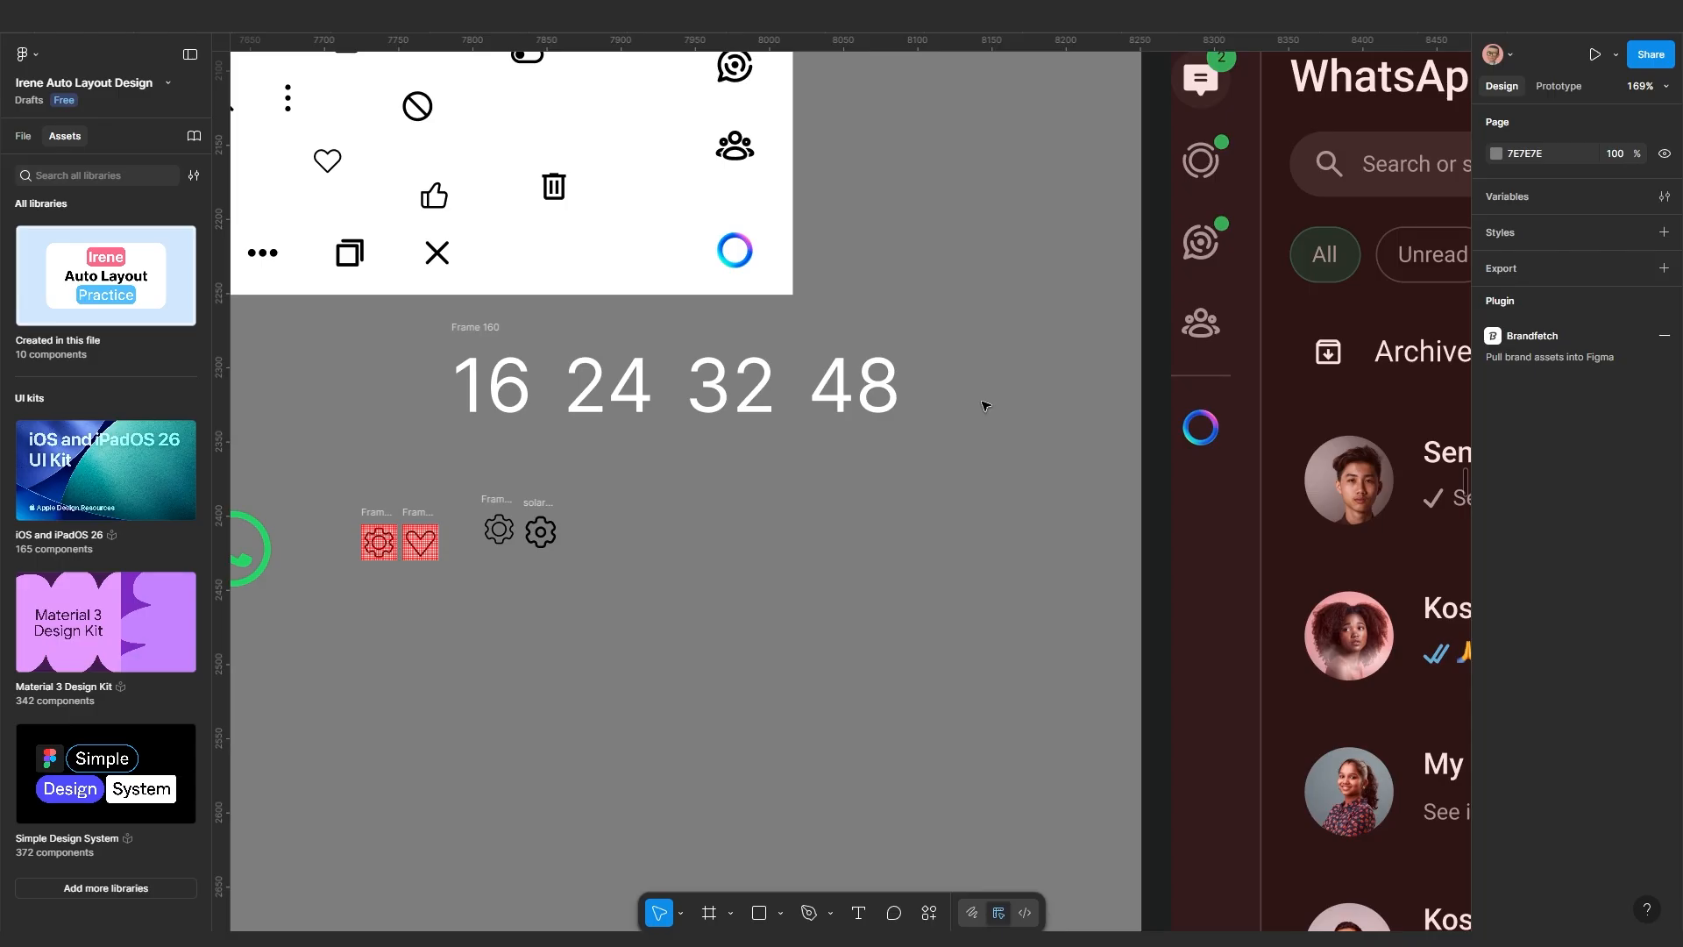
scroll(628, 564, "up", 1)
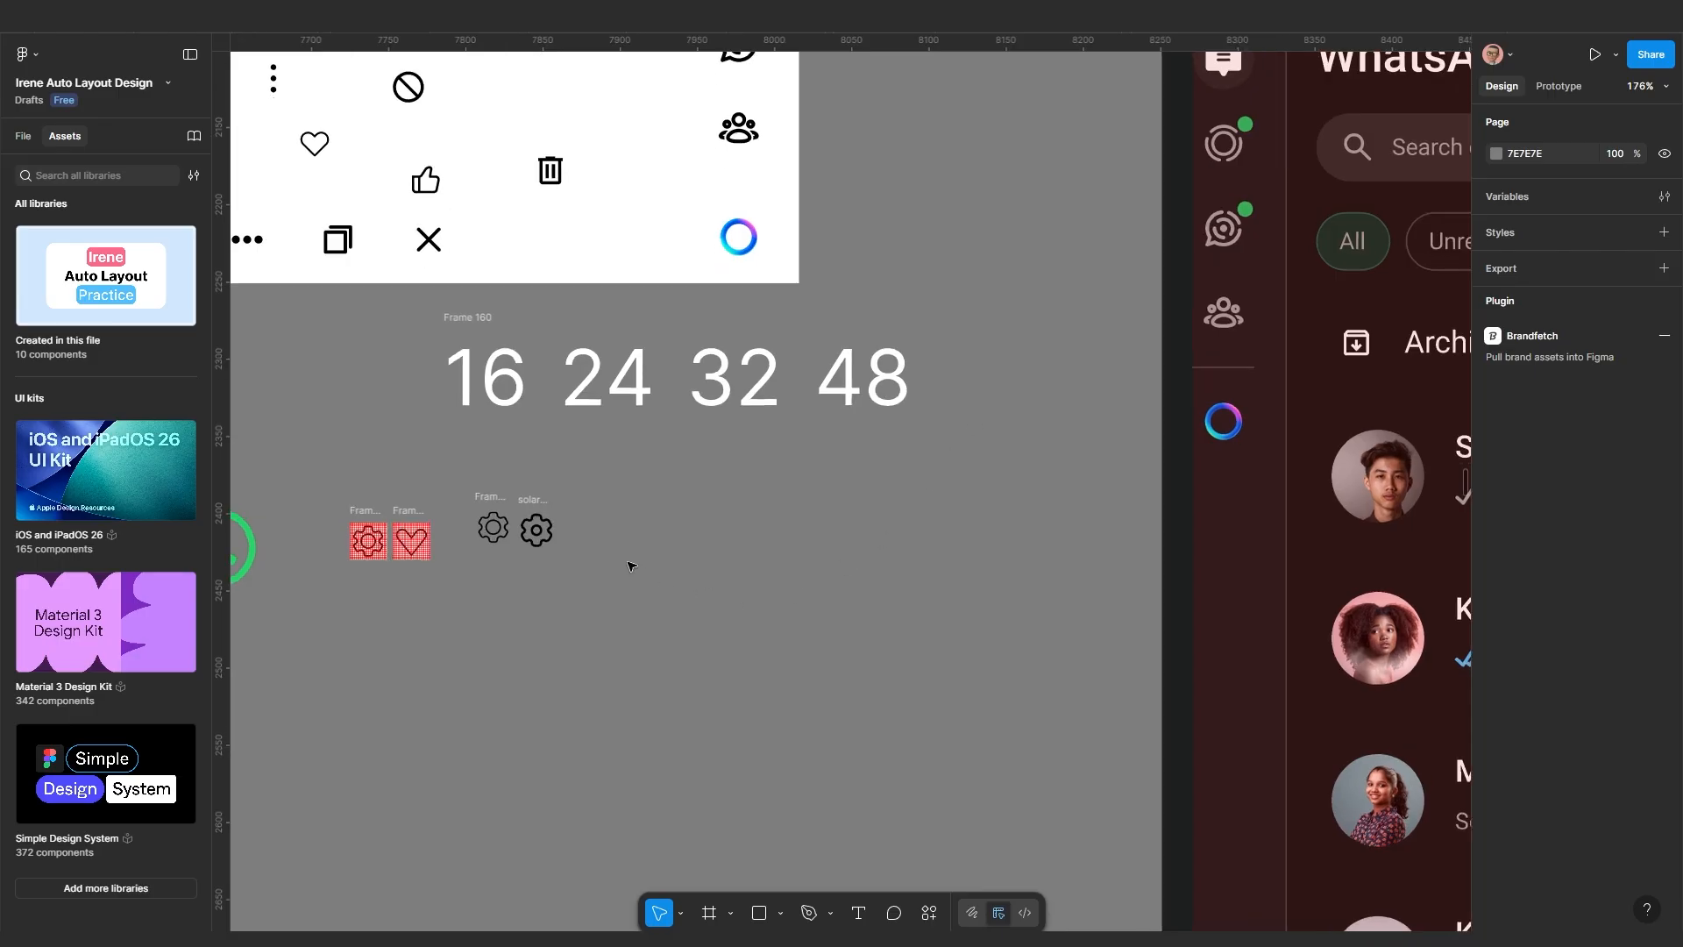
Move the Frame 160 size values slightly right and down, to about X 7834, Y 2294
left_click(480, 318)
left_click_drag(555, 334, 631, 354)
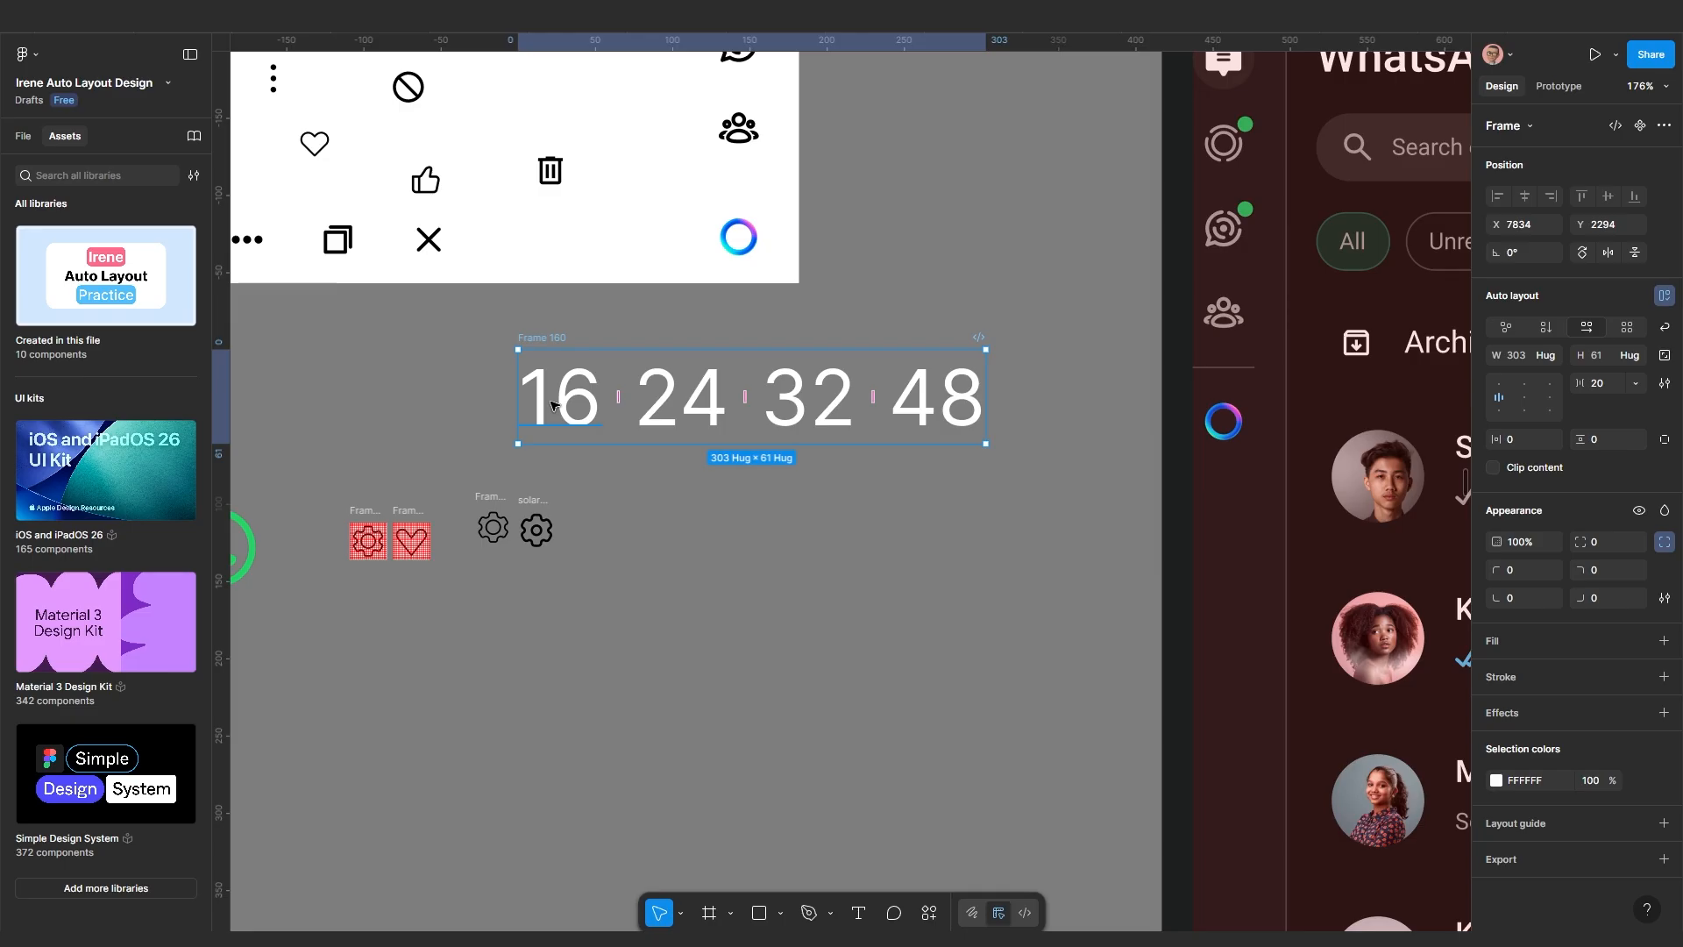
left_click(600, 539)
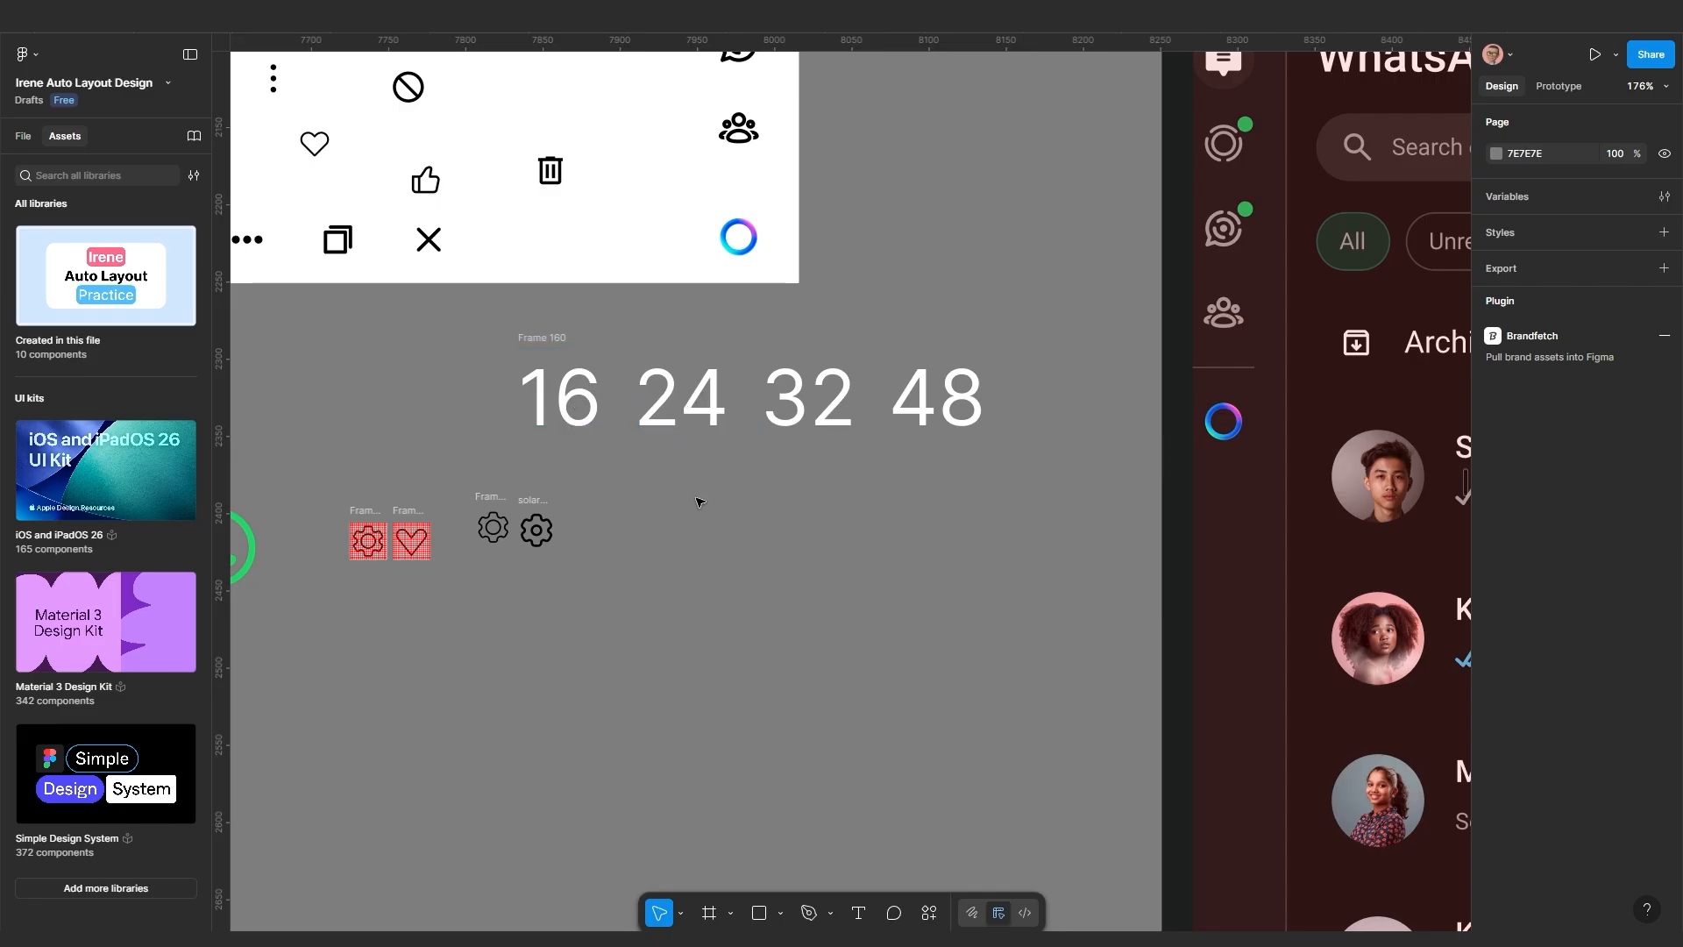
Examine the gear and heart sample icons beneath the Frame 160 size values
scroll(698, 501, "down", 2)
left_click_drag(587, 584, 694, 570)
scroll(698, 445, "up", 1)
scroll(699, 454, "up", 1)
scroll(700, 459, "up", 1)
scroll(708, 528, "up", 2)
scroll(590, 575, "up", 3)
left_click_drag(836, 516, 688, 598)
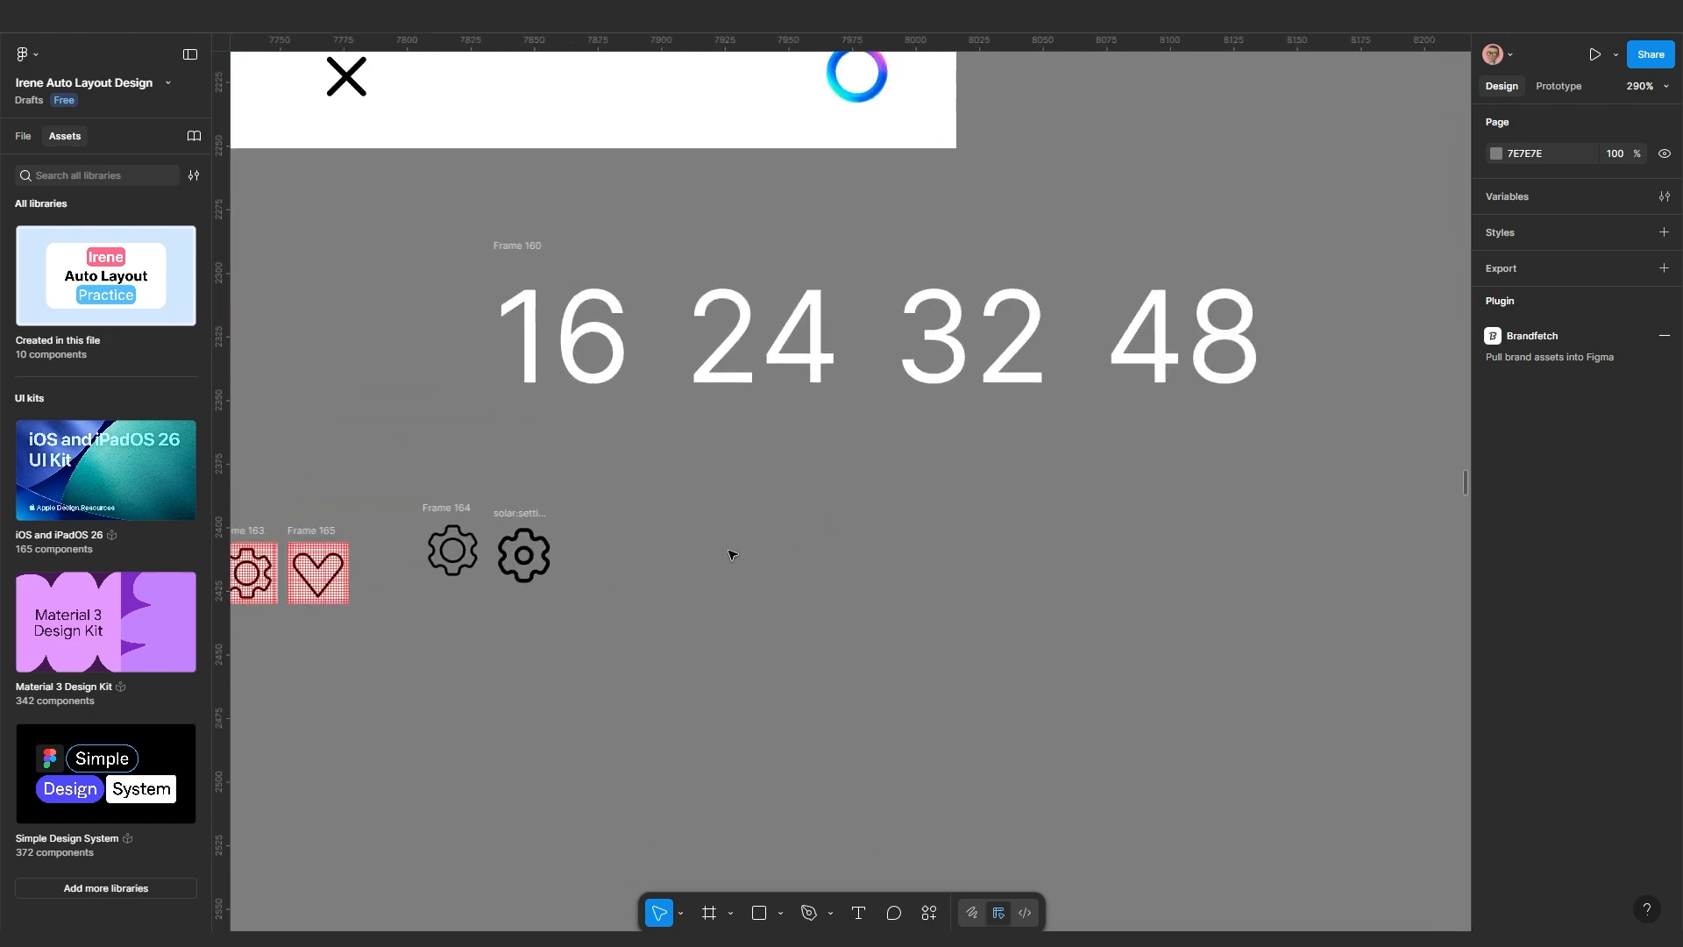
scroll(733, 555, "down", 2)
scroll(695, 573, "down", 5)
left_click_drag(813, 581, 676, 567)
scroll(517, 562, "up", 2)
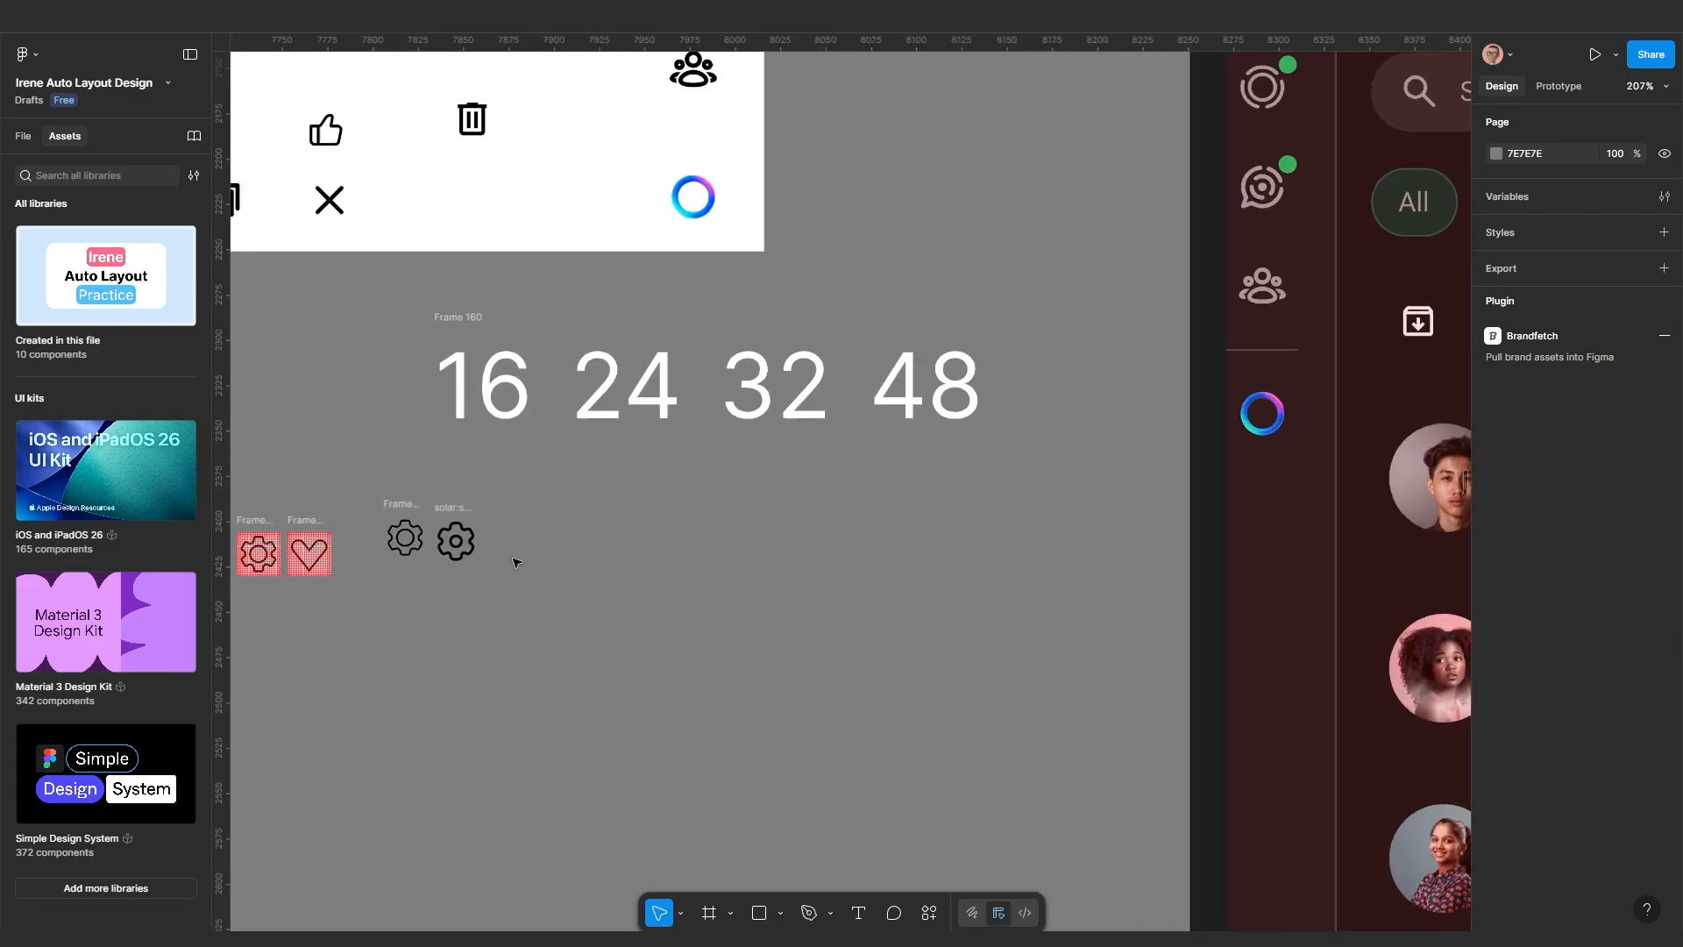
Move the solar settings gear icon farther from Frame 164, to about X 7846, Y 2395
scroll(631, 544, "up", 3)
scroll(574, 513, "up", 3)
left_click_drag(586, 453, 652, 429)
Compare the selected gear icon's size with the settings gear in the first WhatsApp screen's sidebar
scroll(651, 496, "down", 5)
scroll(646, 493, "right", 4)
scroll(761, 559, "down", 7)
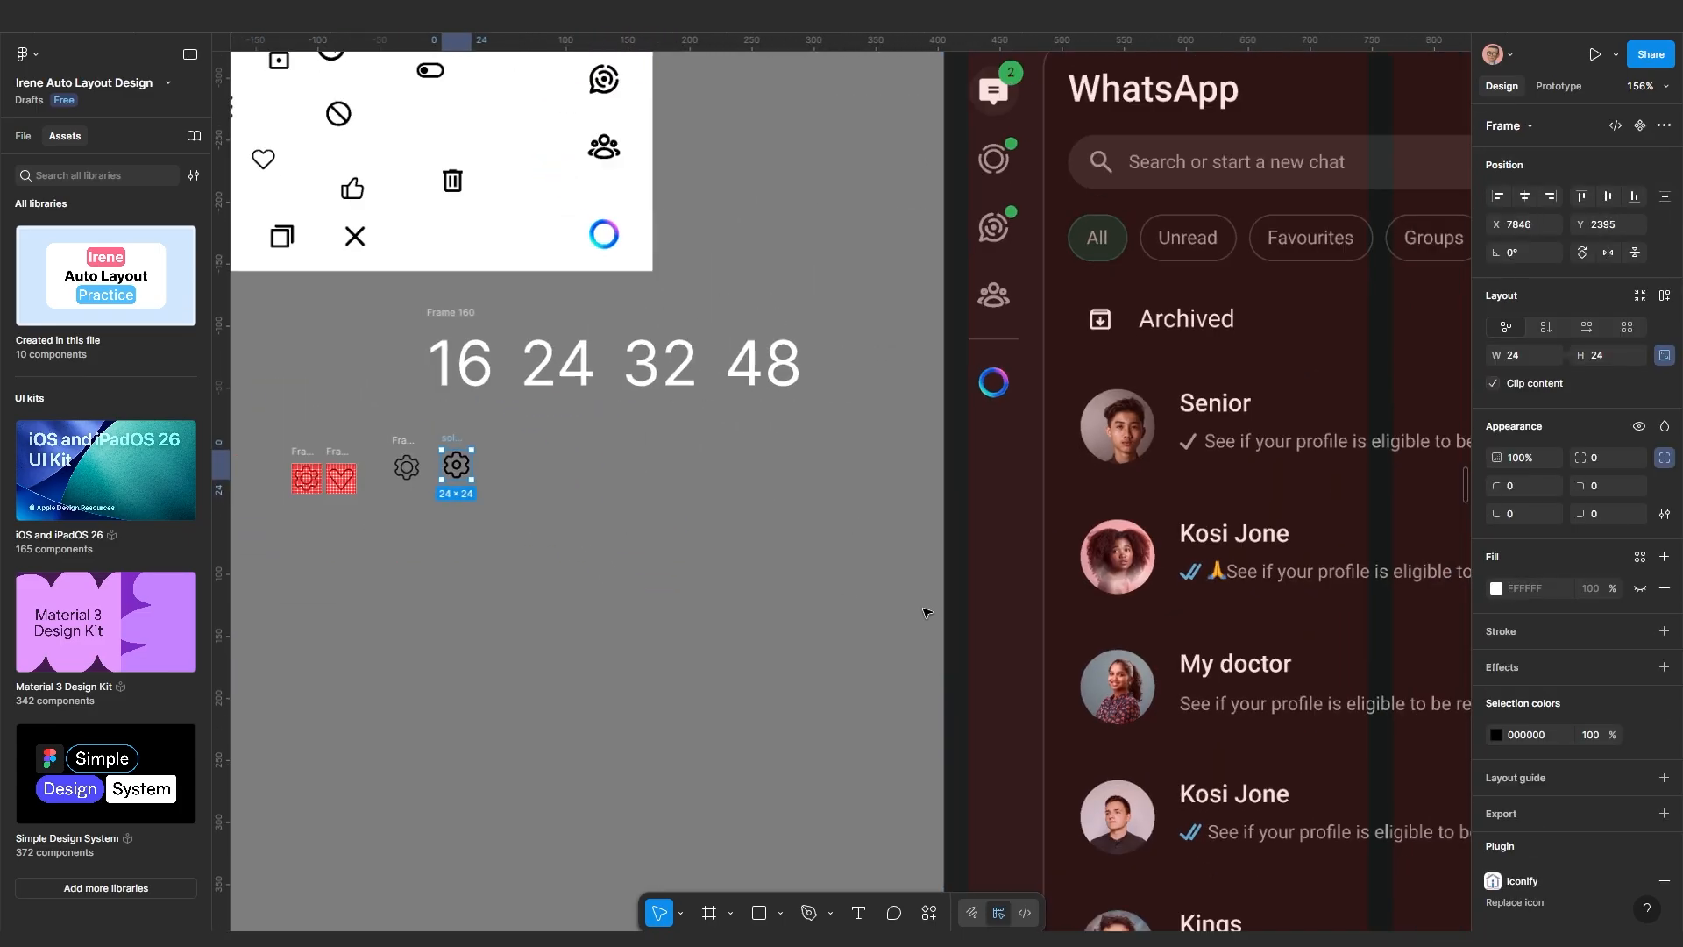
scroll(924, 657, "down", 4)
scroll(944, 503, "up", 8)
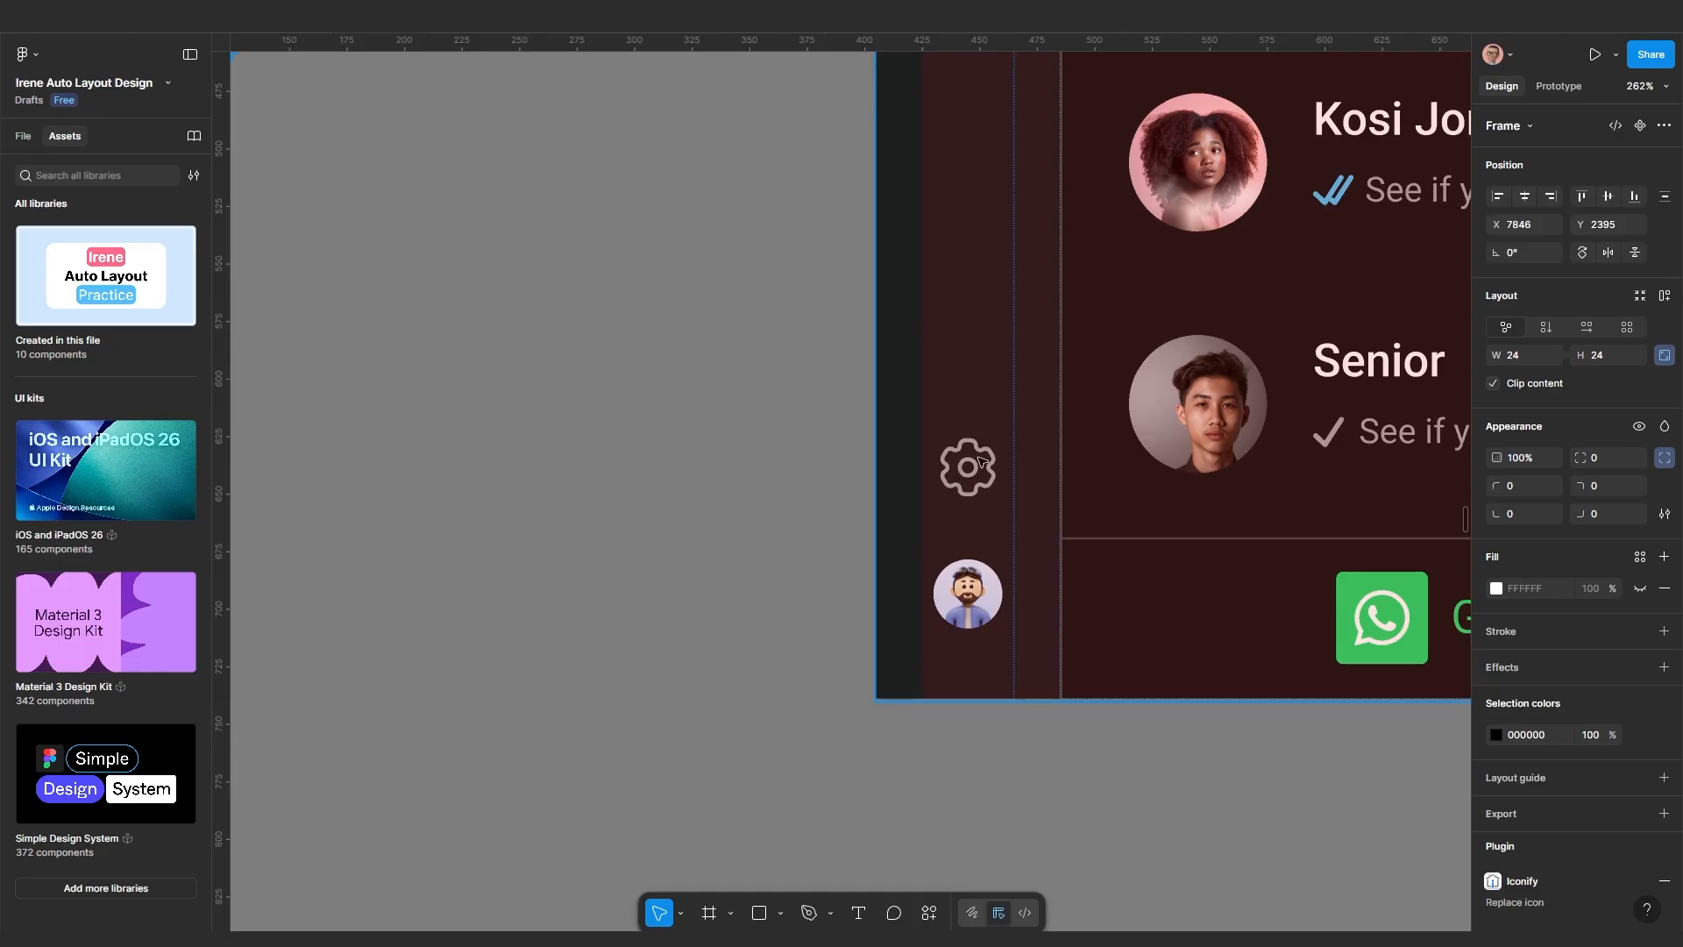
scroll(963, 476, "up", 3)
scroll(959, 478, "down", 4)
scroll(962, 477, "down", 4)
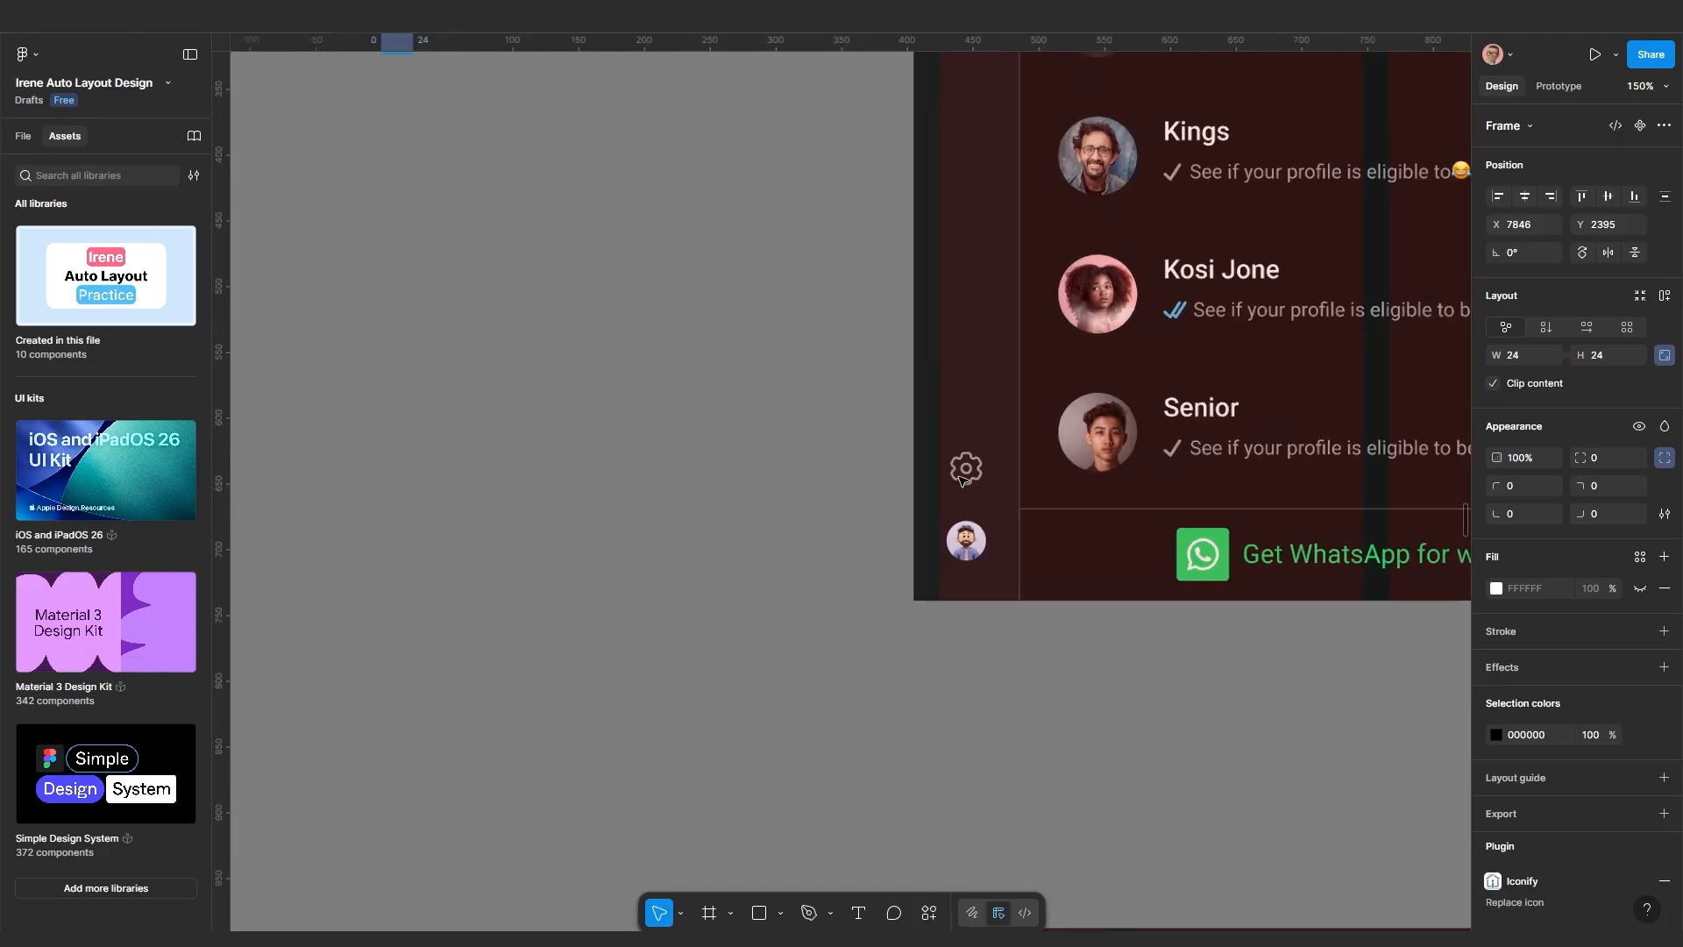
scroll(947, 526, "up", 2)
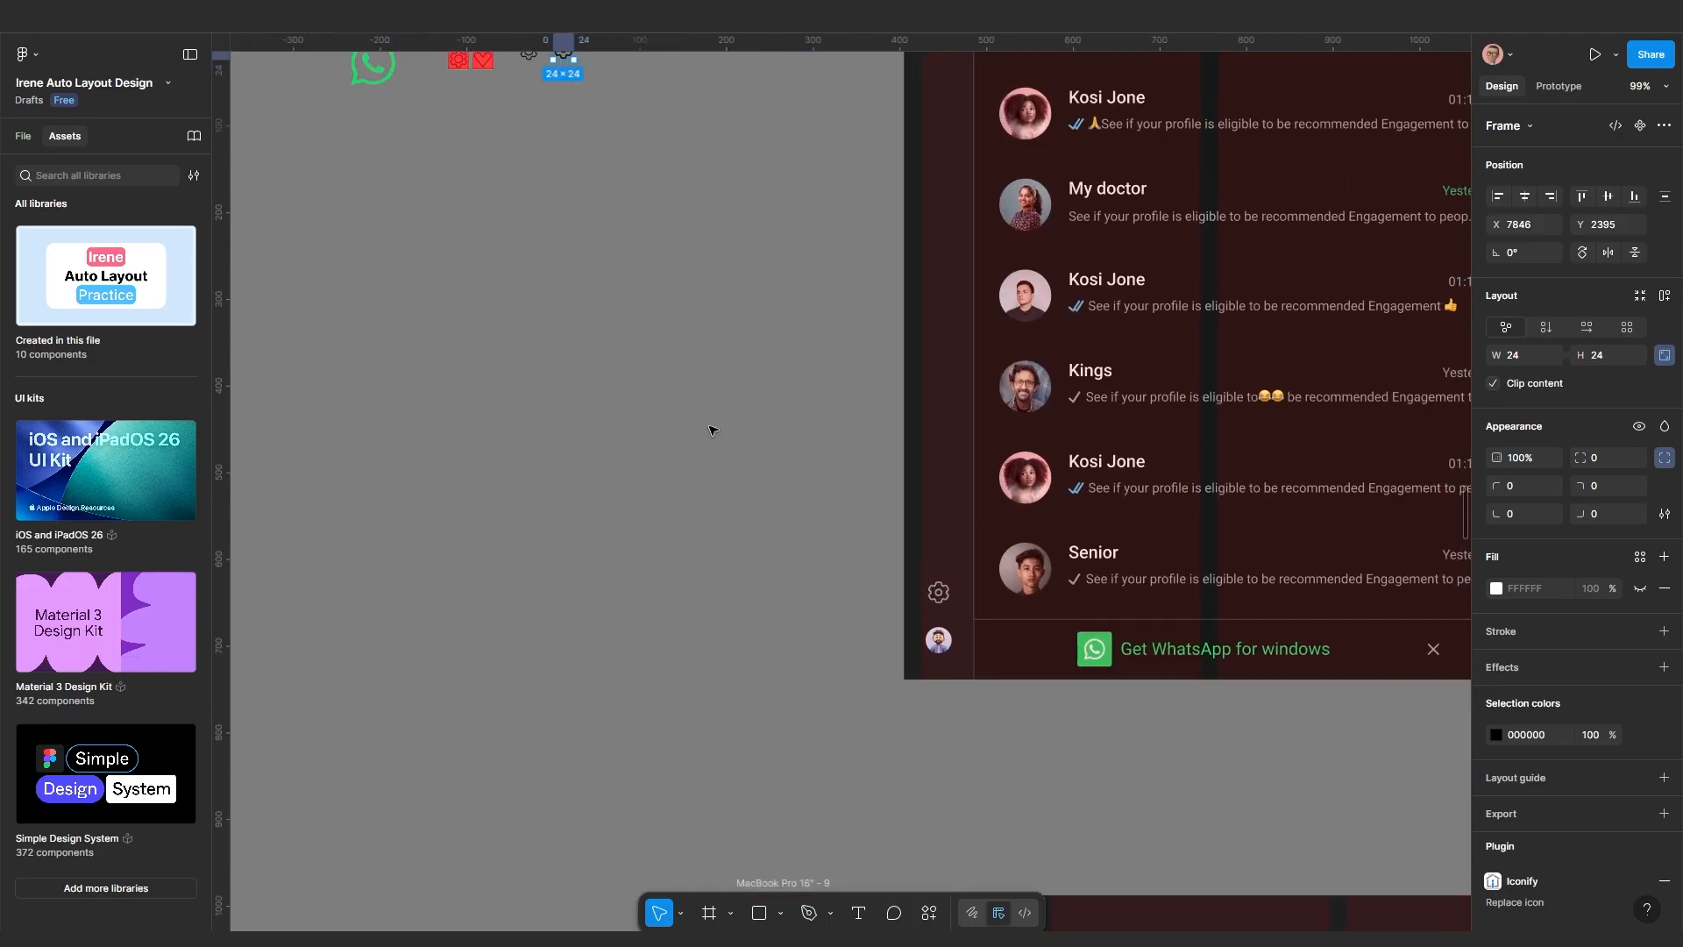
scroll(698, 420, "up", 3)
scroll(699, 391, "up", 4)
scroll(727, 401, "up", 4)
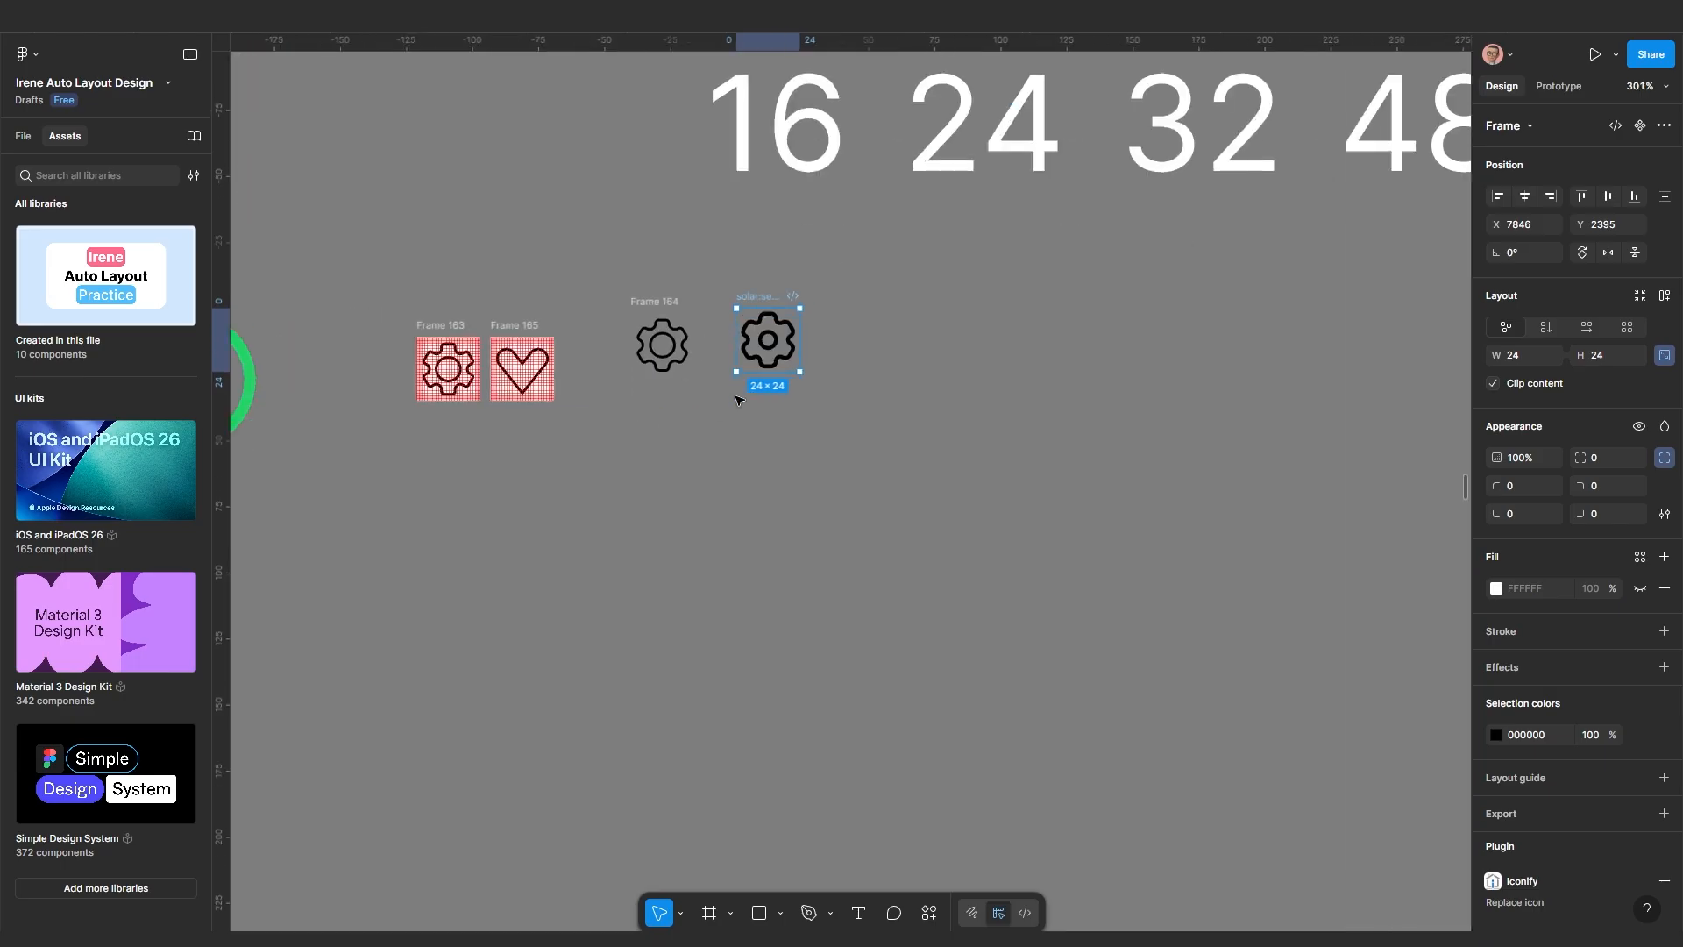
Move Frame 164 and the solar settings gear together above Frames 163 and 165, to about X 7735, Y 2348
scroll(701, 394, "up", 1)
left_click_drag(611, 331, 908, 496)
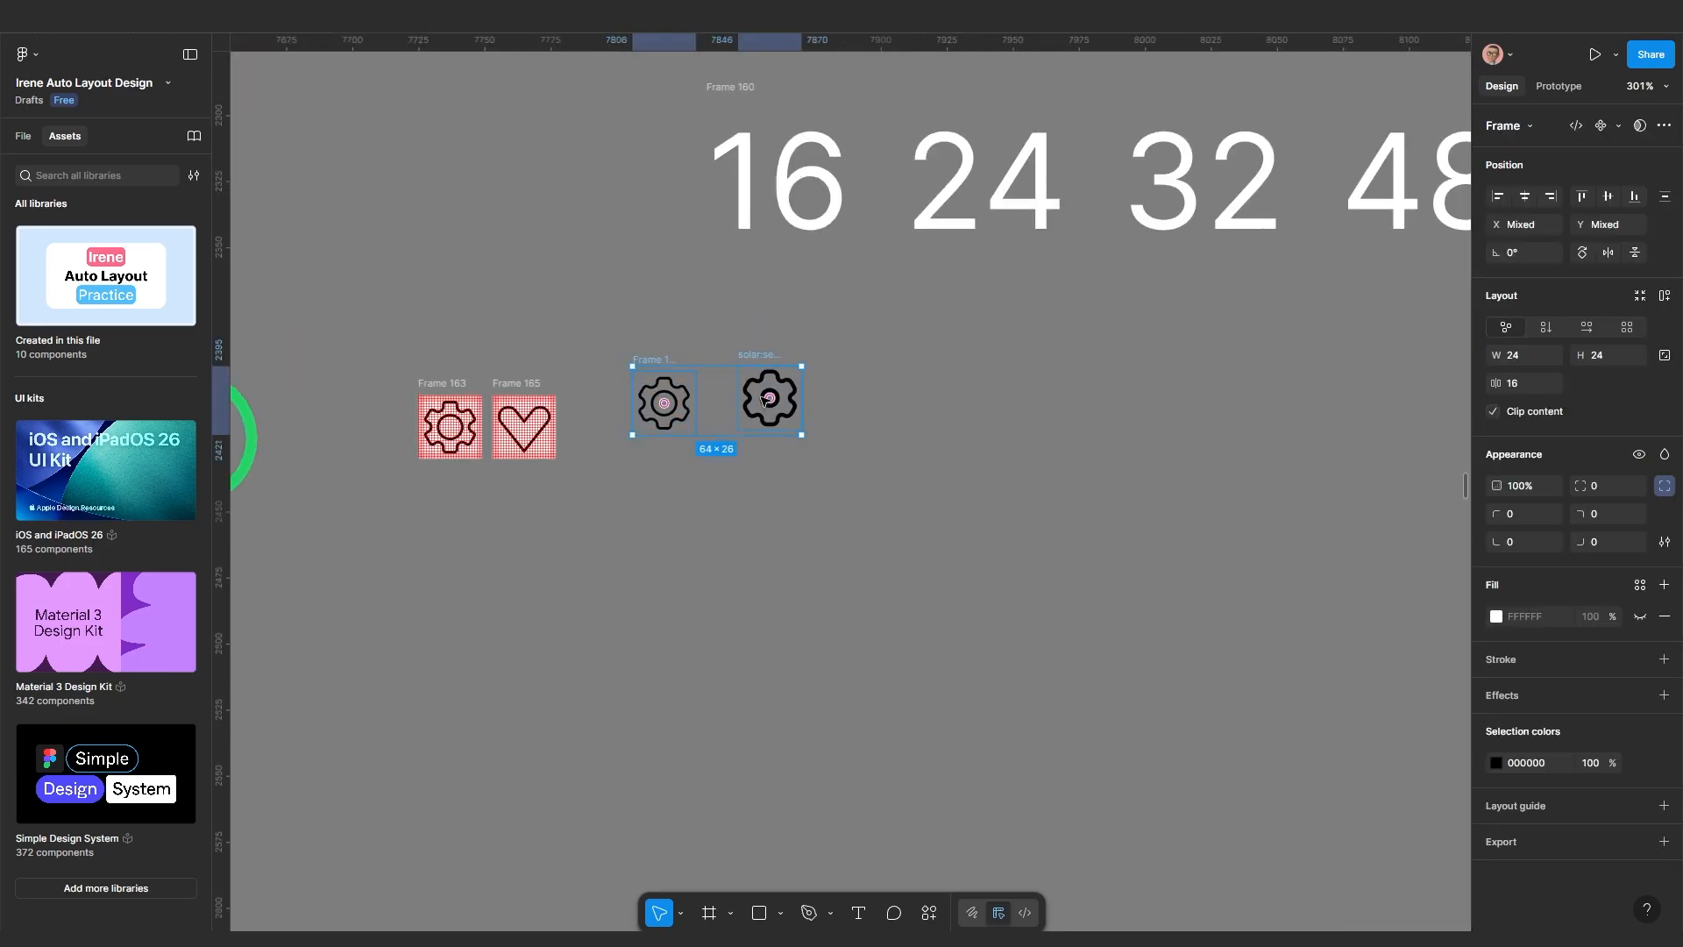
left_click_drag(765, 400, 575, 270)
scroll(673, 444, "up", 4)
scroll(649, 456, "up", 2)
scroll(649, 456, "right", 2)
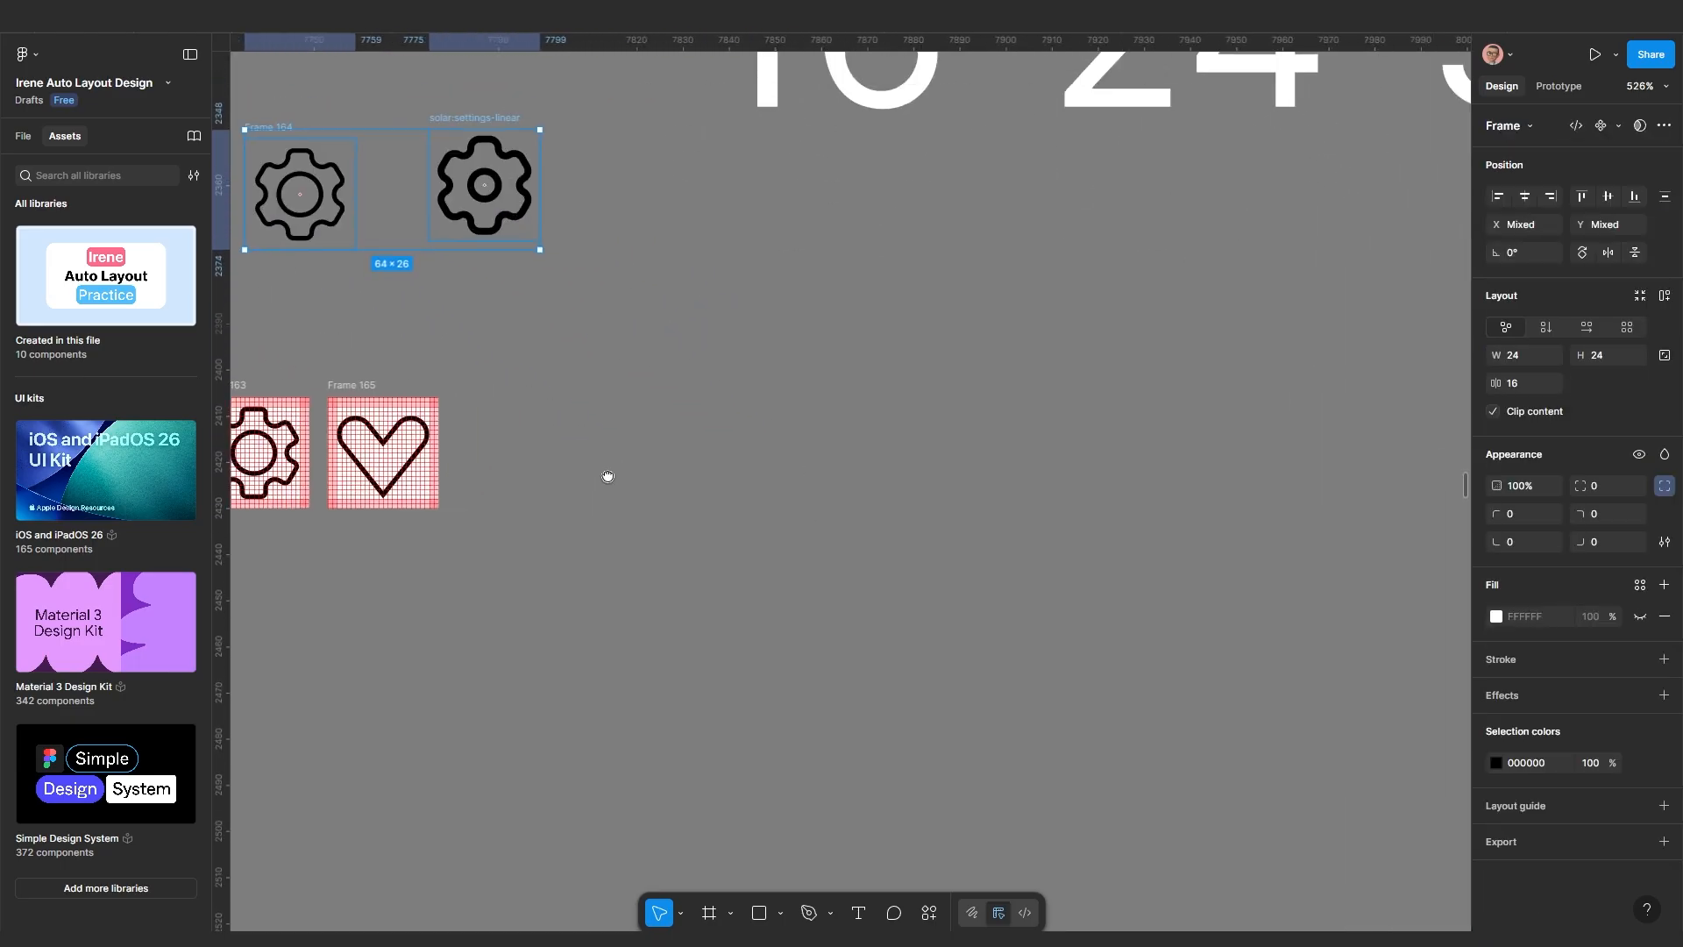
Draw a new frame about 54 × 36 on the empty canvas beside the heart icon's Frame 165
left_click(710, 914)
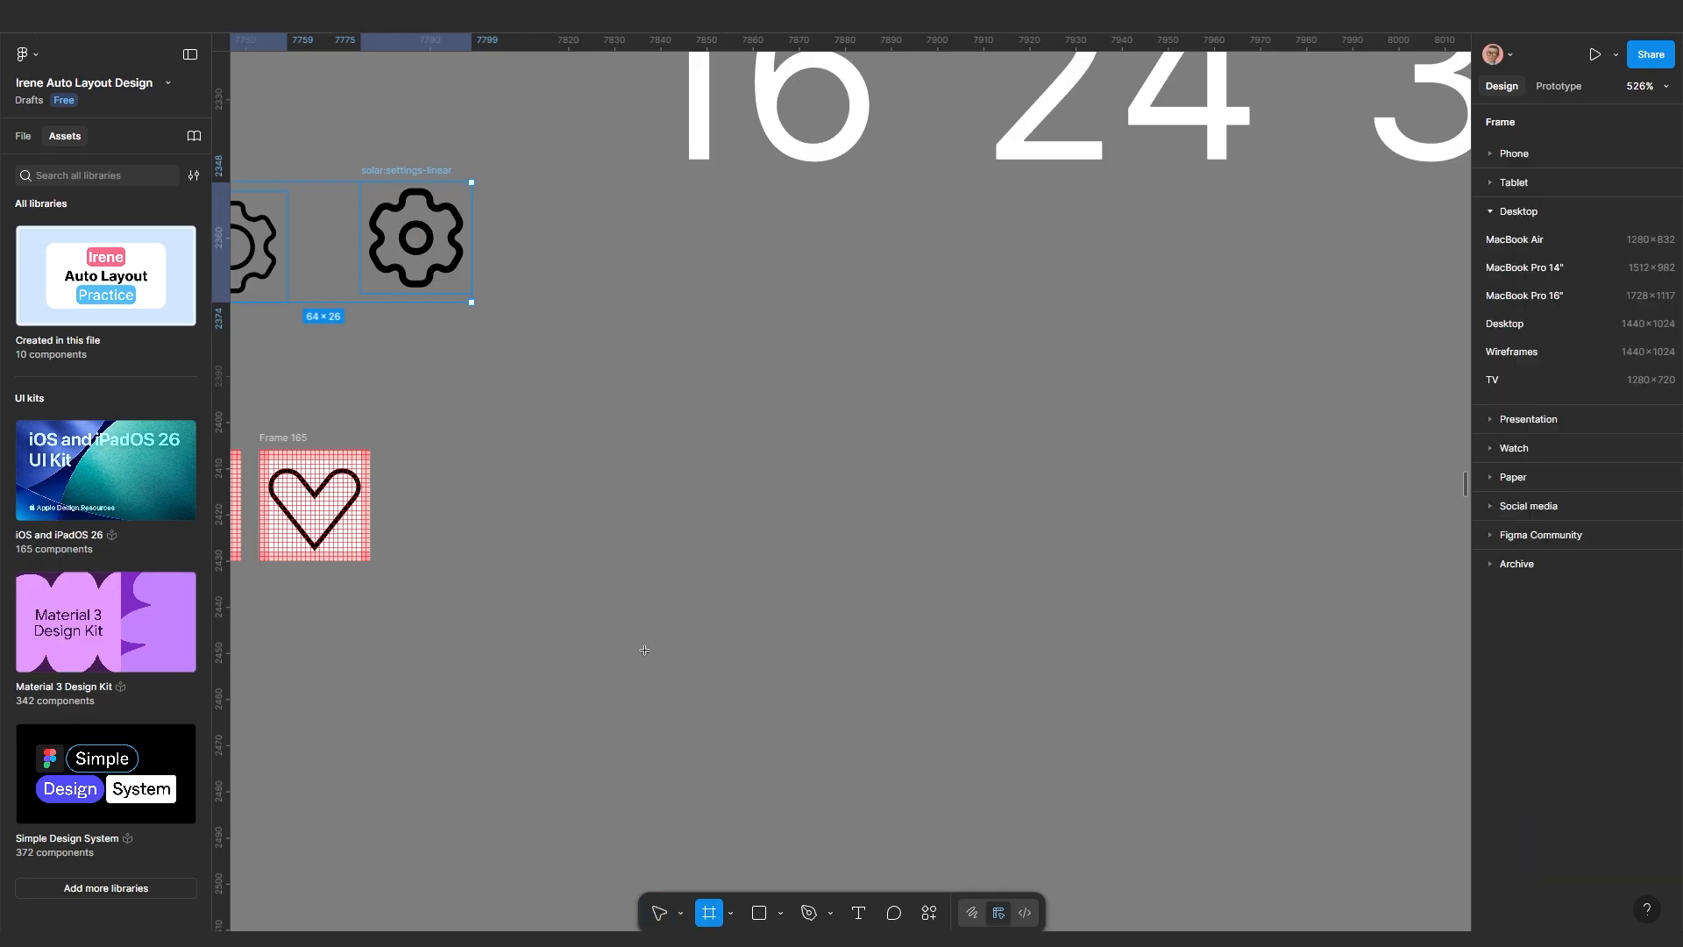
scroll(549, 456, "right", 1)
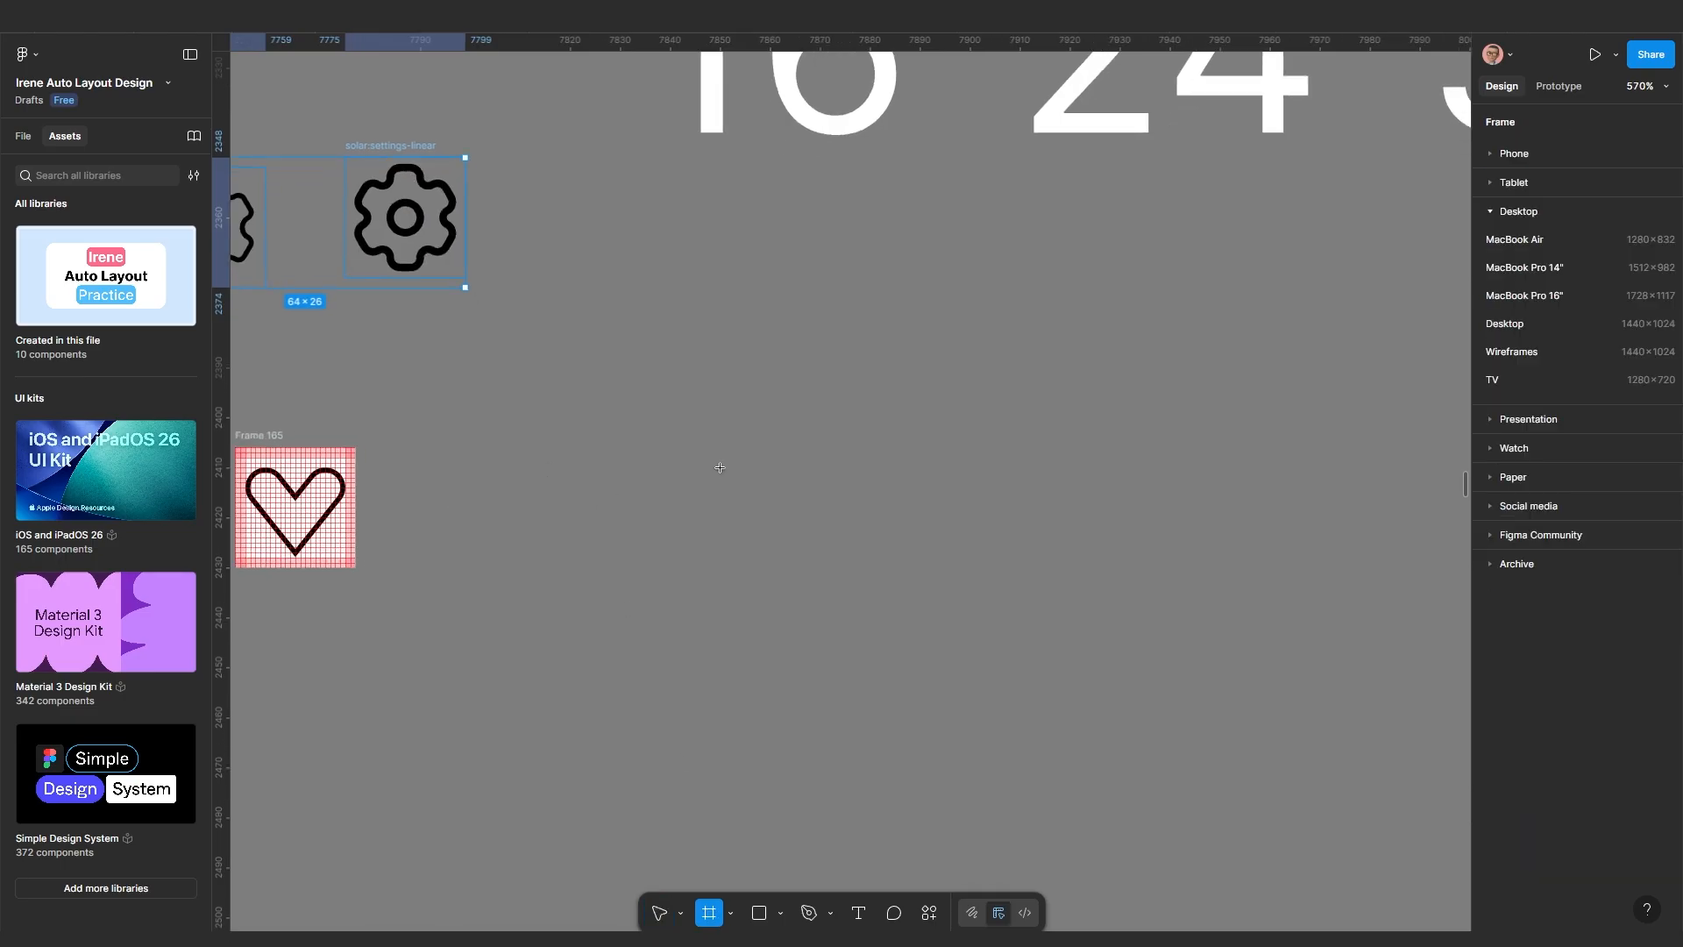
scroll(715, 482, "down", 3)
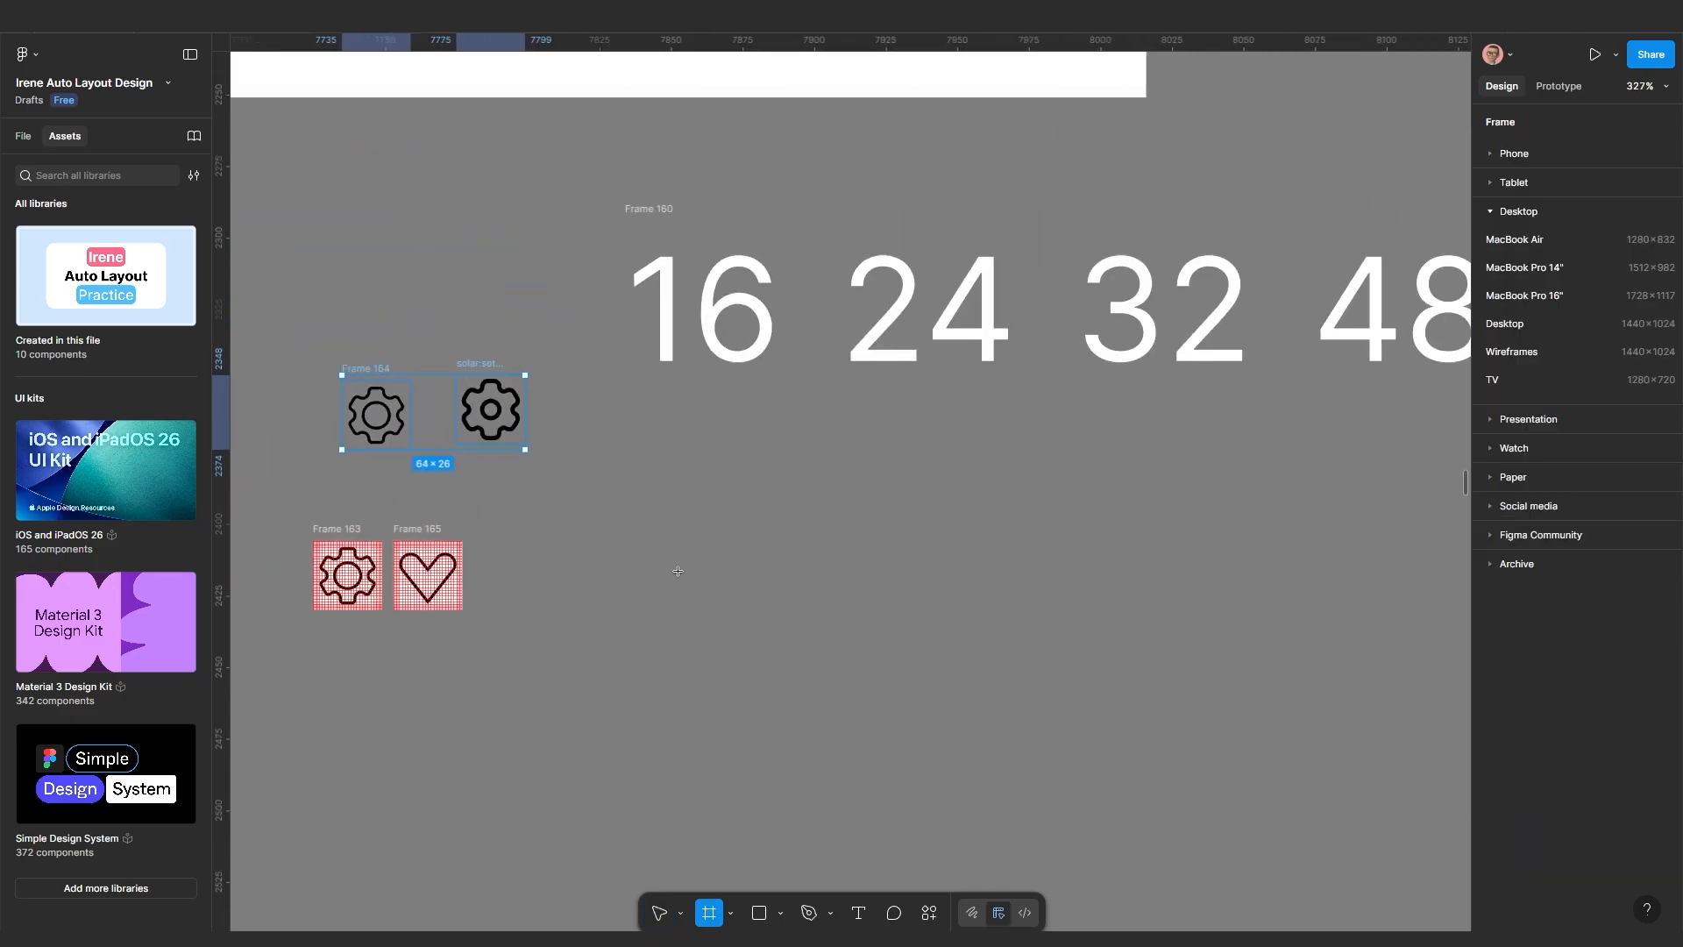
scroll(677, 571, "down", 1)
scroll(605, 613, "up", 1)
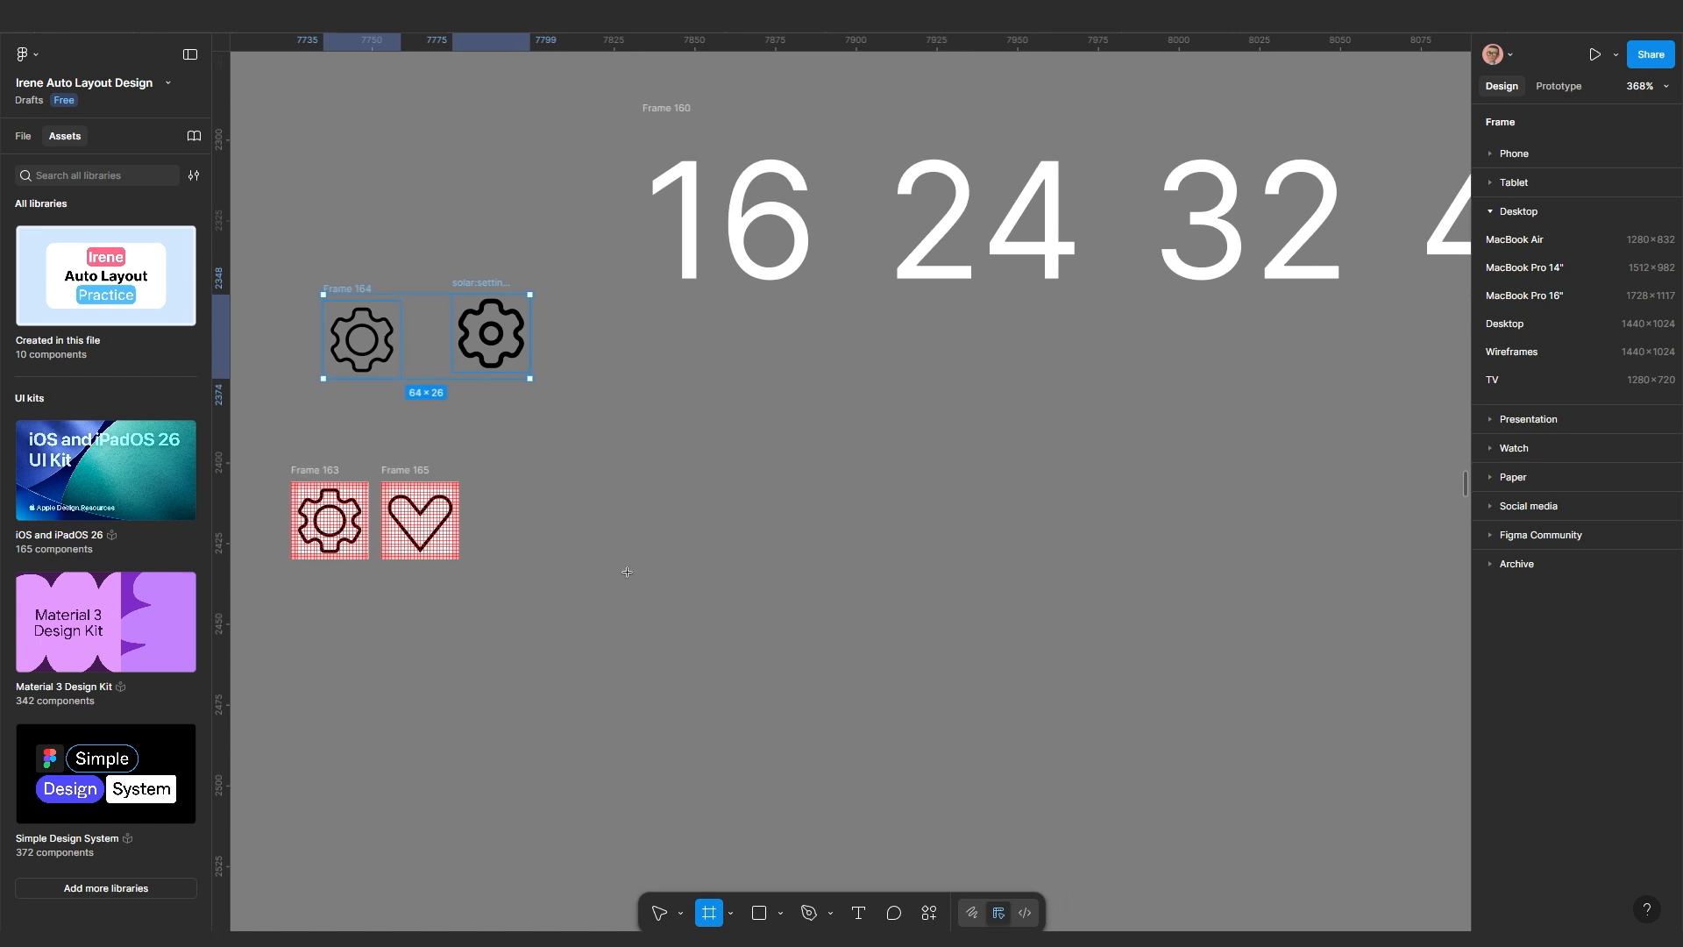
scroll(605, 517, "up", 2)
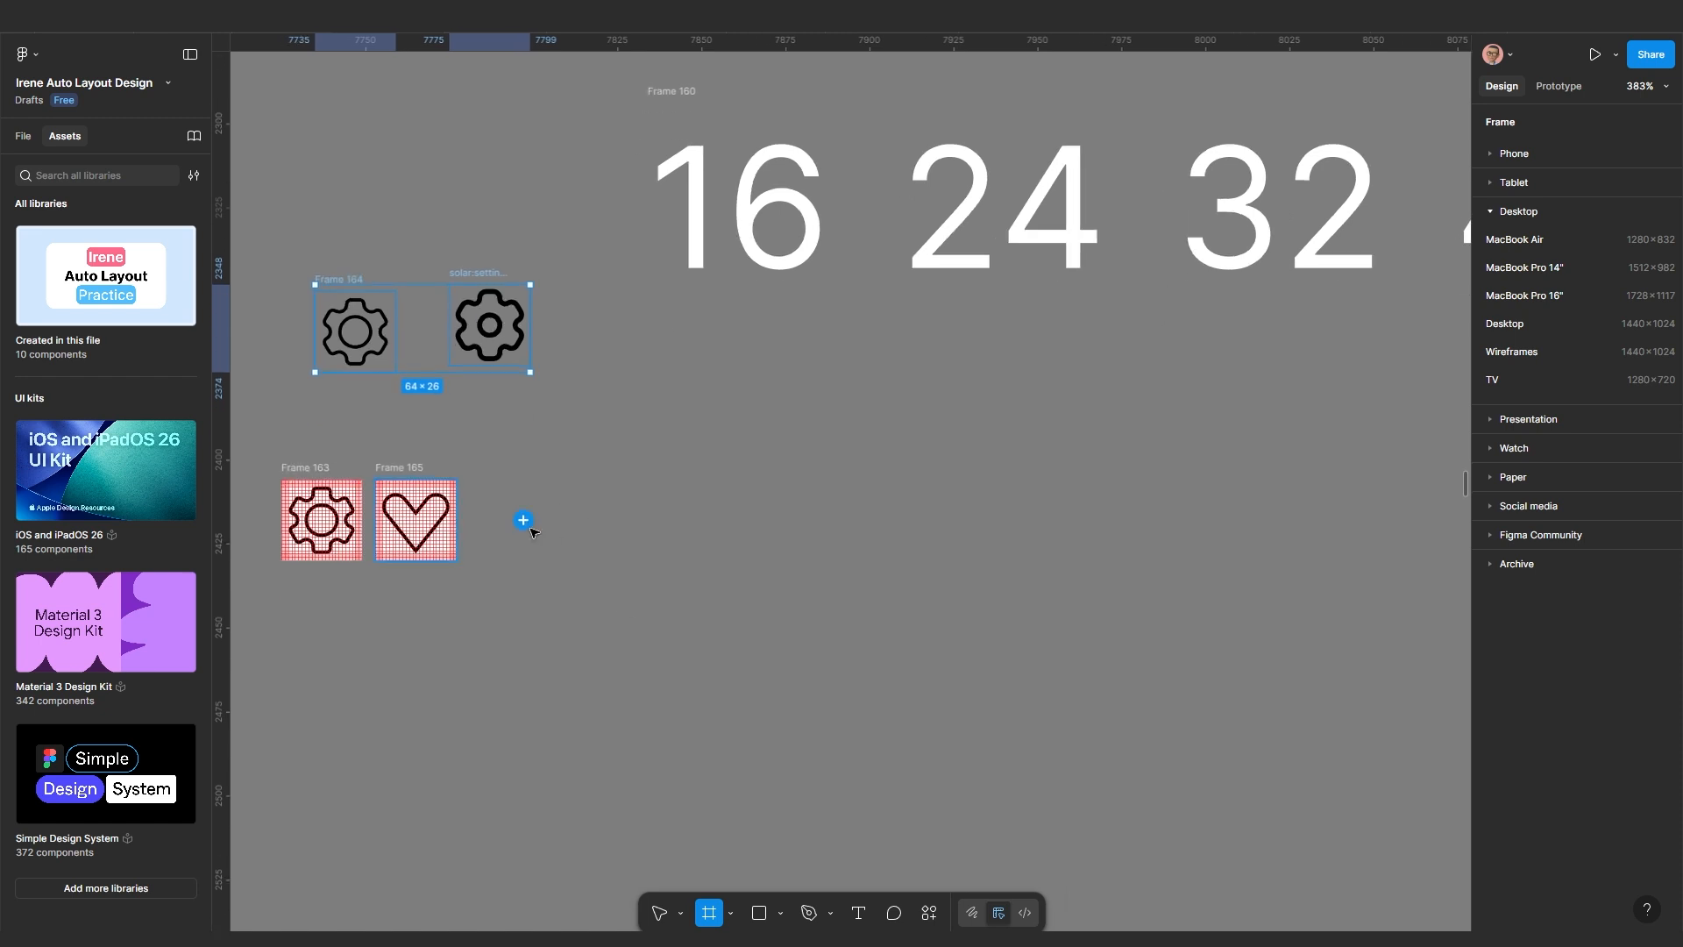
mouse_move(585, 474)
left_mouse_down()
mouse_move(725, 594)
mouse_move(790, 610)
left_mouse_up()
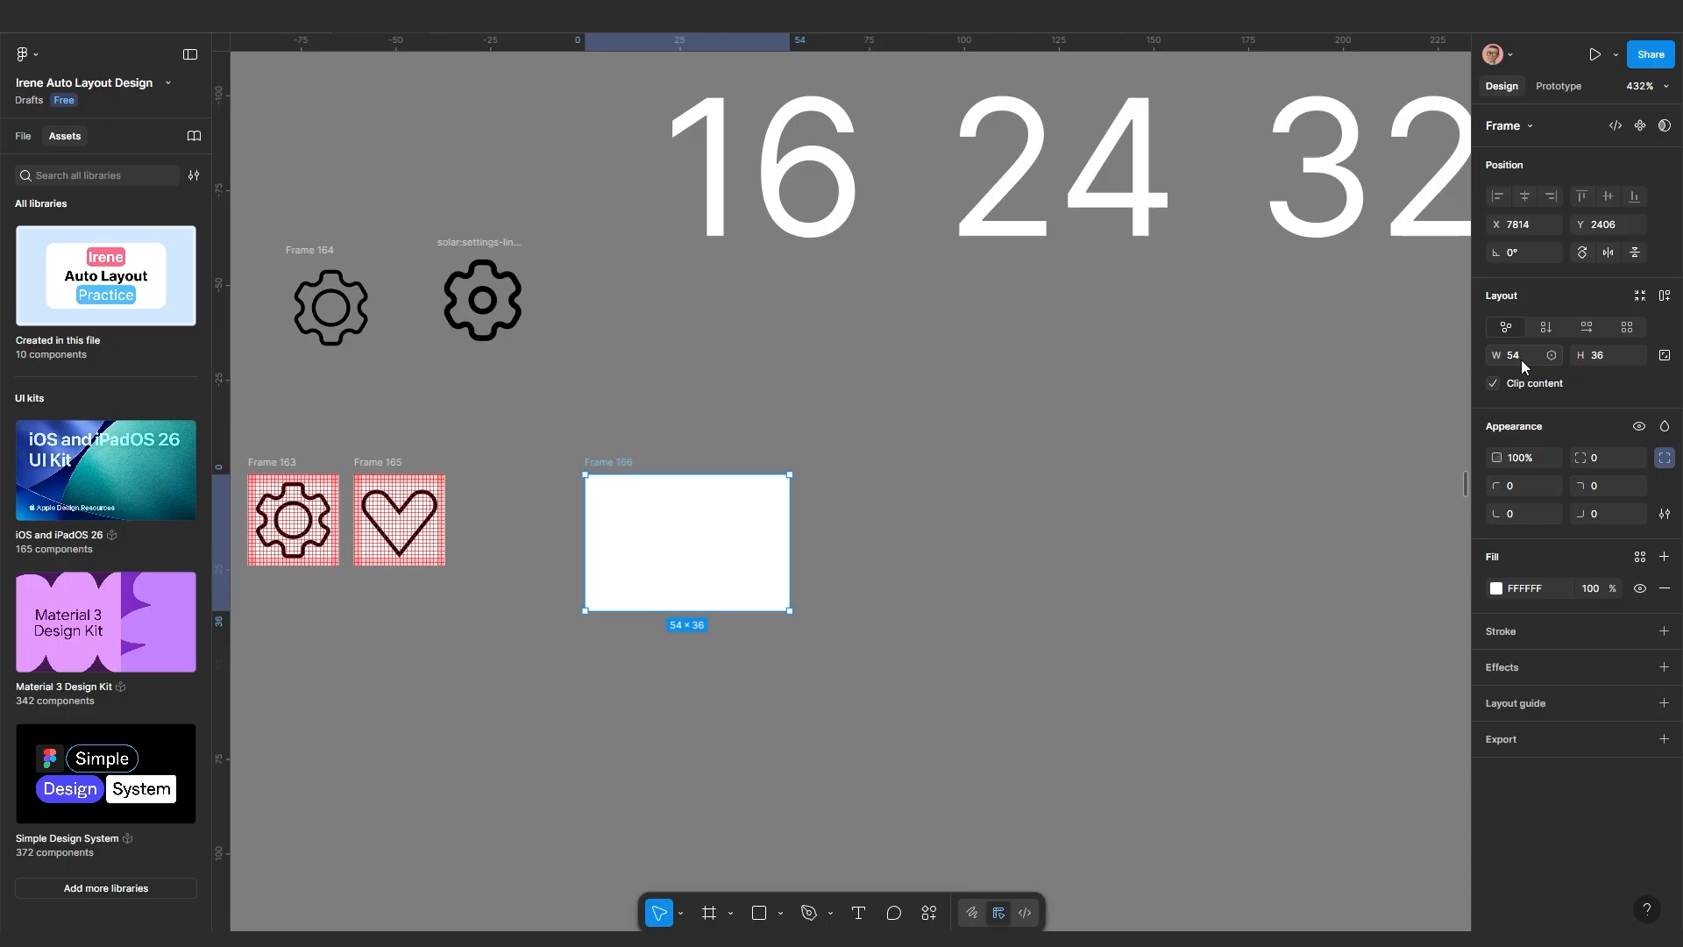
Set the new white frame's width and height to 24 each
left_click(1522, 359)
type("24")
key("Return")
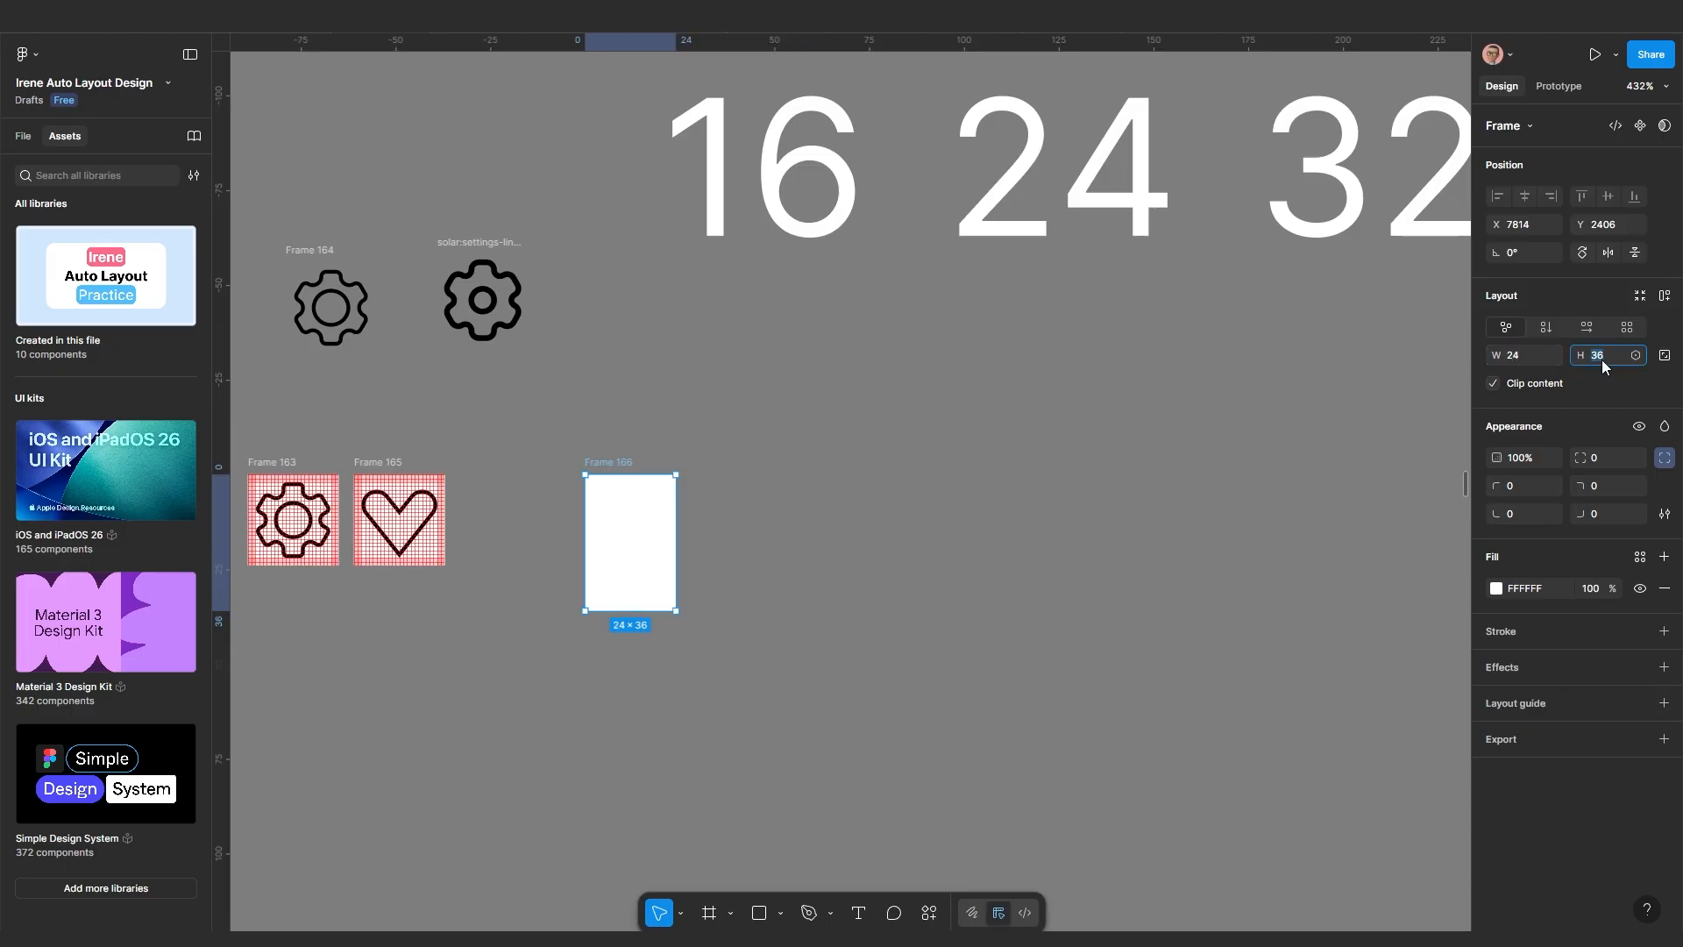
type("24")
key("Return")
left_click(784, 564)
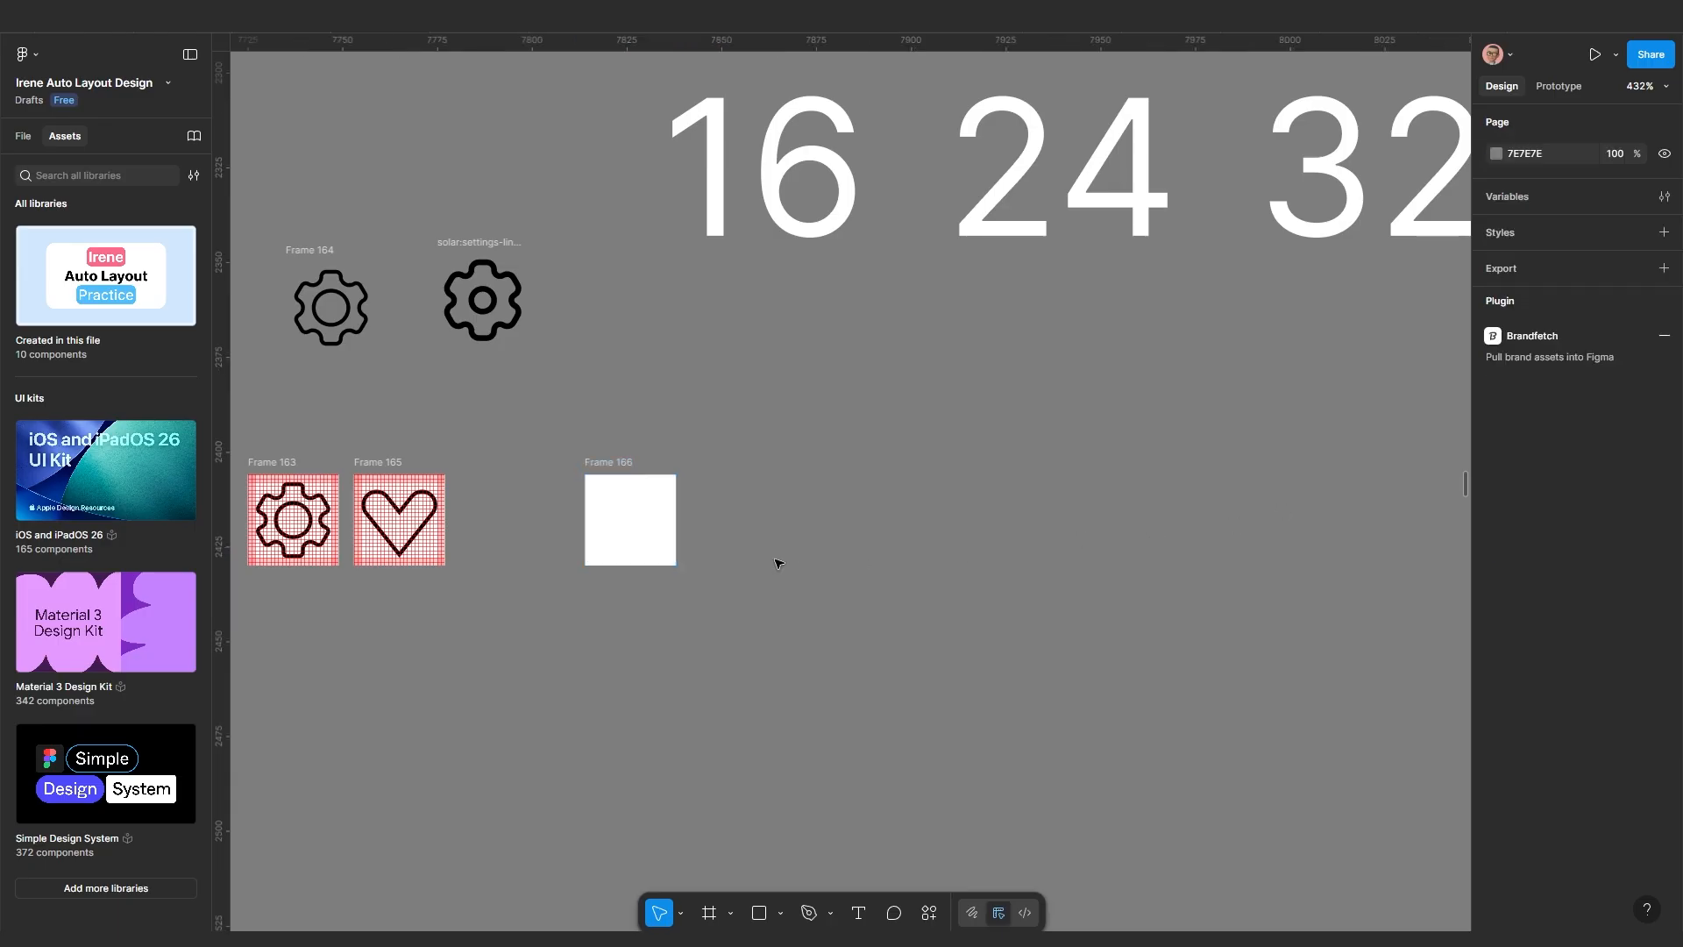
Move the 24 × 24 frame closer to Frame 165 and level with it, to about X 7803, Y 2406
scroll(697, 571, "up", 3)
left_click(618, 401)
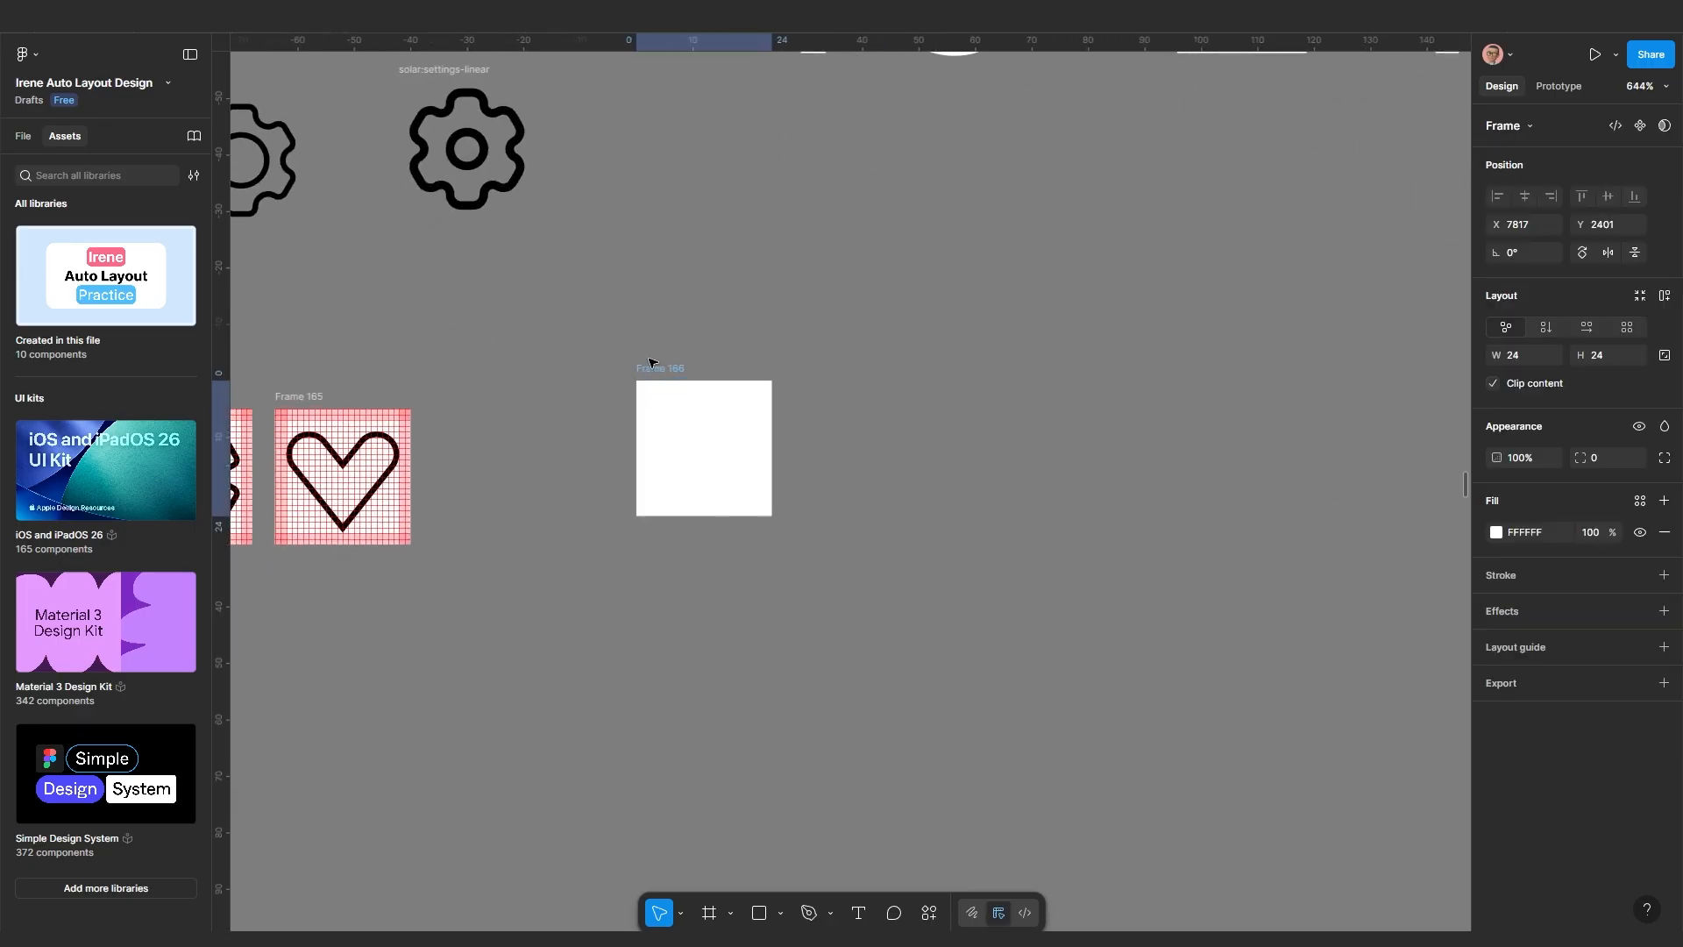
mouse_move(618, 400)
left_mouse_down()
mouse_move(620, 376)
mouse_move(615, 390)
left_mouse_up()
scroll(616, 389, "up", 2)
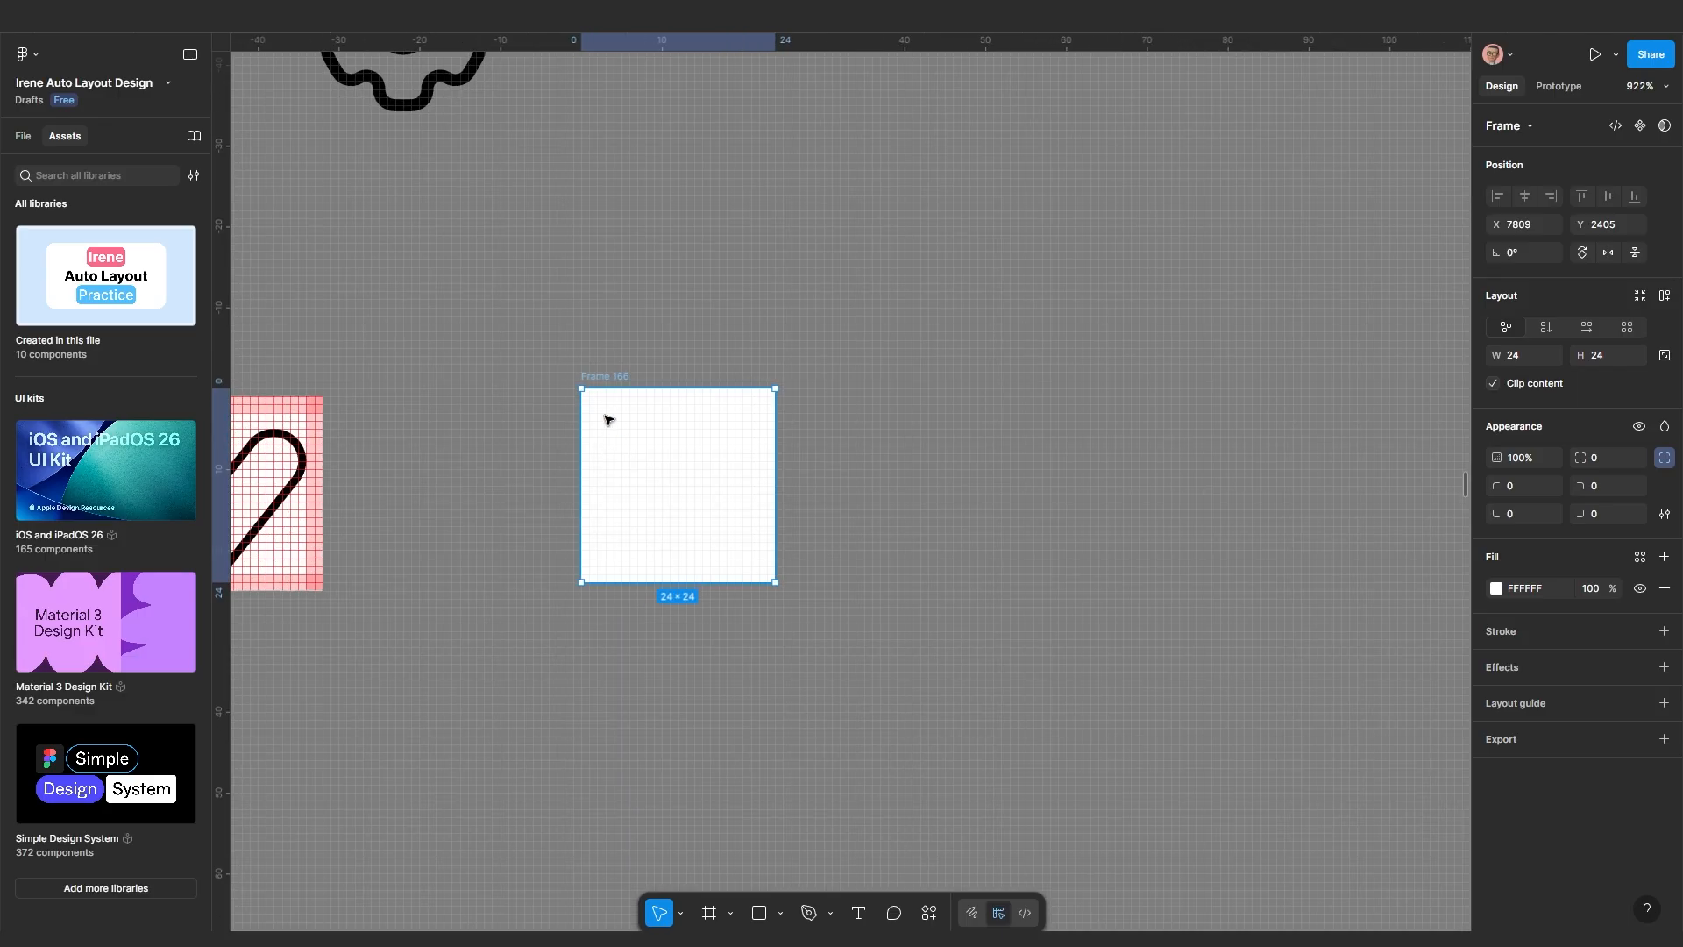
scroll(594, 383, "down", 2)
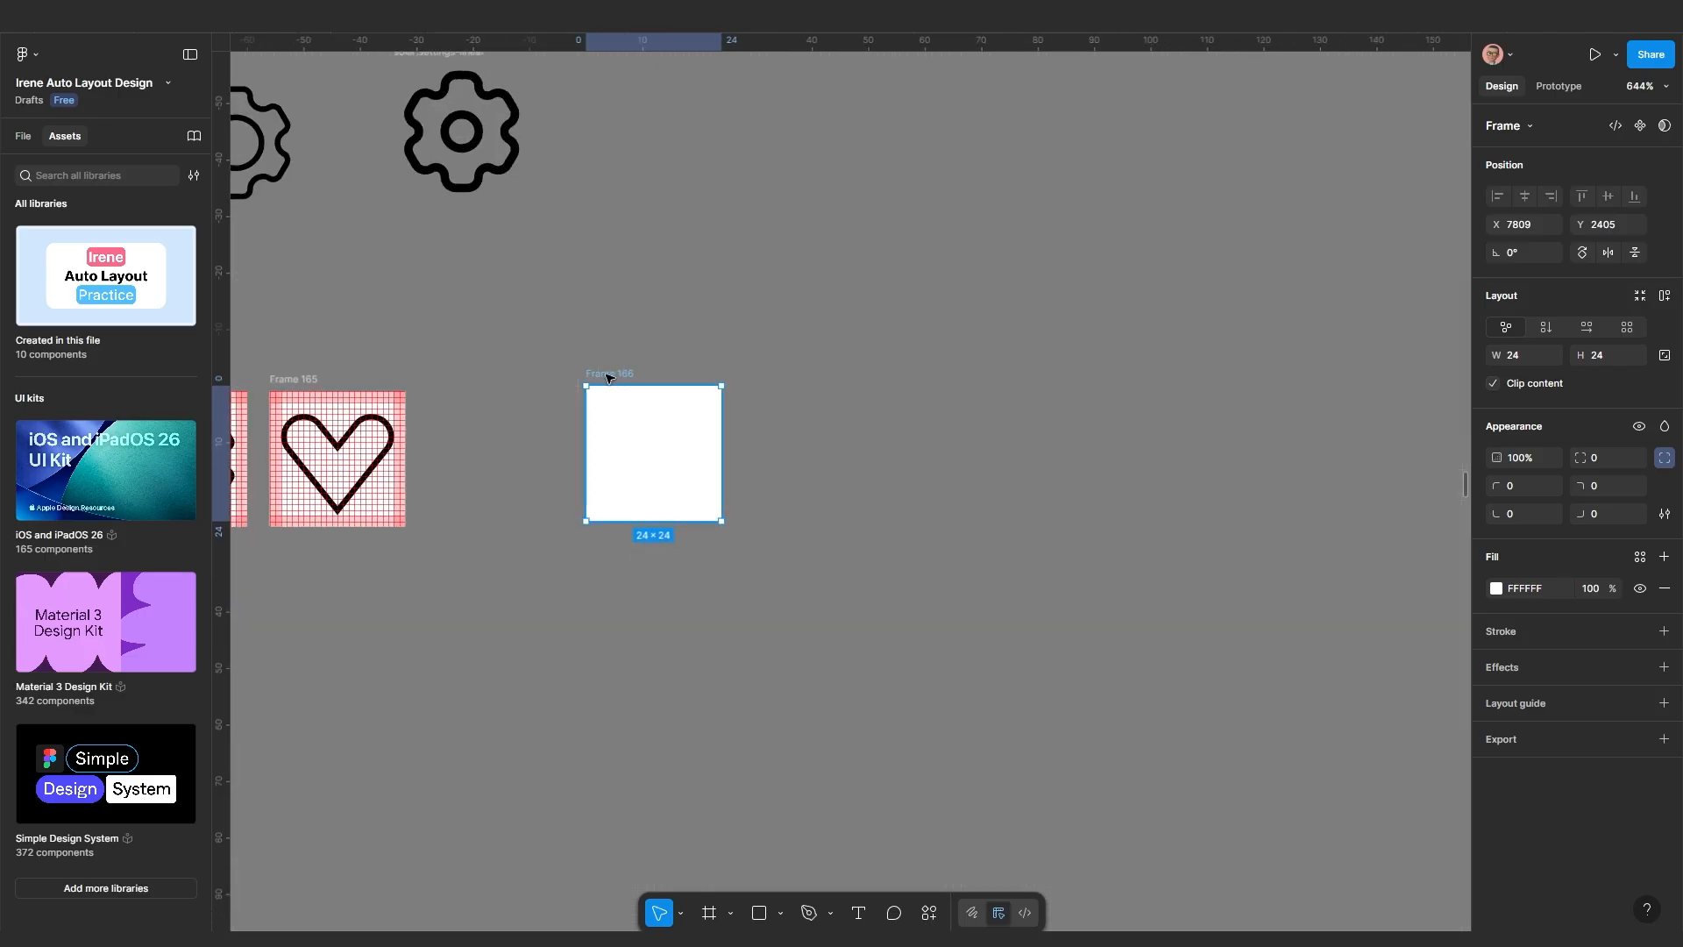
left_click_drag(609, 378, 596, 375)
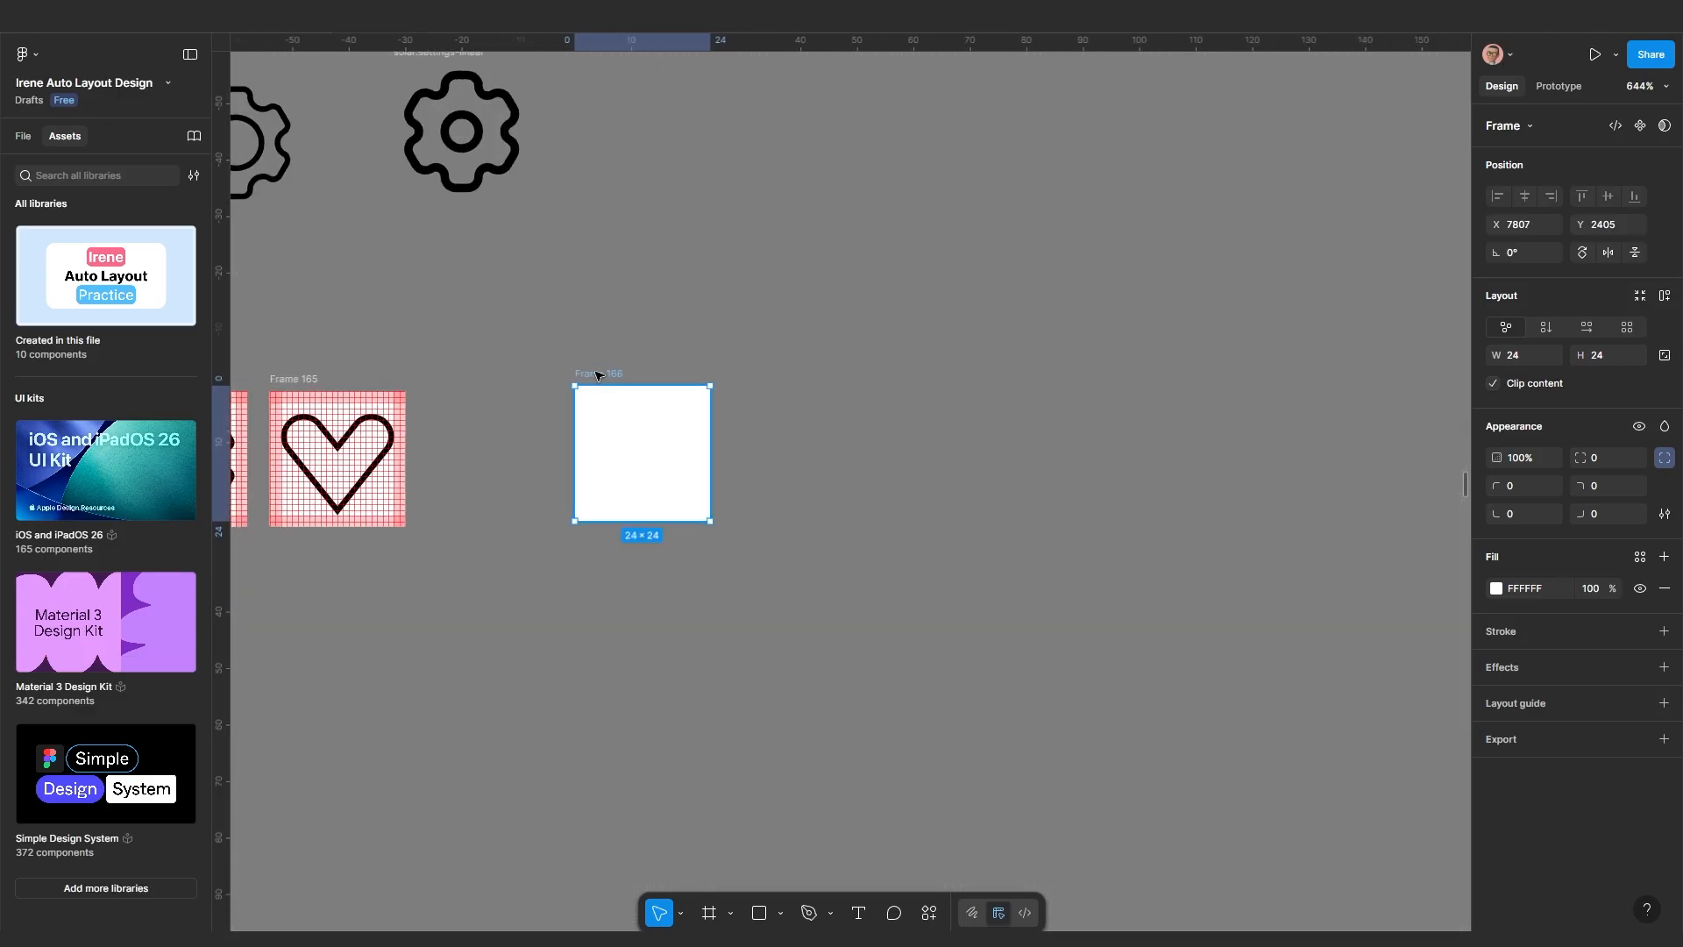
scroll(833, 555, "up", 1)
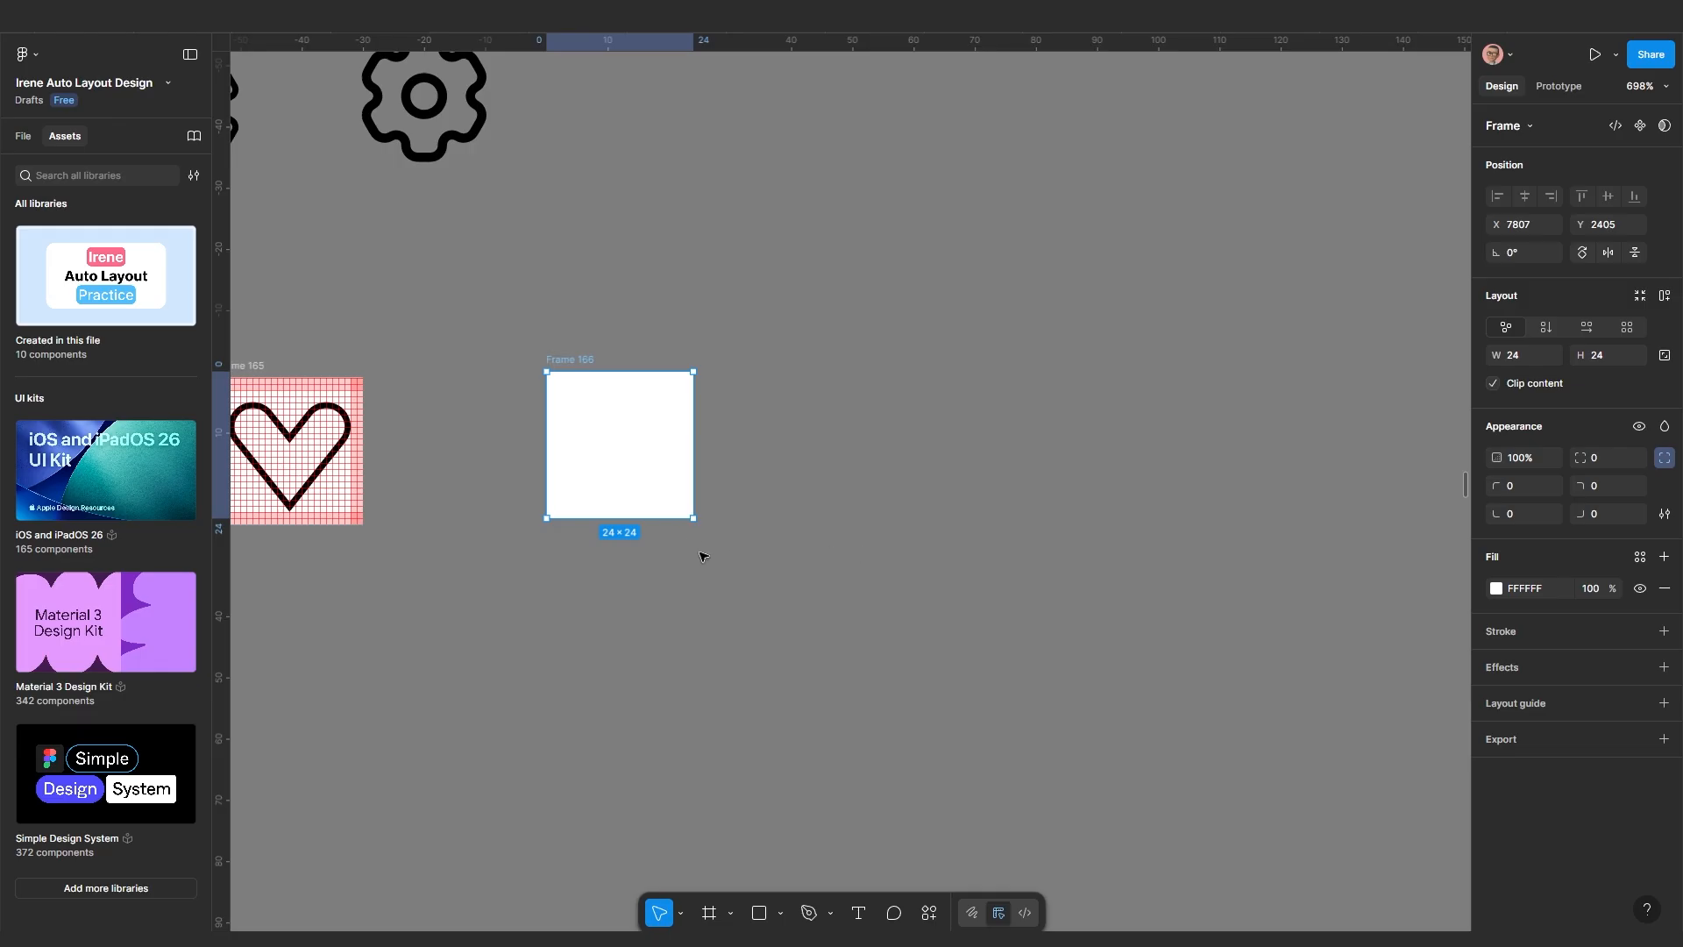
left_click_drag(583, 362, 572, 355)
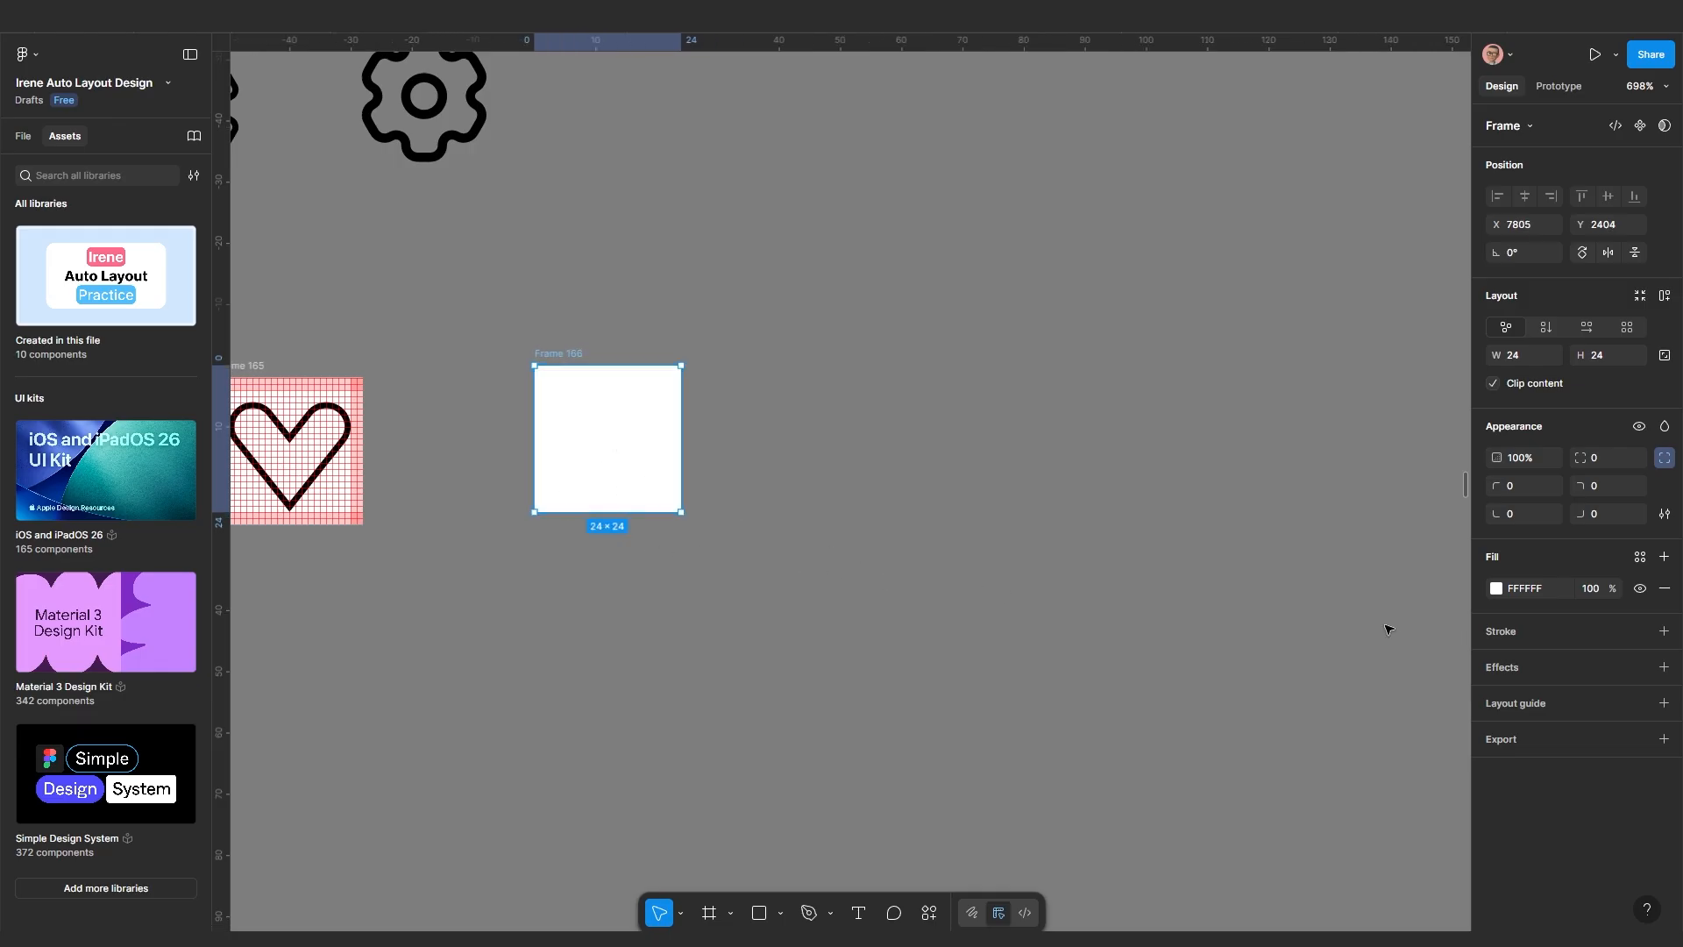
mouse_move(565, 354)
left_mouse_down()
mouse_move(612, 349)
mouse_move(559, 366)
left_mouse_up()
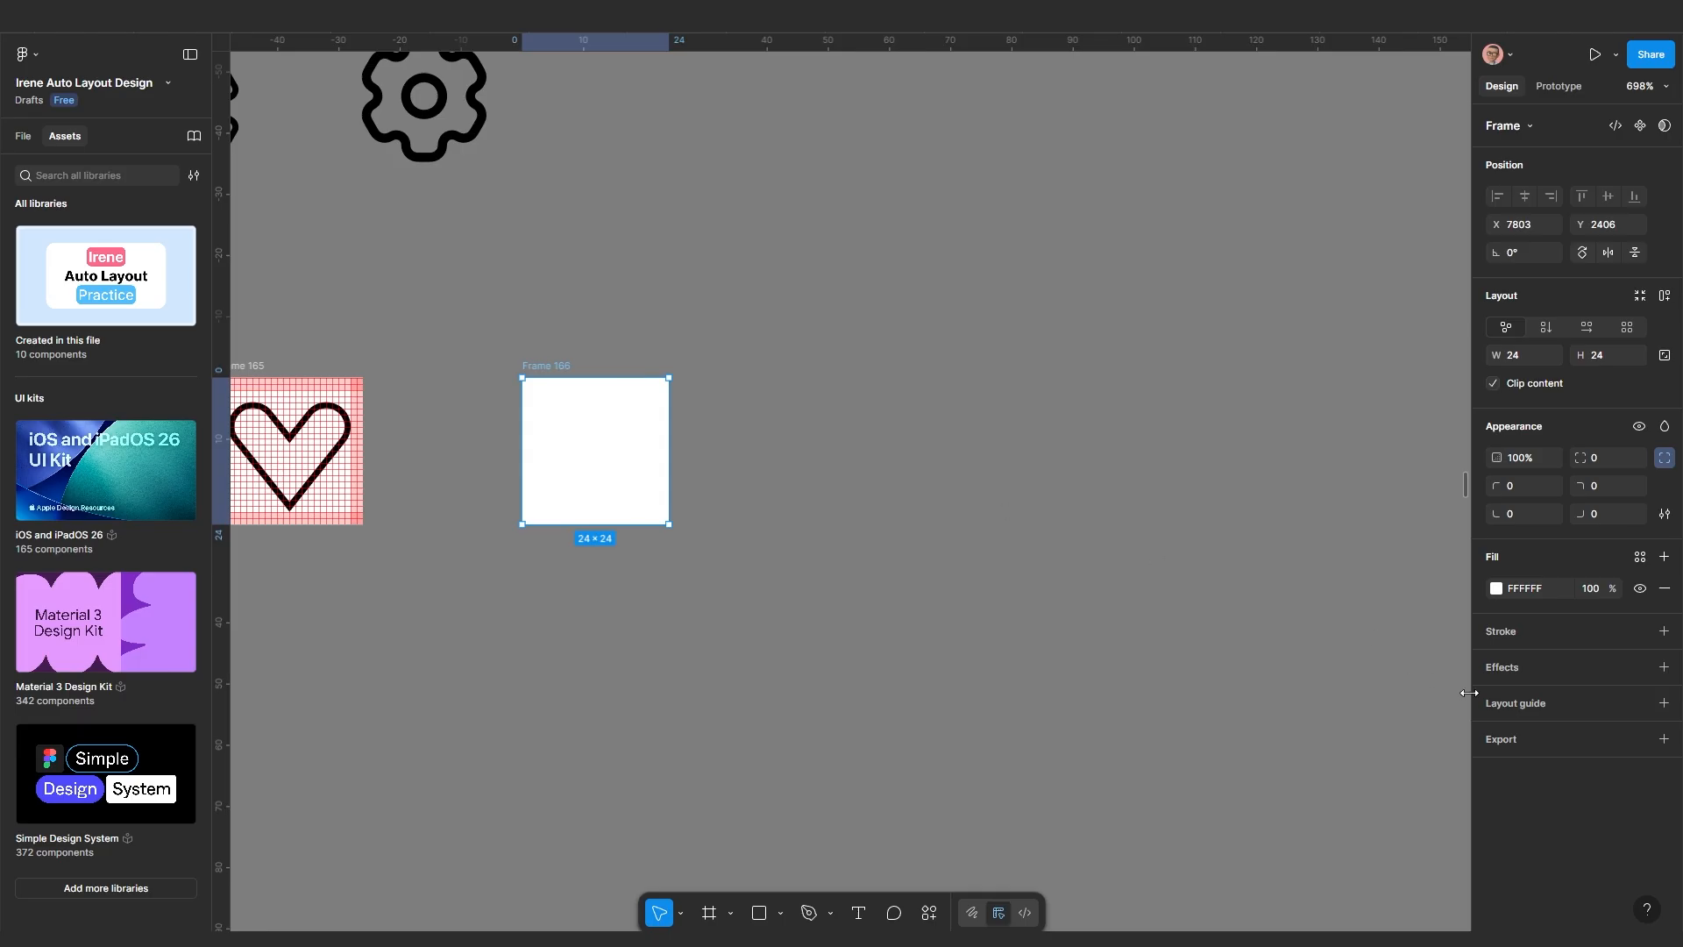
Add a grid layout guide to Frame 166 with size 1 and 50% color opacity
left_click(1527, 705)
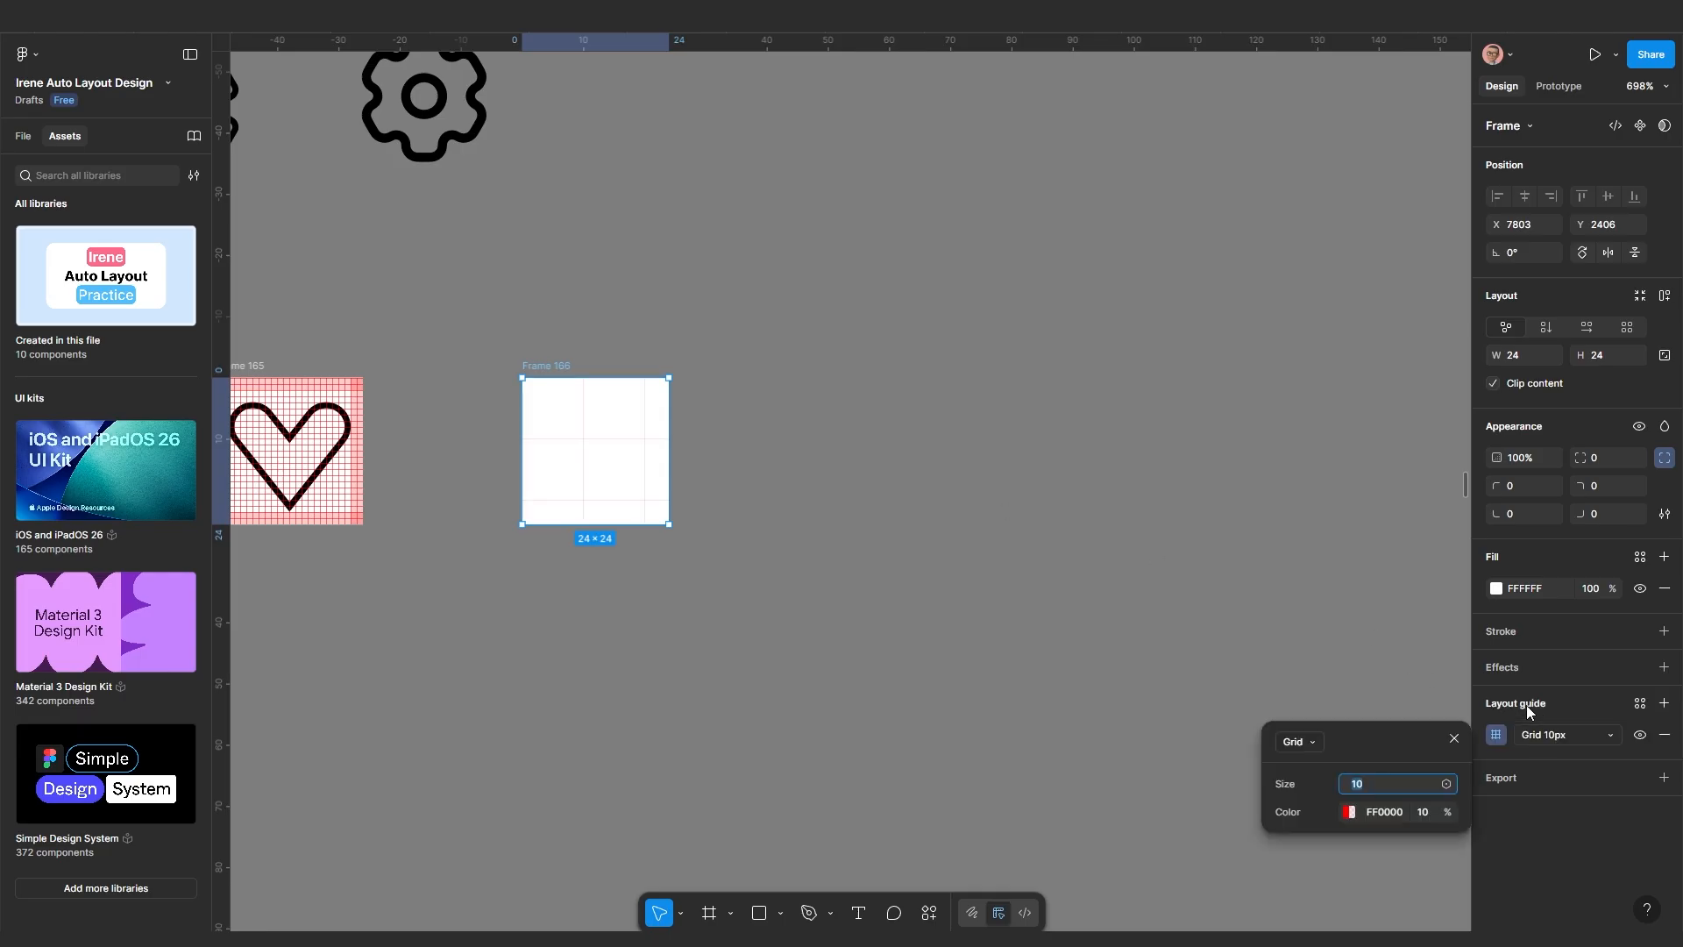
scroll(613, 584, "up", 10)
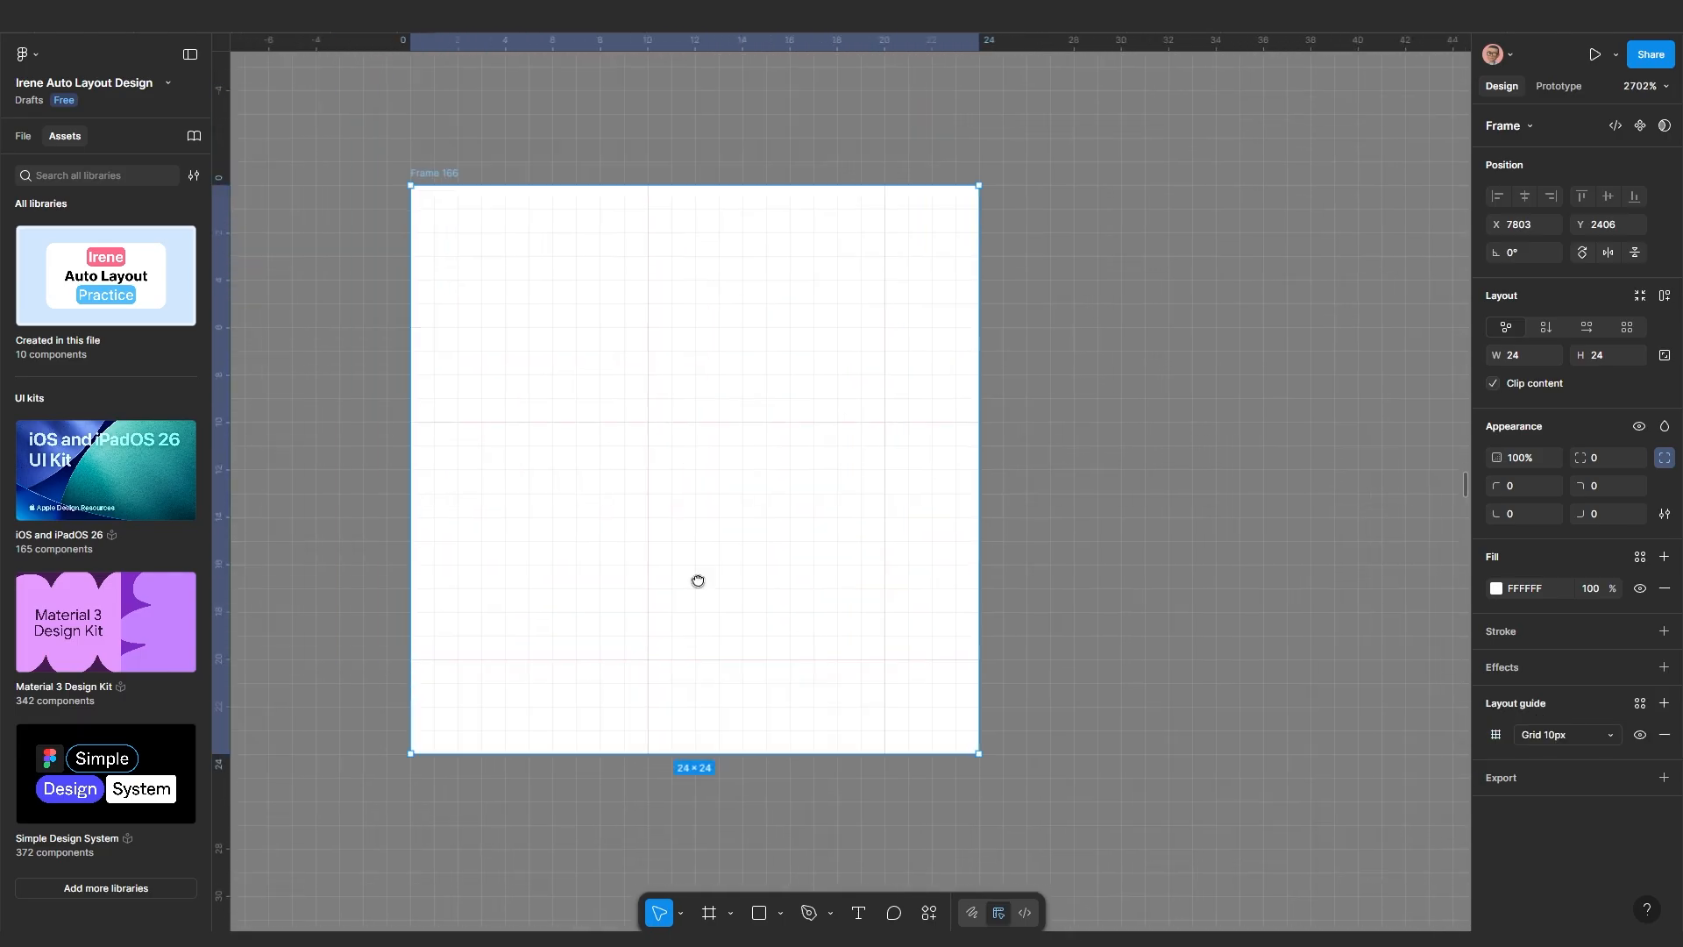
left_click(1495, 735)
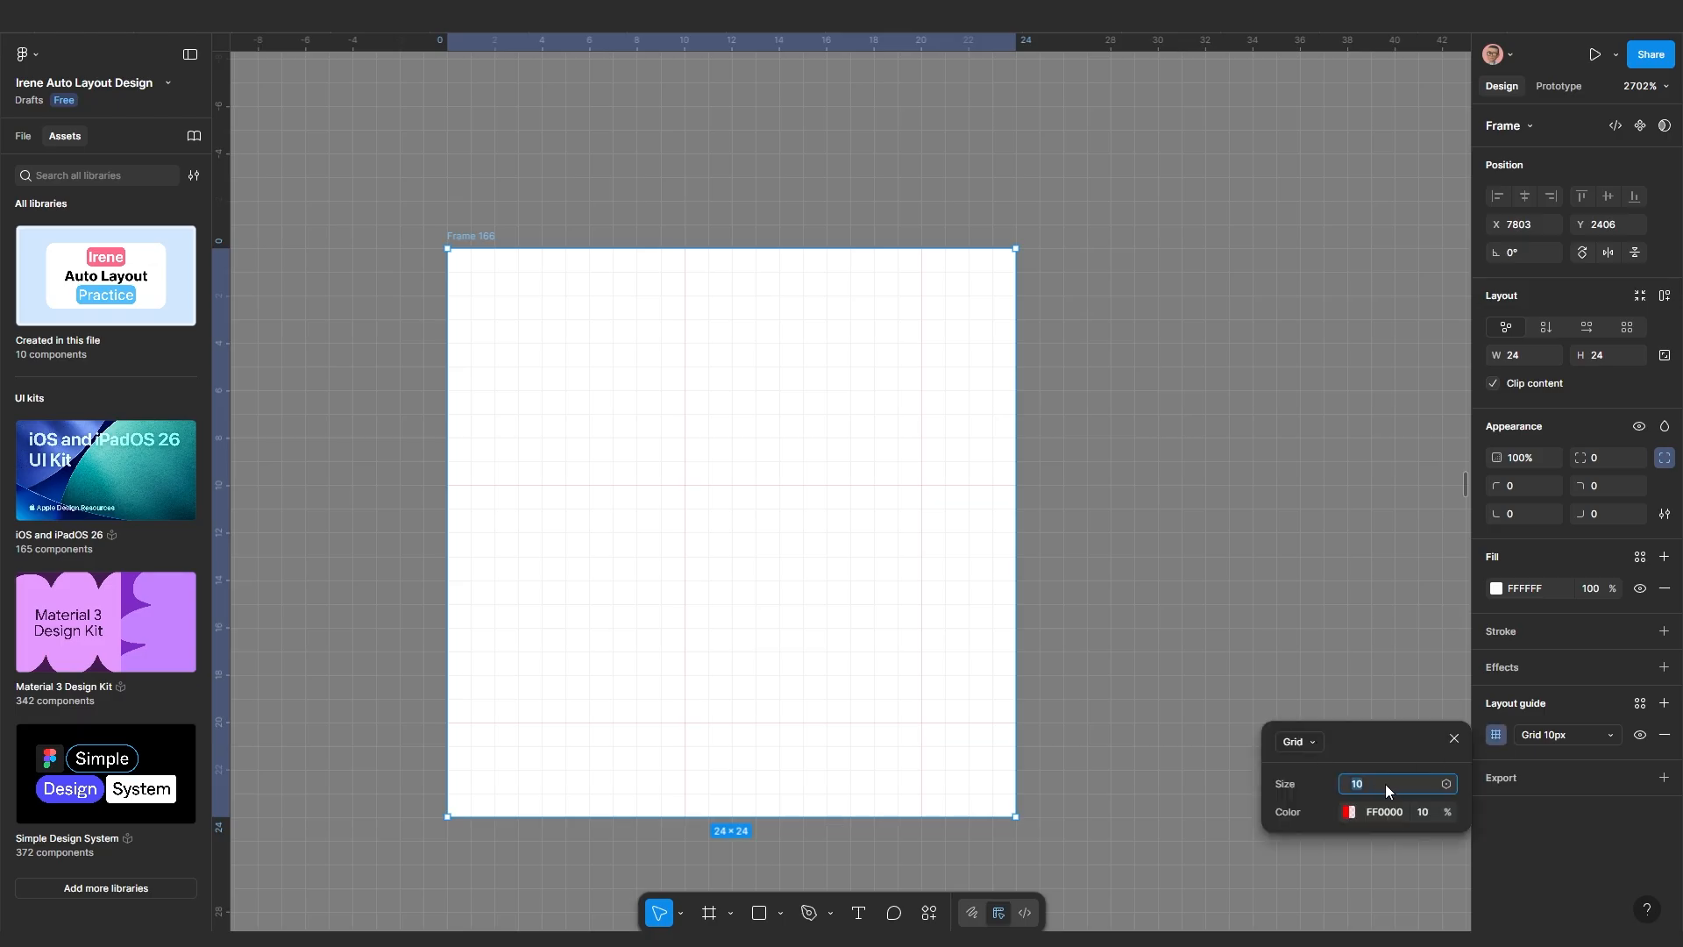
key("Return")
left_click(1423, 813)
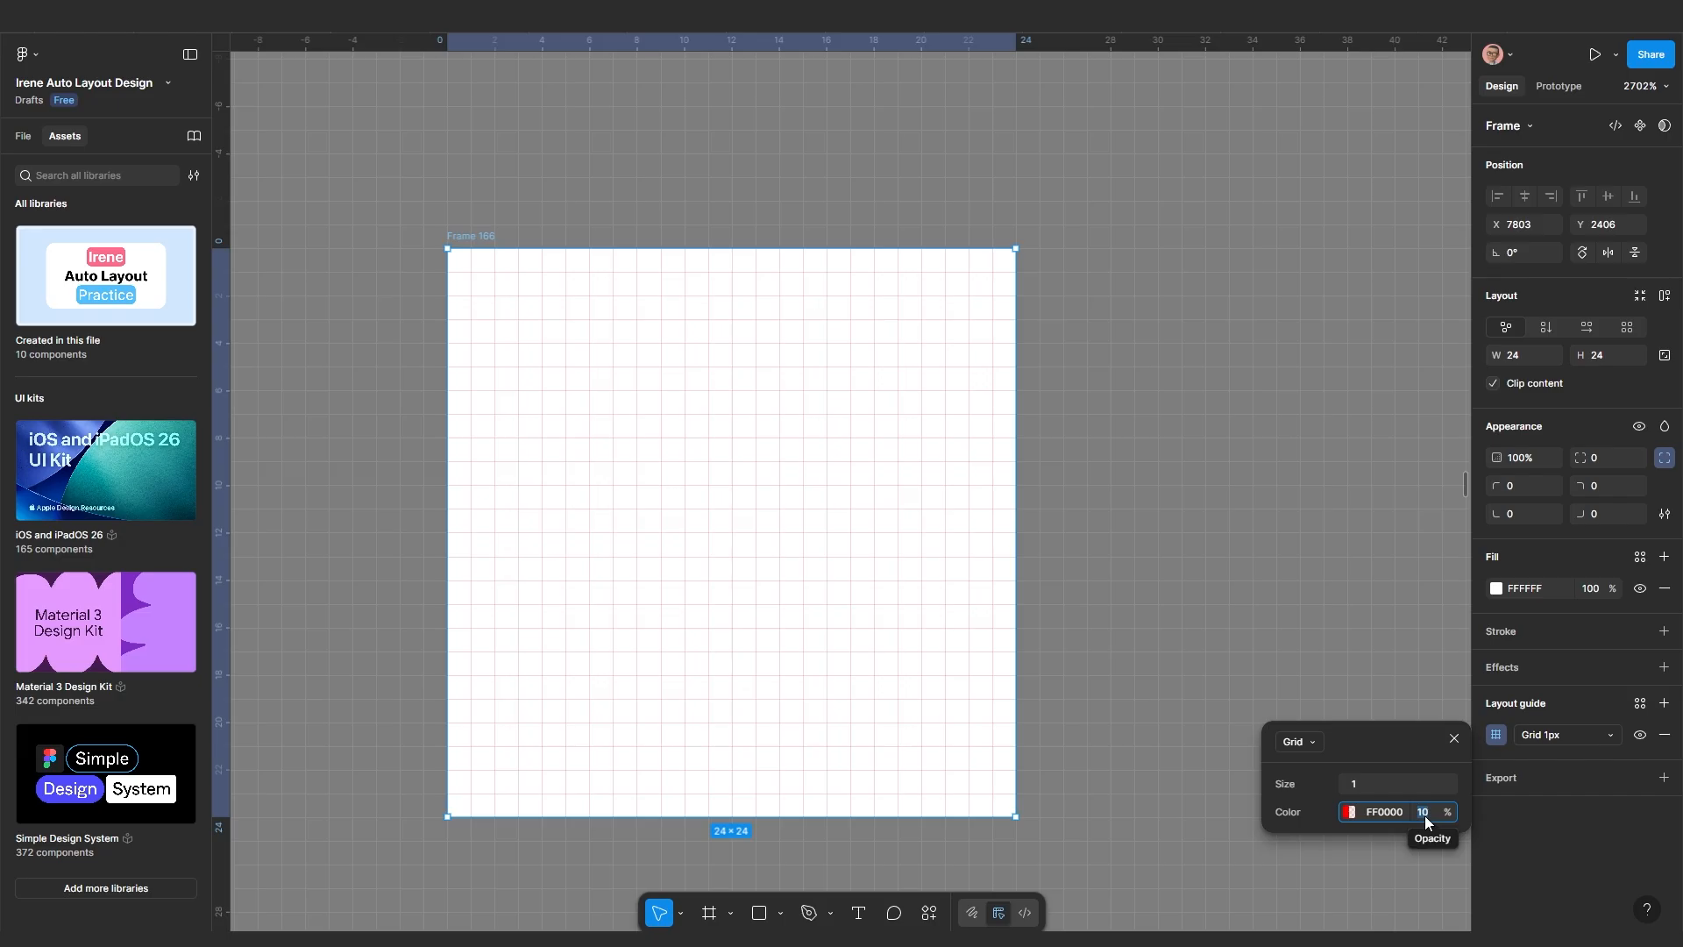
type("50")
key("Return")
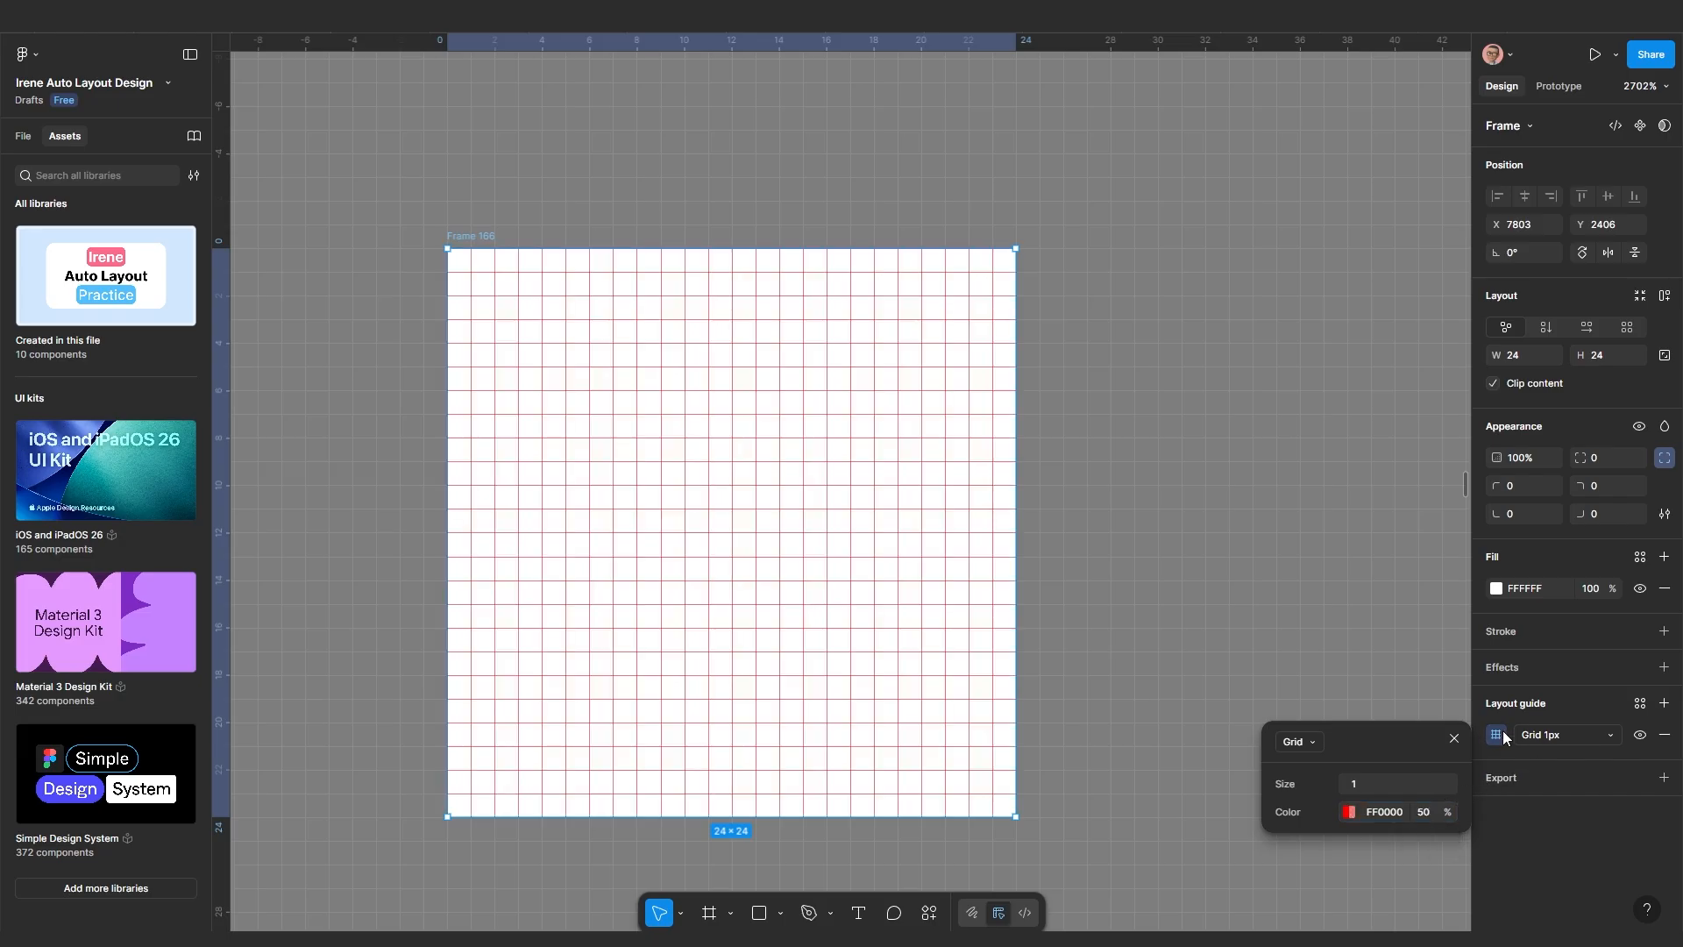
Add a second layout guide to Frame 166 as columns with count 2 and 20% color opacity
left_click(1664, 703)
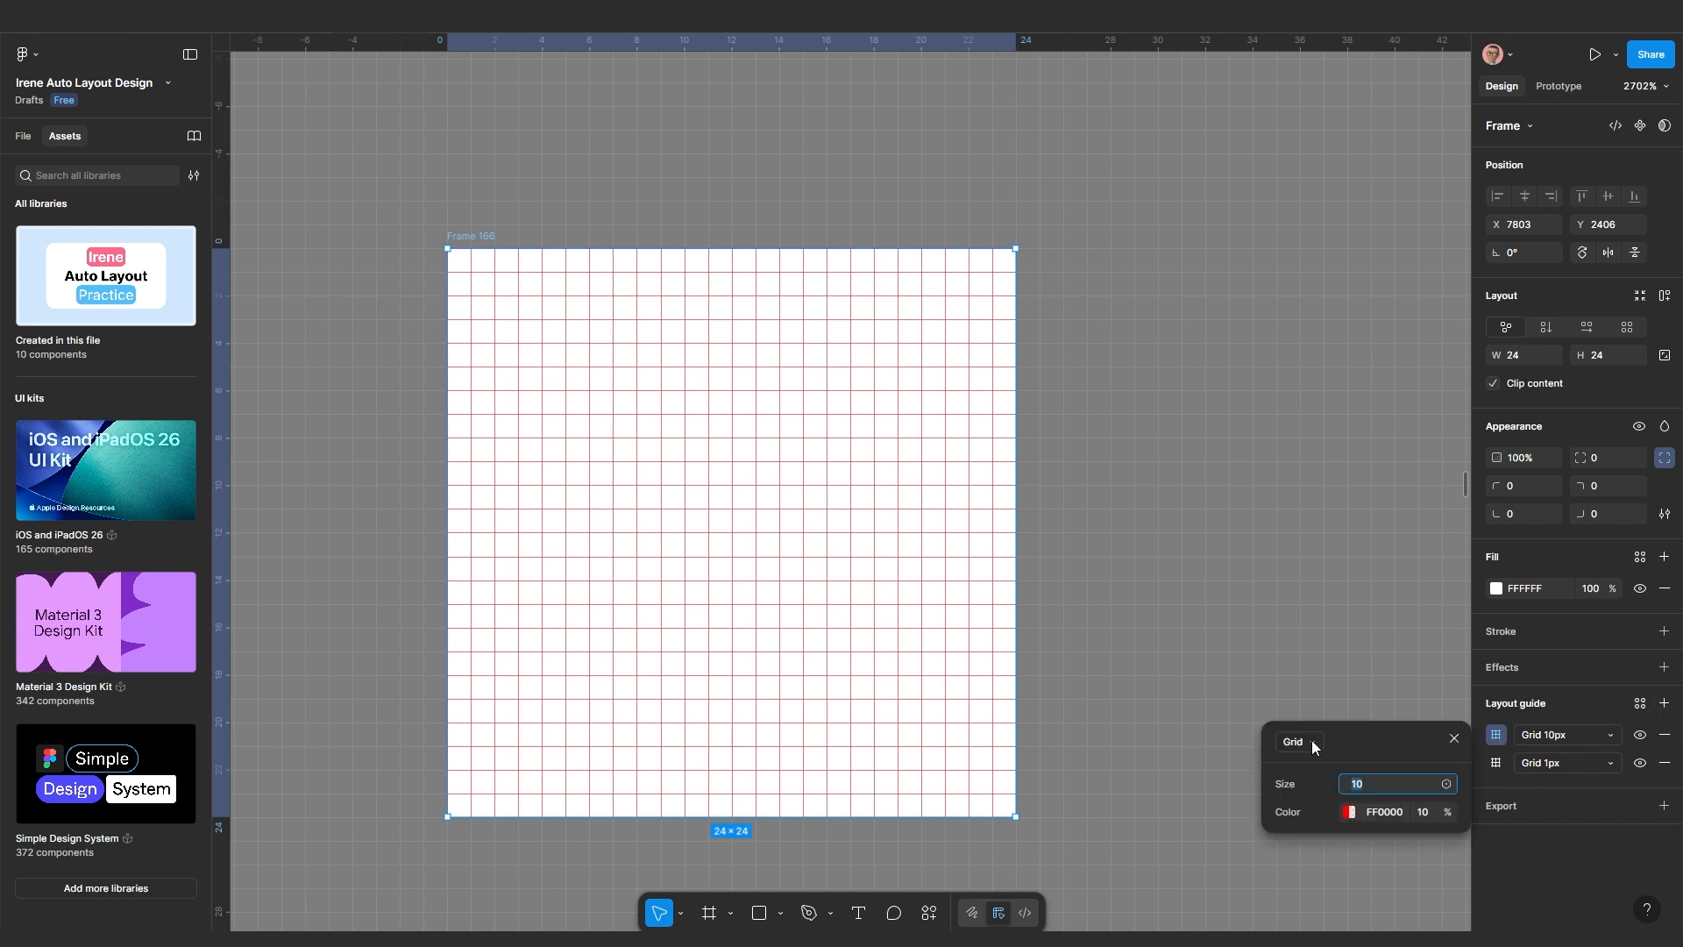
left_click(1313, 745)
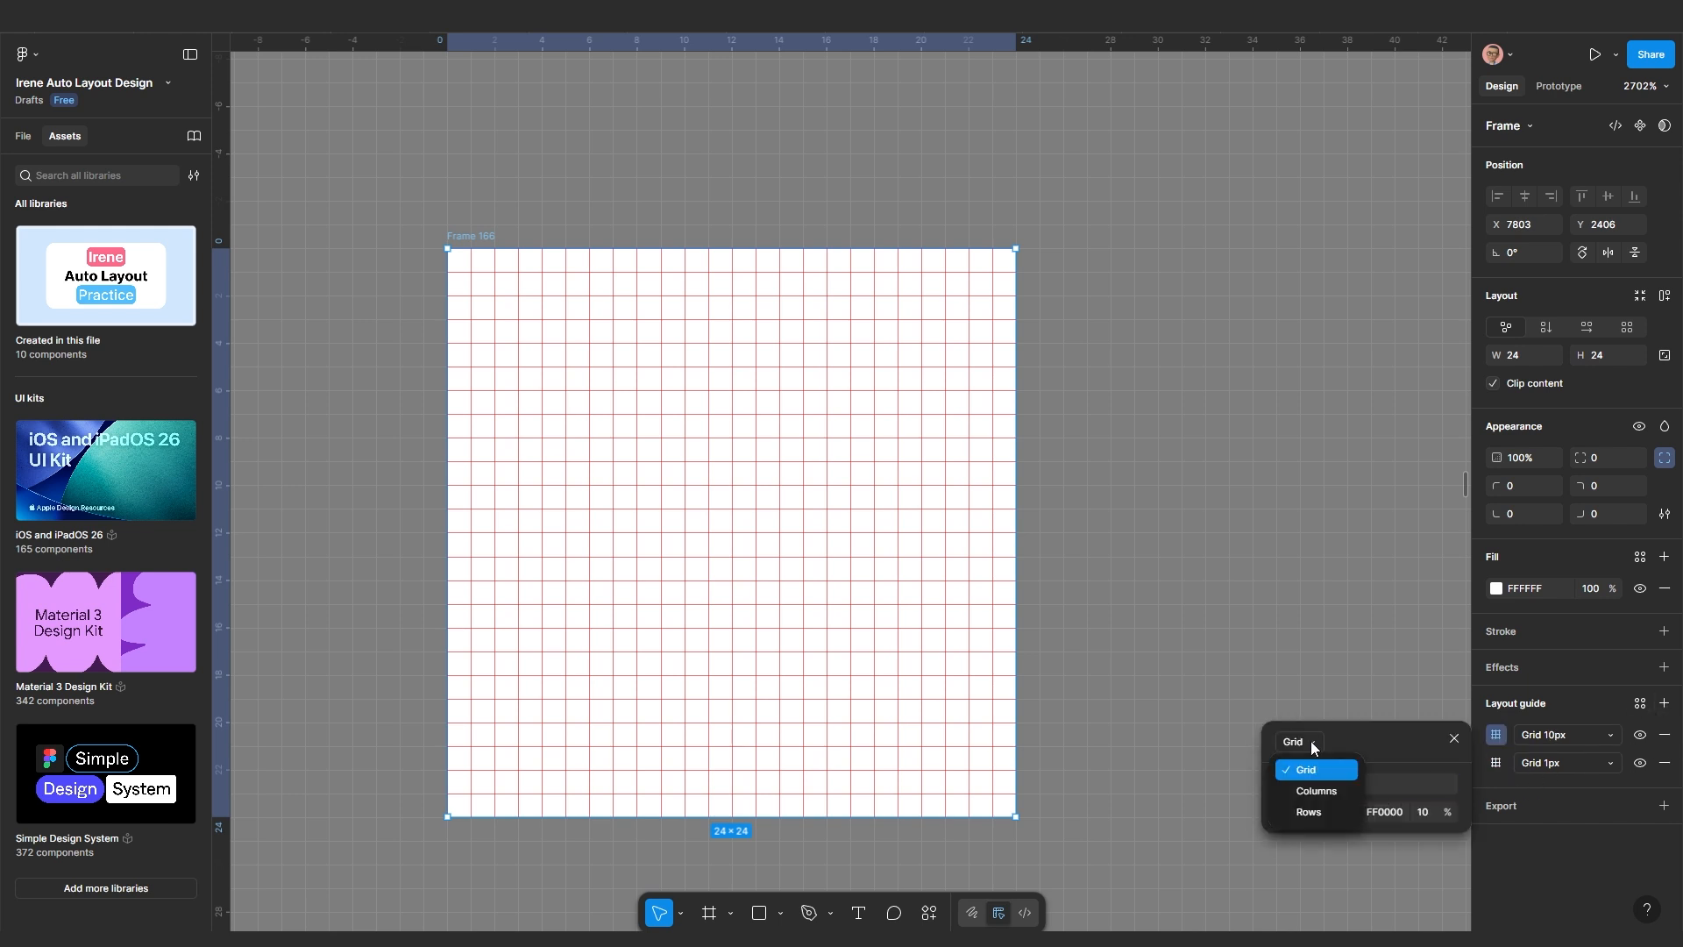
left_click(1312, 787)
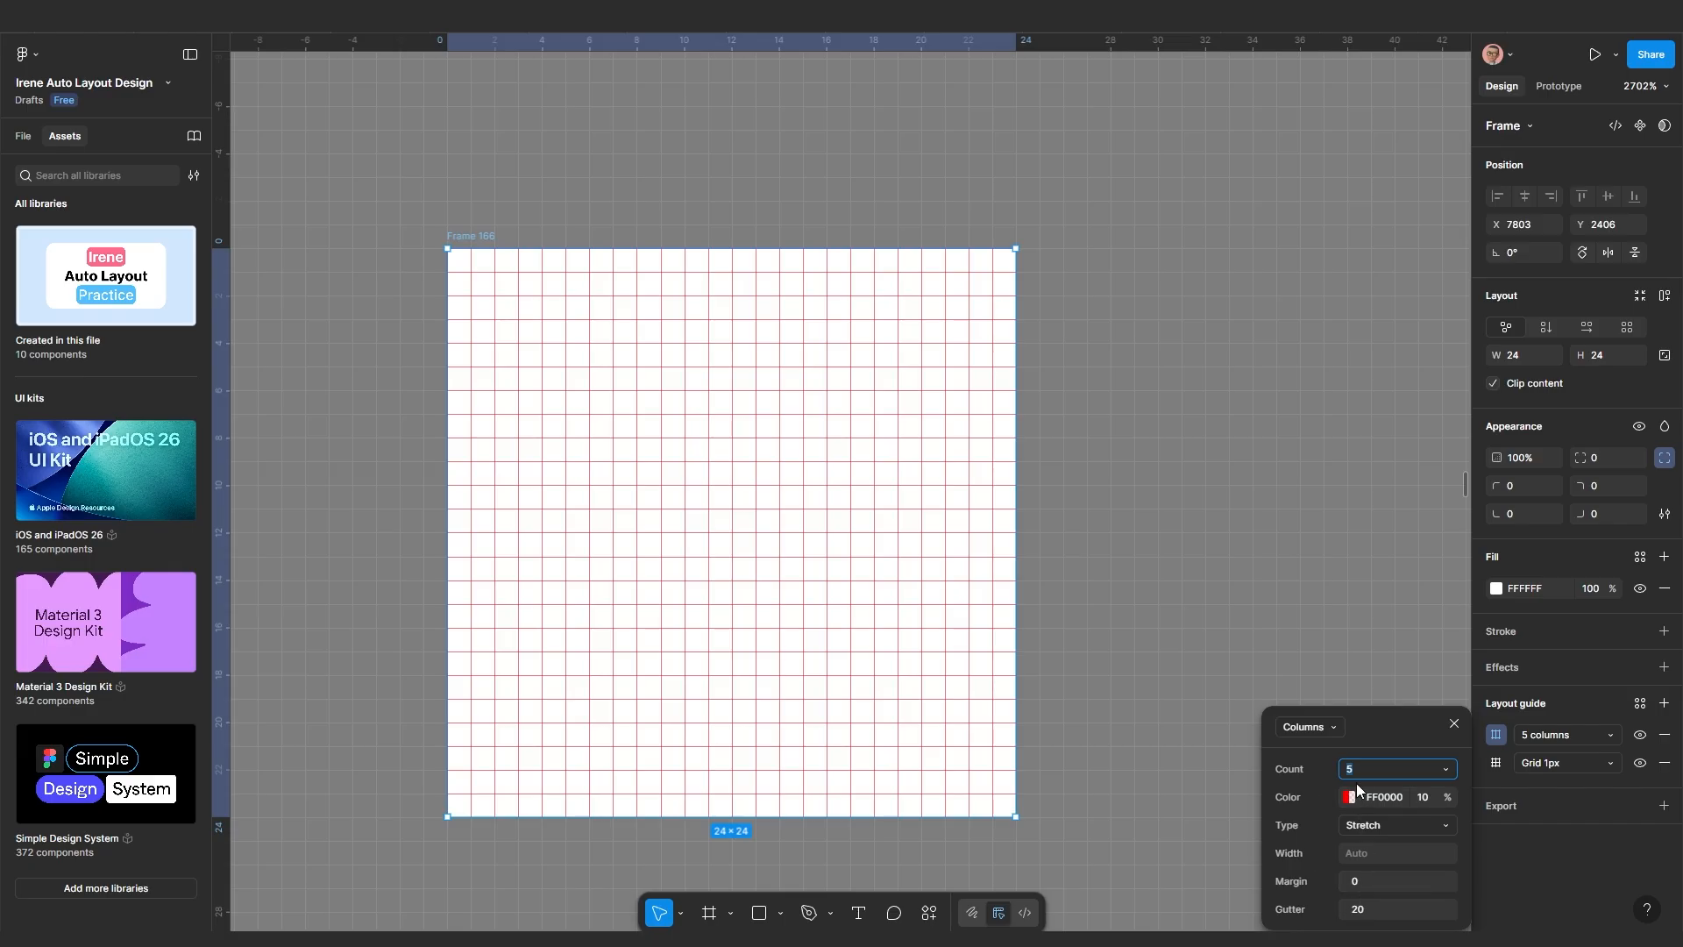
key("Return")
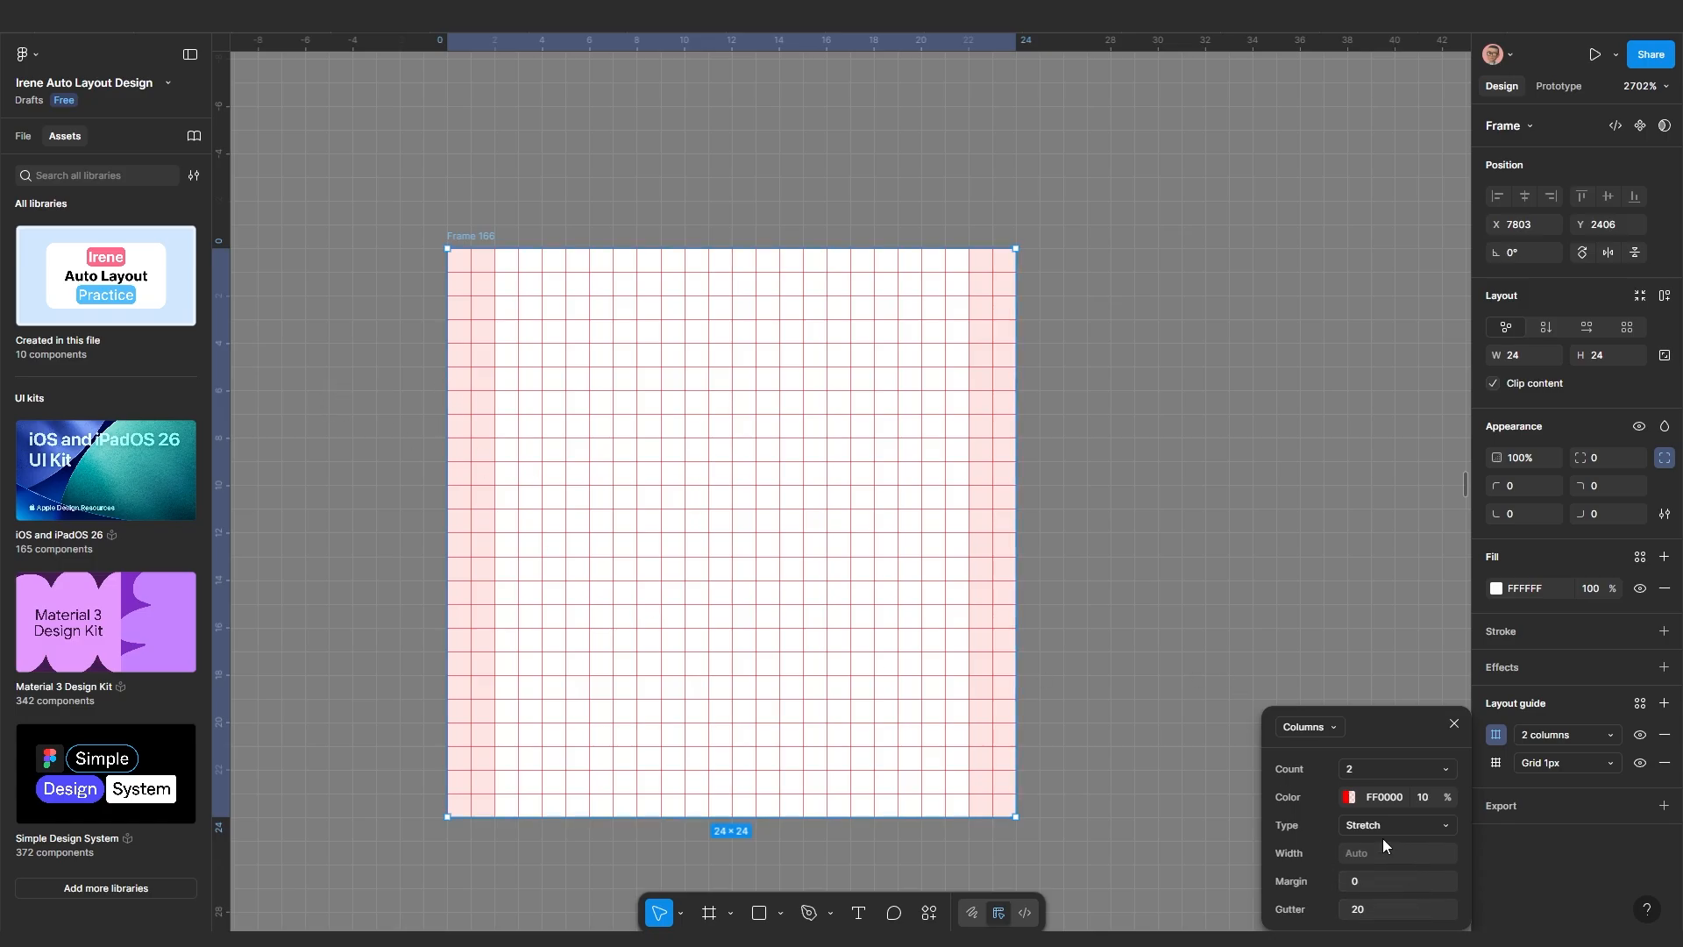
left_click(1425, 800)
key("Return")
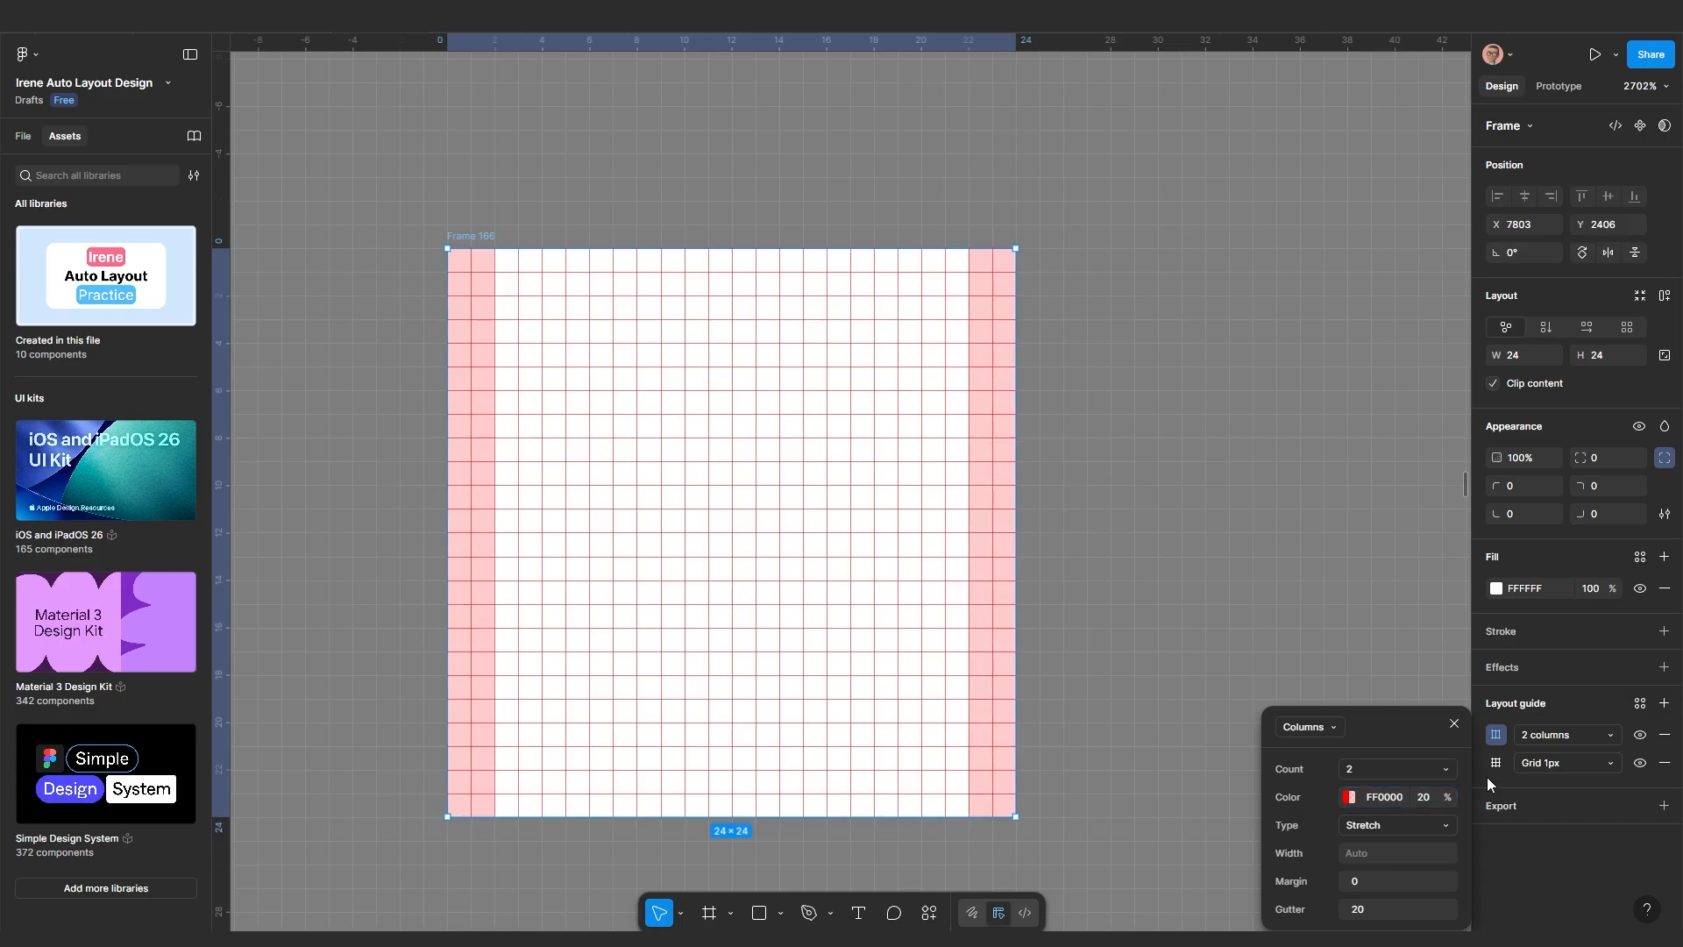
Duplicate Frame 166's two-column layout guide and change the copy to rows
left_click(1478, 739)
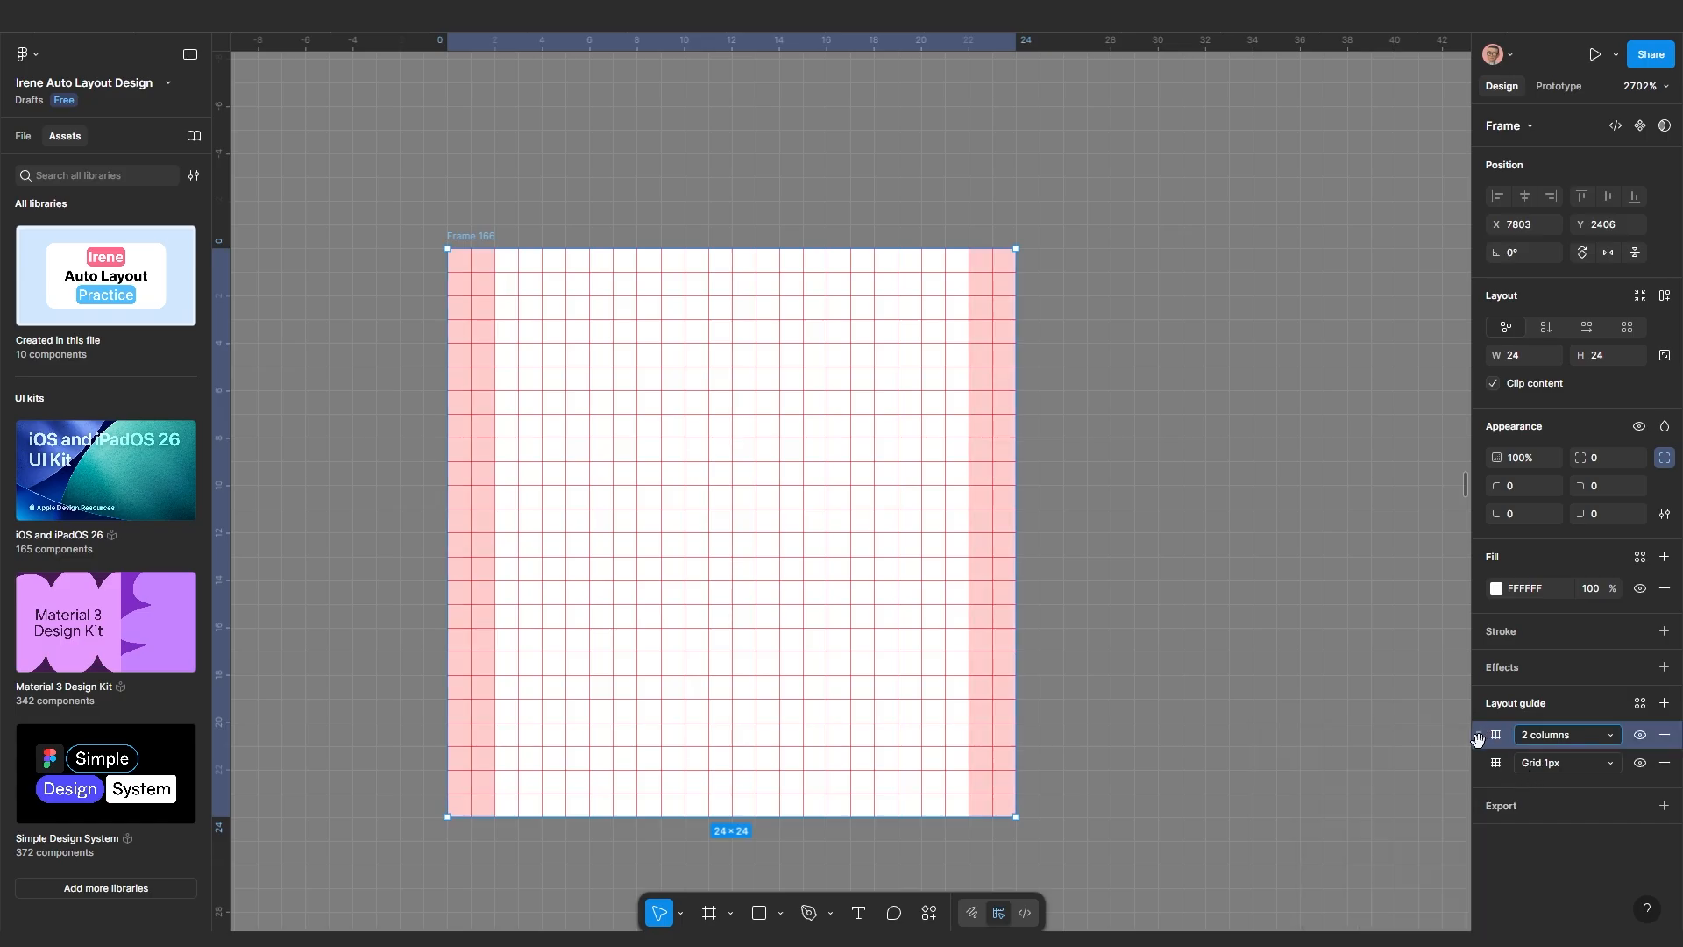
key("ctrl+d")
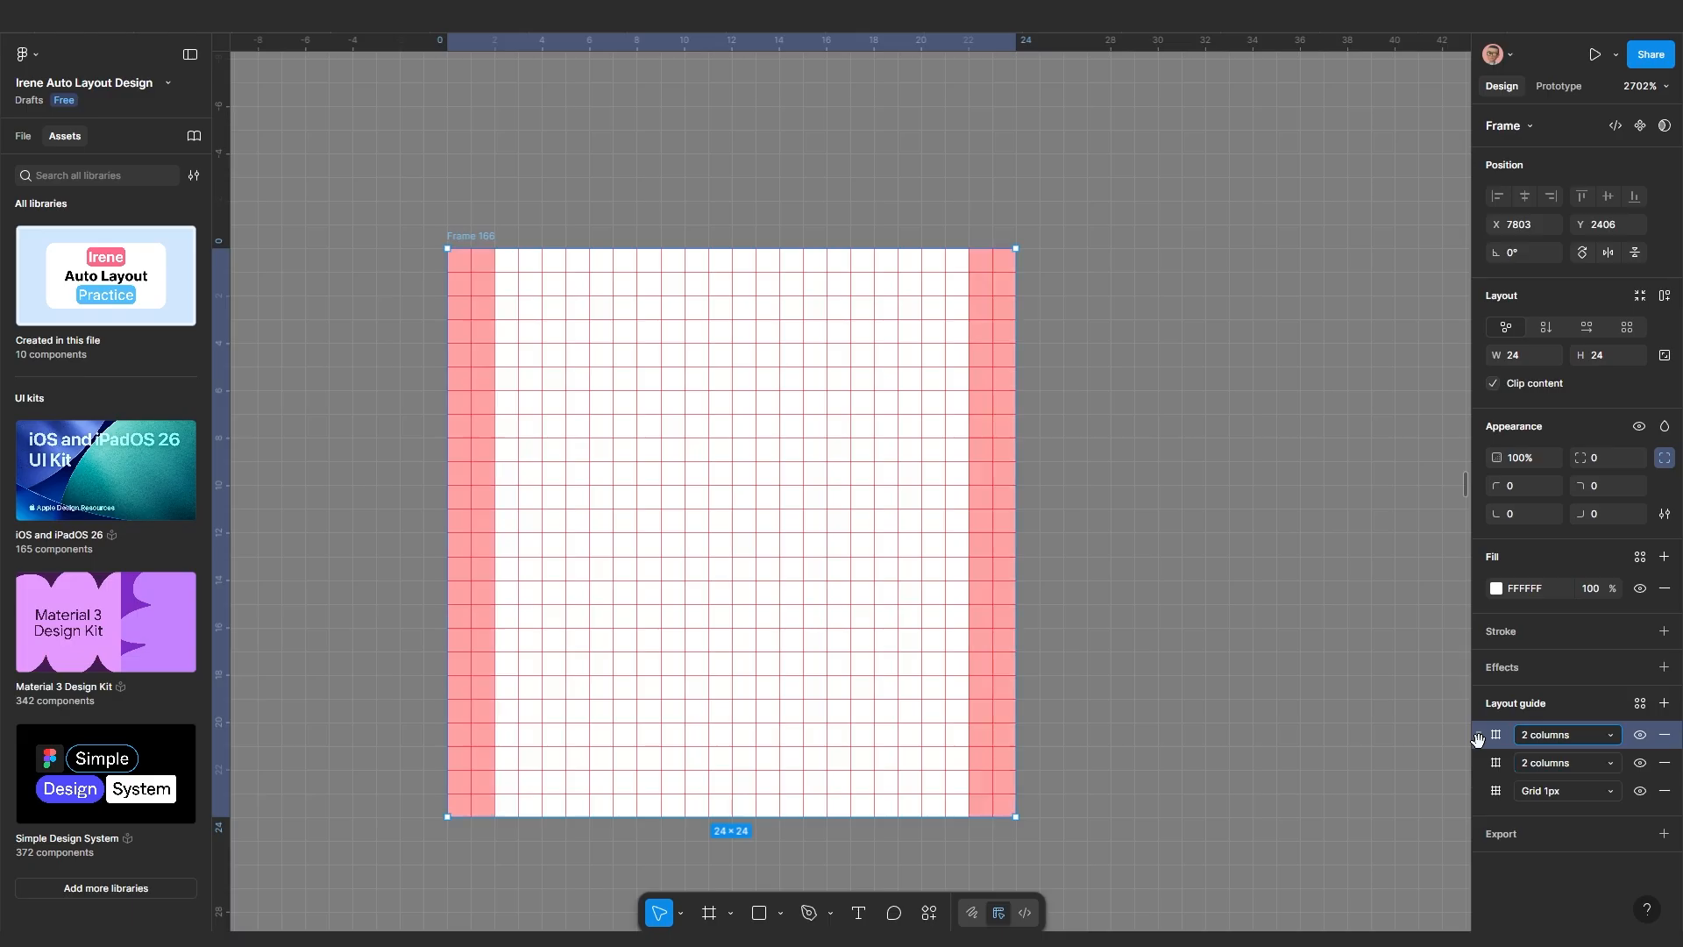
left_click(1541, 736)
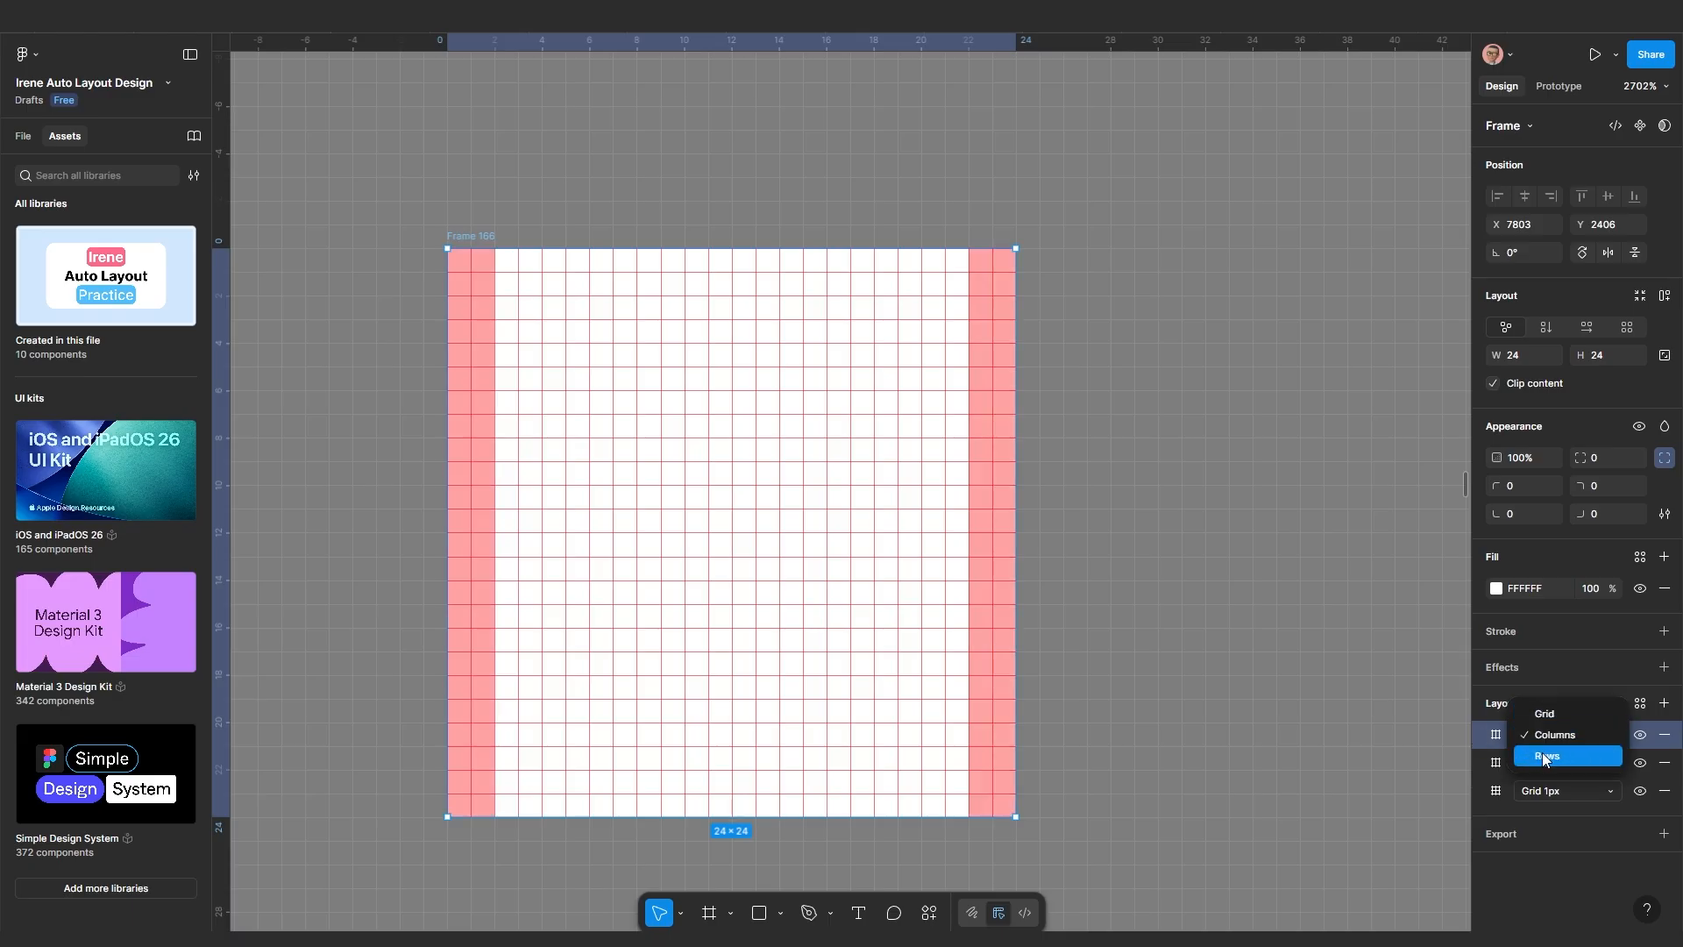
left_click(1543, 756)
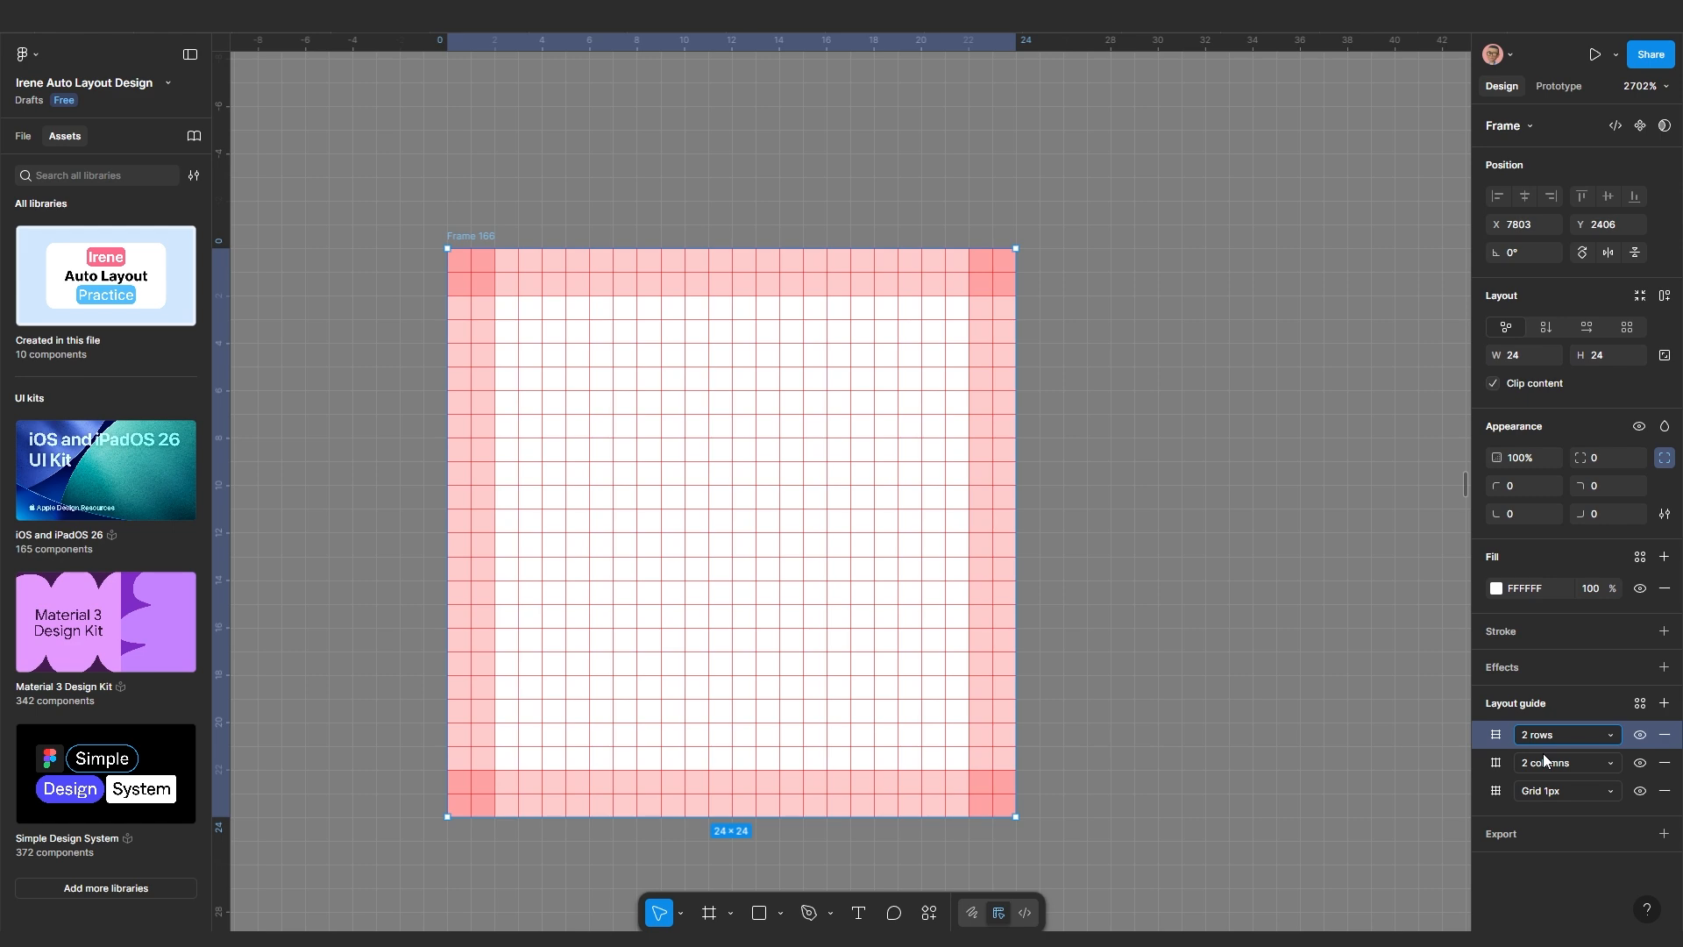
Examine Frame 166's pixel grid and the shaded row and column margins around its edges
scroll(739, 702, "down", 2)
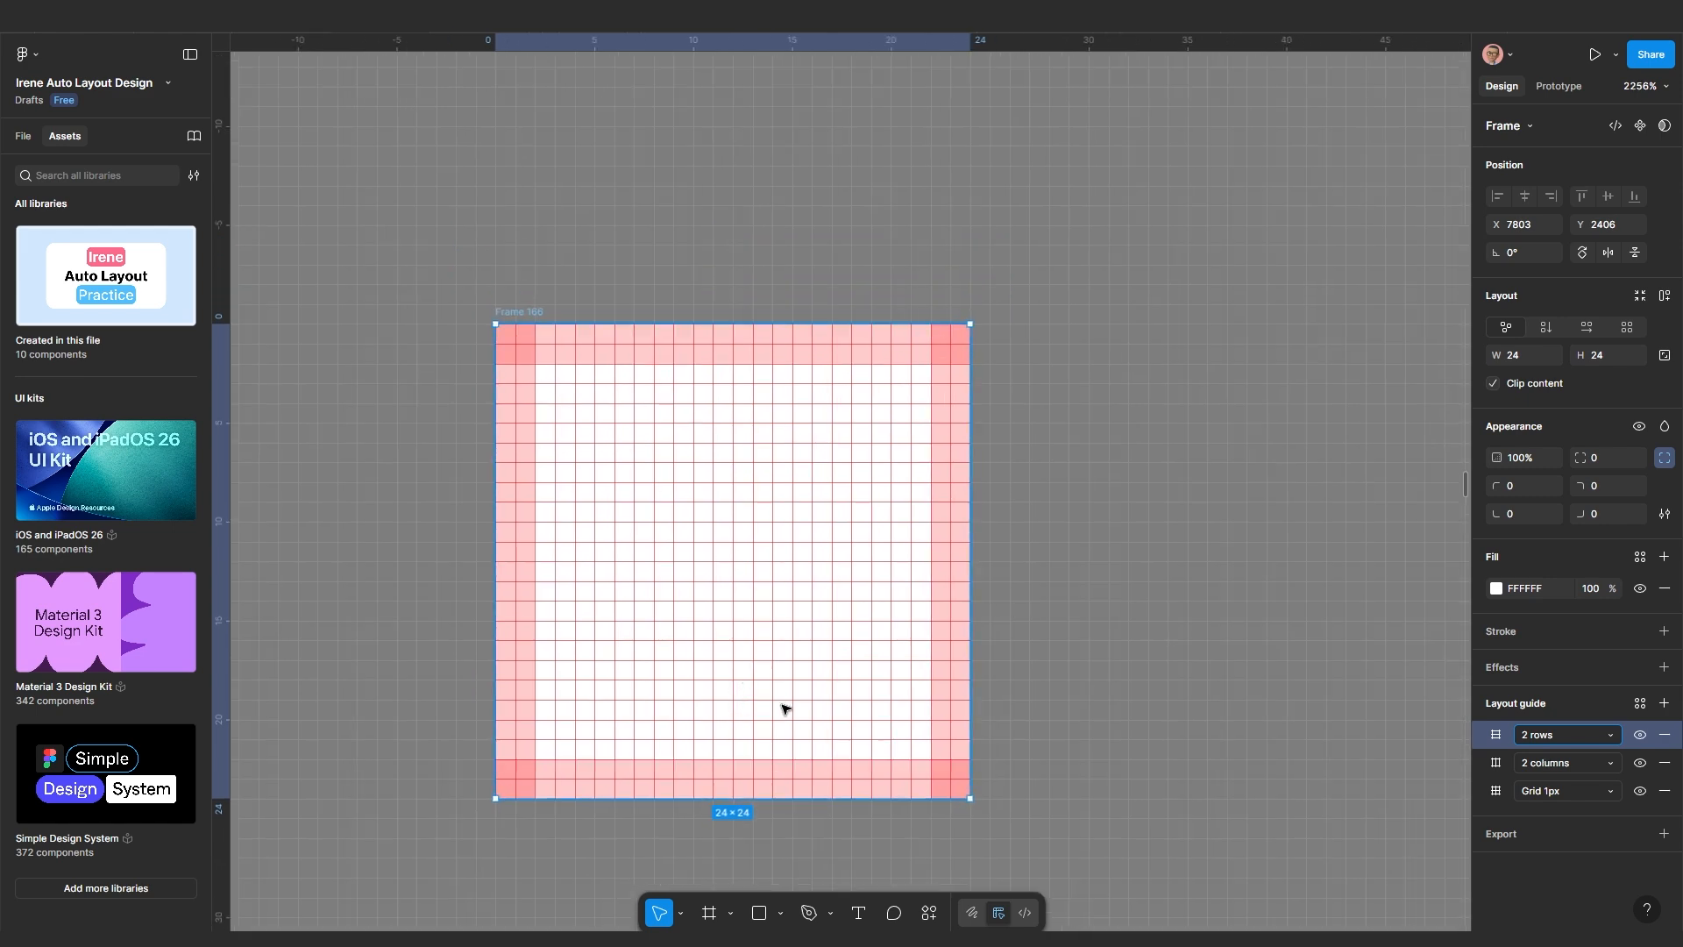
scroll(748, 668, "up", 1)
scroll(748, 669, "up", 2)
scroll(835, 605, "down", 1)
scroll(842, 596, "up", 1)
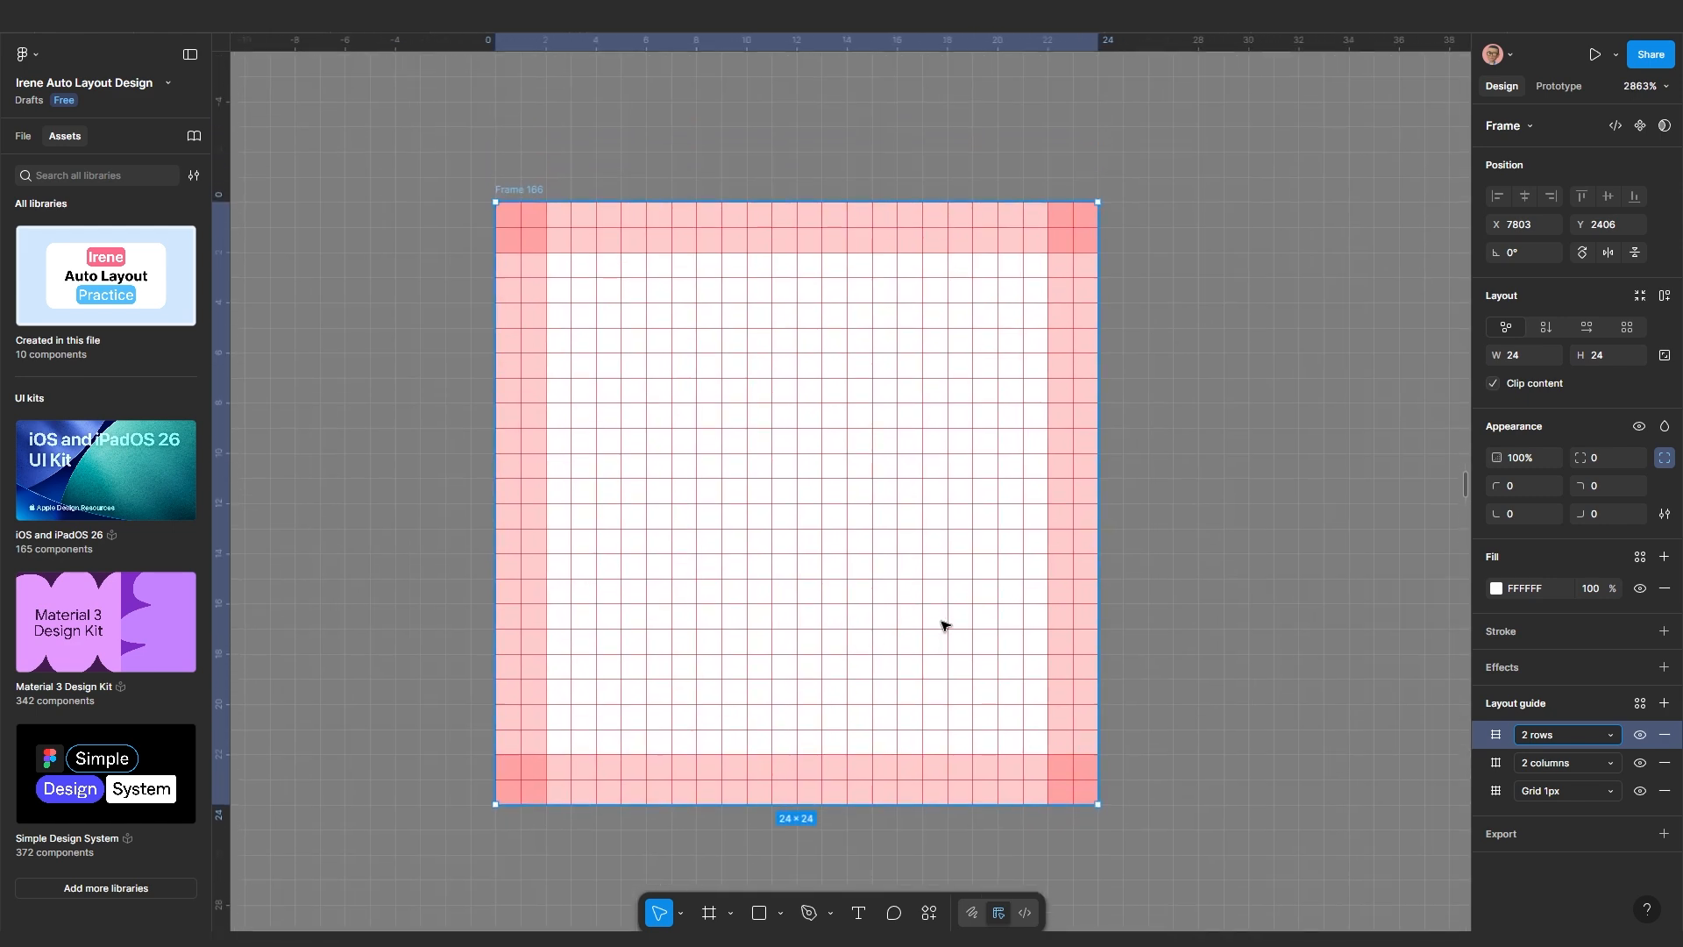
left_click(1175, 603)
scroll(1177, 604, "down", 1)
left_click_drag(1070, 567, 935, 594)
scroll(661, 466, "up", 2)
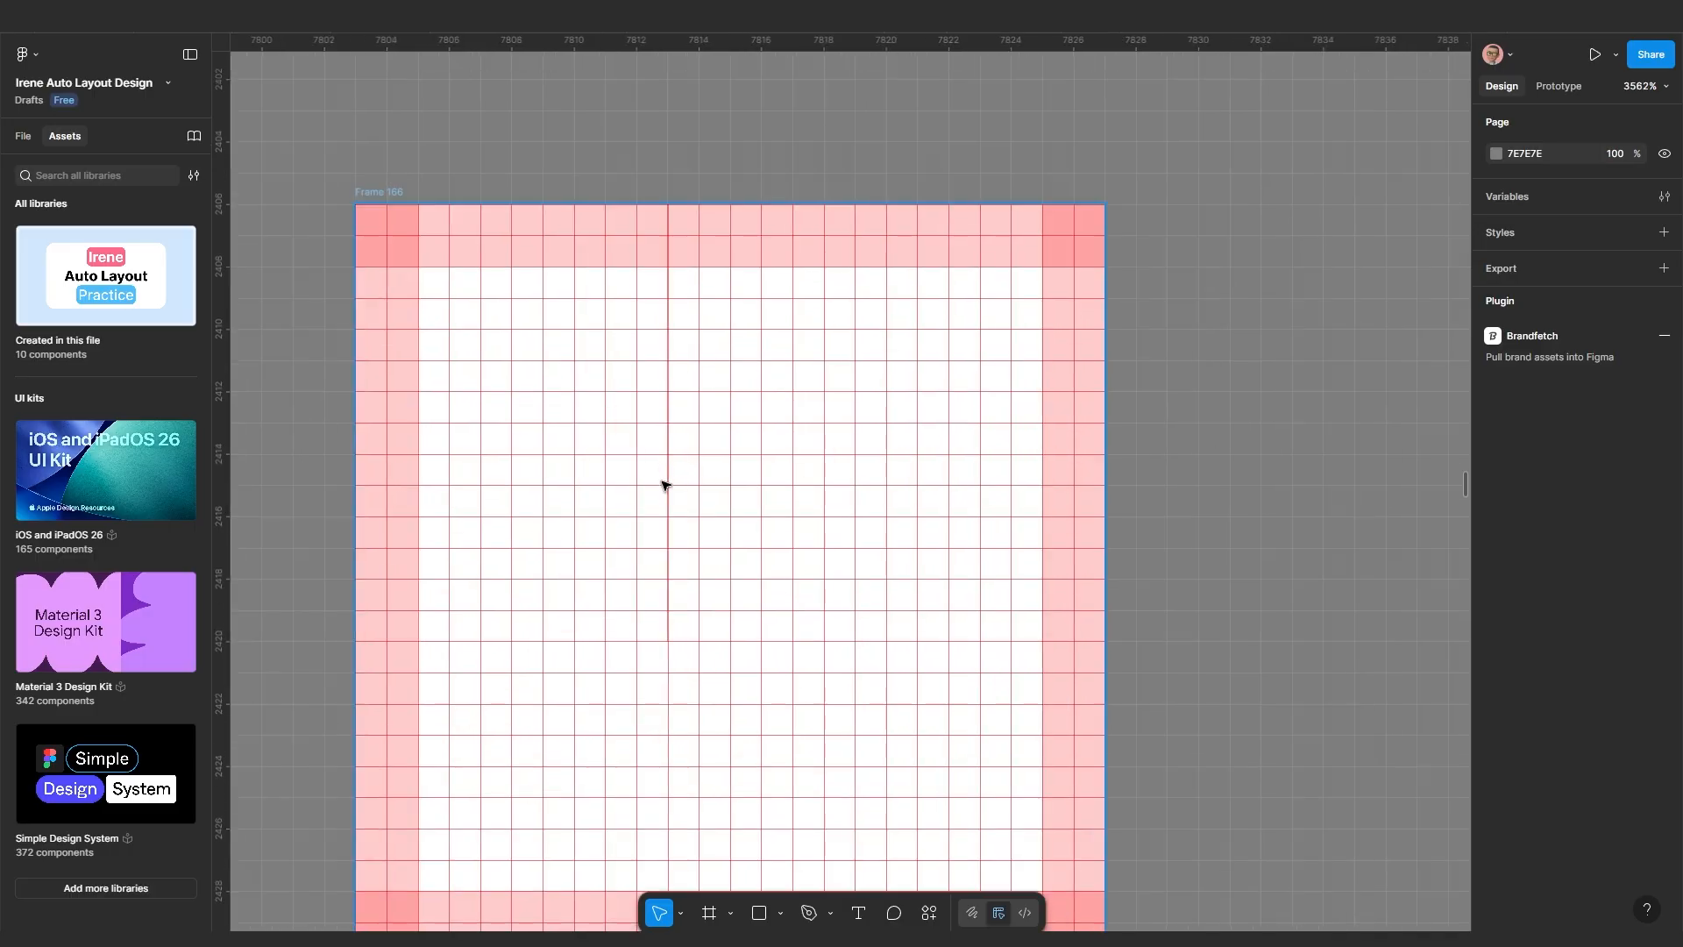
scroll(665, 501, "down", 2)
scroll(677, 561, "down", 1)
scroll(678, 561, "left", 1)
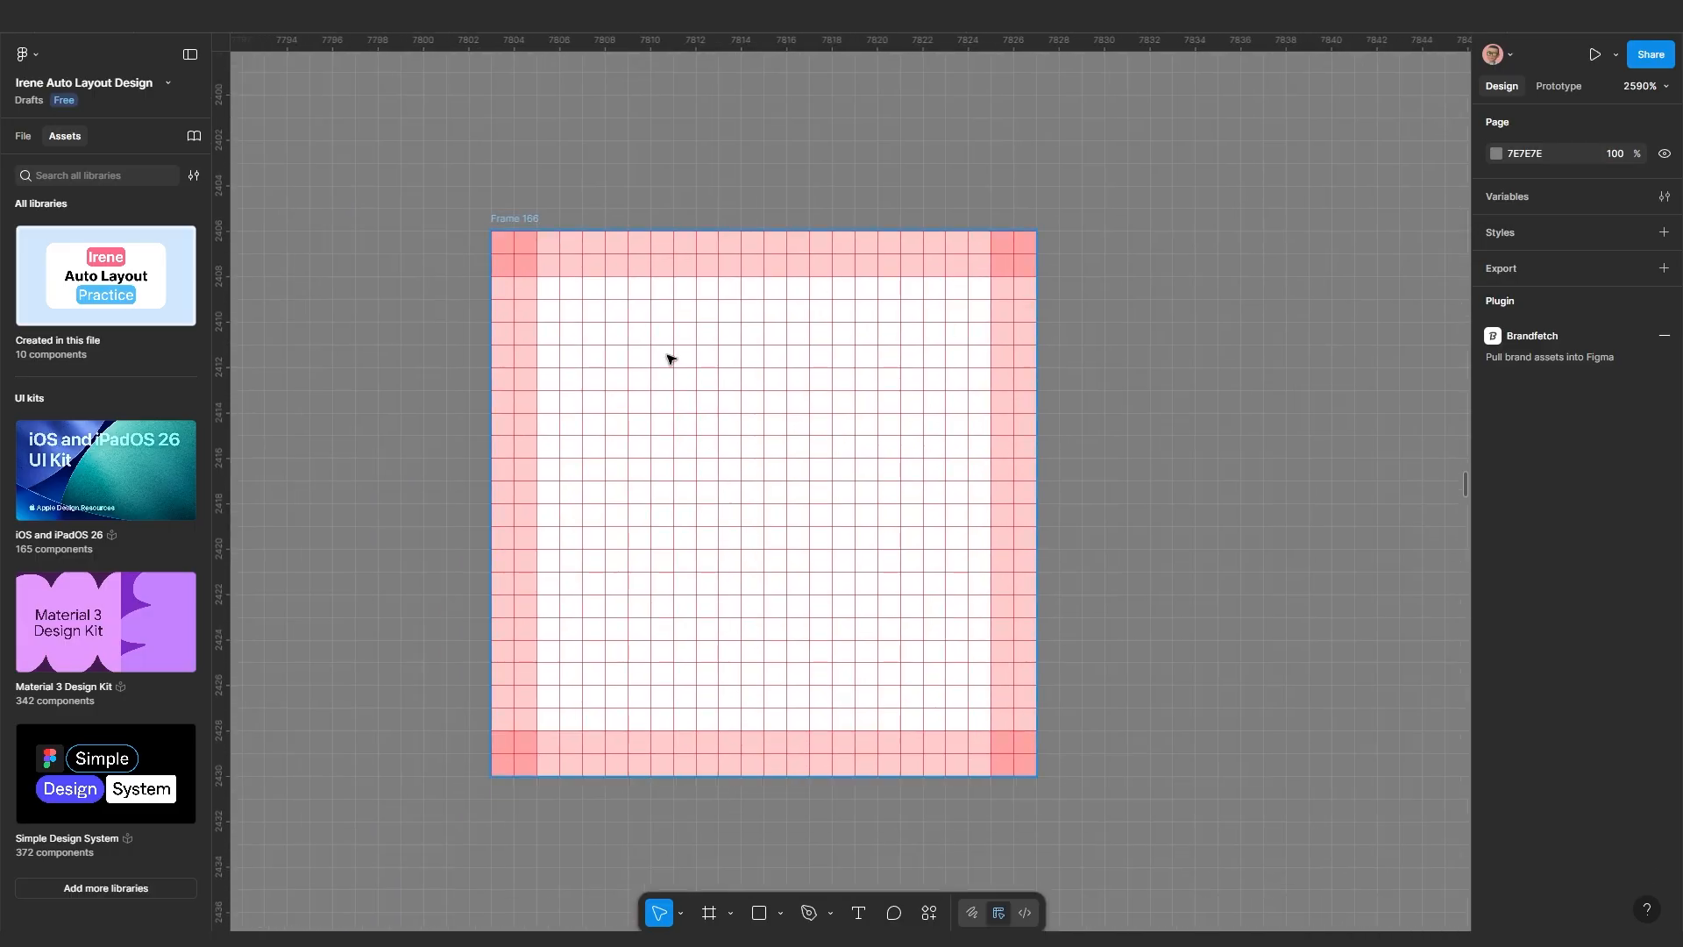
Draw a rectangle 20 high between Frame 166's row margins, center it horizontally and narrow it to 6 wide
left_click(759, 914)
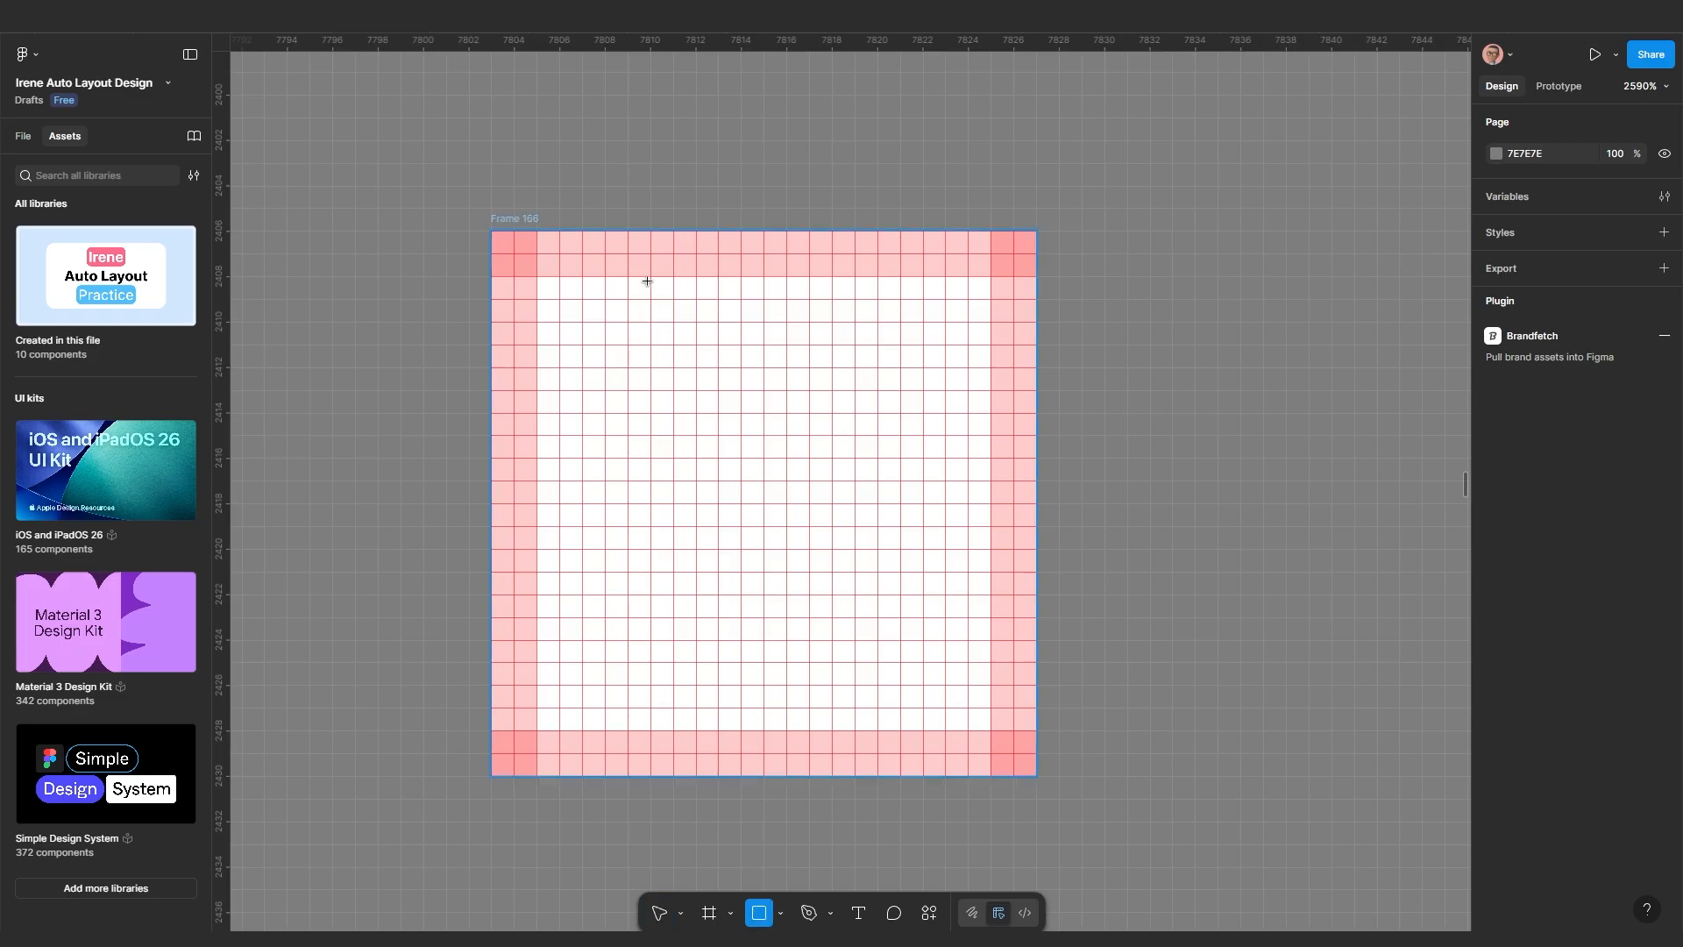
mouse_move(648, 277)
left_mouse_down()
mouse_move(699, 613)
mouse_move(800, 700)
mouse_move(808, 729)
left_mouse_up()
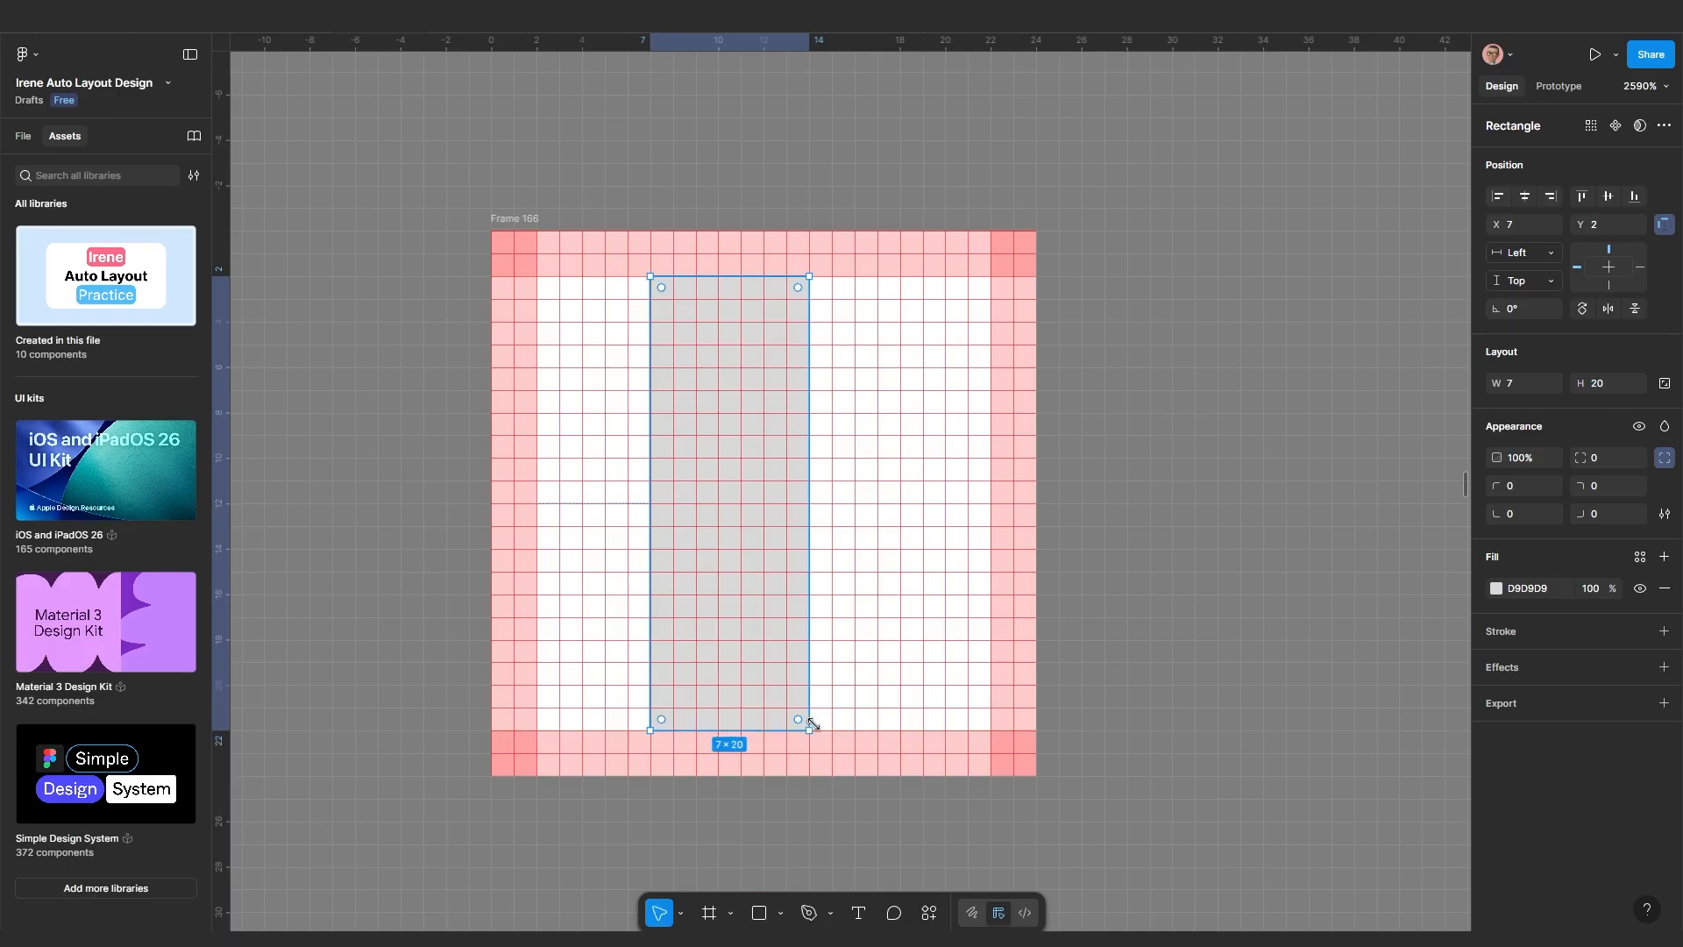
left_click(1524, 195)
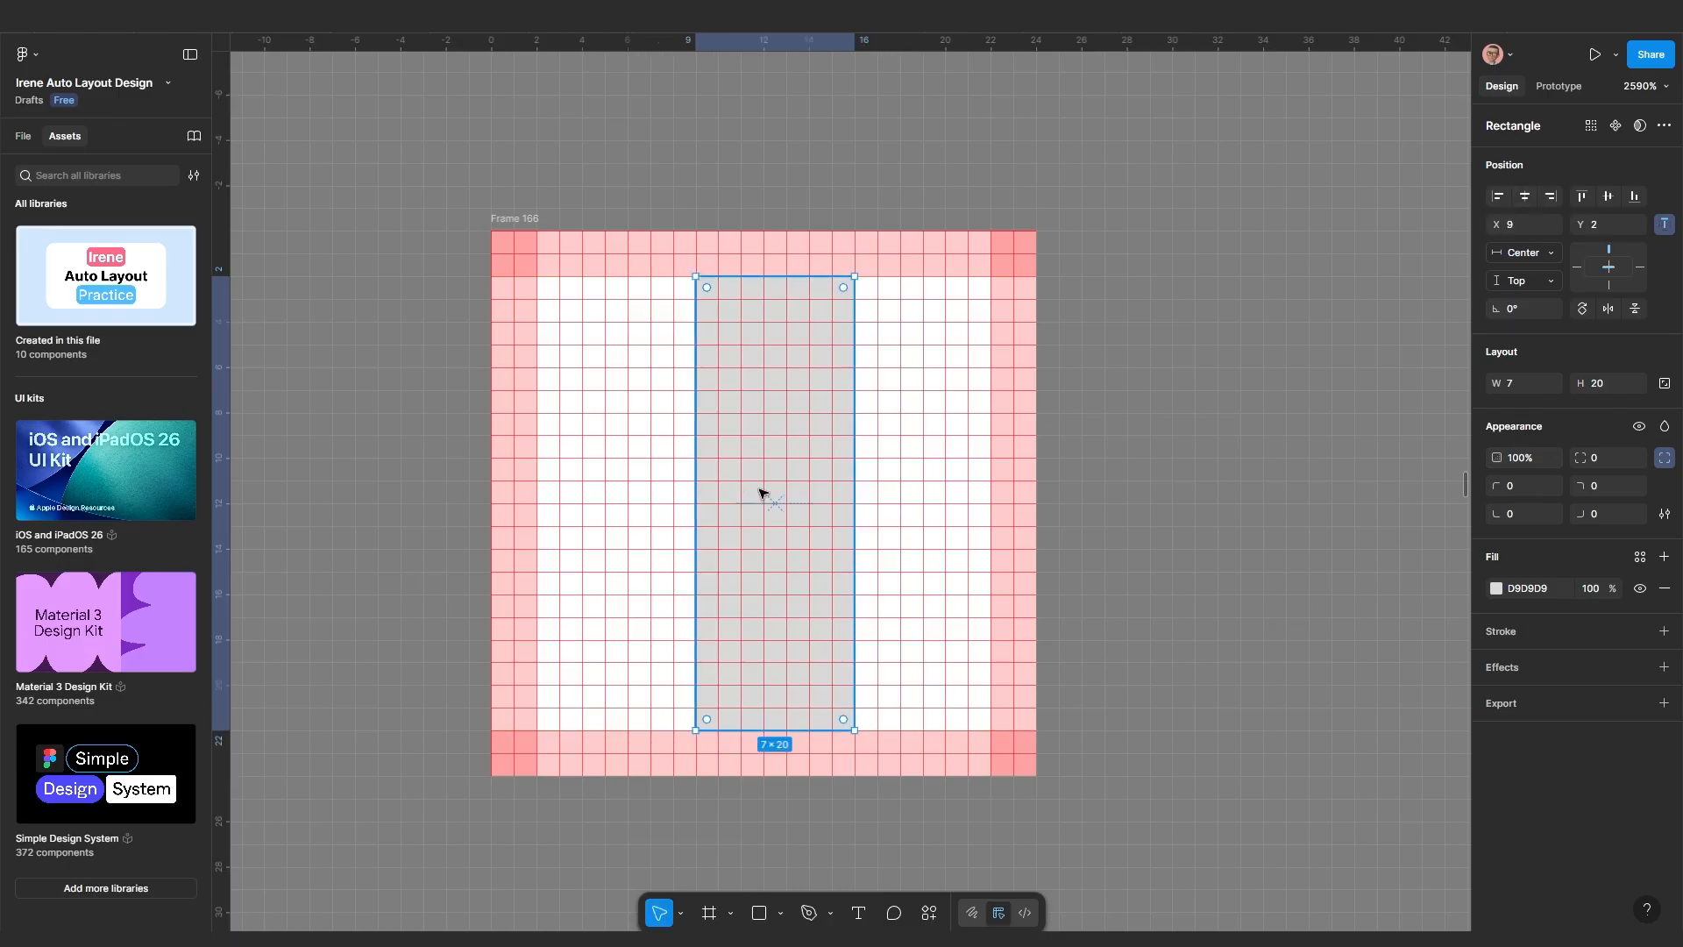
scroll(768, 488, "up", 1)
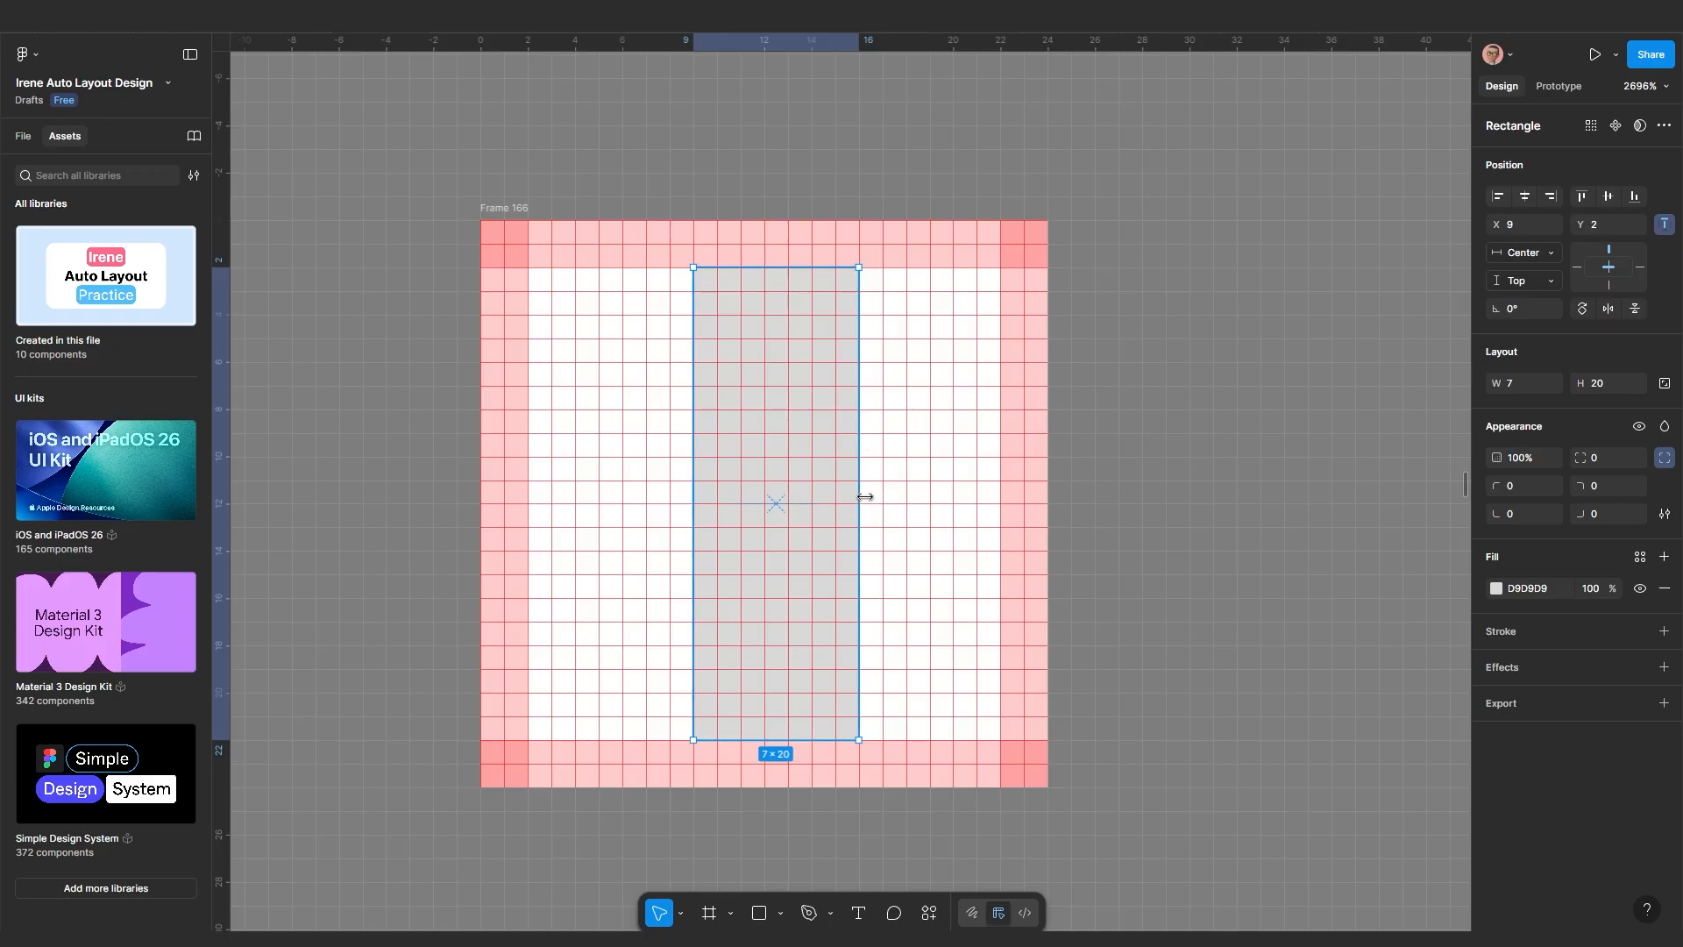
left_click_drag(857, 493, 843, 499)
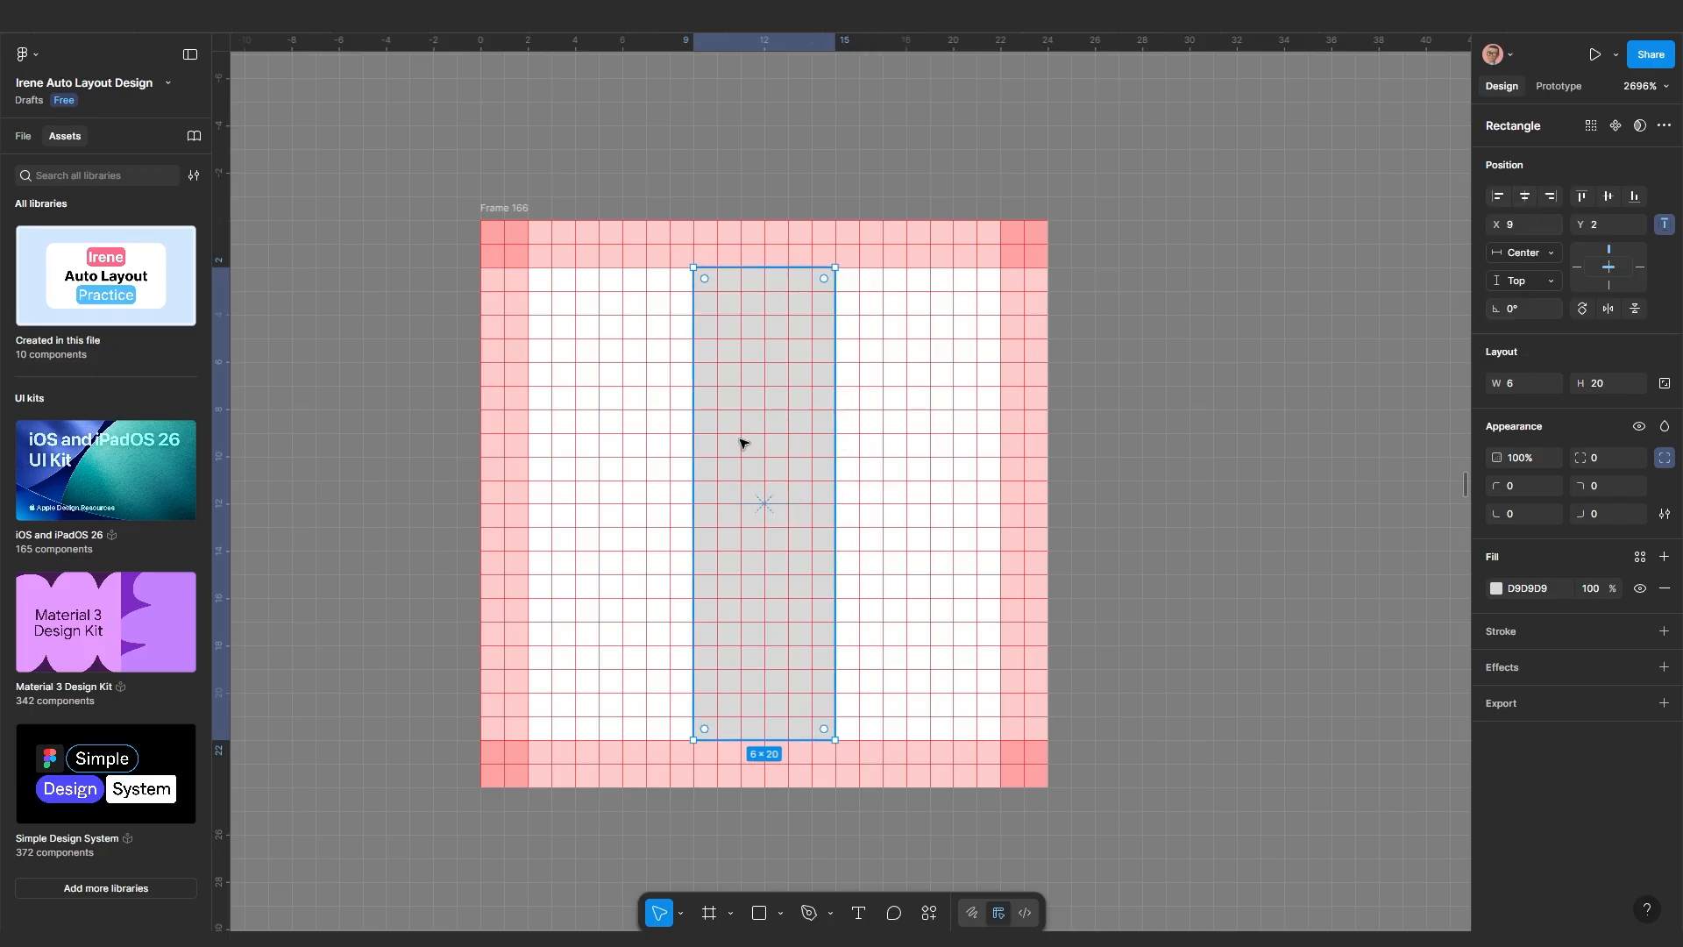
Undo a trial sideways move of the rectangle and center it vertically in Frame 166
scroll(749, 403, "down", 1)
scroll(558, 291, "up", 1)
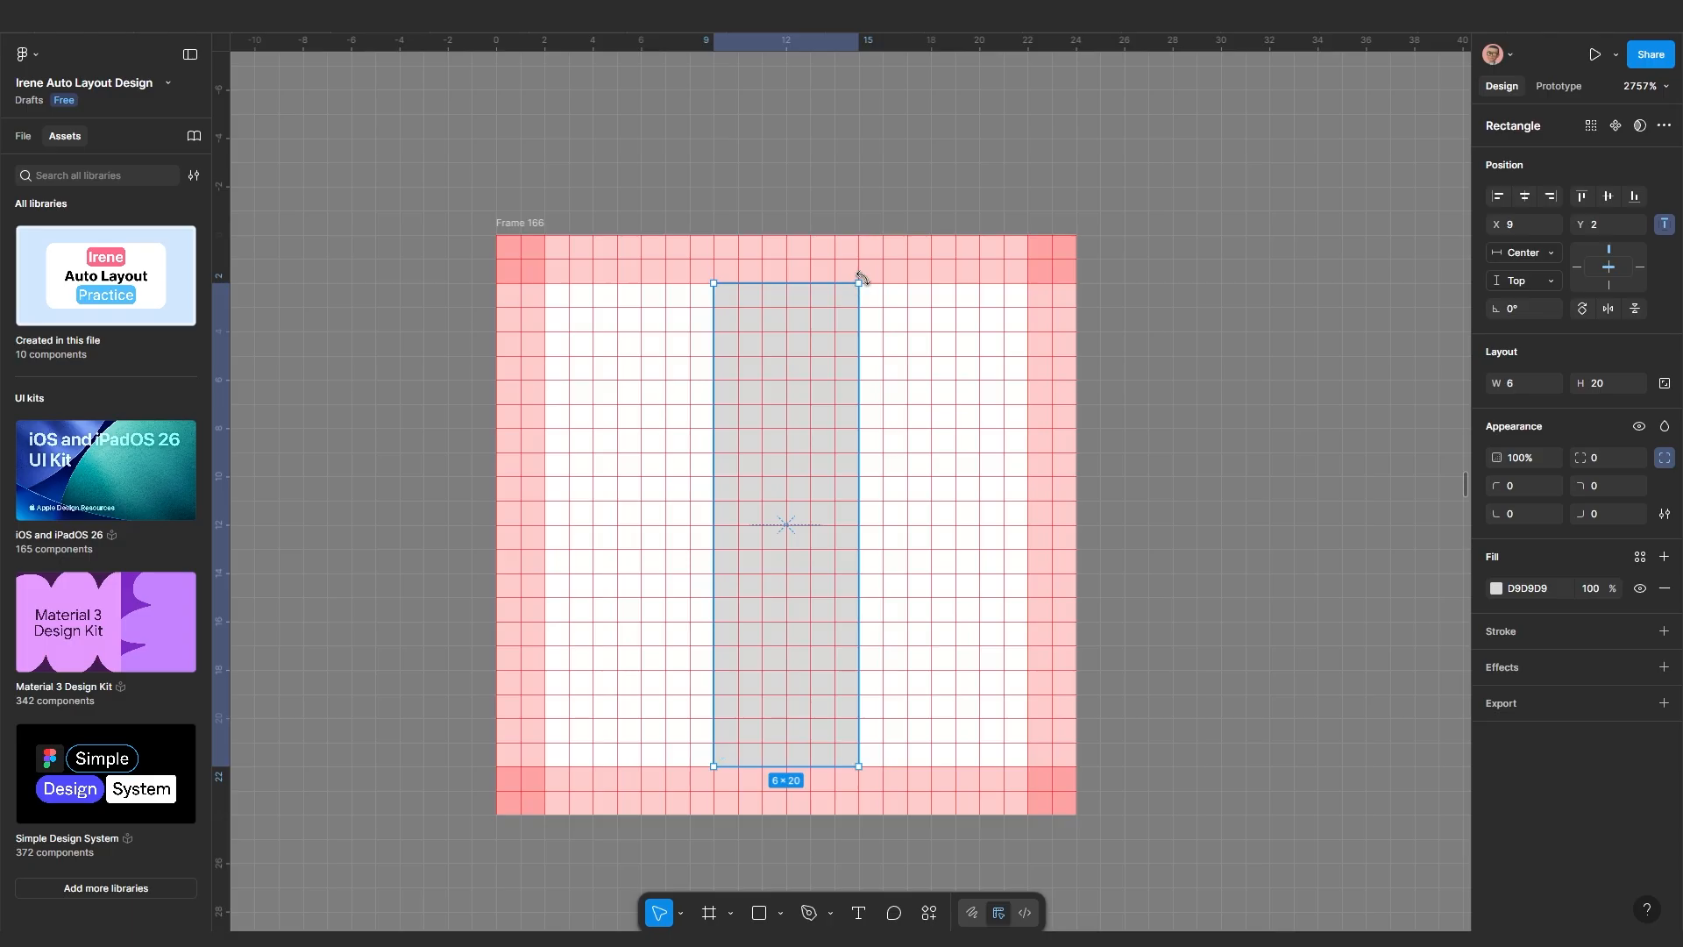
left_click_drag(834, 357, 868, 357)
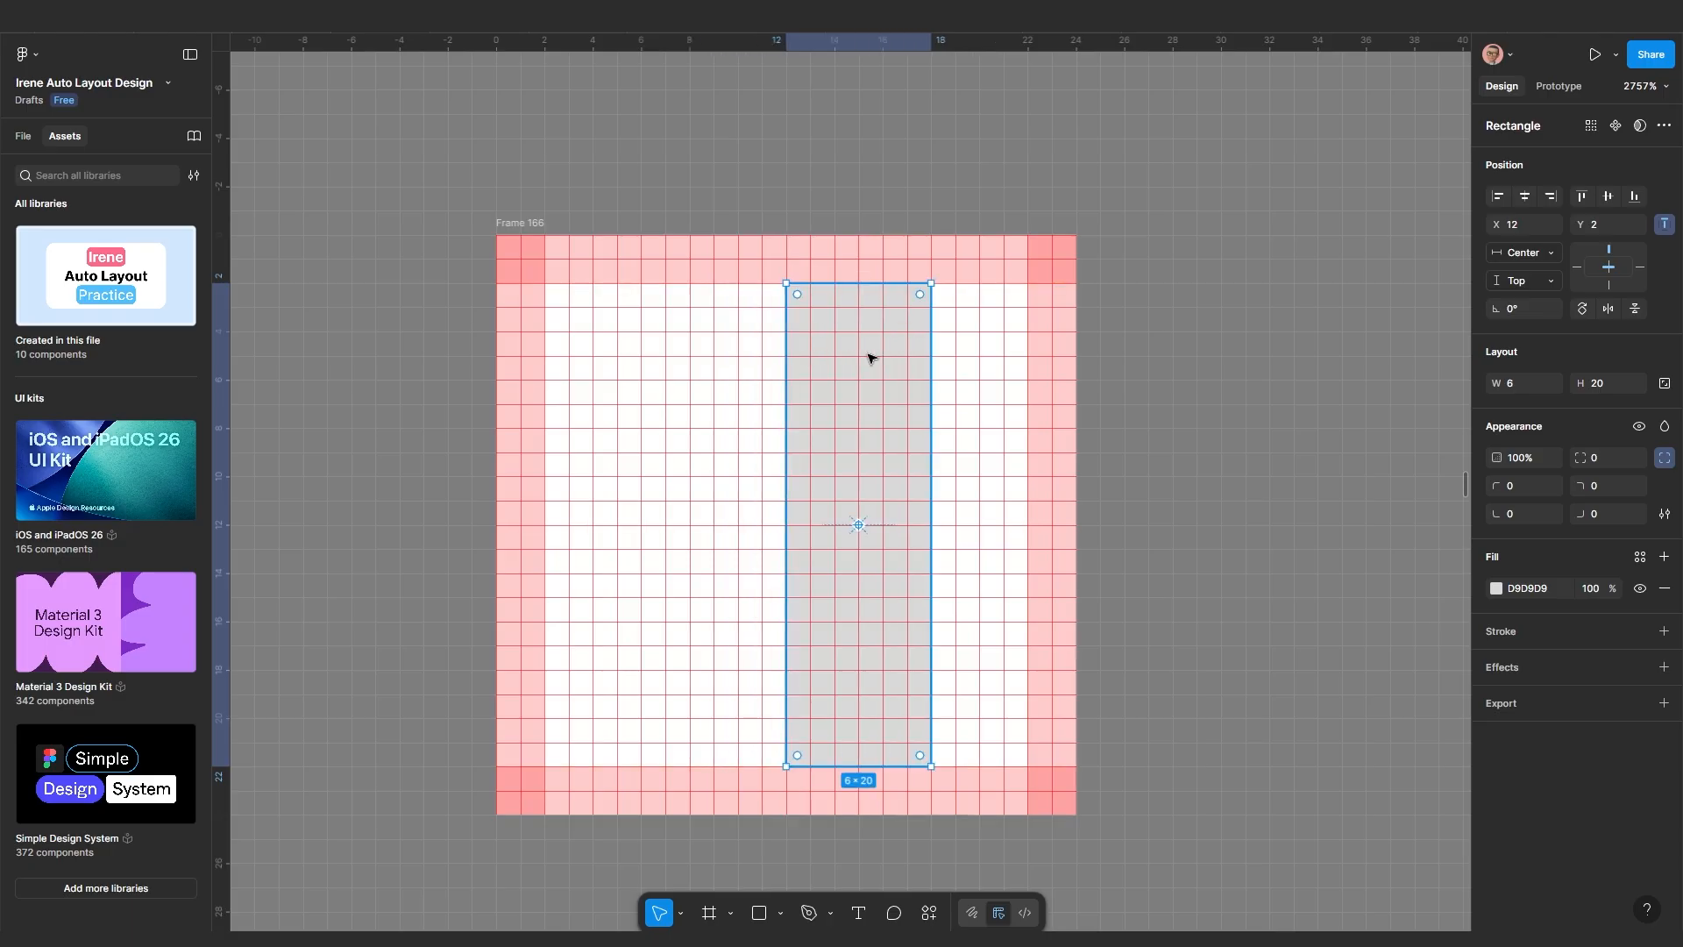
key("ctrl+z")
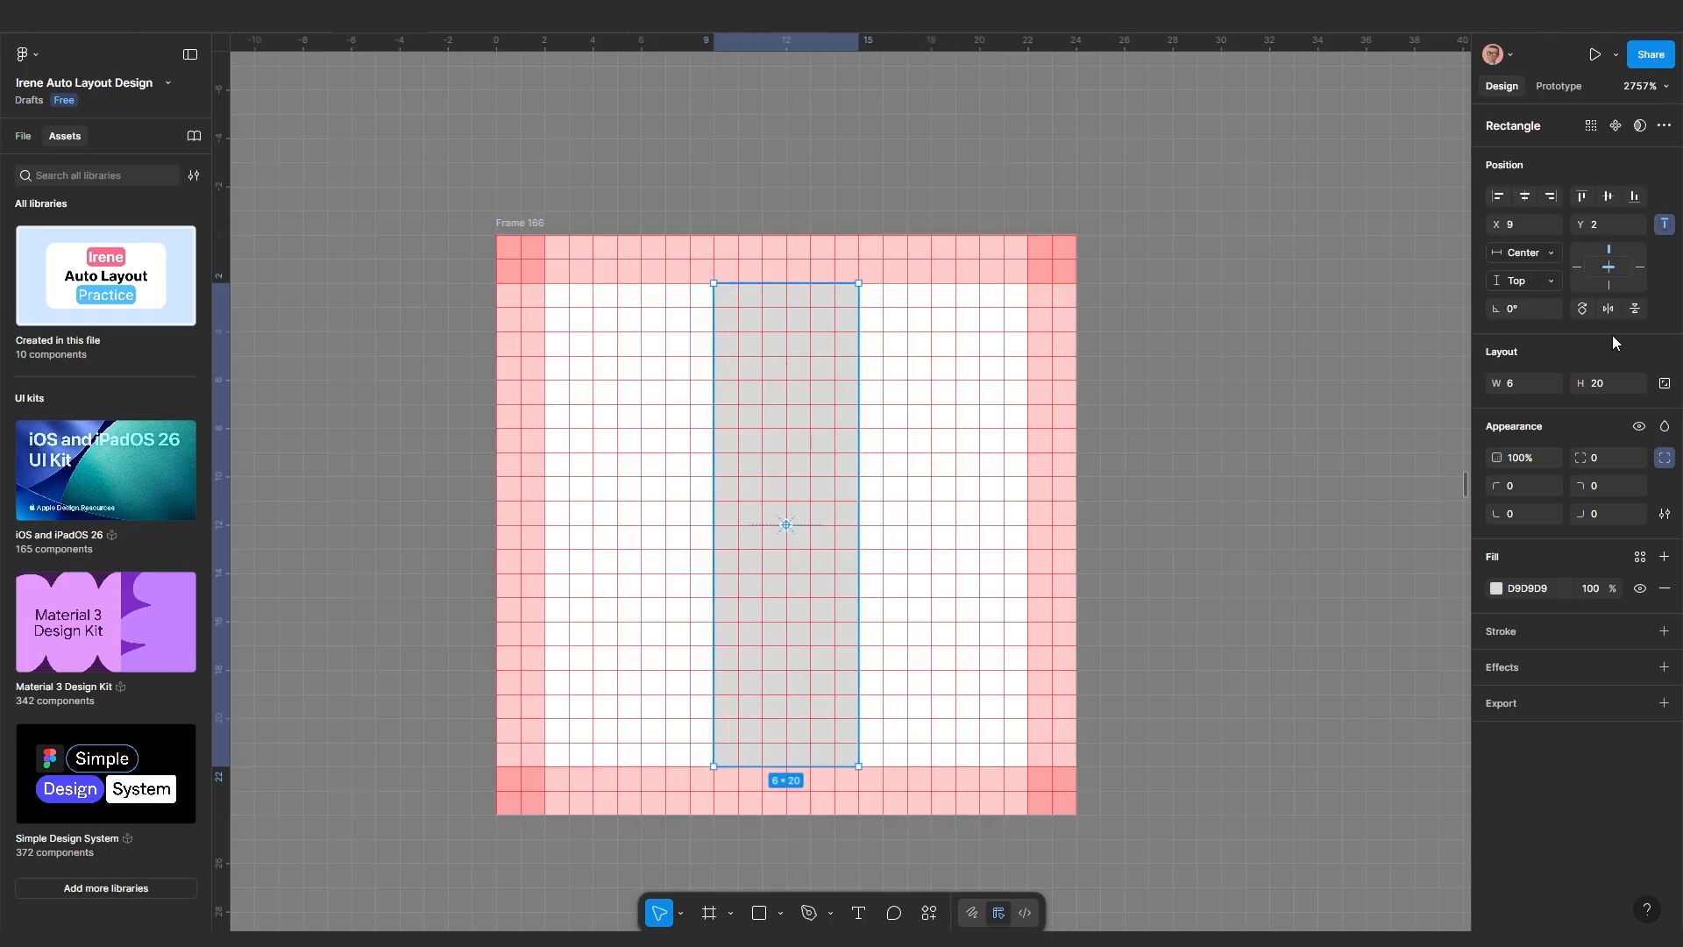
left_click(1607, 196)
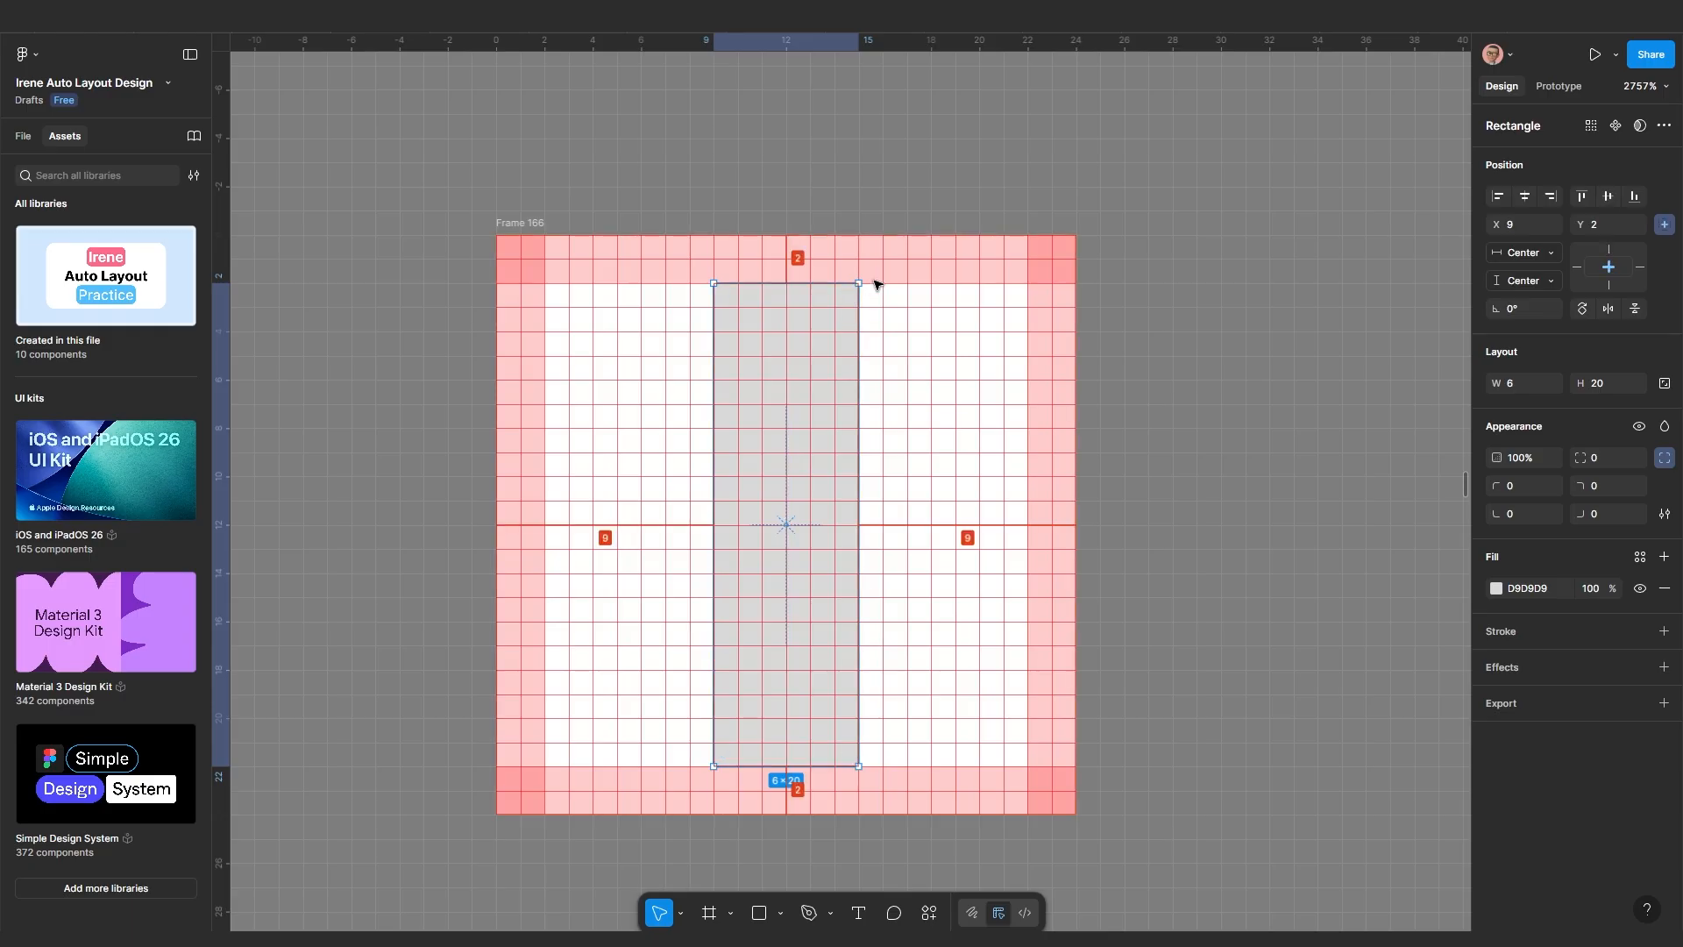
Add two copies of the rectangle rotated to 60° and 120° about its center and combine all three with Union
left_click_drag(870, 281, 629, 367)
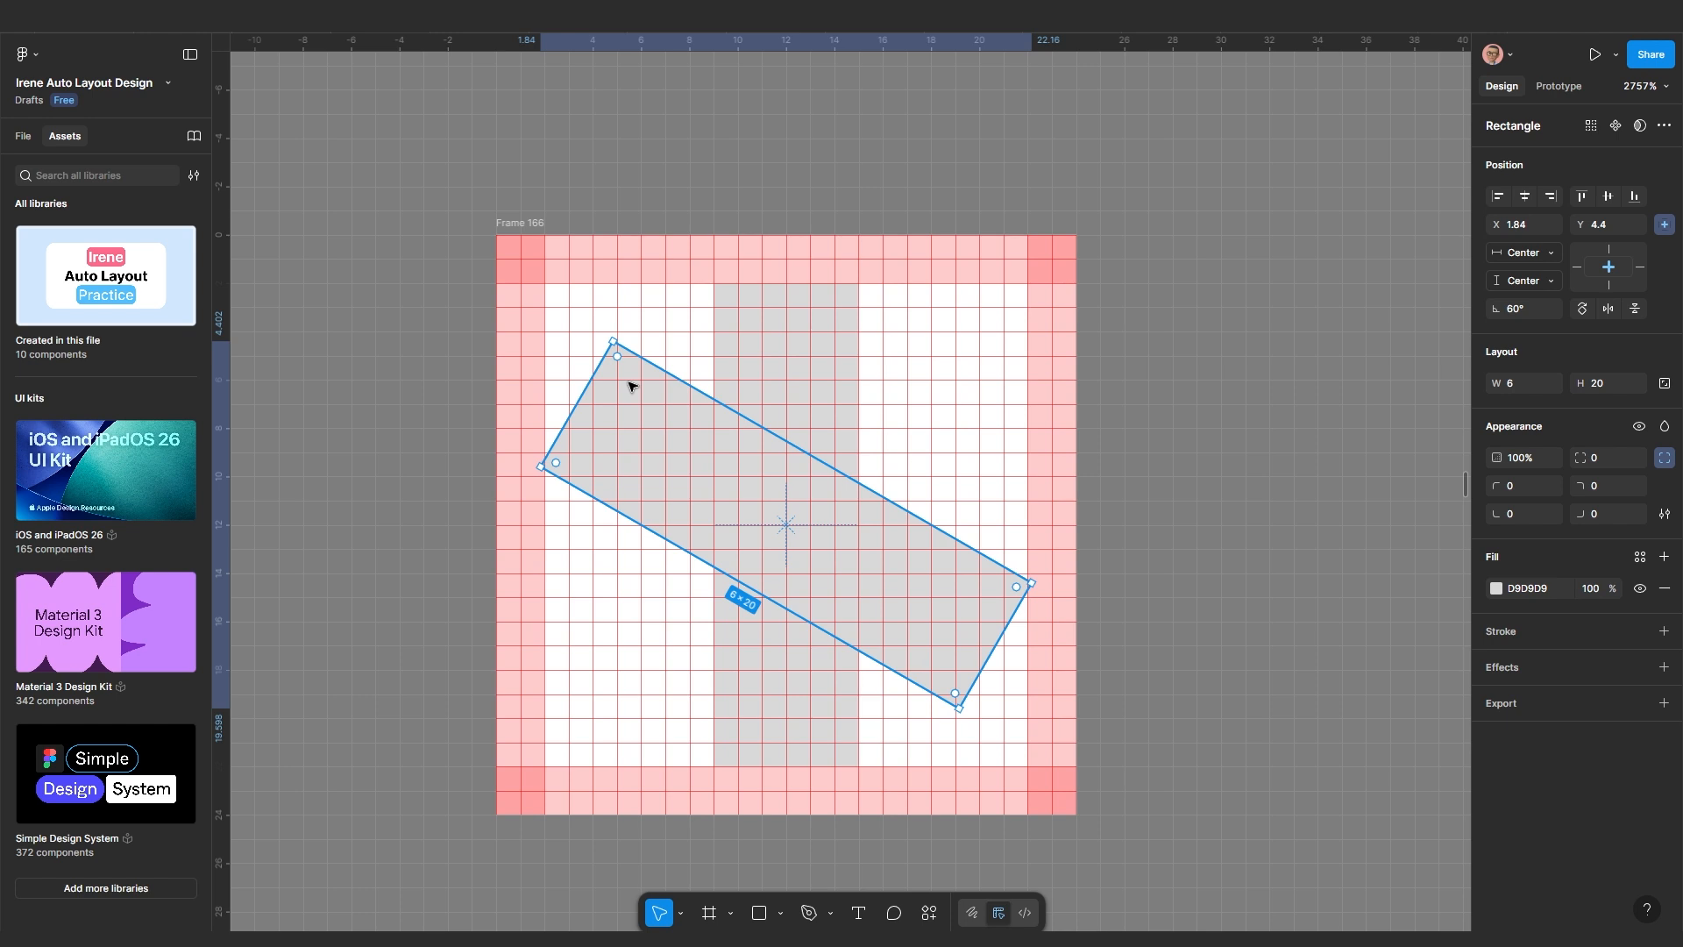
key("ctrl+d")
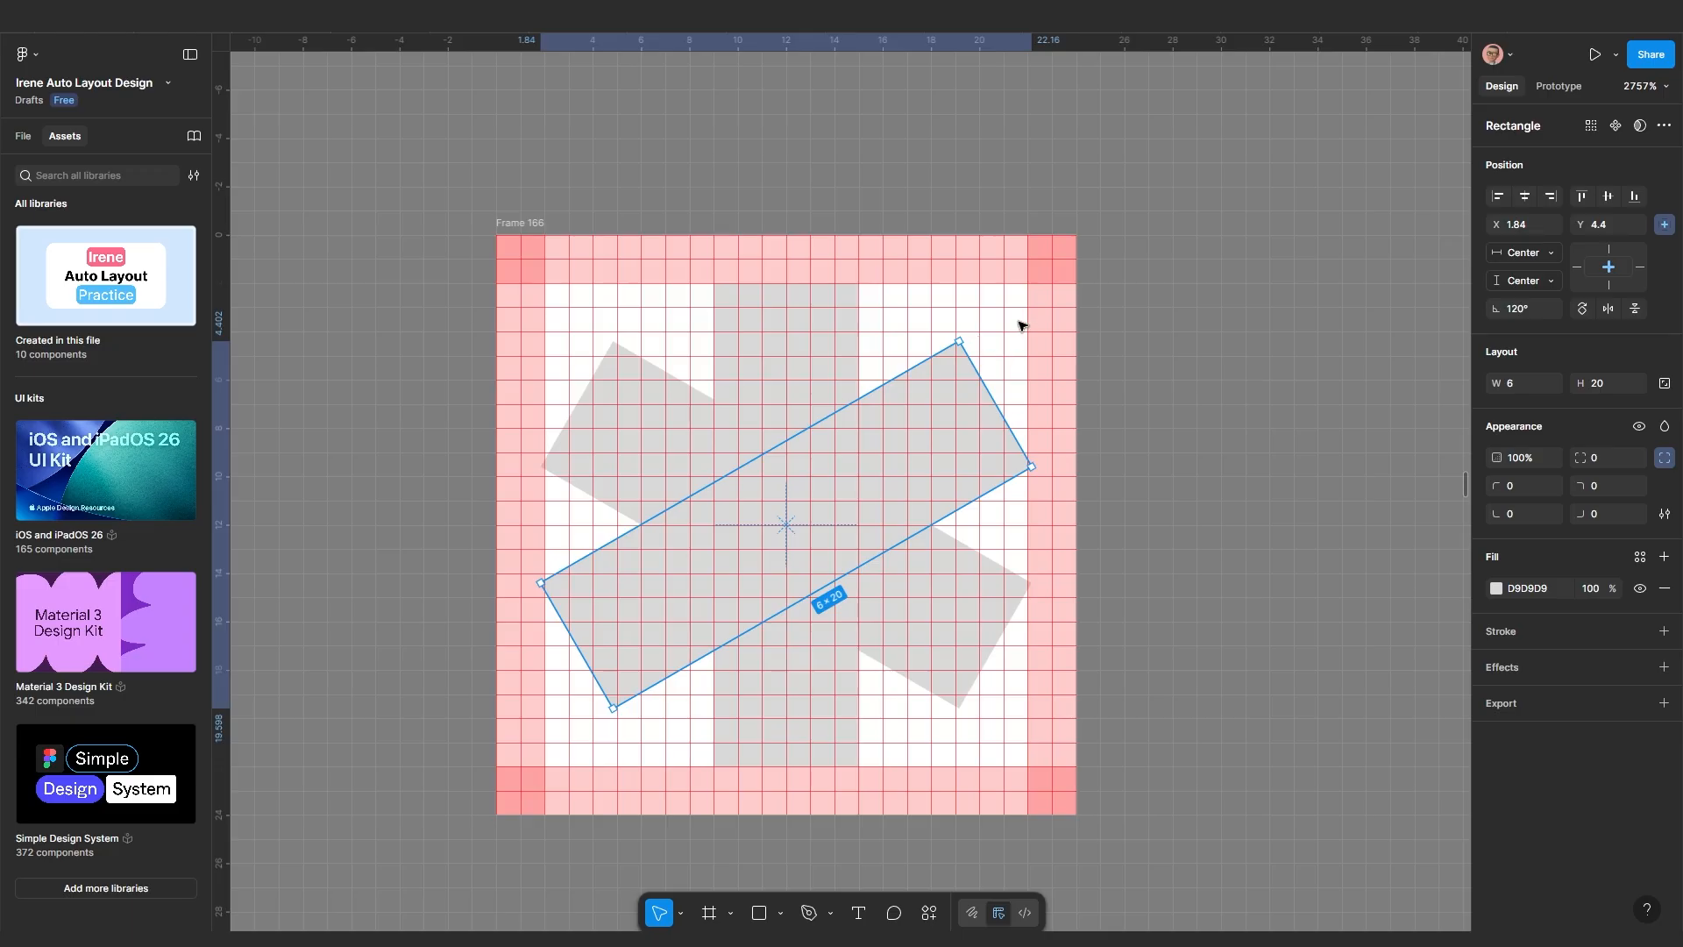
left_click(781, 358, "shift")
left_click(671, 412, "shift")
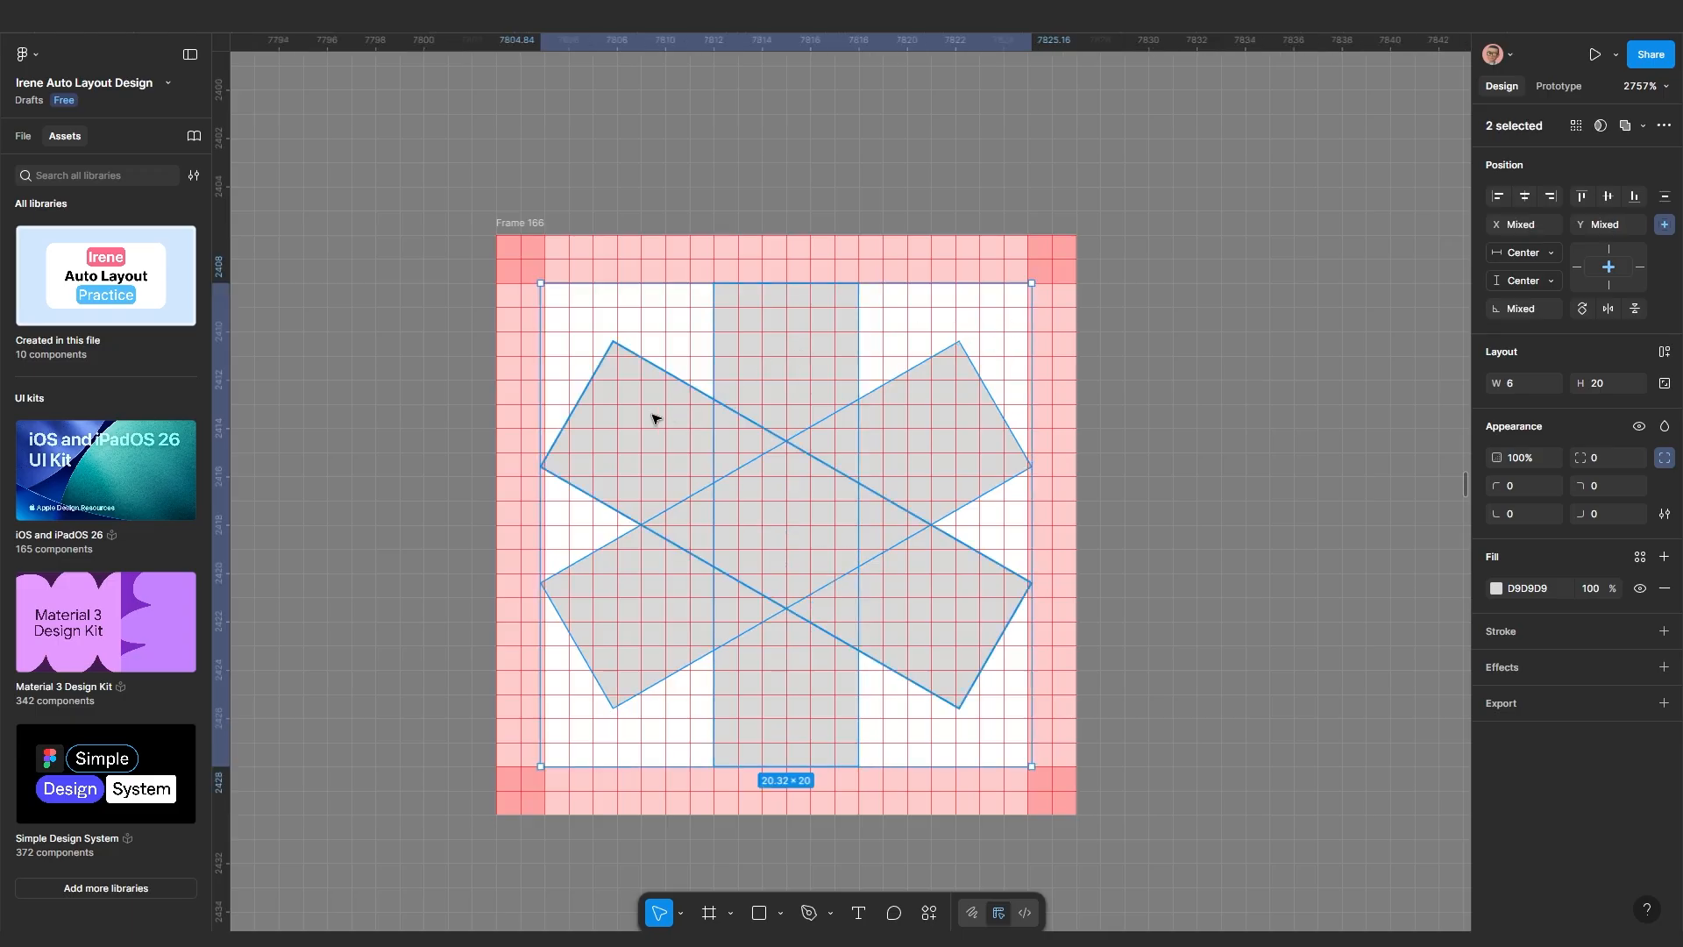
left_click(1642, 128)
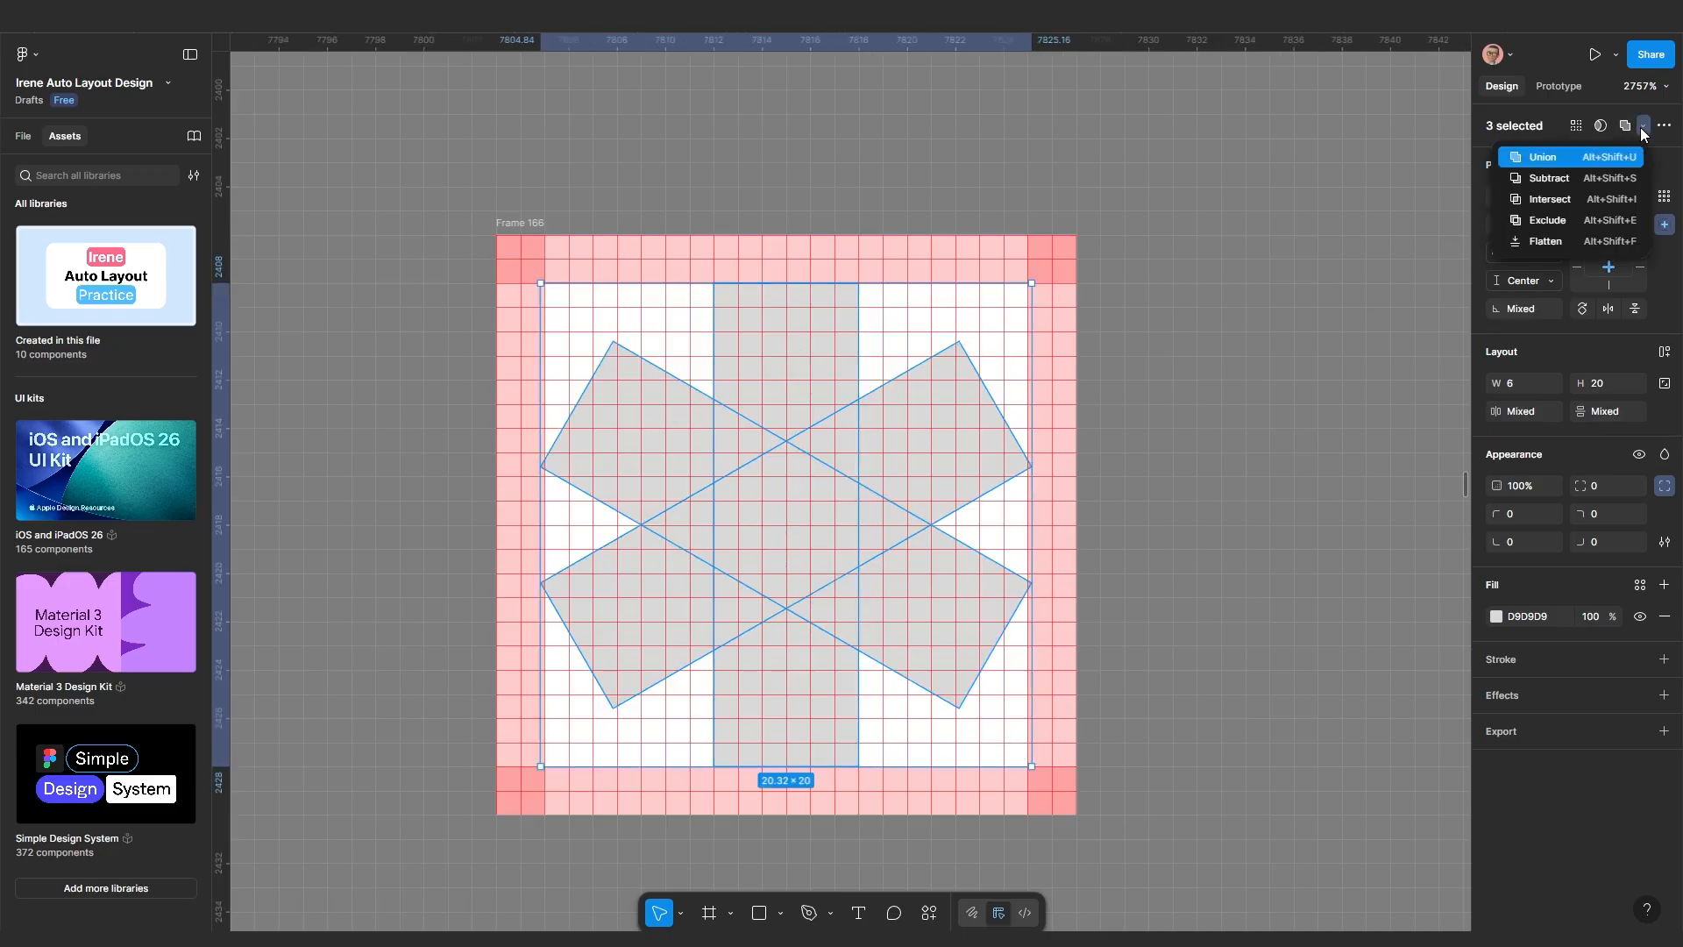
left_click(1559, 159)
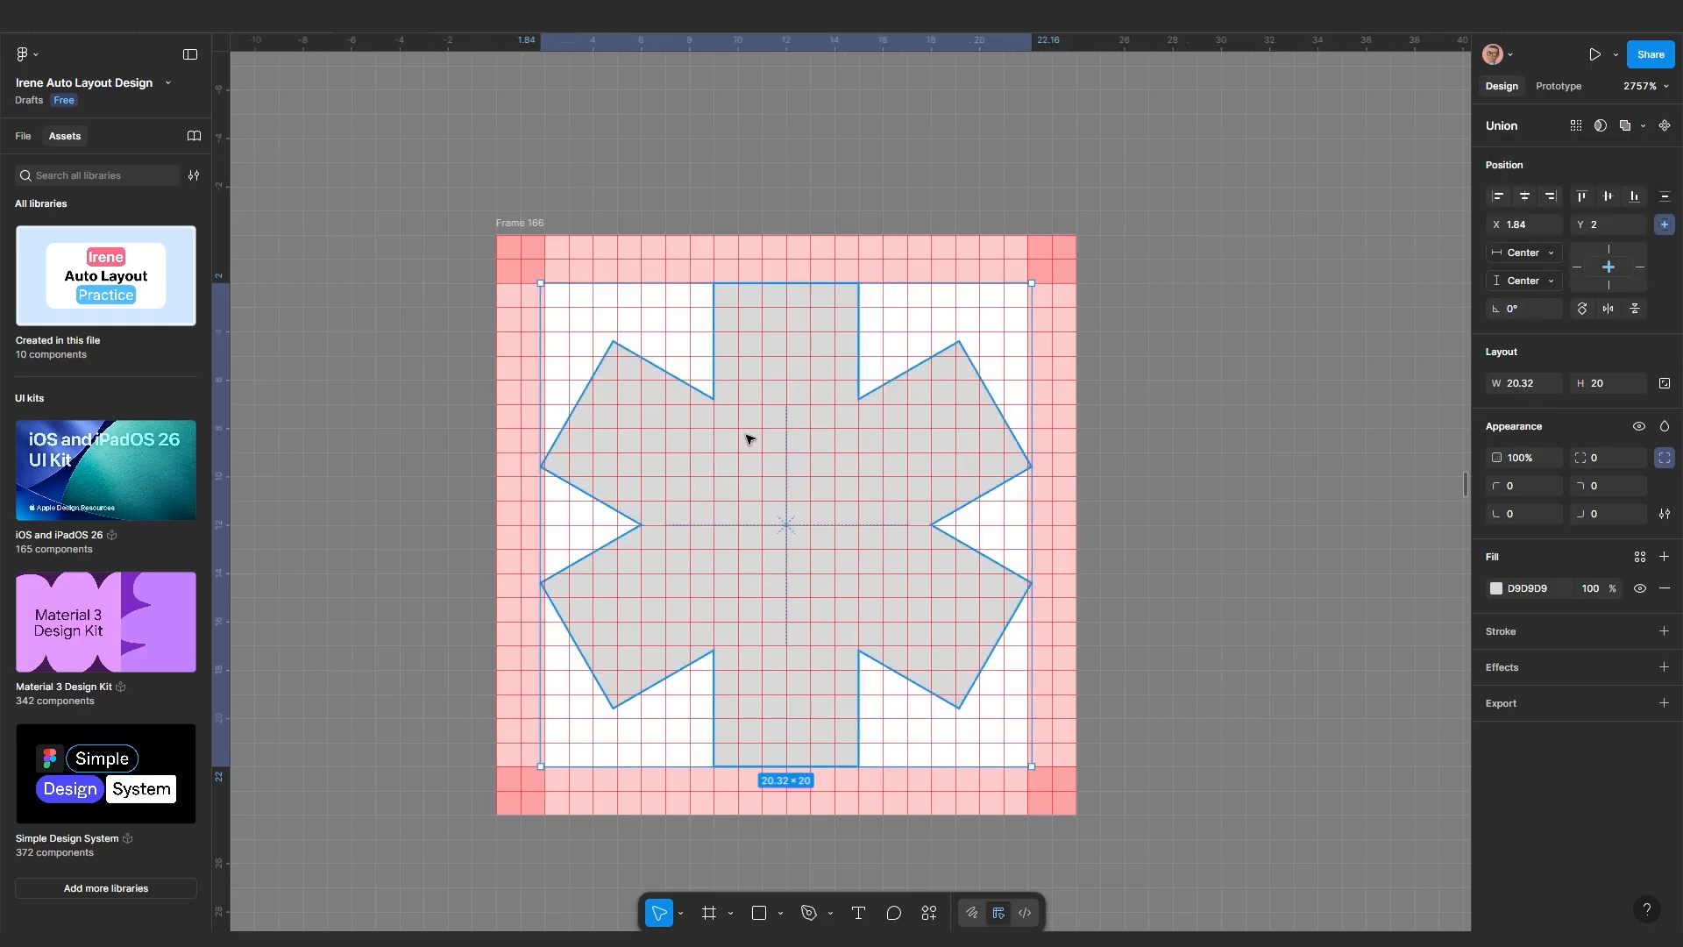
Draw an 8 × 8 circle over the united shape and center it horizontally and vertically in Frame 166
left_click(759, 913)
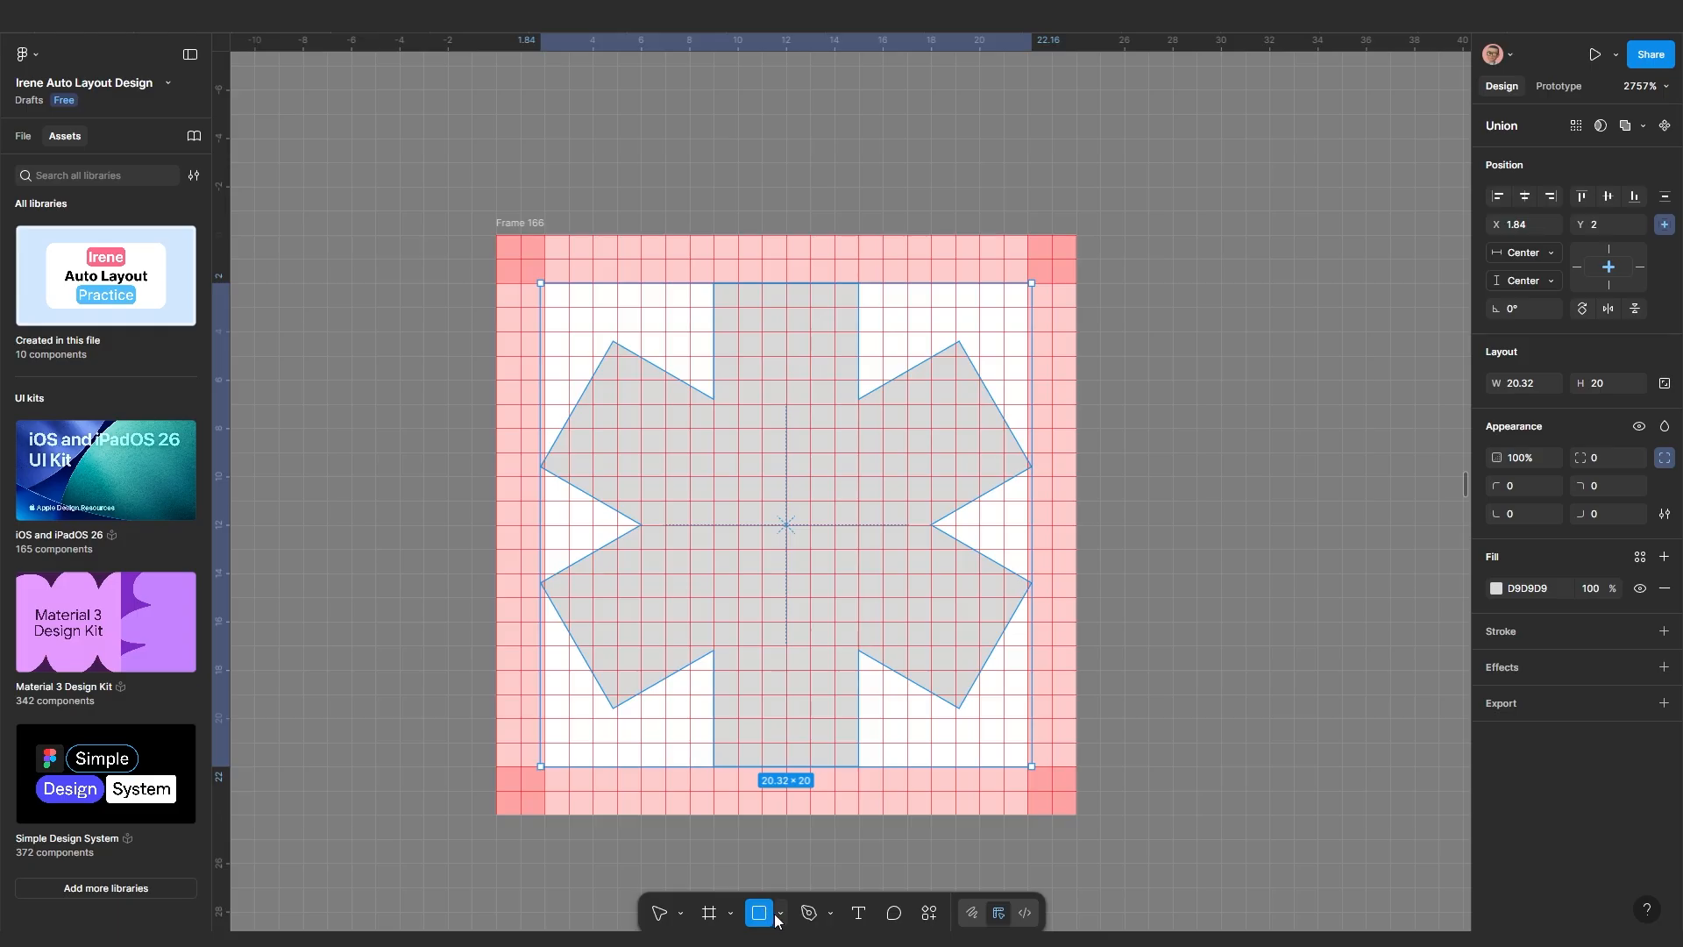
left_click(779, 913)
left_click(815, 816)
left_click_drag(717, 438, 907, 620)
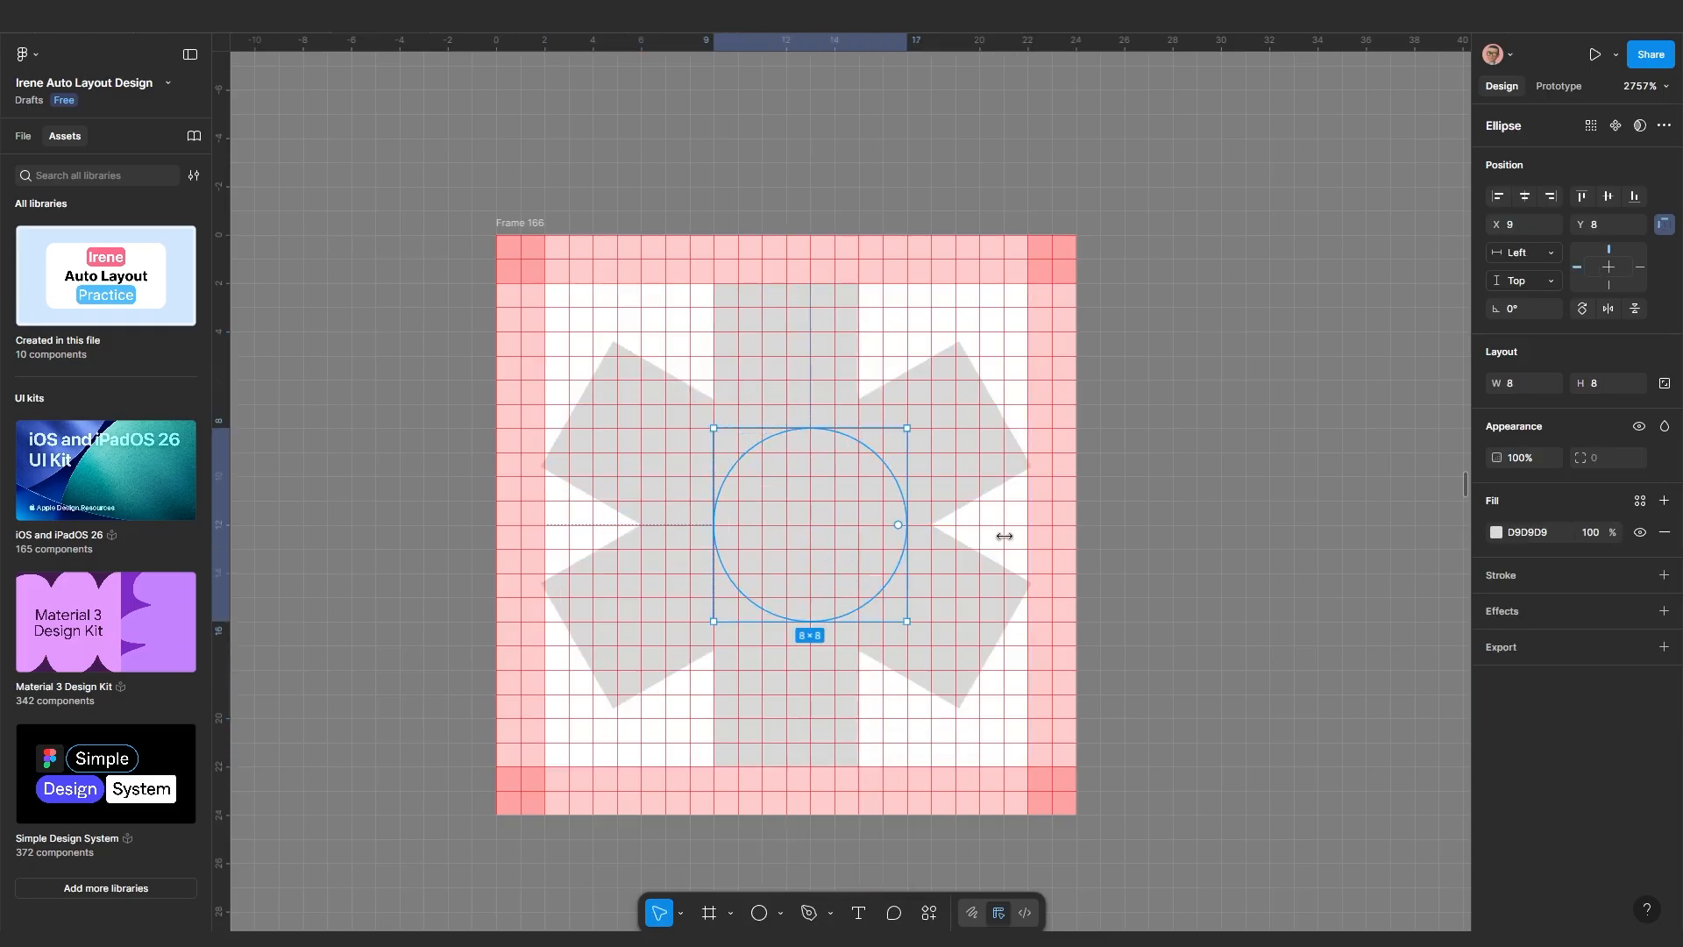
left_click(1524, 195)
left_click(1607, 196)
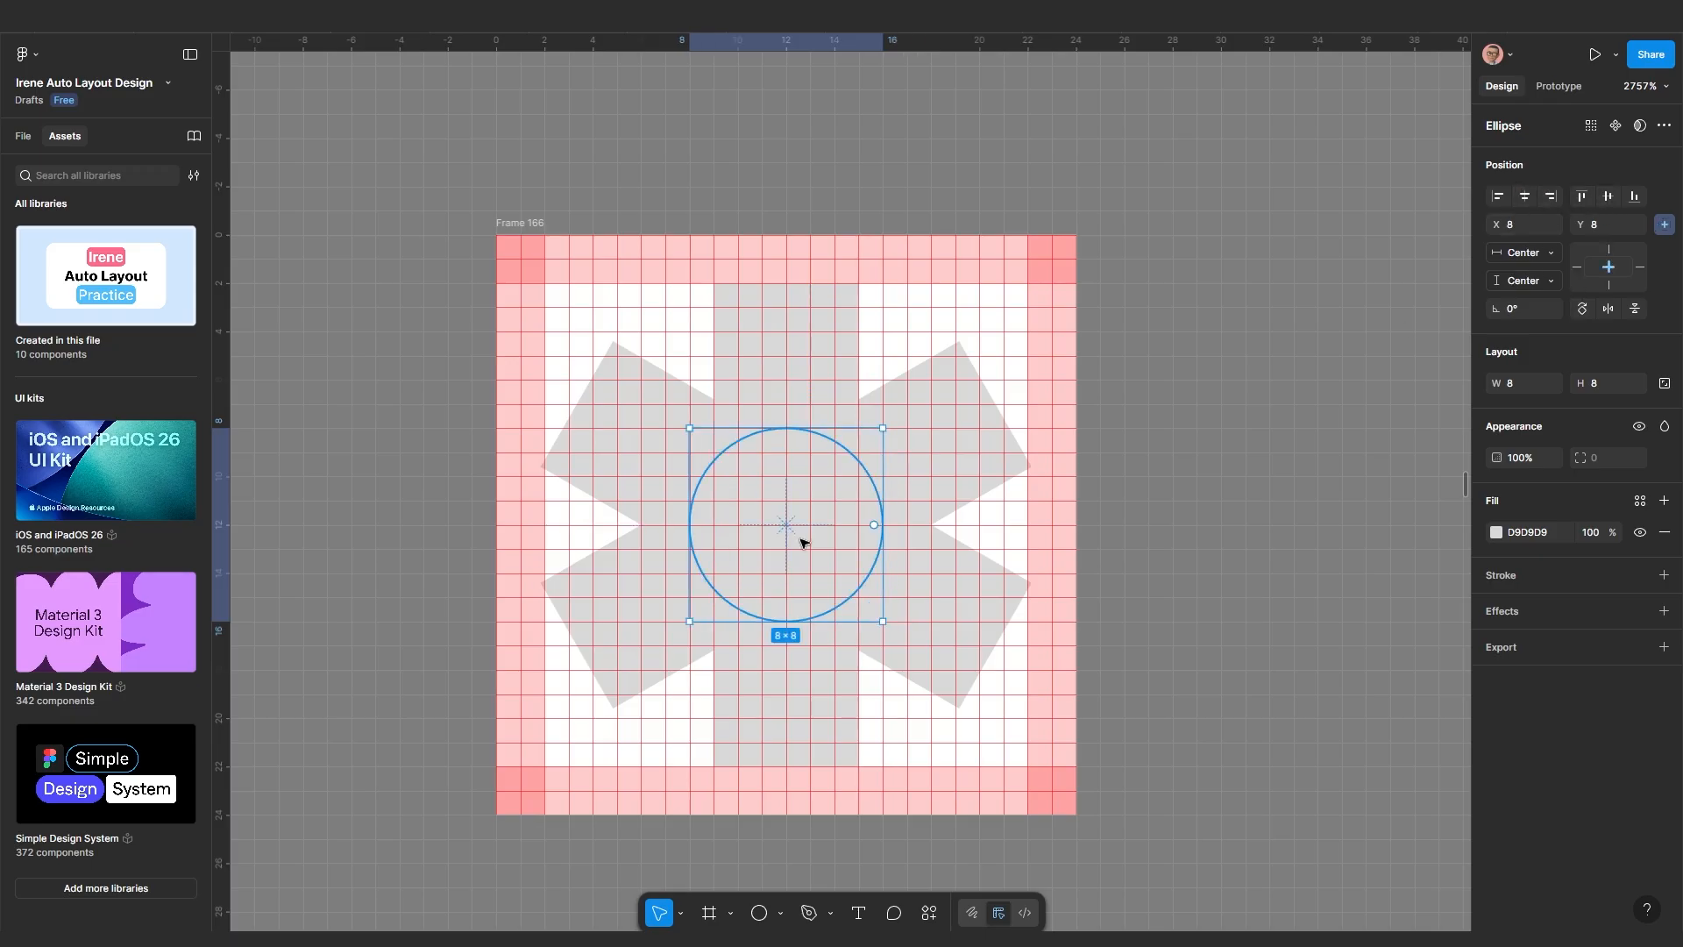
Change the center circle's fill color to red D85B5B
left_click(1496, 532)
left_click(1380, 575)
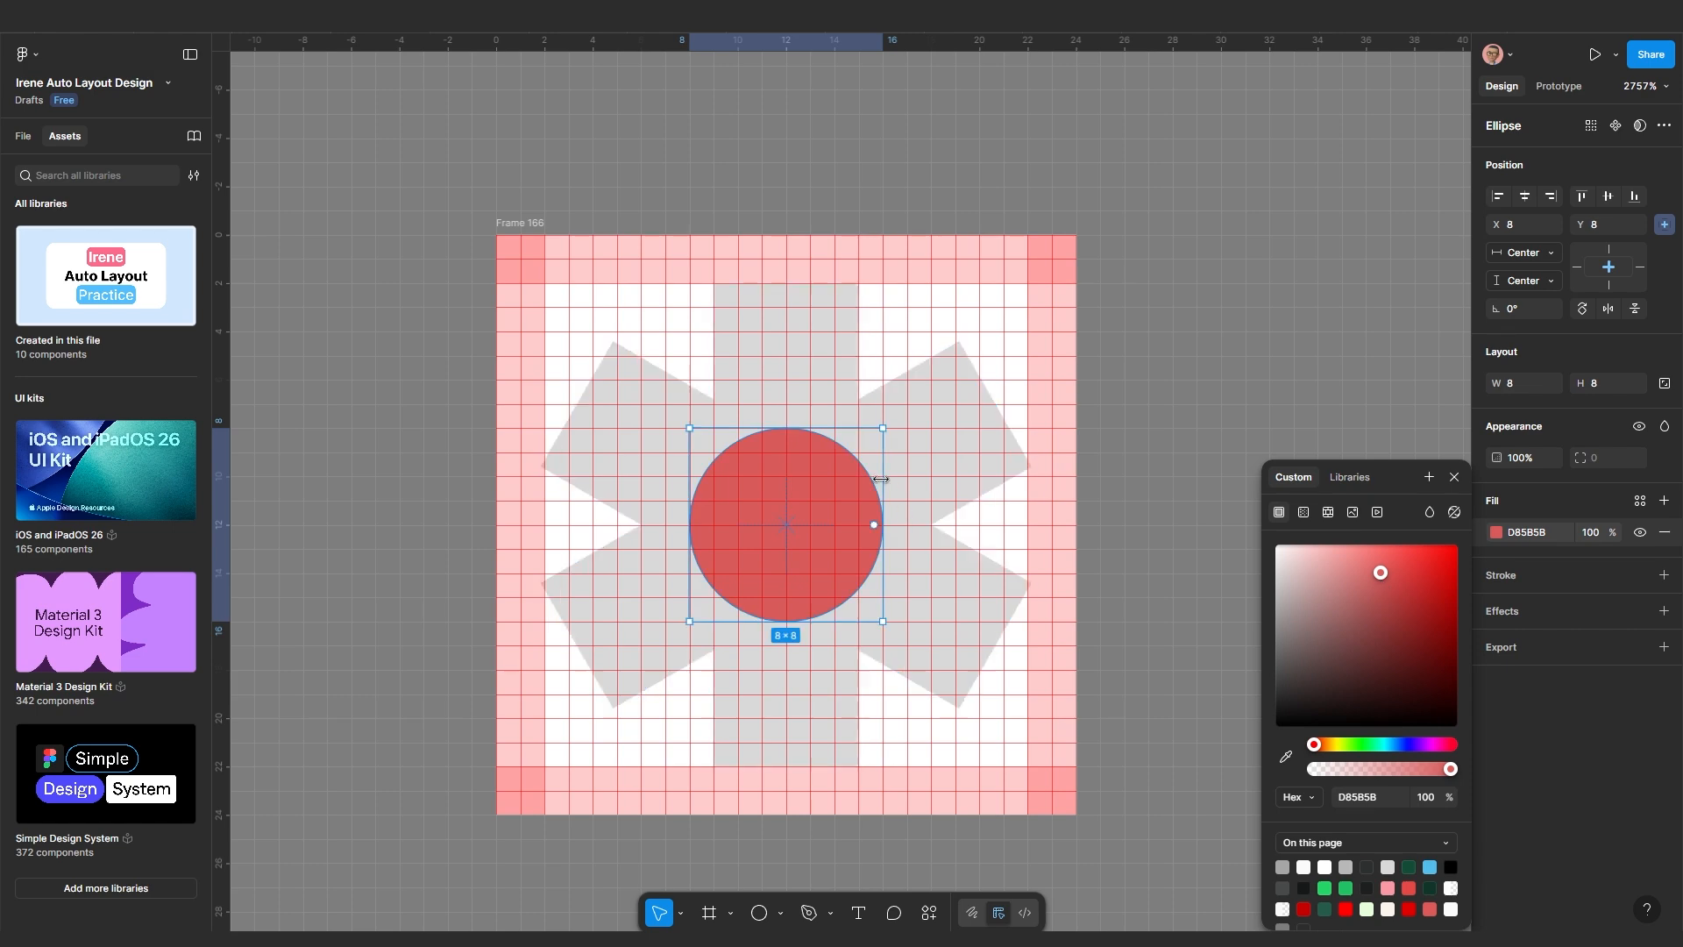
left_click(1153, 405)
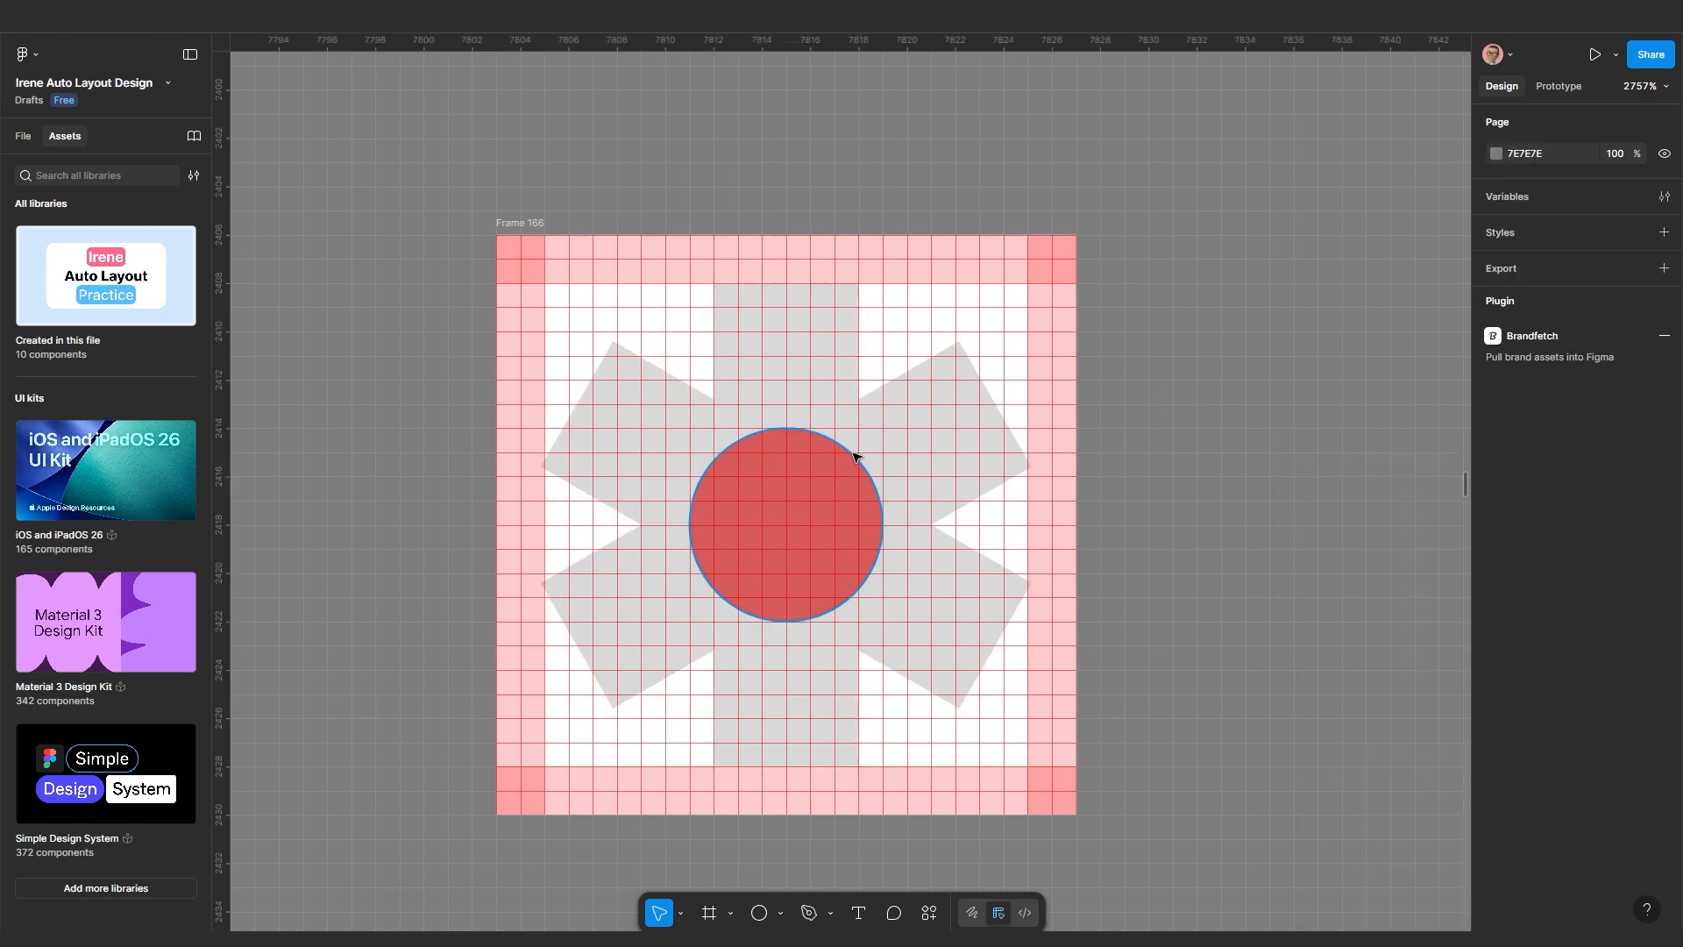
Subtract the red circle from the six-armed union shape
left_click(821, 480)
left_click(918, 445, "shift")
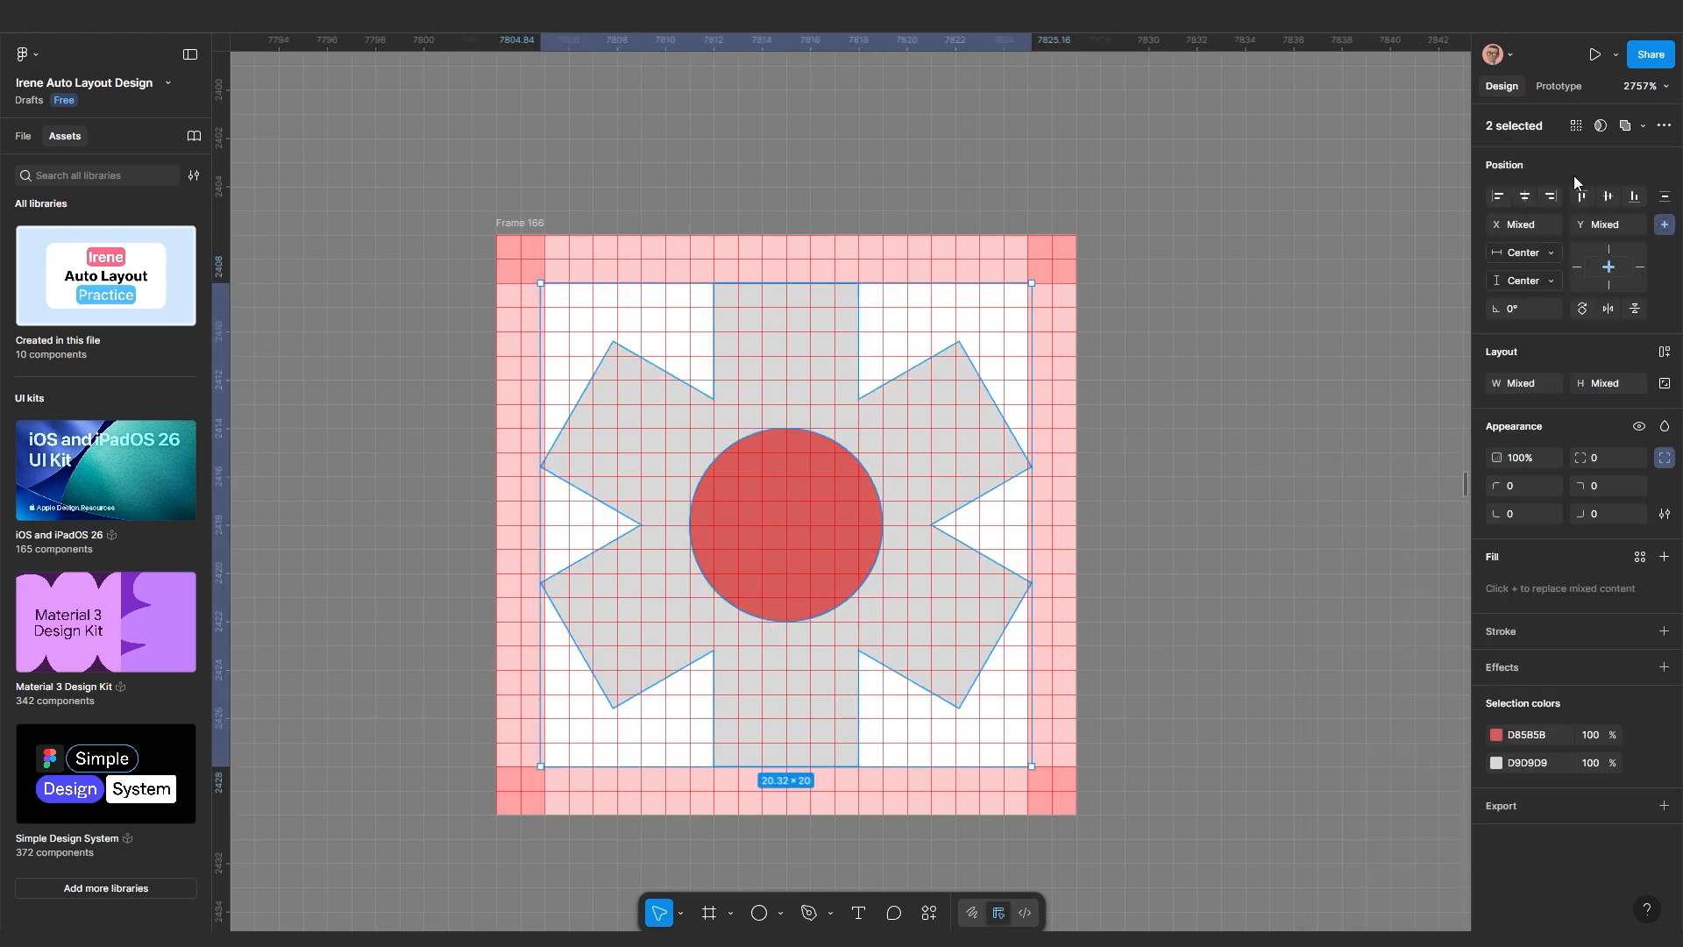
left_click(1643, 125)
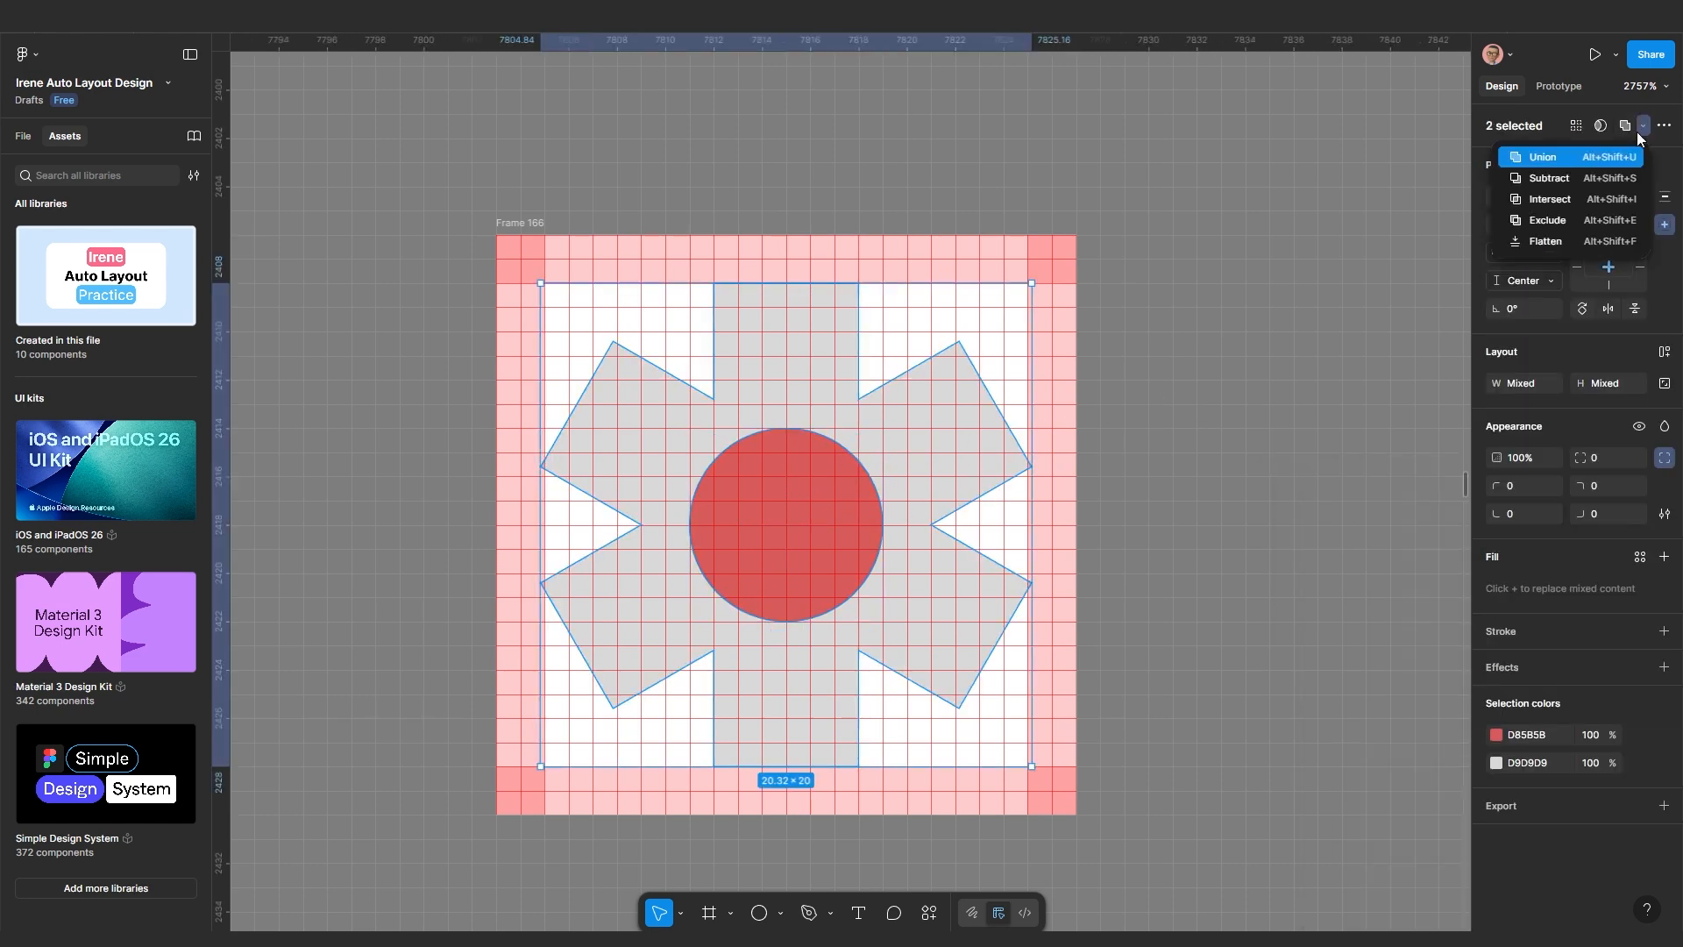
left_click(1579, 181)
Add a black 000000 inside stroke of weight 1 to the subtracted gear shape and remove its gray fill
scroll(902, 613, "down", 10)
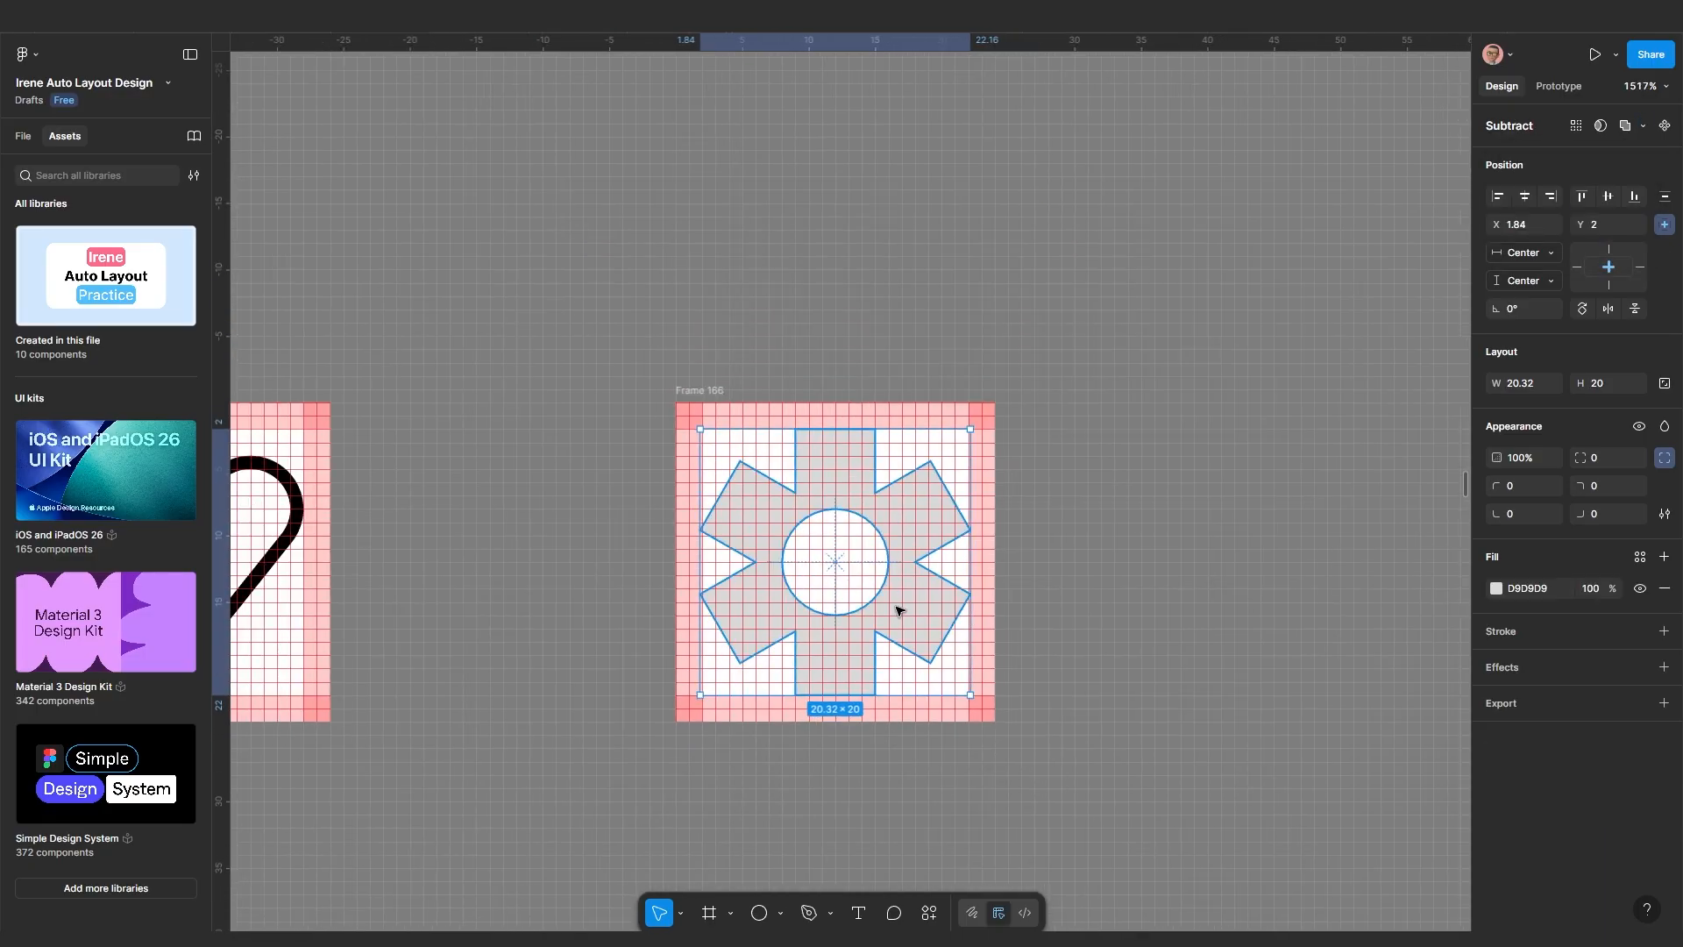
scroll(723, 561, "up", 5)
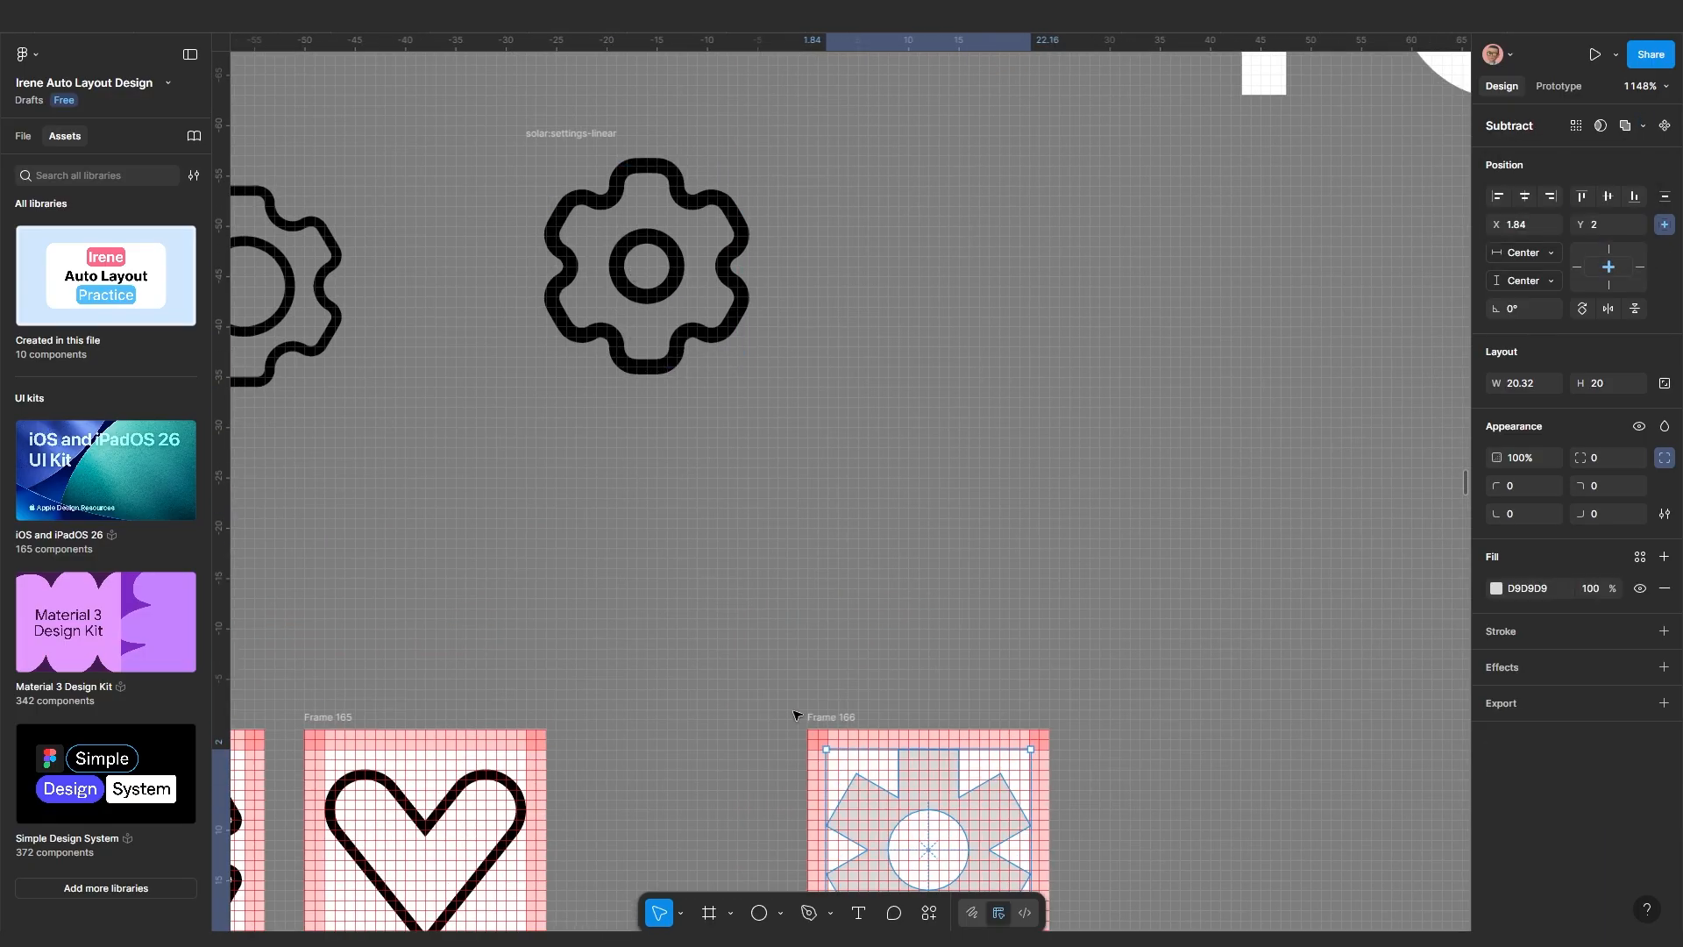
scroll(826, 609, "up", 5)
scroll(959, 658, "down", 2)
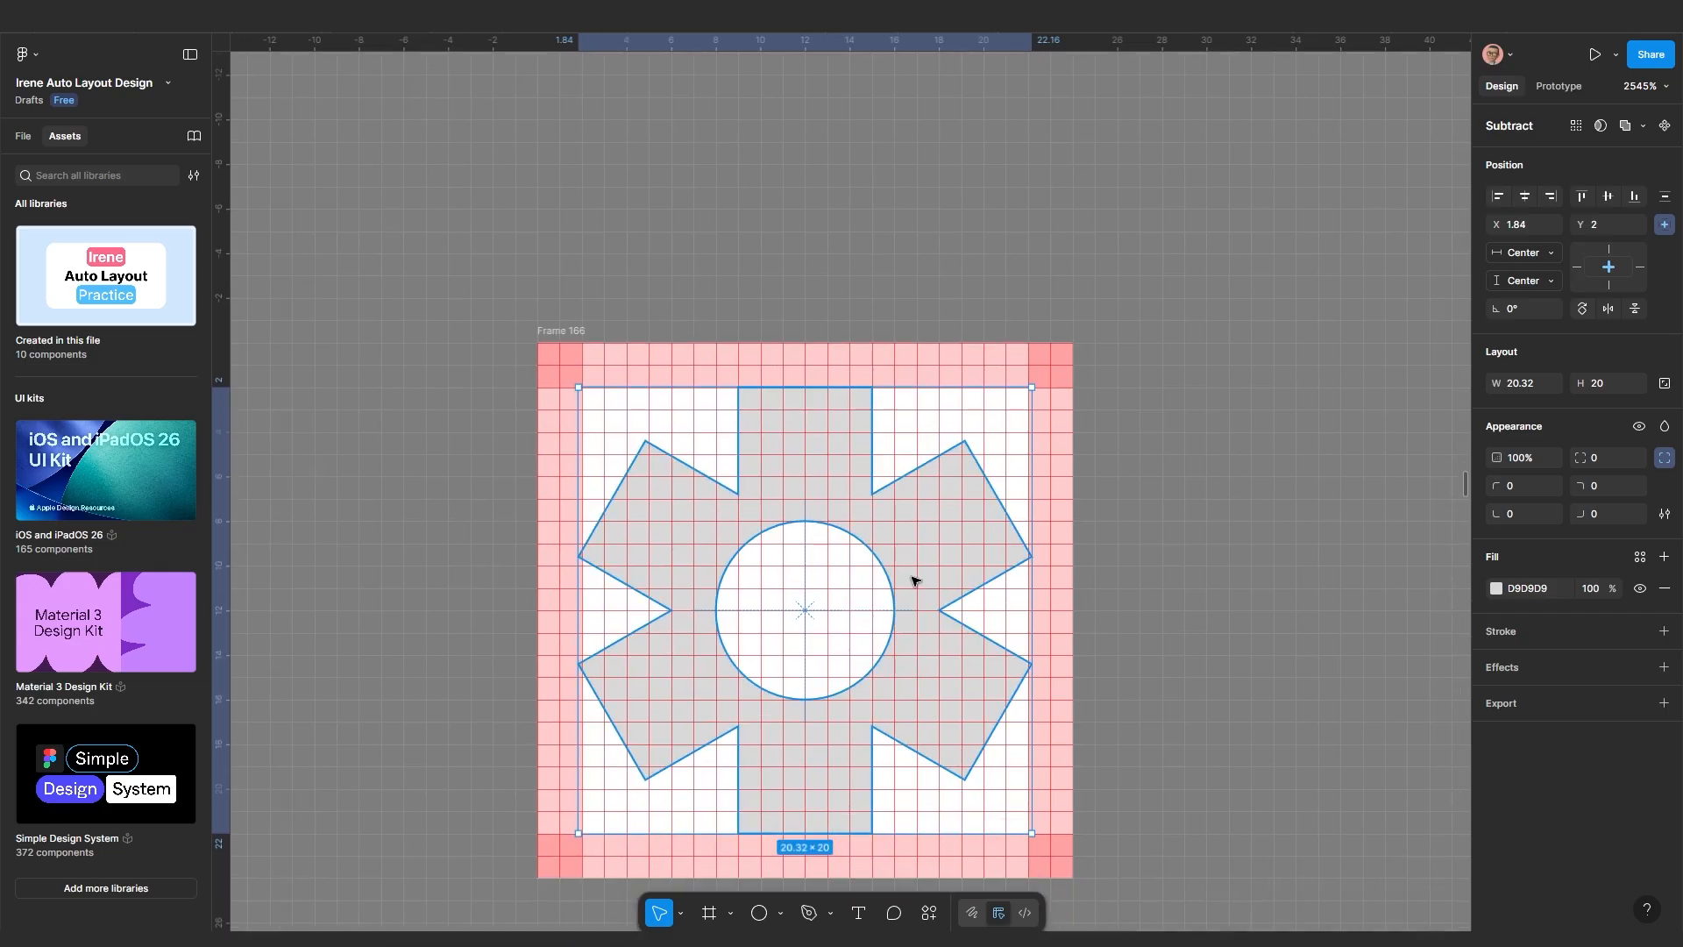
left_click(1500, 629)
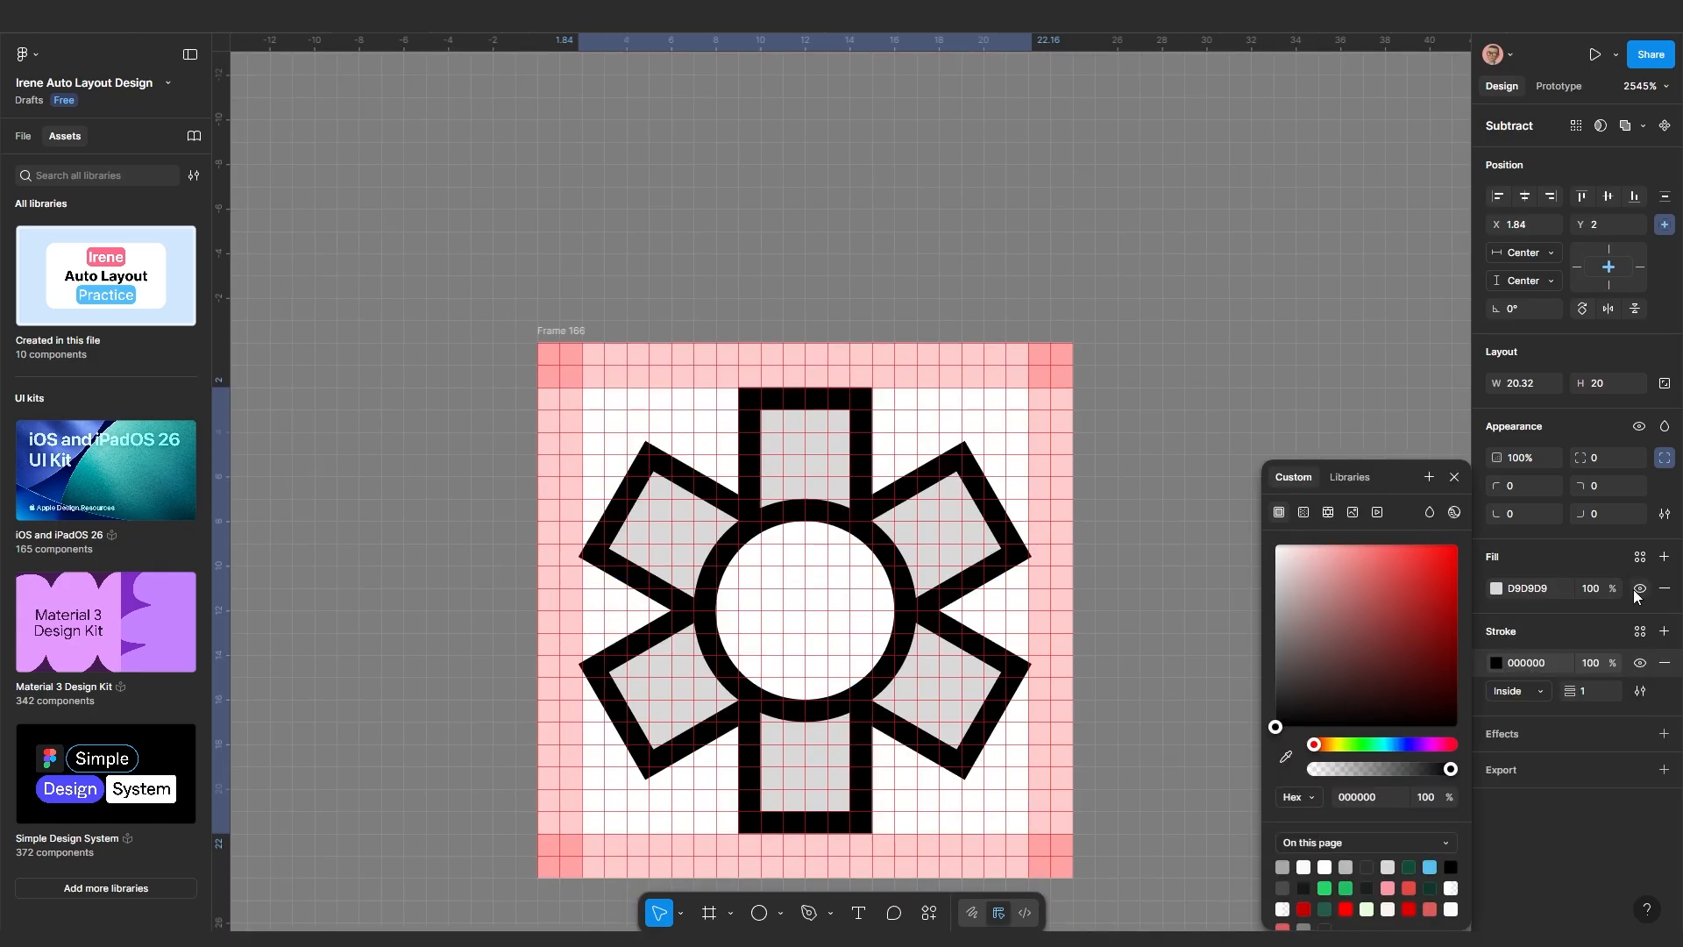
left_click(1665, 588)
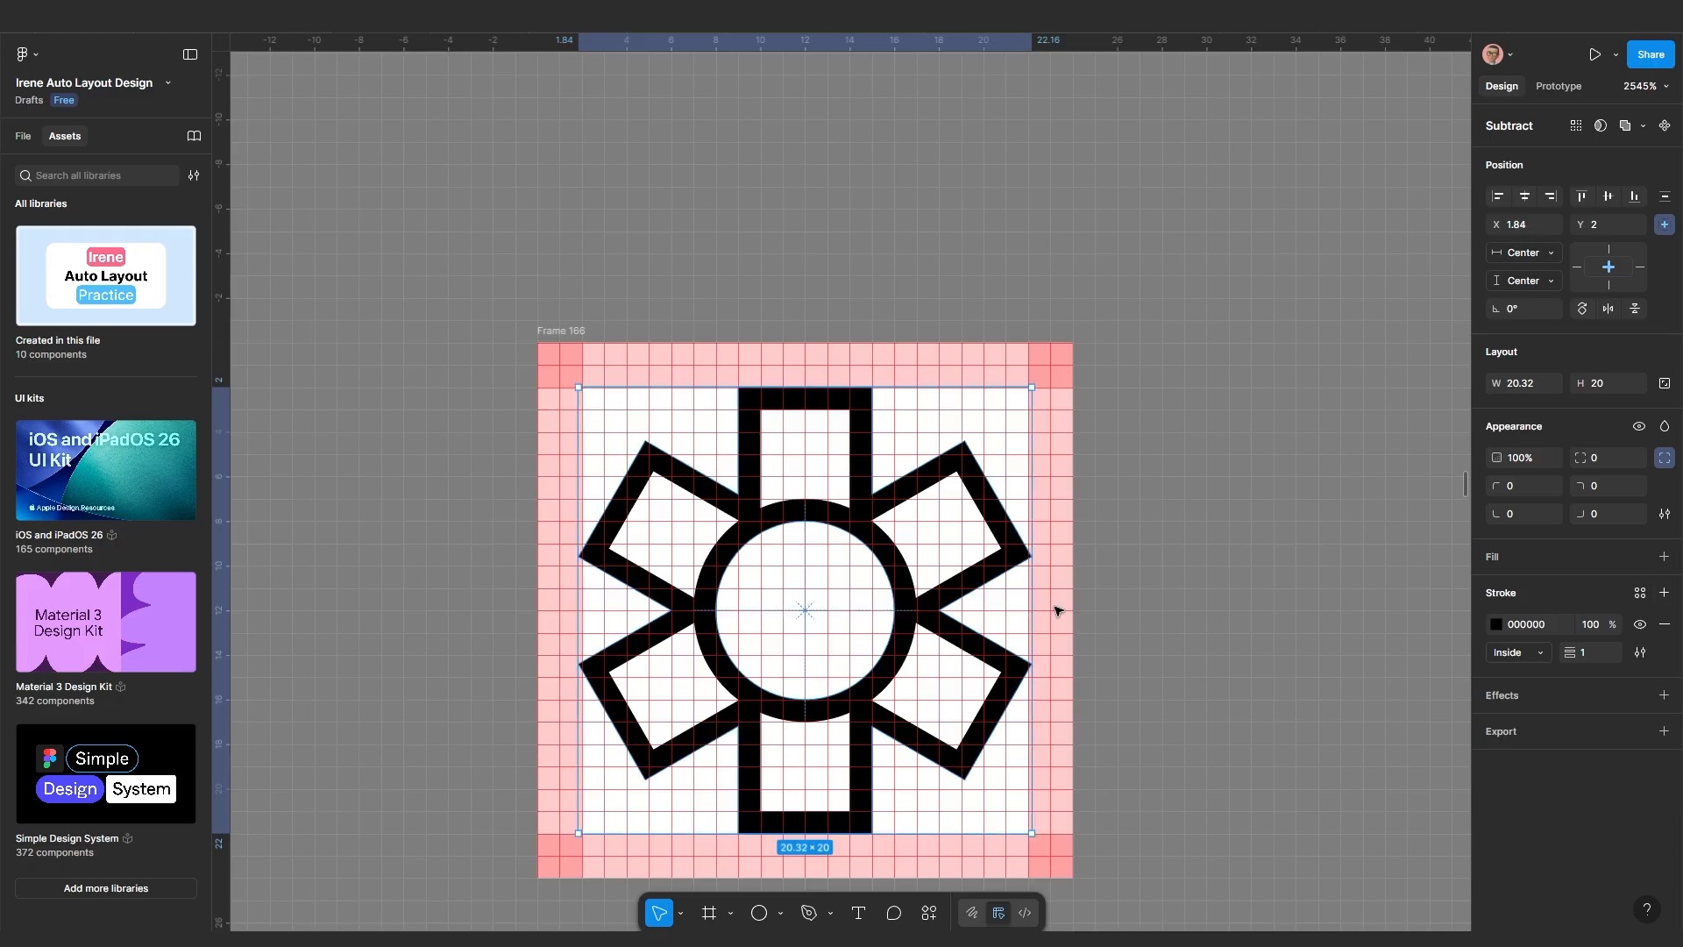
scroll(949, 609, "up", 2, "ctrl")
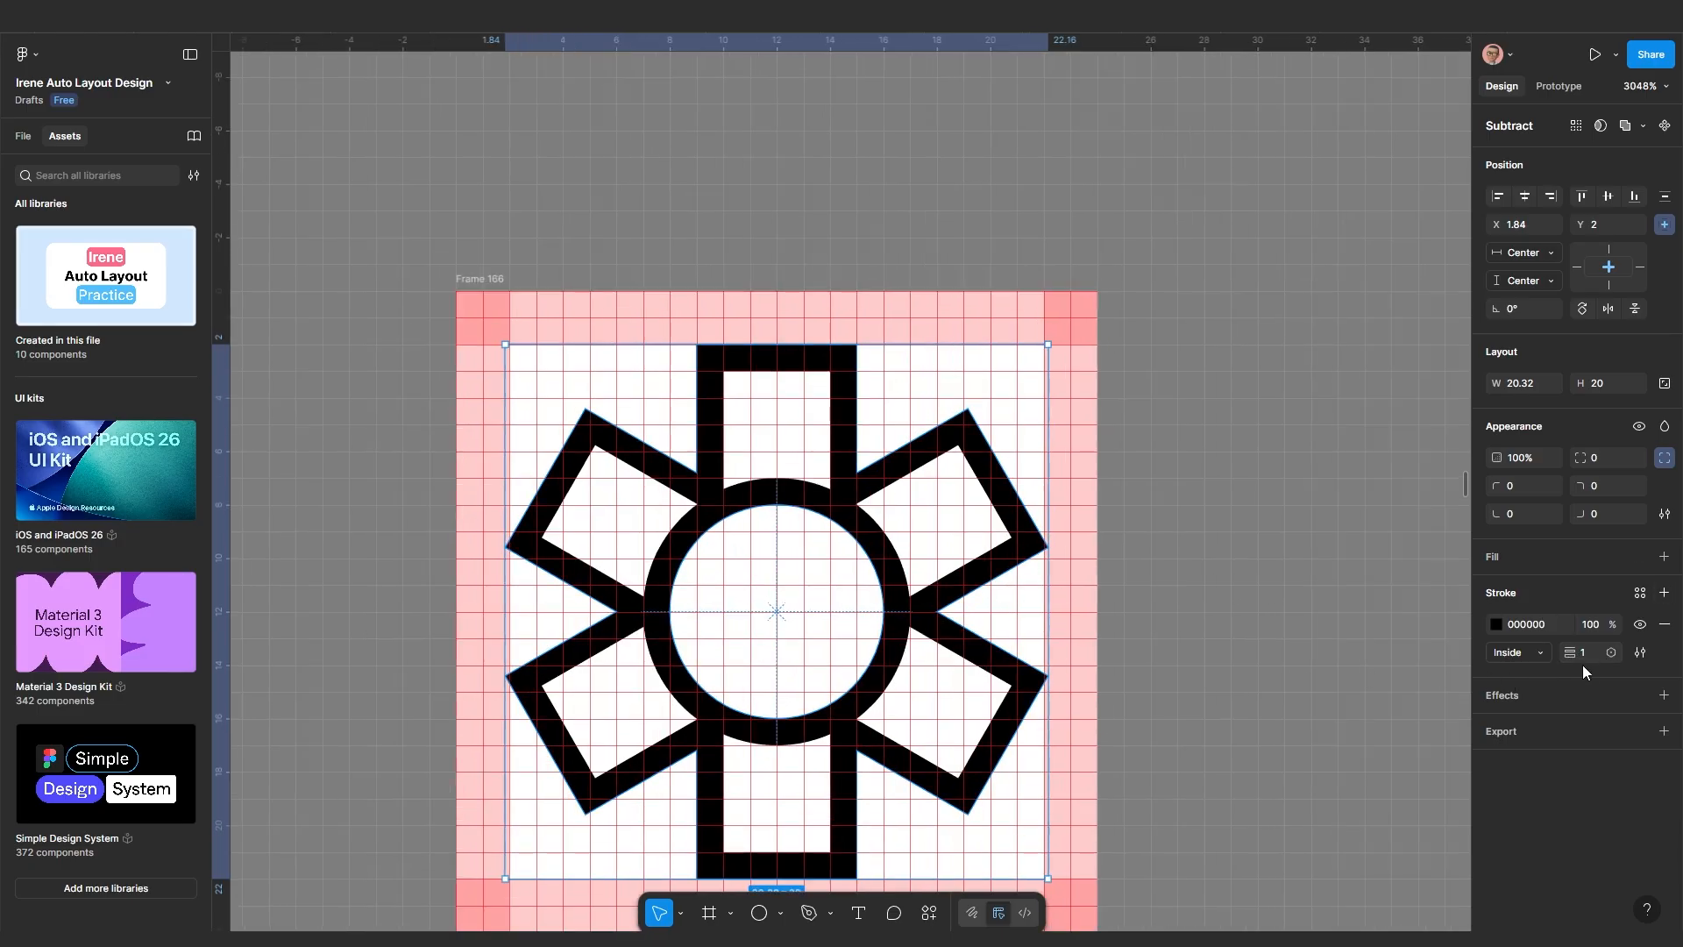
left_click(1518, 654)
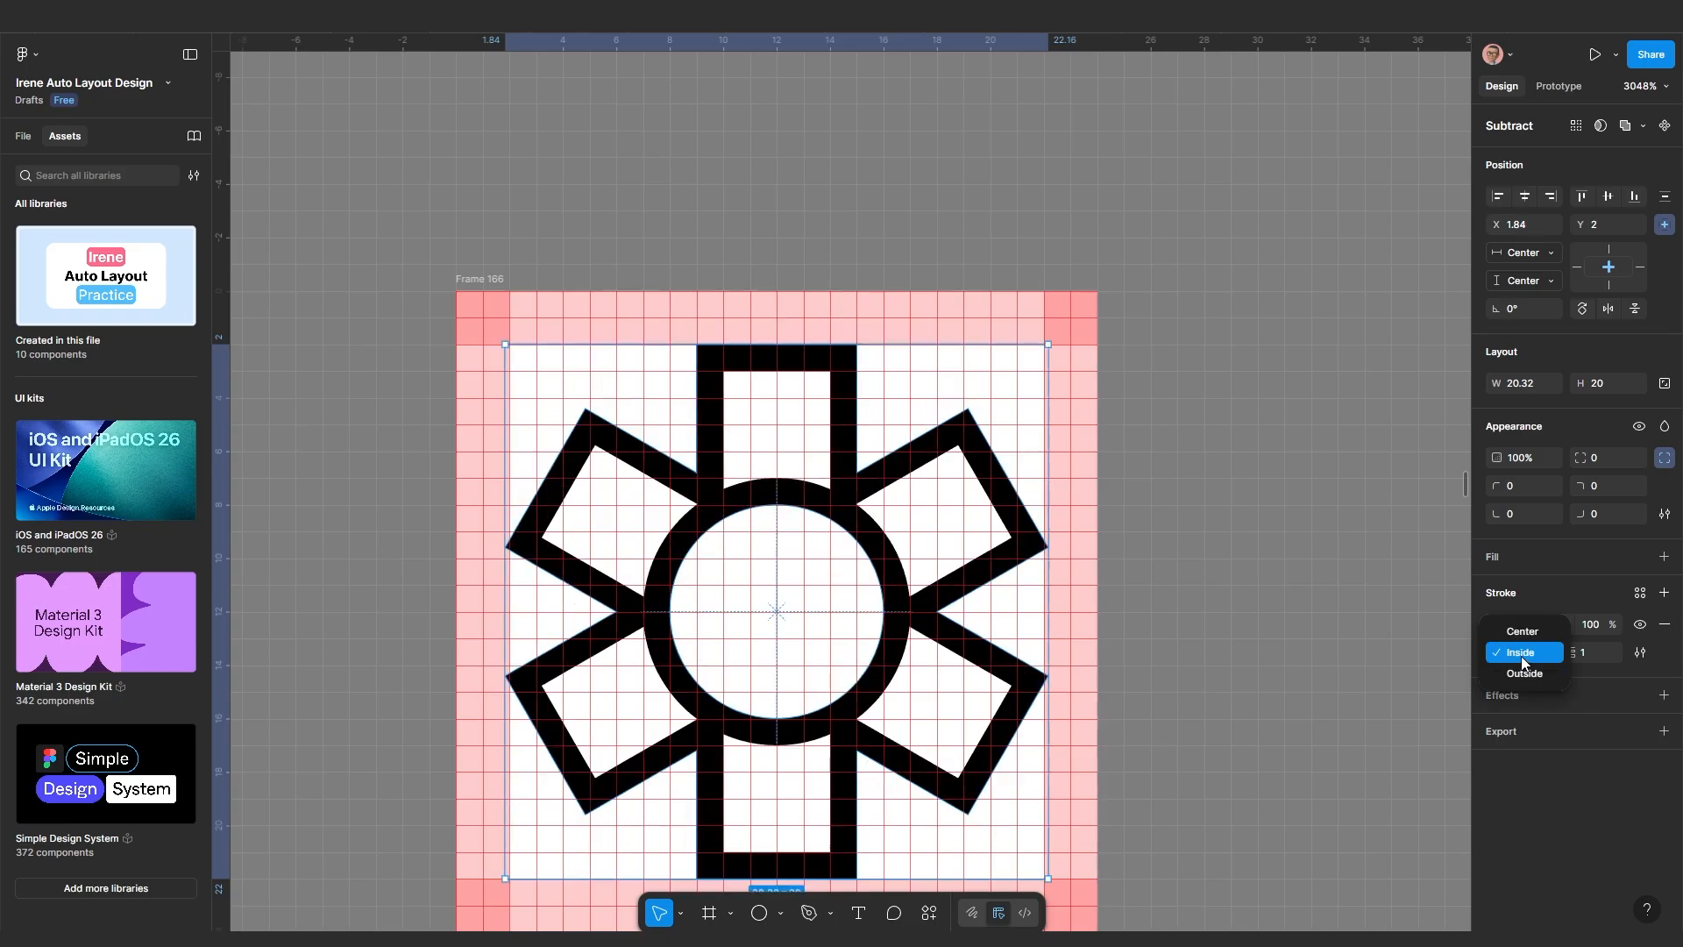
scroll(708, 652, "down", 2)
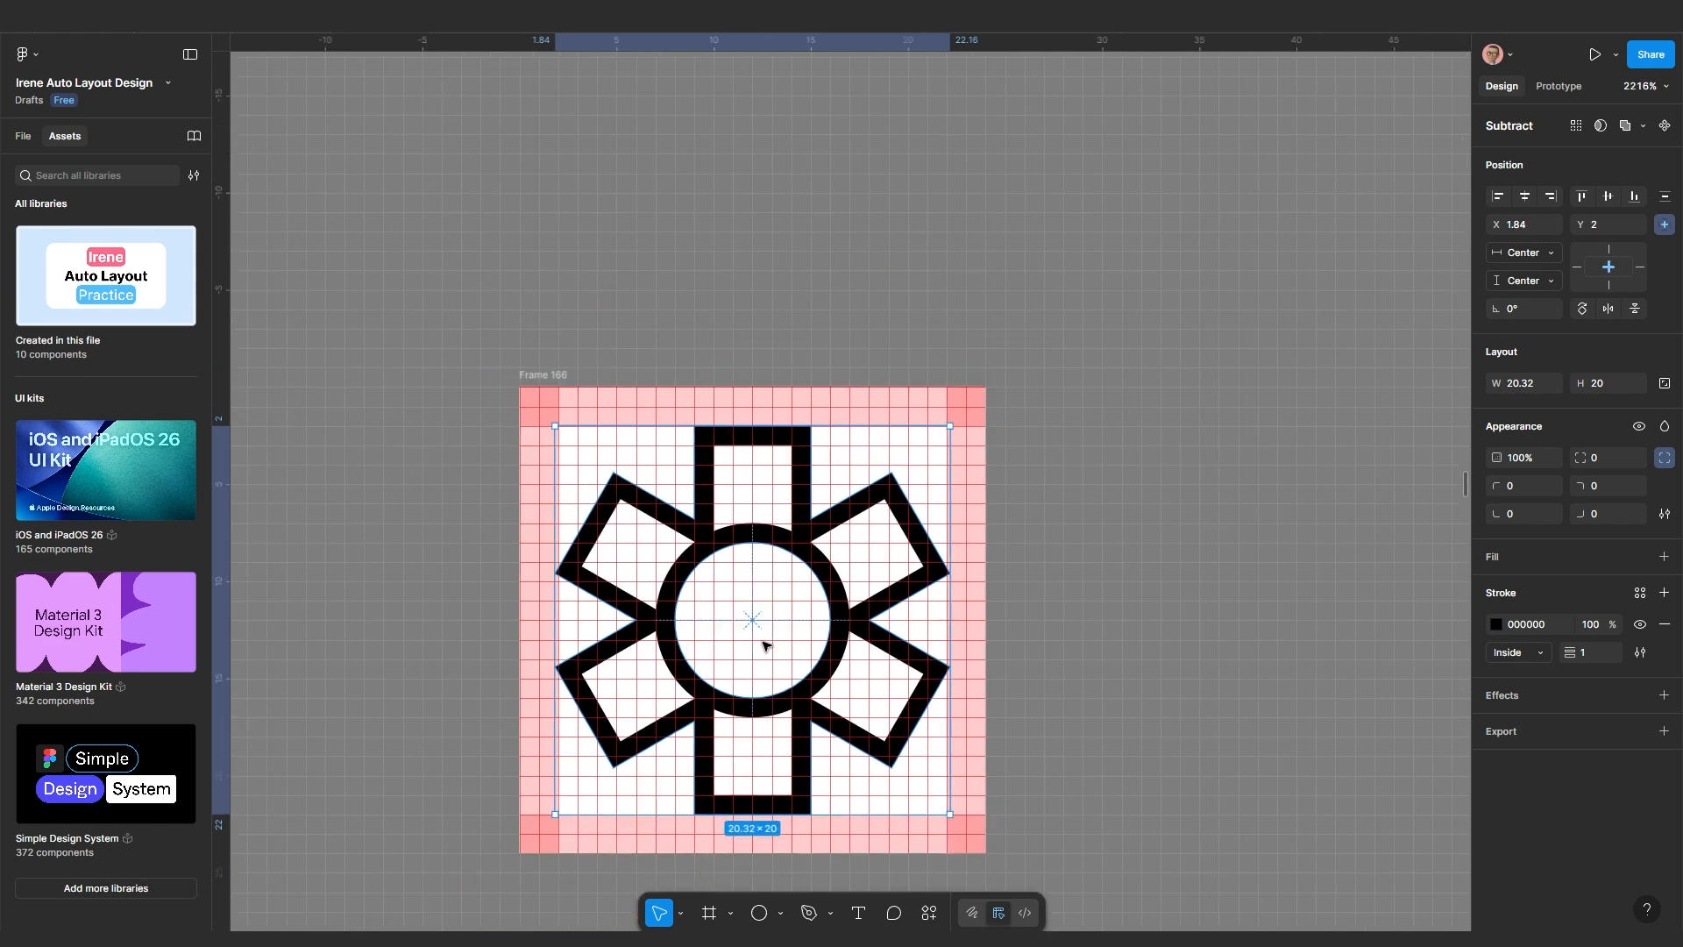
scroll(762, 642, "up", 1)
scroll(785, 612, "up", 3)
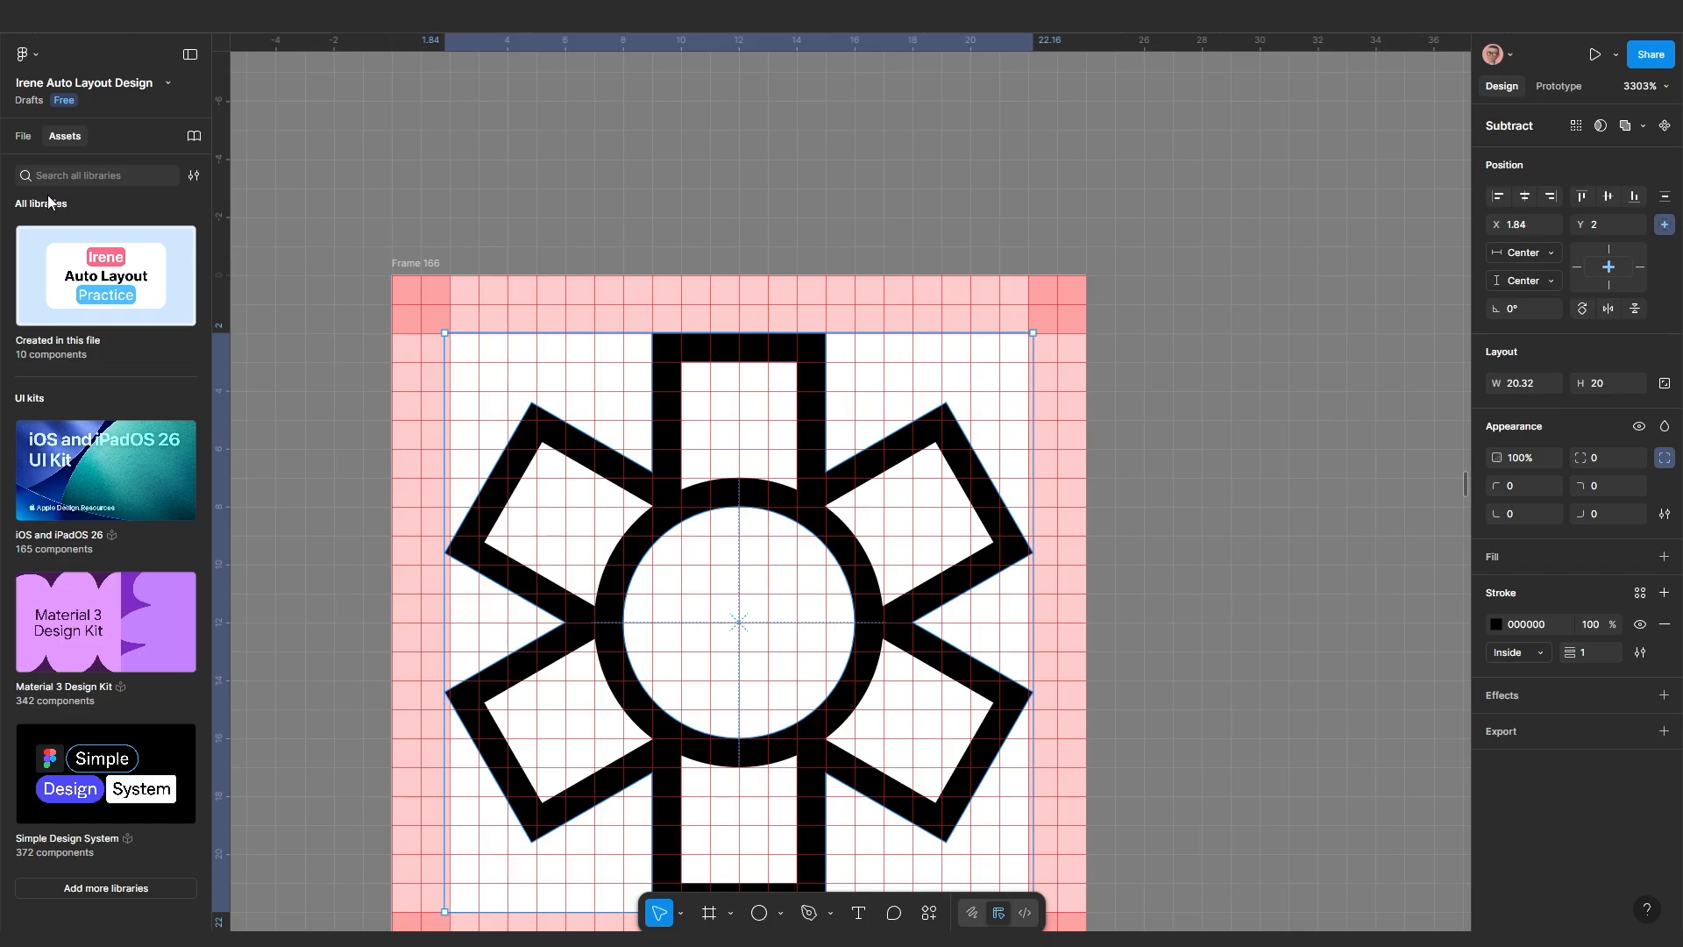
Select Ellipse 8 inside the Subtract group and shrink it about its center to 6 × 6
left_click(23, 136)
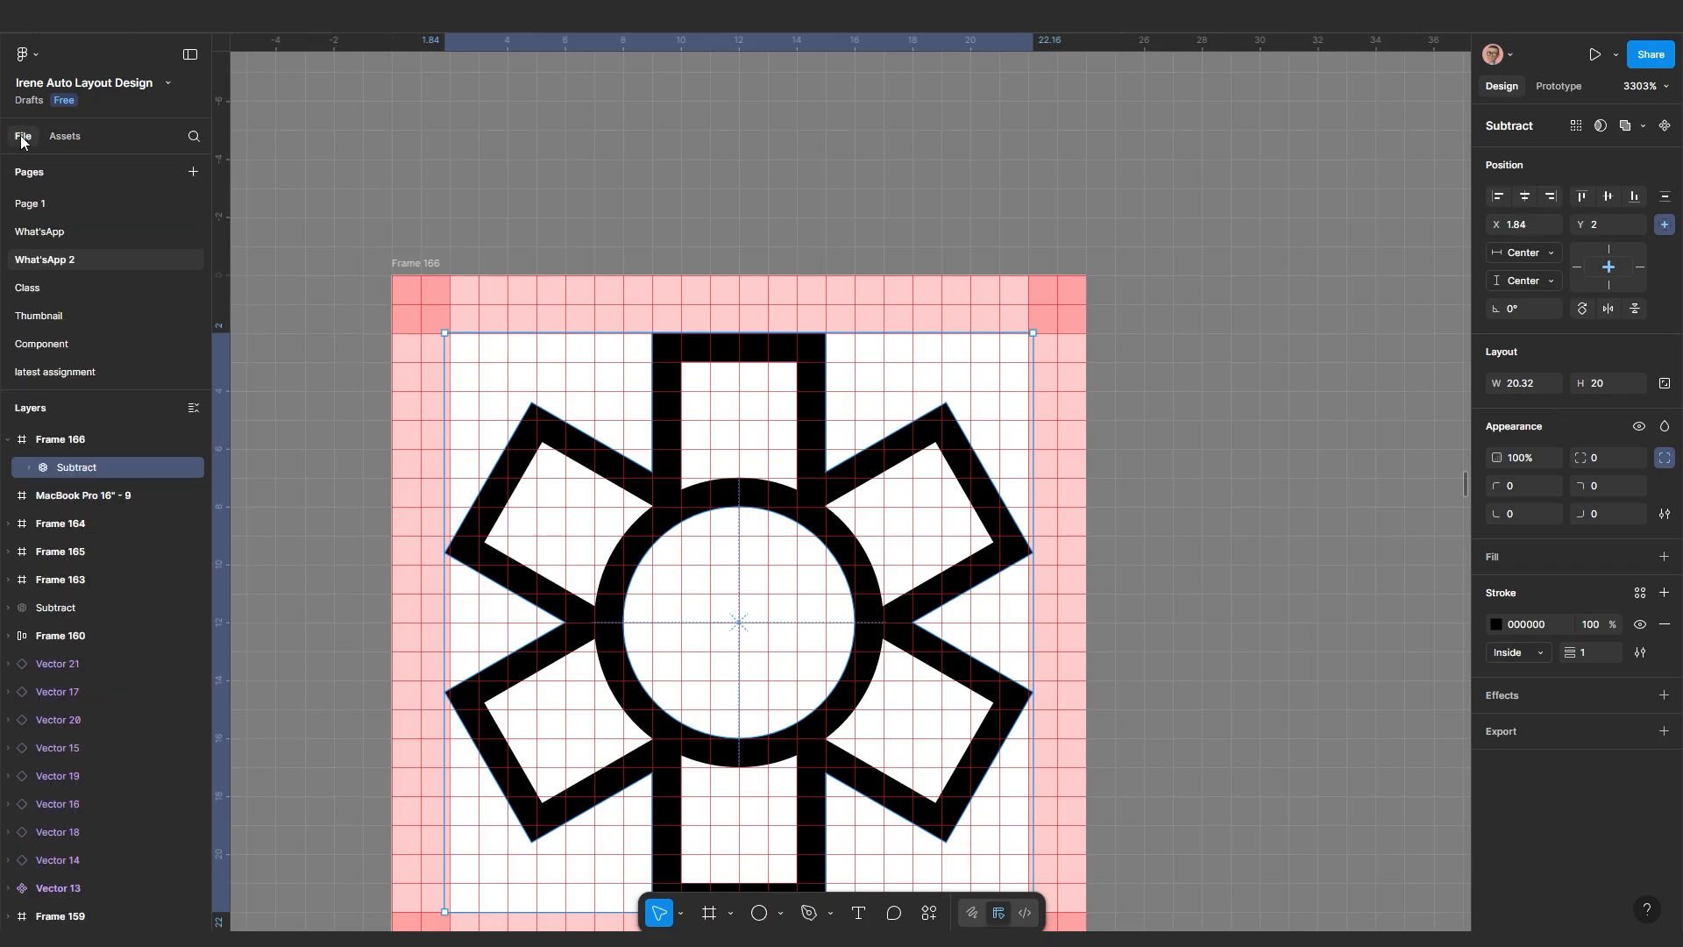
left_click(29, 466)
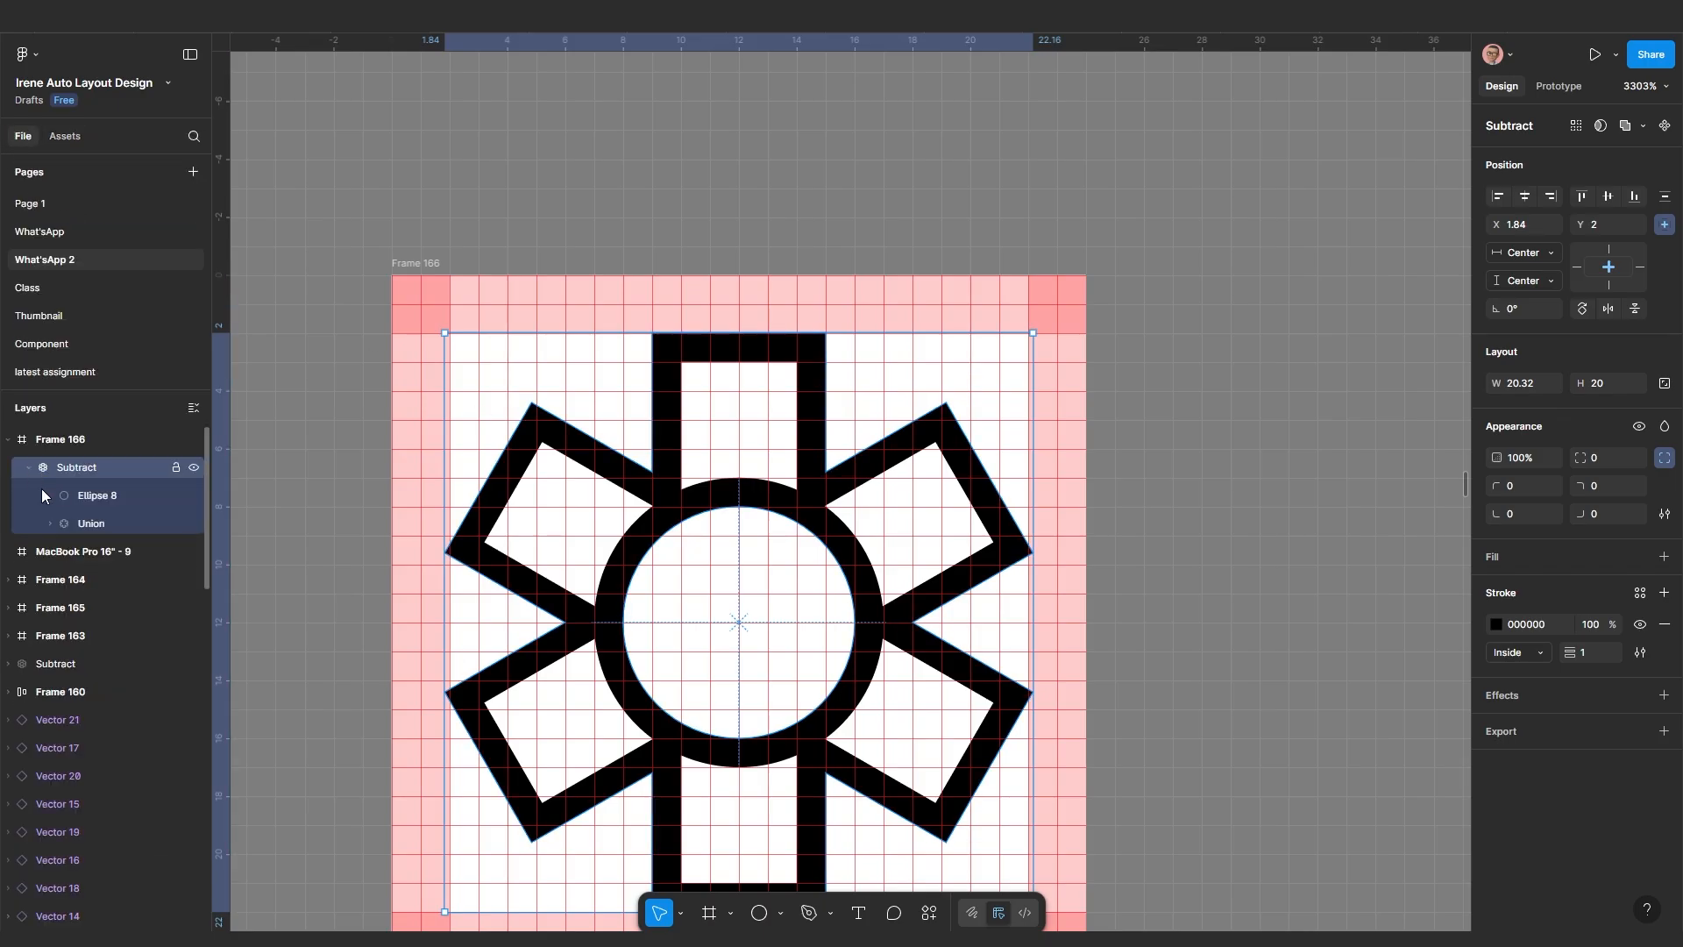
left_click(88, 500)
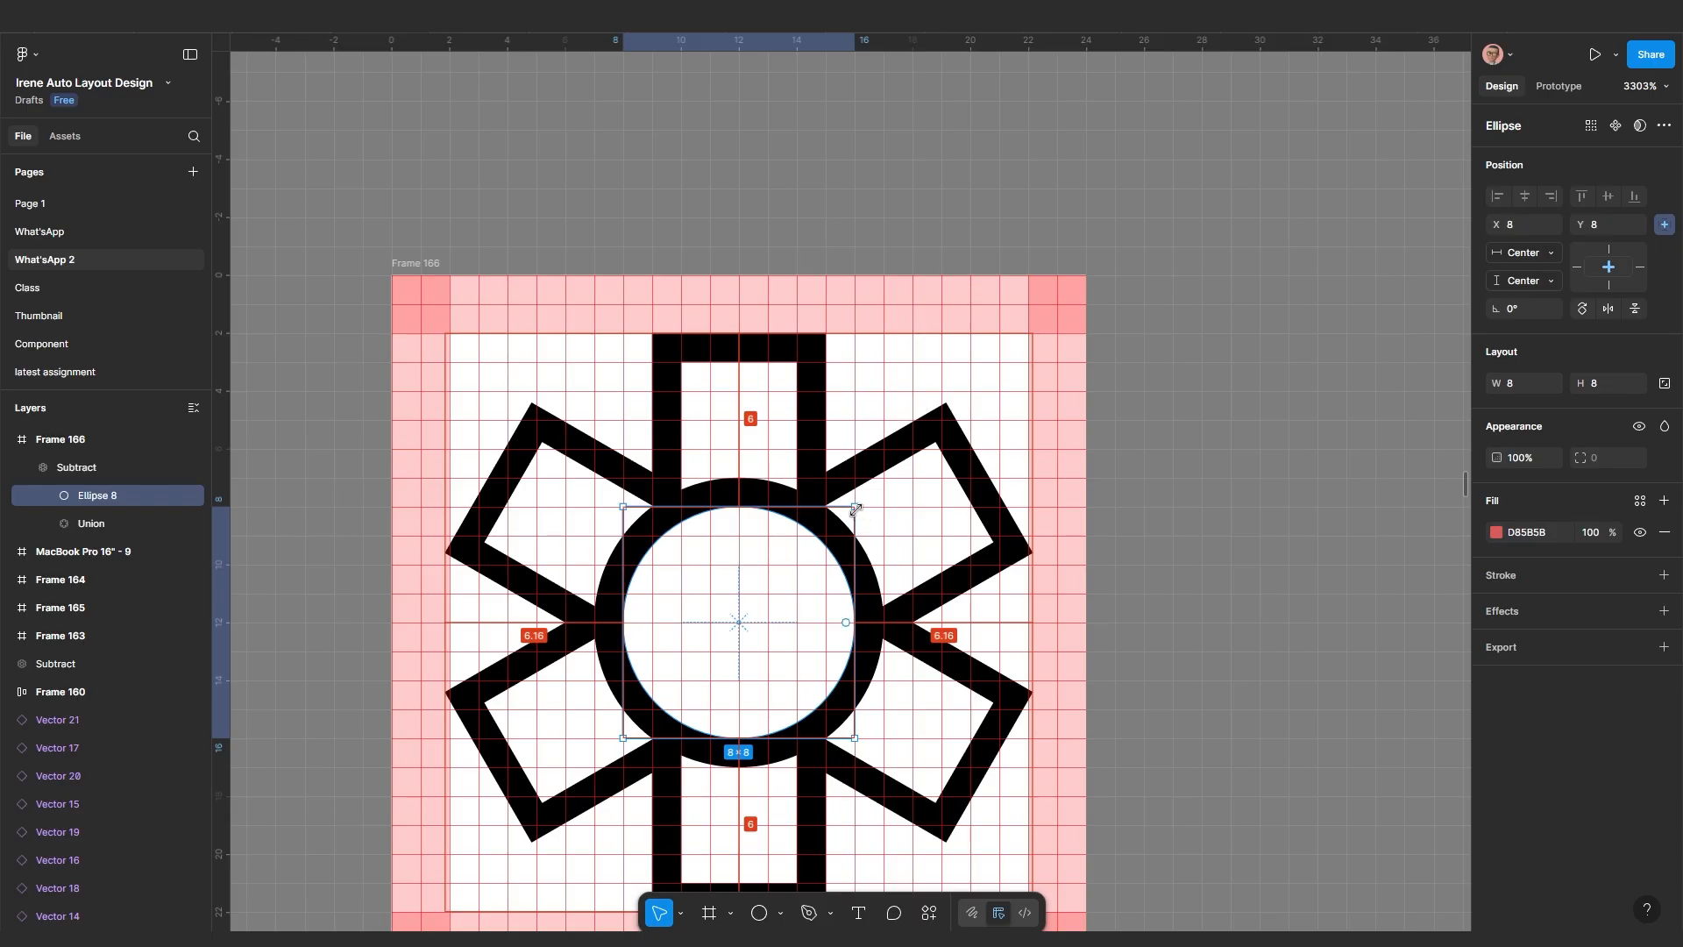
left_click_drag(854, 509, 833, 529)
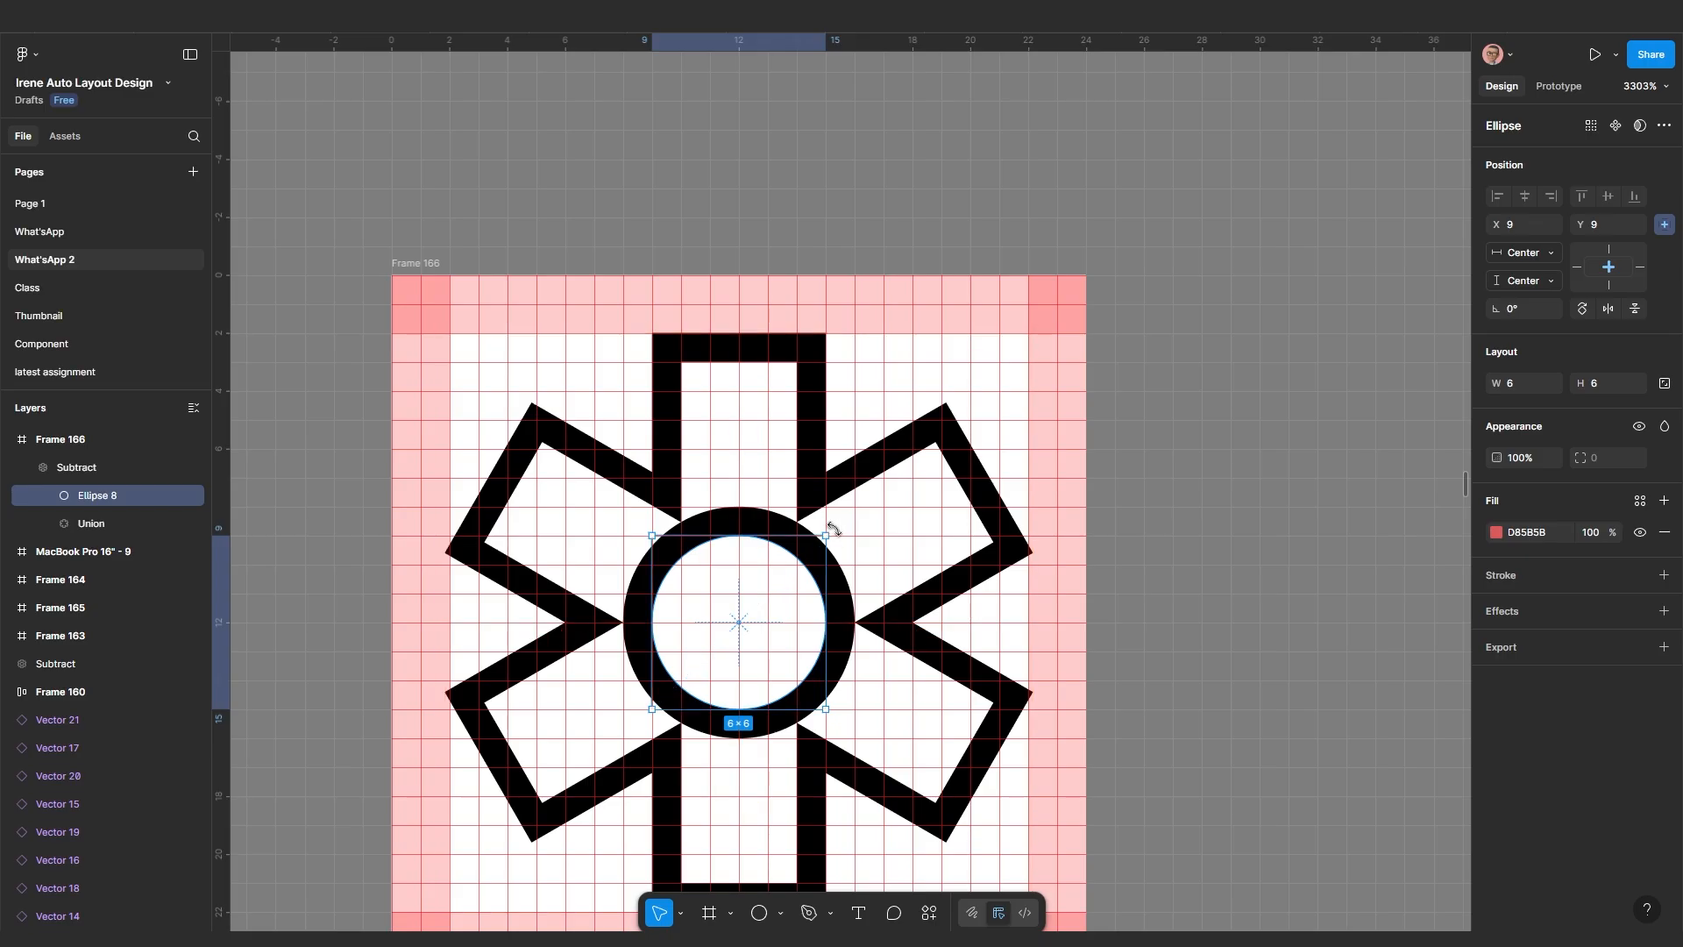
scroll(834, 528, "down", 5)
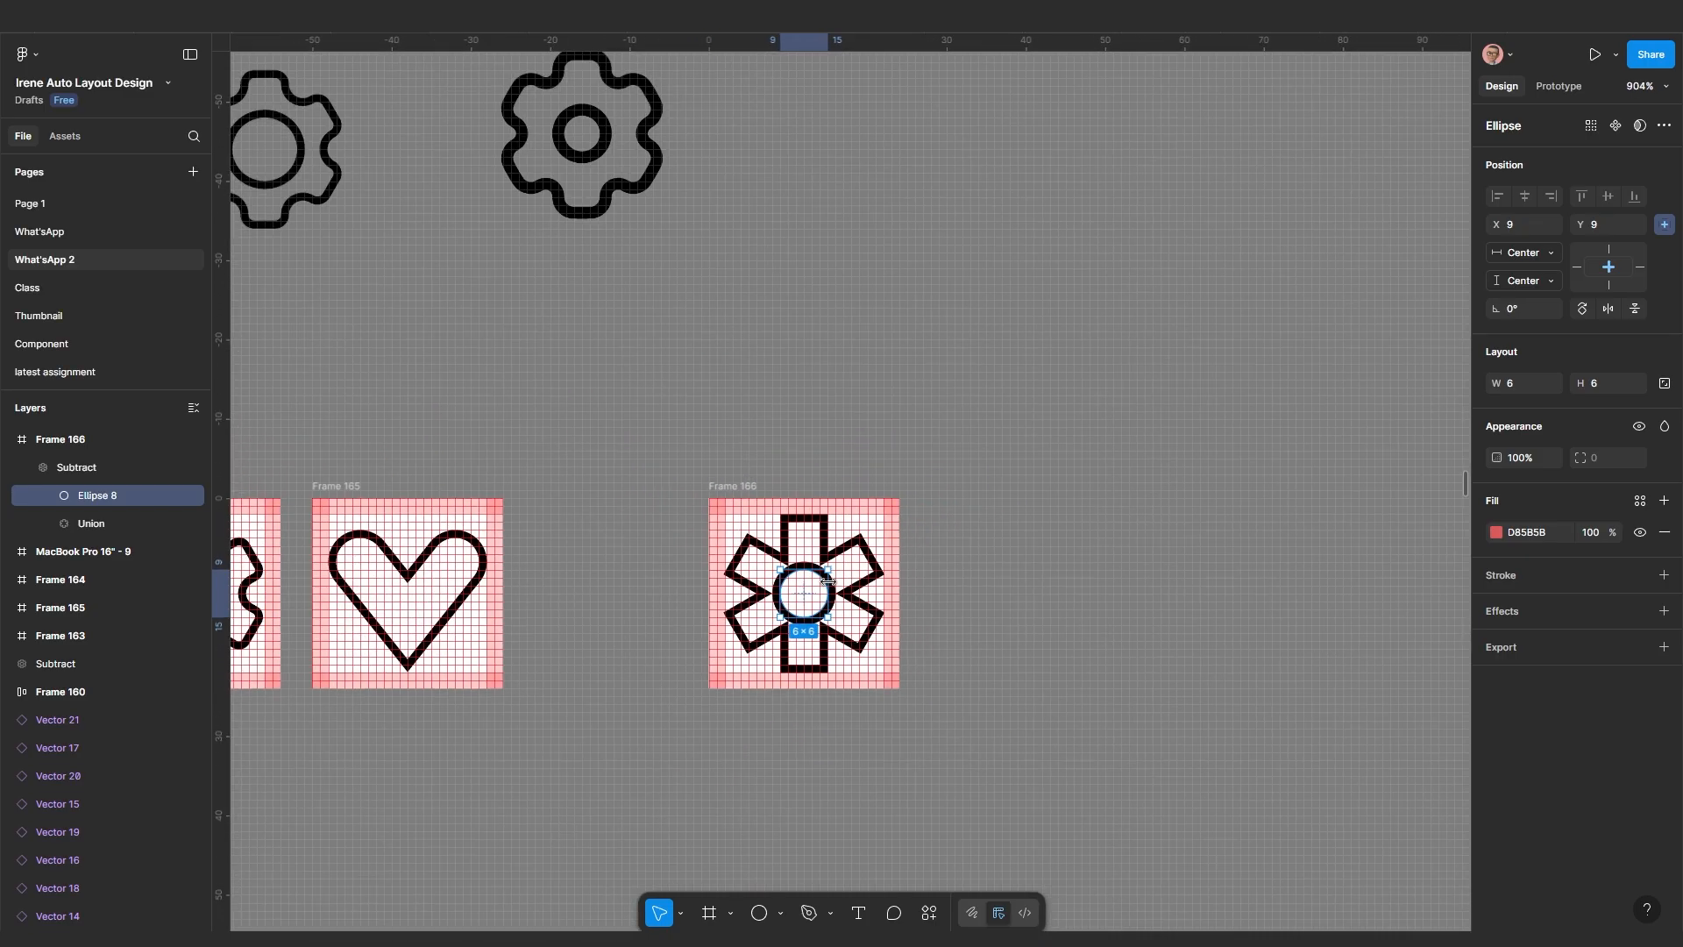
Select the Subtract gear shape in Frame 166 and set its corner radius to 5
scroll(827, 580, "up", 5)
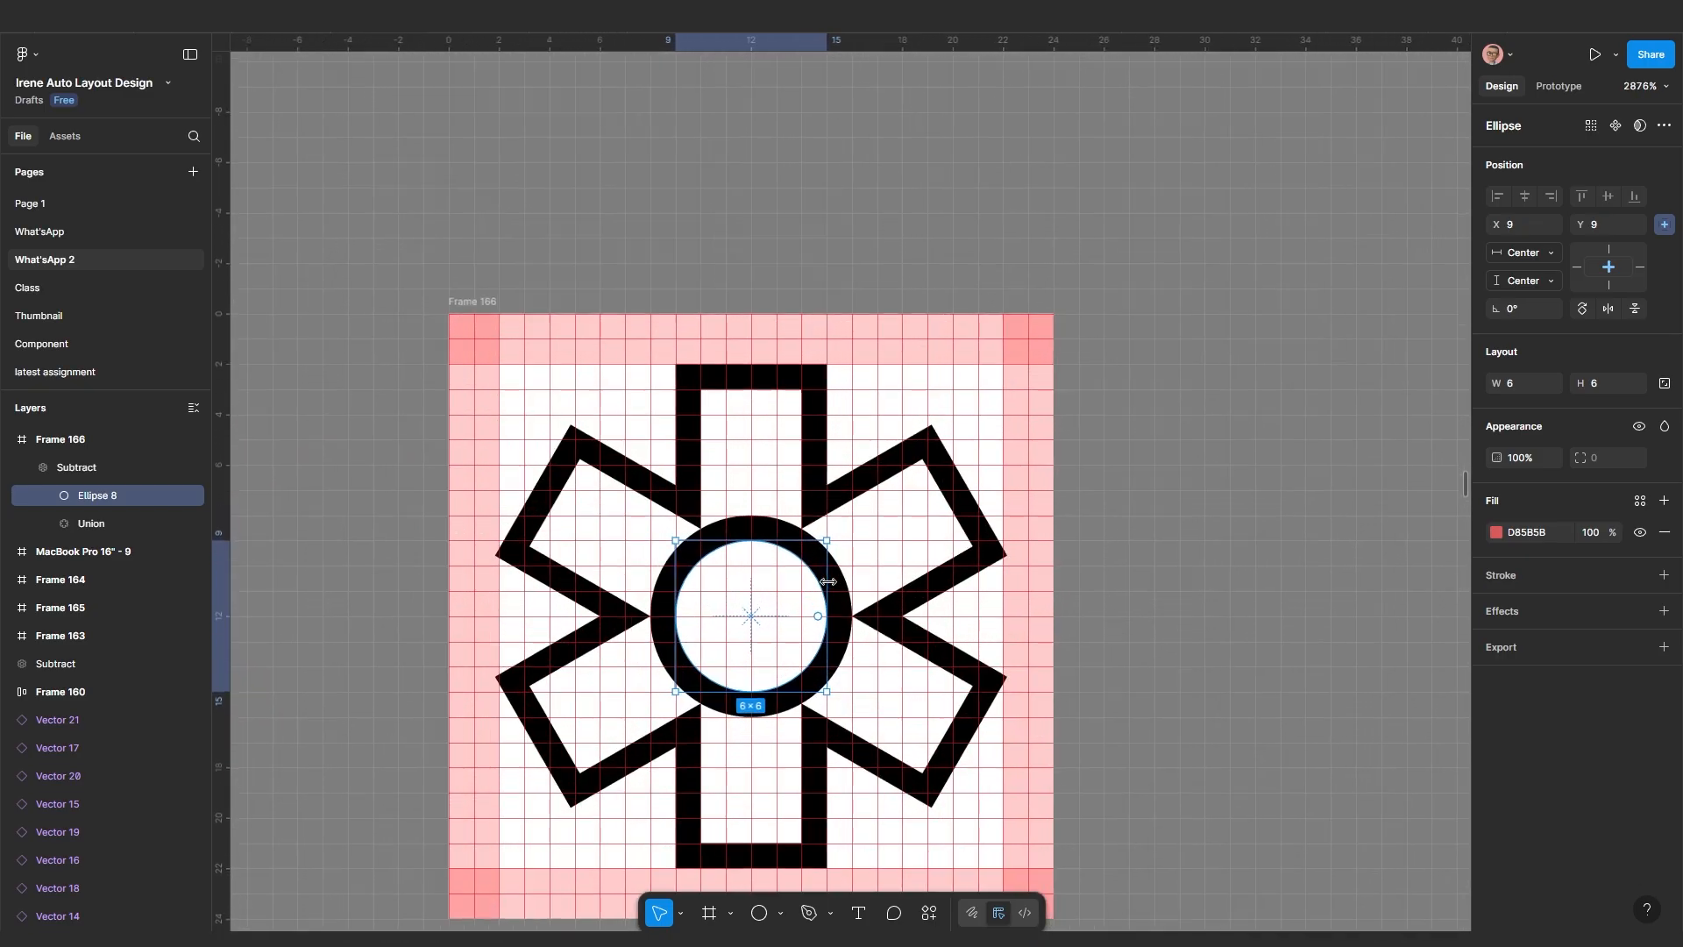
scroll(828, 580, "up", 1)
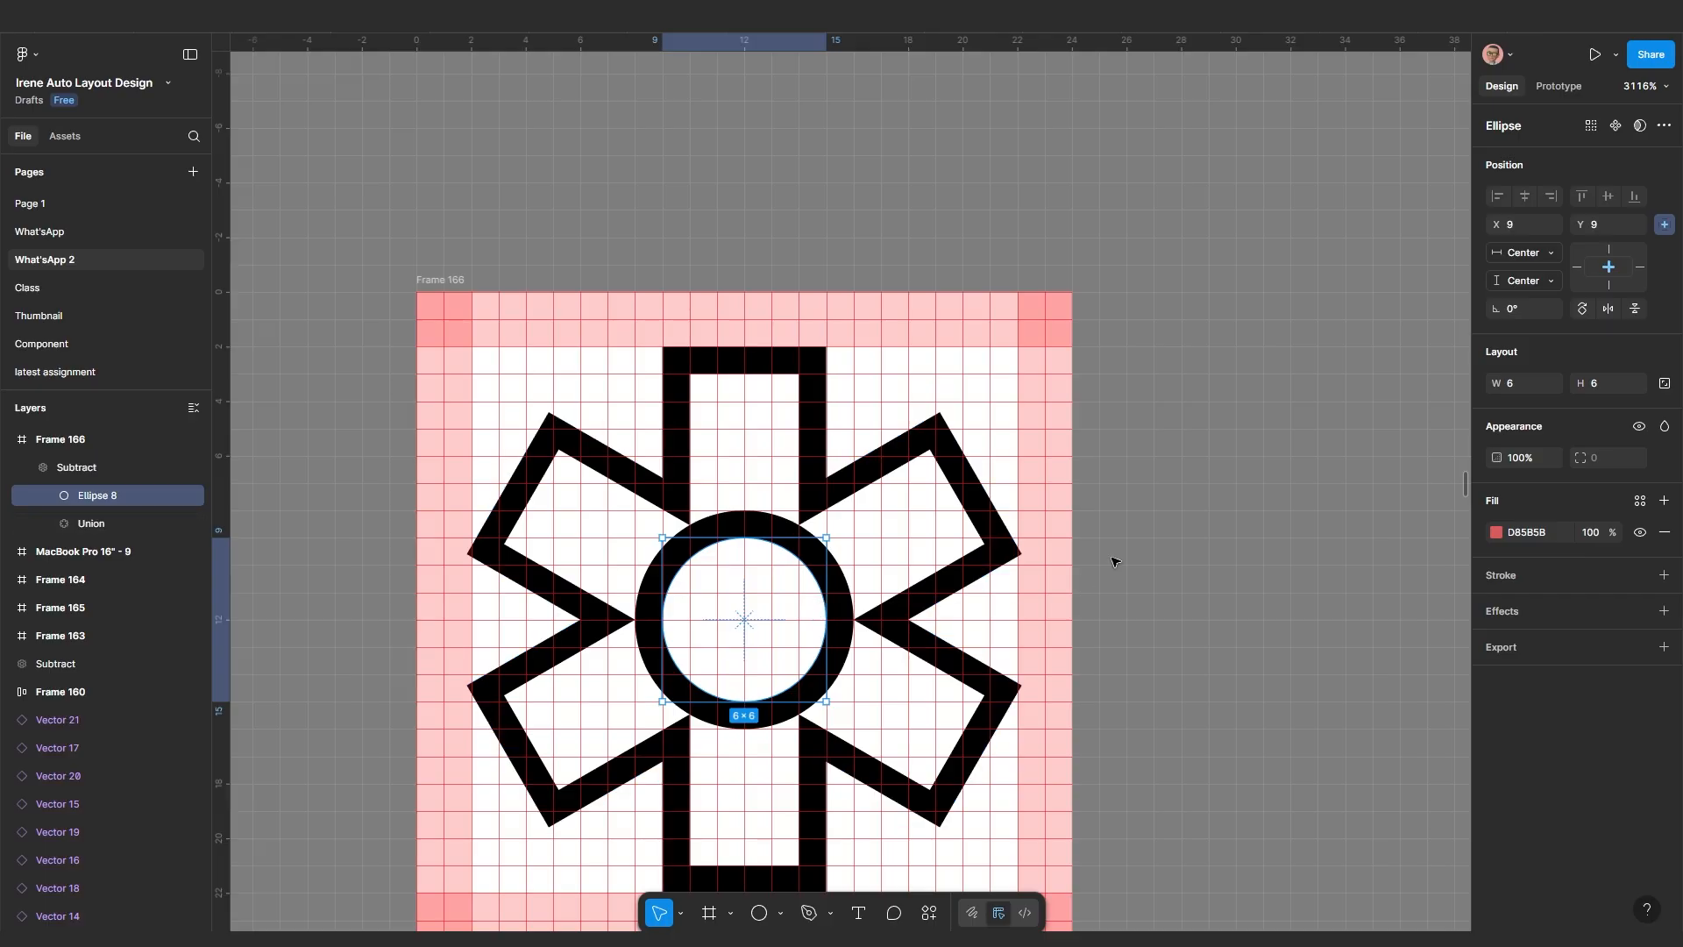
left_click(1114, 562)
left_click(913, 605)
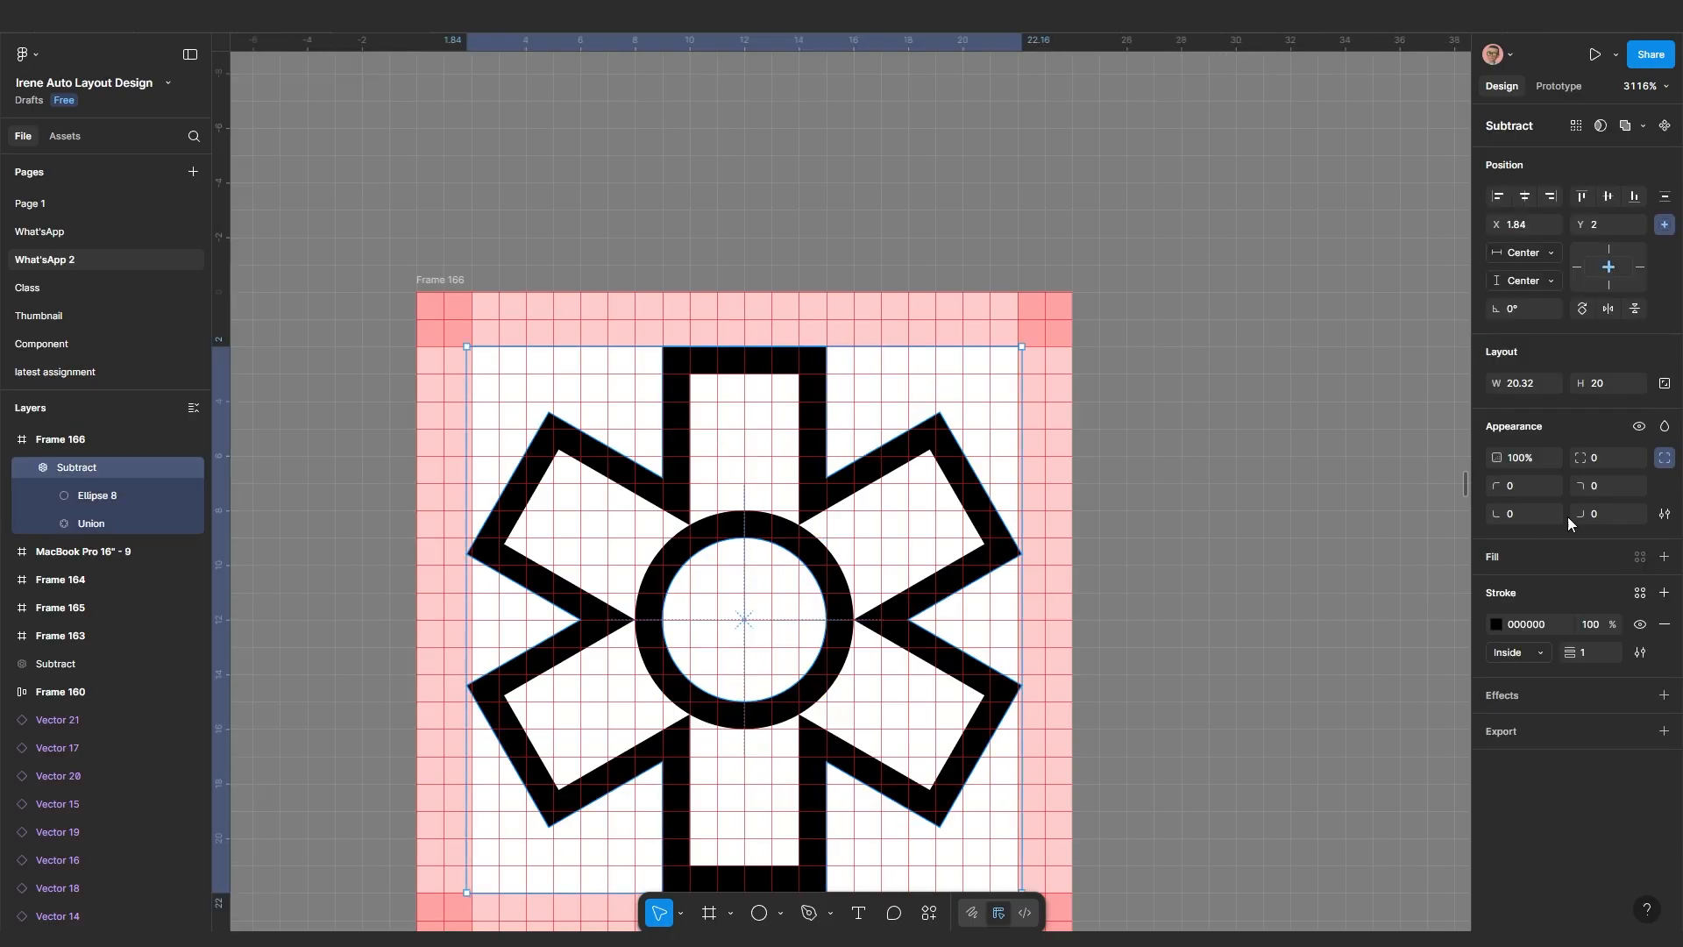
left_click(1604, 461)
type("5")
key("Return")
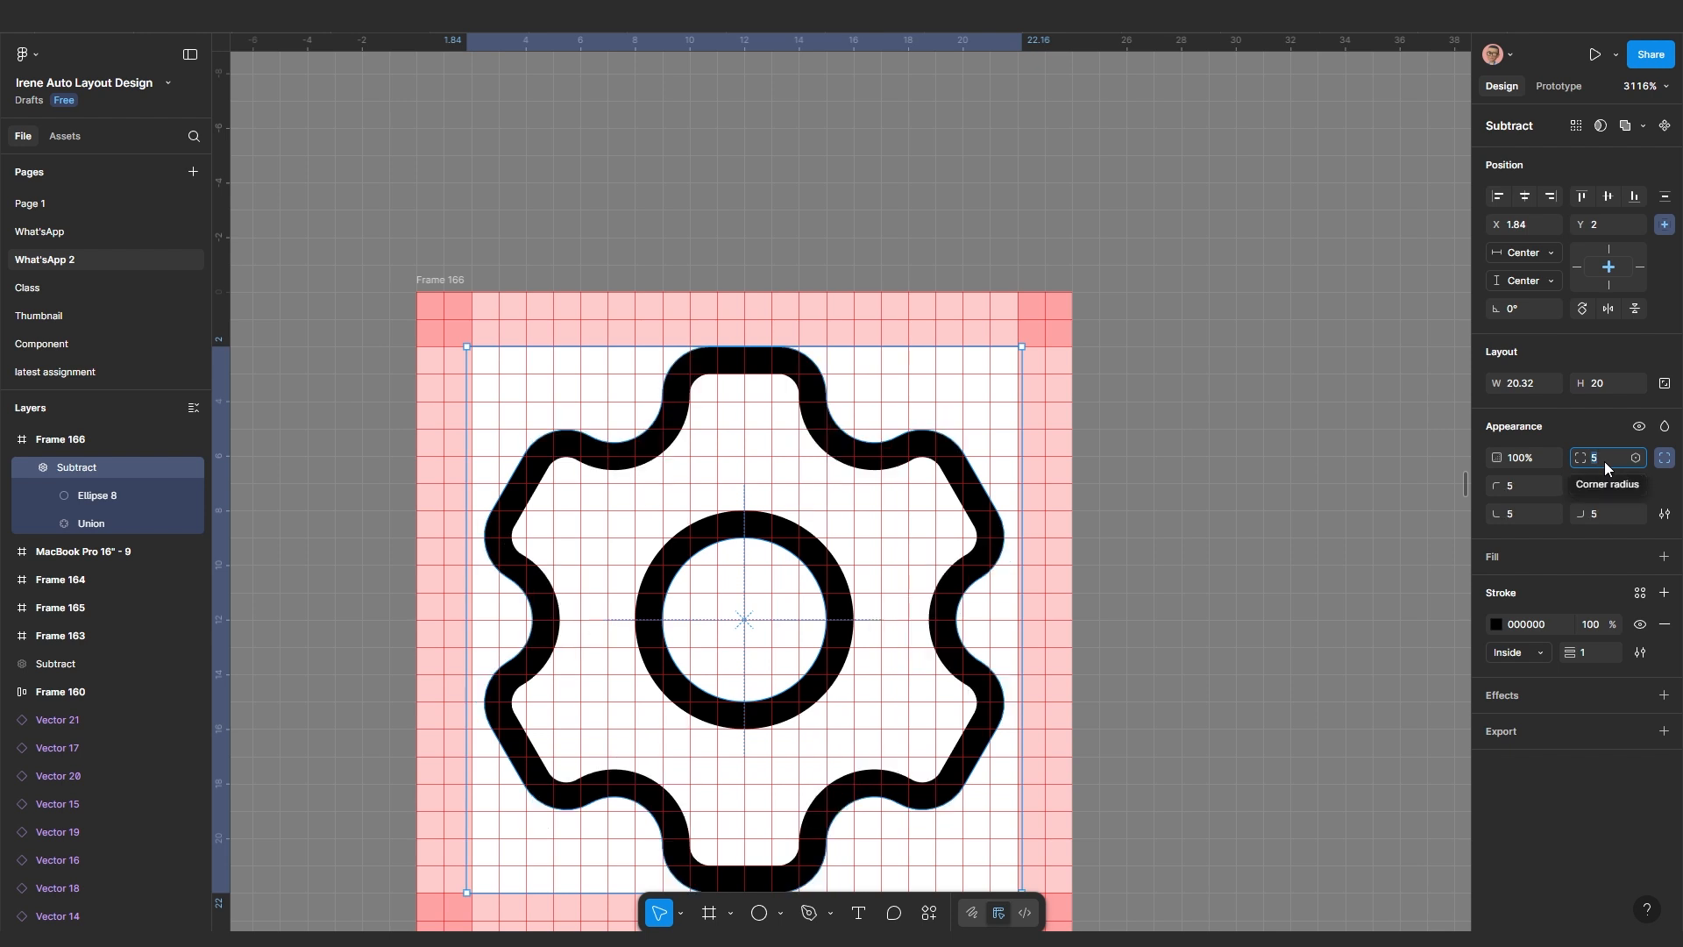
Set the Subtract gear shape's corner radius to 2 on all corners
type("3")
key("Return")
key("Return")
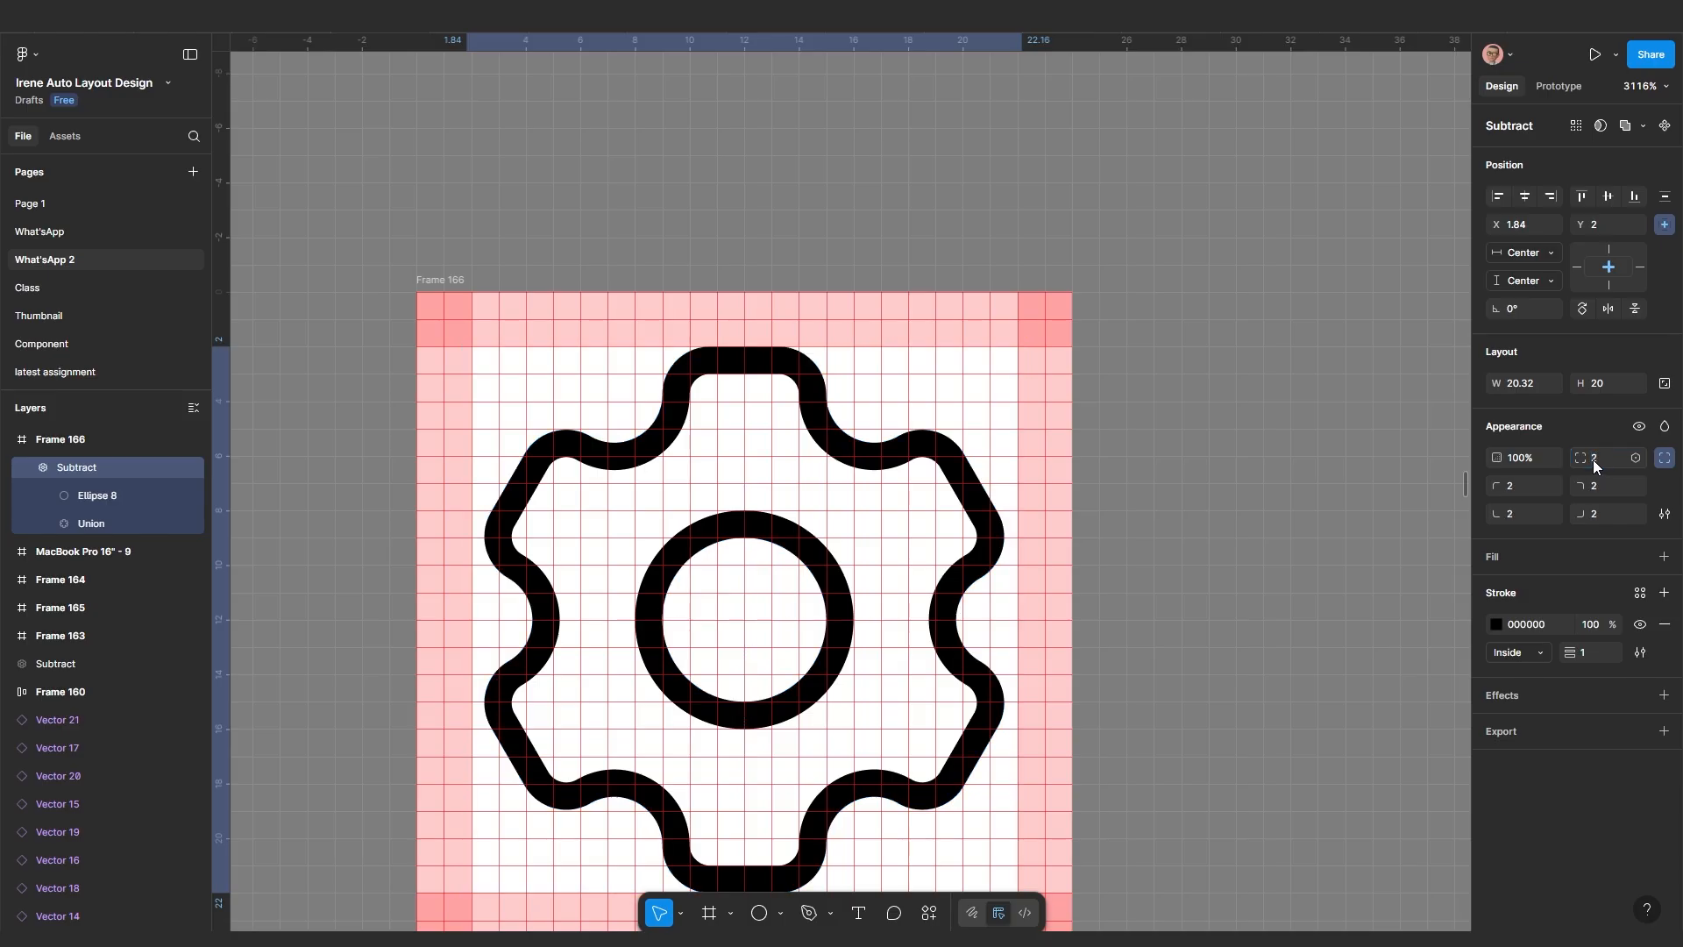
left_click(1592, 460)
type("0")
key("Return")
left_click_drag(1553, 473, 1566, 466)
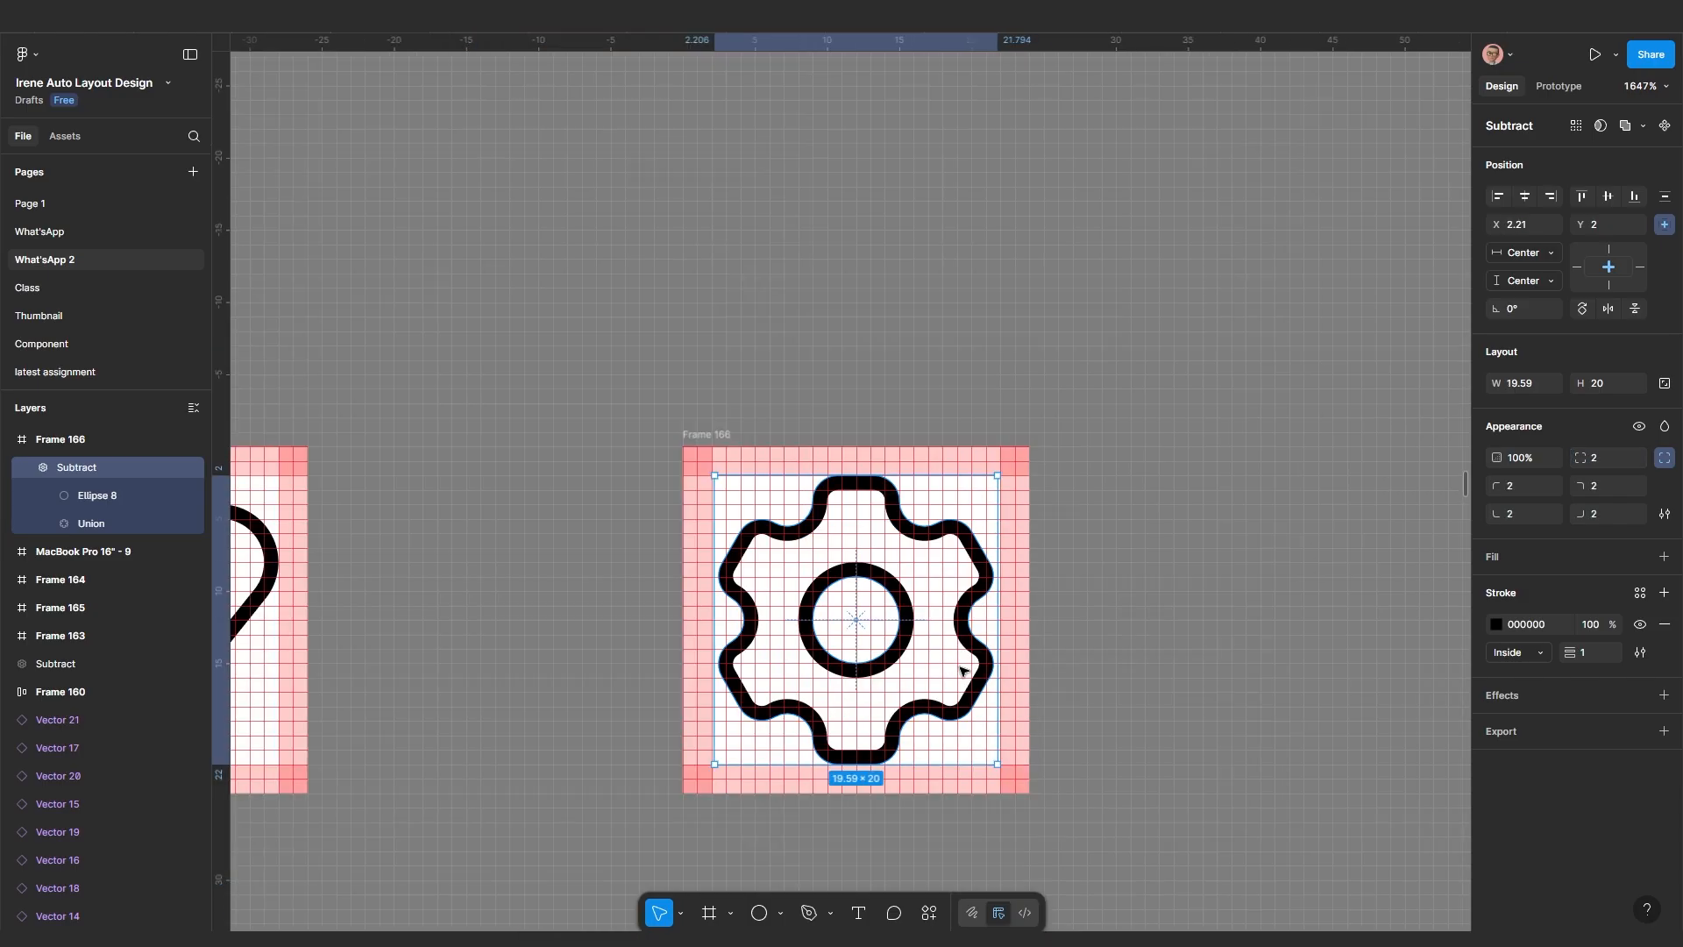
Duplicate Frame 166 and move the copy beside the original at X 7832, keeping both frames on the same row
left_click_drag(952, 666, 802, 610)
scroll(760, 589, "up", 3)
scroll(776, 564, "up", 1)
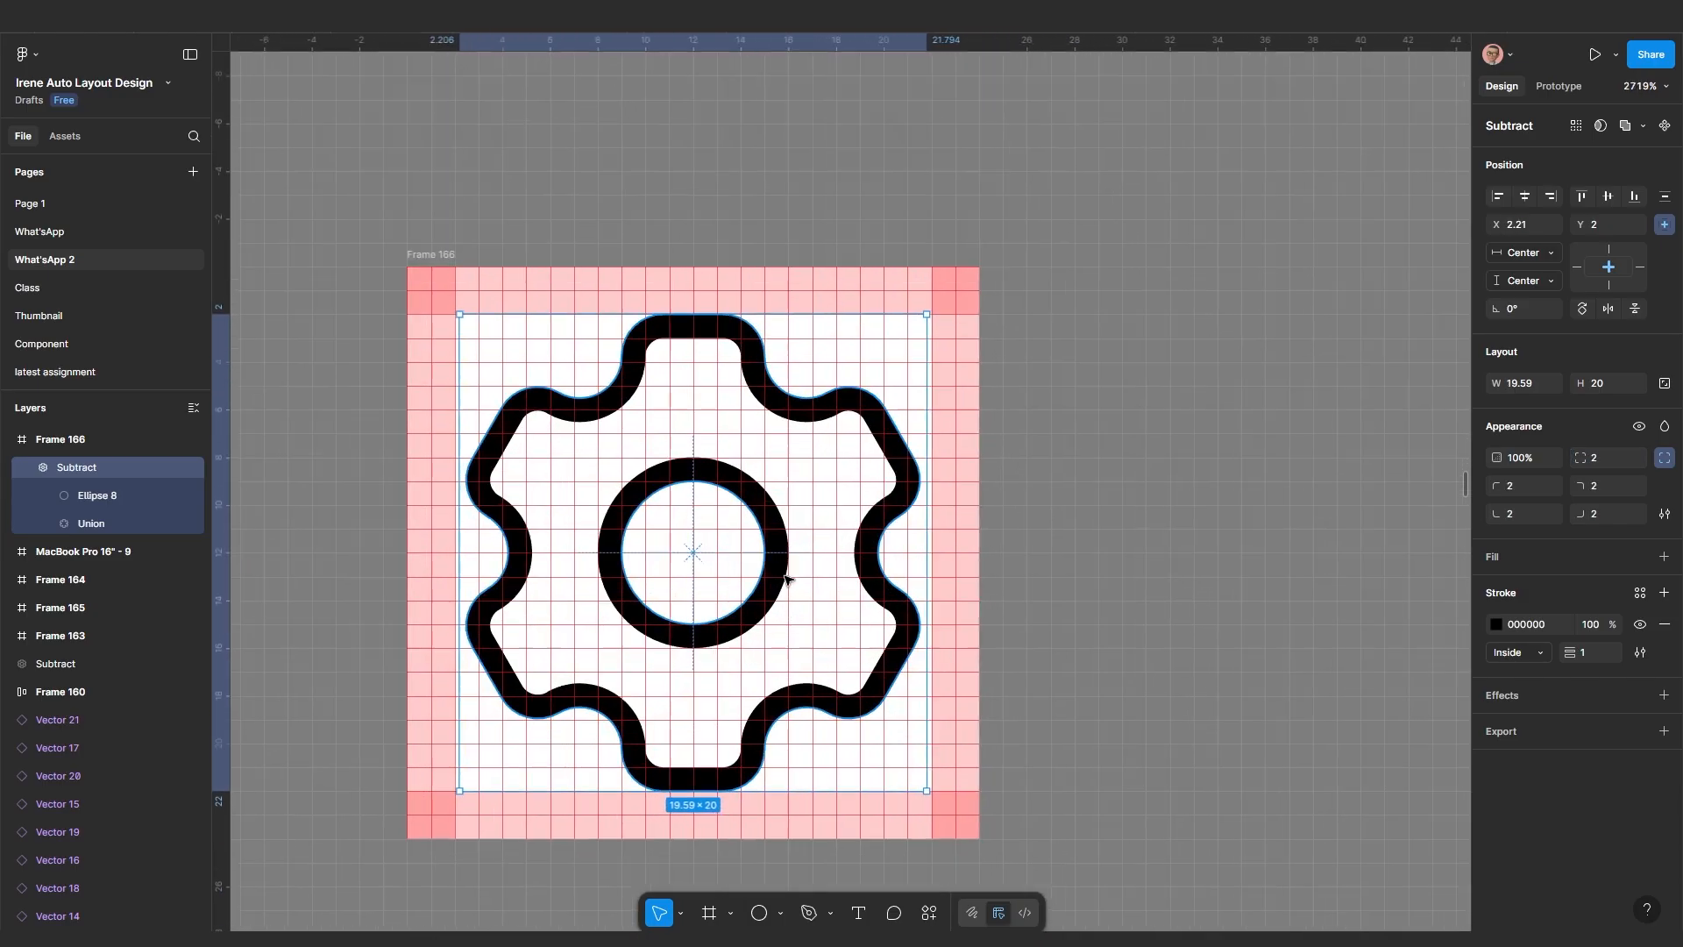
left_click(1123, 594)
scroll(646, 280, "down", 2)
left_click(508, 257)
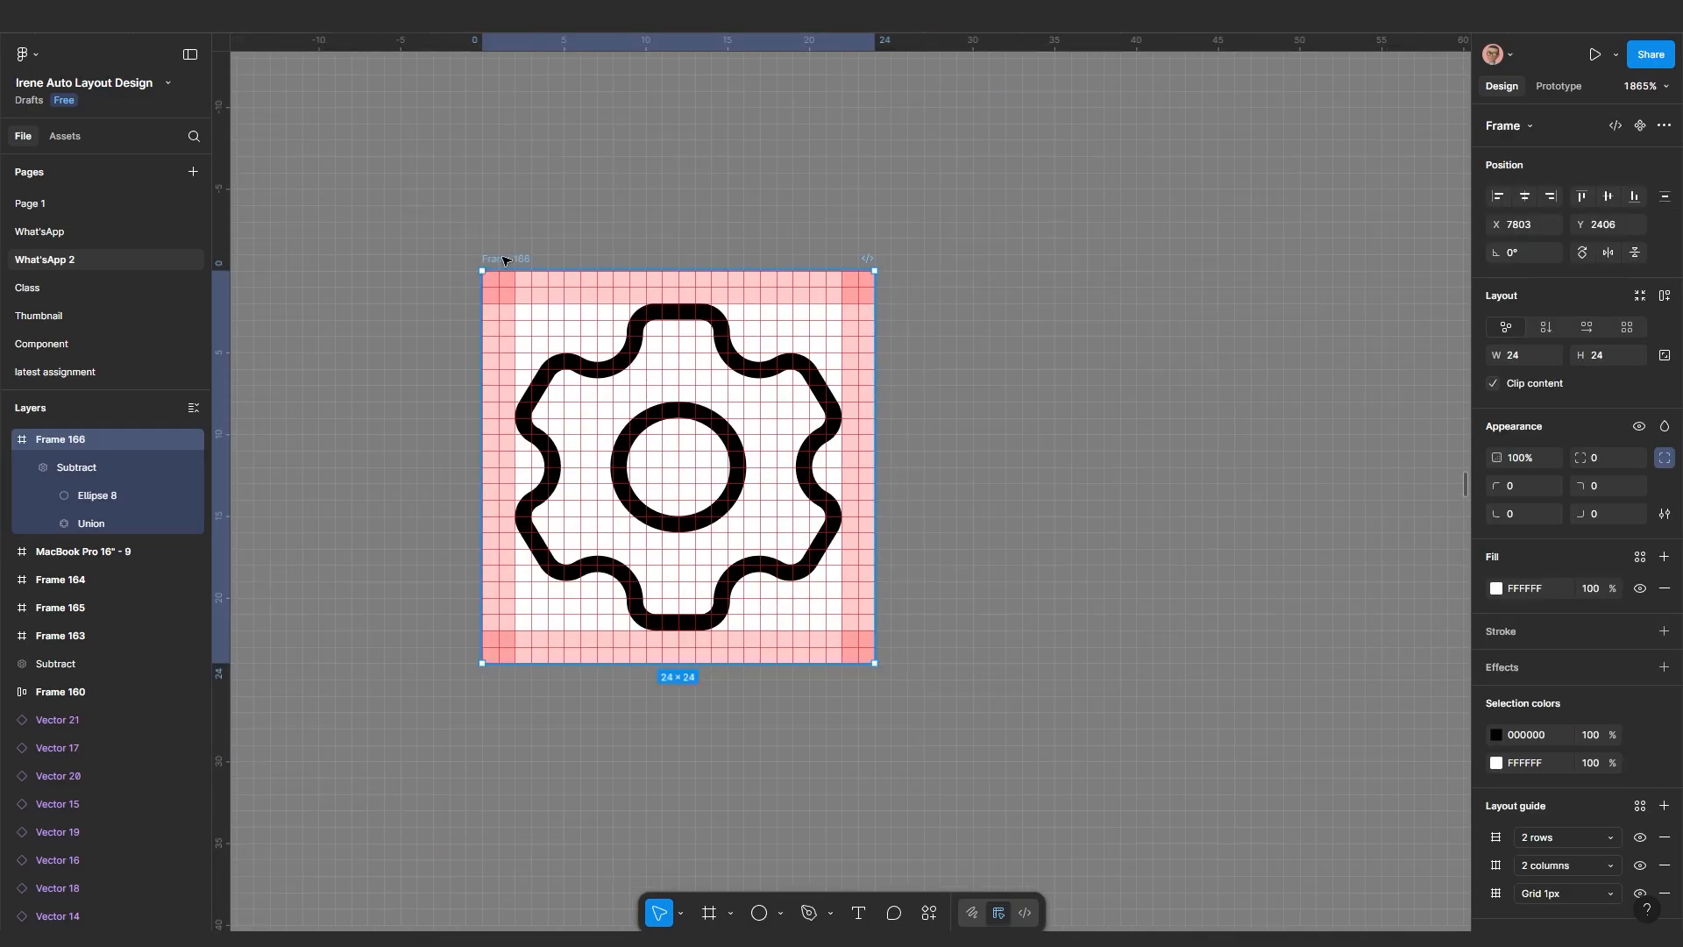
key("ctrl+d")
scroll(999, 360, "down", 2)
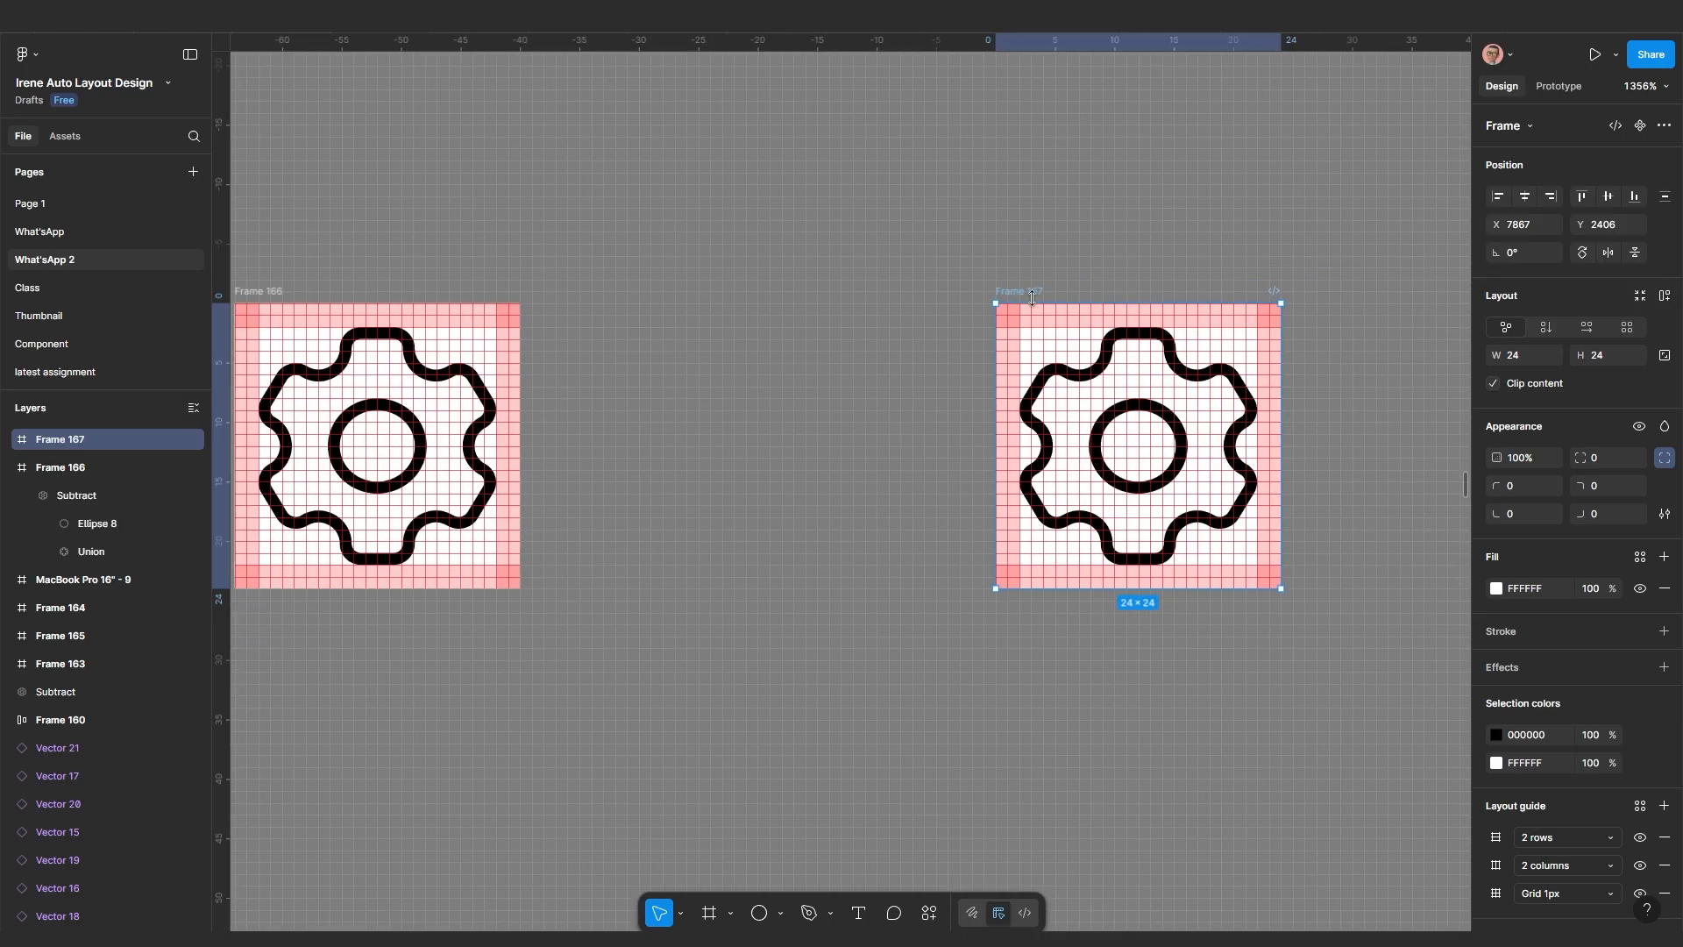
left_click_drag(1010, 291, 594, 292)
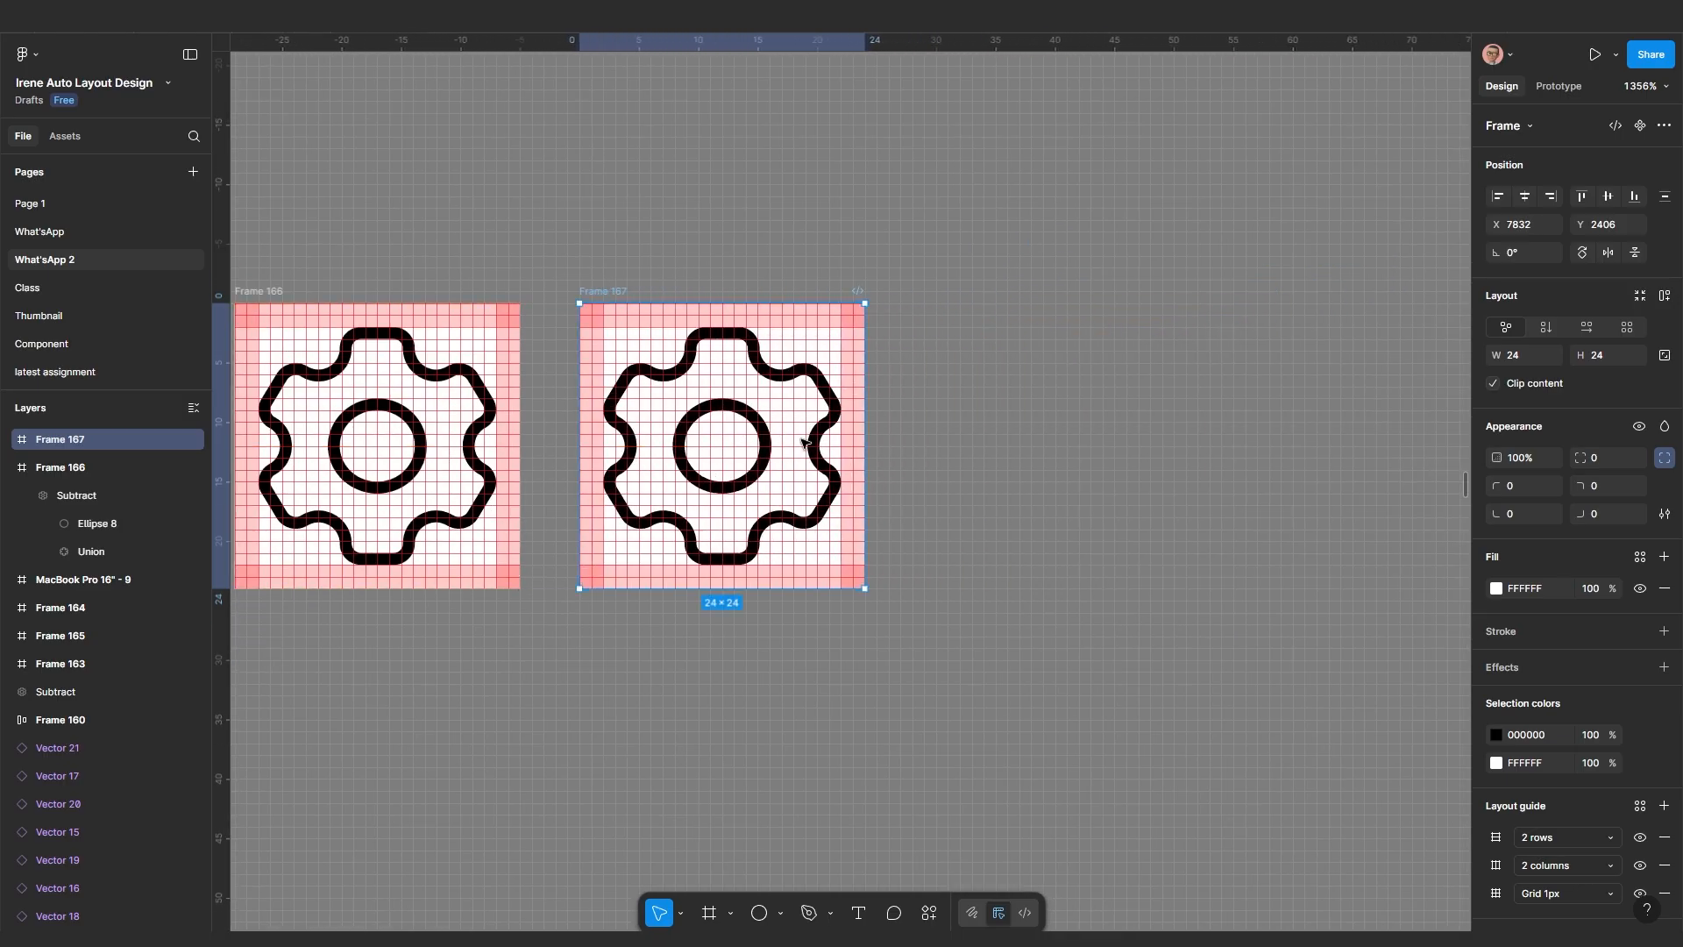
Hide the duplicated frame's rows, columns and 1px grid layout guides, keeping its white fill visible
left_click(1638, 590)
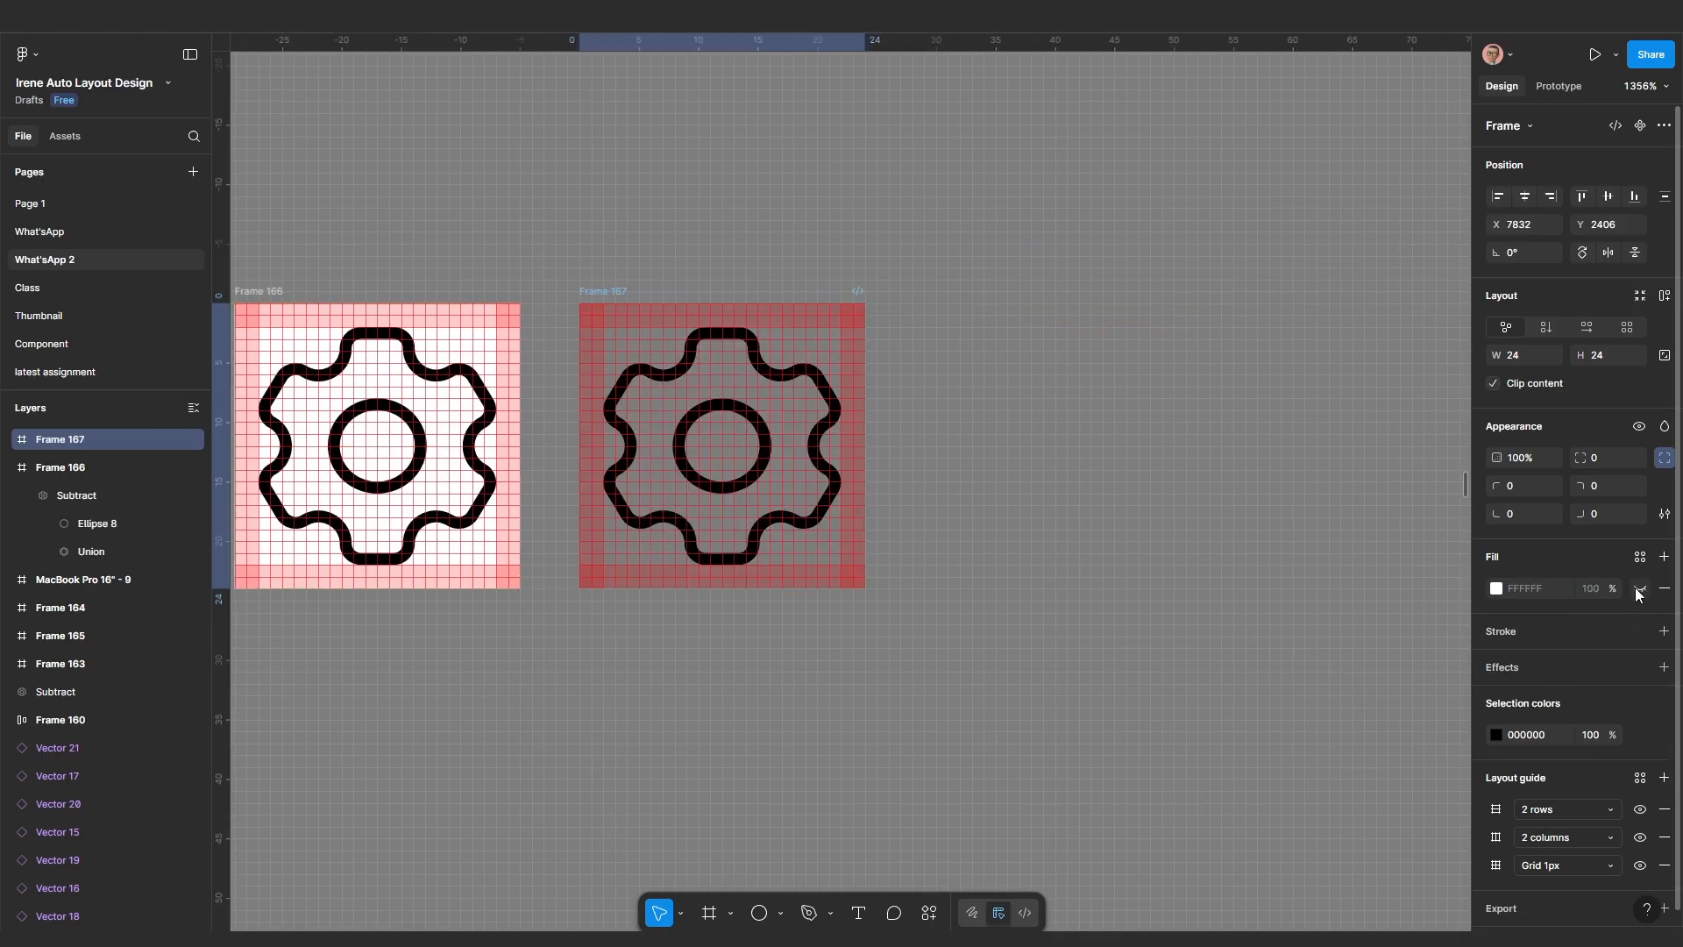
left_click(1638, 589)
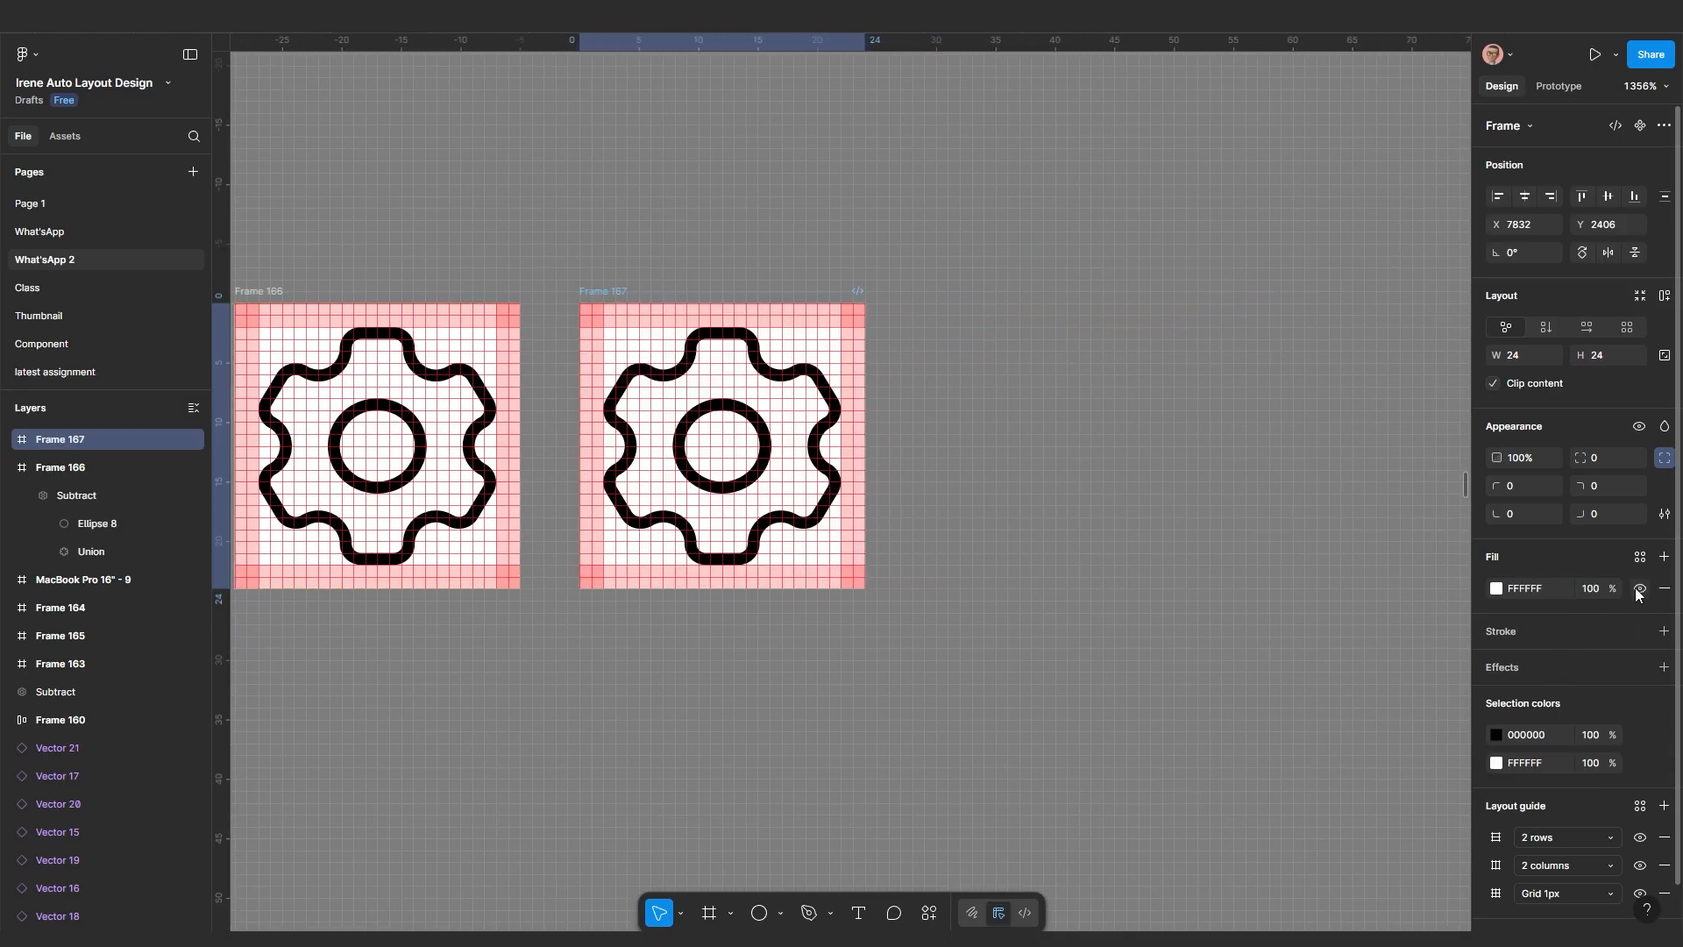
left_click(1640, 839)
left_click(1639, 865)
left_click(1639, 893)
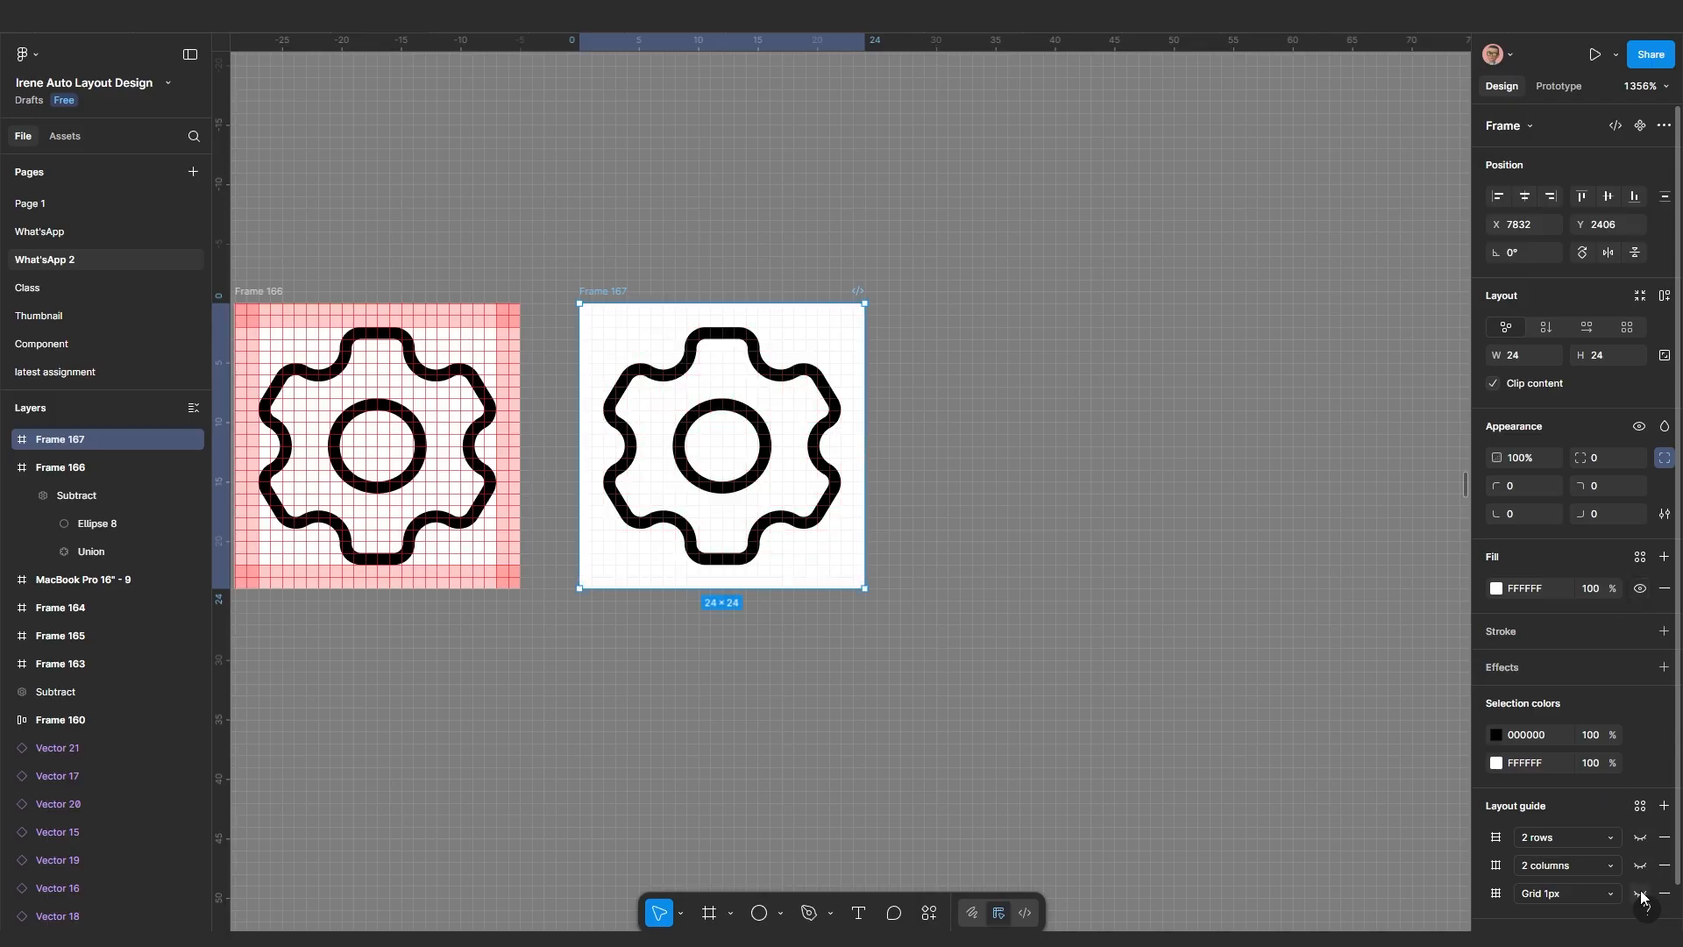
Try an inside stroke weight of 2 on the gear shape in Frame 167
scroll(789, 477, "up", 5)
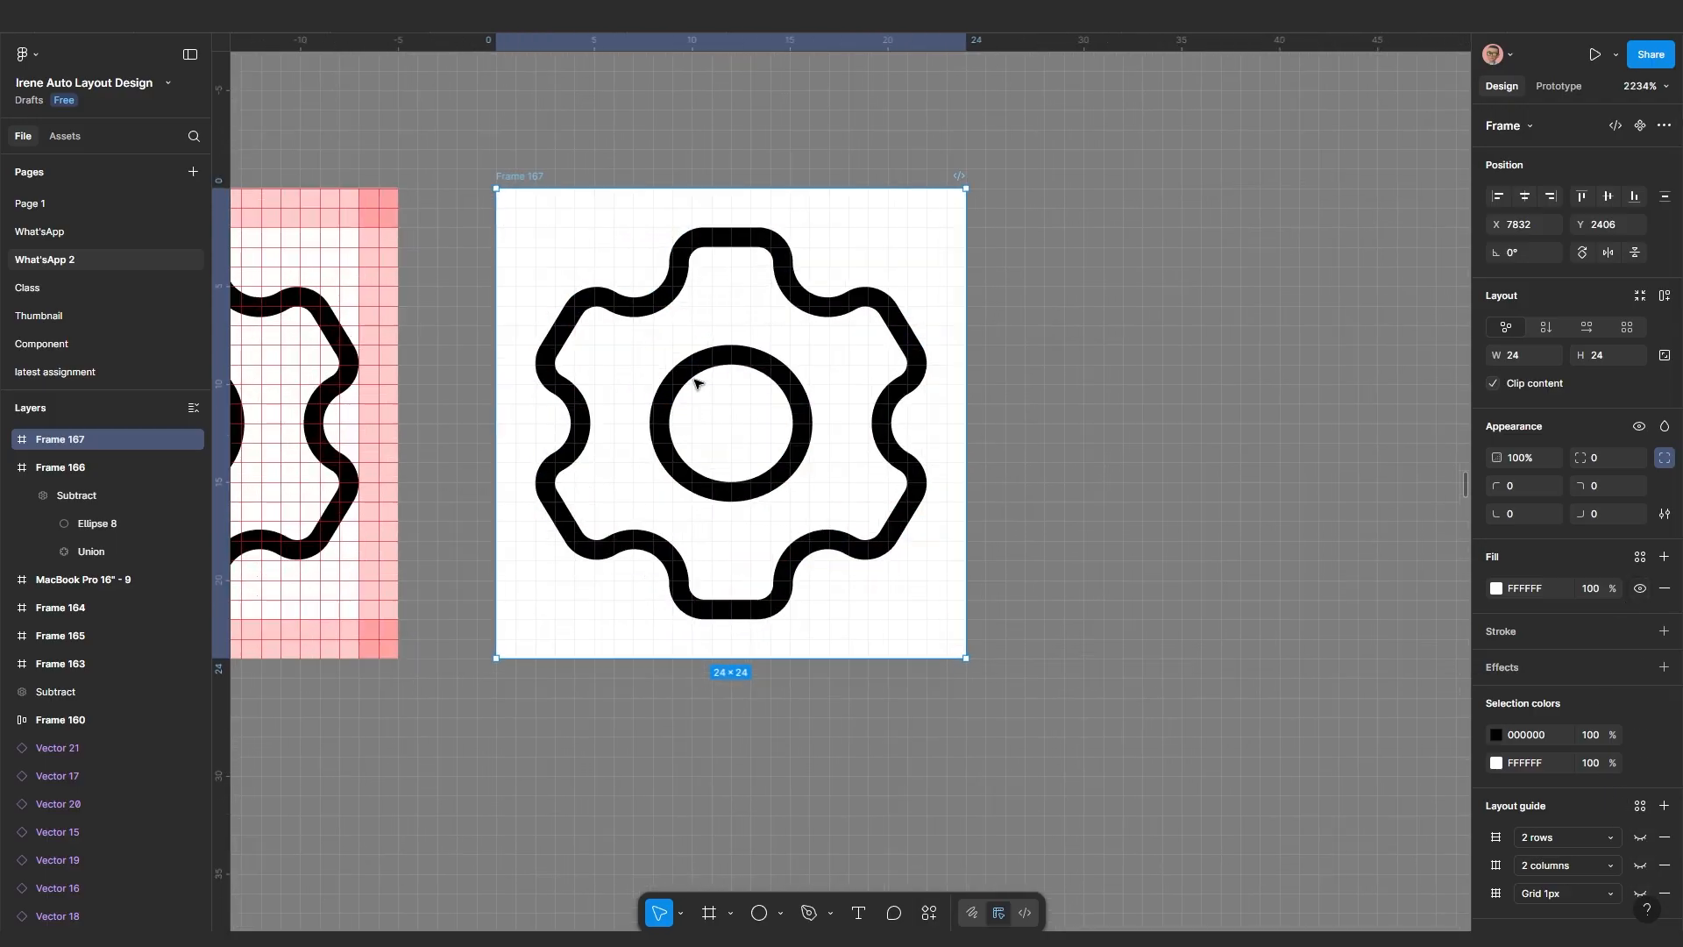
left_click(686, 372)
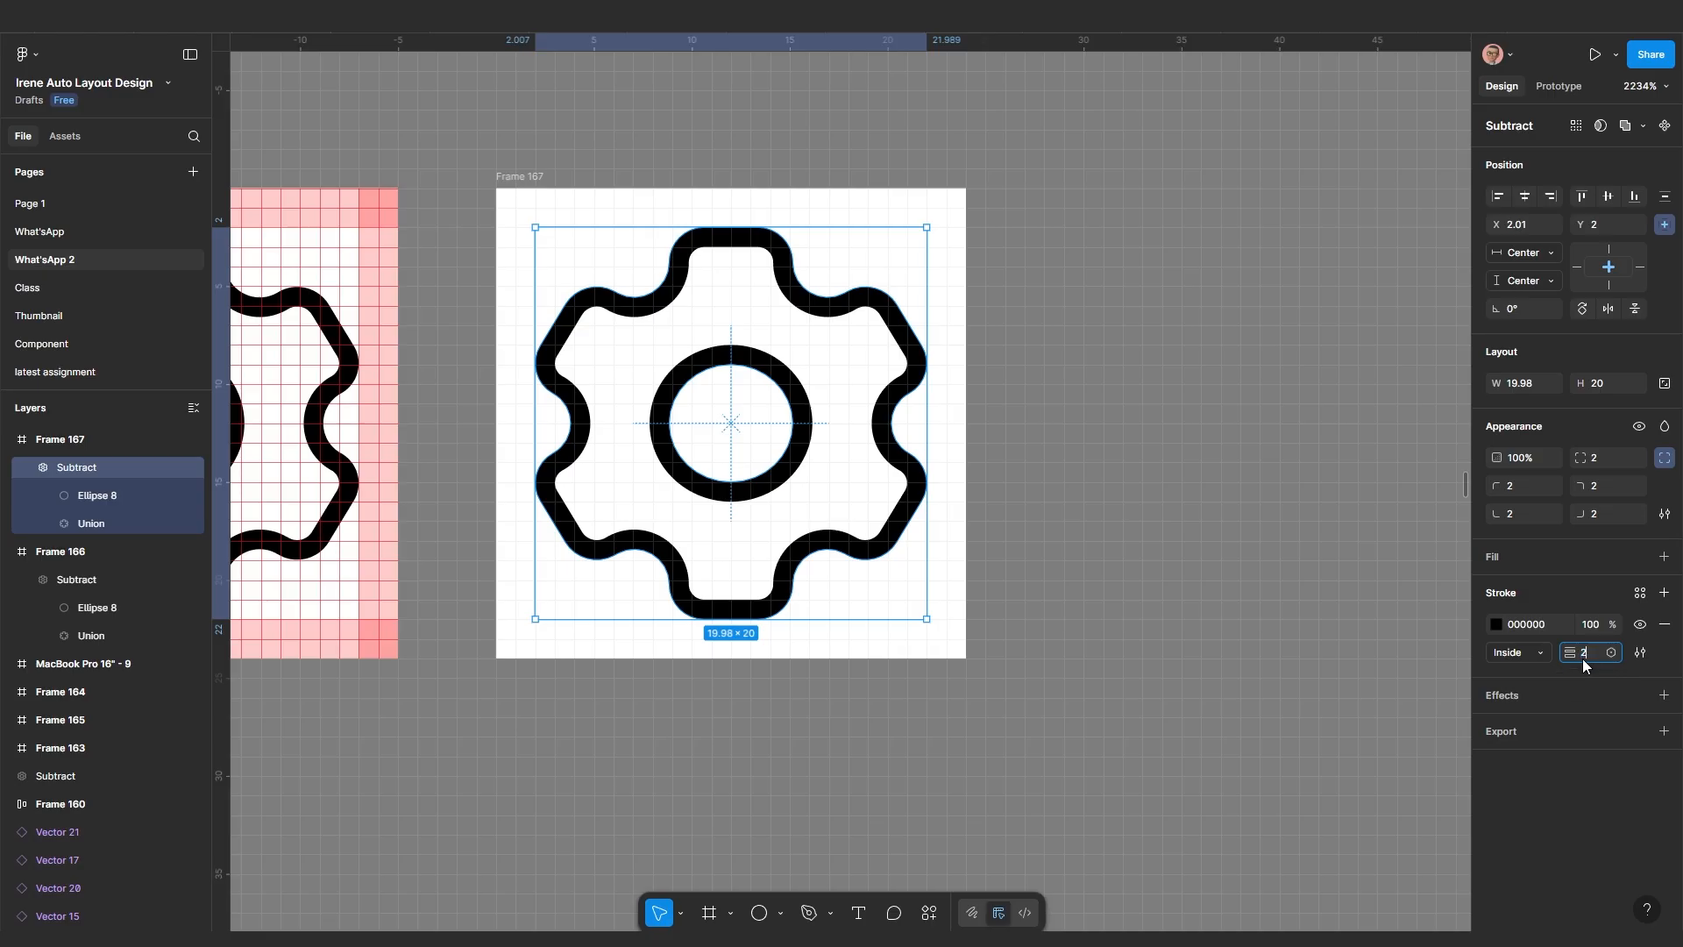
key("Return")
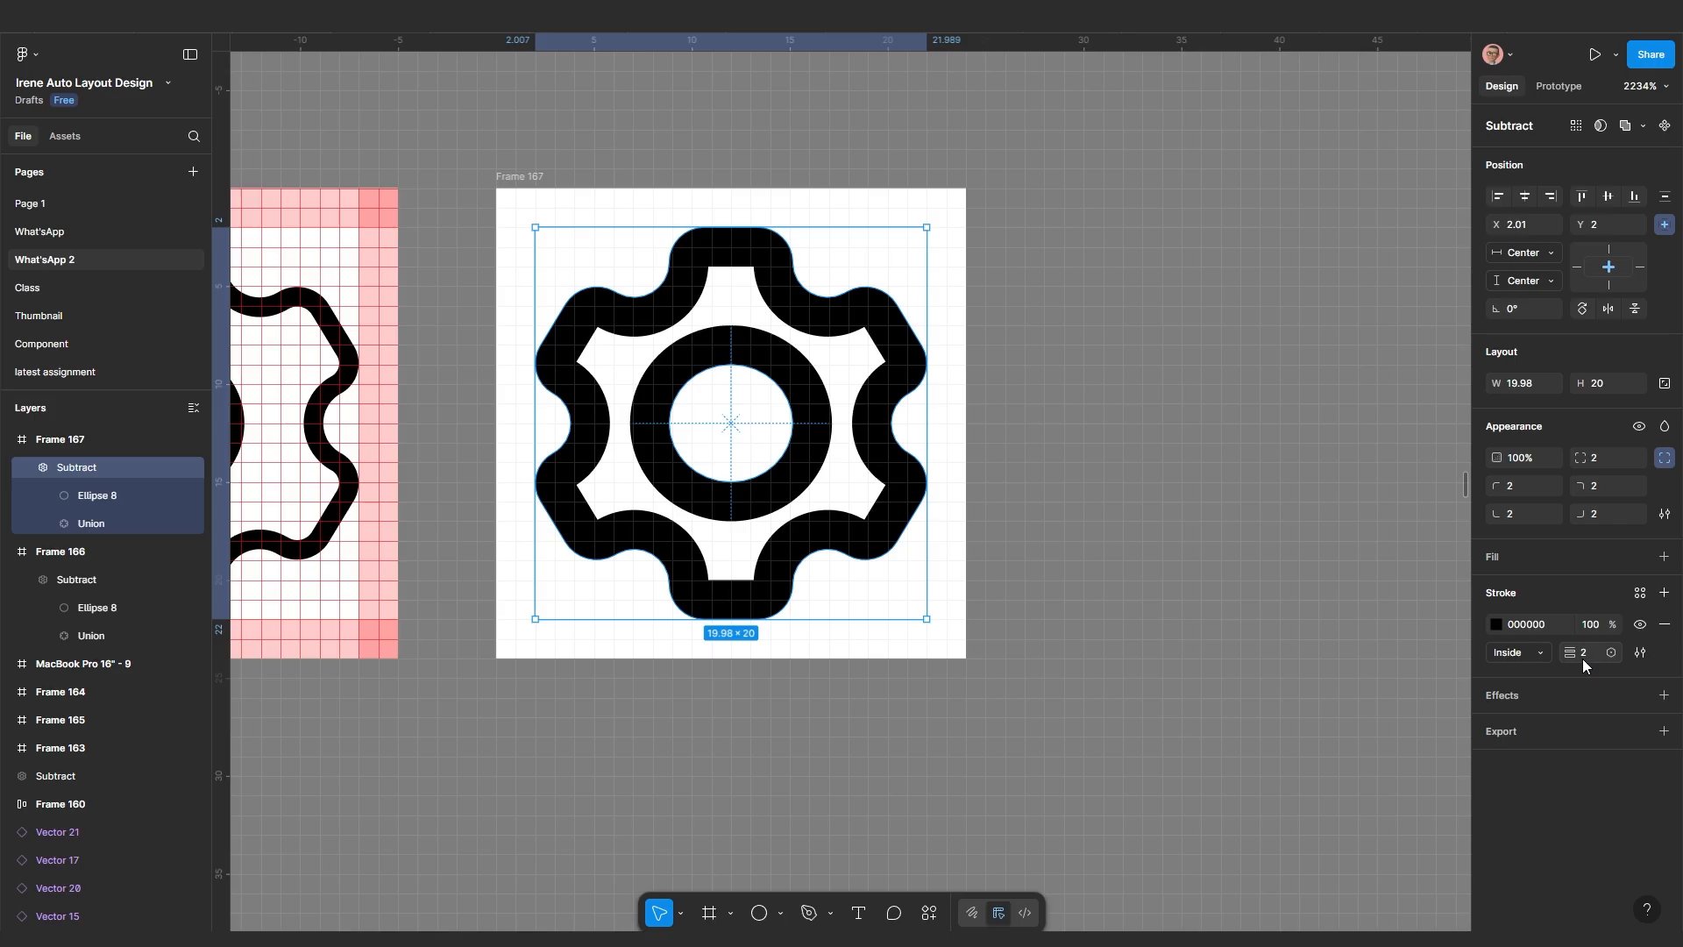
key("Return")
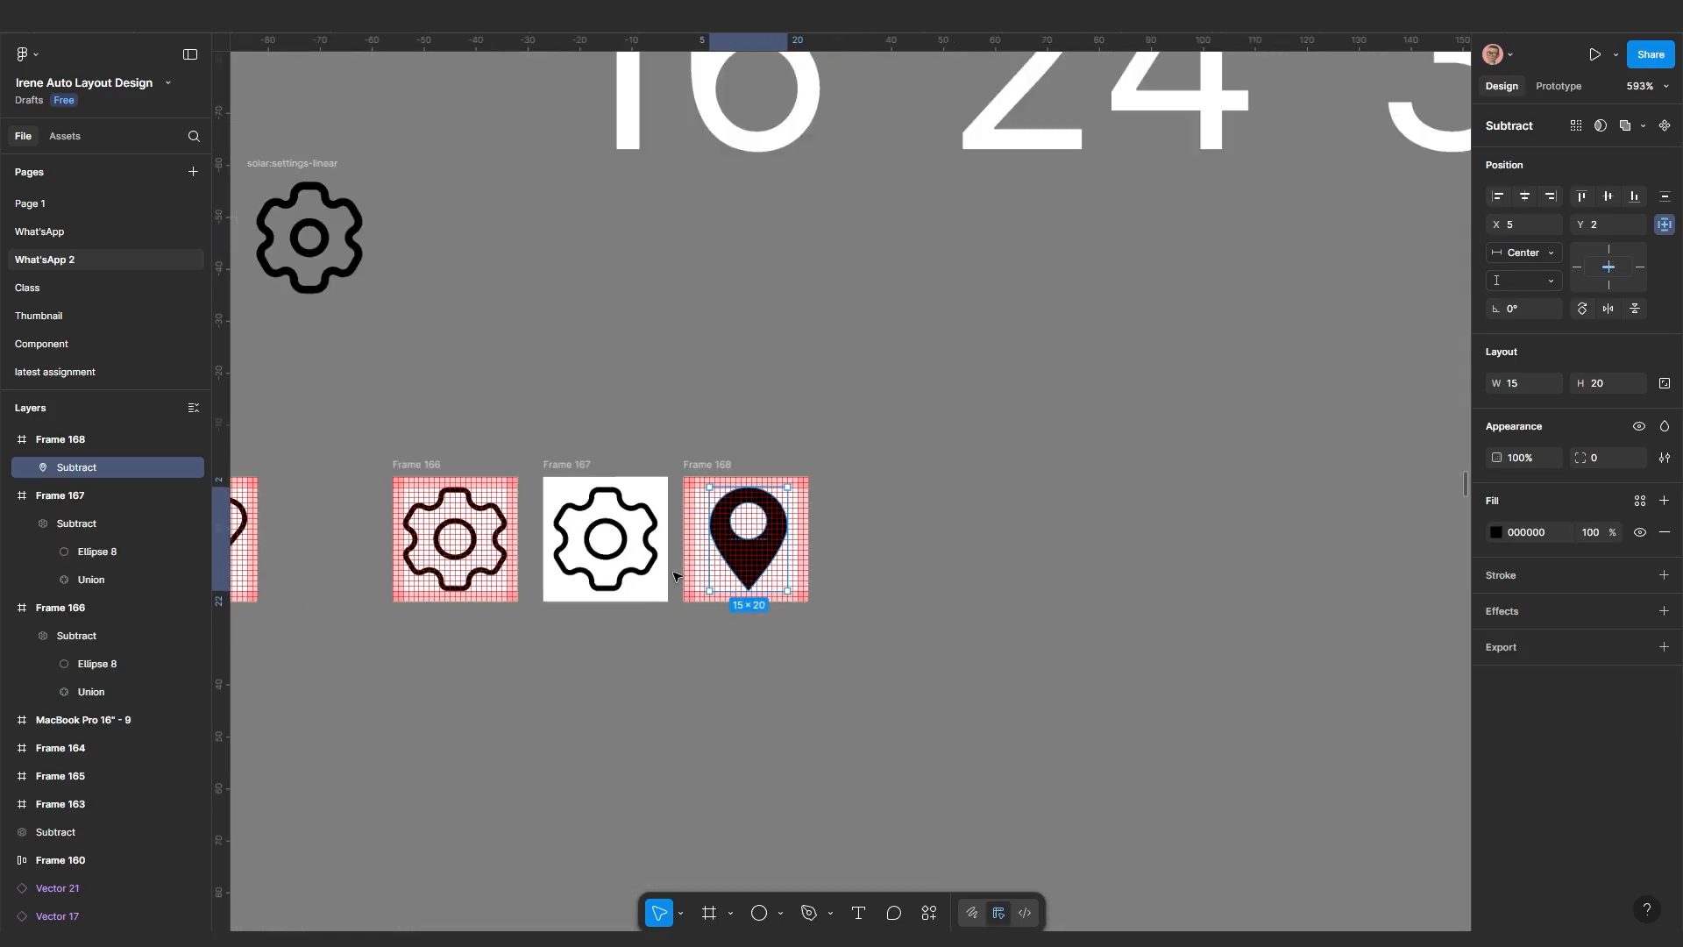
Examine the drawn icon frames alongside the Frame 59 icon collection, the size labels in Frame 160 and the WhatsApp web screen
scroll(511, 583, "left", 5)
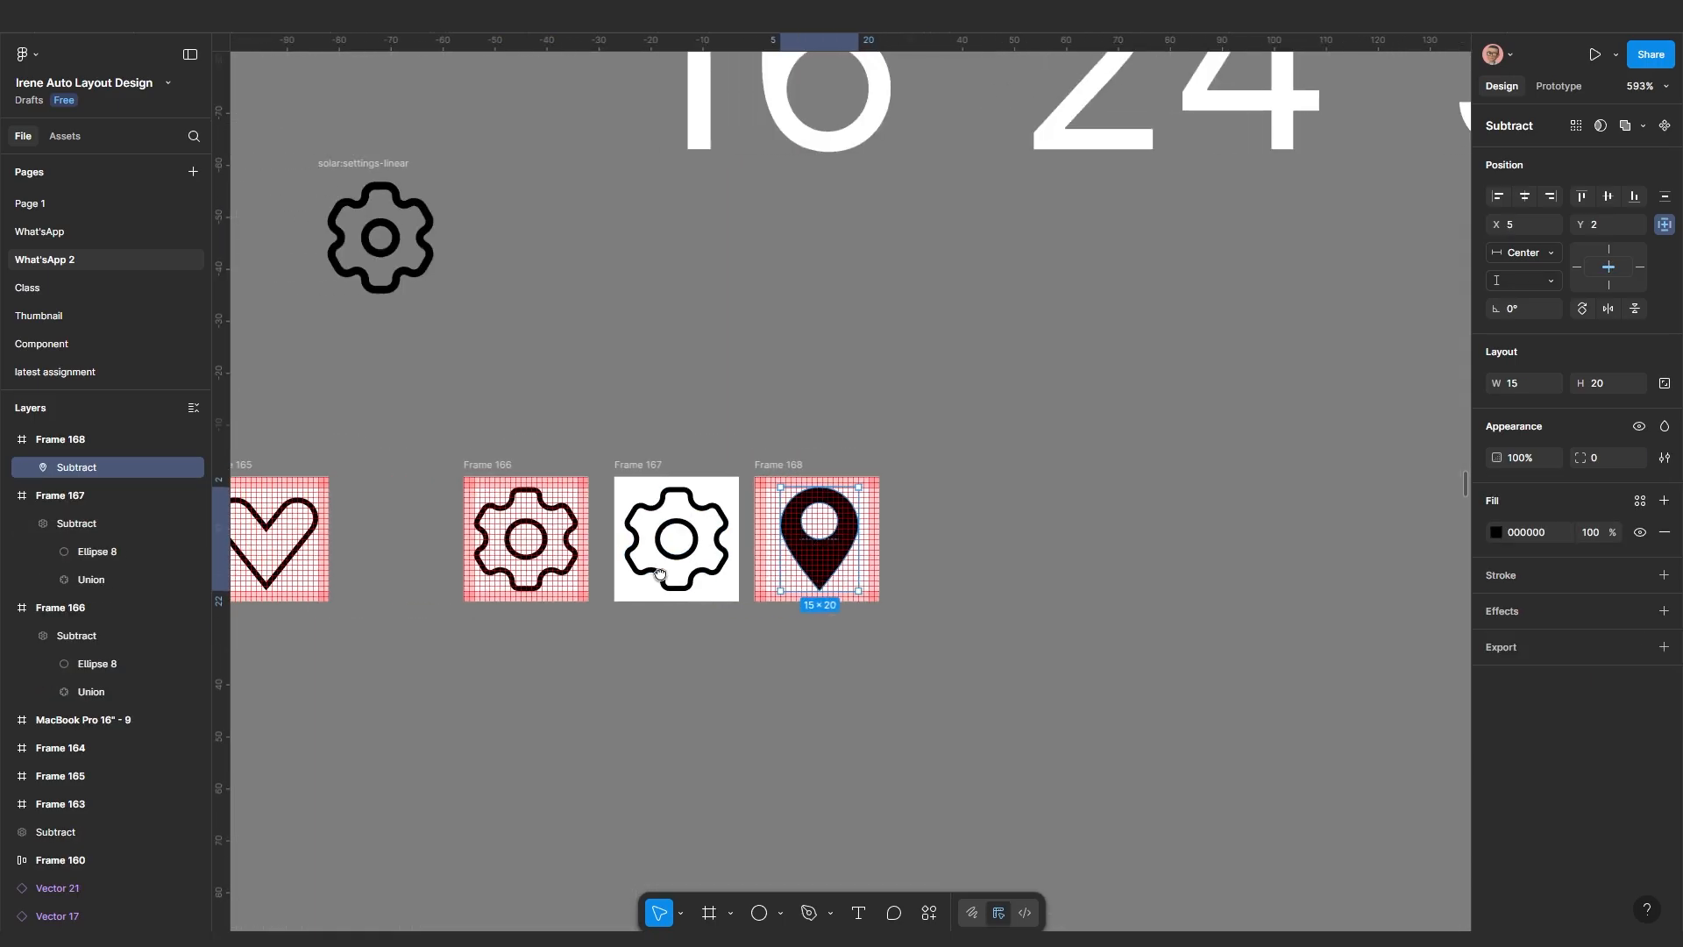
scroll(511, 583, "down", 3)
scroll(511, 583, "down", 10)
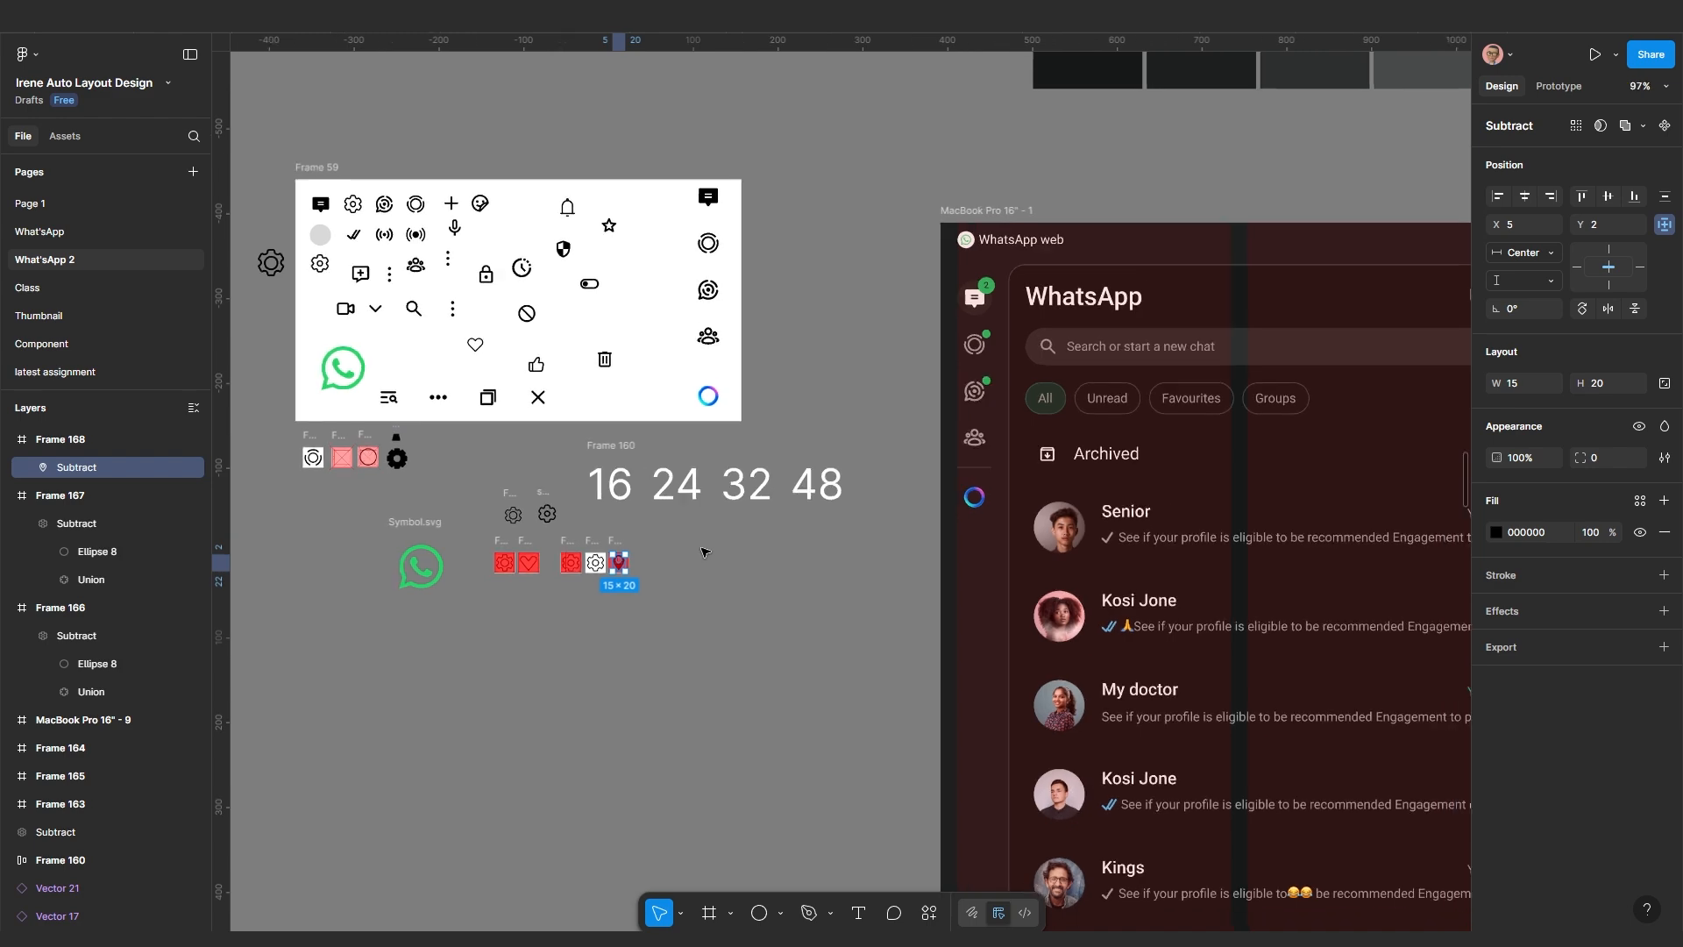
scroll(934, 440, "up", 2)
scroll(571, 601, "up", 5)
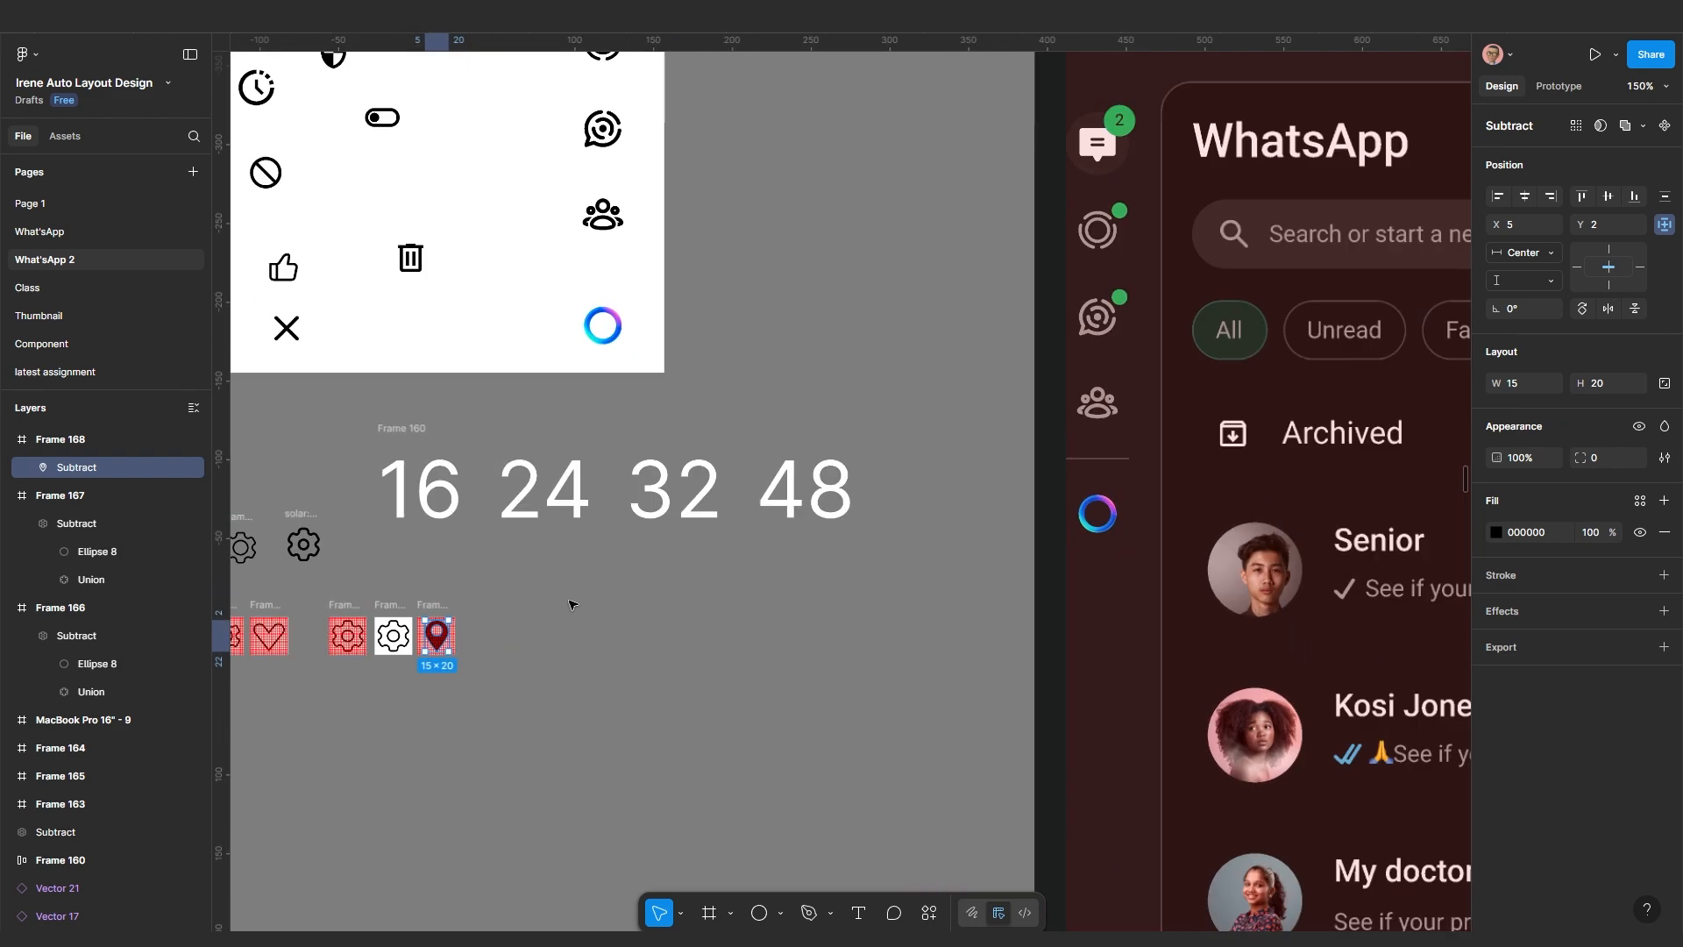
scroll(609, 600, "down", 4)
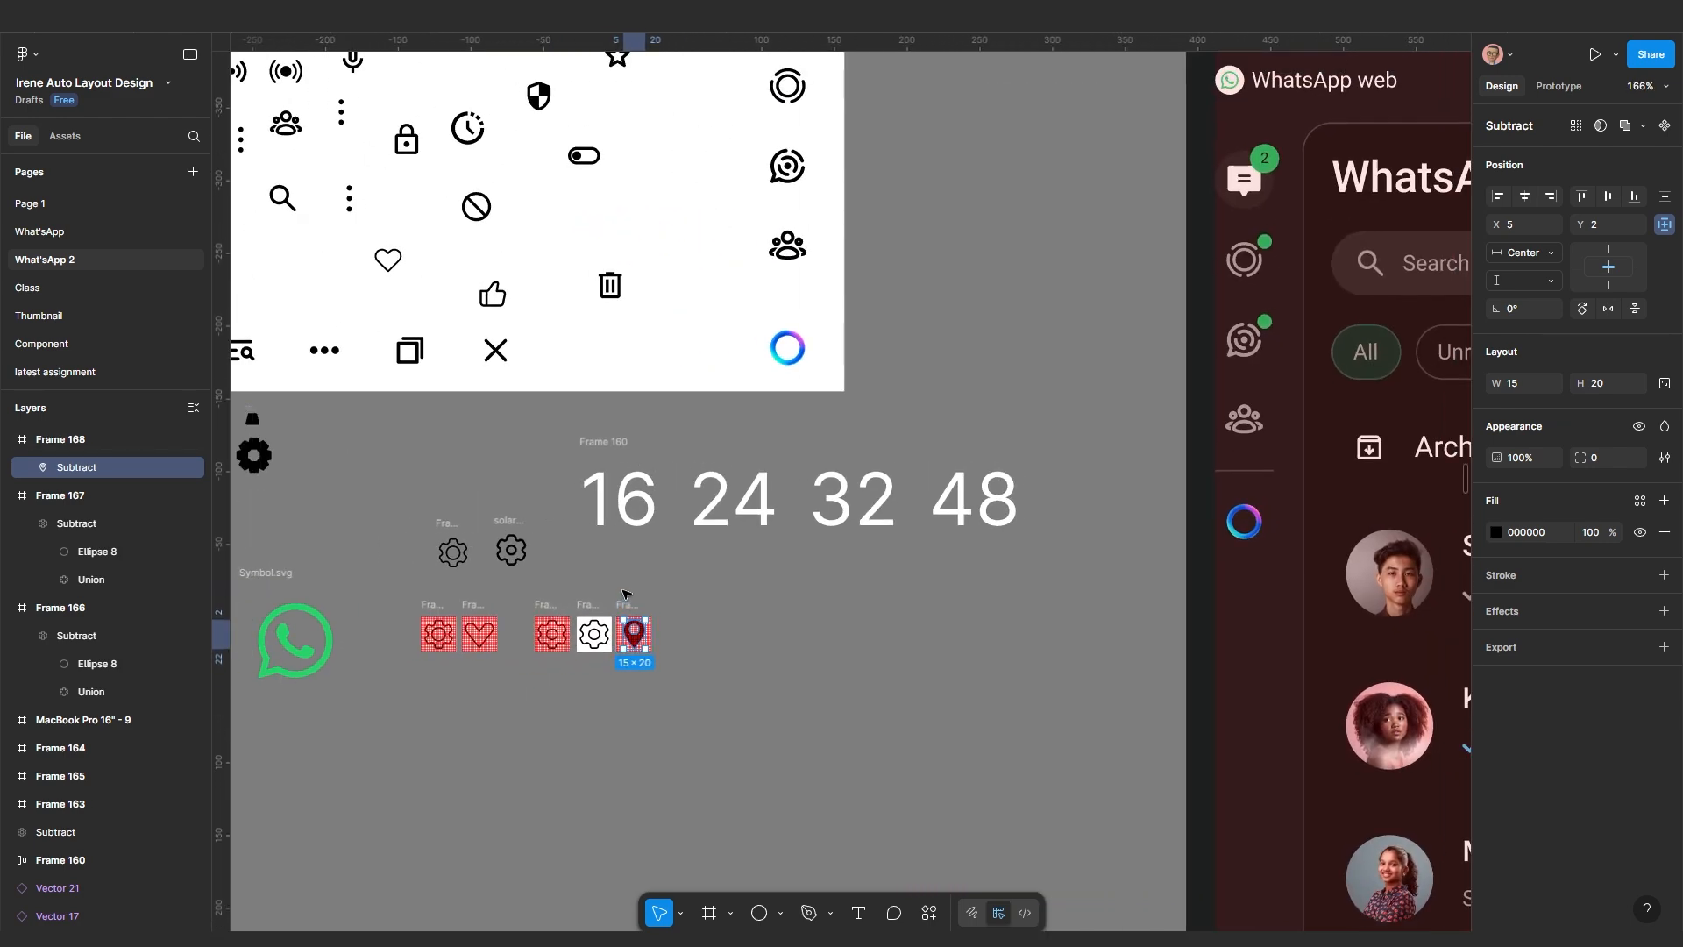
scroll(578, 526, "up", 4)
scroll(601, 536, "down", 4)
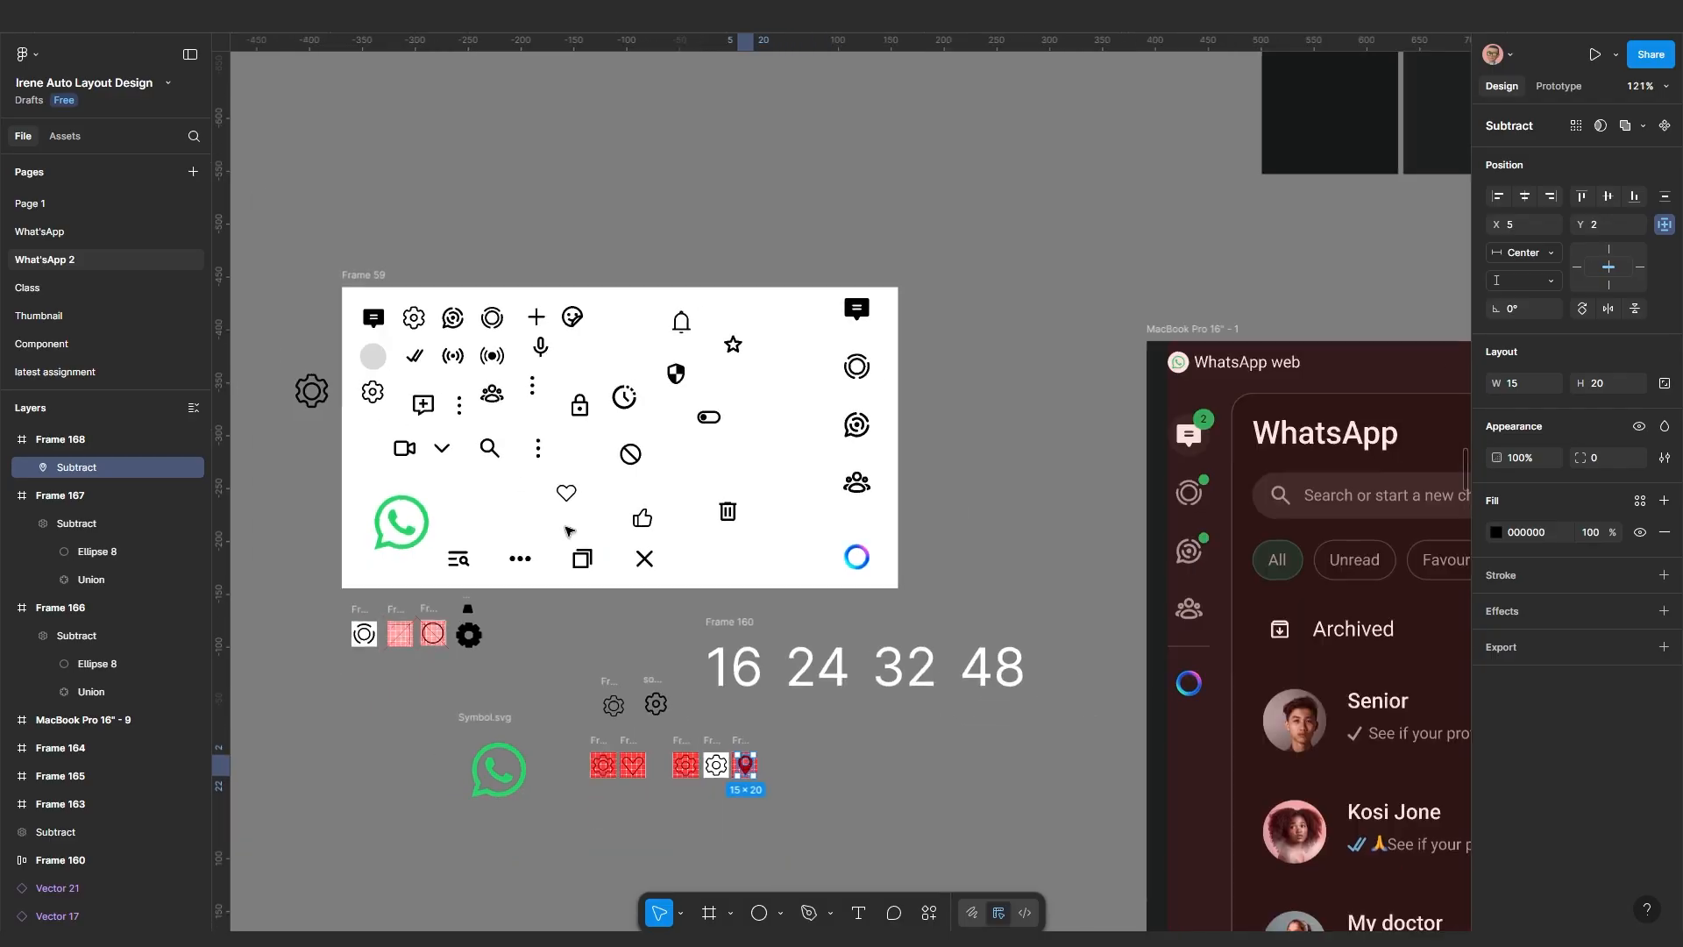
scroll(477, 384, "up", 5)
scroll(478, 384, "down", 5)
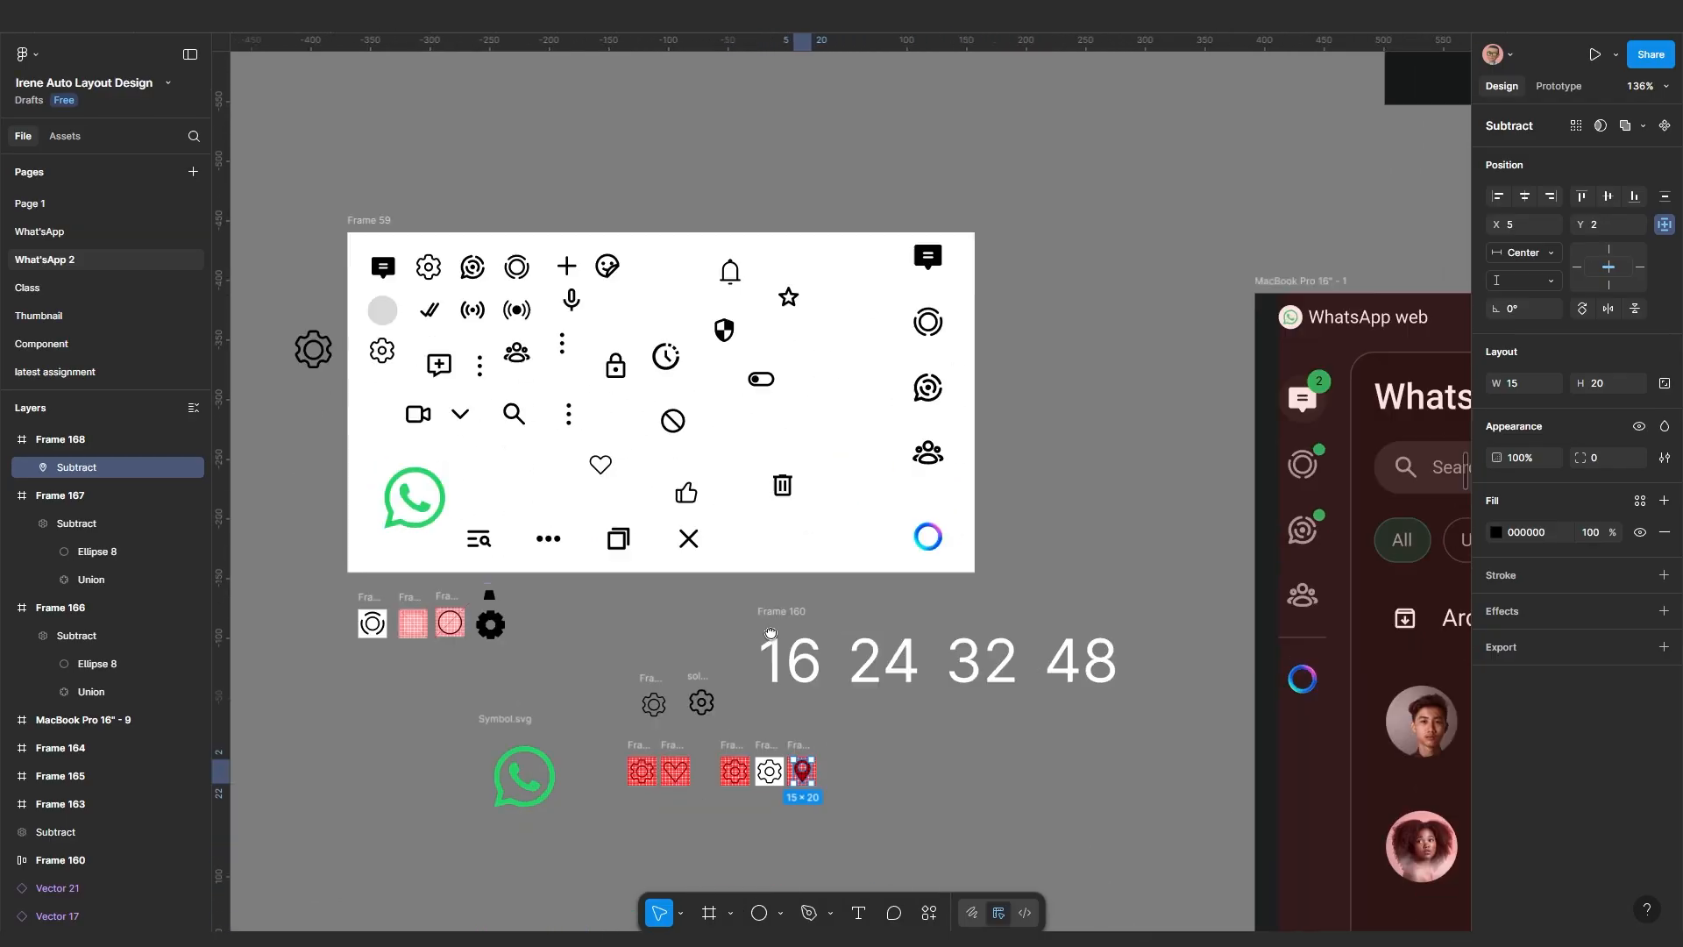
scroll(837, 813, "up", 3)
Run the Material Symbols plugin and search its symbols for "map"
key("ctrl+k")
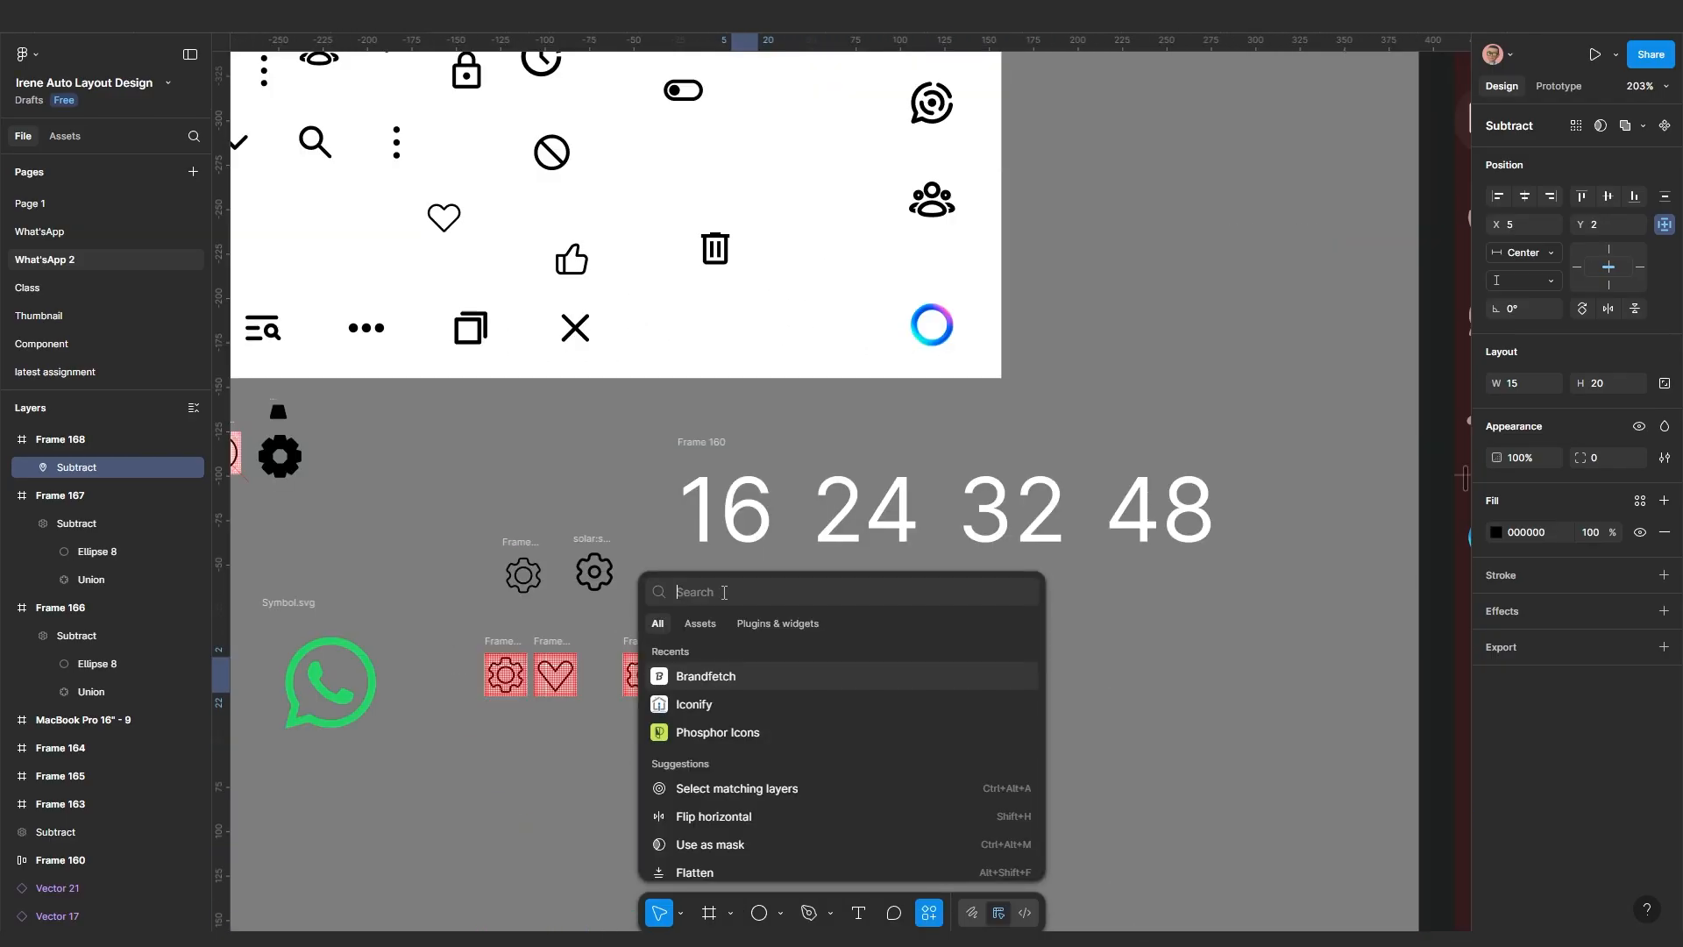
type("ma")
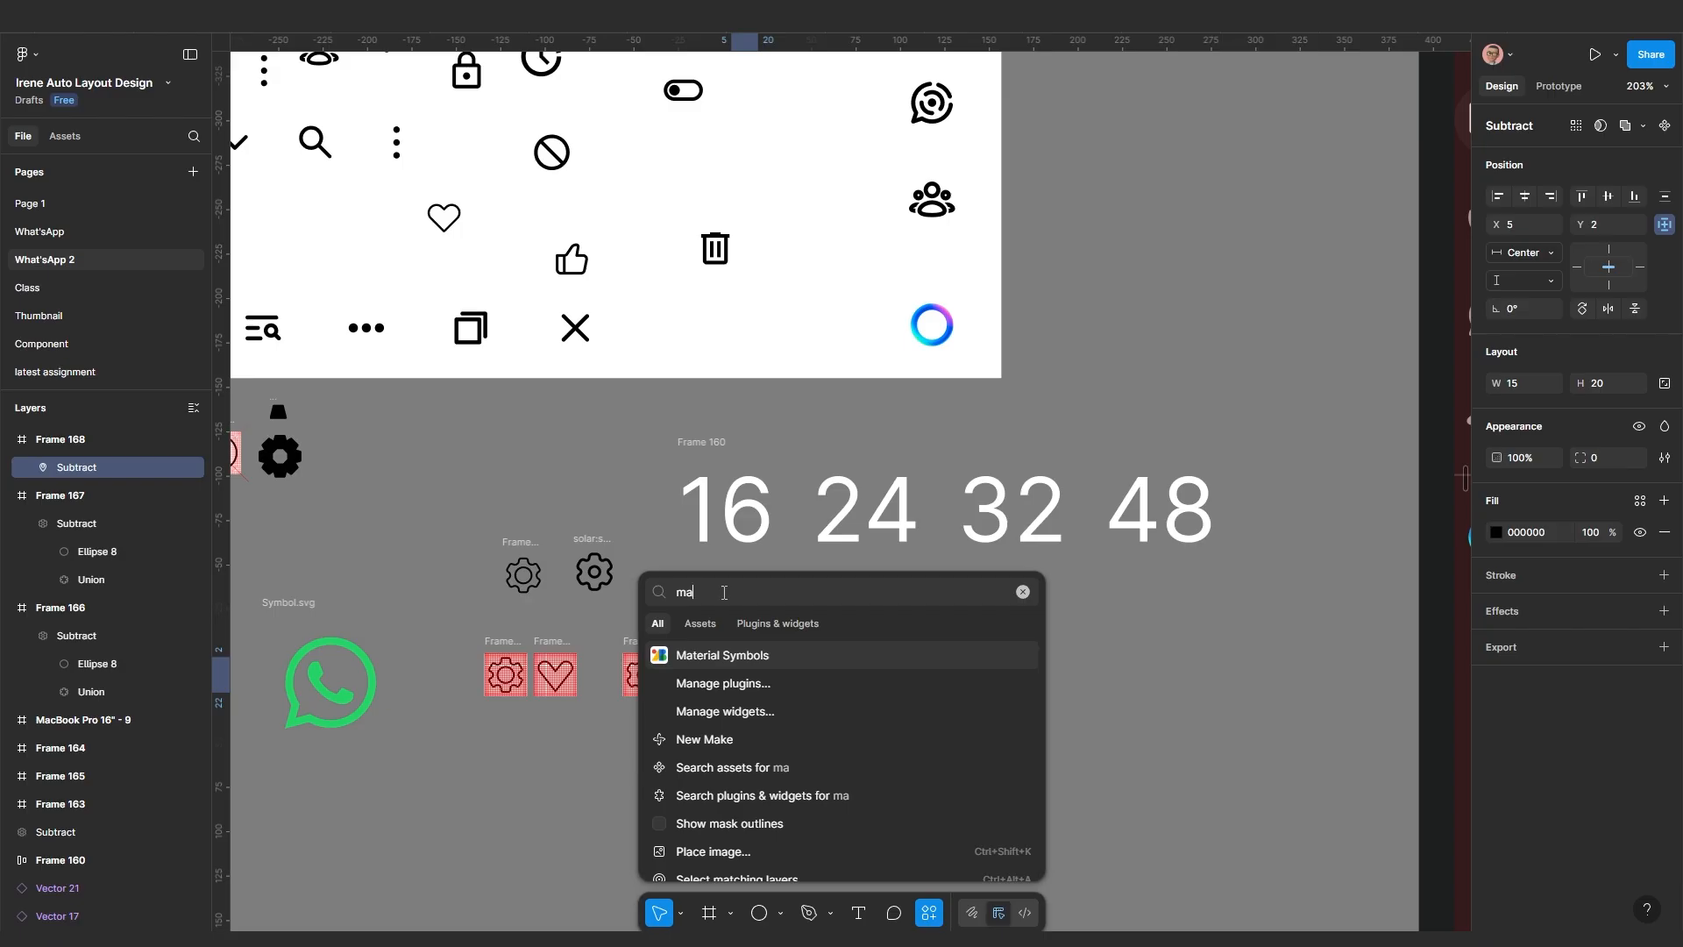
key("Return")
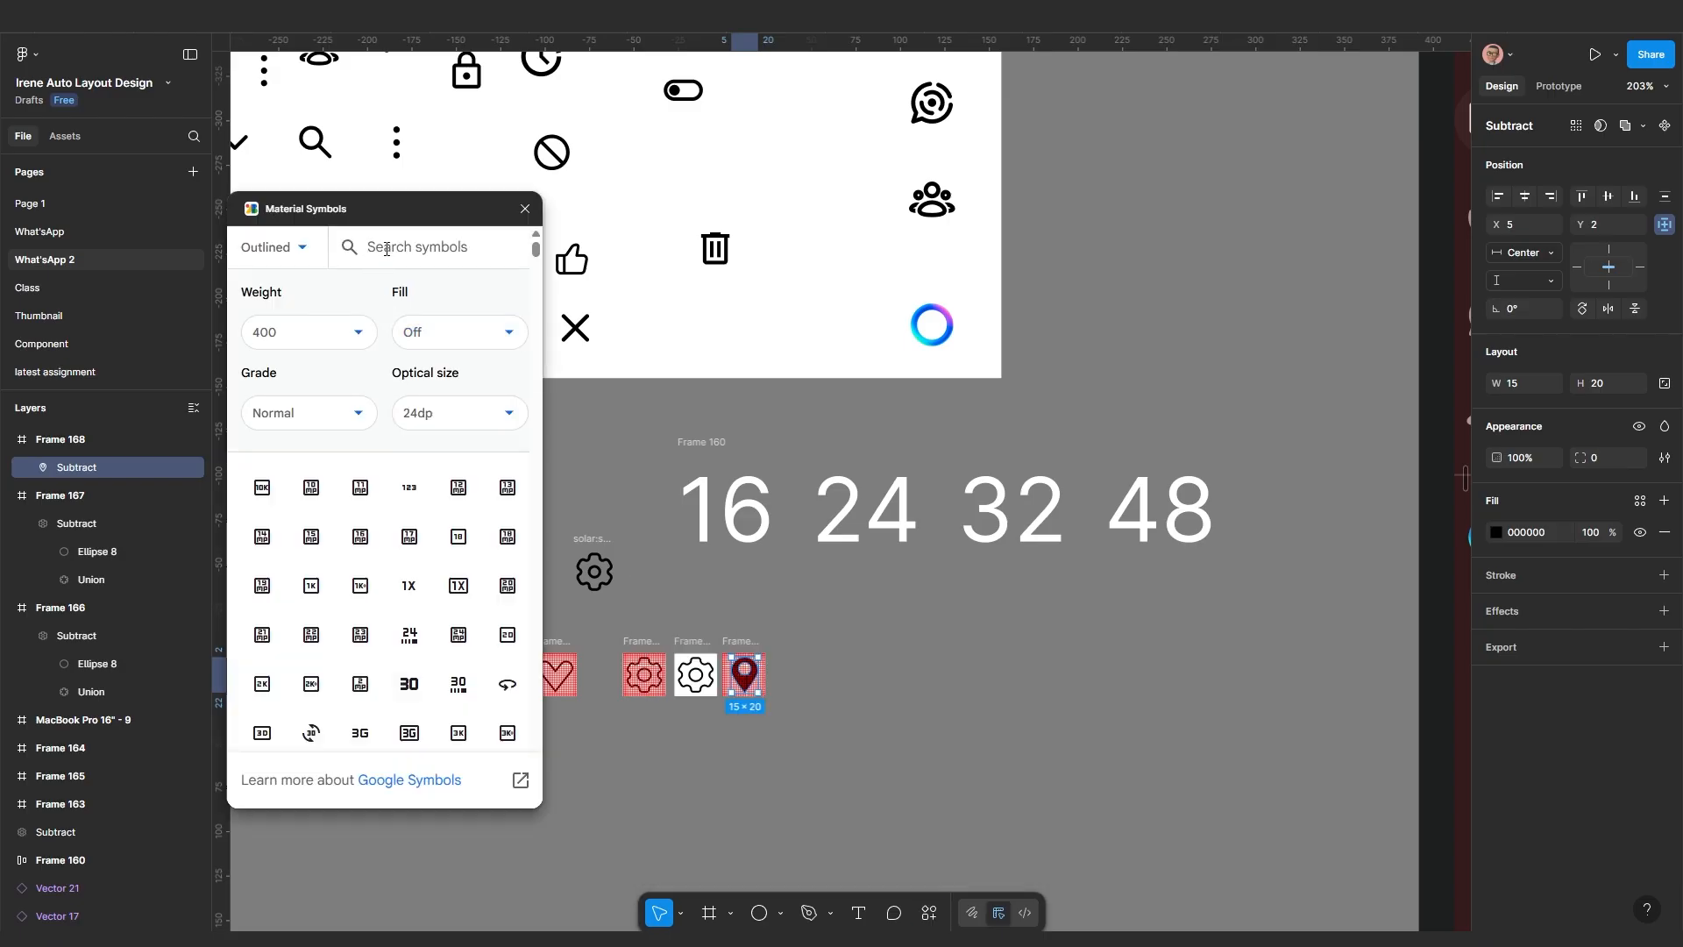
left_click(386, 248)
type("map")
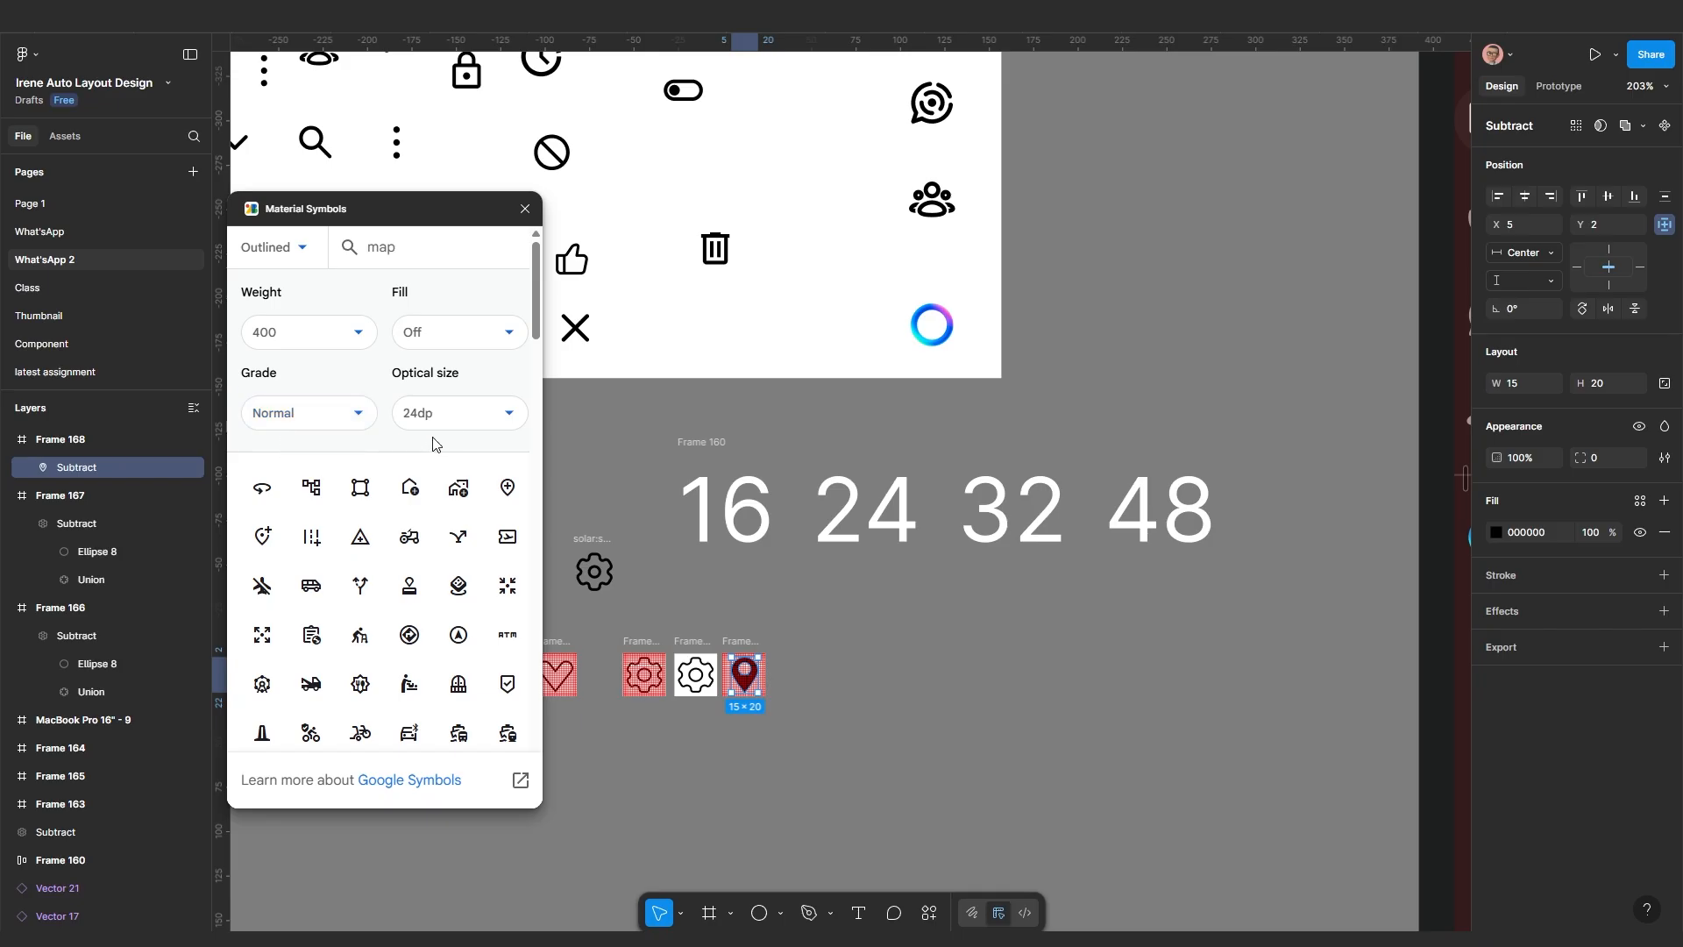
Preview the map symbols at an optical size of 48dp and return them to 24dp
left_click(474, 428)
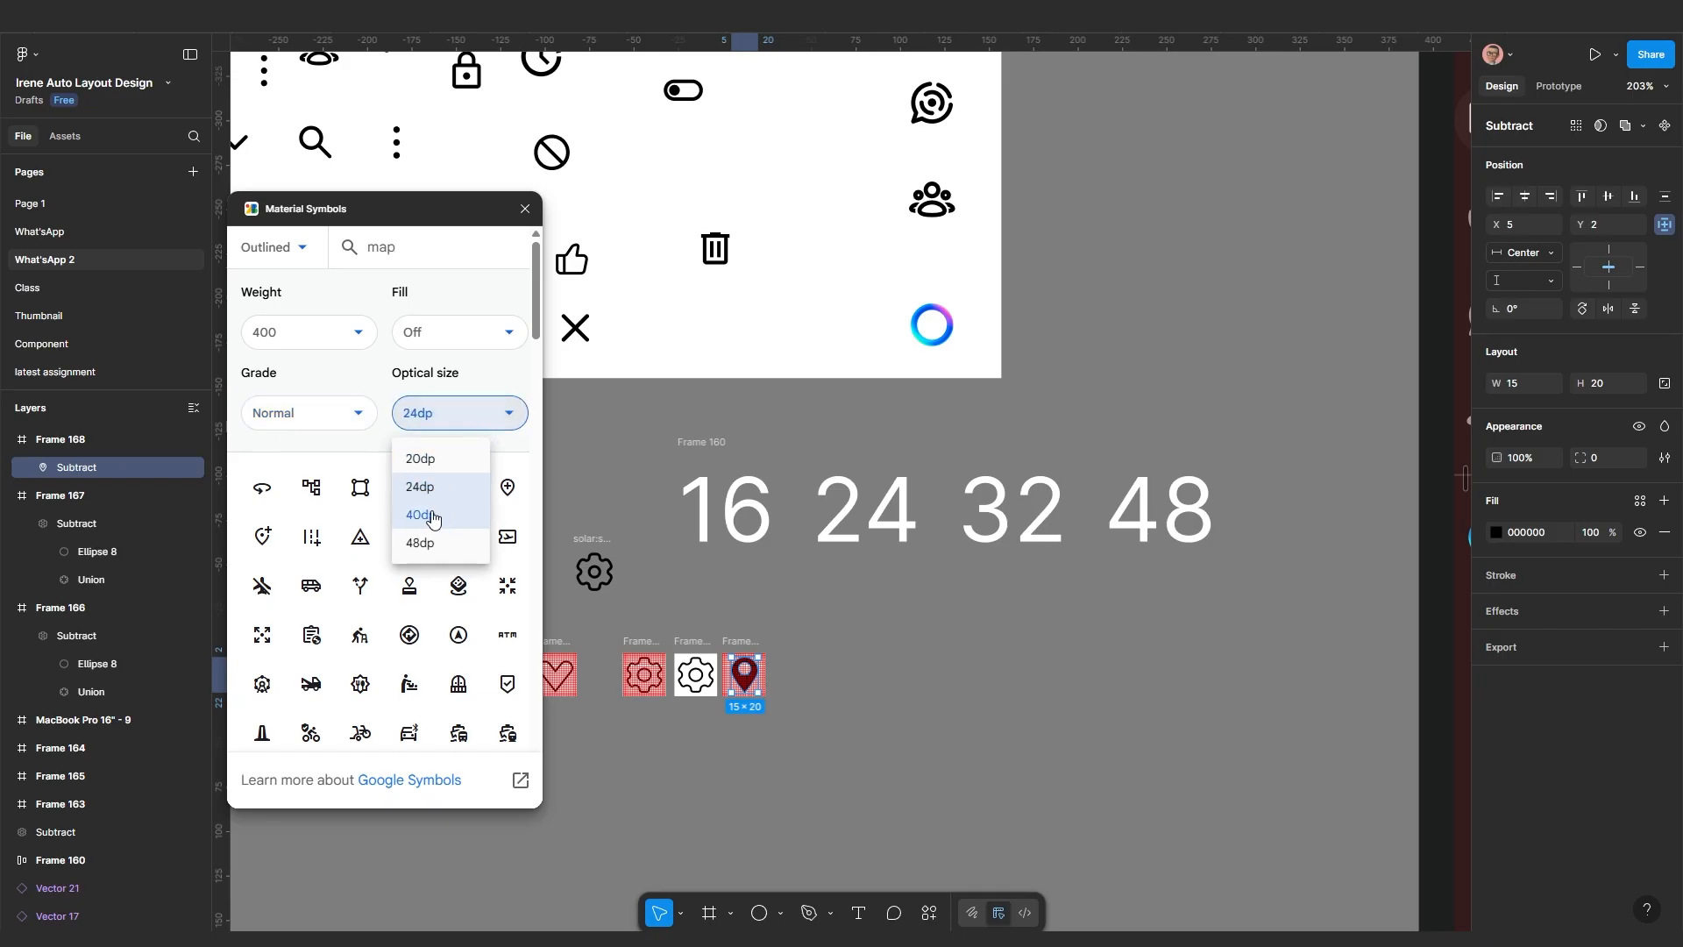
left_click(432, 548)
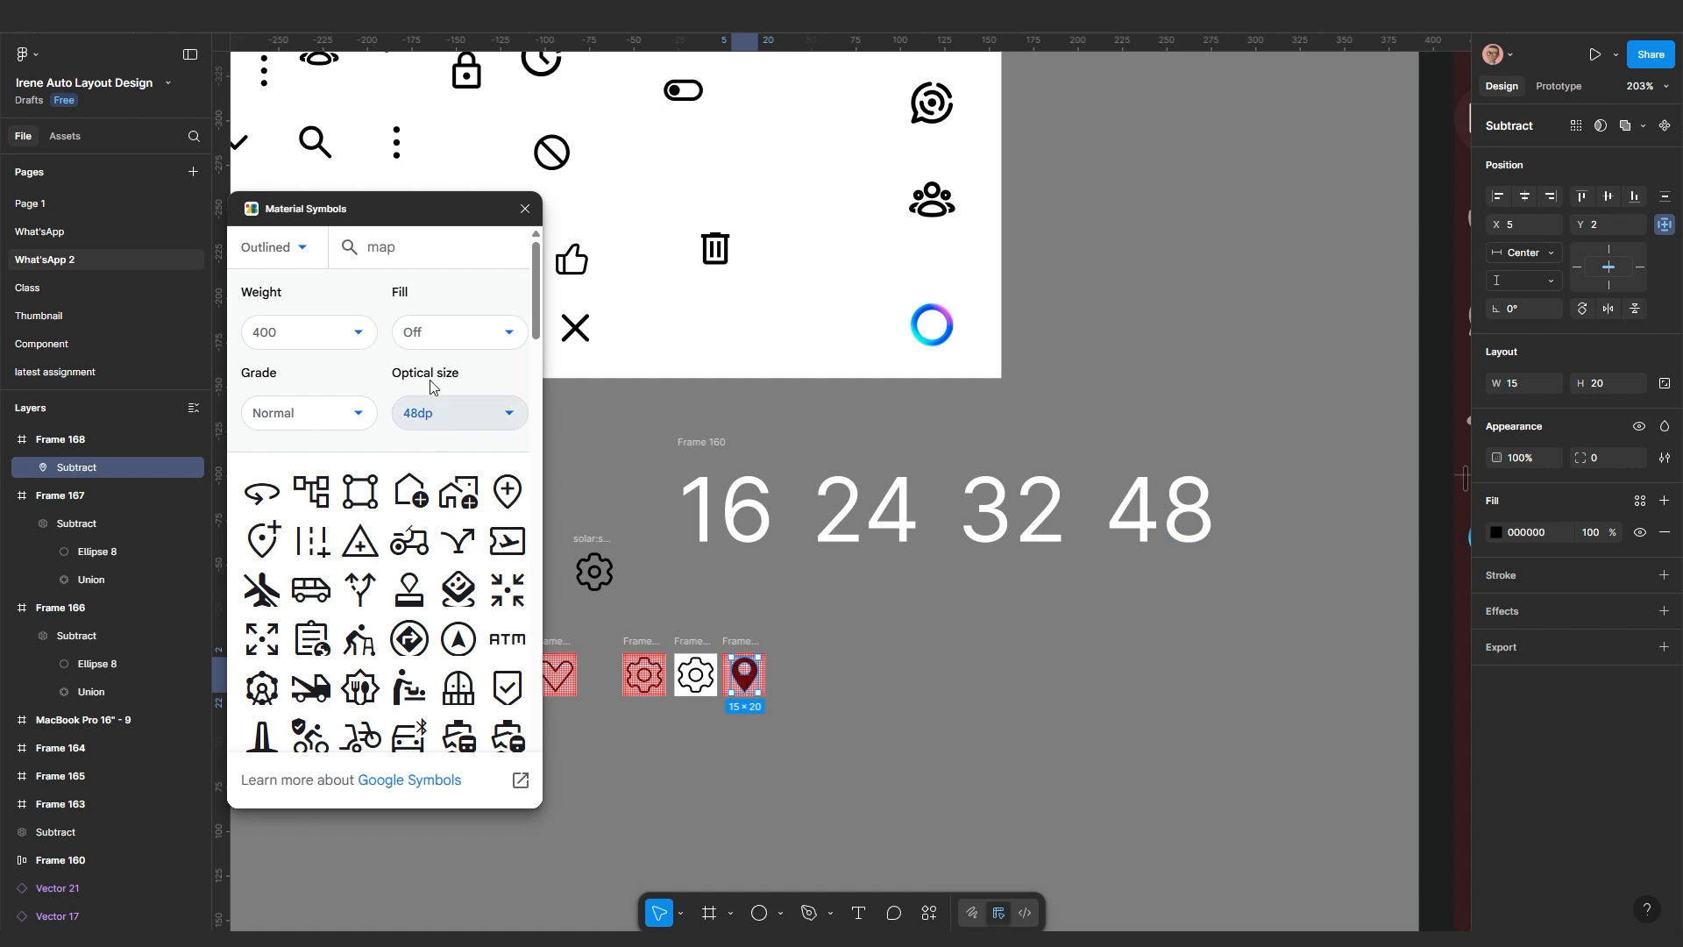
left_click(460, 413)
left_click(440, 489)
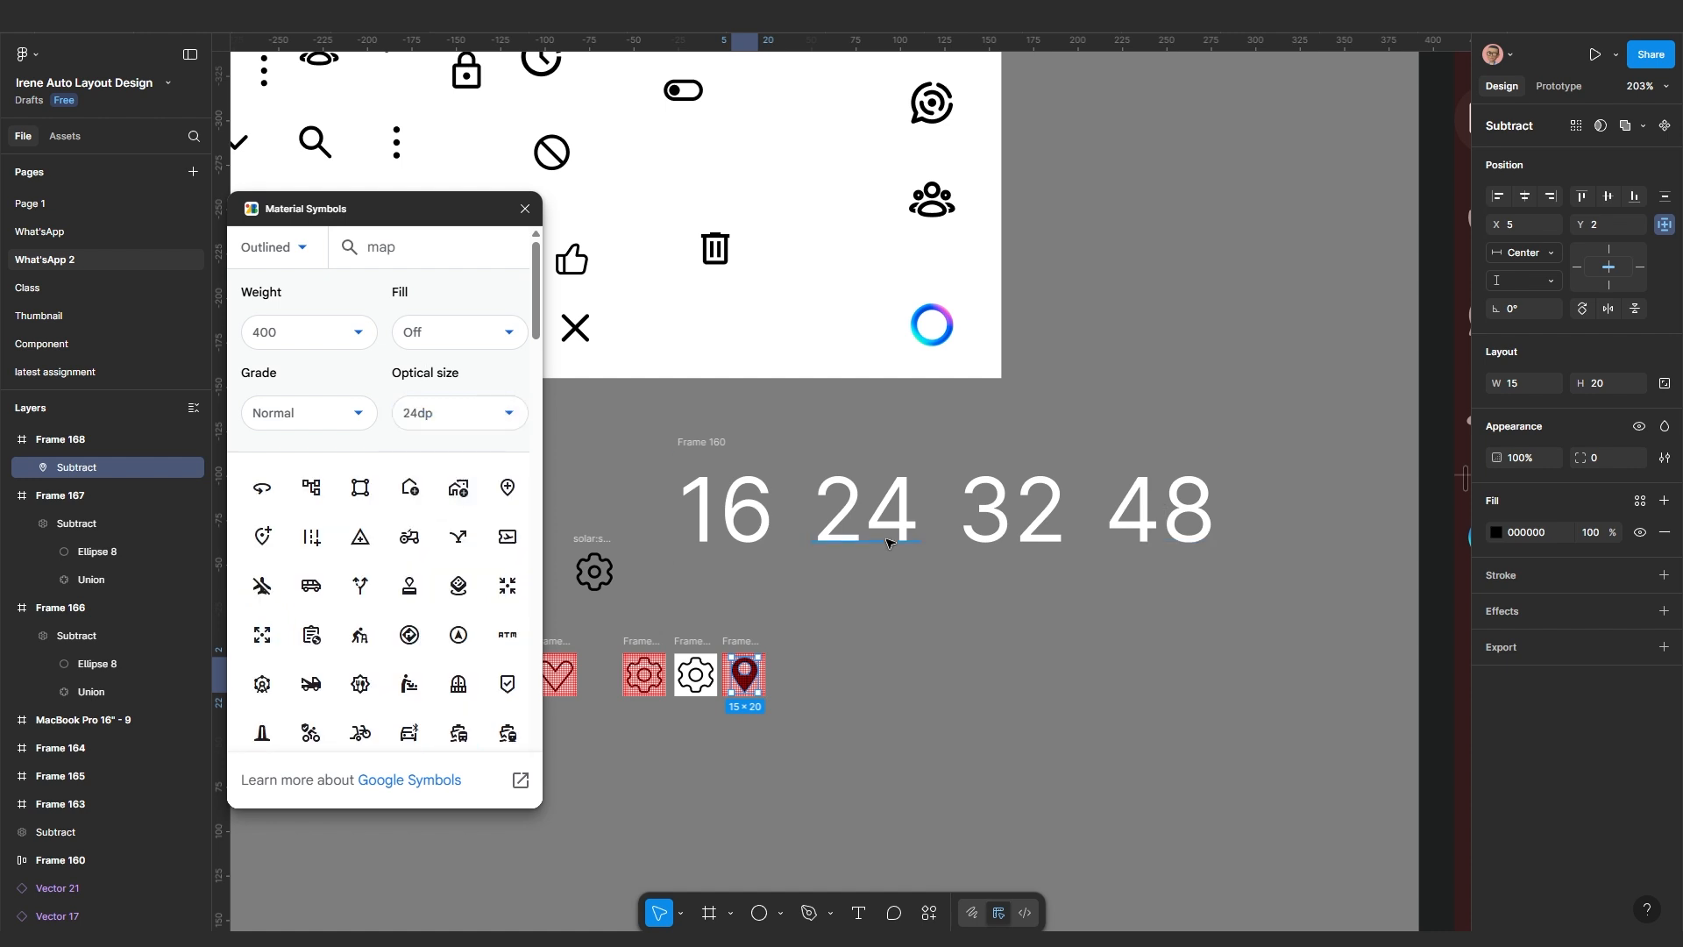
Preview the map symbols at 40dp and set their optical size to 48dp
left_click(491, 413)
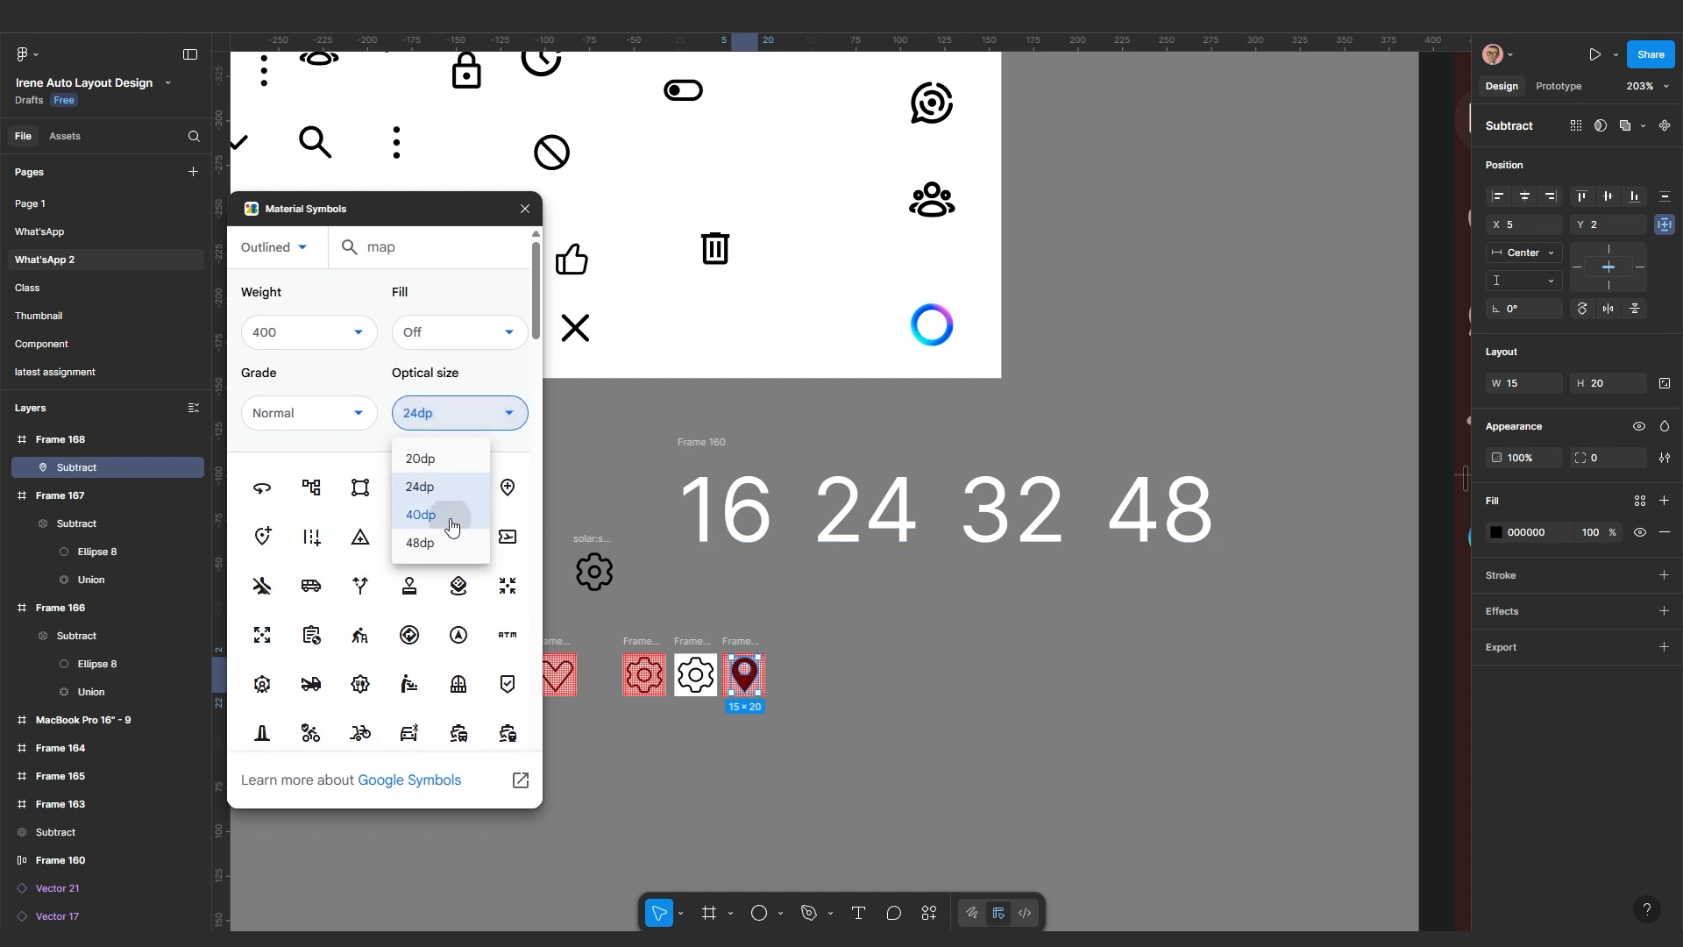
left_click(451, 517)
left_click(477, 419)
left_click(439, 545)
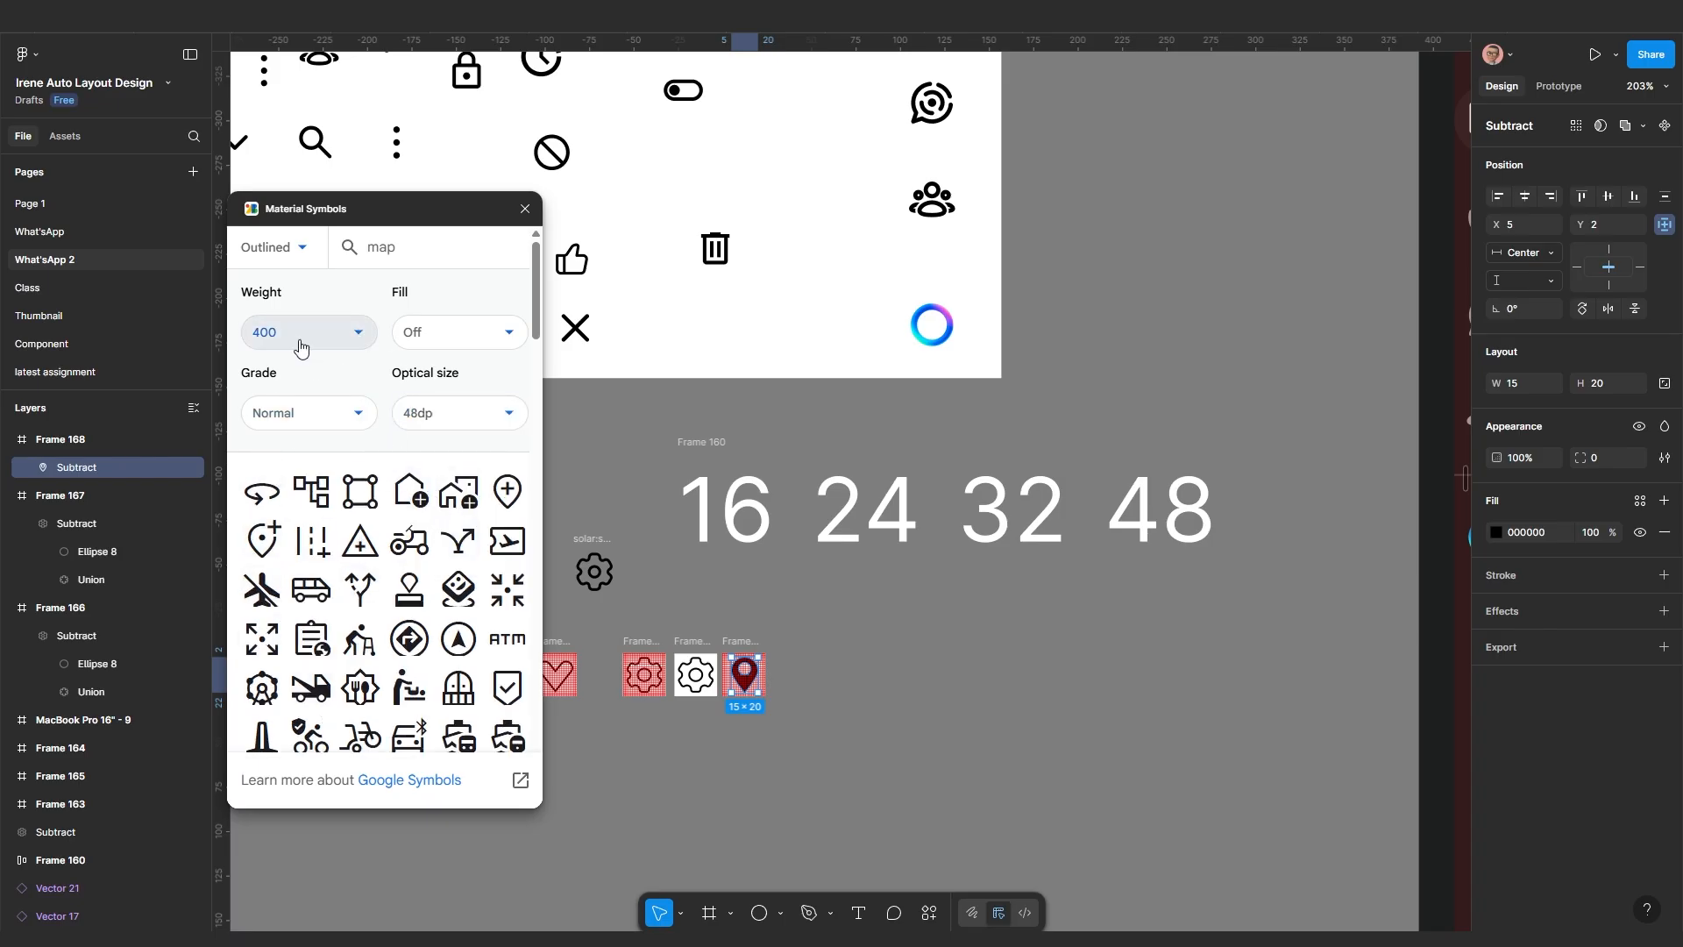
Turn Fill on for the map symbols and browse the filled versions
left_click(460, 344)
left_click(434, 406)
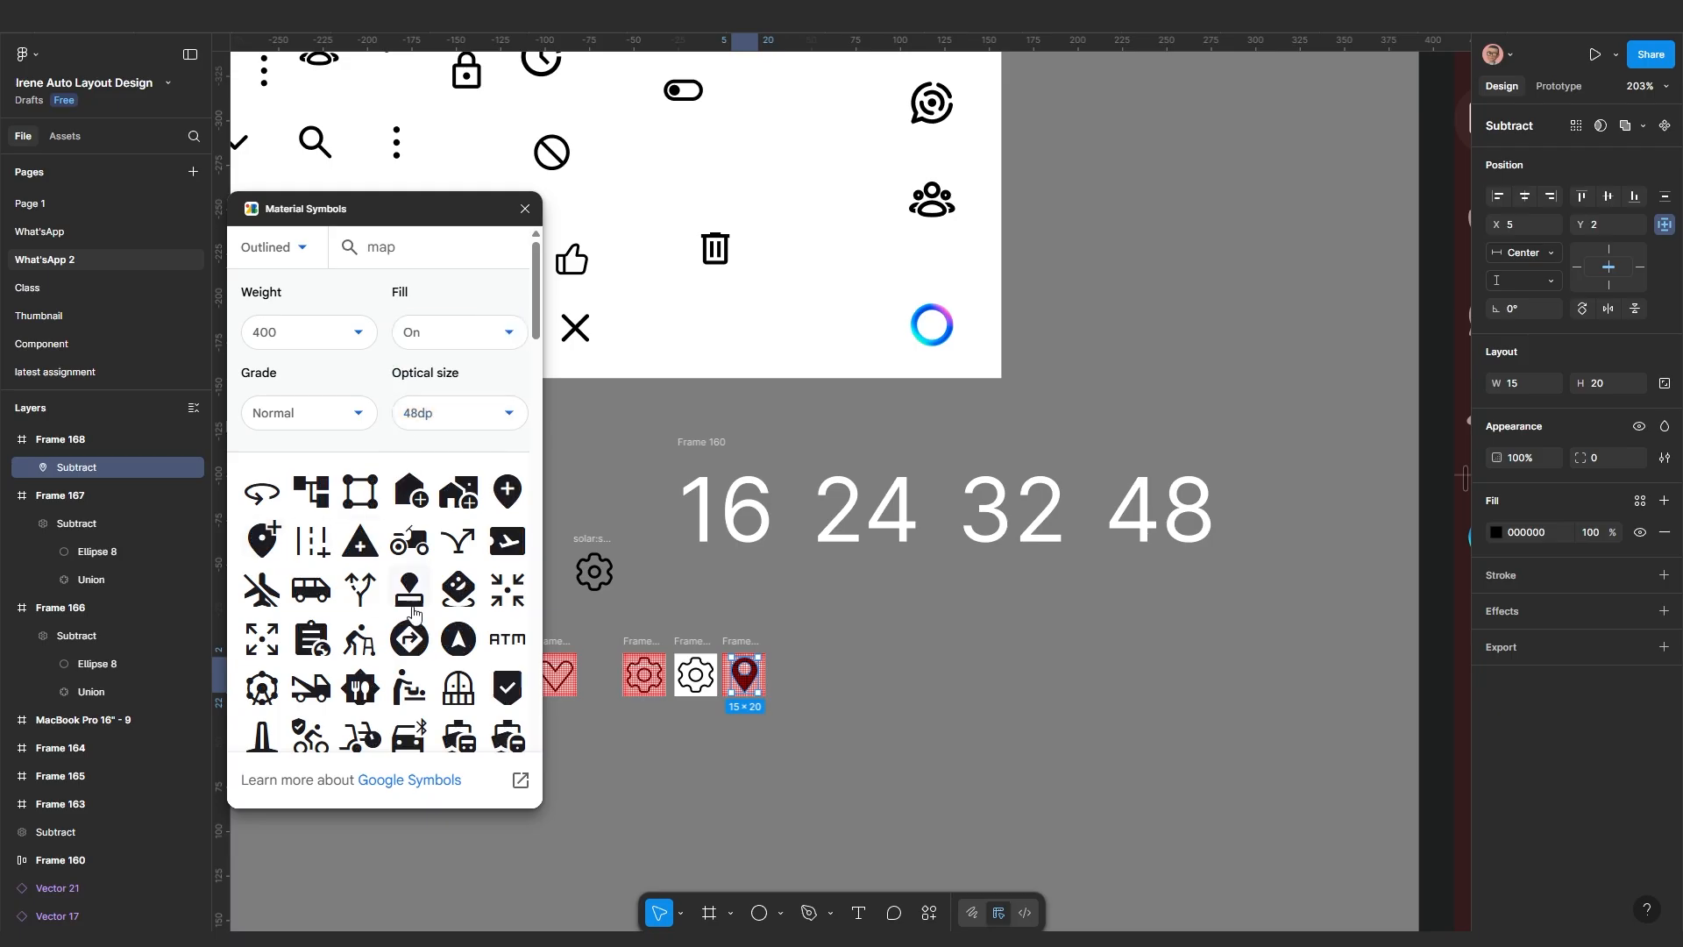
scroll(430, 643, "down", 3)
scroll(429, 643, "down", 5)
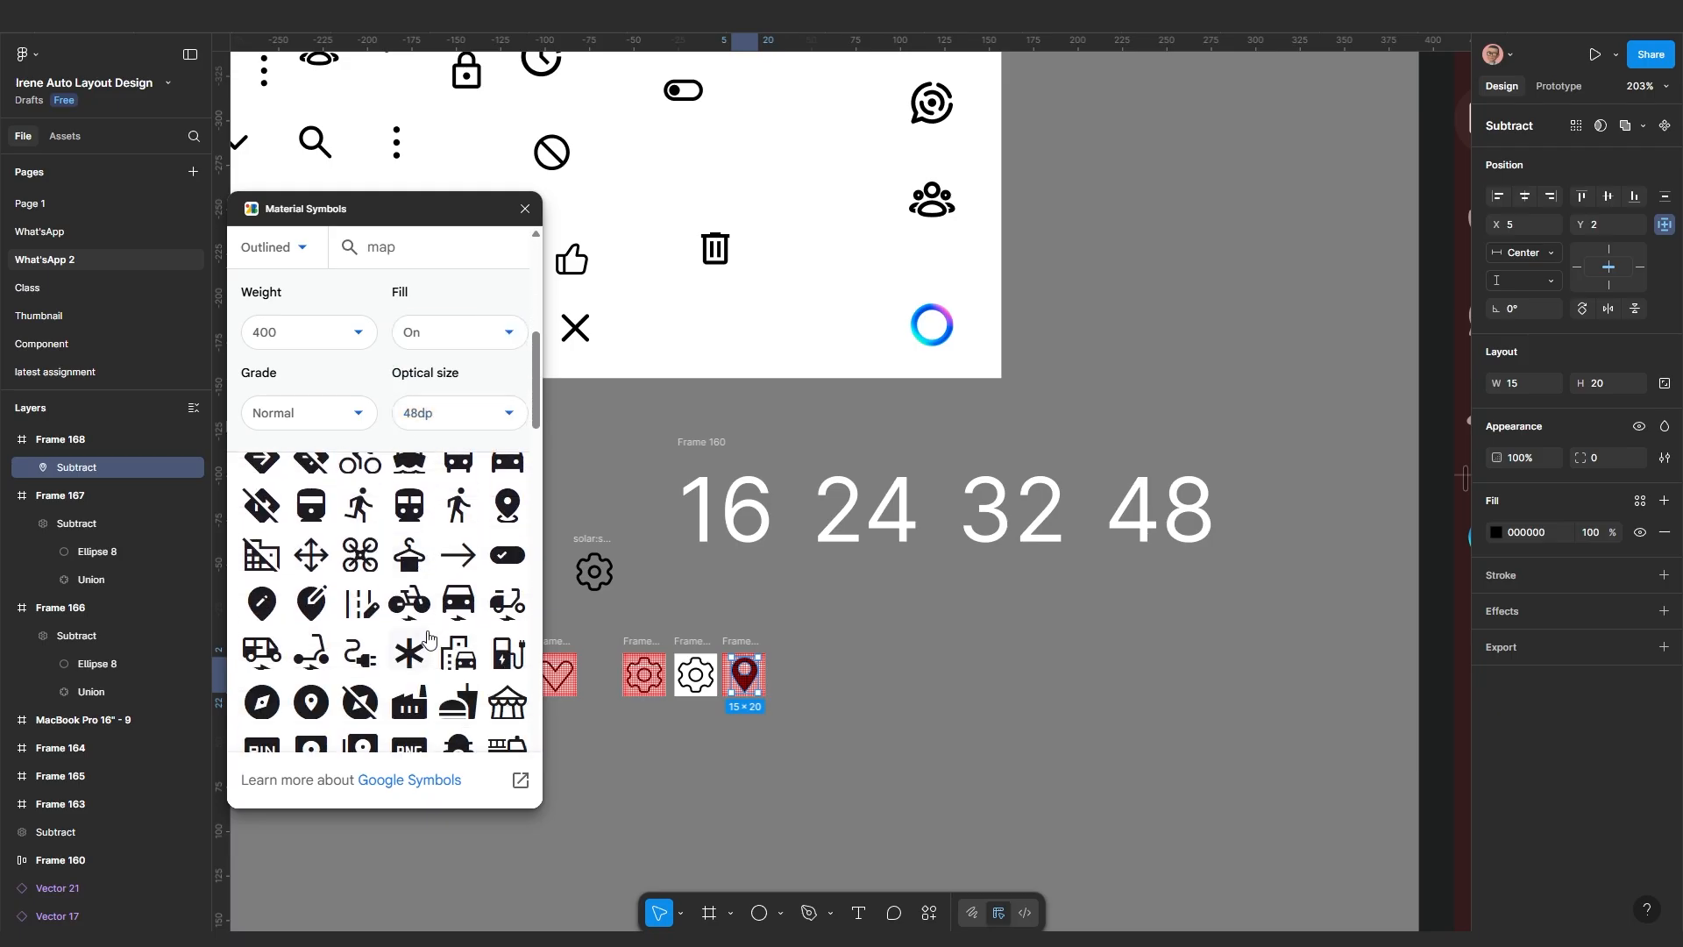
scroll(429, 637, "up", 4)
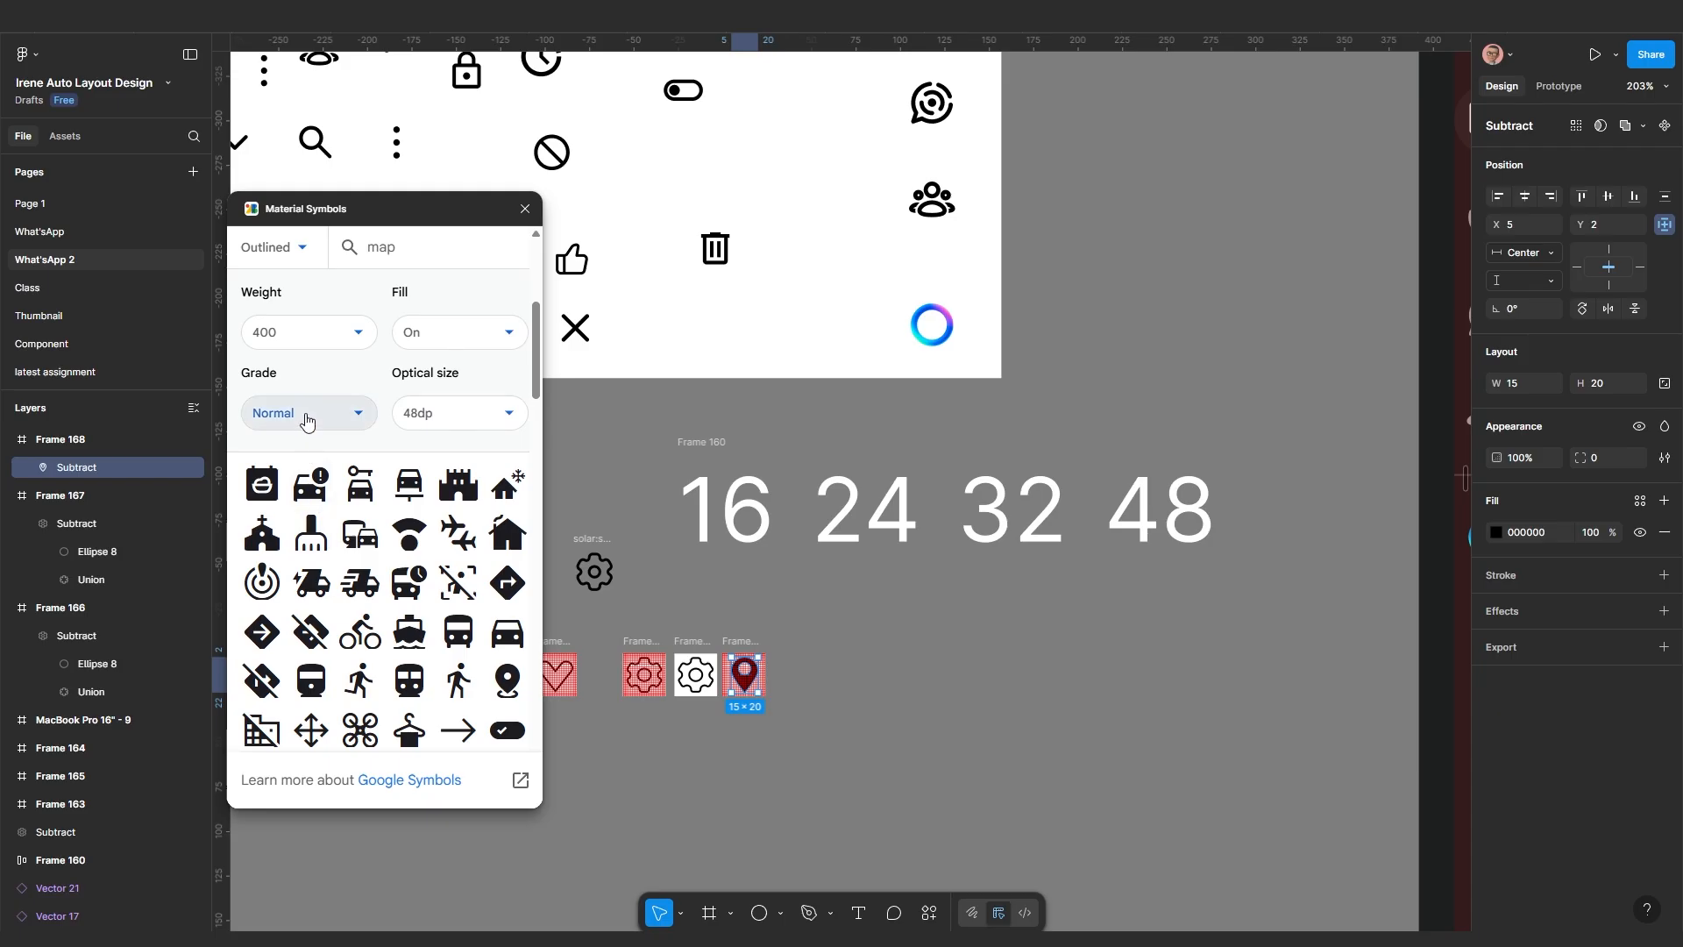
Turn Fill off for the map symbols in the Material Symbols plugin
left_click(341, 338)
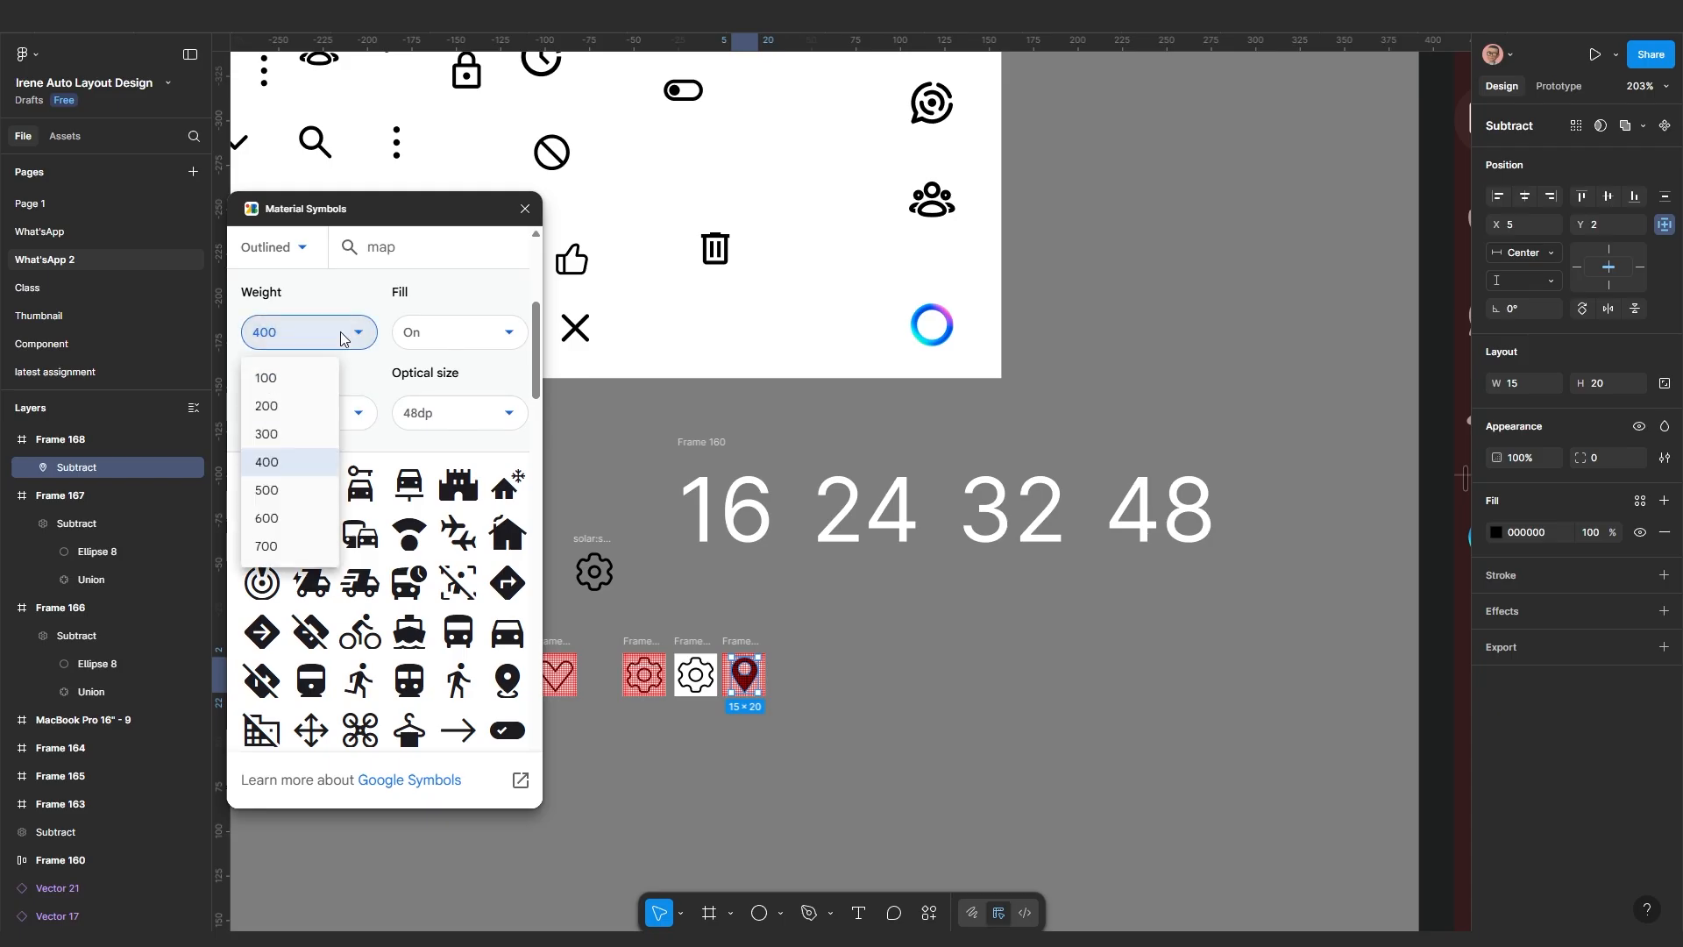
left_click(459, 337)
left_click(466, 349)
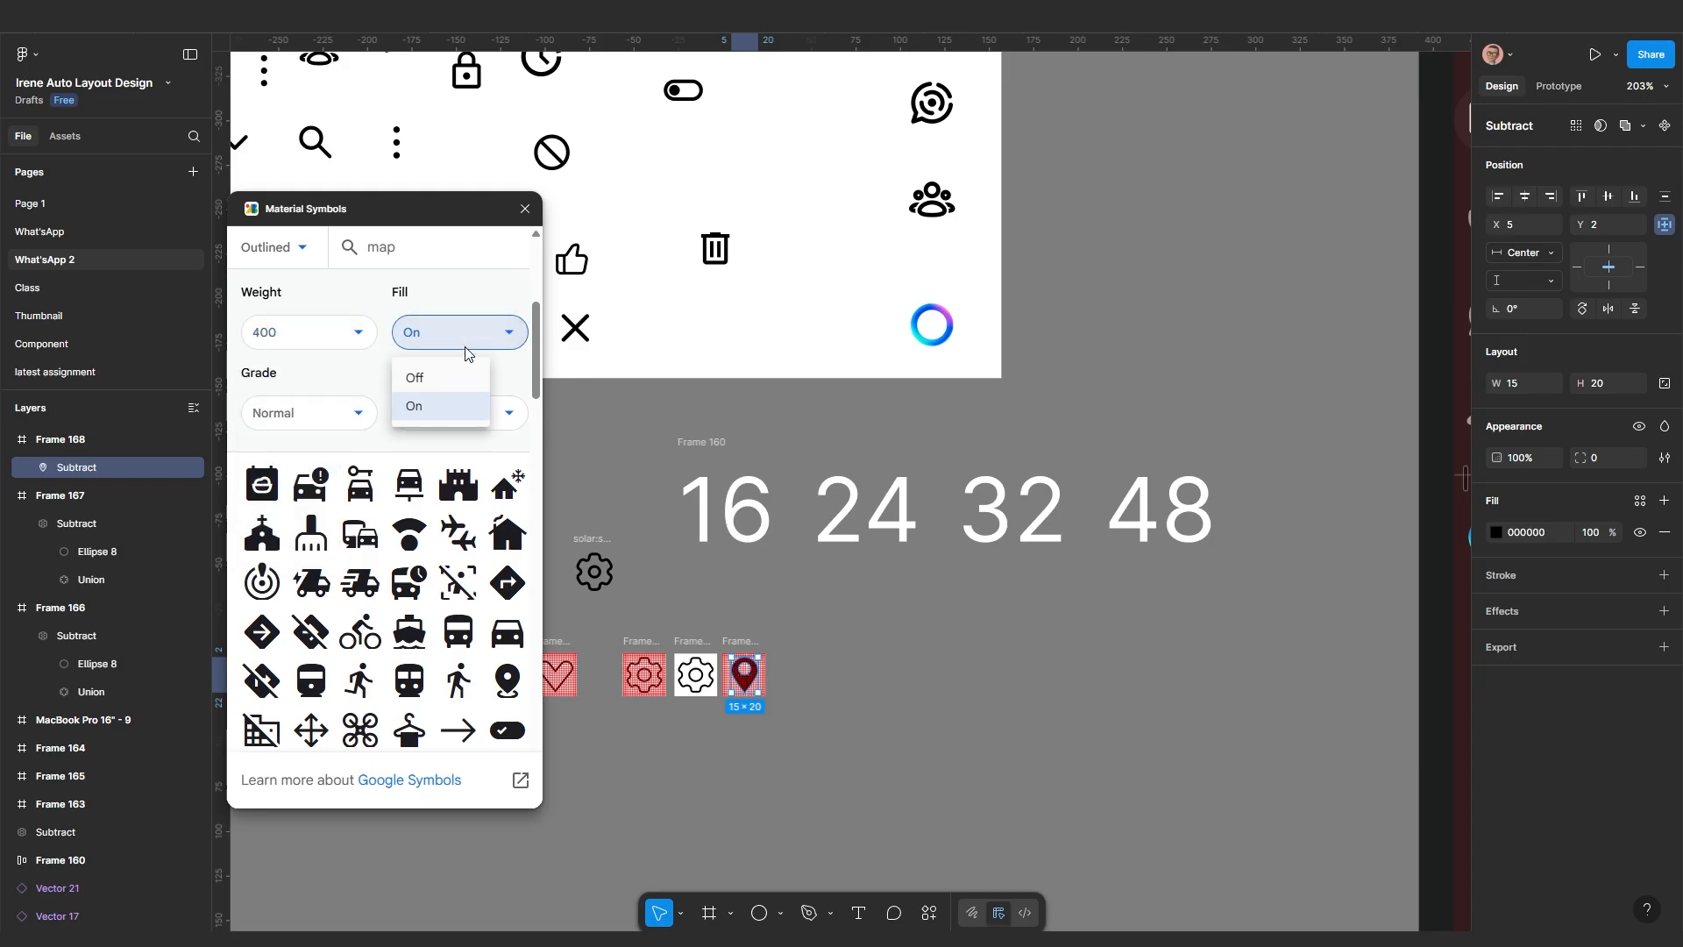
left_click(430, 377)
Preview the map symbols at weights 100 and 700, and set their weight to 200
left_click(317, 332)
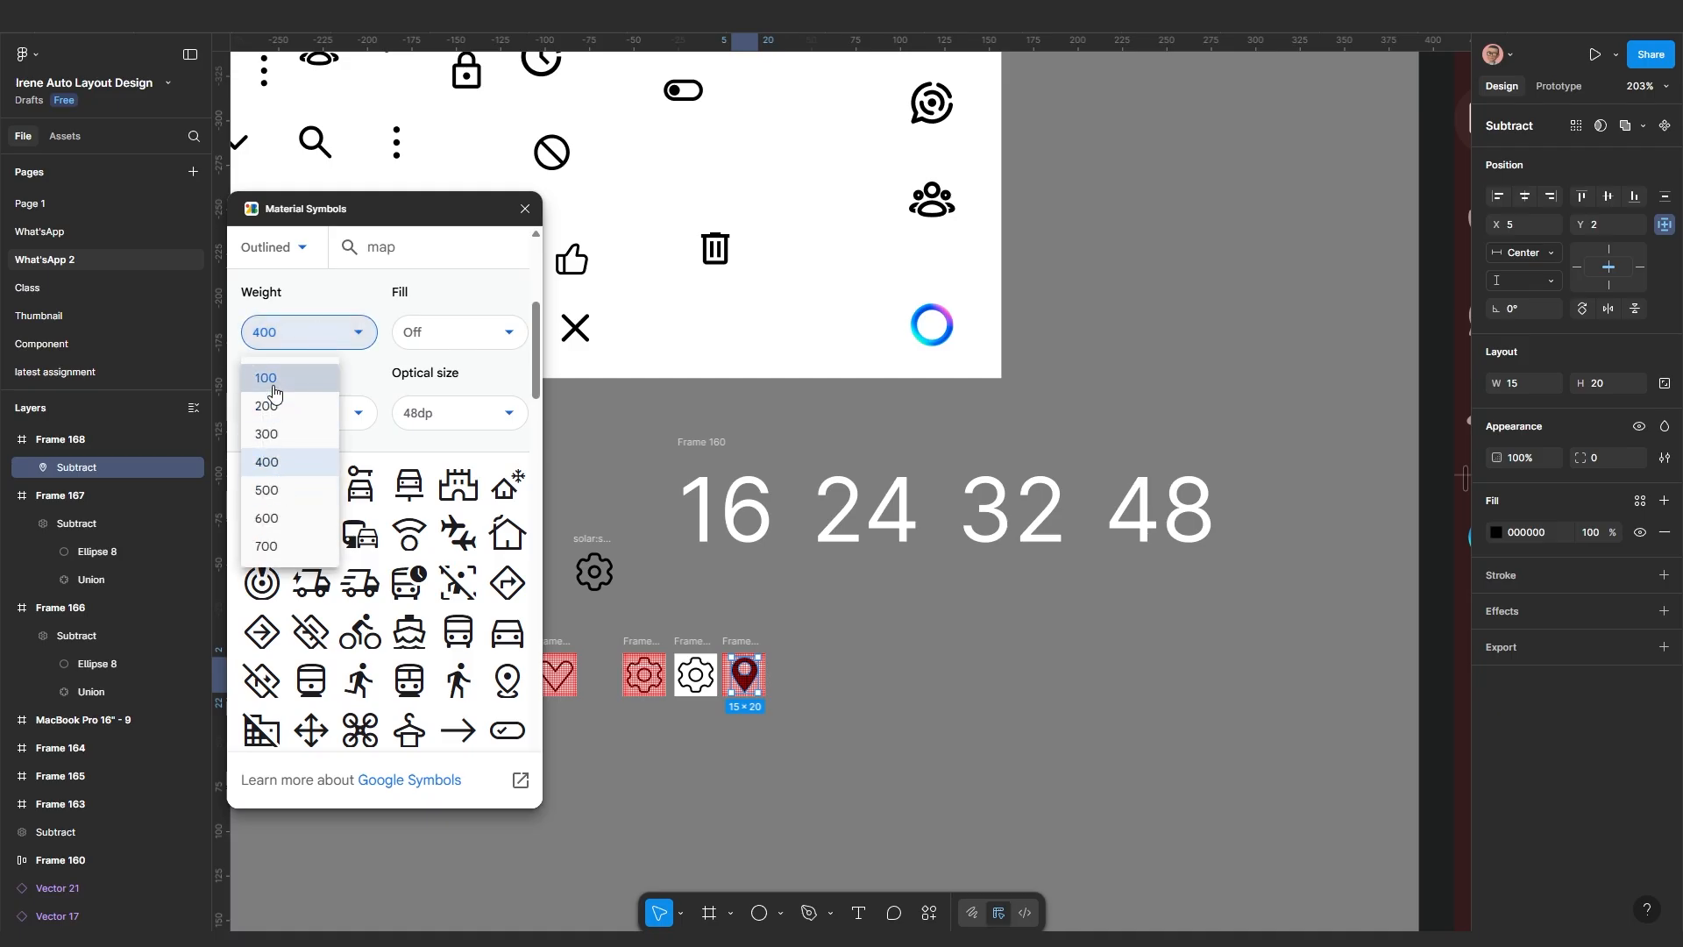
left_click(273, 386)
left_click(300, 336)
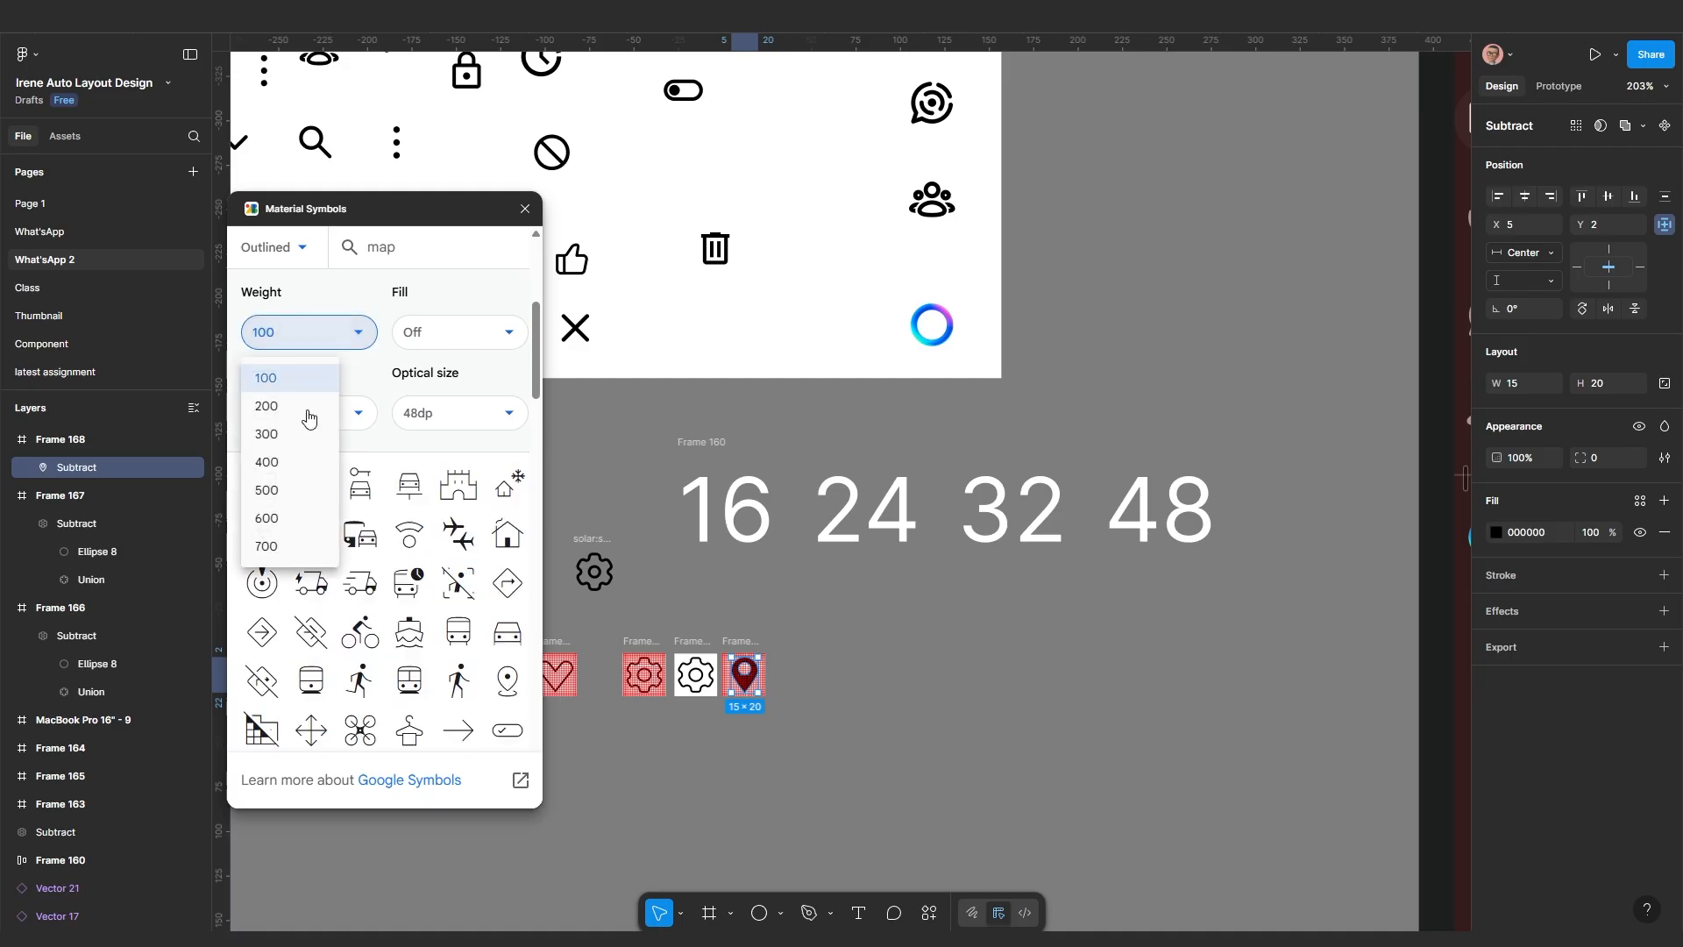
left_click(289, 547)
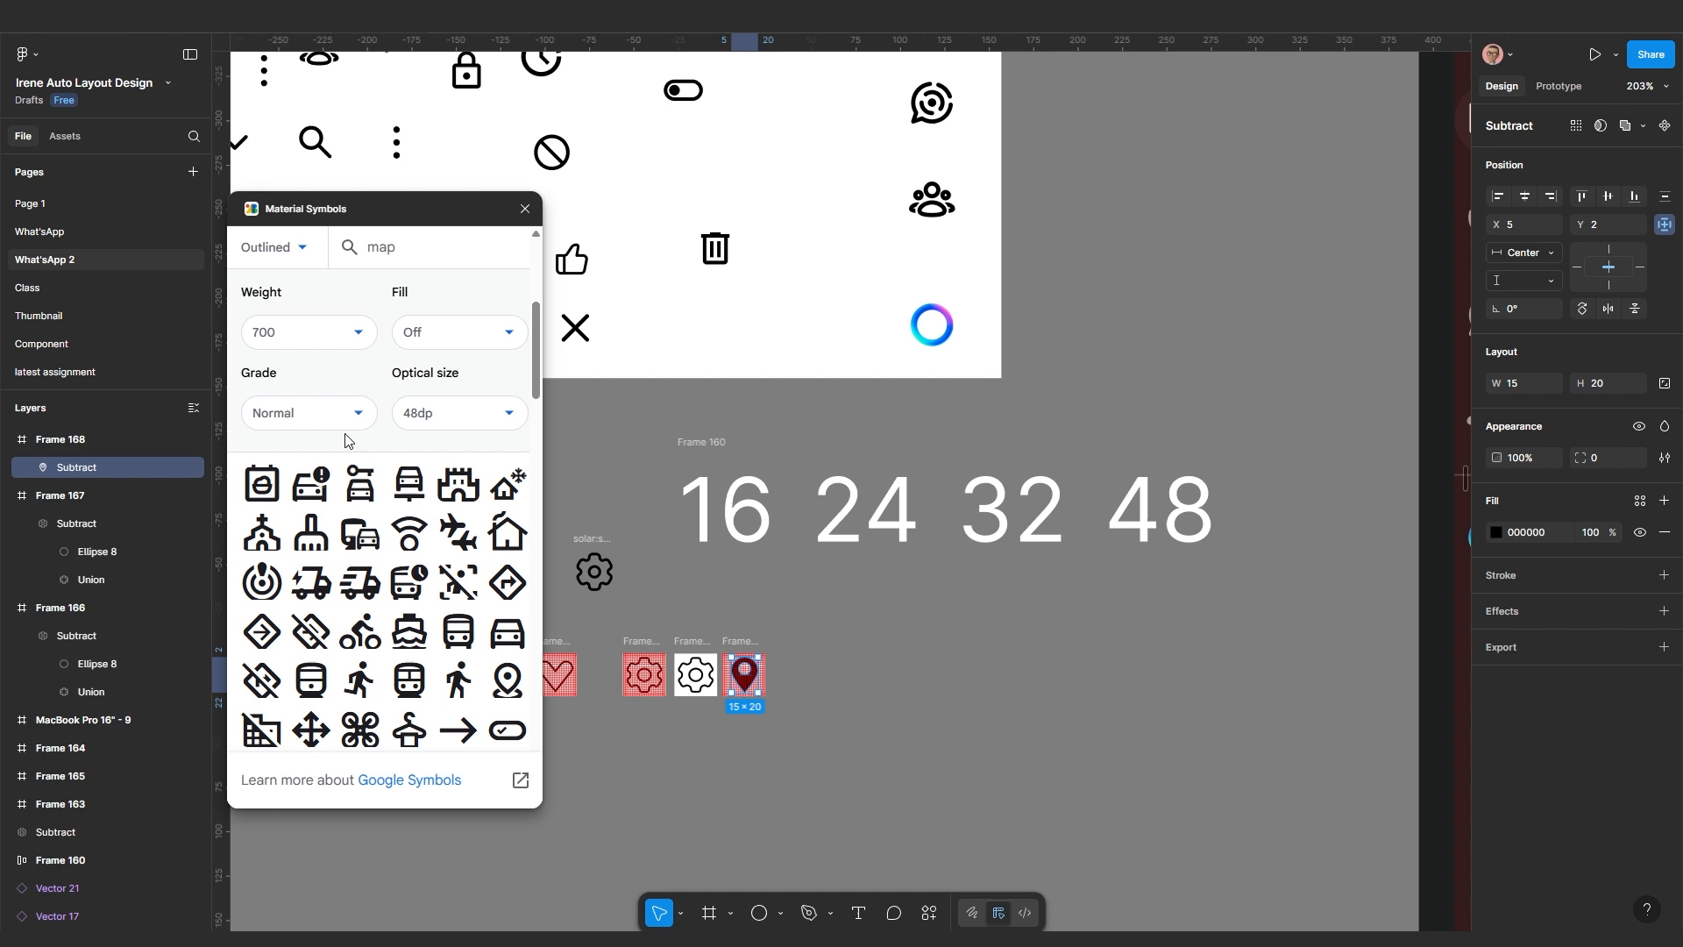
left_click(330, 343)
left_click(250, 411)
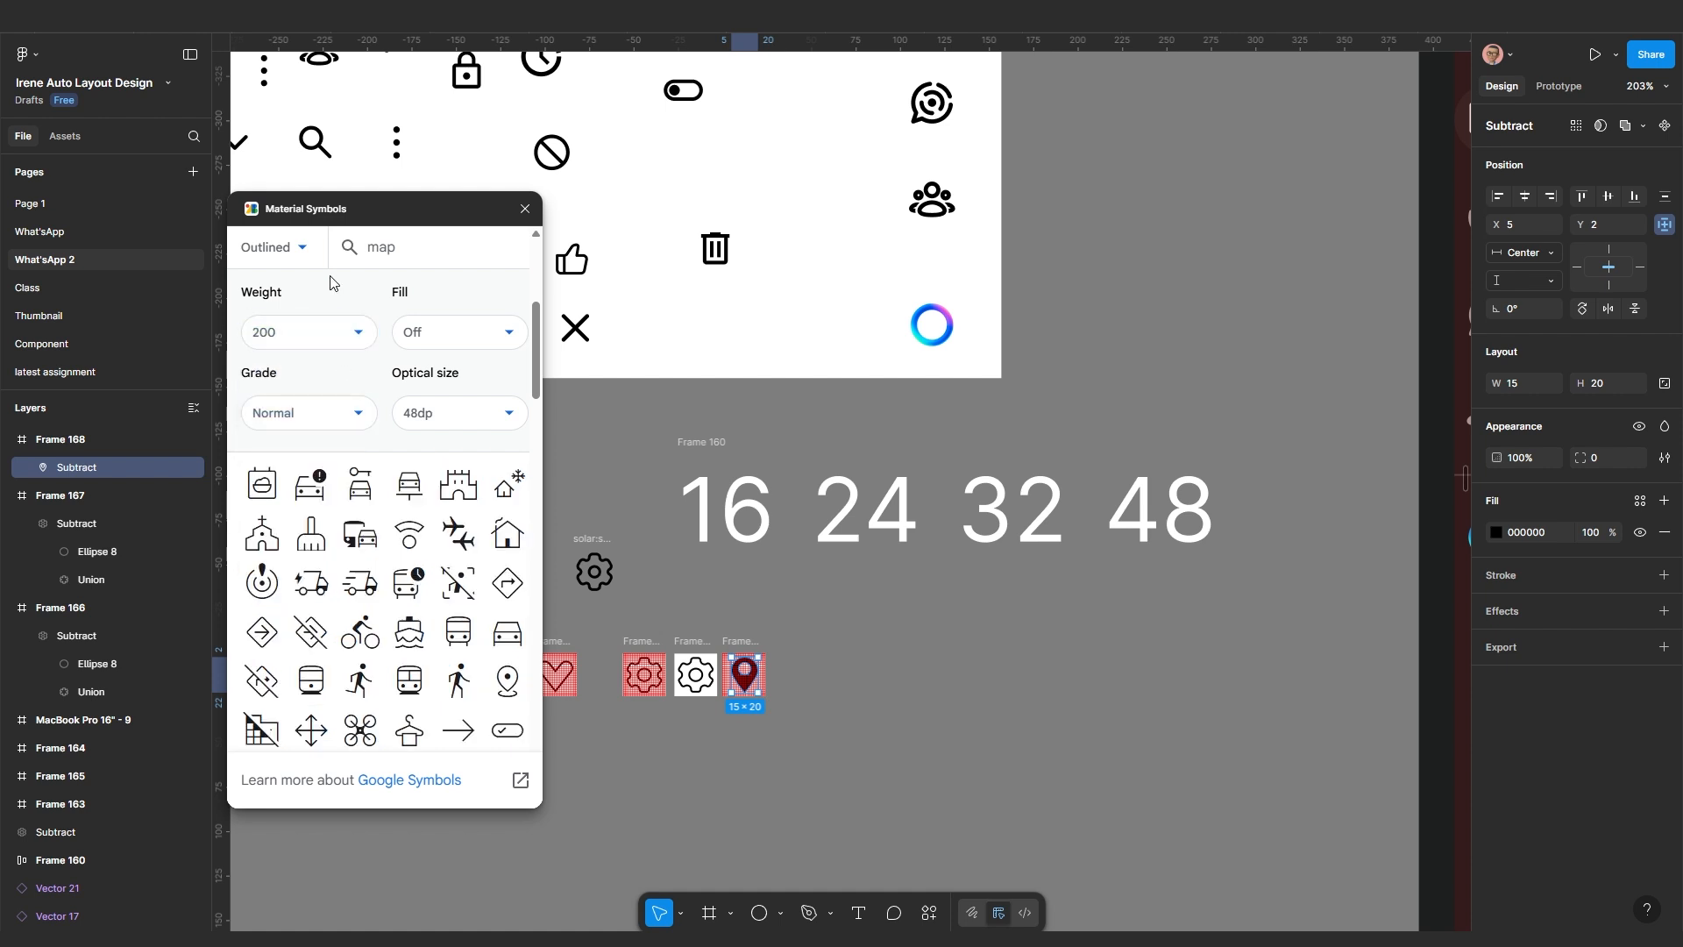
Run the Phosphor Icons plugin and browse its filled icons
left_click(929, 913)
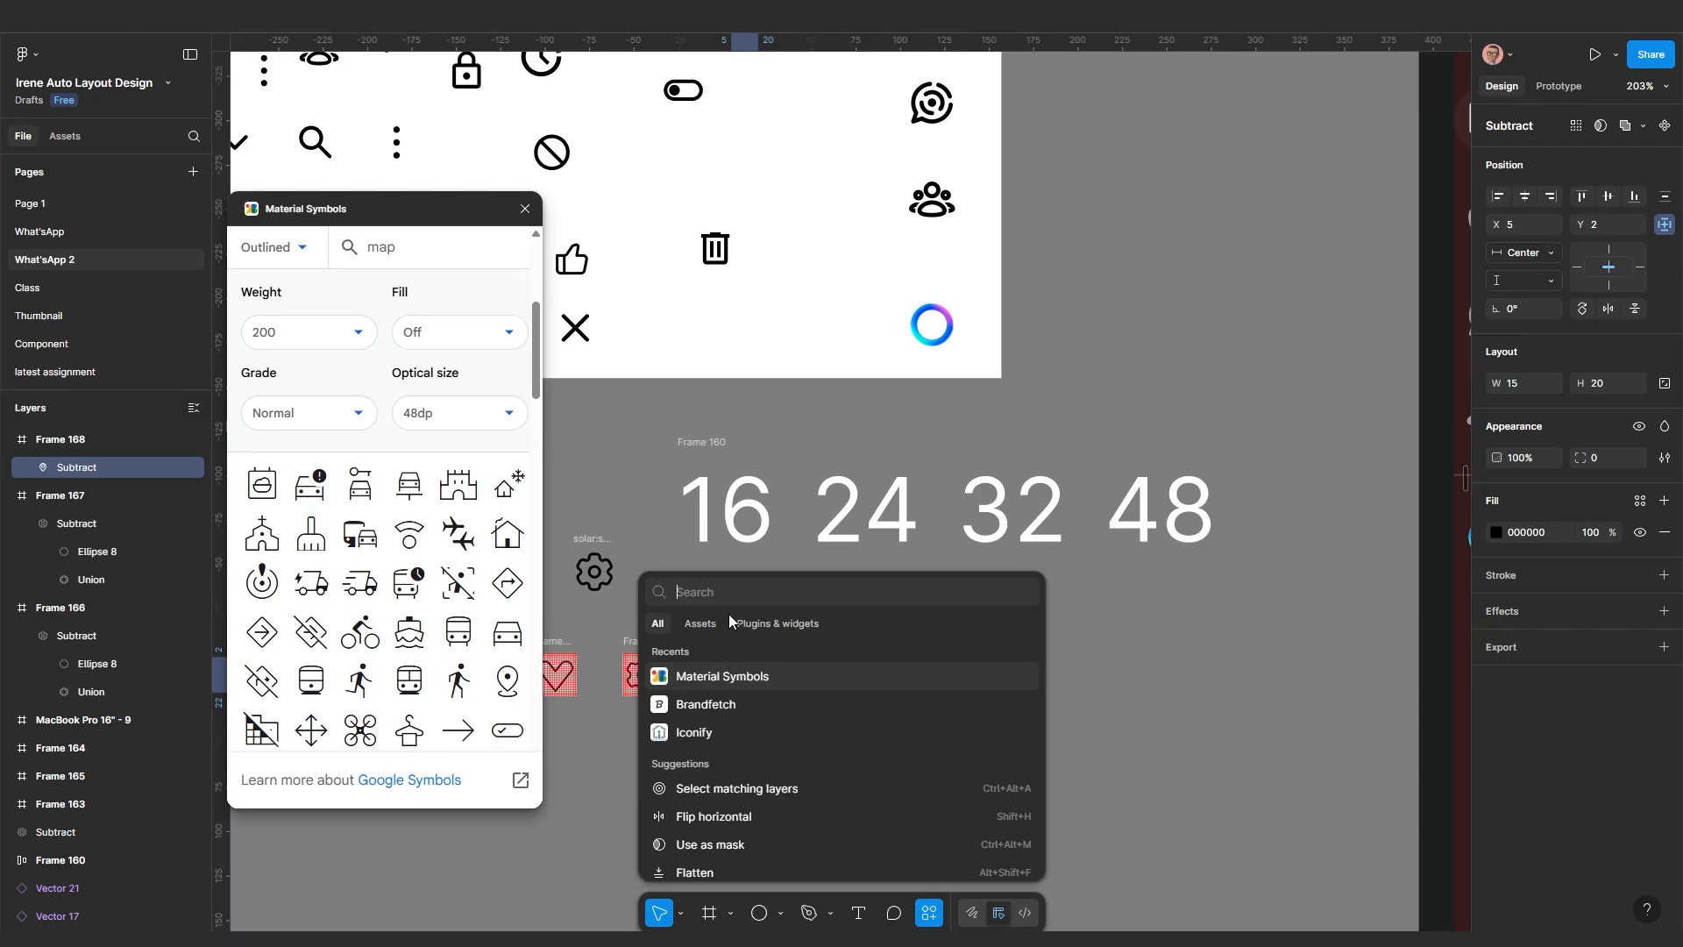
type("ph")
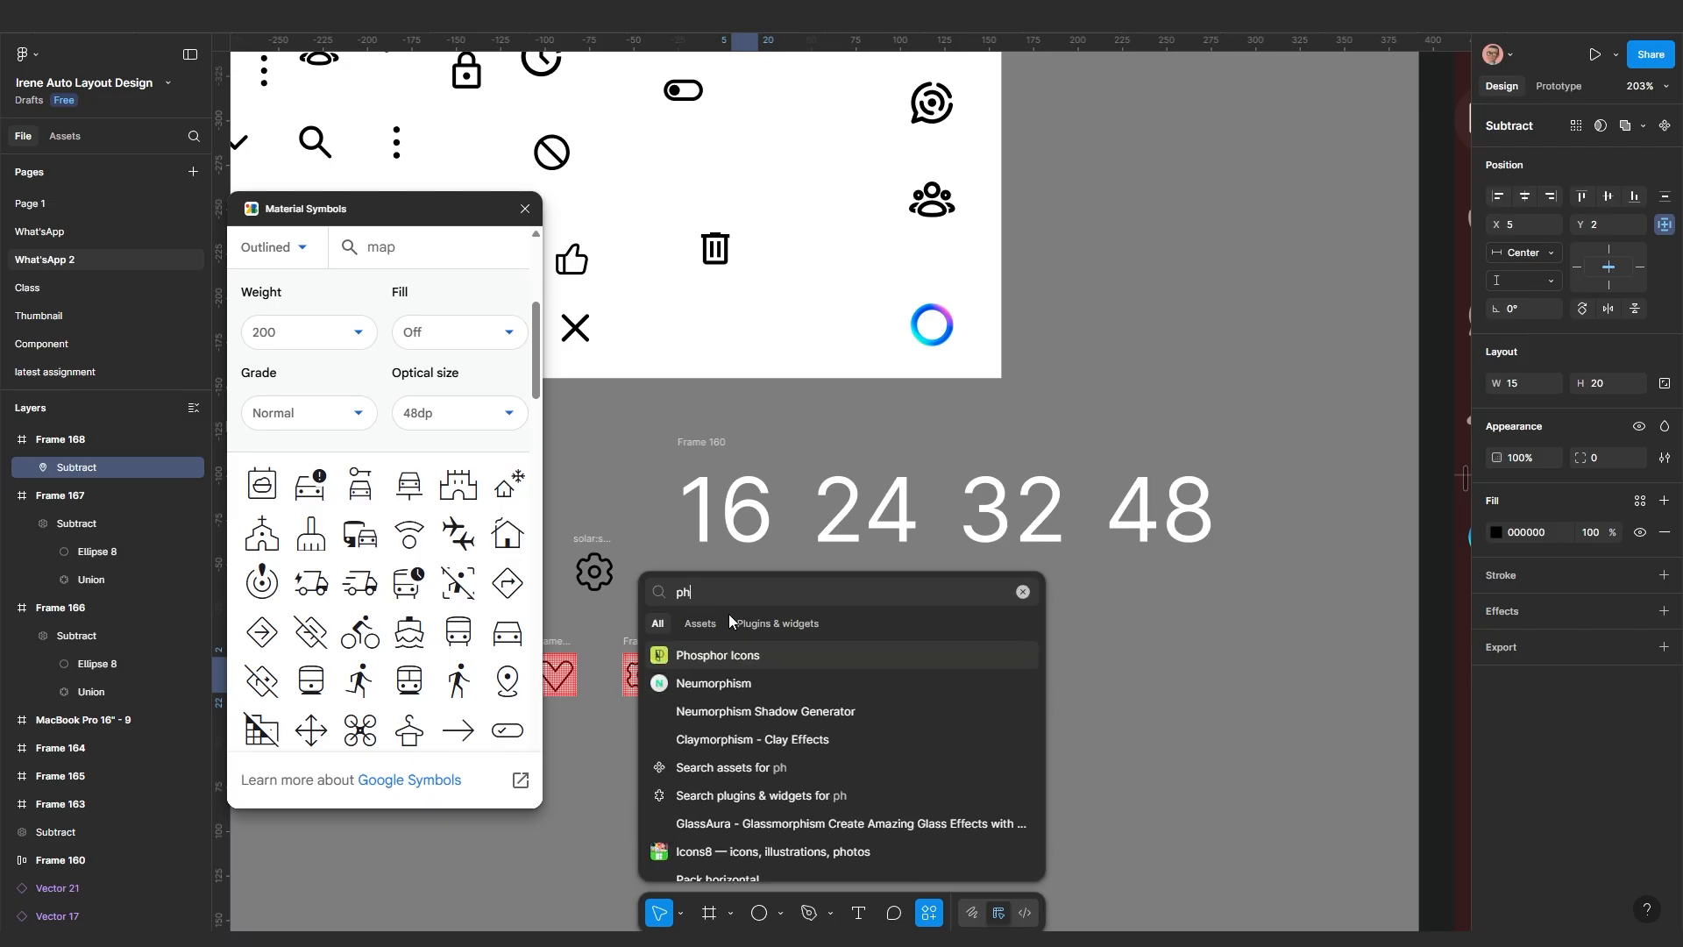
left_click(764, 660)
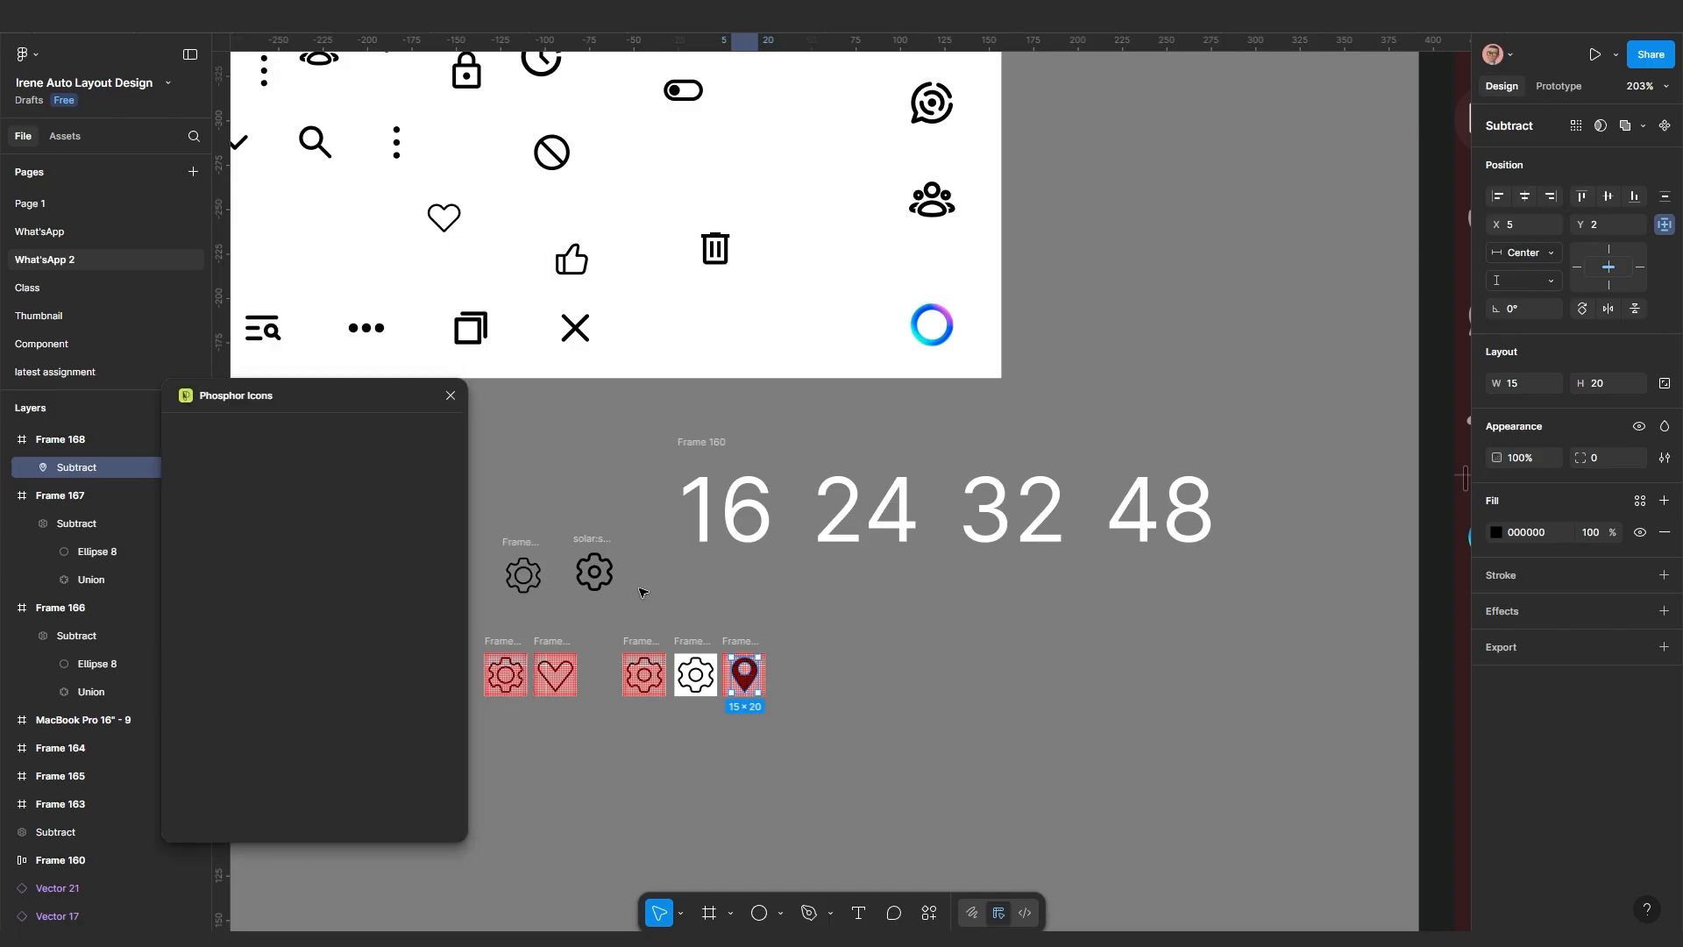
left_click_drag(345, 391, 381, 351)
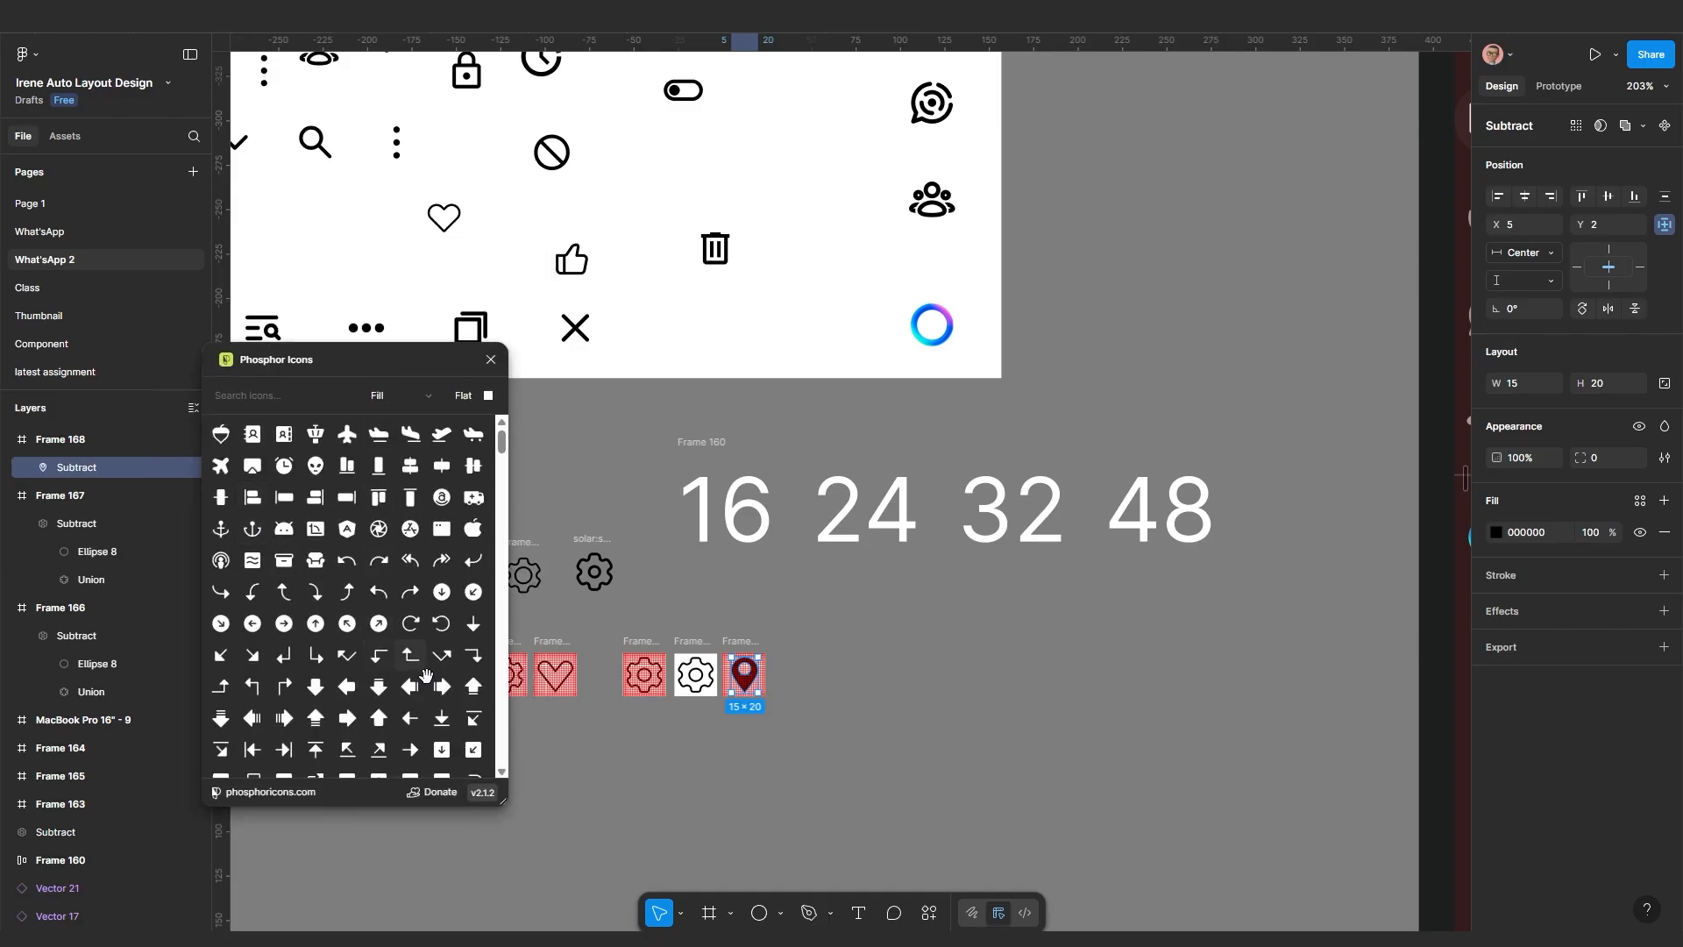
scroll(410, 623, "down", 10)
scroll(410, 429, "up", 4)
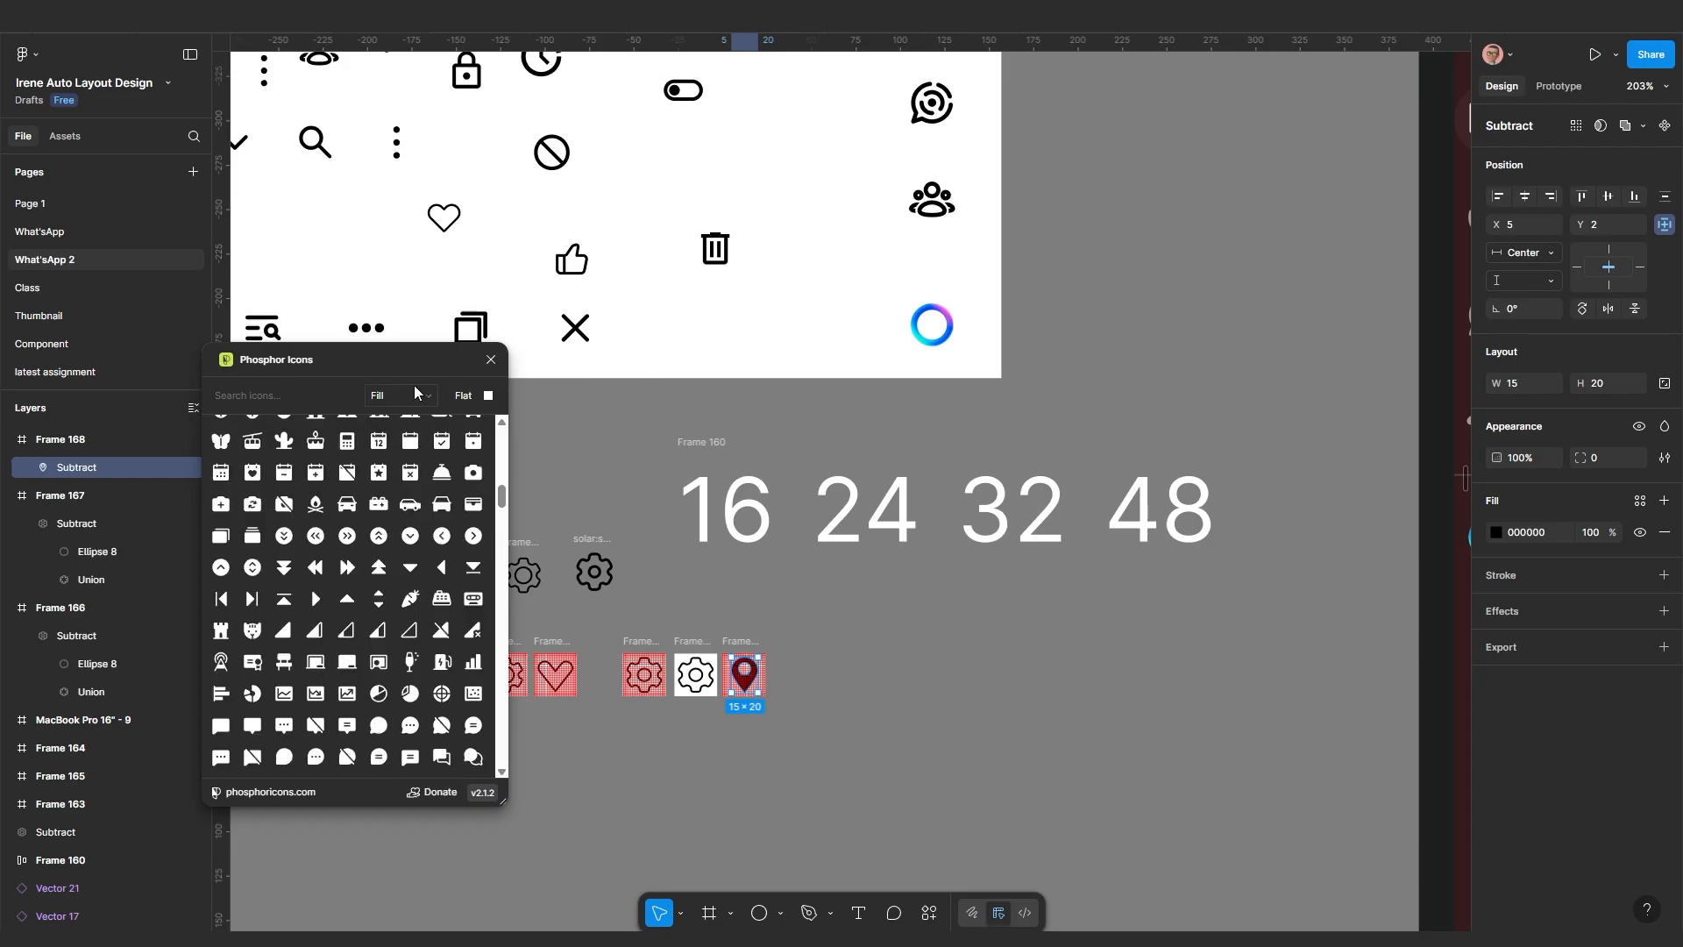
Preview the Phosphor icons in the Light and Bold styles and return them to Fill
left_click(413, 395)
left_click(413, 443)
left_click(412, 392)
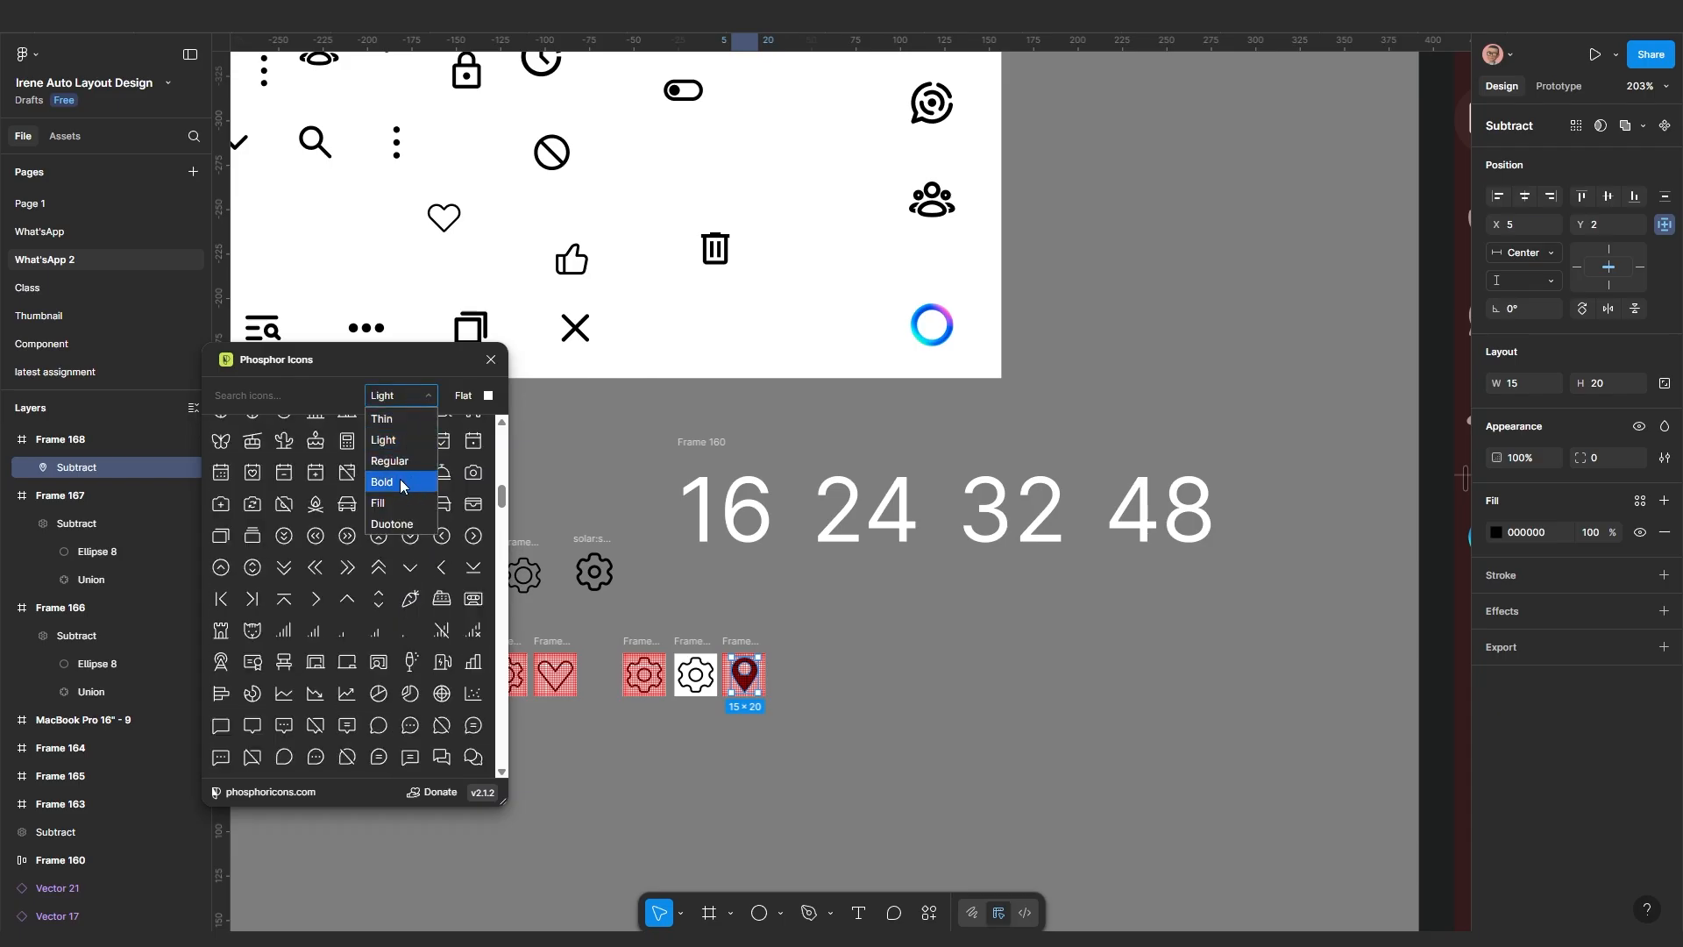
left_click(399, 478)
left_click(389, 401)
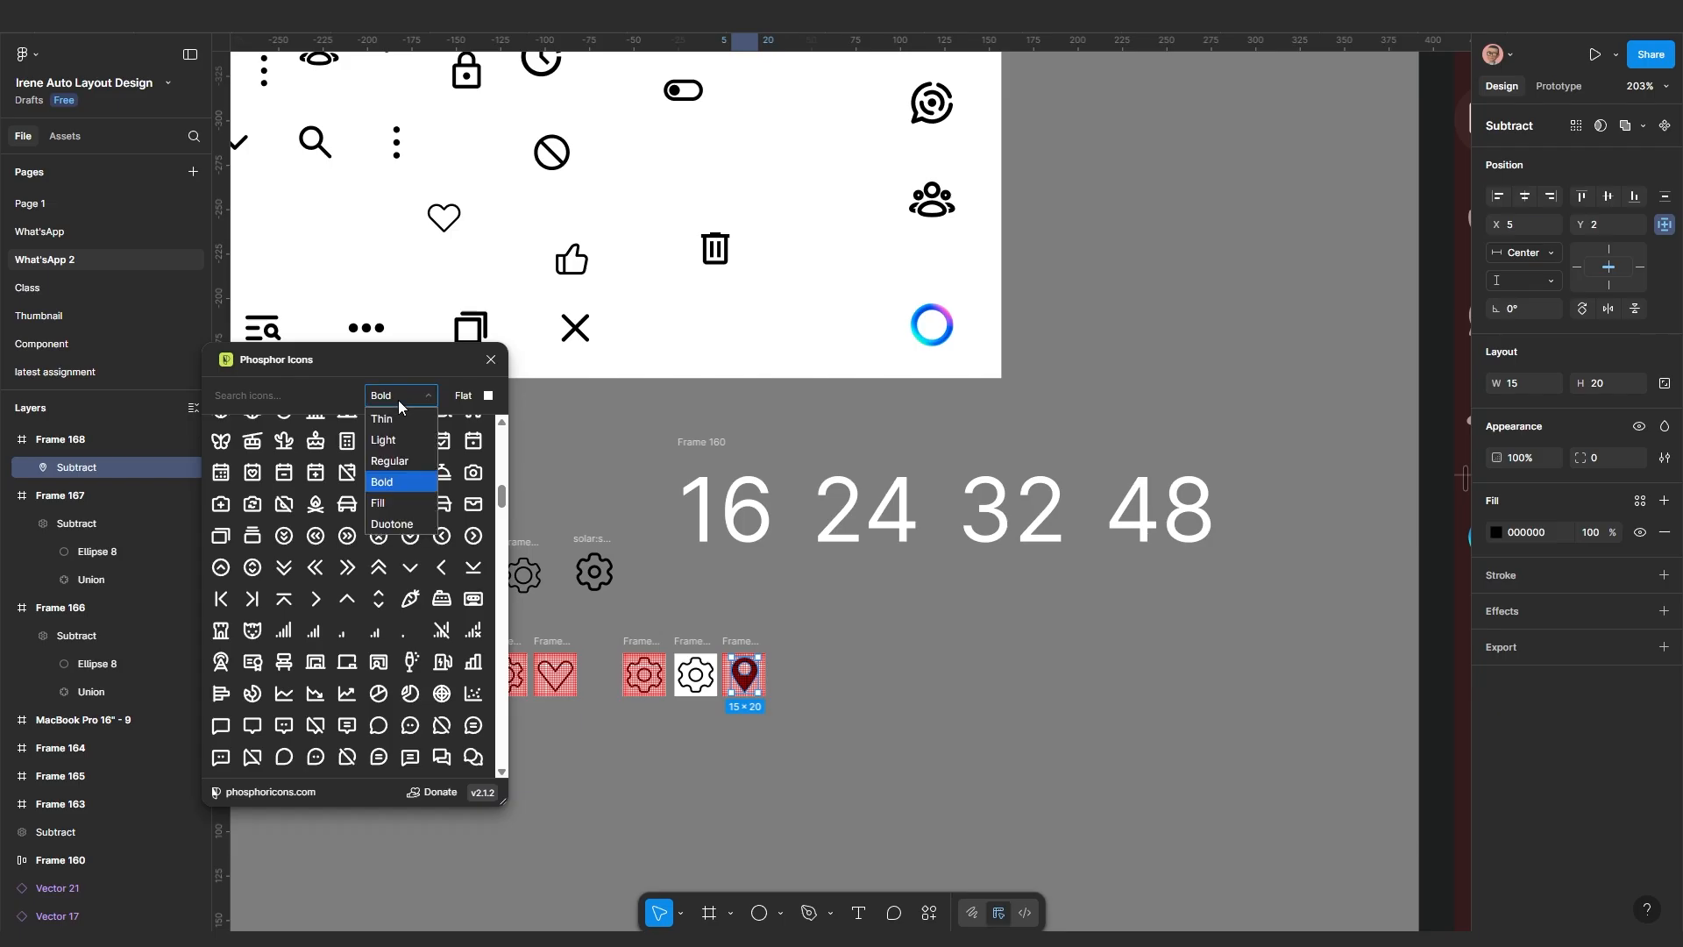
left_click(391, 508)
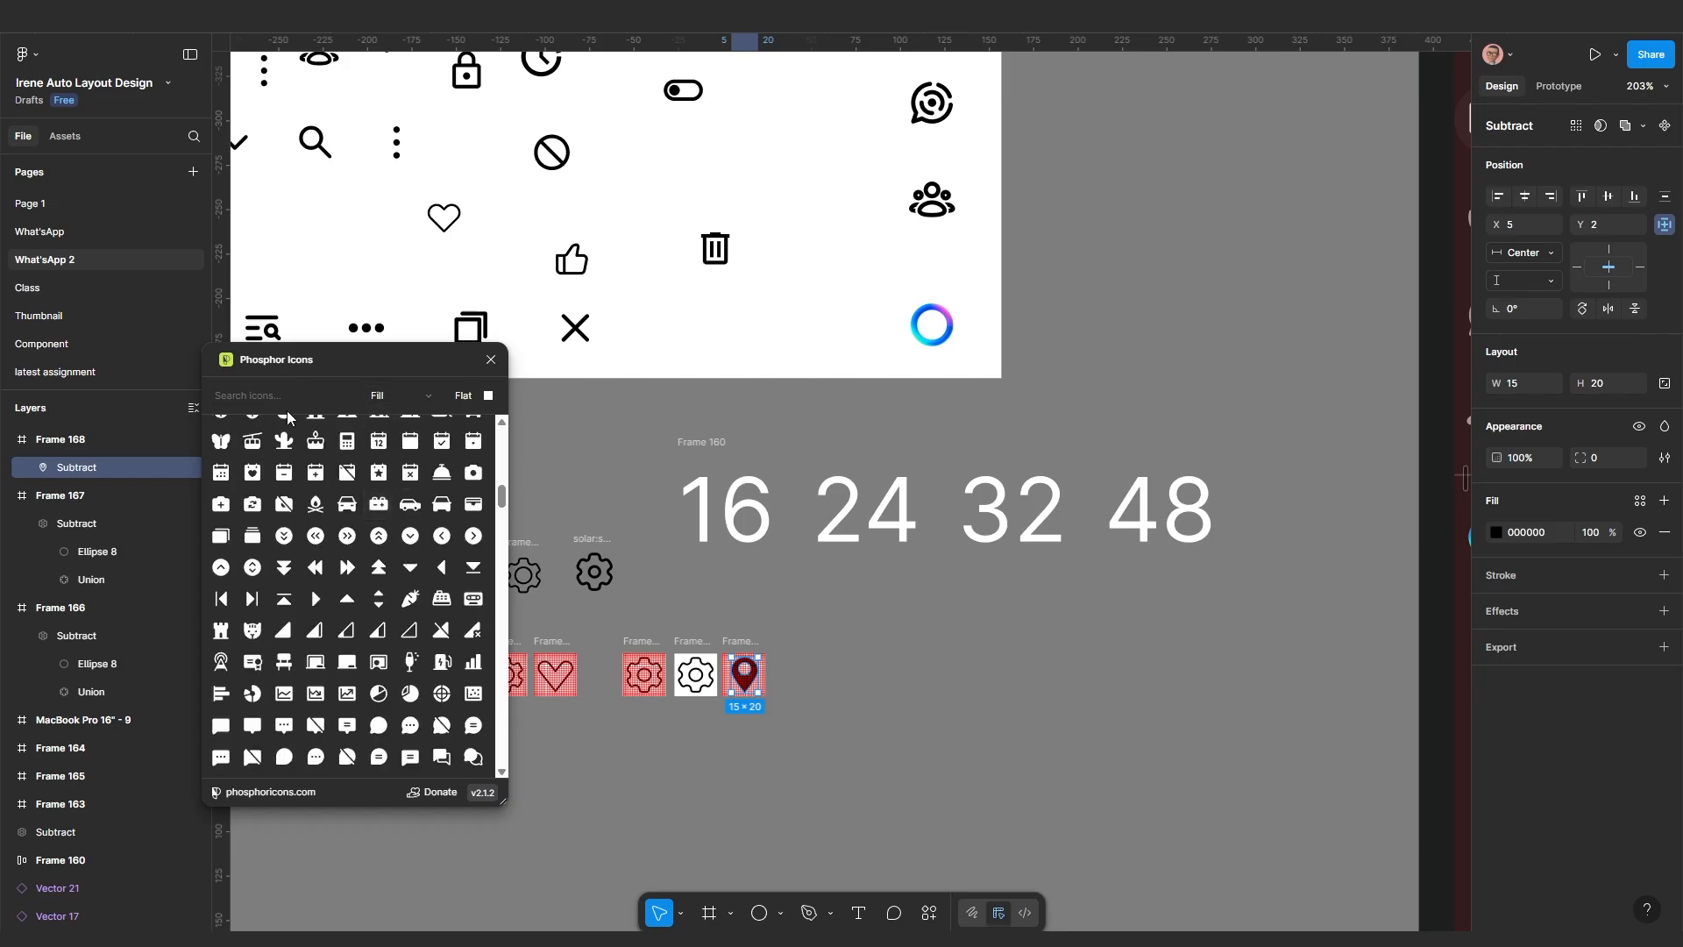
Run the Iconify plugin, search its icons for "map" and browse the results
left_click(929, 913)
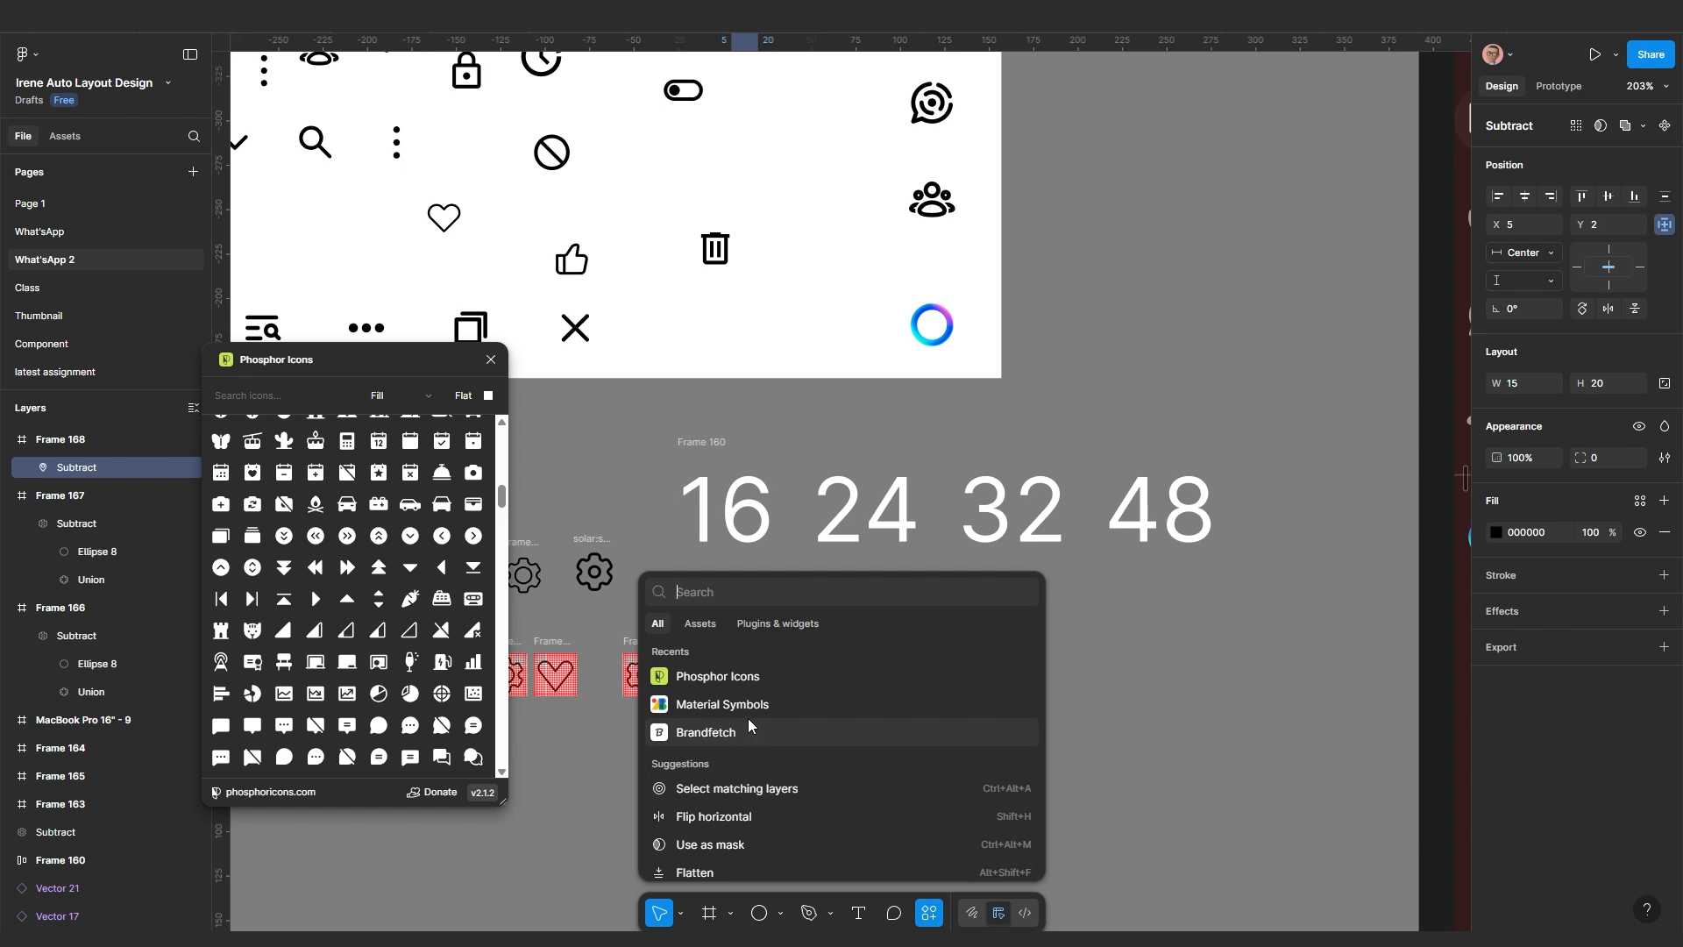
type("ic")
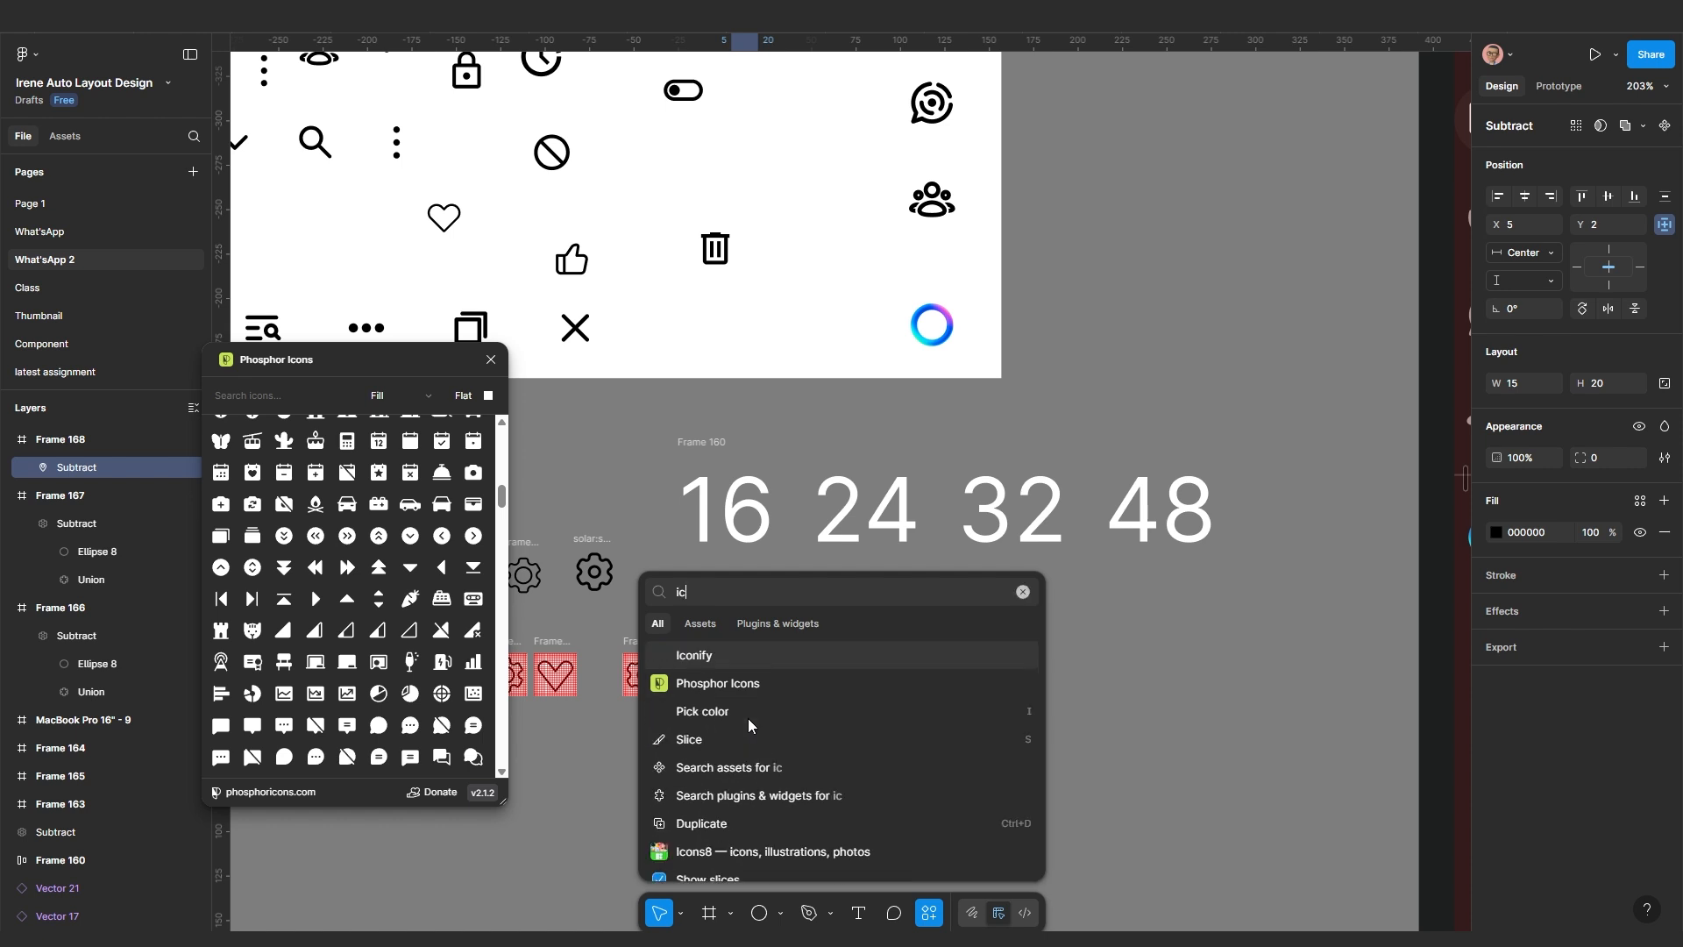
key("Return")
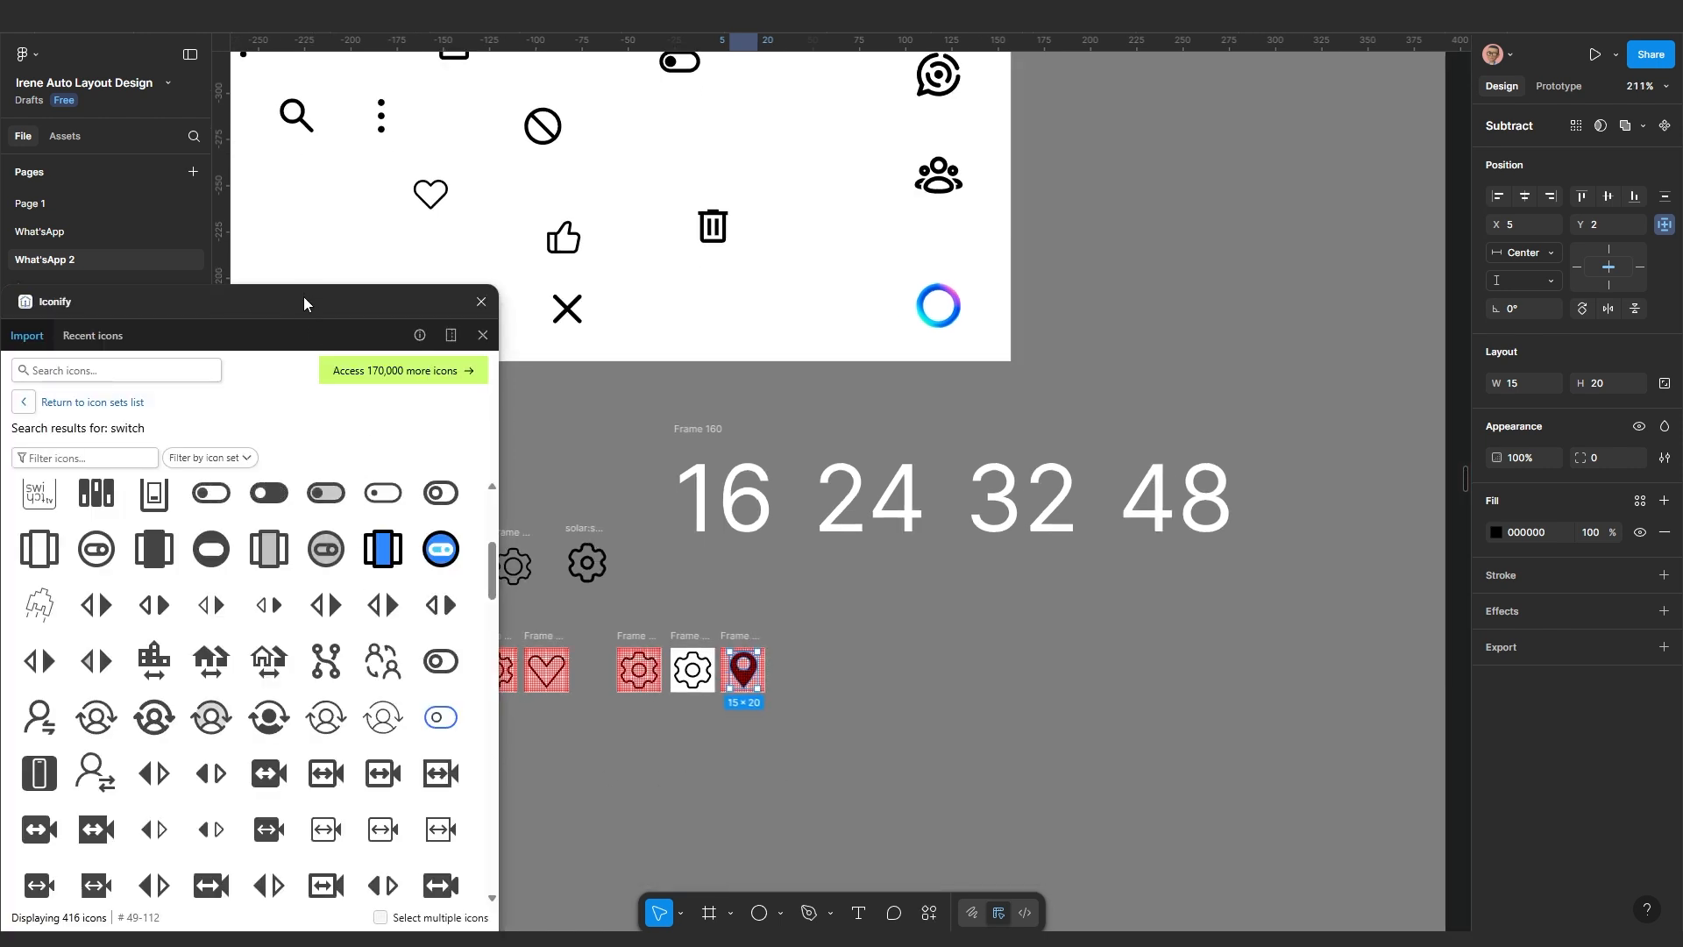
left_click_drag(309, 301, 351, 131)
left_click(188, 200)
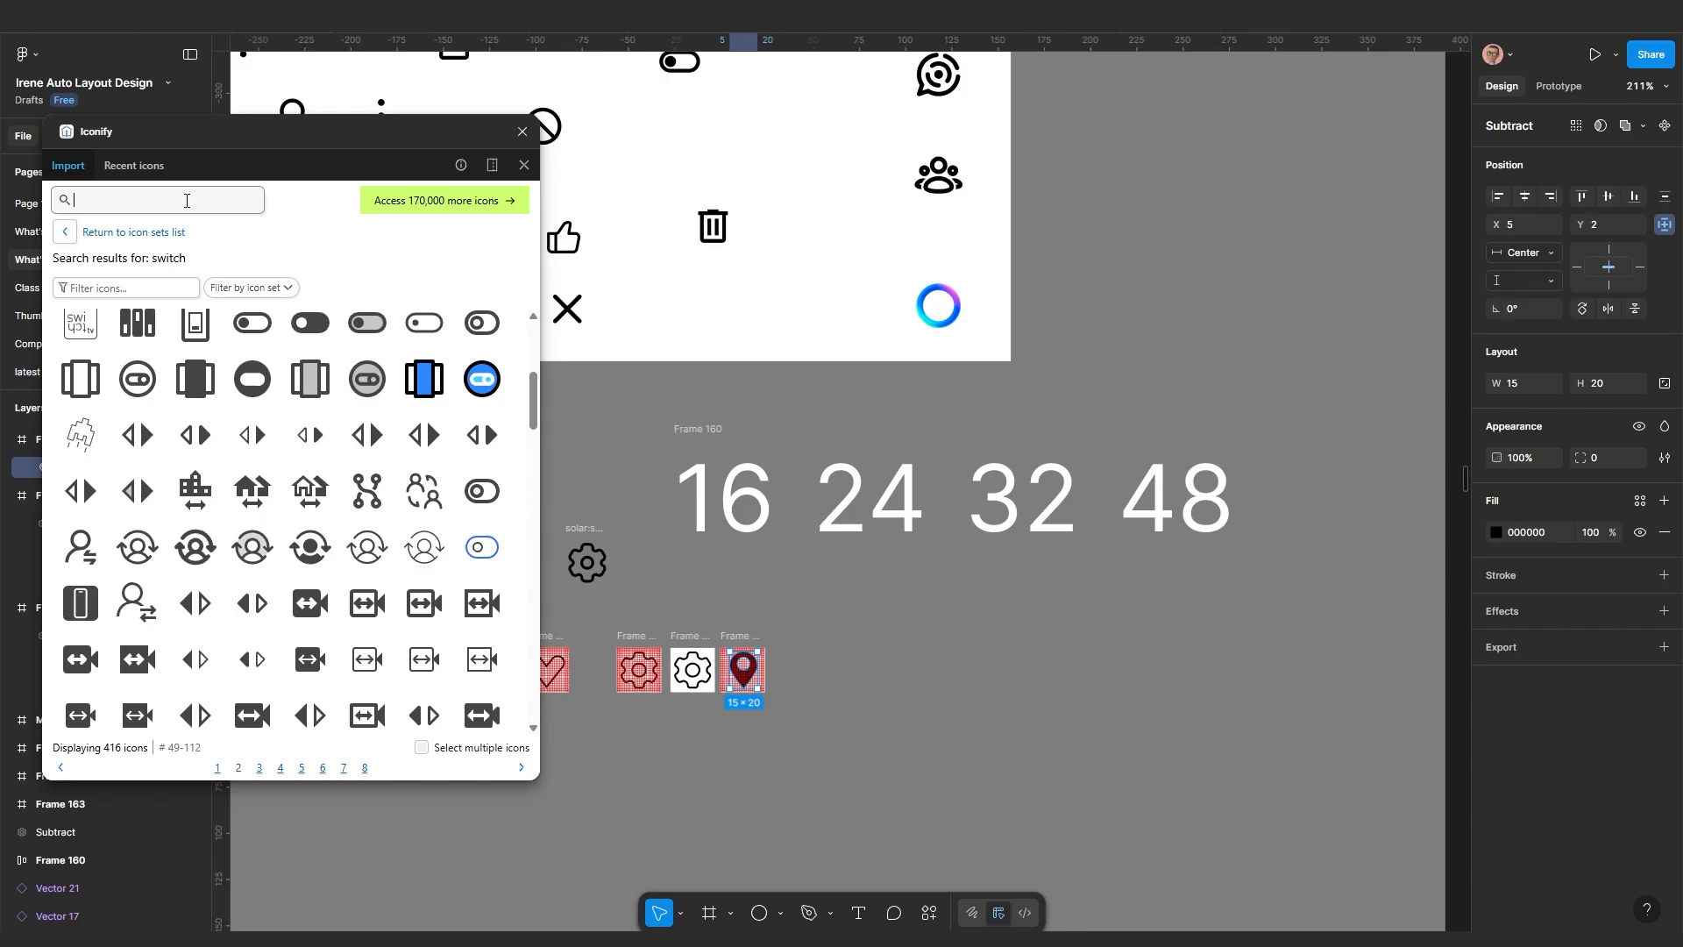
type("map")
left_click(240, 205)
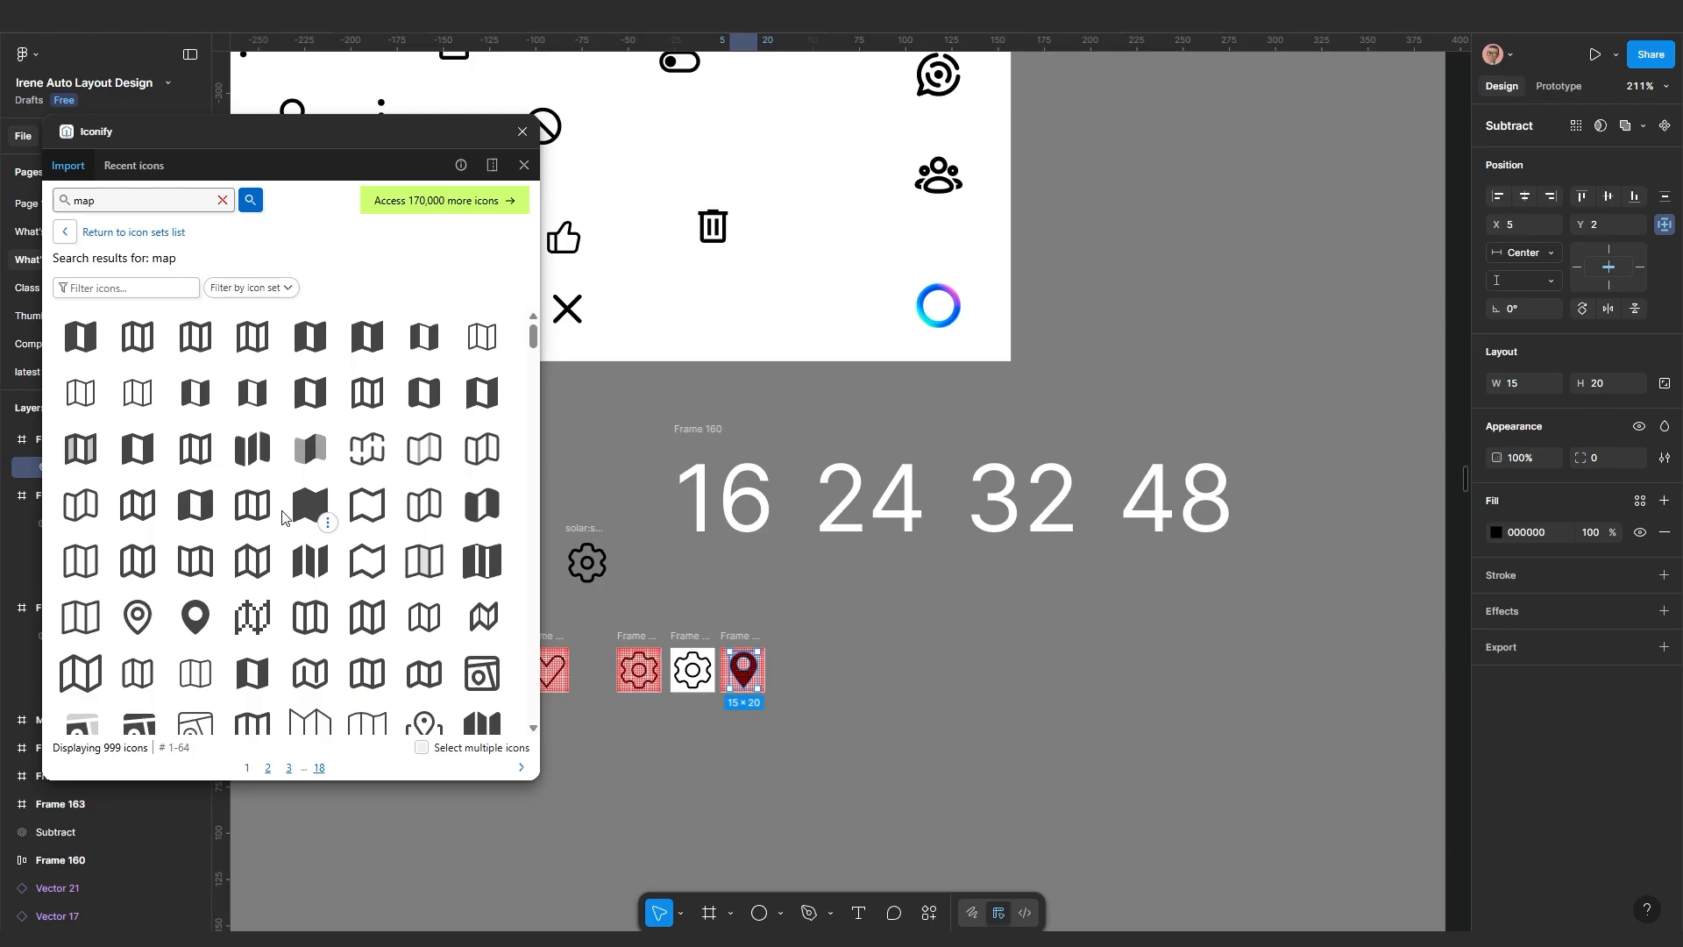
scroll(285, 517, "down", 1)
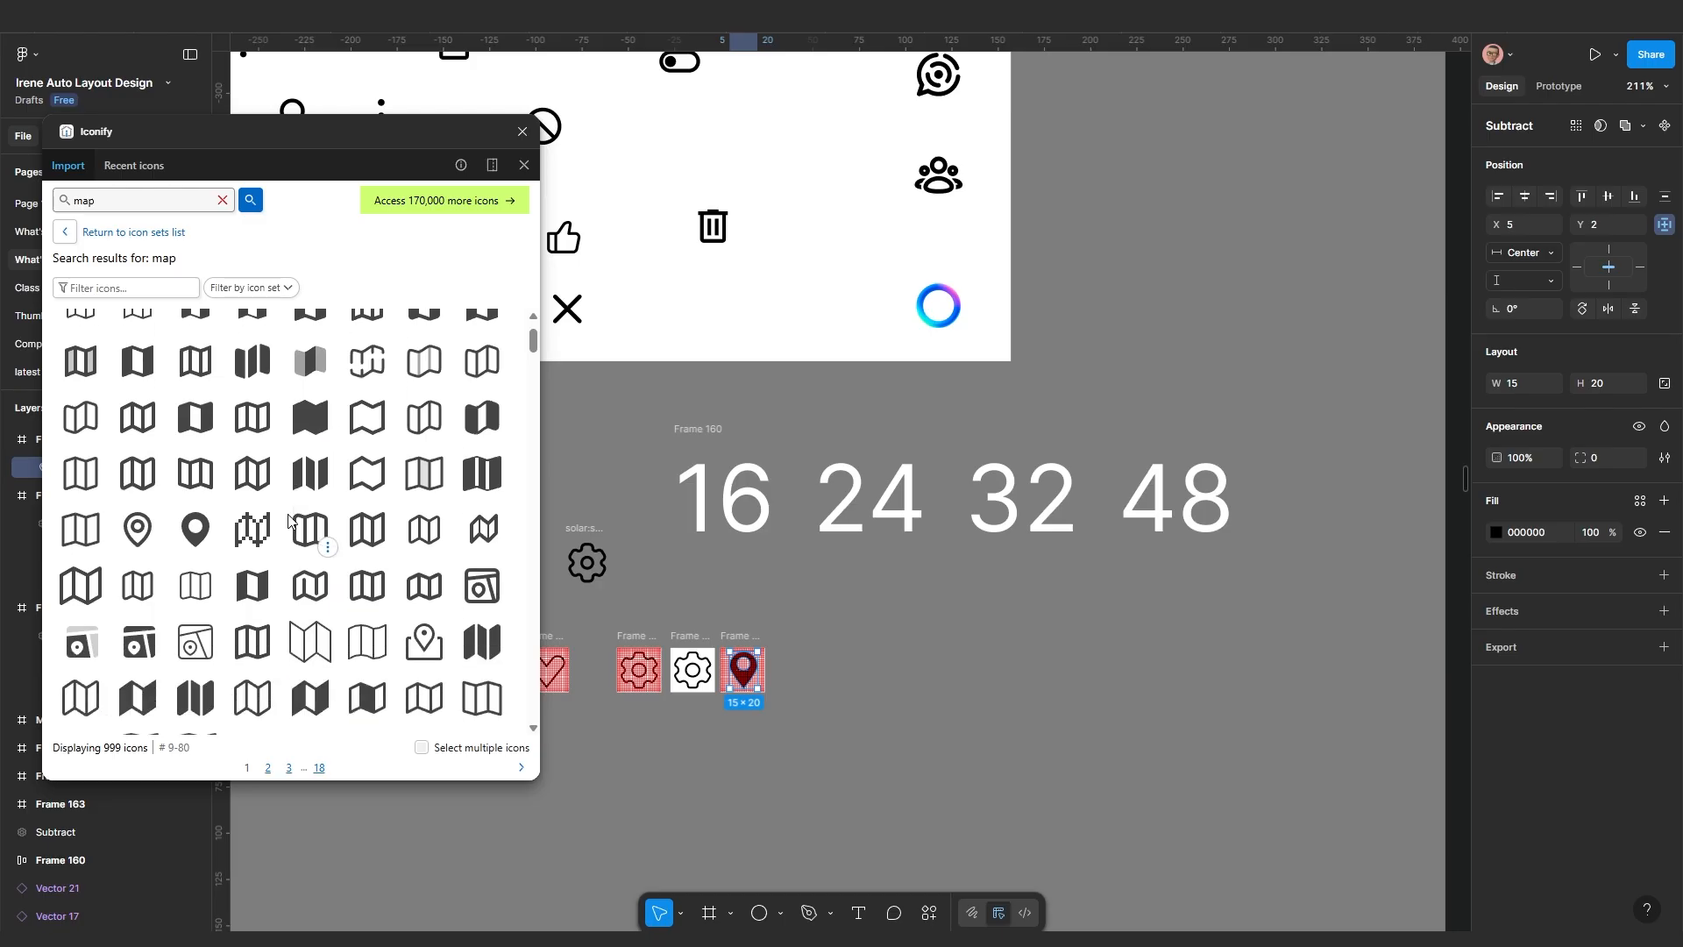
scroll(292, 524, "down", 15)
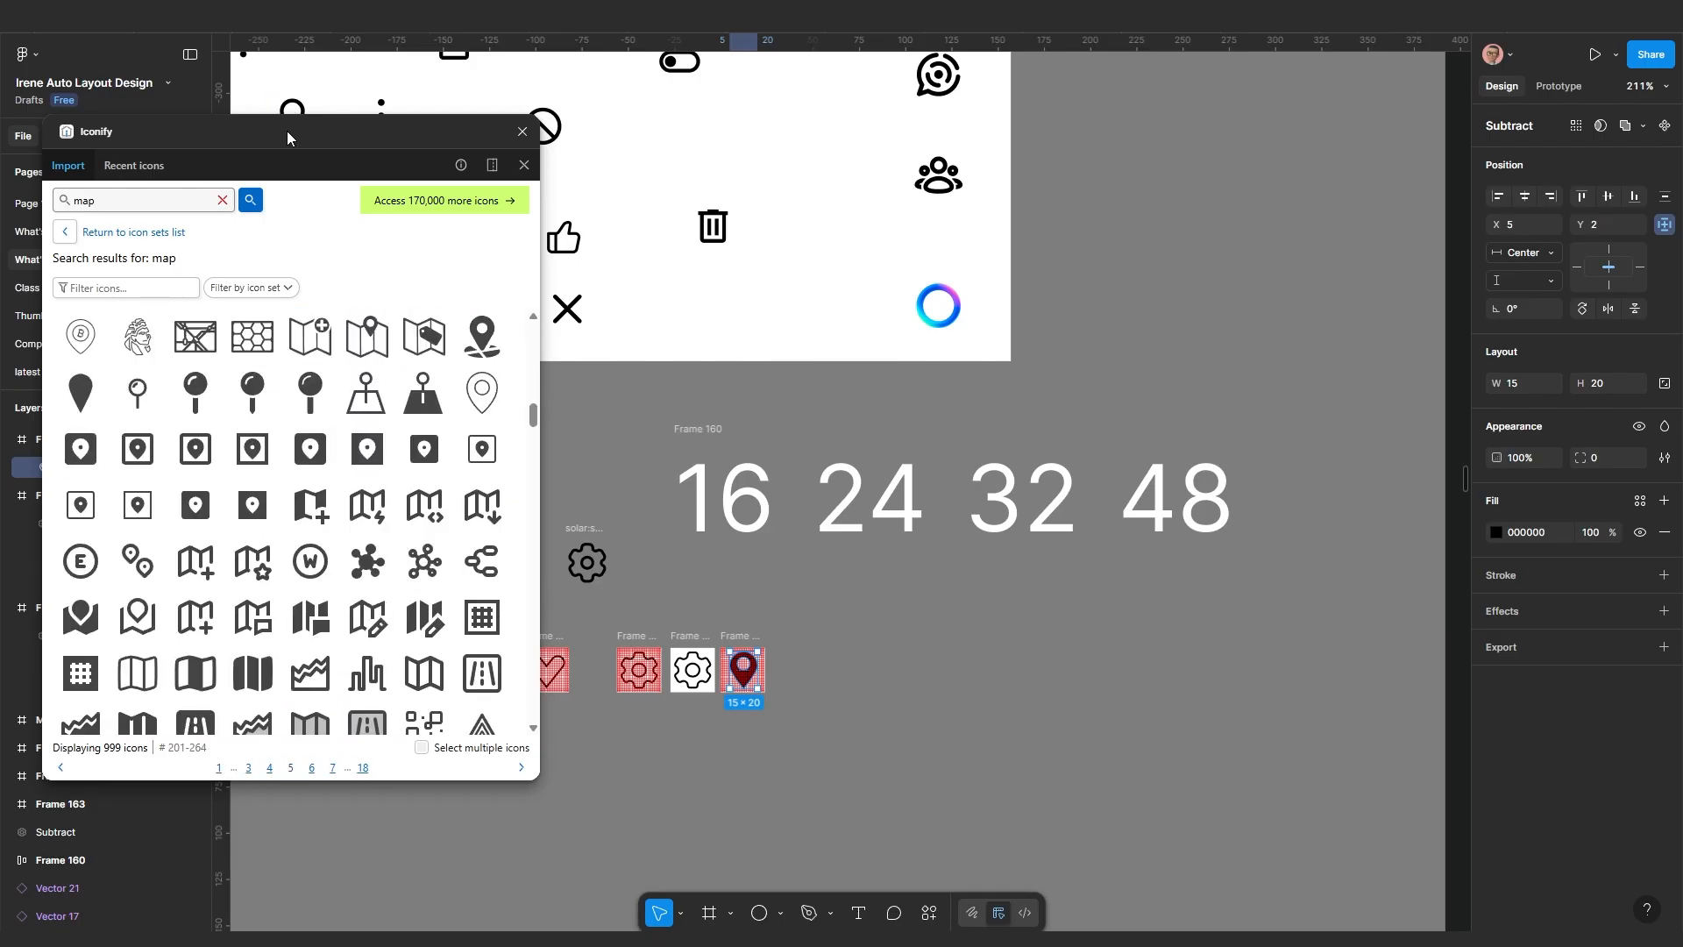
Import the solid map-pin icon from Iconify into Frame 59, between the close icon and the gradient ring
left_click_drag(287, 130, 260, 305)
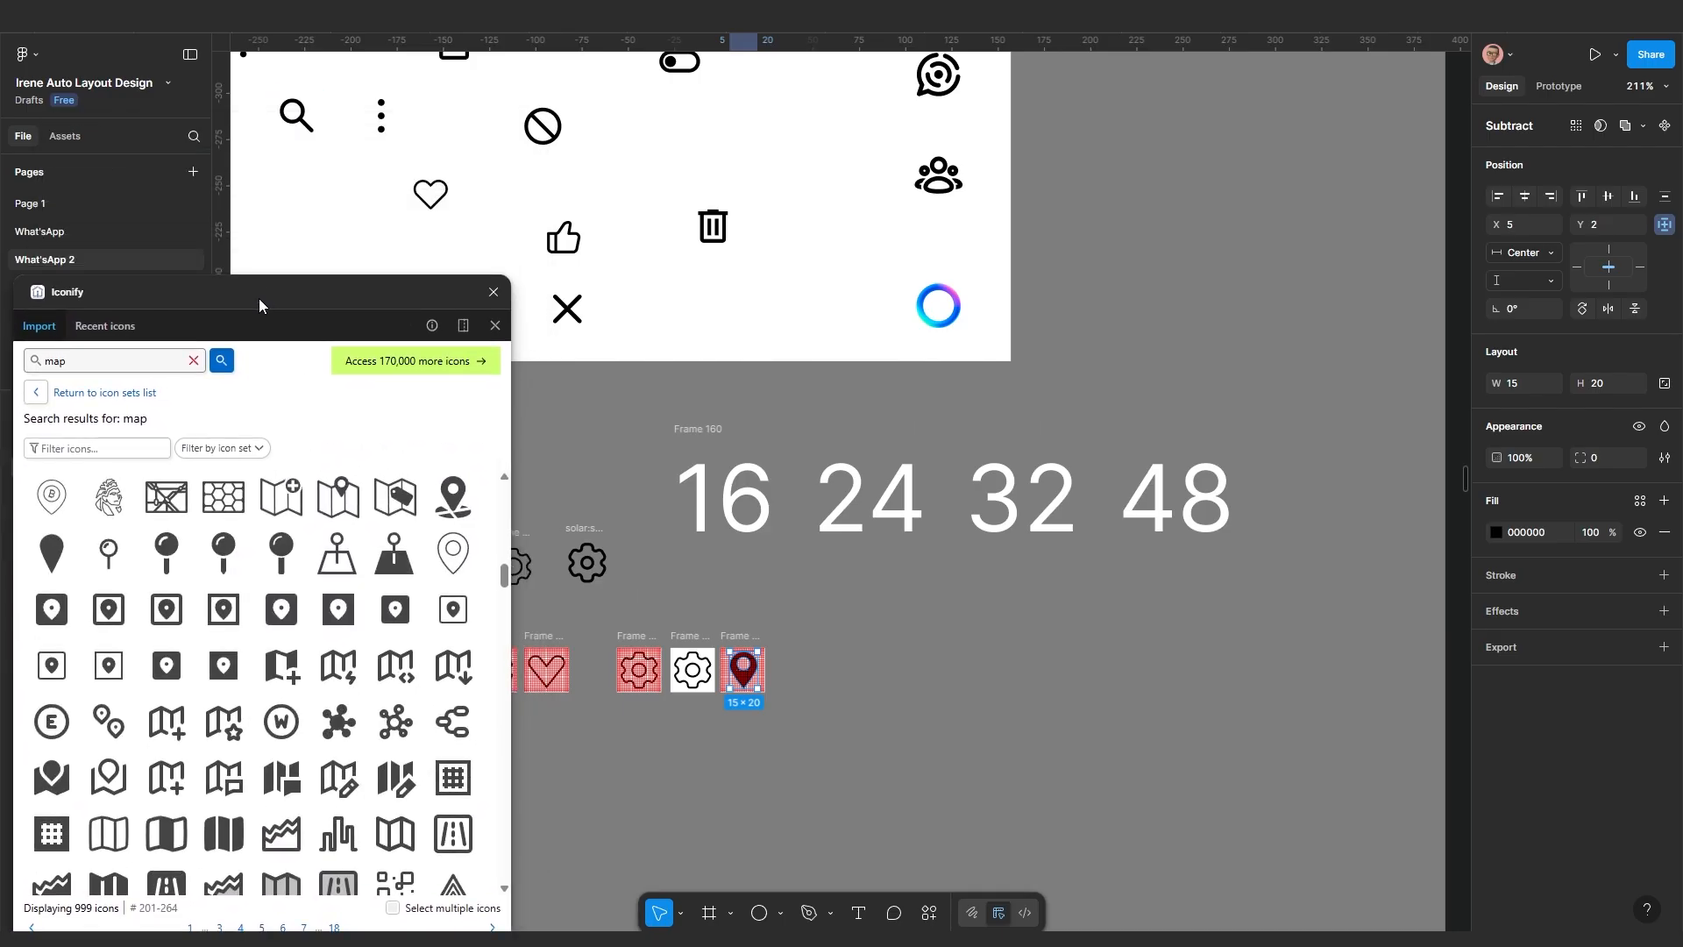
scroll(713, 405, "down", 1)
left_click_drag(689, 411, 863, 563)
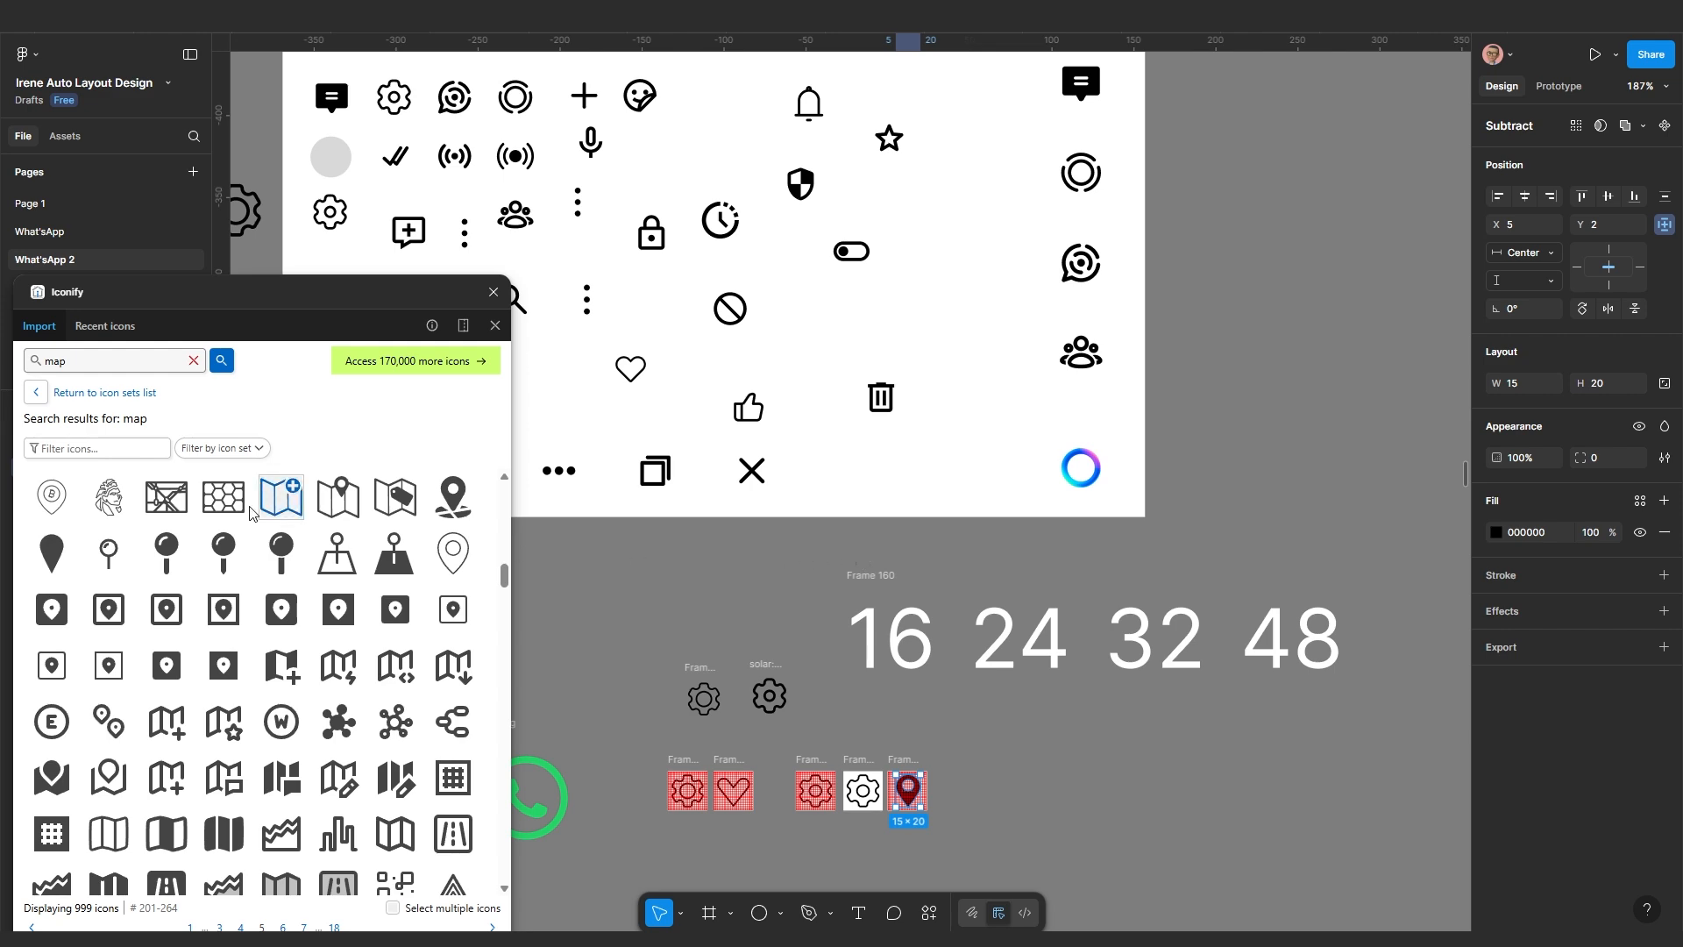
scroll(694, 325, "down", 2)
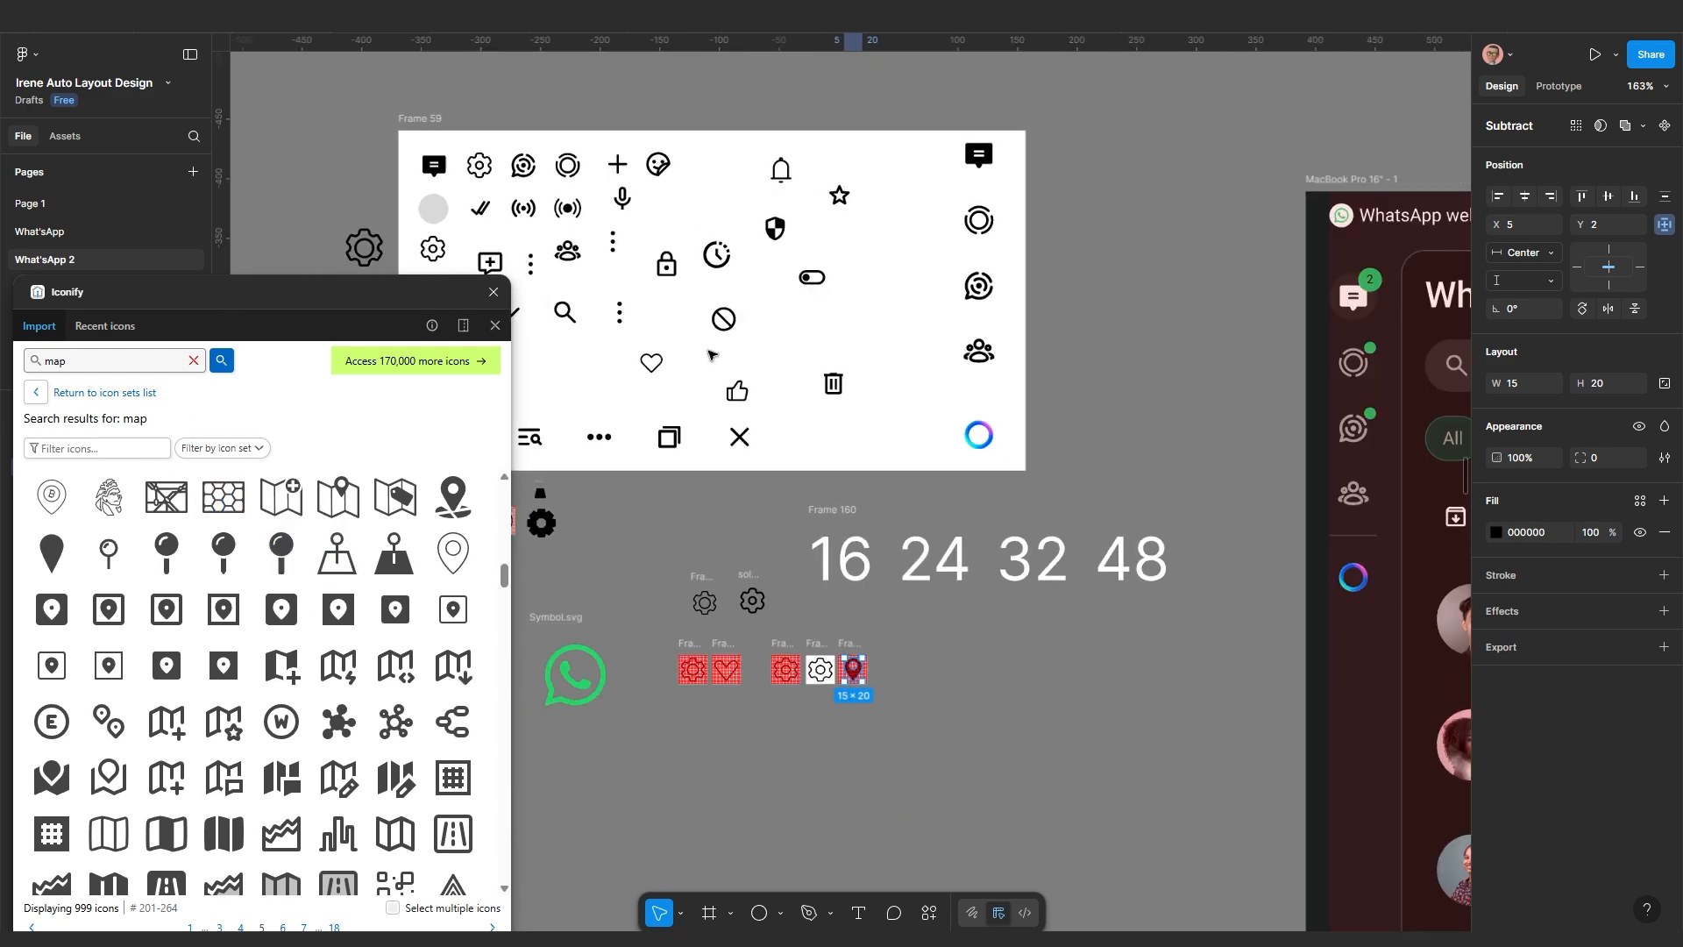
left_click_drag(649, 298, 691, 395)
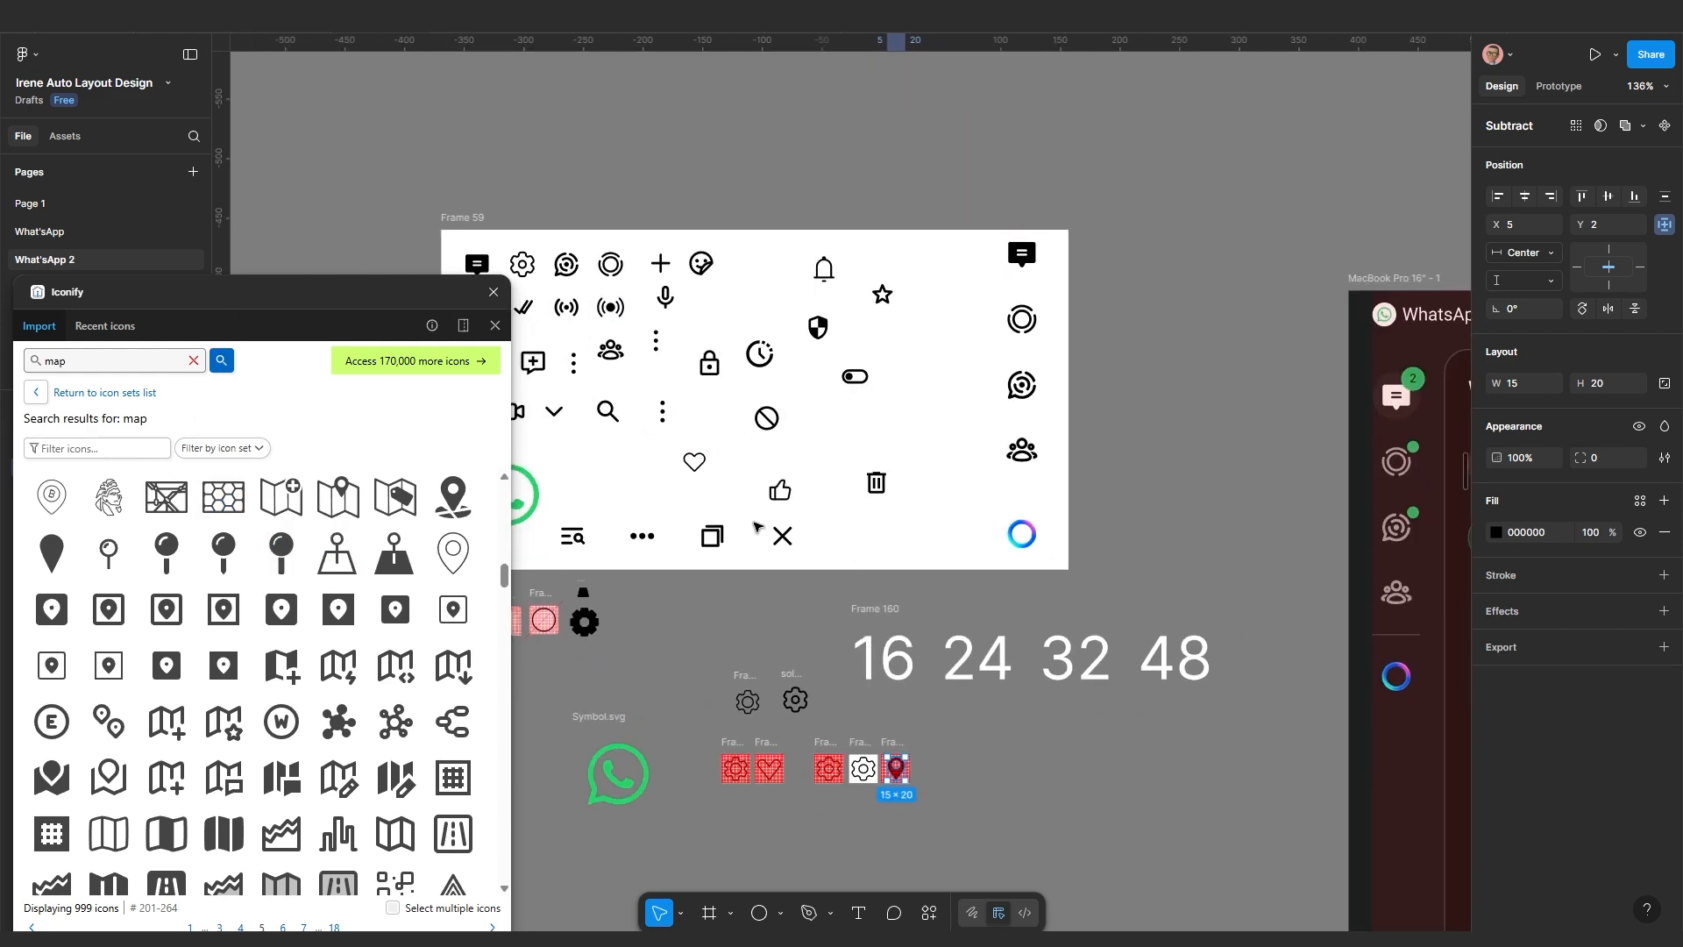
scroll(761, 340, "up", 4)
scroll(761, 340, "down", 3)
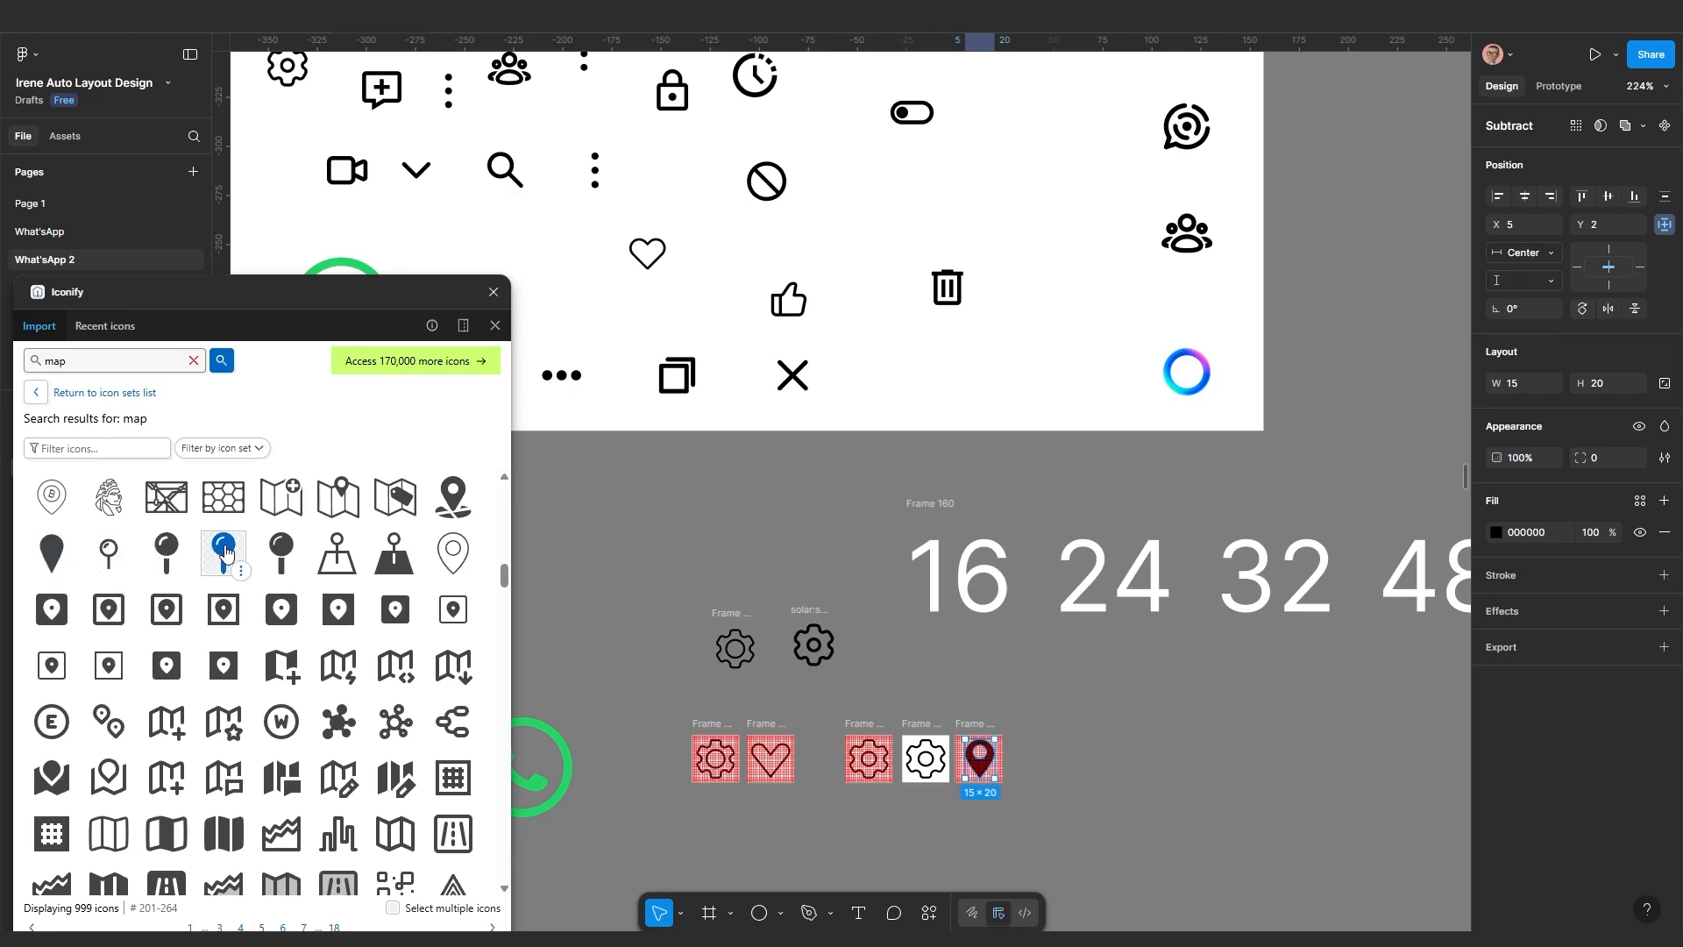
left_click_drag(224, 553, 1010, 359)
Move the white gear frame, Frame 167, below the row of icon frames and hide its white fill
scroll(883, 786, "down", 4)
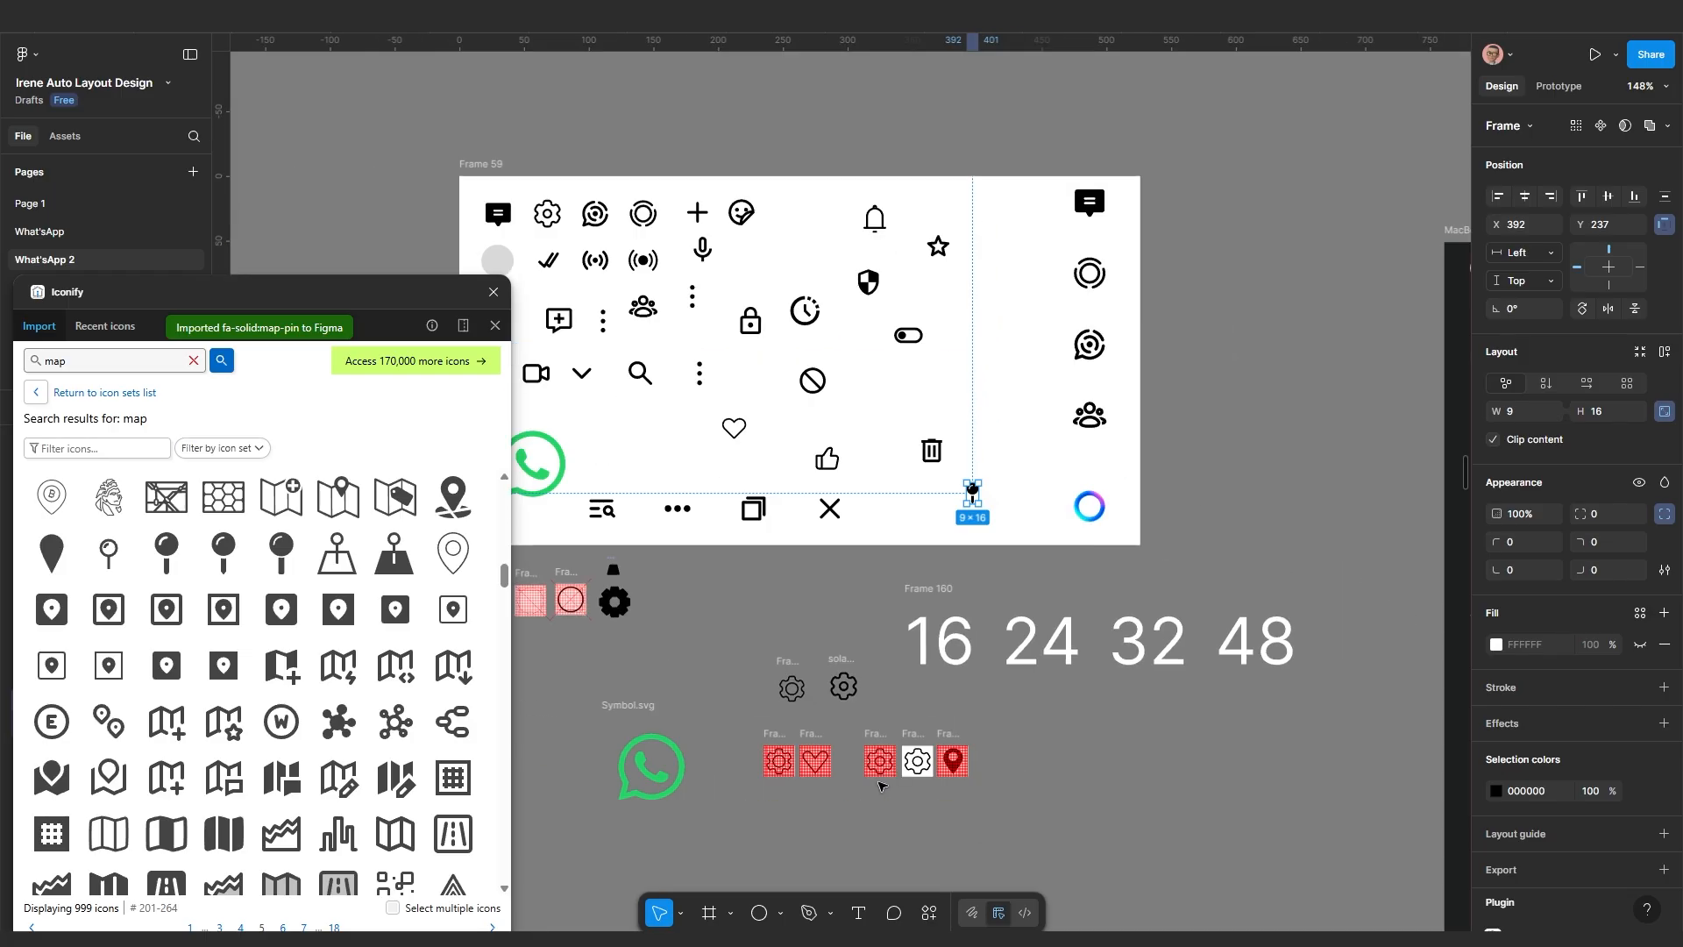
scroll(883, 786, "up", 10)
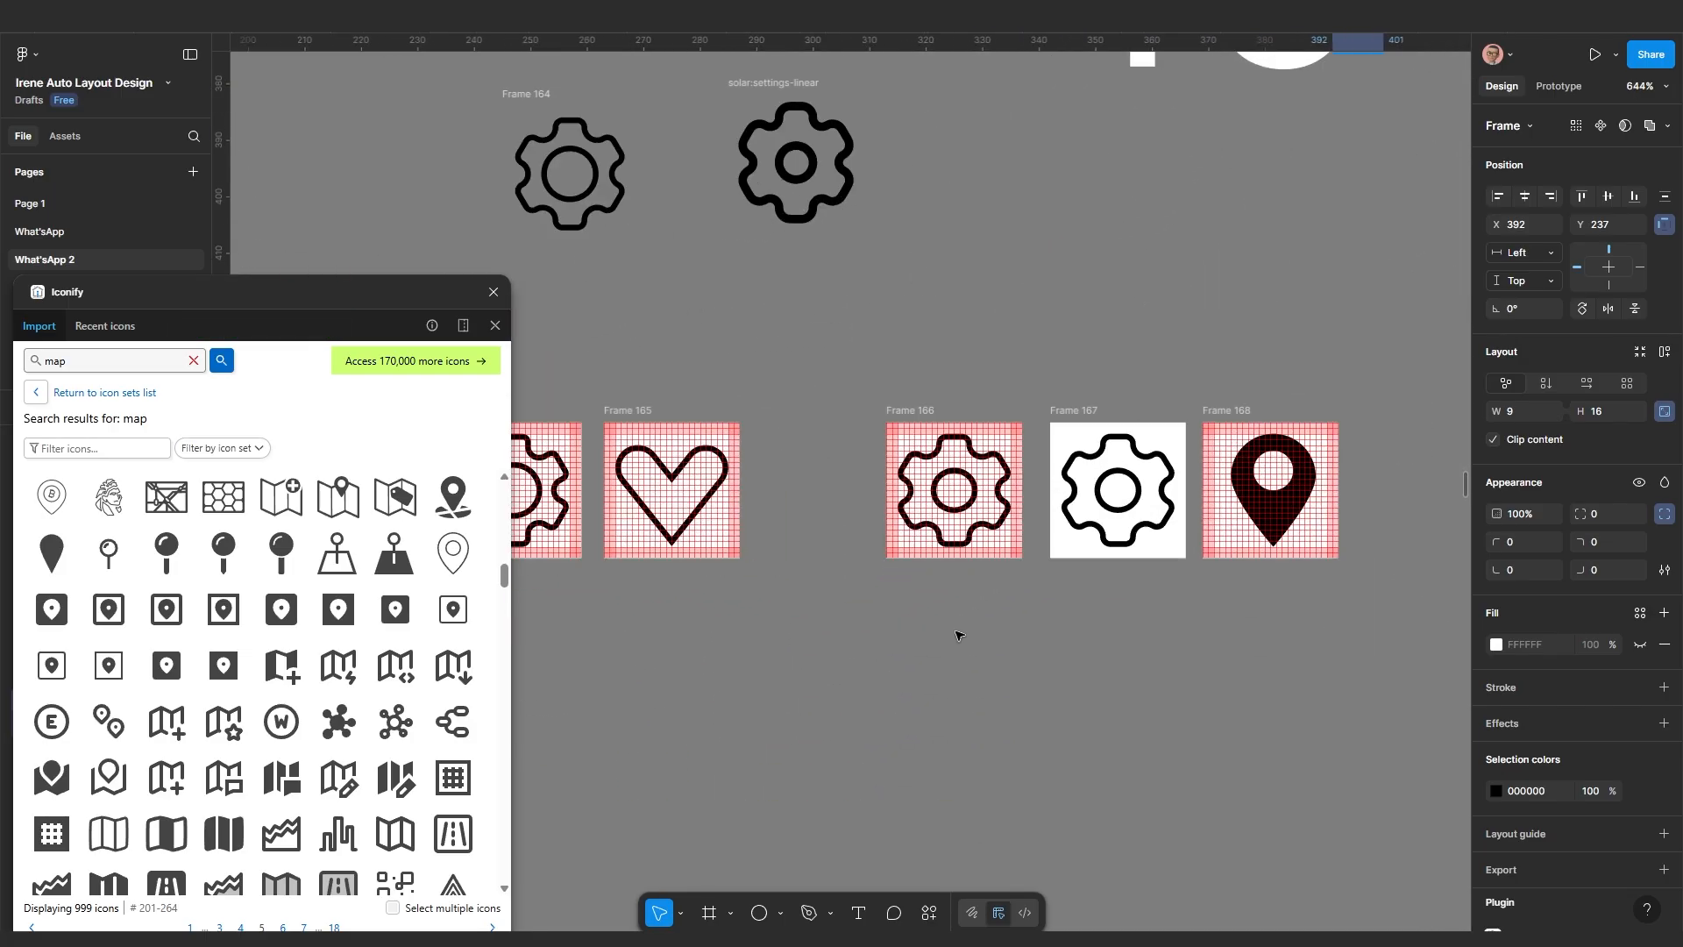
scroll(956, 635, "right", 3)
left_click(922, 420)
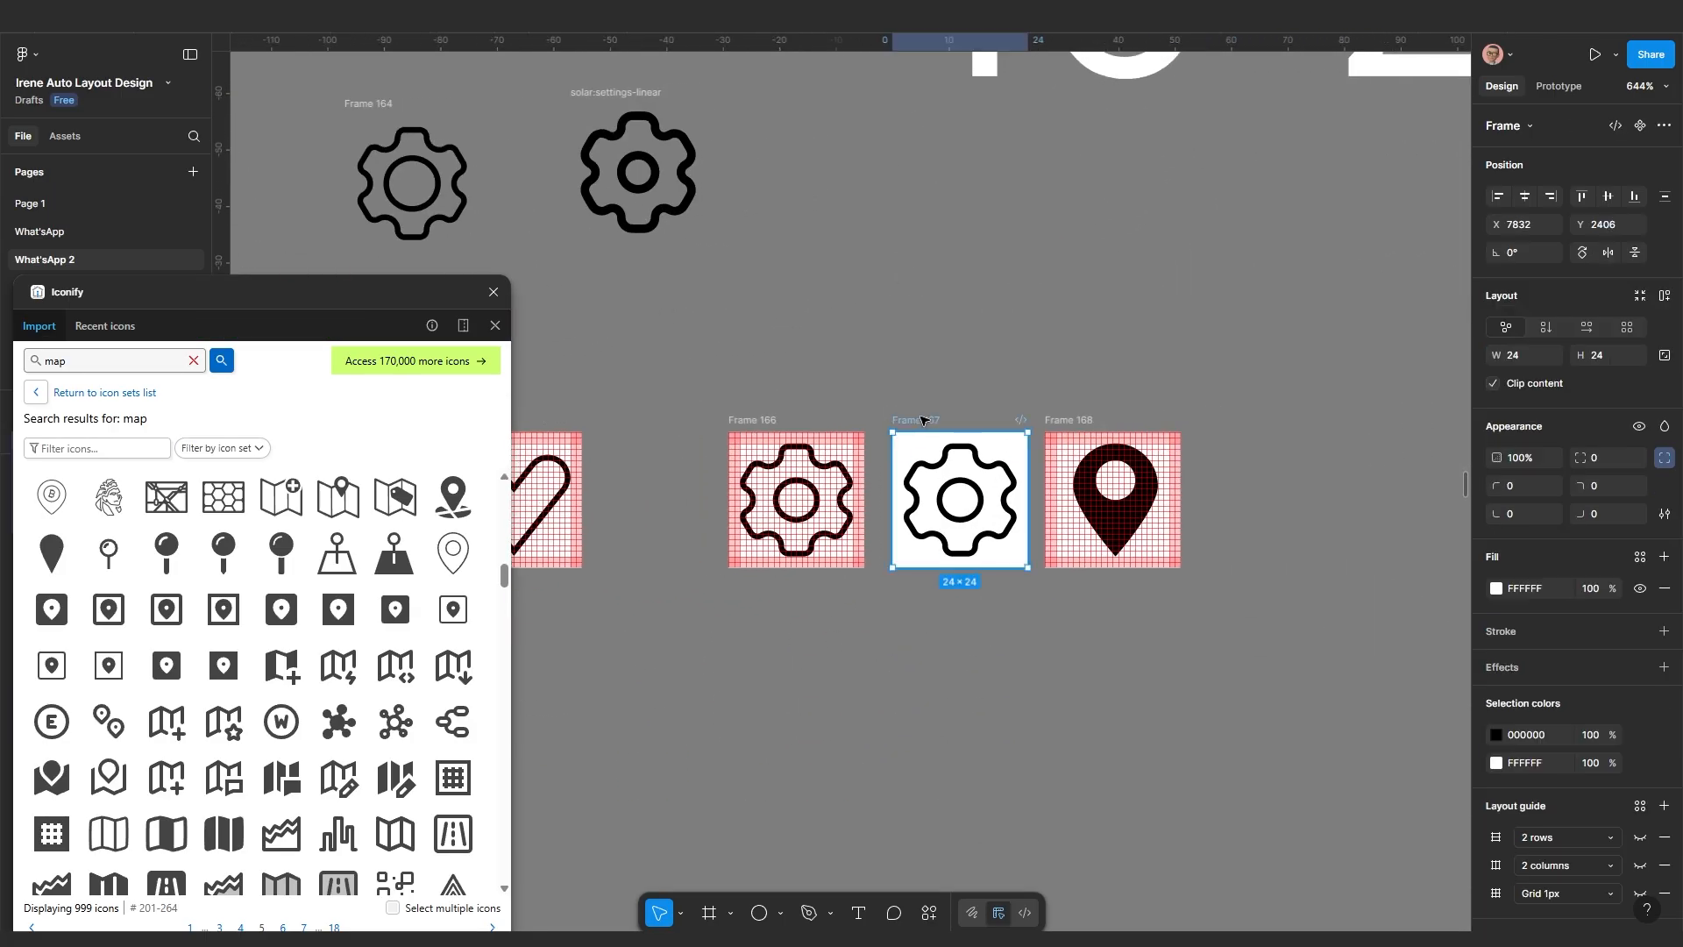
left_click_drag(922, 423, 848, 643)
left_click(1639, 589)
scroll(893, 701, "up", 3)
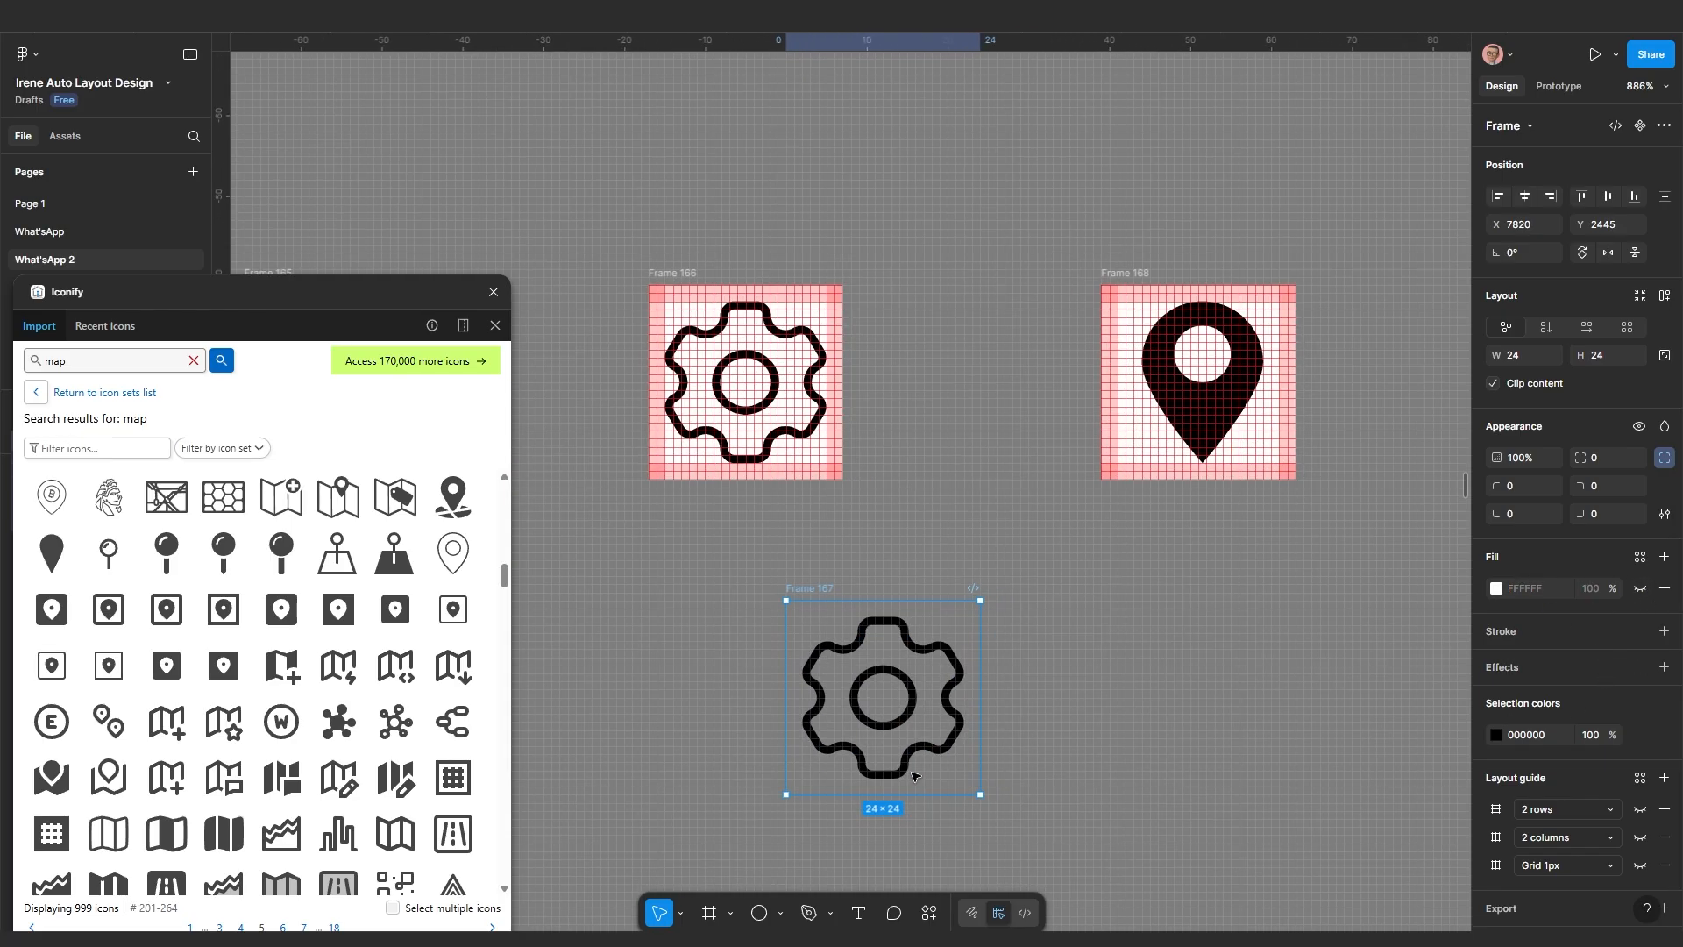
scroll(921, 703, "down", 1)
mouse_move(814, 501)
left_mouse_down()
mouse_move(868, 485)
mouse_move(798, 485)
left_mouse_up()
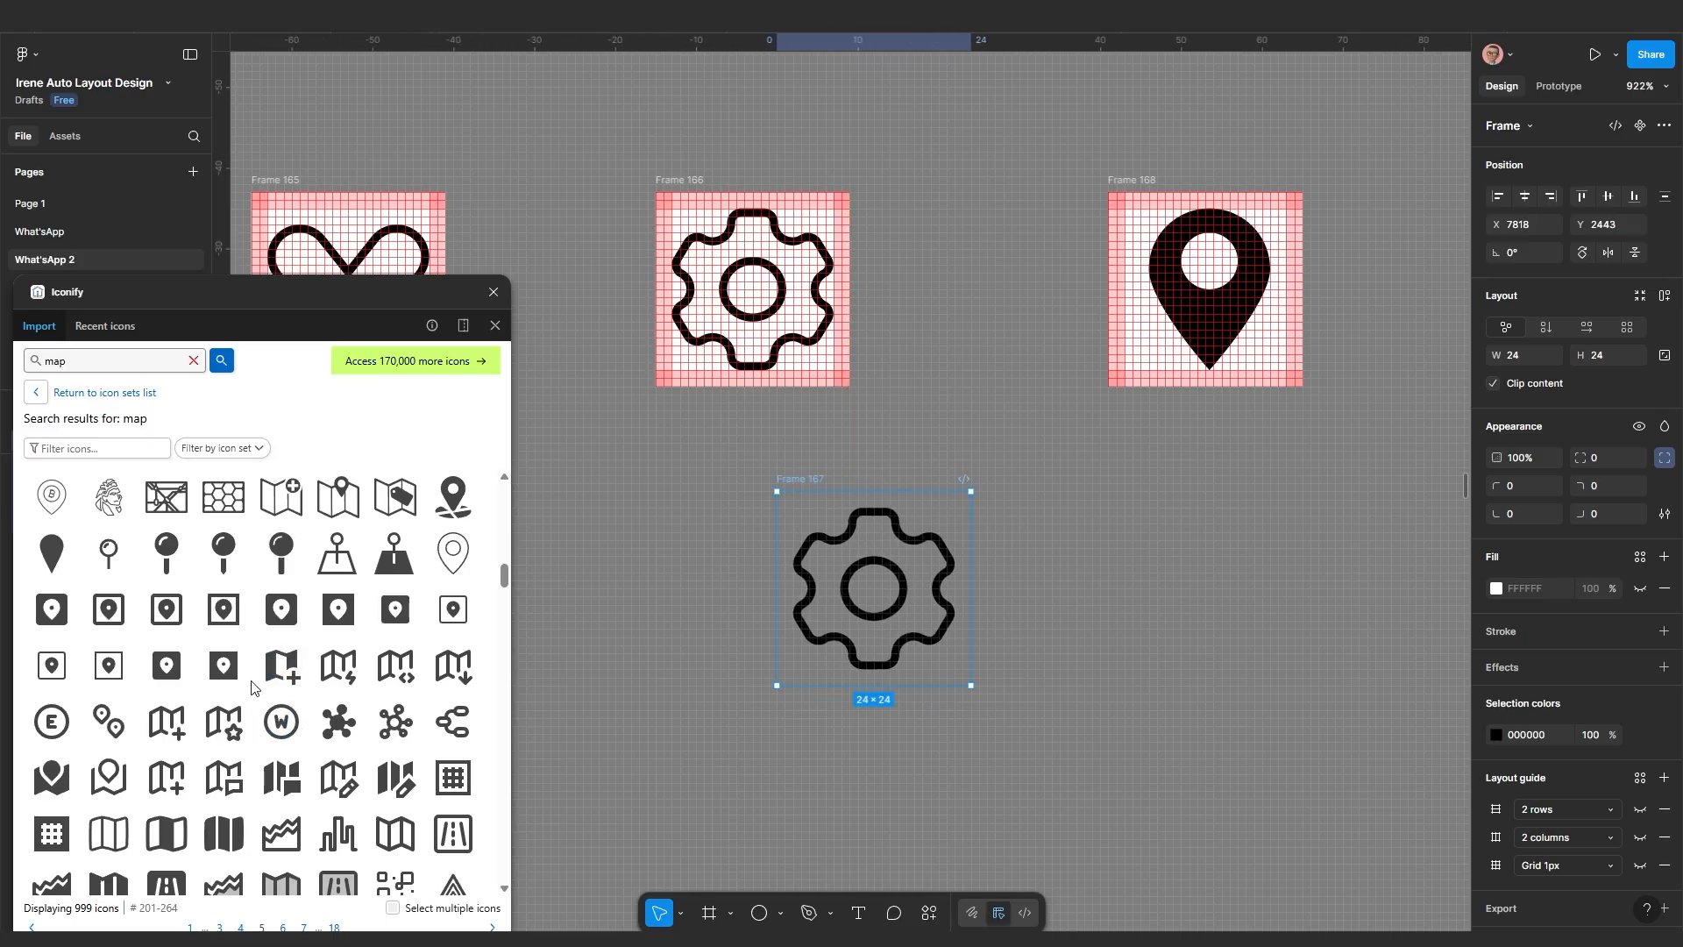
Import the rounded outline file-map icon beside the gear in Frame 167 and pull its vector path out of its frame, below the gear
left_click_drag(56, 669, 1251, 658)
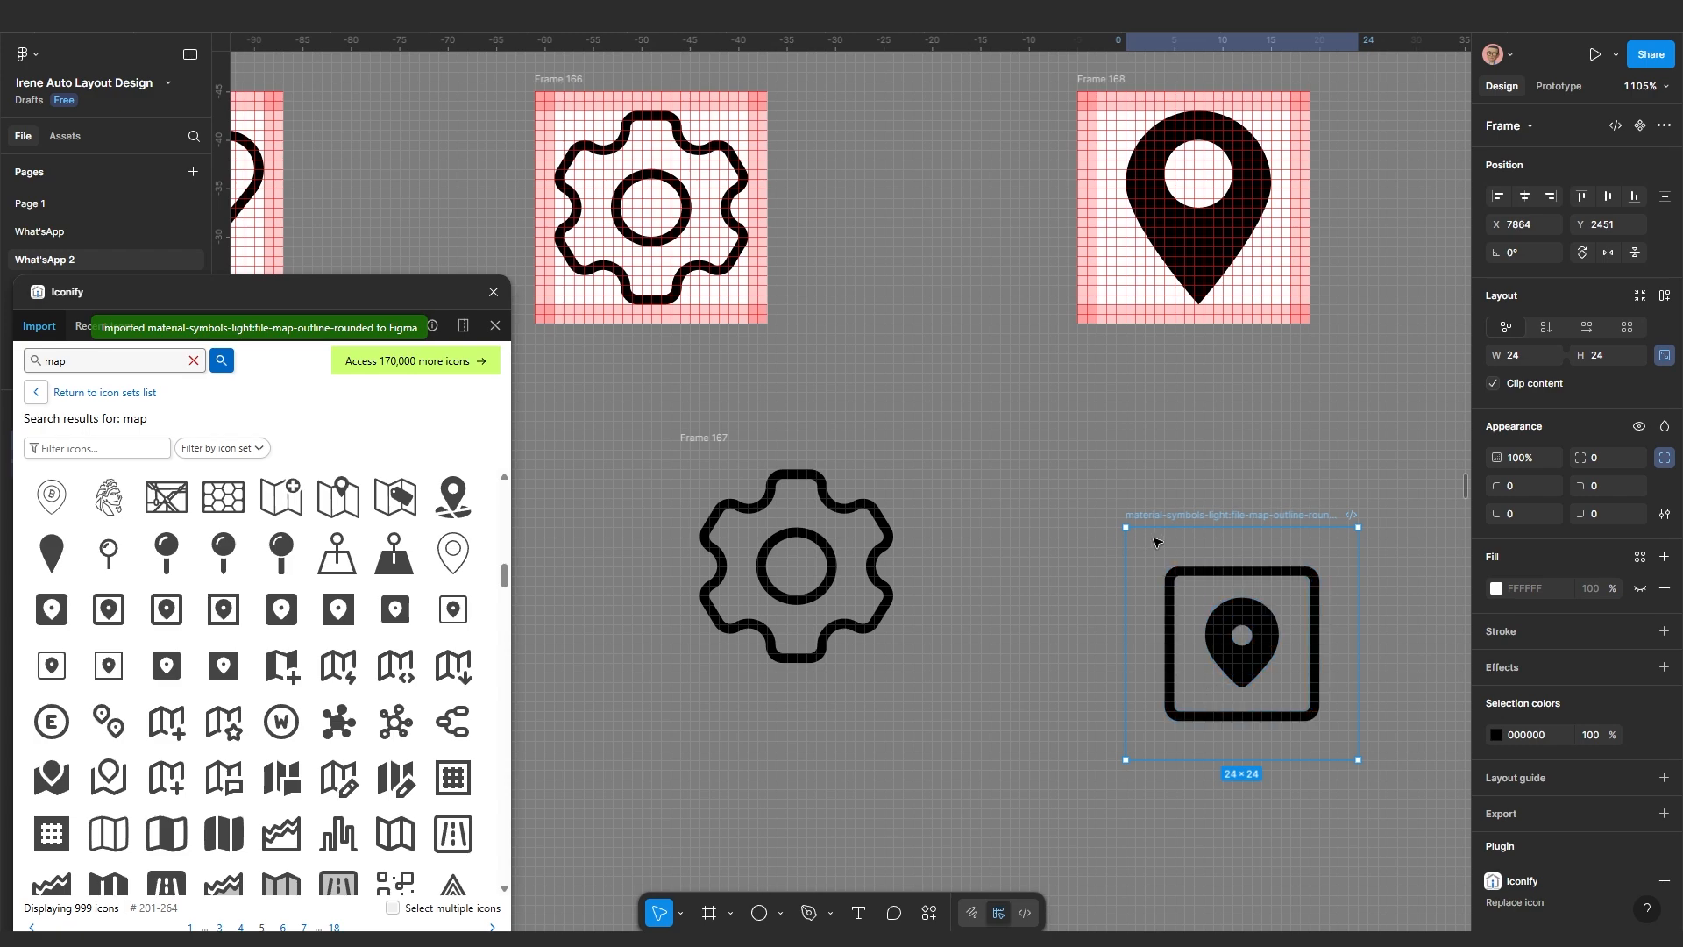
left_click_drag(1179, 517, 1034, 478)
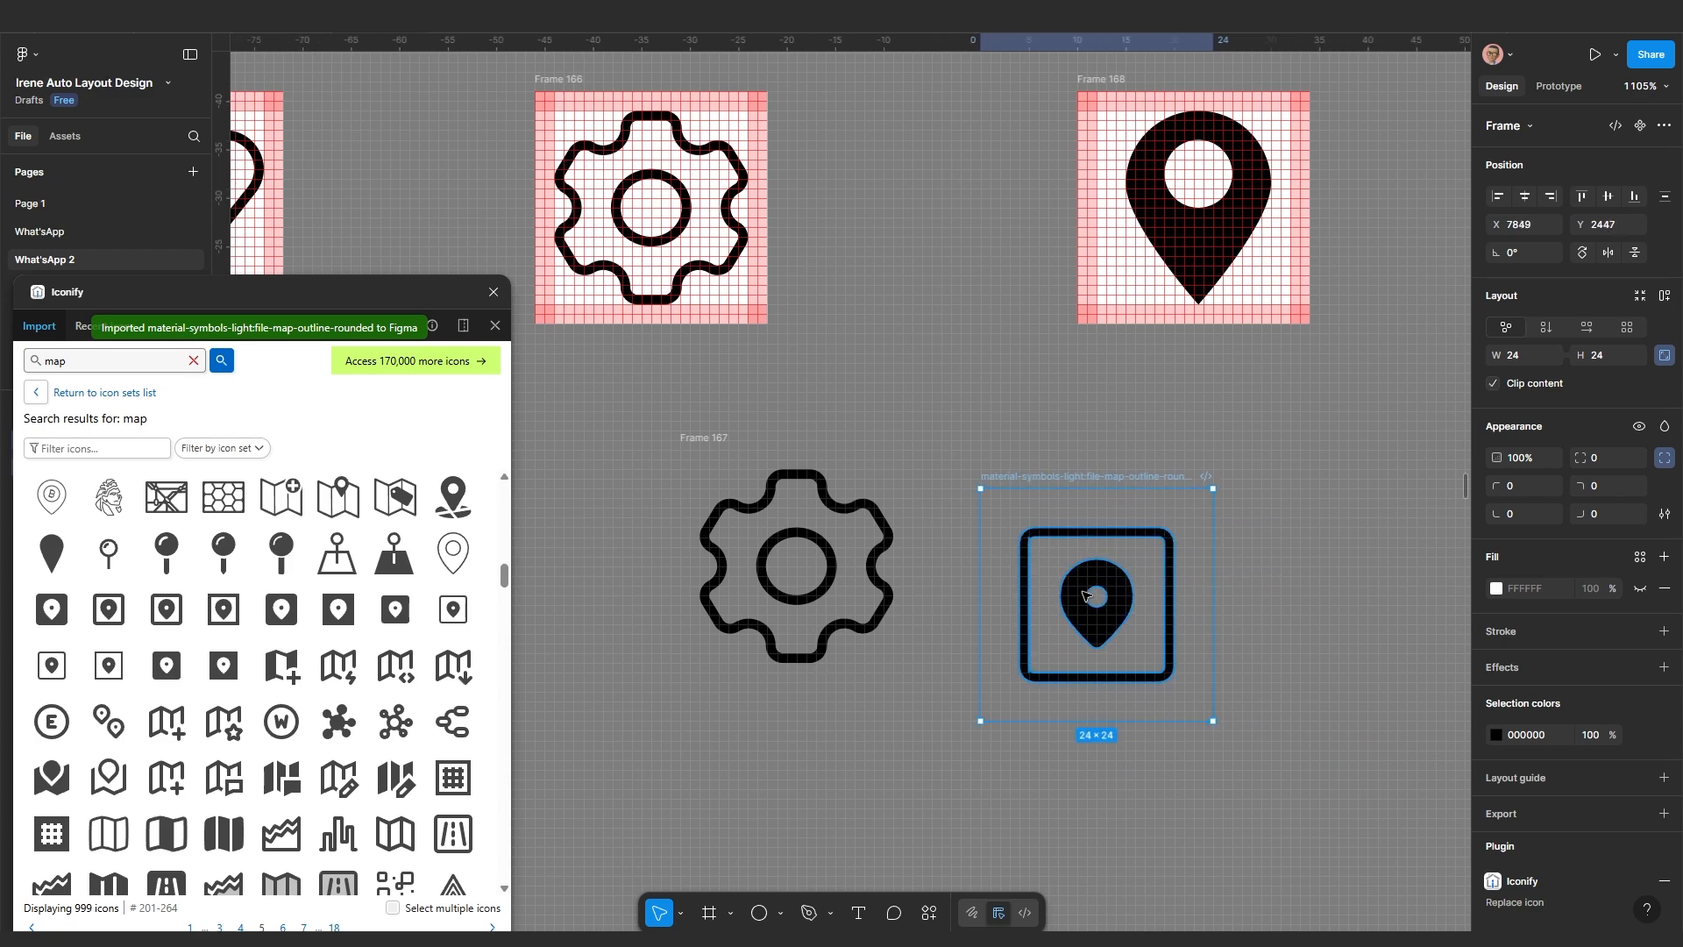
left_click(1124, 631)
left_click_drag(1114, 601, 729, 761)
scroll(730, 761, "up", 2)
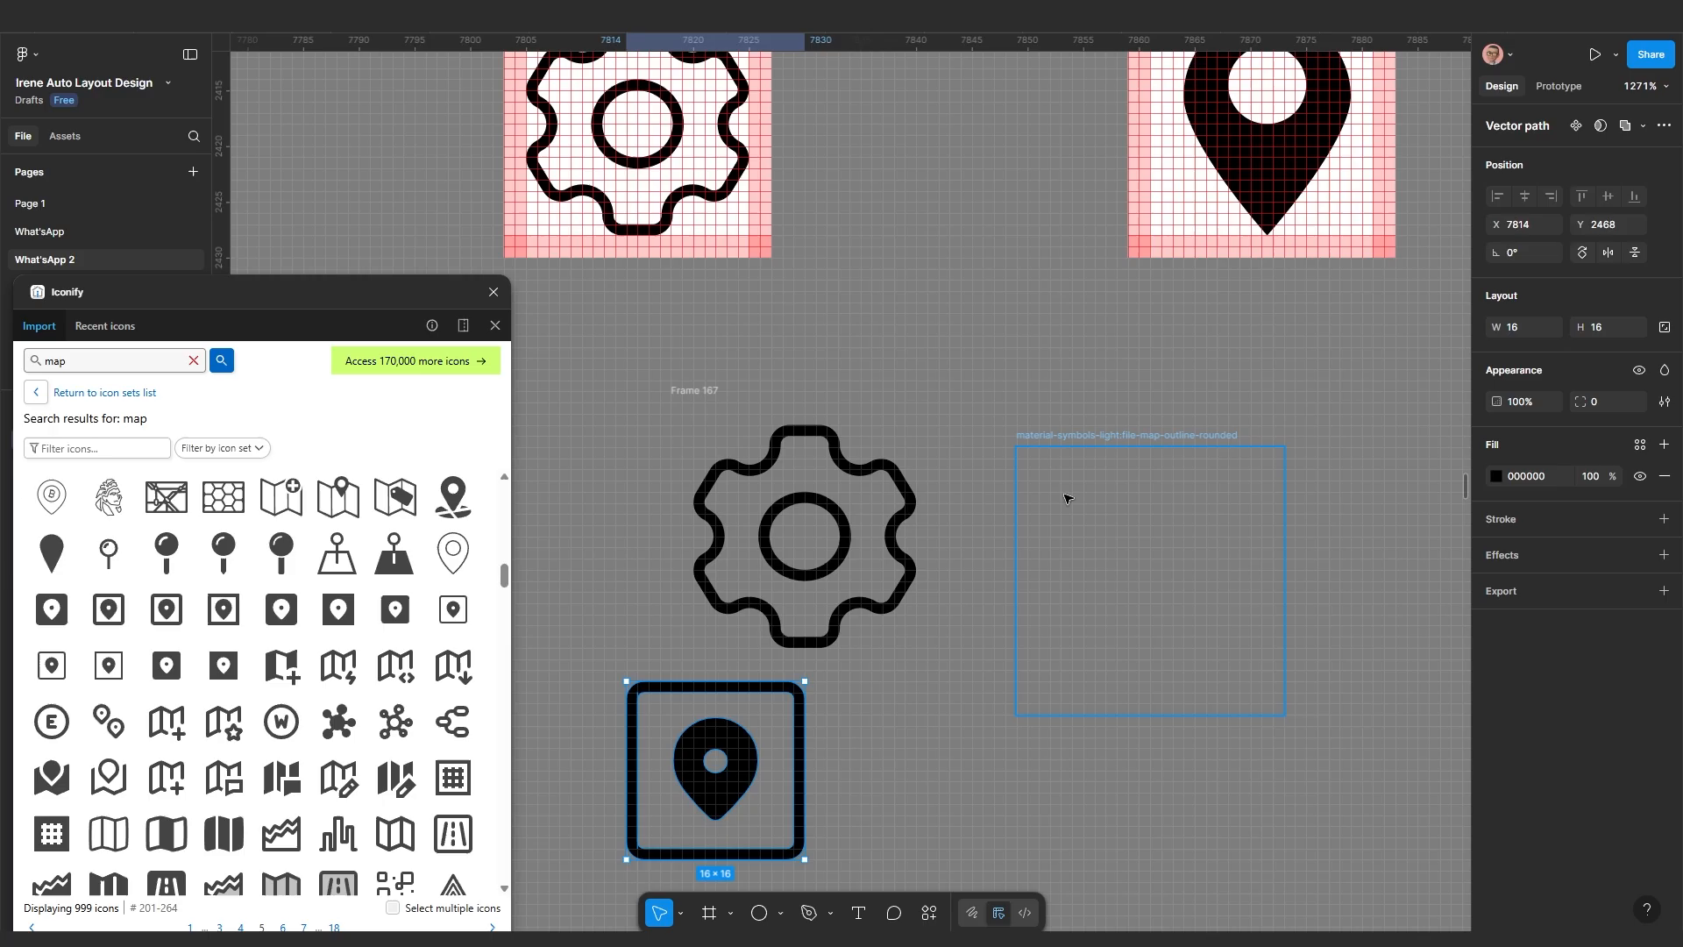
left_click(1097, 437)
left_click(733, 738)
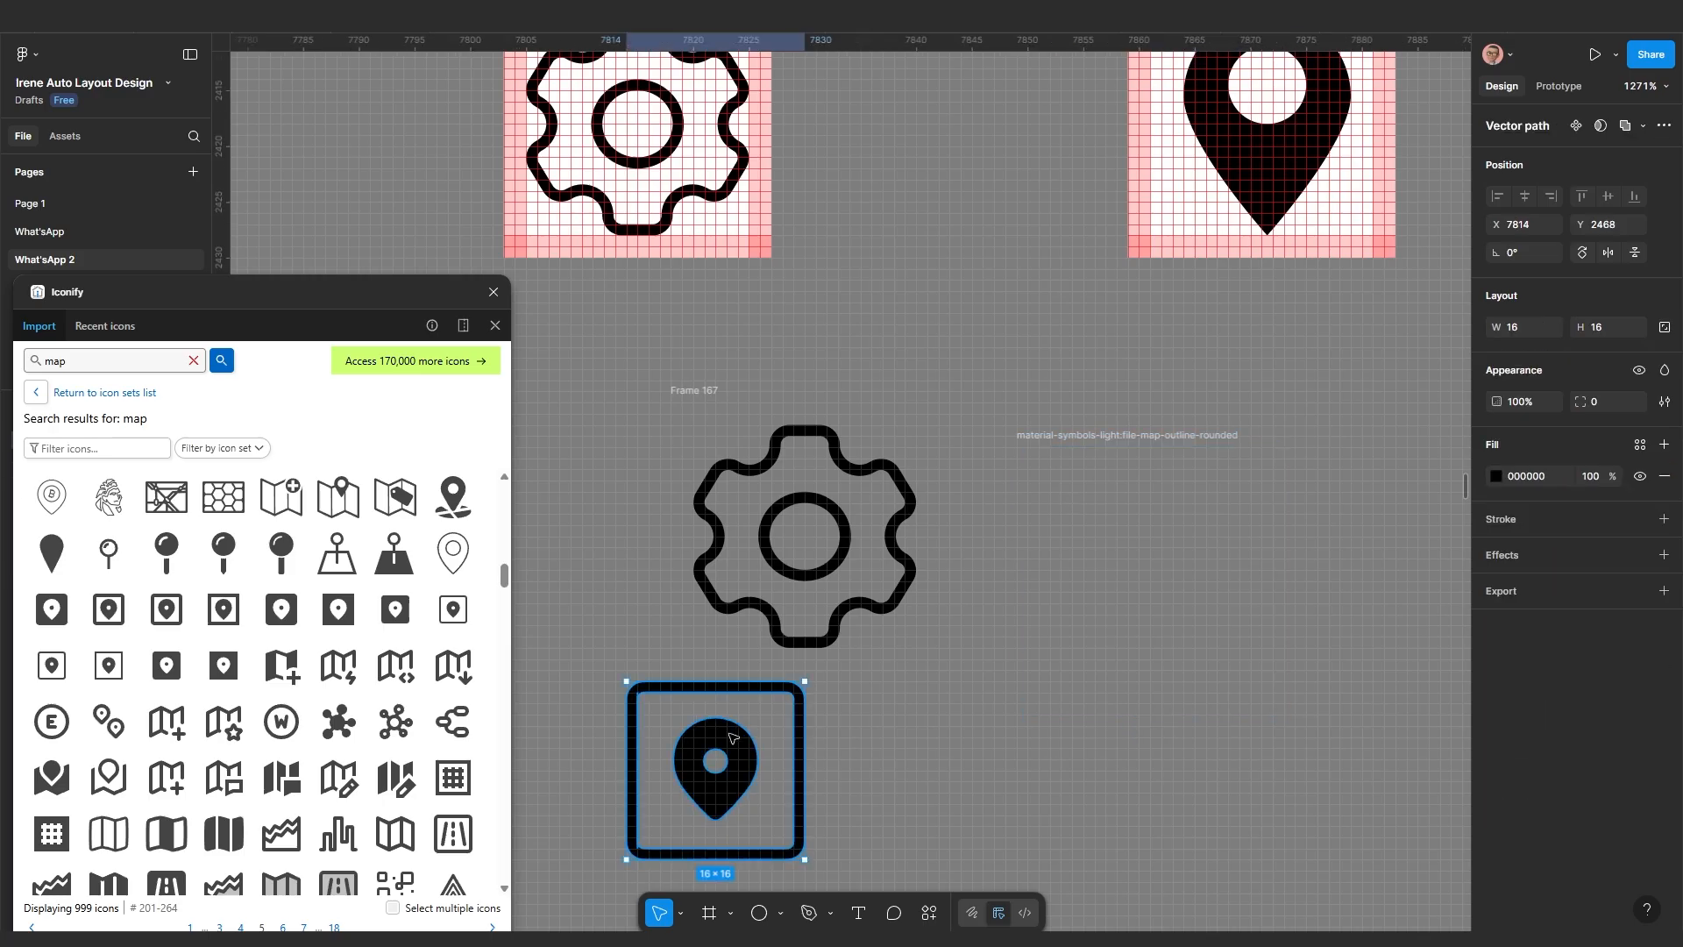
Delete the pulled-out file-map vector path and its empty frame beside the gear
key("Delete")
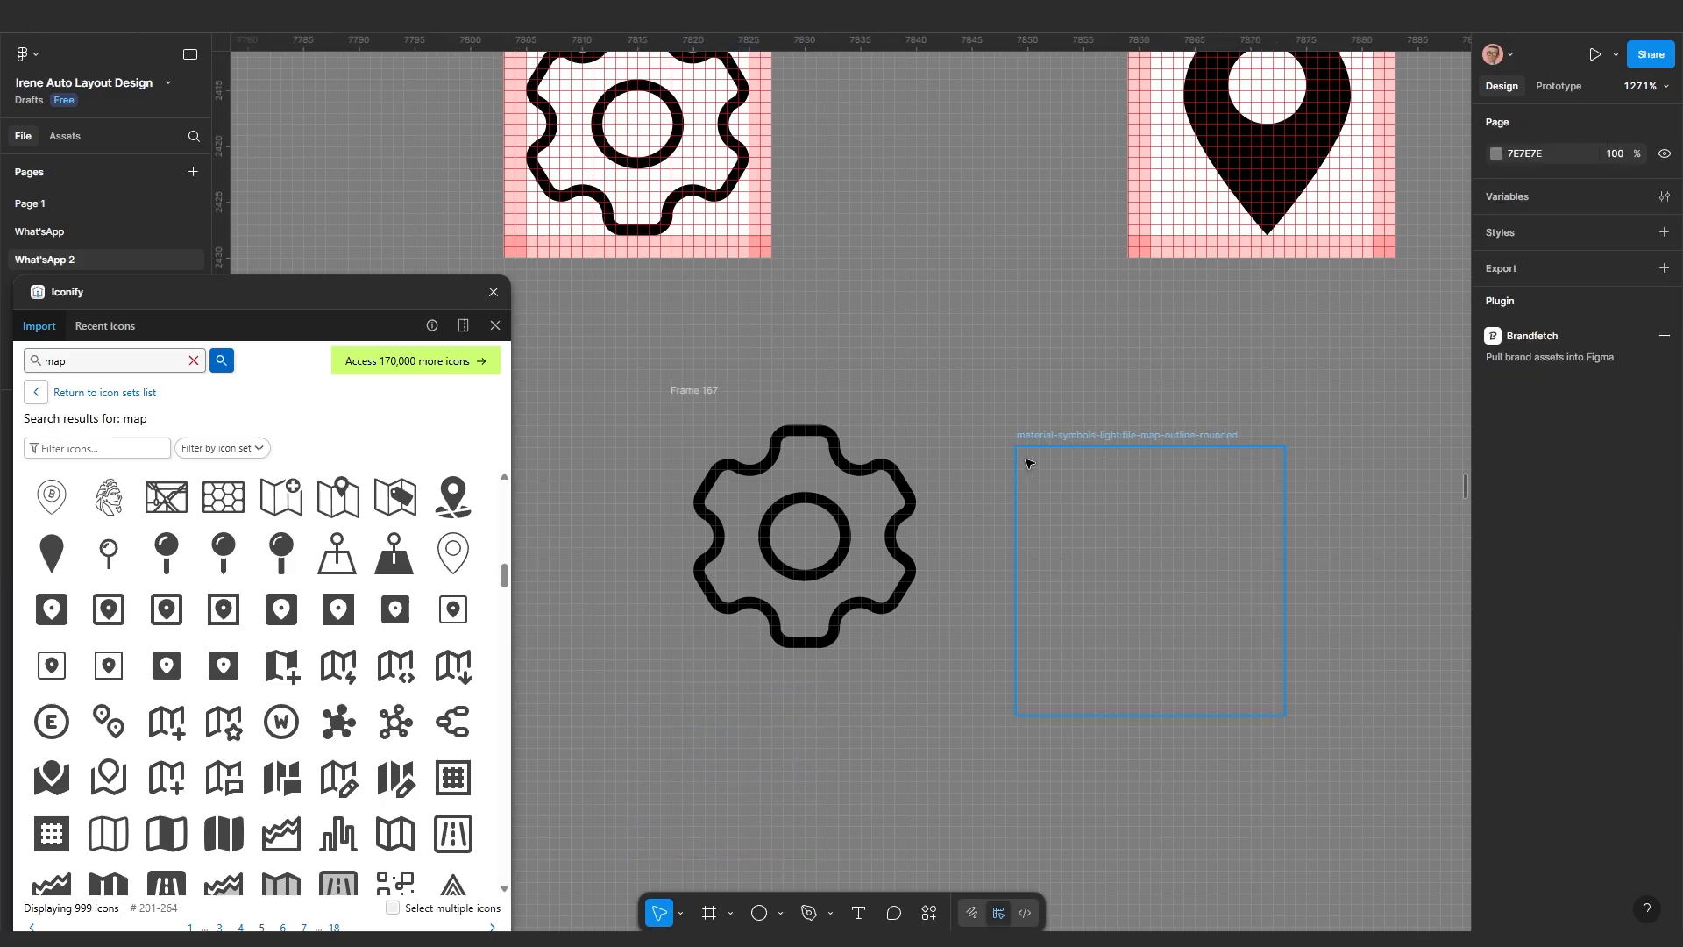
left_click(1065, 438)
key("Delete")
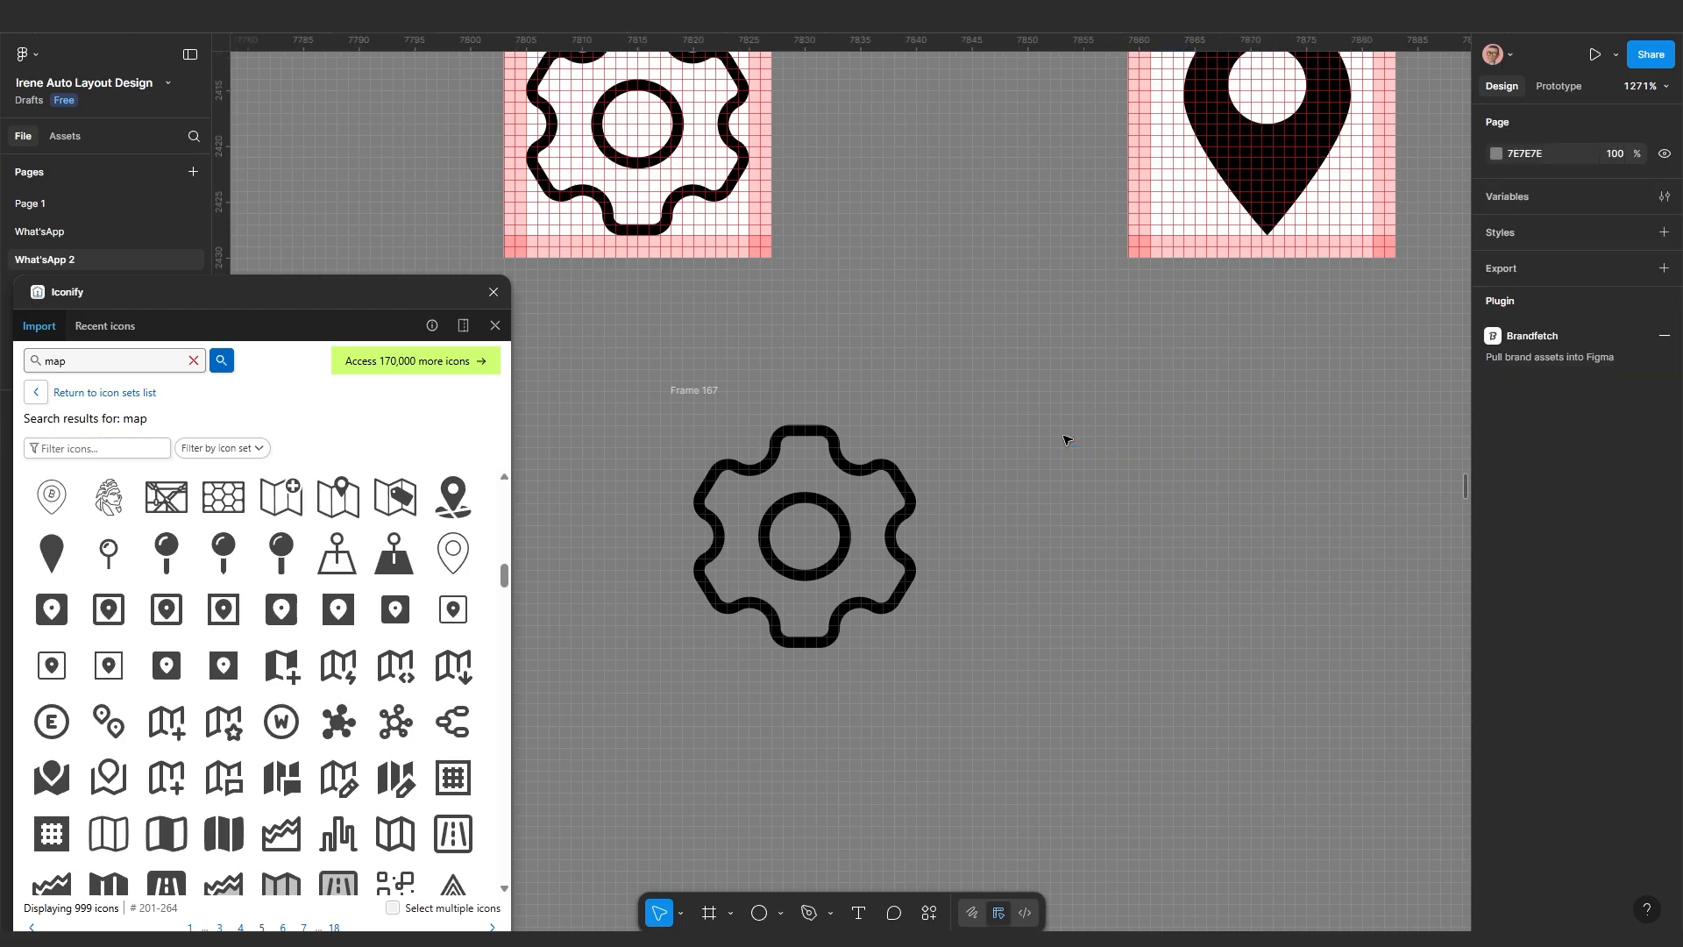
Move the gear's Frame 167 to X 7814, Y 2439, below the row of icon frames
scroll(1028, 543, "down", 5)
scroll(879, 473, "up", 2)
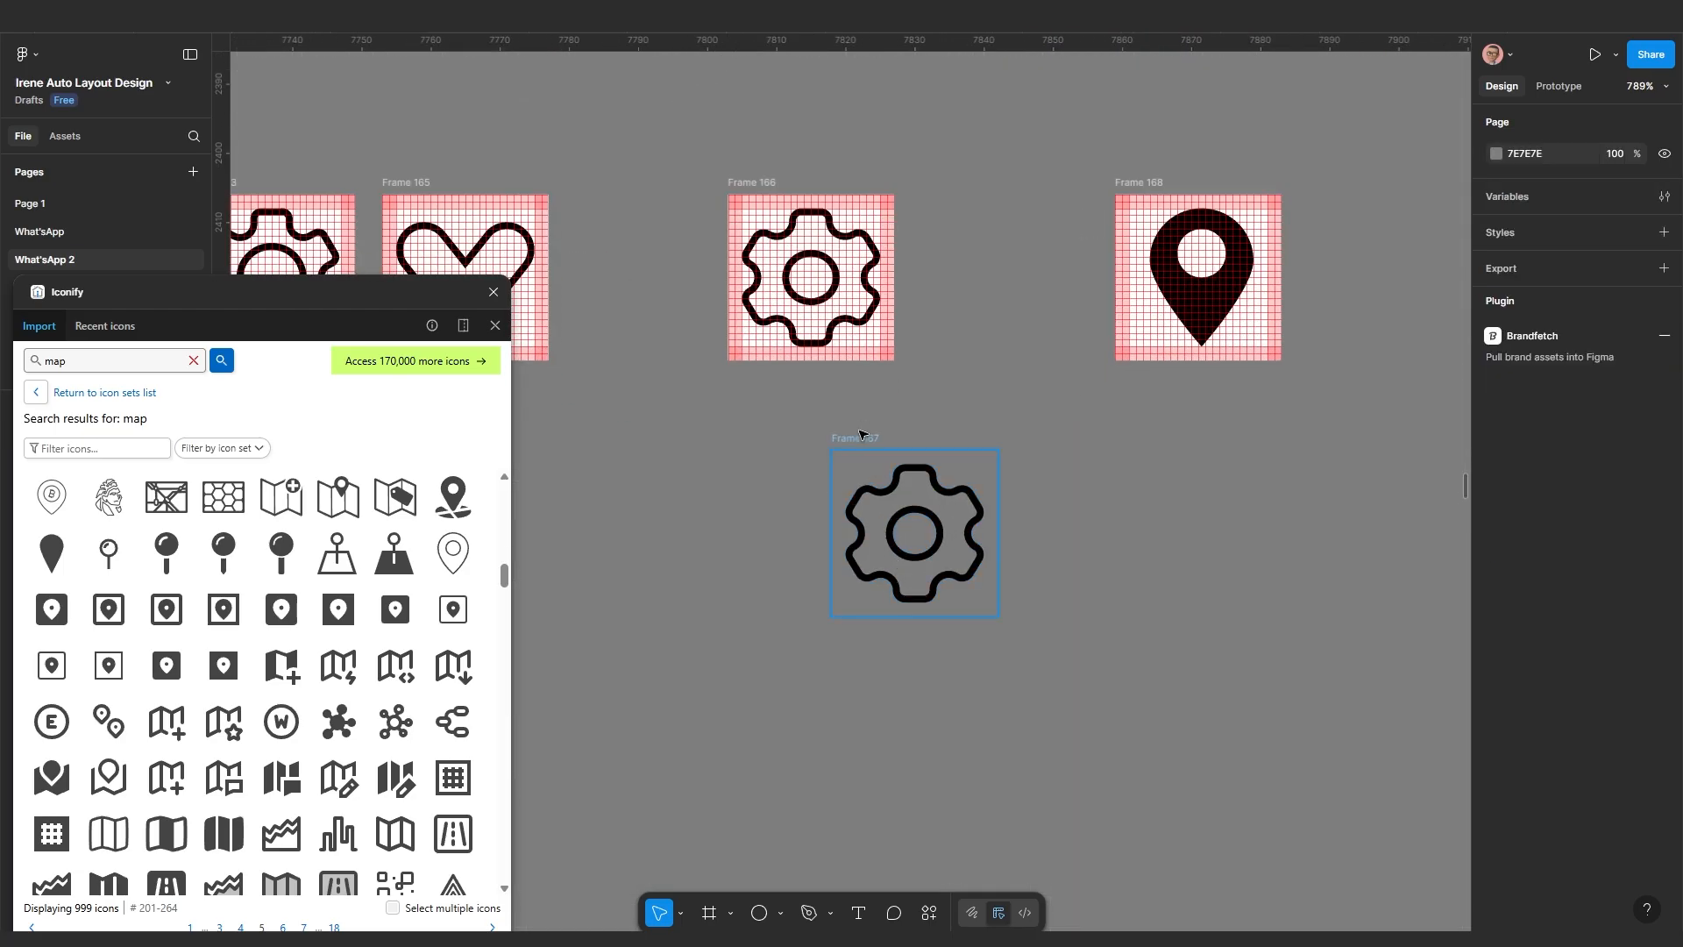
left_click(855, 438)
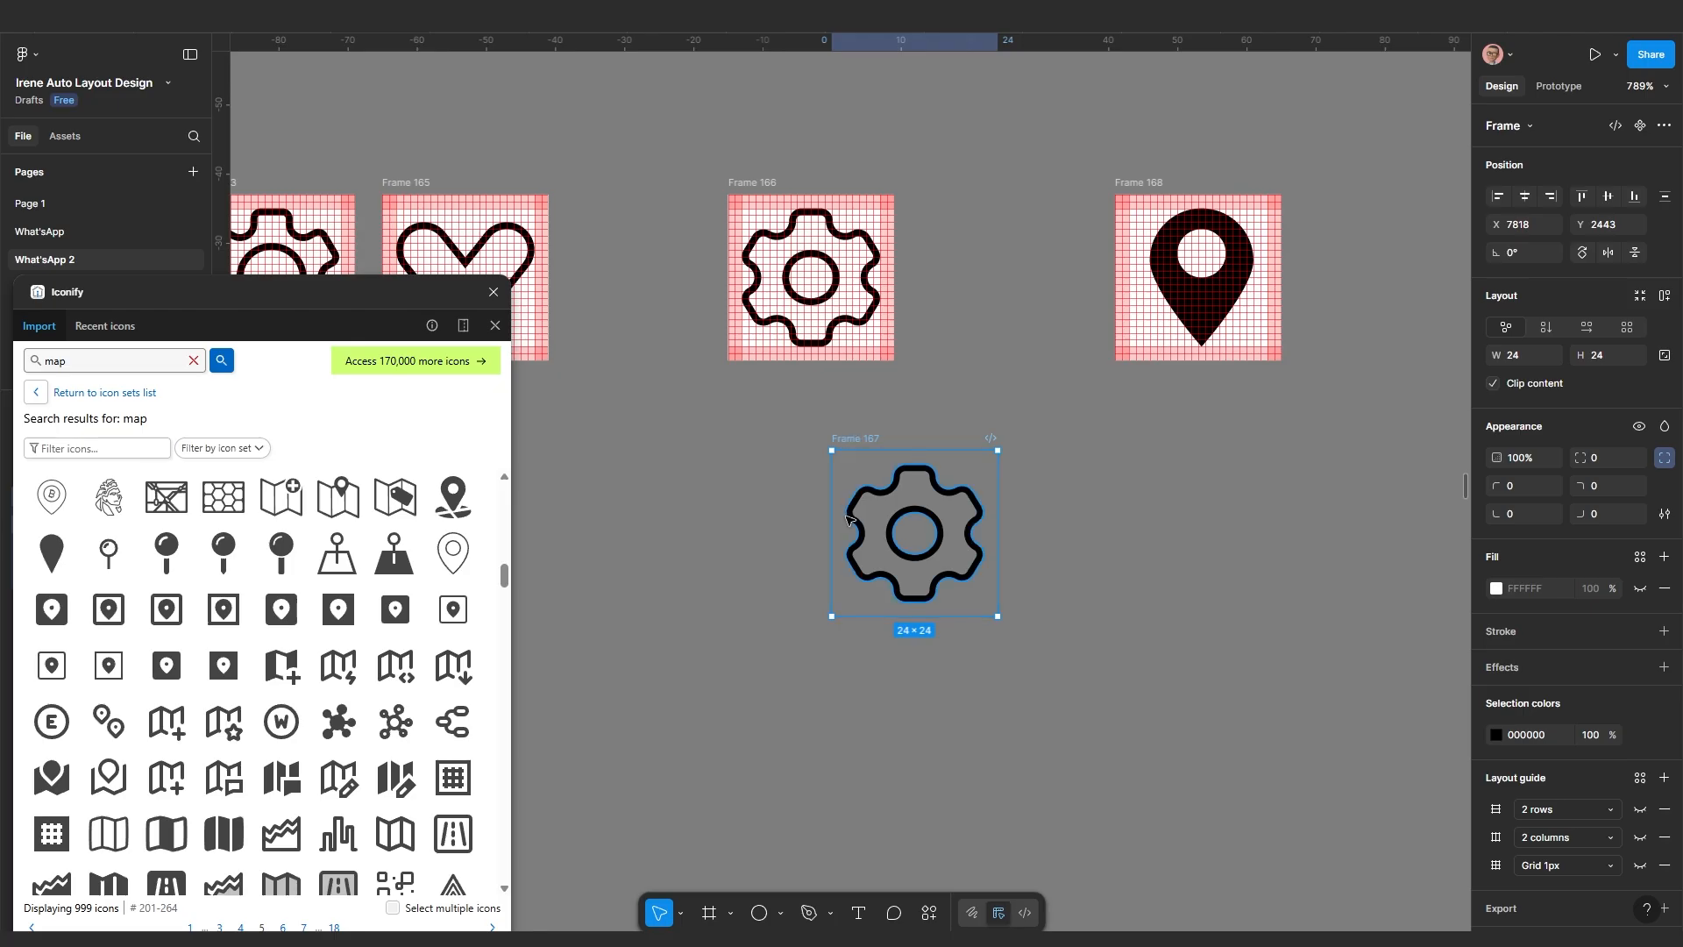
scroll(868, 517, "up", 3)
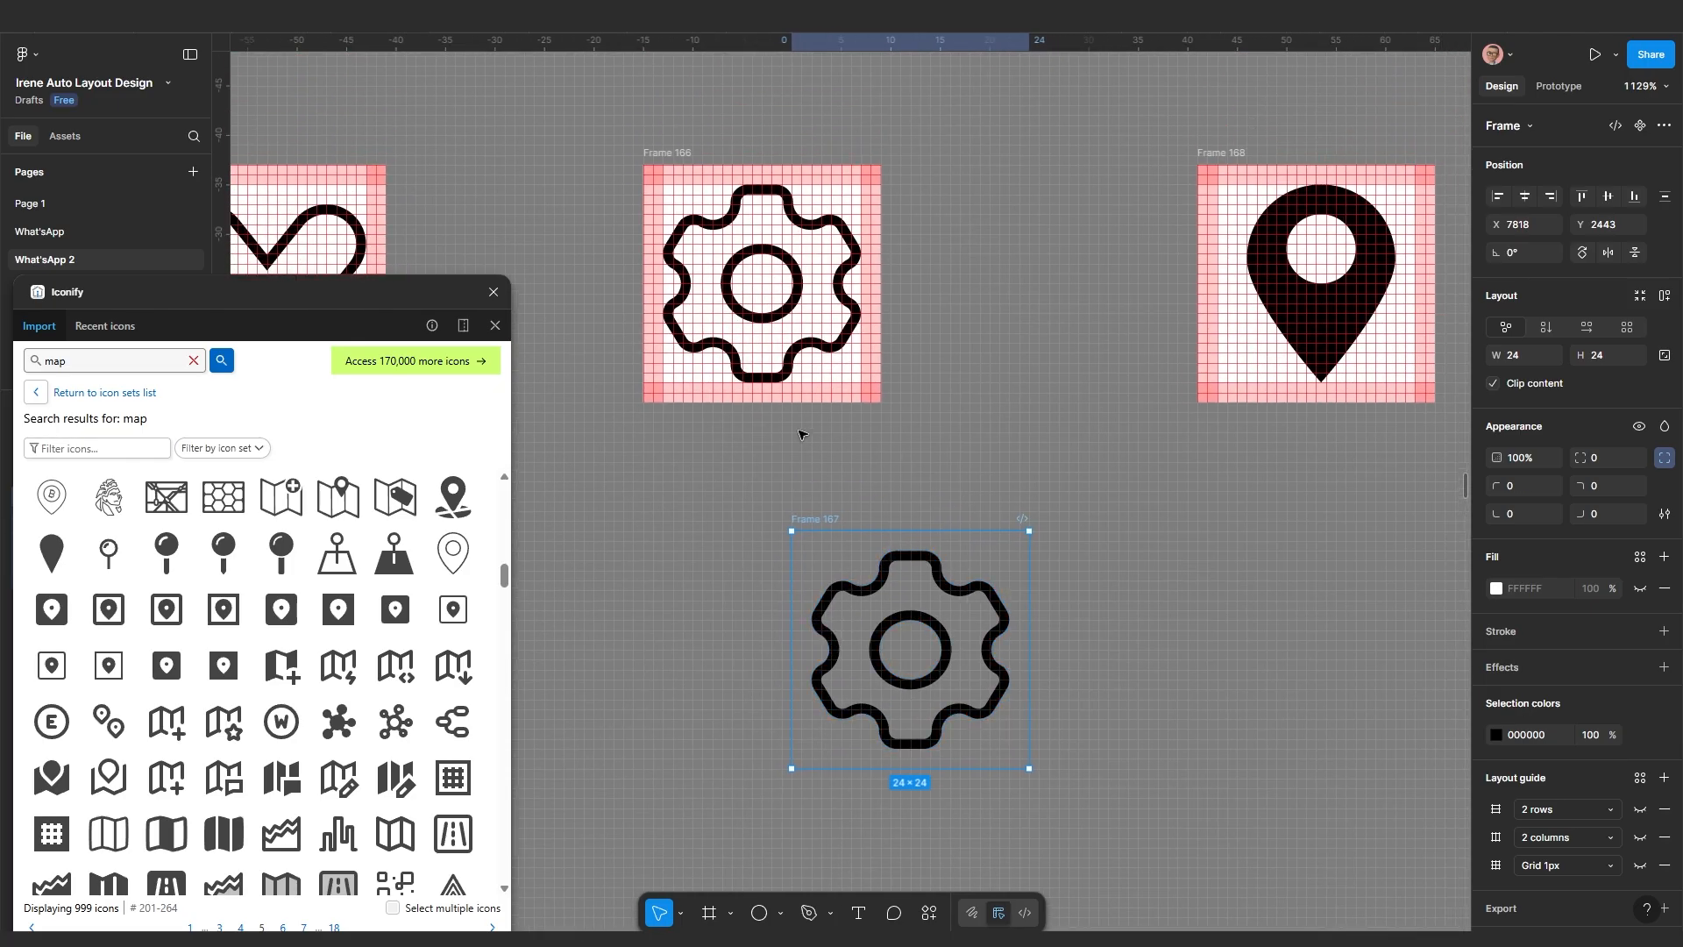
scroll(800, 418, "up", 1)
left_click_drag(824, 543, 788, 496)
scroll(855, 561, "up", 1)
scroll(885, 605, "down", 2)
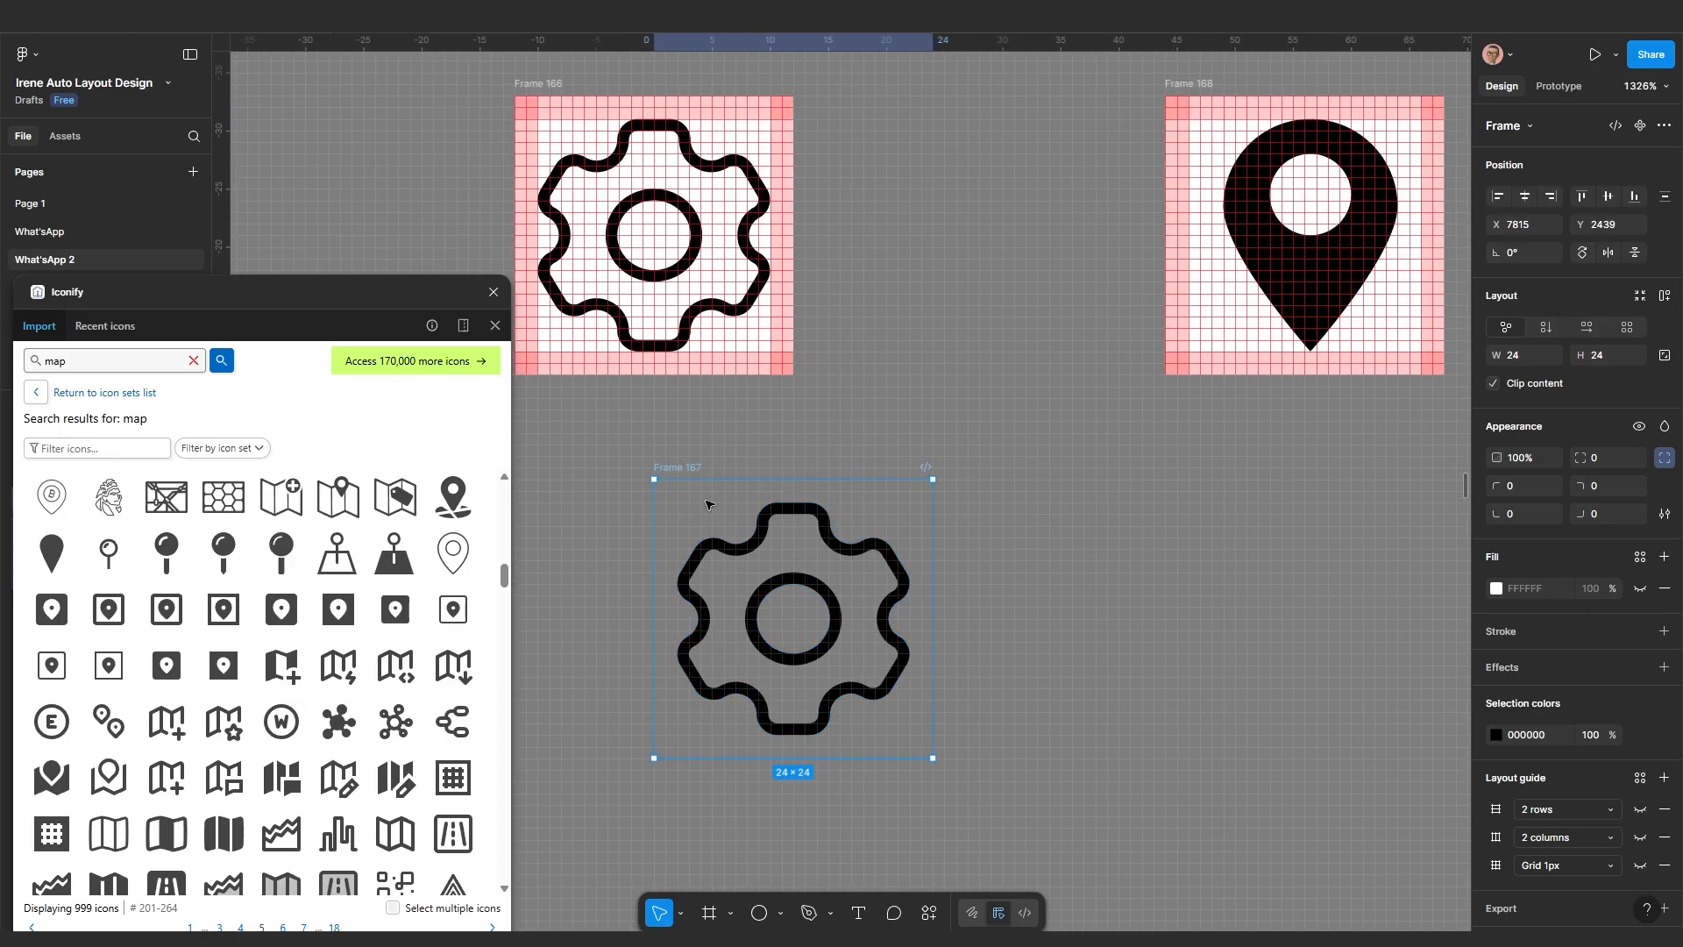
key("Left")
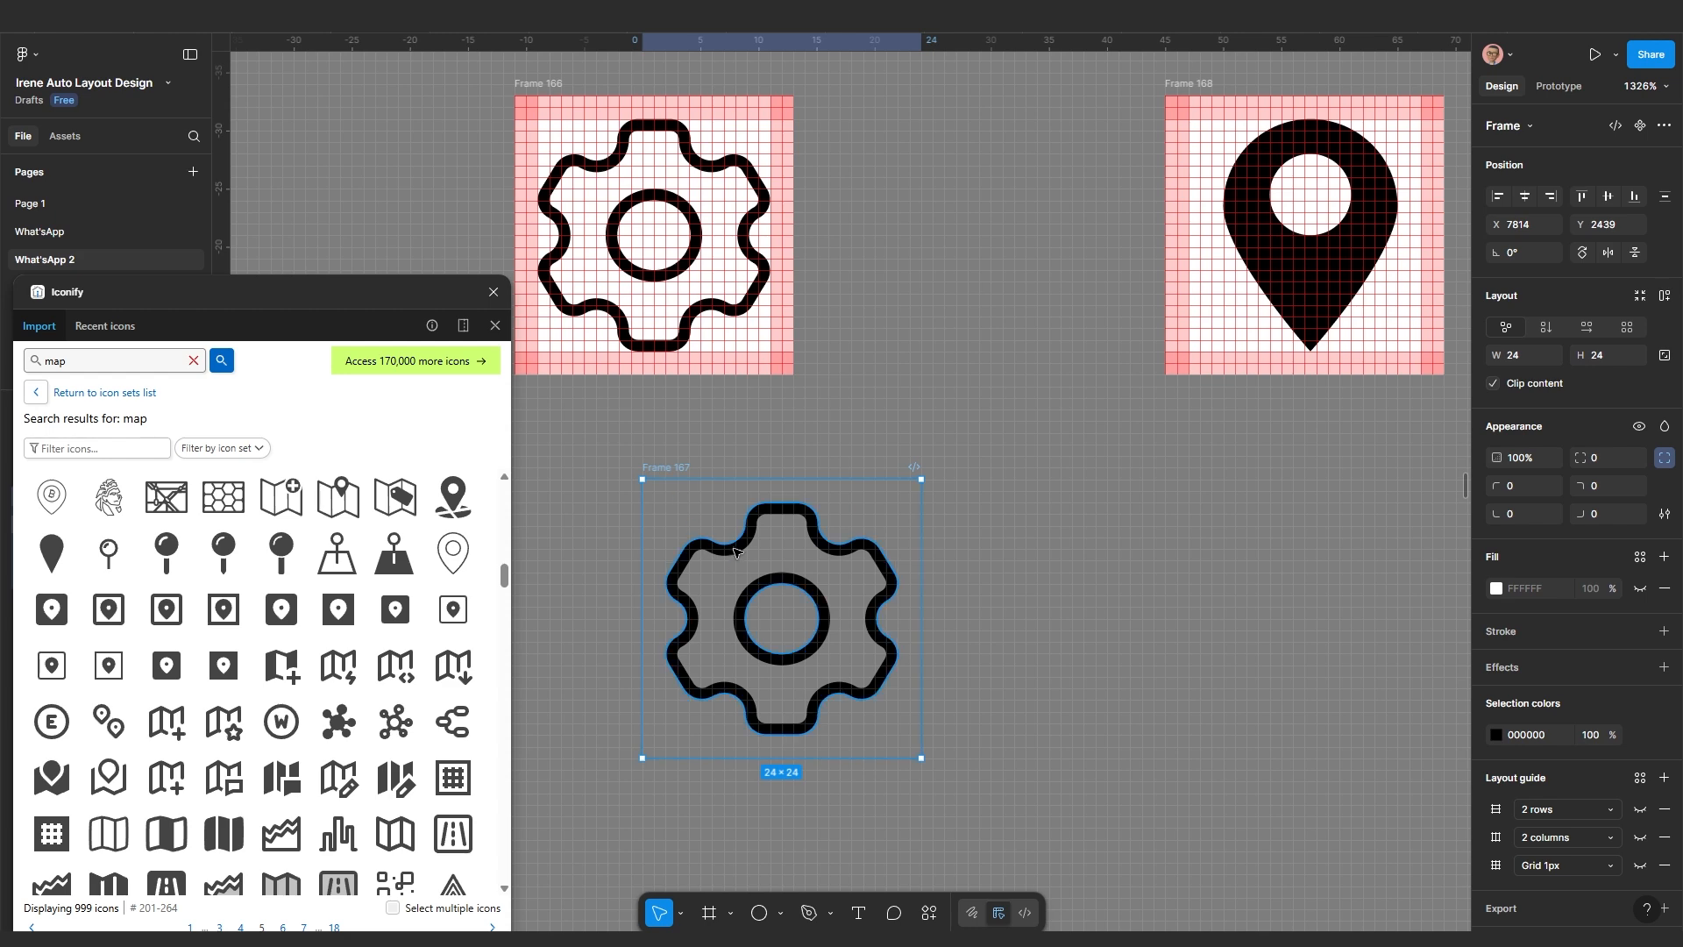
Try a bare copy of the map-pin shape beside Frame 167, aligned to its vertical centre
left_click(1293, 284)
left_click_drag(1308, 273, 1038, 655)
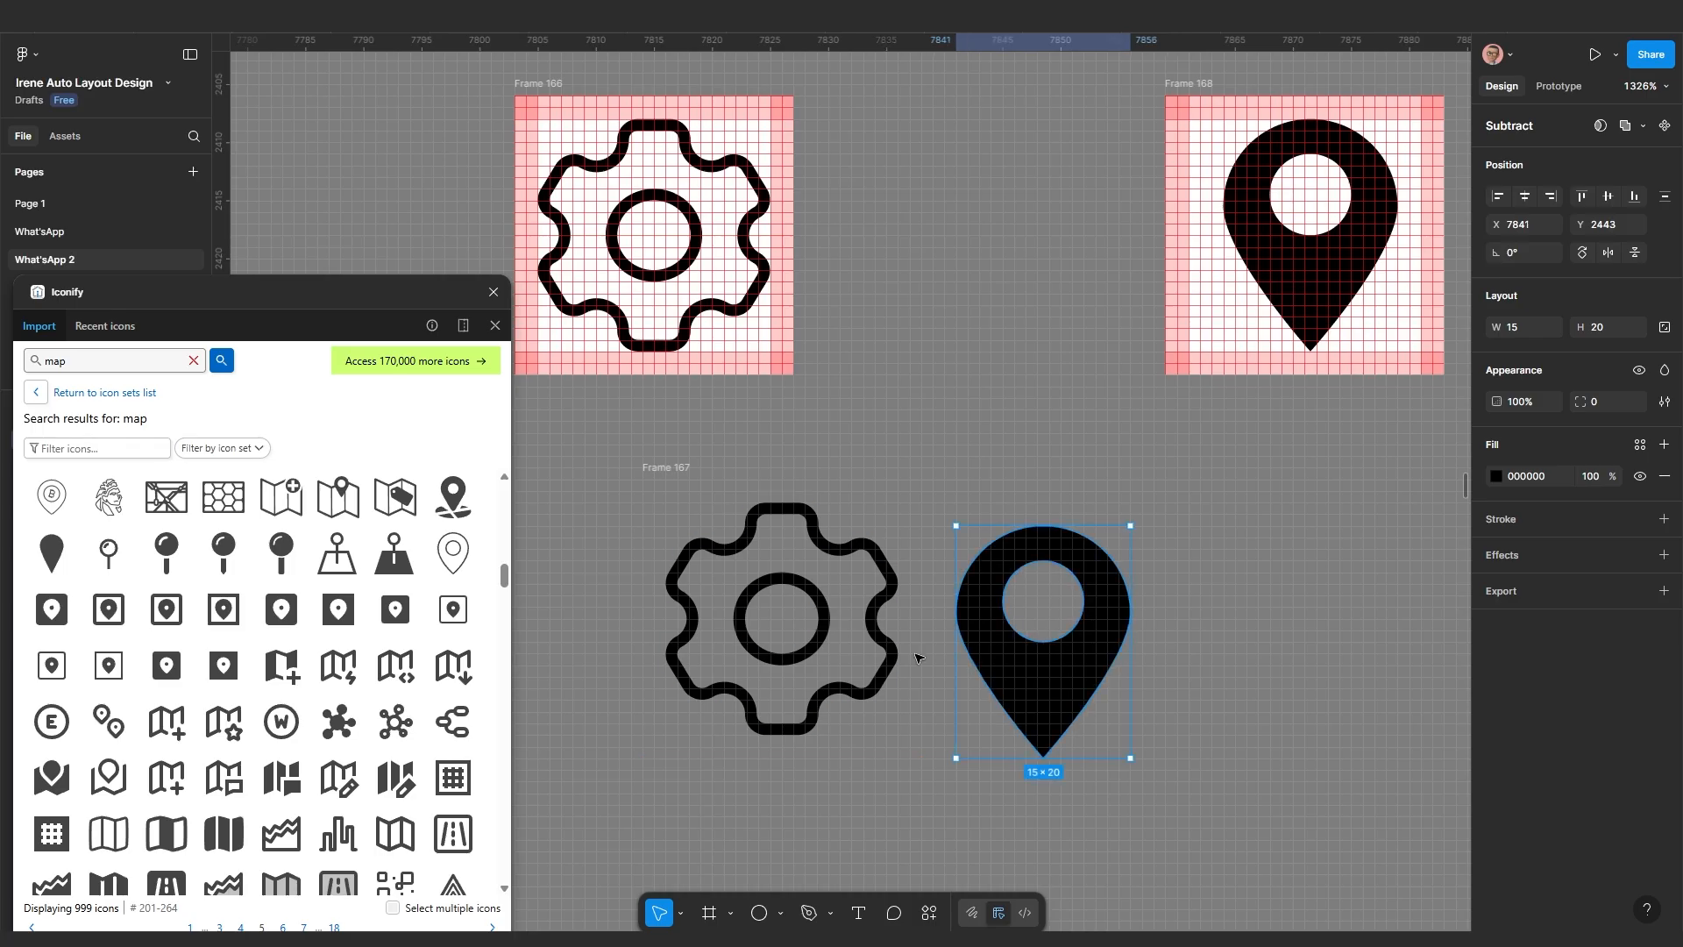
left_click(660, 464, "shift")
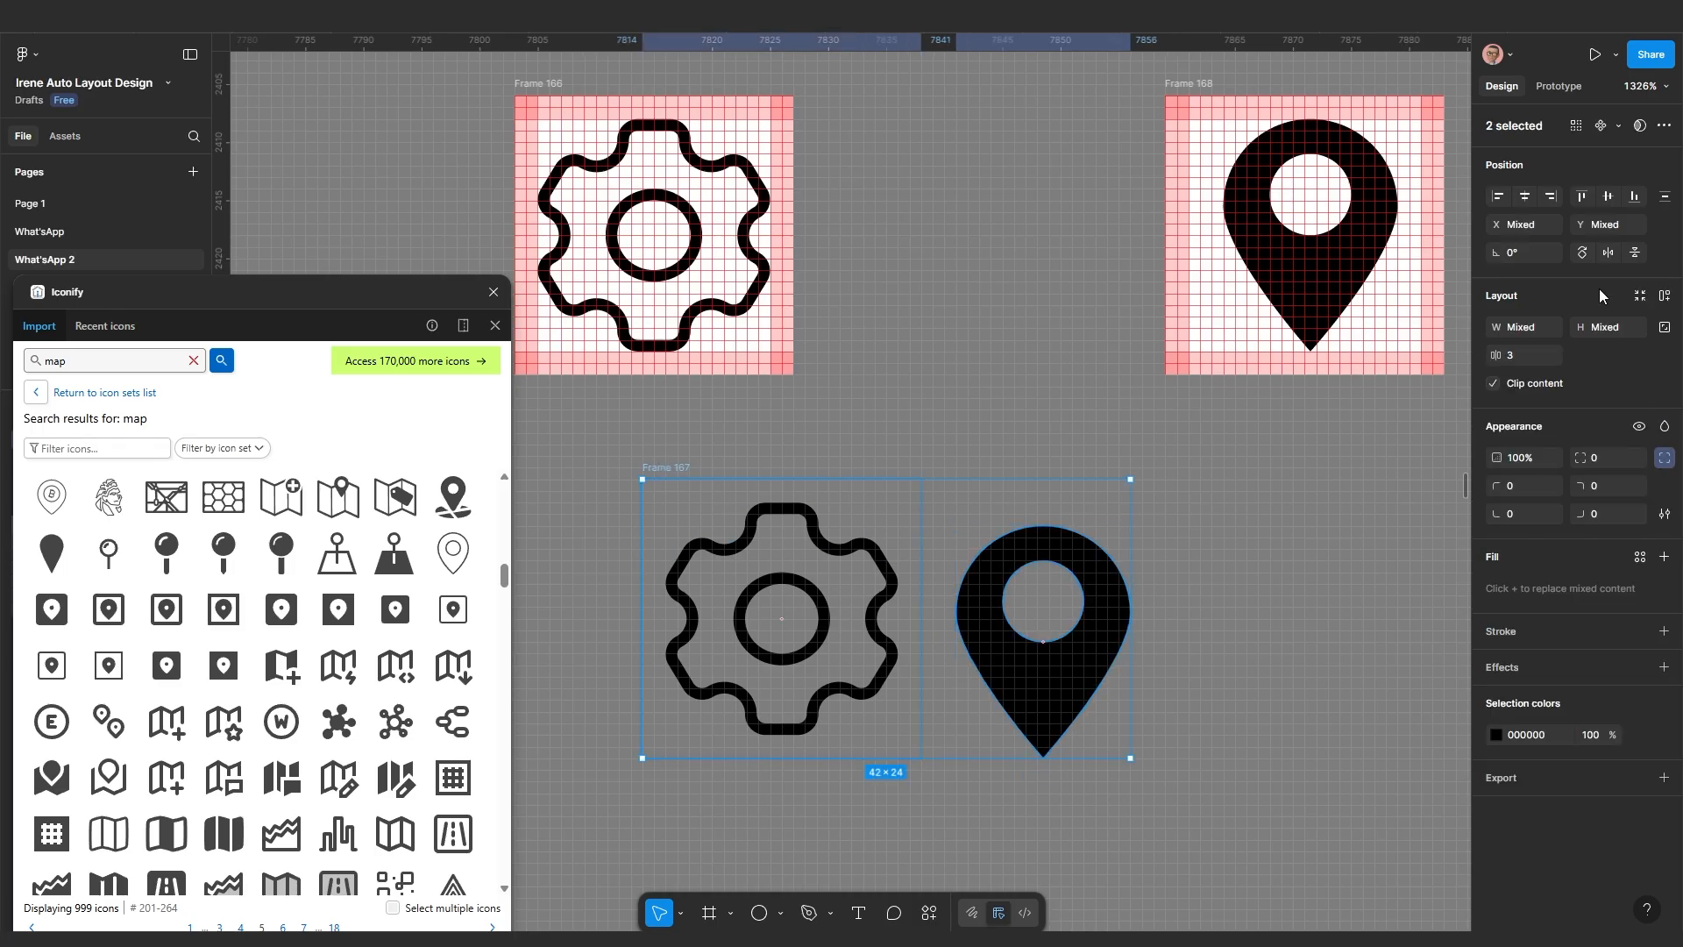
left_click(1607, 196)
left_click(1194, 714)
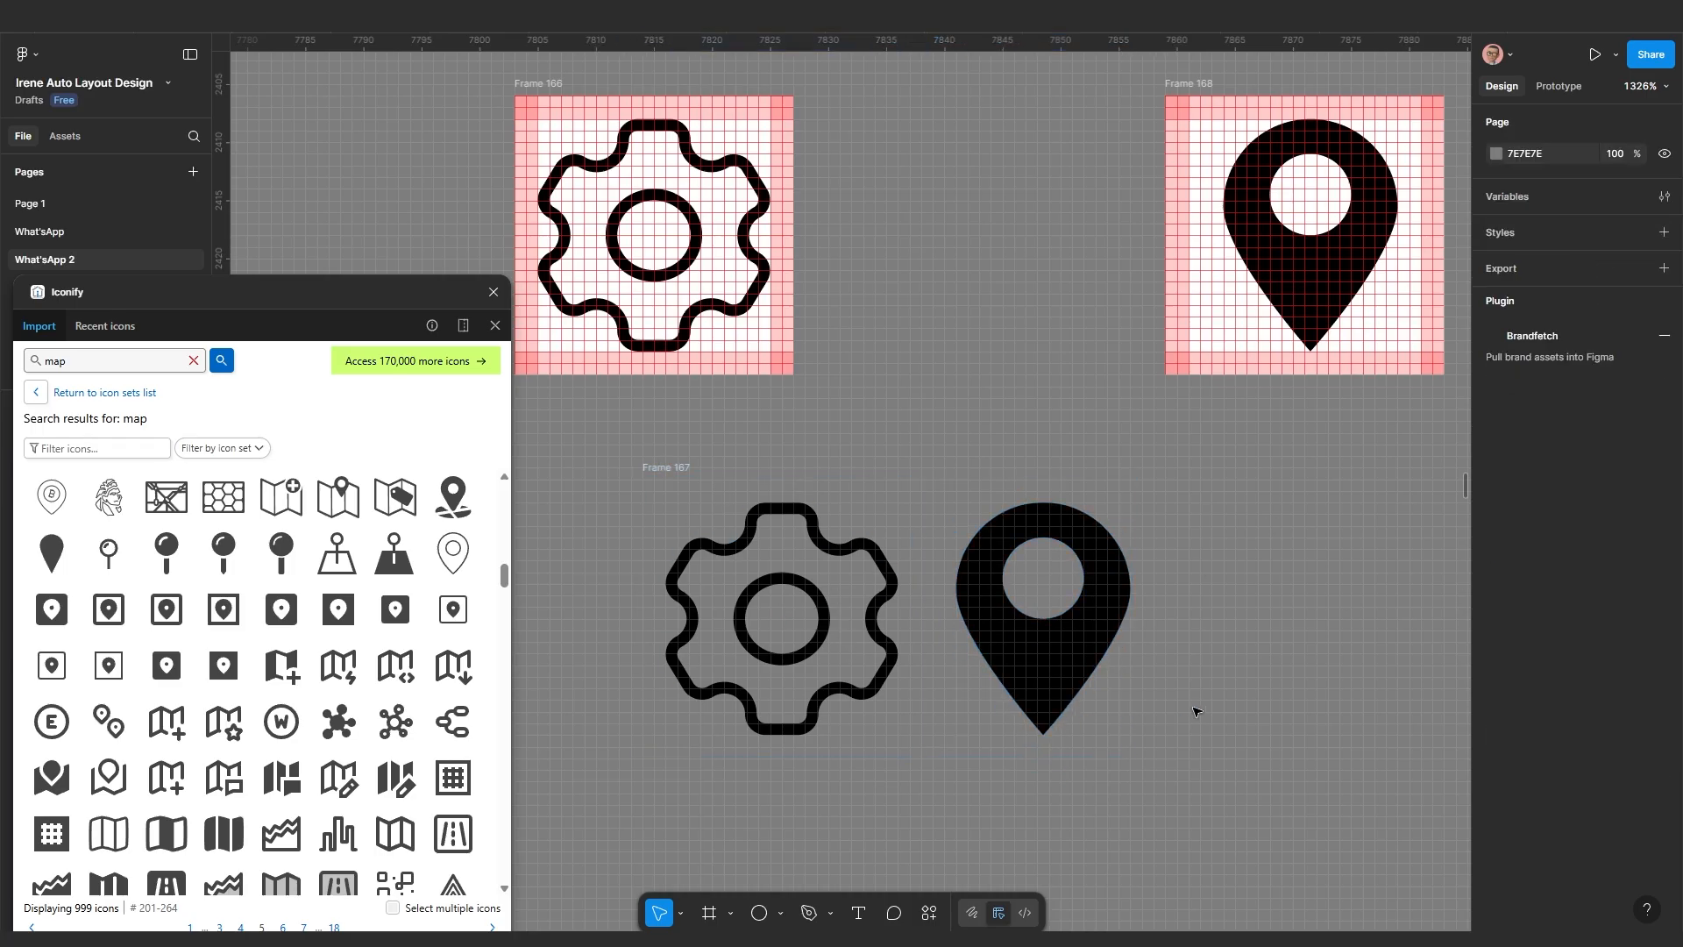
left_click(1030, 651)
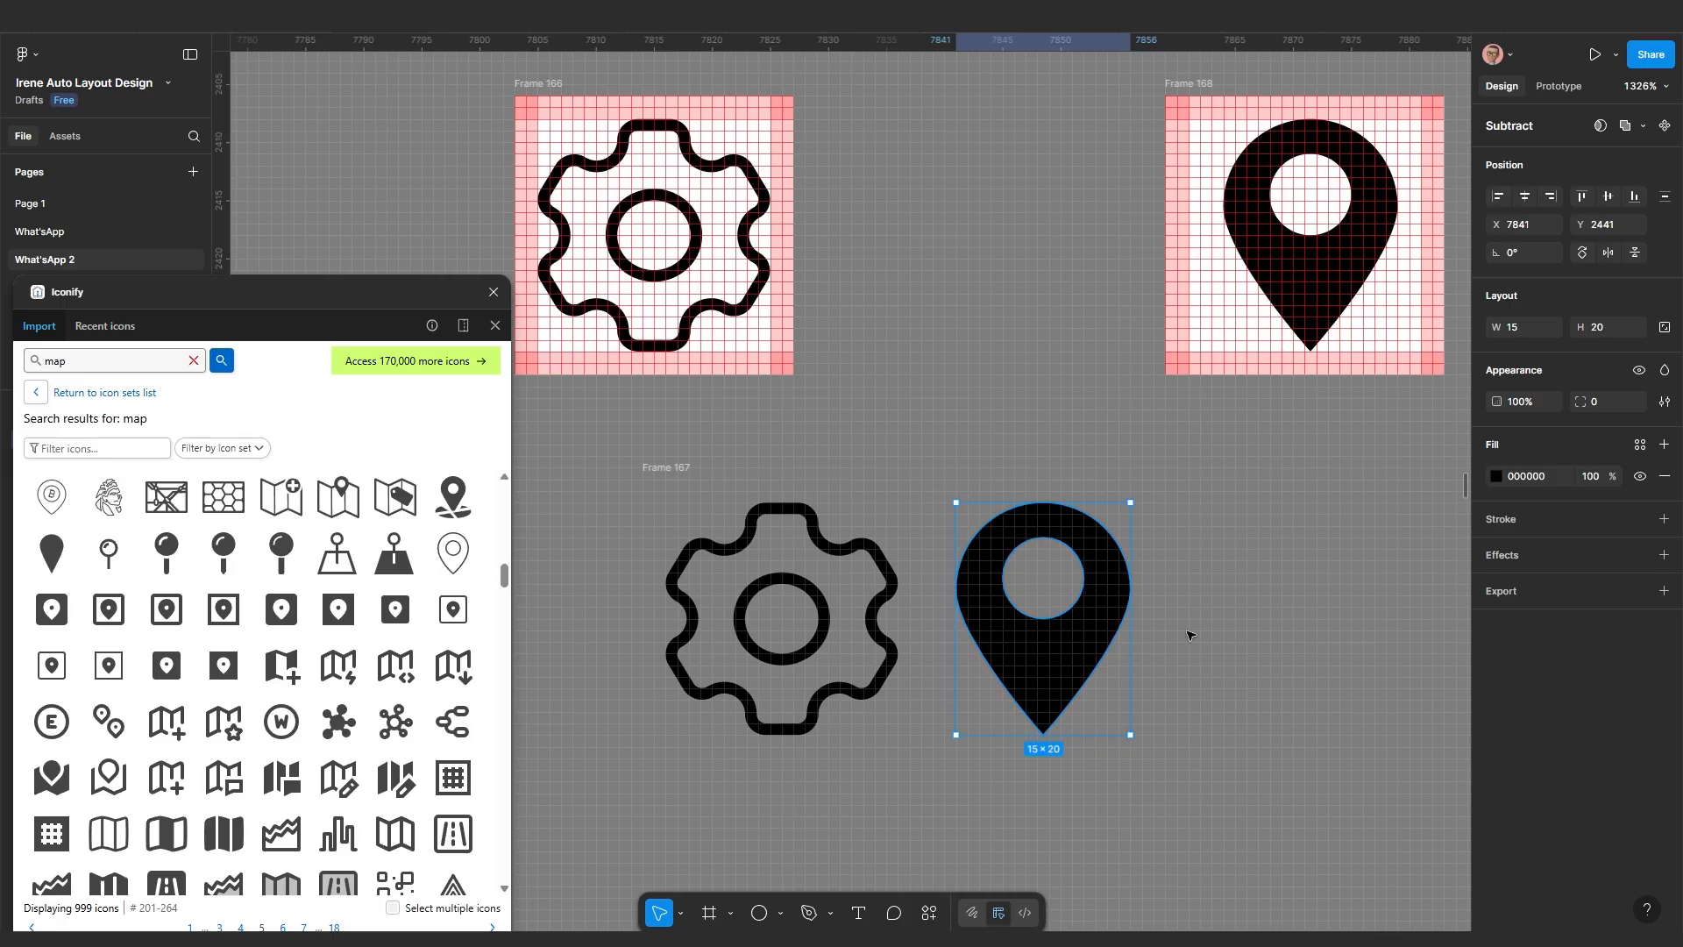
key("Delete")
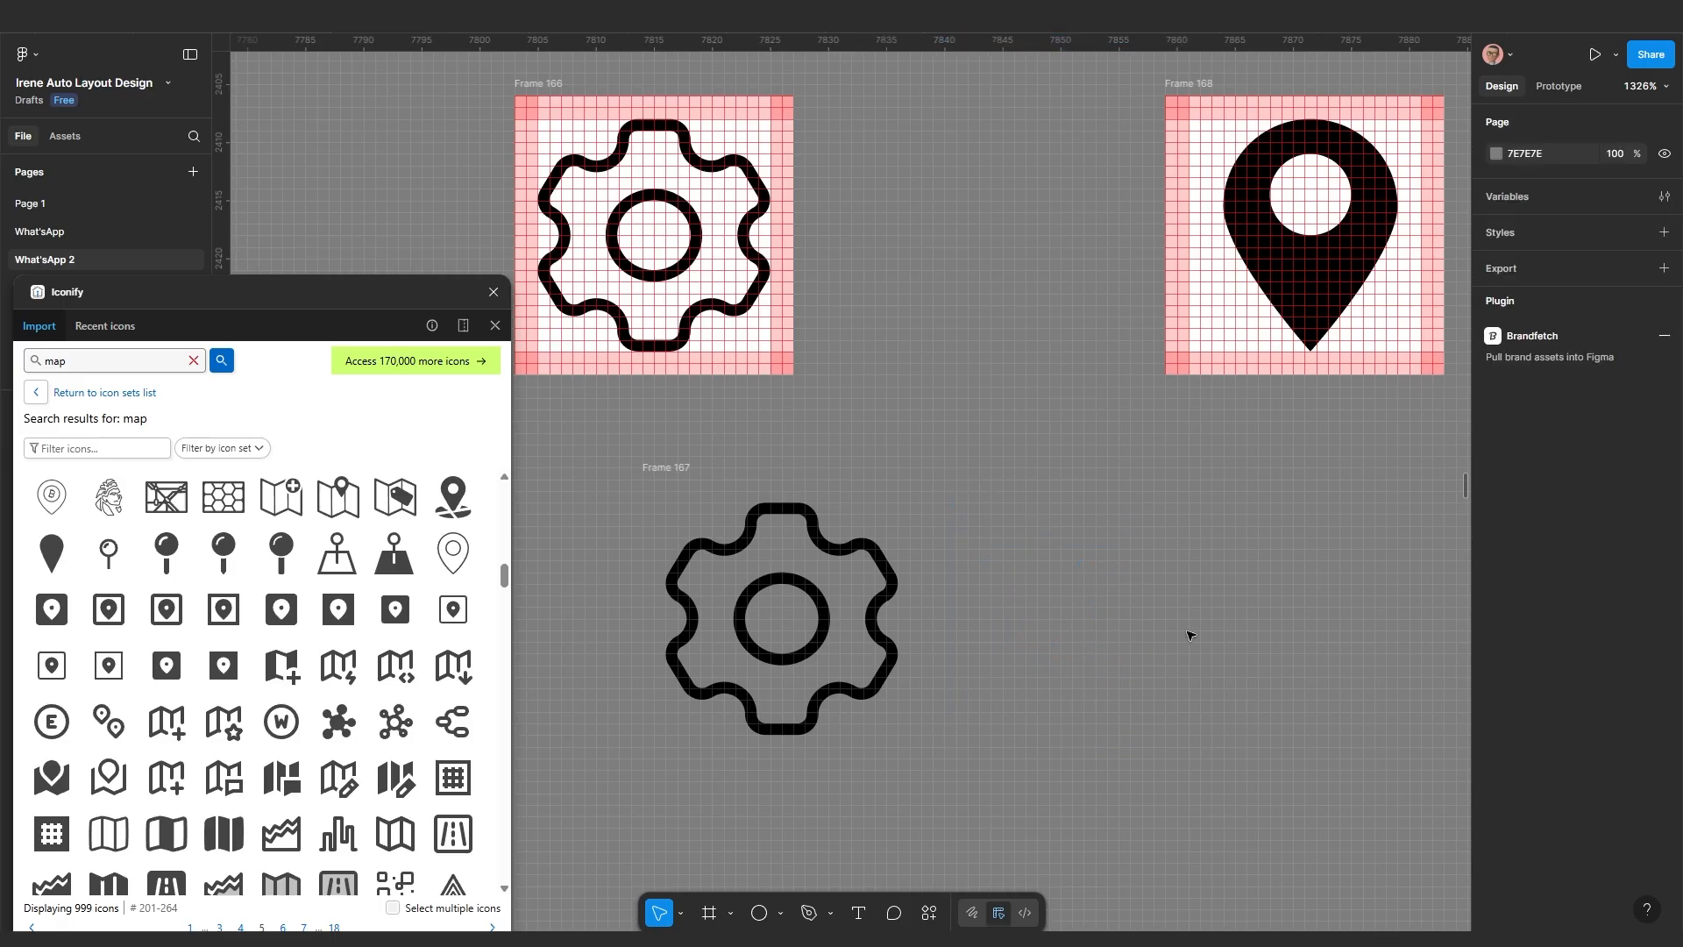
Duplicate the map-pin Frame 168 beside Frame 167 and hide the copy's row, column and 1px grid guides
left_click(1215, 85)
left_click_drag(1201, 99, 992, 482)
left_click(1640, 837)
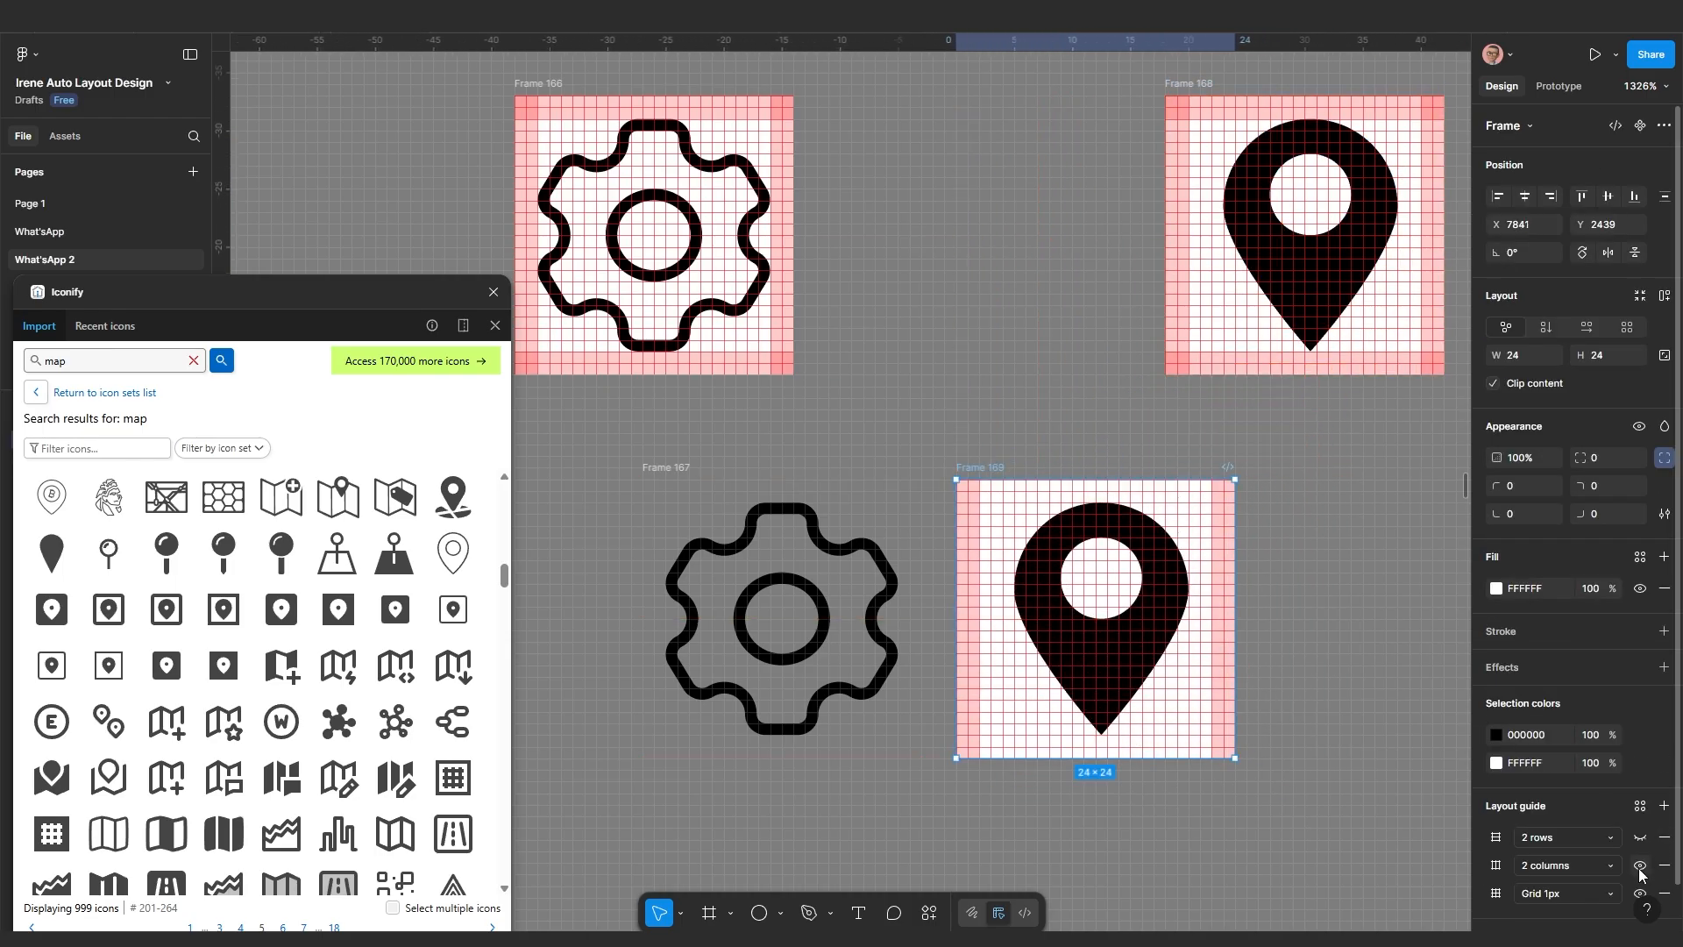
left_click(1640, 865)
left_click(1640, 893)
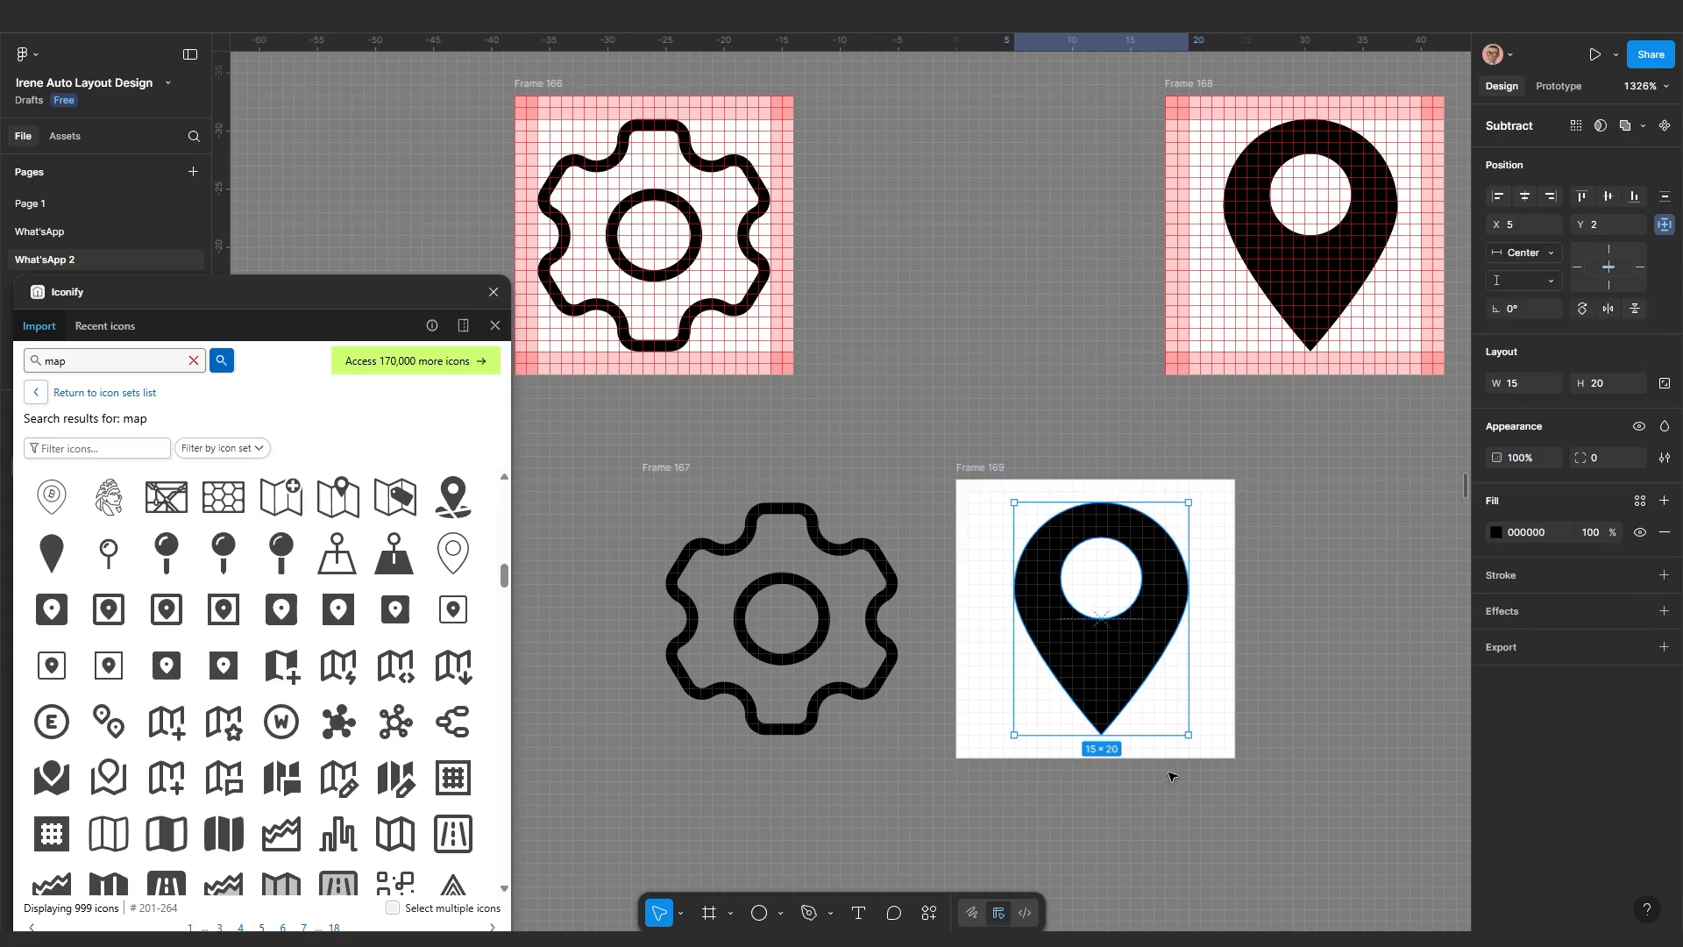
Hide the copied pin frame's white fill and turn the solid pin into a black outline with a 1 px inside stroke
left_click(1212, 793)
left_click(1007, 467)
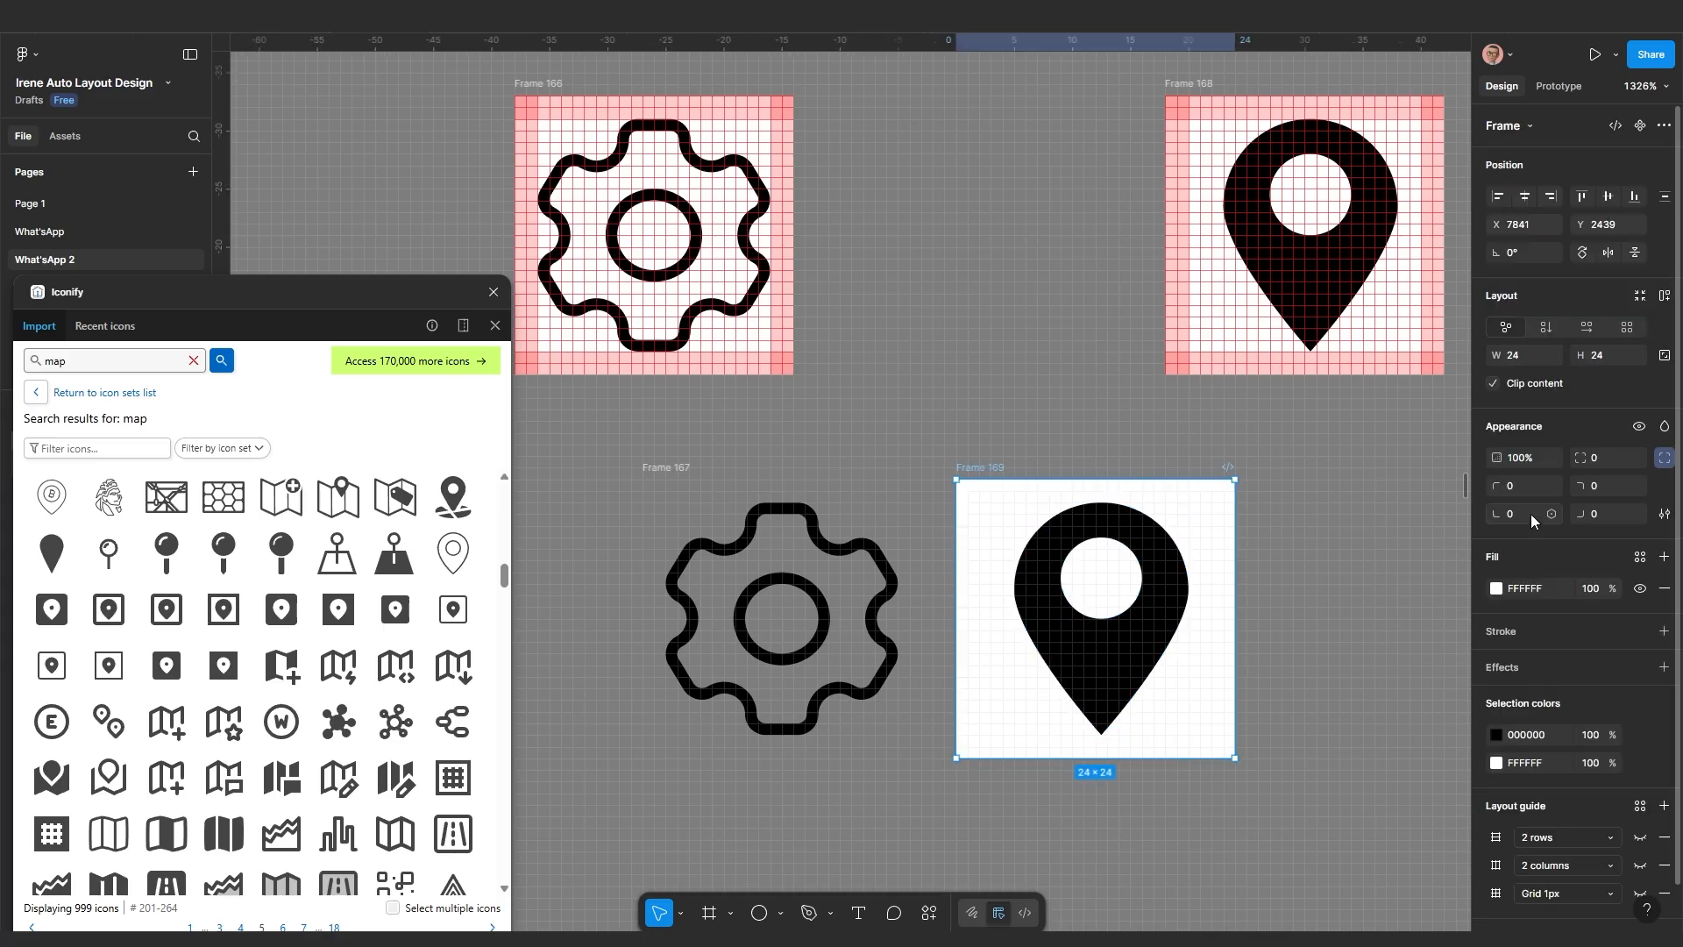
left_click(1640, 588)
left_click_drag(986, 474, 998, 472)
left_click(680, 472, "shift")
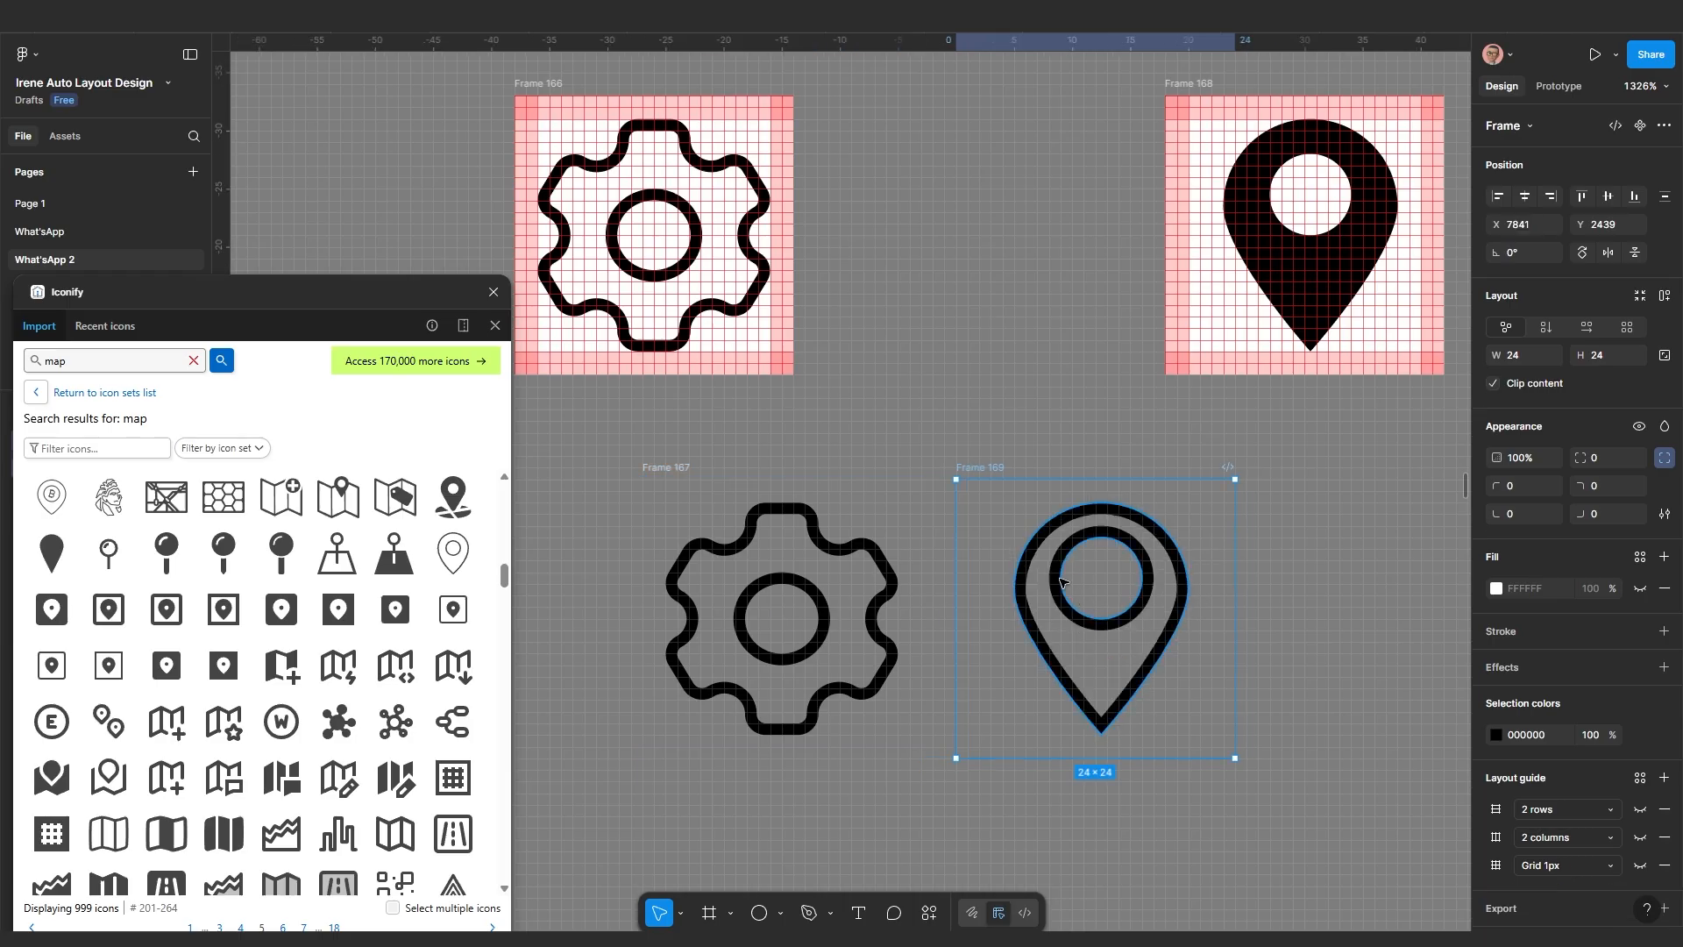
left_click(1059, 579)
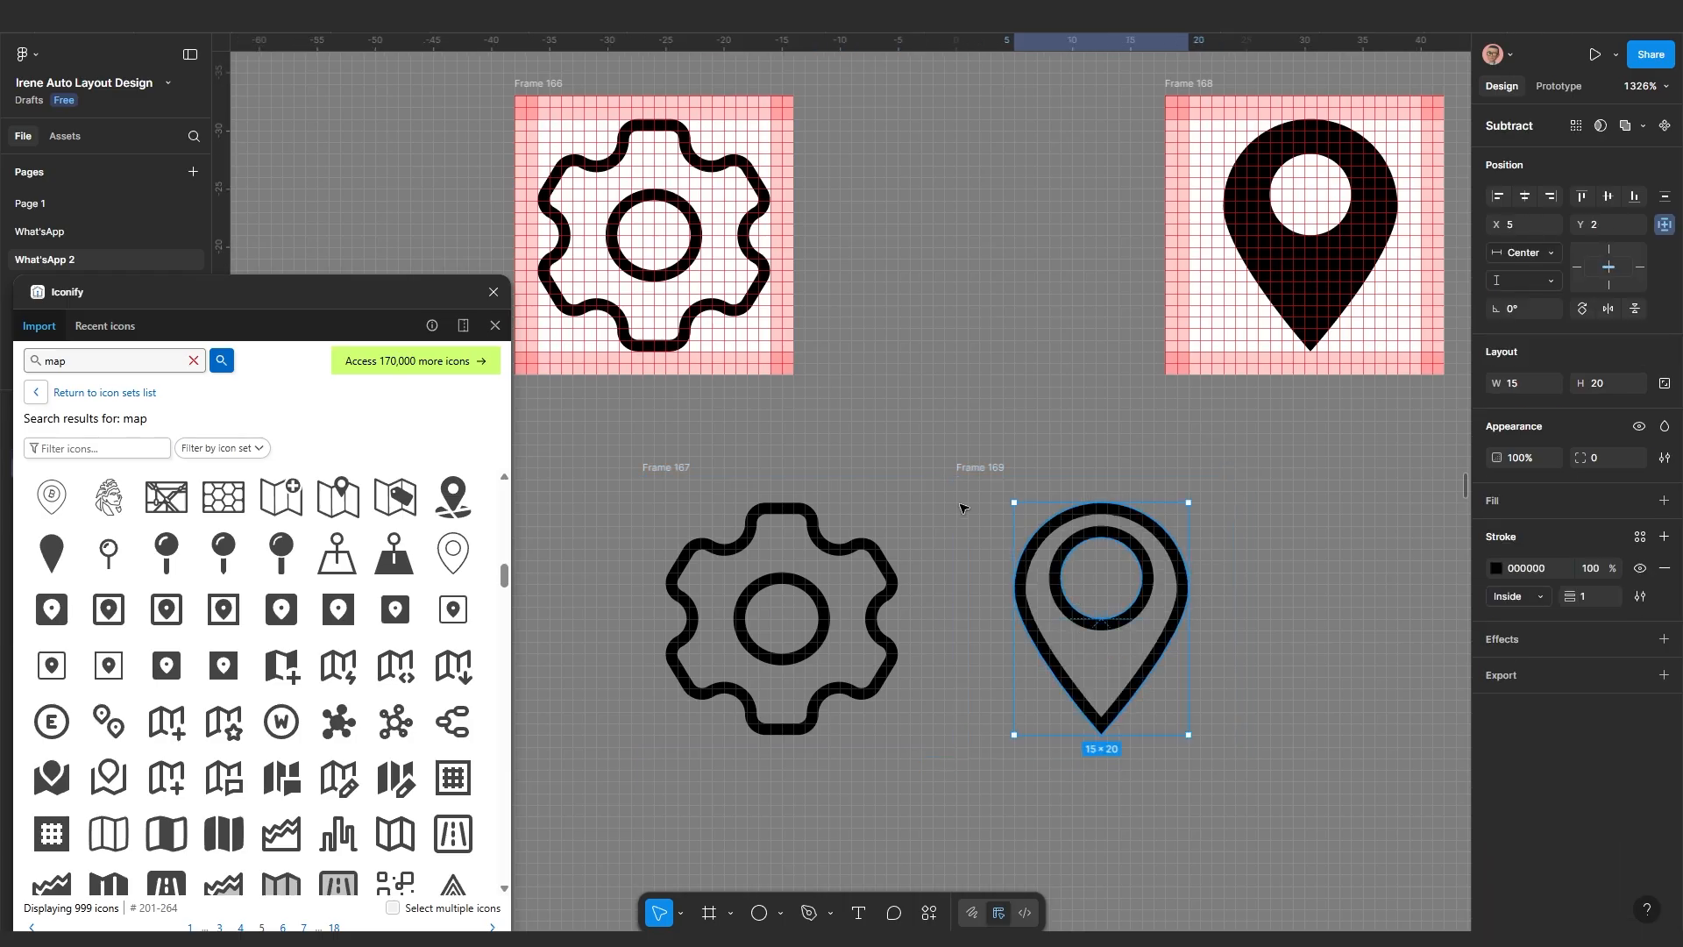
left_click(970, 477)
Reposition the gear frame to X 7812, Y 2440 and the outlined pin frame to X 7839, Y 2440
scroll(949, 506, "down", 3)
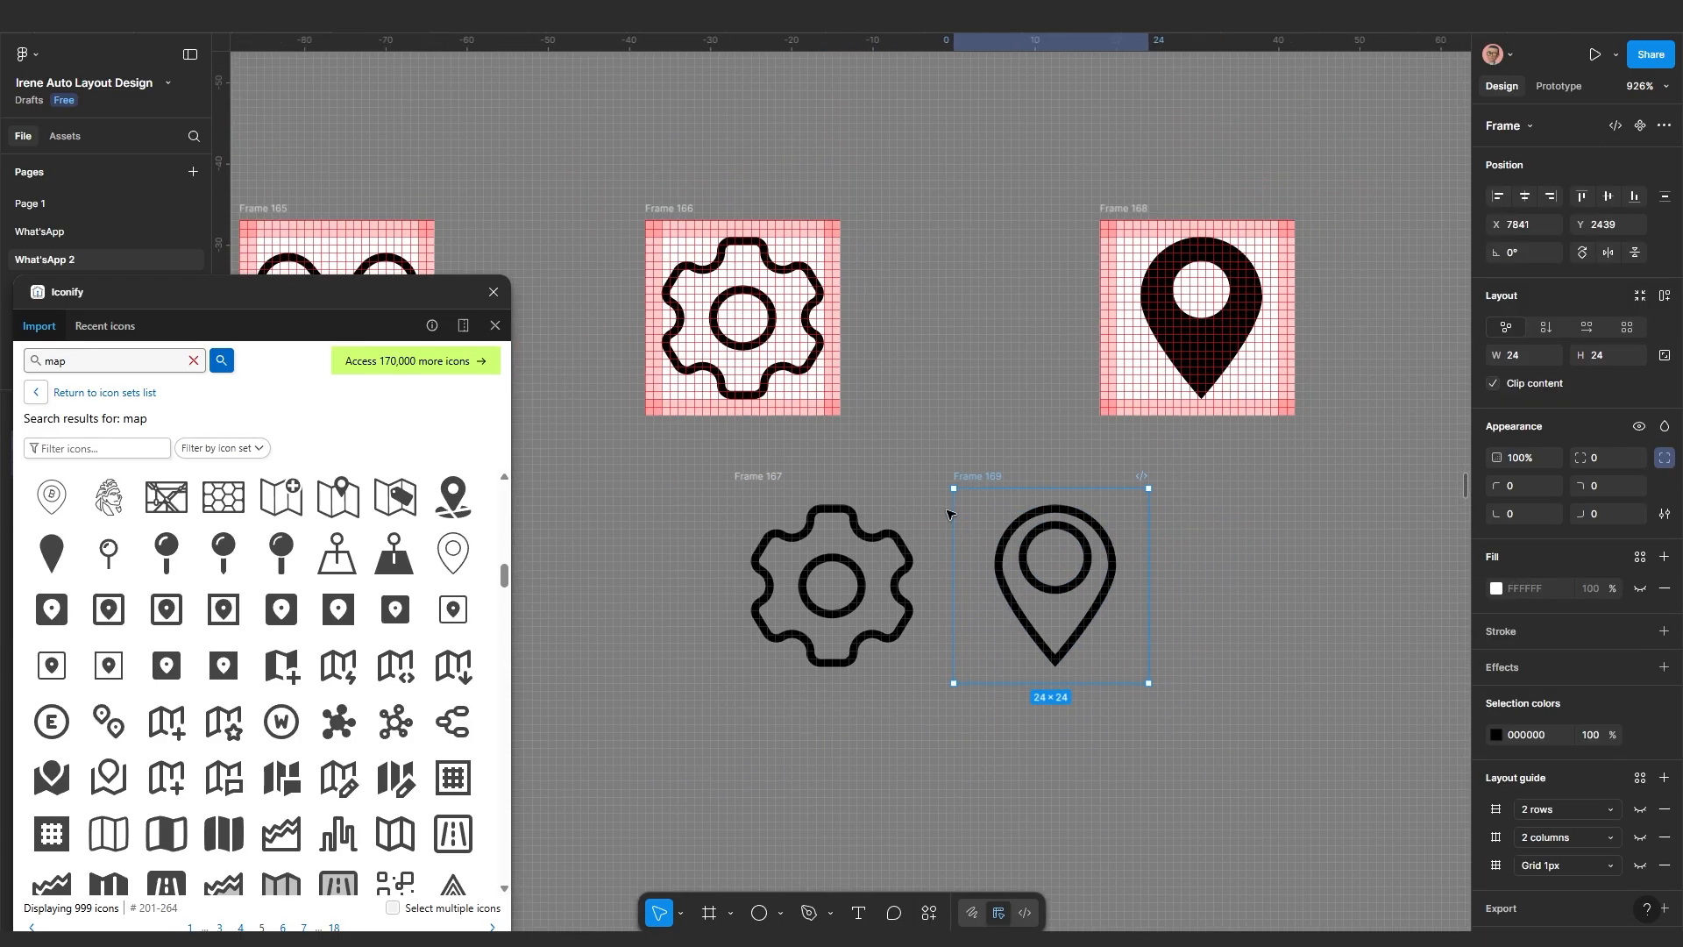
left_click(777, 479)
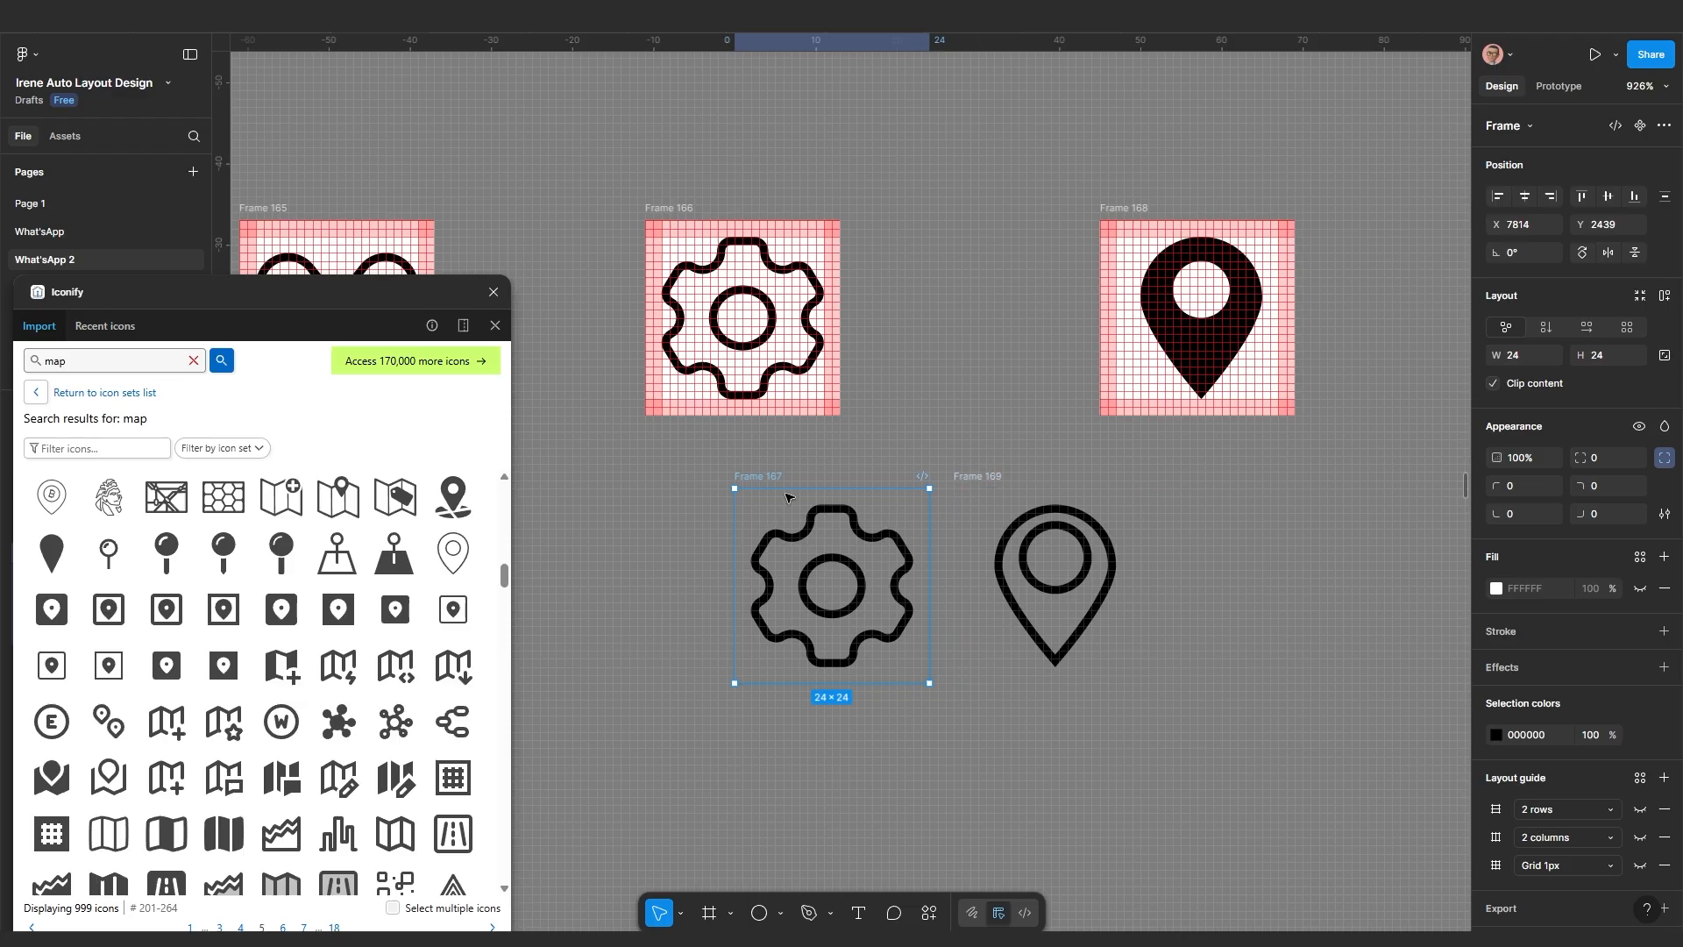
key("Left")
key("Left")
key("Down")
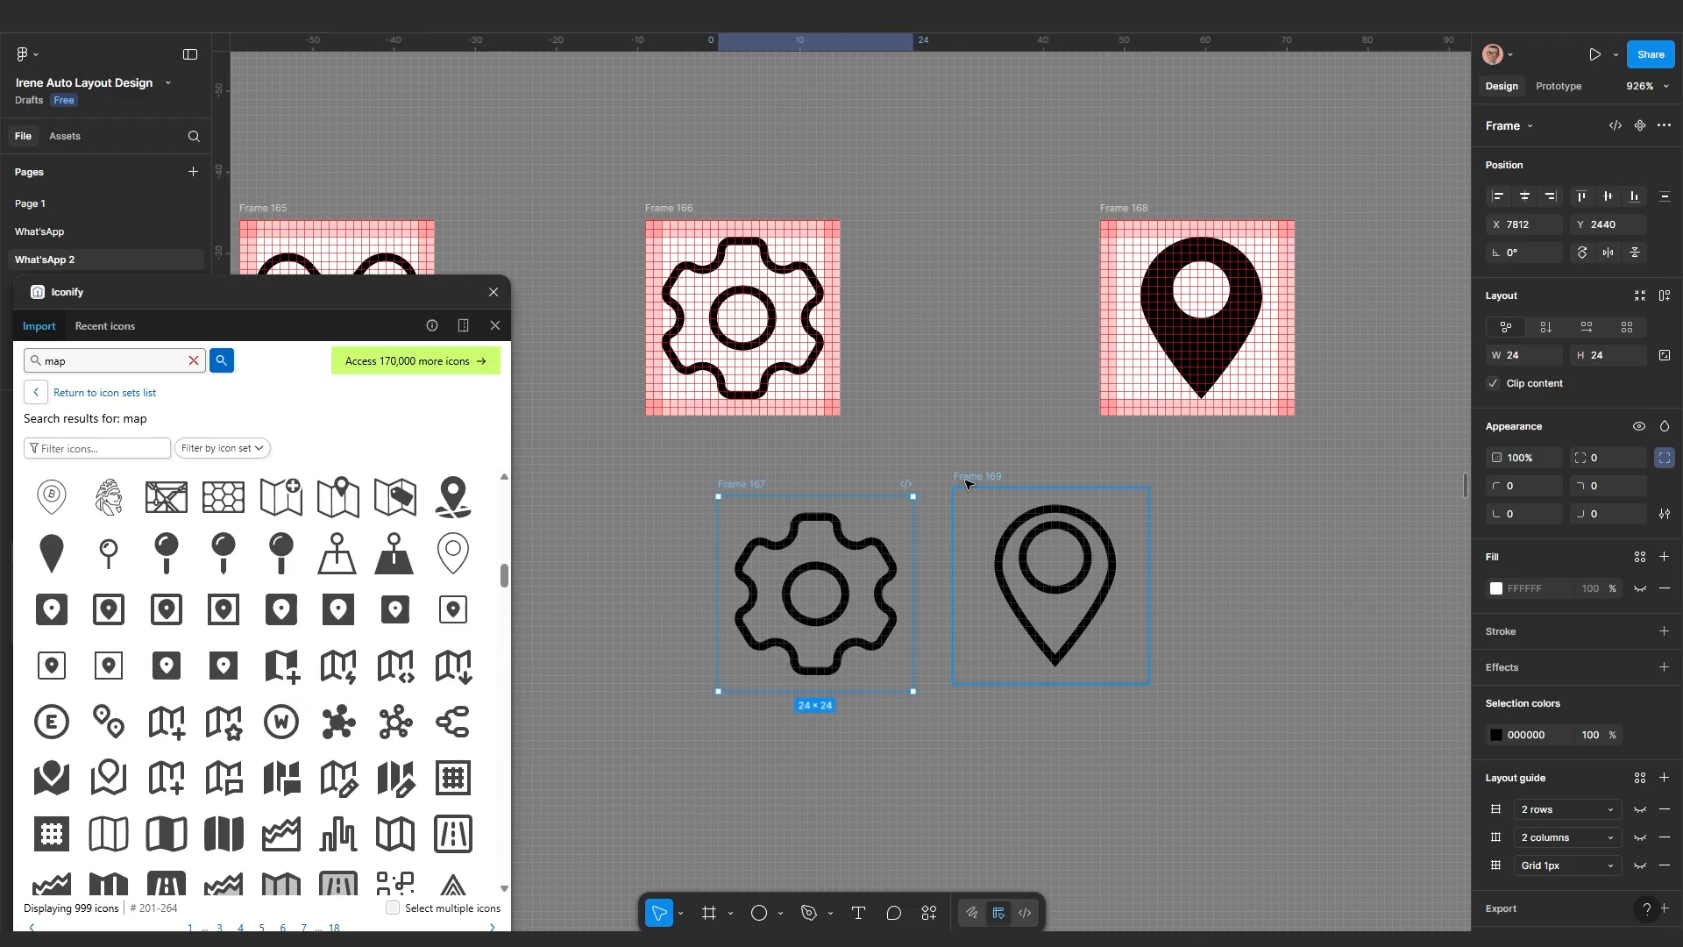
mouse_move(966, 483)
left_mouse_down()
mouse_move(984, 499)
mouse_move(950, 491)
left_mouse_up()
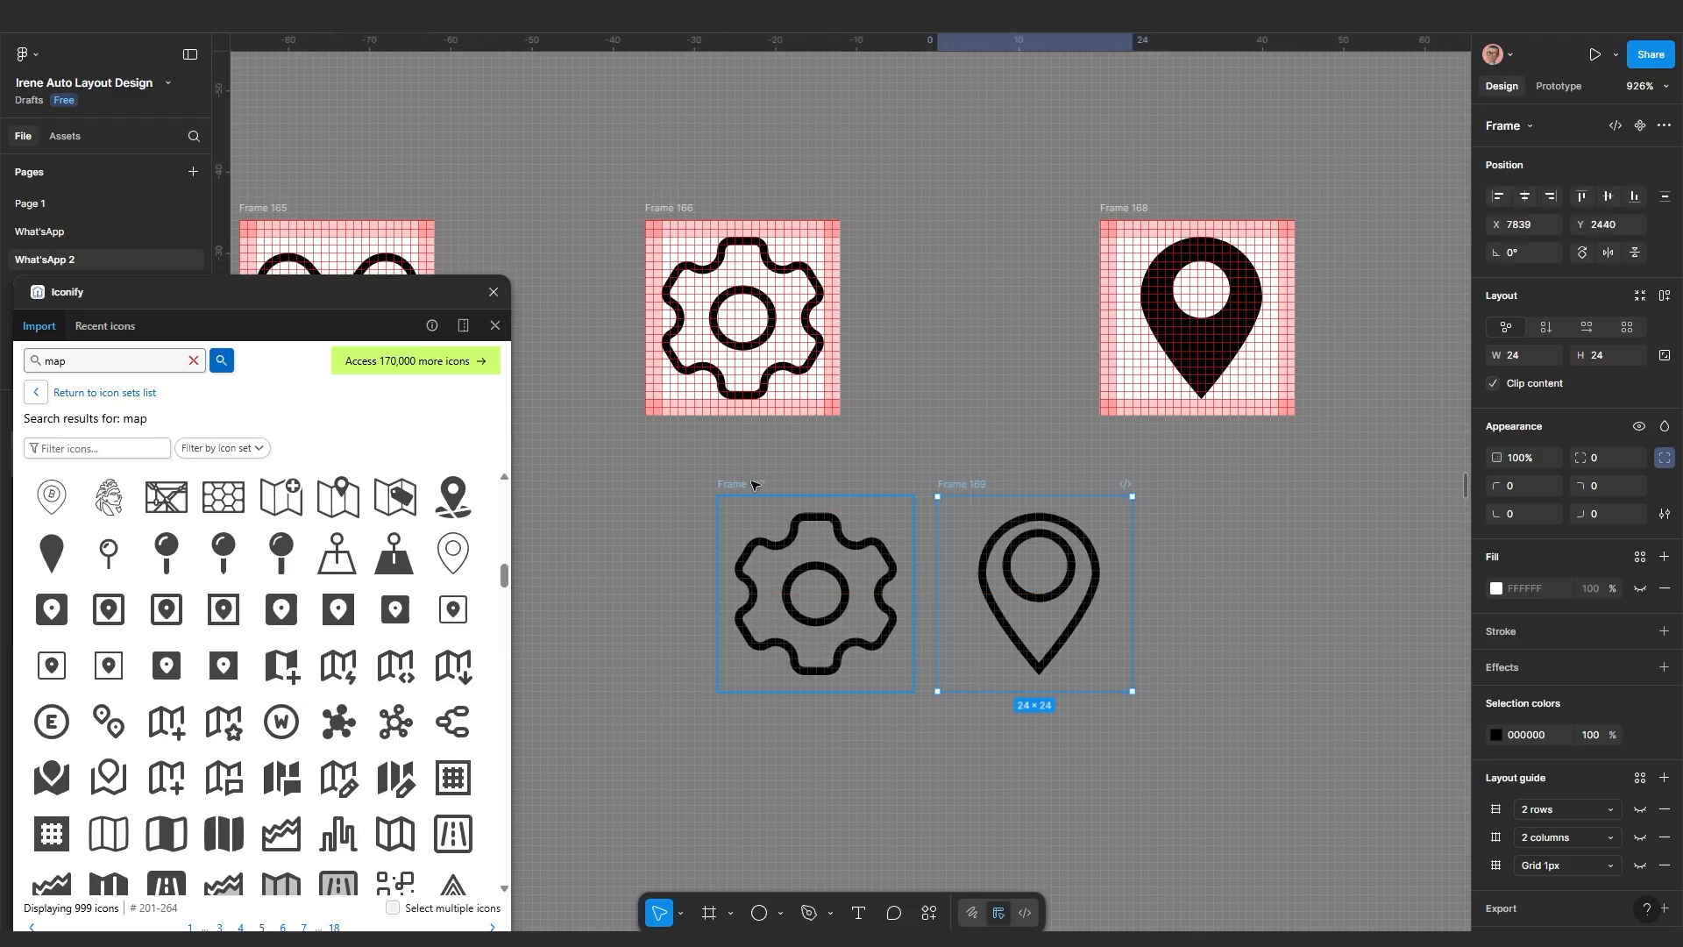
Delete the gear frame and the outlined pin frame below the row of icon frames
left_click(755, 485, "shift")
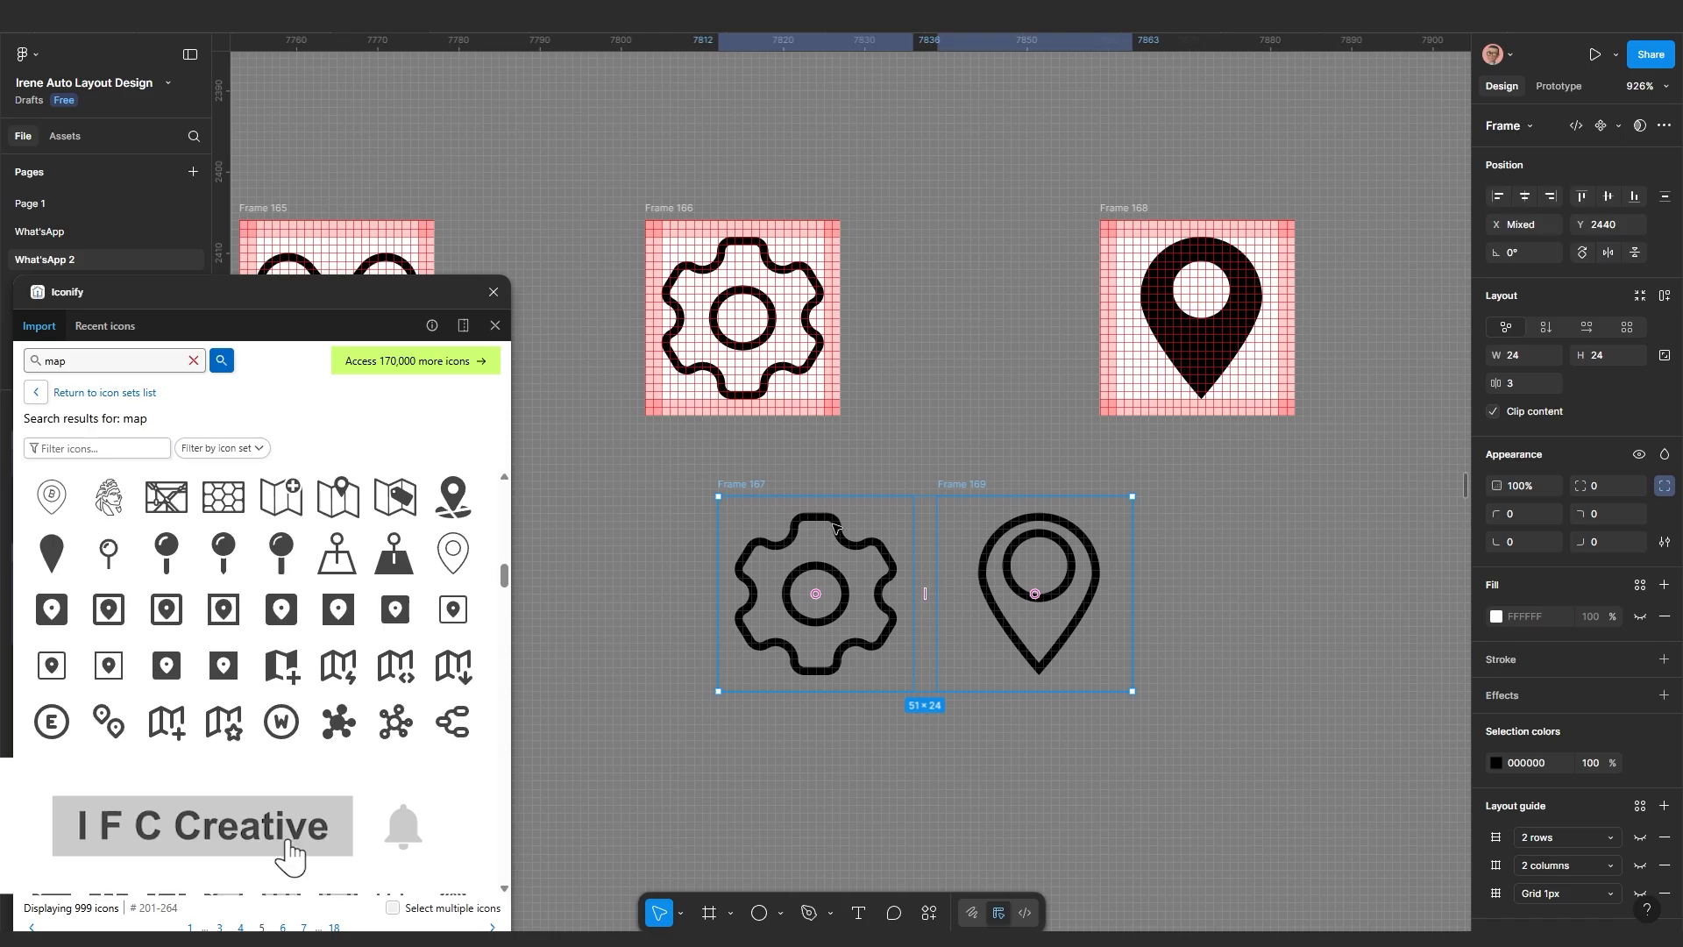
key("Delete")
Examine the icon collection in Frame 59 together with the icon frames and size numbers below it
scroll(834, 527, "down", 10)
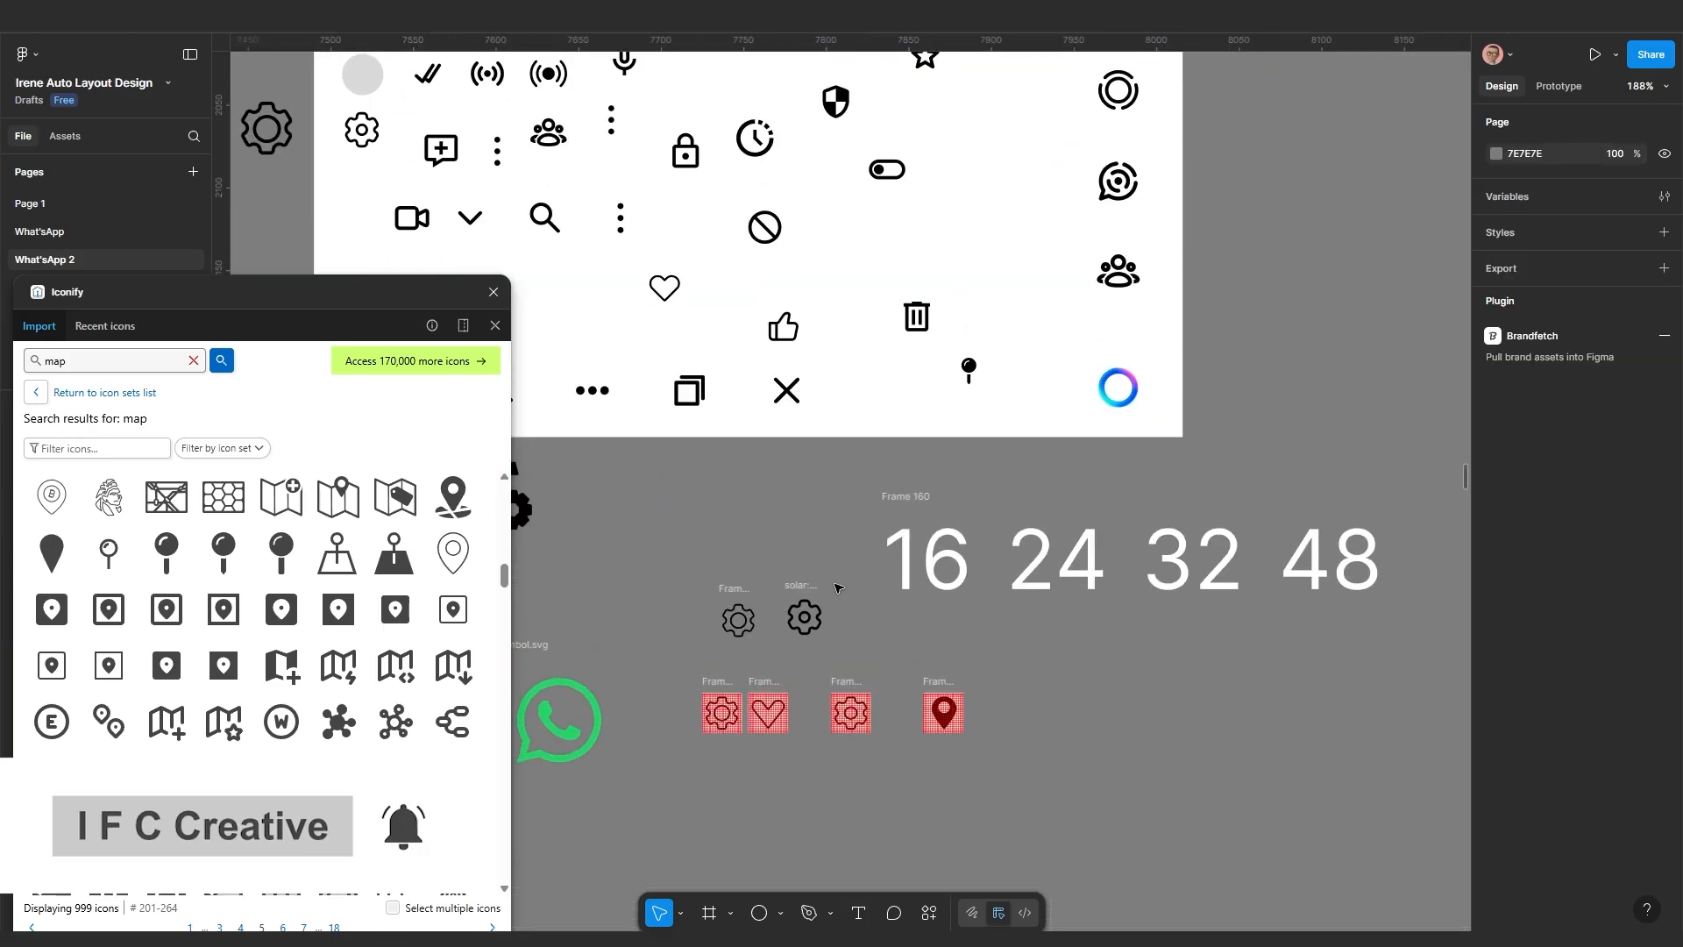
scroll(838, 588, "down", 2)
left_click_drag(789, 589, 945, 648)
scroll(639, 592, "up", 2)
left_click_drag(751, 505, 752, 660)
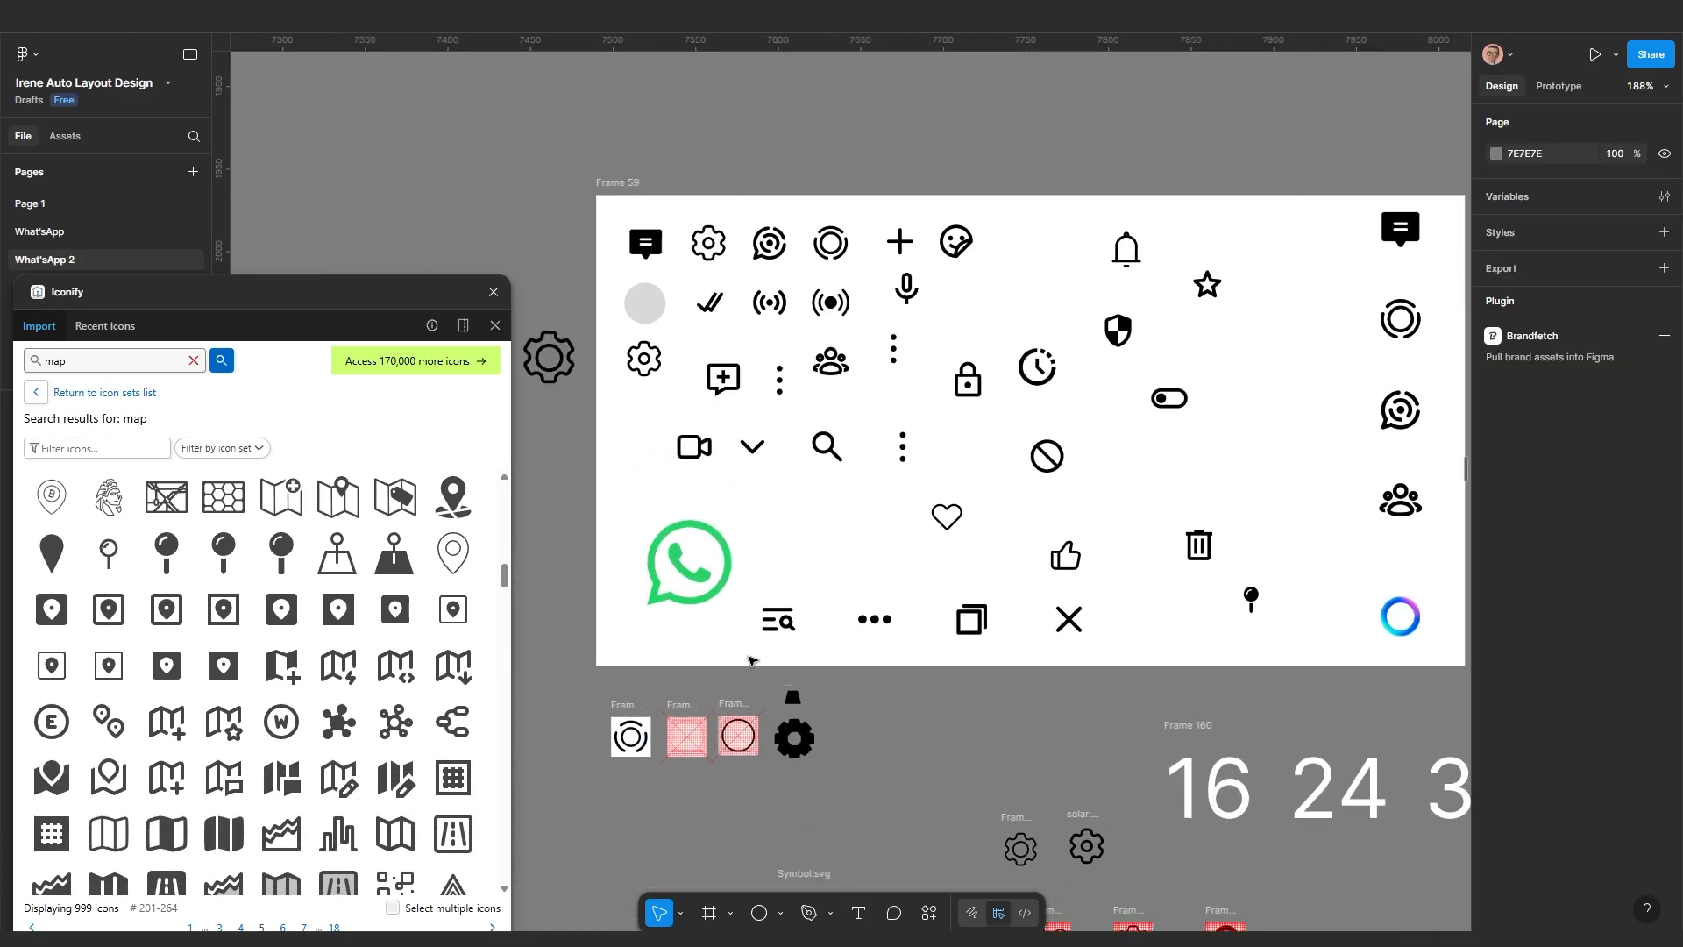
scroll(752, 652, "down", 1)
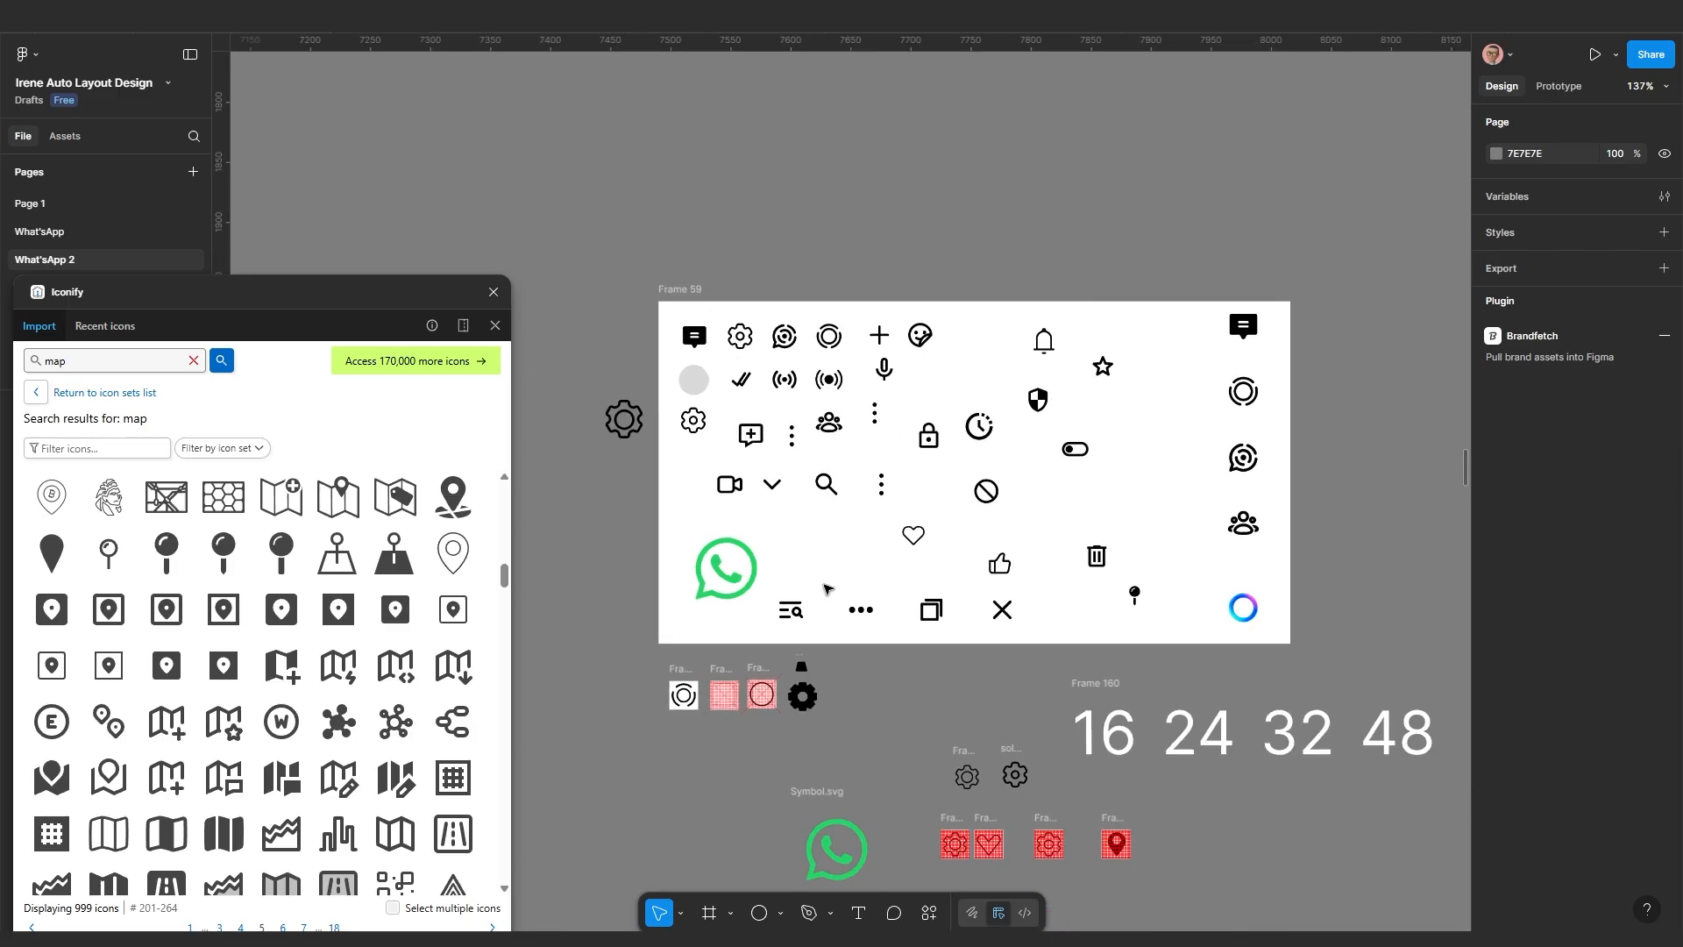
scroll(824, 605, "up", 3)
scroll(824, 603, "down", 3)
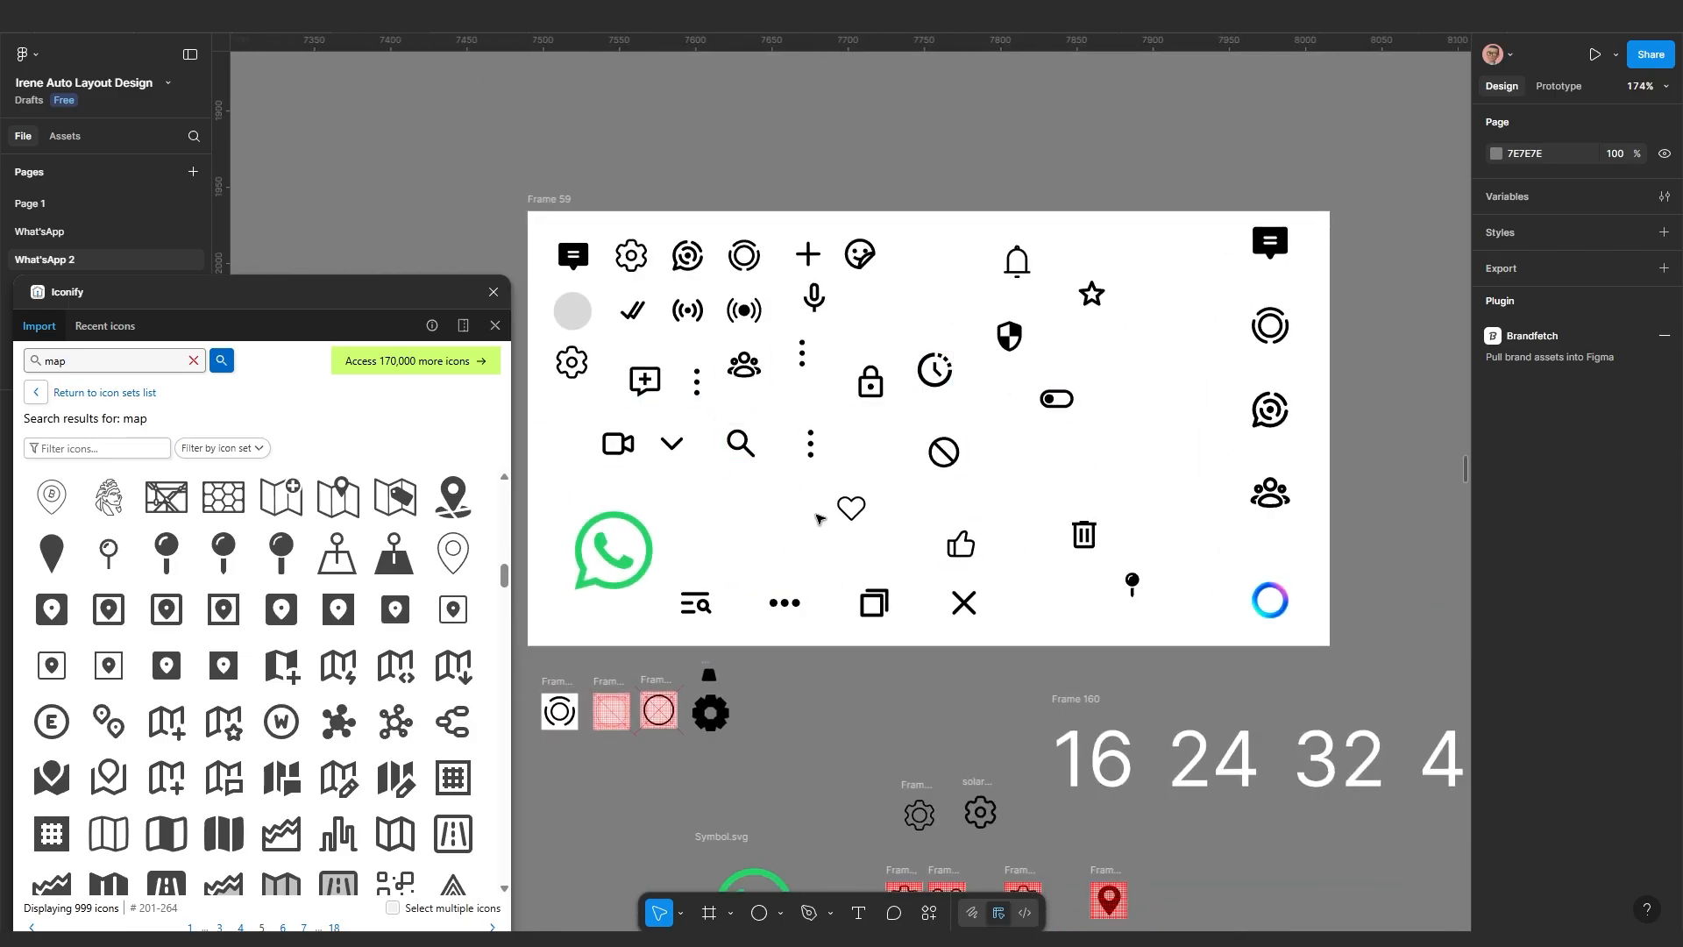
scroll(892, 445, "down", 3)
scroll(934, 526, "up", 1)
scroll(938, 543, "down", 1)
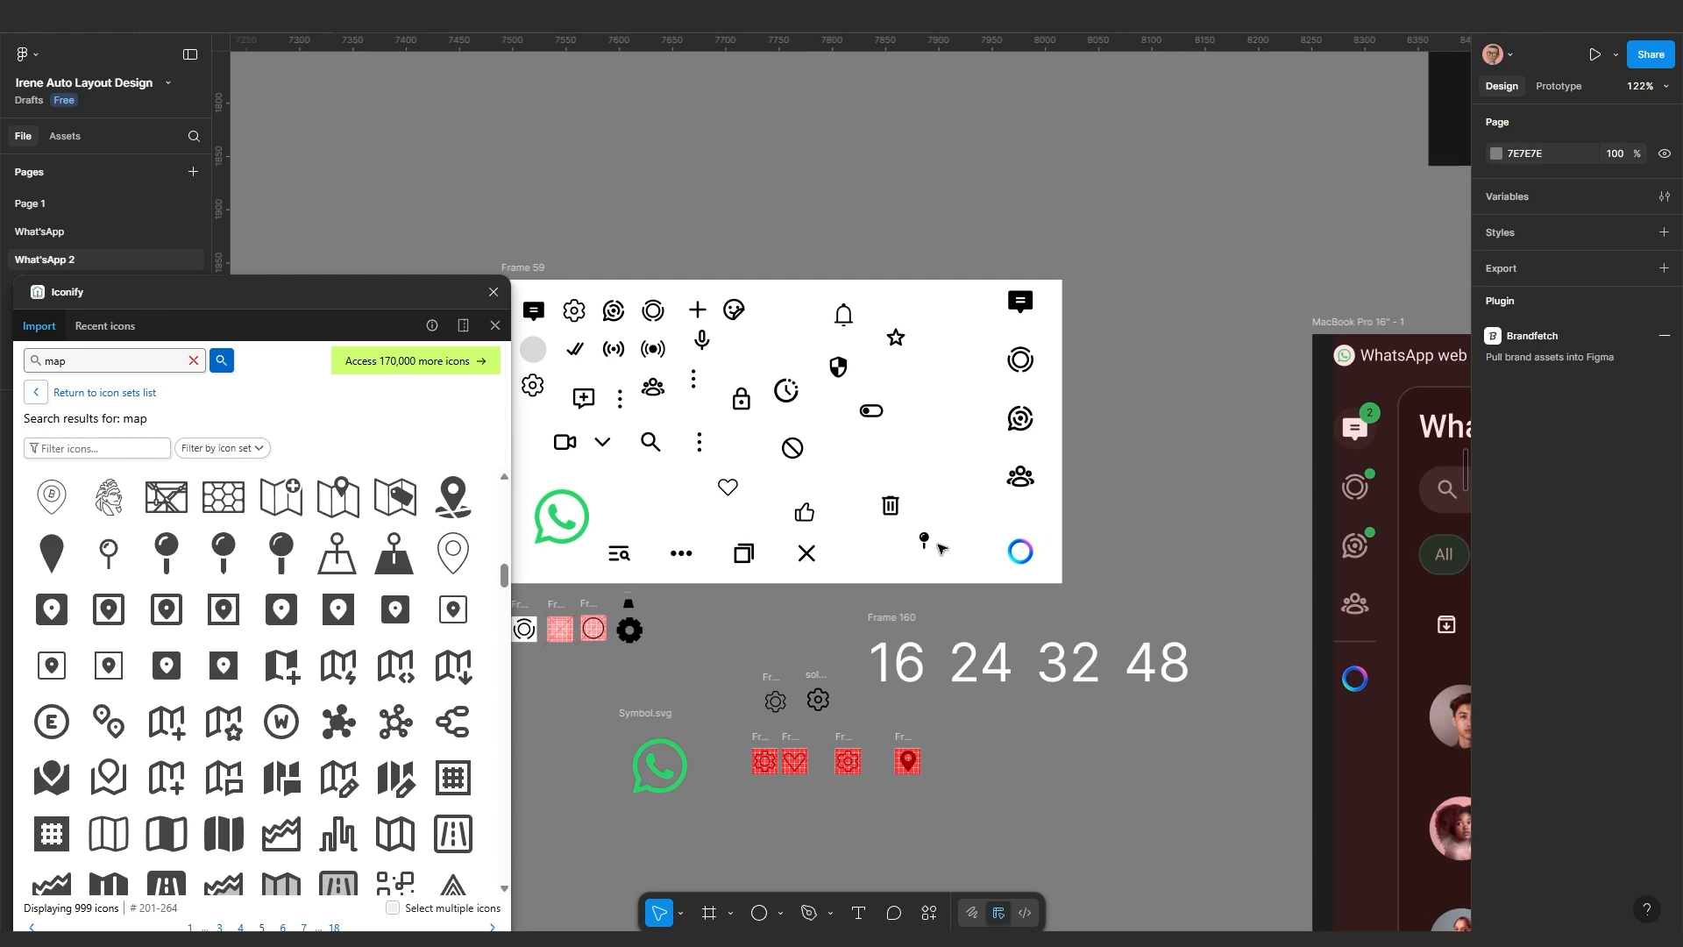
scroll(859, 503, "up", 3)
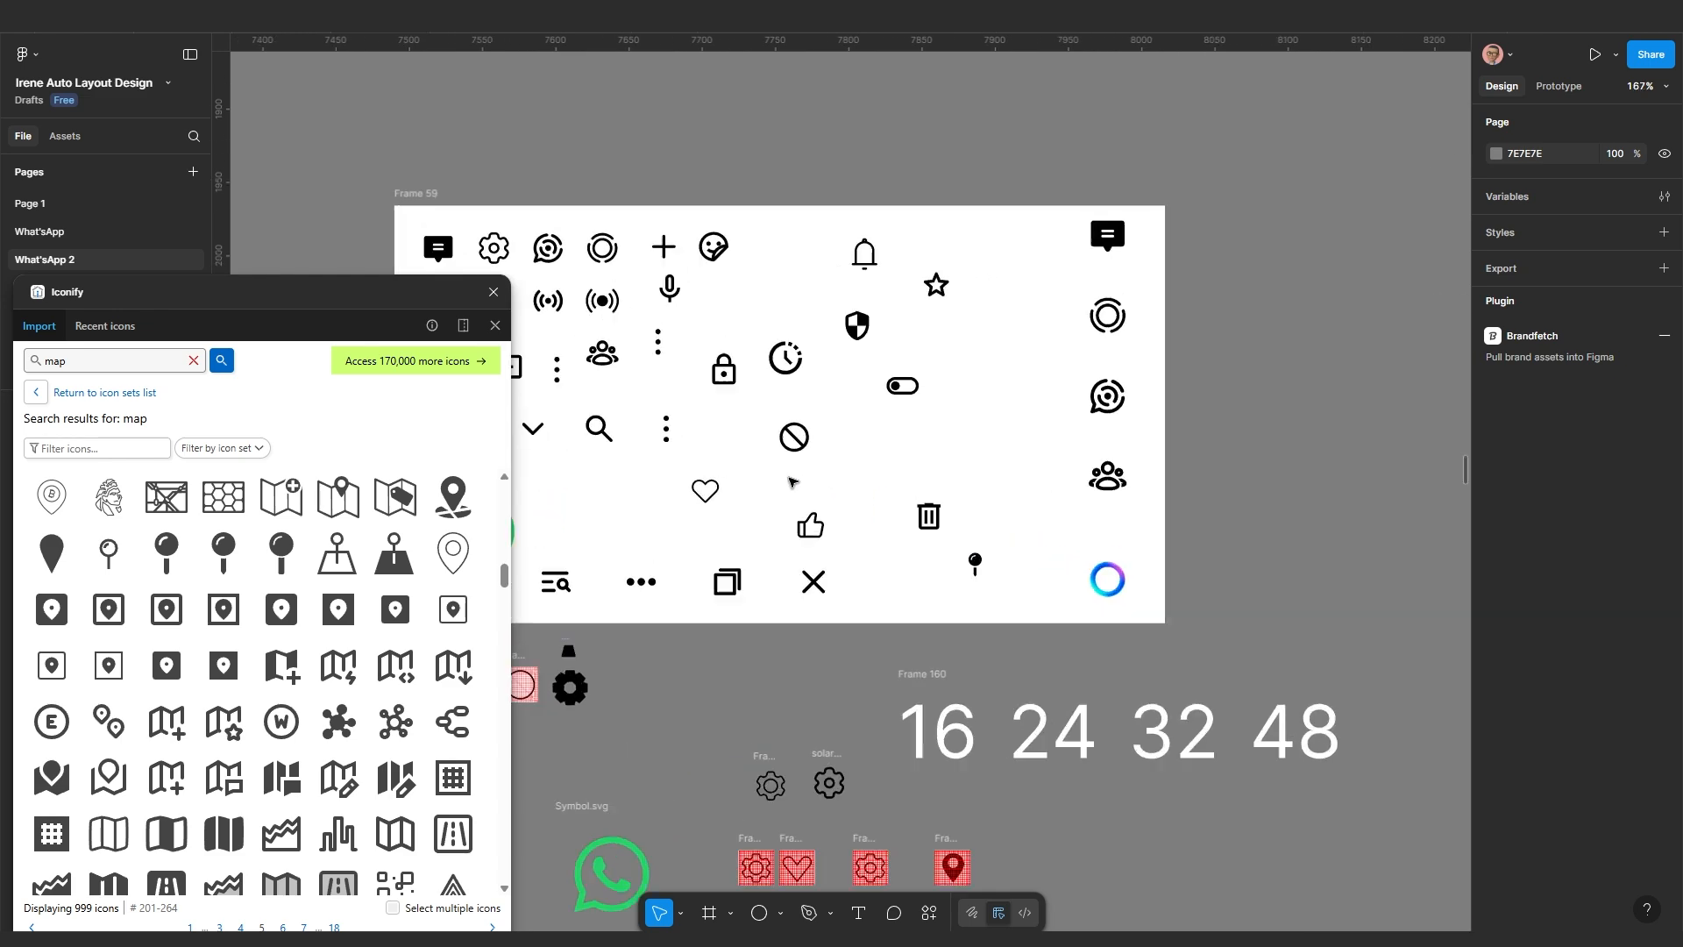
scroll(964, 570, "down", 3)
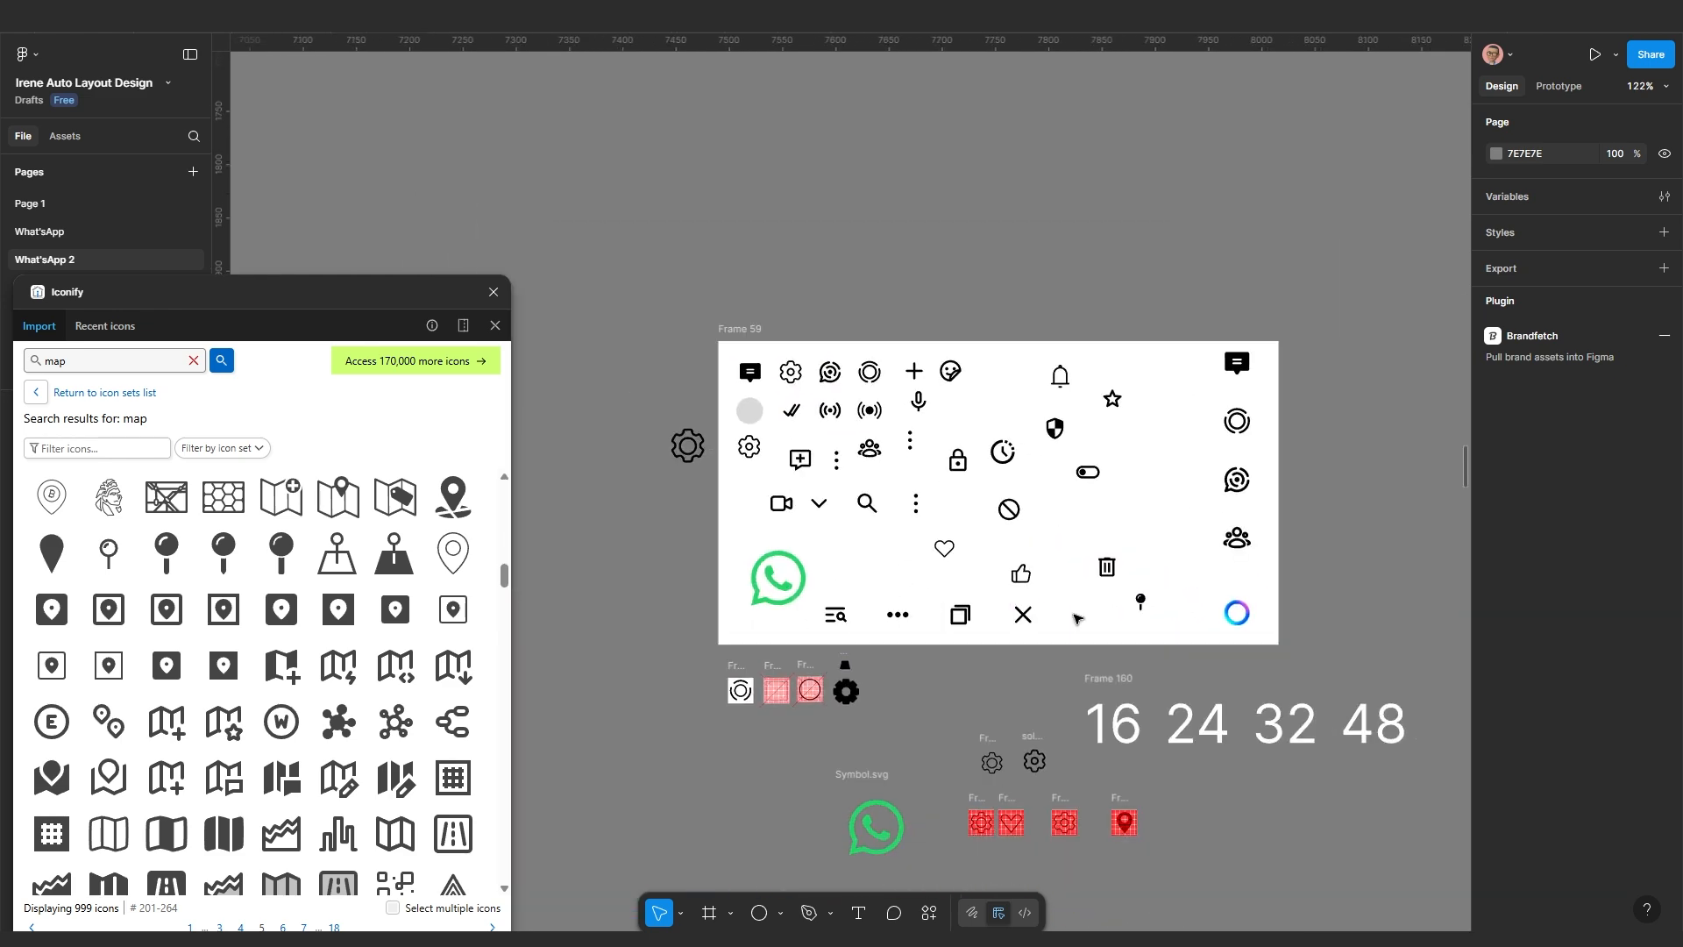
scroll(824, 543, "up", 3)
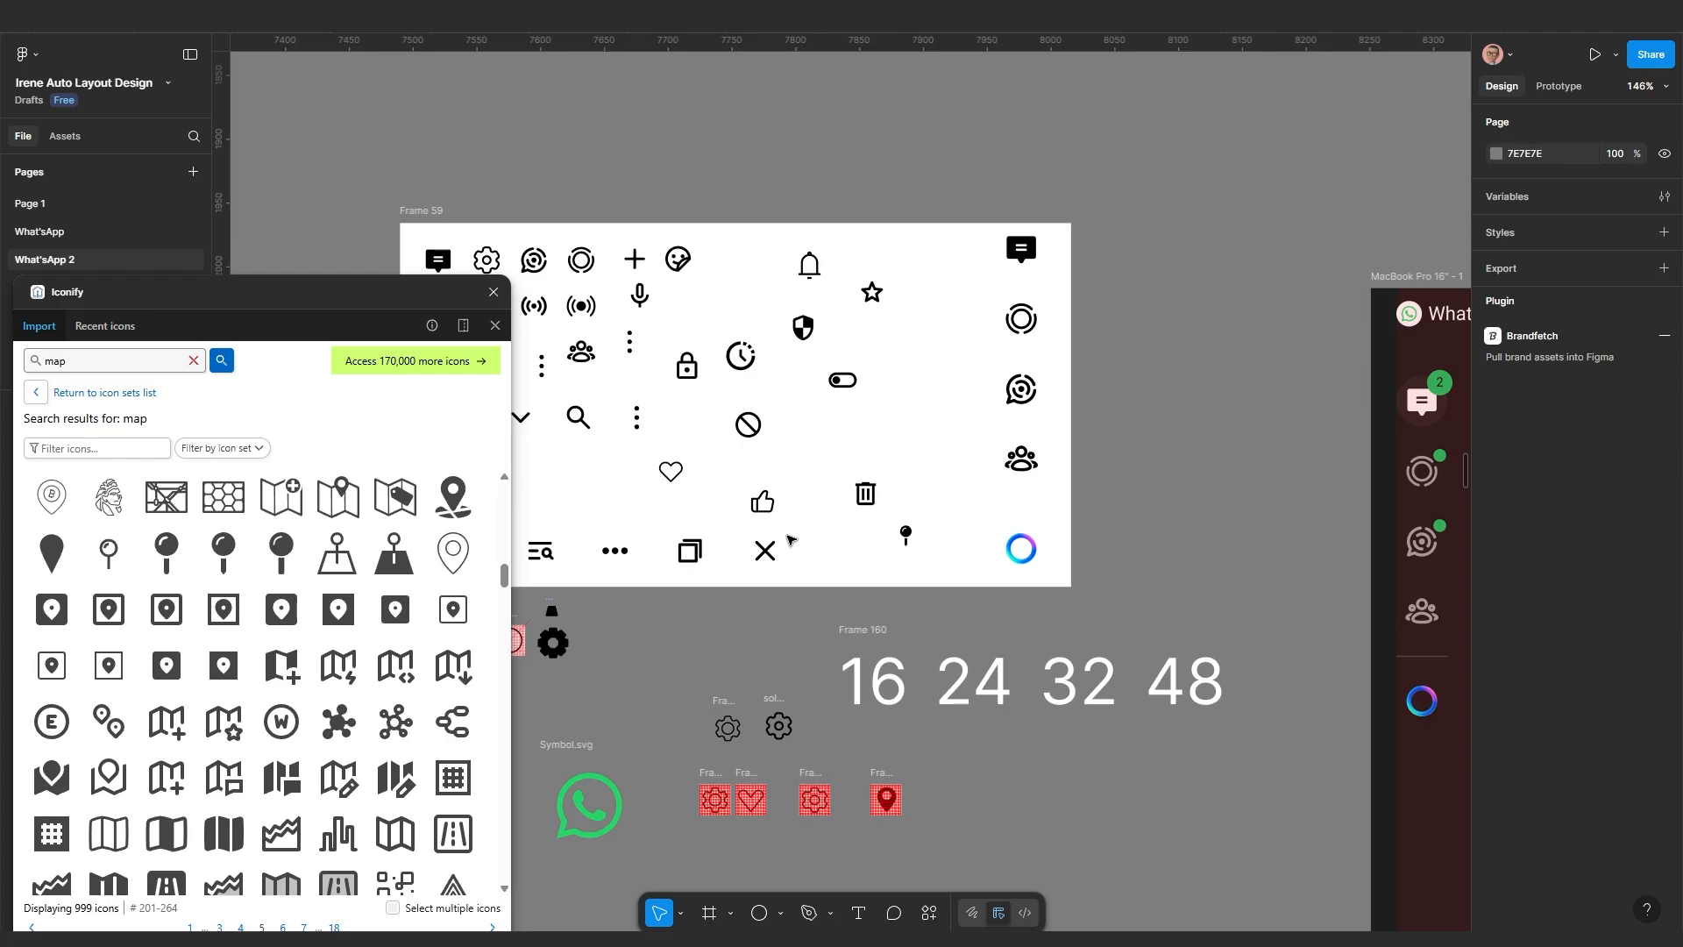
scroll(964, 570, "down", 3)
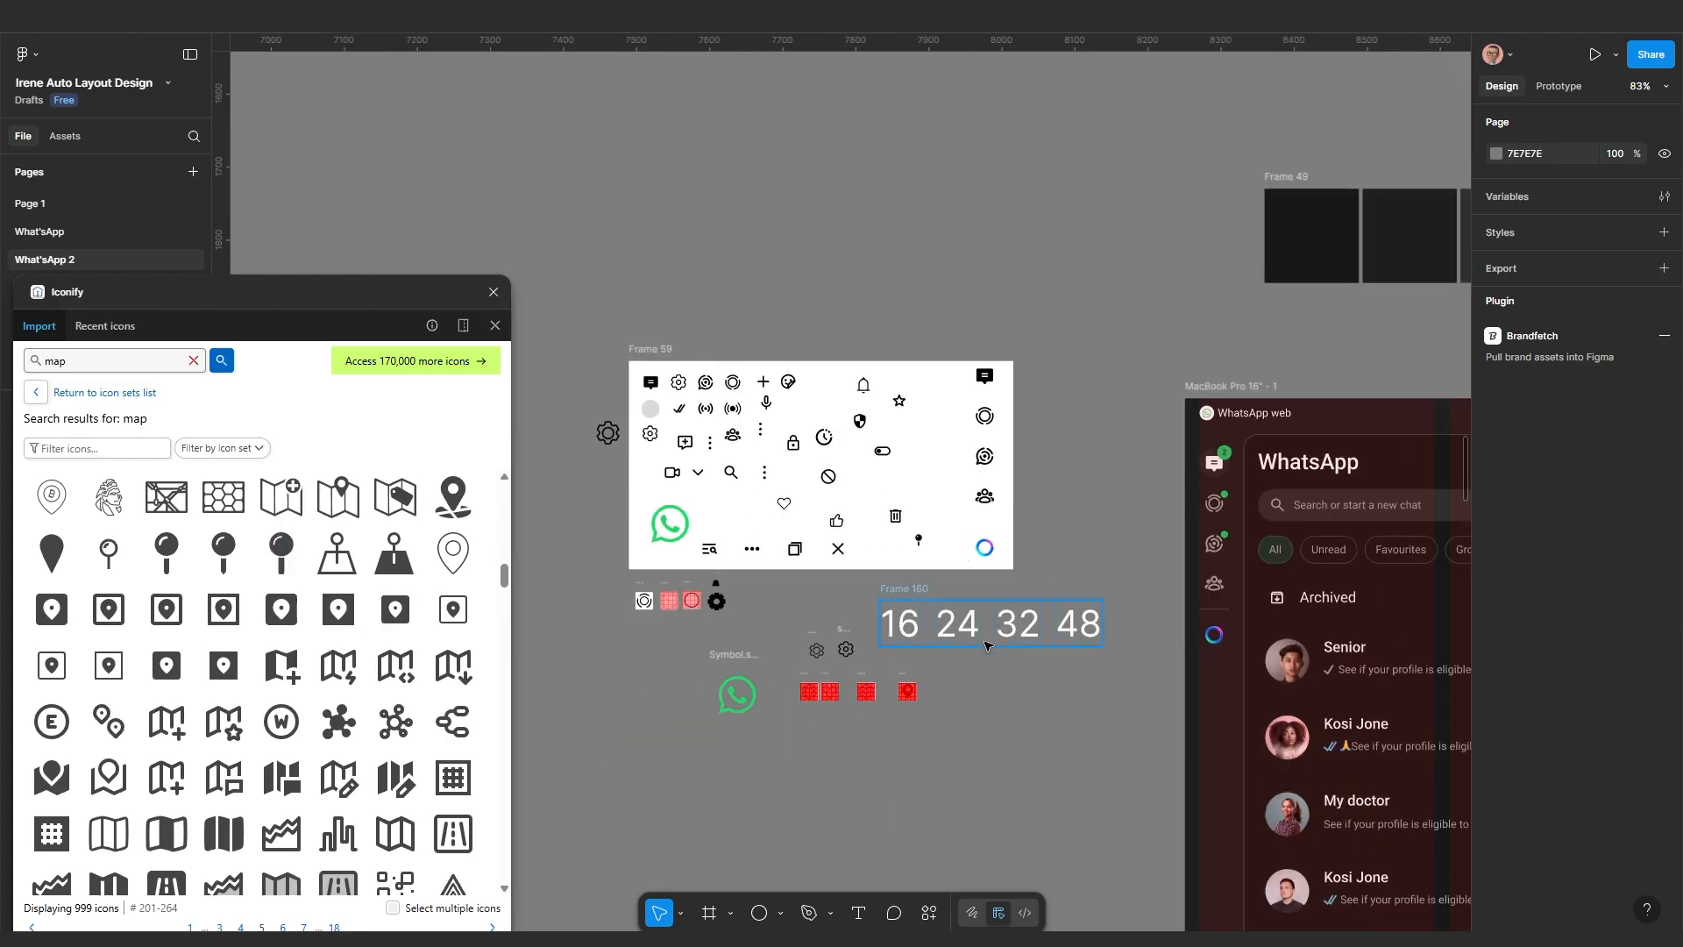
scroll(911, 719, "up", 3)
scroll(902, 596, "down", 3)
scroll(817, 378, "up", 4)
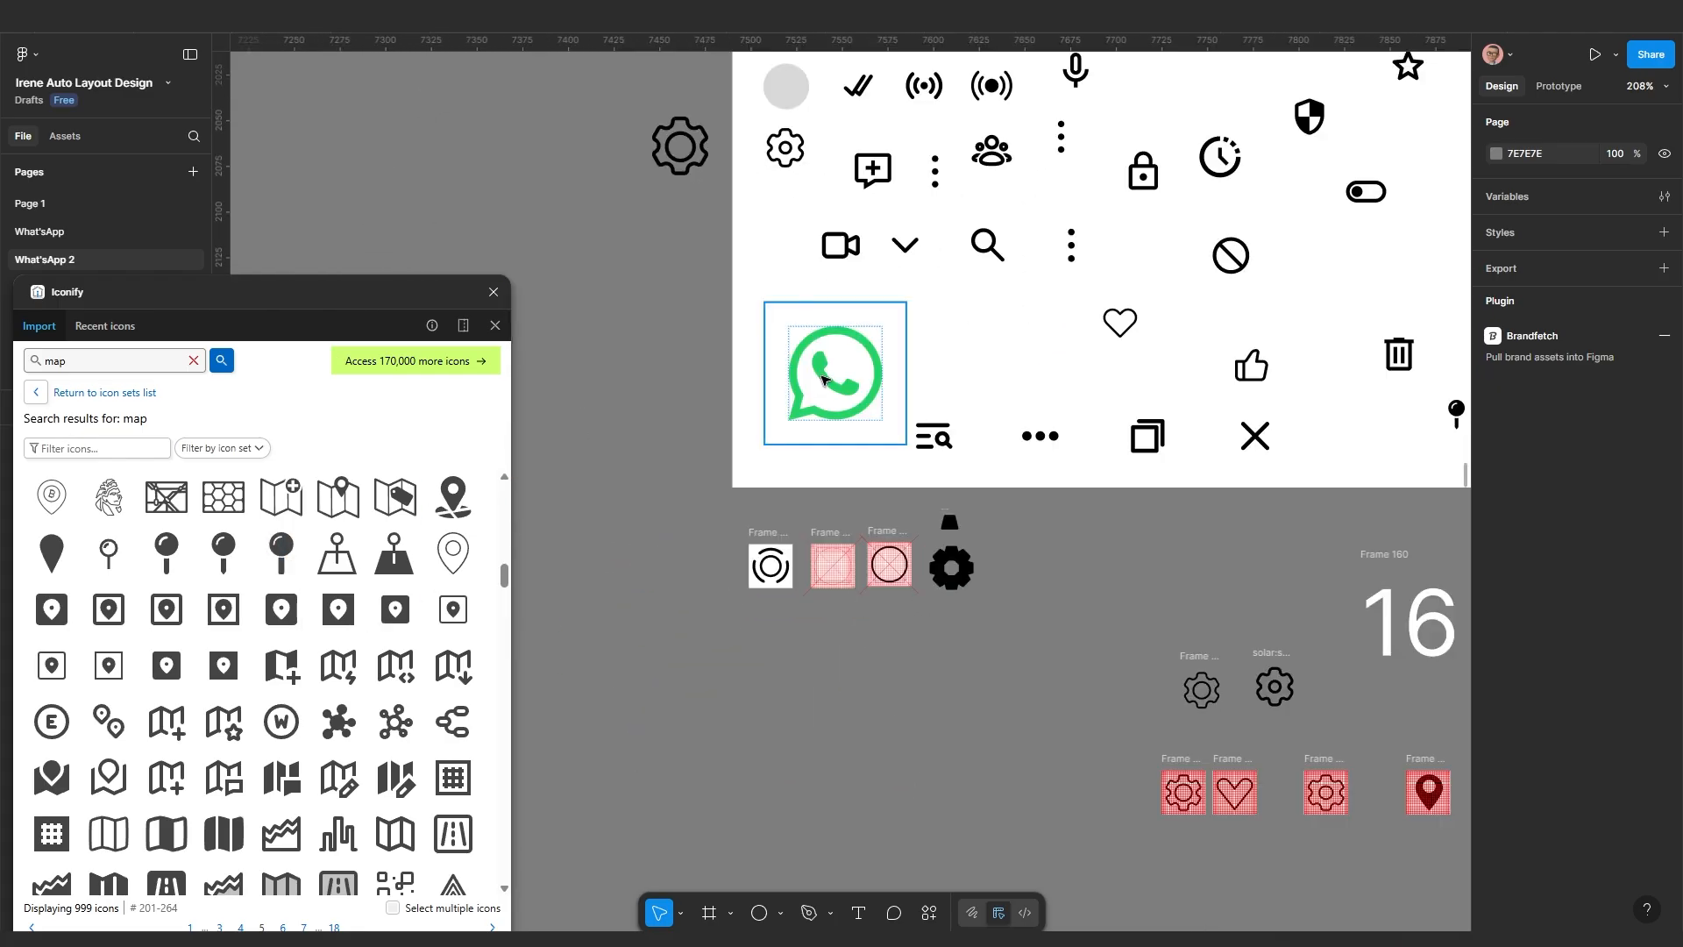
Search for the Brandfetch plugin and open it with the WhatsApp symbol in the icon collection selected
left_click(821, 378)
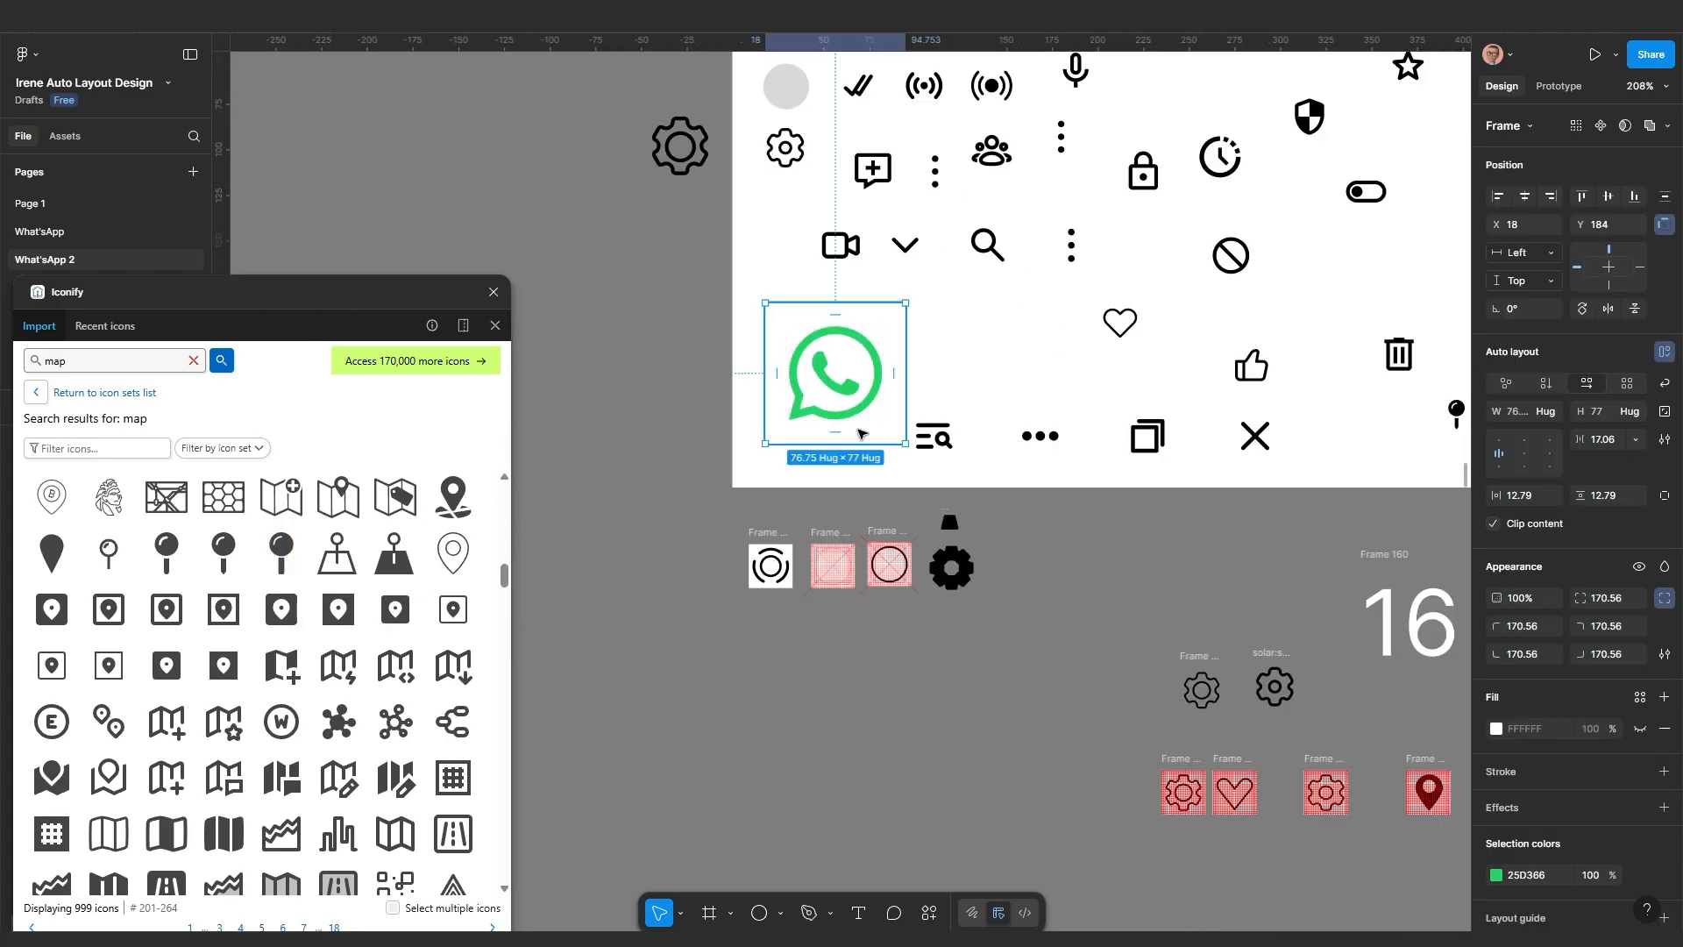
left_click(929, 913)
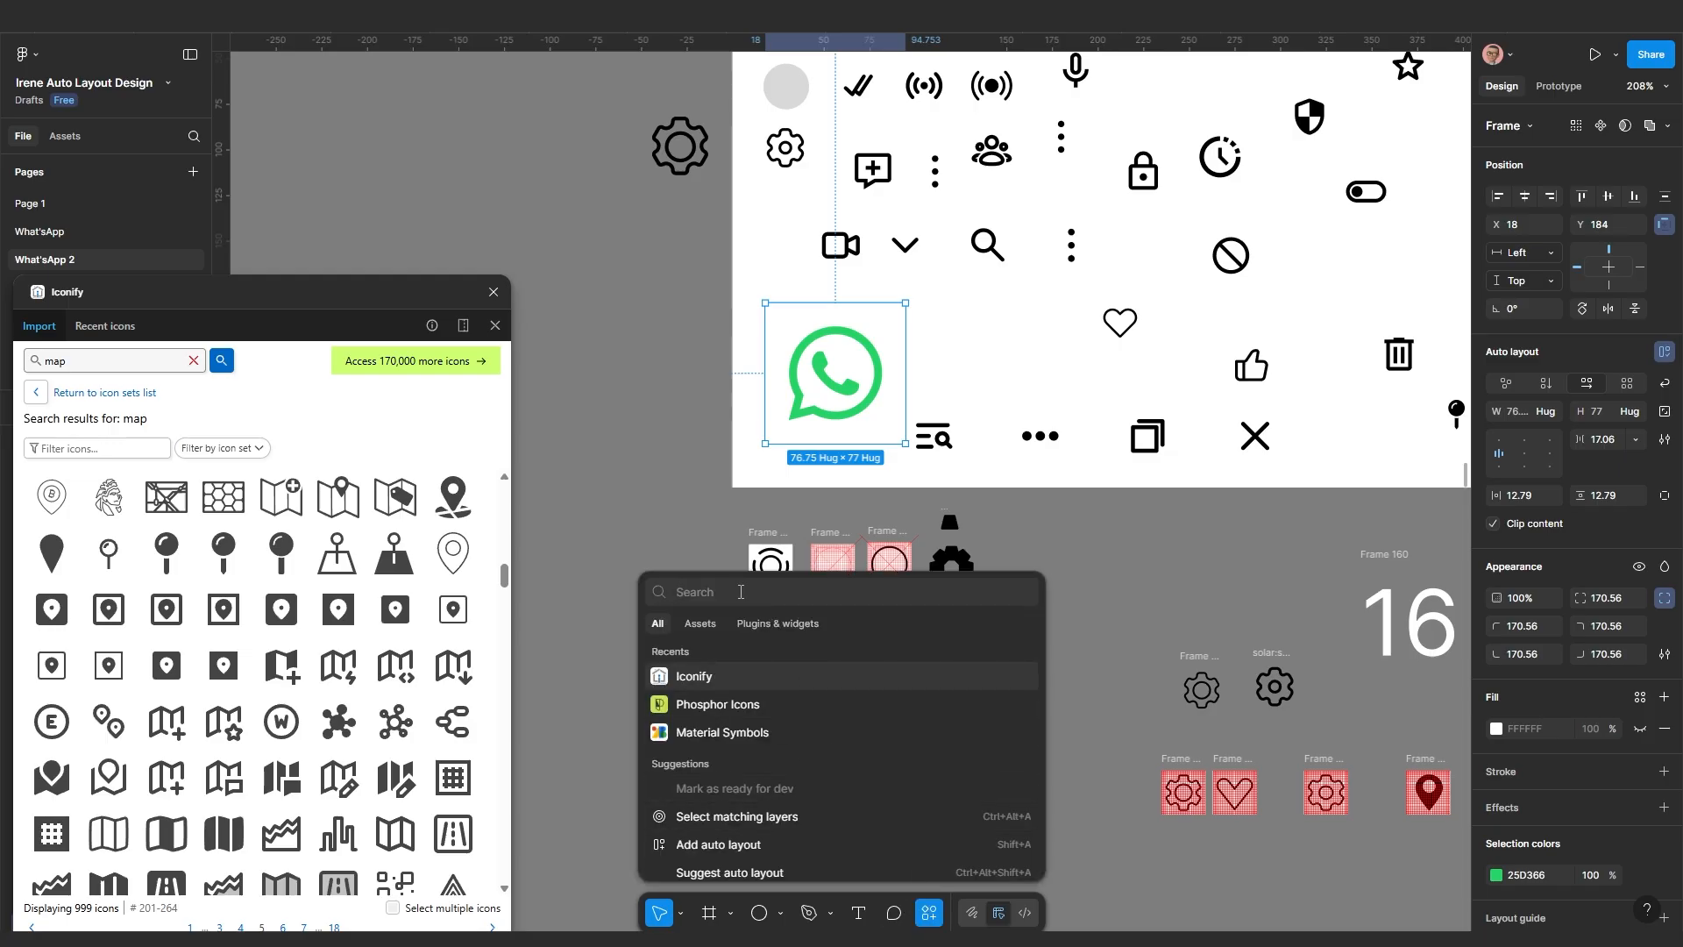
type("bra")
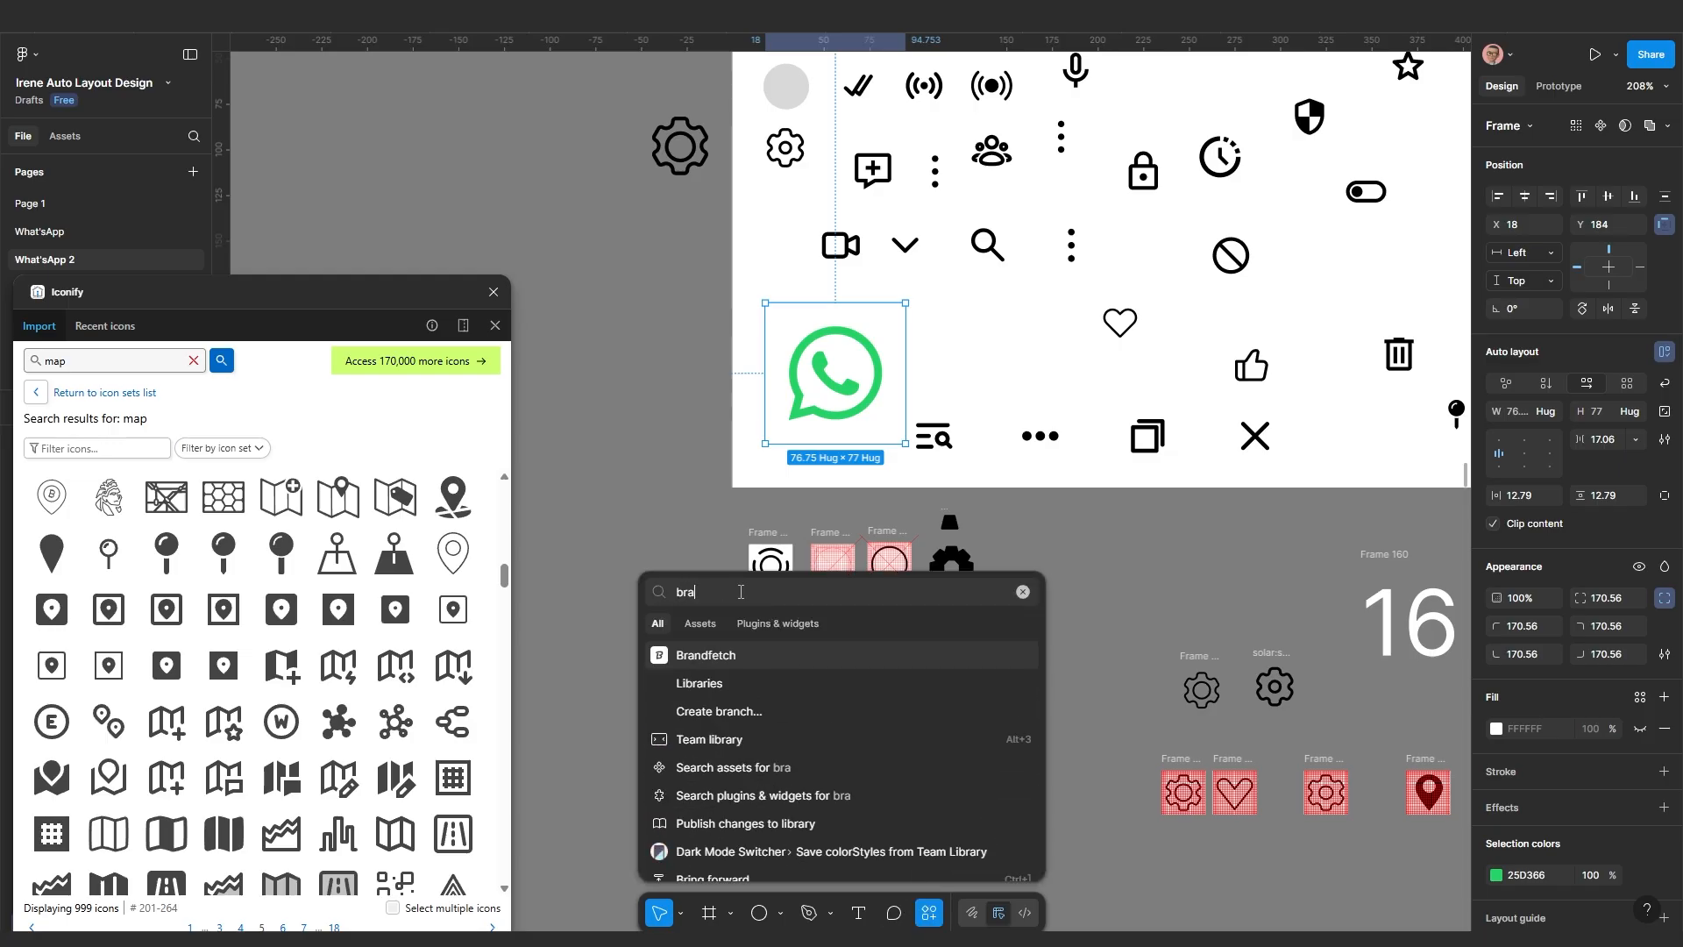
left_click(745, 653)
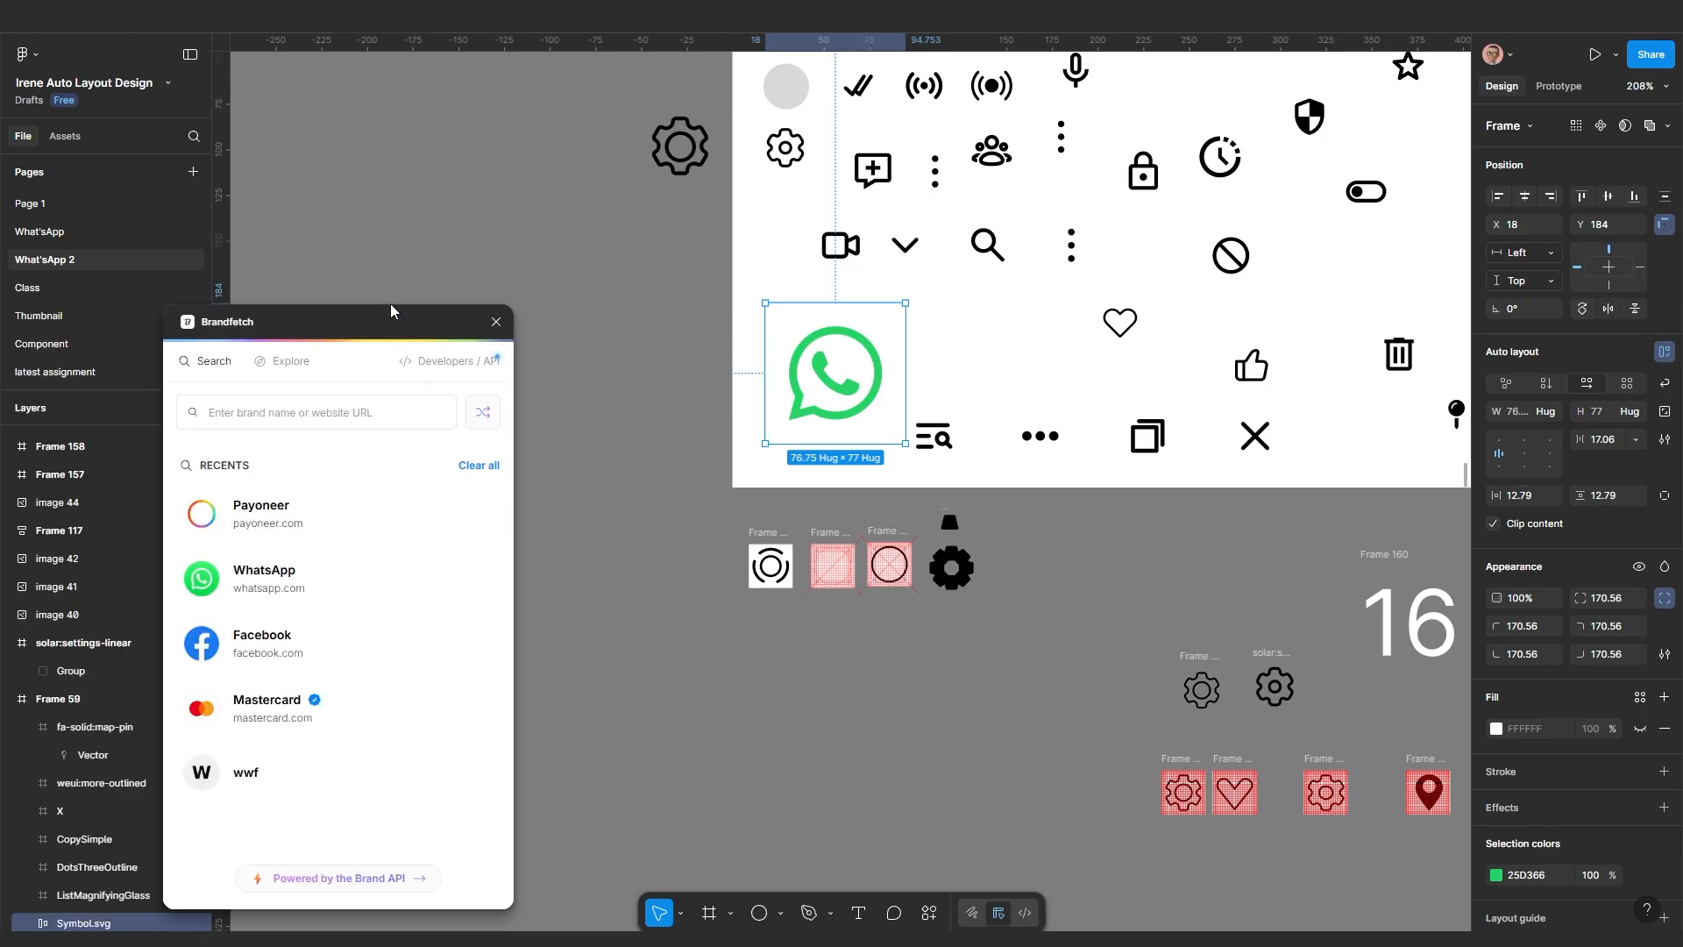
left_click_drag(391, 304, 410, 248)
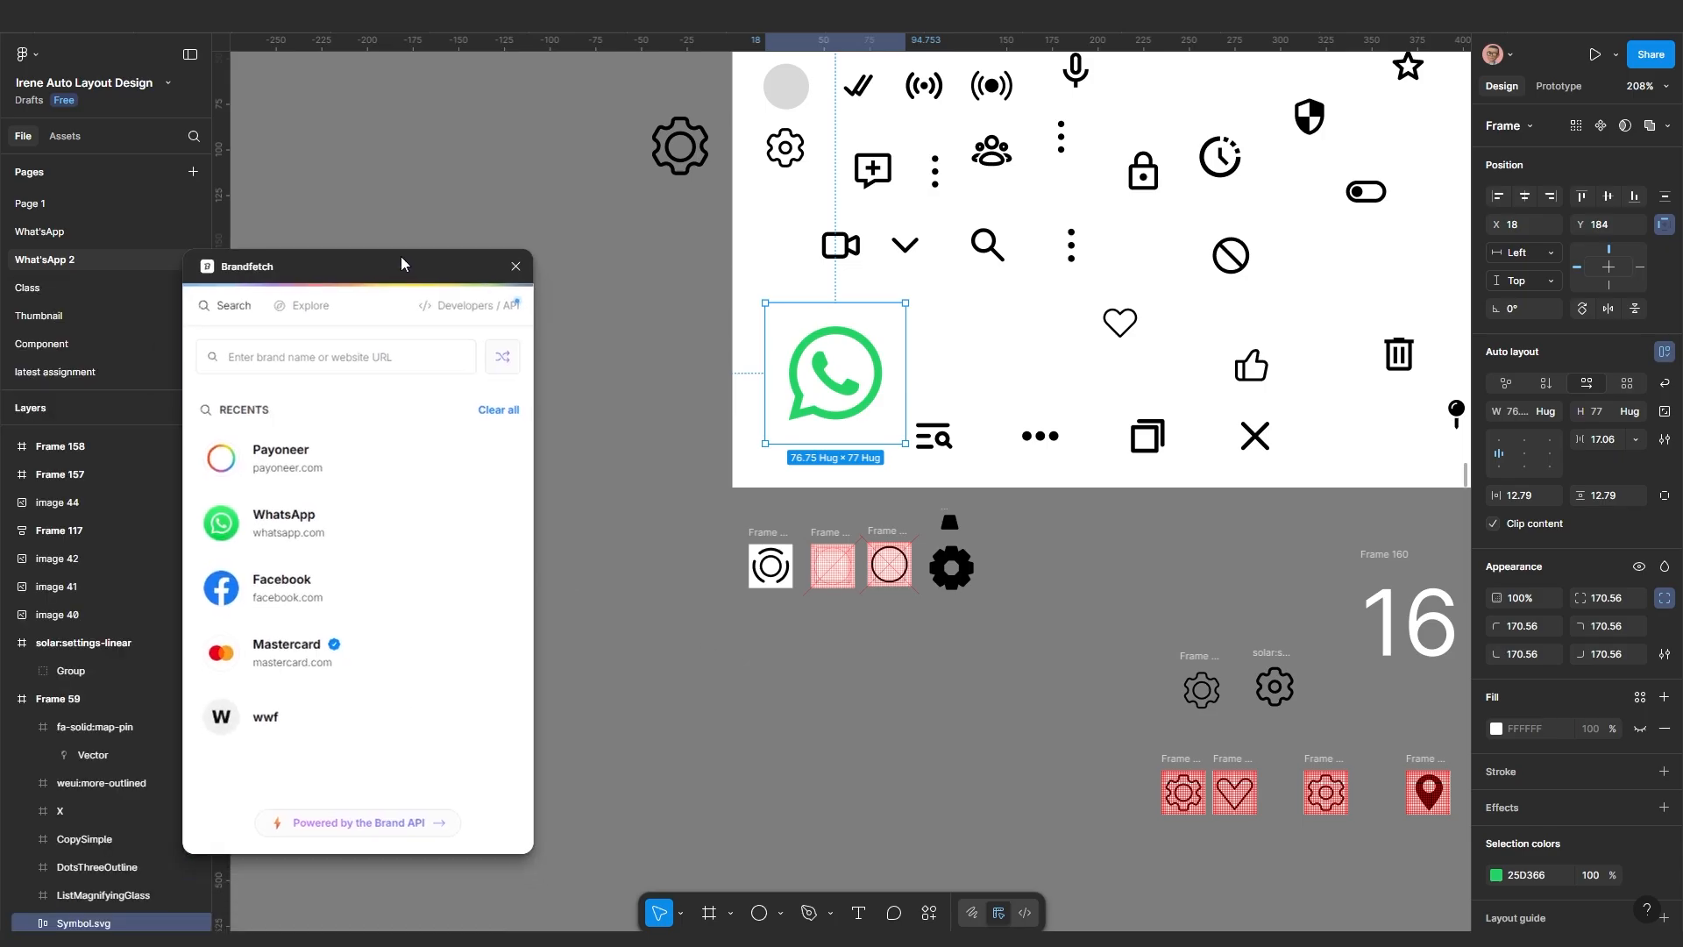
Browse the Facebook and WhatsApp logo collections from the recent brands in Brandfetch
left_click(299, 358)
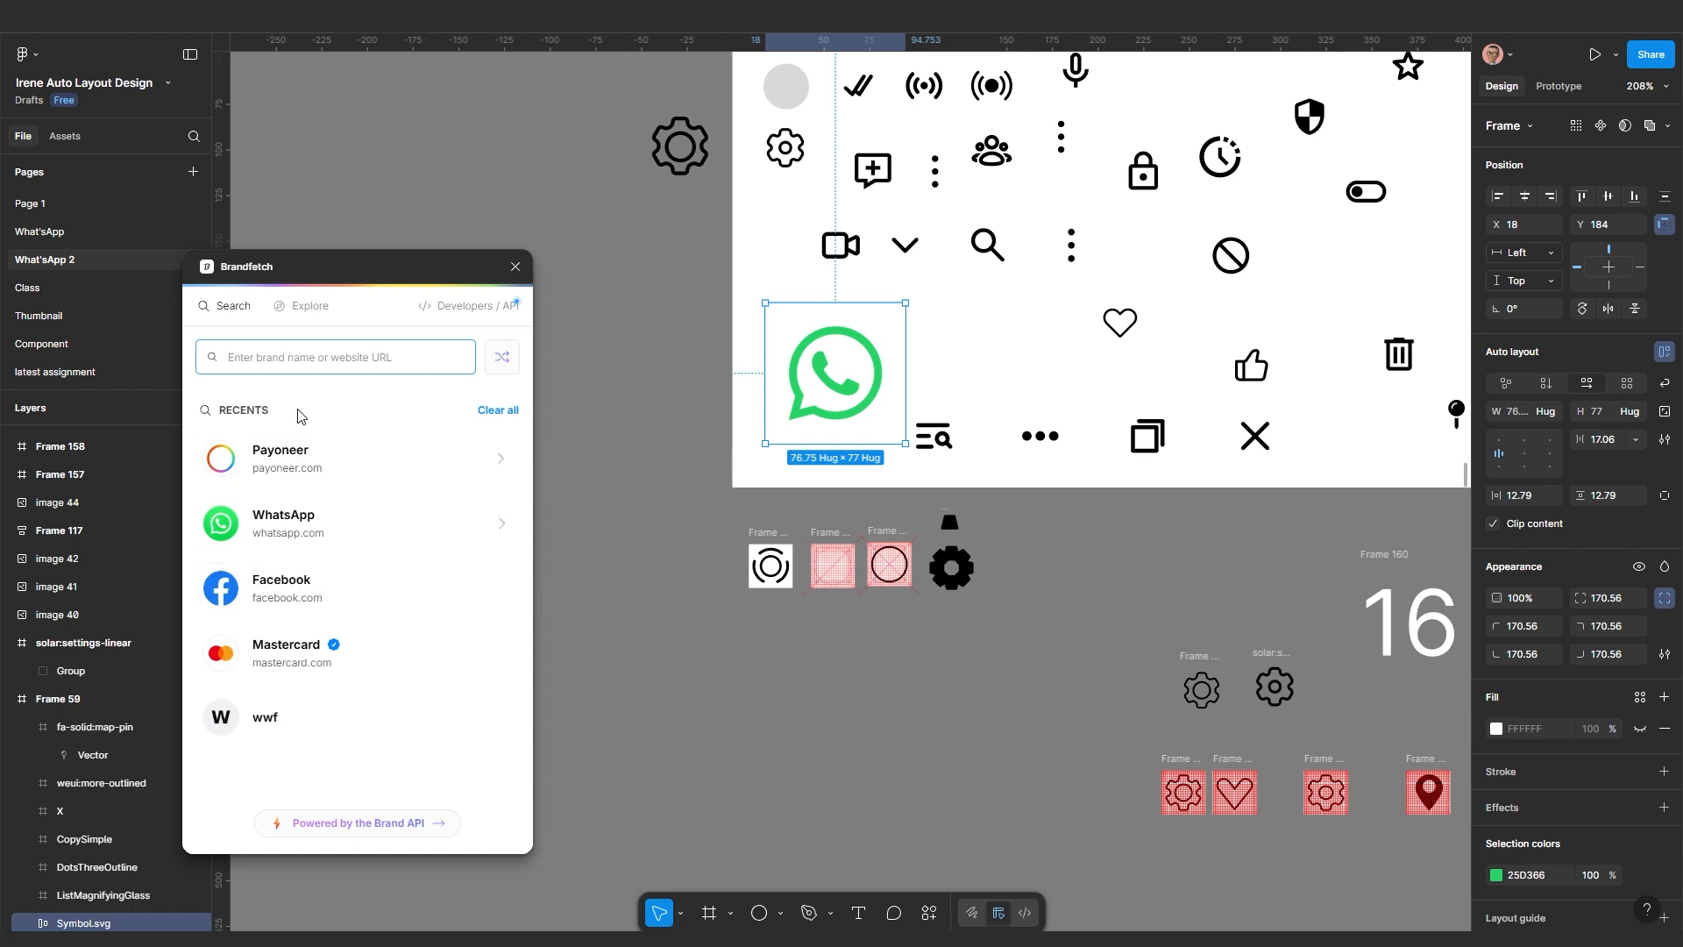
left_click(290, 591)
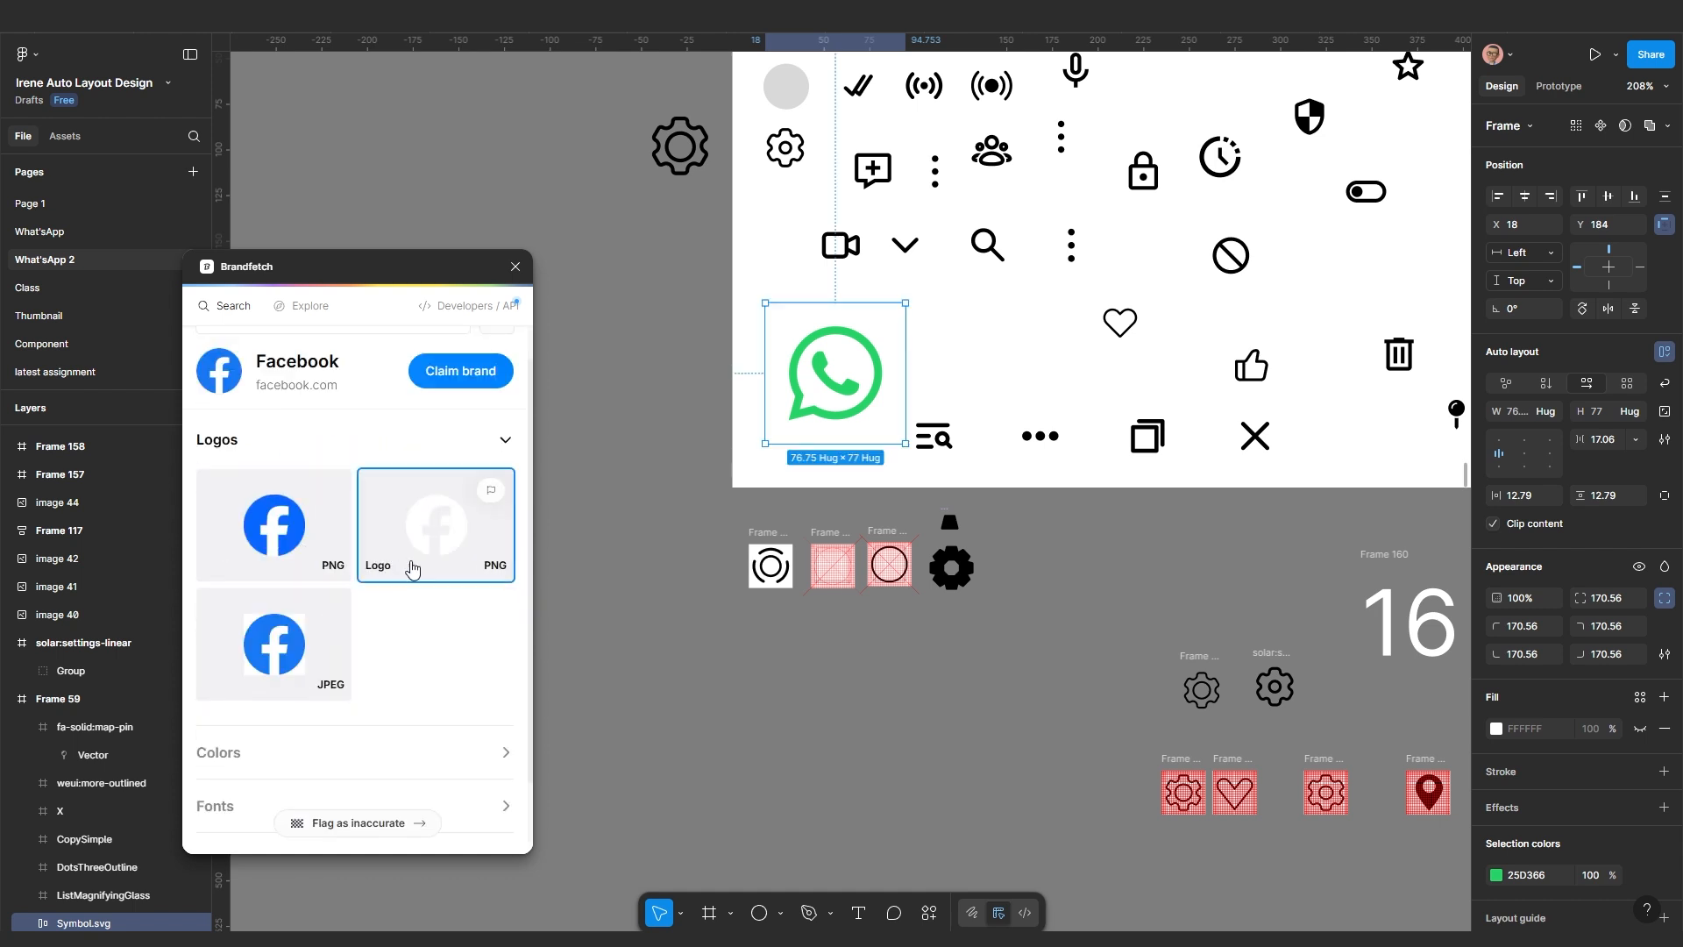
scroll(433, 580, "up", 1)
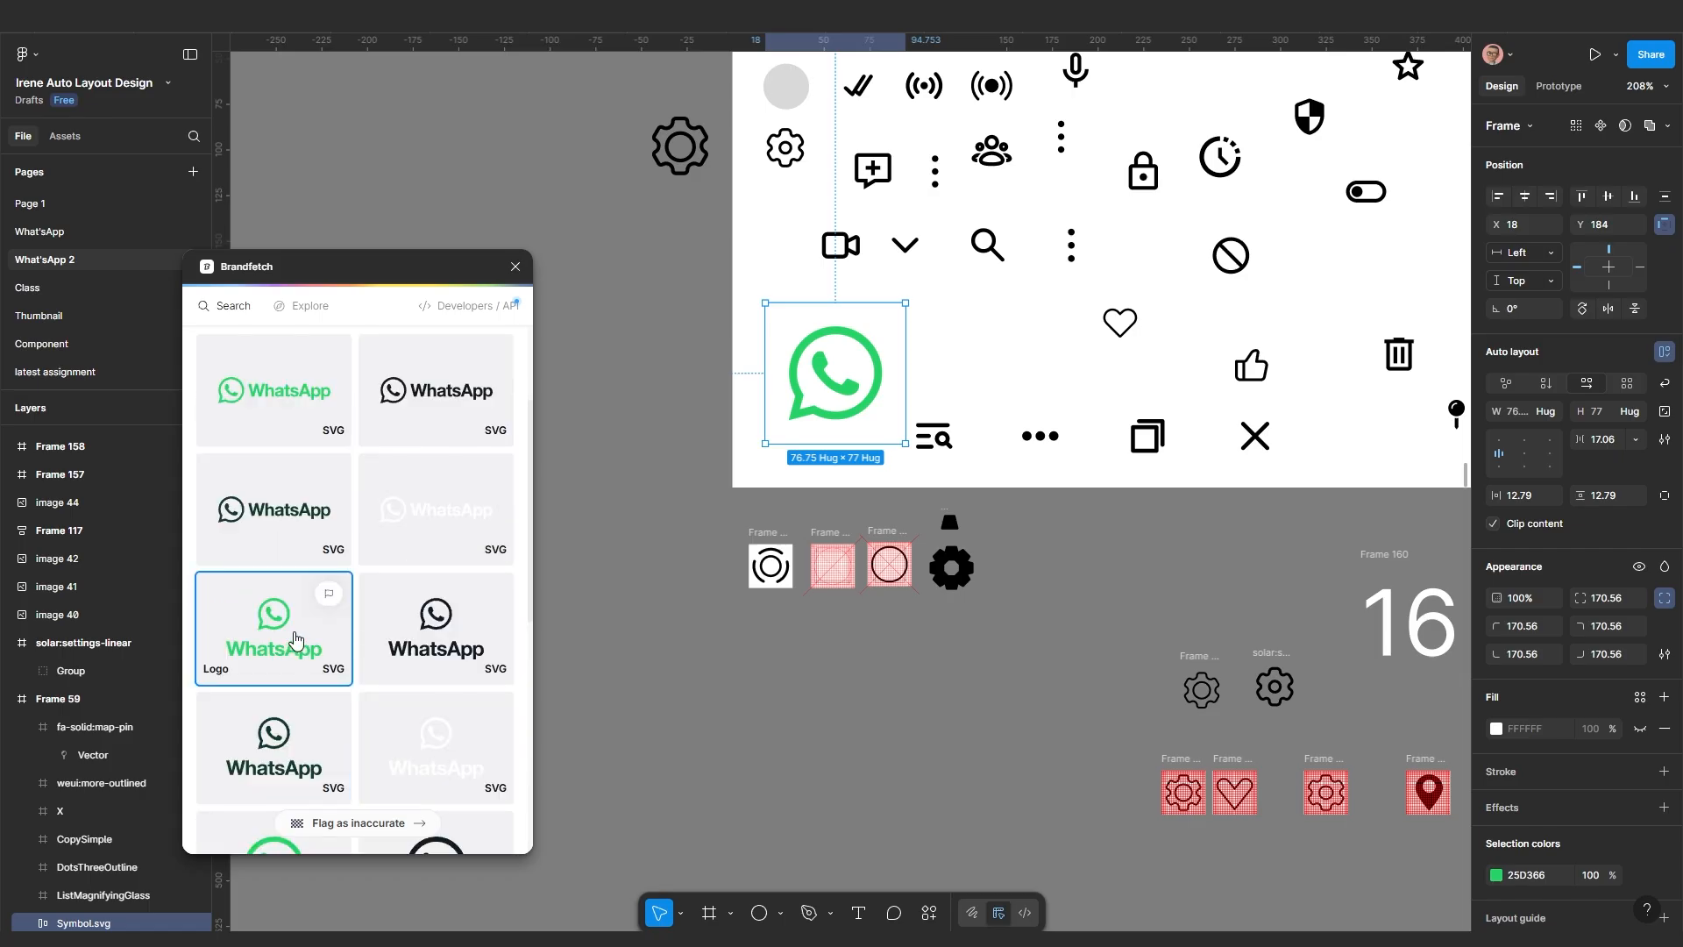
Try to place the stacked green WhatsApp logo with wordmark from Brandfetch onto the canvas
left_click_drag(295, 639, 756, 714)
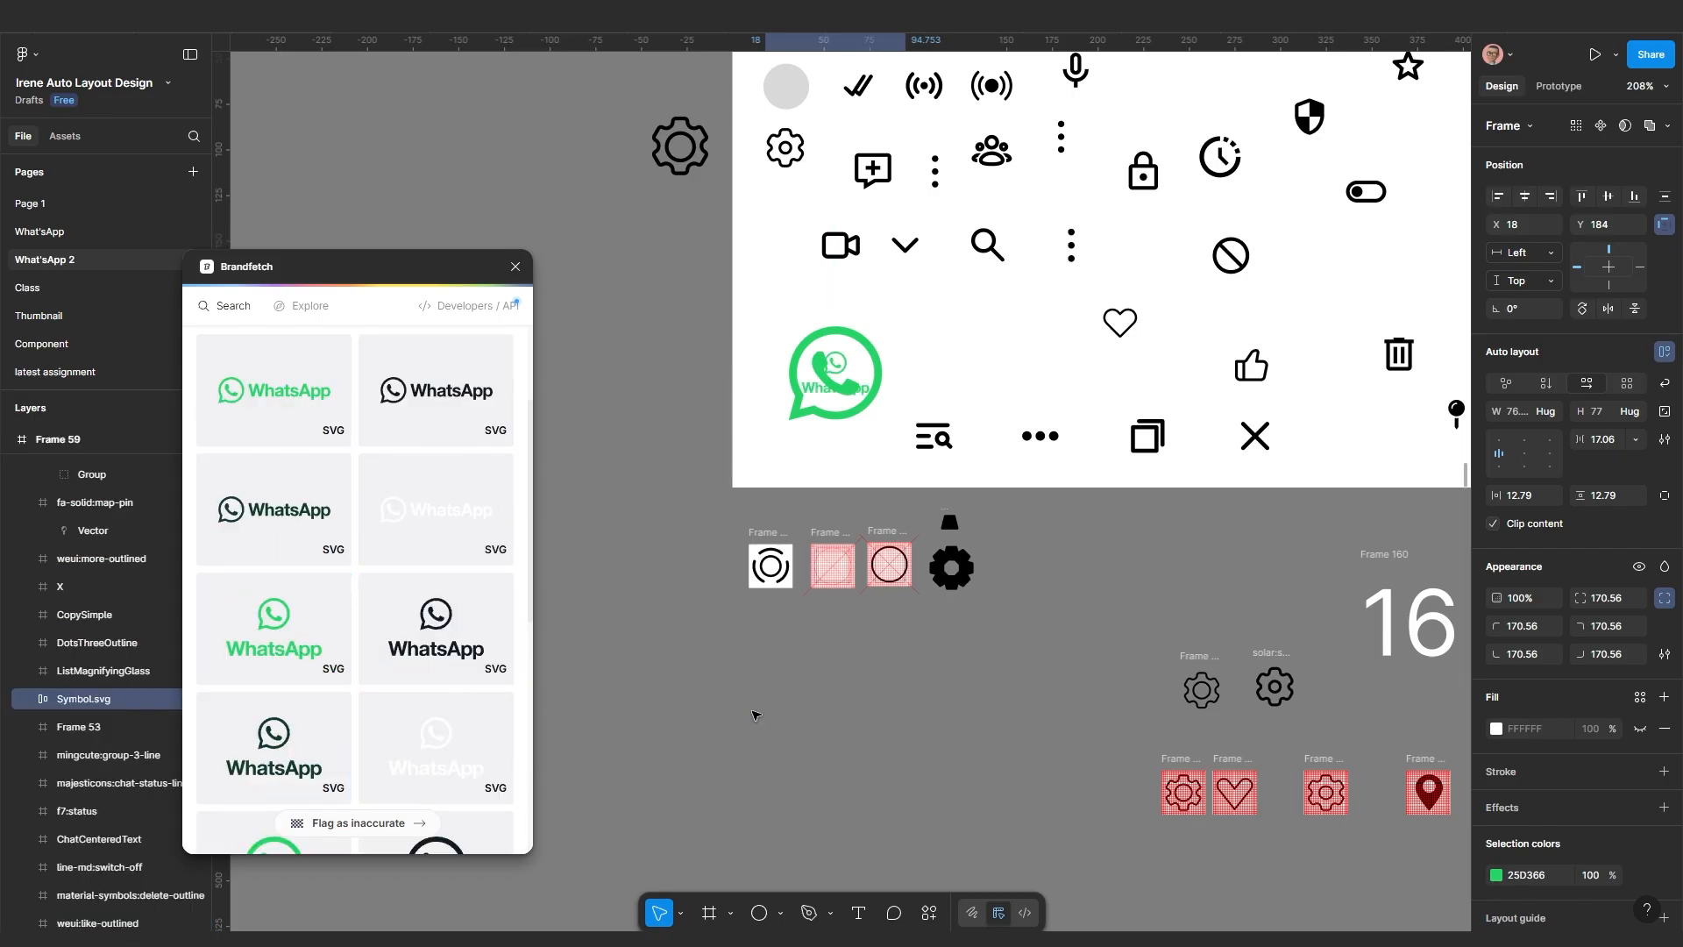
left_click_drag(840, 370, 800, 592)
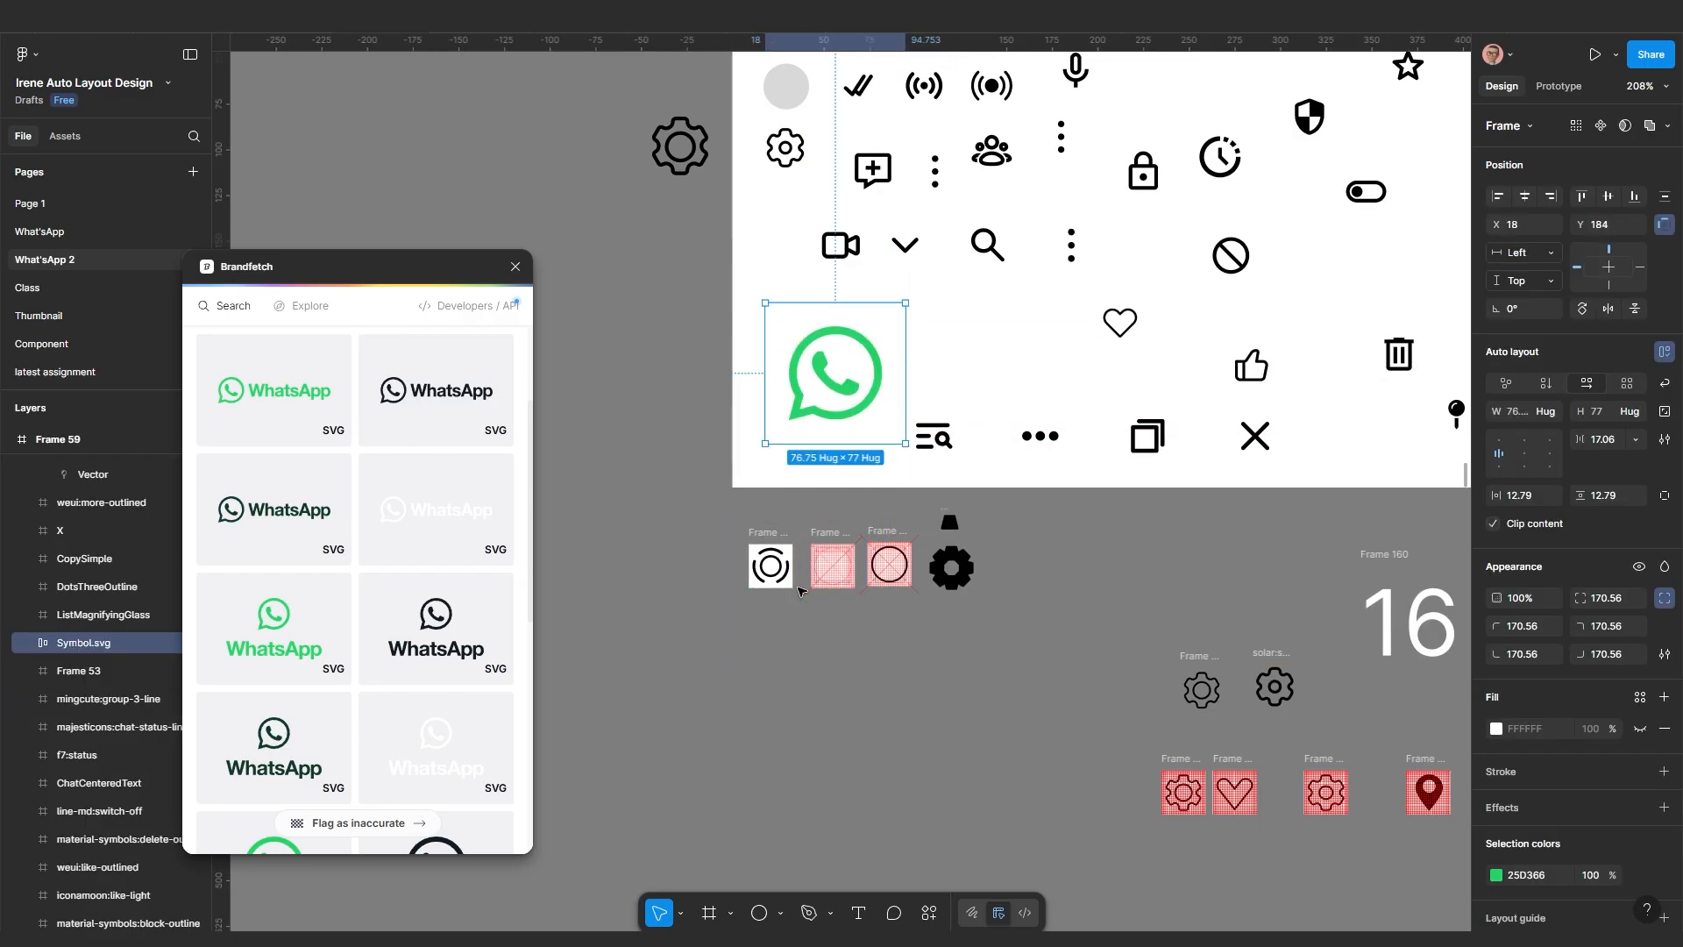
left_click(801, 591)
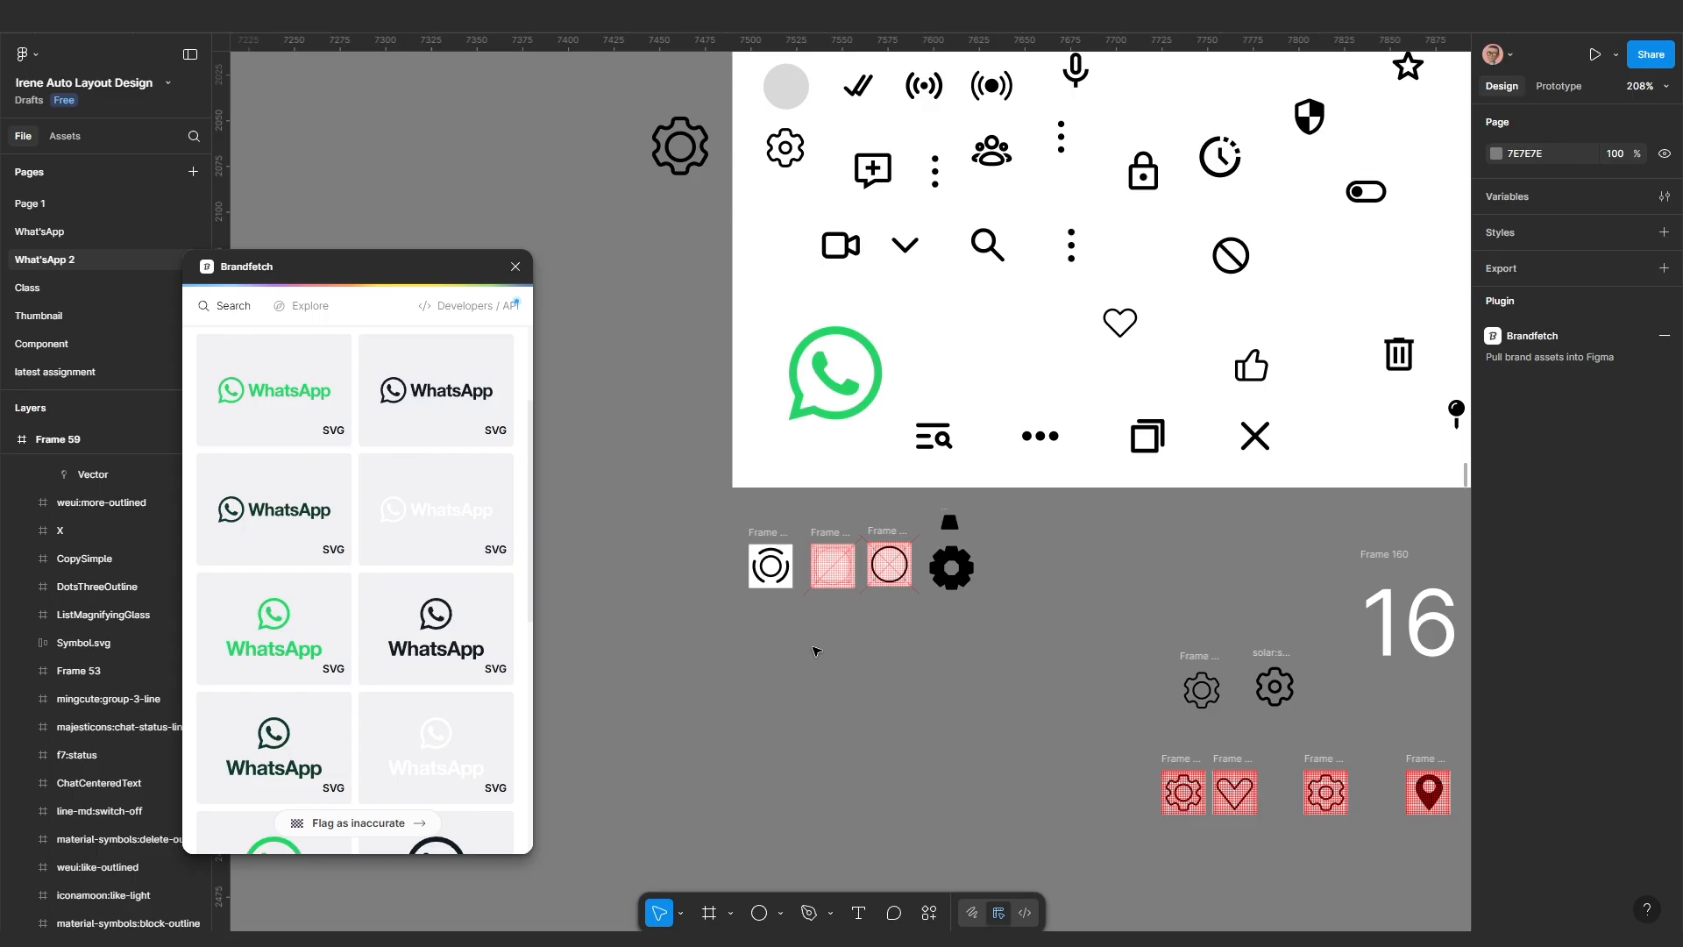
Place the green WhatsApp symbol SVG from Brandfetch on empty canvas beside the MacBook Pro 16" - 9 frame, at about X 8081, Y 3413
scroll(837, 485, "down", 5)
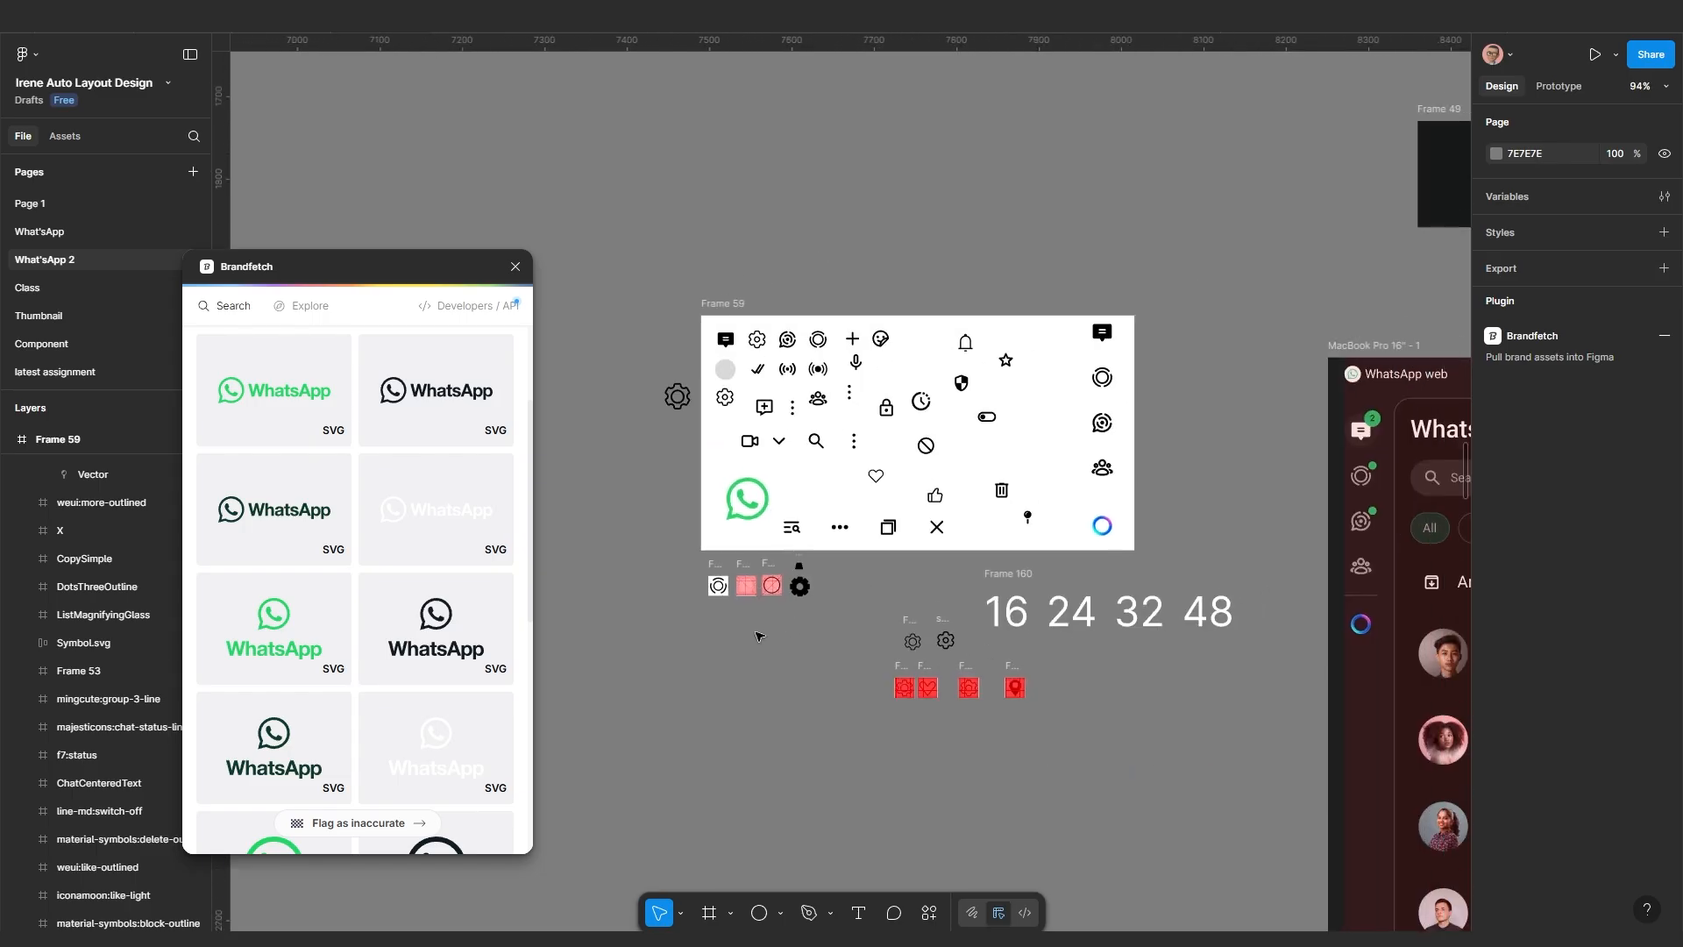
scroll(759, 636, "up", 1)
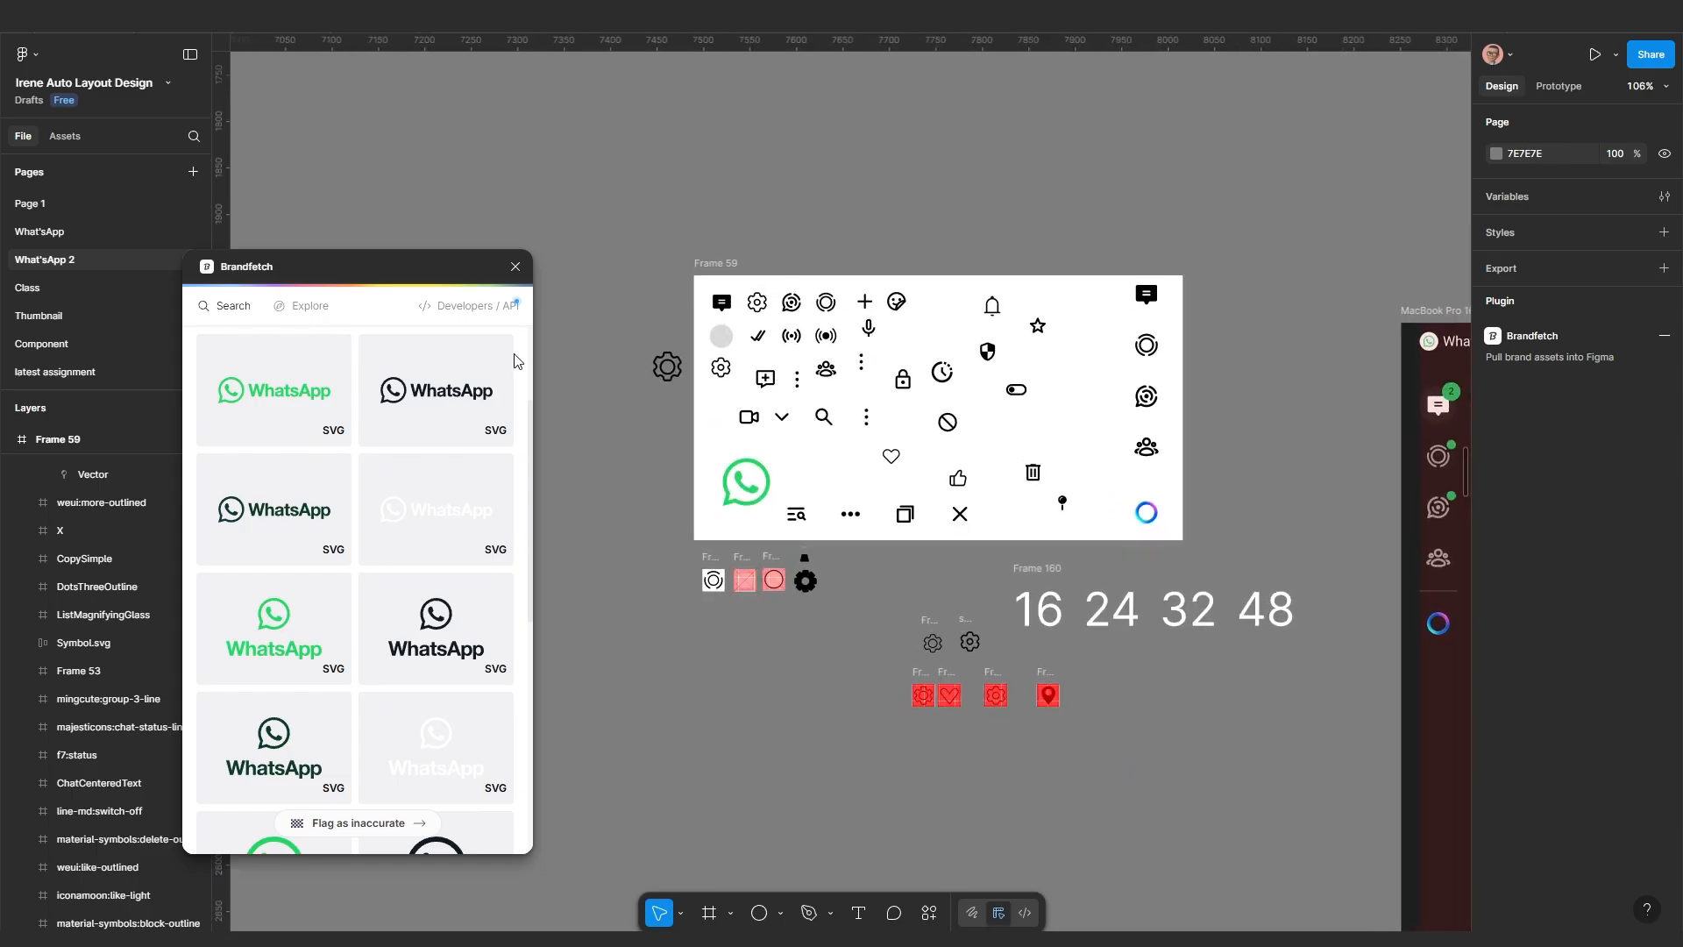
scroll(744, 493, "up", 10)
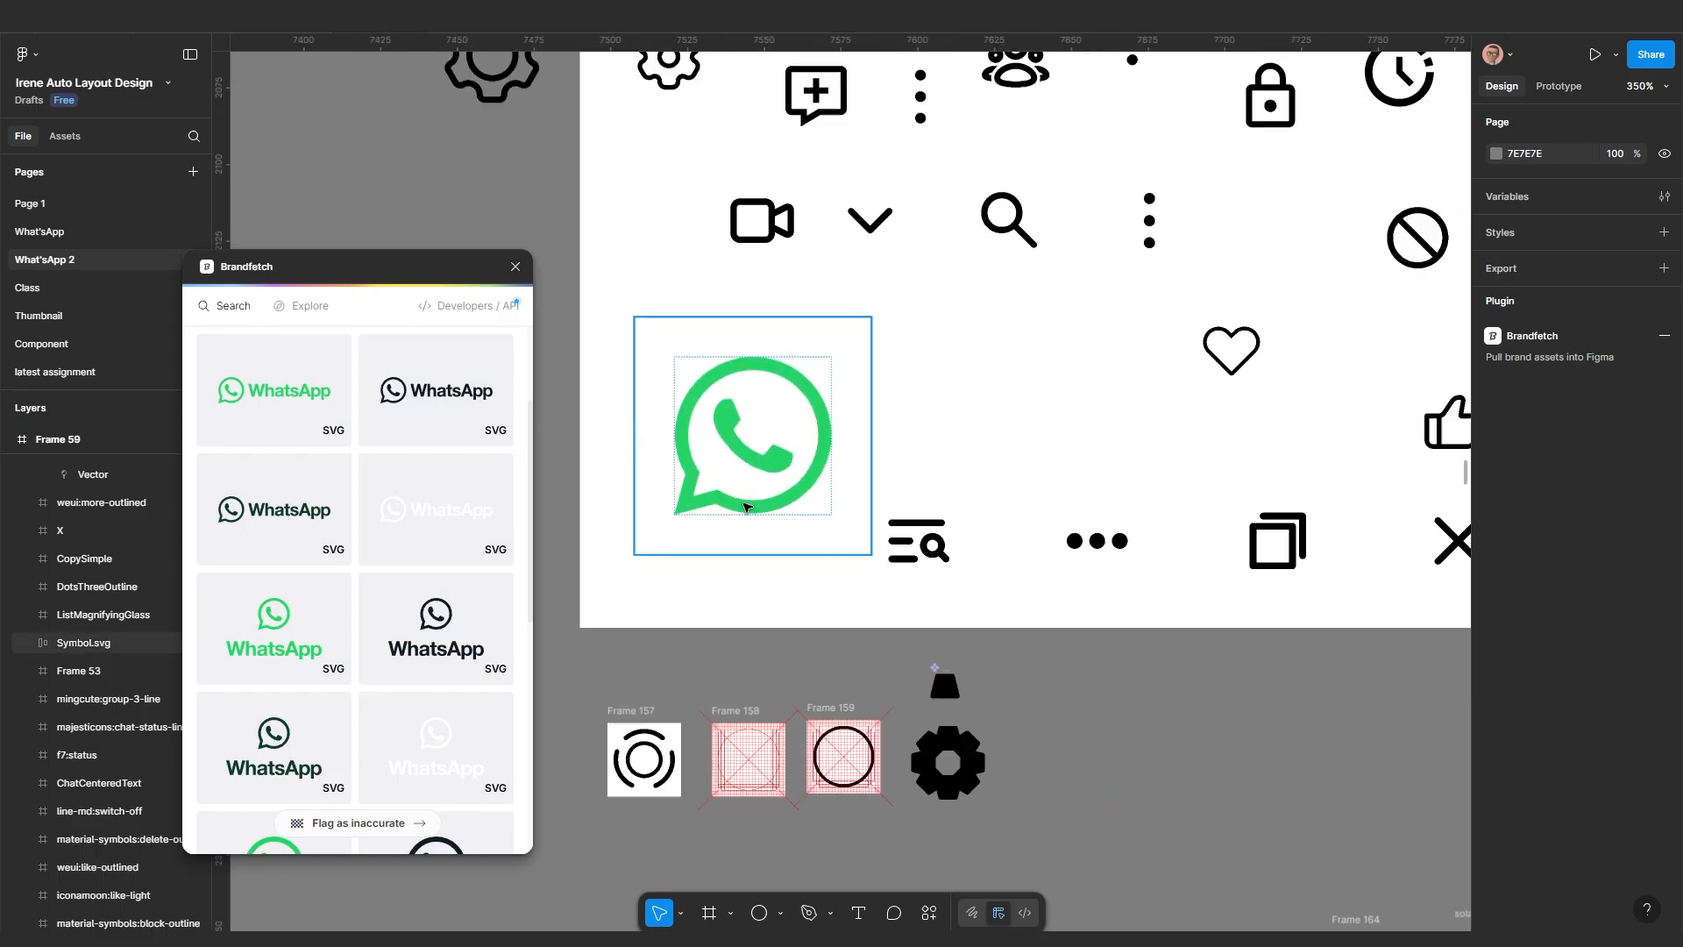
scroll(759, 420, "down", 6)
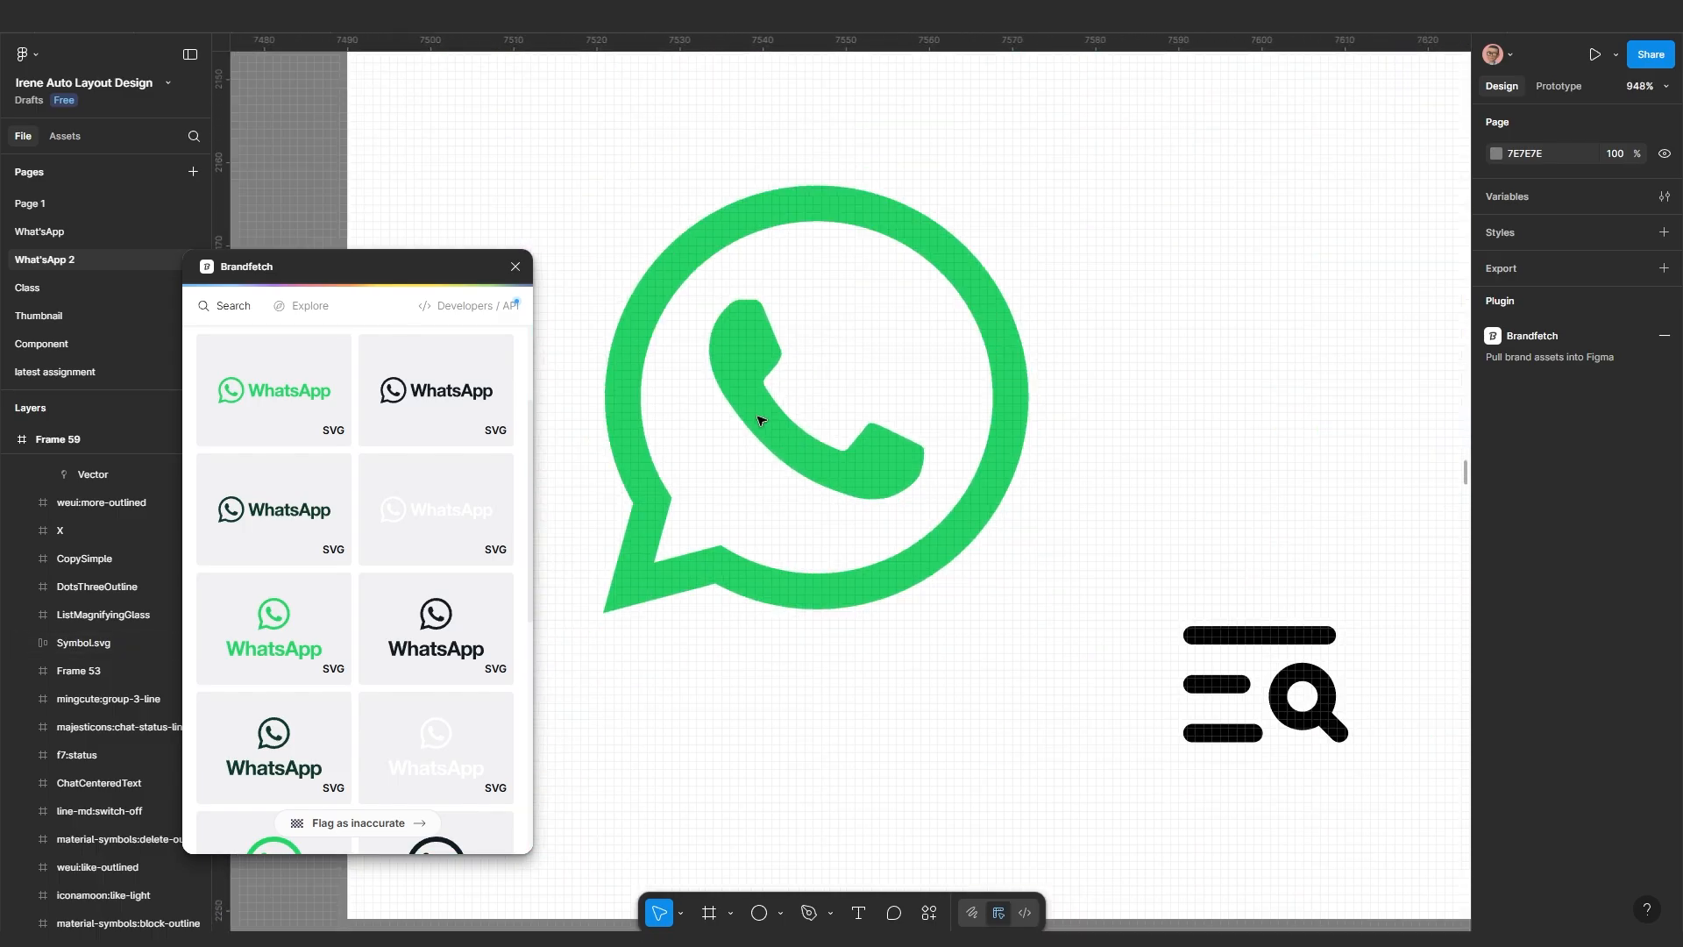
scroll(759, 430, "down", 3)
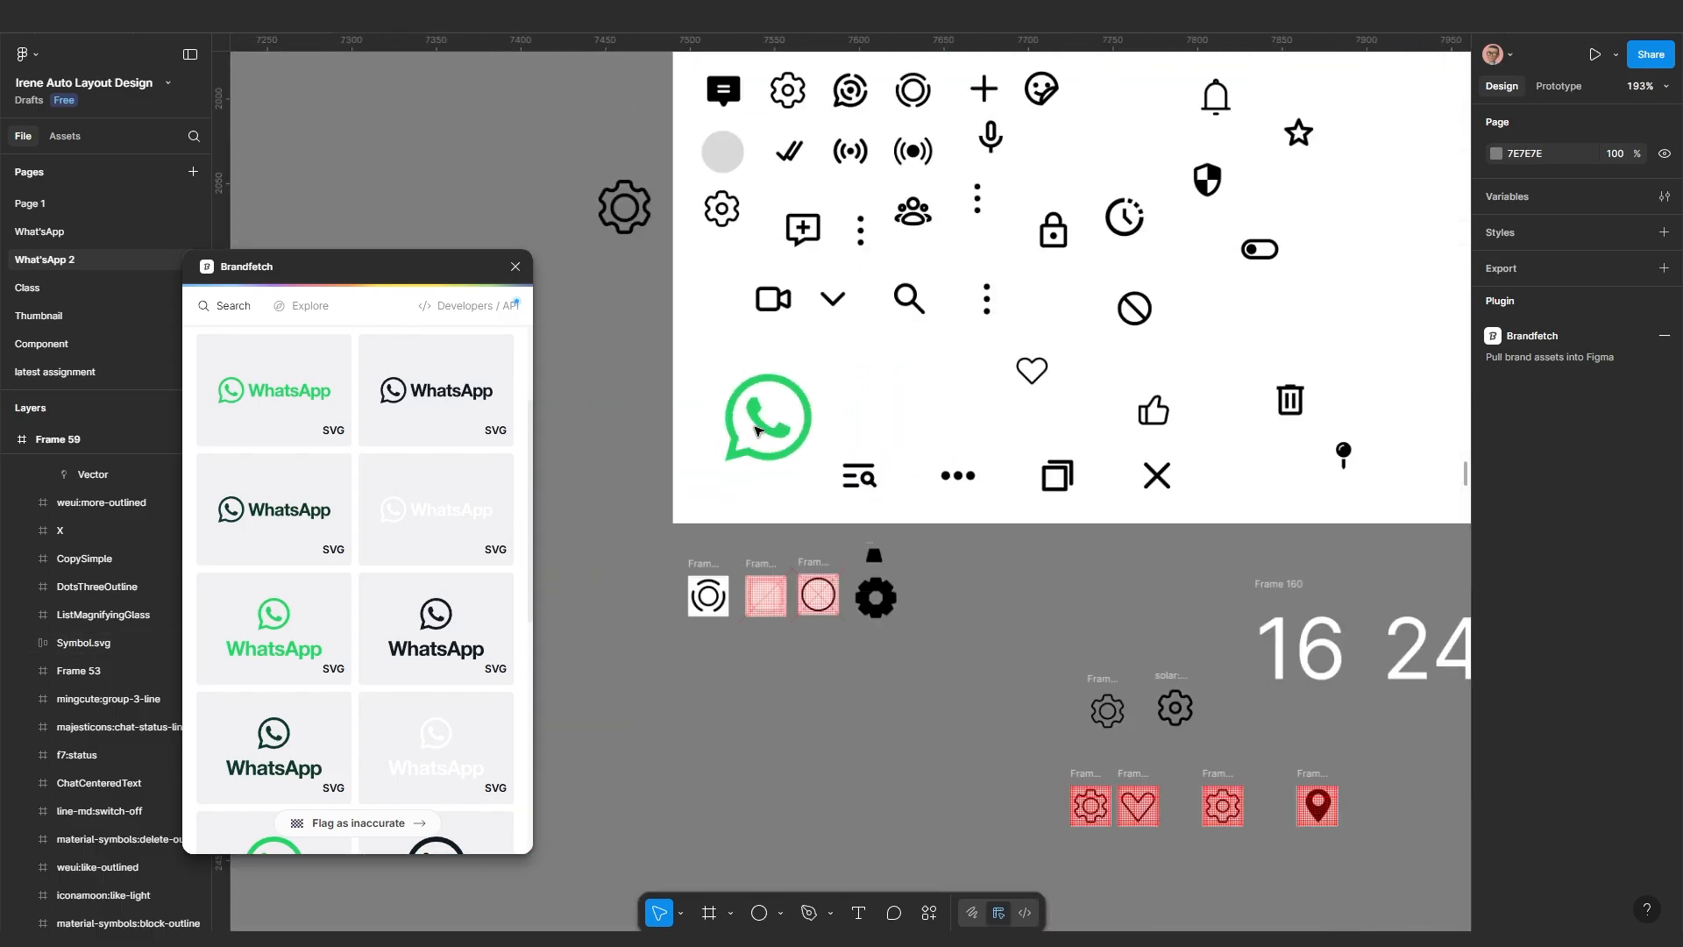
scroll(386, 579, "up", 2)
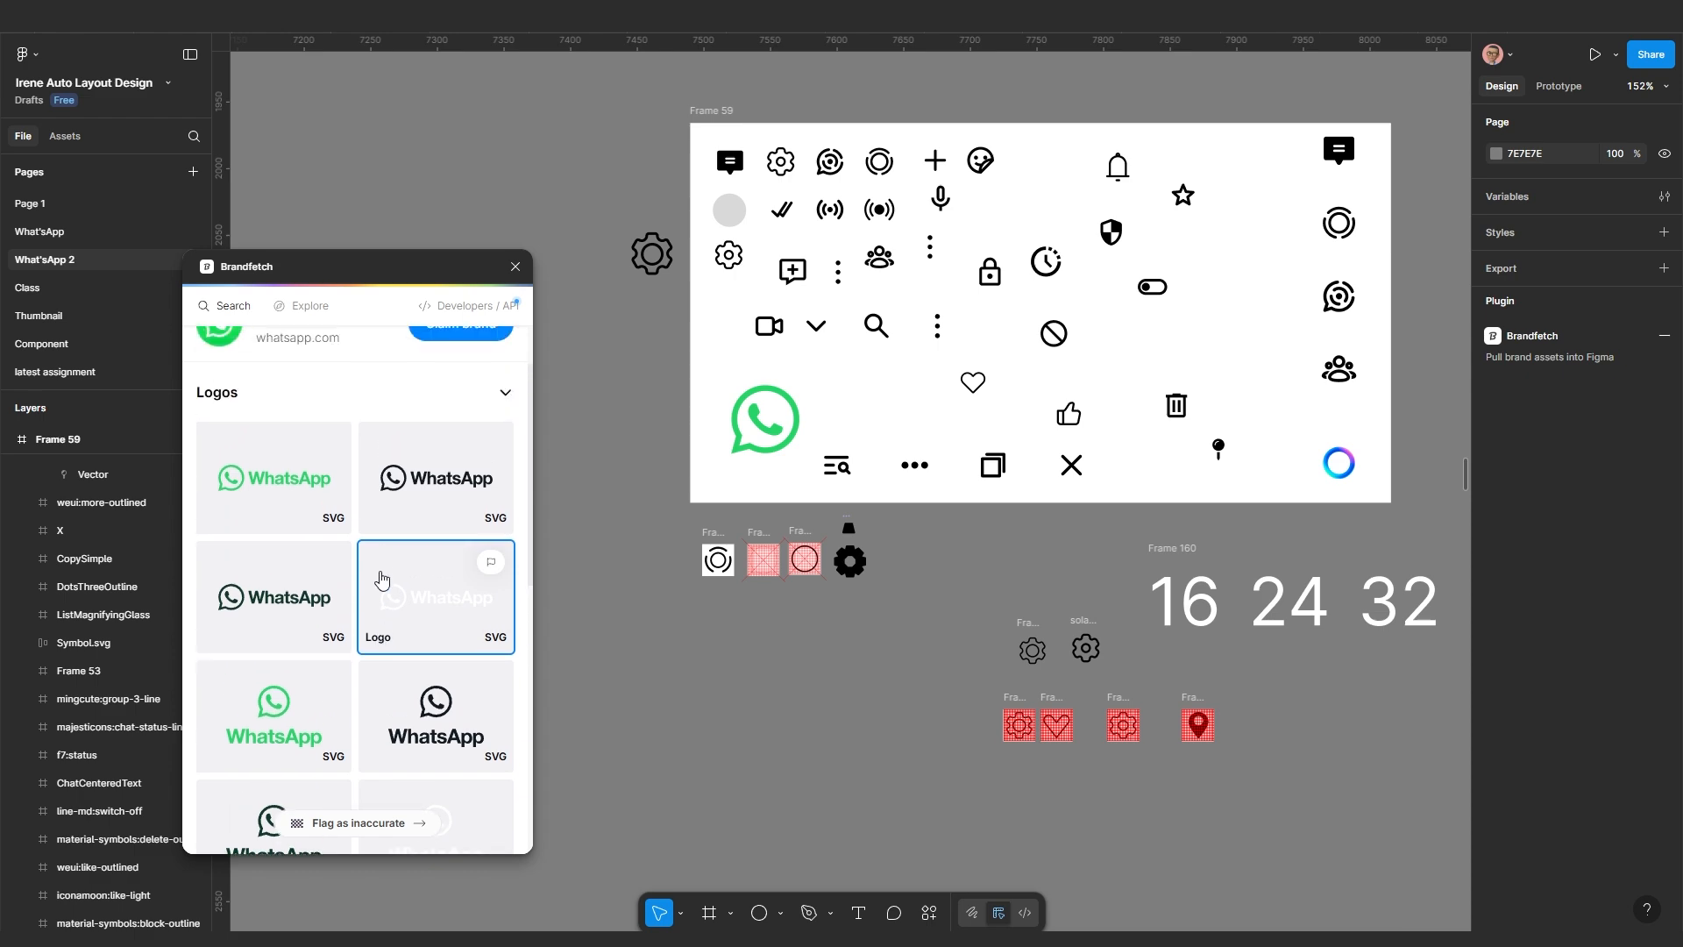
scroll(398, 570, "down", 5)
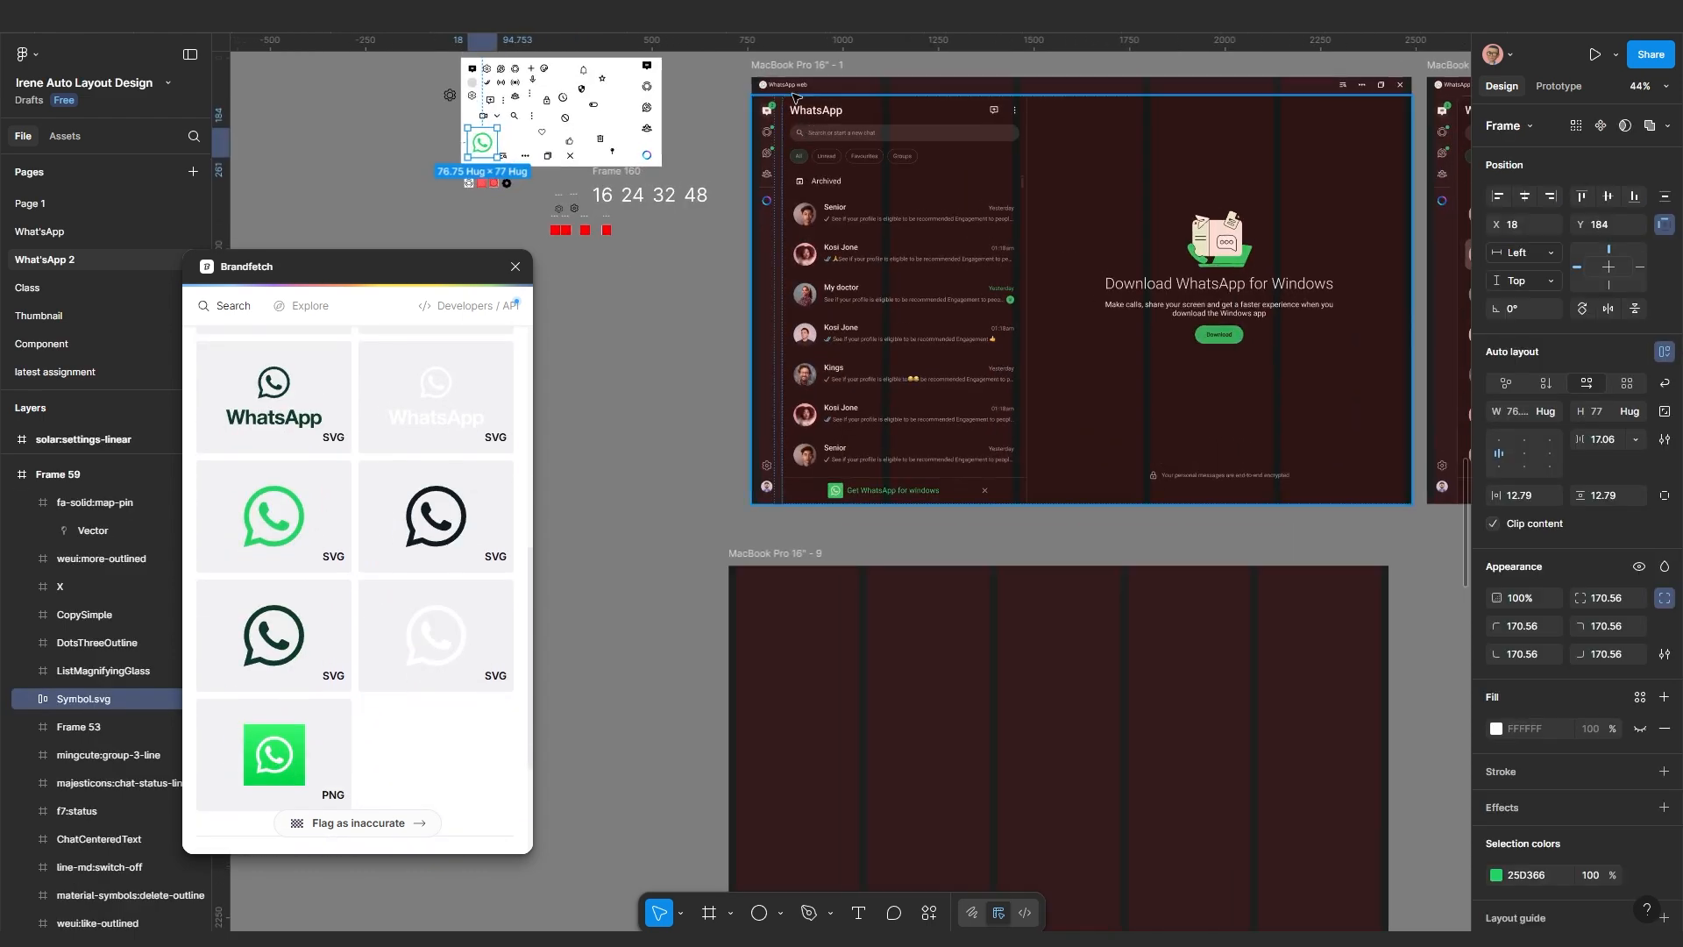
scroll(790, 91, "up", 2)
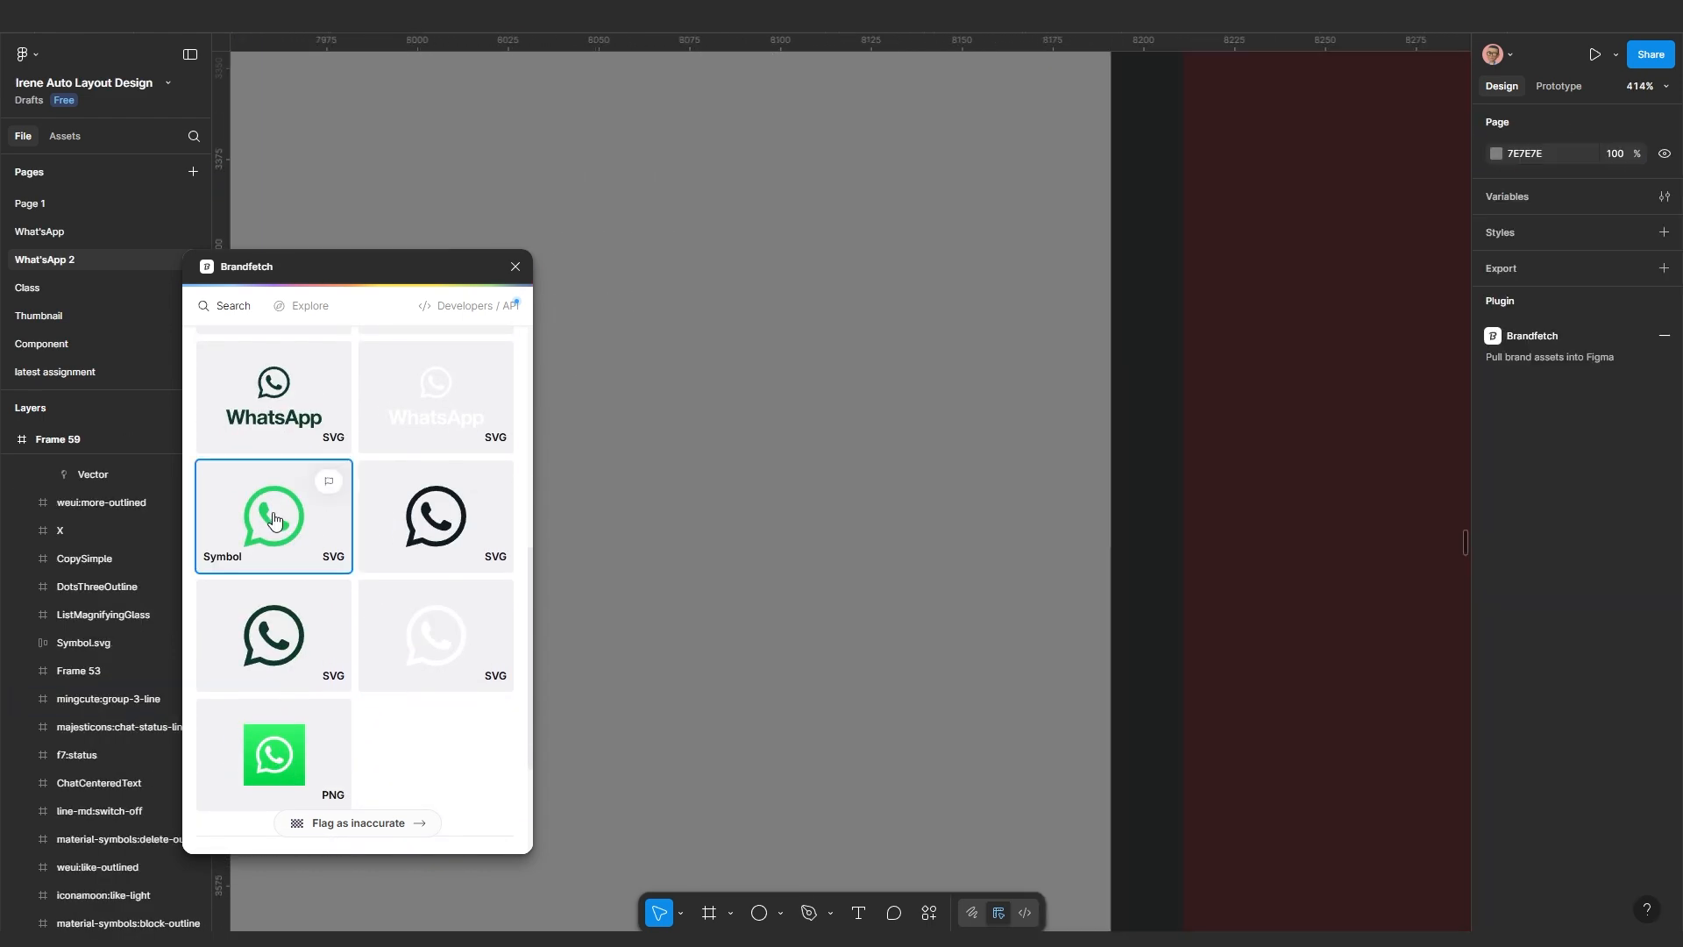
left_click_drag(274, 522, 733, 514)
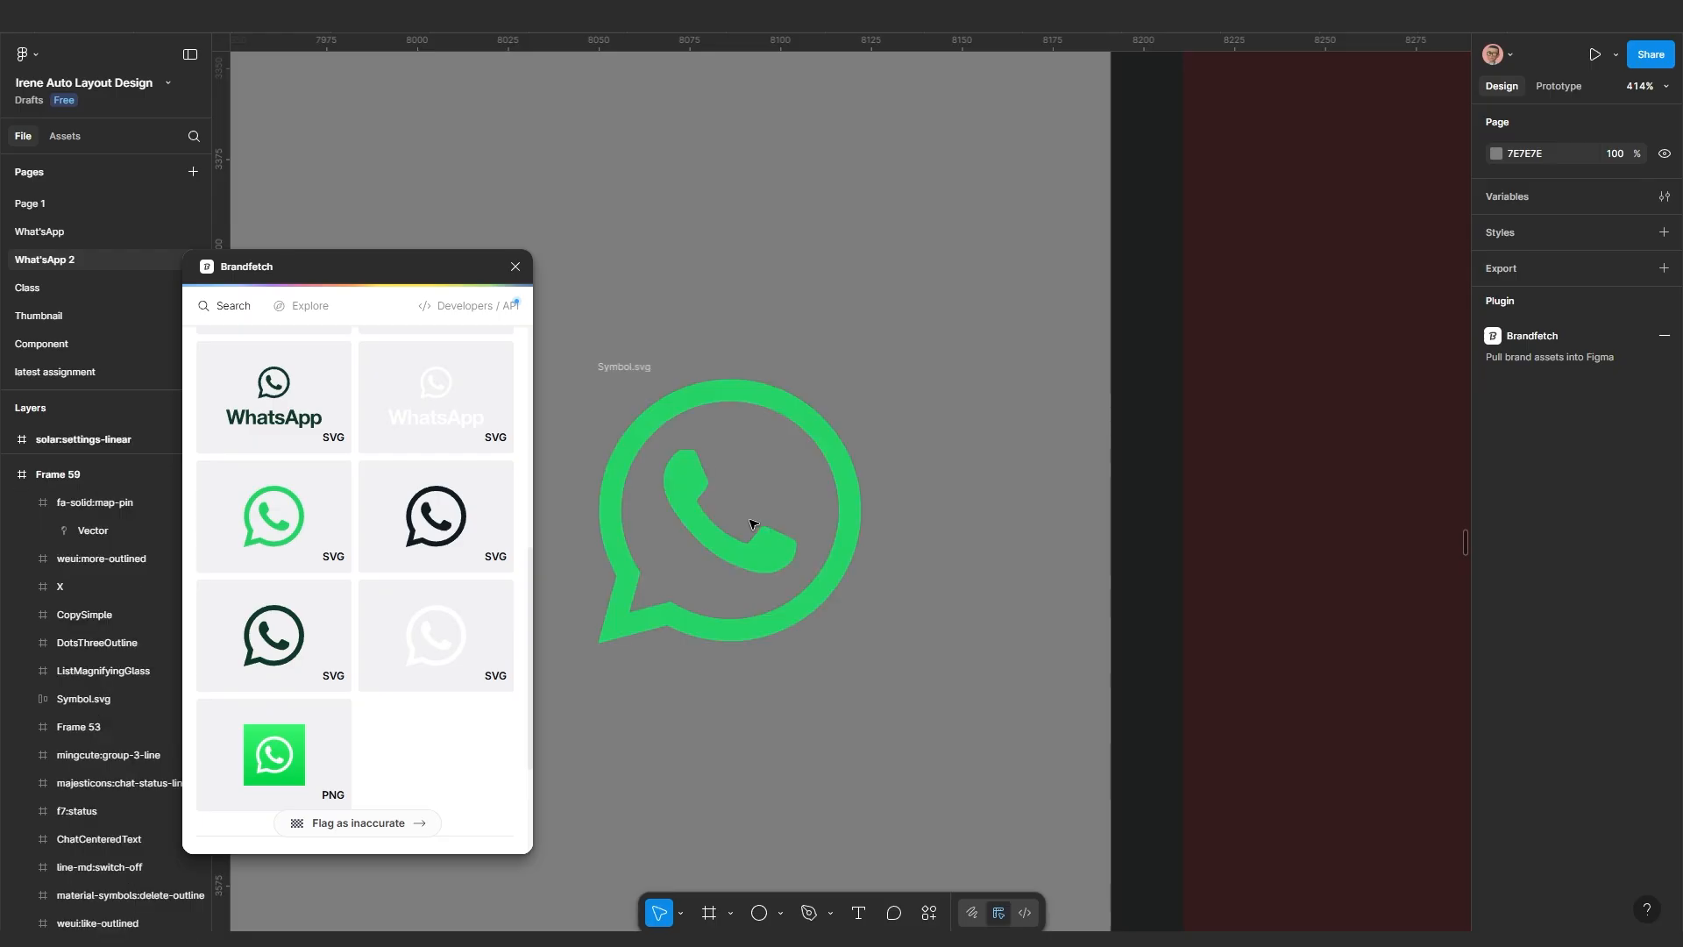
left_click_drag(622, 368, 713, 326)
left_click_drag(749, 429, 770, 390)
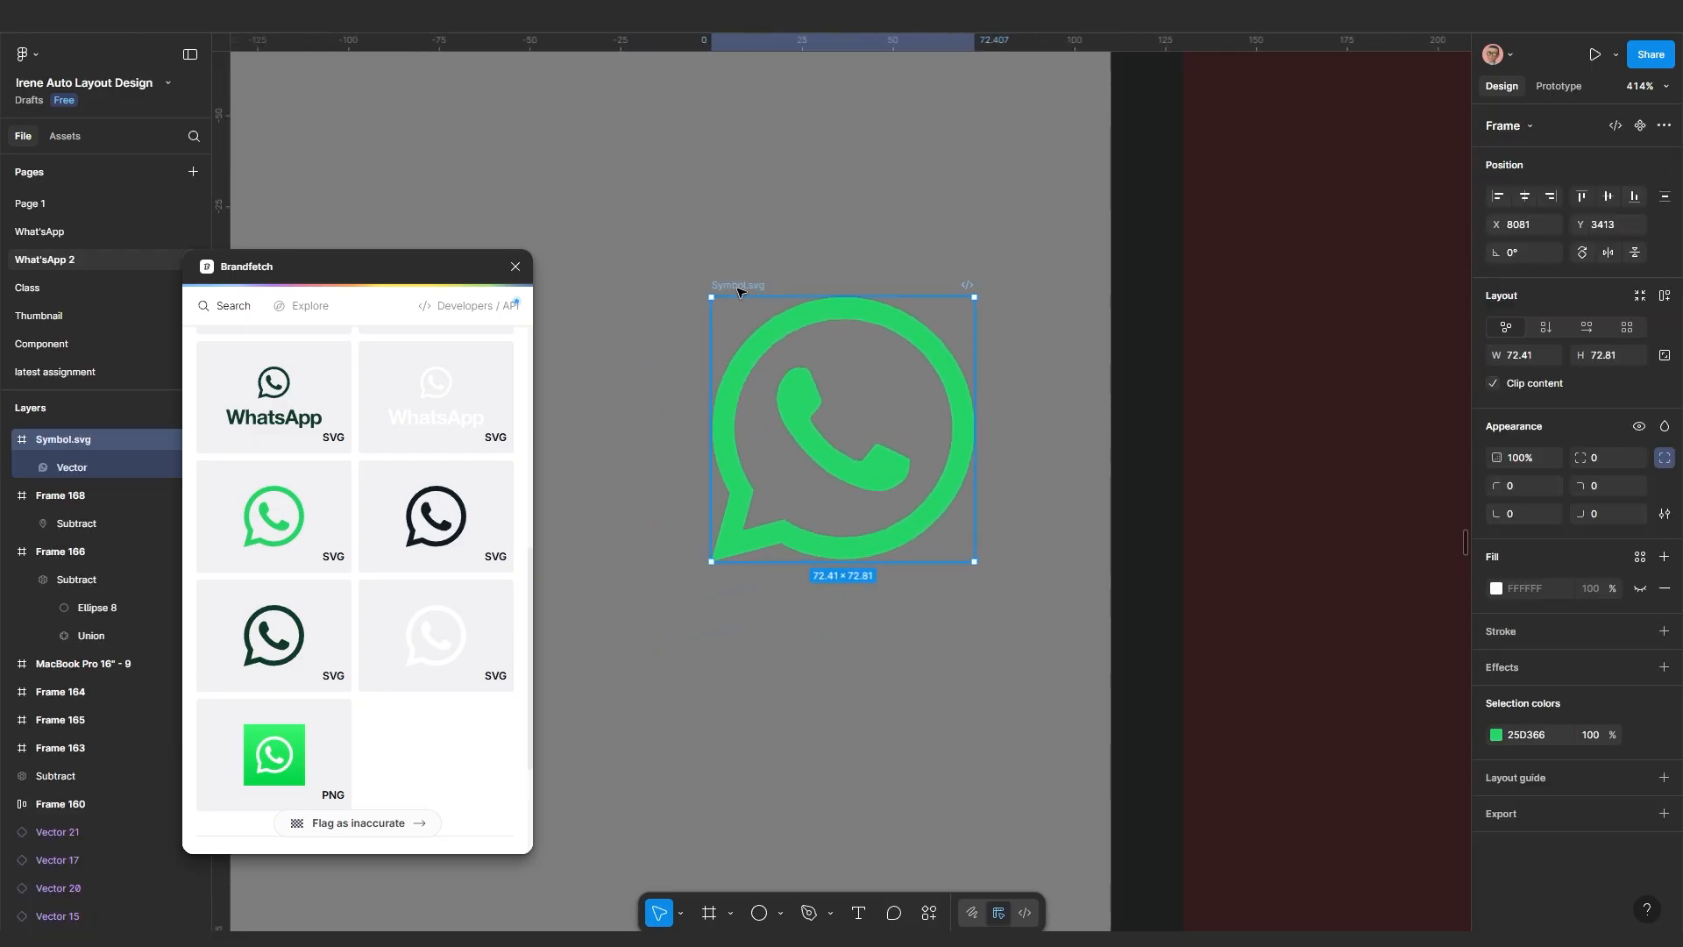
Wrap the WhatsApp symbol in a new frame and apply auto layout with horizontal and vertical padding of 5
right_click(740, 274)
left_click(797, 529)
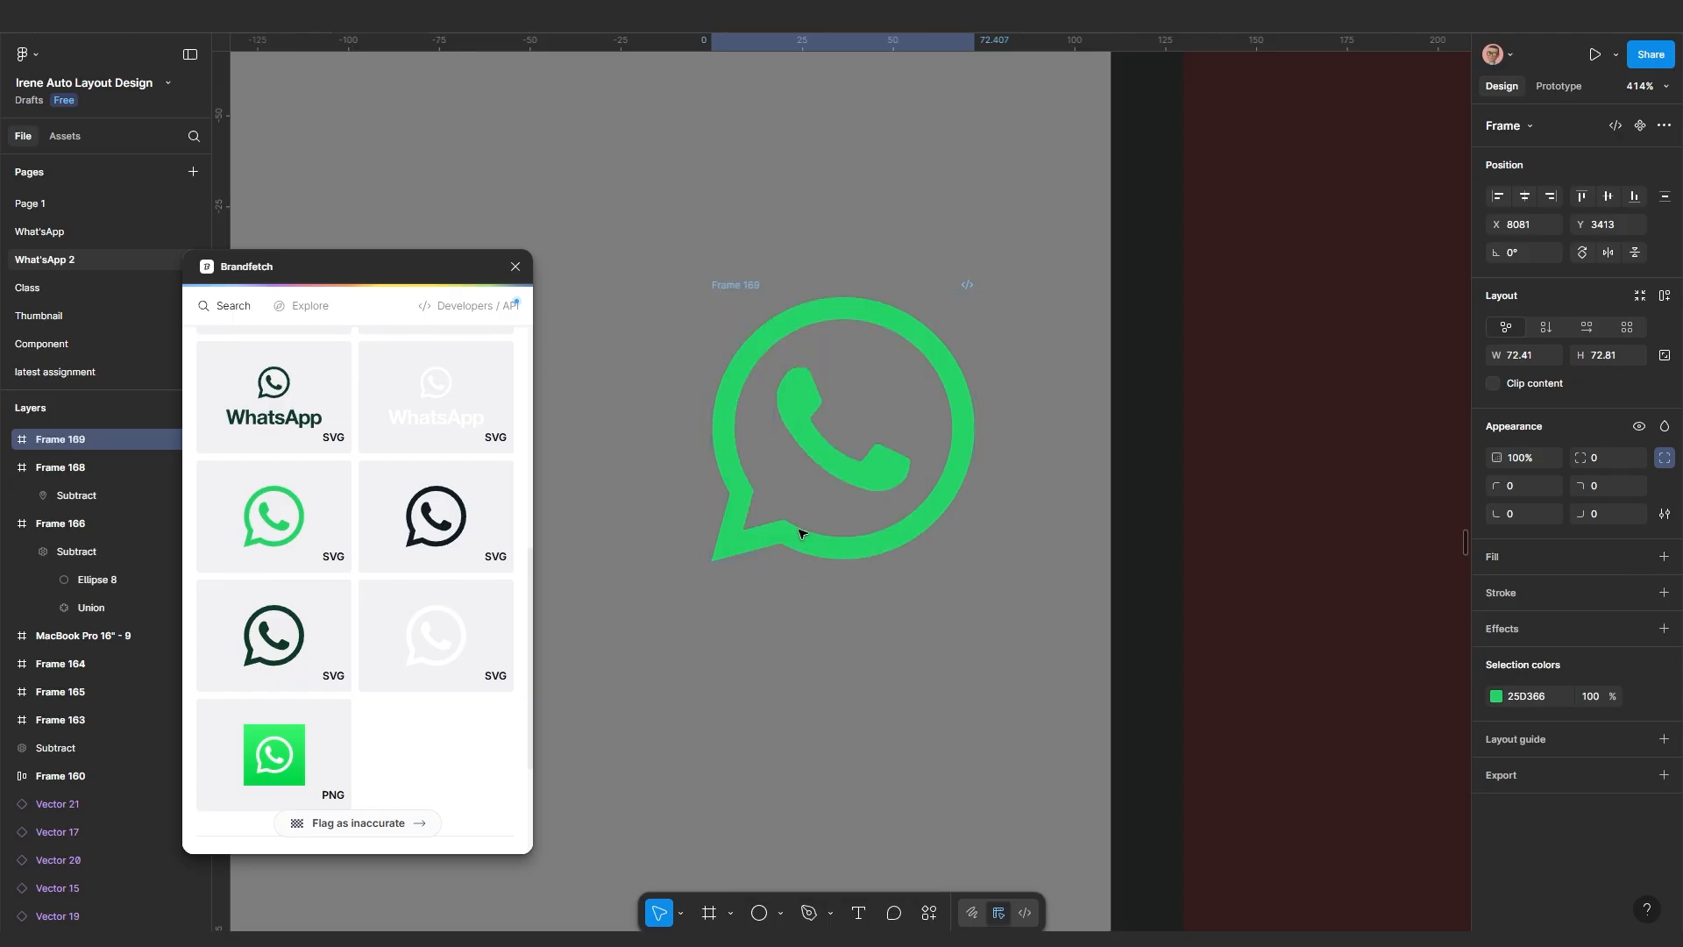
key("shift+a")
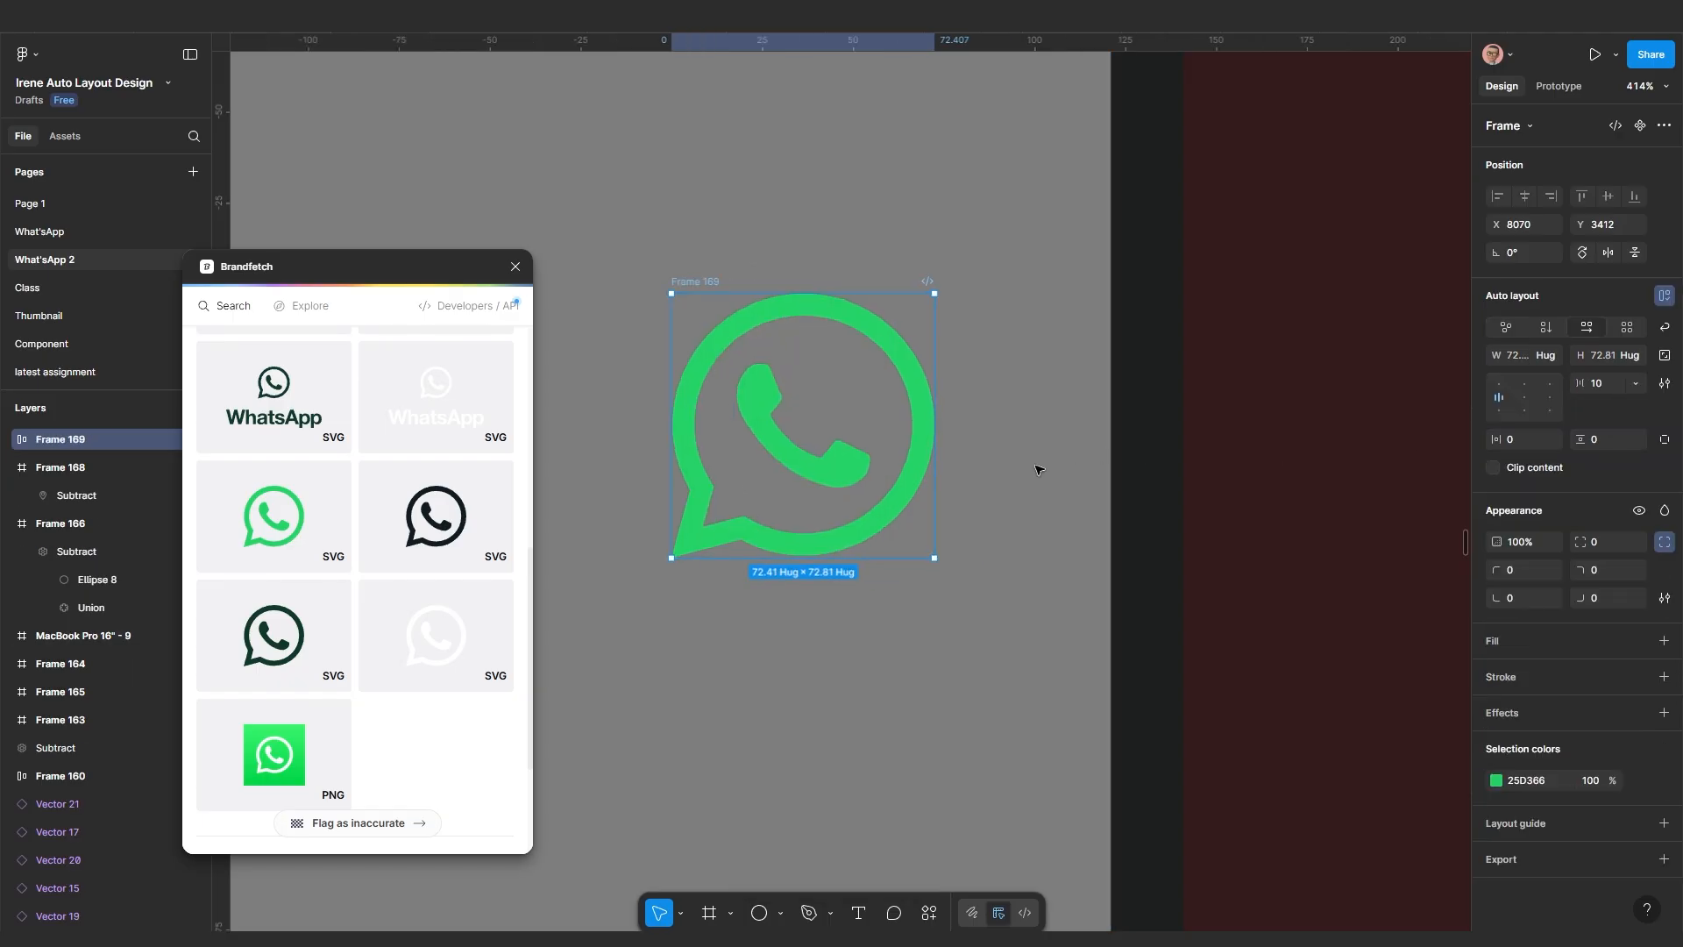
left_click(1512, 442)
key("Return")
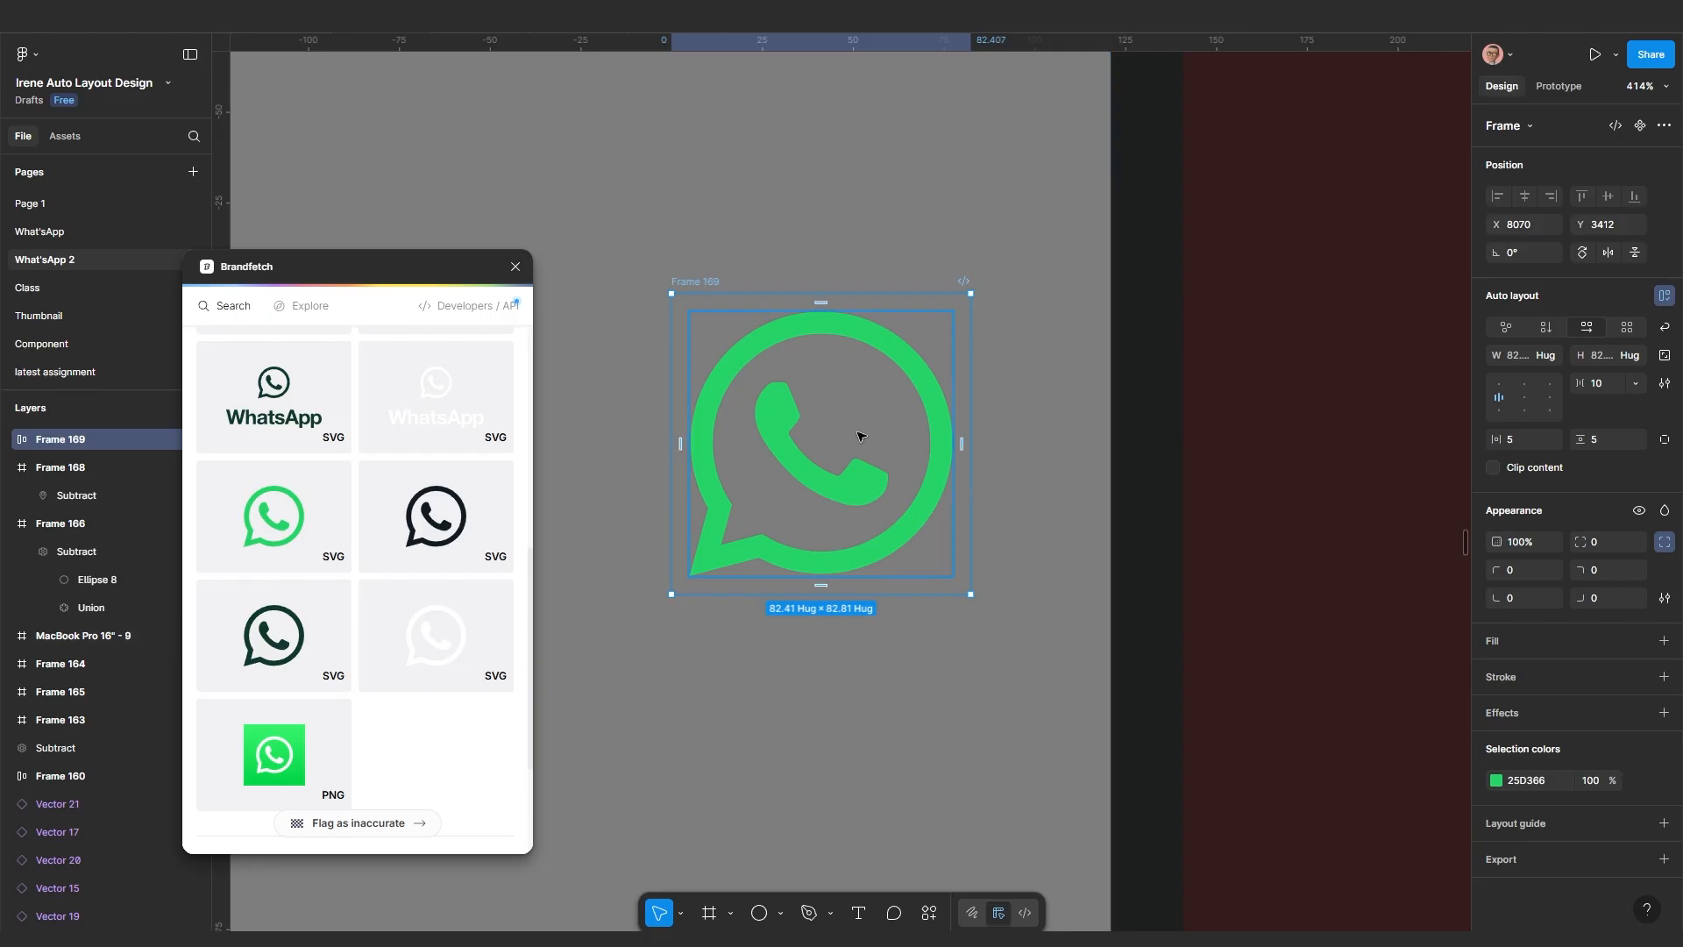
Give the symbol's frame a white FFFFFF fill and proportionally scale it to a width of 30
left_click(1517, 646)
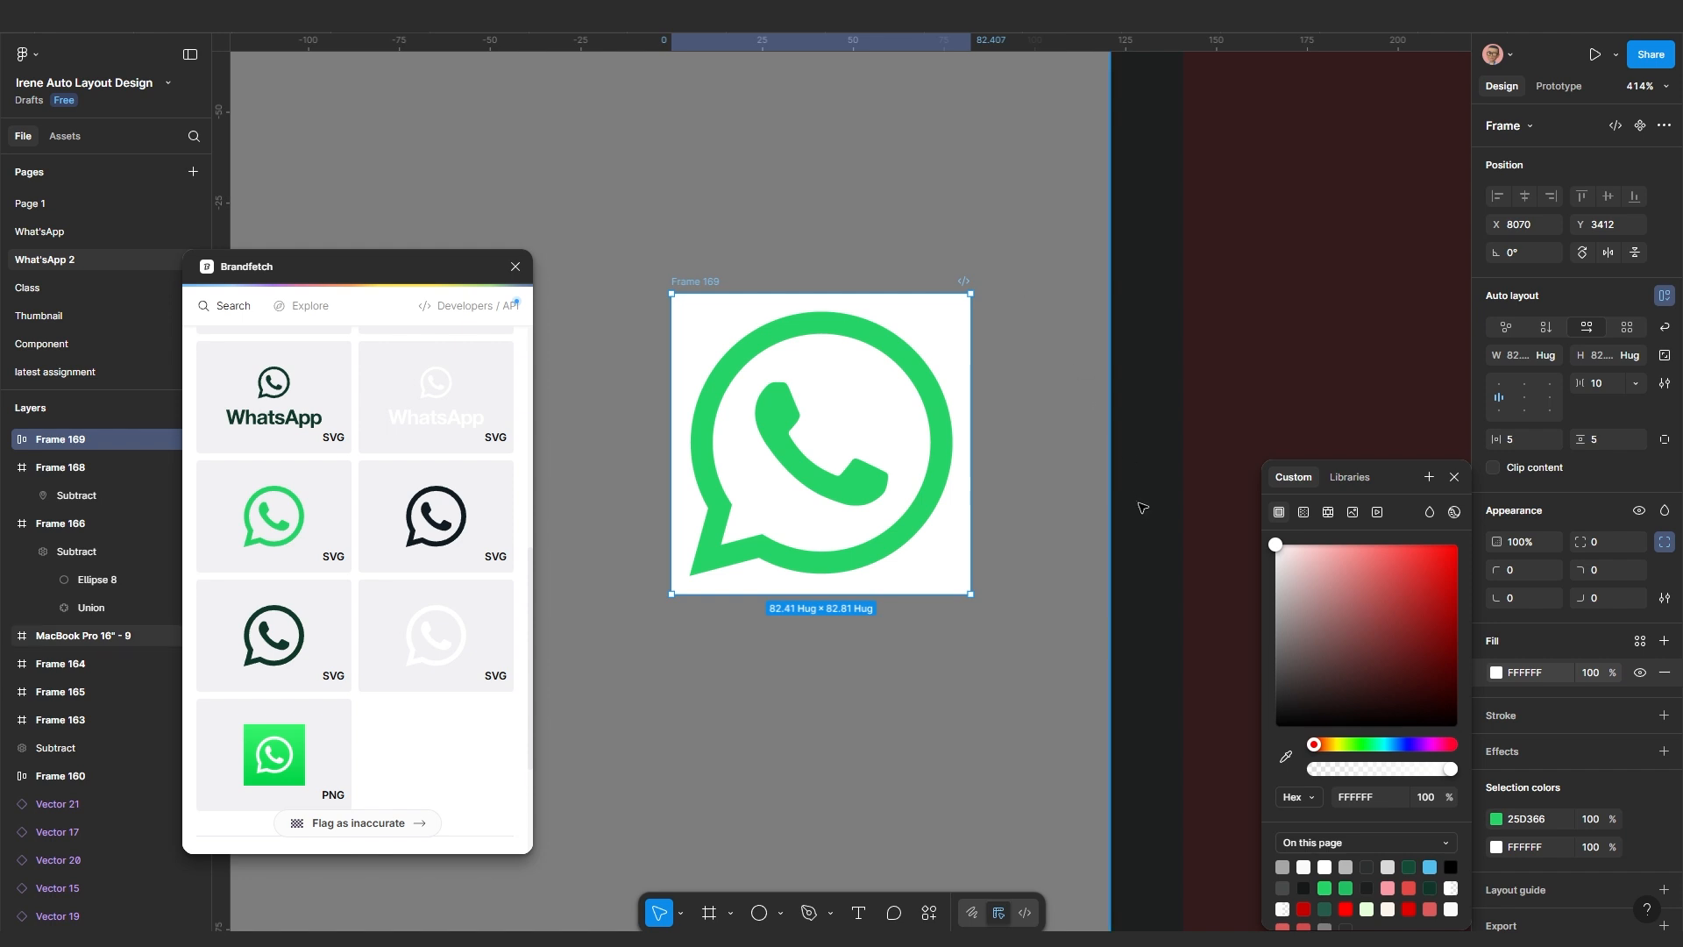
left_click(1454, 476)
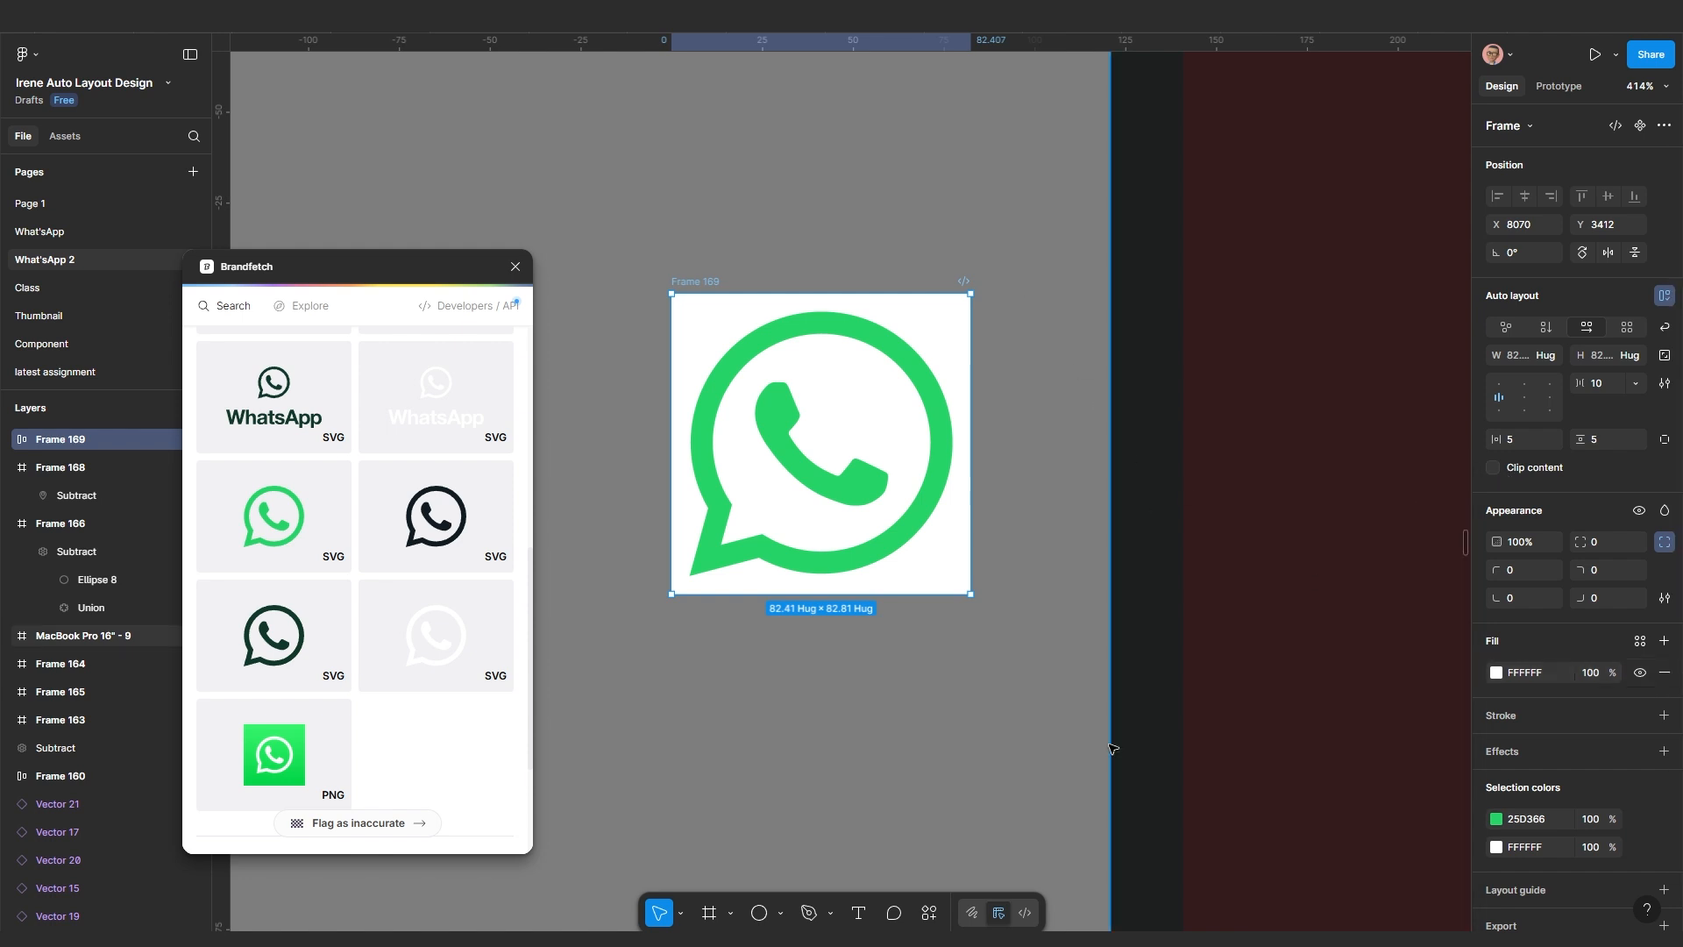
left_click(681, 912)
left_click(745, 876)
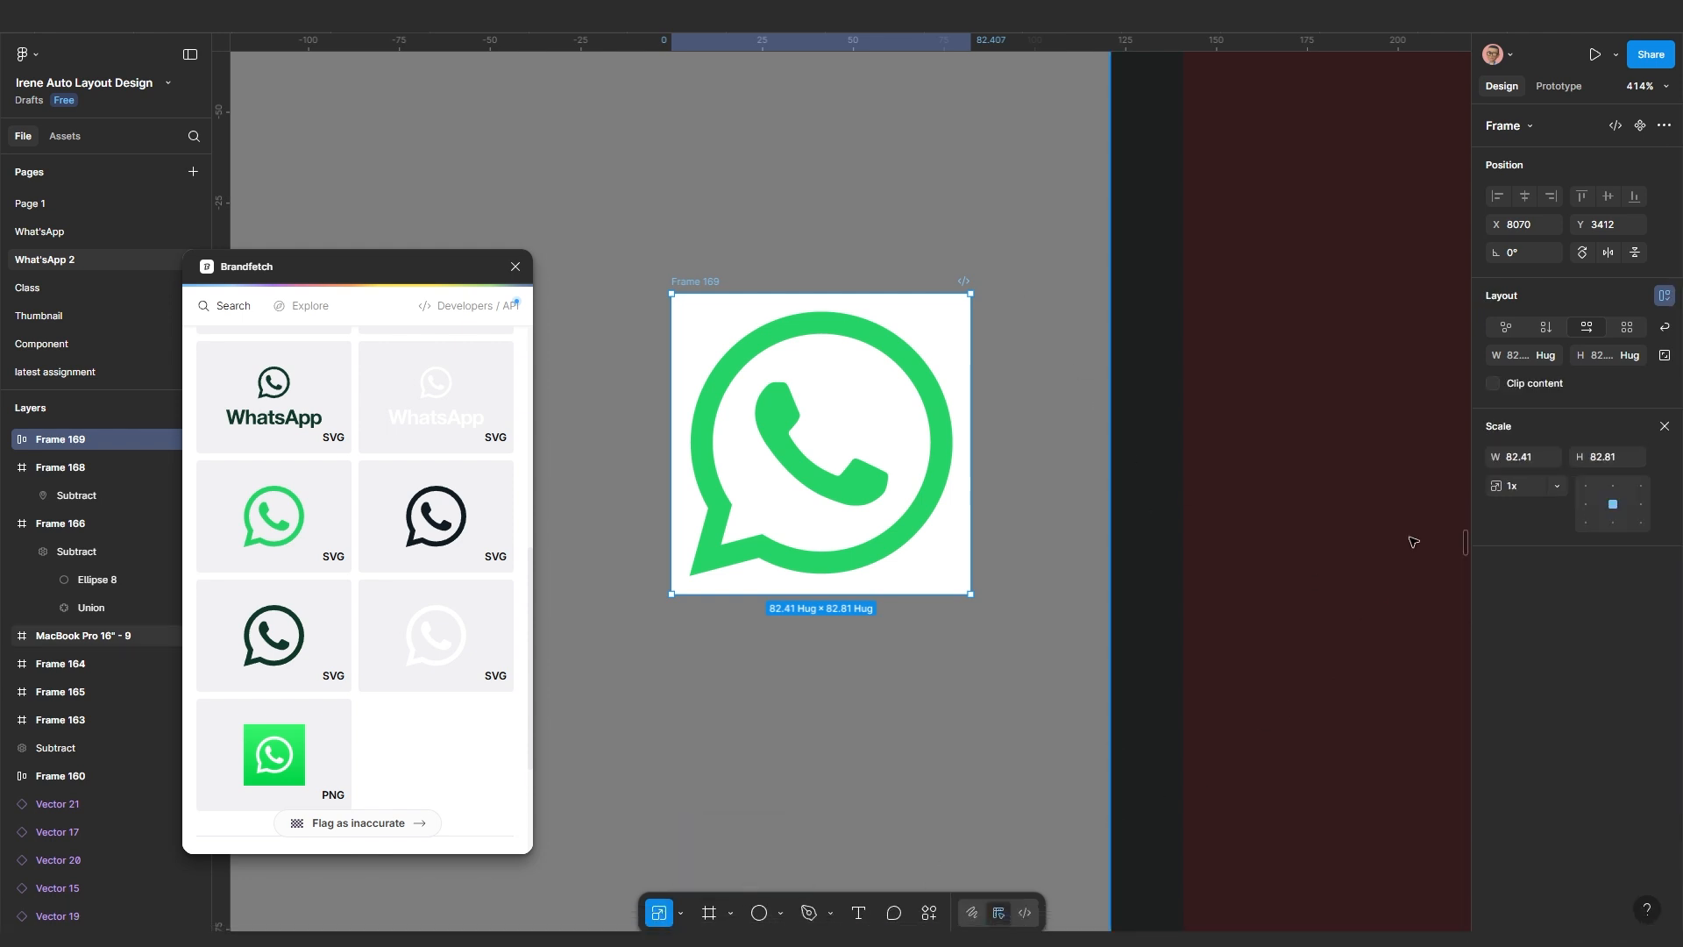
left_click(1533, 455)
type("30")
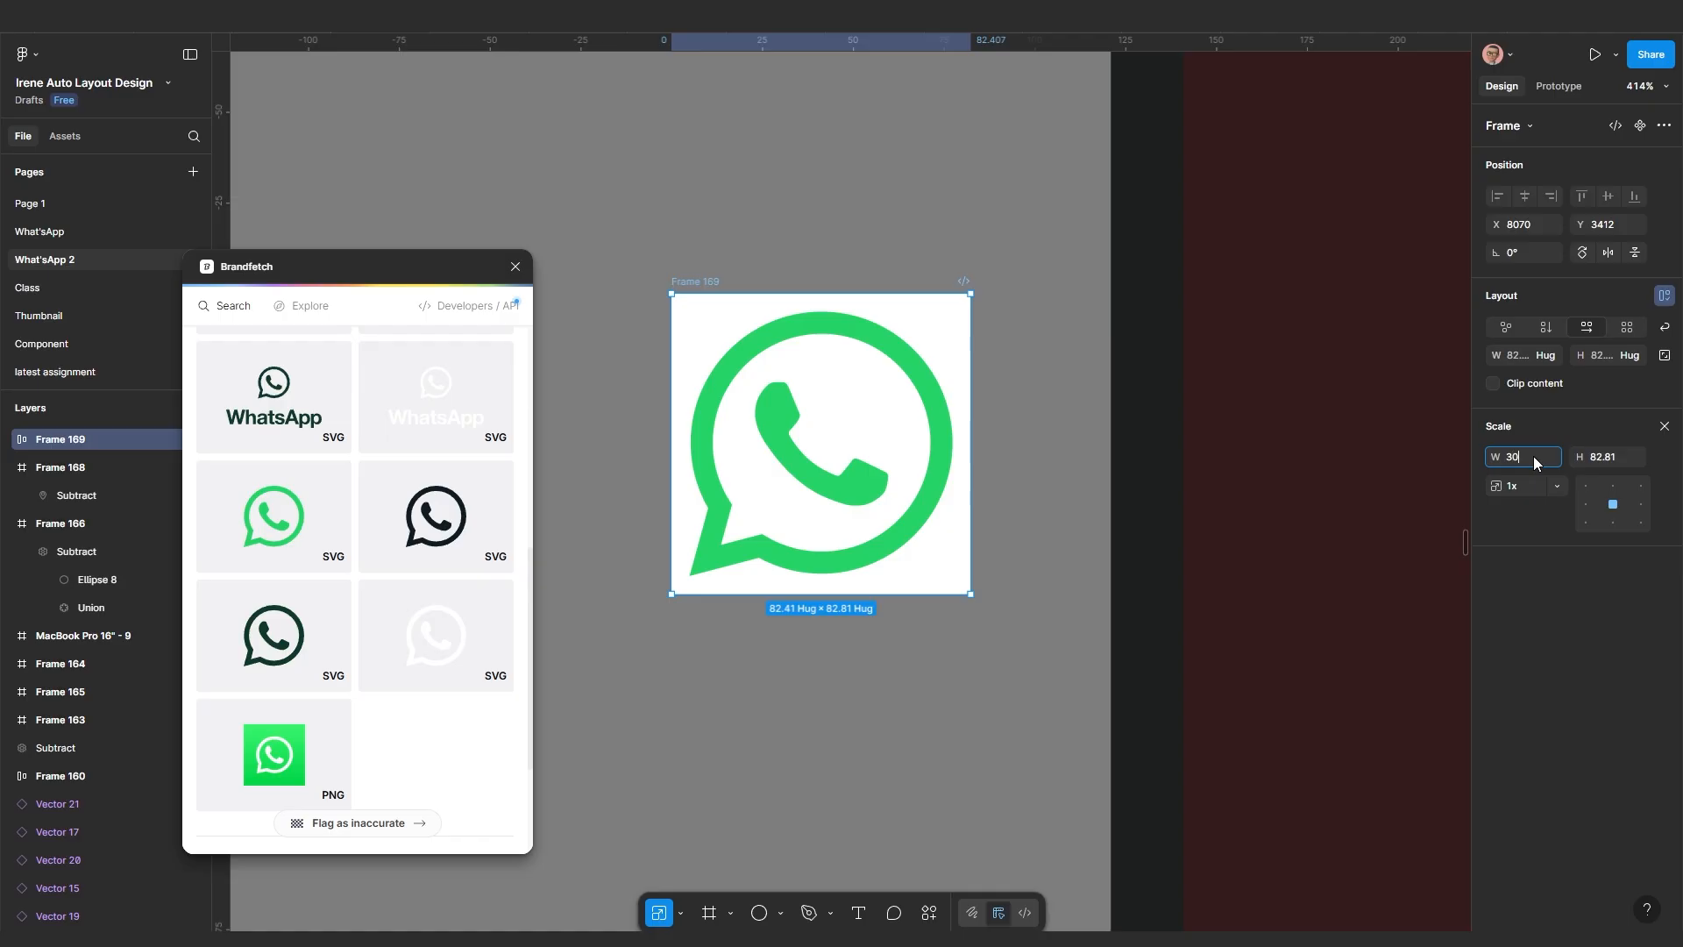
key("Return")
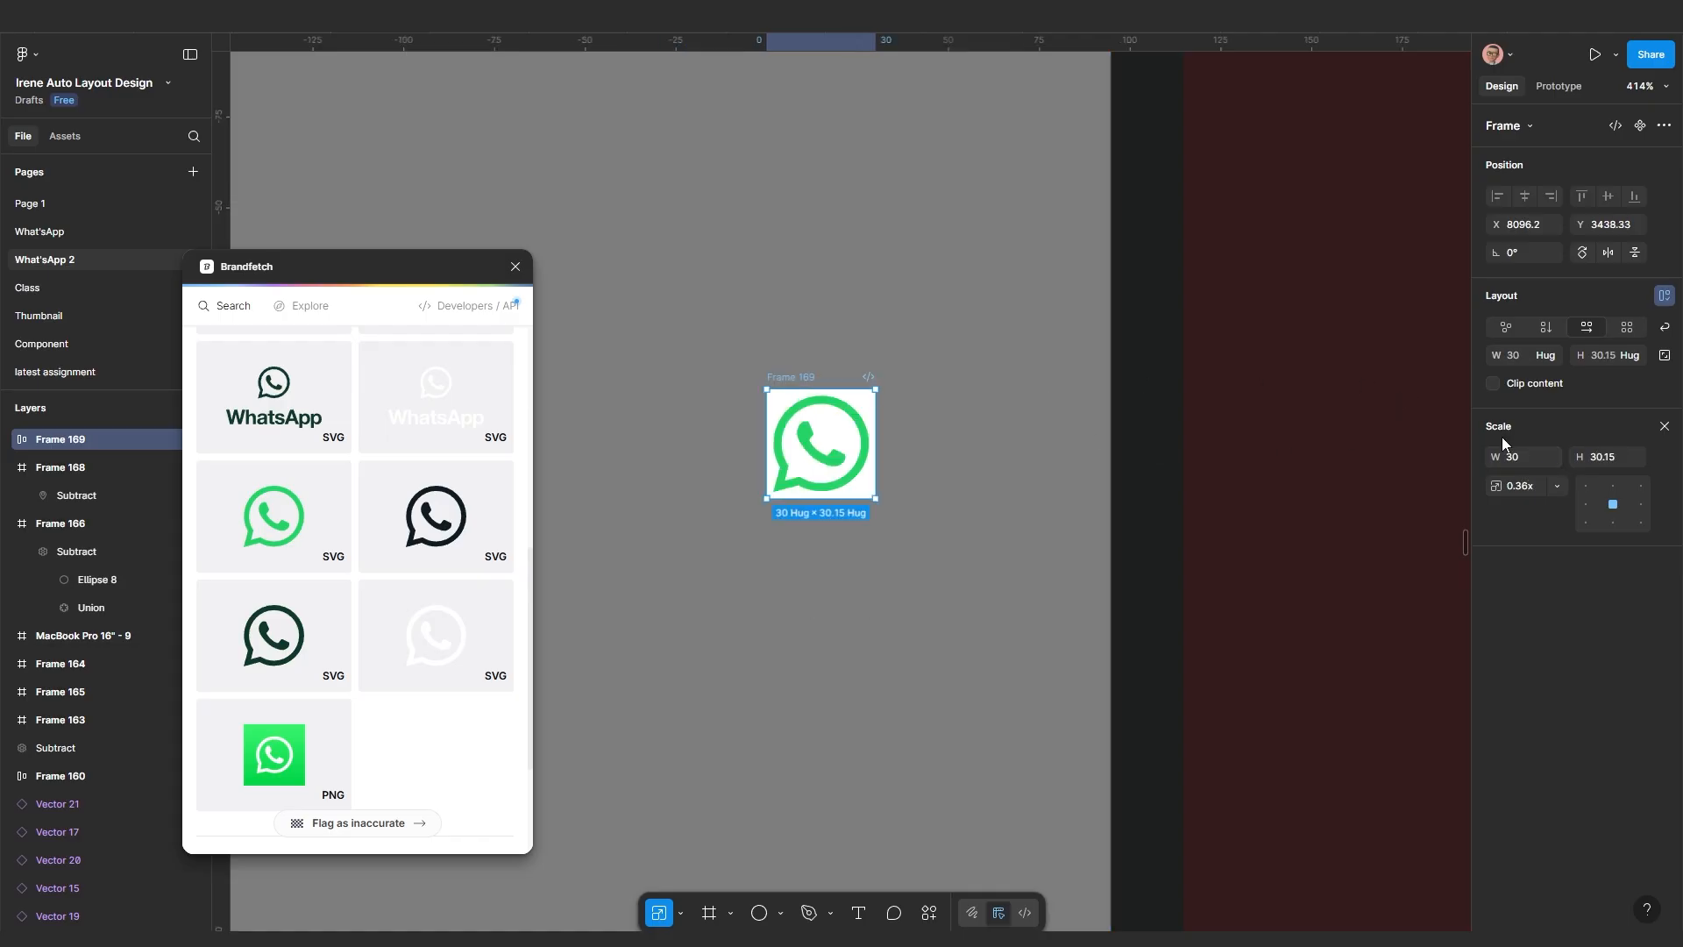
key("v")
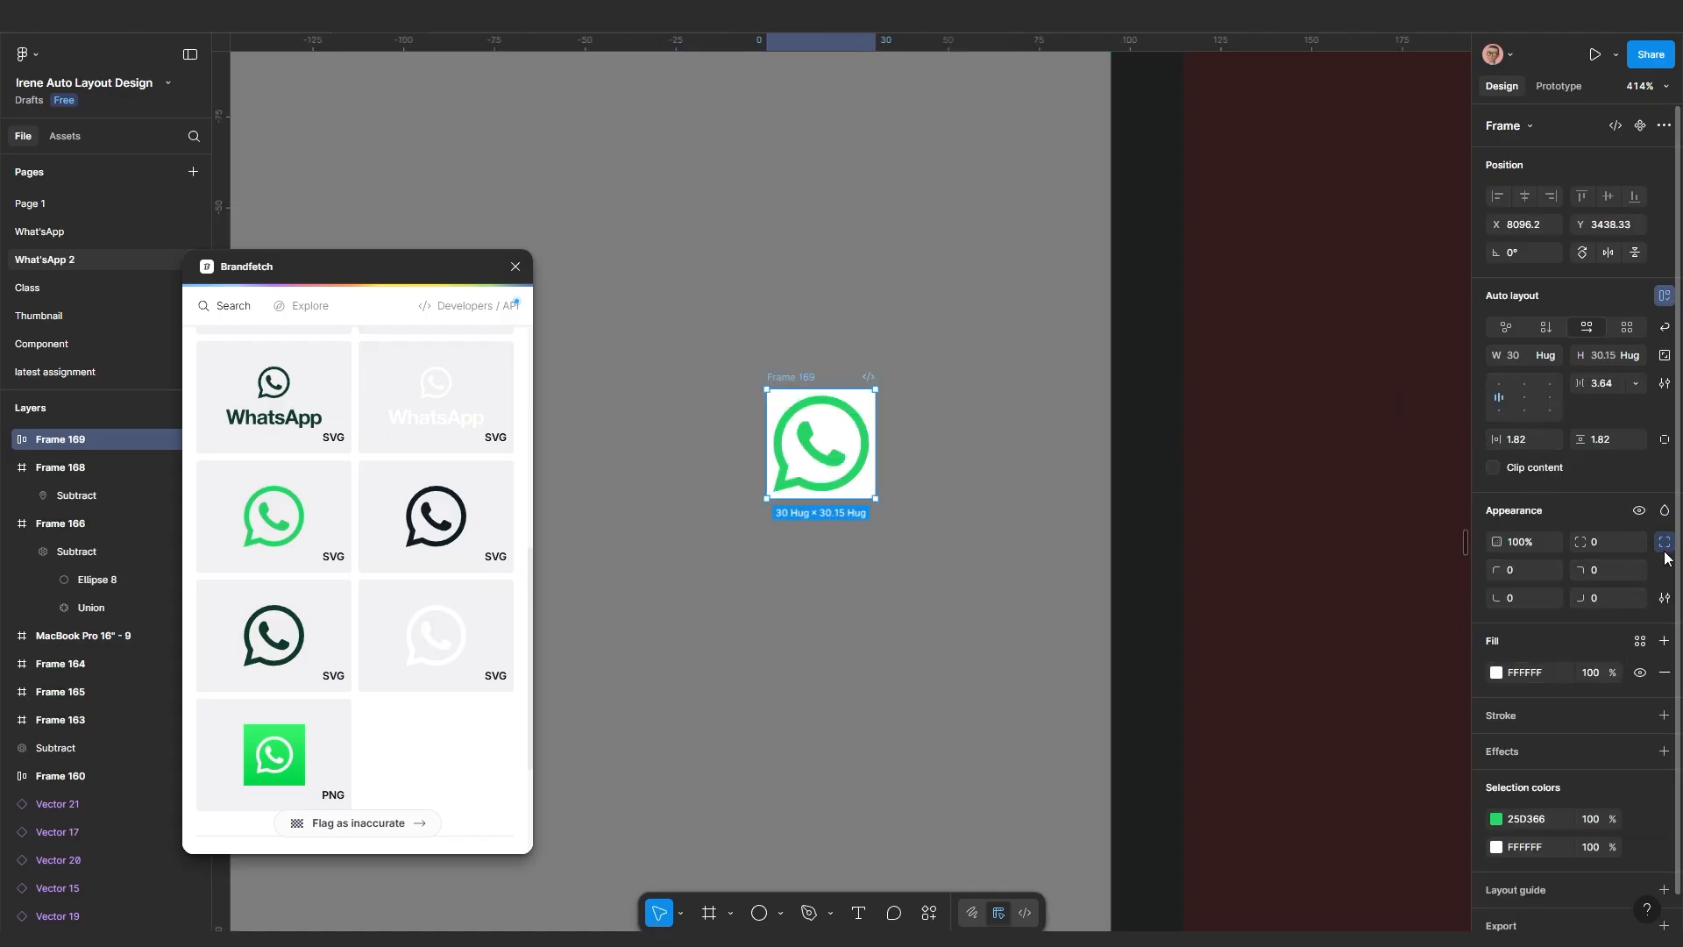
Round the white WhatsApp frame into a circle with a corner radius of 100
left_click(1629, 548)
left_click(1611, 548)
type("100")
key("Return")
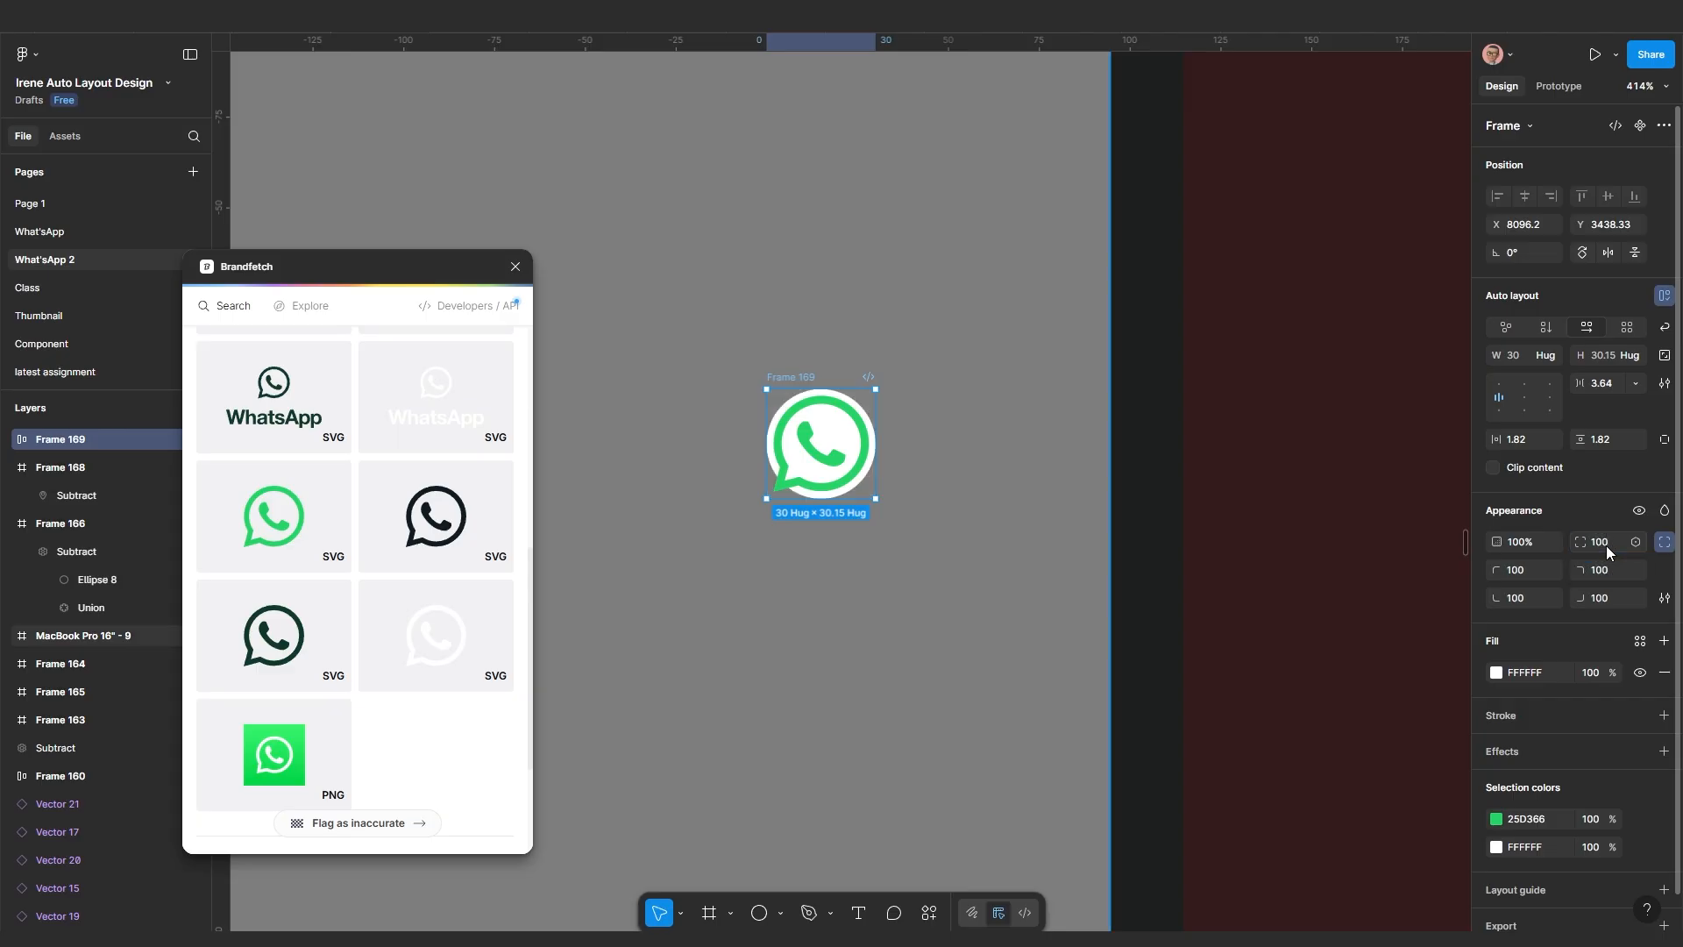
Set the horizontal and vertical padding of the round WhatsApp frame to 5
scroll(833, 443, "up", 5)
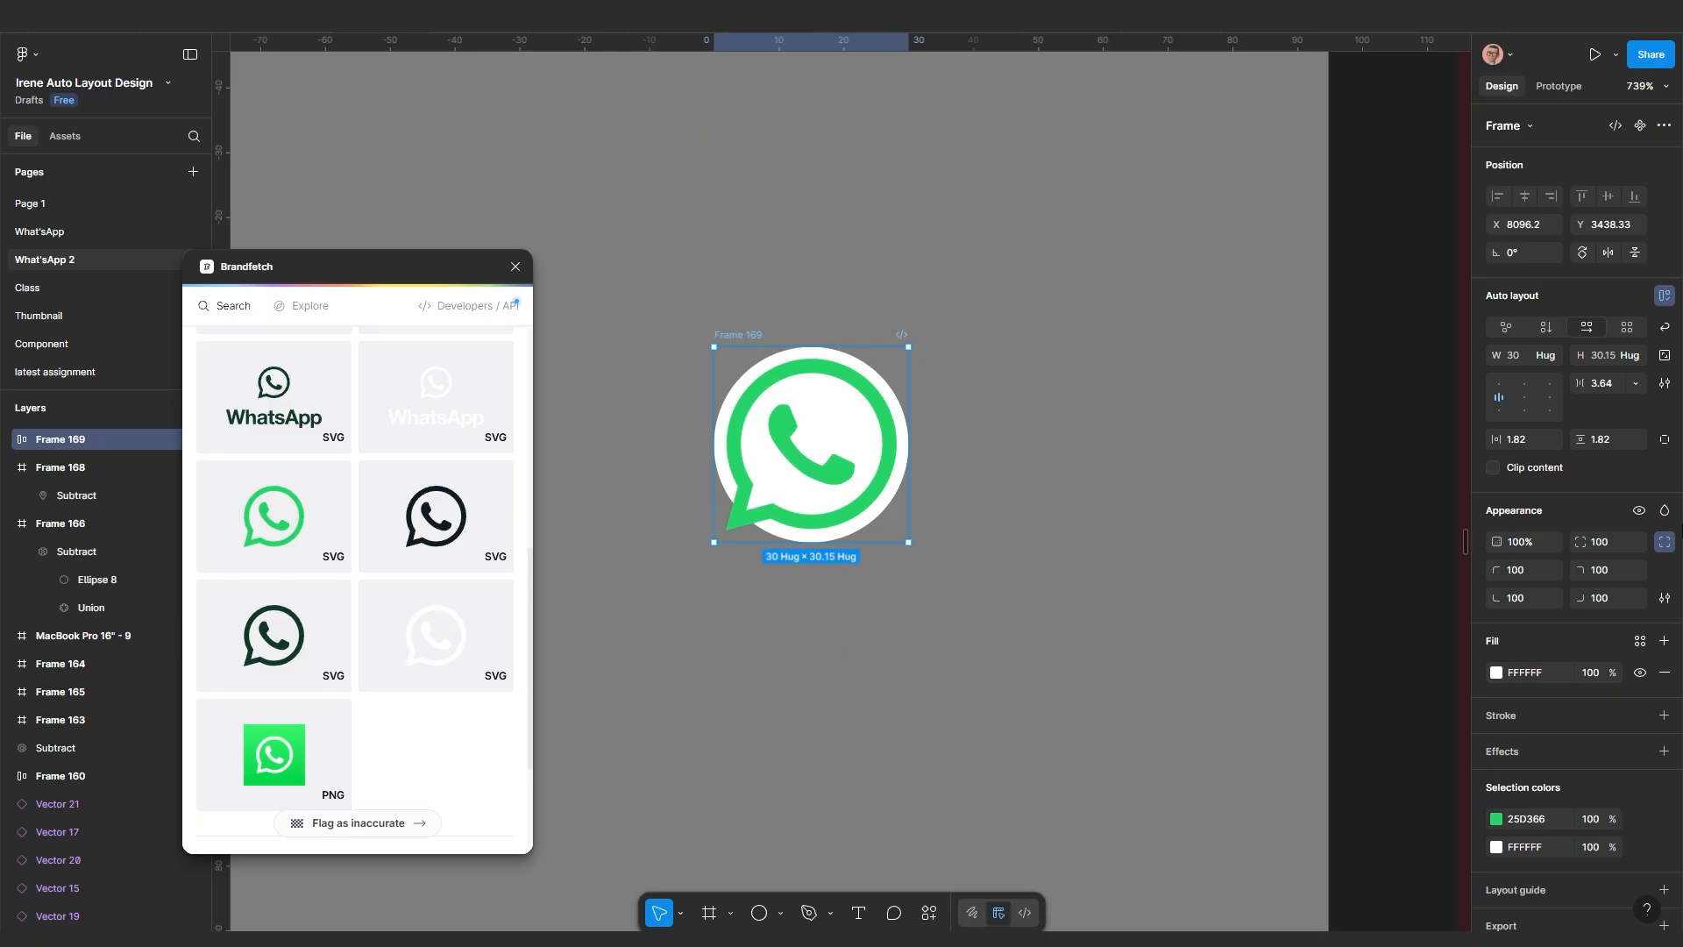
left_click(1527, 444)
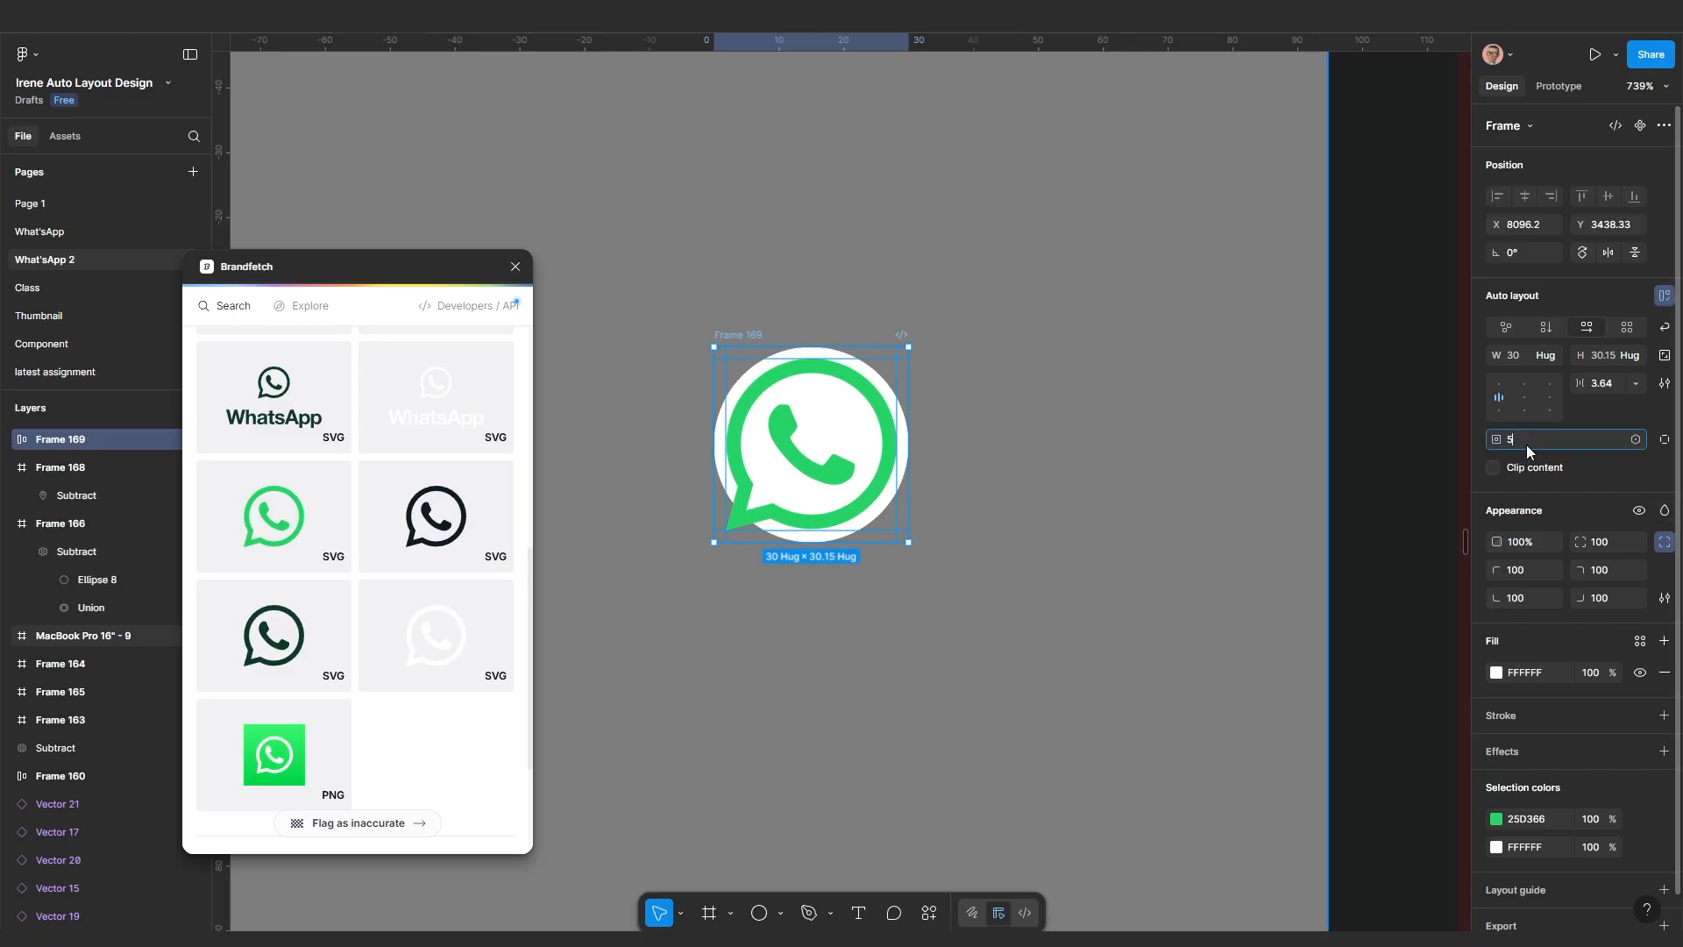
key("Return")
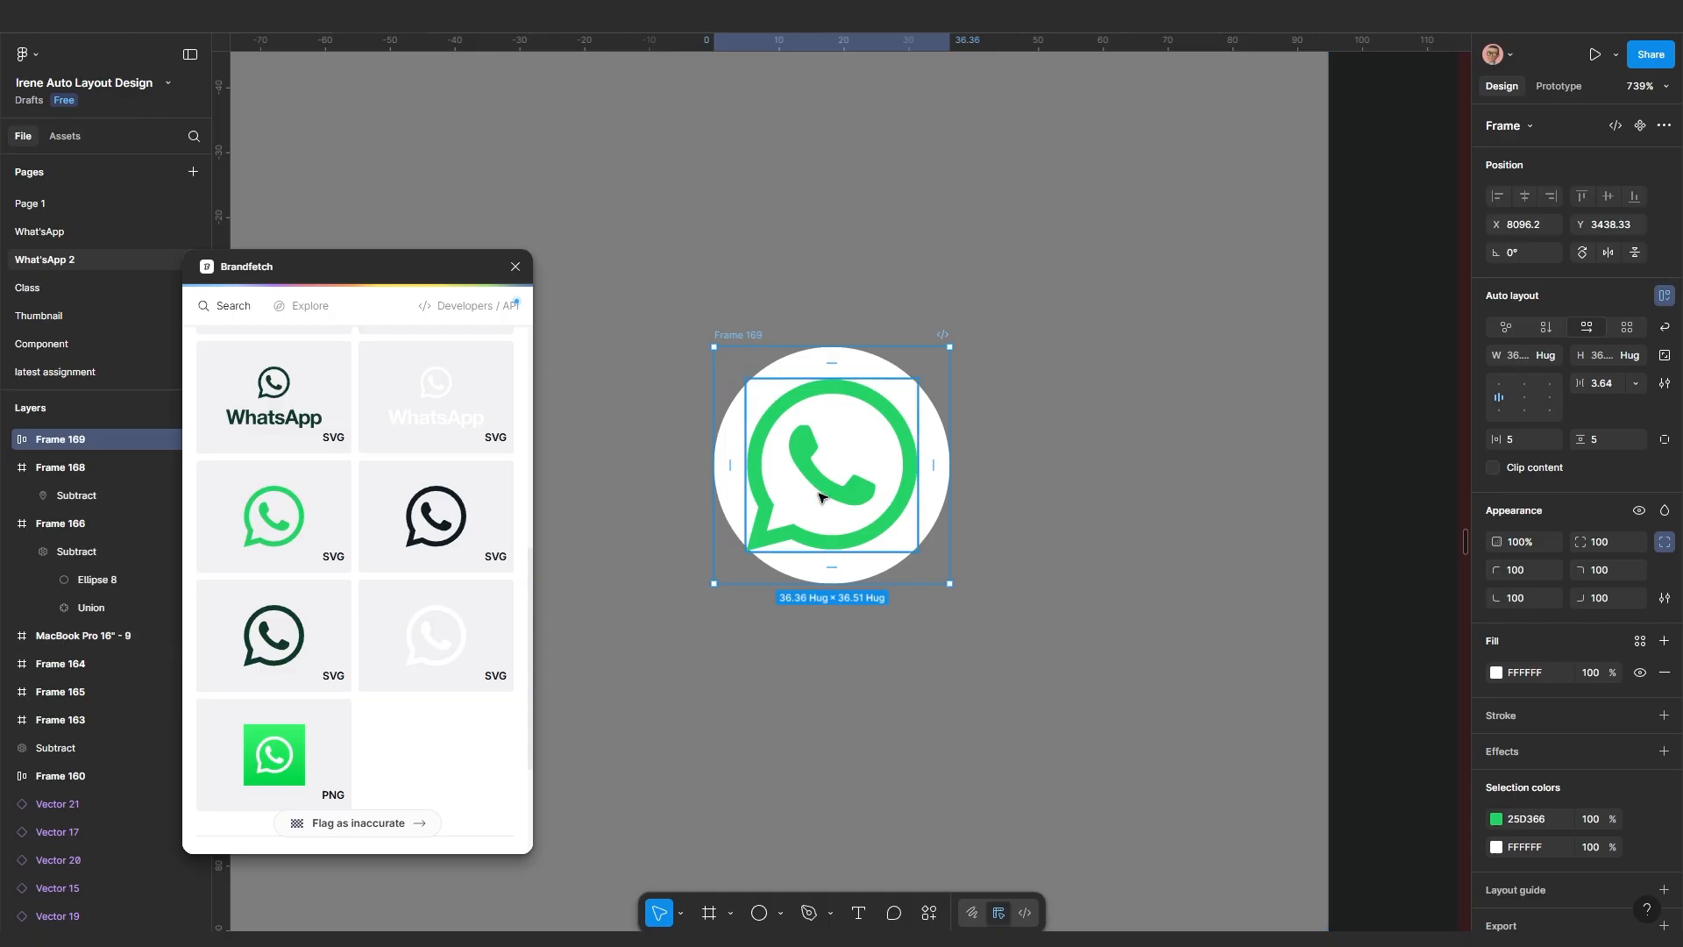
scroll(822, 491, "up", 3)
scroll(870, 596, "down", 10)
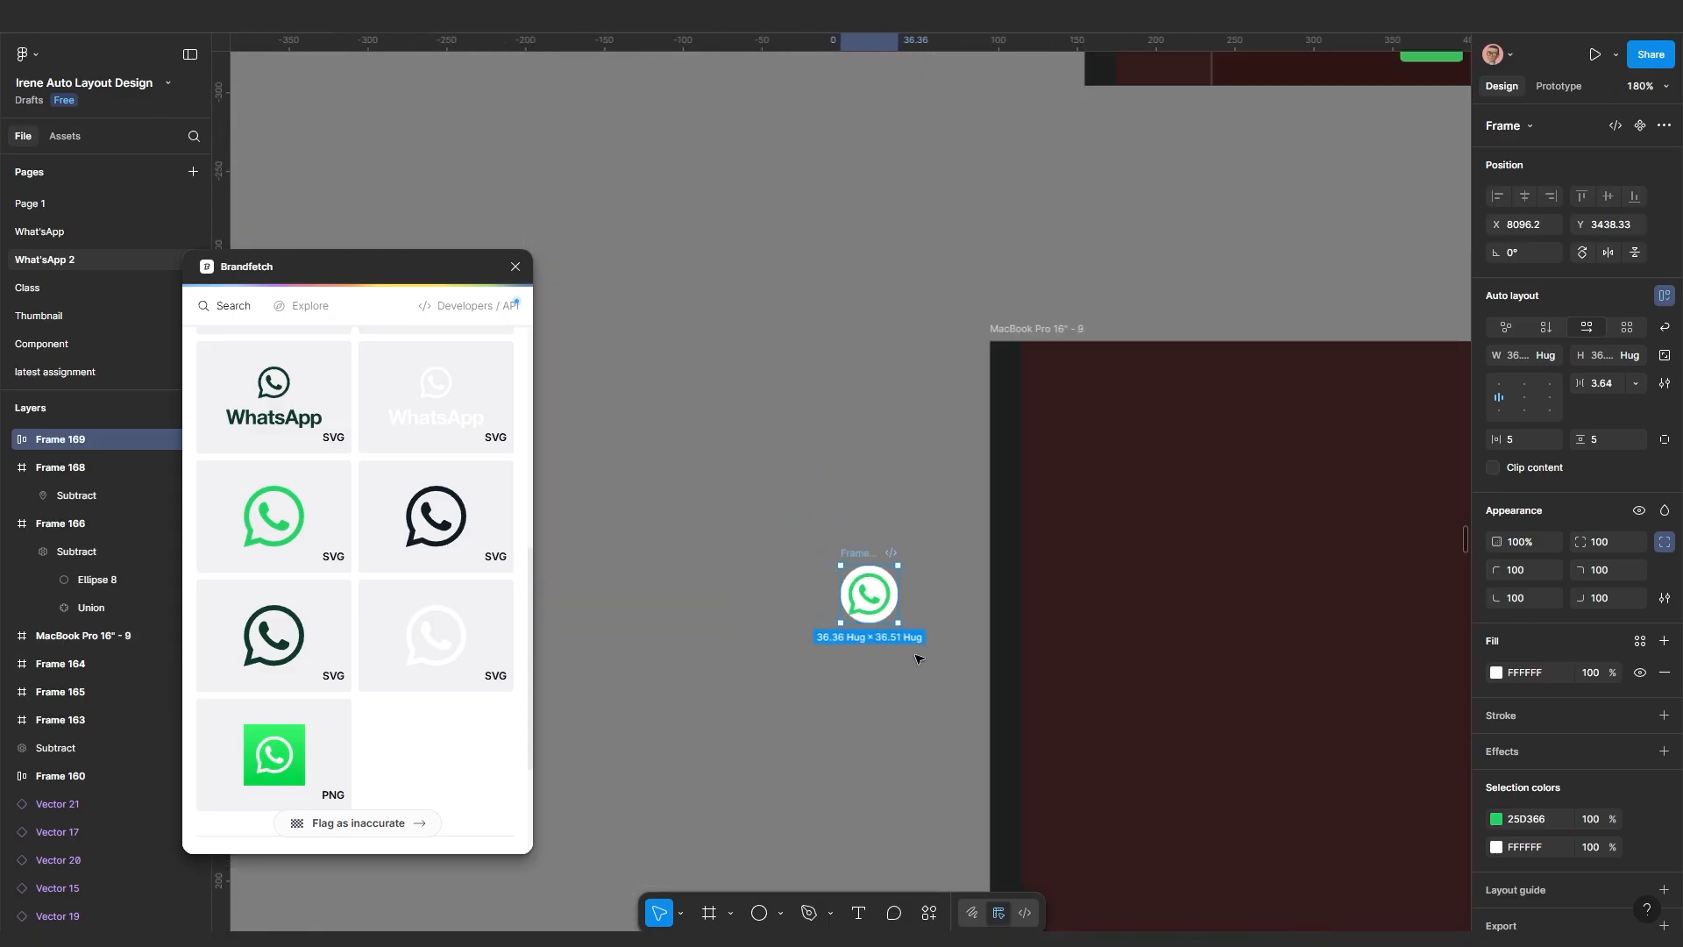
Move the round WhatsApp badge into the upper corner of the MacBook Pro 16" - 9 frame, at X 20, Y 9
left_click(859, 736)
left_click_drag(864, 570, 1043, 425)
scroll(1043, 425, "up", 5)
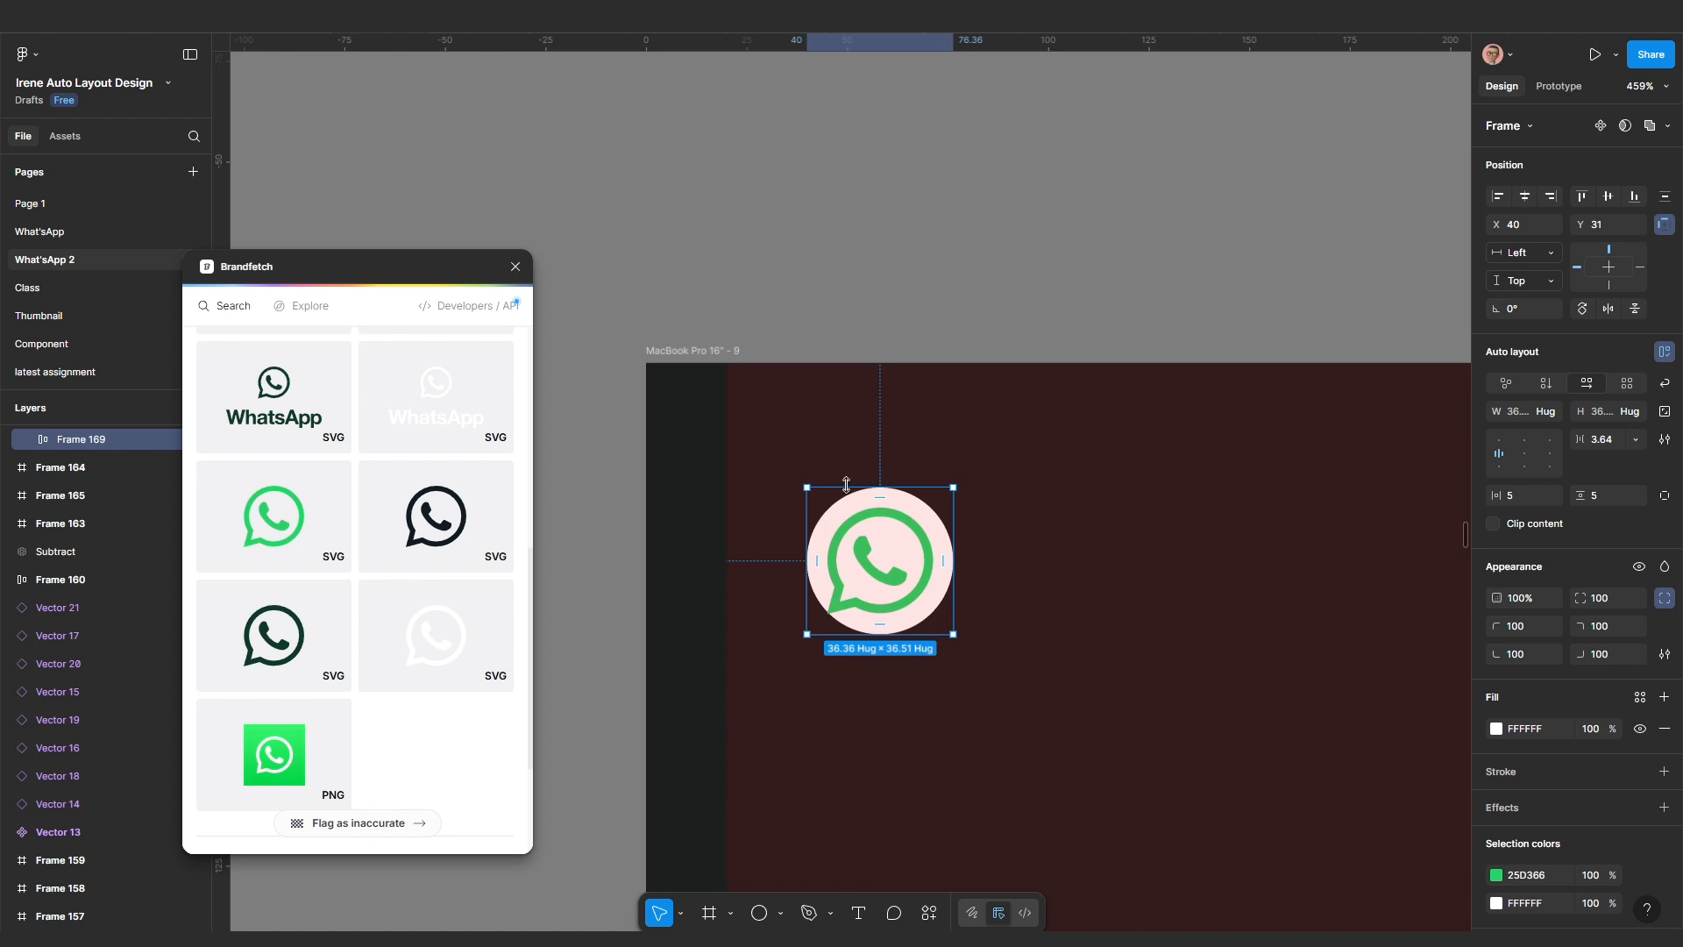
left_click_drag(892, 544, 812, 453)
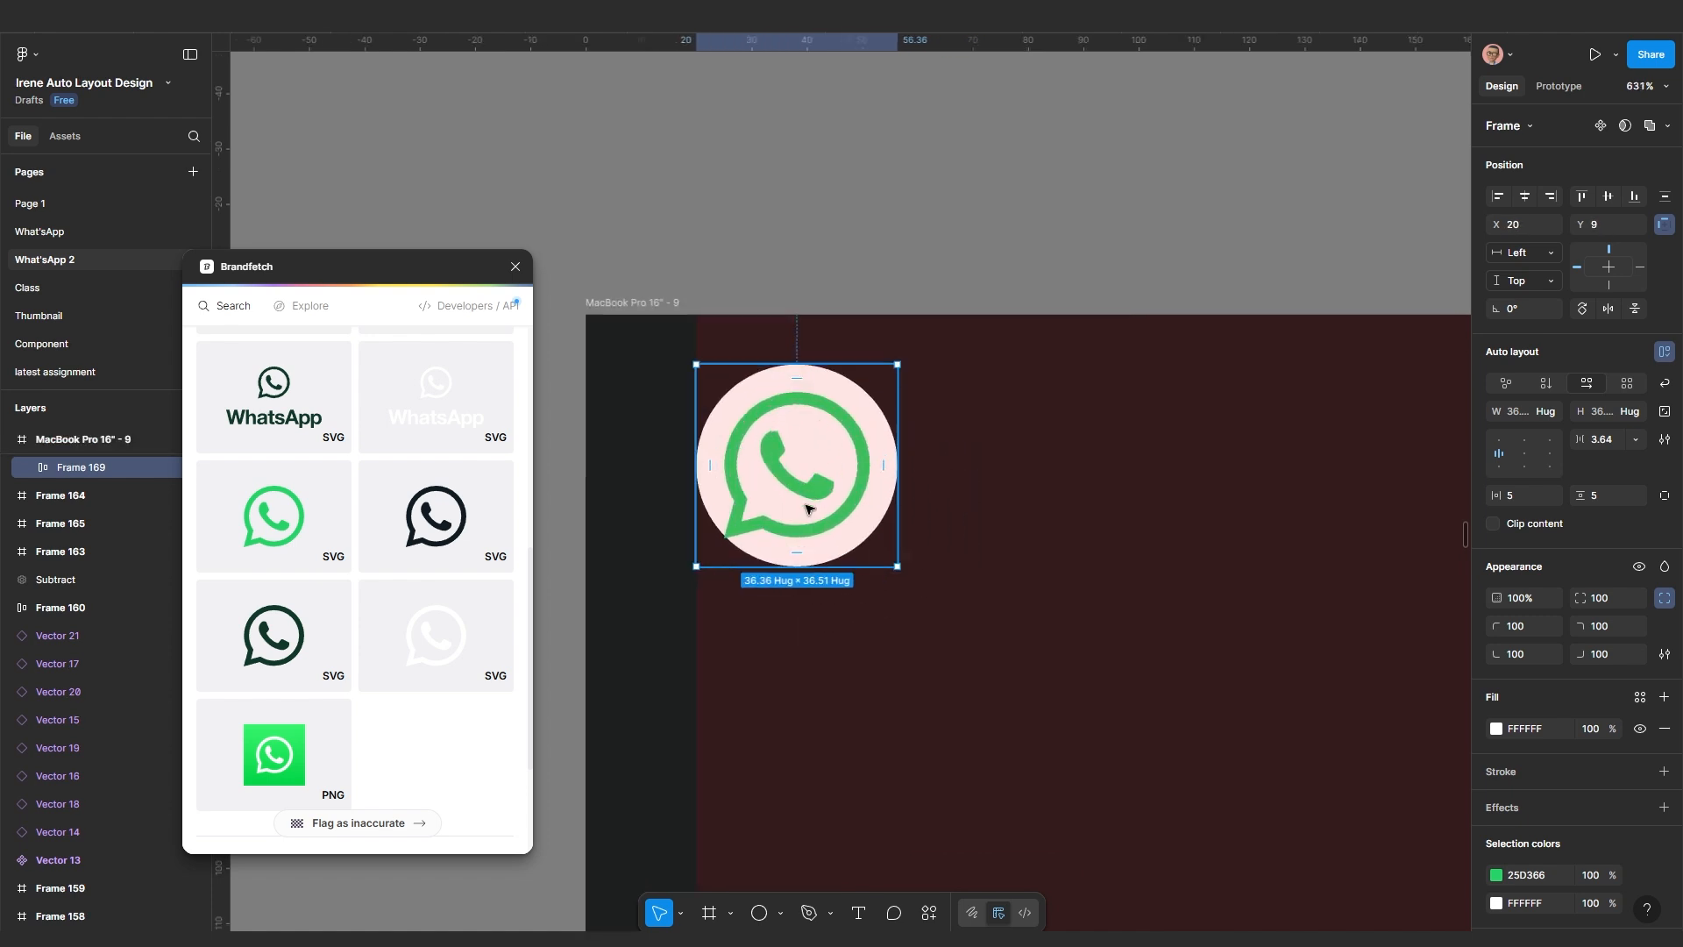
scroll(805, 795, "up", 1)
Add the text "WhatsApp" beside the badge and position it at X 84, Y 24
left_click(859, 914)
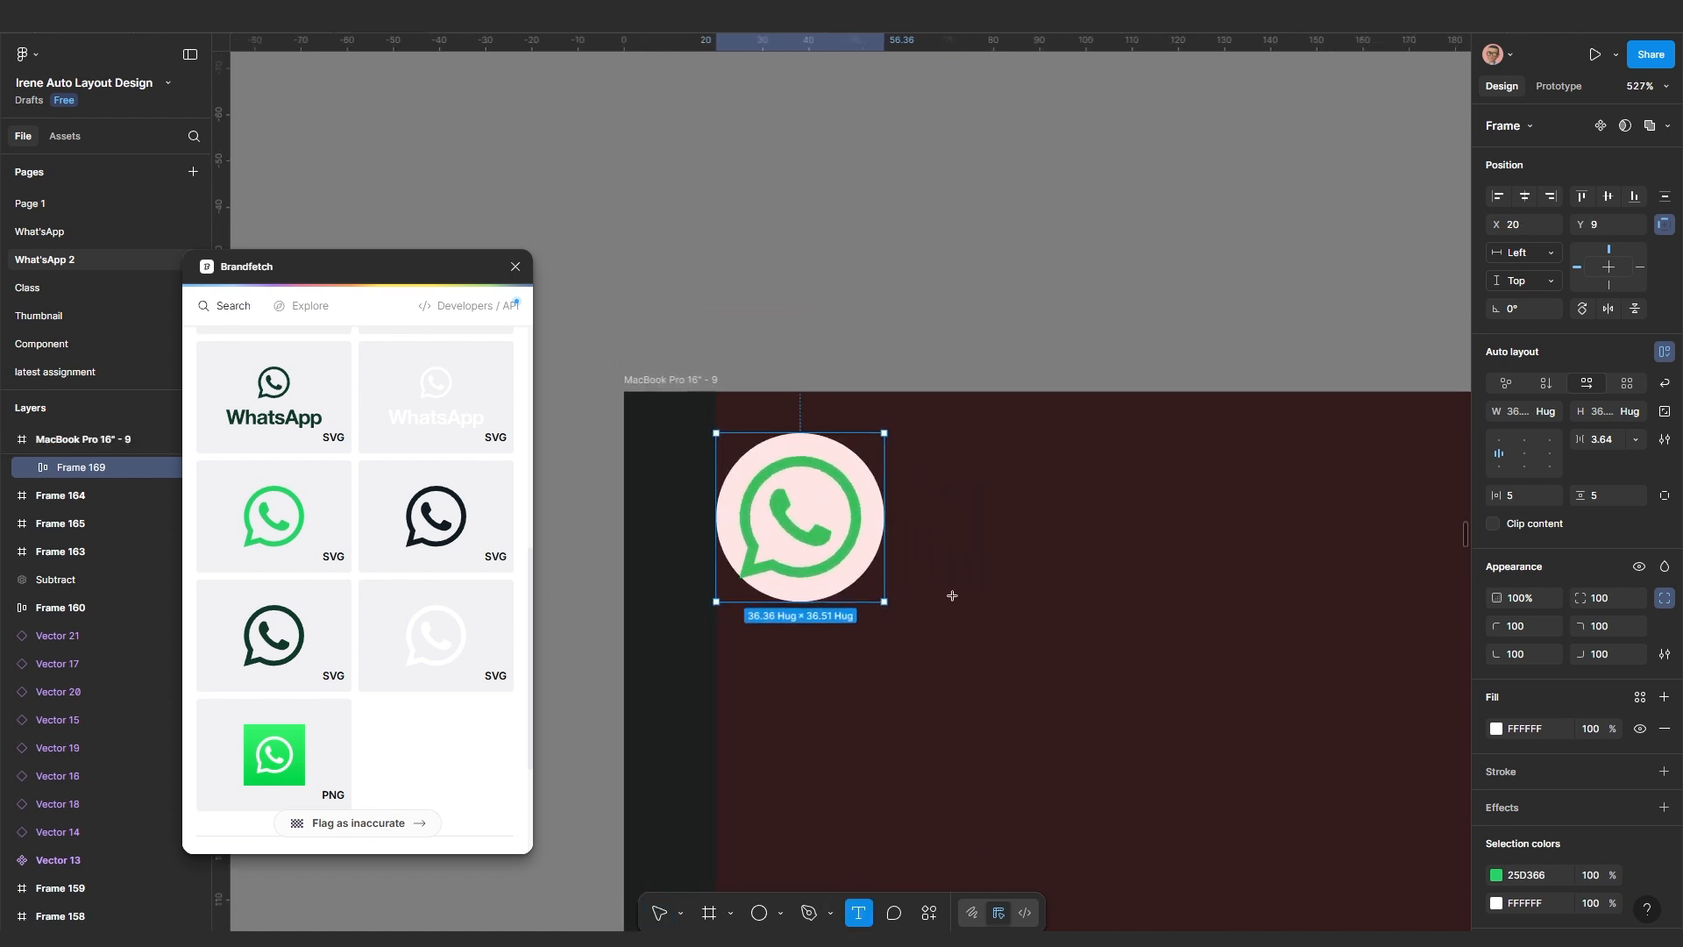
left_click(954, 589)
type("WhatsApp")
scroll(964, 756, "down", 5)
key("Escape")
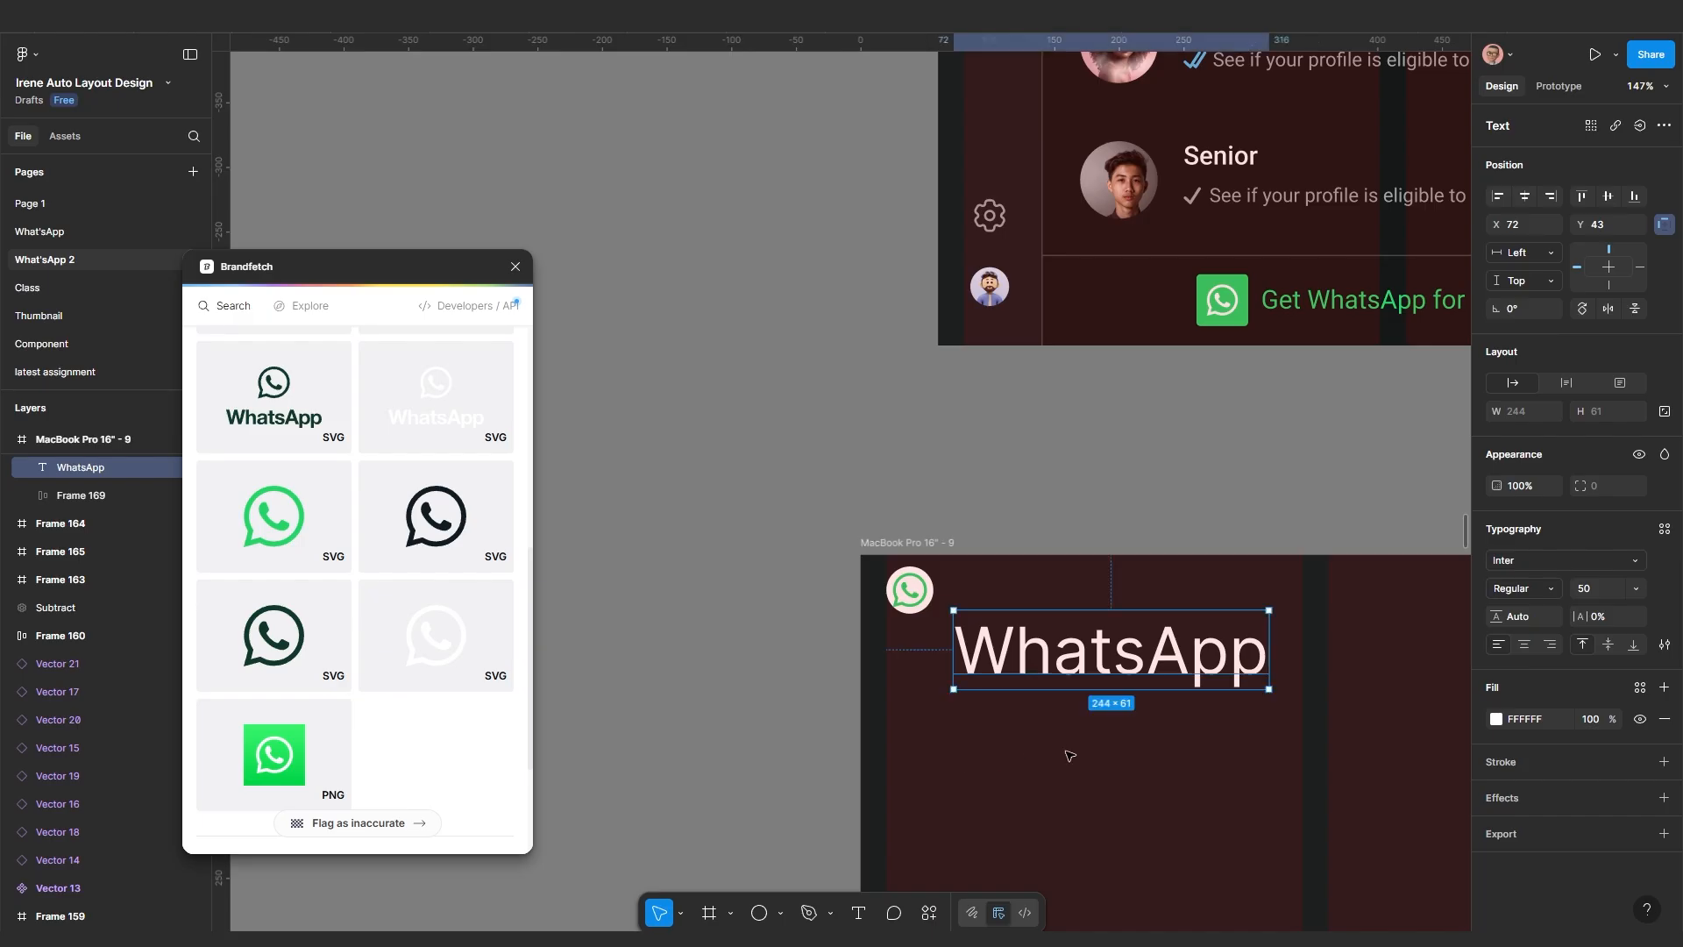
left_click_drag(998, 669, 1016, 641)
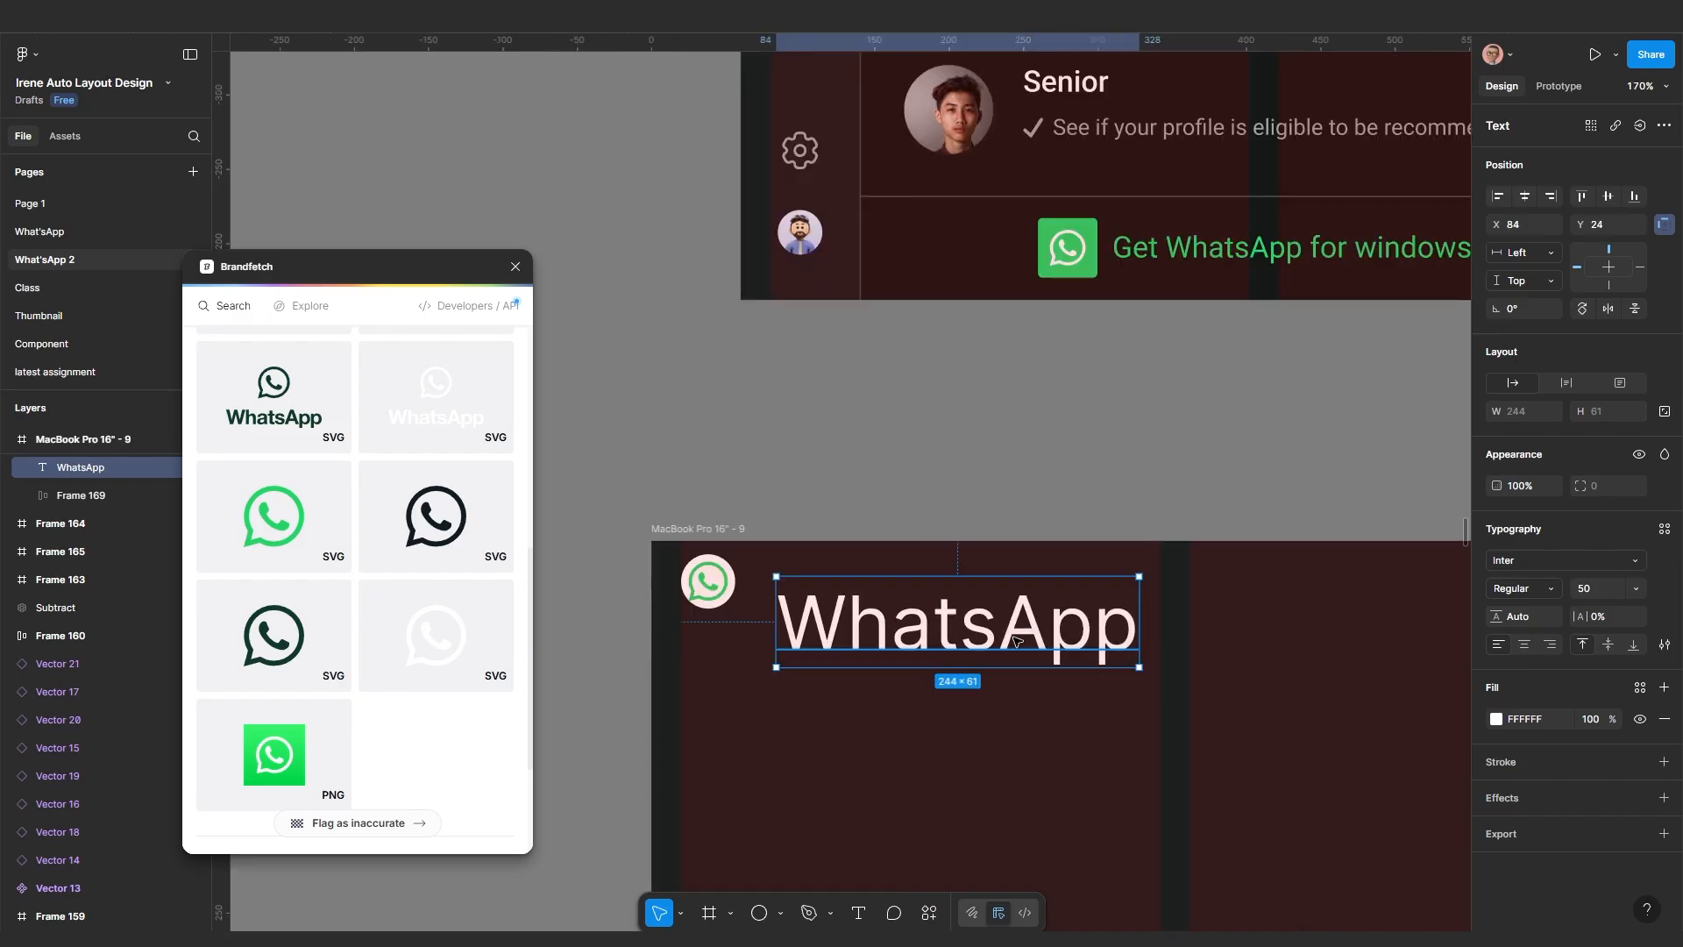
Change the WhatsApp text's font to Roboto
left_click(1509, 559)
type("rob")
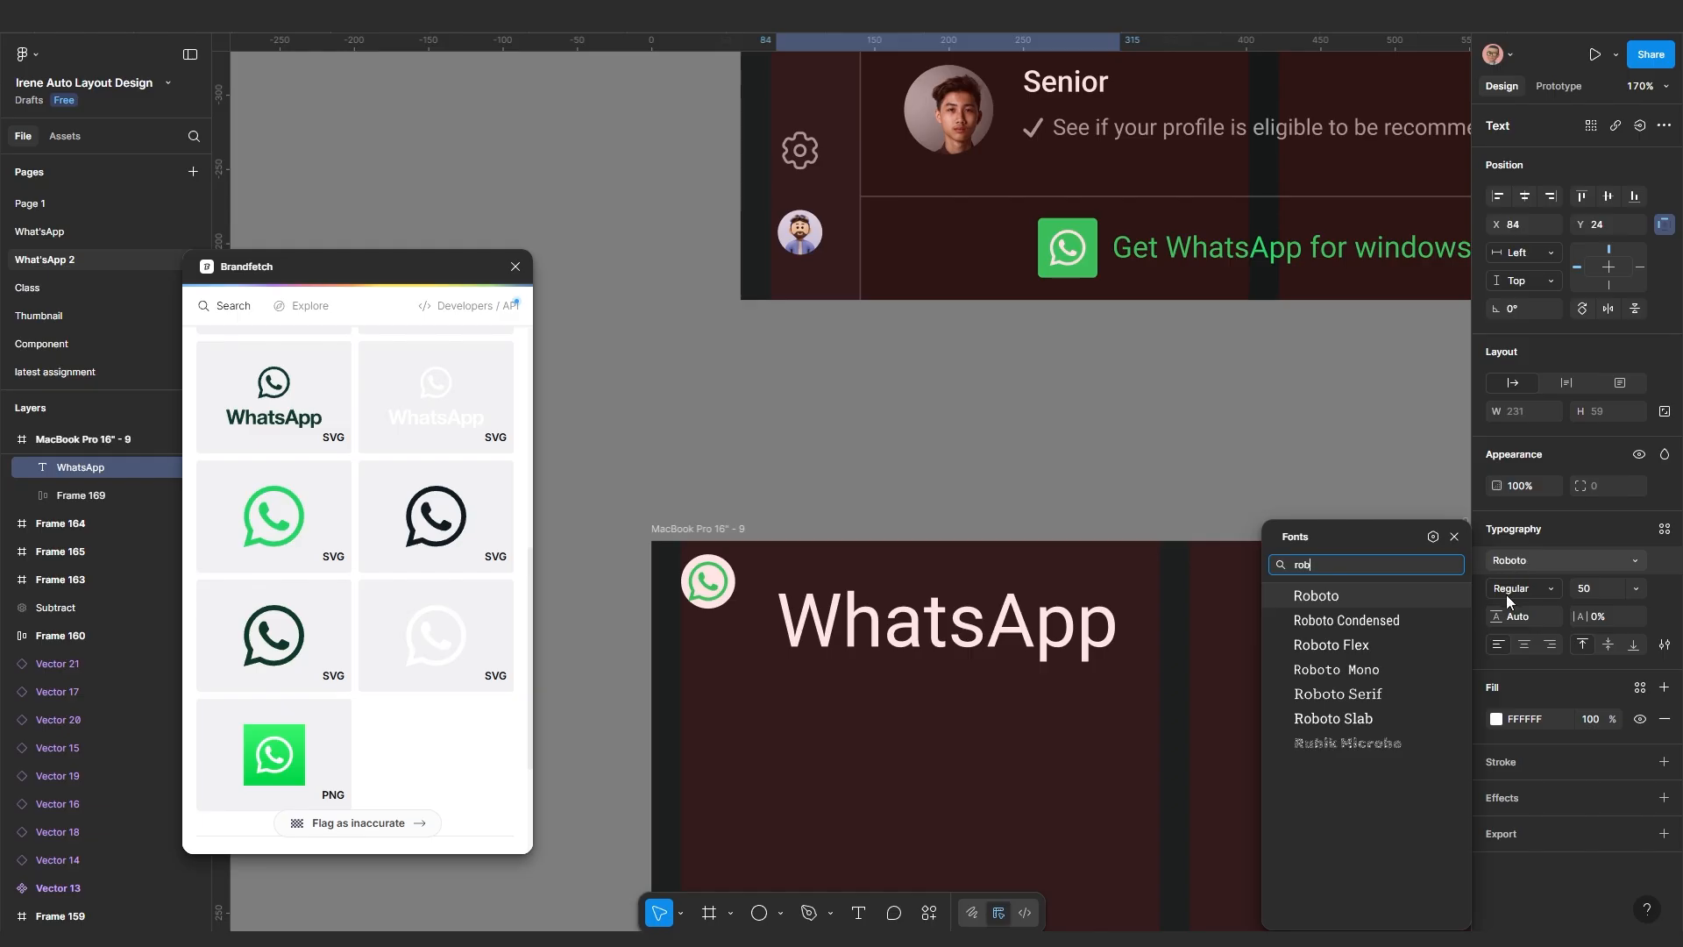
key("Return")
Examine the title bar of the finished MacBook Pro 16" - 1 design to compare its logo and text proportions
scroll(1073, 205, "down", 5)
scroll(1000, 314, "up", 4)
scroll(1005, 317, "up", 3)
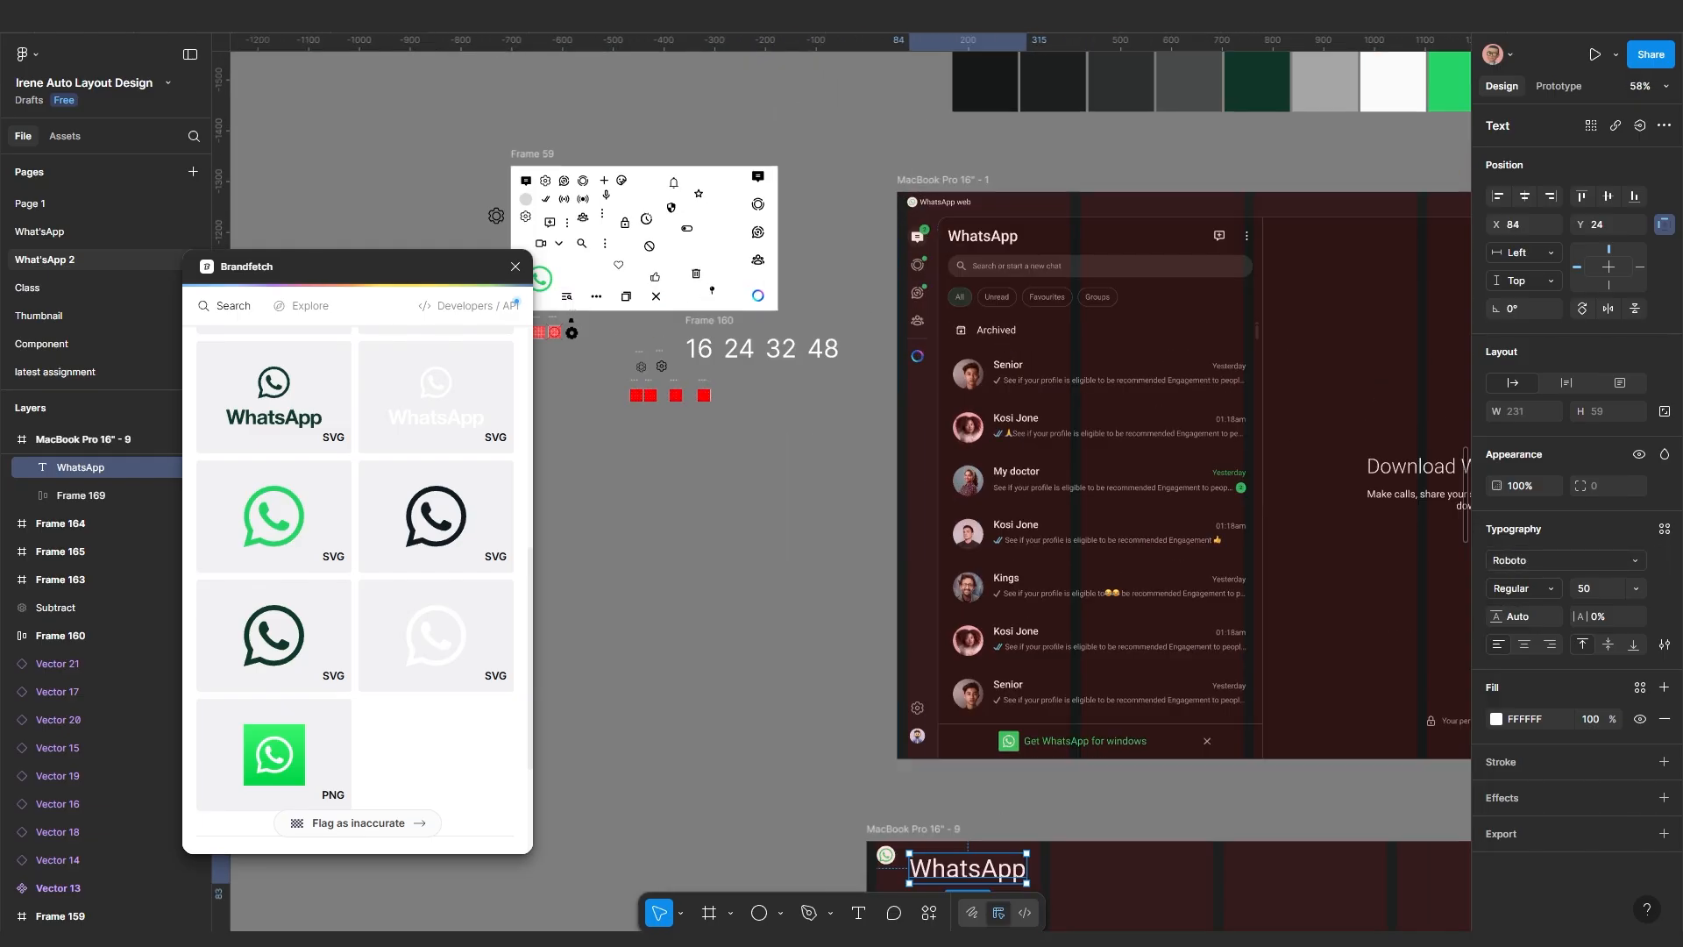
scroll(956, 885, "up", 2)
scroll(998, 682, "down", 3)
scroll(998, 682, "down", 2)
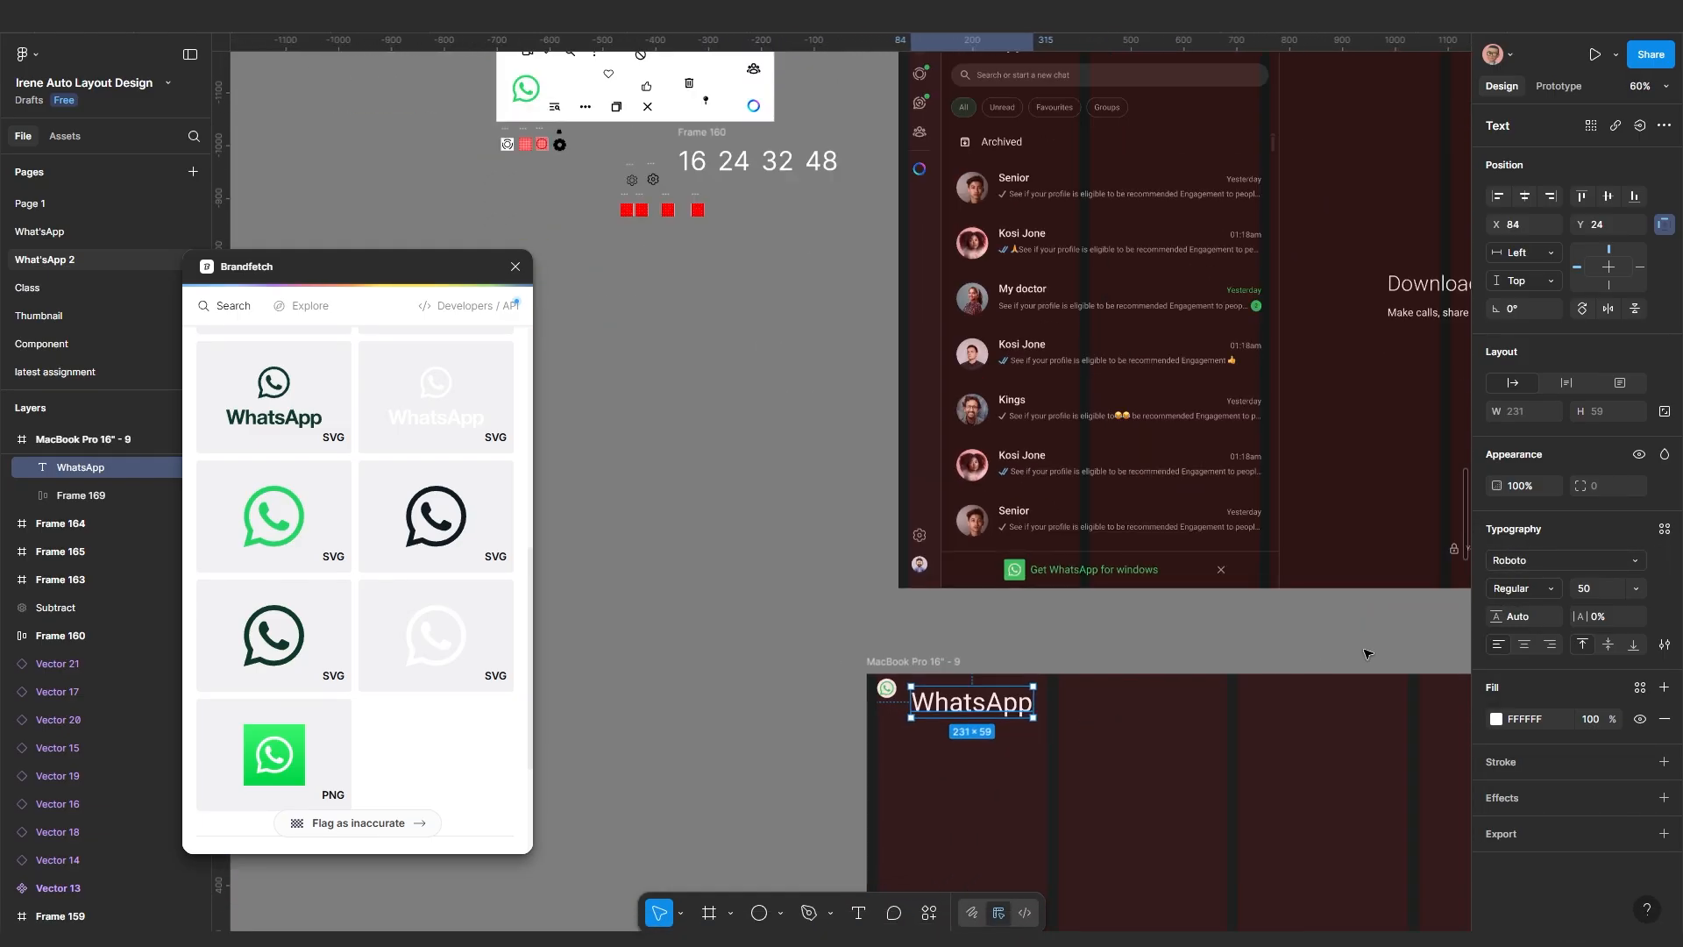
scroll(1139, 601, "down", 4)
scroll(1052, 351, "up", 2)
scroll(1021, 427, "up", 8)
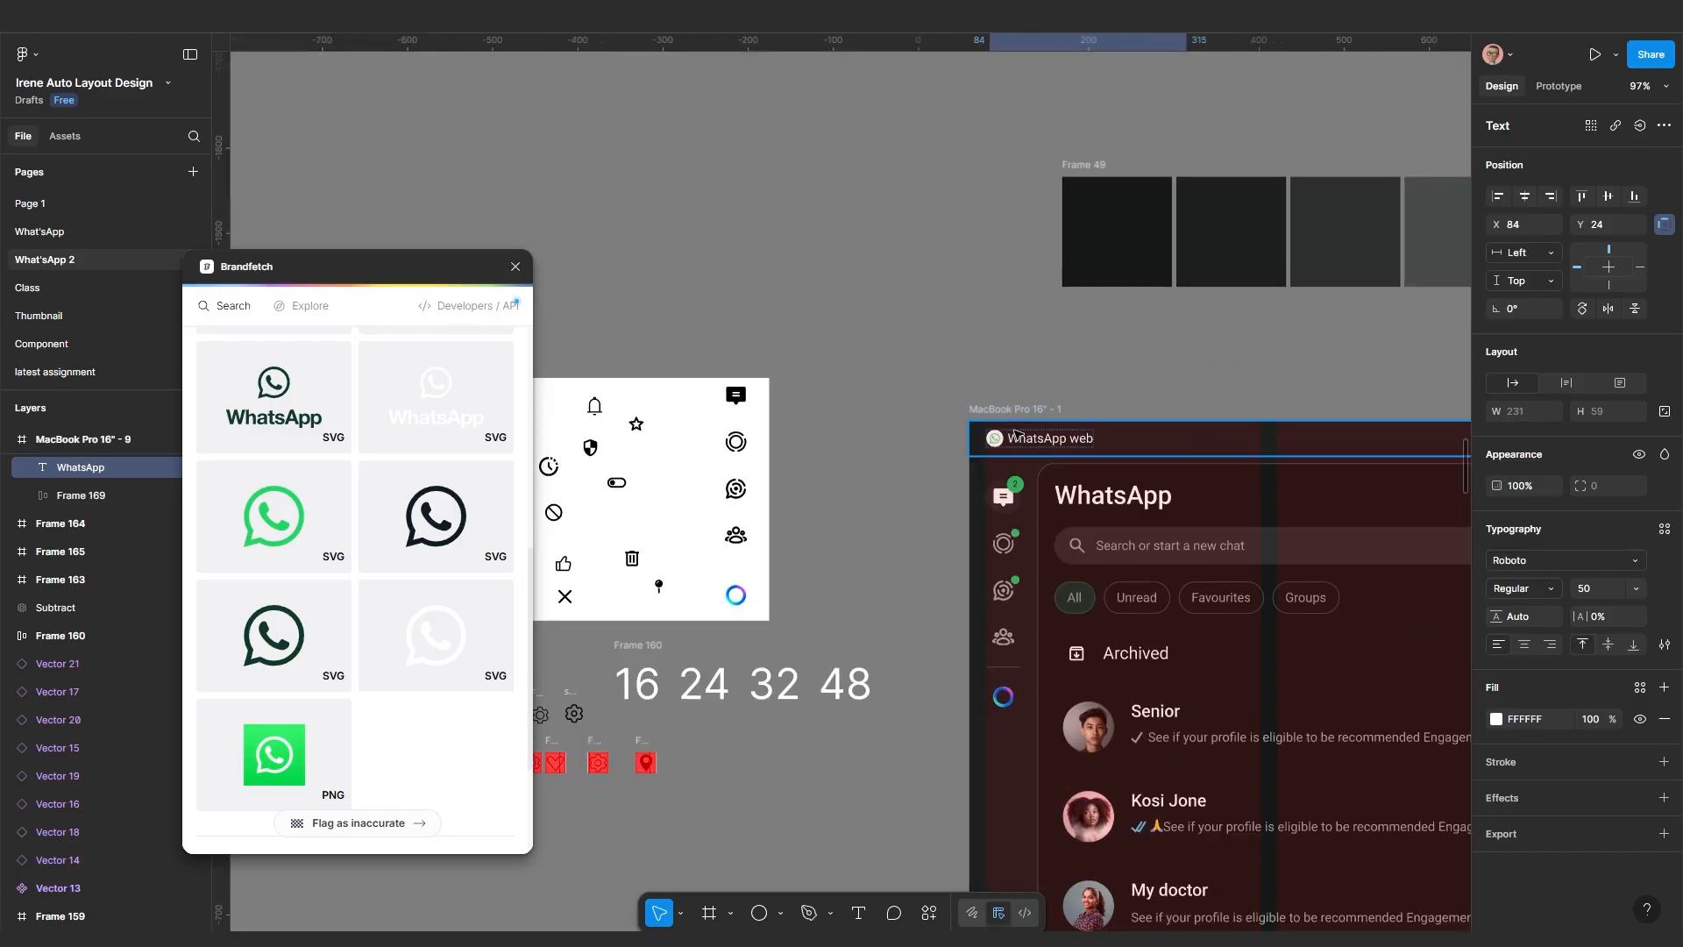
scroll(1023, 445, "down", 6)
scroll(1078, 693, "down", 4)
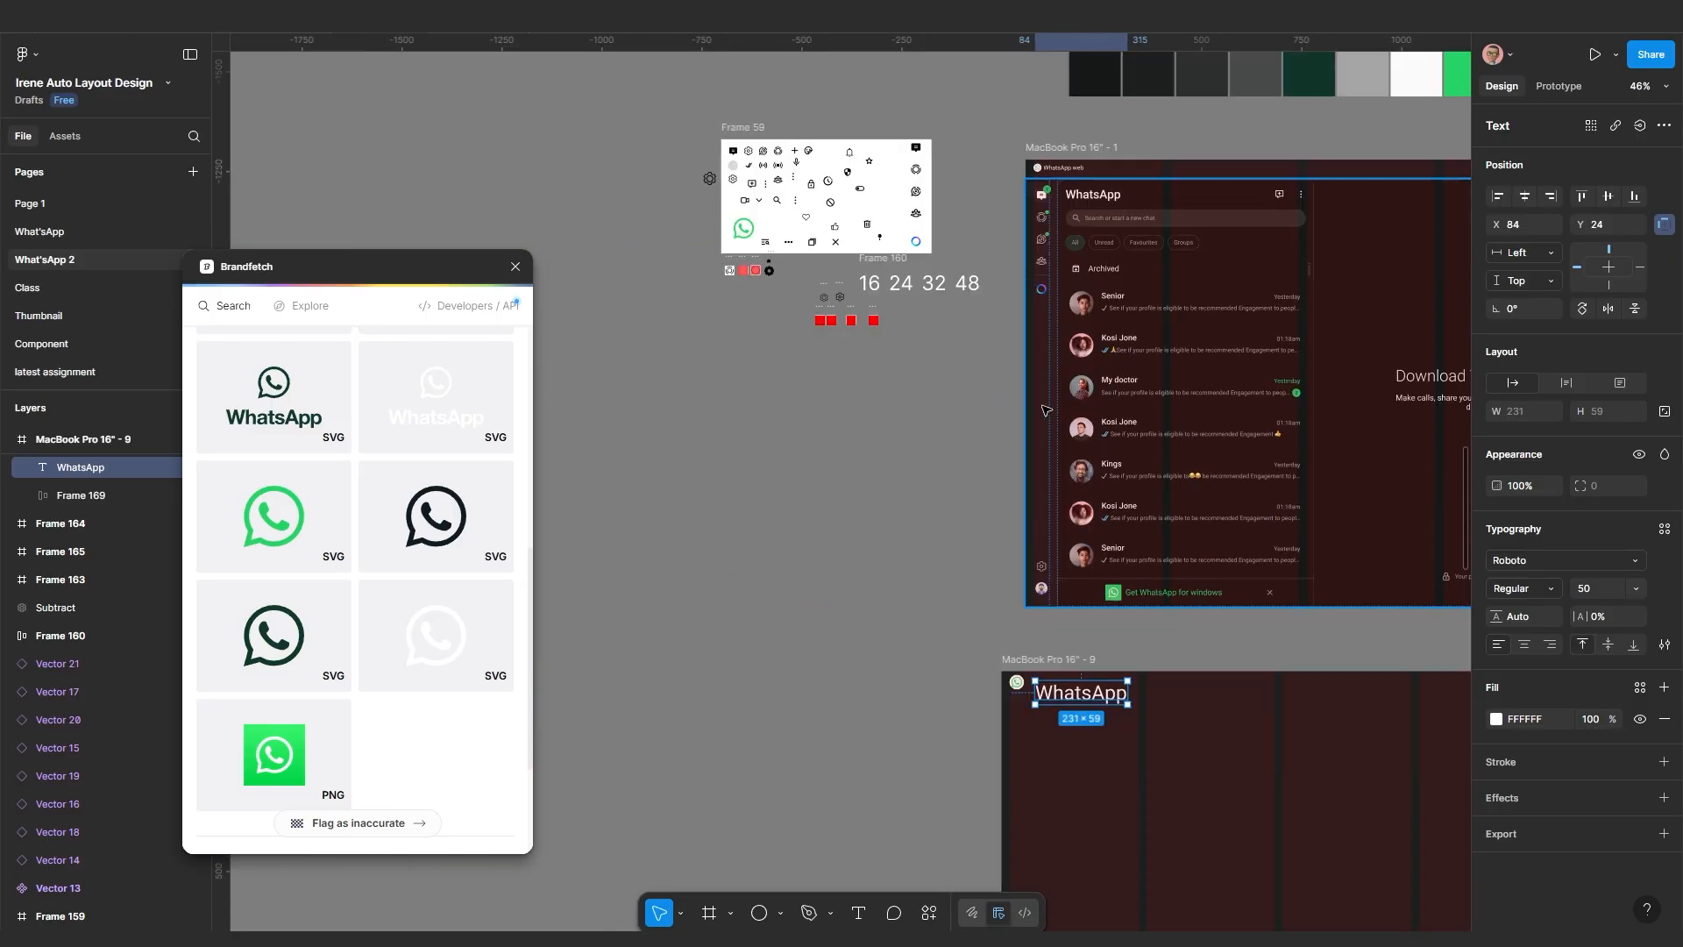
Set the WhatsApp text's font size to 20
scroll(1122, 693, "up", 4)
scroll(1146, 693, "up", 2)
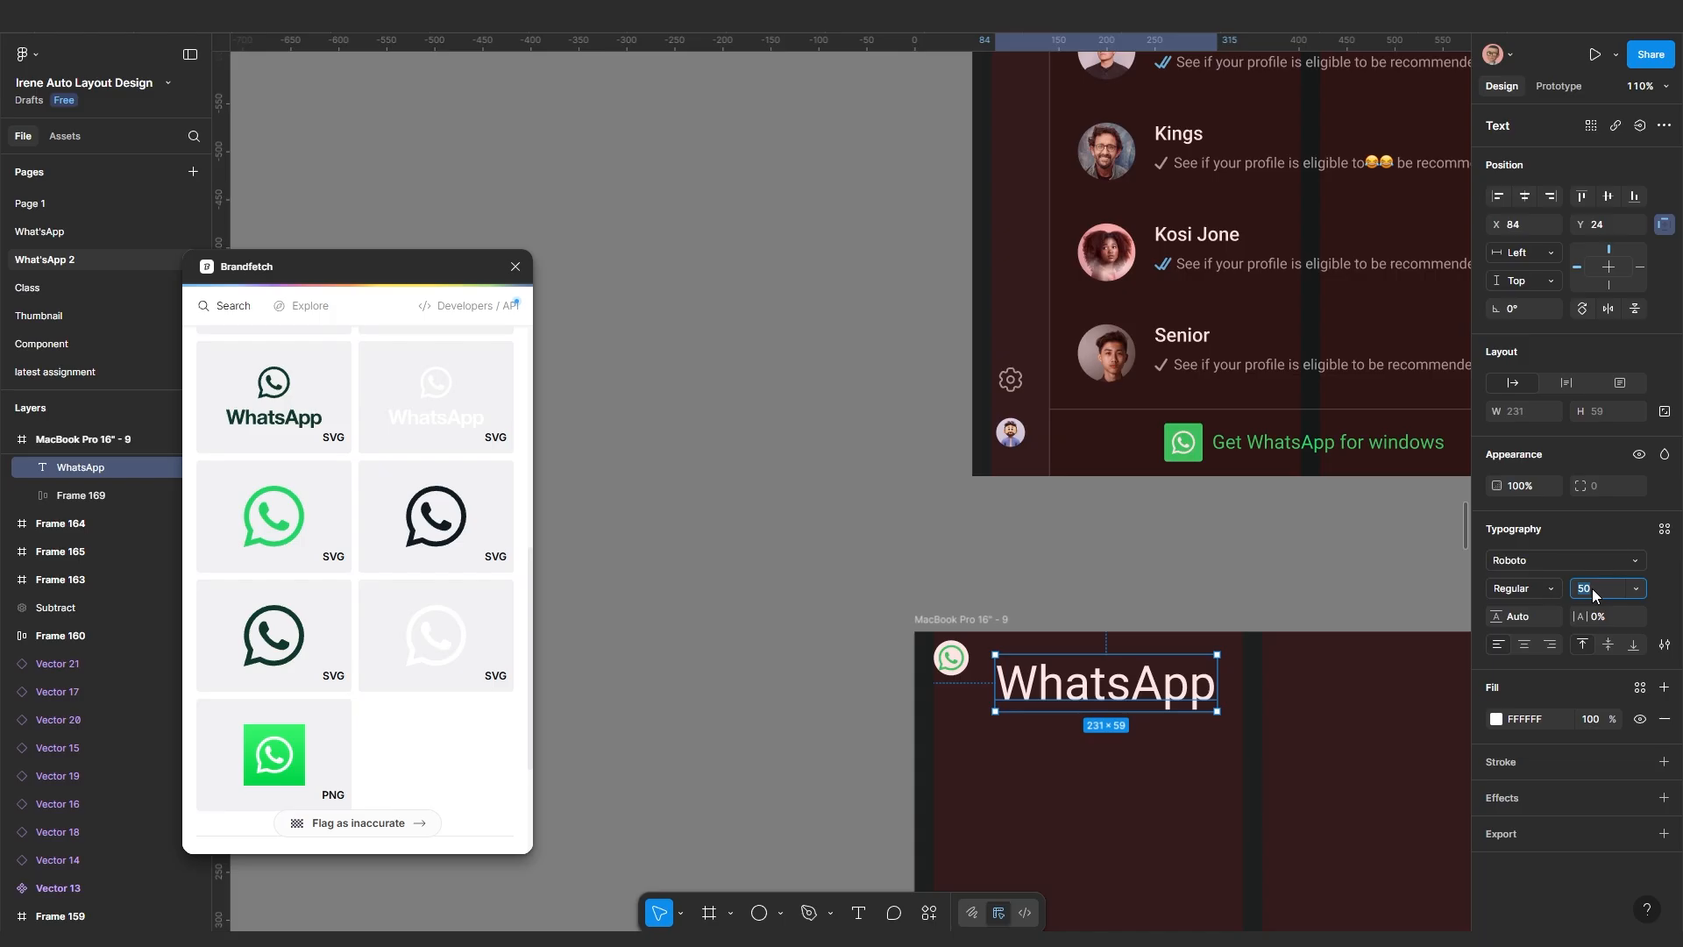
key("Return")
scroll(1035, 688, "up", 6)
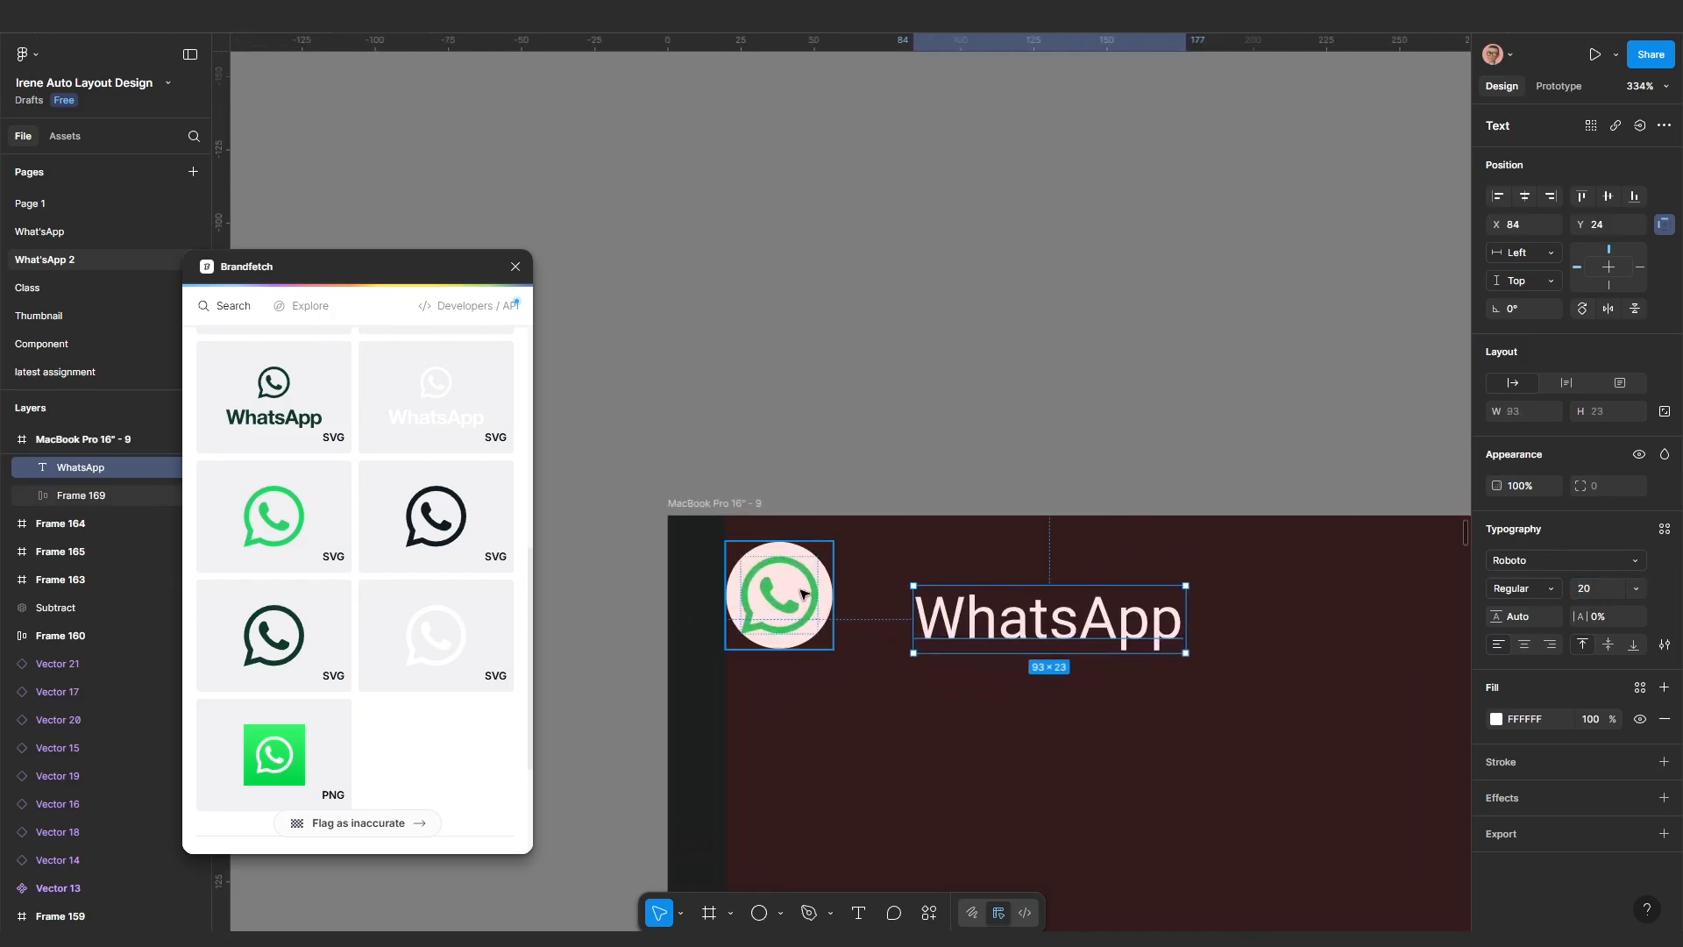
Combine the badge and the WhatsApp text in a horizontal auto layout with a gap of 10
left_click(803, 593)
scroll(803, 595, "up", 1)
scroll(803, 597, "up", 2)
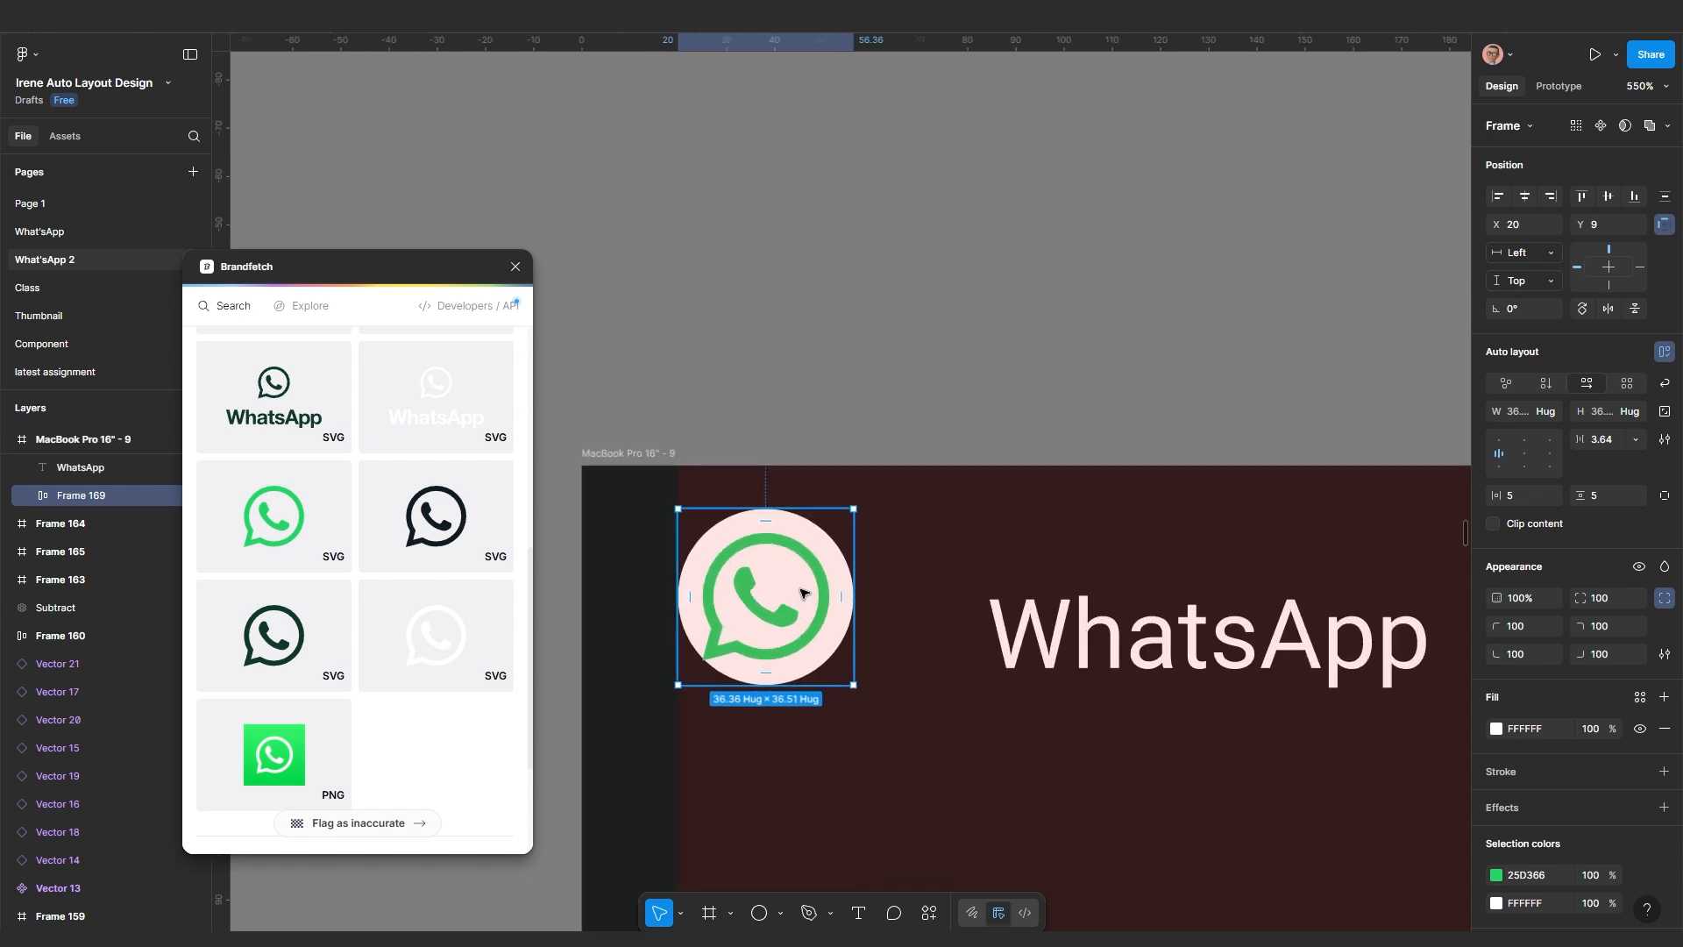
left_click(1102, 644, "shift")
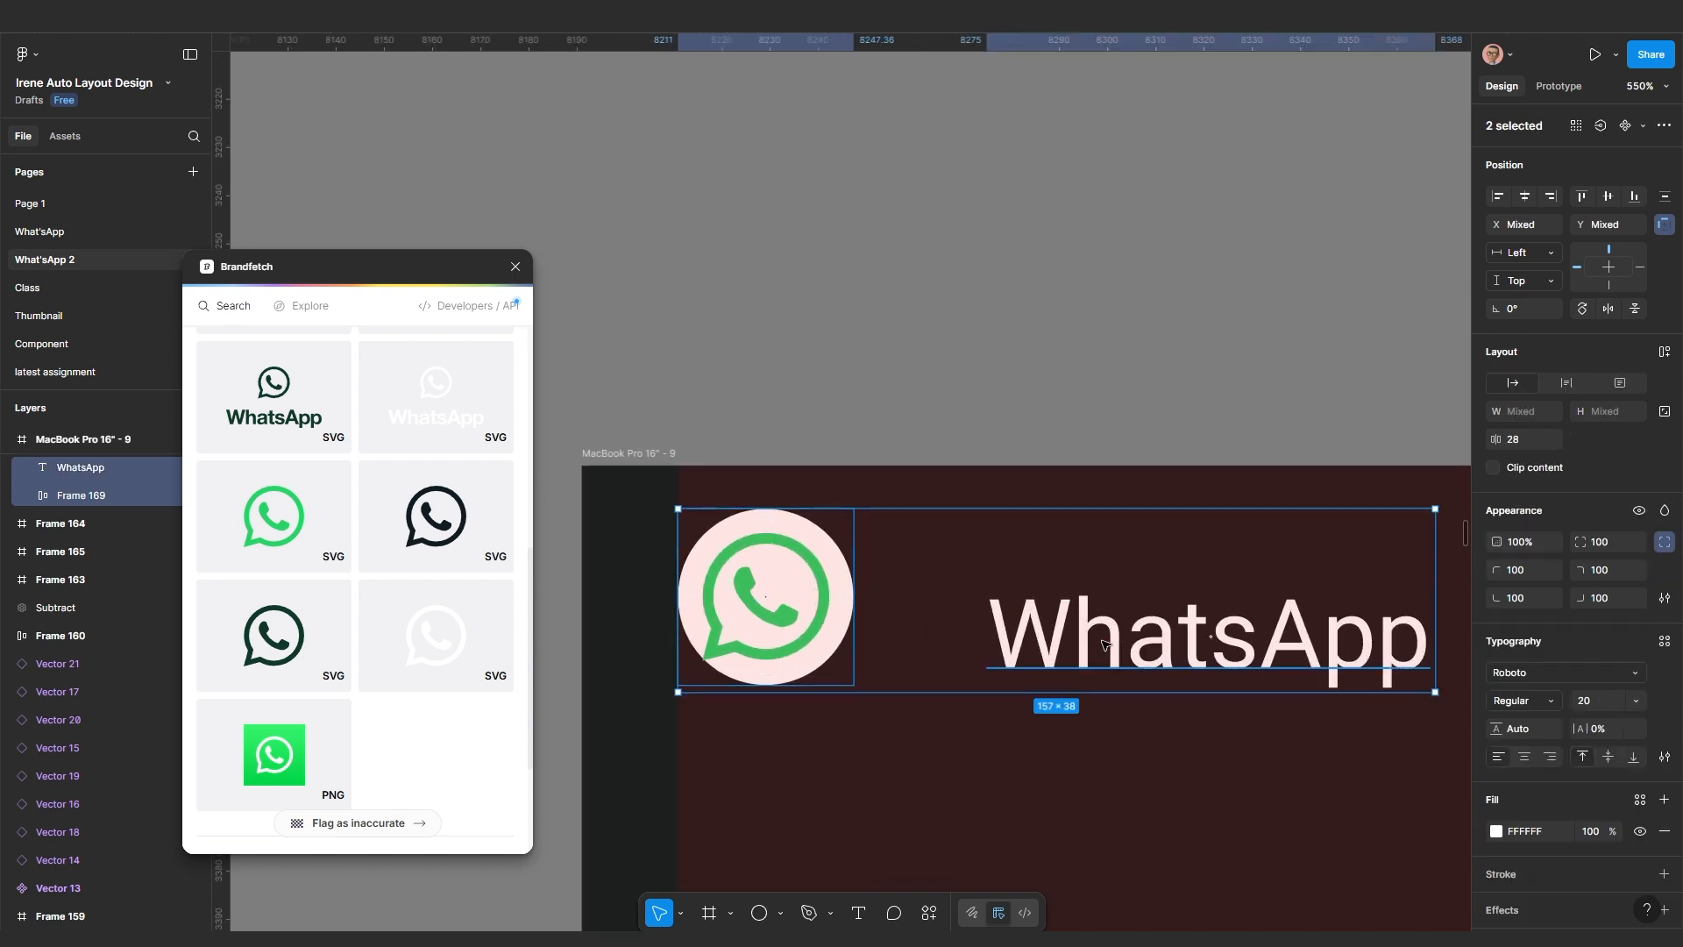
key("shift+a")
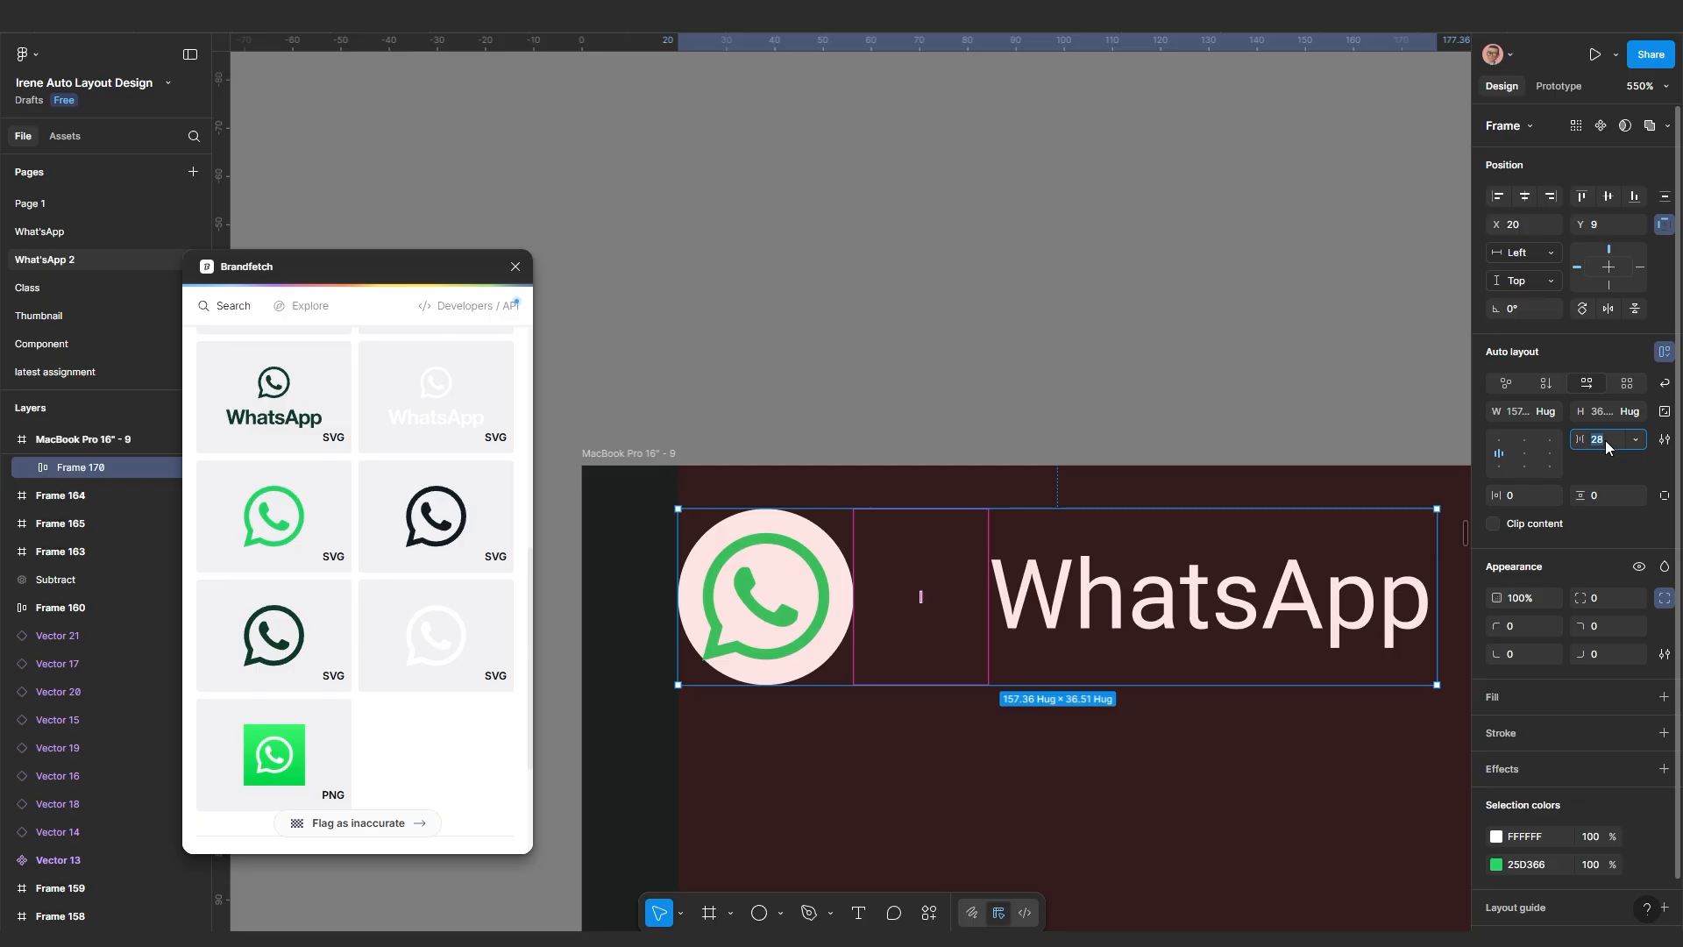
type("10")
key("Return")
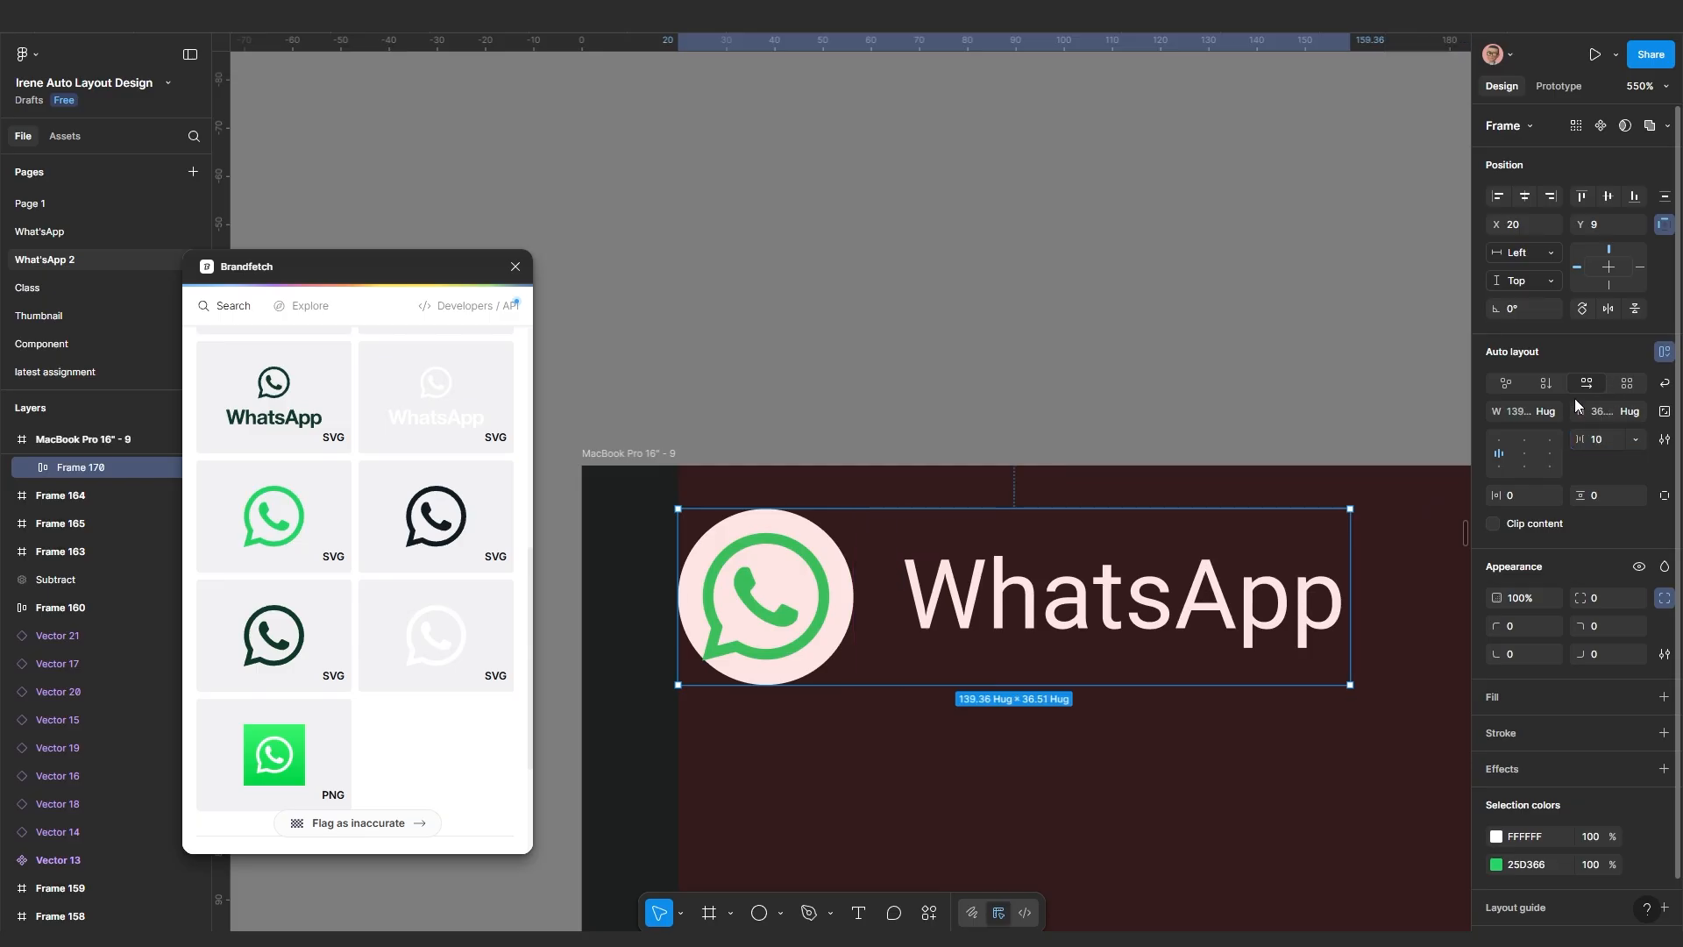
Scale the green WhatsApp symbol inside the badge proportionally to a width of 15
scroll(1381, 568, "down", 3)
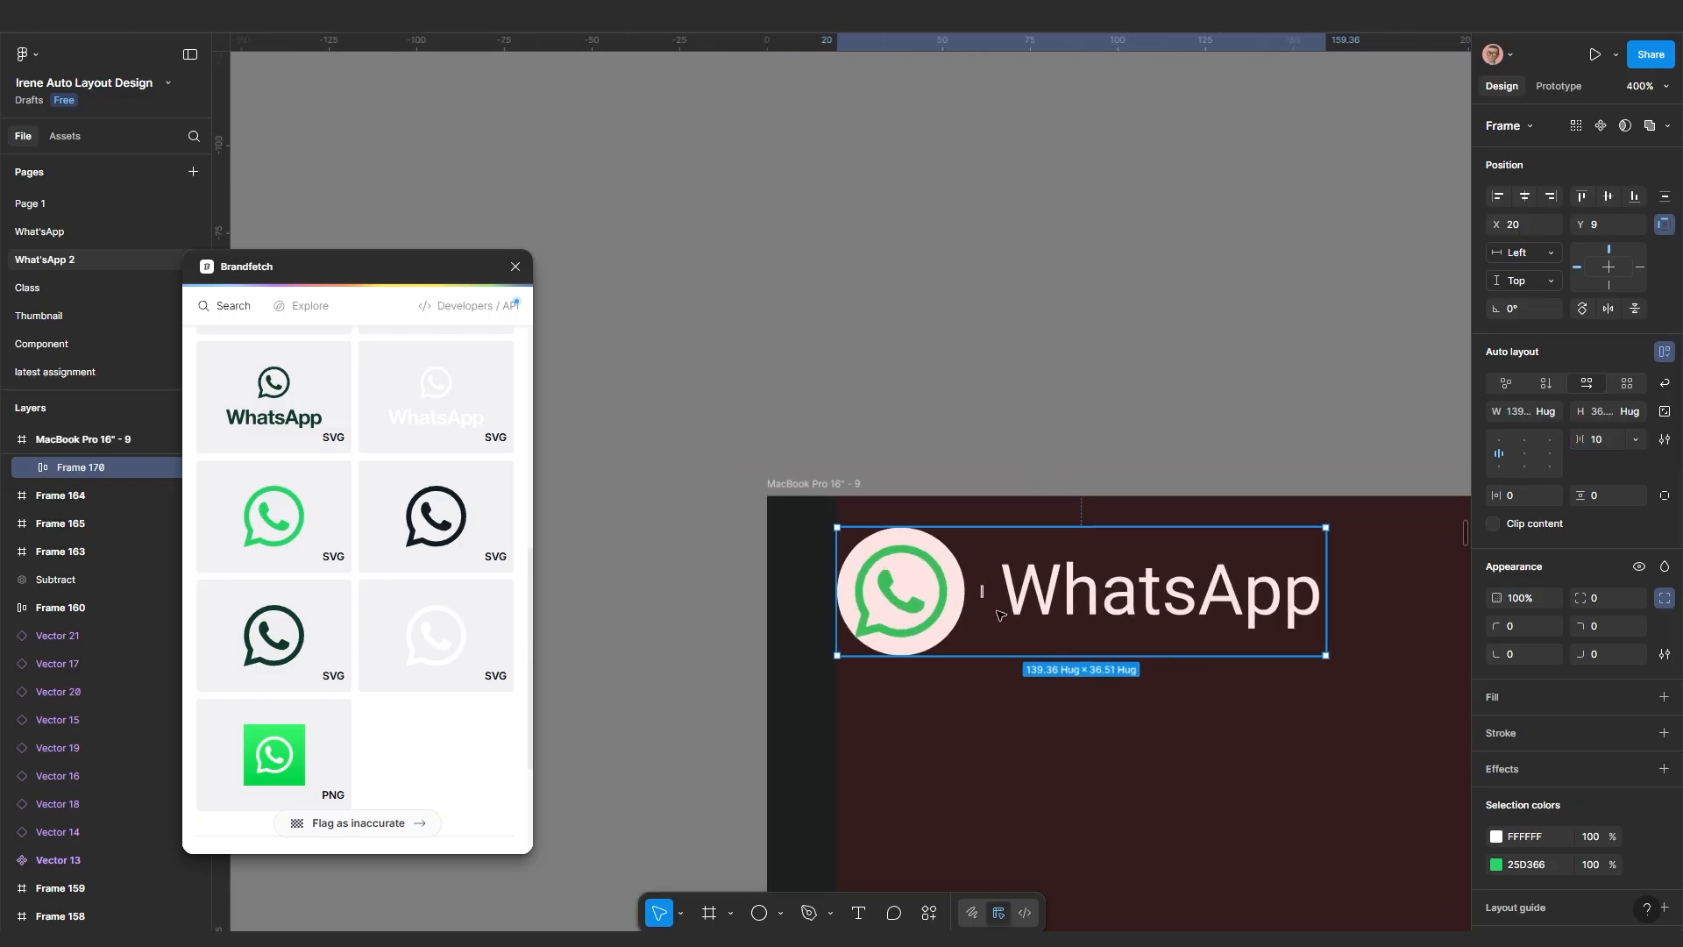
double_click(918, 599)
double_click(920, 600)
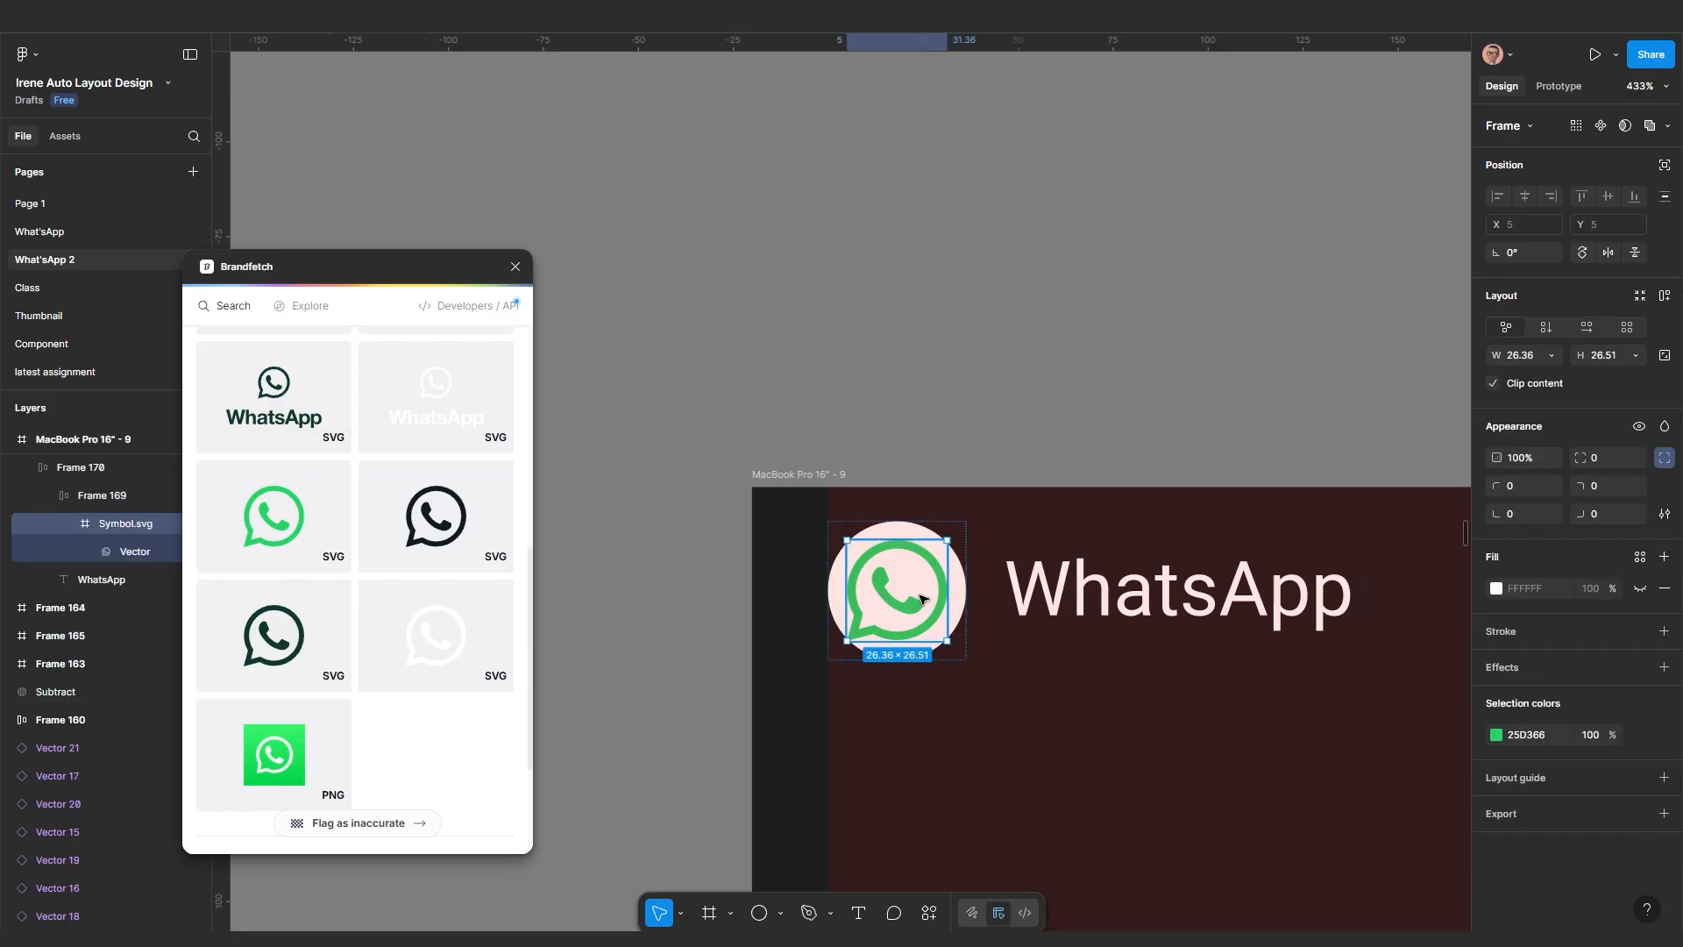
left_click(935, 739)
double_click(924, 610)
double_click(925, 610)
scroll(907, 580, "up", 5)
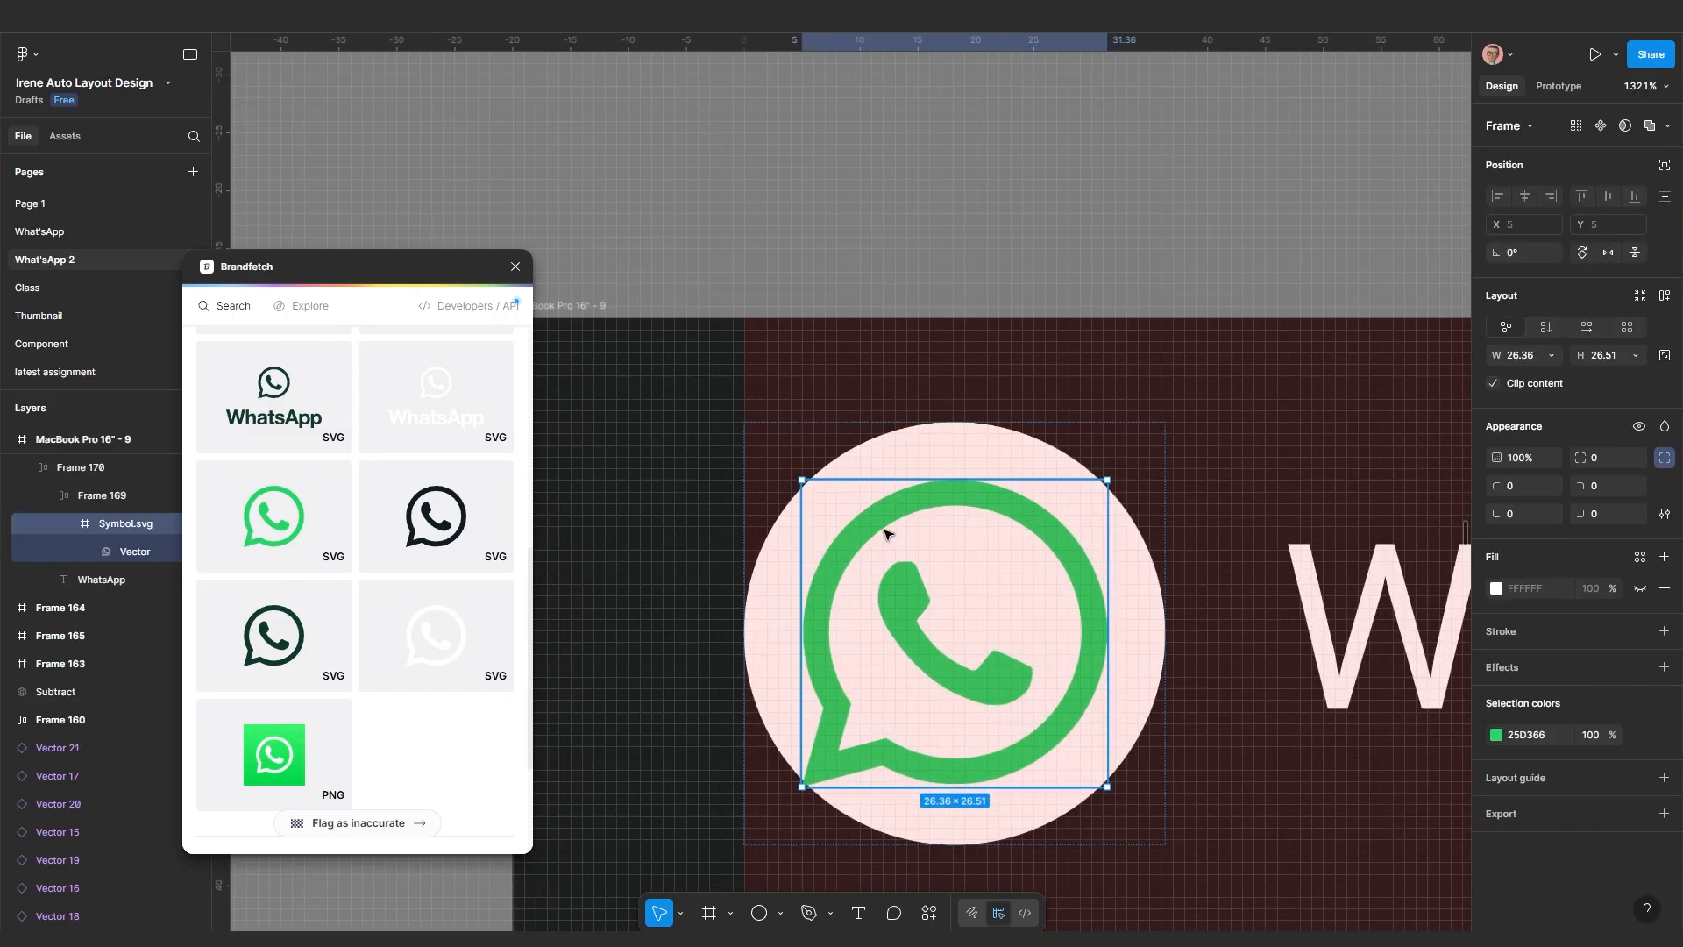
scroll(944, 611, "down", 3)
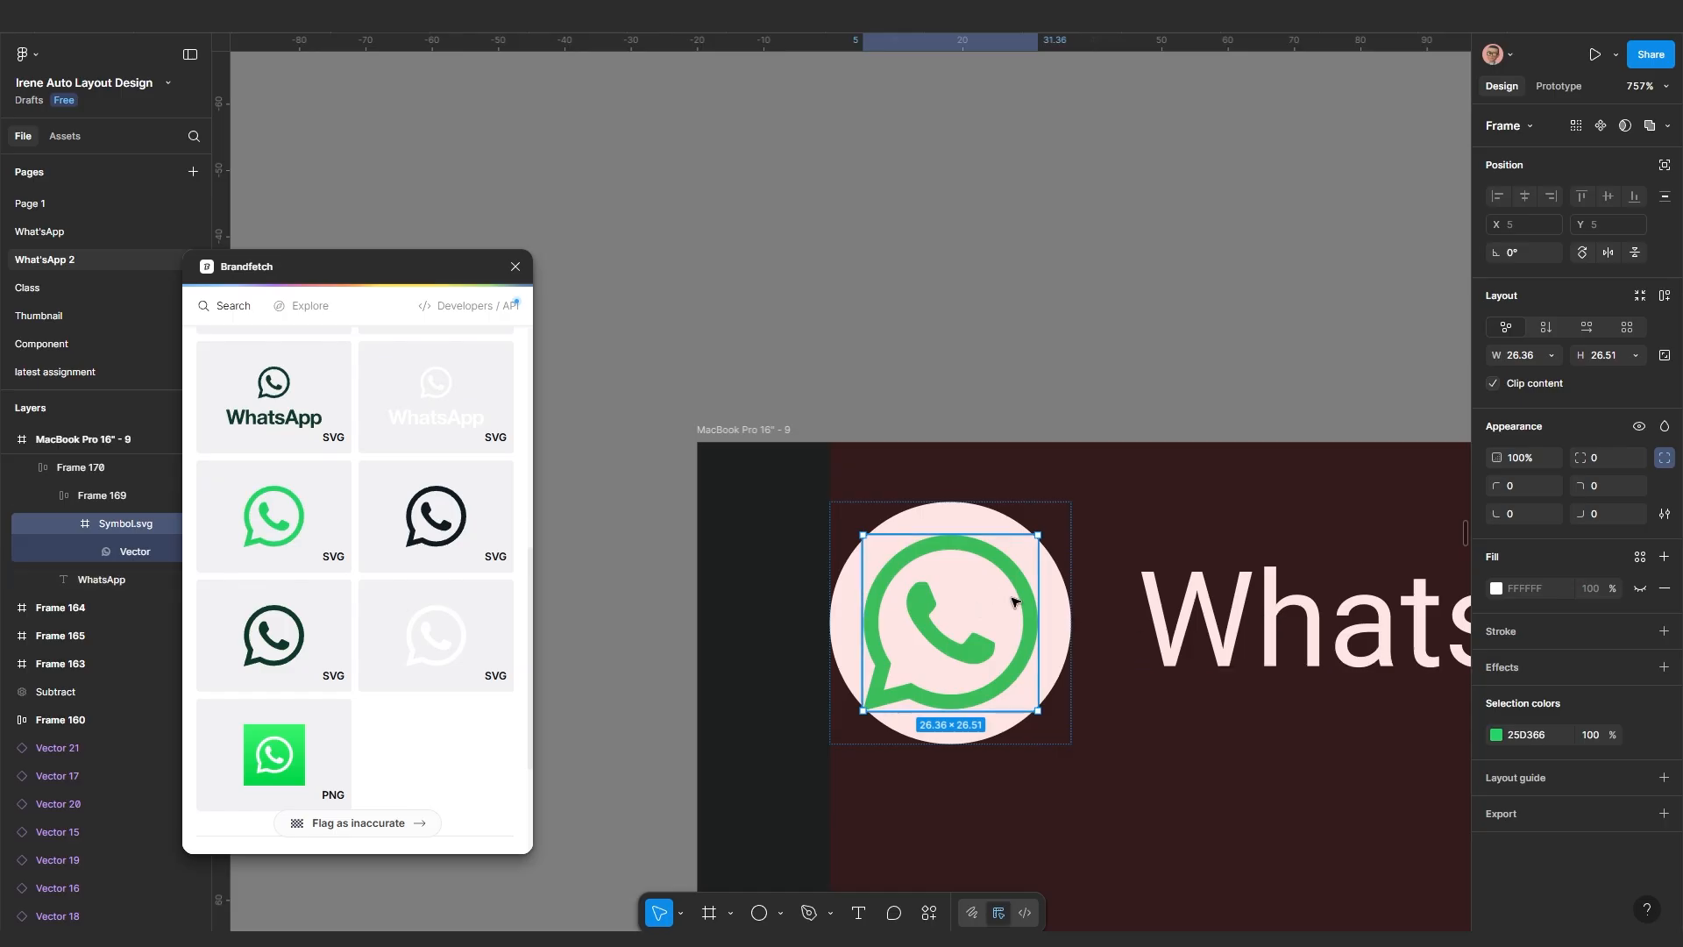
left_click(1061, 643)
left_click(955, 622)
key("k")
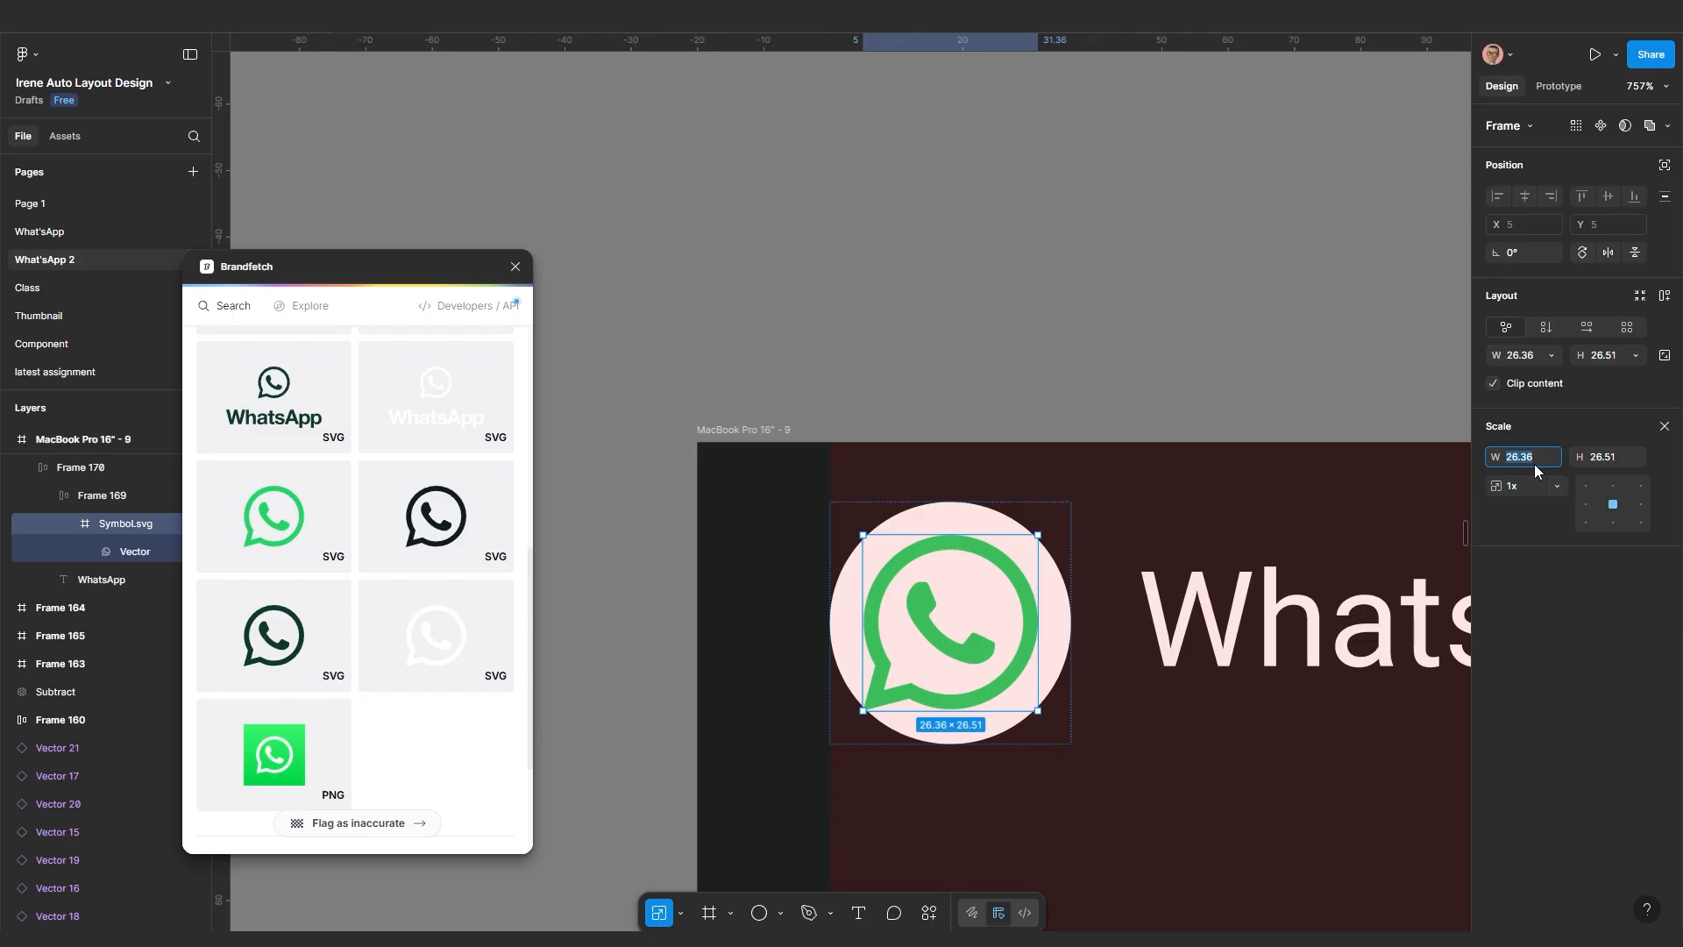
type("5")
key("Return")
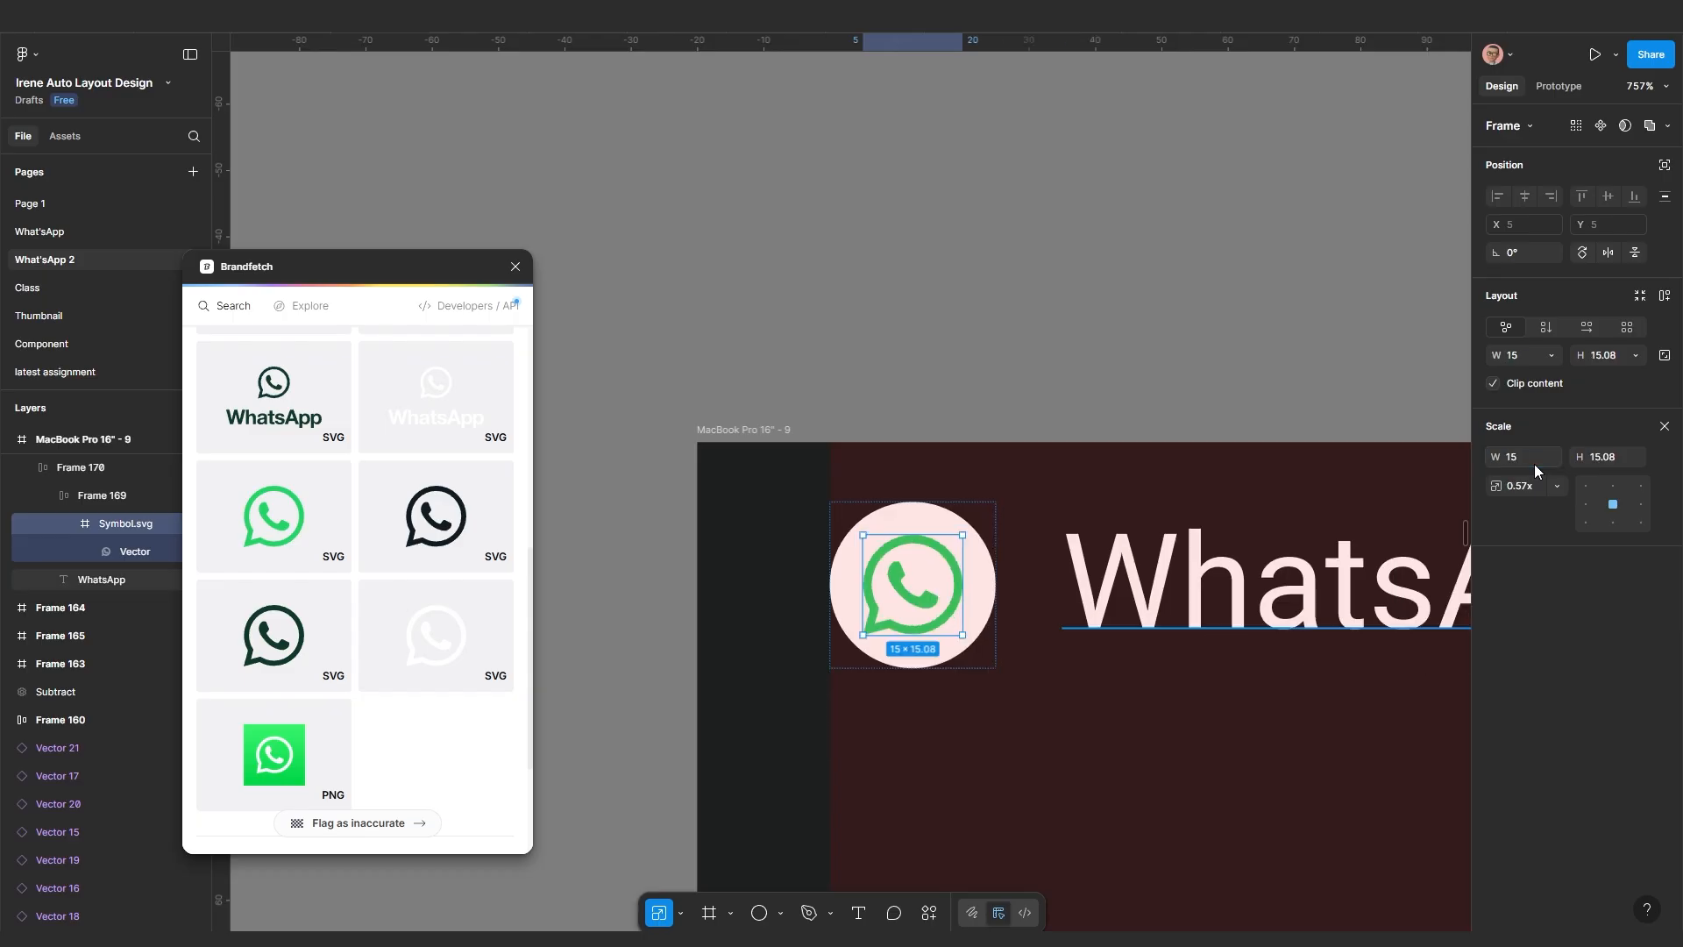
Examine the size of the logo and title in the new frame against the finished design above it
scroll(698, 568, "down", 5, "ctrl")
scroll(829, 614, "up", 4, "ctrl")
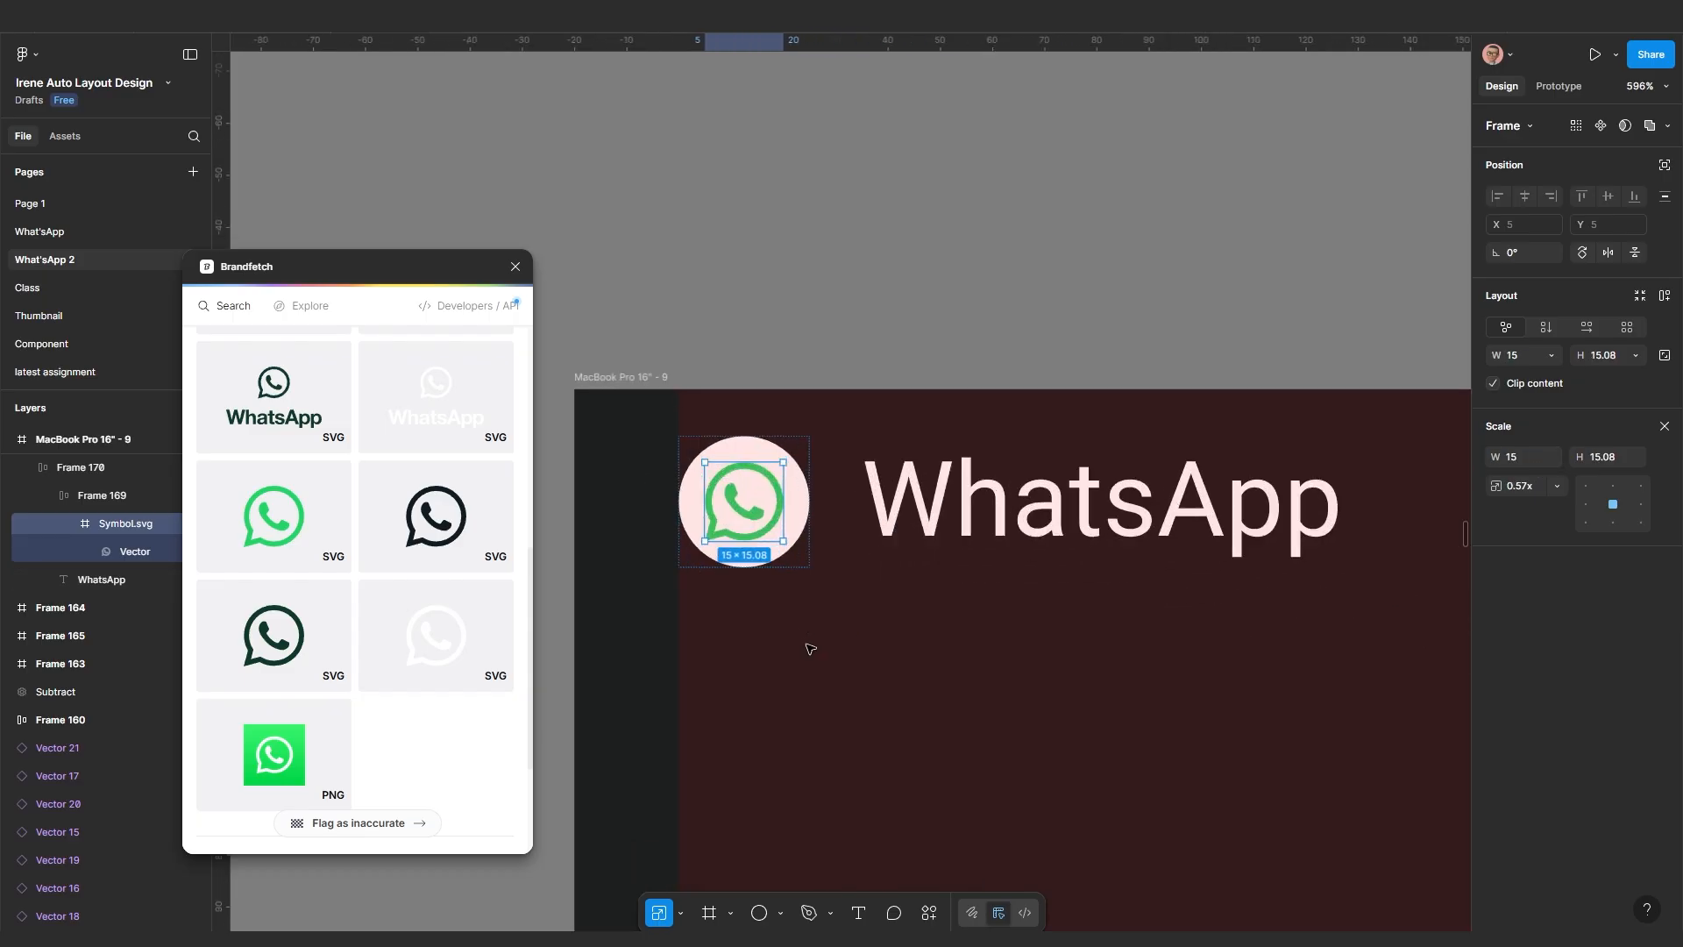
left_click(804, 642)
scroll(767, 519, "down", 3, "ctrl")
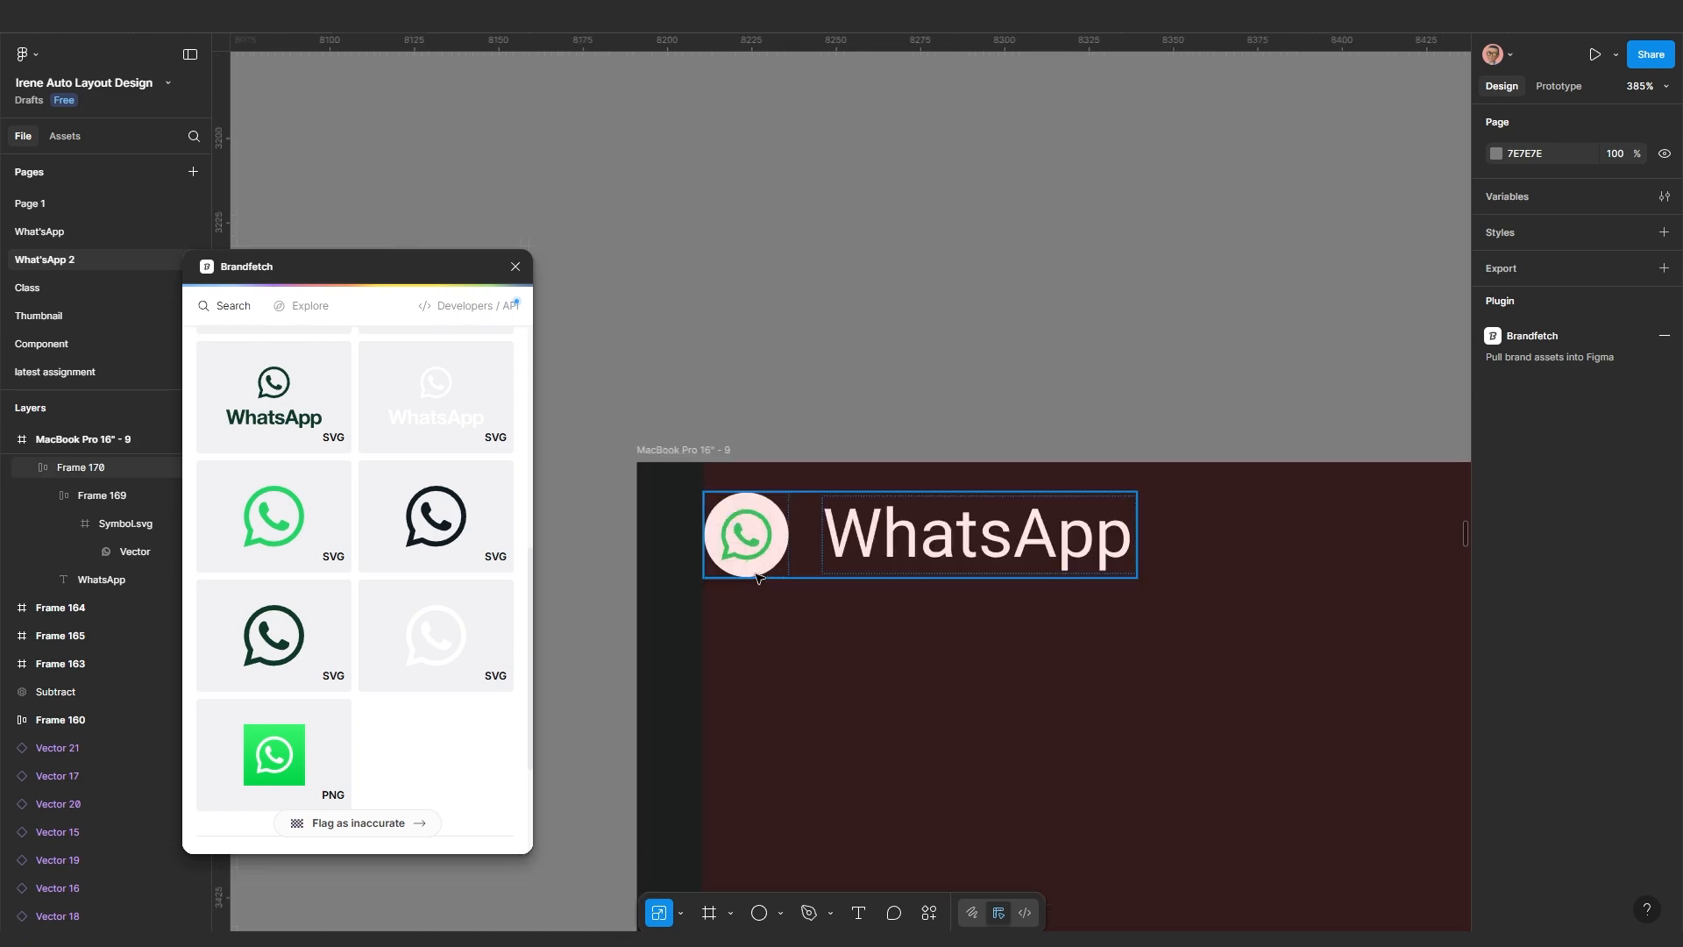
scroll(889, 676, "down", 3, "ctrl")
scroll(876, 666, "down", 4, "ctrl")
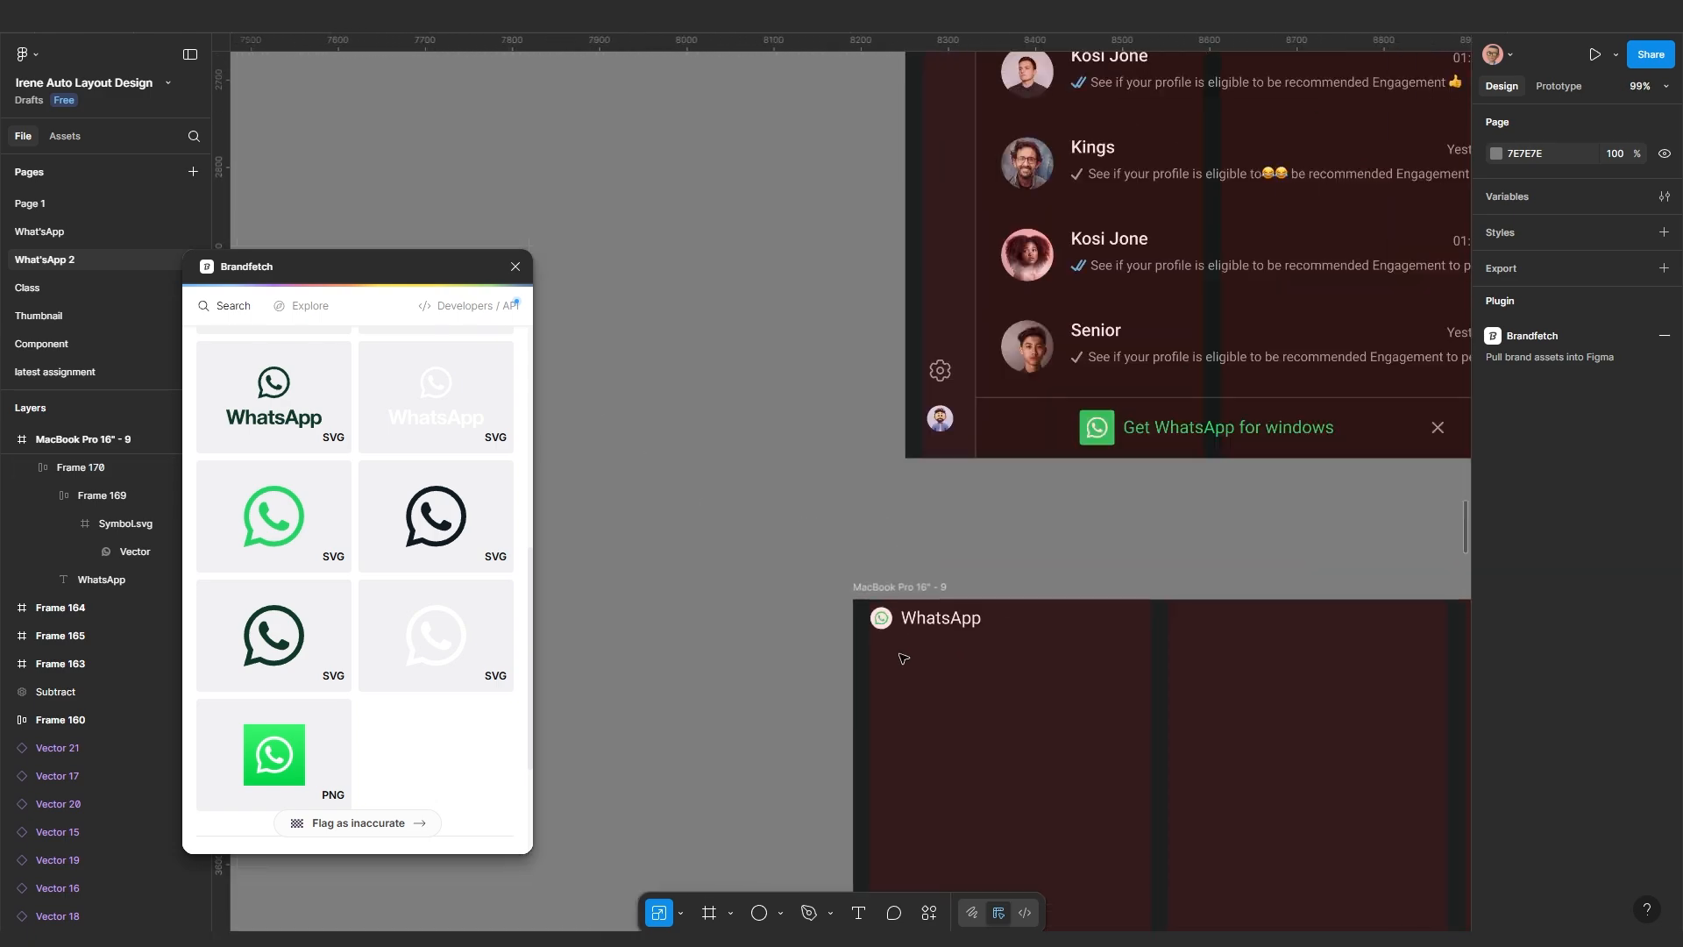
scroll(917, 650, "up", 3, "ctrl")
scroll(917, 651, "up", 2, "ctrl")
Select the frame holding the badge and WhatsApp text, and open its auto layout gap for editing
left_click(964, 565)
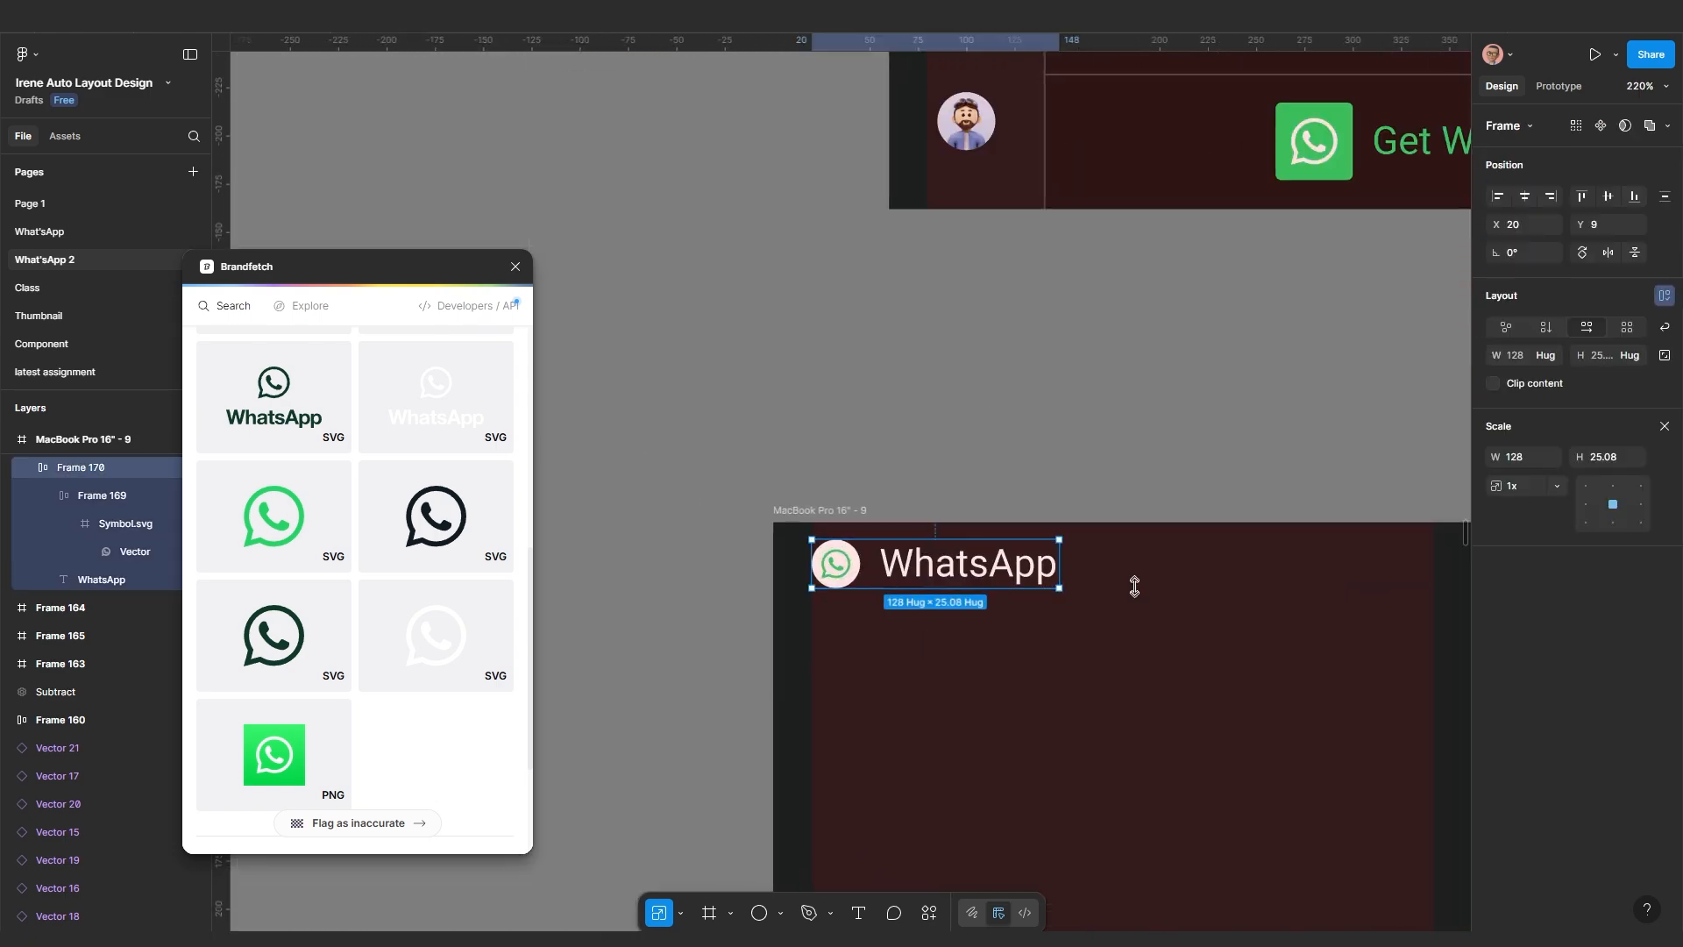
key("v")
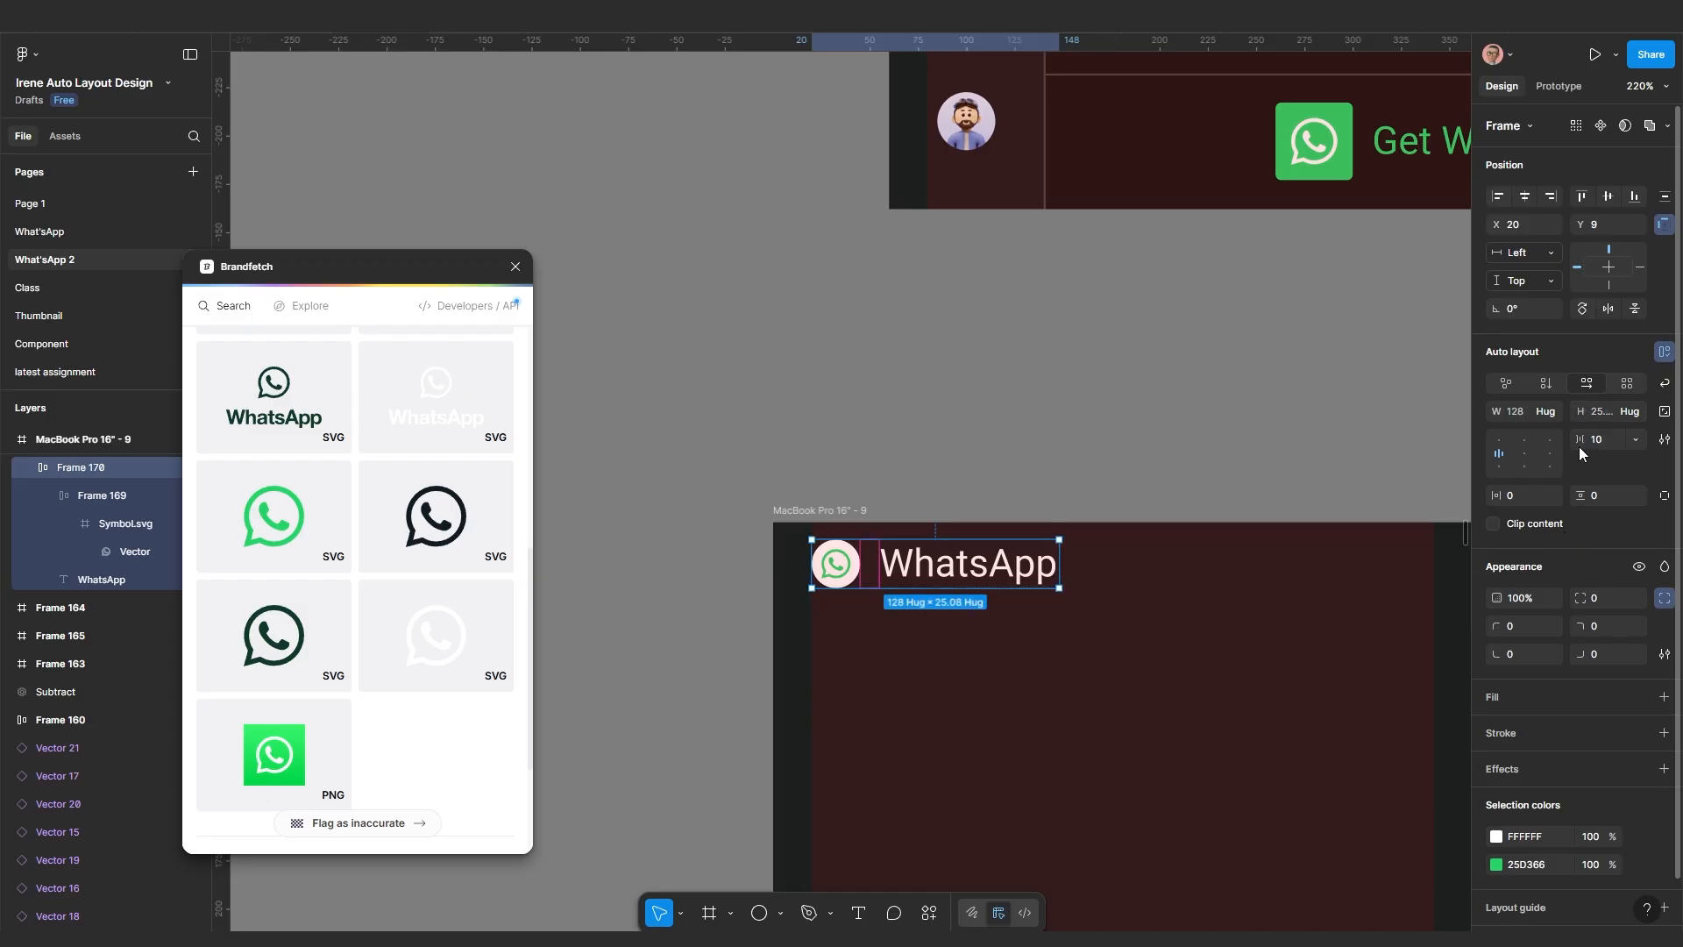
scroll(1266, 548, "down", 6, "ctrl")
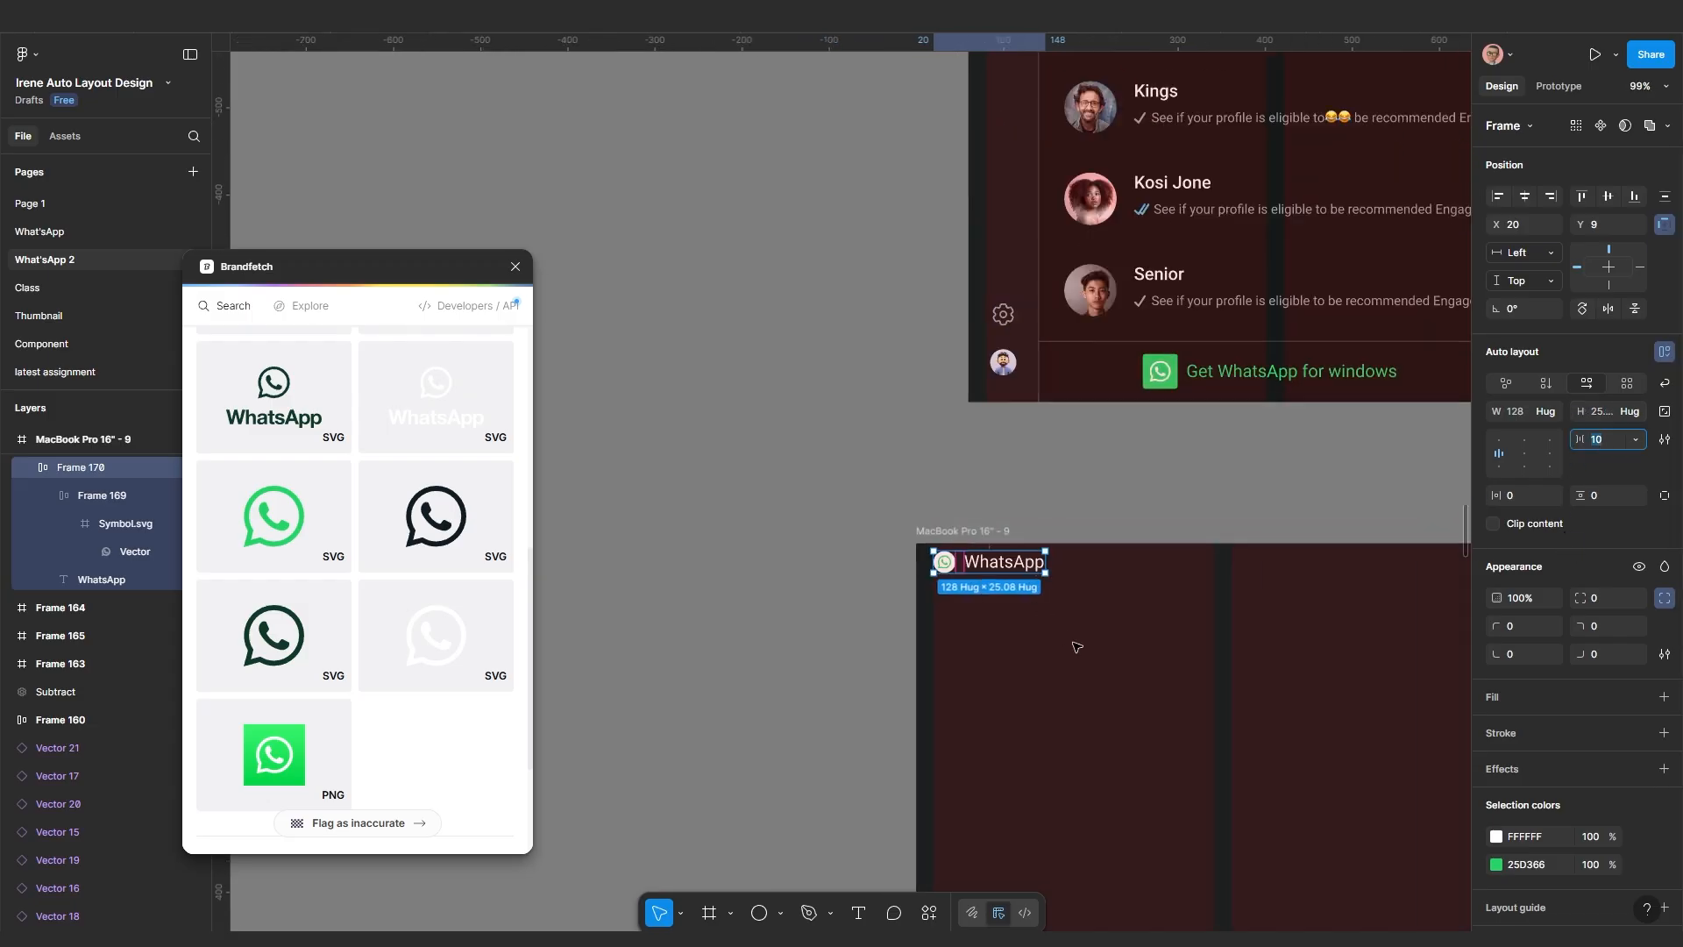
Copy the search-list, three-dot, copy and X icons from the icon sheet onto the canvas beside the MacBook Pro 16" - 9 frame
left_click_drag(982, 667, 914, 640)
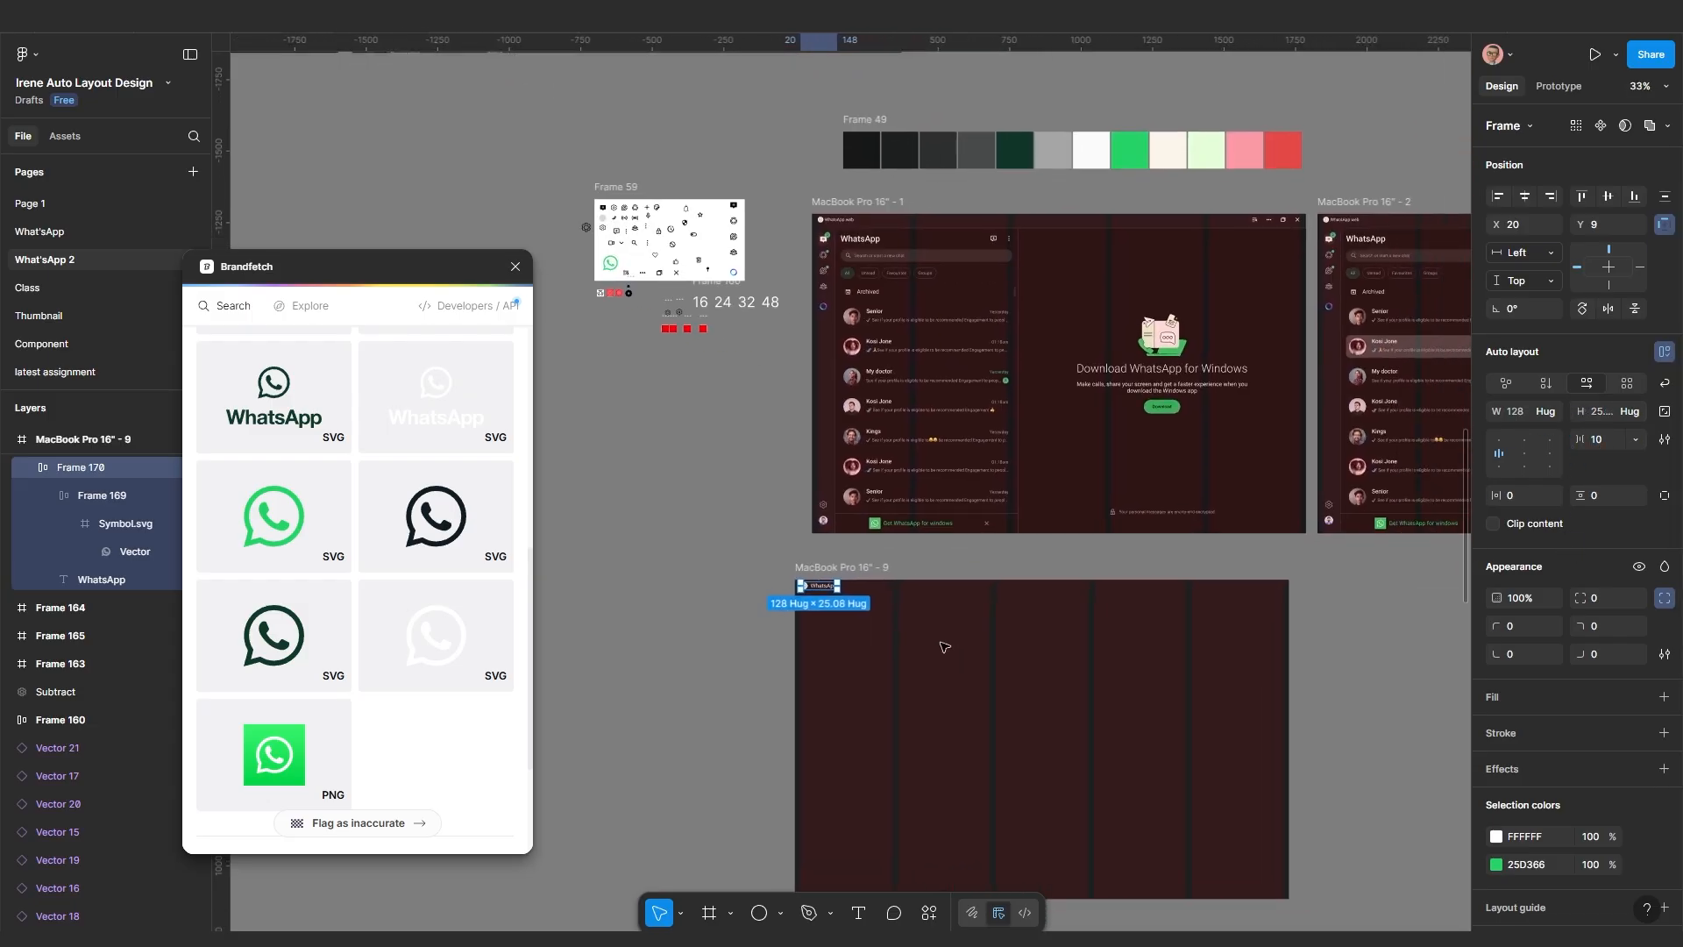
scroll(940, 642, "up", 1, "ctrl")
left_click(950, 676)
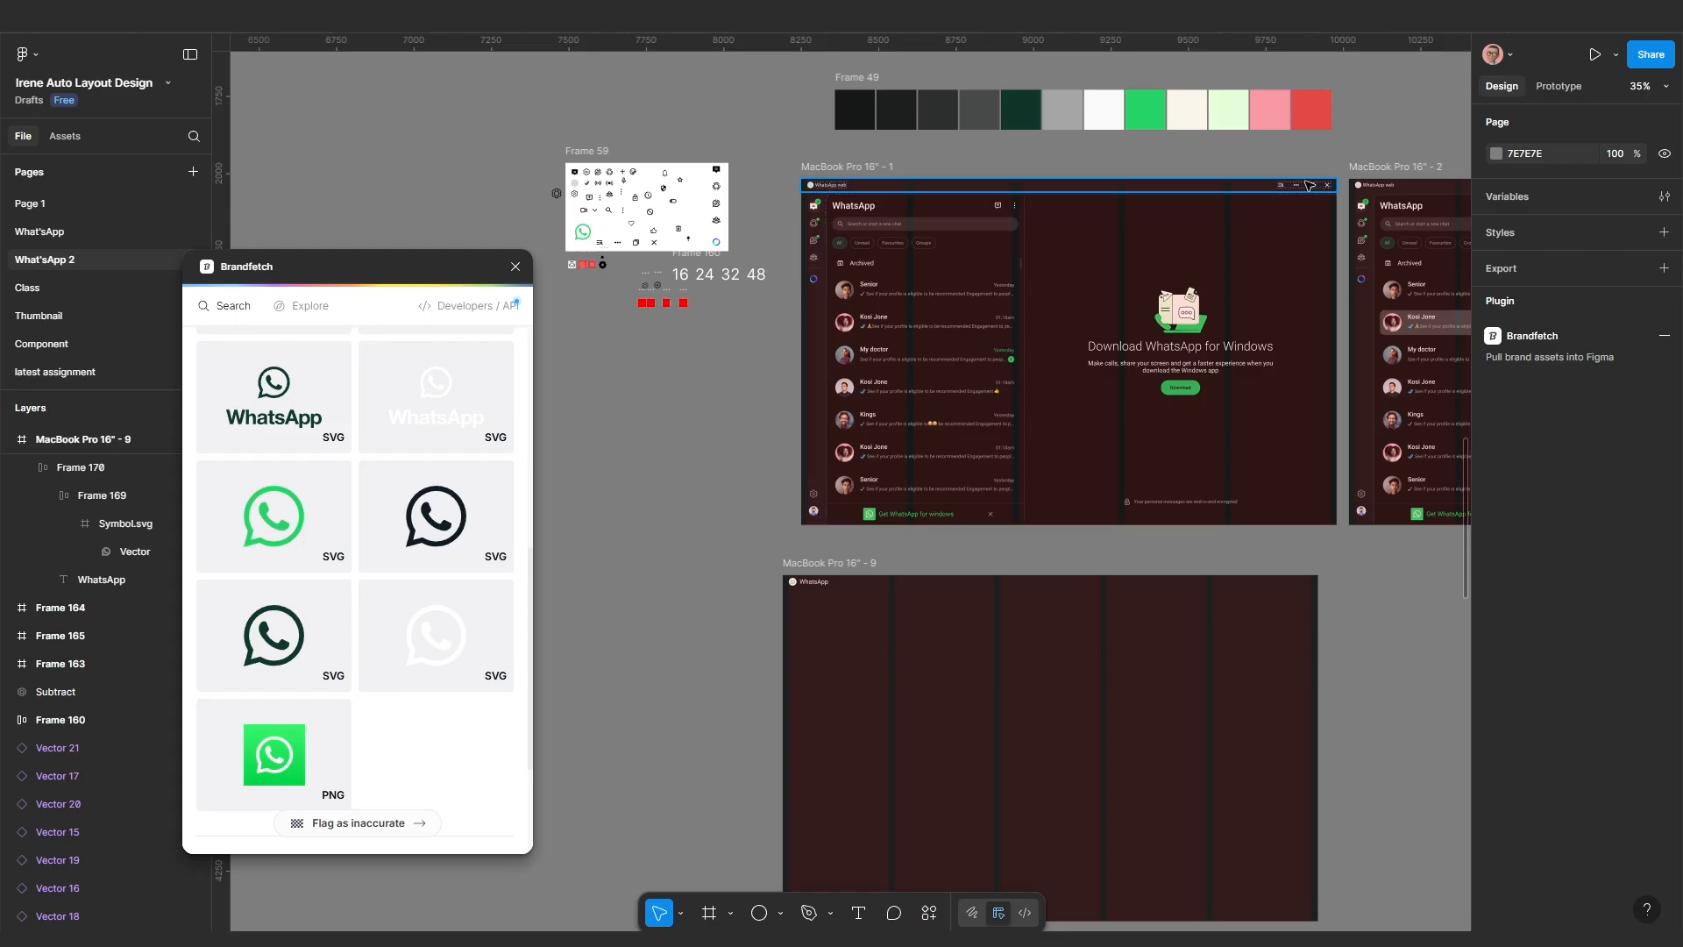
scroll(1282, 191, "up", 5, "ctrl")
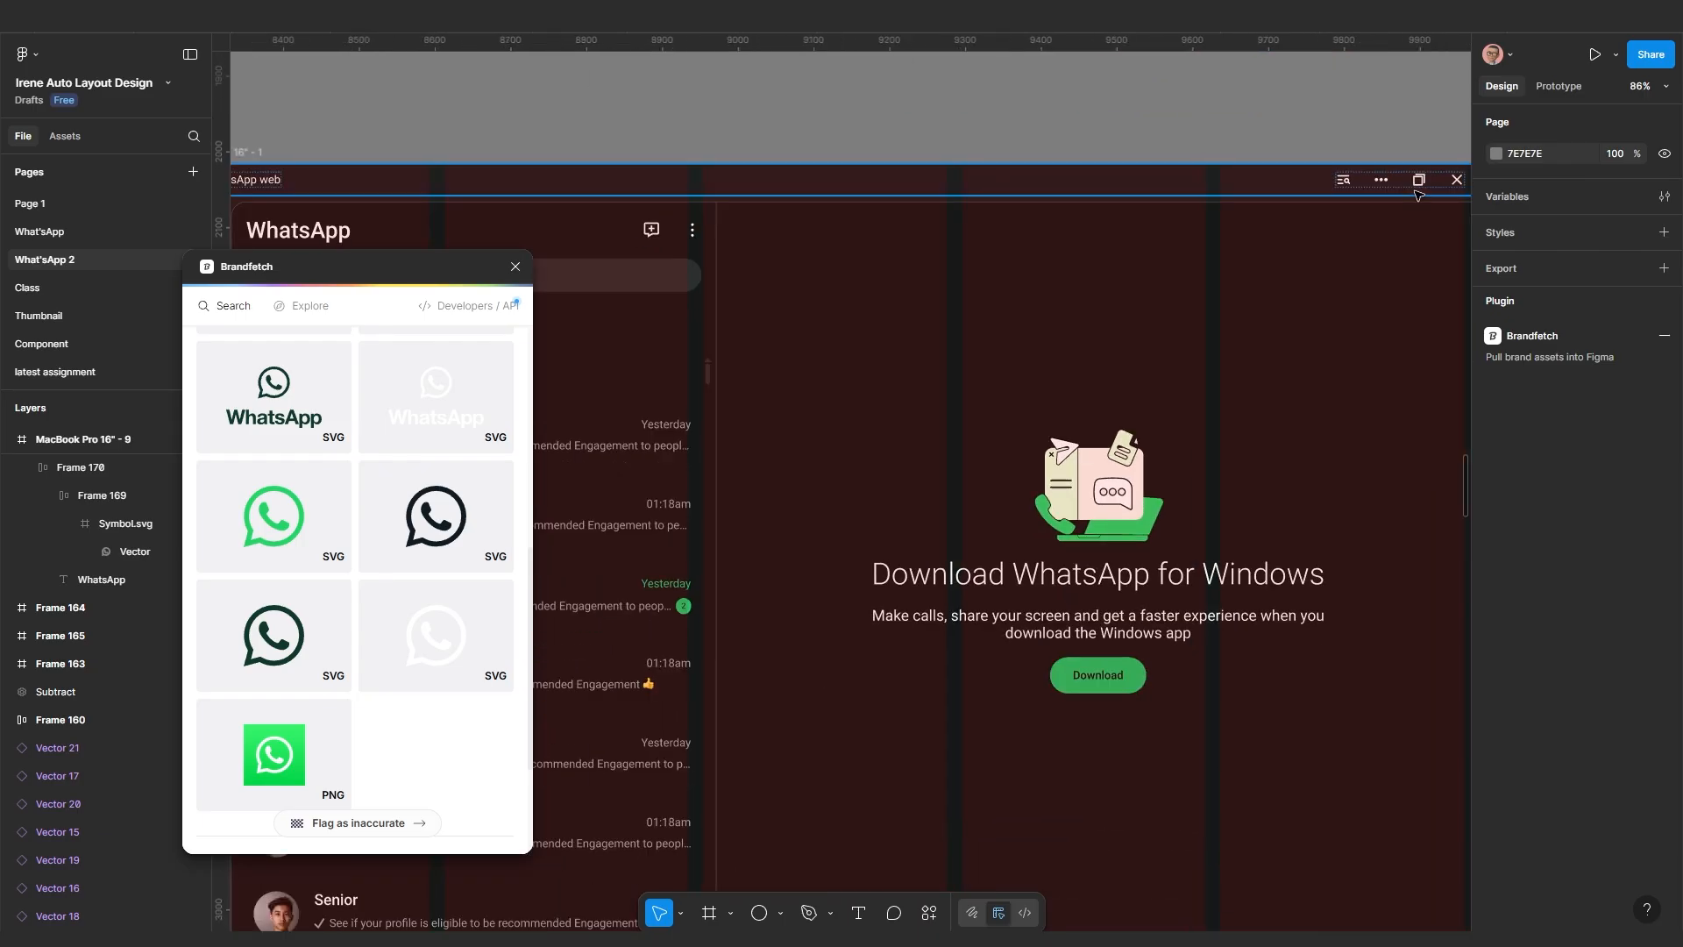
scroll(1123, 326, "down", 4, "ctrl")
scroll(922, 305, "up", 9, "ctrl")
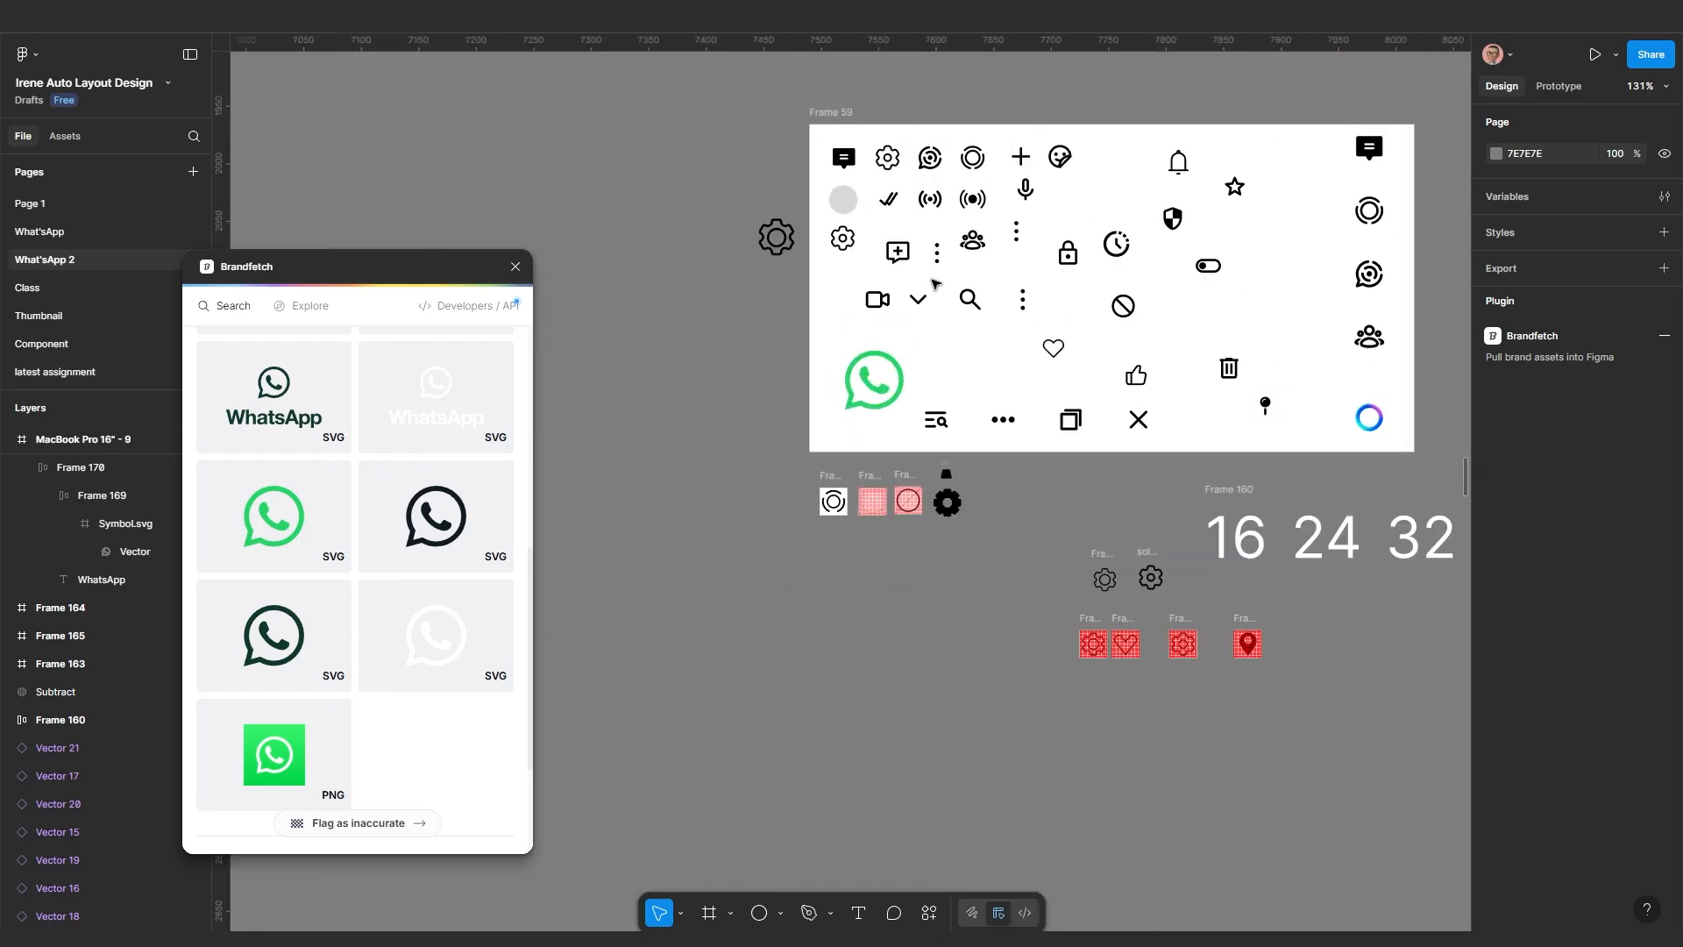
scroll(922, 303, "up", 1, "ctrl")
left_click_drag(1001, 289, 970, 374)
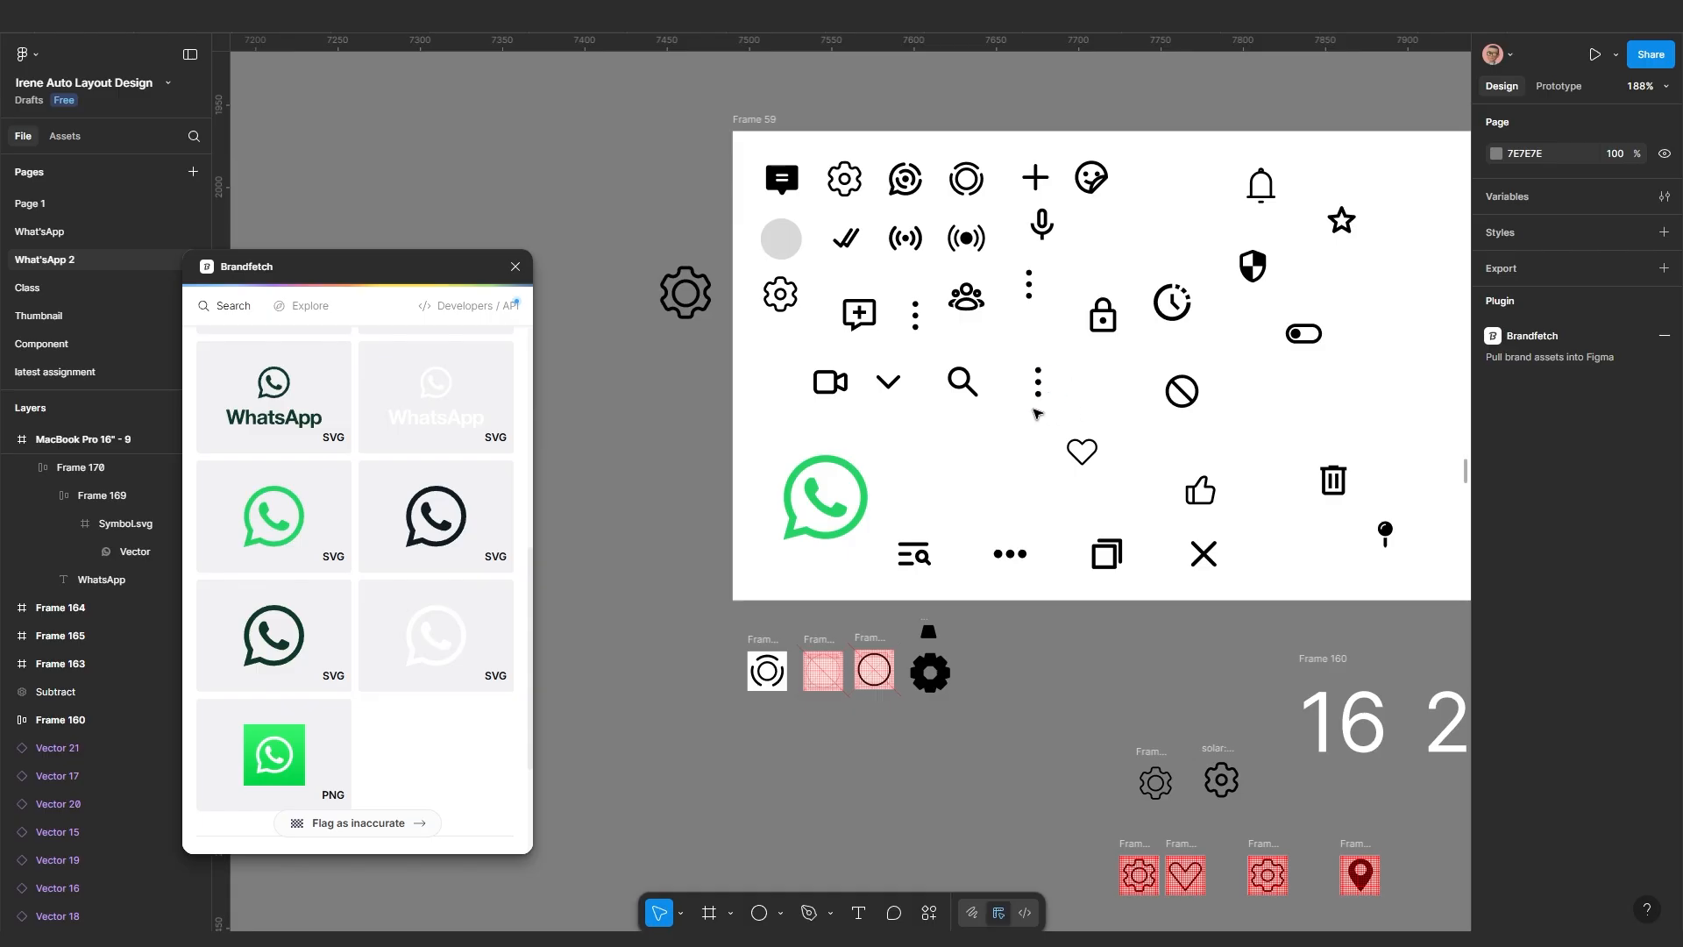
scroll(962, 382, "down", 1, "ctrl")
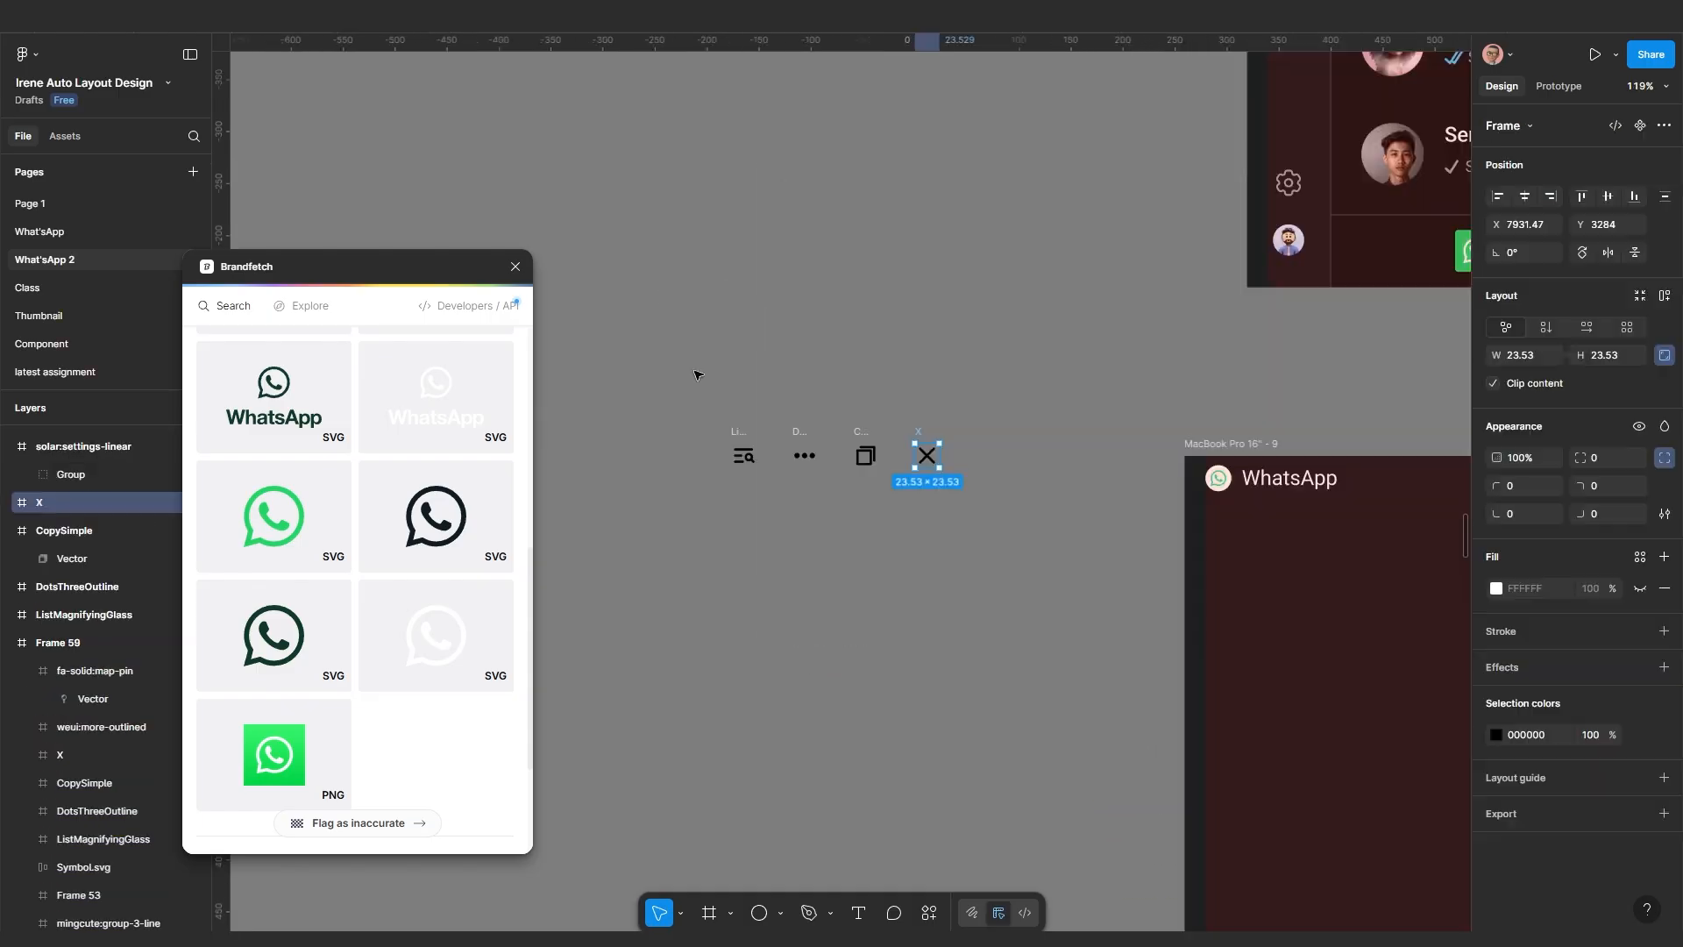
Wrap the four copied icons in a horizontal auto layout and move the group into the MacBook Pro 16" - 9 frame
left_click_drag(694, 374, 1036, 533)
key("shift+a")
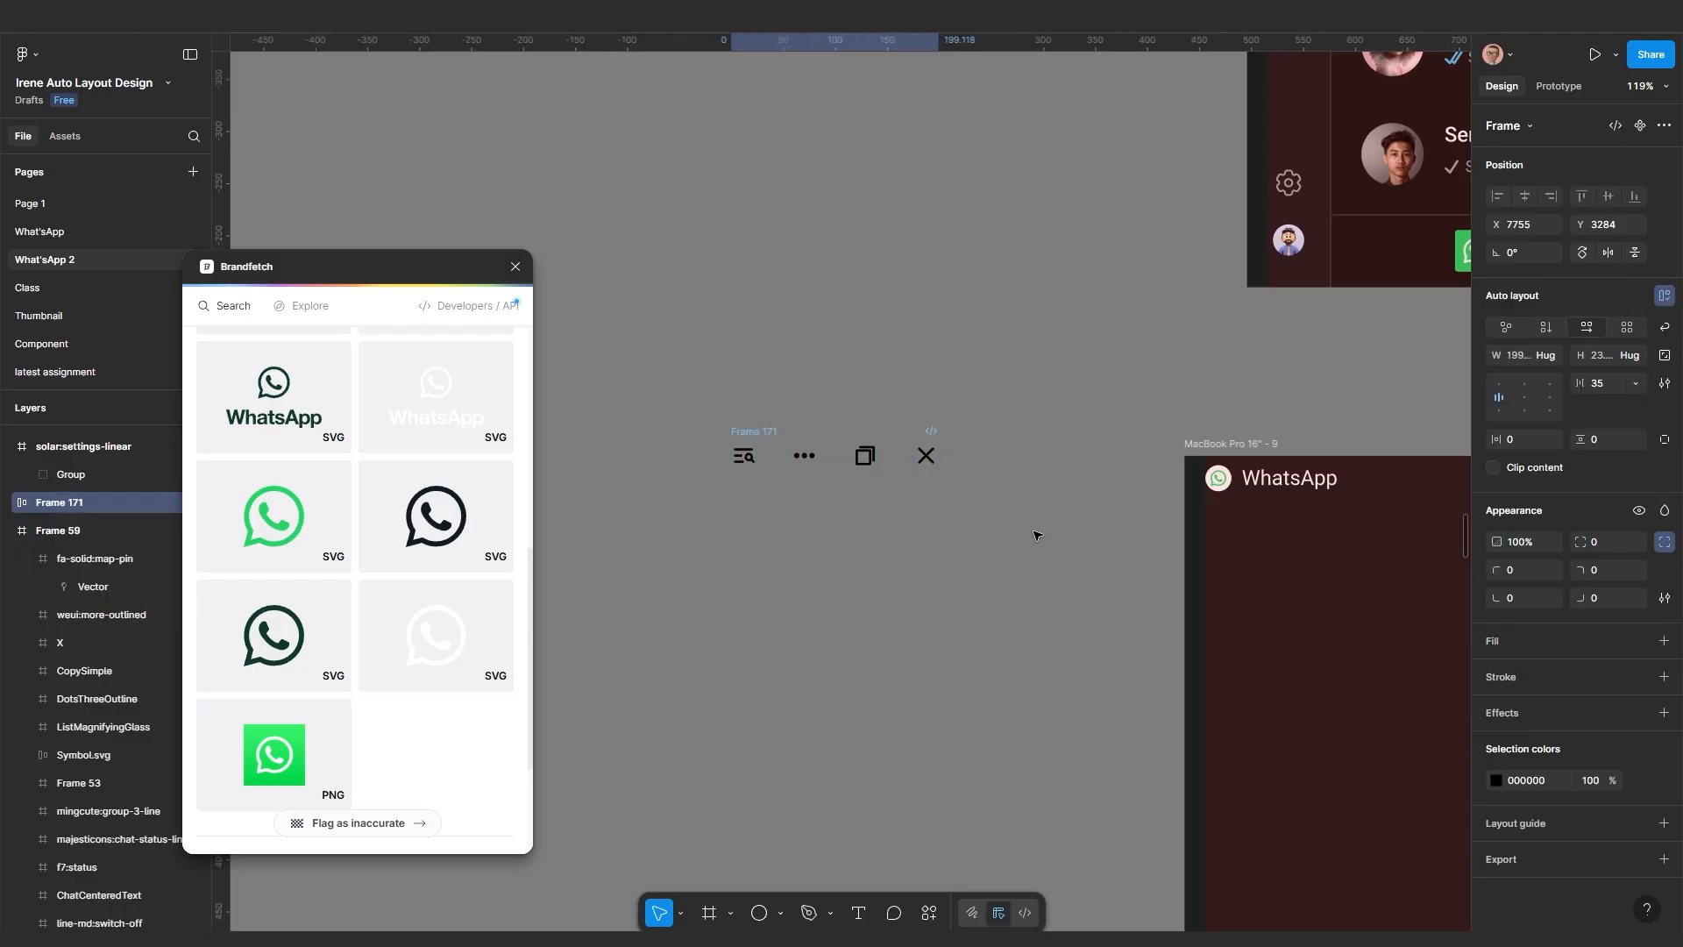
scroll(706, 404, "down", 5)
left_click_drag(705, 405, 1208, 554)
scroll(780, 502, "down", 4)
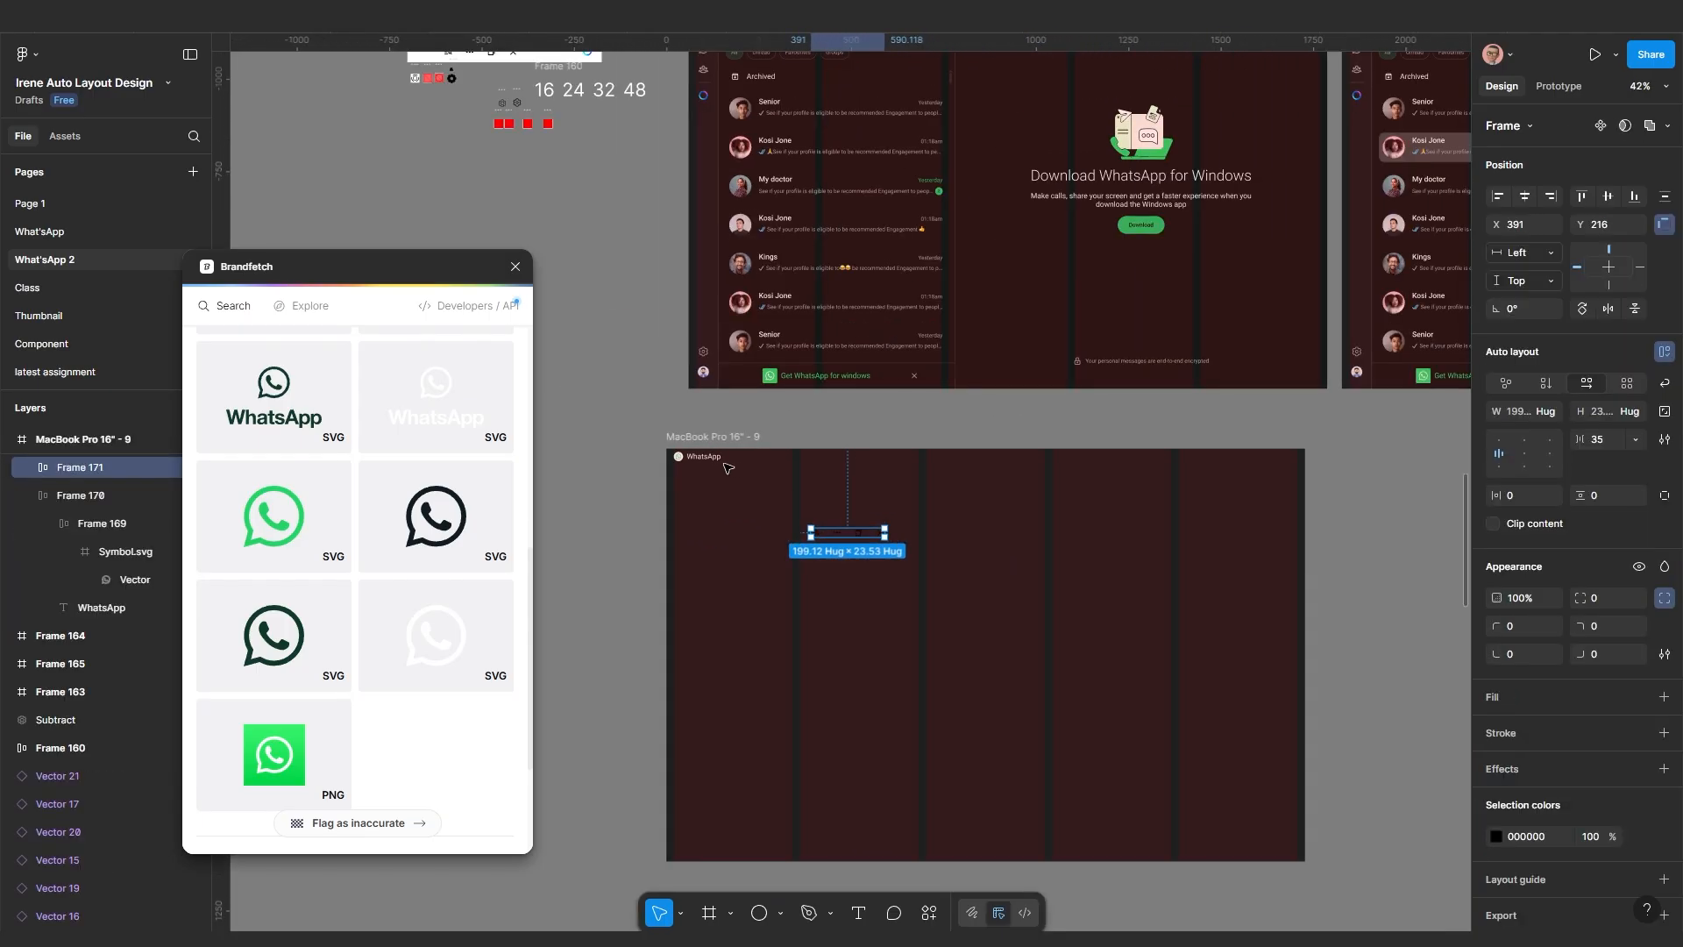
Combine the WhatsApp logo group and the icon group into one horizontal auto layout row
left_click(696, 456)
left_click(840, 534, "shift")
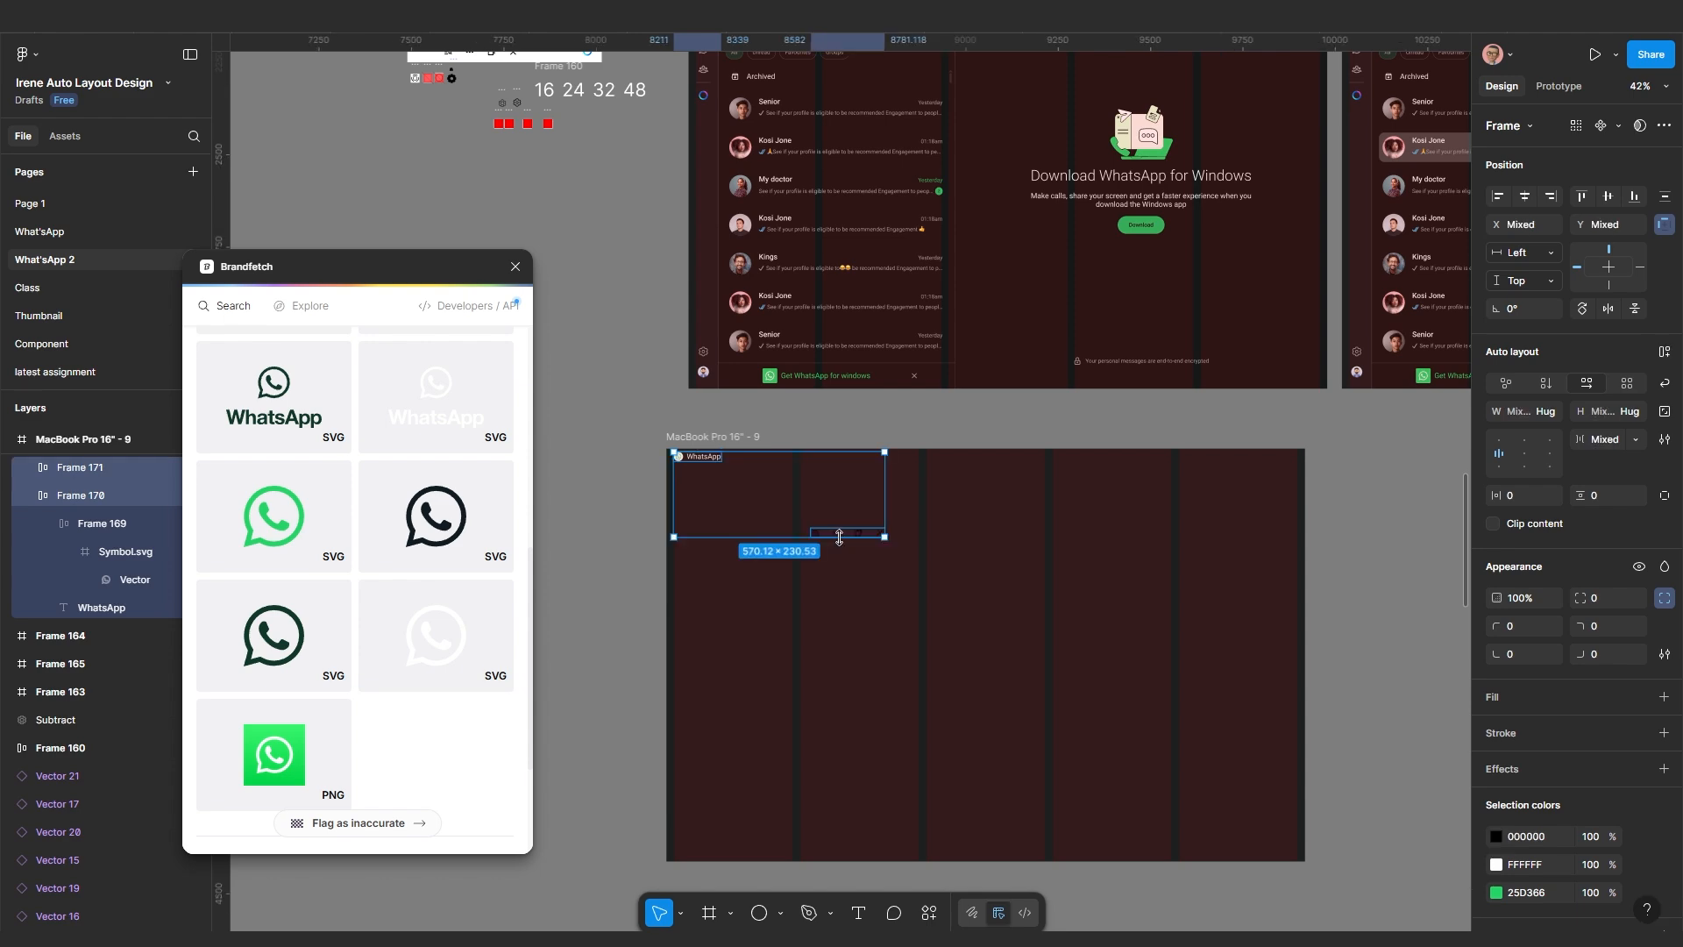
key("shift+a")
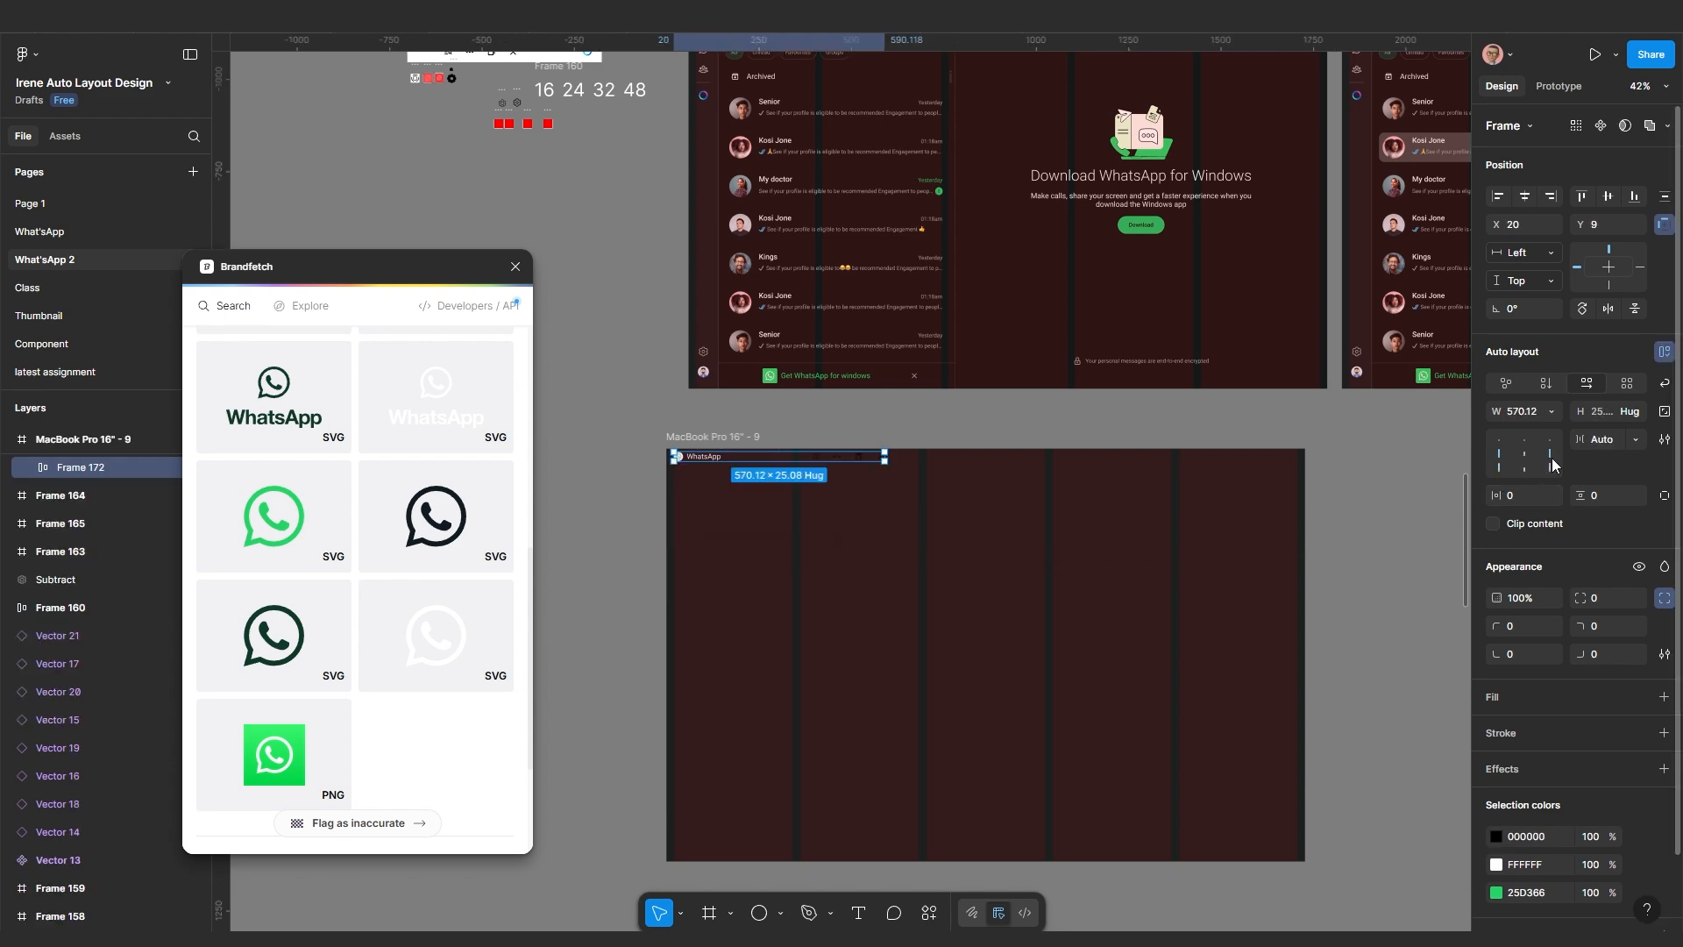
Set the header row's width to hug its contents
left_click(1551, 411)
left_click(1527, 432)
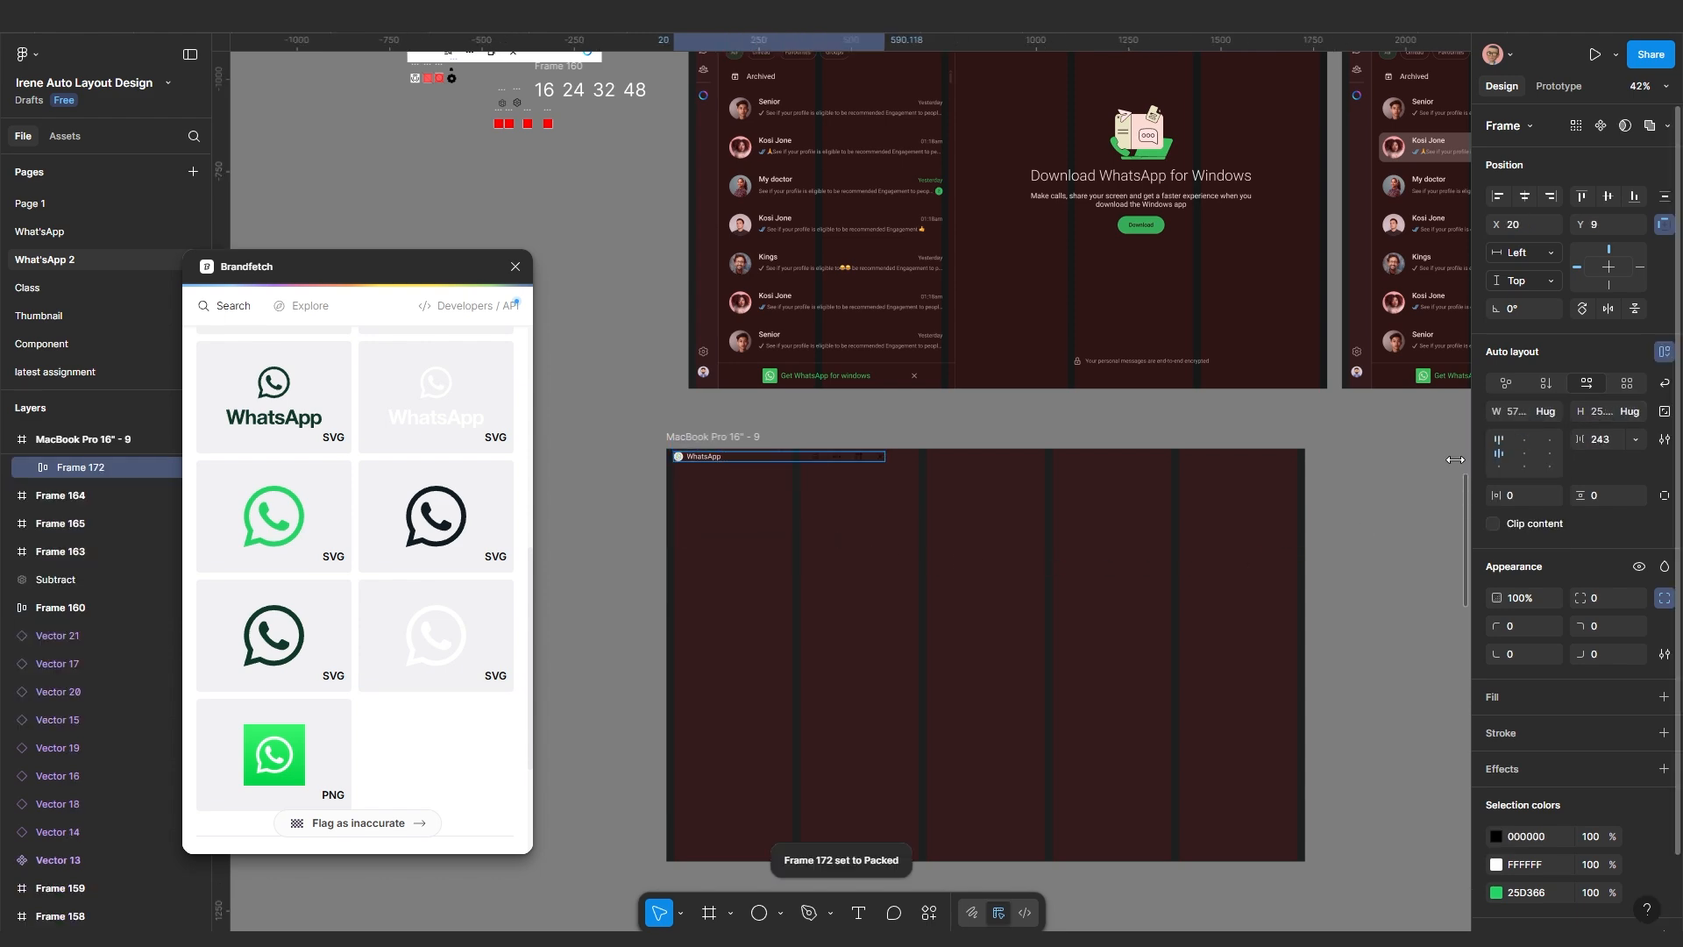
scroll(904, 527, "down", 3)
scroll(850, 580, "up", 3)
left_click_drag(853, 581, 864, 628)
scroll(759, 550, "up", 3)
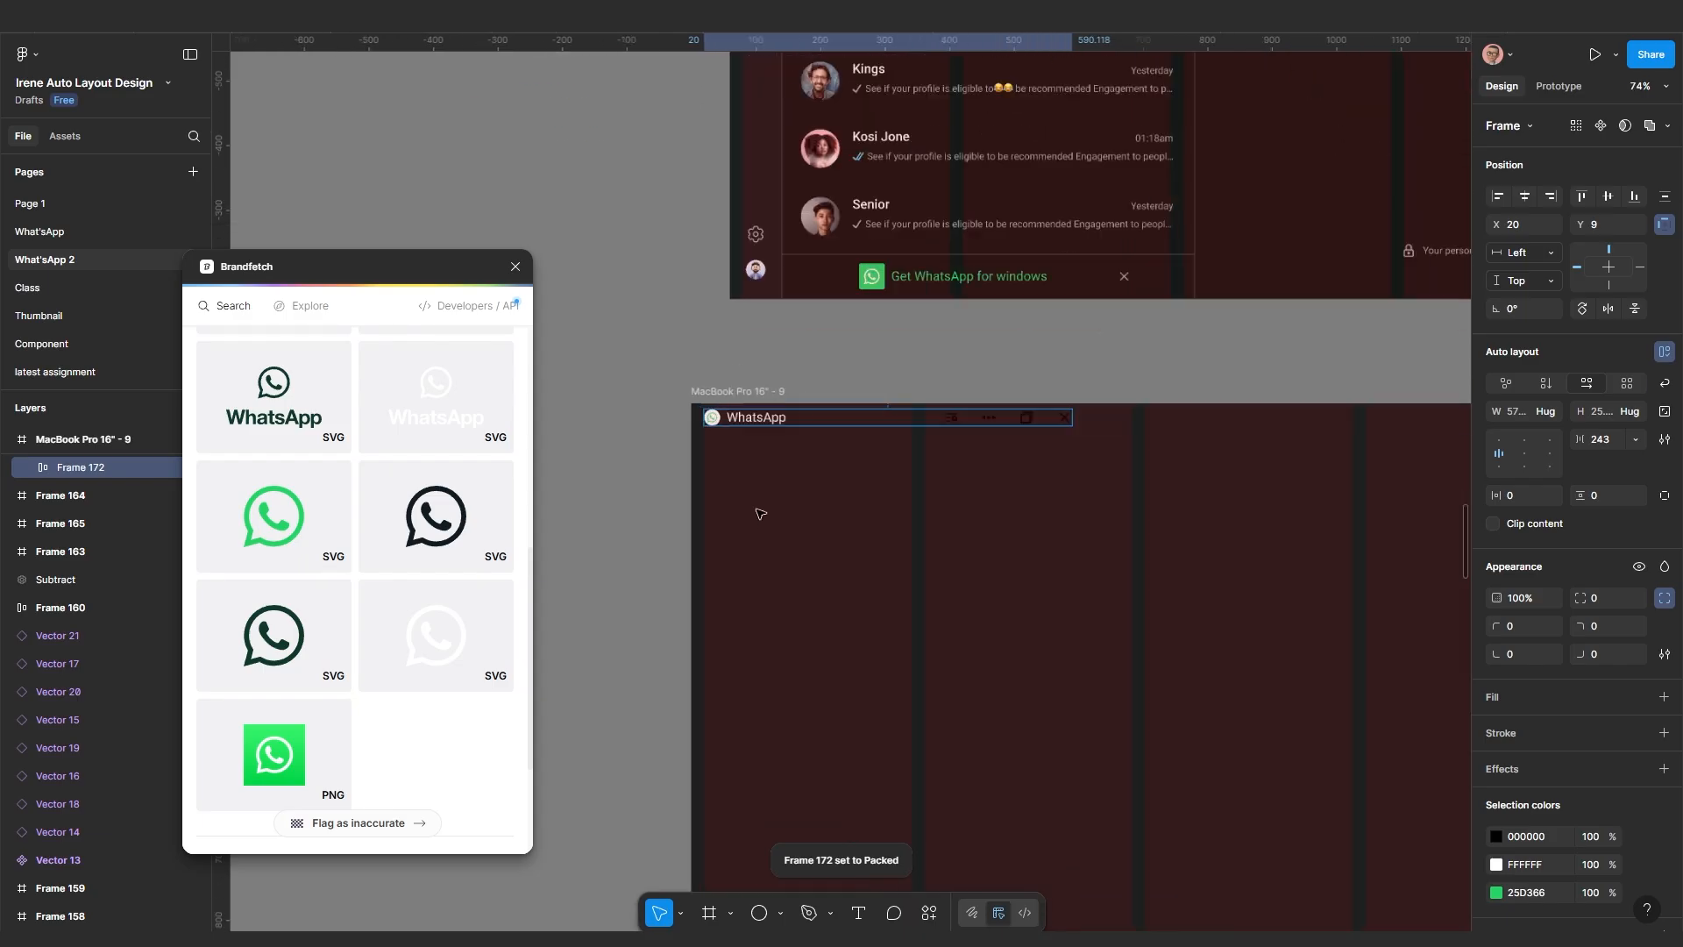
Set the header row's width to 1728, matching the MacBook Pro 16" - 9 frame
left_click(738, 392)
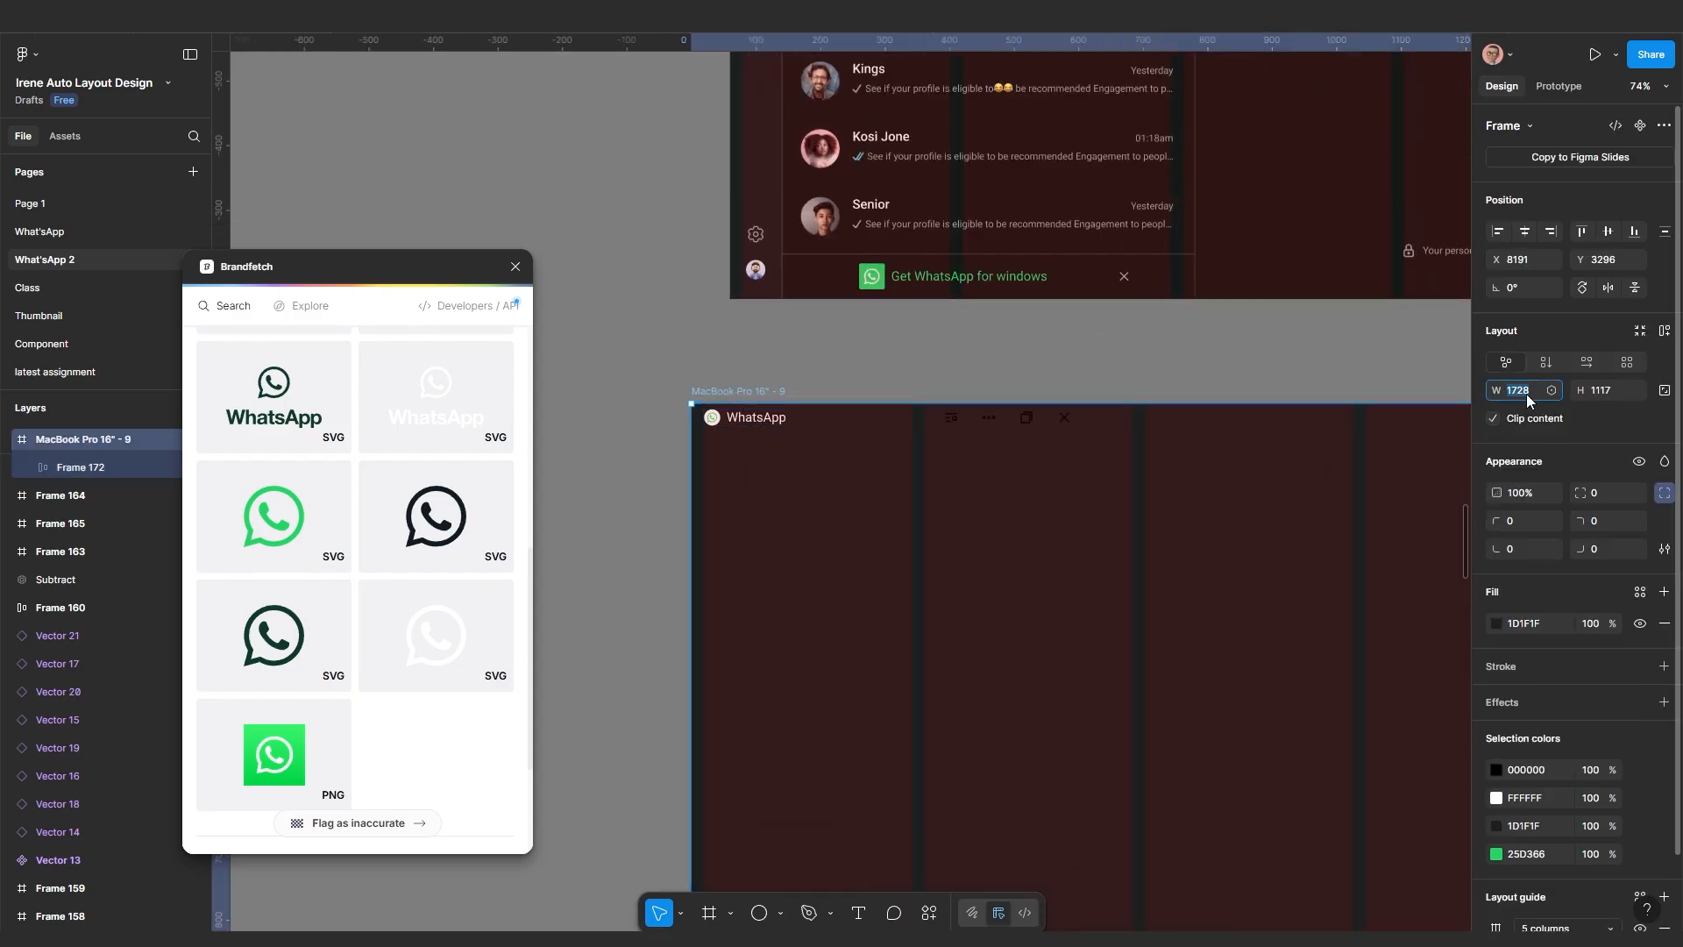
left_click(937, 427)
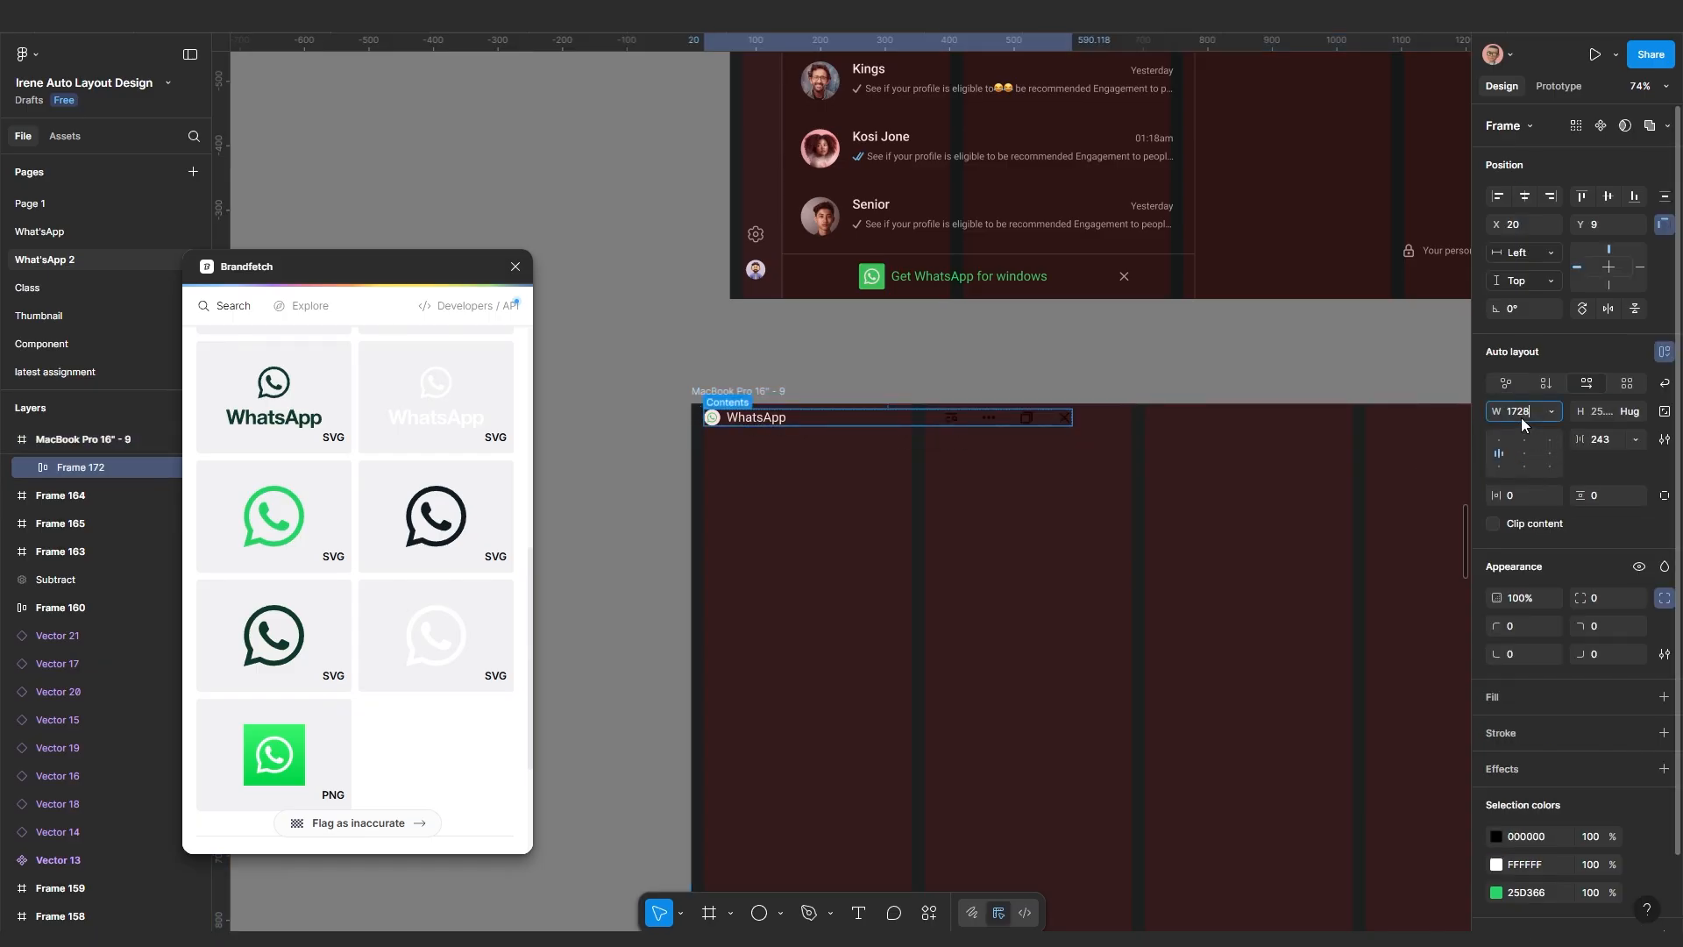
key("Return")
scroll(1542, 447, "down", 2)
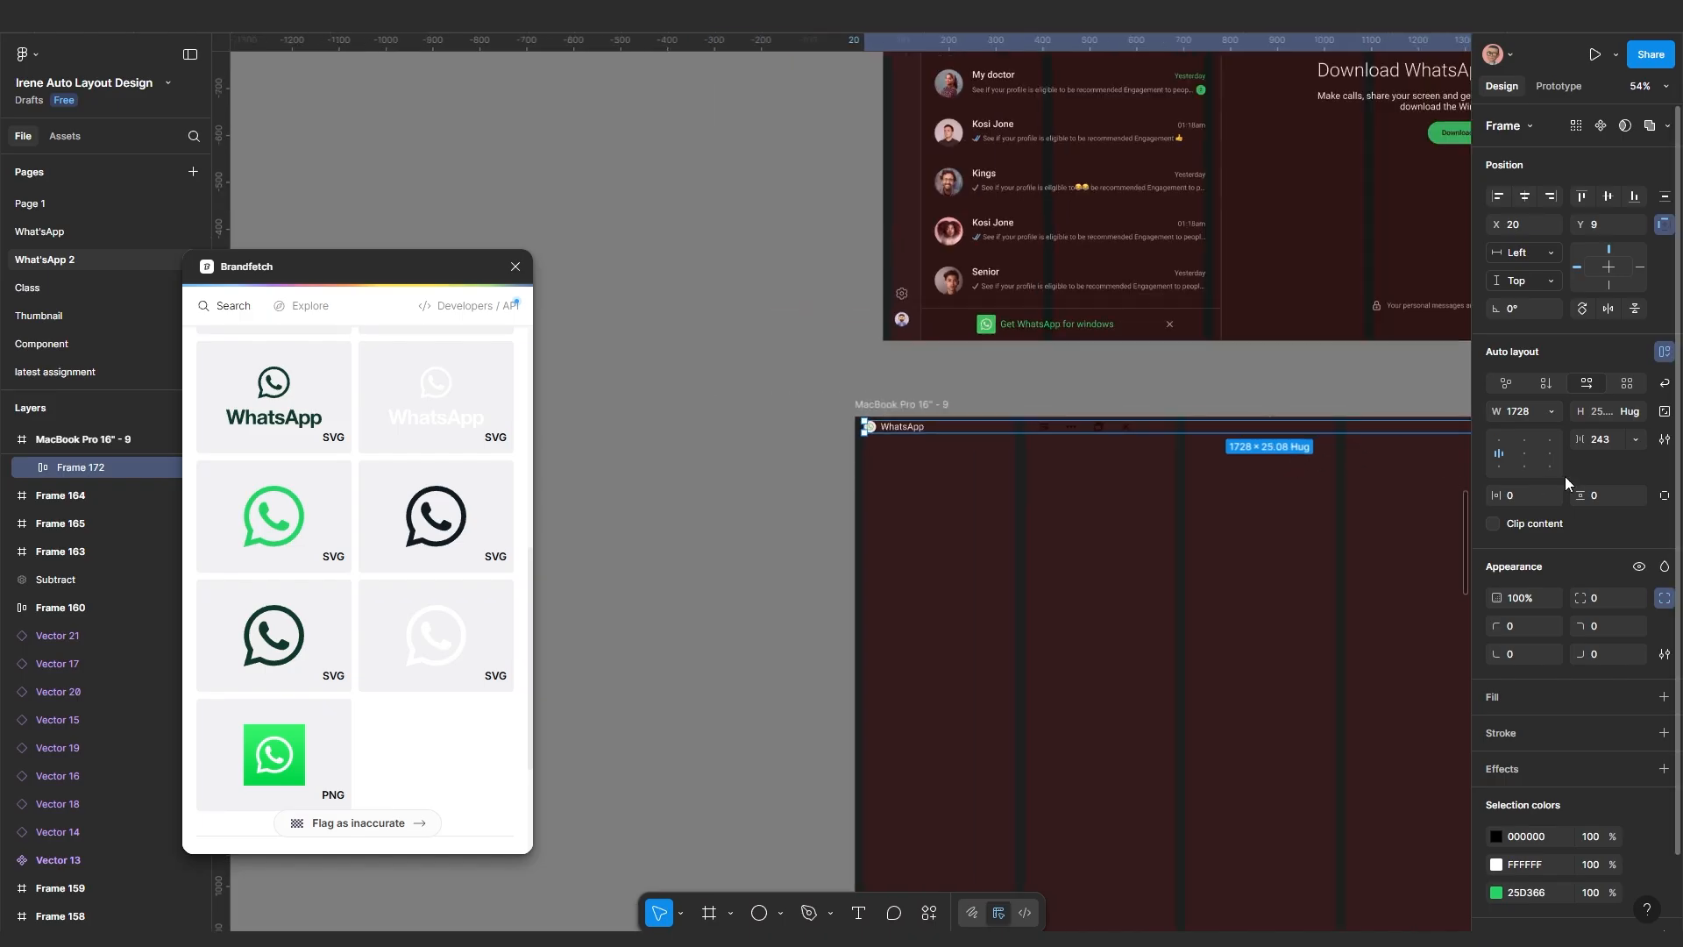
Set the header row's horizontal gap to Auto so the logo and icons spread to opposite ends
left_click(1633, 440)
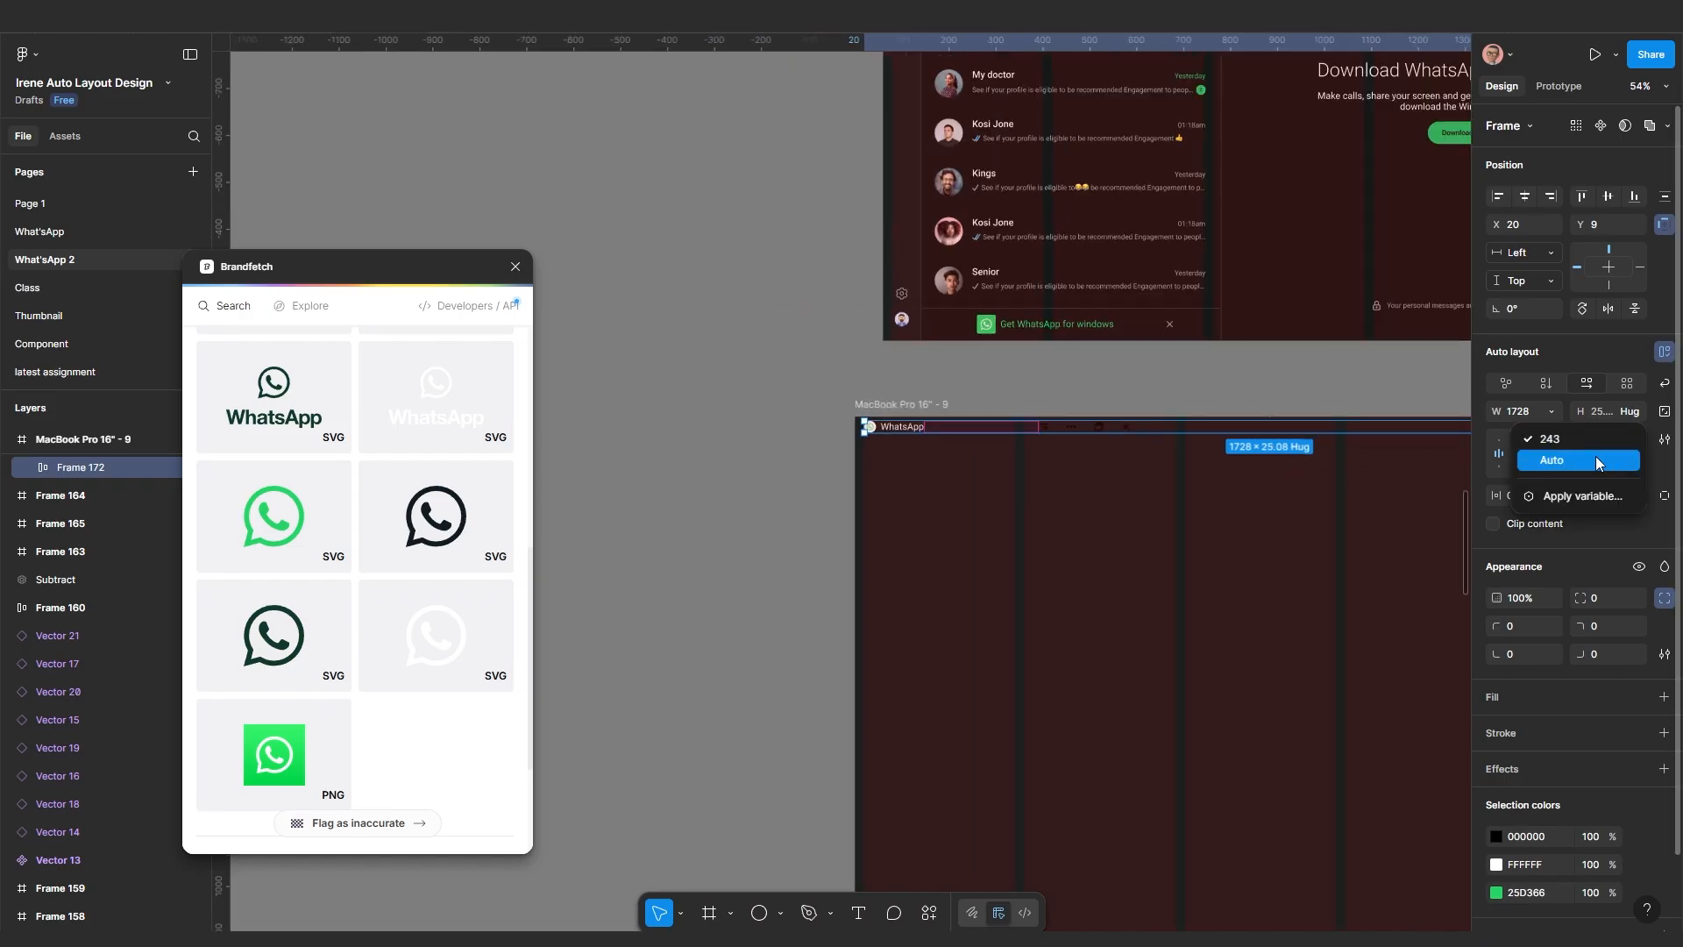
left_click(1596, 459)
scroll(1209, 506, "right", 6)
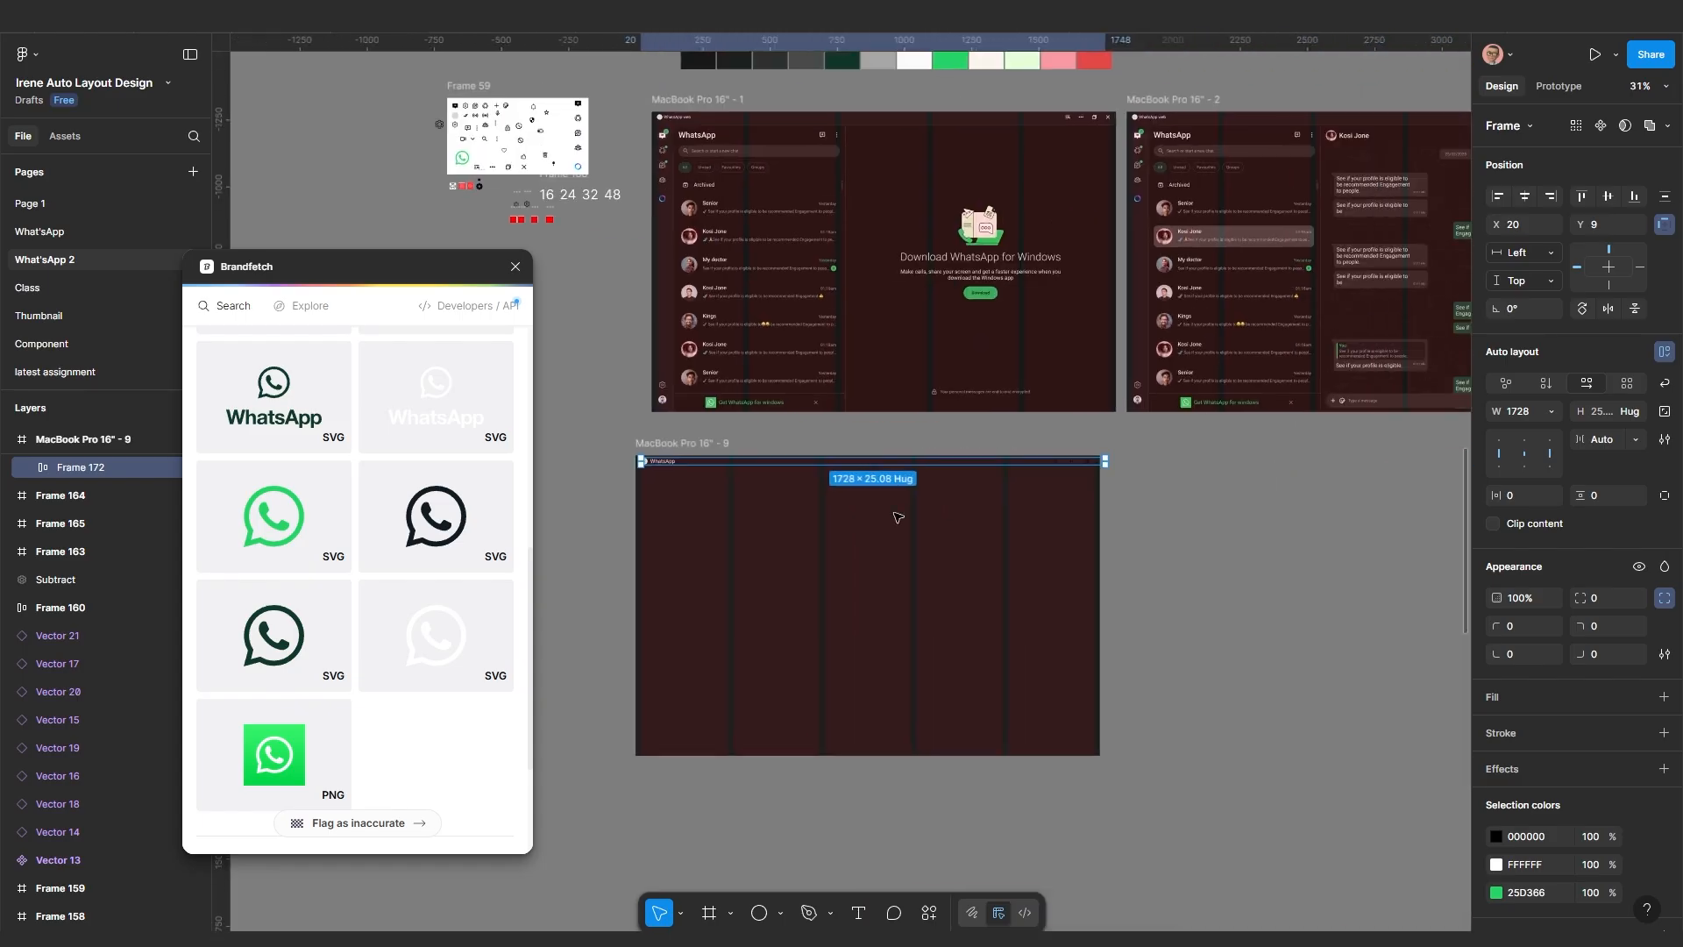
scroll(1092, 443, "up", 5)
scroll(1075, 491, "down", 5)
left_click_drag(1034, 535, 1167, 545)
scroll(717, 556, "down", 2)
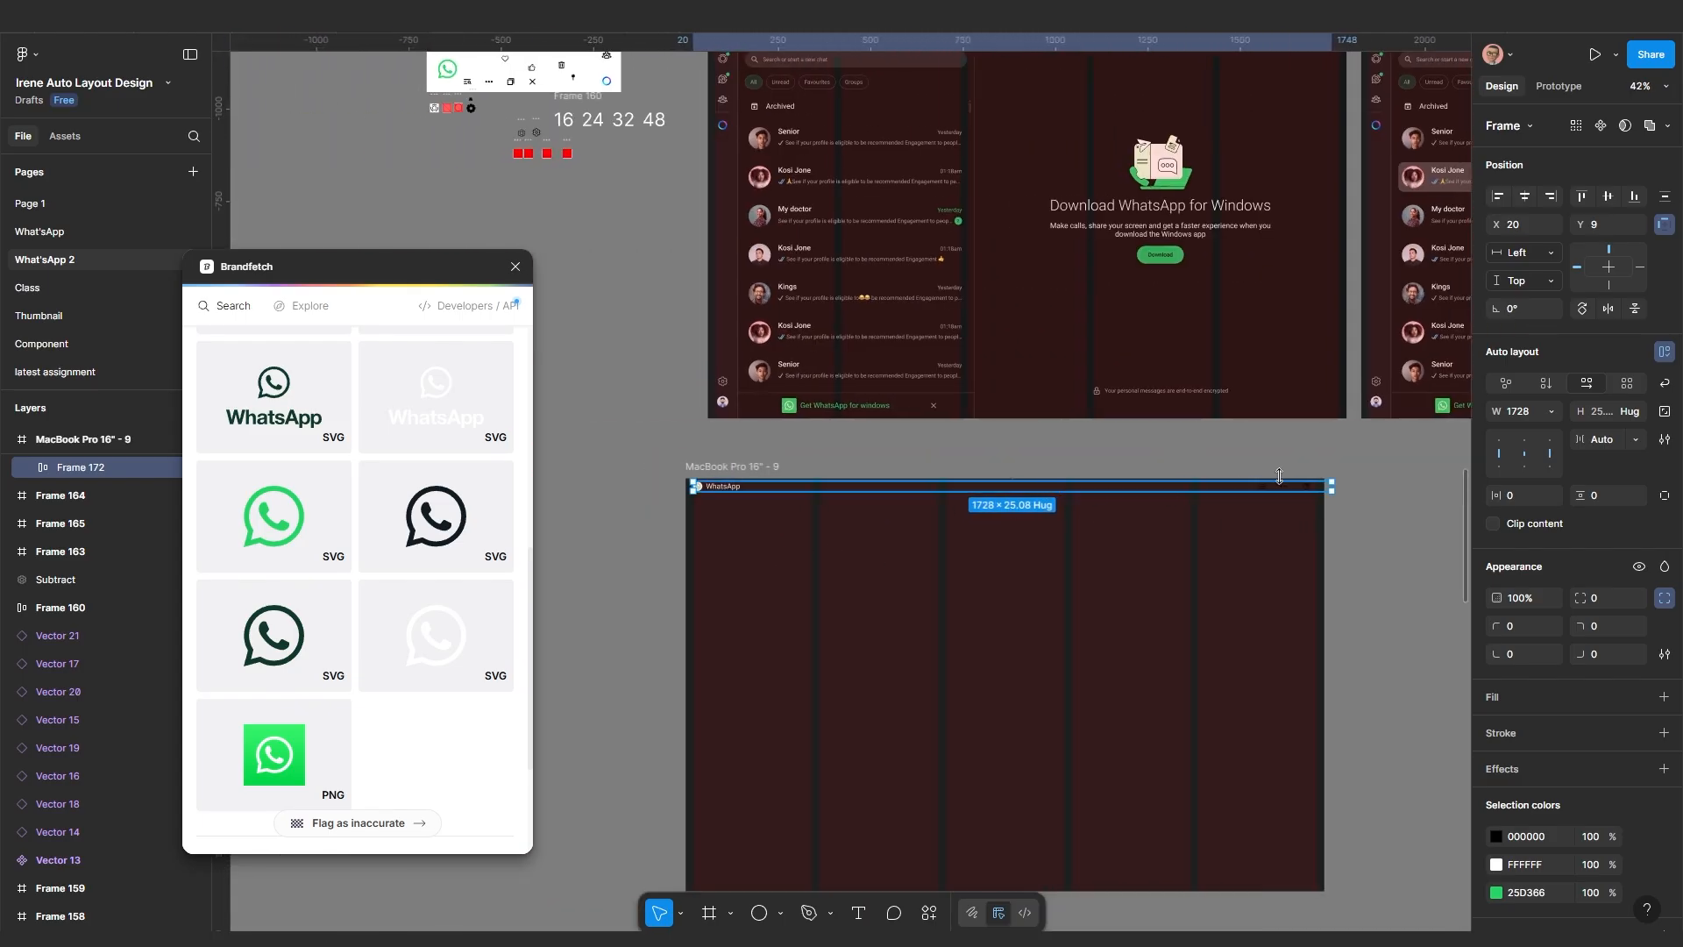
Align the header row to the horizontal center and top edge of the MacBook Pro 16" - 9 frame
left_click(1525, 198)
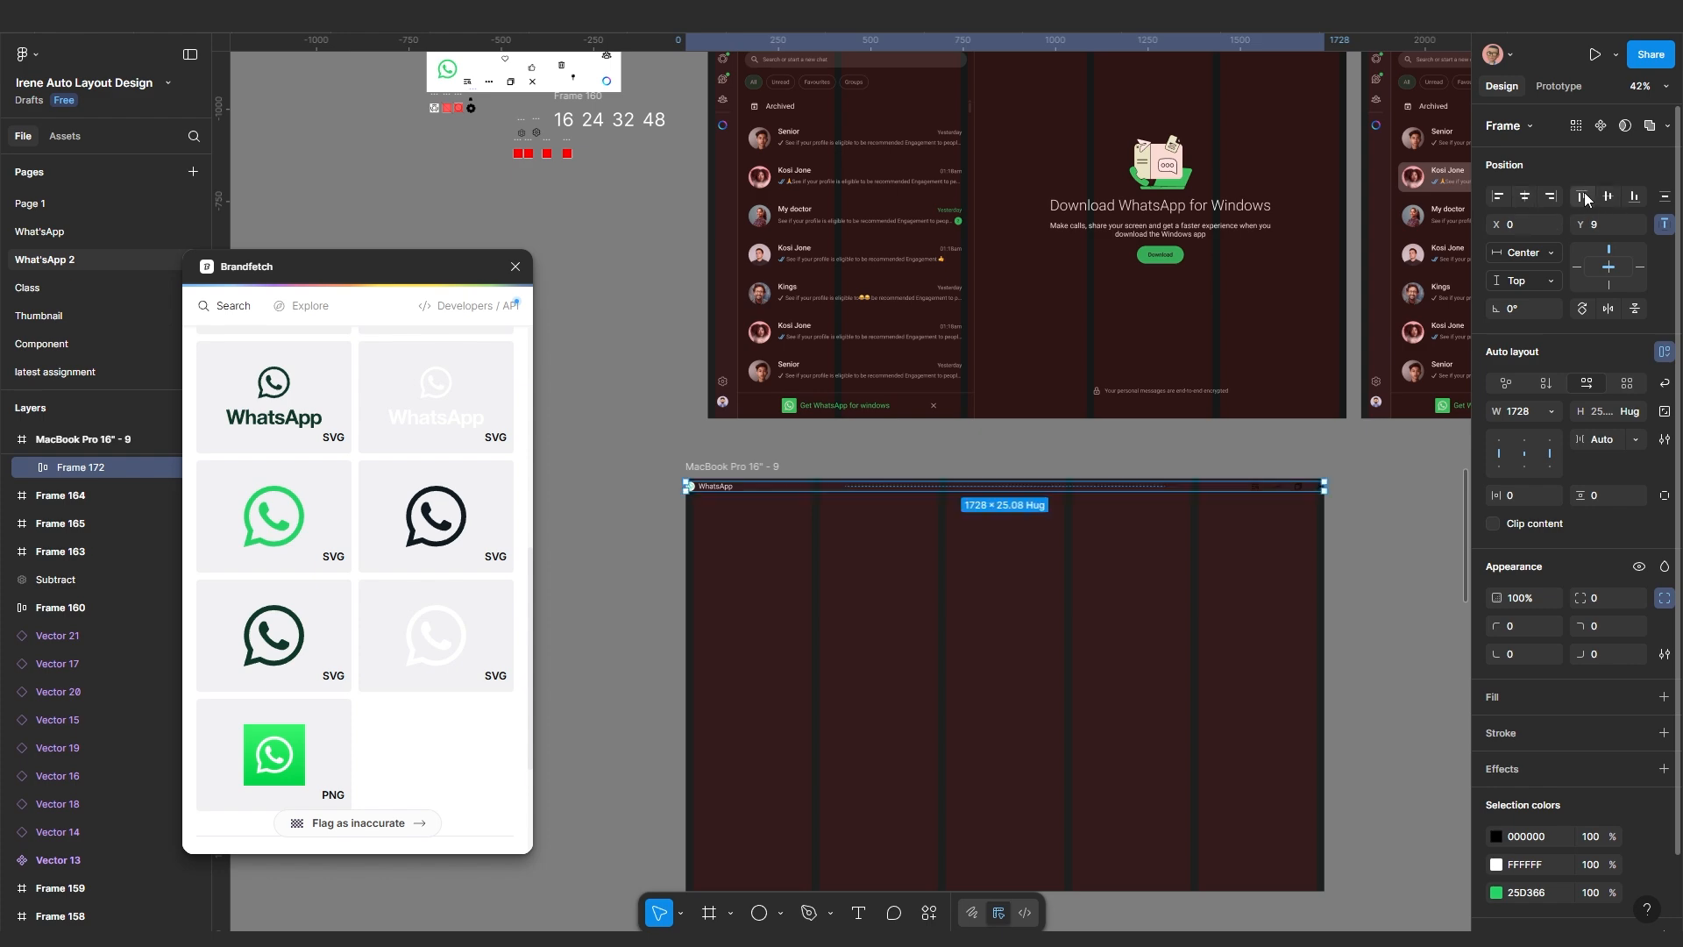
left_click(1582, 198)
Examine how the header row's logo and icons sit against the frame edges and the layout column margins
scroll(1148, 544, "up", 4)
left_click_drag(854, 548, 1246, 580)
scroll(736, 482, "up", 10)
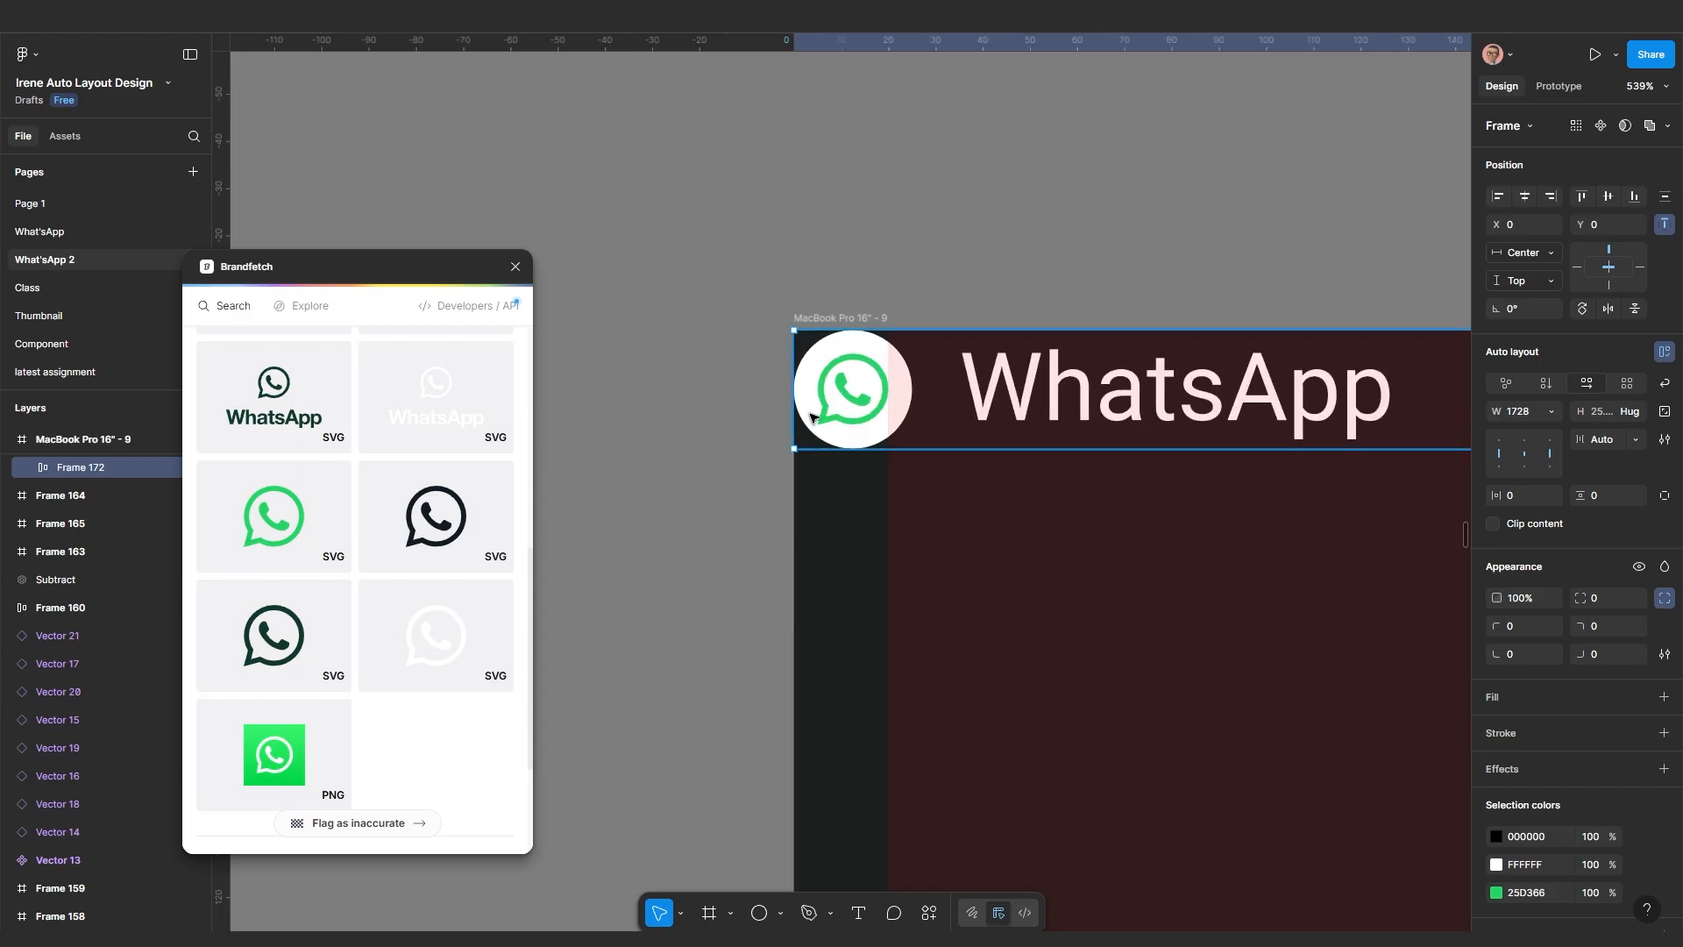
scroll(807, 429, "down", 6)
scroll(920, 500, "up", 4)
scroll(955, 499, "up", 5)
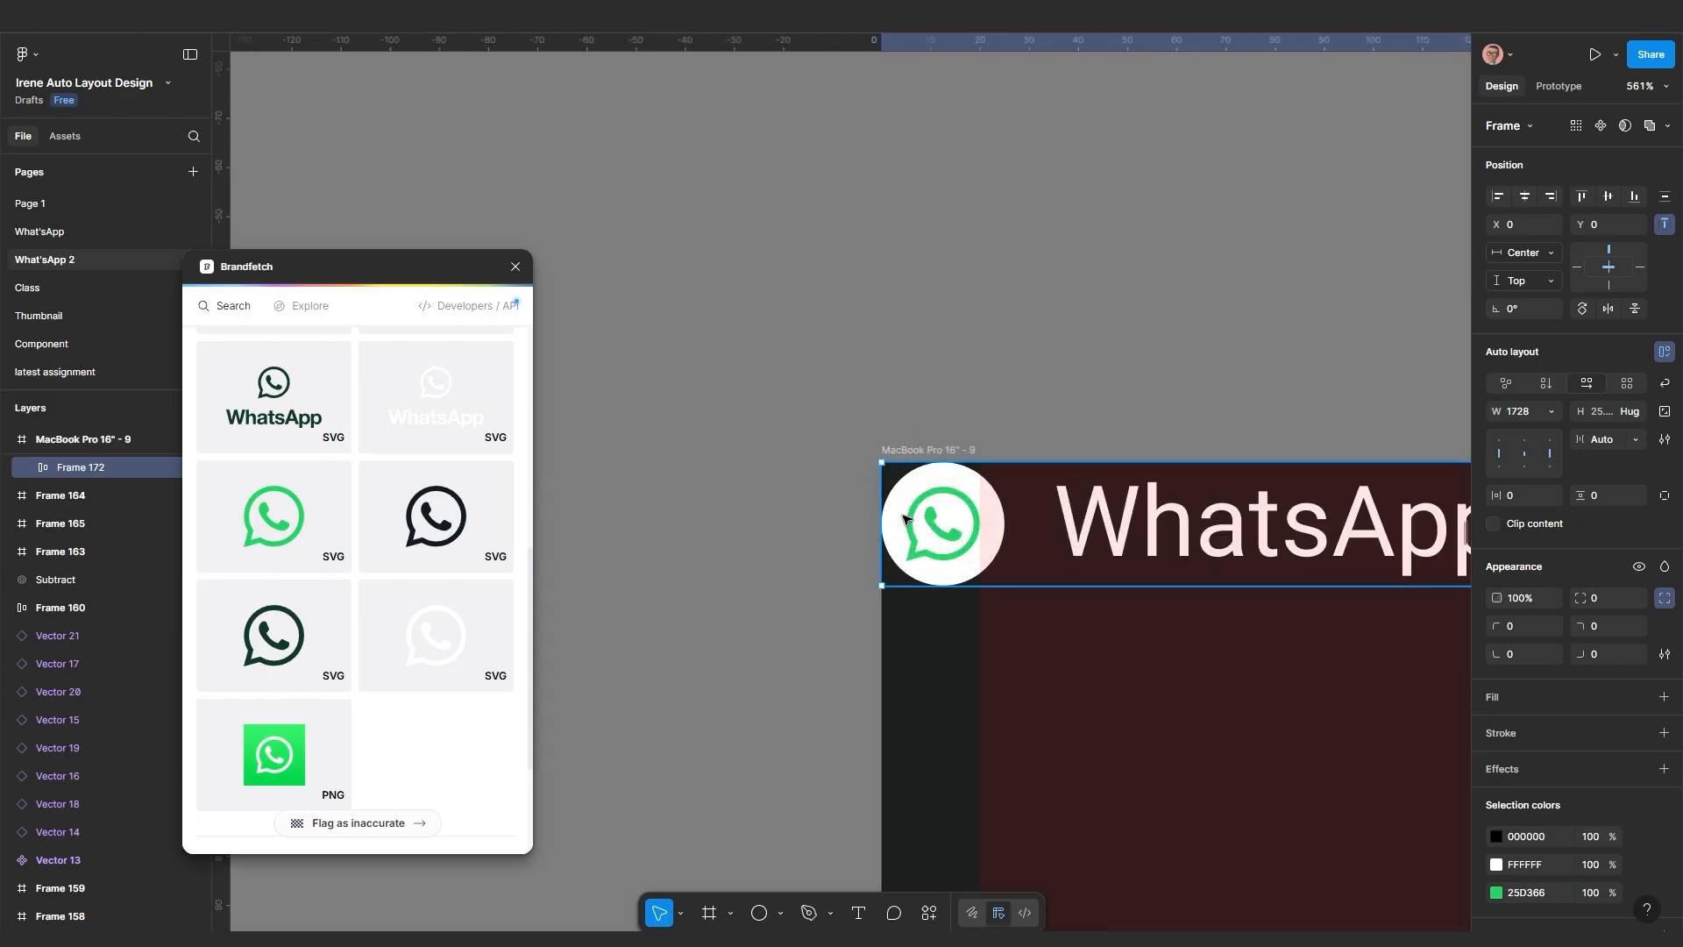
scroll(982, 625, "down", 5)
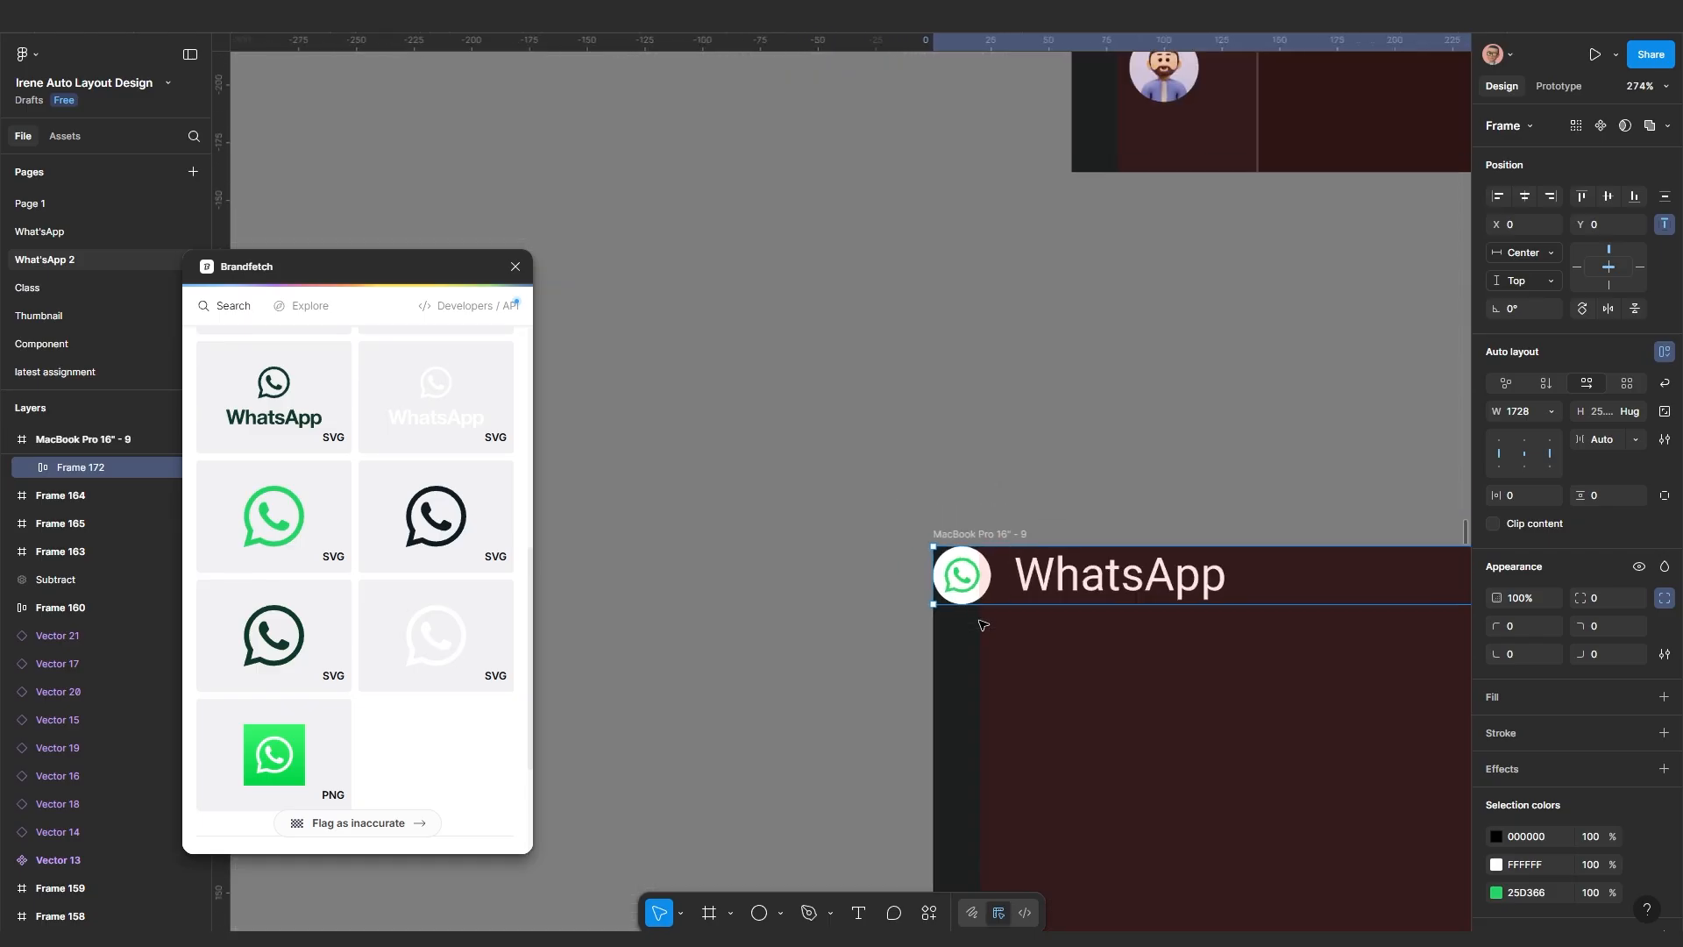
scroll(982, 625, "down", 8)
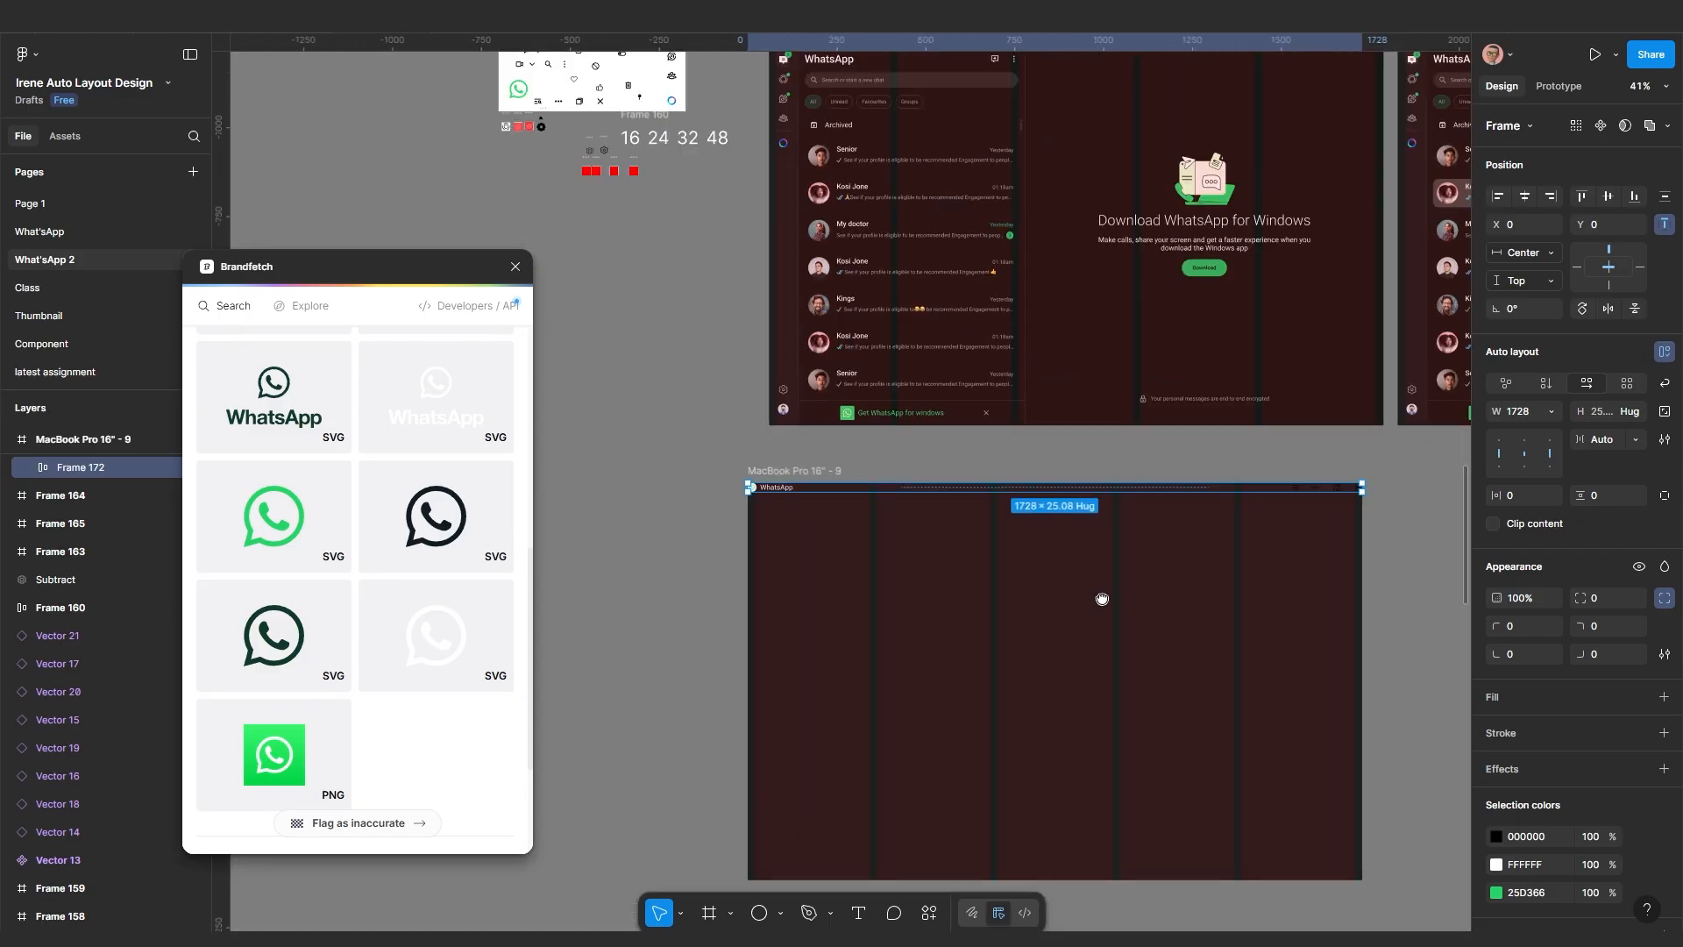
scroll(1102, 599, "up", 3)
scroll(1268, 575, "up", 2)
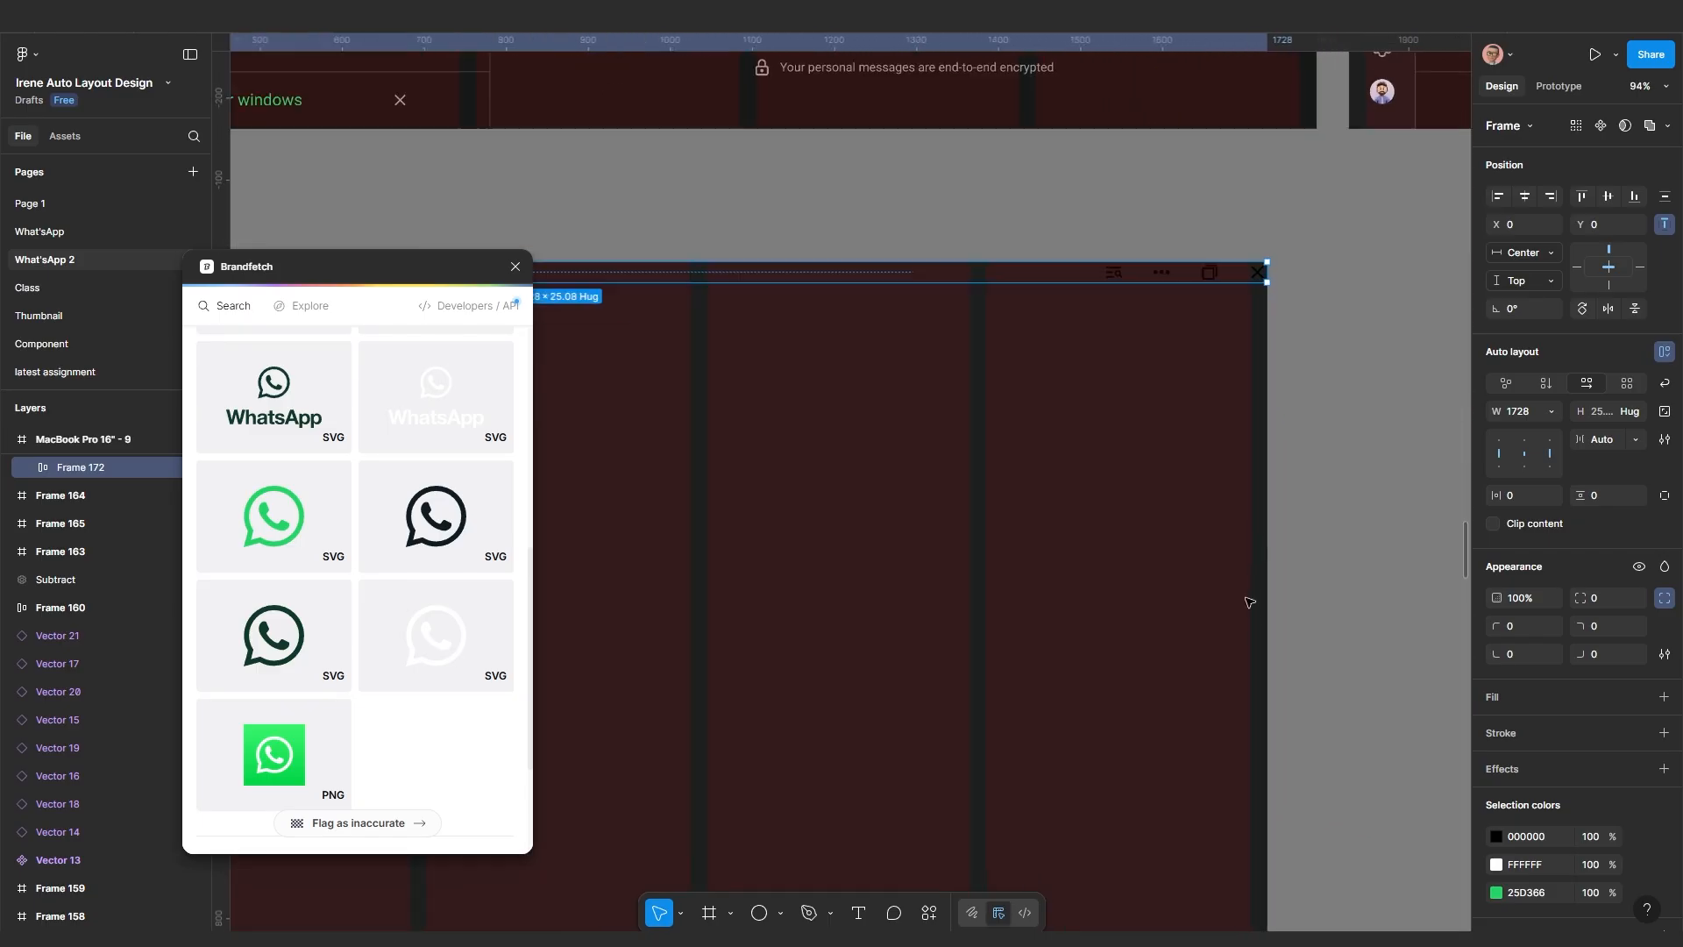
scroll(1267, 596, "down", 5)
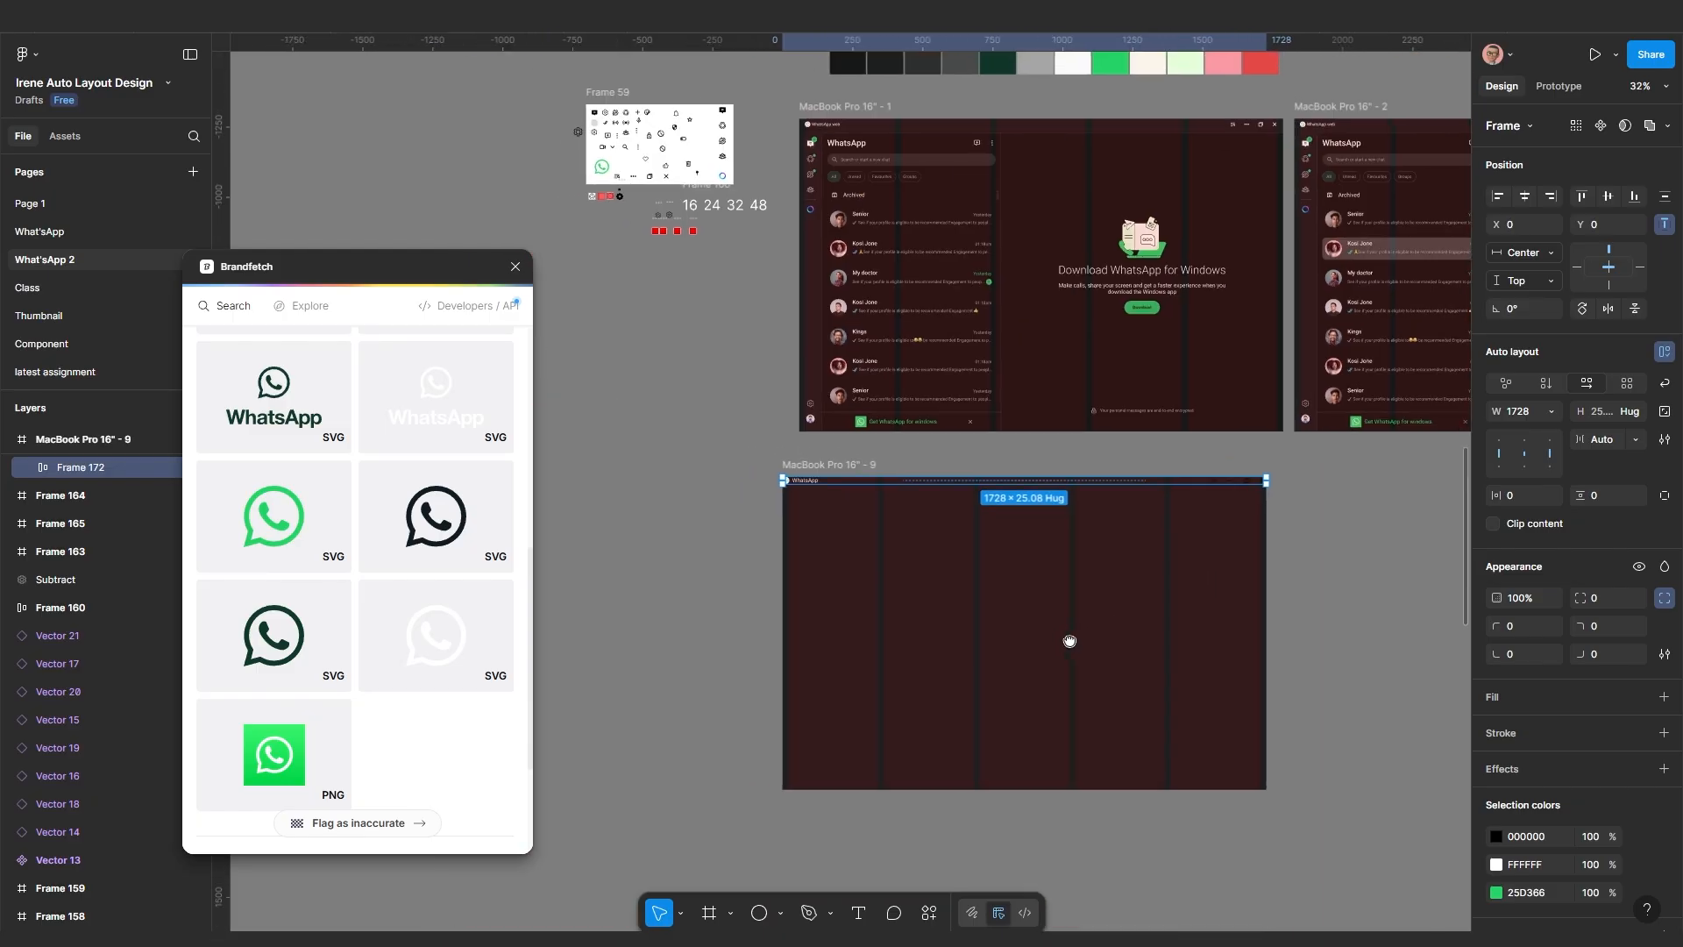
Set the header row's horizontal padding to 20 to inset the logo and icons from the frame edges
left_click(1065, 515)
left_click(1061, 482)
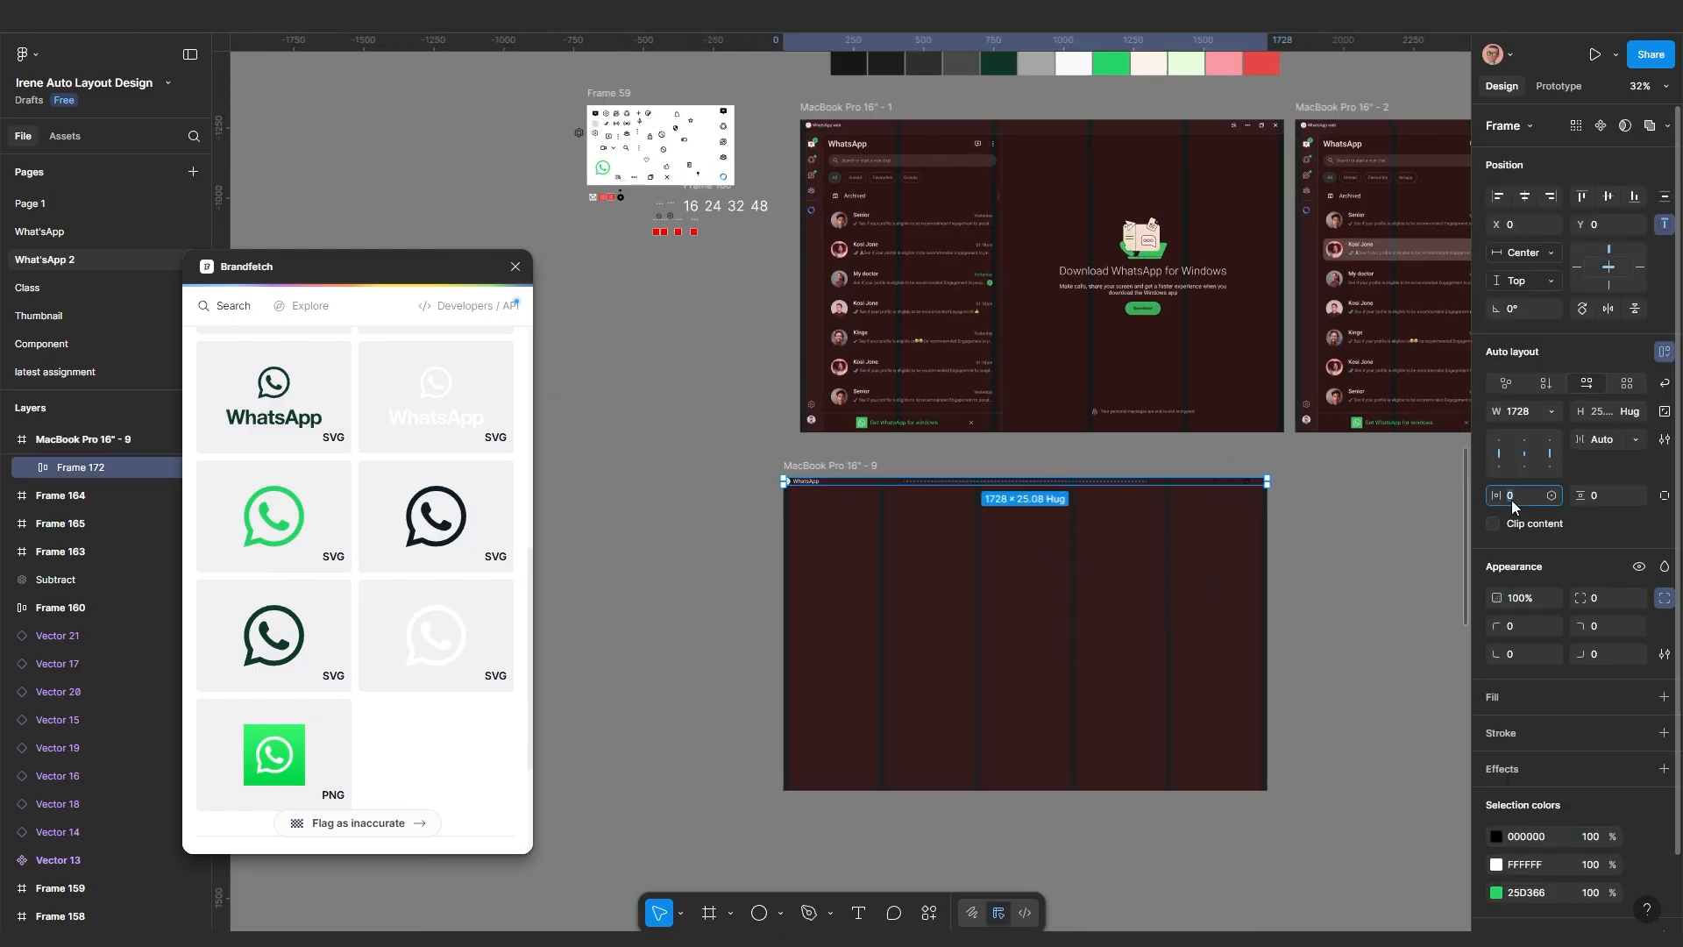
key("Return")
scroll(1249, 477, "up", 5)
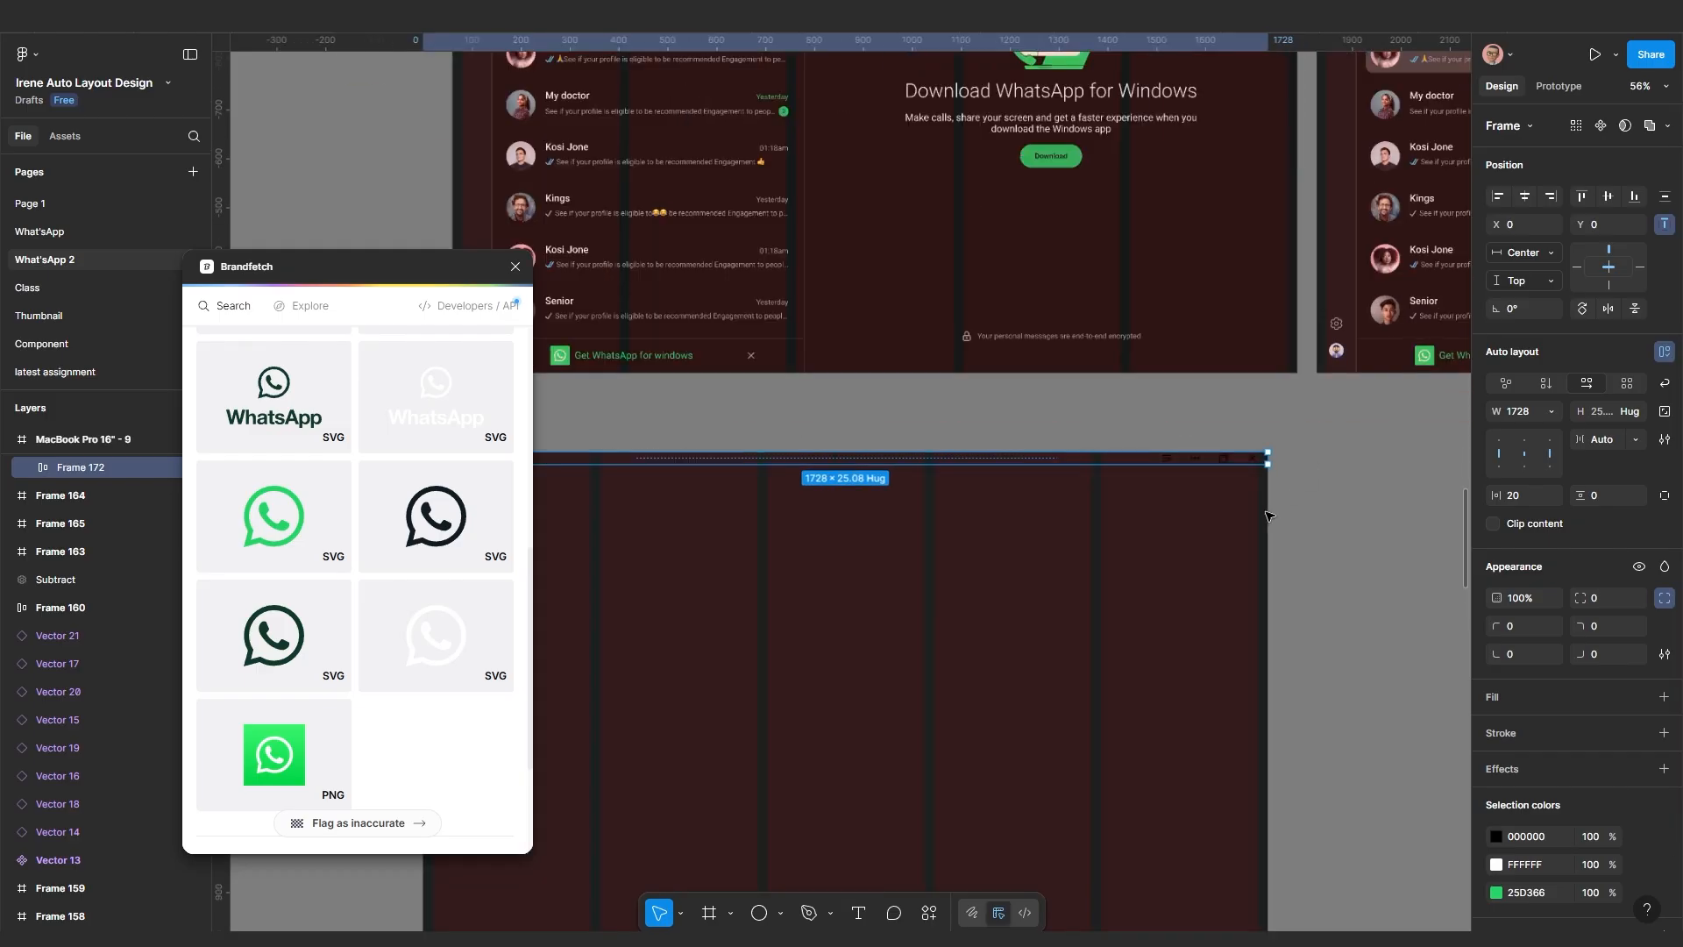
scroll(1209, 467, "up", 3)
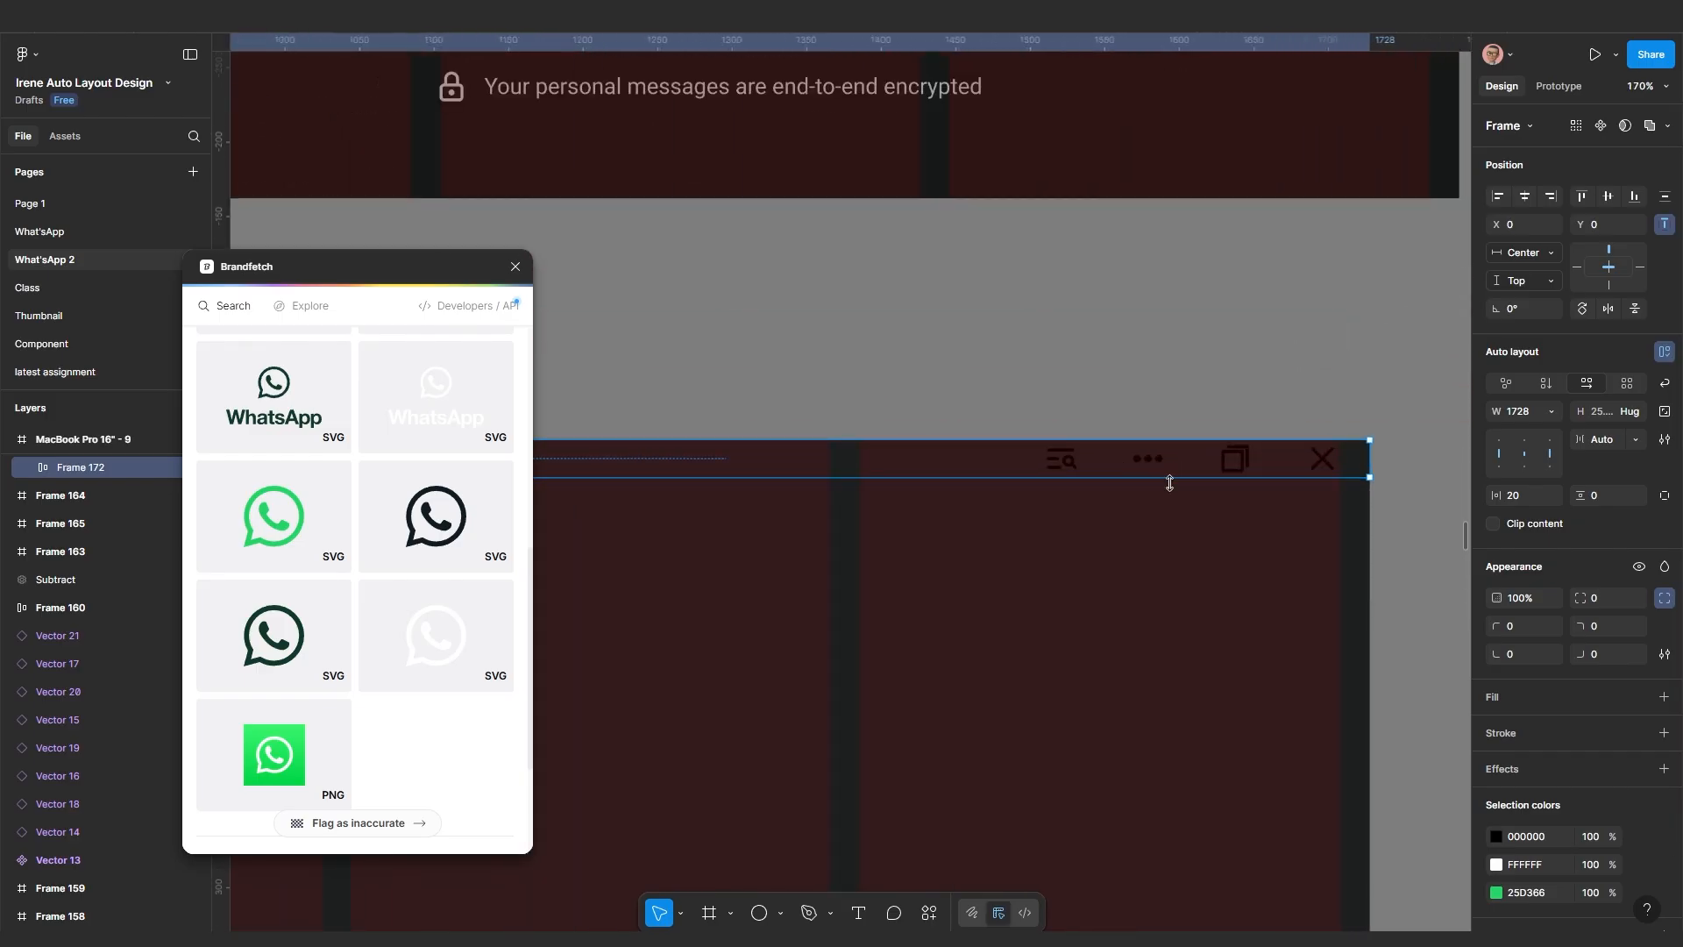
scroll(1168, 476, "down", 8)
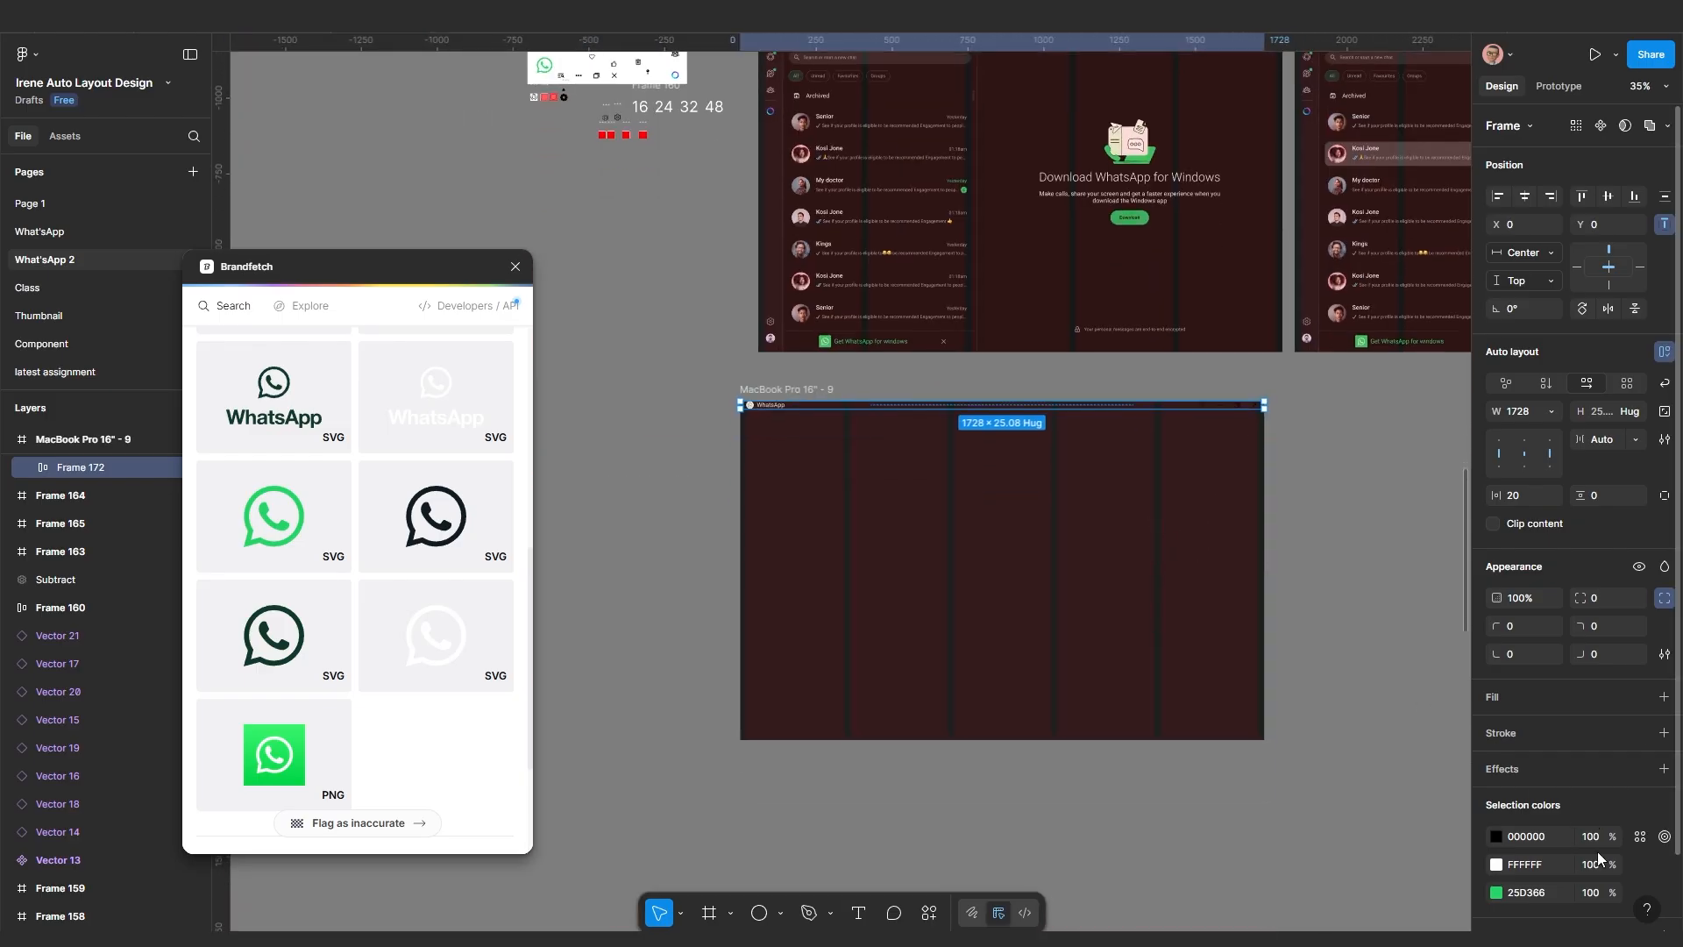
Examine the color of the window icons in the header of the finished MacBook Pro 16" - 1 frame
scroll(1206, 755, "down", 3)
scroll(1206, 715, "up", 6)
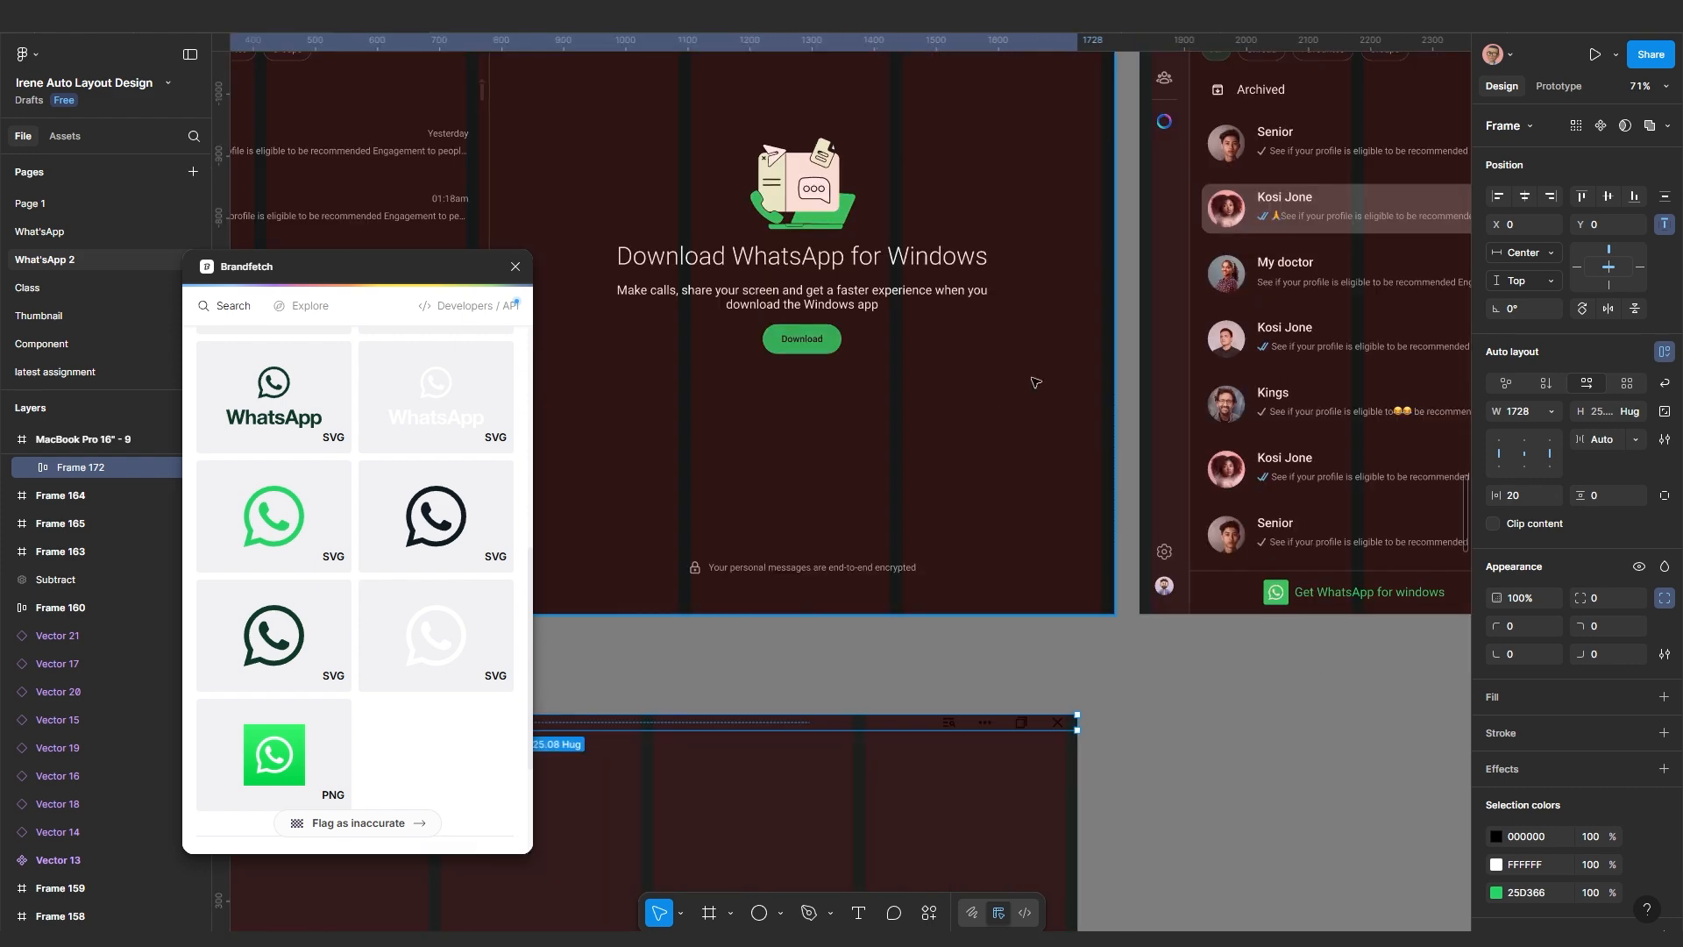
scroll(988, 230, "up", 5)
scroll(1118, 309, "up", 4)
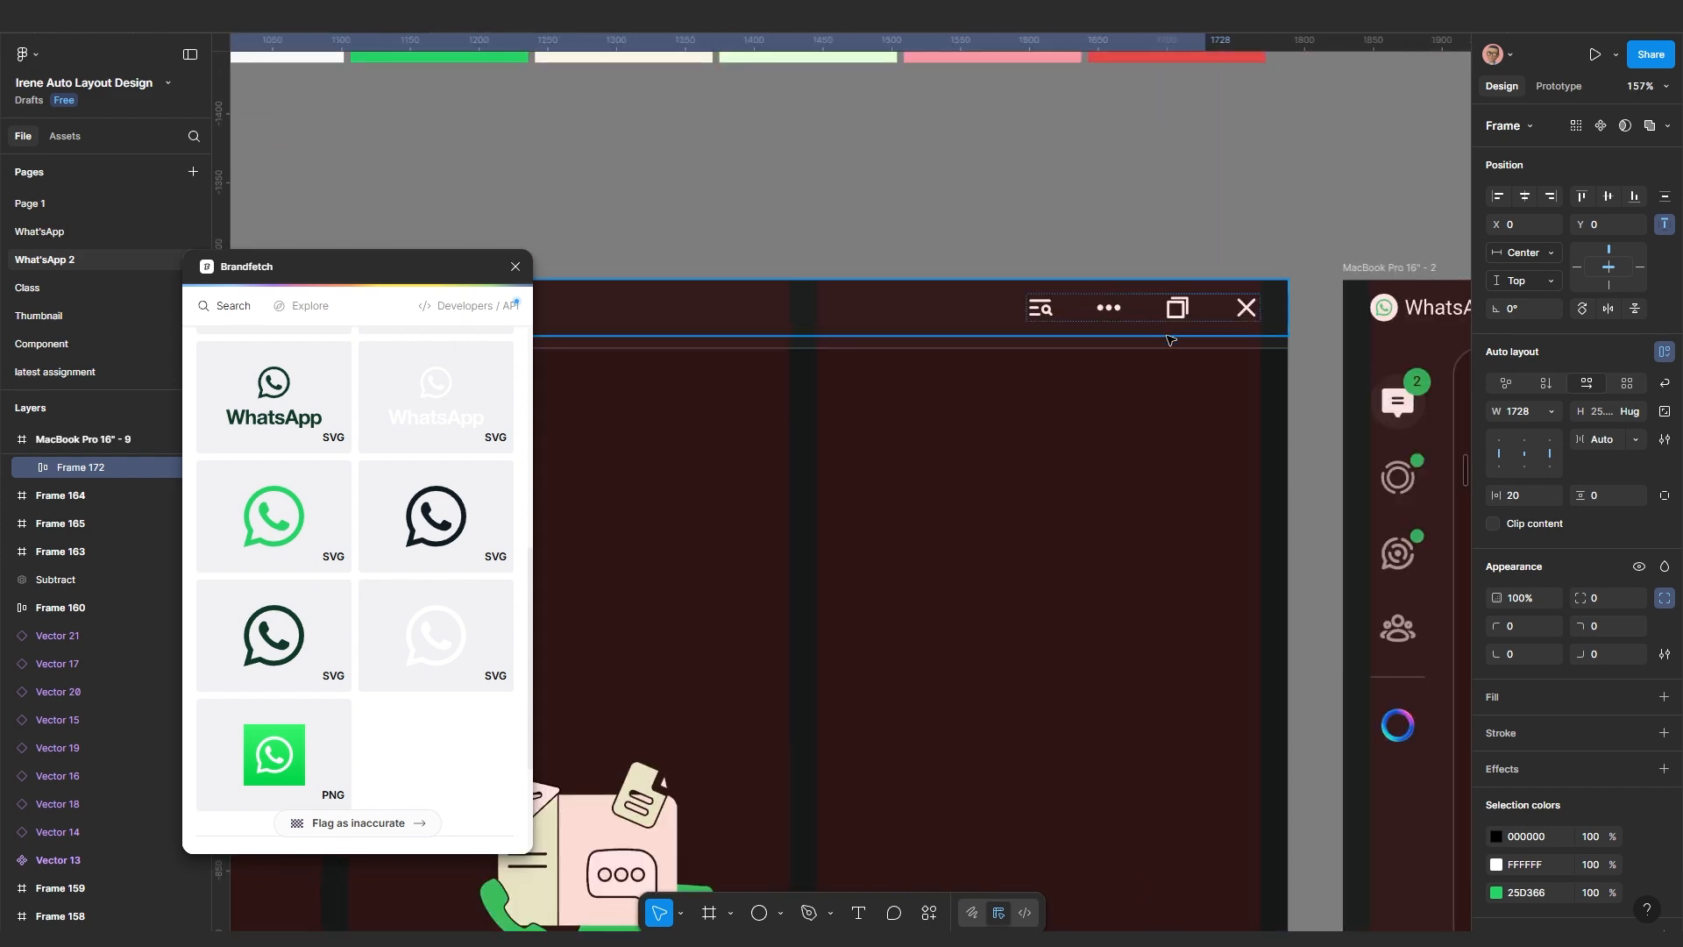
scroll(1170, 339, "down", 10)
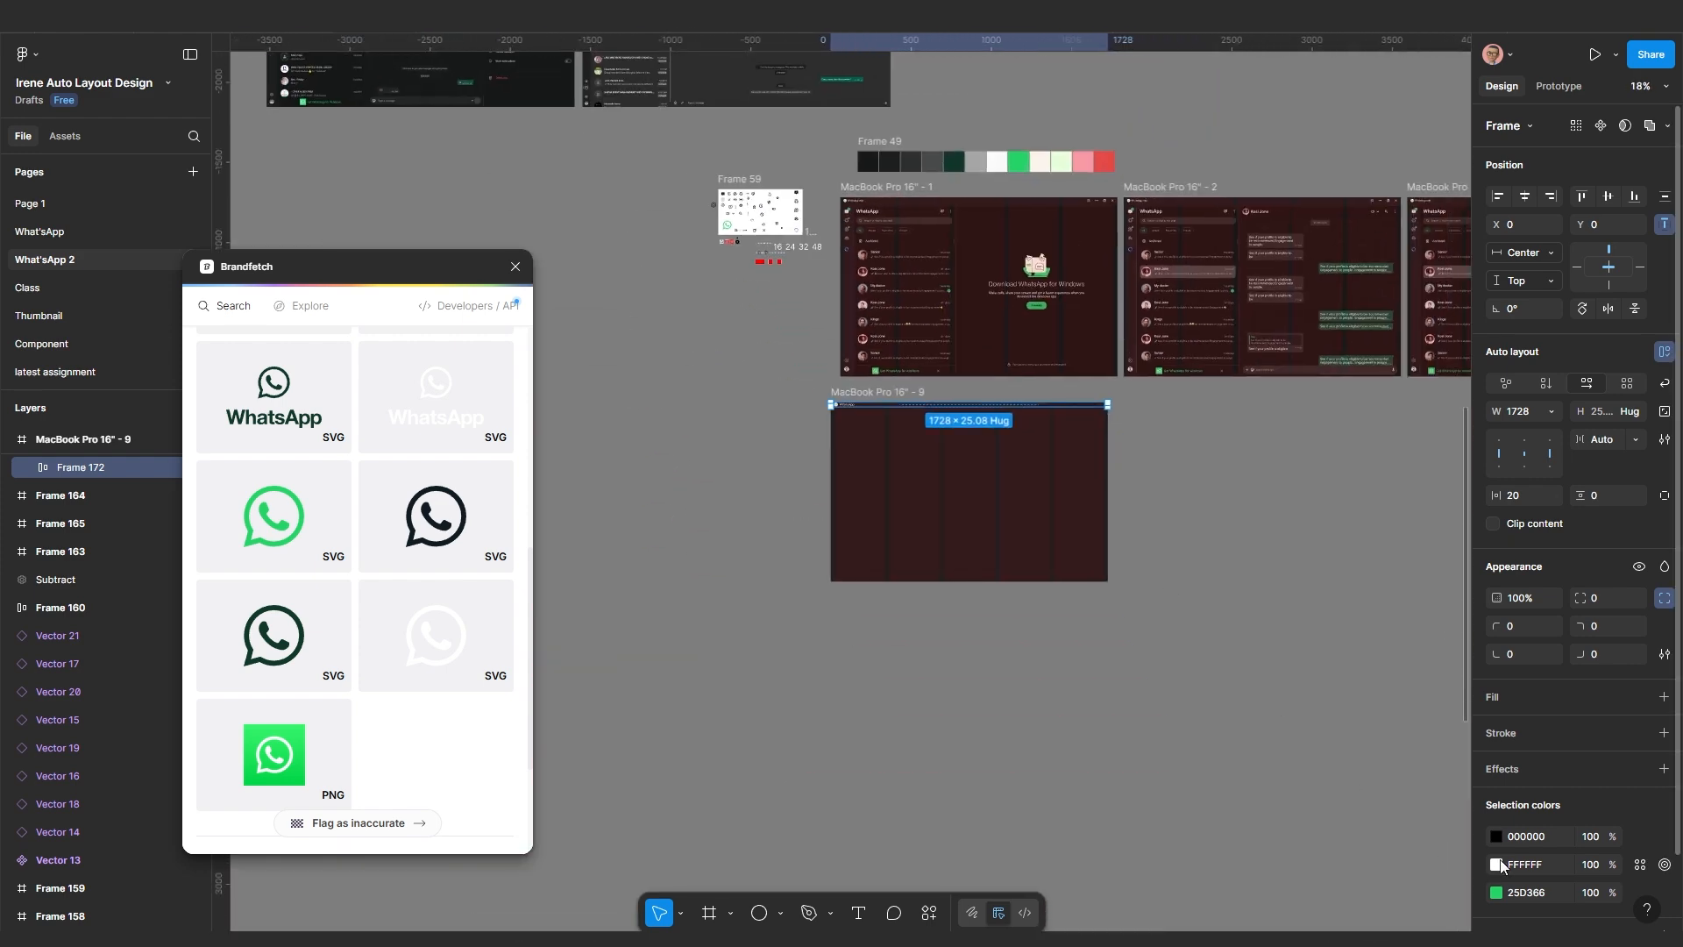
Change the black color of the header row's icons to FFFFFF
left_click(1495, 836)
left_click(1019, 576)
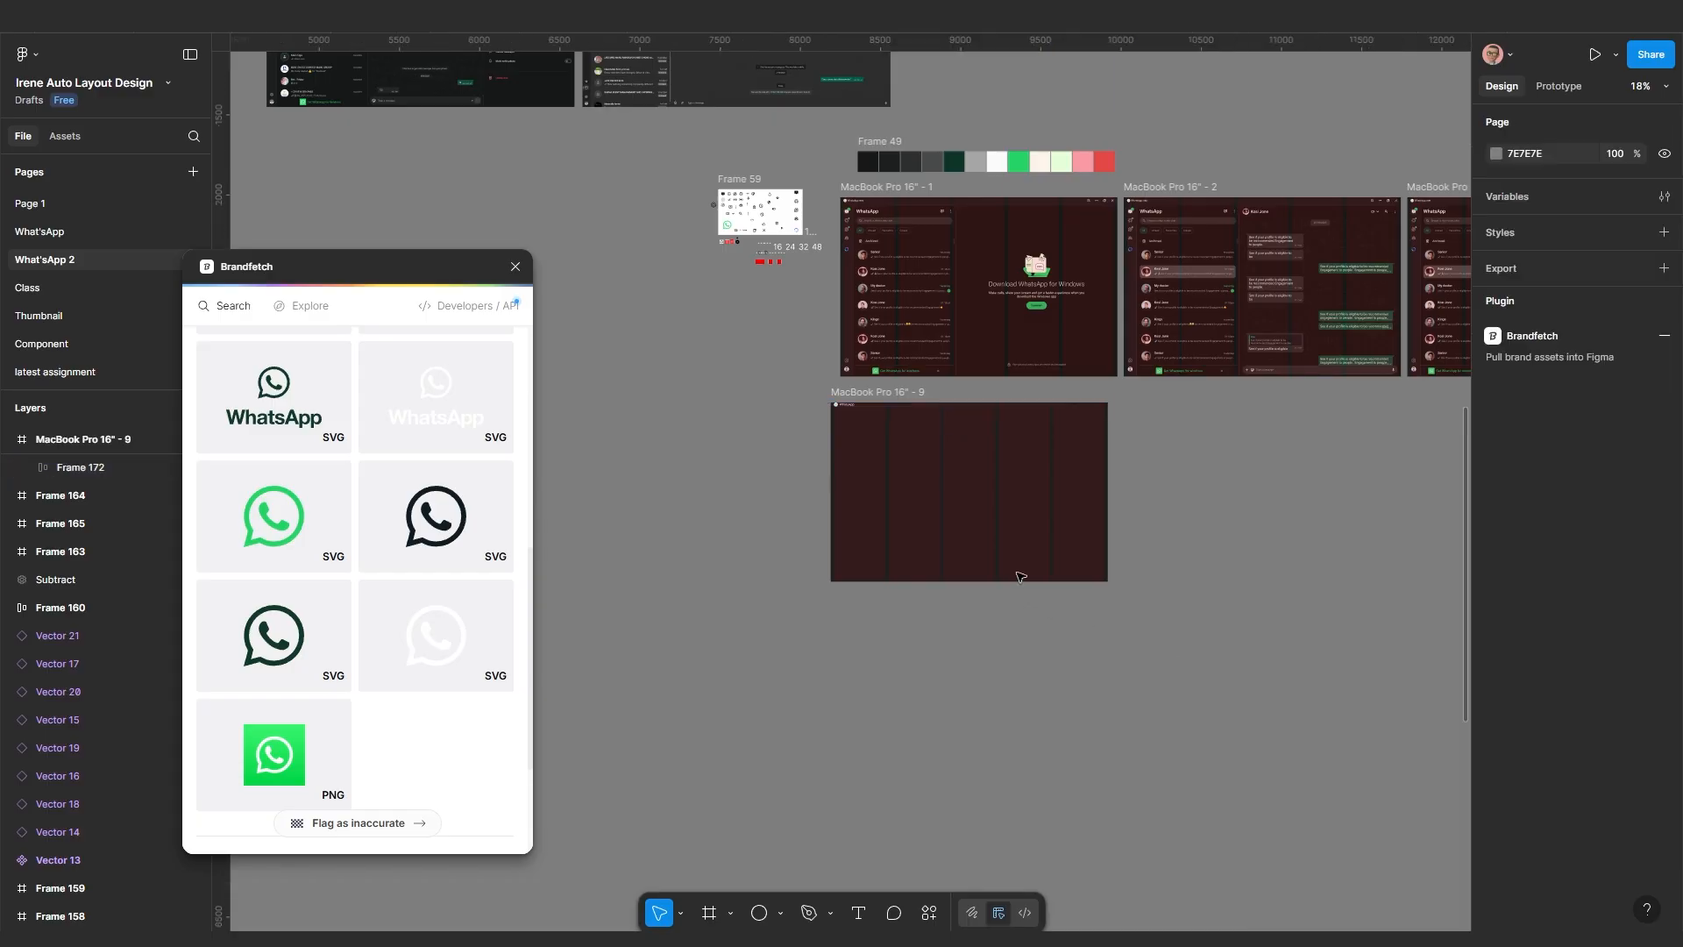
left_click(1006, 406)
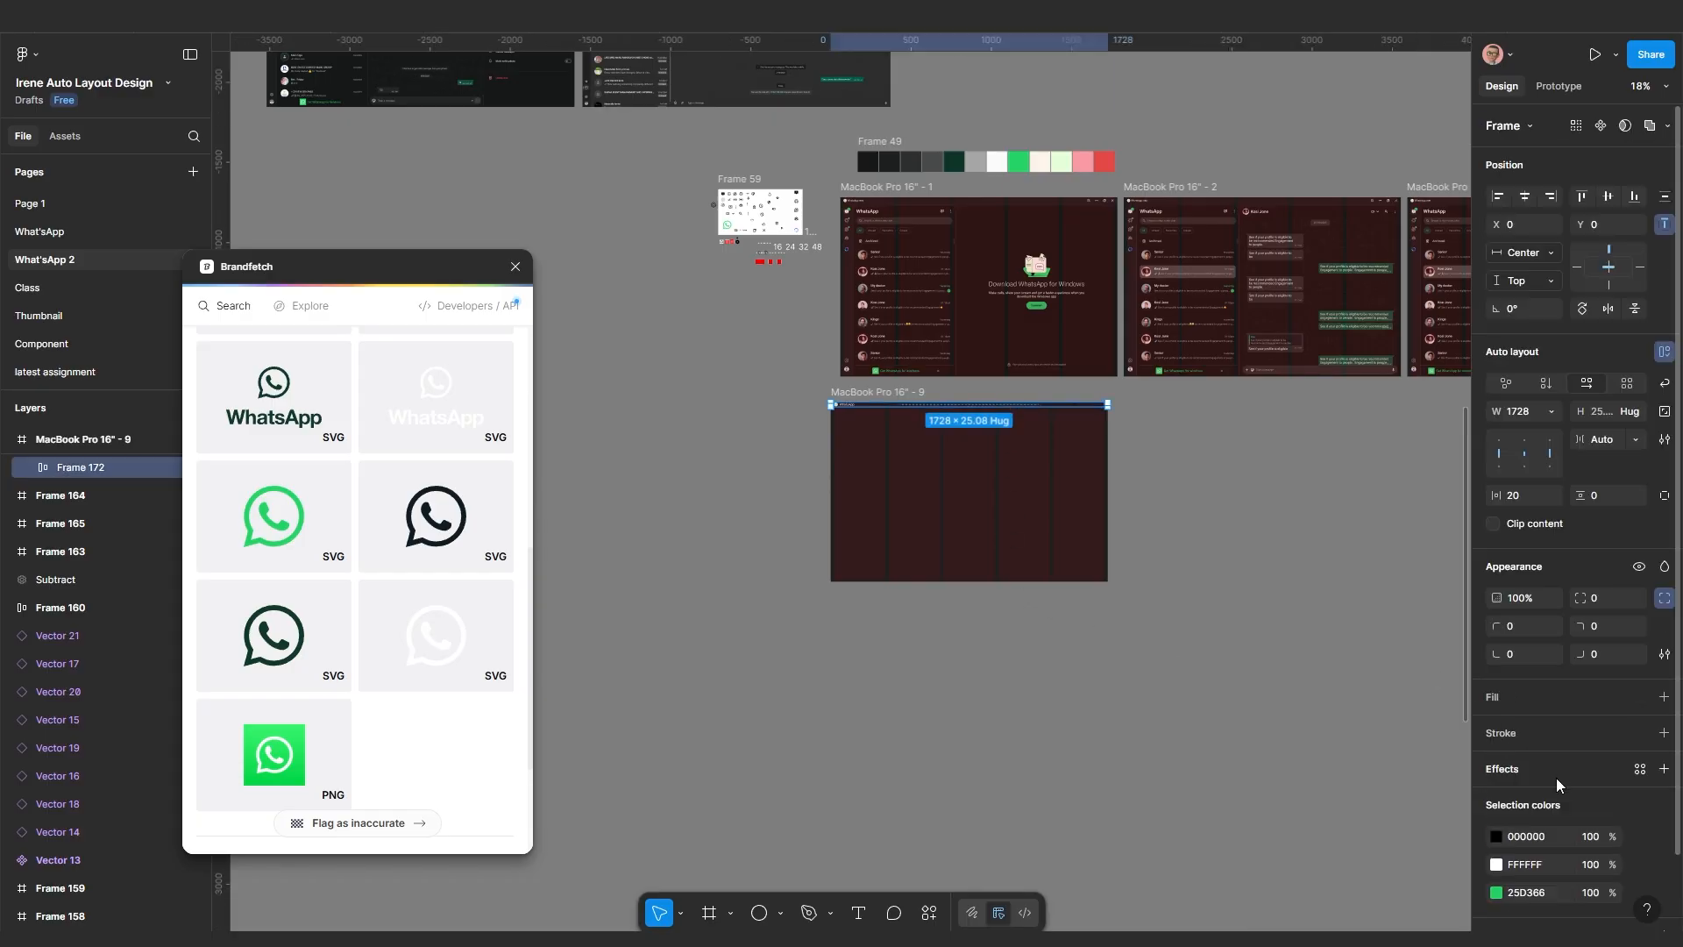
scroll(1555, 780, "down", 2)
scroll(1553, 784, "down", 1)
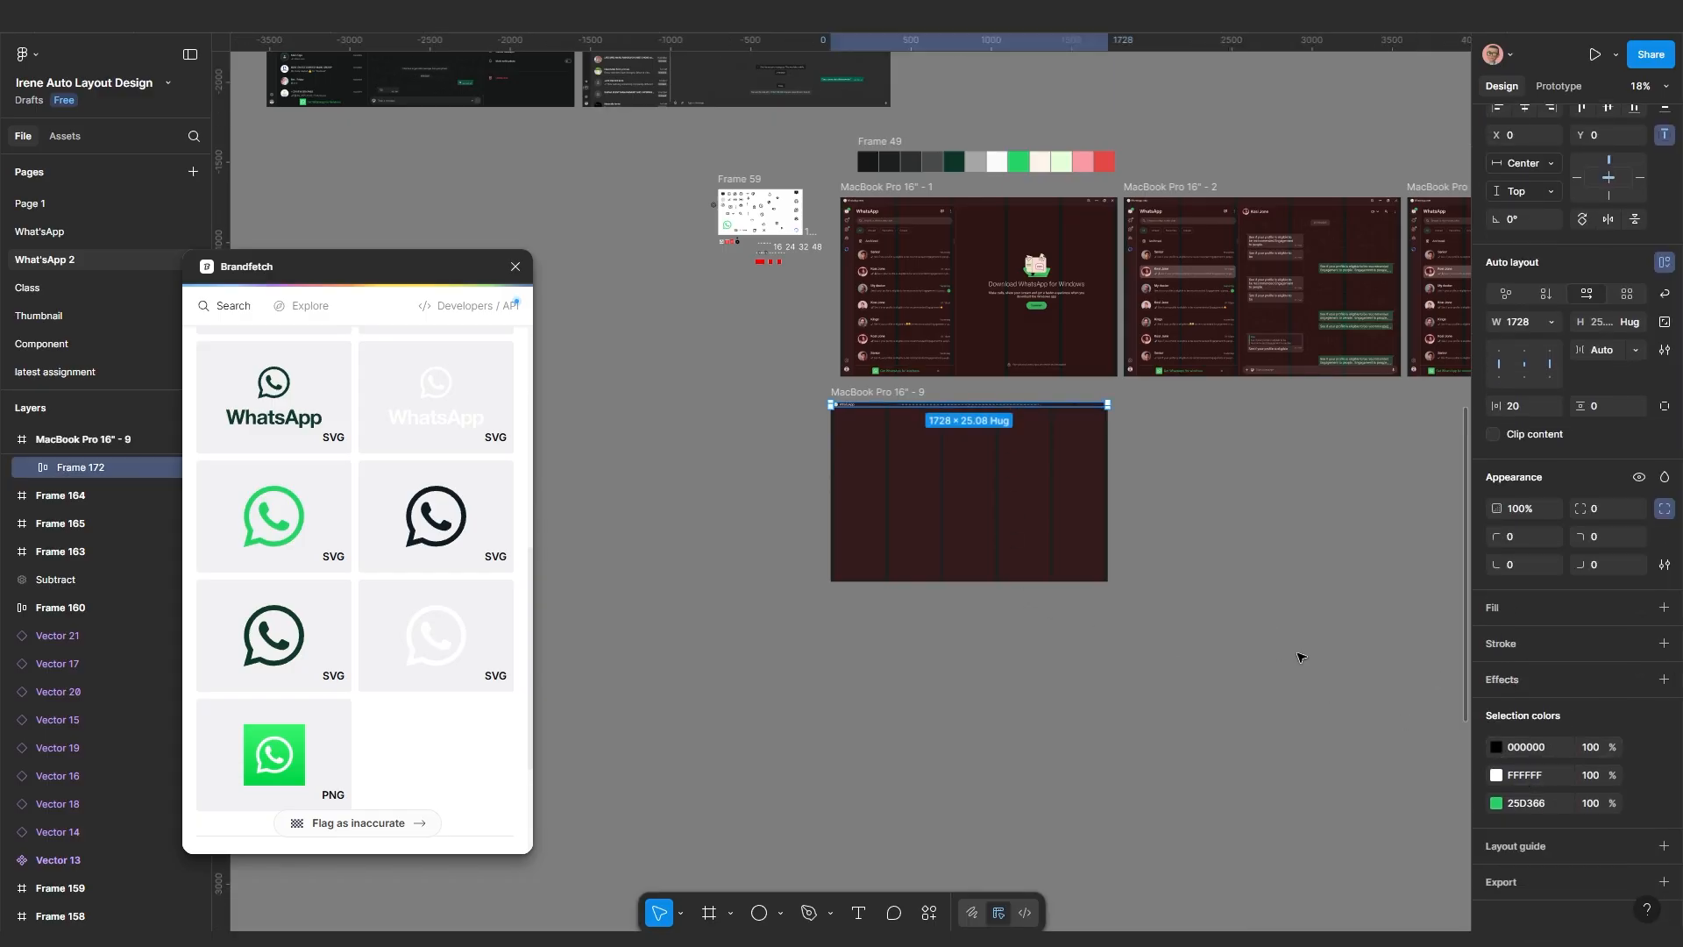
left_click(1496, 748)
left_click_drag(1338, 608, 1131, 461)
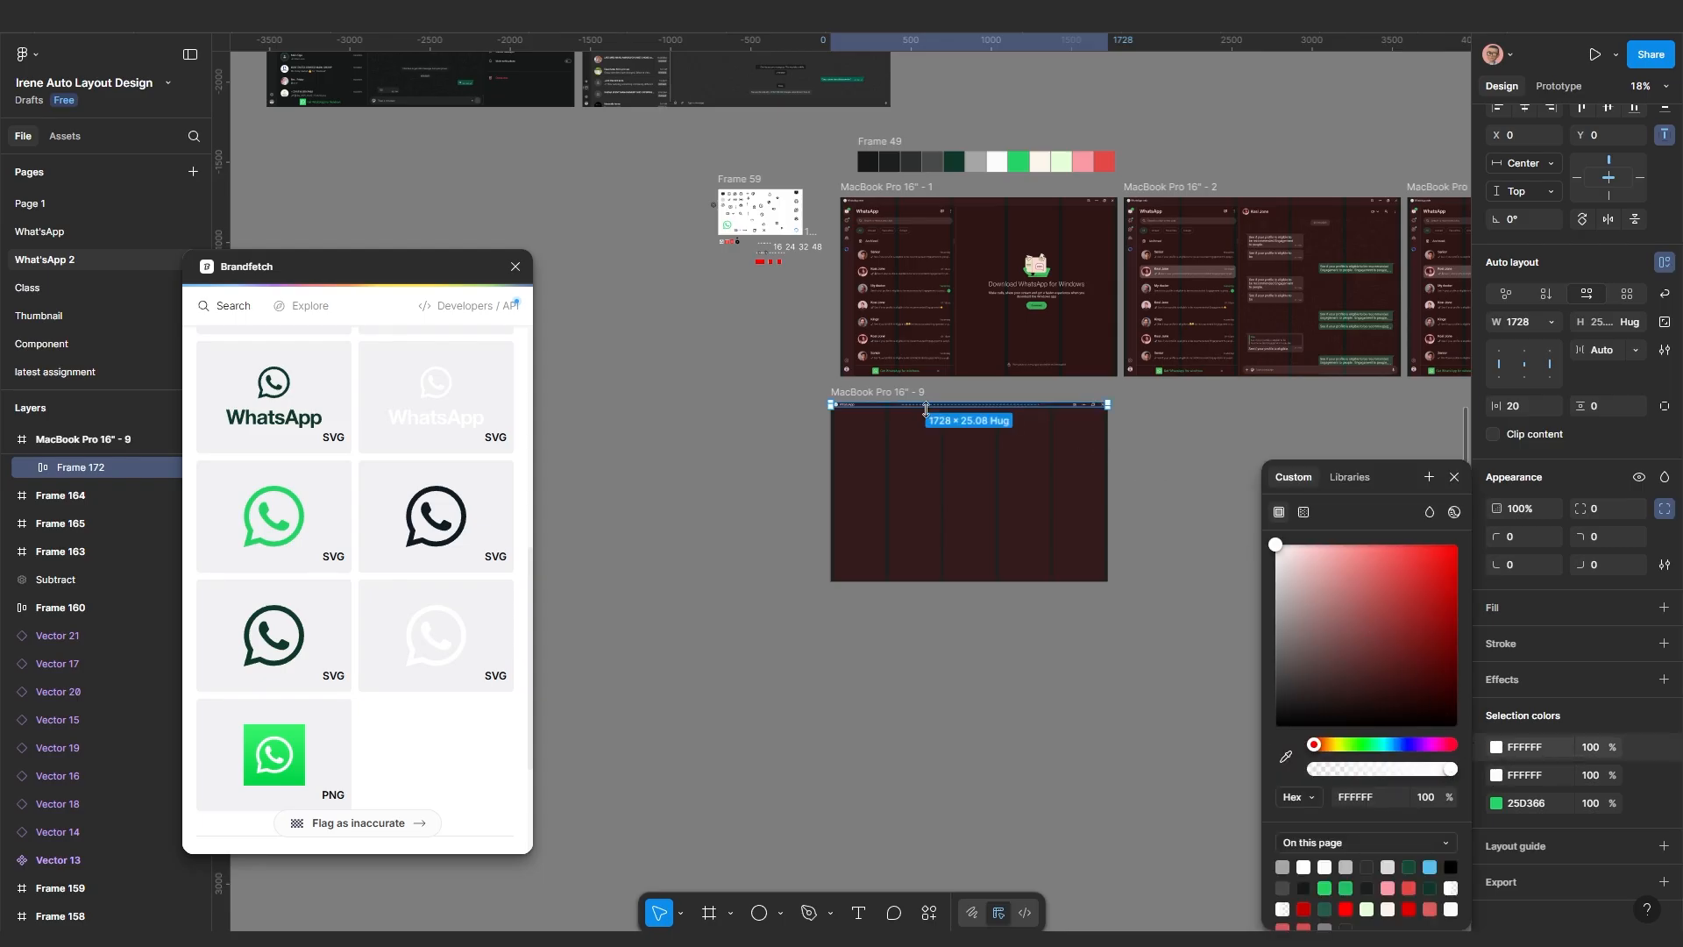
Set the header row's vertical padding to 10
key("shift+2")
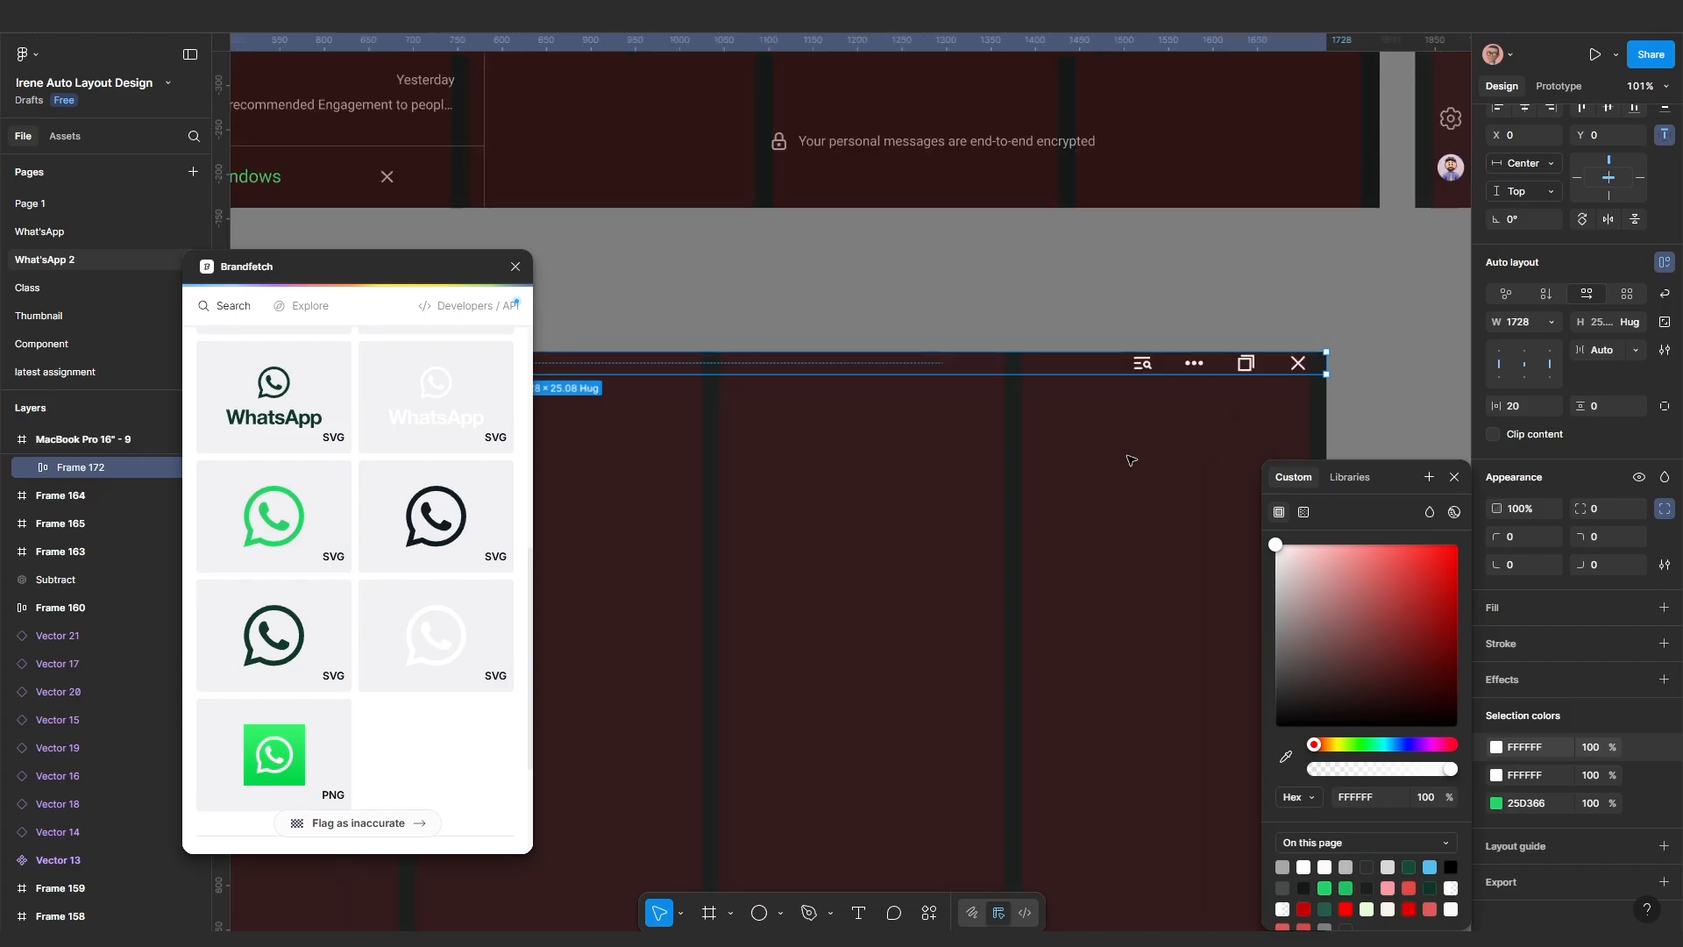
left_click(1601, 496)
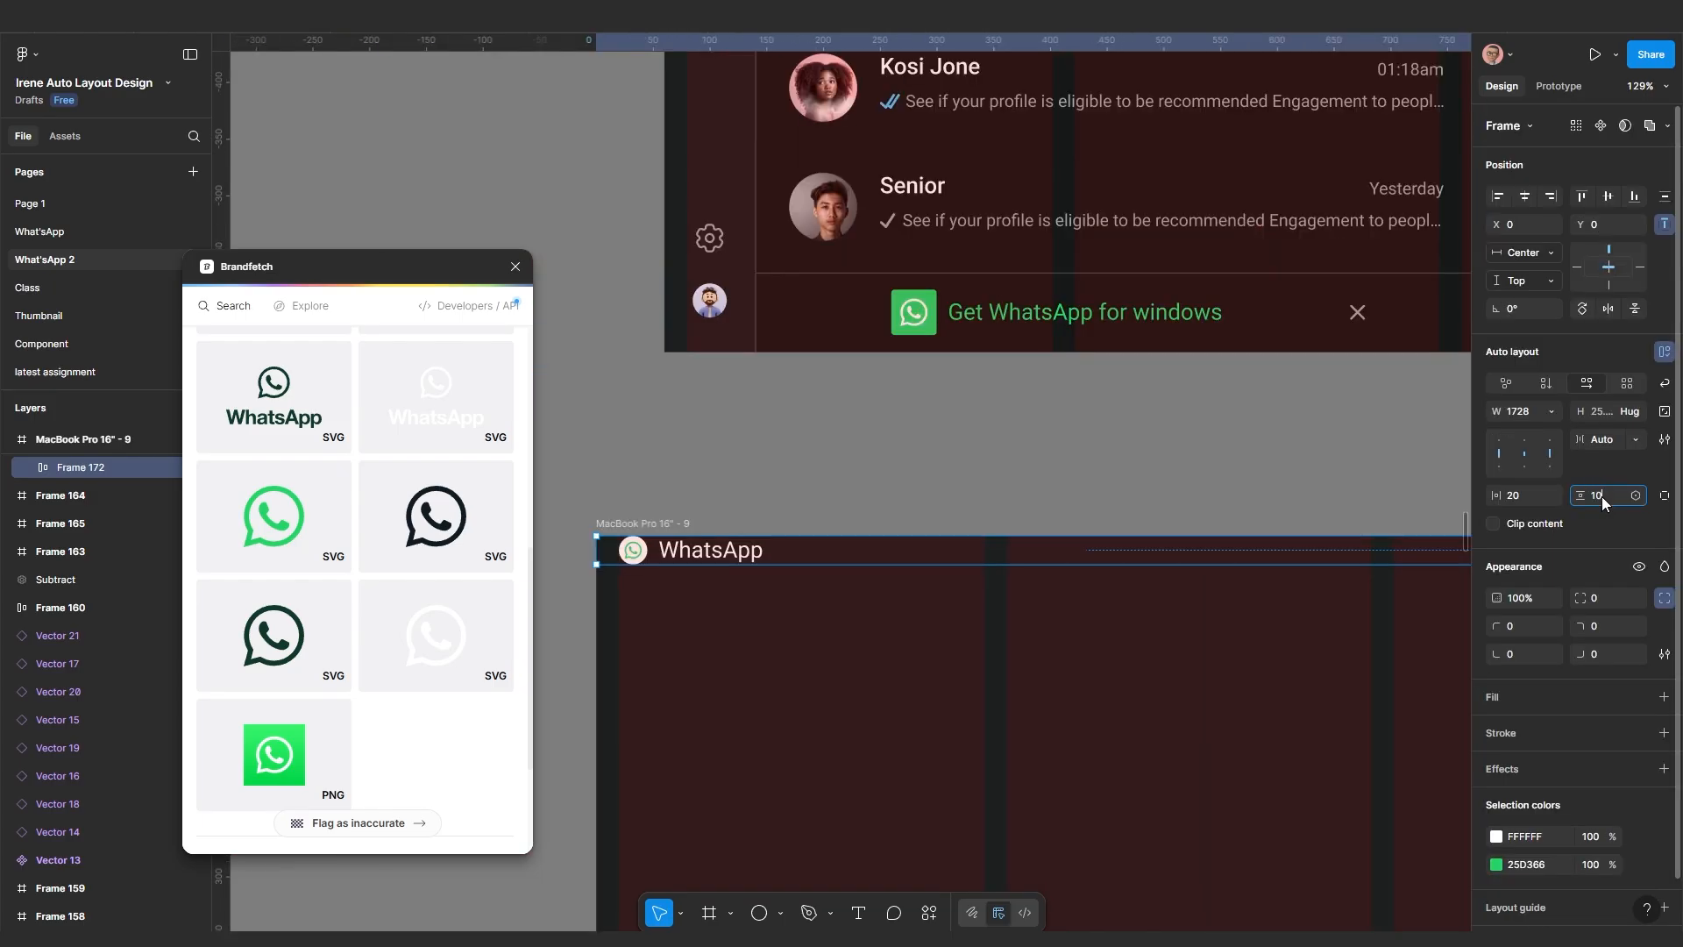
key("Return")
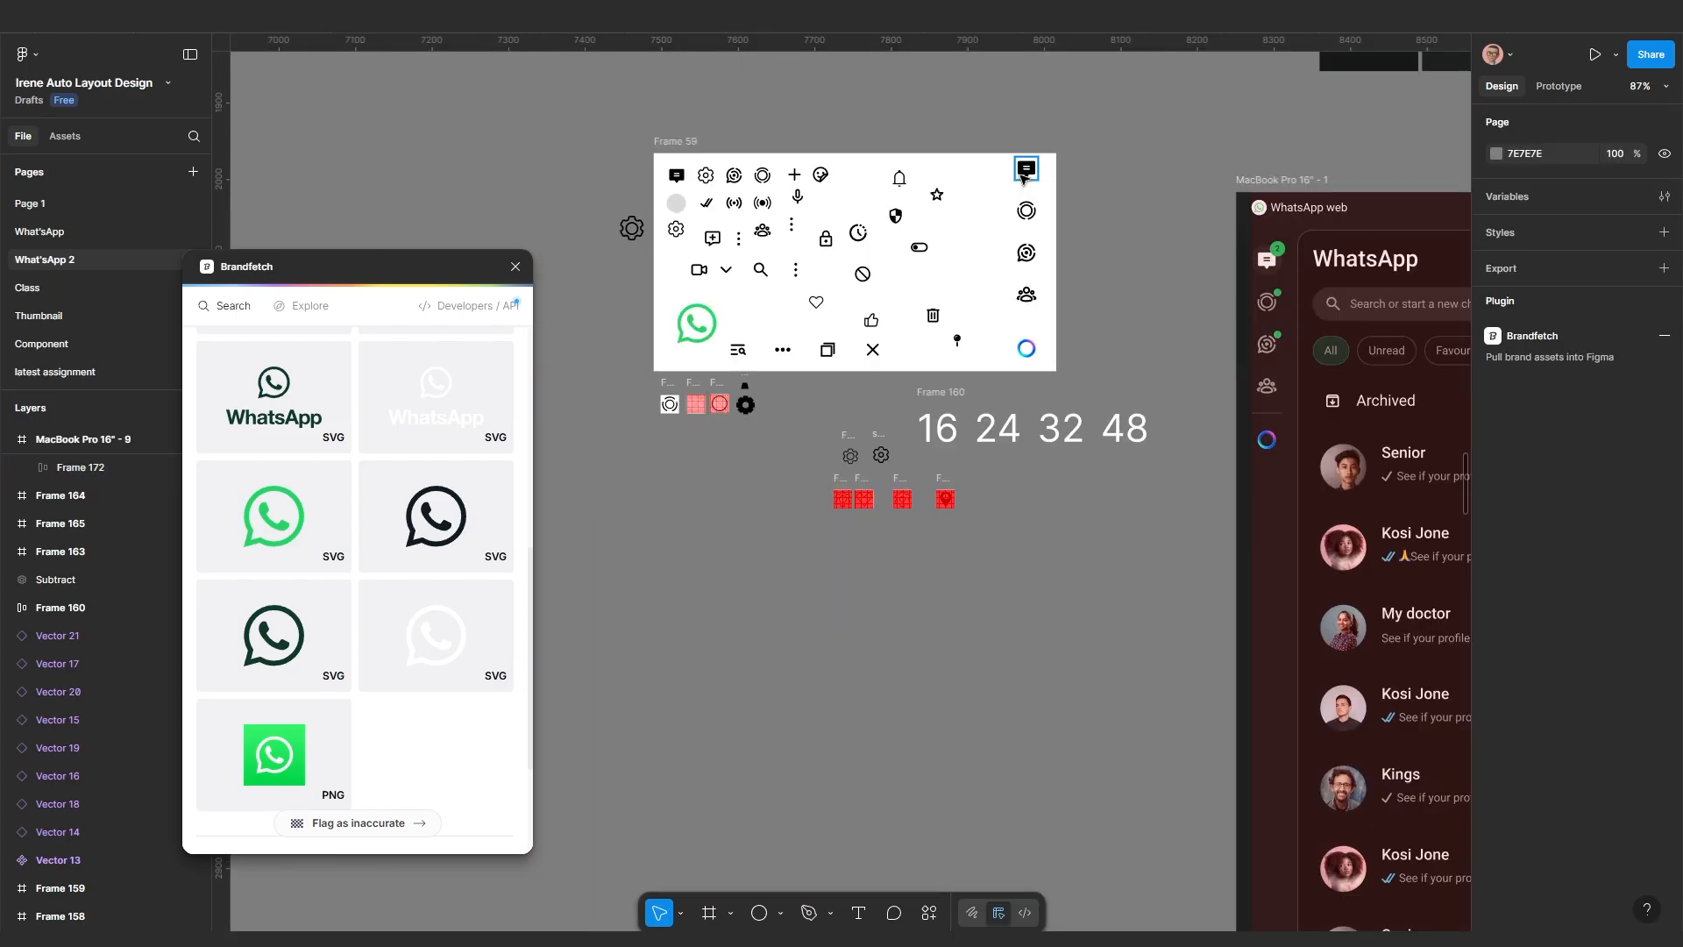
Copy the chat, status, chat-status, group and gradient ring icons from Frame 59 to the empty canvas beside the MacBook Pro 16" - 9 frame
left_click(1026, 168)
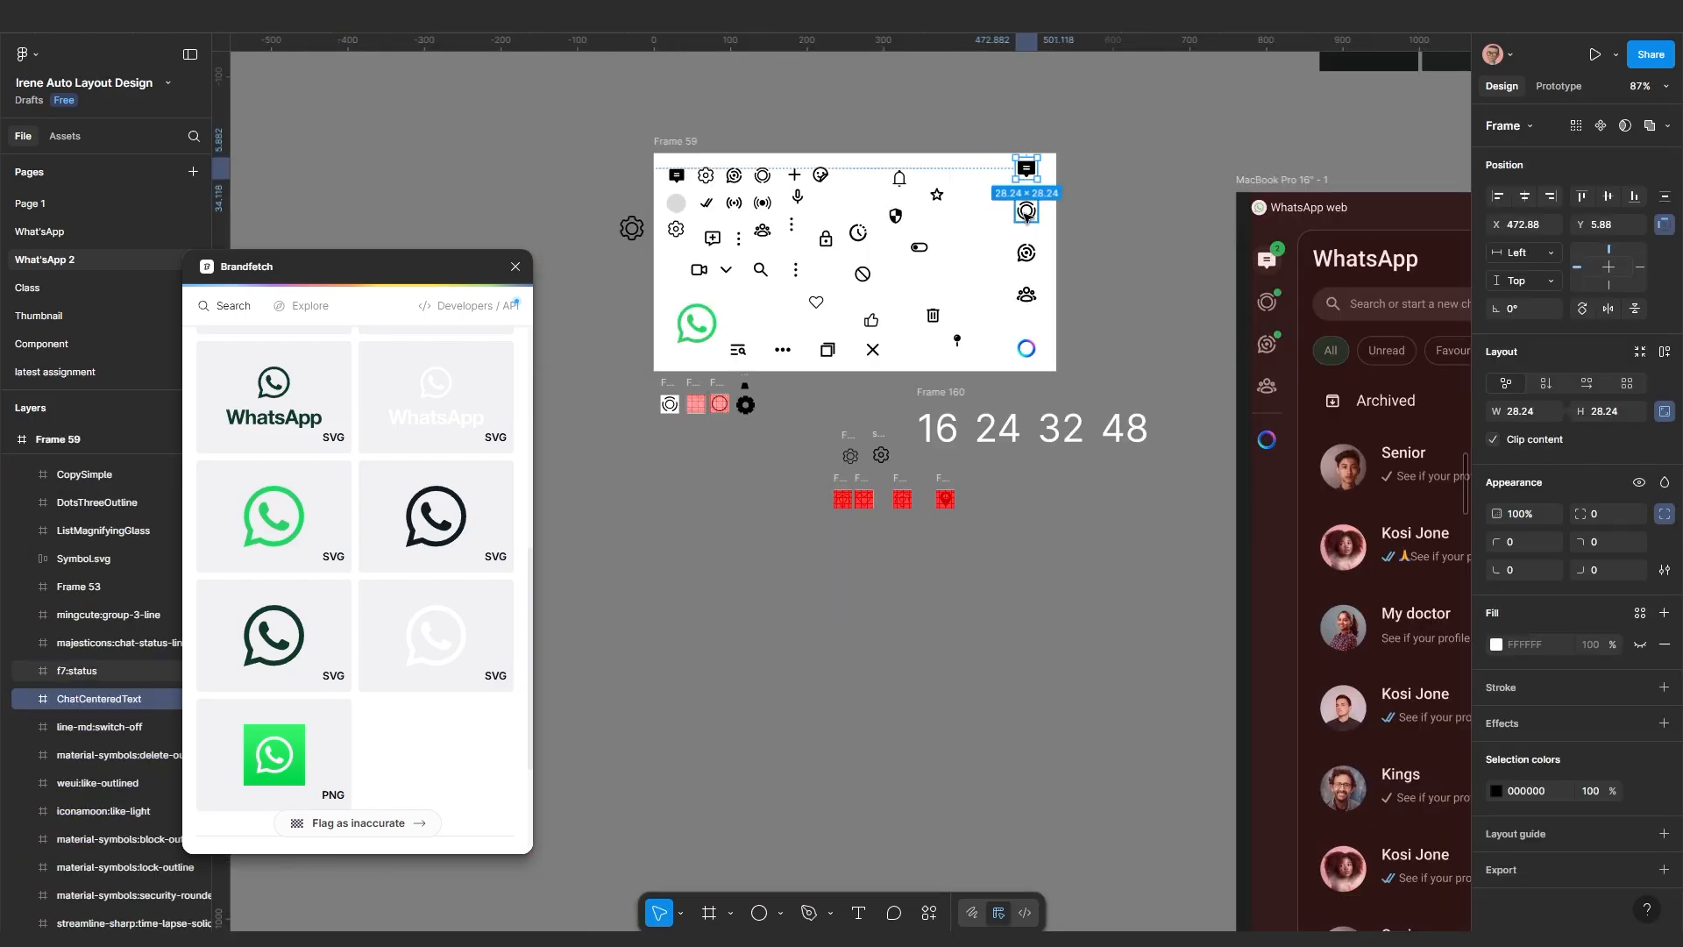
left_click(1026, 211, "shift")
left_click(1026, 252, "shift")
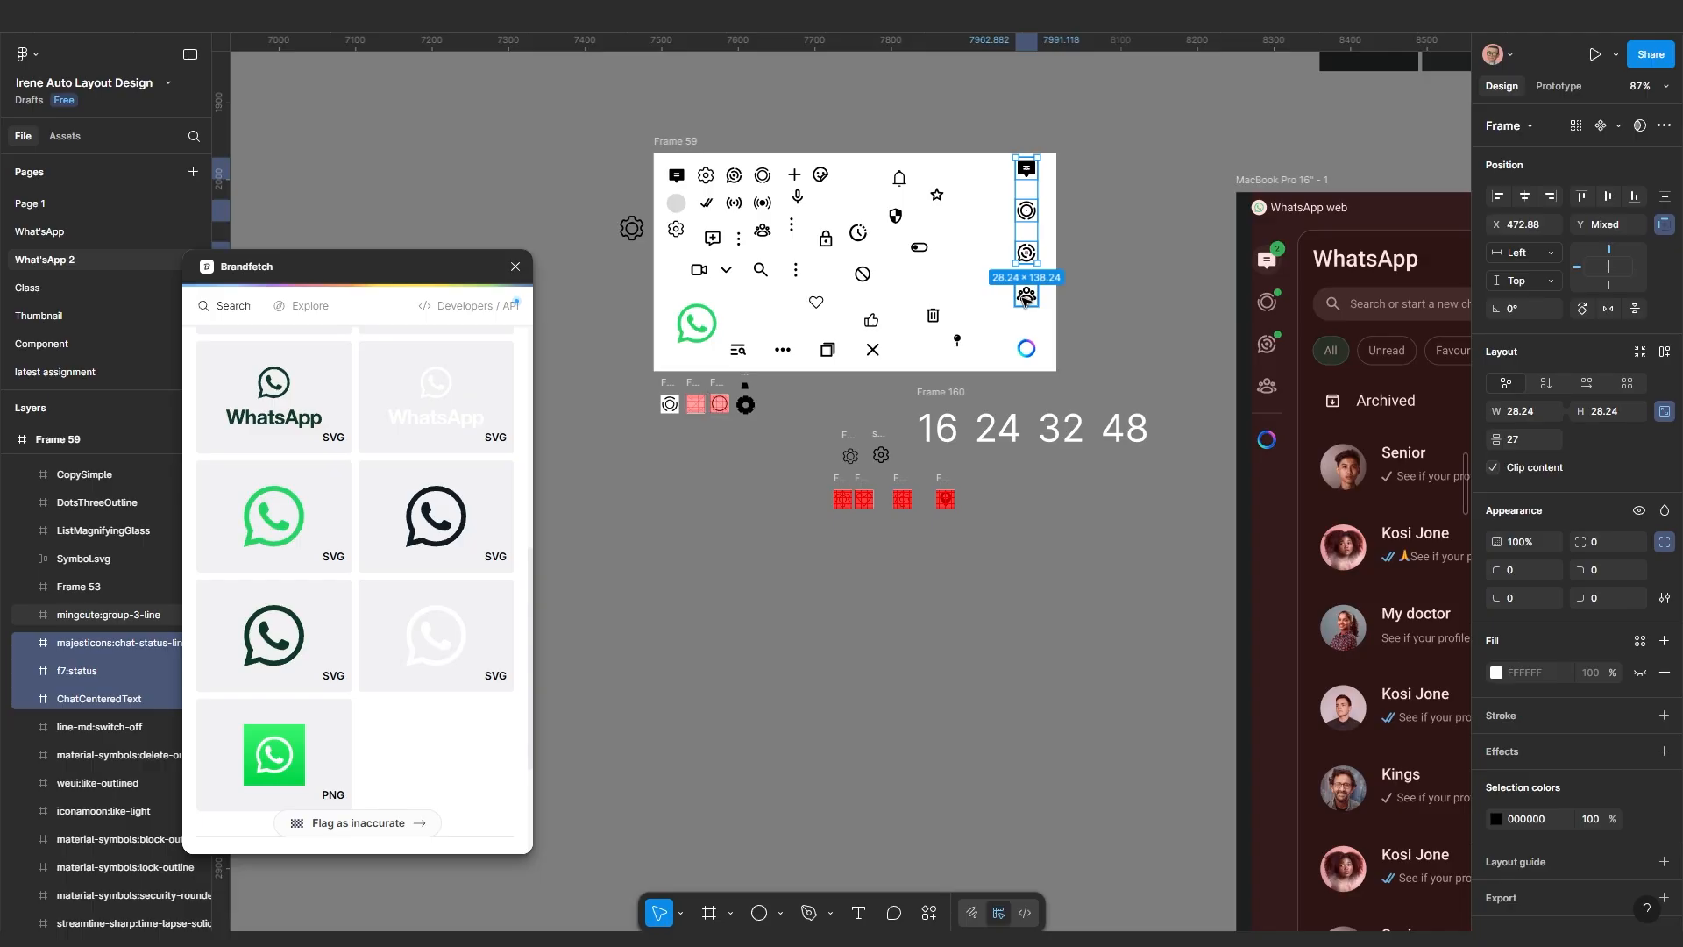
left_click(1026, 296, "shift")
left_click(1026, 348, "shift")
scroll(1024, 350, "down", 5)
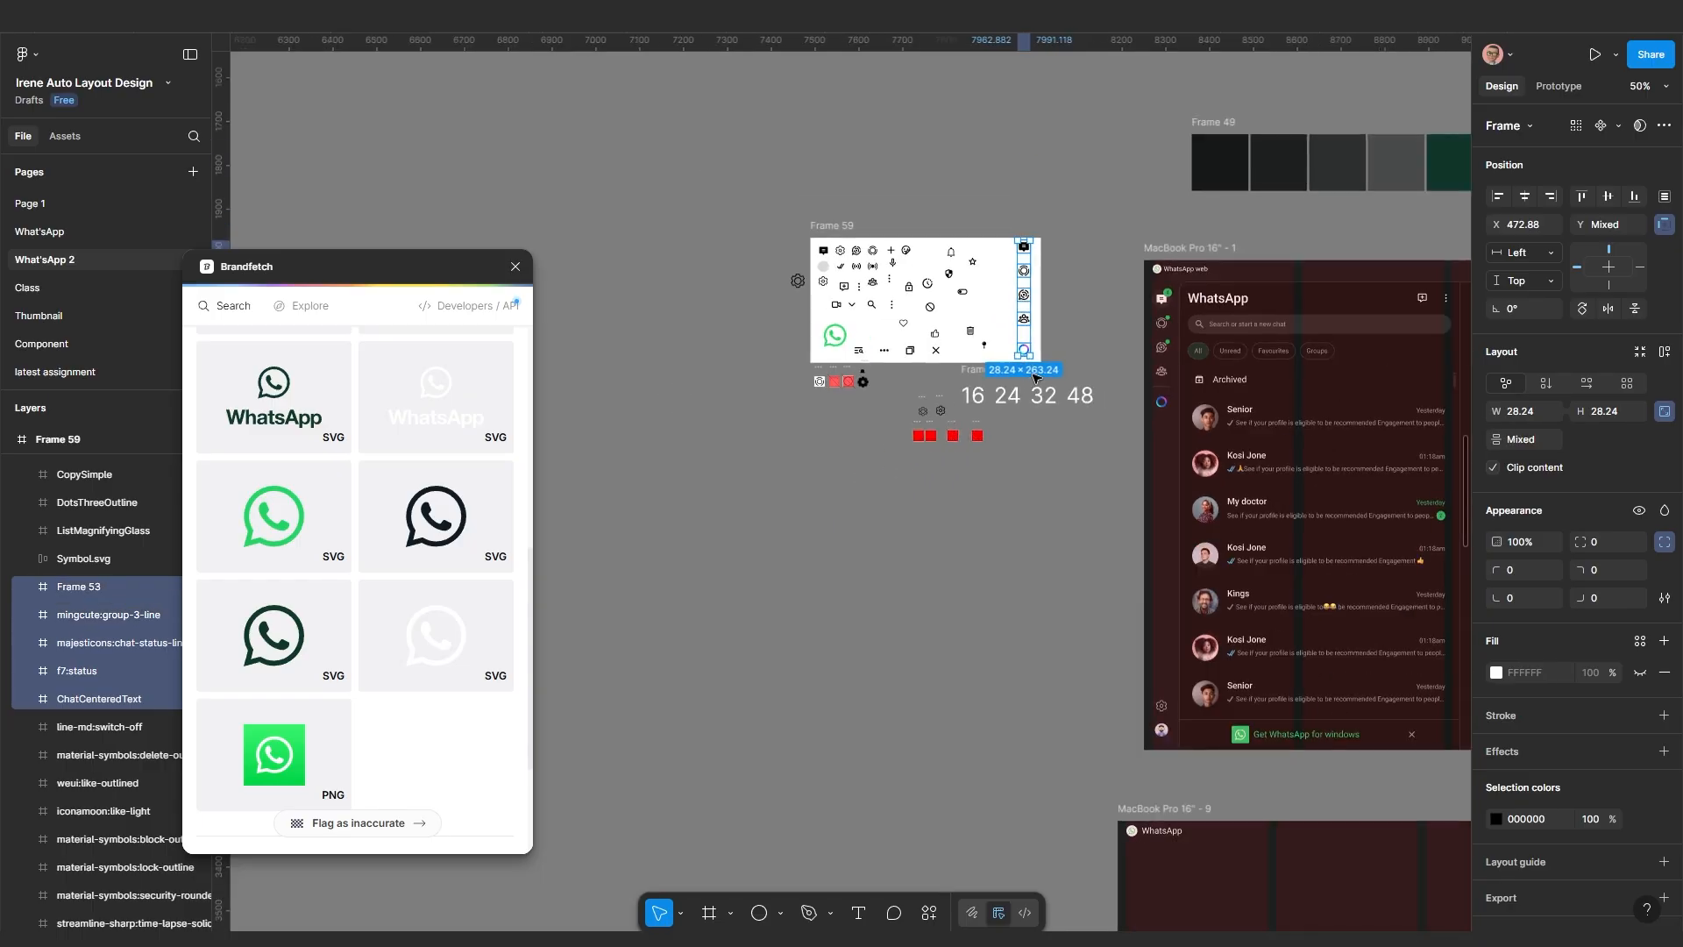
left_click_drag(1026, 298, 1028, 701)
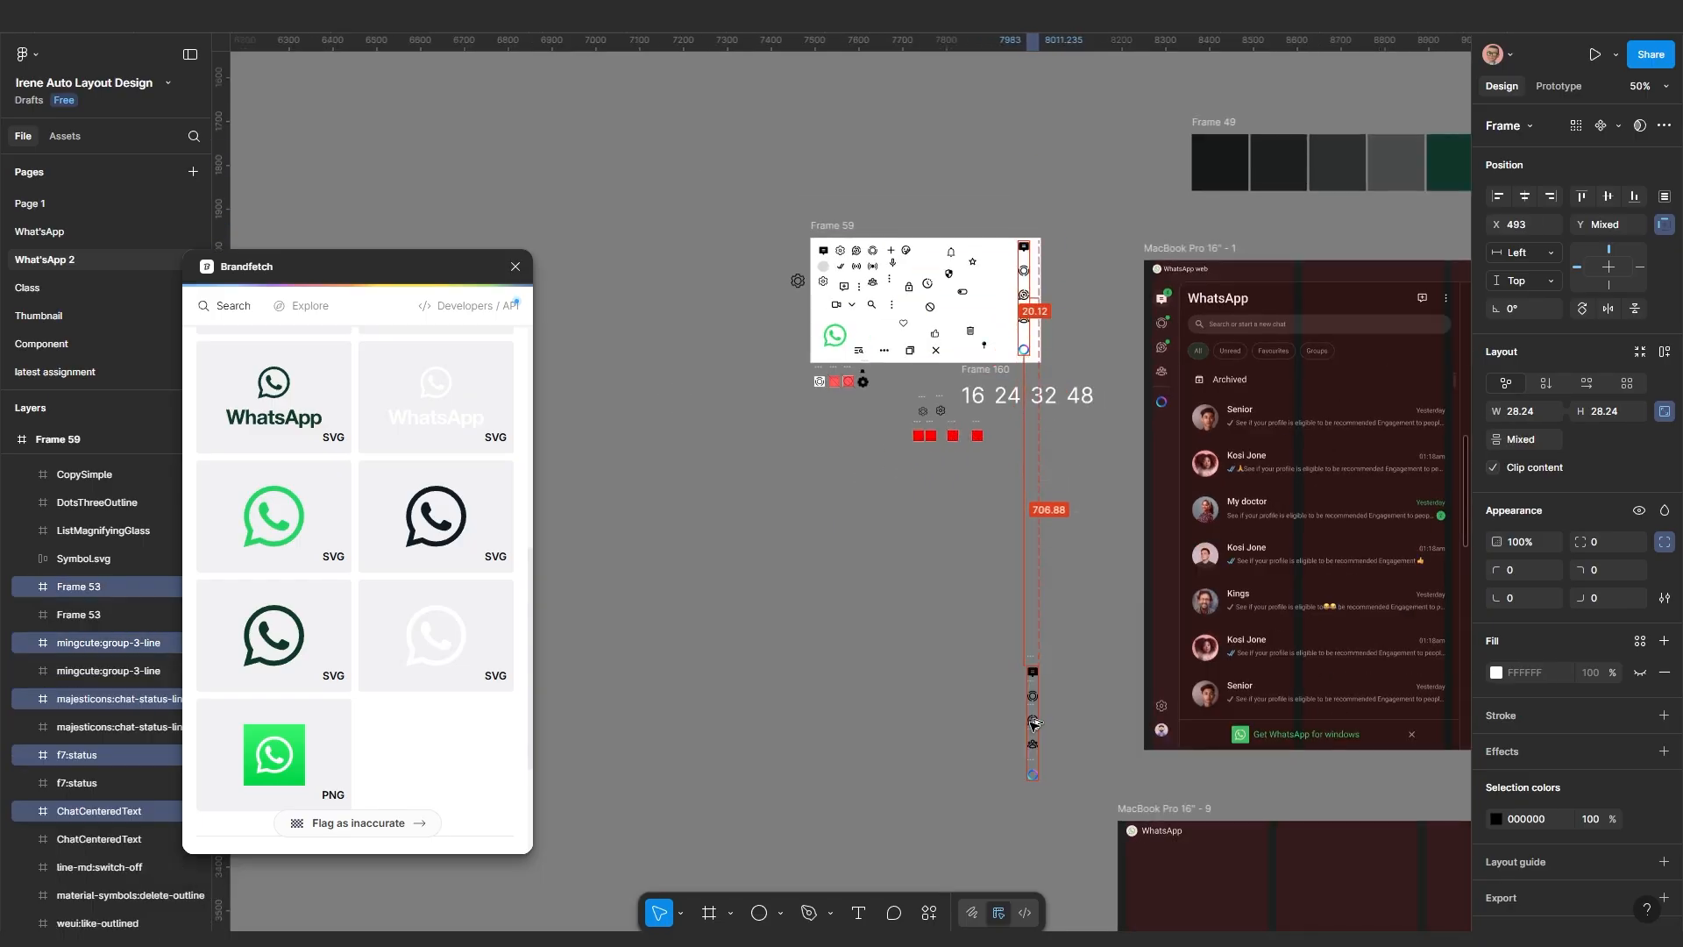
Wrap the copied chat icon in a new frame and give it auto layout with 5 padding on all sides
scroll(970, 189, "up", 3)
left_click_drag(946, 217, 943, 521)
scroll(956, 521, "up", 10)
scroll(907, 390, "up", 5)
left_click(910, 388)
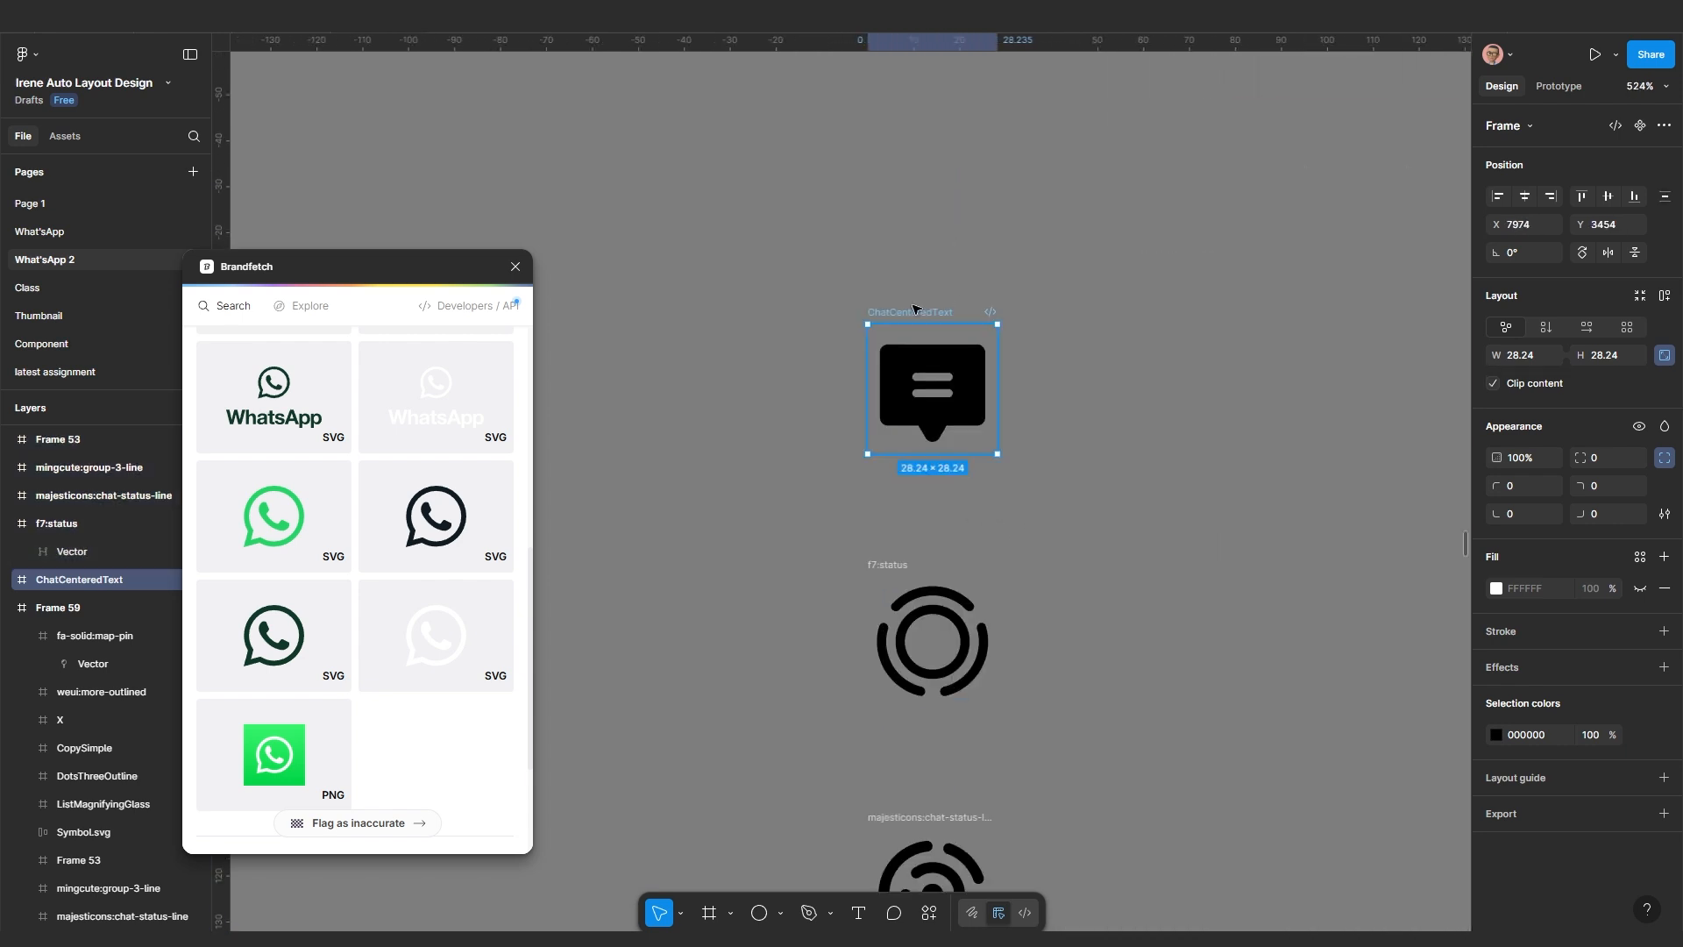
right_click(913, 389)
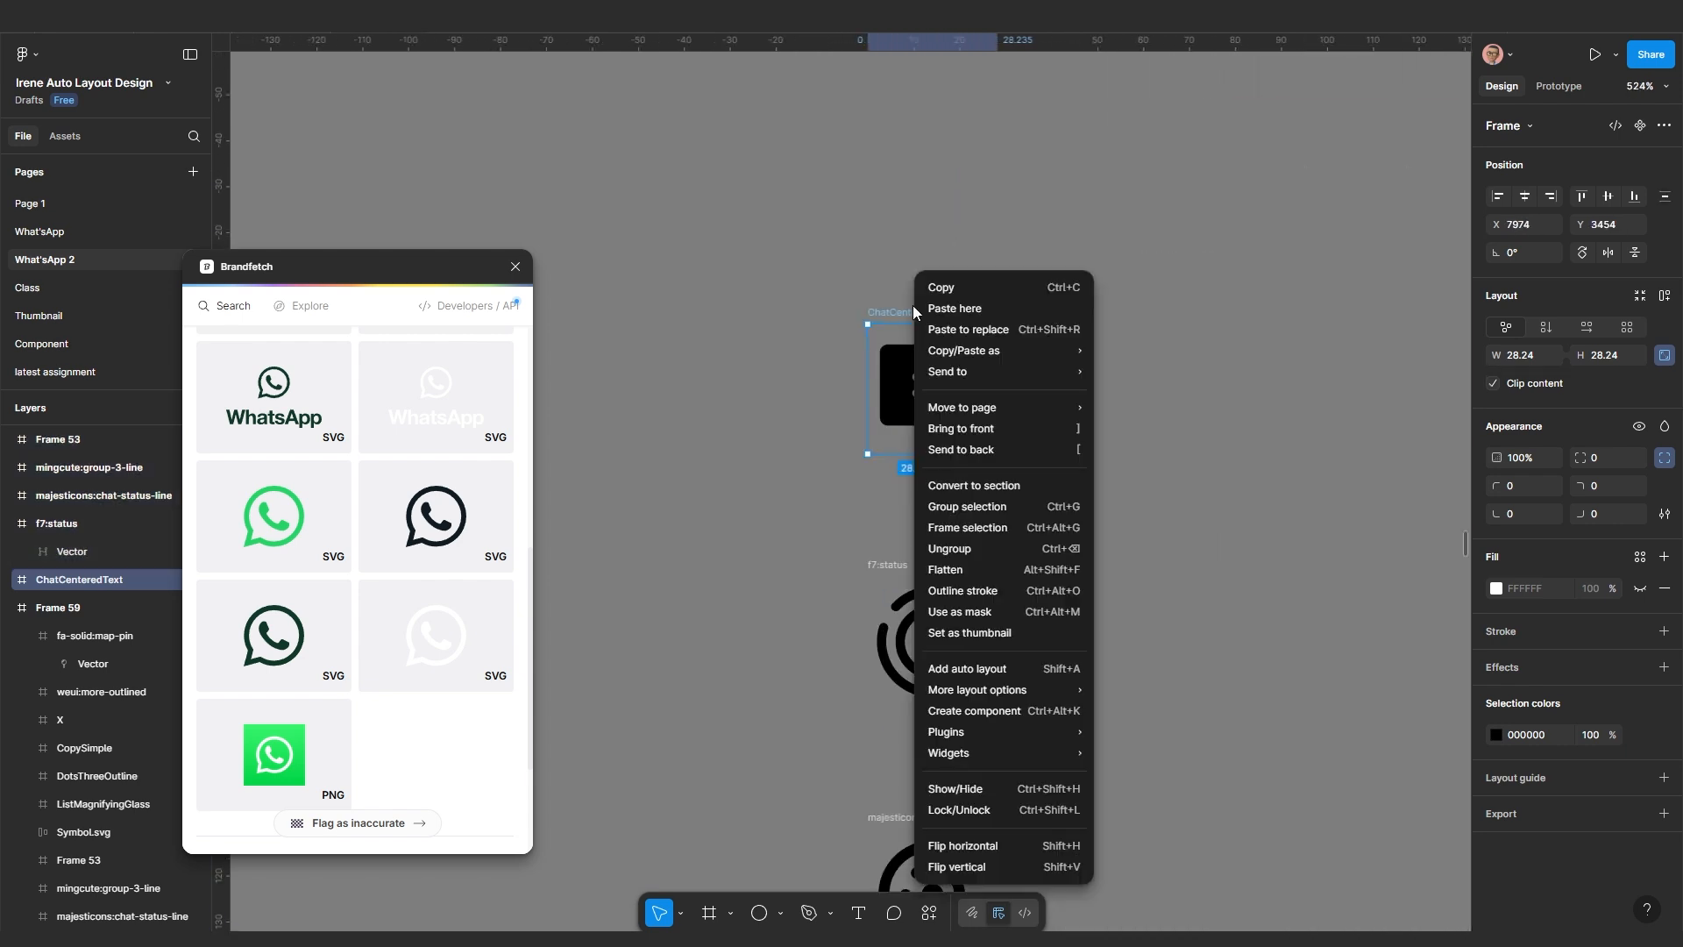
left_click(964, 527)
scroll(943, 419, "down", 1)
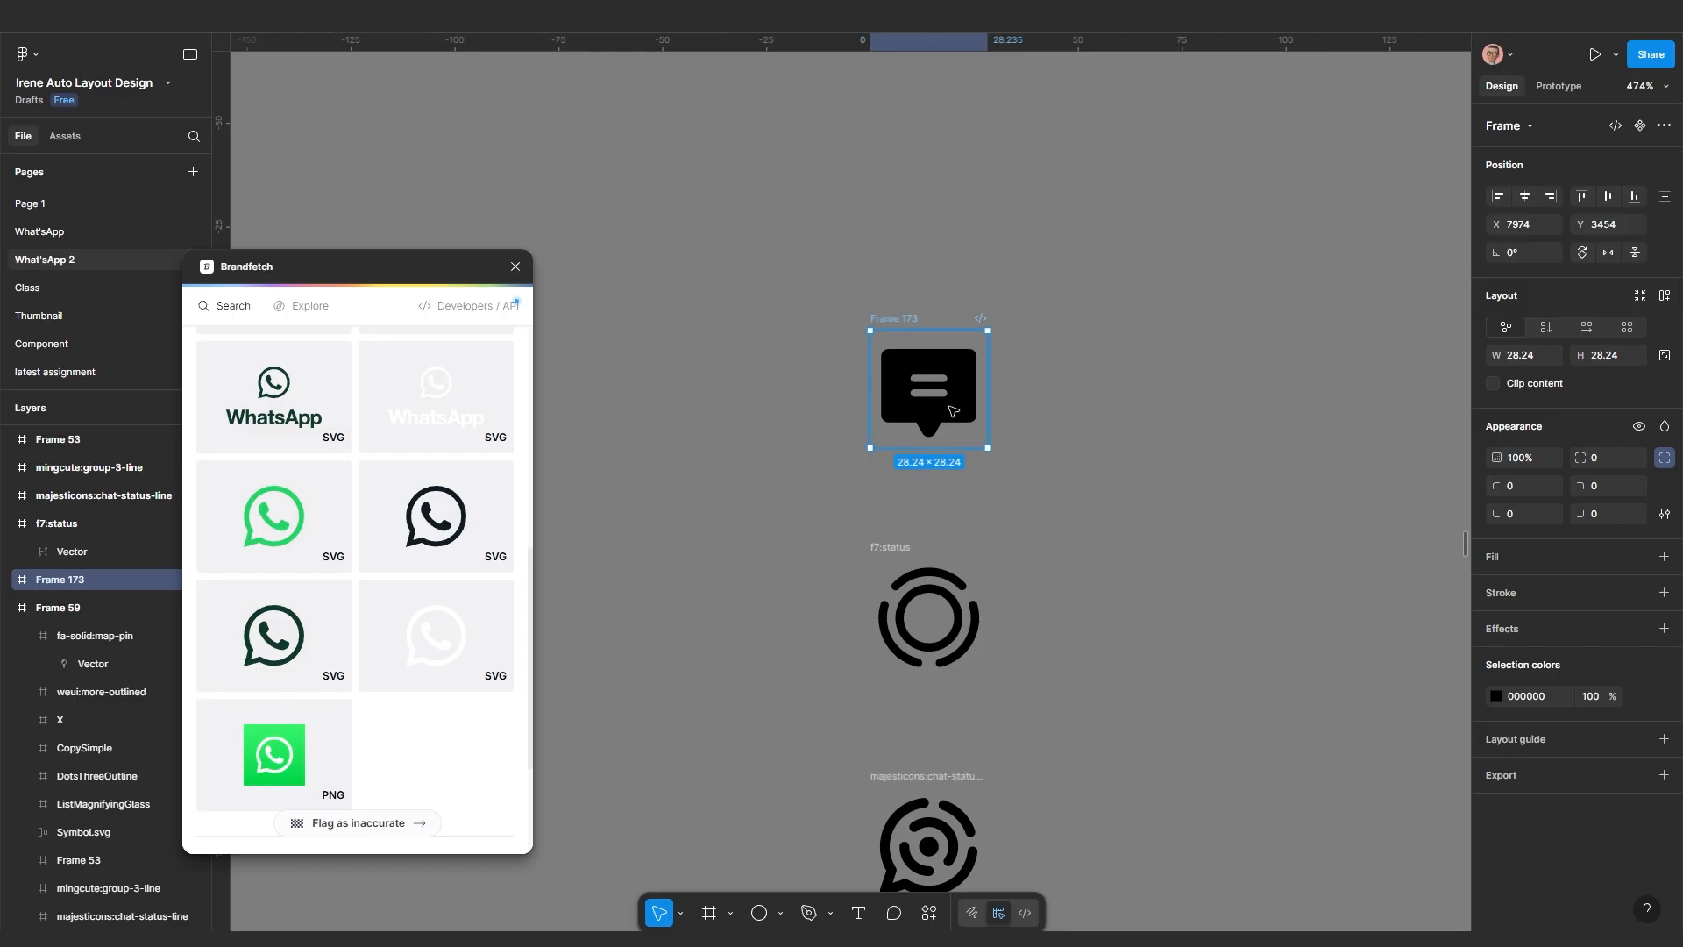
key("shift+a")
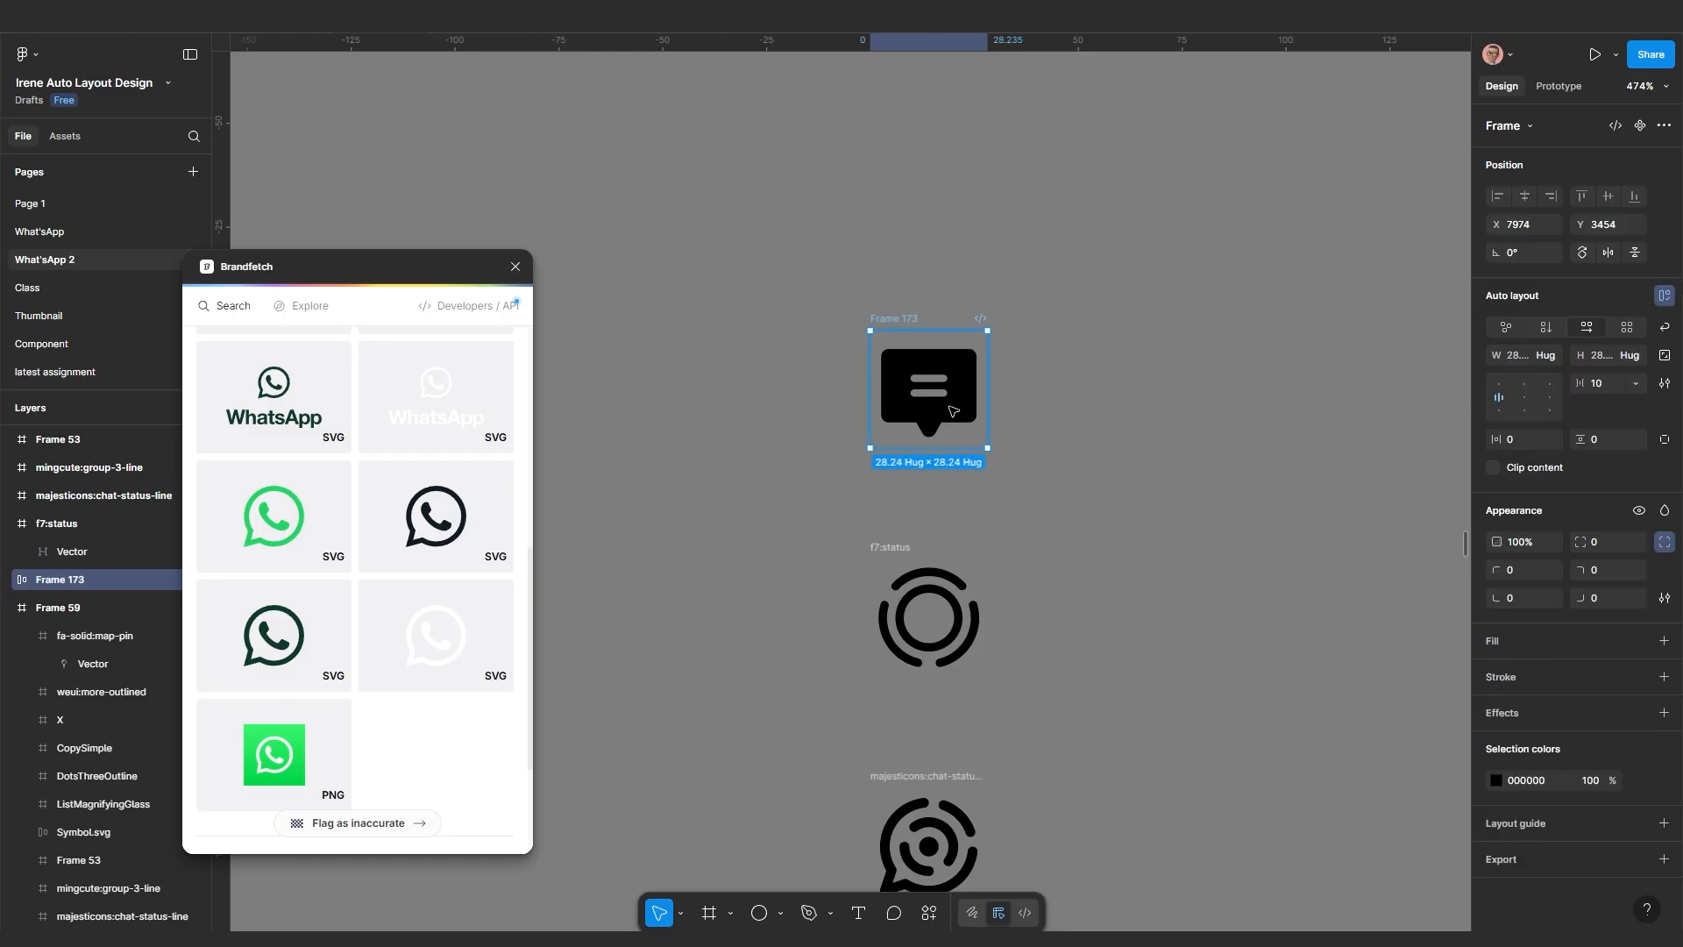
left_click(1518, 440)
key("Return")
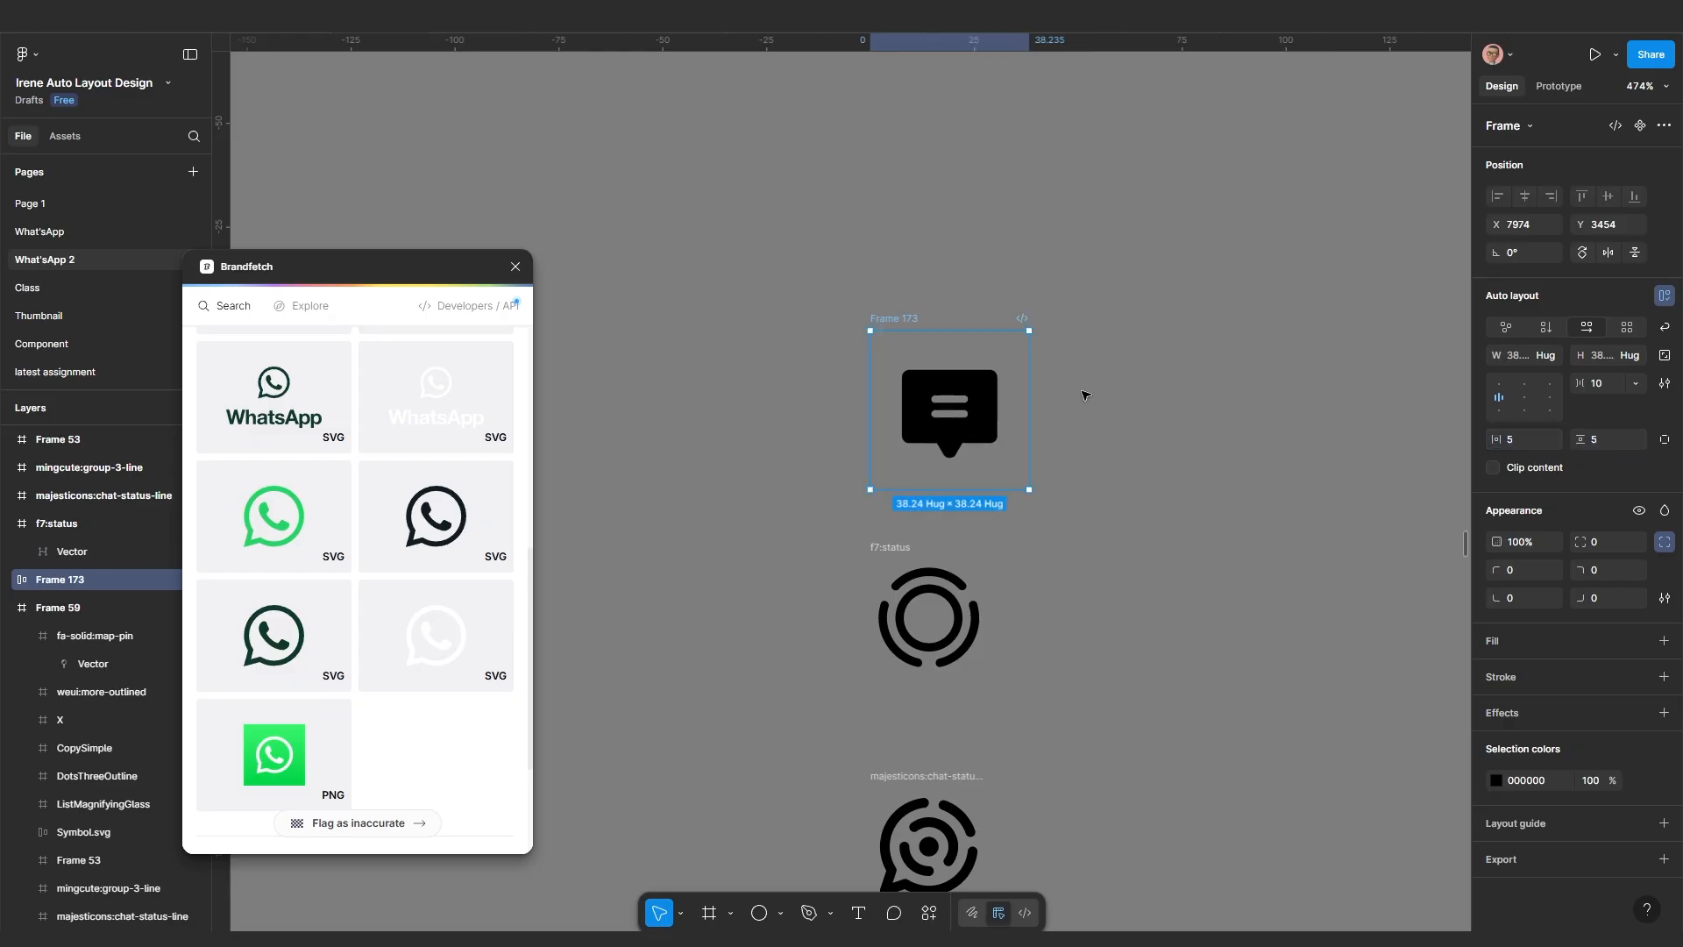
Examine the size, padding and corner radius of the chat icon's frame in the sidebar of the finished MacBook Pro 16" - 1 frame
scroll(1087, 412, "down", 3)
scroll(1076, 471, "right", 3)
scroll(1136, 464, "down", 5)
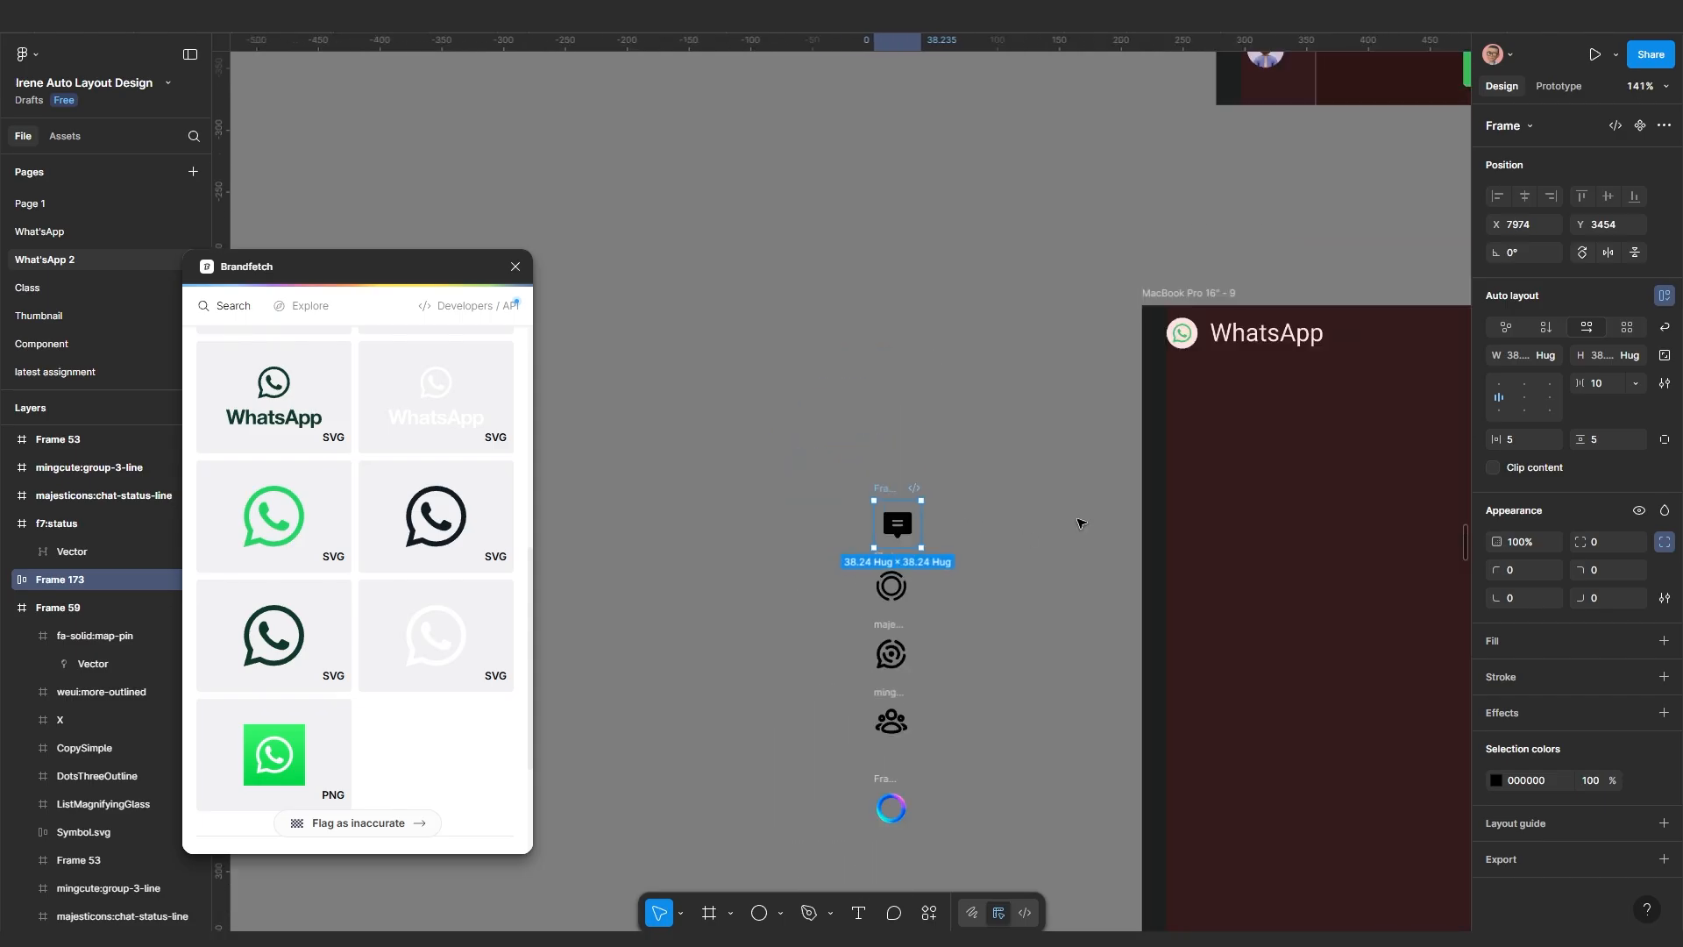
scroll(1136, 463, "up", 5)
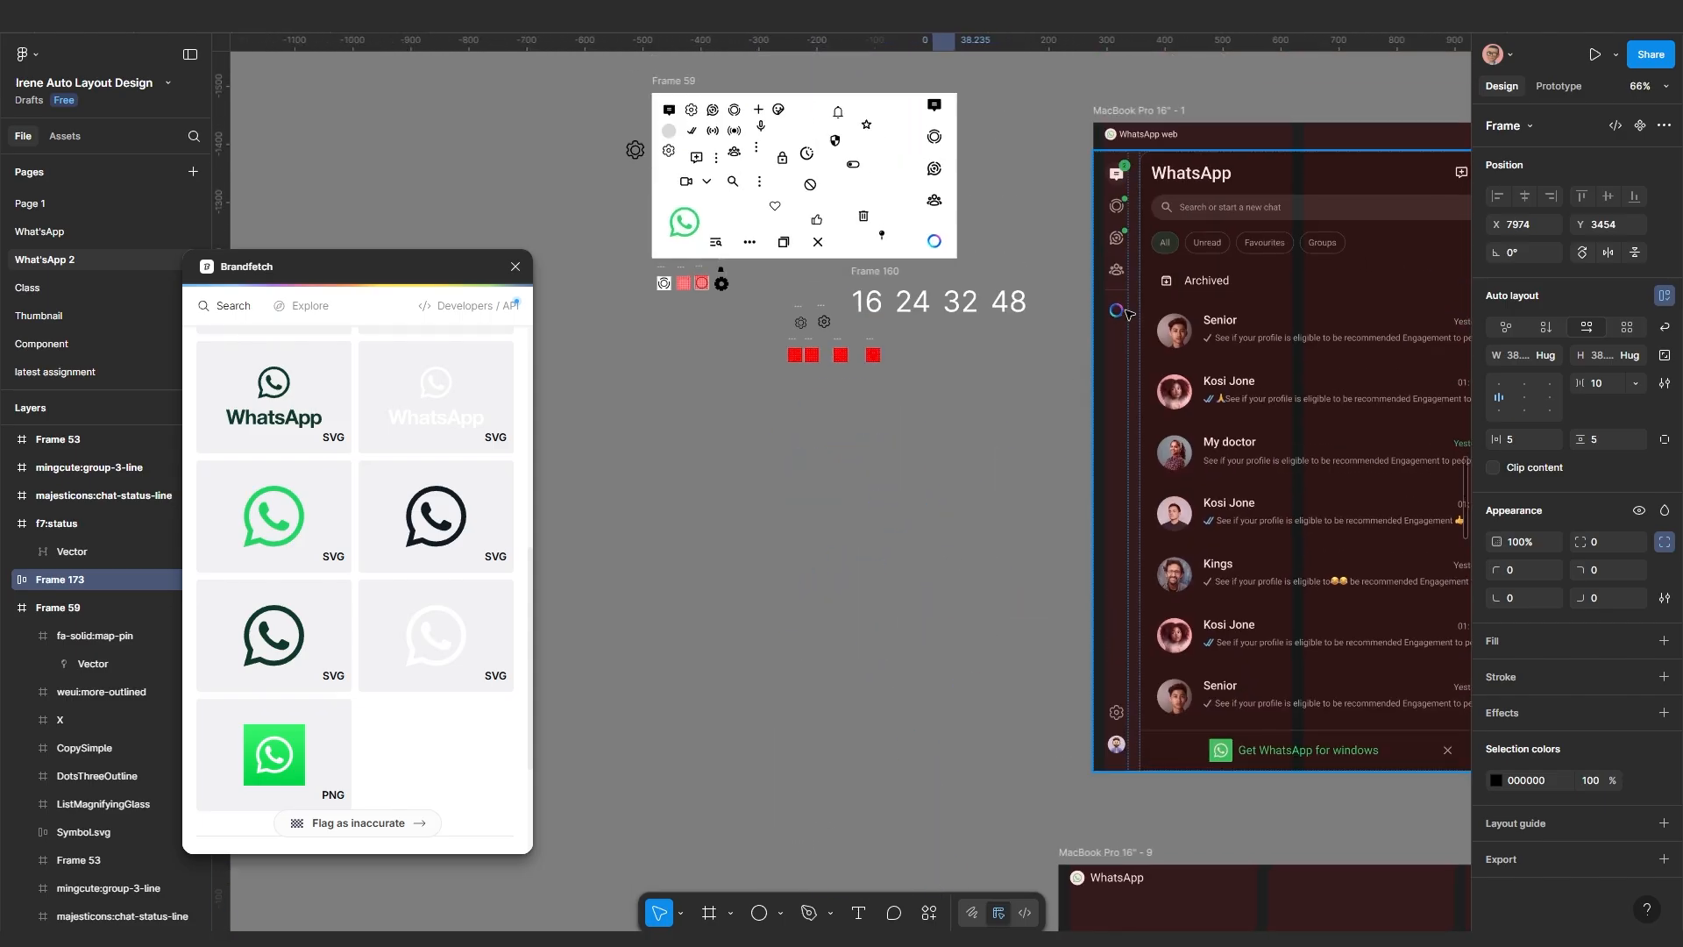
scroll(1139, 334, "up", 4)
left_click(1150, 334)
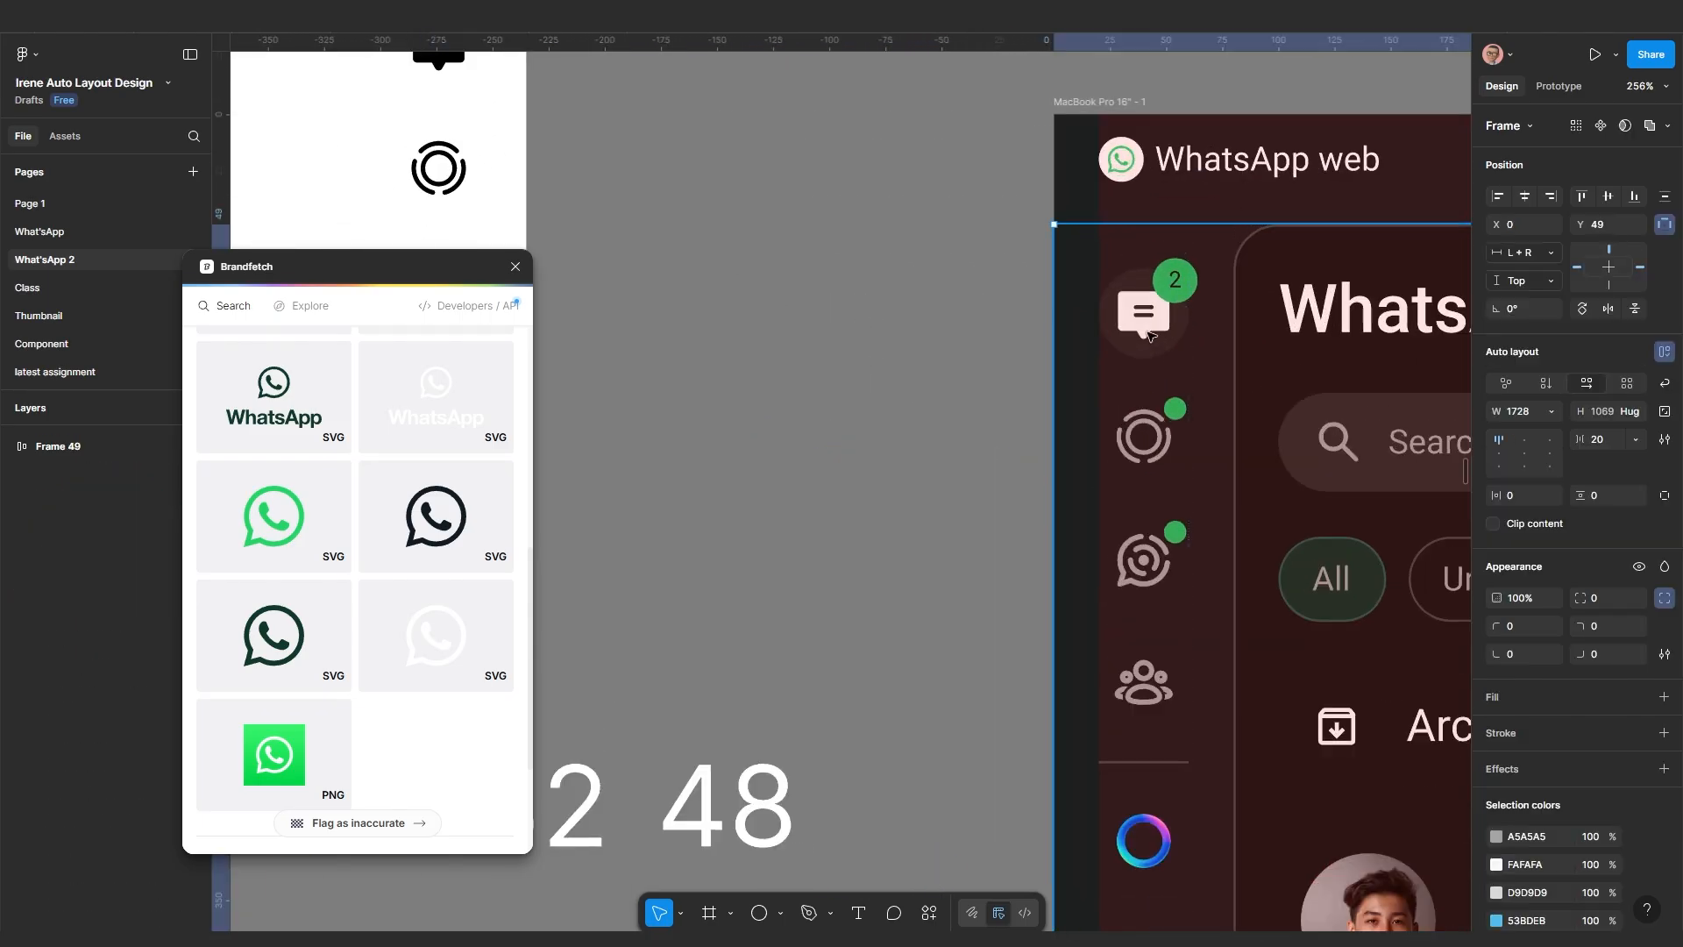
left_click(1144, 316)
scroll(1144, 368, "up", 3)
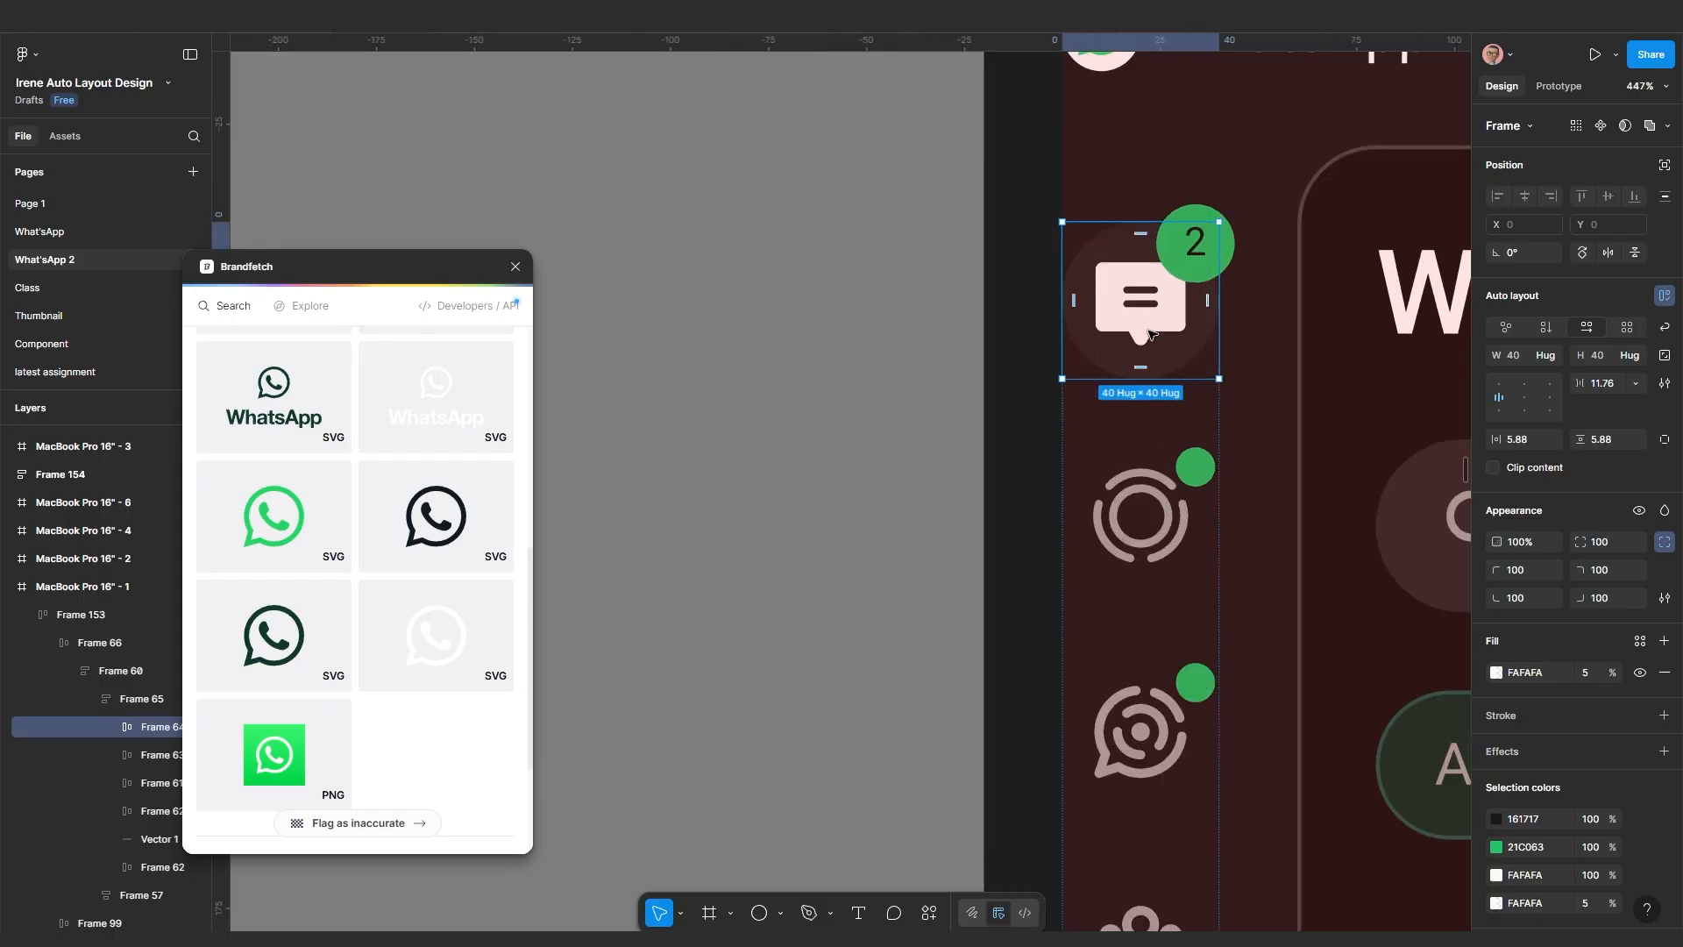
scroll(1148, 490, "up", 4)
scroll(1175, 543, "down", 4)
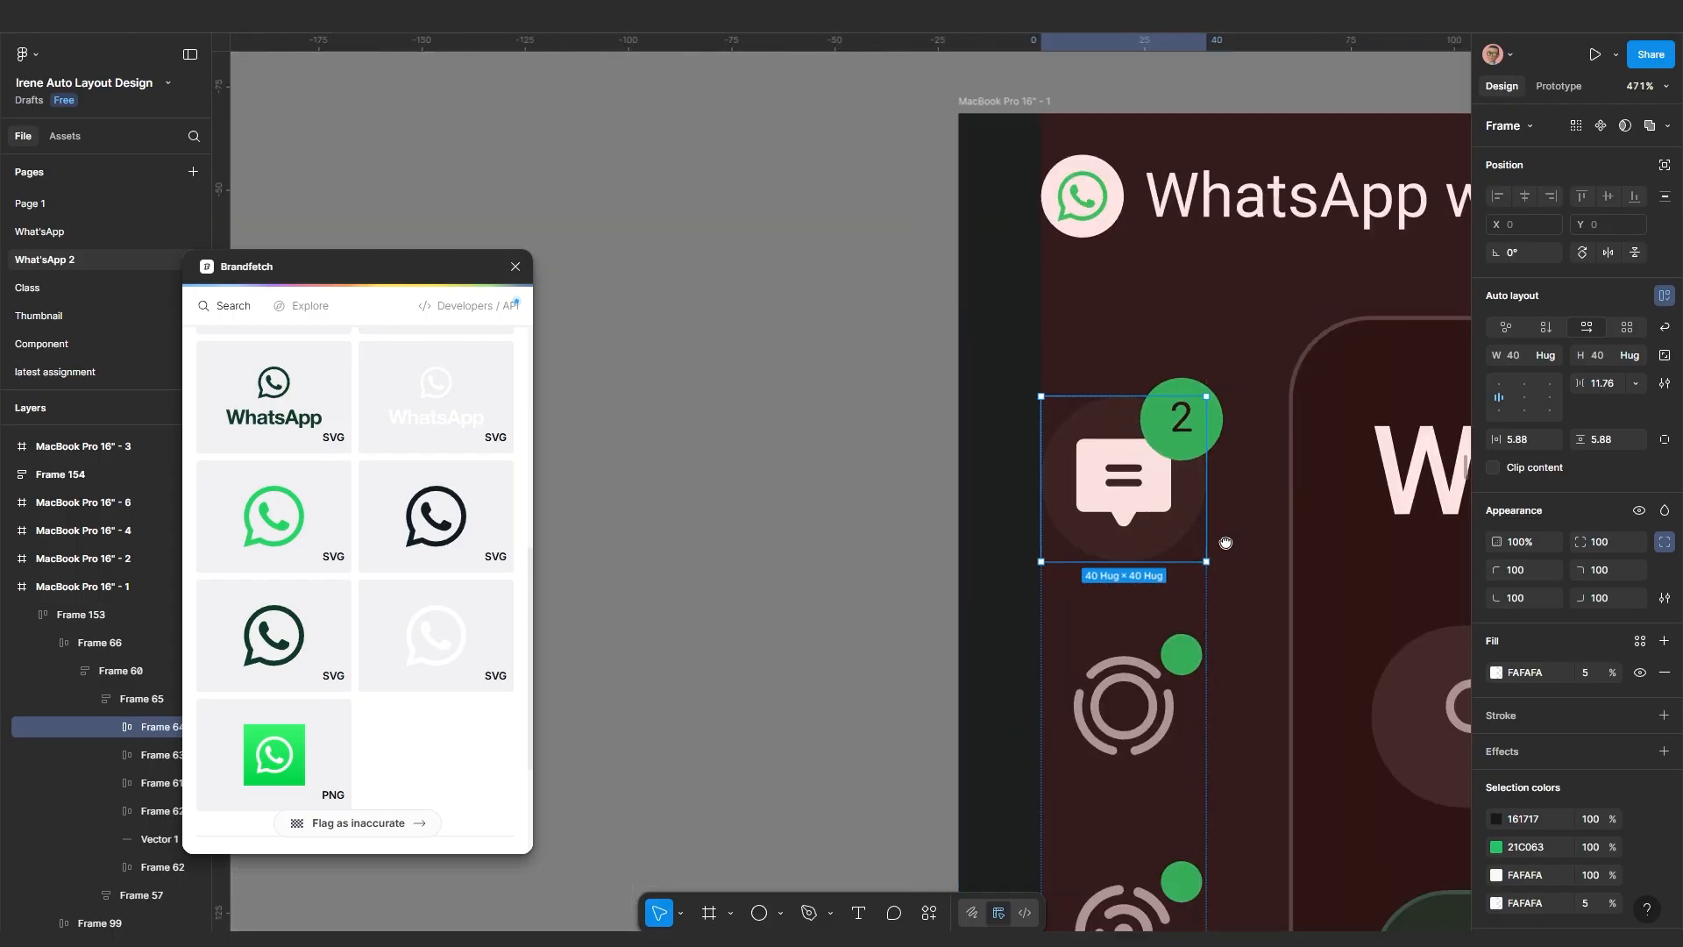
left_click_drag(1224, 543, 1183, 570)
left_click(1206, 554)
double_click(1082, 552)
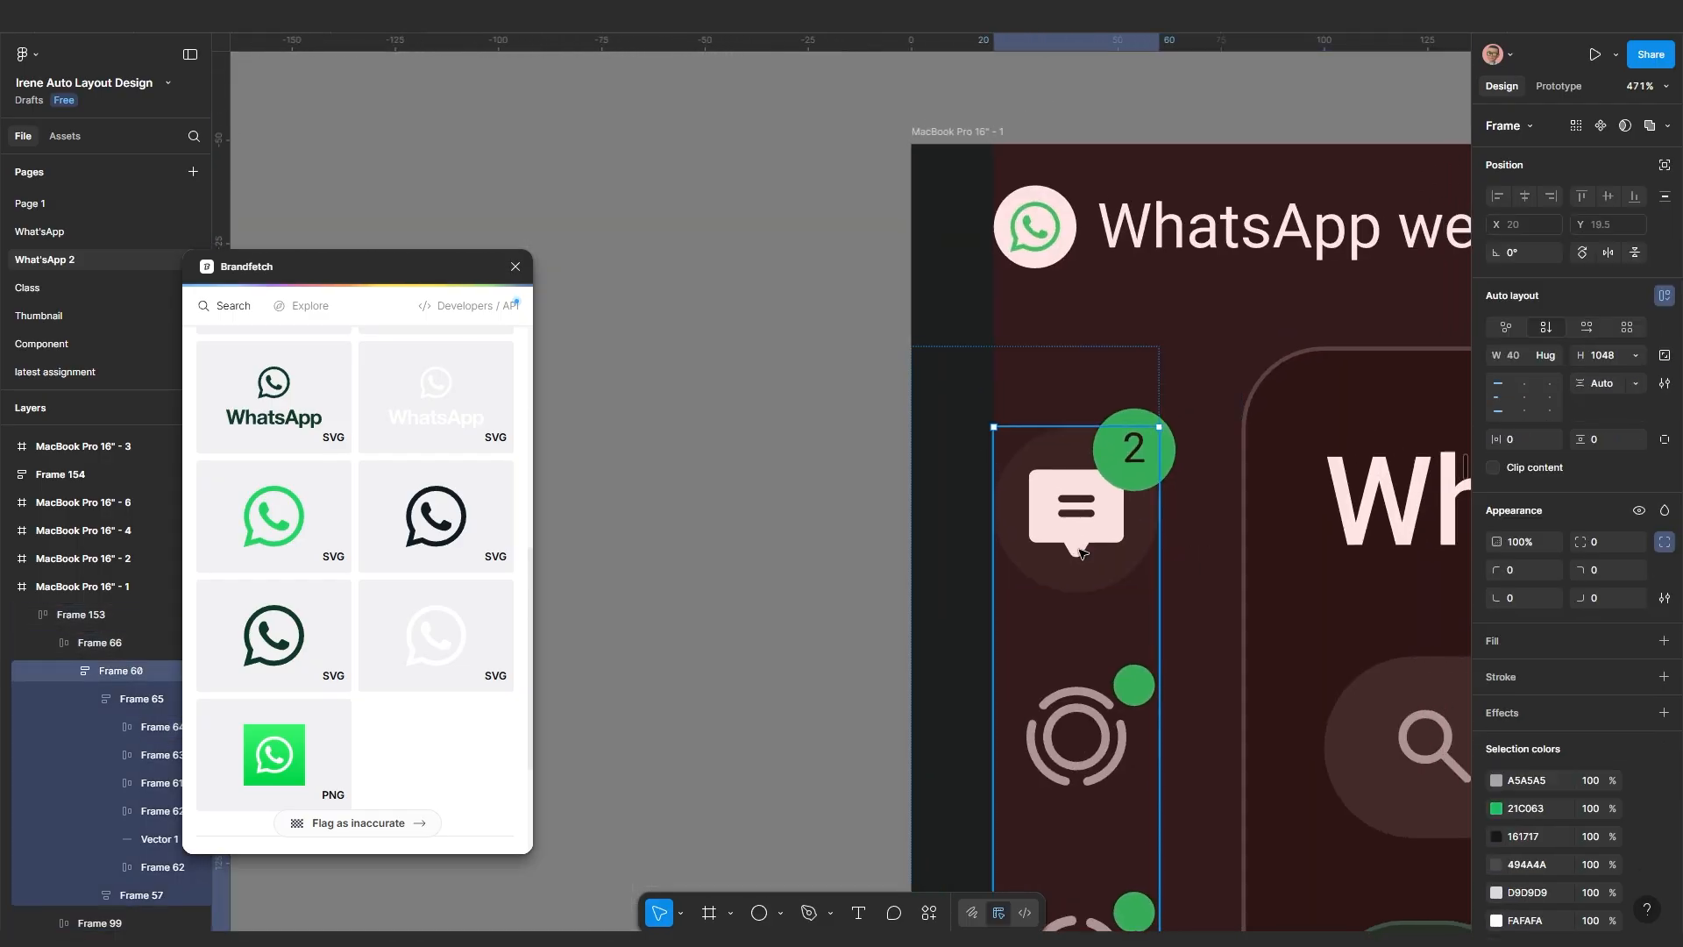
double_click(1082, 553)
double_click(1082, 553)
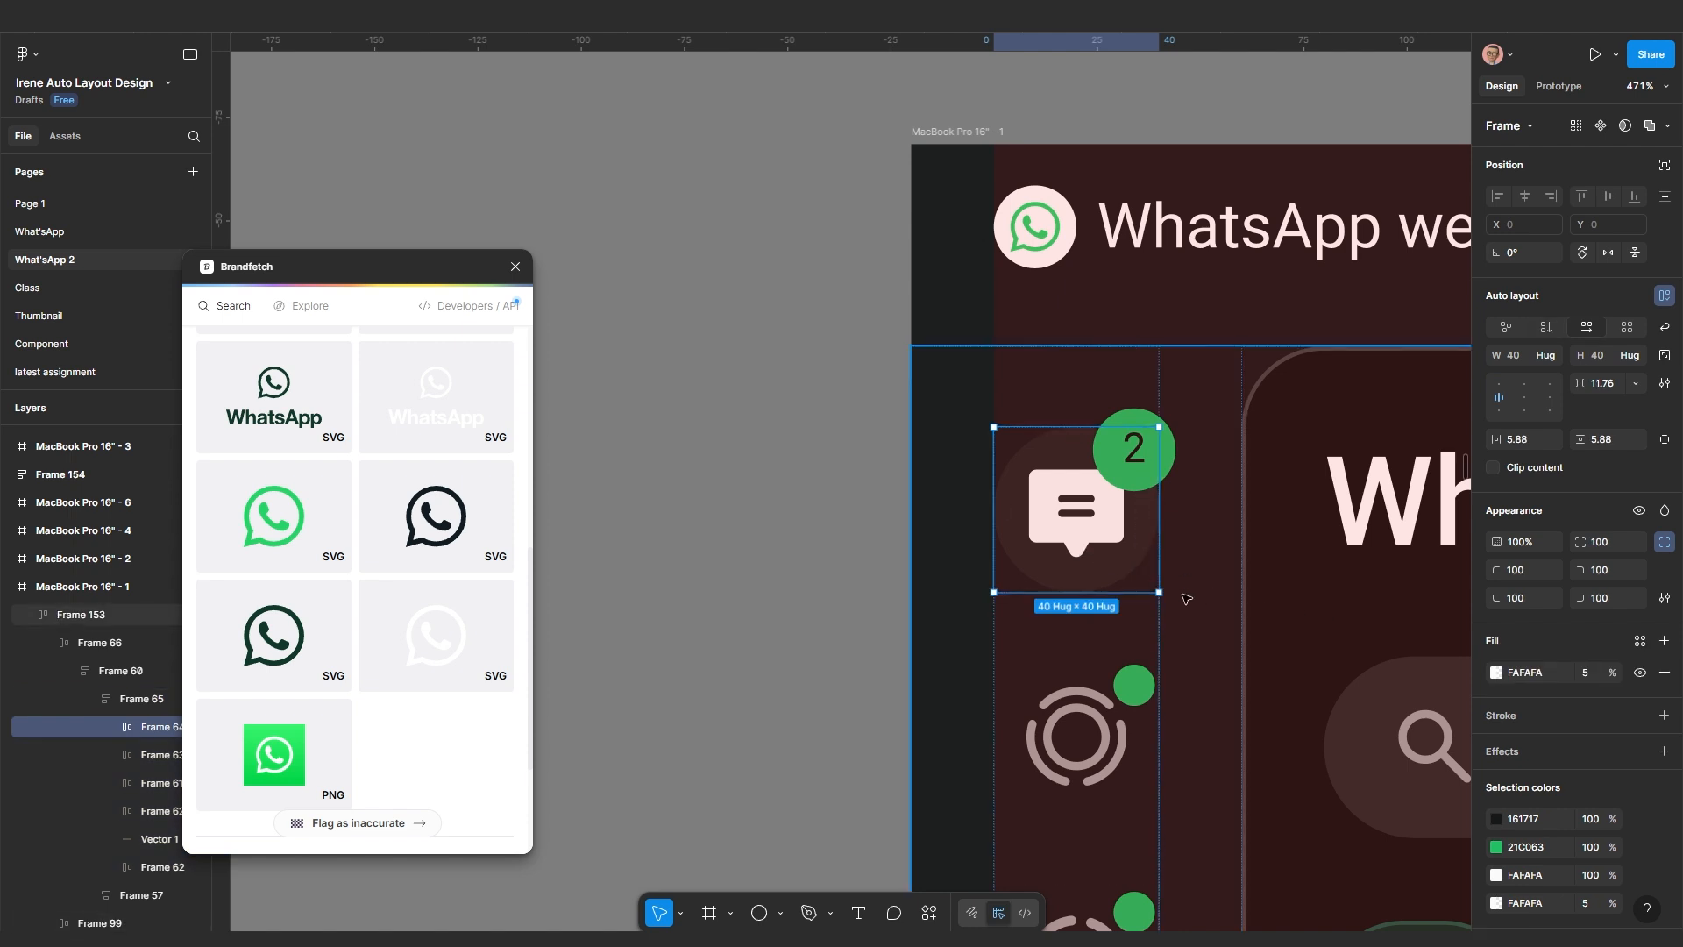
Toggle the fill of the reference chat icon's frame off and on to examine its circular background
scroll(1185, 599, "up", 2)
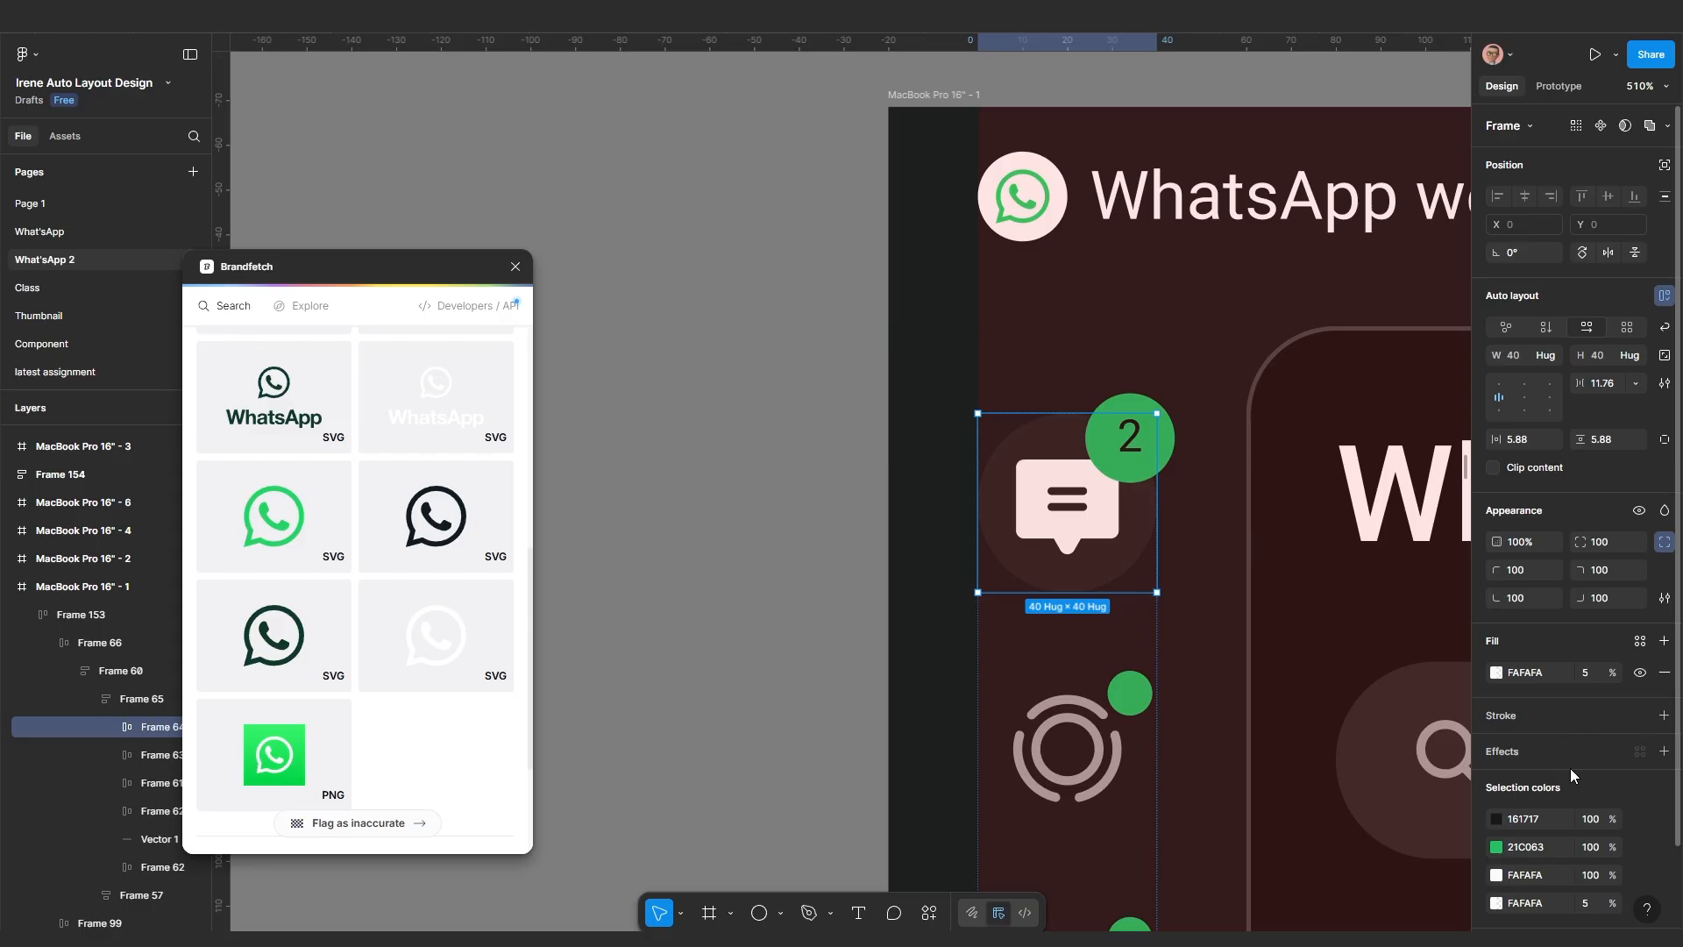
left_click(1638, 672)
left_click(1638, 672)
left_click(1638, 673)
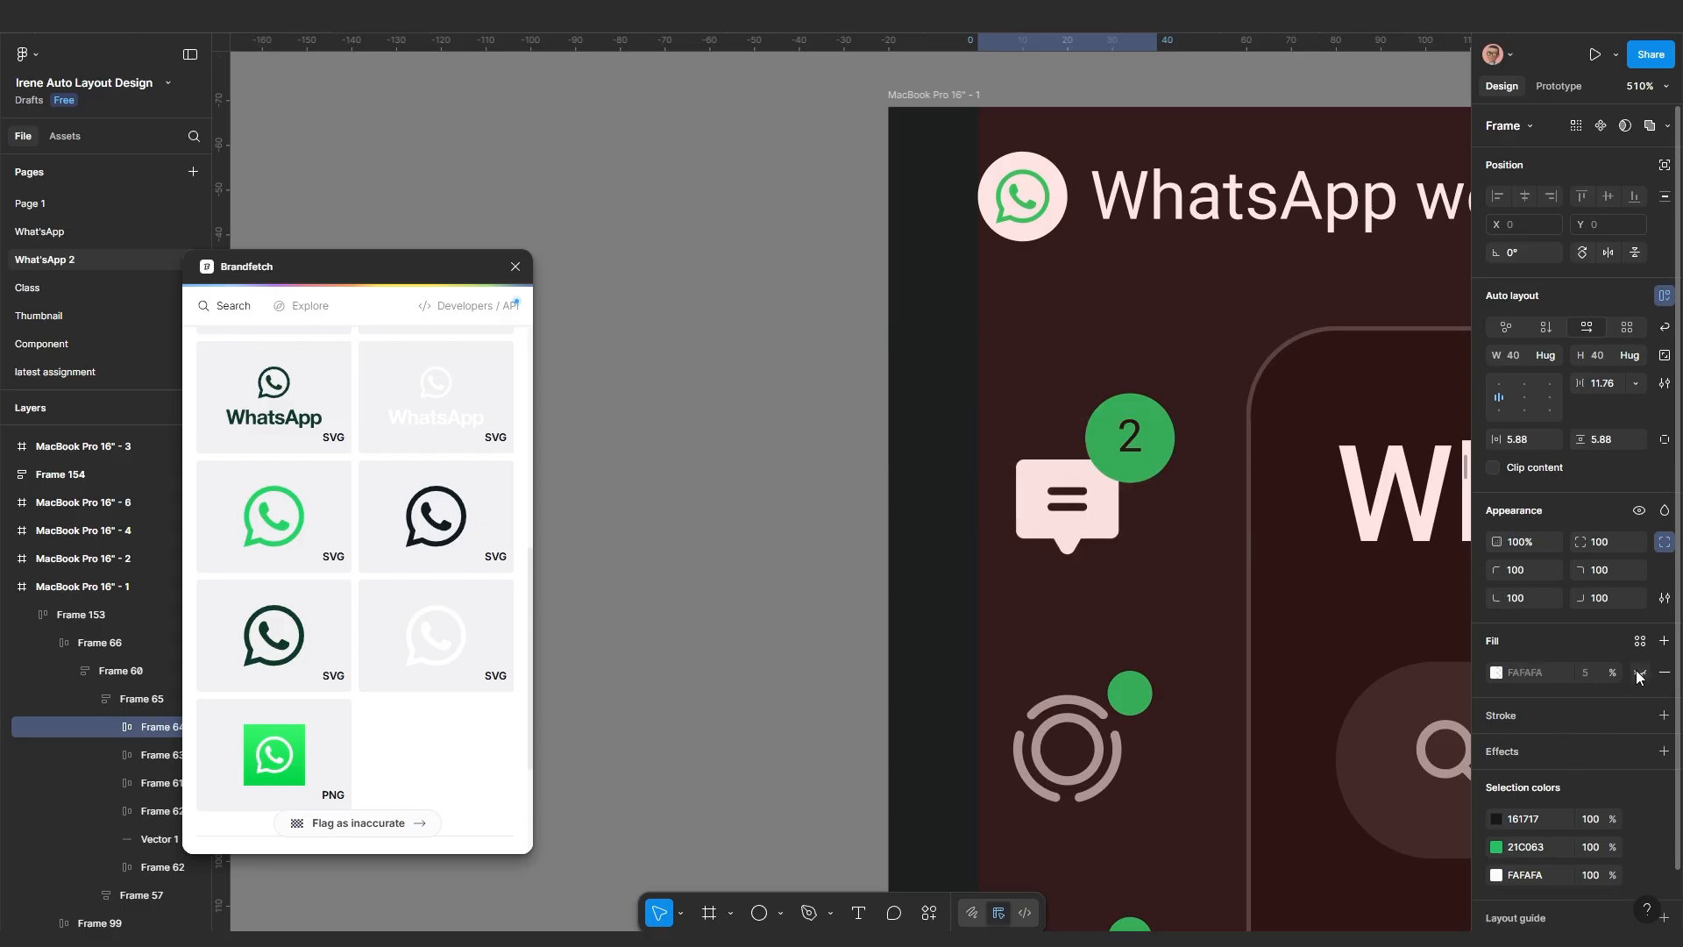
left_click(1638, 672)
left_click(1638, 672)
left_click(1638, 673)
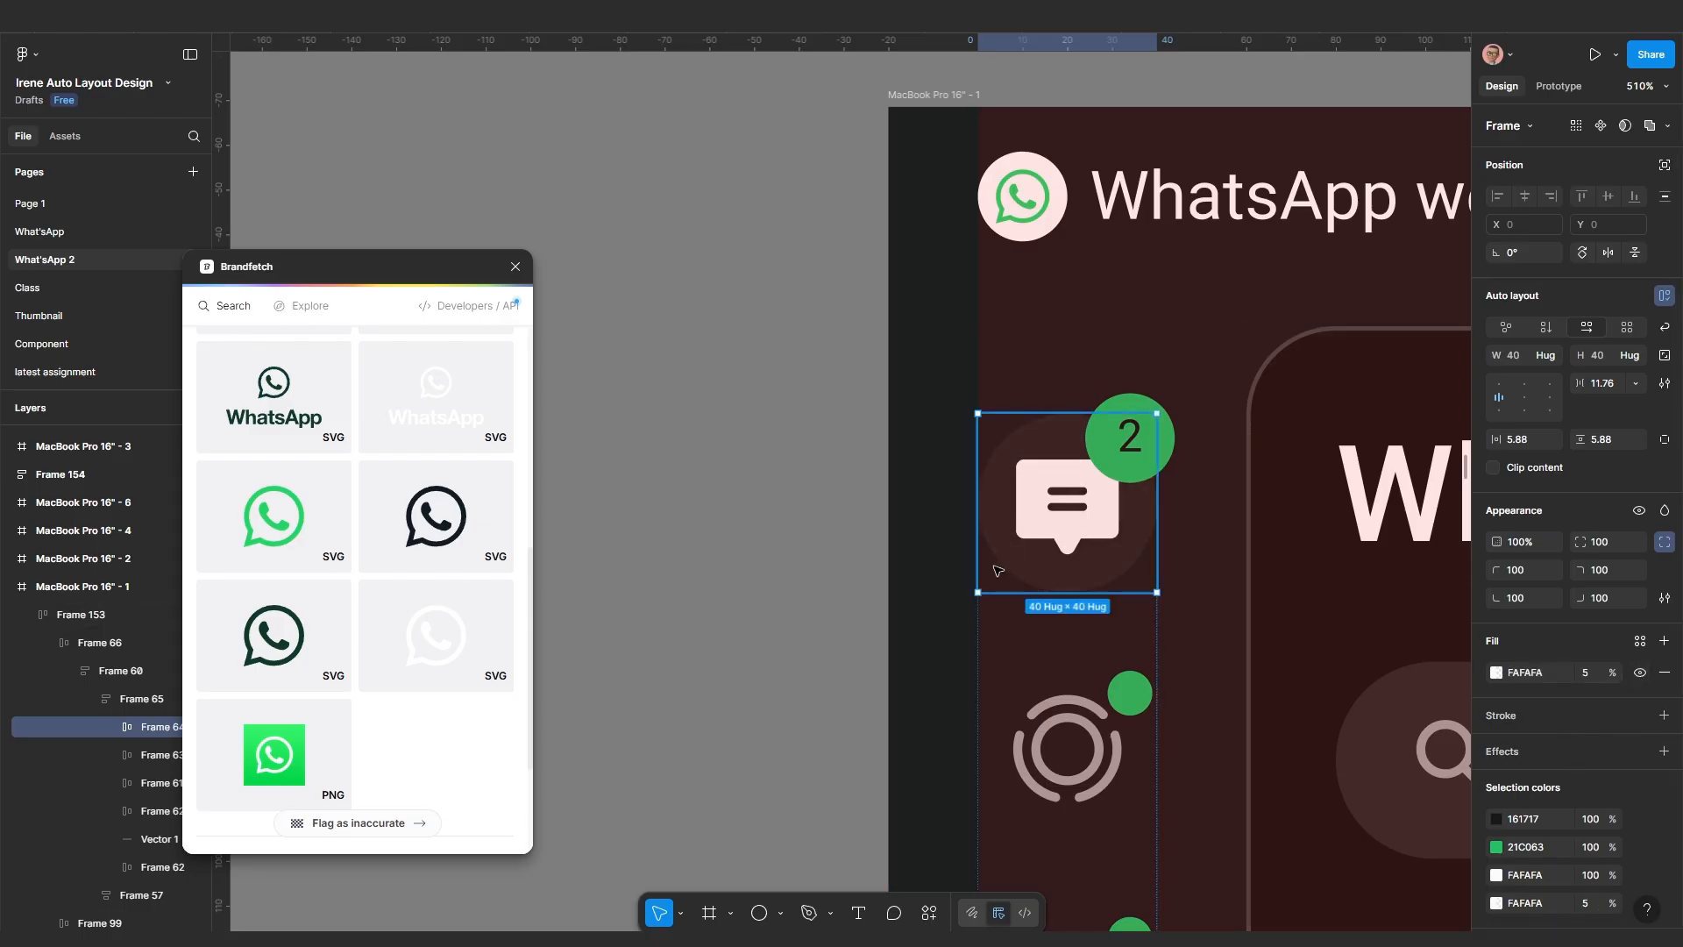
Move the padded chat icon frame to X 7969, Y 3429, above the copied status icon
scroll(972, 605, "down", 10)
scroll(872, 701, "down", 4)
scroll(871, 706, "down", 3)
scroll(871, 707, "up", 3)
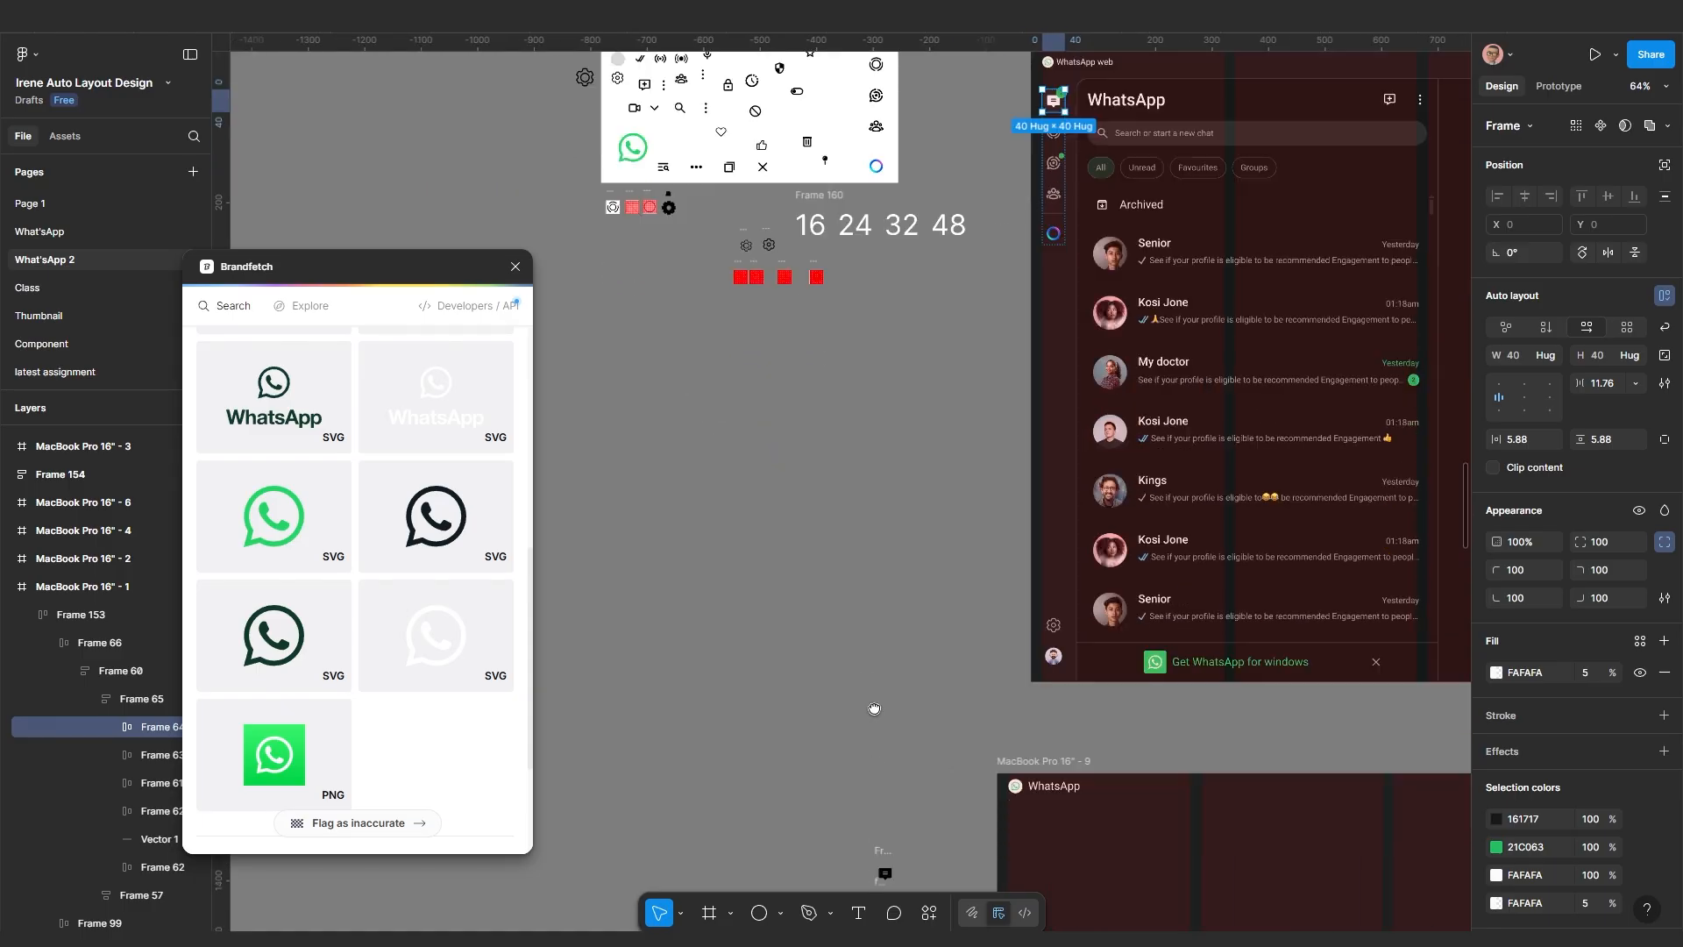
scroll(871, 706, "down", 2)
scroll(906, 712, "up", 5)
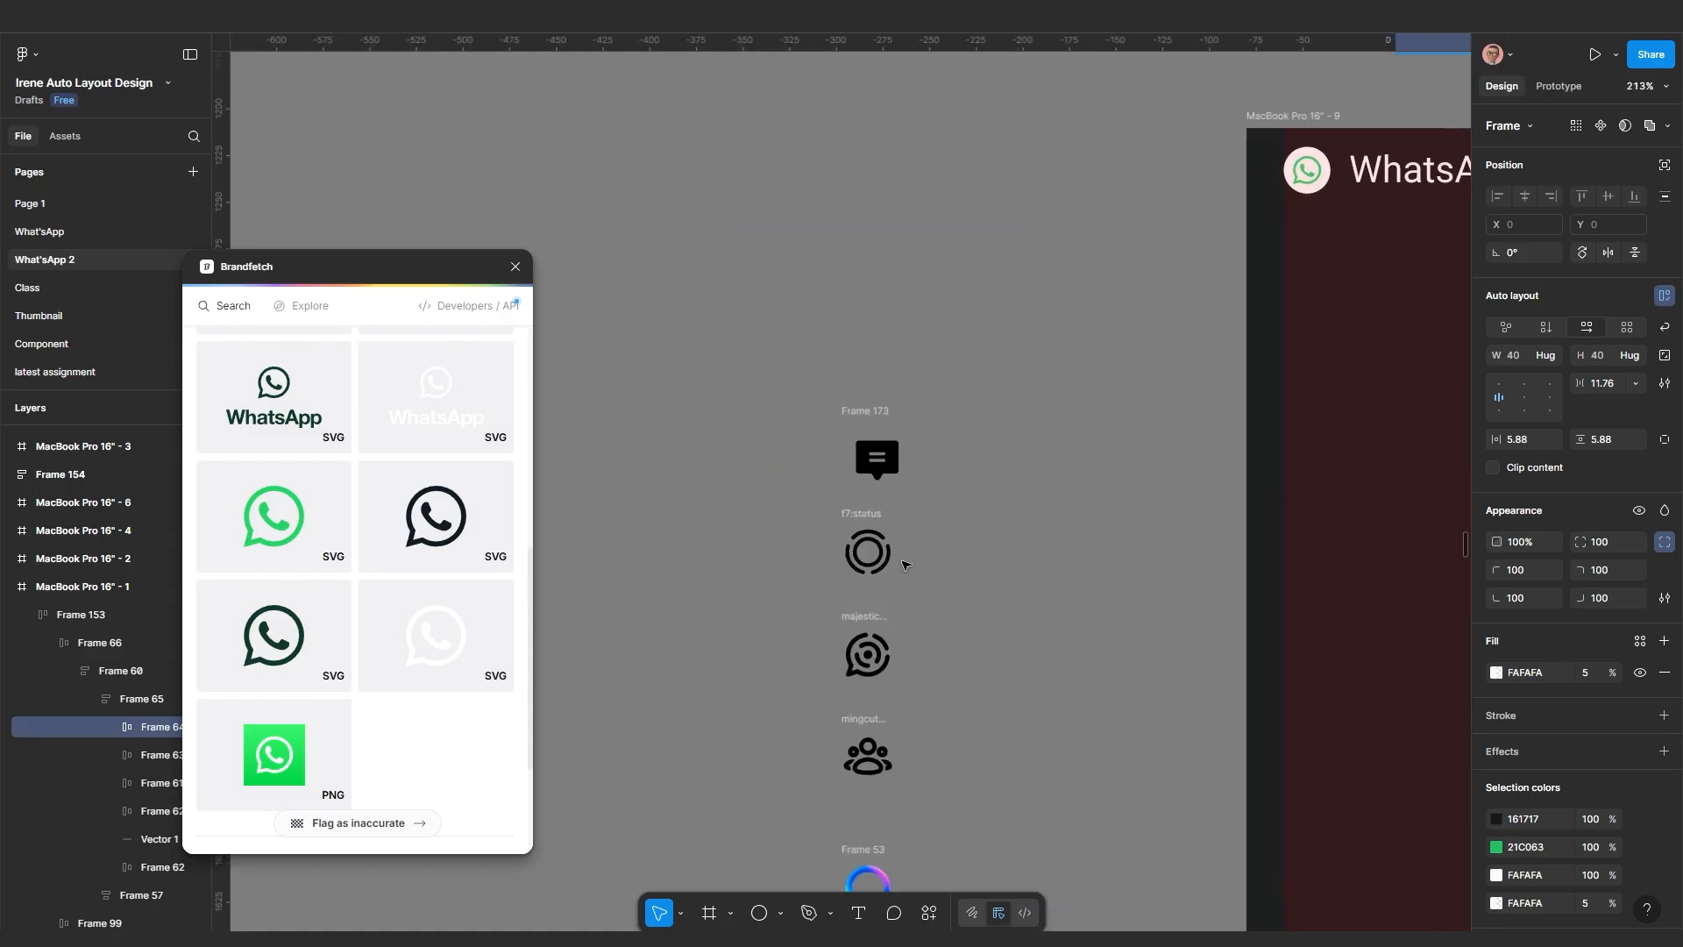
scroll(920, 565, "up", 1)
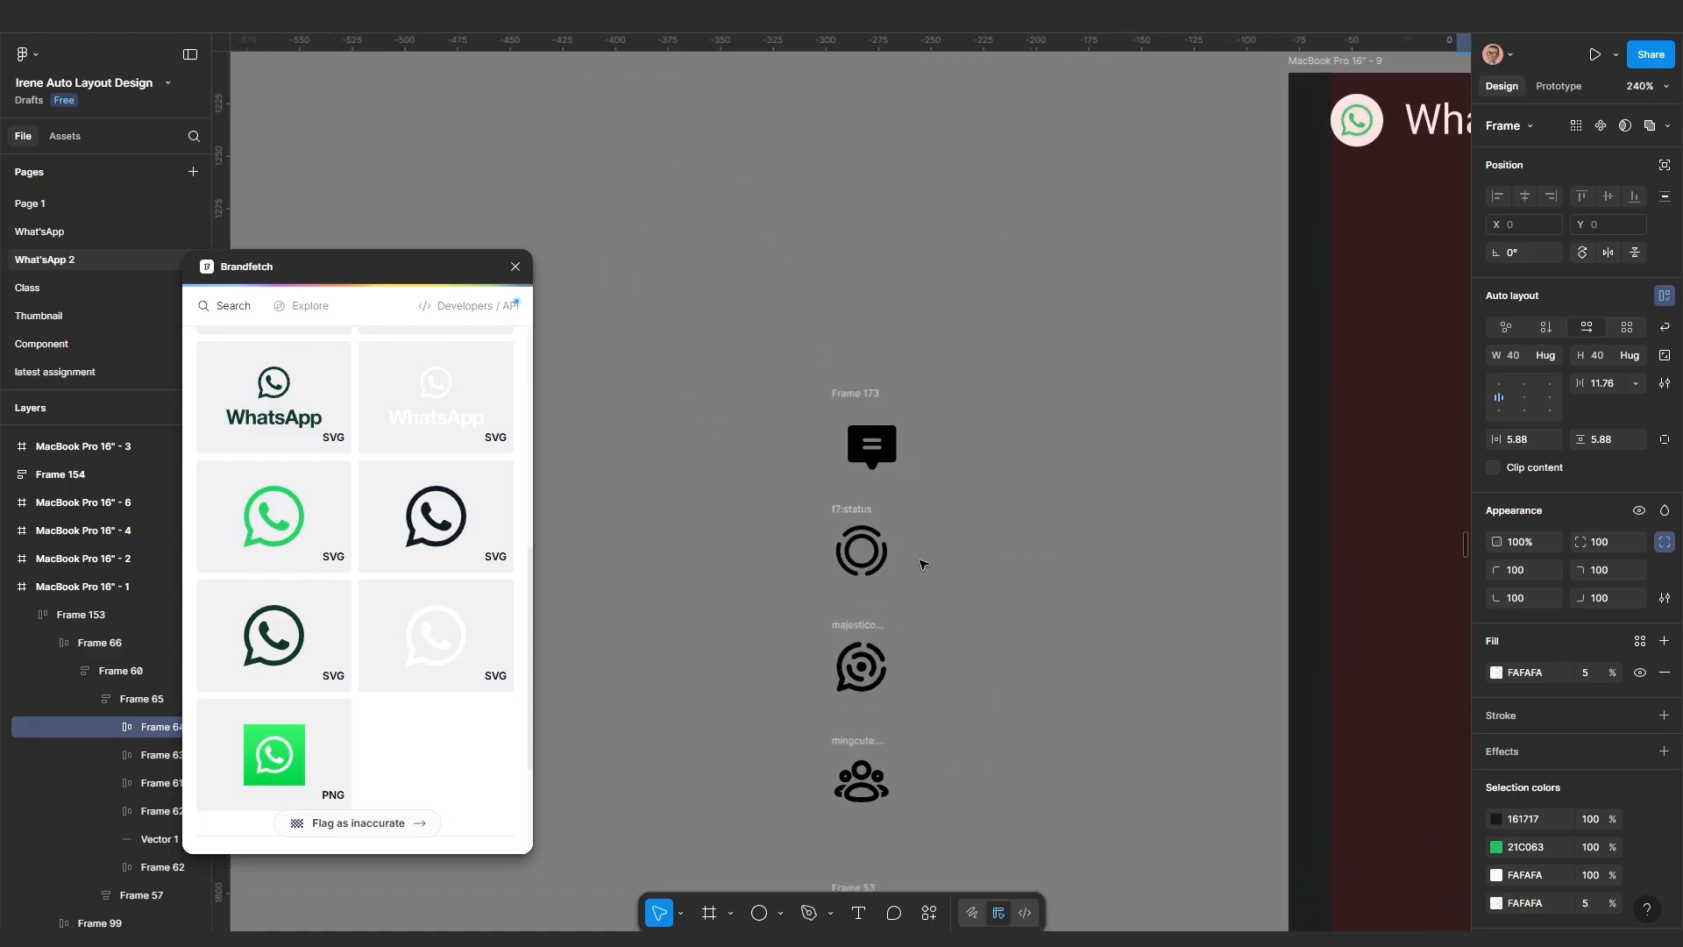
left_click(873, 393)
scroll(877, 489, "down", 1)
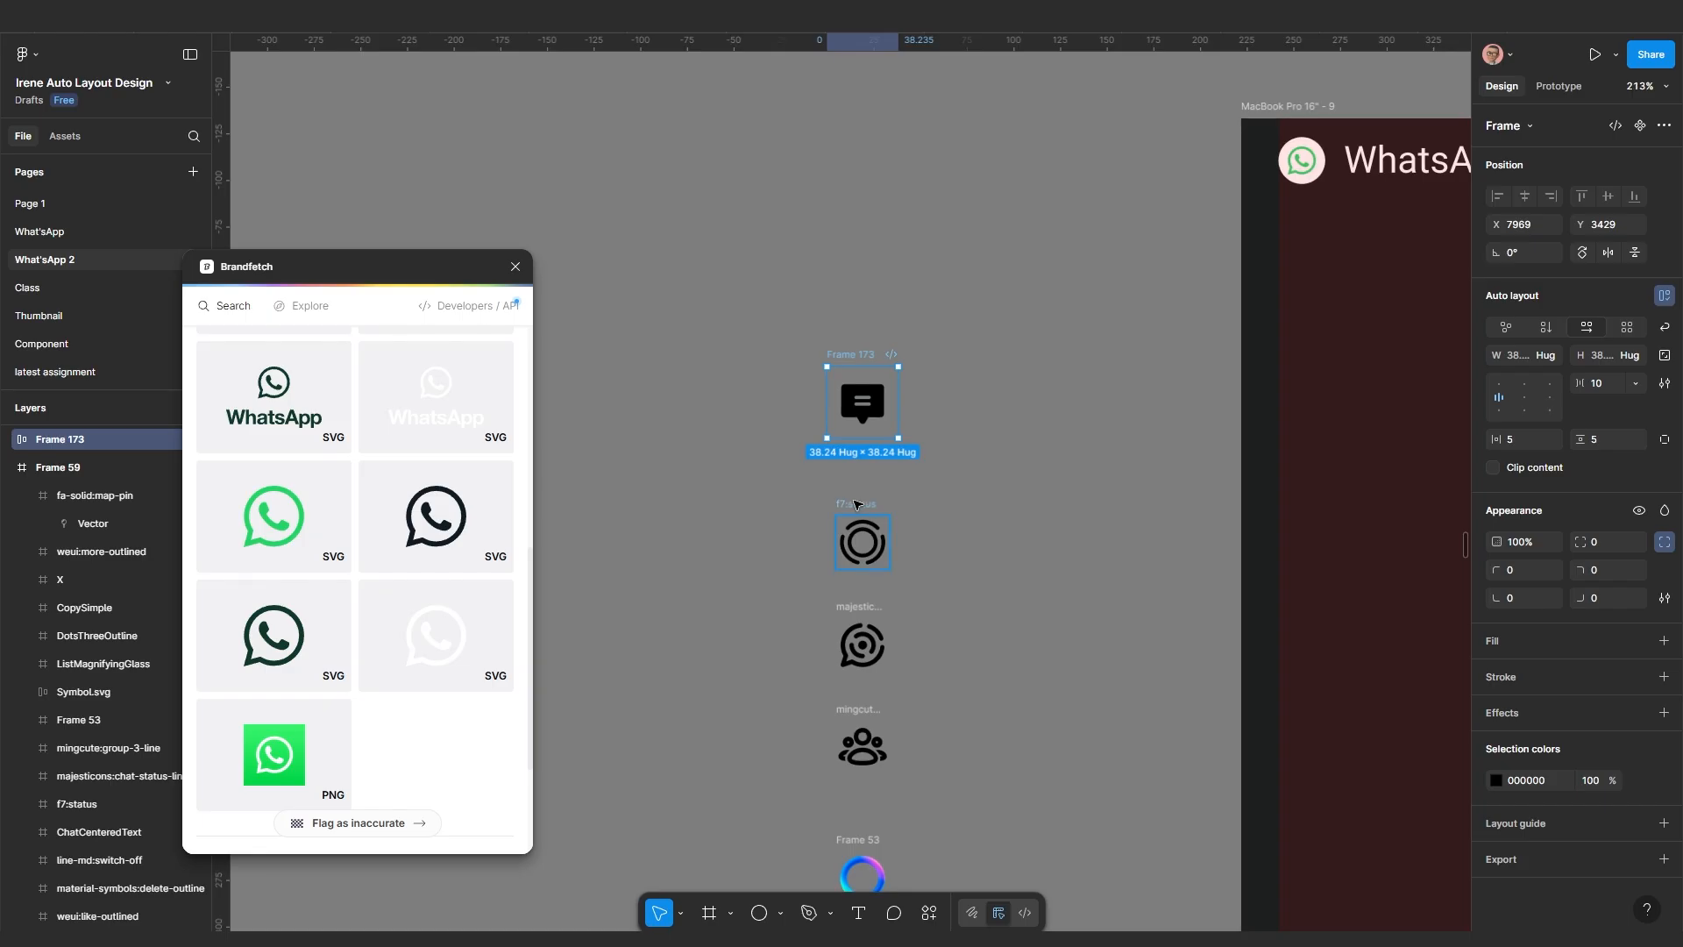
Wrap the status icon and the three remaining copied icons in their own auto layout frames with 5 padding on all sides
left_click(857, 504)
scroll(862, 526, "up", 2)
right_click(864, 524)
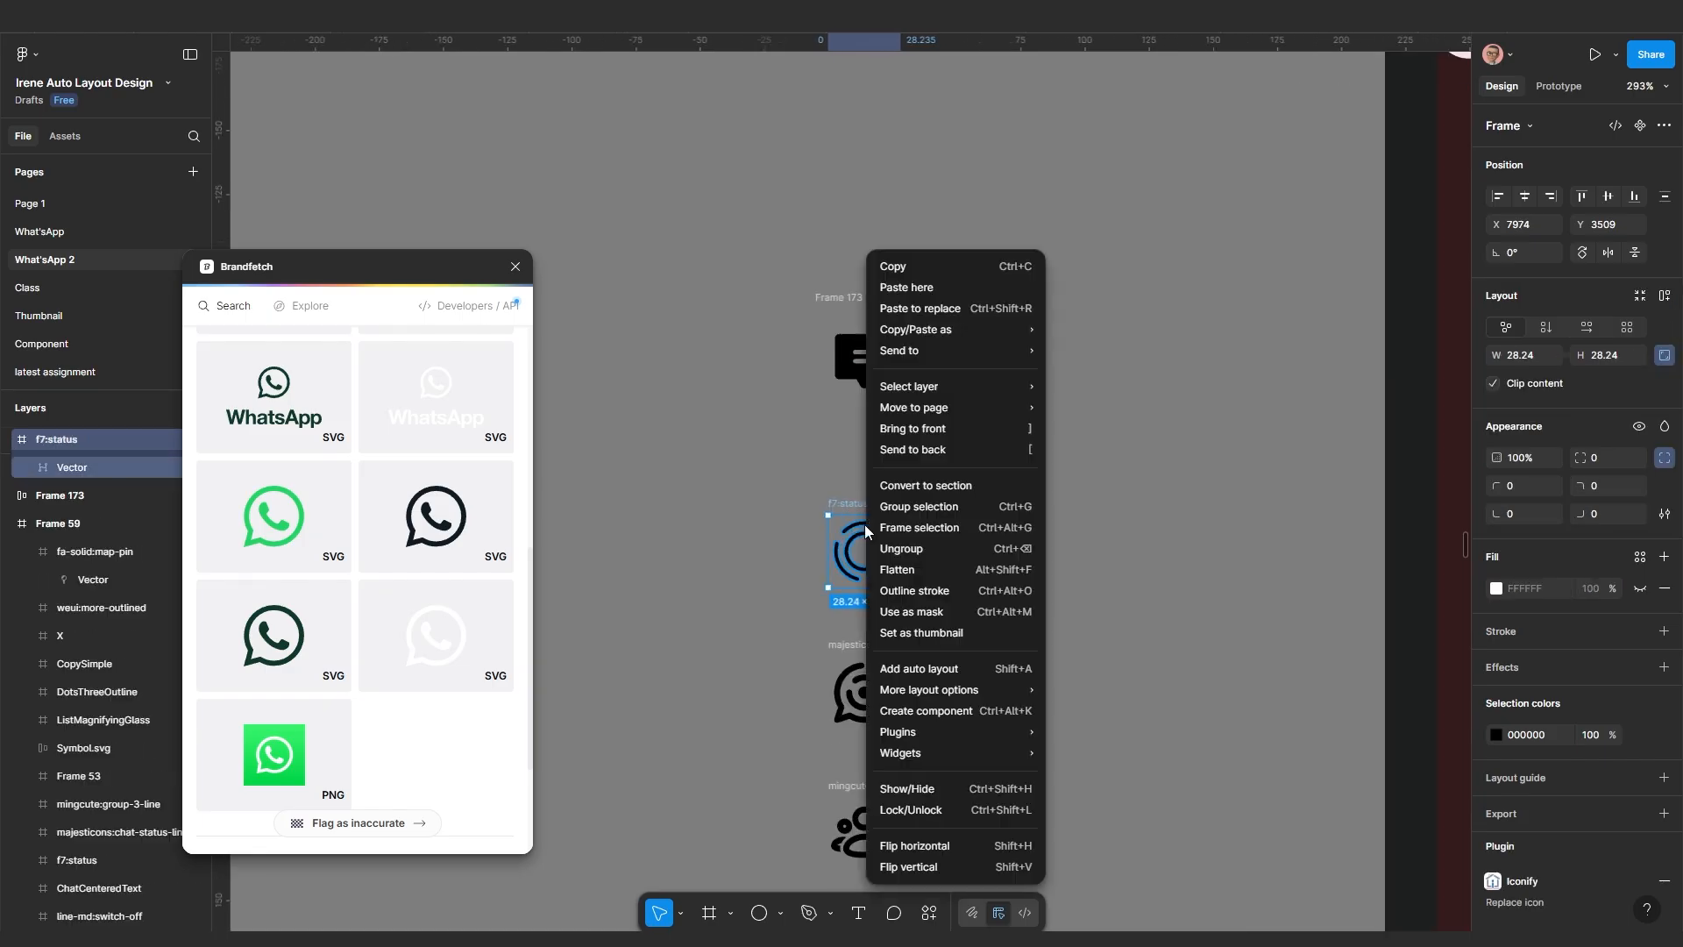
left_click(916, 527)
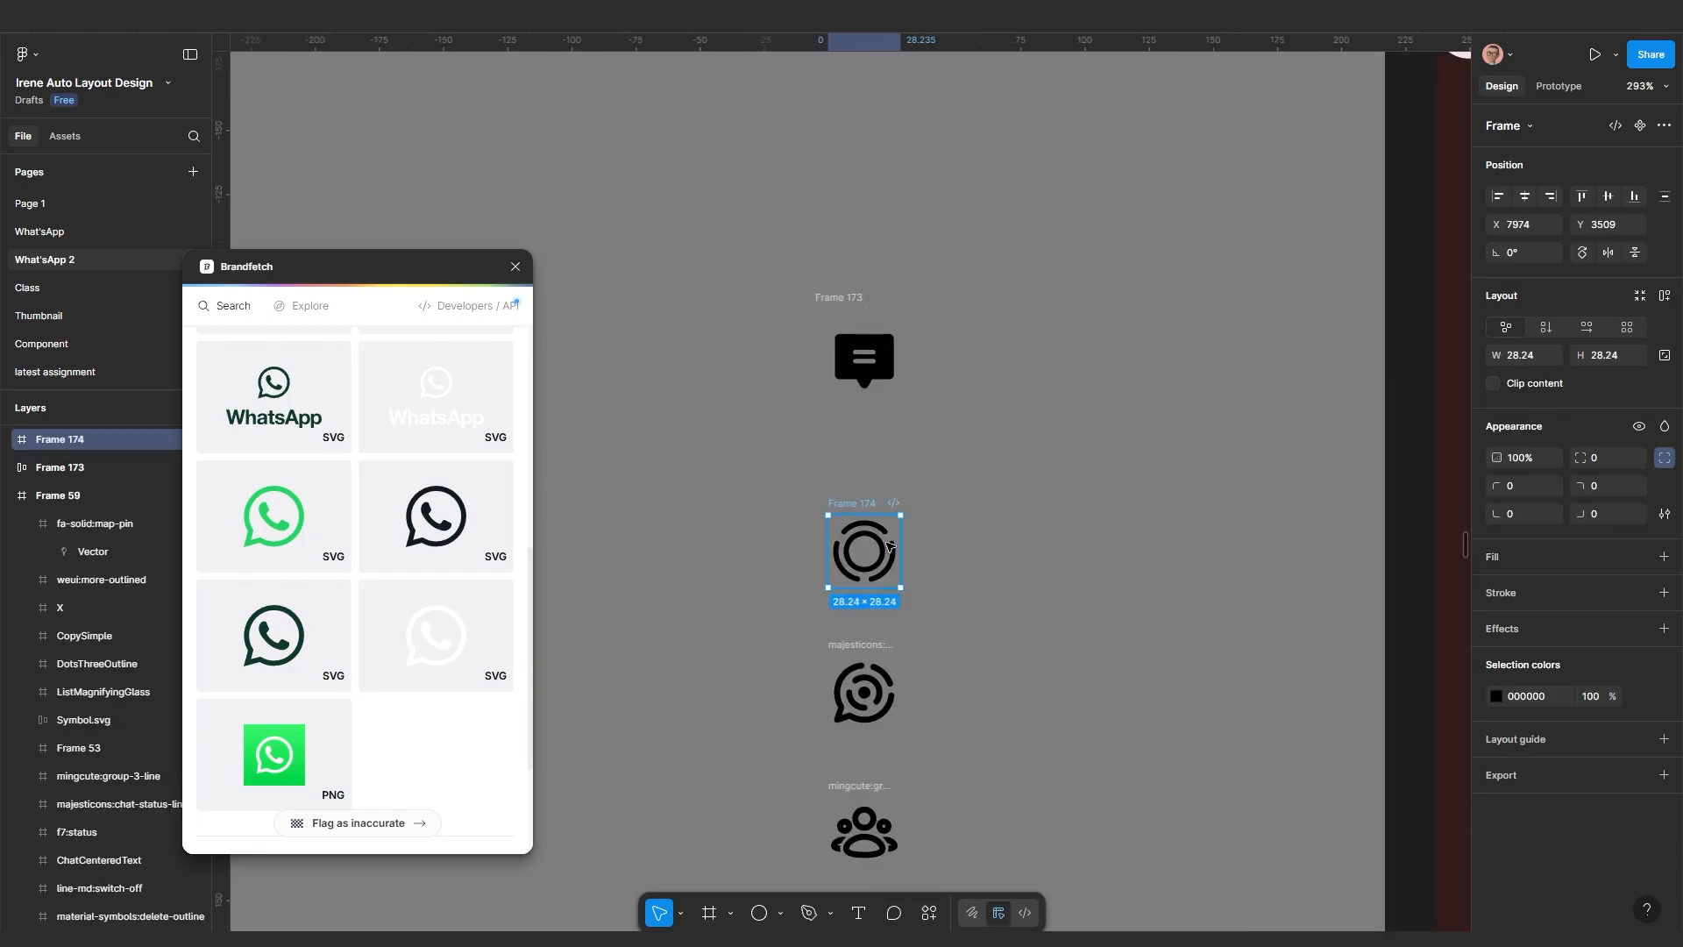
key("shift+a")
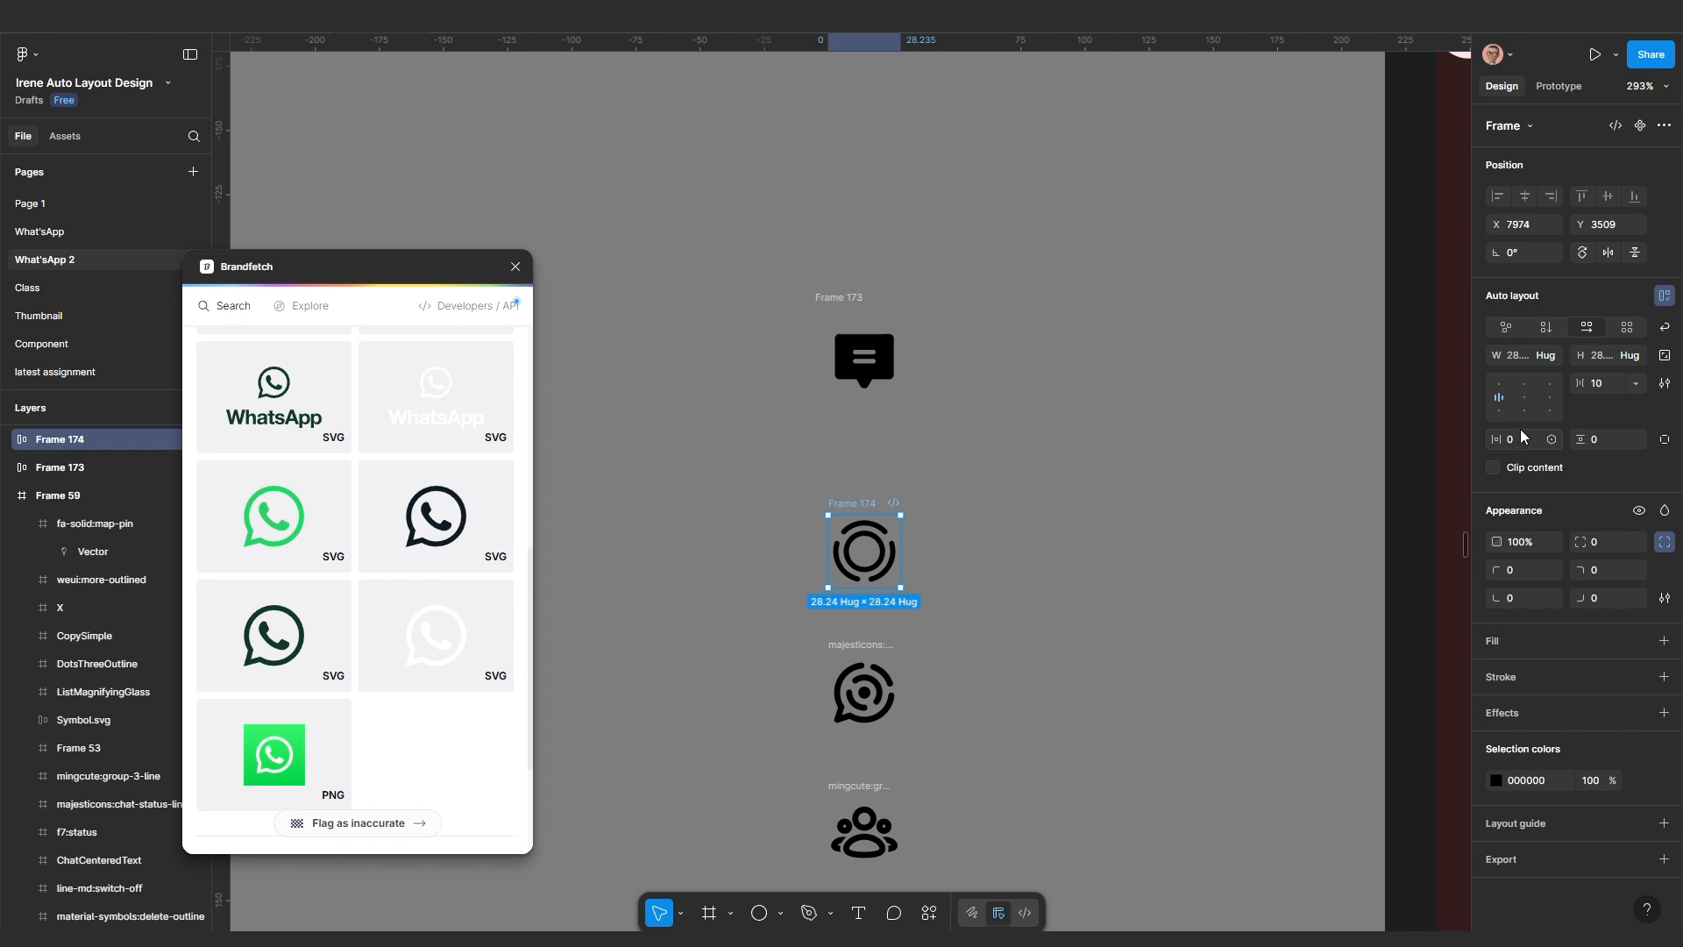
scroll(936, 479, "up", 3)
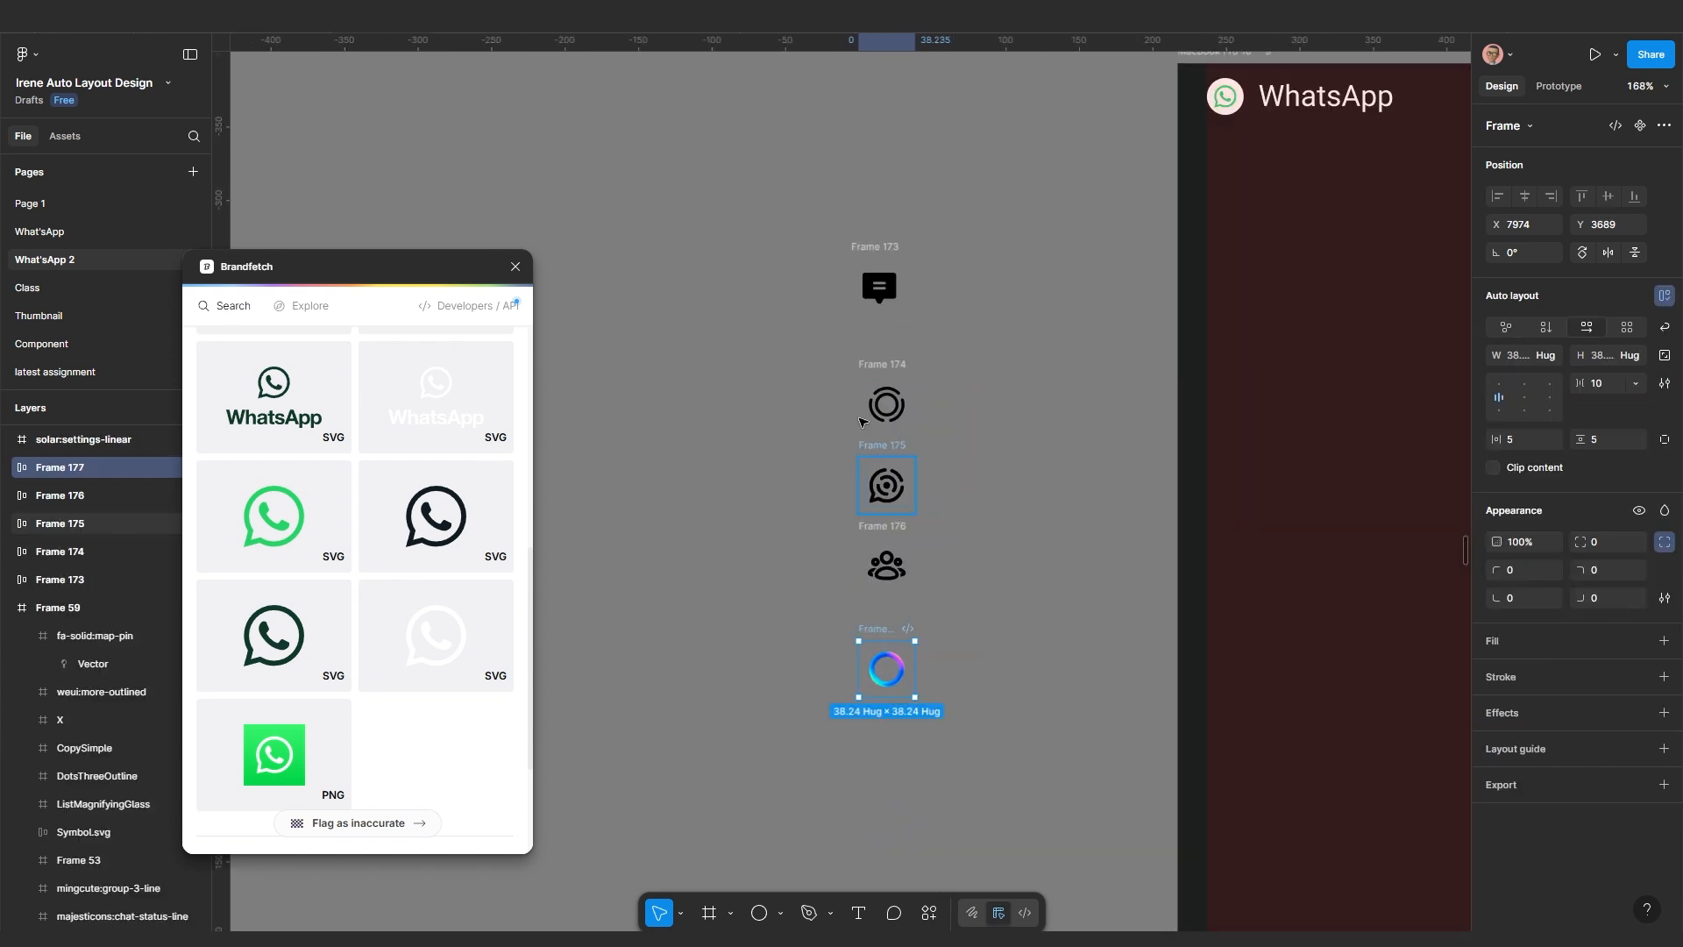
Stack the five icon frames in one vertical auto layout with gap 27 and place it inside the MacBook Pro 16" - 9 frame at X 45, Y 135
scroll(780, 499, "up", 2)
scroll(792, 469, "down", 2)
mouse_move(773, 209)
left_mouse_down()
mouse_move(843, 320)
mouse_move(969, 606)
mouse_move(986, 736)
mouse_move(1017, 729)
left_mouse_up()
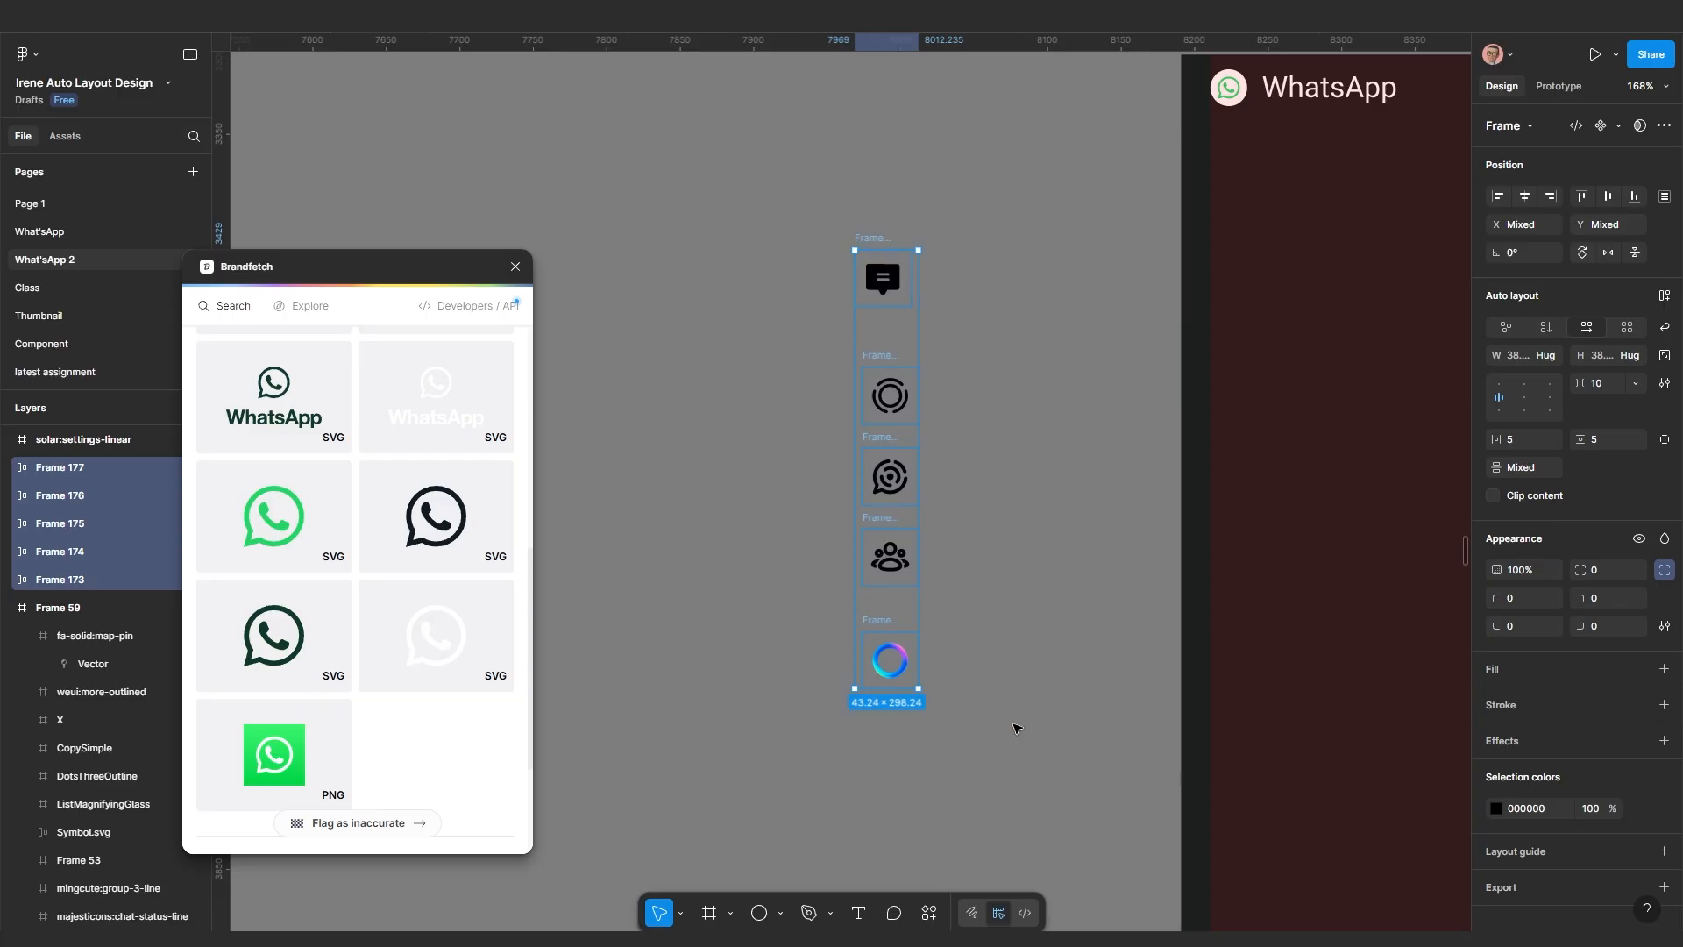
key("shift+a")
scroll(1011, 709, "down", 3)
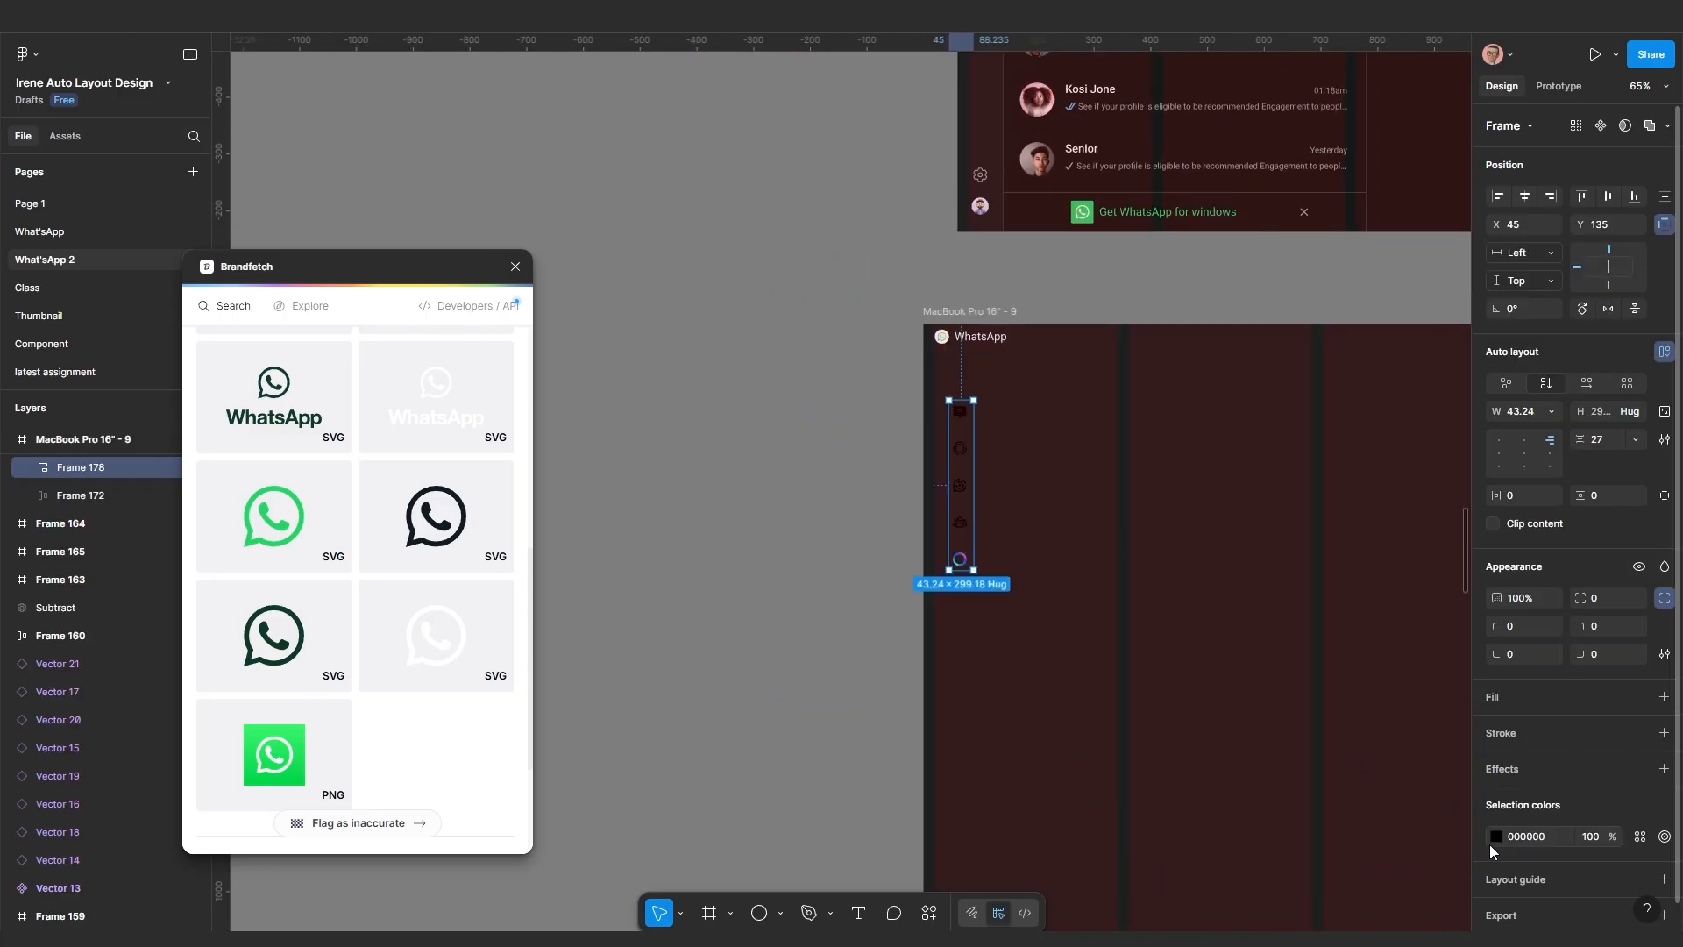
Recolor the black icons of the sidebar column to A5A5A5
left_click(1495, 835)
left_click(1539, 837)
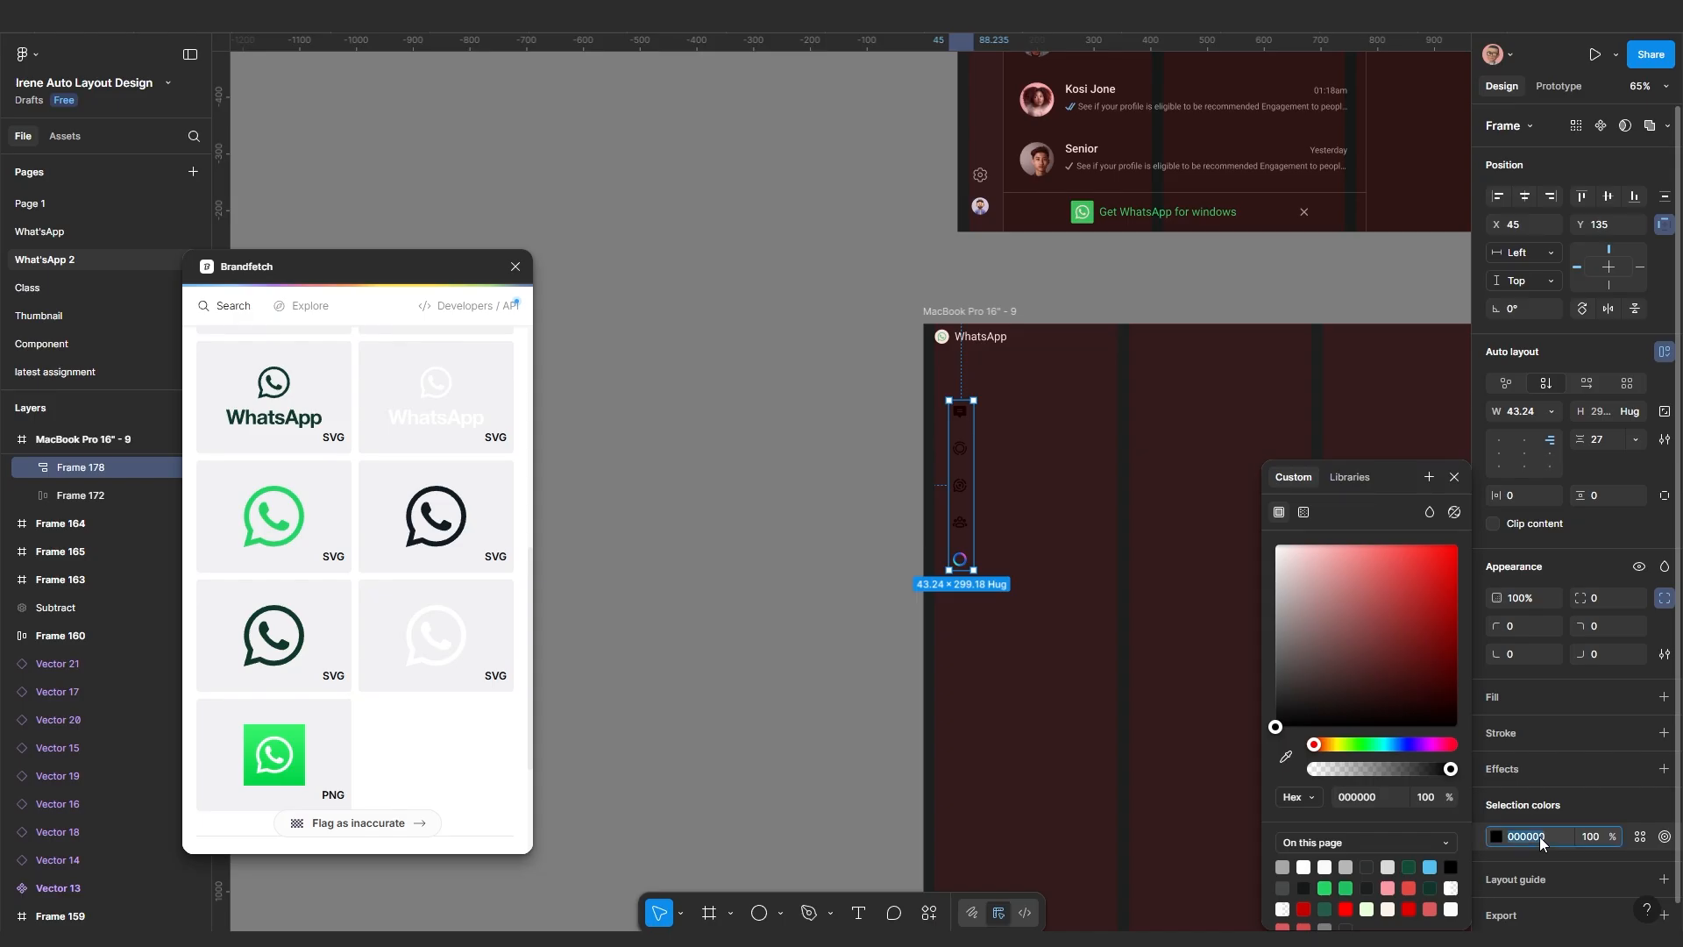
key("Return")
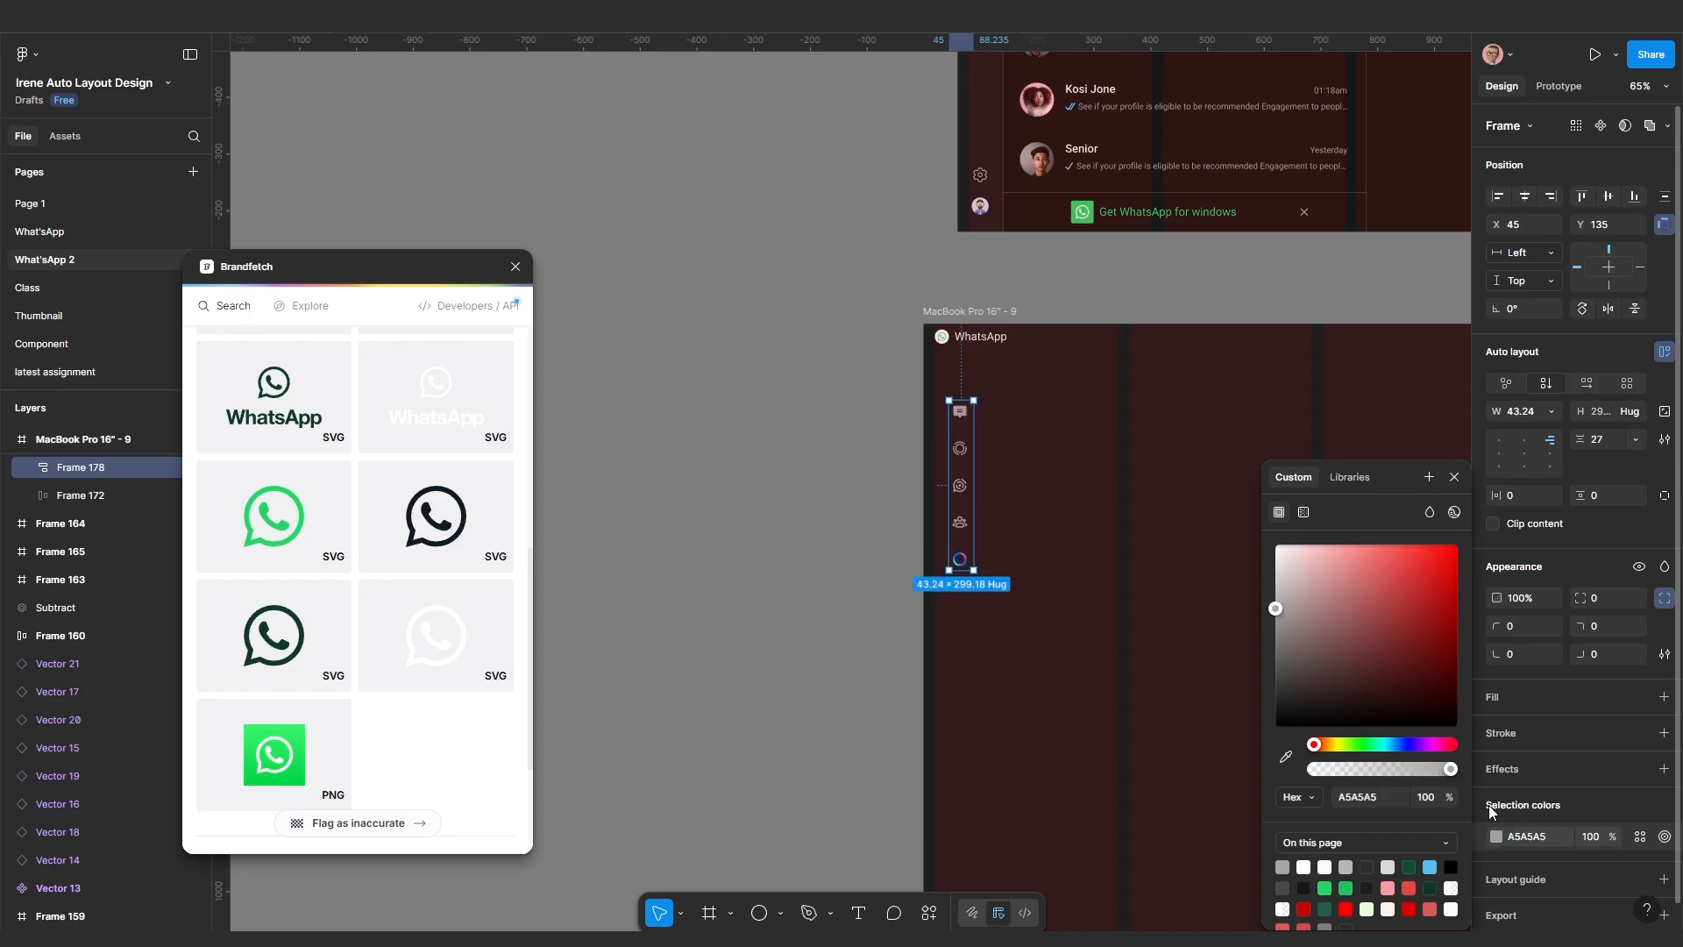
Add a stroke on only the top side of the gradient ring icon's frame, matching the divider in the MacBook Pro 16" - 1 sidebar
scroll(959, 561, "up", 10)
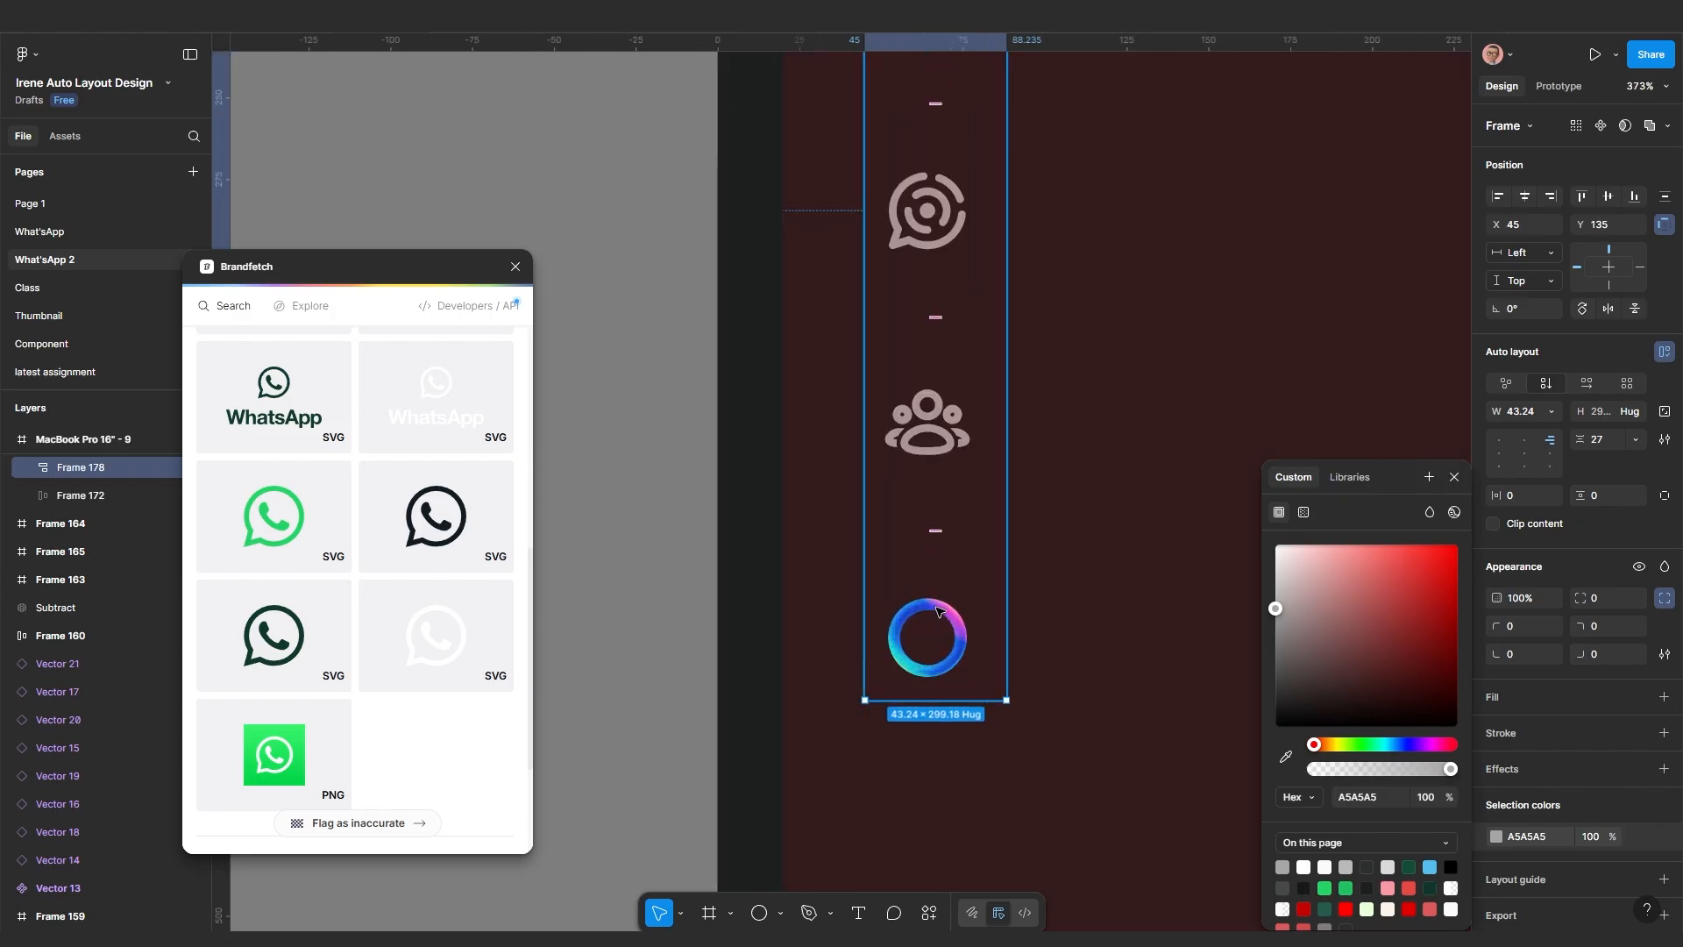
scroll(938, 611, "down", 10)
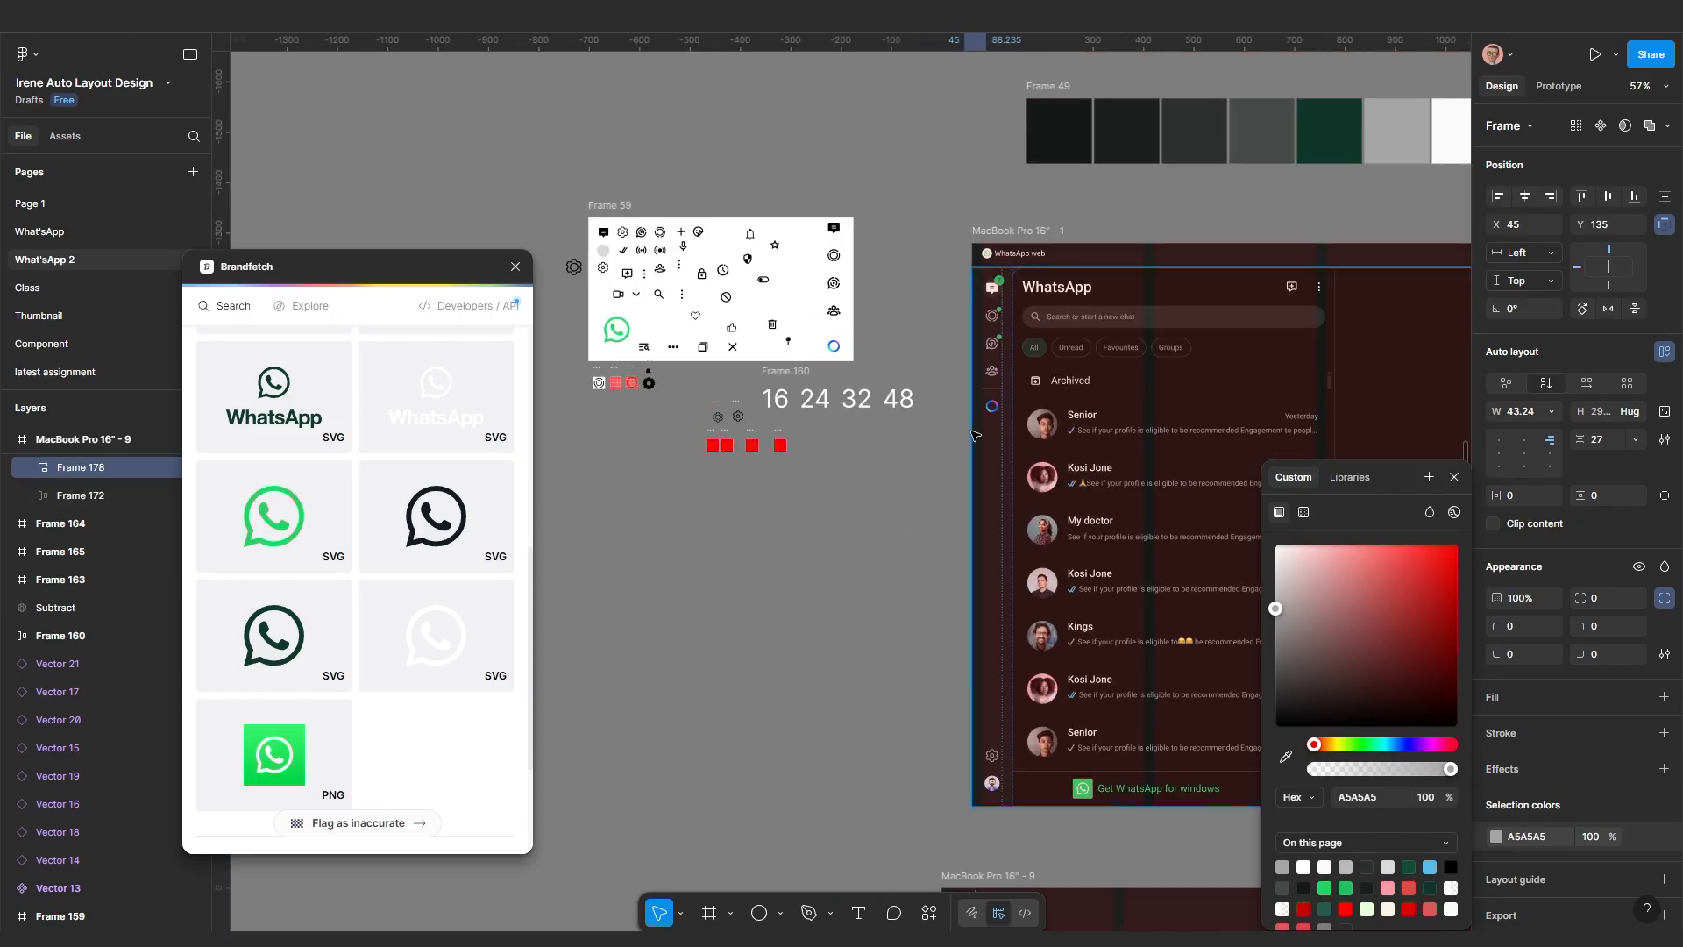
scroll(976, 436, "up", 8)
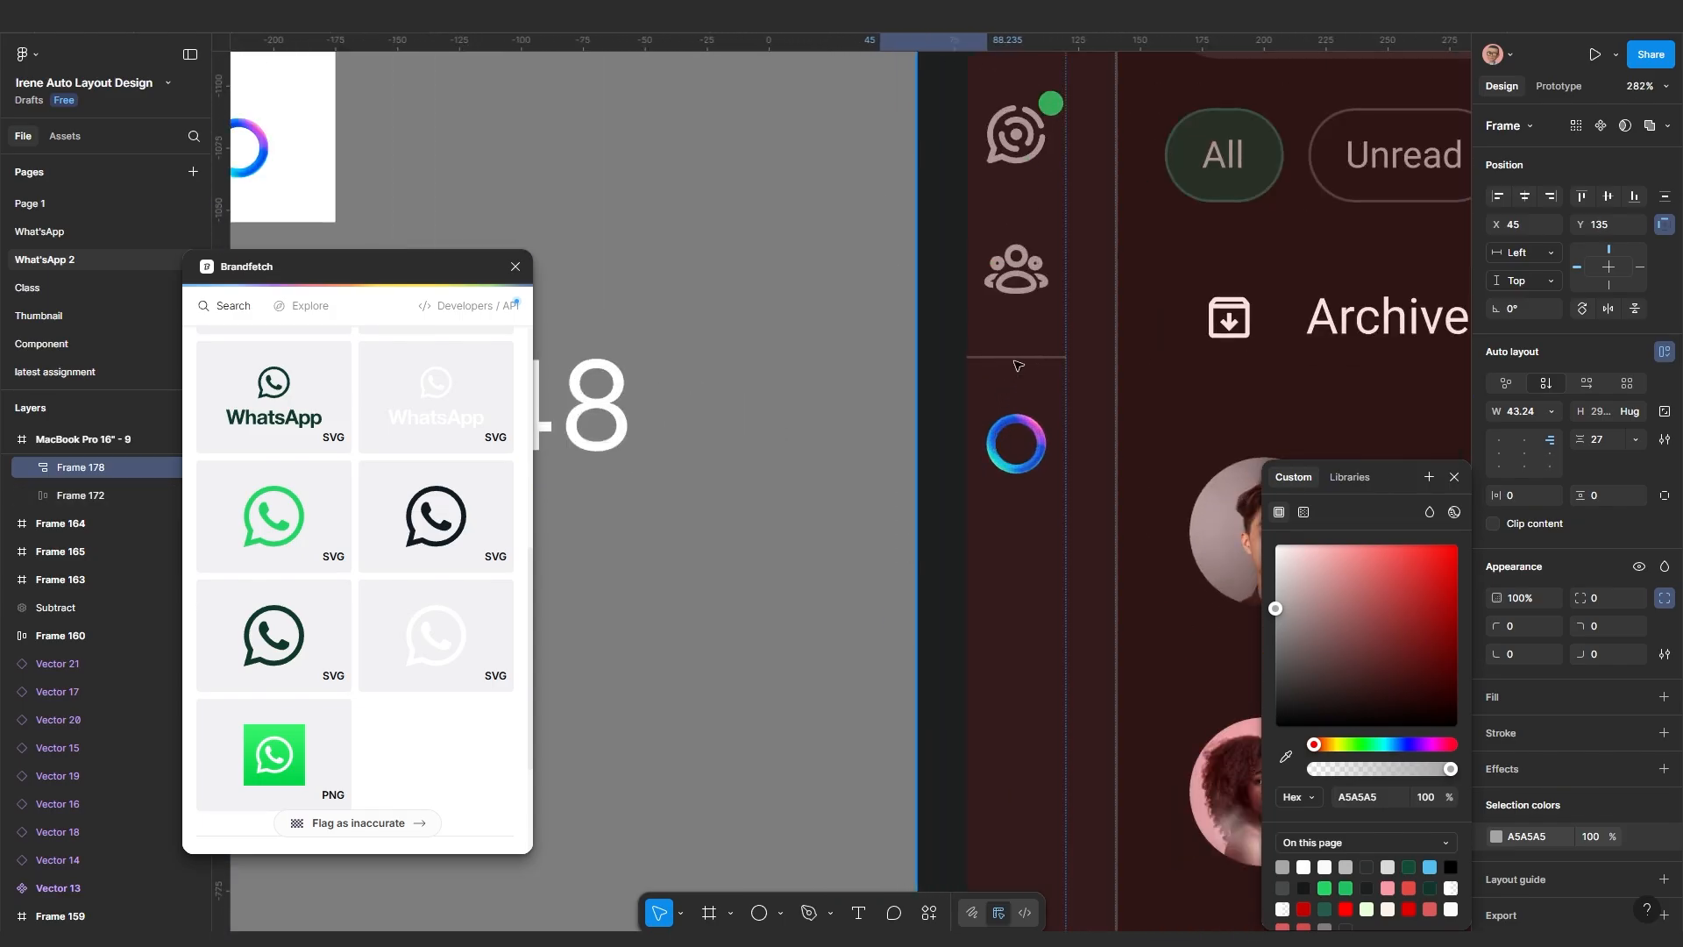
scroll(1025, 362, "down", 12)
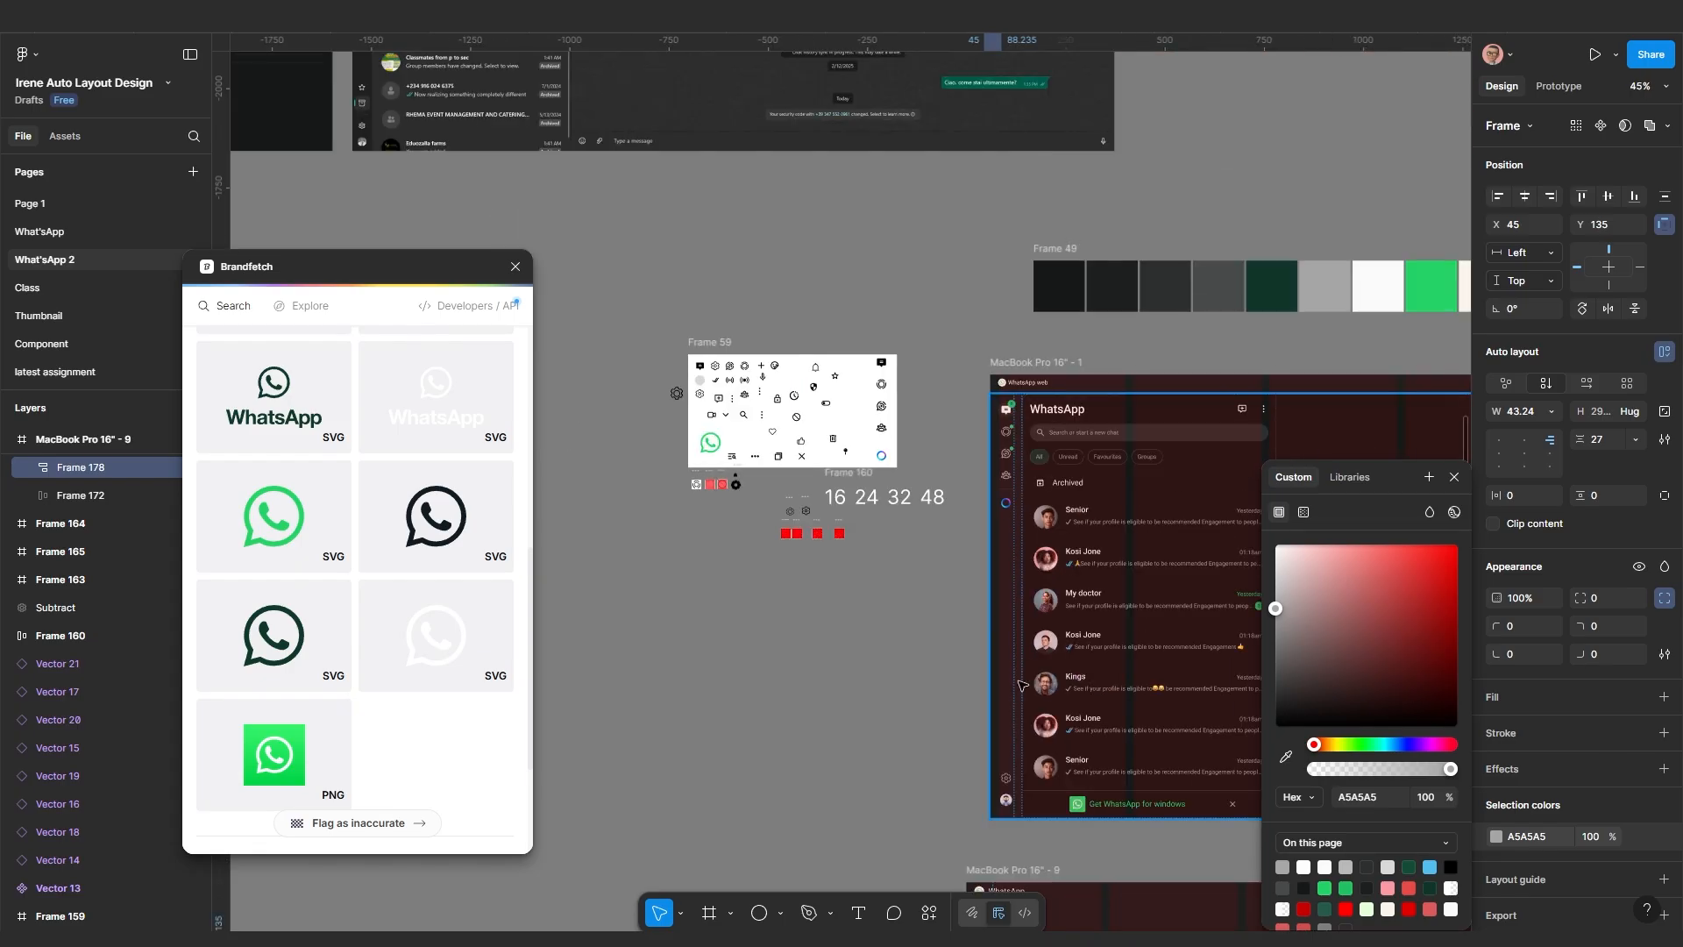
scroll(1032, 662, "up", 4)
scroll(1064, 439, "up", 5)
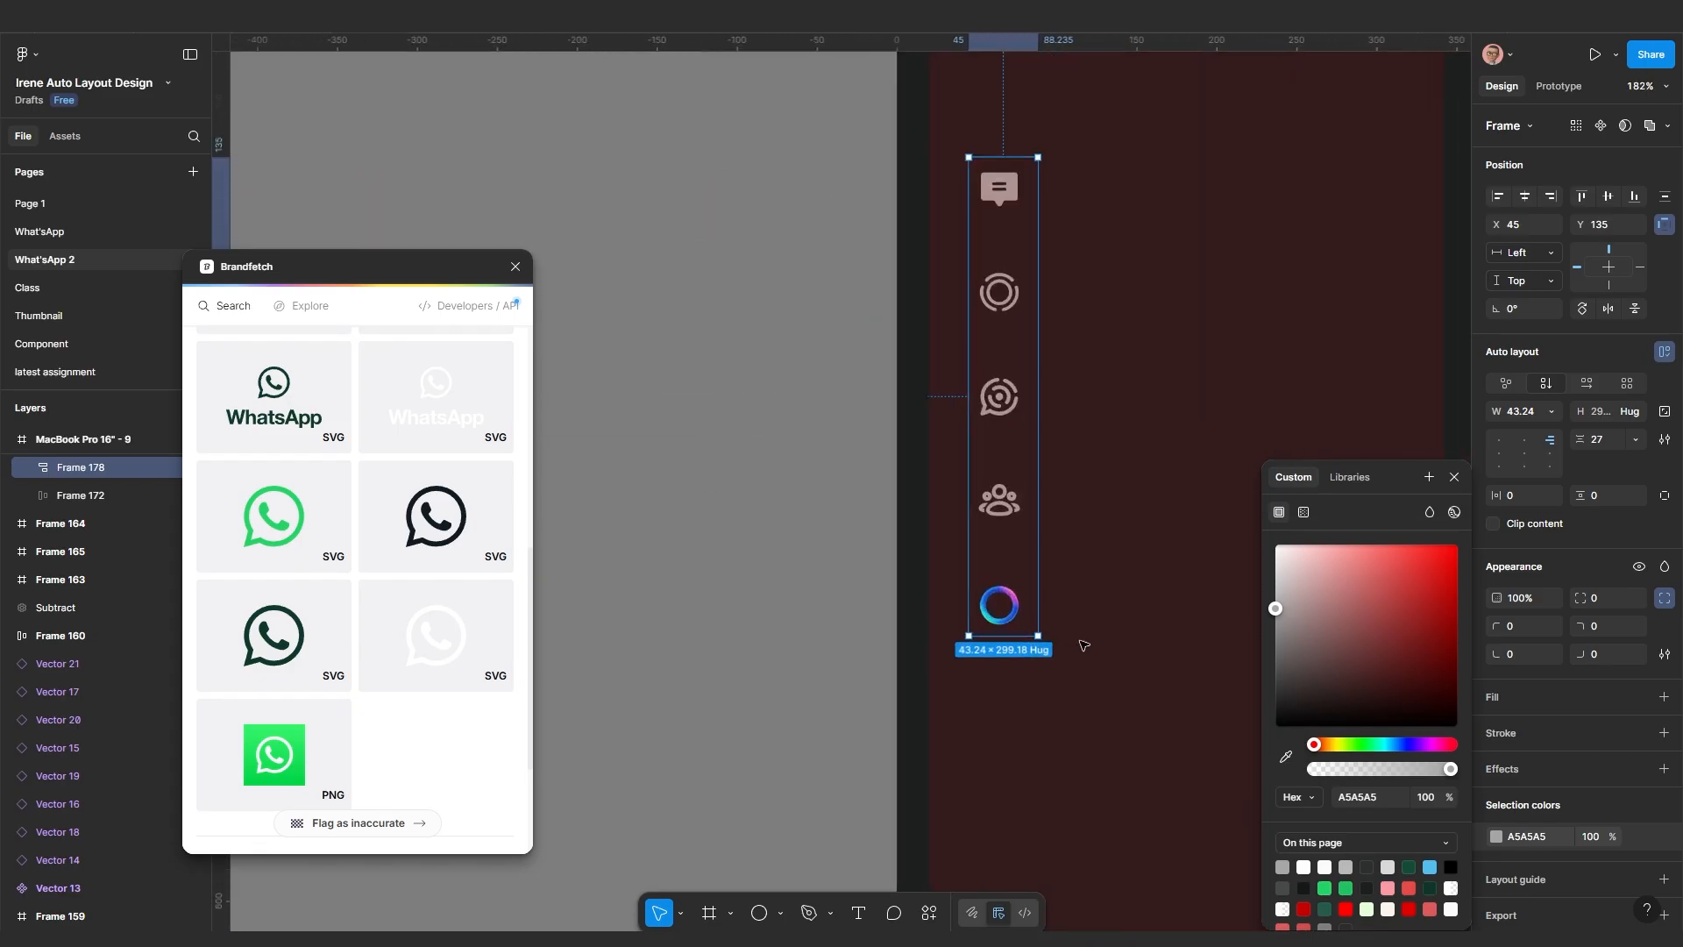
left_click(1098, 649)
double_click(1010, 611)
scroll(1034, 612, "up", 3)
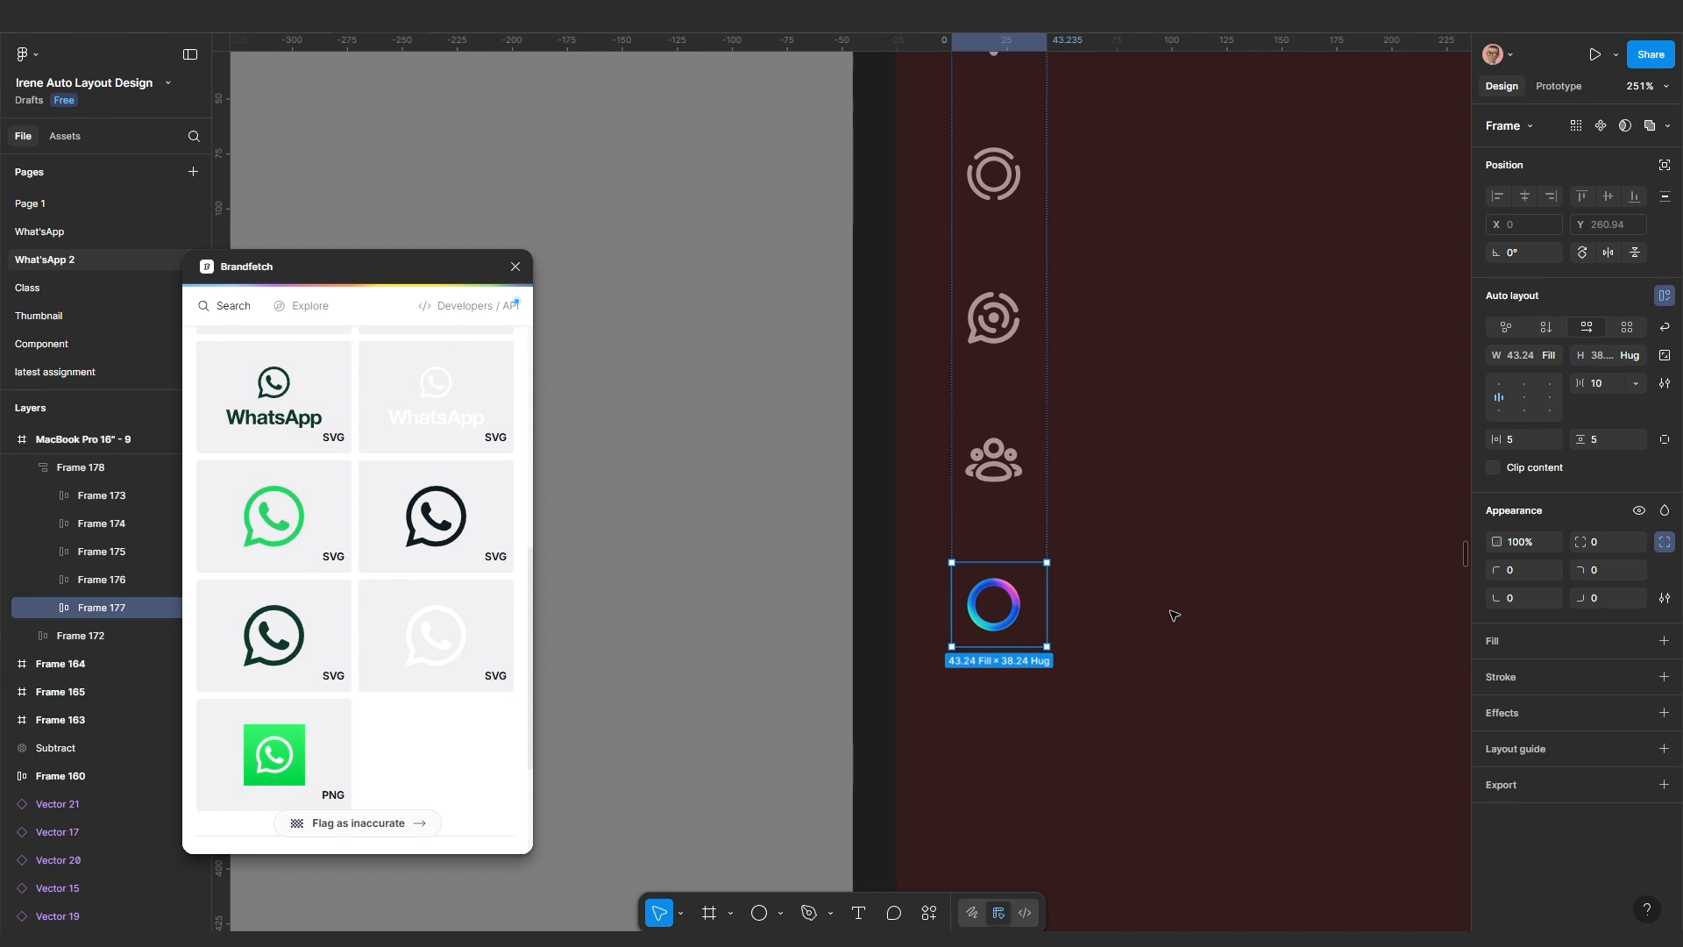
left_click(1530, 682)
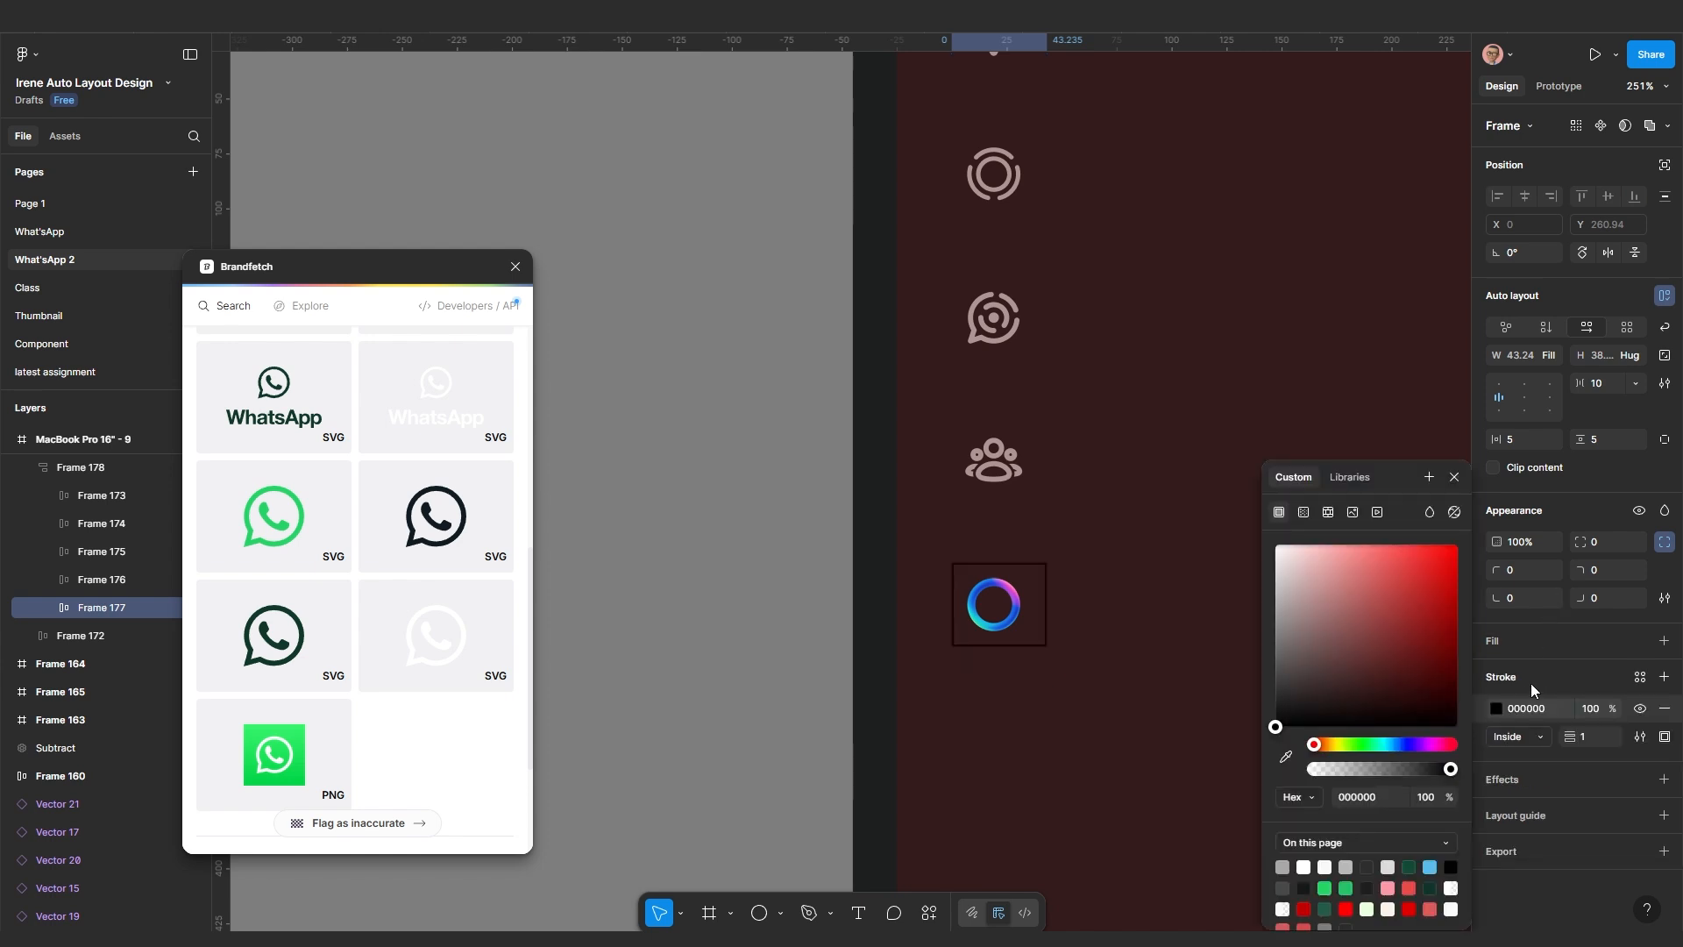
left_click(1664, 737)
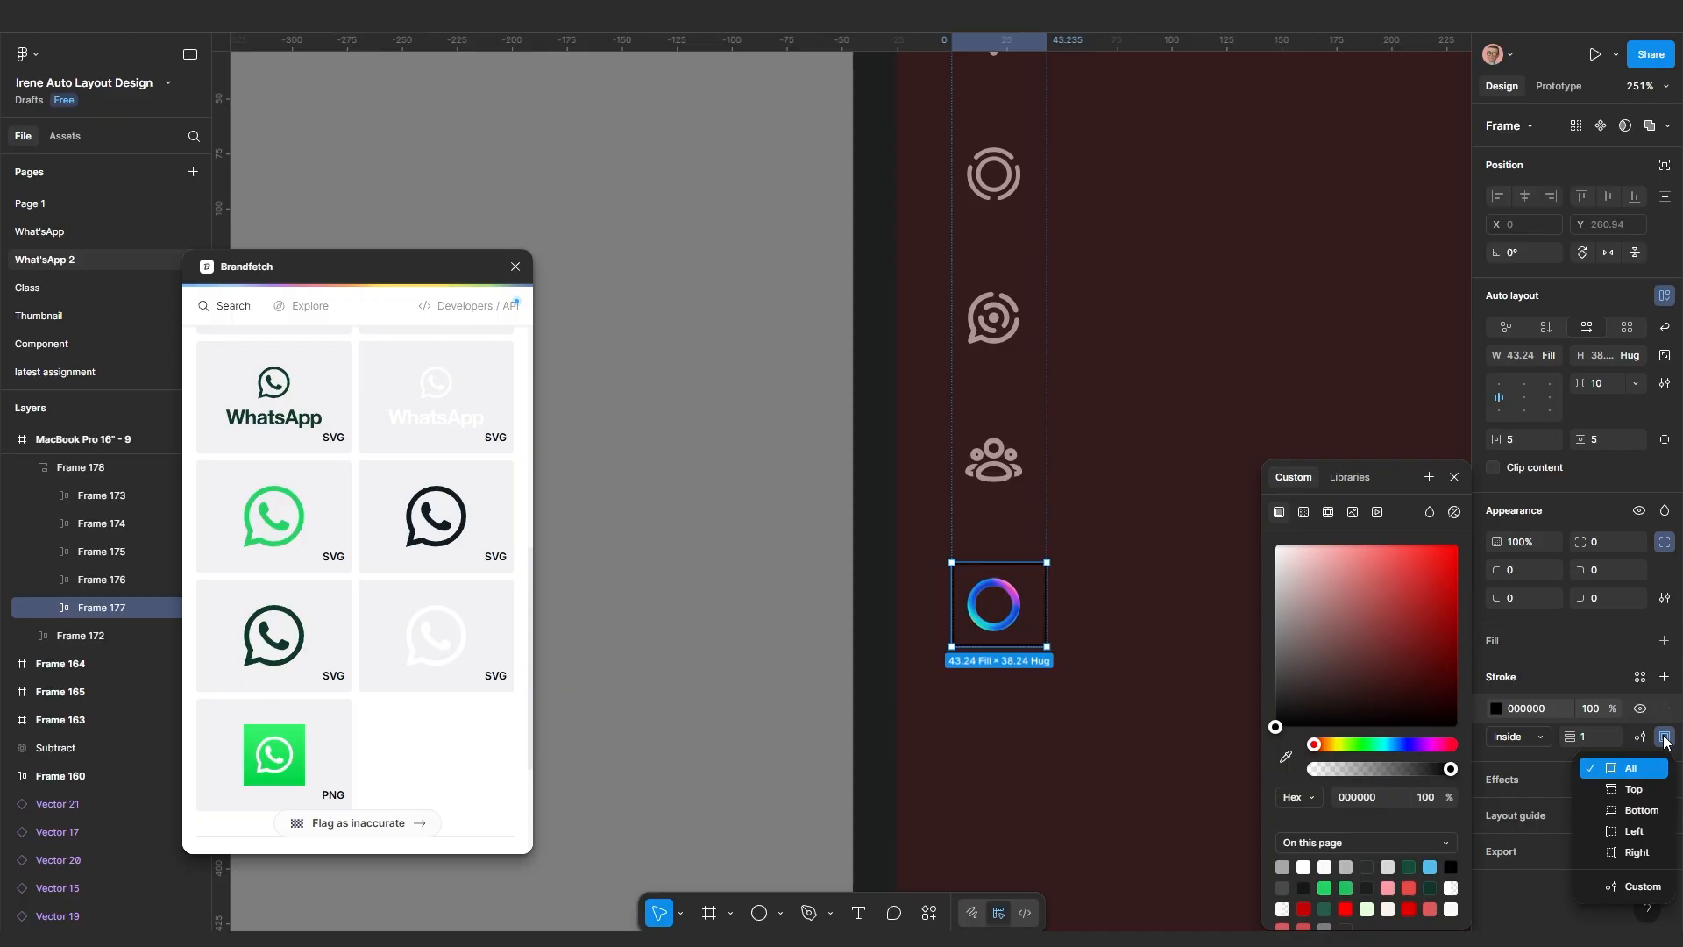
left_click(1663, 736)
left_click(1662, 735)
left_click(1632, 790)
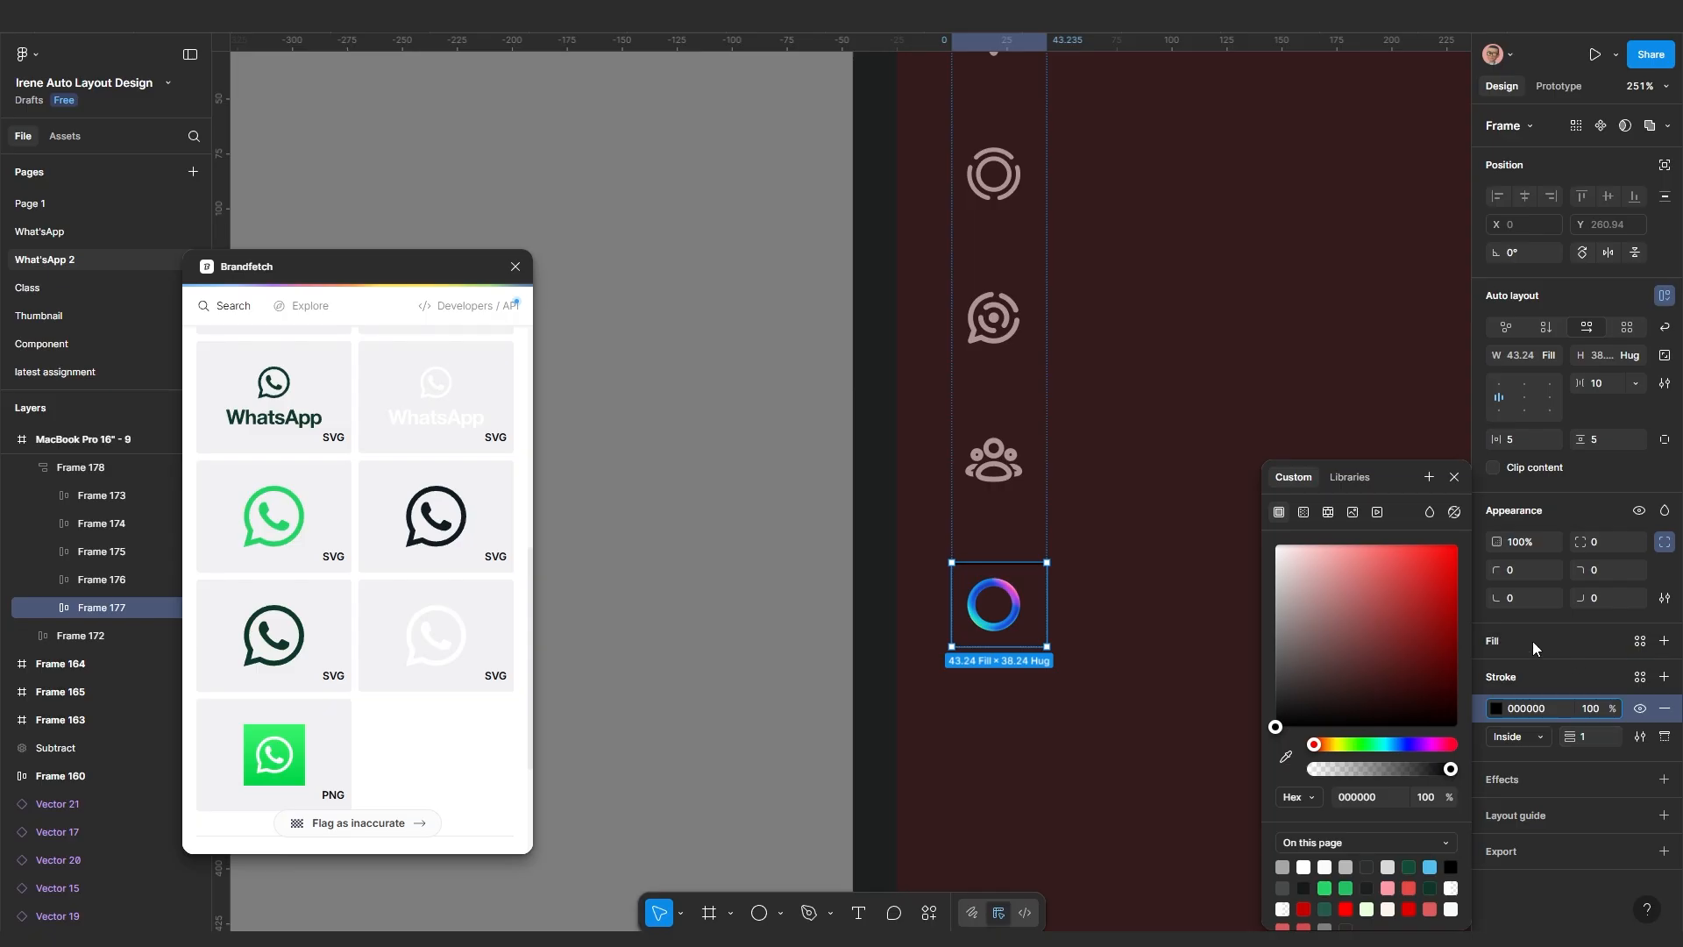
Set the ring icon frame's top padding to 20, independently of its other sides
left_click(1665, 440)
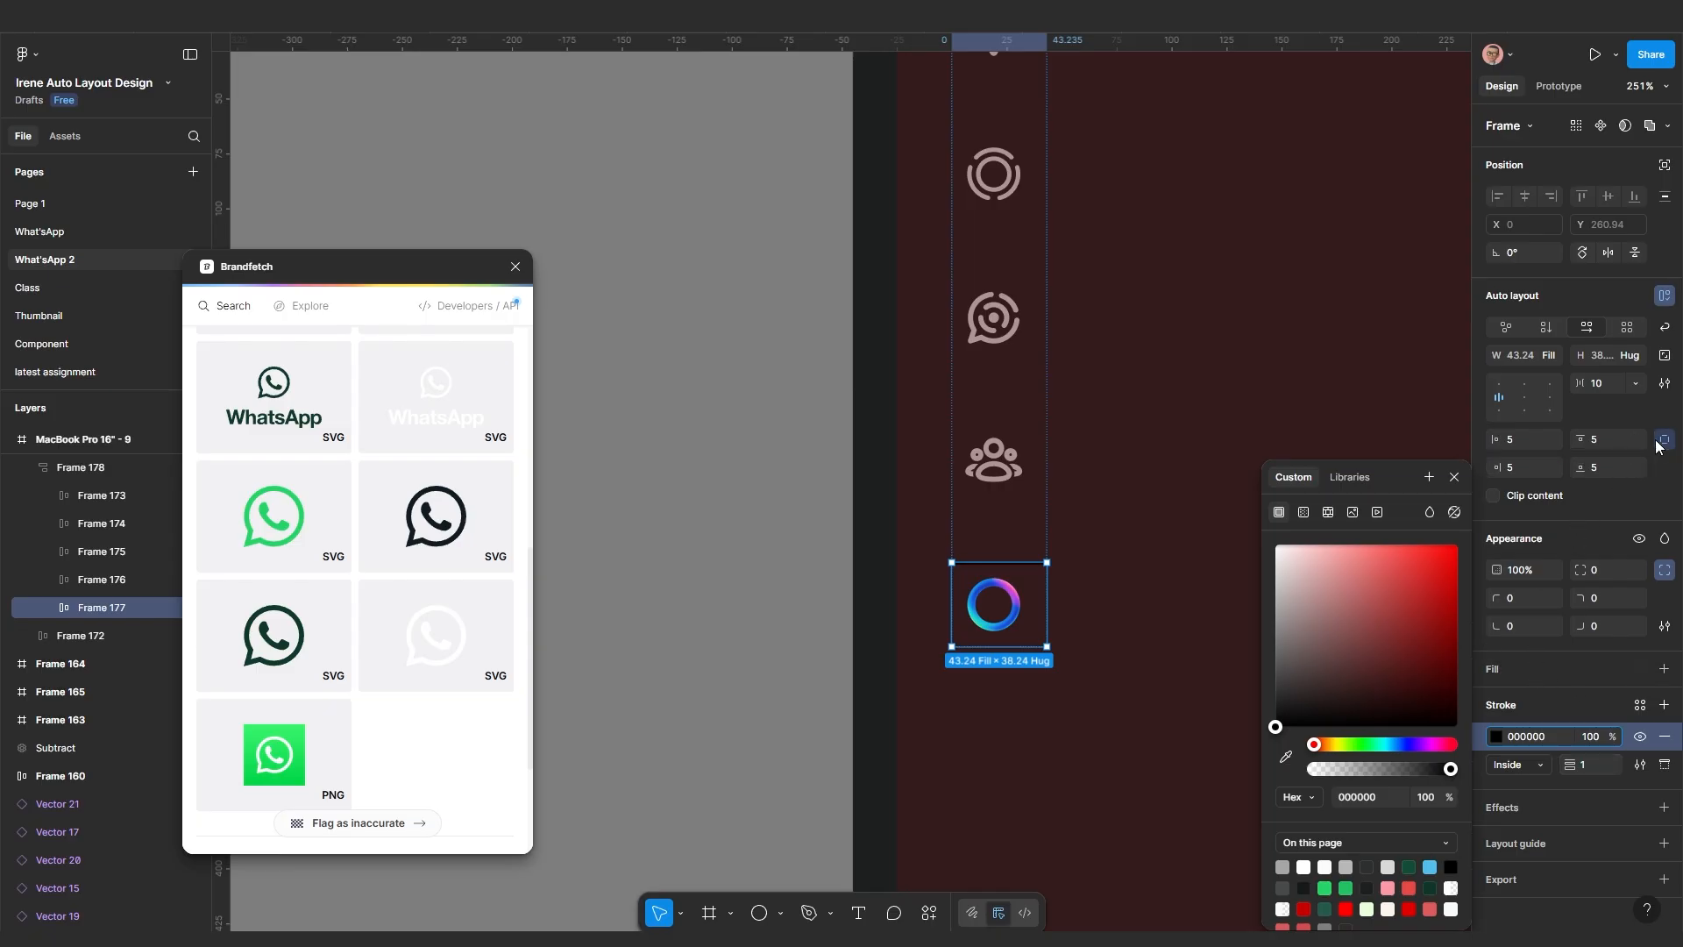
left_click(1609, 439)
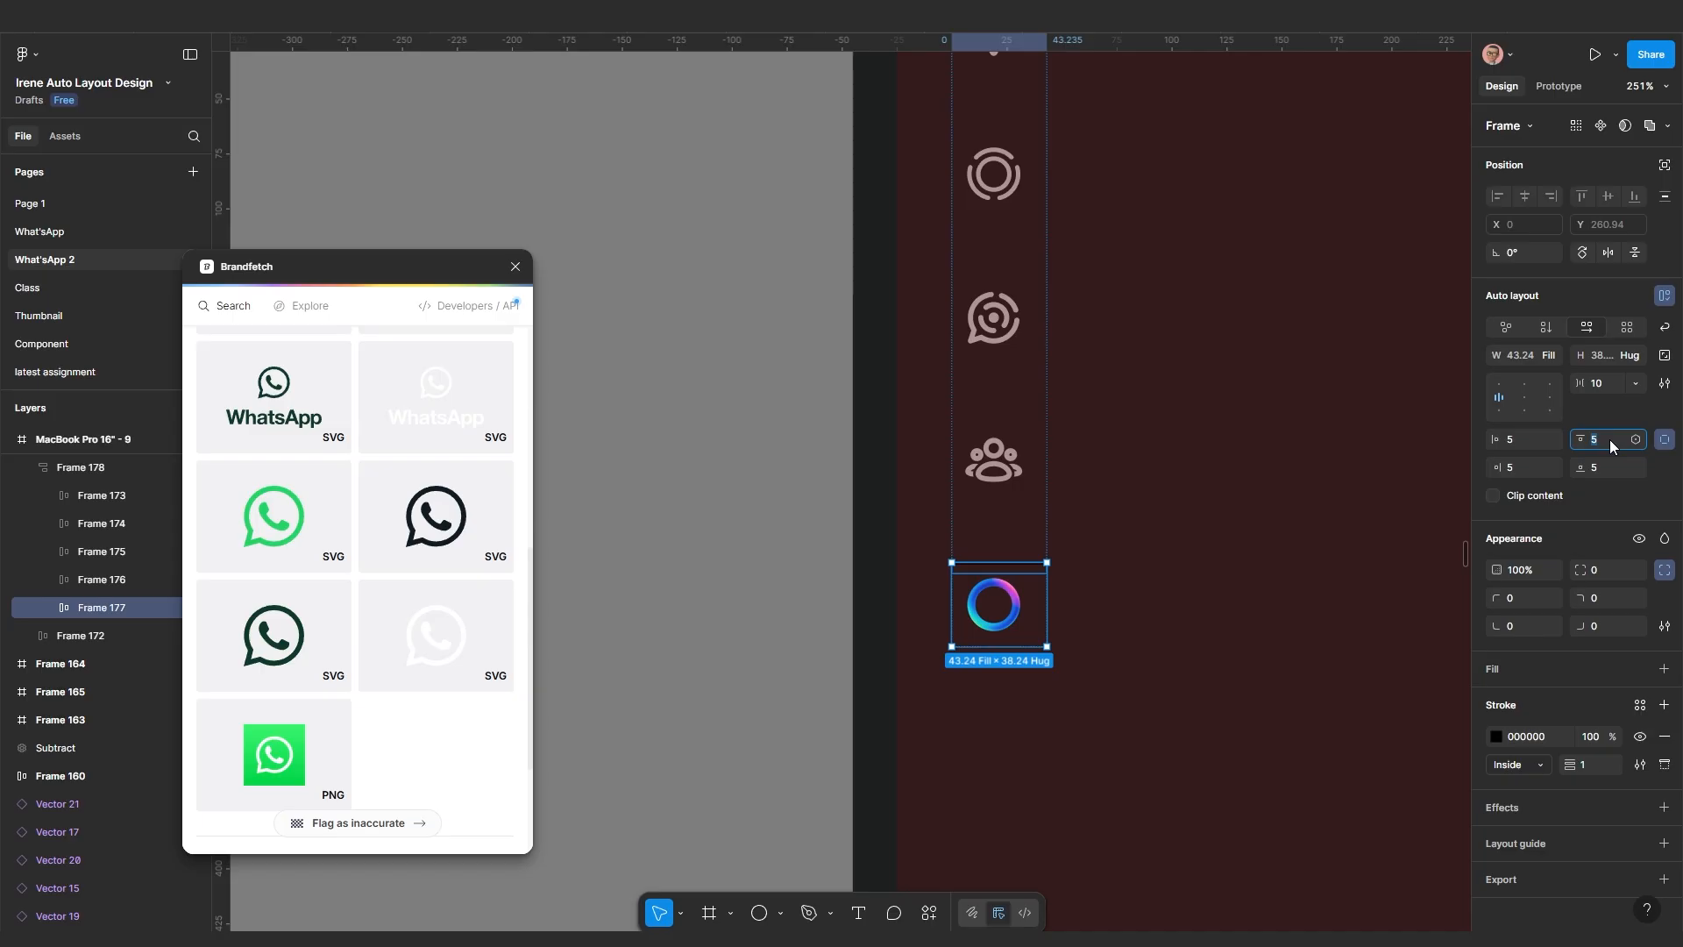
type("20")
key("Return")
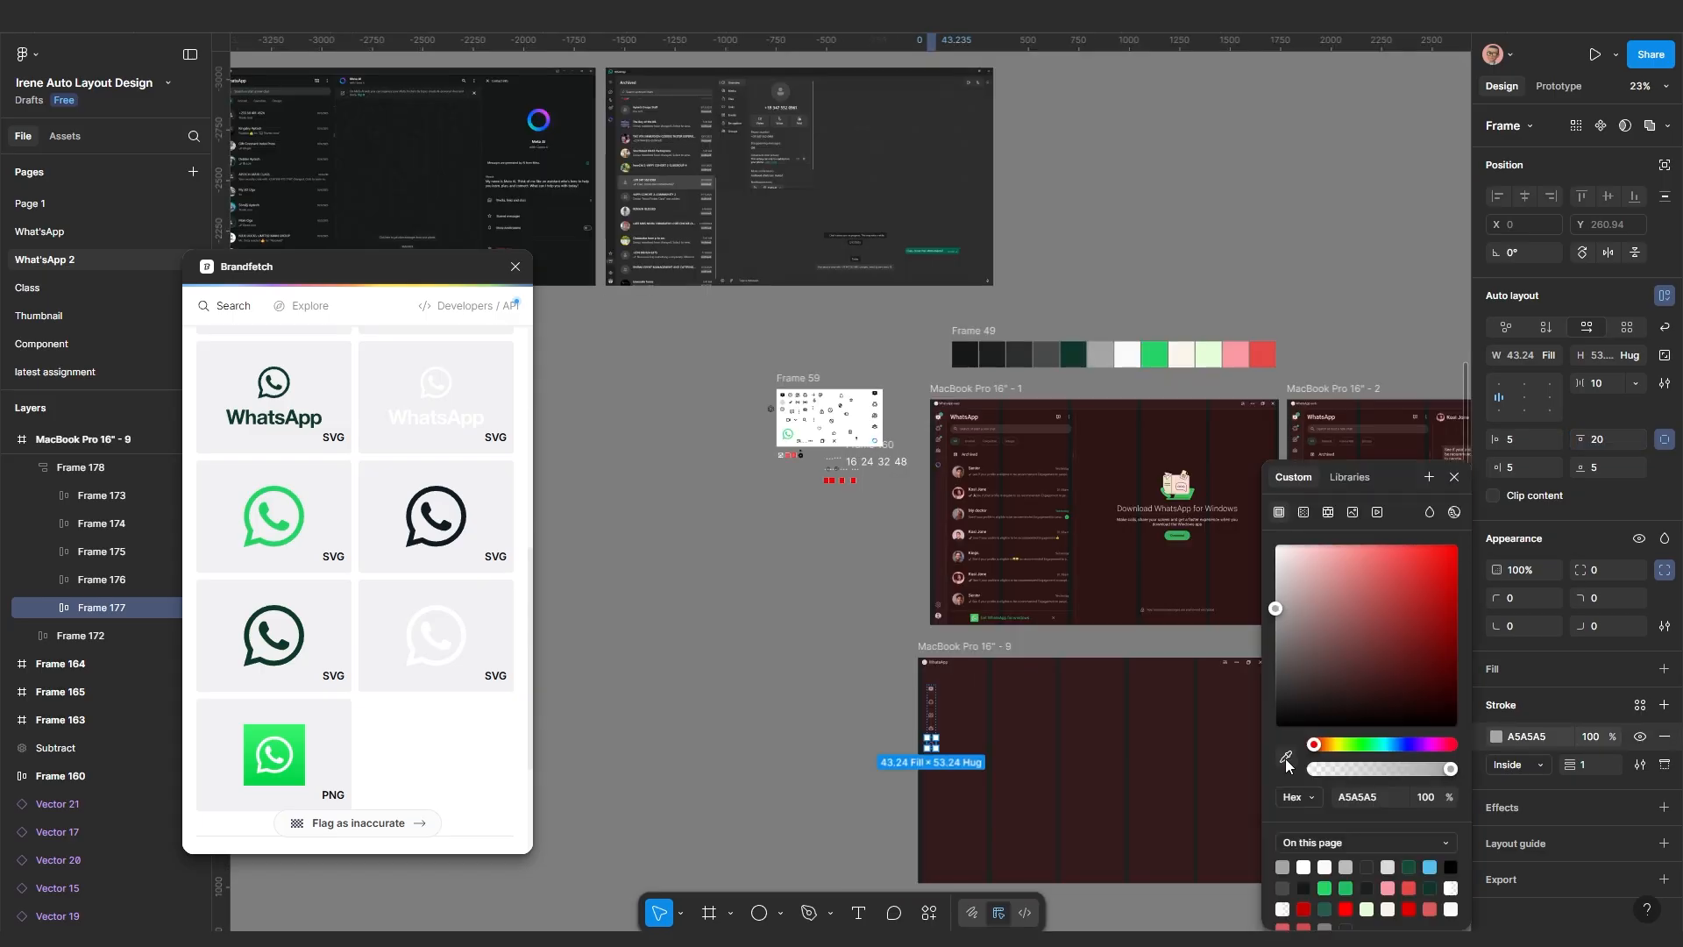
Sample the dark grey 494A4A from the Frame 49 color palette as the ring icon frame's stroke color
left_click(1285, 759)
left_click(1047, 359)
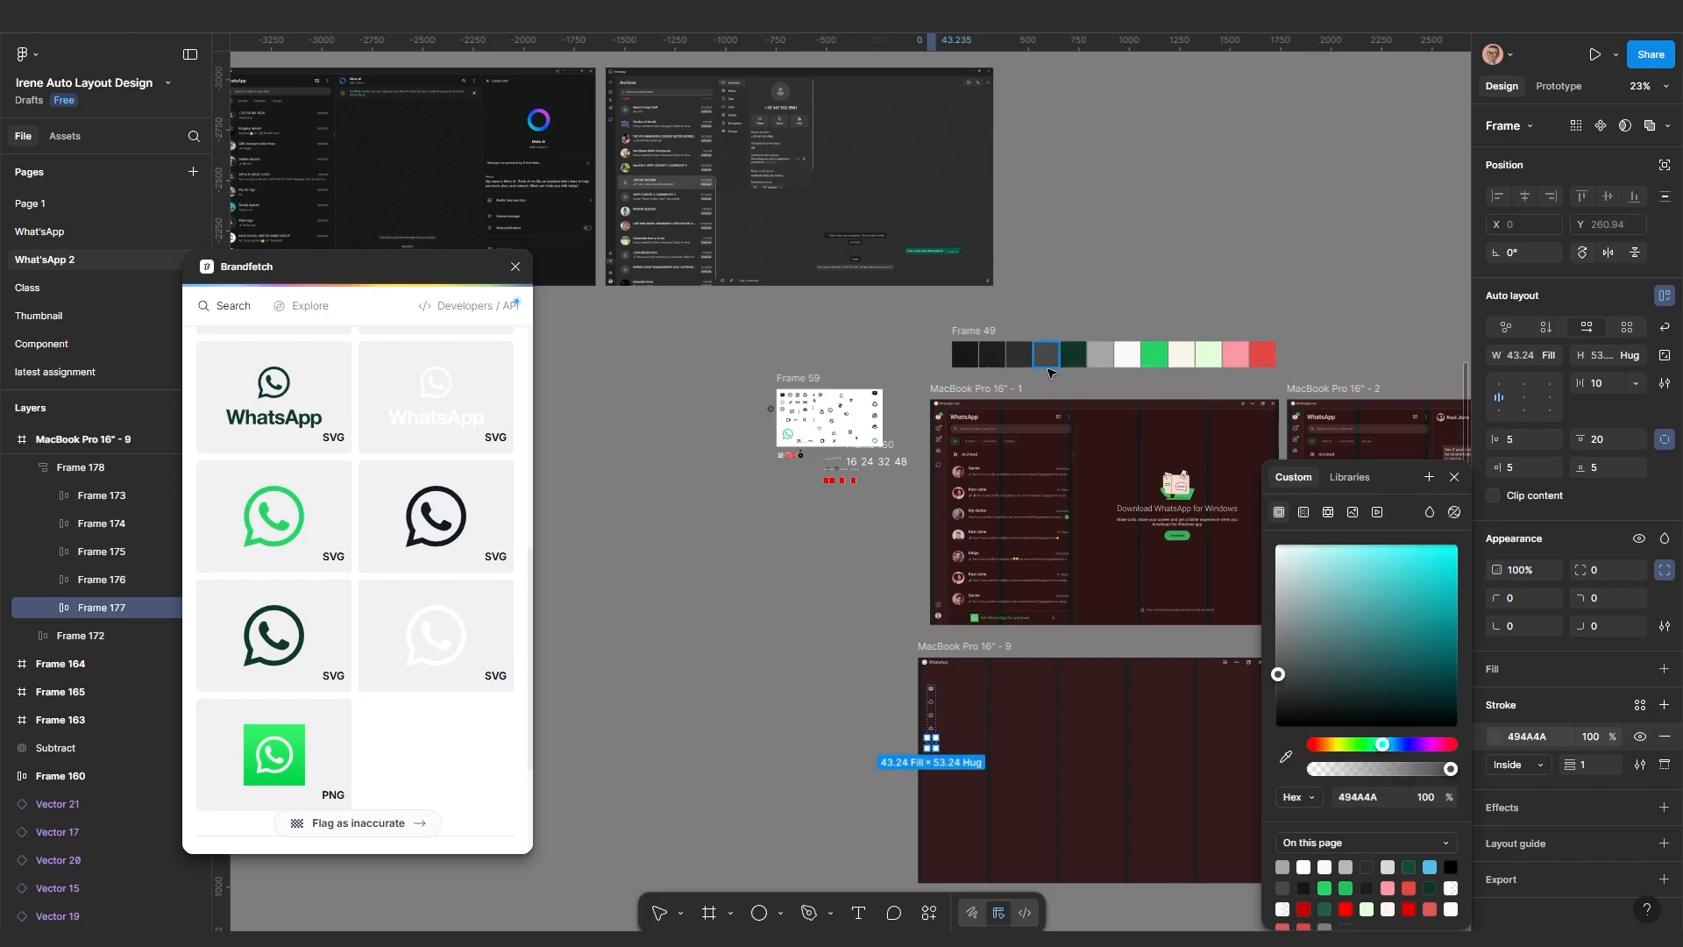
left_click(887, 780)
scroll(946, 736, "up", 10)
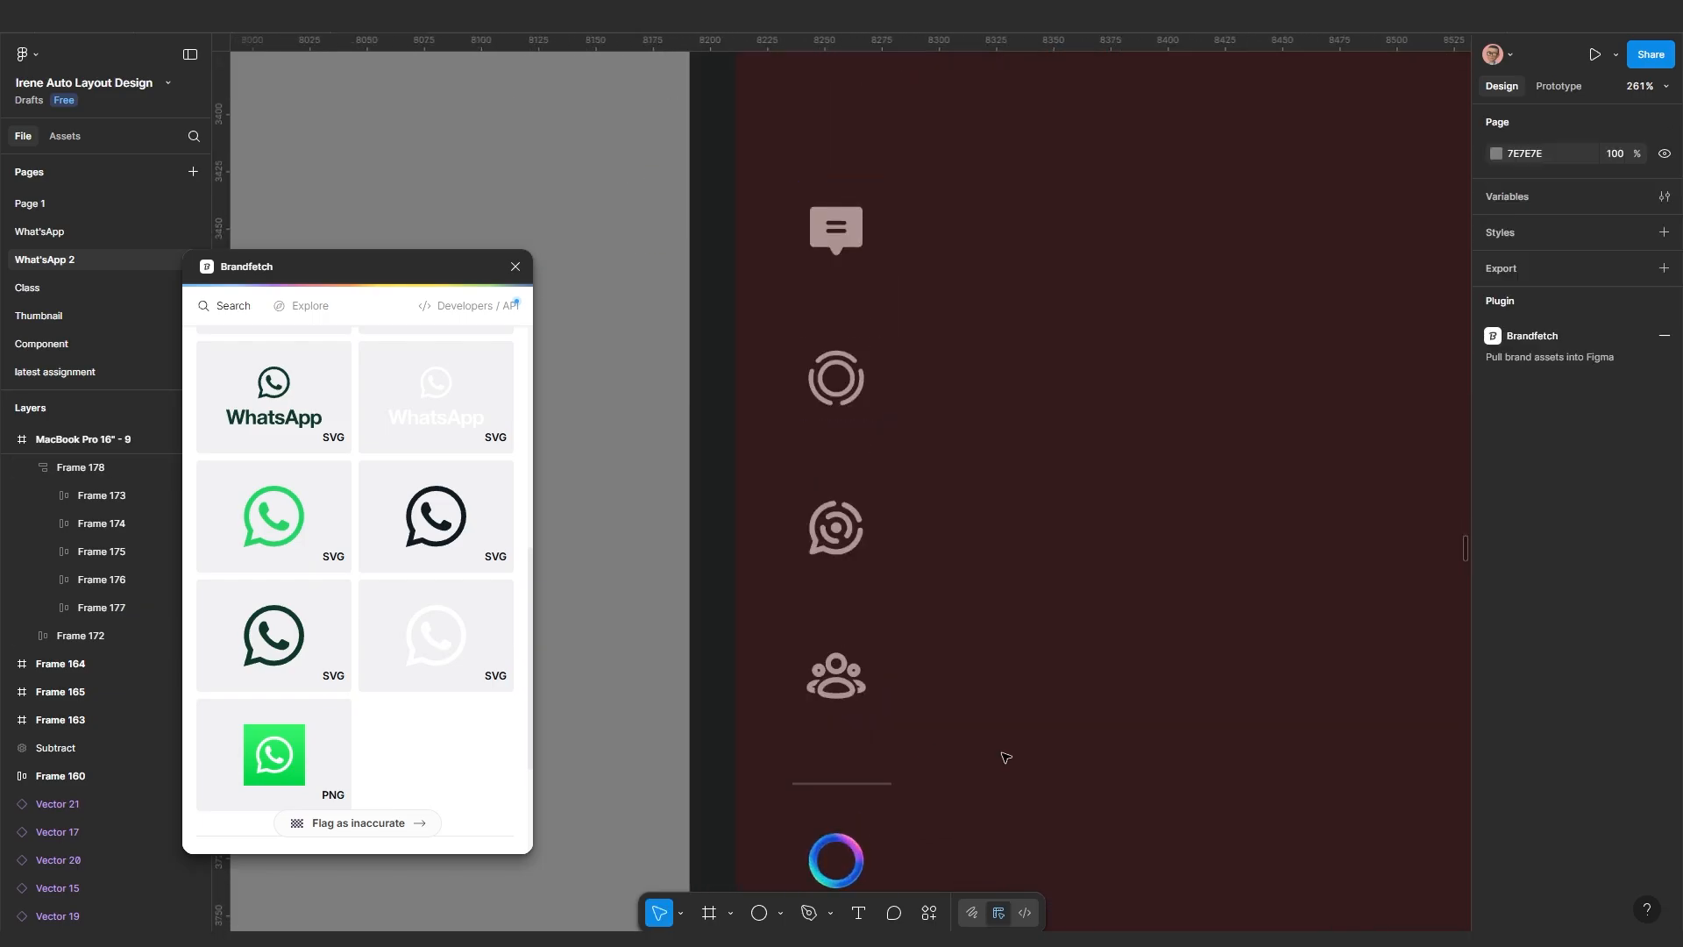
Align the whole icon column to the left edge of the MacBook Pro 16" - 9 frame
scroll(1006, 758, "down", 6)
left_click(1024, 603)
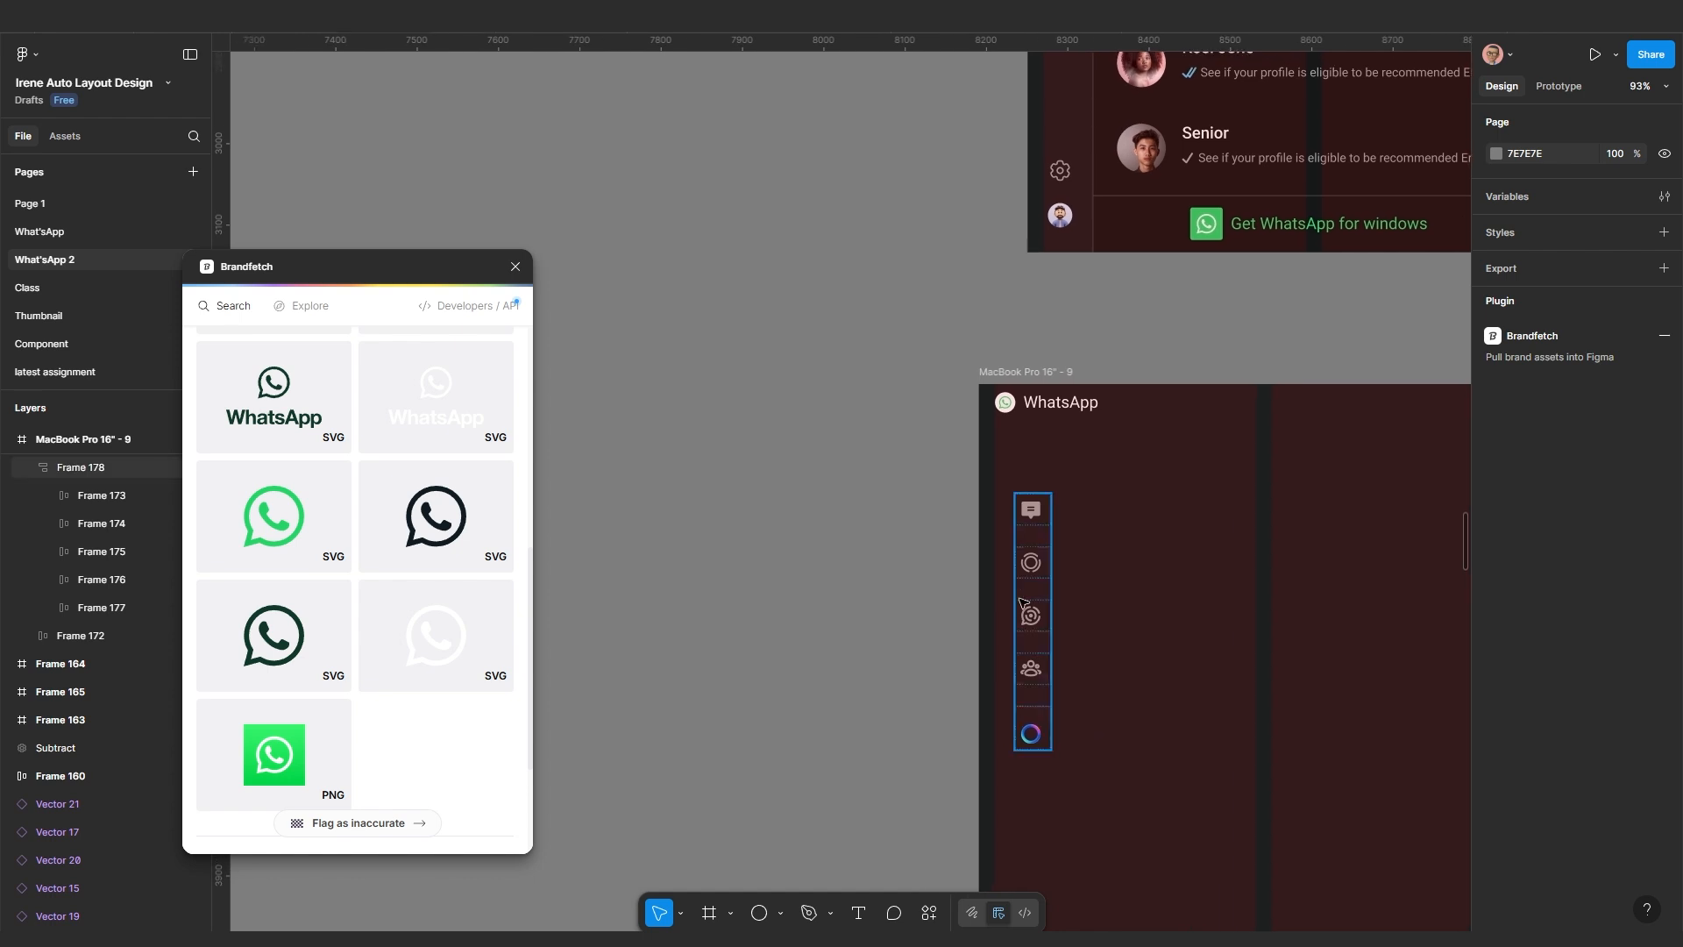
scroll(1024, 602, "up", 2)
left_click(1029, 601)
scroll(964, 776, "down", 3)
scroll(1013, 661, "up", 1)
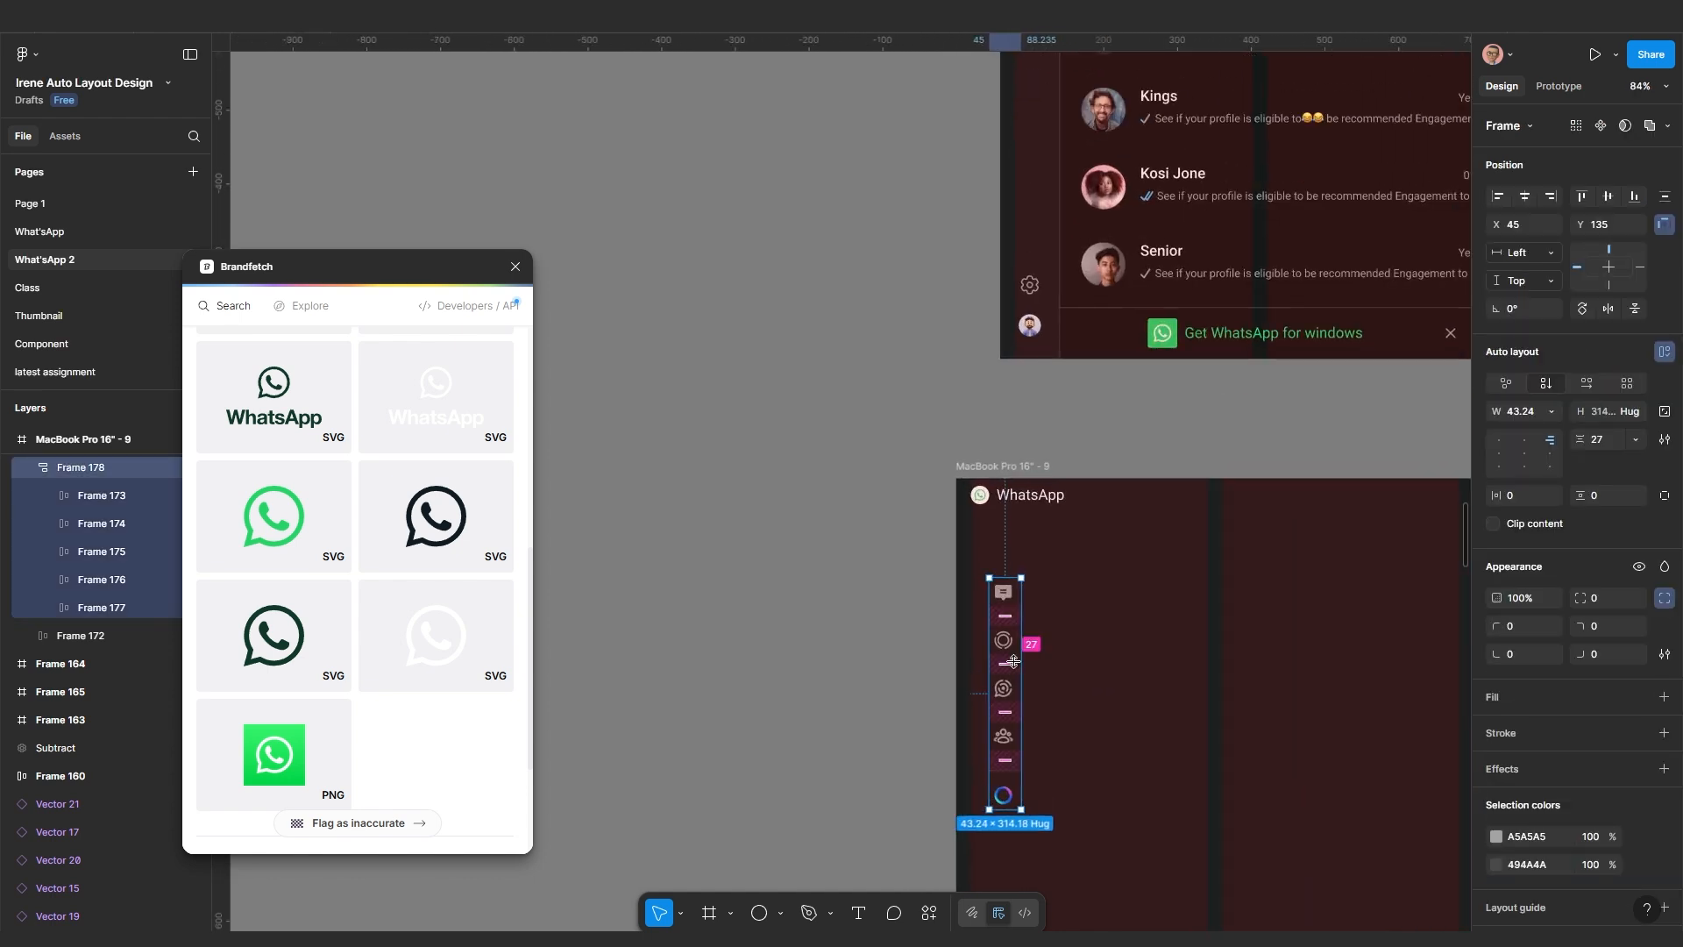
scroll(1014, 661, "down", 2)
scroll(1011, 631, "up", 1)
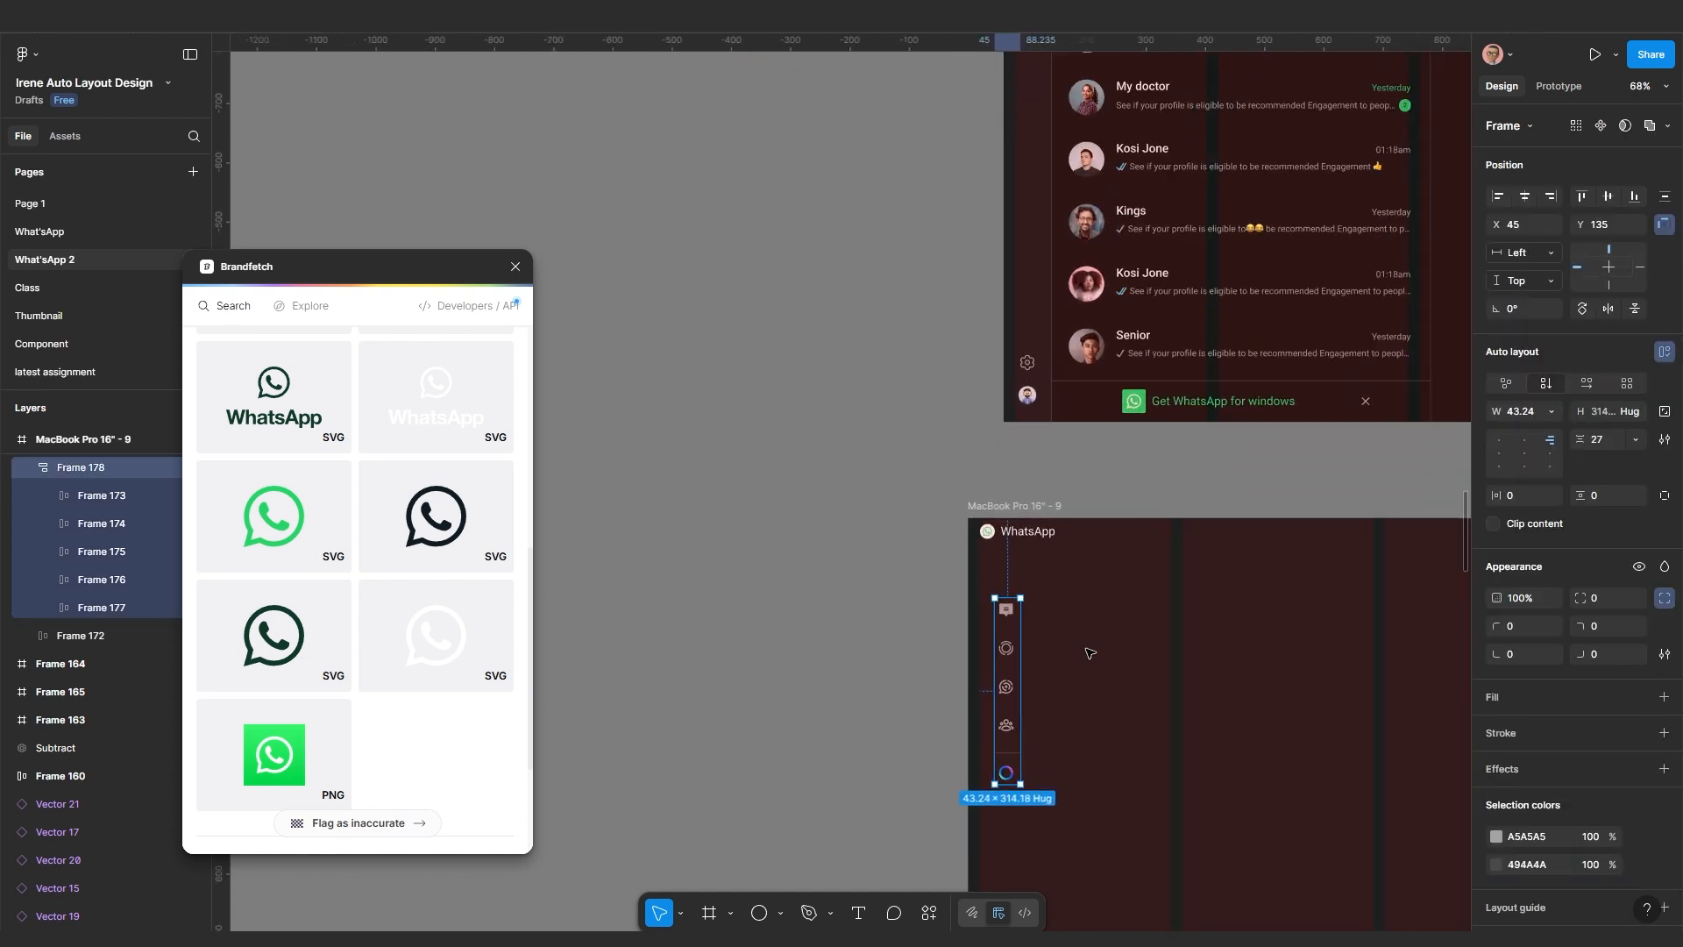
left_click(1498, 198)
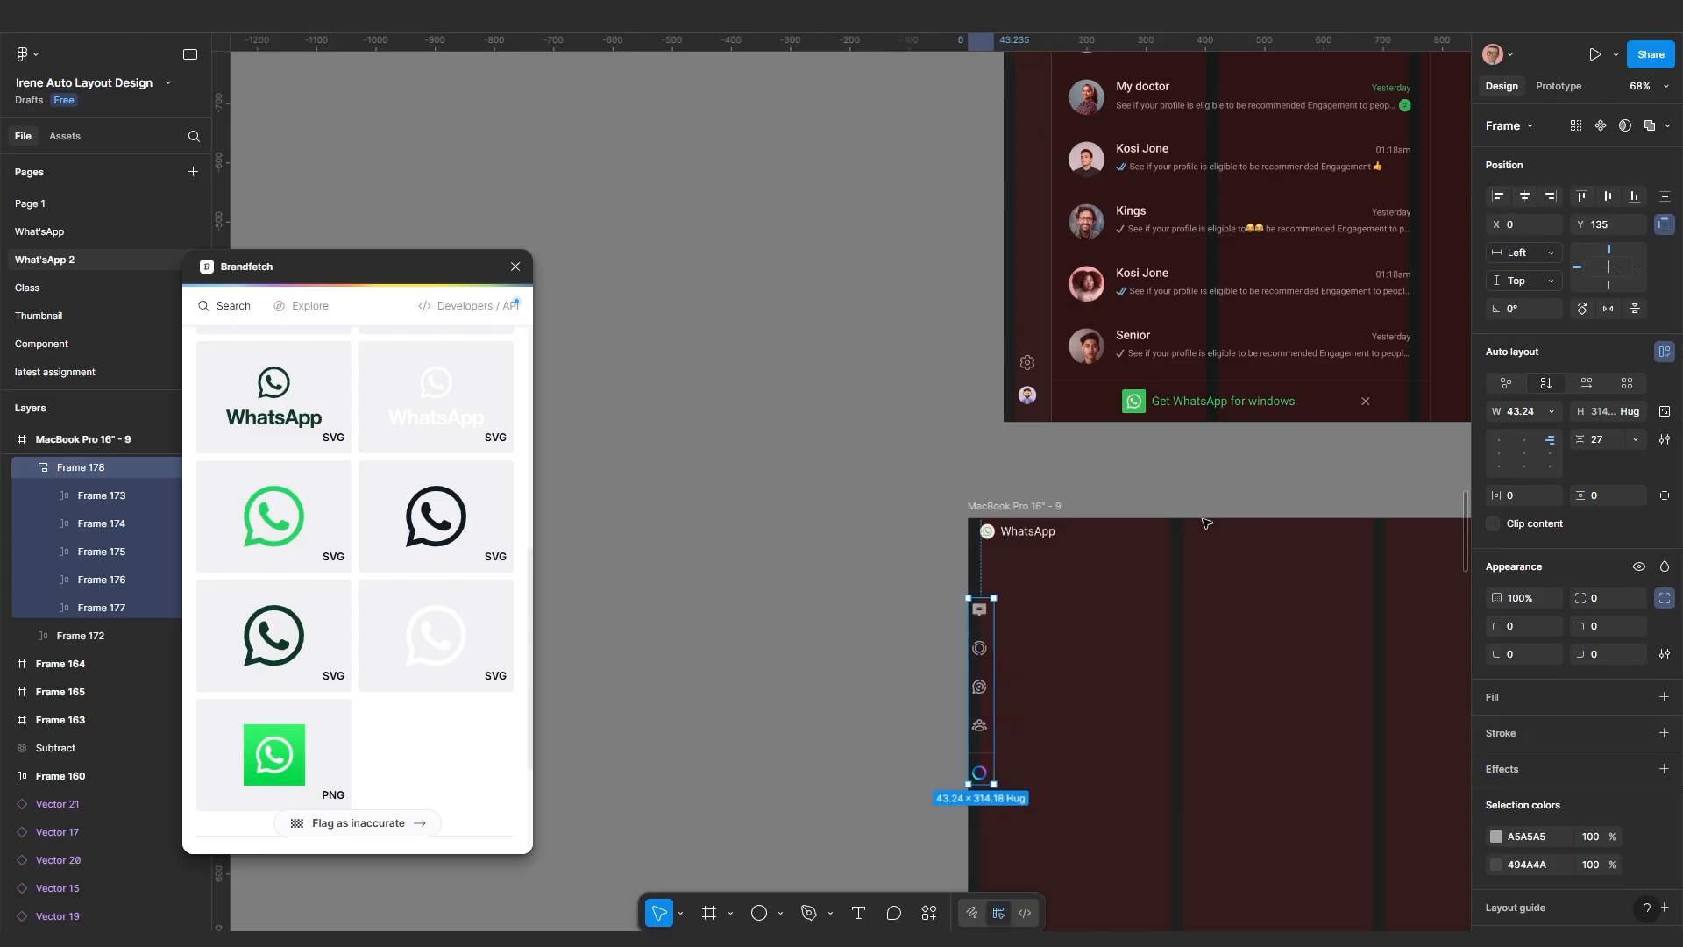
Give the icon column a left padding of 20 only and set its width to hug contents
scroll(1008, 693, "up", 5)
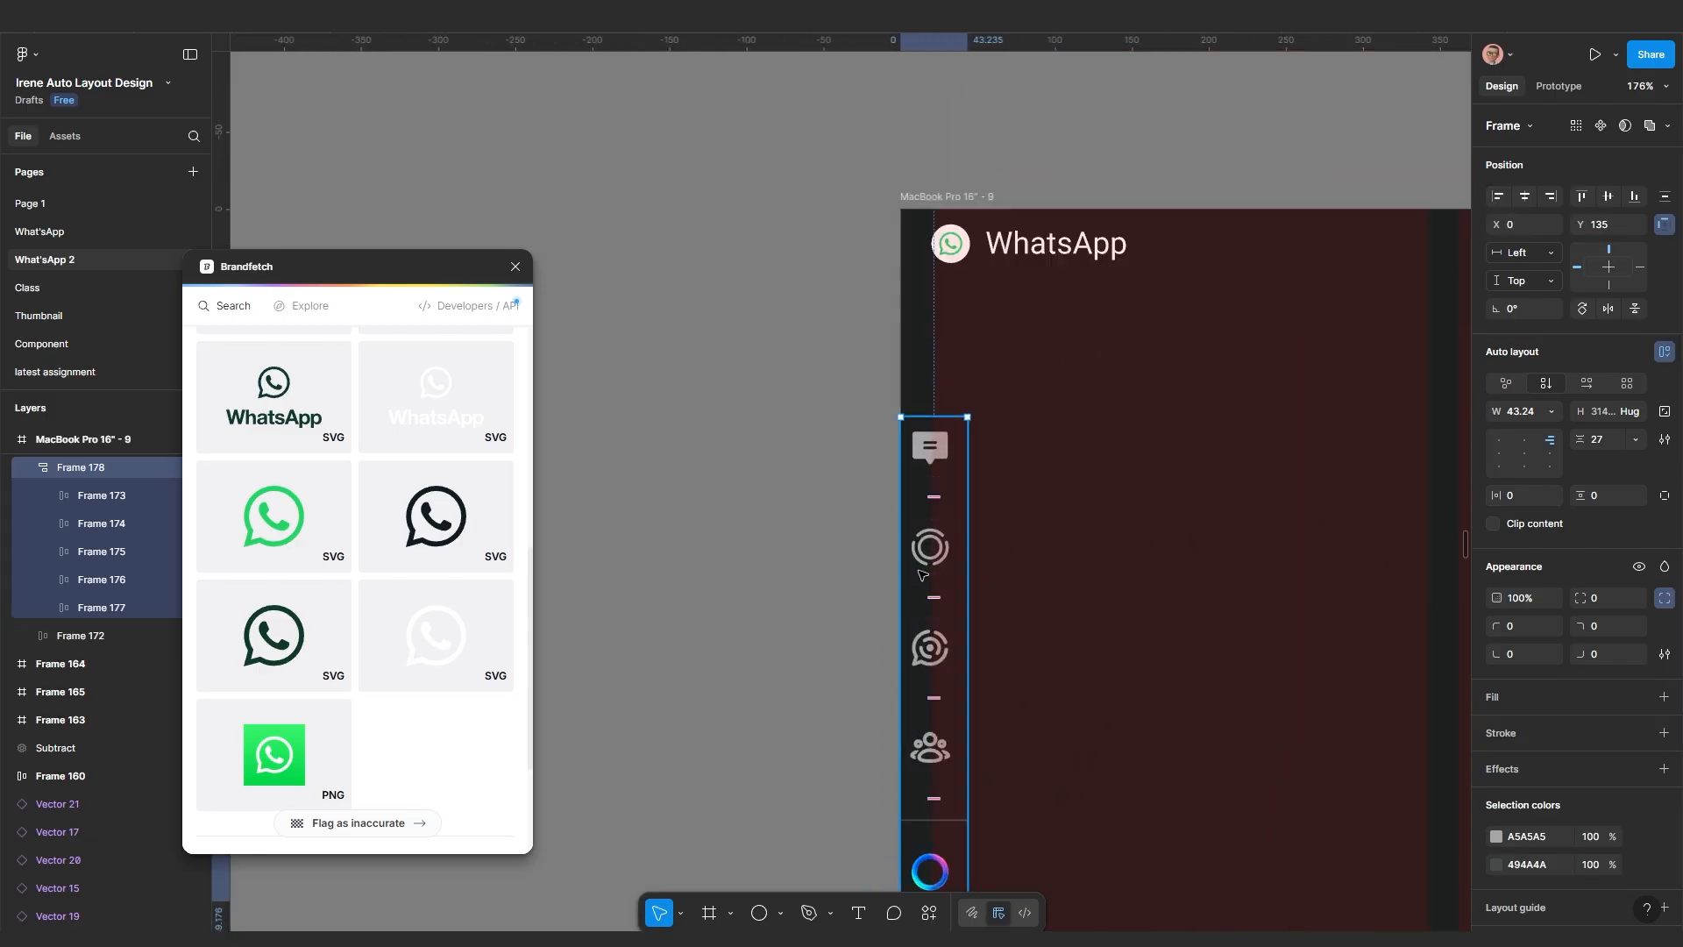
scroll(925, 557, "up", 2)
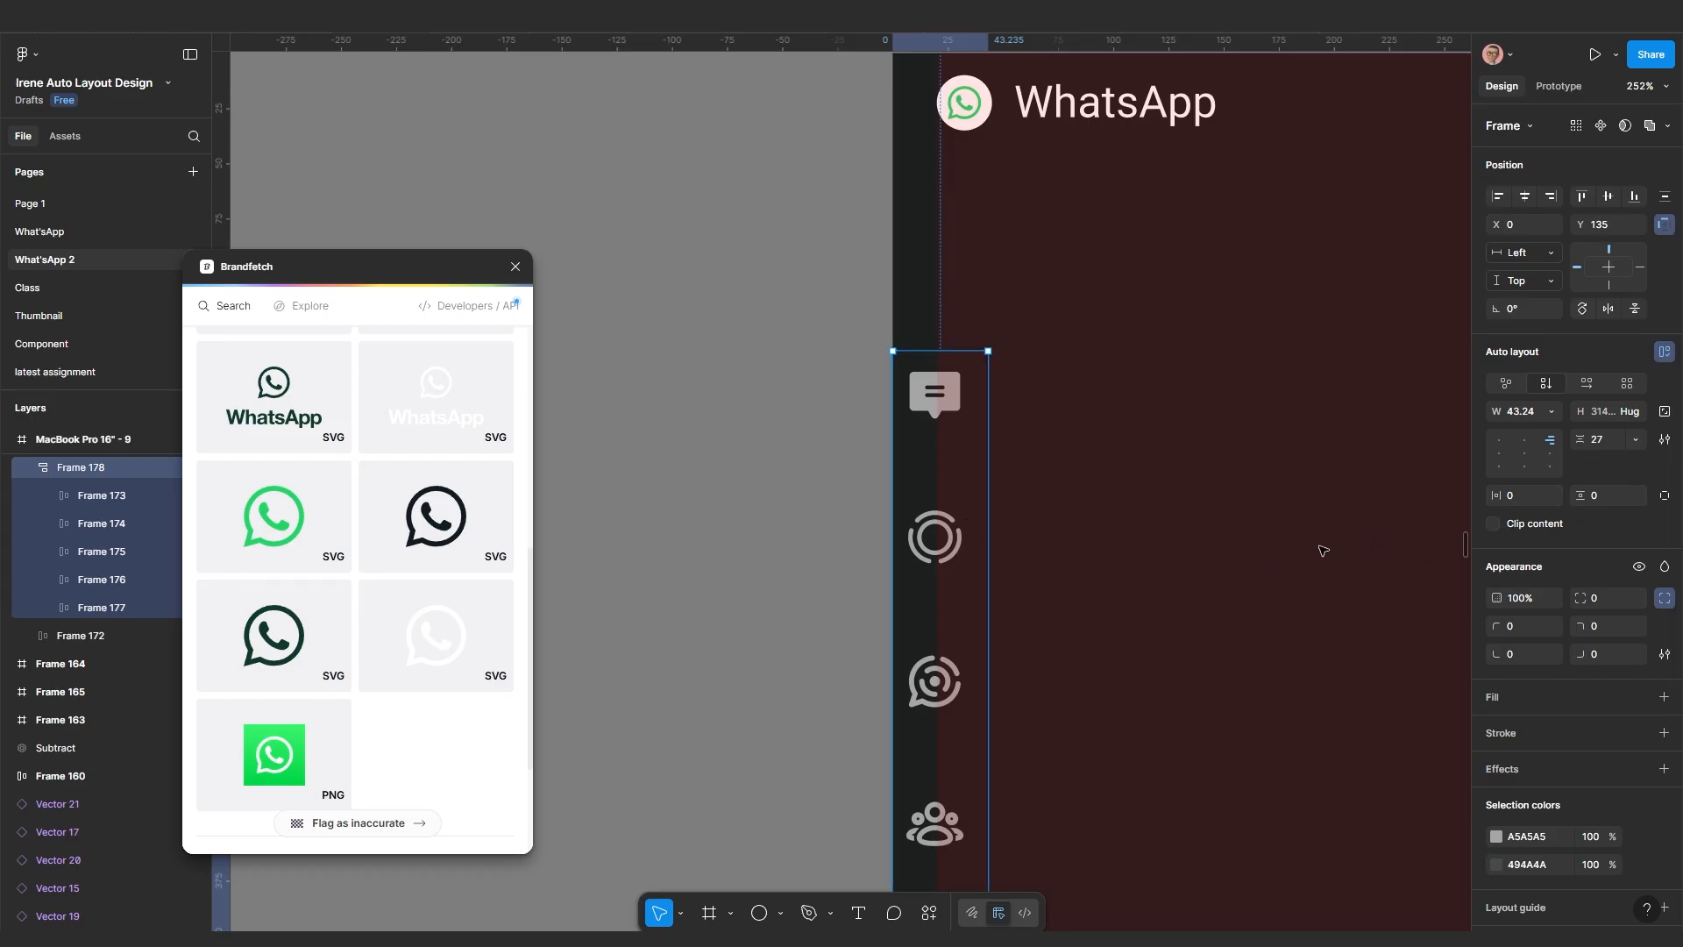
scroll(1564, 491, "down", 1)
scroll(1049, 533, "down", 2)
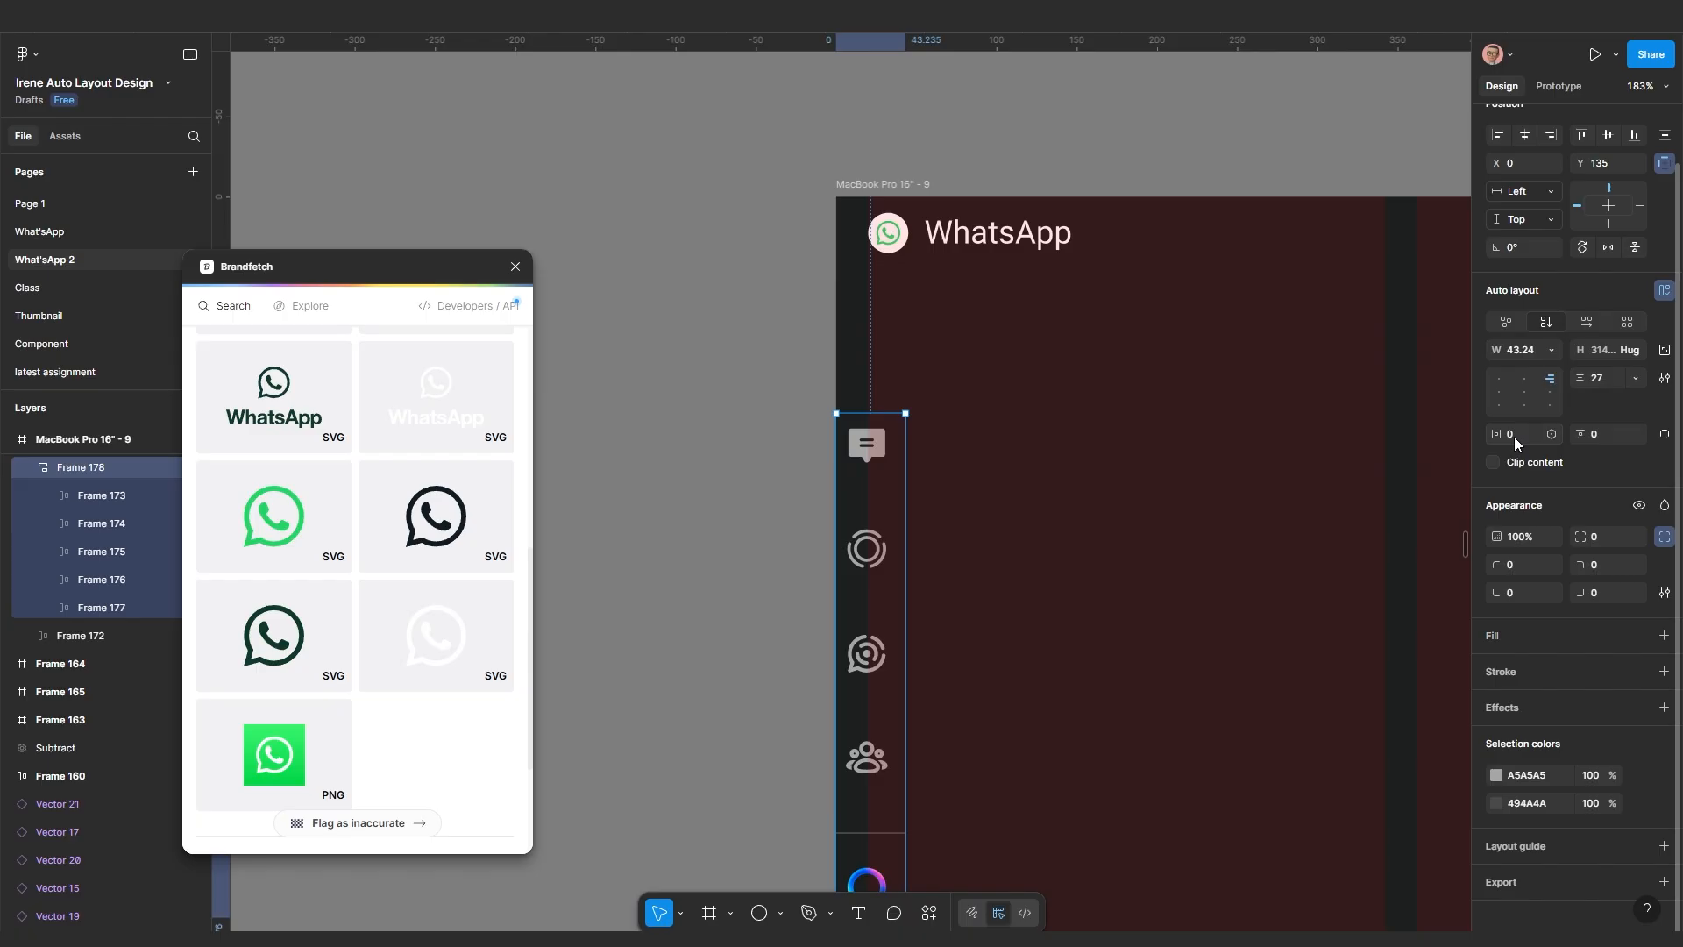
left_click(1665, 434)
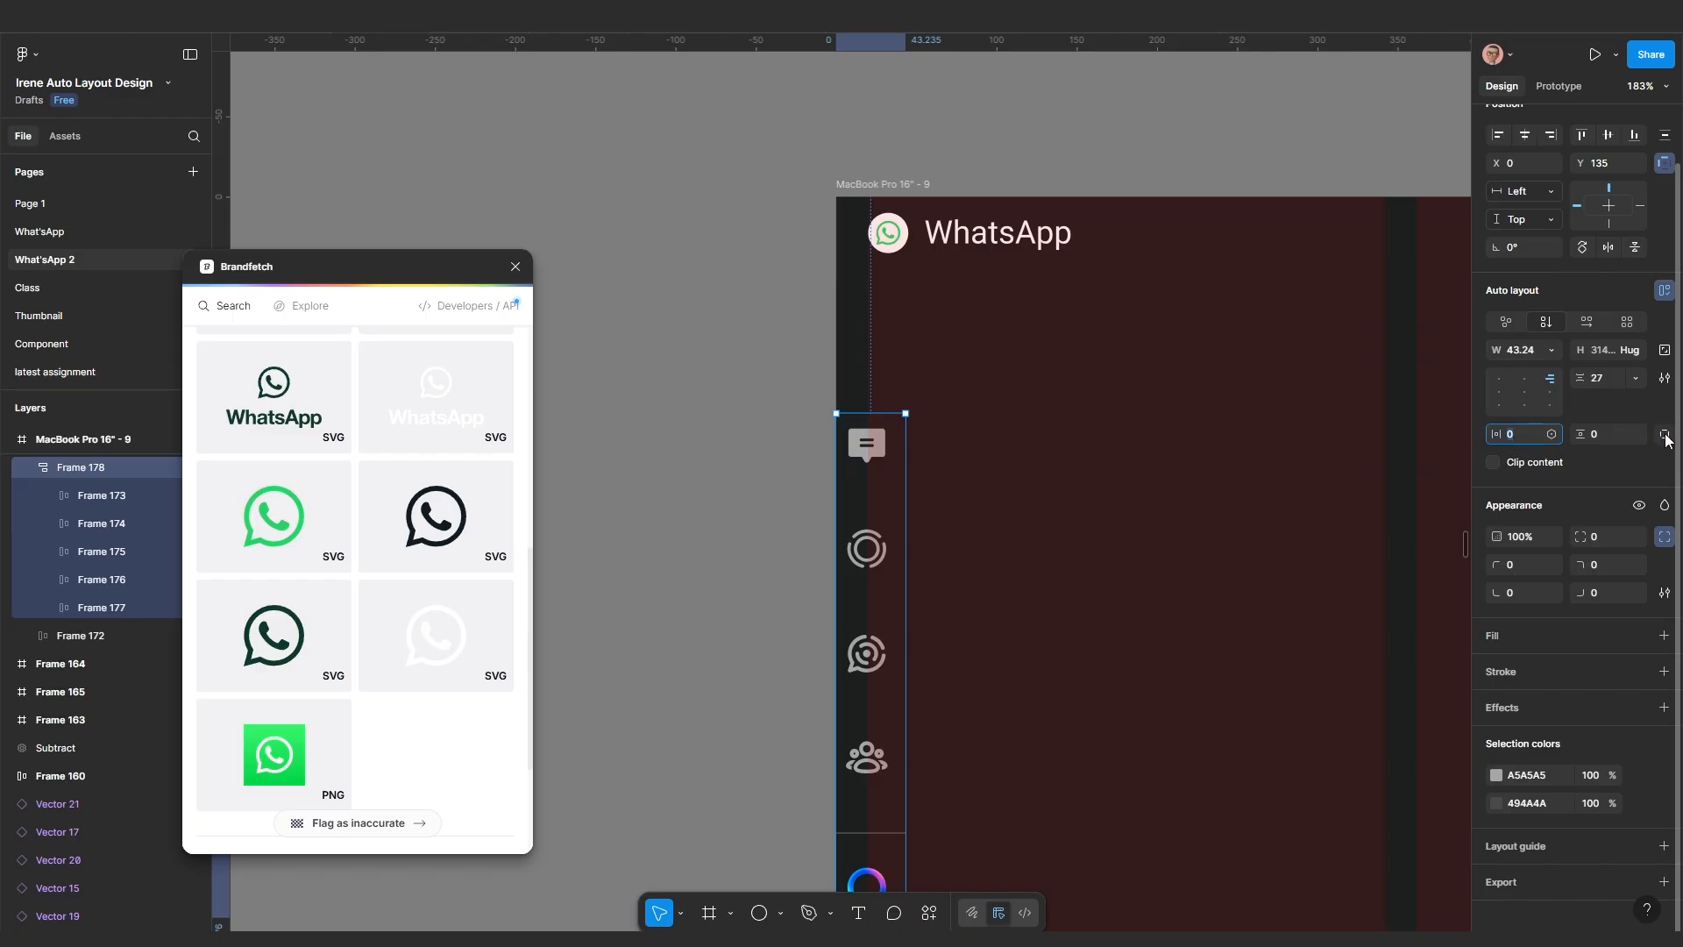
left_click(1513, 440)
type("20")
key("Return")
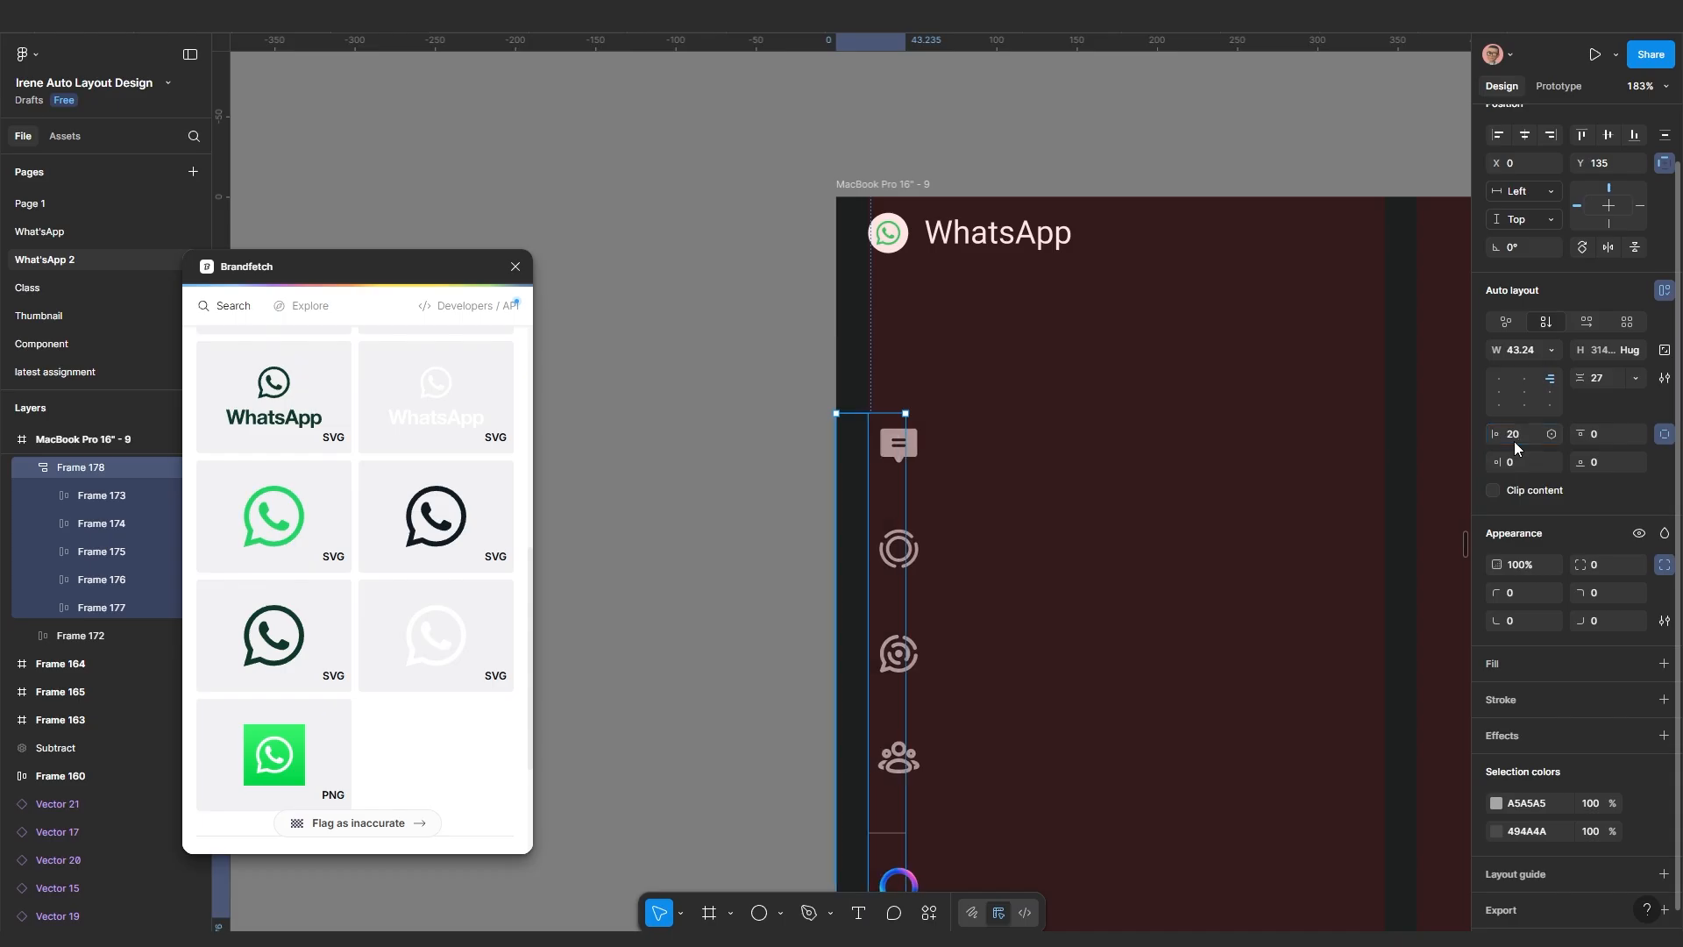
left_click(1550, 350)
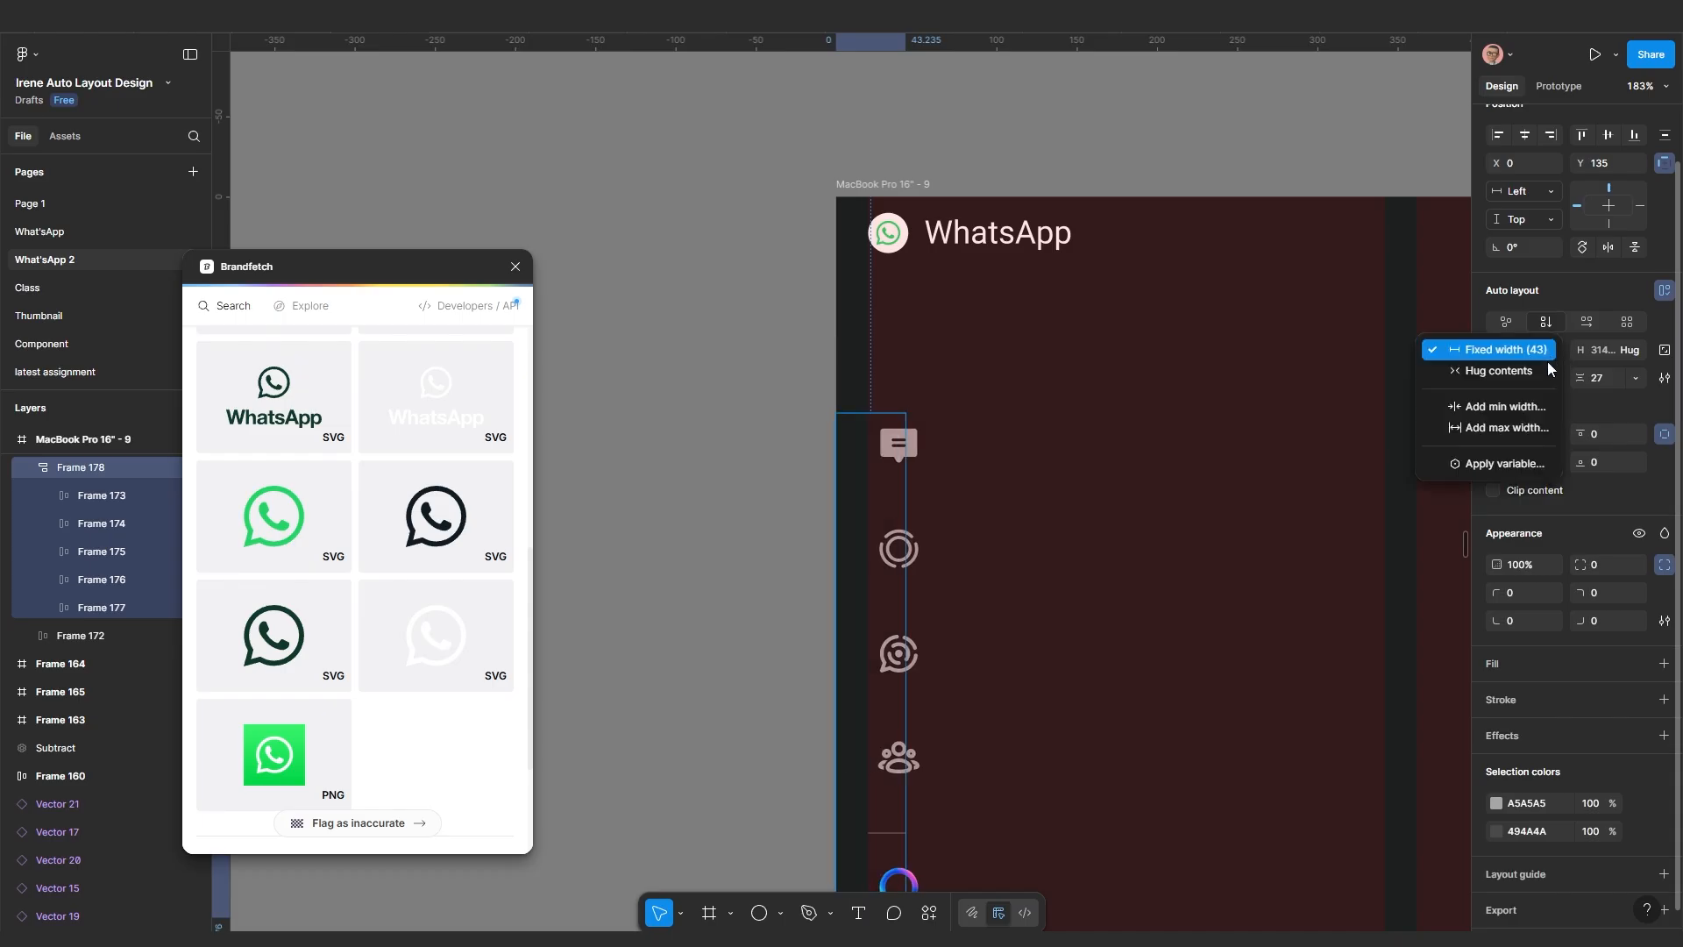
left_click(1534, 368)
scroll(1142, 481, "down", 5)
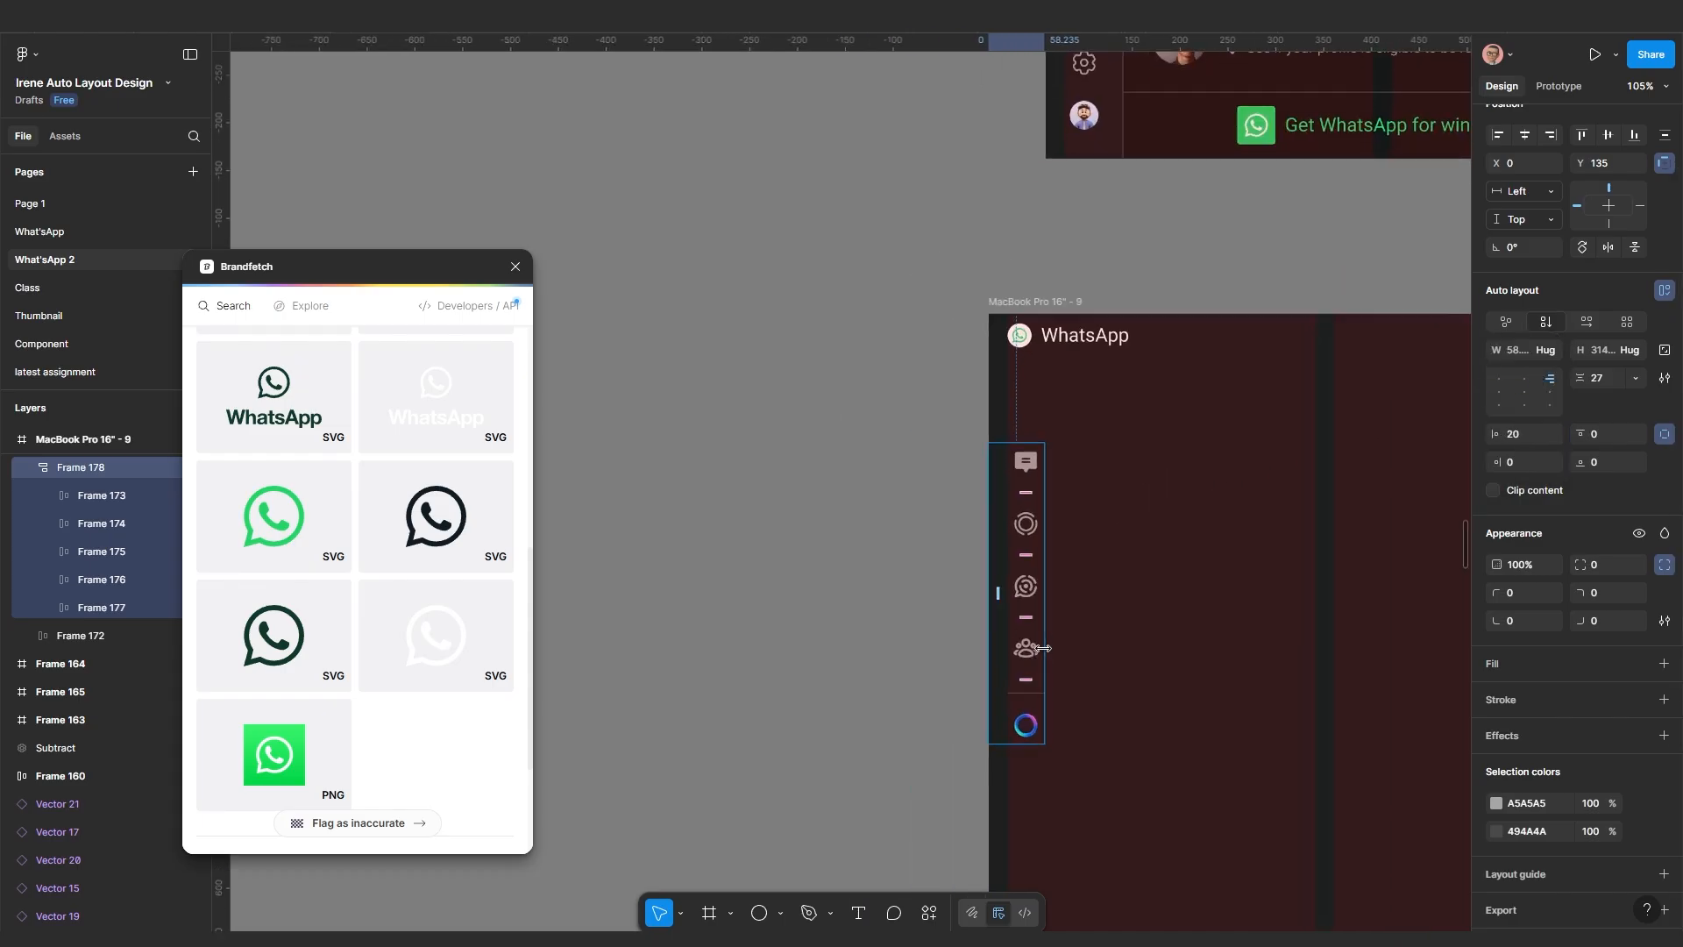
Move the icon column up to Y 70, below the WhatsApp header, flush with the frame's left edge
left_click_drag(1024, 645, 1021, 577)
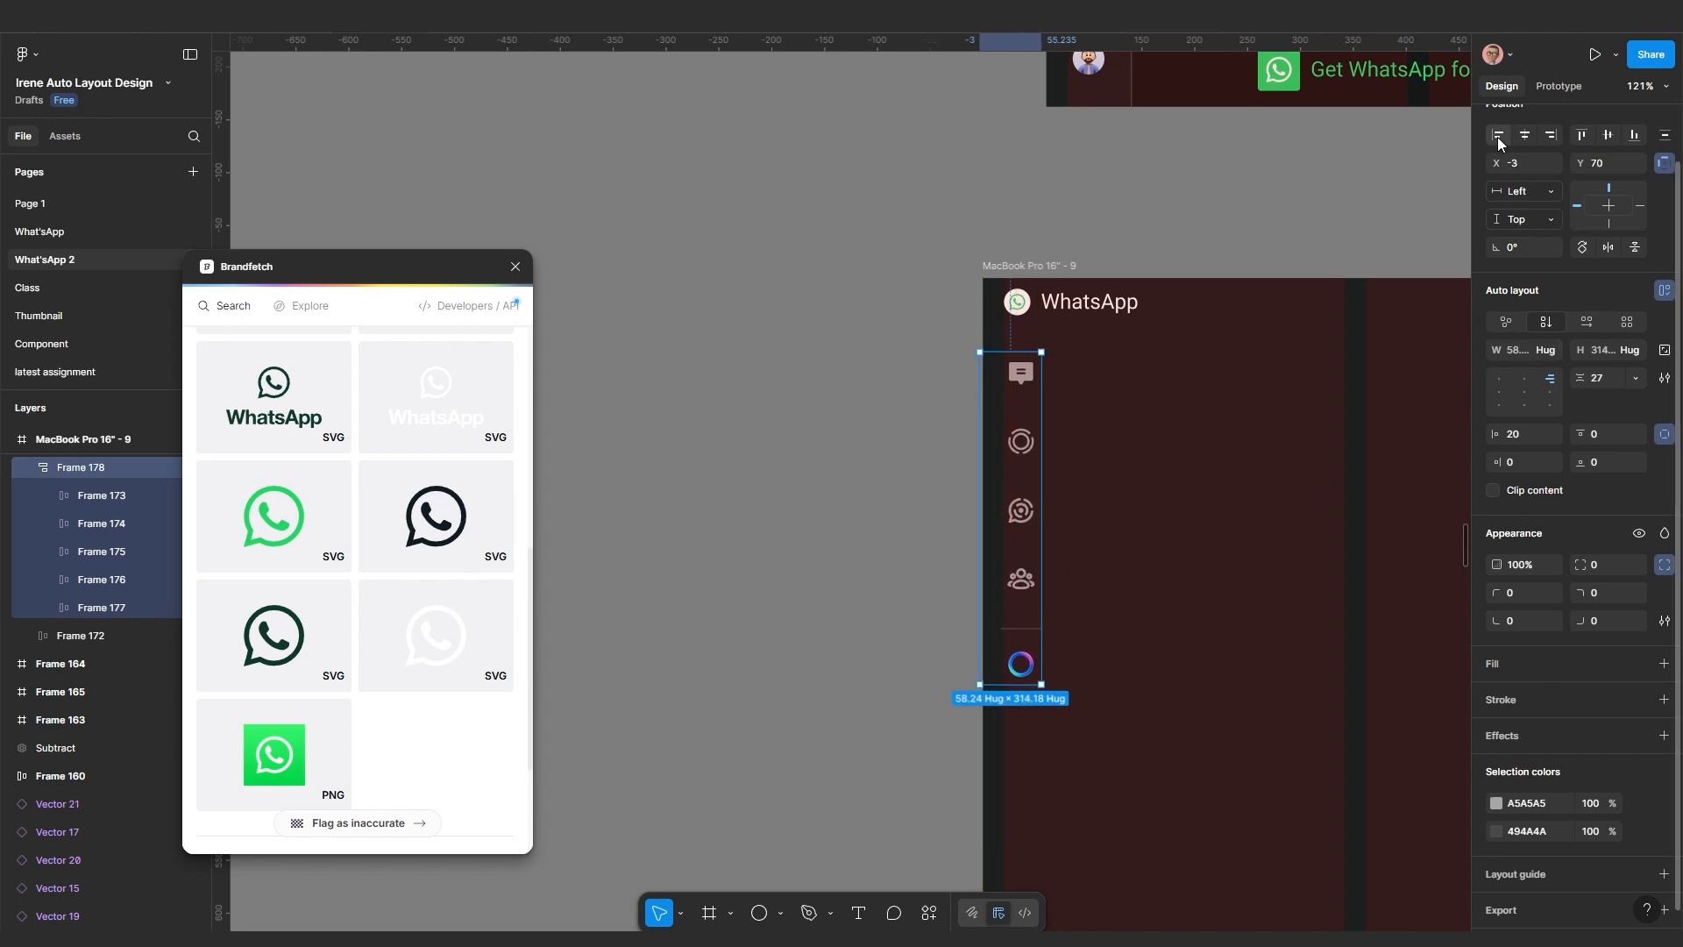
left_click(1131, 522)
scroll(1106, 646, "down", 5)
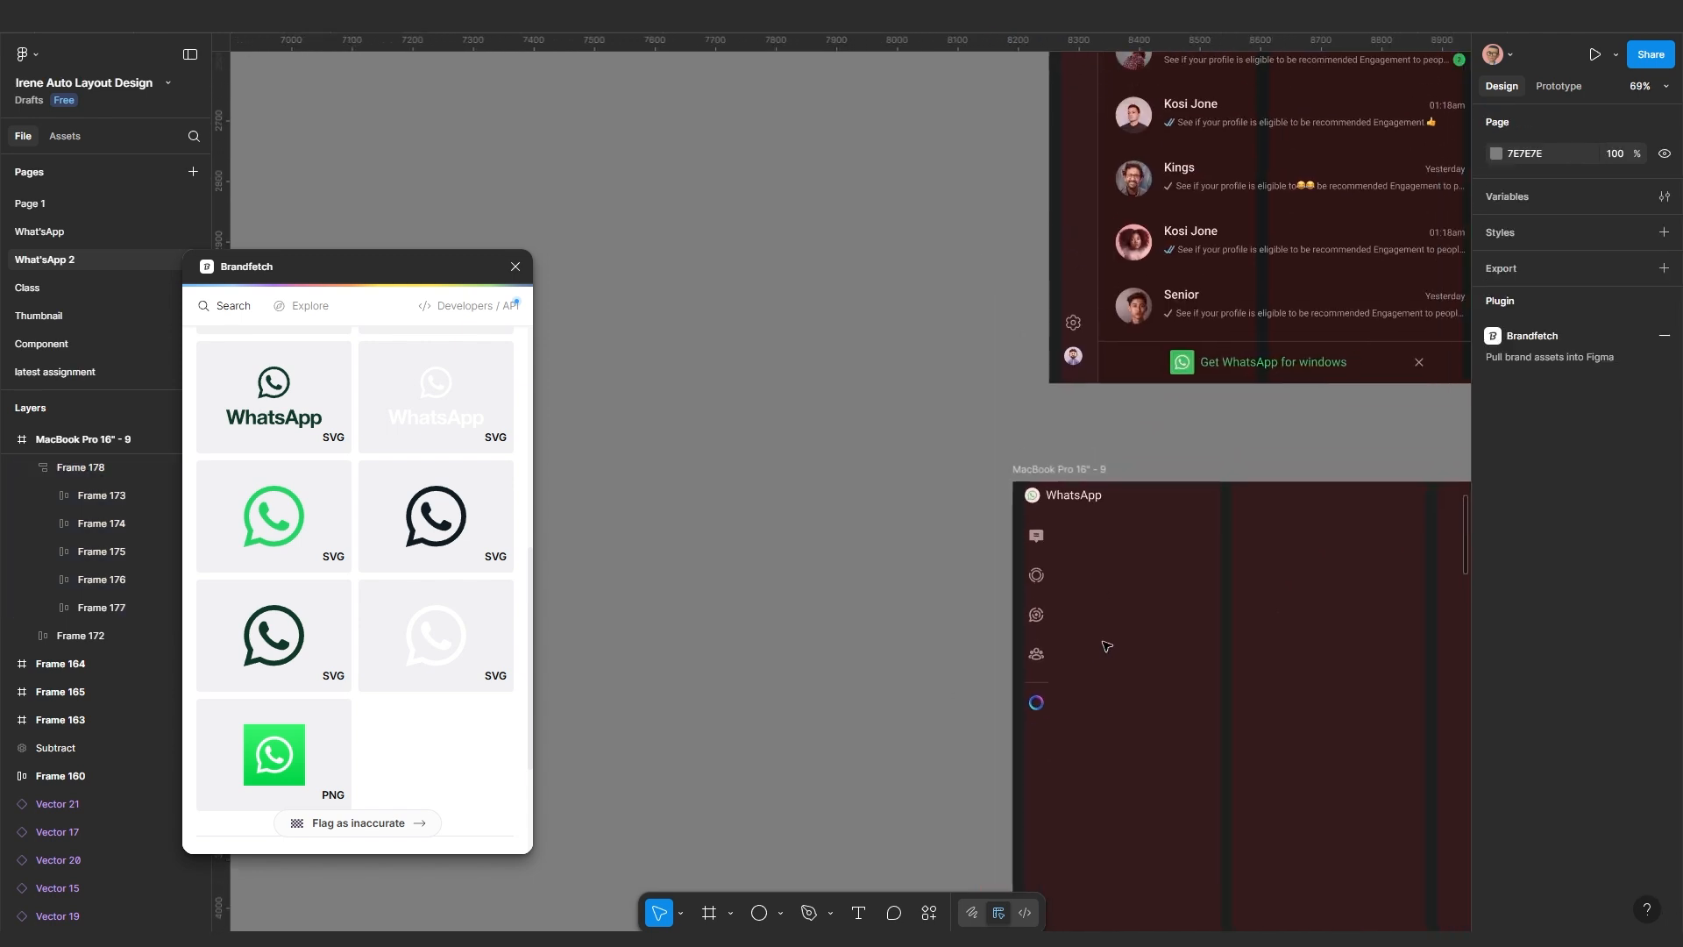
Compare the new icon column with the MacBook Pro 16" - 1 sidebar and examine its settings and profile icons near the bottom
scroll(1068, 350, "up", 5)
scroll(1056, 447, "up", 3)
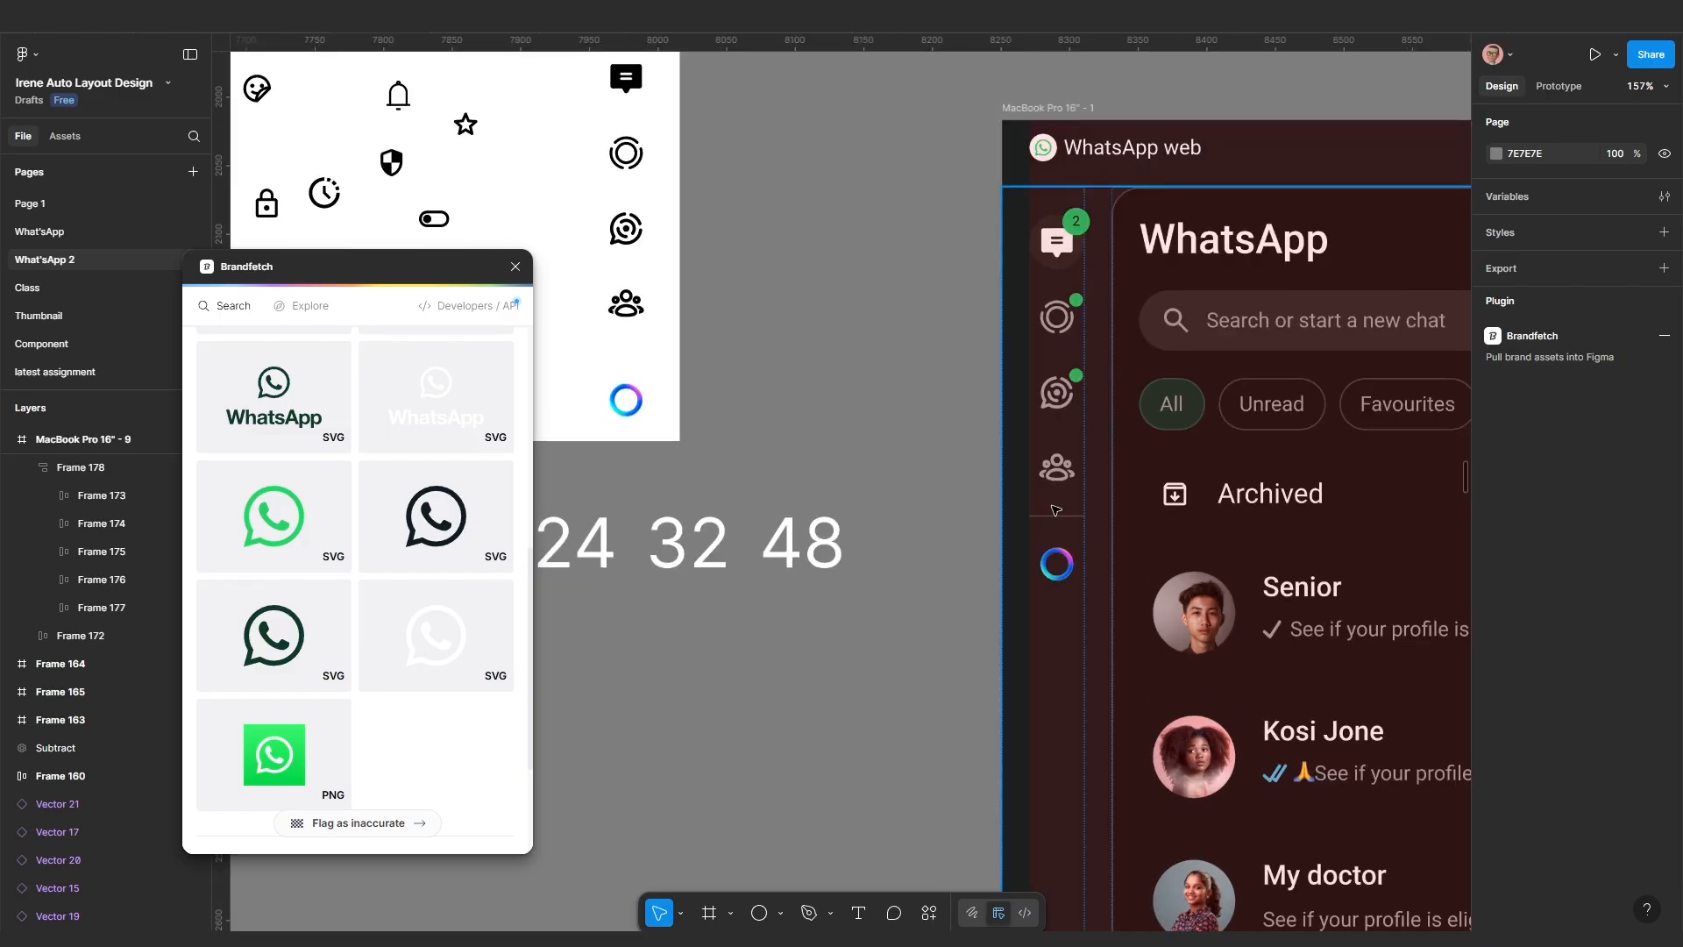
scroll(1056, 513, "down", 5)
scroll(1056, 552, "up", 5)
scroll(1054, 567, "down", 6)
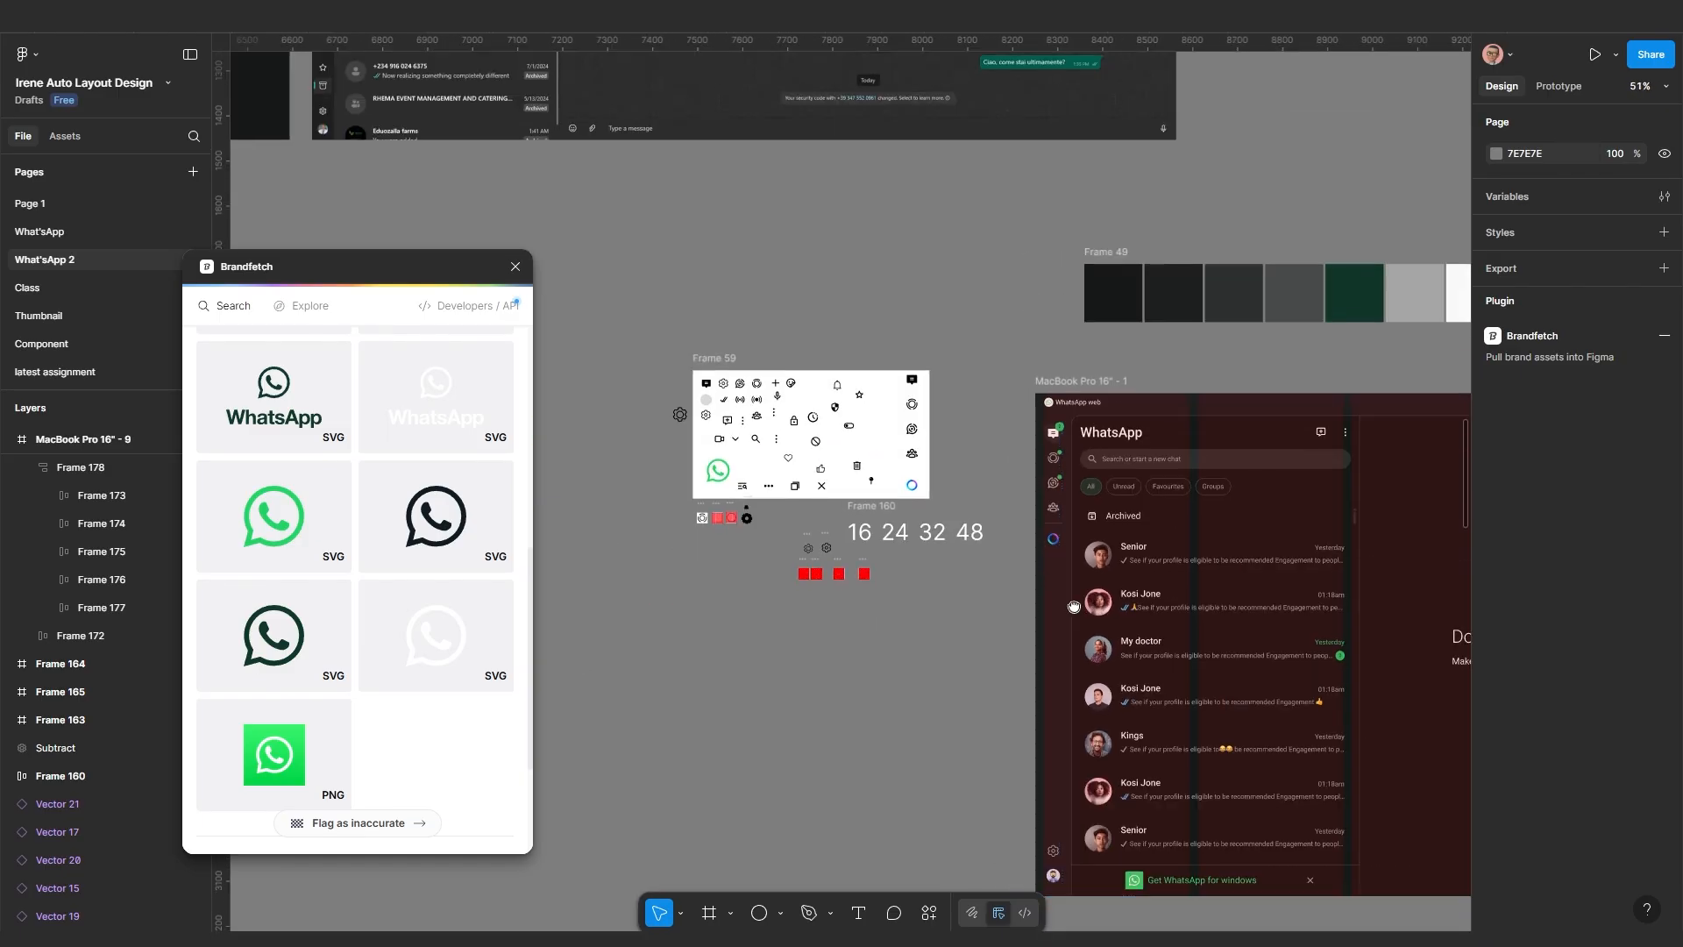
scroll(1071, 765, "down", 5)
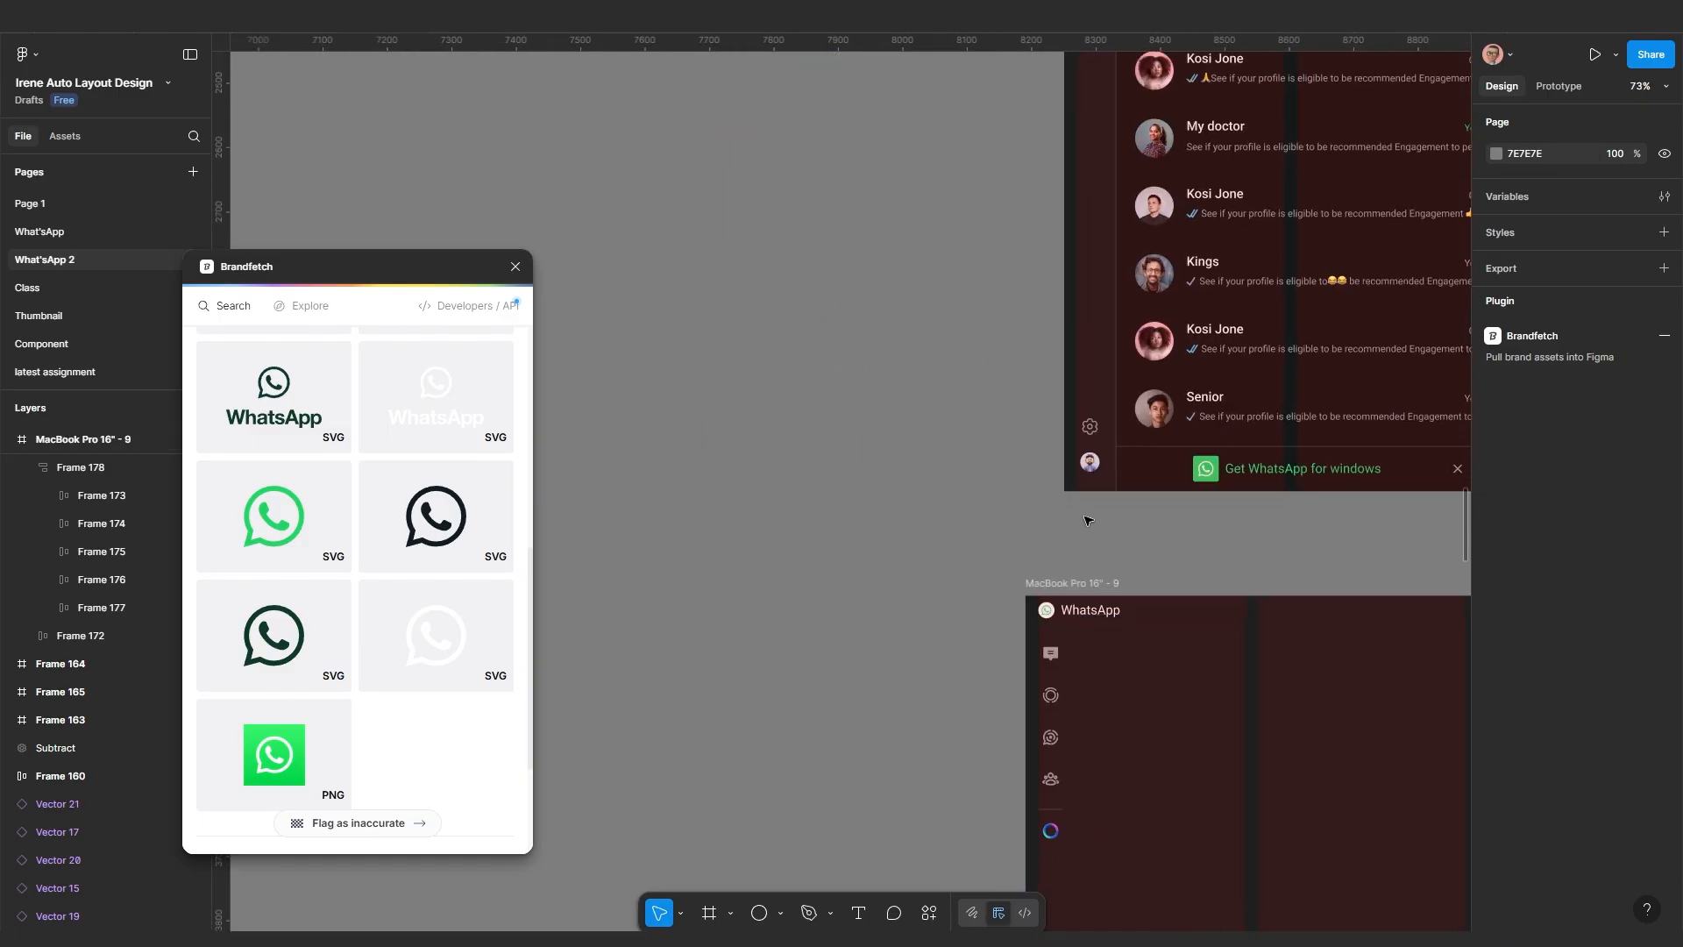
scroll(1092, 526, "up", 5)
scroll(1090, 474, "up", 3)
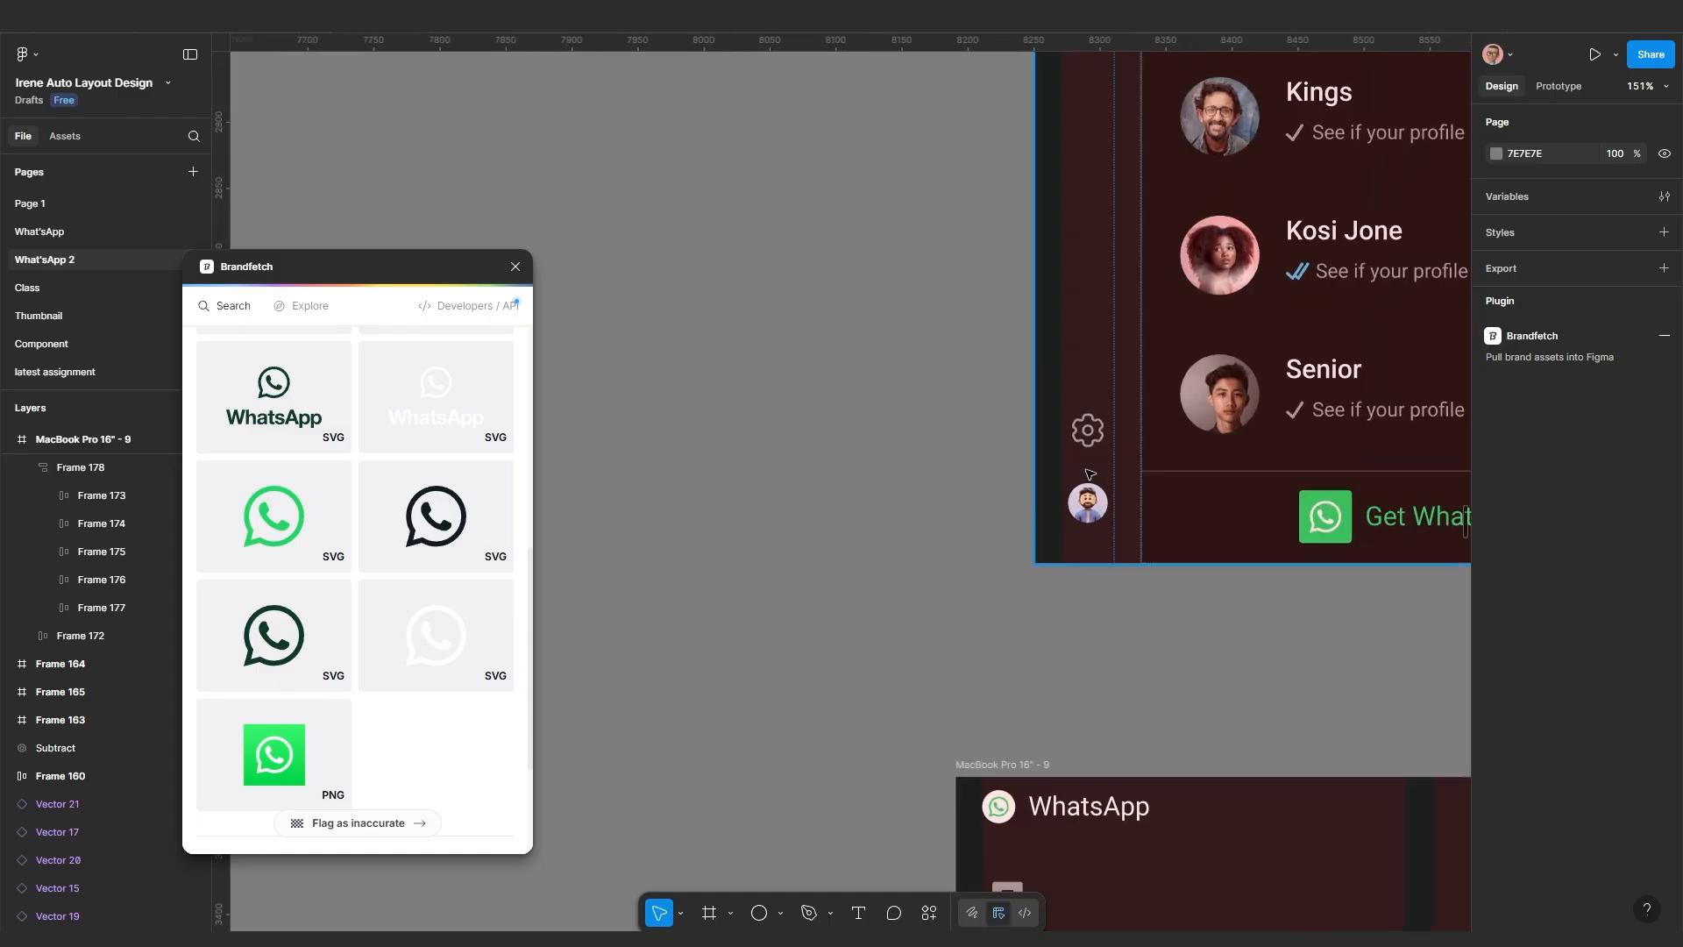
Copy the outlined settings gear icon from Frame 59 onto the empty canvas beside the MacBook Pro 16" - 9 frame
scroll(1089, 439, "down", 4)
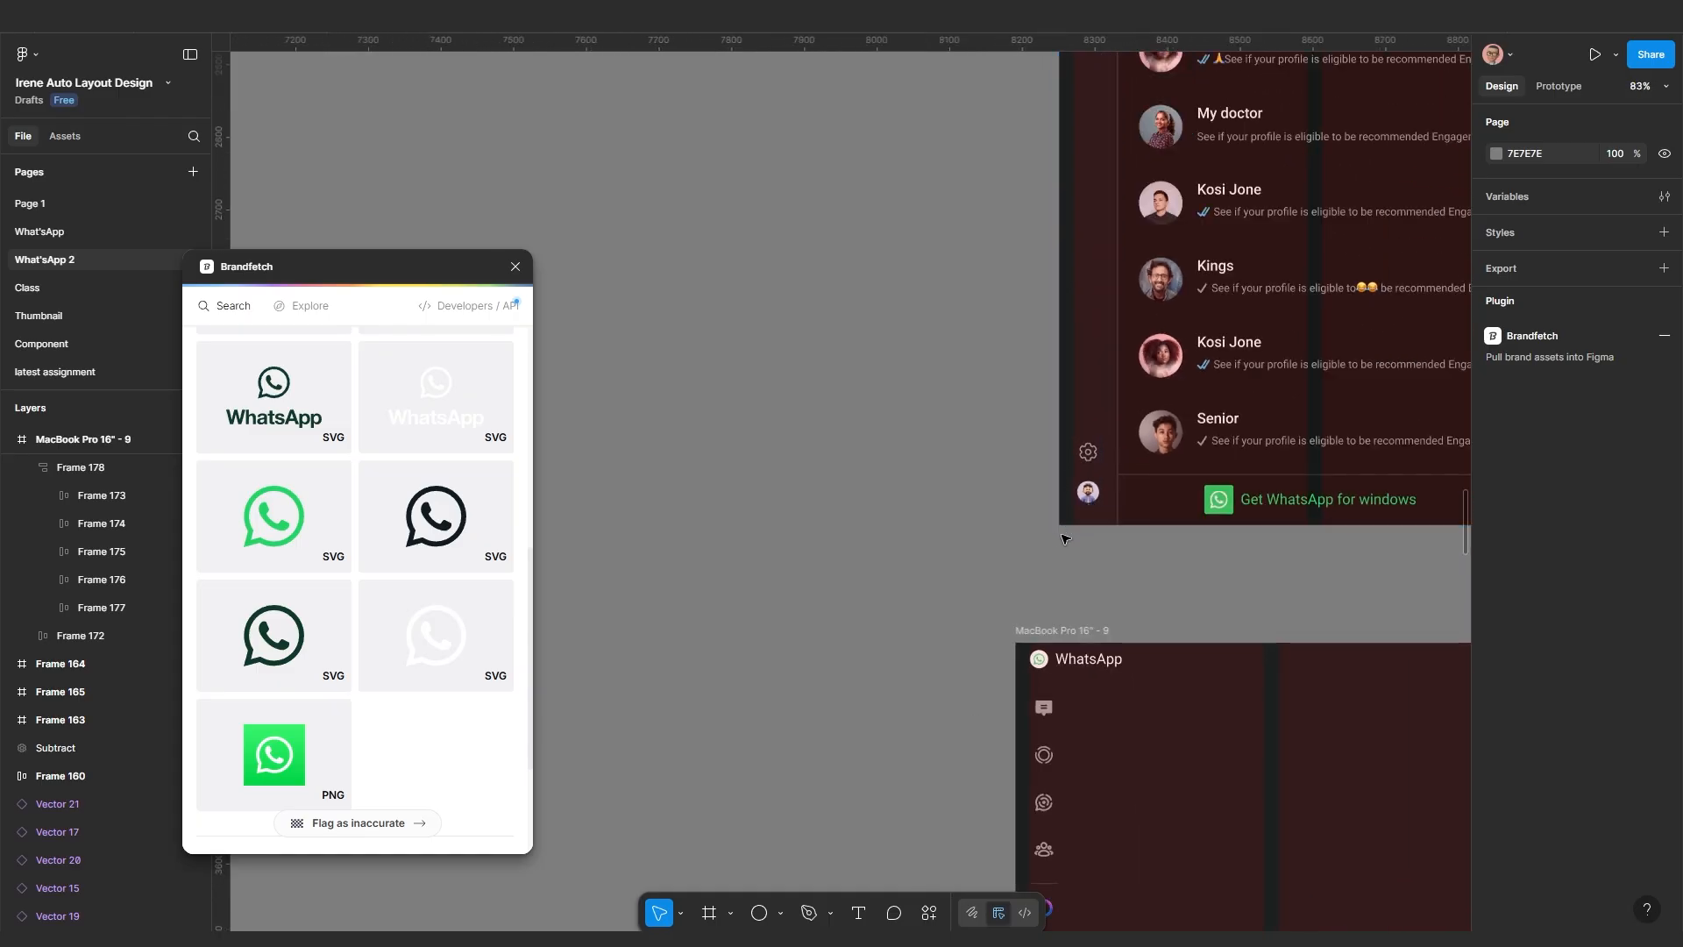
scroll(1128, 522, "down", 6)
scroll(1008, 413, "up", 7)
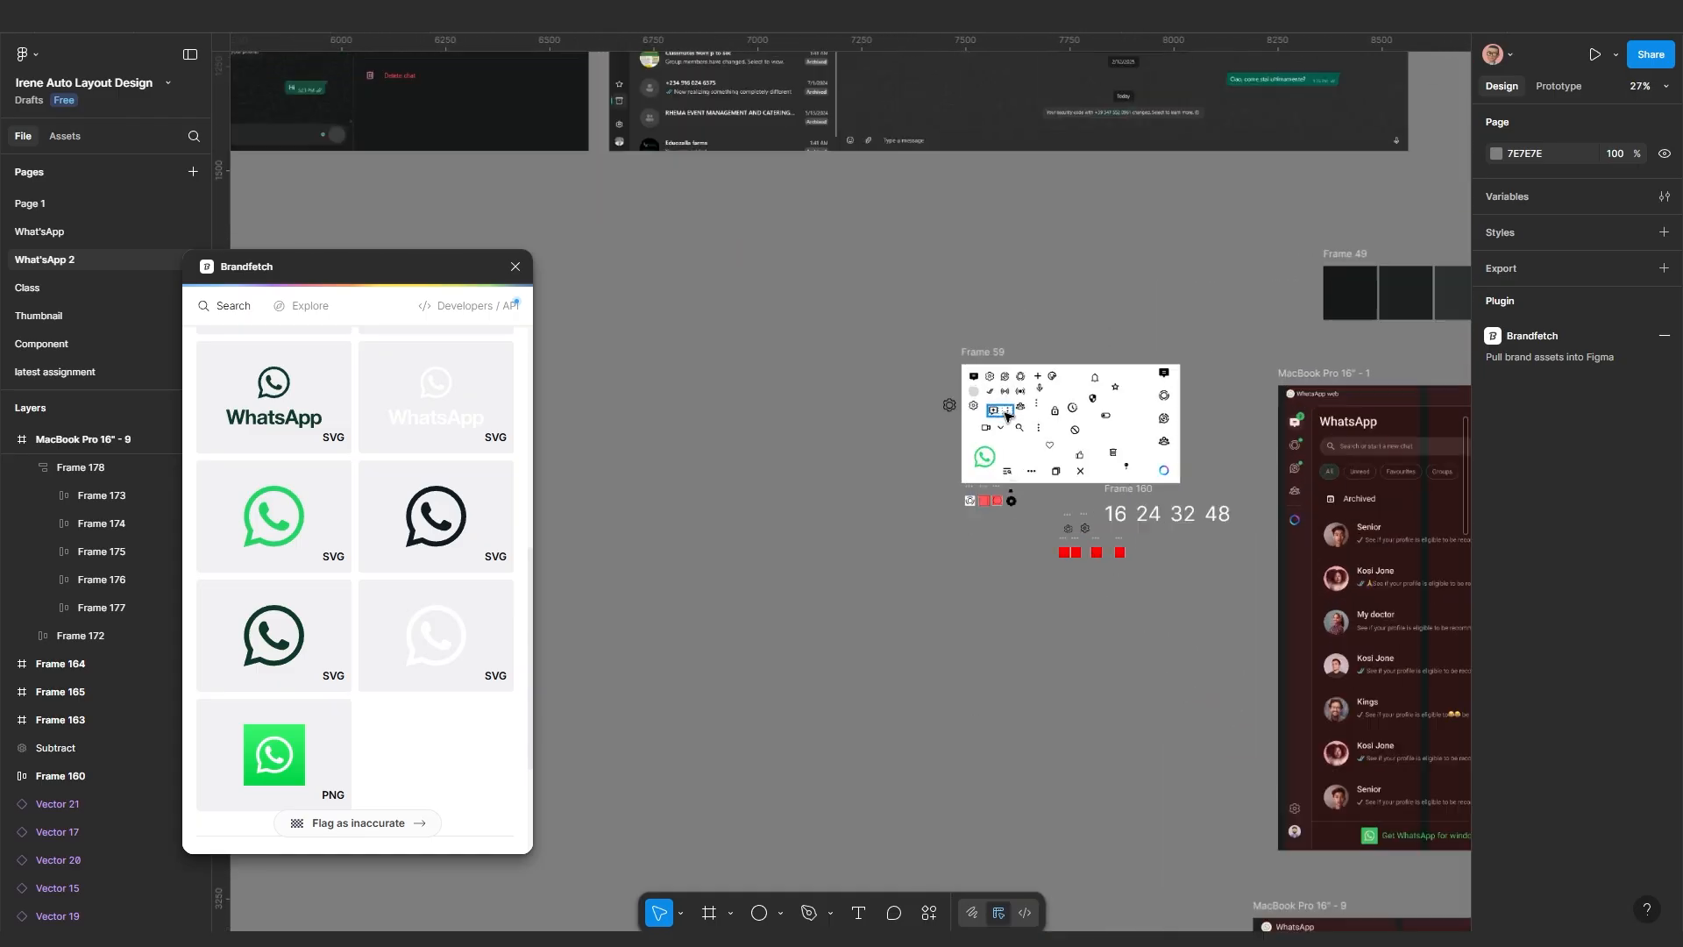
scroll(1039, 412, "up", 3)
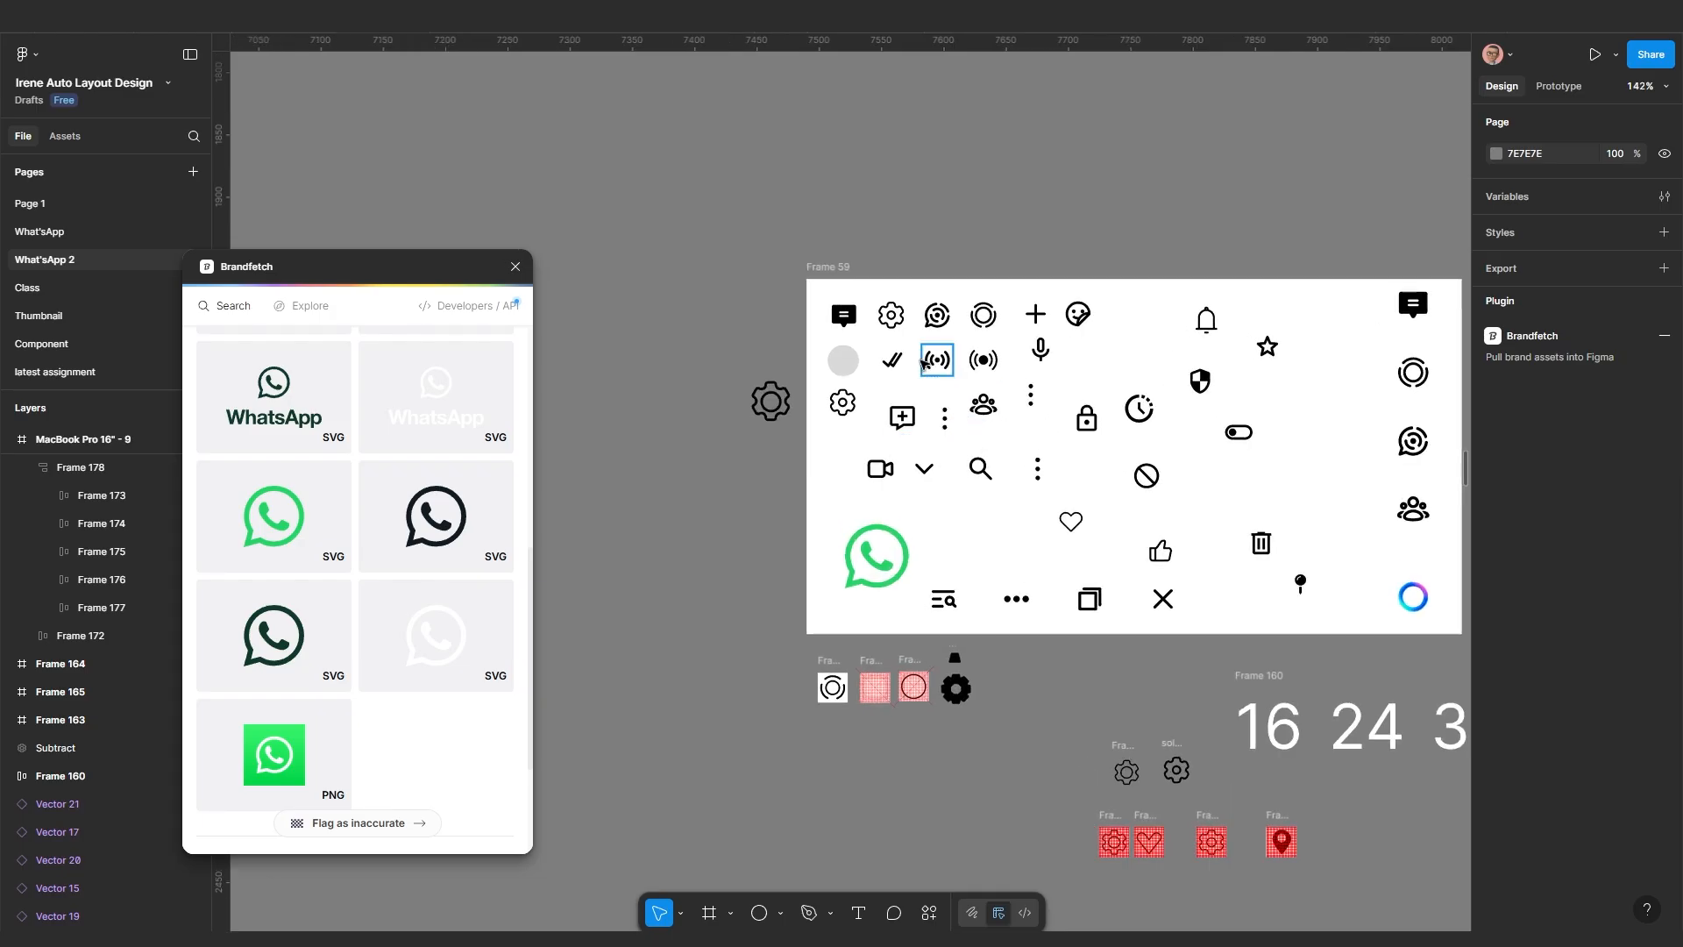
left_click(890, 320)
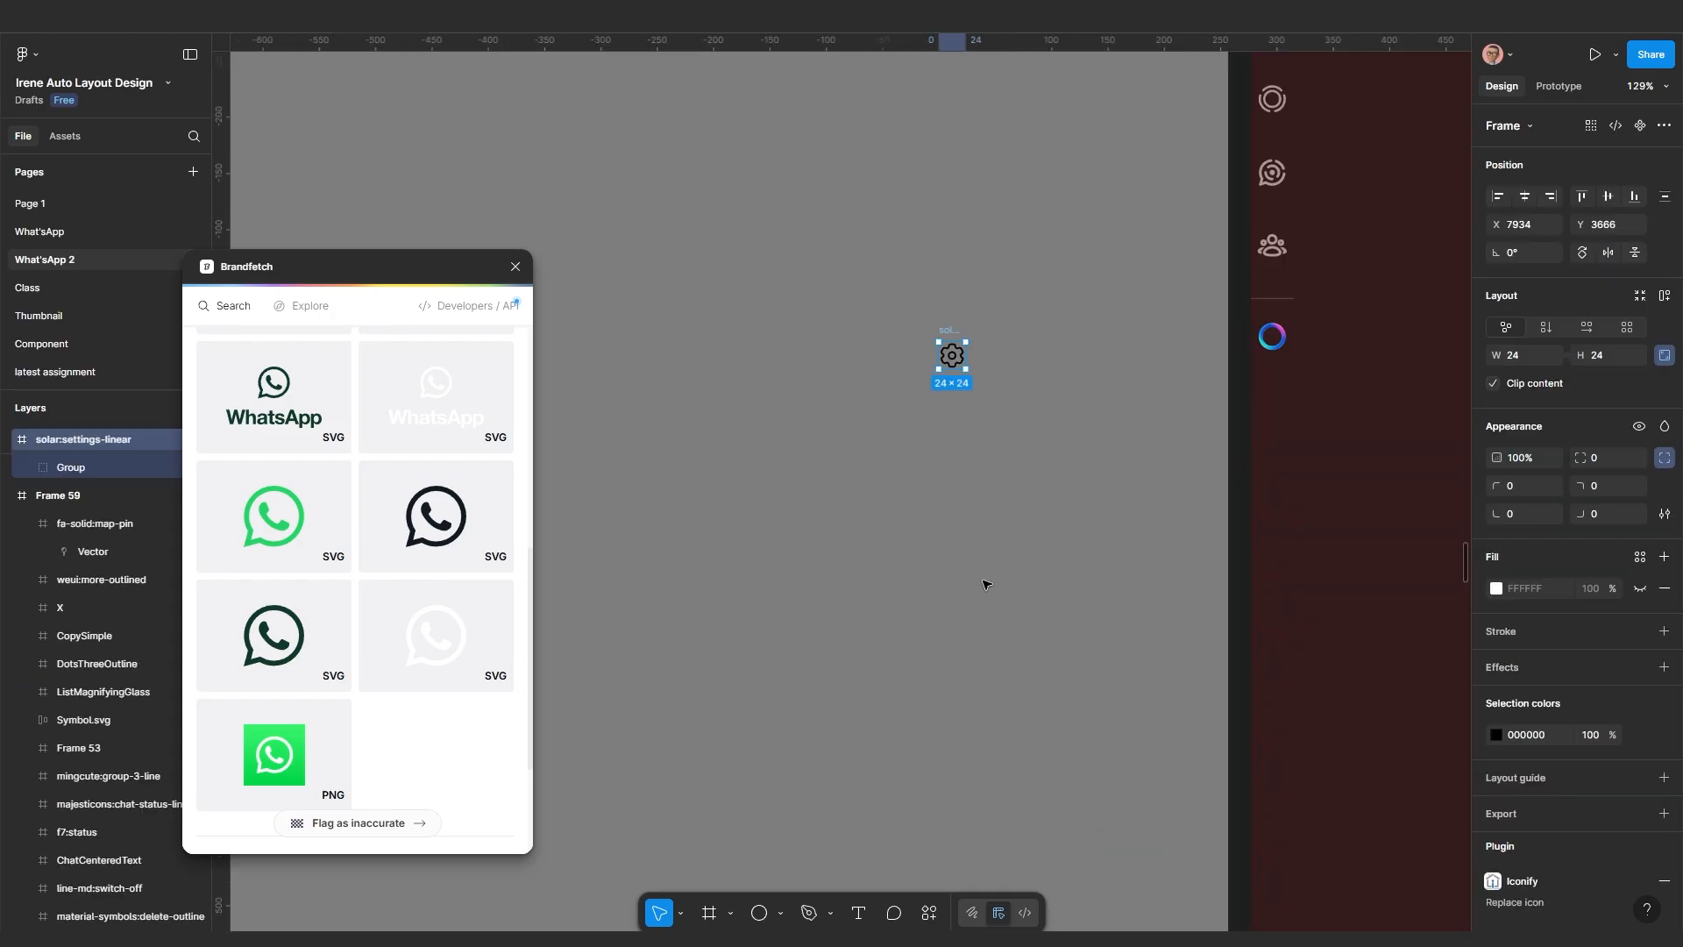
scroll(1010, 701, "down", 5)
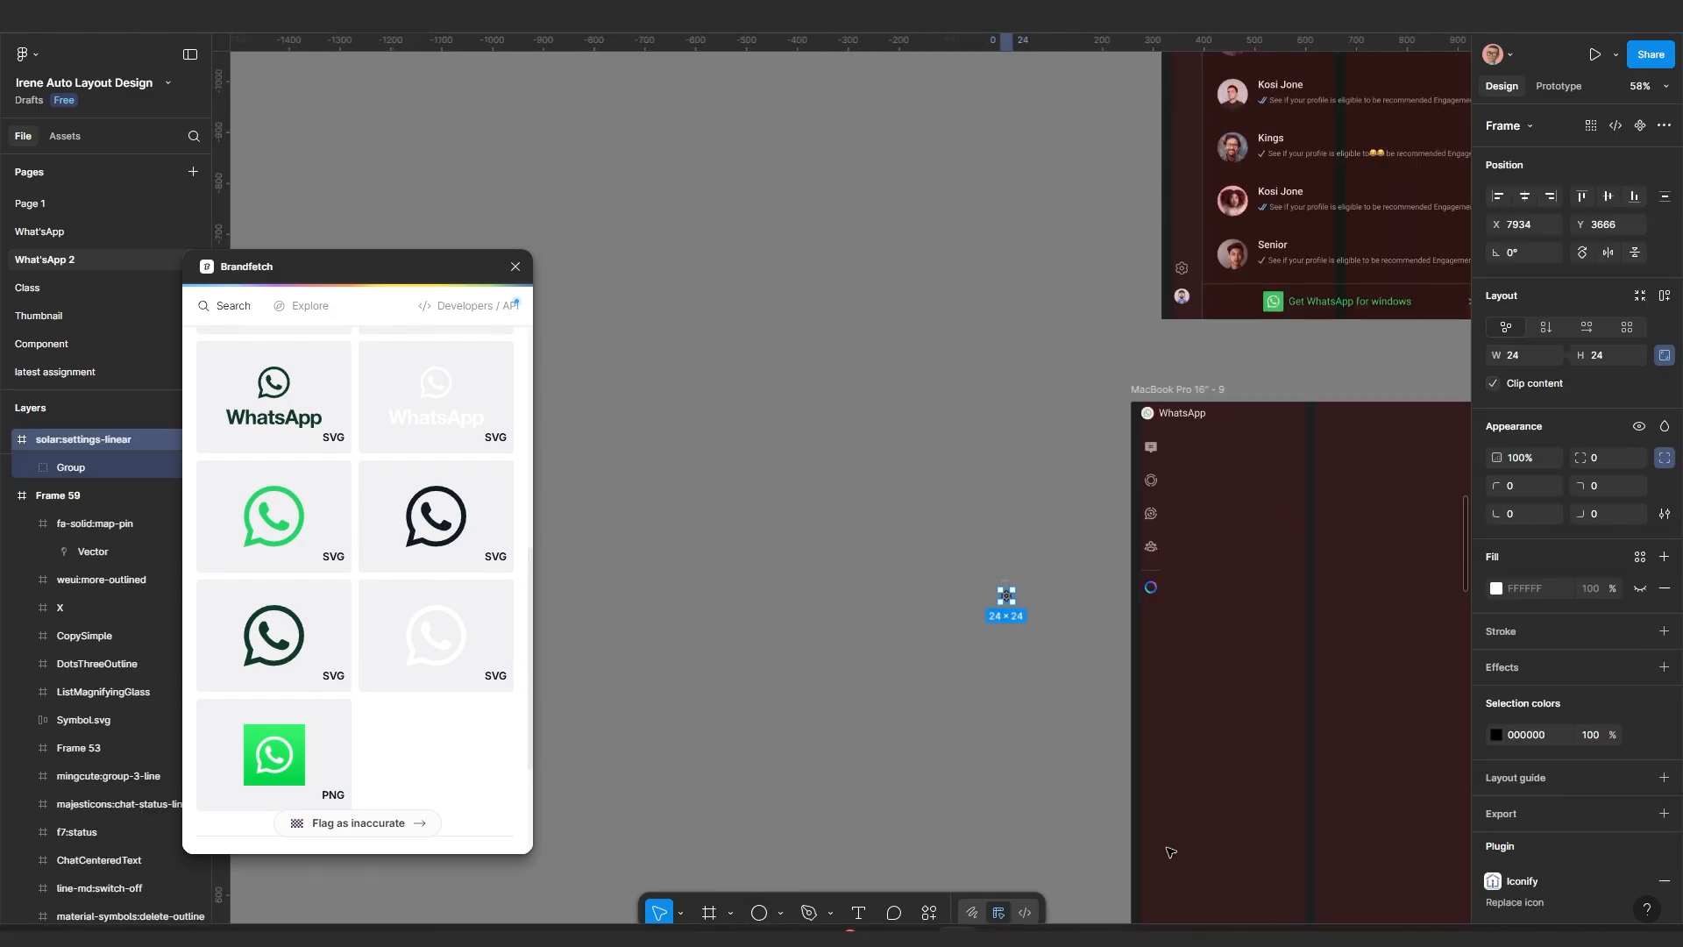
Draw a circle about 67 by 67 below the settings icon on the empty canvas
left_click(759, 912)
mouse_move(976, 467)
left_mouse_down()
mouse_move(1053, 543)
mouse_move(984, 501)
mouse_move(996, 400)
left_mouse_up()
scroll(1019, 488, "up", 5)
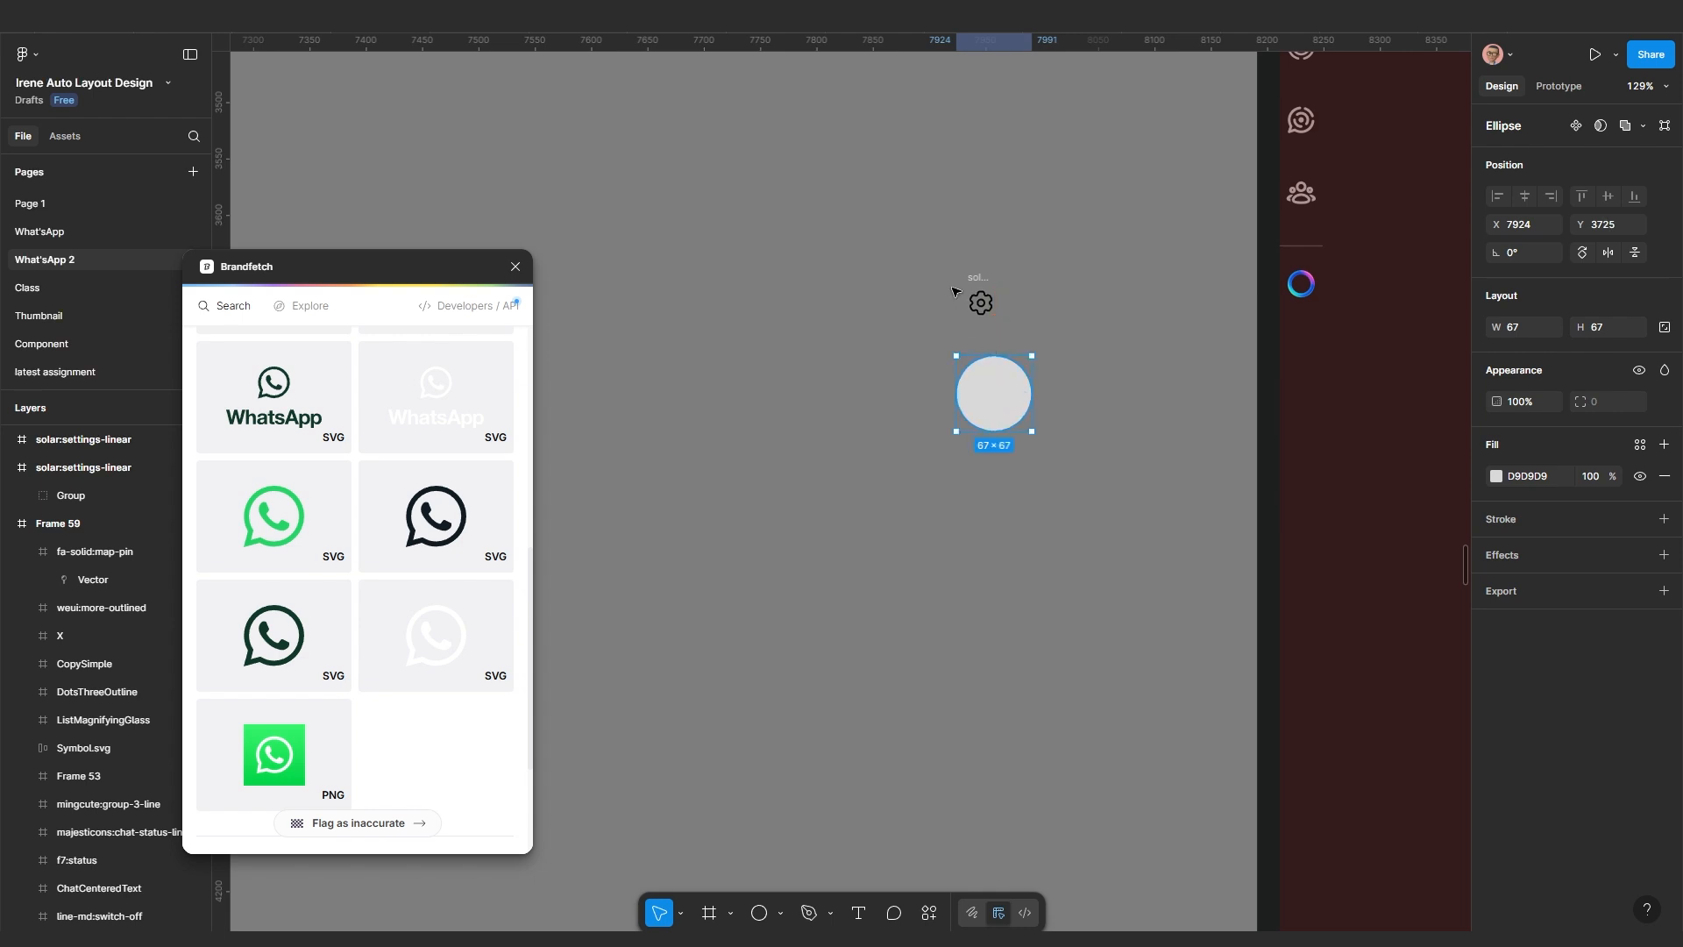
Wrap the copied 24 by 24 settings icon in a new frame using Frame selection
scroll(952, 291, "up", 3)
left_click(1003, 282)
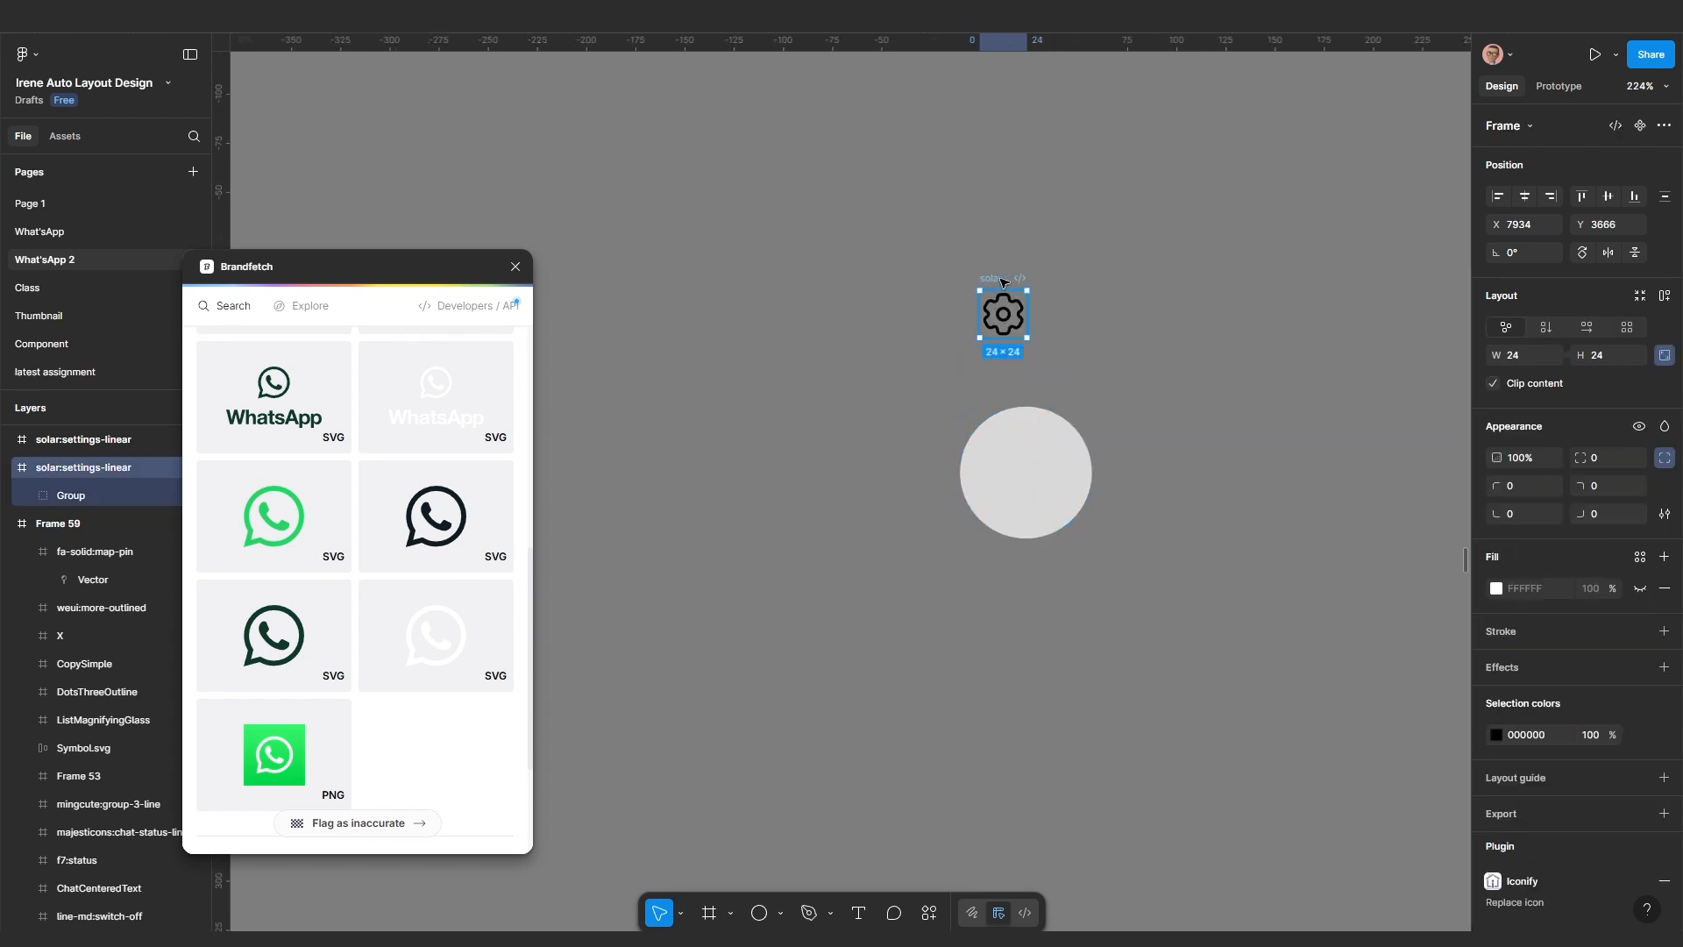
left_click_drag(998, 275, 948, 291)
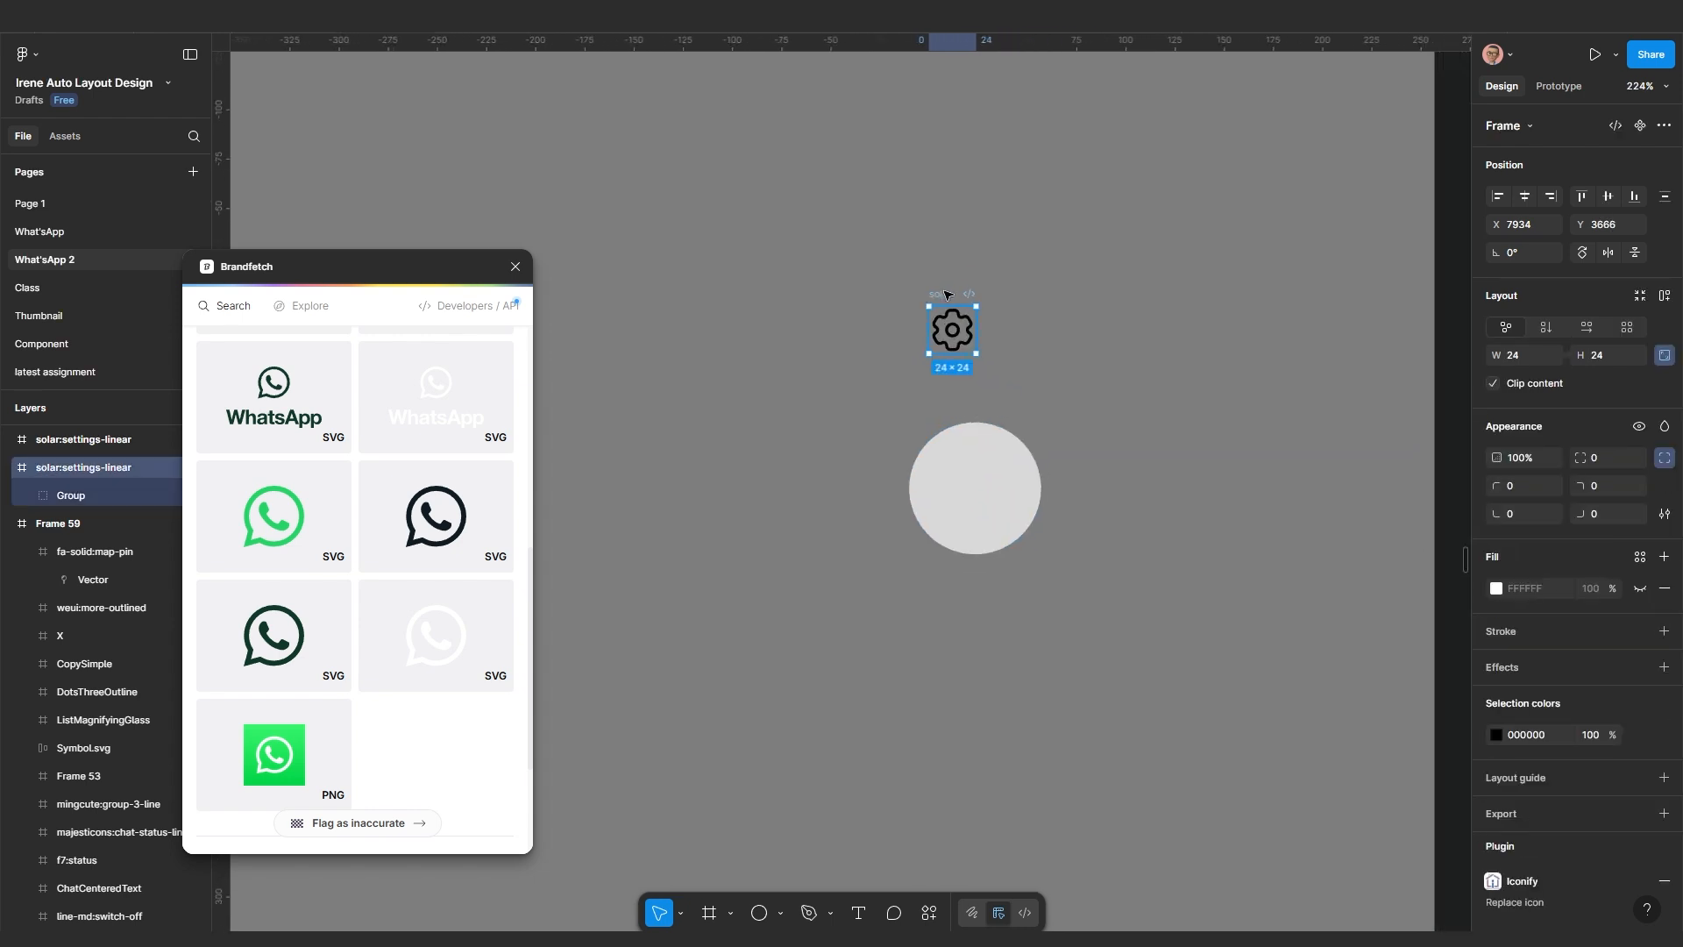
right_click(946, 295)
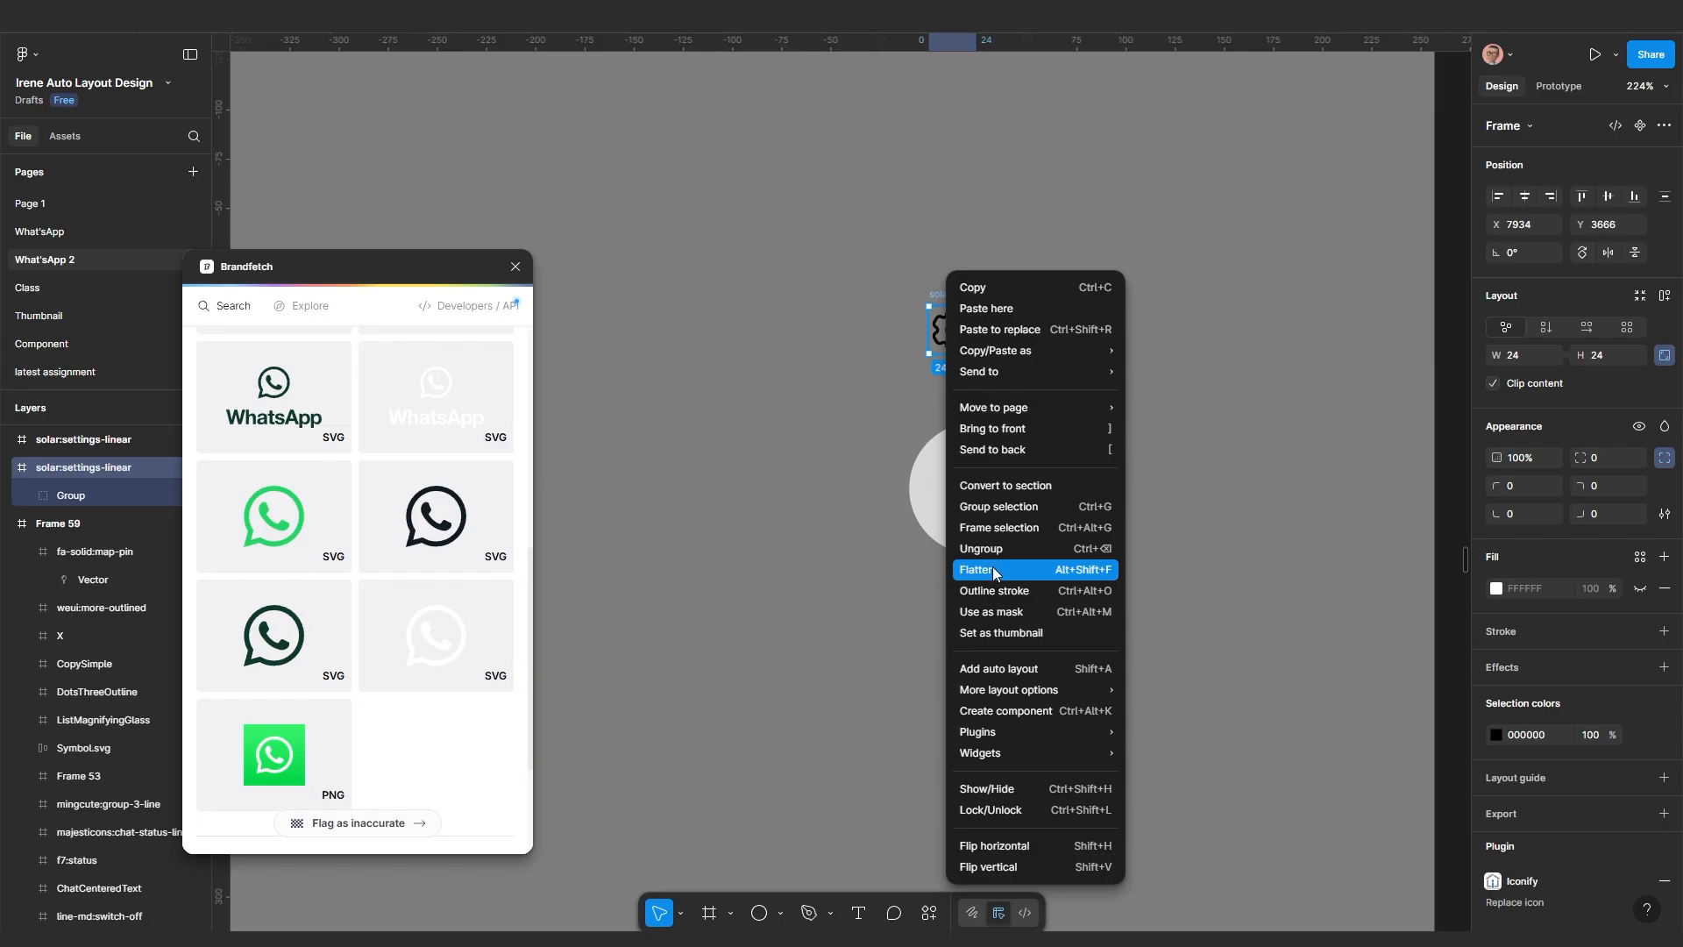
left_click(986, 528)
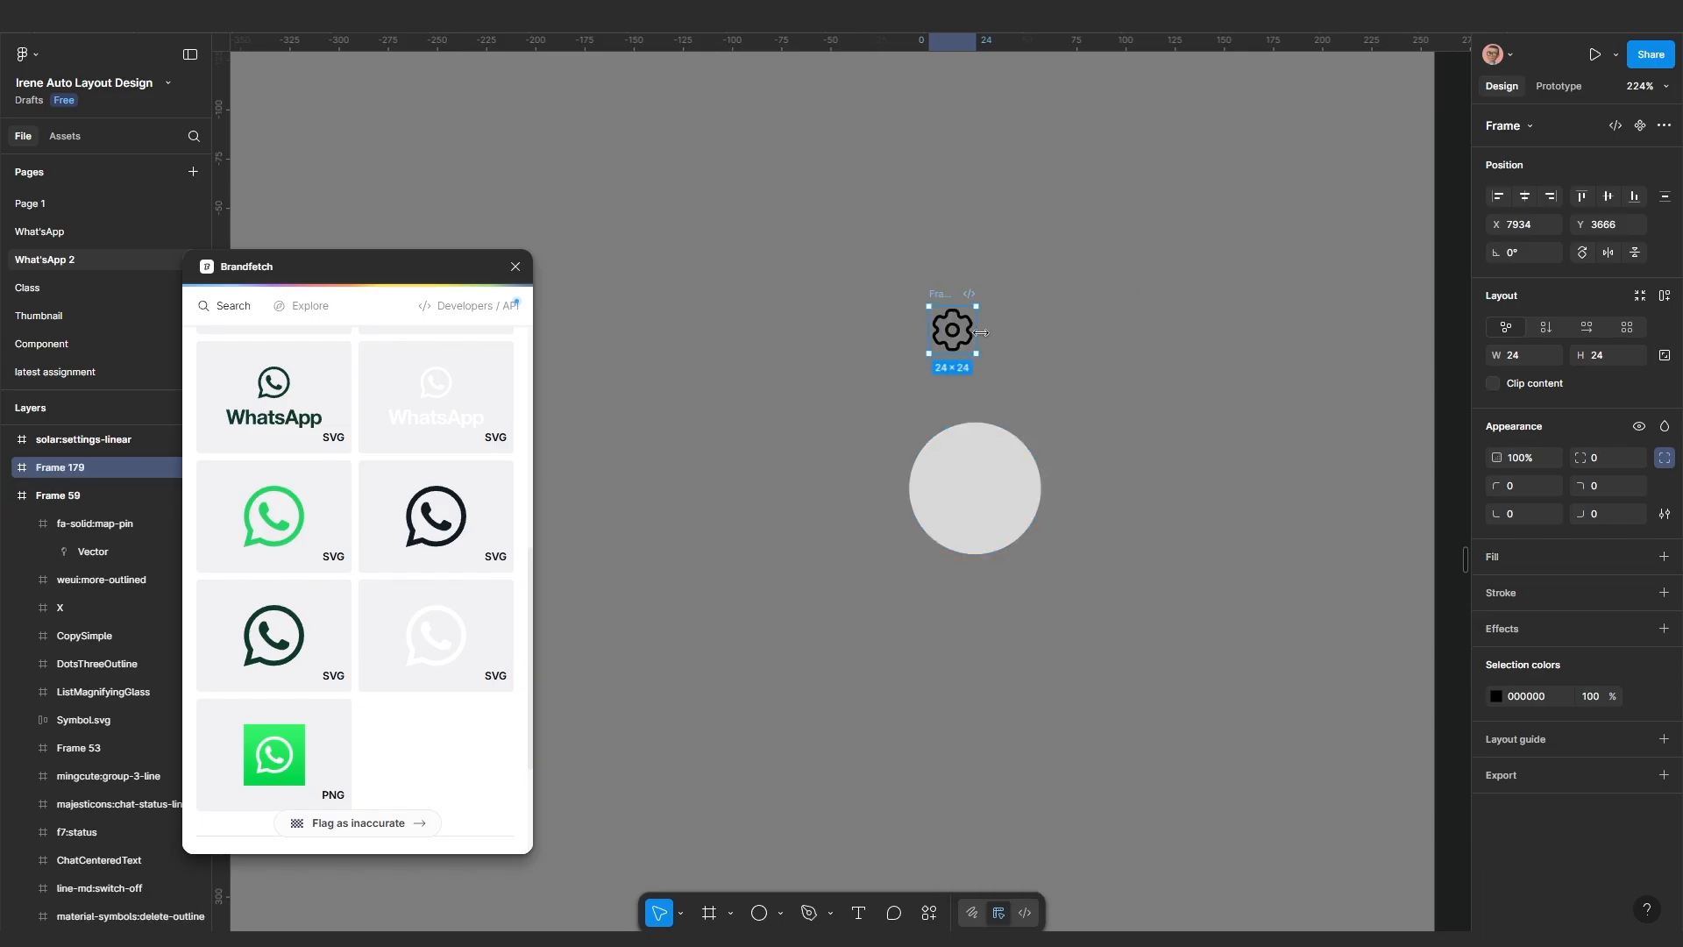
scroll(958, 339, "up", 2)
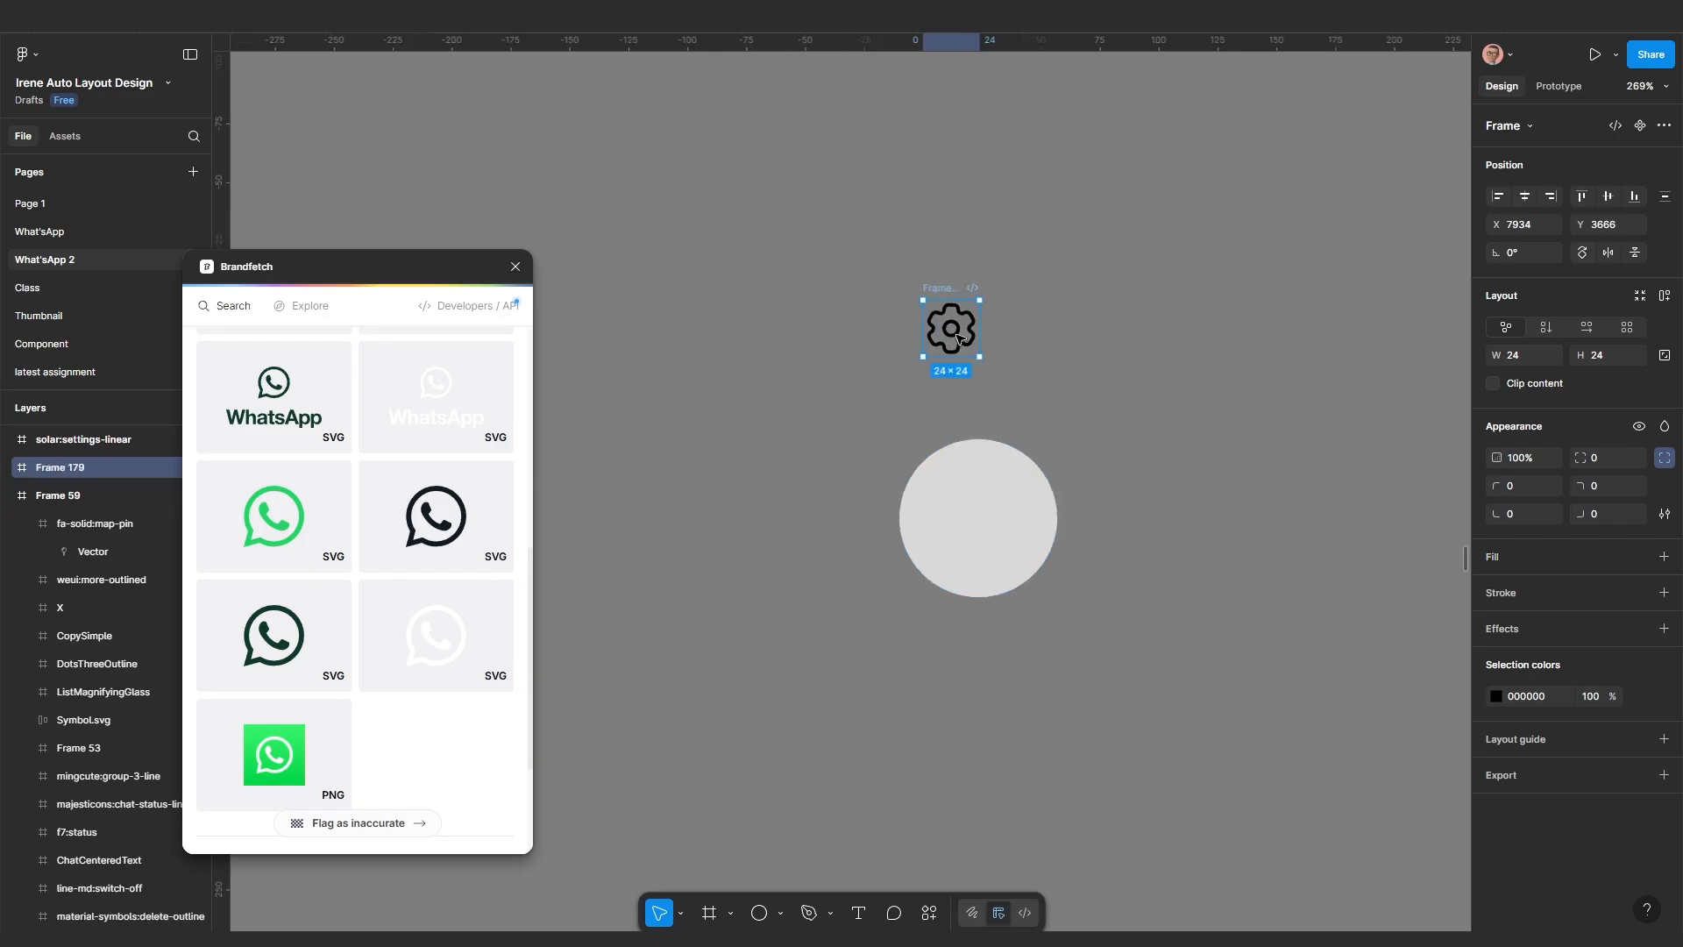
scroll(960, 337, "up", 1)
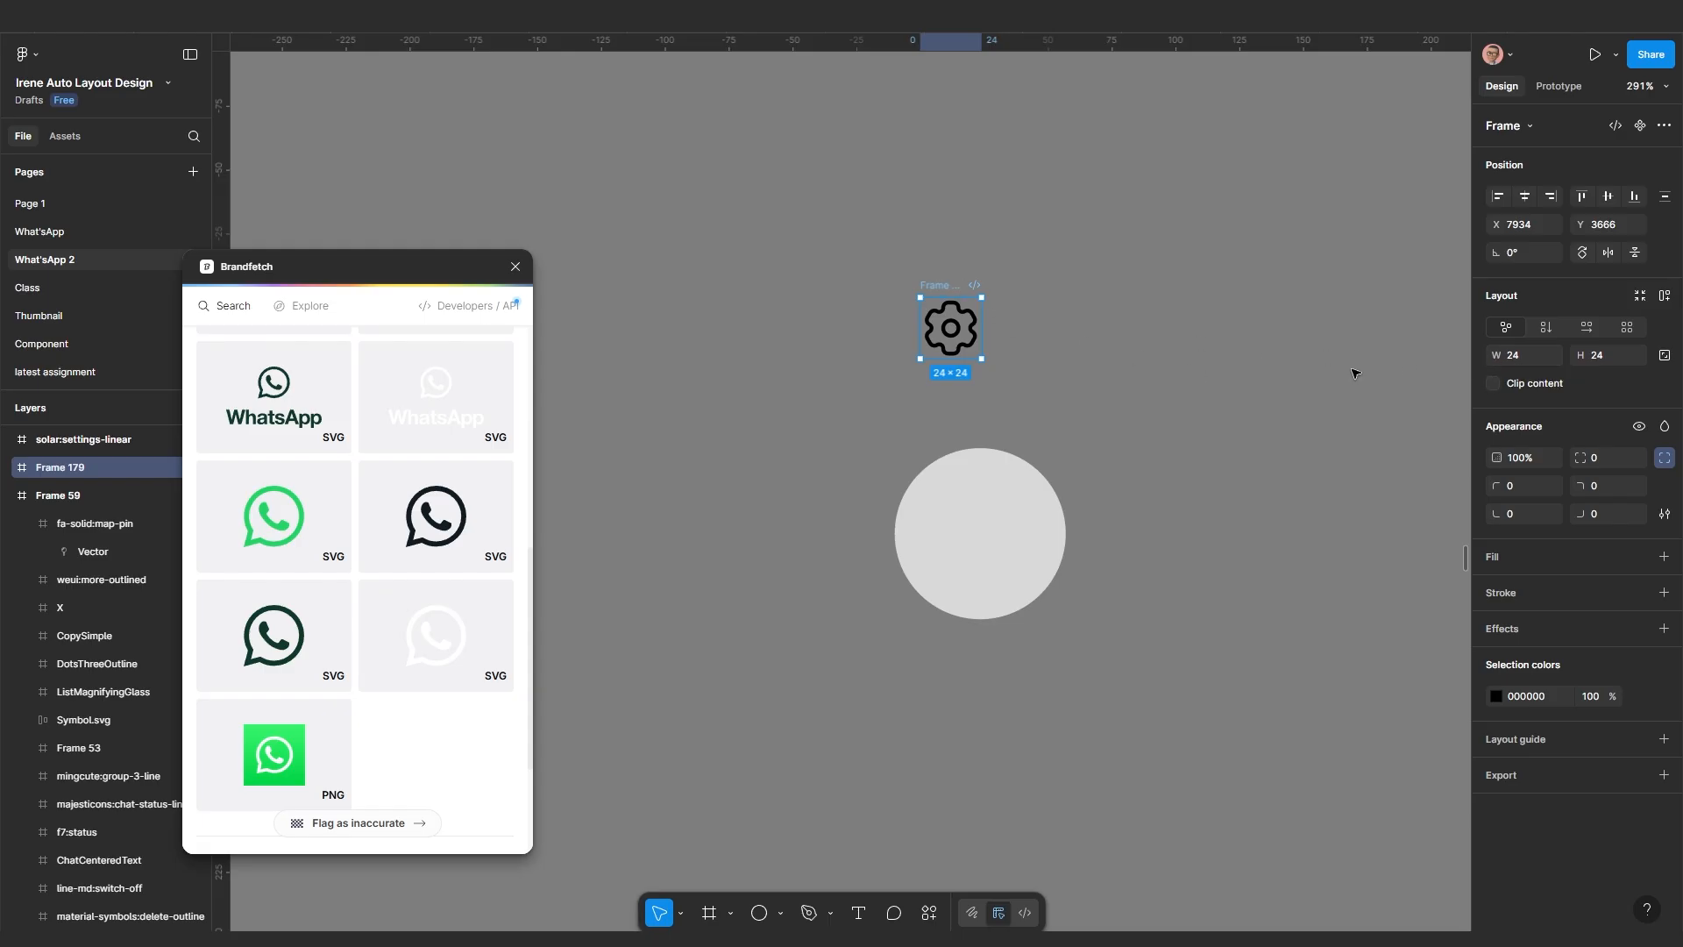
Check the sizes of the chat, status and channels icons nested in the sidebar icon column
scroll(1031, 391, "down", 4)
scroll(1031, 473, "up", 3)
scroll(1031, 473, "right", 3)
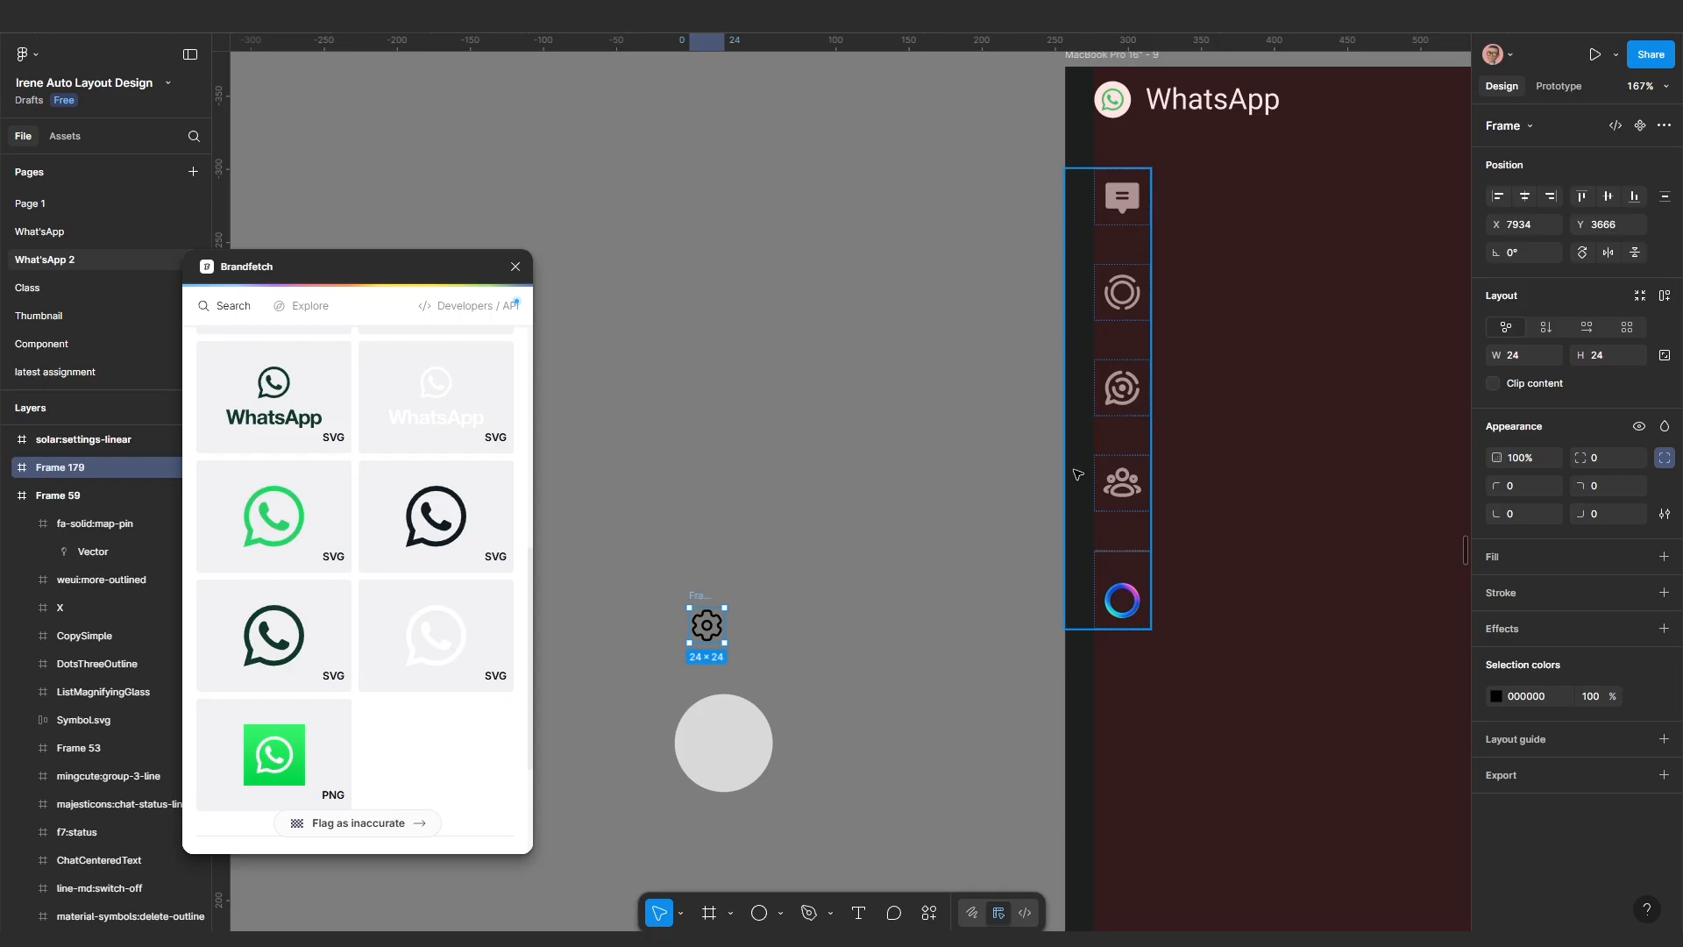
left_click(1129, 197)
left_click(1130, 198)
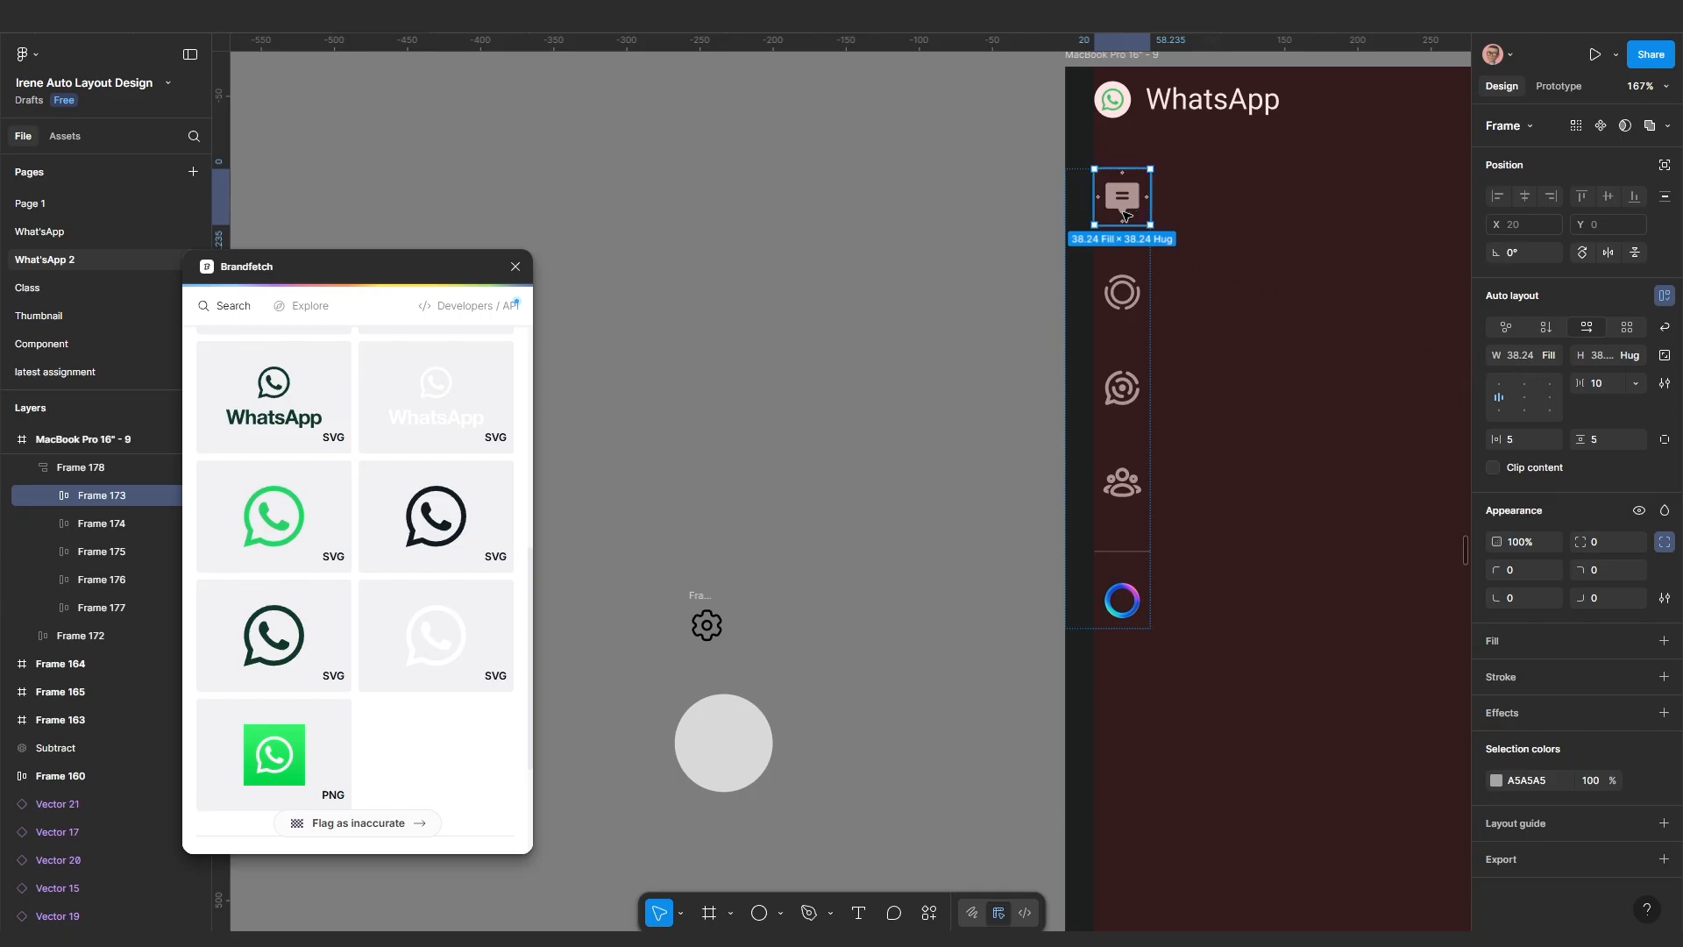
left_click(1126, 205)
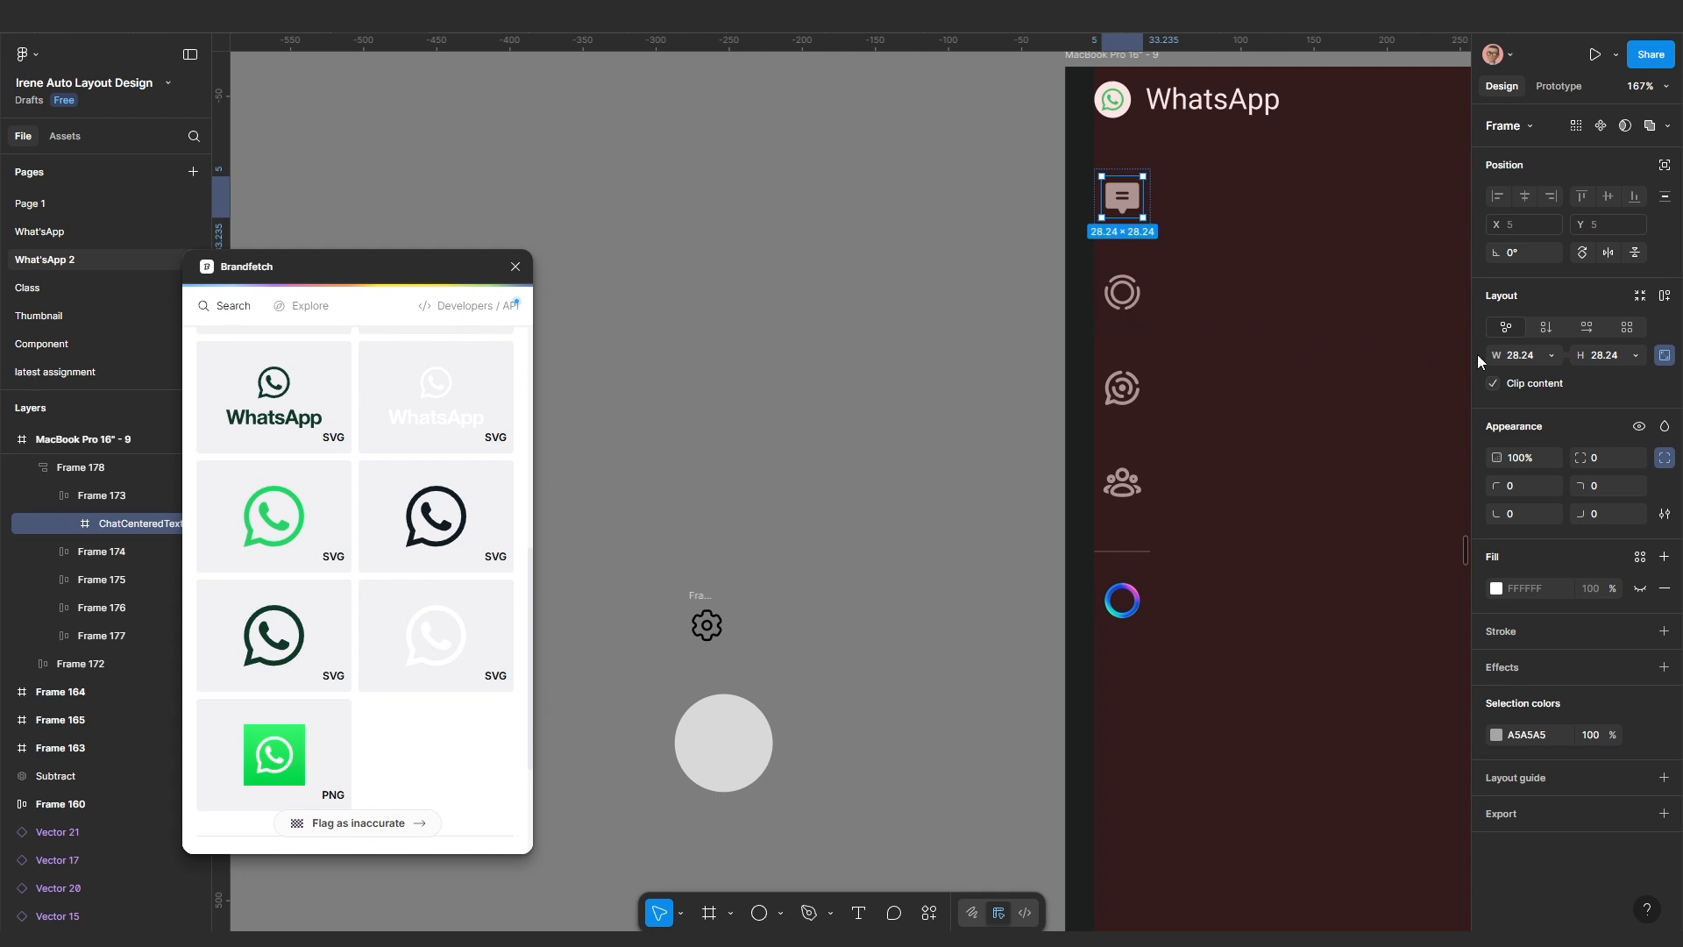
left_click(1124, 298)
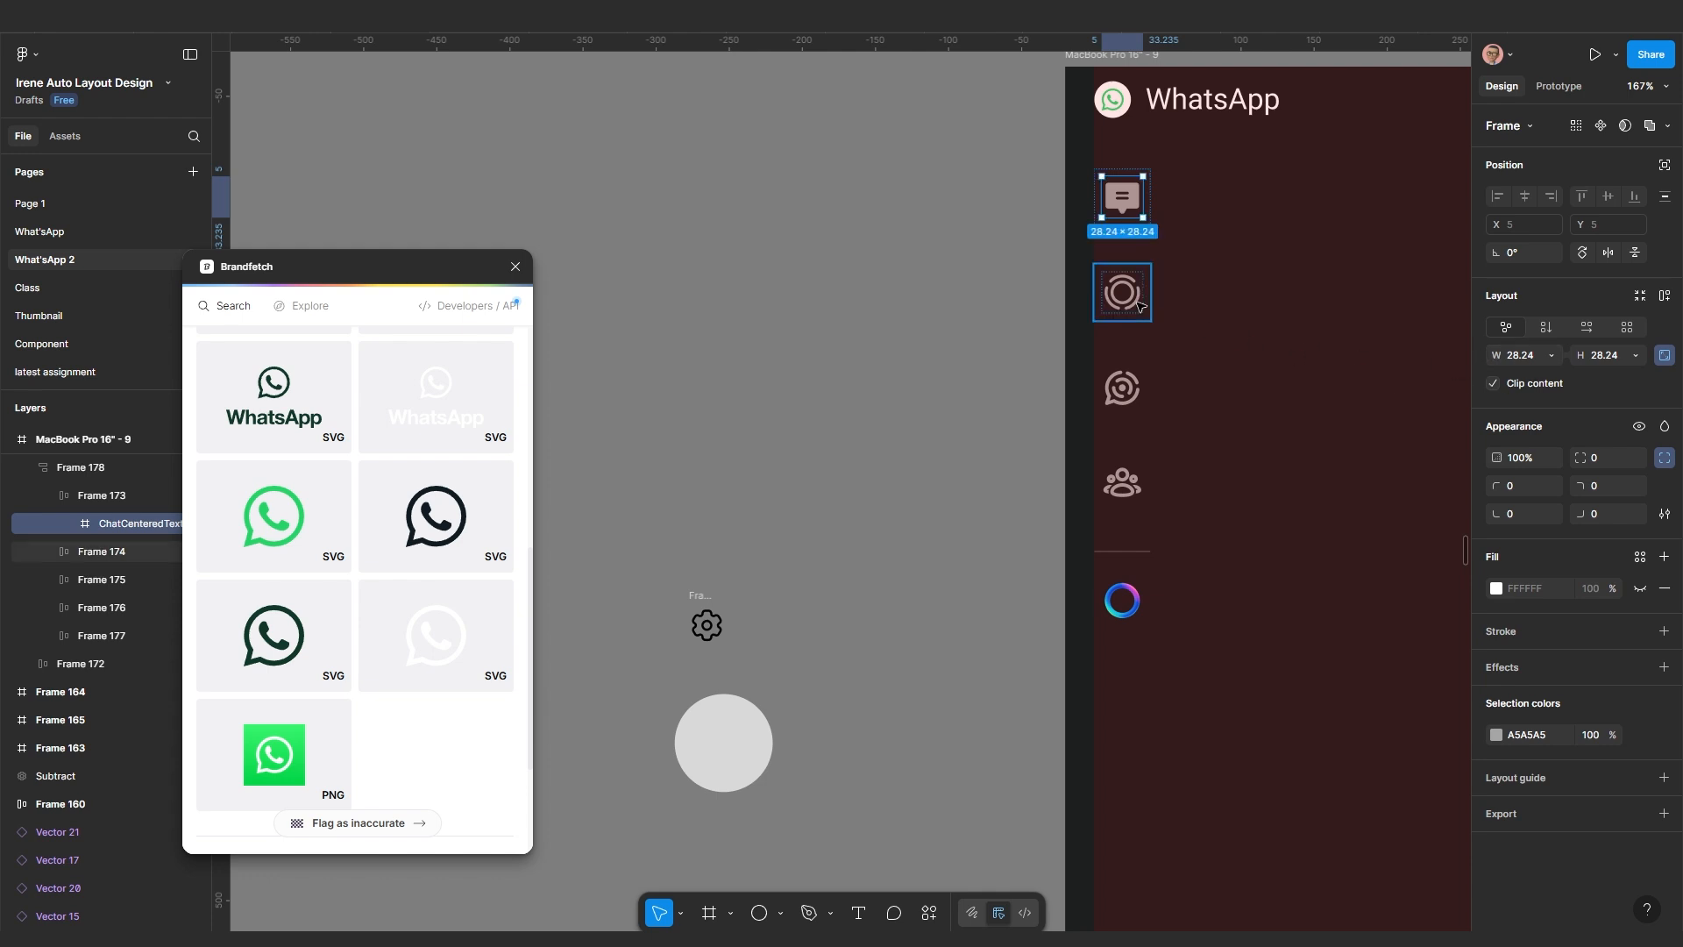
double_click(1125, 302)
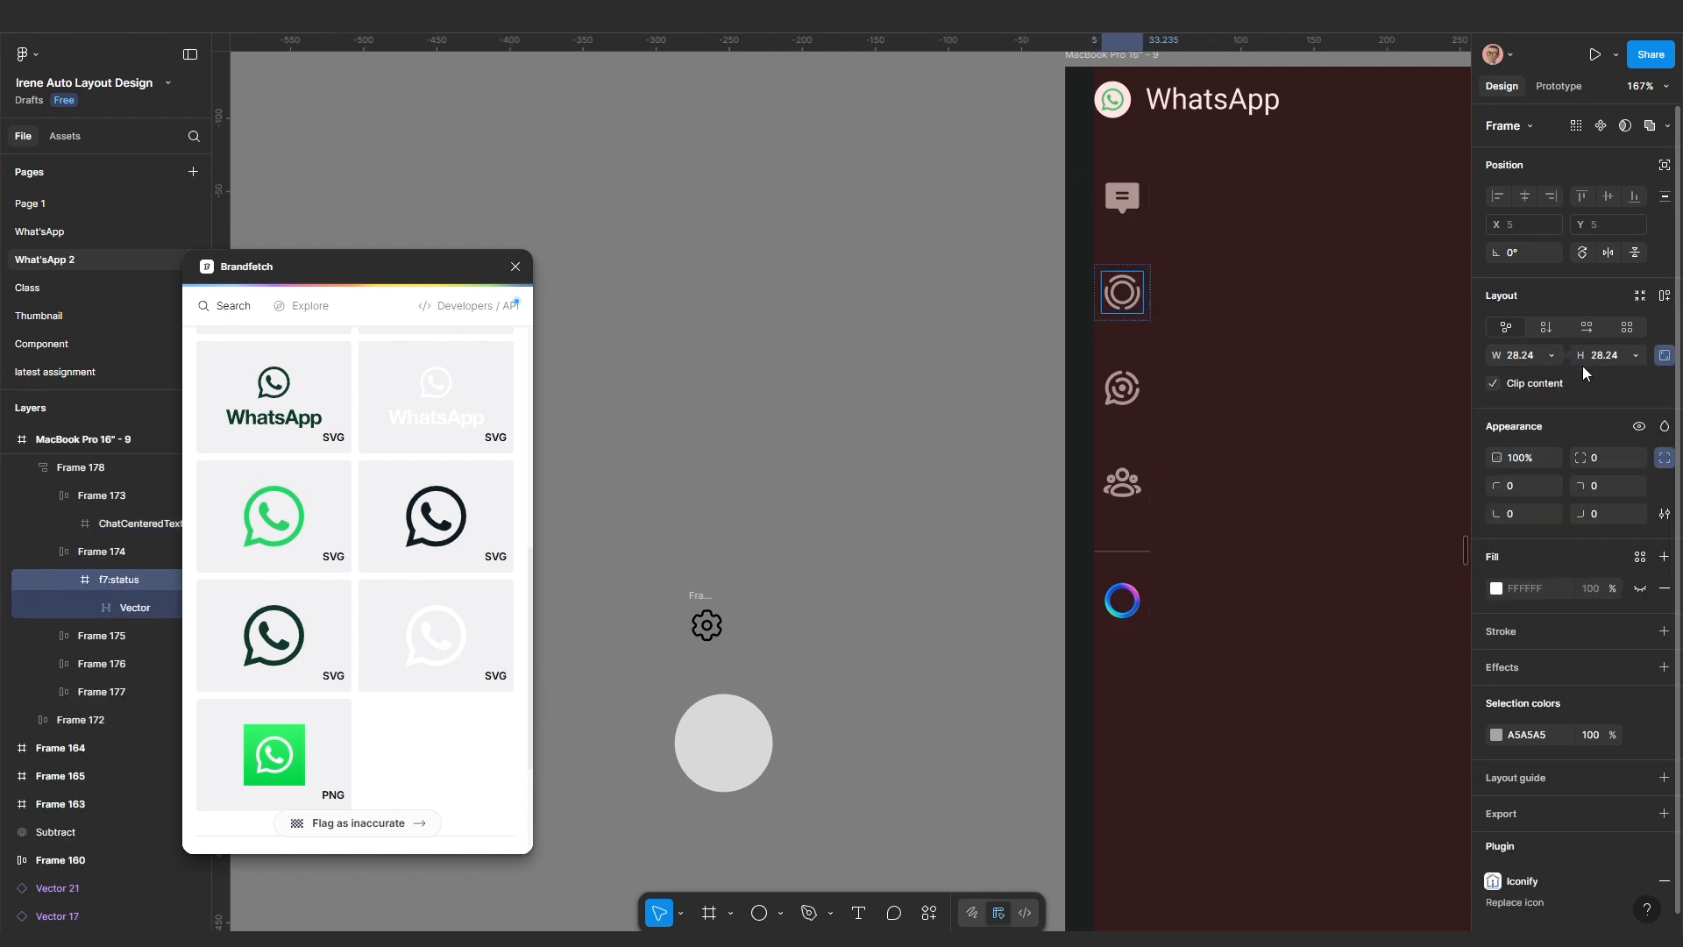
left_click(1122, 388)
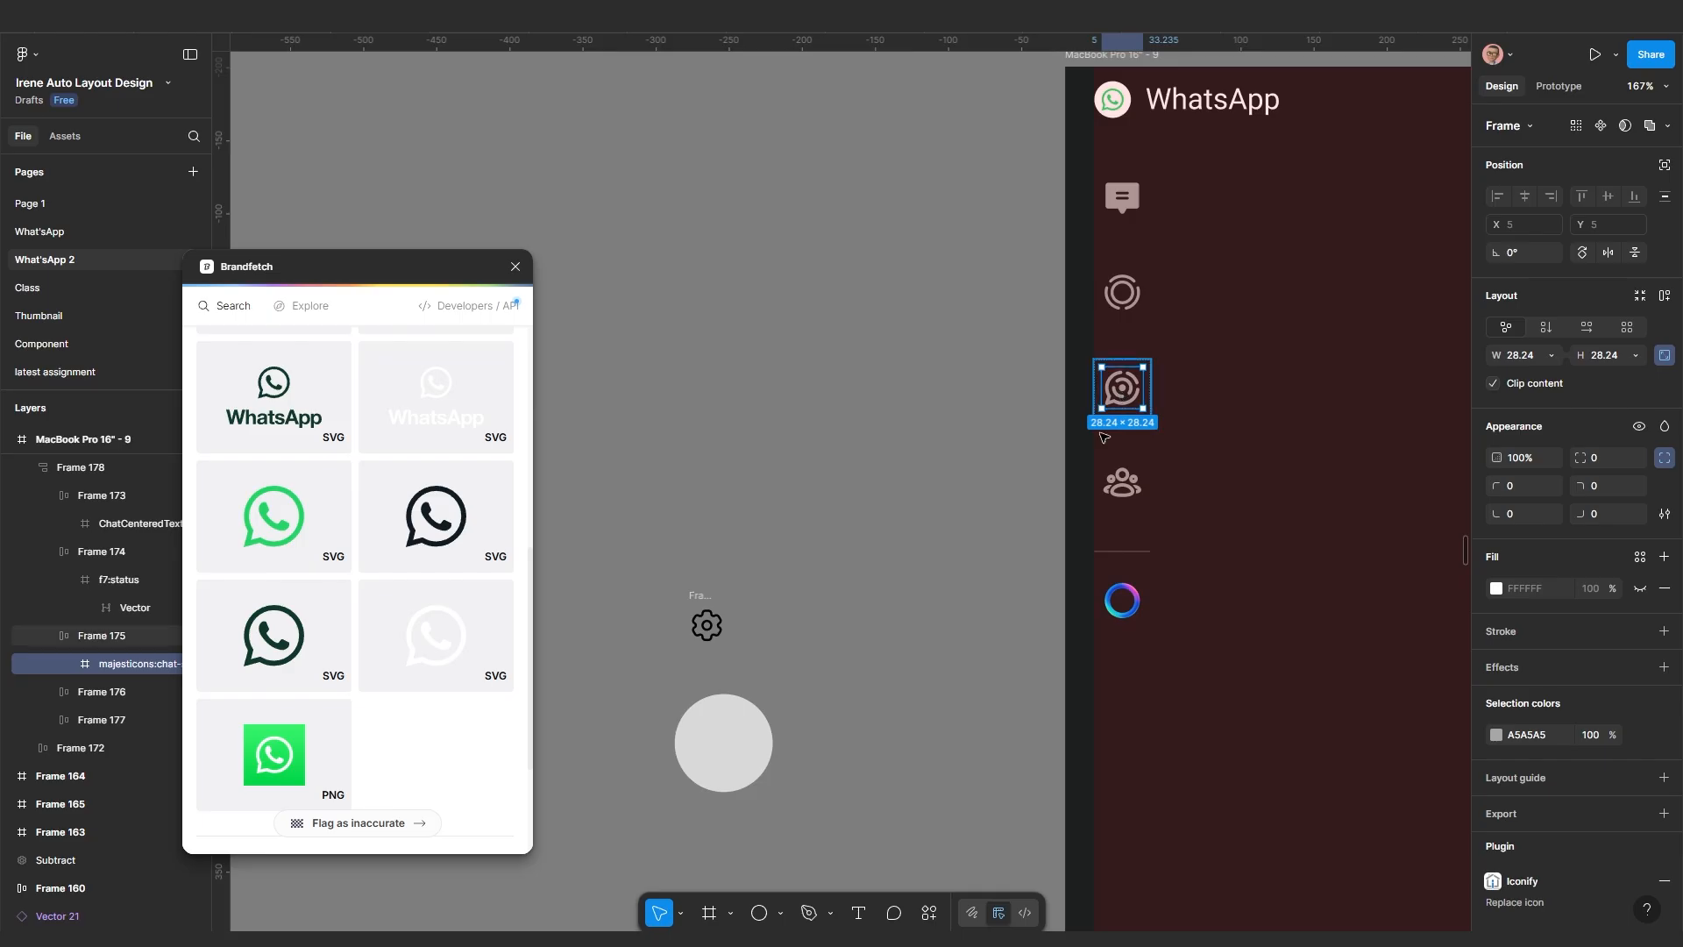
Select the chat icon inside the sidebar column's first frame and copy its width value
left_click(892, 490)
scroll(707, 620, "down", 2)
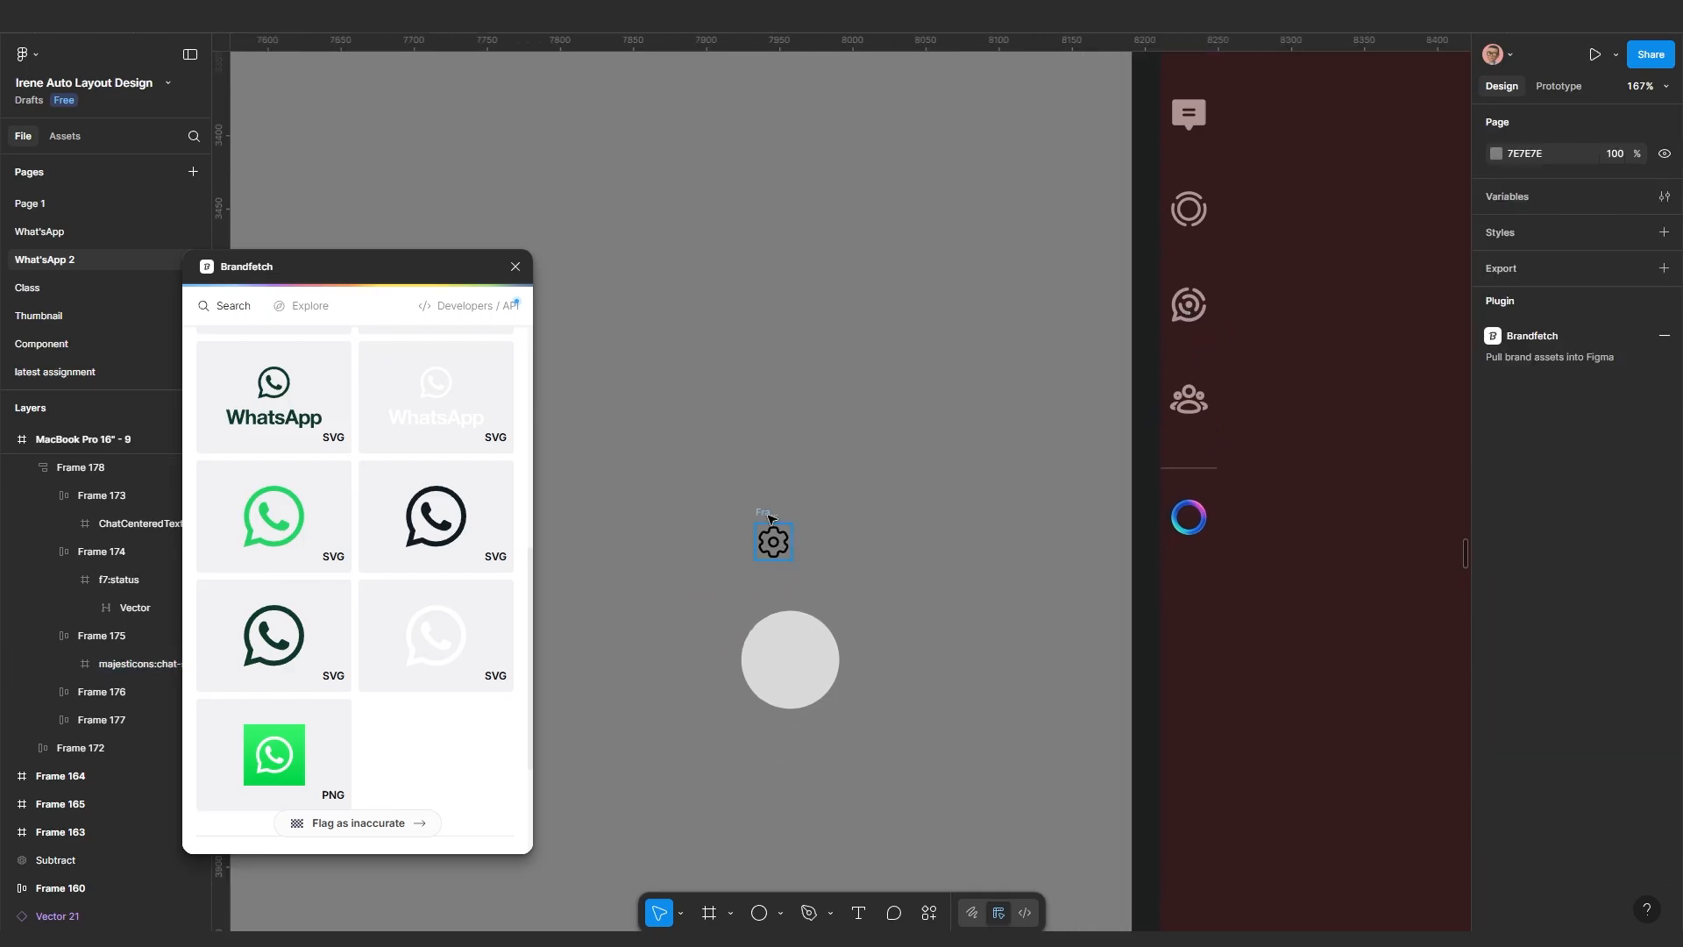
scroll(1235, 294, "up", 2)
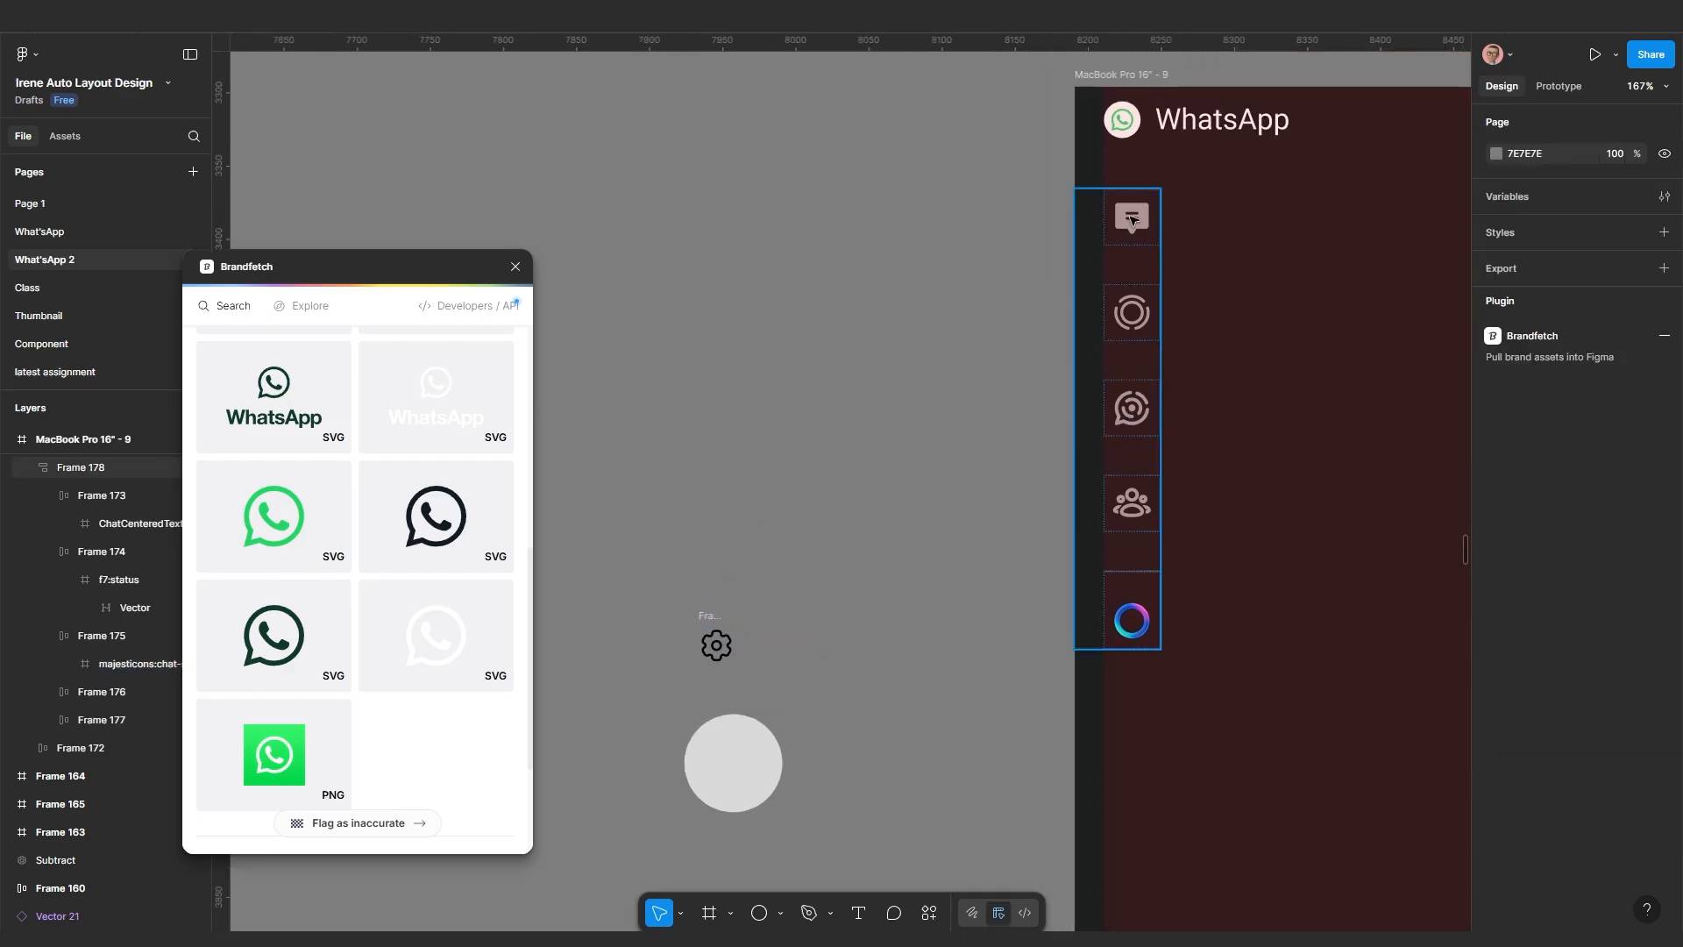
double_click(1132, 219)
left_click(1131, 219)
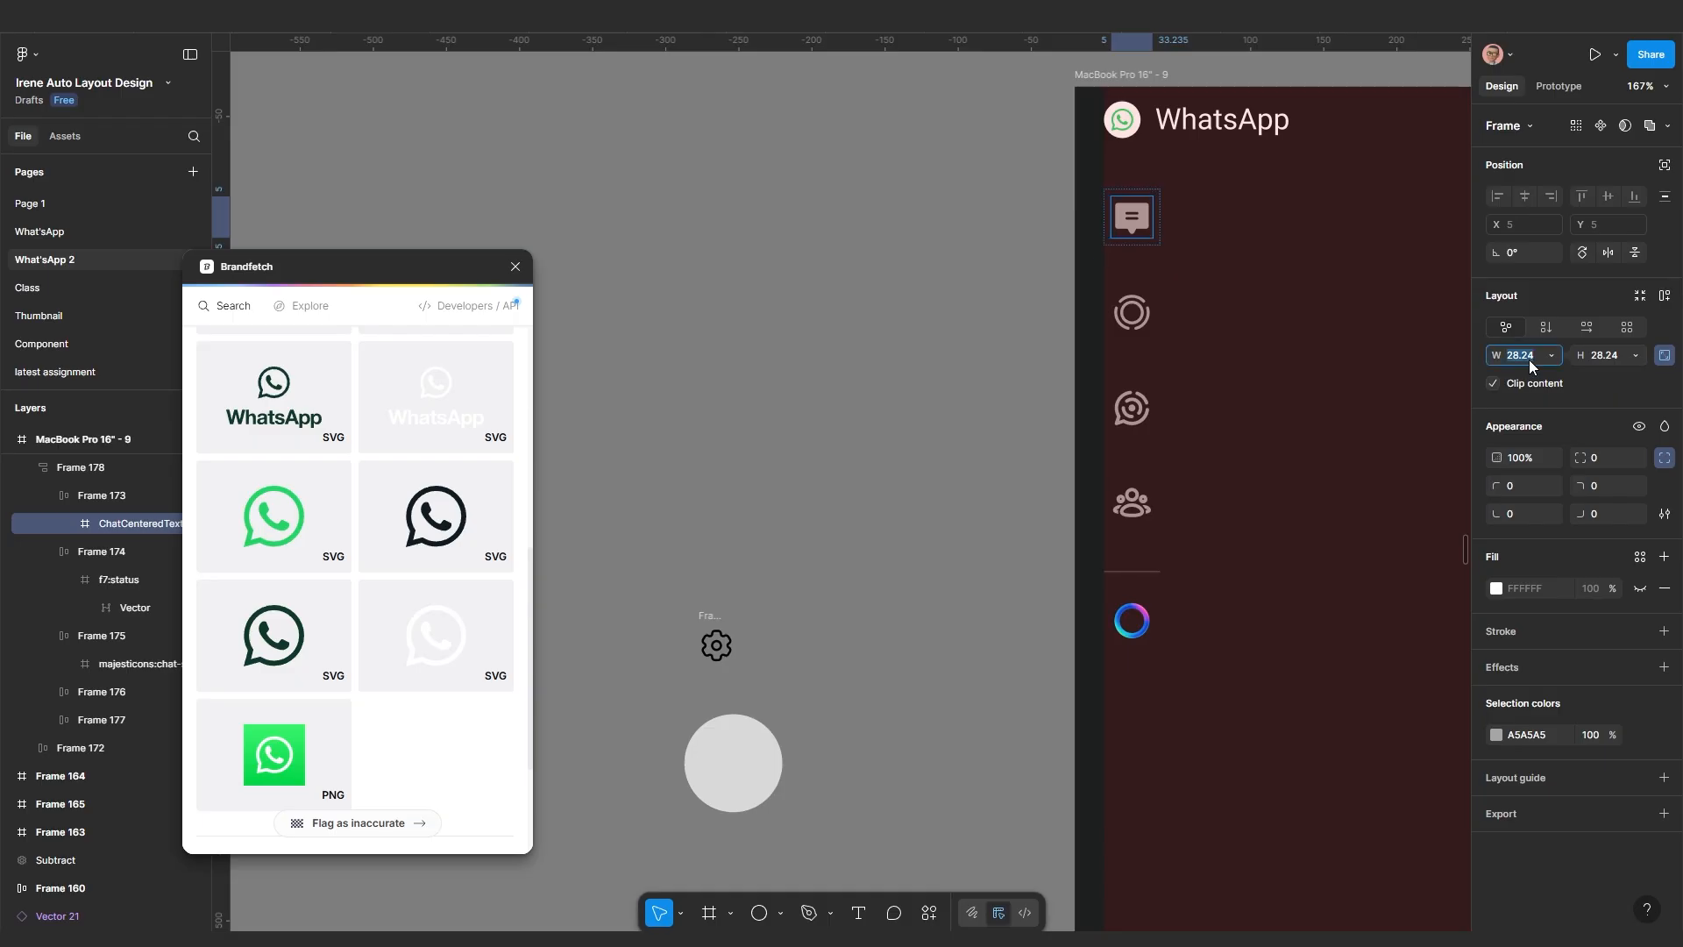
Delete the framed settings icon above the gray circle
scroll(912, 553, "left", 3)
left_click(931, 474)
key("Delete")
Copy the outlined settings gear icon out of Frame 59 again onto the empty canvas below Frame 160
scroll(932, 477, "down", 8, "ctrl")
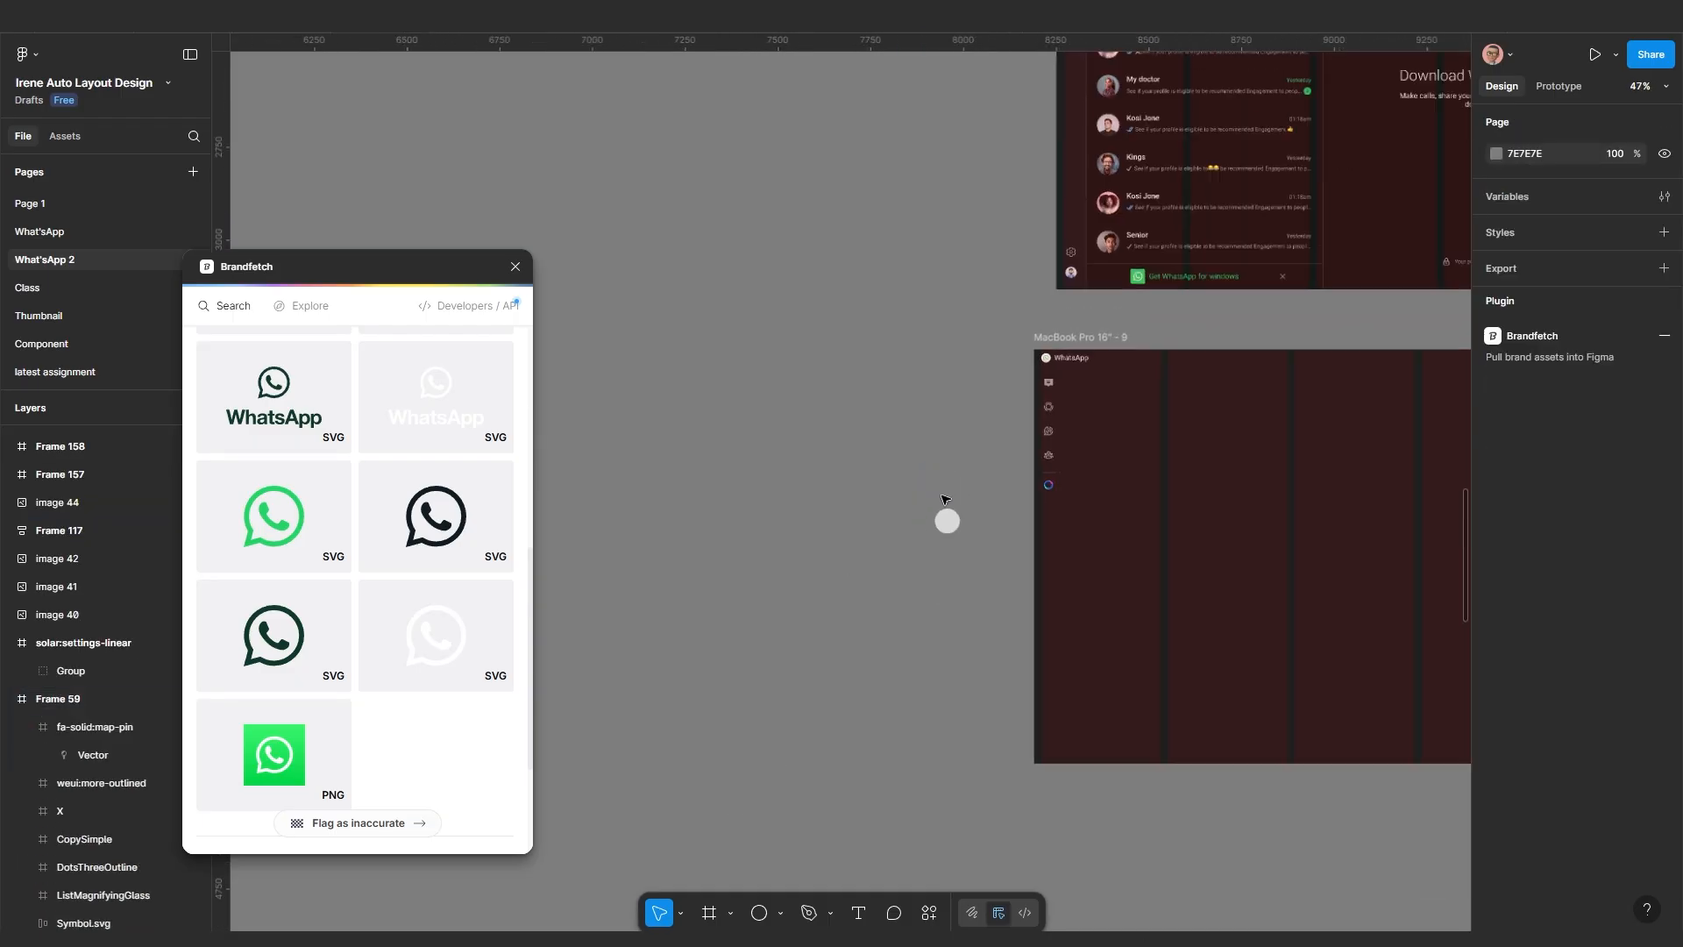
scroll(948, 396, "up", 8, "ctrl")
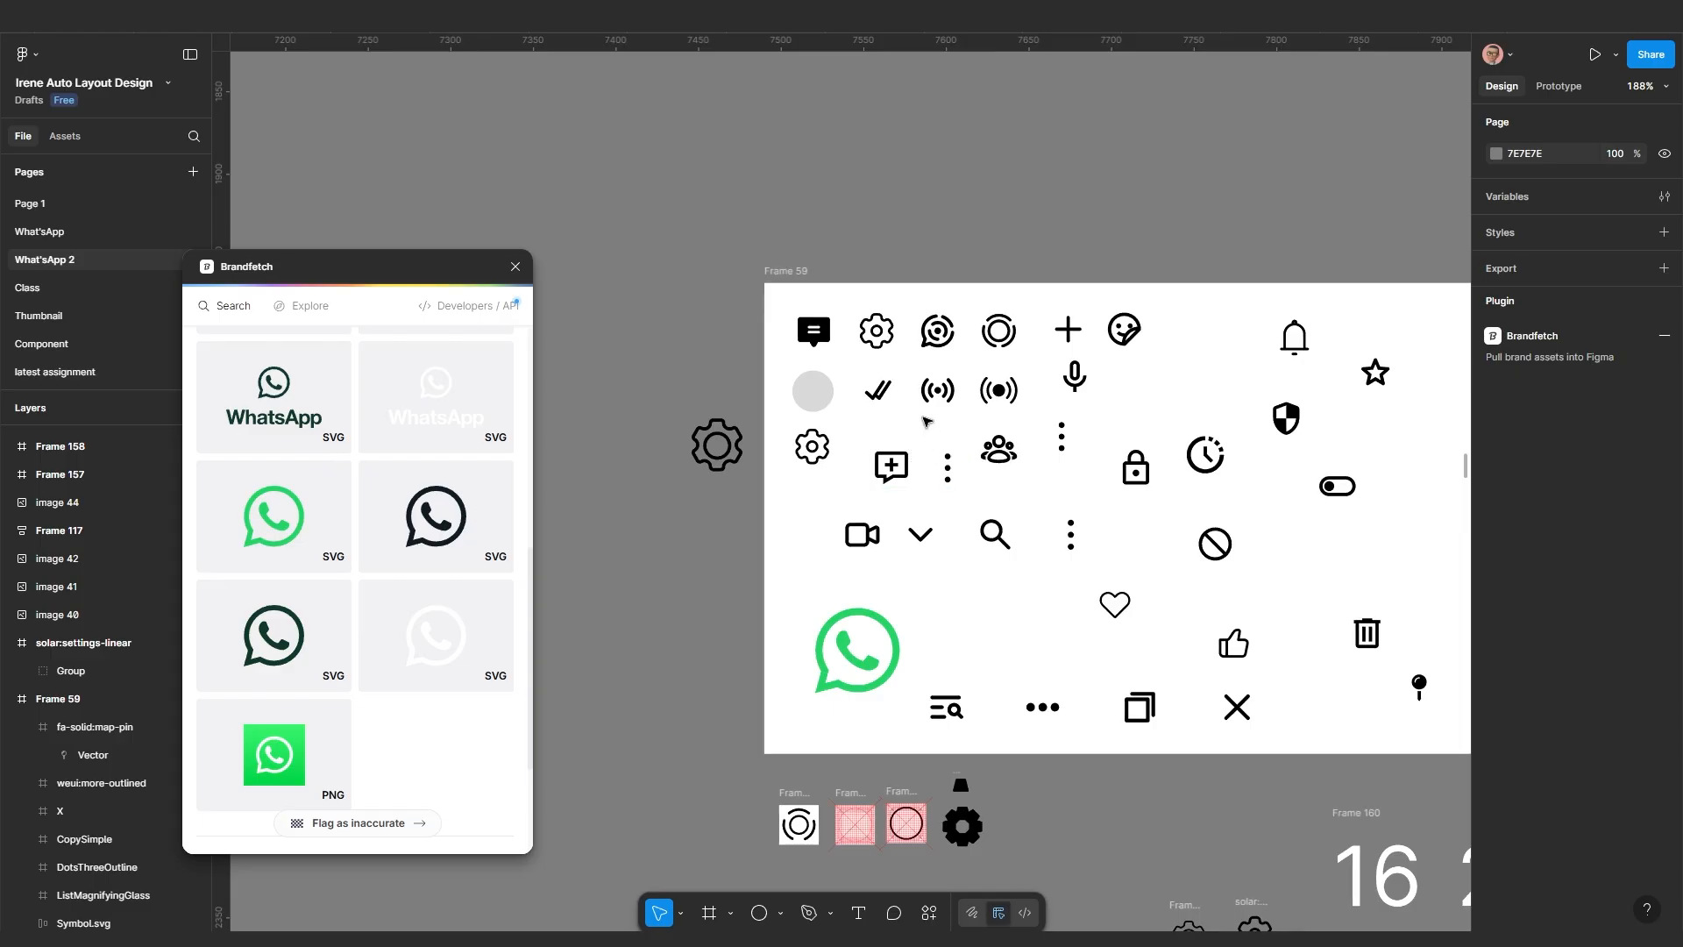
scroll(877, 342, "up", 1, "ctrl")
left_click(875, 331)
scroll(887, 369, "down", 4, "ctrl")
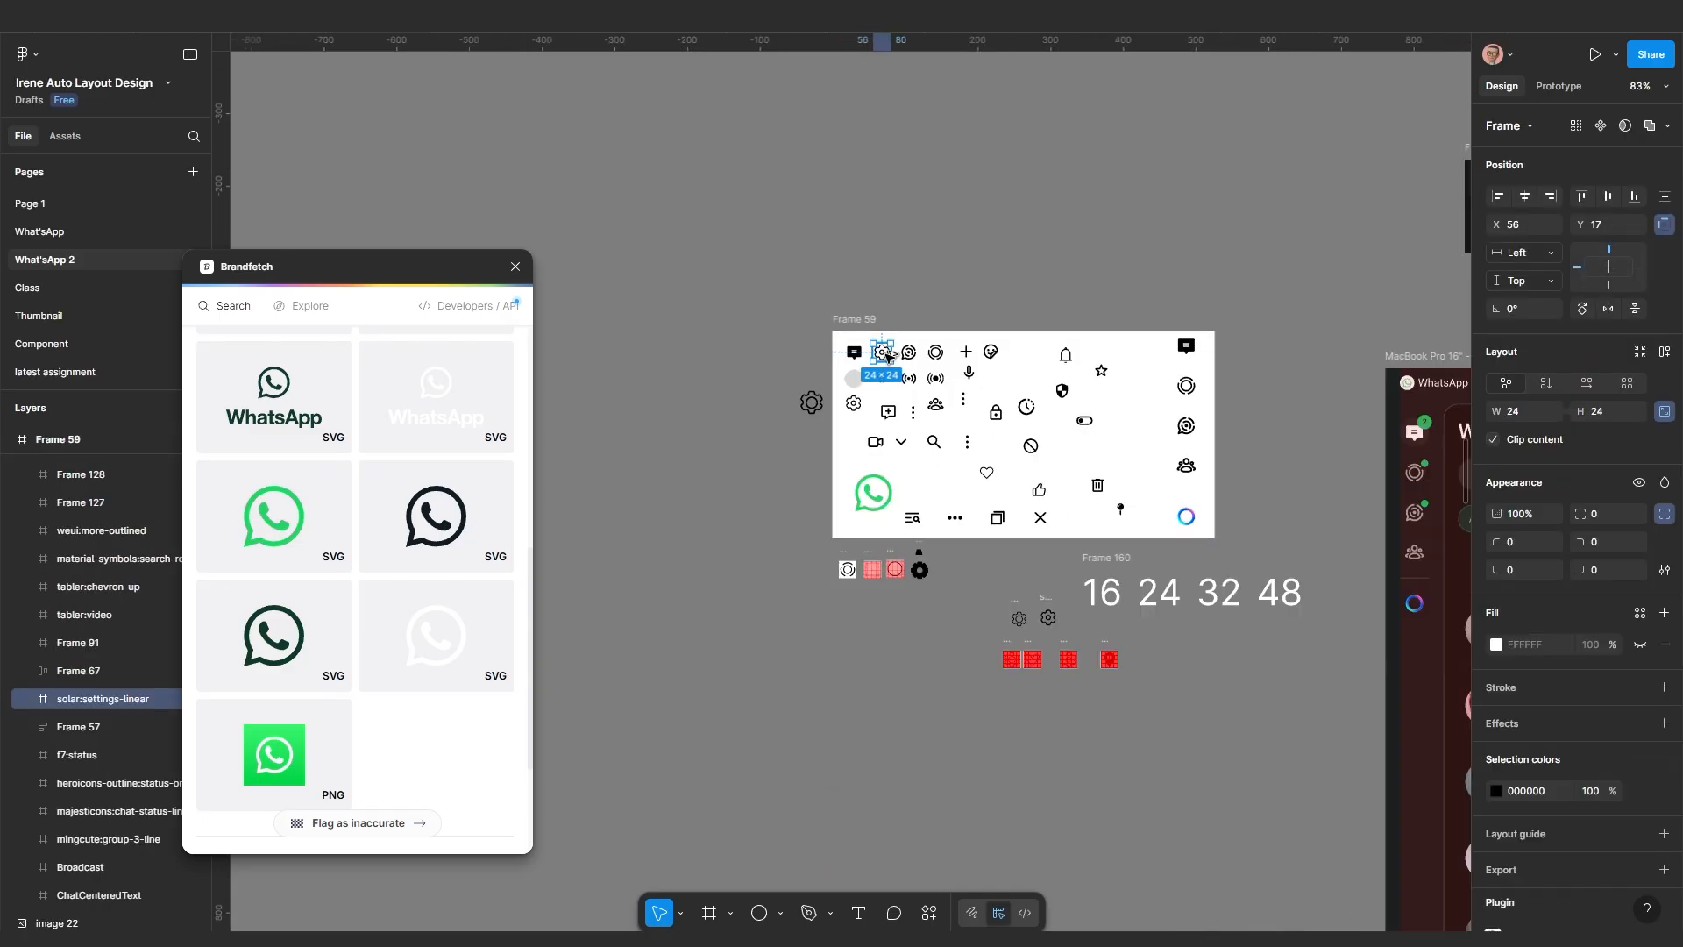
left_click_drag(883, 354, 1013, 599)
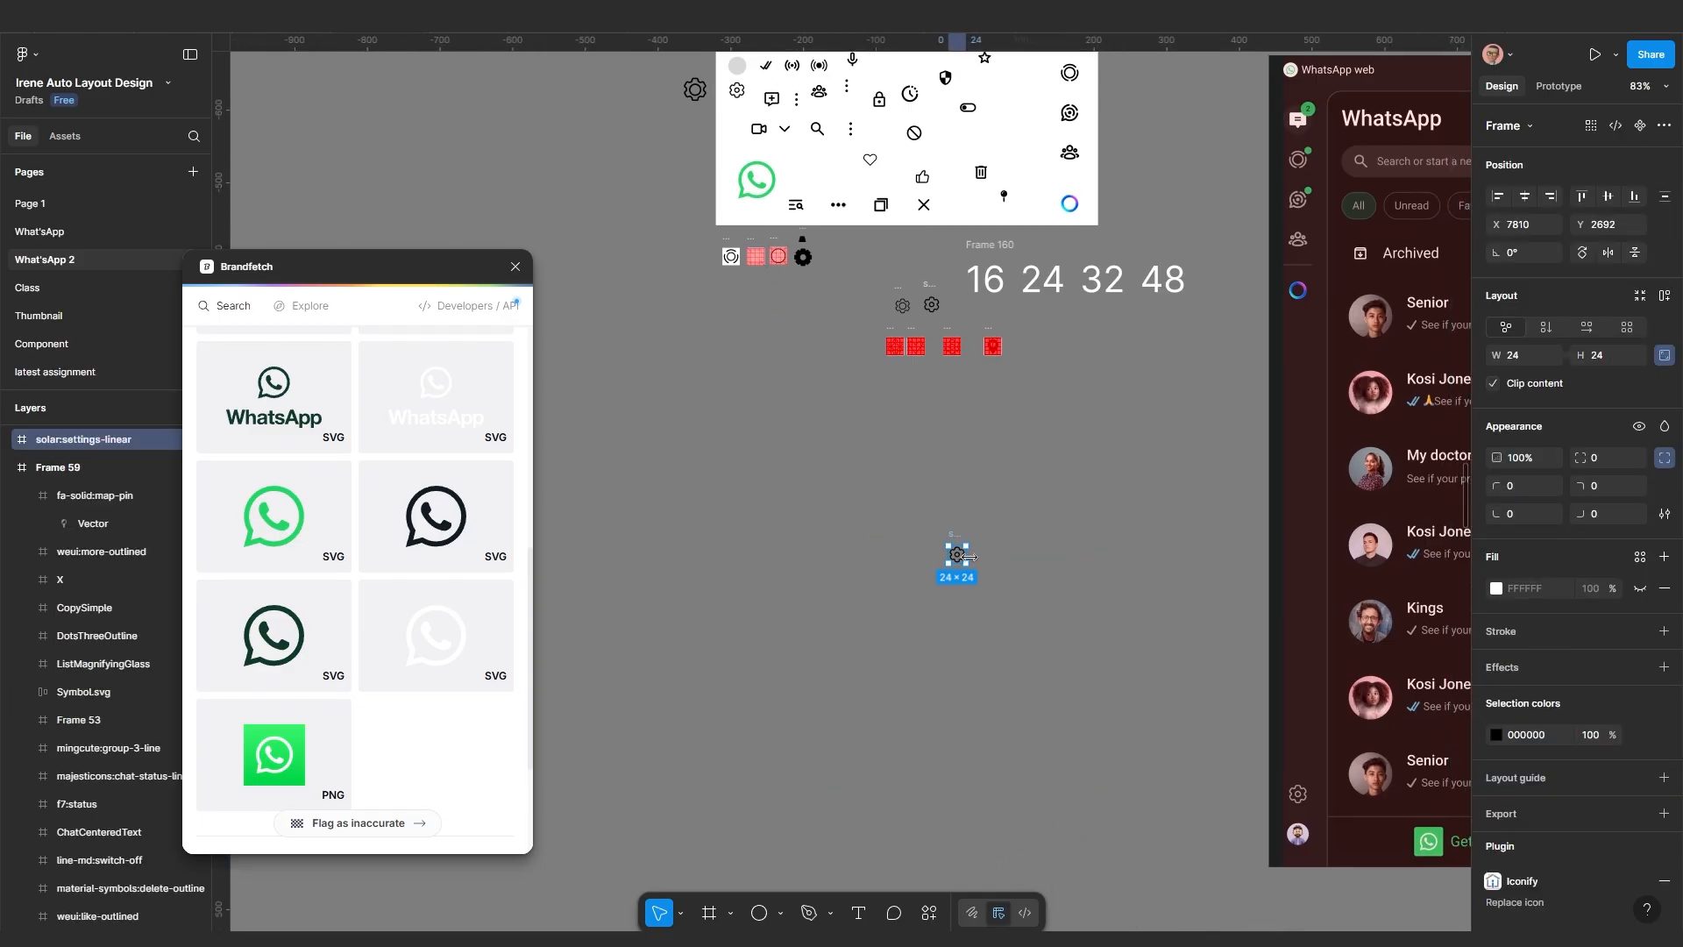
Scale the copied settings icon proportionally to a width of 28.24 with the Scale tool
scroll(1014, 599, "up", 1, "ctrl")
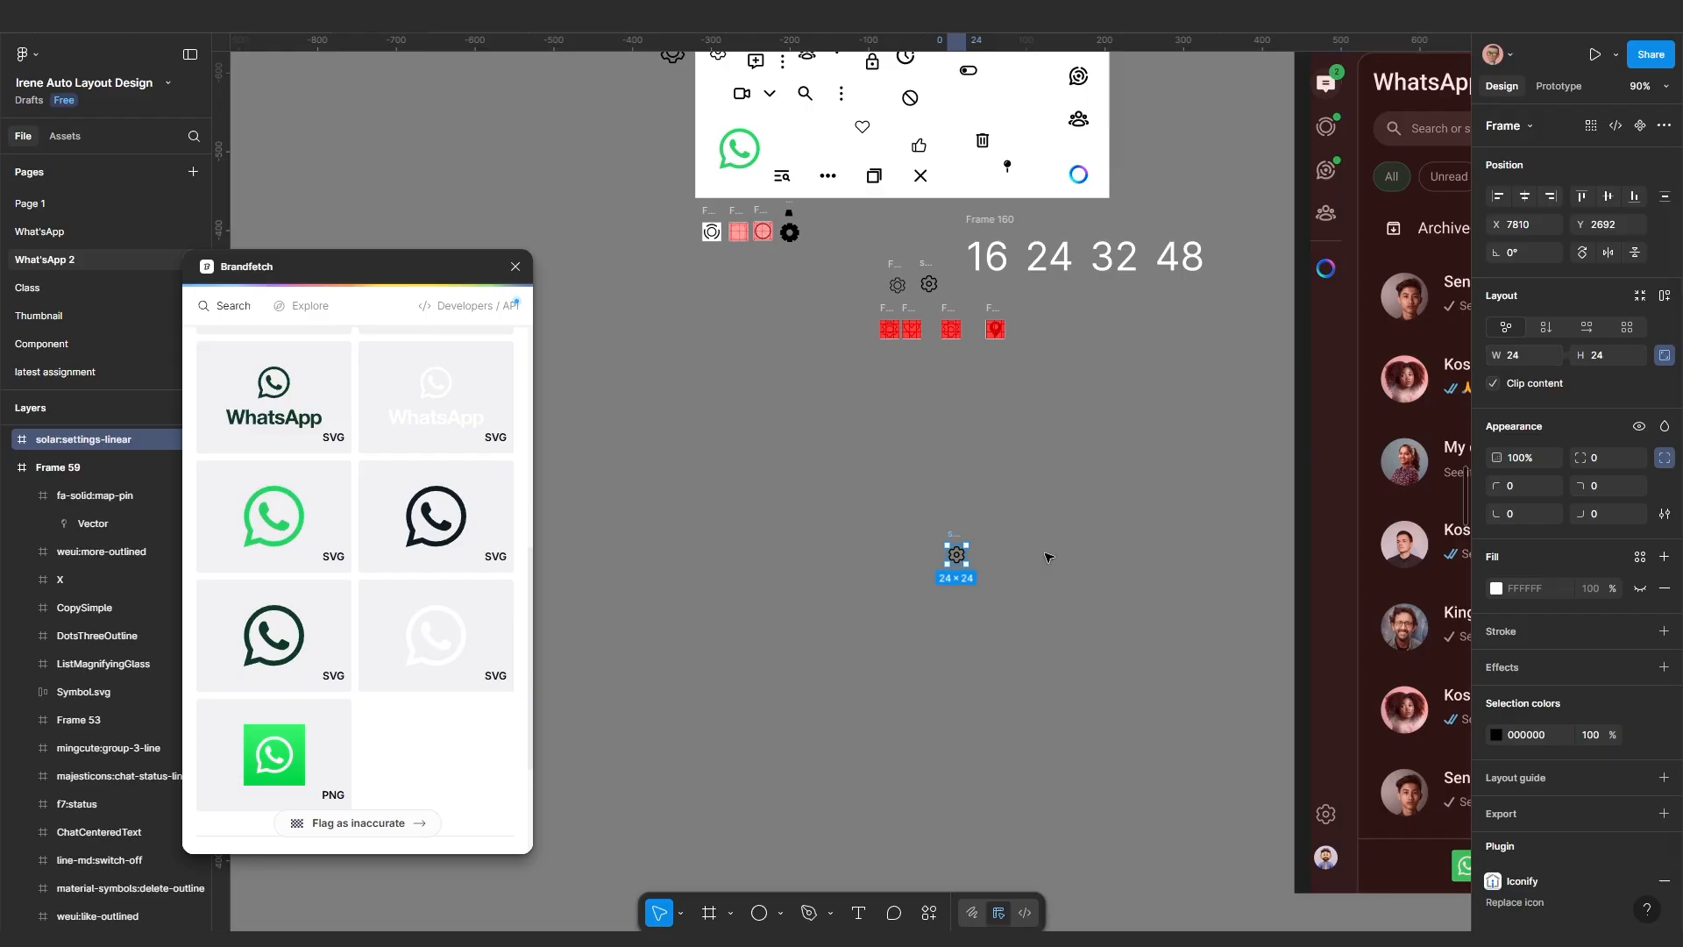
scroll(1048, 558, "down", 3, "ctrl")
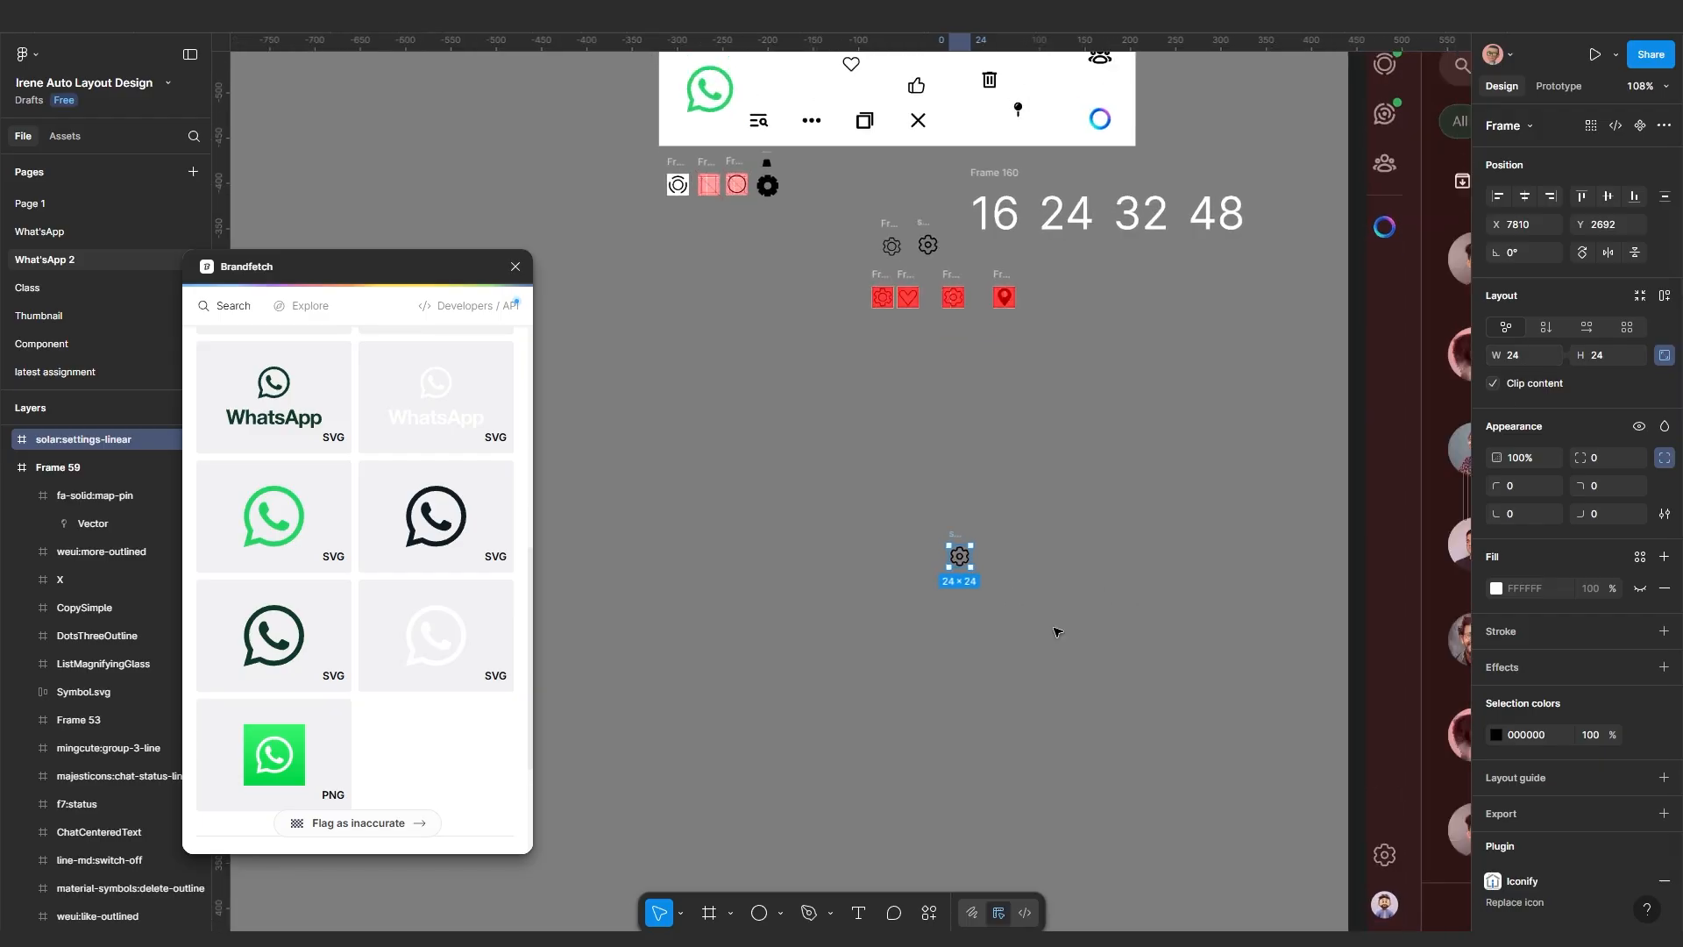
scroll(1078, 544, "up", 3)
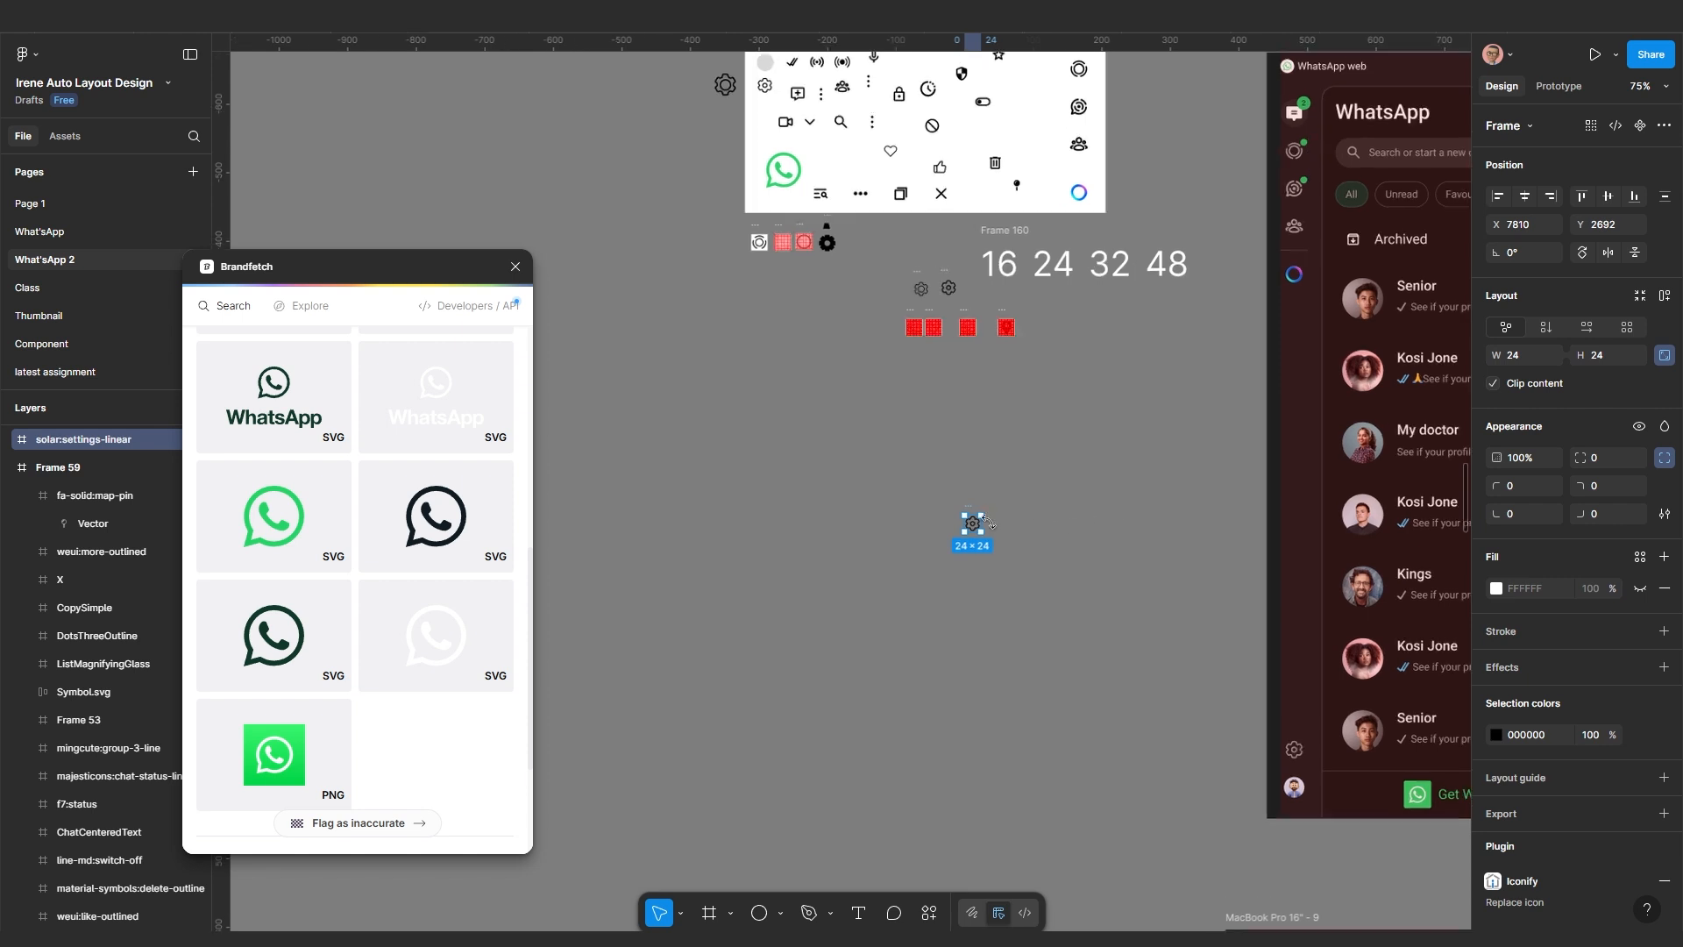
key("k")
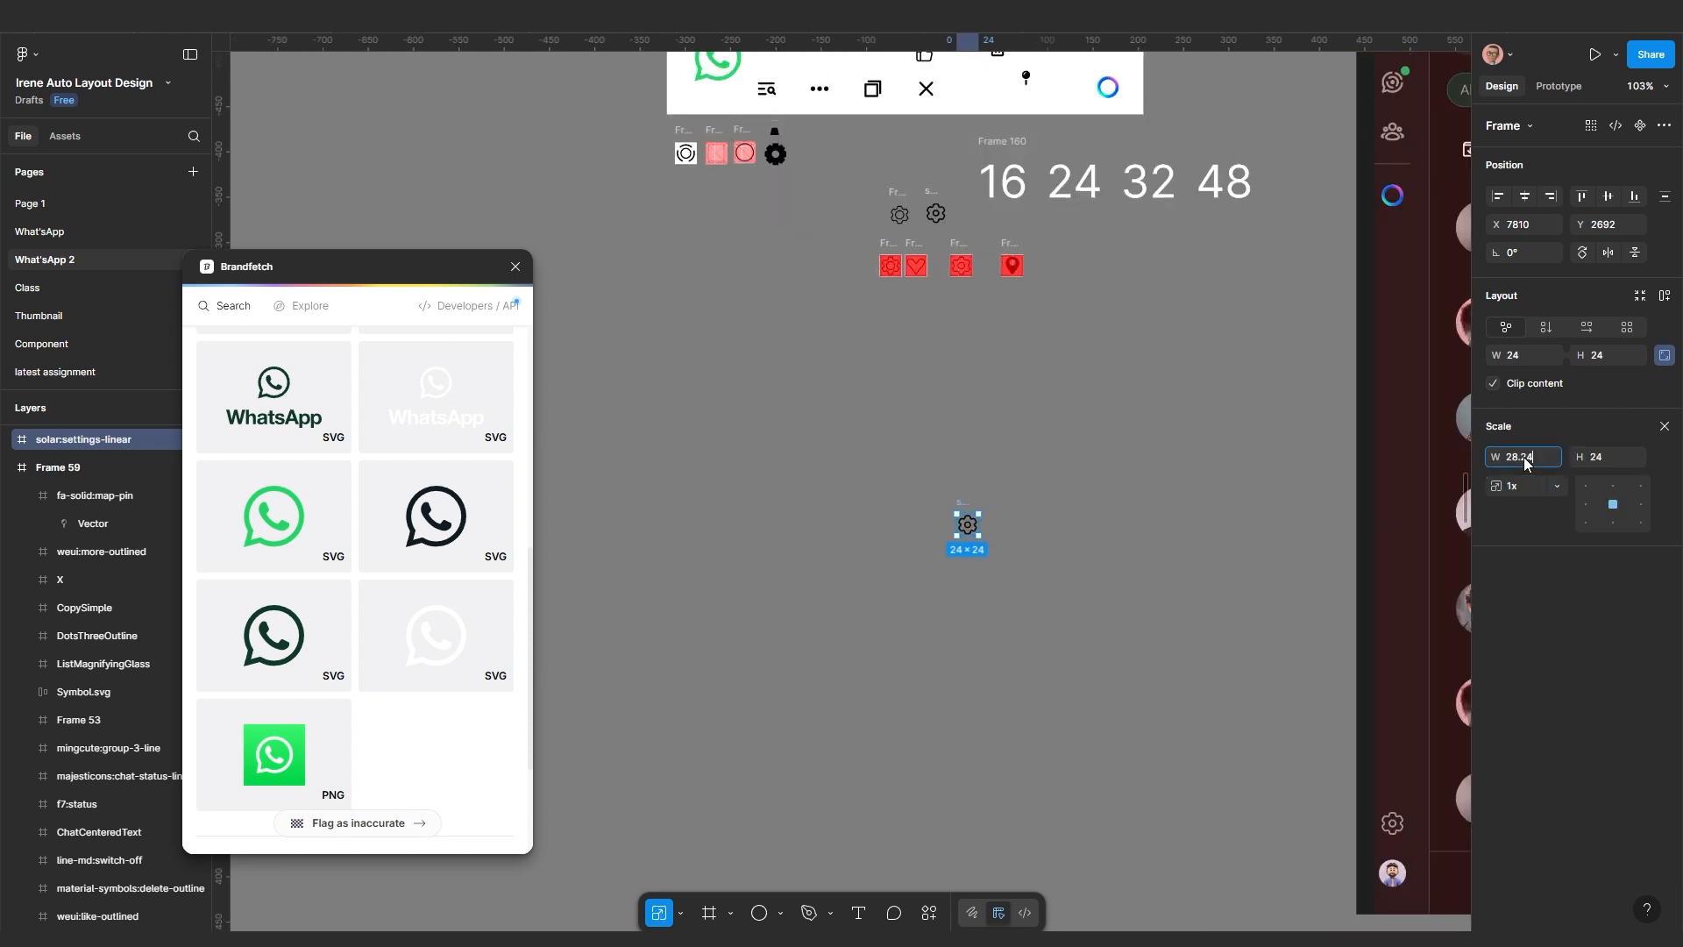
key("Return")
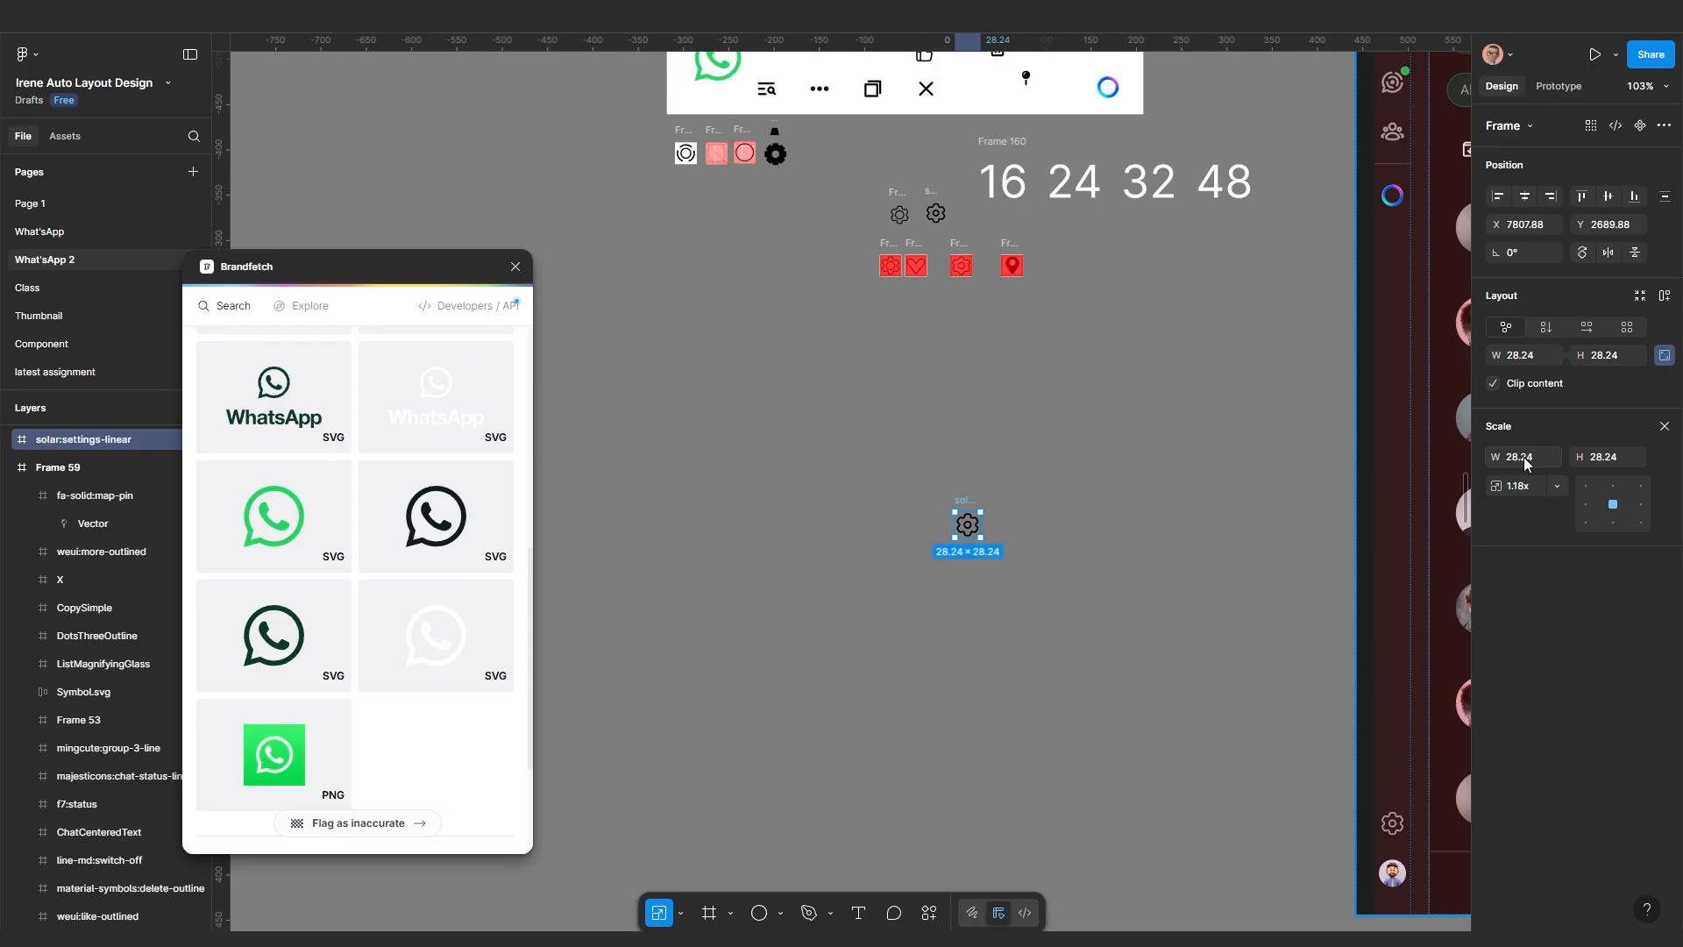
Move the scaled settings icon down beside the MacBook Pro 16" - 9 frame, just above the gray circle at about X 7930, Y 3650
scroll(951, 531, "up", 6)
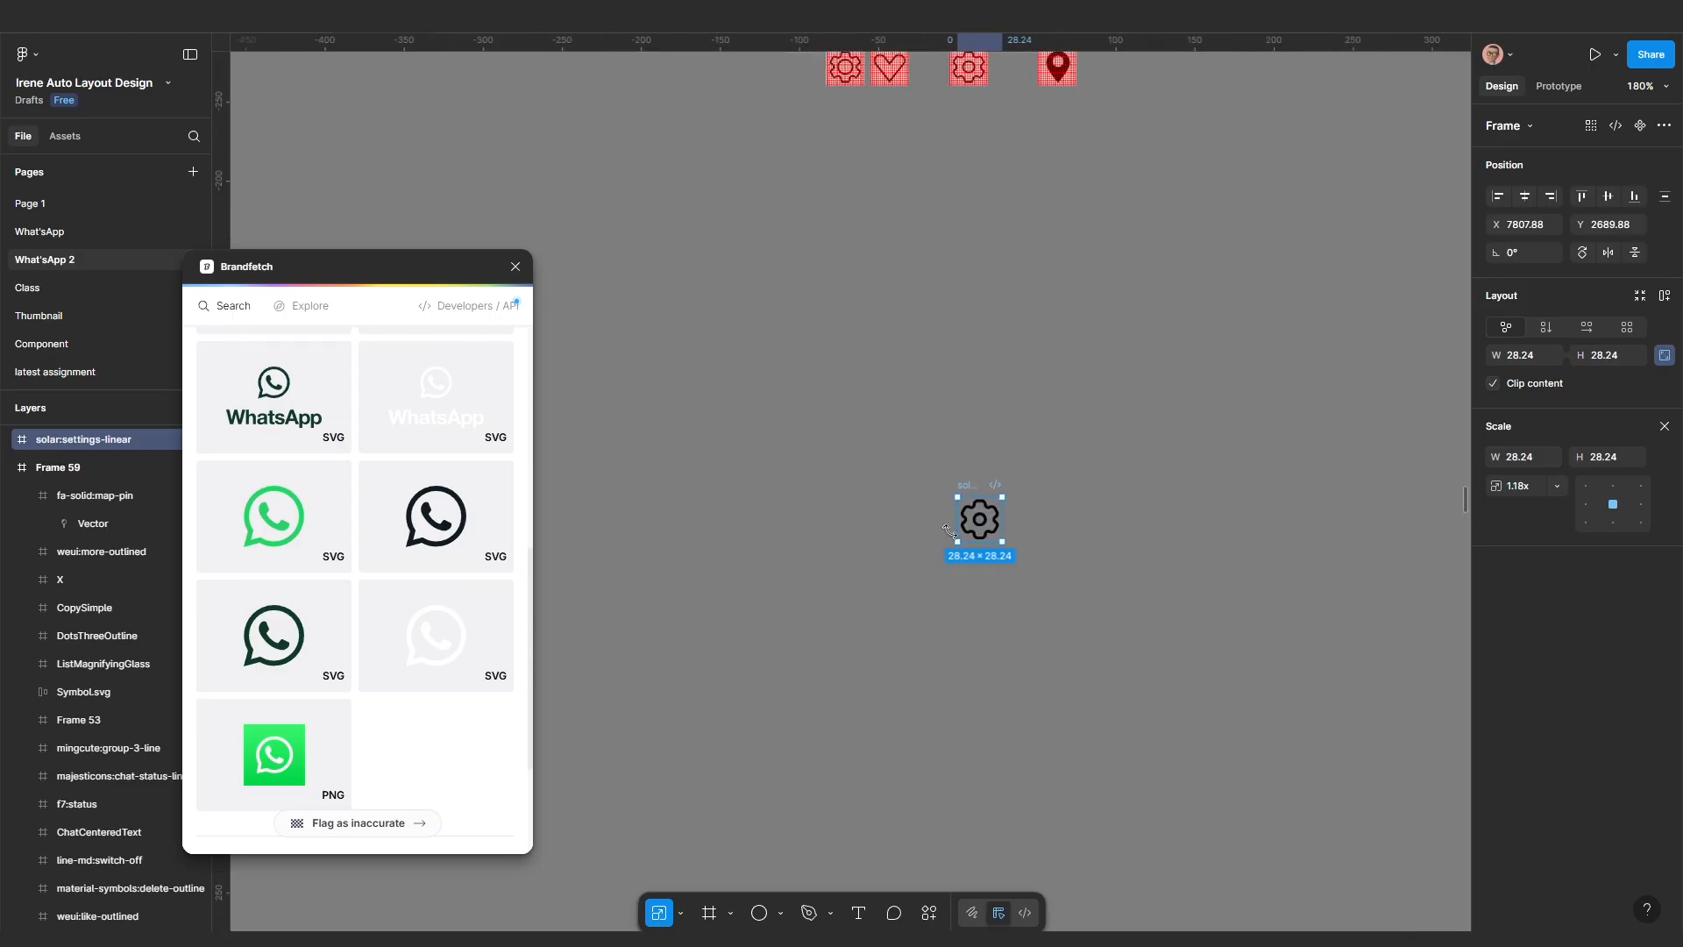
left_click(1040, 593)
left_click(989, 482)
scroll(1015, 695, "down", 5)
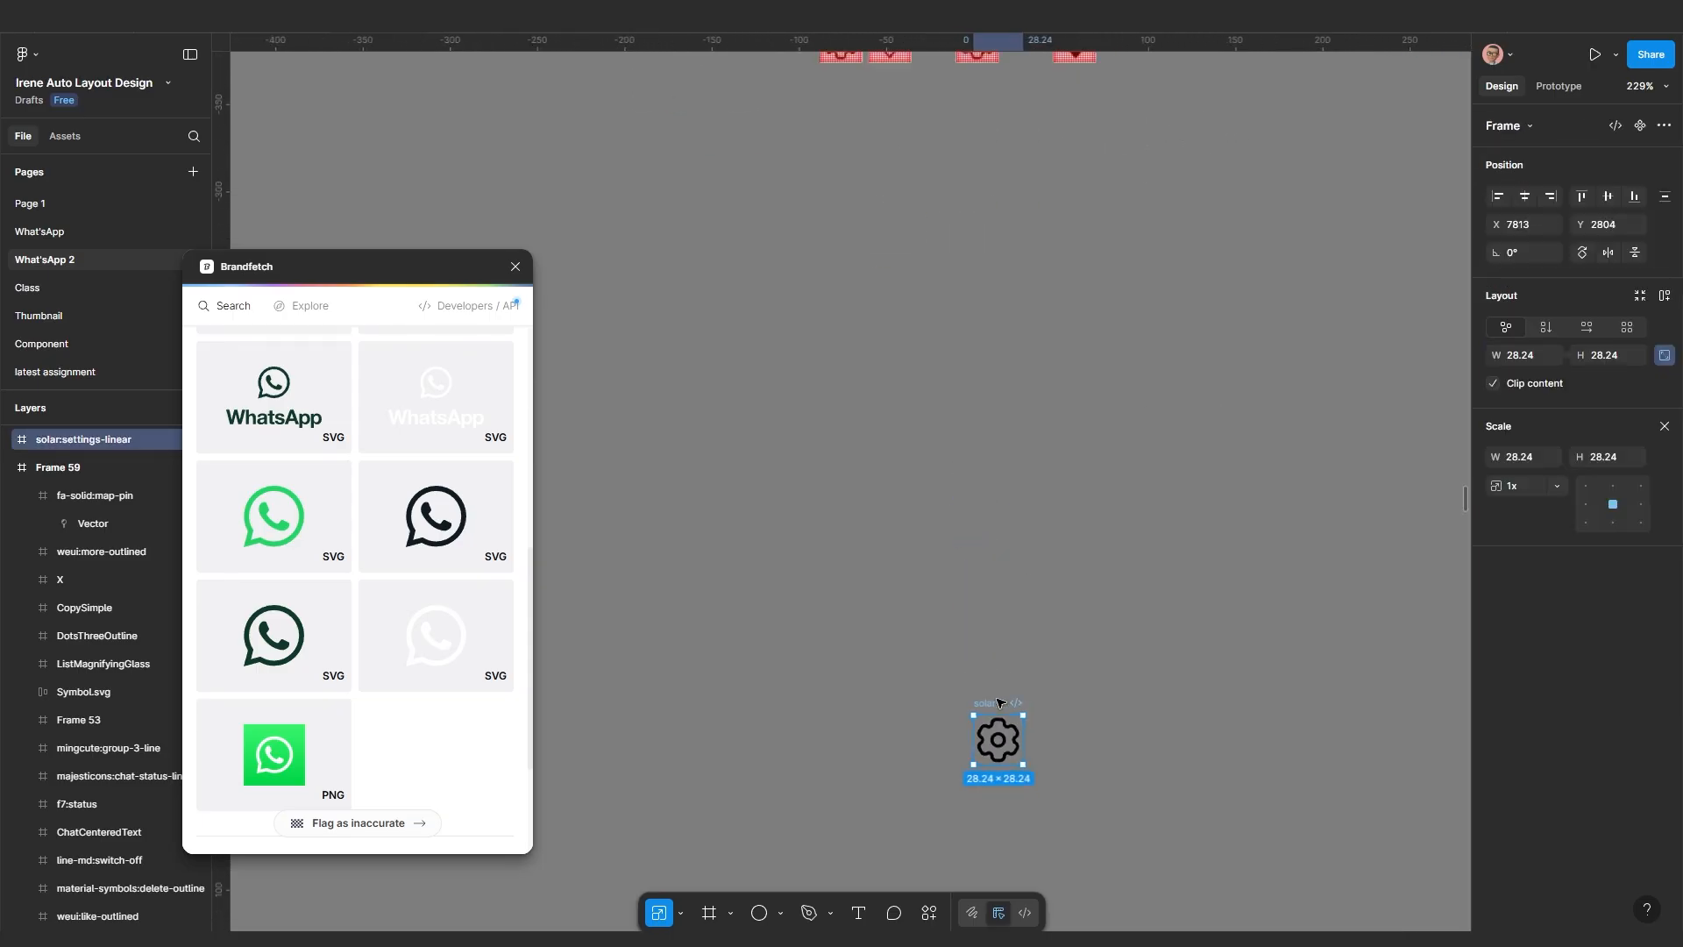
scroll(1015, 695, "down", 3)
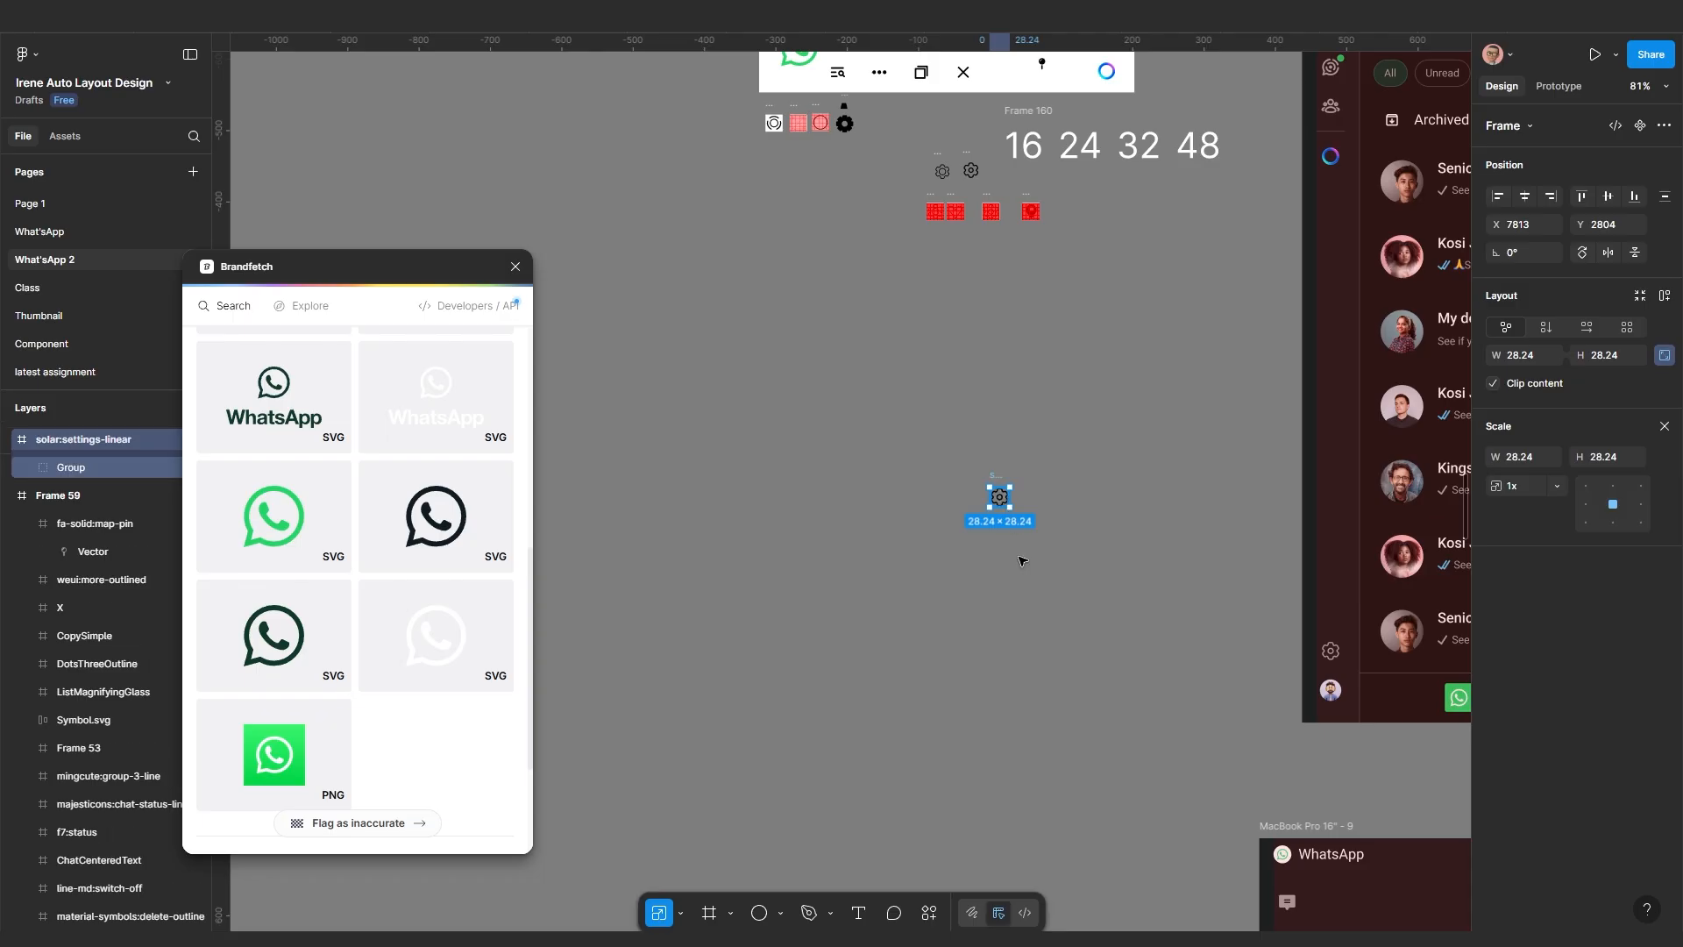
left_click_drag(1003, 501, 1097, 808)
scroll(1095, 806, "down", 3)
left_click_drag(1096, 727, 1039, 571)
scroll(1031, 589, "up", 3)
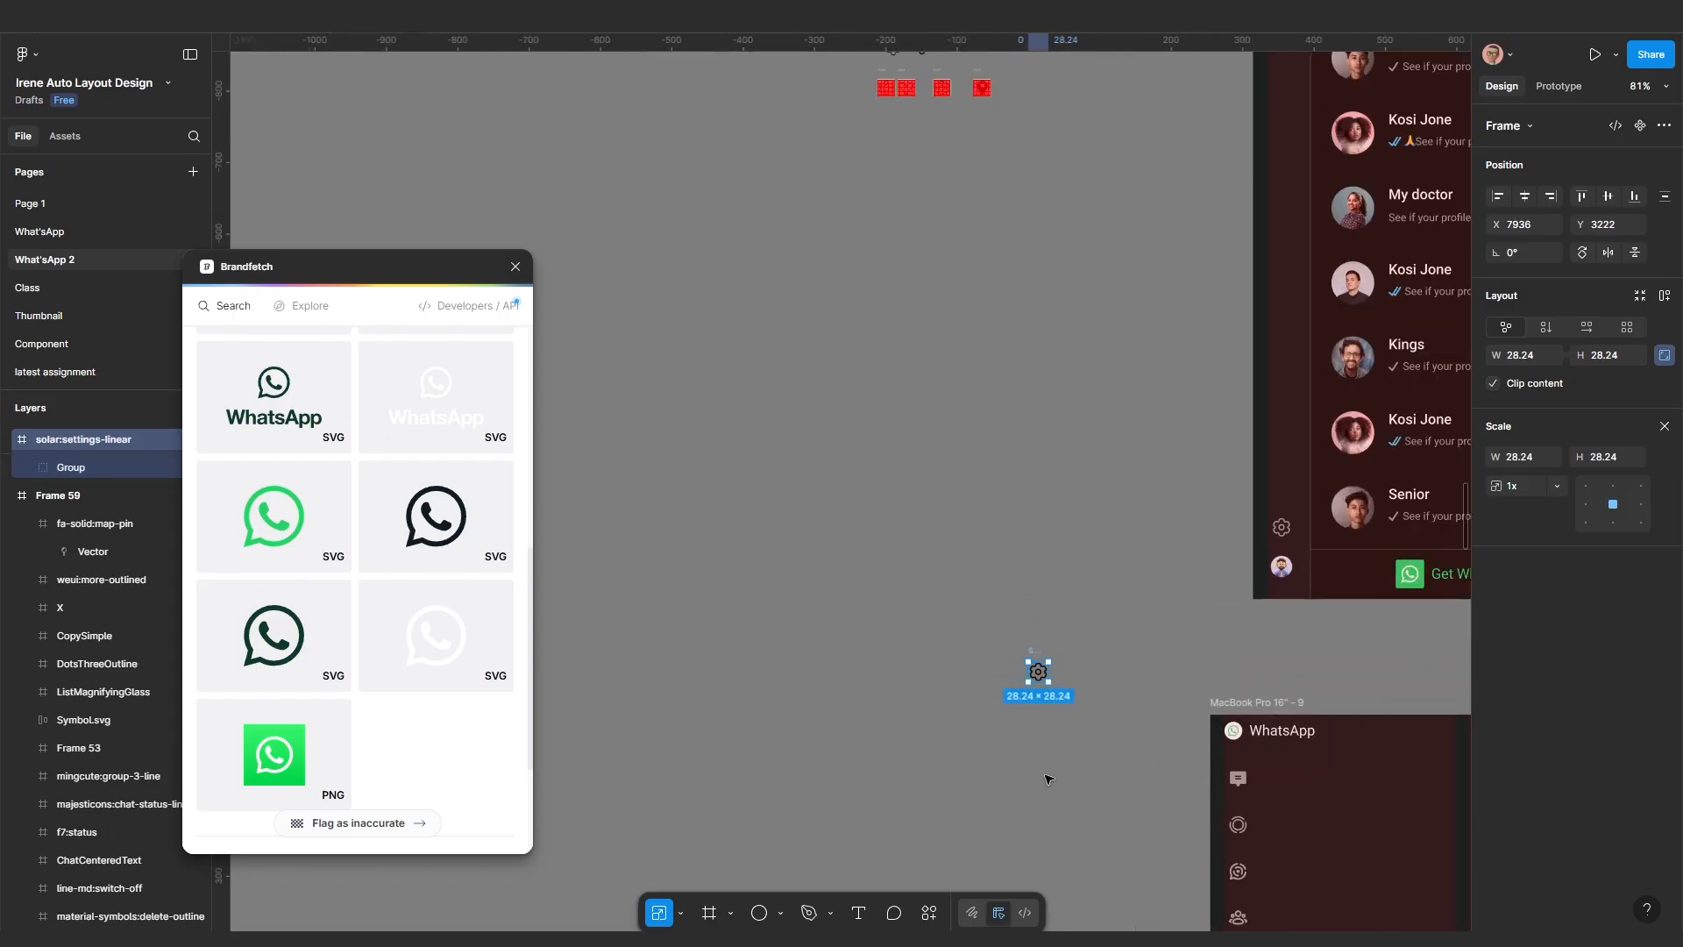
left_click_drag(1048, 768, 1047, 300)
left_click_drag(1038, 220, 1036, 530)
scroll(1034, 561, "up", 5)
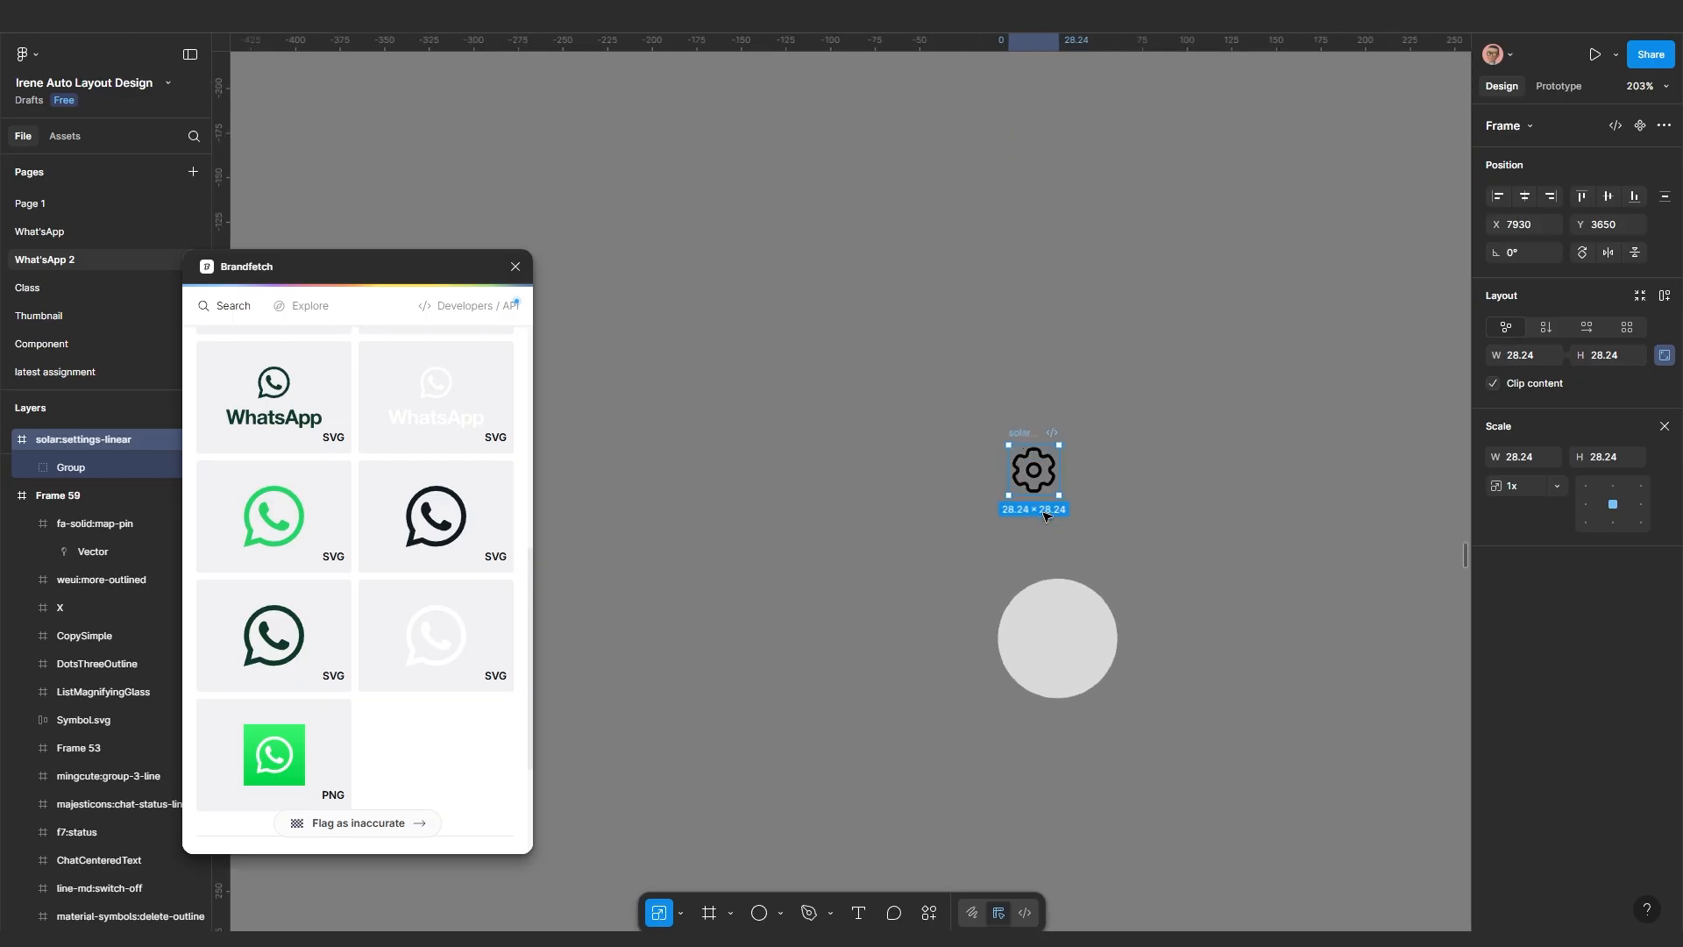
Move the settings icon to X 7938, Y 3653, above the gray circle
key("v")
left_click_drag(1029, 433, 1043, 438)
scroll(1047, 461, "up", 2)
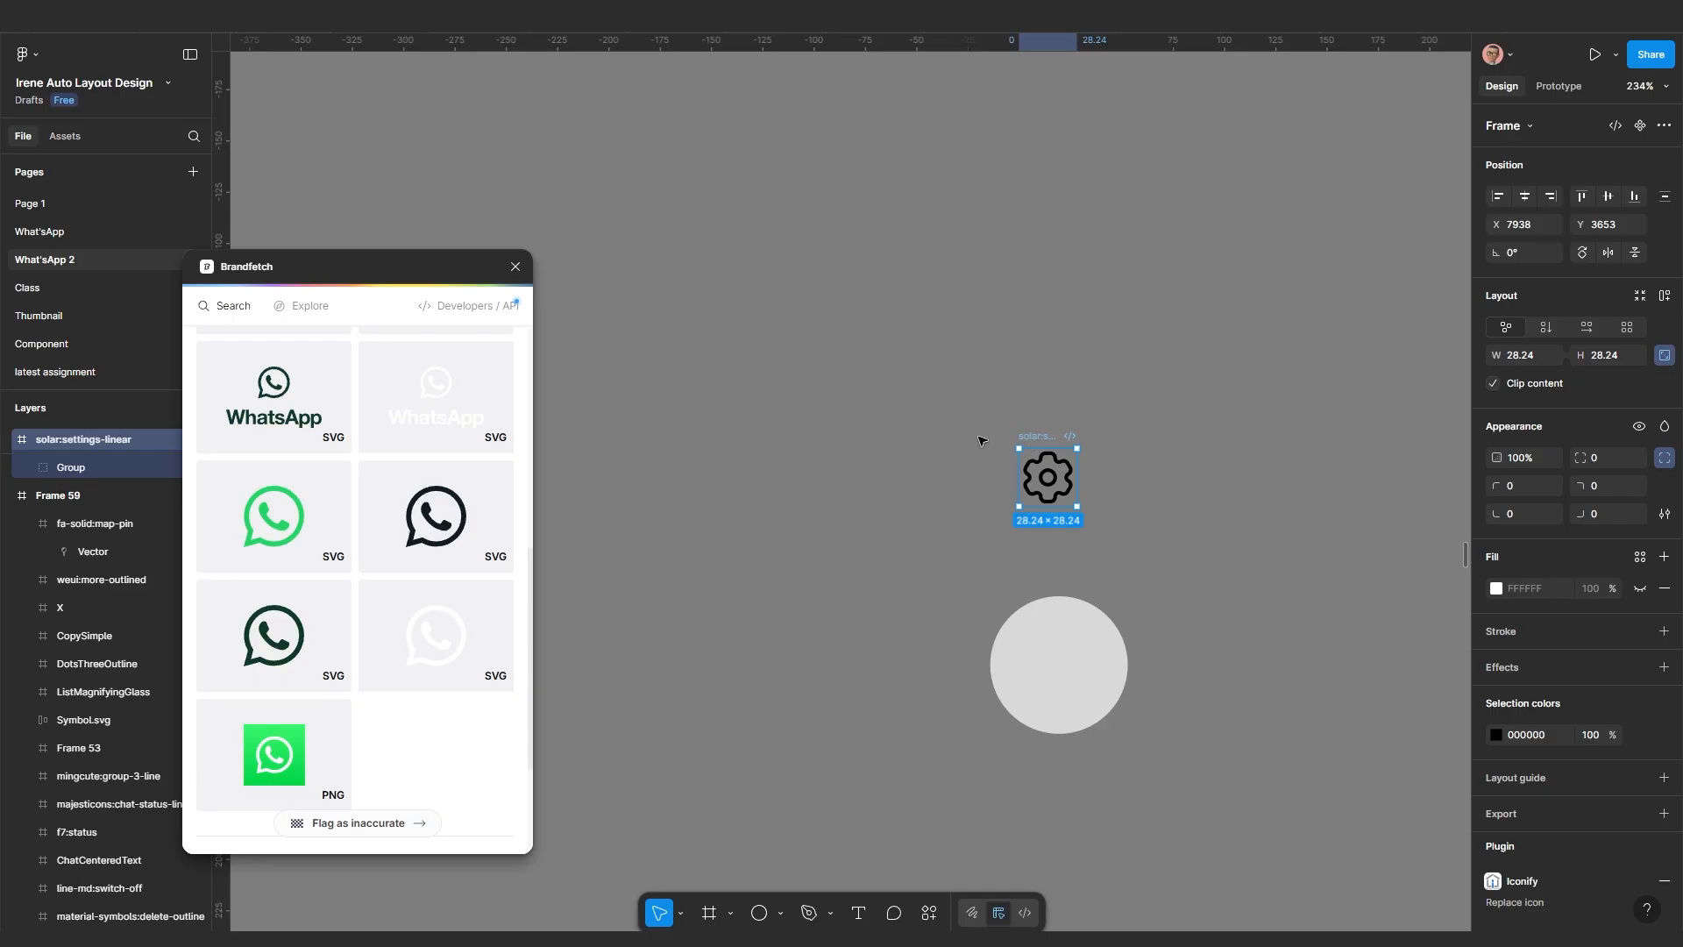
Wrap the settings icon in its own auto layout frame with 5 px horizontal and vertical padding
right_click(1045, 446)
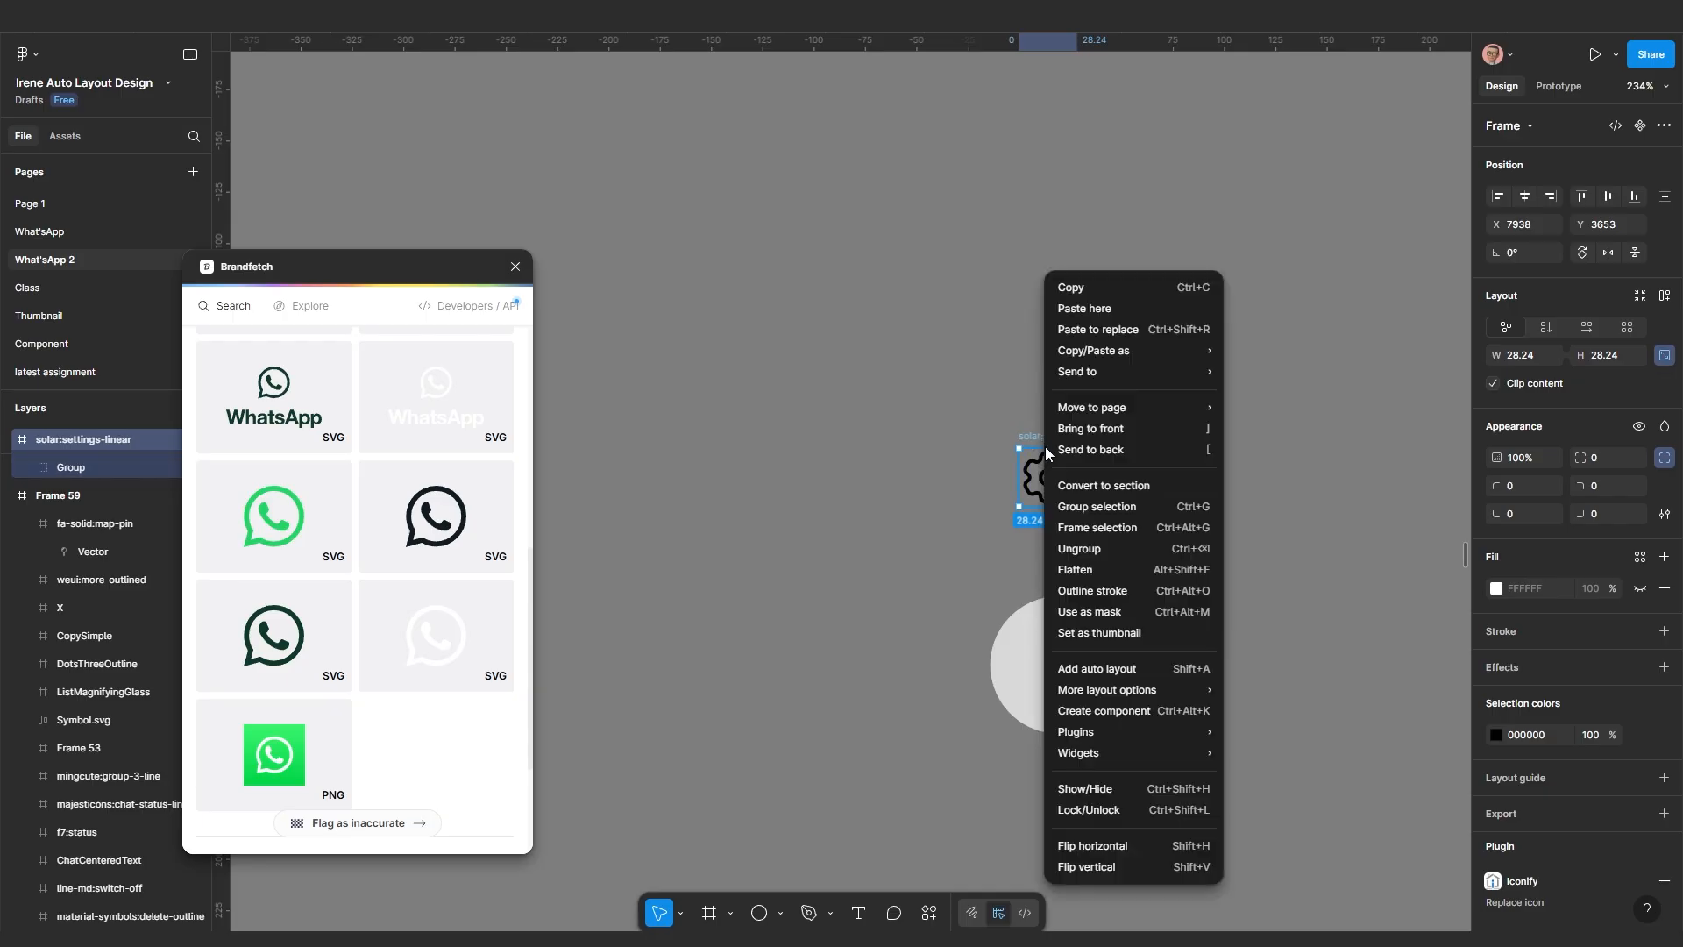
left_click(1080, 527)
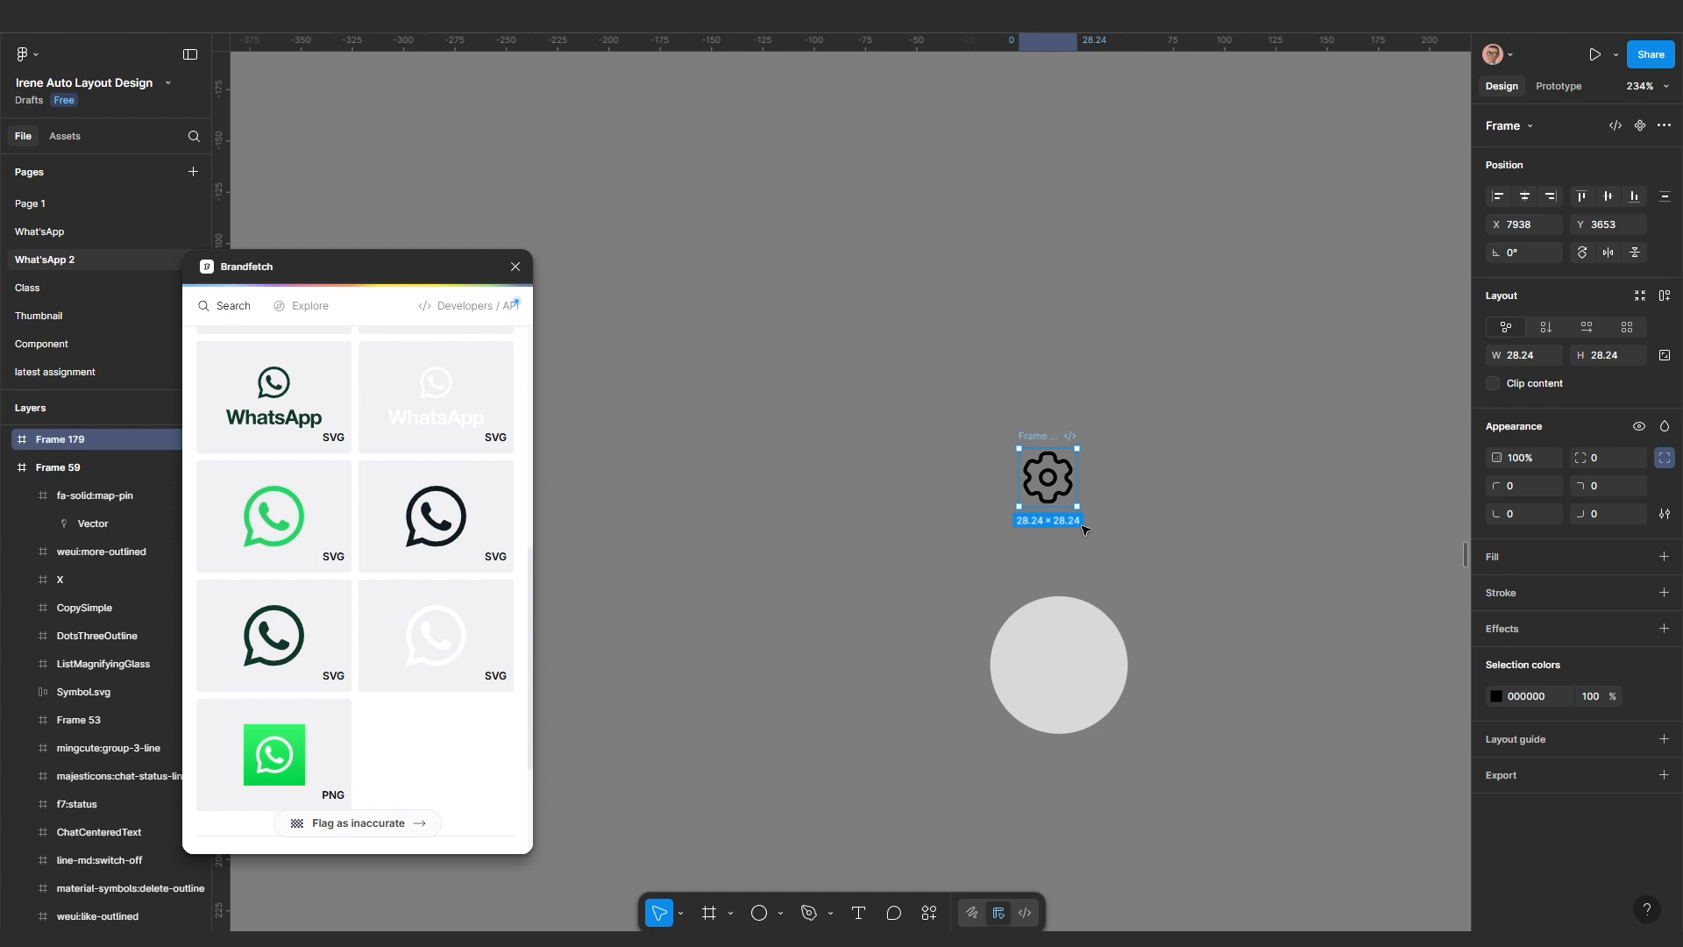
key("shift+a")
scroll(1163, 510, "down", 1)
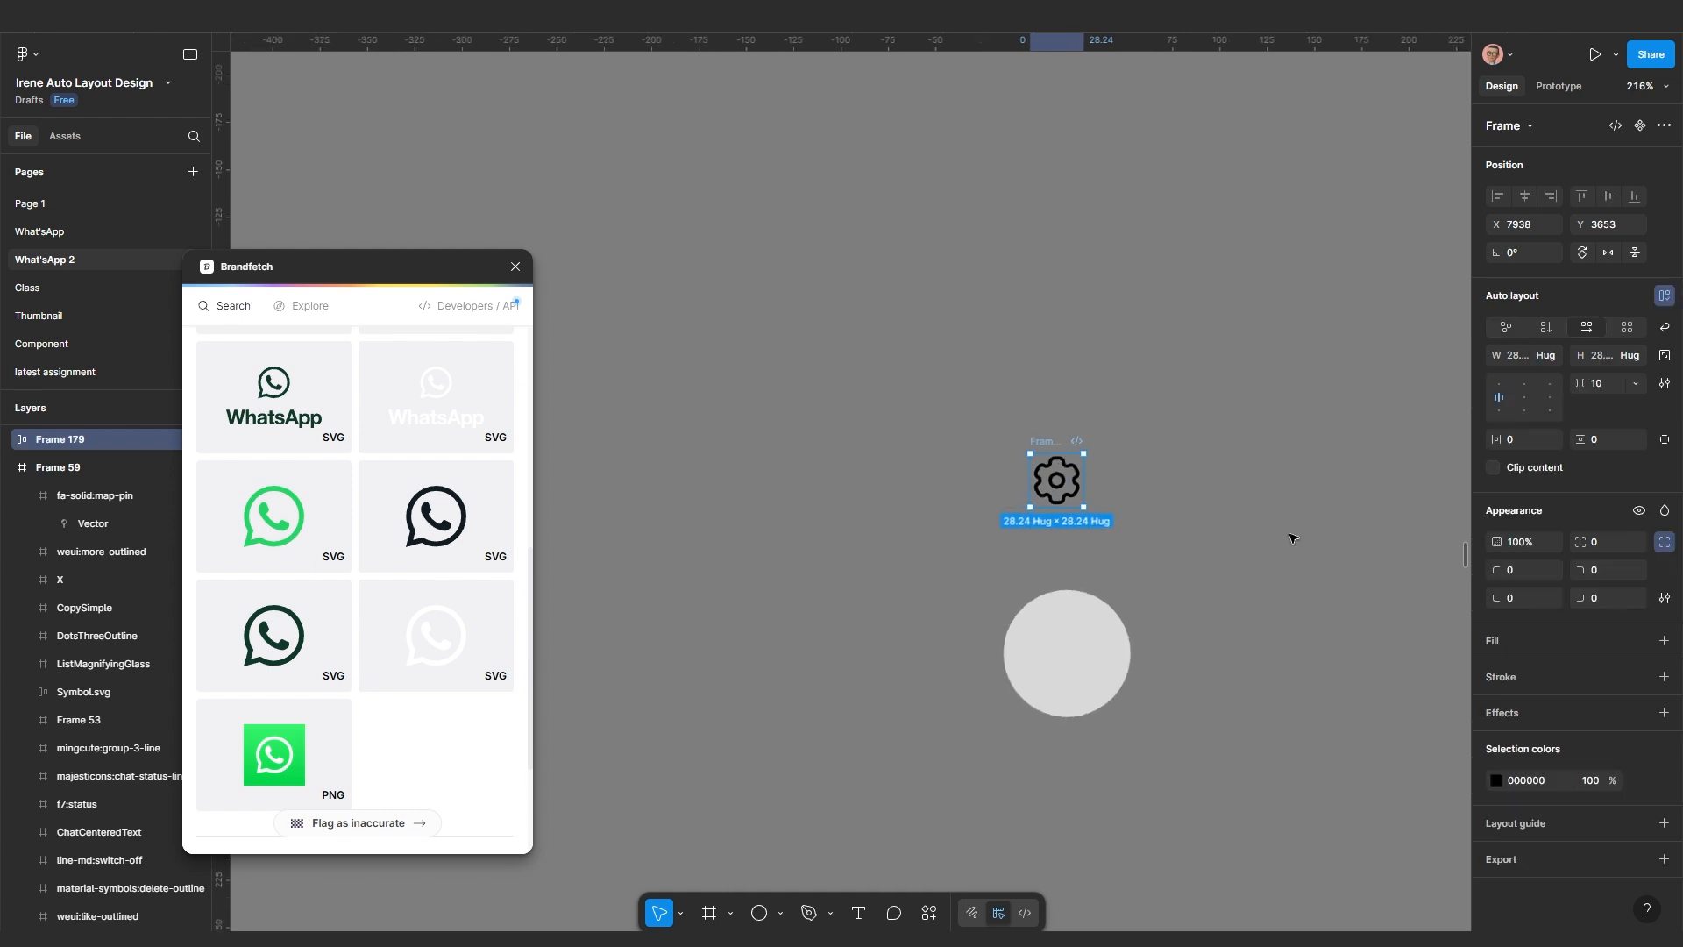
left_click(1520, 443)
type("5")
key("Return")
scroll(999, 553, "down", 4)
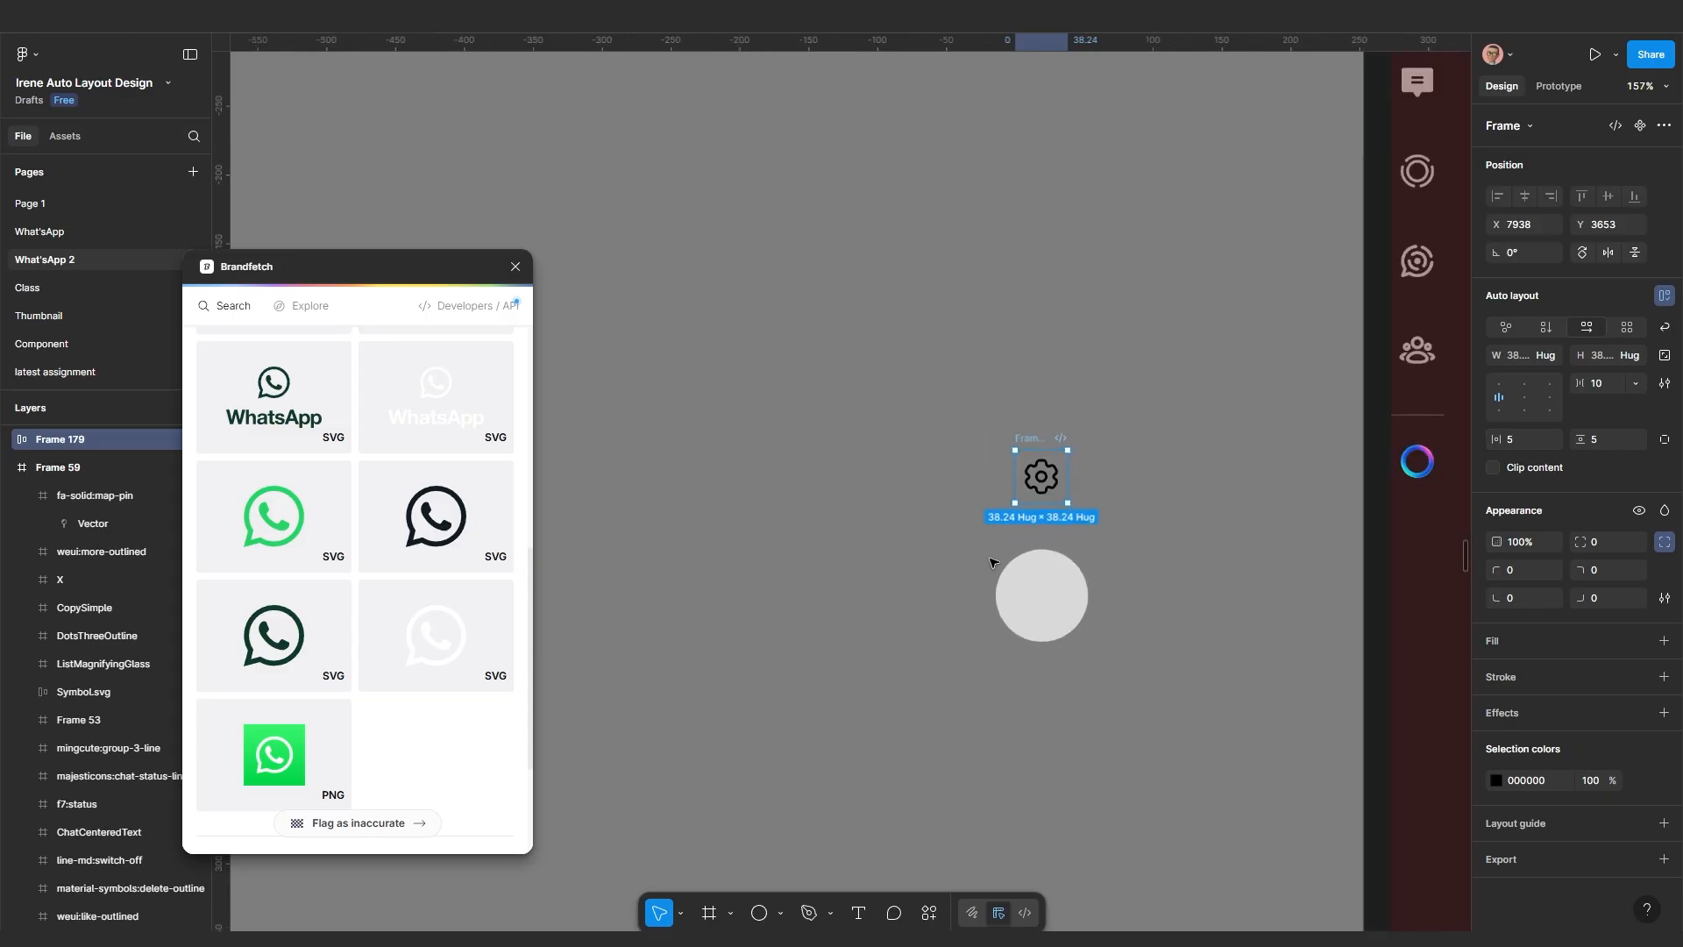
Shrink the gray circle about its center to 45 × 45 and combine it with the settings icon frame in a vertical auto layout
left_click(1067, 596)
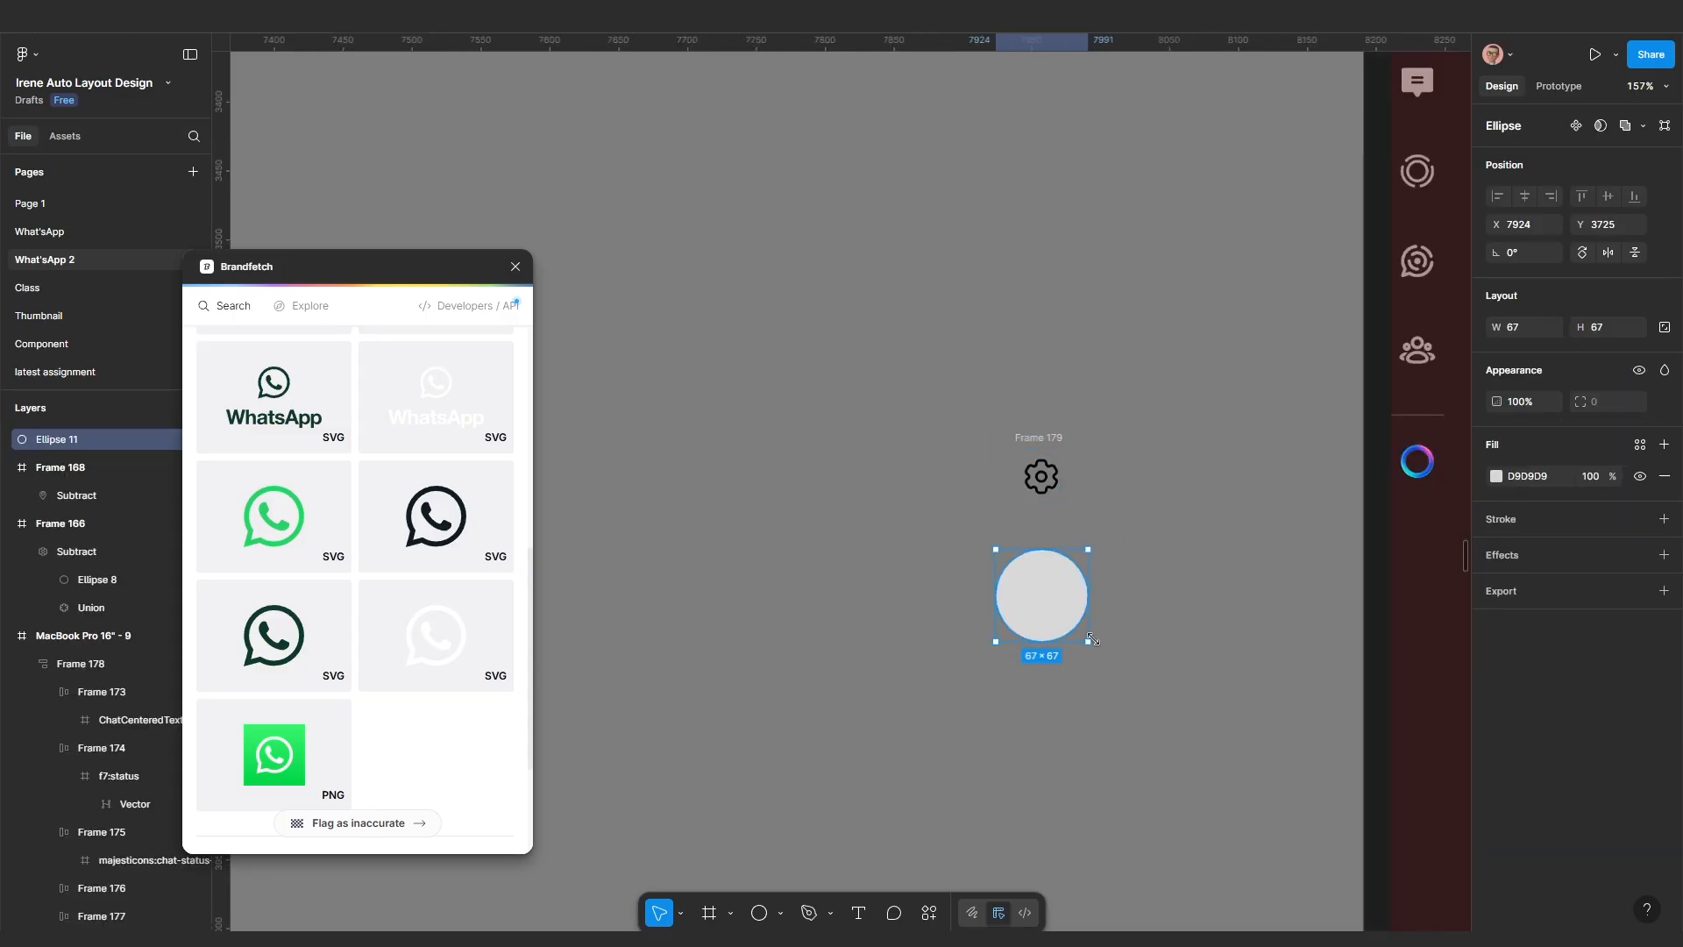
left_click_drag(1088, 642, 1062, 623)
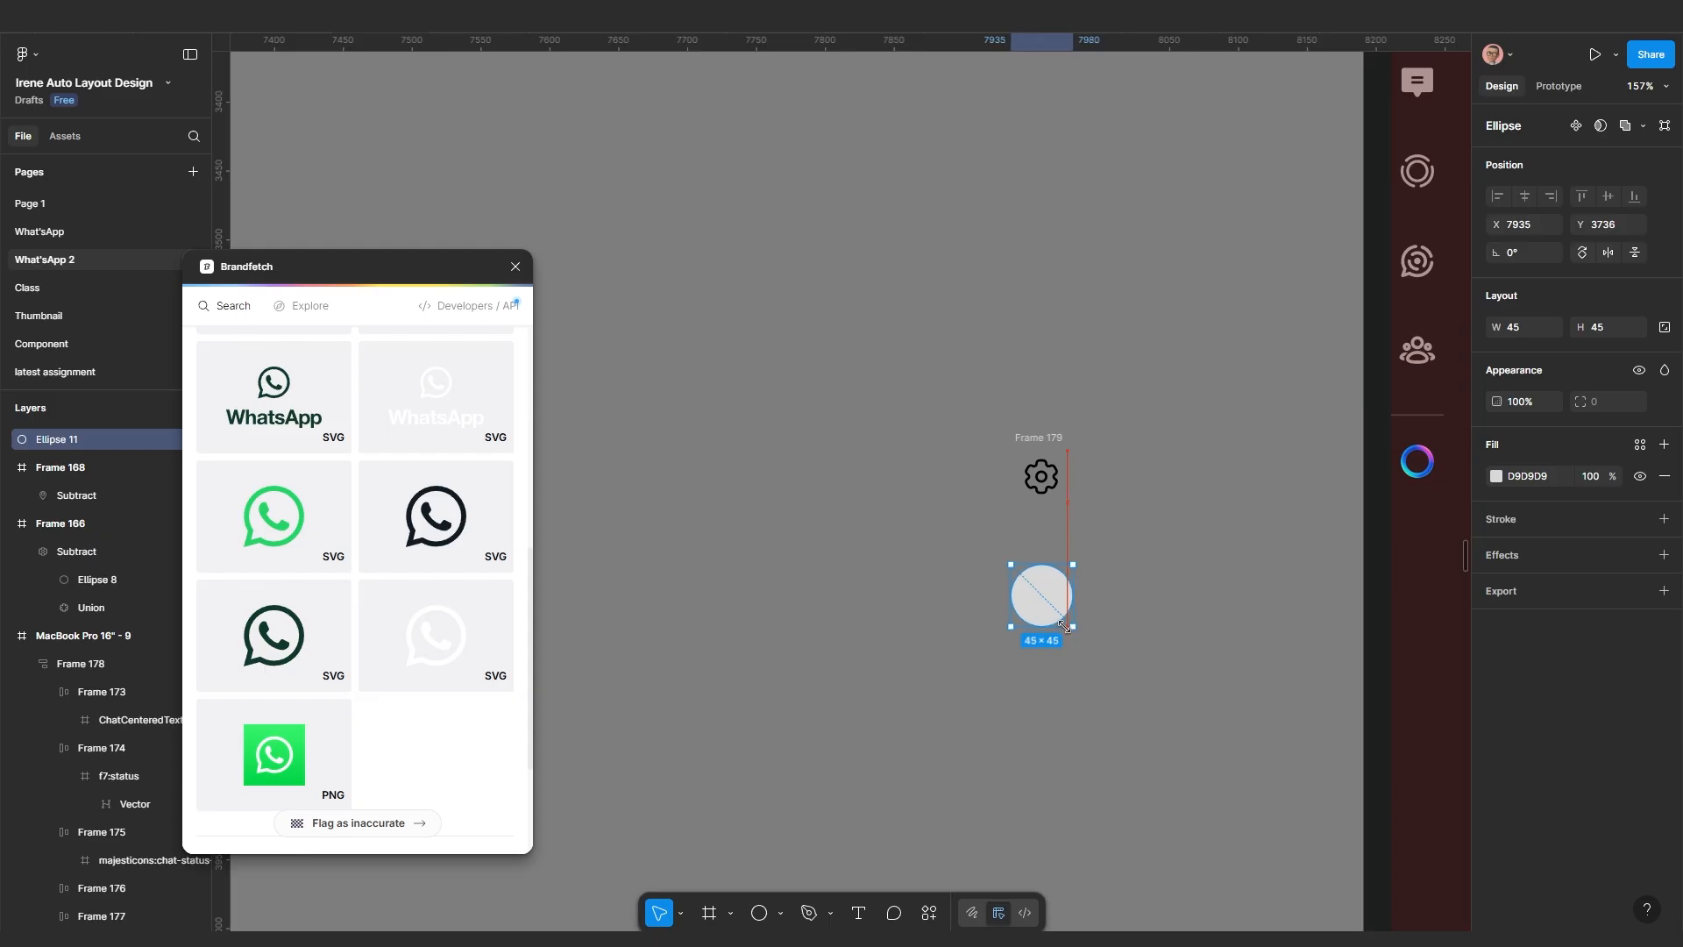
left_click(1046, 434, "shift")
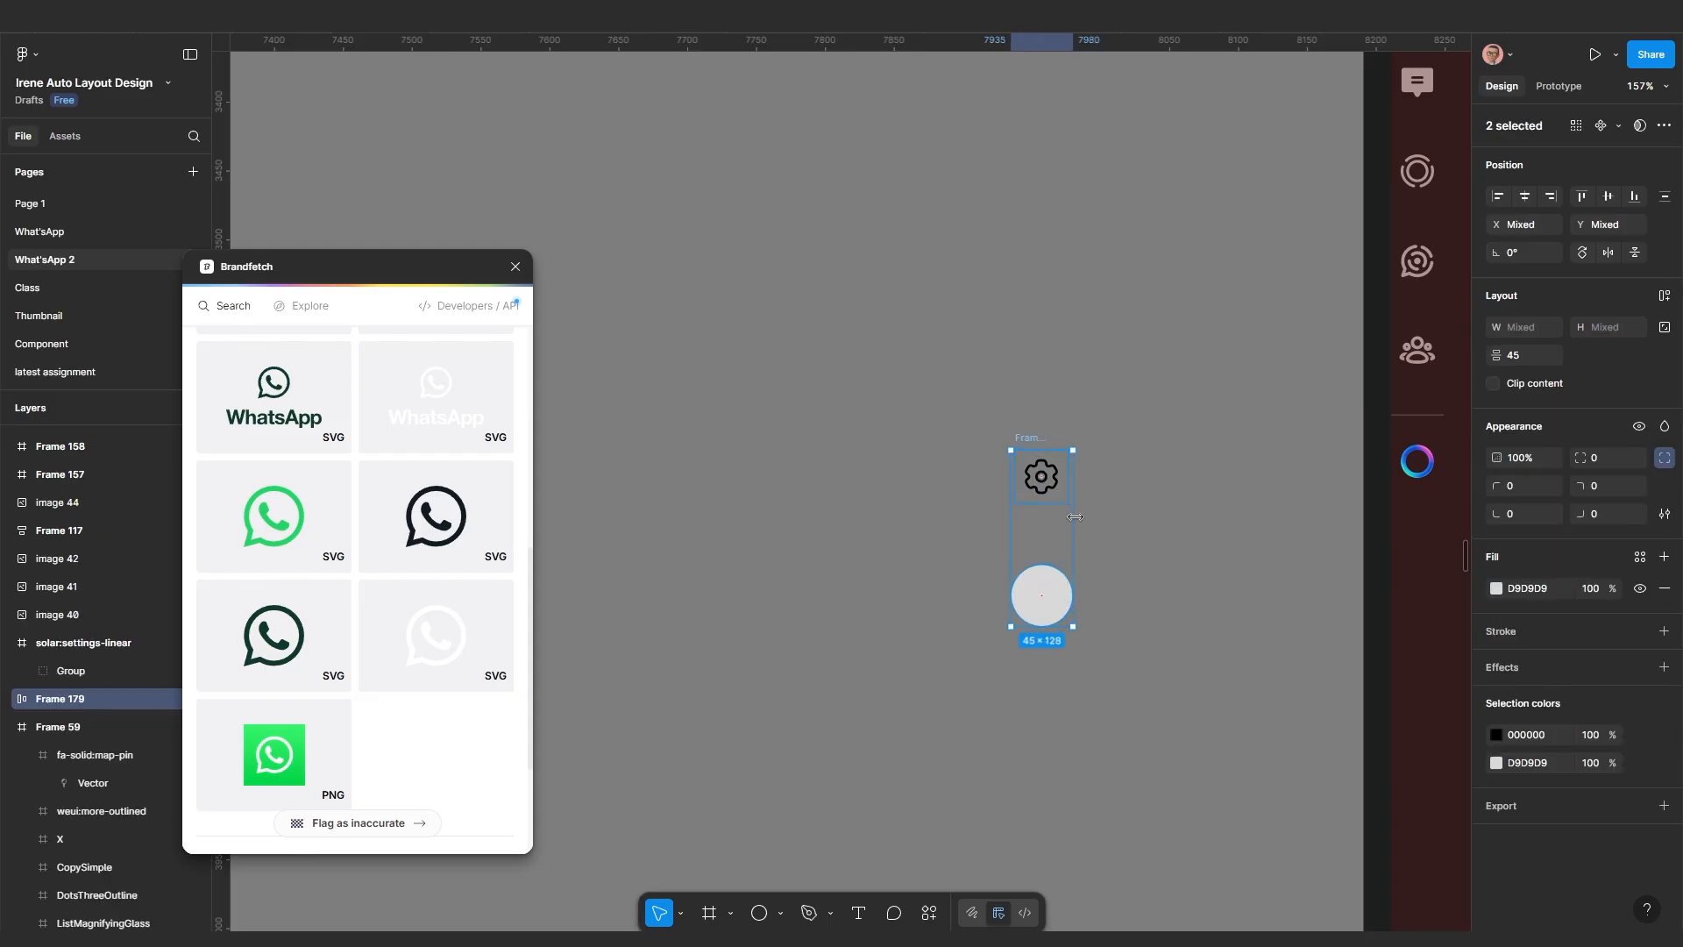
key("shift+a")
scroll(1032, 508, "up", 1)
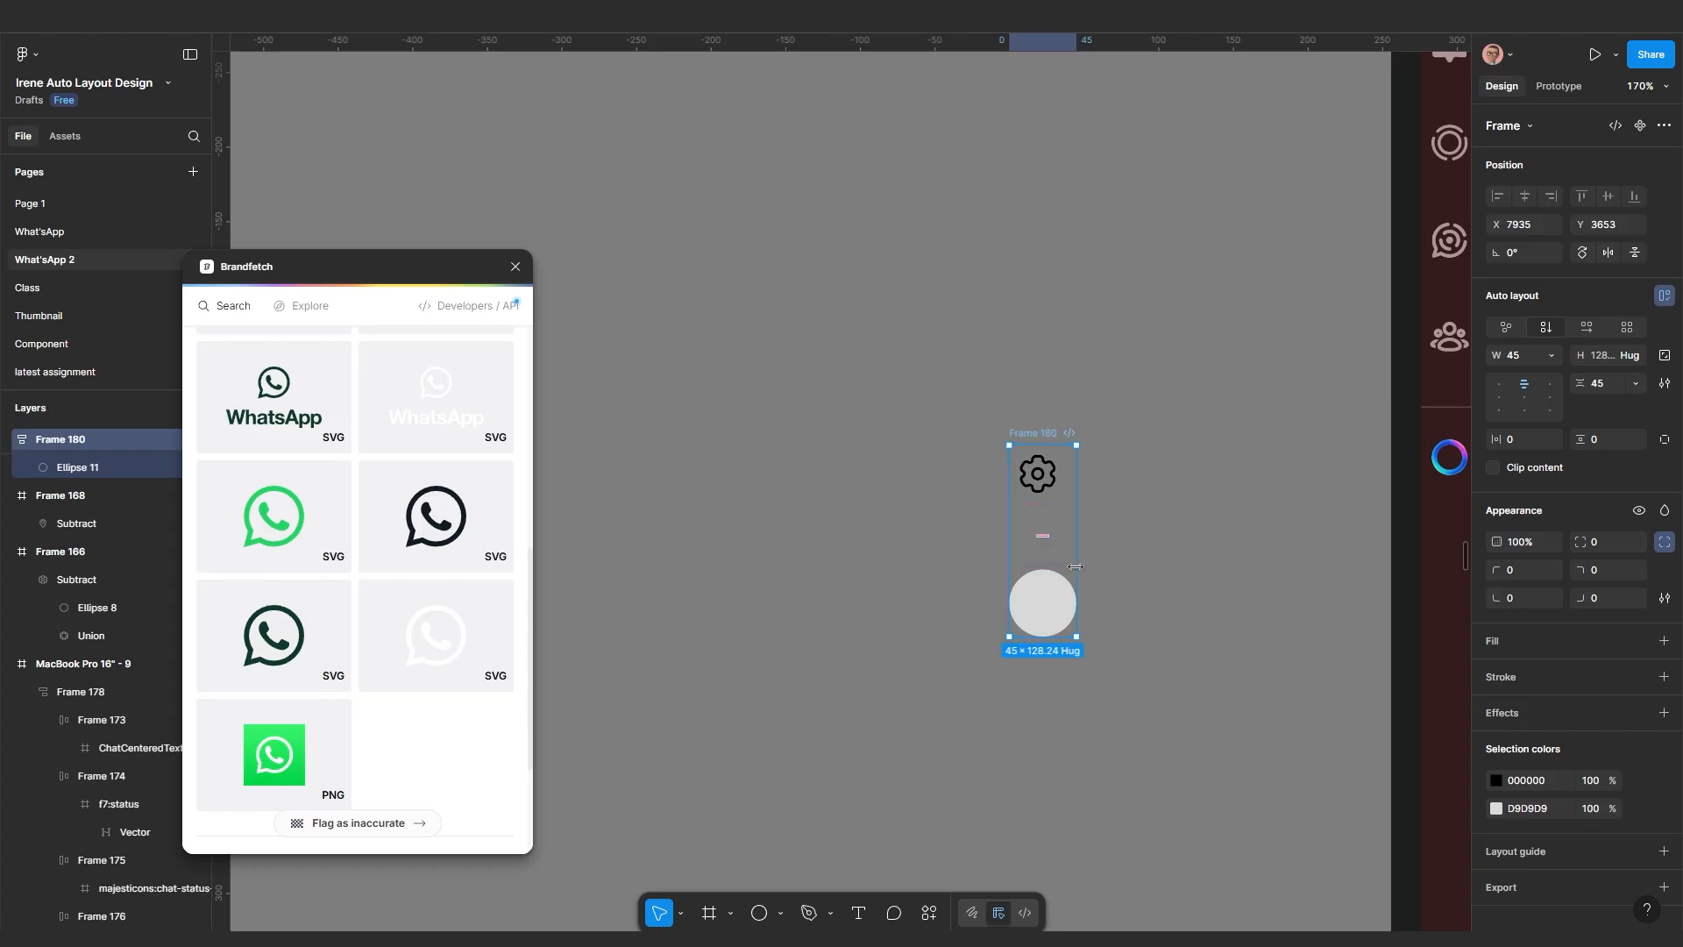
Set the vertical gap between the settings icon and the circle to 30
scroll(1075, 567, "down", 5)
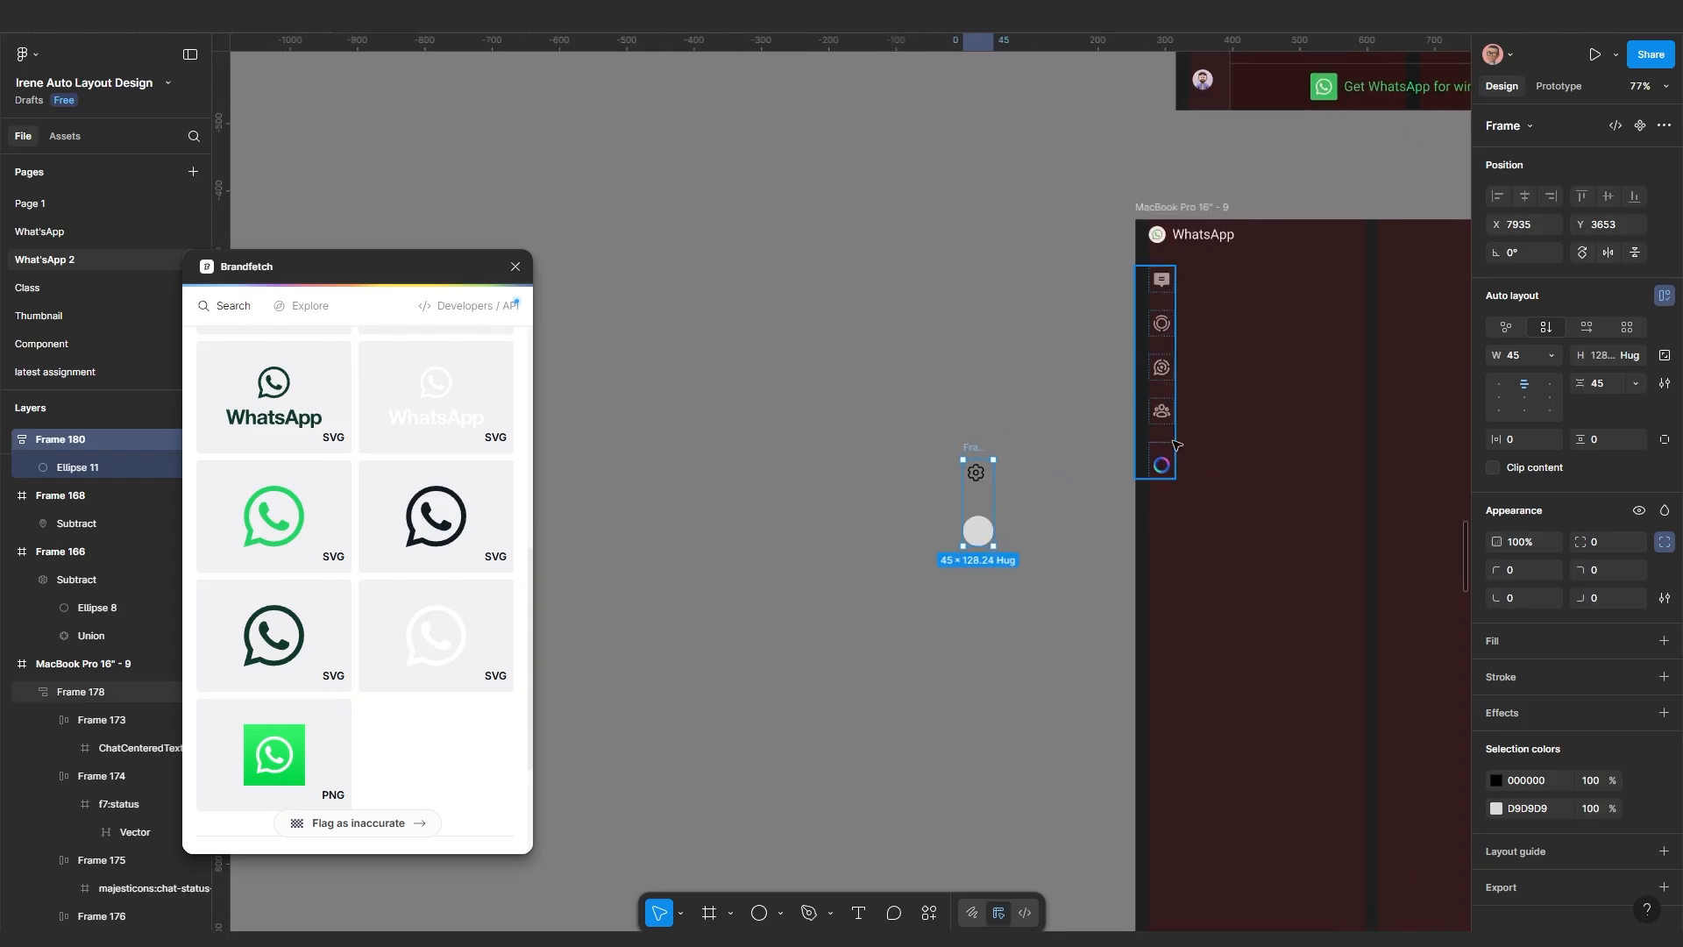
scroll(1157, 451, "up", 1)
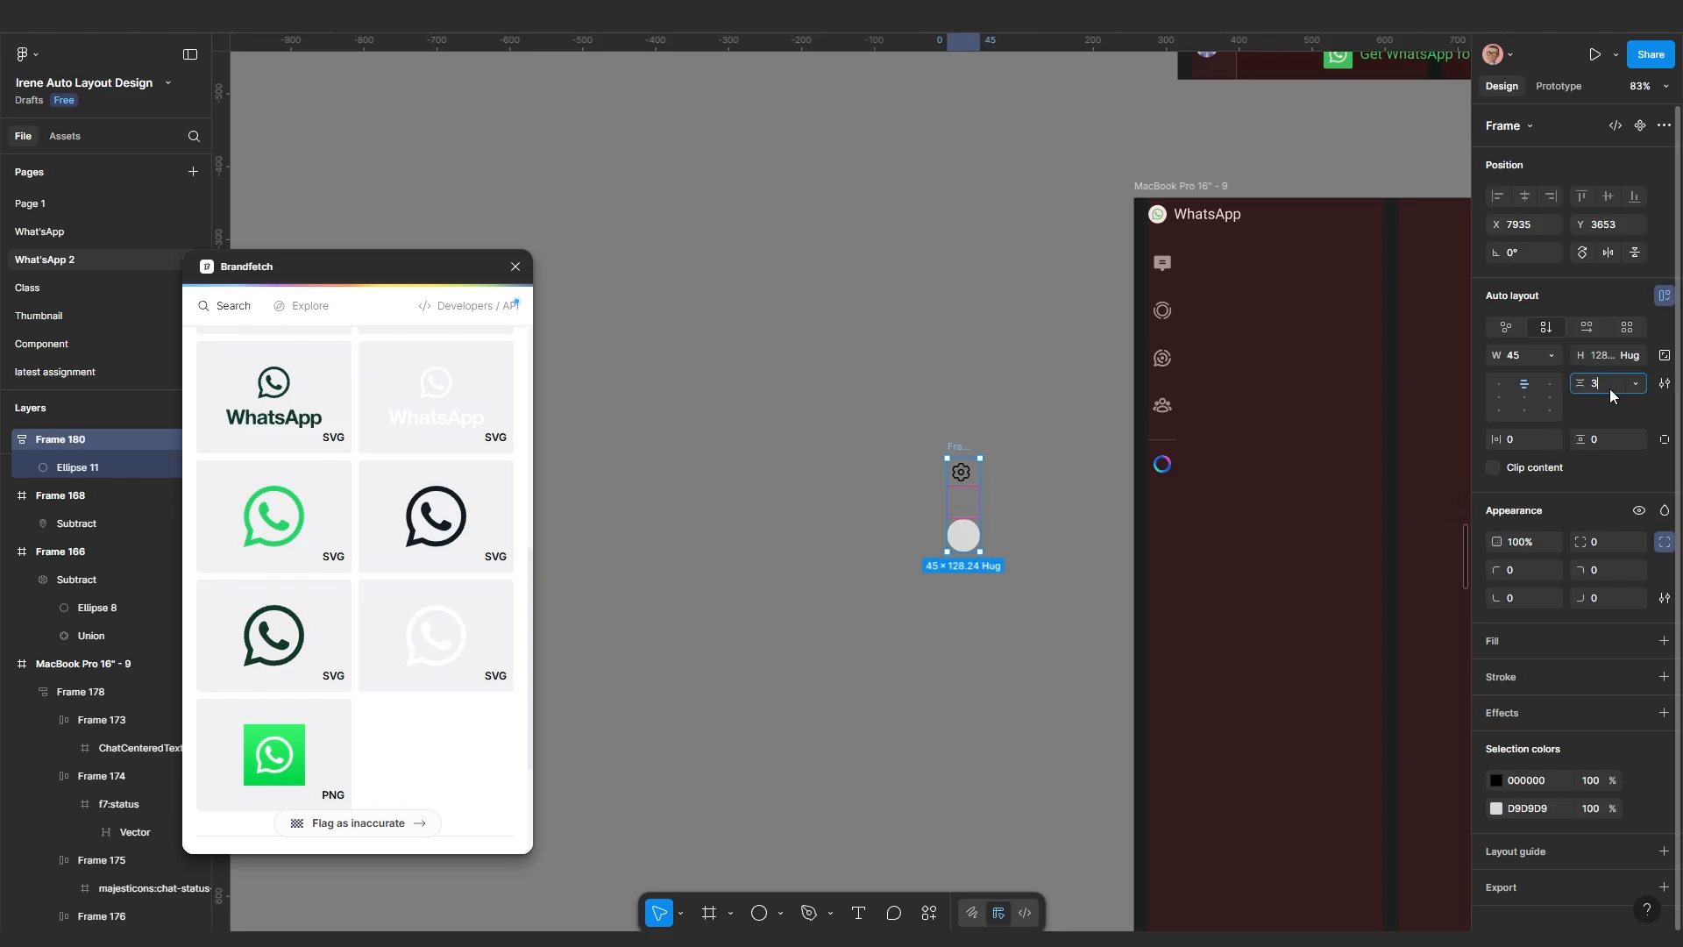
key("Return")
scroll(1017, 483, "up", 2)
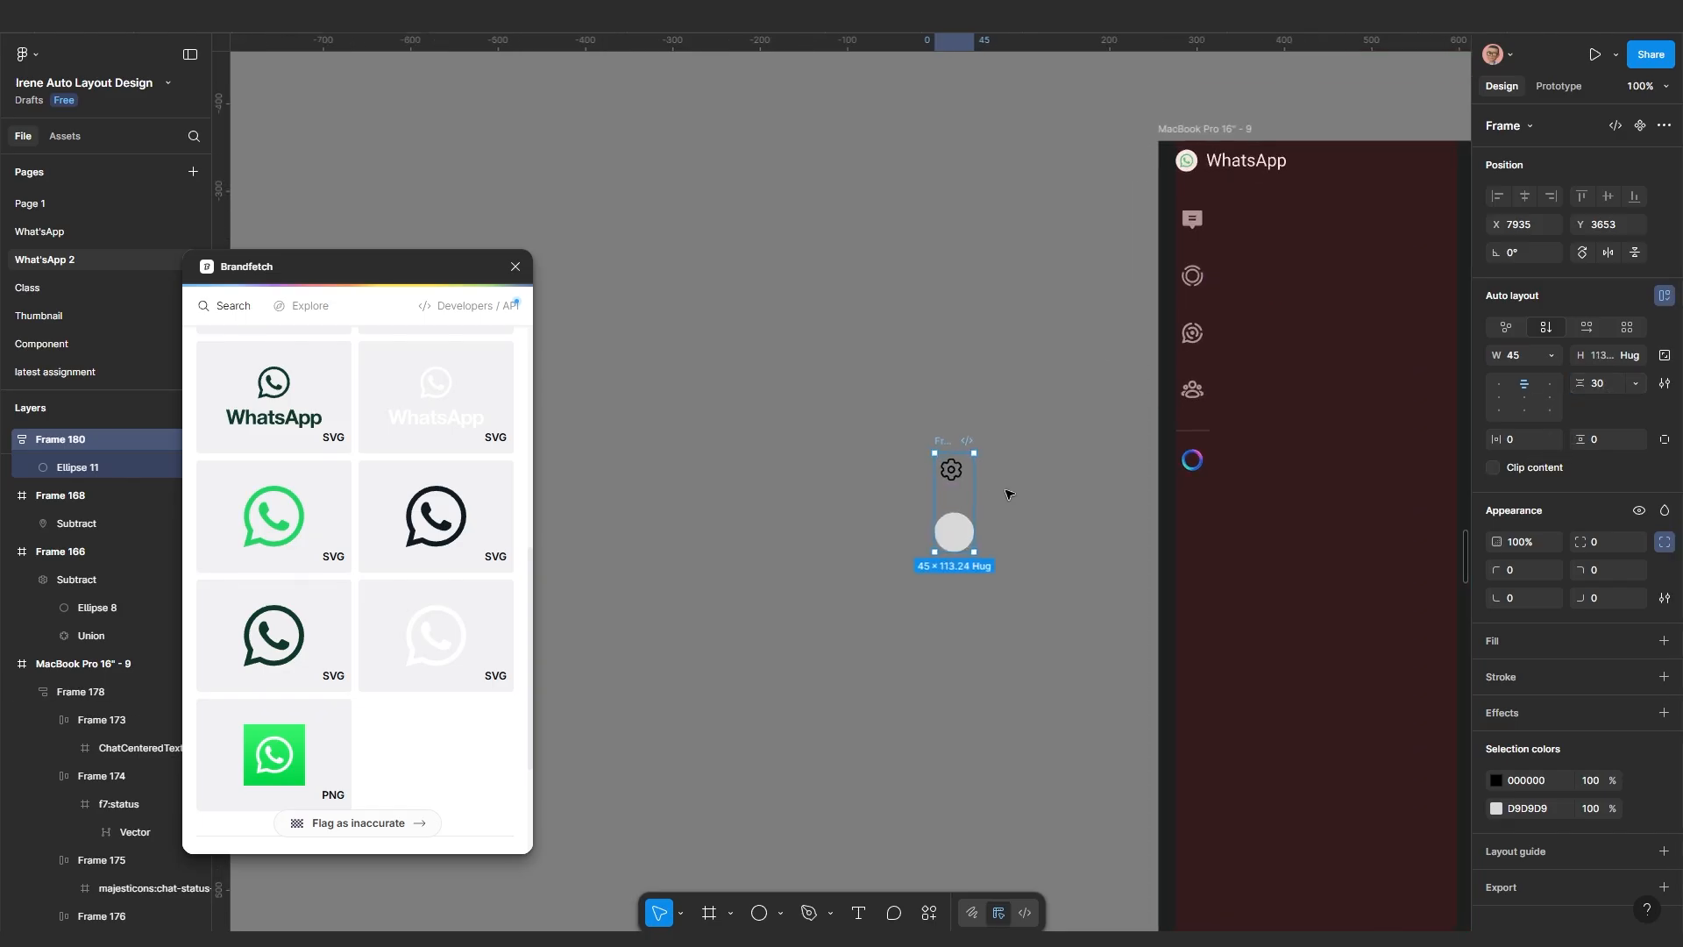
Center-align the settings icon inside its auto layout frame above the circle
scroll(962, 487, "up", 2)
left_click(965, 473)
scroll(961, 473, "up", 2)
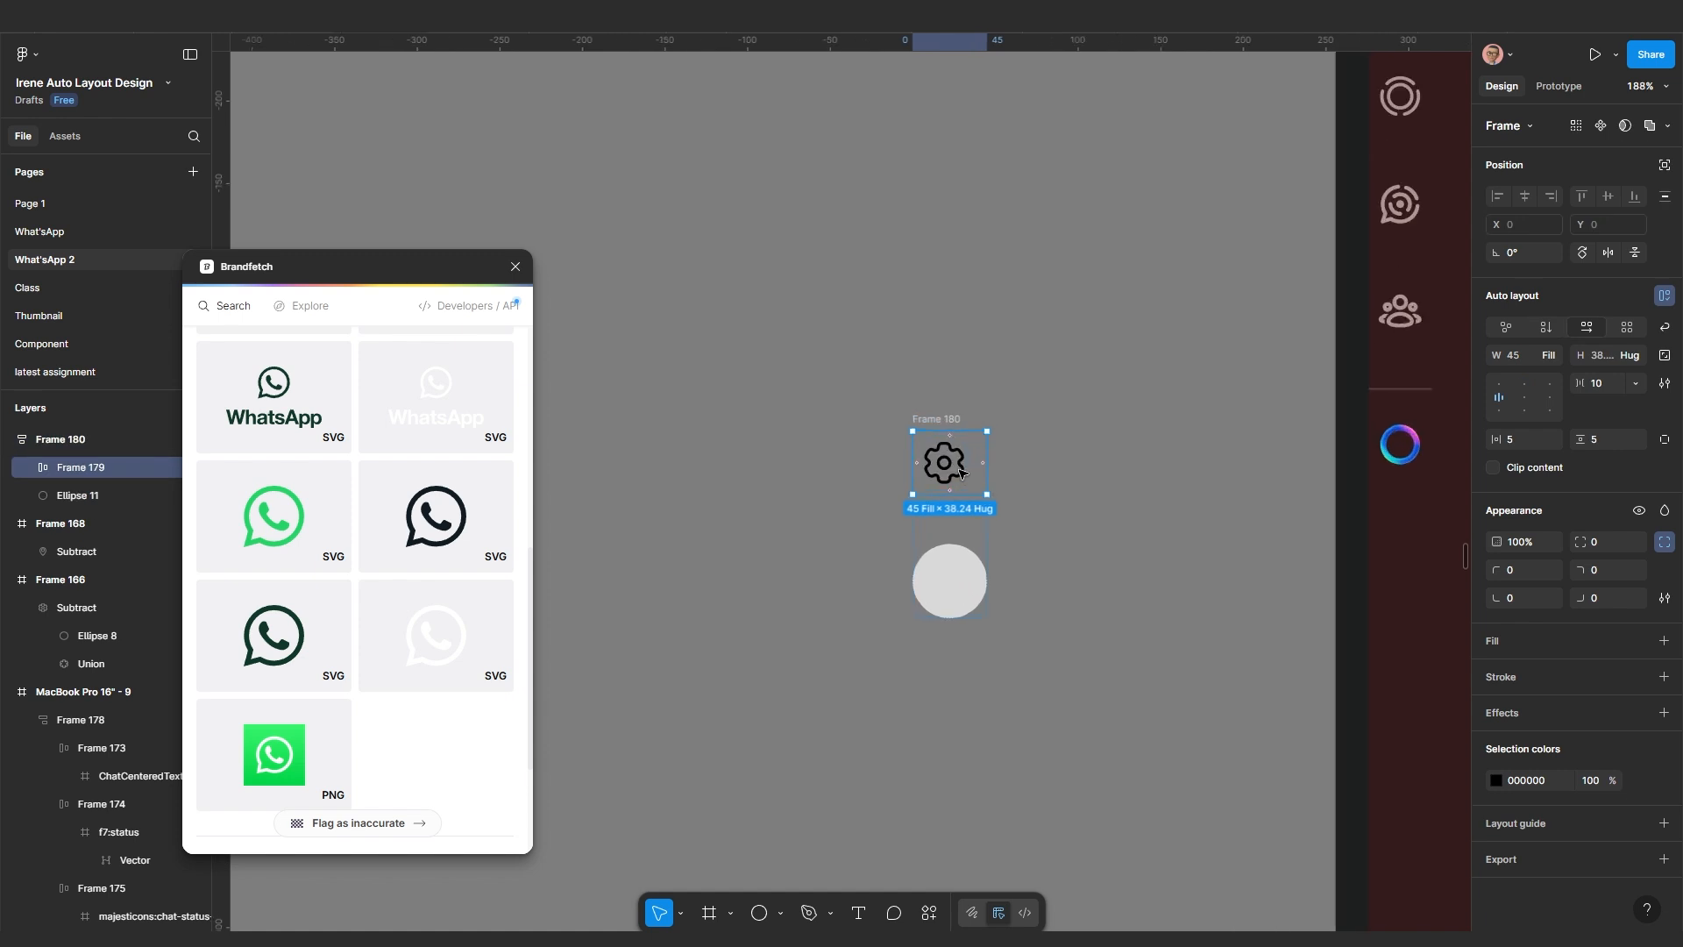
left_click(1526, 399)
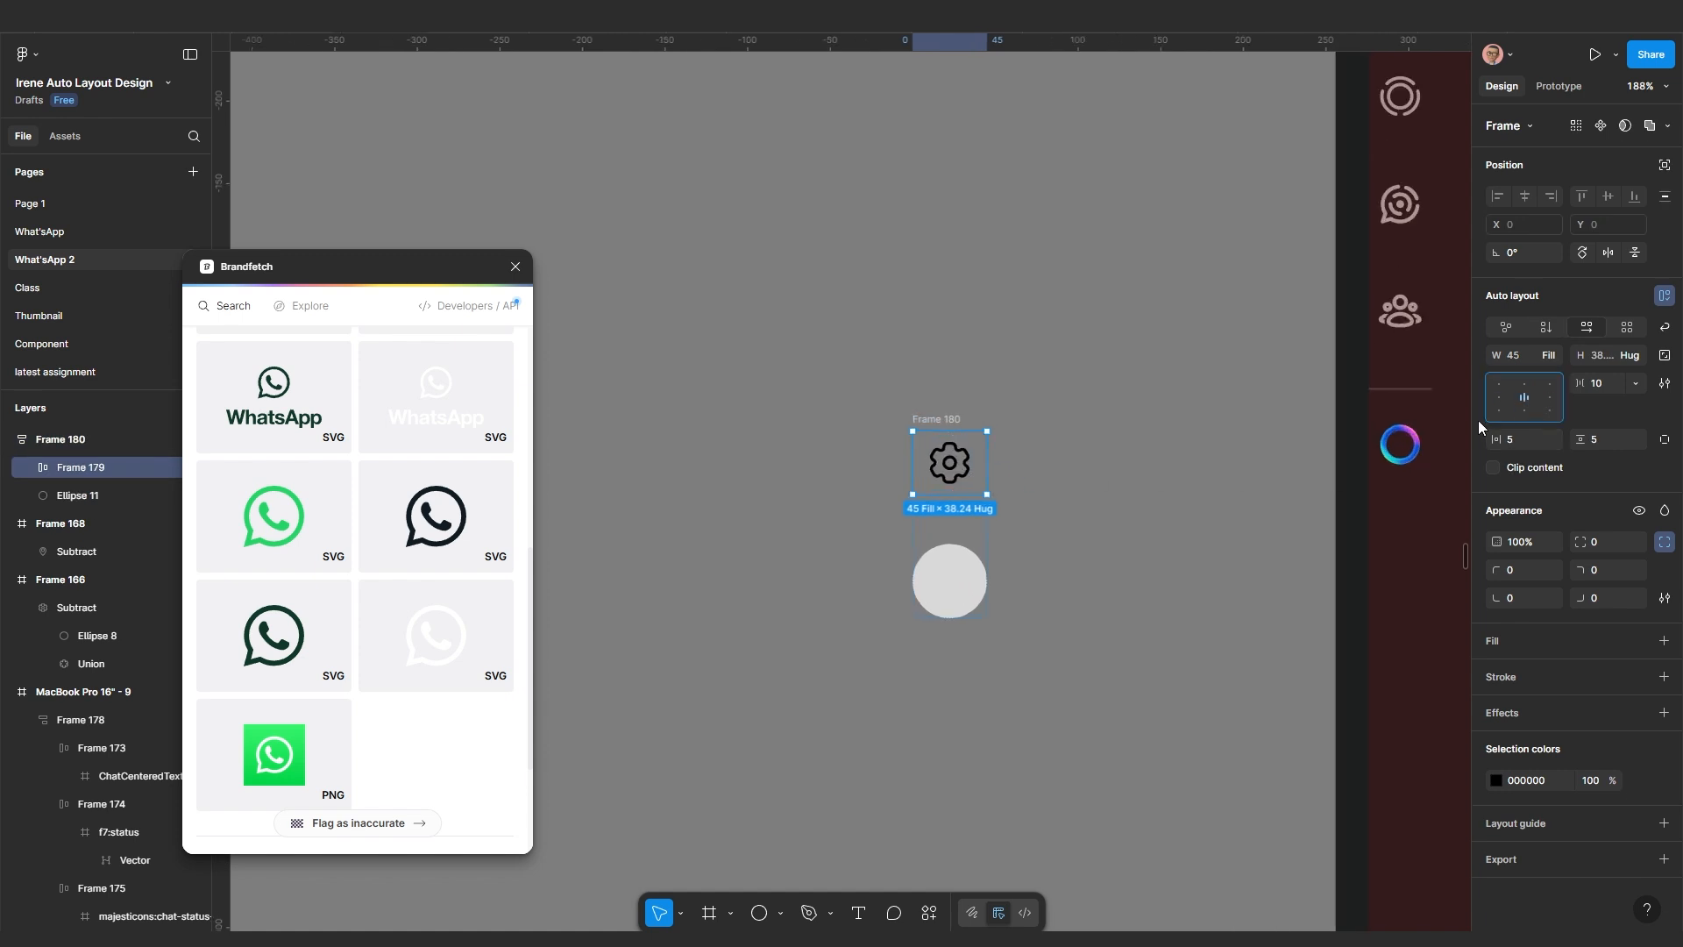
scroll(916, 526, "down", 3)
left_click(1000, 627)
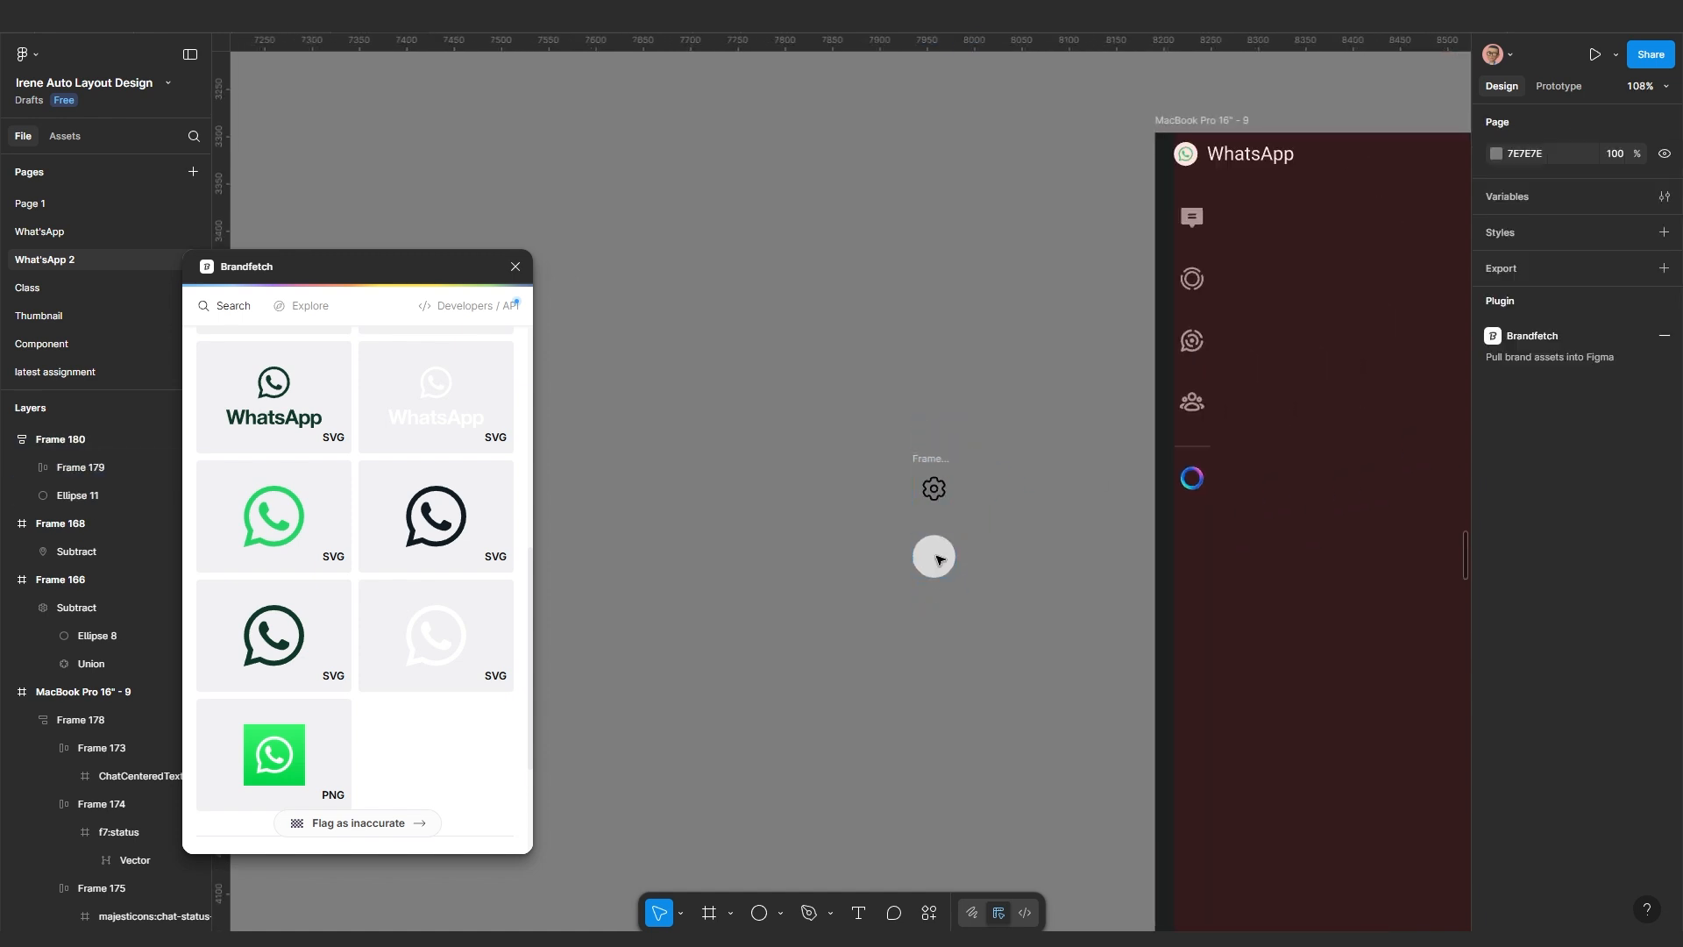
Cut the settings and circle stack and paste it into the sidebar icon column of MacBook Pro 16" - 9, below the gradient ring
left_click(936, 464)
key("ctrl+x")
scroll(974, 479, "down", 1)
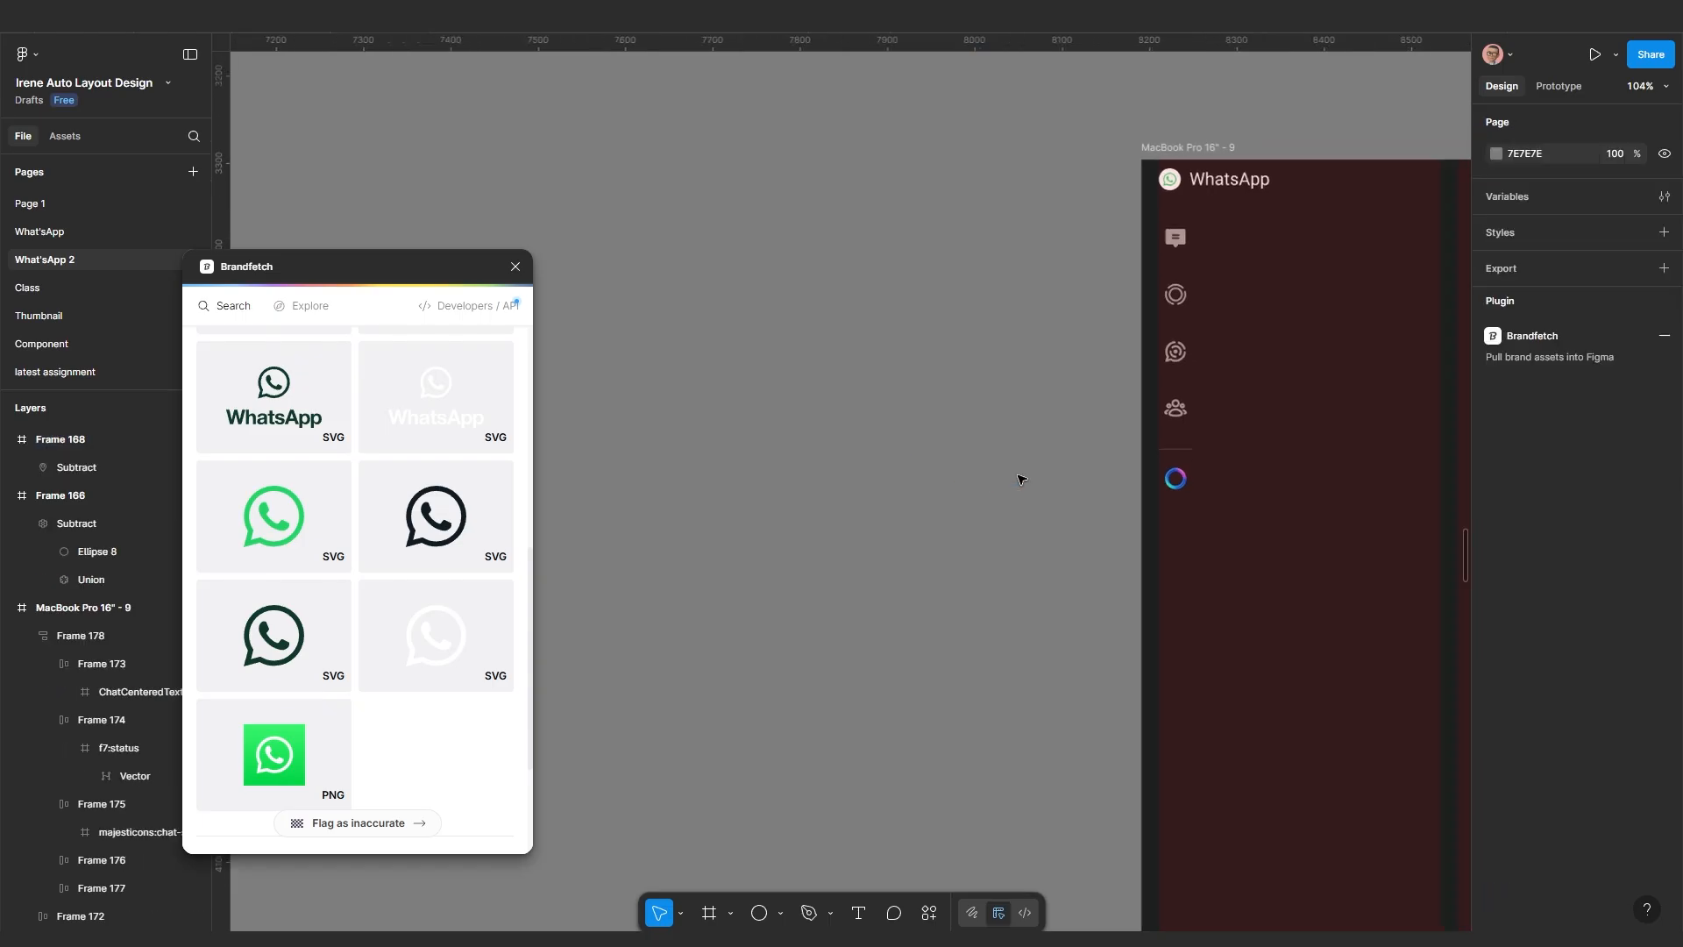
left_click(1176, 425)
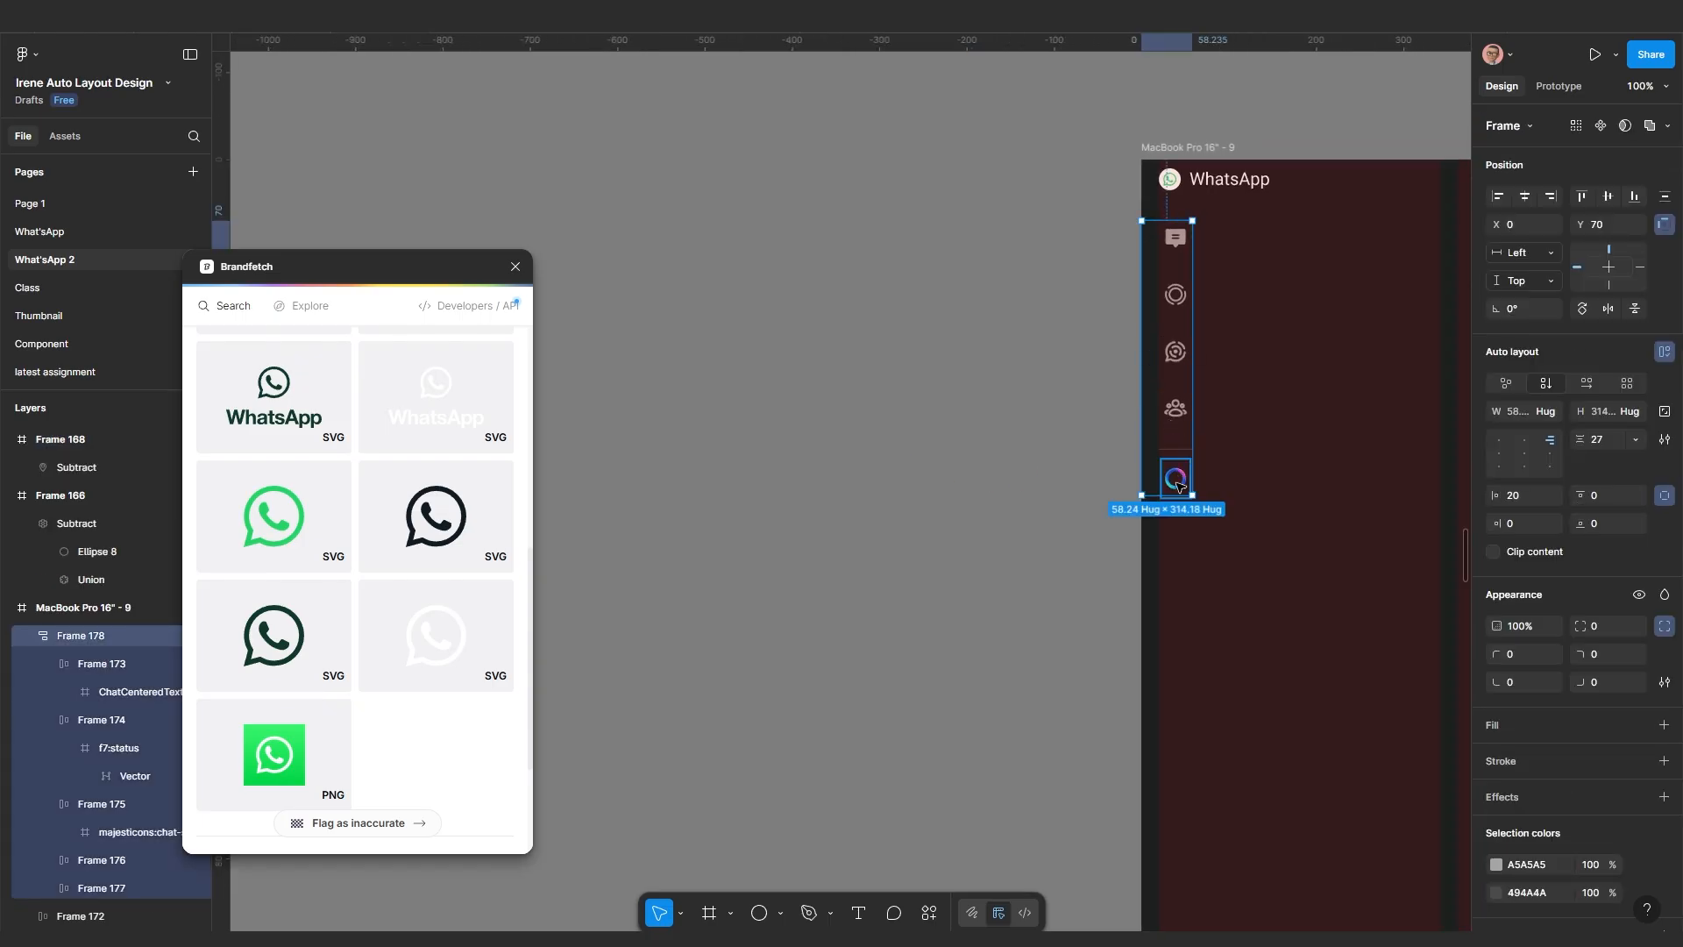
key("ctrl+v")
scroll(1176, 552, "up", 1)
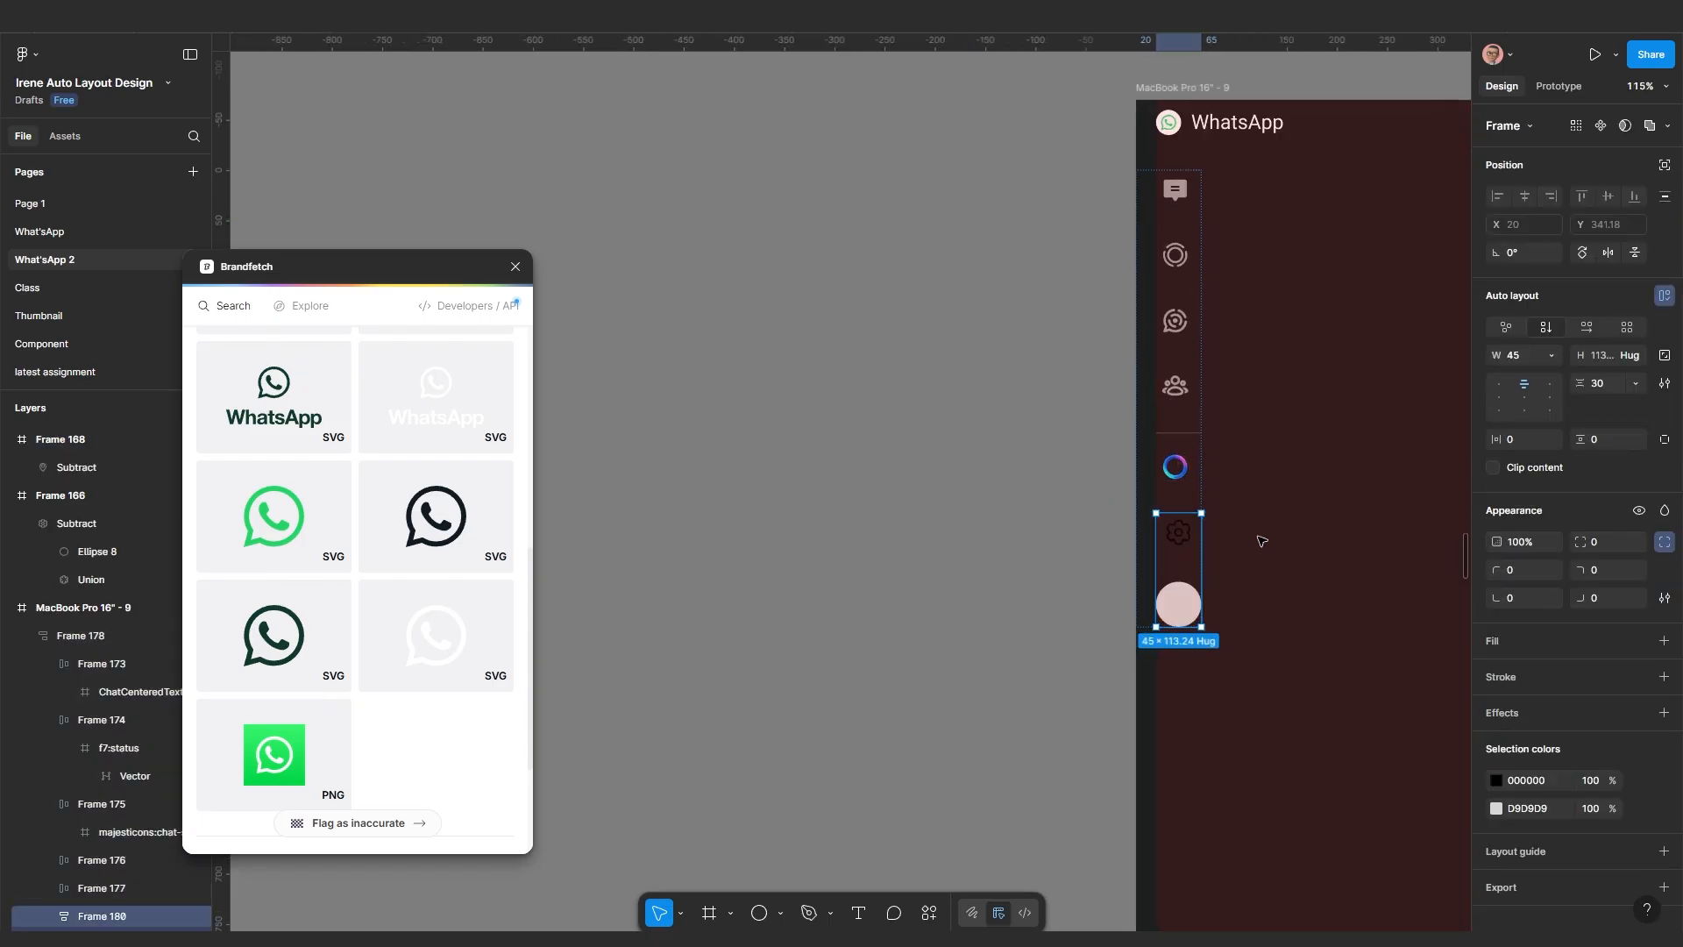
left_click(1274, 531)
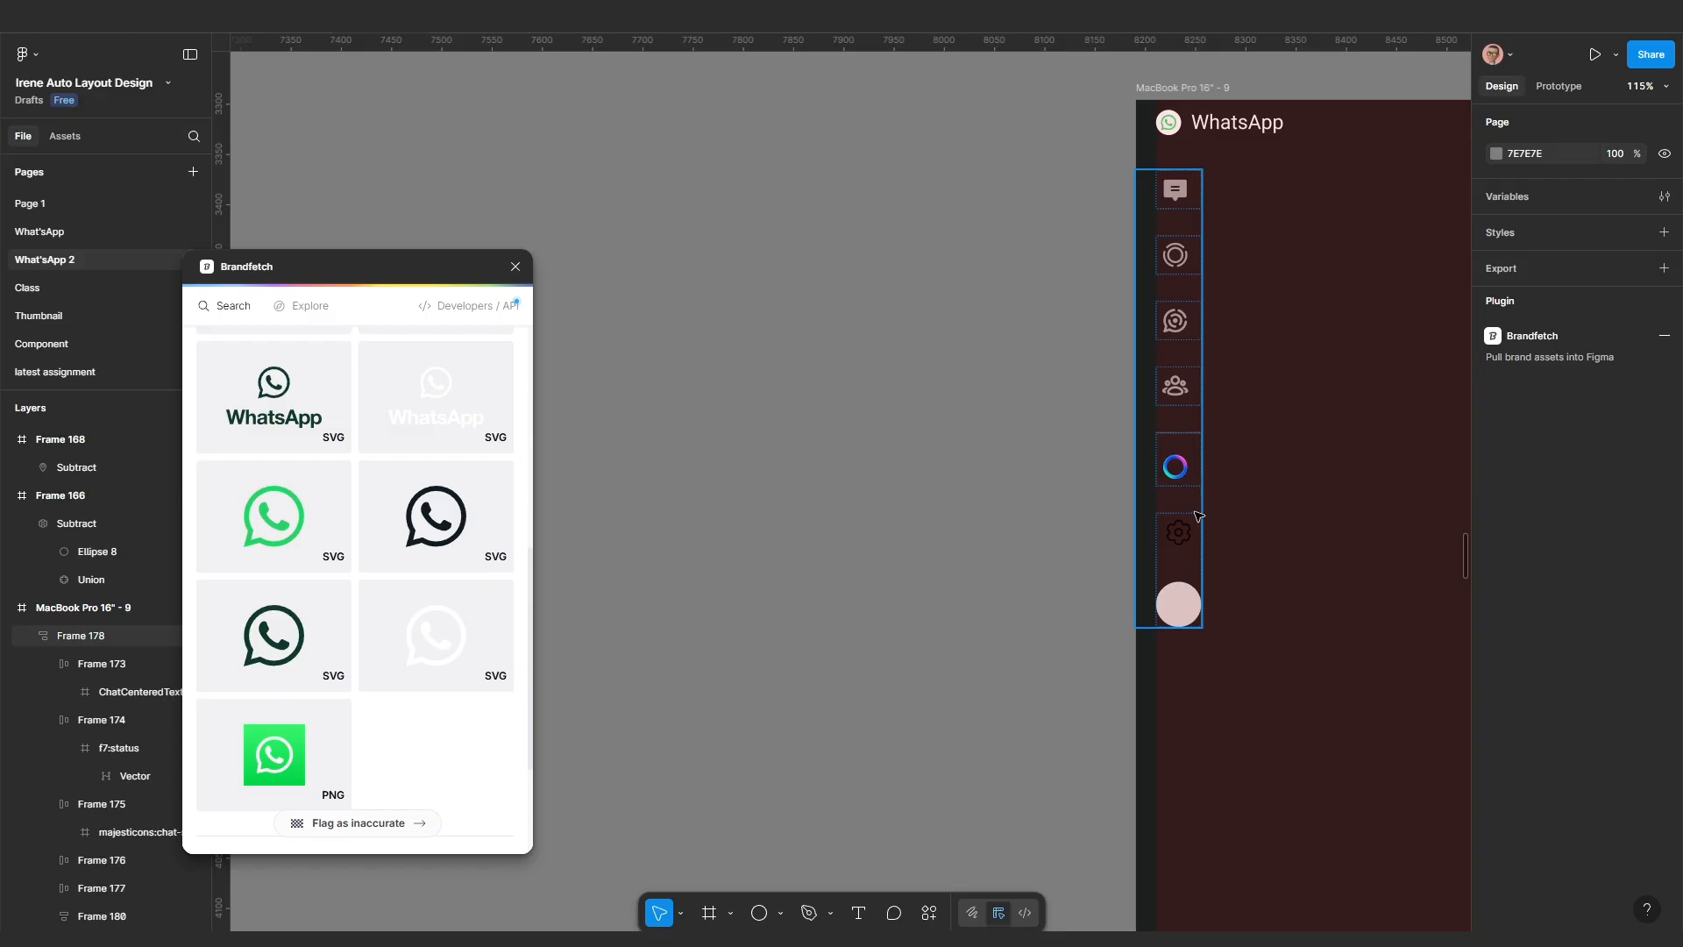
Try to stretch the sidebar icon column to a height of 487
left_click(1182, 561)
scroll(1183, 563, "down", 2)
scroll(1182, 564, "down", 3)
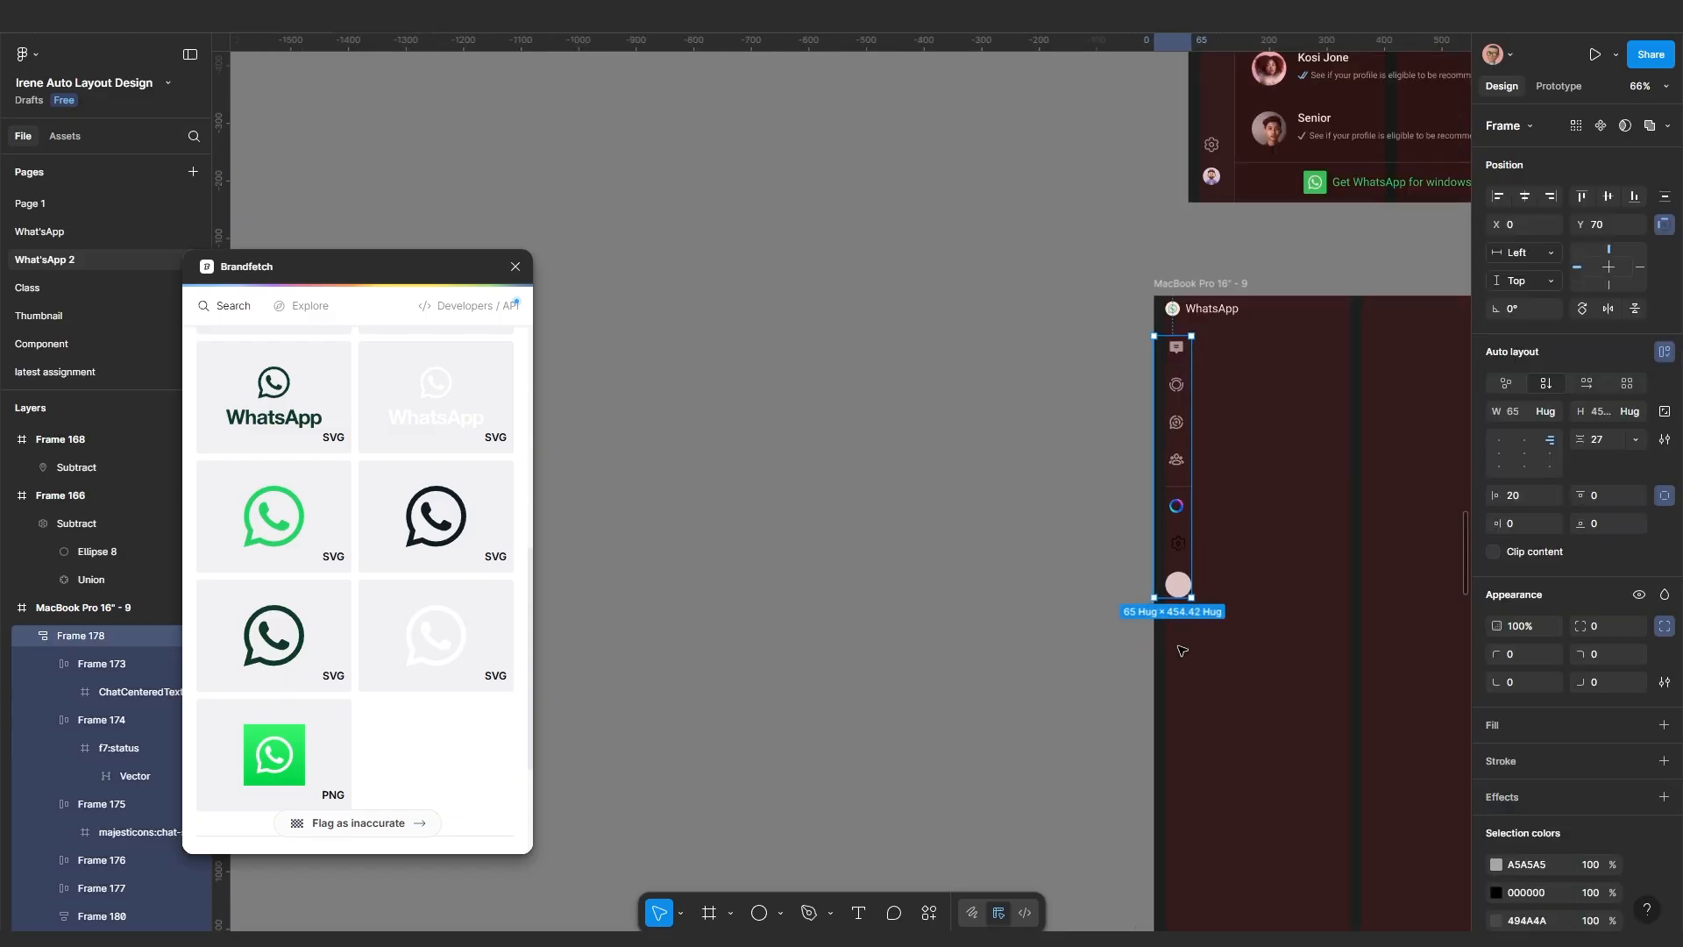
scroll(1175, 517, "up", 3)
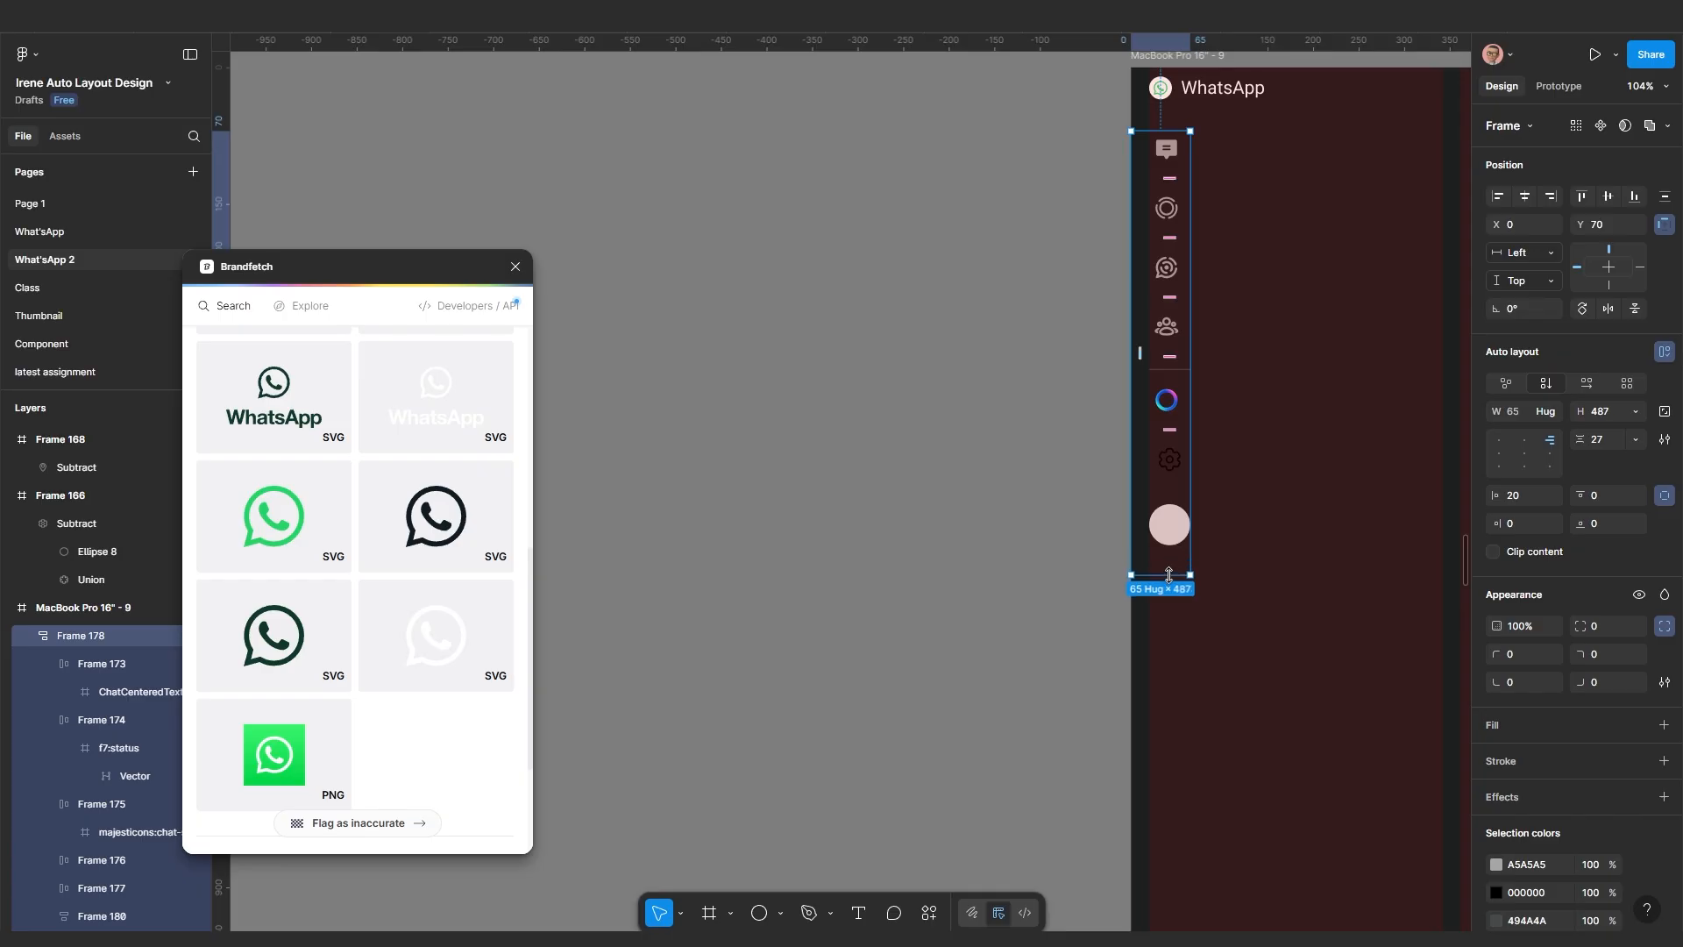
key("Escape")
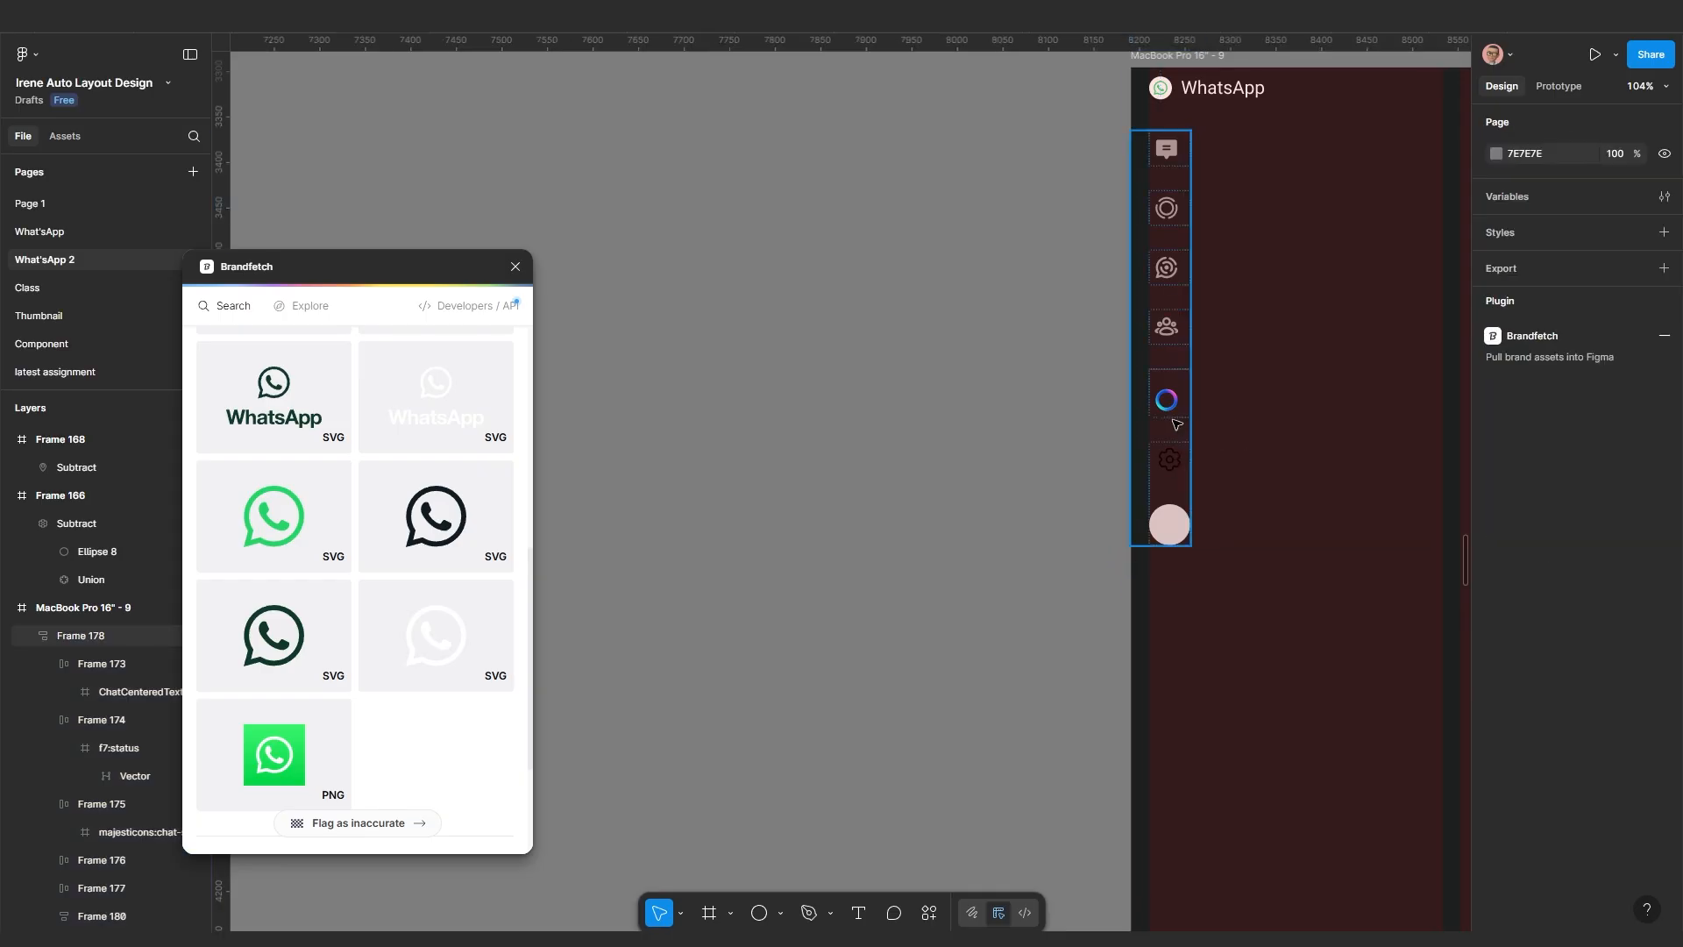
Center-align the gradient ring icon inside its auto layout frame in the sidebar column
left_click(1177, 414)
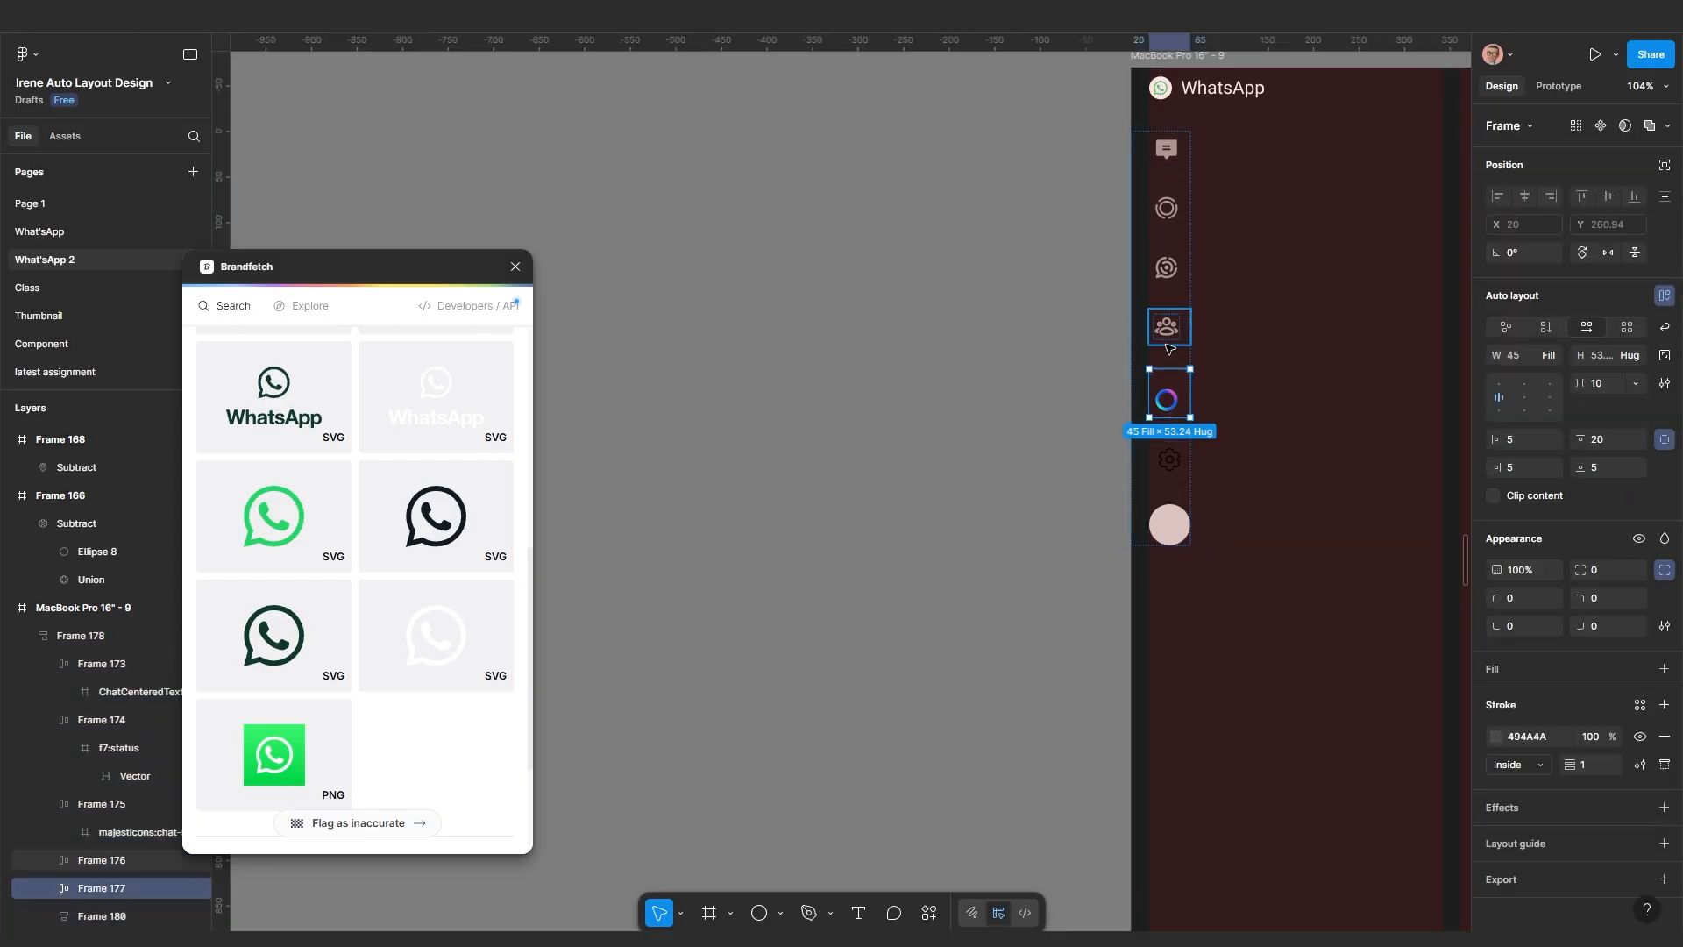
scroll(1189, 373, "up", 5)
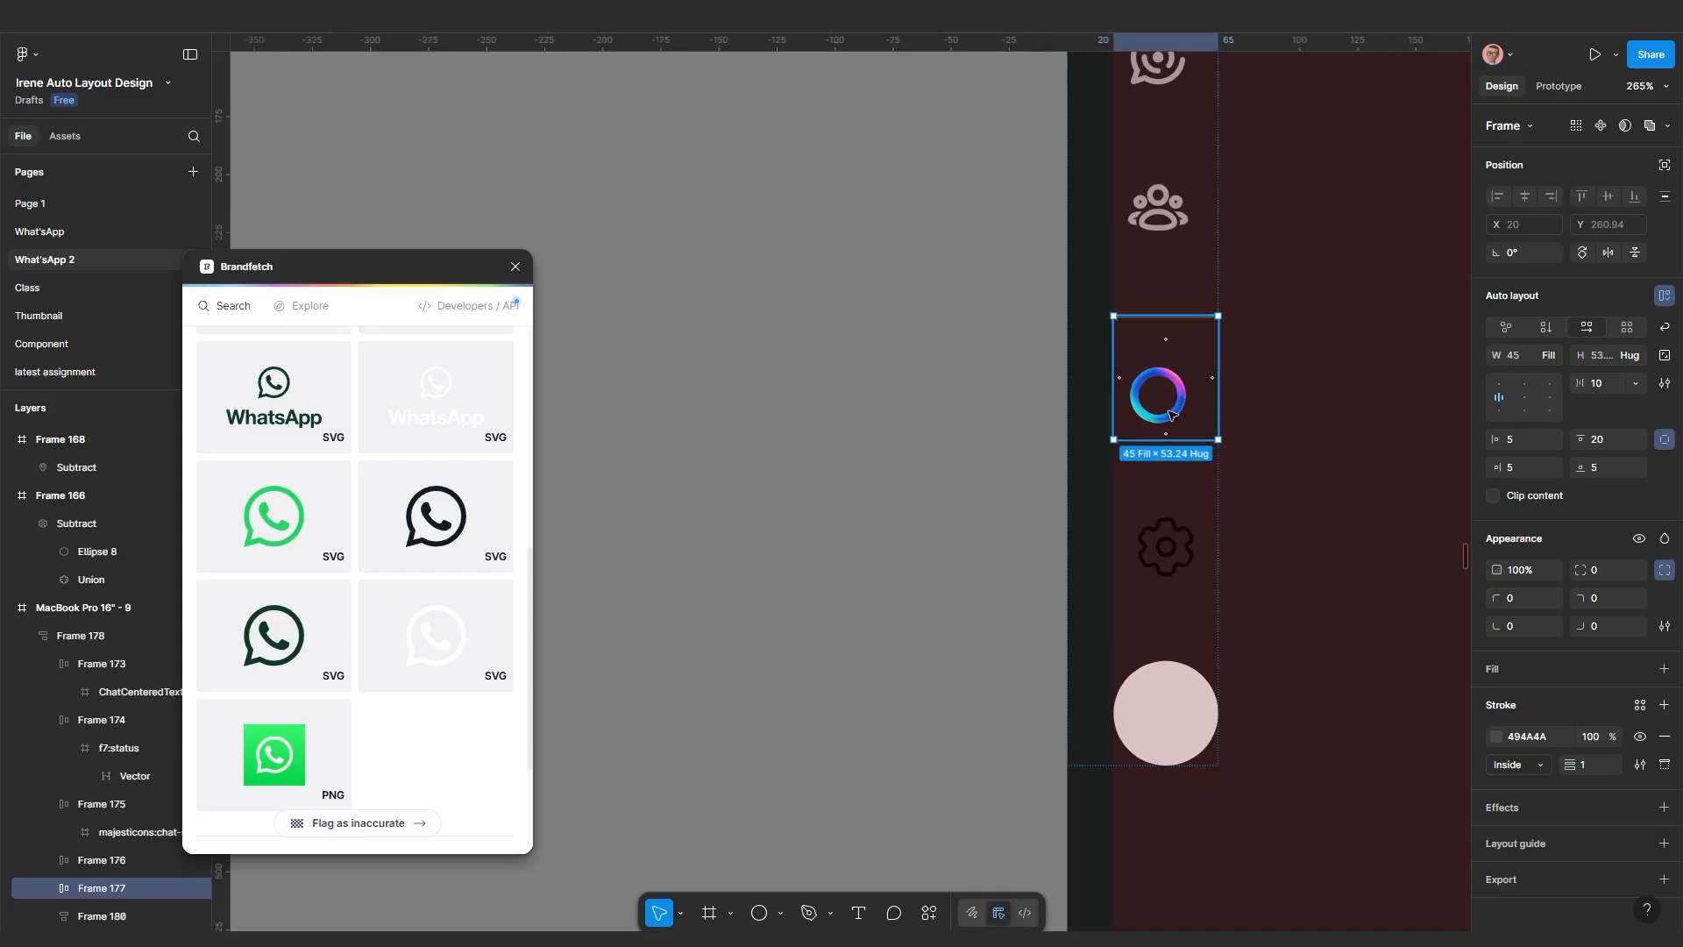
left_click(1524, 398)
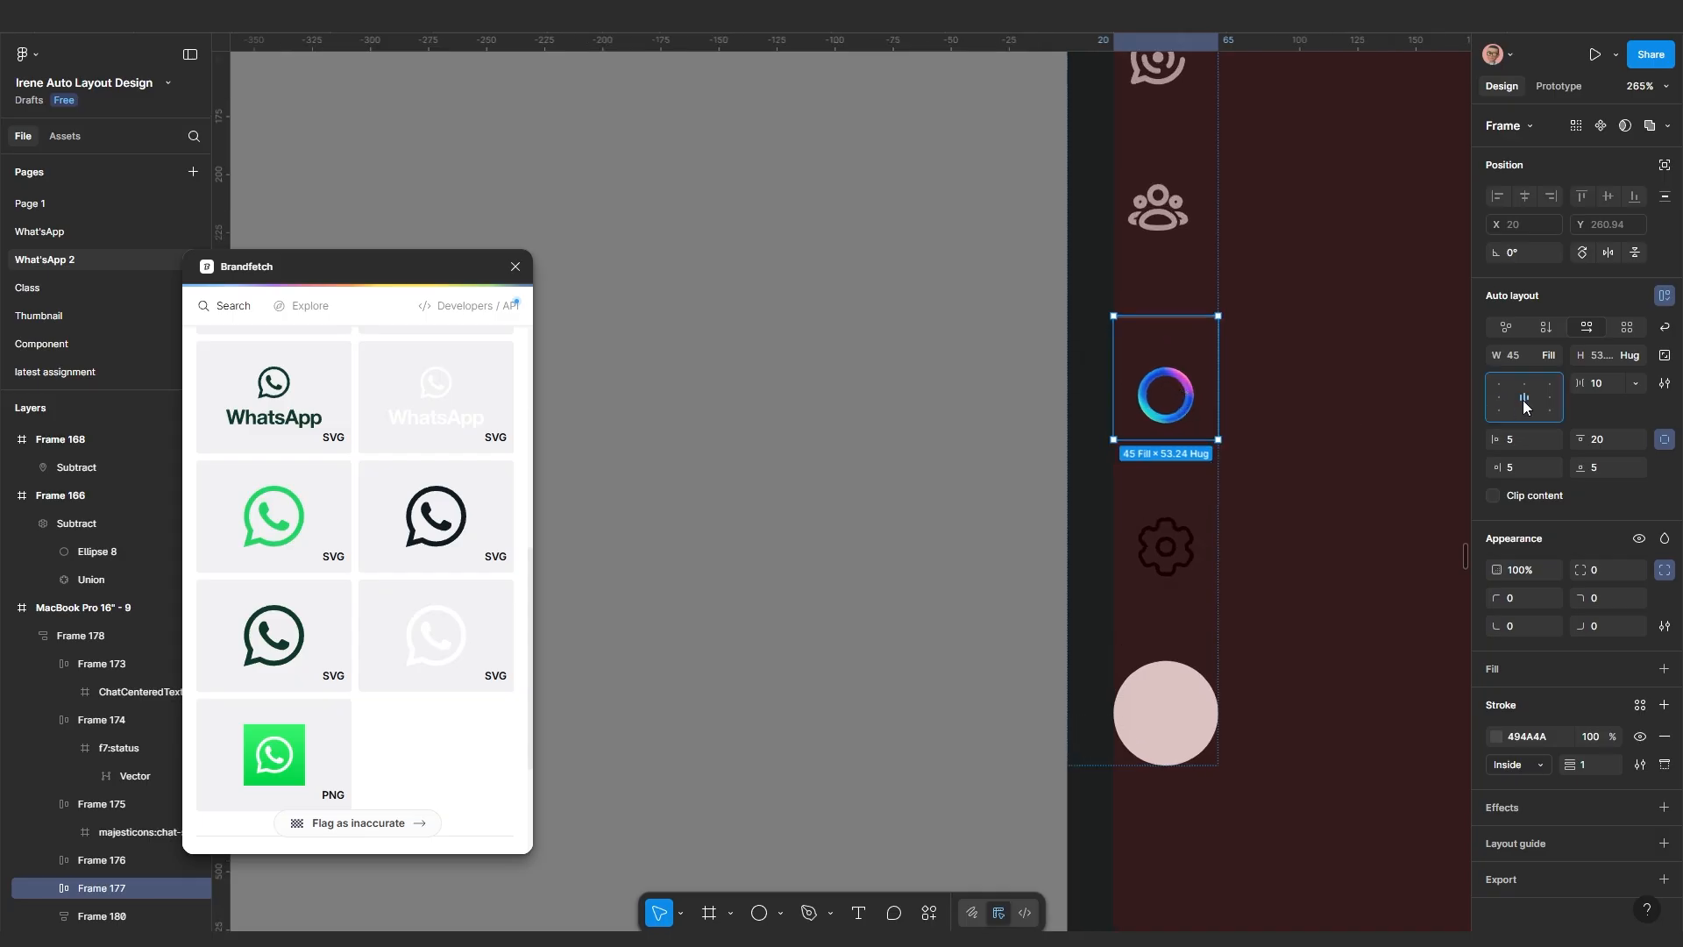
Center-align the chat, status, channel and group icons inside their auto layout frames as well
left_click(1167, 226, "shift")
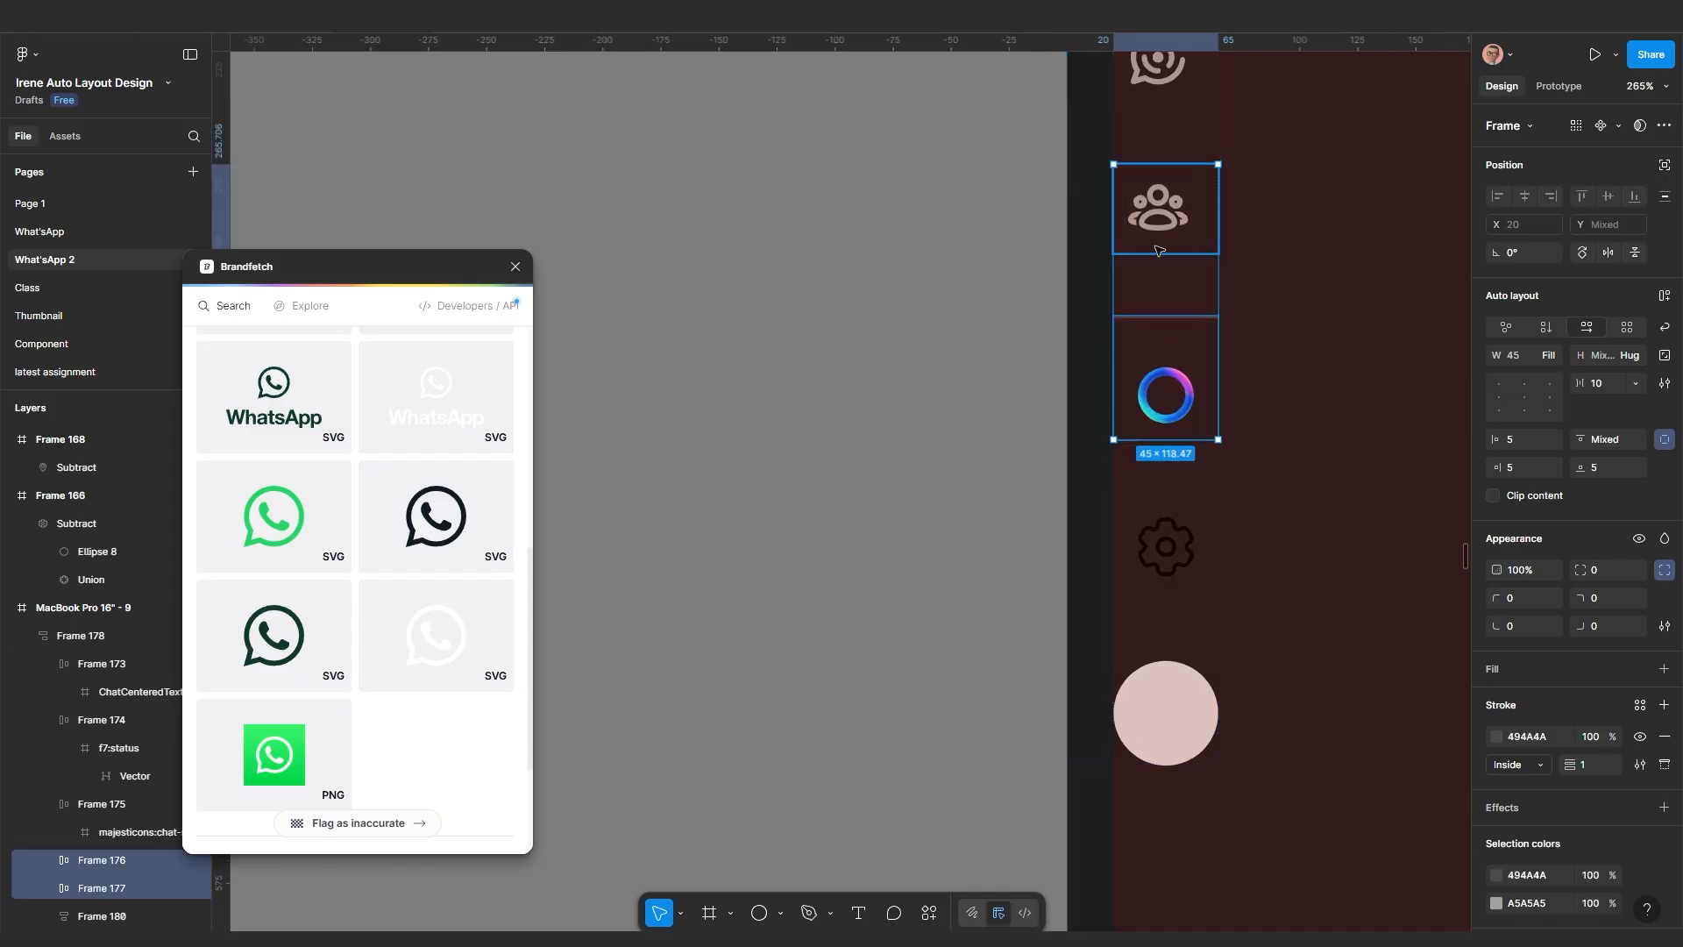
scroll(1169, 355, "down", 5)
left_click(1164, 226, "shift")
left_click(1171, 171, "shift")
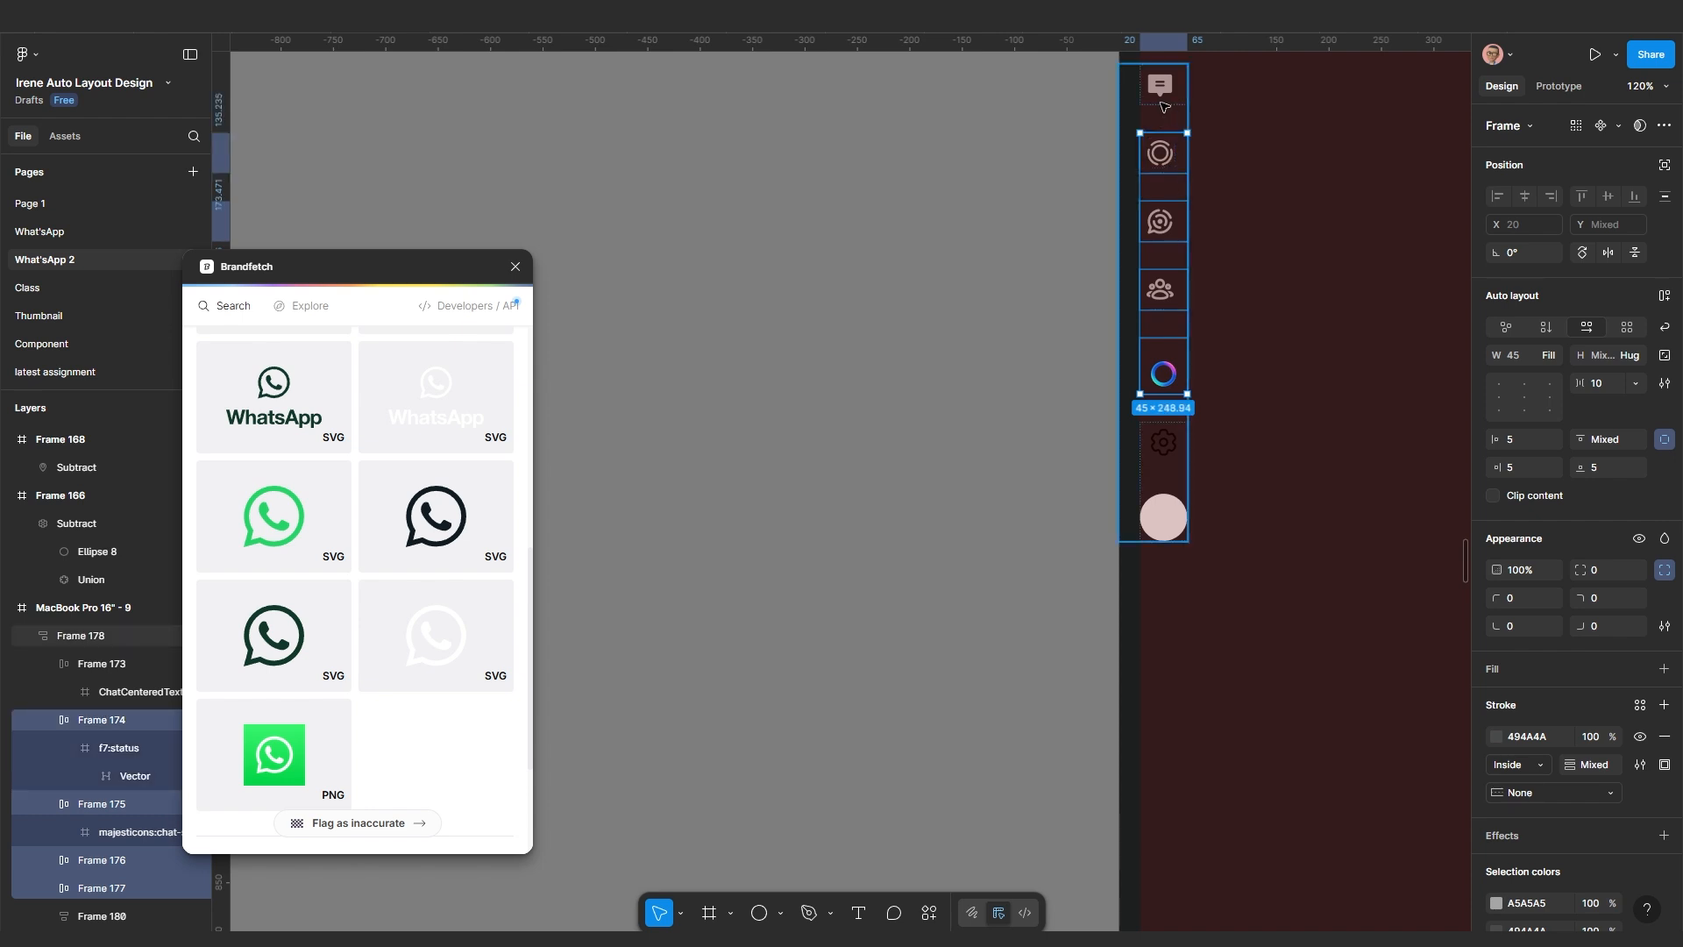
left_click(1159, 85, "shift")
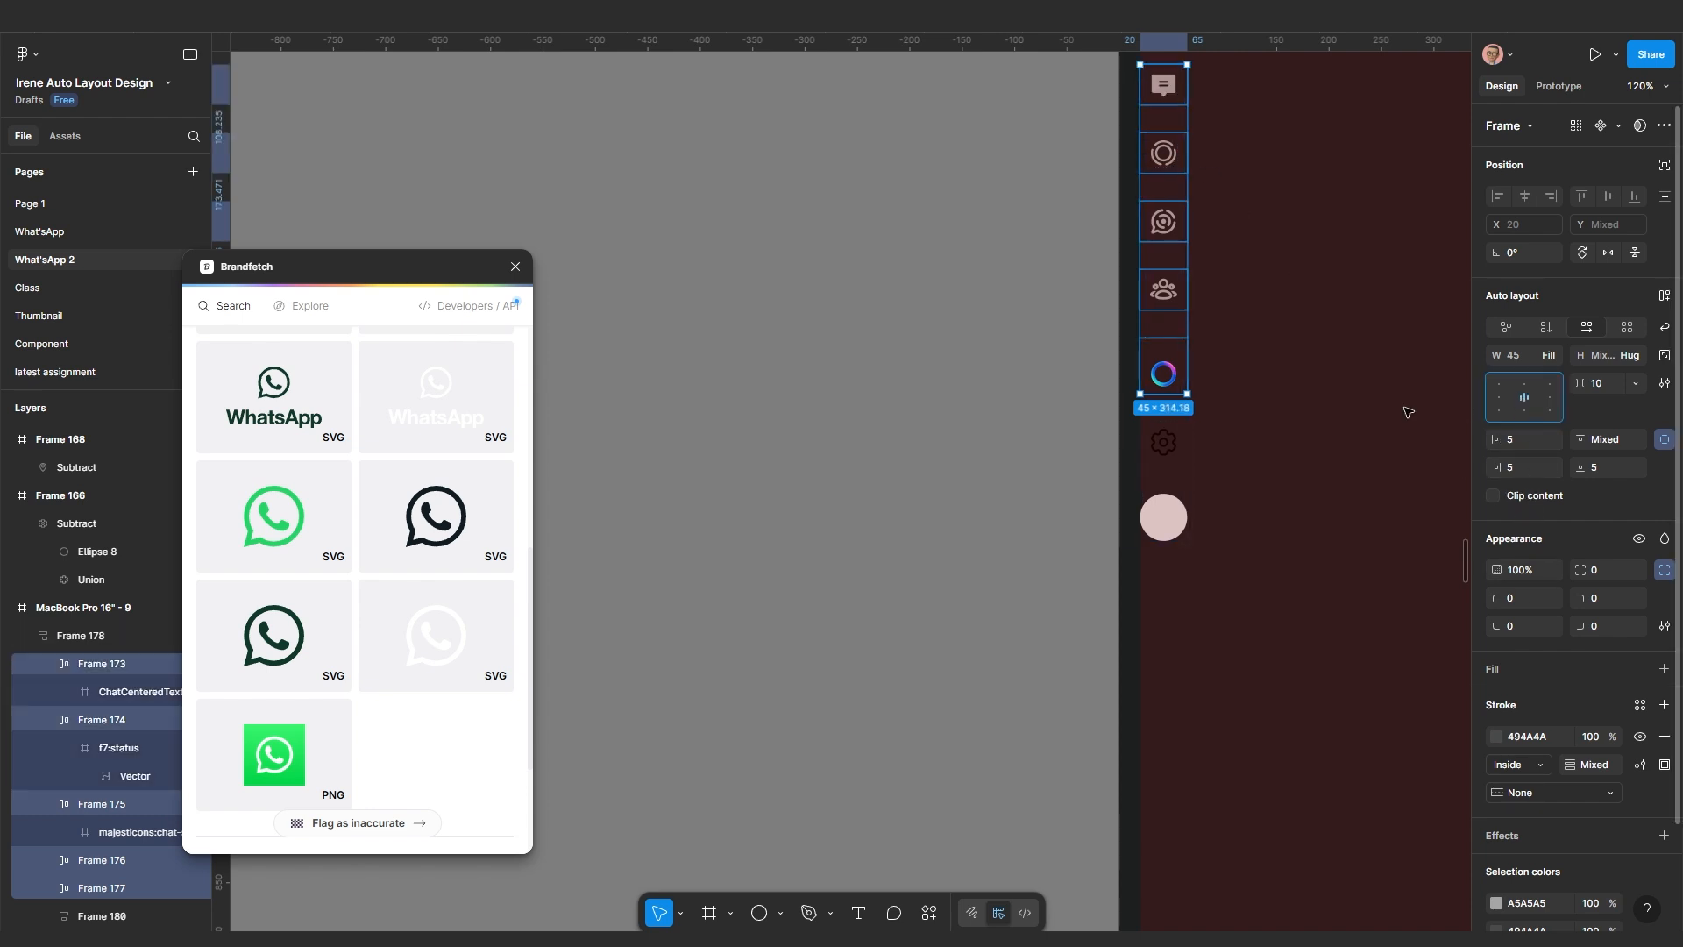
Group the five upper sidebar icon frames, chat through gradient ring, into a nested vertical auto layout
scroll(1262, 412, "down", 2)
left_click_drag(1236, 413, 1195, 535)
scroll(1174, 513, "up", 1)
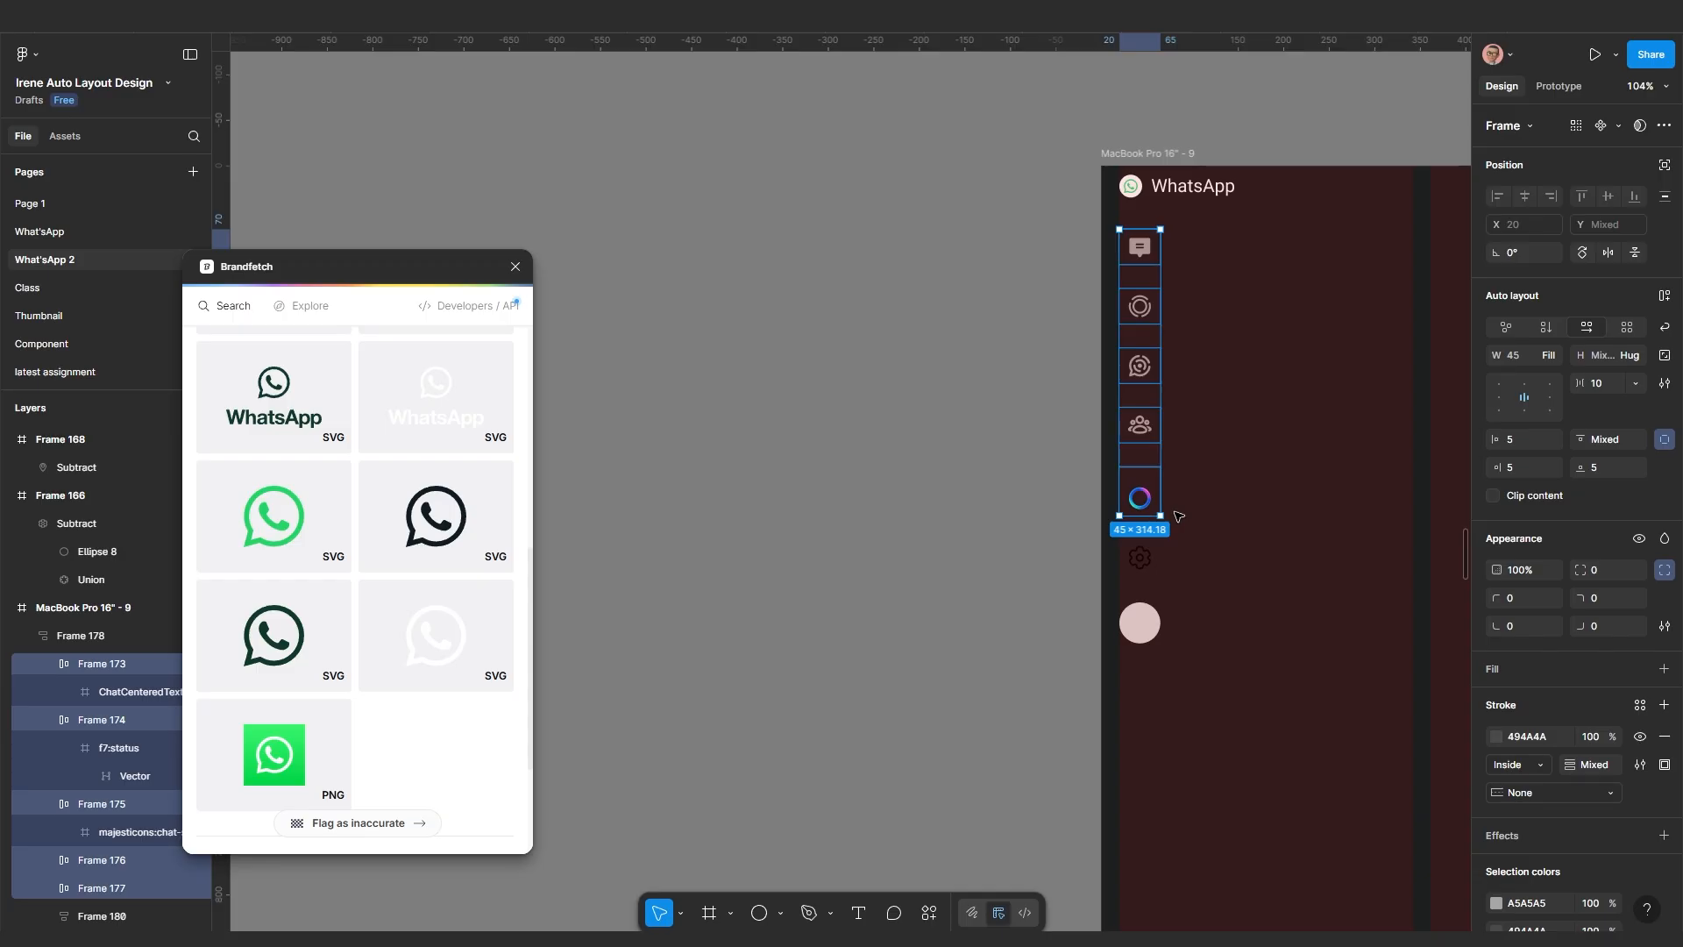
key("shift+a")
scroll(1142, 351, "up", 2)
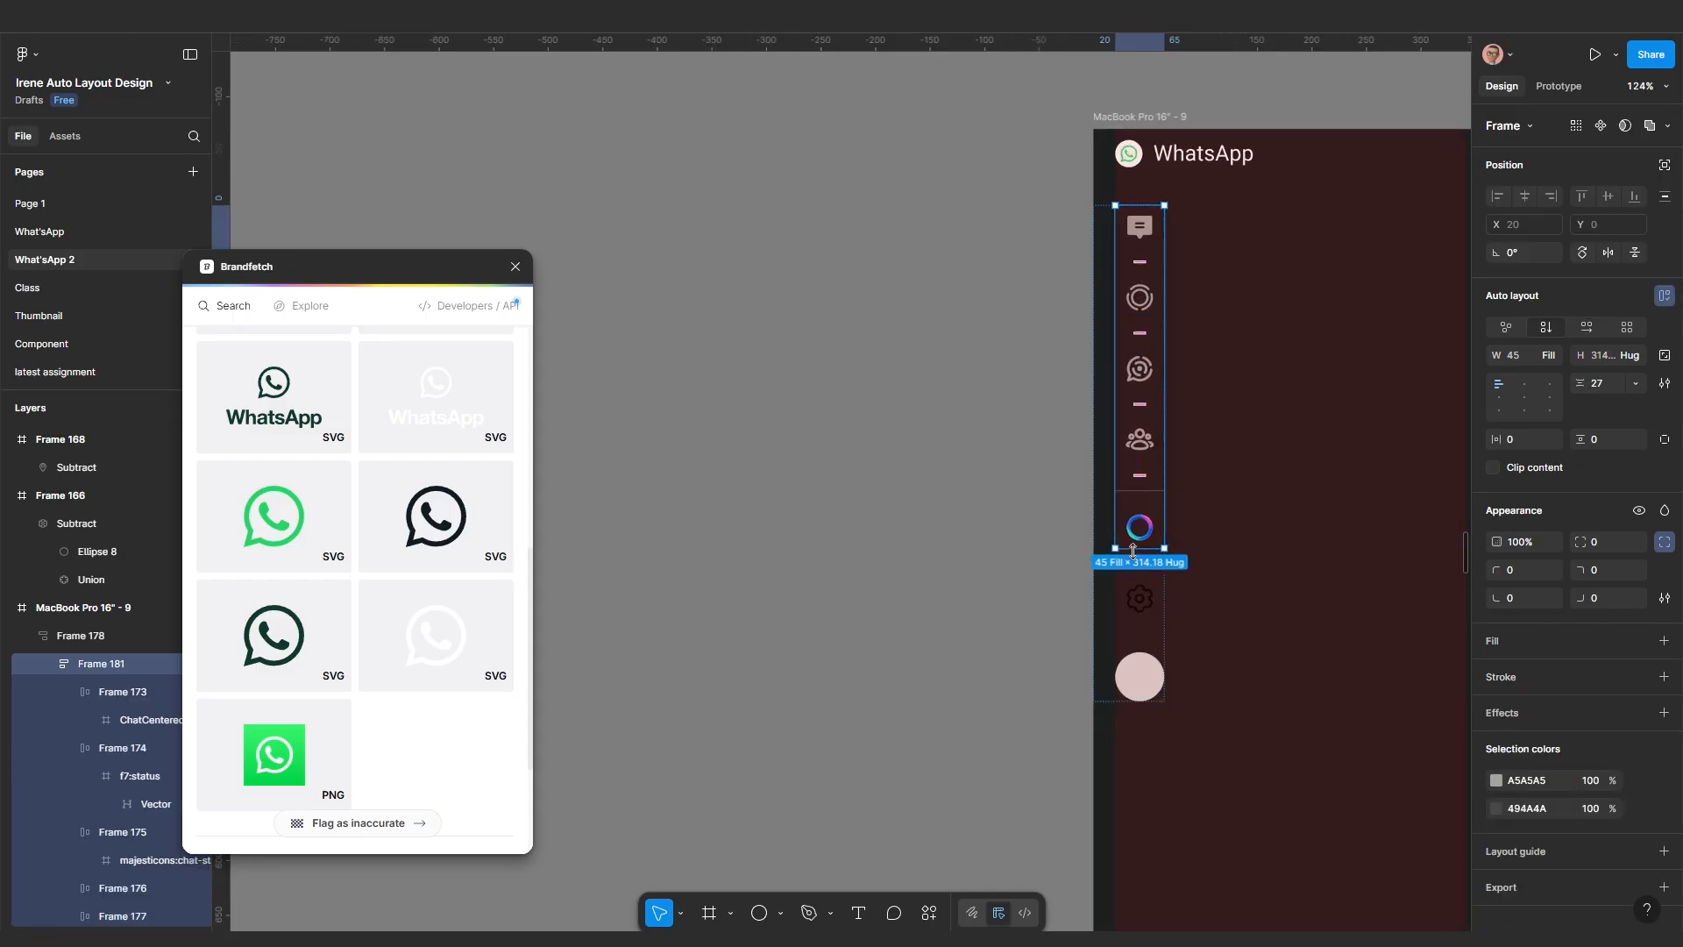
Recolor the black settings icon to A5A5A5, copying the hex value from the upper sidebar icons
left_click(1138, 612)
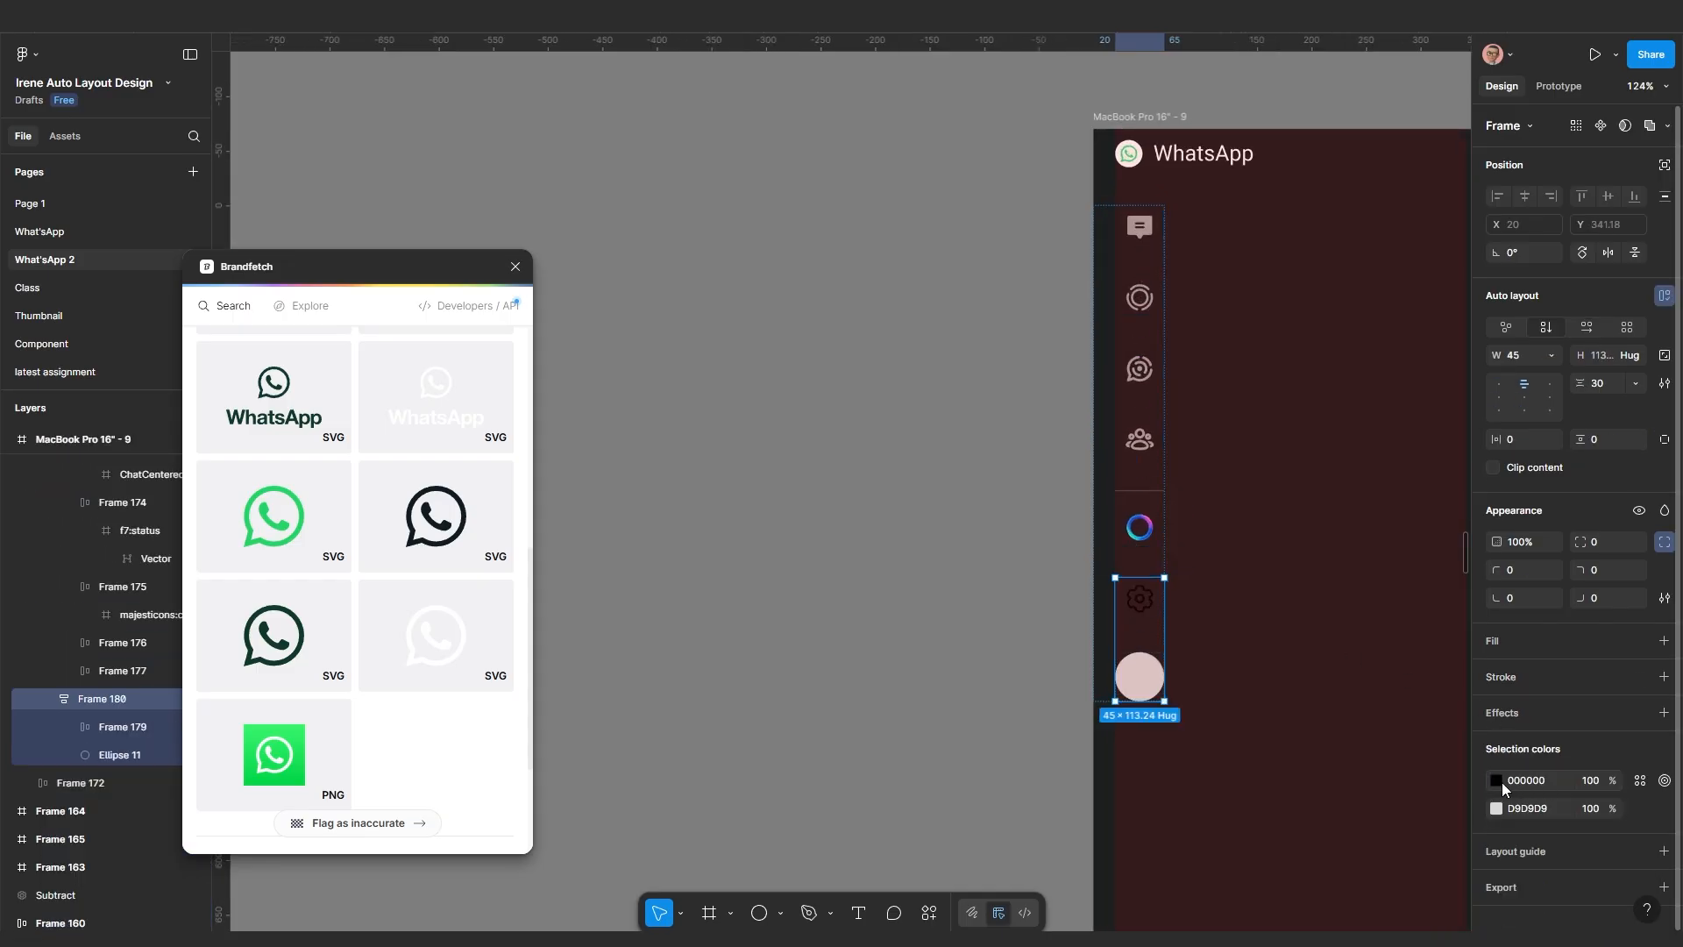
left_click(1497, 780)
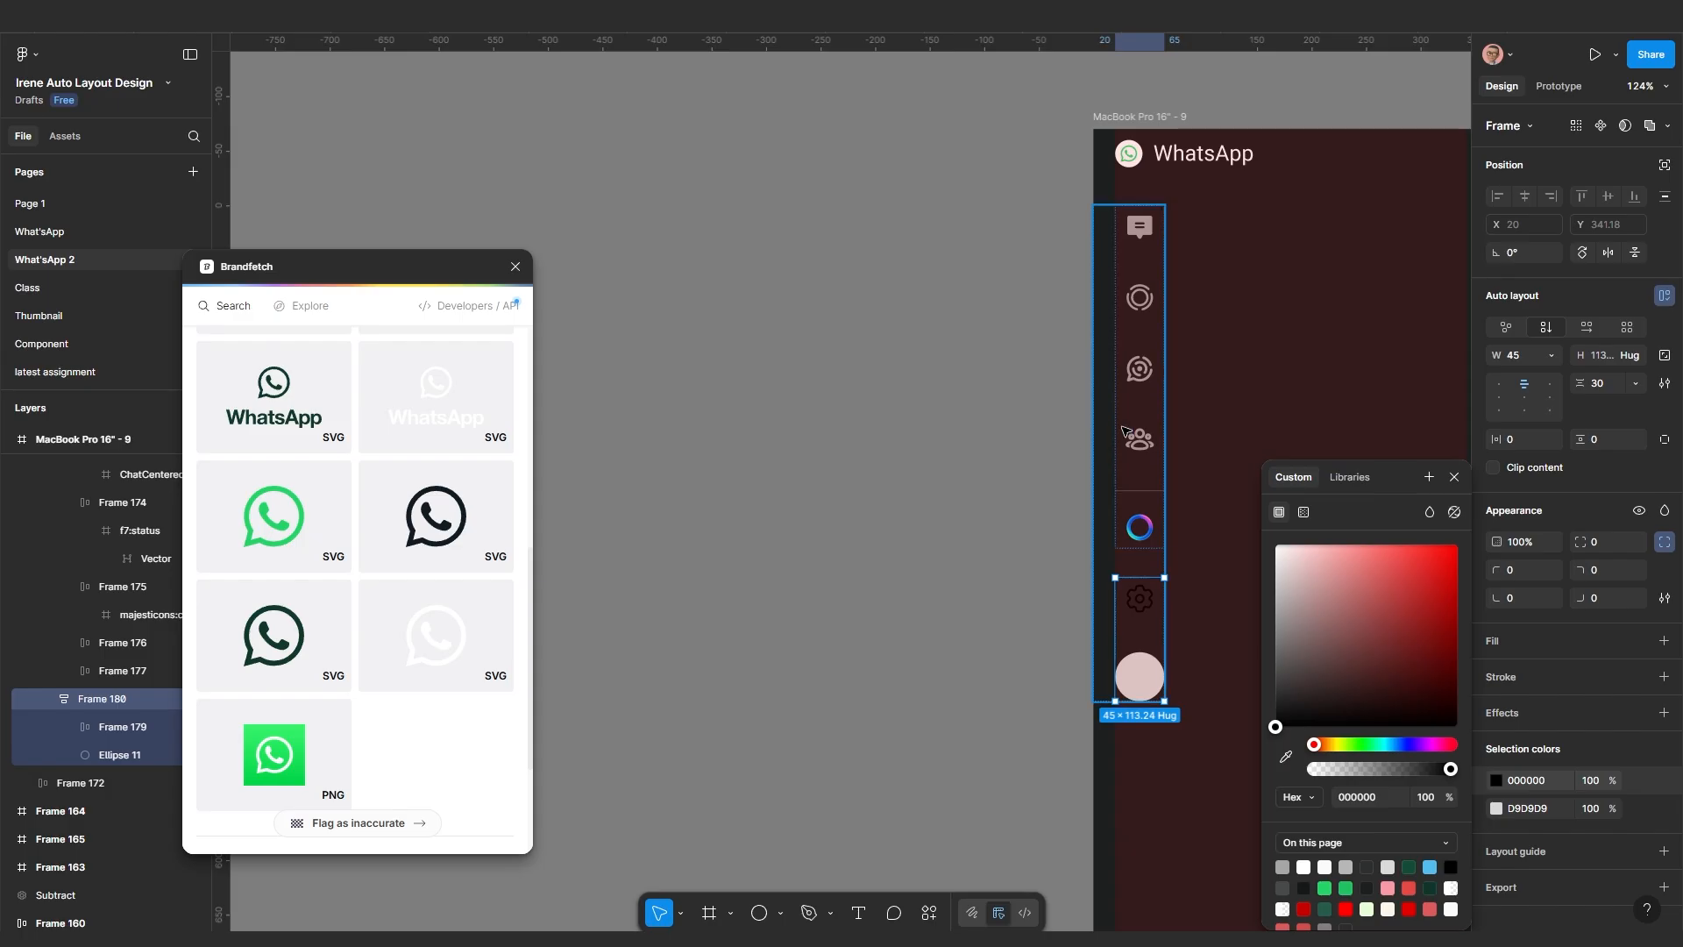
left_click(1150, 474)
left_click(1533, 780)
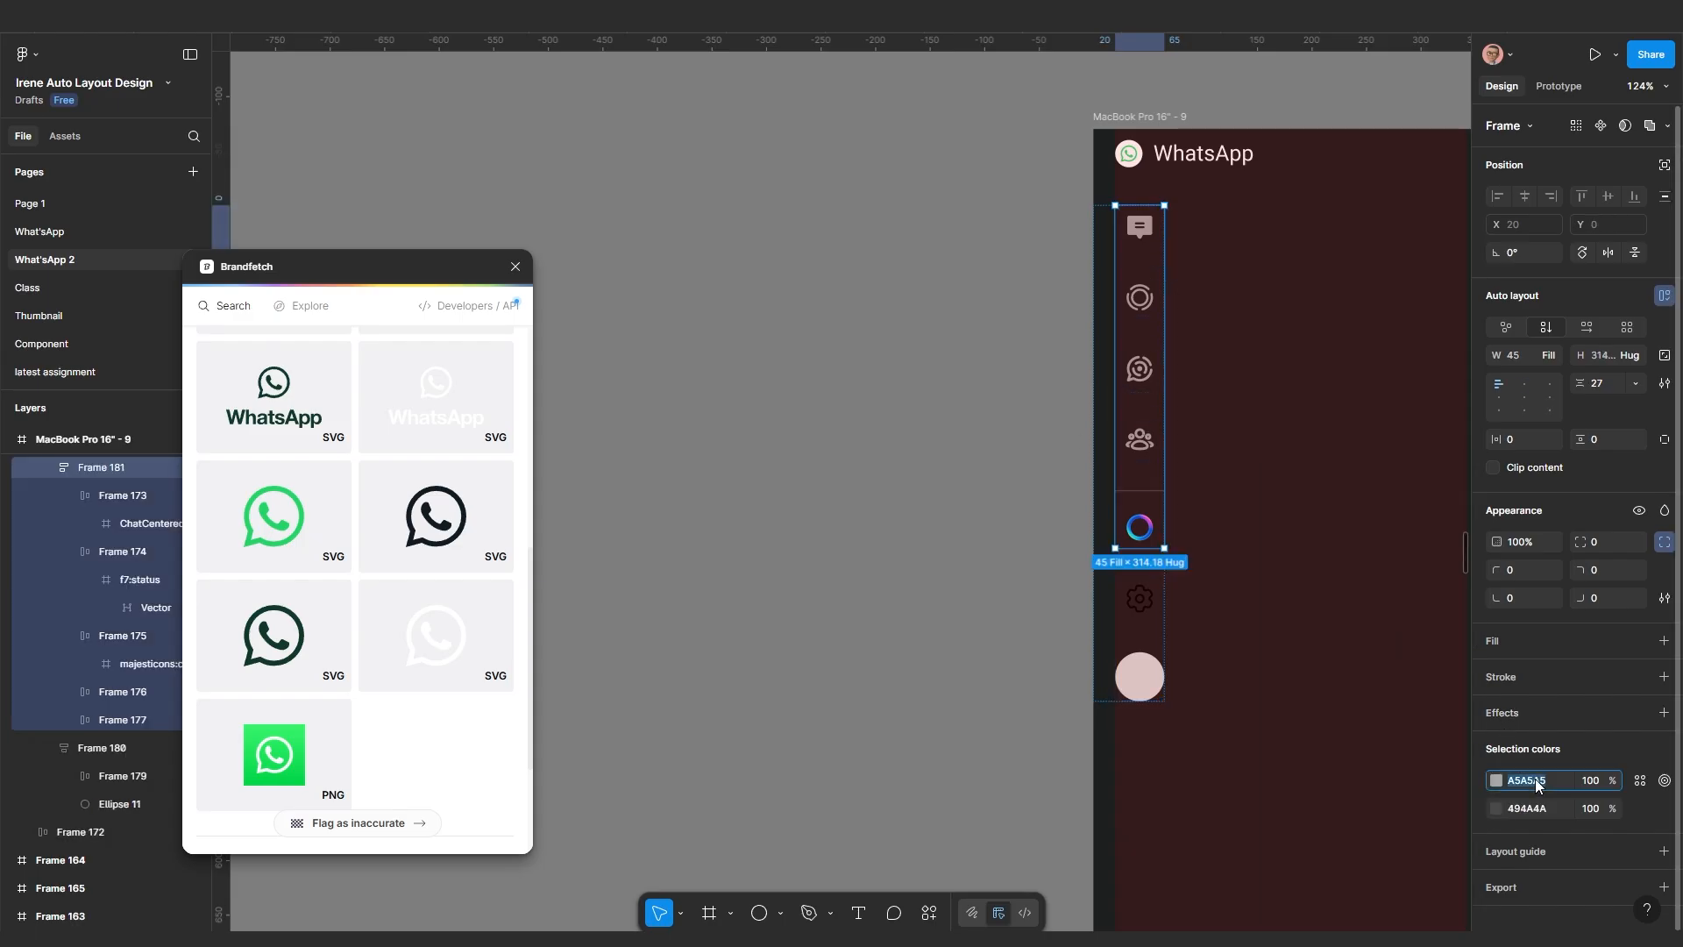
left_click(1139, 614)
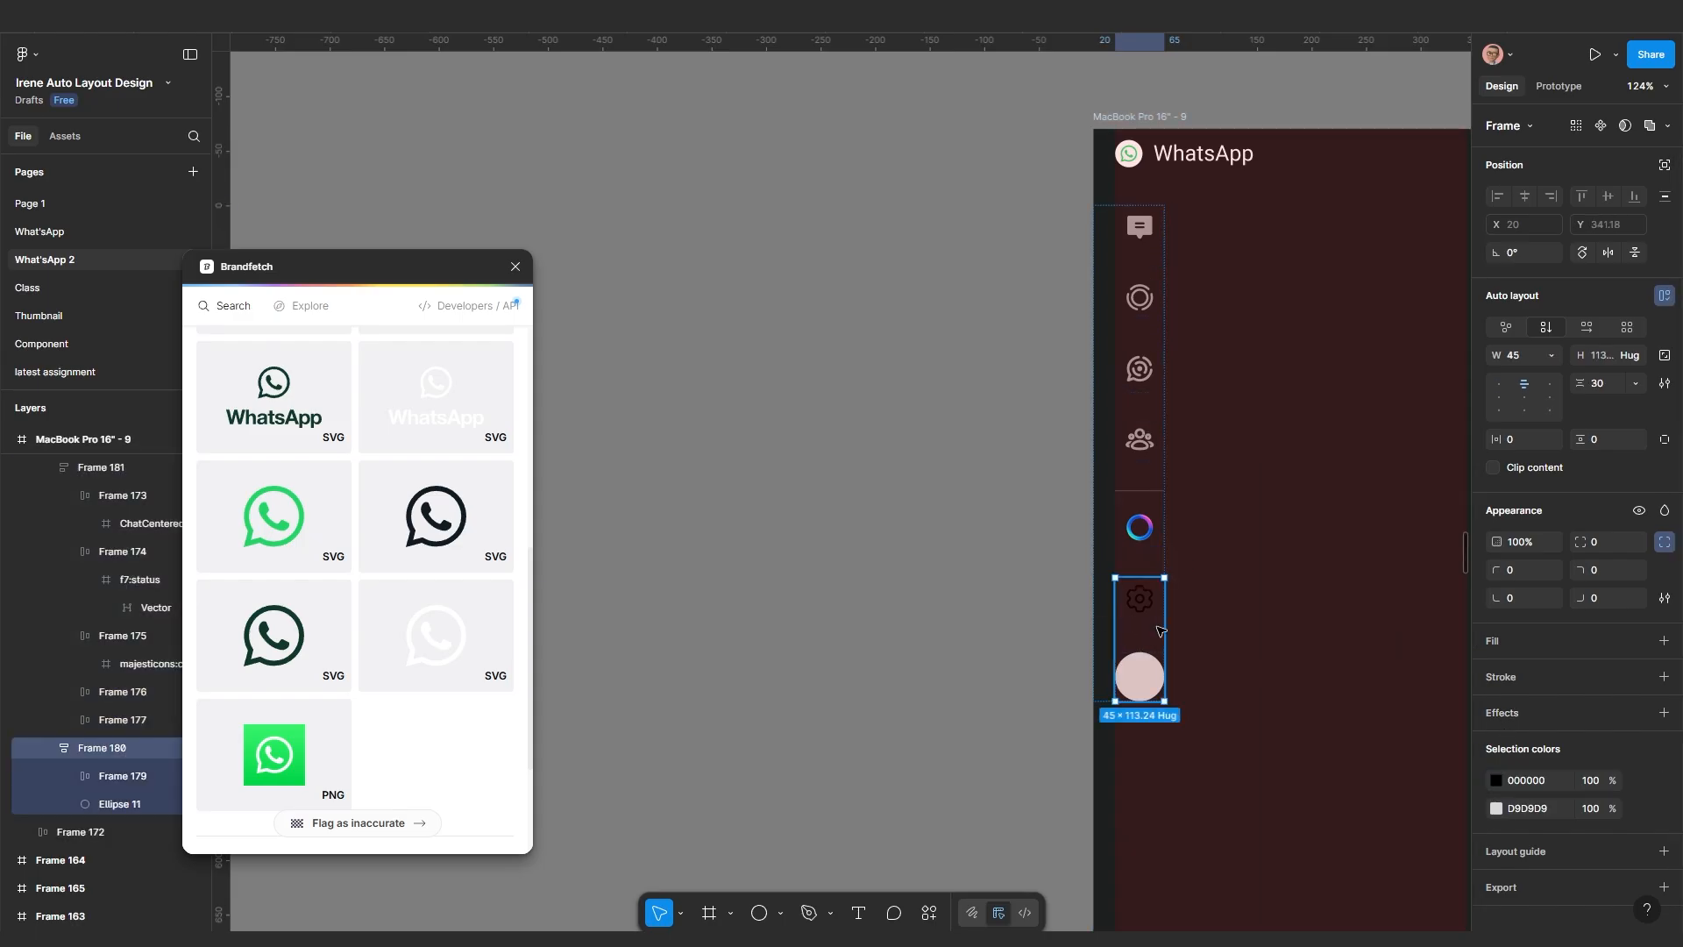
left_click(1542, 783)
key("Return")
scroll(1150, 558, "down", 1)
left_click(1245, 597)
Stretch the sidebar column down to the frame's lower edge, about 1047 high, and set its vertical gap to Auto
left_click(1154, 554)
scroll(1153, 626, "down", 4)
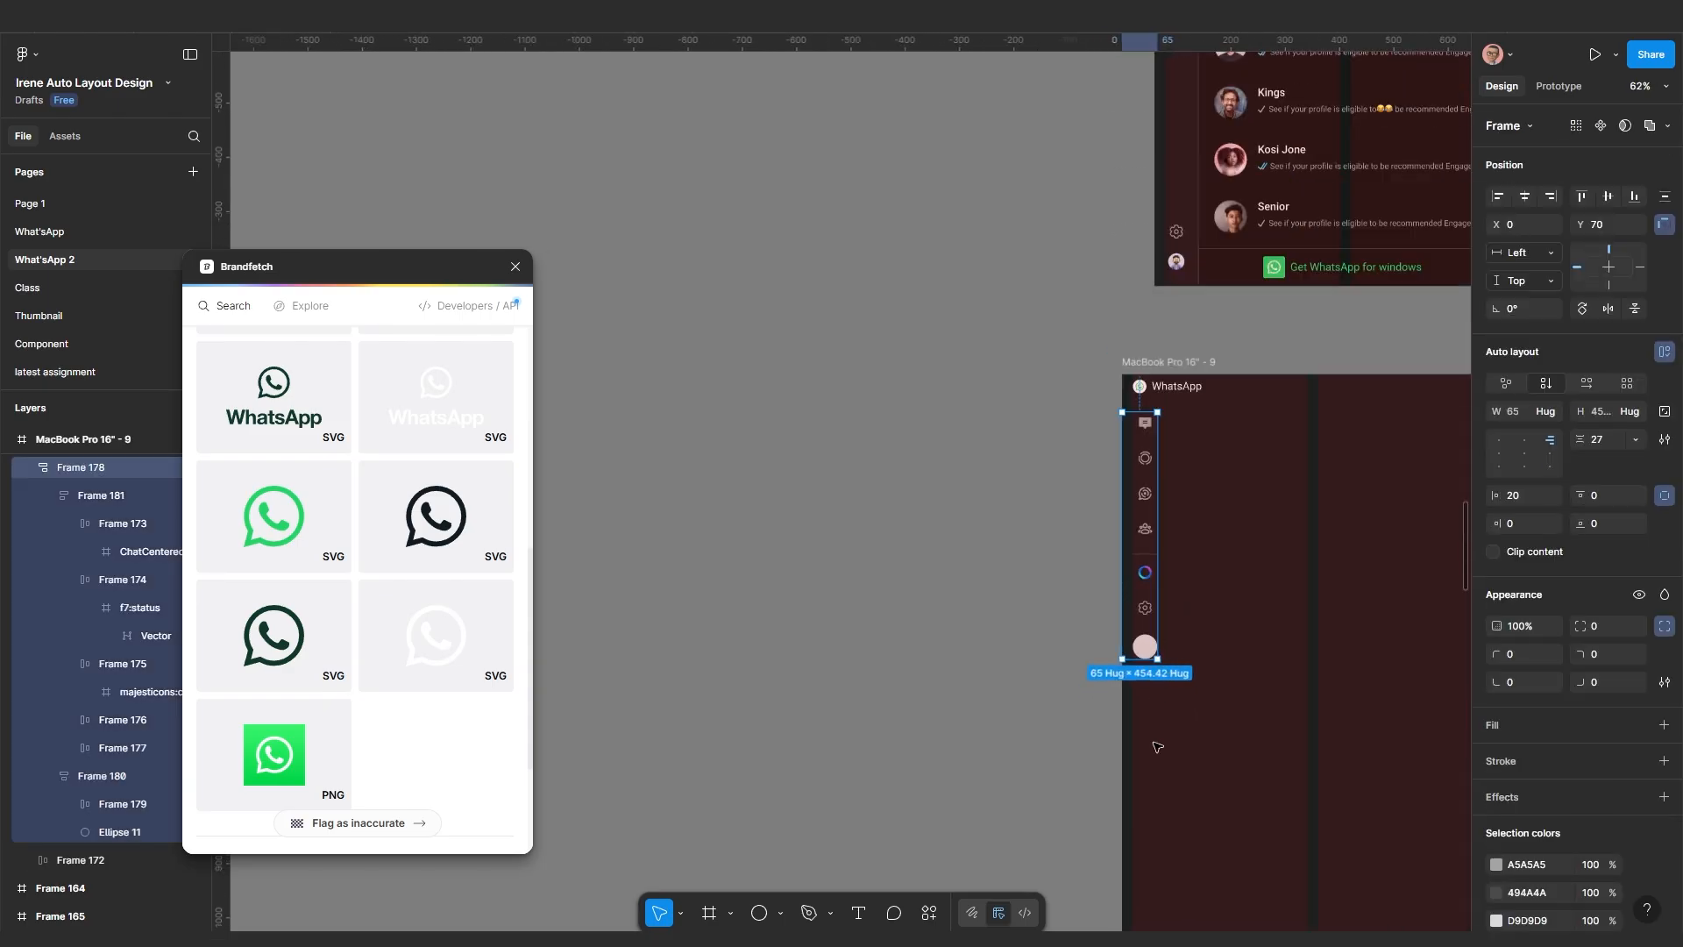
left_click_drag(1153, 654, 1175, 727)
scroll(1162, 449, "down", 1)
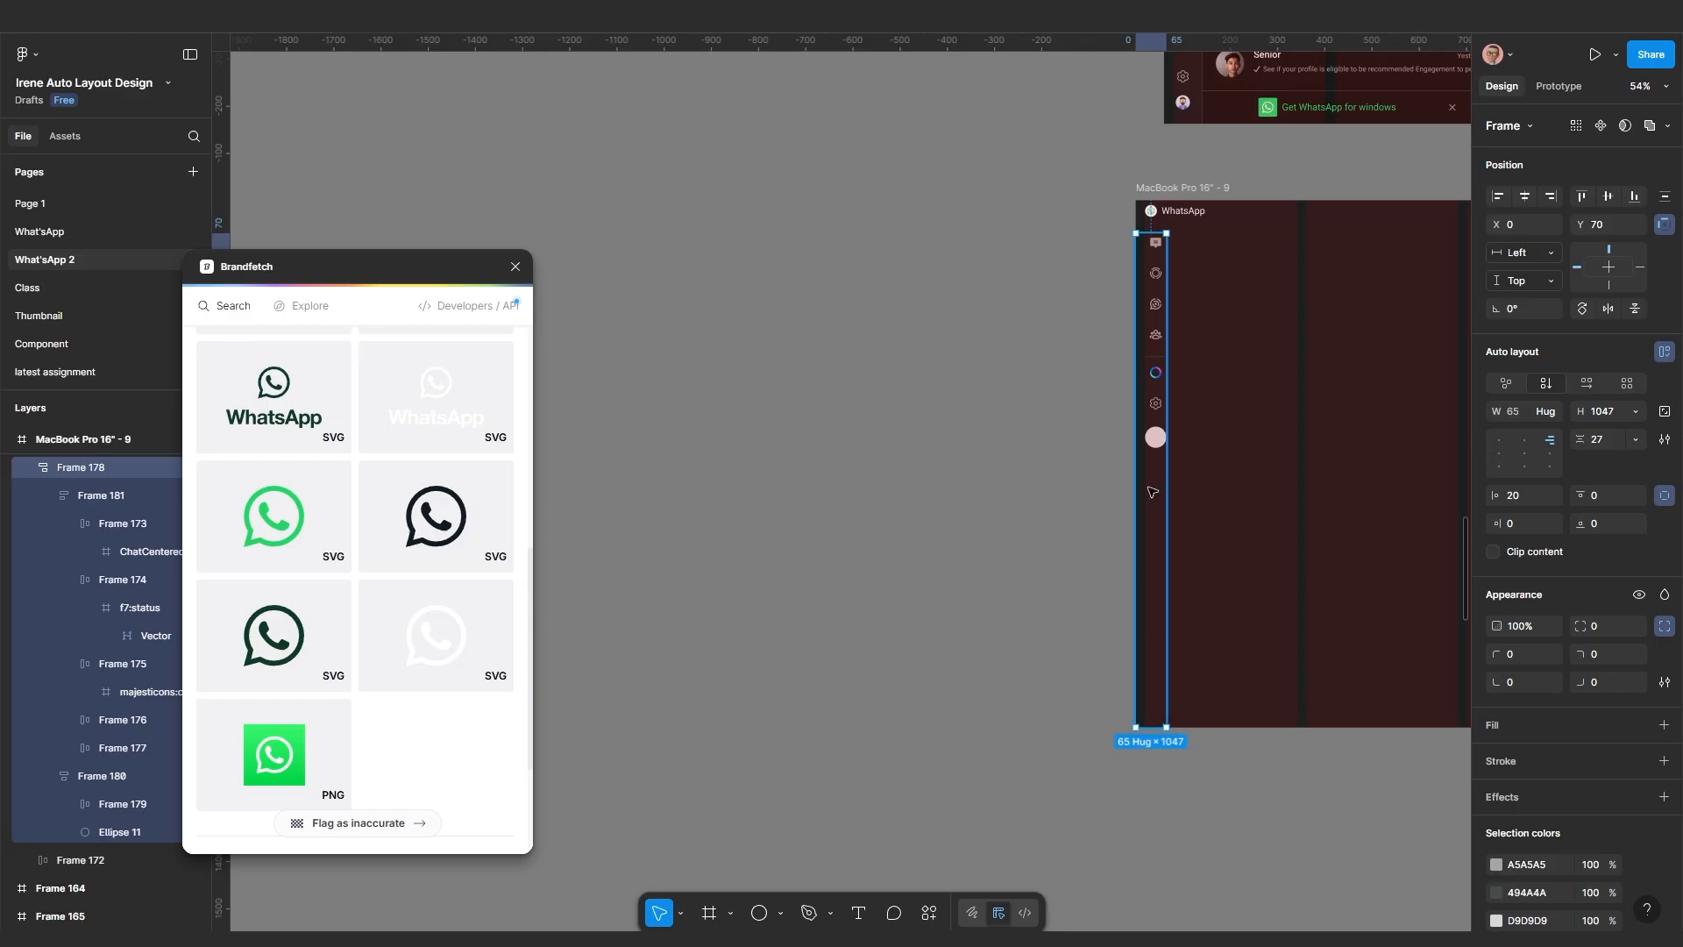
scroll(1159, 464, "up", 1)
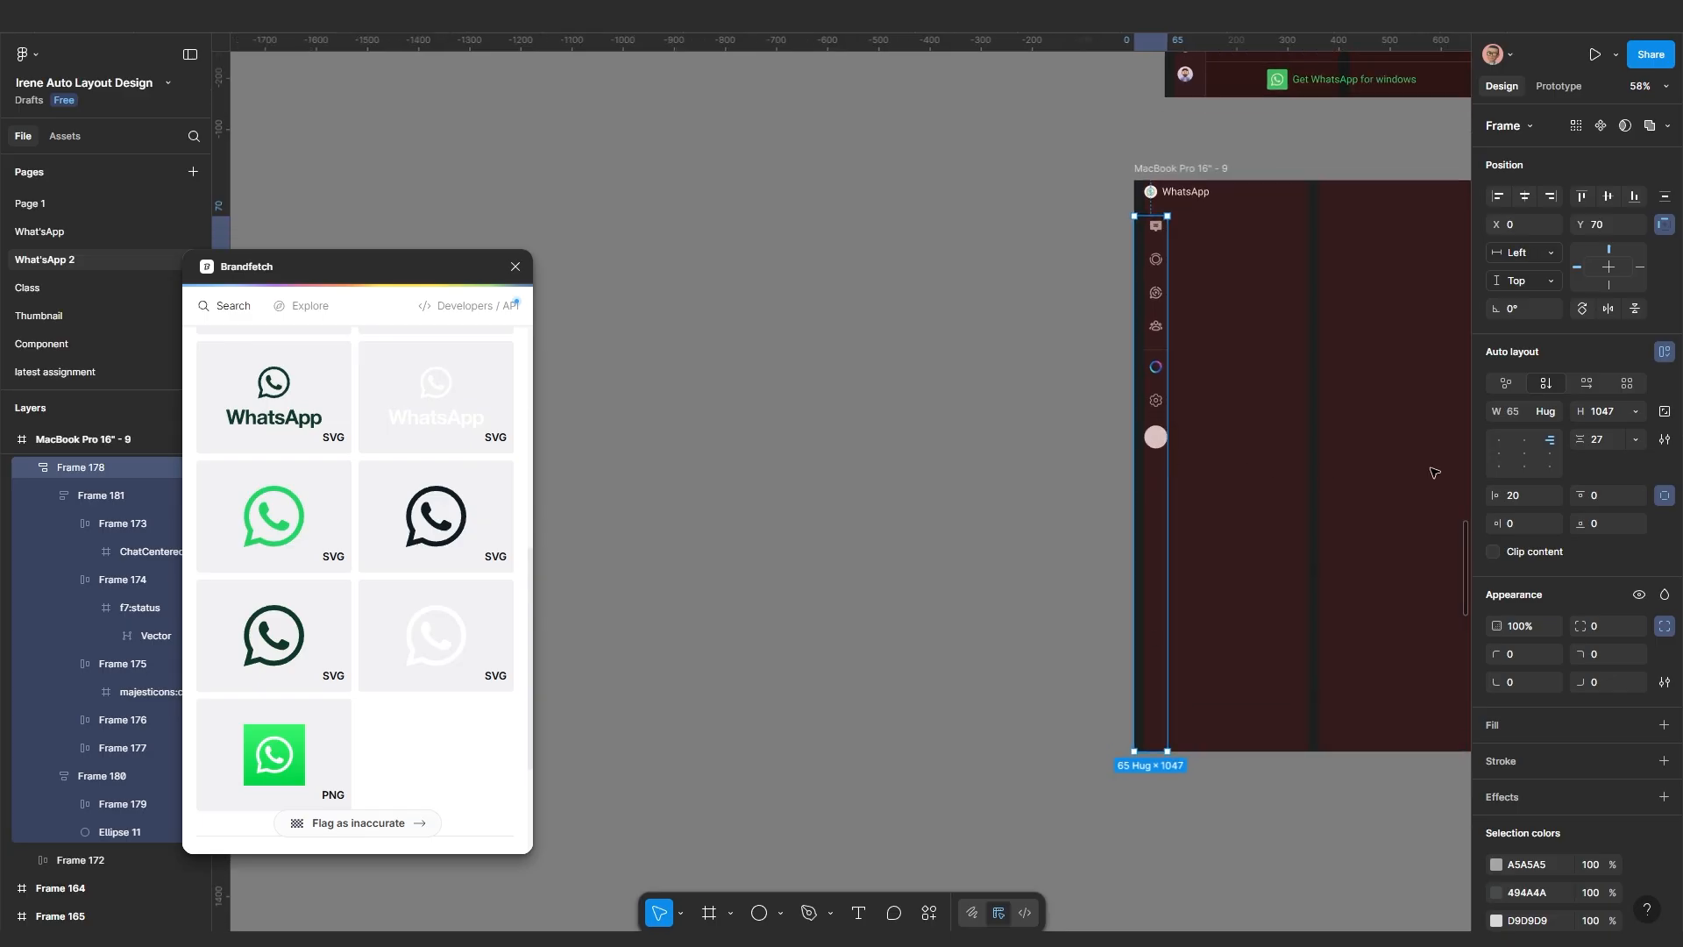
left_click(1635, 438)
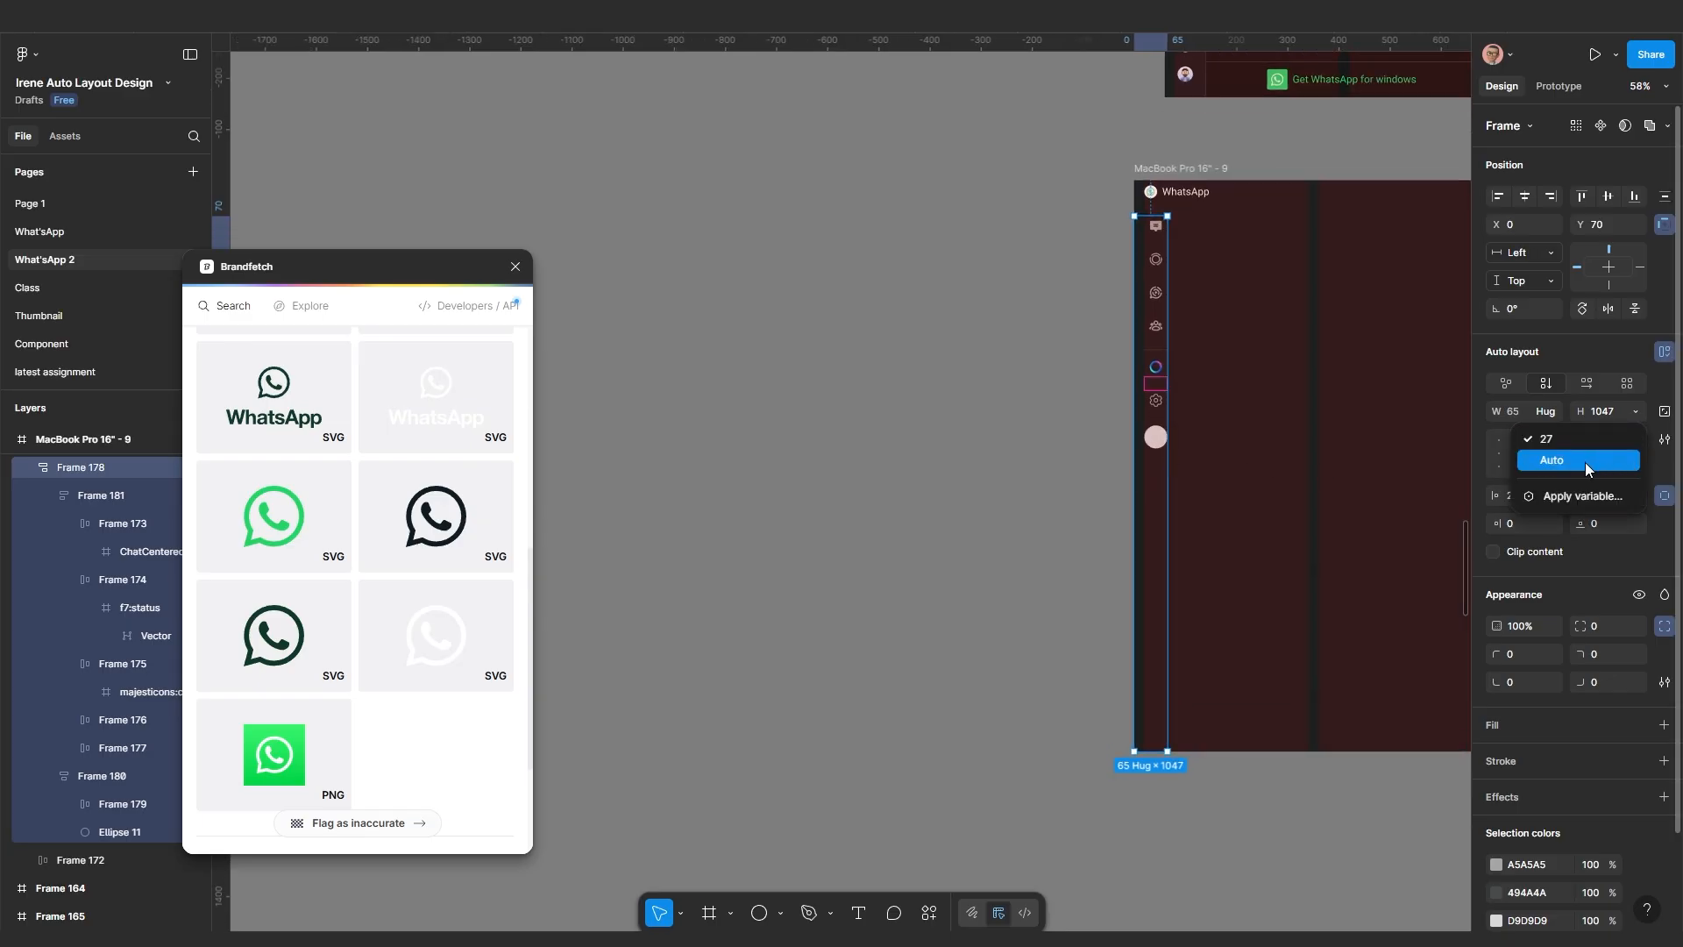
left_click(1585, 461)
Try a bottom padding of 30 on the sidebar column and settle on 50
scroll(1307, 668, "up", 1)
scroll(1255, 767, "up", 2)
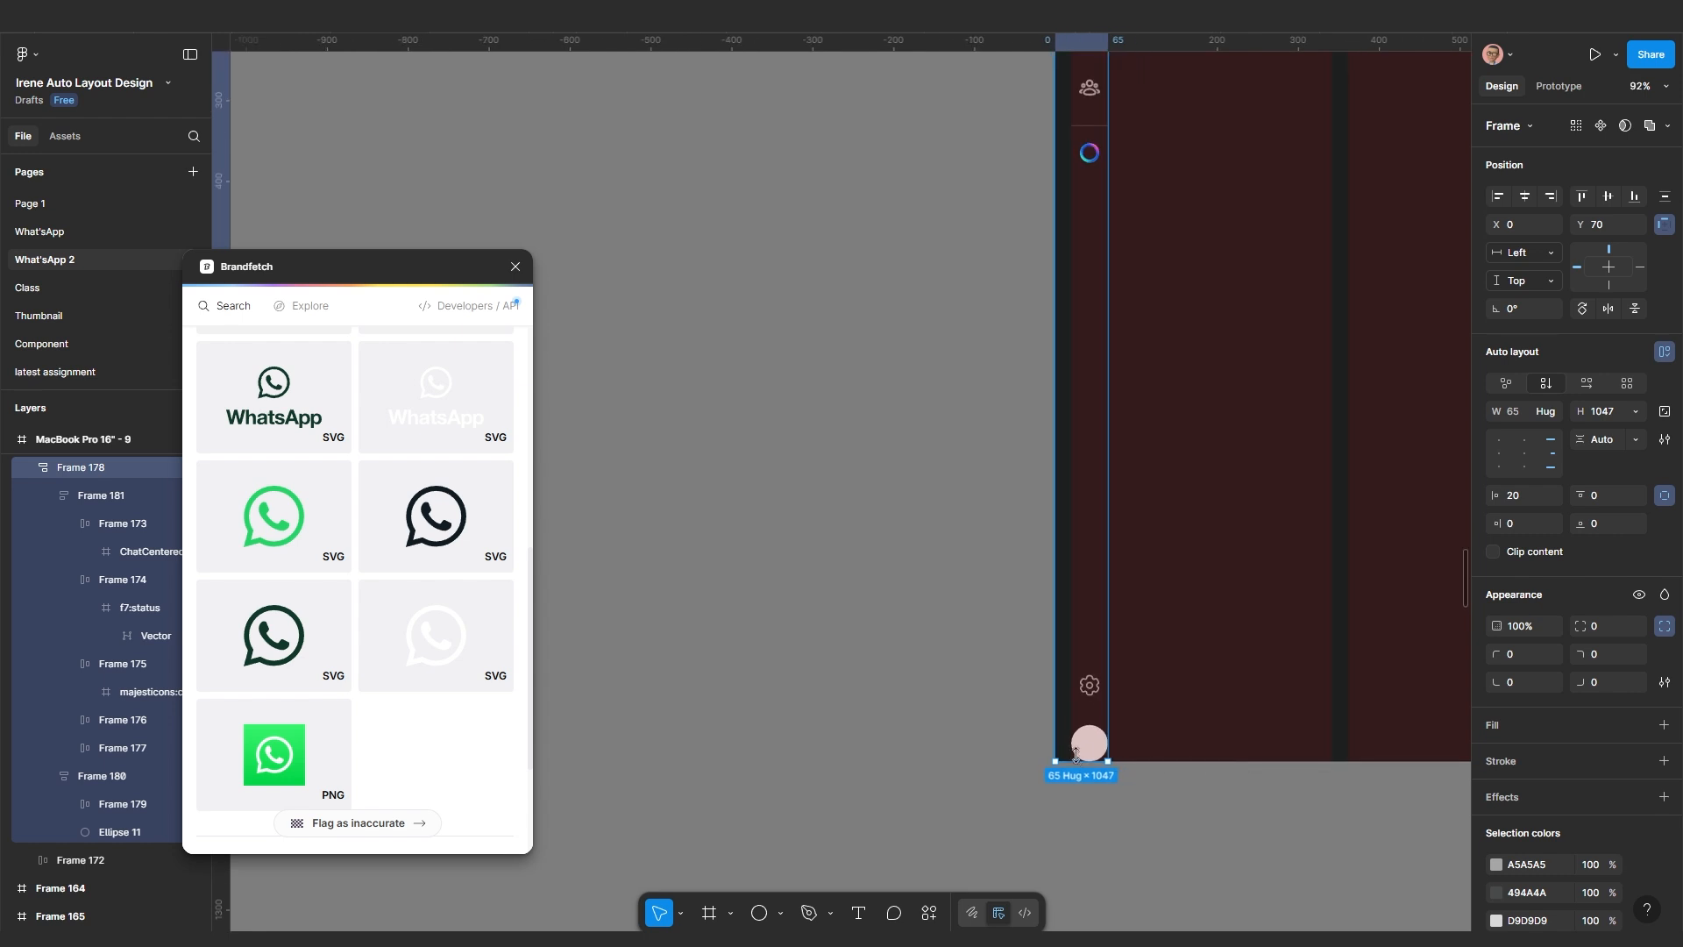
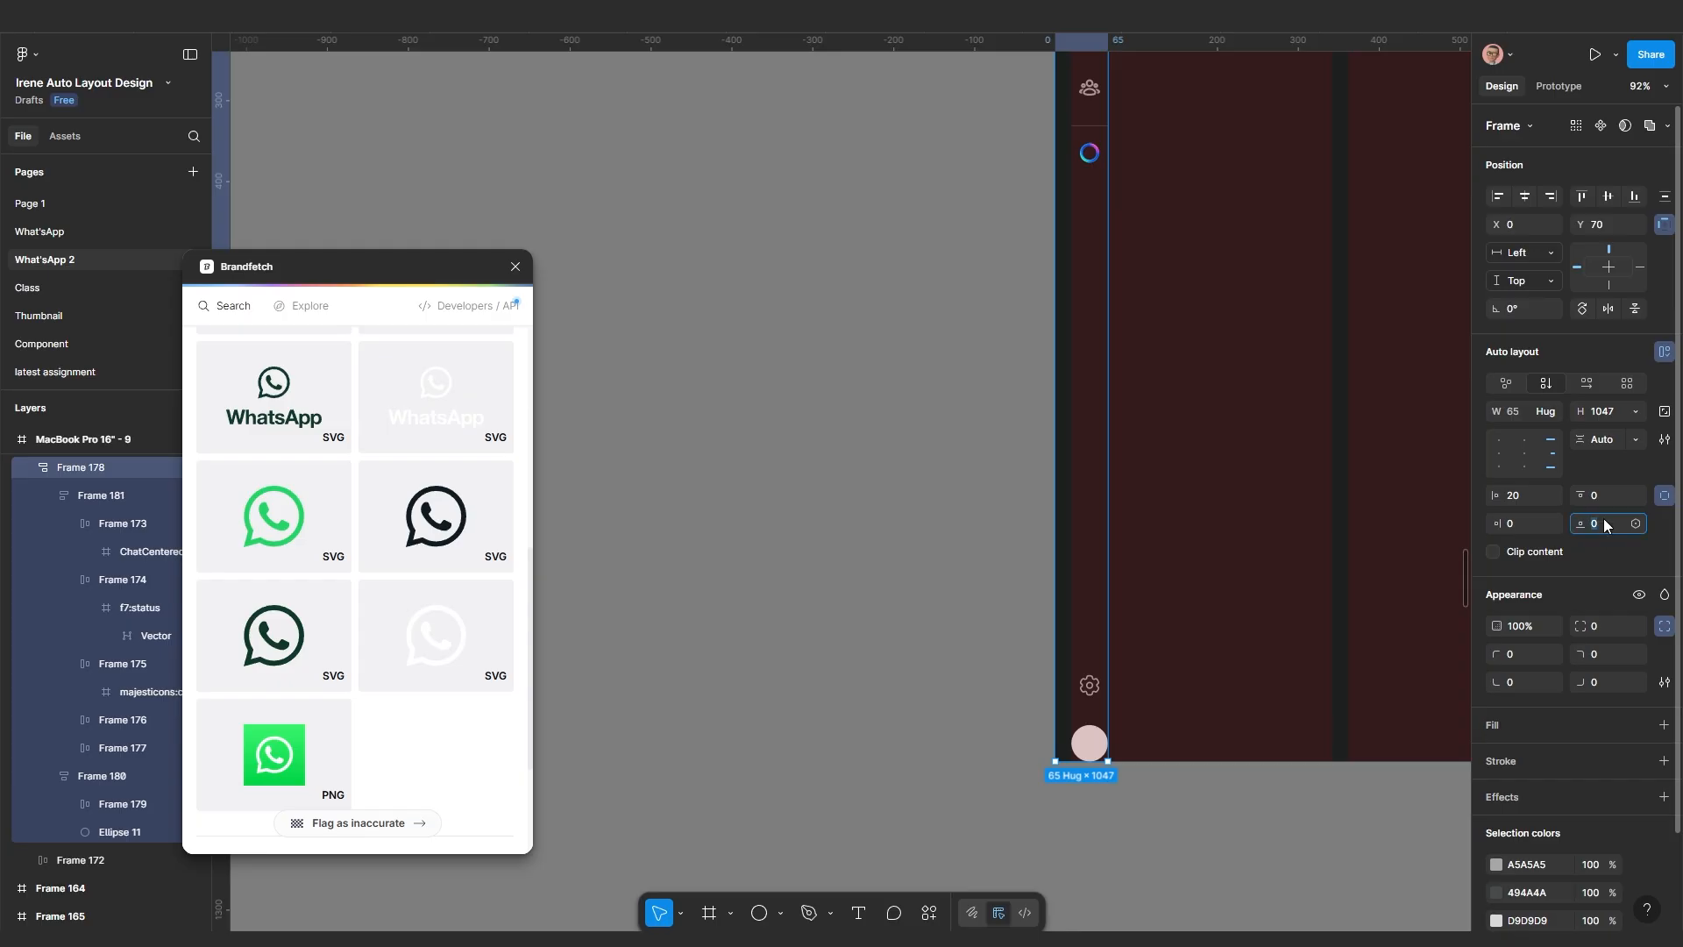
key("Return")
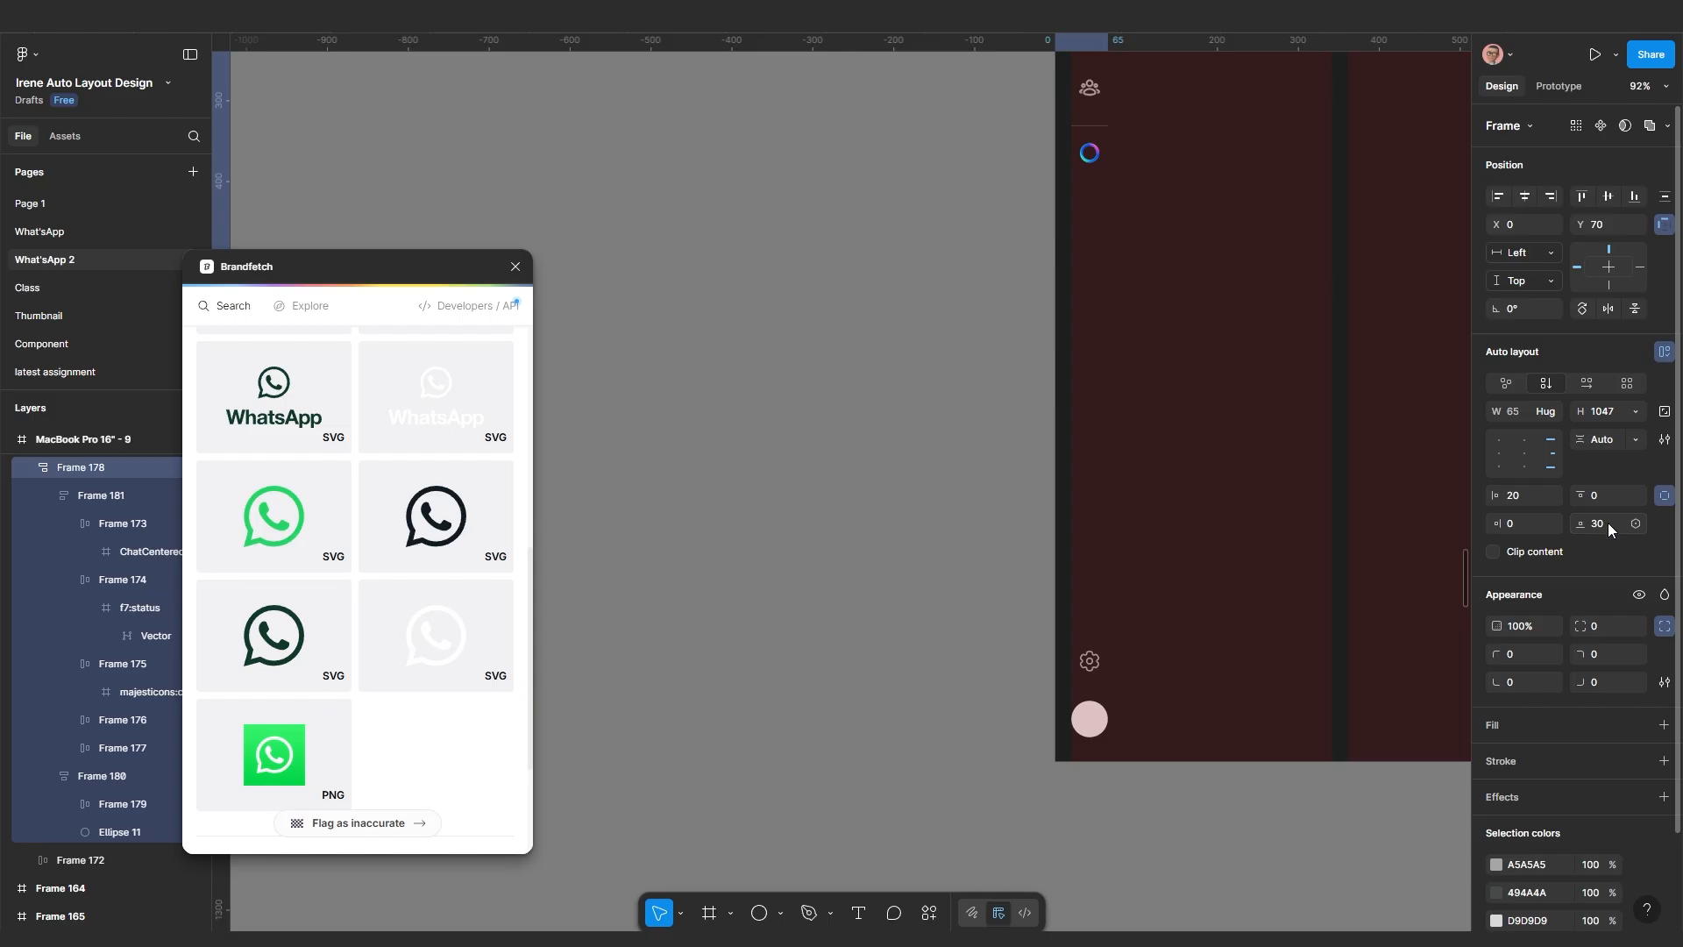
scroll(1240, 472, "up", 10)
scroll(1240, 471, "up", 3)
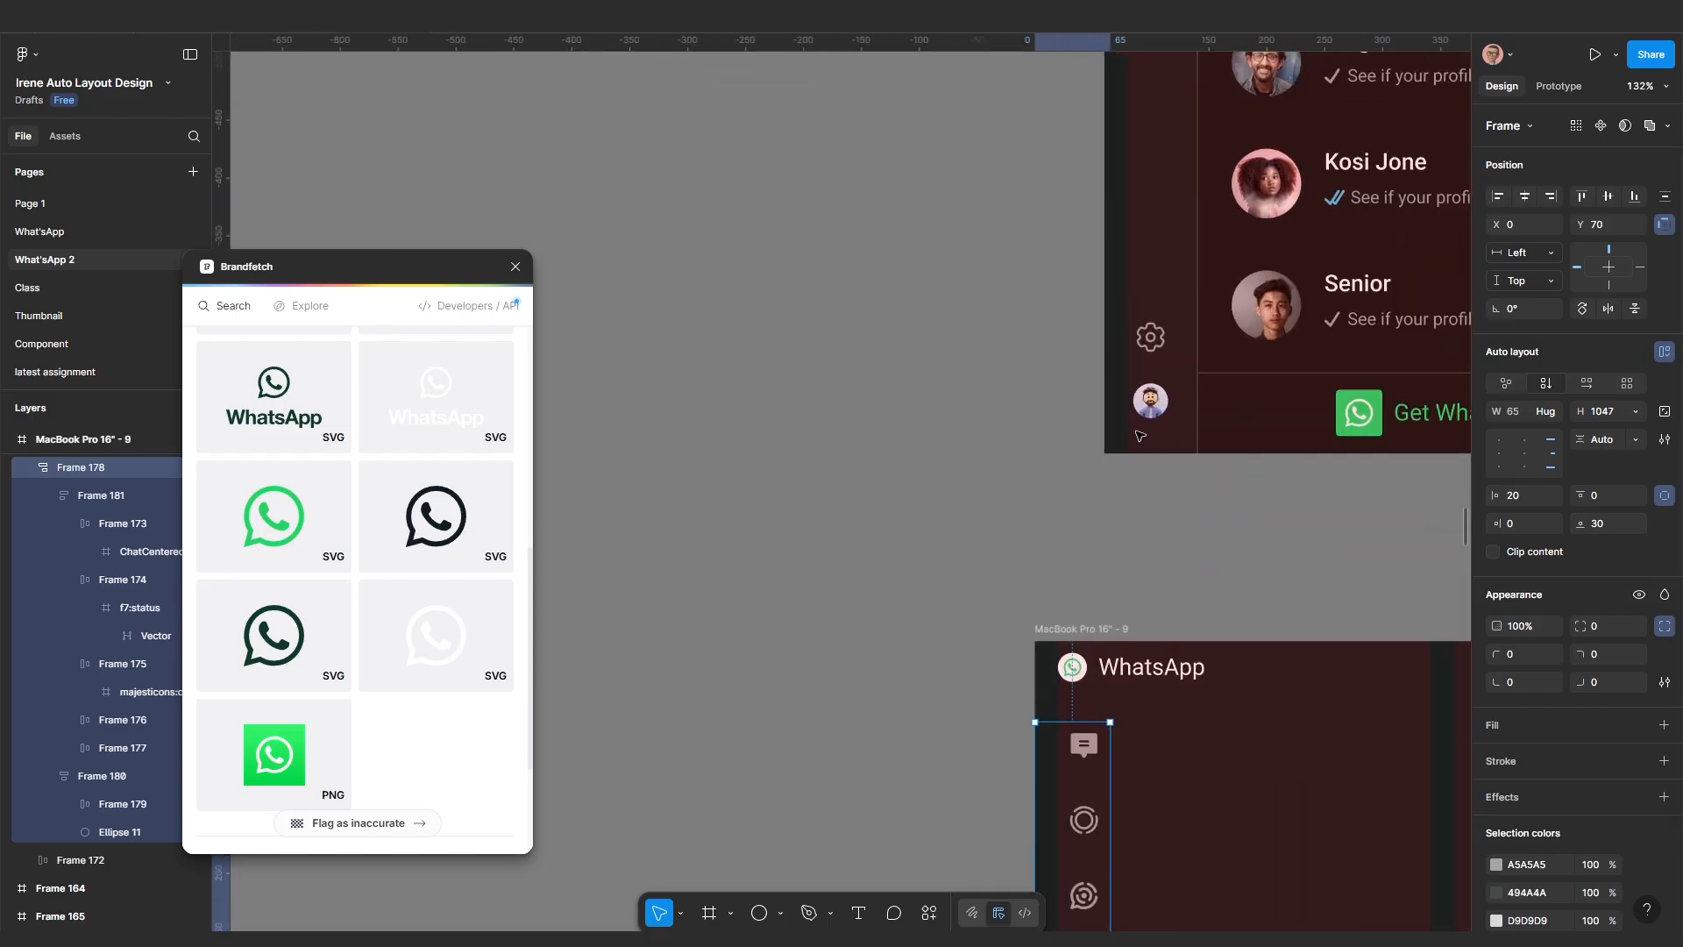
scroll(1165, 581, "down", 6)
scroll(1166, 581, "up", 6)
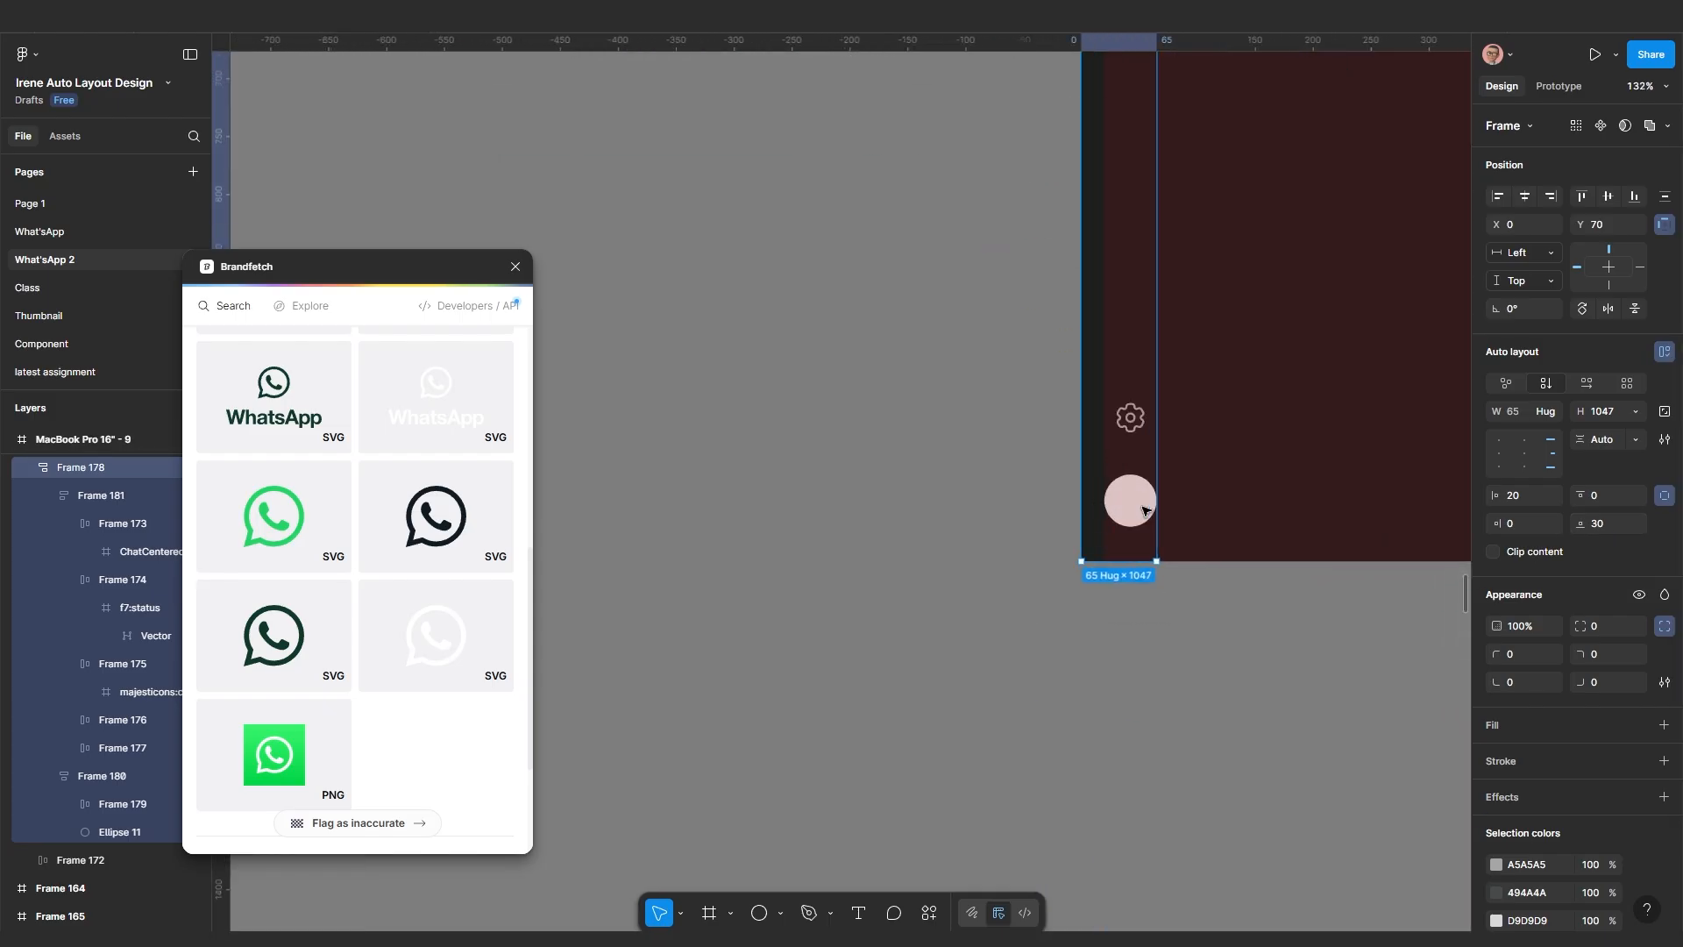
left_click_drag(1585, 523, 1600, 524)
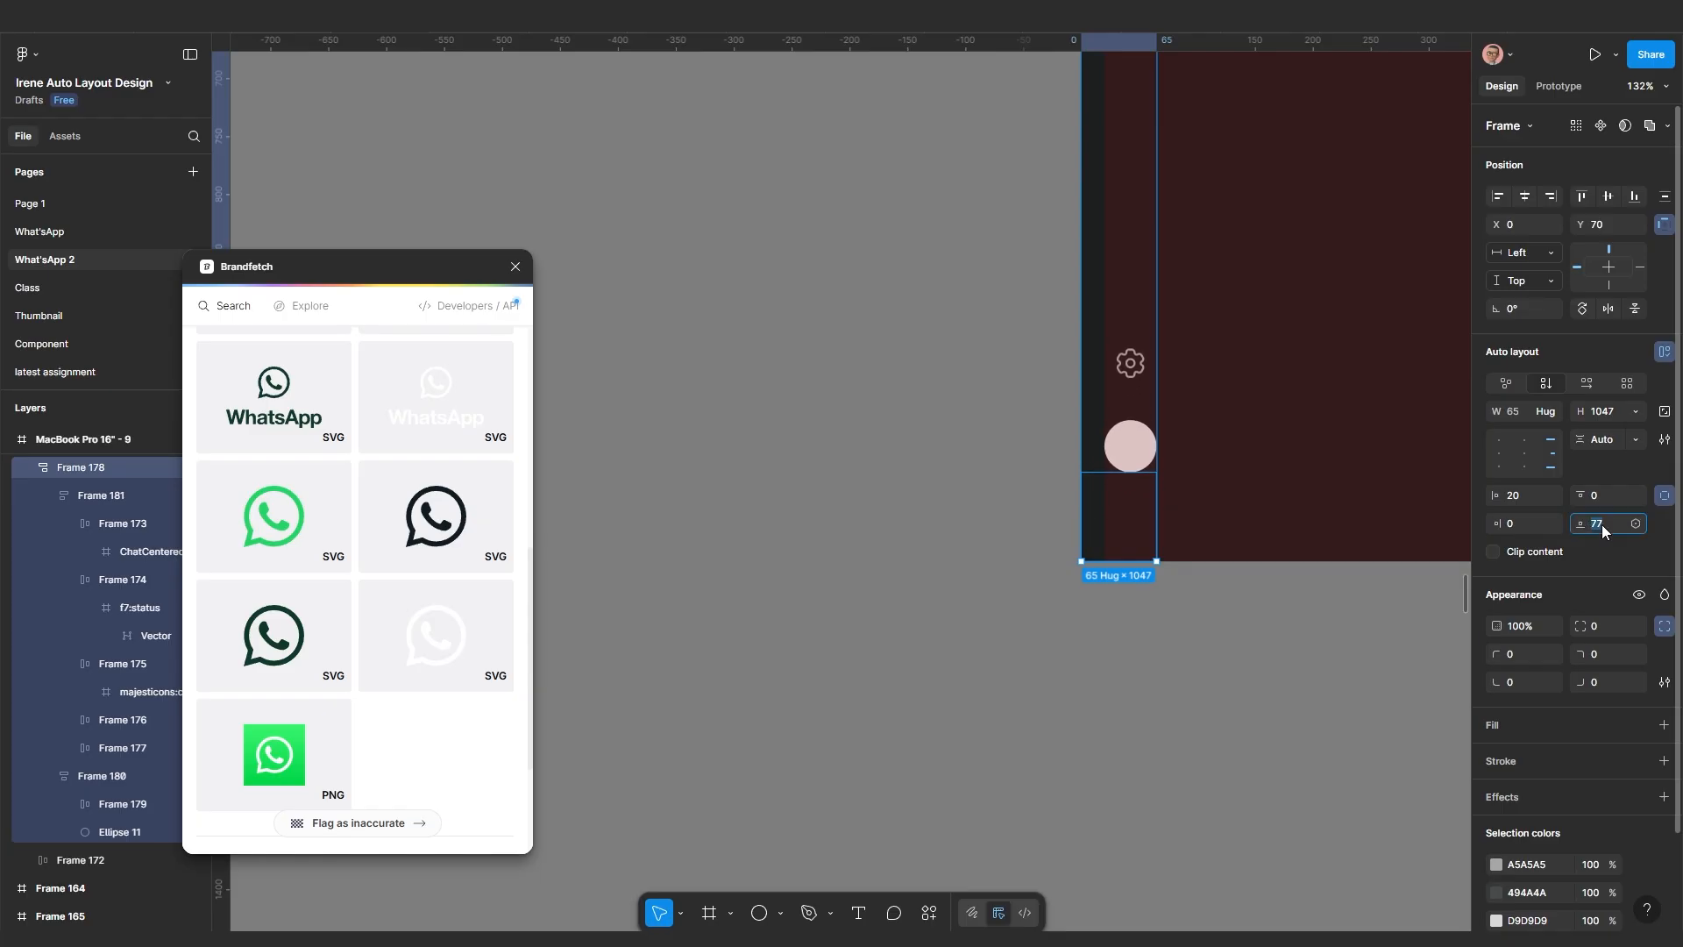
key("Return")
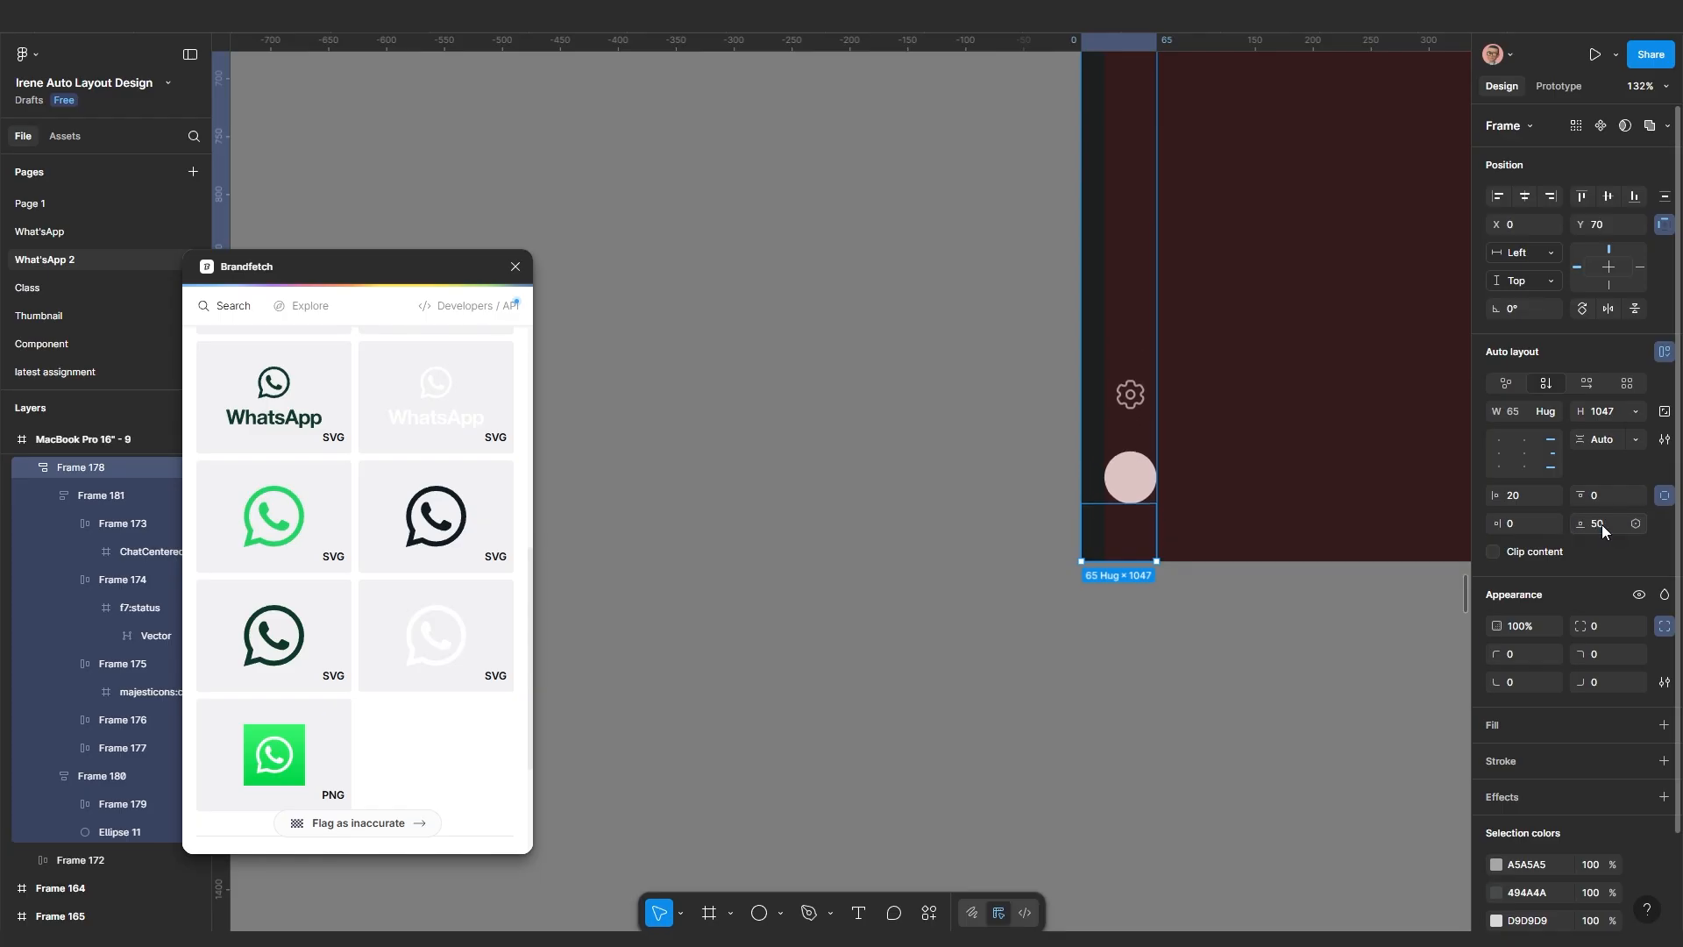
scroll(1006, 508, "up", 5)
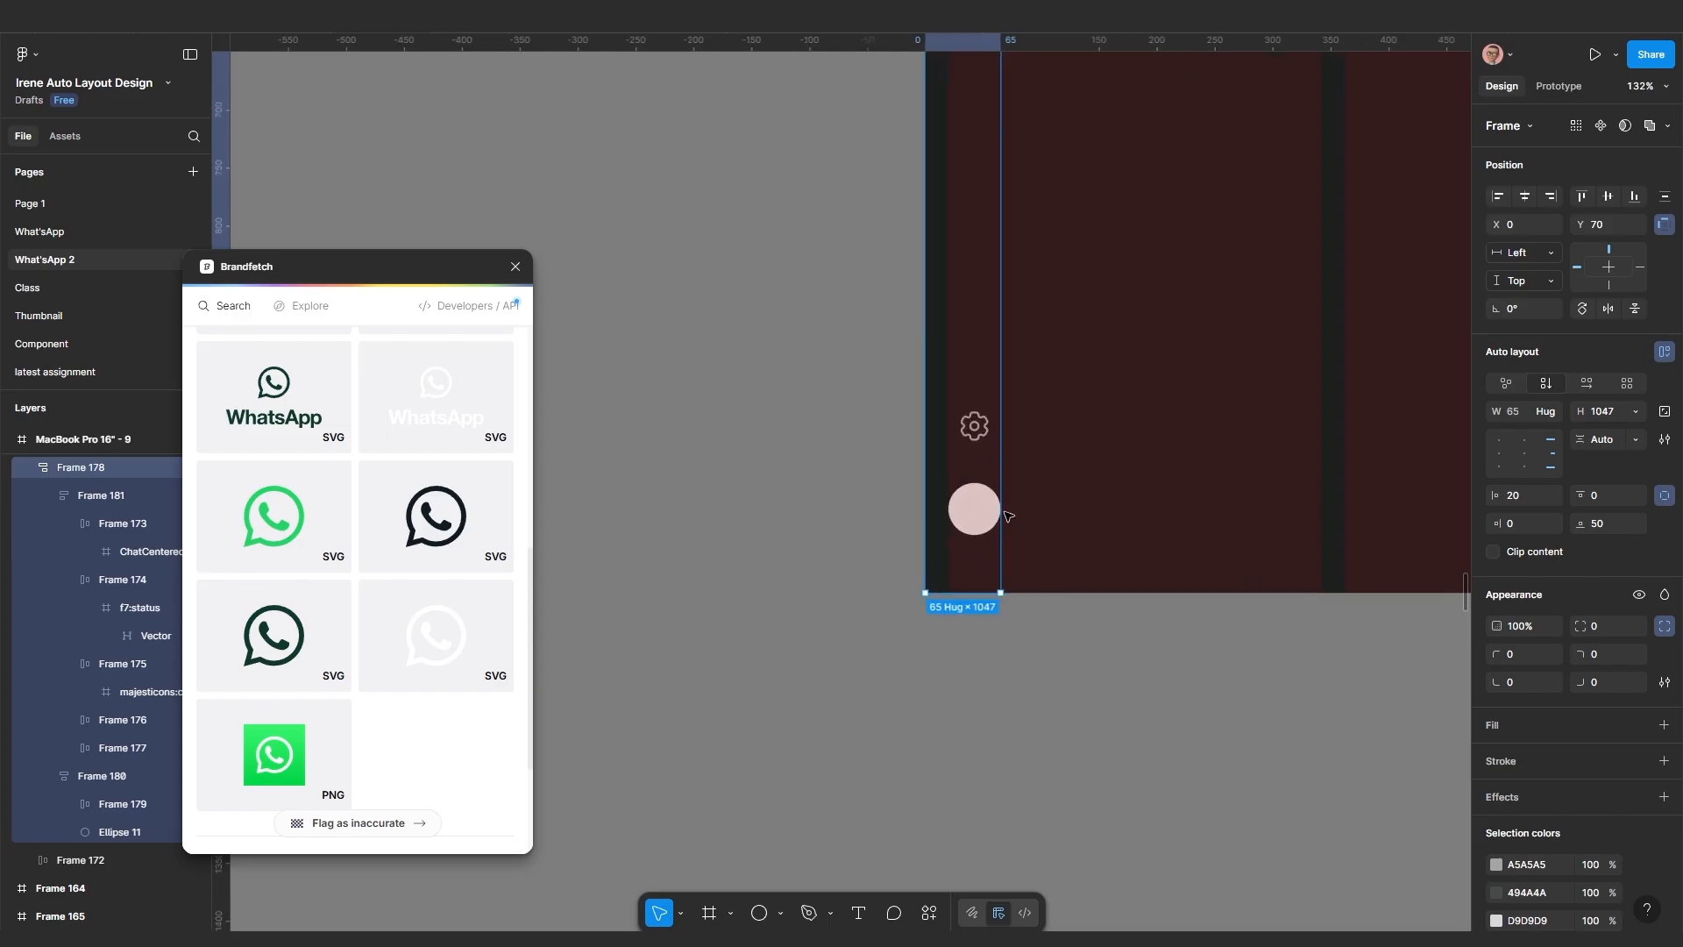
Set the vertical gap between the settings icon and the profile circle to 20
scroll(999, 444, "left", 1)
left_click(976, 409)
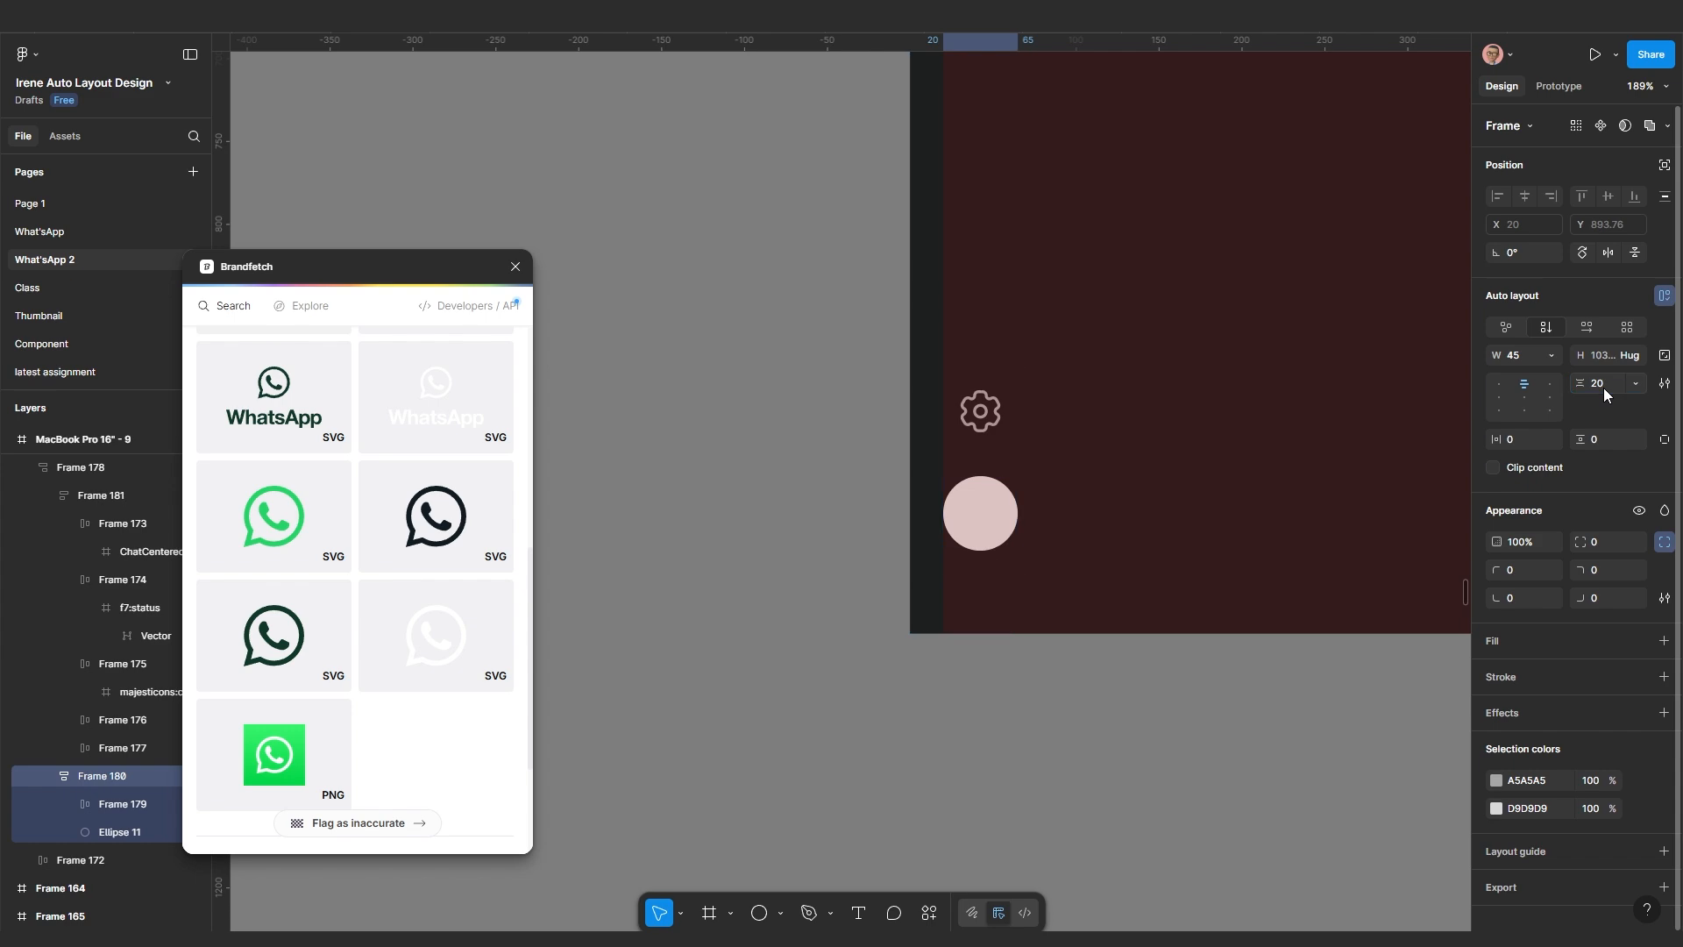
key("Return")
Shrink the profile circle below the settings icon proportionally to about 39 × 39
scroll(1078, 438, "down", 6)
scroll(1042, 491, "down", 2)
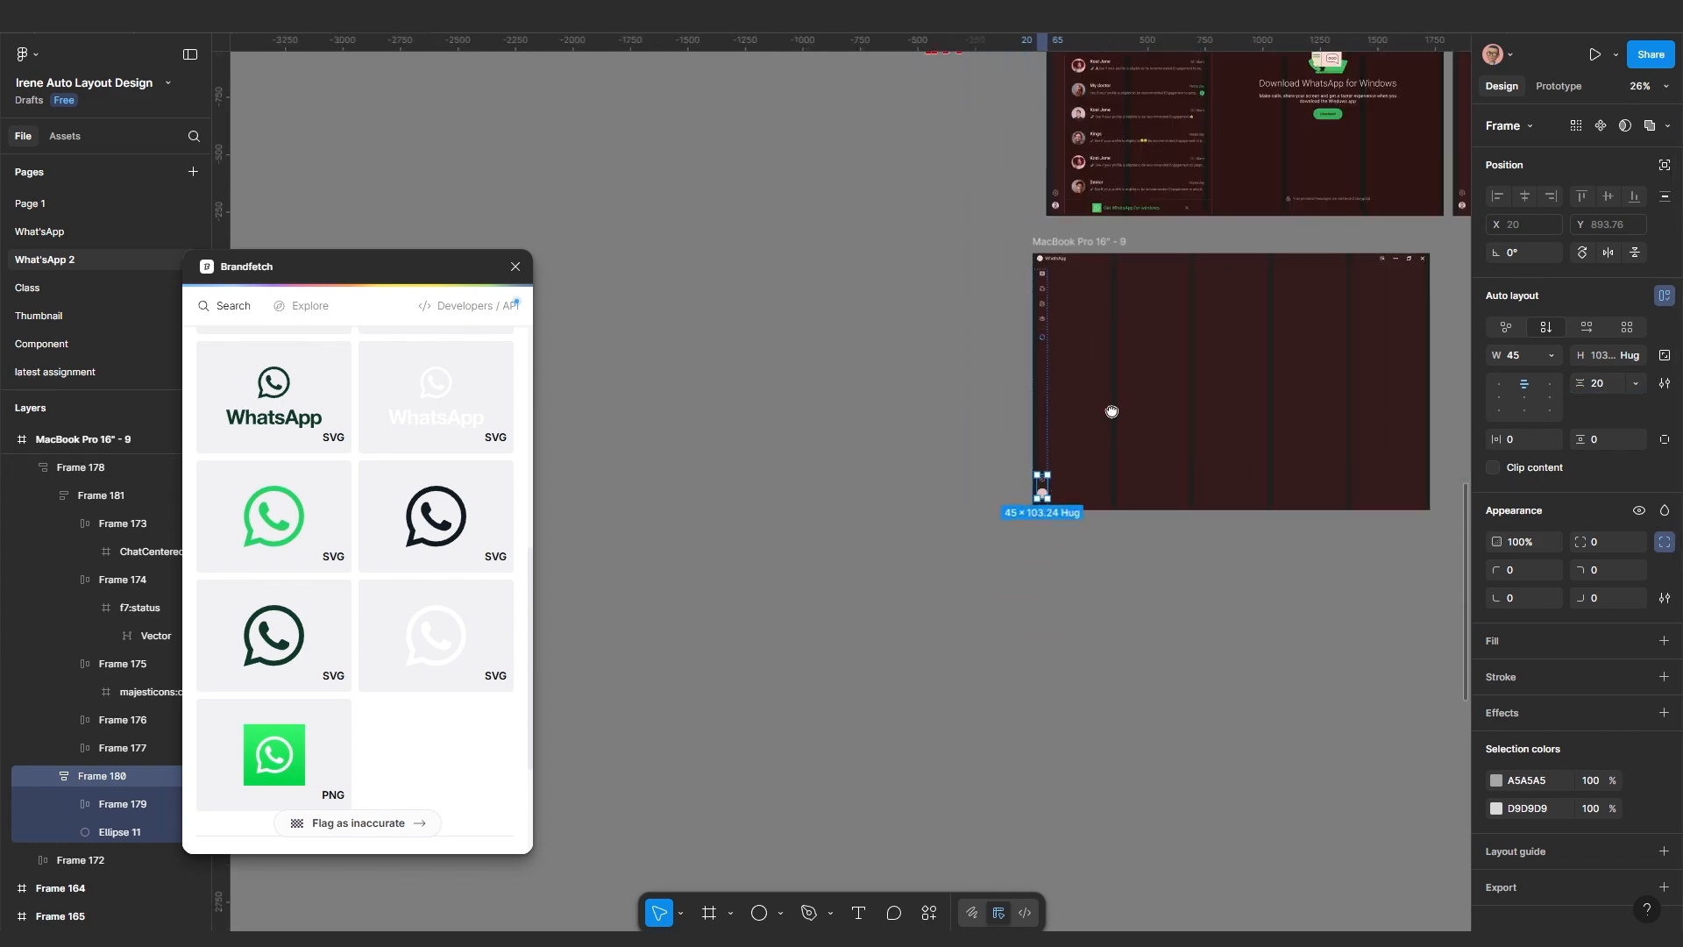
scroll(991, 526, "up", 6)
scroll(1002, 404, "down", 2)
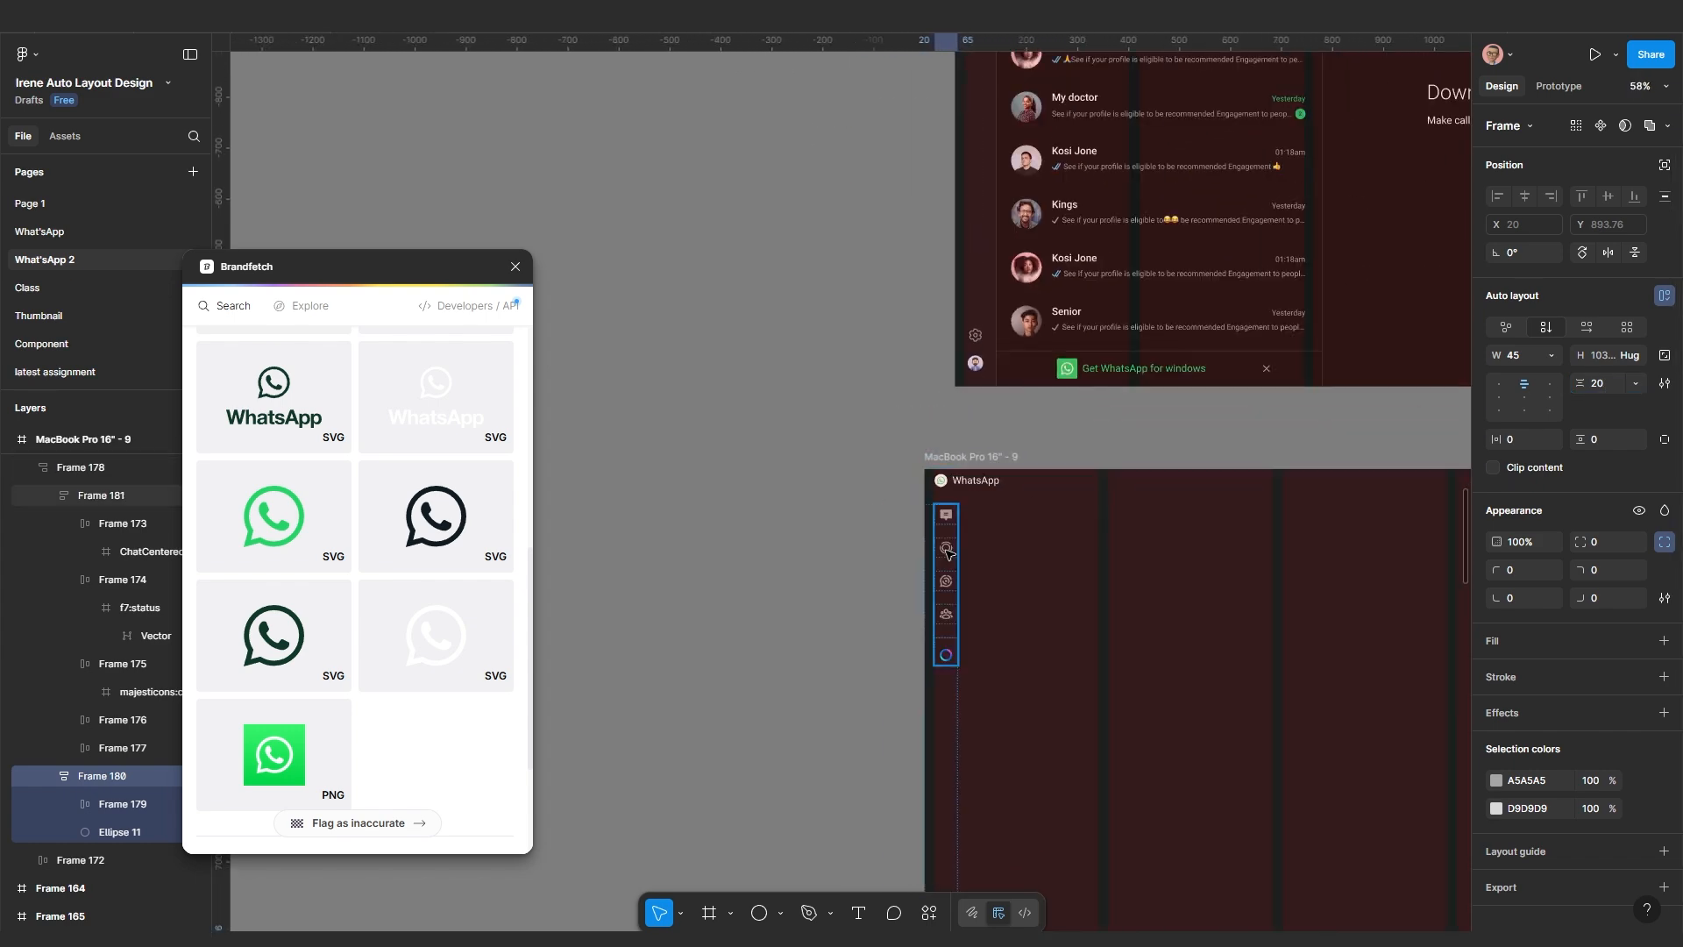
scroll(990, 614, "up", 6)
scroll(1000, 706, "up", 2)
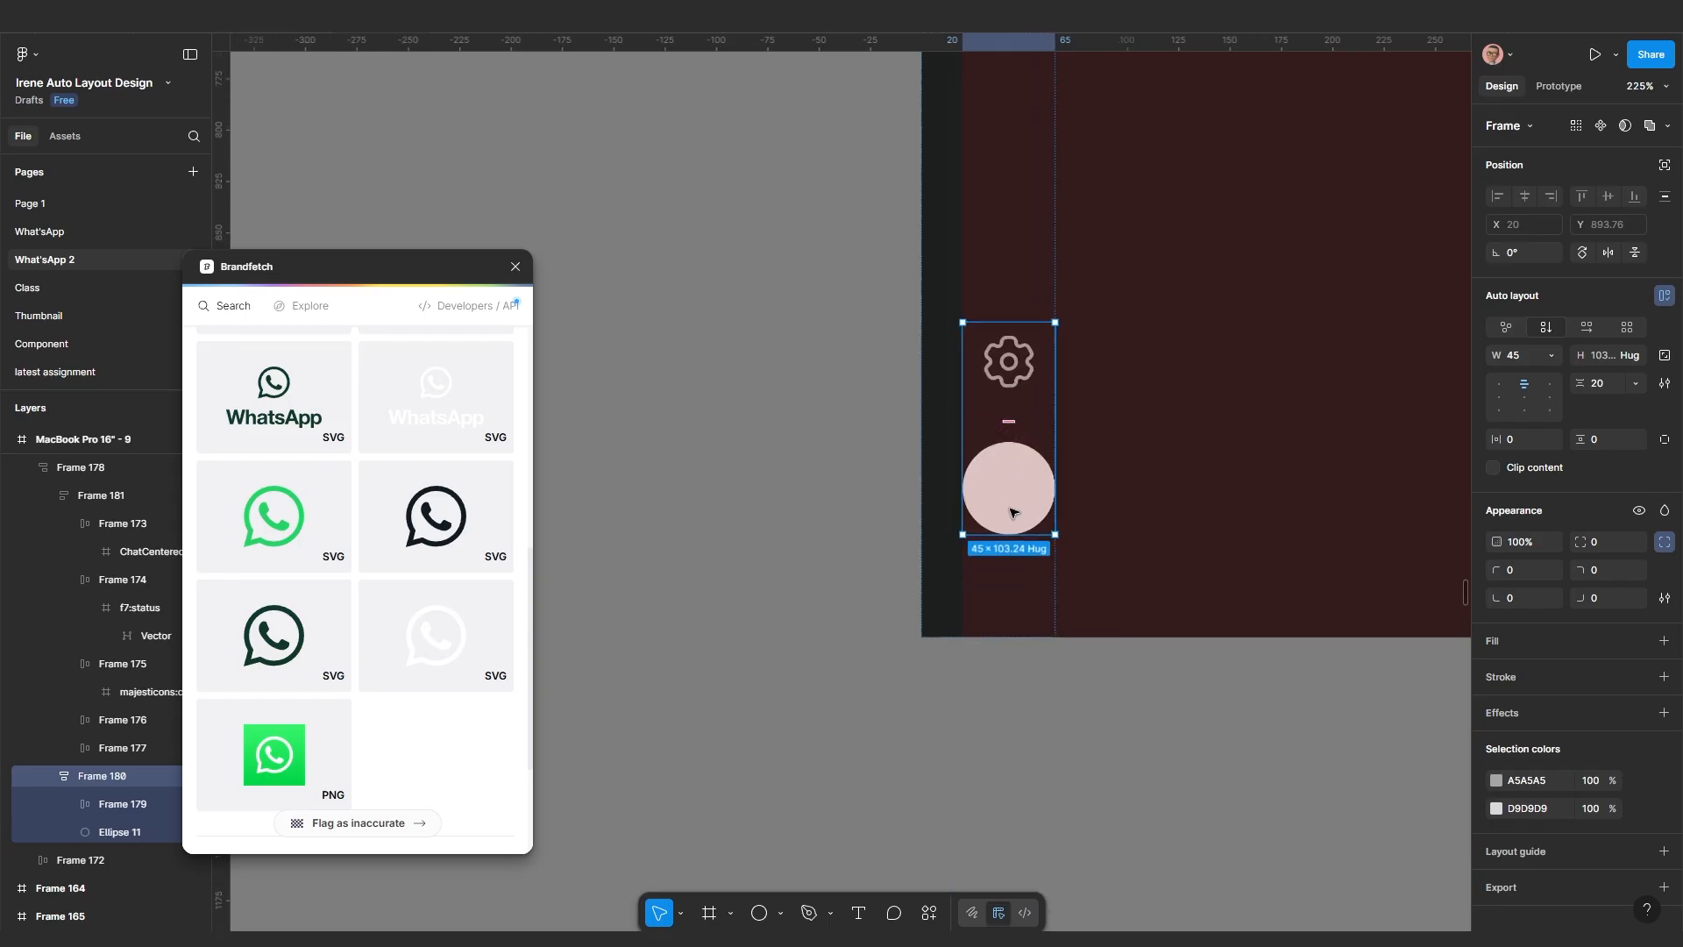
left_click(1008, 502)
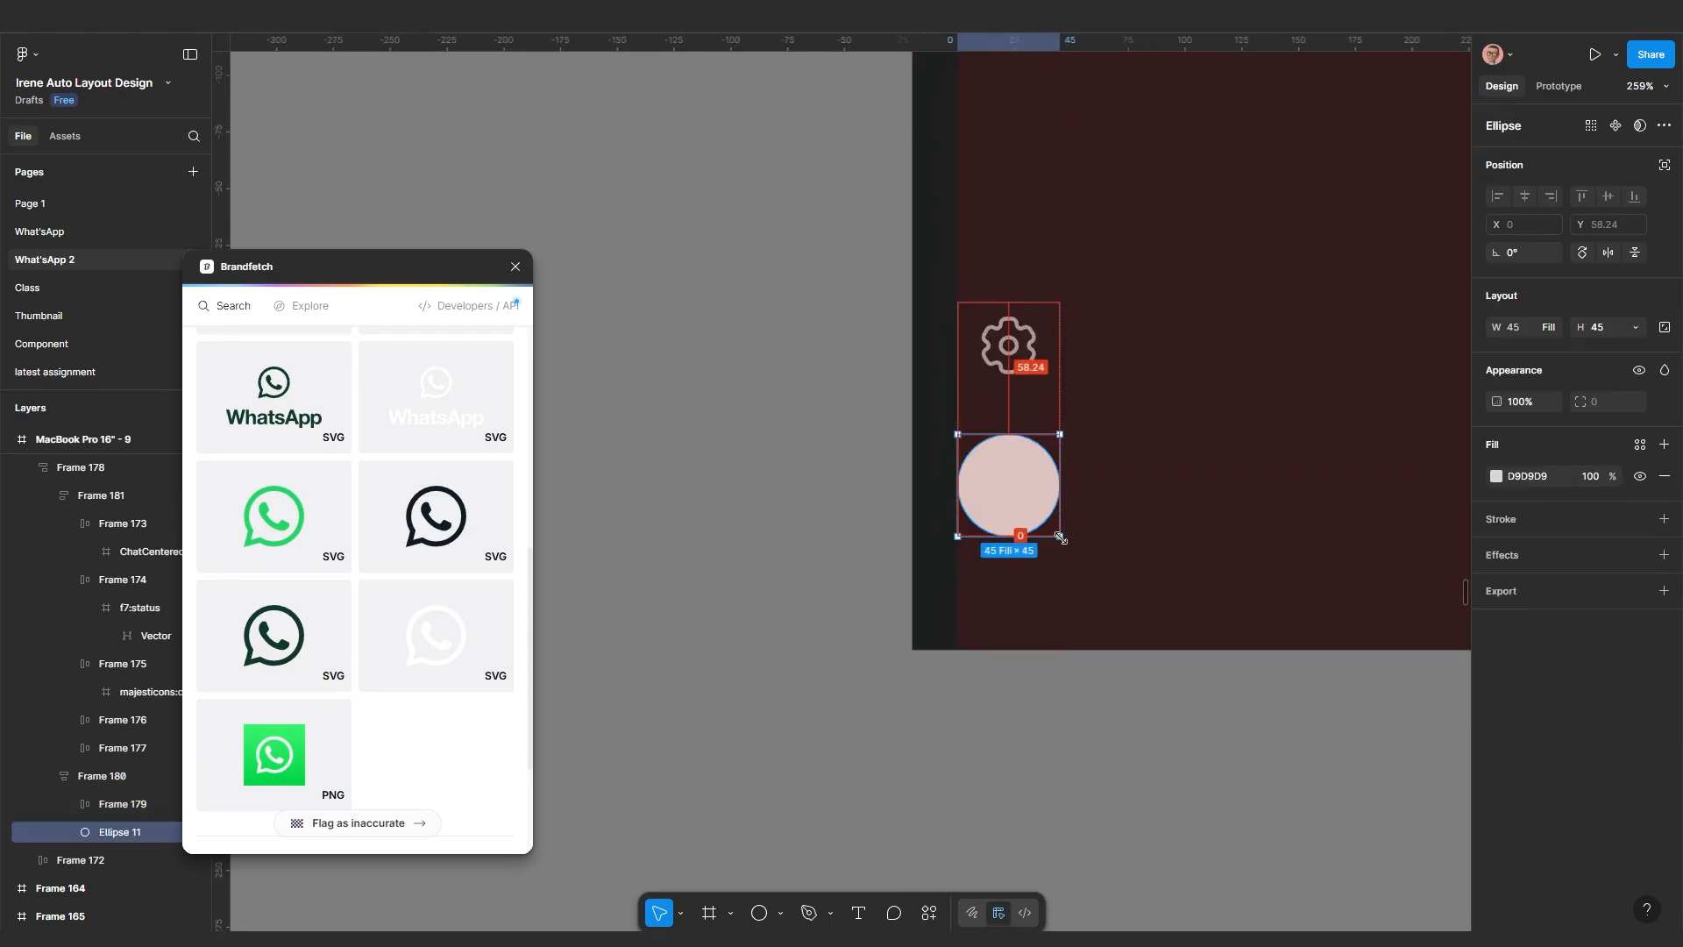
left_click_drag(1061, 540, 1044, 528)
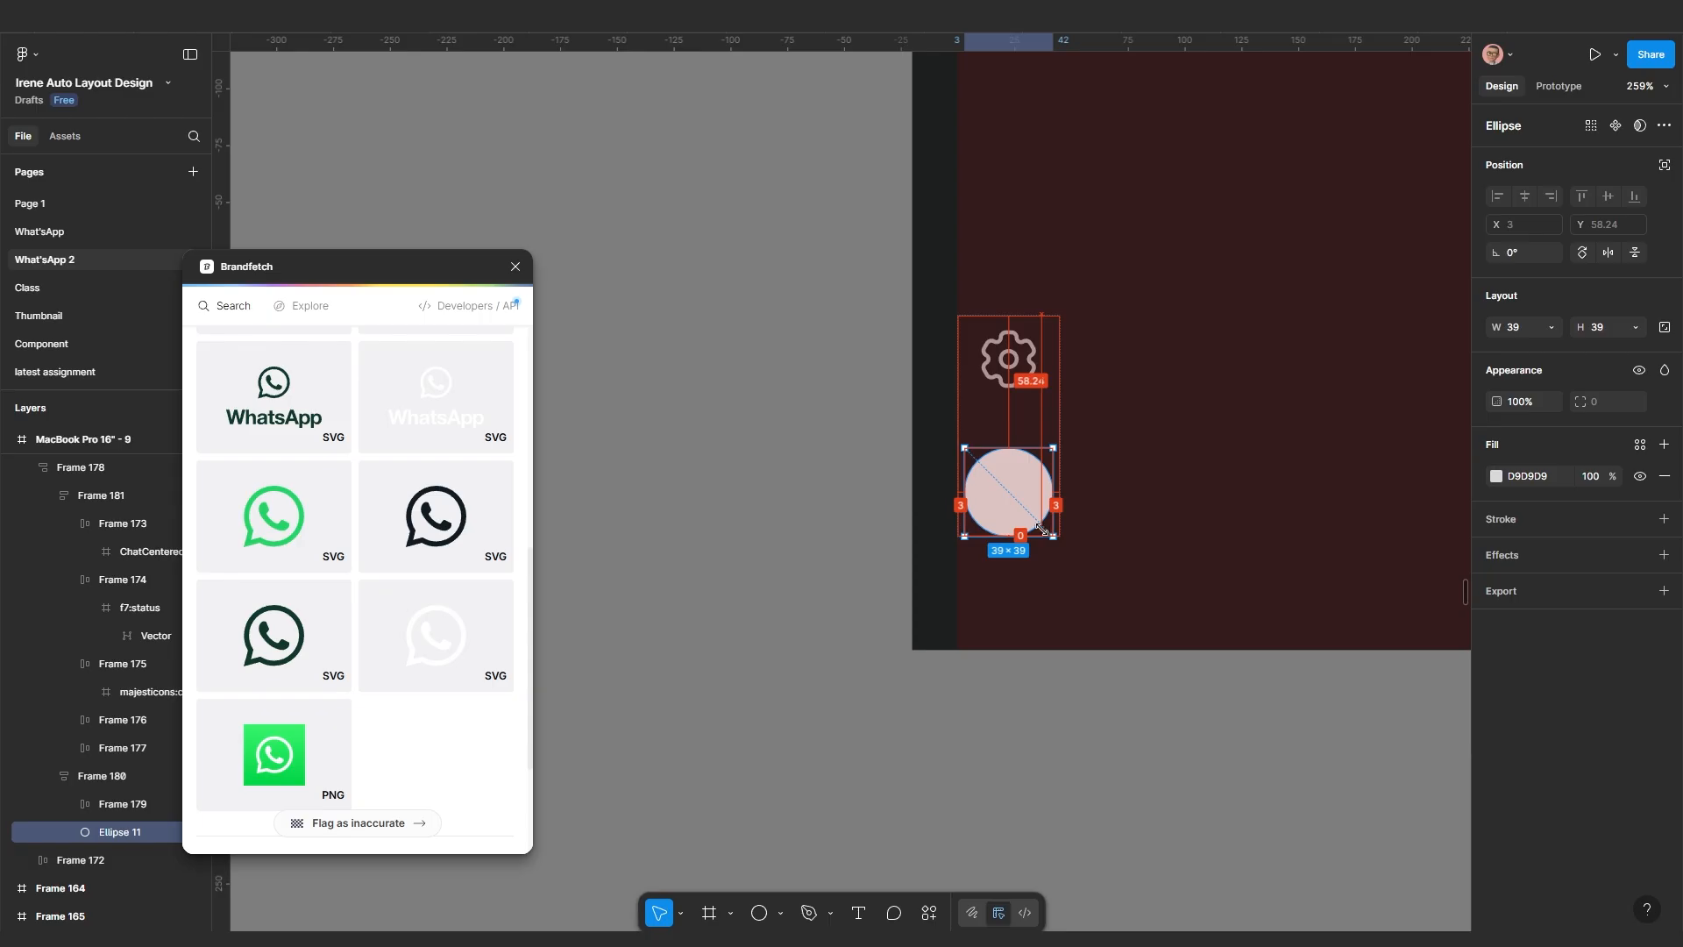
left_click_drag(1042, 529, 1053, 531)
scroll(1063, 492, "up", 1)
left_click(834, 424)
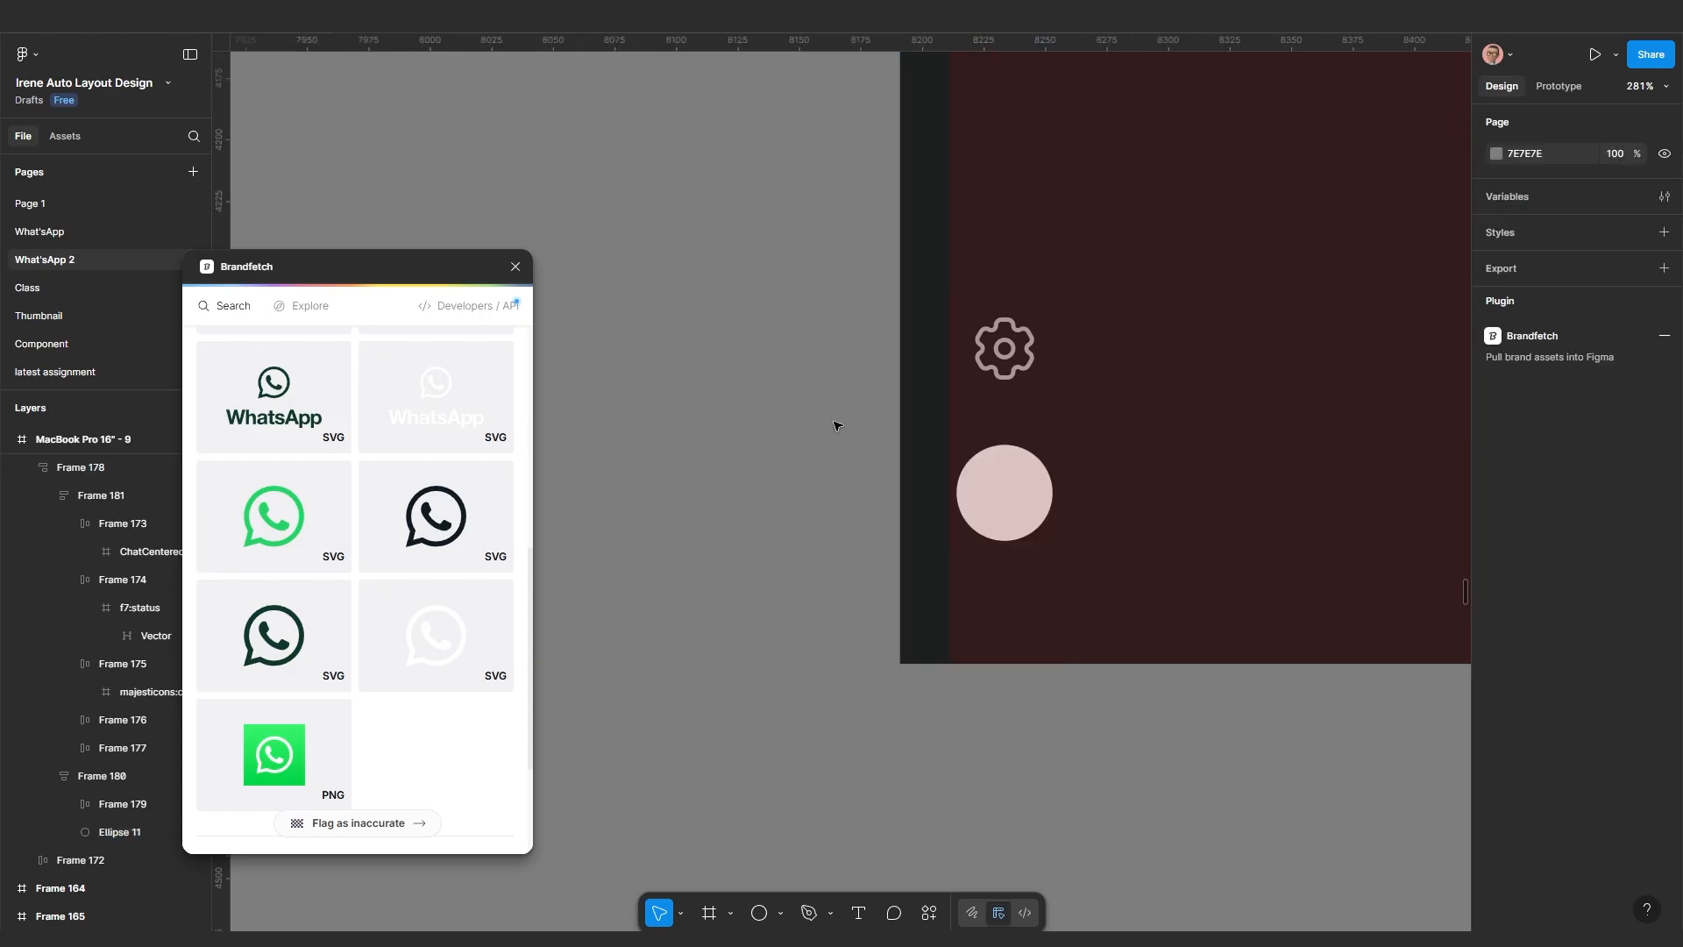
Inspect the placement and spacing of the sidebar's upper icons and bottom group against the finished WhatsApp frame above
scroll(834, 424, "down", 5)
left_click(930, 430)
scroll(930, 412, "down", 6)
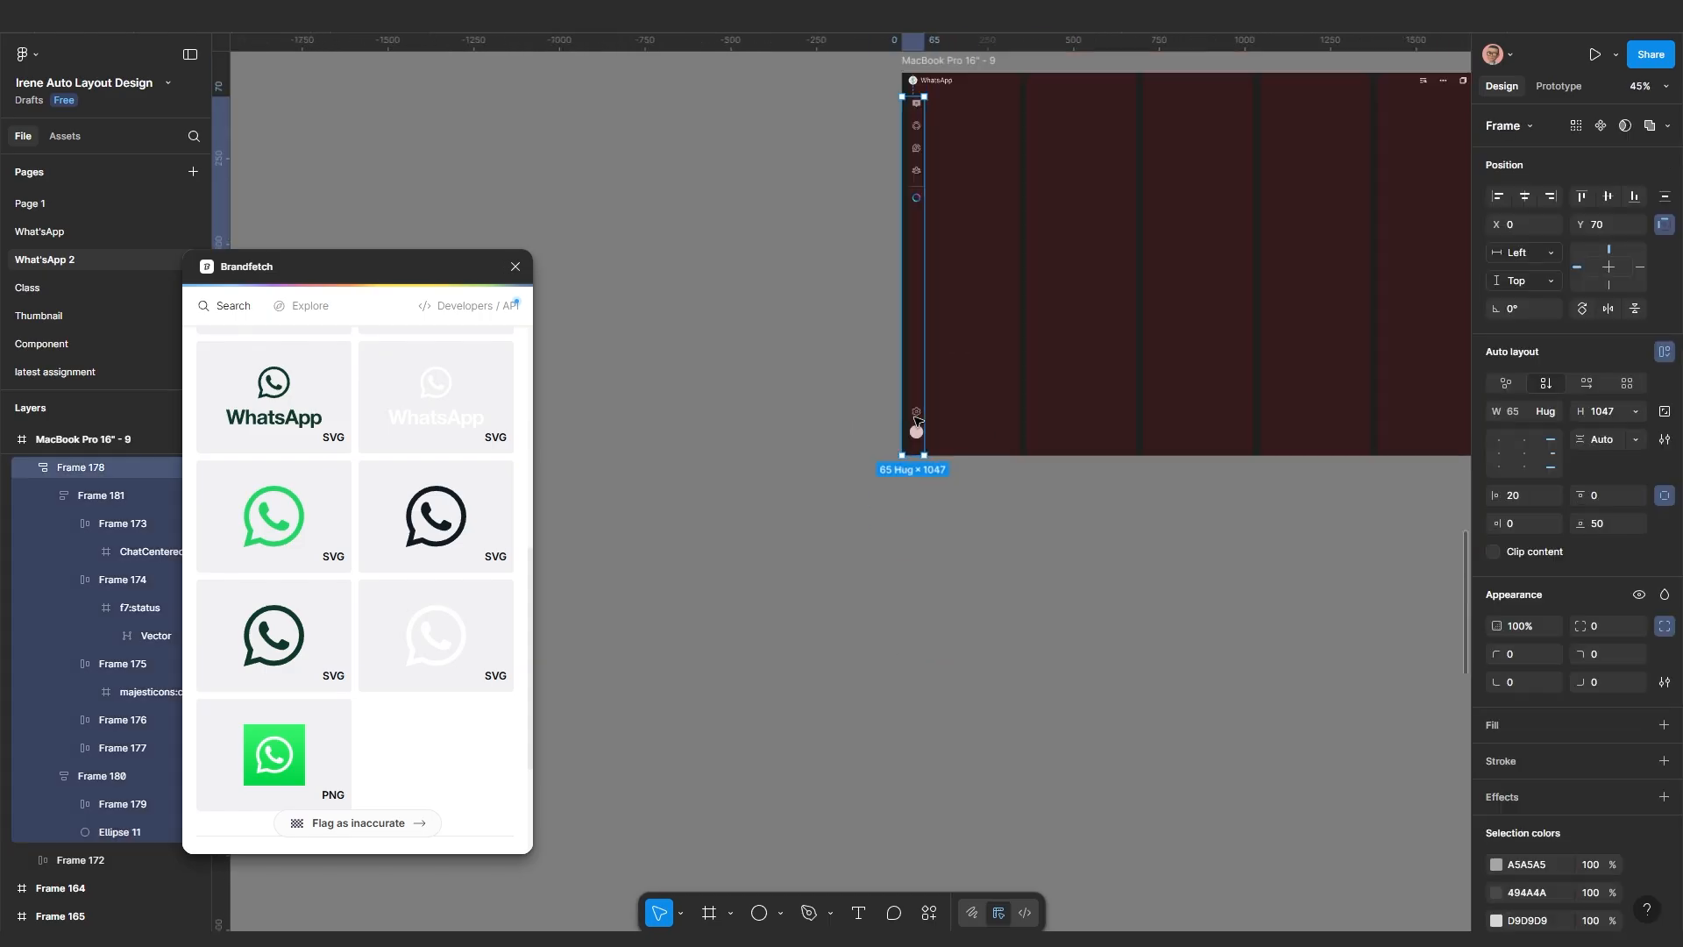
scroll(929, 383, "up", 4)
scroll(929, 383, "up", 4)
left_click(996, 394)
scroll(996, 395, "down", 5)
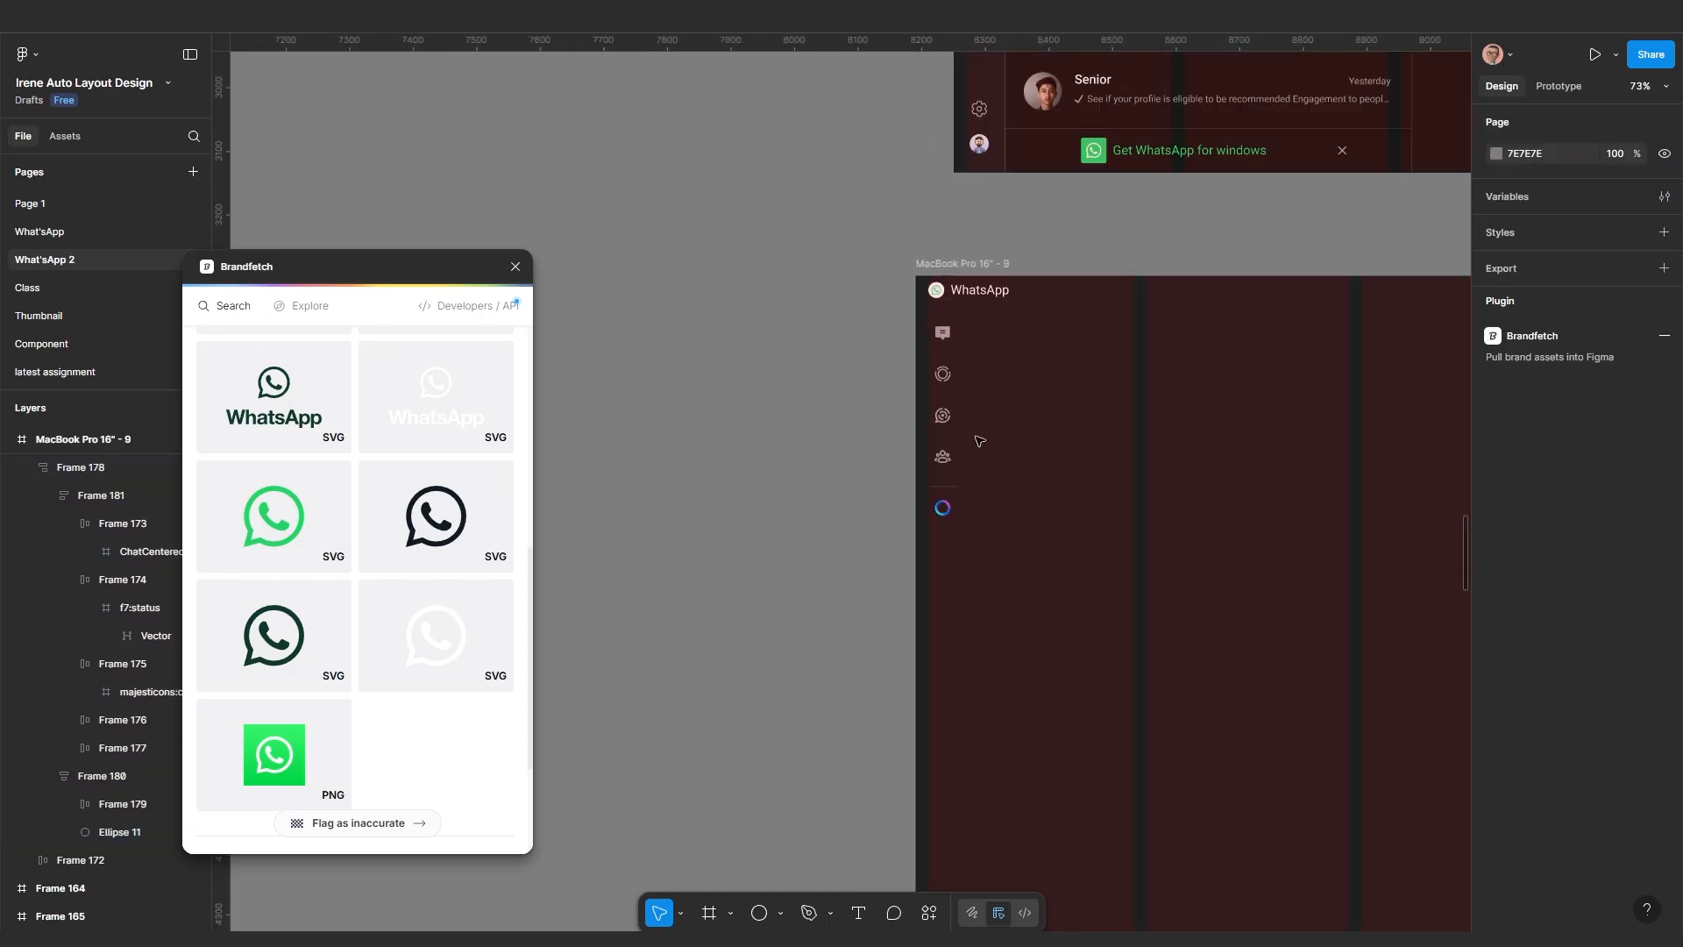
scroll(935, 383, "up", 1)
left_click_drag(976, 439, 900, 423)
scroll(936, 383, "down", 7)
scroll(900, 424, "down", 3)
scroll(756, 459, "up", 6)
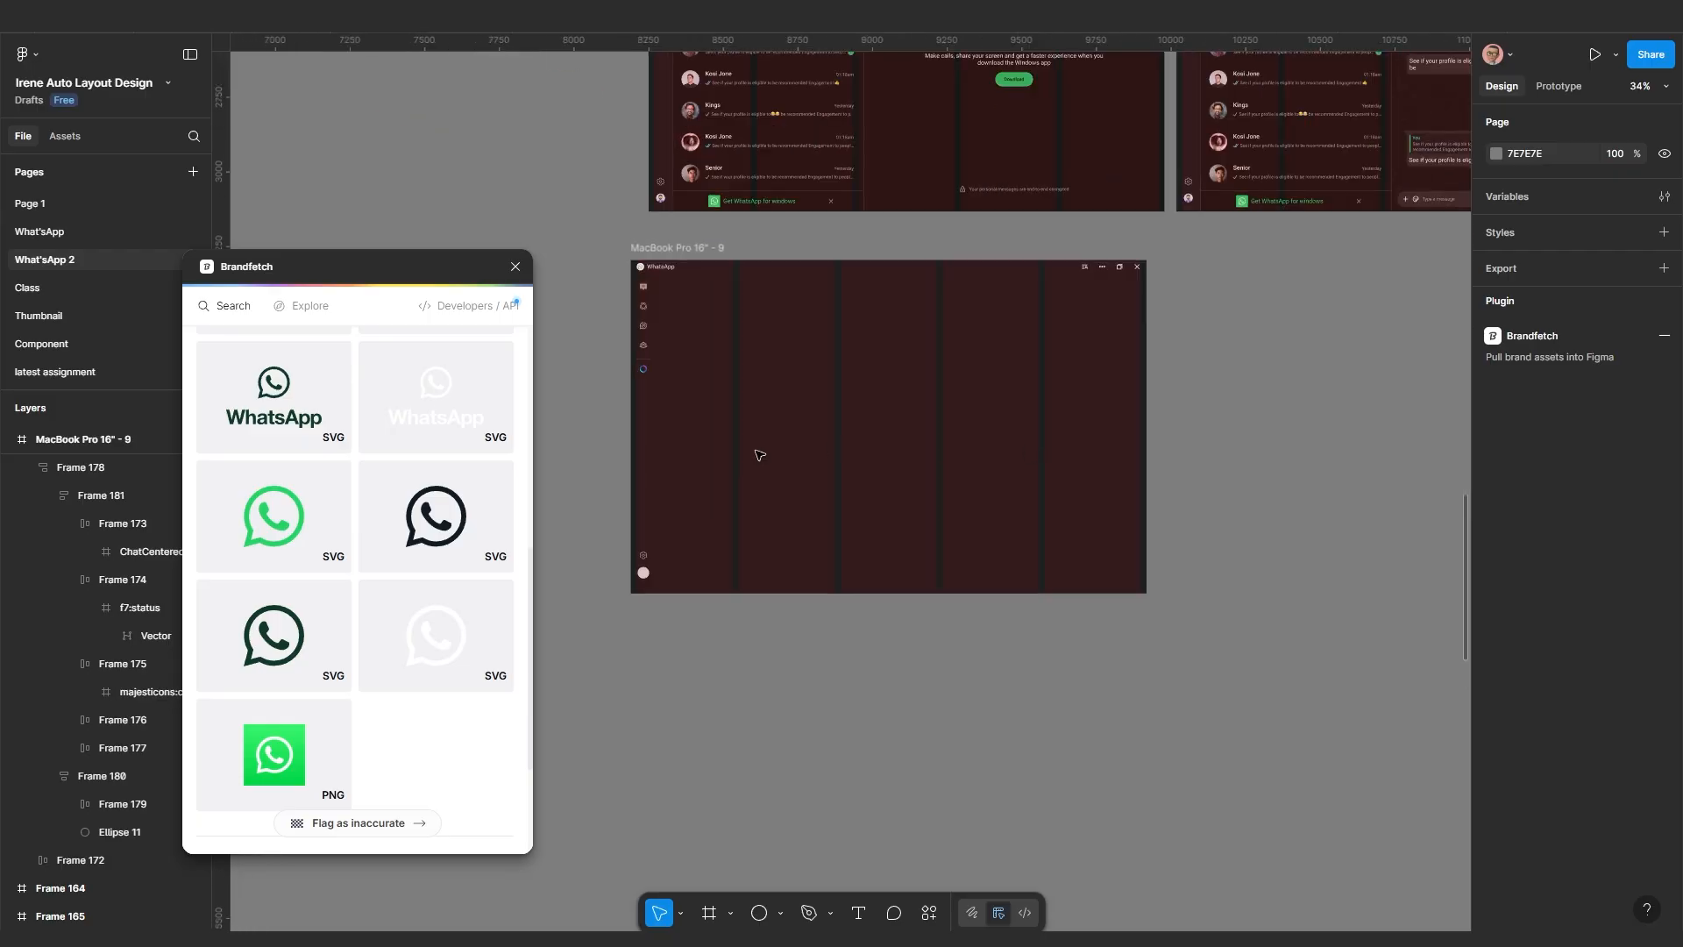
scroll(805, 504, "up", 10)
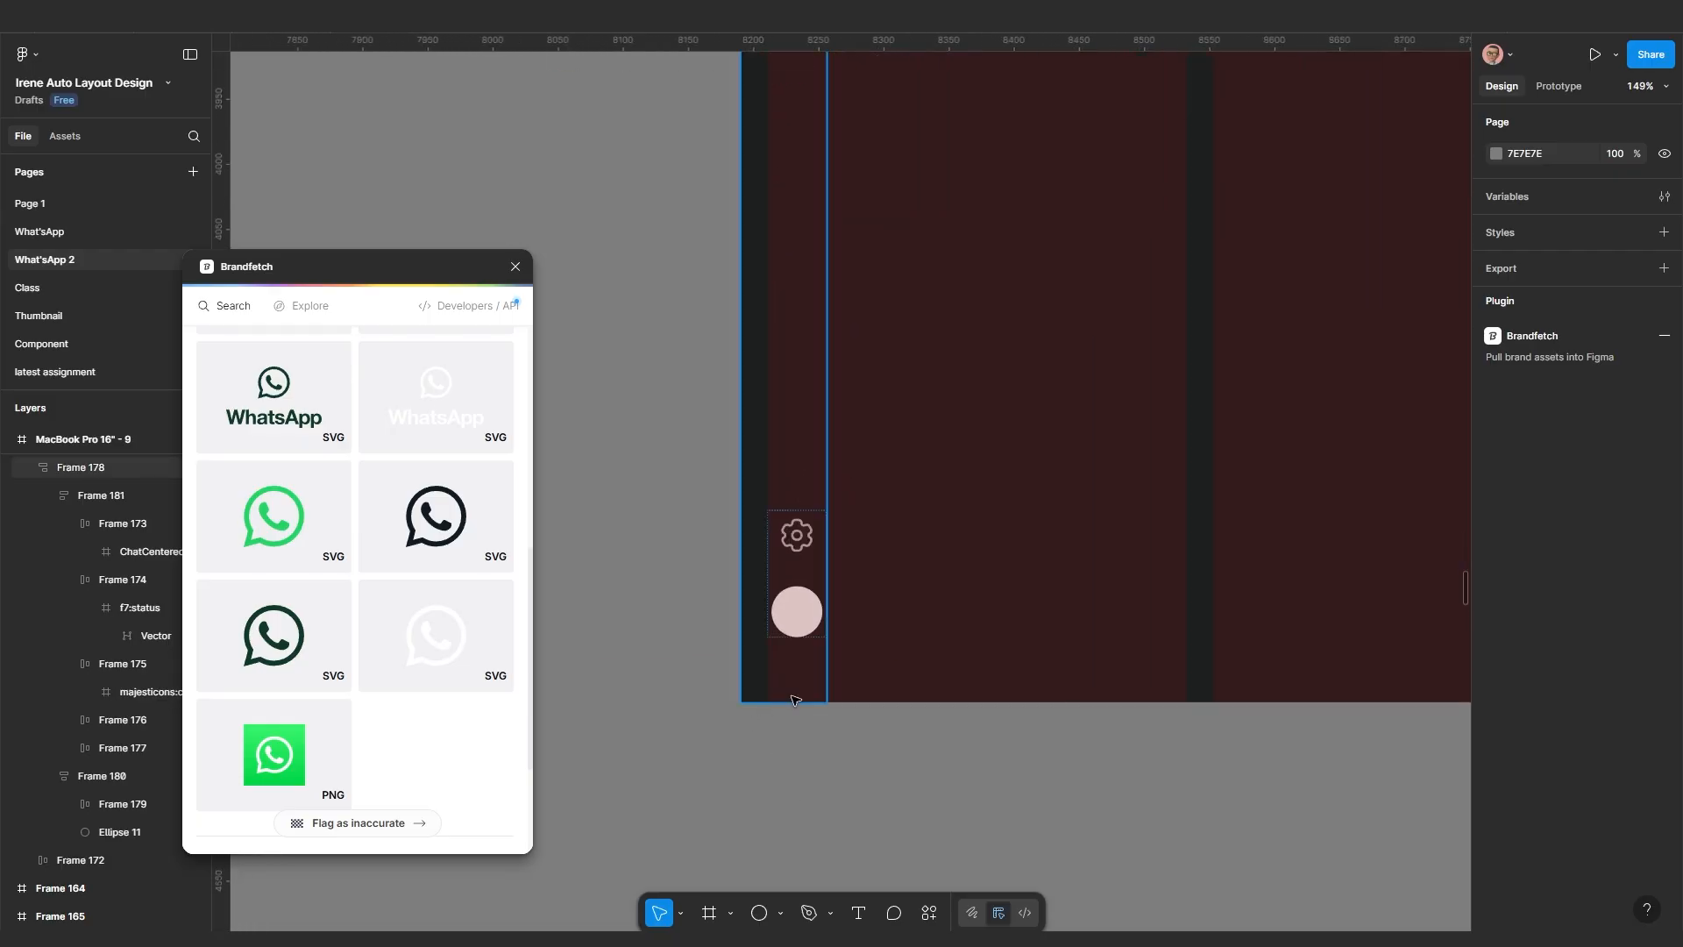
Launch the Unsplash plugin for the profile circle and search it for "3d portrait"
left_click(859, 586)
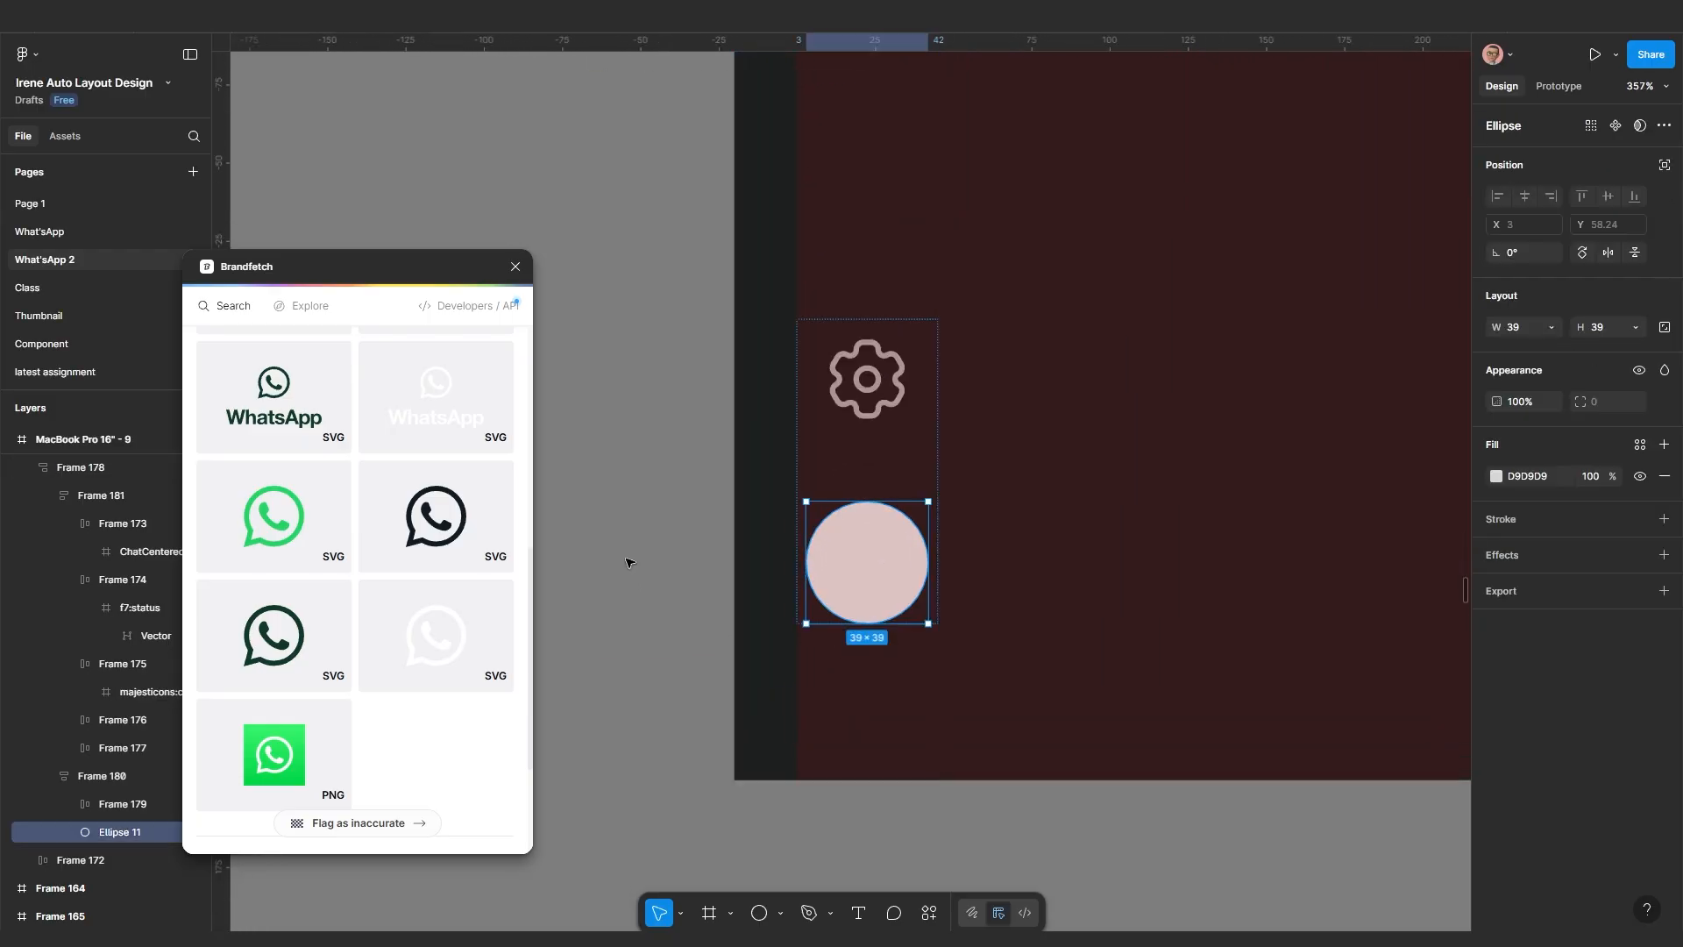
left_click(929, 912)
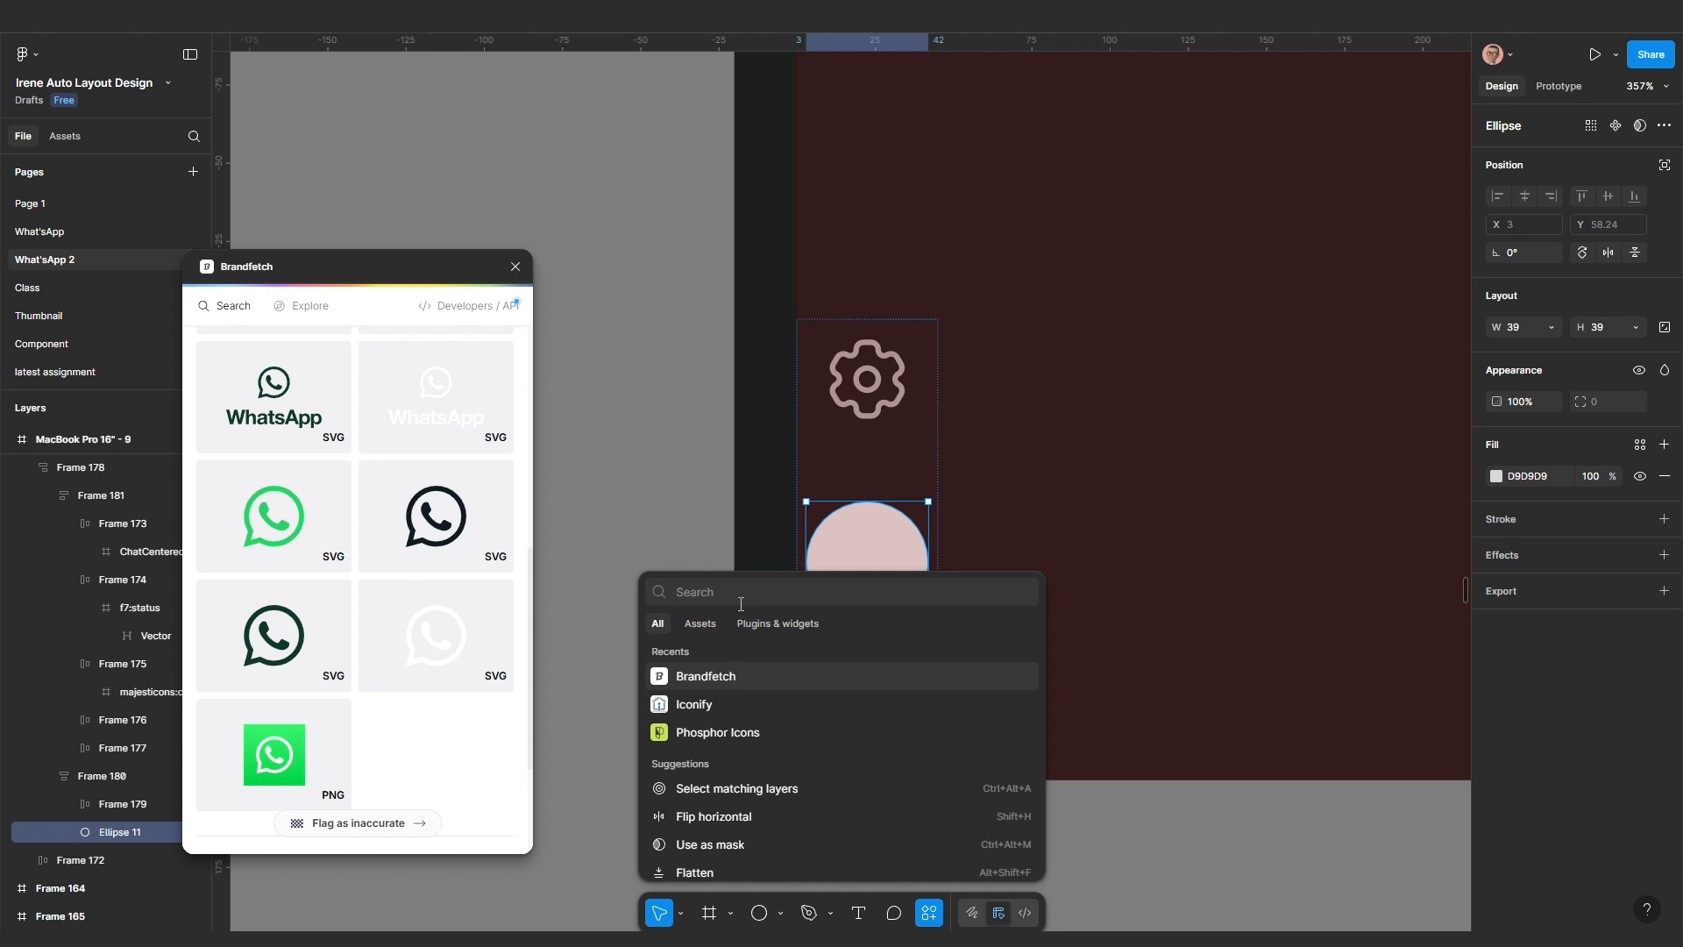
type("uns")
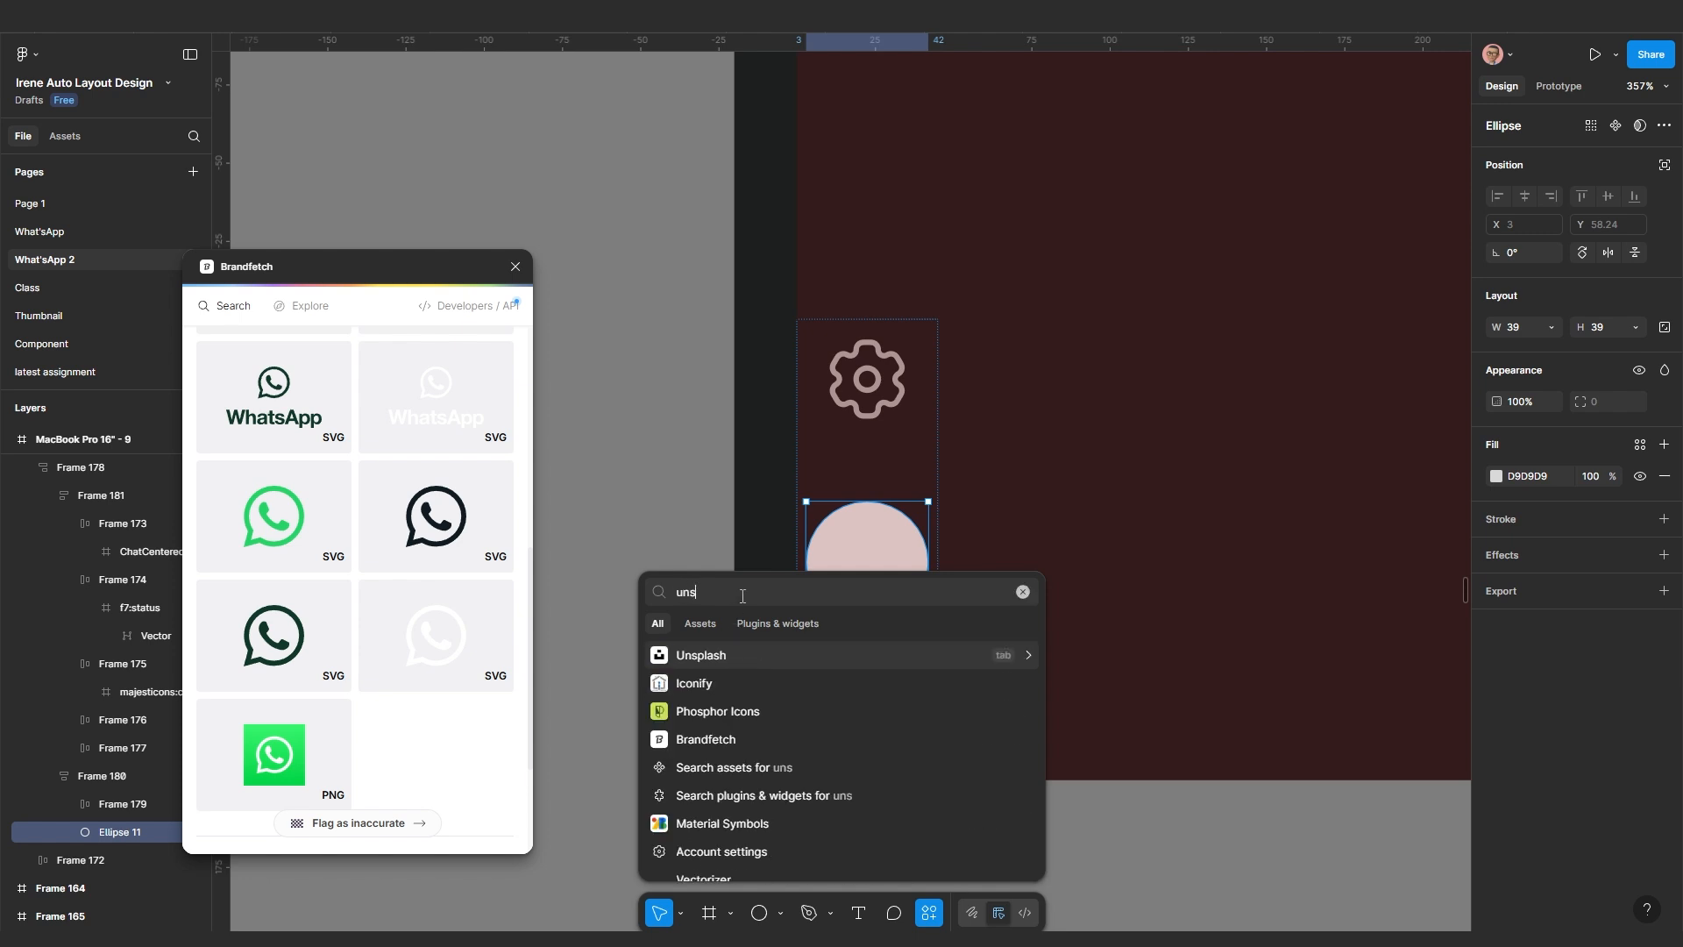
key("Return")
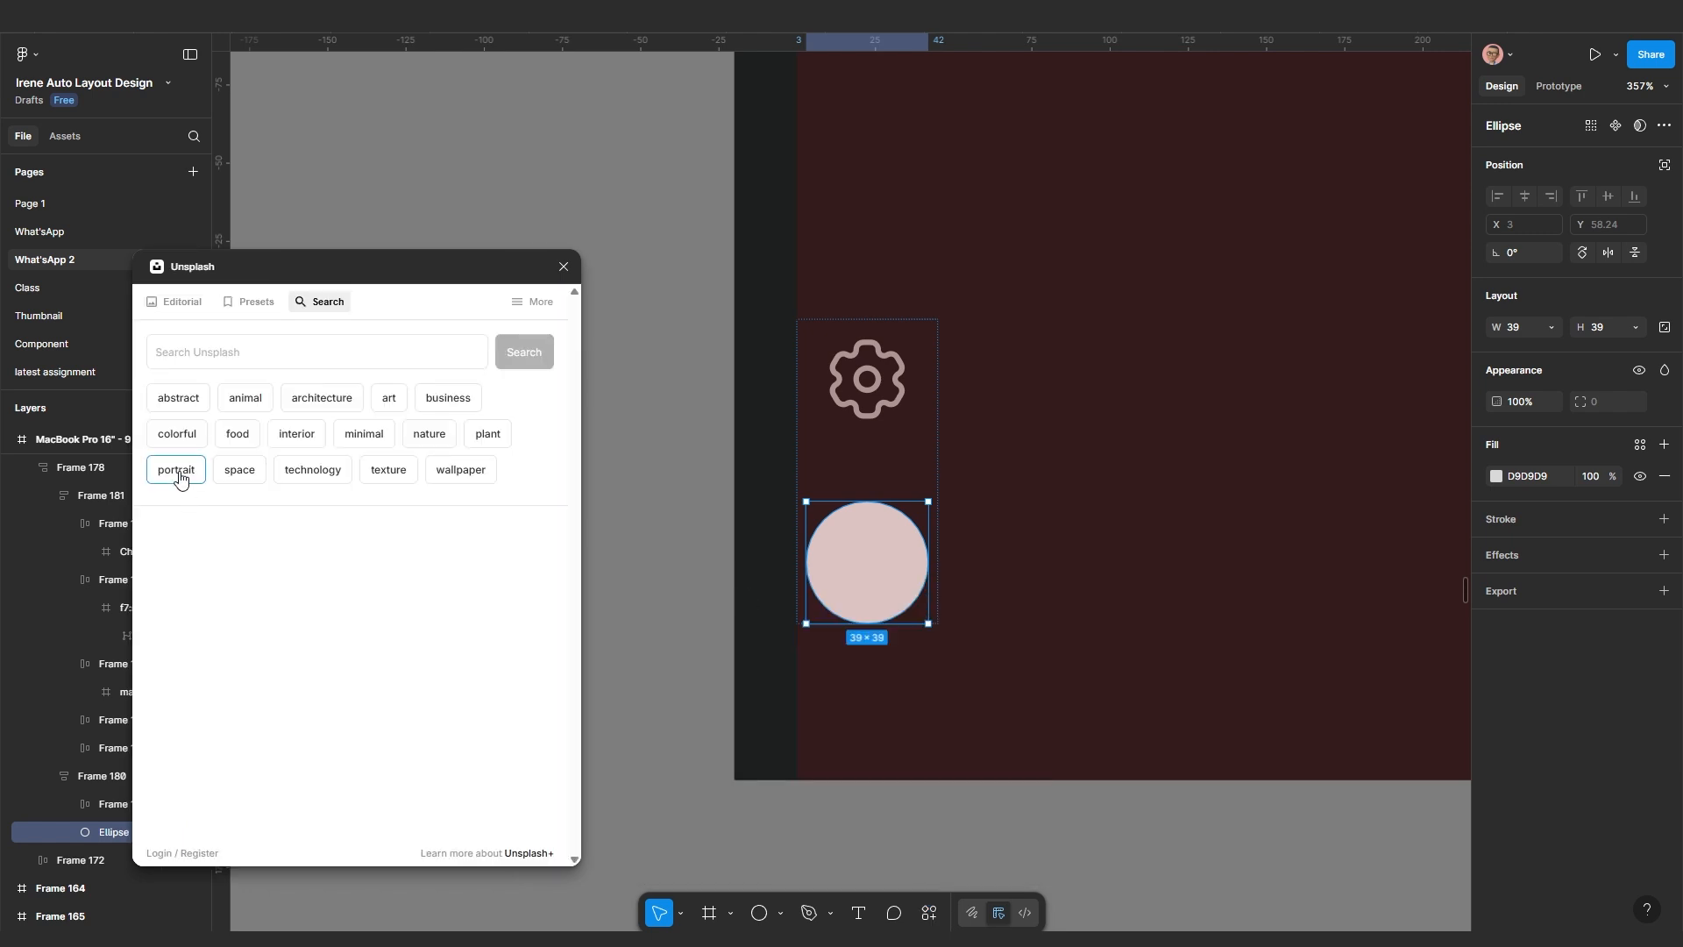
left_click(179, 360)
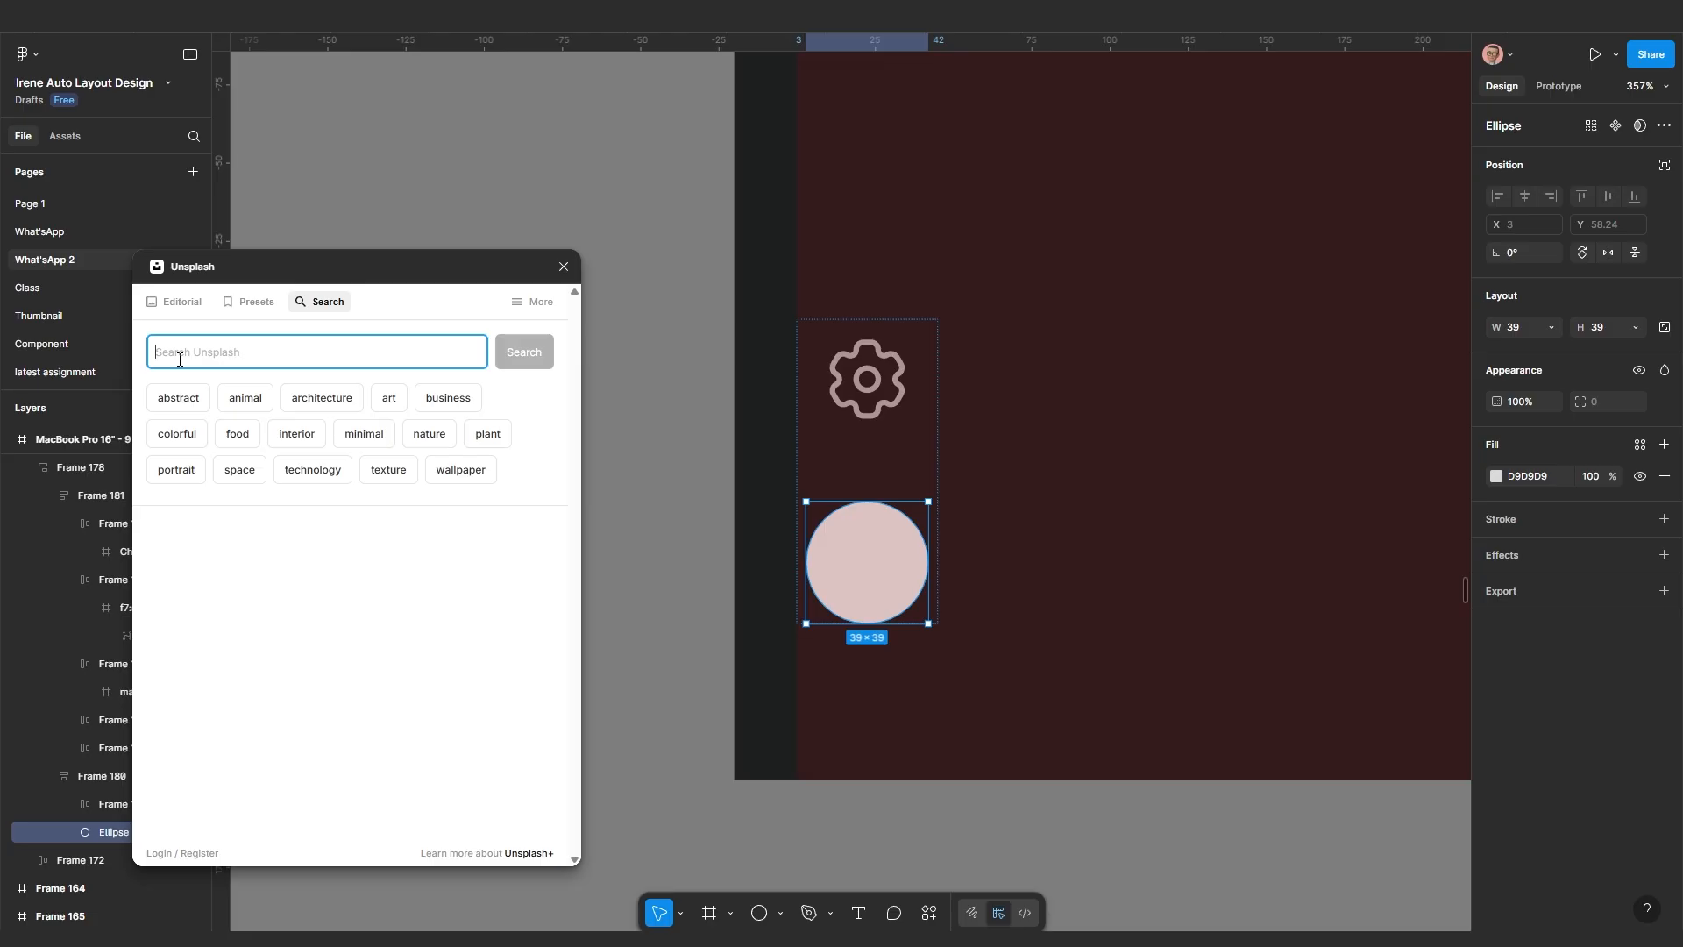
type("3d po")
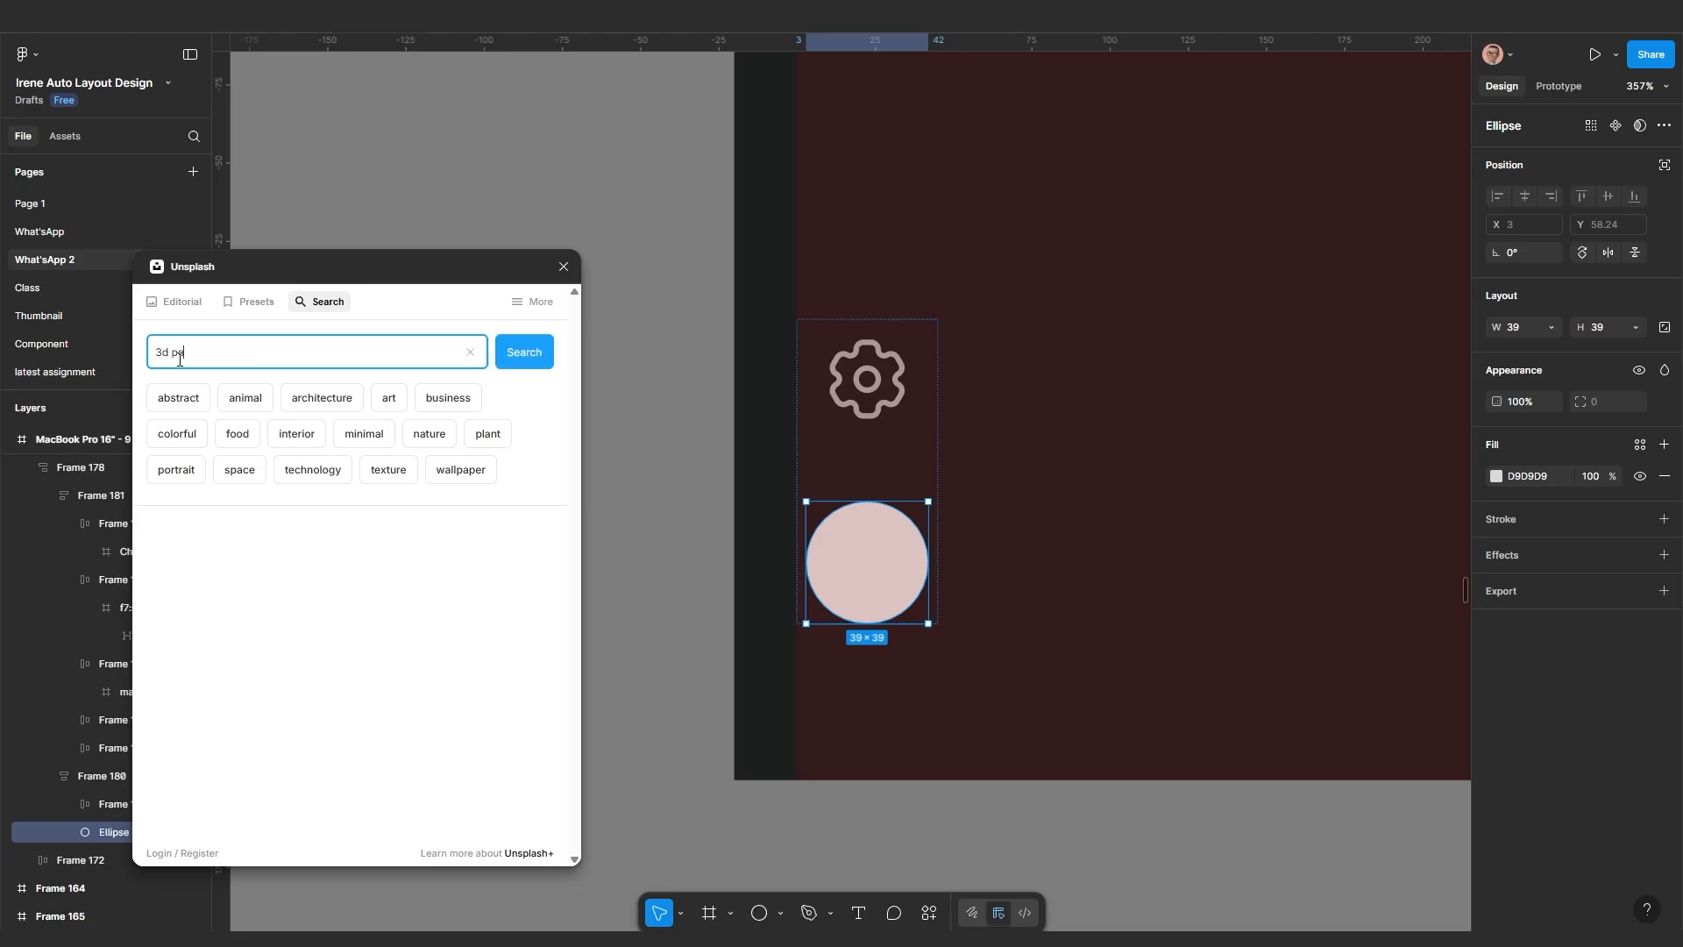
type("rtrait")
key("Return")
Limit the photo results to Square orientation and fill the profile circle with a 3D character portrait
left_click(452, 408)
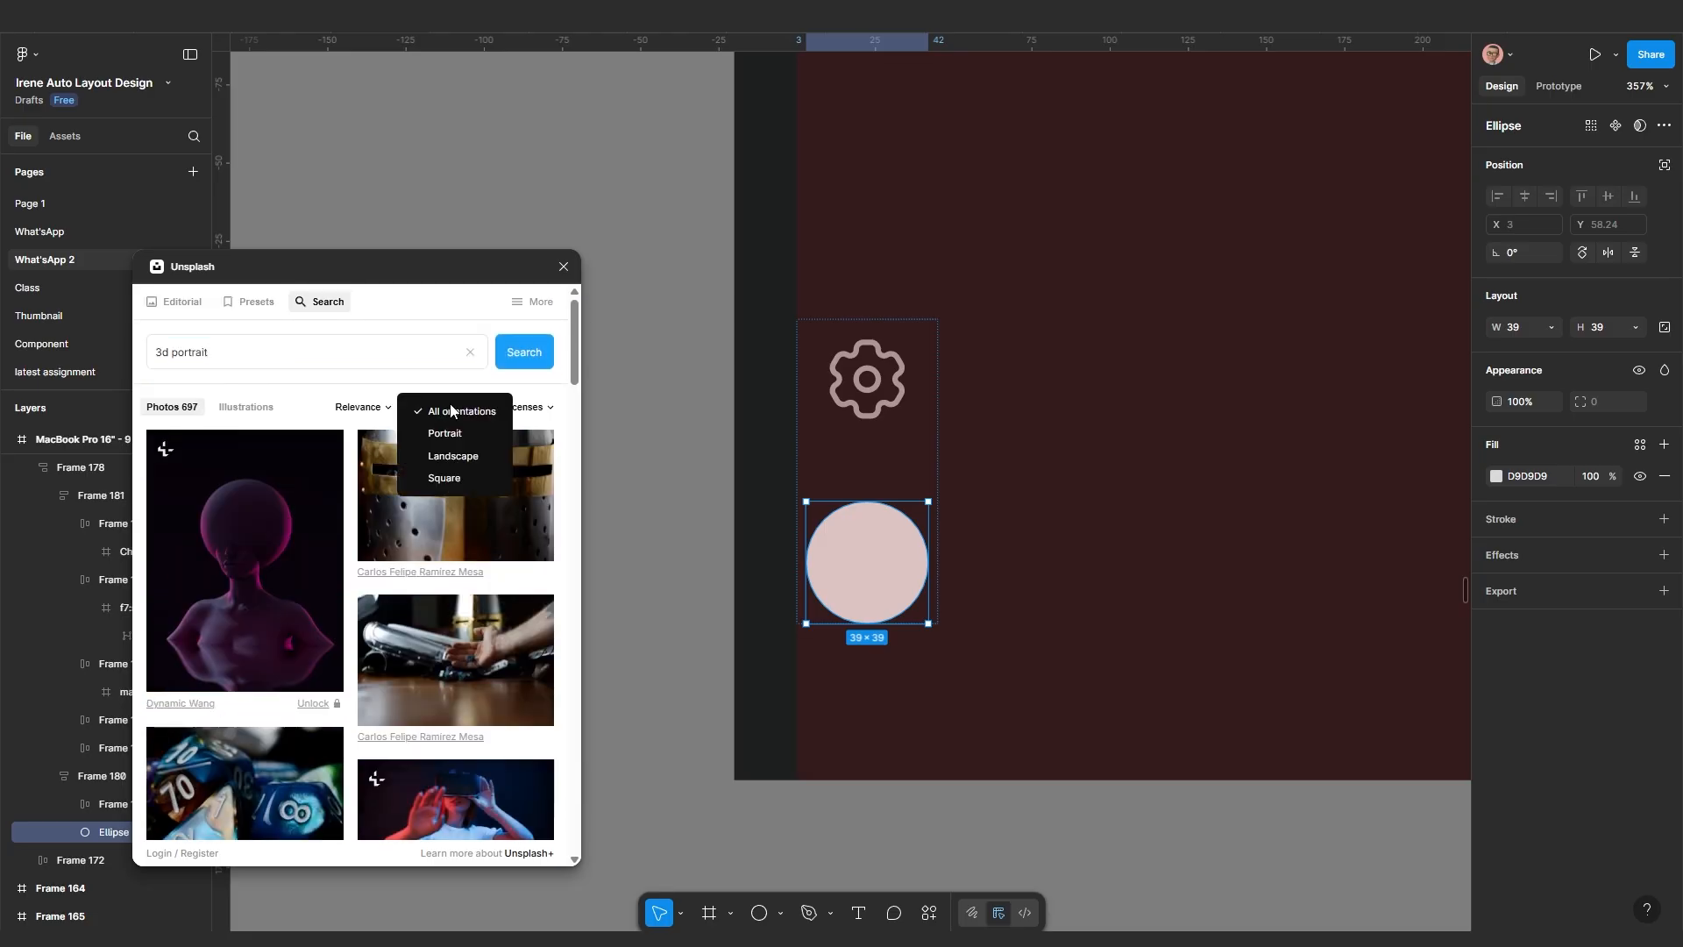
left_click(443, 477)
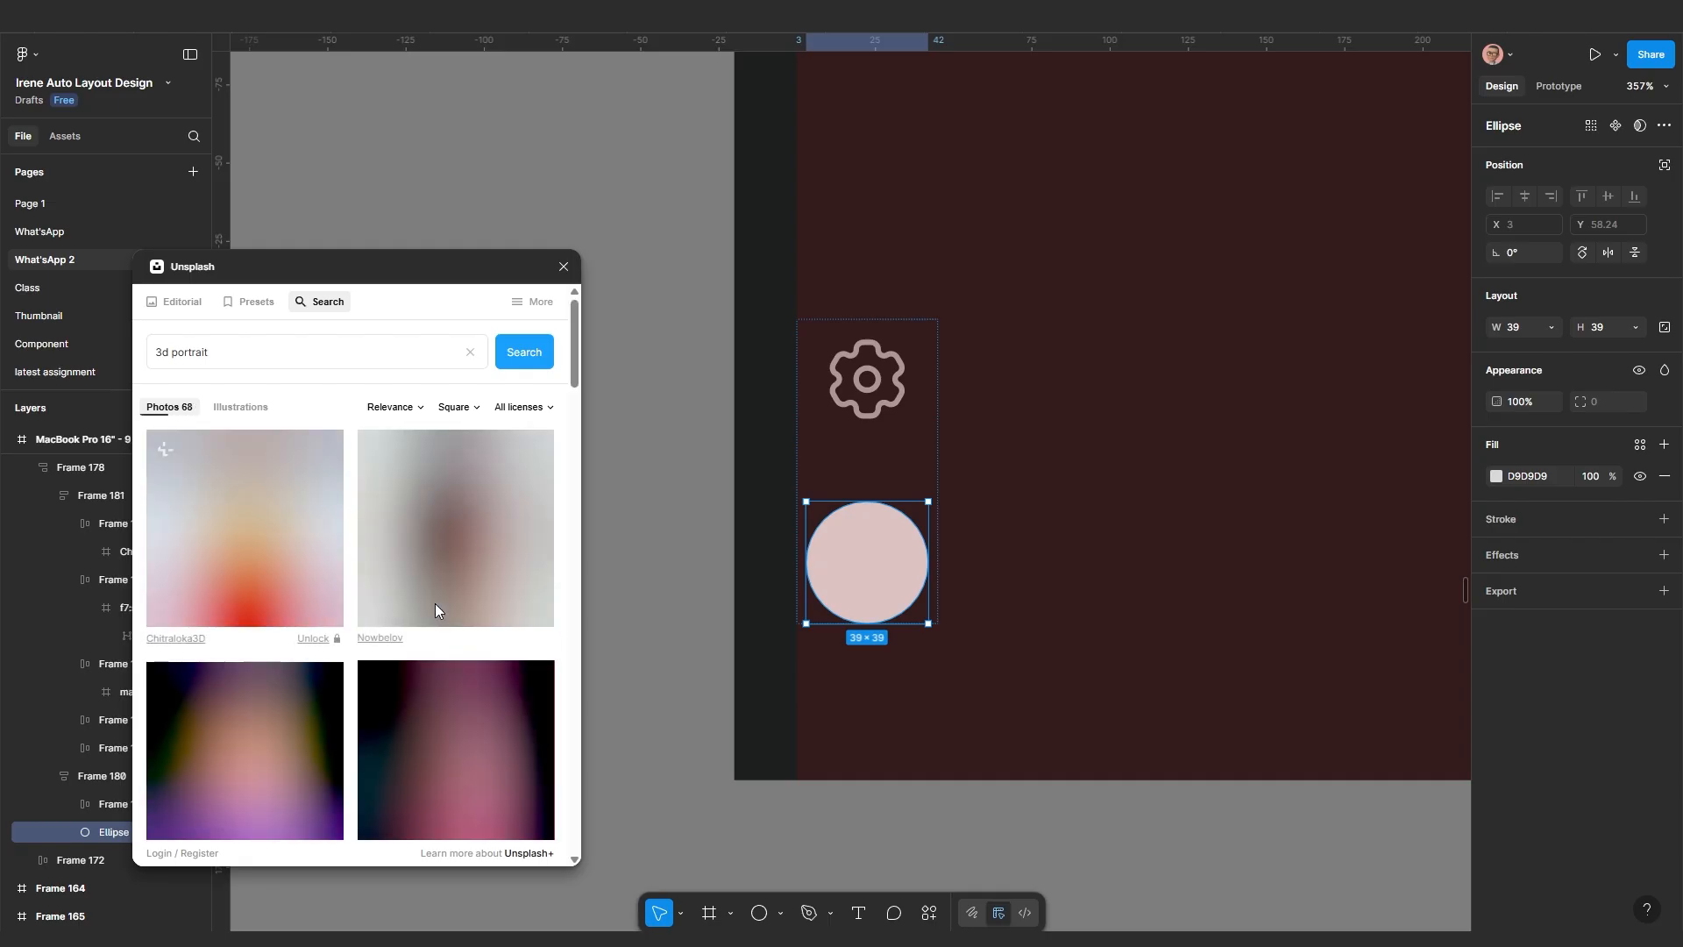
scroll(441, 614, "down", 2)
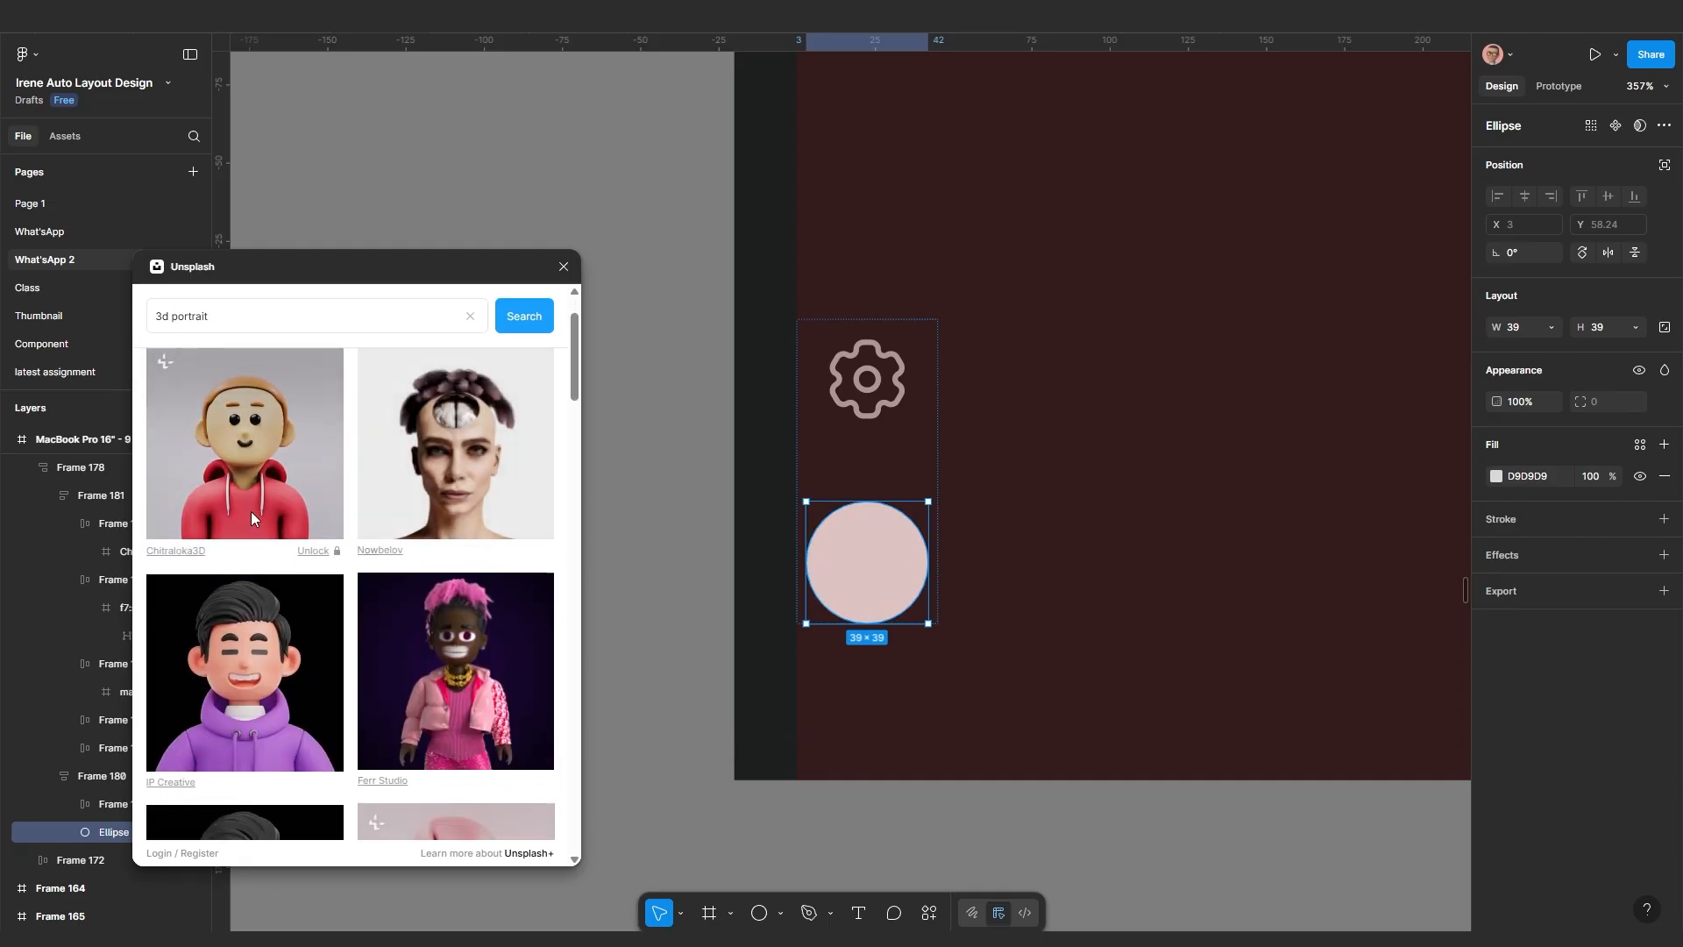
left_click(245, 462)
Duplicate the WhatsApp title text beside the sidebar icons at about X 101, Y 180, and set the copy's font size to 30
left_click_drag(893, 472, 925, 592)
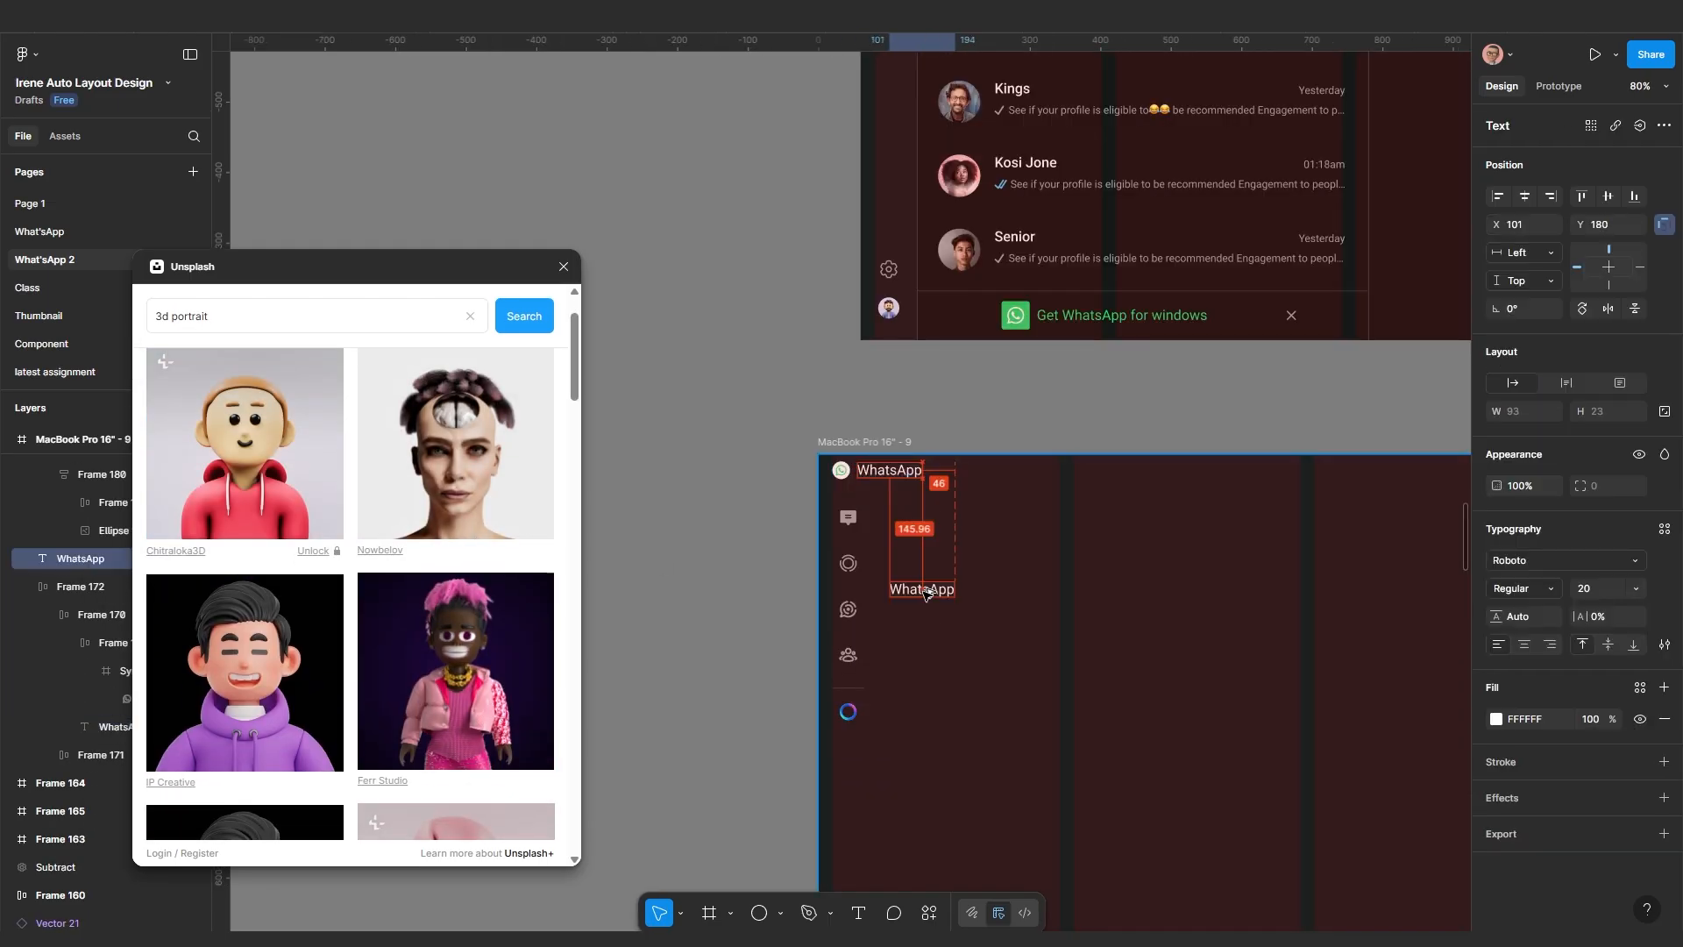
scroll(936, 623, "up", 3)
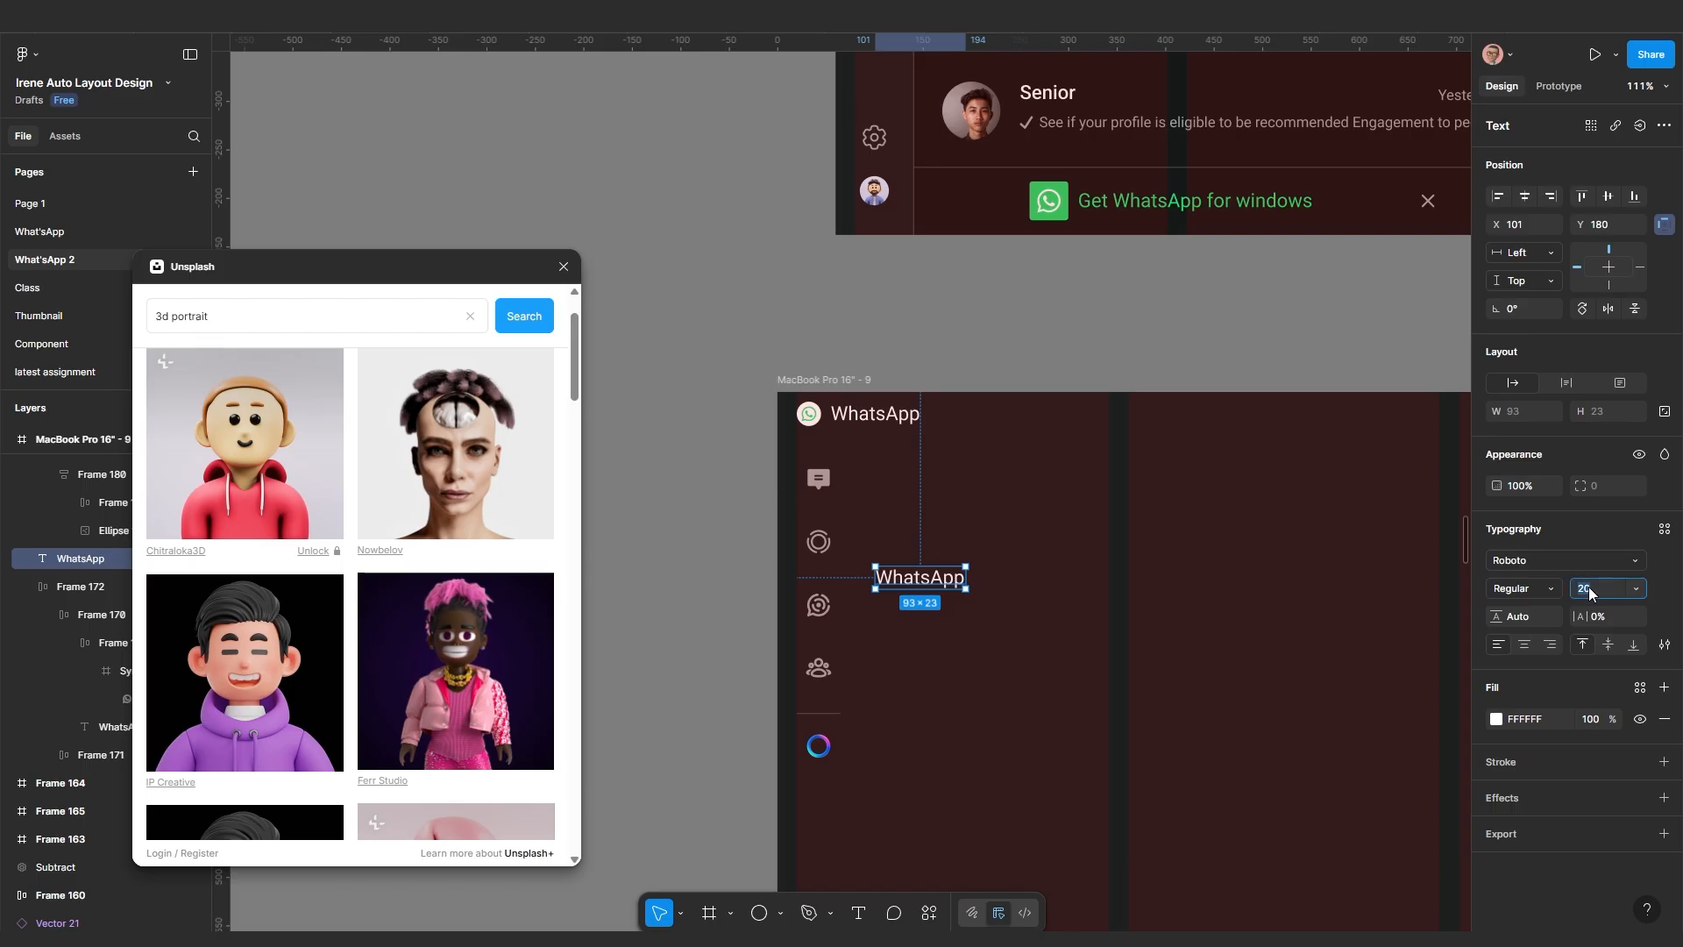
key("Return")
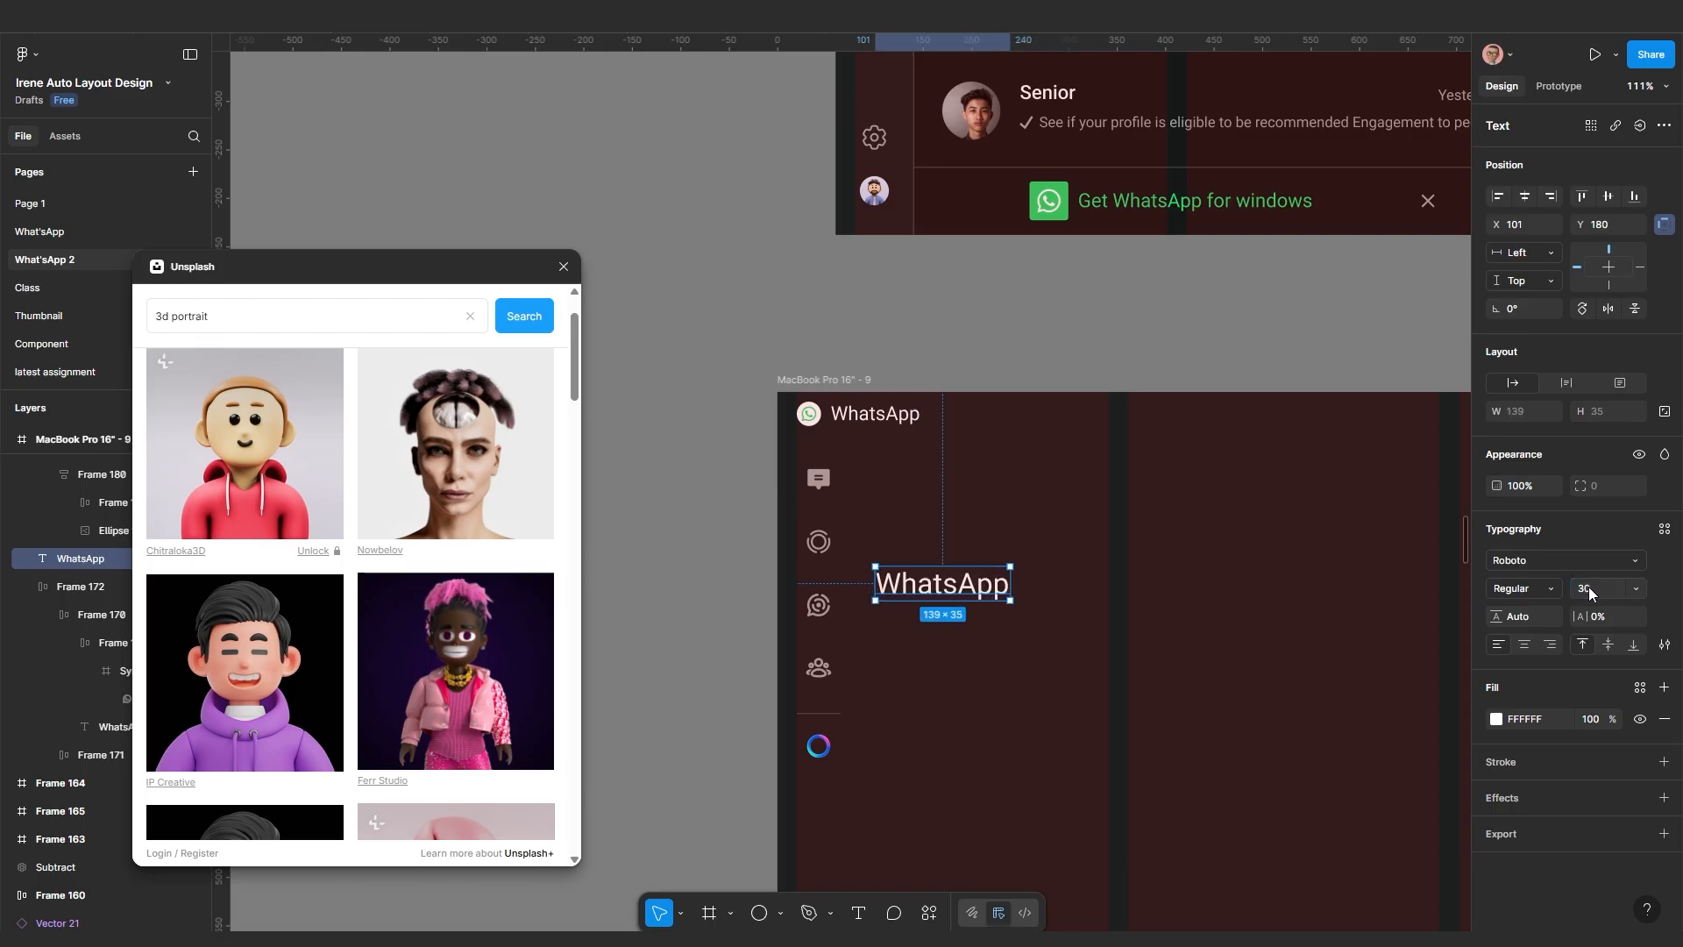
Set the copied WhatsApp heading's font weight to Medium and move it up to about X 102, Y 108
left_click(1527, 590)
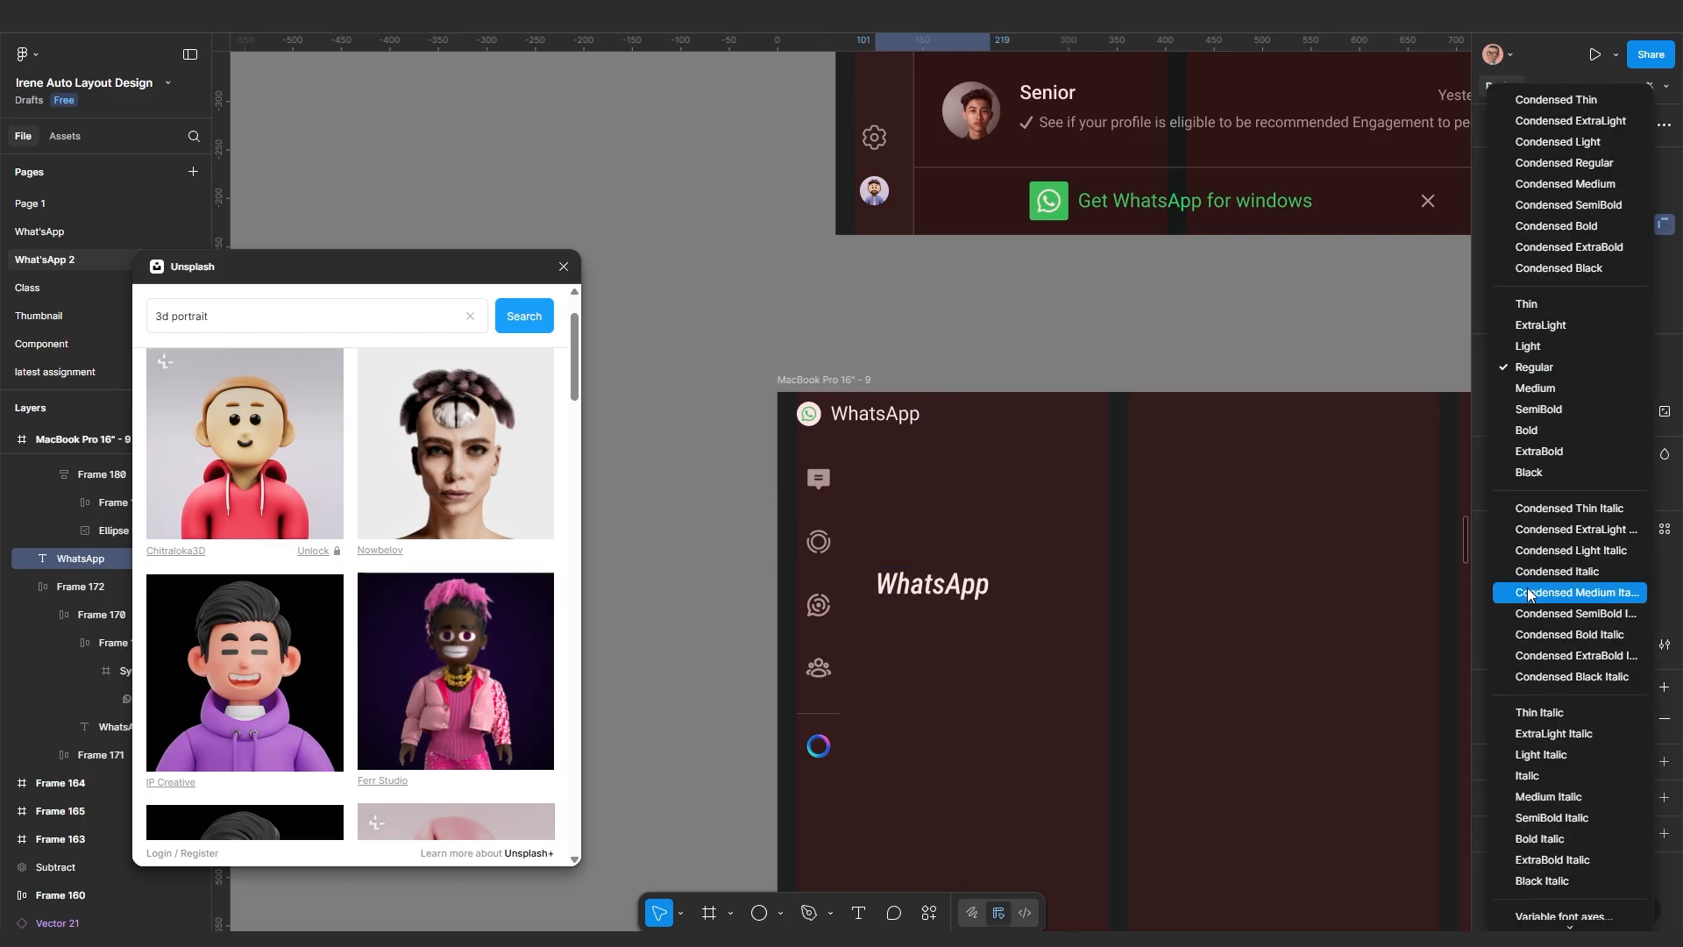
left_click(1540, 389)
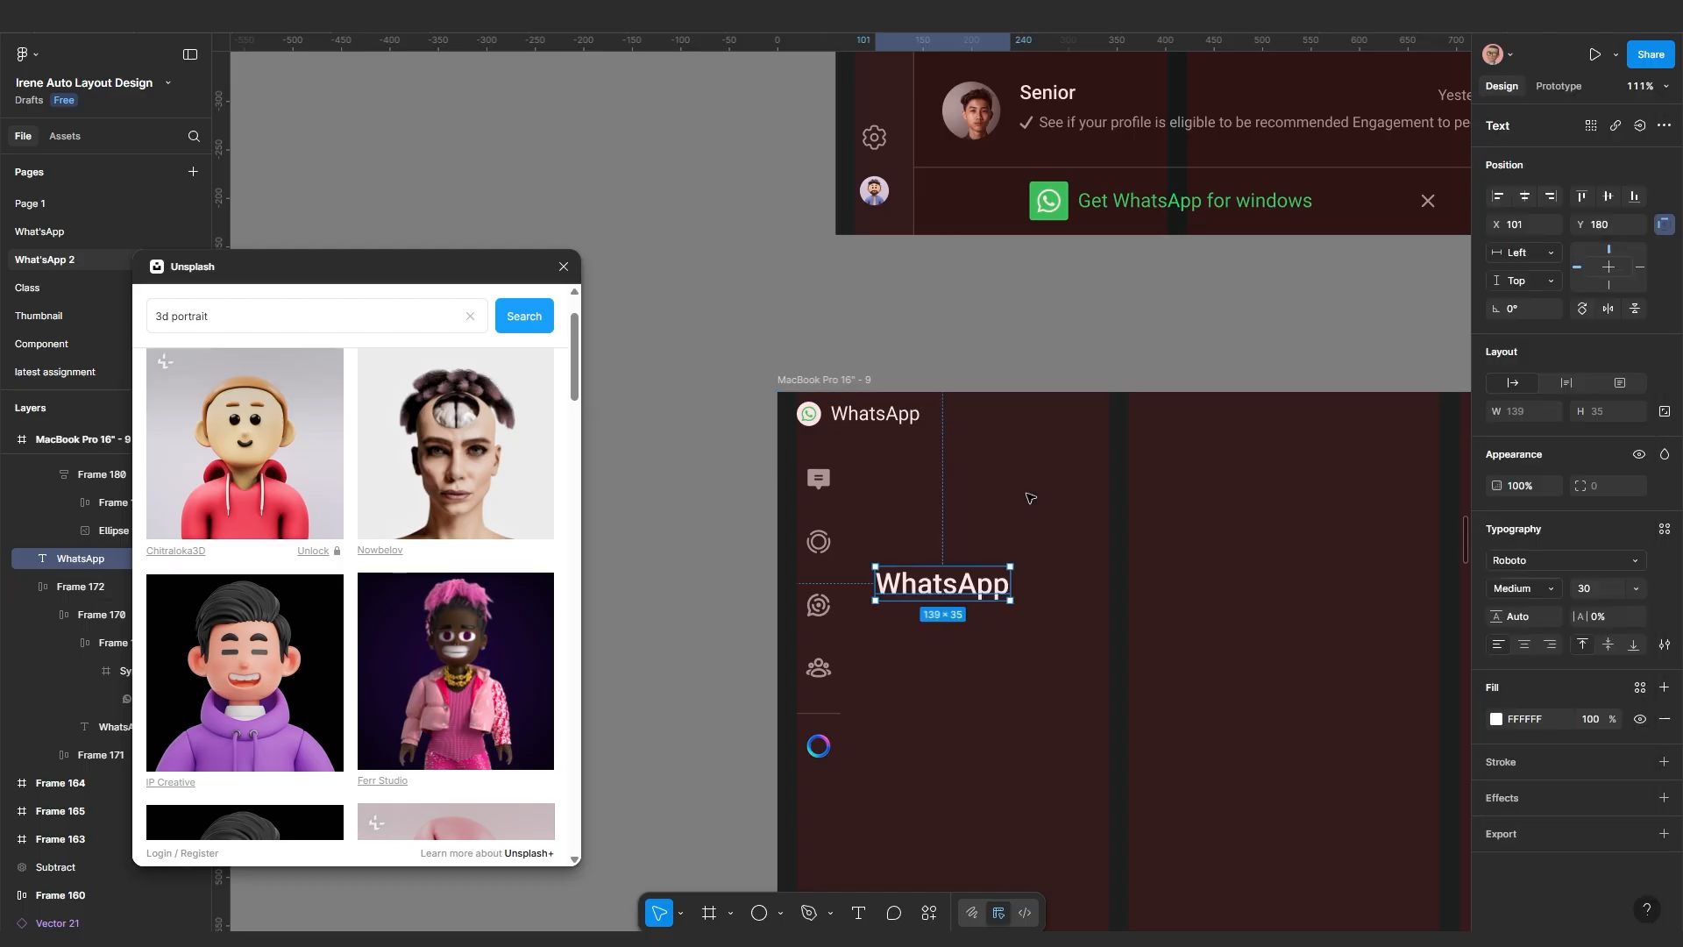
left_click_drag(952, 600, 954, 530)
Copy the new-chat and three-dot icons from the Frame 59 icon sheet to beside the WhatsApp heading and colour them FFFFFF
scroll(953, 530, "down", 5)
scroll(1160, 325, "up", 2)
scroll(1159, 325, "up", 3)
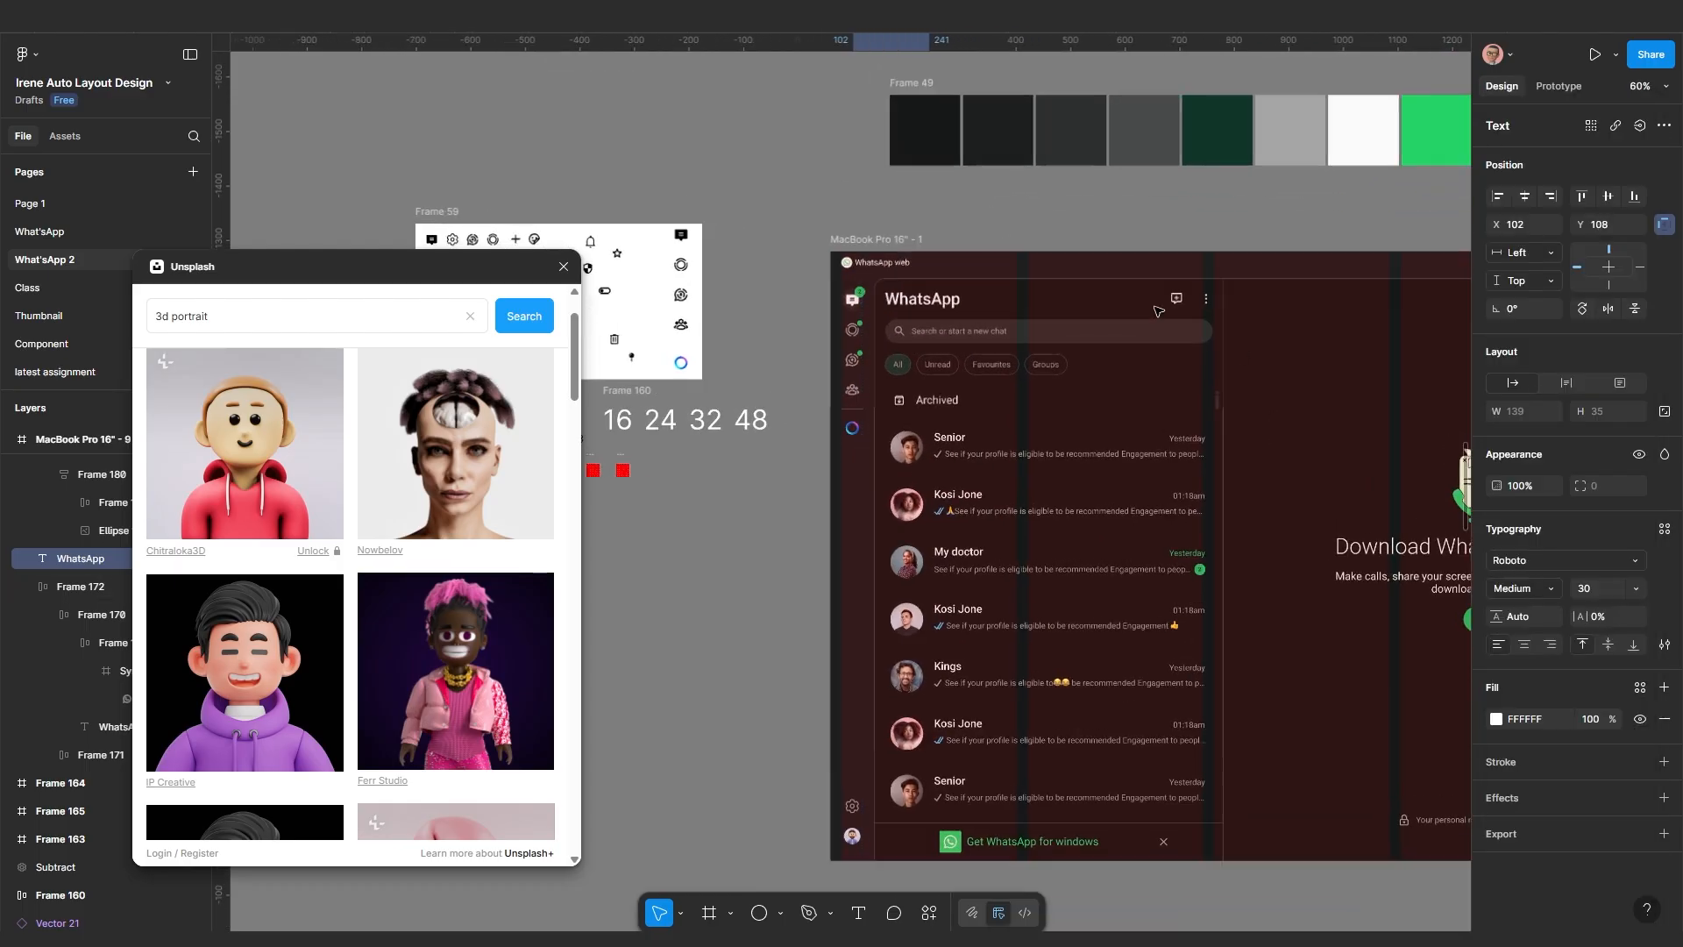
scroll(866, 417, "up", 5)
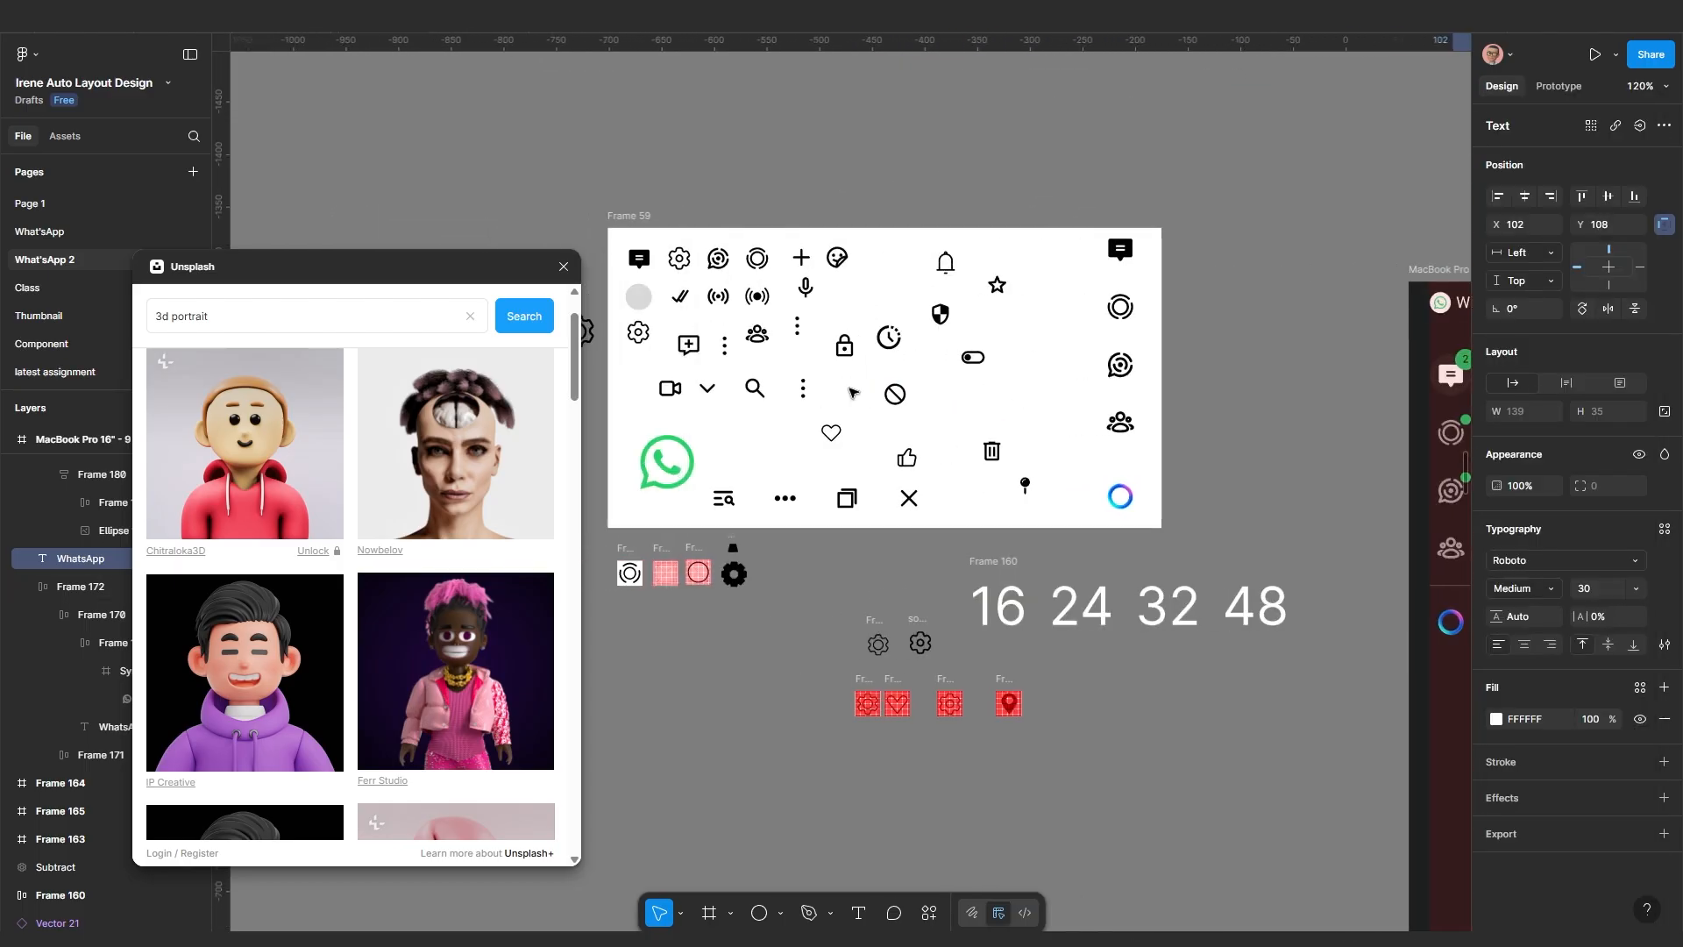
scroll(885, 382, "down", 5)
left_click_drag(982, 407, 838, 407)
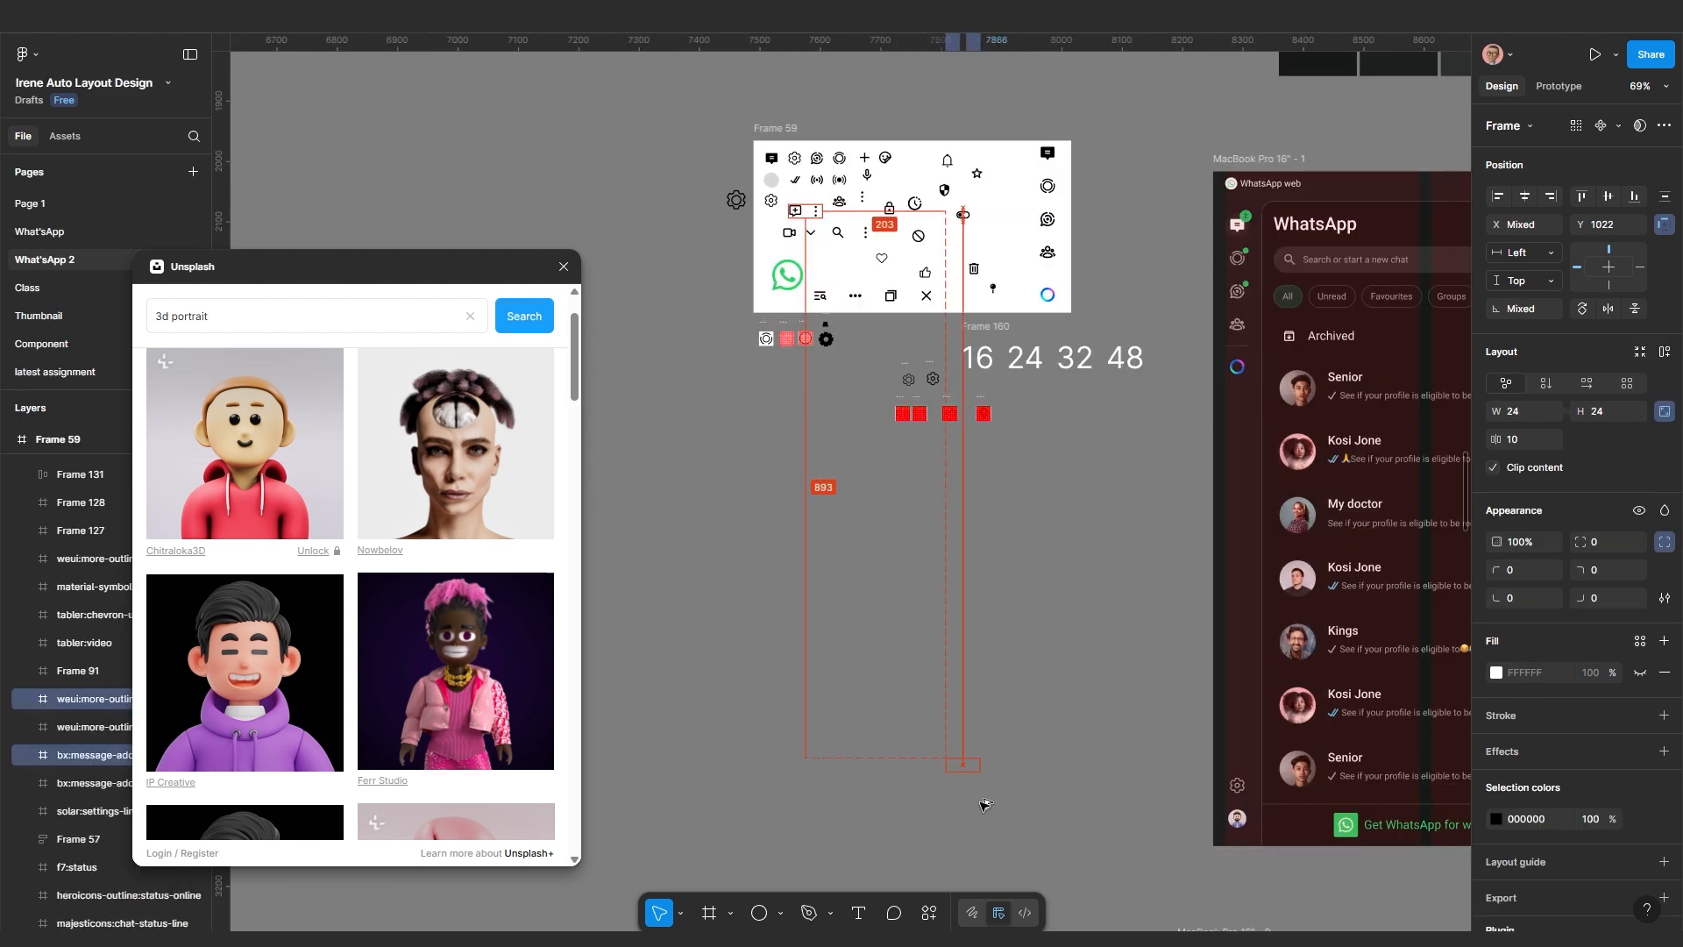
mouse_move(986, 804)
left_mouse_down()
mouse_move(995, 848)
mouse_move(991, 781)
left_mouse_up()
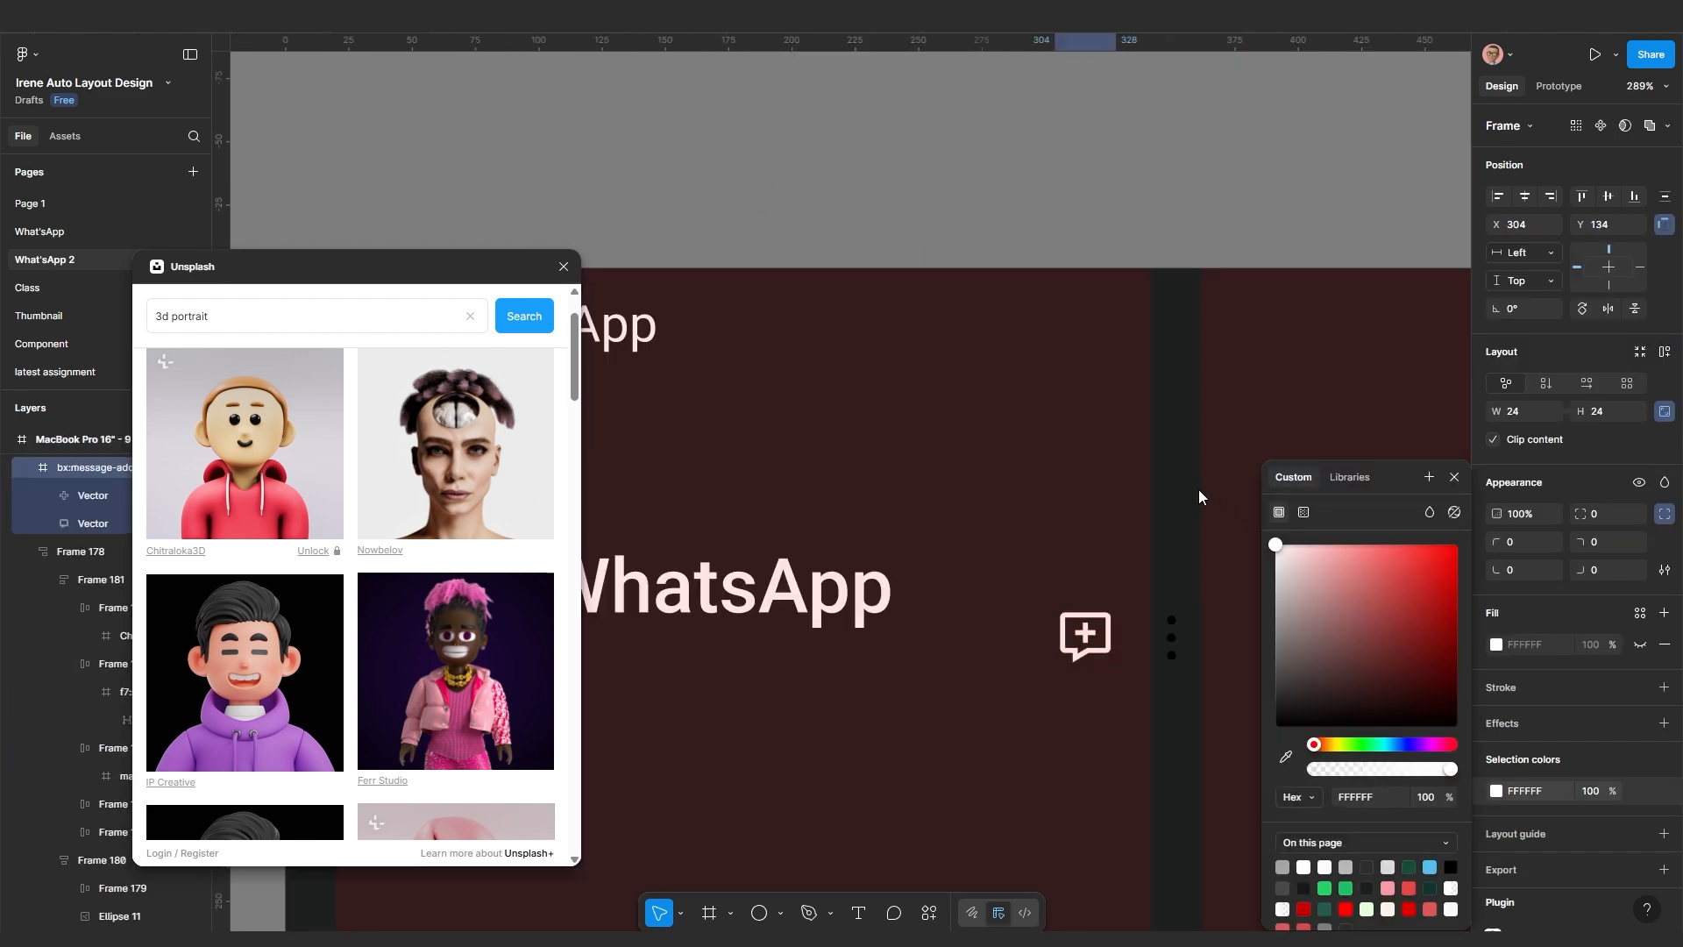
left_click(1176, 637)
left_click_drag(963, 561, 1134, 669)
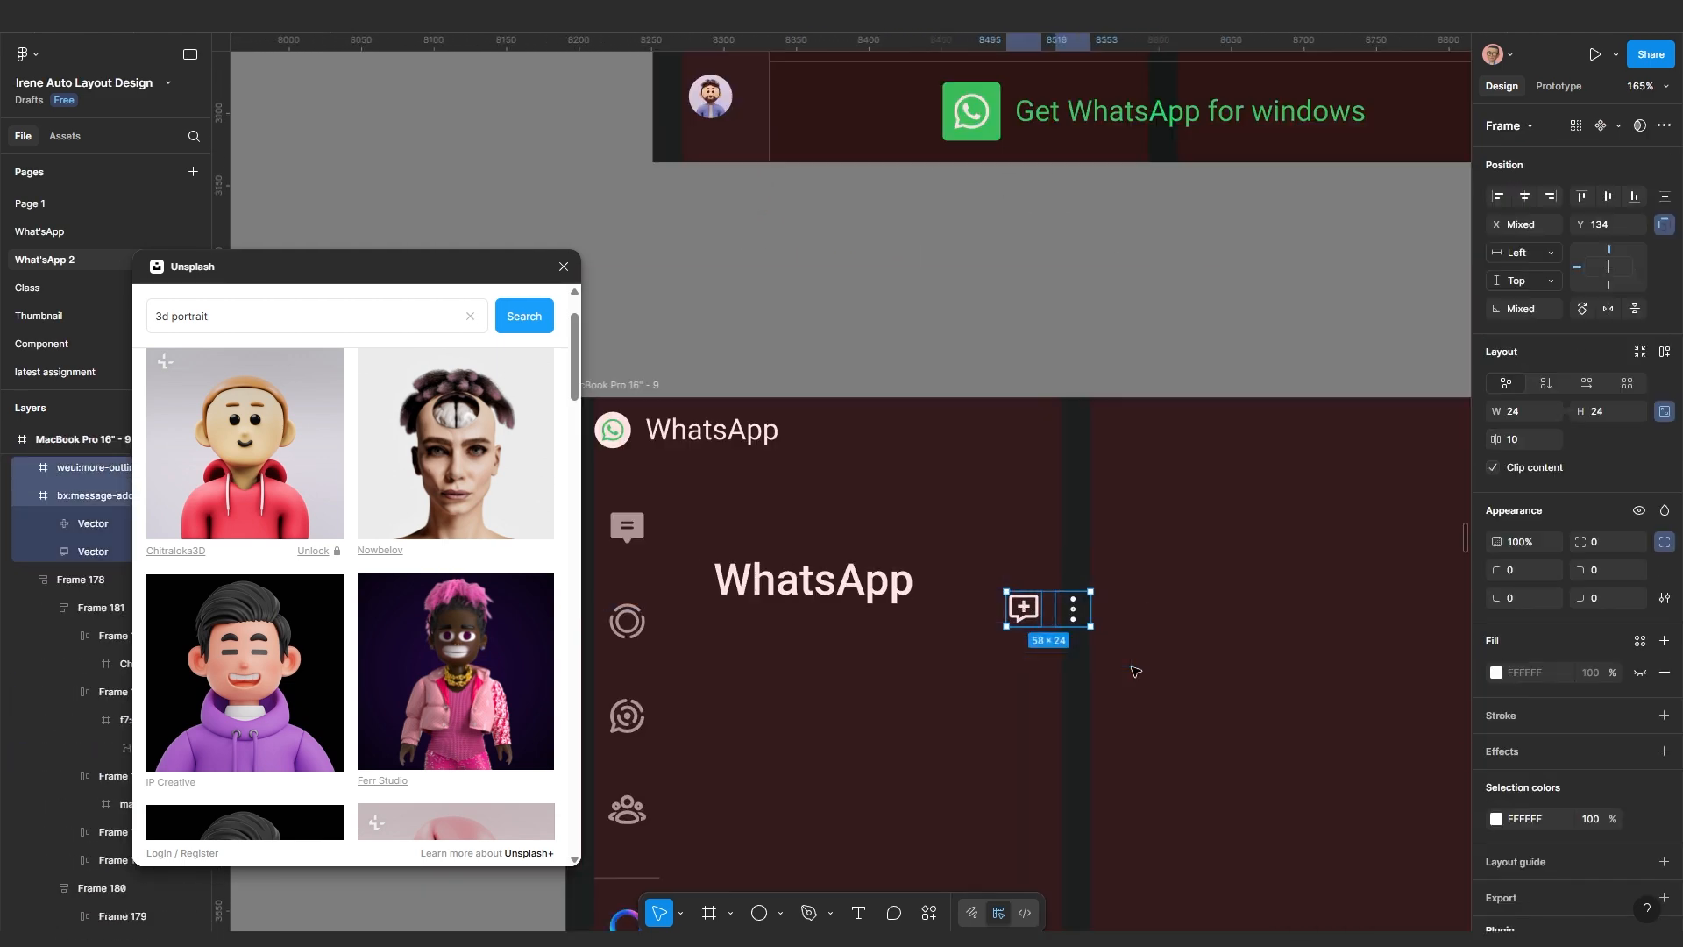
Wrap the two icons in auto layout and combine them with the WhatsApp heading in an auto-layout row about 302 wide with Auto spacing
scroll(1083, 635, "up", 2)
key("shift+a")
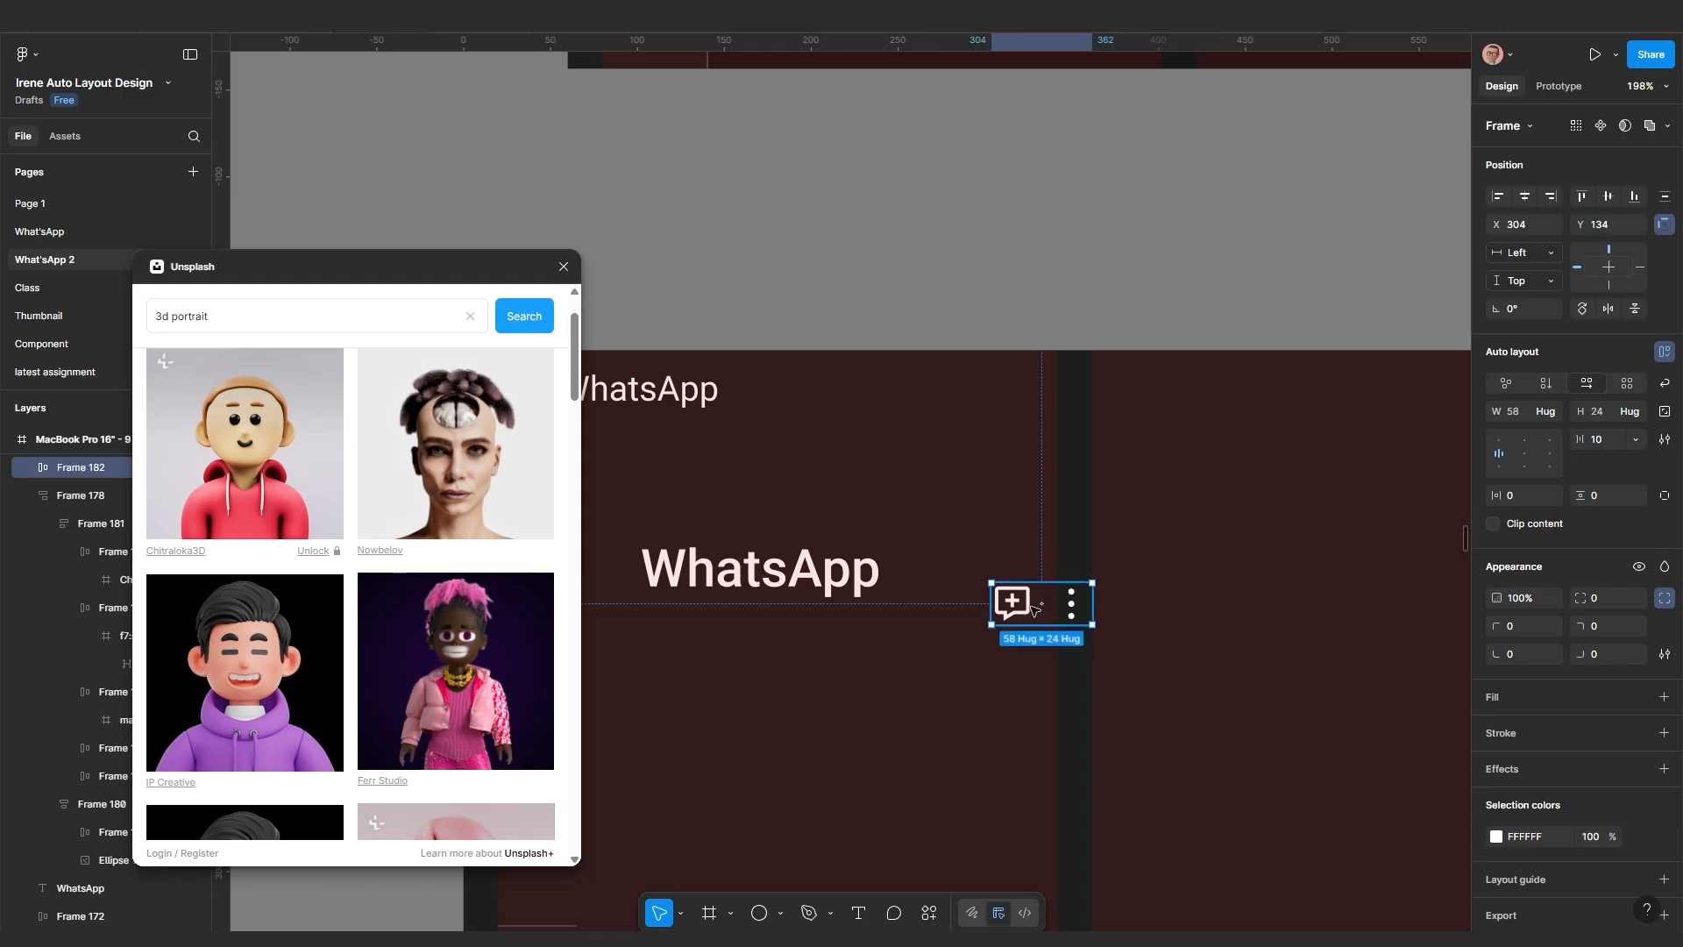
left_click_drag(1025, 605, 1096, 554)
left_click(839, 574, "shift")
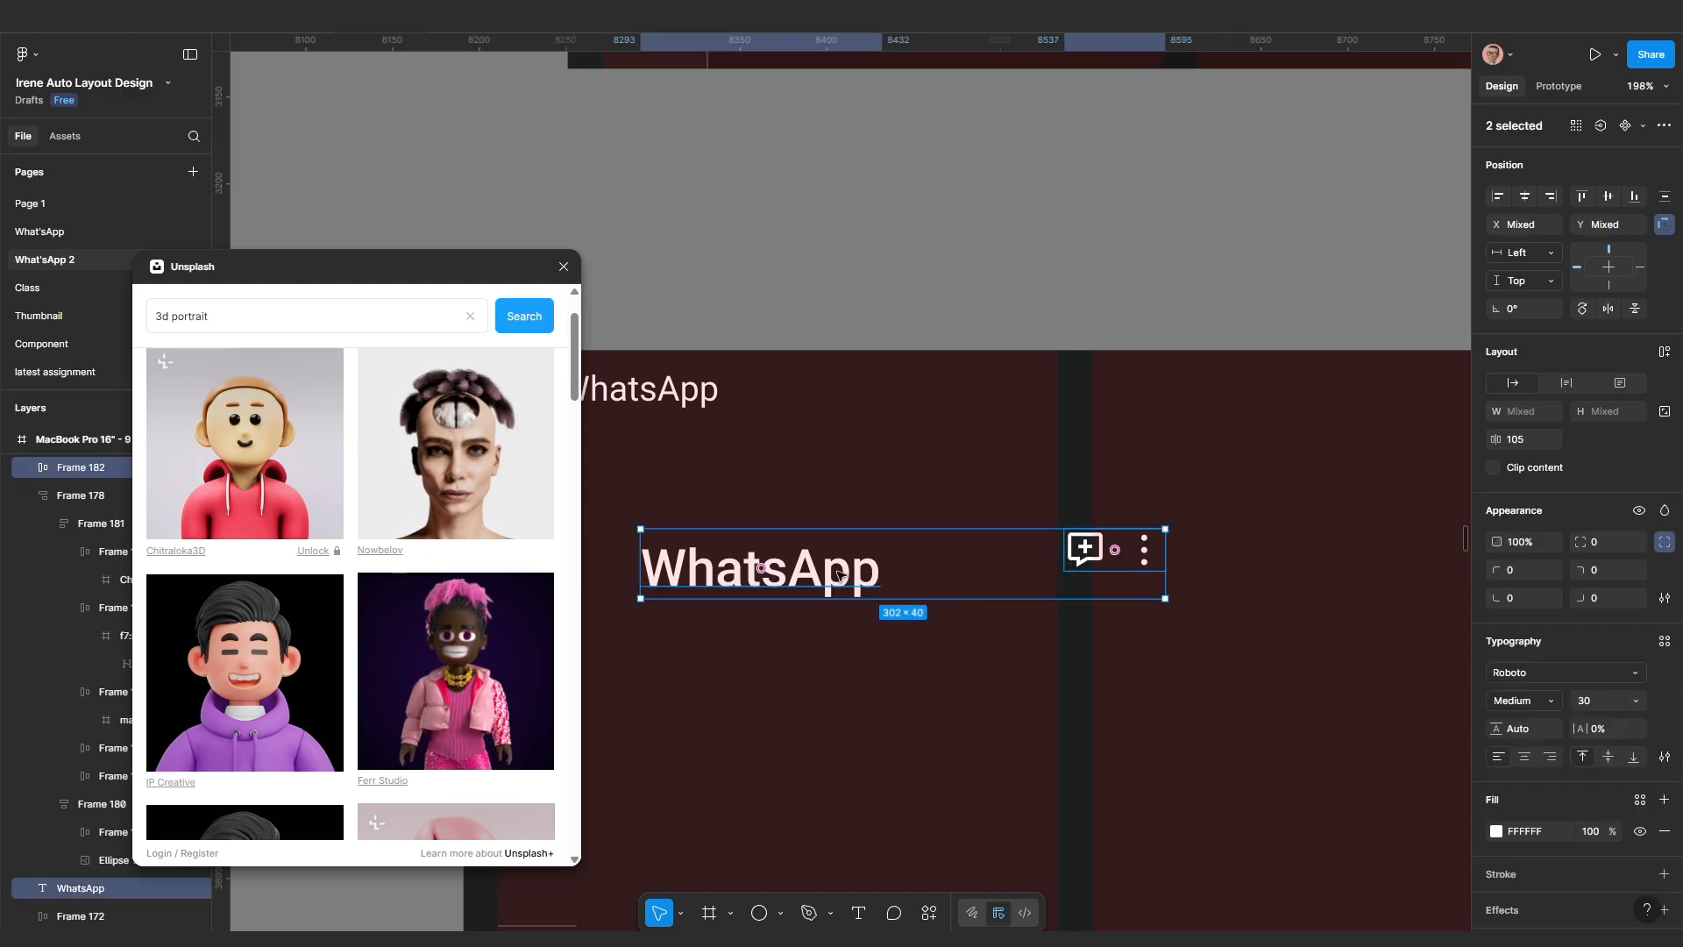
key("shift+a")
scroll(1142, 664, "down", 5)
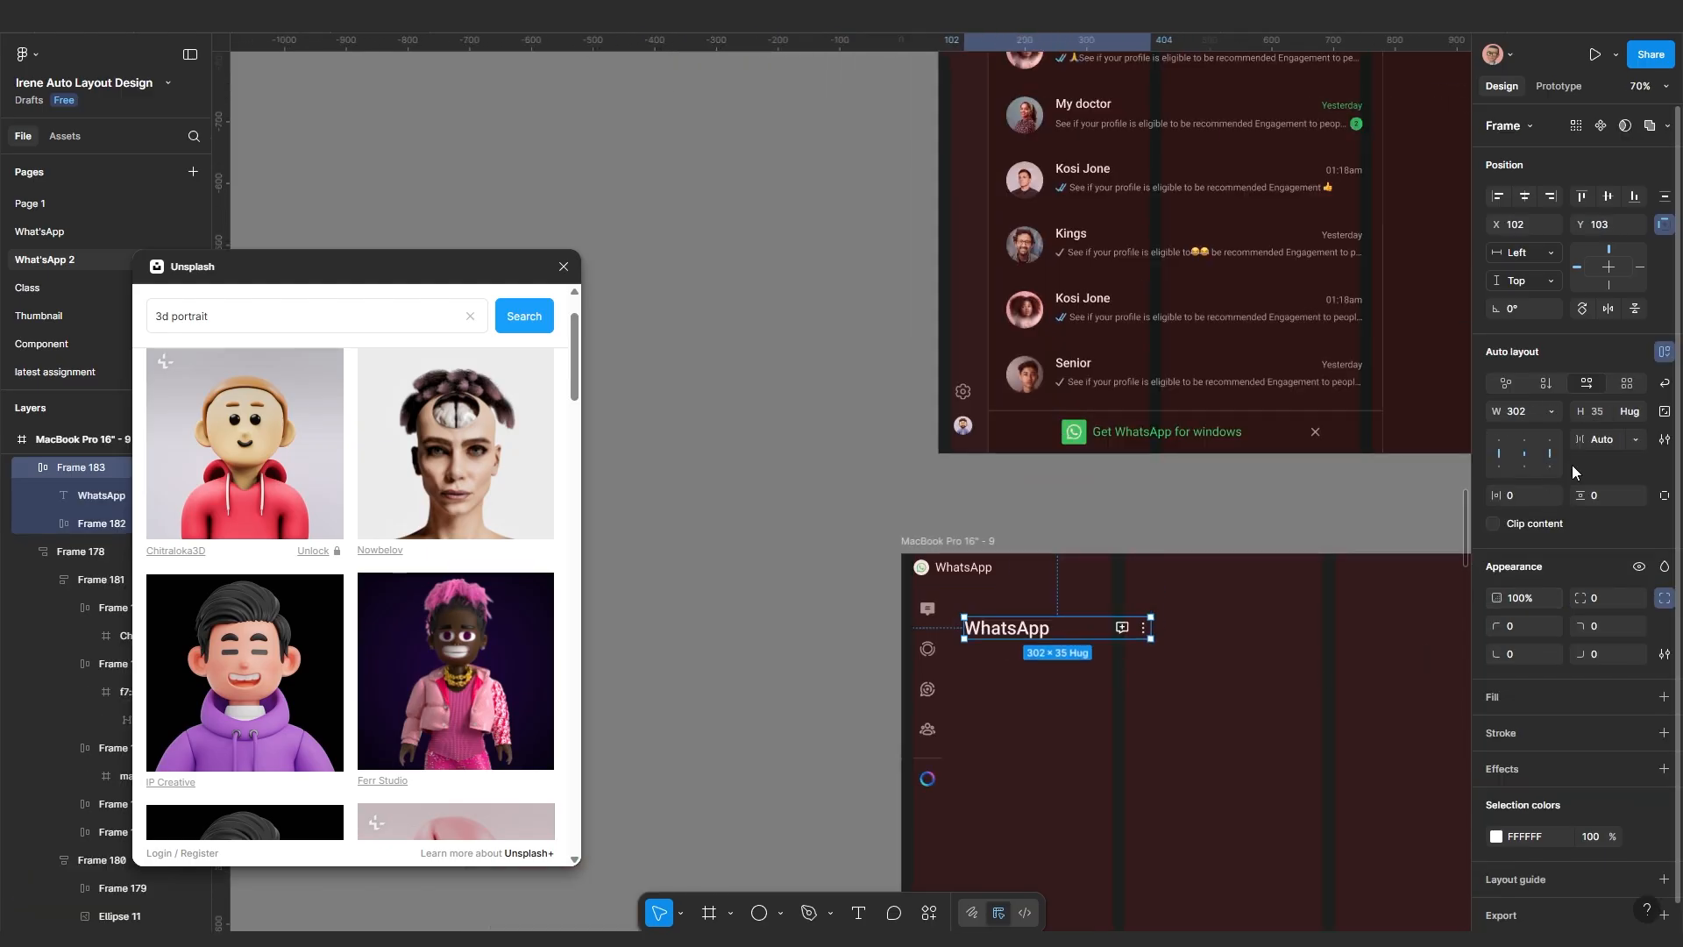
Move the heading row up to about Y 101 and duplicate it directly below at about Y 199
scroll(1146, 642, "up", 3)
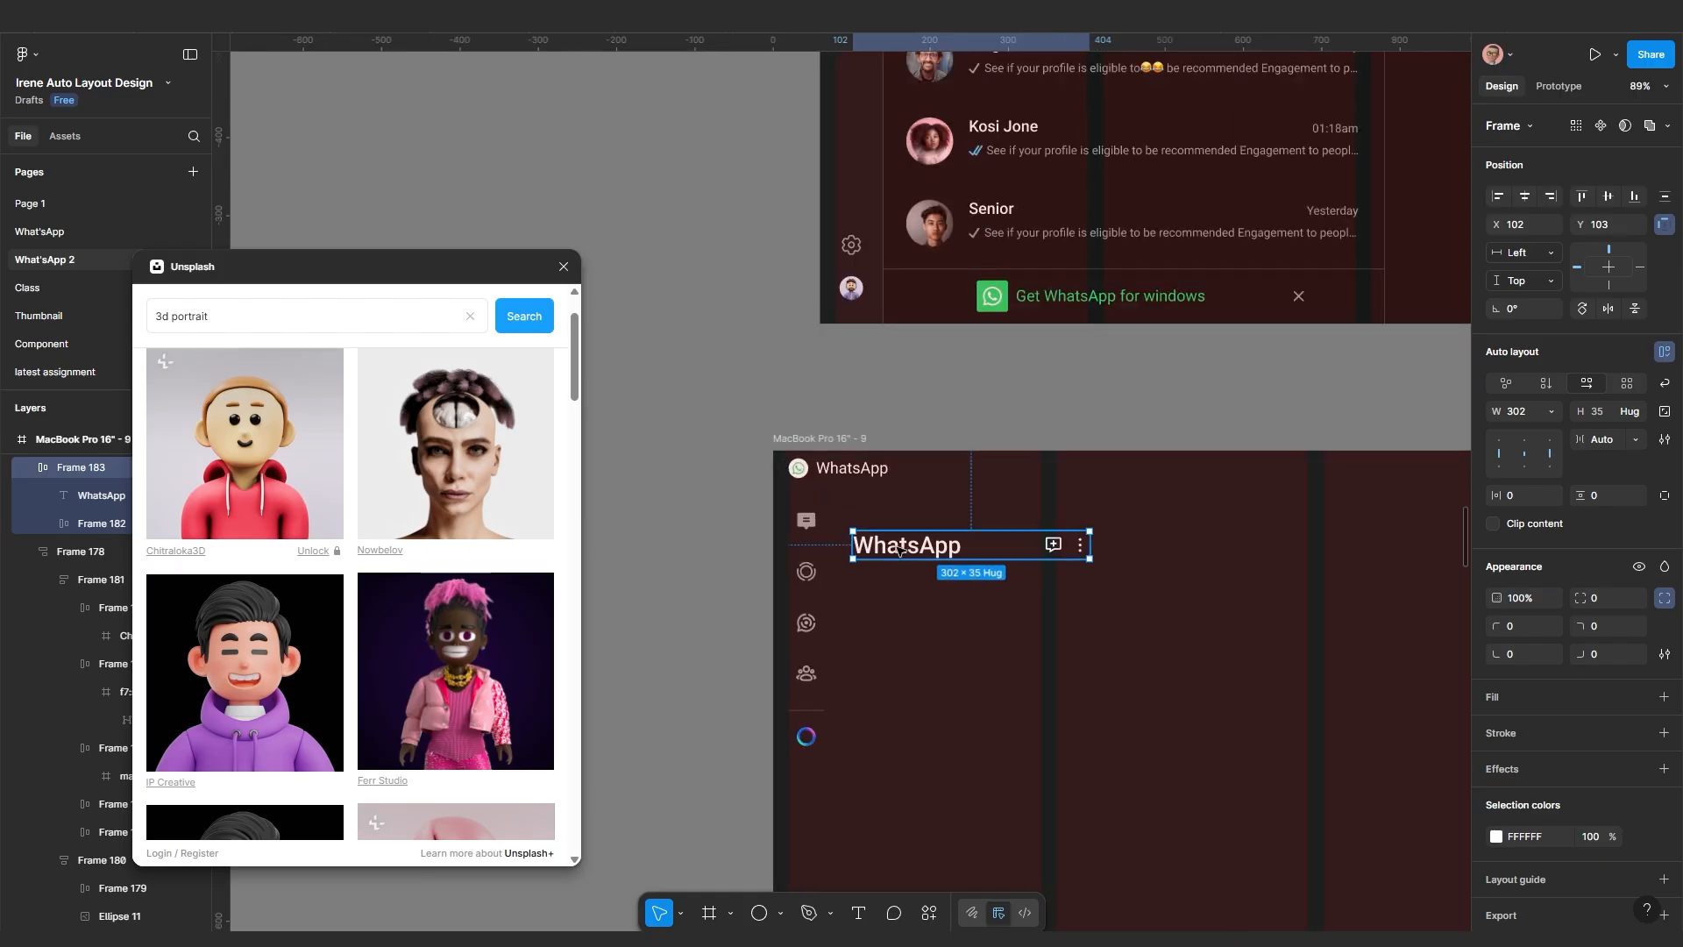
mouse_move(902, 547)
left_mouse_down()
mouse_move(948, 545)
mouse_move(897, 547)
left_mouse_up()
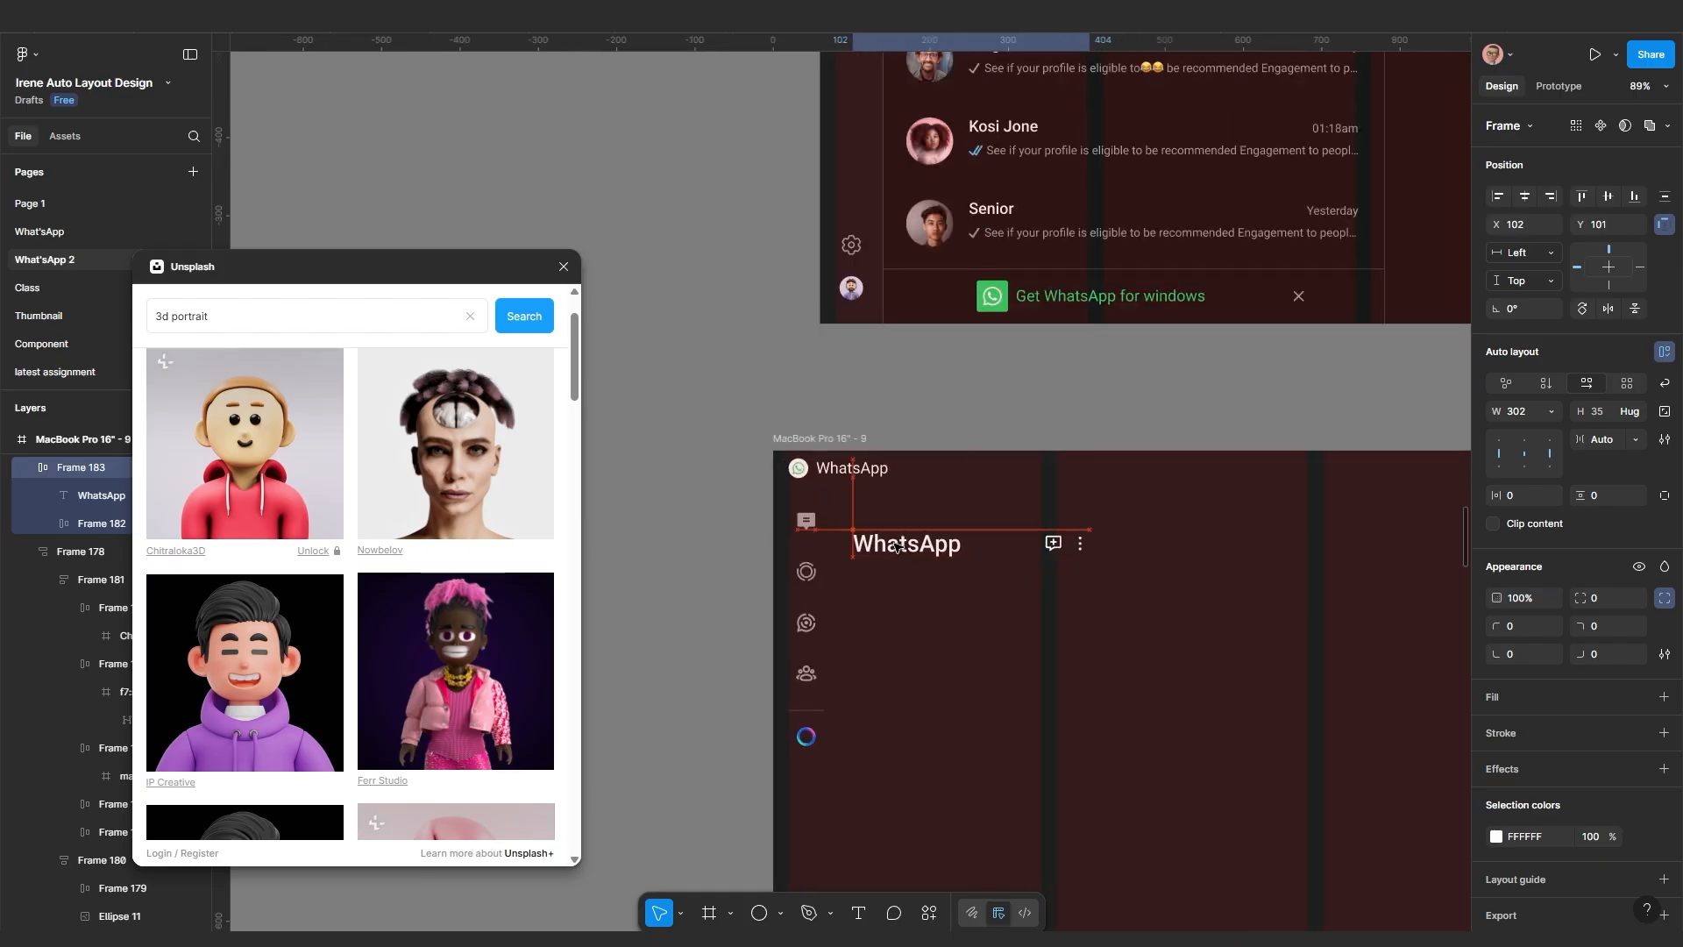
scroll(898, 547, "down", 5)
scroll(957, 188, "up", 5)
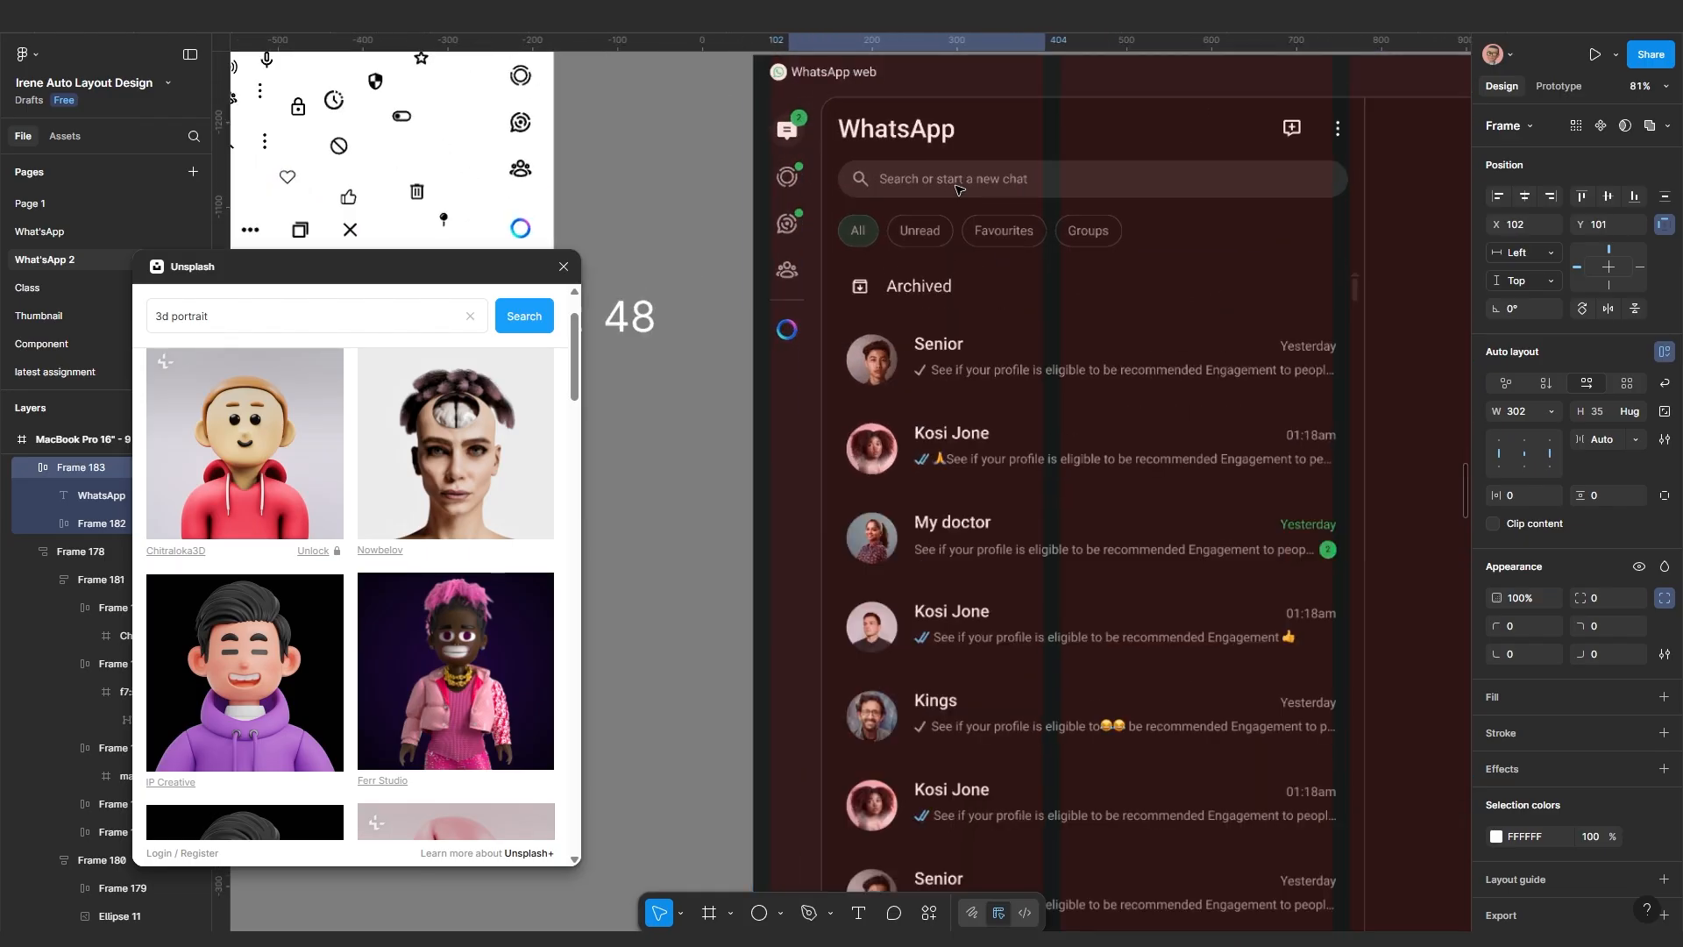
scroll(924, 296, "down", 5)
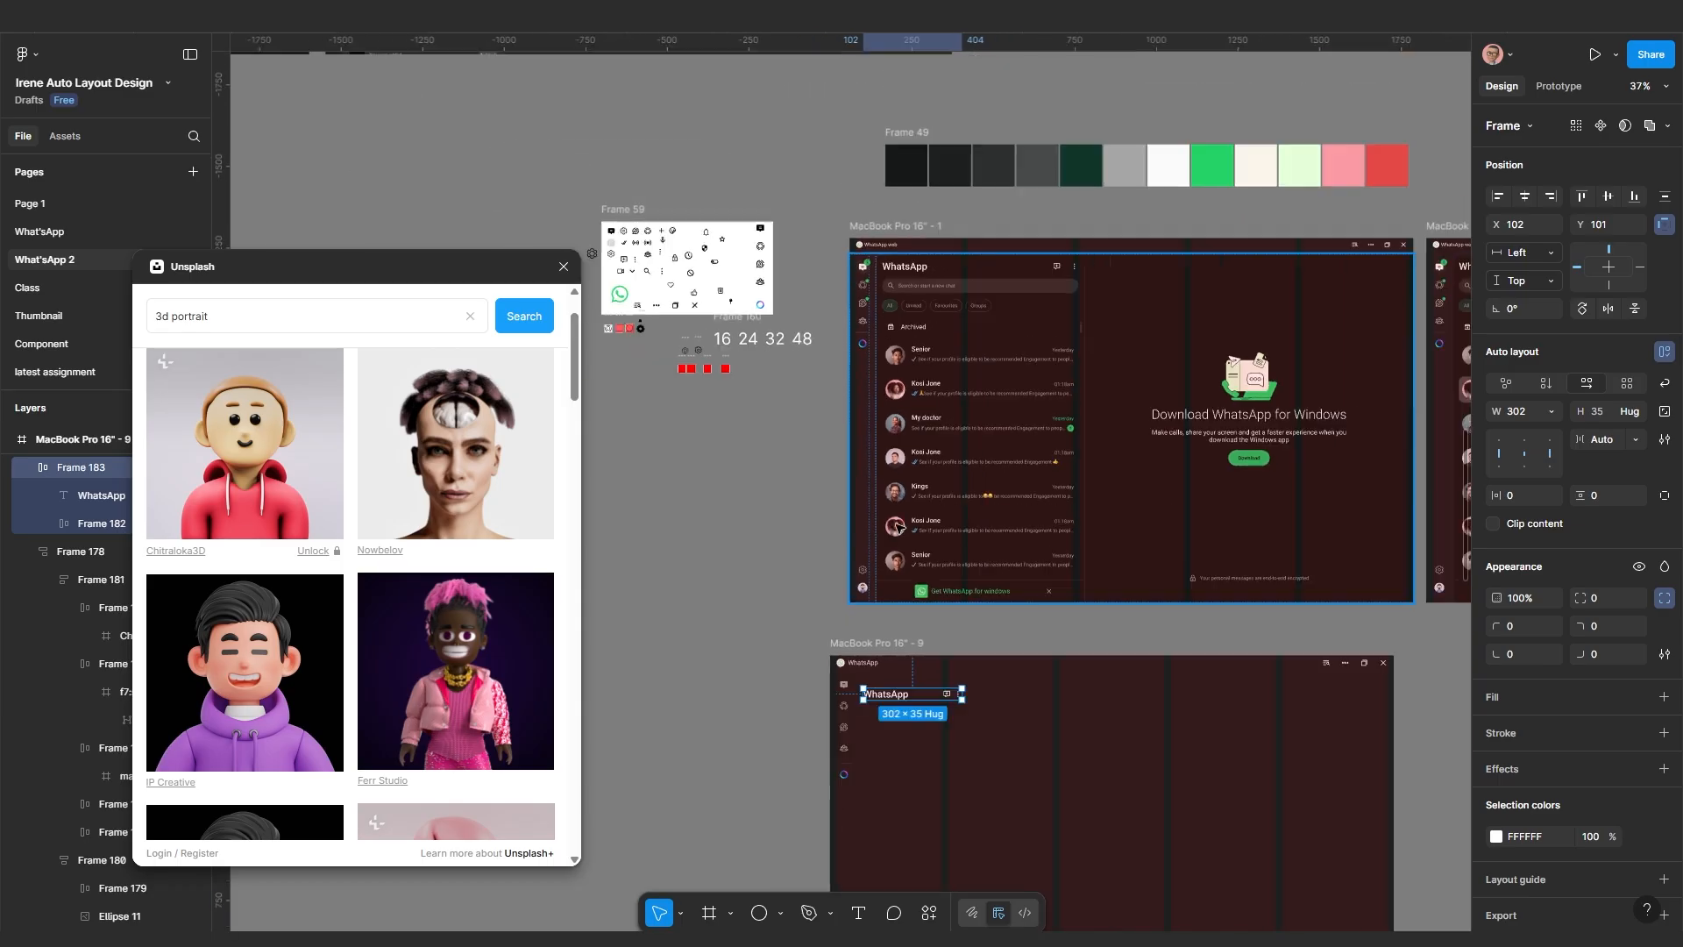
scroll(956, 627, "up", 5)
scroll(956, 627, "down", 3)
scroll(959, 552, "up", 4)
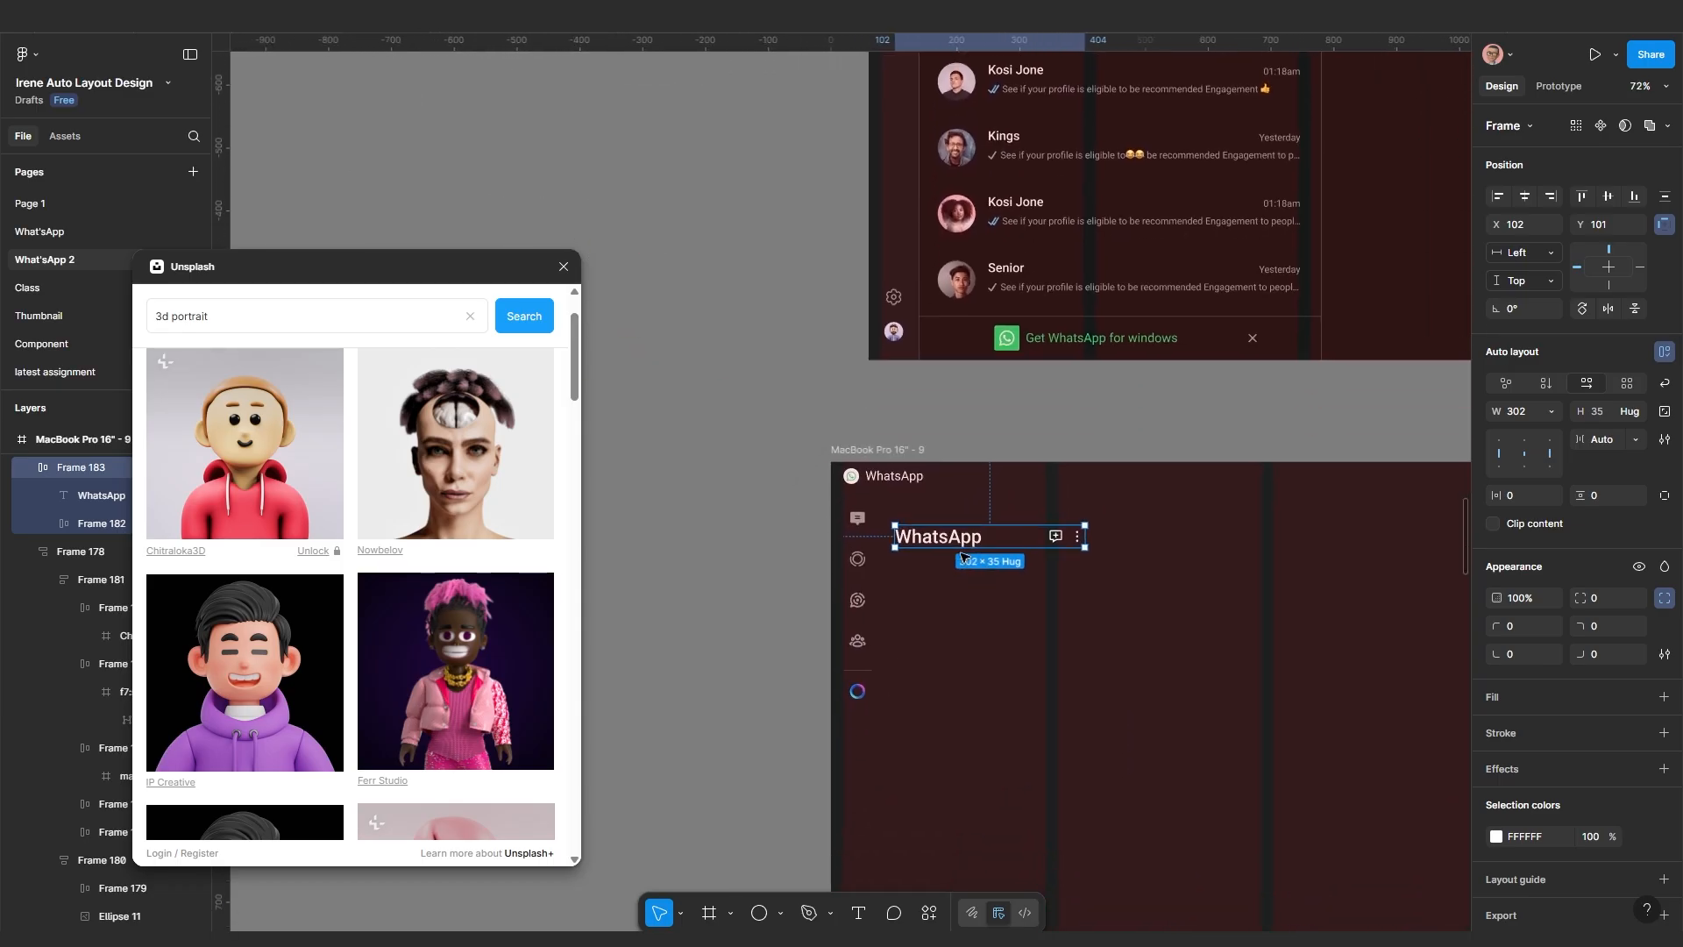
left_click_drag(962, 539, 962, 602)
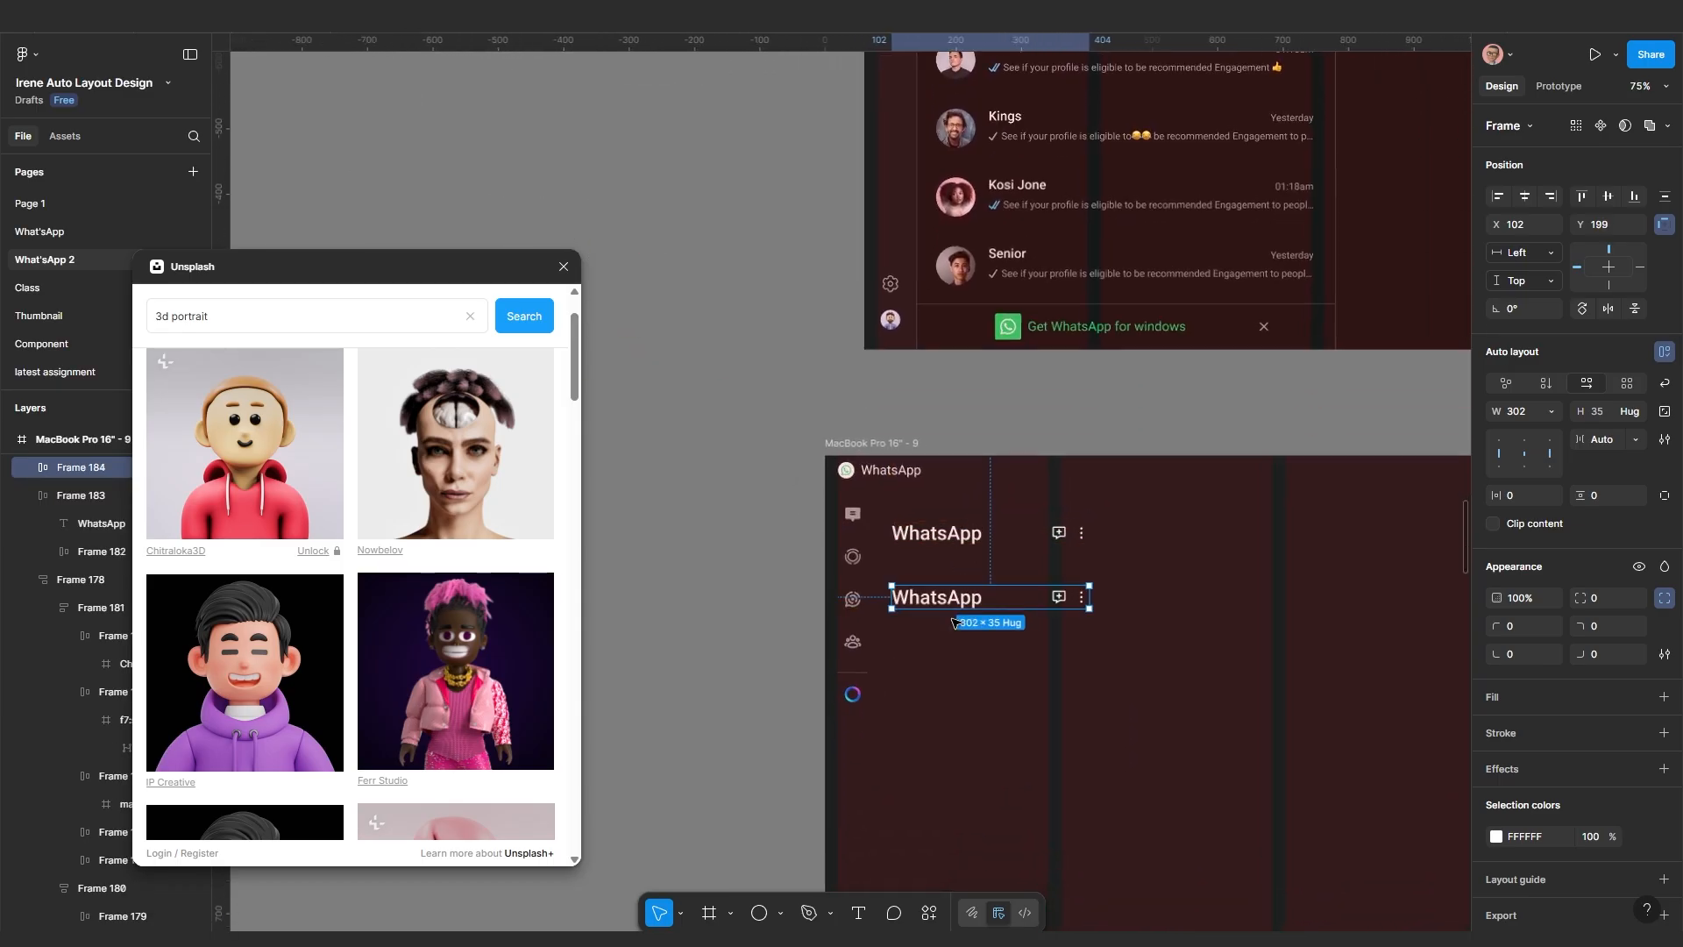
Copy the magnifier icon from the Frame 59 icon sheet to below the duplicated row at about X 265, Y 291, and colour it FFFFFF
scroll(805, 390, "down", 5)
left_click_drag(742, 232, 964, 543)
scroll(964, 548, "up", 8)
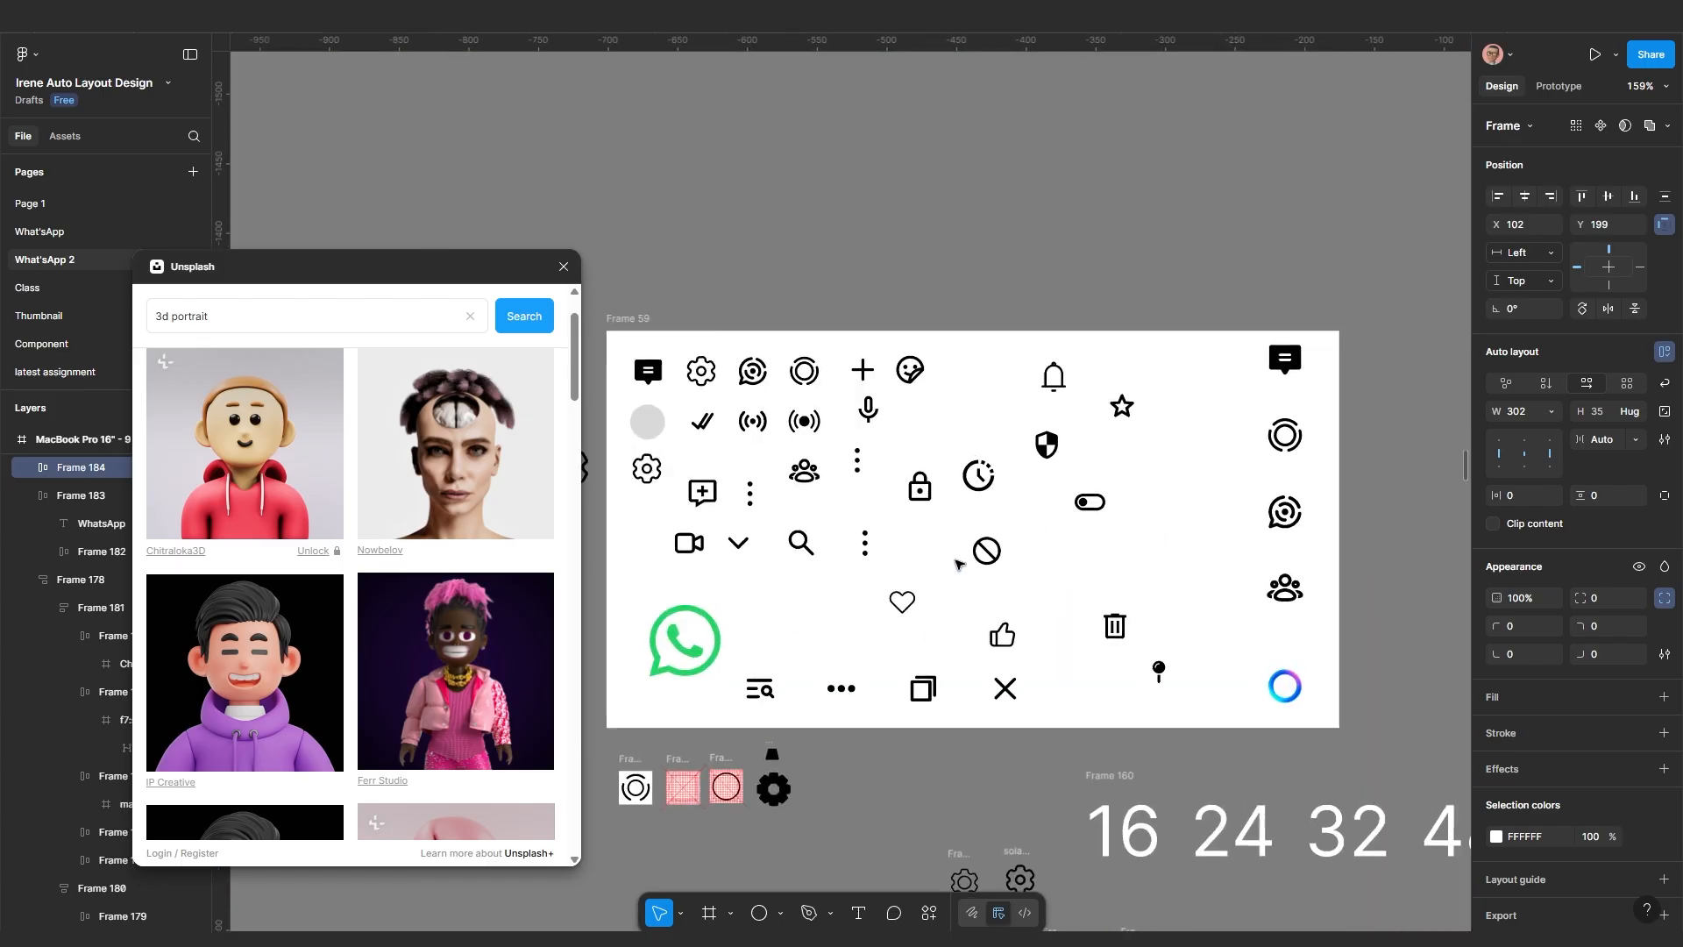
scroll(794, 574, "down", 3)
left_click_drag(795, 581, 818, 517)
left_click(818, 491)
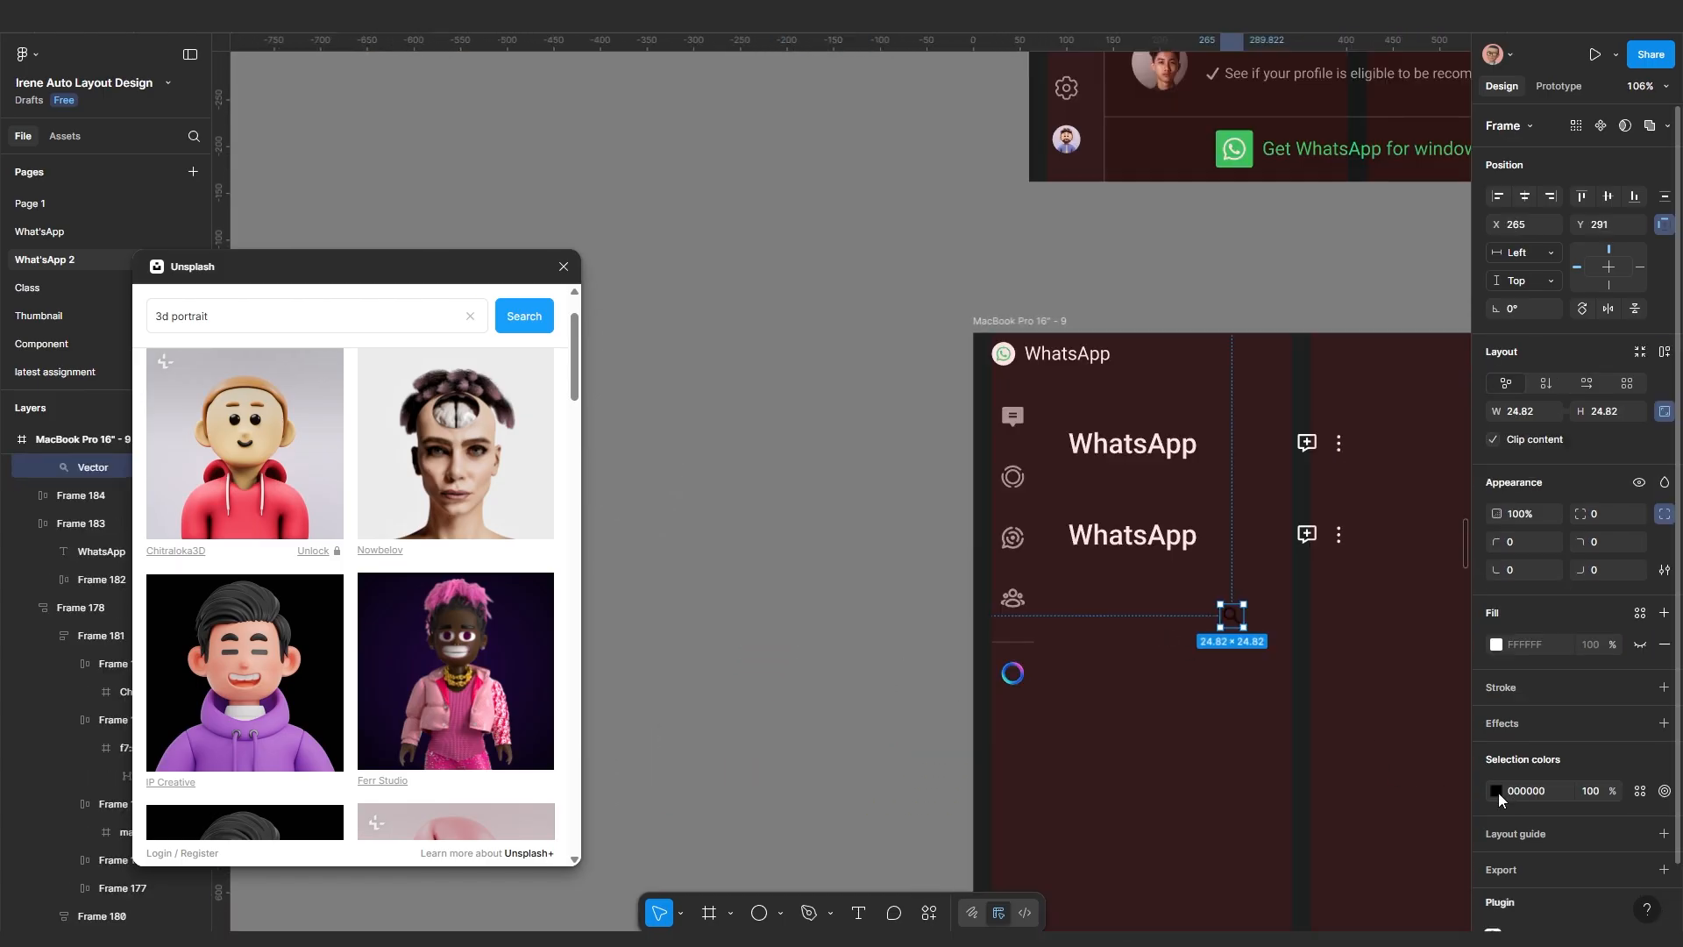
left_click(1495, 791)
Replace the duplicated row's icon pair with the magnifier icon and reorder it in front of the WhatsApp text
left_click_drag(1315, 590, 1176, 480)
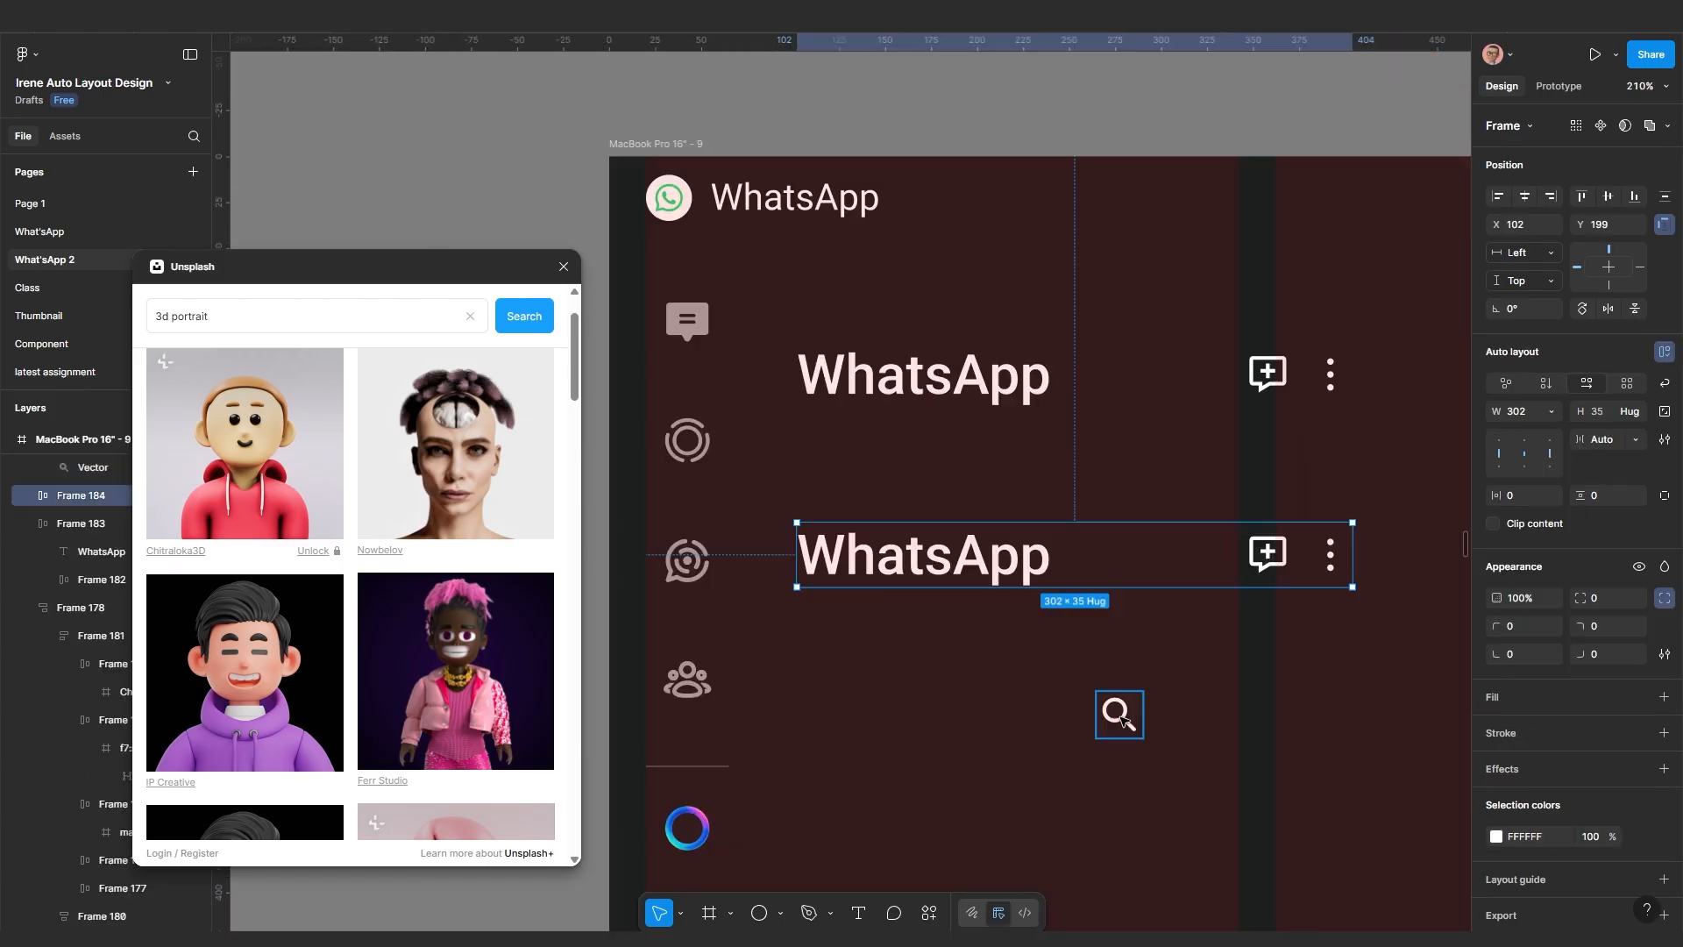
left_click(1125, 721)
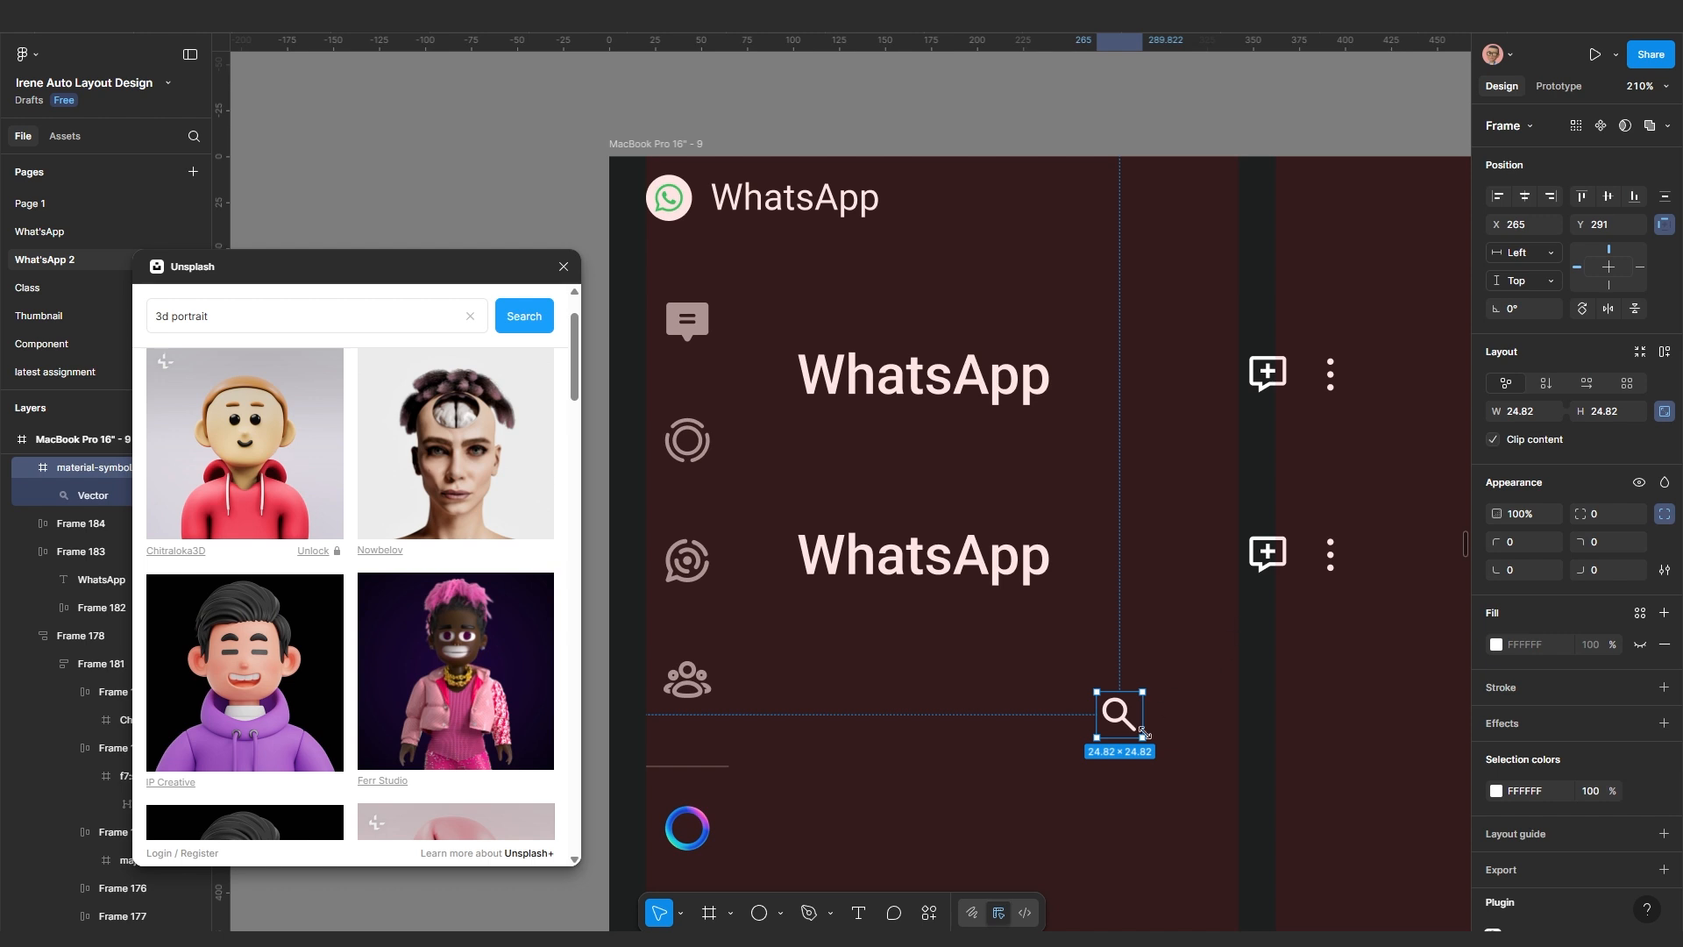
scroll(1144, 732, "up", 2)
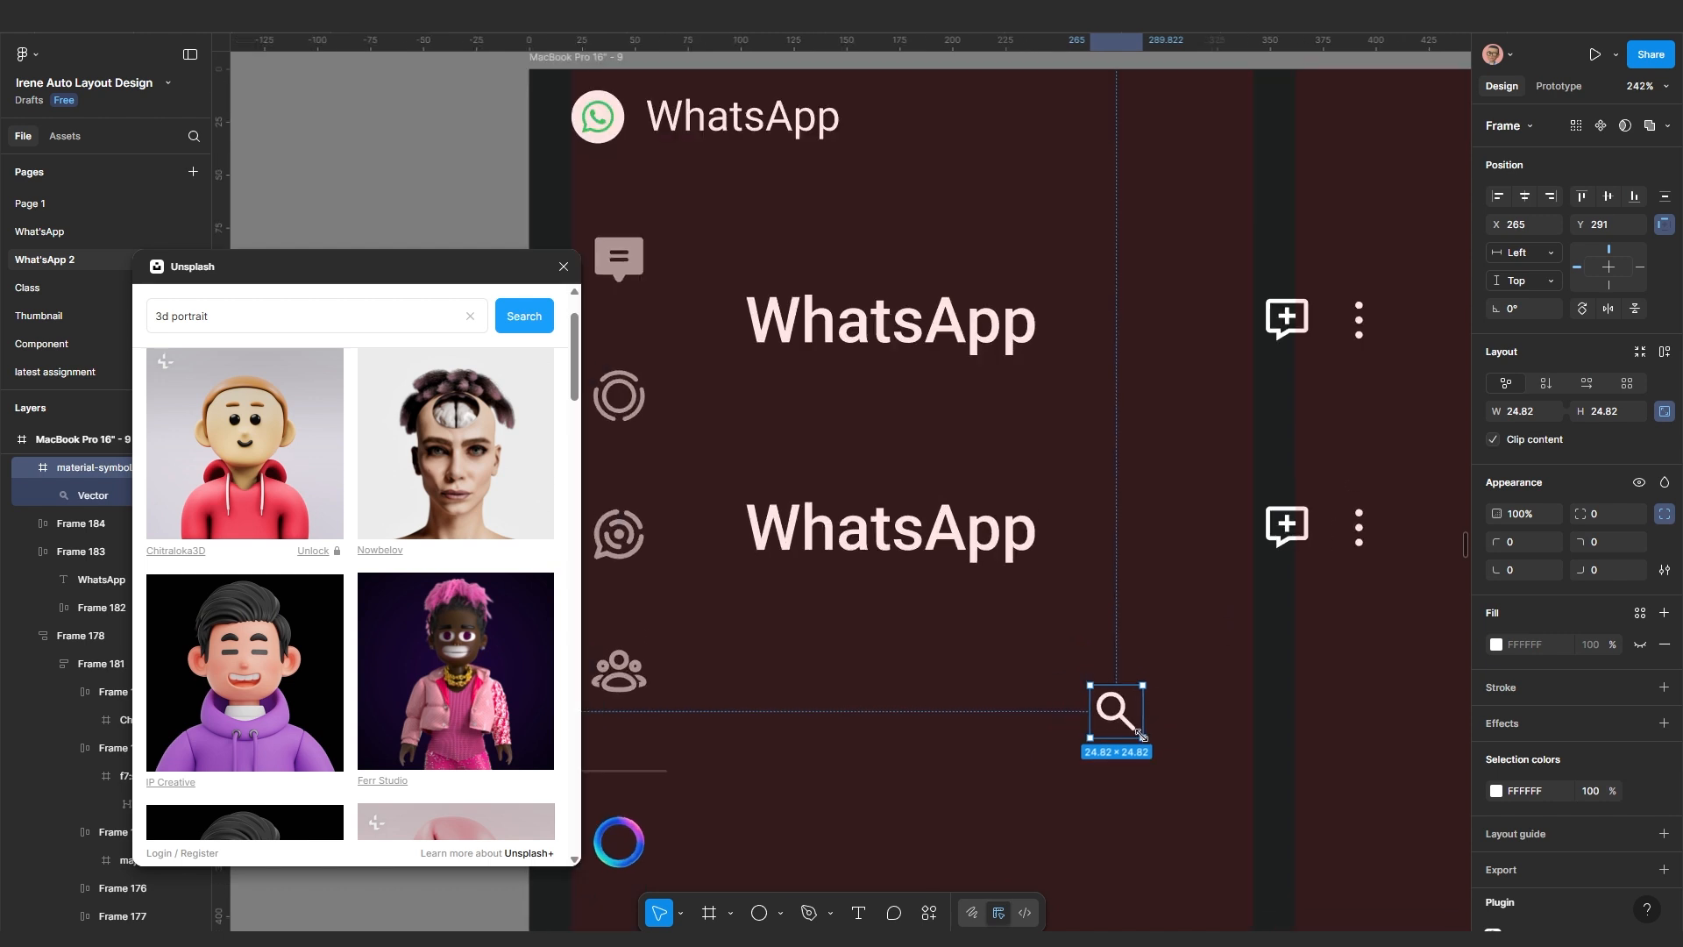
key("ctrl+x")
scroll(1182, 684, "down", 3)
double_click(1260, 576)
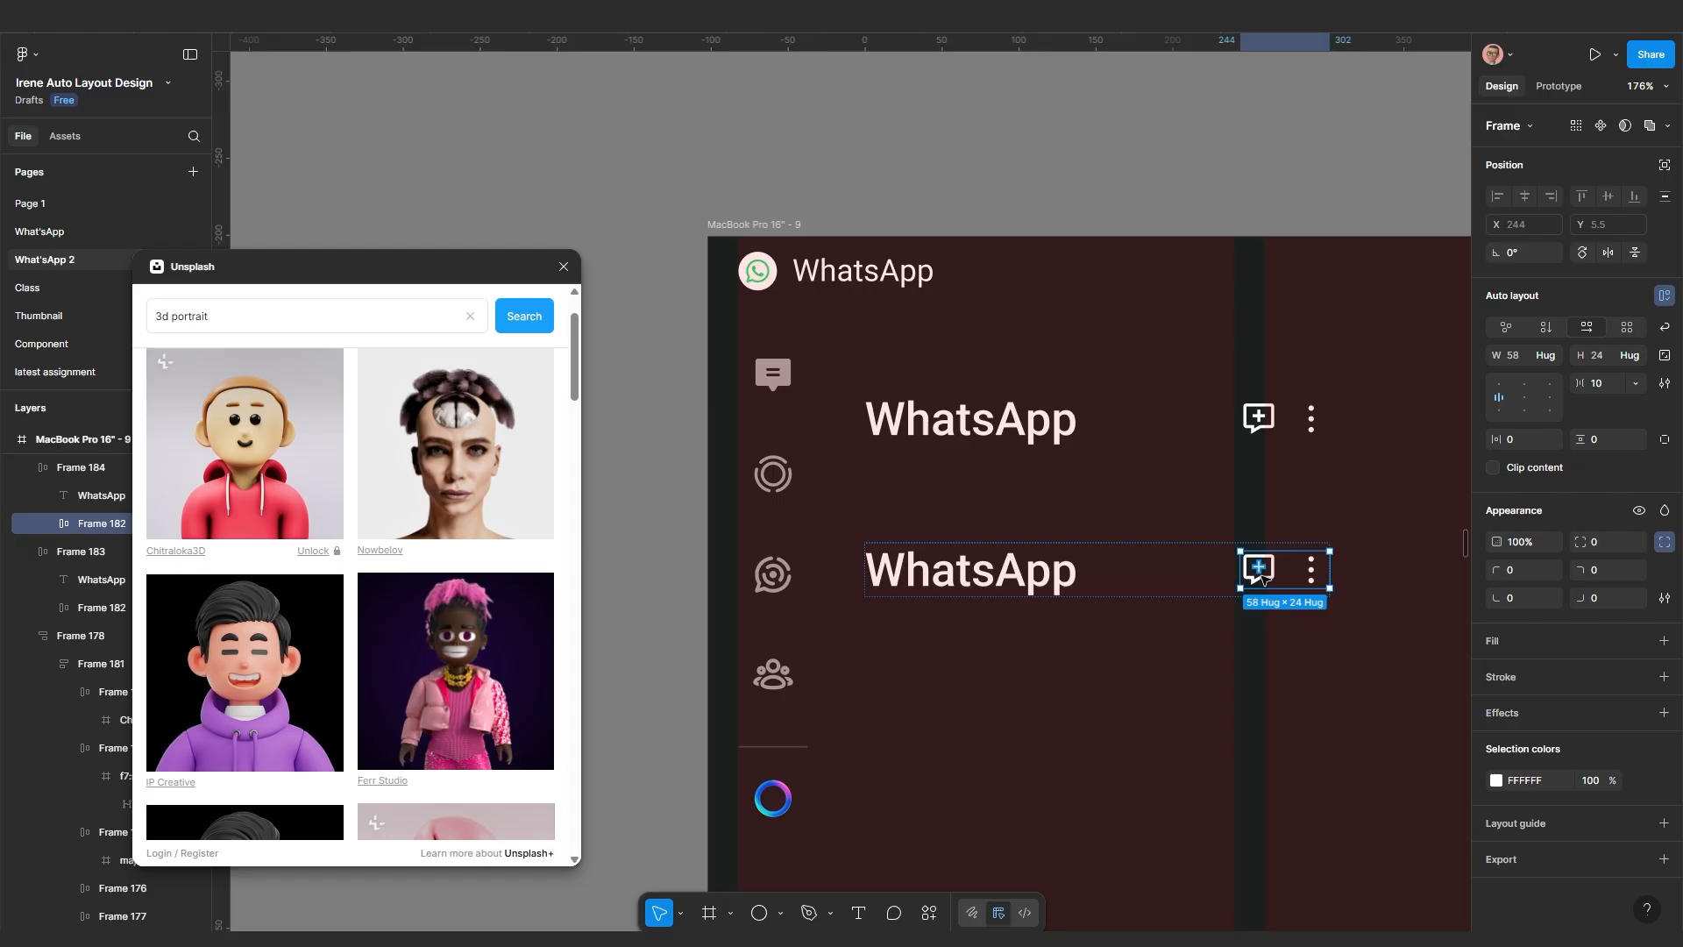
key("ctrl+shift+r")
scroll(1295, 585, "up", 1)
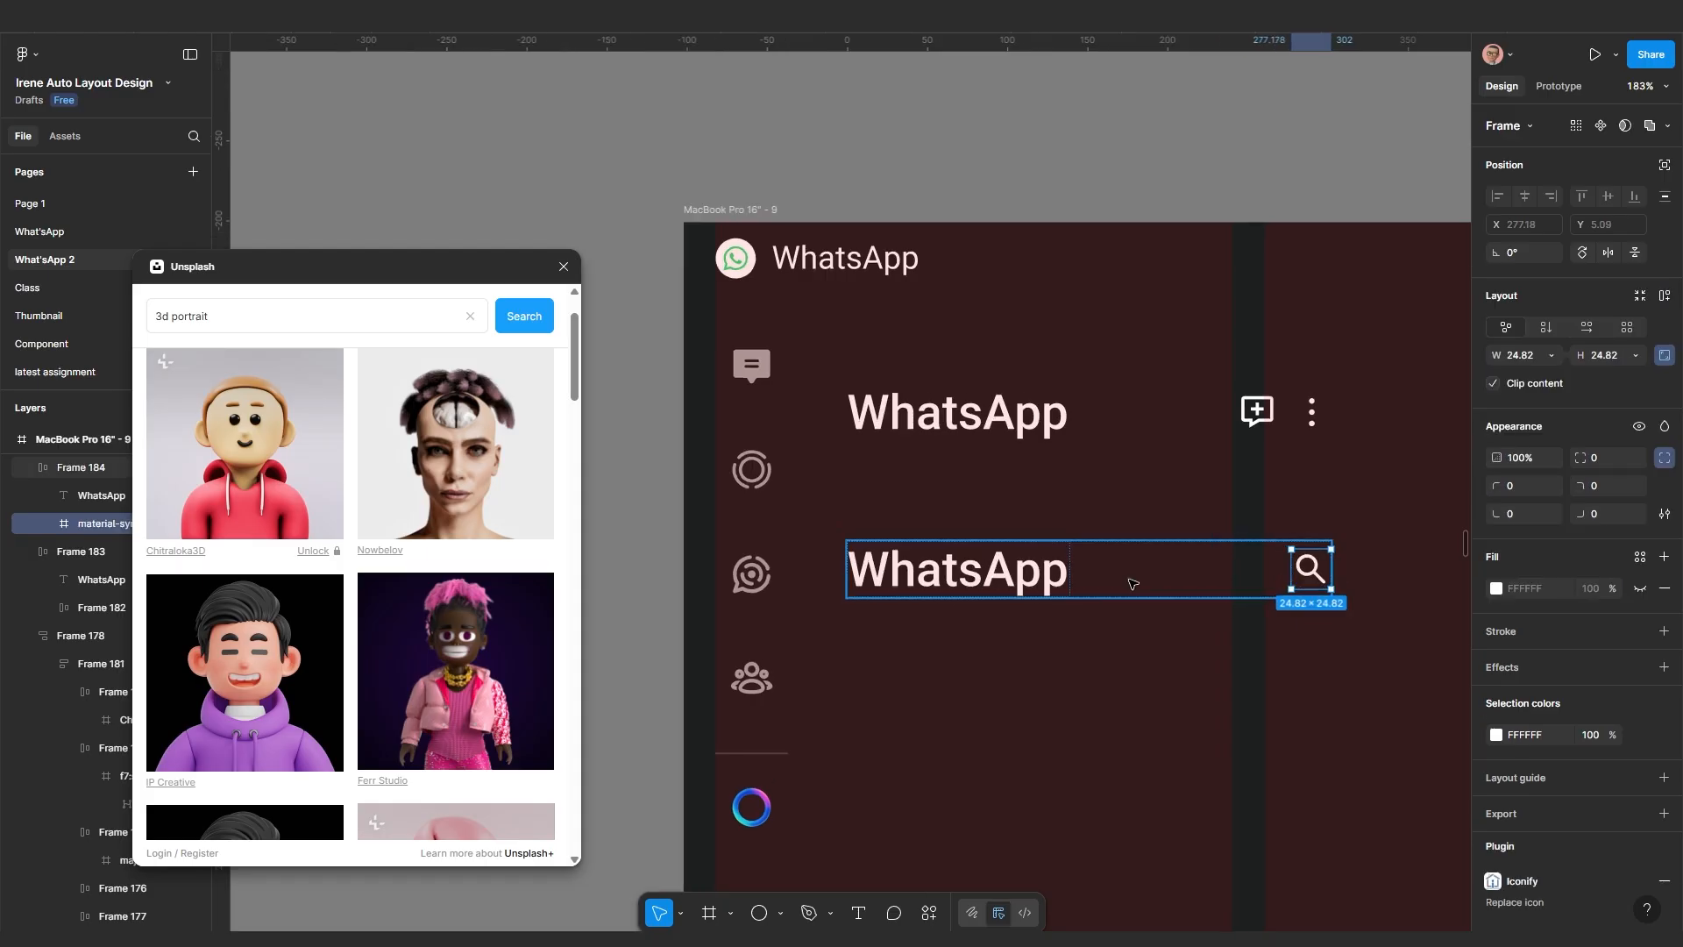
key("Left")
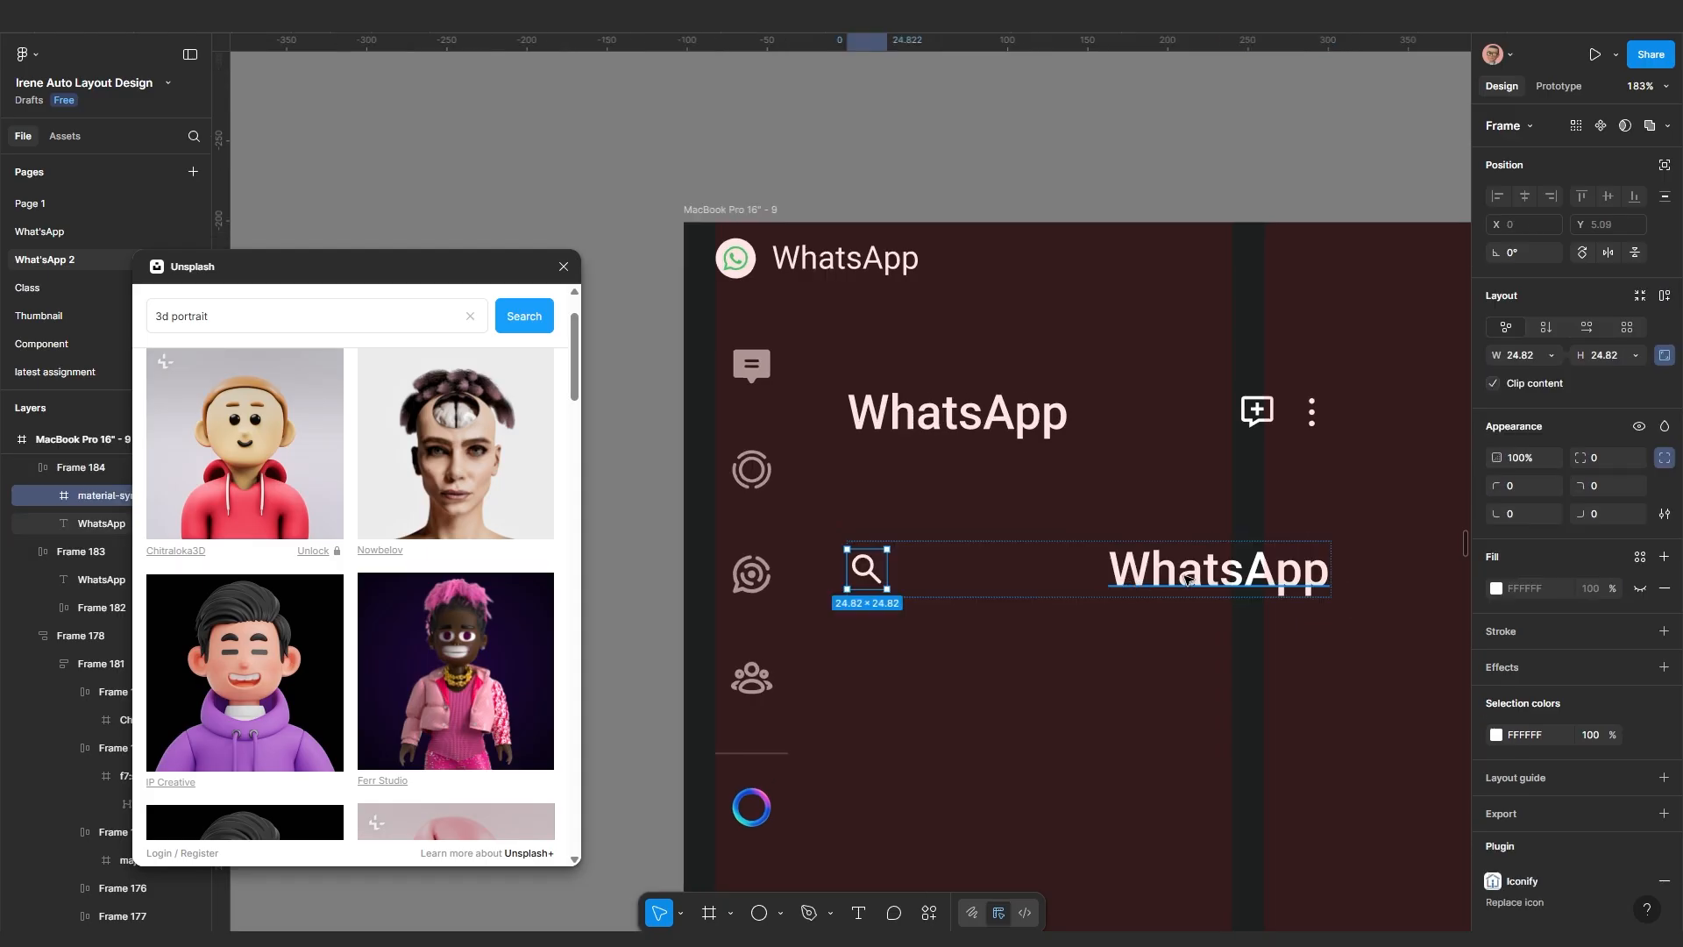
Set the magnifier row's item spacing to 10 and its WhatsApp text to Regular weight, font size 15
left_click(1063, 582)
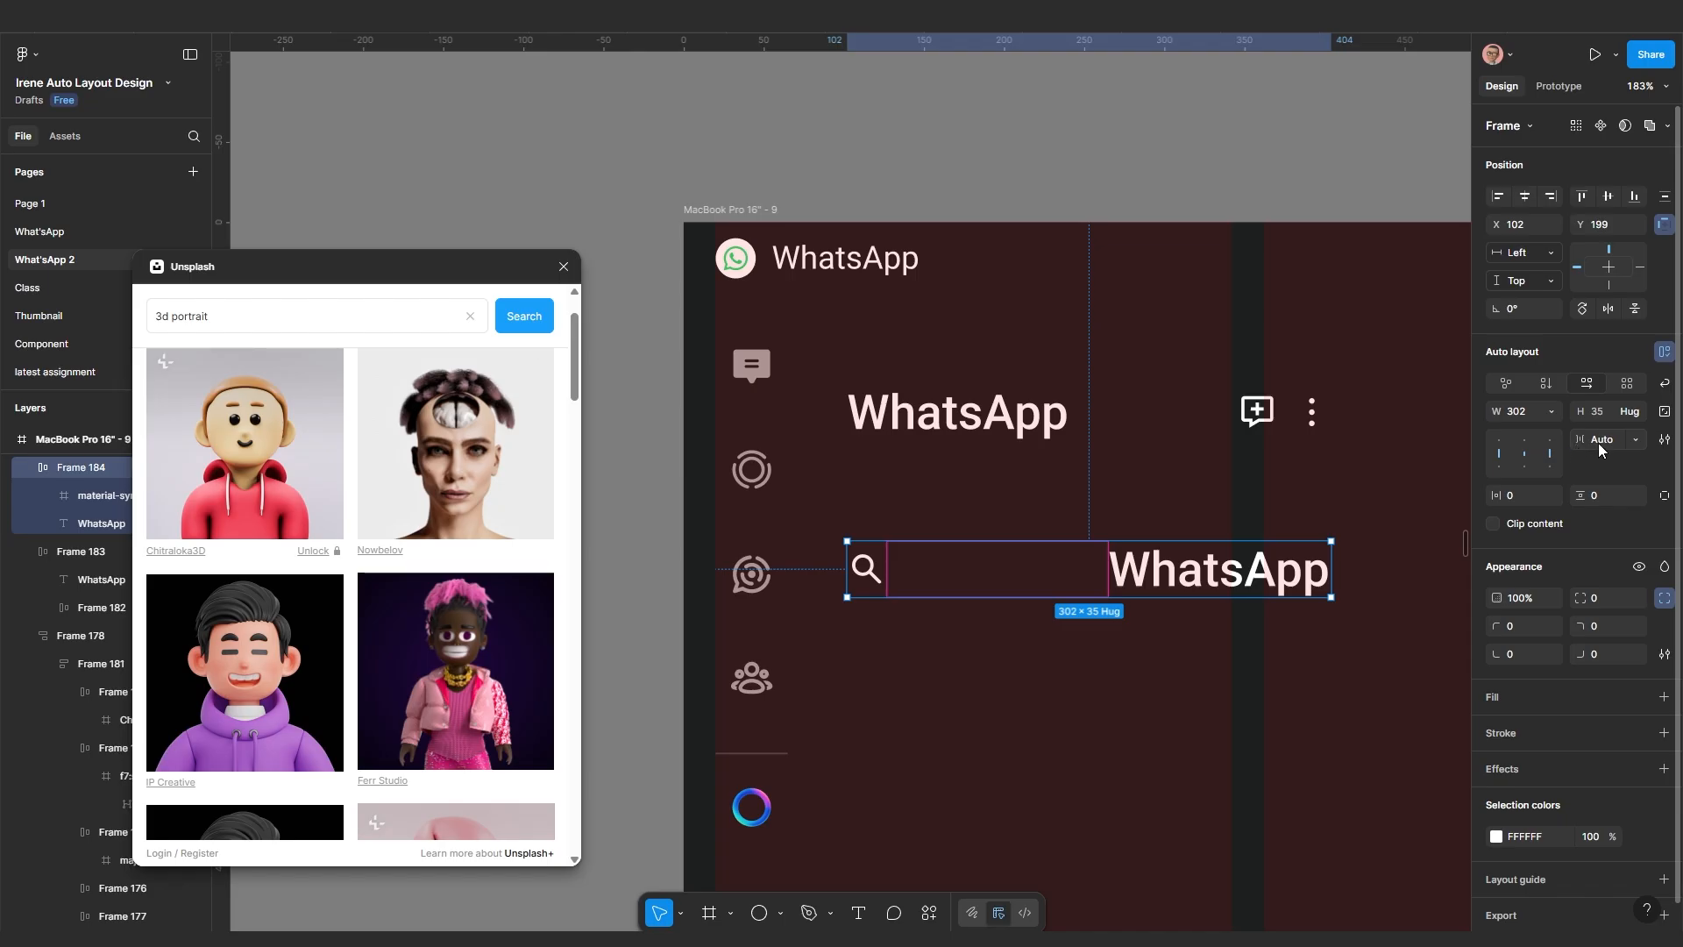
key("Return")
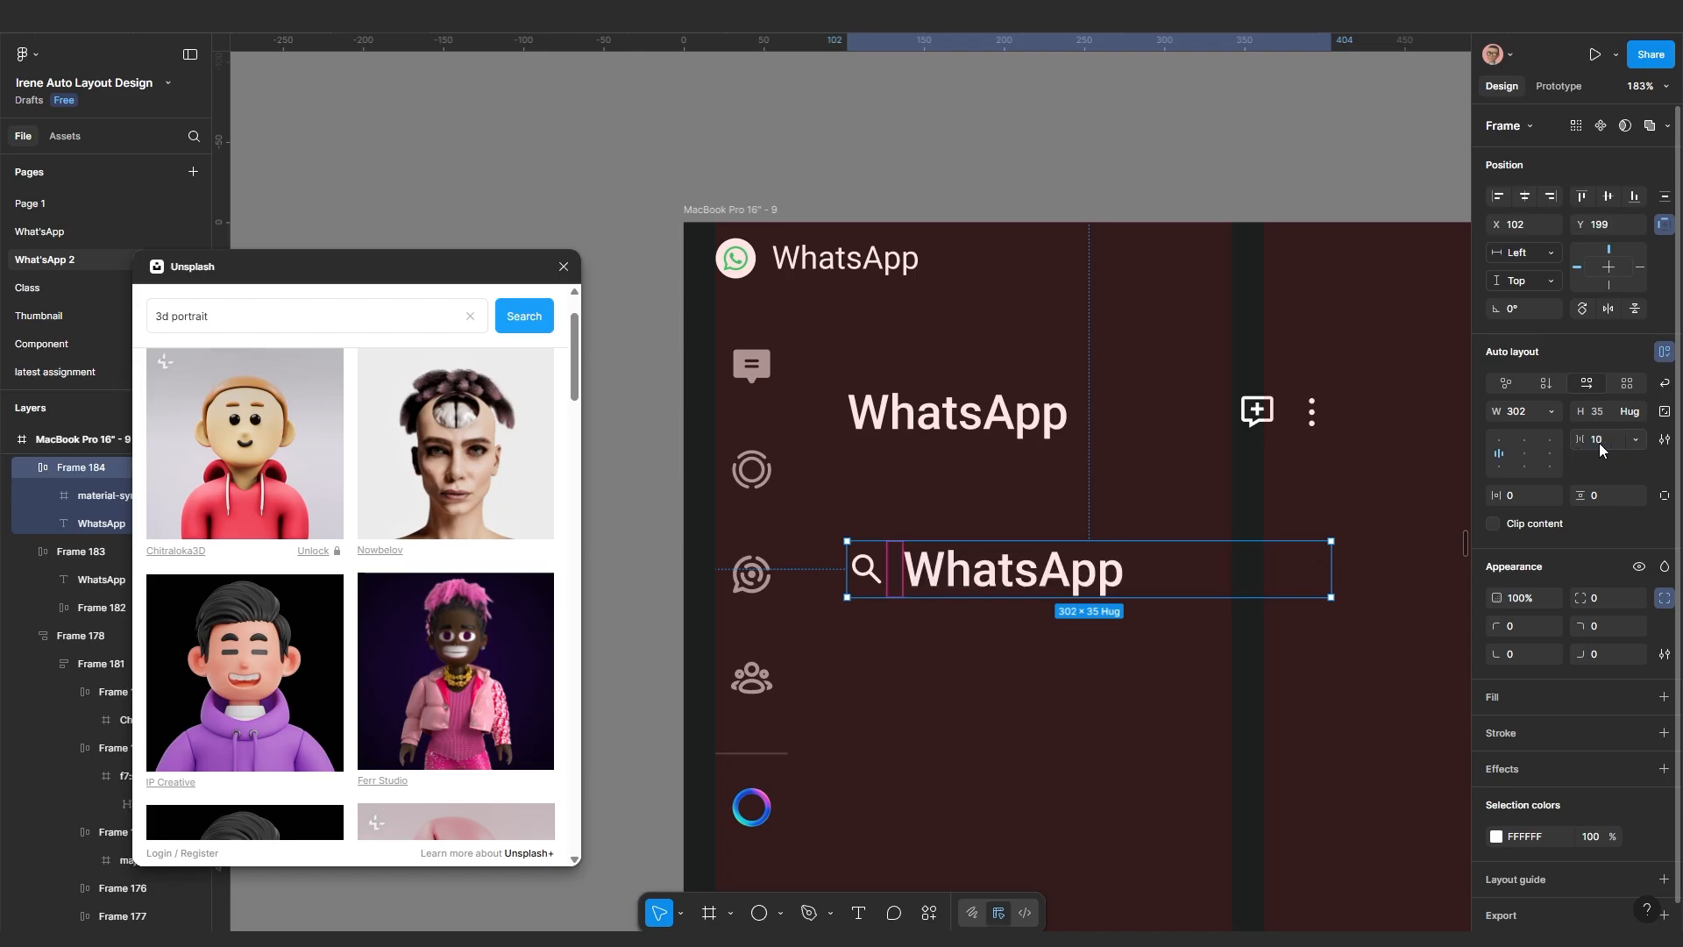
double_click(1096, 579)
left_click(1523, 532)
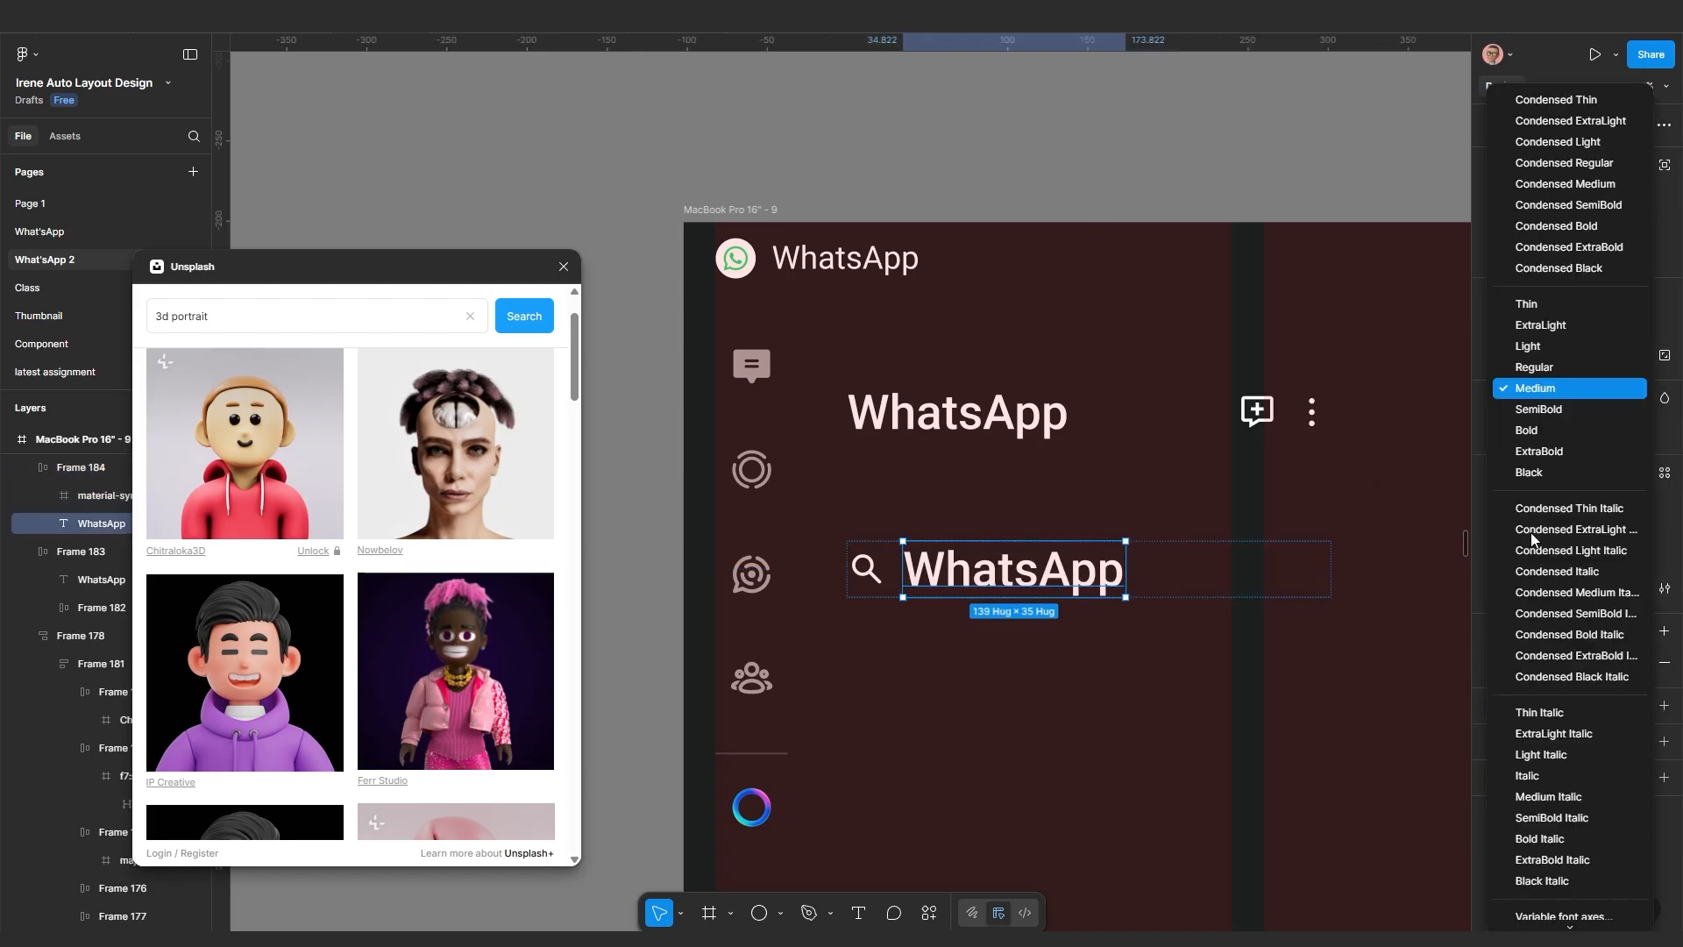
left_click(1538, 364)
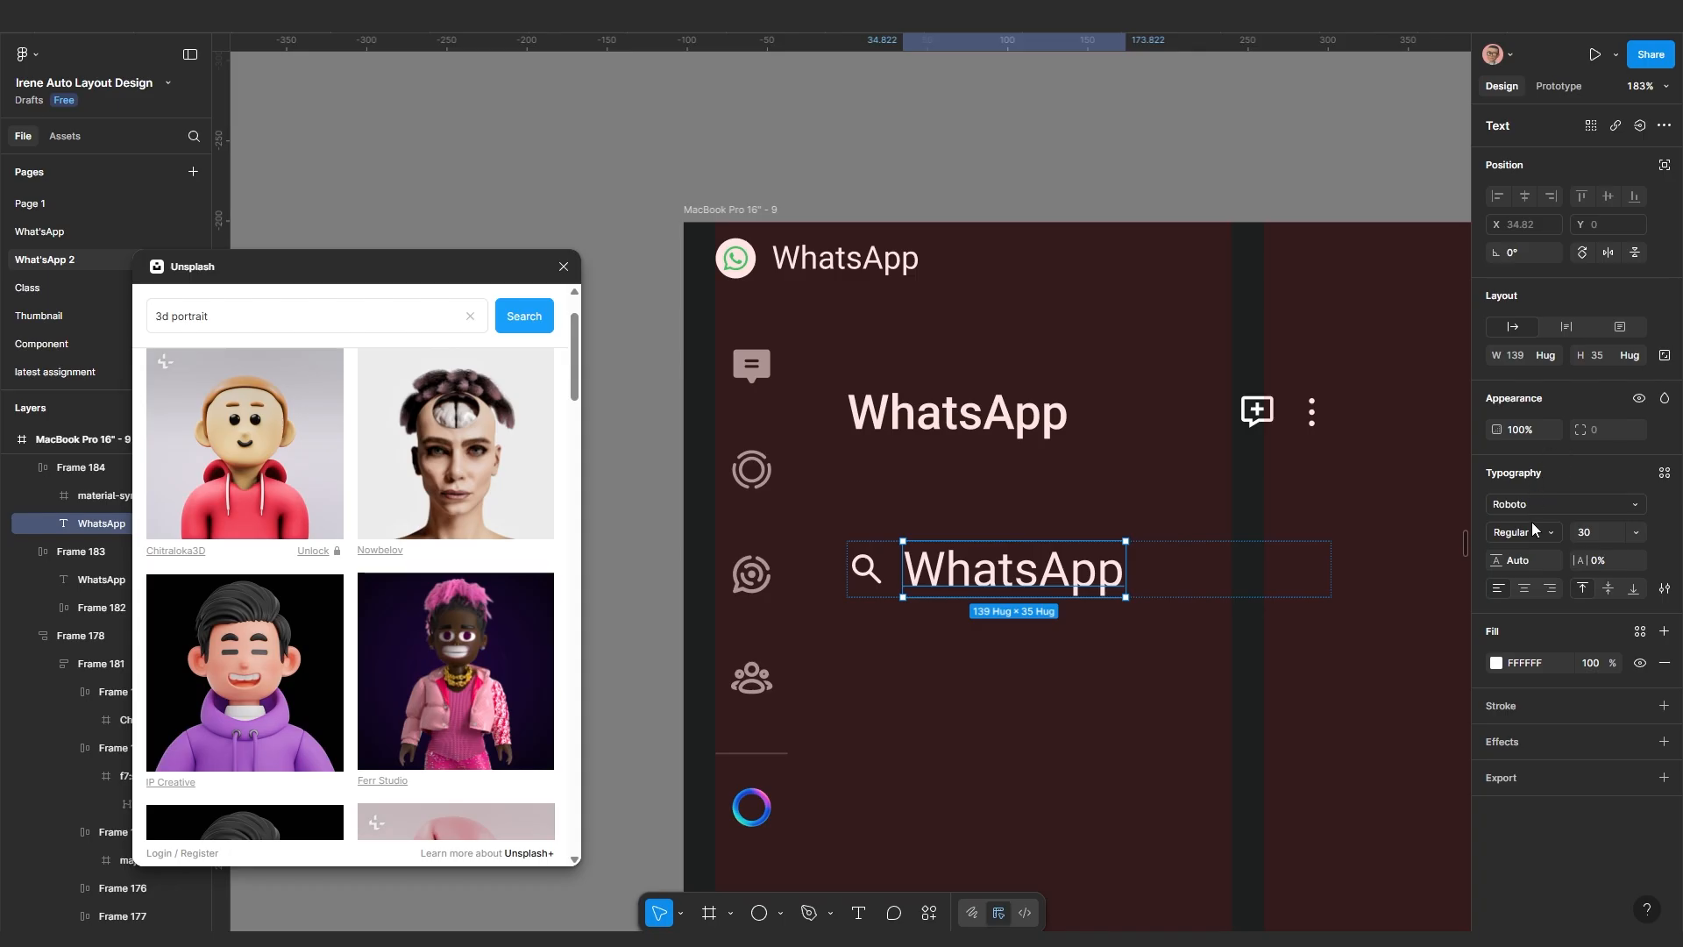
left_click(1596, 532)
type("15")
key("Return")
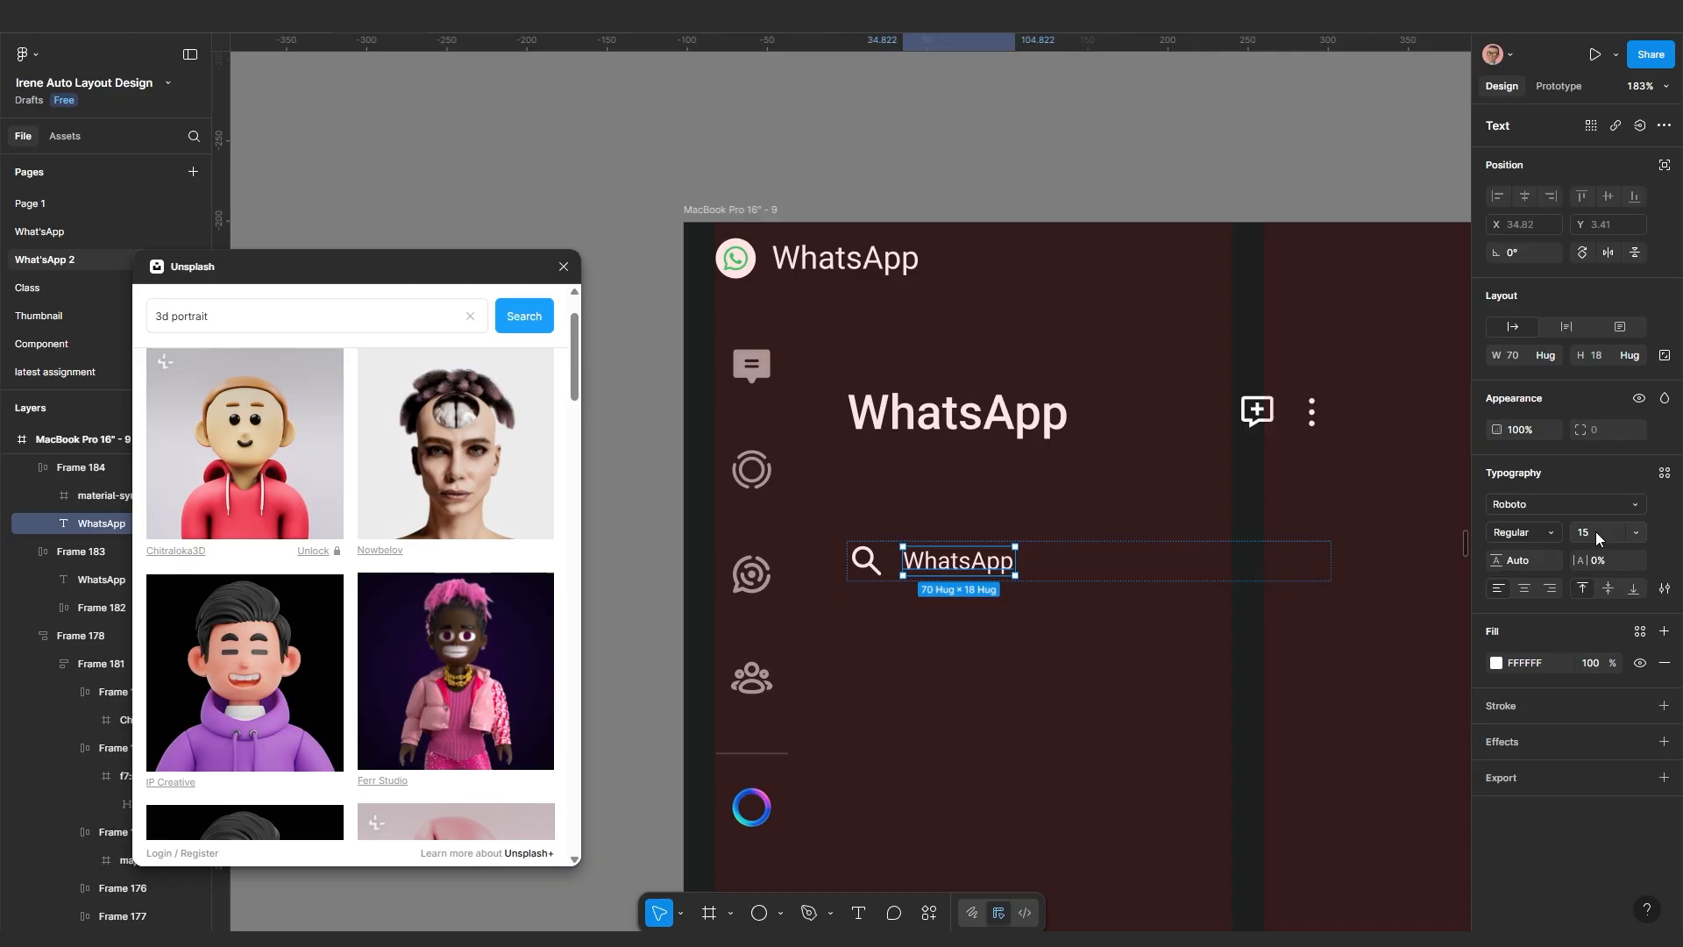
Set the magnifier row's horizontal and vertical padding to 5
scroll(1053, 584, "down", 1)
left_click(1058, 576)
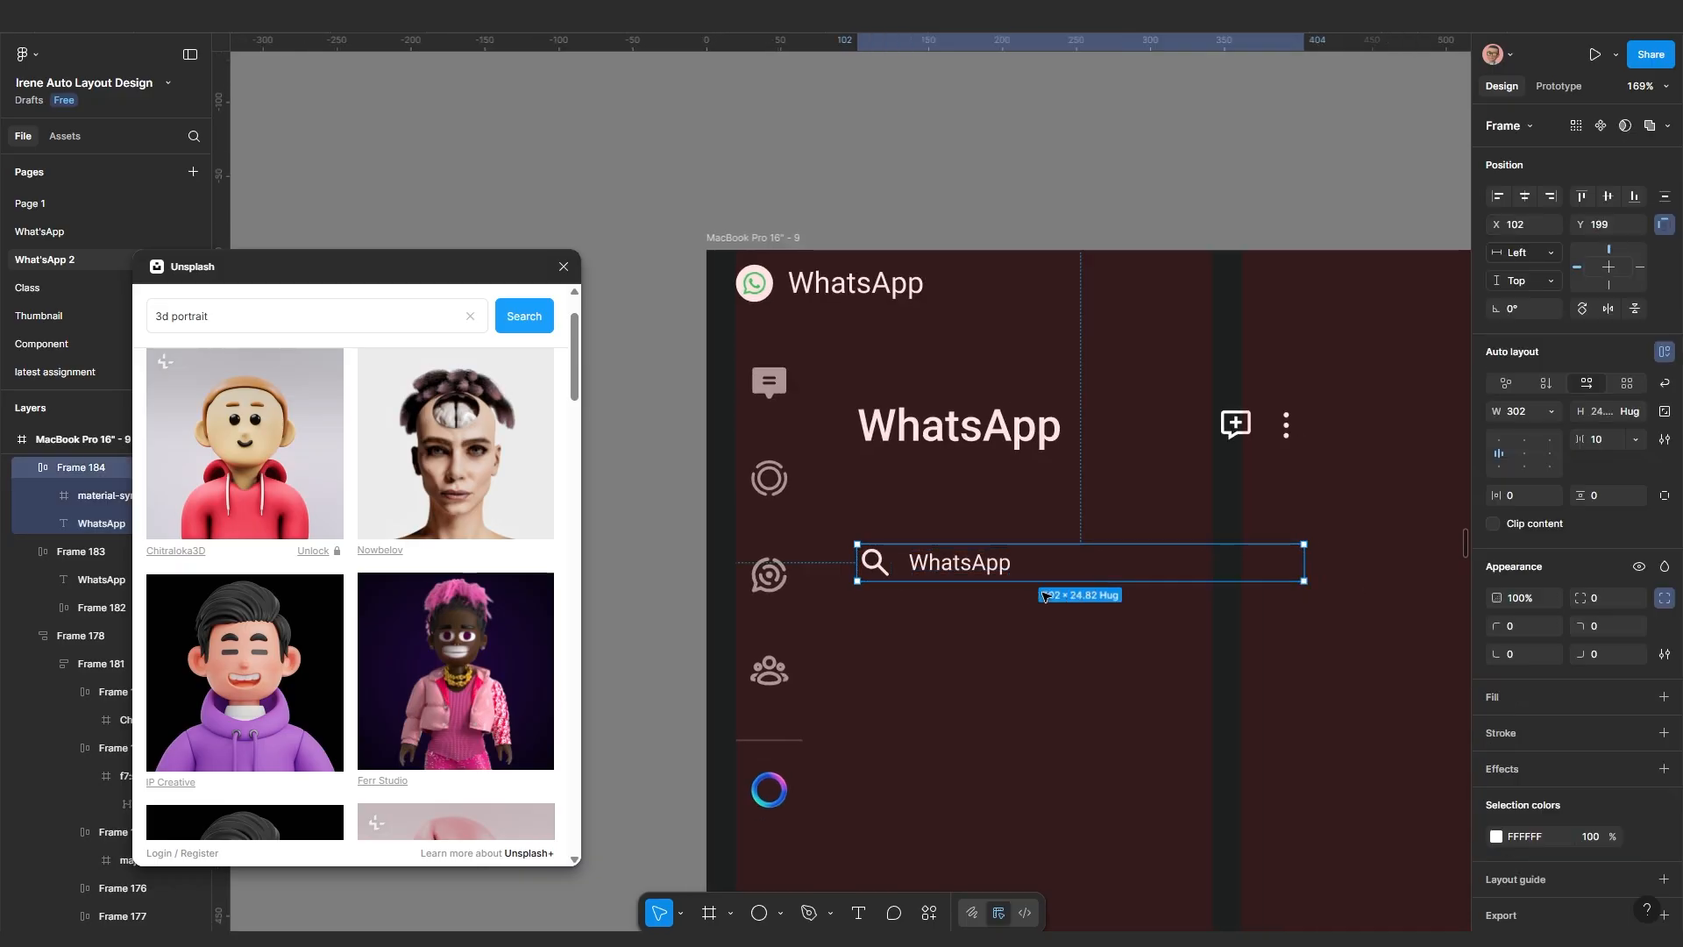
scroll(945, 572, "up", 1)
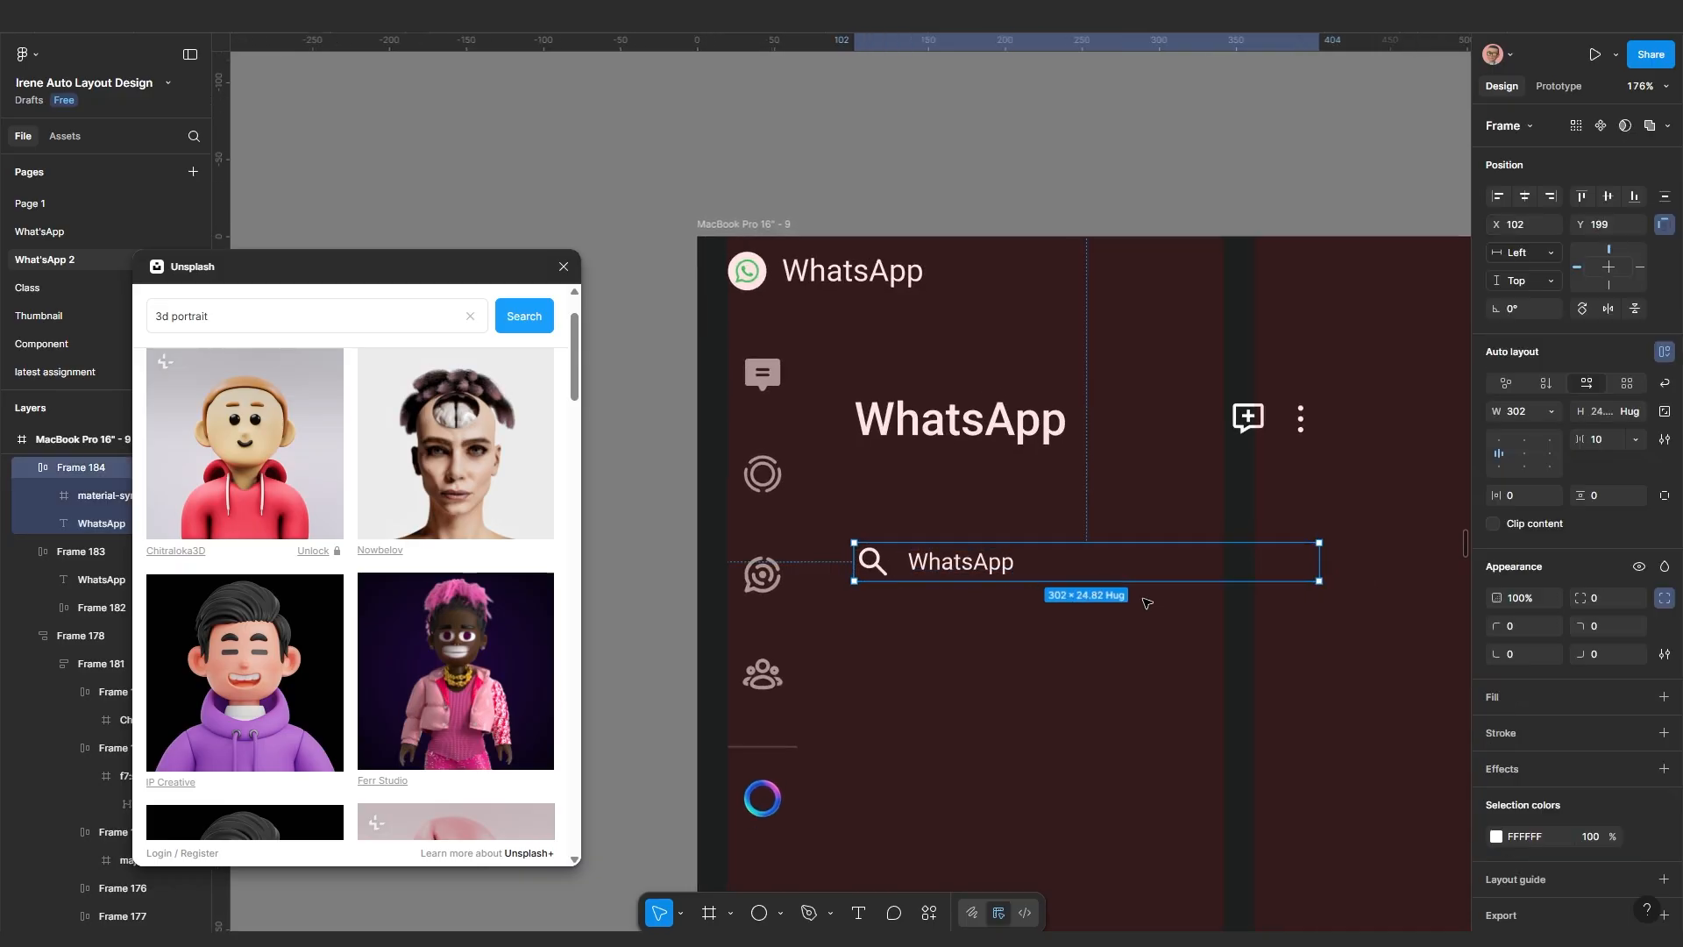
left_click(1515, 494)
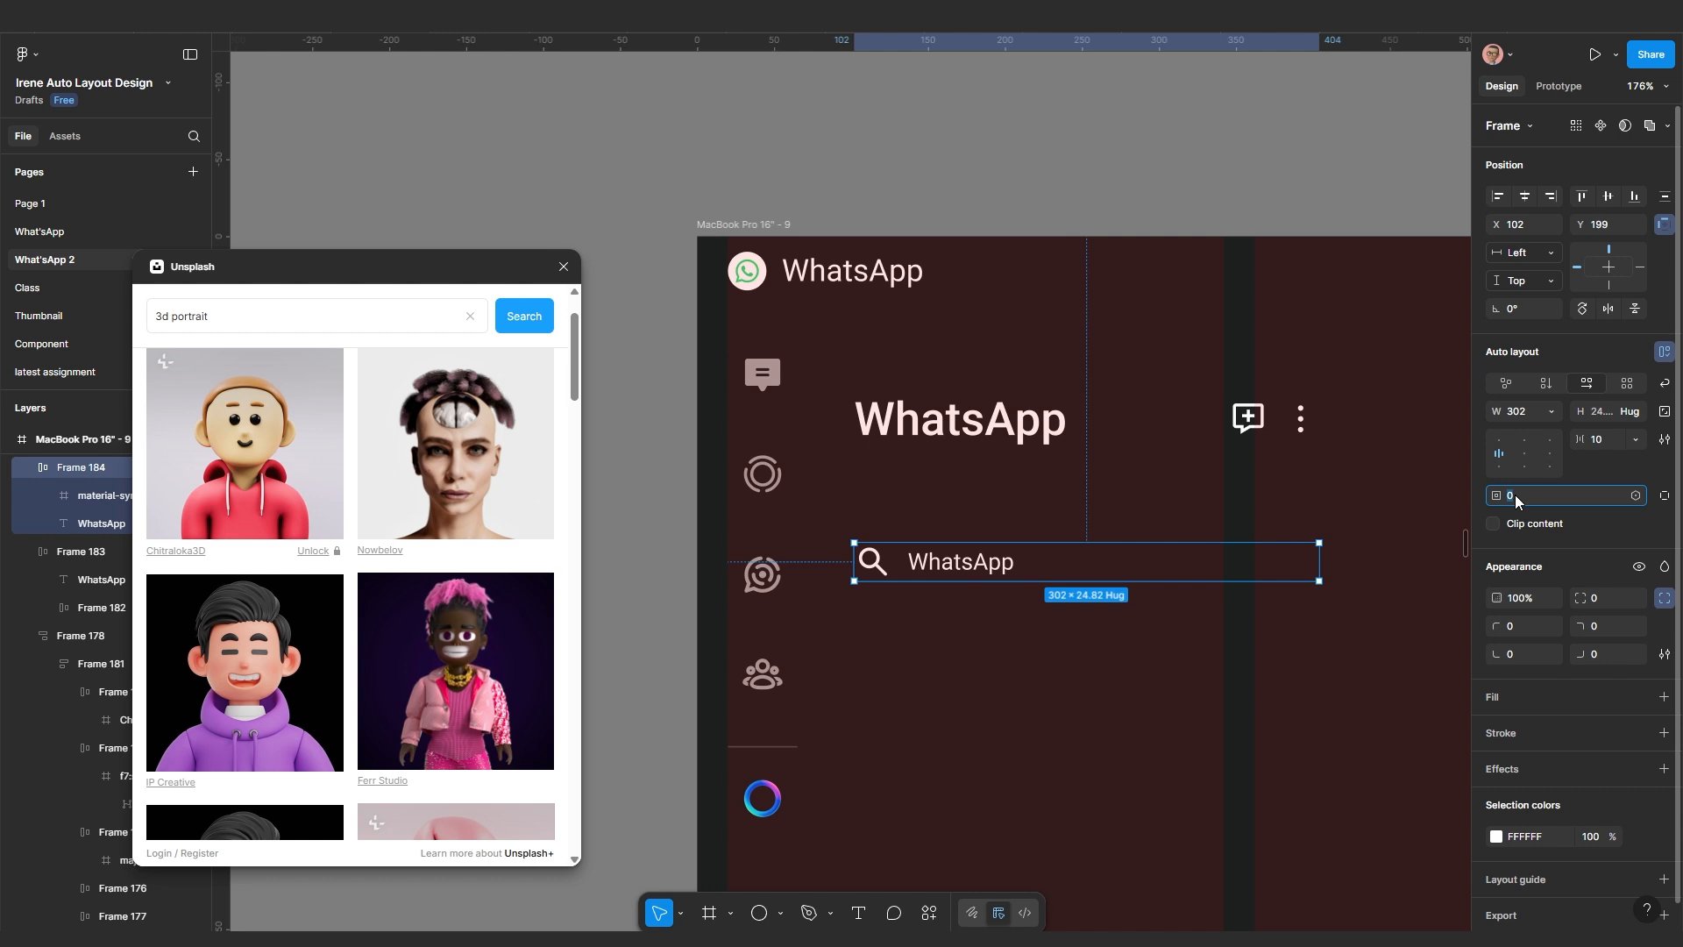
type("5")
key("Return")
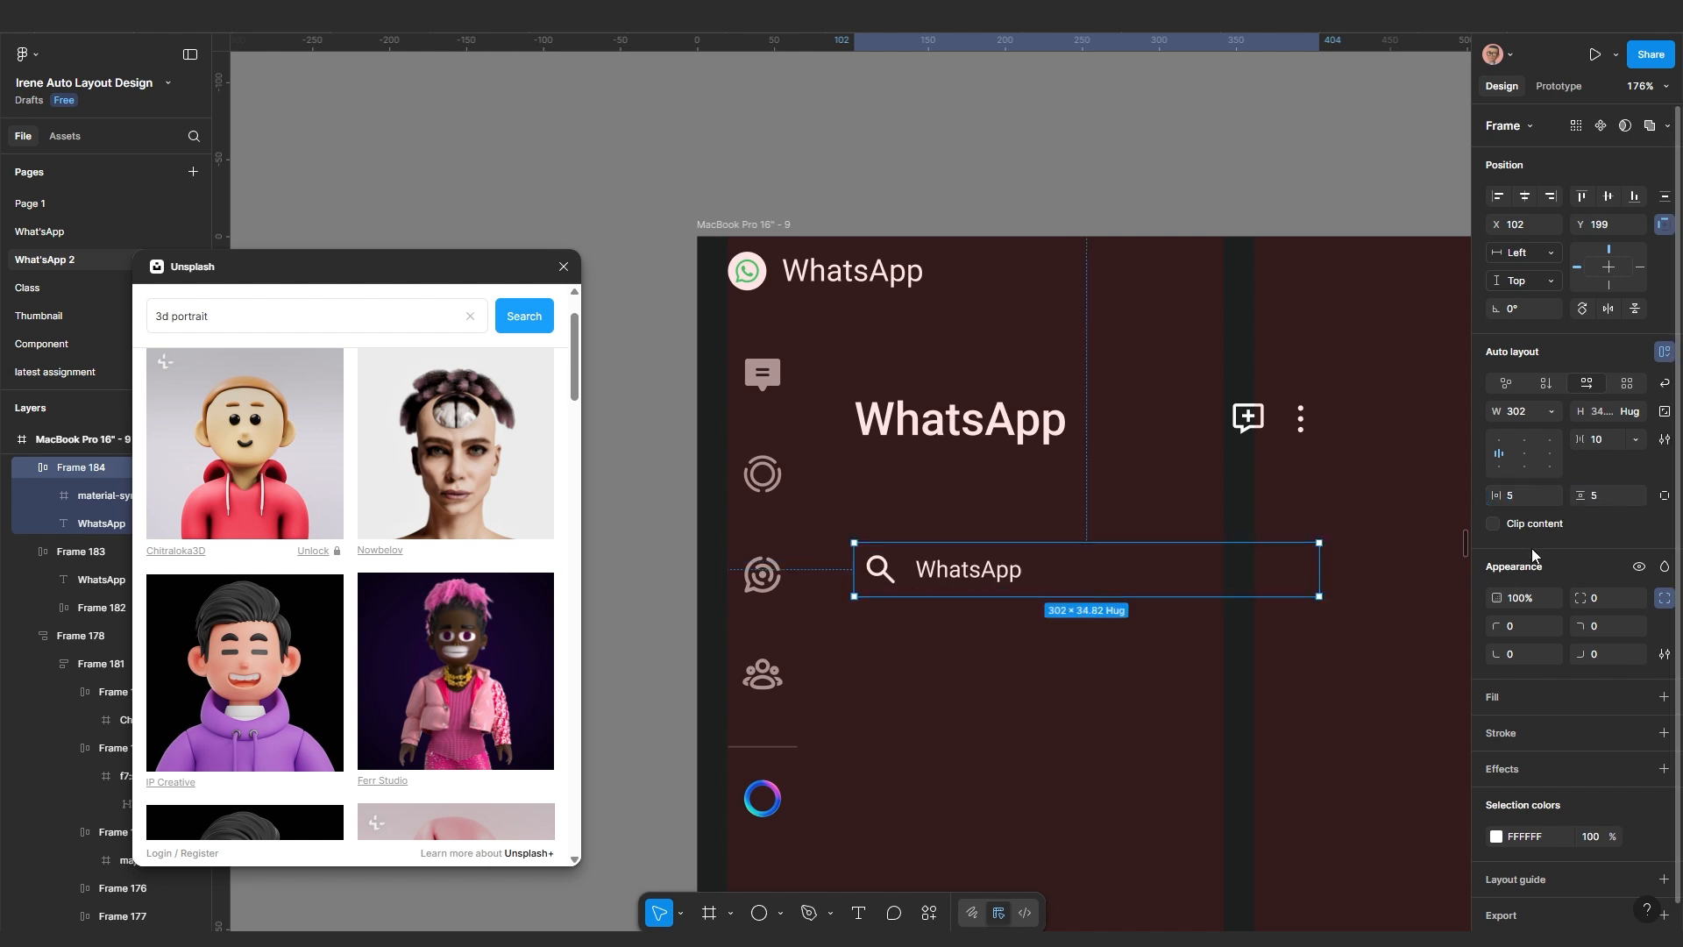
Add a 2E2F2F fill to the magnifier row
left_click(1523, 700)
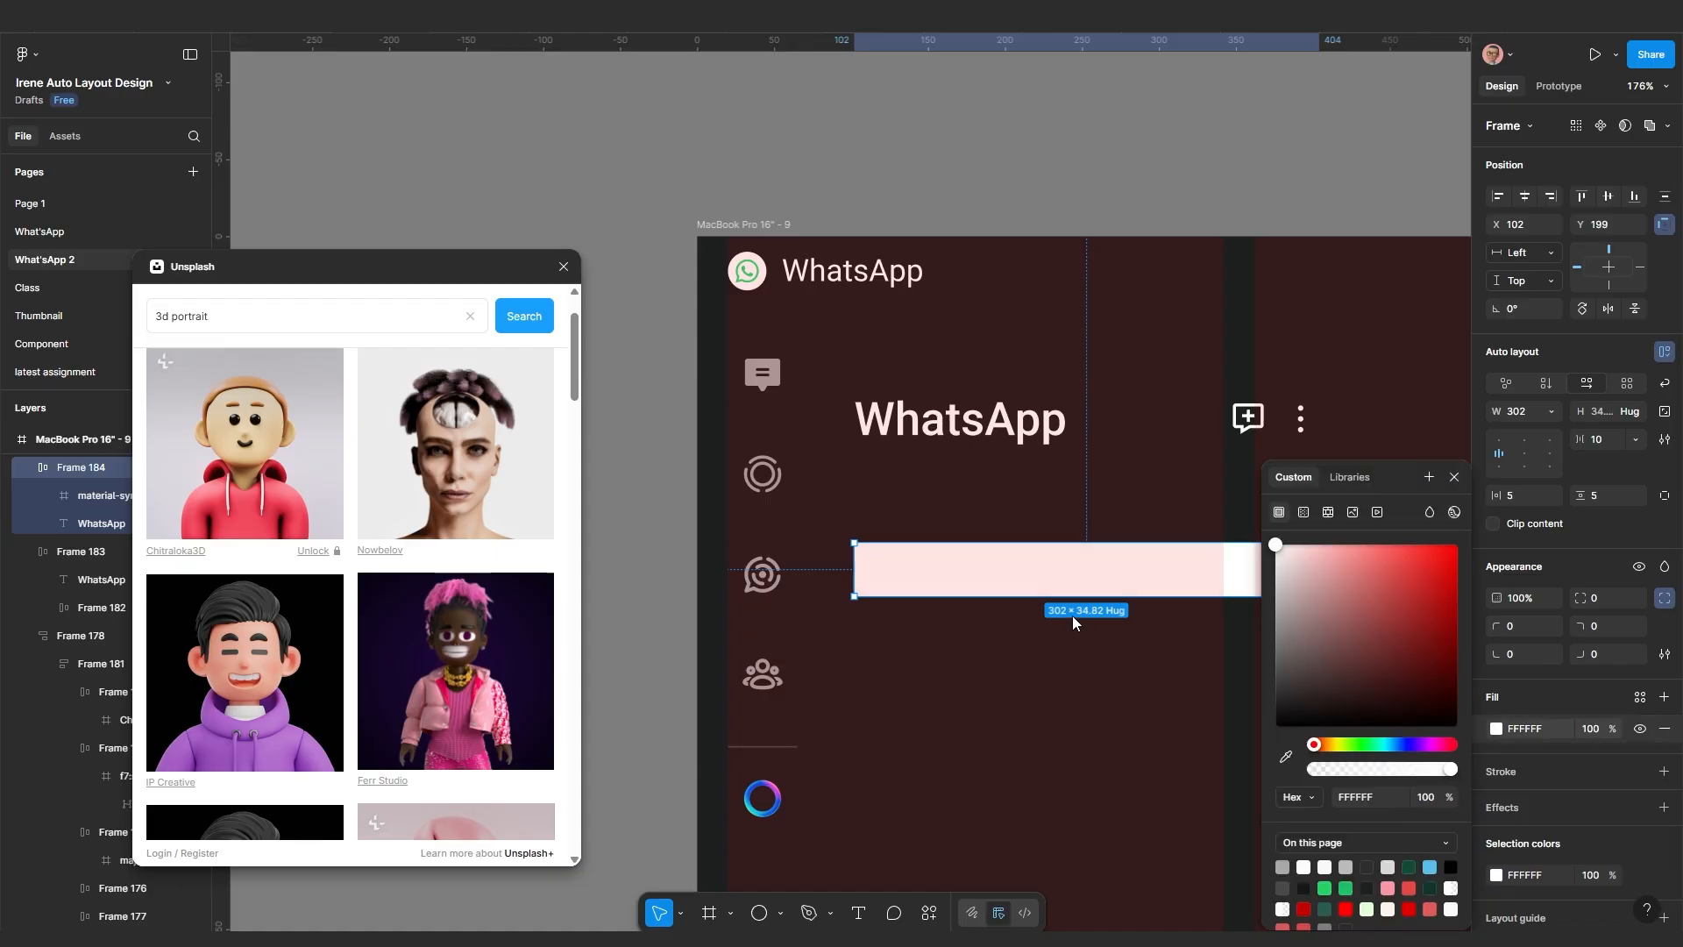
scroll(1075, 623, "down", 5)
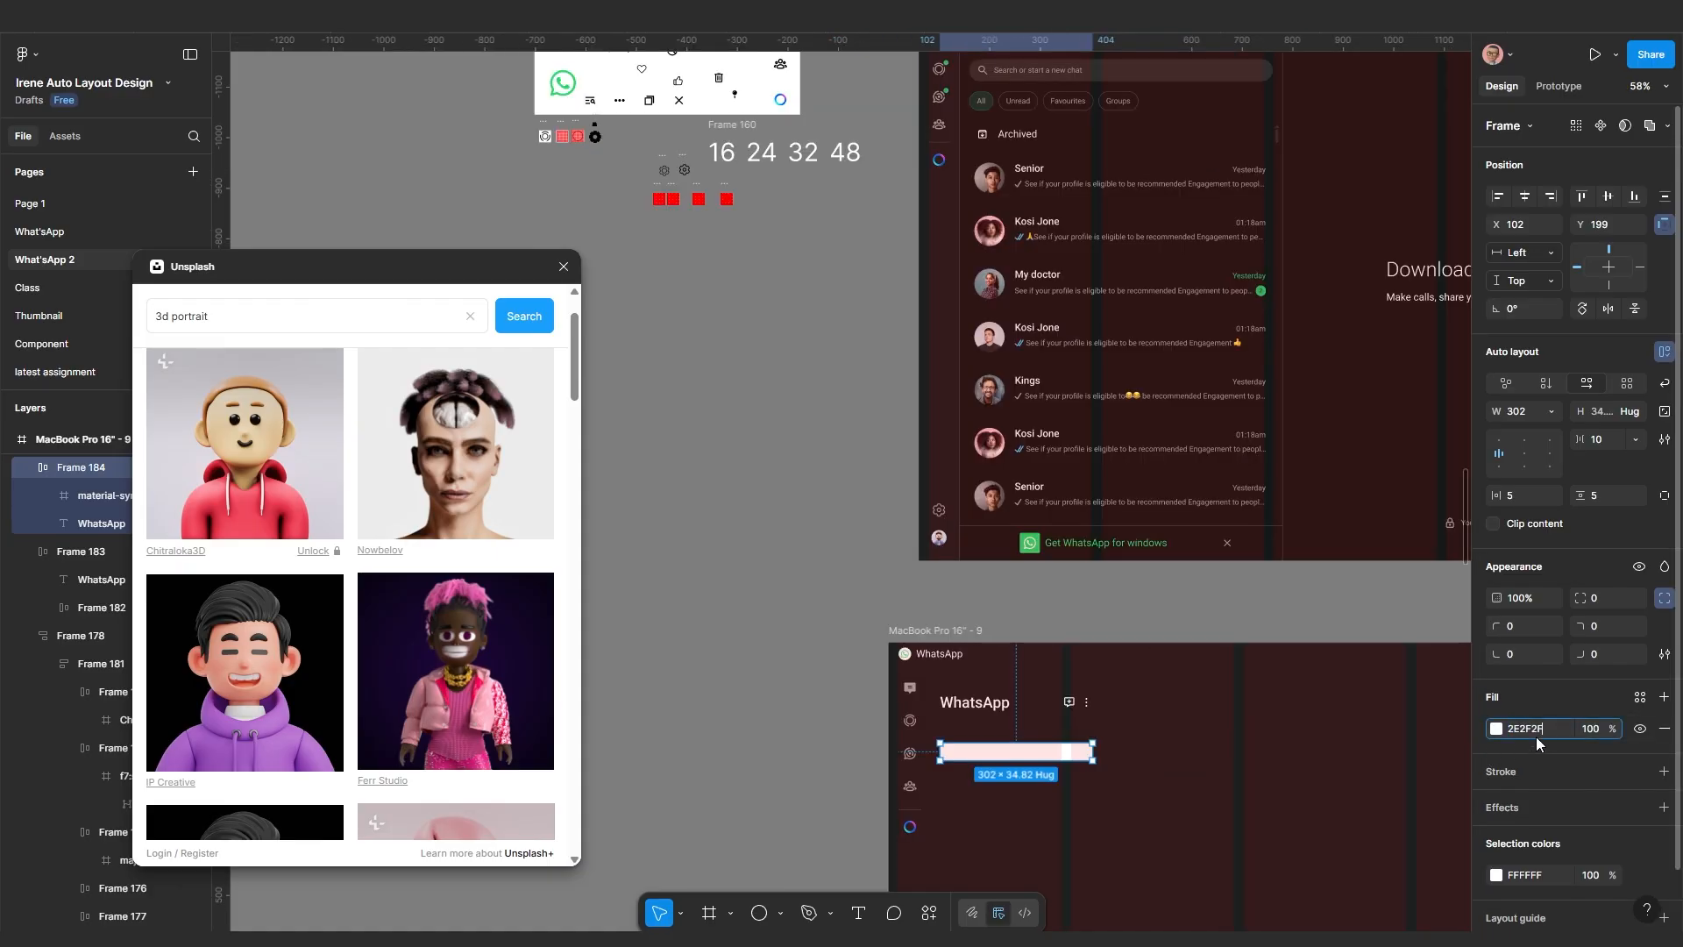
key("Return")
Check the search placeholder's colour in the MacBook Pro 16" - 1 frame and recolour the magnifier row's white icon and text A5A5A5
left_click(1052, 150, "ctrl")
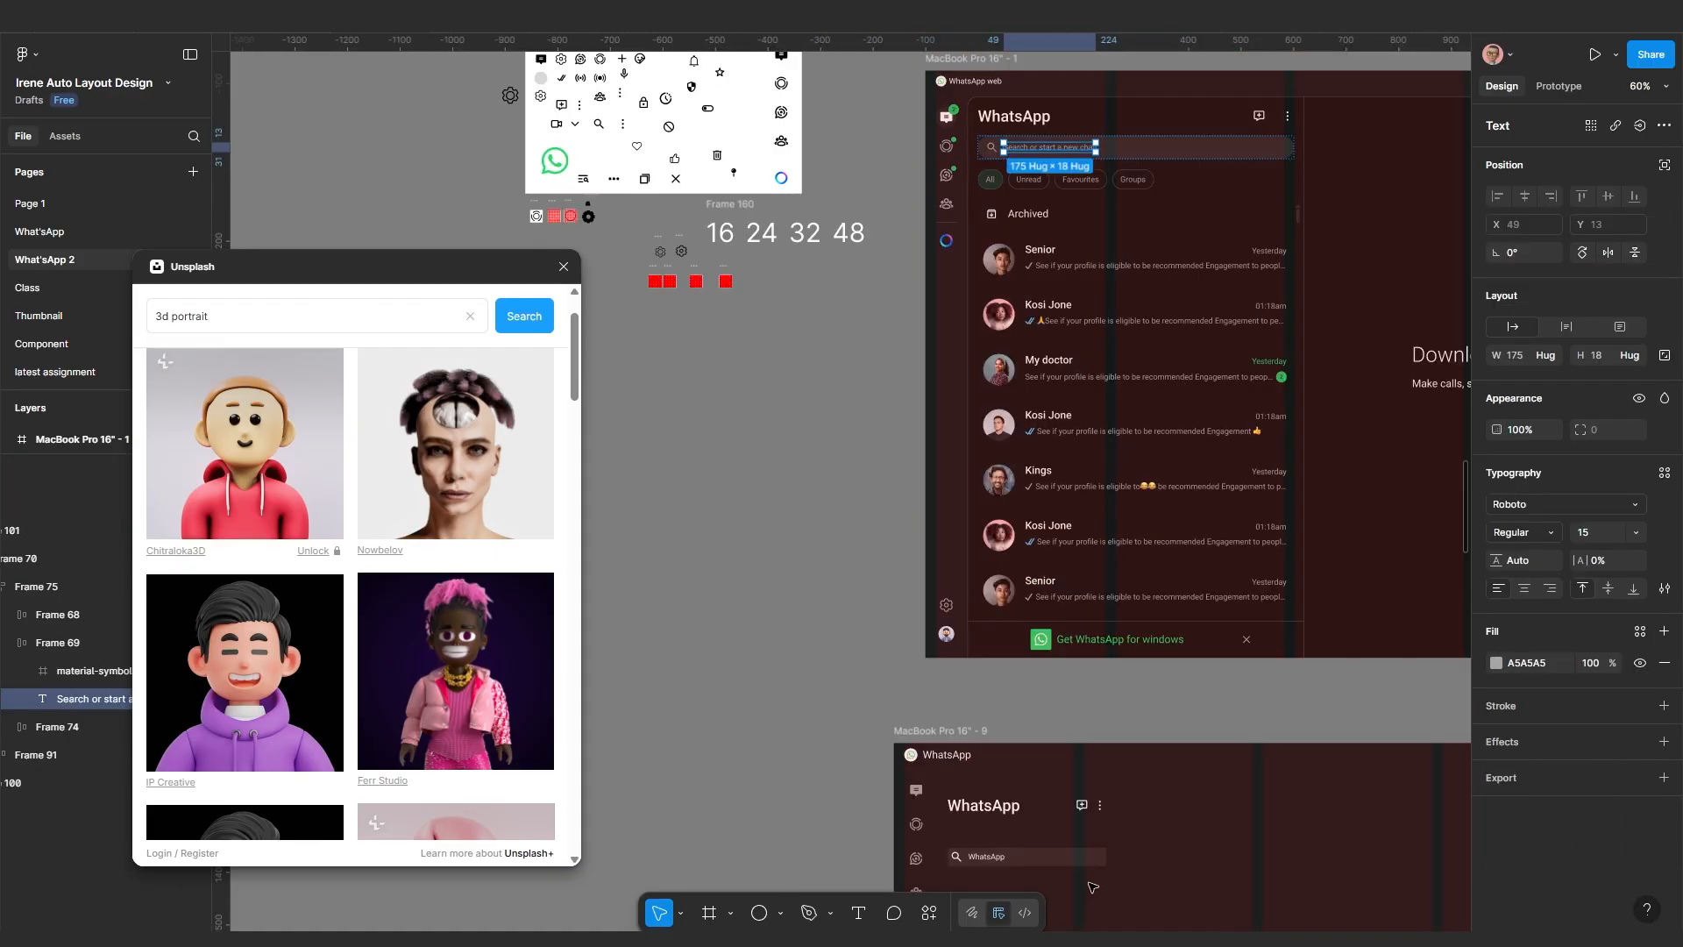
scroll(1106, 679, "down", 2)
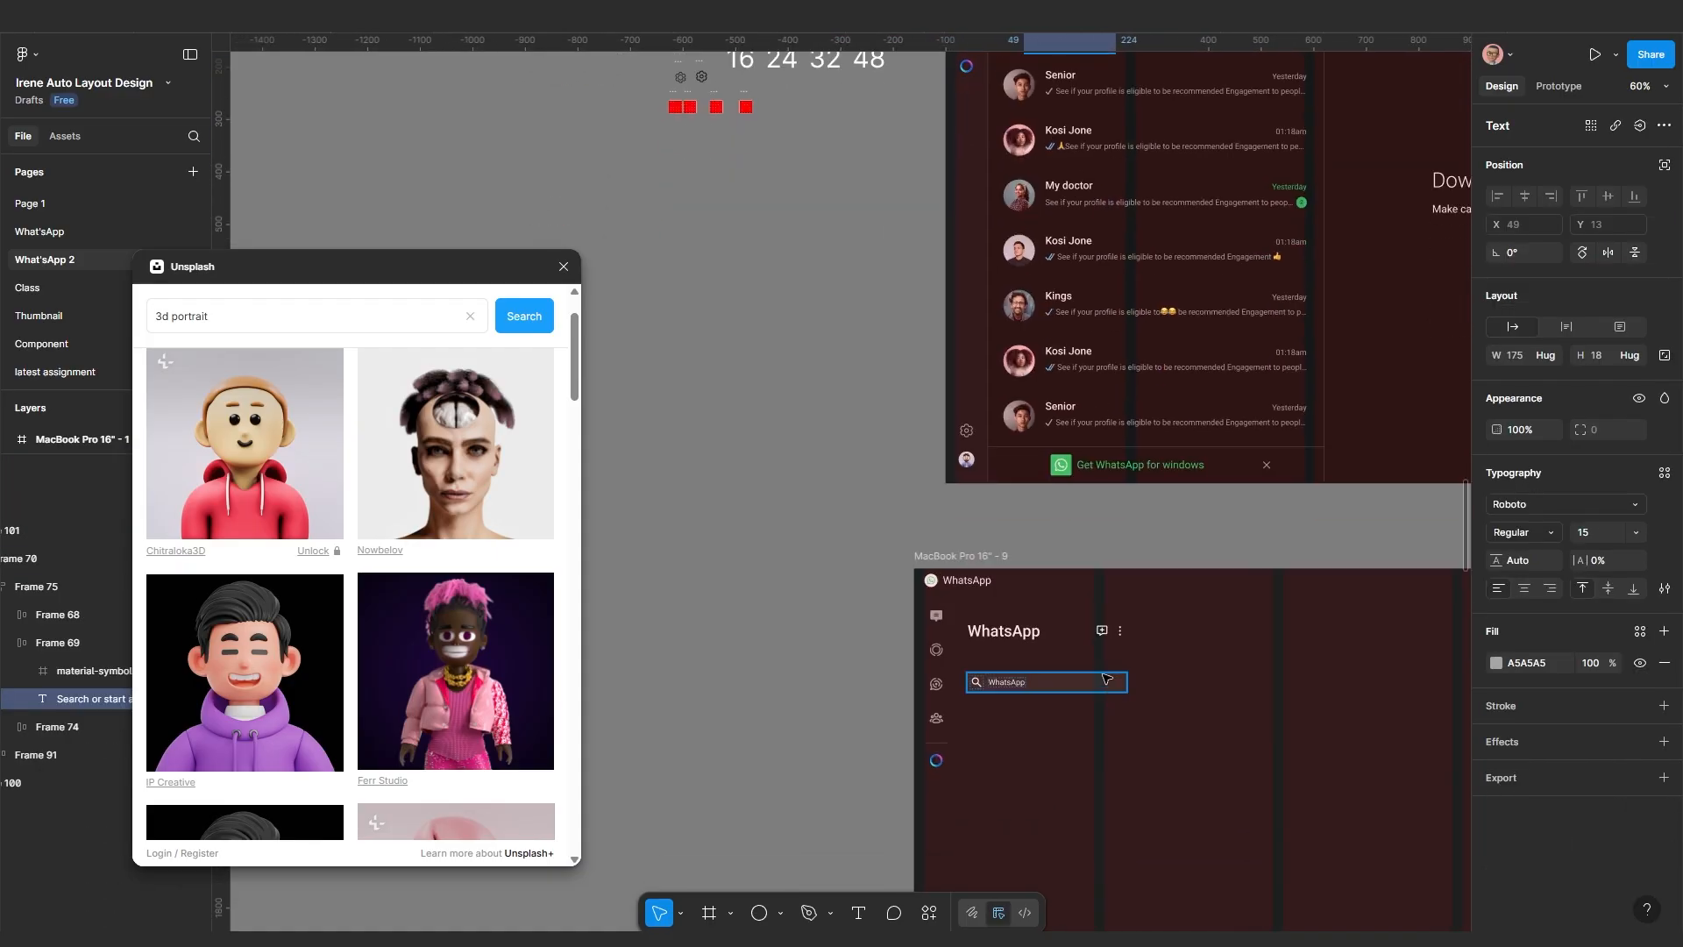
left_click(1098, 691)
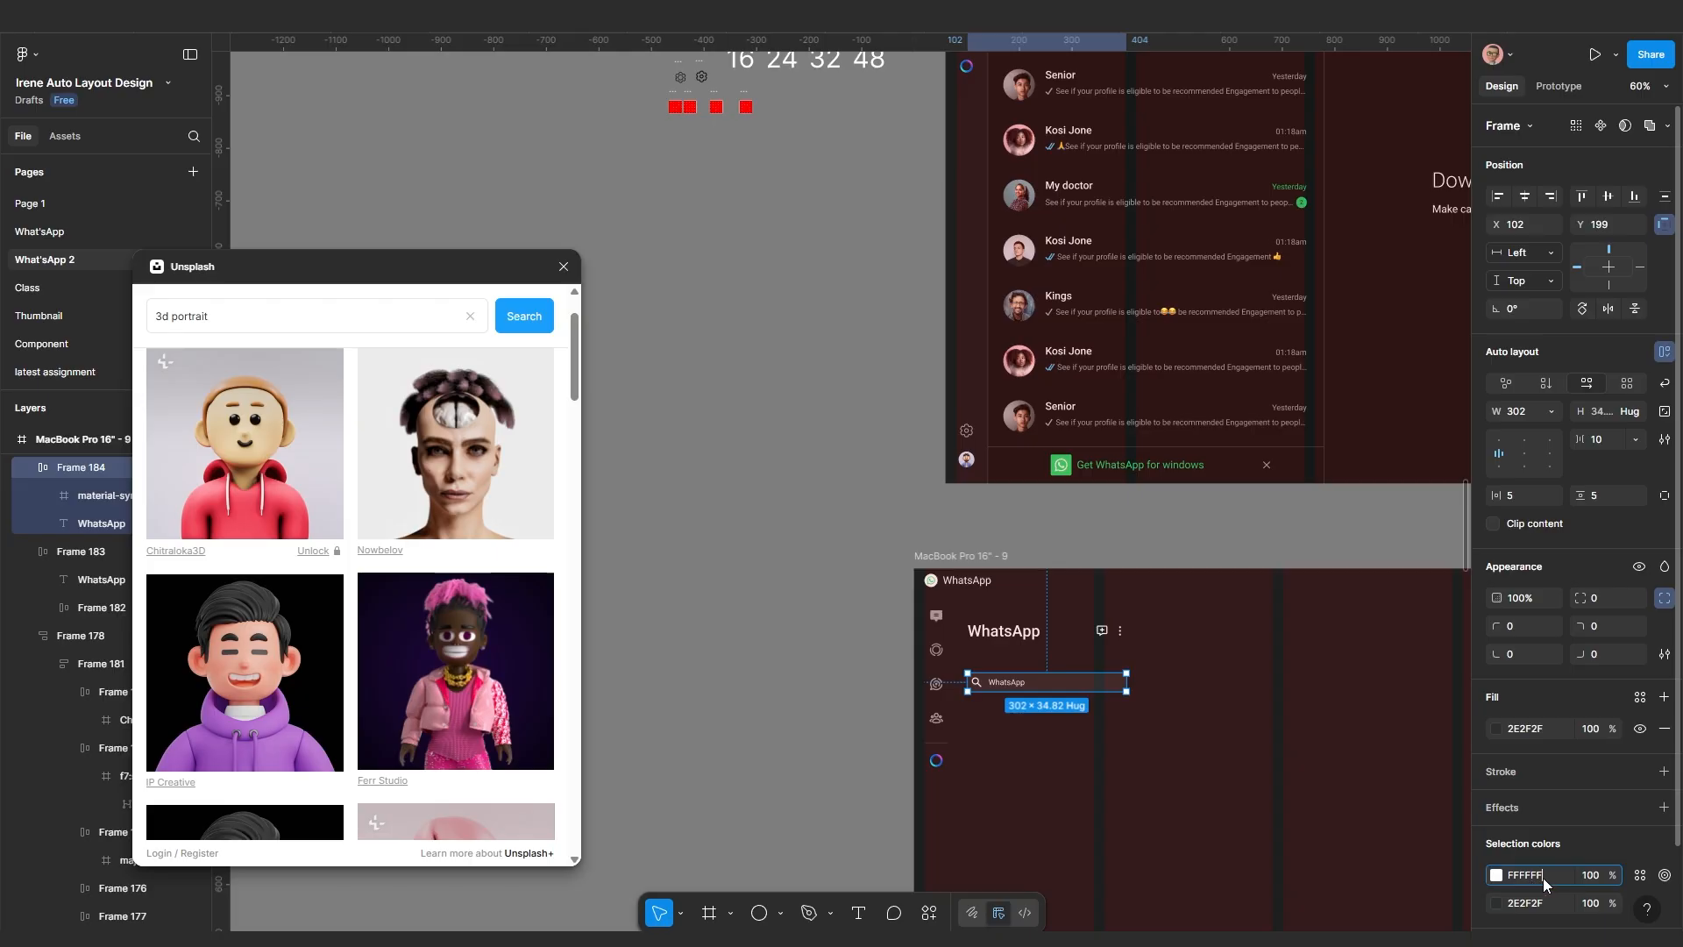
key("Return")
Round the magnifier row's corners with a radius of 100 and set its item spacing to 5
scroll(1096, 743, "up", 5)
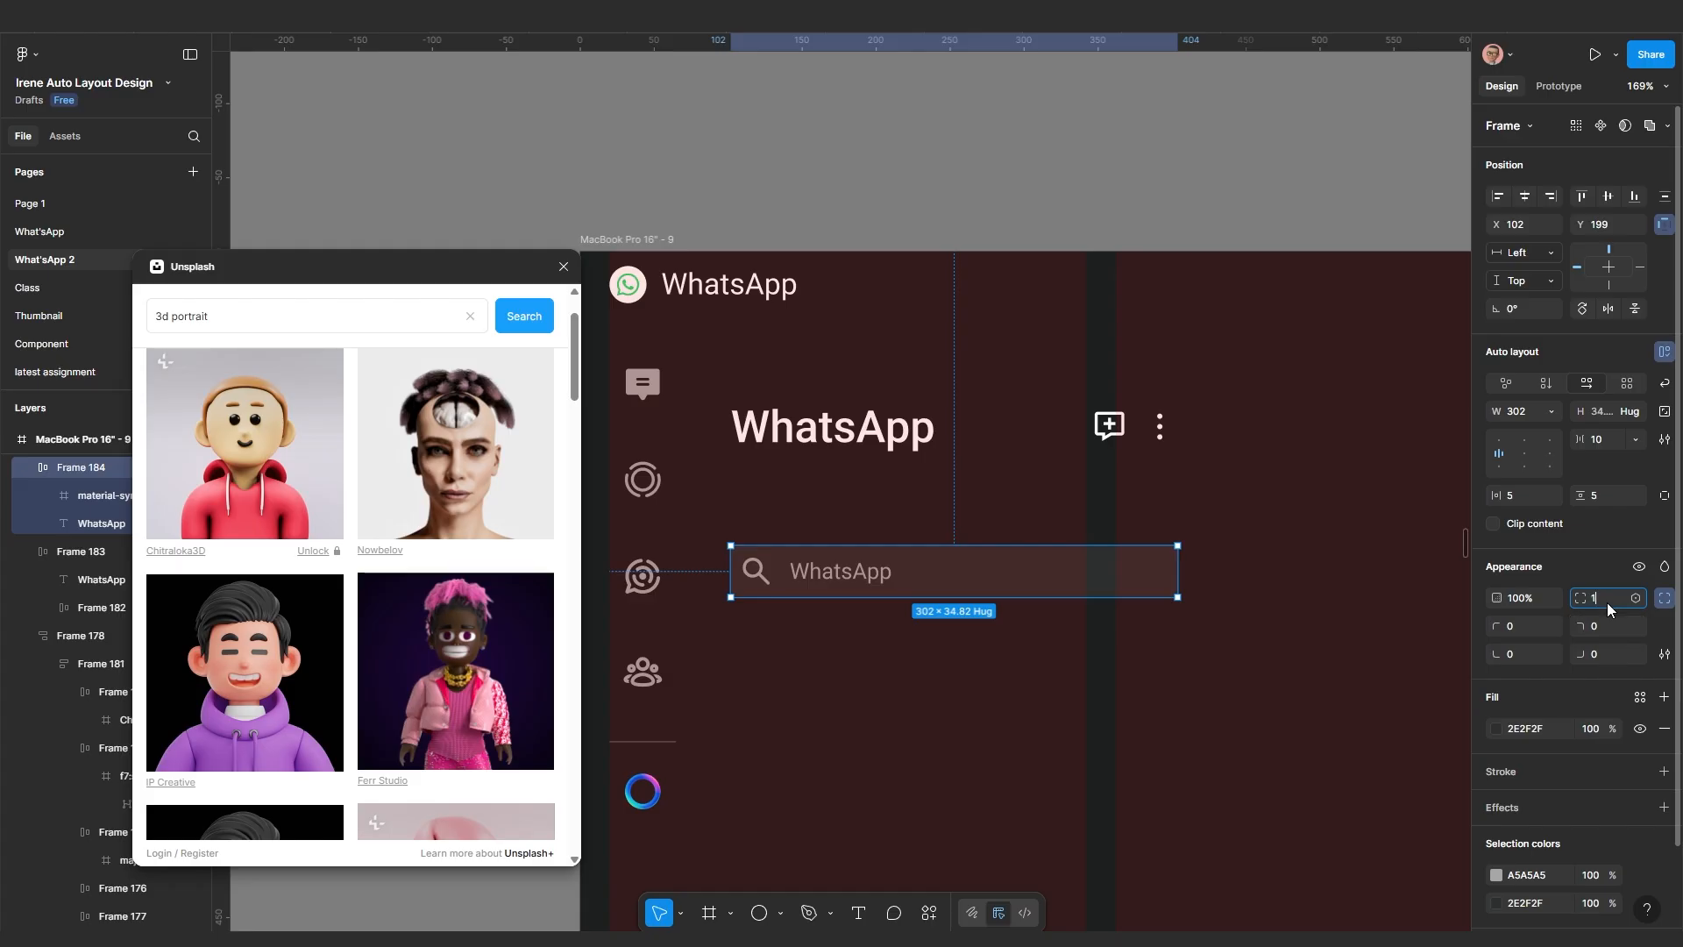
key("Return")
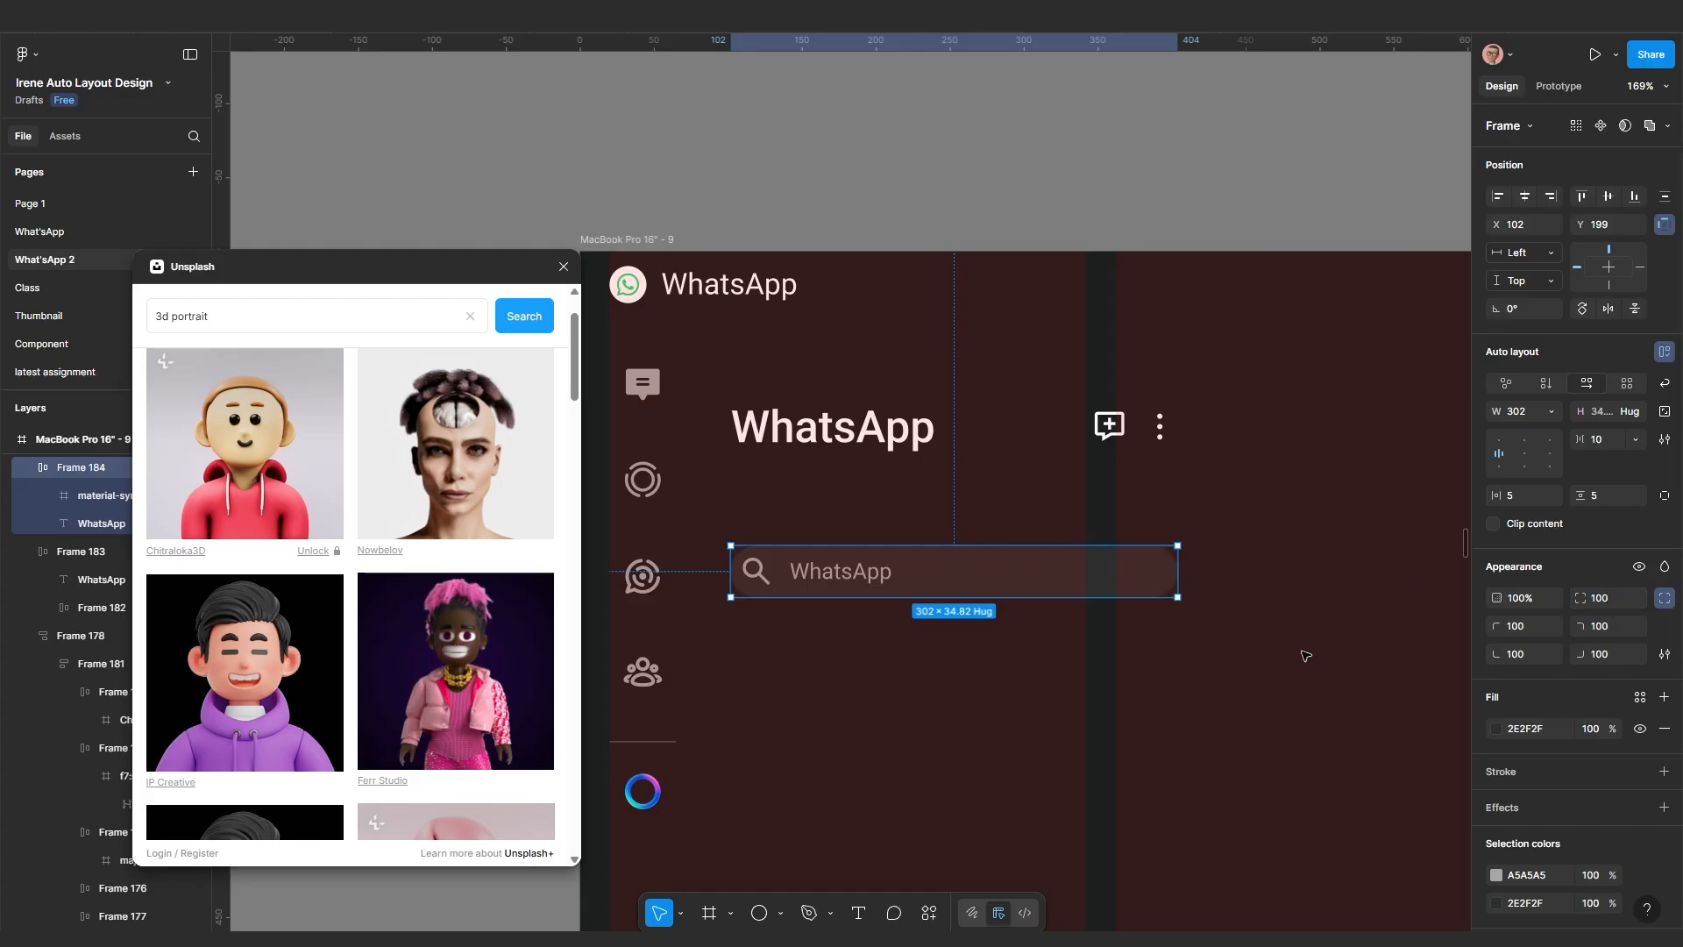
scroll(686, 596, "up", 1)
scroll(686, 596, "up", 3)
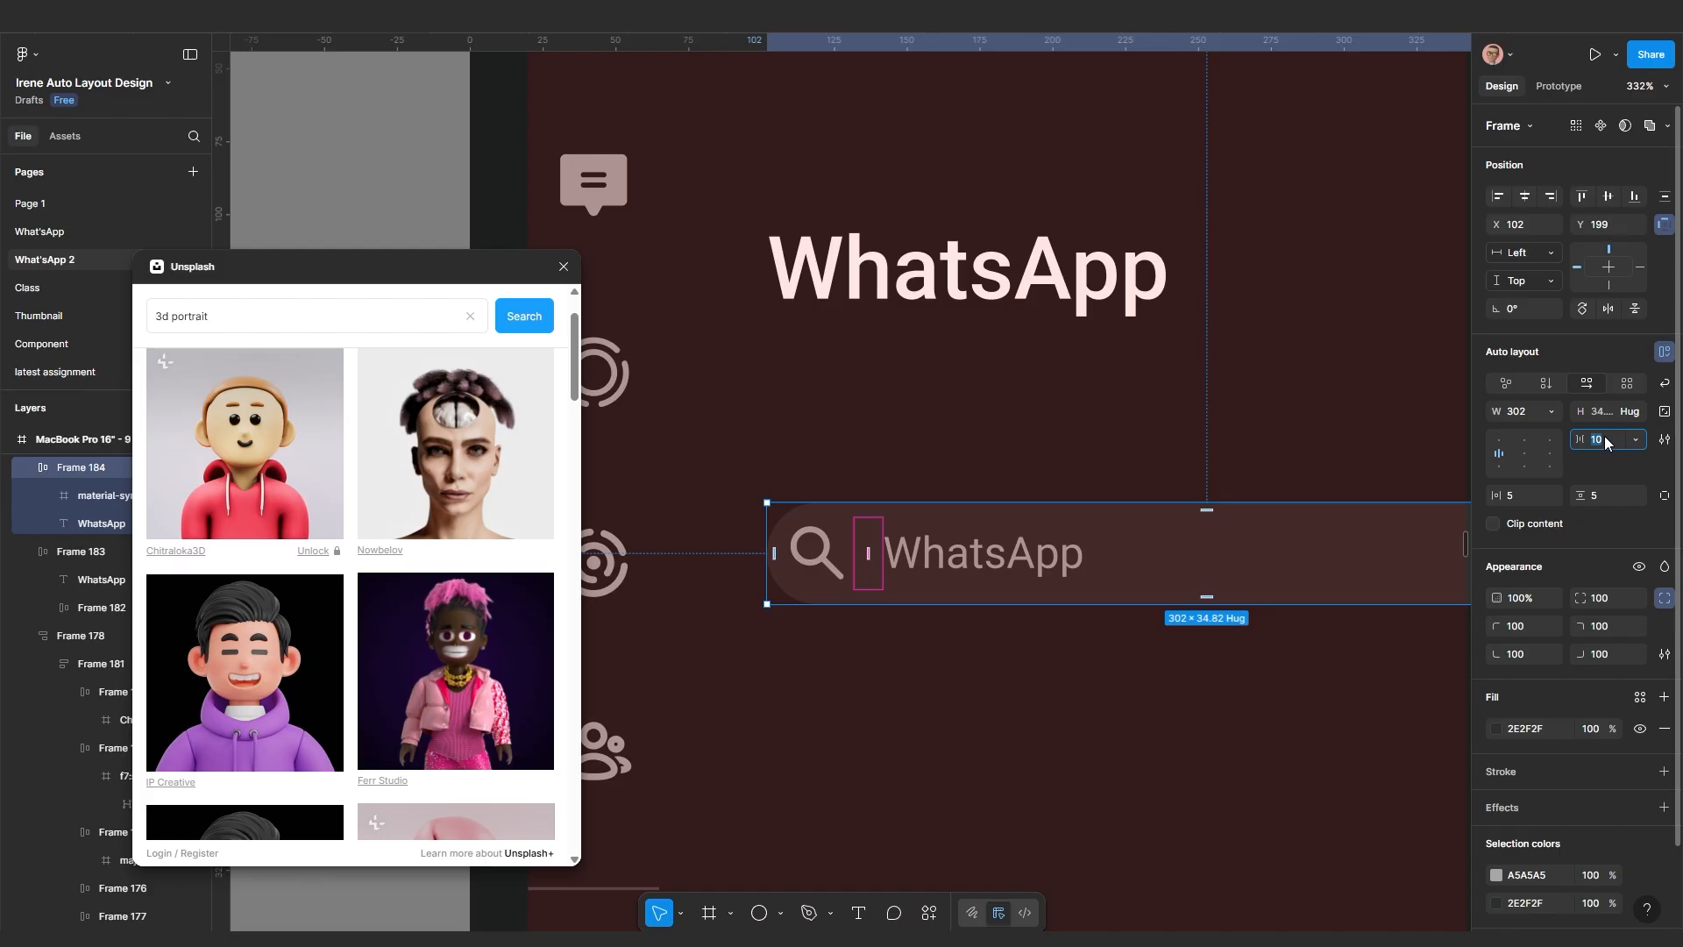
type("5")
key("Return")
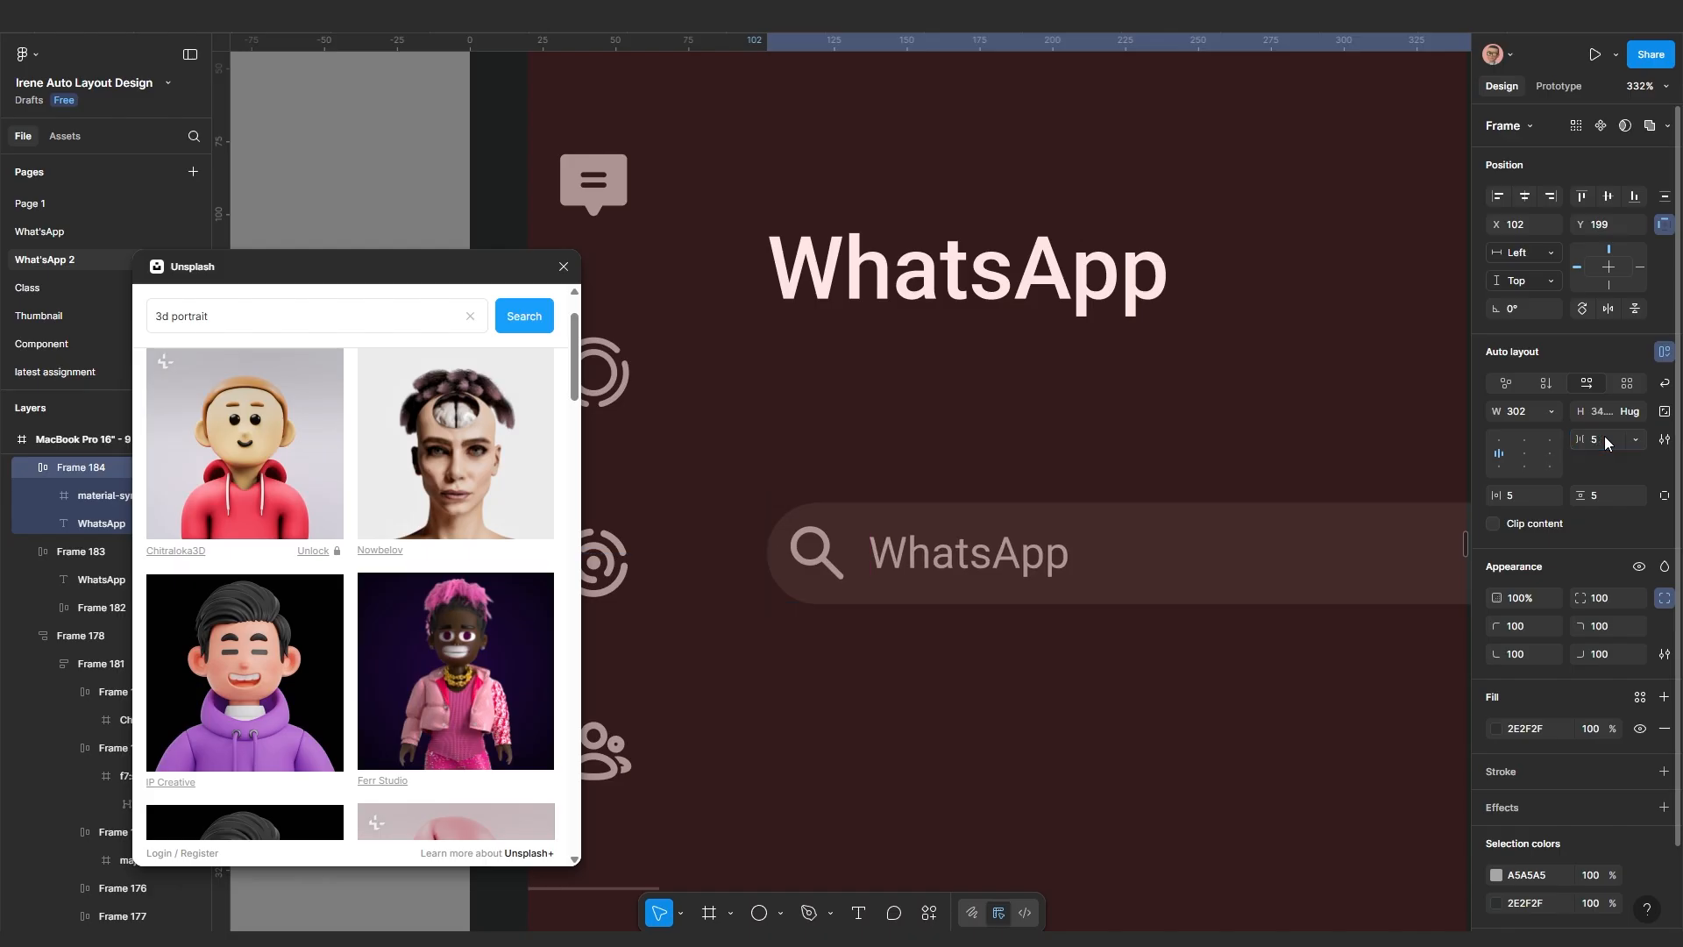
type("0")
key("Return")
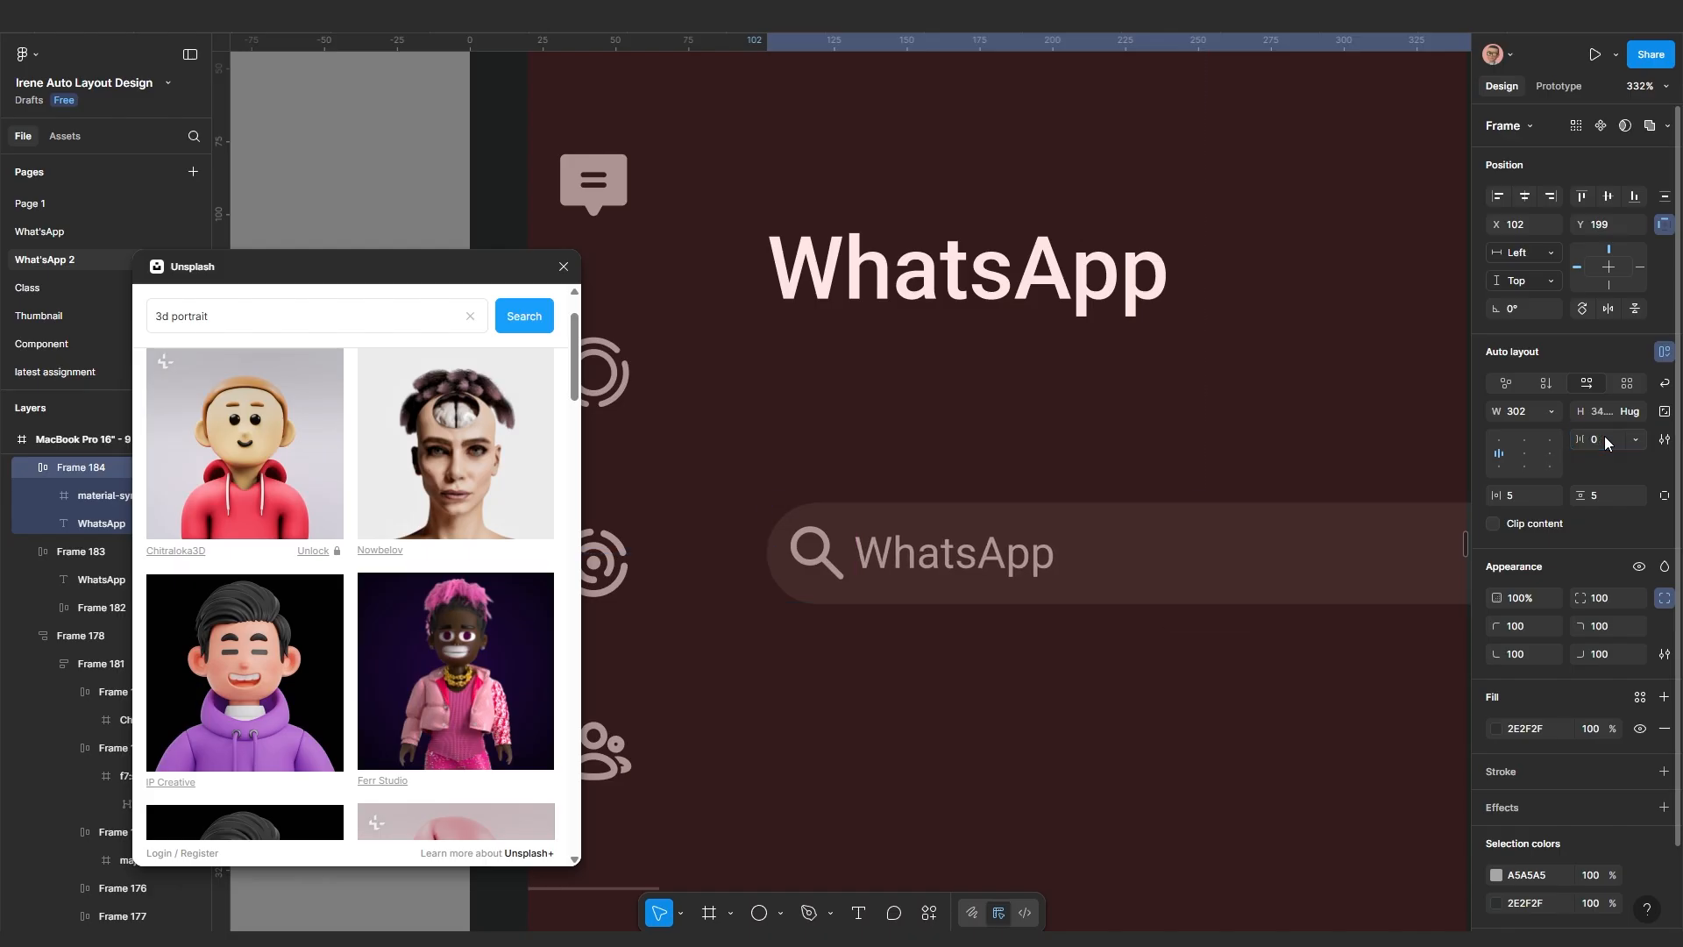
left_click(1605, 437)
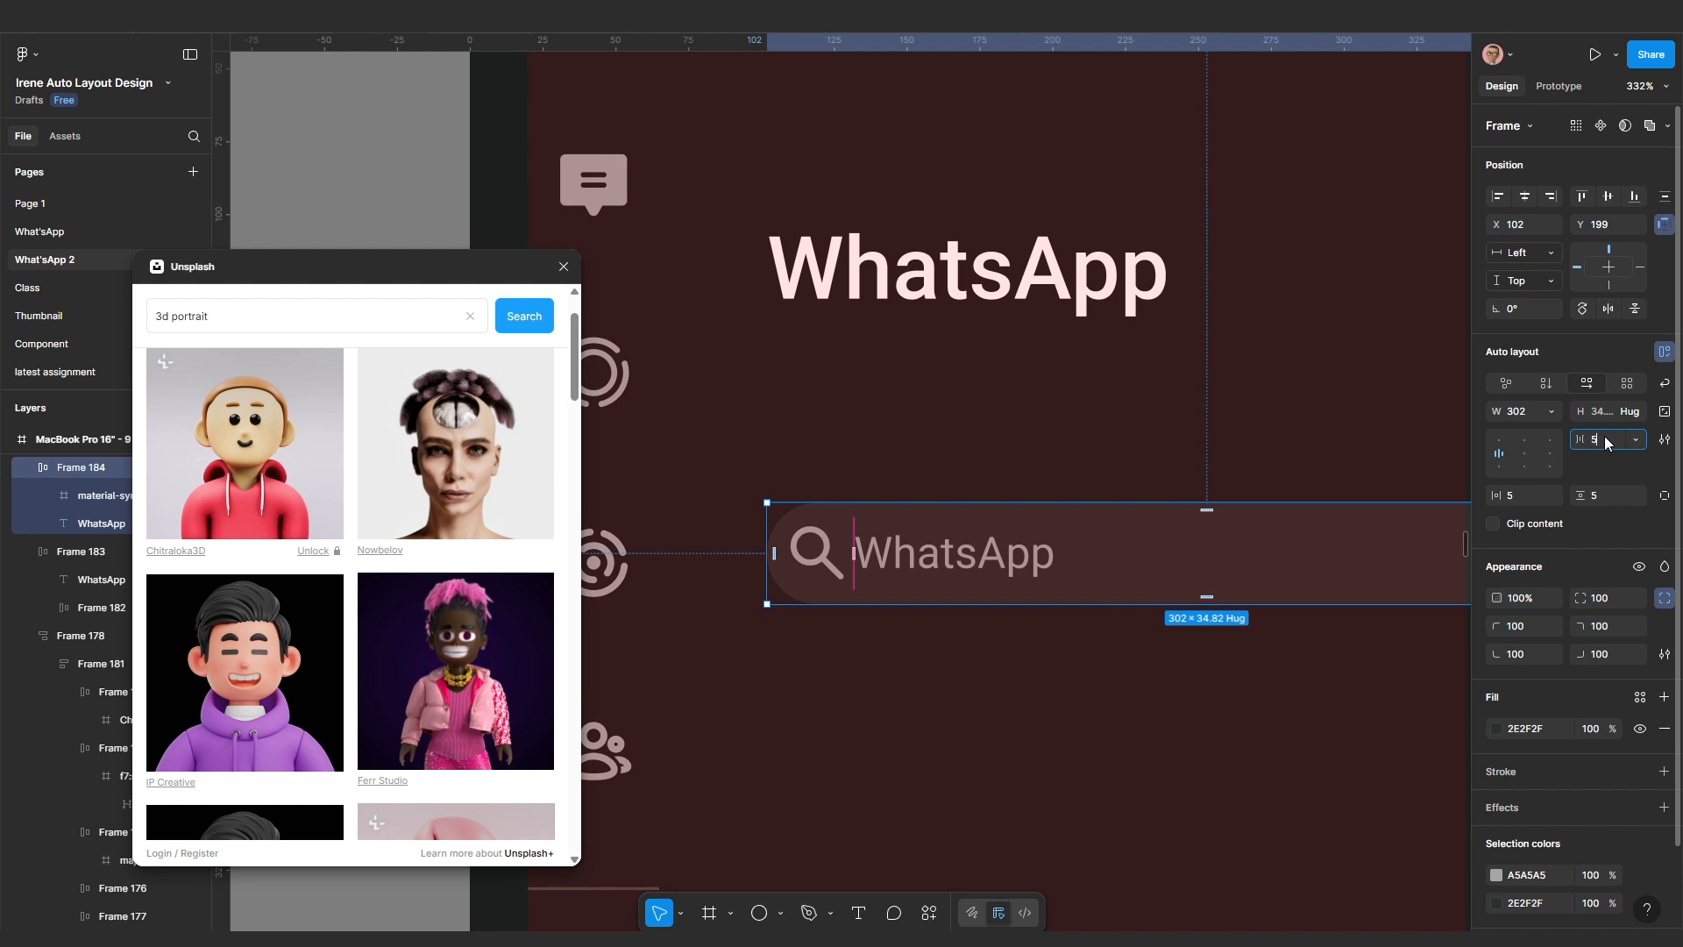
type("5")
key("Return")
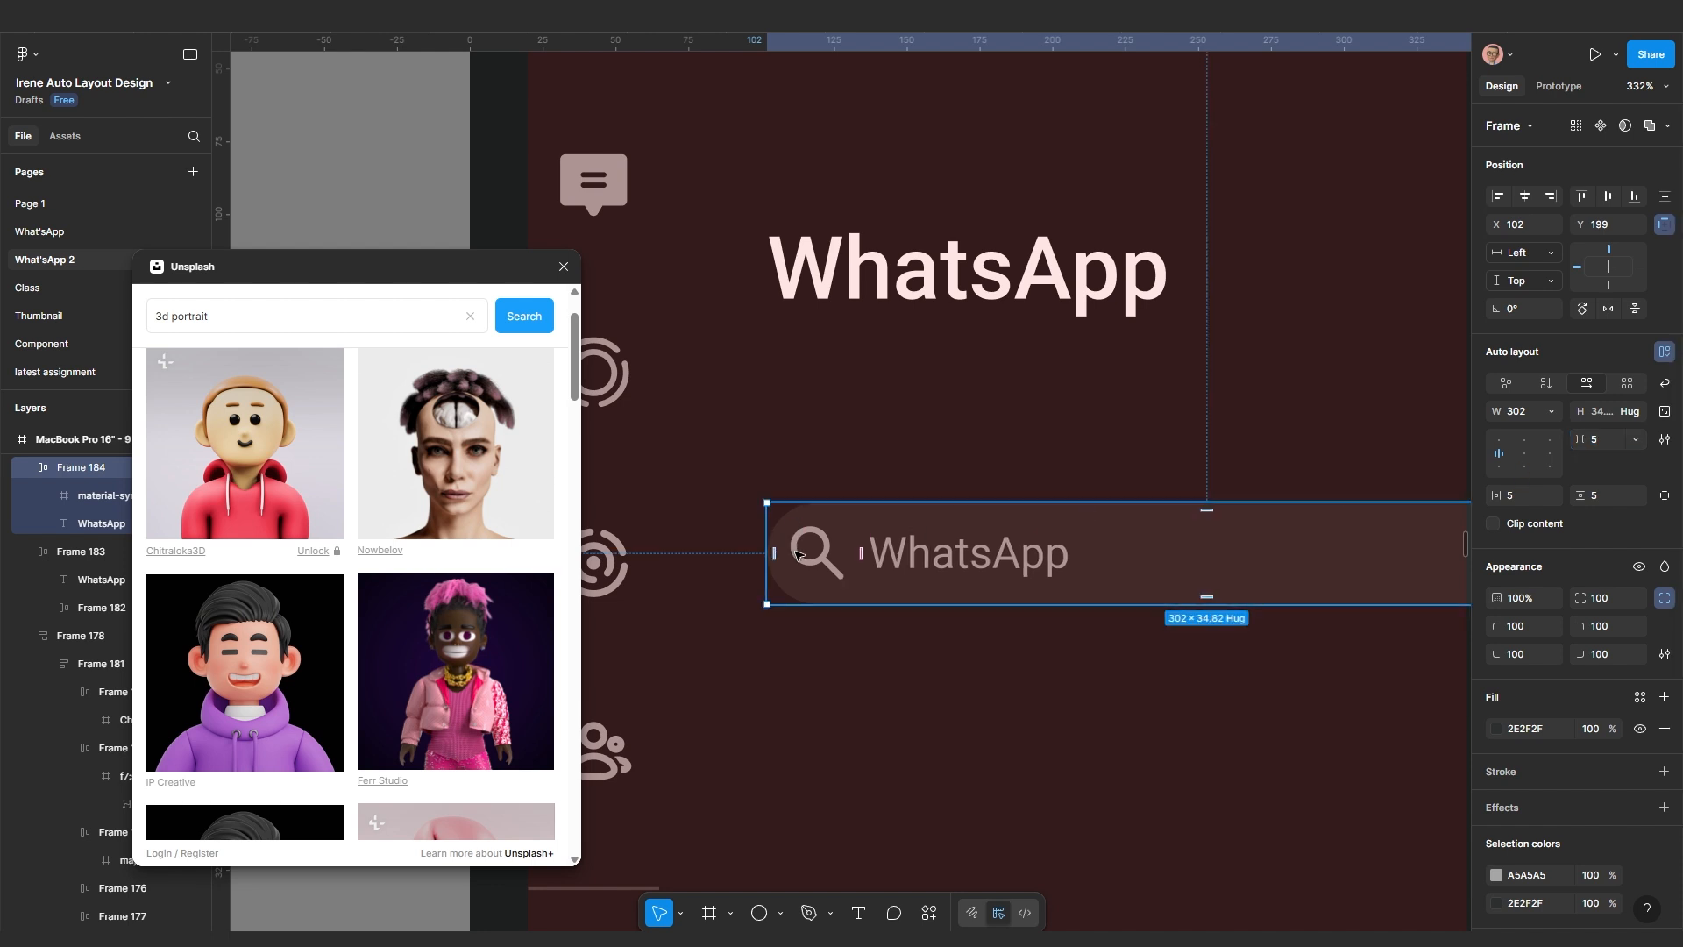
Set the magnifier row's horizontal padding to 10
scroll(798, 554, "up", 1)
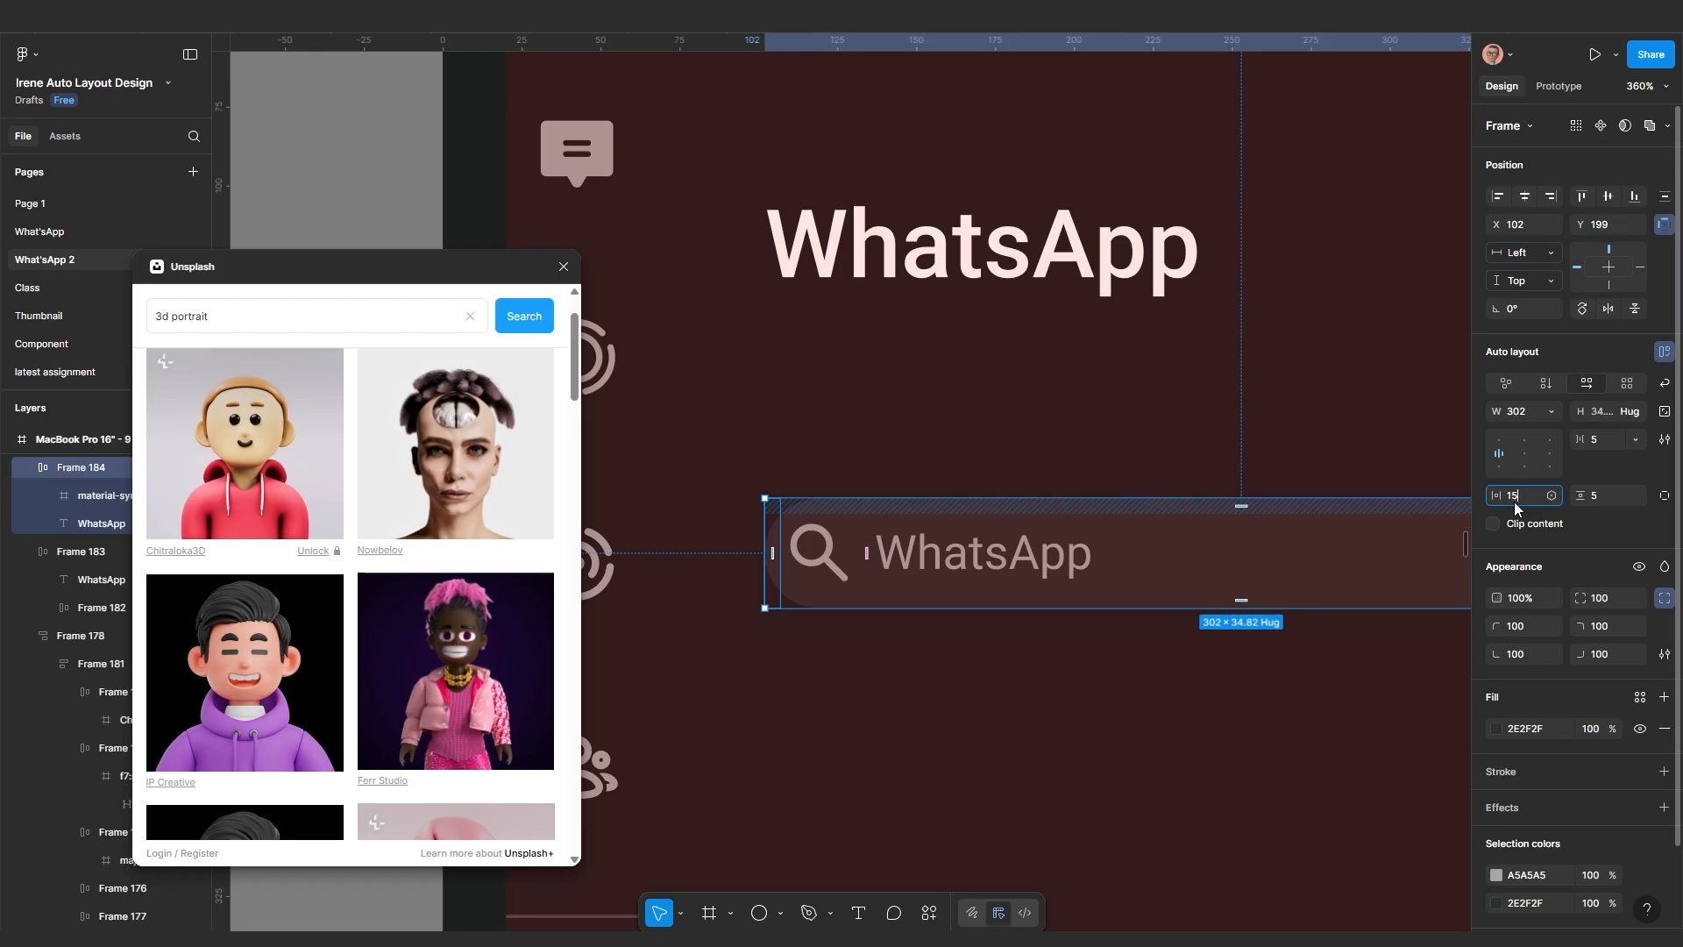
key("Return")
type("10")
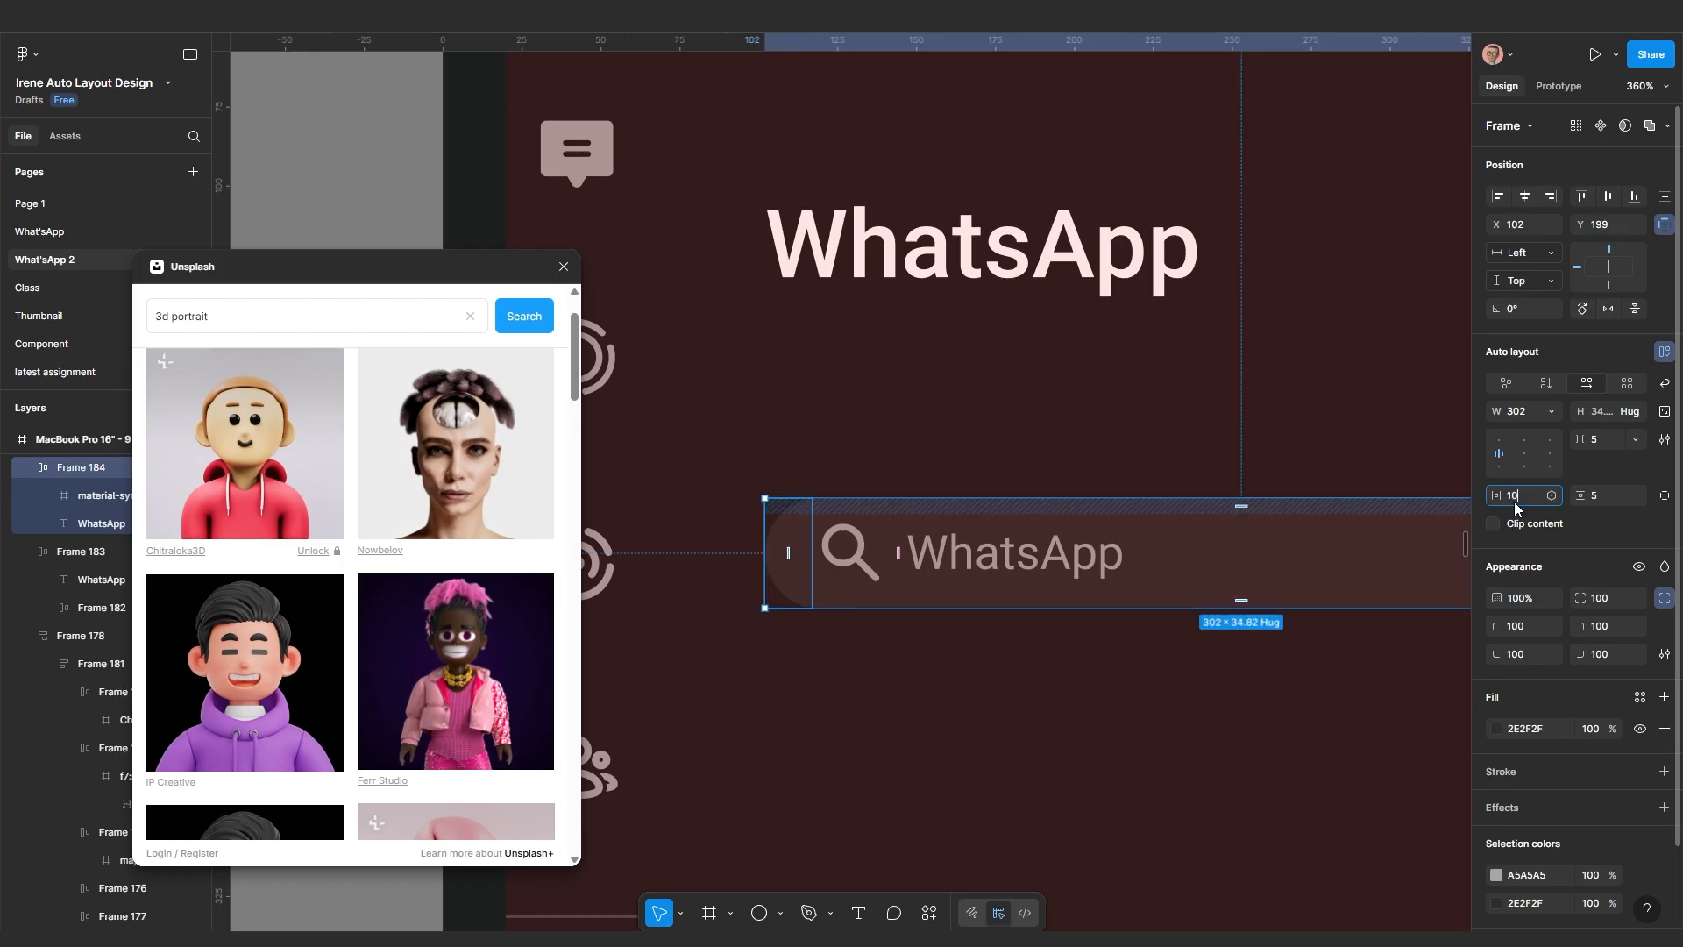
key("Return")
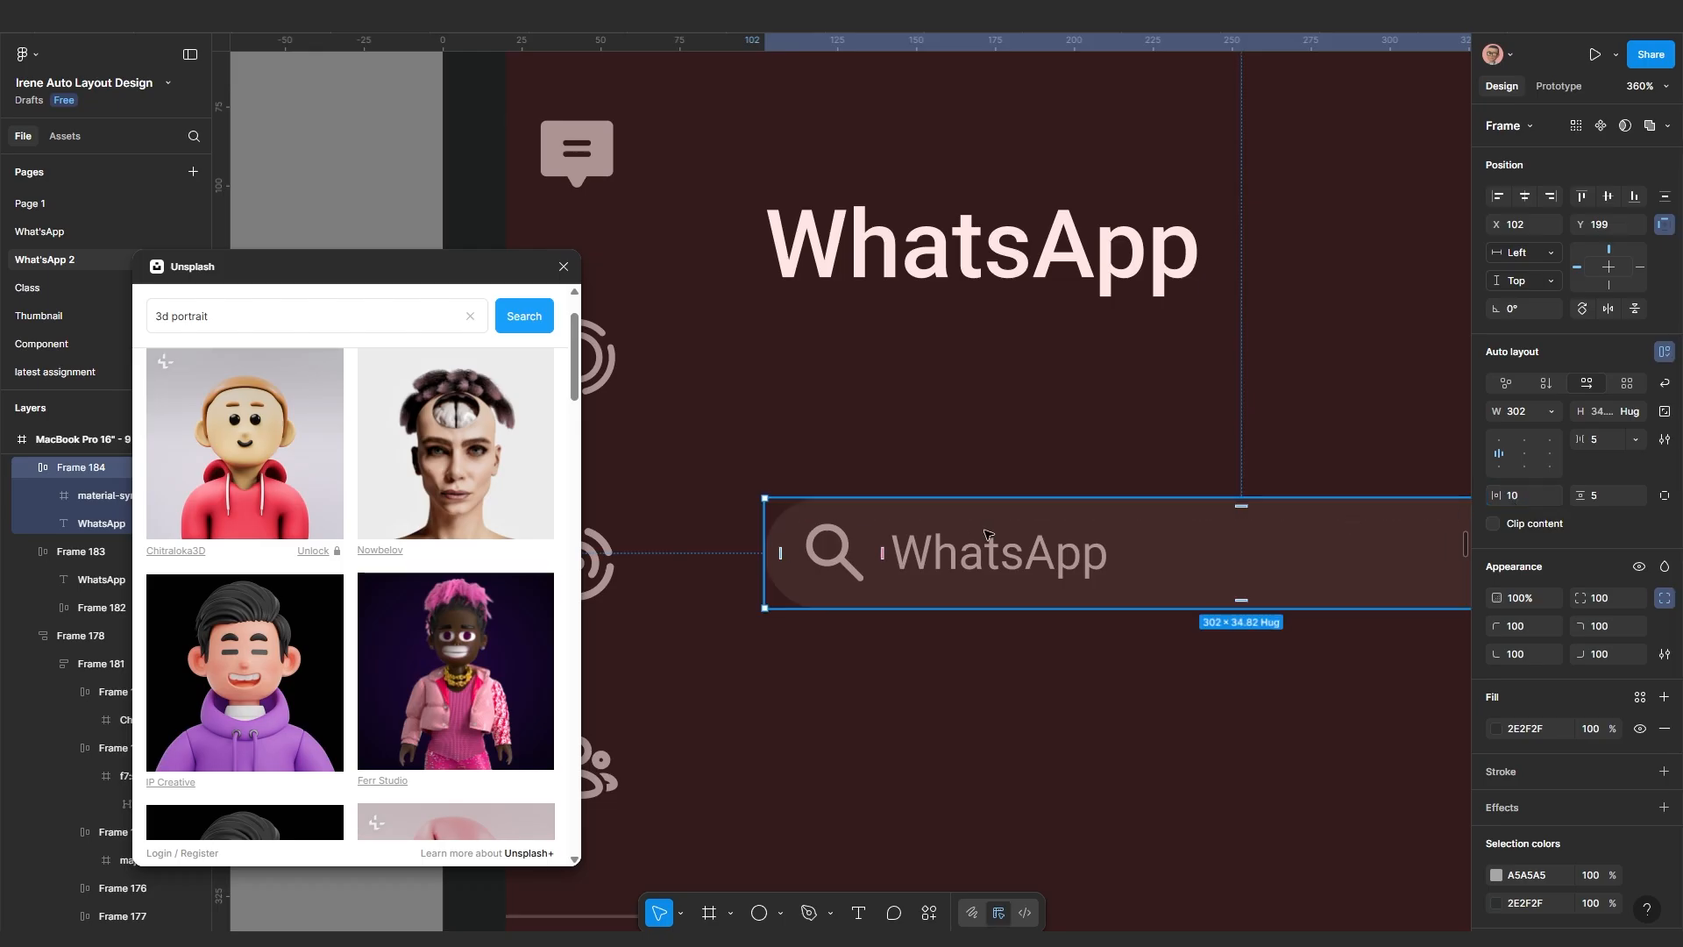
Move the search bar up to about X 109, Y 154 below the heading row and combine both in a vertical auto layout frame
scroll(810, 551, "down", 5)
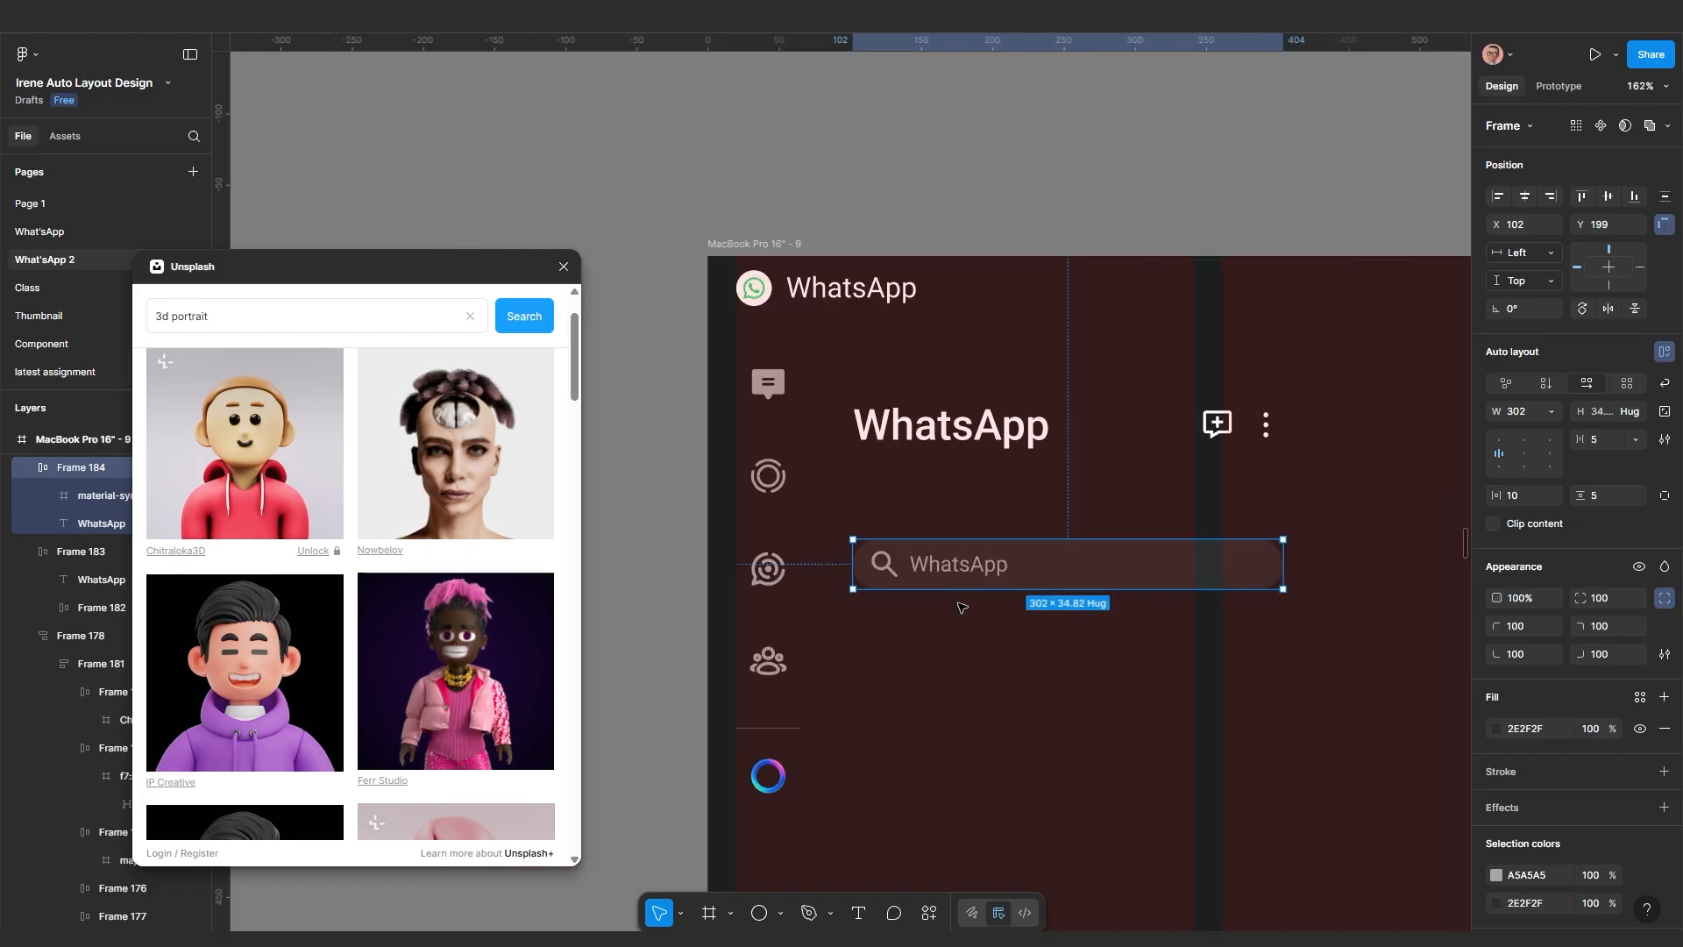
left_click_drag(948, 616, 958, 552)
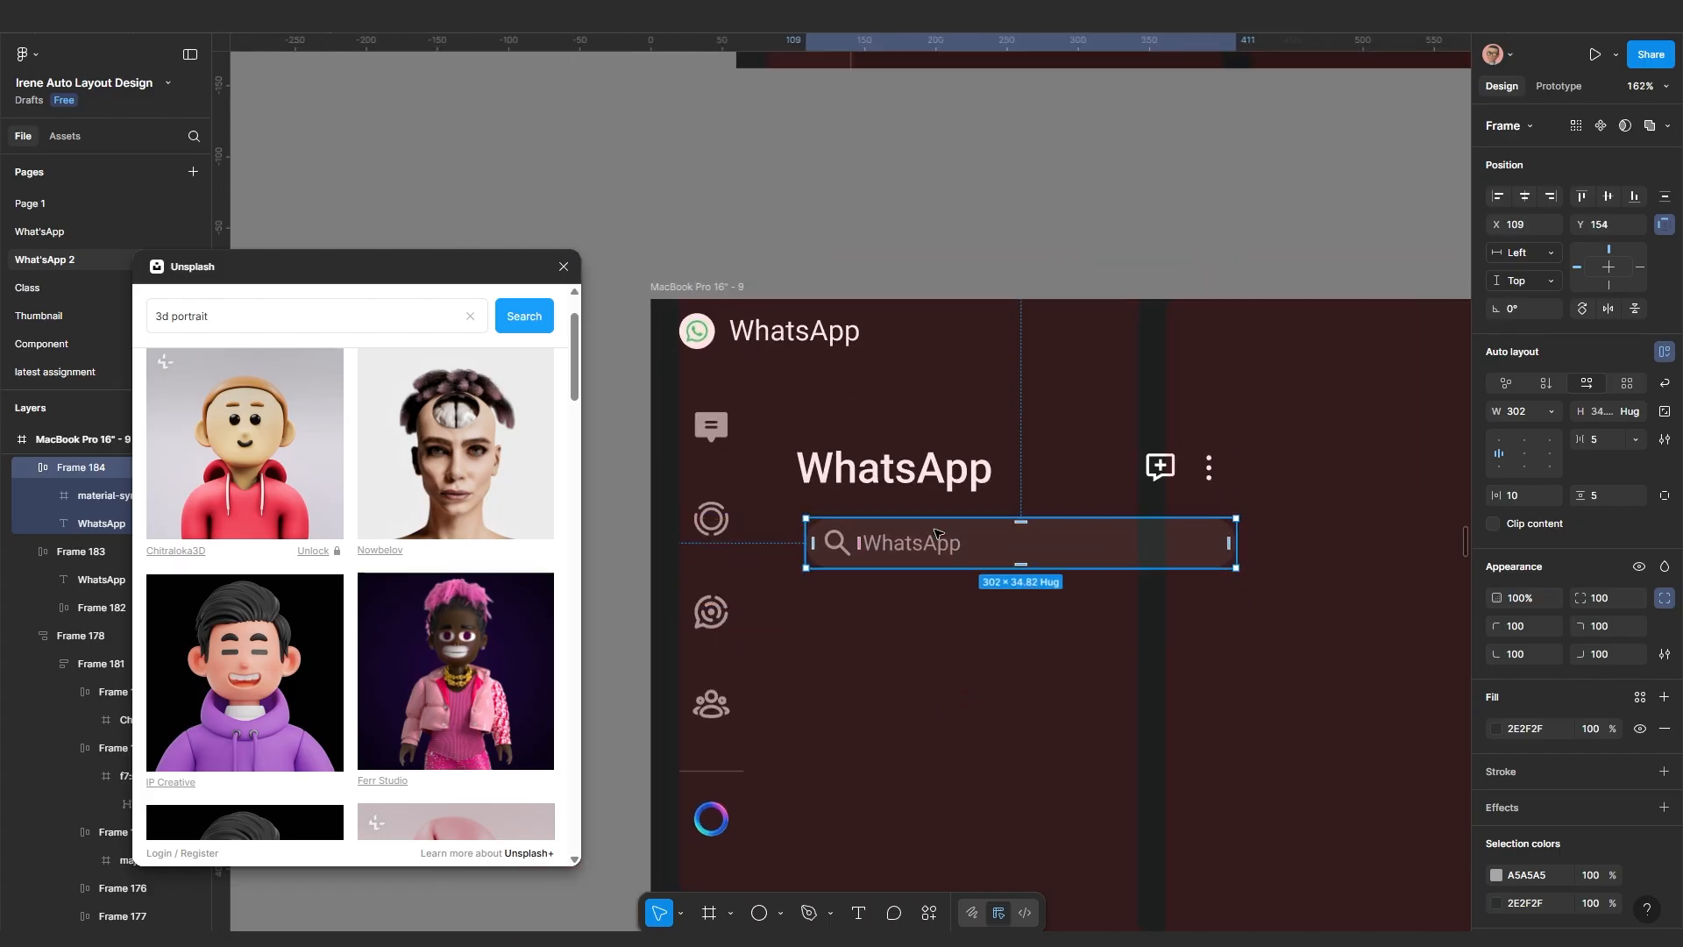
left_click(897, 676)
left_click(893, 478)
left_click(887, 543, "shift")
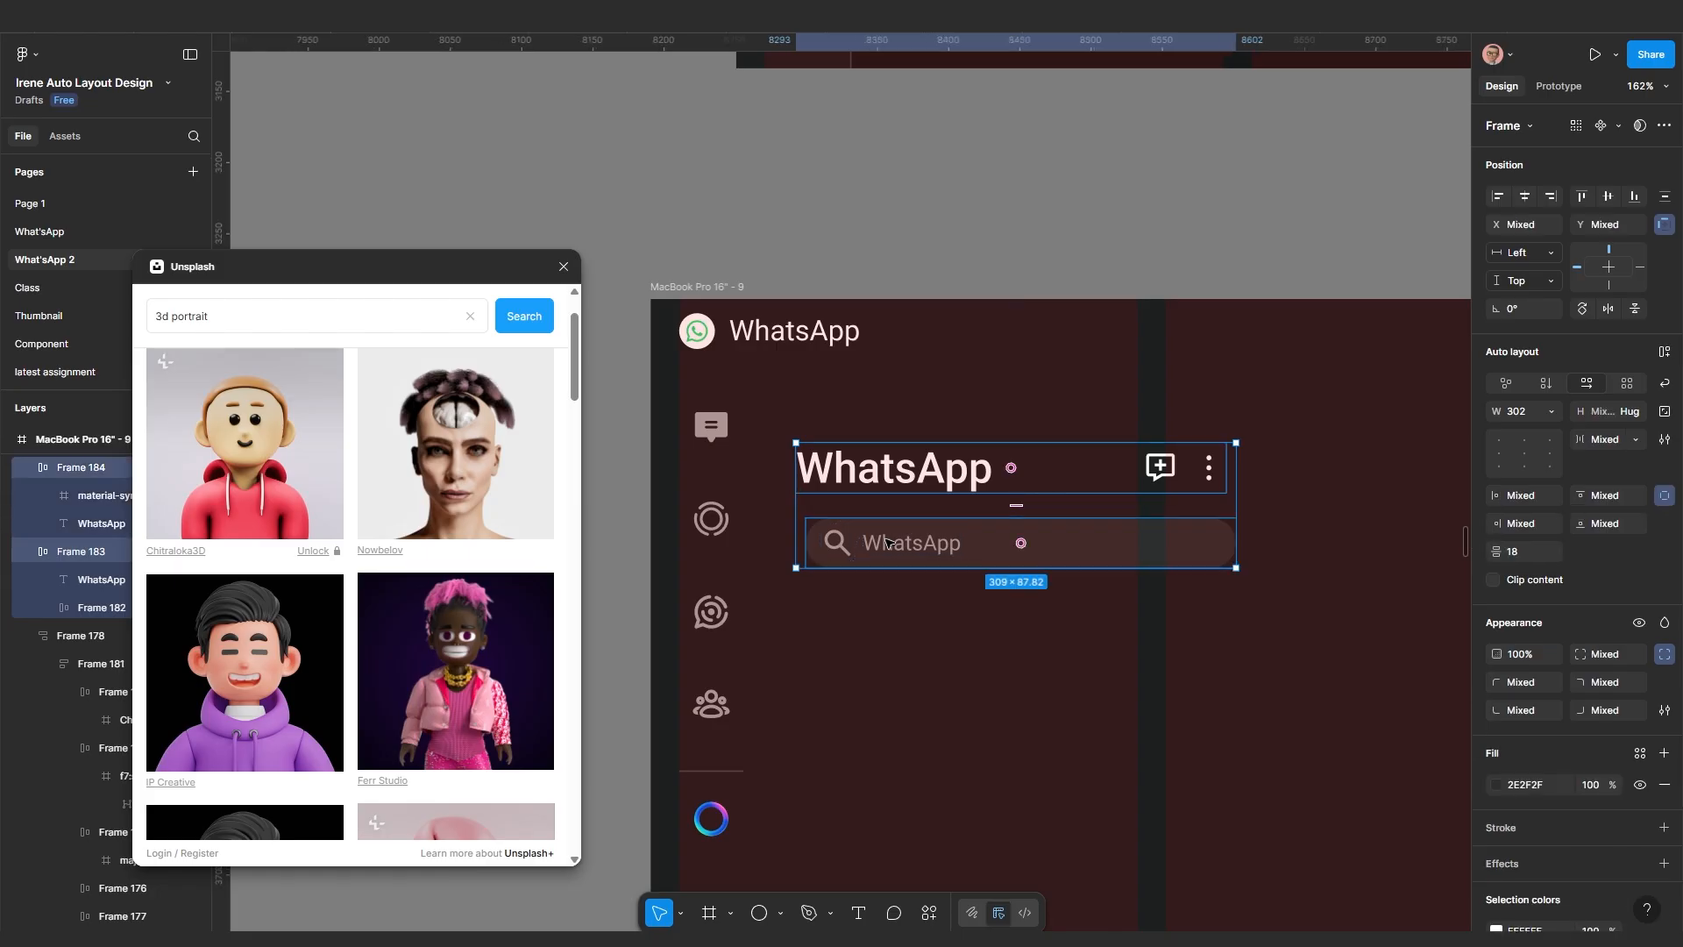
key("shift+a")
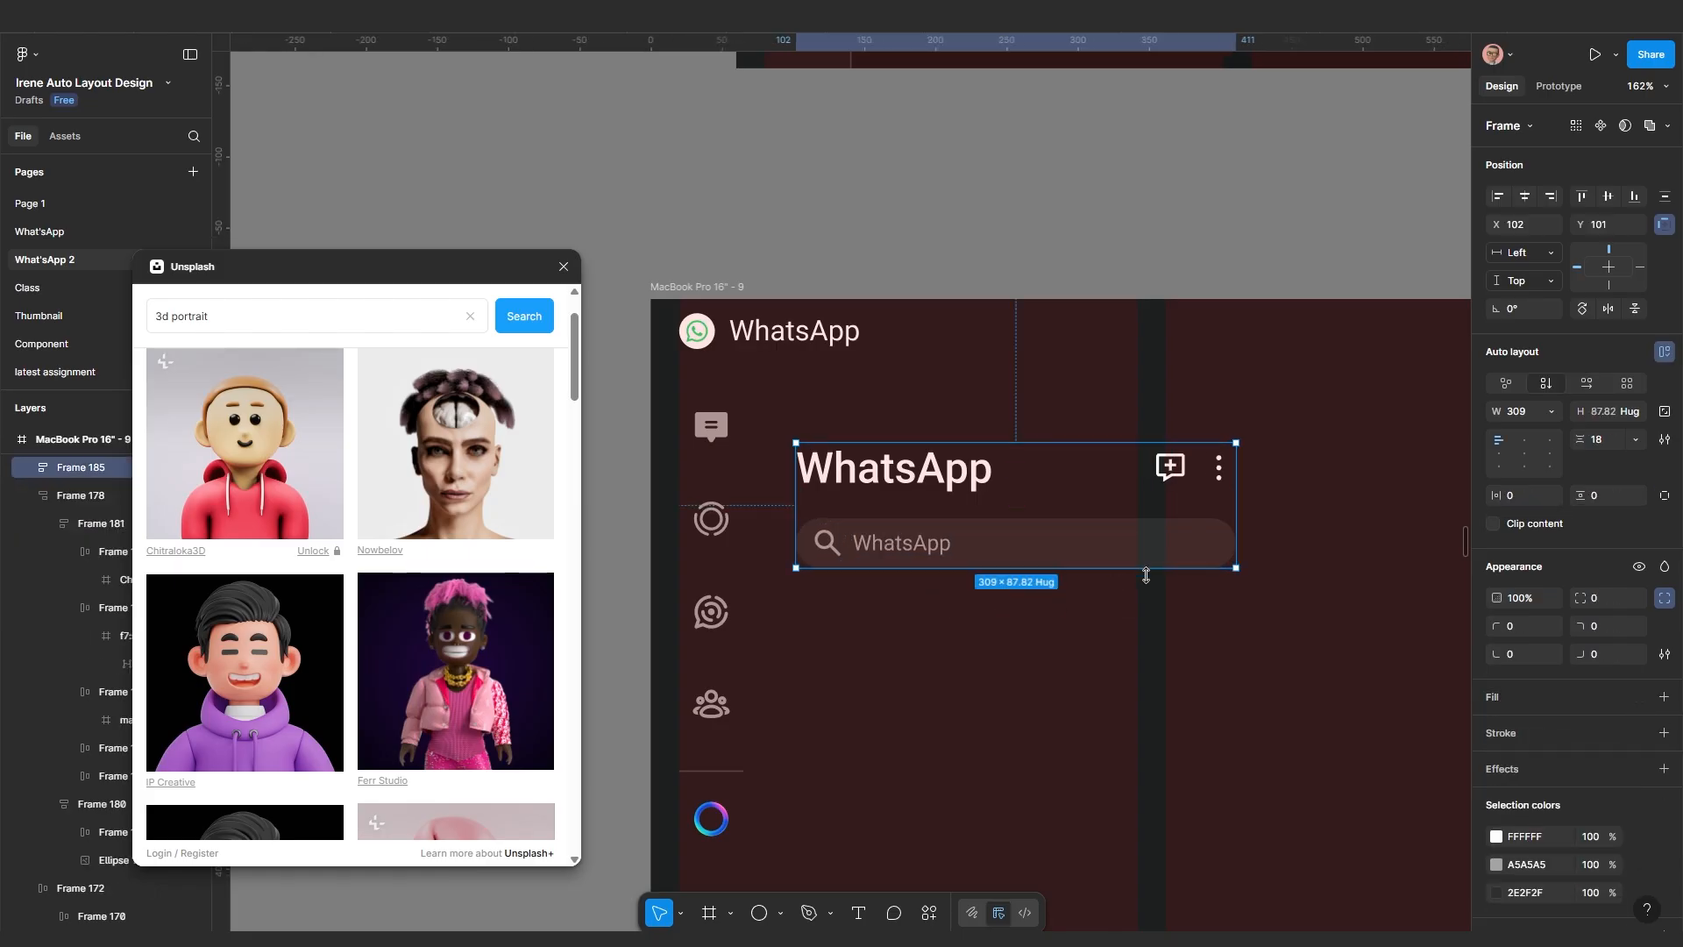
Examine the filter chips below the search bar in the MacBook Pro 16" - 1 reference frame
scroll(1096, 578, "down", 5)
scroll(1095, 697, "down", 2)
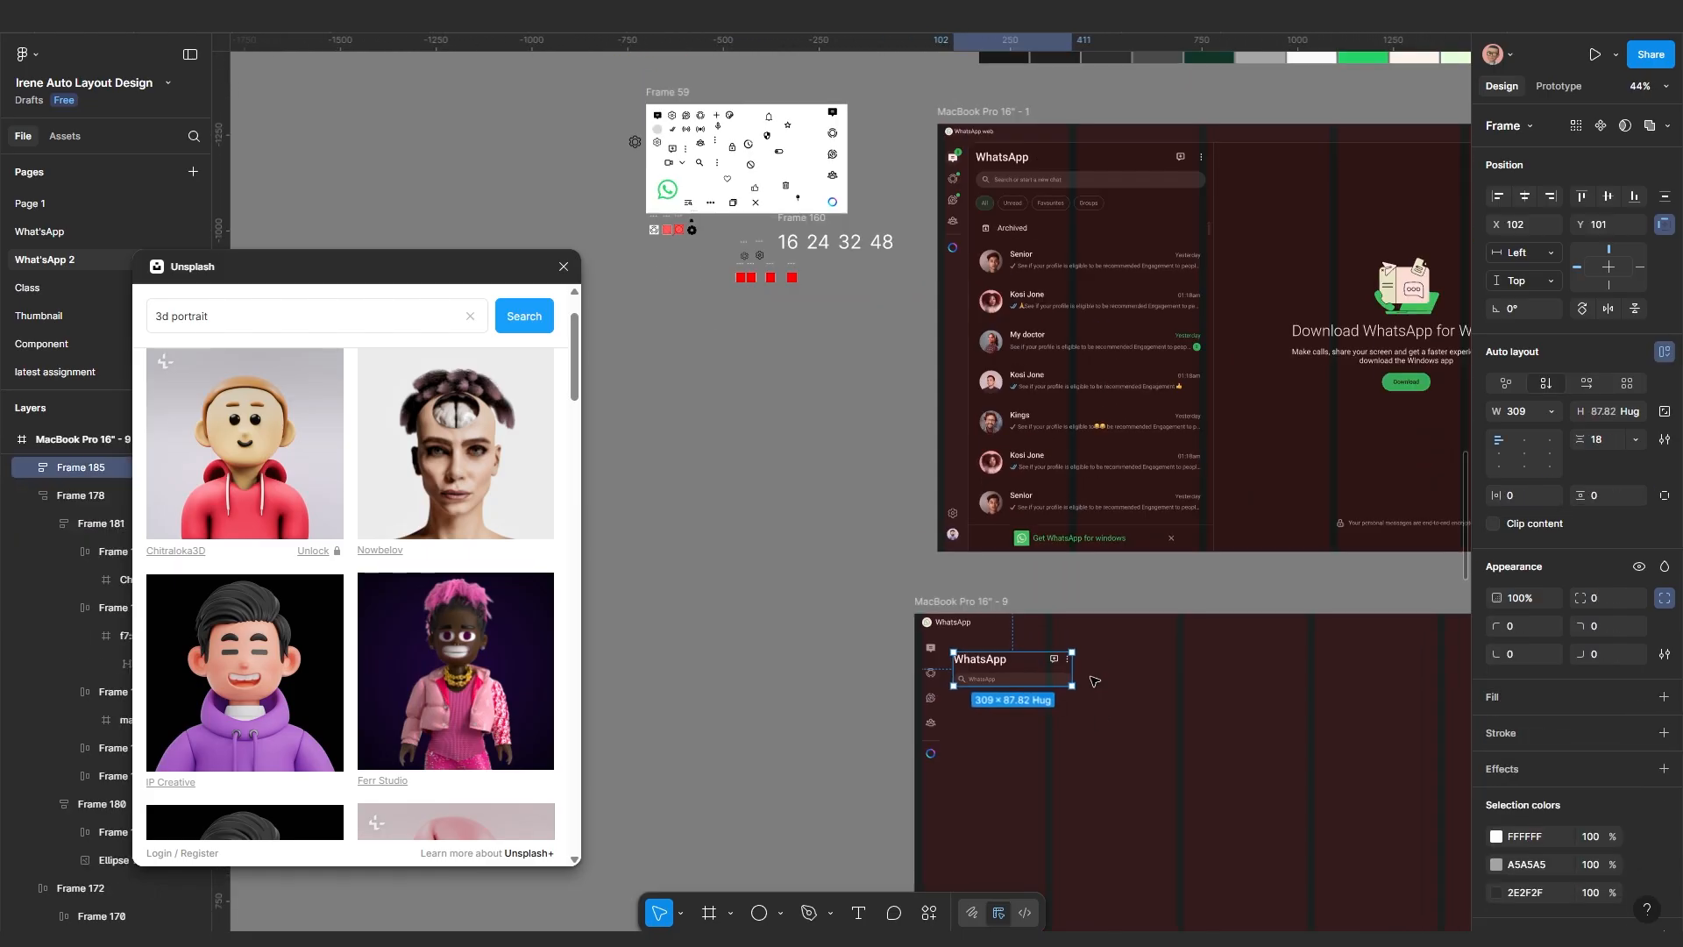
scroll(1093, 680, "up", 1)
scroll(1040, 425, "up", 4)
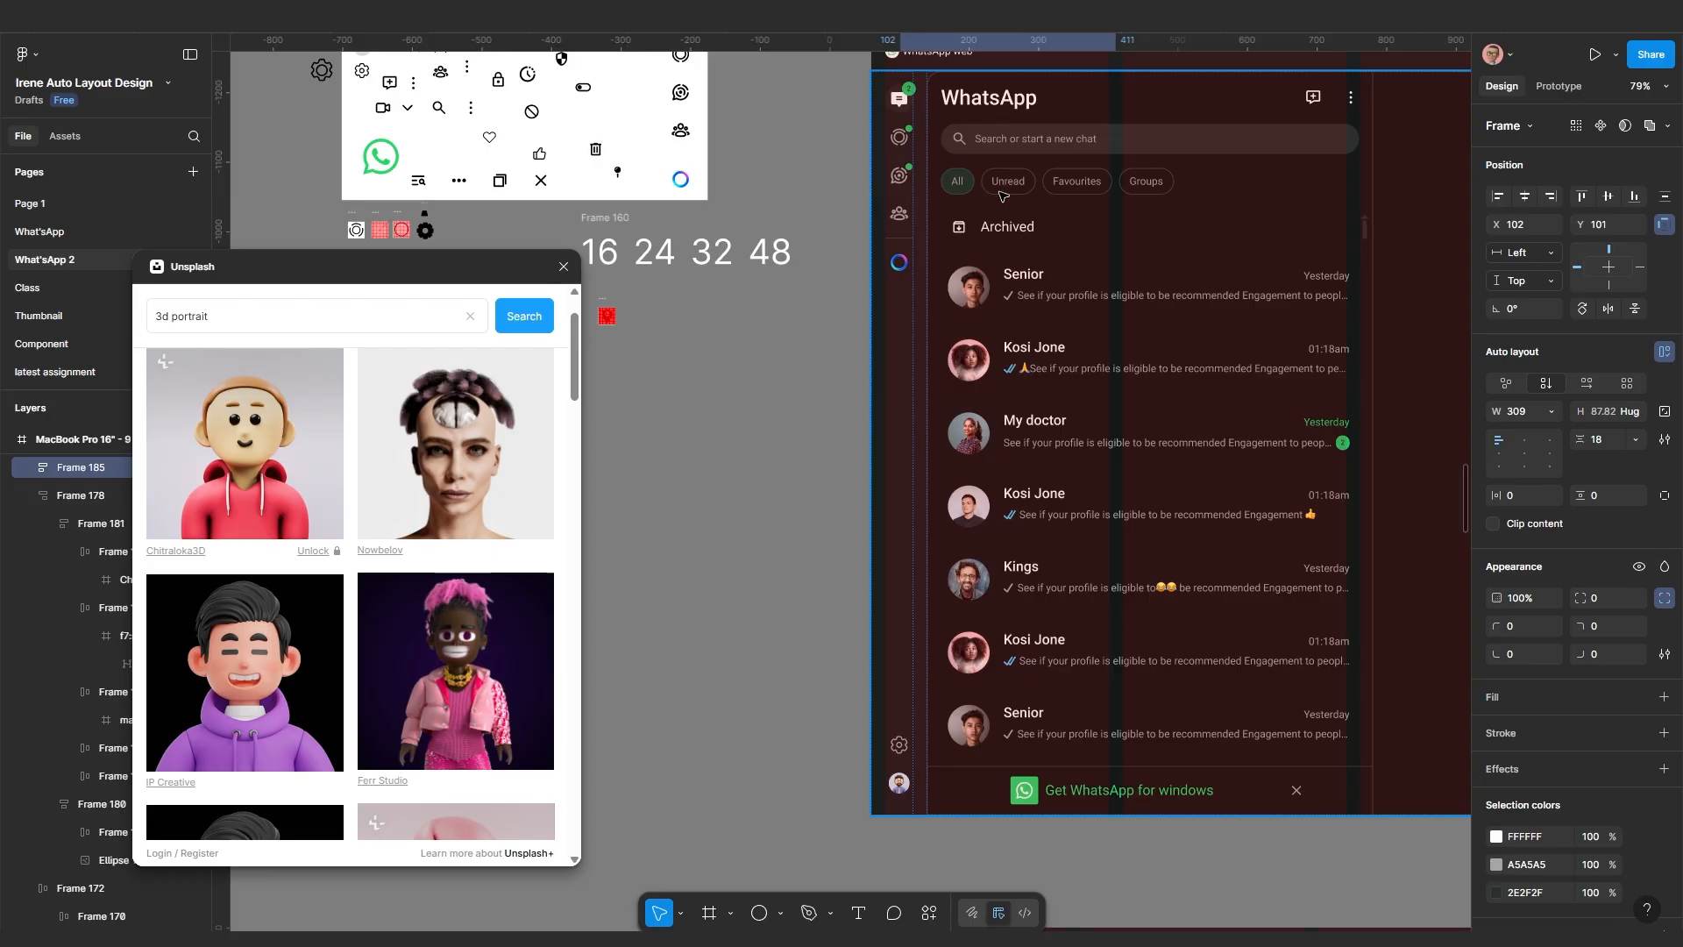
scroll(1002, 194, "up", 3)
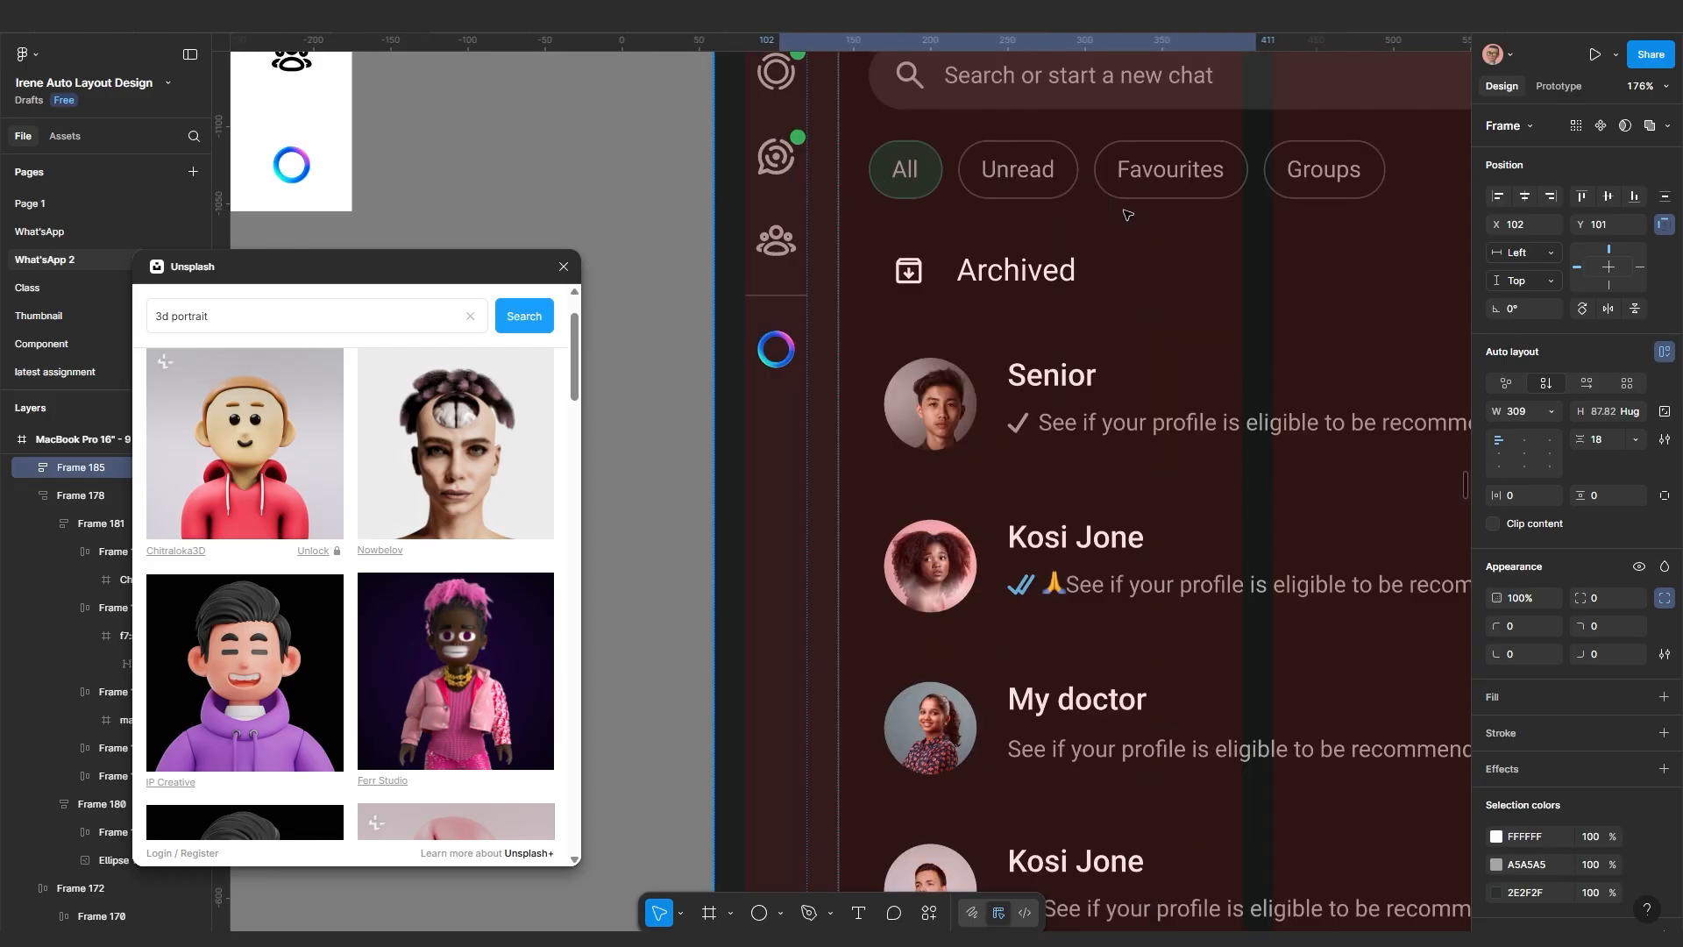
scroll(1126, 214, "down", 5)
scroll(1114, 817, "up", 3)
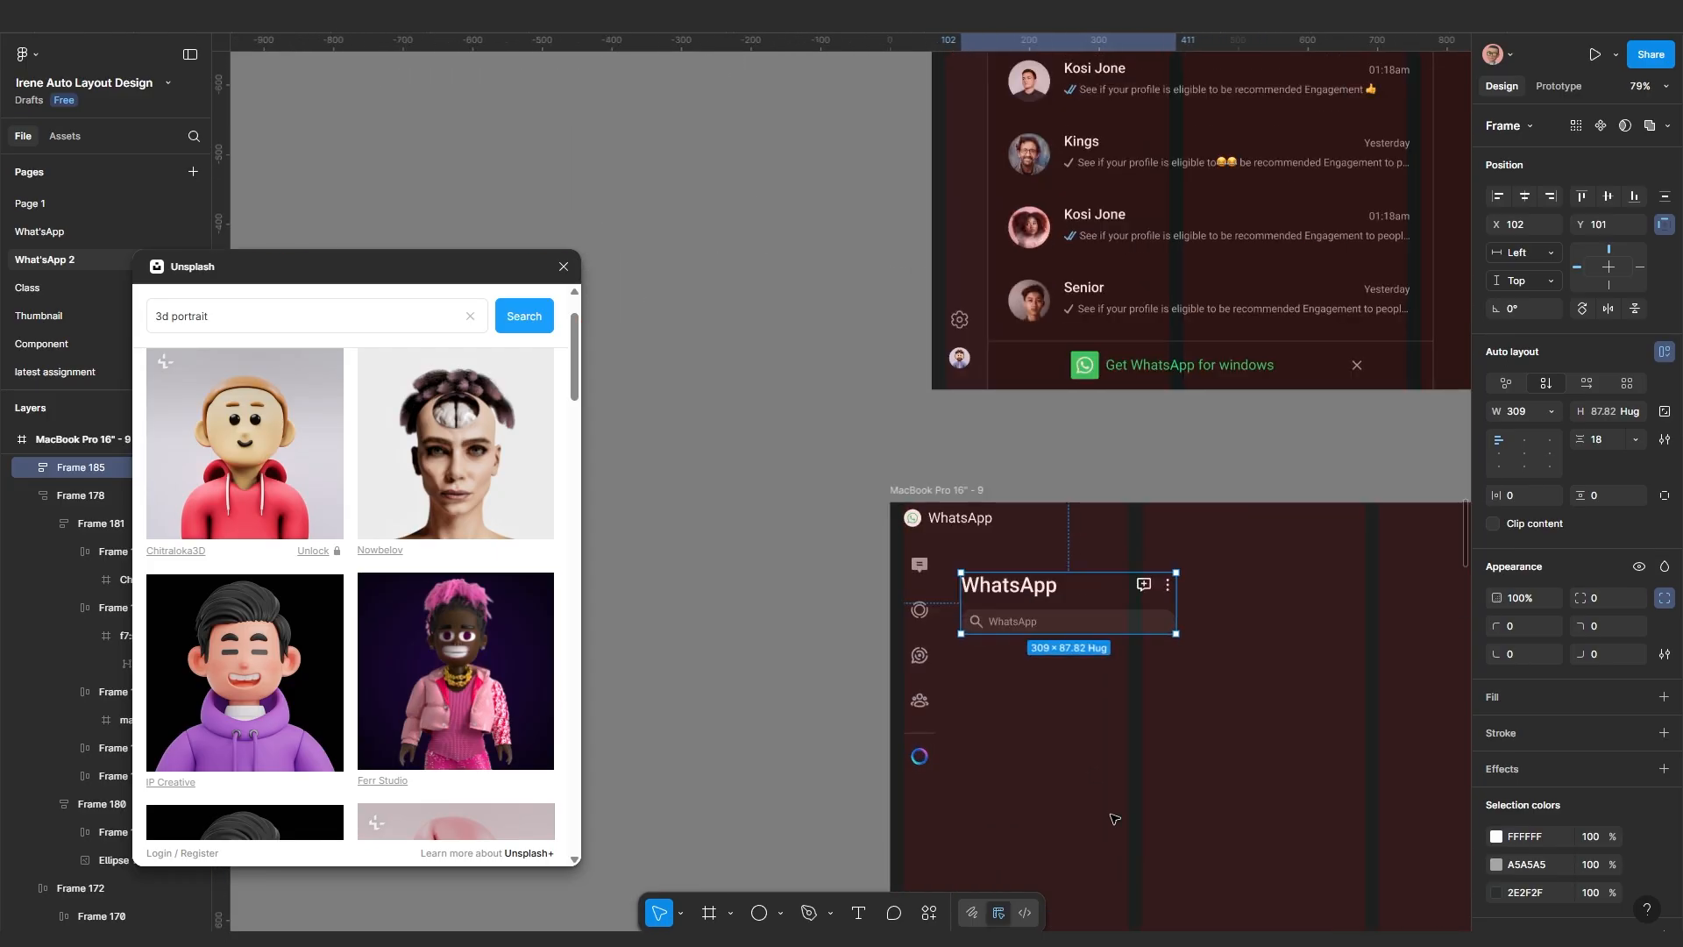
scroll(1059, 722, "up", 2)
Duplicate the search bar inside the auto layout stack and delete the magnifier icon from the copy
left_click(1043, 549)
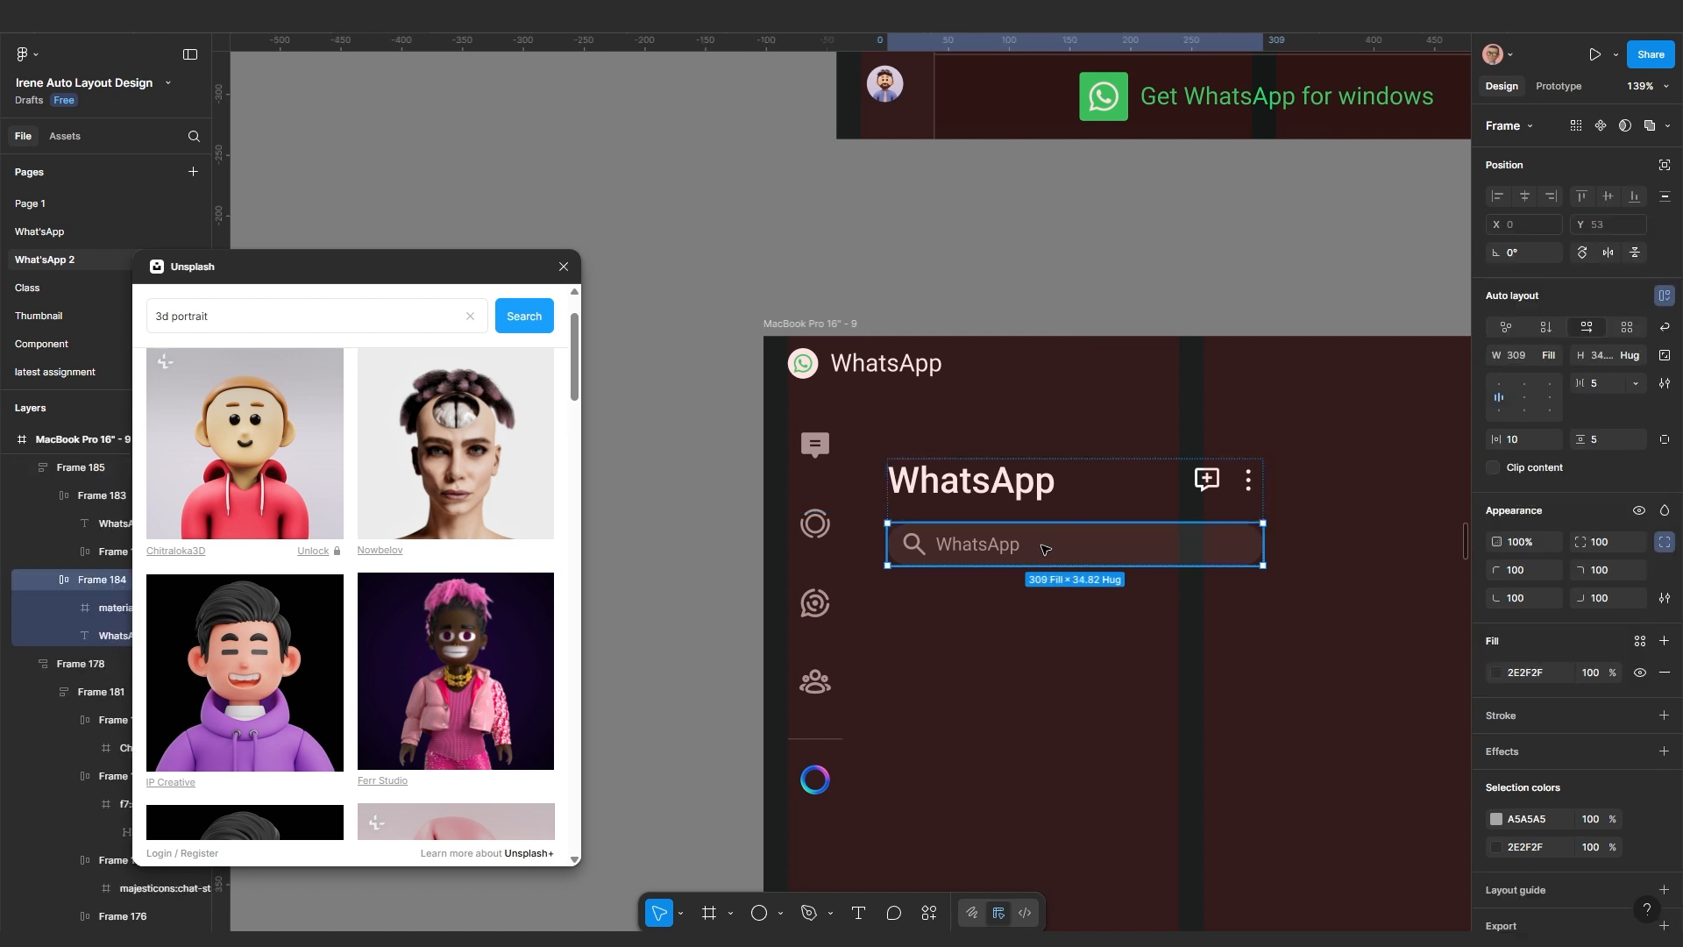
key("ctrl+d")
scroll(964, 666, "up", 4)
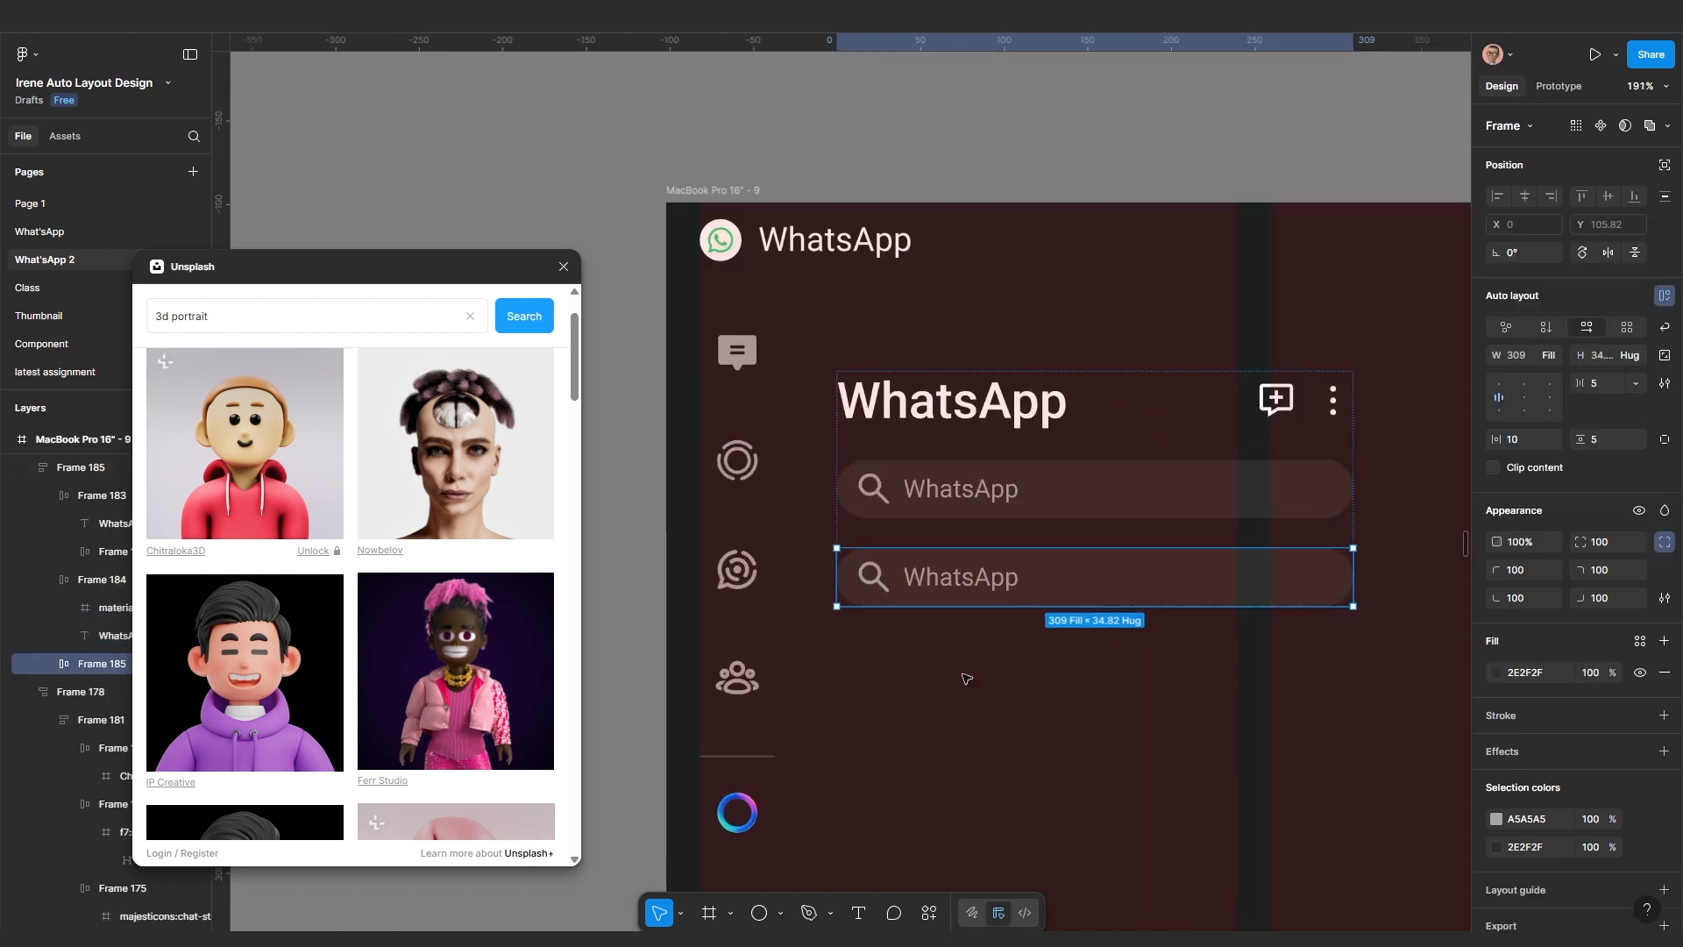
left_click(870, 561)
key("Delete")
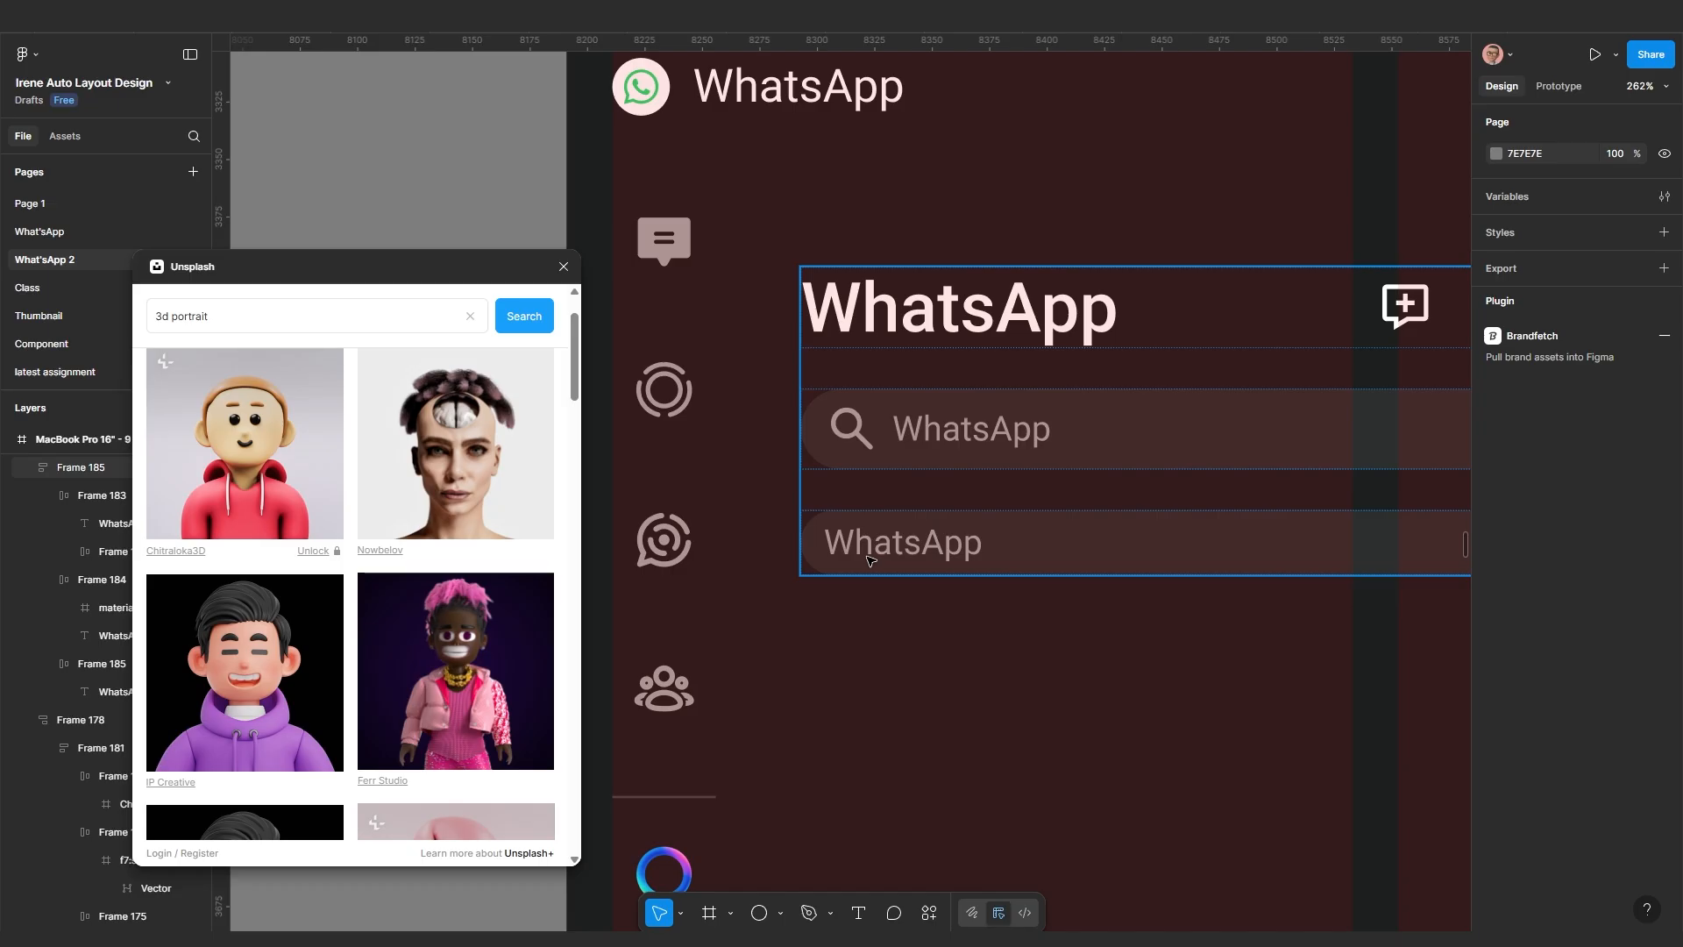
Change the duplicated bar's text to "All"
left_click(896, 548)
double_click(896, 548)
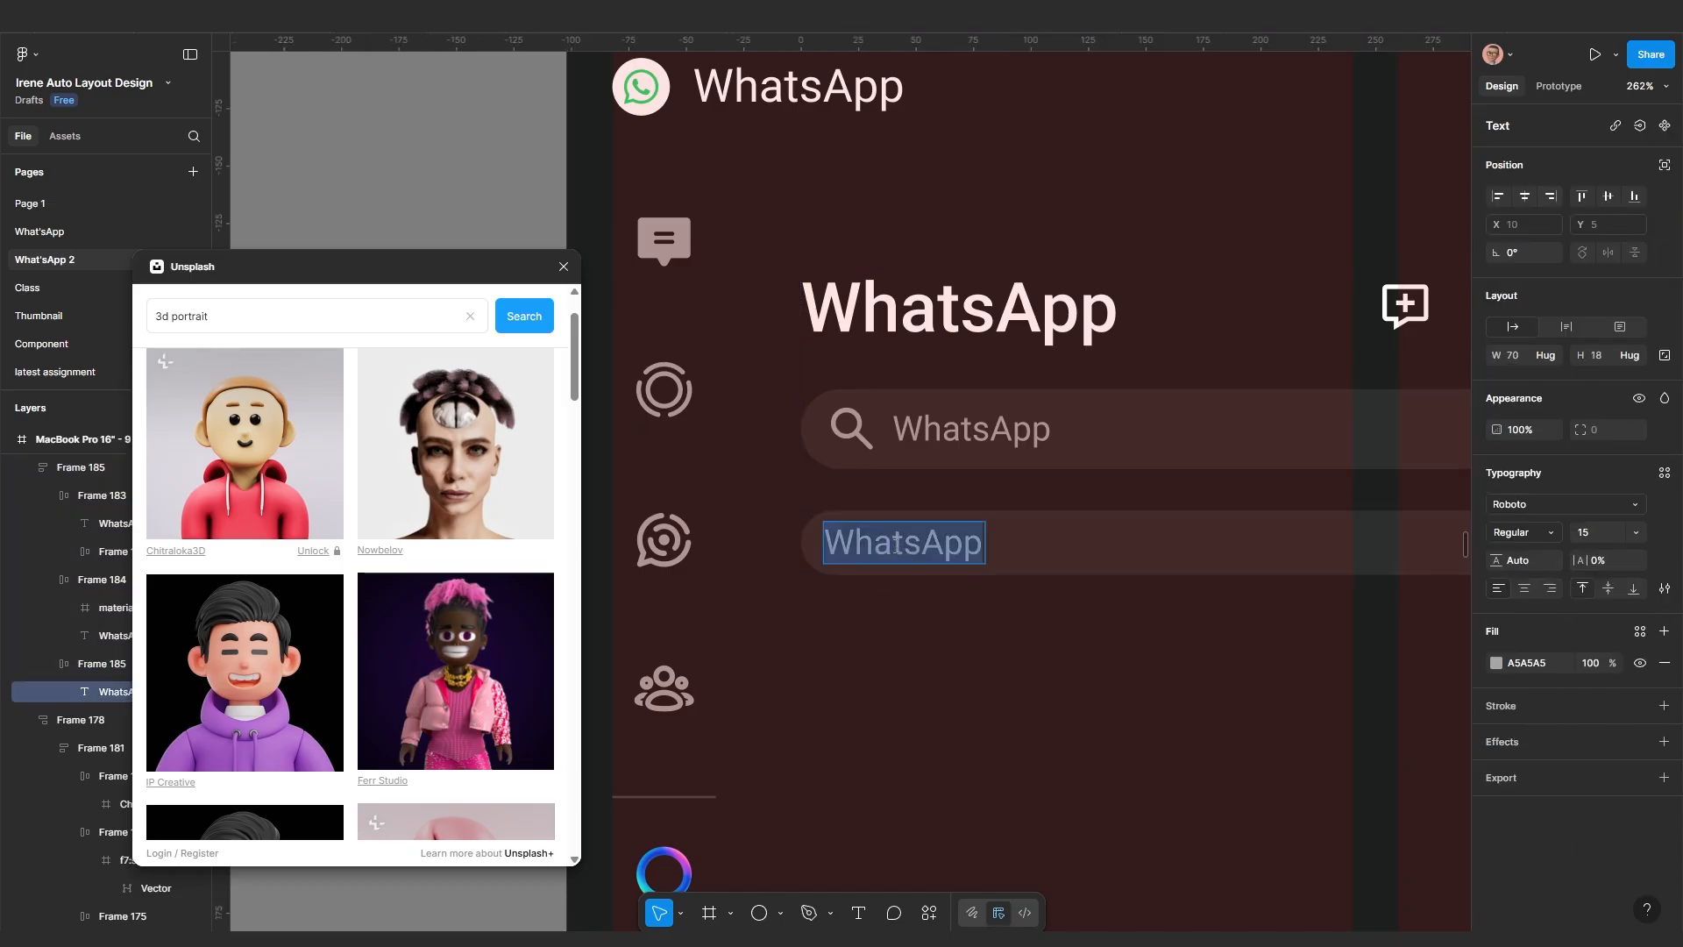
type("All")
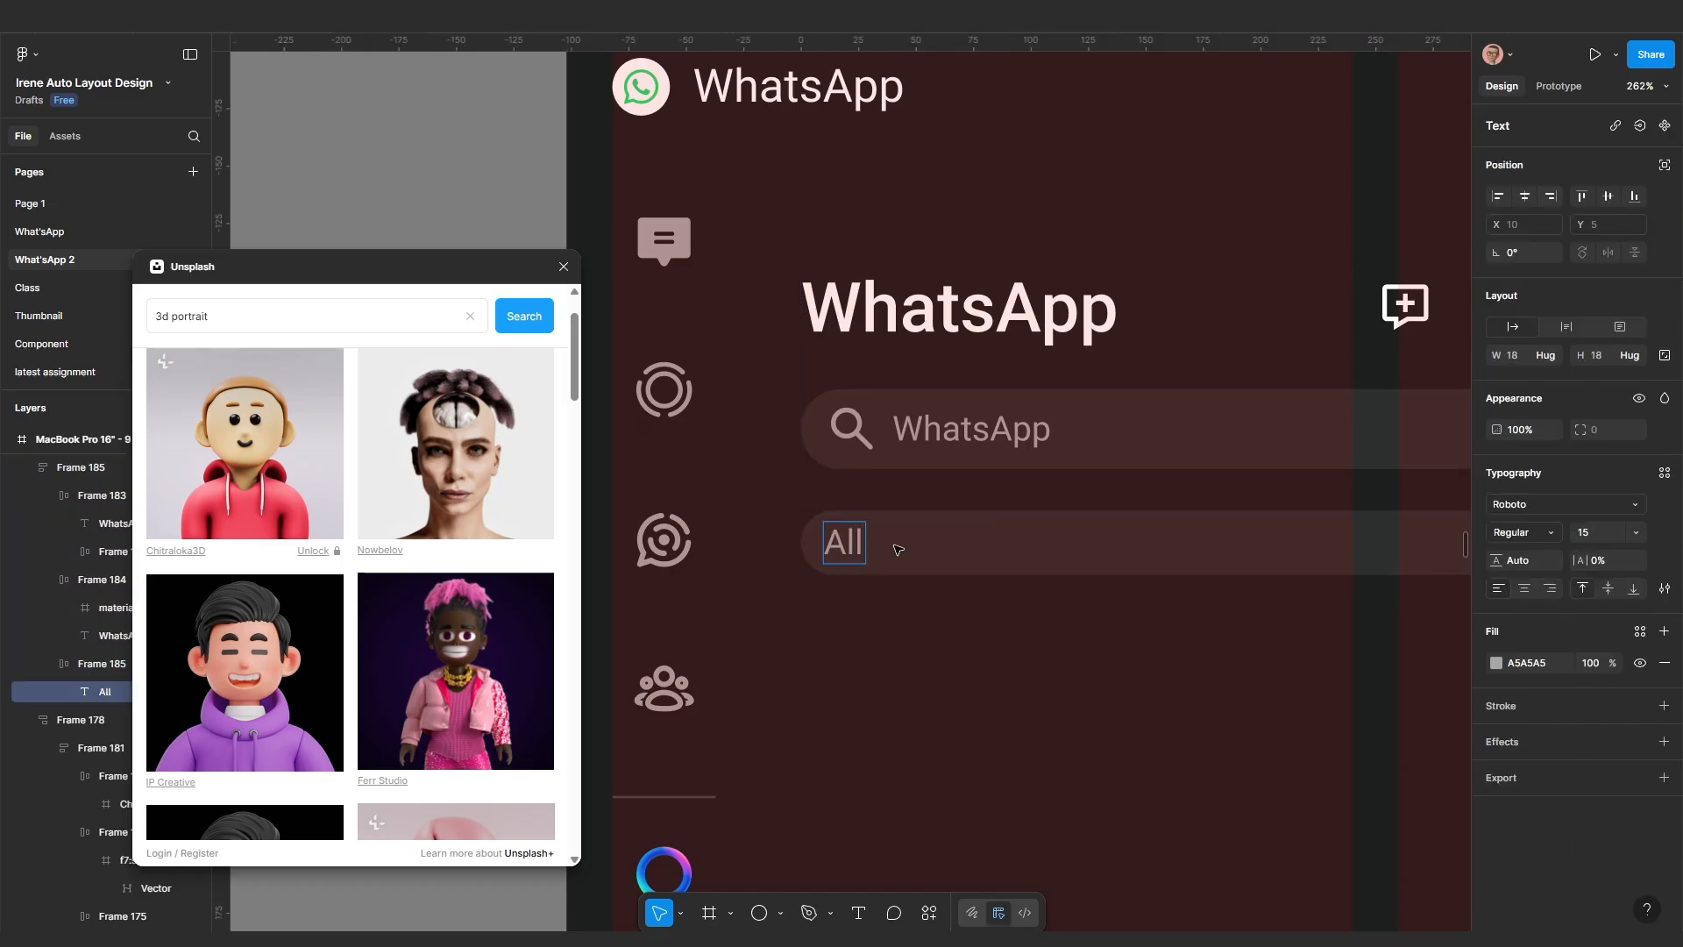
key("Escape")
Set the width of the All bar to Hug contents
left_click(971, 557)
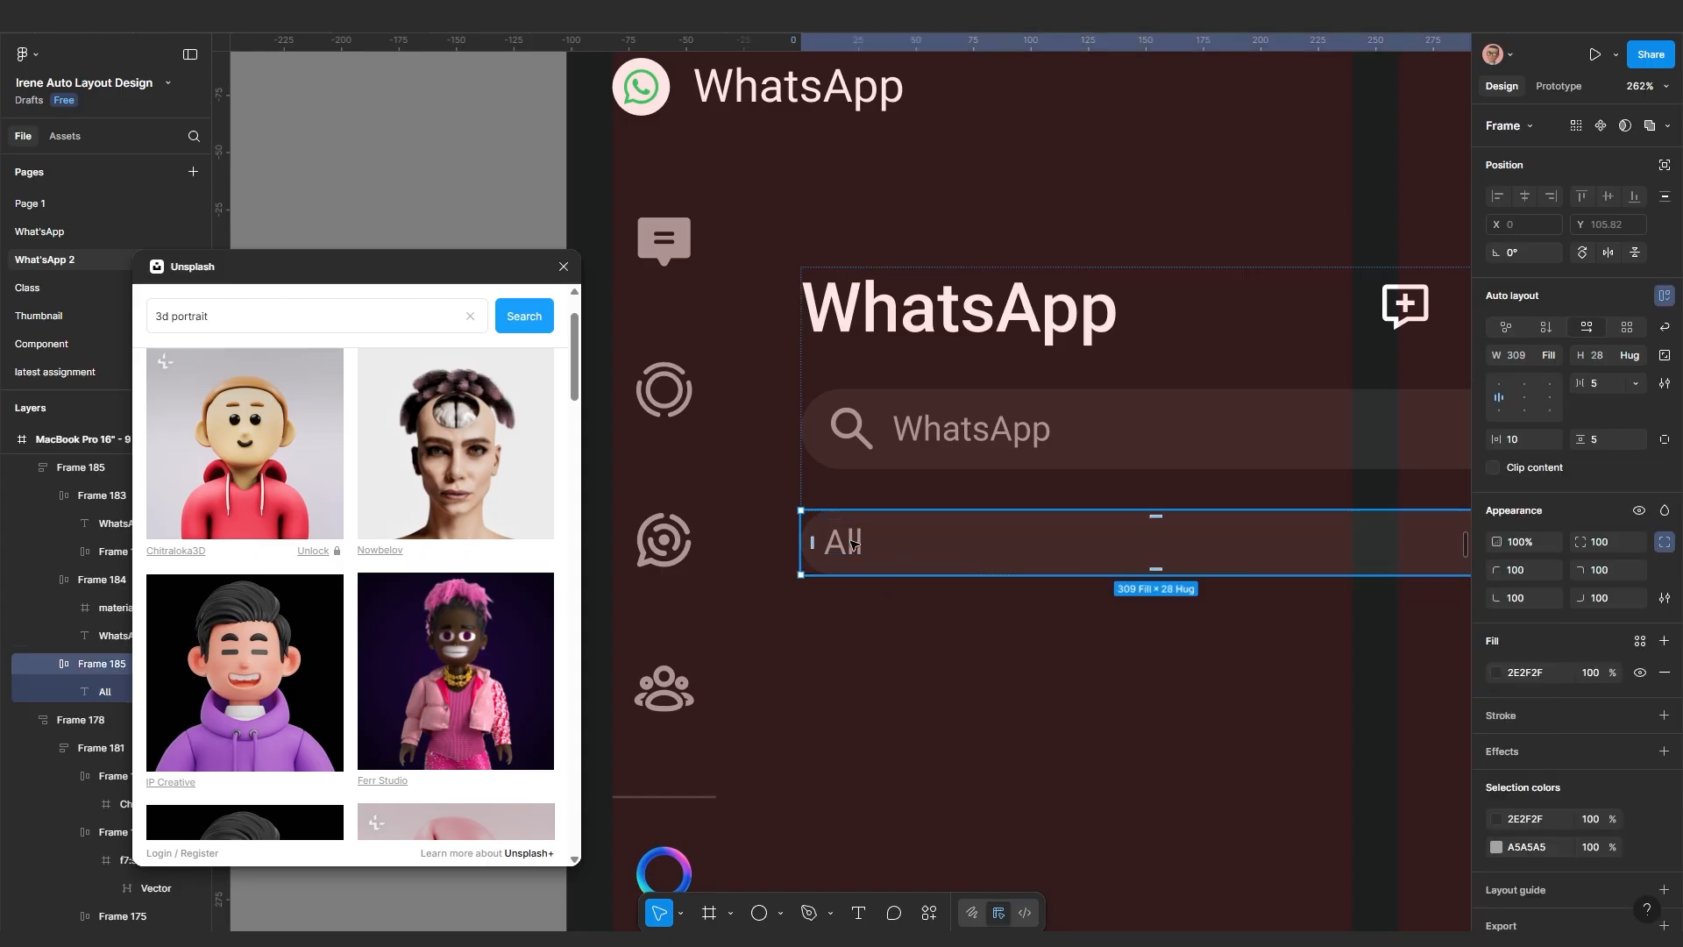
left_click(1549, 355)
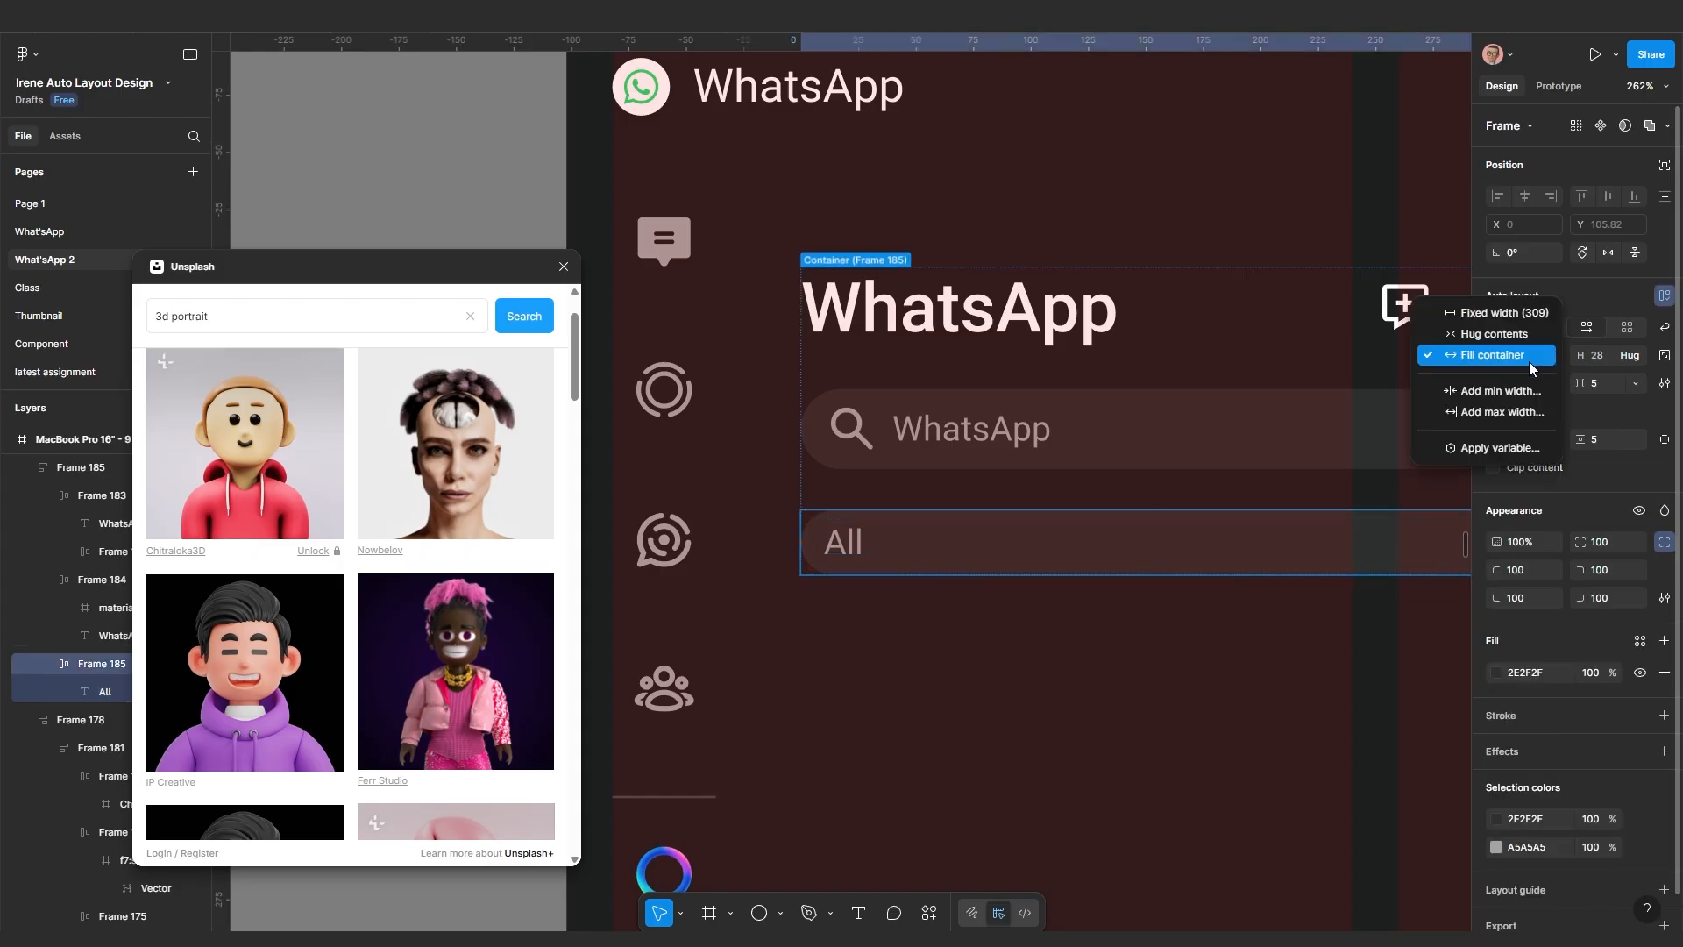
left_click(1503, 338)
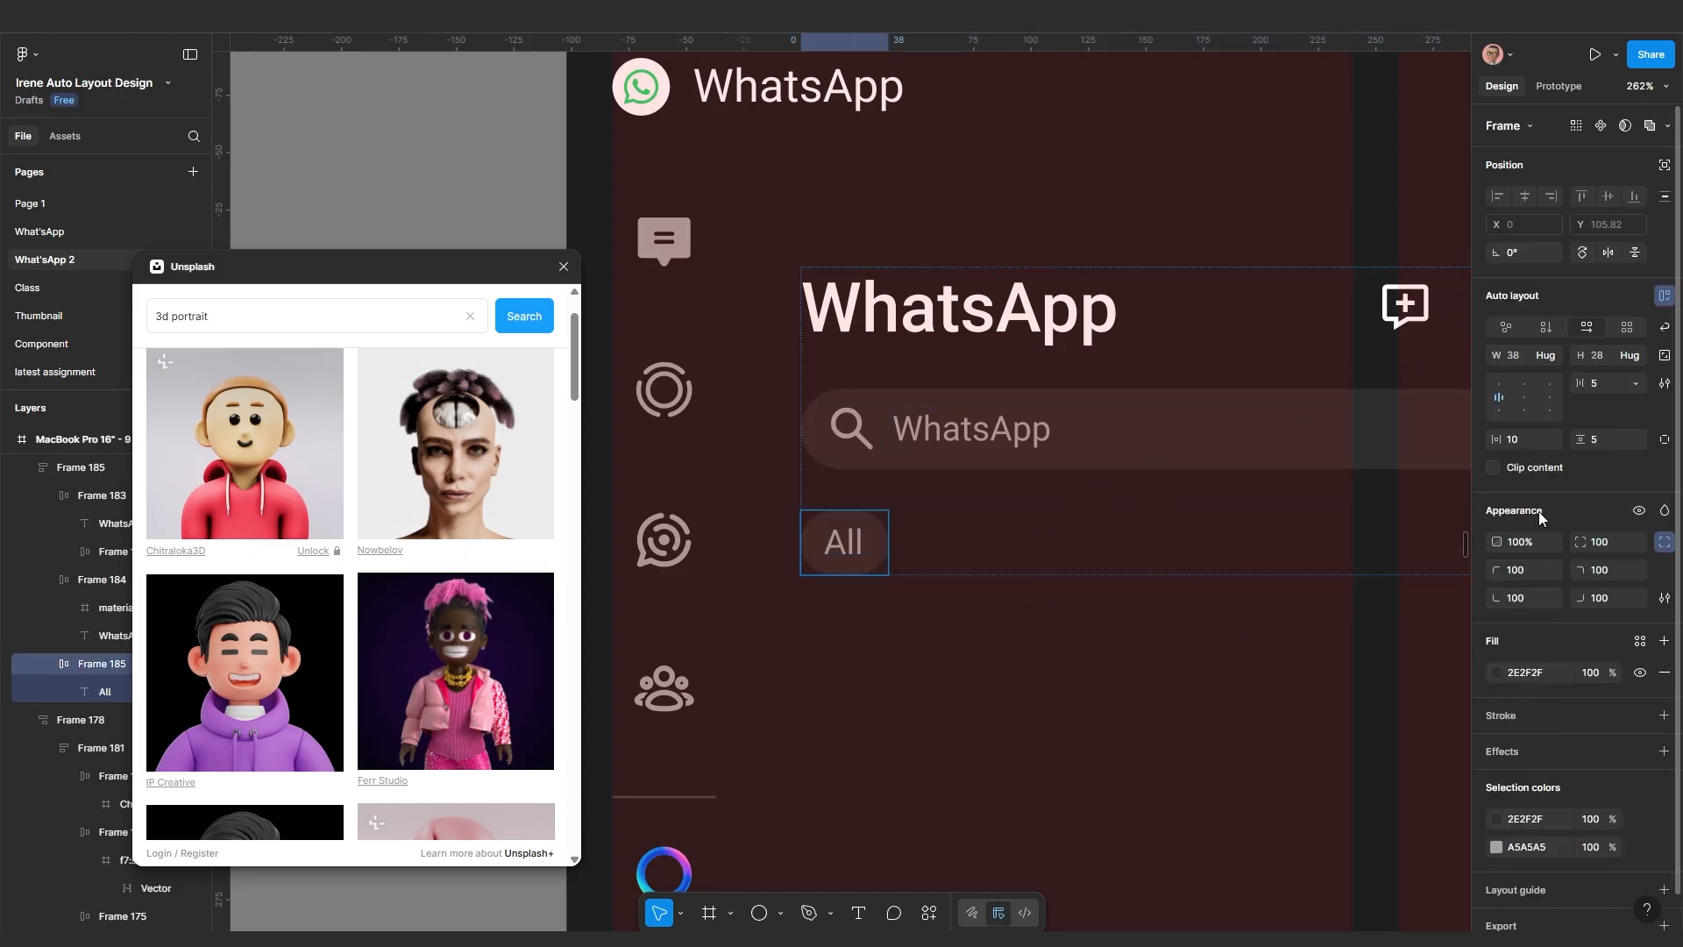
Set the All chip's horizontal padding to 15 and its vertical padding to 10
left_click(1523, 440)
type("1")
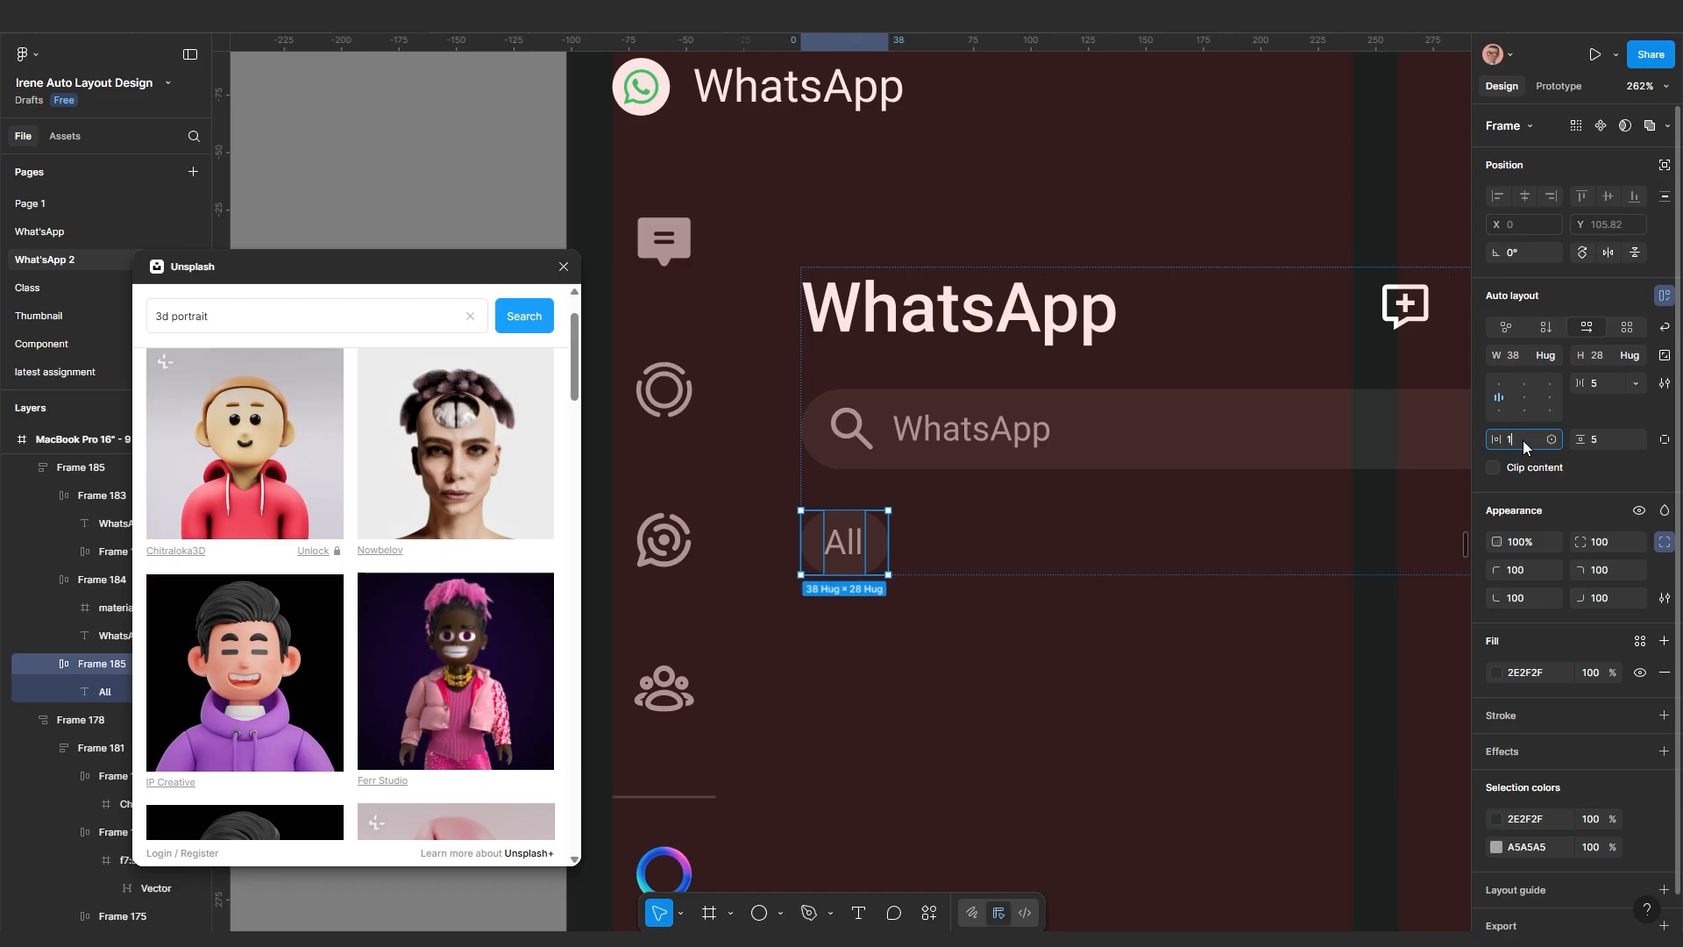
type("5")
key("Return")
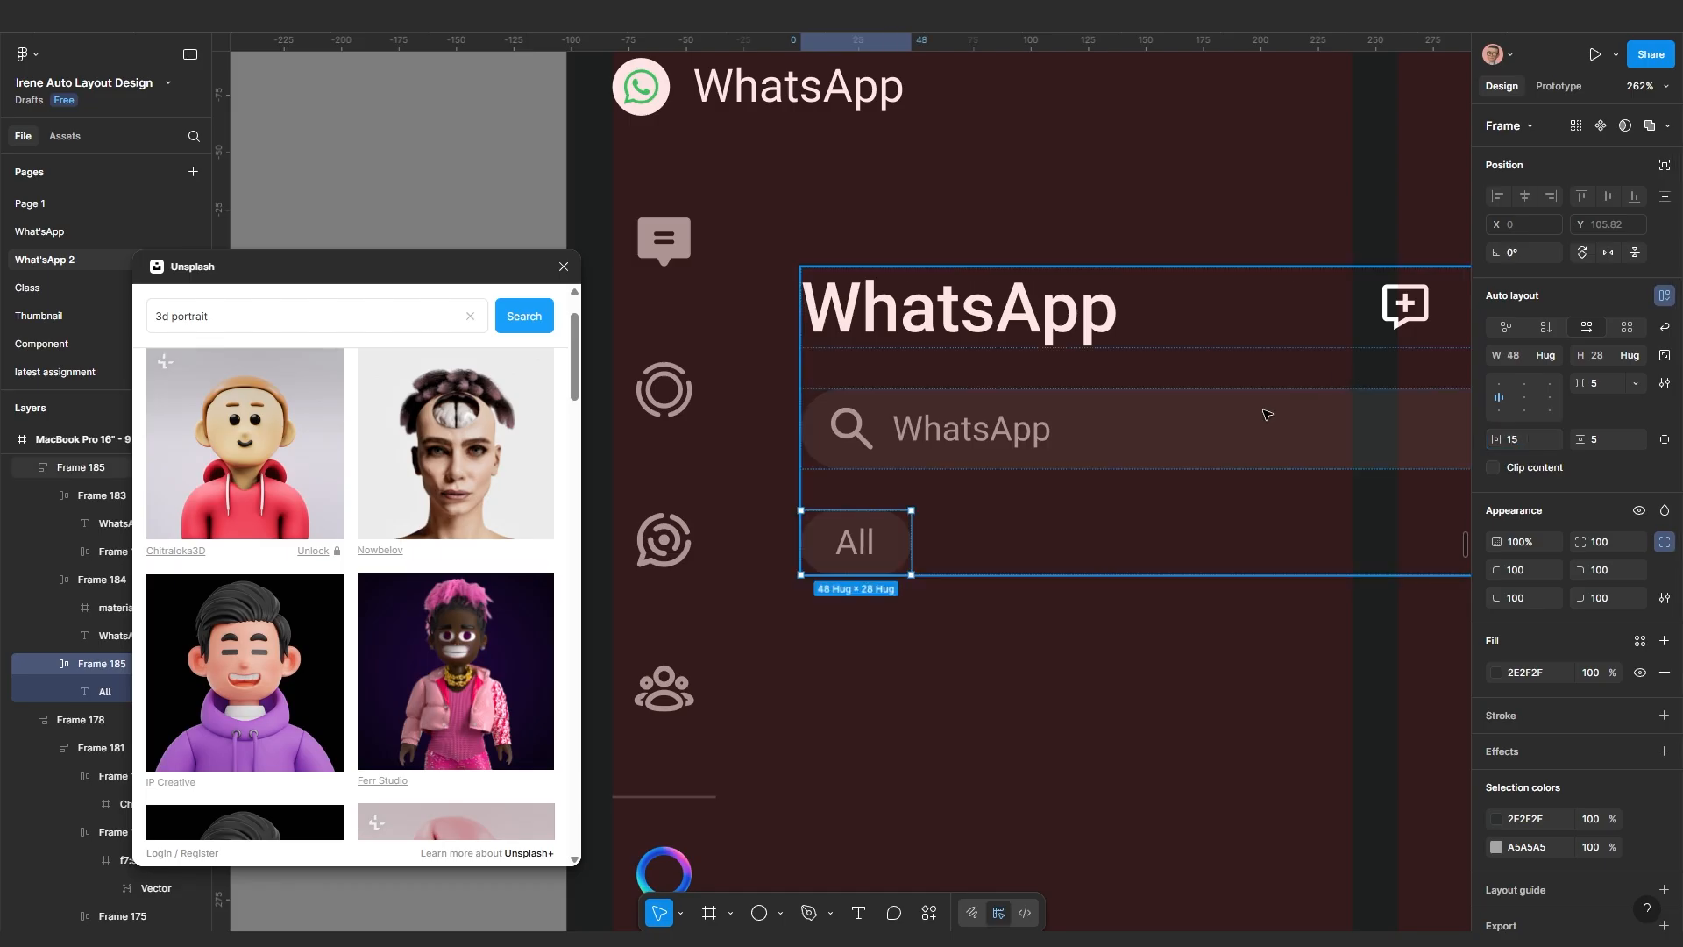
left_click(1602, 447)
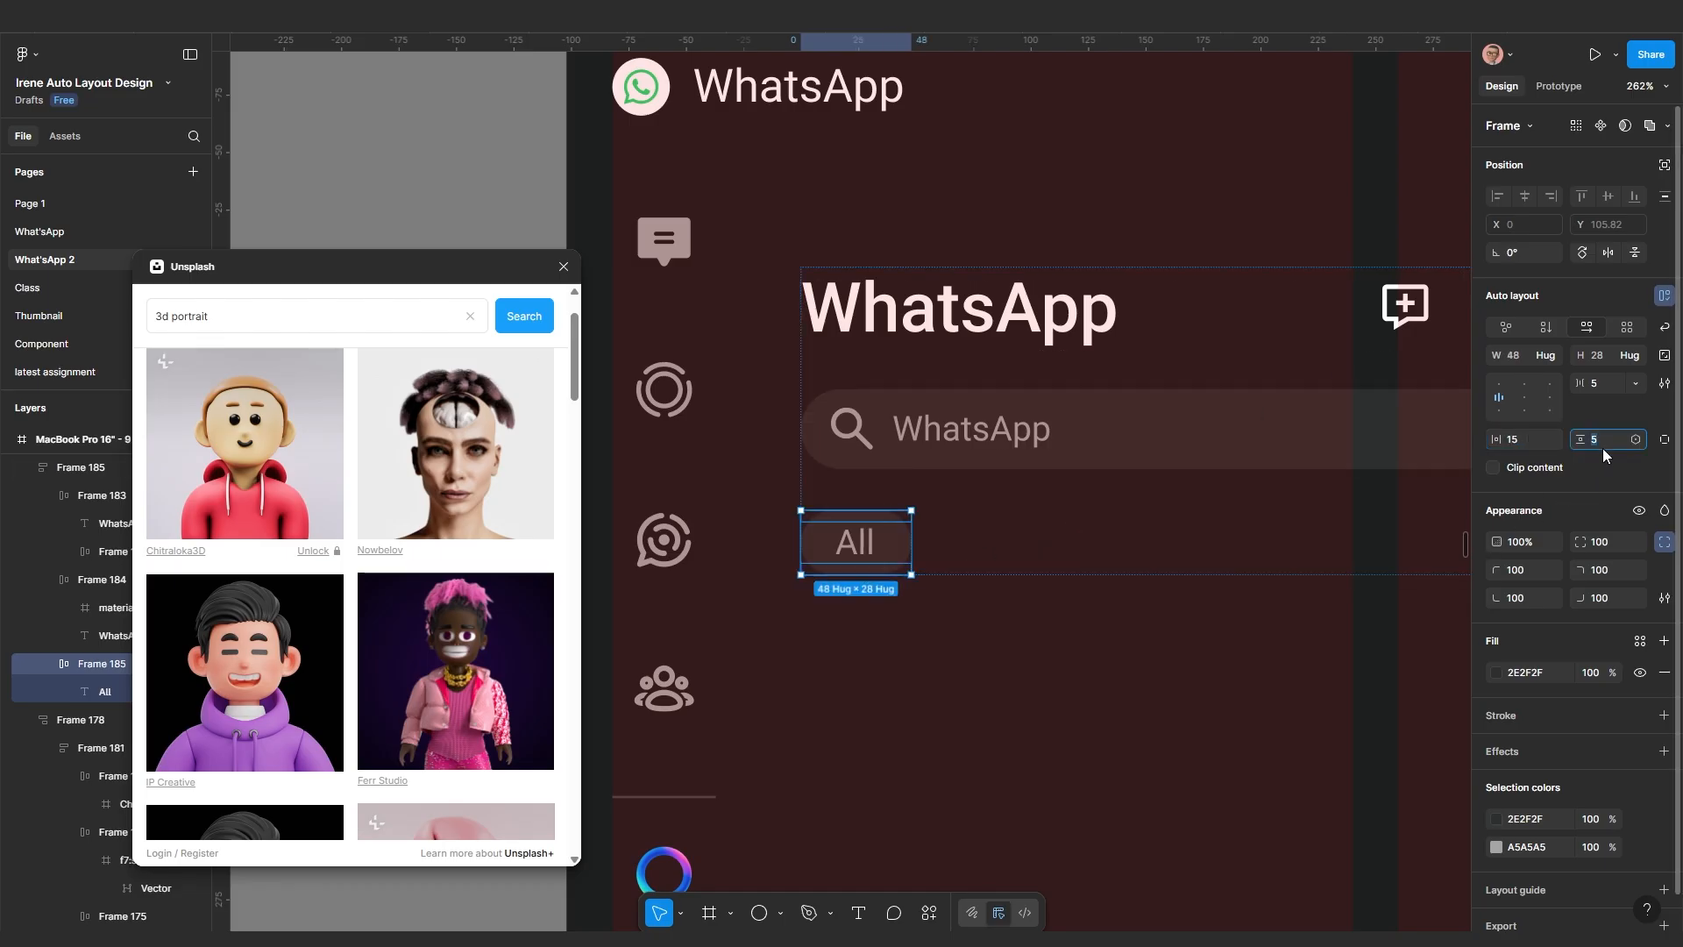
type("10")
key("Return")
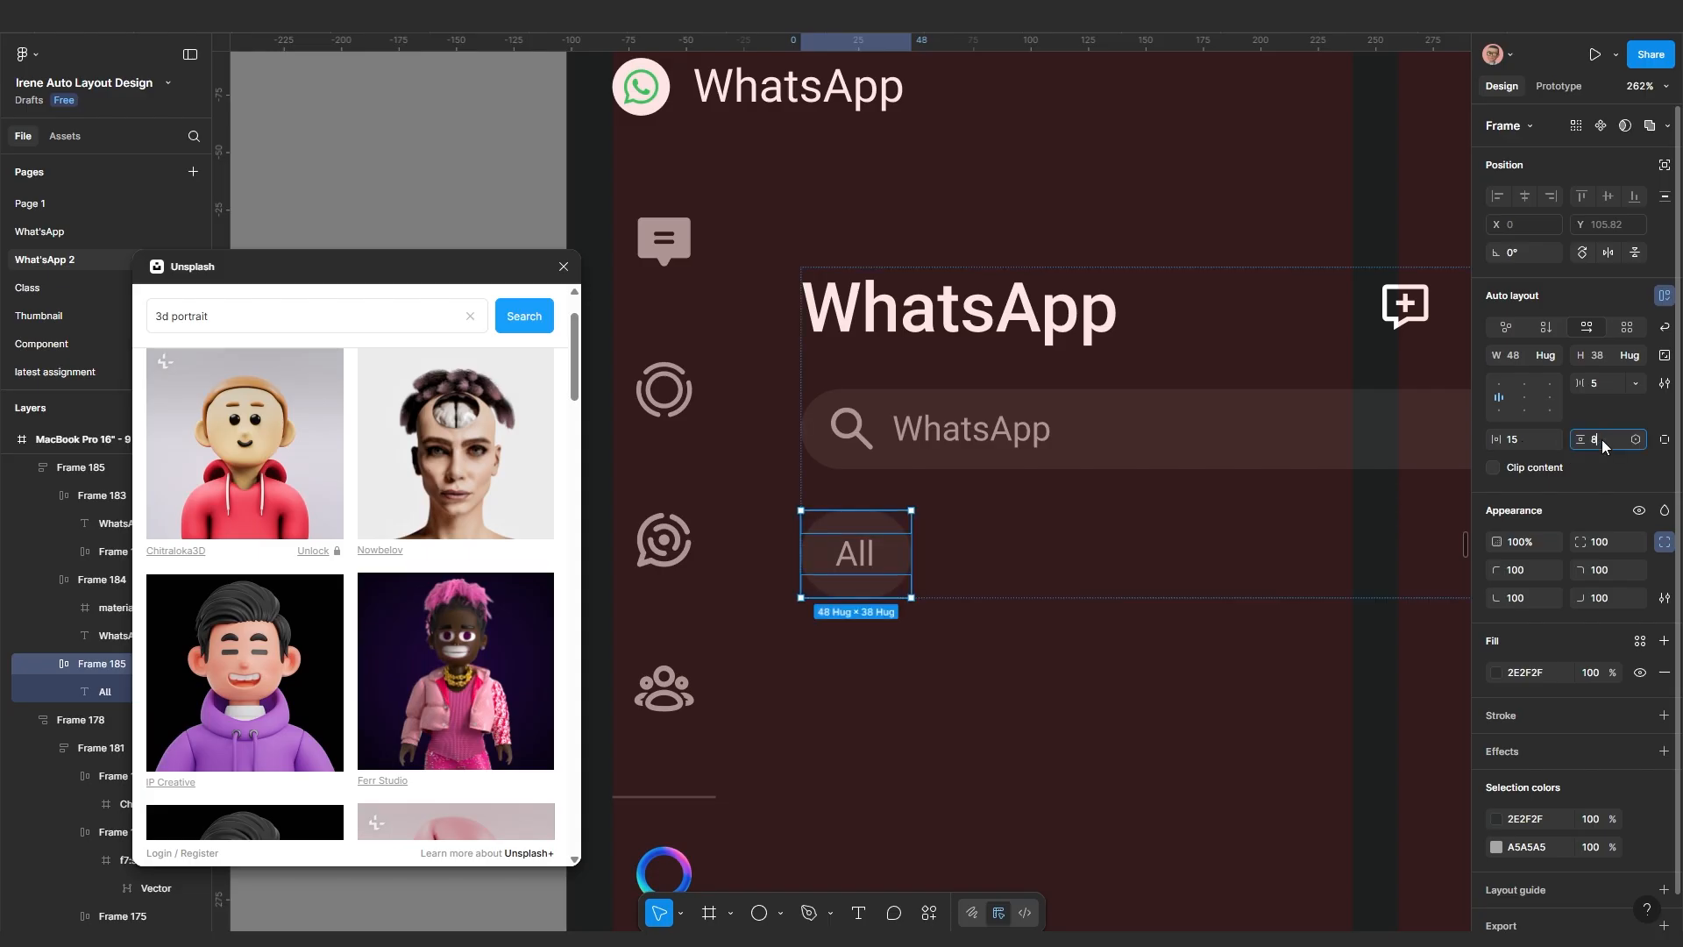
Set the All chip's vertical padding to 8 and duplicate the chip
type("8")
key("Return")
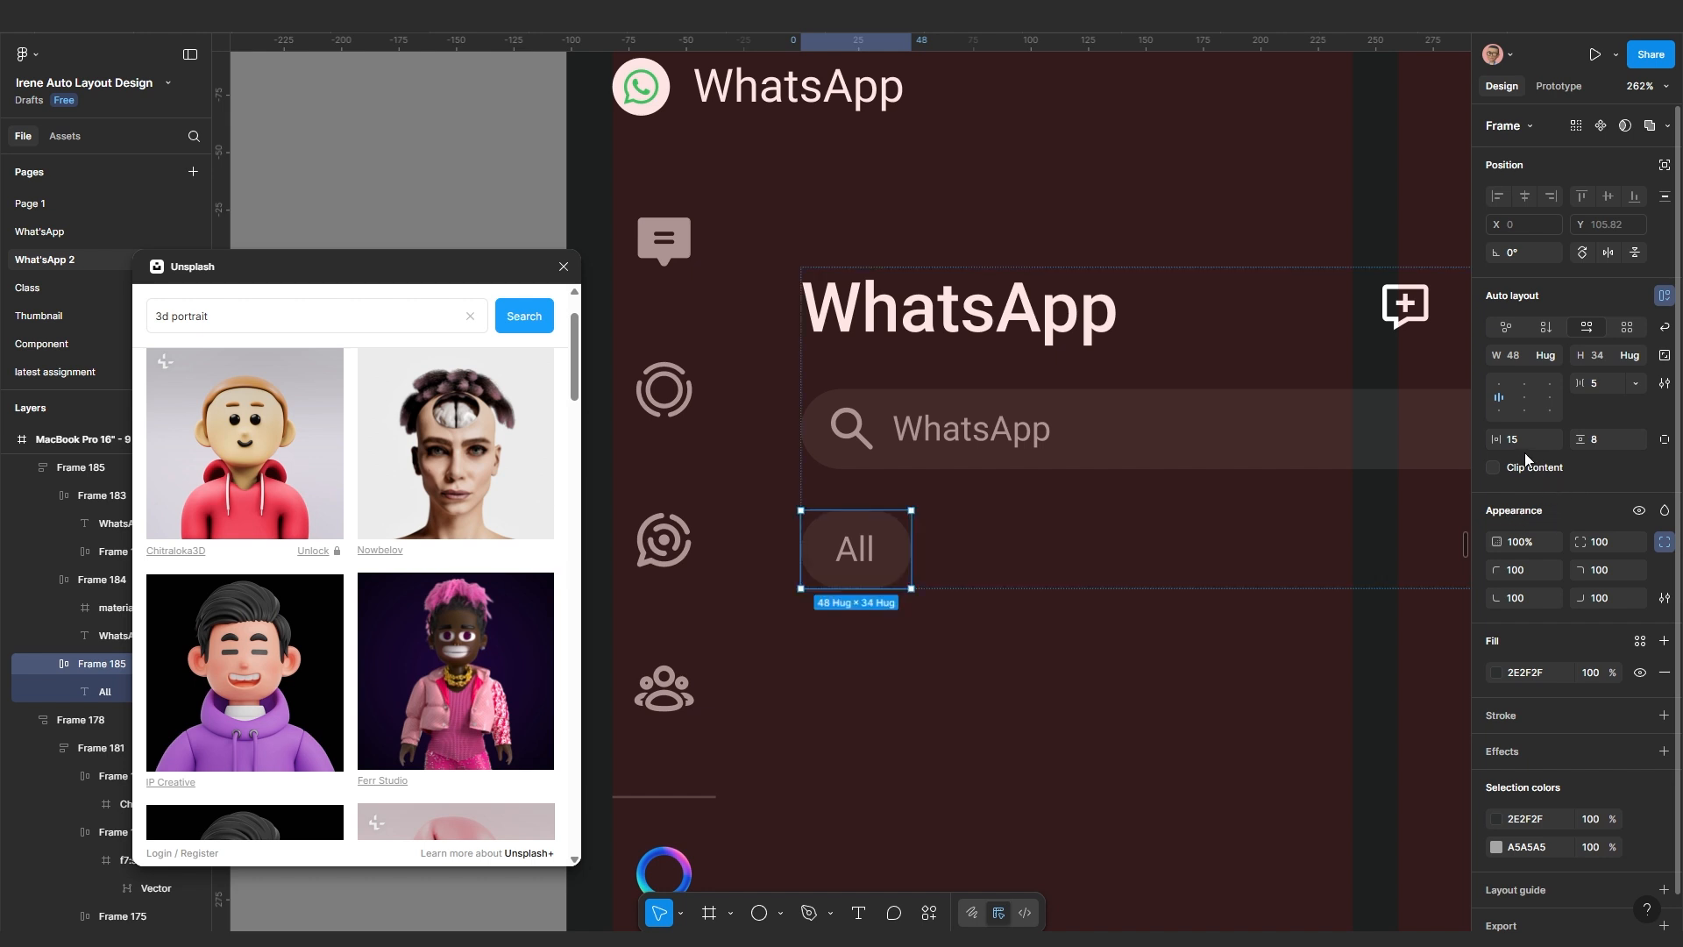
key("ctrl+d")
Wrap the two All chips in an auto layout frame with horizontal flow
left_click(885, 557, "shift")
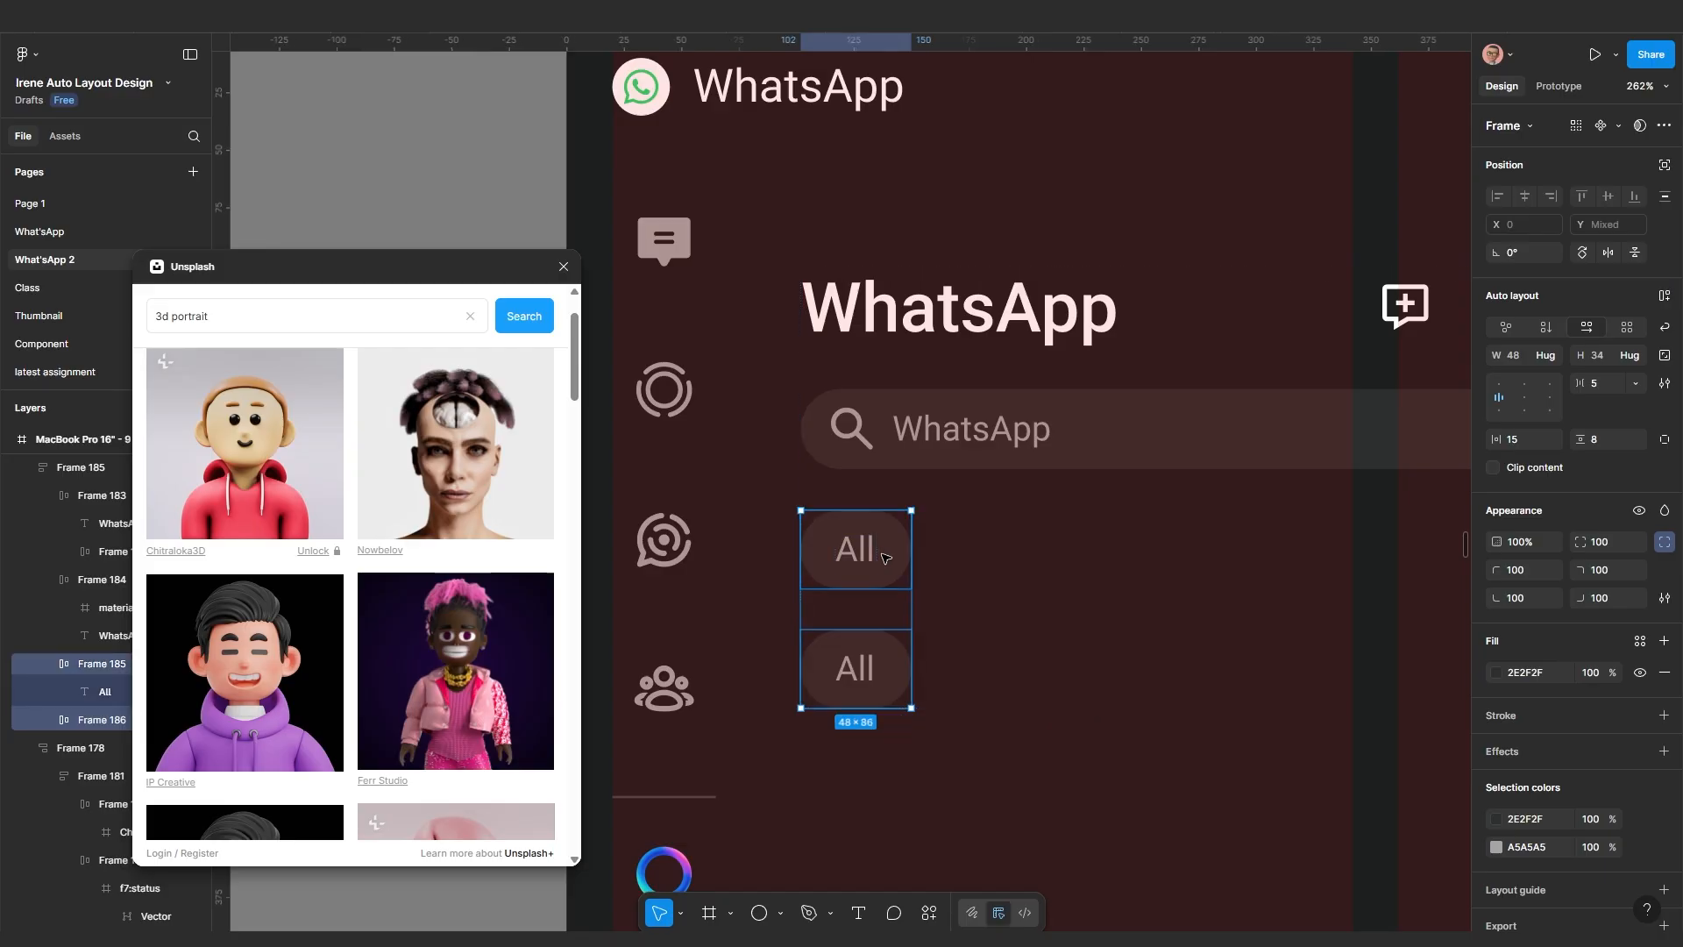
key("shift+a")
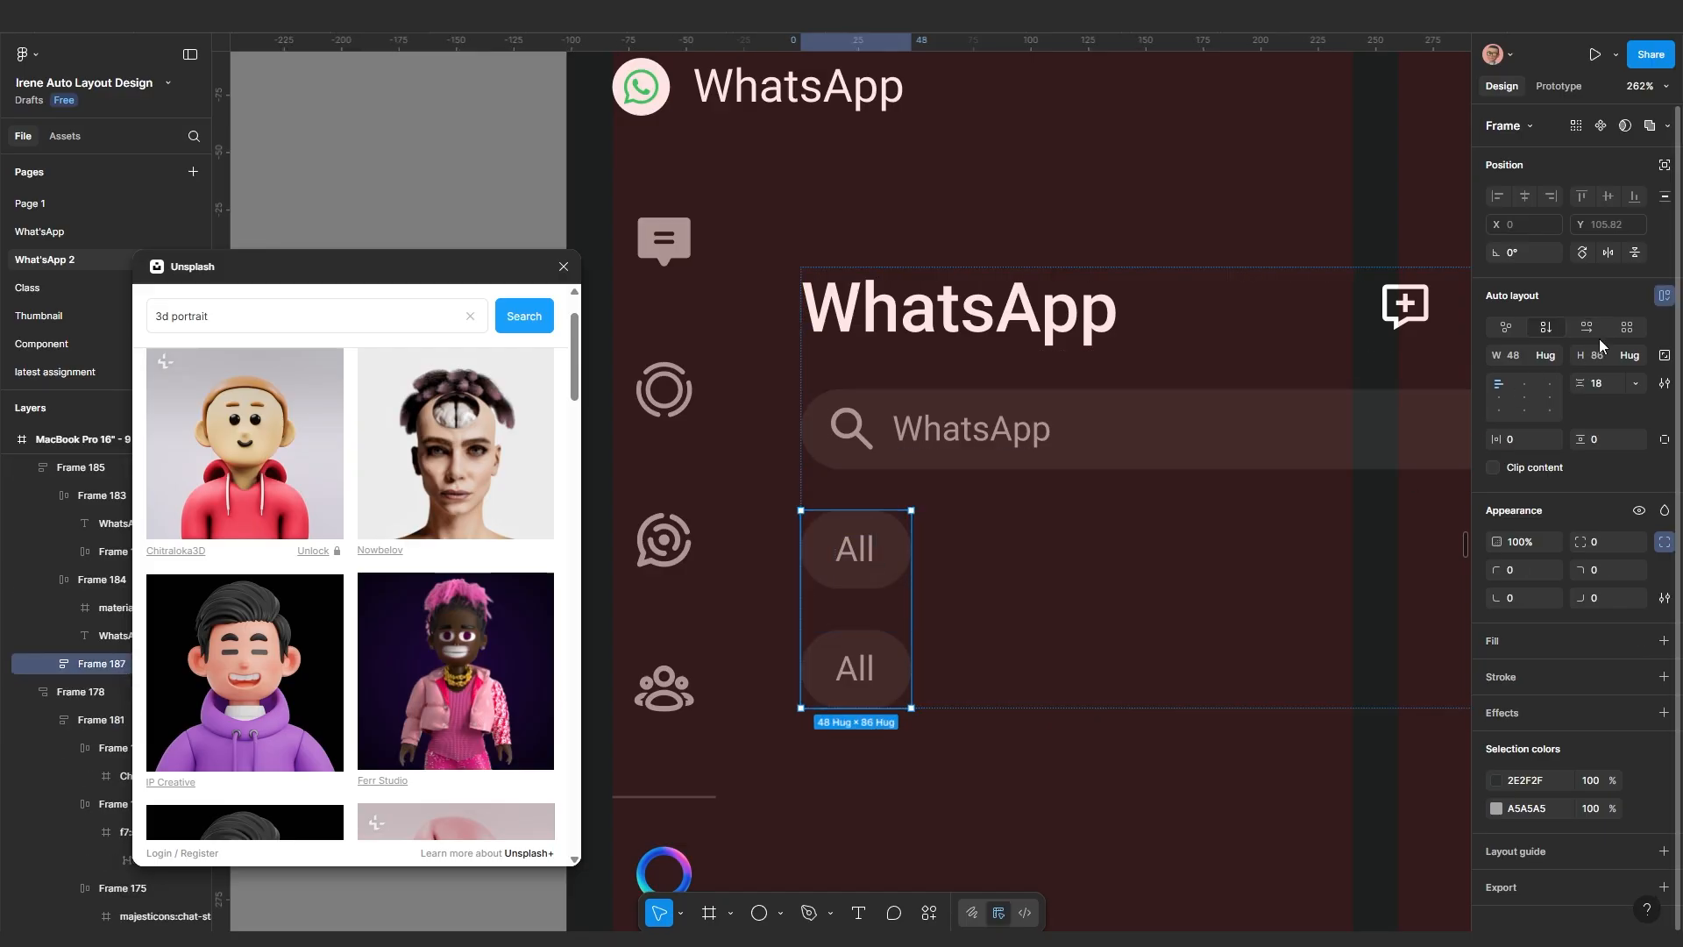
left_click(1591, 328)
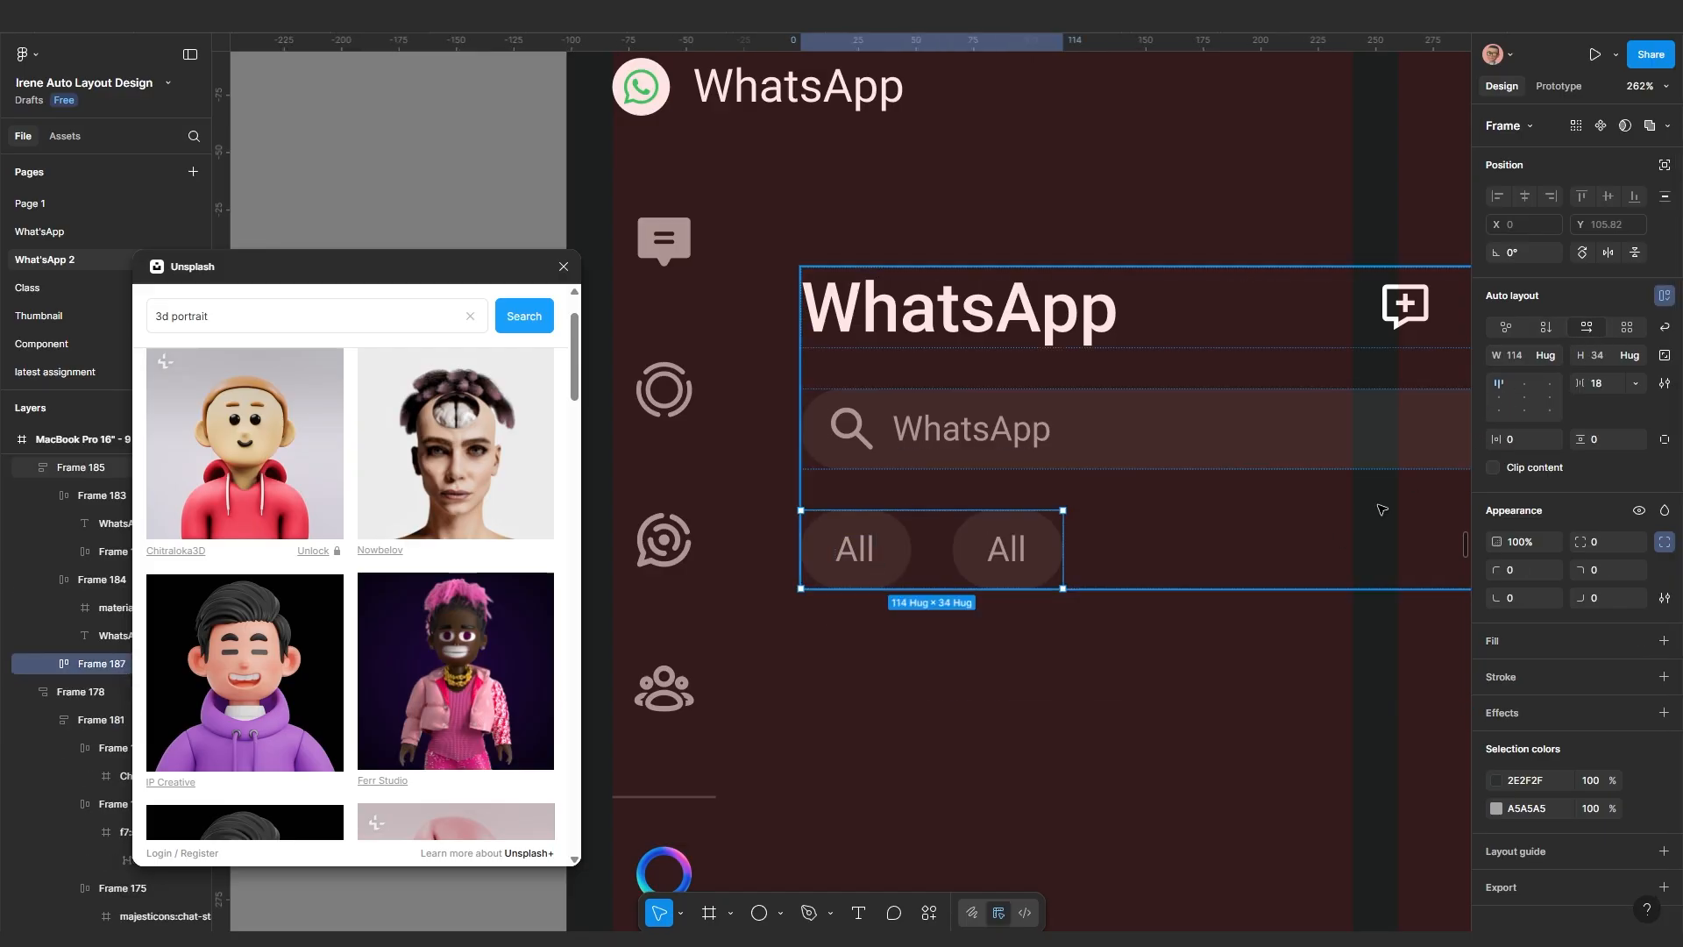
Change the second chip's text to "Unread"
scroll(1005, 555, "up", 3)
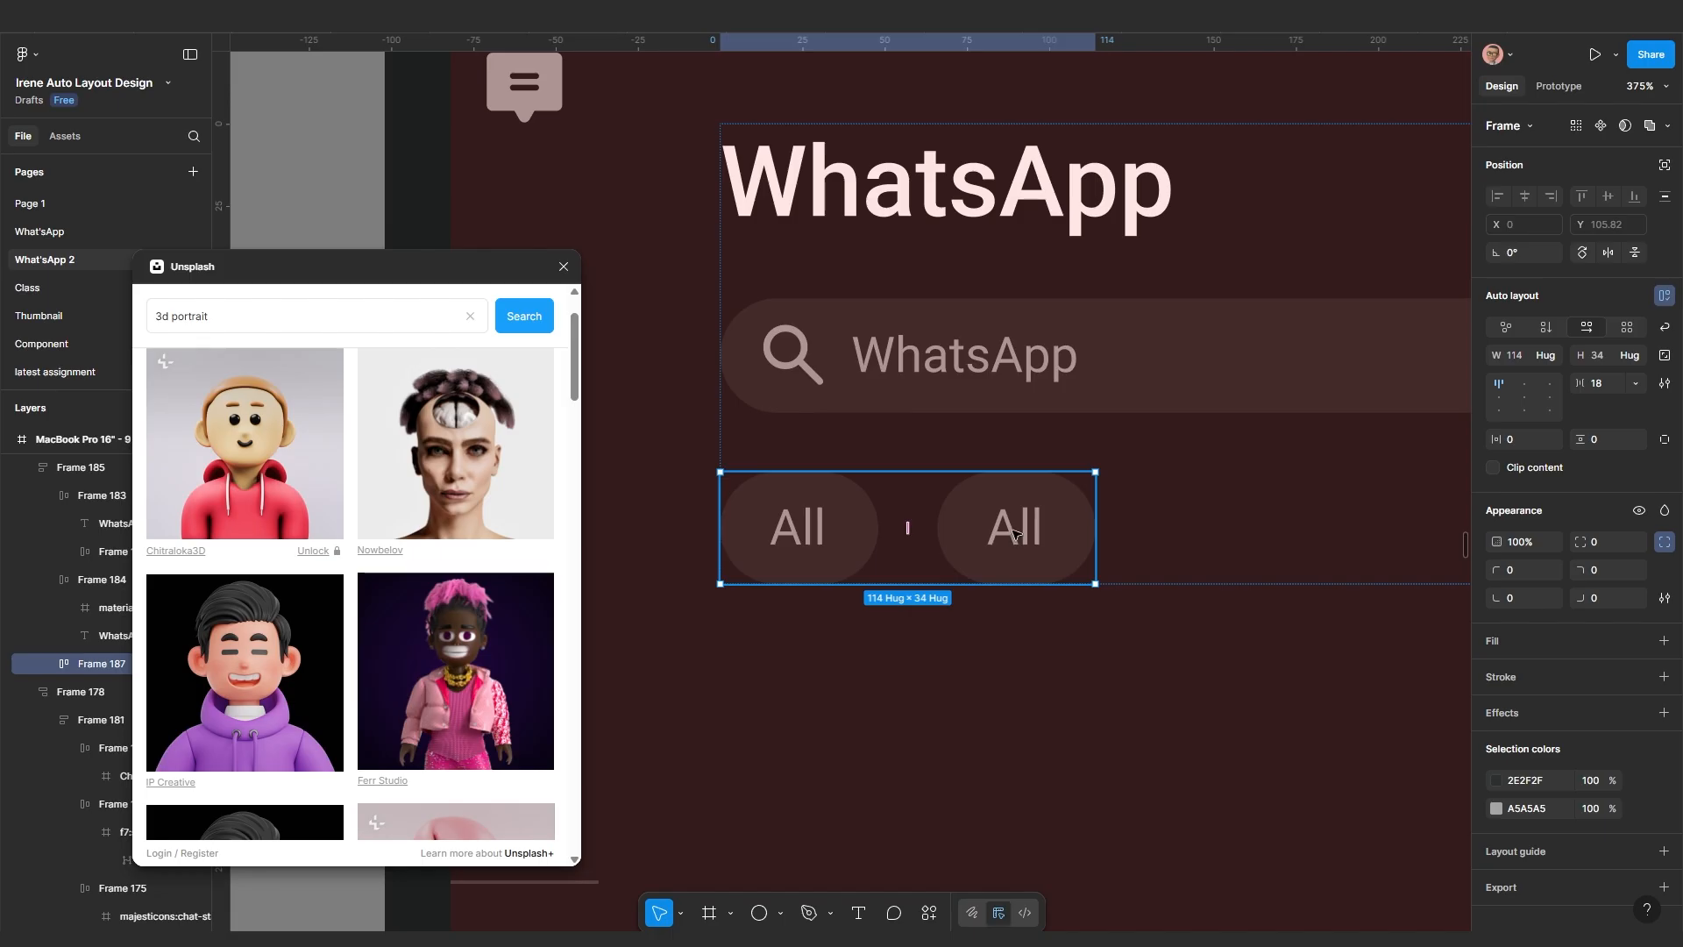
double_click(1013, 533)
double_click(1013, 532)
type("Unread")
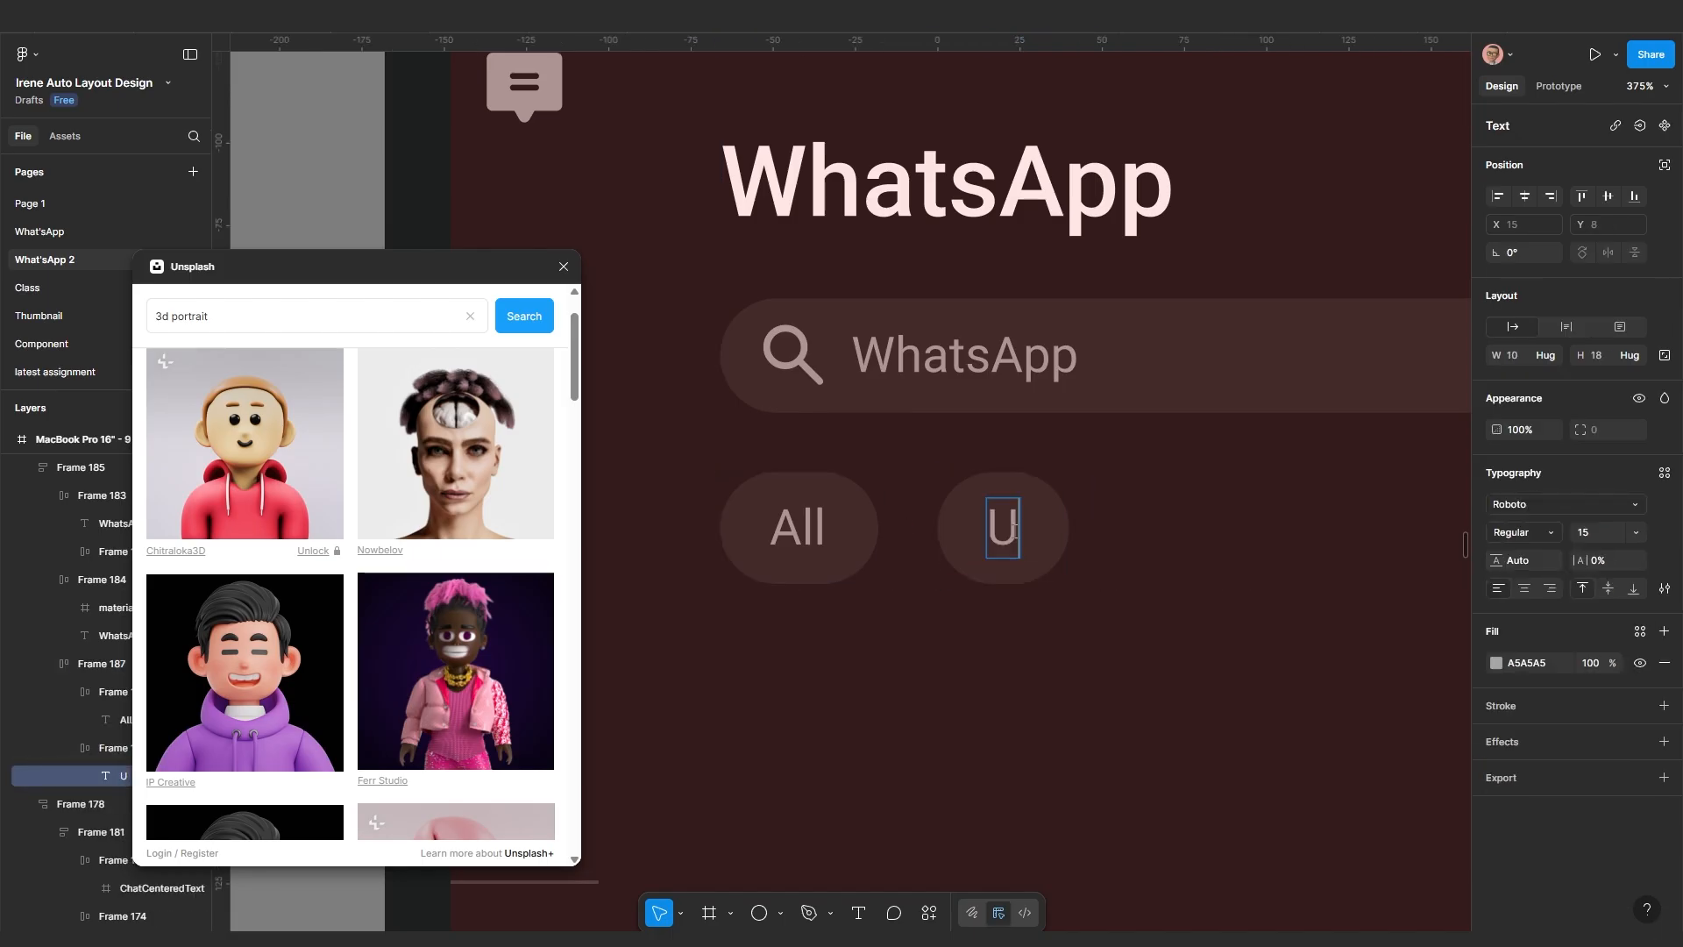
key("Escape")
key("Escape")
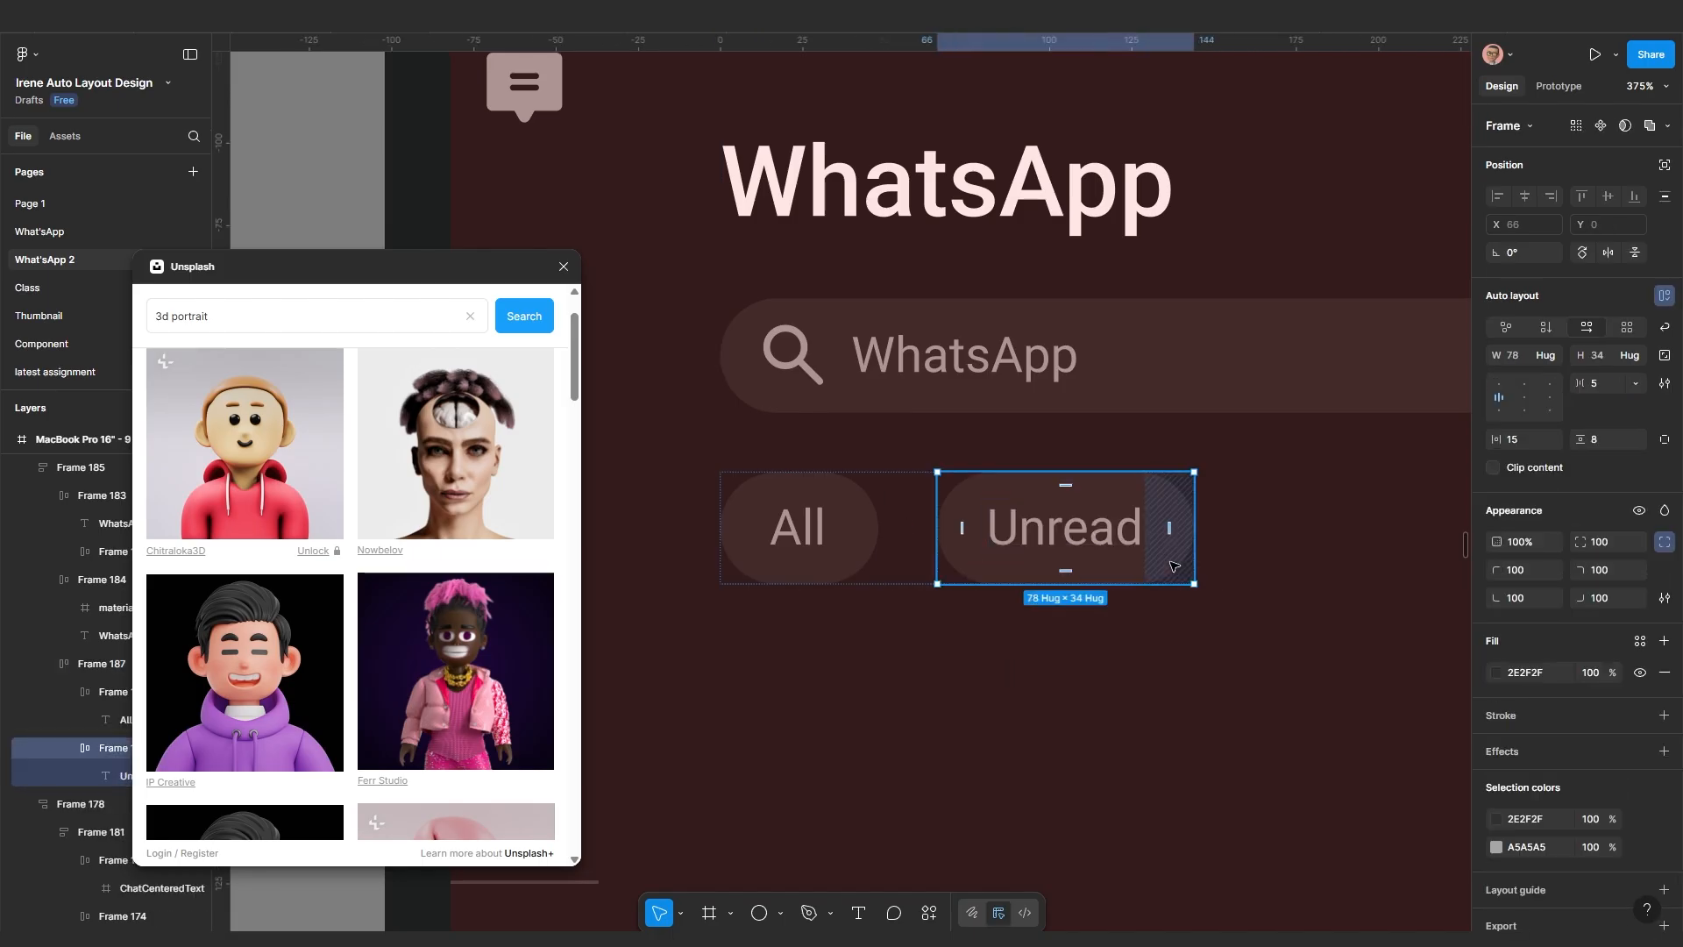
Duplicate the Unread chip in the row and change the copy's text to "Favourites"
key("ctrl+d")
scroll(1172, 562, "down", 3)
scroll(1157, 601, "right", 3)
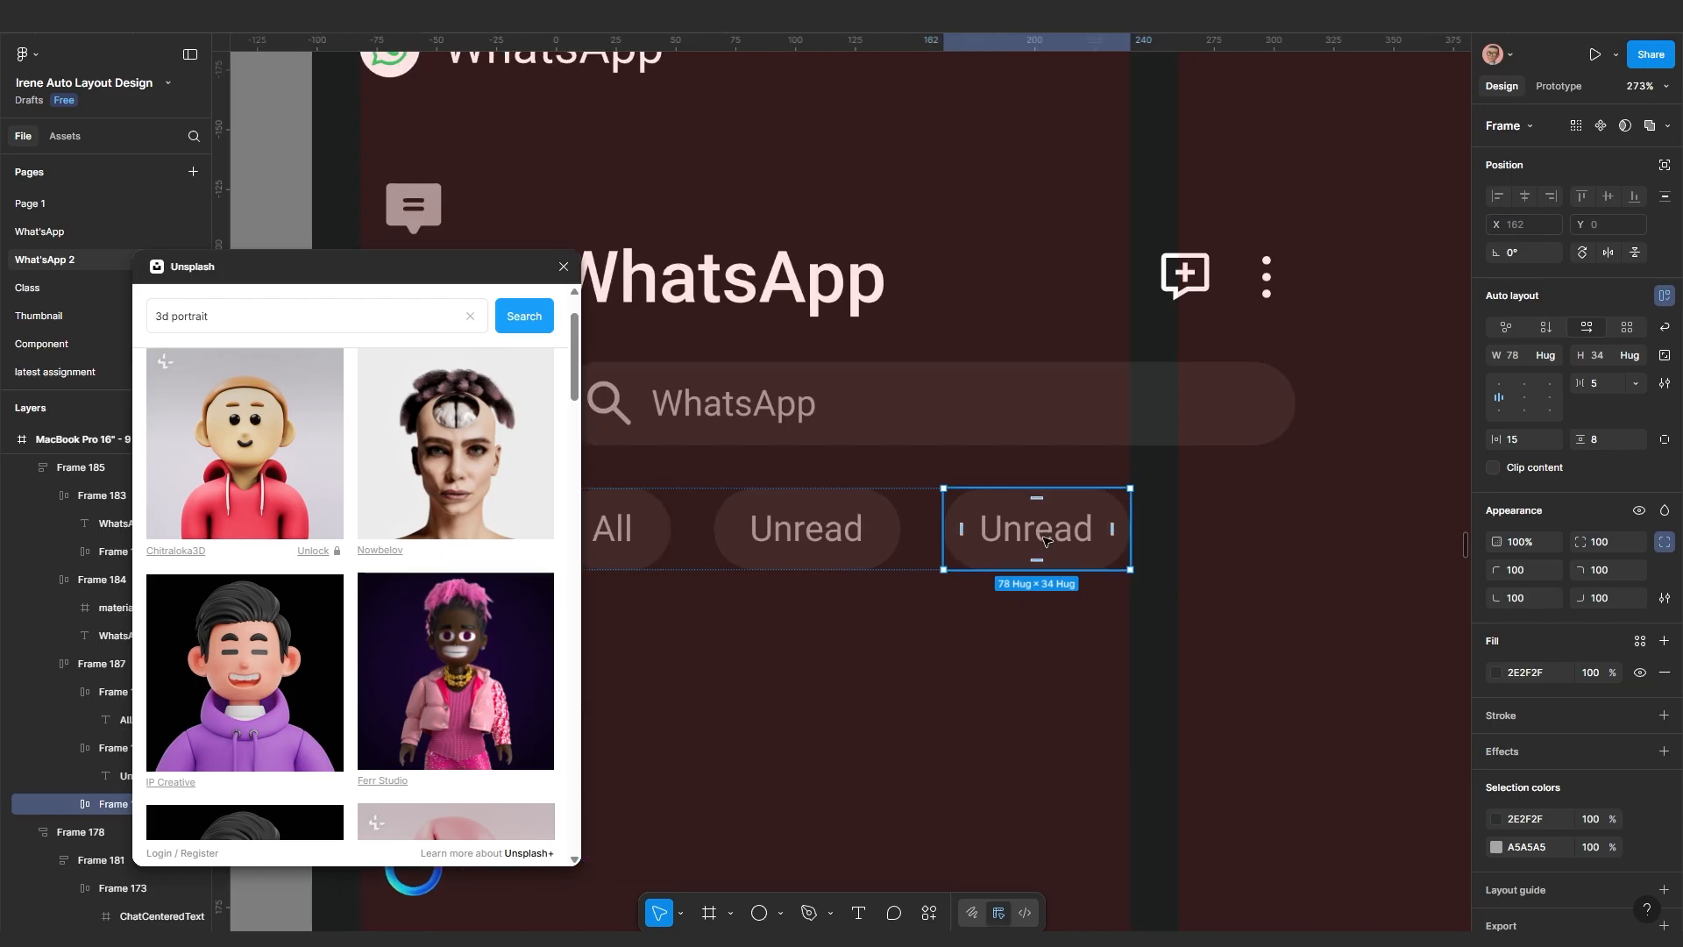
double_click(1044, 537)
type("Favourites")
scroll(1044, 536, "up", 3)
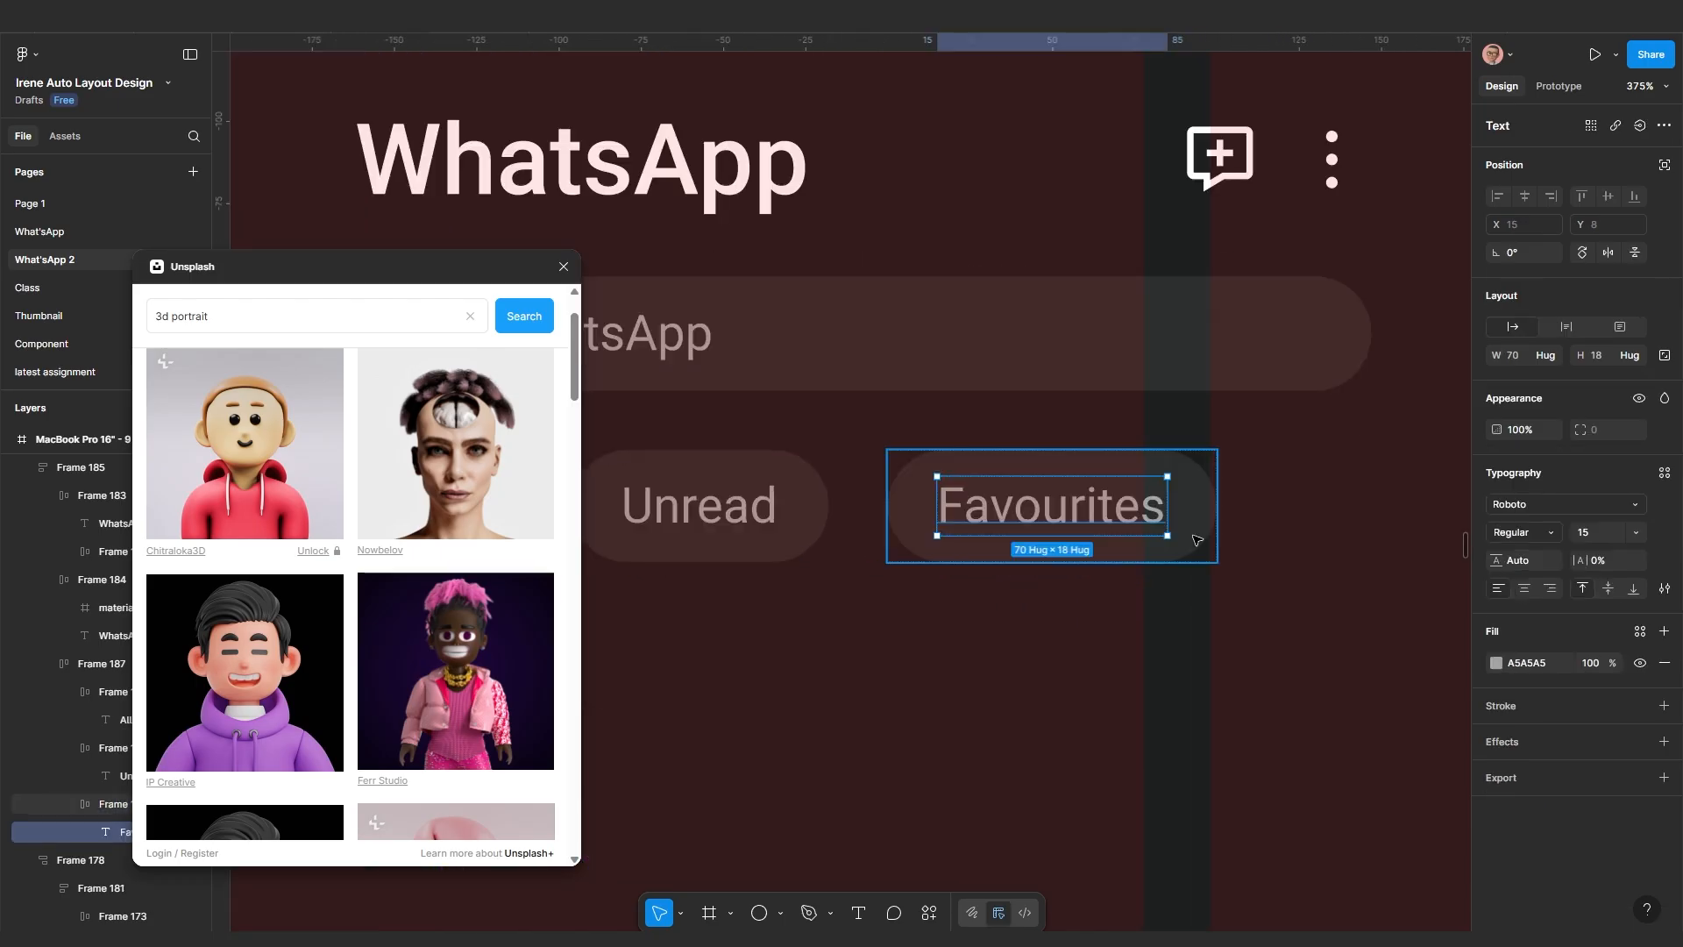
key("Escape")
Duplicate the Favourites chip and change the copy's text to "Groups"
key("ctrl+d")
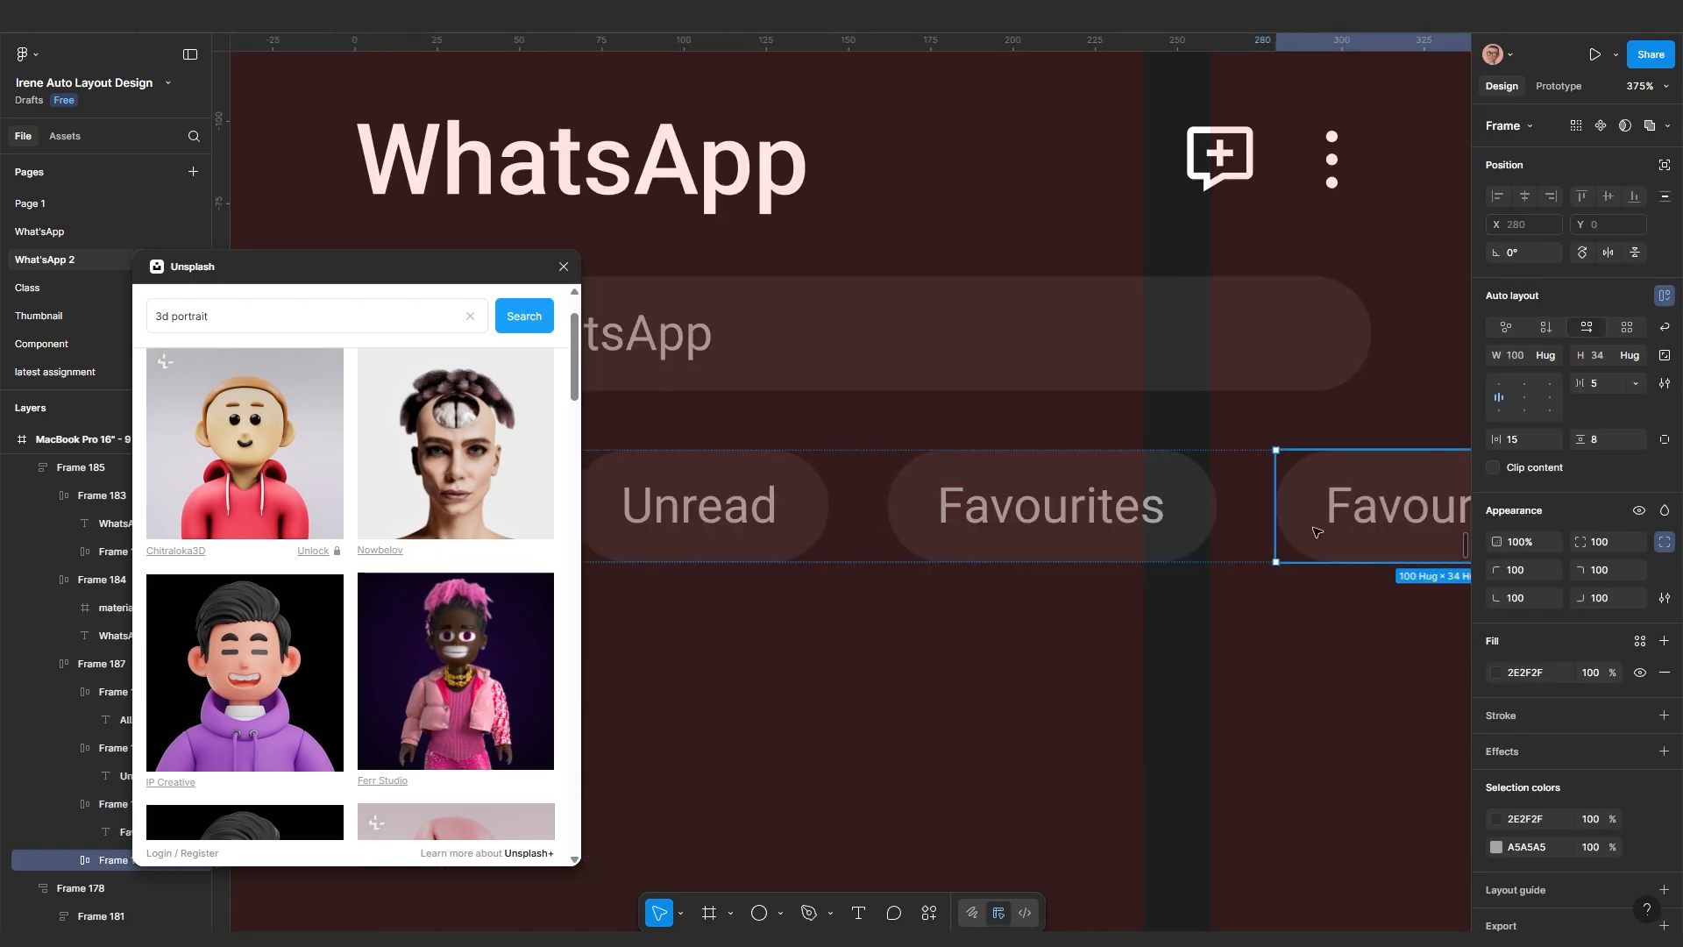
double_click(1373, 526)
type("Groups")
key("Escape")
scroll(1373, 524, "down", 3)
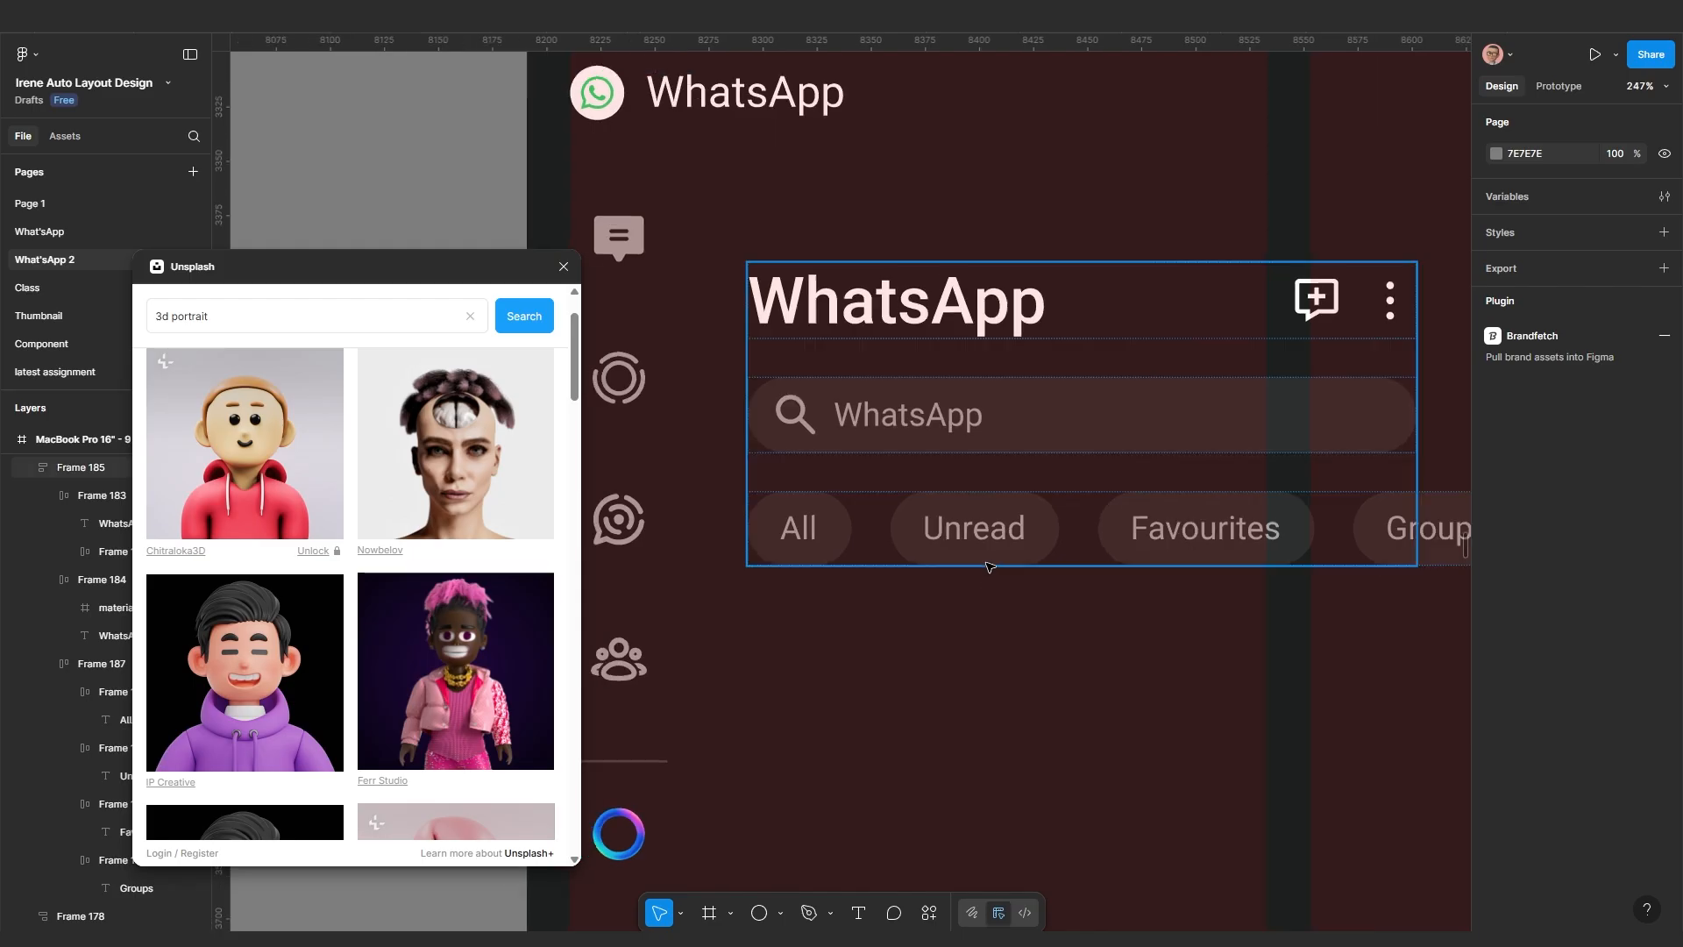
Swap fill and stroke on the Unread, Favourites and Groups chips so they are only outlined
left_click(985, 548)
left_click(985, 547)
left_click(1227, 536, "shift")
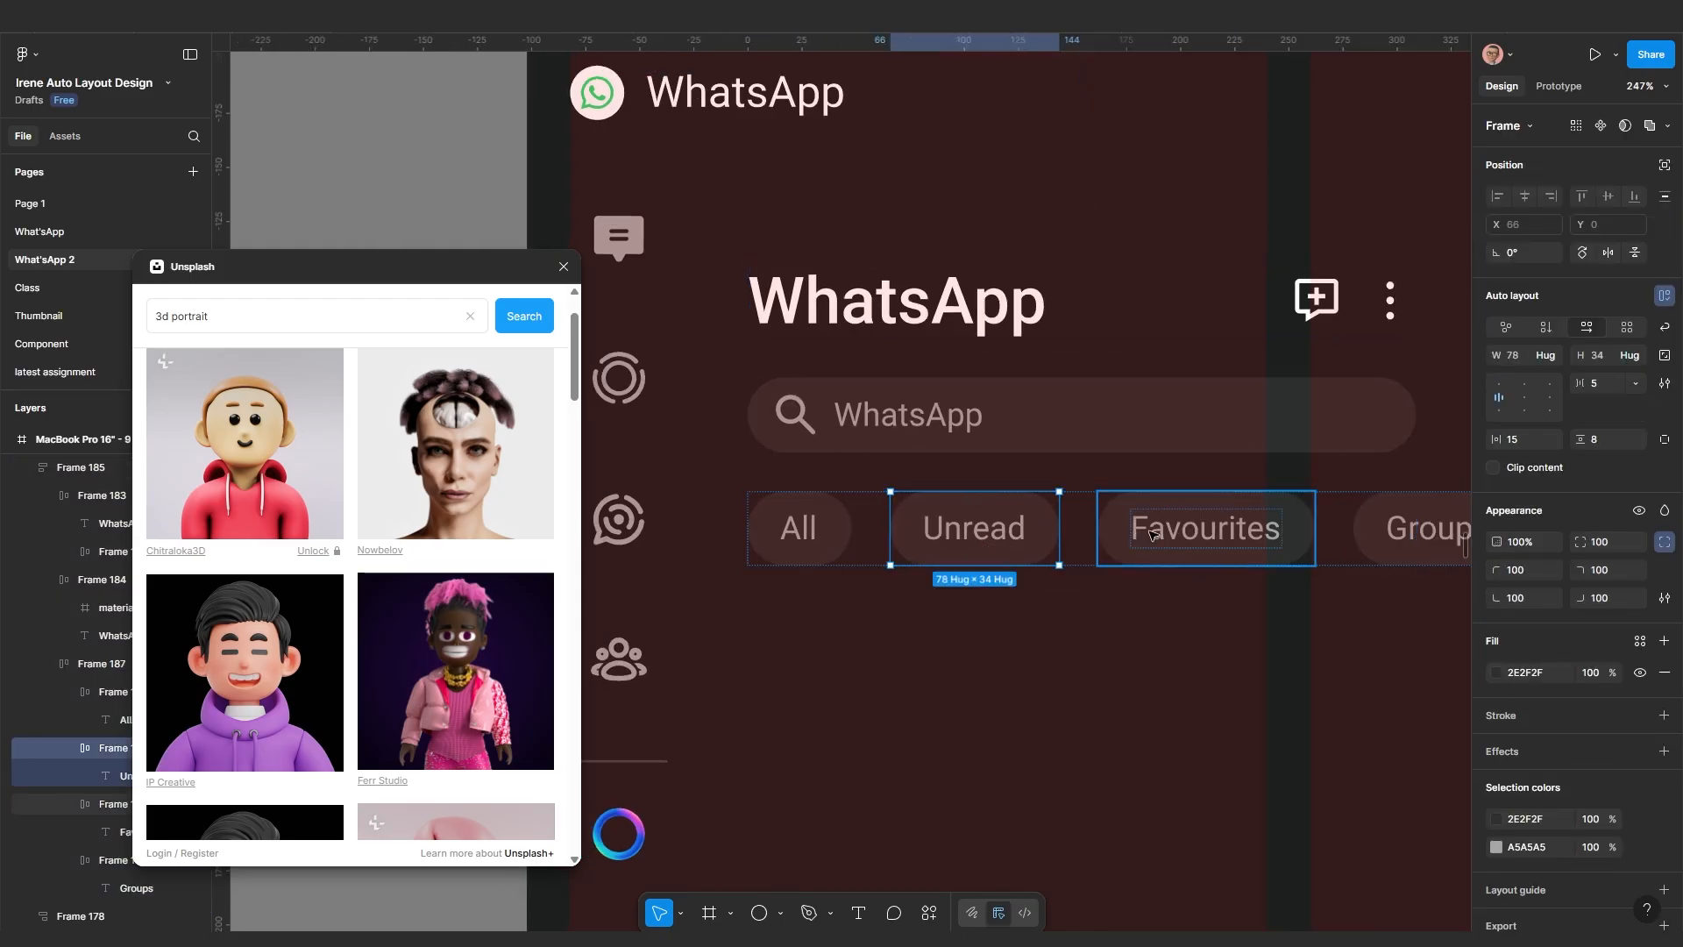
left_click(1368, 530, "shift")
scroll(1135, 623, "down", 3)
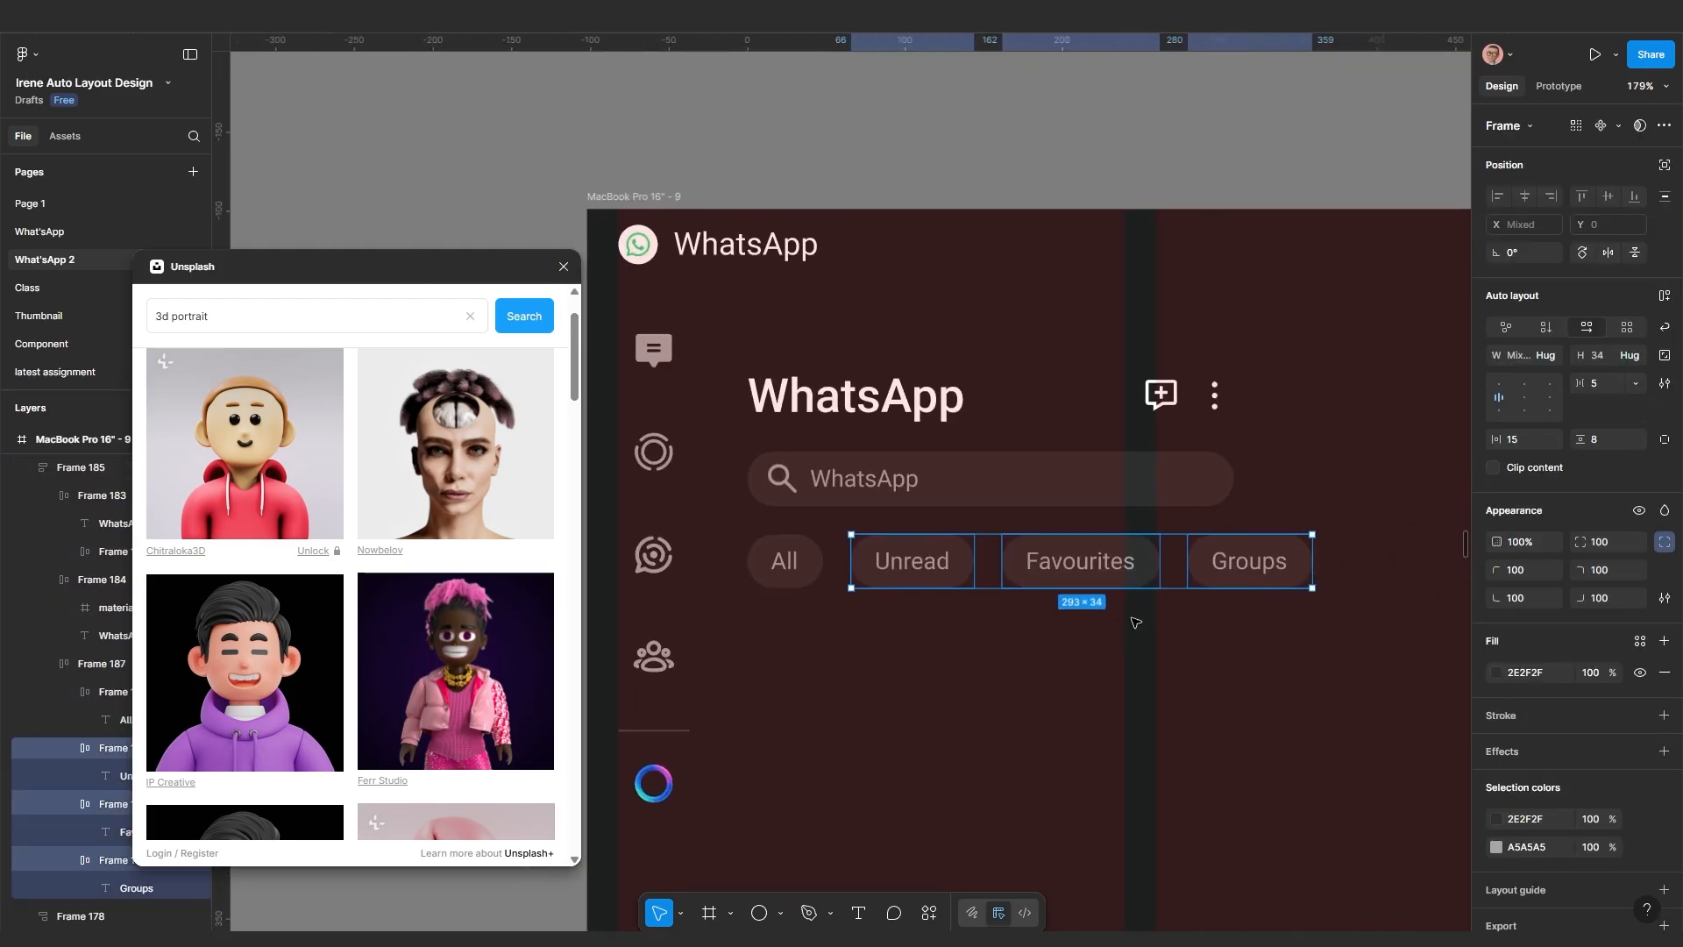
key("shift+x")
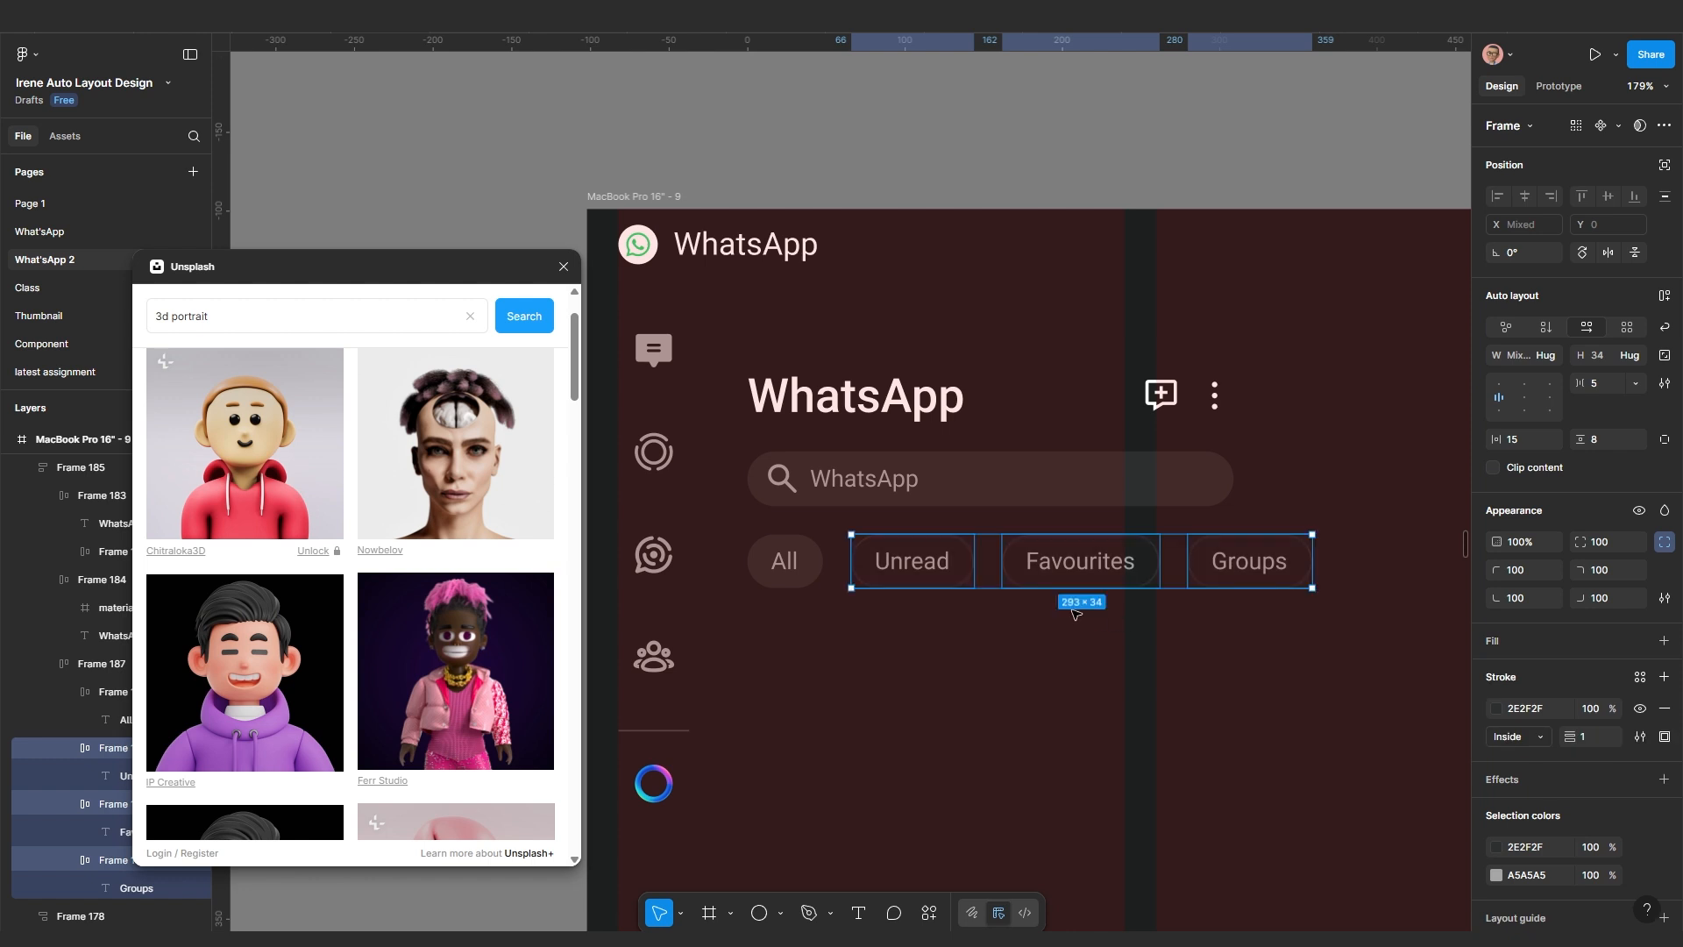
Set the All chip's fill colour to 103529
scroll(969, 605, "up", 3)
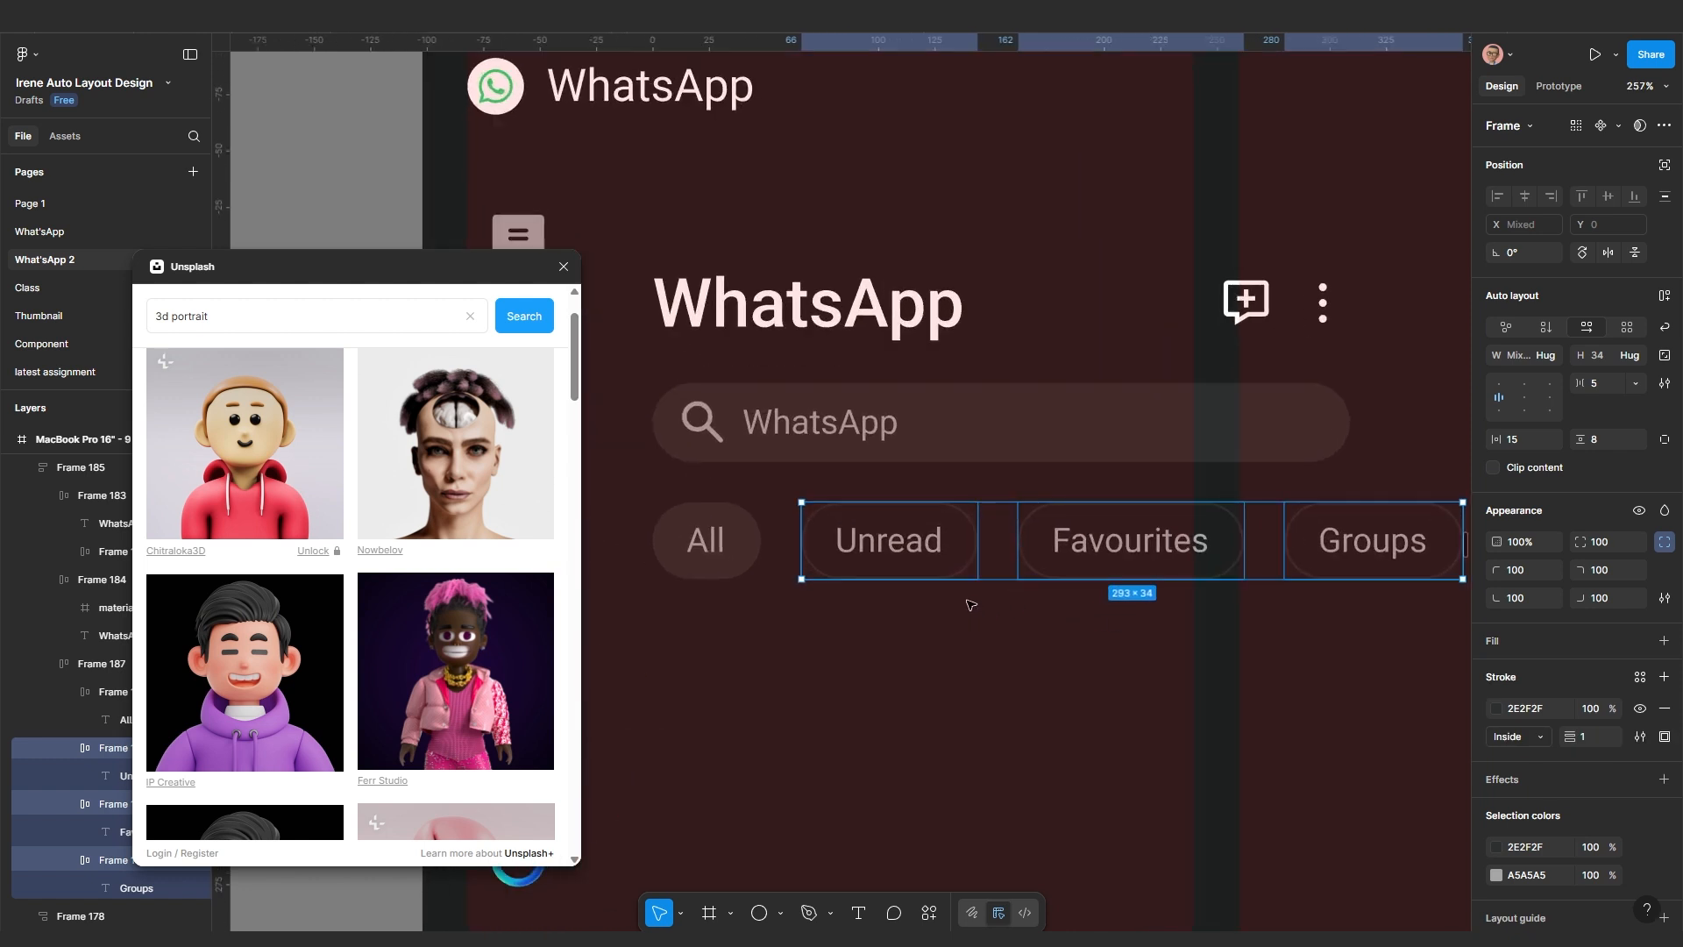
scroll(969, 605, "up", 1)
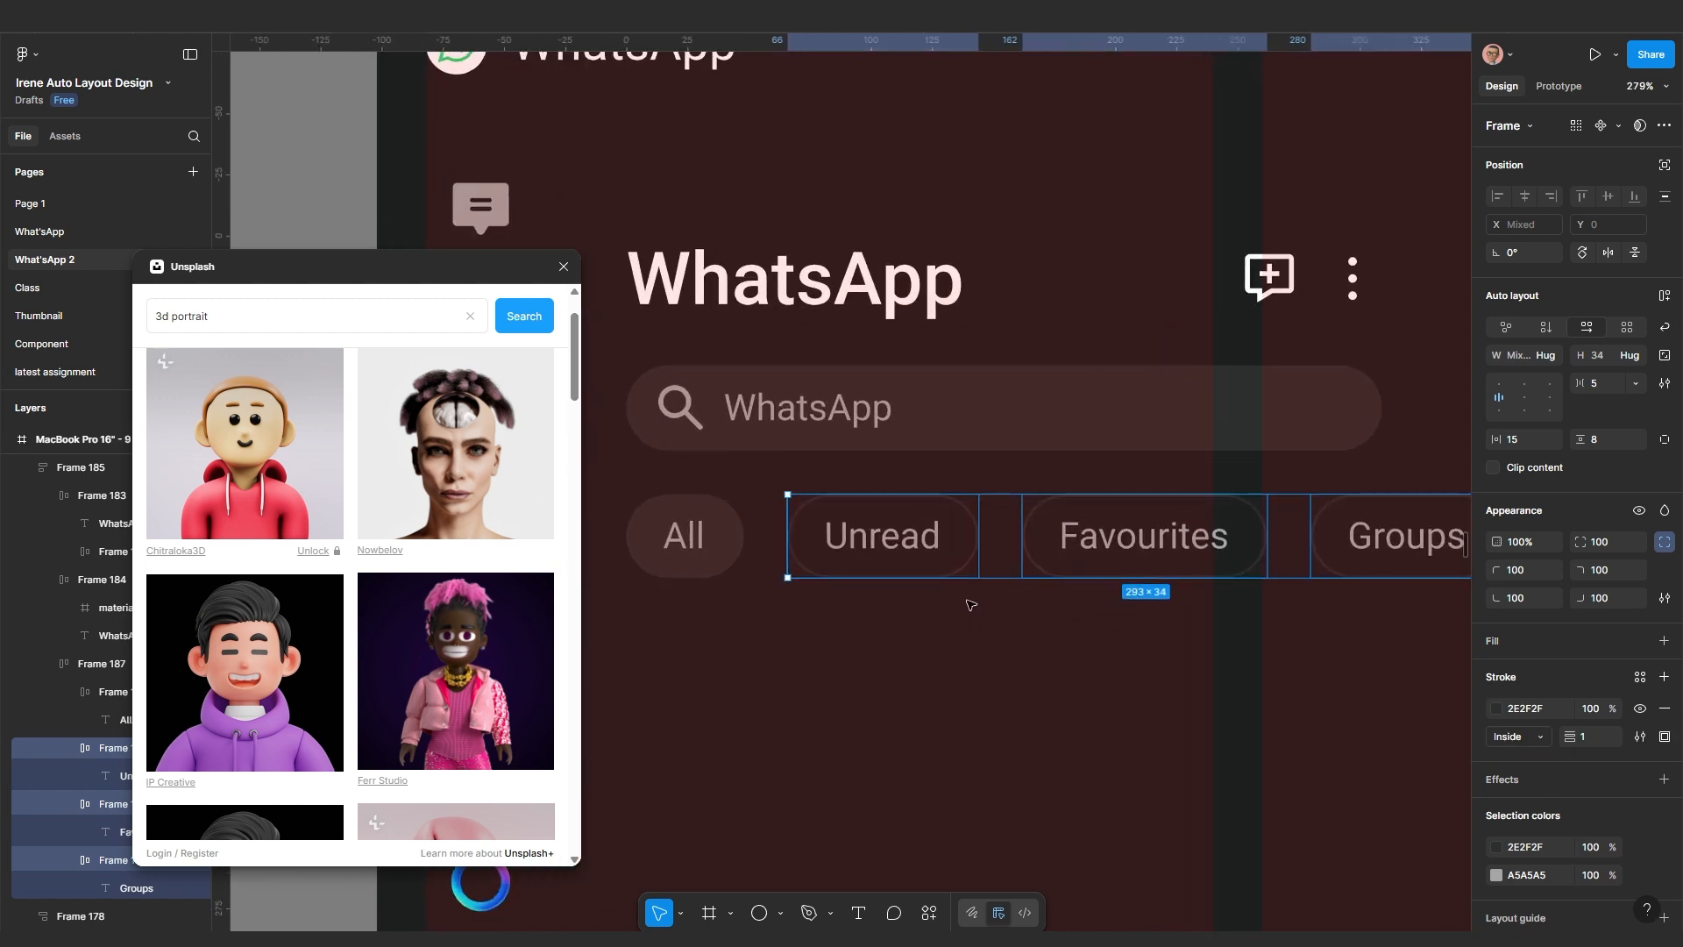
scroll(864, 607, "up", 3)
left_click(955, 738)
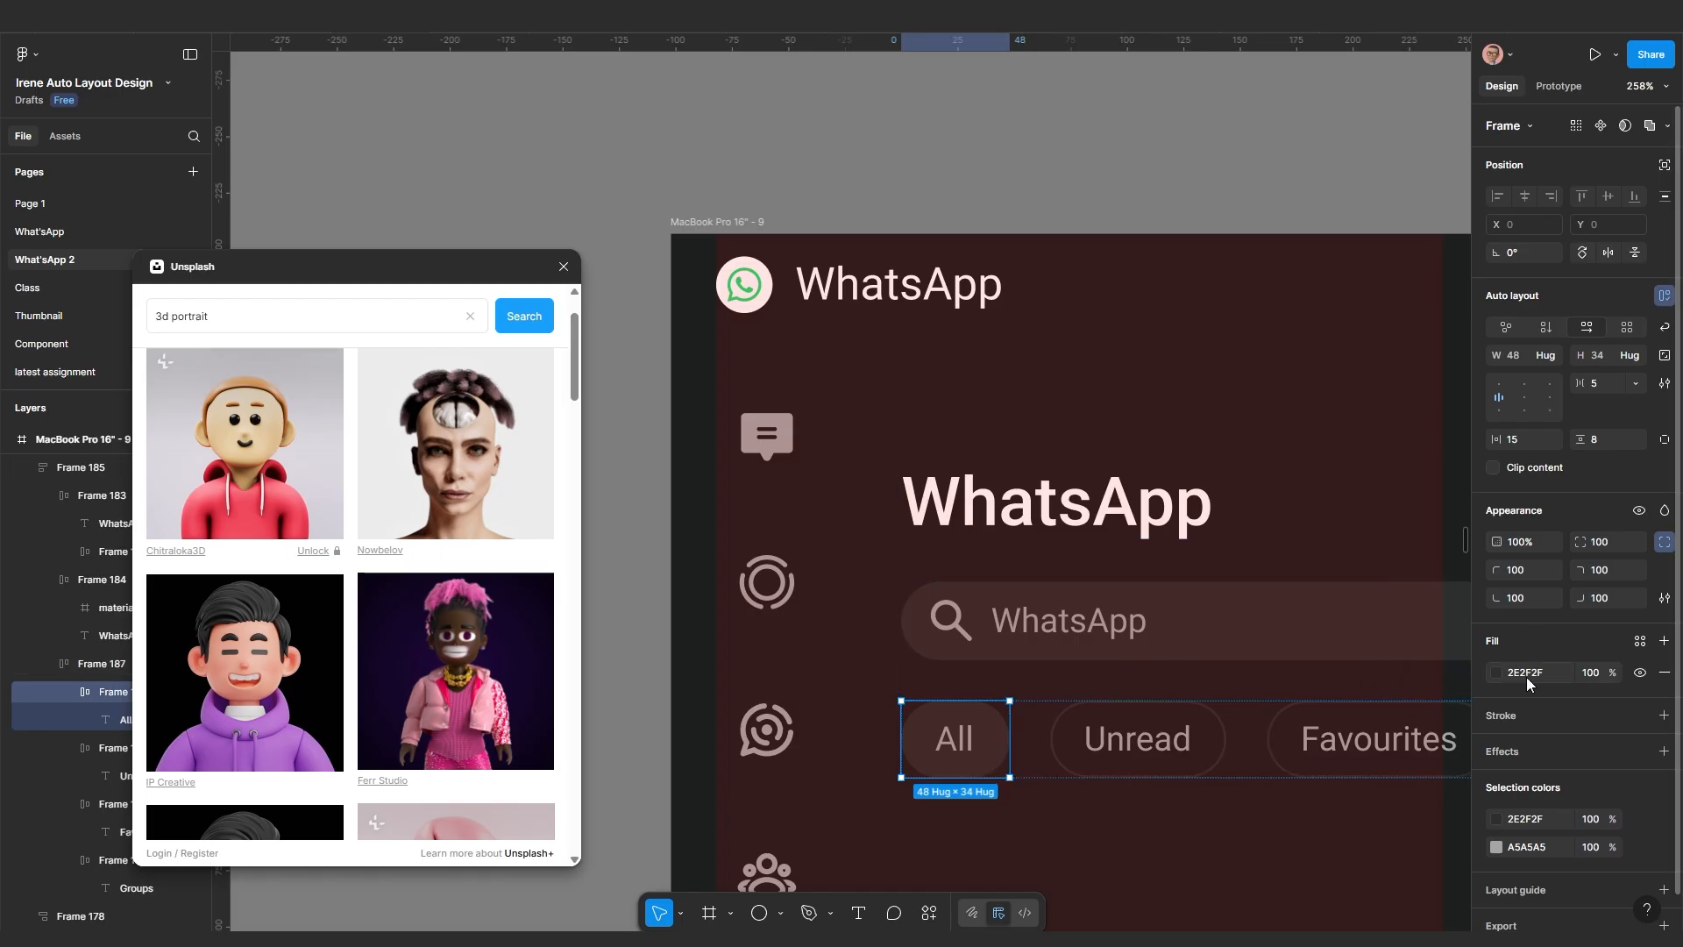
type("103529")
key("Return")
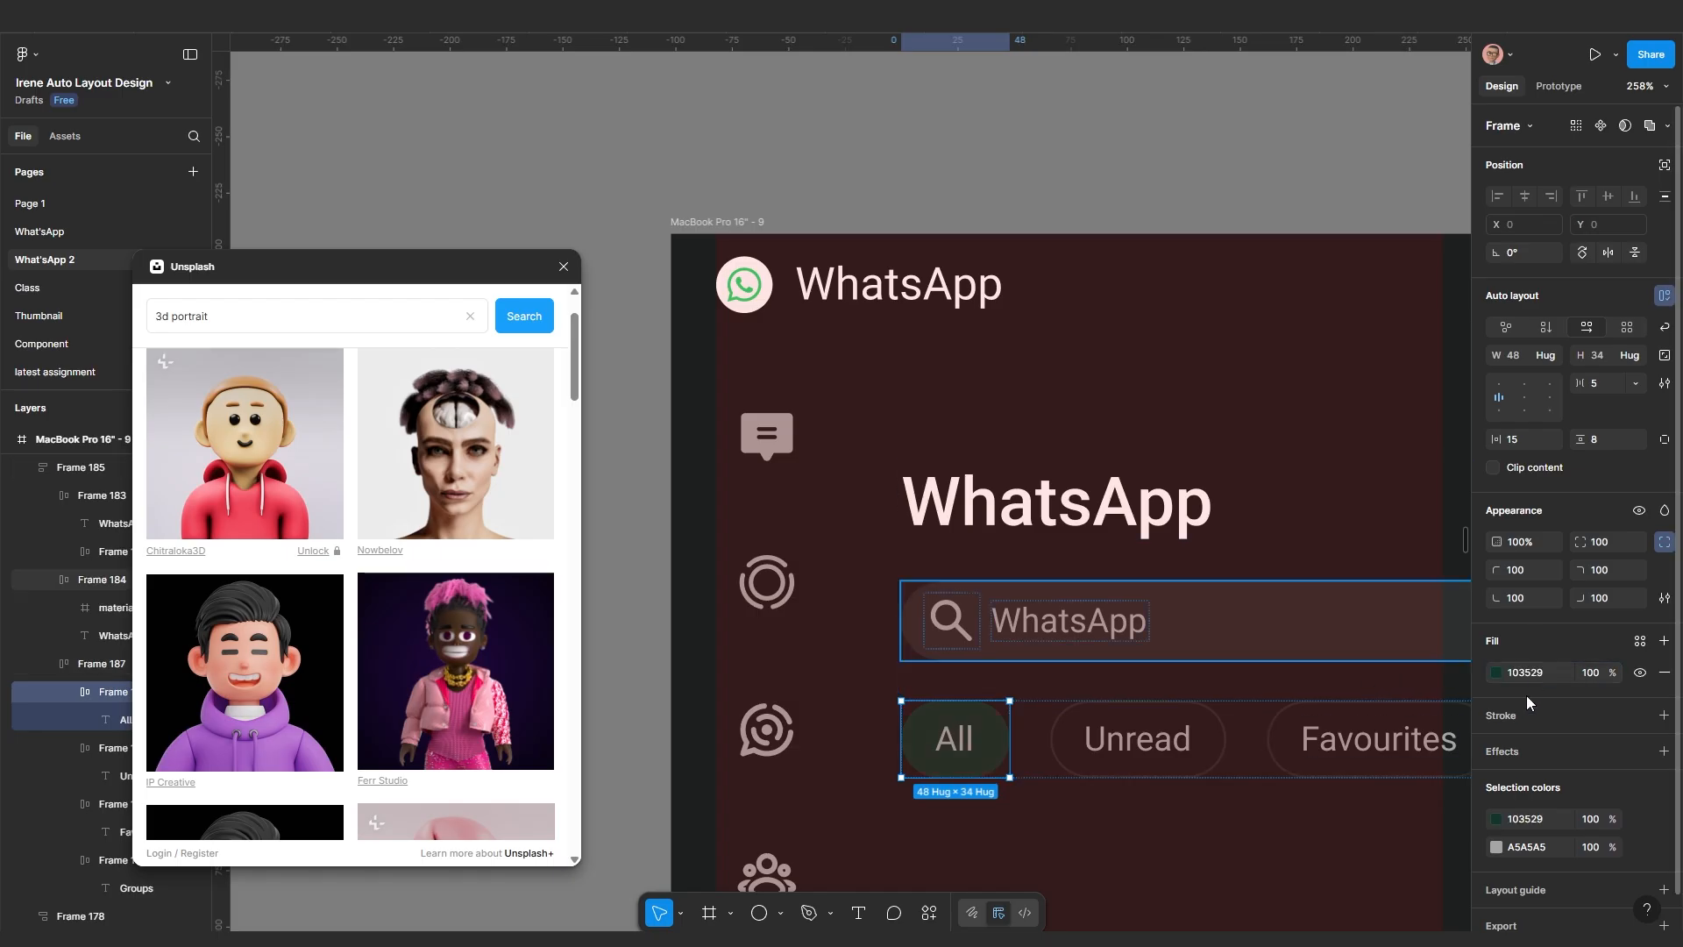
Add a stroke to the All chip, sample its green fill for the colour and lighten it to 126147
left_click(1504, 719)
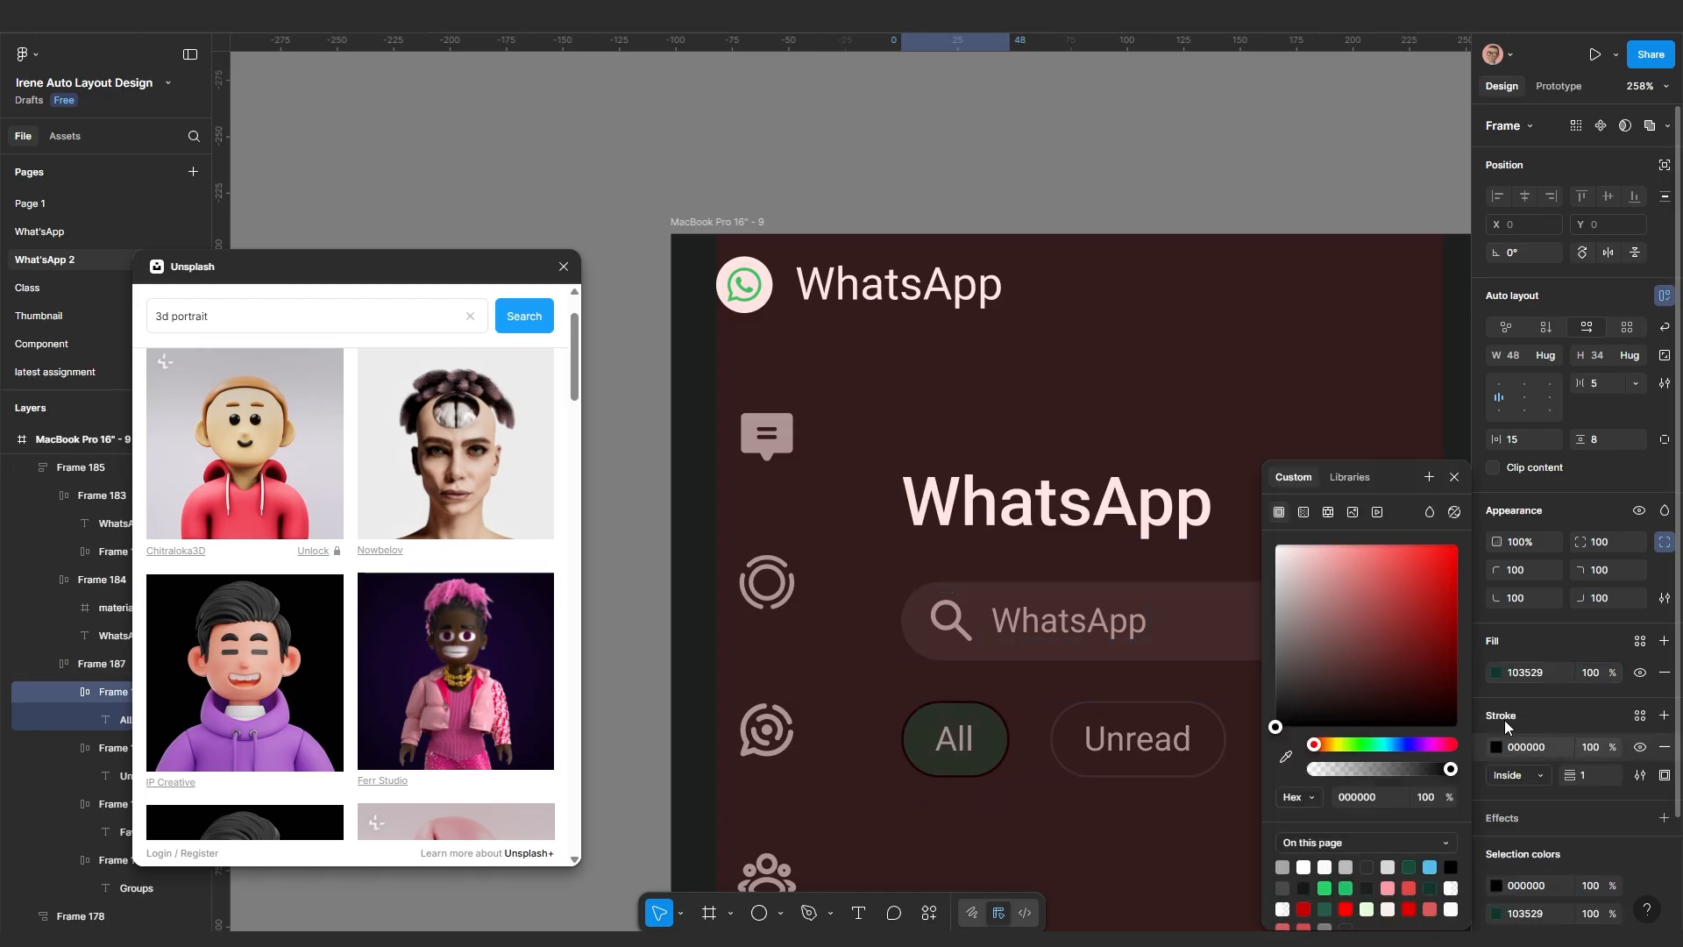
left_click(1286, 757)
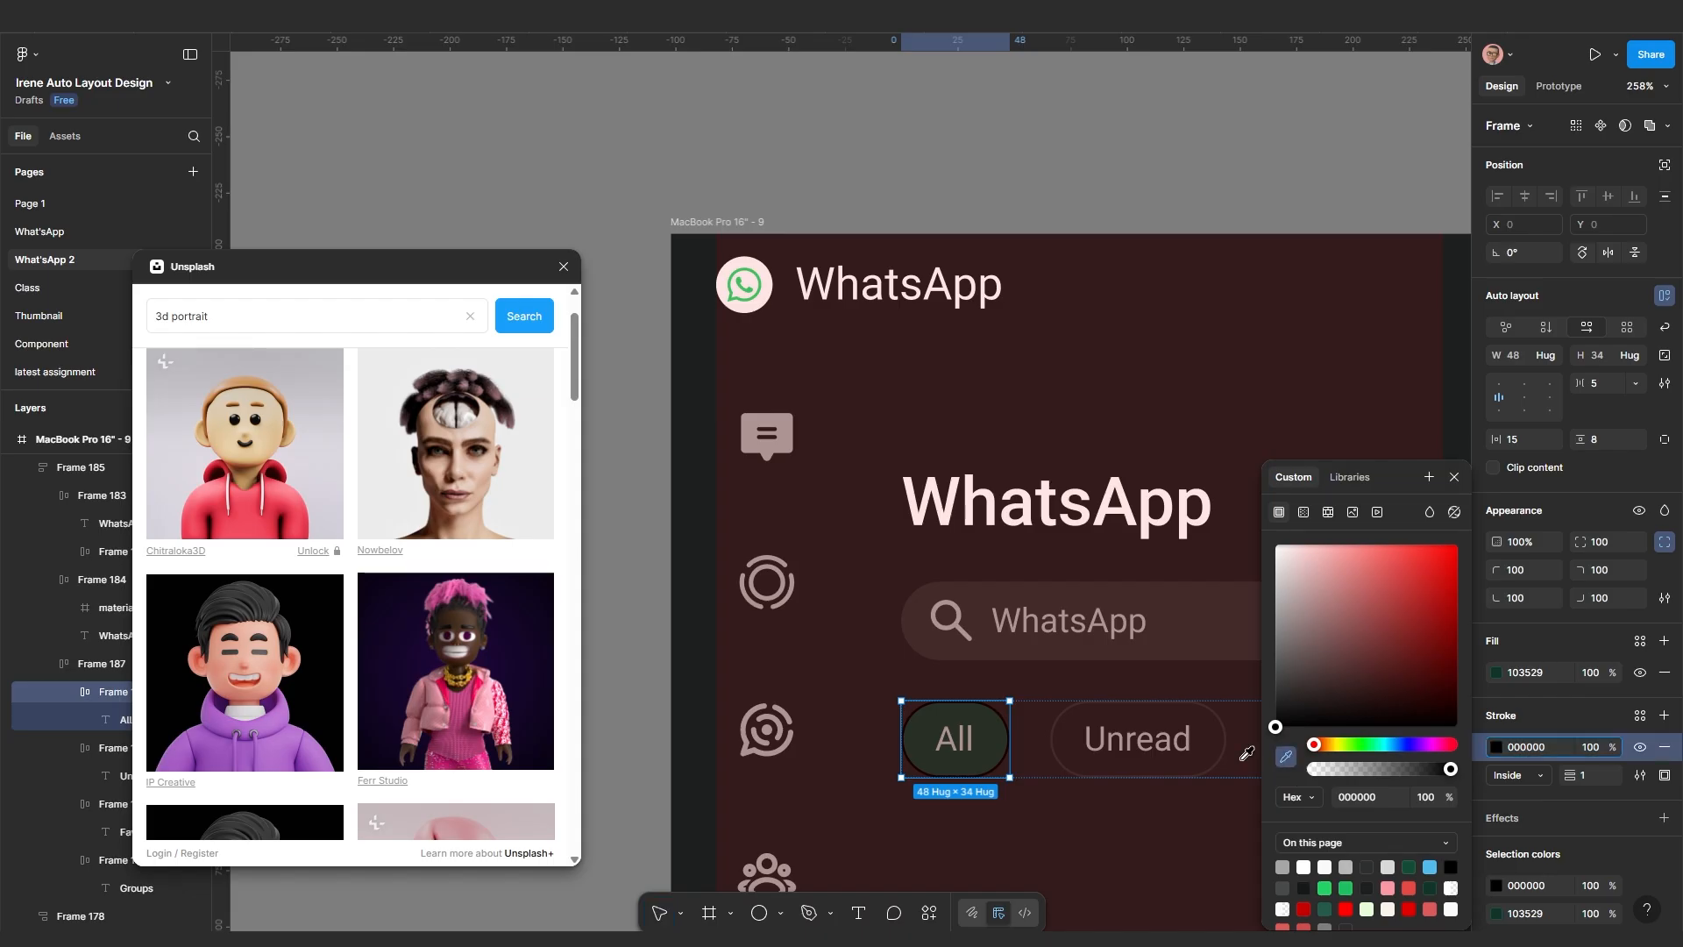
left_click(998, 733)
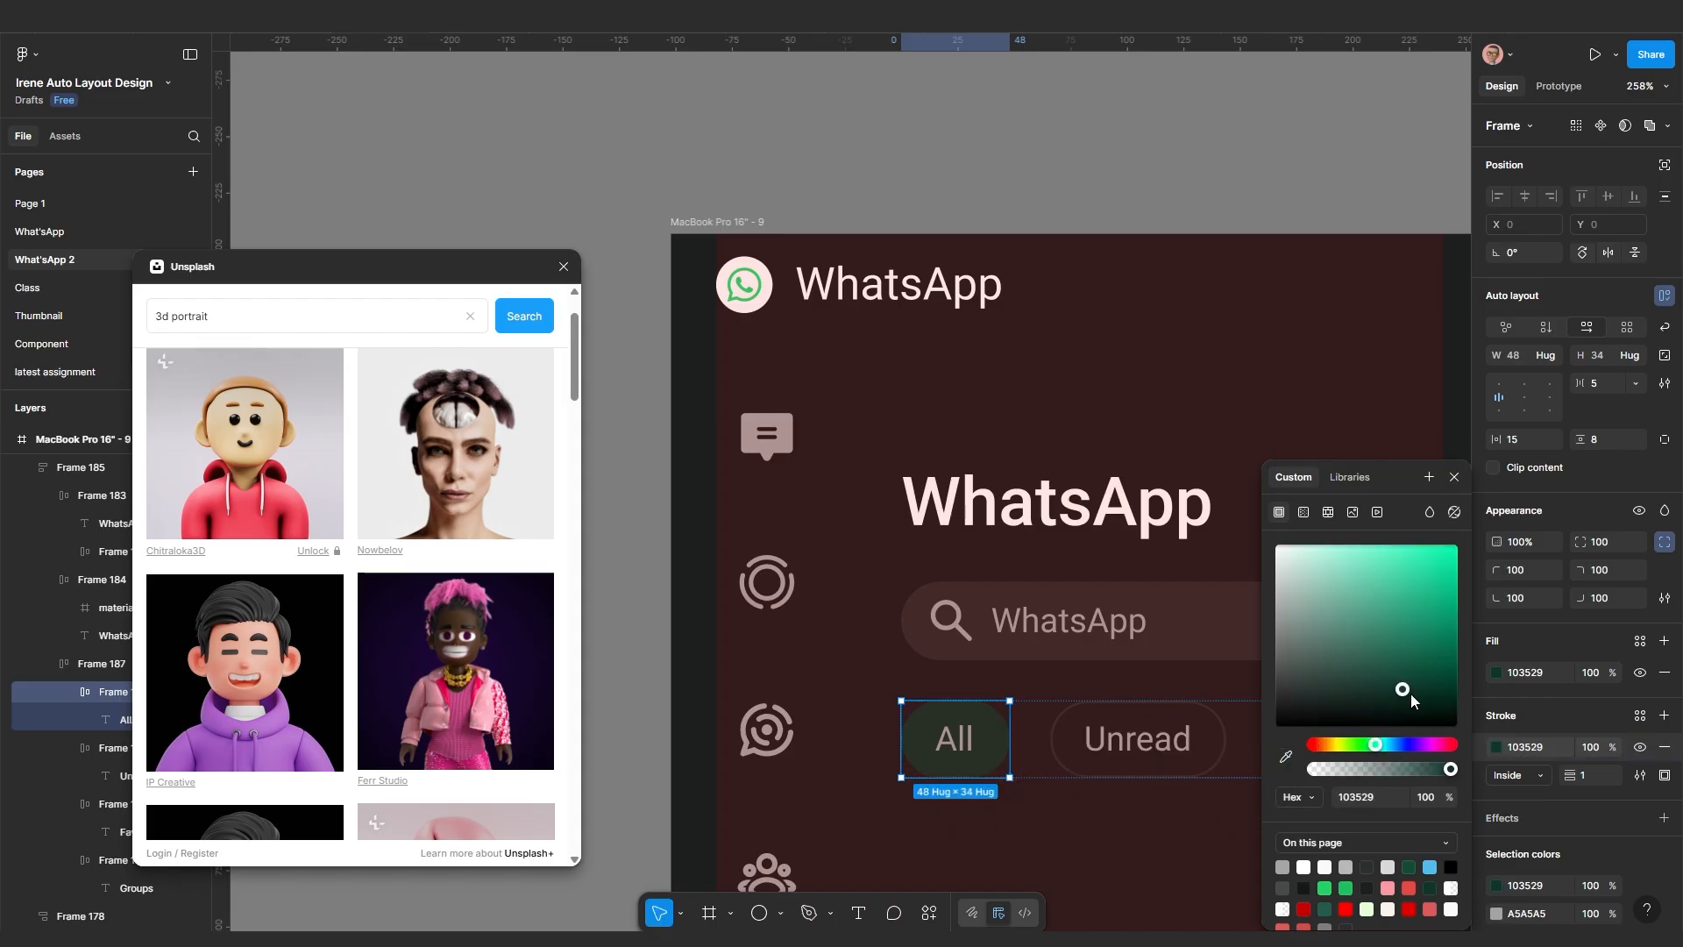
left_click_drag(1413, 689, 1424, 659)
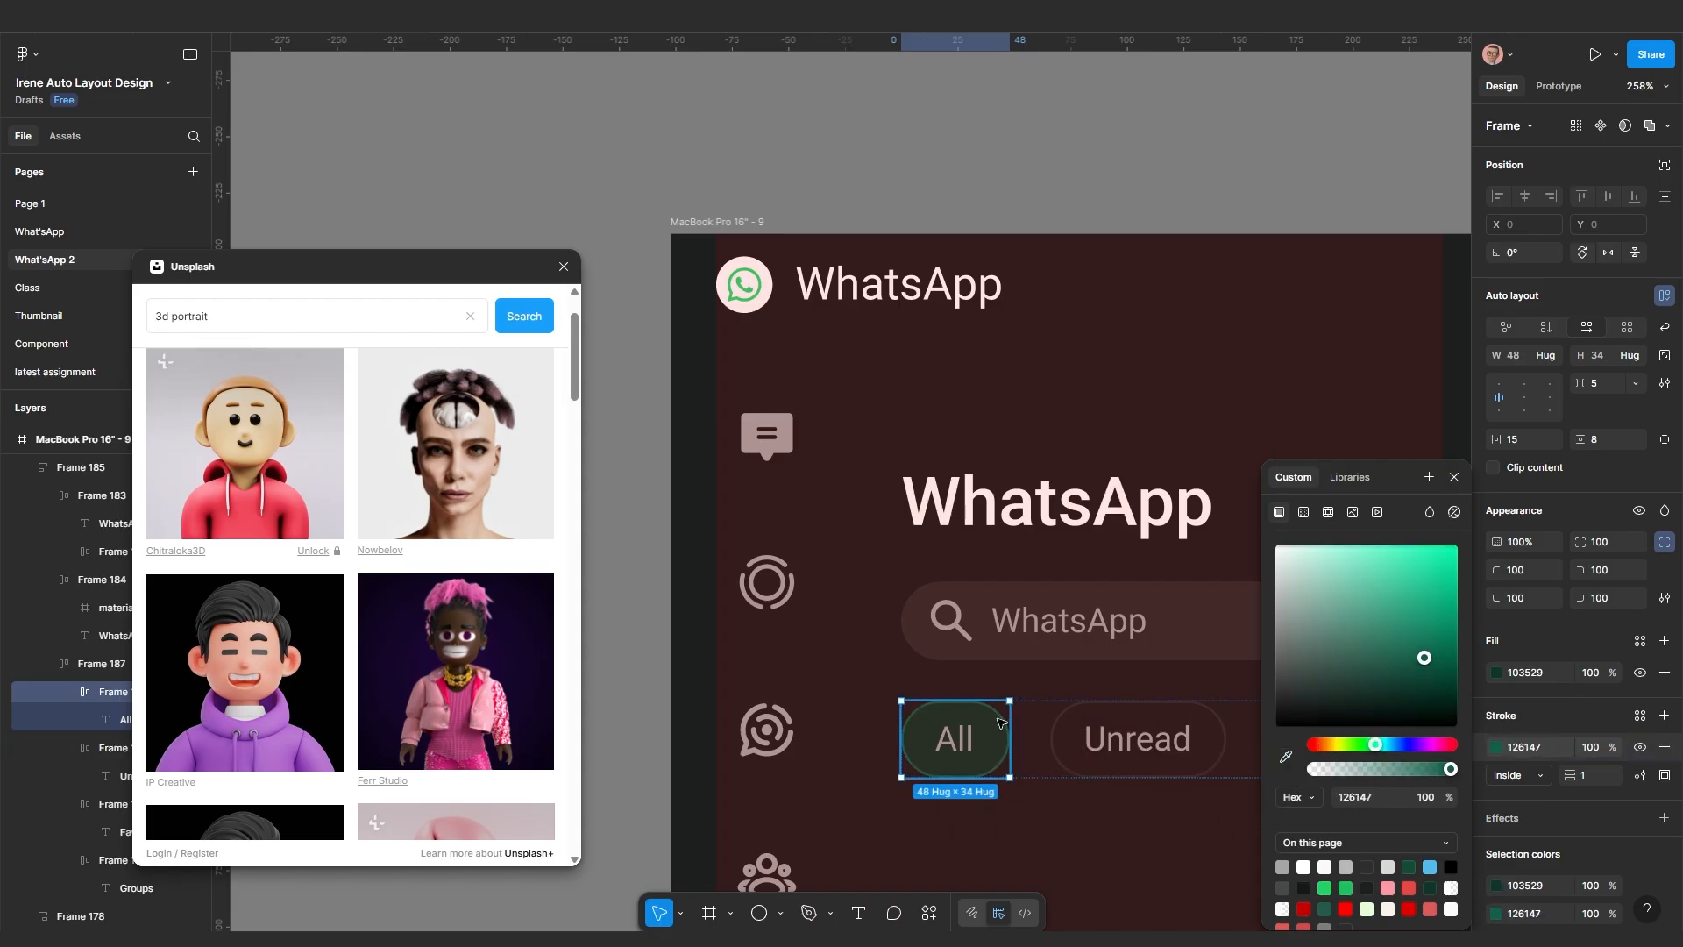
Set the gap between the filter chips in their auto layout row to 10
scroll(903, 607, "down", 5)
left_click_drag(942, 678, 902, 591)
left_click(908, 673)
scroll(908, 673, "up", 3)
left_click_drag(949, 673, 976, 670)
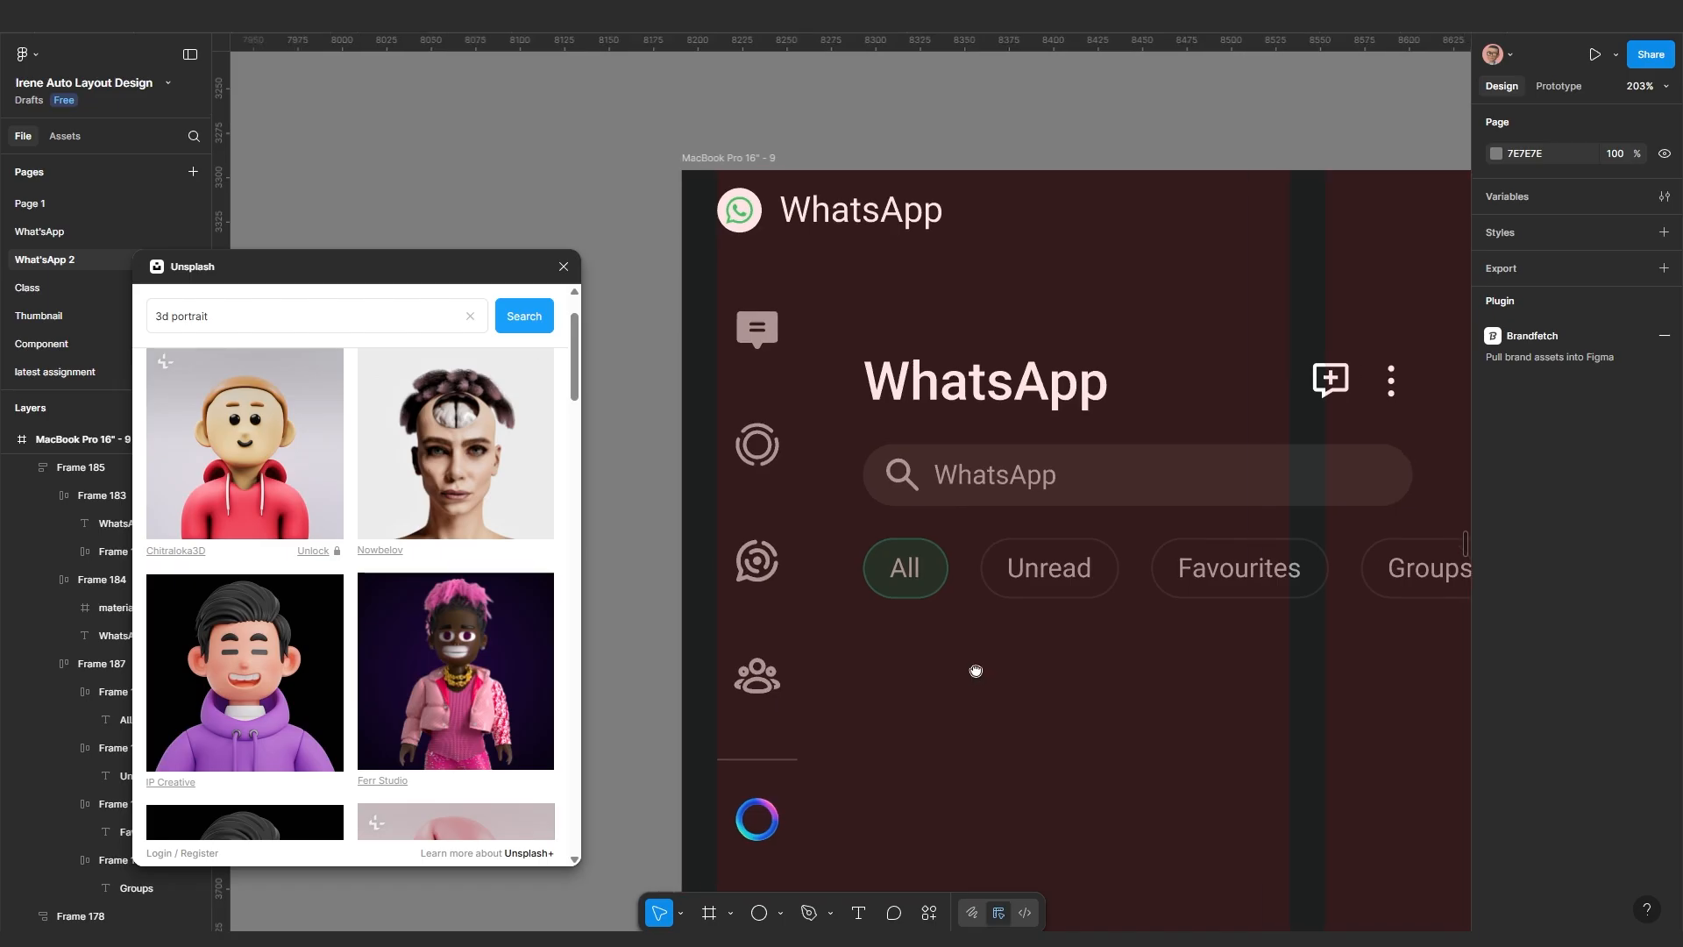
left_click(991, 587)
left_click(1070, 580)
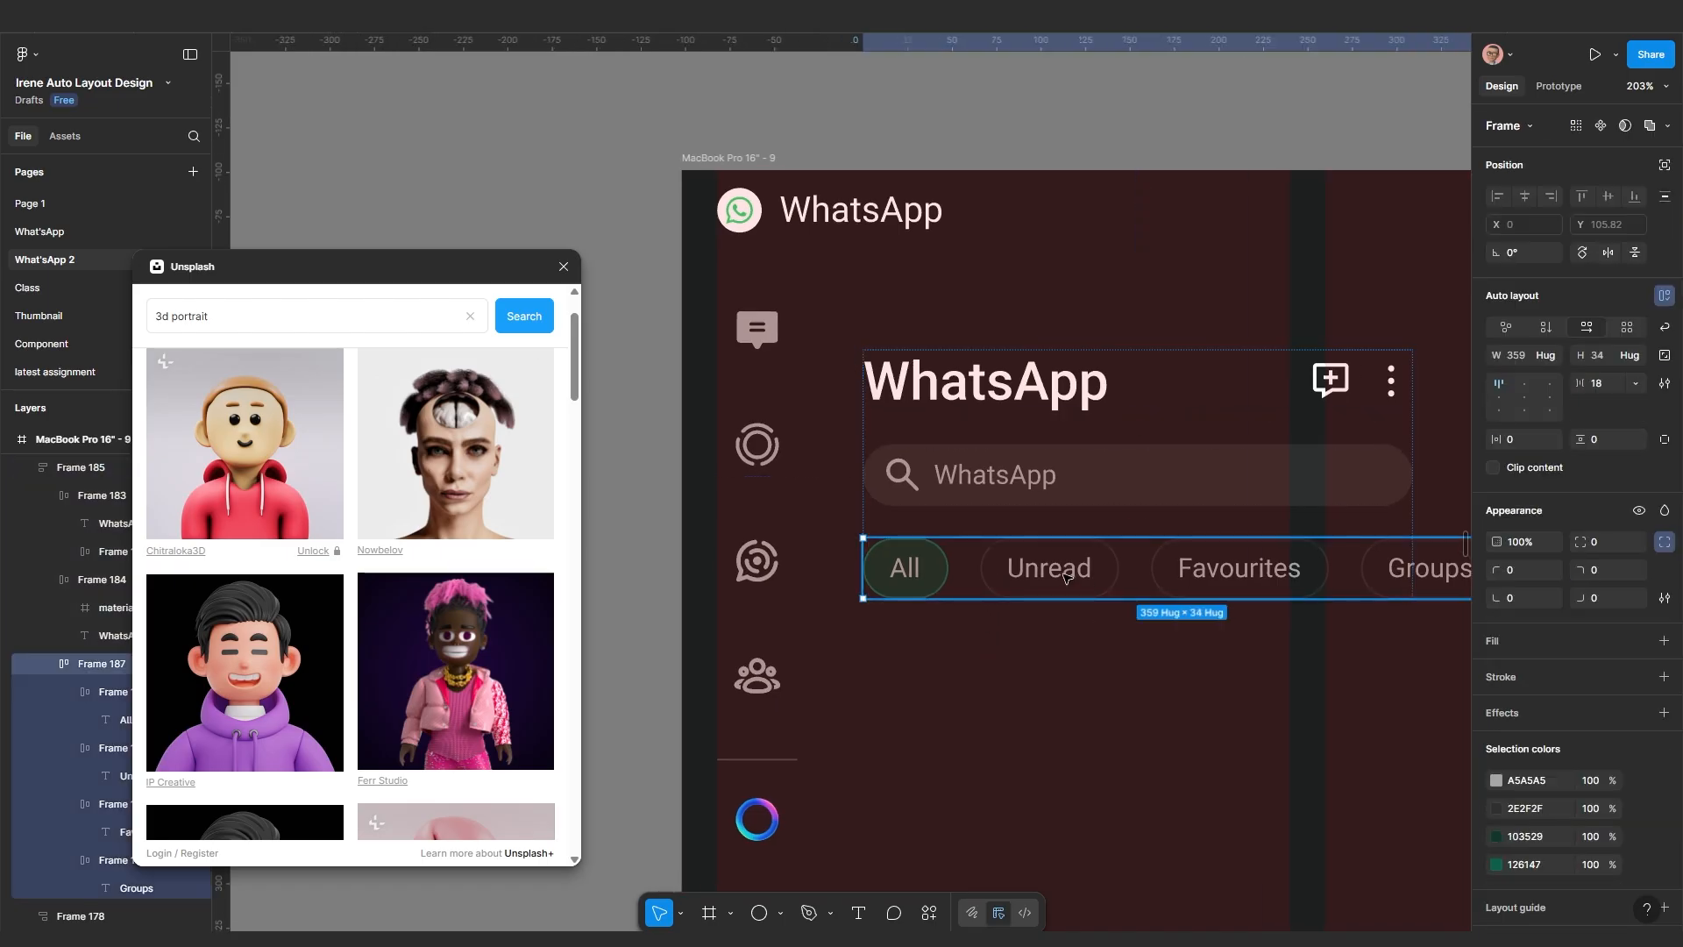
left_click(1606, 383)
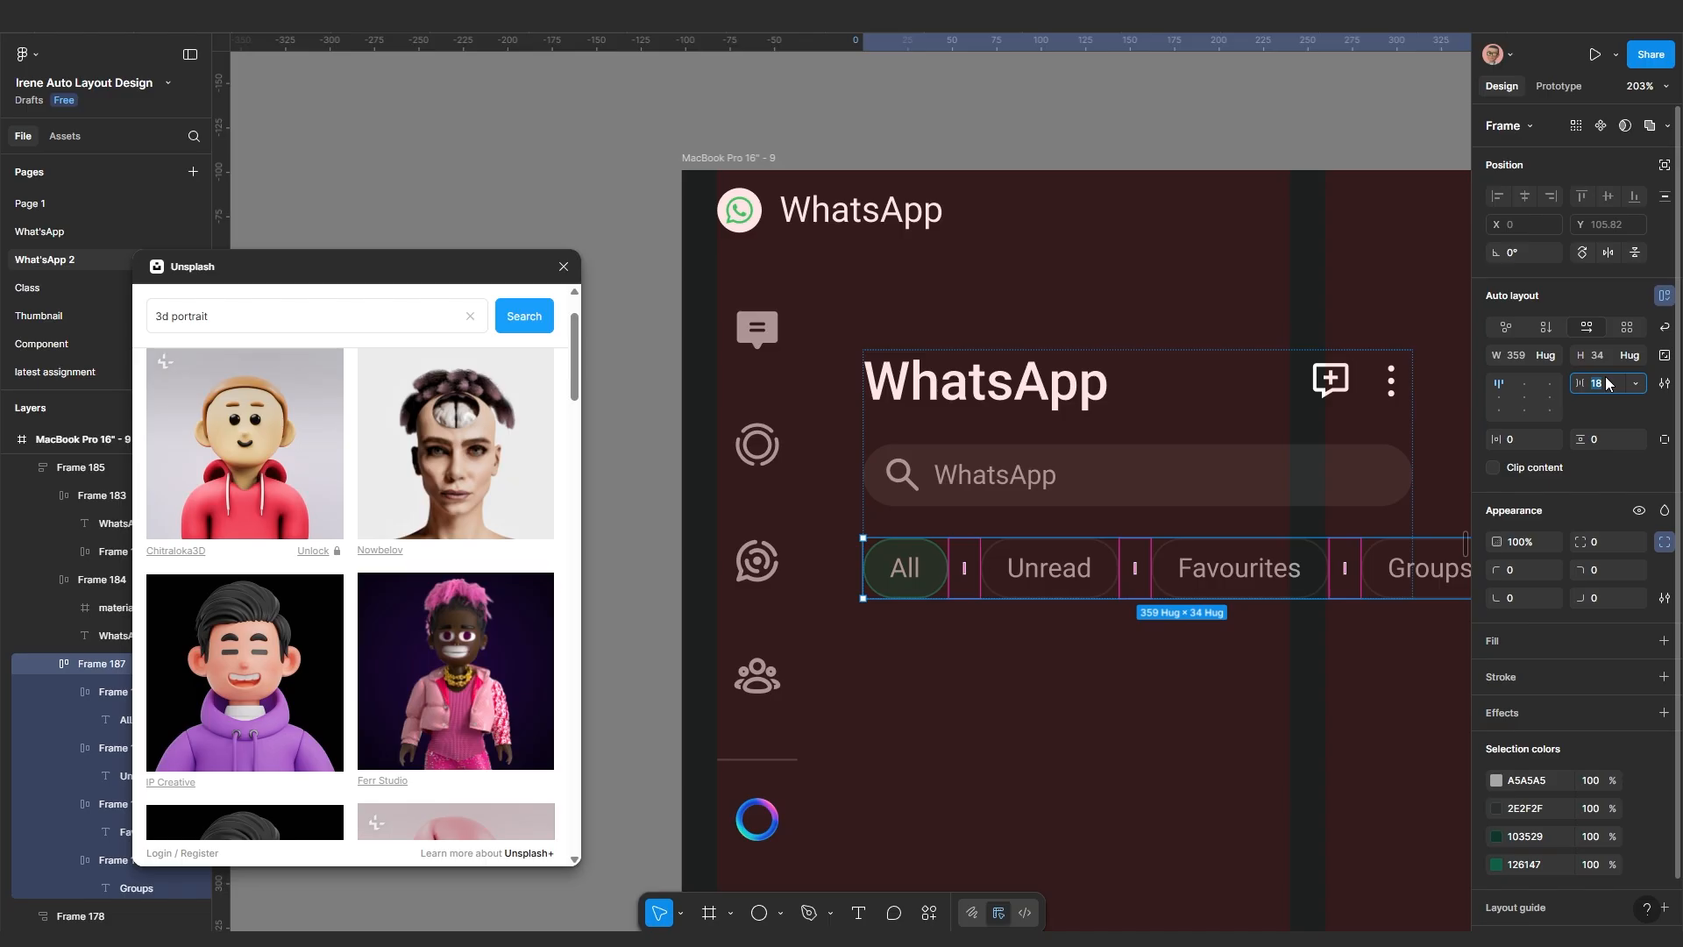
left_click(917, 684)
Widen the auto layout stack holding the heading, search bar and chips to 474
scroll(916, 684, "down", 2)
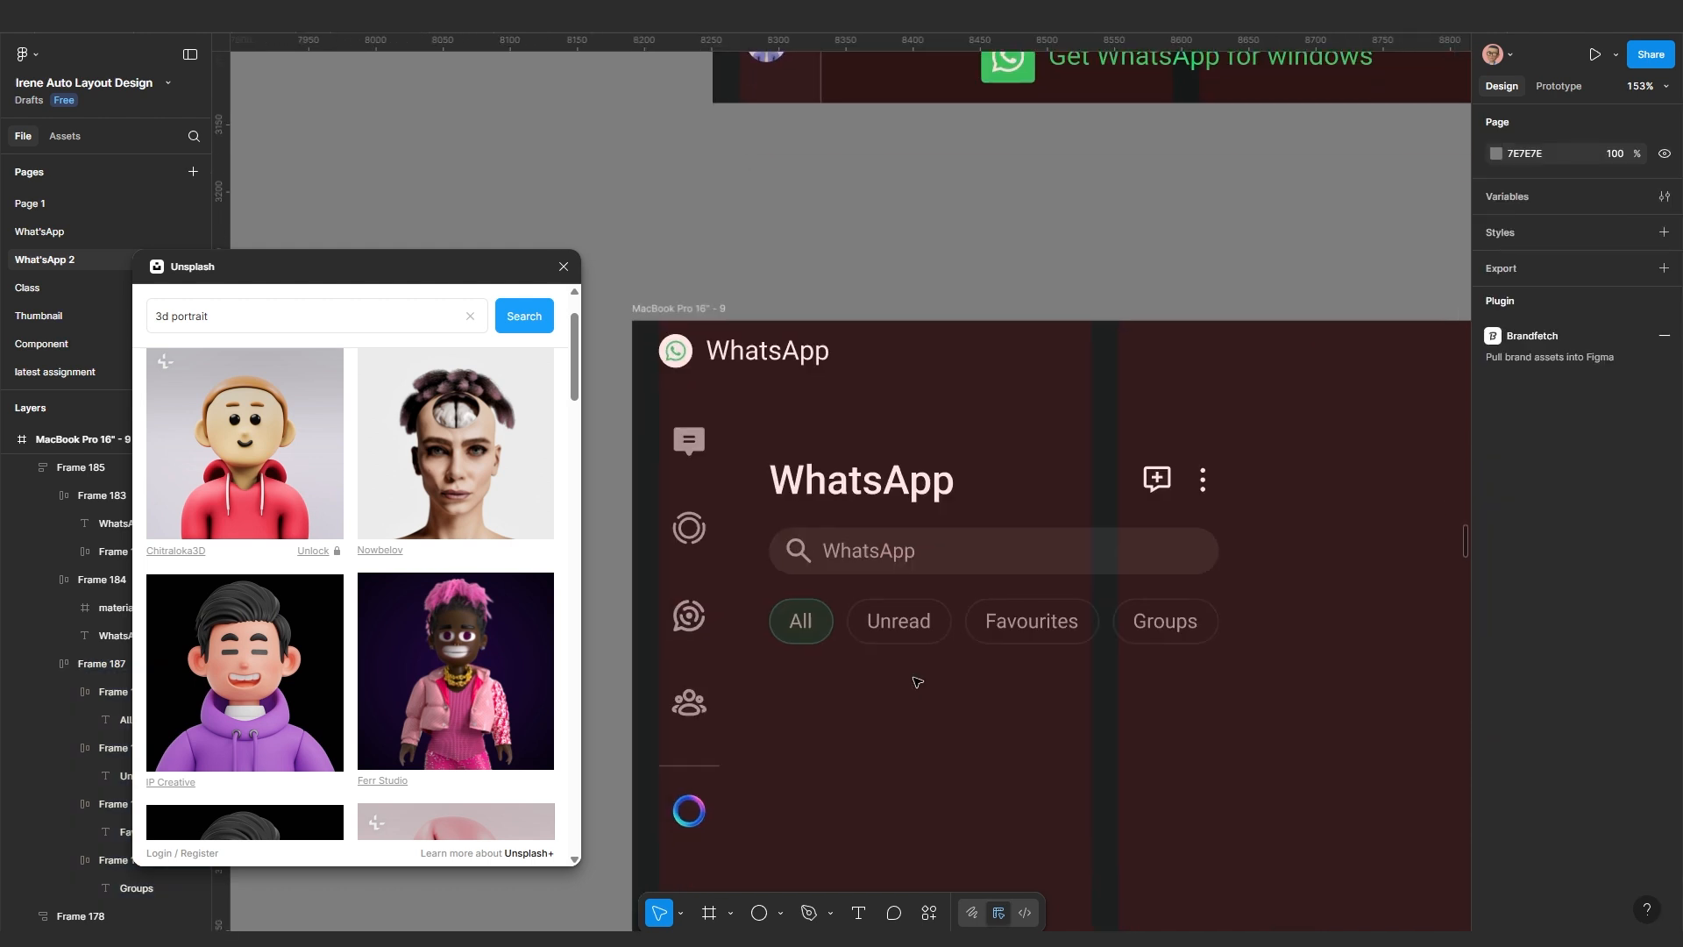
left_click(1116, 556)
scroll(1116, 603, "down", 3)
scroll(1095, 603, "right", 2)
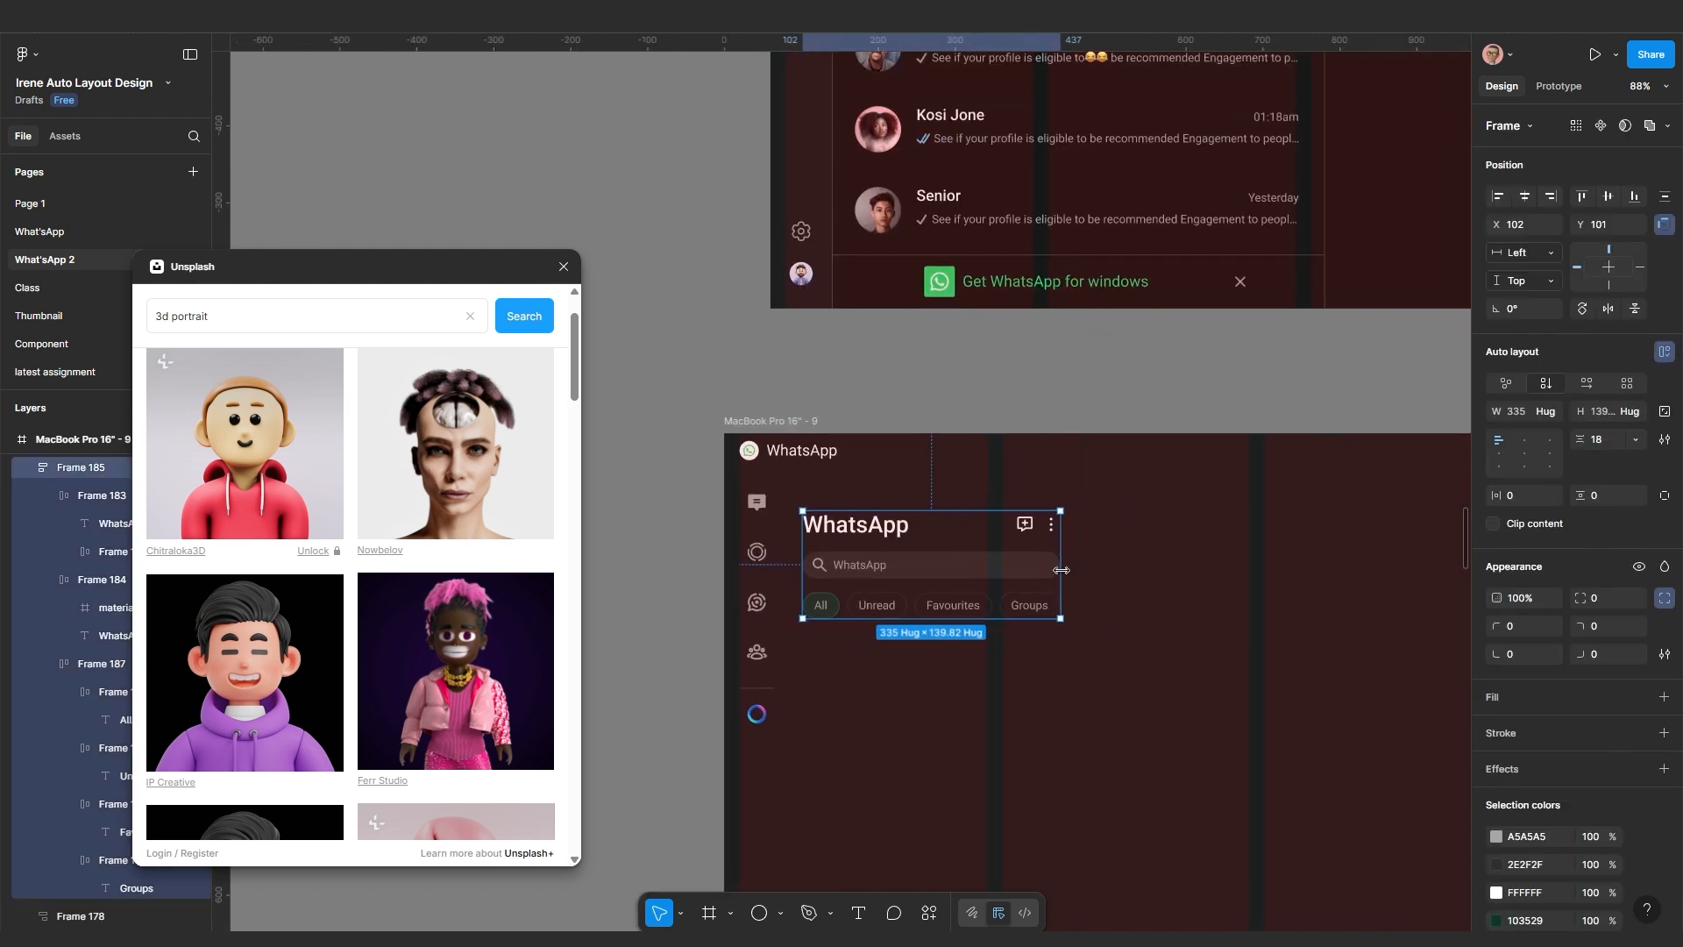
left_click_drag(1061, 570, 1166, 569)
scroll(999, 603, "up", 3)
Set the width of the filter chip row to Fill container
left_click(1015, 616)
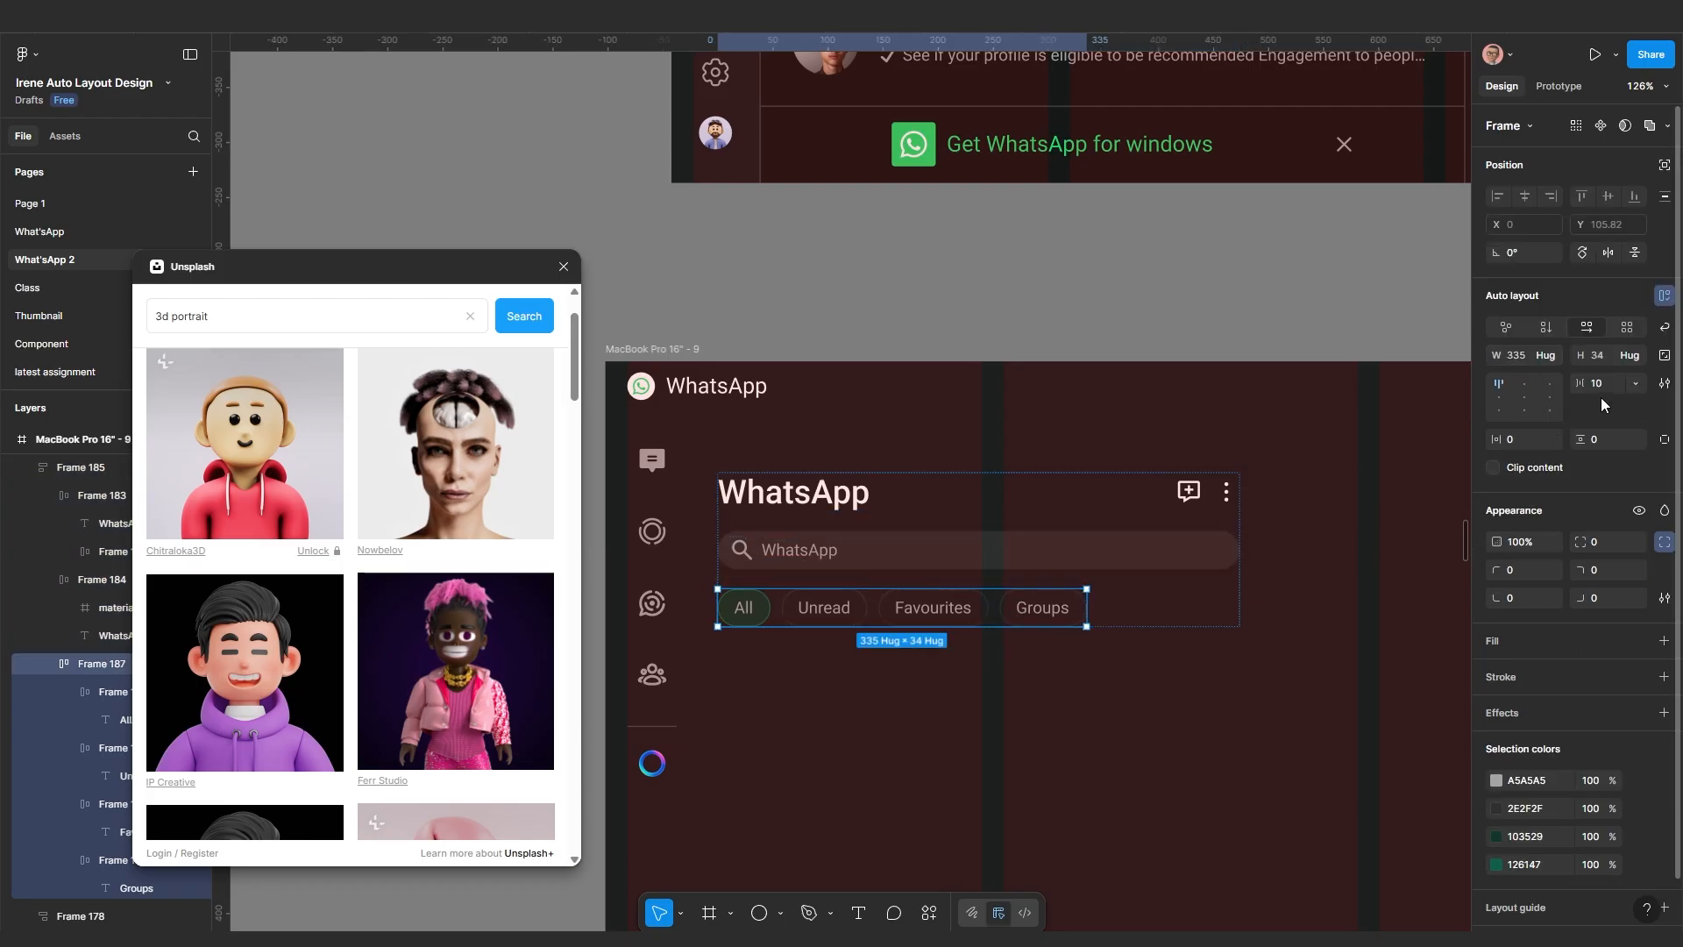
left_click(1558, 356)
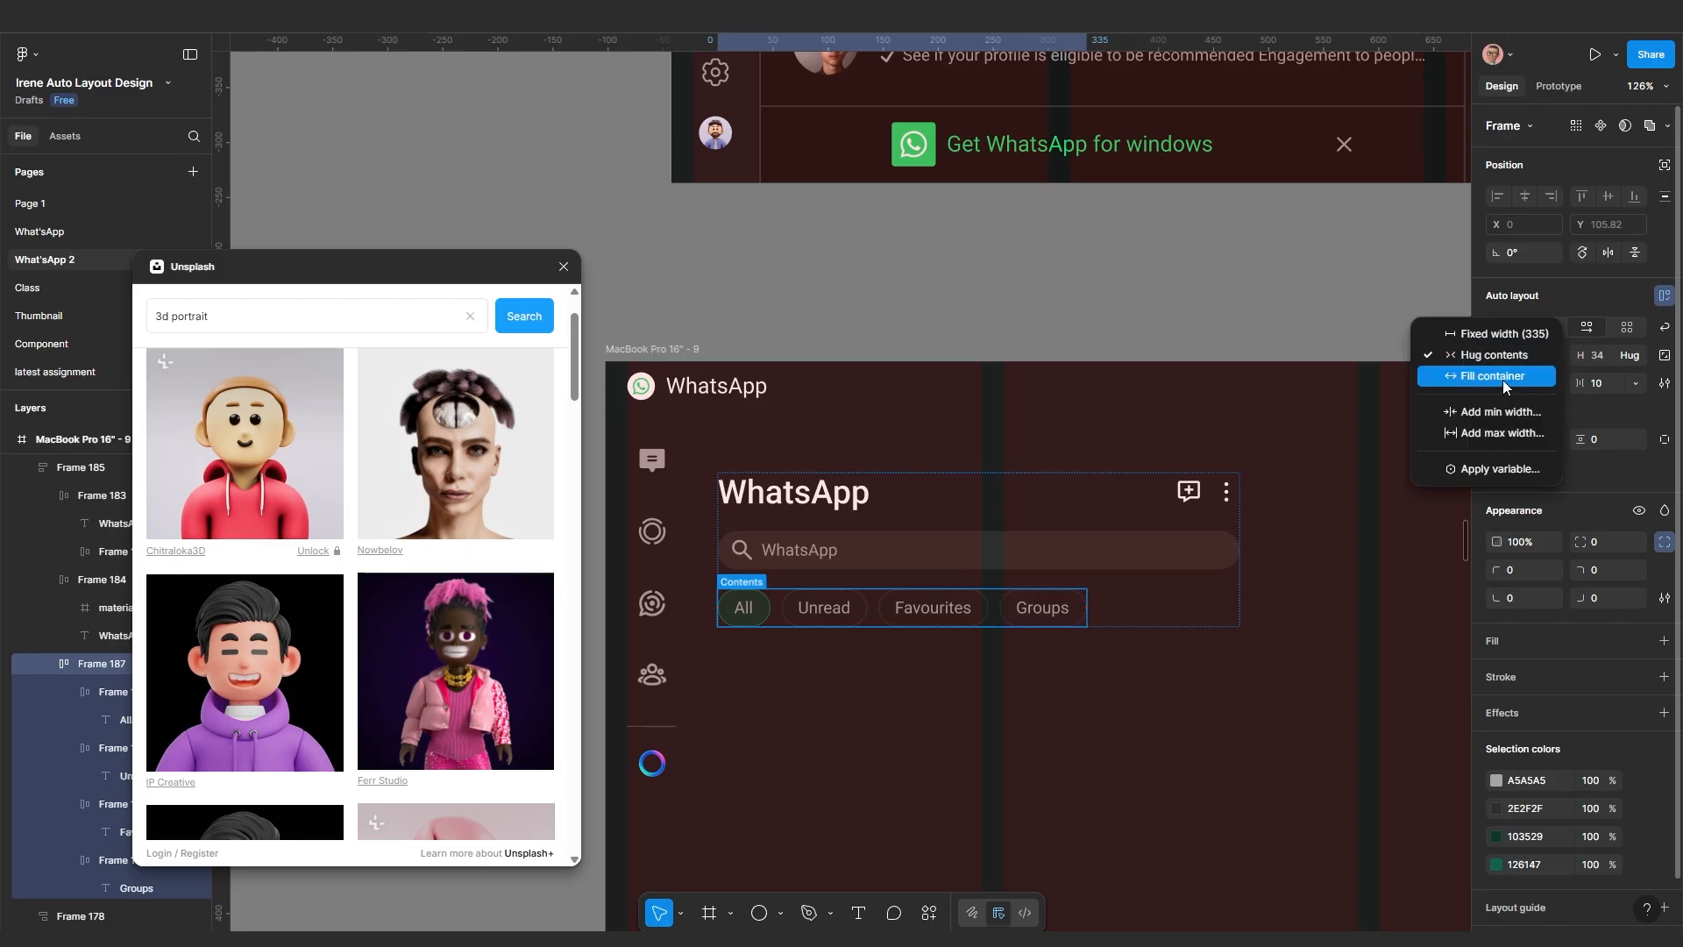
left_click(1502, 380)
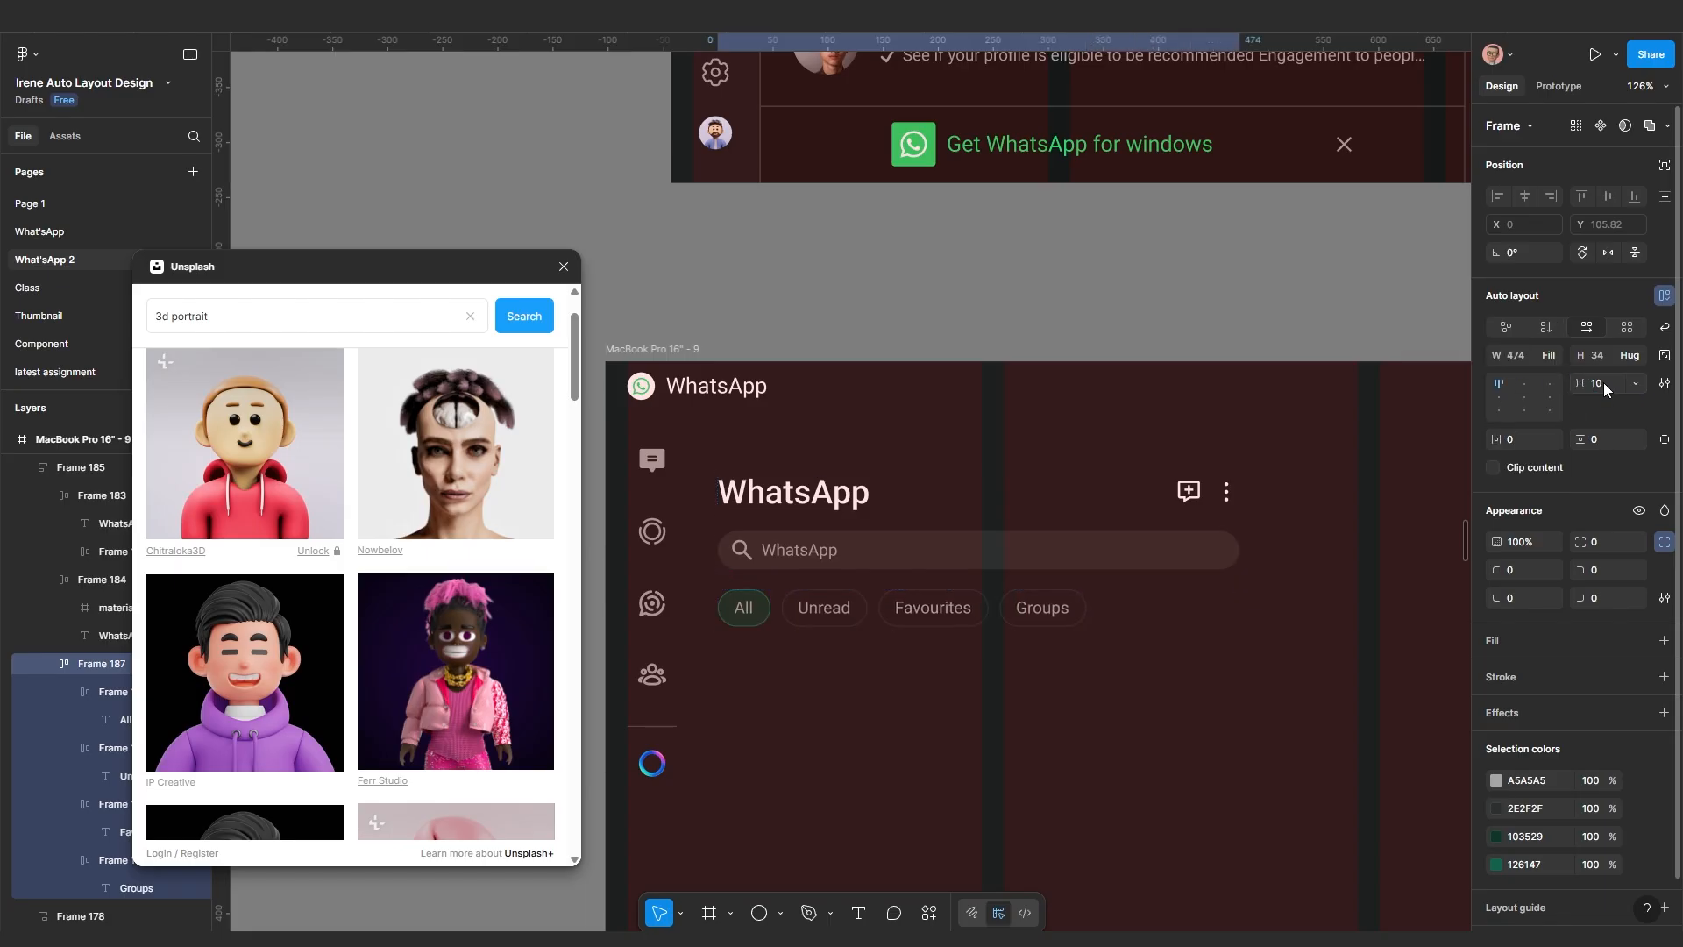
Try an Auto gap between the filter chips, then return the gap to 10
left_click(1636, 384)
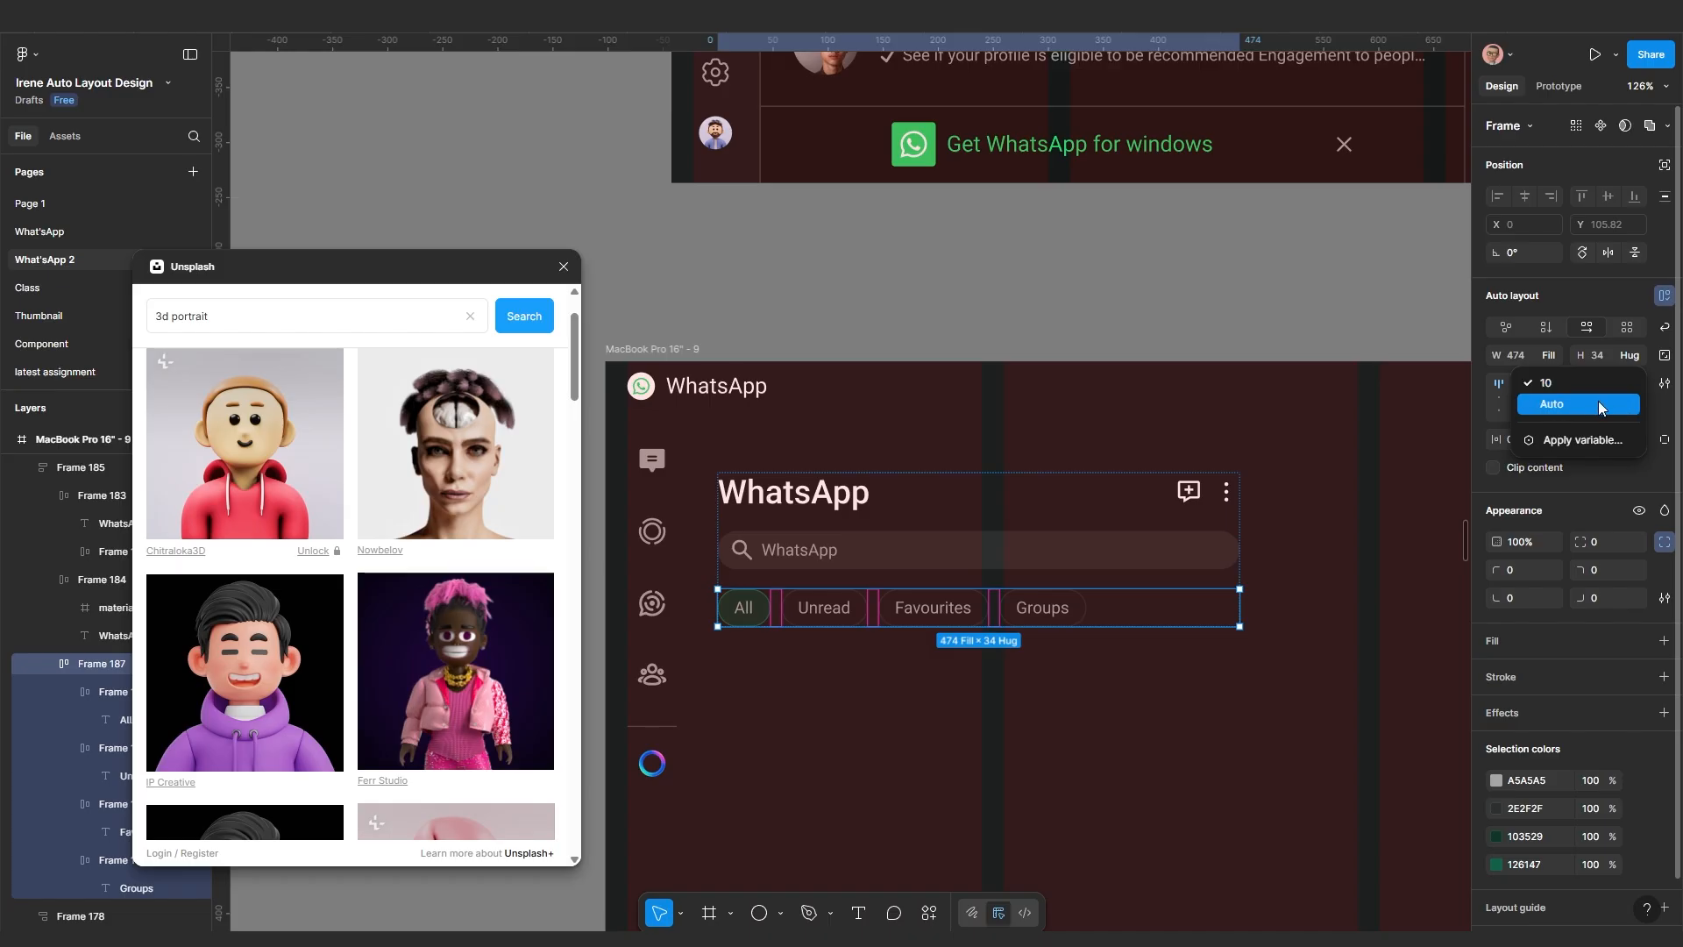
left_click(1597, 401)
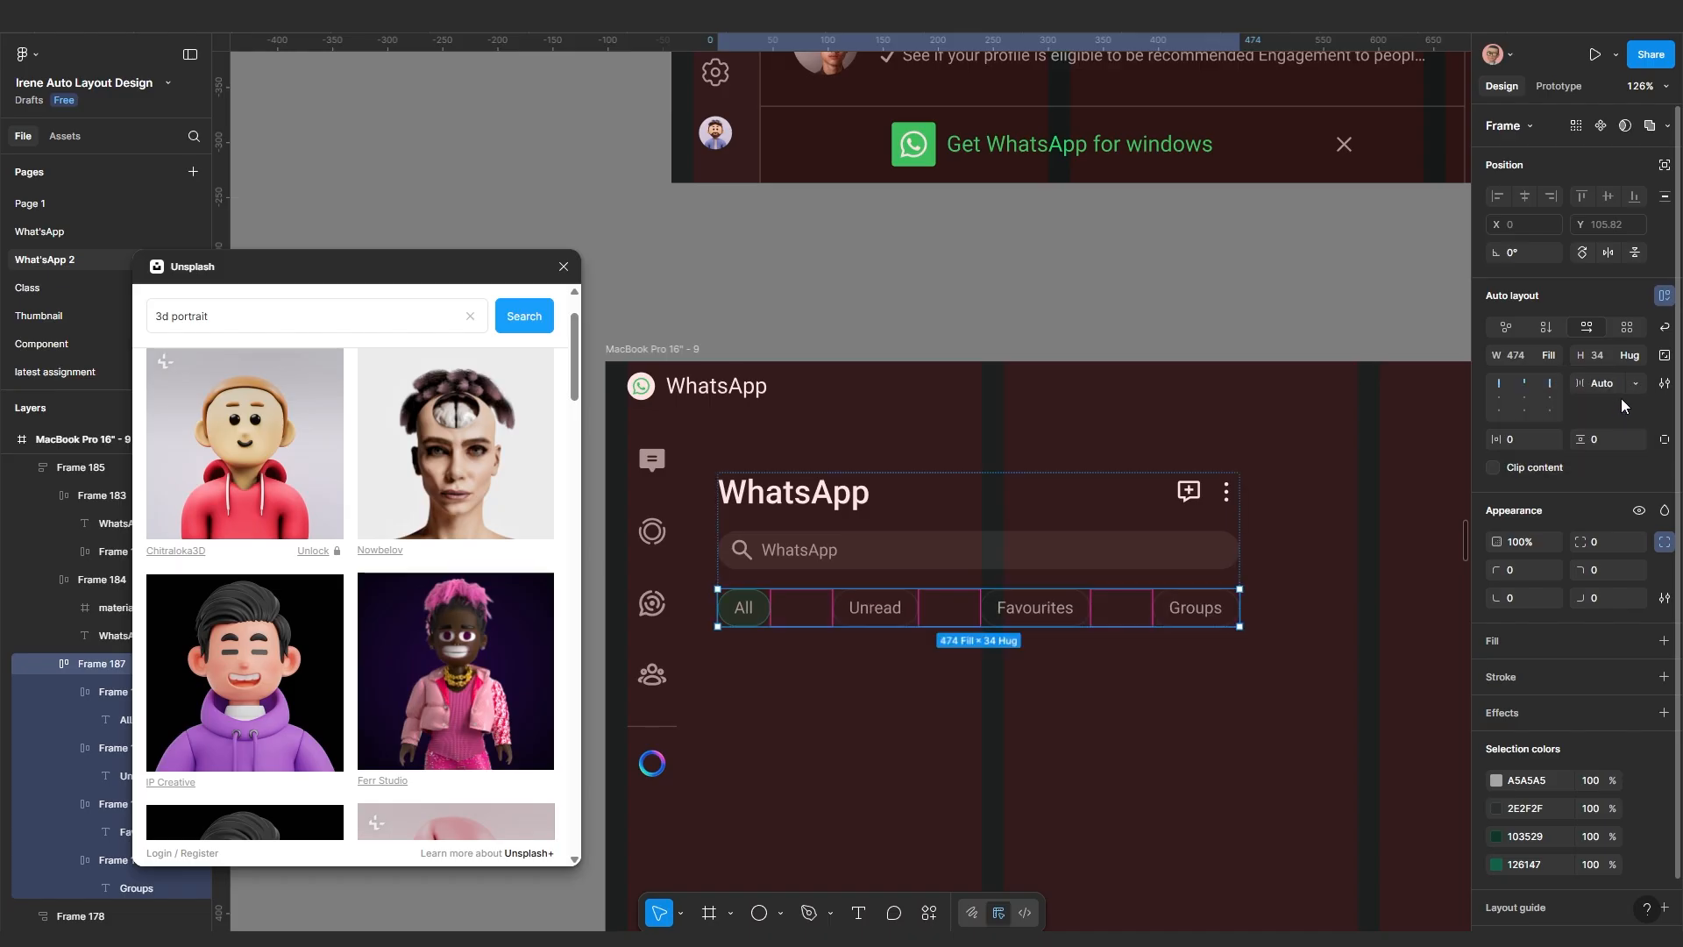
left_click(1635, 383)
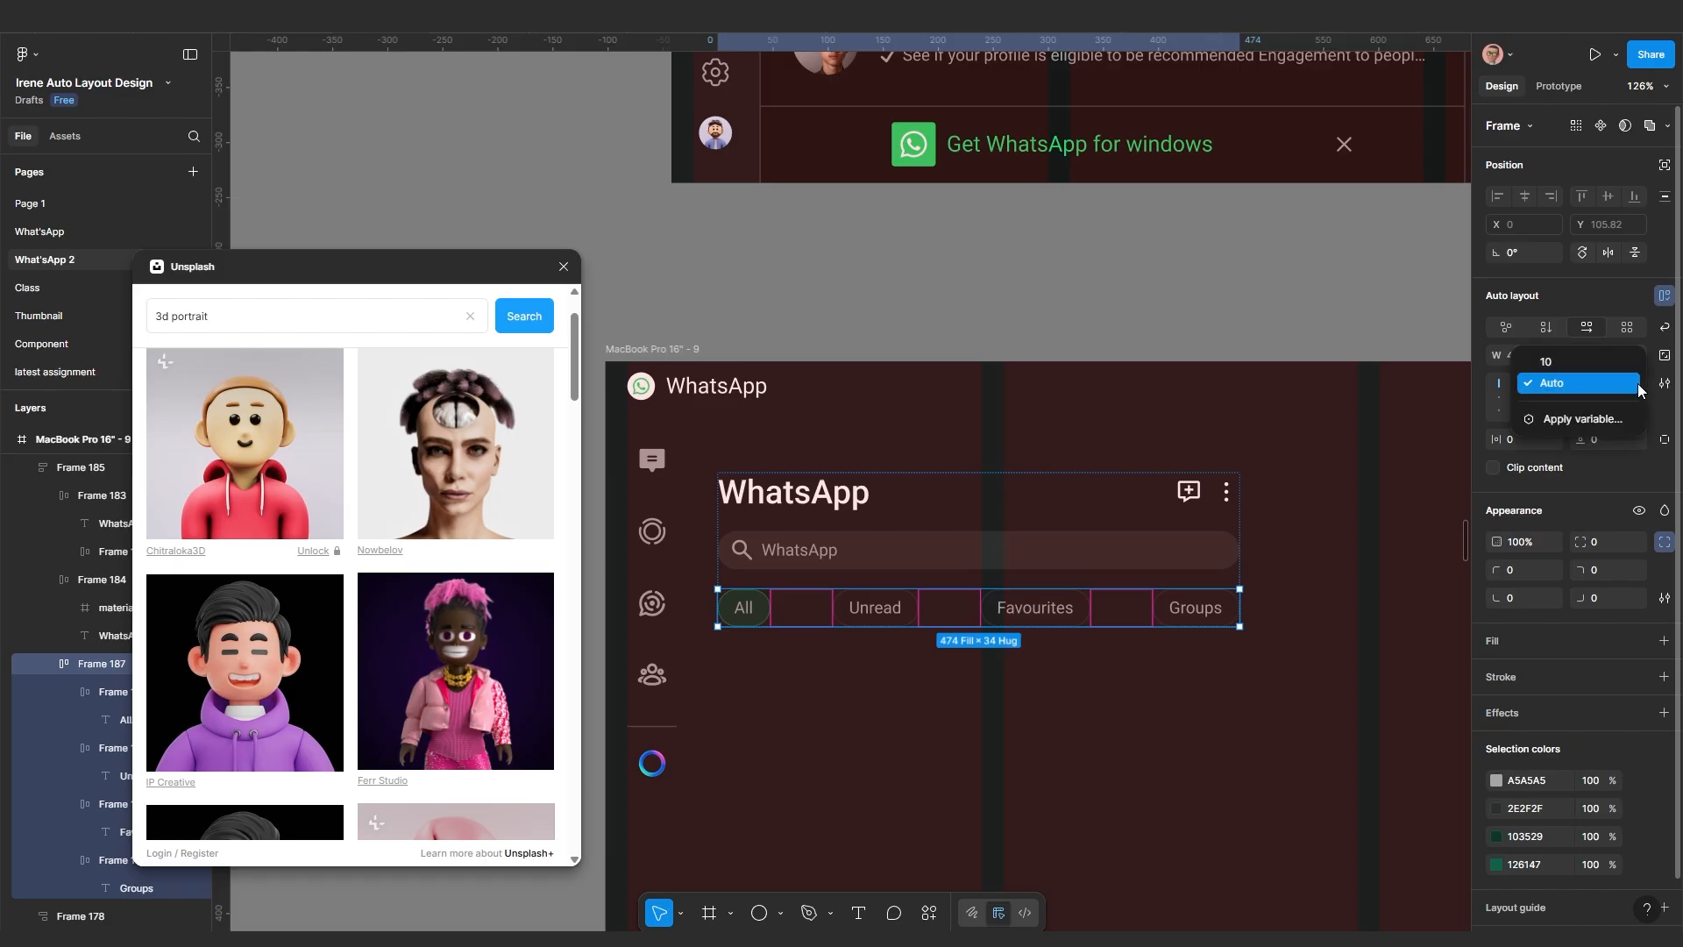
left_click(1597, 370)
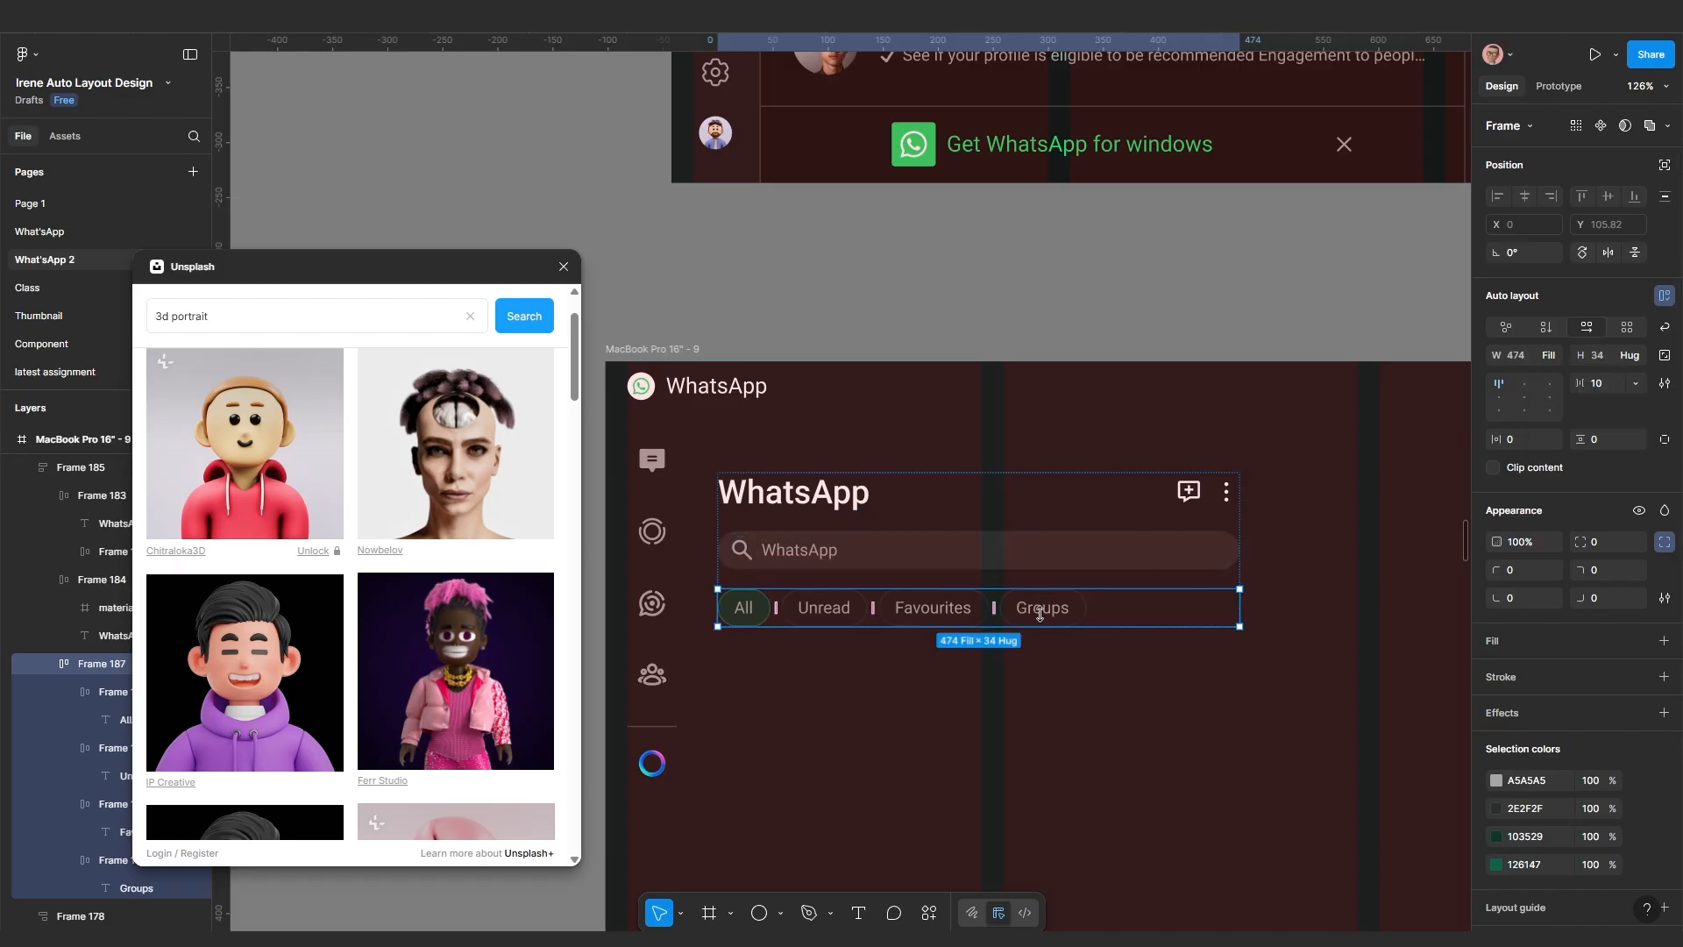
Widen the auto layout header stack to 581, and move its left edge in to X 115 for a width of 568
left_click(1129, 546)
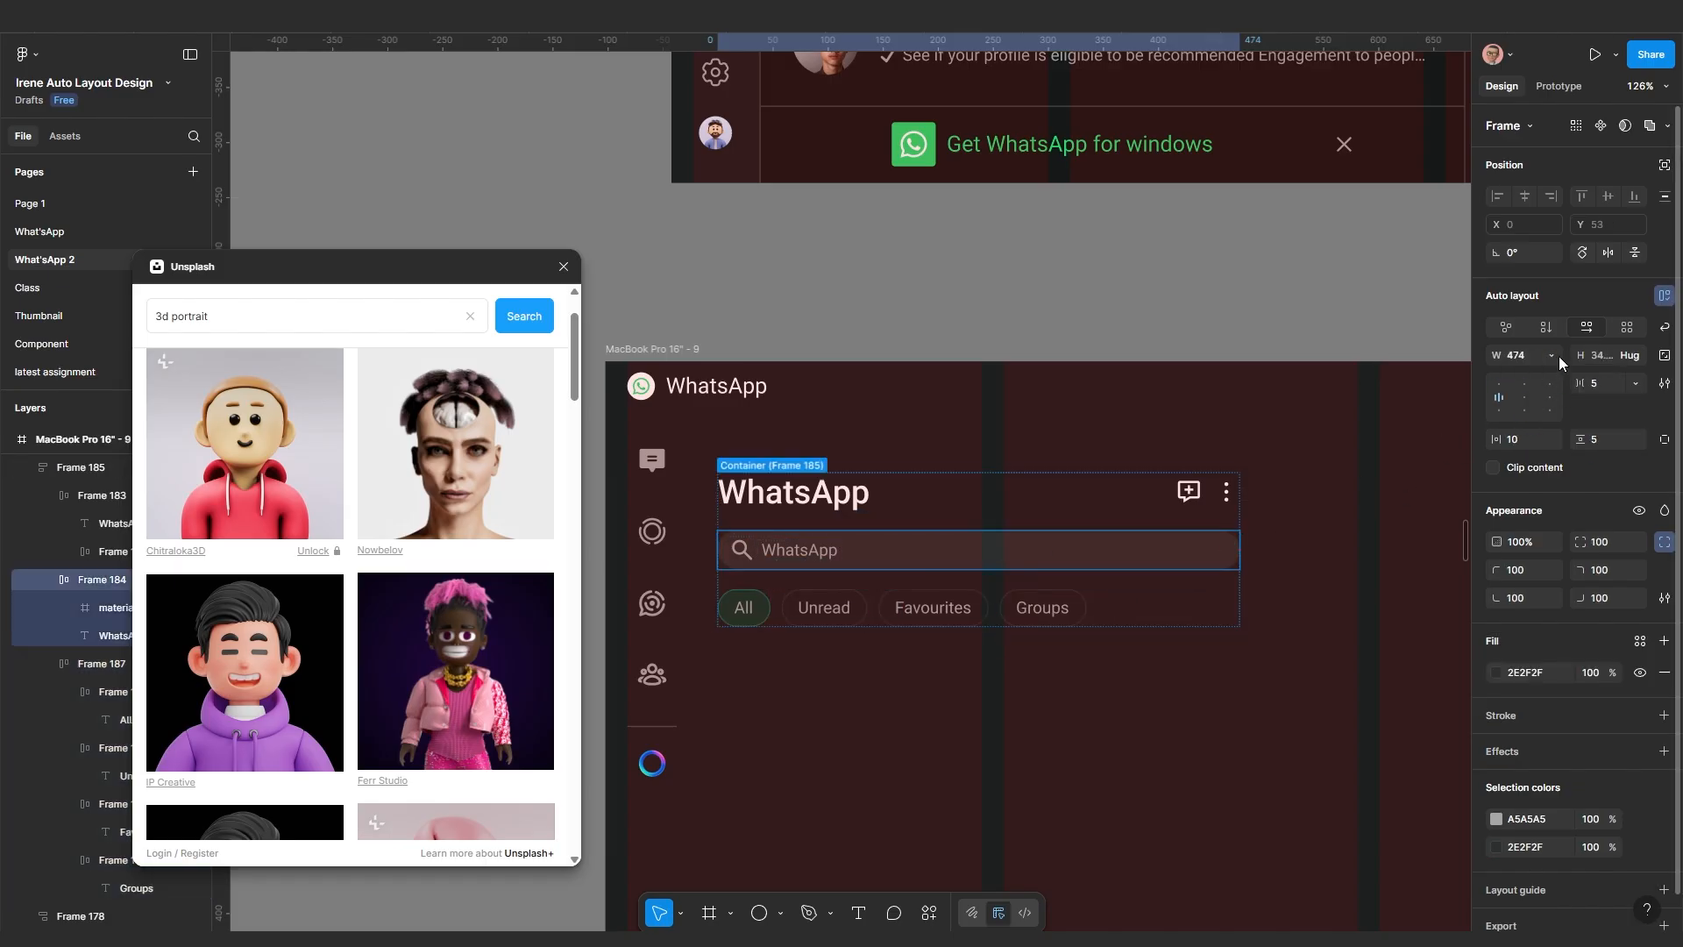
left_click(1140, 496)
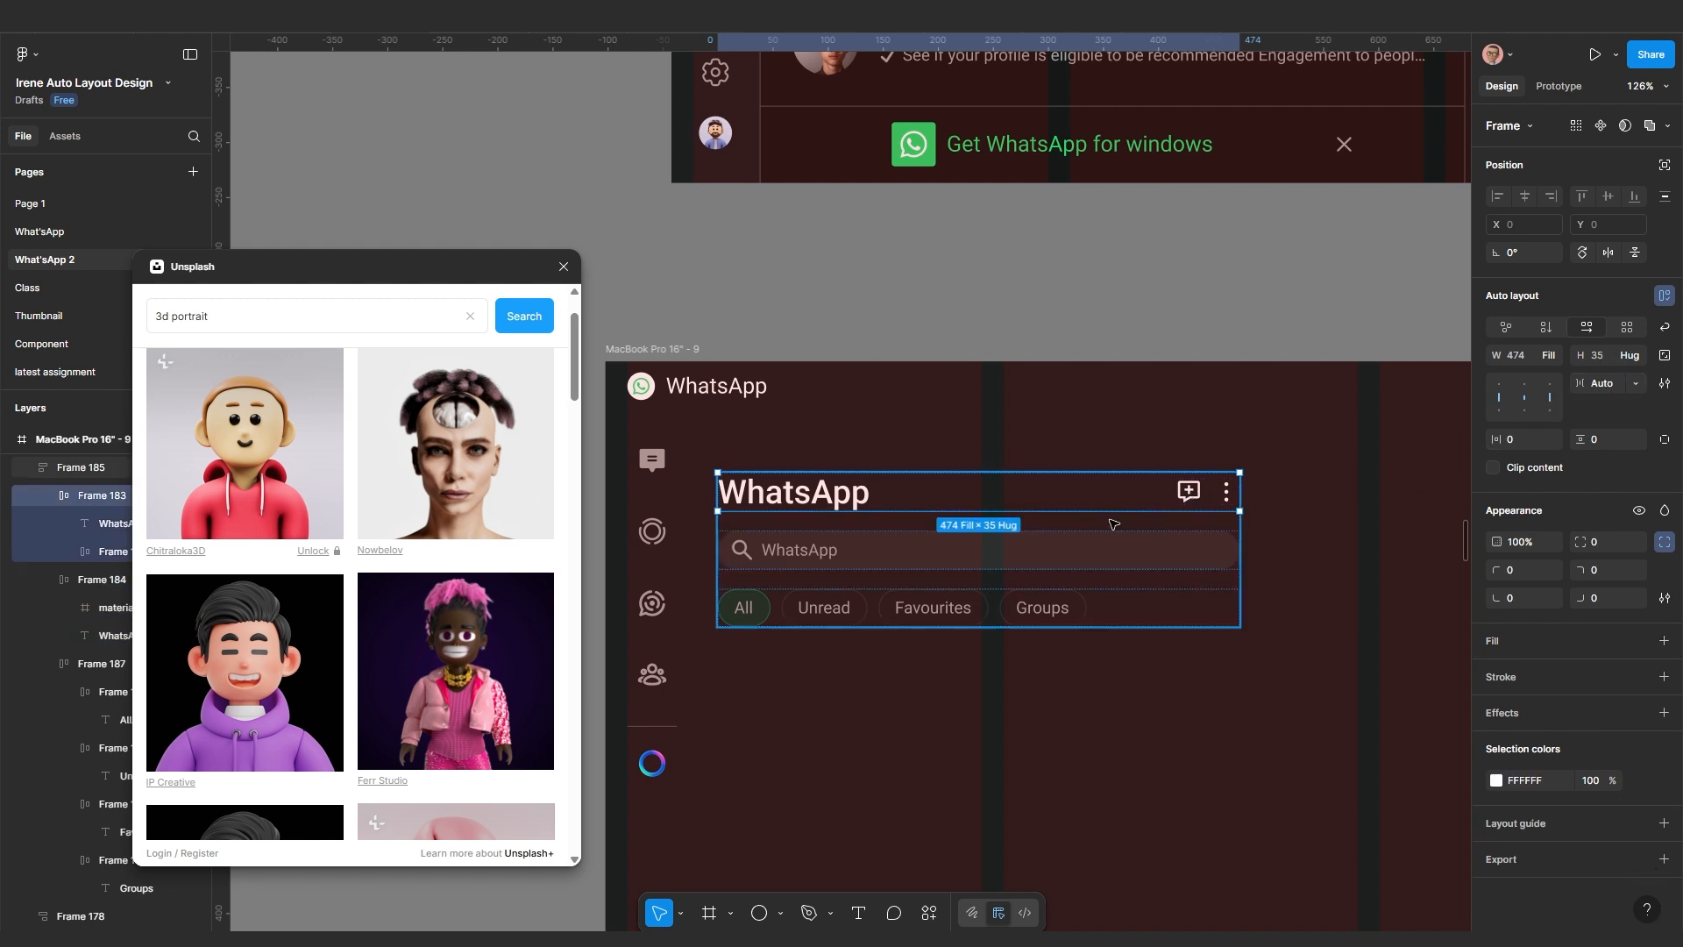
scroll(1101, 549, "down", 3)
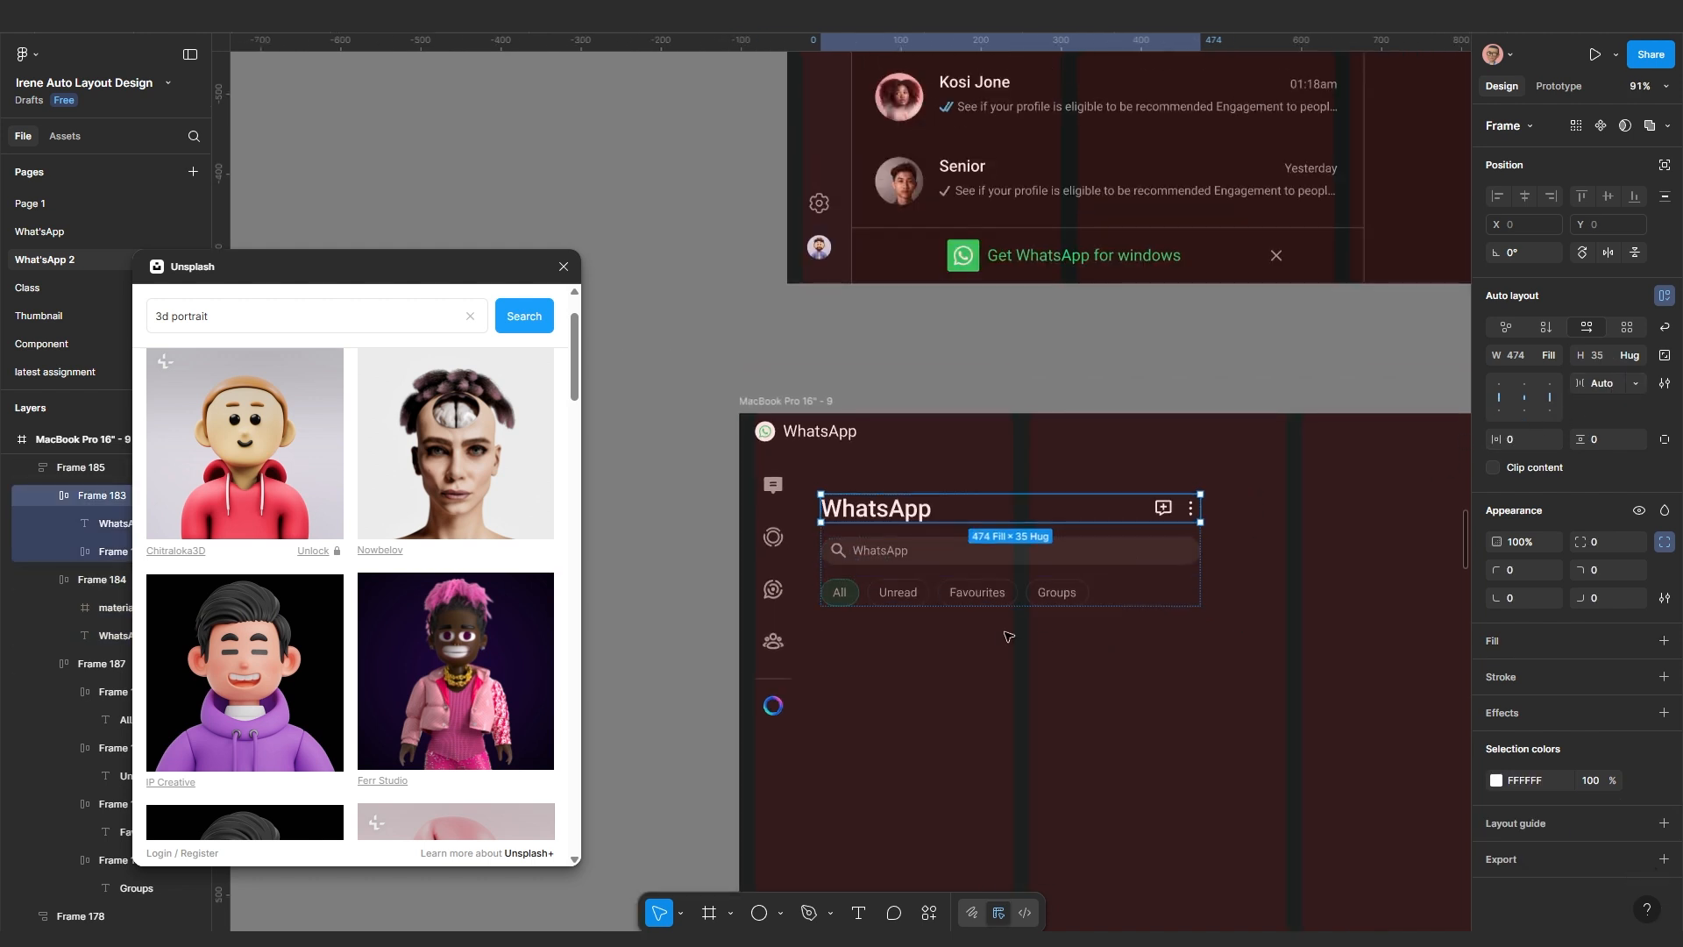
scroll(1008, 637, "right", 2)
left_click(1072, 618)
left_click(1055, 562)
left_click_drag(1076, 552, 1161, 542)
scroll(1116, 570, "left", 3)
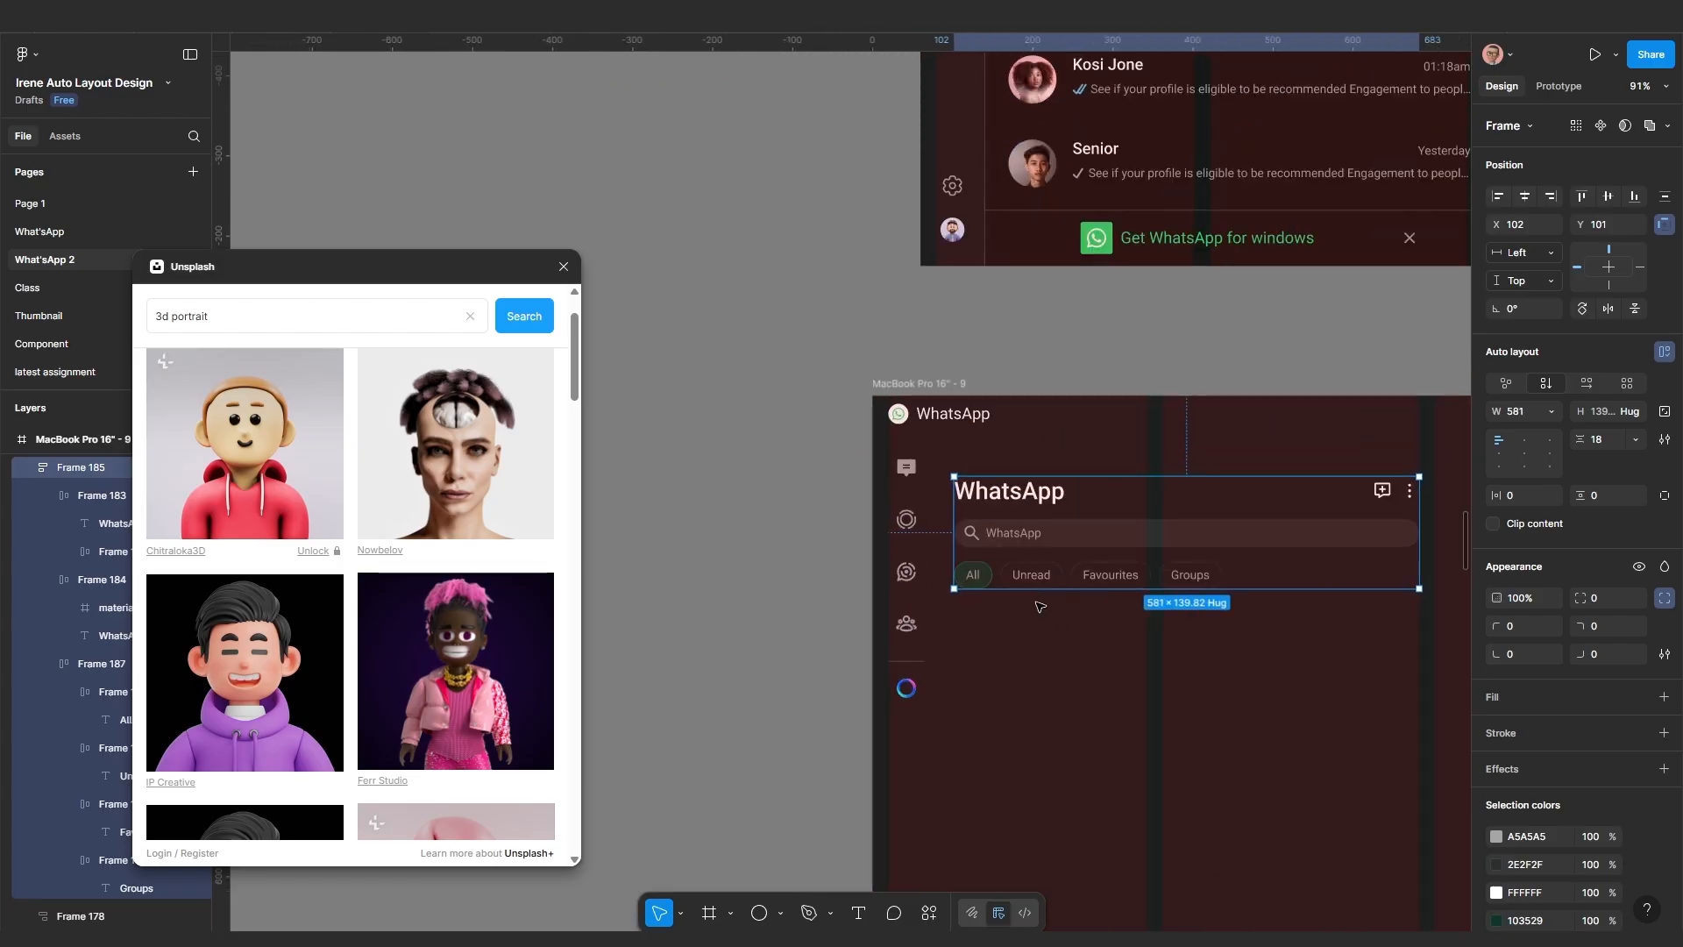
left_click_drag(954, 523, 964, 523)
Examine the header and chat list in the MacBook Pro 16" - 1 frame against the header stack in MacBook Pro 16" - 9
scroll(994, 618, "down", 5)
scroll(1018, 559, "up", 5)
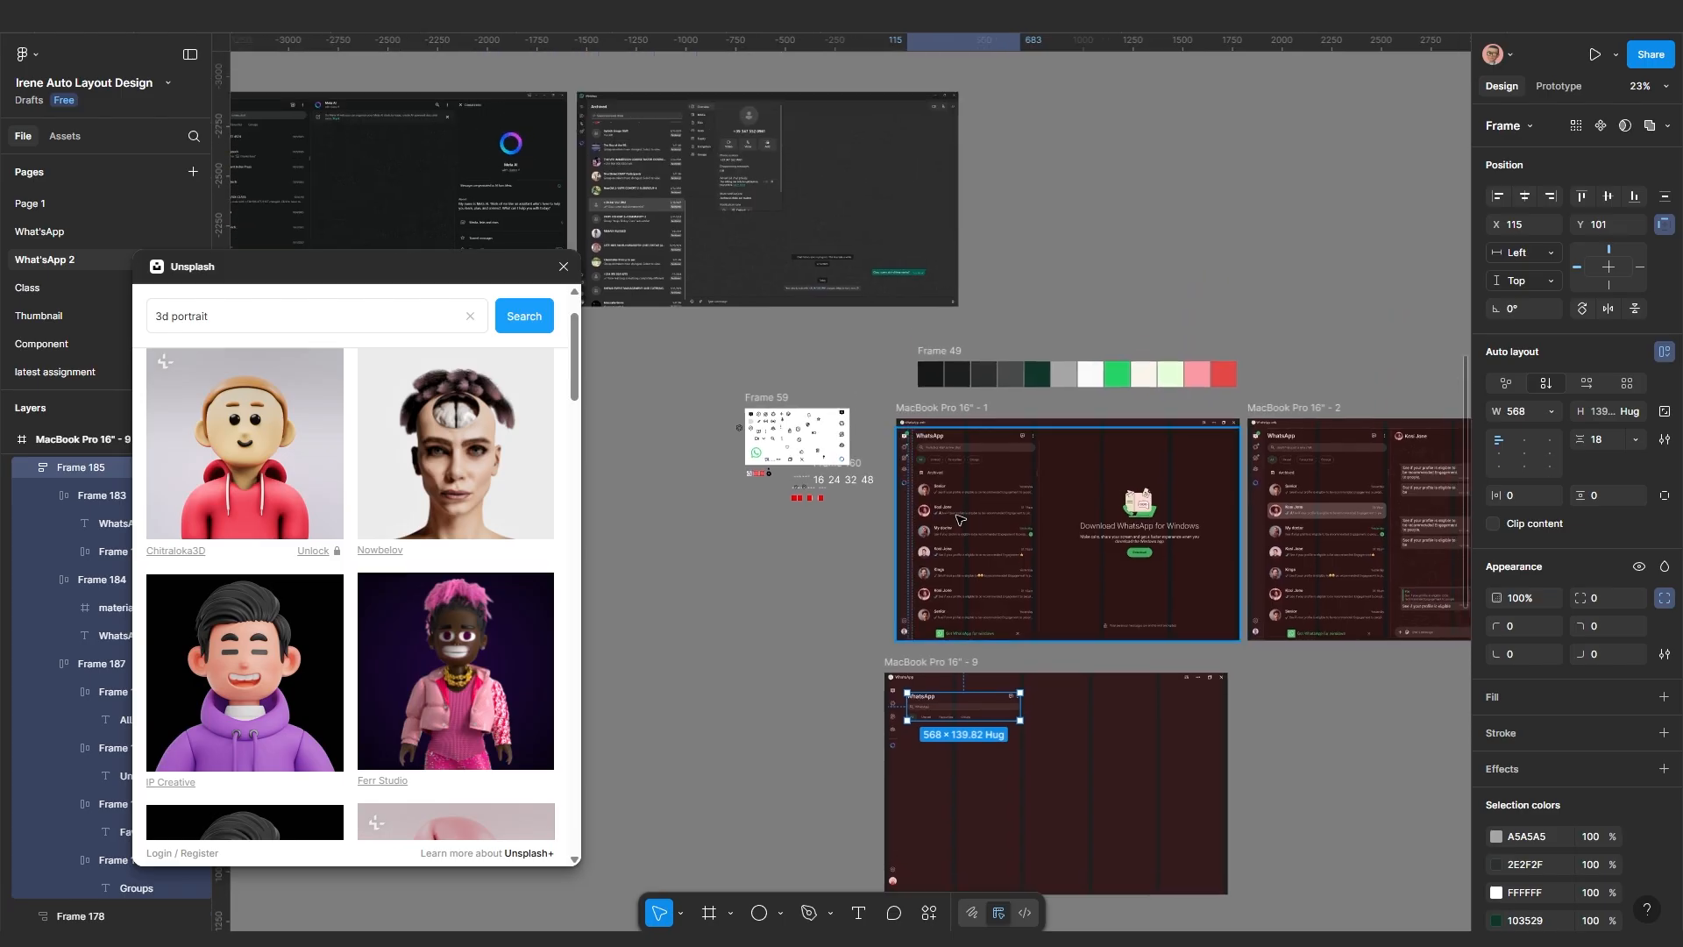
scroll(888, 562, "up", 5)
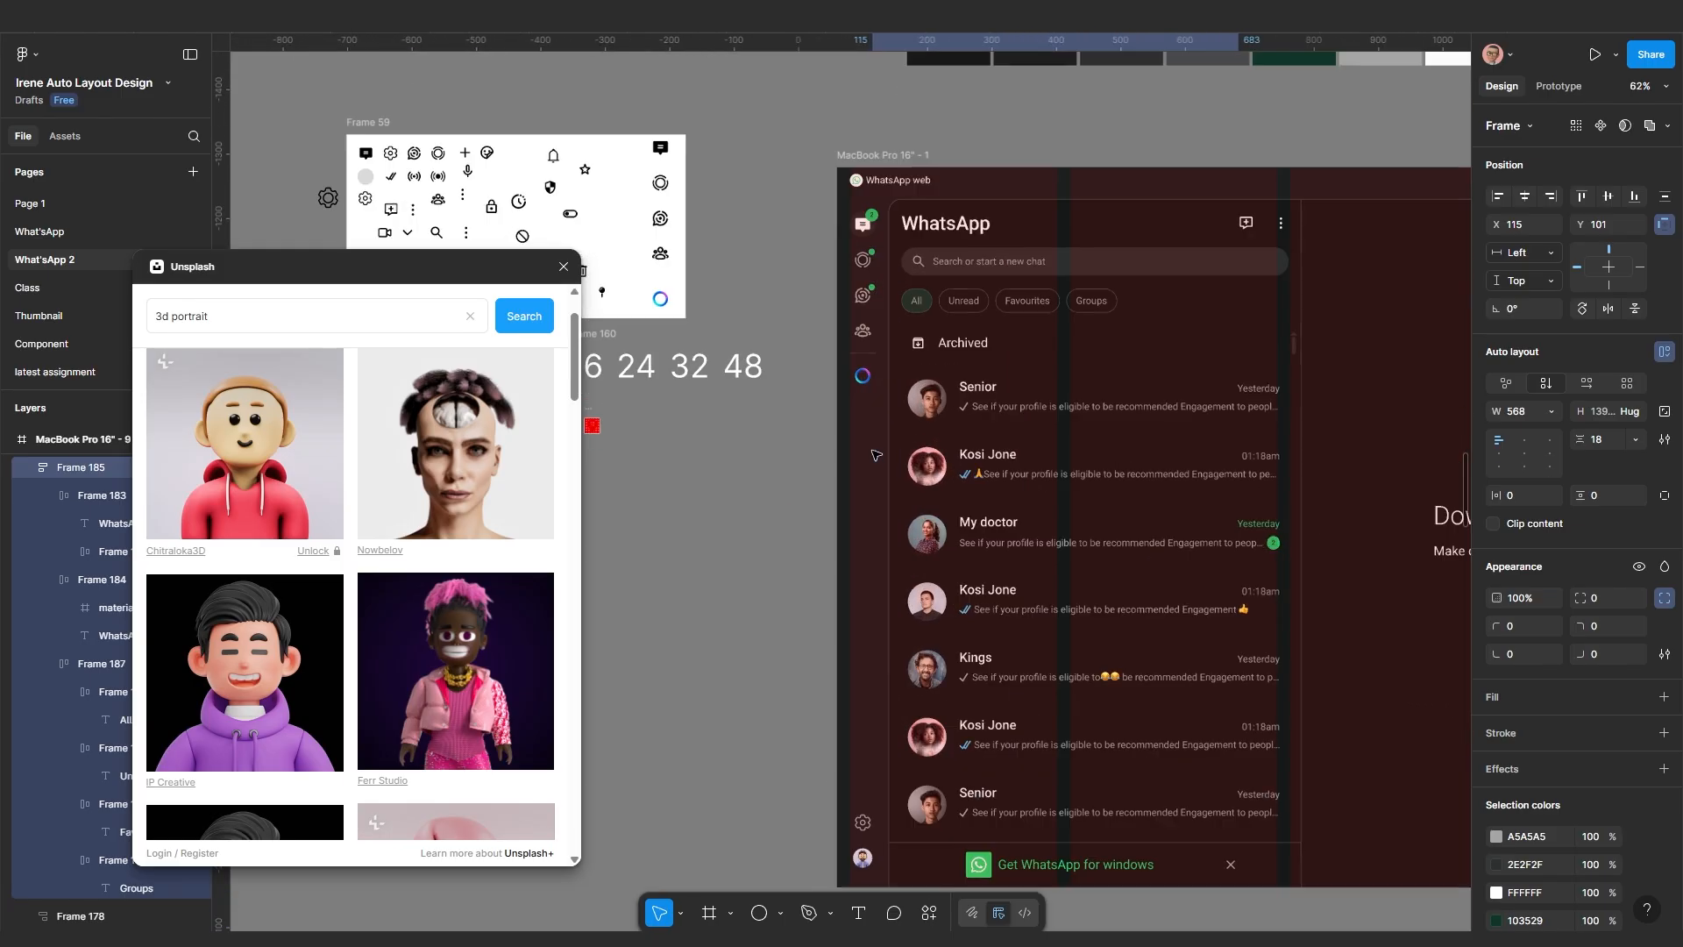
scroll(927, 349, "up", 3)
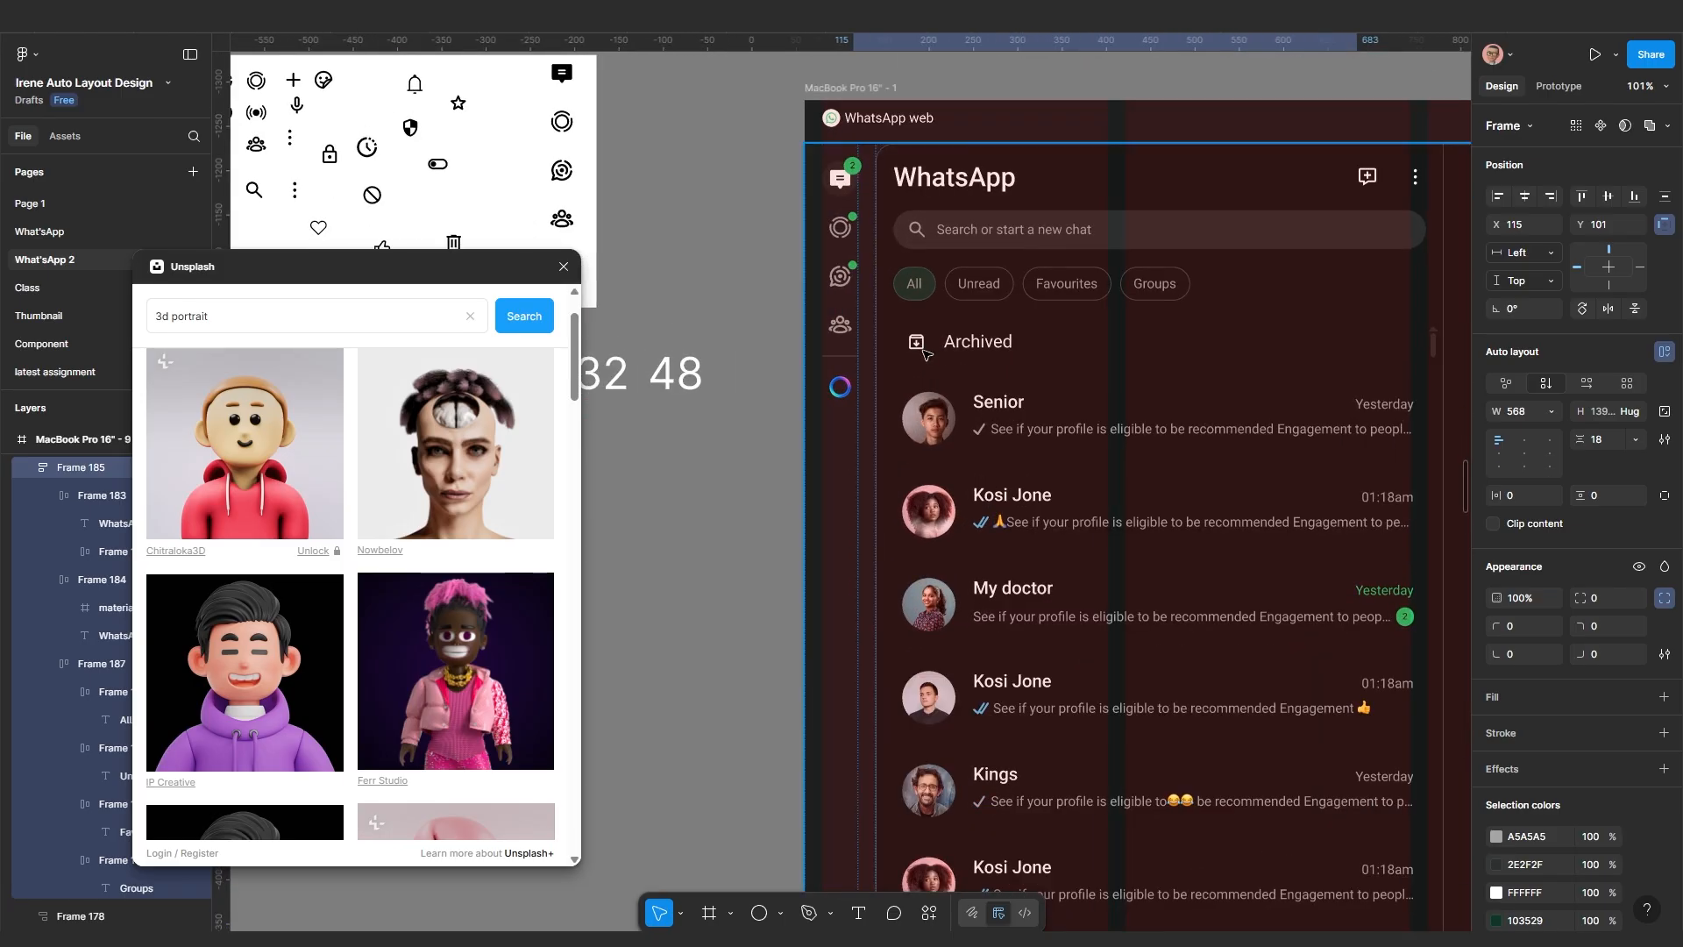
scroll(859, 420, "down", 1)
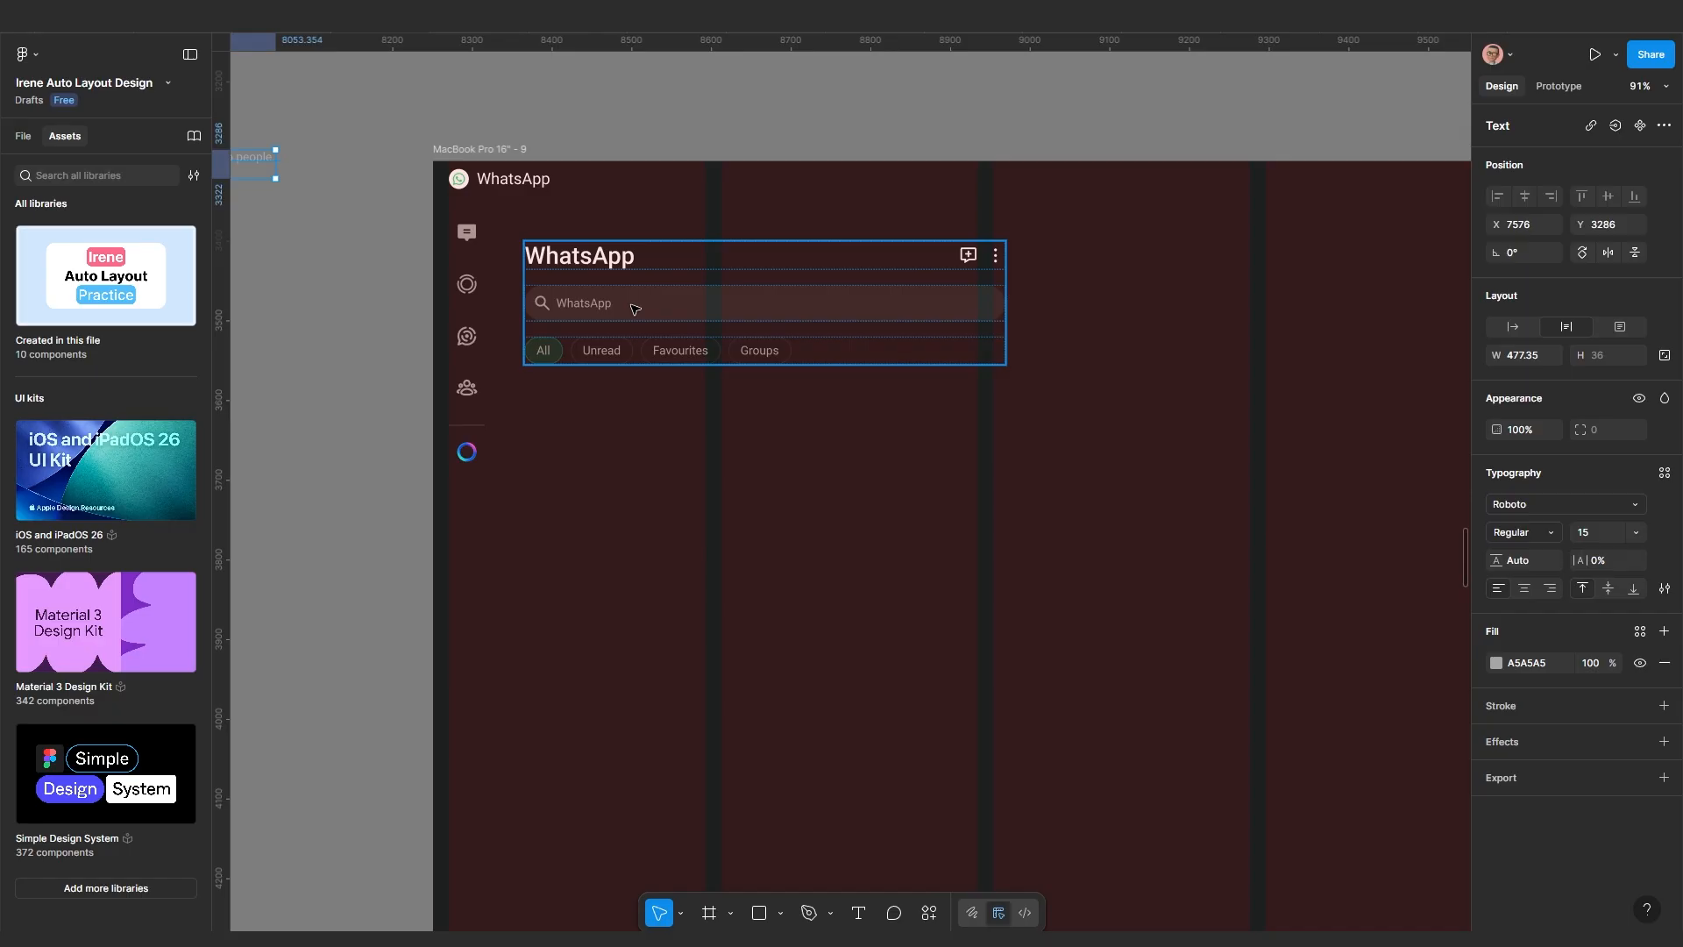
left_click(634, 307)
left_click(758, 478)
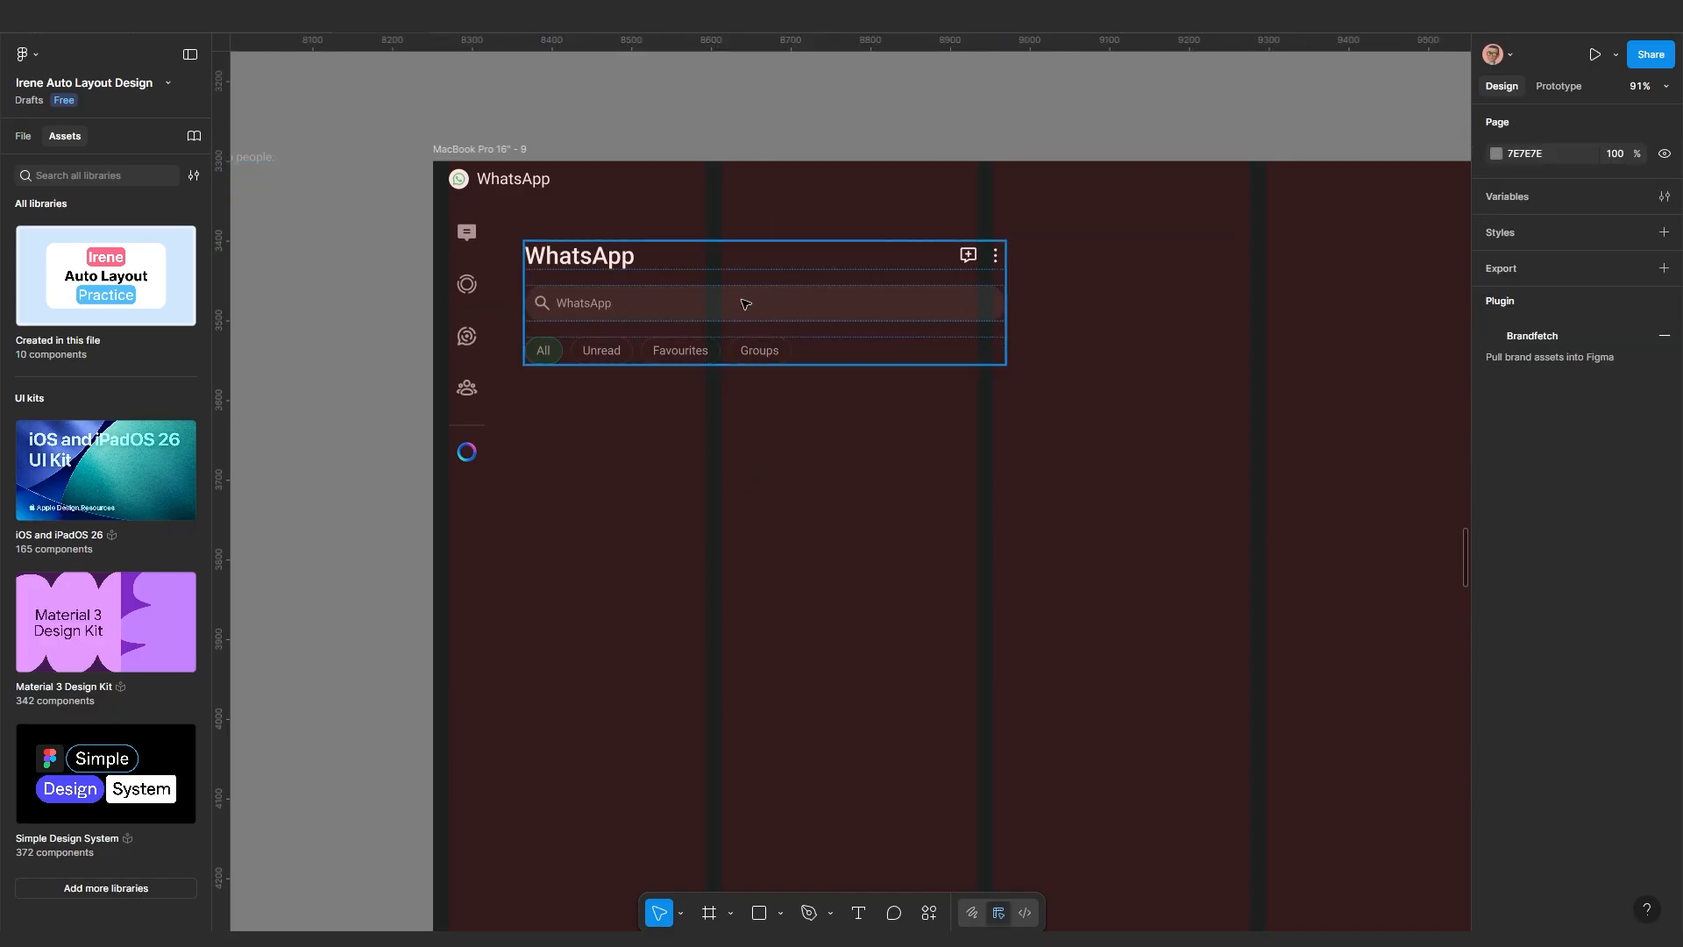
left_click(771, 311)
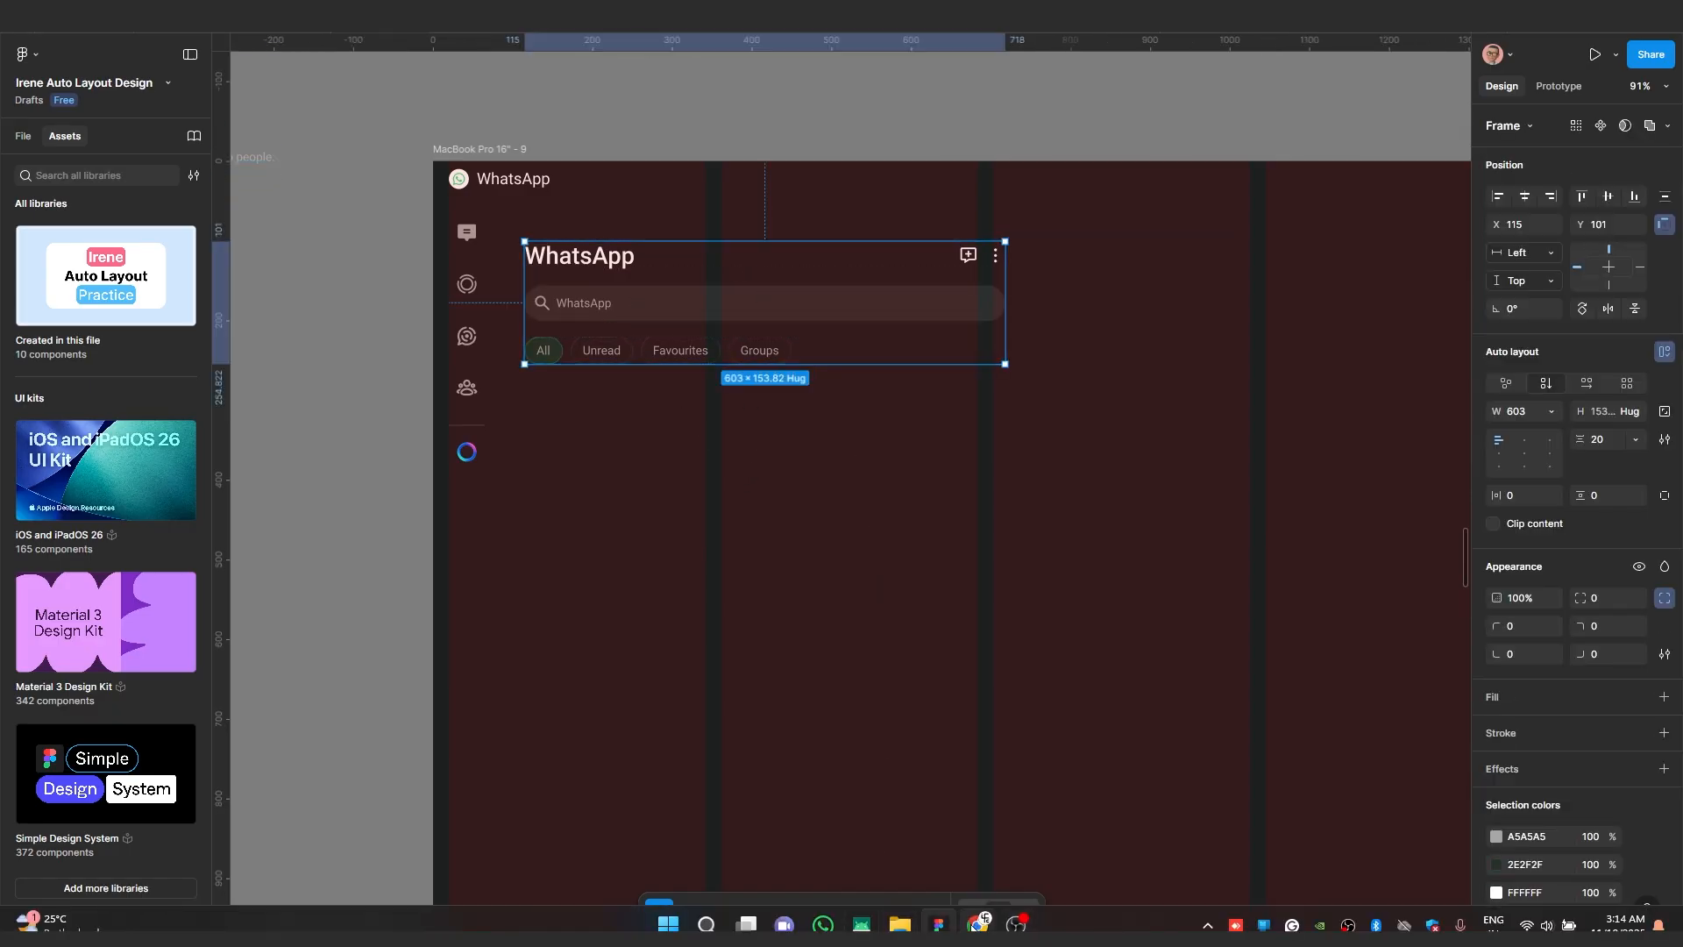
Switch to the prototype in the browser, examine how its chat list scrolls beneath the header, and return to Figma
left_click(978, 923)
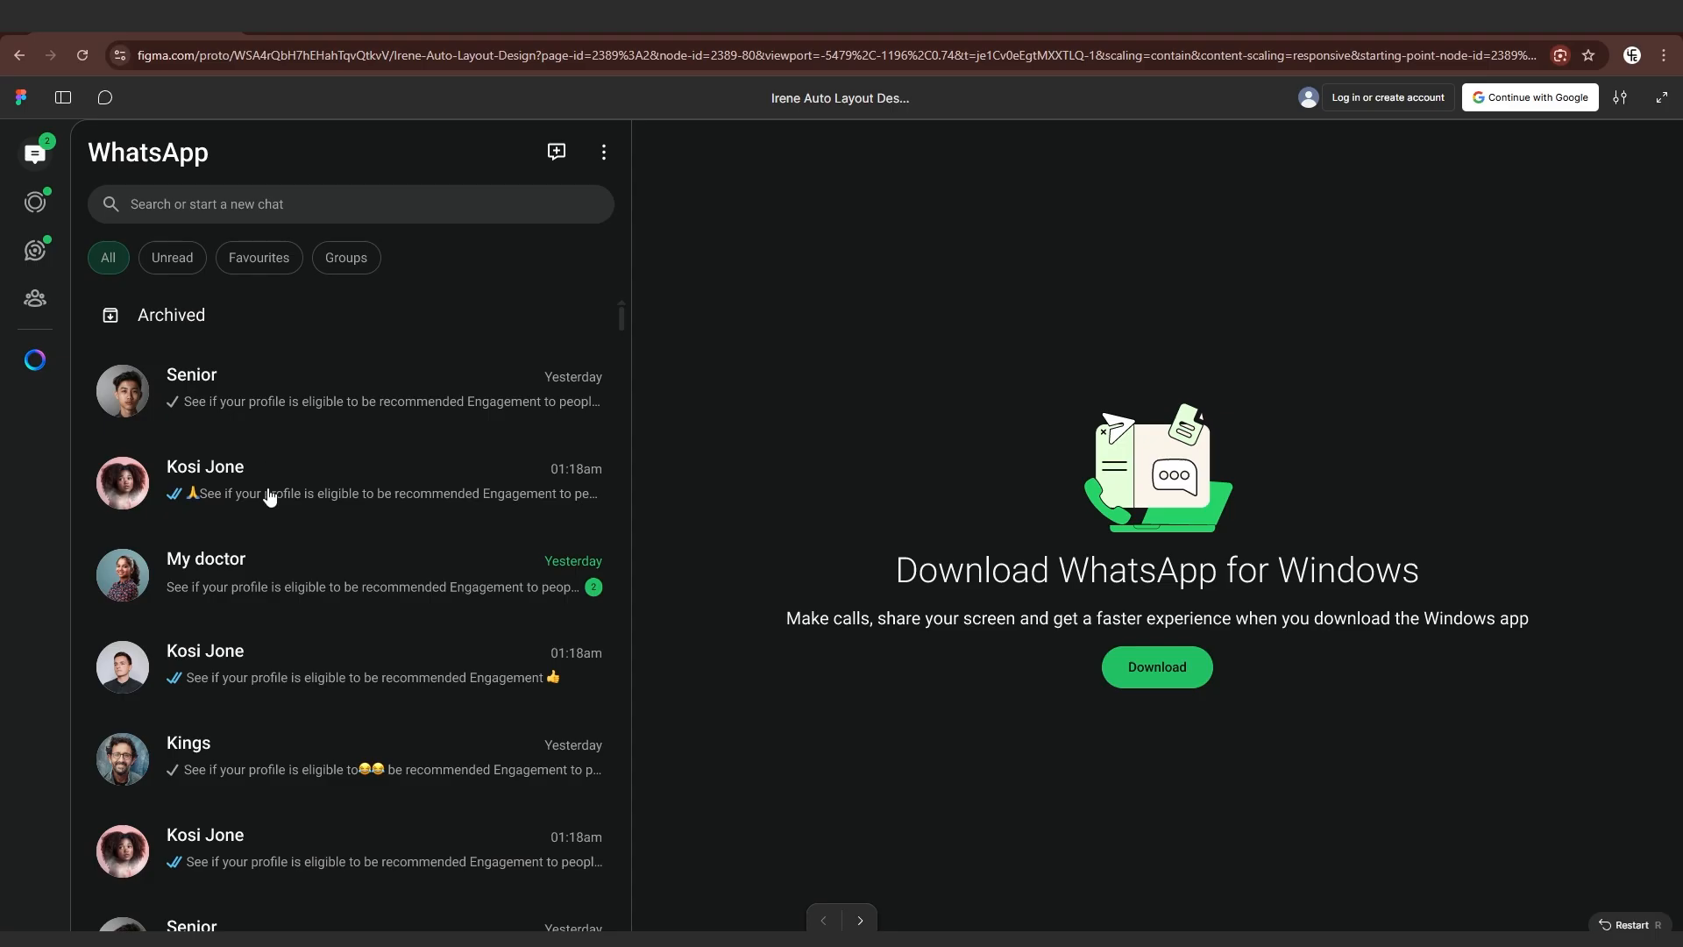
scroll(261, 486, "down", 1)
scroll(278, 475, "up", 1)
scroll(303, 469, "down", 2)
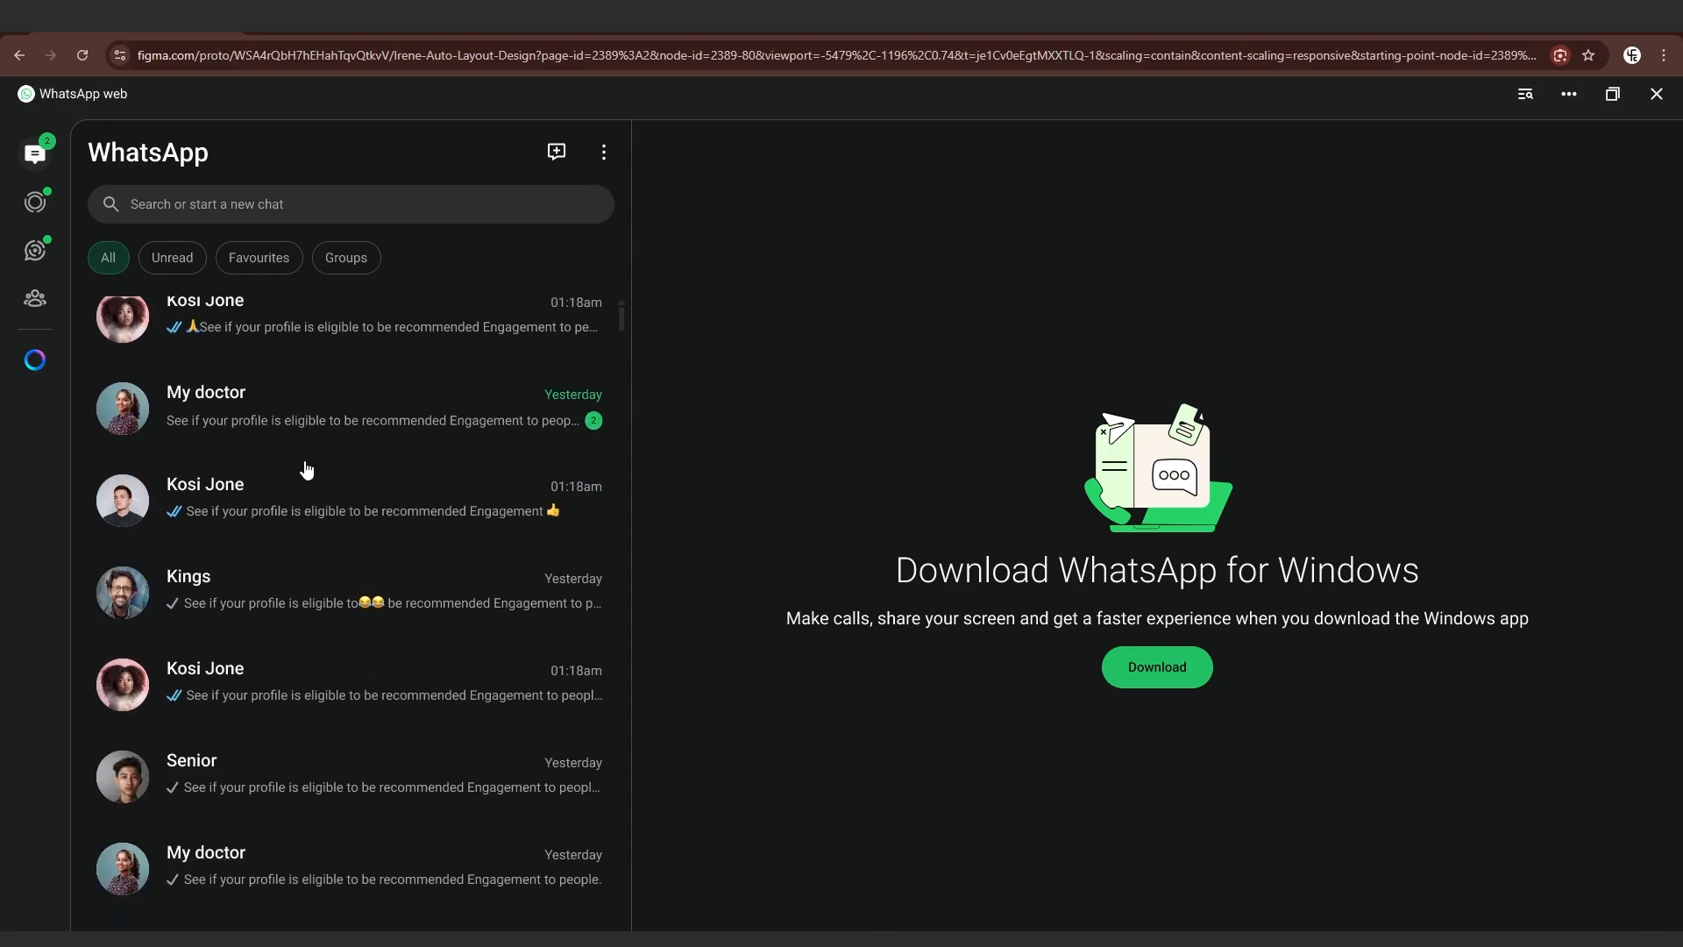
scroll(316, 526, "up", 2)
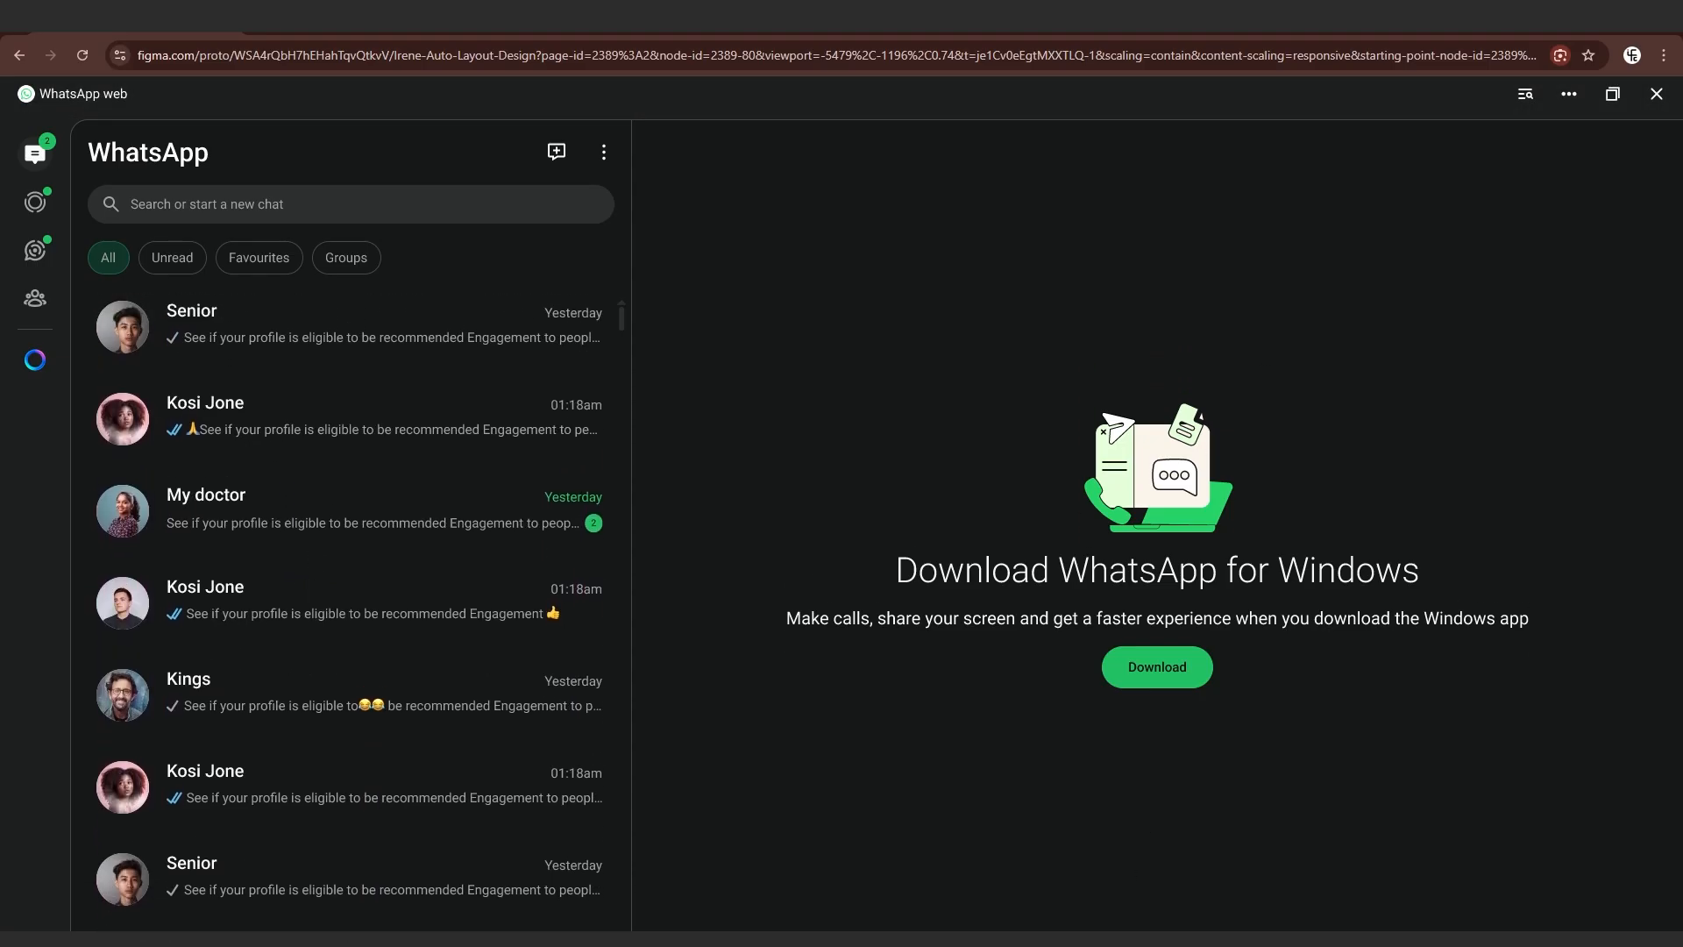
left_click(938, 925)
Compare the MacBook Pro 16" - 9 layout with the finished WhatsApp screen above it, looking at what follows the filter chips
scroll(682, 408, "up", 1)
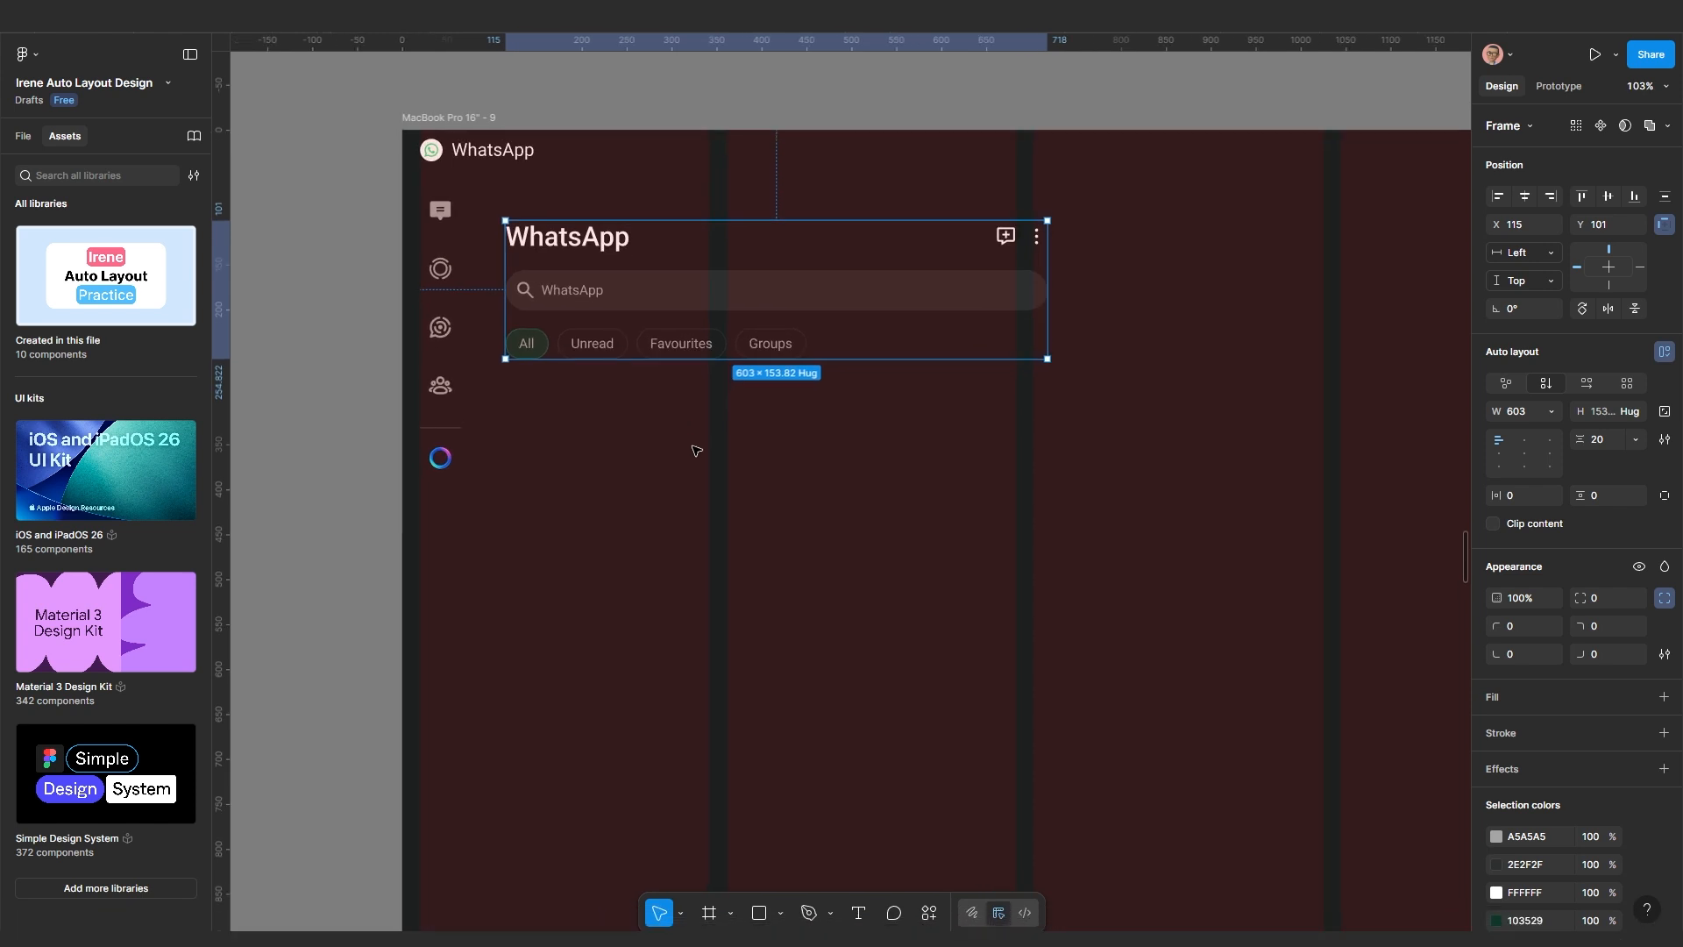
left_click_drag(695, 448, 772, 455)
scroll(700, 421, "up", 2)
left_click(734, 418)
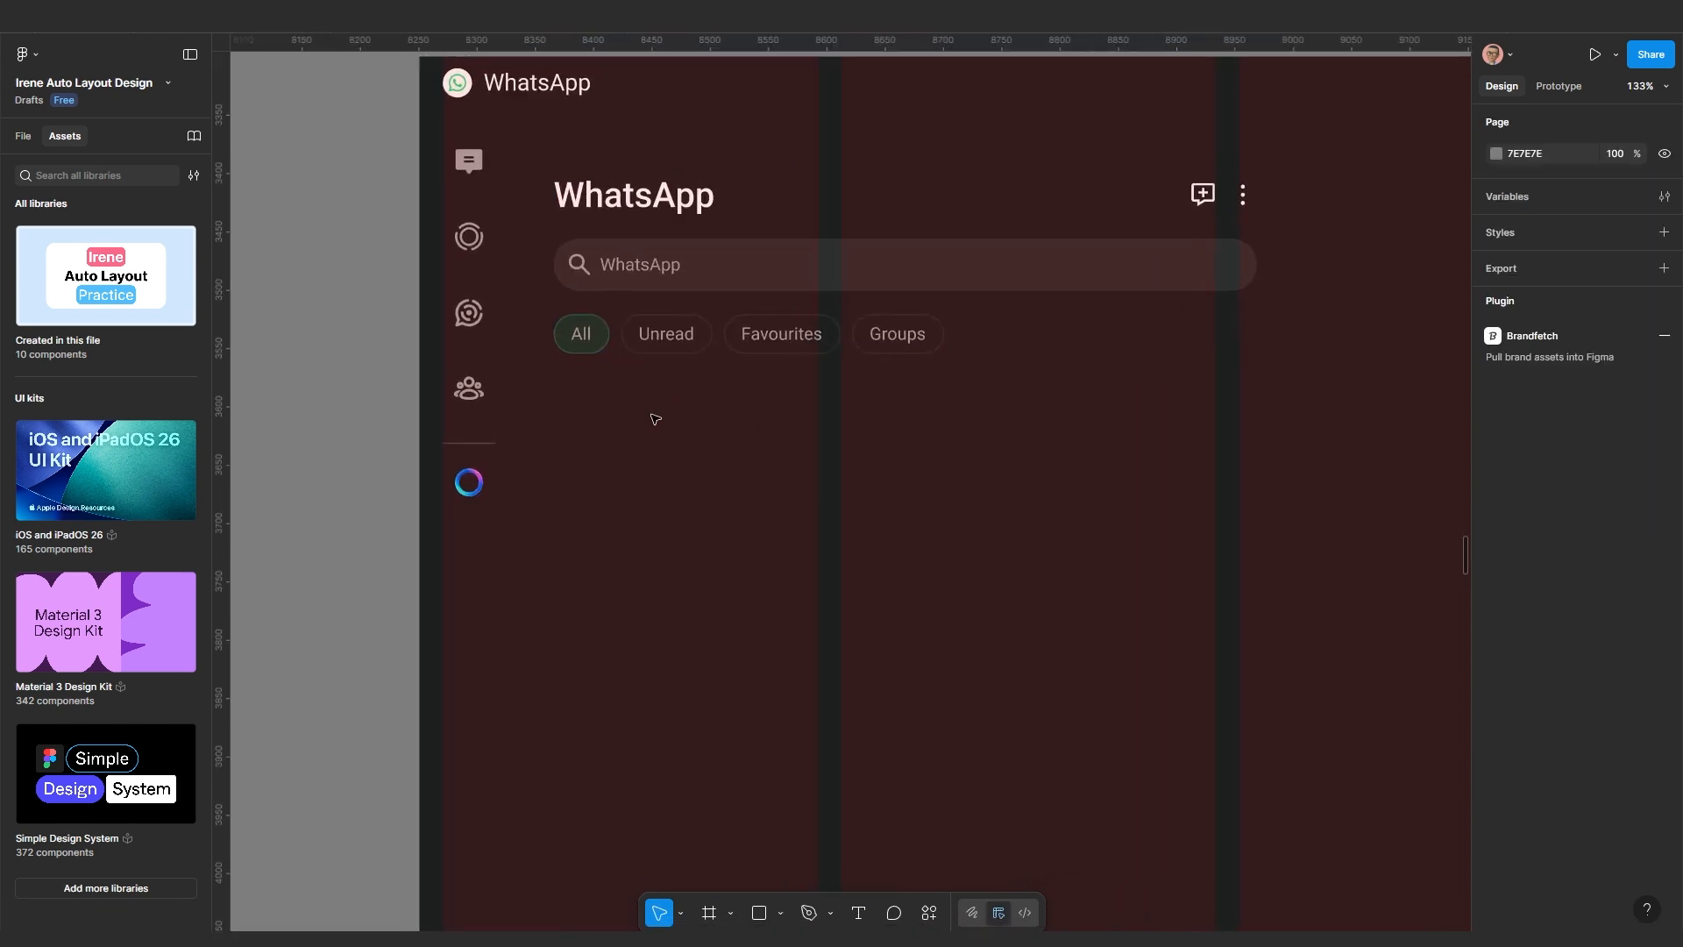
scroll(654, 417, "down", 4)
scroll(537, 356, "down", 2)
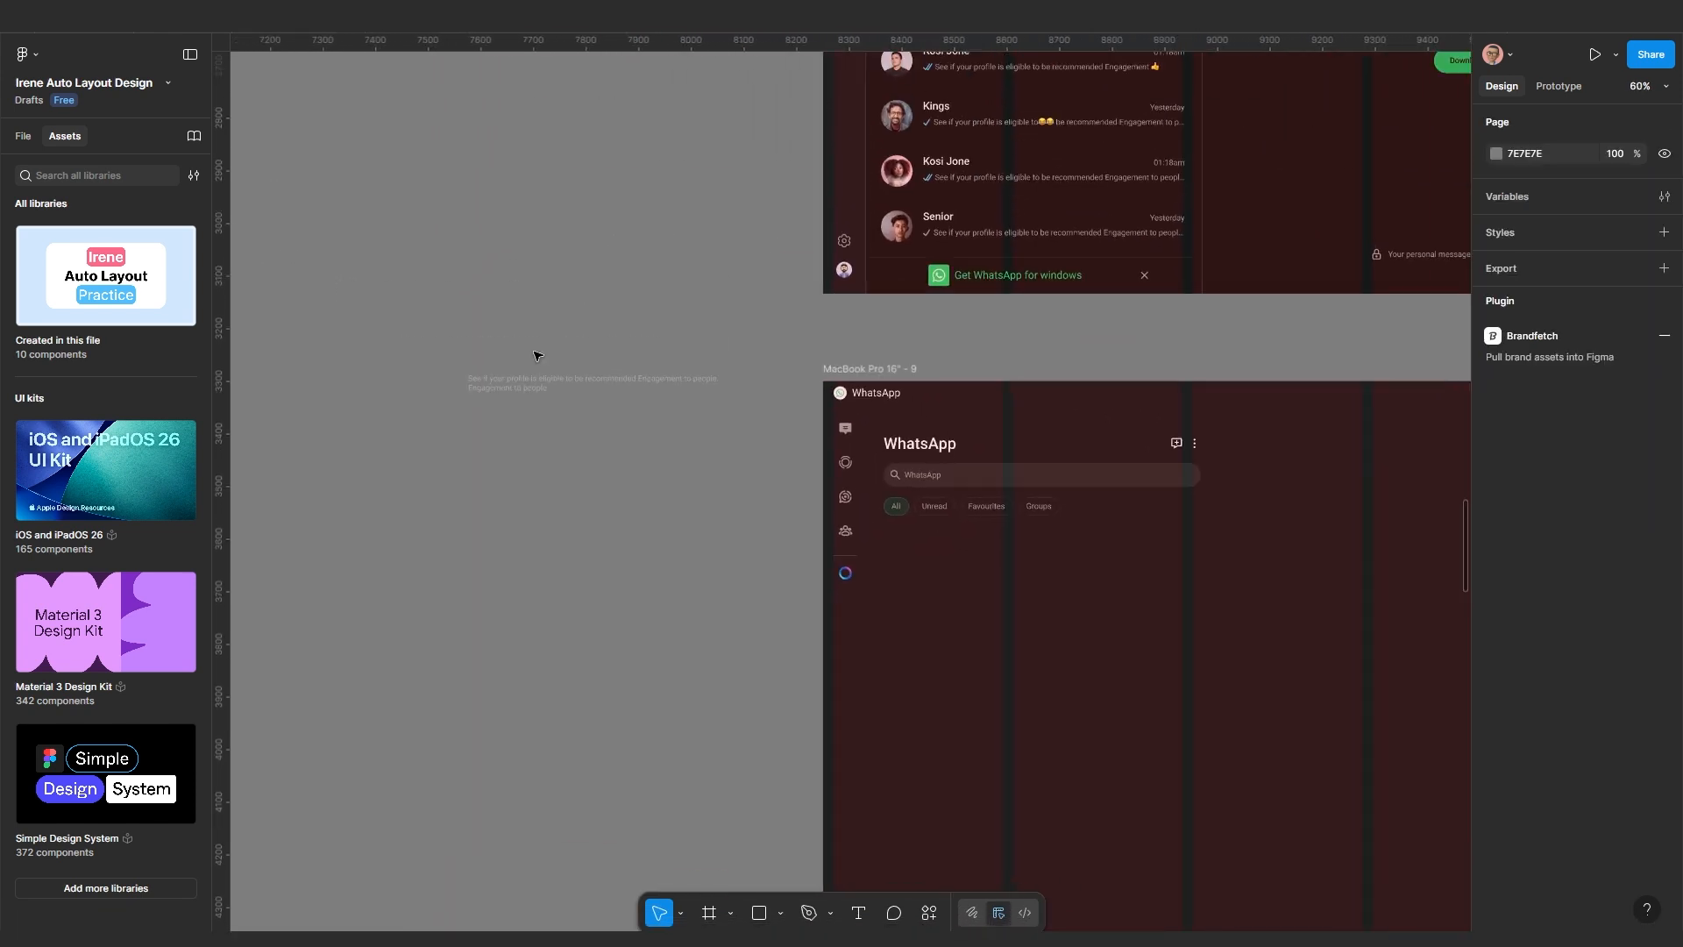
scroll(873, 181, "down", 2)
scroll(873, 180, "up", 2)
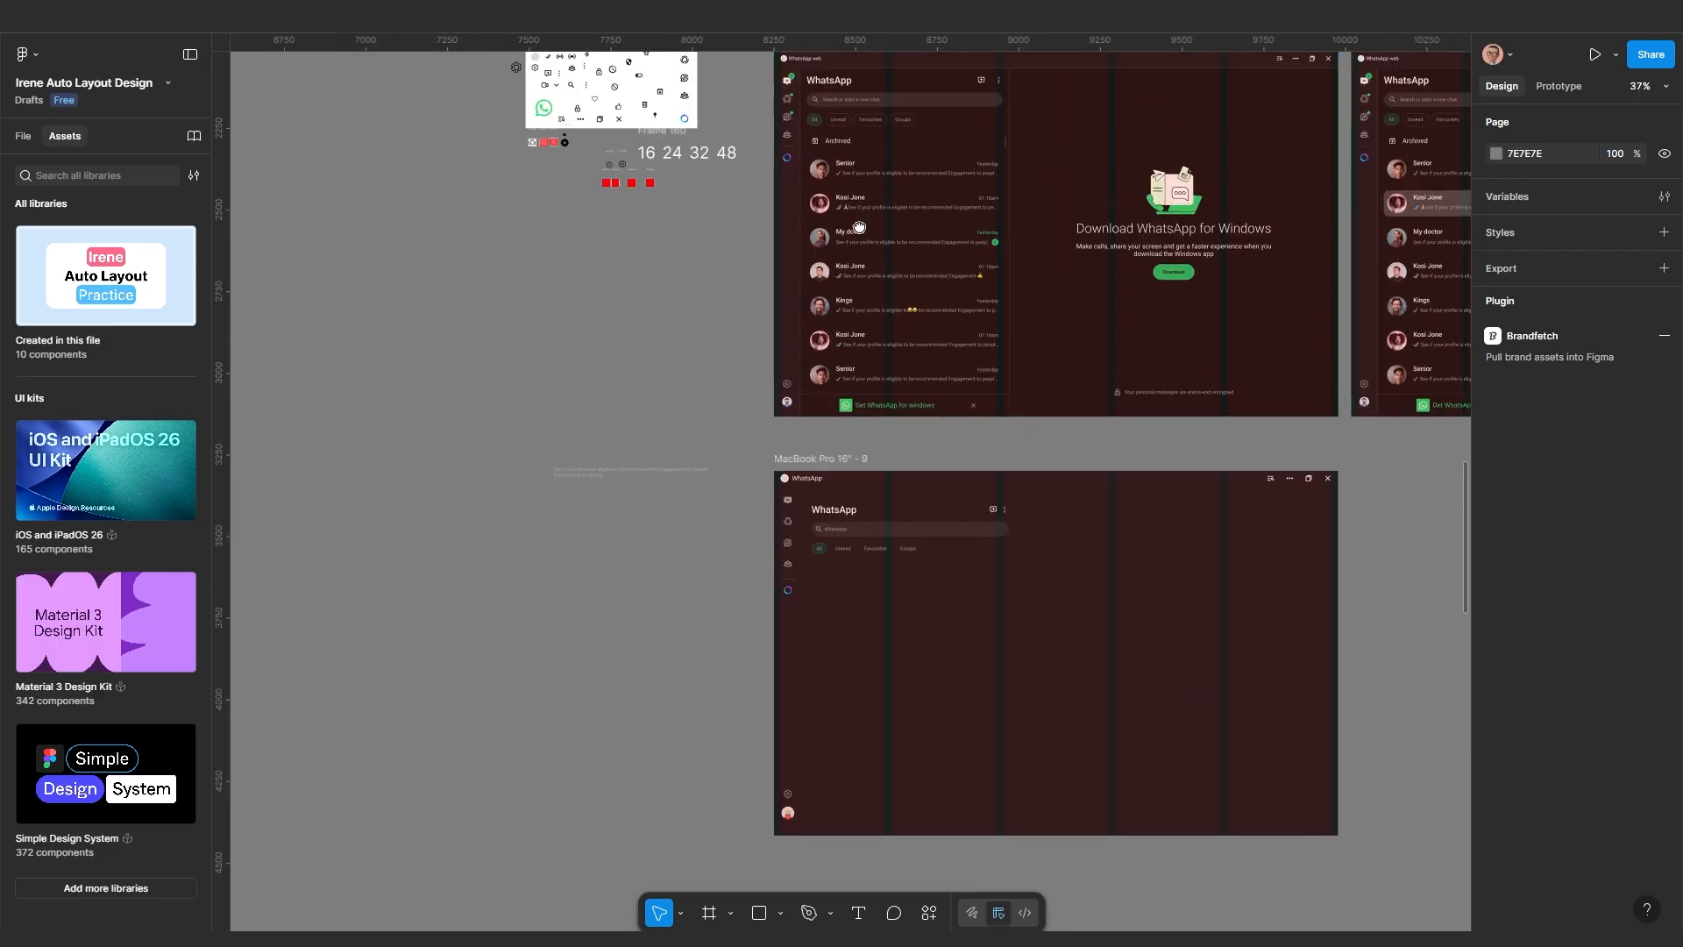
scroll(849, 211, "up", 5)
scroll(836, 193, "down", 3)
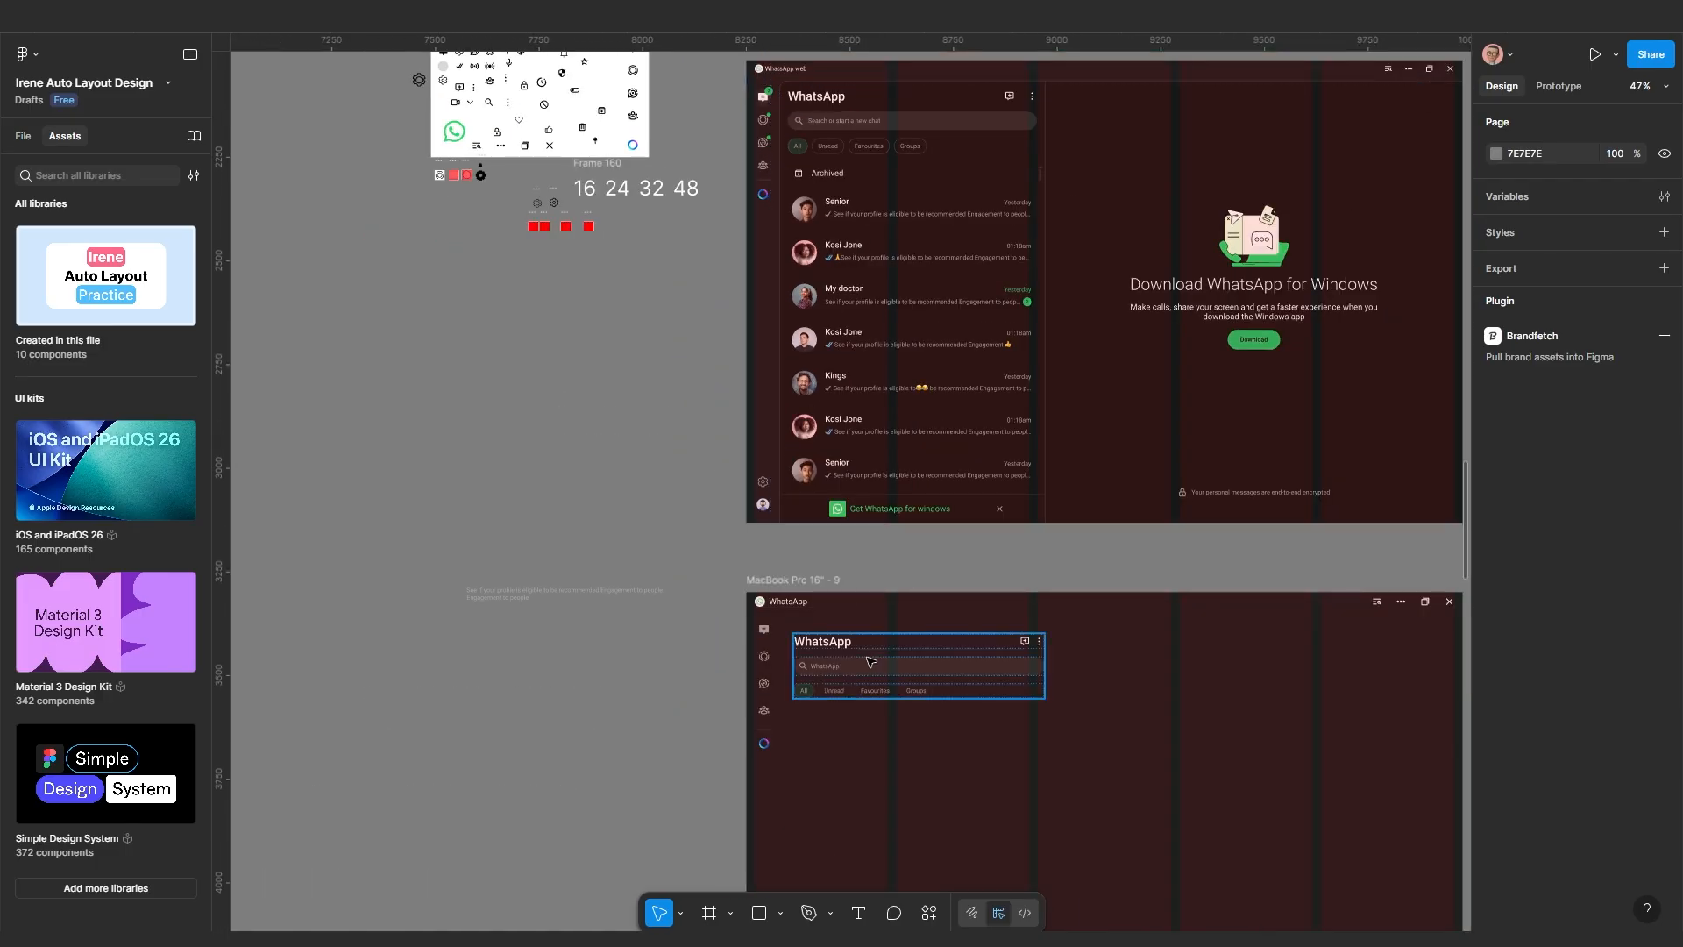
scroll(872, 661, "down", 2)
scroll(761, 531, "up", 2)
scroll(585, 338, "down", 2)
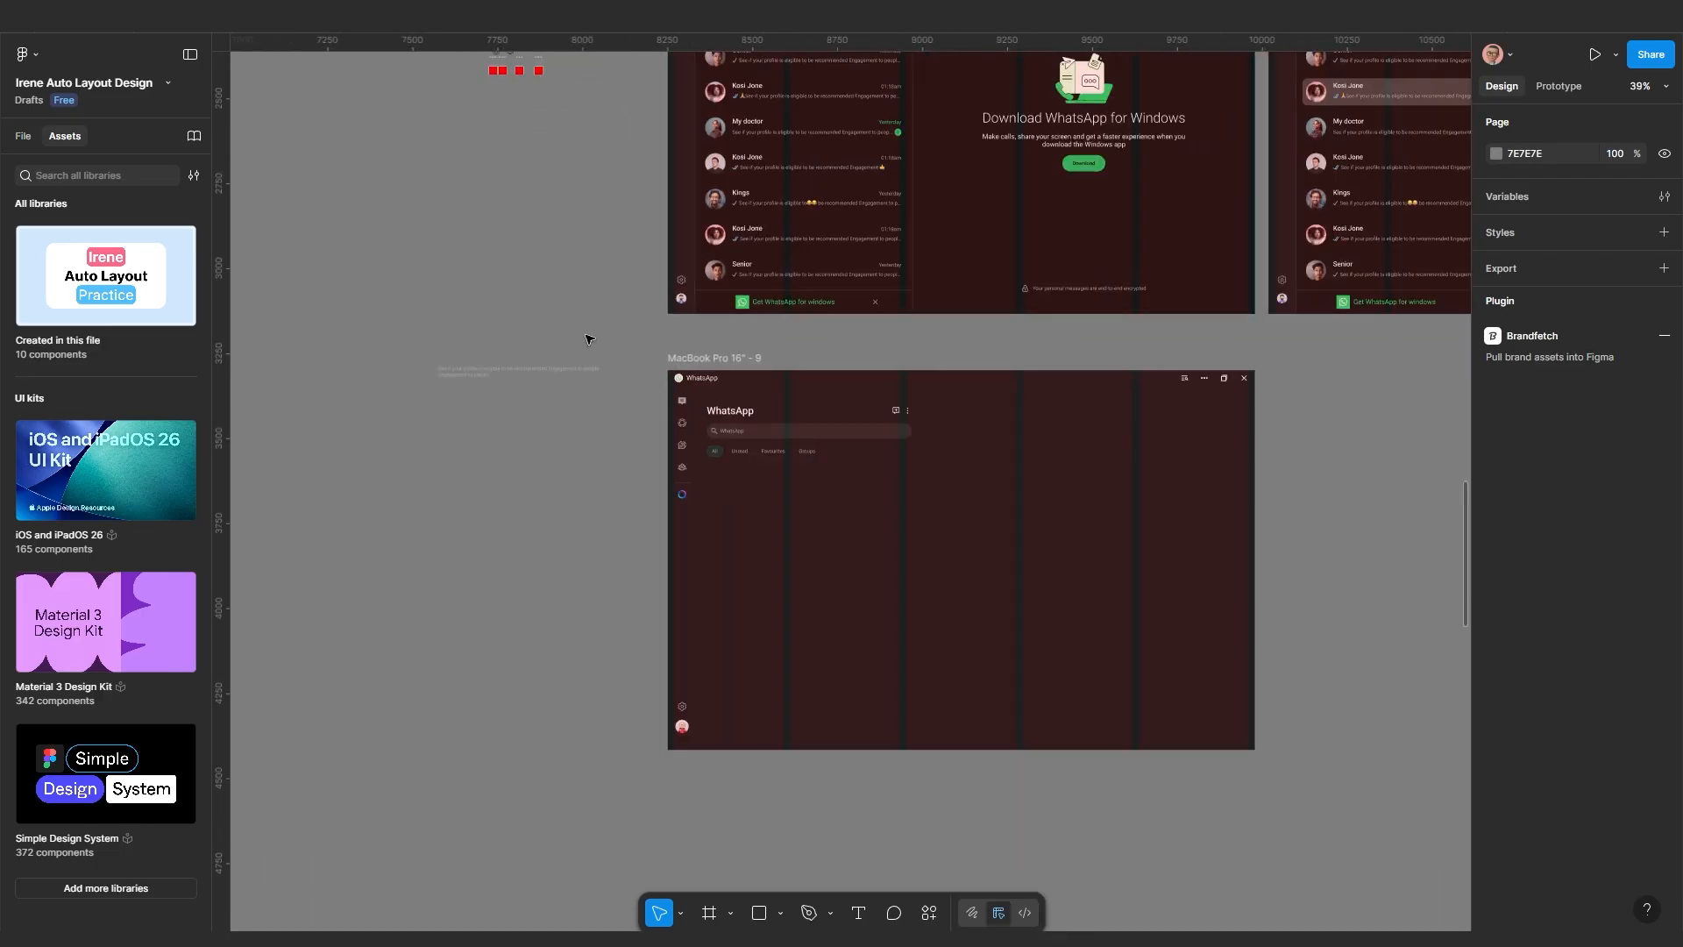
Copy the placeholder message text beside the frame into it as the "Archived" label, vertically aligned with the archive icon
scroll(614, 175, "up", 6)
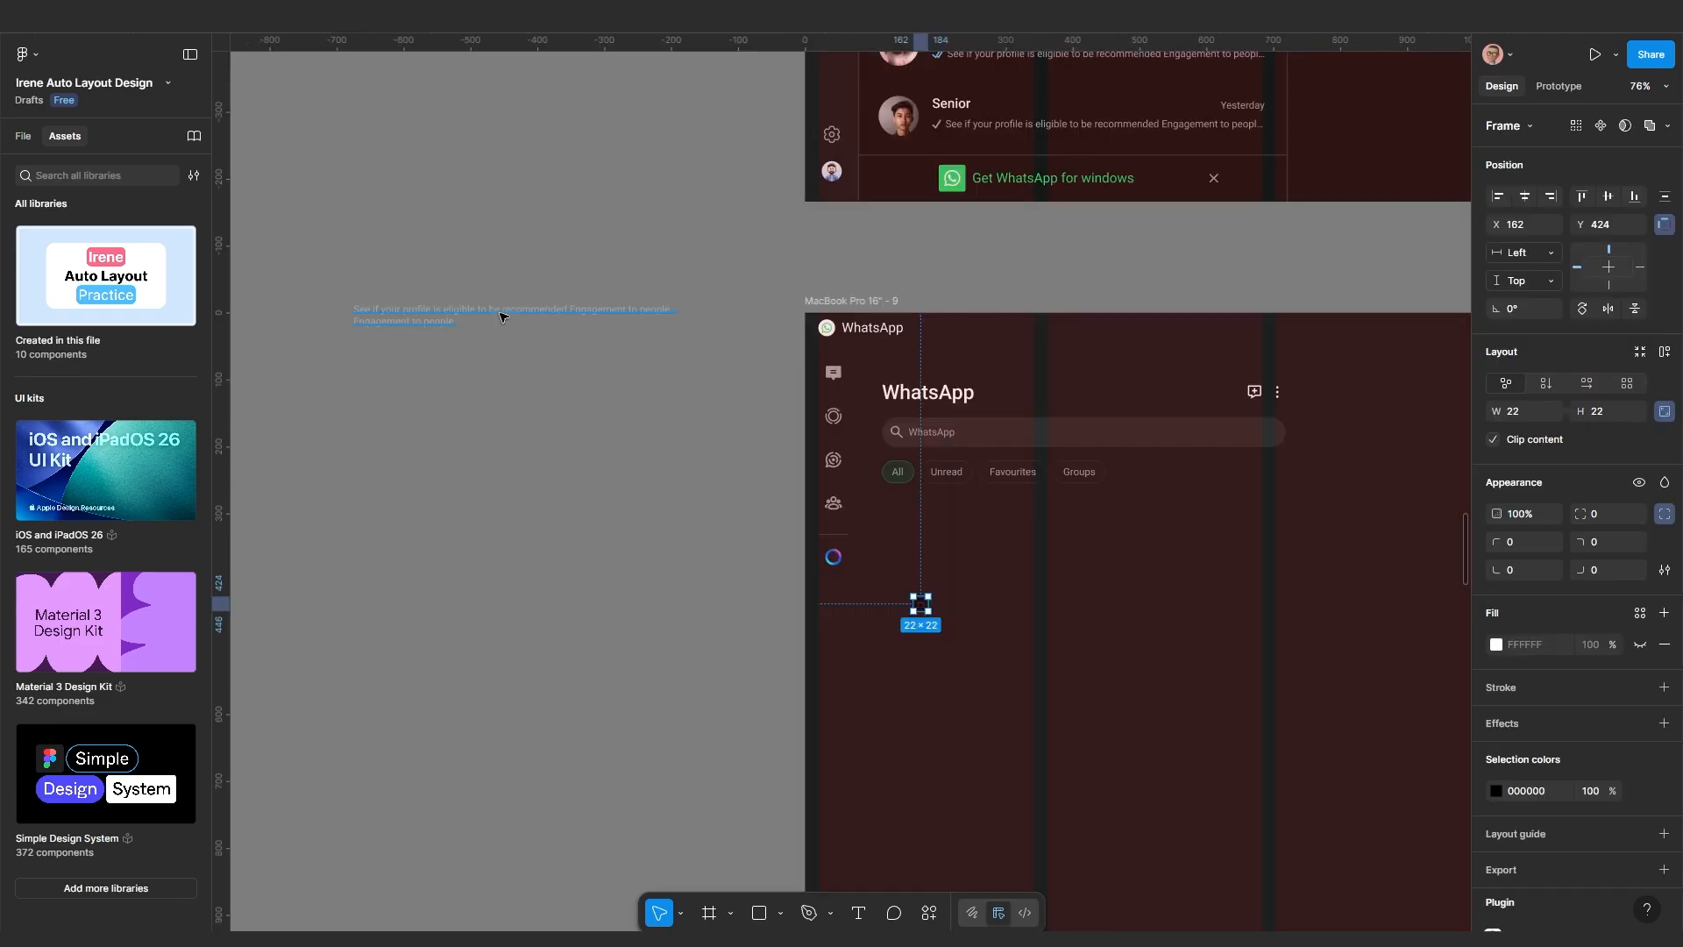
left_click(502, 314)
left_click_drag(502, 313, 1085, 631)
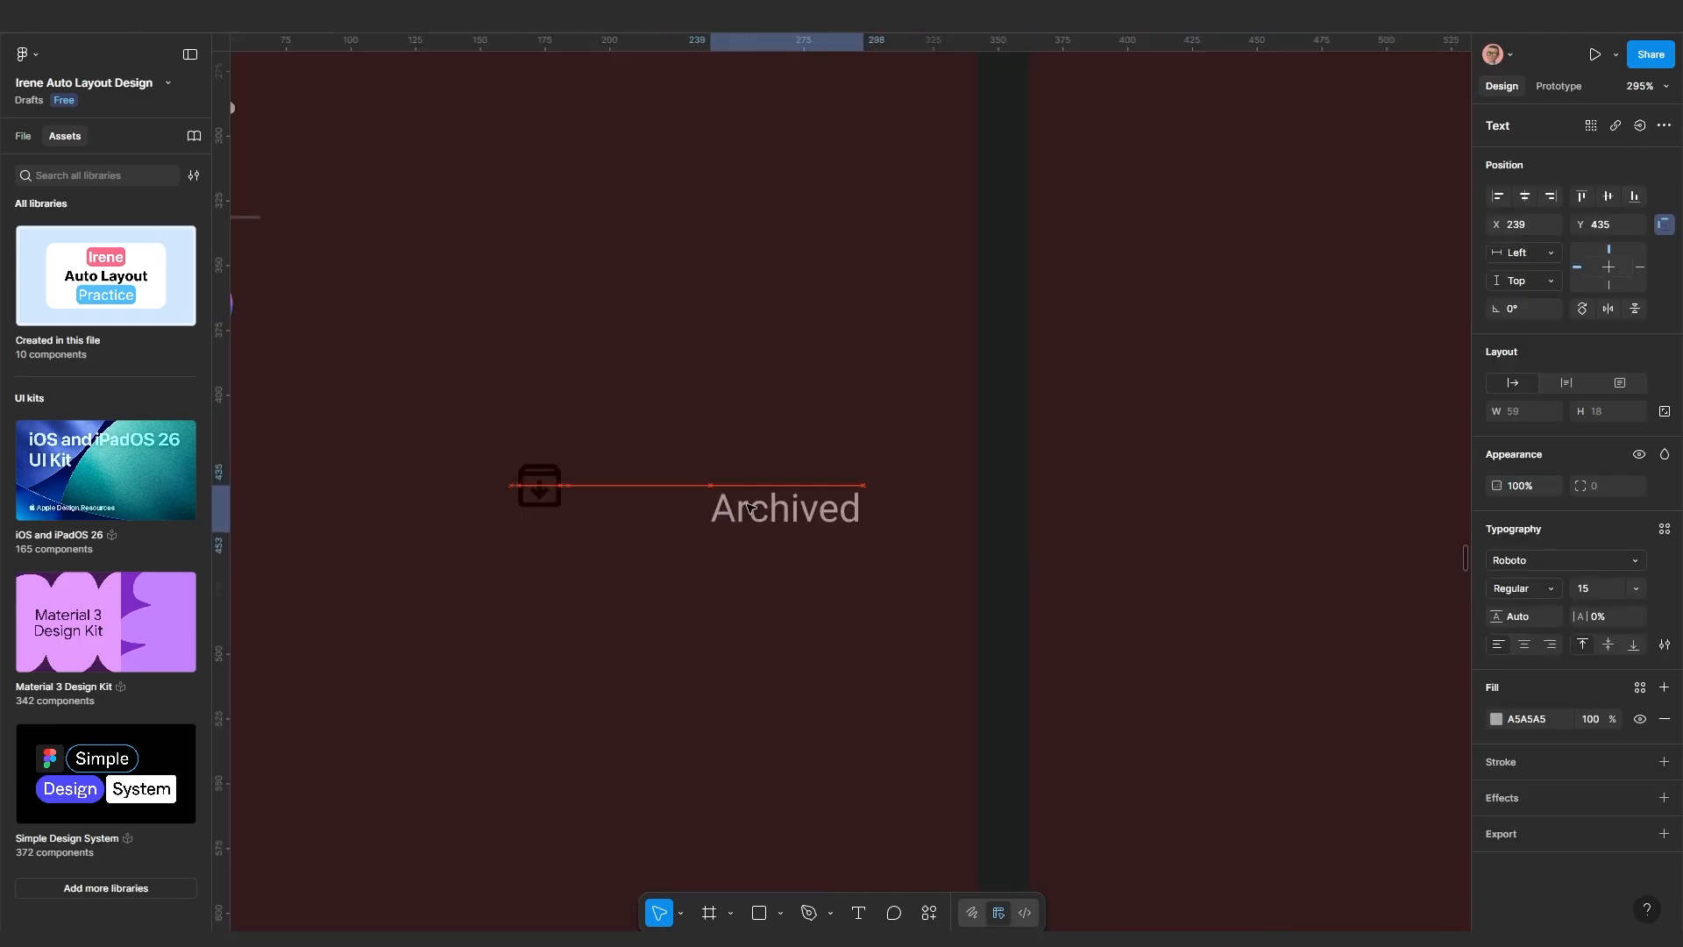
left_click_drag(770, 507, 755, 488)
Combine the archive icon and the Archived label into a horizontal auto layout row
left_click(526, 481)
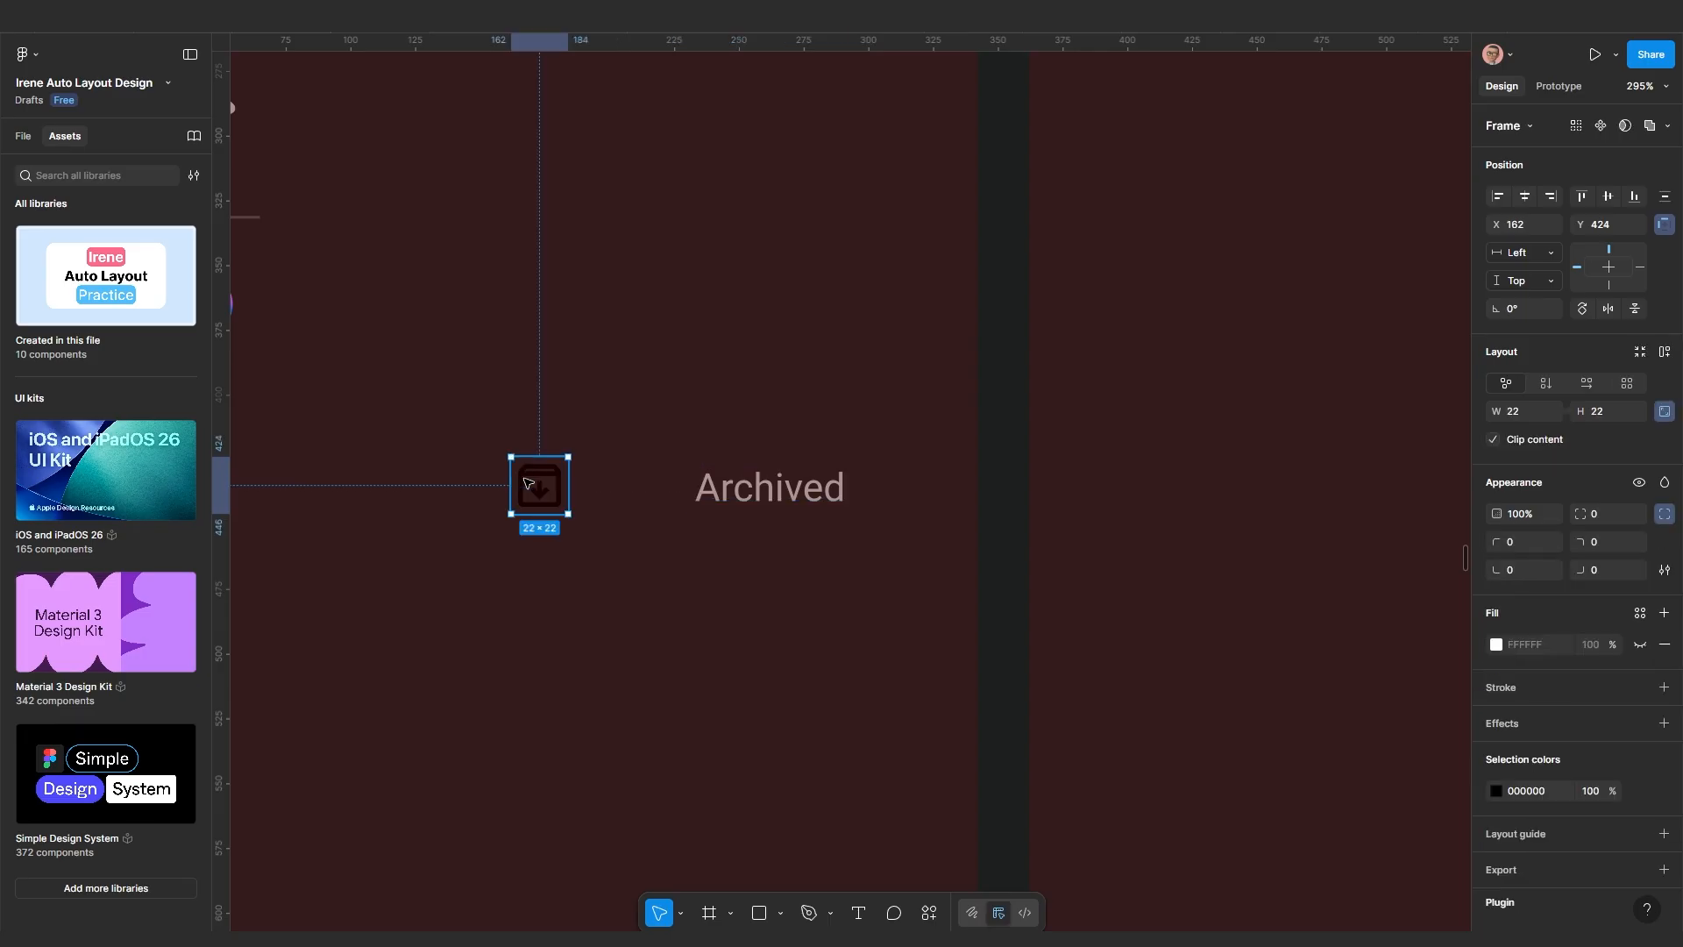
left_click(725, 498, "shift")
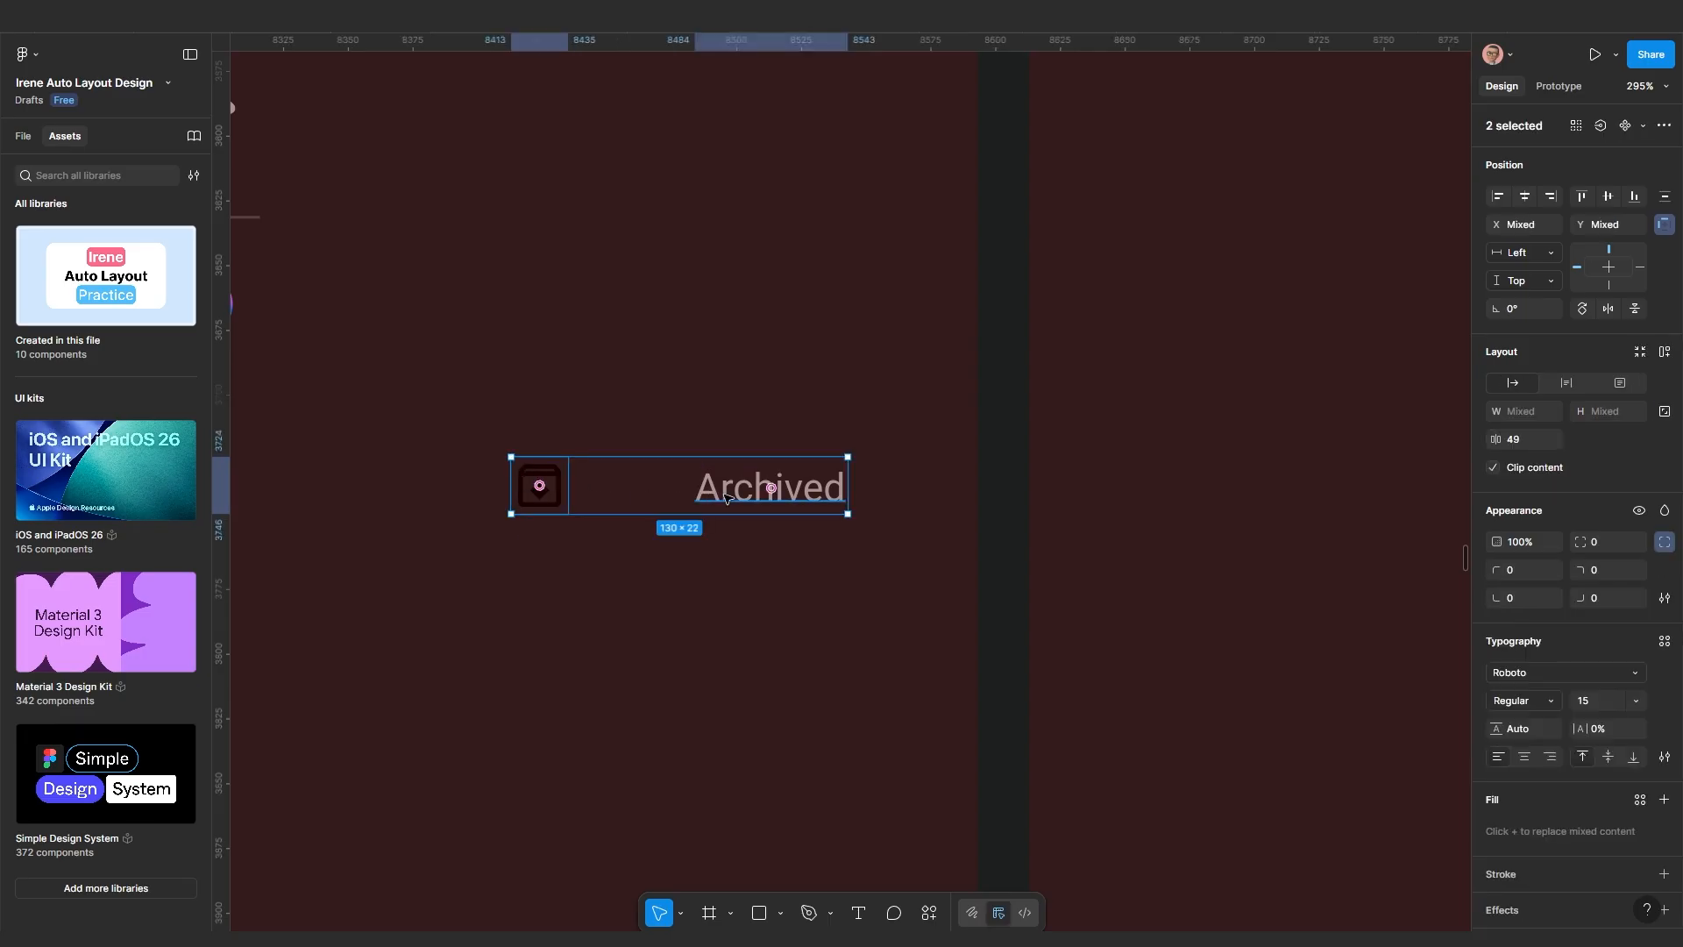
key("shift+a")
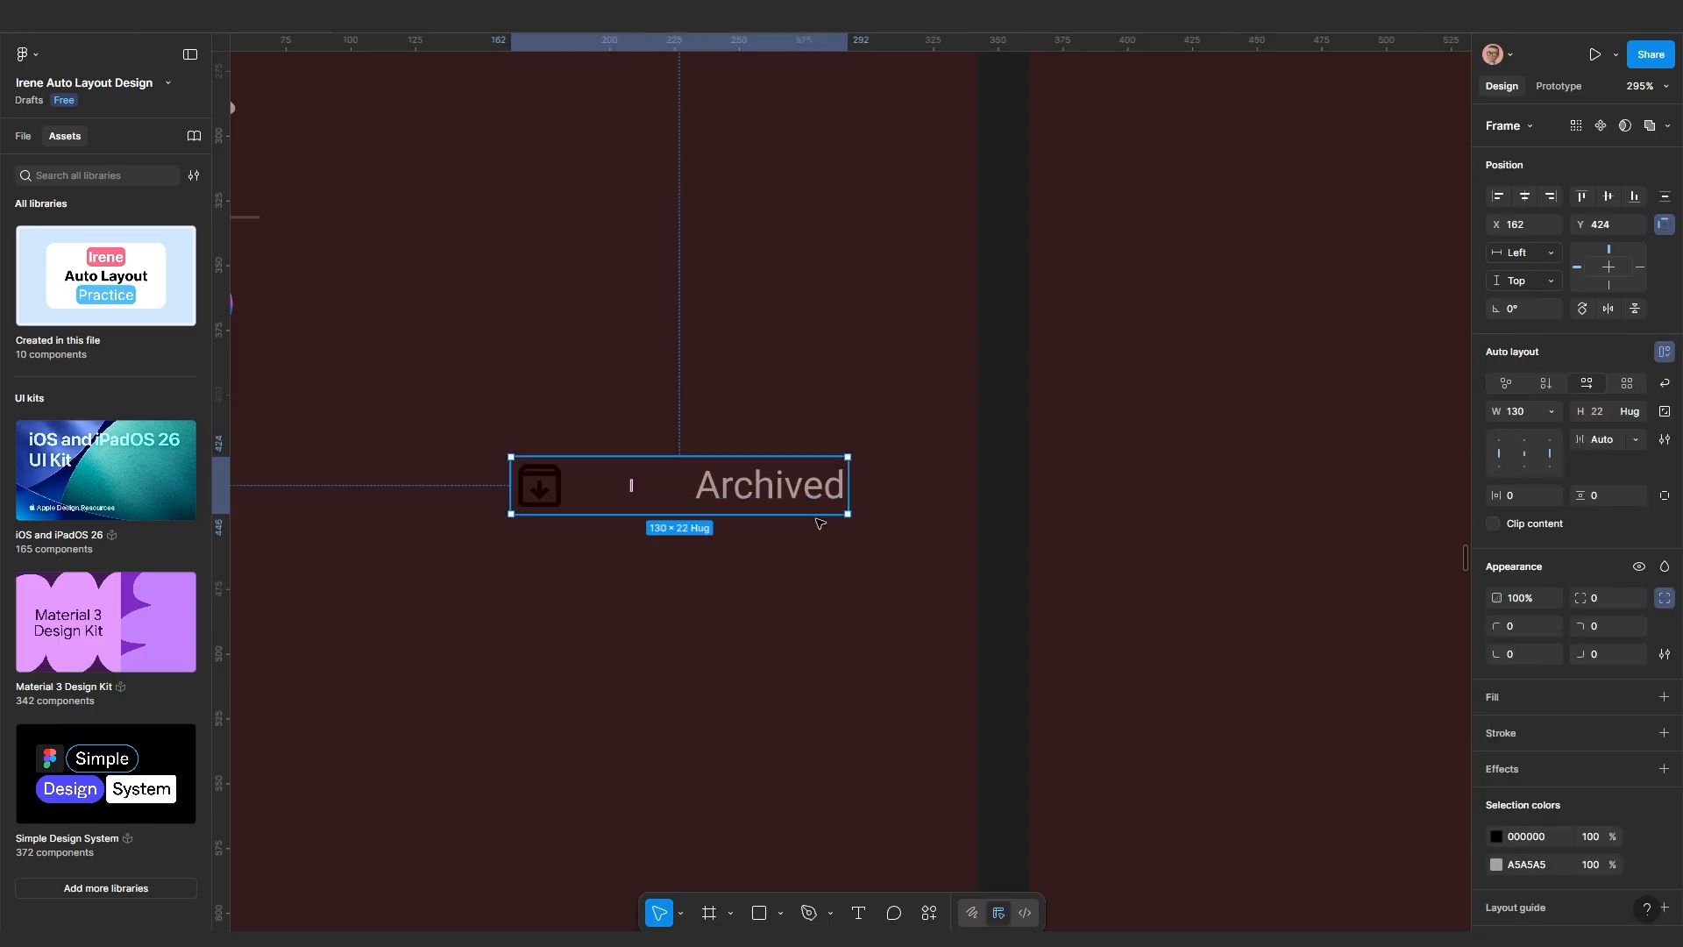
Set the Archived row's gap to 10, trying 5 along the way, and make its width hug the contents
left_click(1604, 439)
type("10")
key("Return")
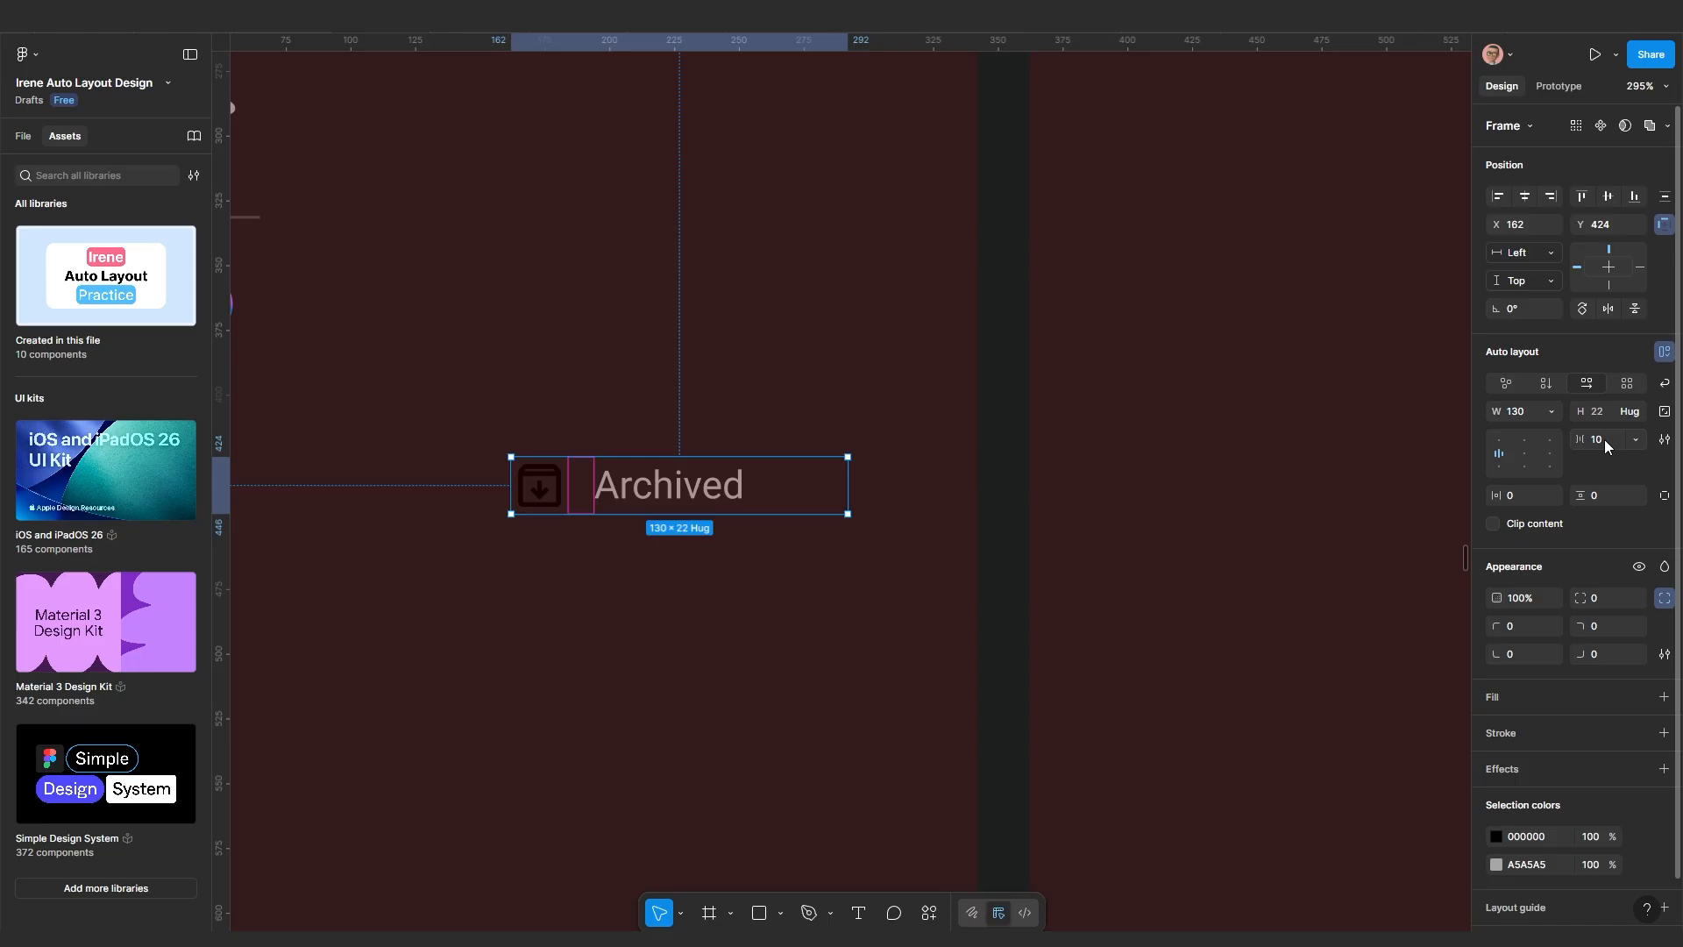
type("5")
key("Return")
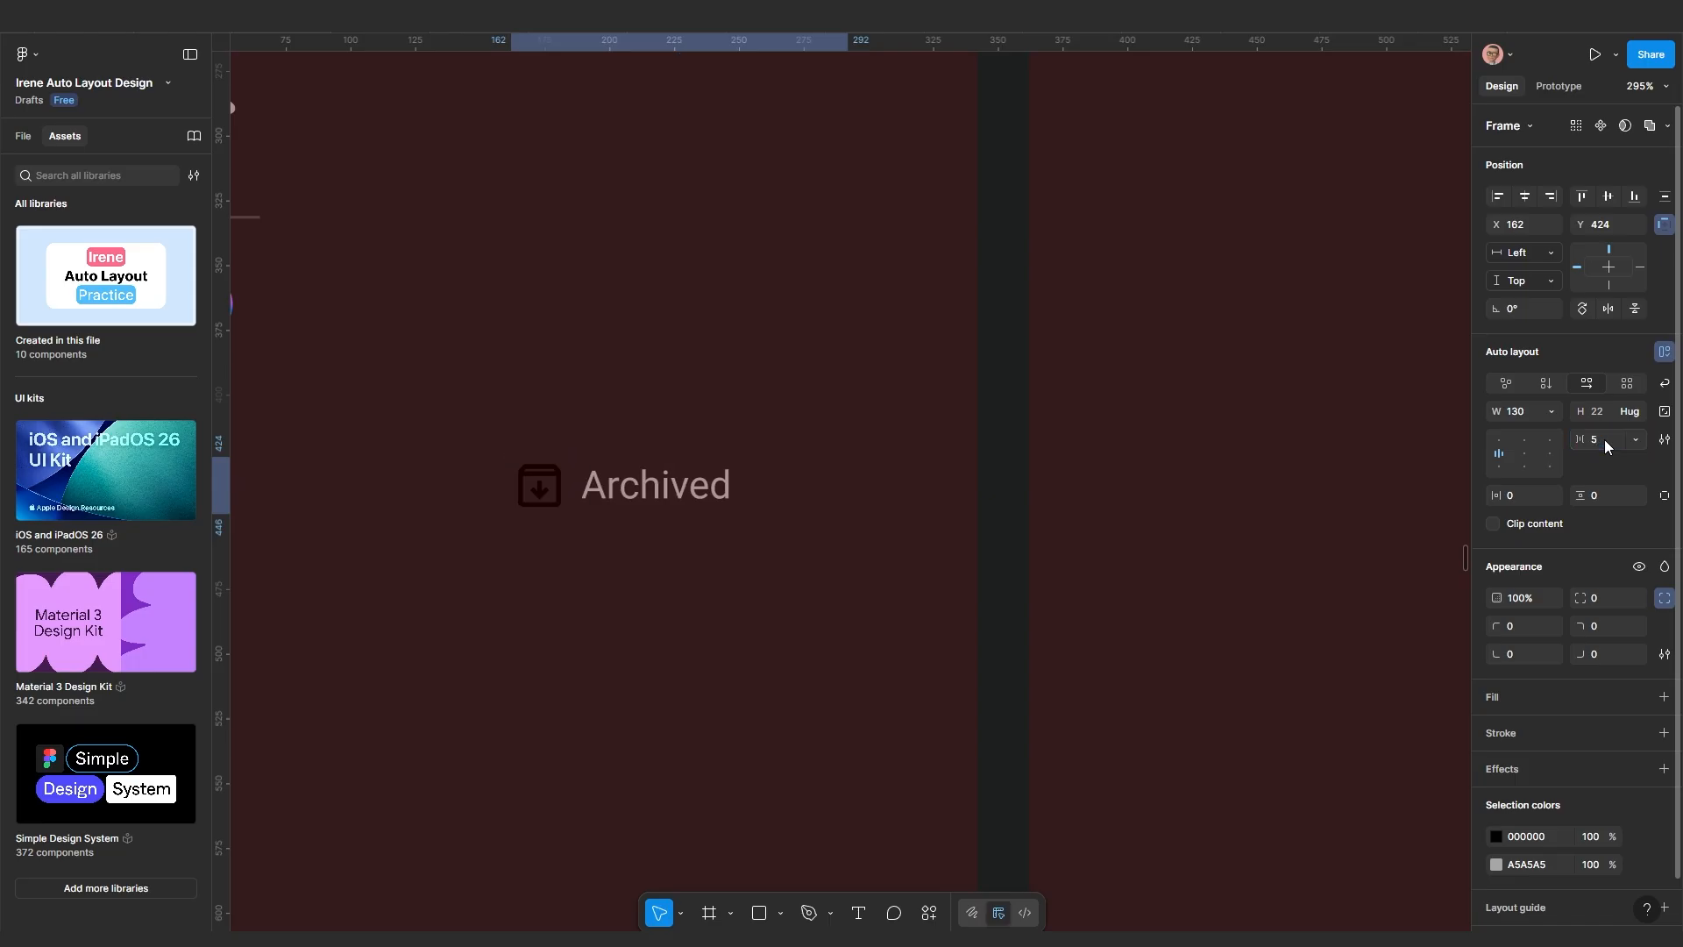
type("1")
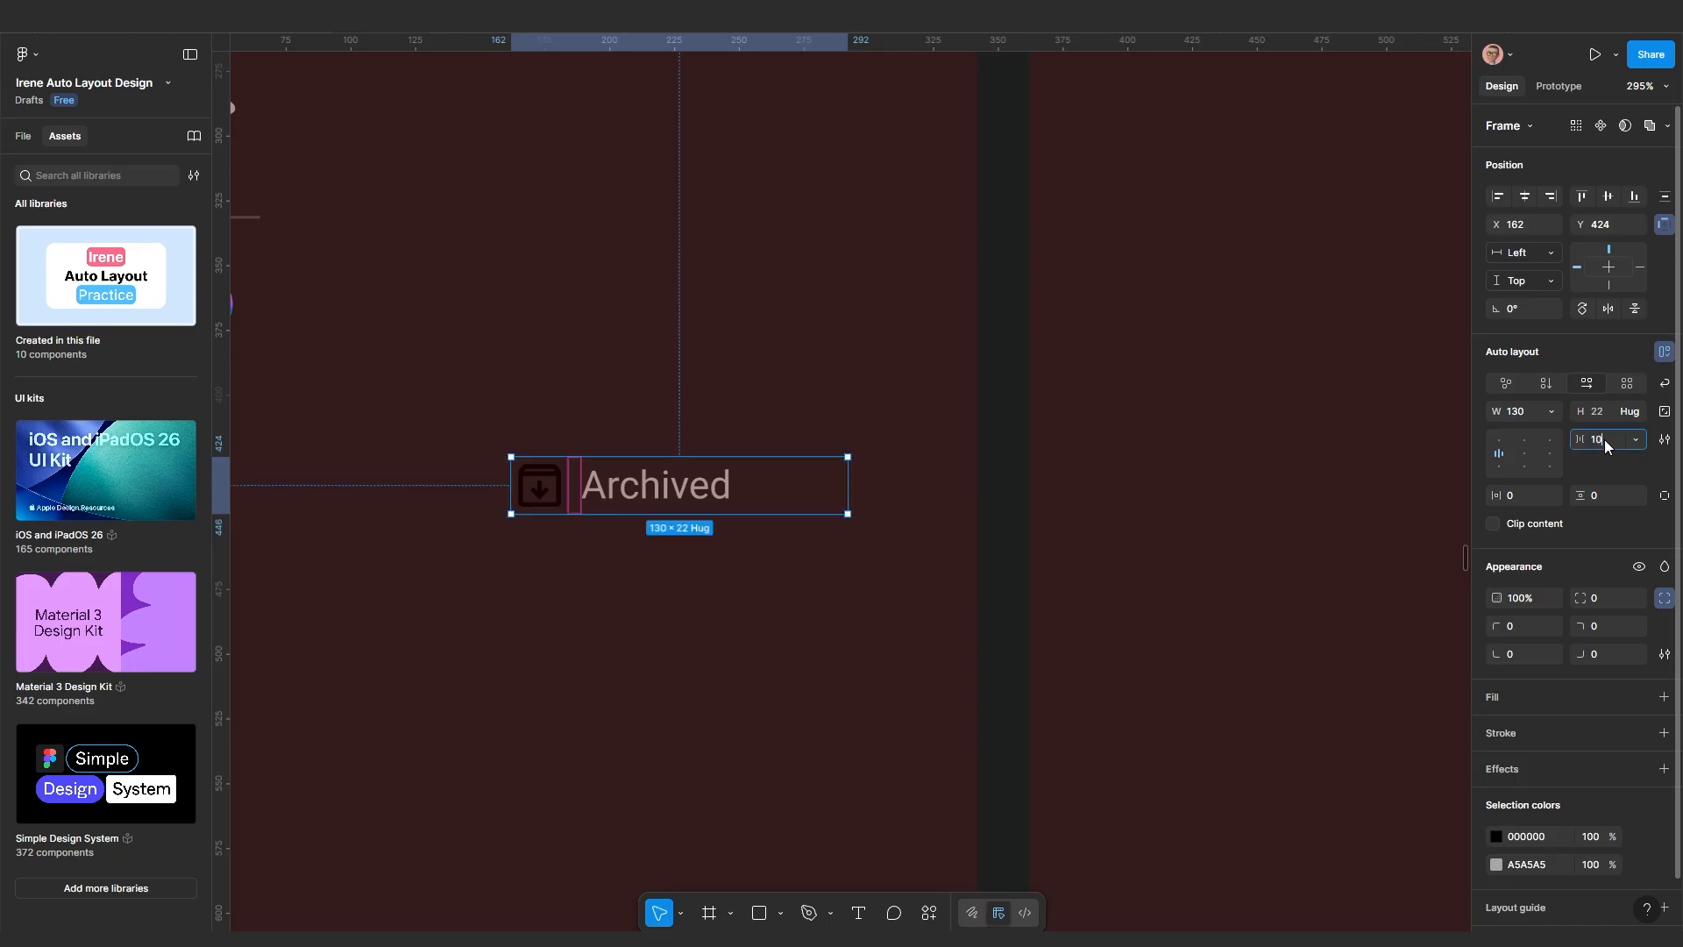
type("0")
key("Return")
left_click(1549, 412)
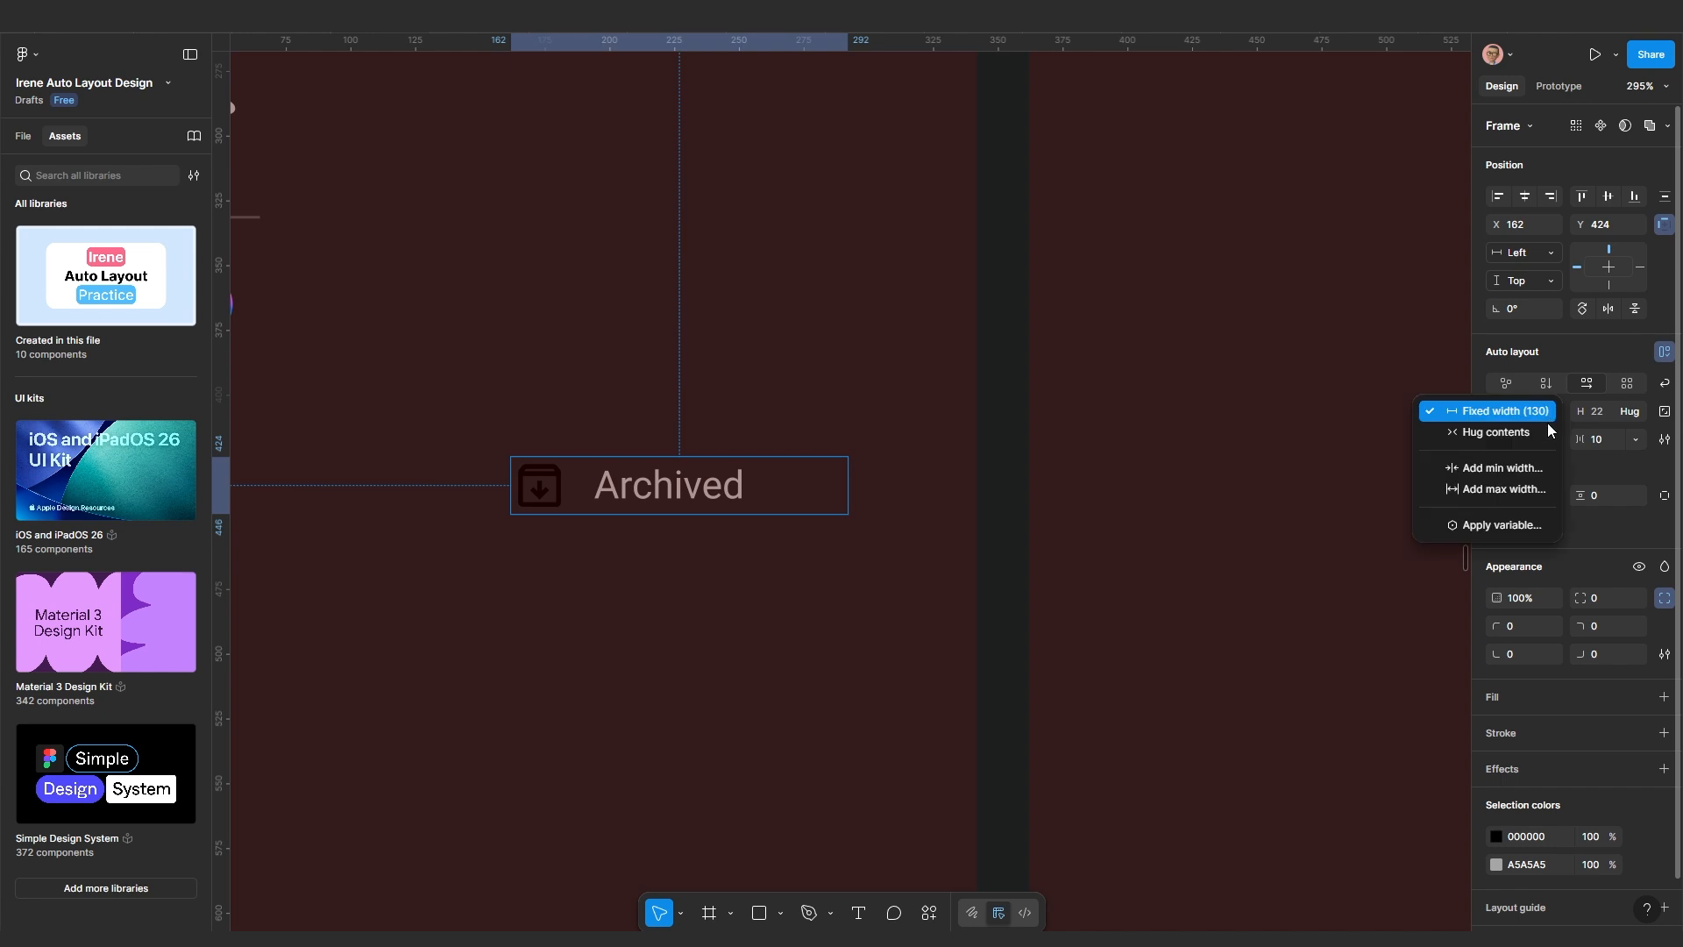
left_click(1509, 432)
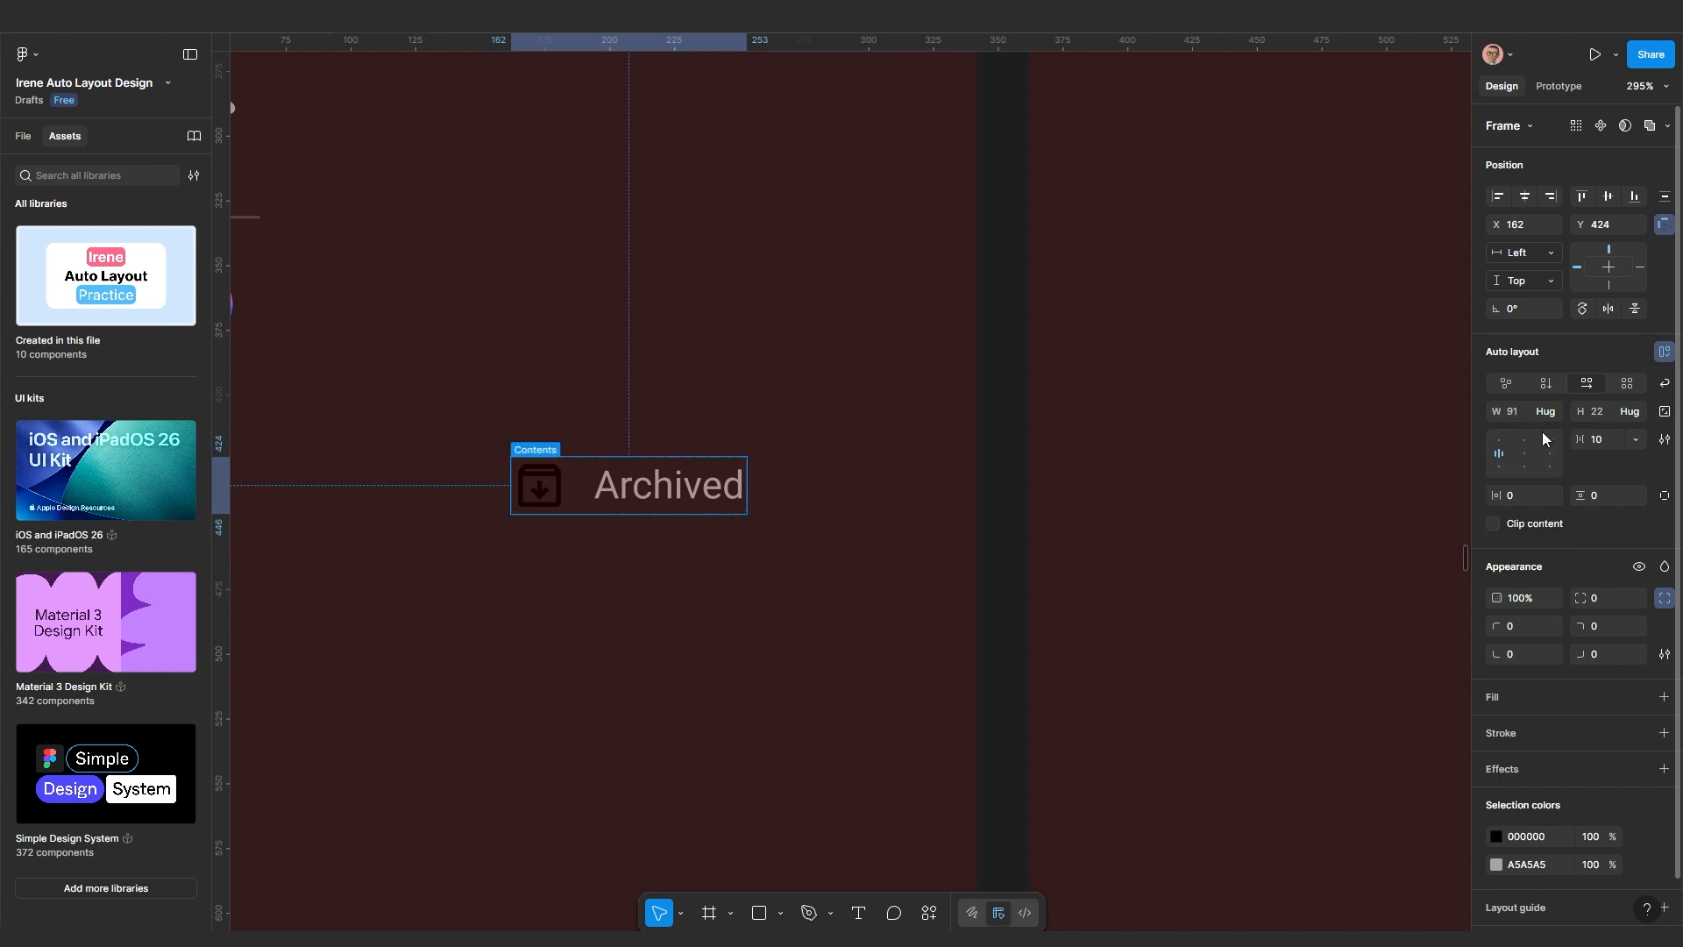
Recolor the black archive icon in the Archived row to match the white WhatsApp heading
left_click(1497, 838)
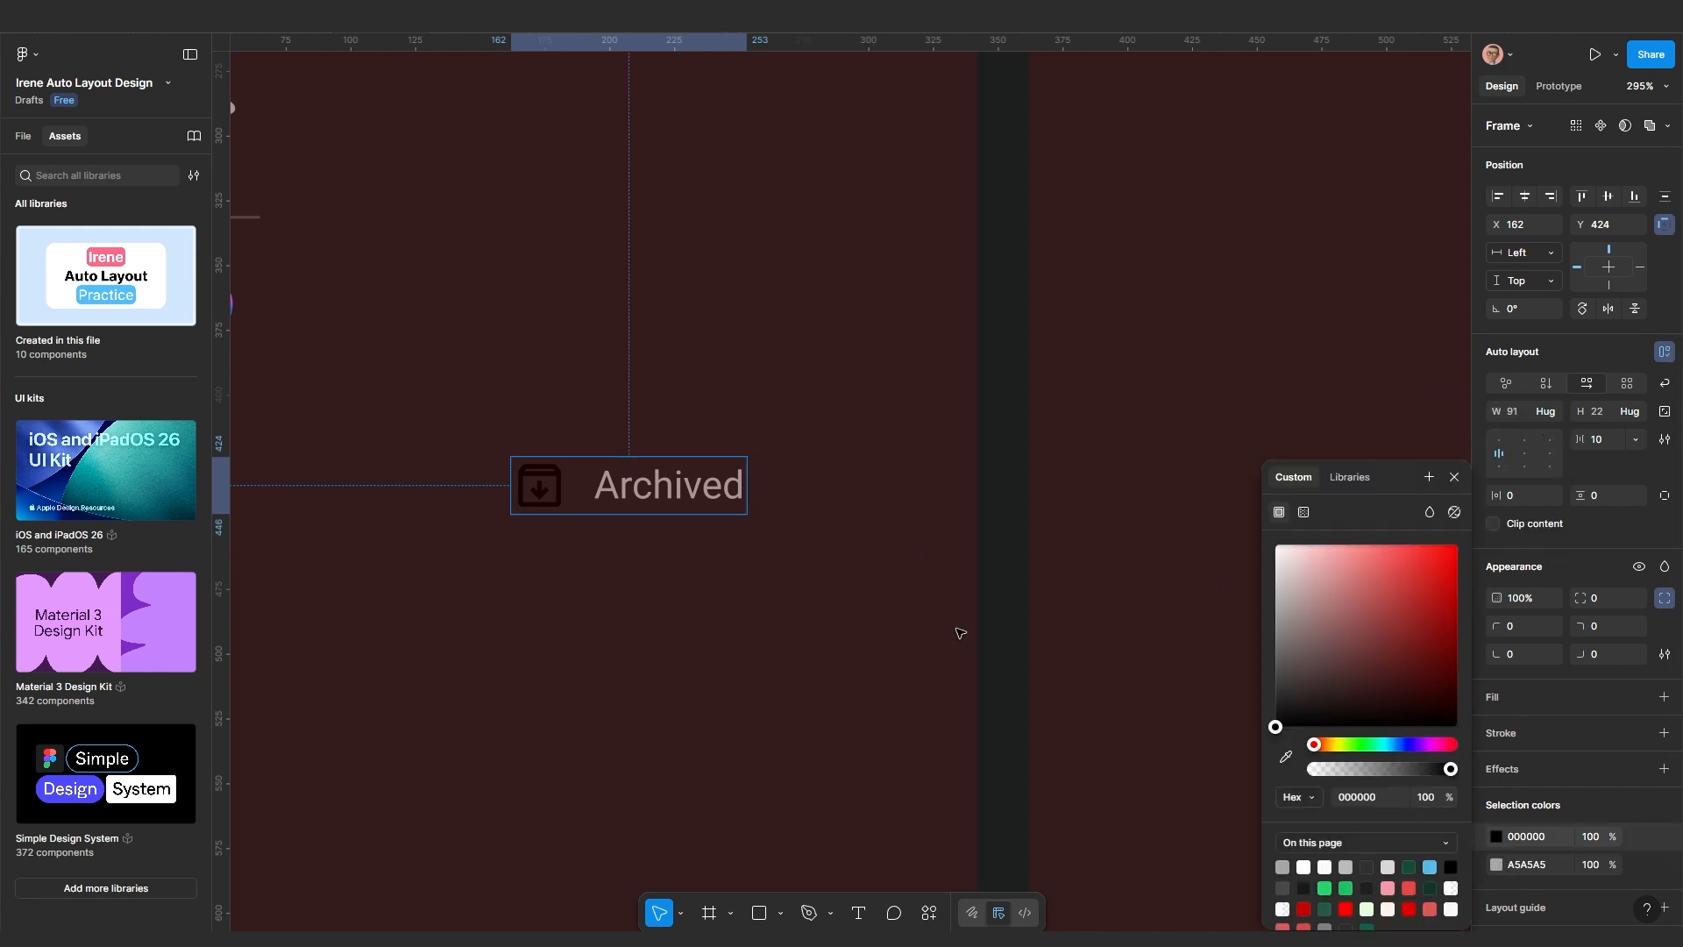
scroll(958, 631, "down", 6)
scroll(759, 344, "up", 3)
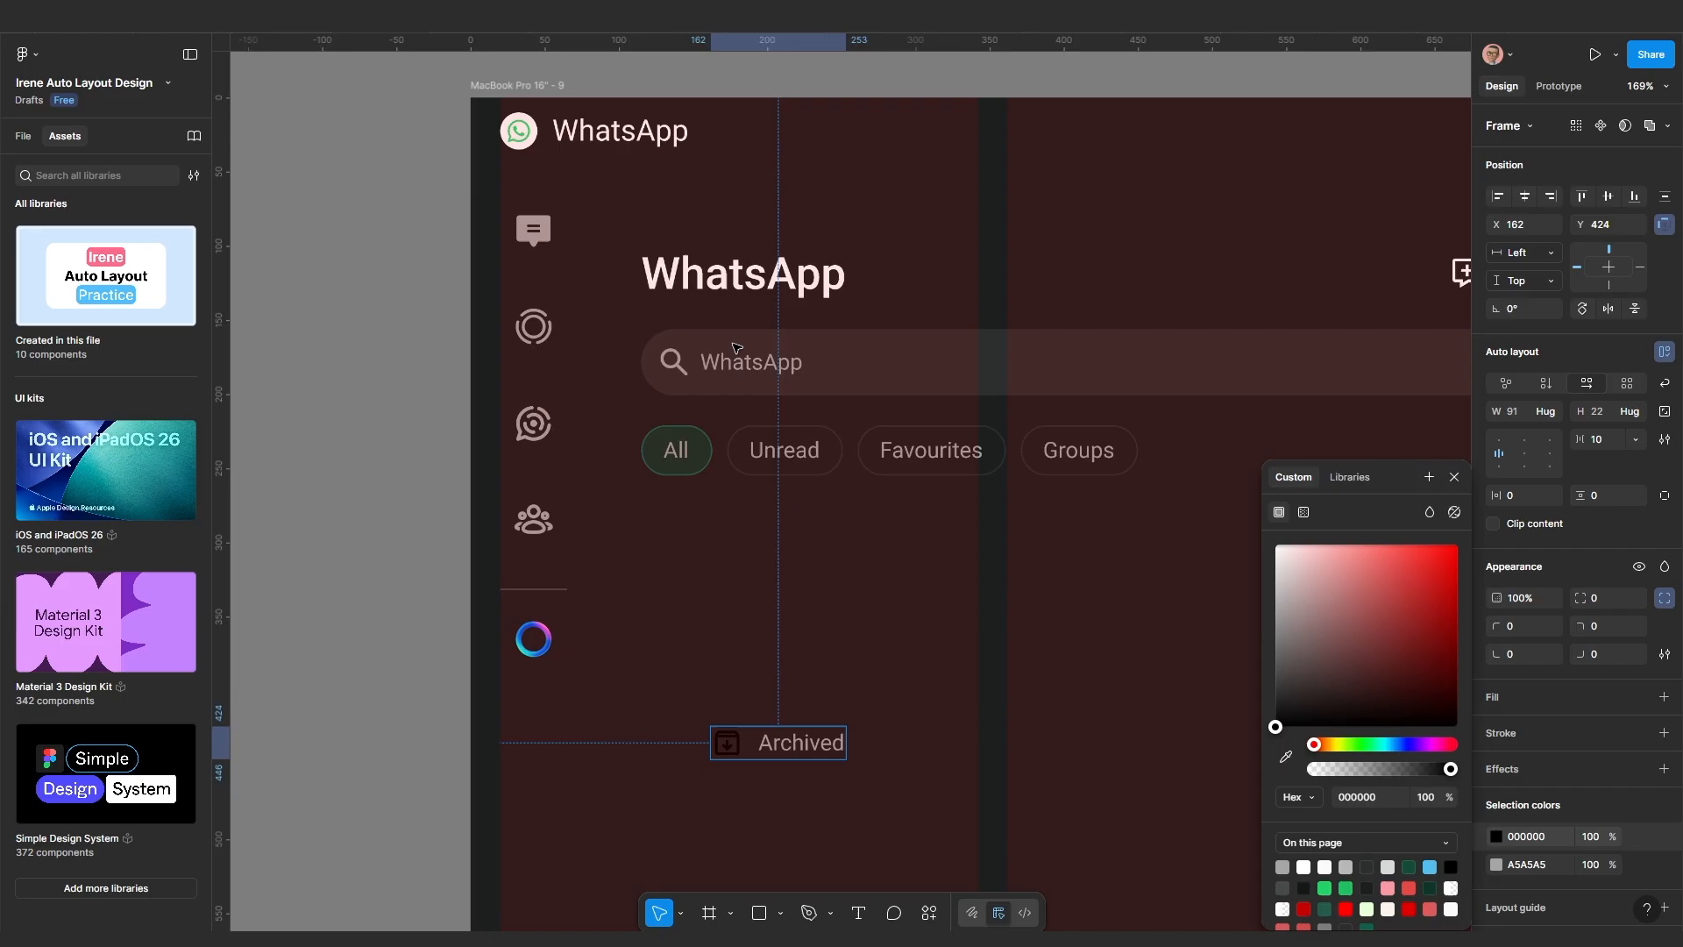
left_click(753, 273)
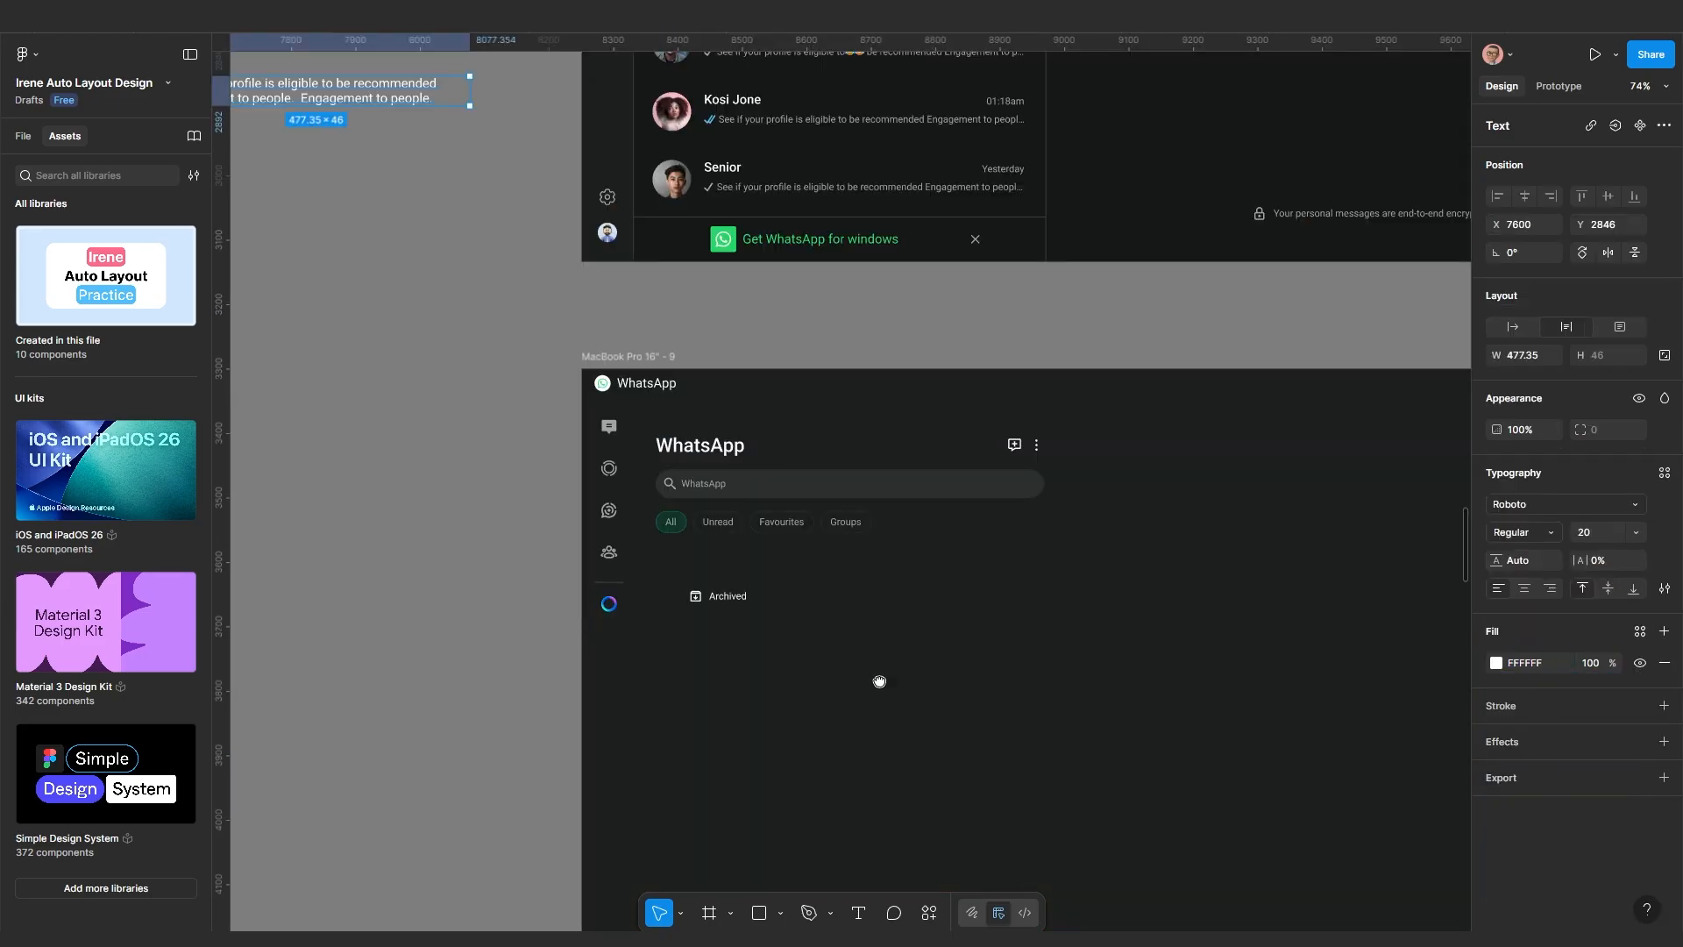
scroll(842, 508, "up", 3)
scroll(731, 550, "down", 2)
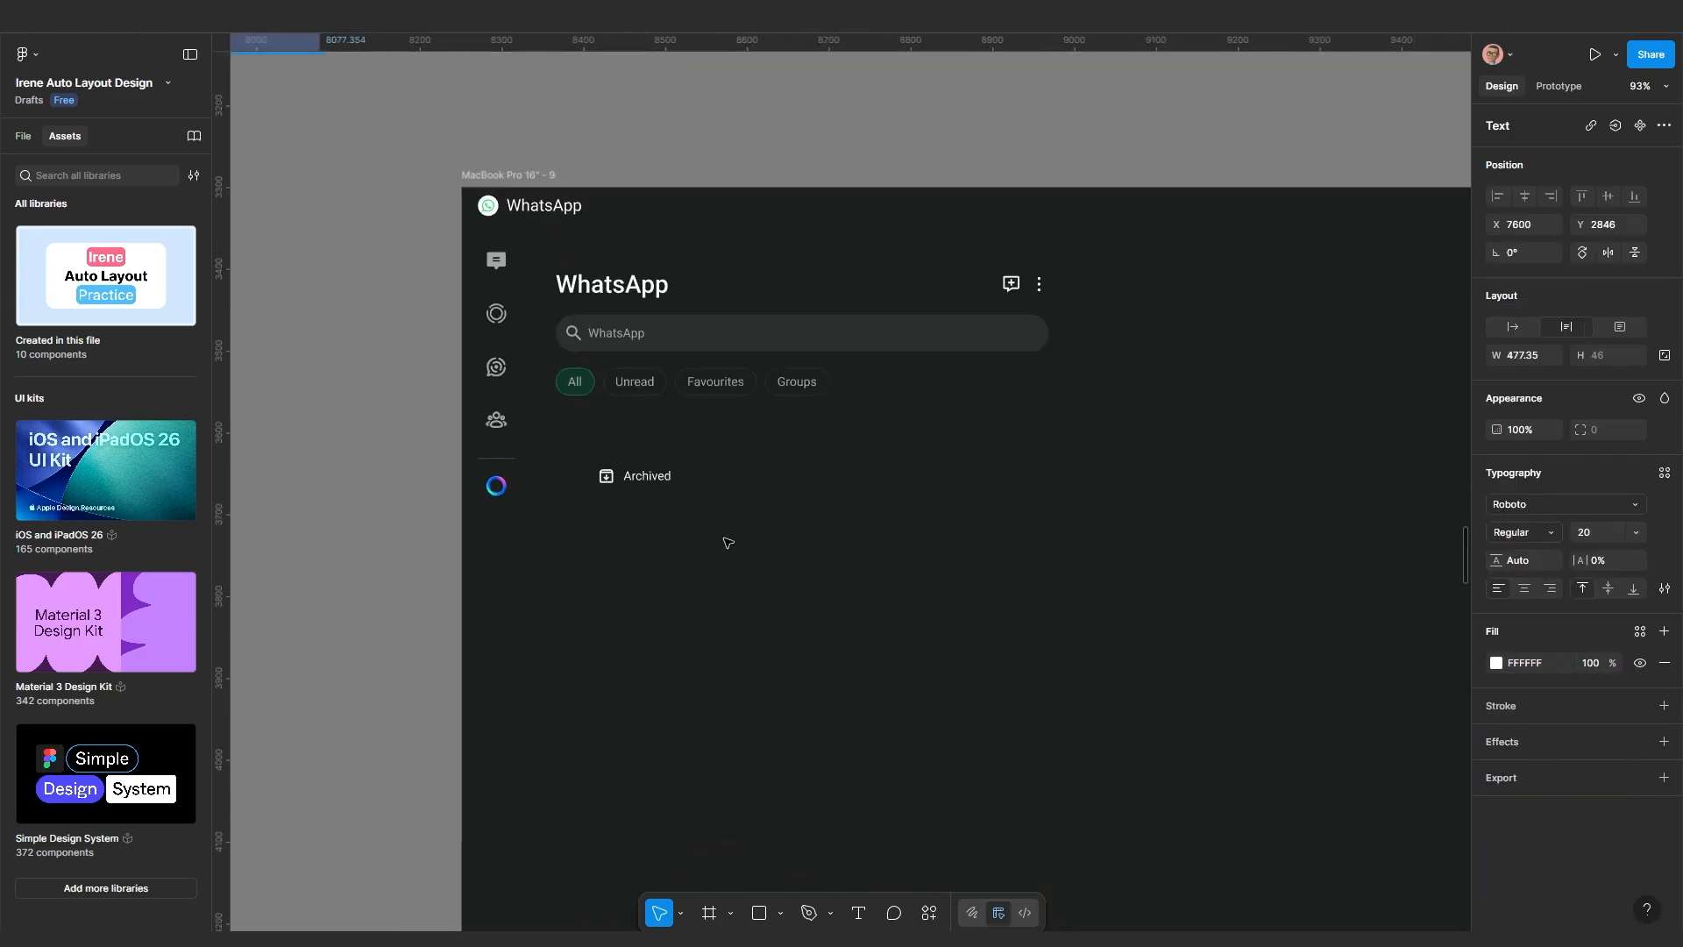
Copy the two-line message text into the "MacBook Pro 16" - 9" frame below Archived, at about X 225, Y 553
scroll(733, 519, "down", 2)
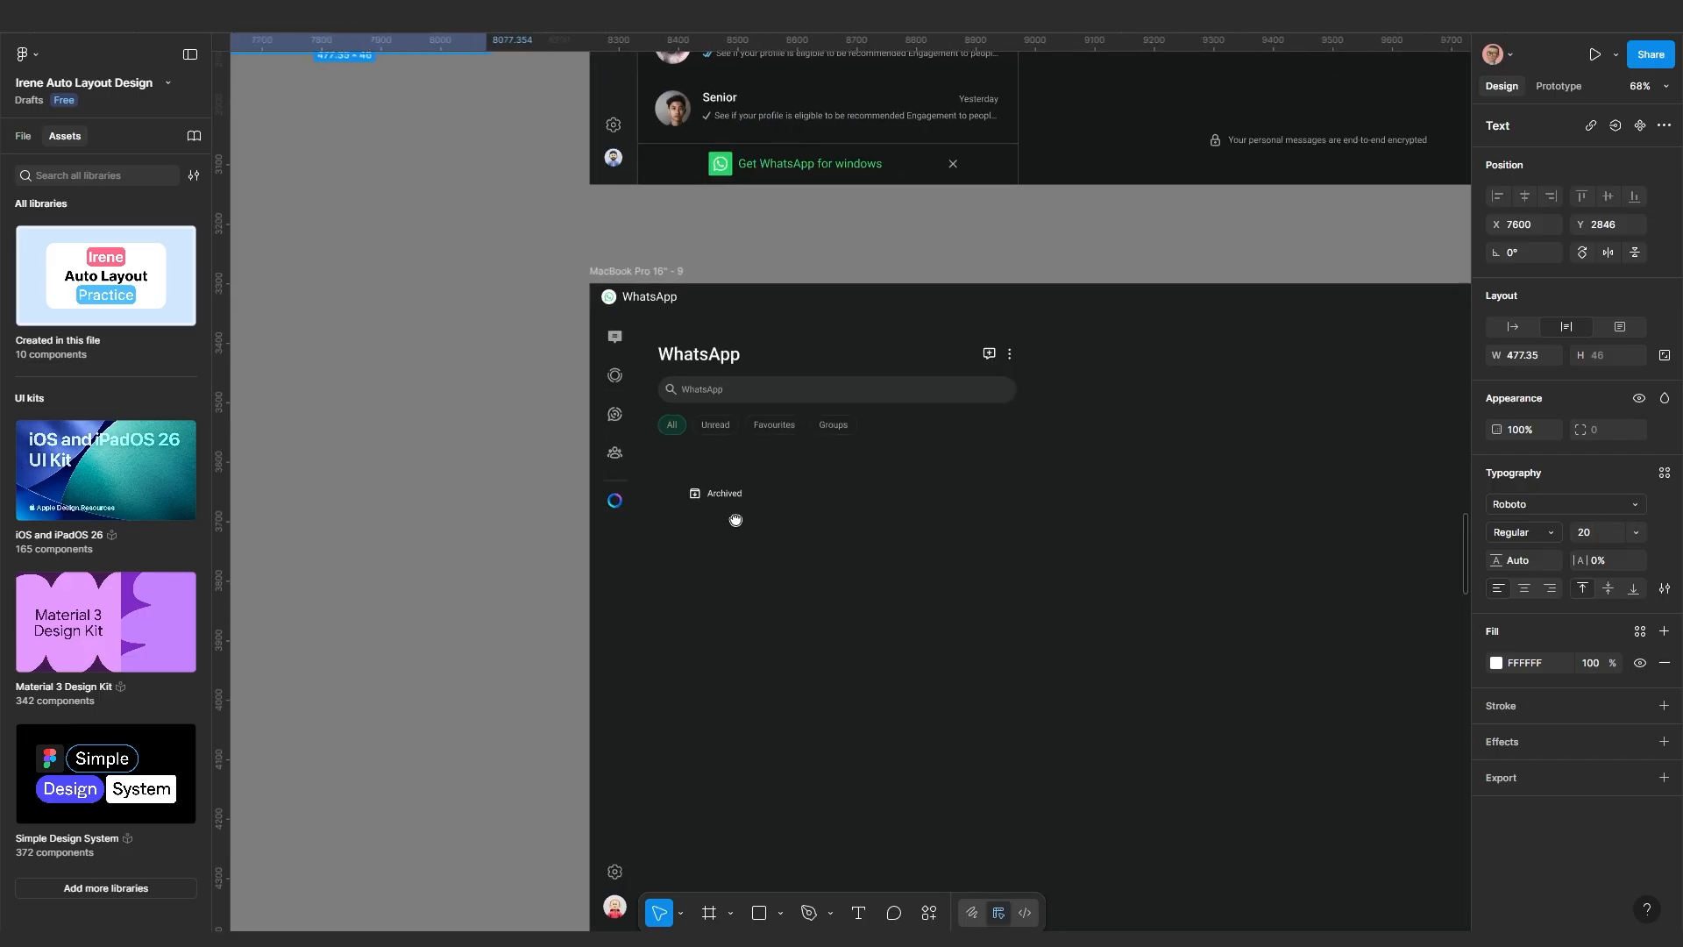
scroll(736, 523, "up", 3)
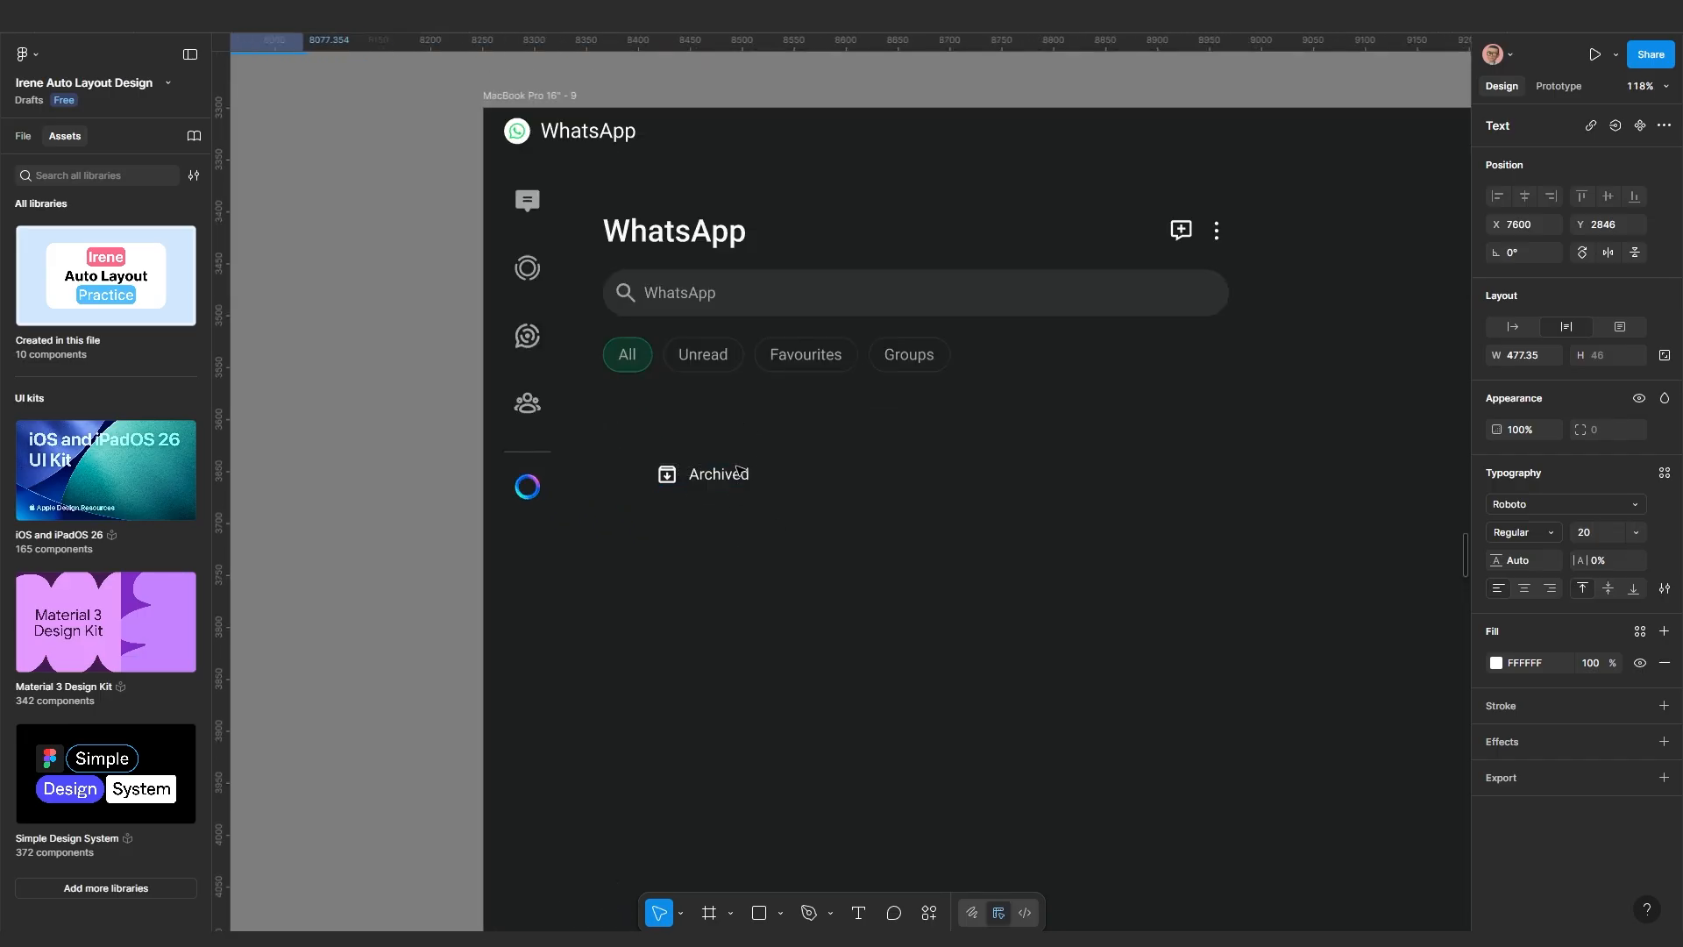
scroll(702, 538, "down", 4)
scroll(582, 365, "down", 2)
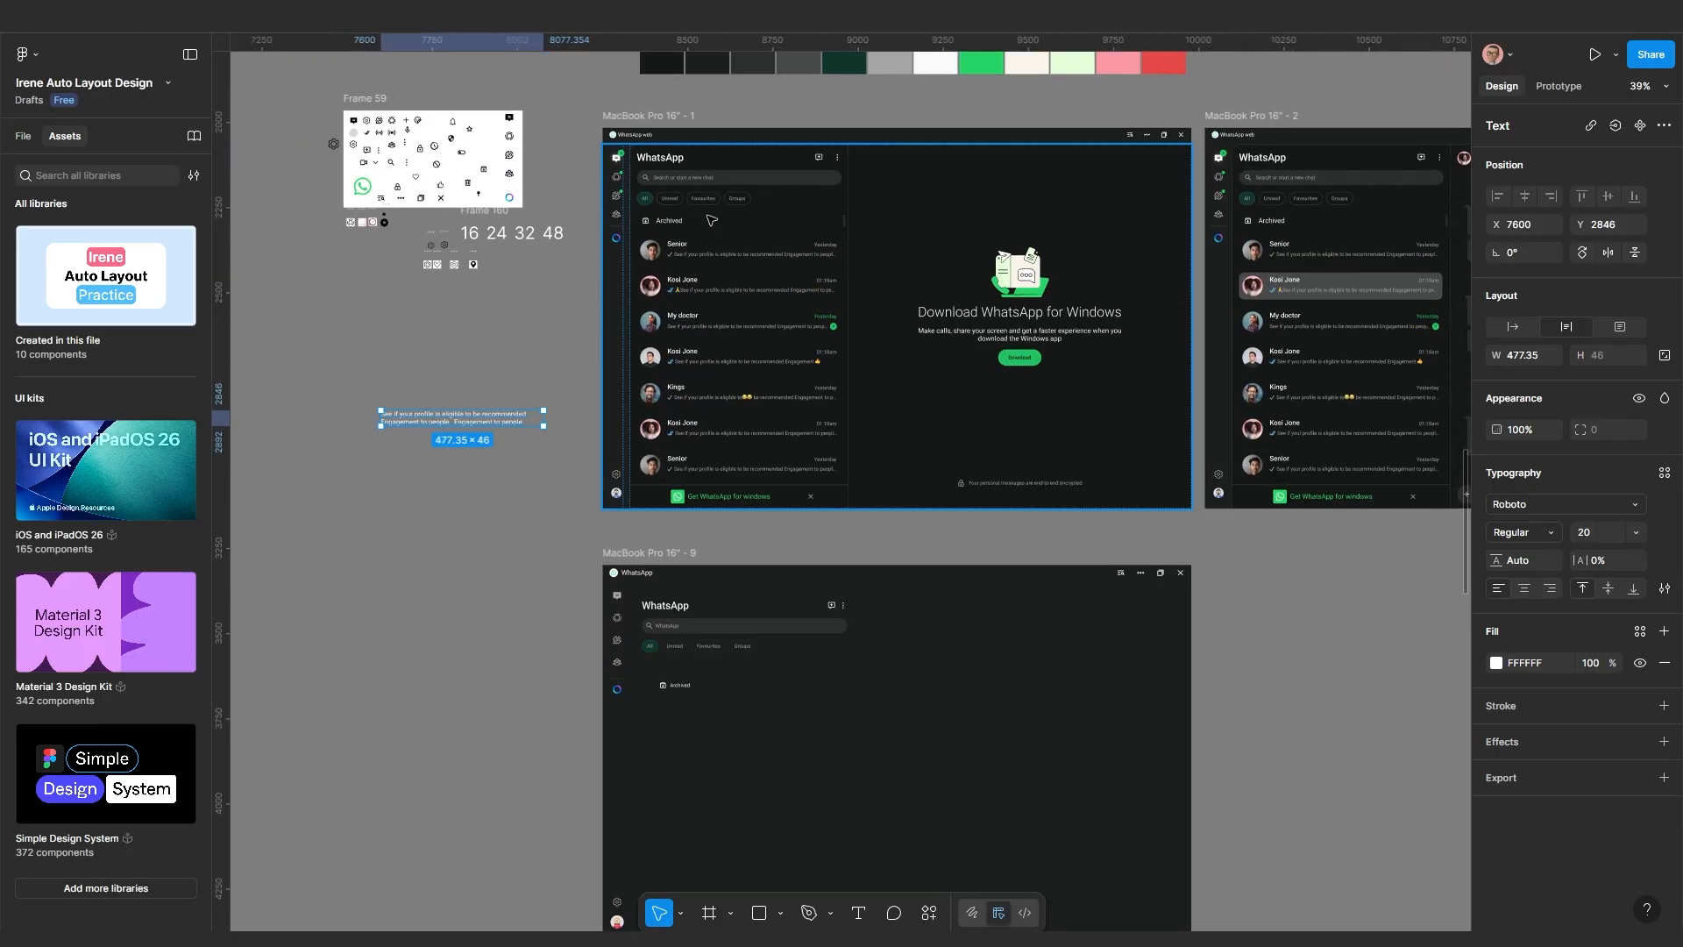
scroll(712, 220, "up", 3)
scroll(831, 474, "left", 2)
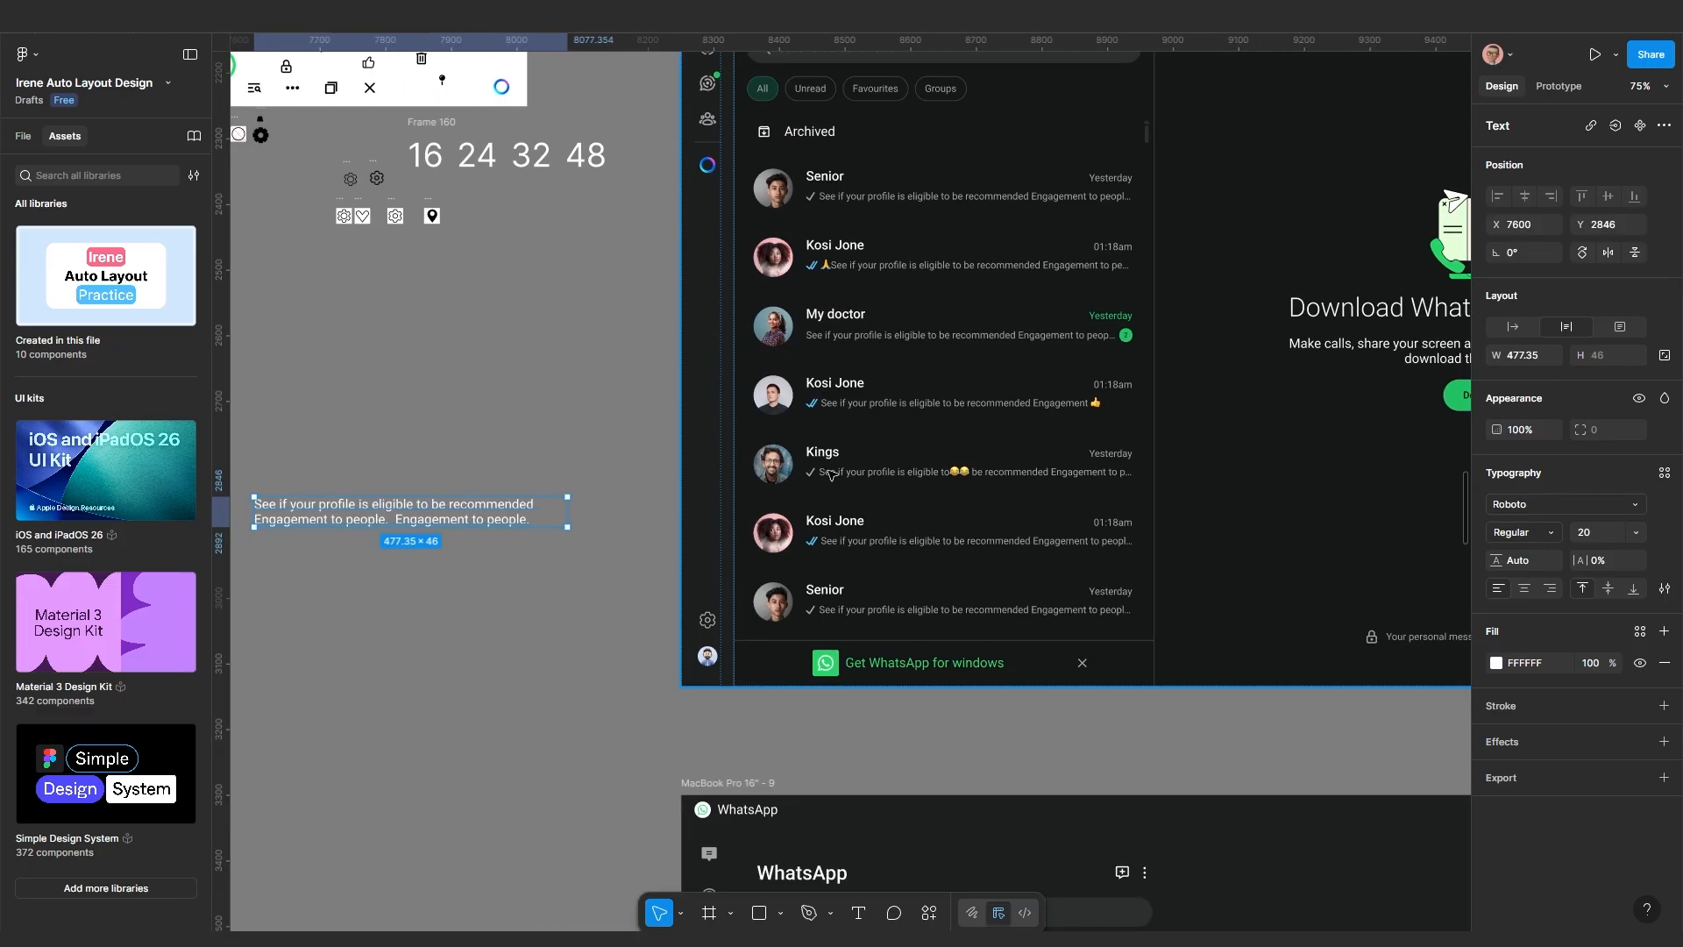
scroll(830, 474, "down", 2)
scroll(657, 499, "left", 2)
scroll(657, 500, "down", 4)
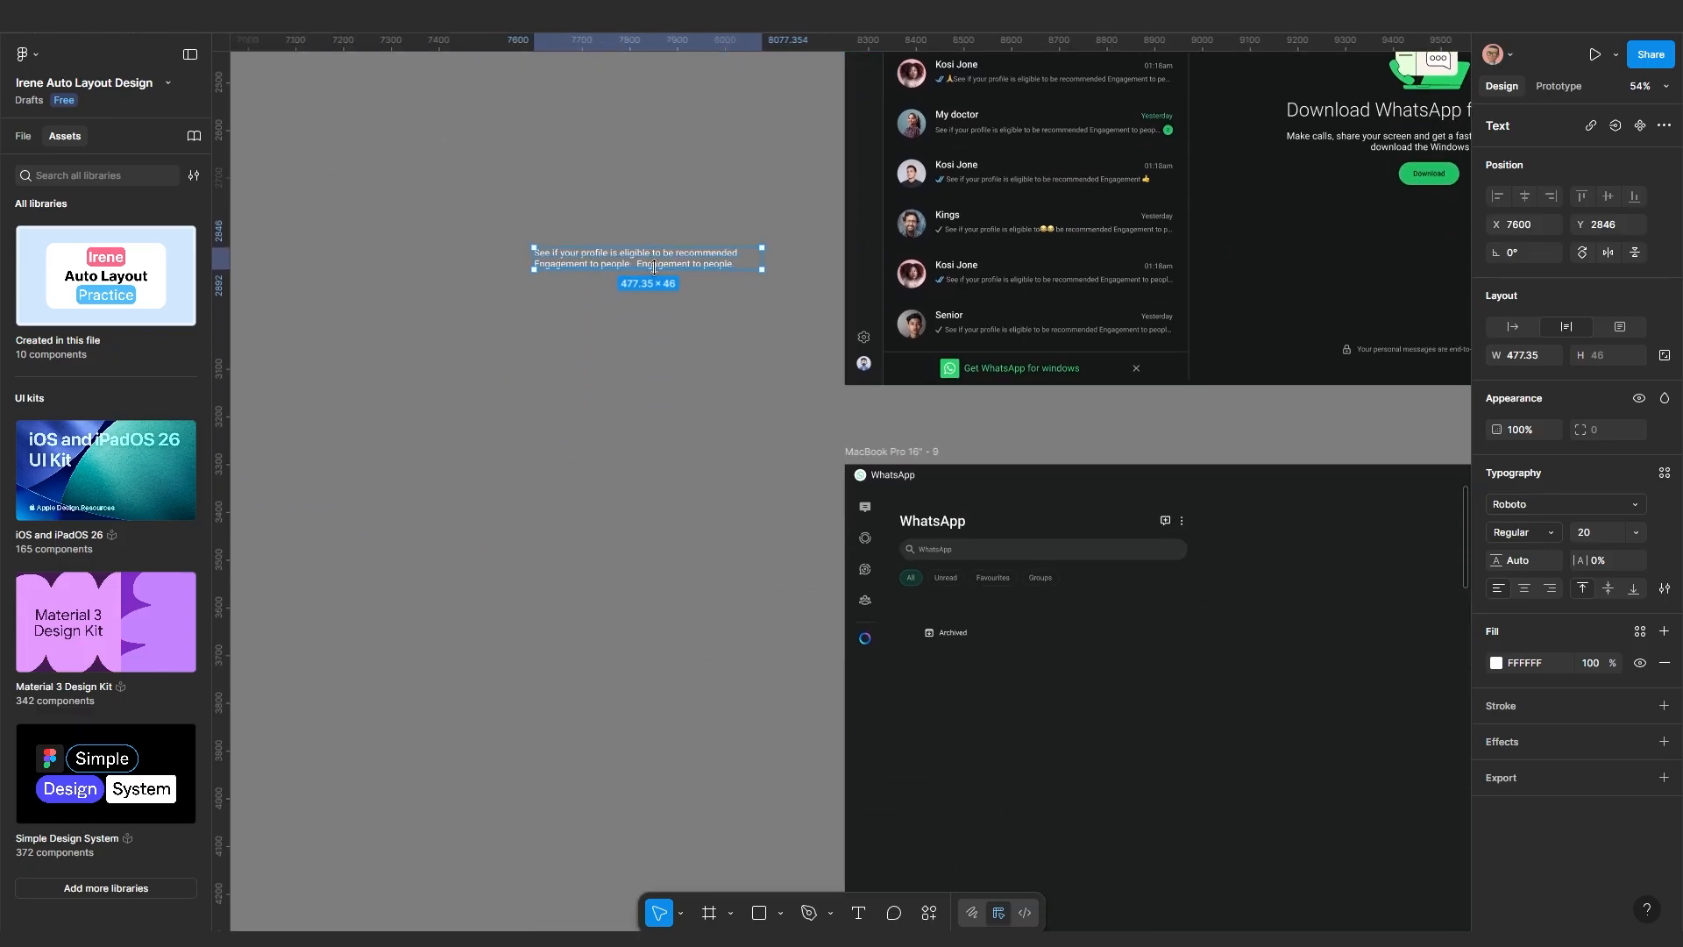
left_click_drag(654, 264, 915, 639, "alt")
scroll(1009, 766, "up", 4)
scroll(861, 661, "up", 5)
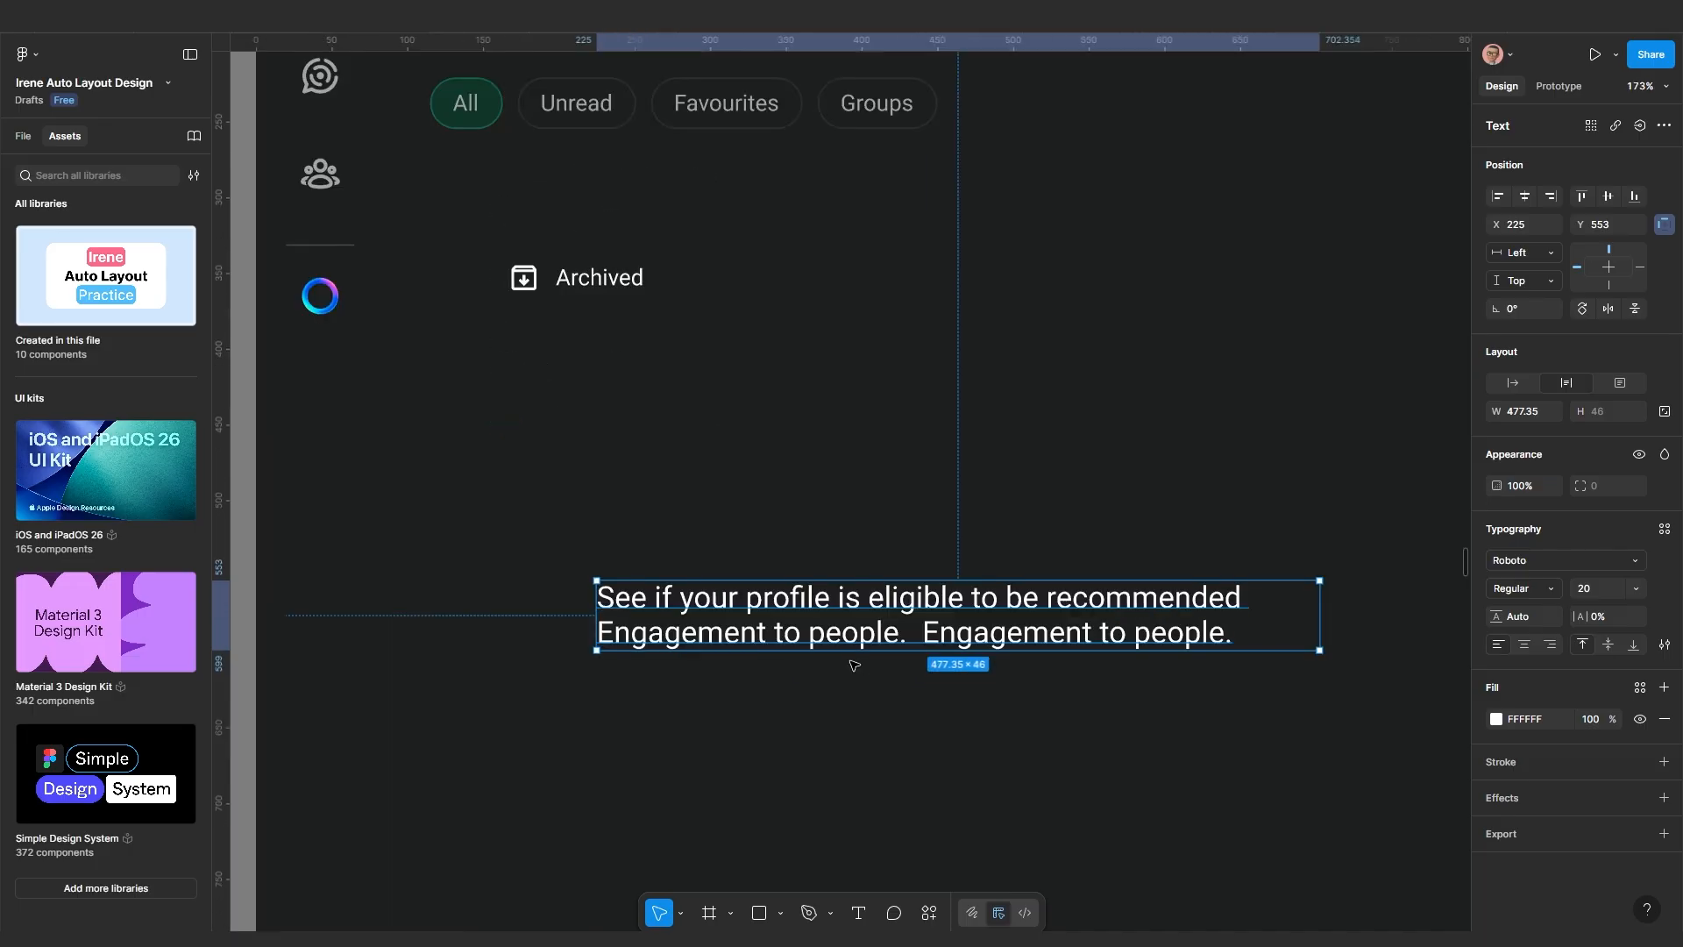
Duplicate the message text above itself at about Y 476, change the copy to "Senior" and set it to auto width
left_click_drag(792, 615, 796, 499, "alt")
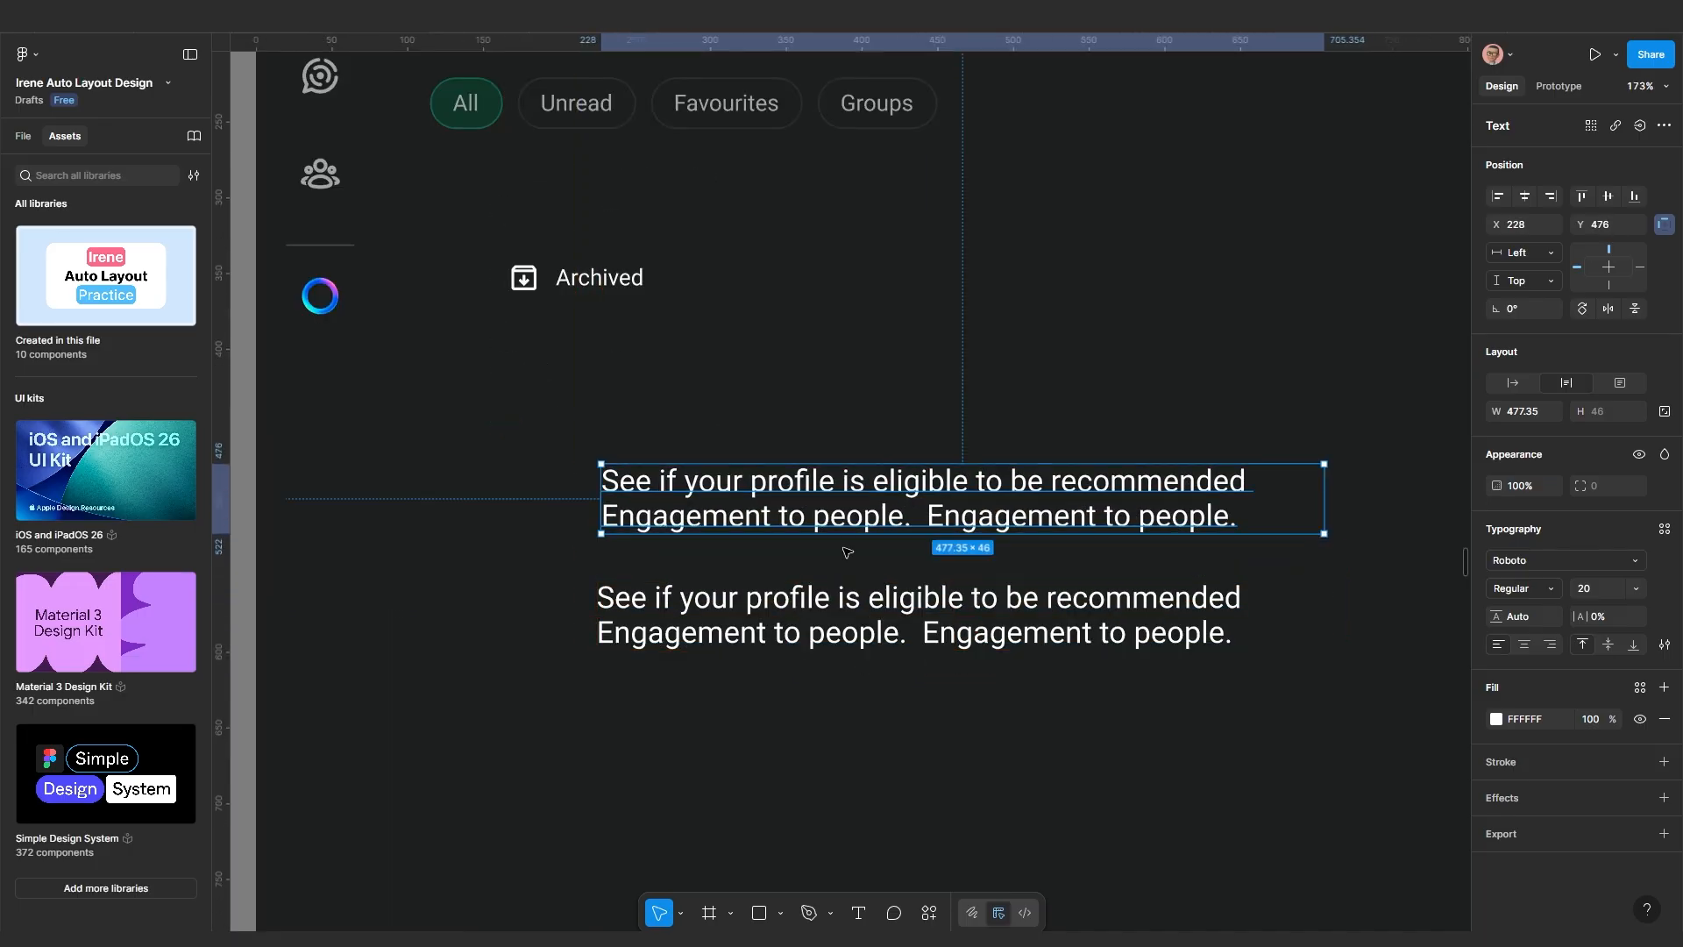
double_click(829, 496)
type("S")
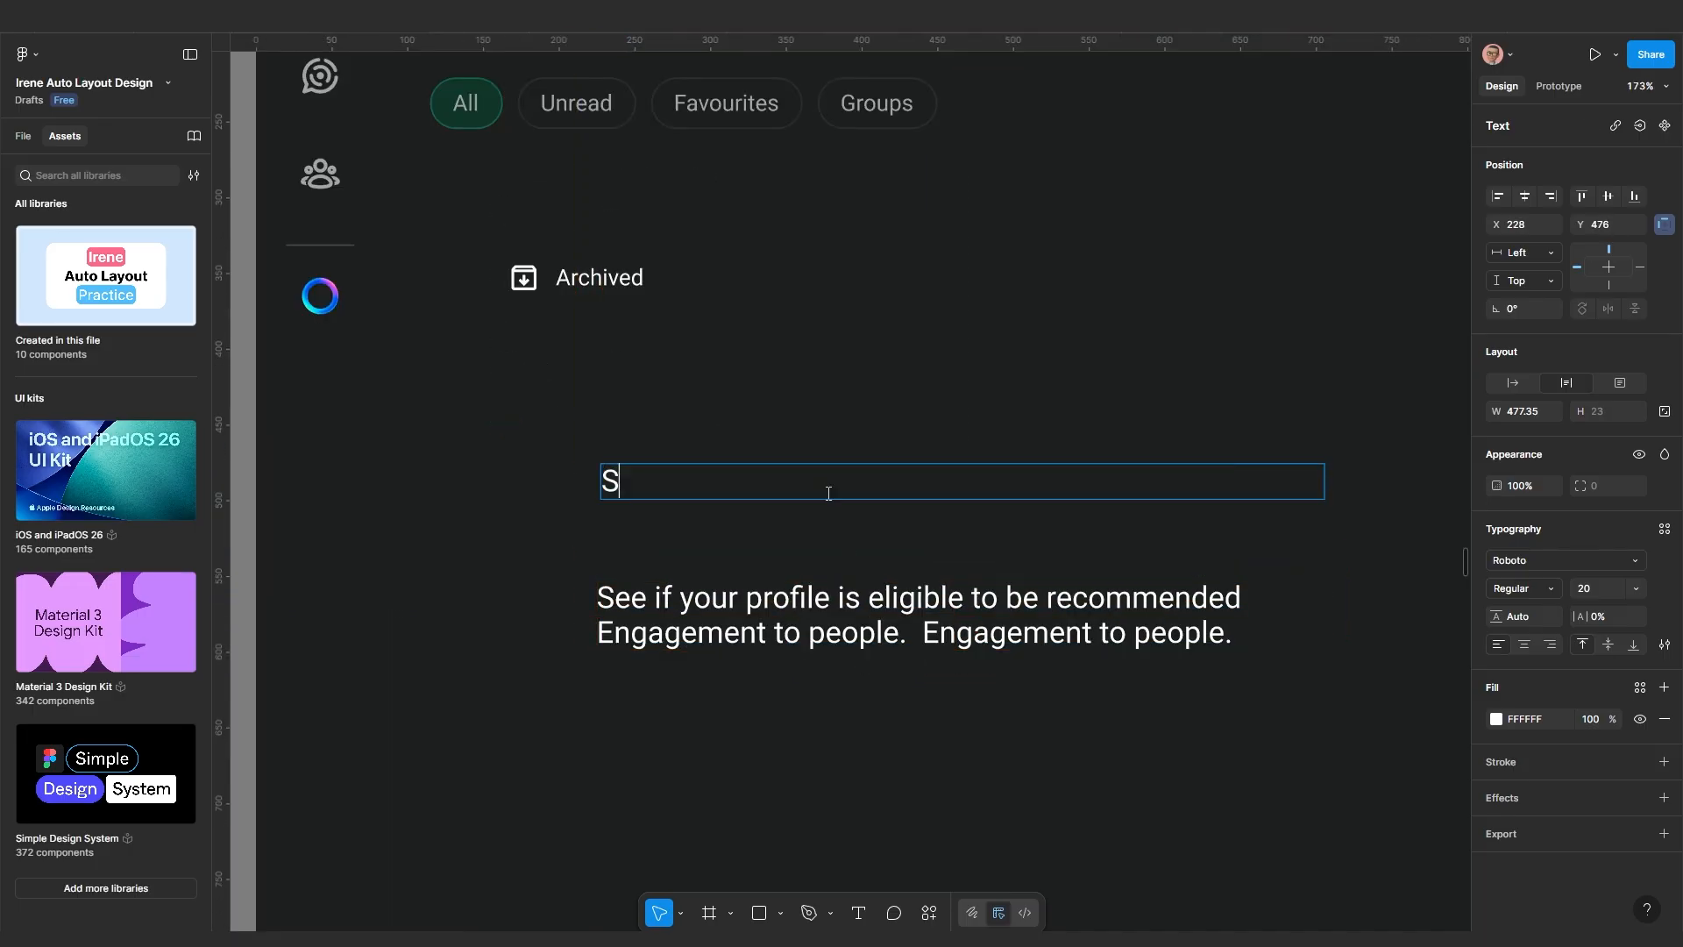
type("enior")
key("Escape")
left_click(1512, 384)
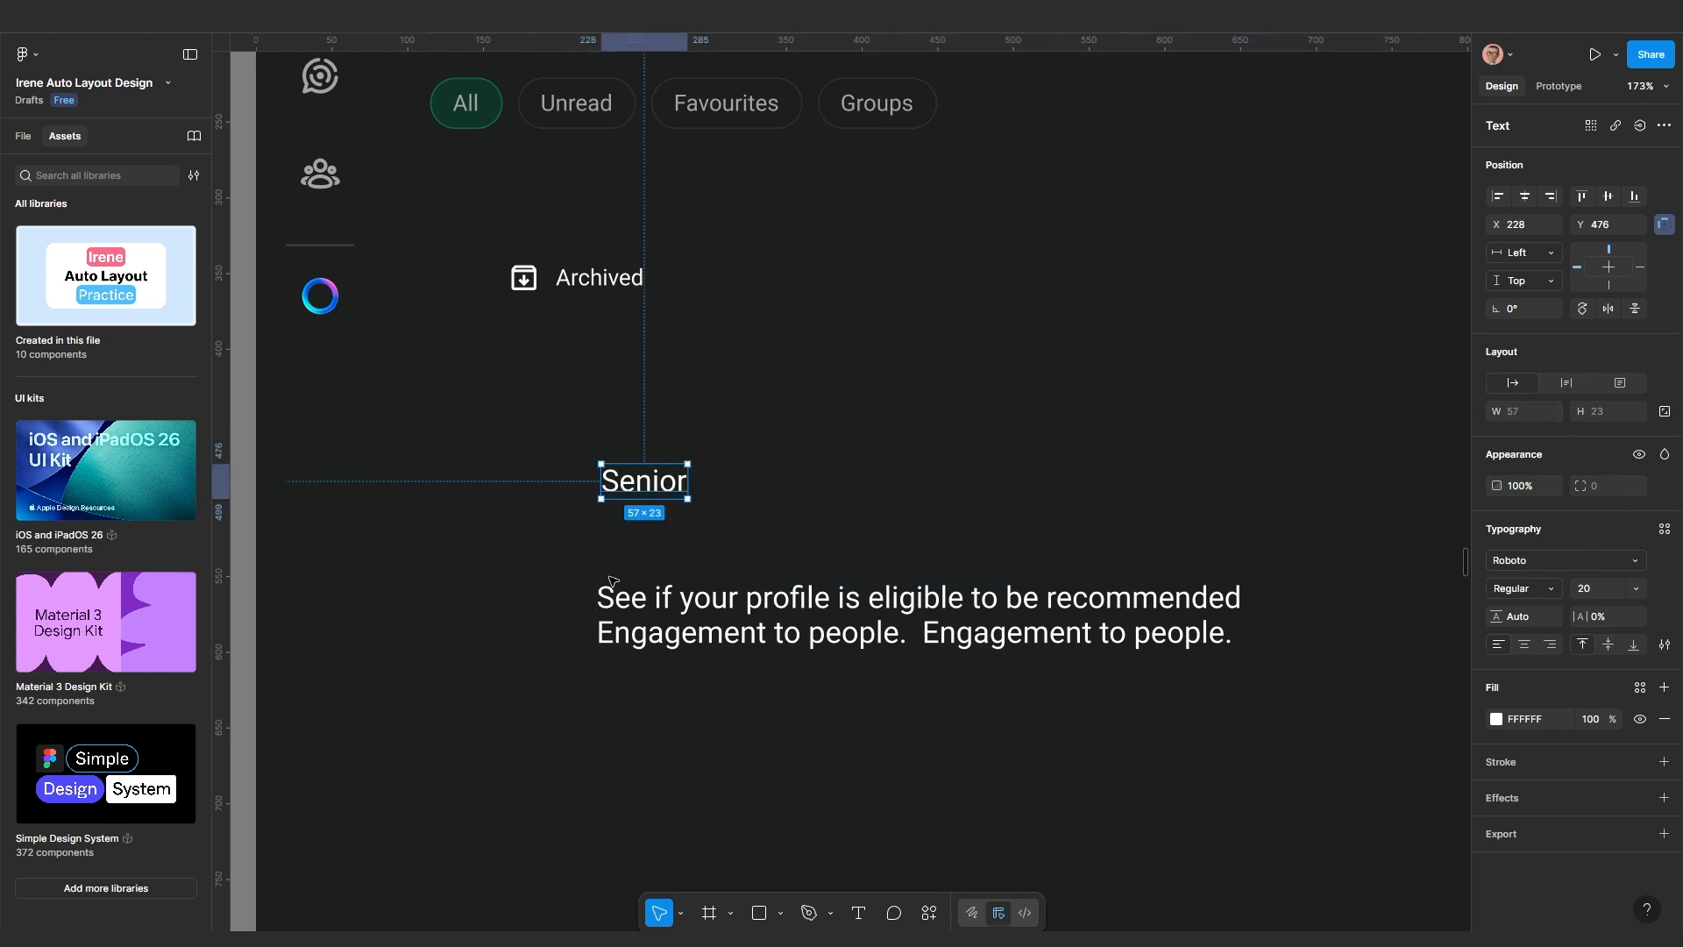
Move the message text closer beneath Senior, to about X 196, Y 532, and set its font size to 15
left_click(714, 720)
left_click(726, 619)
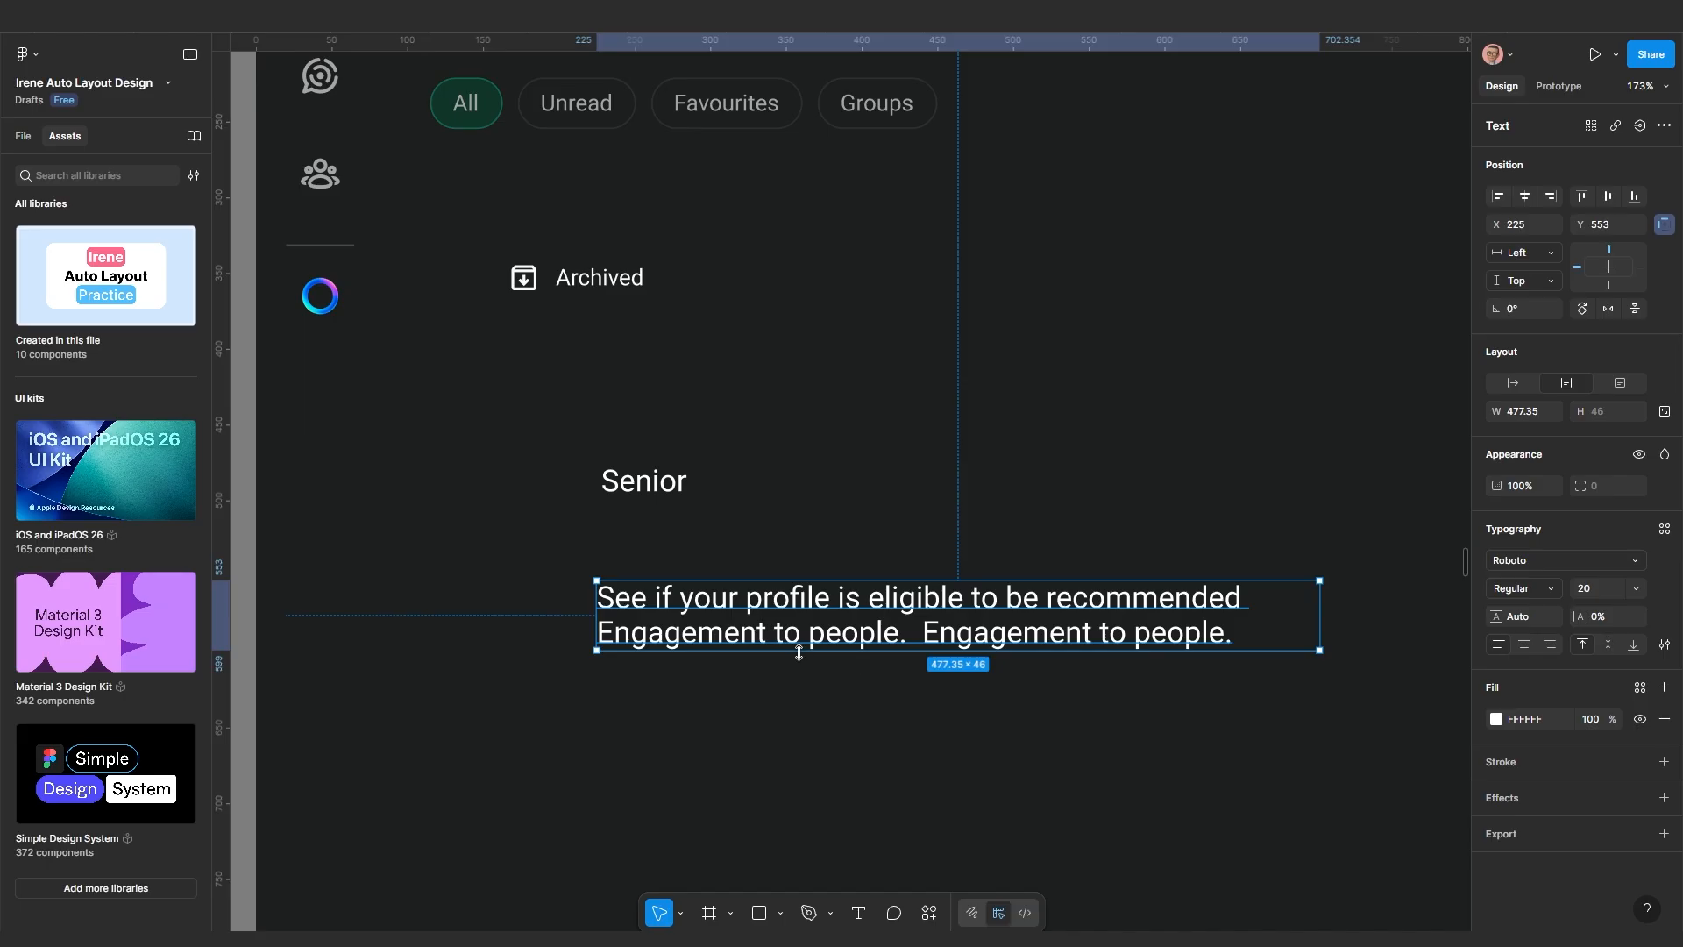
scroll(726, 619, "up", 2)
scroll(775, 610, "down", 3)
left_click_drag(774, 610, 705, 588)
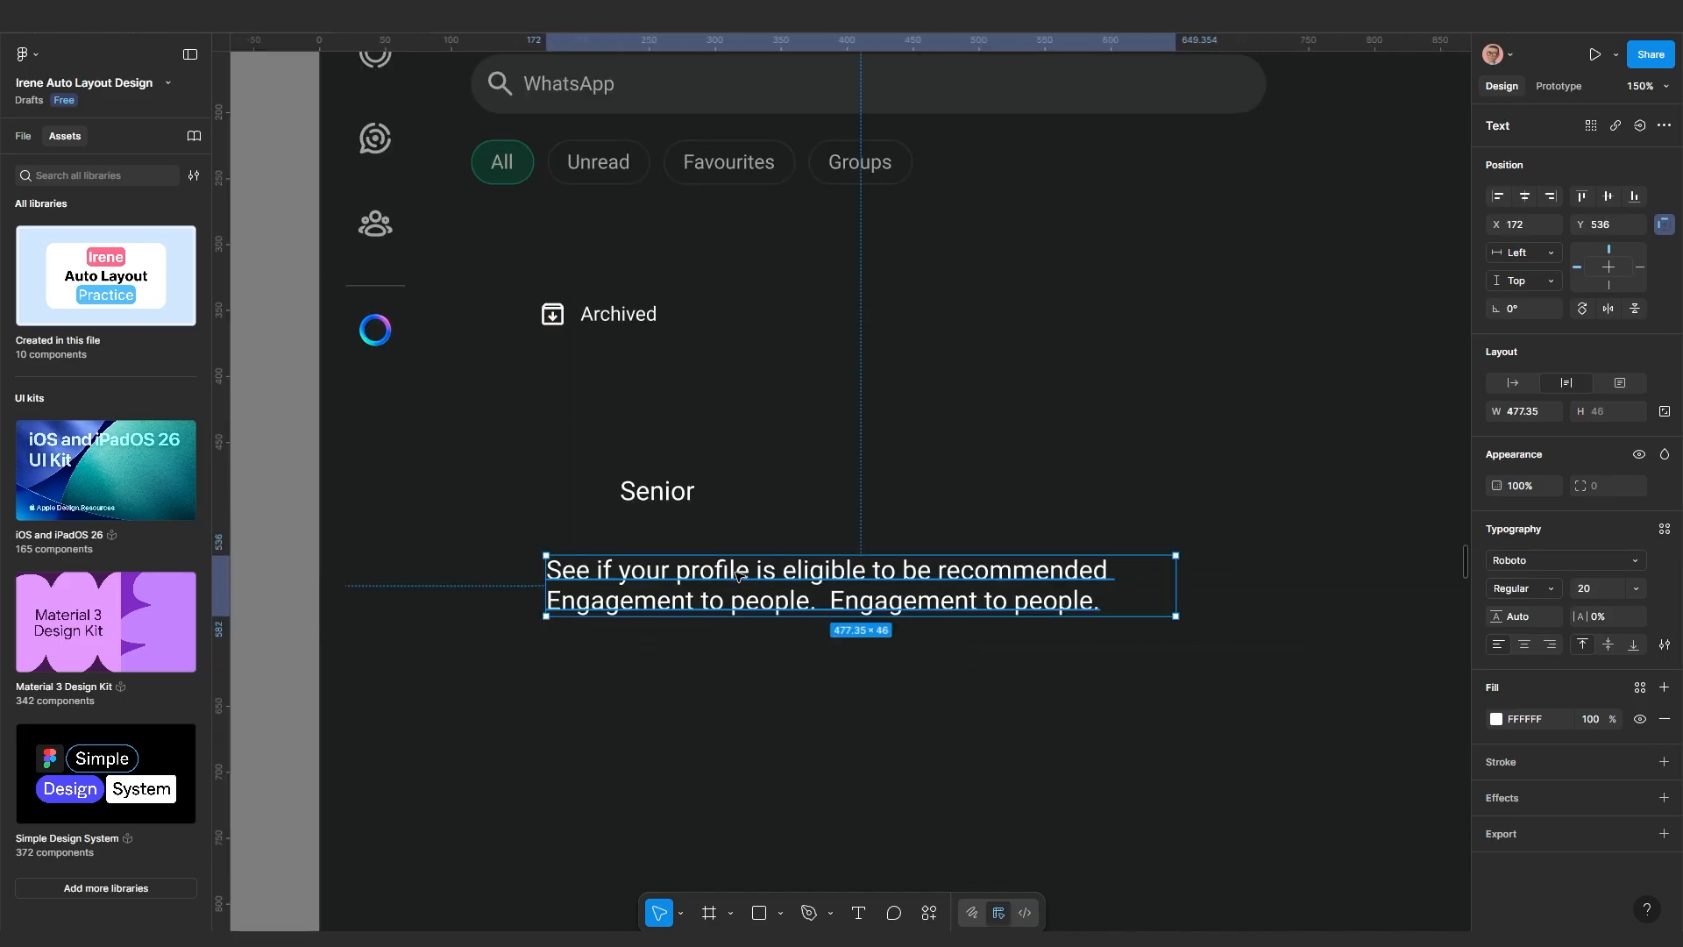
left_click_drag(805, 634, 836, 628)
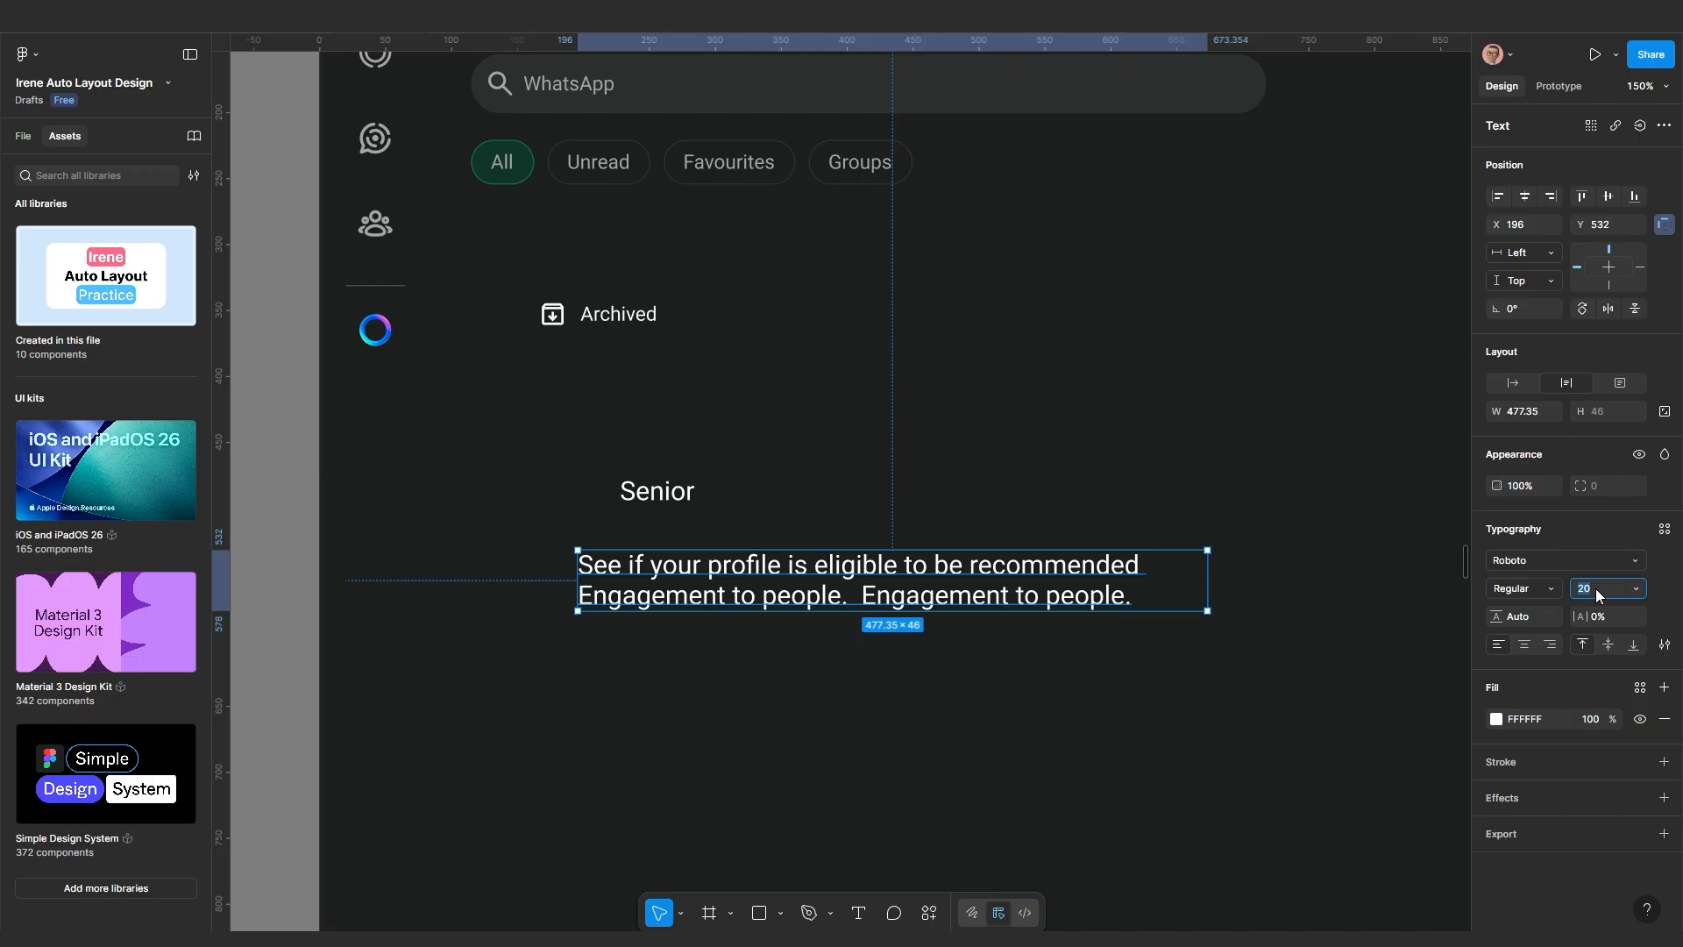
key("Return")
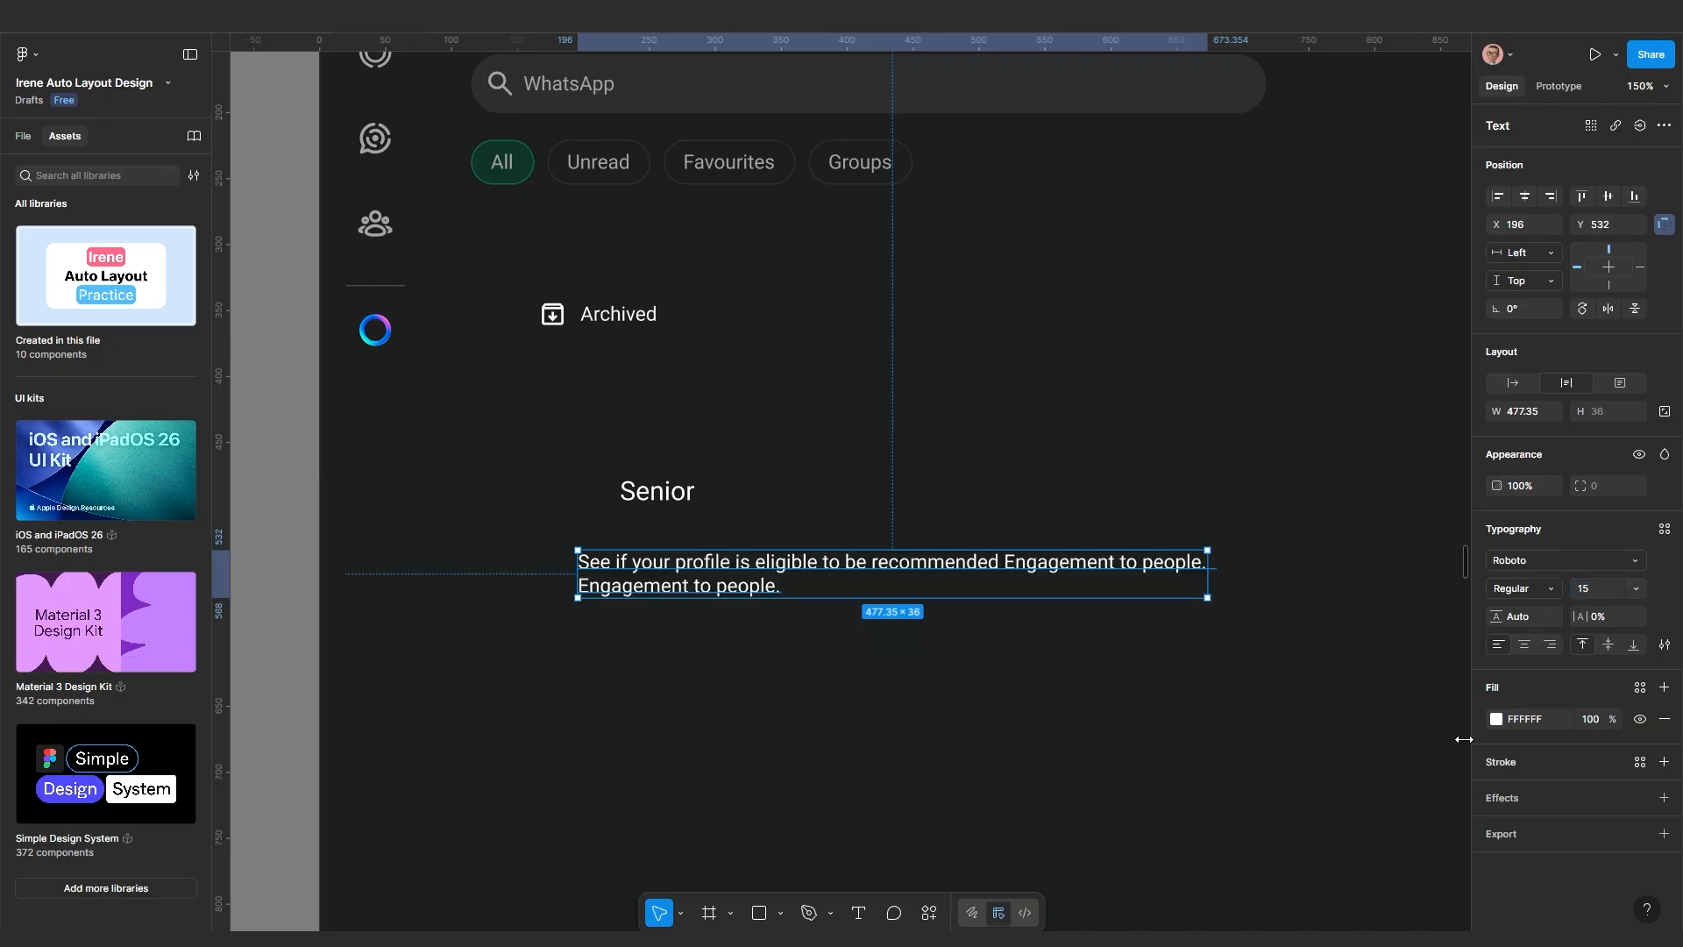
Try to apply the filter chips' A5A5A5 colour to the message text's fill
scroll(688, 412, "down", 2)
left_click(724, 196)
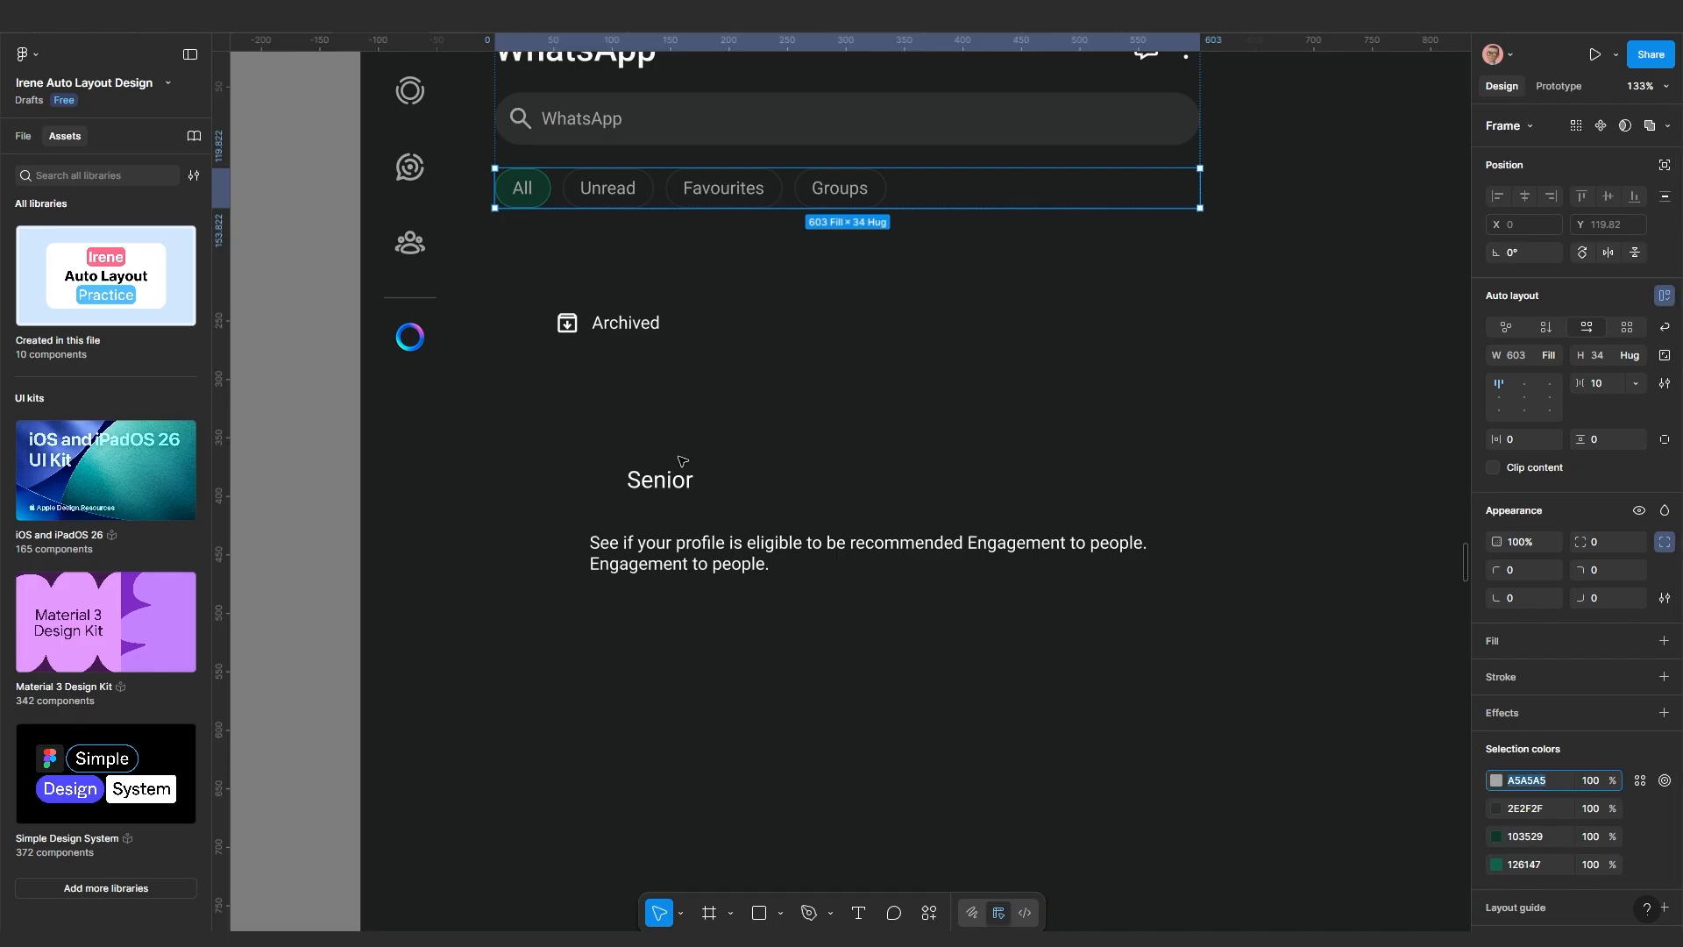
left_click(736, 568)
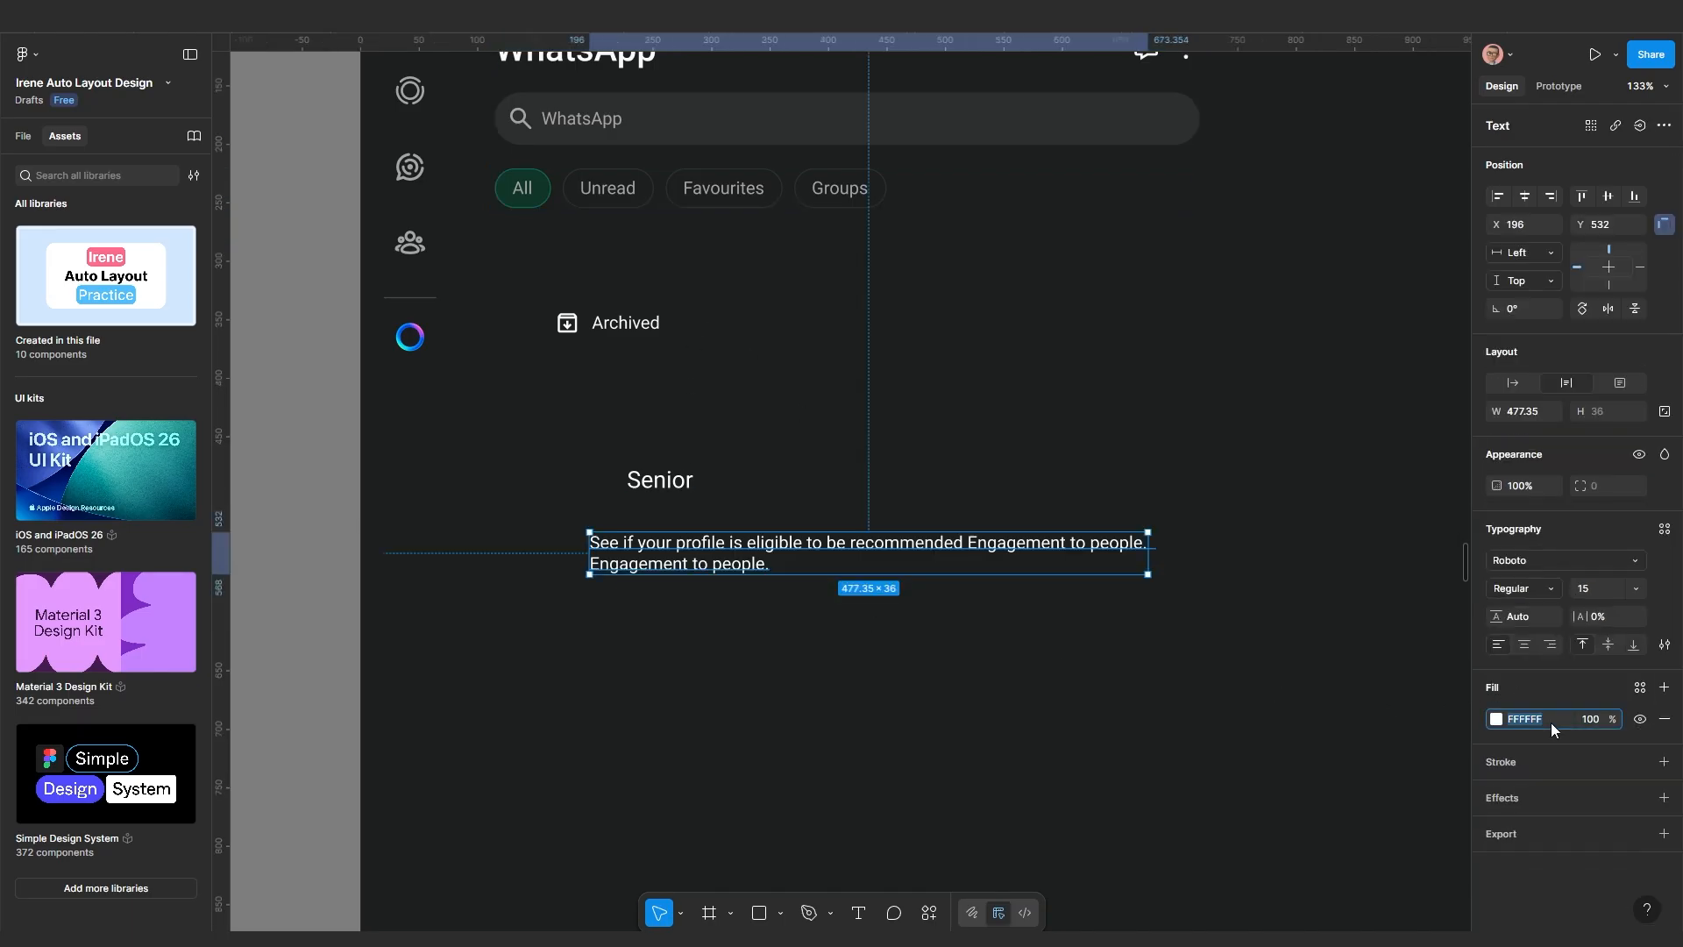
left_click(1034, 721)
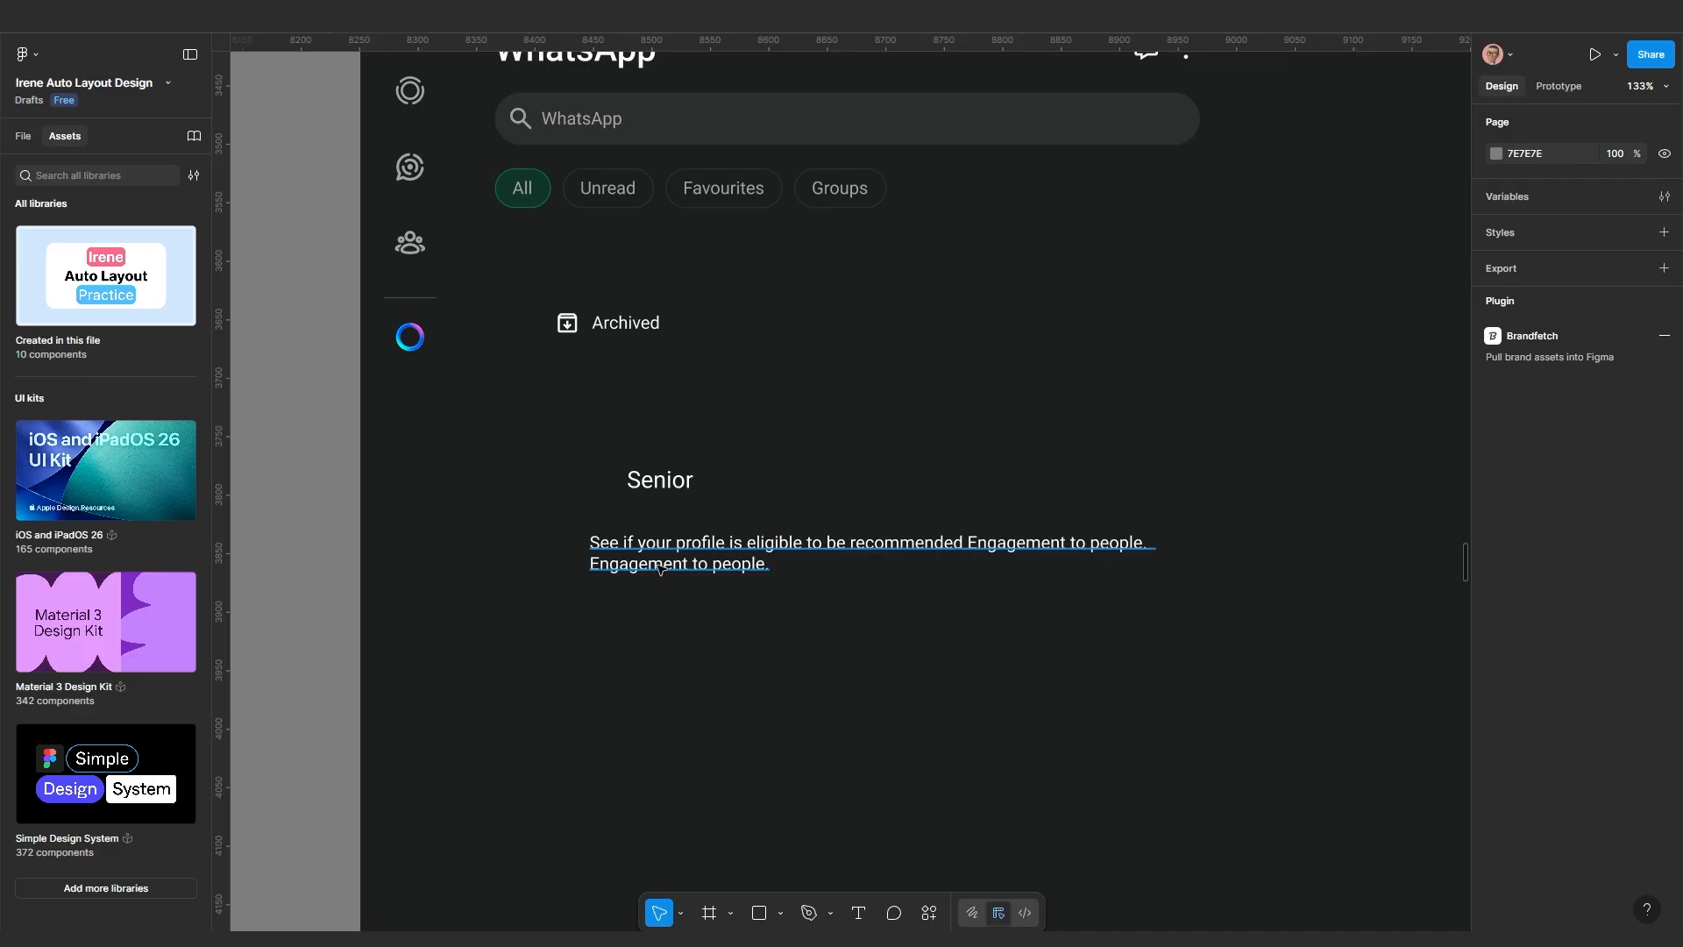
Shift the message text under Senior, to about X 220, Y 527
left_click_drag(671, 563, 699, 557)
left_click(689, 649)
scroll(728, 644, "down", 5)
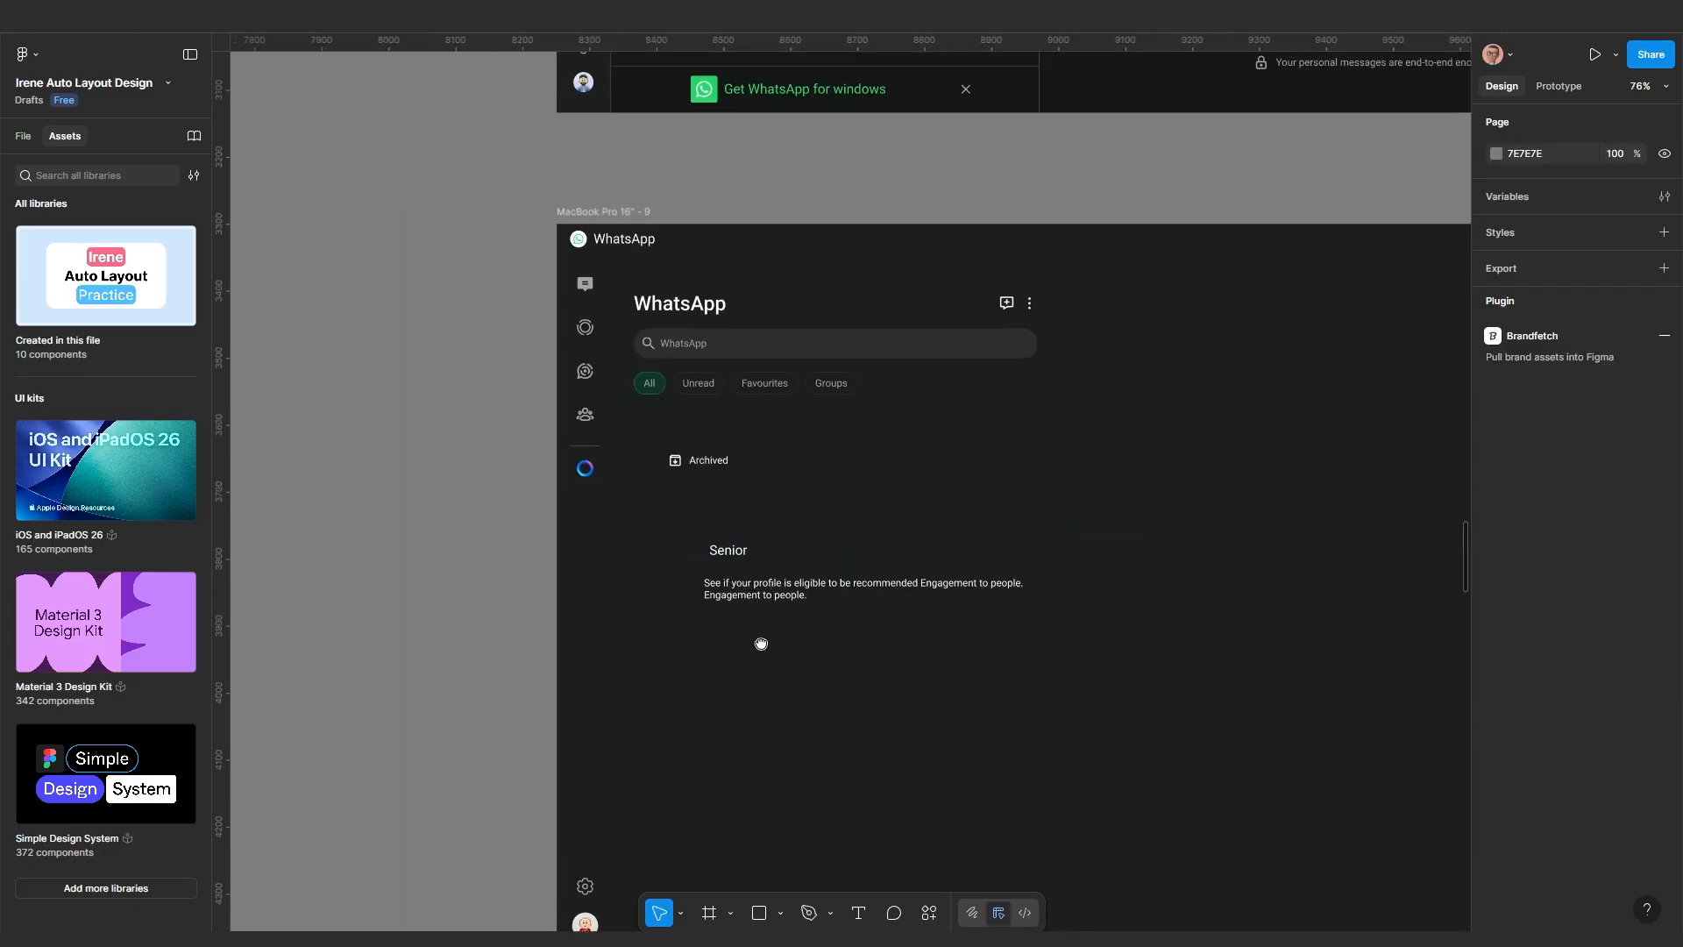
scroll(823, 653, "up", 5)
left_click_drag(852, 572, 836, 714)
scroll(826, 657, "down", 5)
scroll(838, 776, "up", 5)
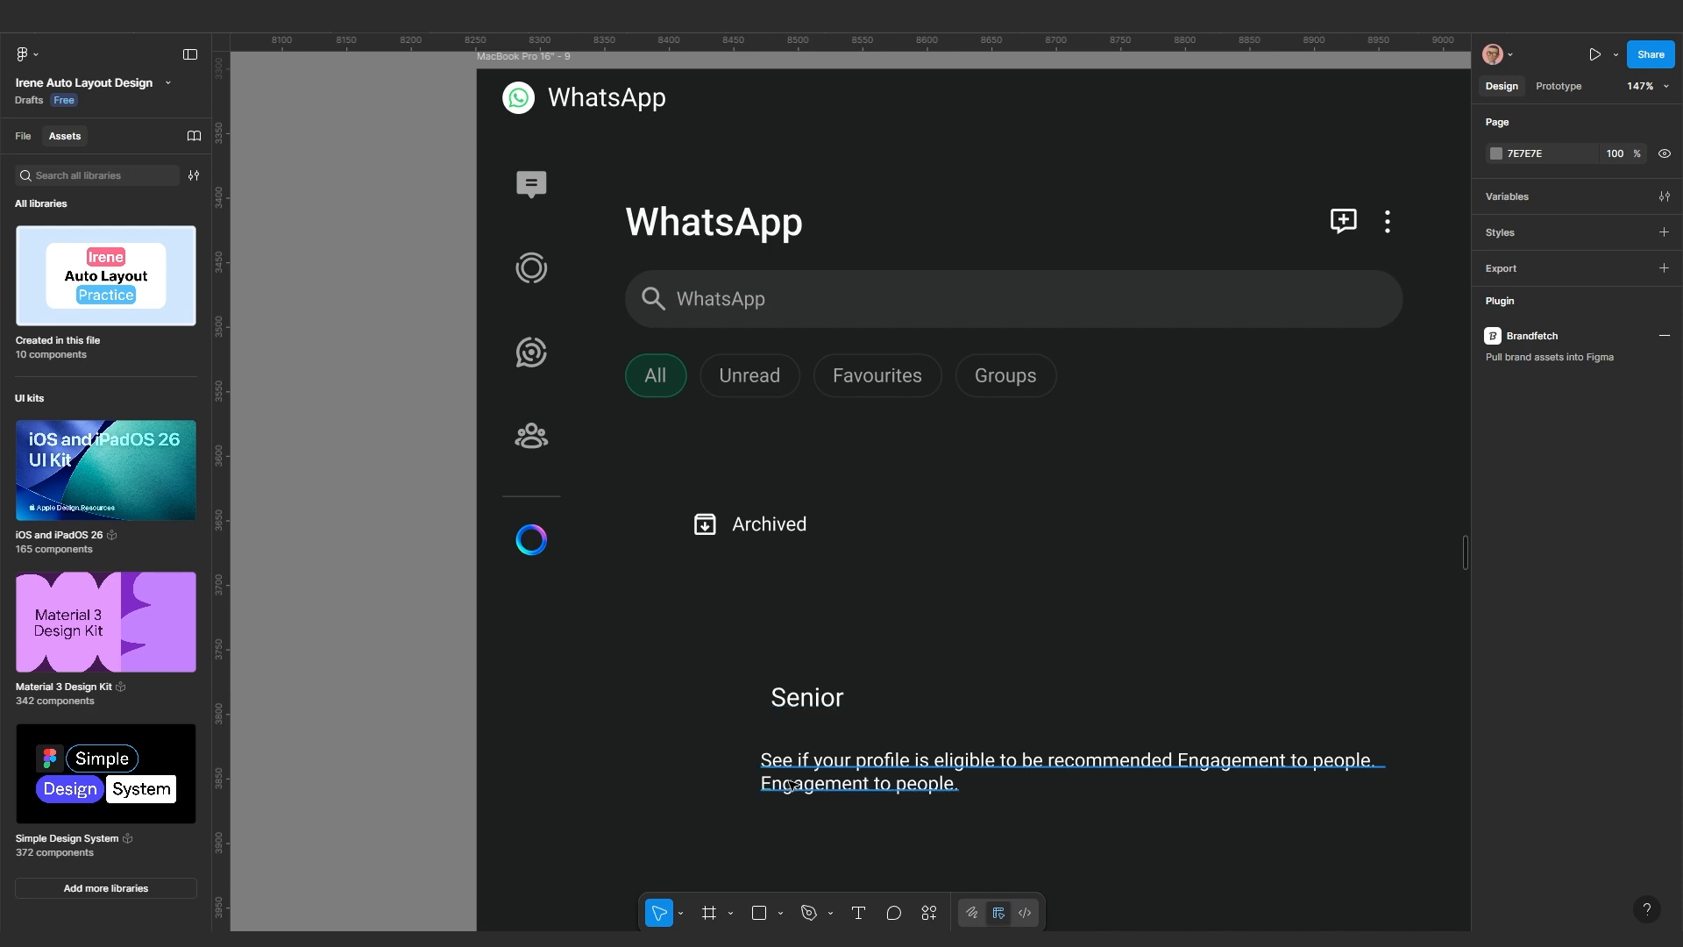
left_click(815, 783)
Examine the chat rows in the finished reference frame for their avatar, name, time, check mark and message layout
scroll(815, 783, "up", 10)
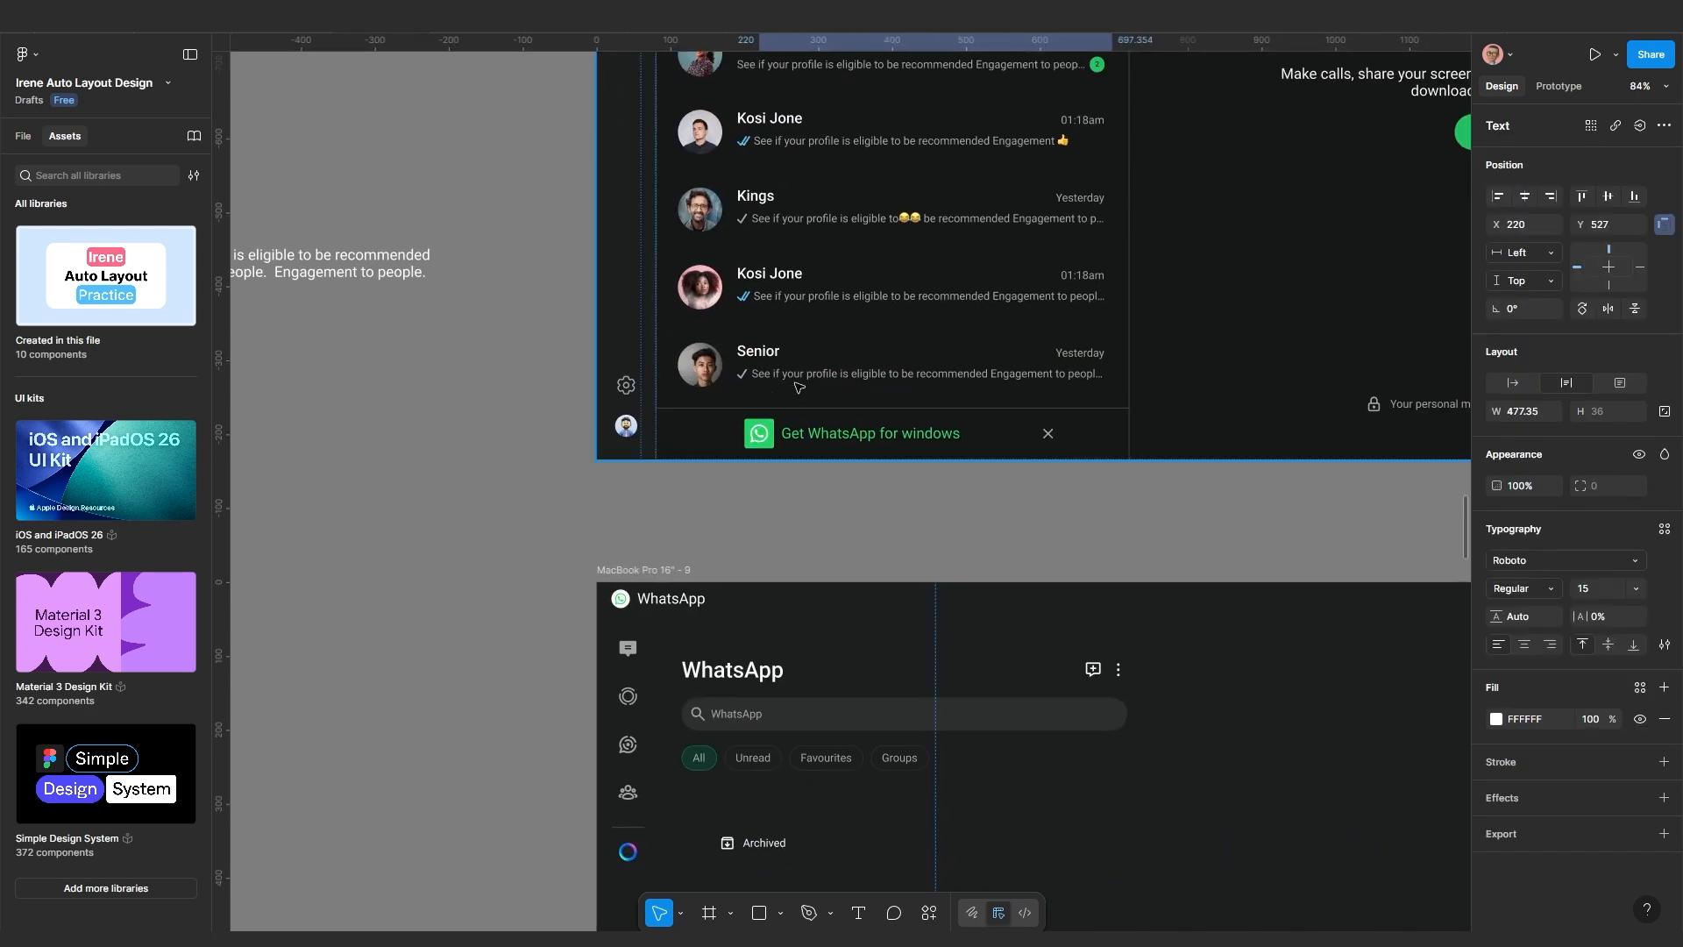
scroll(759, 370, "up", 4)
left_click_drag(759, 371, 729, 488)
scroll(729, 488, "down", 3)
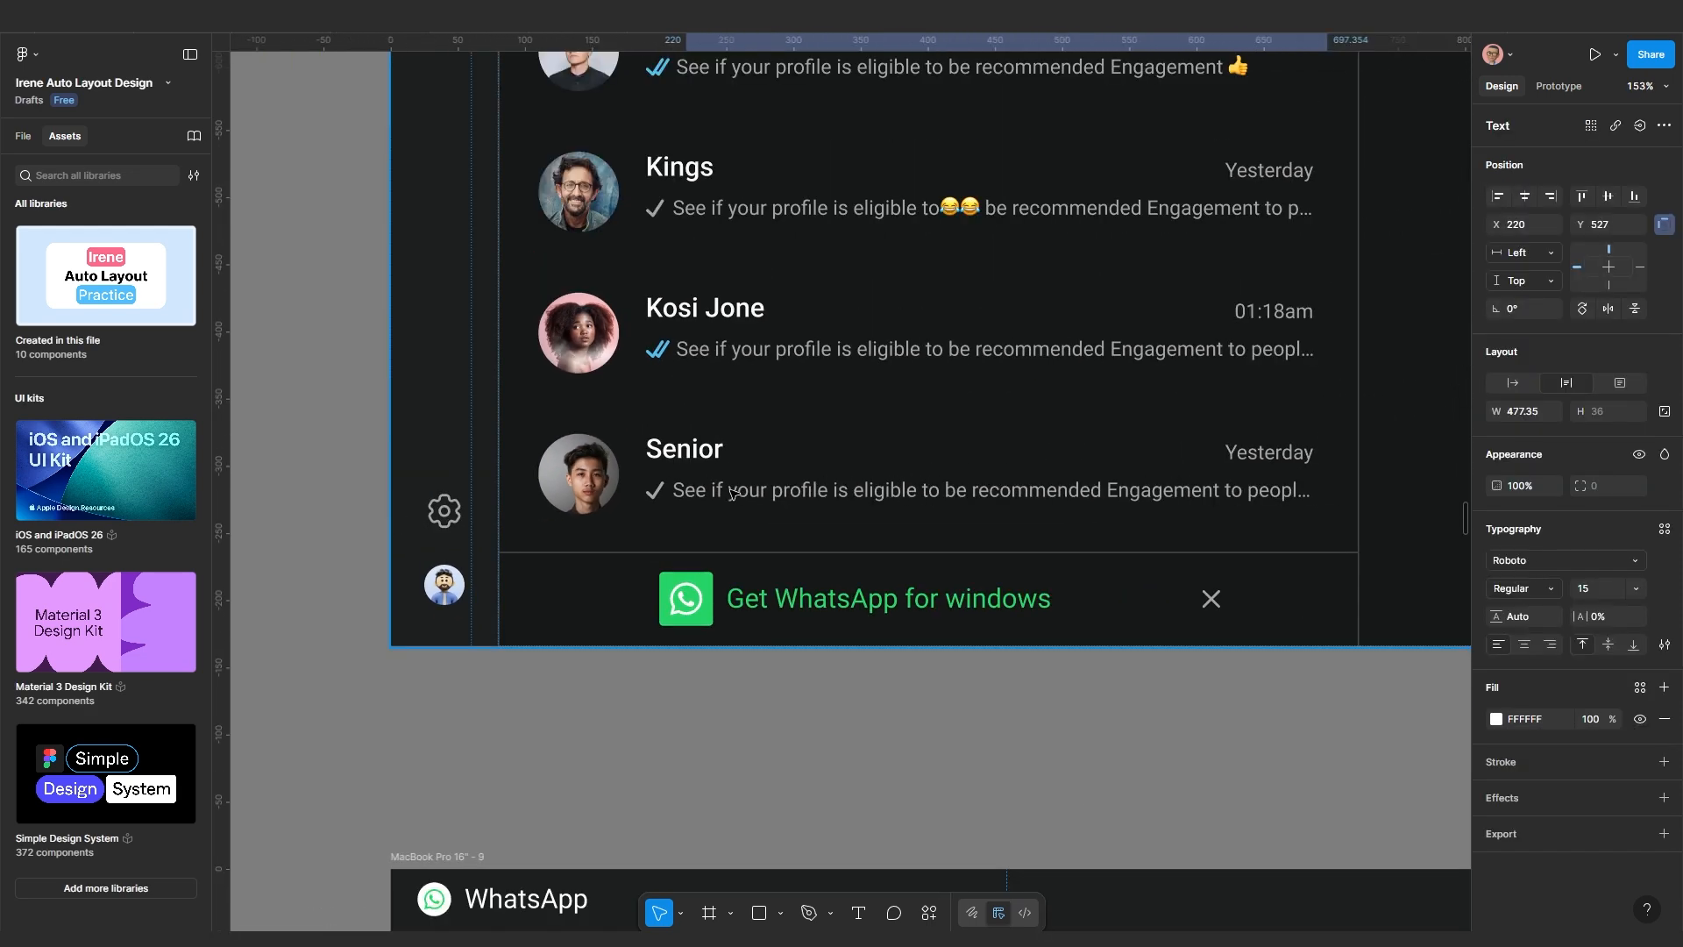
scroll(680, 510, "up", 2)
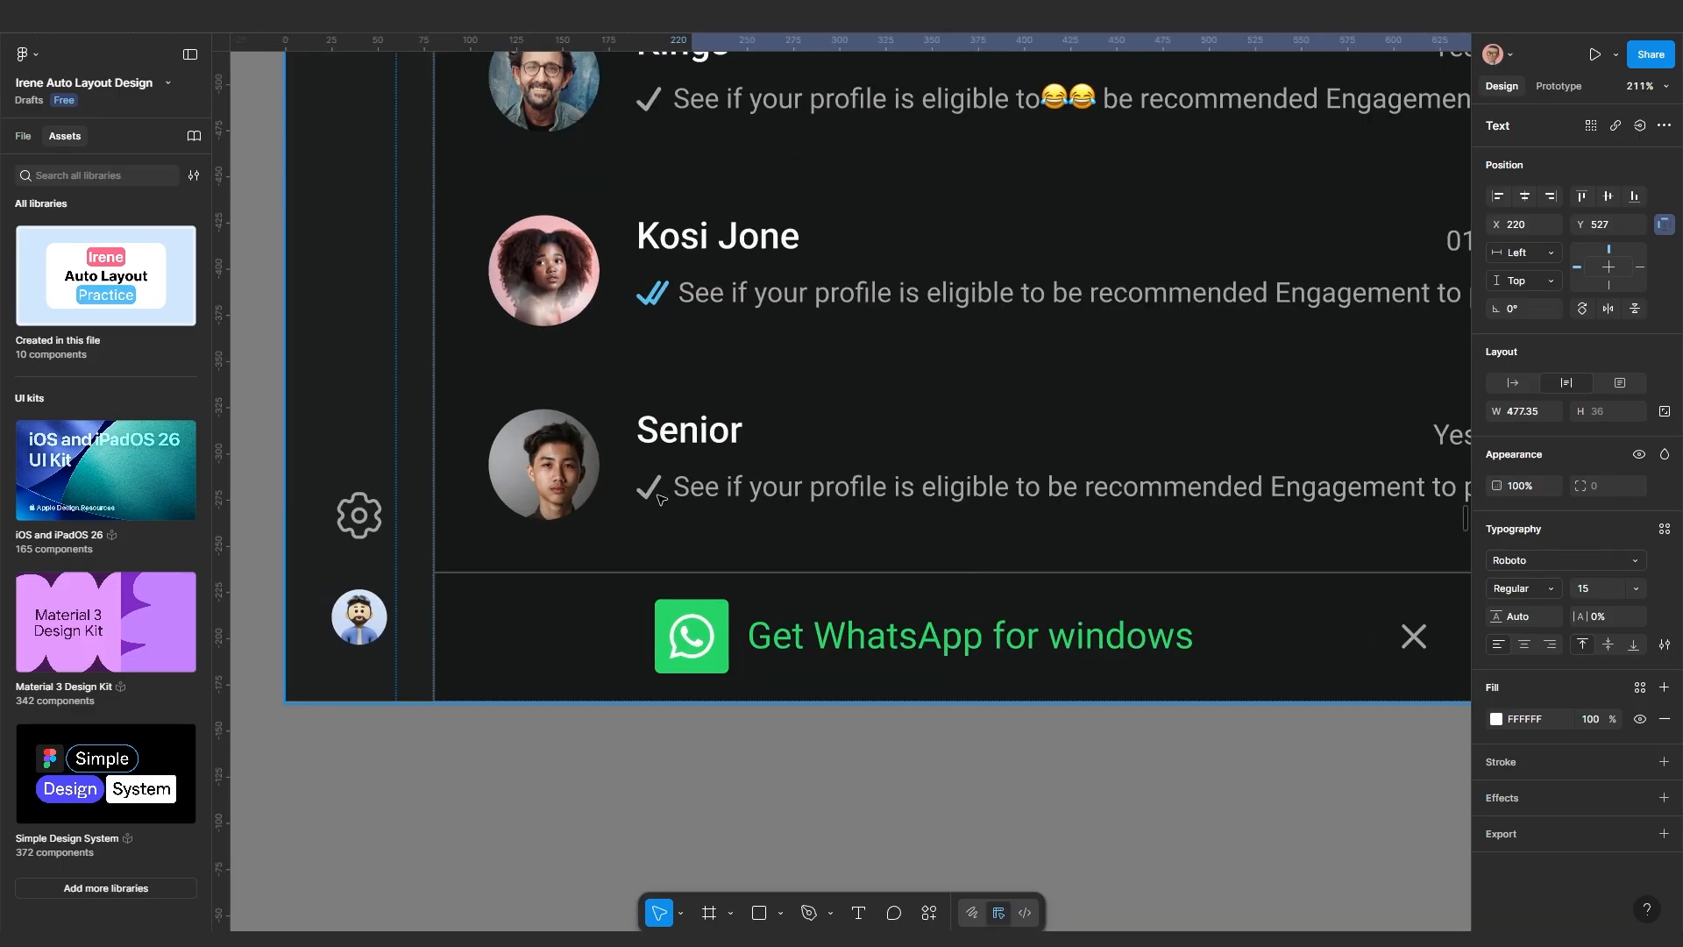
scroll(657, 501, "down", 4)
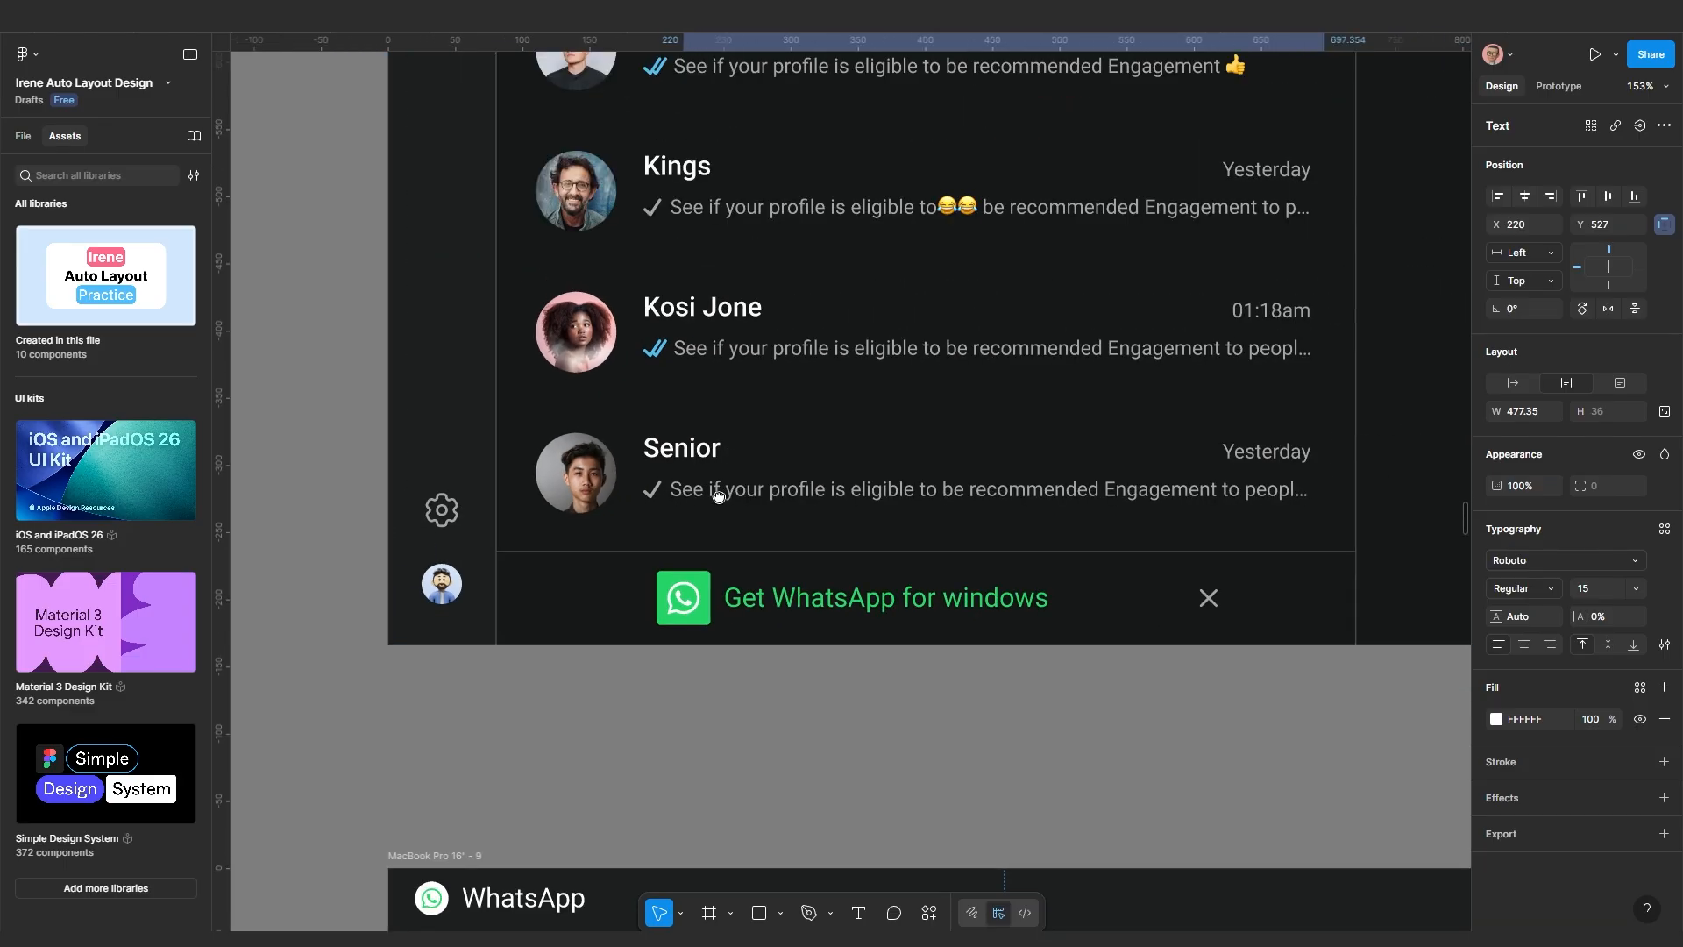
scroll(613, 423, "up", 2)
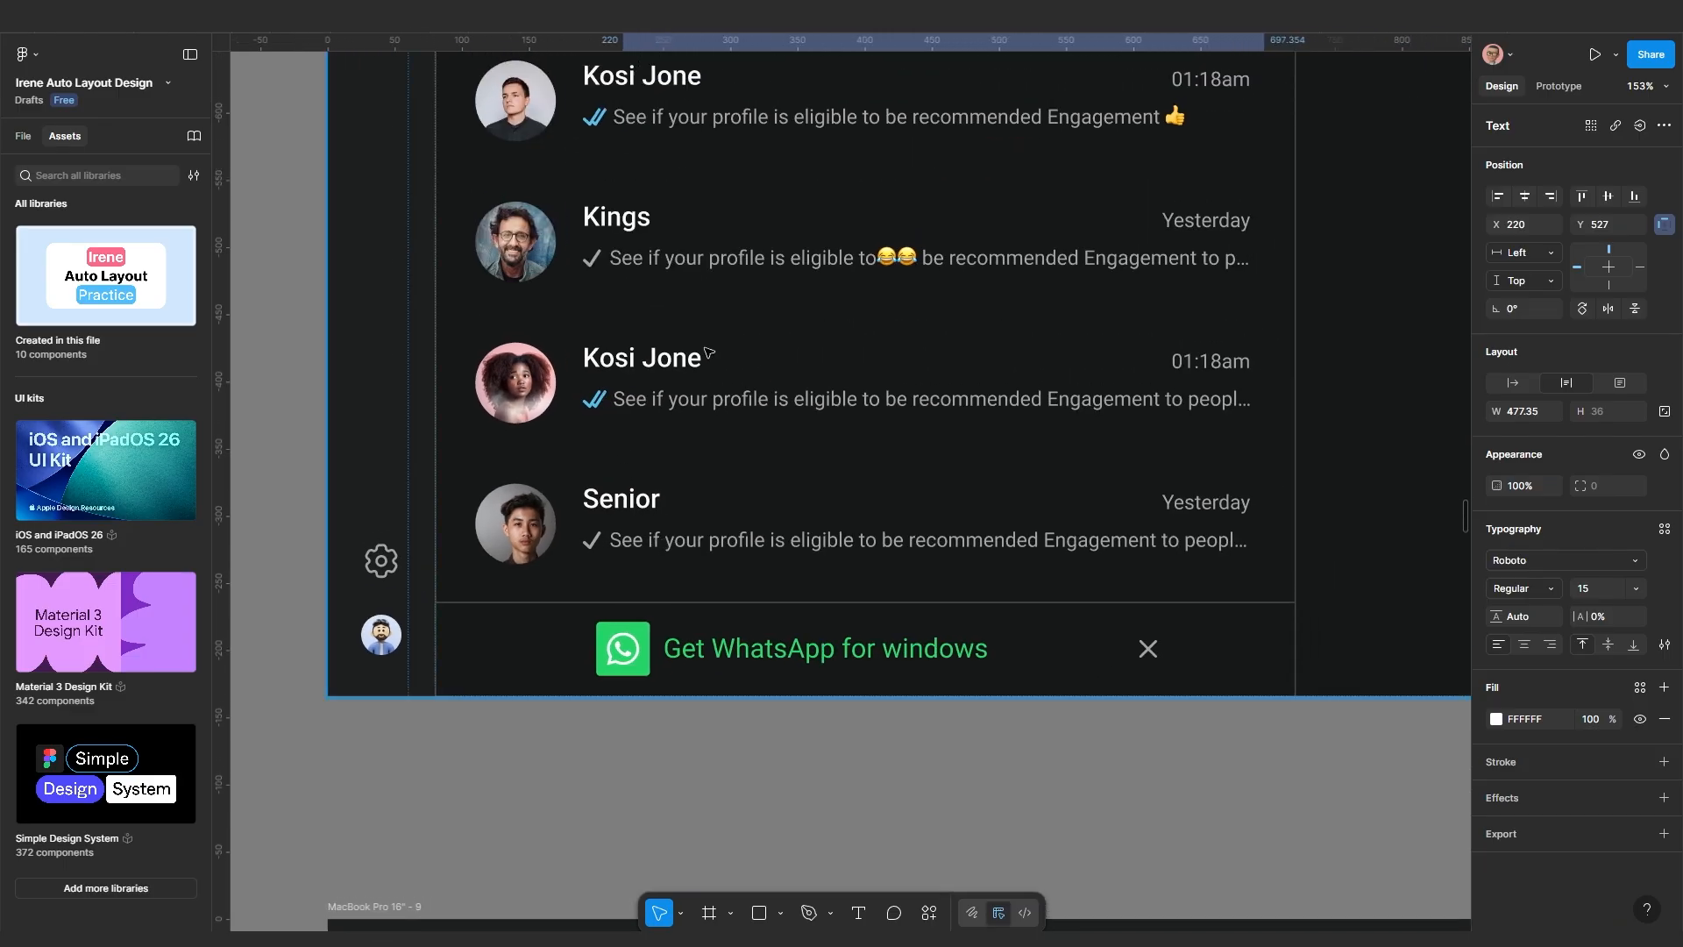
scroll(1197, 350, "down", 1)
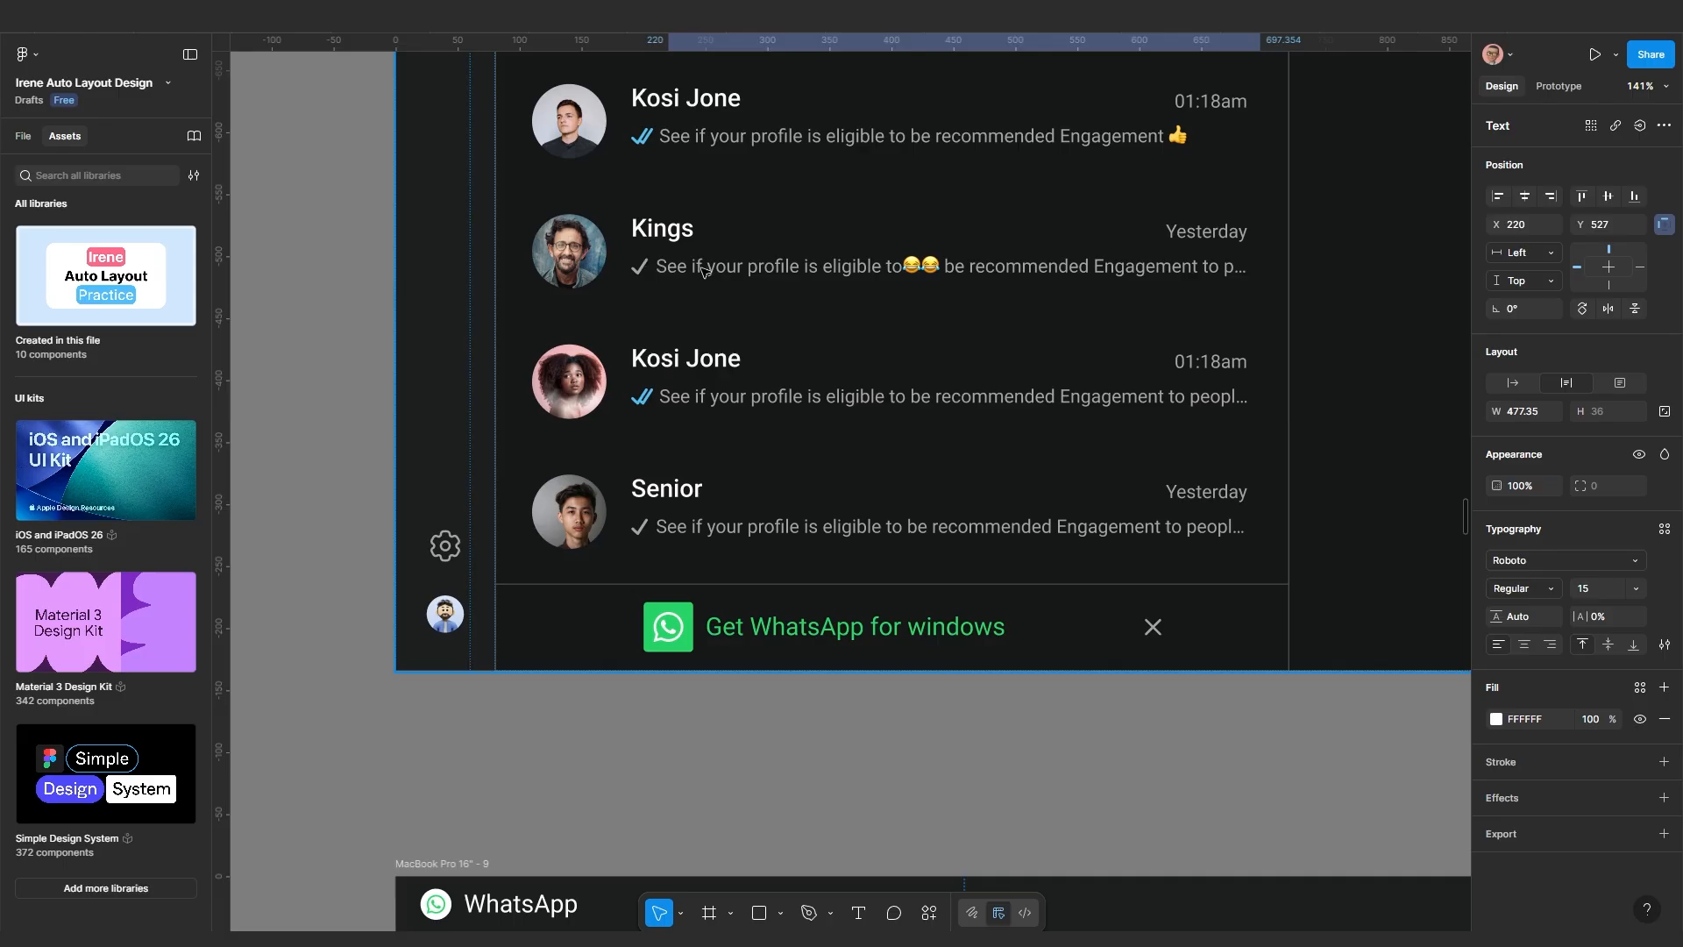
Duplicate the message text beside Senior at about X 330, Y 470, change the copy to "01:12" and set it to auto width
scroll(804, 285, "down", 10)
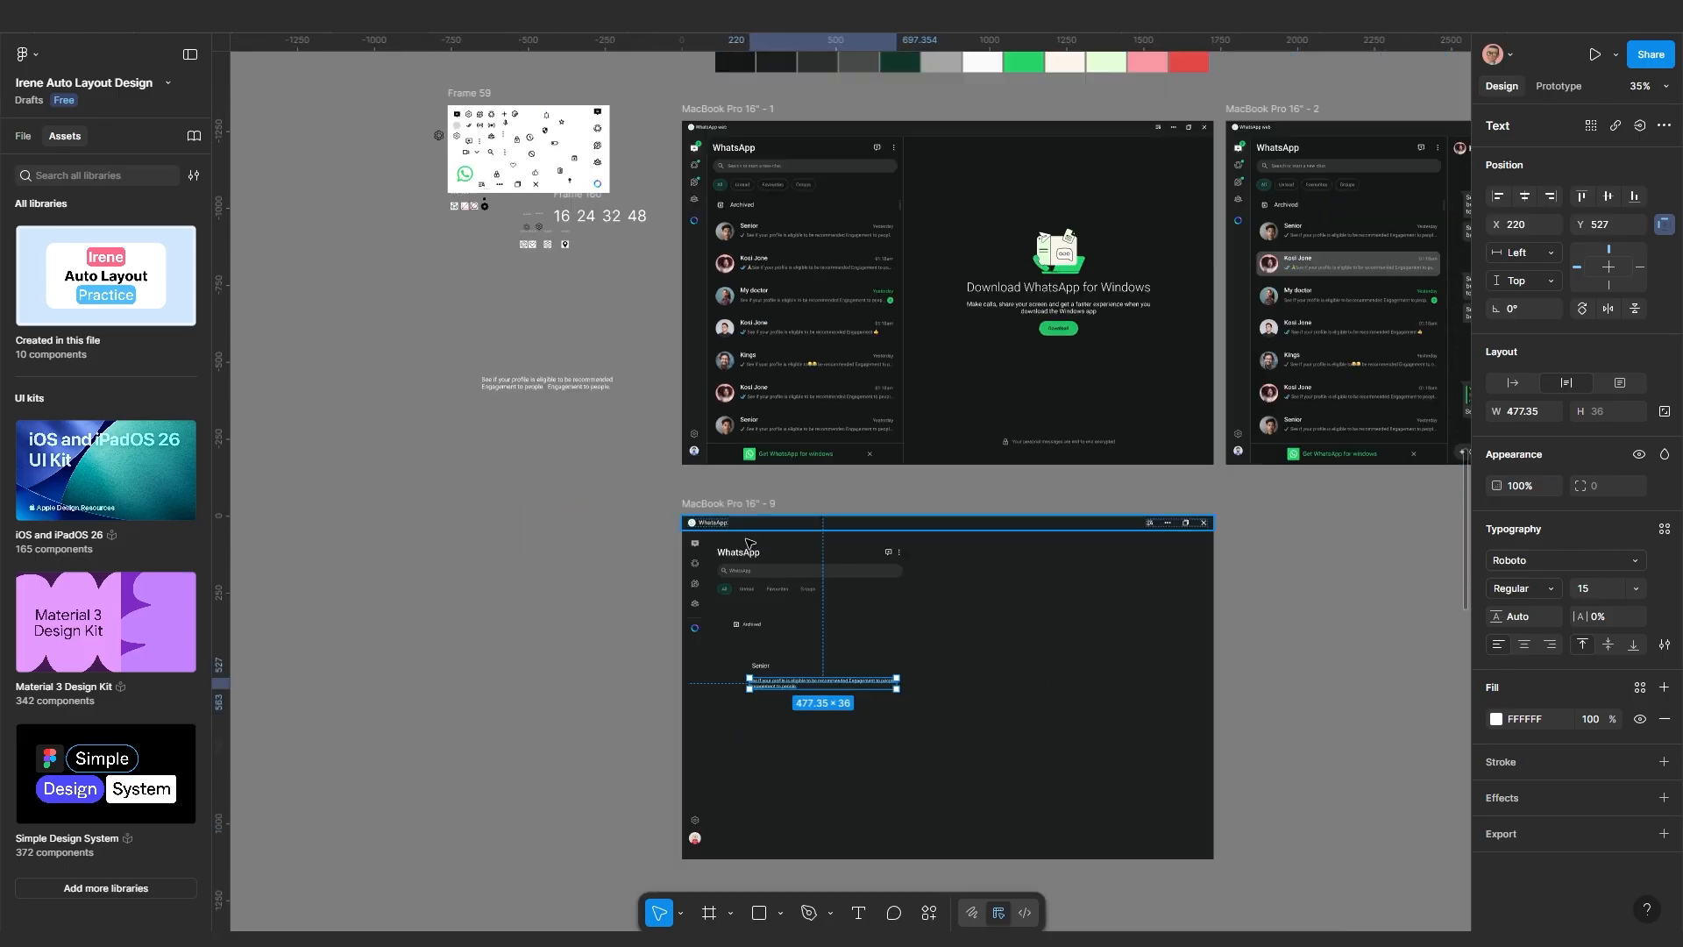
scroll(808, 342, "up", 5)
scroll(848, 394, "down", 5)
scroll(891, 613, "up", 5)
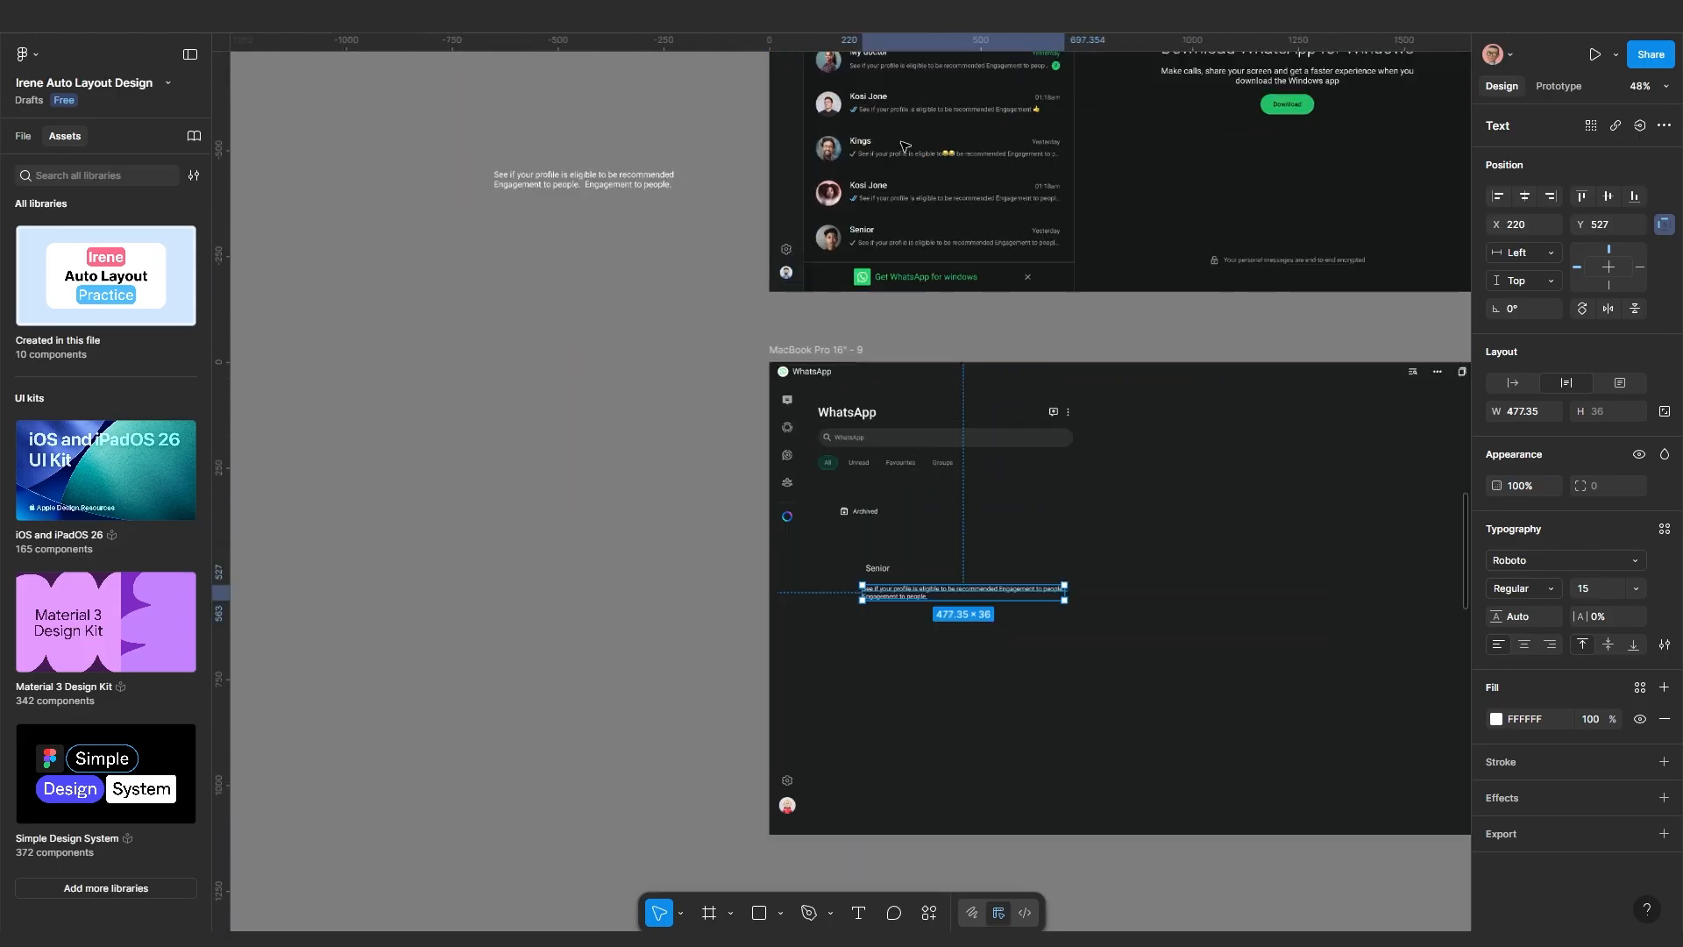
scroll(890, 857, "down", 5)
scroll(879, 512, "up", 6)
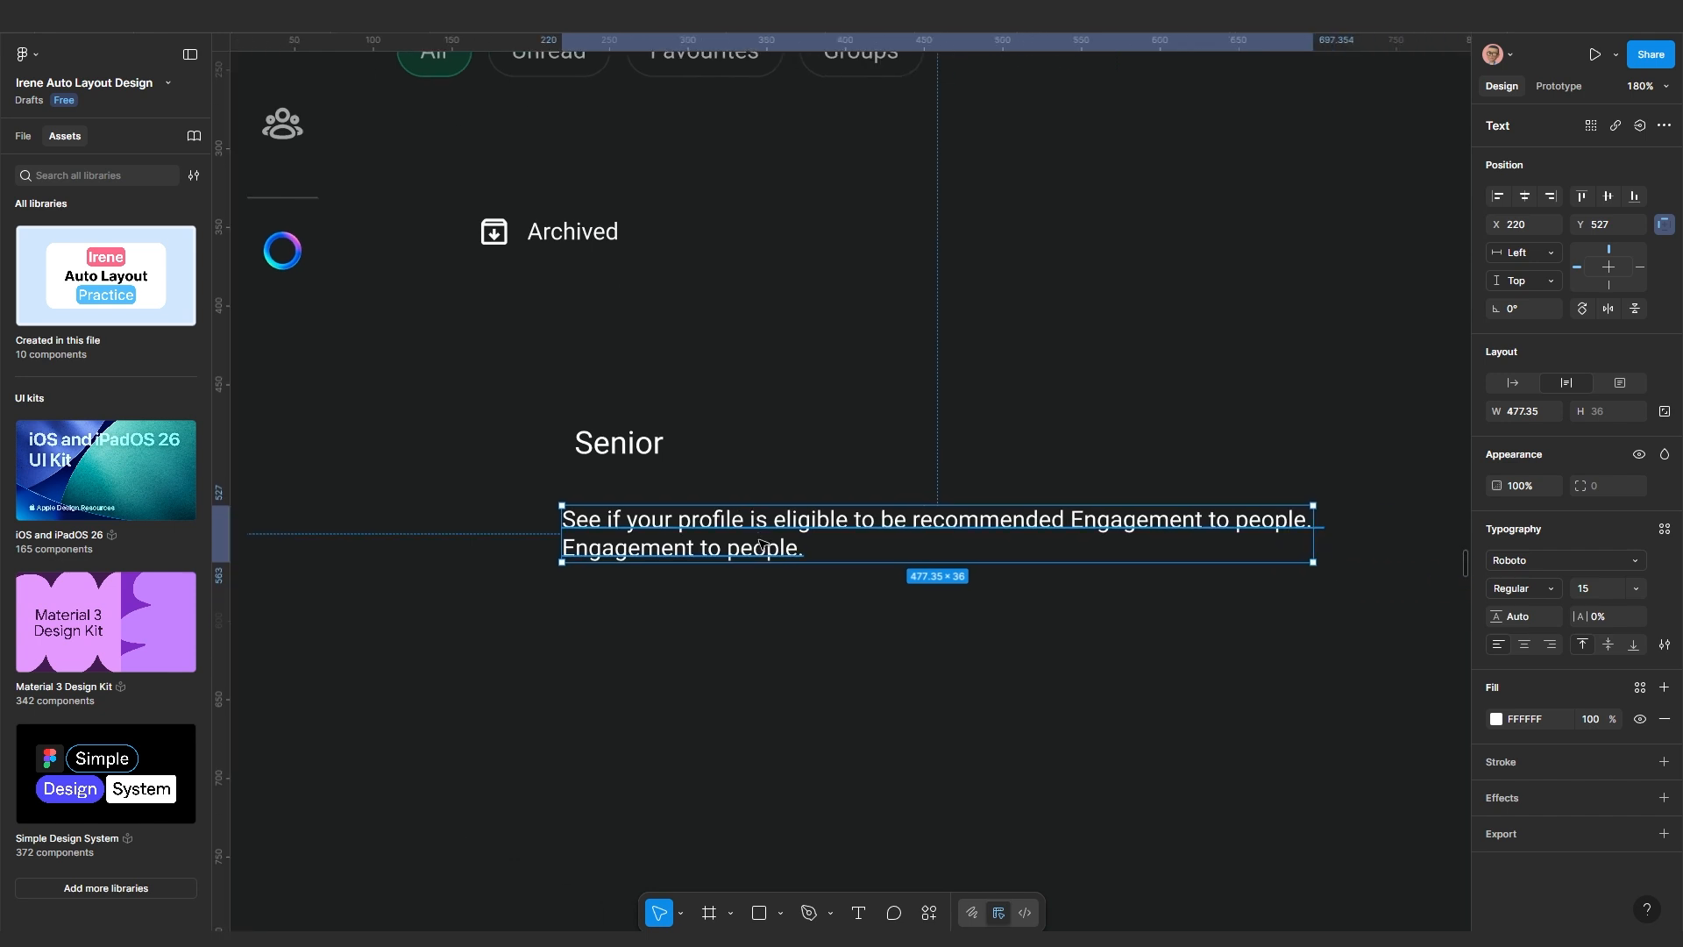
left_click_drag(763, 526, 935, 435, "alt")
double_click(934, 436)
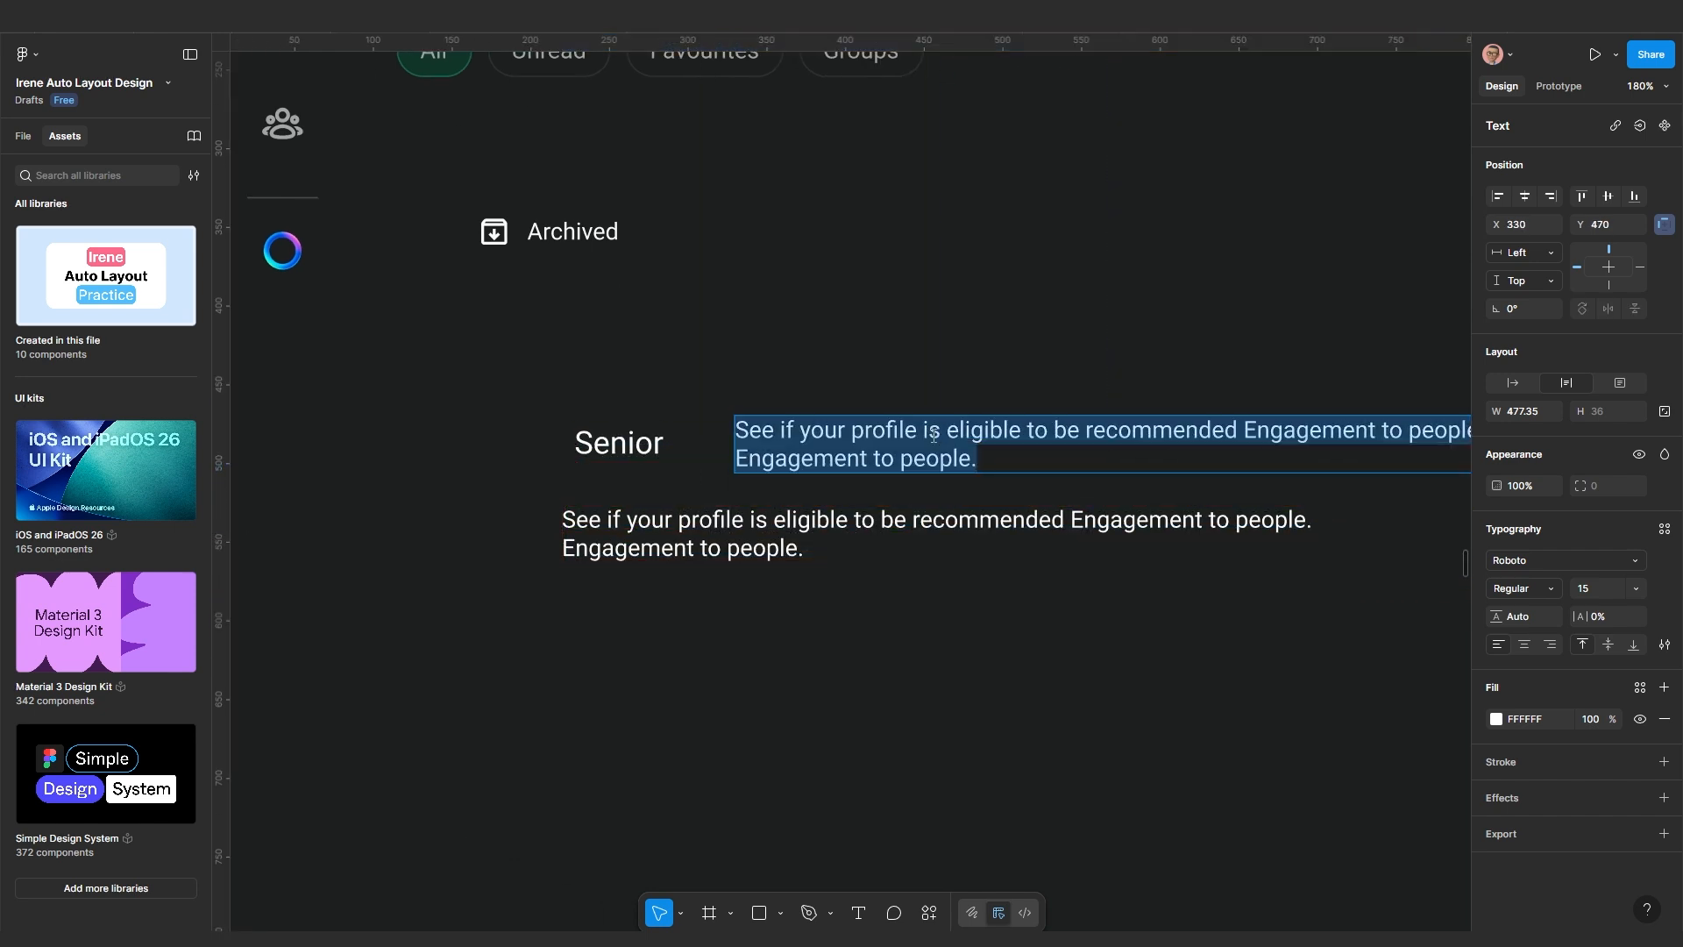
type("01:")
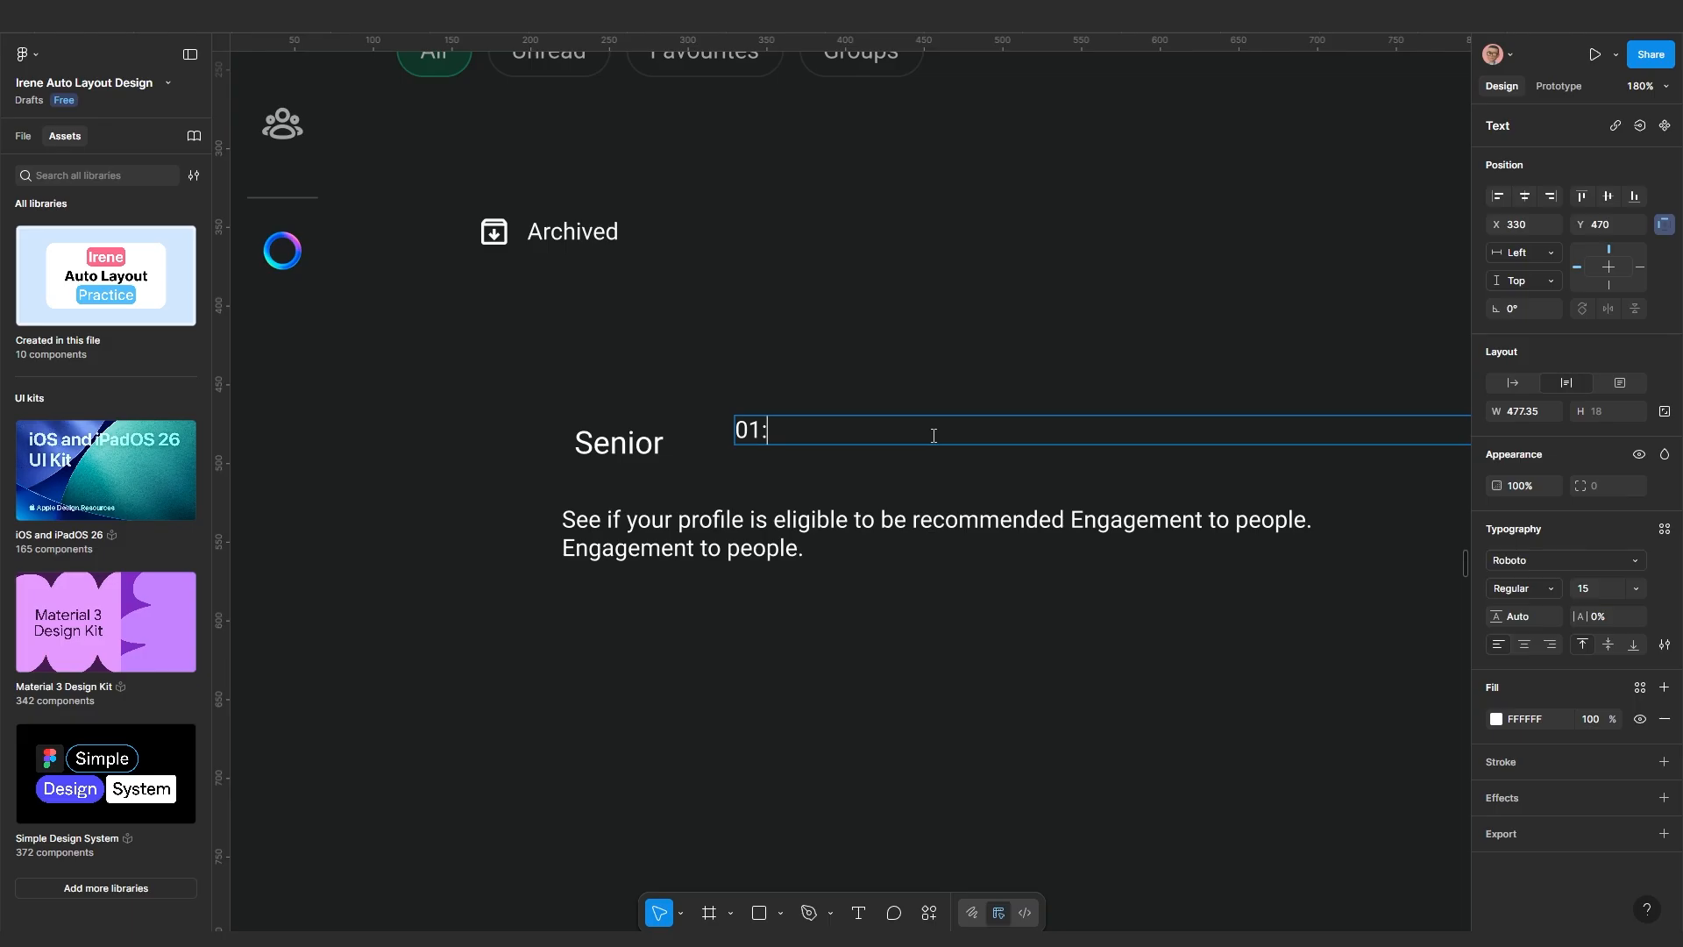
type("12")
key("Escape")
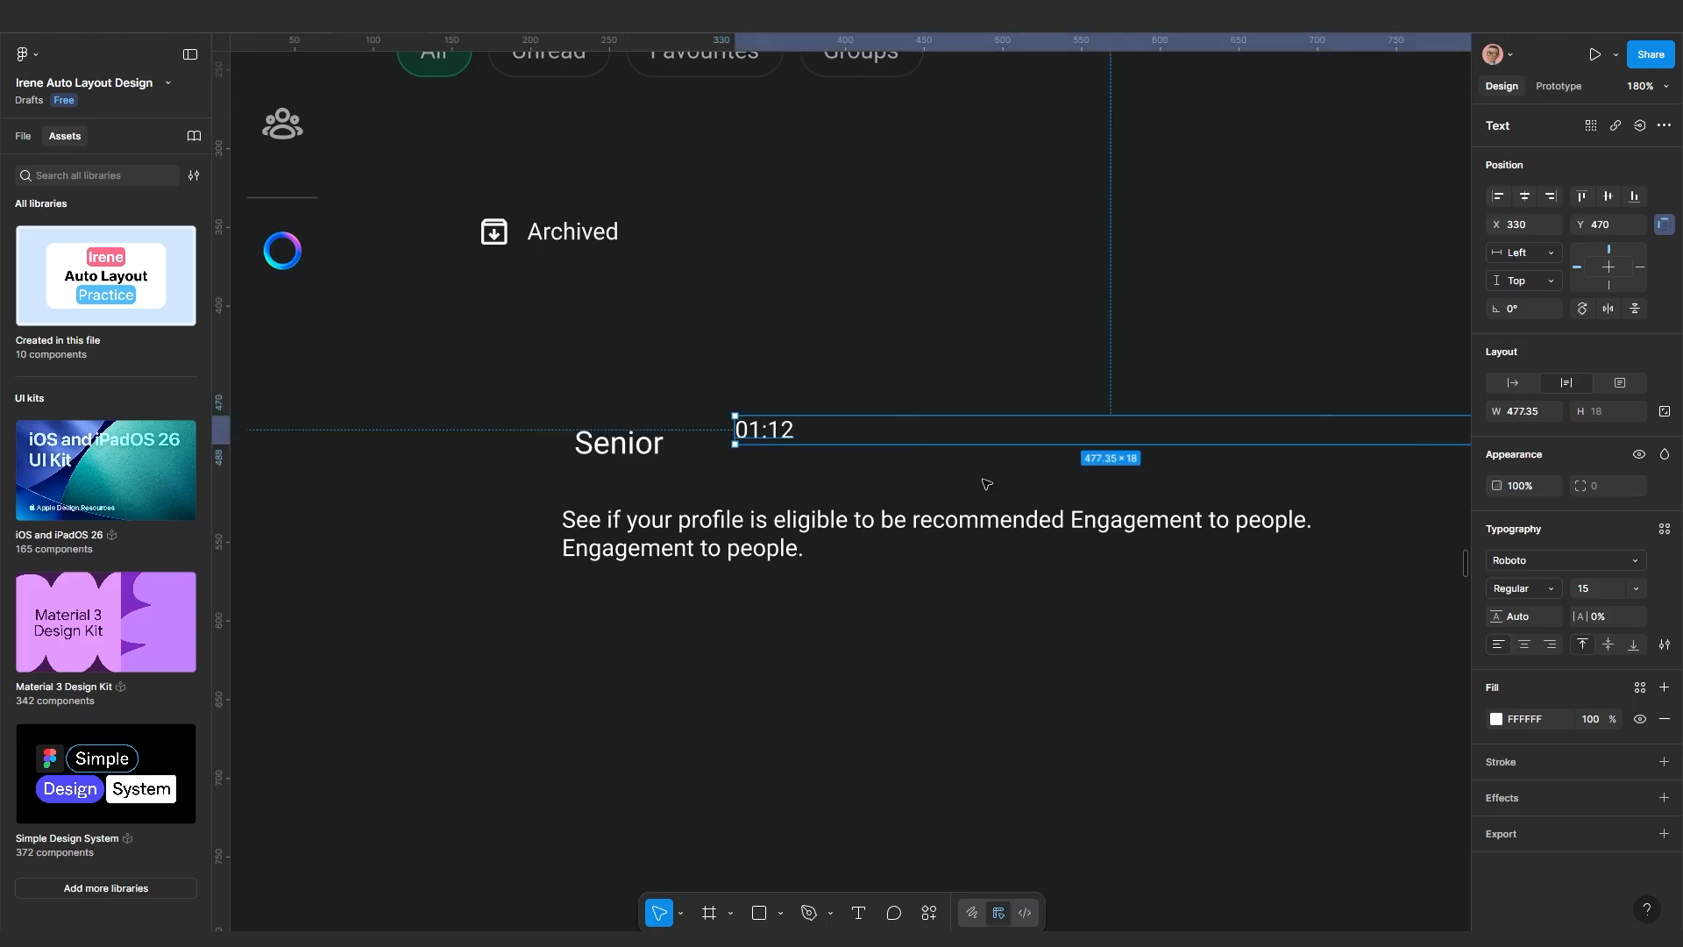
left_click(1511, 382)
left_click(811, 459)
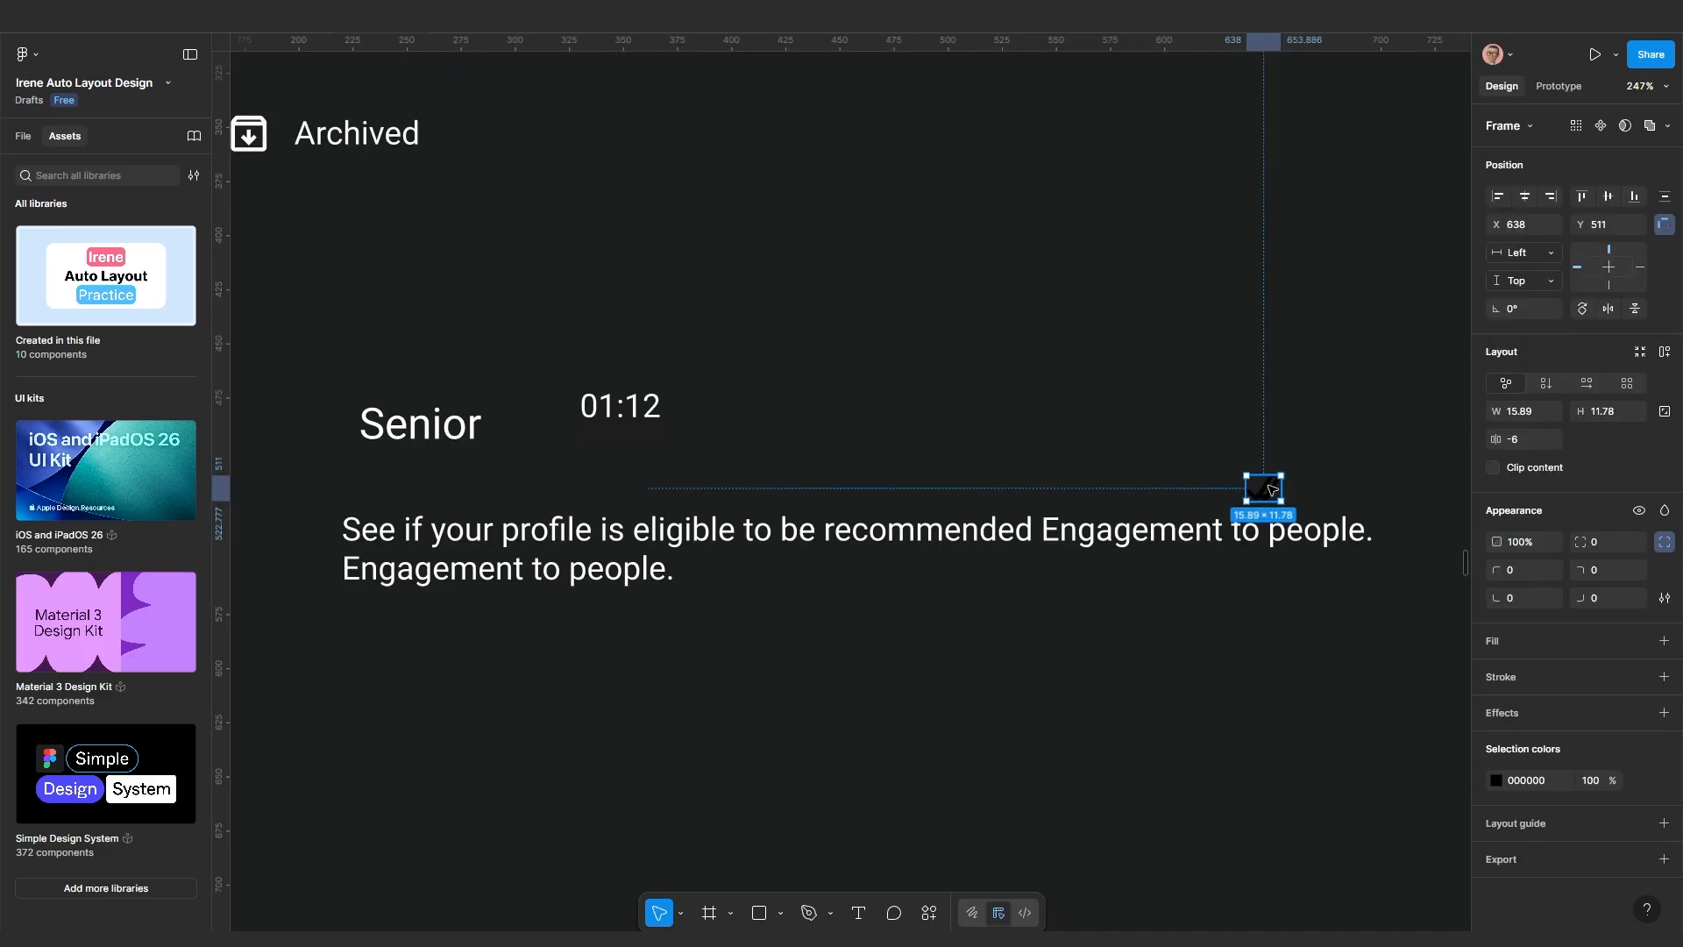
Move the double-check icon below the message text, to about X 473, Y 603, and recolour it white
left_click_drag(1266, 492, 906, 687)
left_click(1496, 780)
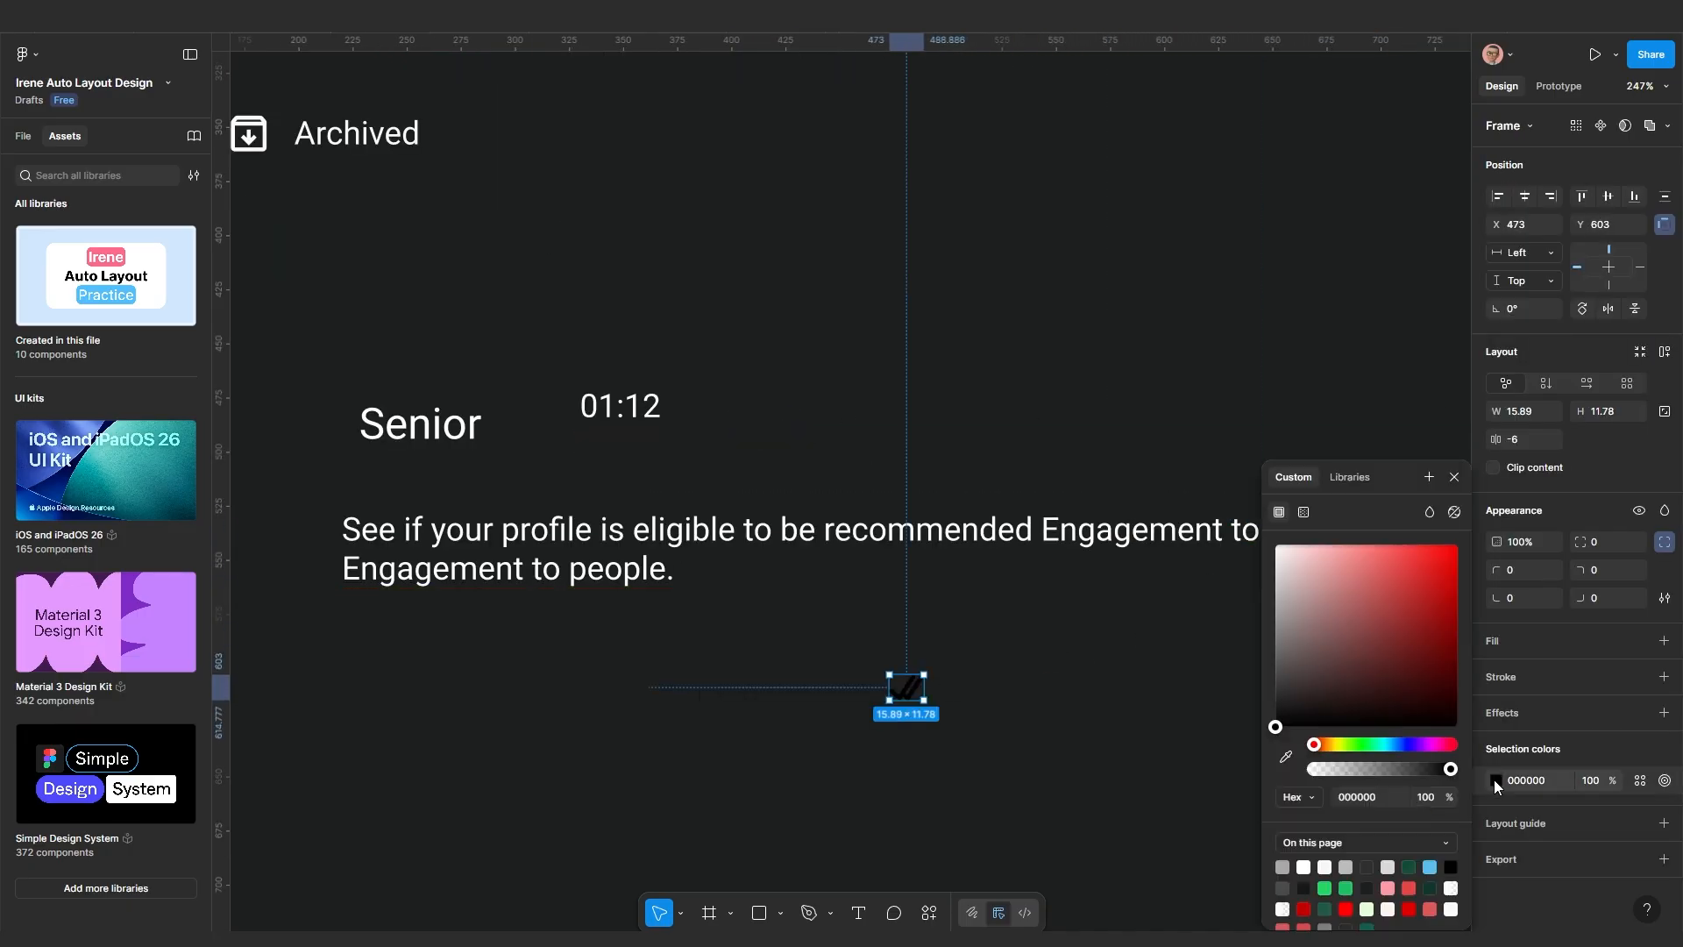
left_click(969, 530)
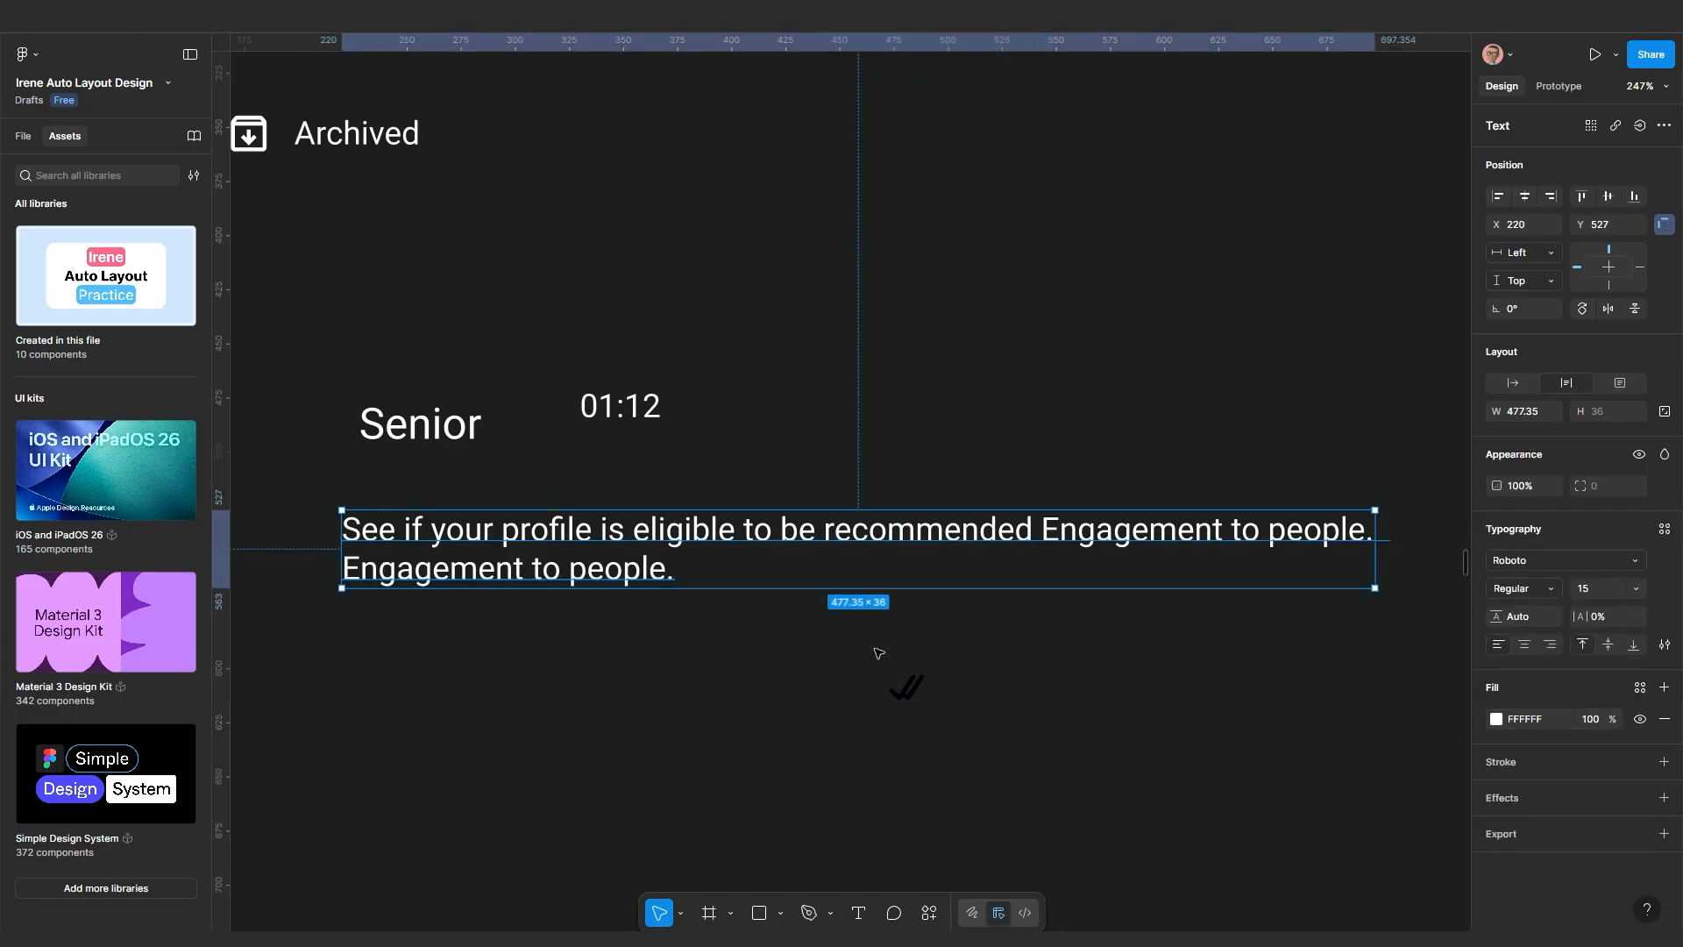
left_click(909, 685)
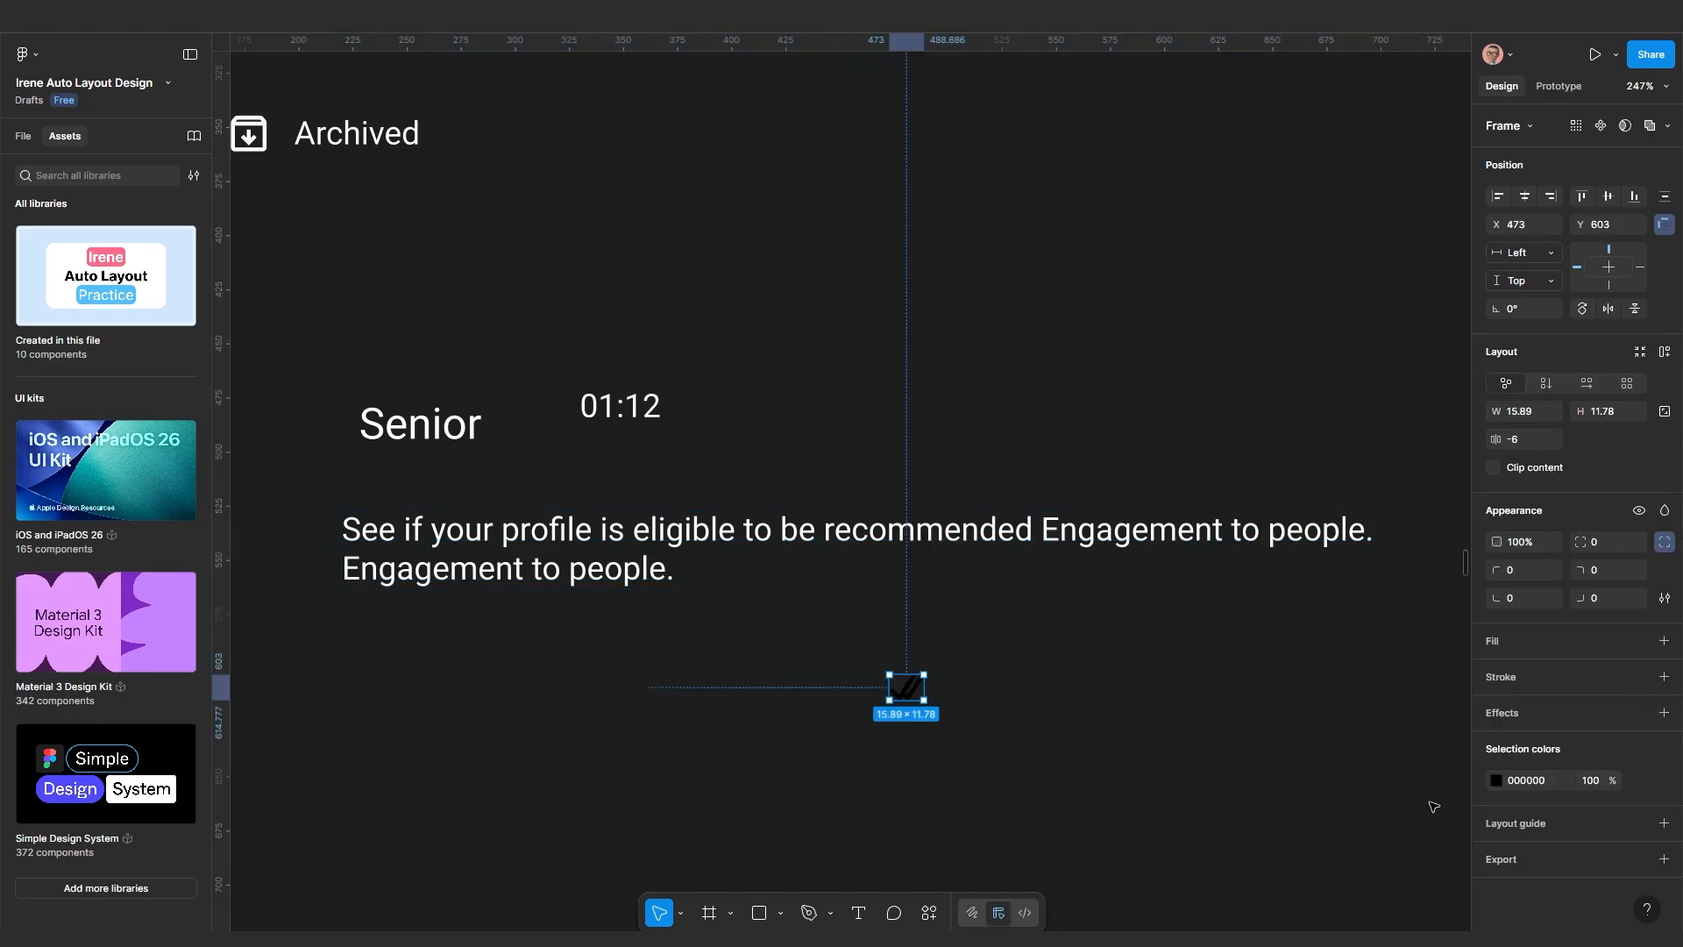
left_click(1495, 780)
left_click_drag(1407, 728, 924, 685)
left_click(814, 717)
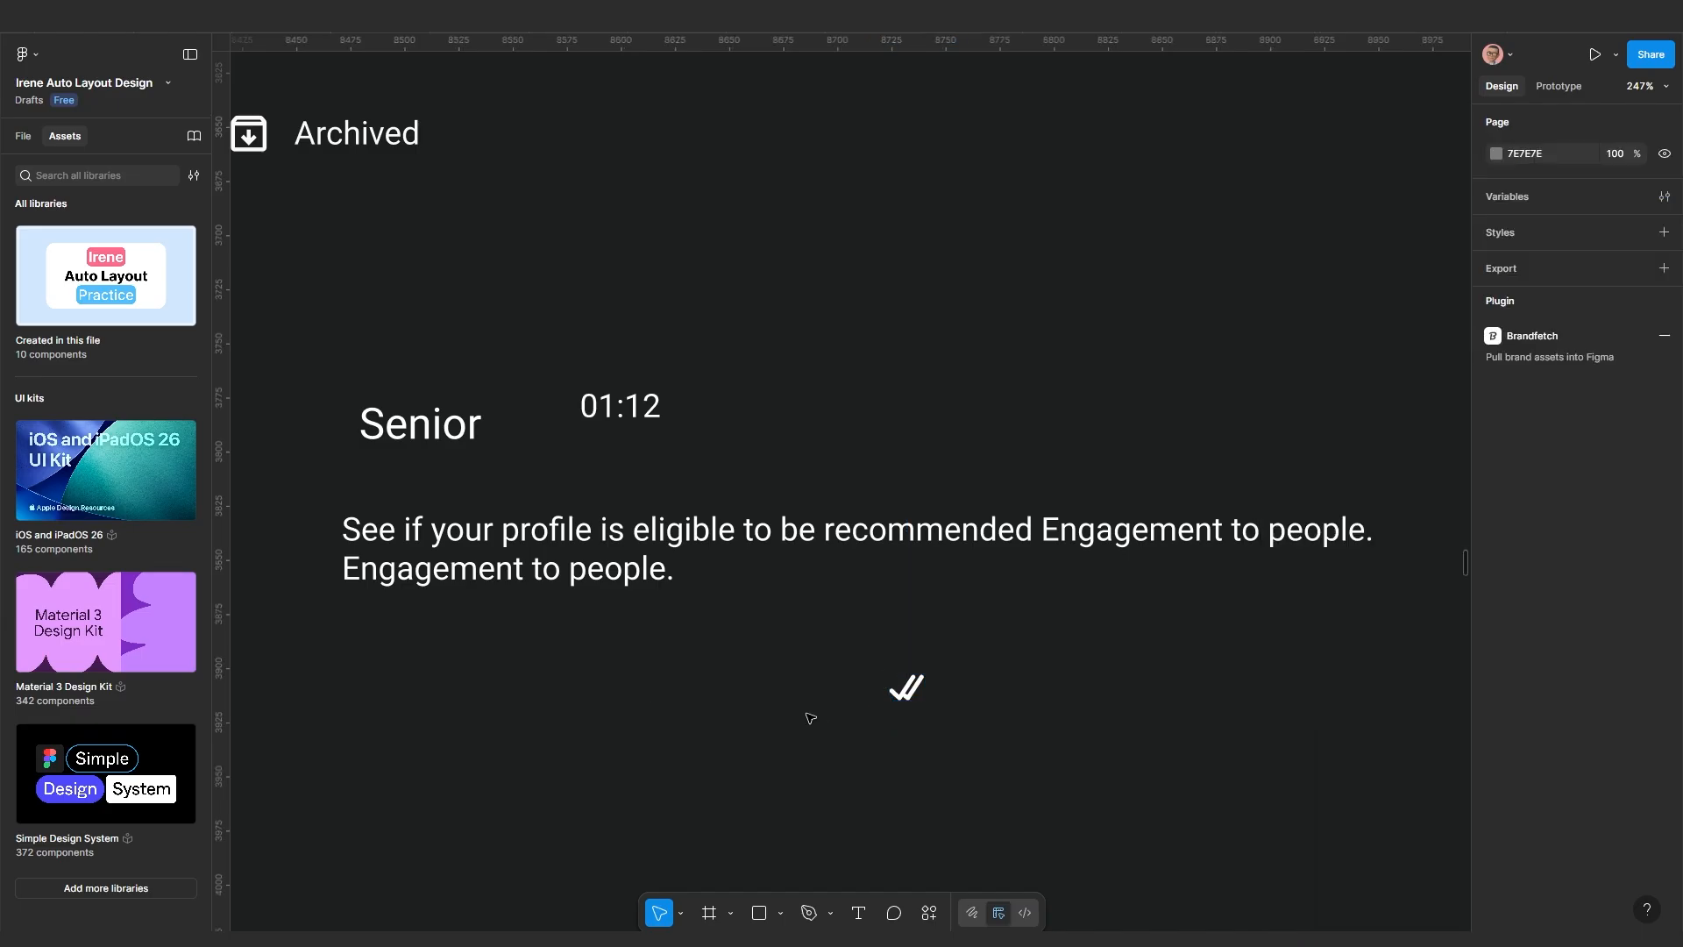
Move the double-check icon just below the start of the message text, to X 198, Y 578
scroll(813, 717, "down", 2)
left_click_drag(814, 717, 1173, 578)
left_click(1259, 539)
left_click_drag(1263, 537, 812, 493)
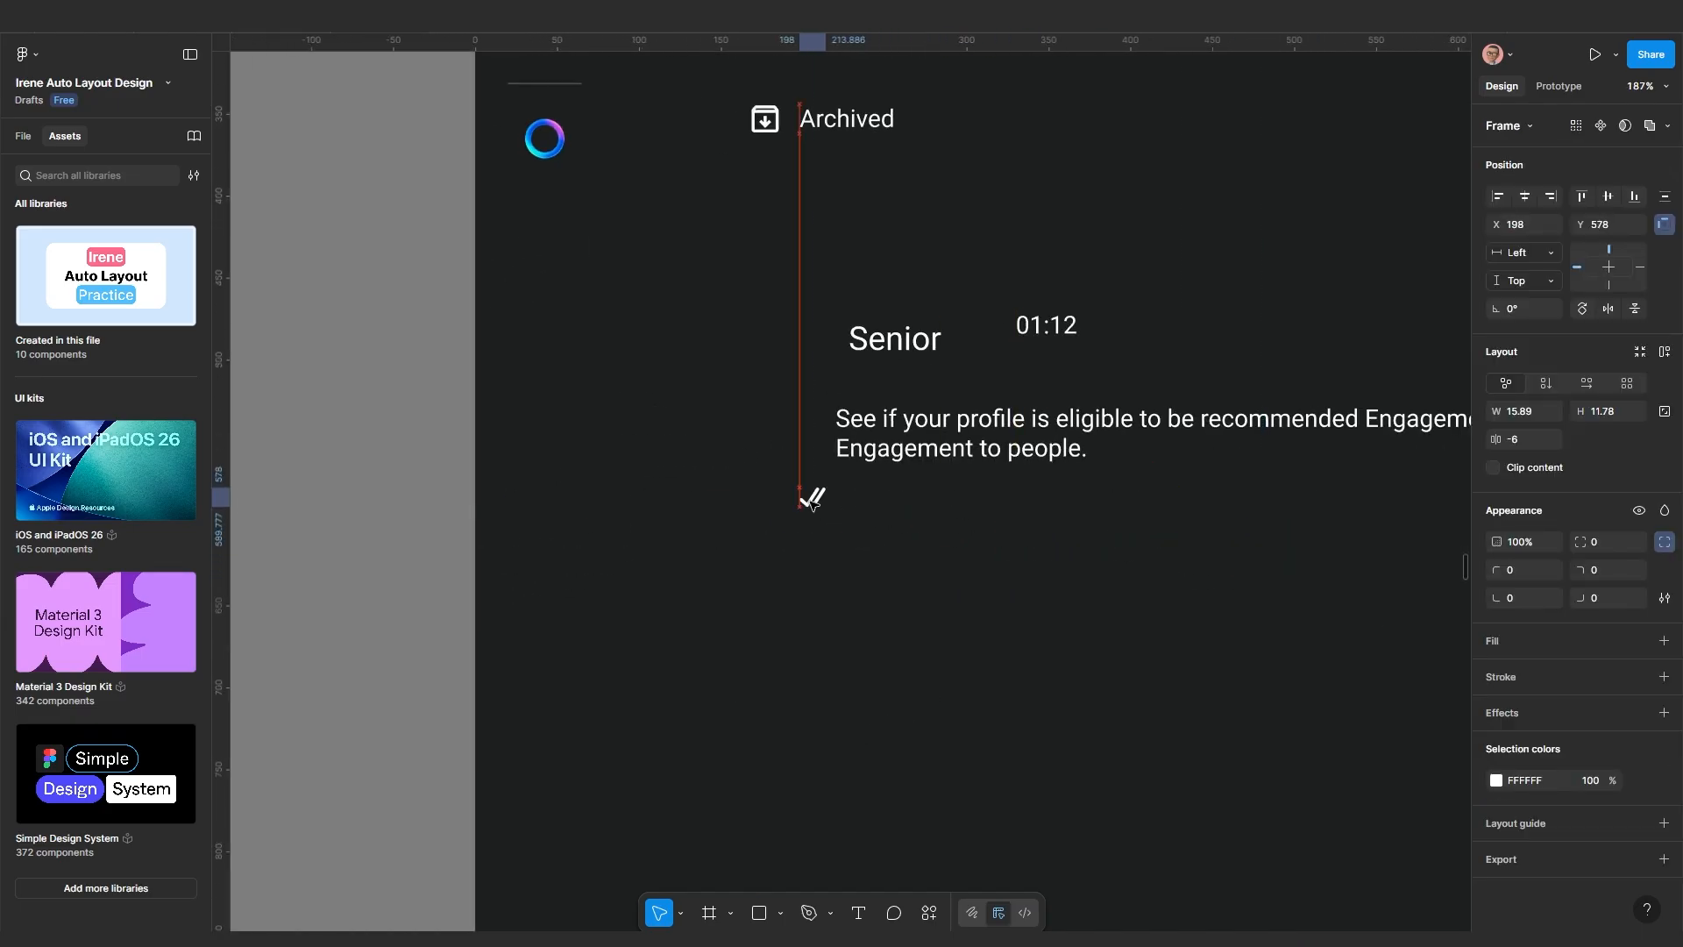
scroll(813, 492, "up", 4)
scroll(788, 596, "down", 3)
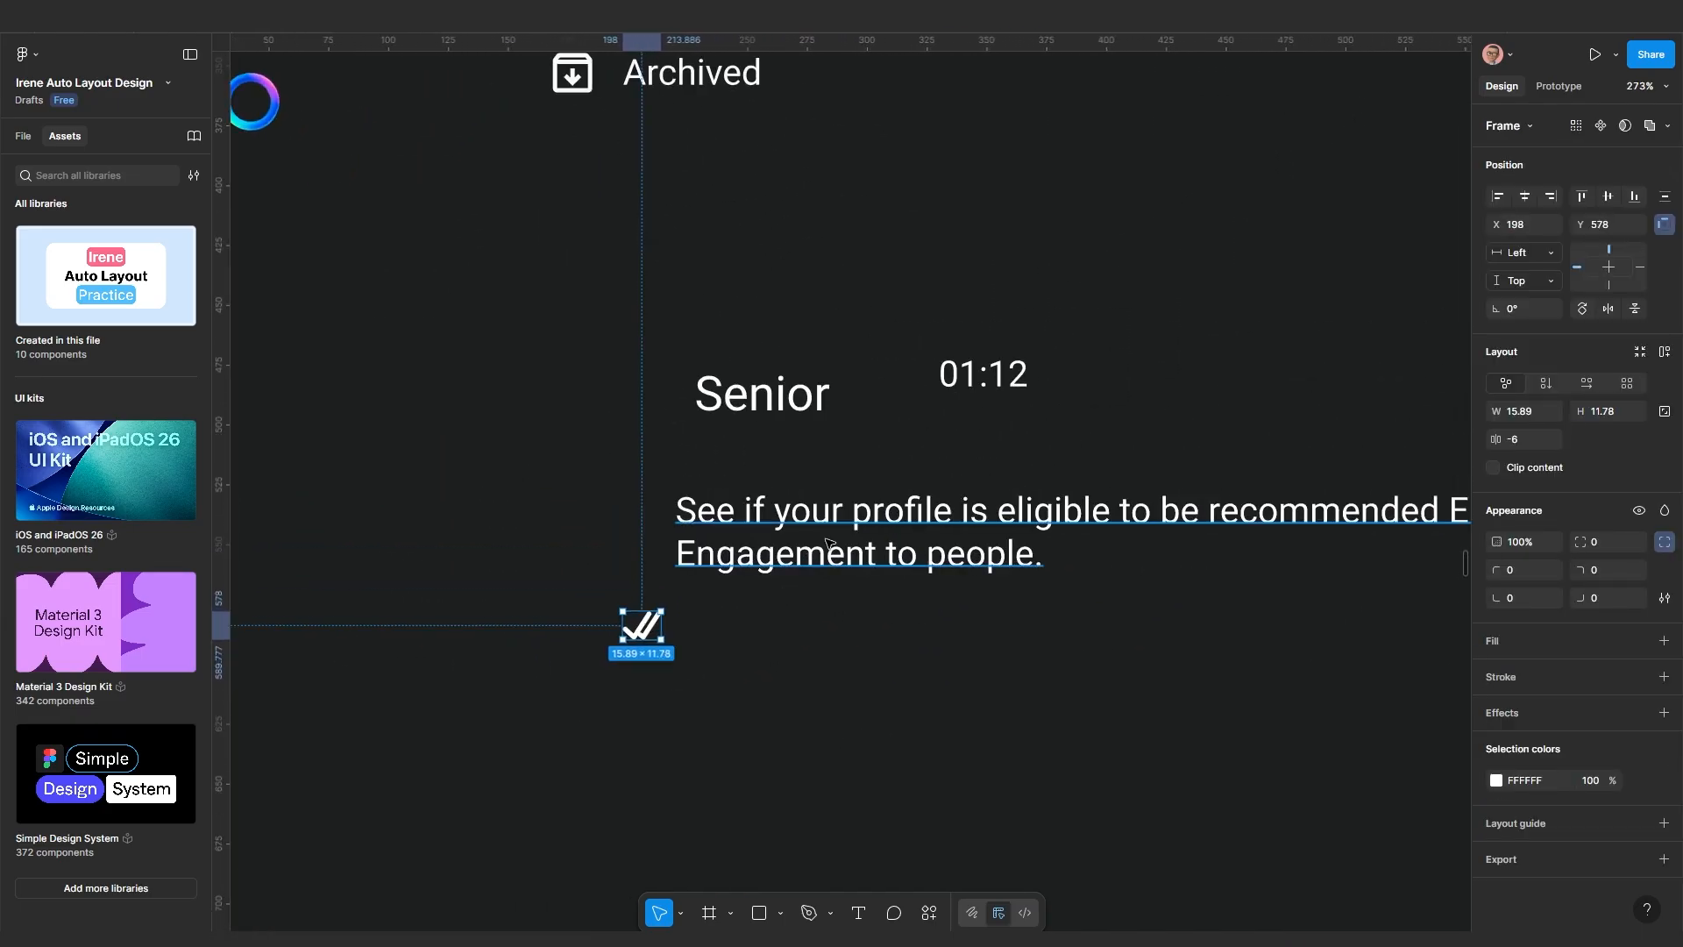
Combine the Senior name and the 01:12 time into a horizontal auto layout with automatic spacing and vertically centred items
left_click(782, 534)
scroll(782, 535, "down", 3)
scroll(783, 535, "up", 4)
left_click(763, 490)
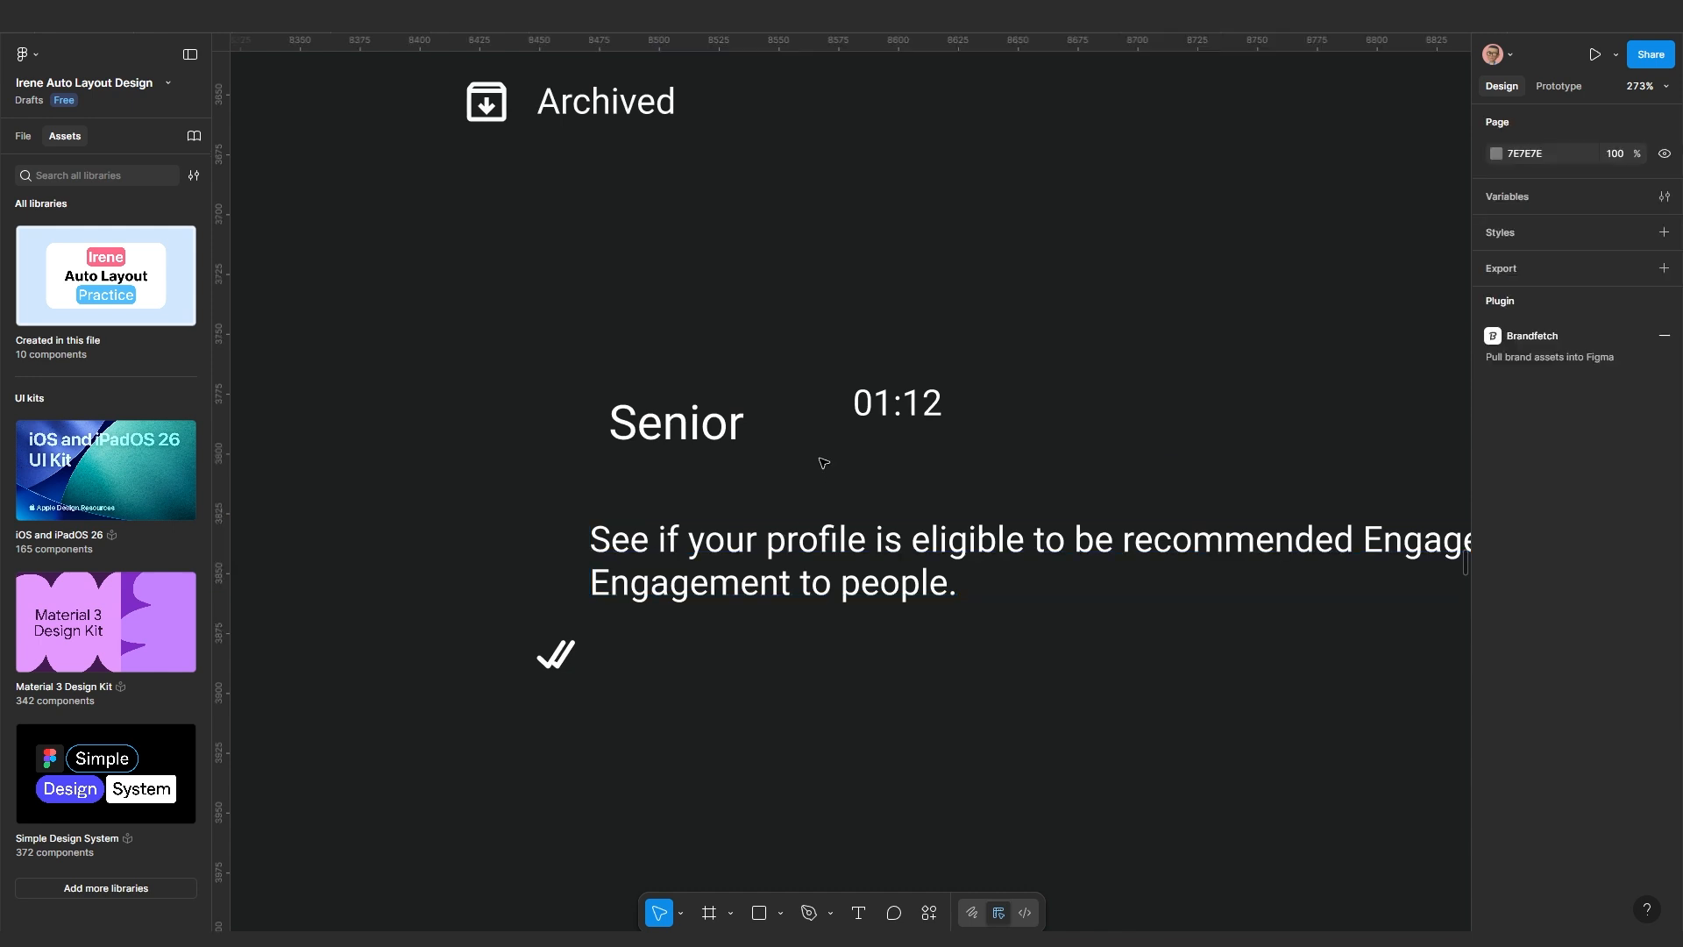
left_click(677, 423)
left_click(897, 402, "shift")
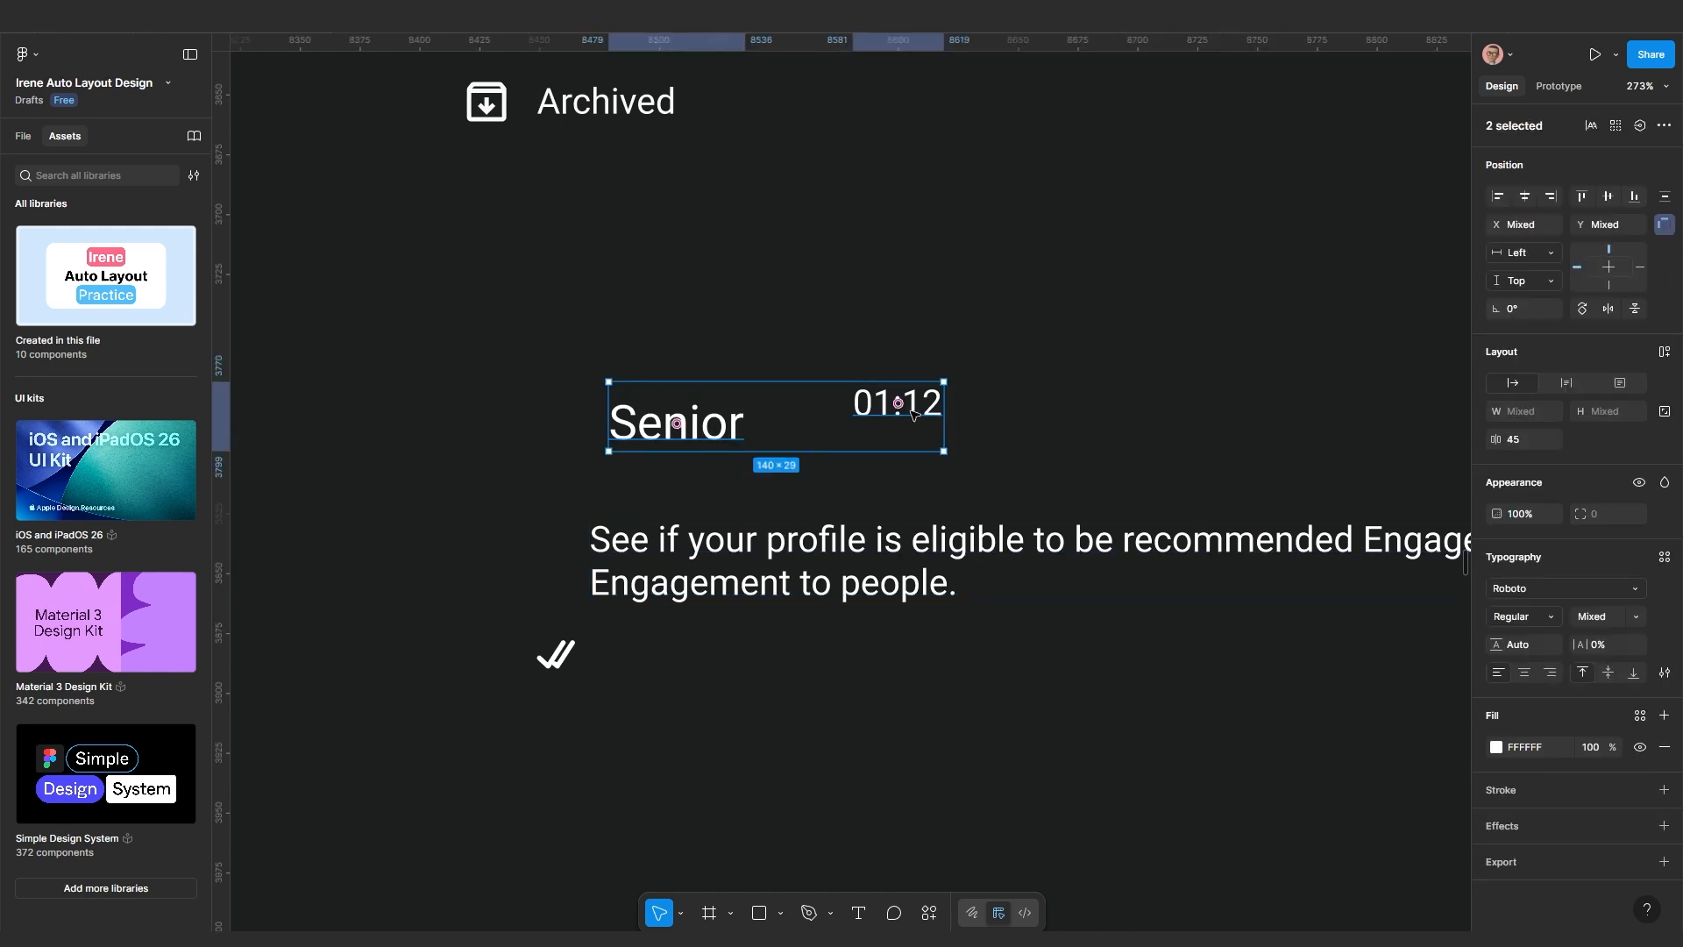
key("shift+a")
scroll(840, 469, "down", 3)
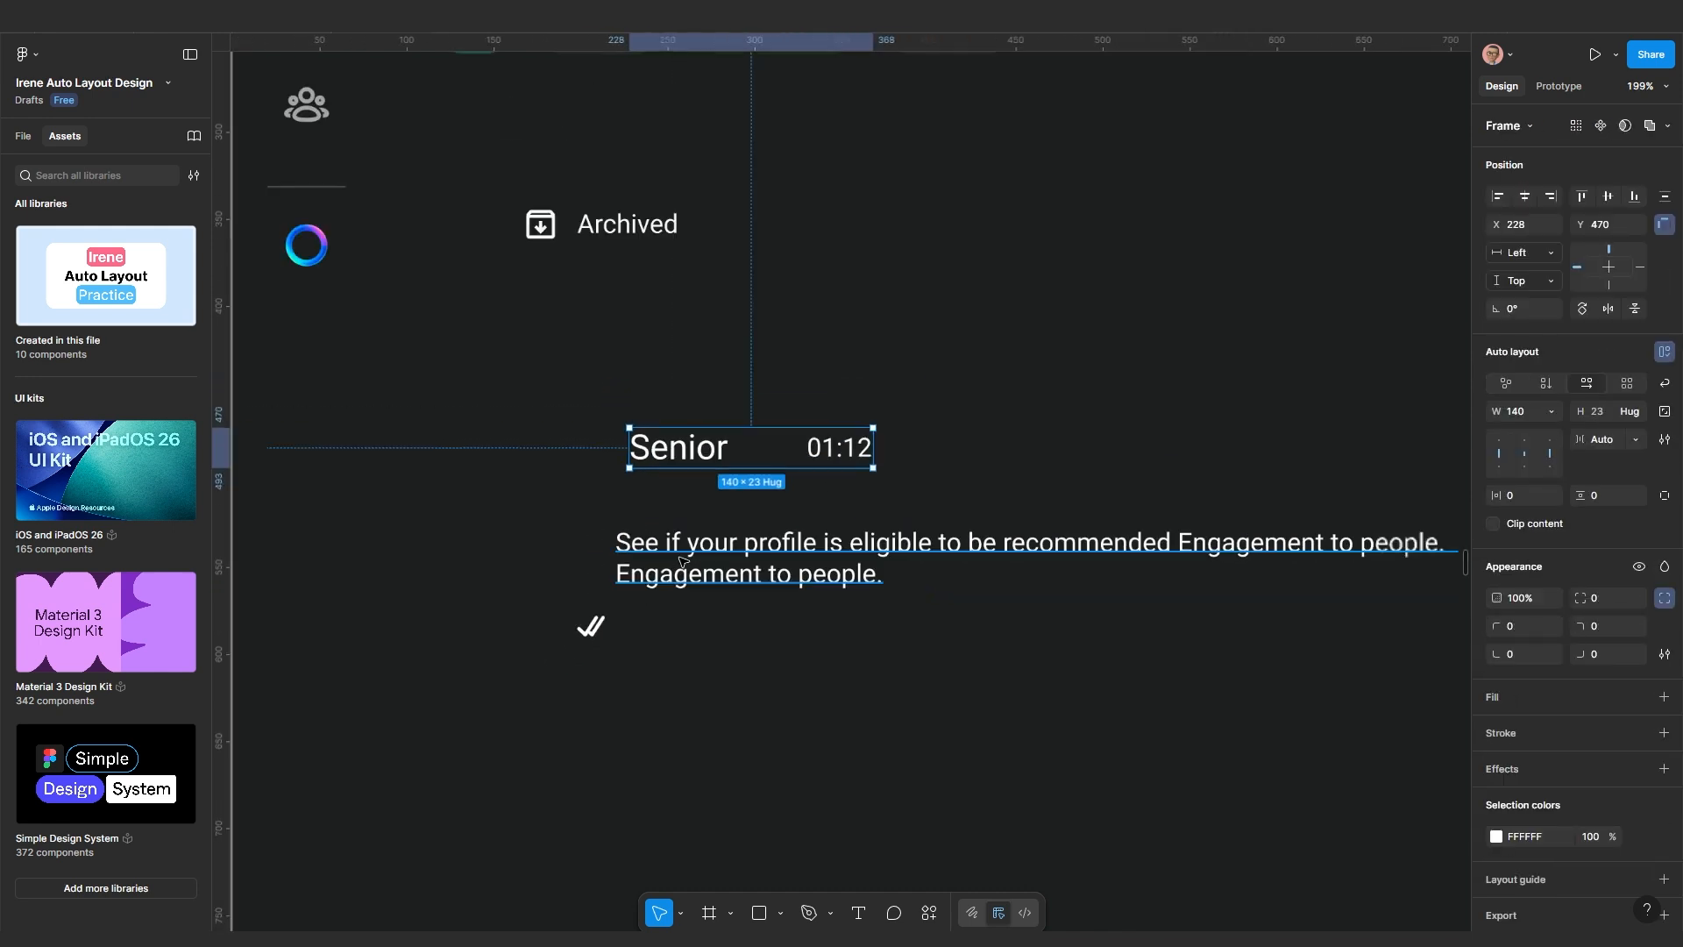
Draw a rectangle about 58 × 58 beside the message text, lock its aspect ratio and set its size to 40 × 40
scroll(859, 526, "left", 5)
left_click(781, 915)
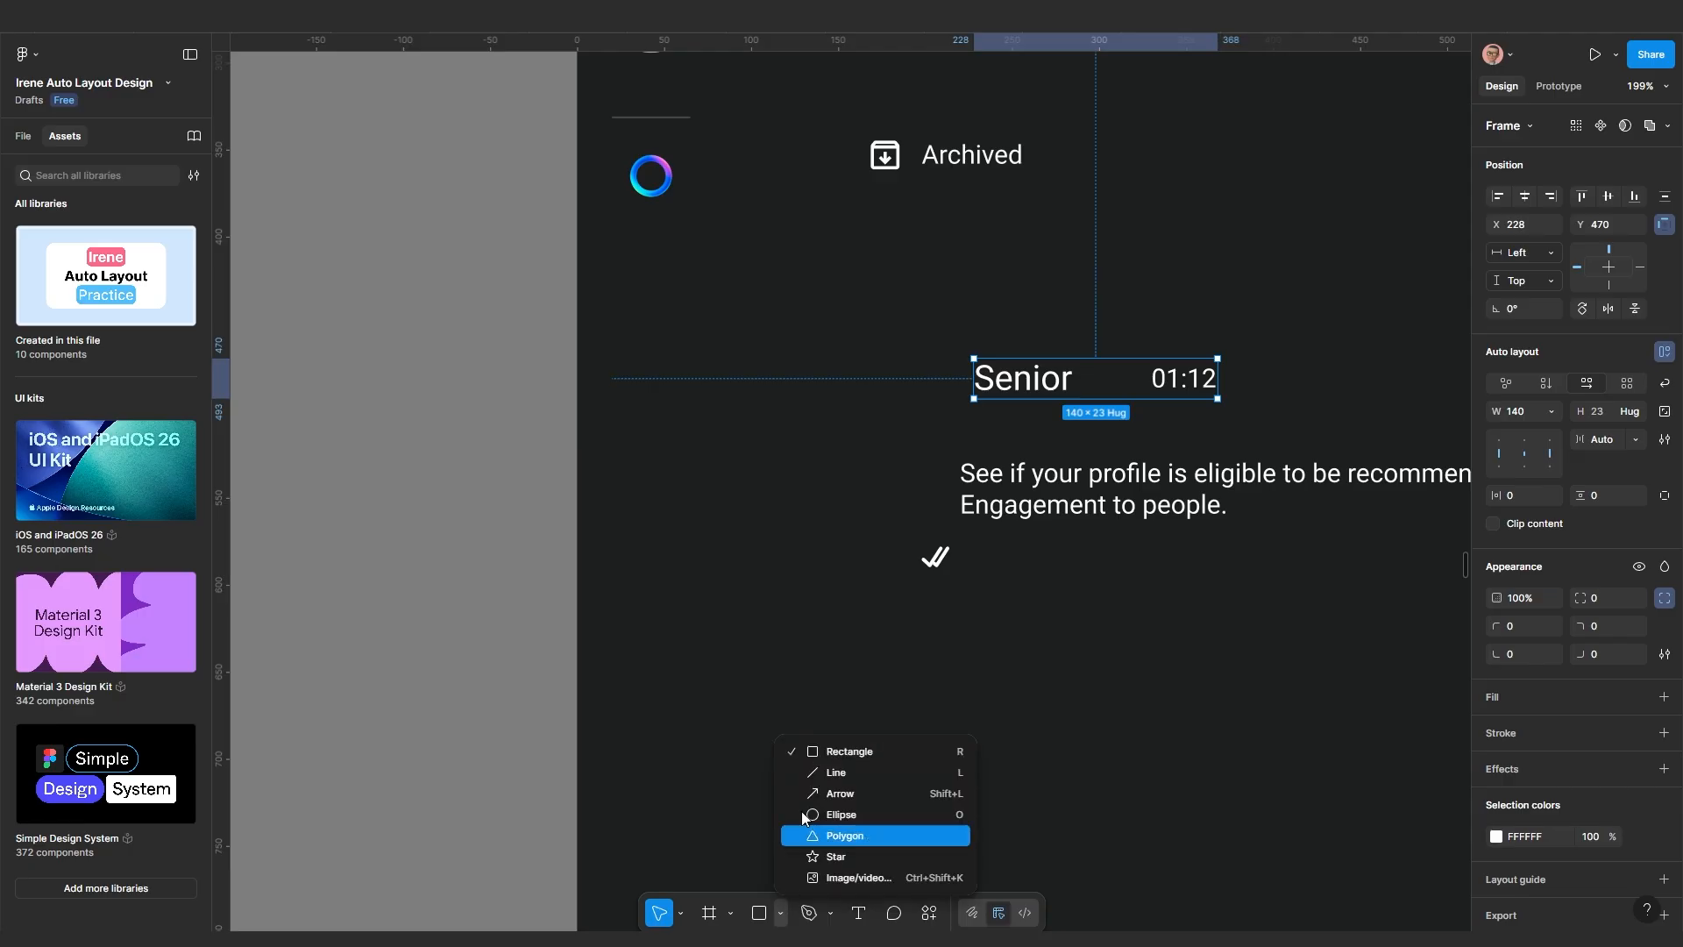
left_click(849, 751)
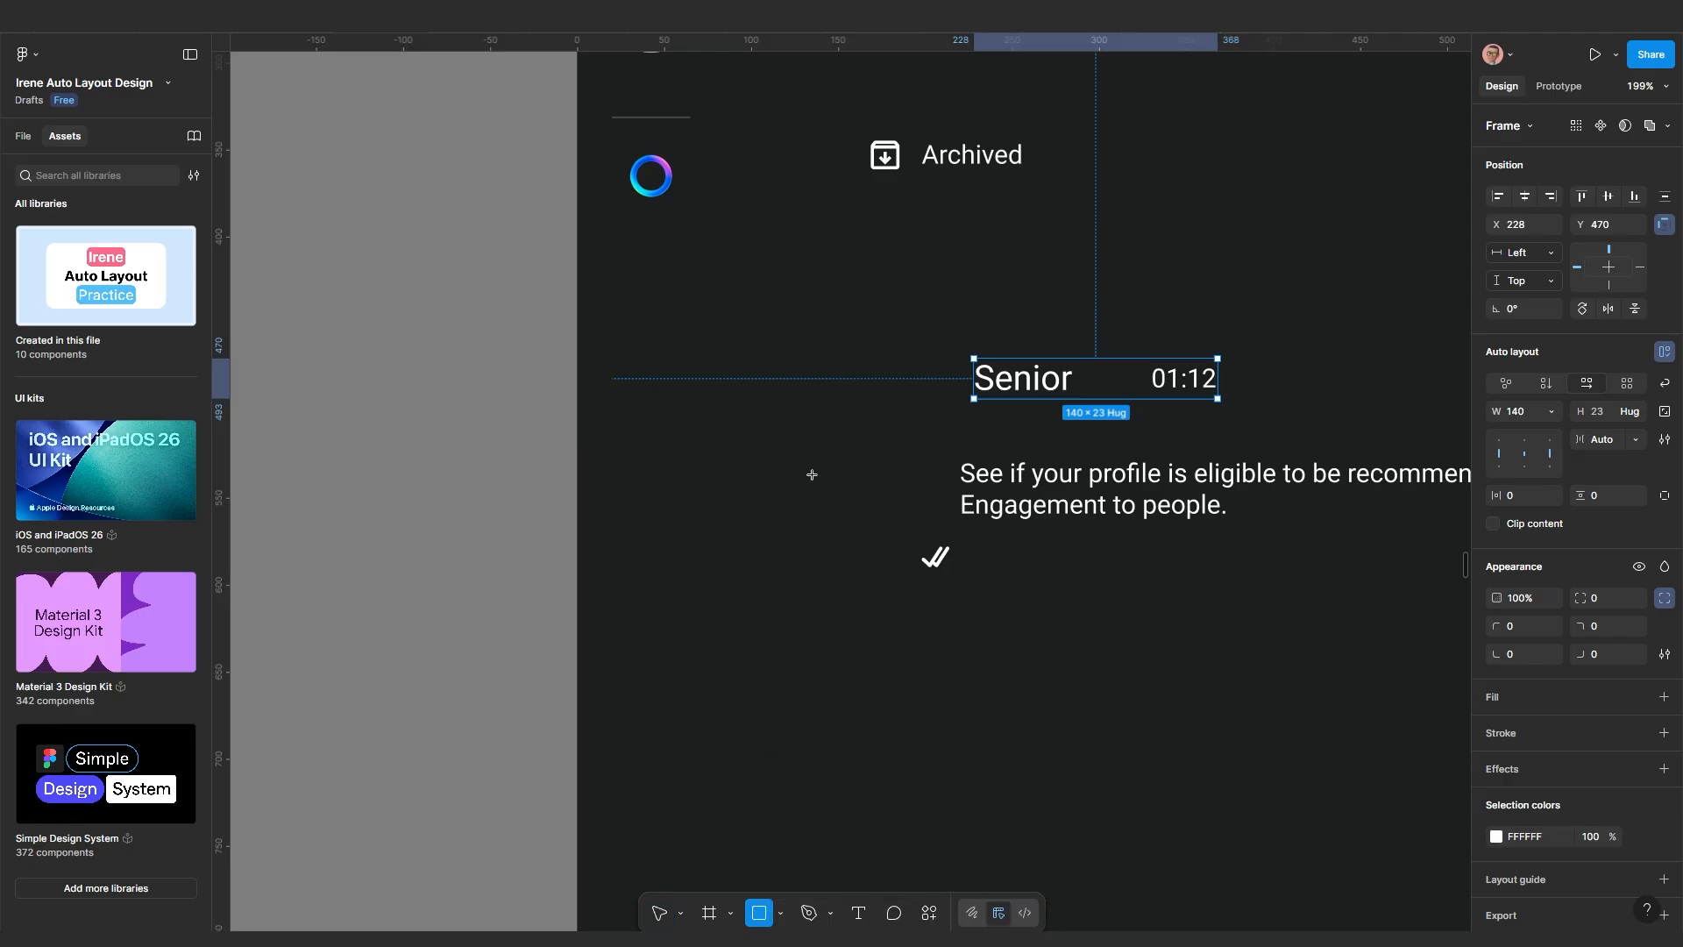
left_click_drag(801, 456, 903, 558)
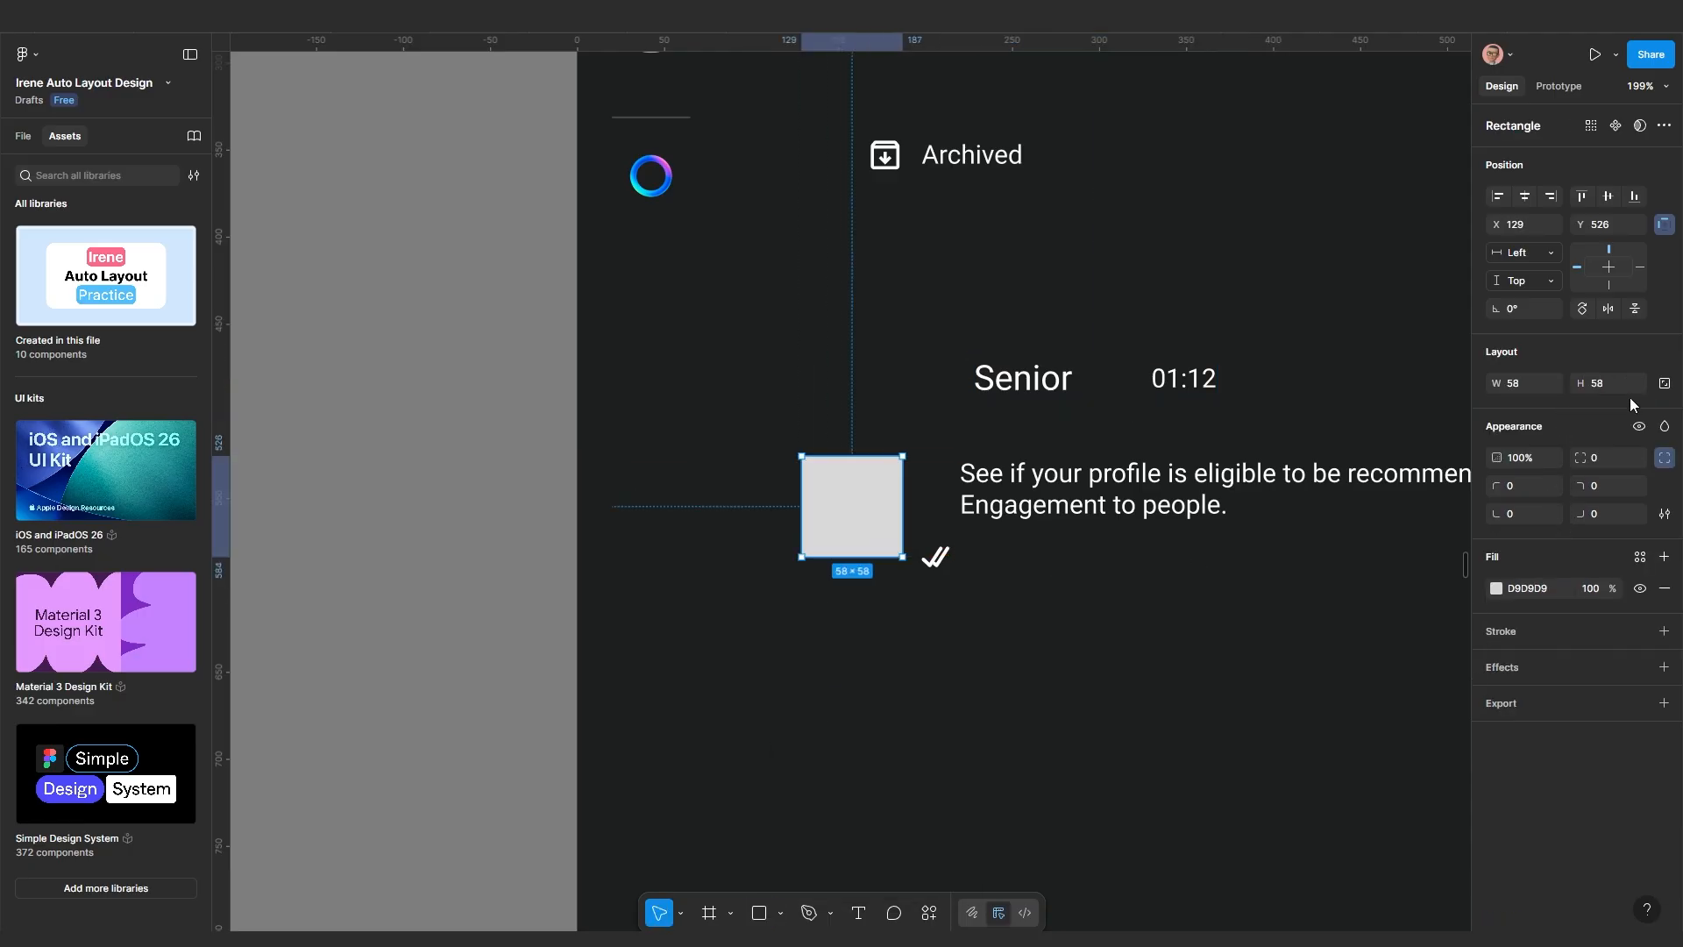
left_click(1664, 383)
left_click(1604, 384)
type("40")
key("Return")
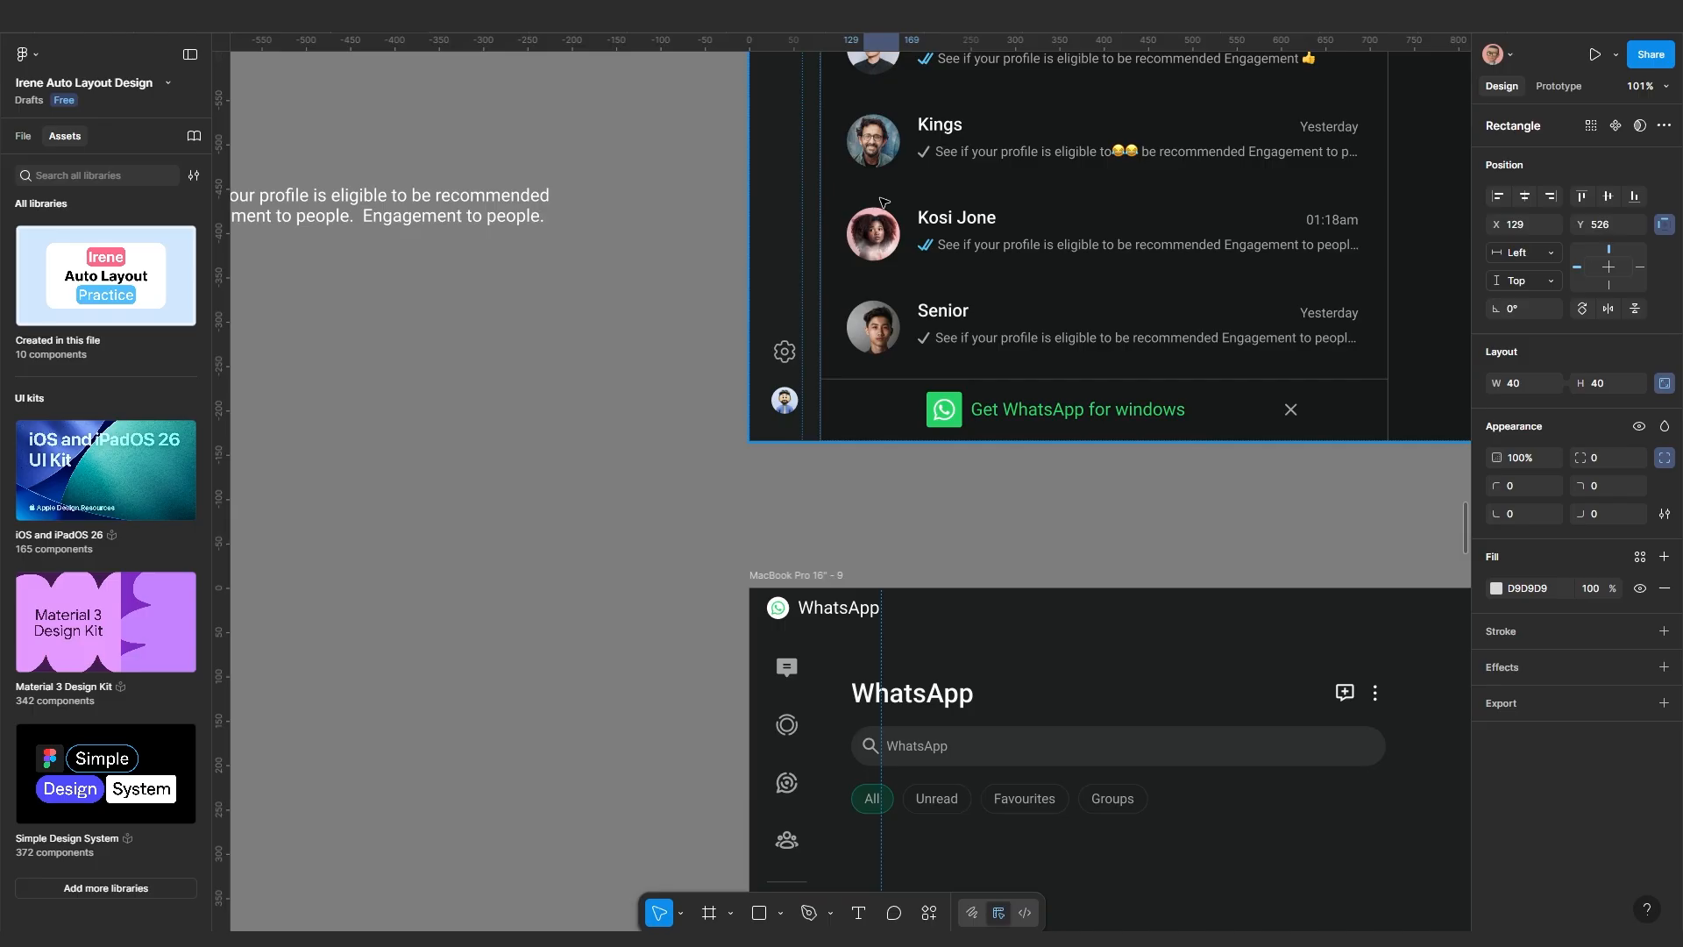
Check the avatars in the reference frame and give the 40 × 40 square a corner radius of 100
scroll(883, 203, "up", 3)
scroll(747, 339, "up", 3)
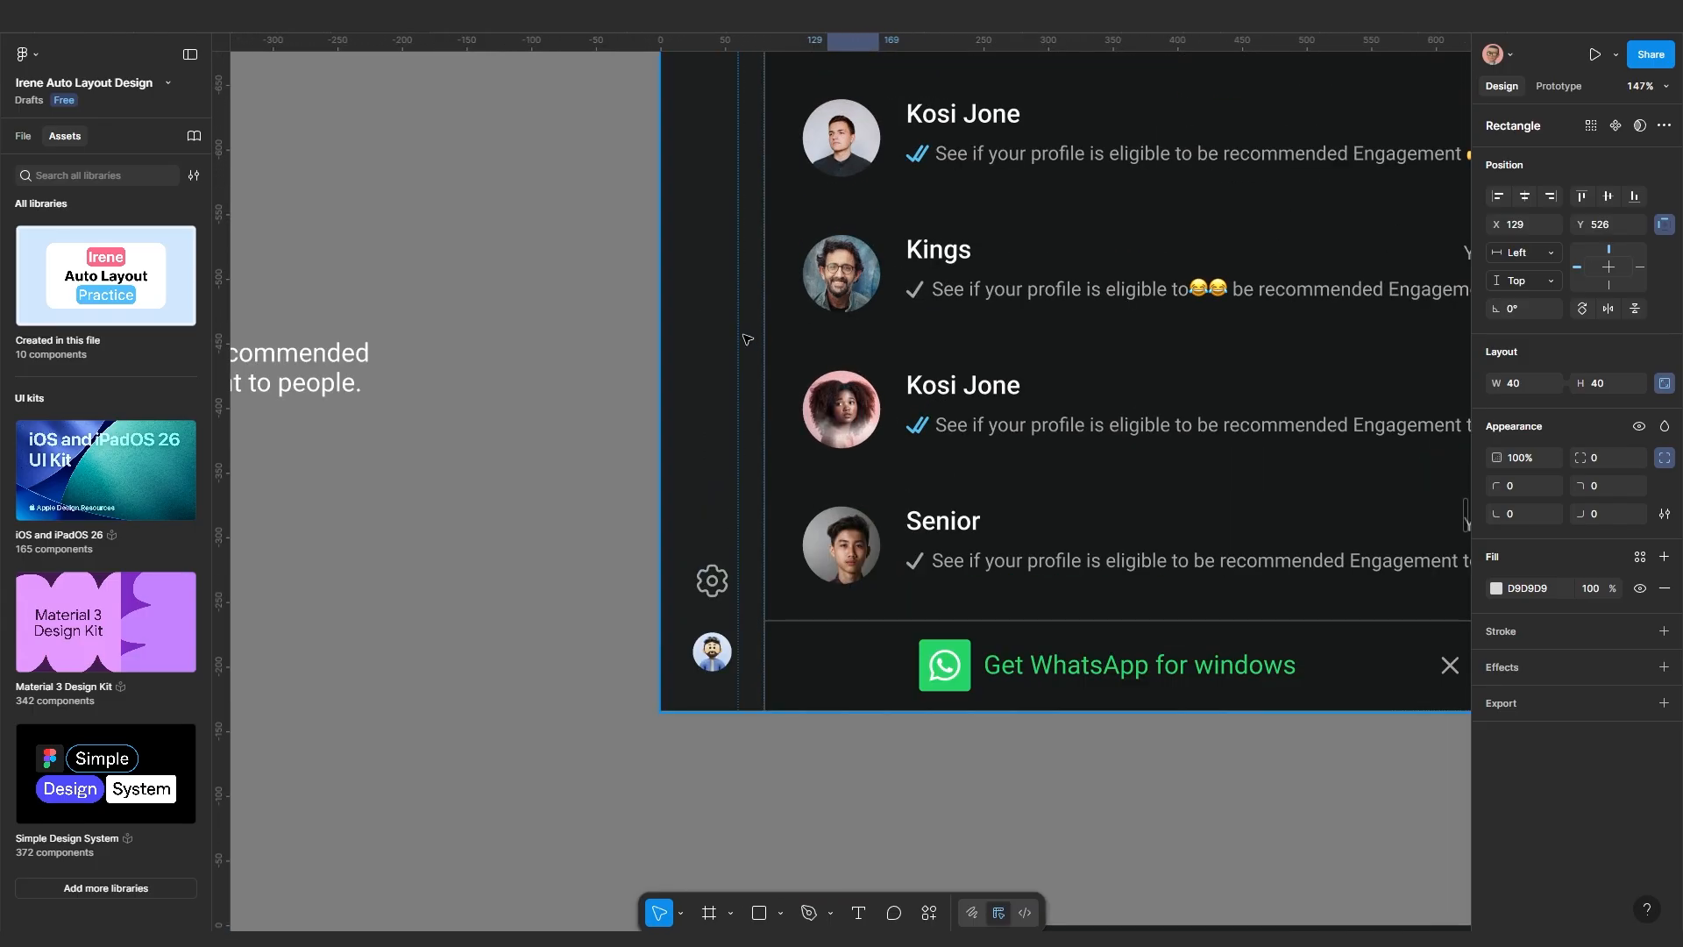
scroll(844, 243, "down", 3)
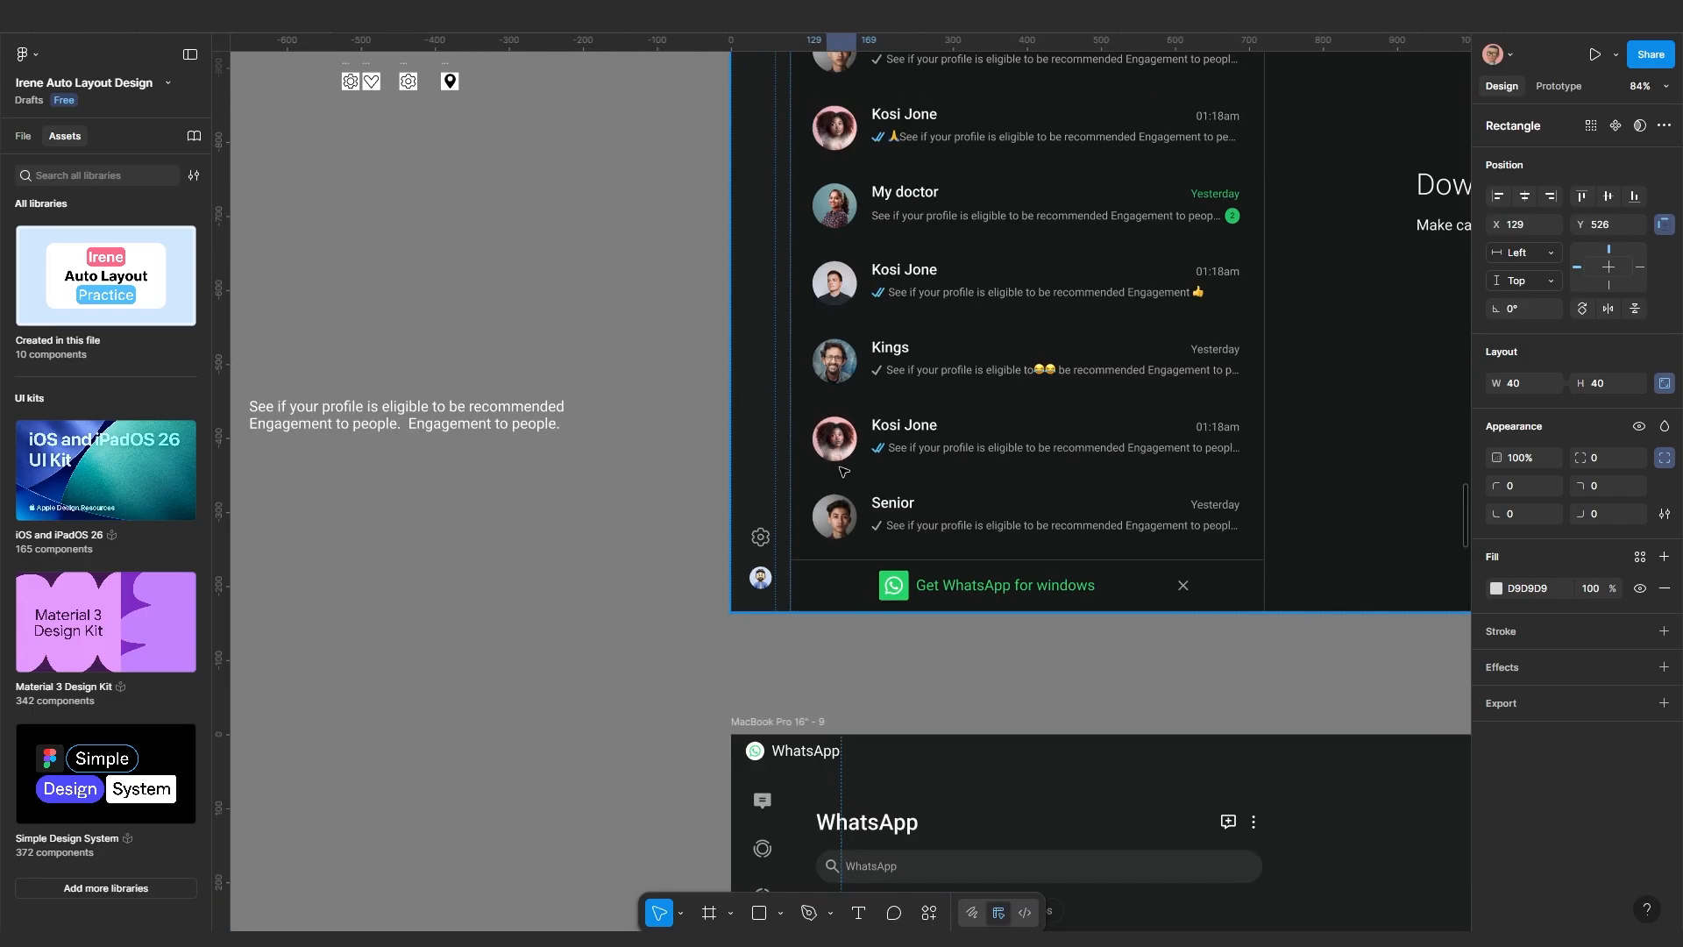
scroll(850, 498, "down", 3)
scroll(839, 522, "down", 3)
scroll(841, 656, "up", 2)
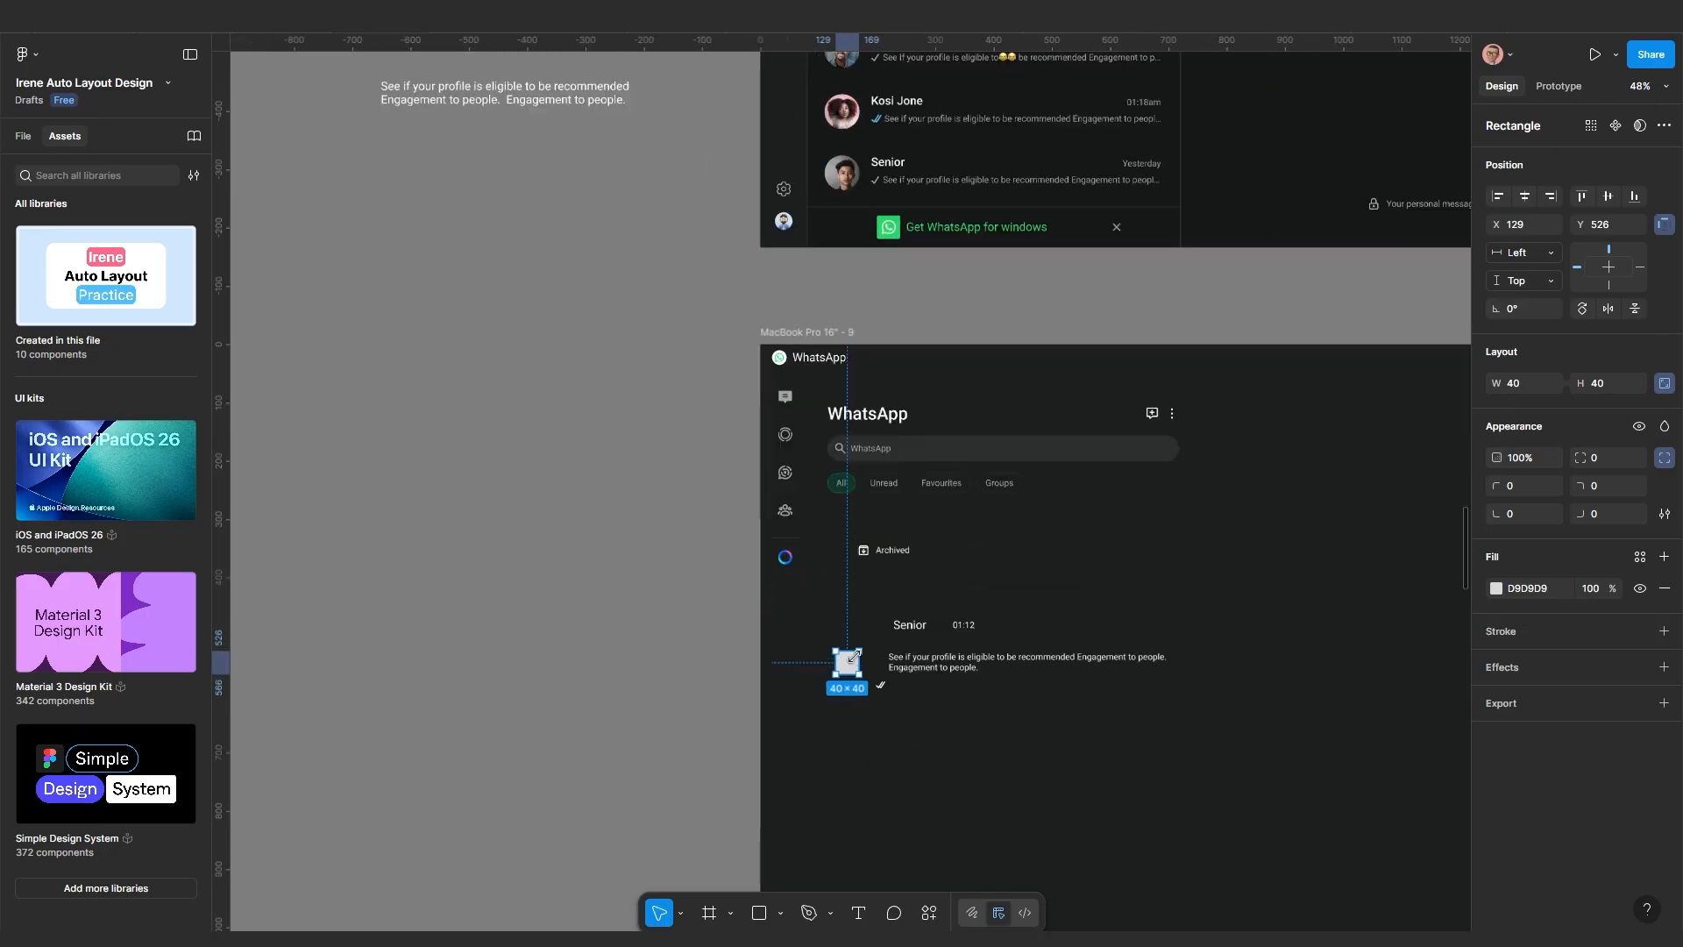
scroll(850, 662, "up", 5)
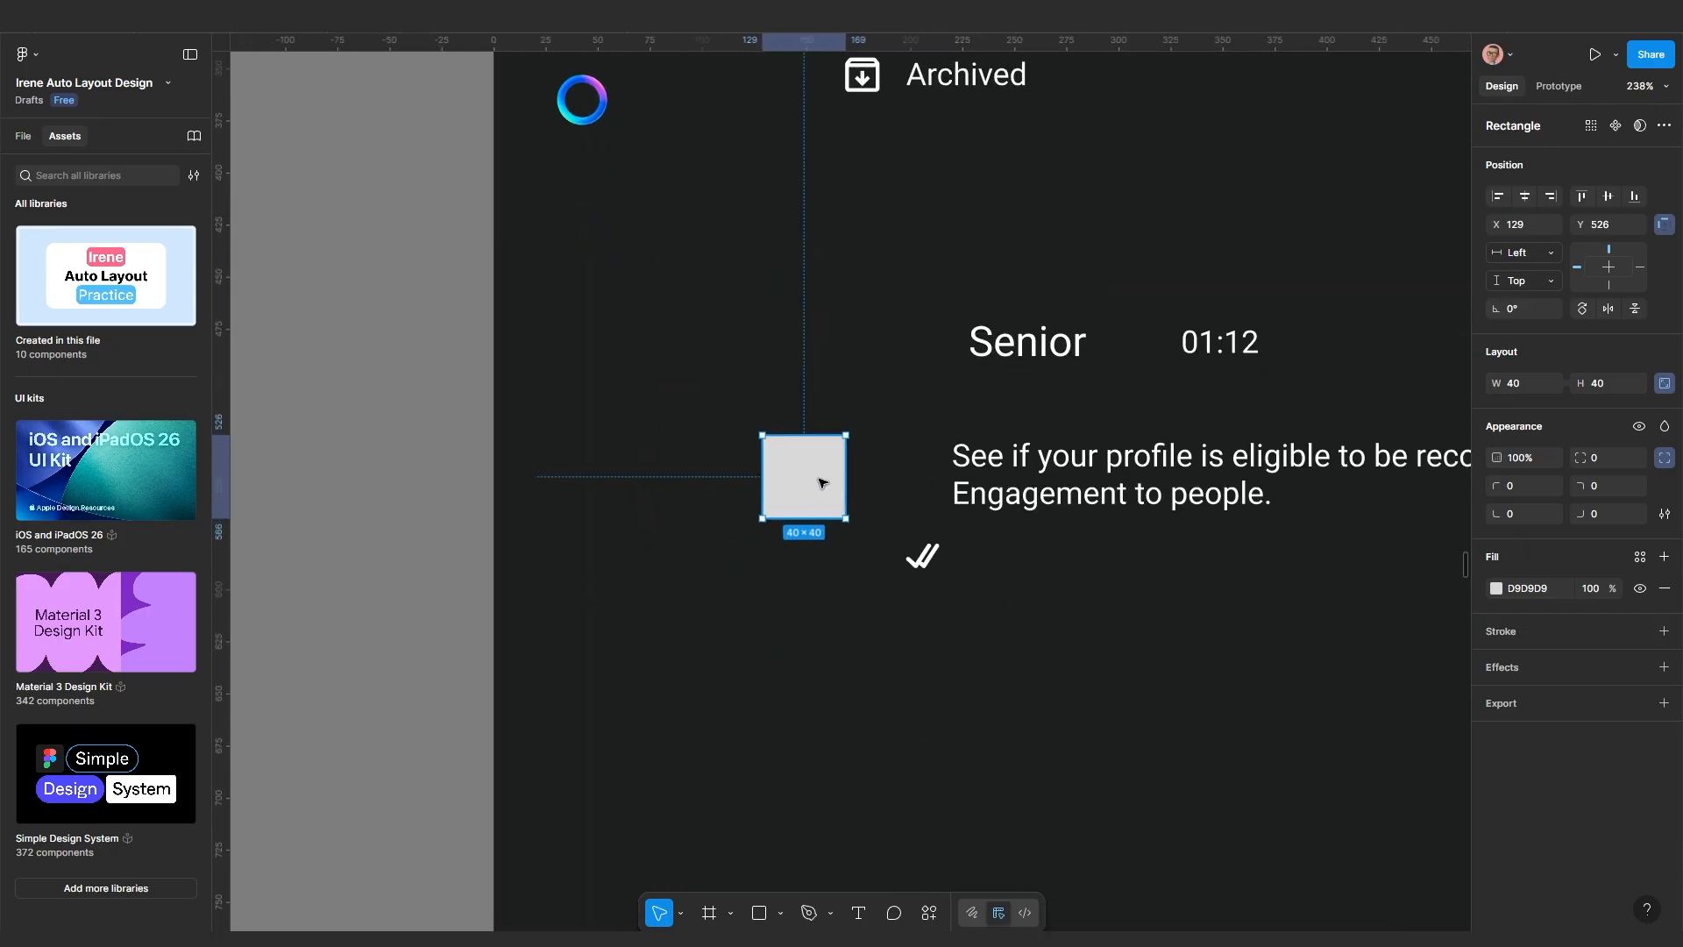
left_click(1596, 461)
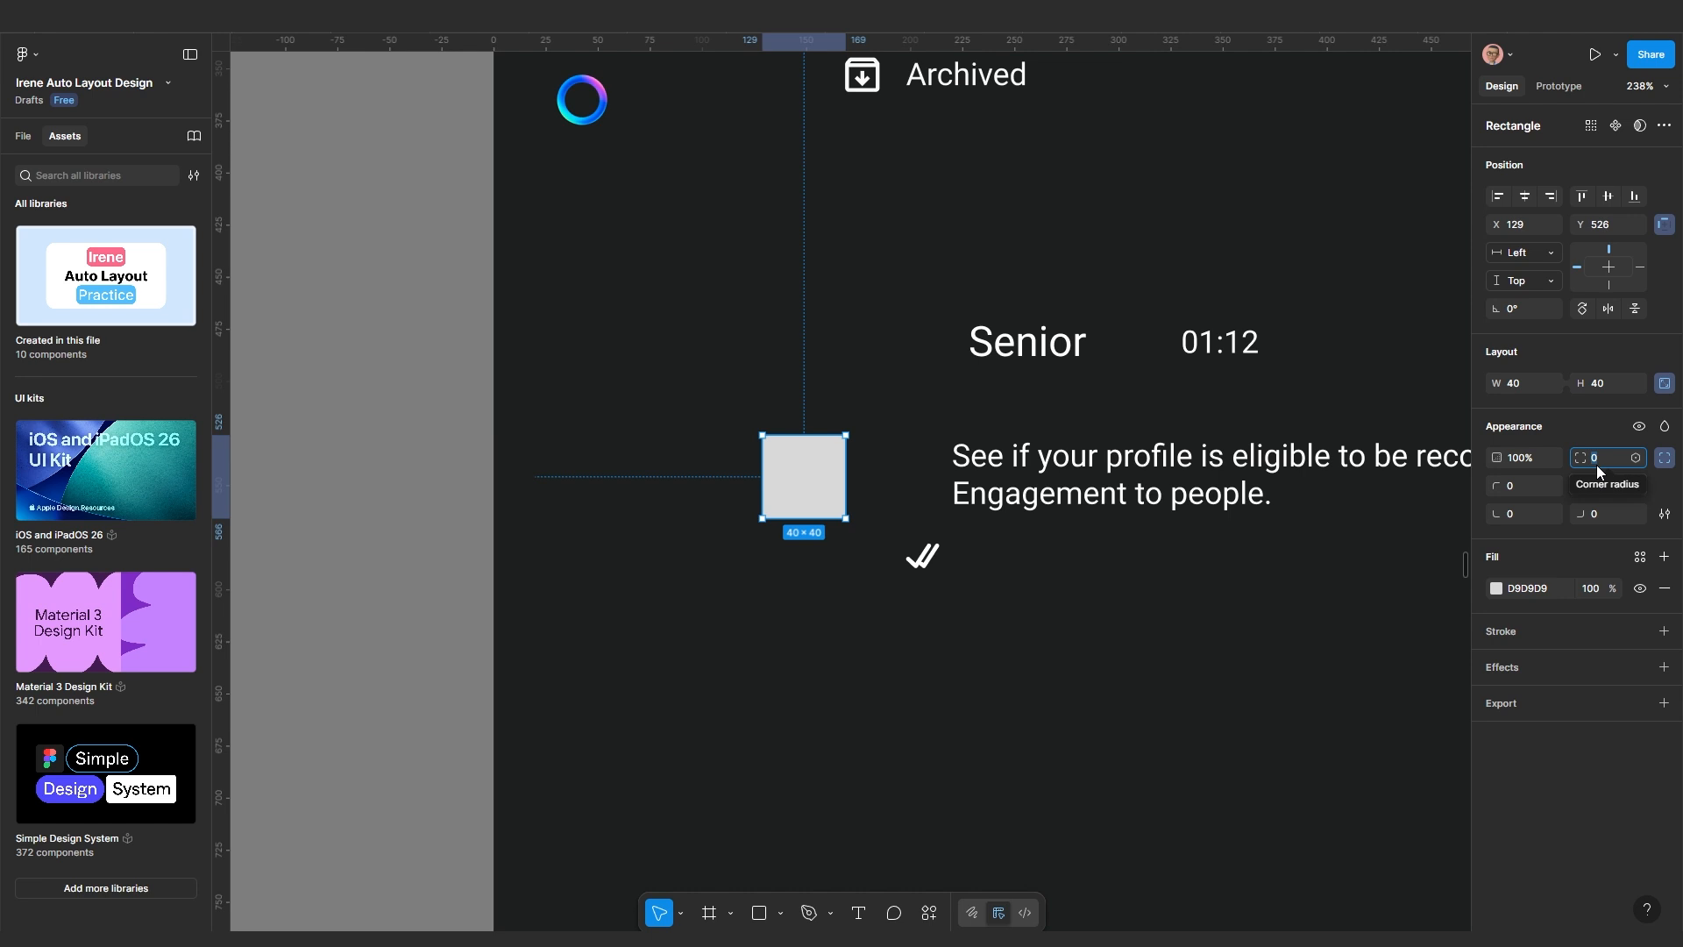
type("100")
key("Return")
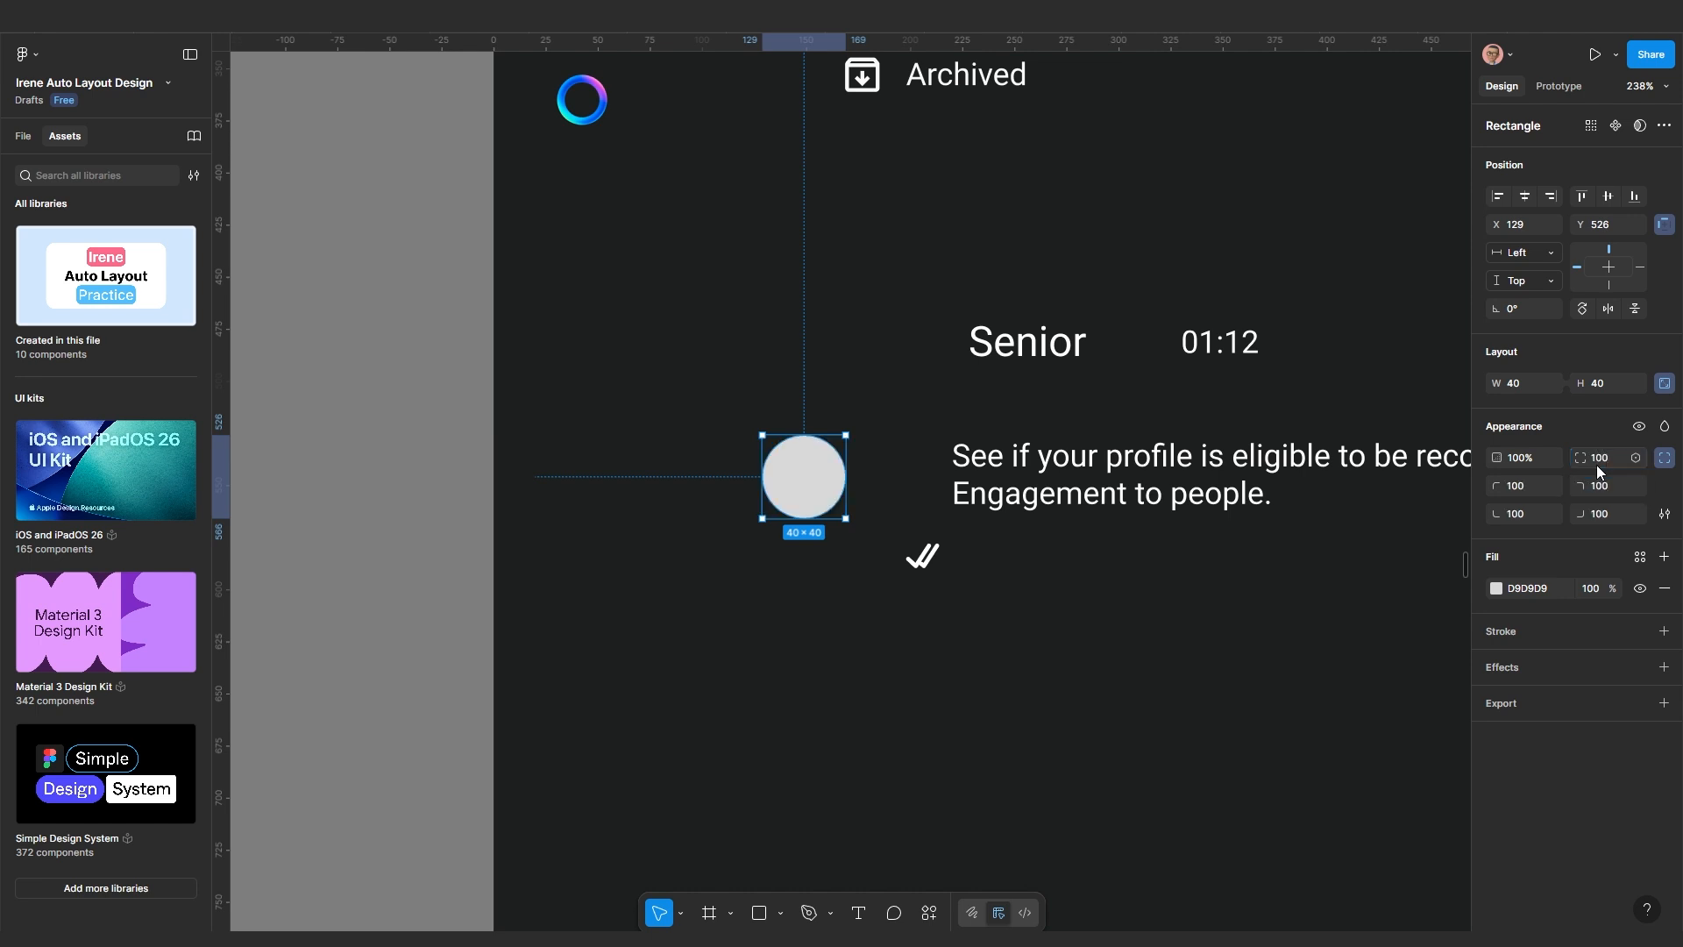
Move the message text away from the double-check icon, to about X 257, Y 536
scroll(1011, 571, "up", 2)
left_click_drag(1031, 558, 918, 535)
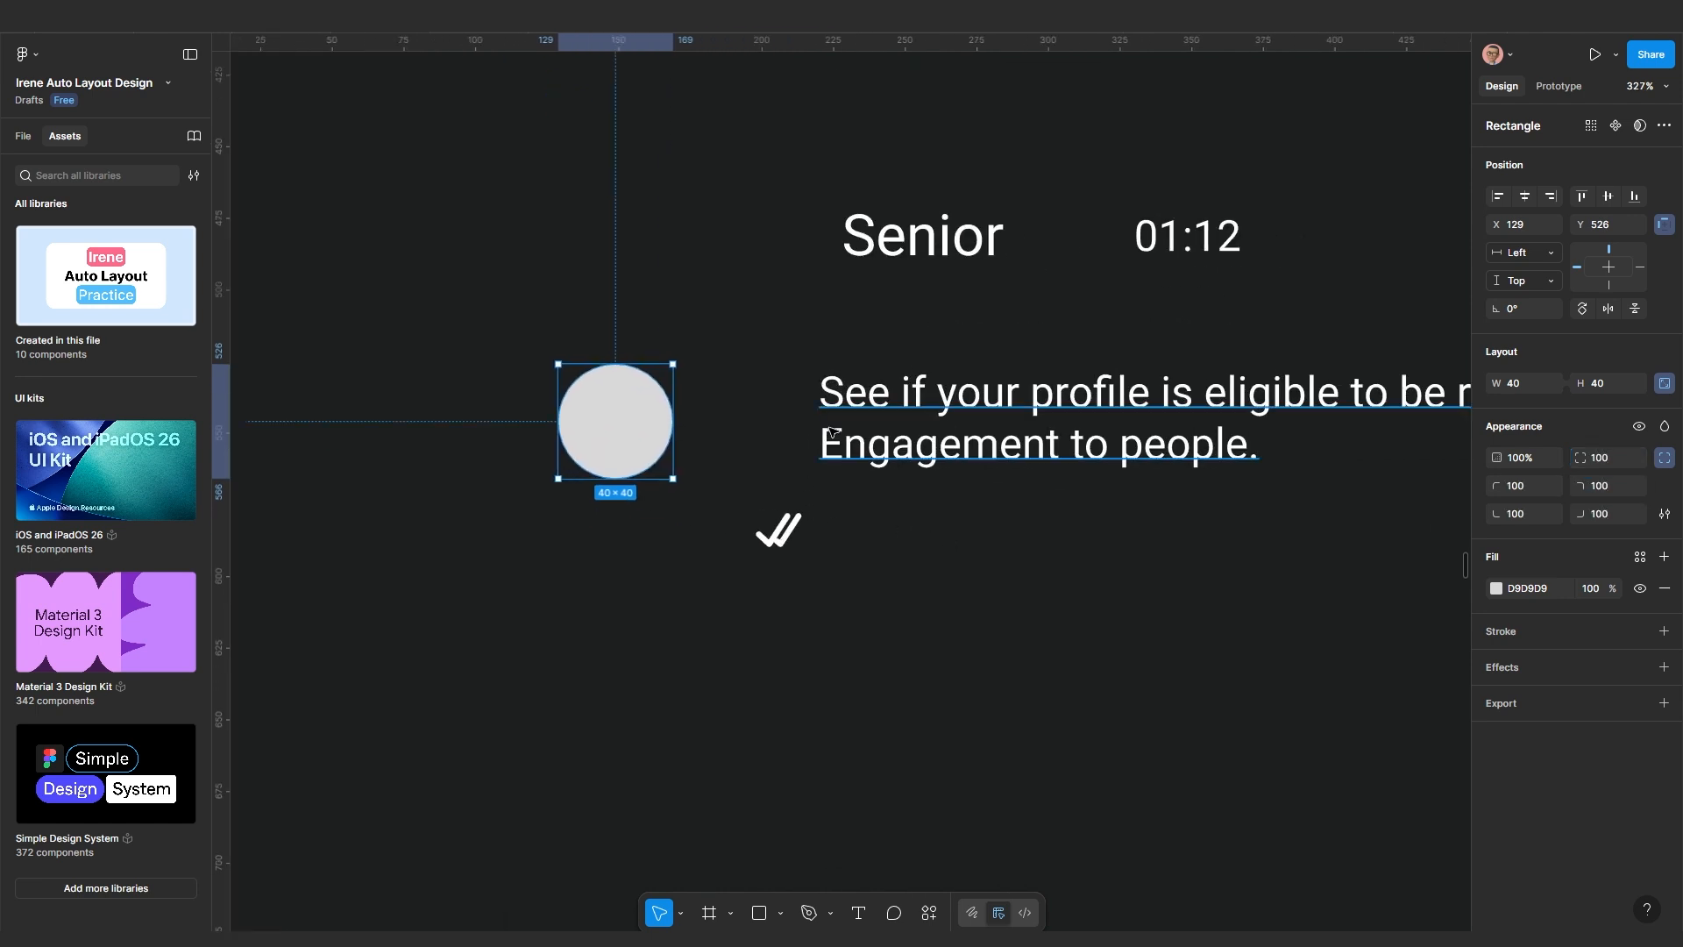
left_click(849, 446)
left_click_drag(877, 448, 984, 474)
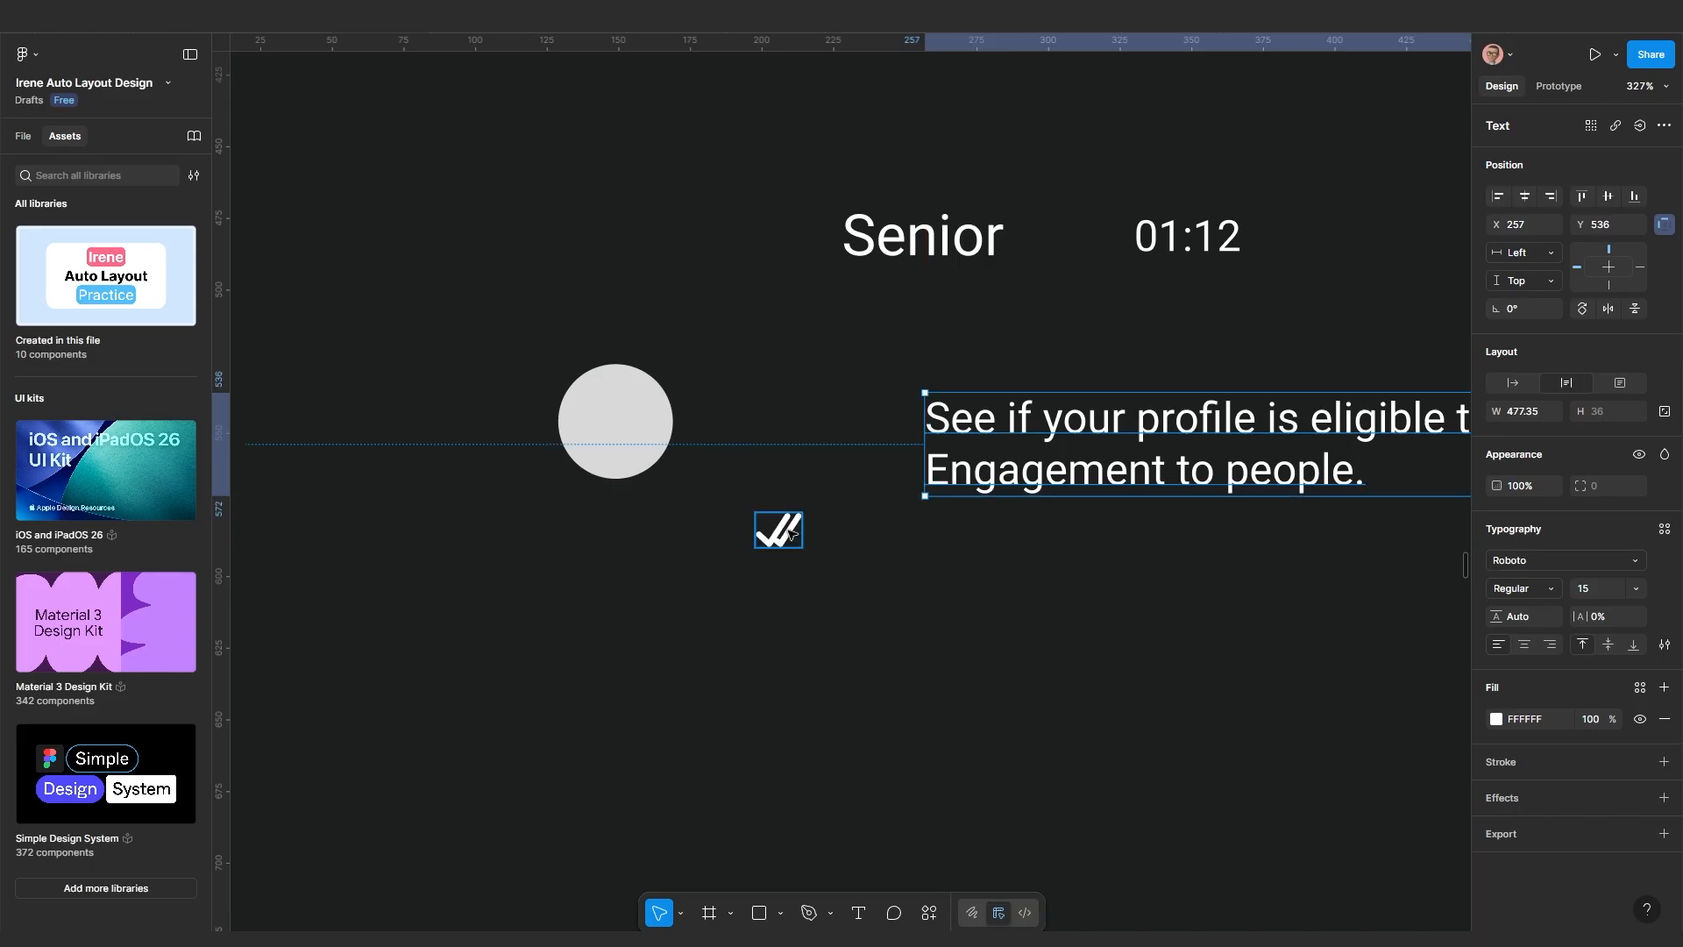
Combine the double-check icon and the message text into a horizontal auto layout
left_click(777, 530)
left_click(985, 432, "shift")
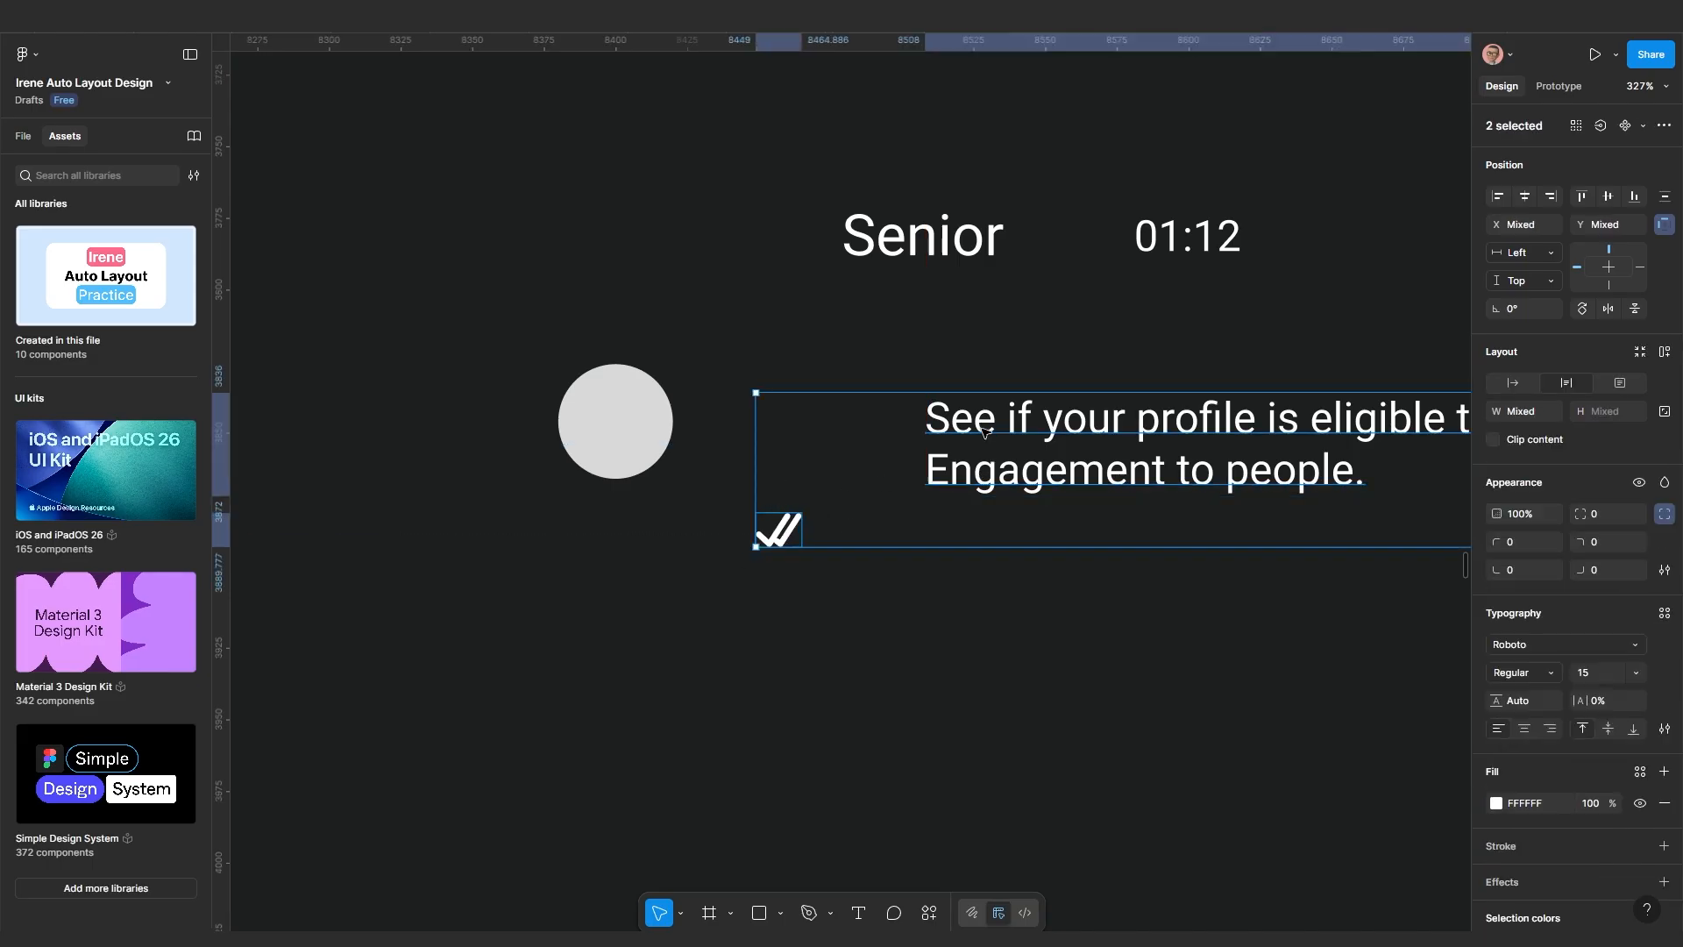
key("shift+a")
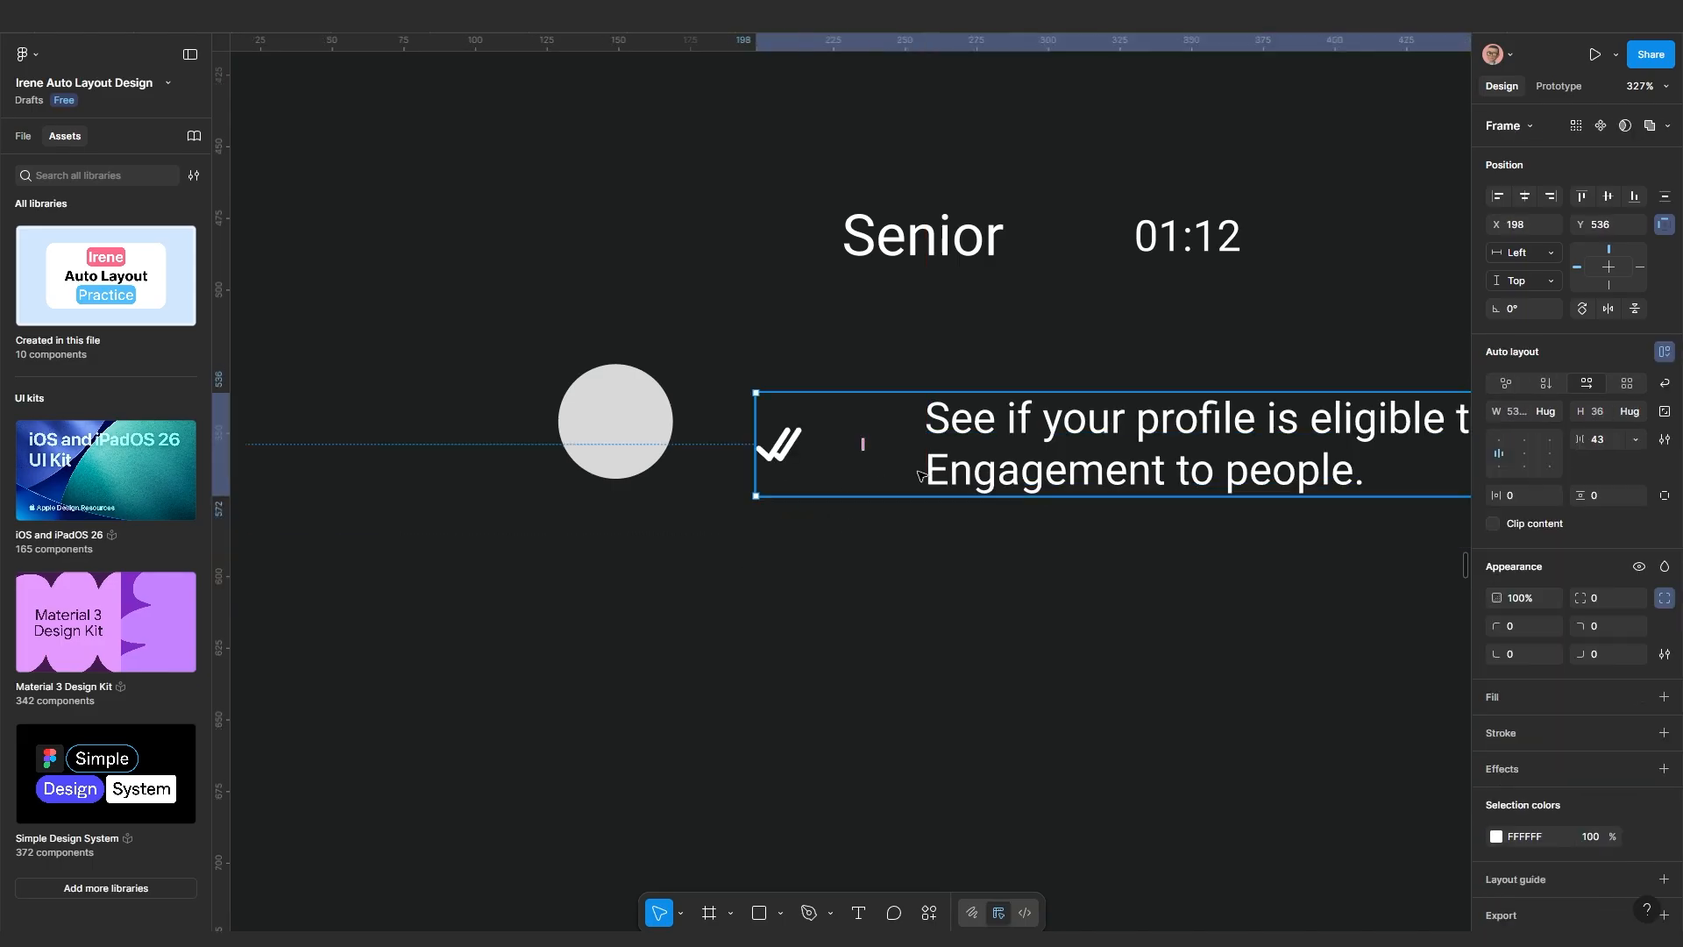
scroll(1045, 488, "down", 5)
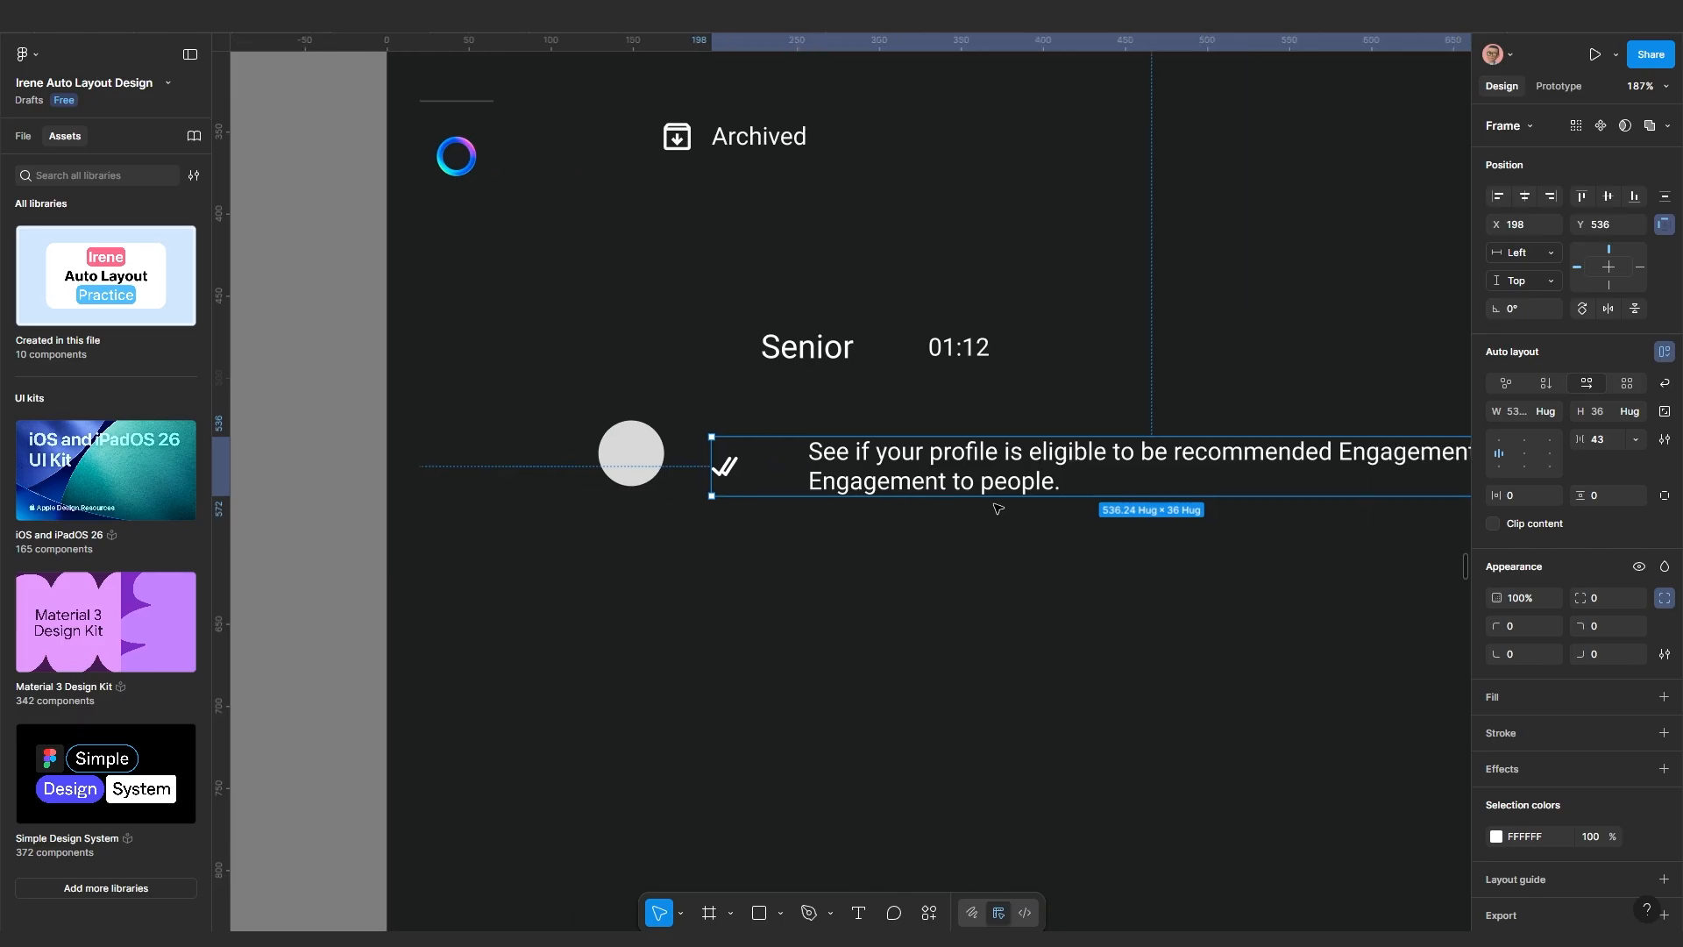
Set the gap between the double-check icon and the message text to 10
left_click(940, 477)
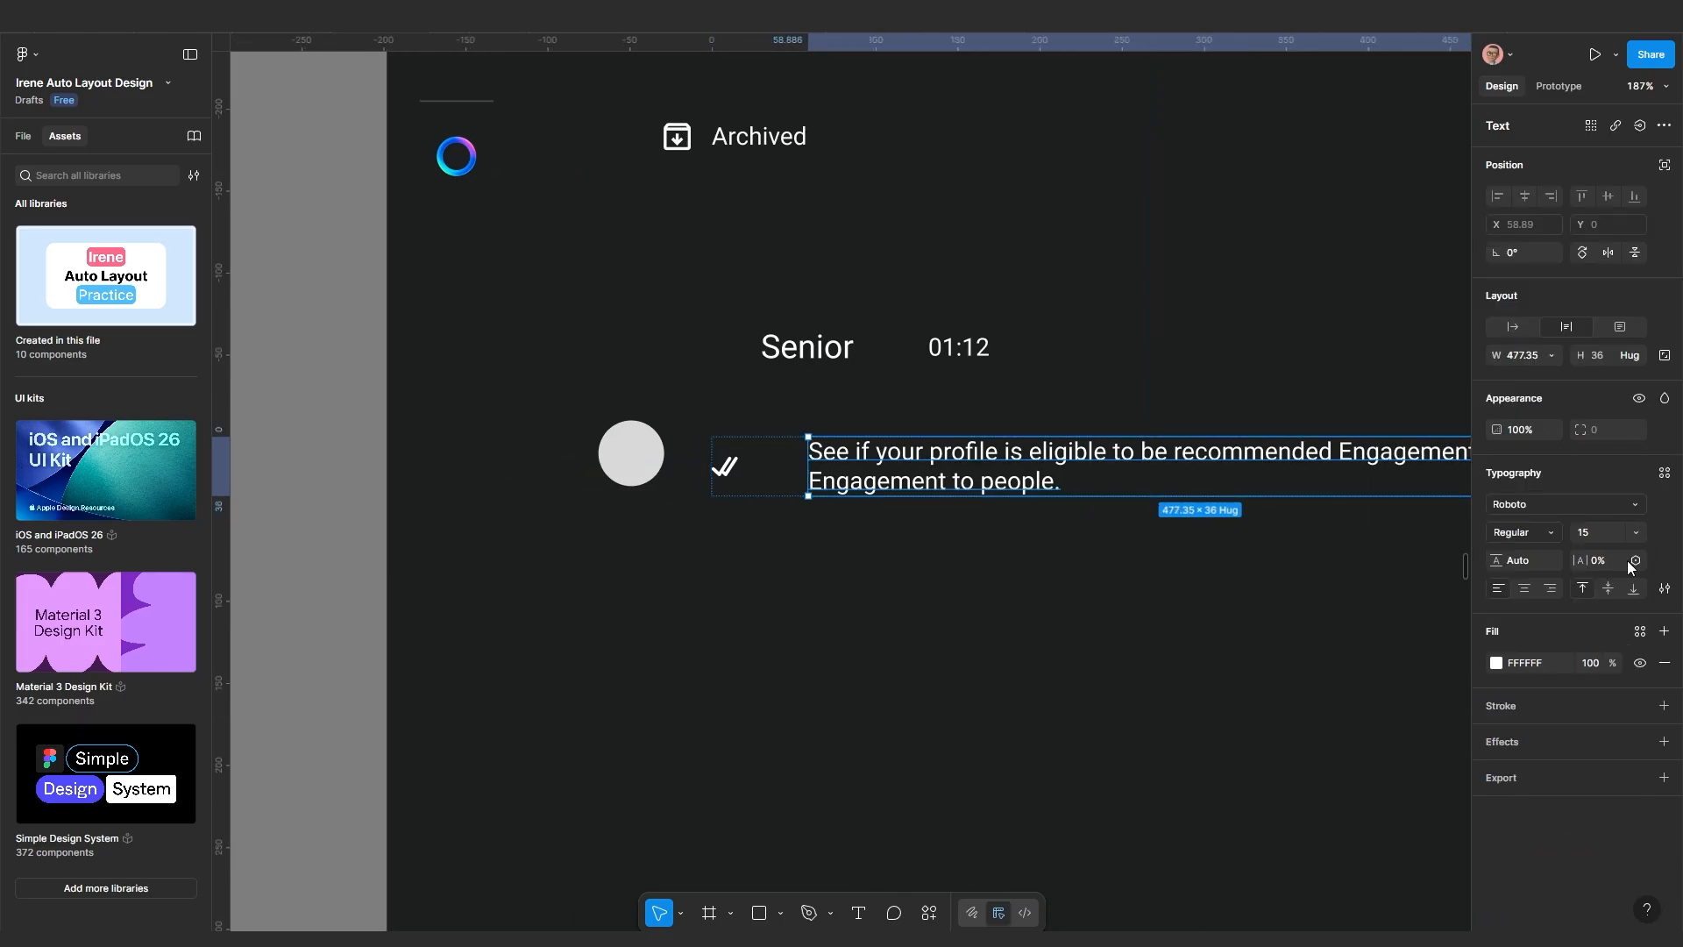
left_click(876, 508)
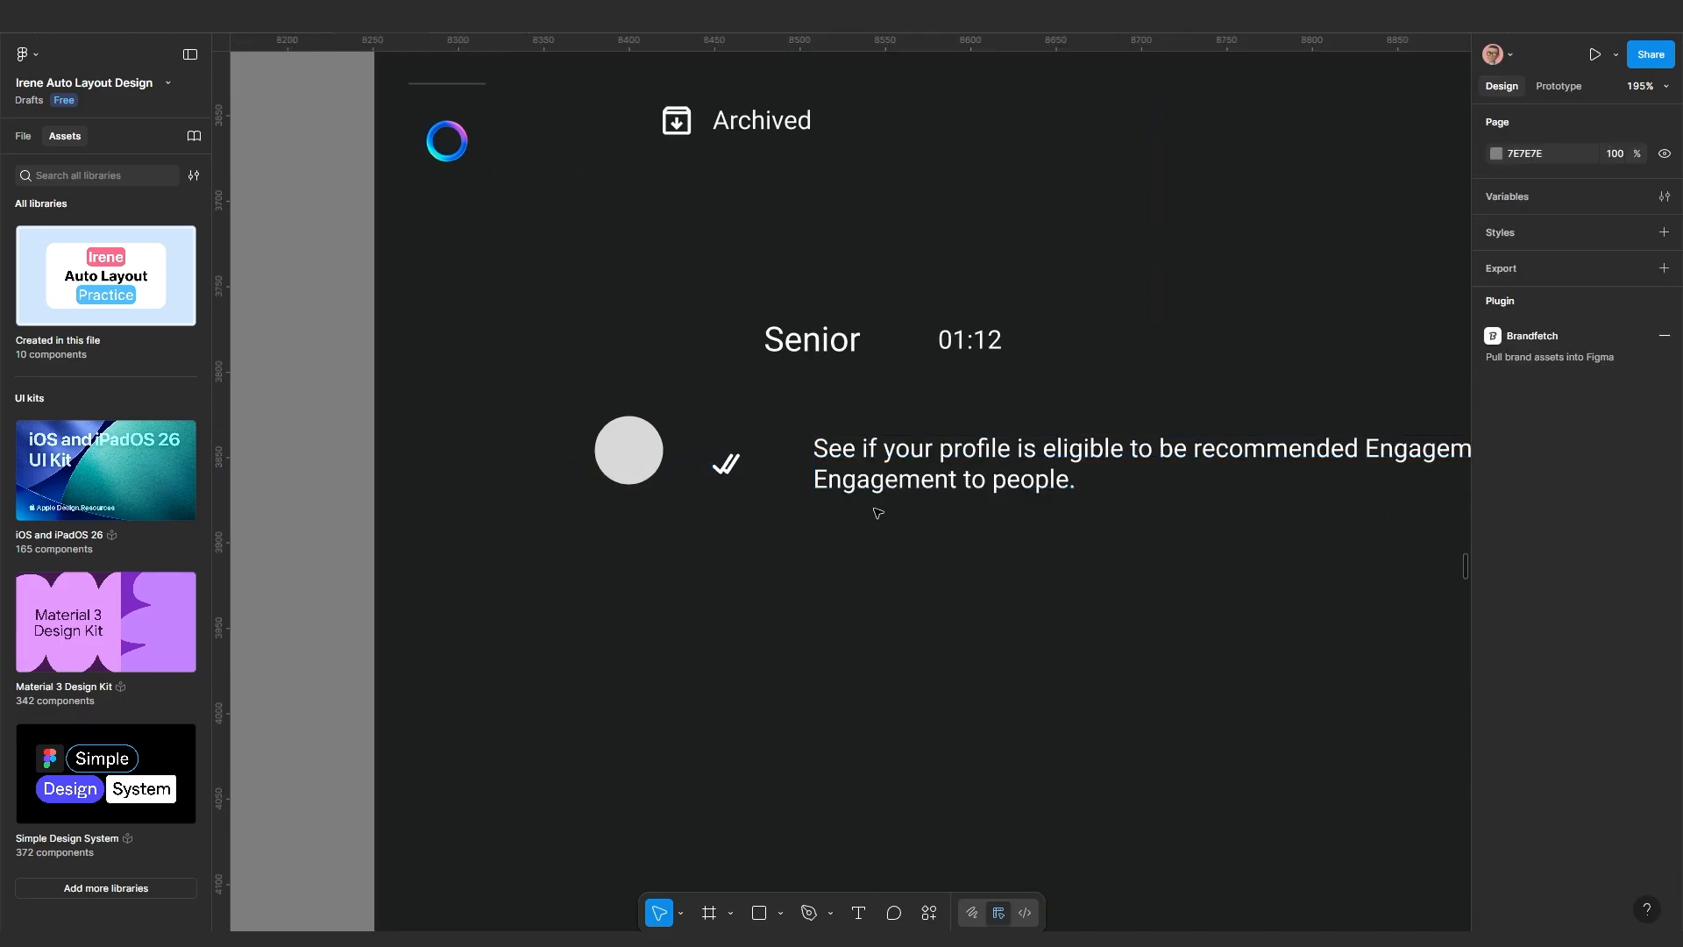
left_click(877, 490)
scroll(1159, 511, "up", 1)
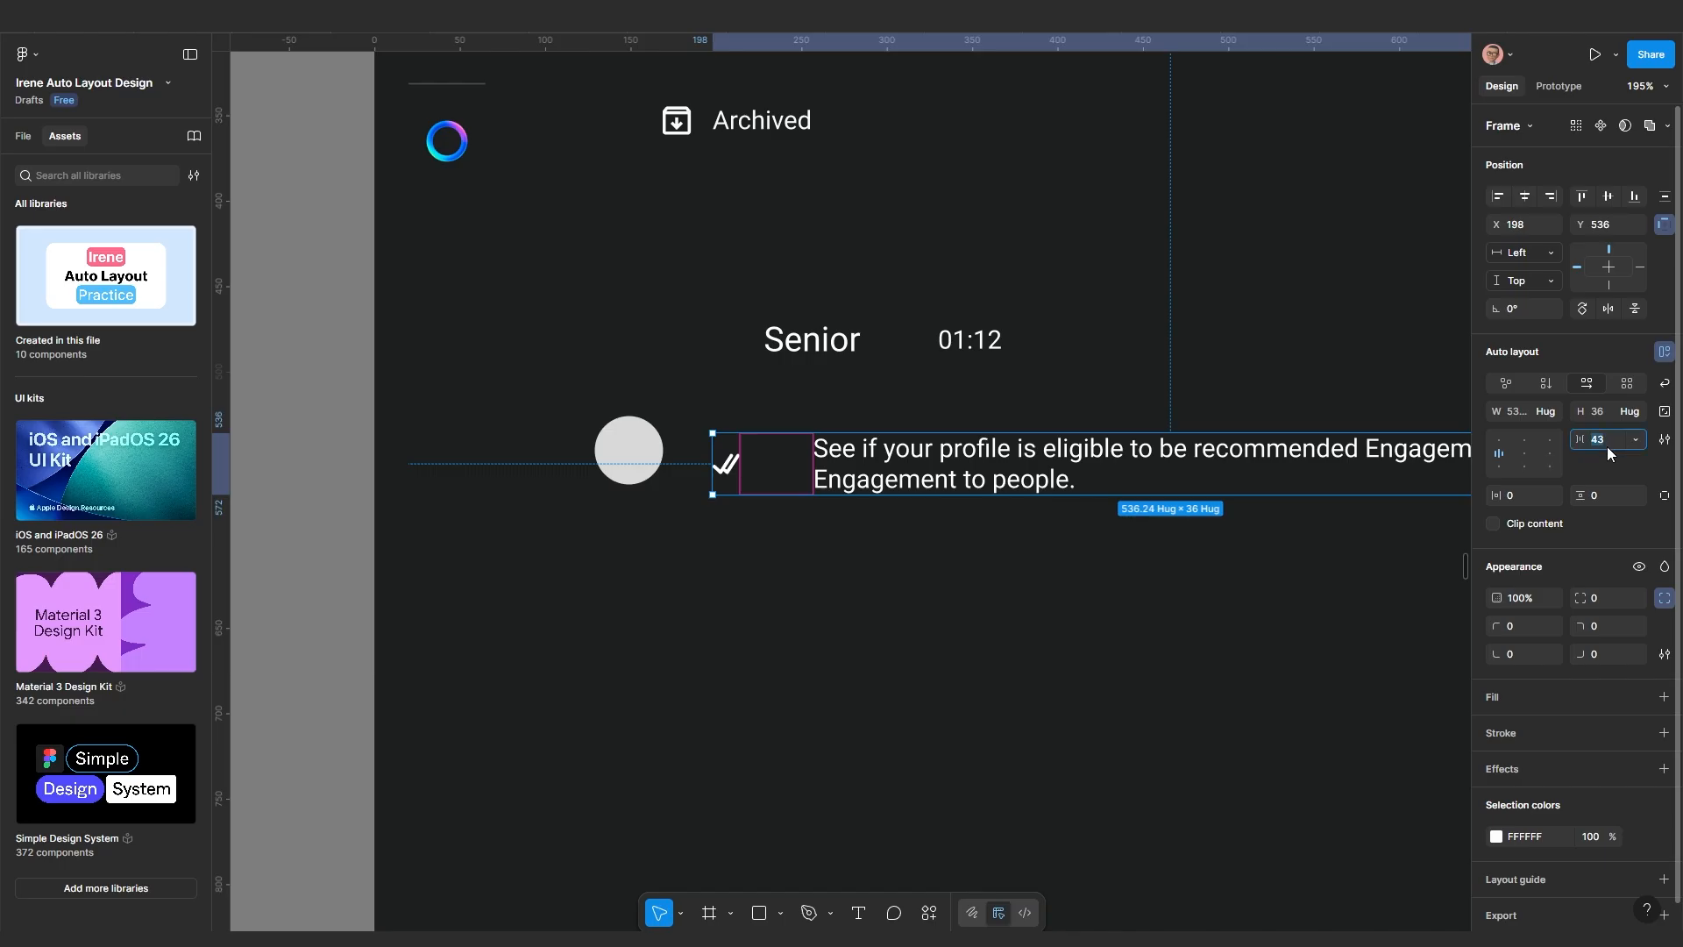
type("10")
key("Return")
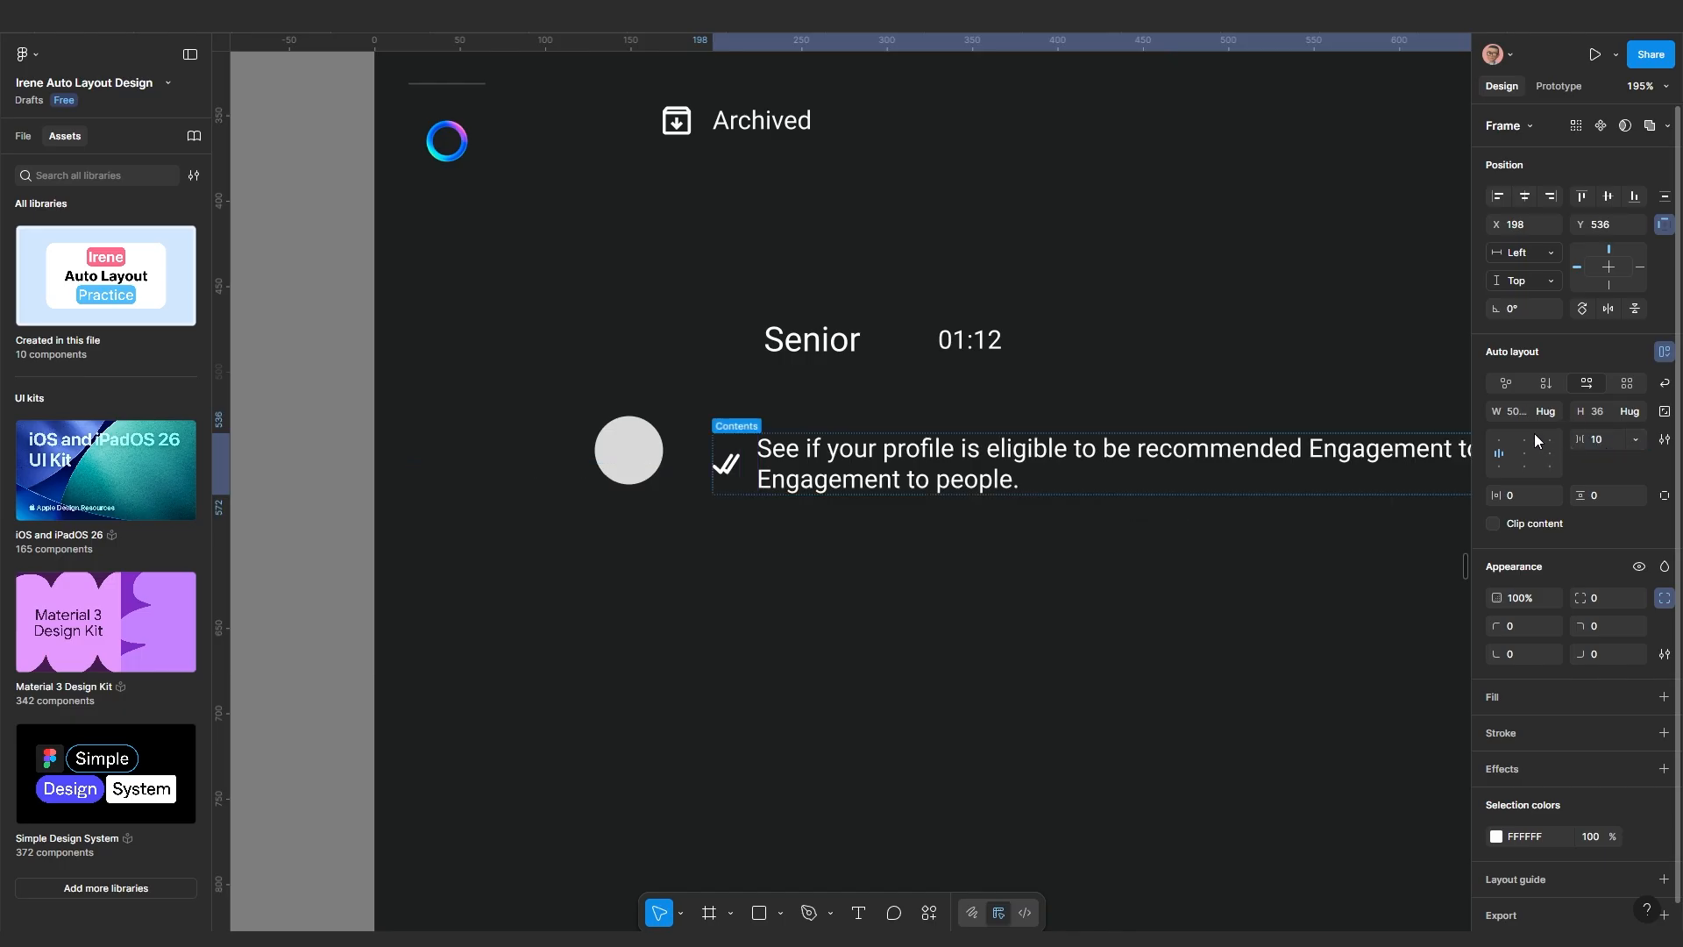
left_click(977, 615)
Align the contents of the icon-and-message auto layout to its top left
scroll(976, 612, "down", 3)
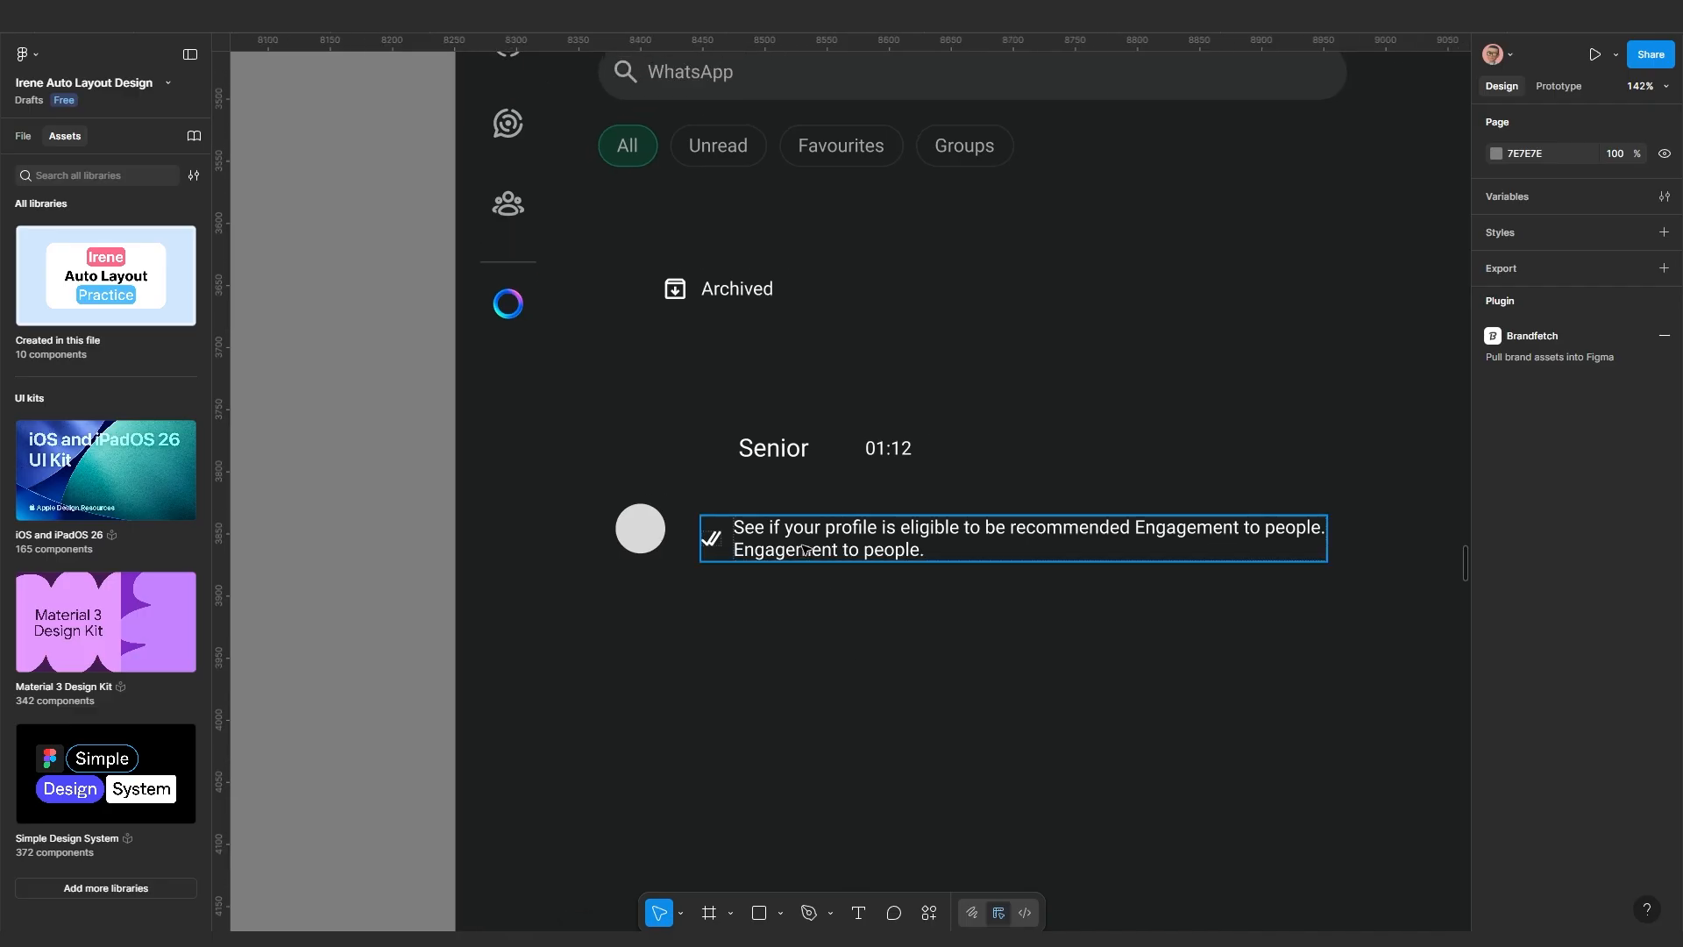
left_click(804, 550)
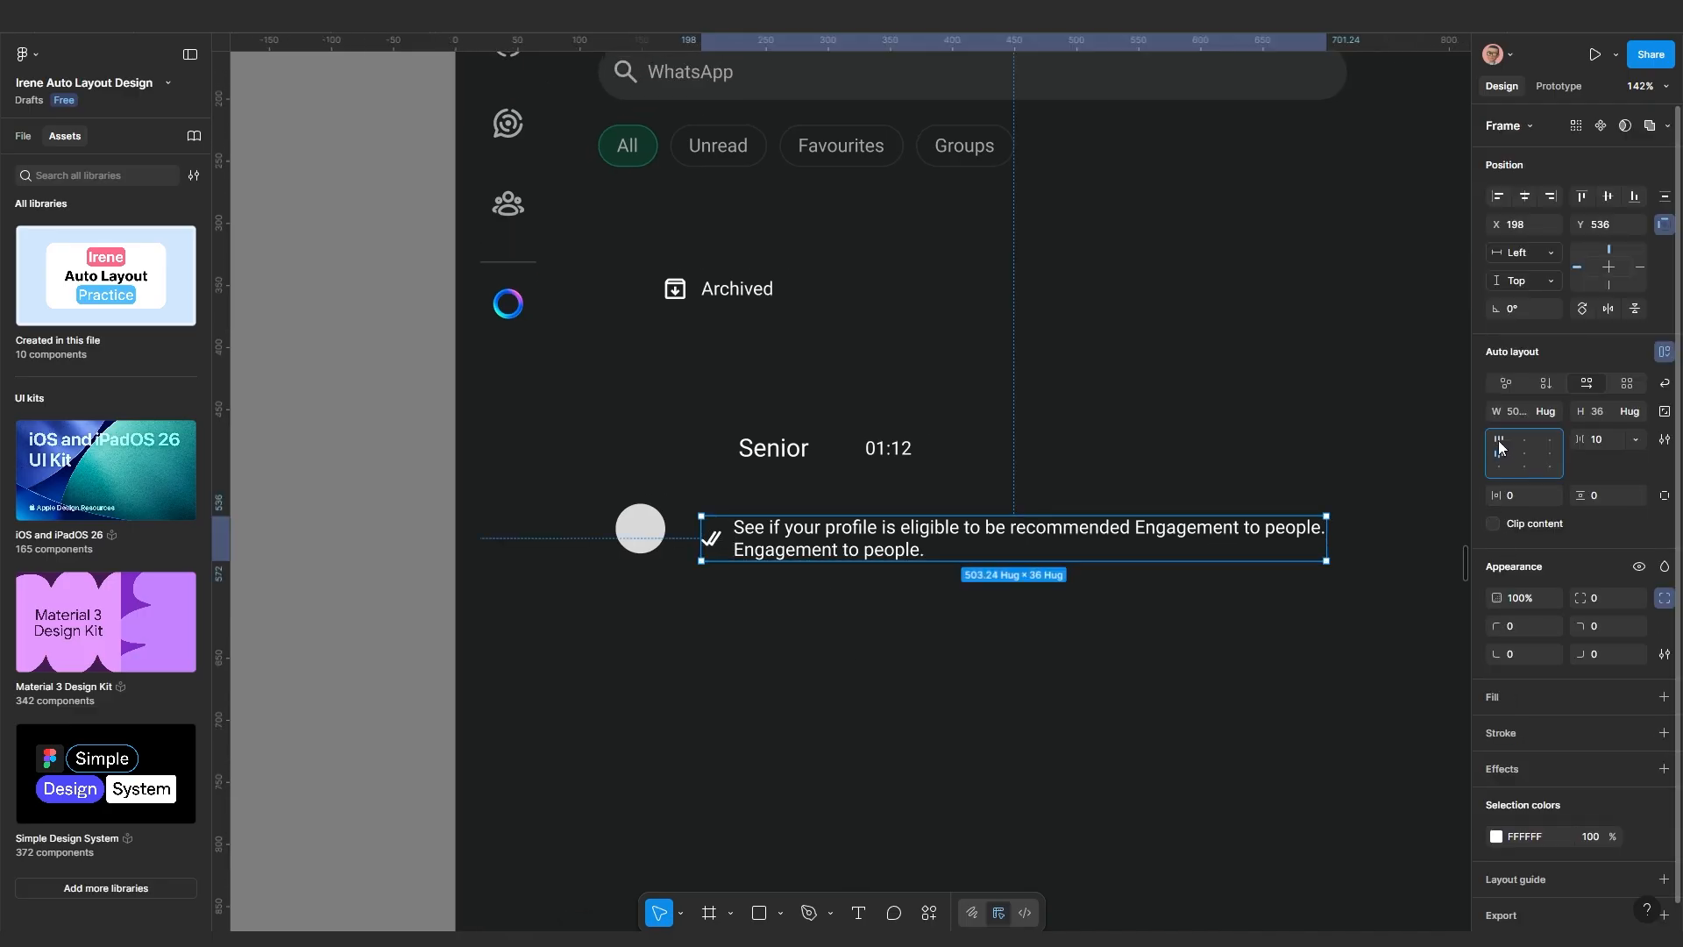
scroll(932, 631, "up", 3)
left_click_drag(977, 669, 765, 685)
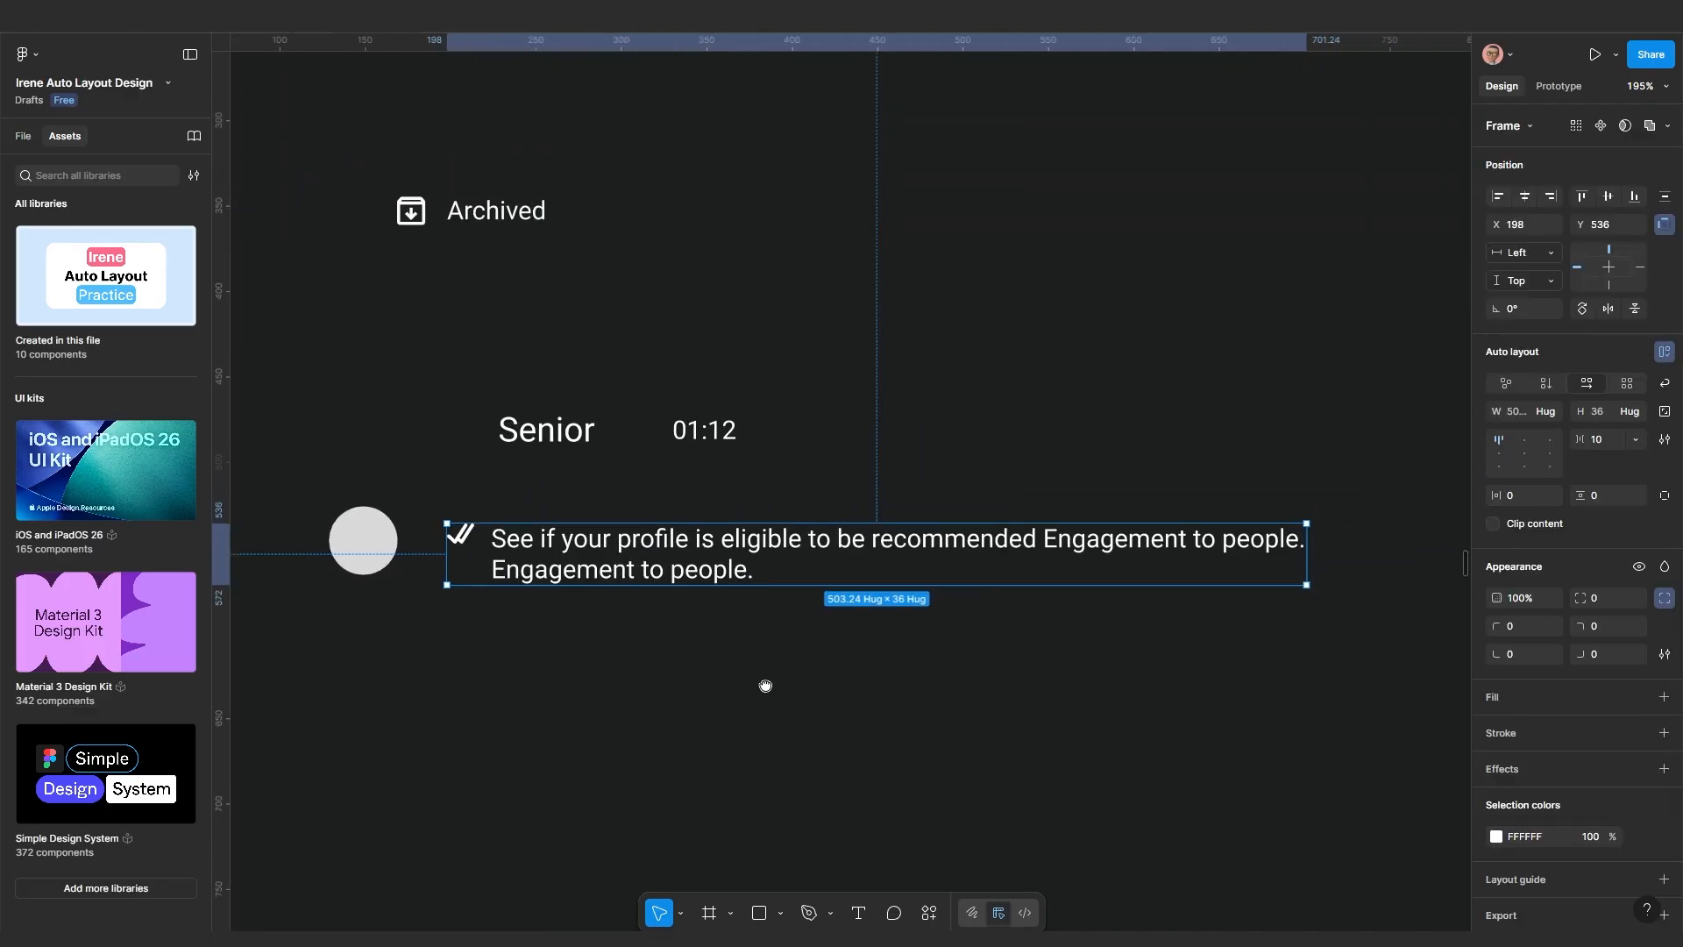
scroll(687, 639, "up", 1)
scroll(748, 635, "left", 2)
left_click(735, 629)
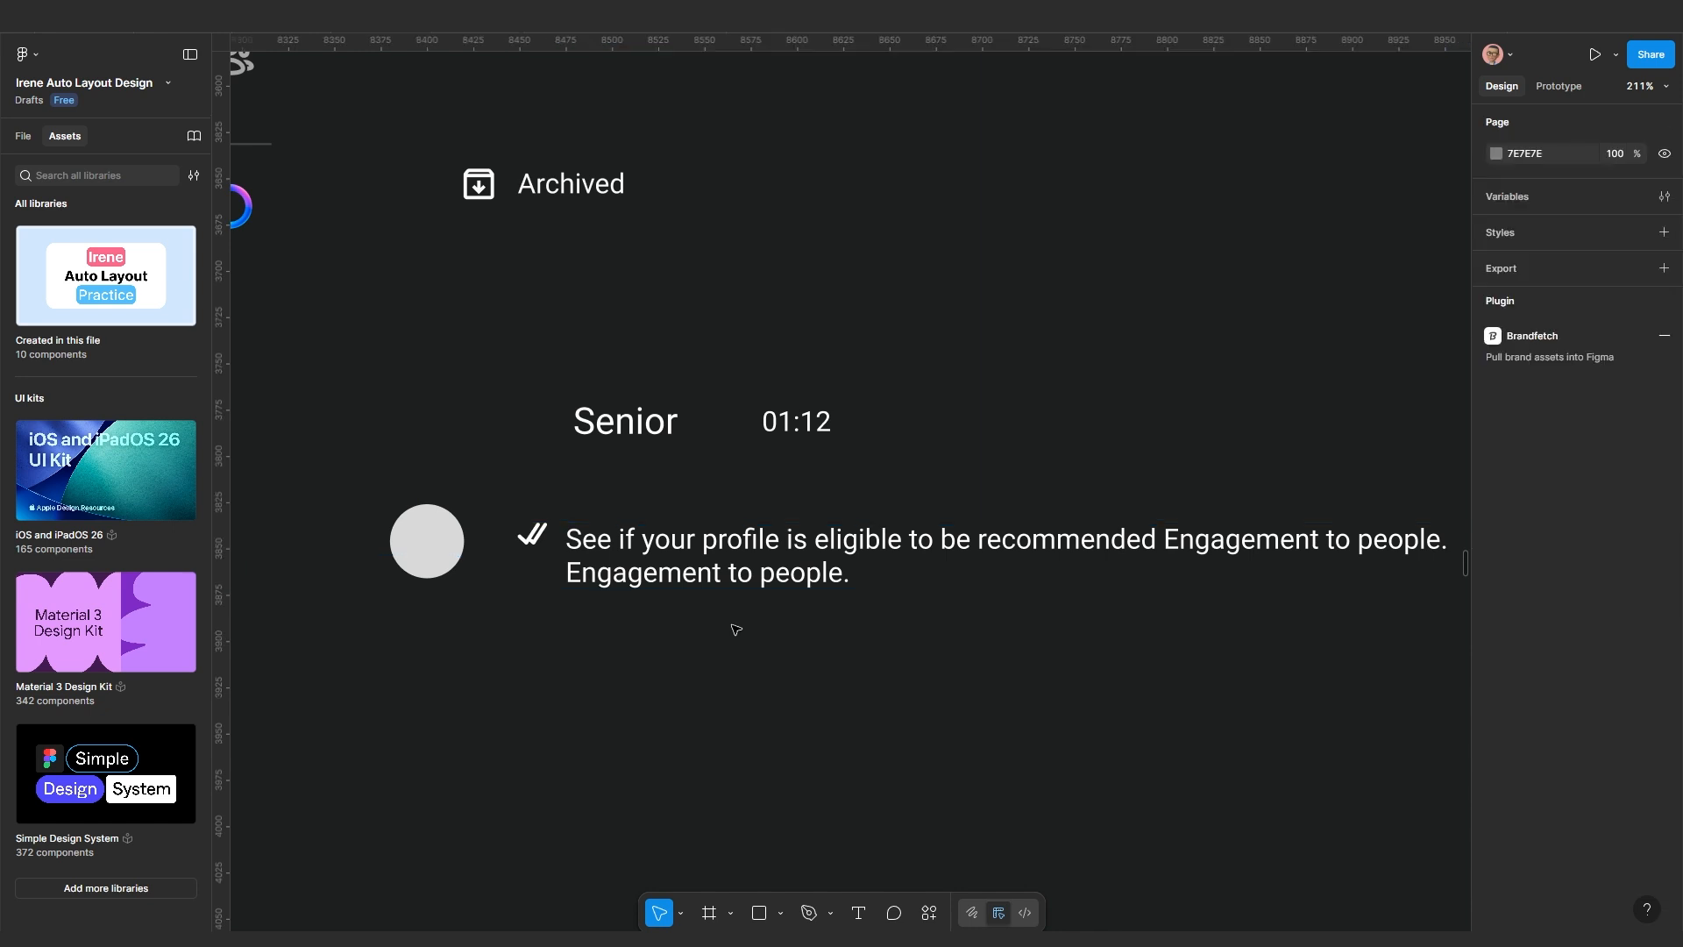
double_click(699, 549)
scroll(750, 689, "down", 2)
scroll(738, 692, "right", 2)
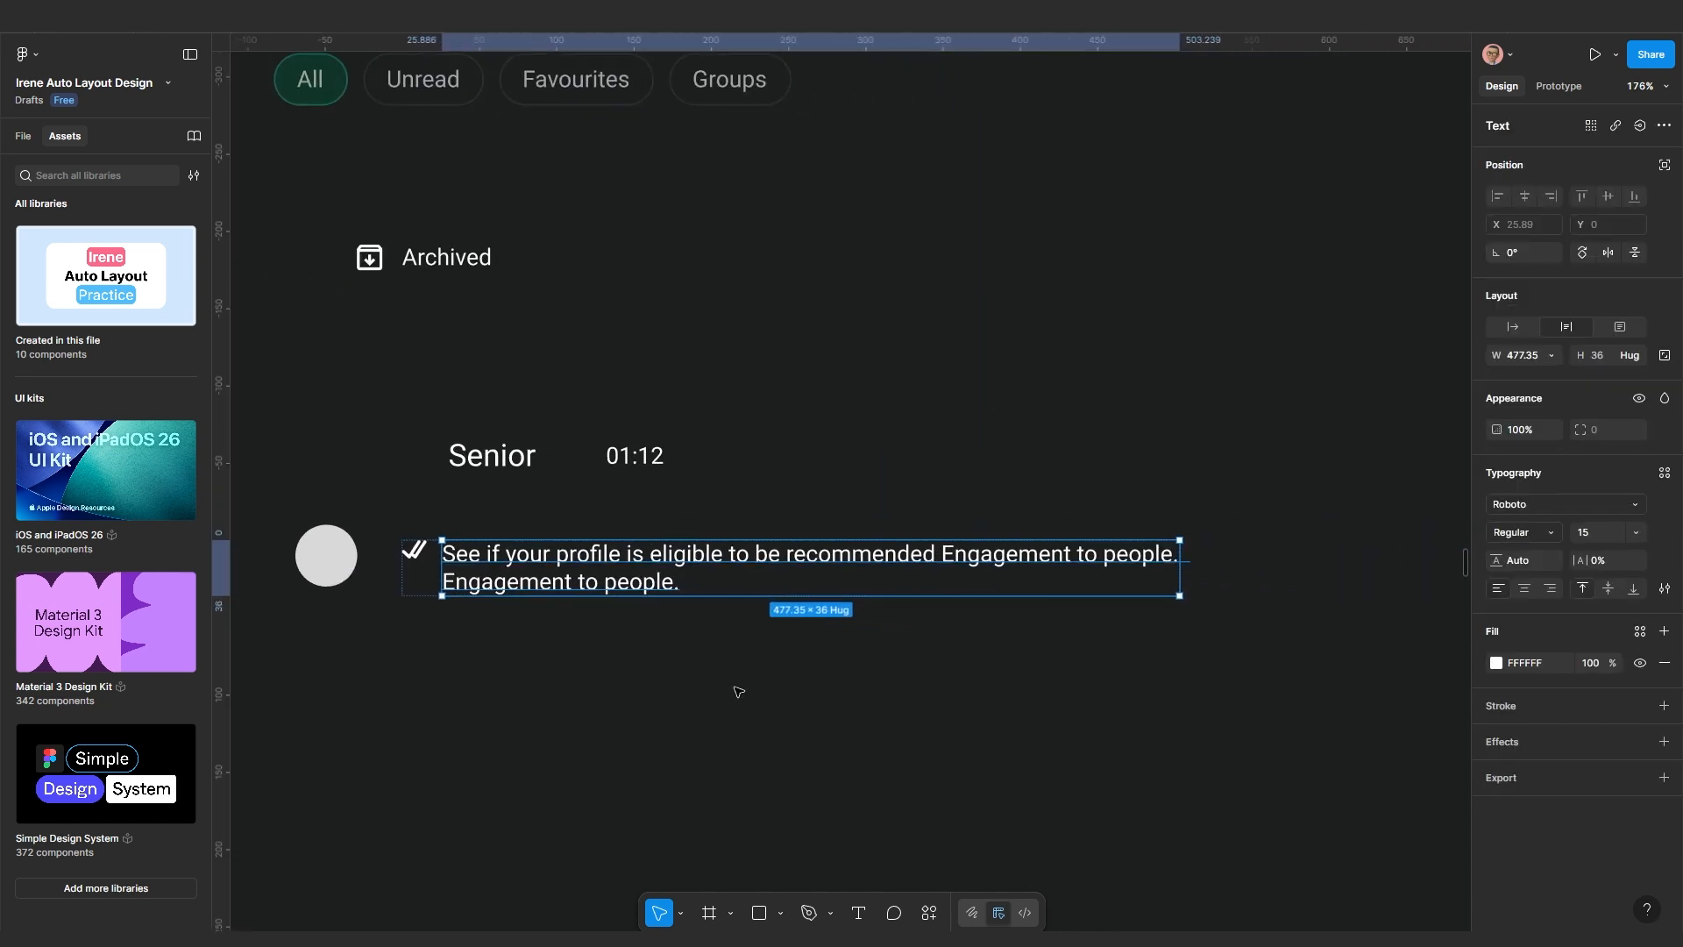
scroll(838, 663, "up", 1)
scroll(558, 603, "up", 1)
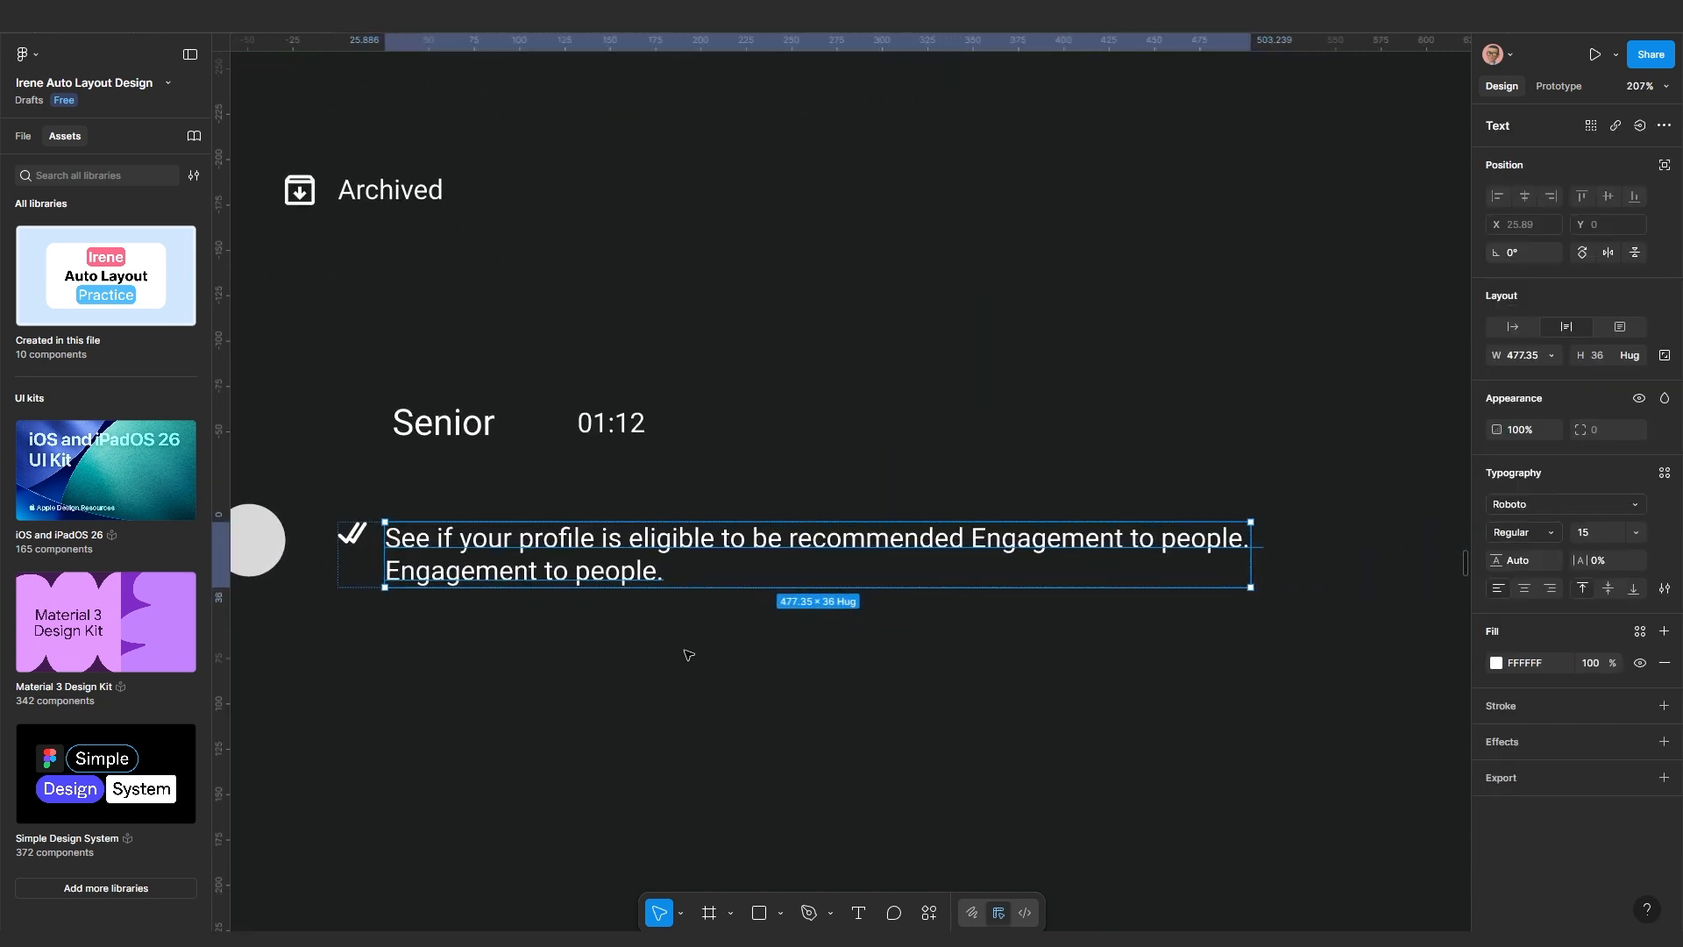
left_click(657, 613)
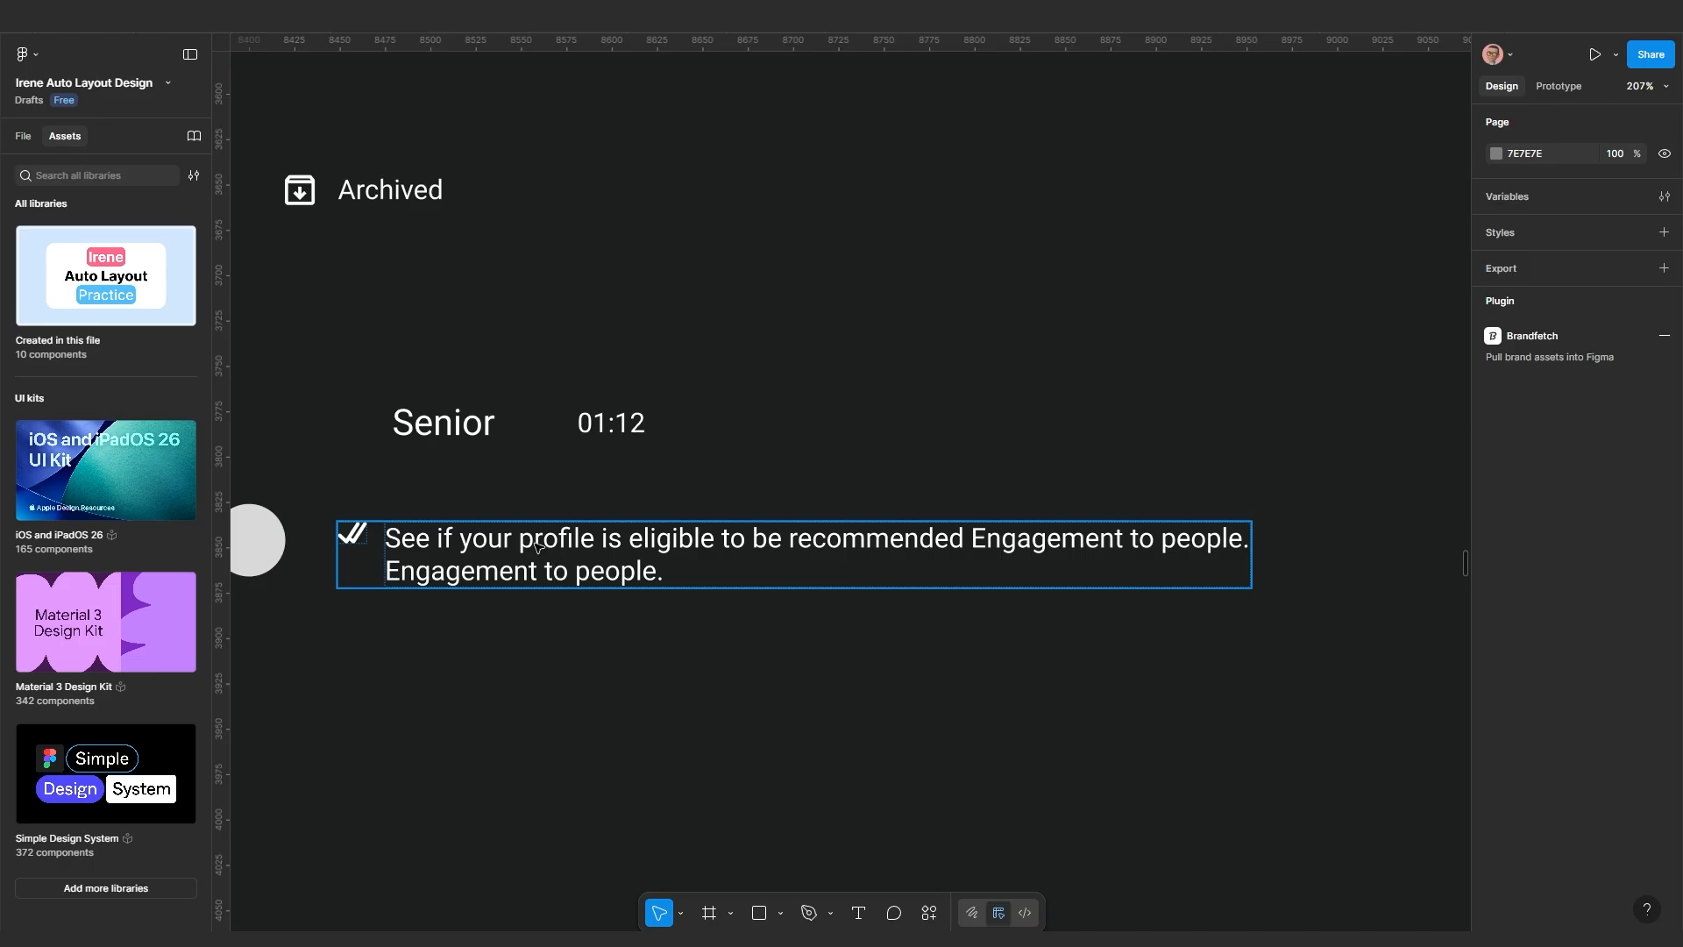
scroll(537, 546, "up", 3)
scroll(507, 583, "down", 1)
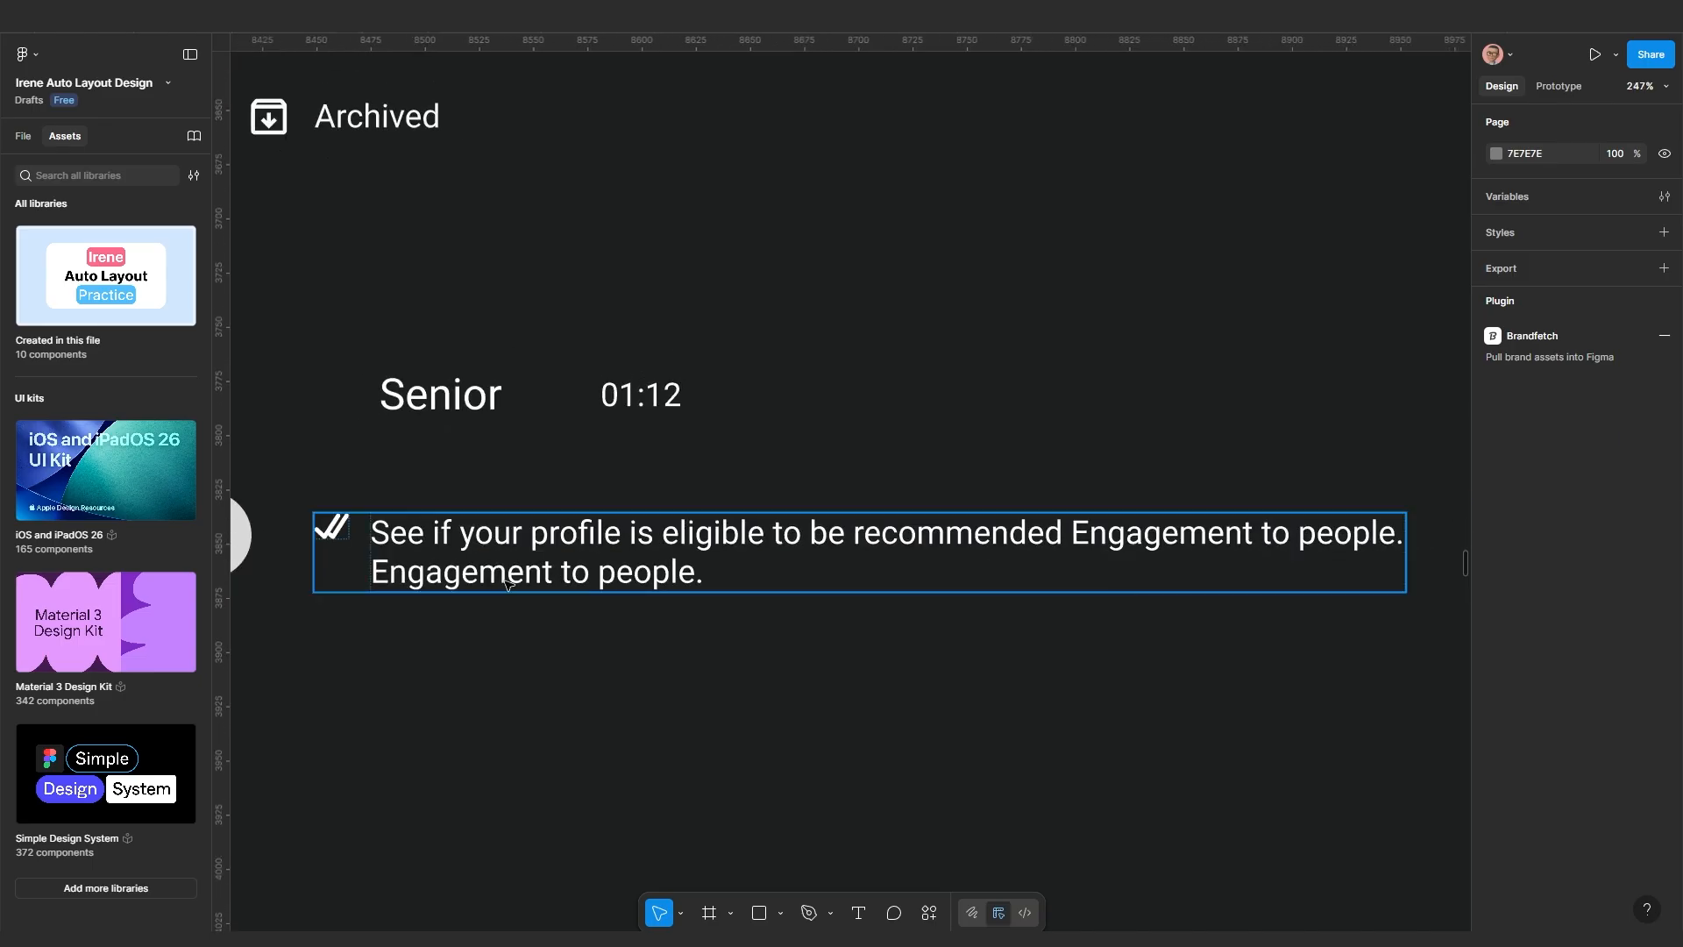
scroll(553, 579, "down", 2)
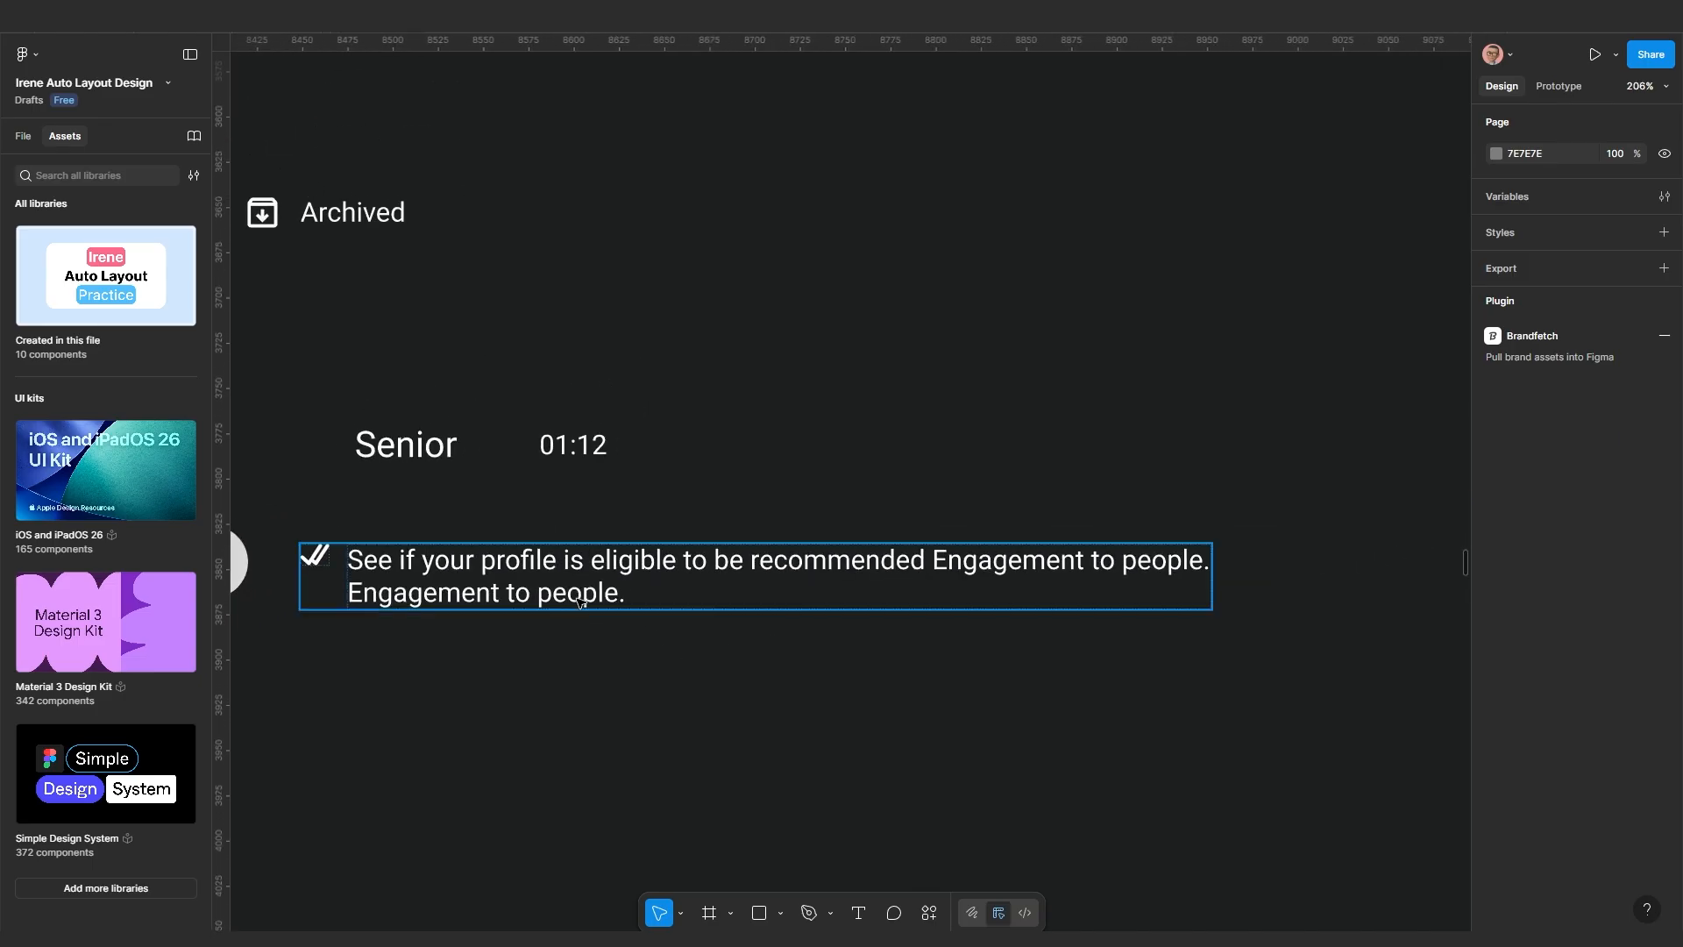
Turn on text truncation for the message text beside the double-check icon
left_click(592, 574)
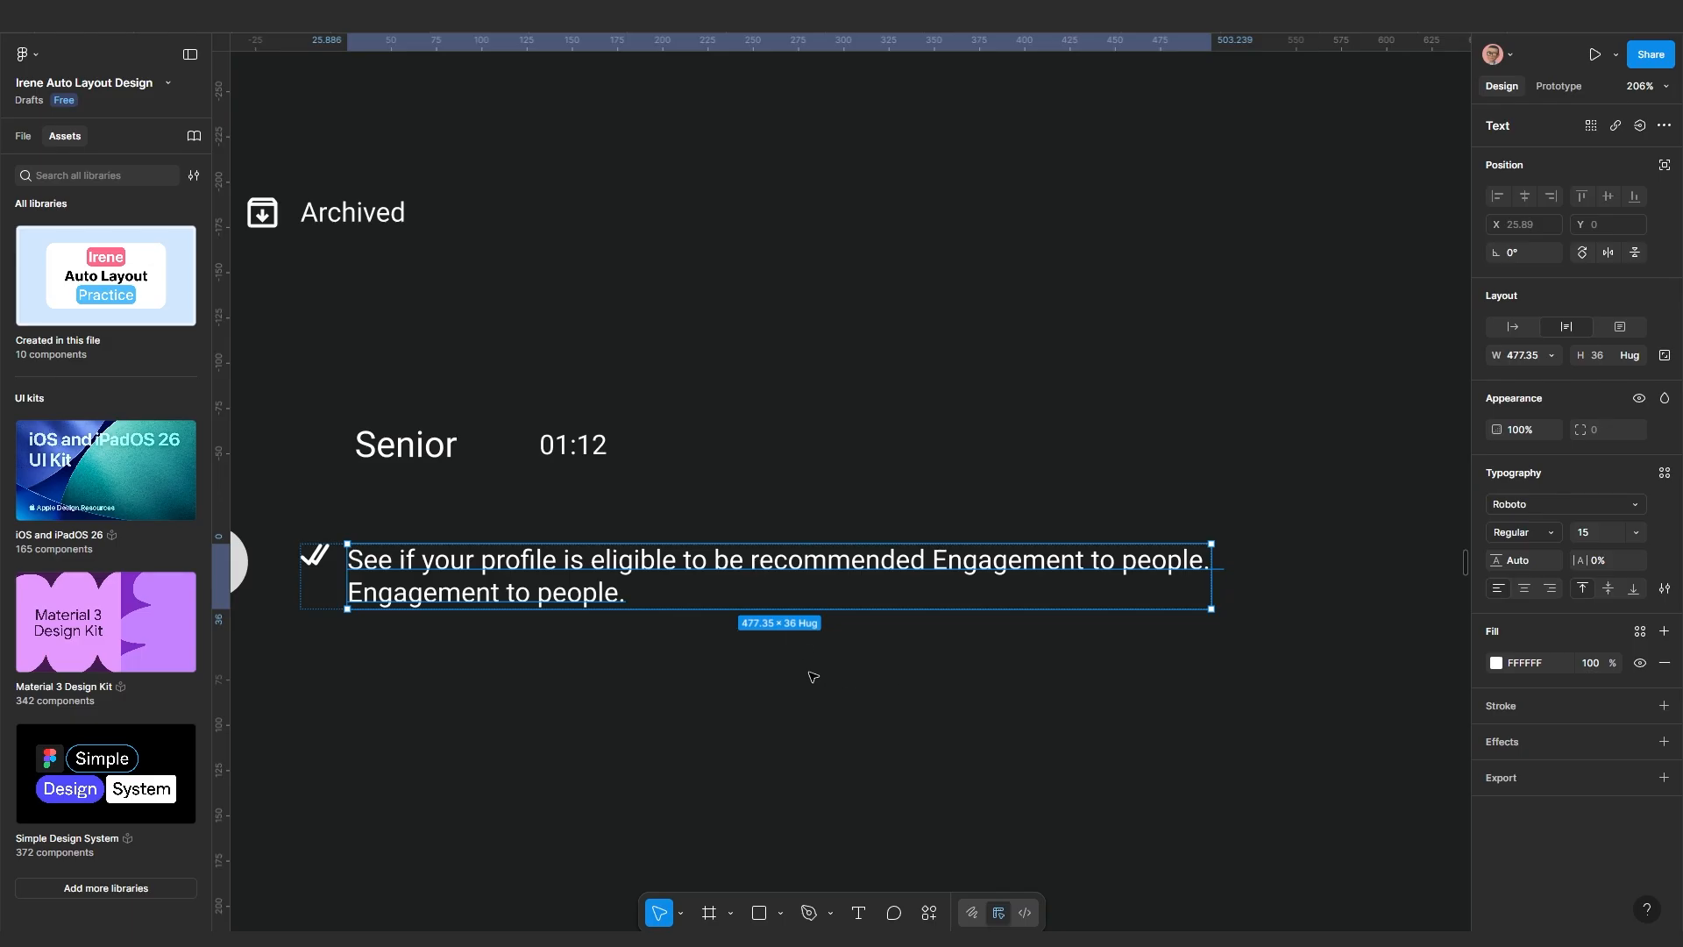
left_click(679, 669)
left_click(515, 575)
left_click(1665, 589)
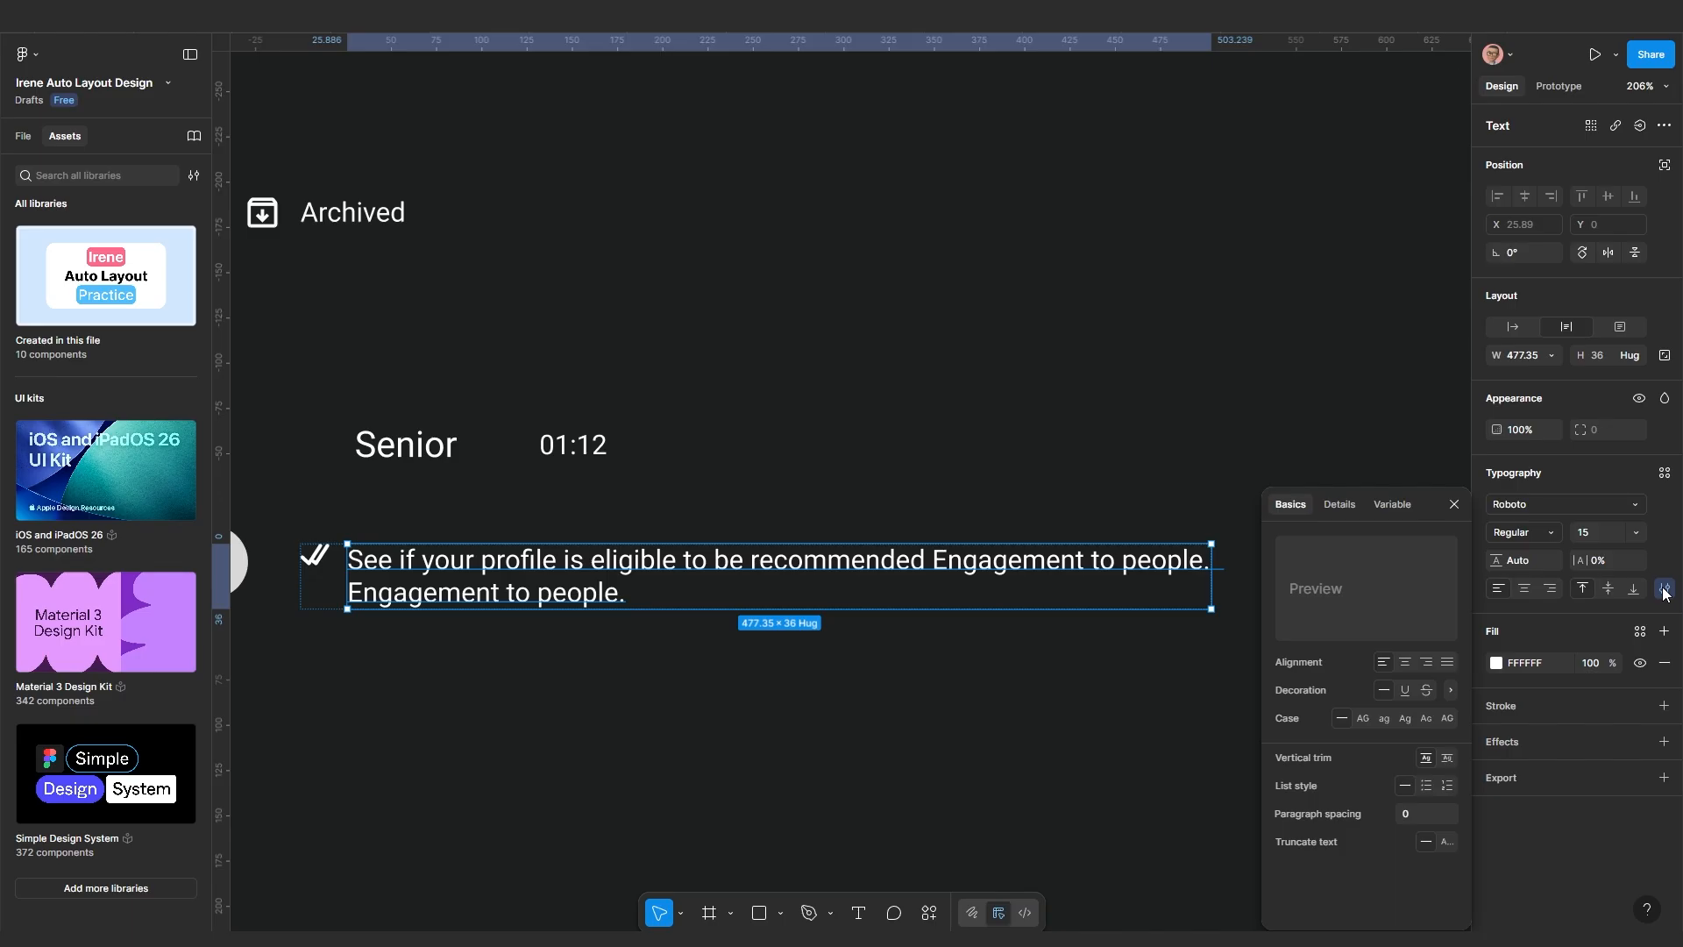
left_click(1446, 843)
left_click(902, 763)
scroll(904, 764, "down", 5)
scroll(1090, 623, "up", 8)
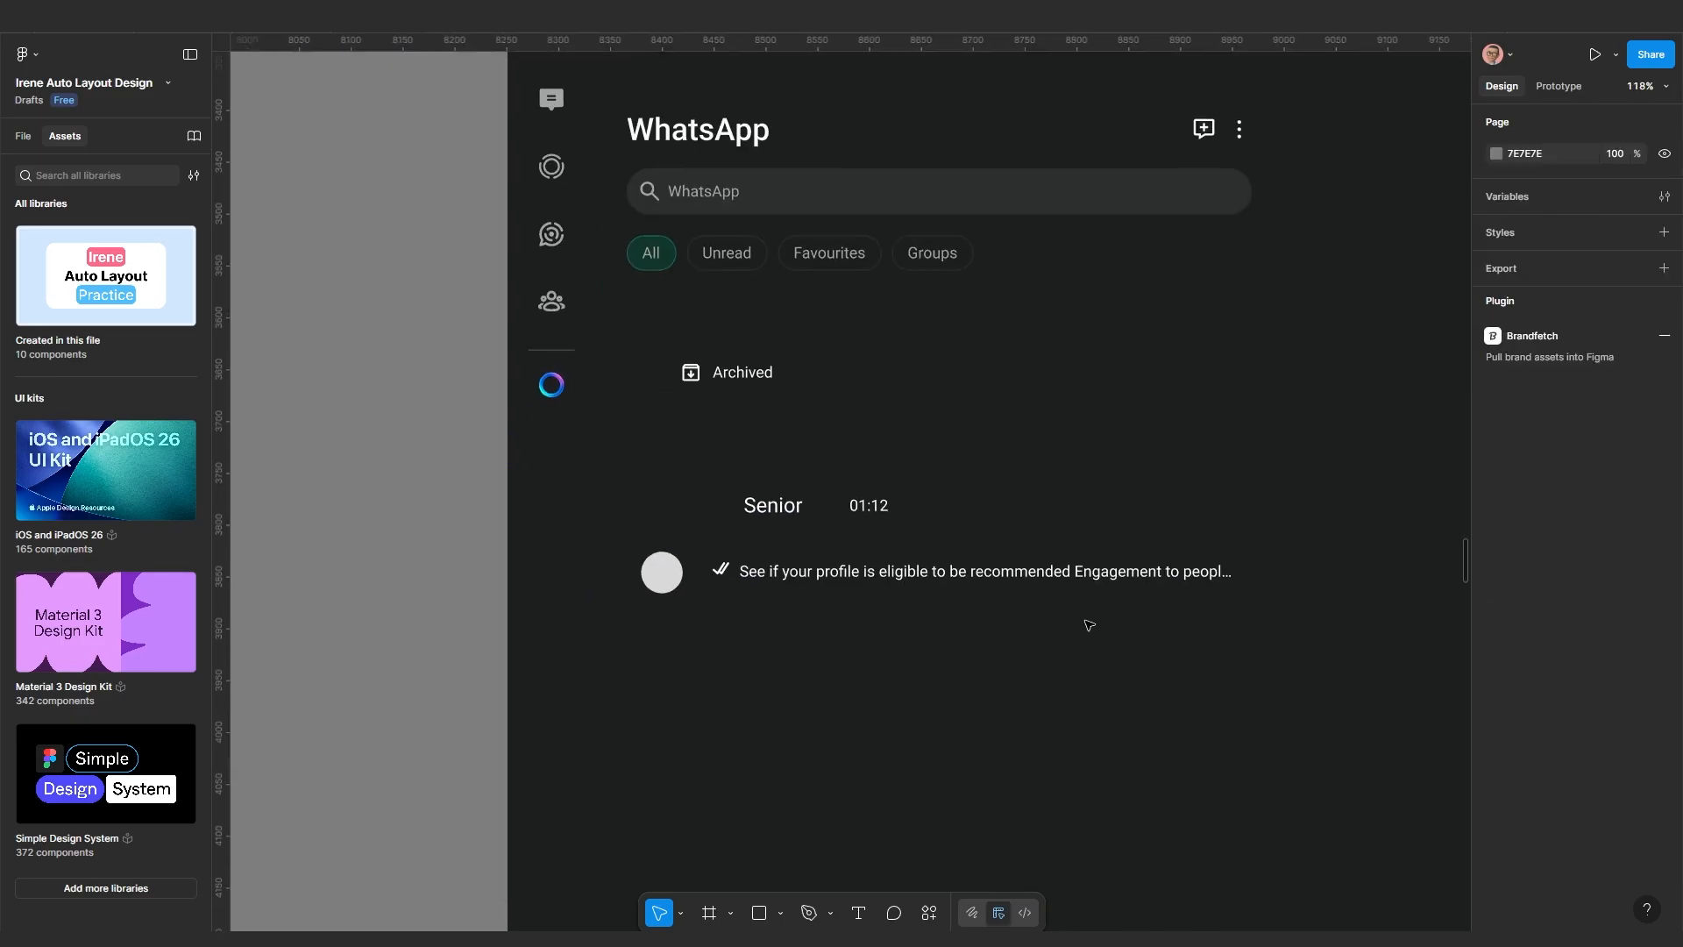
Widen the icon-and-message auto layout to about 586
left_click(1115, 548)
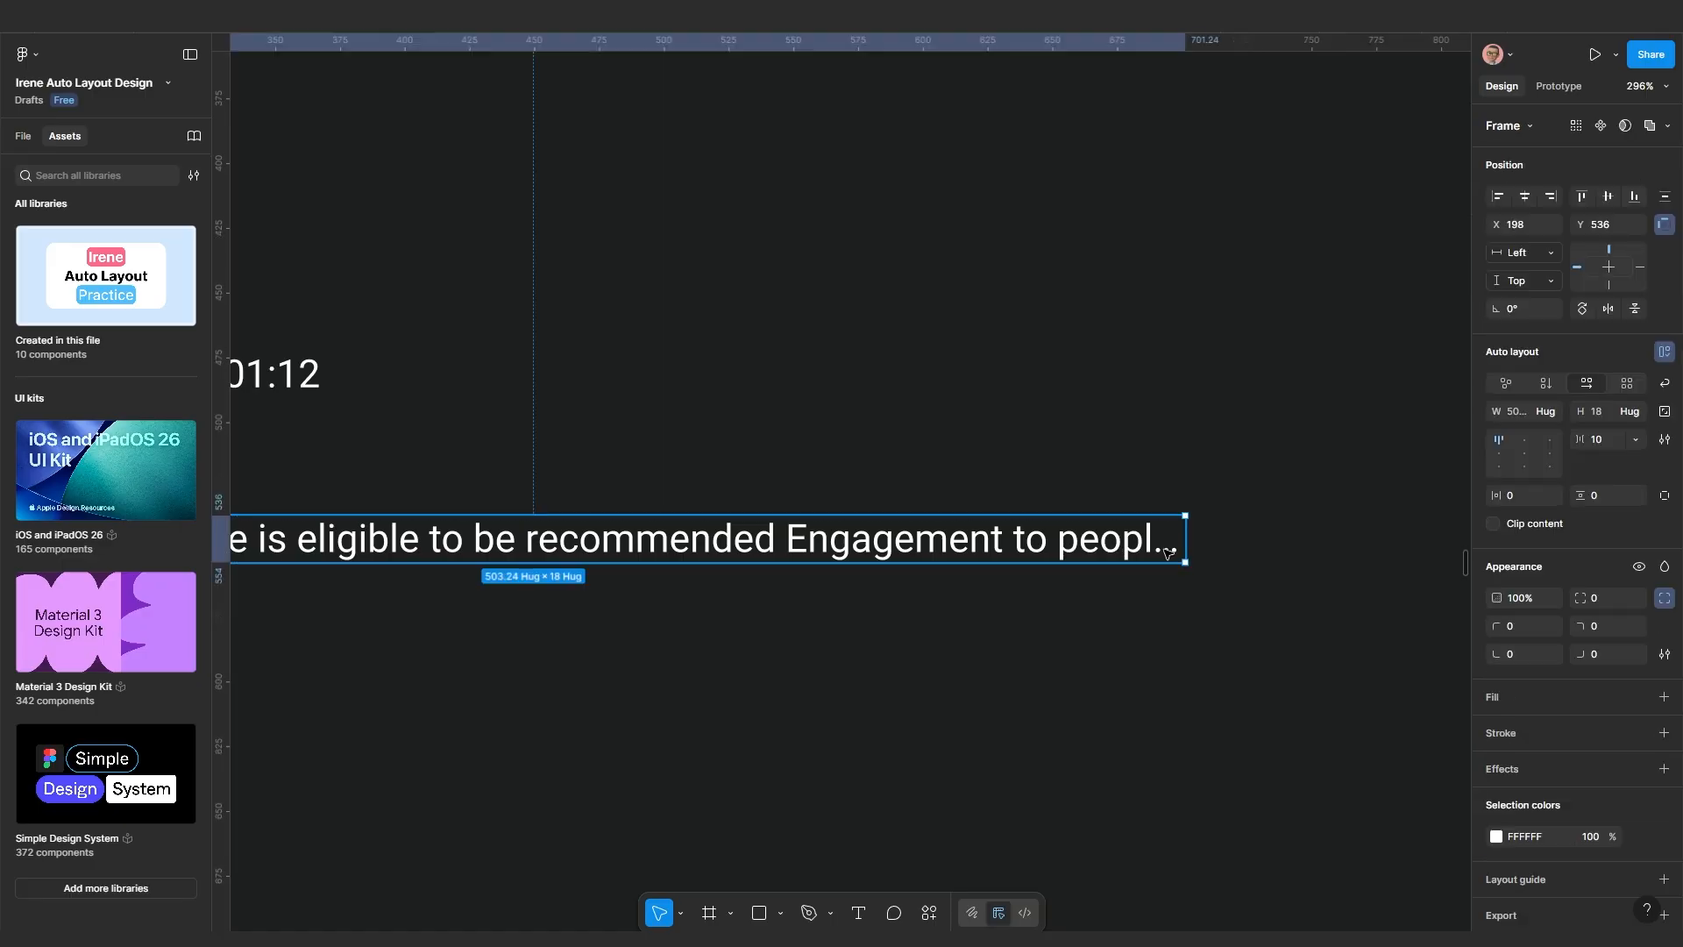
scroll(1140, 549, "up", 5)
scroll(1185, 550, "down", 10)
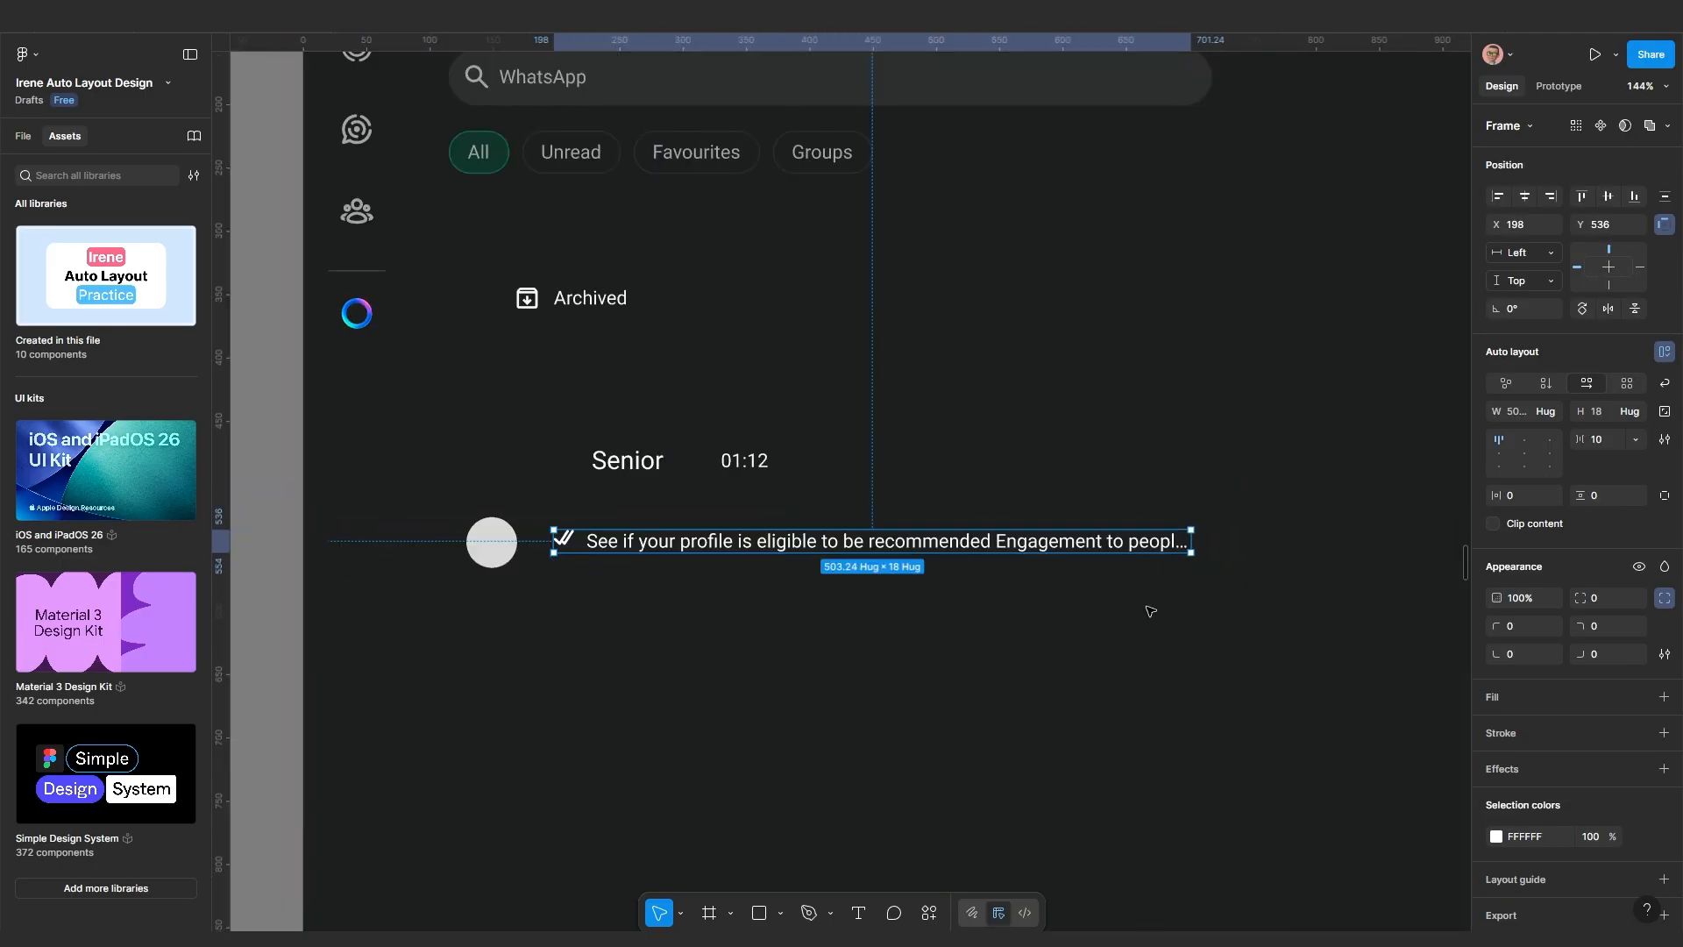
left_click(999, 691)
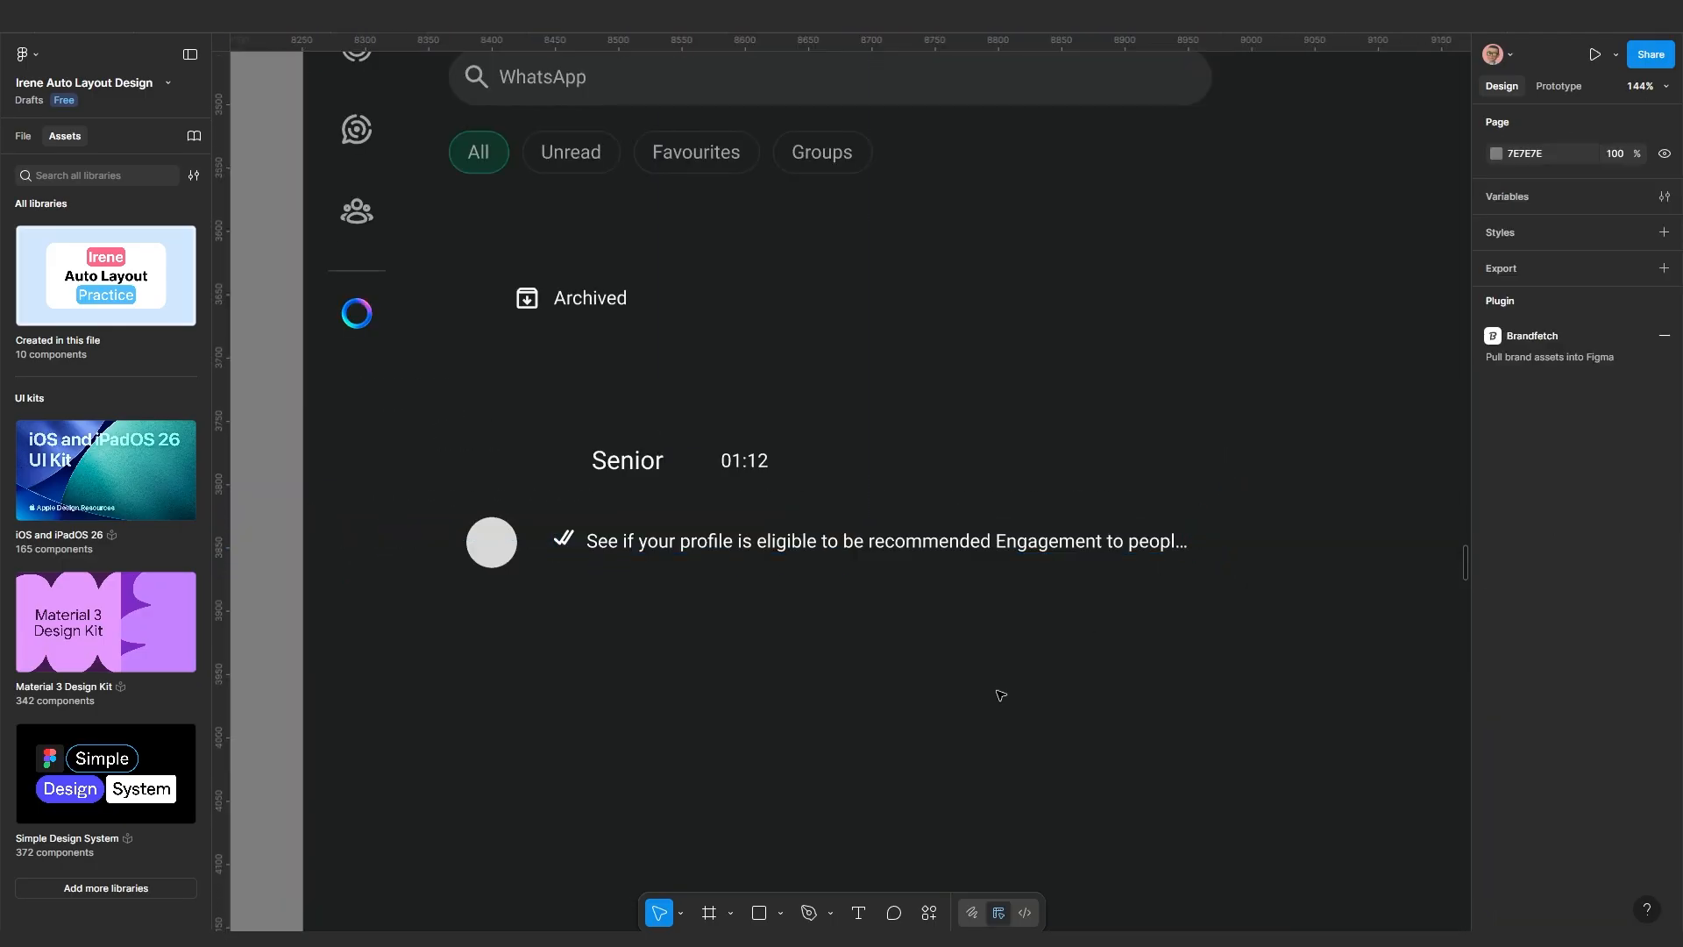
left_click(736, 545)
left_click_drag(1193, 542, 1296, 542)
scroll(1168, 545, "up", 3)
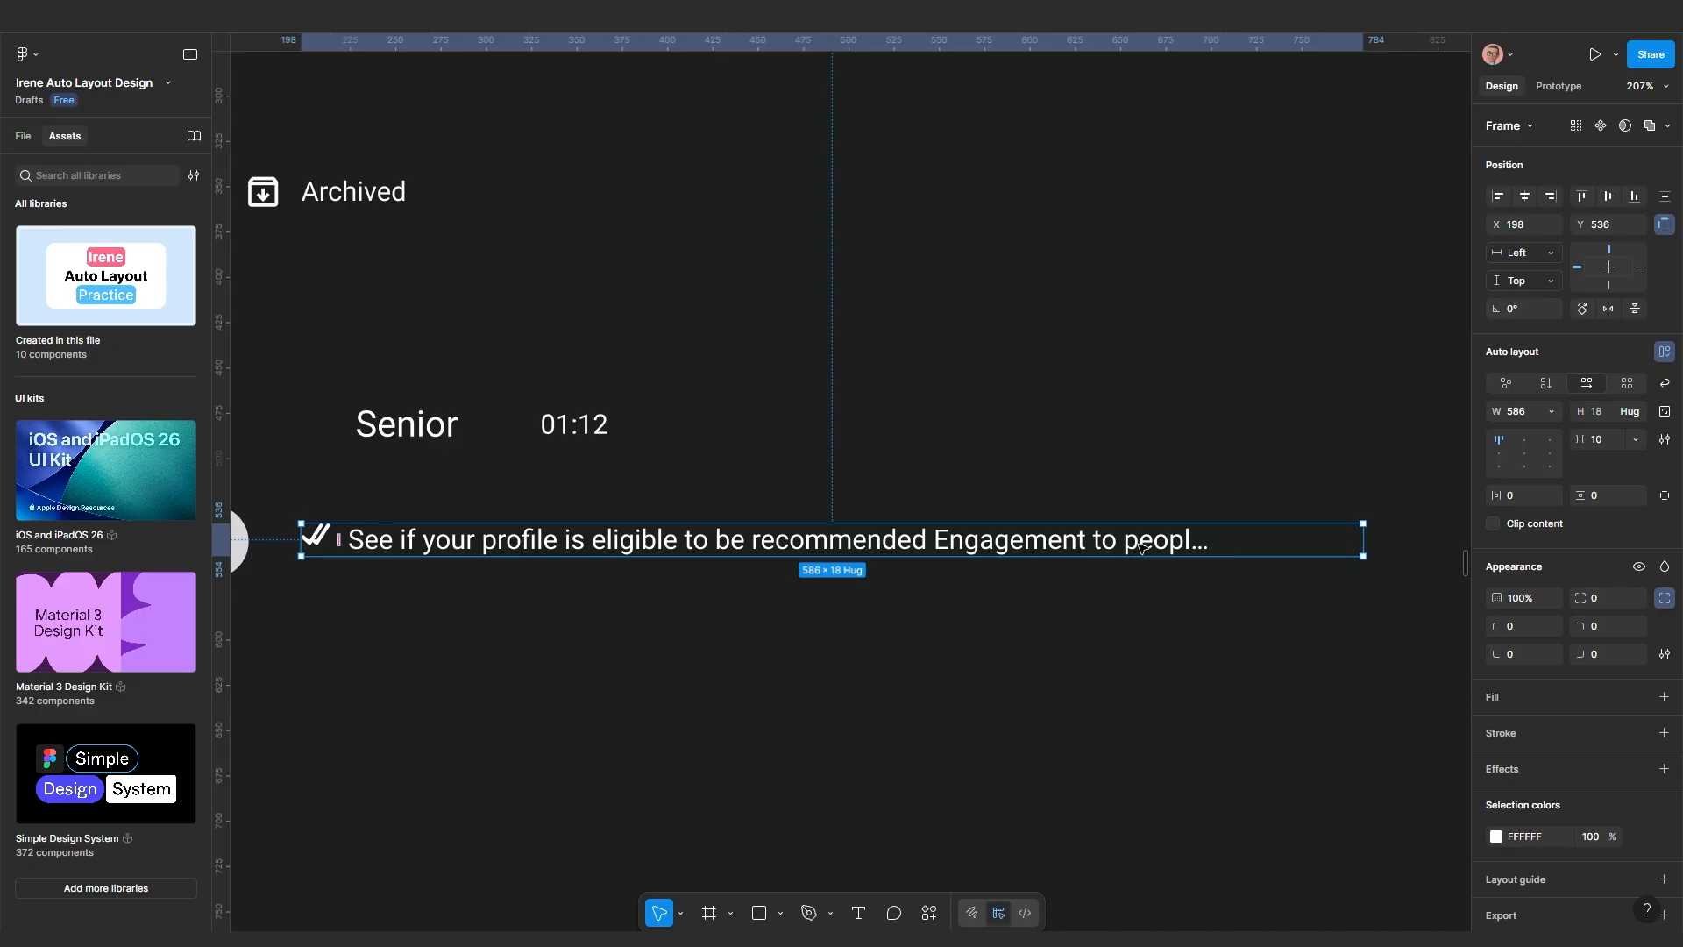
Set the message text's width to fill its container
double_click(1056, 543)
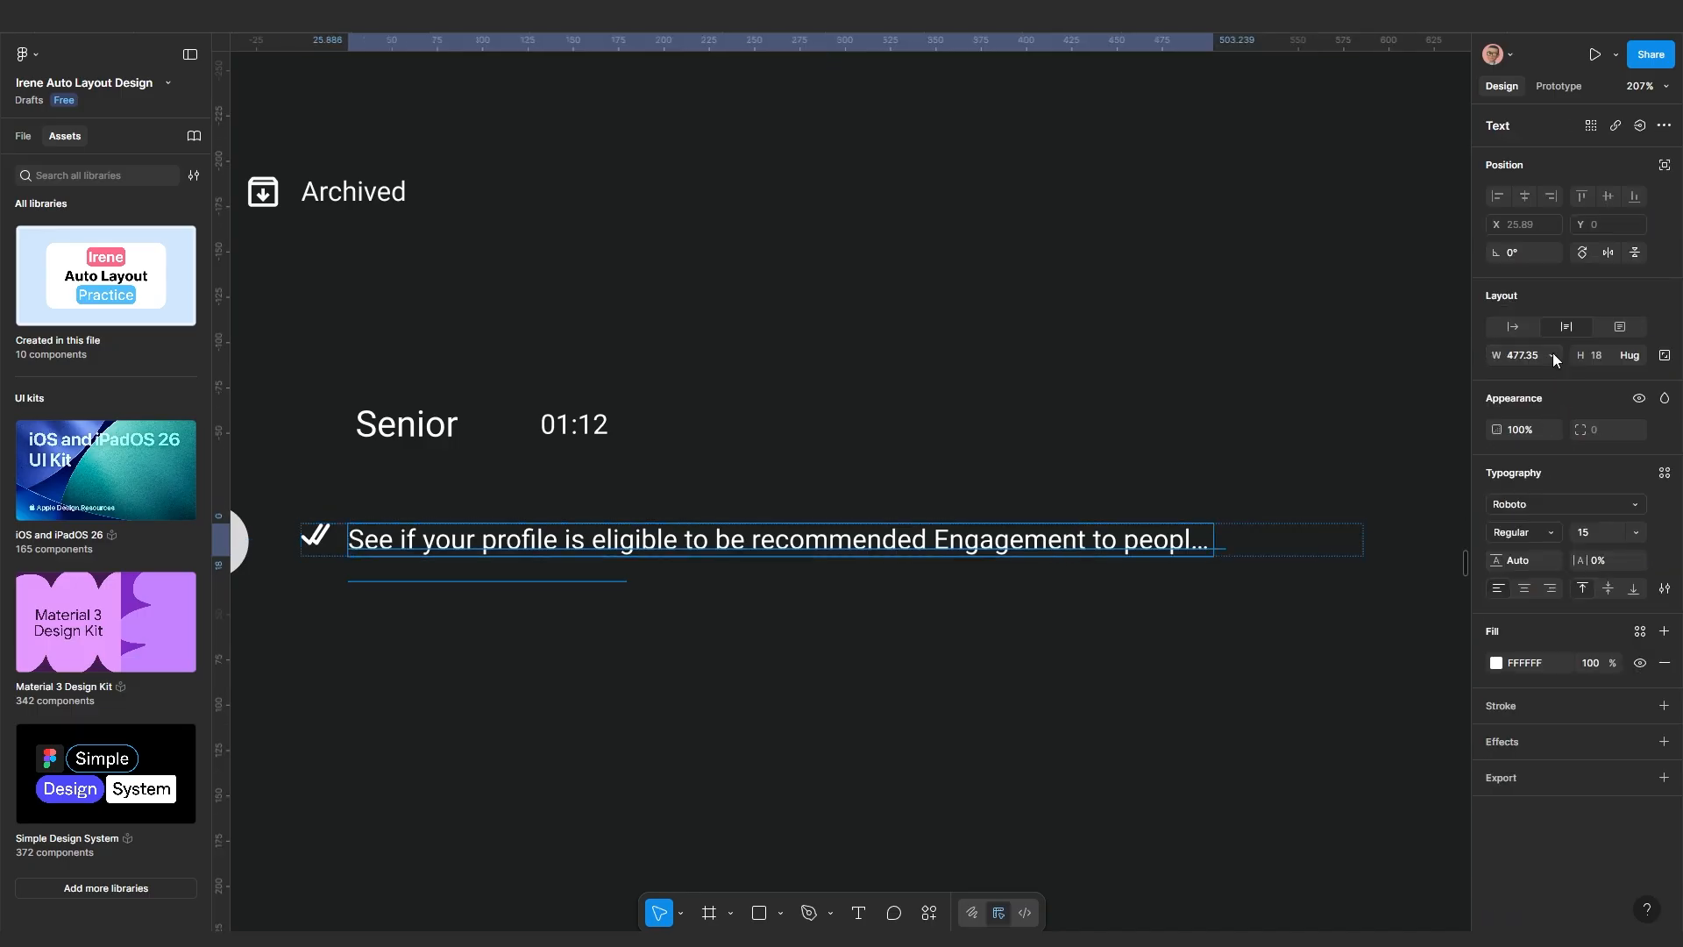
left_click(1551, 355)
left_click(1515, 399)
left_click(1237, 628)
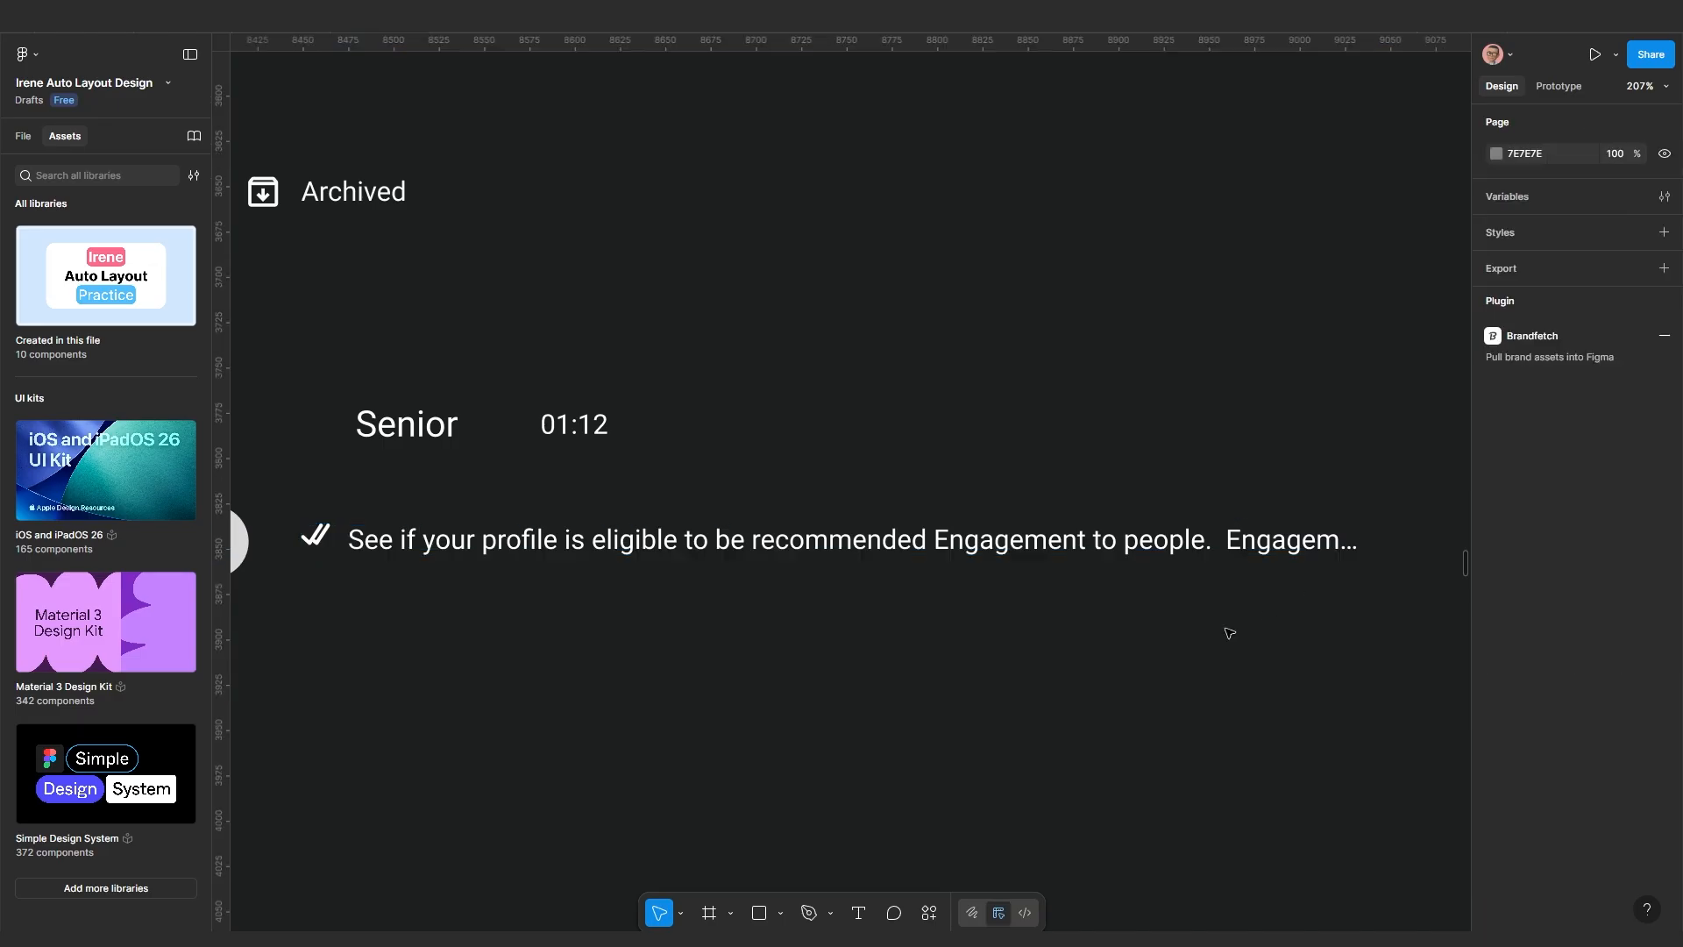
Test the truncation by narrowing the icon-and-message auto layout to about 301, and widen it again to about 538
left_click(892, 545)
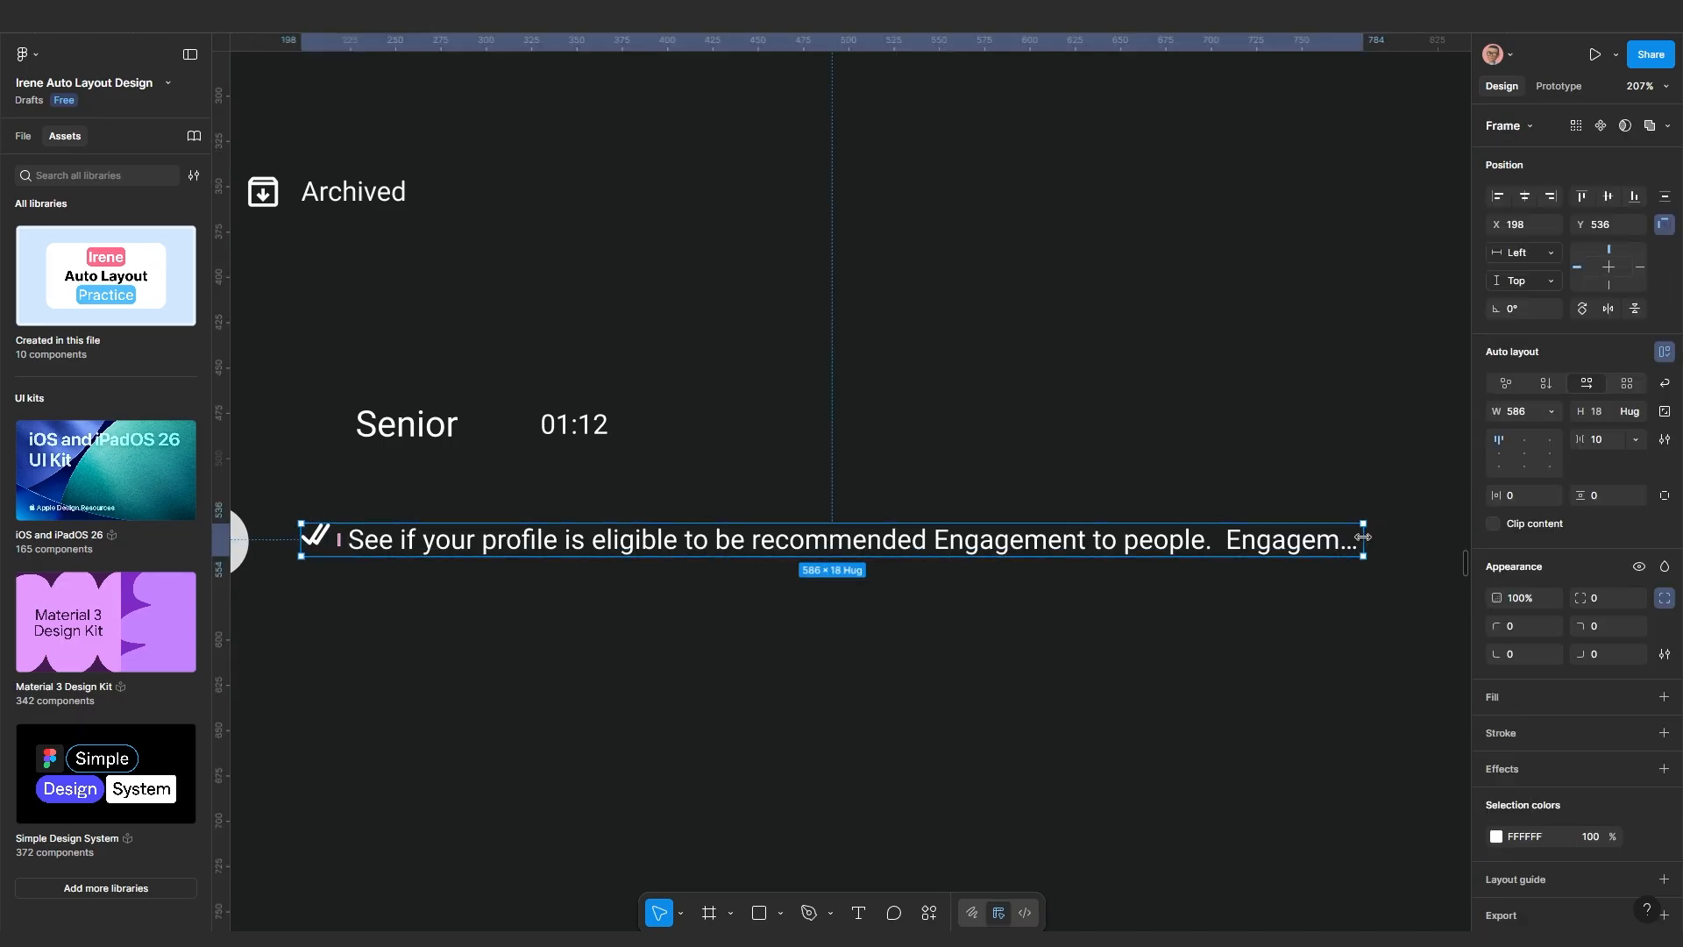
left_click_drag(1364, 539, 846, 538)
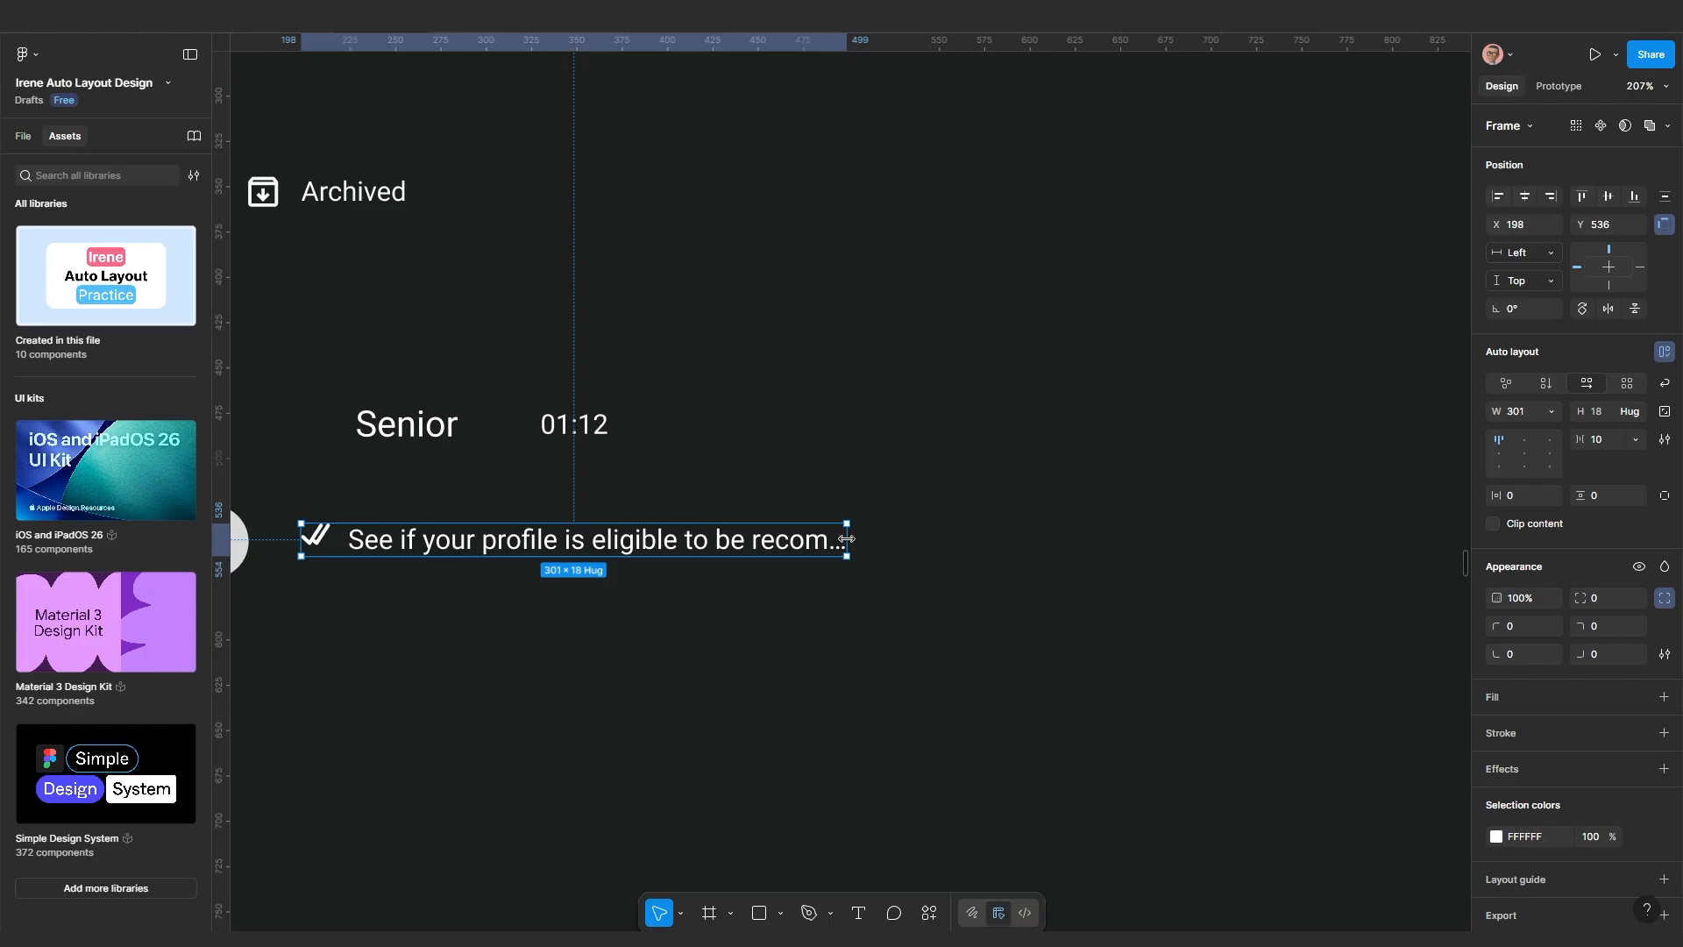
left_click_drag(847, 538, 1276, 536)
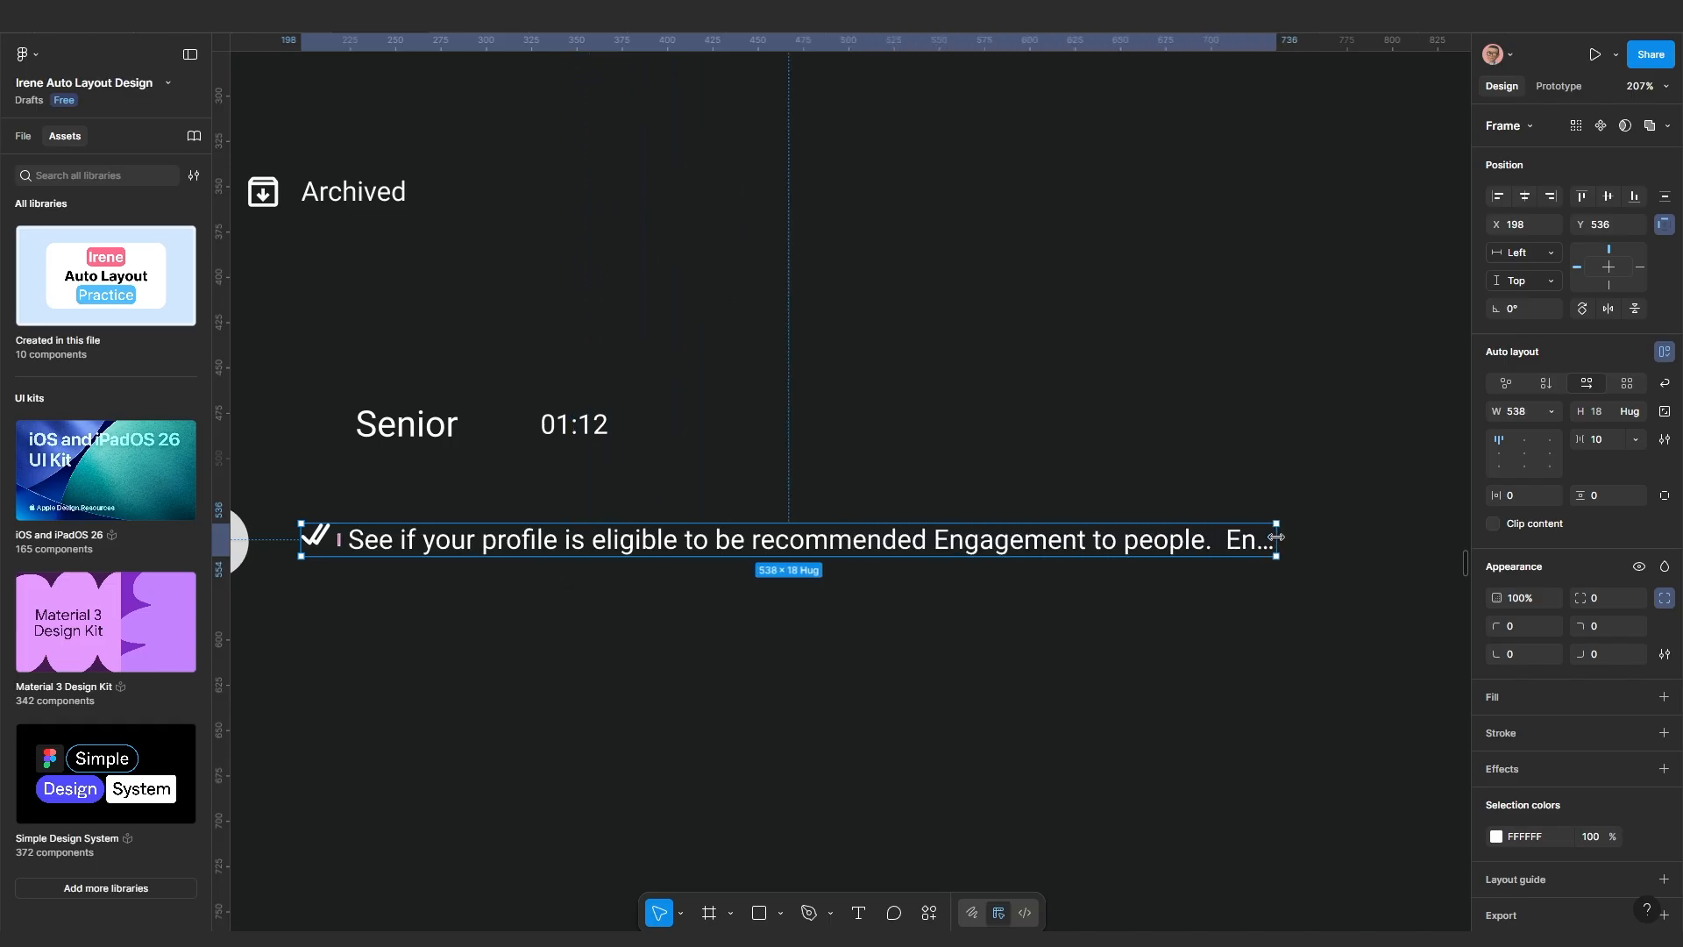
scroll(1277, 537, "down", 2)
scroll(1158, 604, "up", 1)
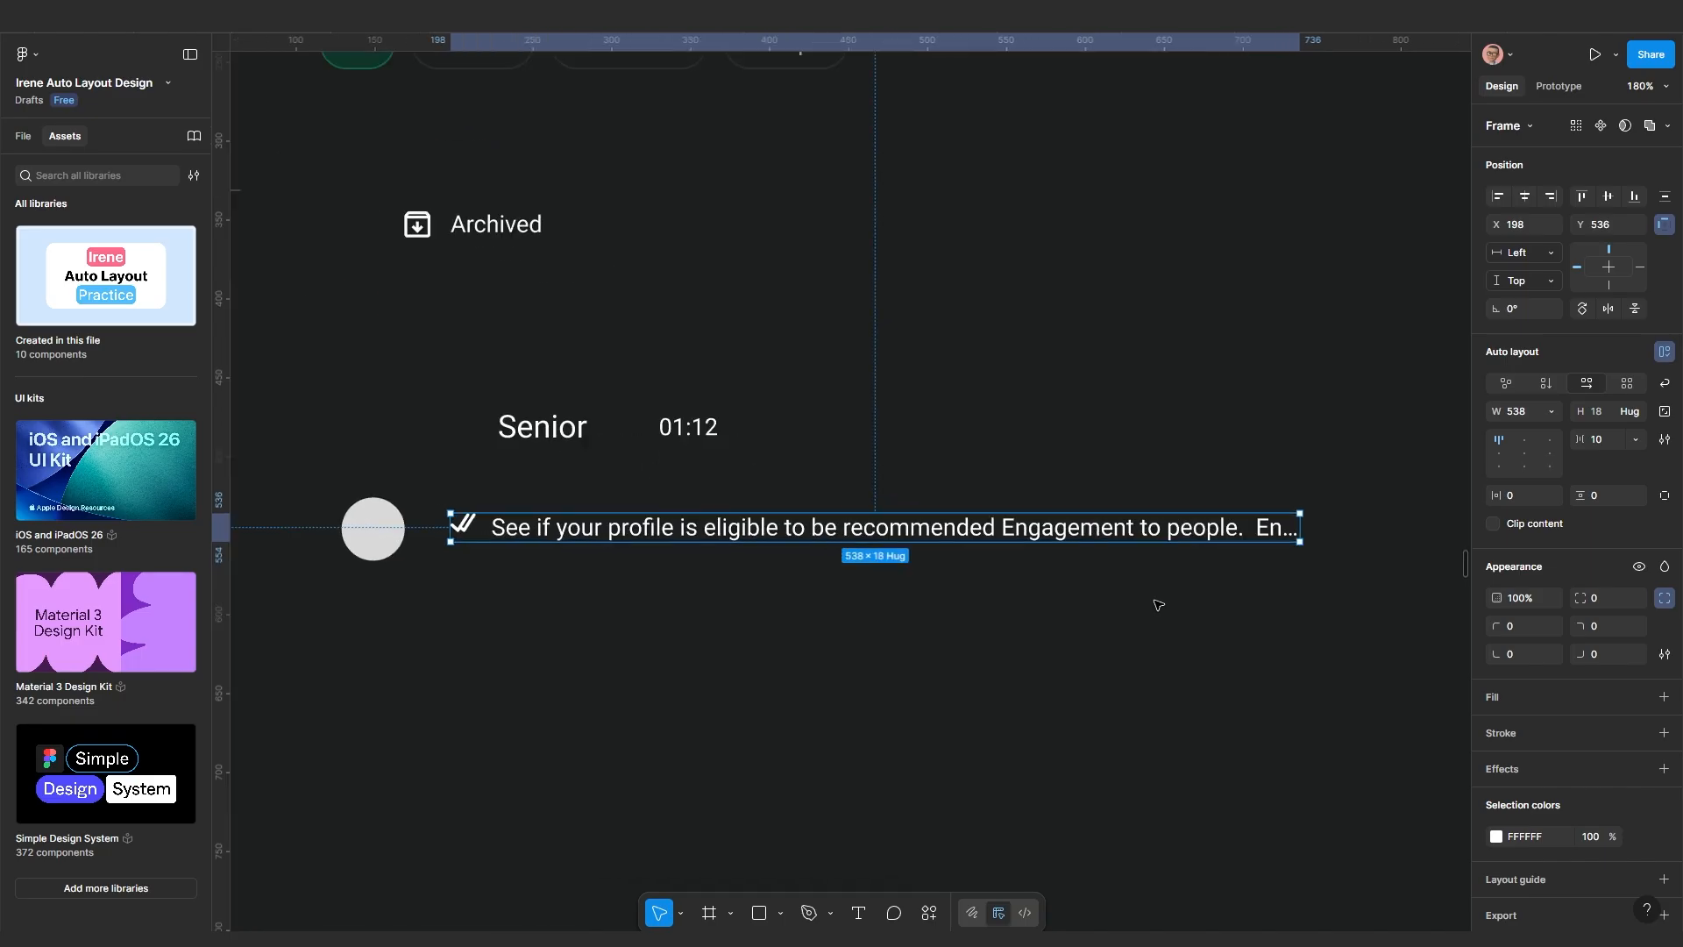
scroll(766, 638, "up", 2)
left_click(496, 584)
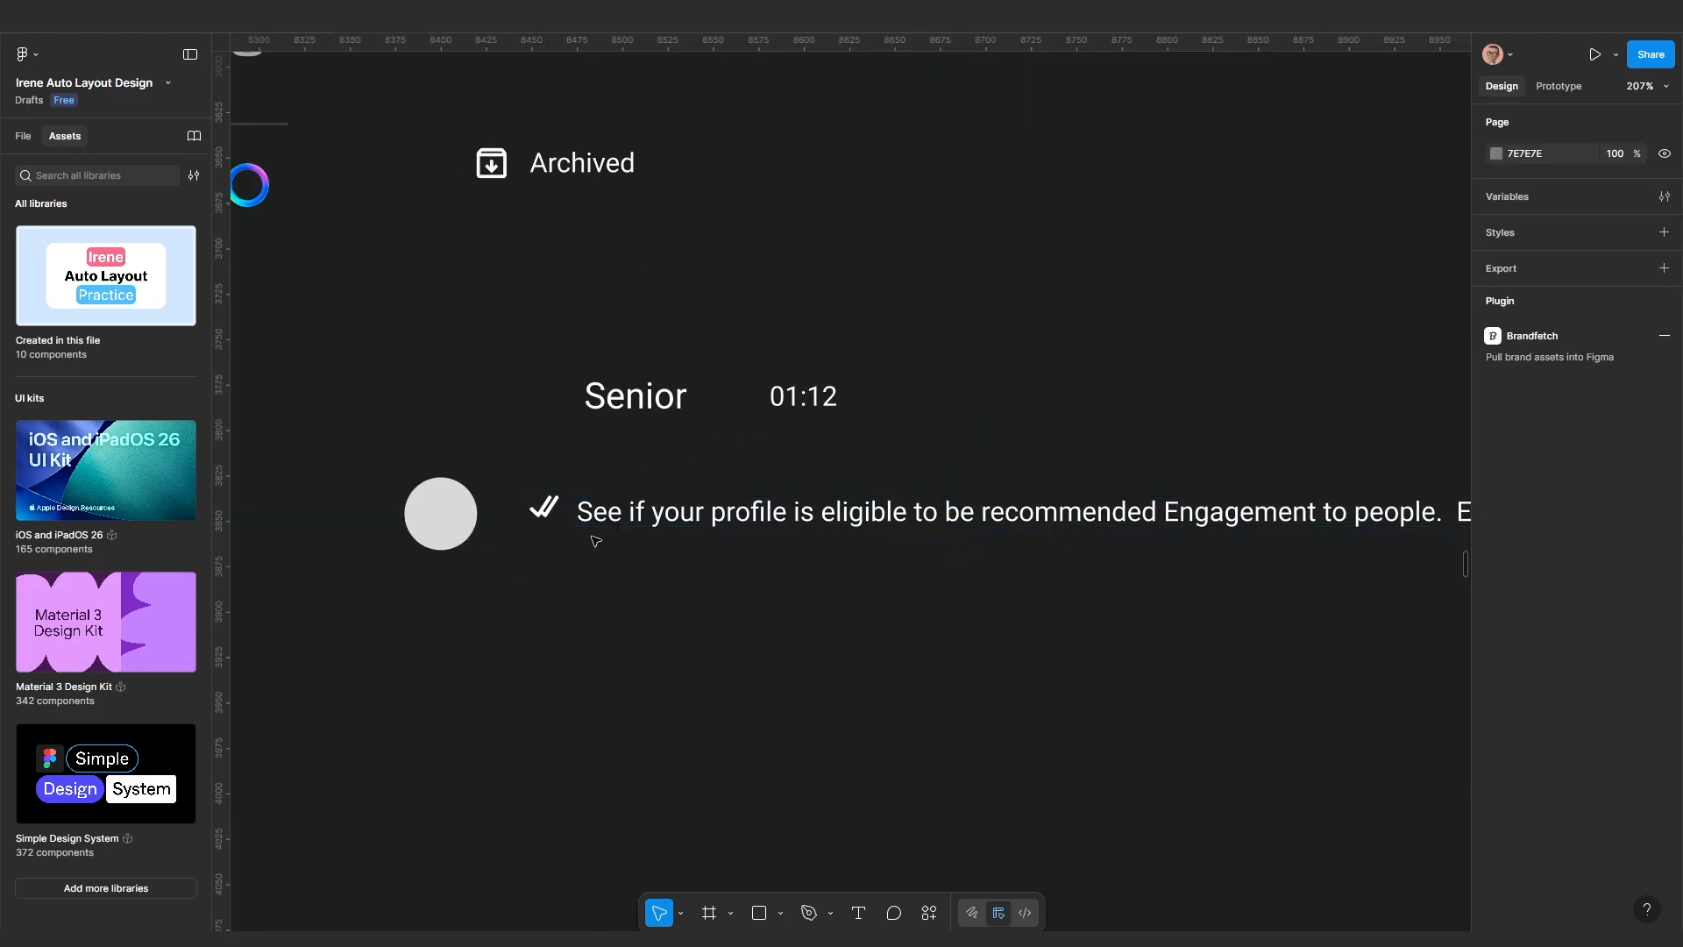
left_click(645, 523)
scroll(656, 515, "down", 2)
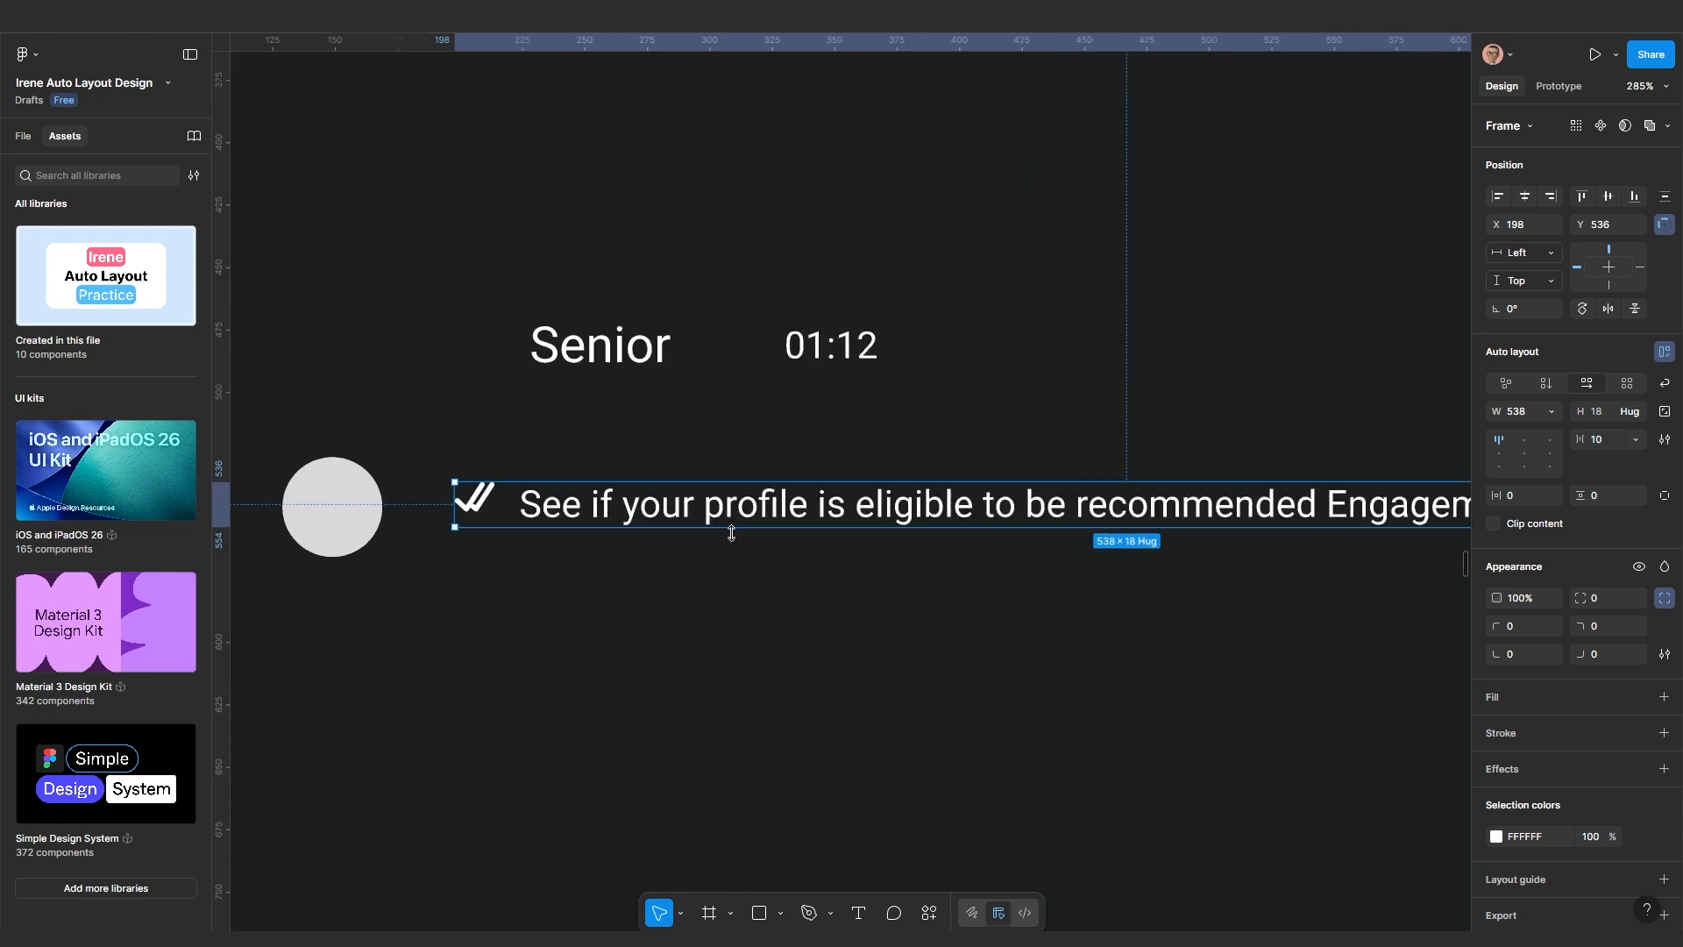
left_click(684, 609)
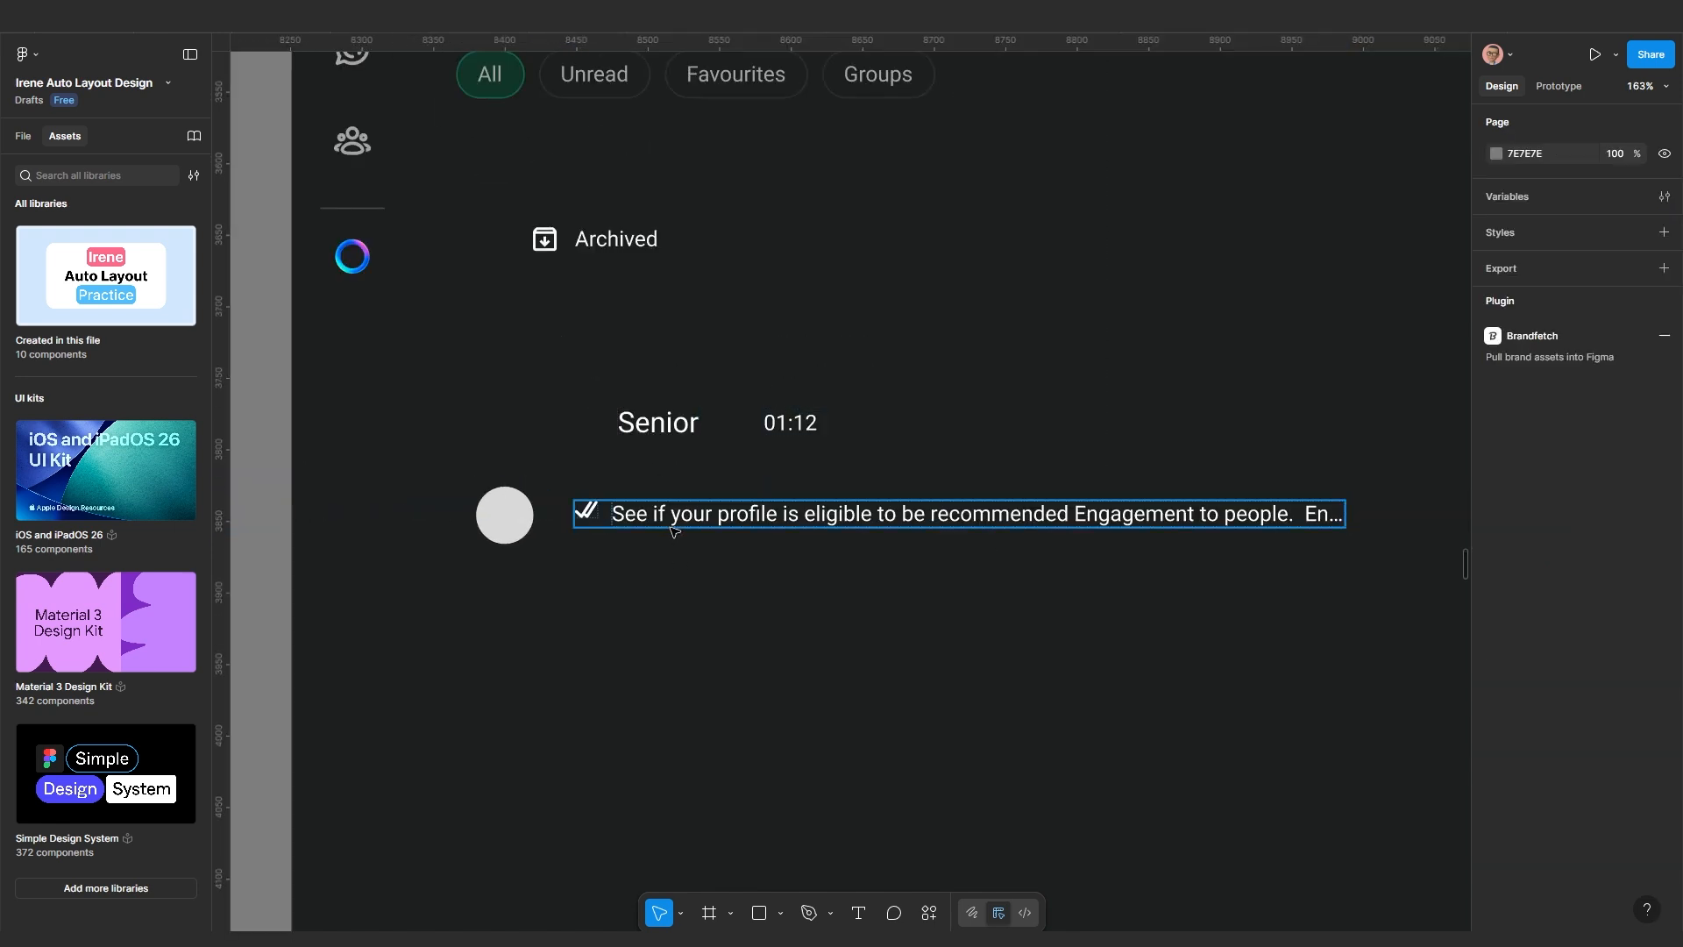
Combine the name-and-time row and the icon-and-message row into a vertical auto layout with a gap of 10
left_click(671, 524)
left_click(655, 431, "shift")
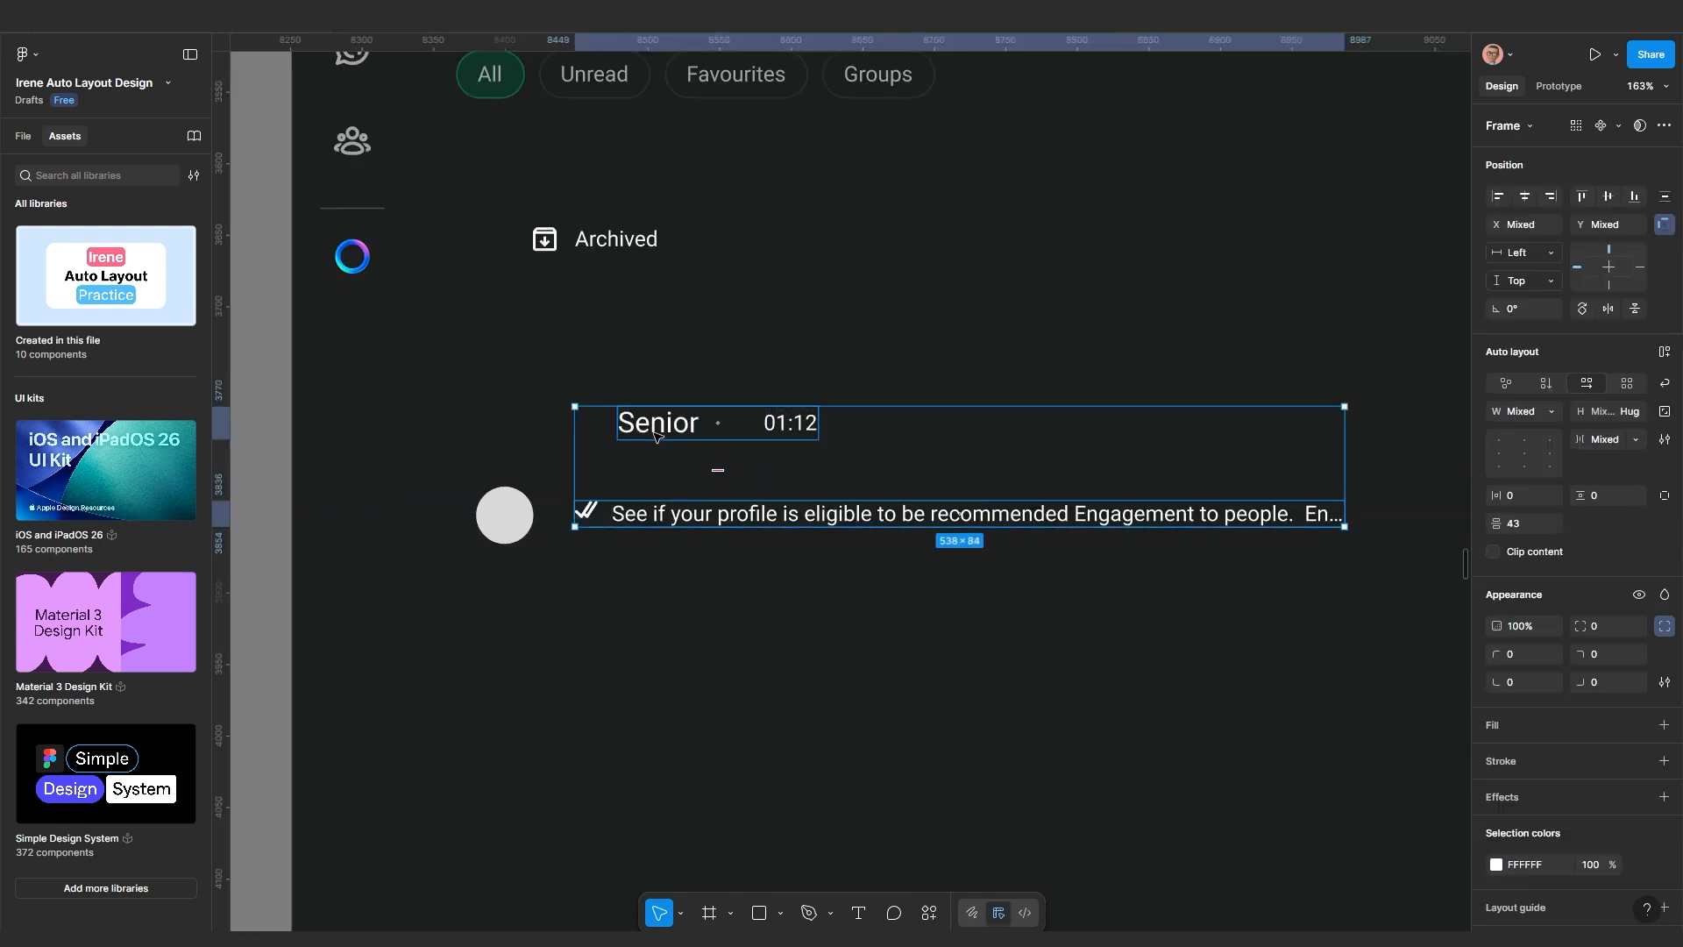
key("shift+a")
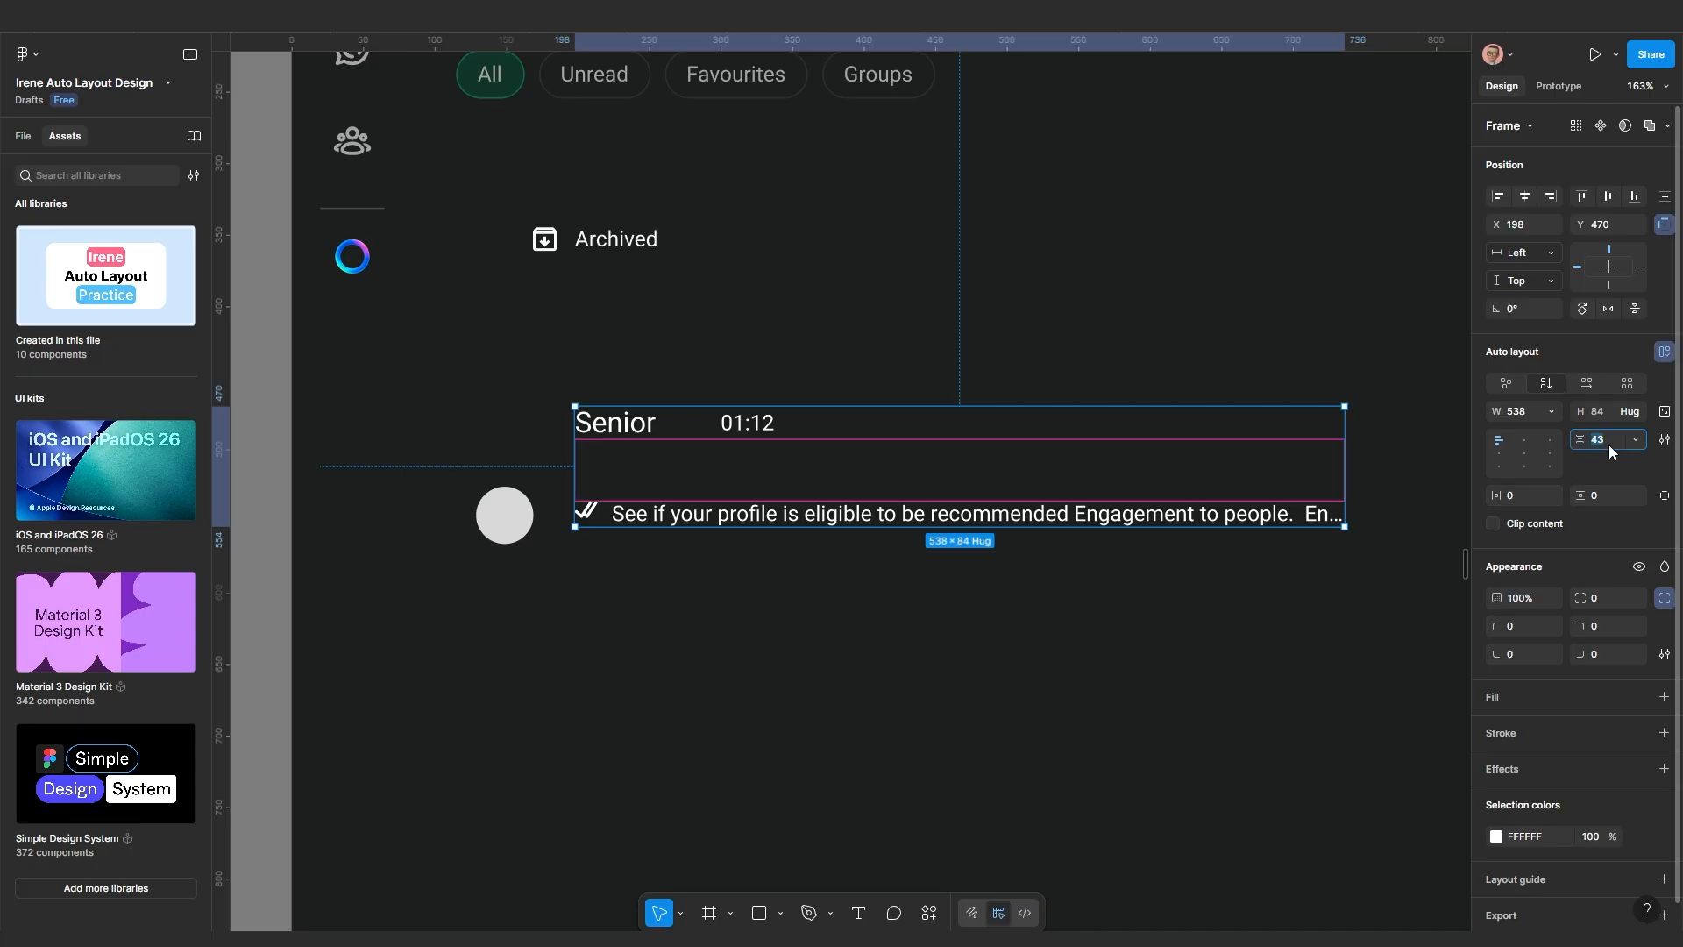
key("Return")
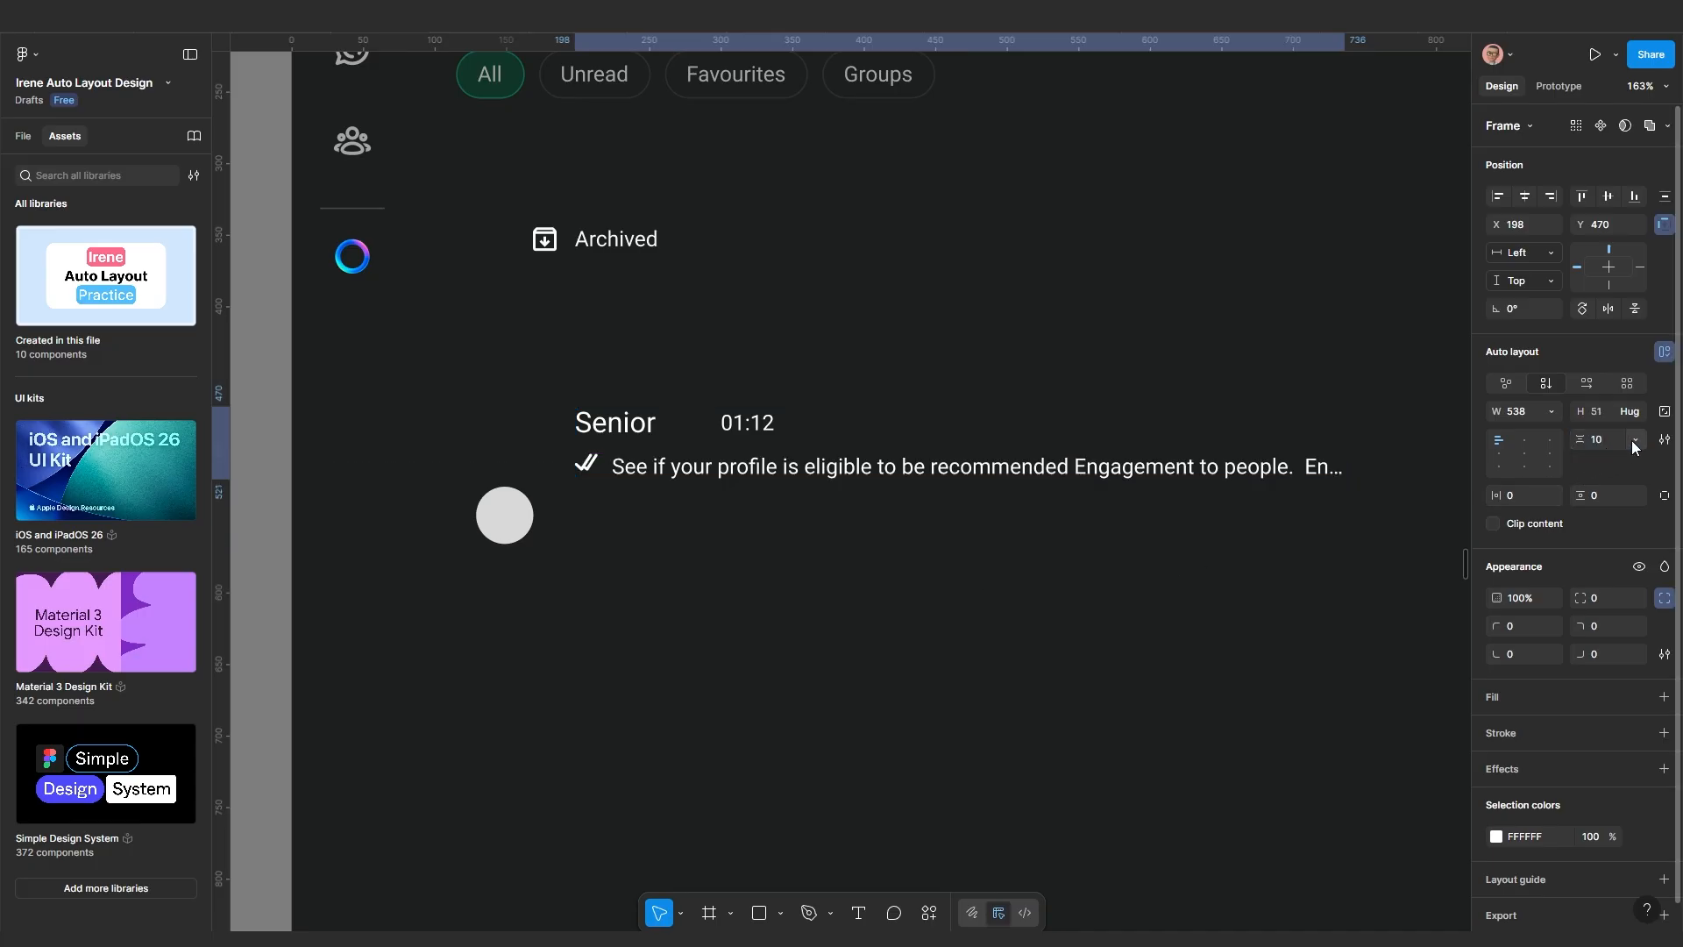
left_click(665, 552)
Set the font weight of the "Senior" chat name to Medium
scroll(609, 425, "up", 3)
left_click(618, 428)
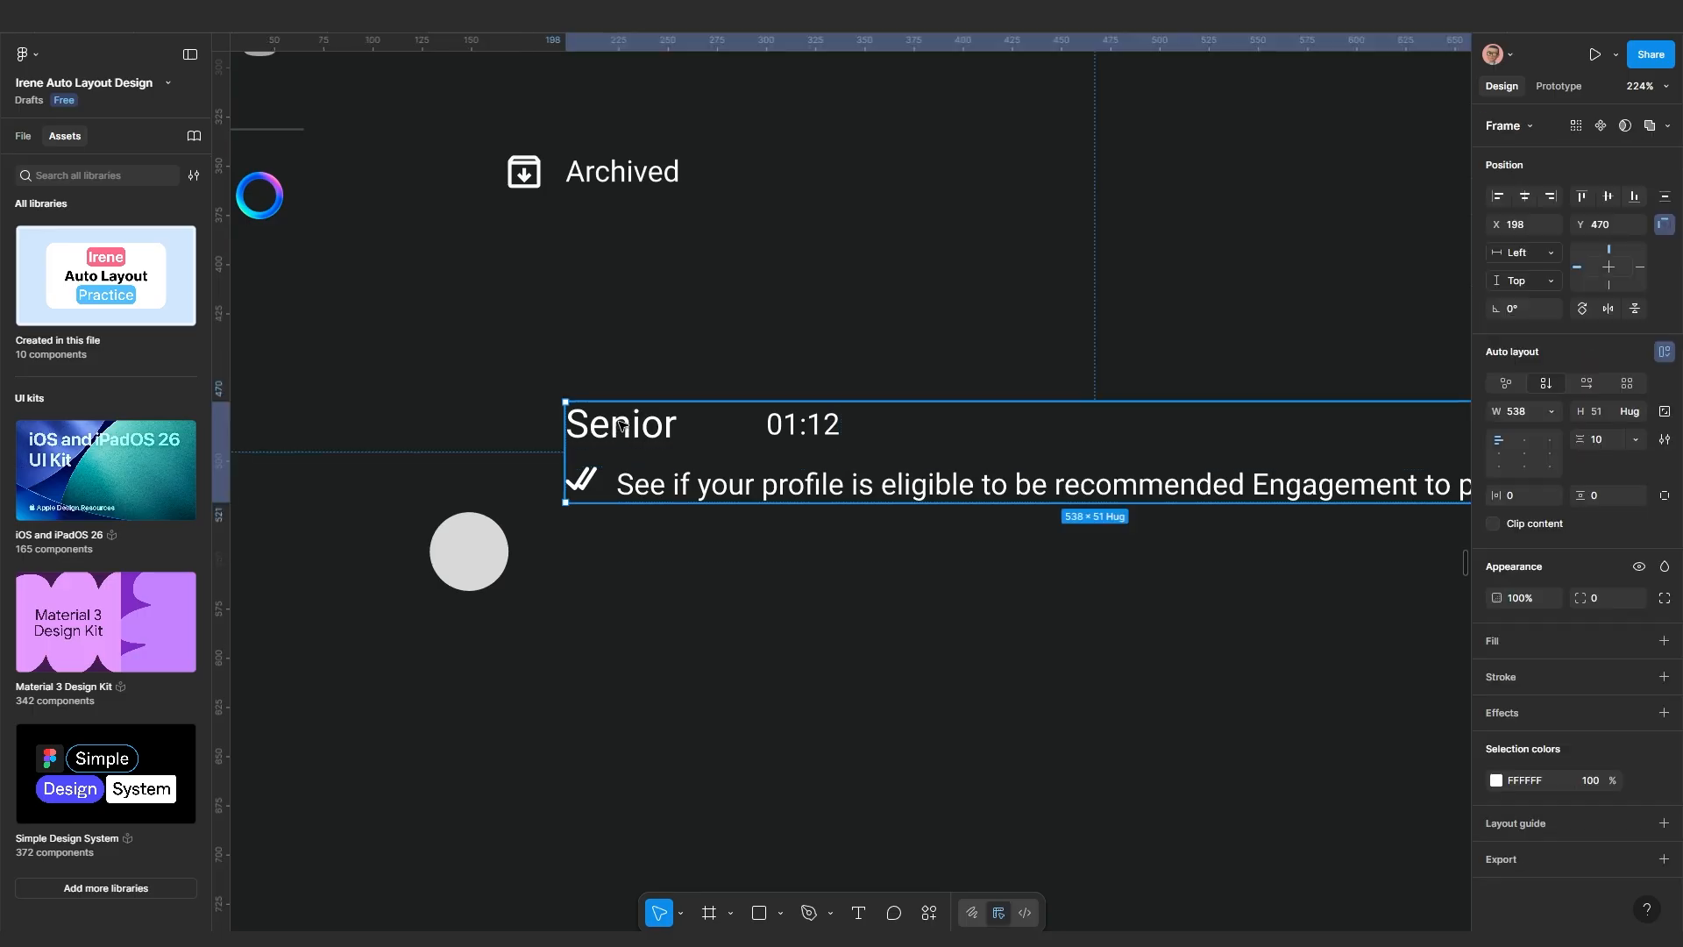
double_click(618, 428)
double_click(619, 426)
key("Escape")
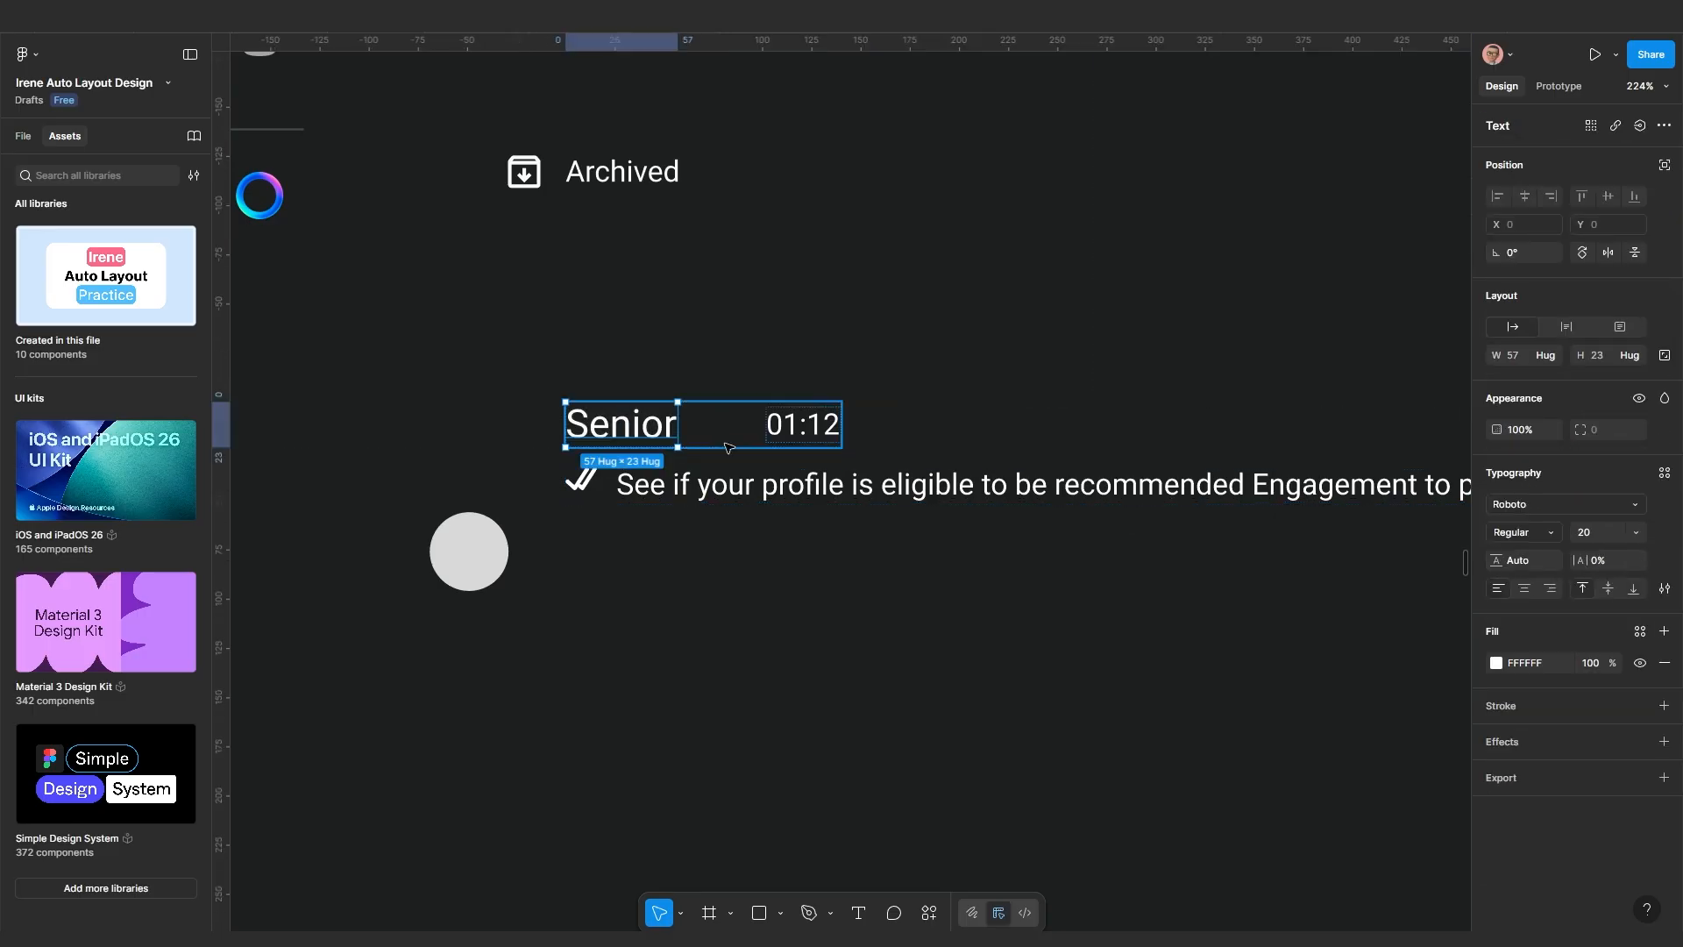
left_click(1536, 536)
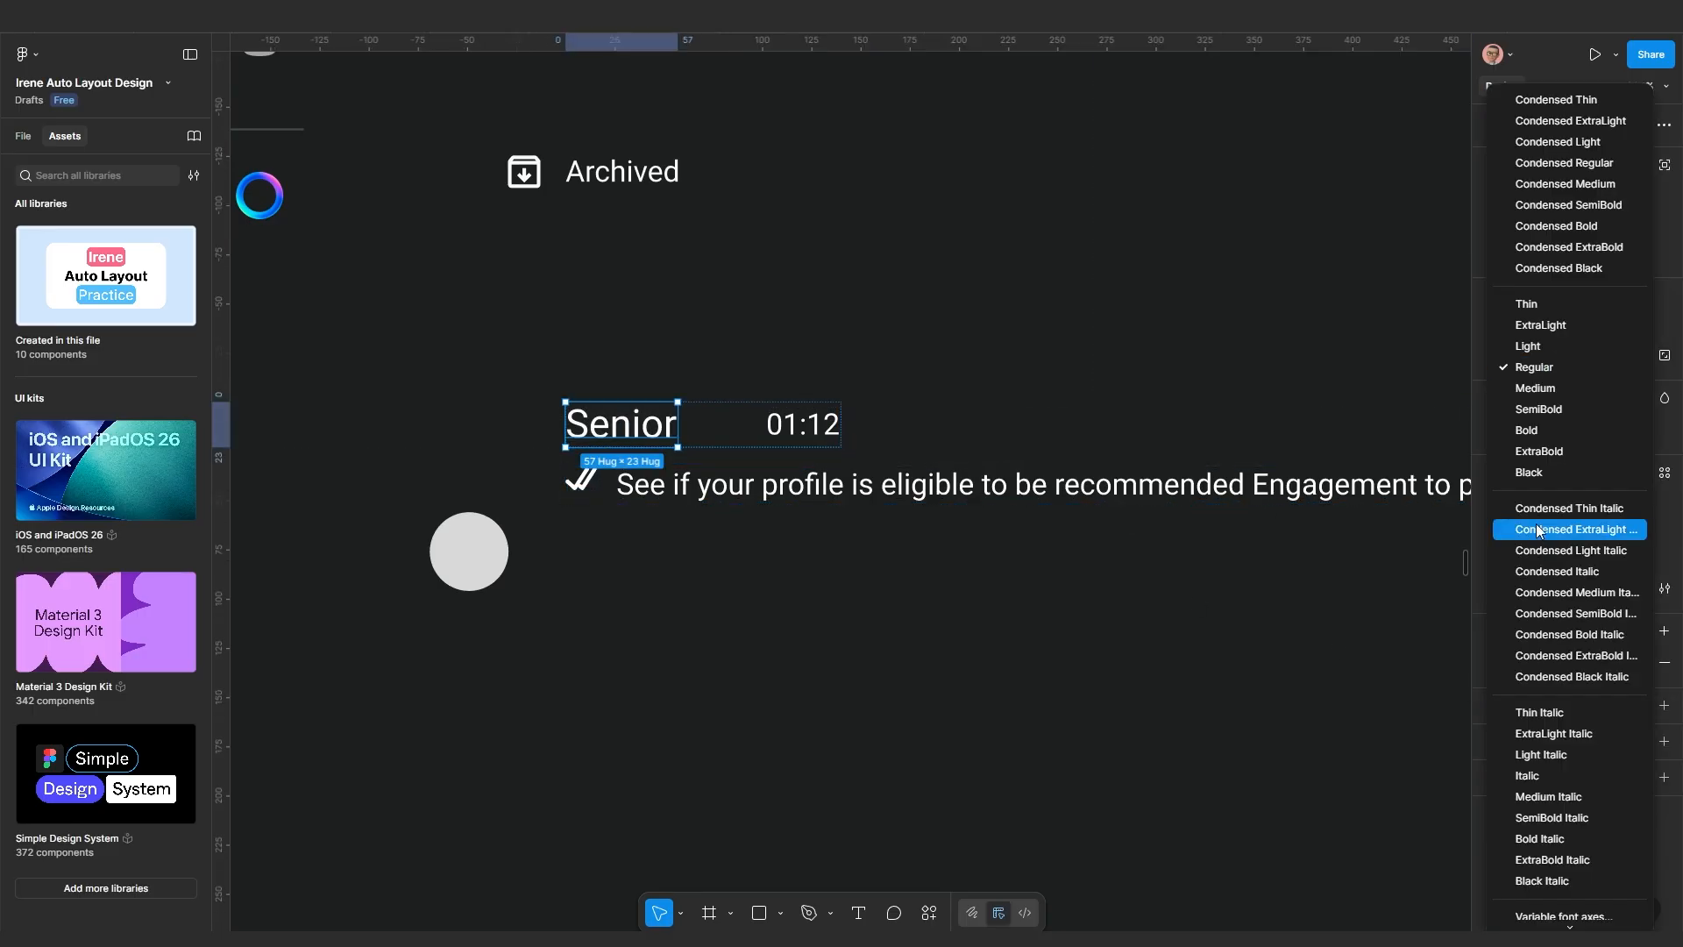
left_click(1530, 398)
scroll(839, 524, "down", 2)
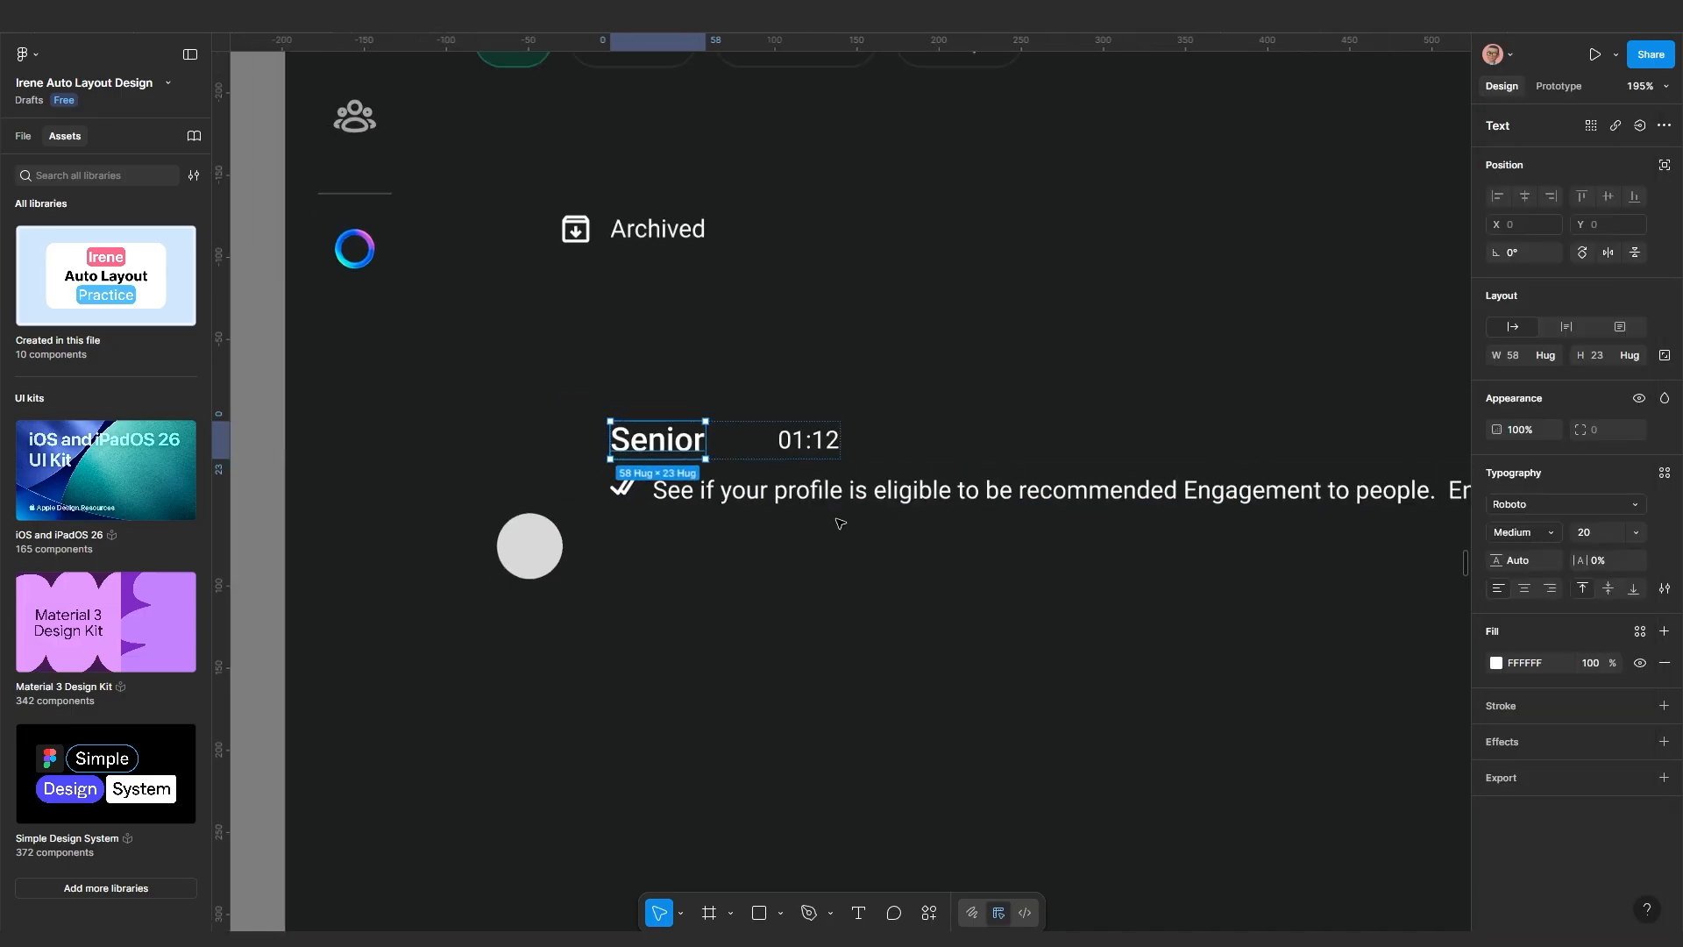
left_click_drag(858, 635, 771, 672)
left_click(722, 675)
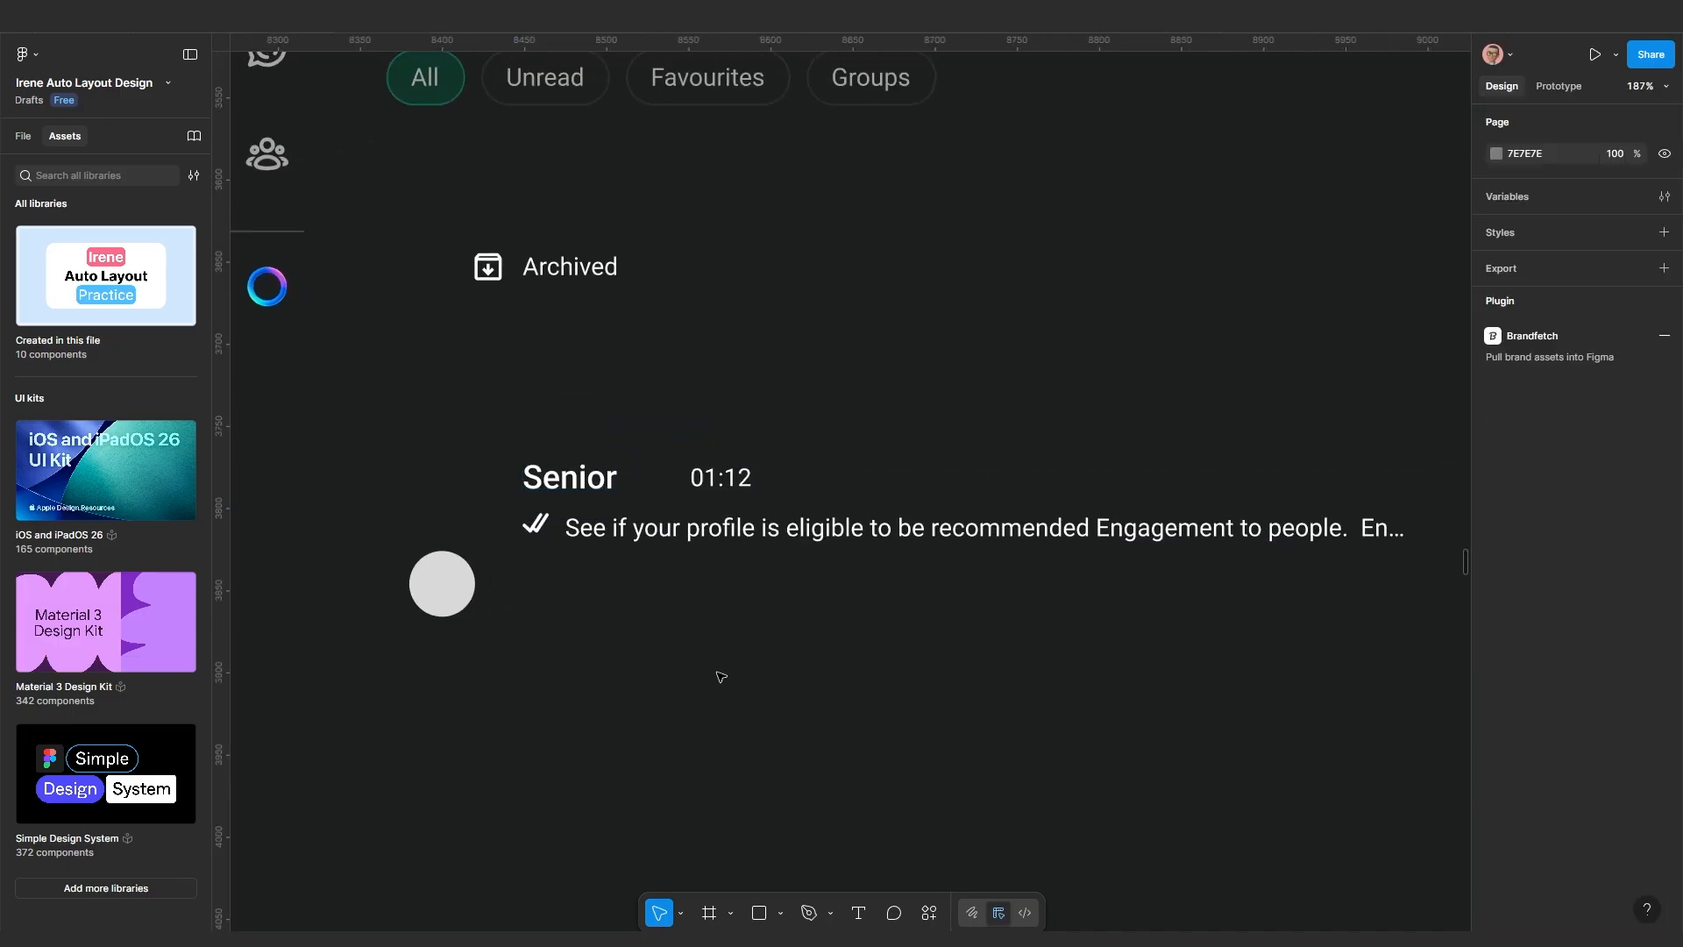
Set the name-and-time row's width to fill its container
double_click(675, 476)
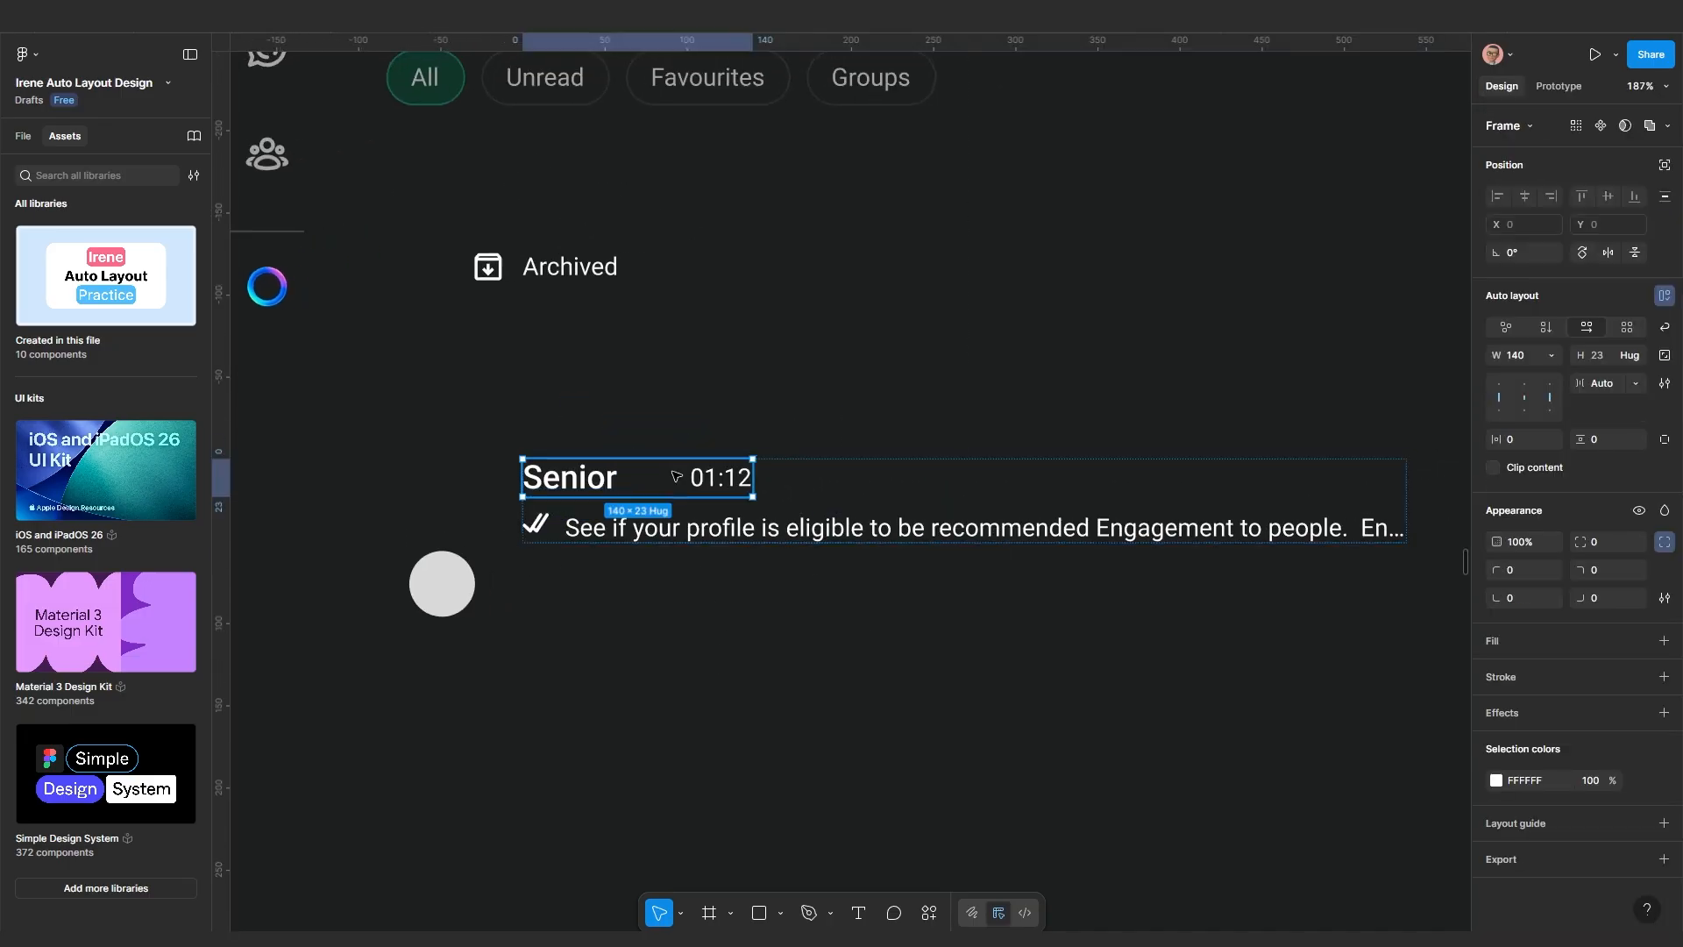
left_click(1550, 354)
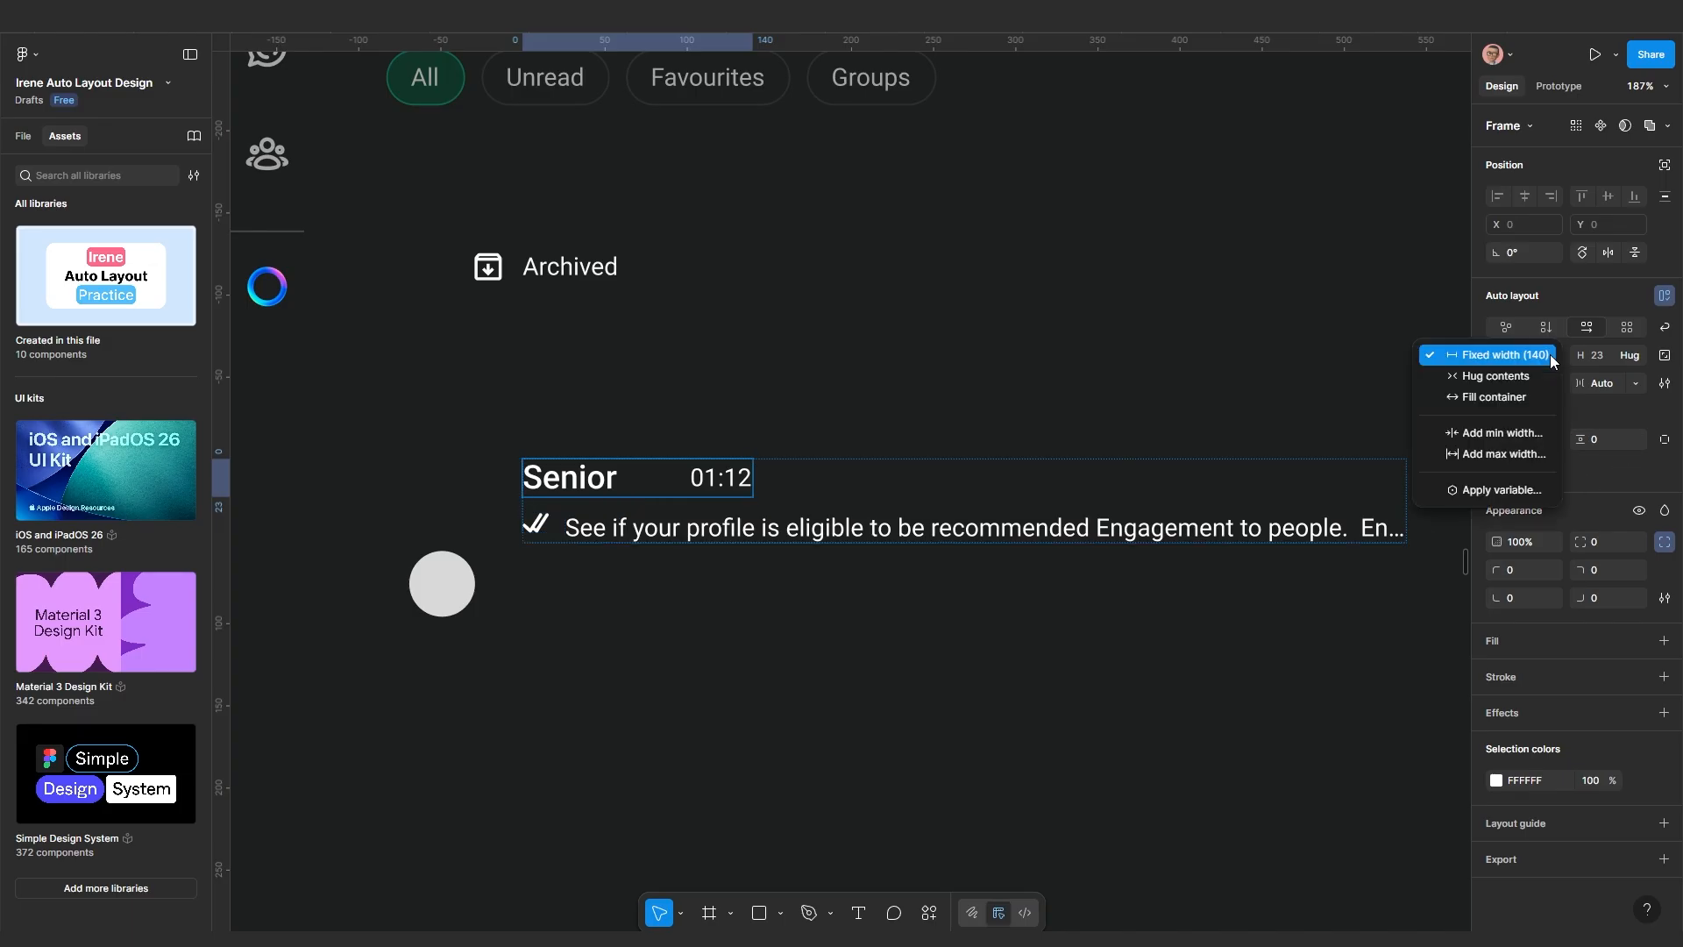
left_click(1512, 403)
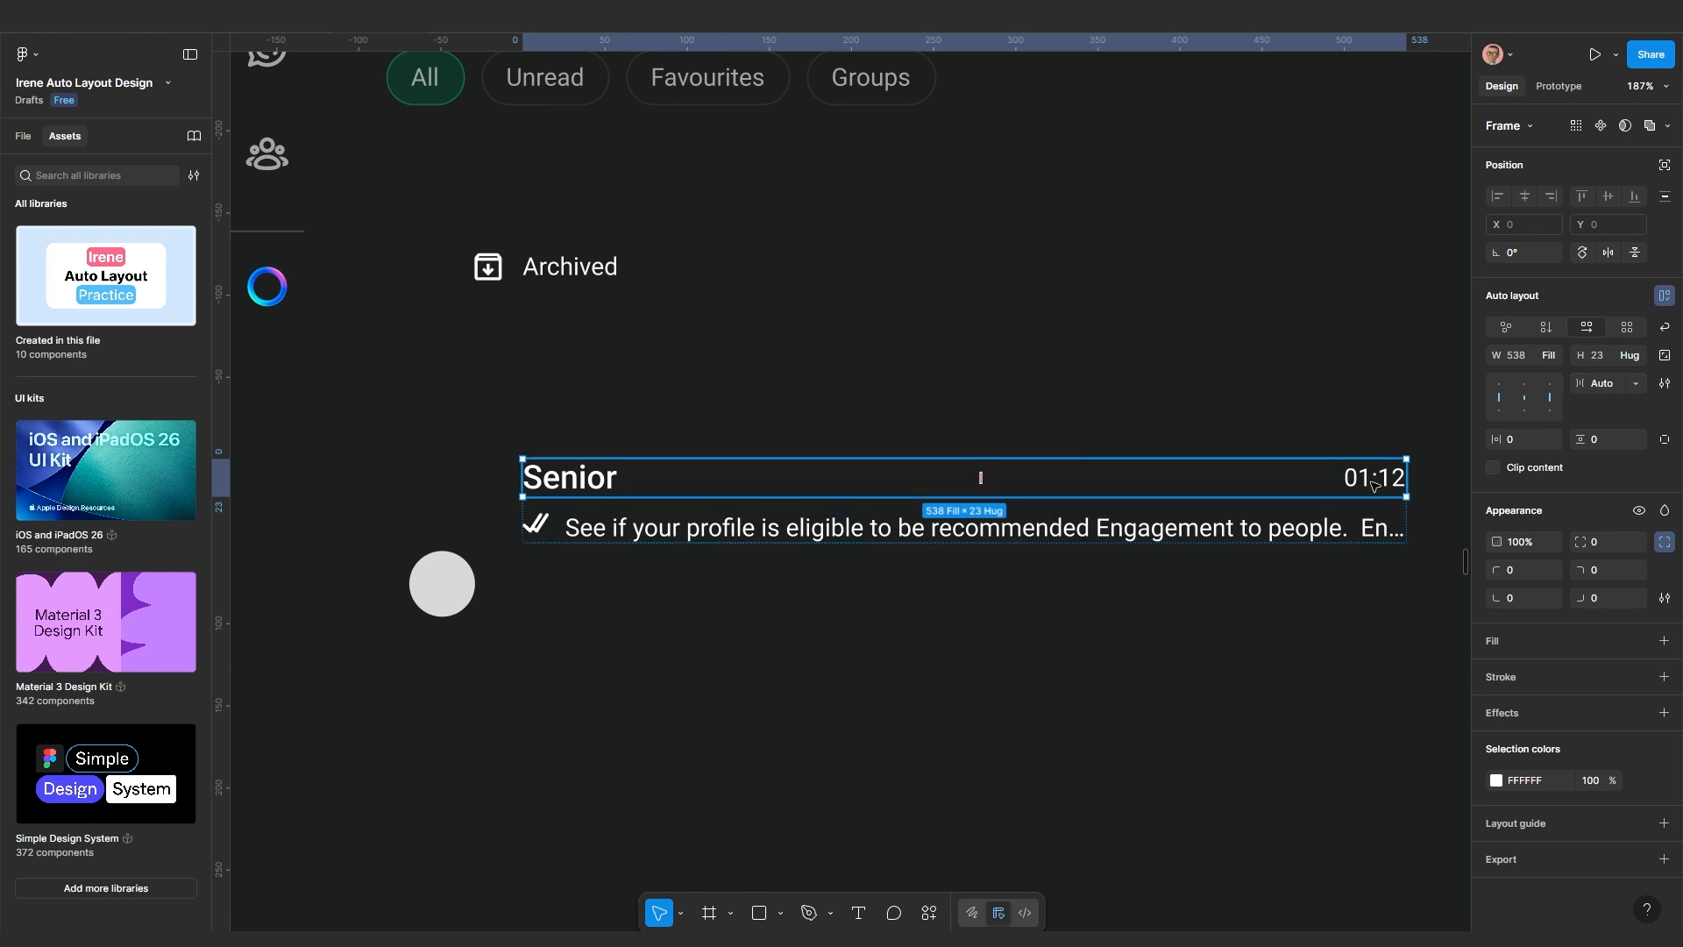
scroll(1257, 578, "down", 2)
scroll(1074, 637, "right", 2)
left_click(1026, 627)
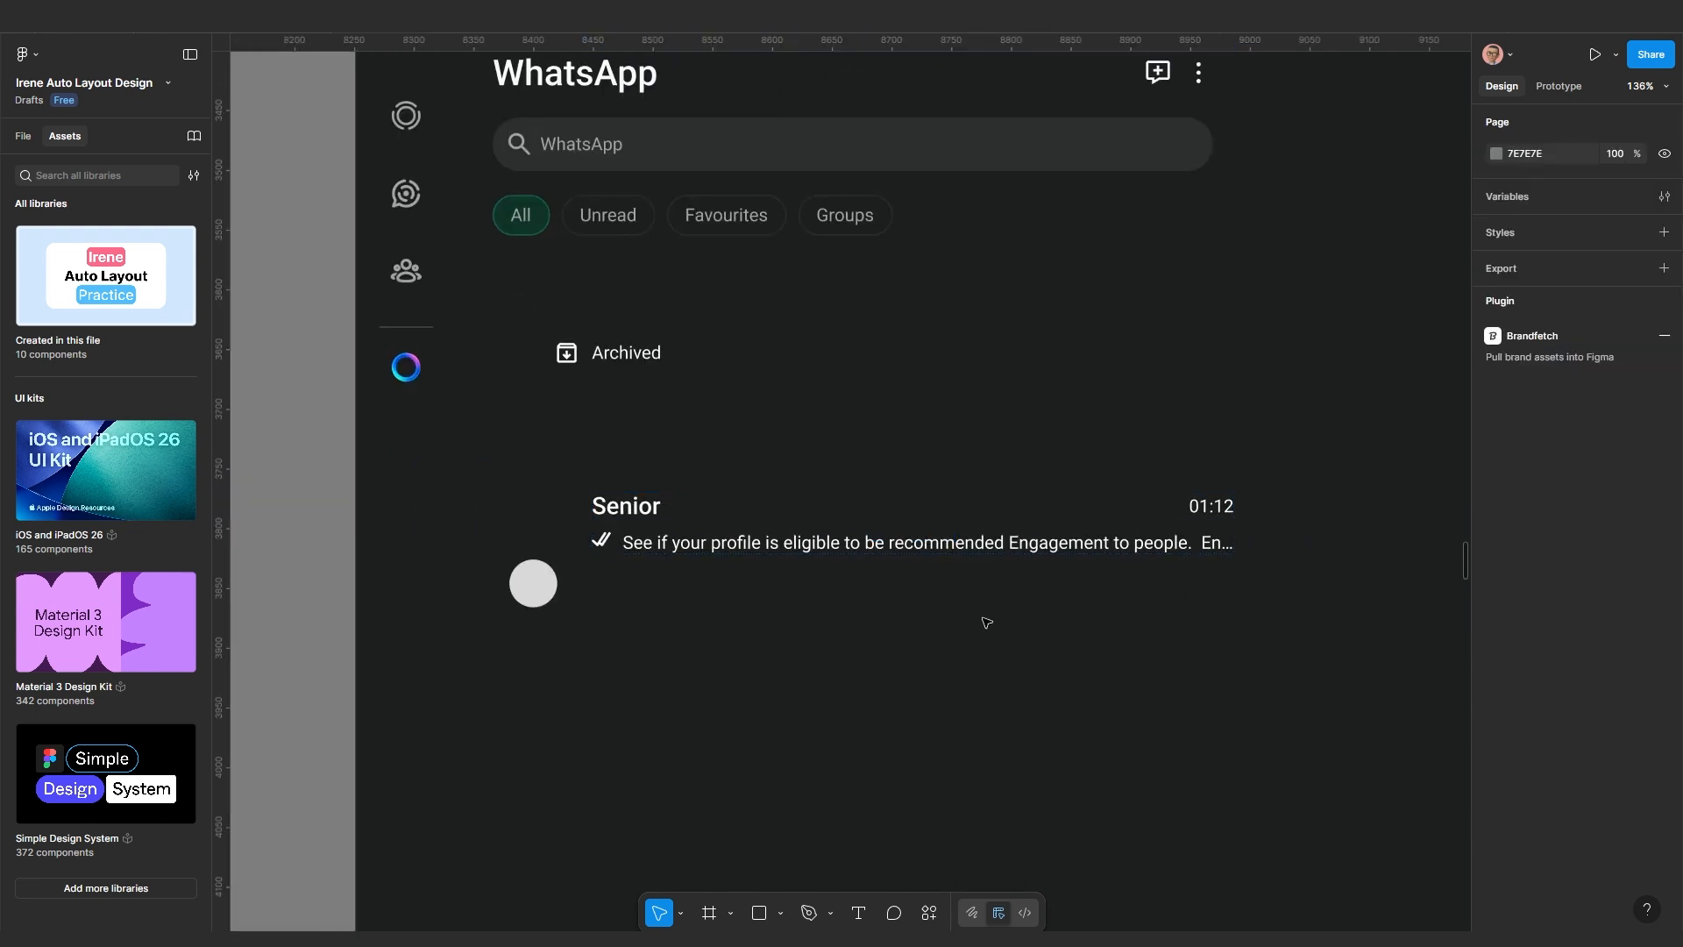
scroll(988, 620, "up", 5)
scroll(589, 547, "down", 5)
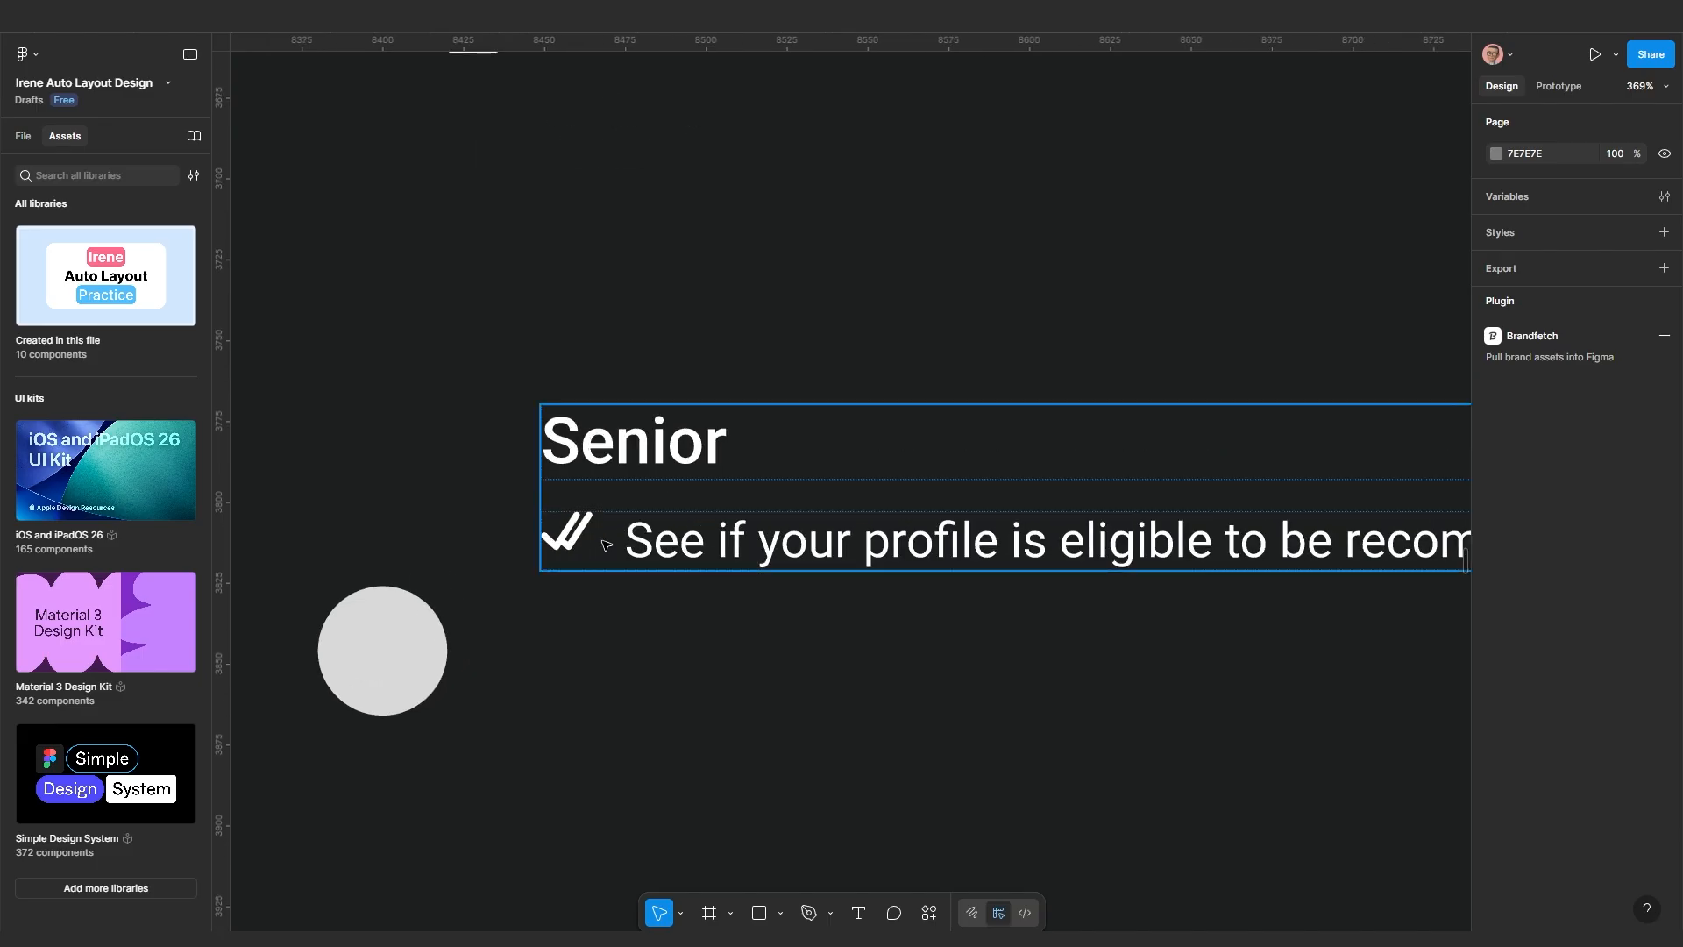
scroll(552, 544, "left", 2)
left_click(522, 535)
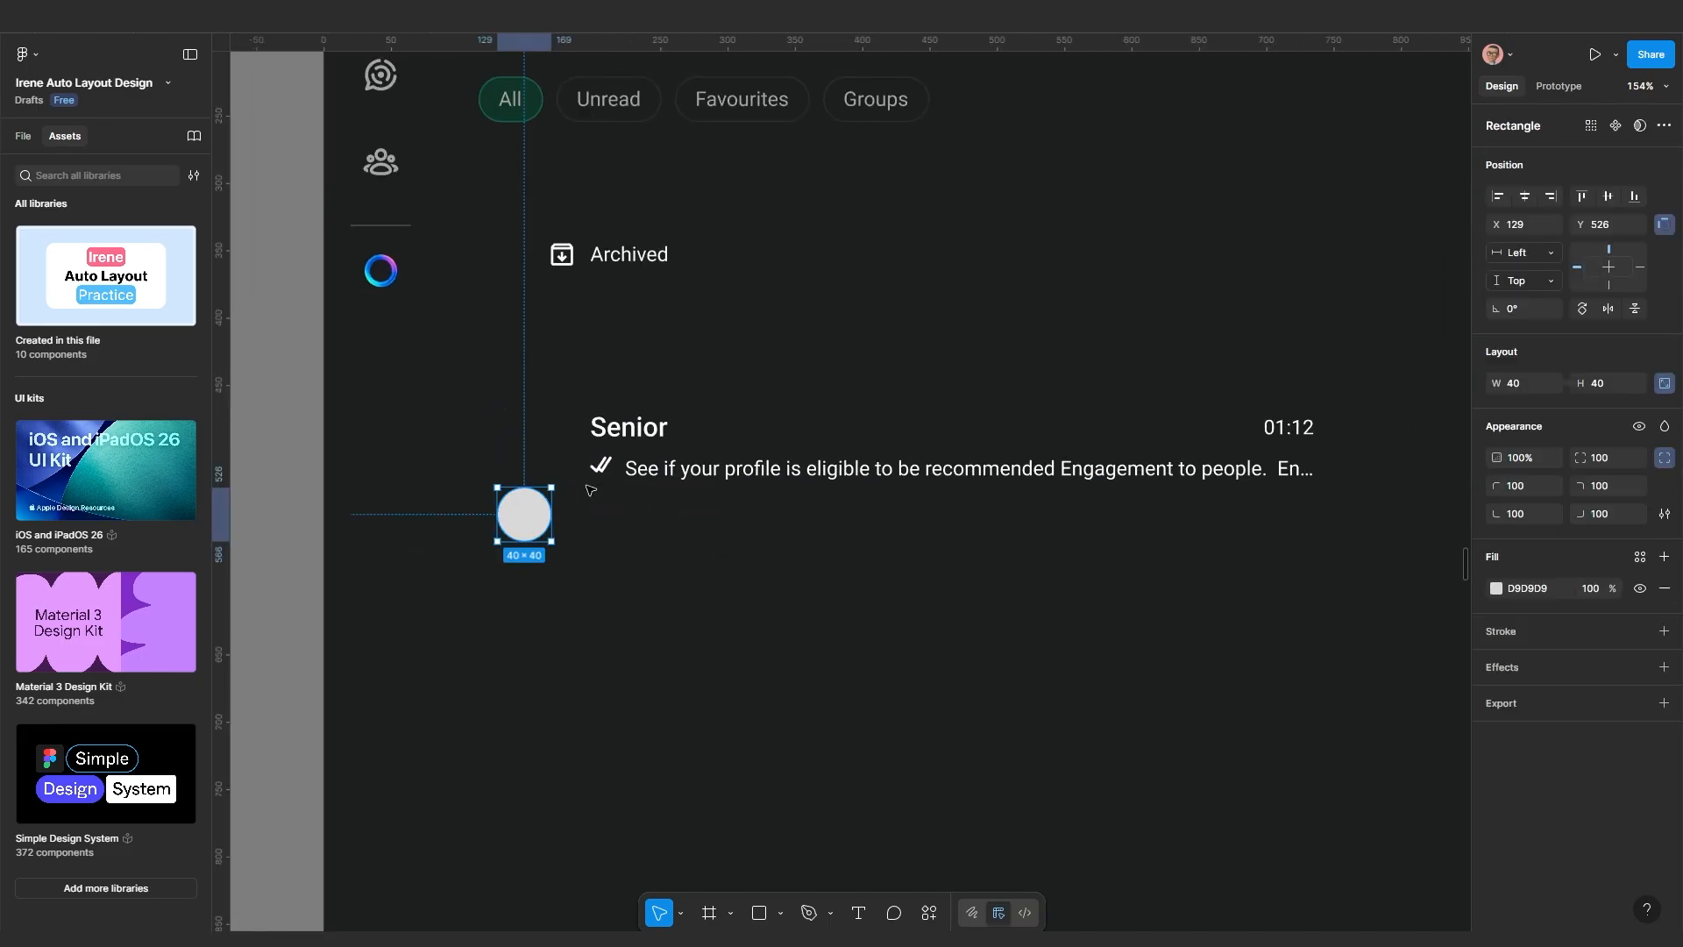
scroll(701, 490, "up", 3)
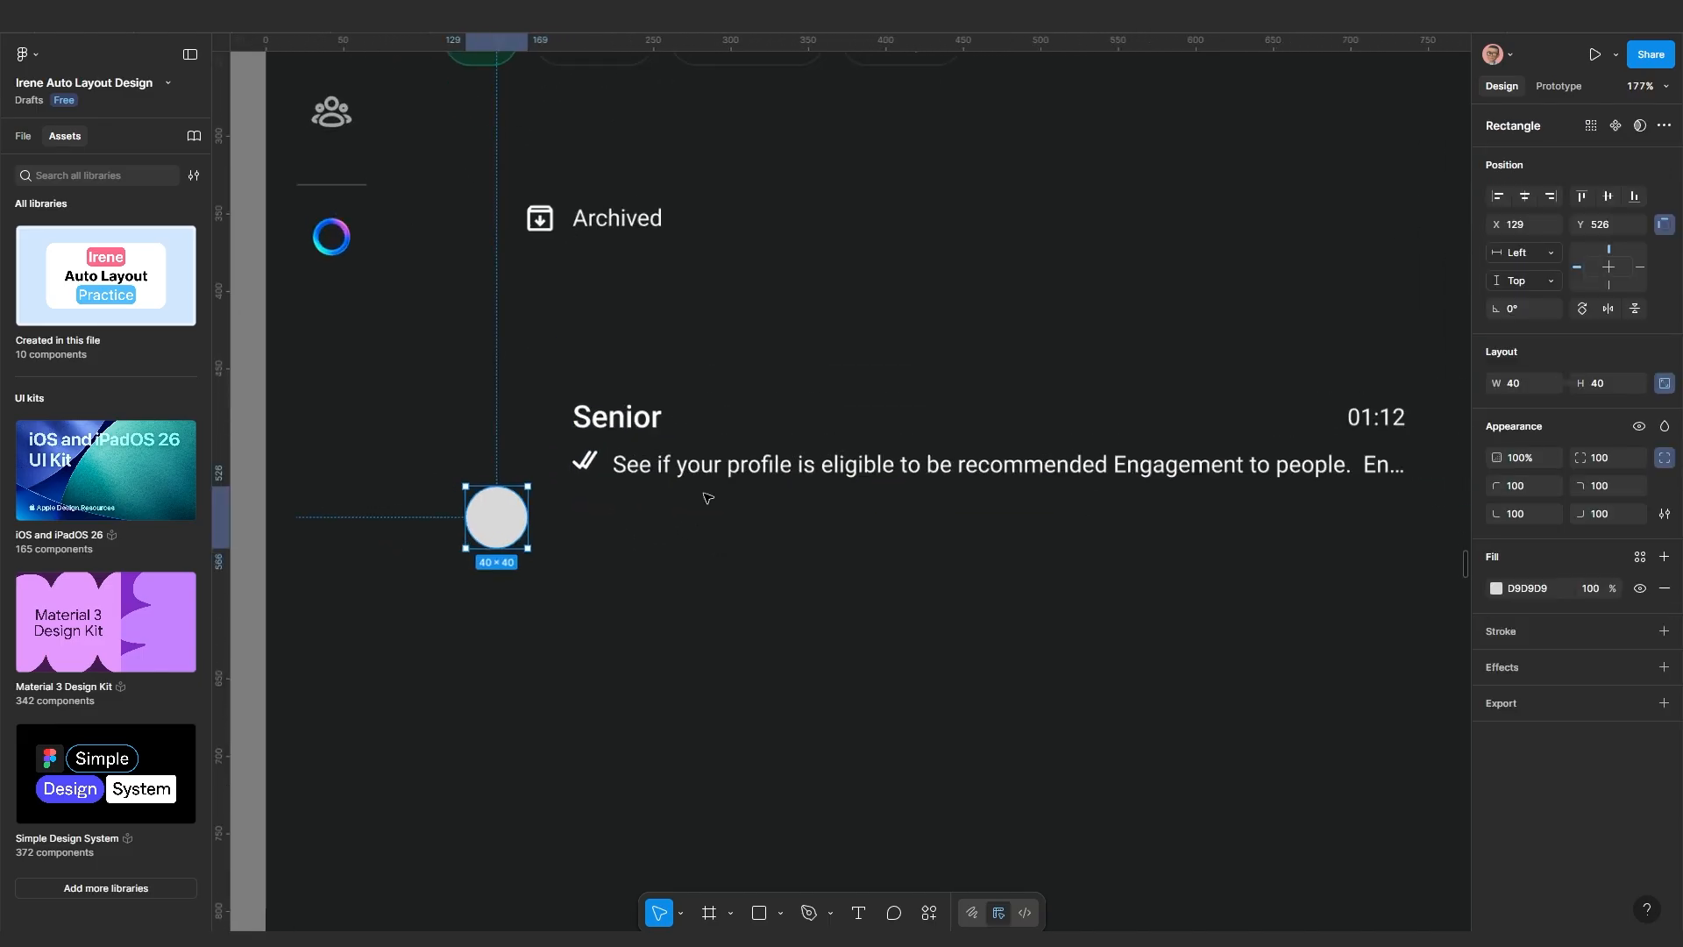
left_click(785, 529)
Place a copy of the message text below the chat row, at about X 237, Y 616
double_click(802, 465)
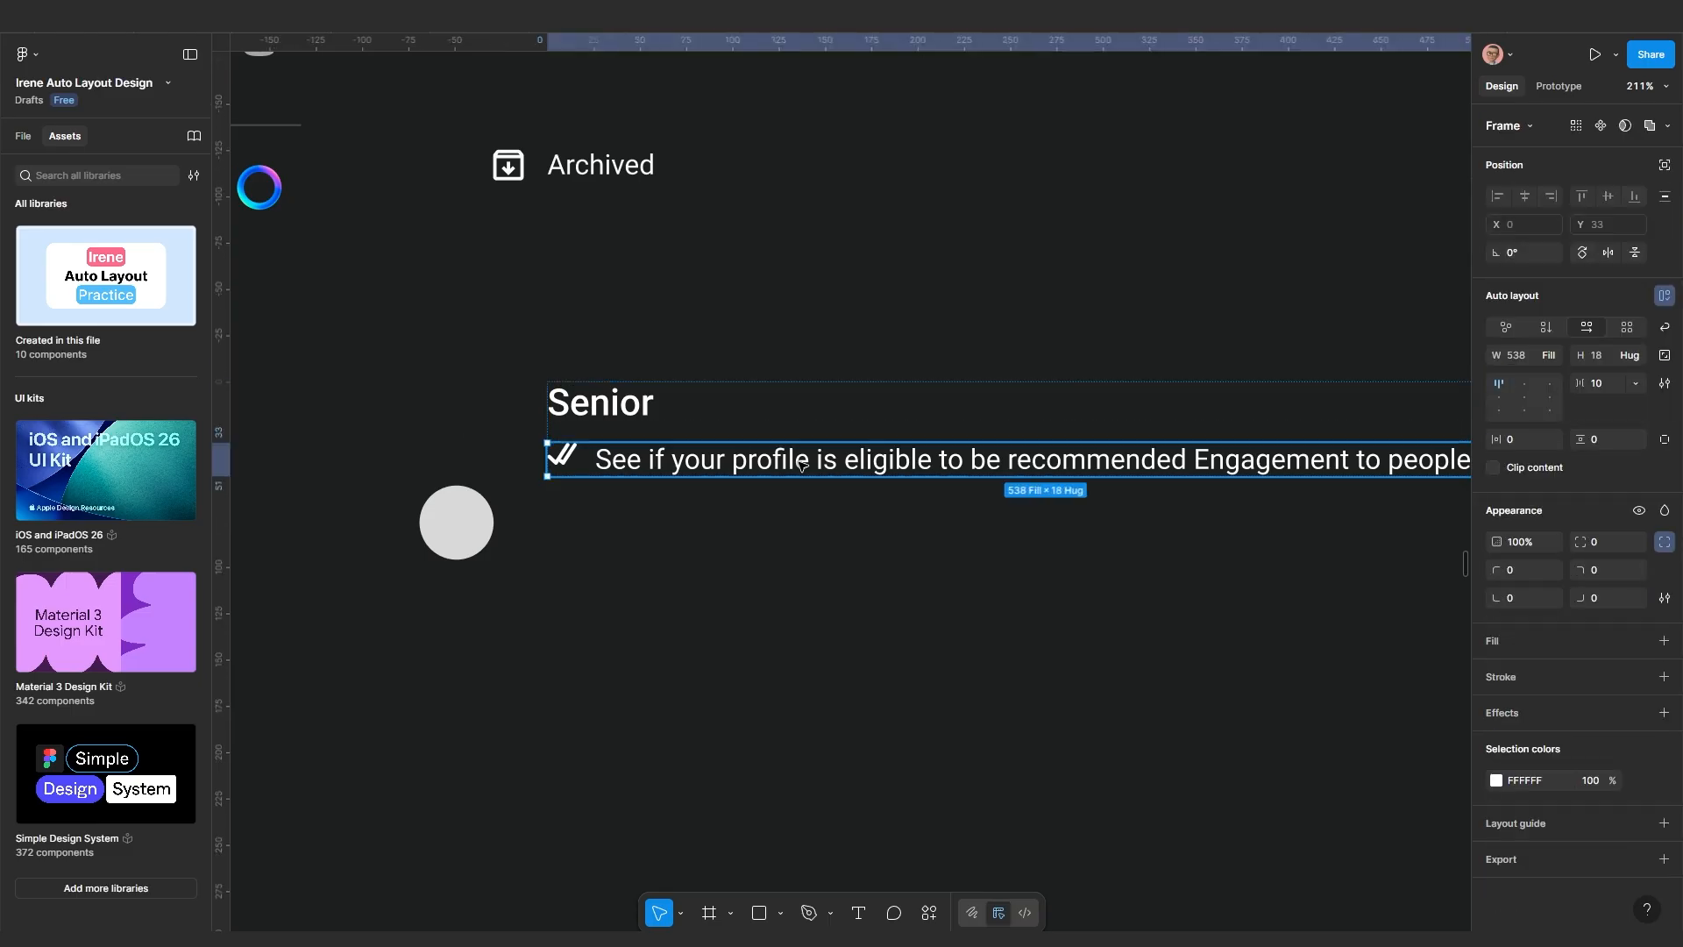
double_click(802, 465)
key("Escape")
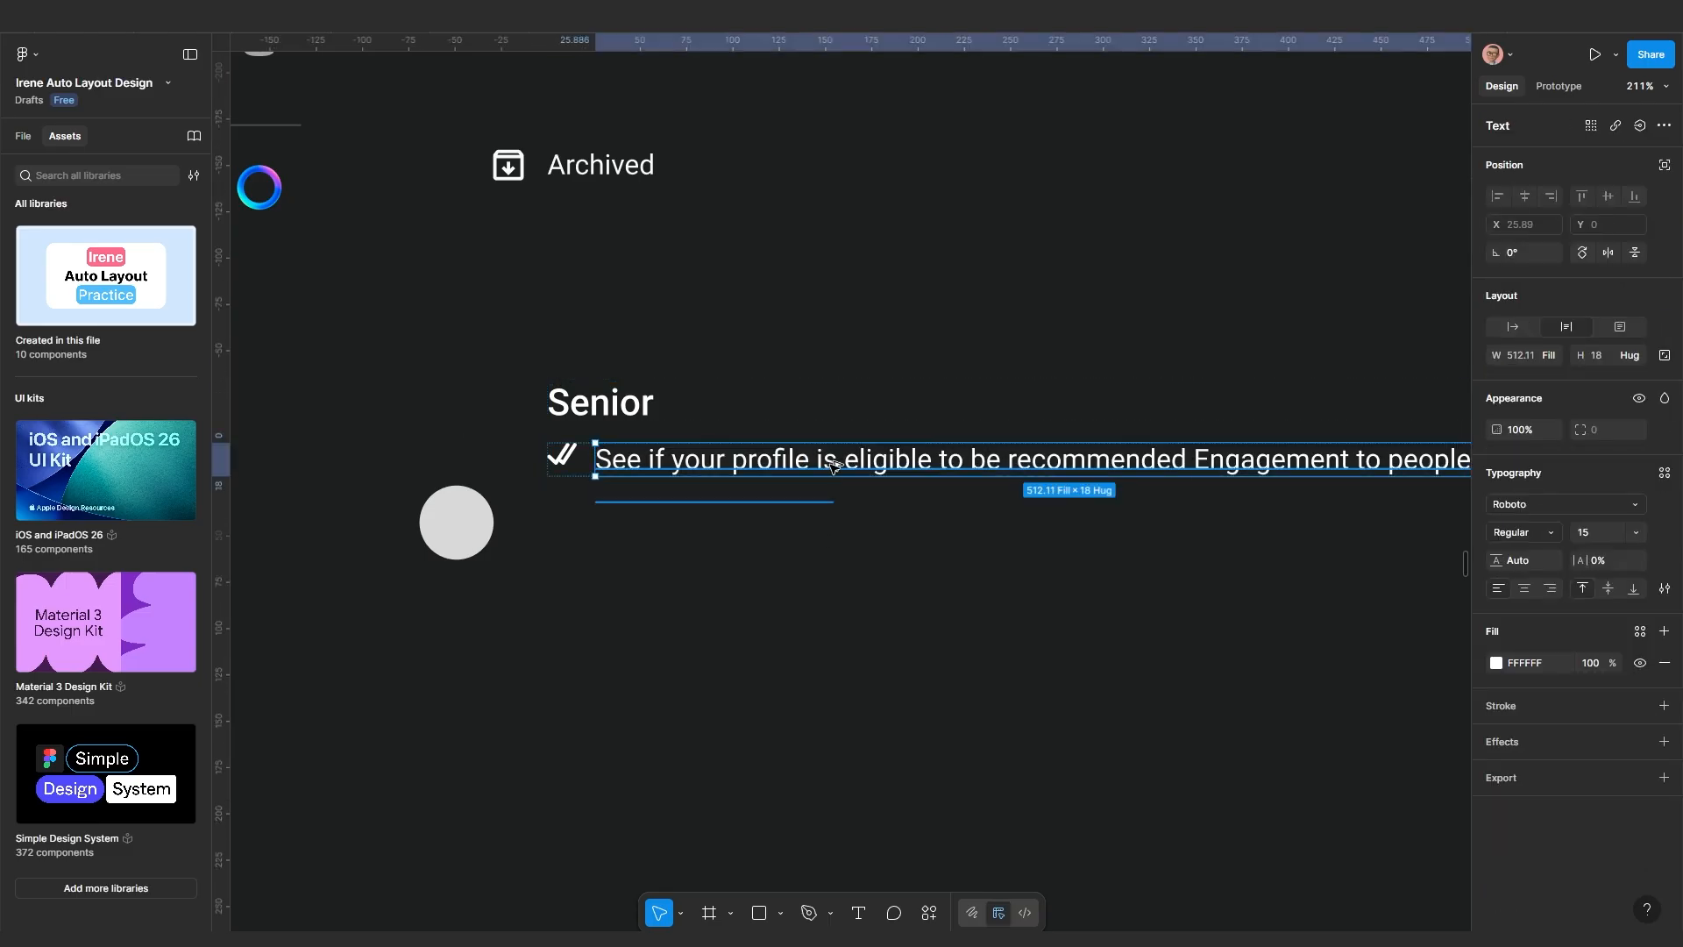
left_click_drag(833, 464, 868, 668)
scroll(902, 657, "down", 5)
scroll(902, 658, "right", 5)
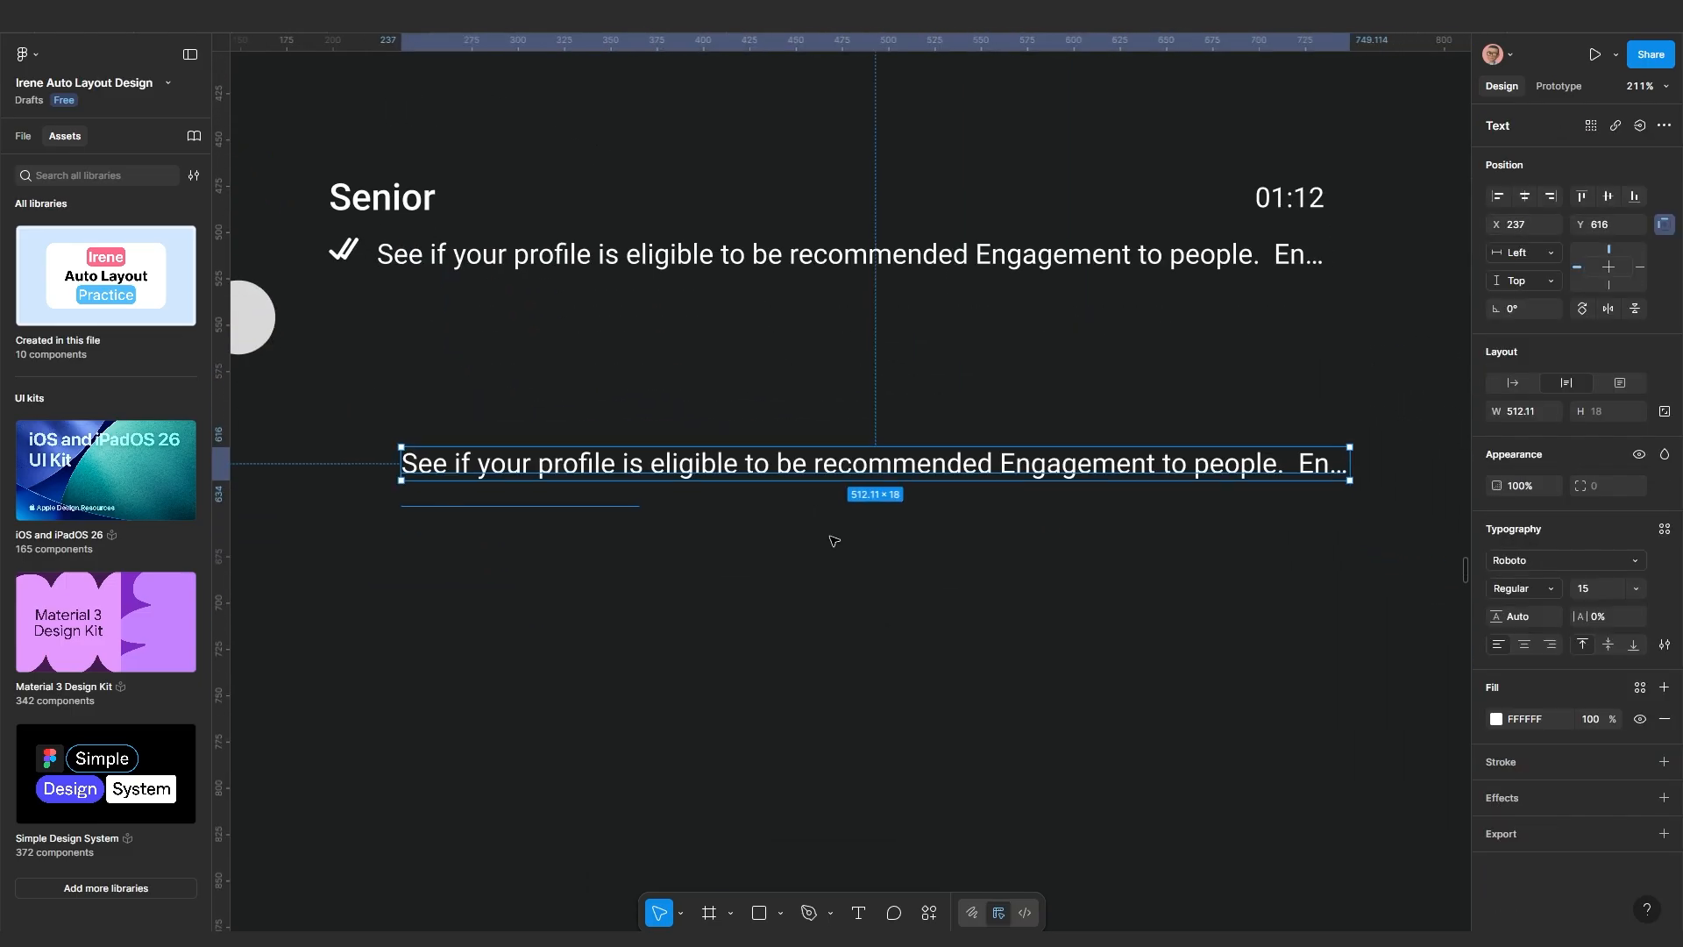
Insert a tears-of-joy emoji after "be" in the message copy below the chat row
left_click(833, 541)
left_click(807, 488)
double_click(816, 478)
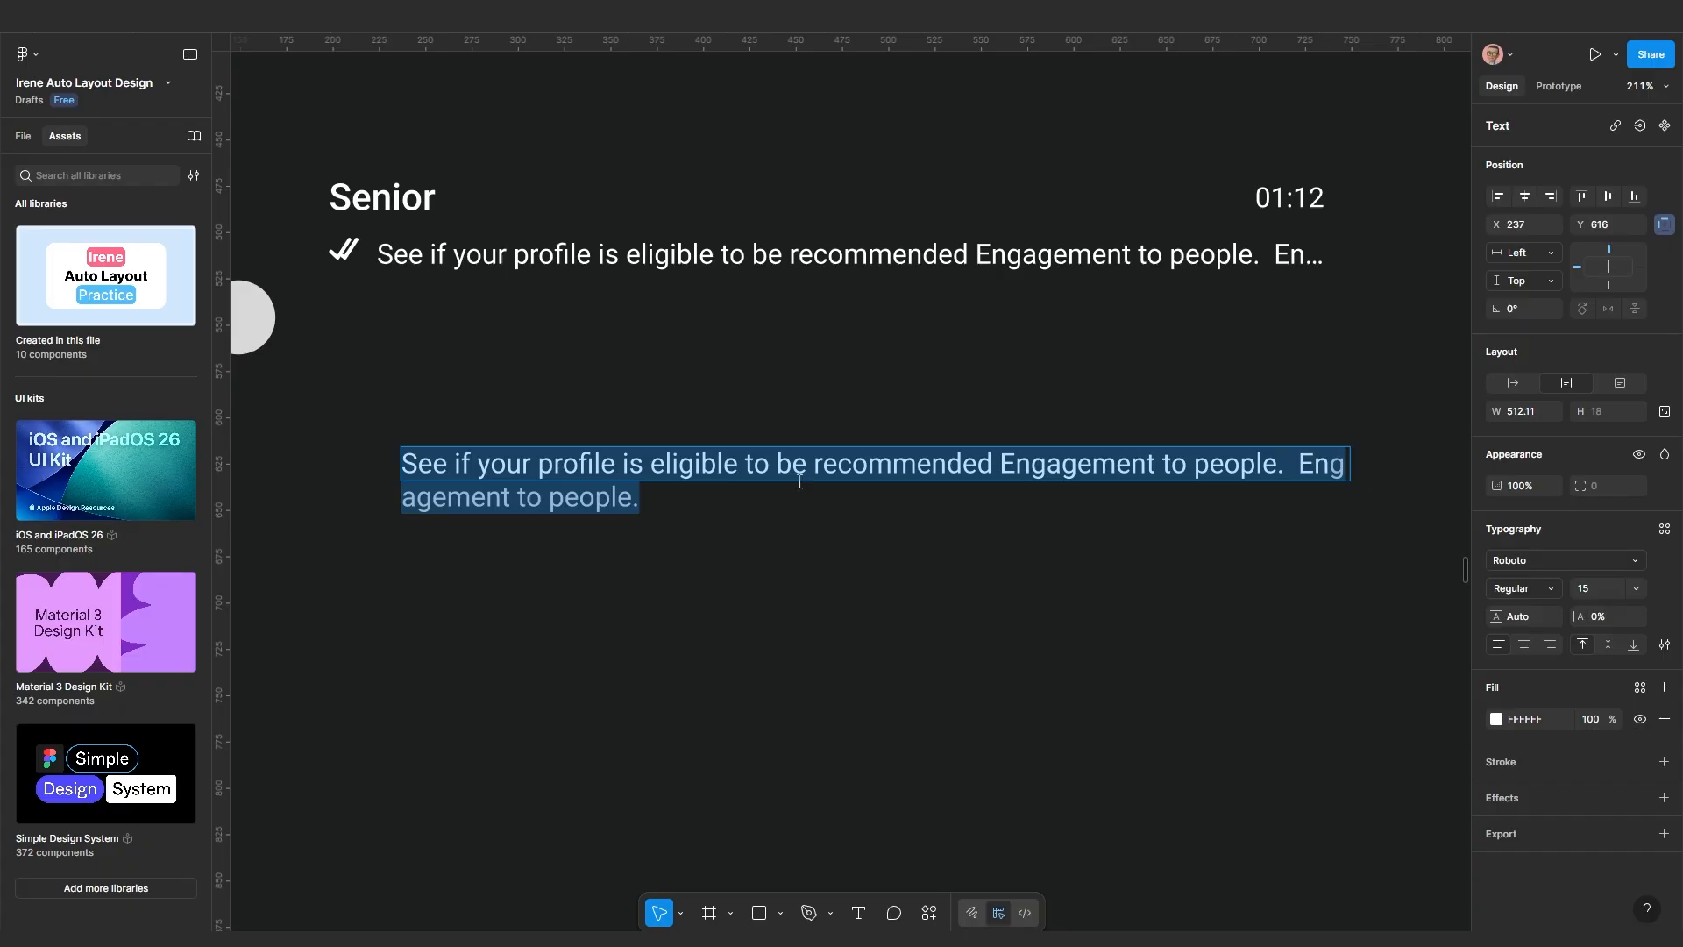
left_click(804, 468)
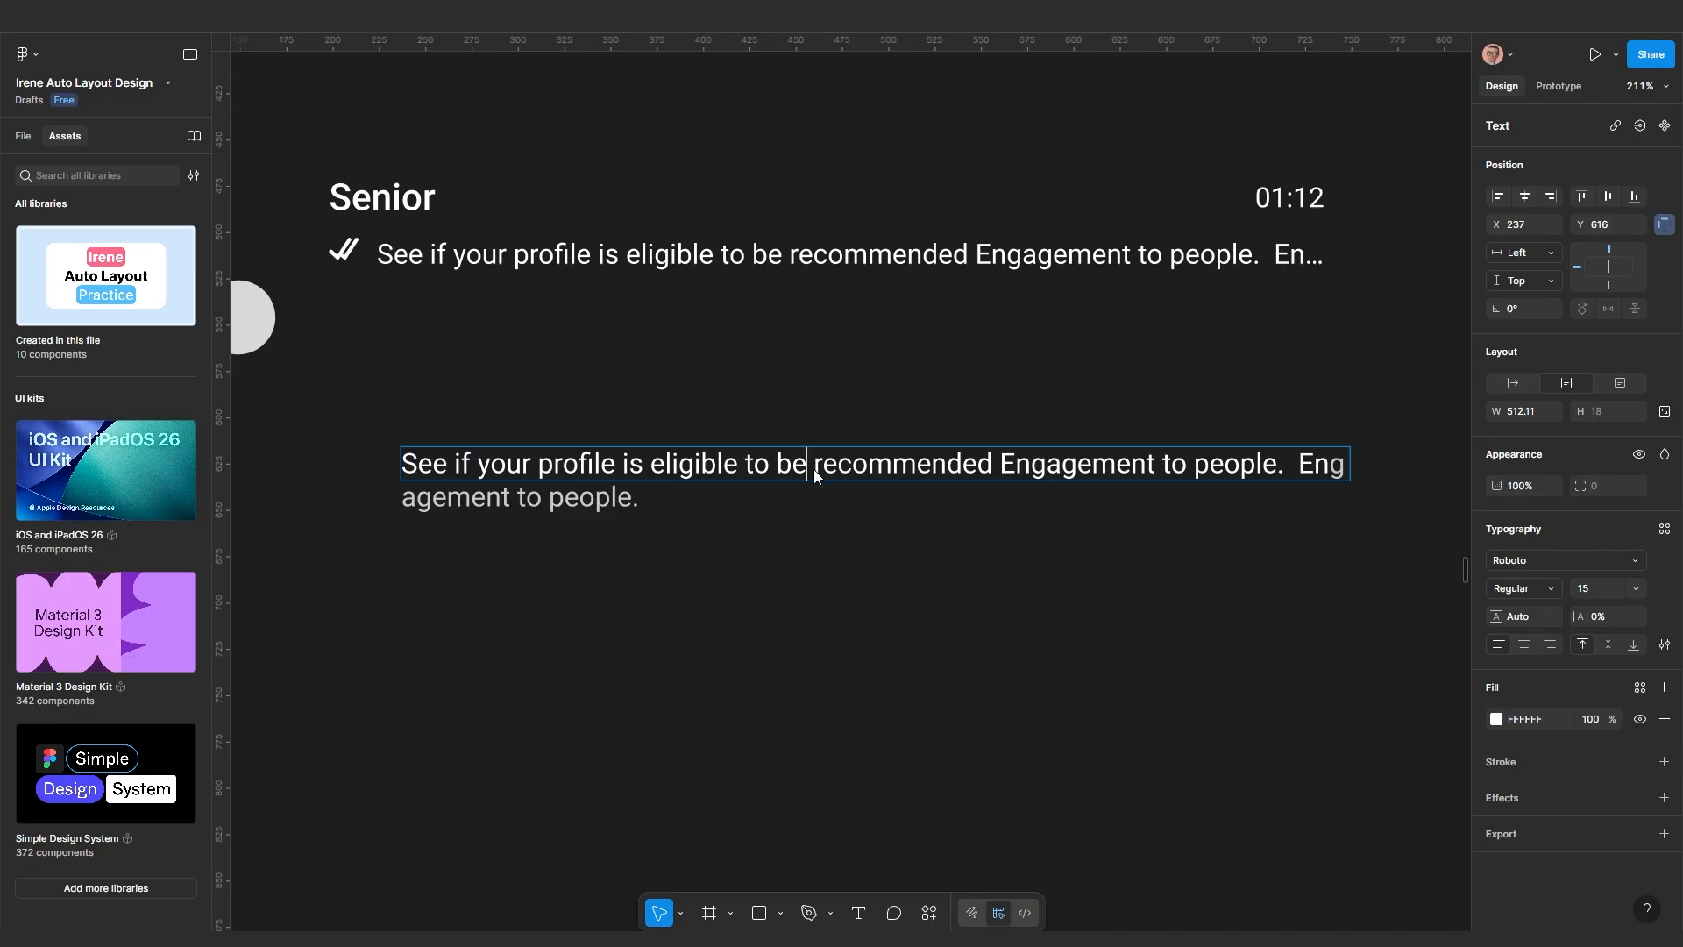
key("super+period")
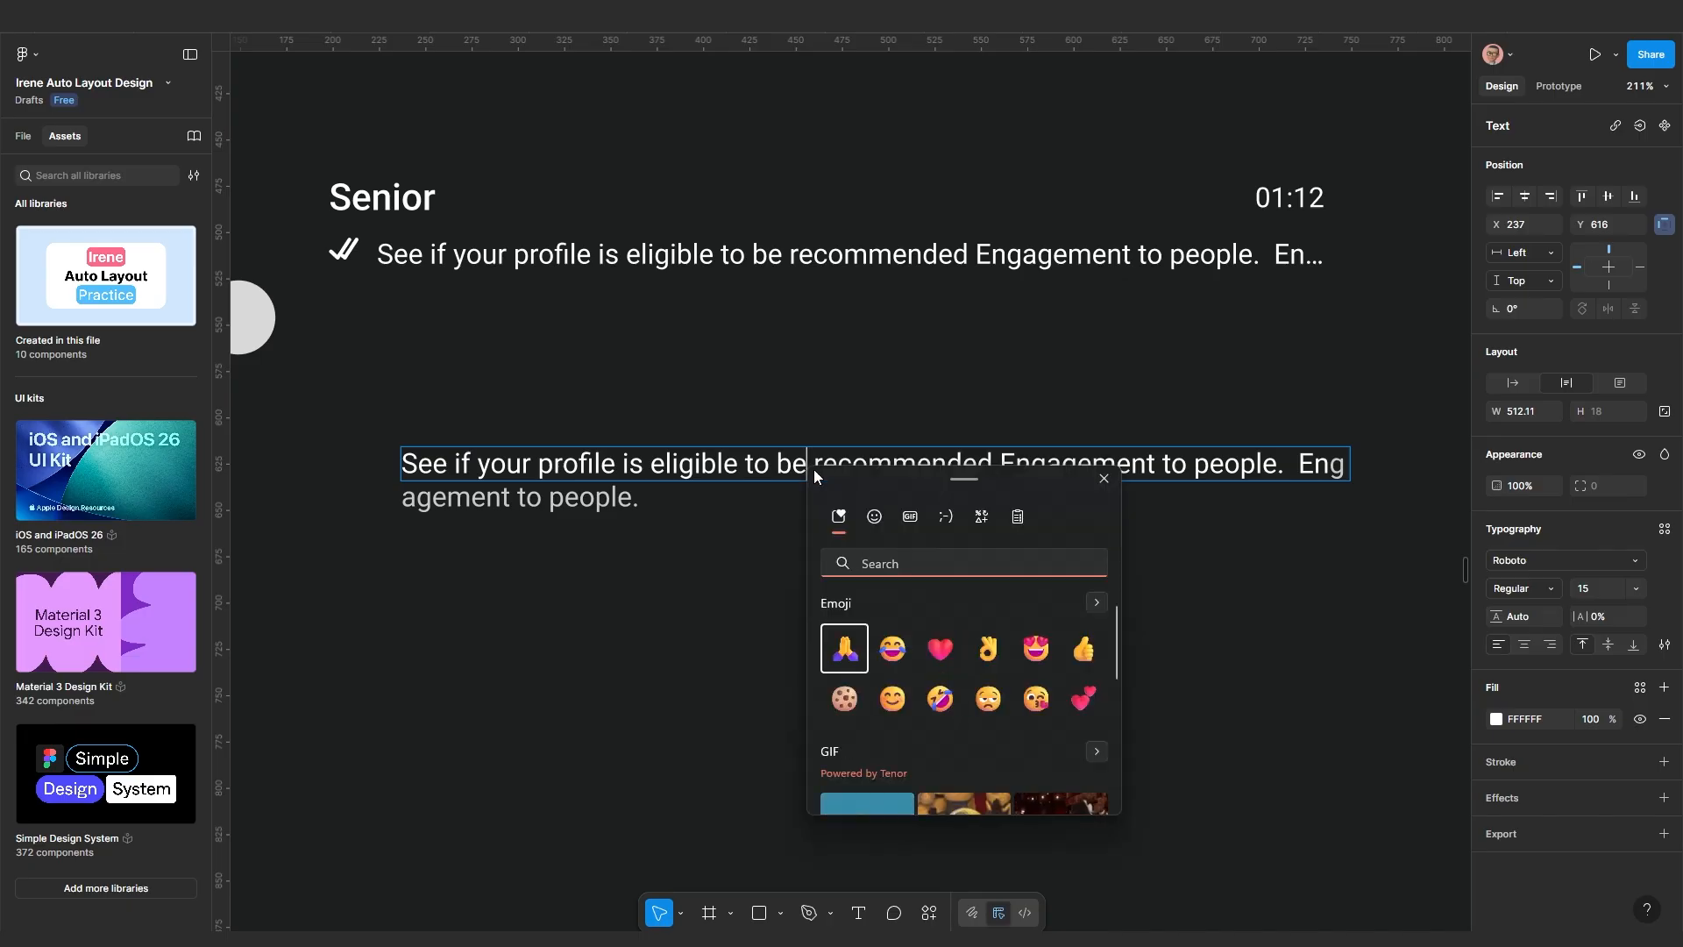
left_click(887, 653)
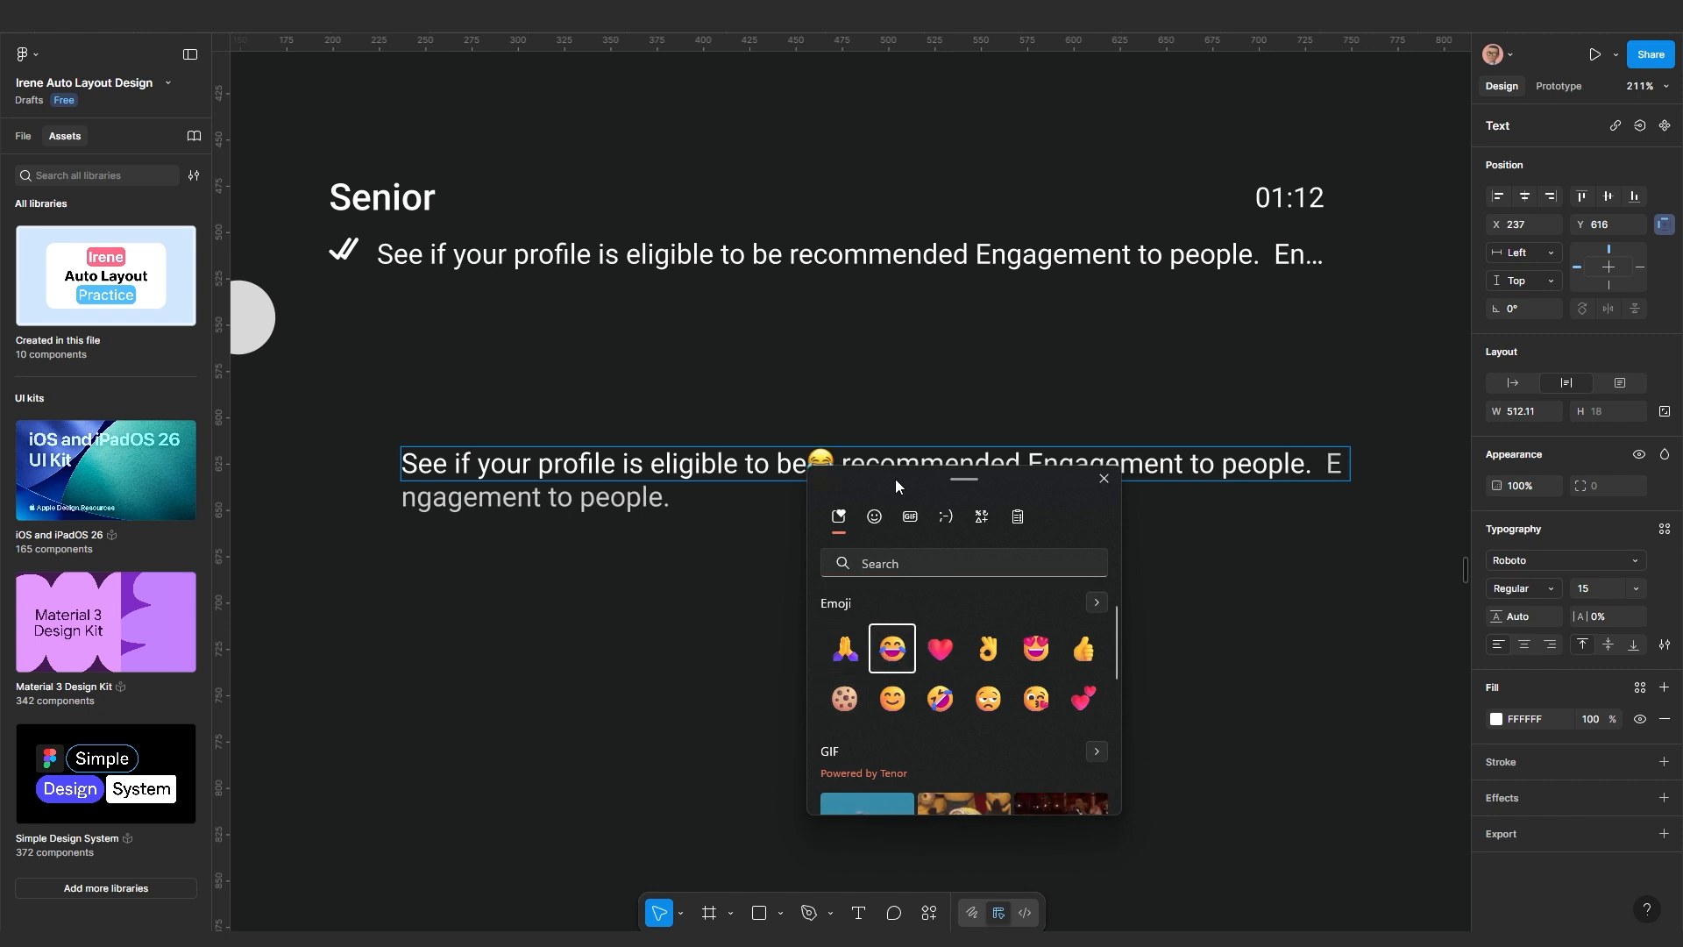
left_click_drag(896, 478, 428, 564)
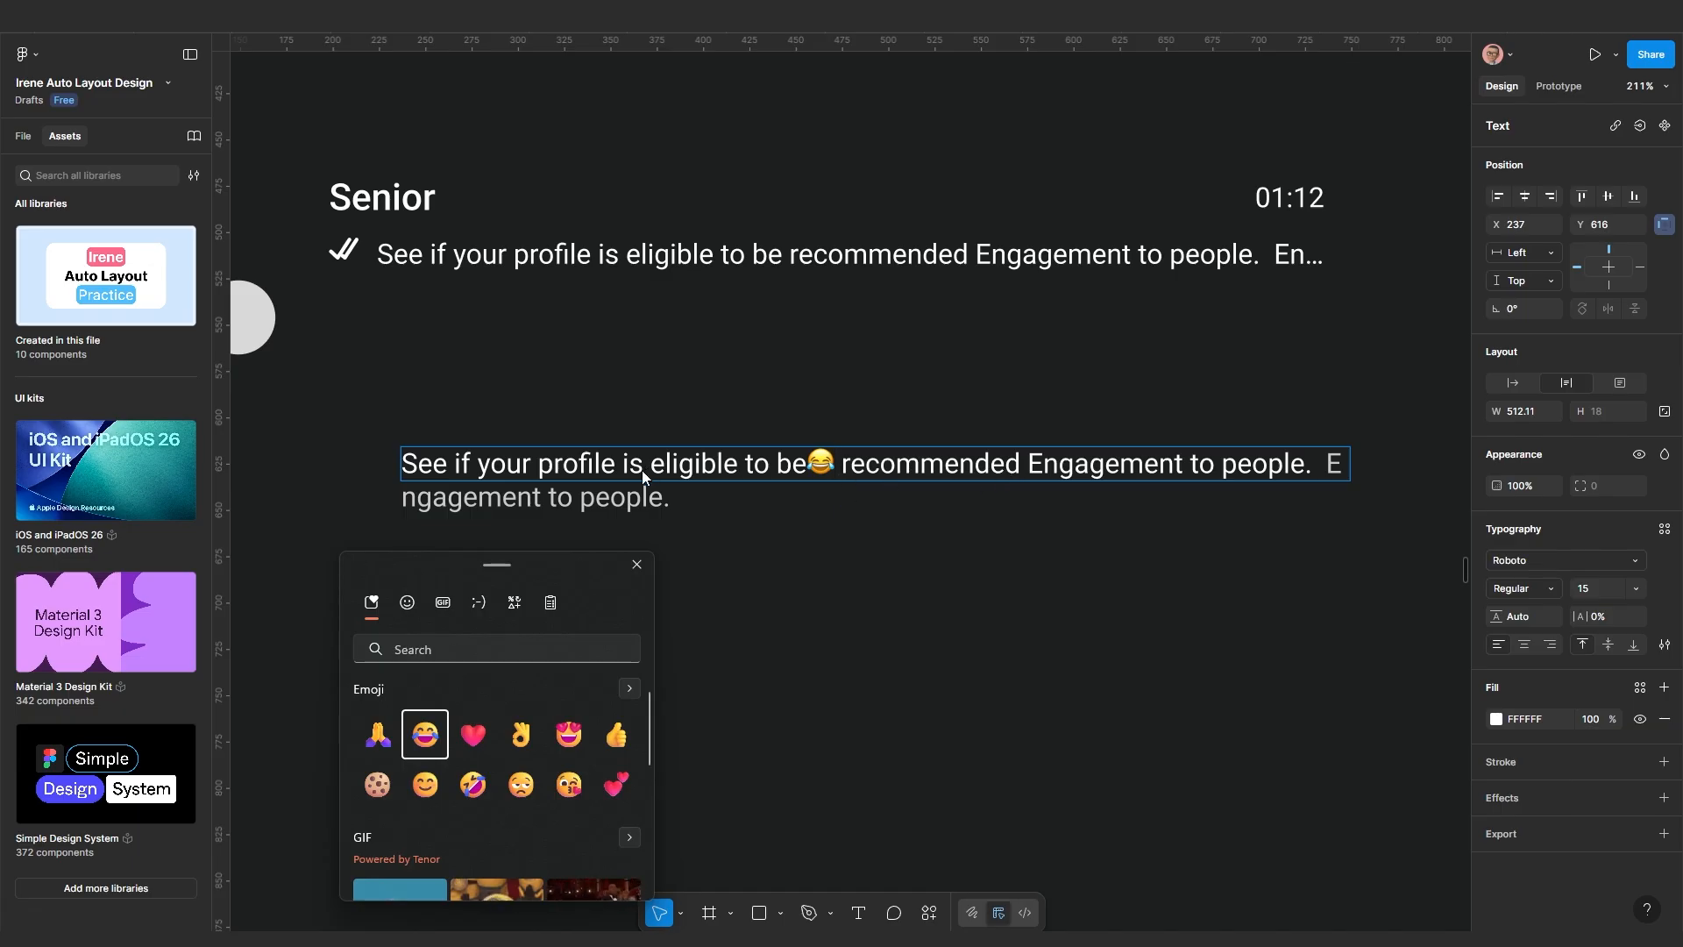
Search the emojis for "happy" and insert two grinning-face and two raised-hand emojis after "your" in the message copy
key("Escape")
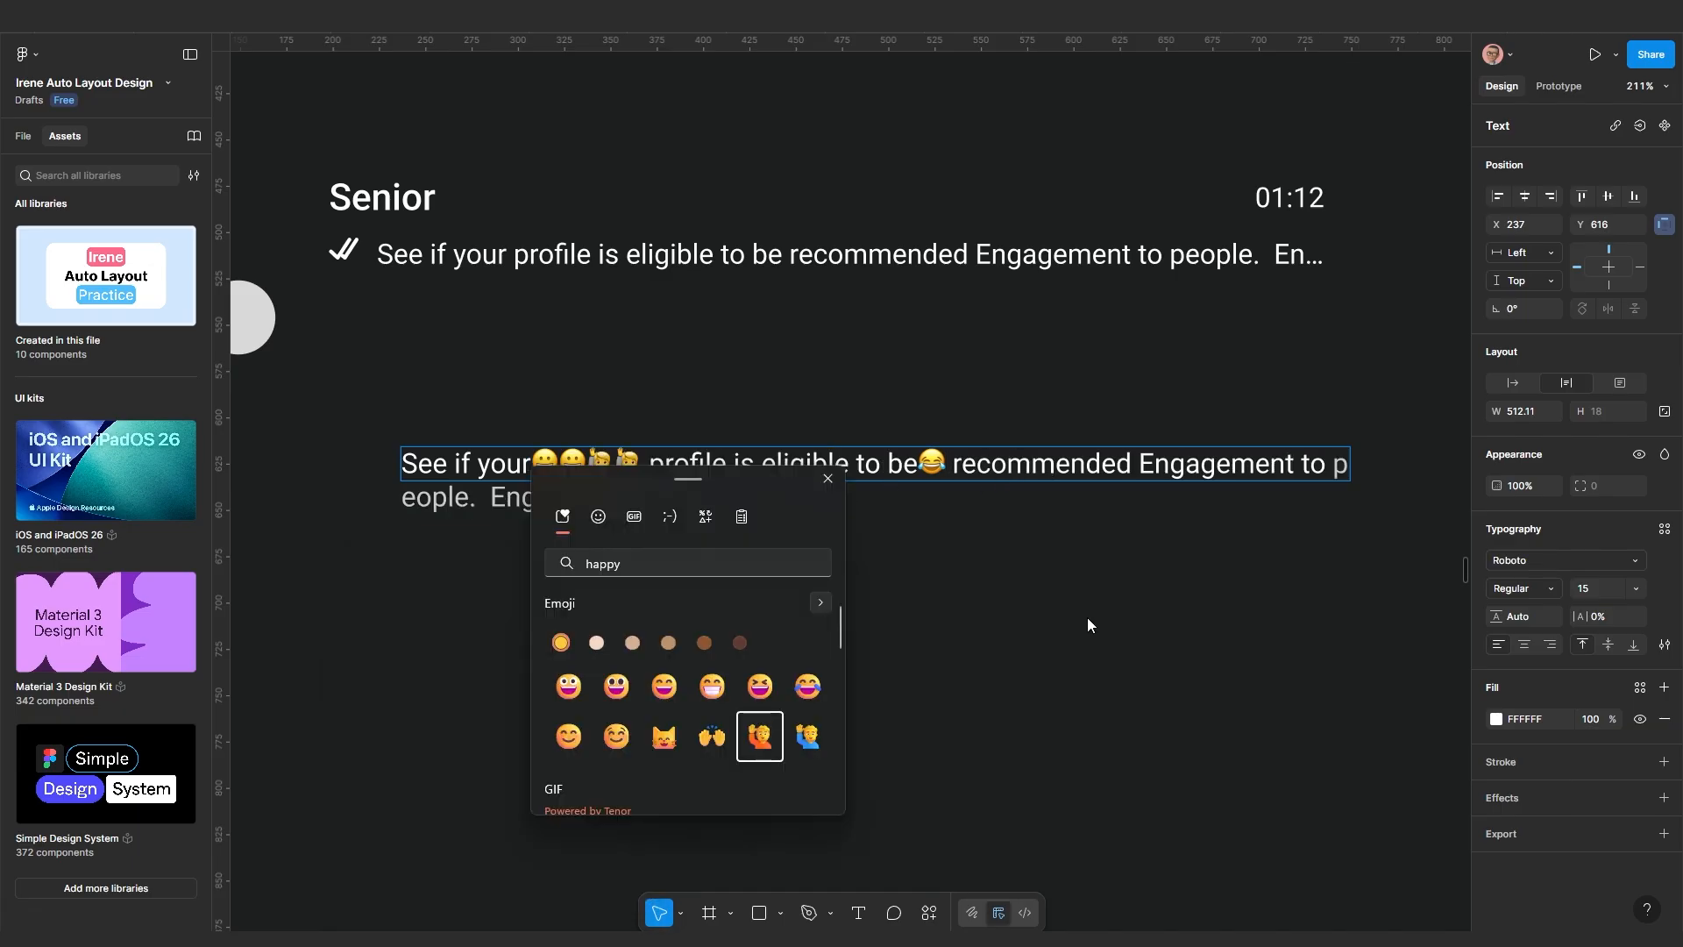
key("Escape")
key("Escape")
scroll(705, 594, "down", 2)
scroll(706, 599, "left", 5)
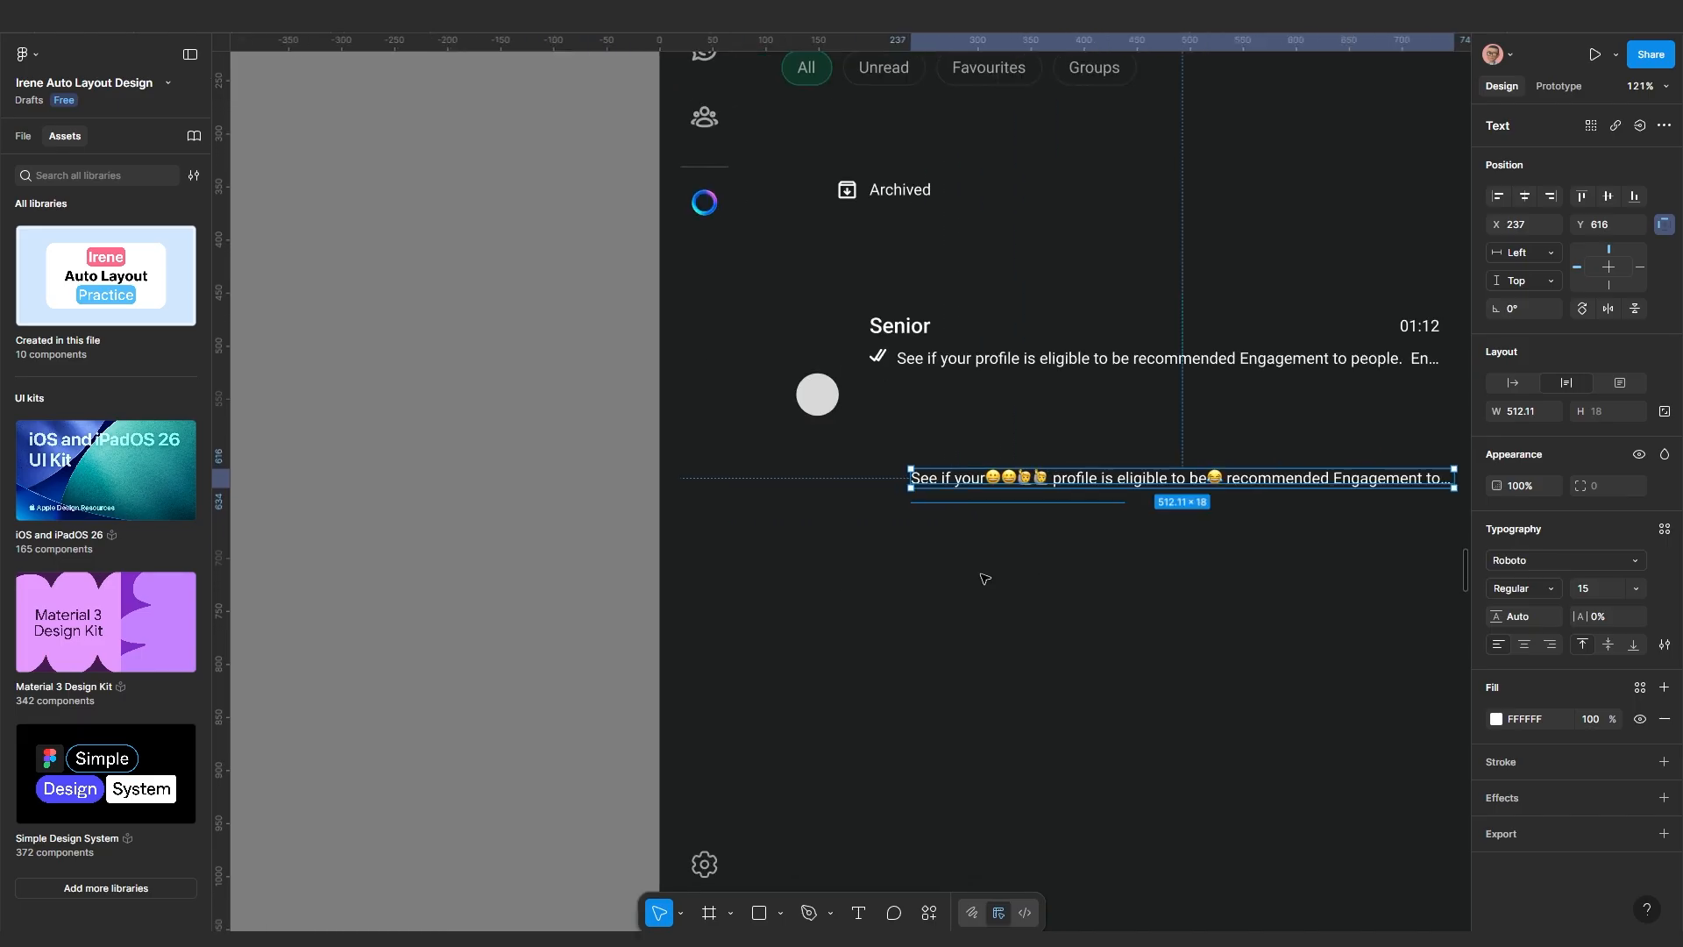
Add raised-hand and grinning emojis after "profile" and folded-hands and laughing emojis before "people" in the row's message, and delete the copy
left_click(971, 536)
scroll(969, 534, "up", 2)
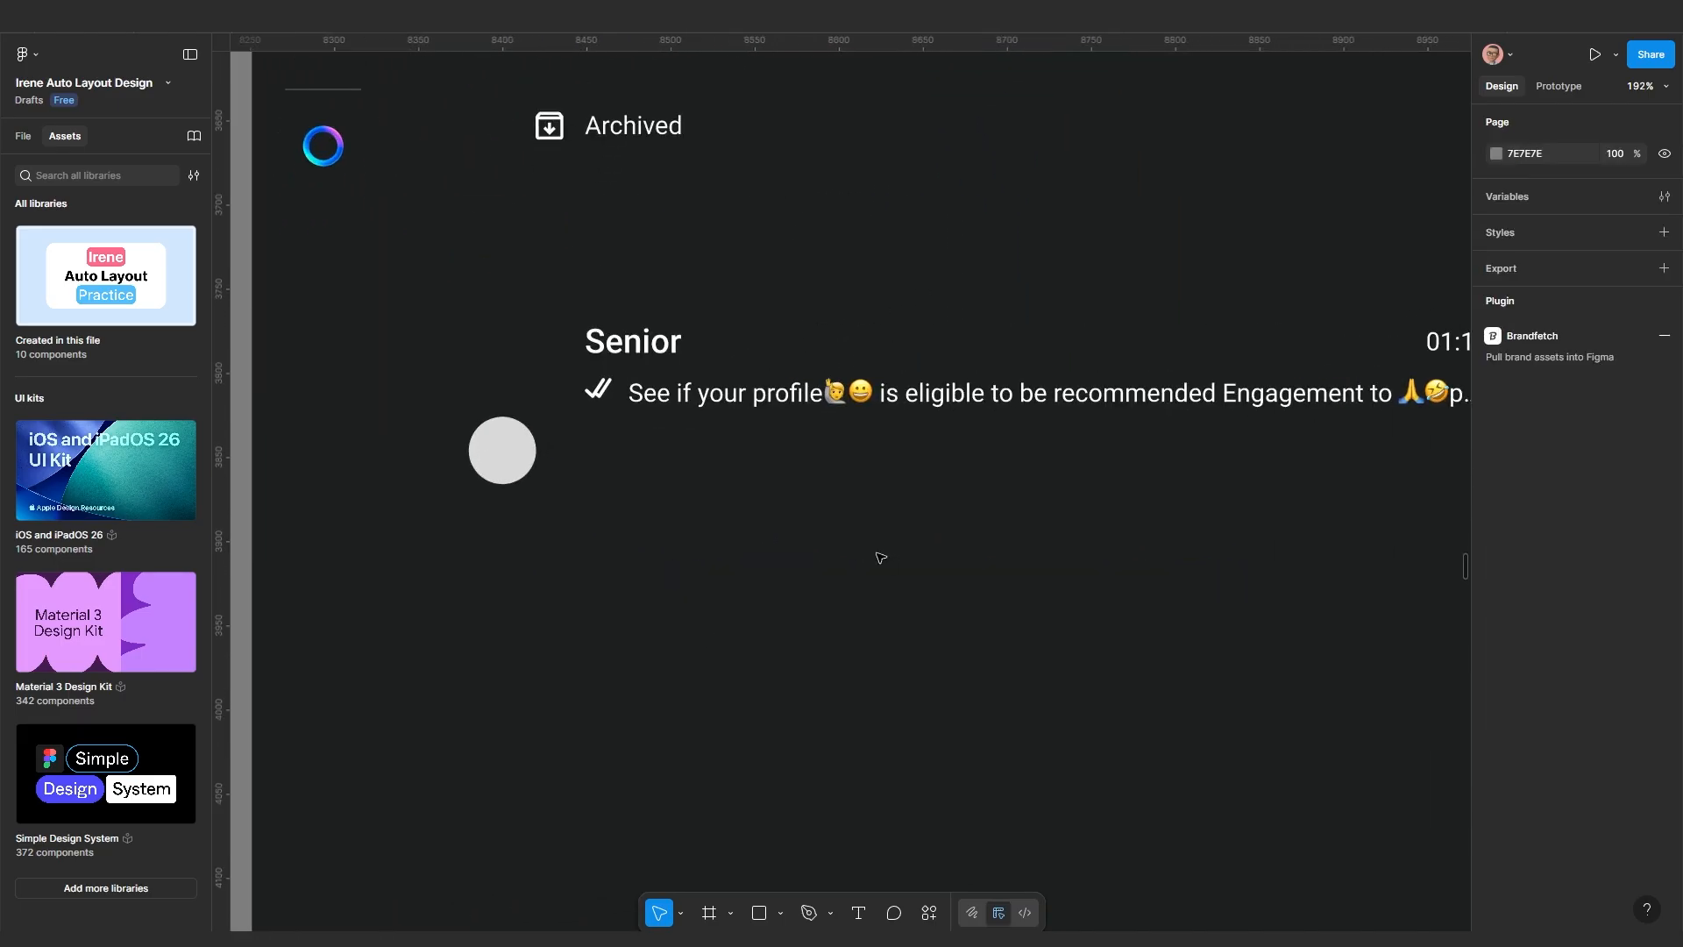
Combine the grey avatar circle and the name-and-message block into a horizontal auto layout with a gap of 10
scroll(877, 552, "down", 3)
left_click_drag(698, 418, 788, 448)
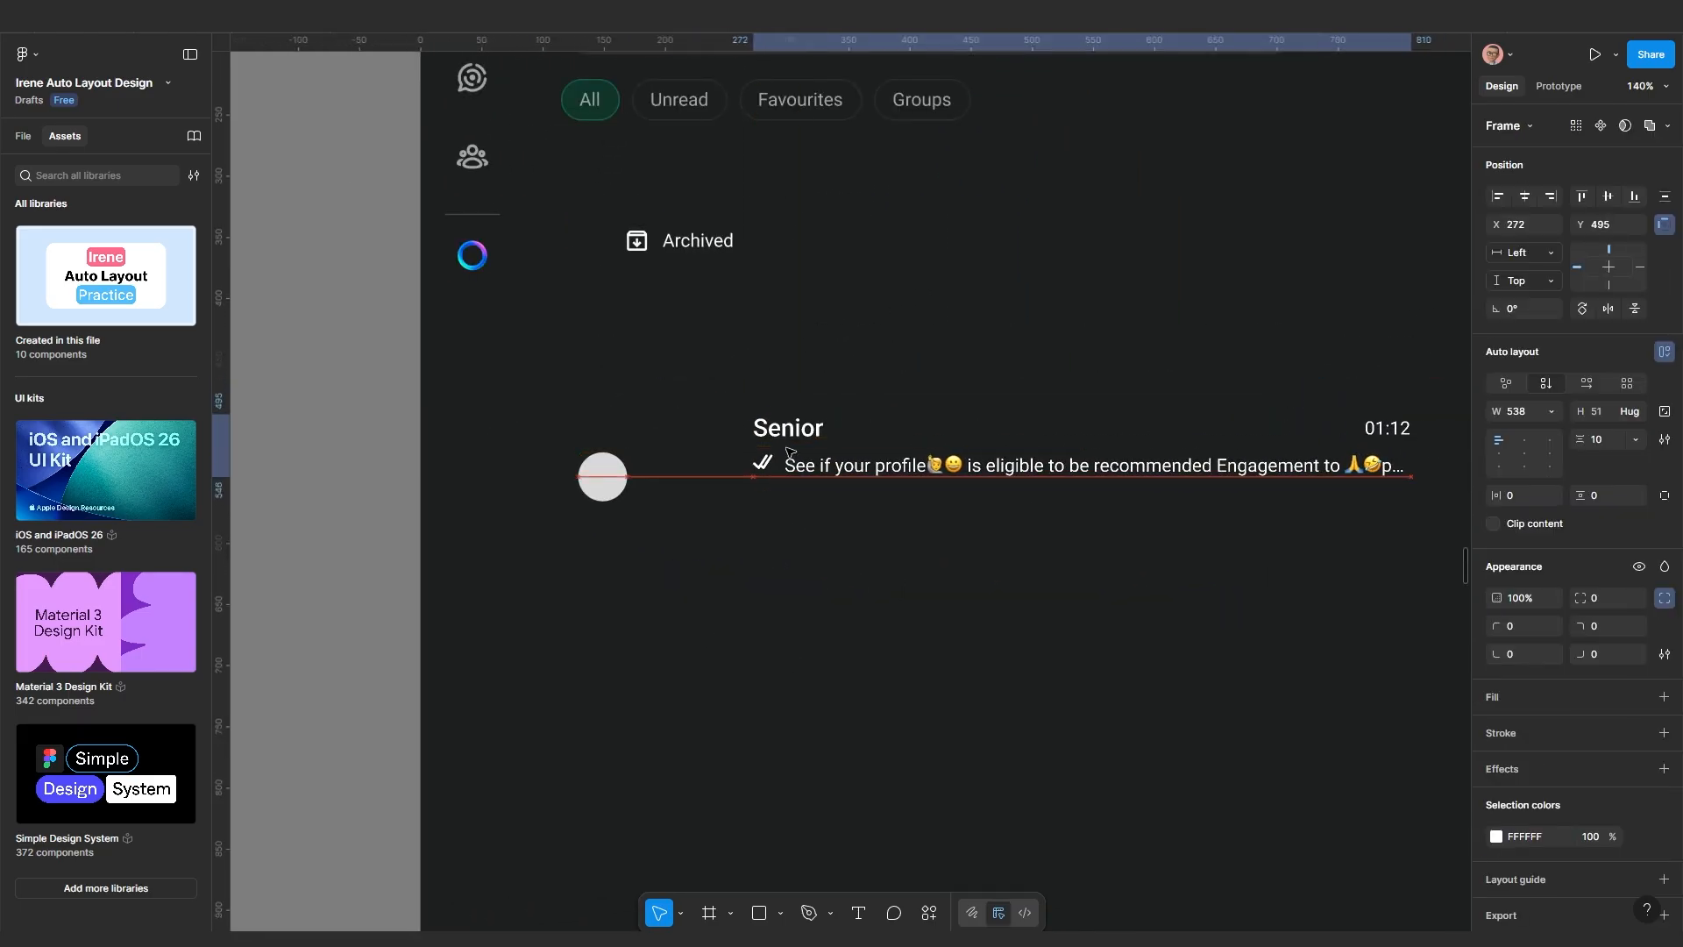
left_click(602, 482, "shift")
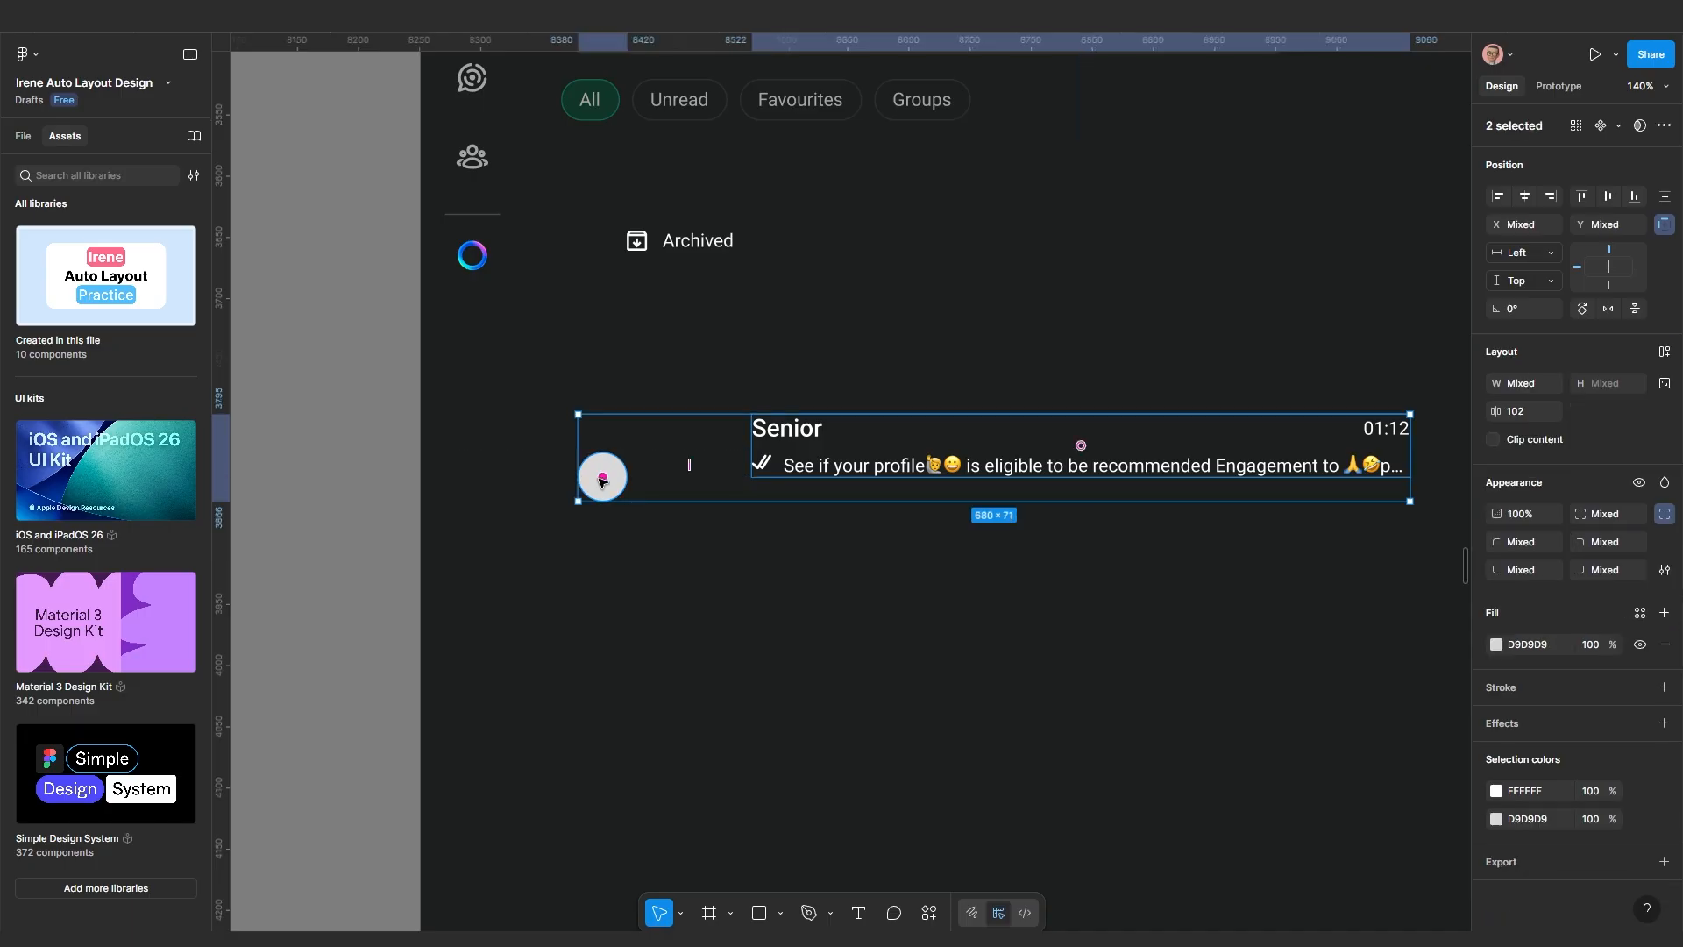
key("shift+a")
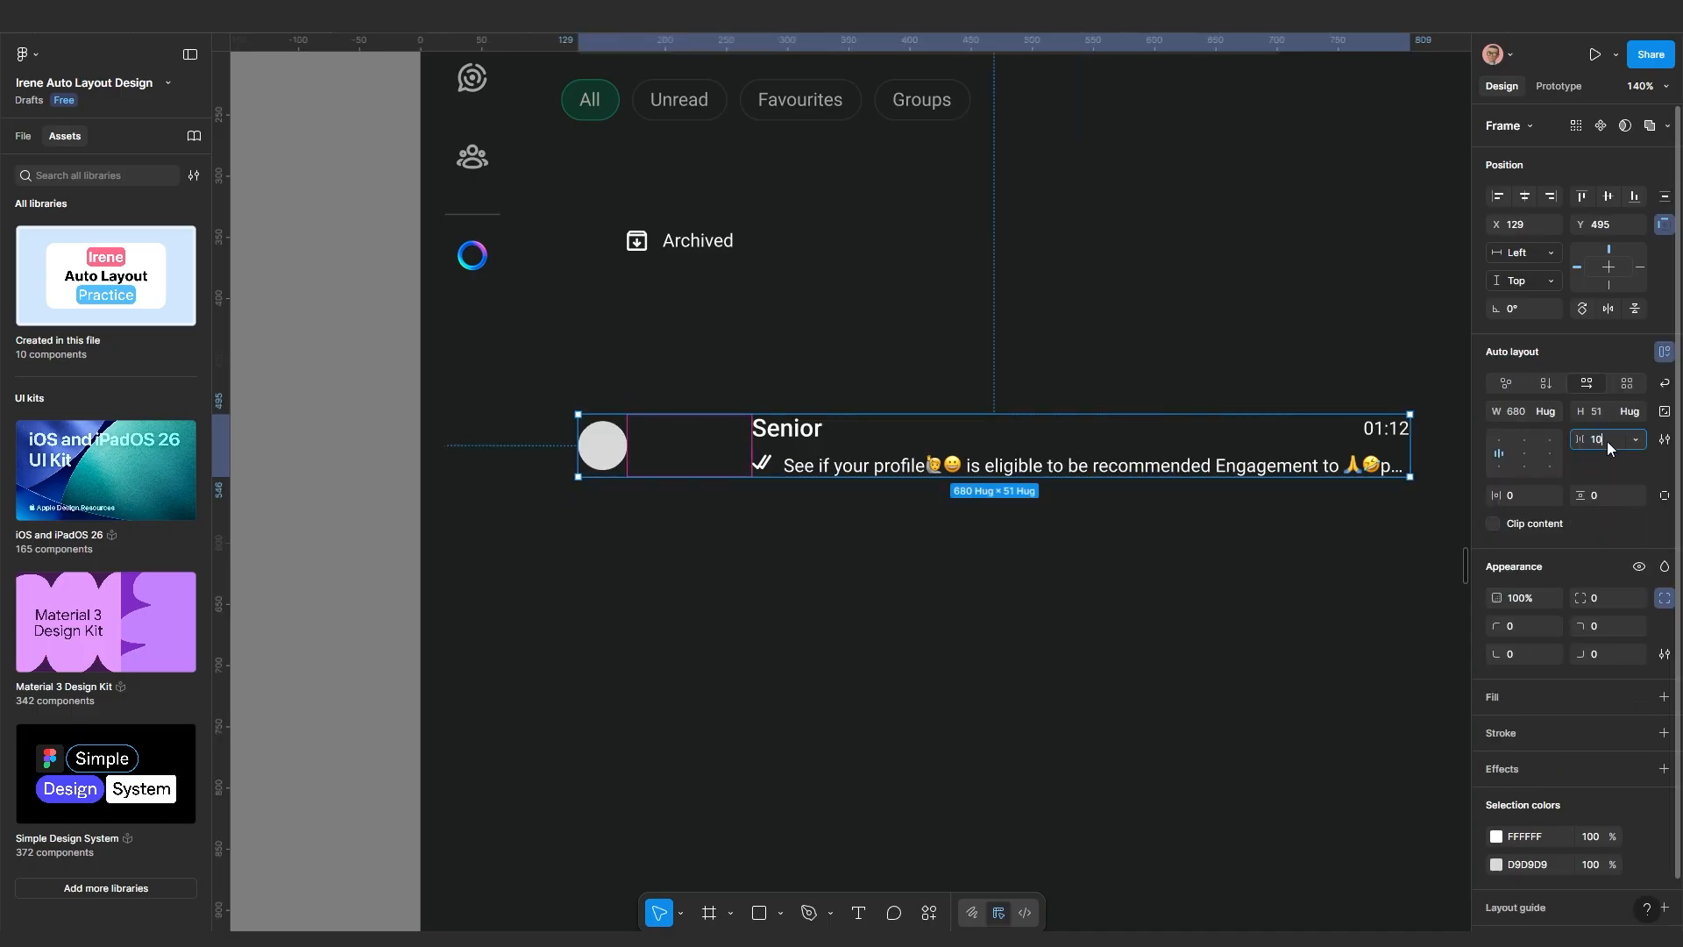
key("Return")
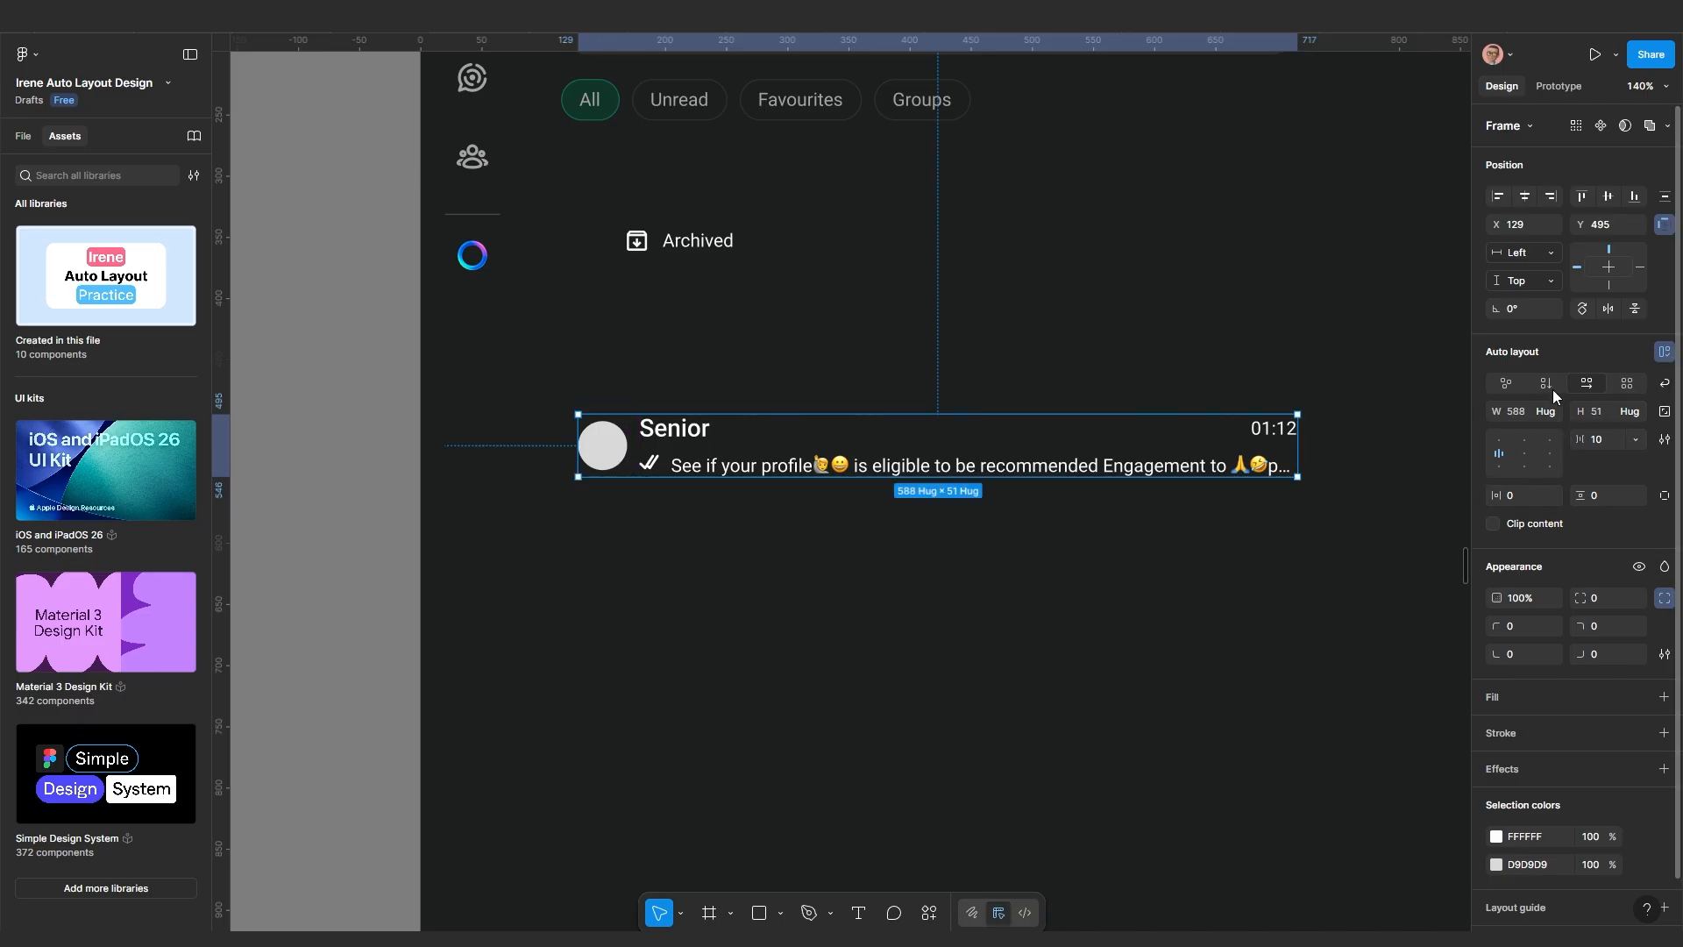
left_click(824, 611)
Resize the chat row's avatar circle to 50 × 50
scroll(633, 463, "up", 2)
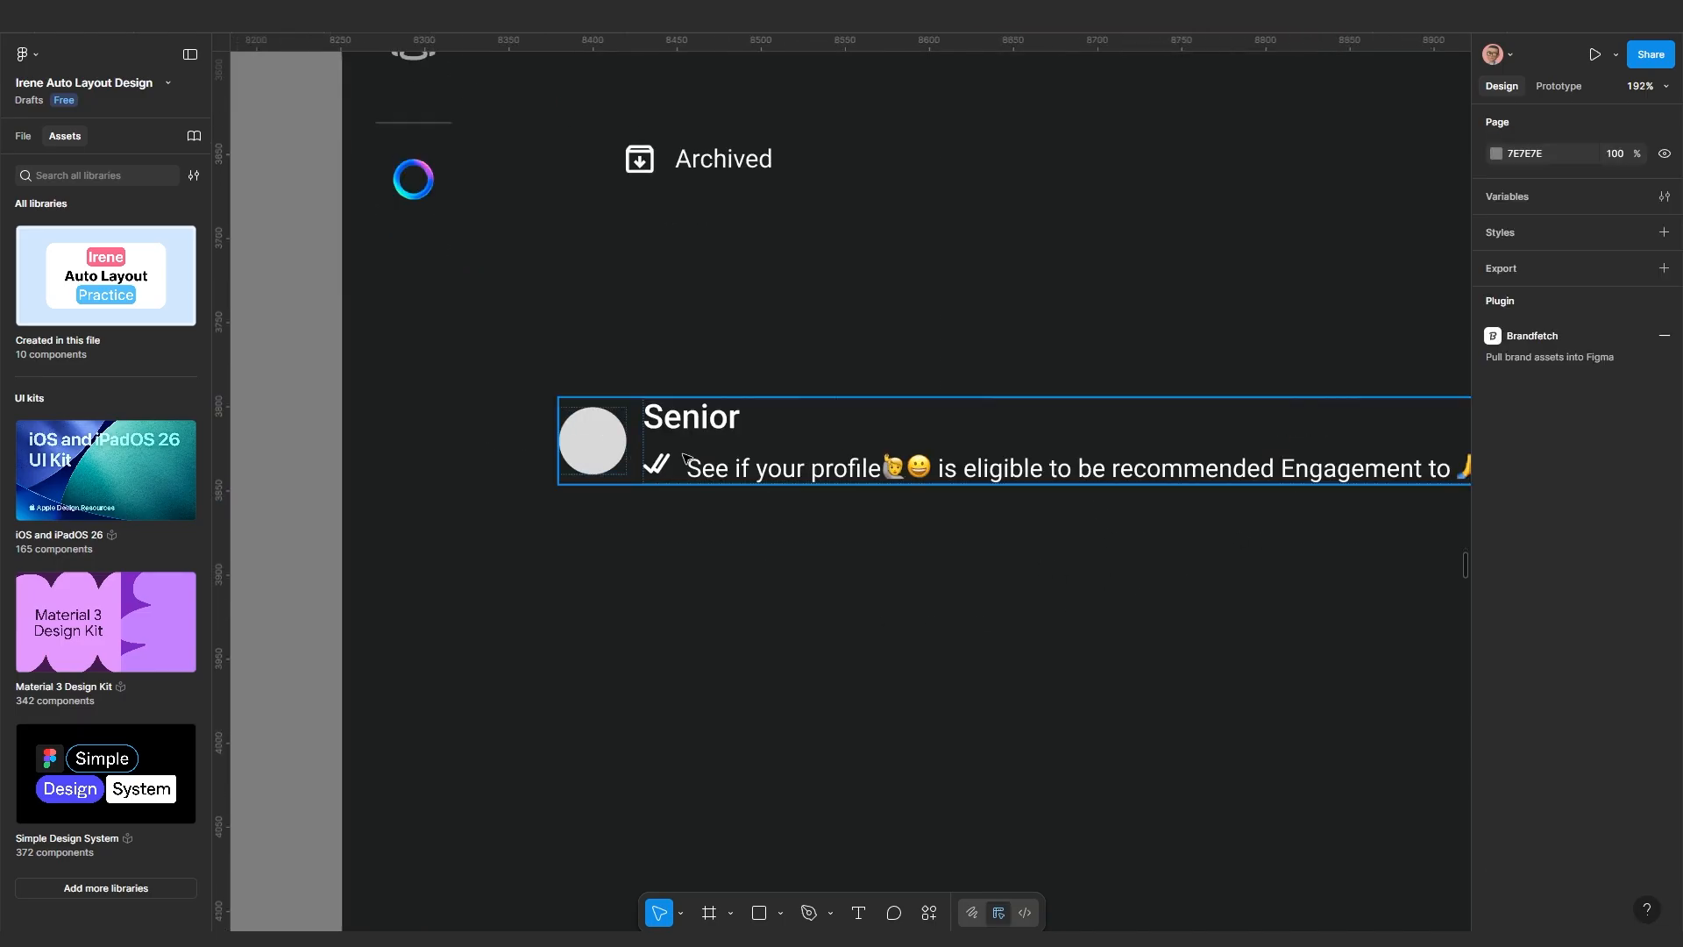
scroll(618, 464, "up", 5)
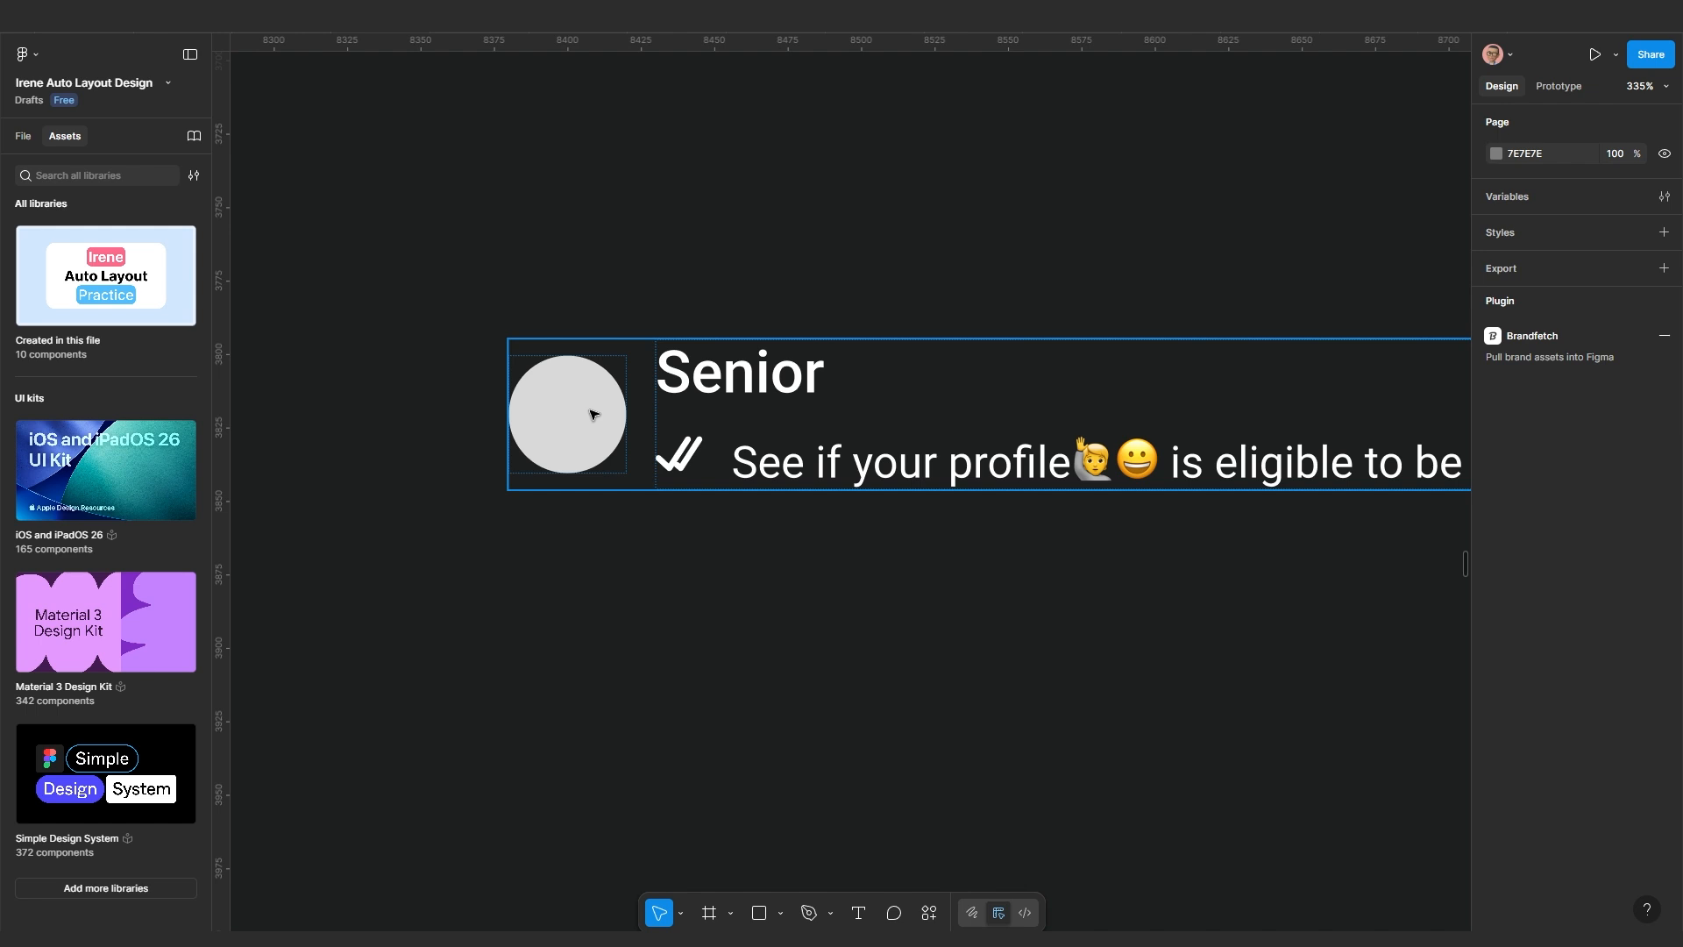
left_click(594, 415)
scroll(618, 488, "down", 5)
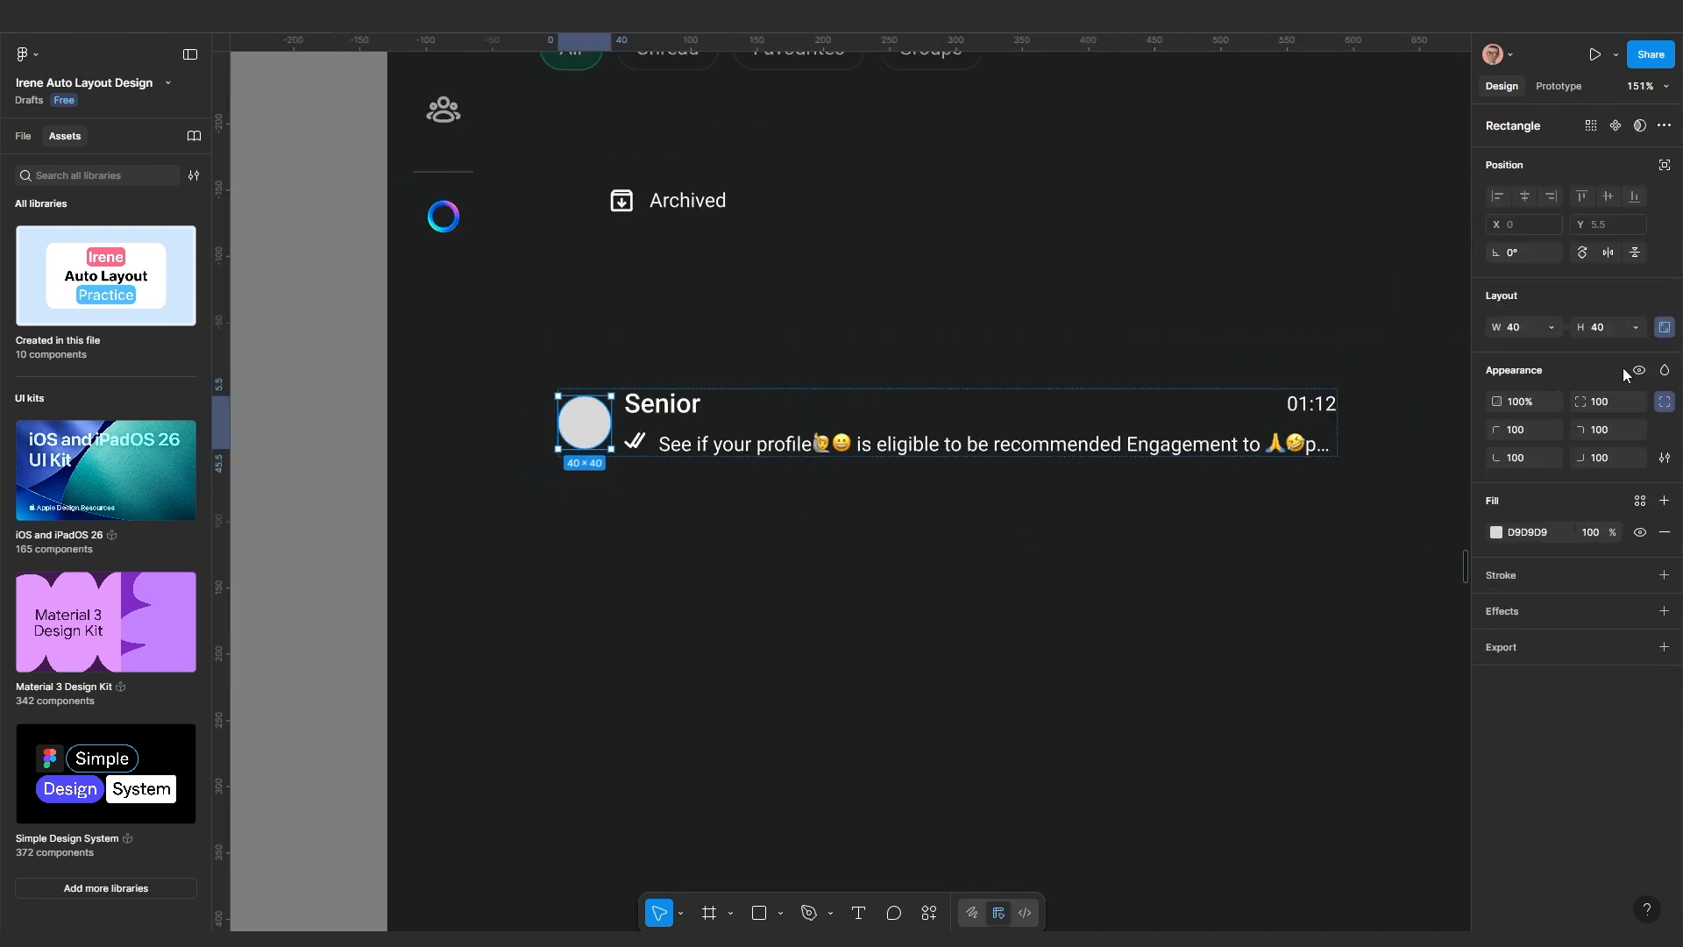
left_click(1603, 328)
type("50")
key("Return")
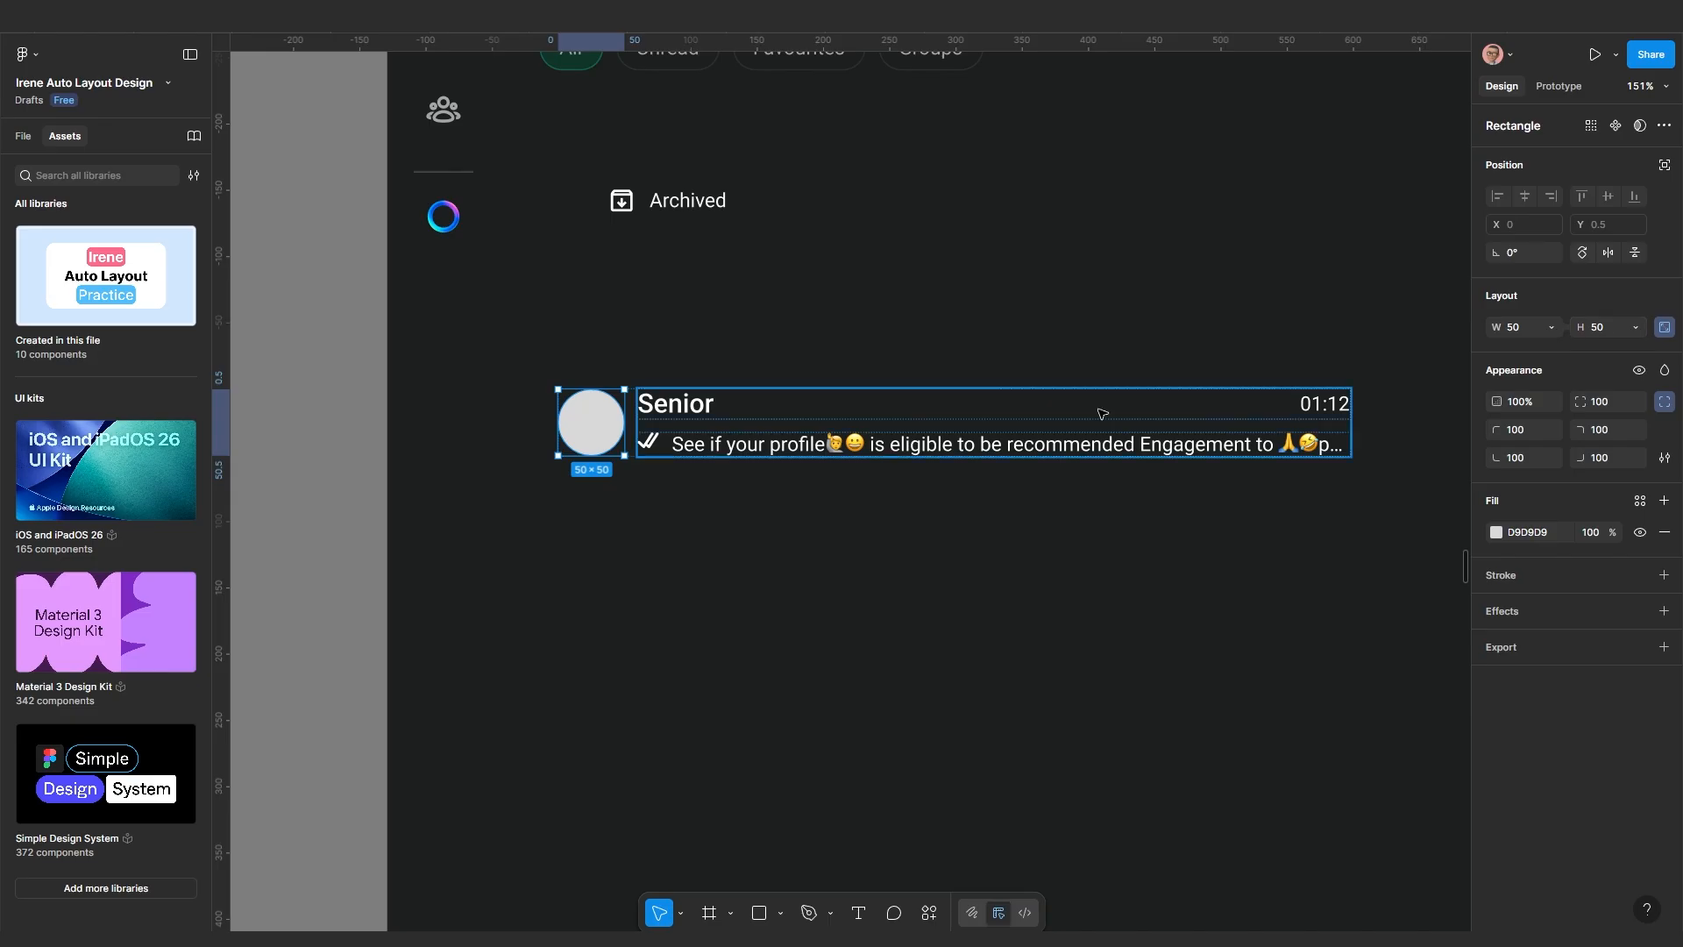
left_click(694, 570)
Set the gap between the double-check icon and the message text to 5
scroll(693, 568, "up", 3)
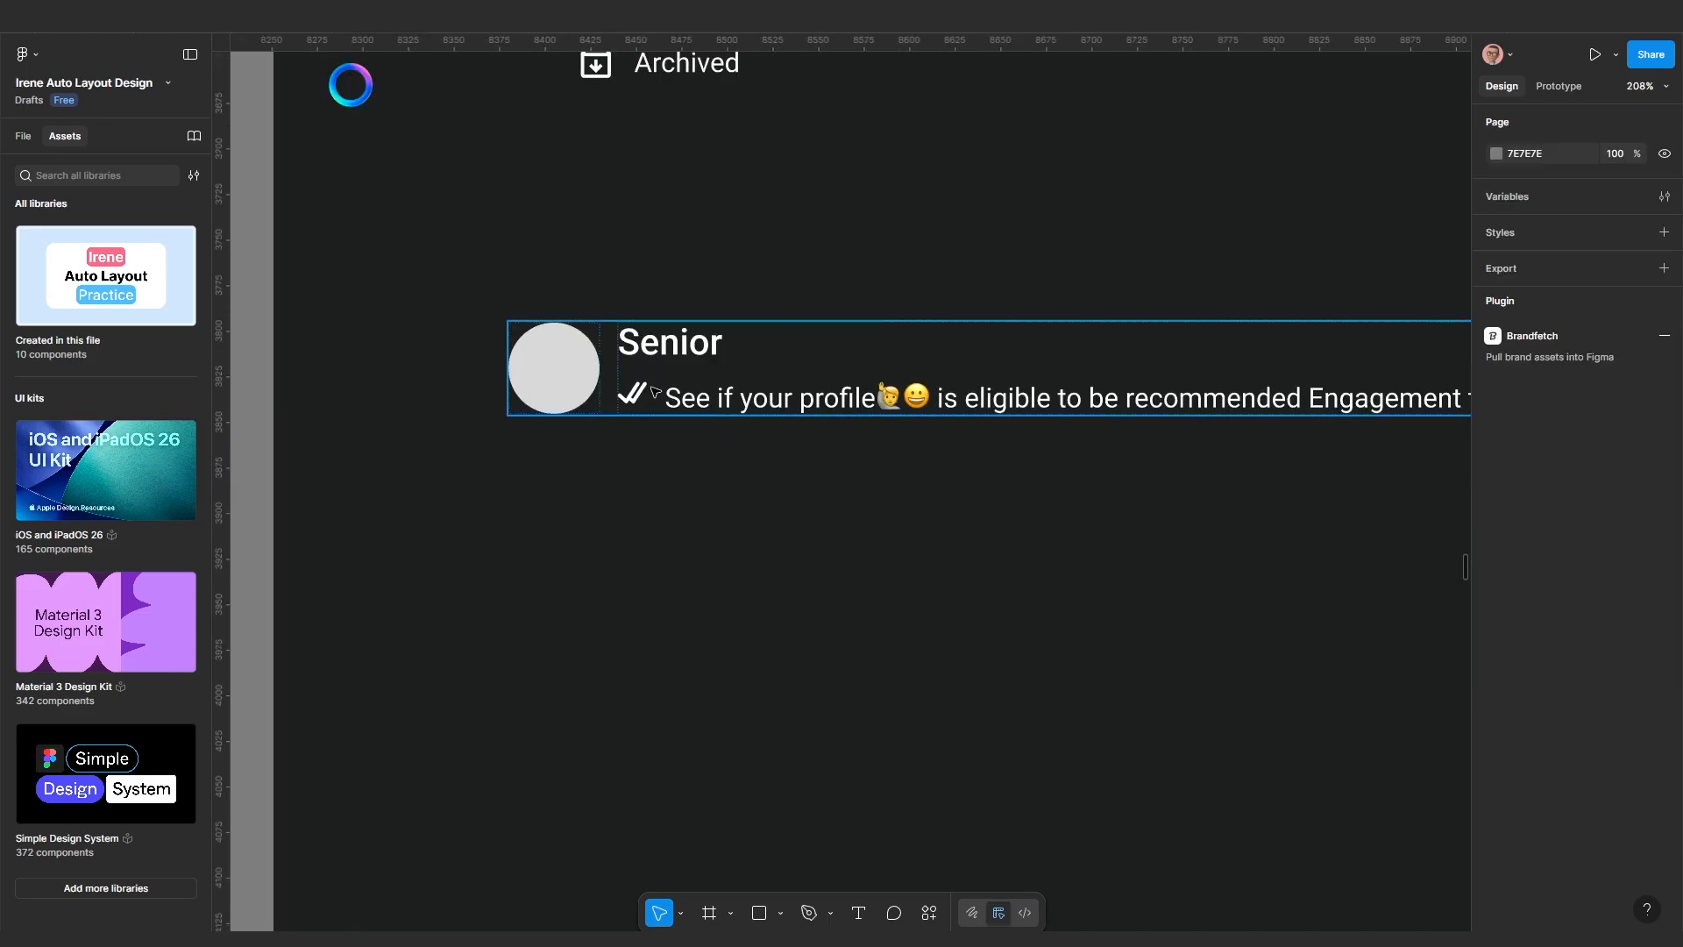
scroll(657, 408, "up", 3)
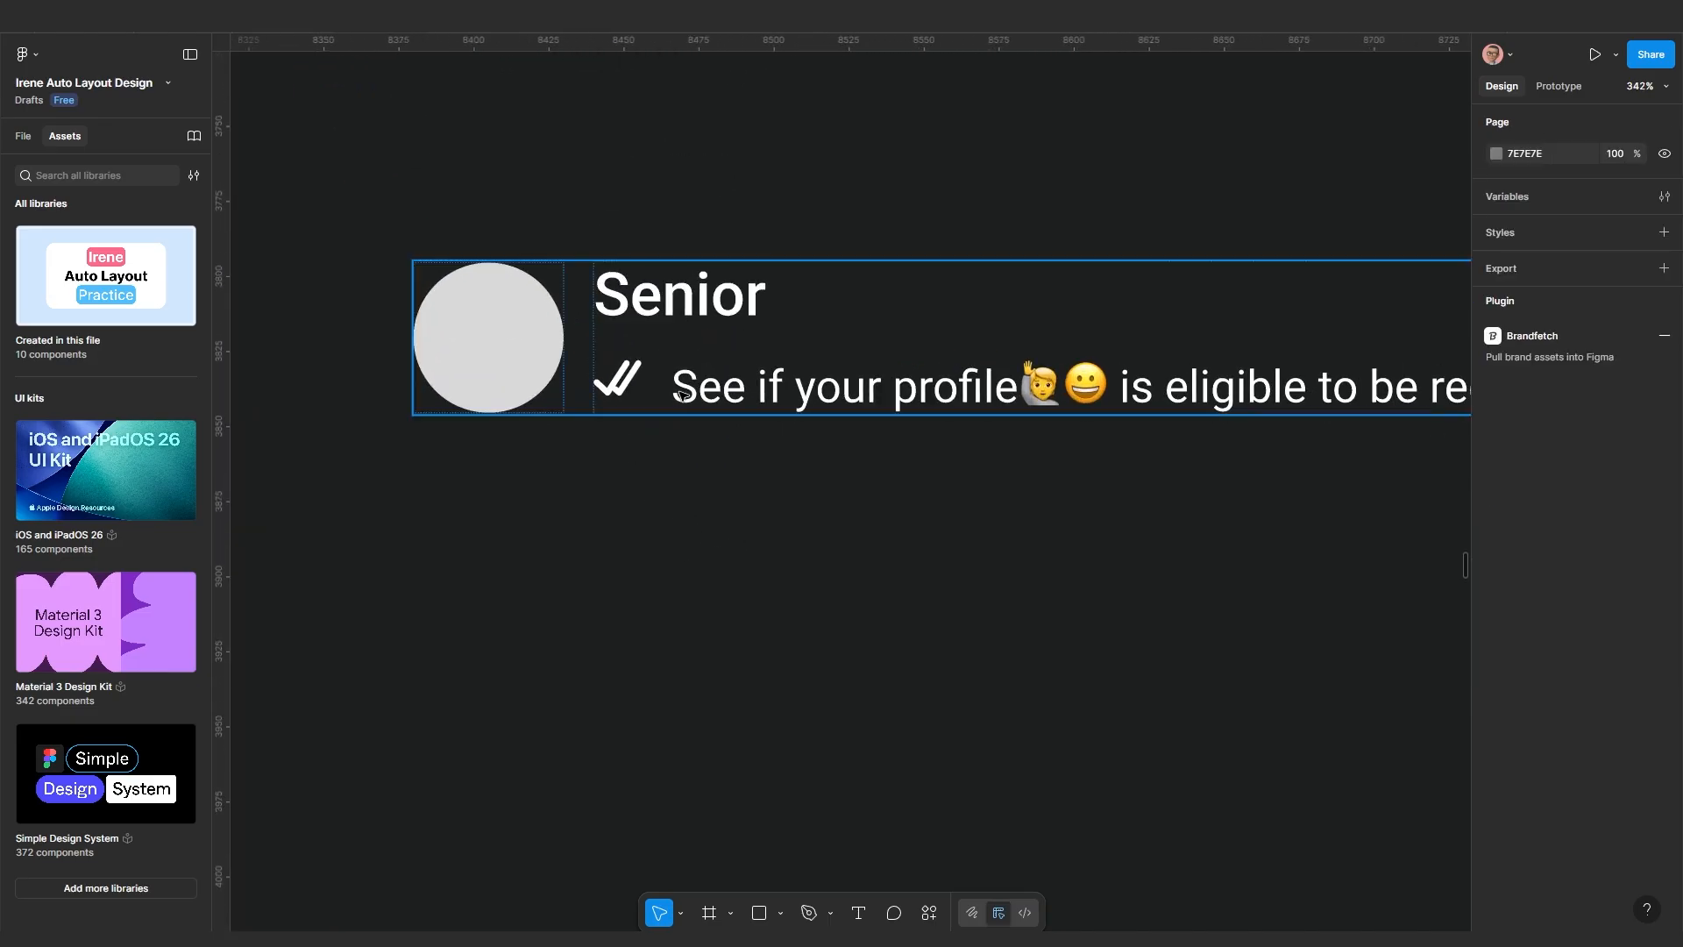
left_click(687, 396)
left_click(687, 397)
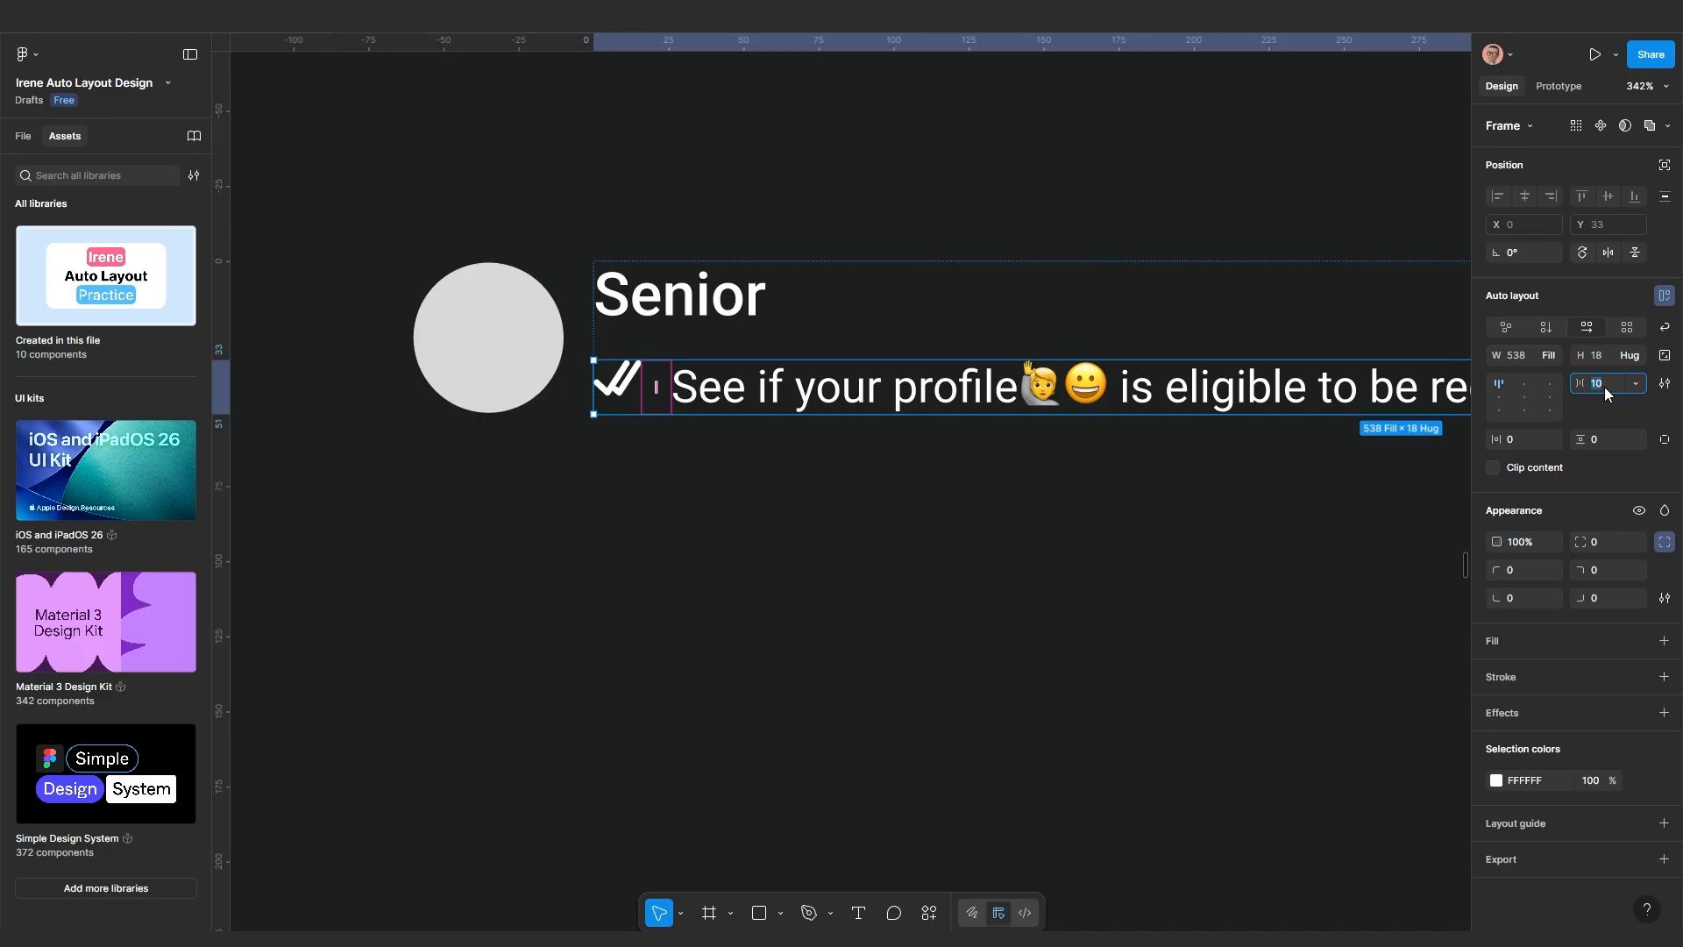
type("5")
key("Return")
left_click(935, 590)
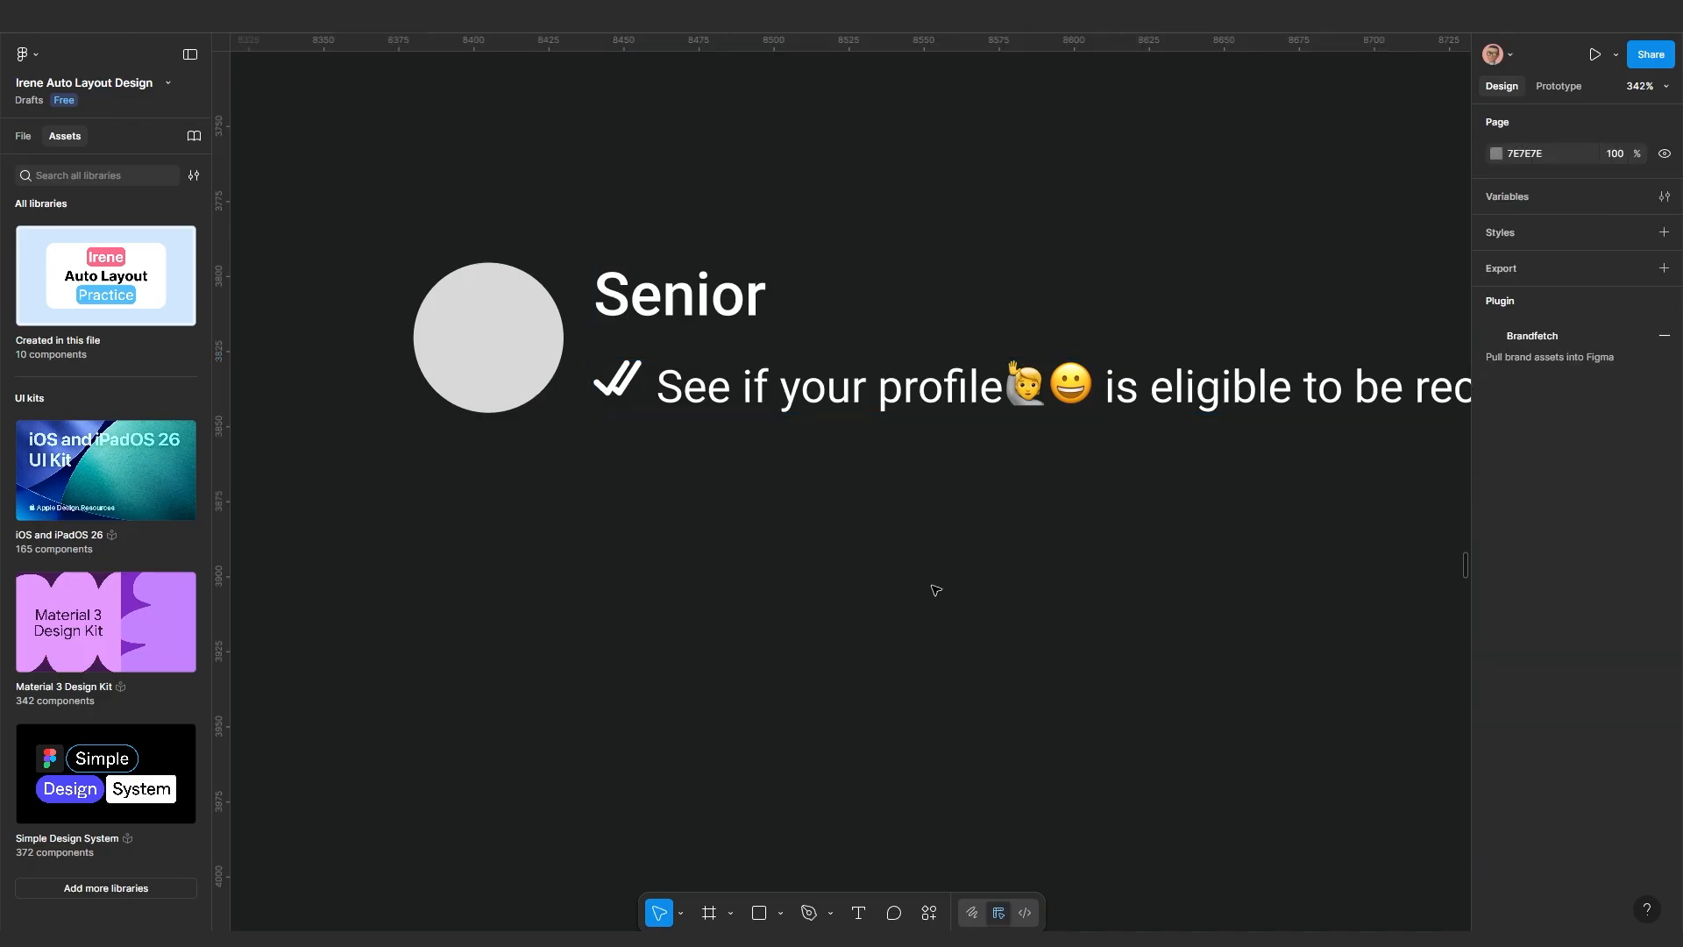
Fill the avatar circle with the dark-haired, purple-hoodie character image from an Unsplash search for "3d portrait"
scroll(890, 534, "down", 5, "ctrl")
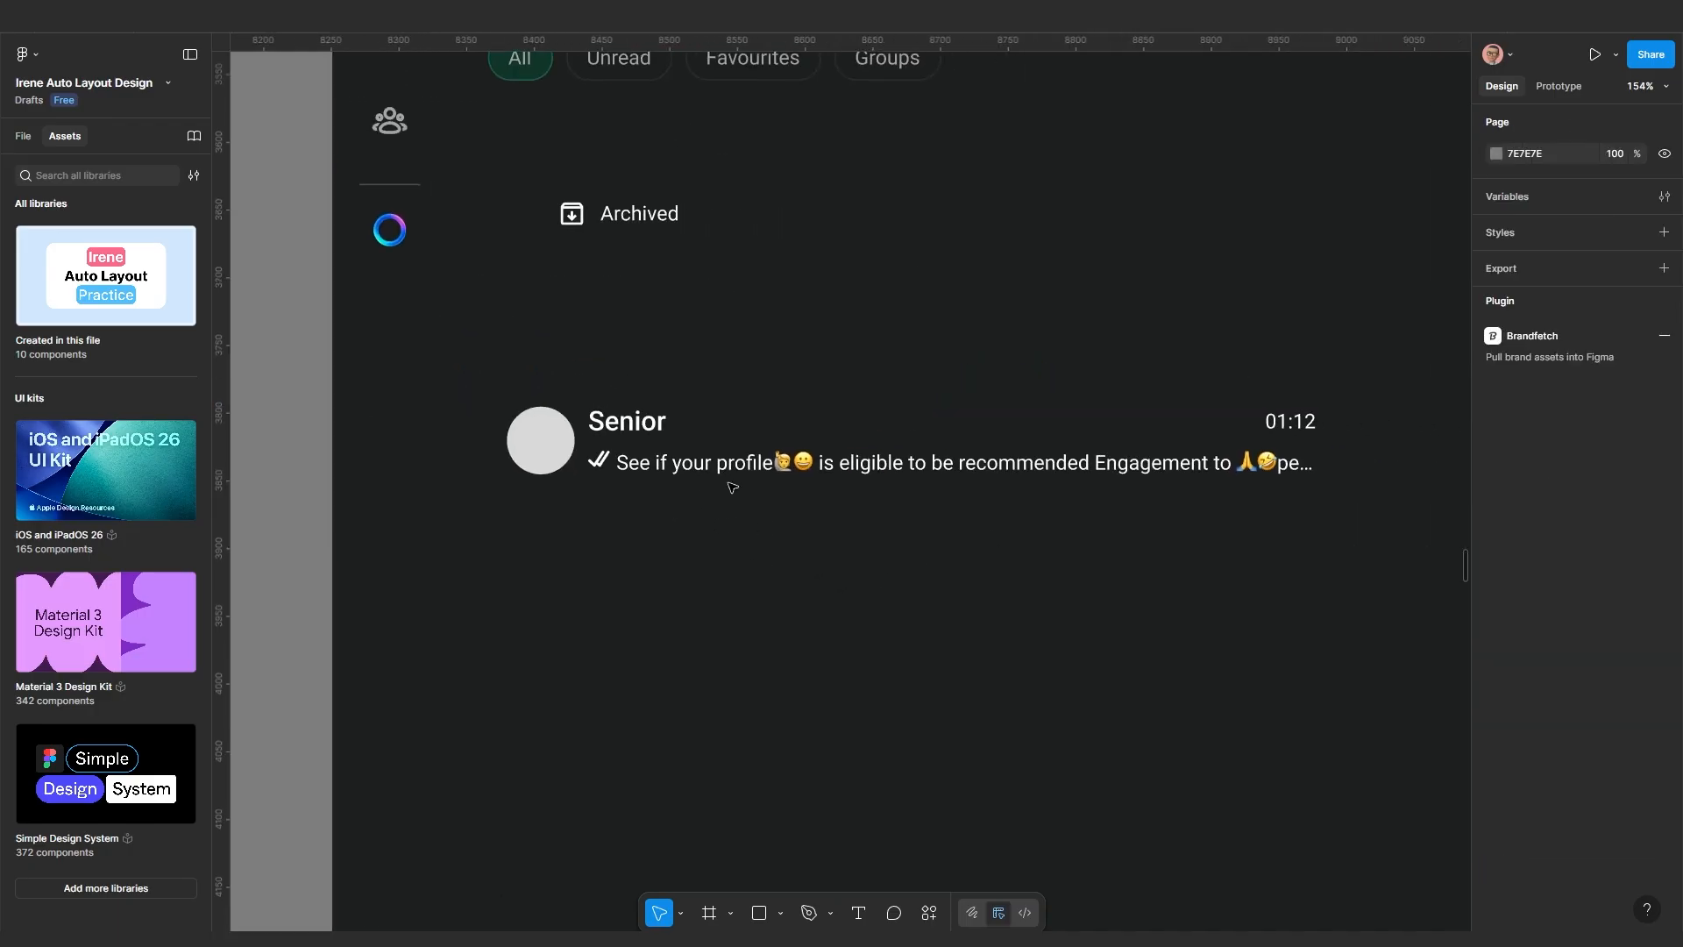
mouse_move(729, 483)
left_mouse_down()
mouse_move(785, 490)
mouse_move(745, 474)
left_mouse_up()
scroll(804, 492, "down", 2, "ctrl")
scroll(979, 557, "up", 2, "ctrl")
scroll(834, 480, "up", 1, "ctrl")
left_click_drag(866, 474, 766, 488)
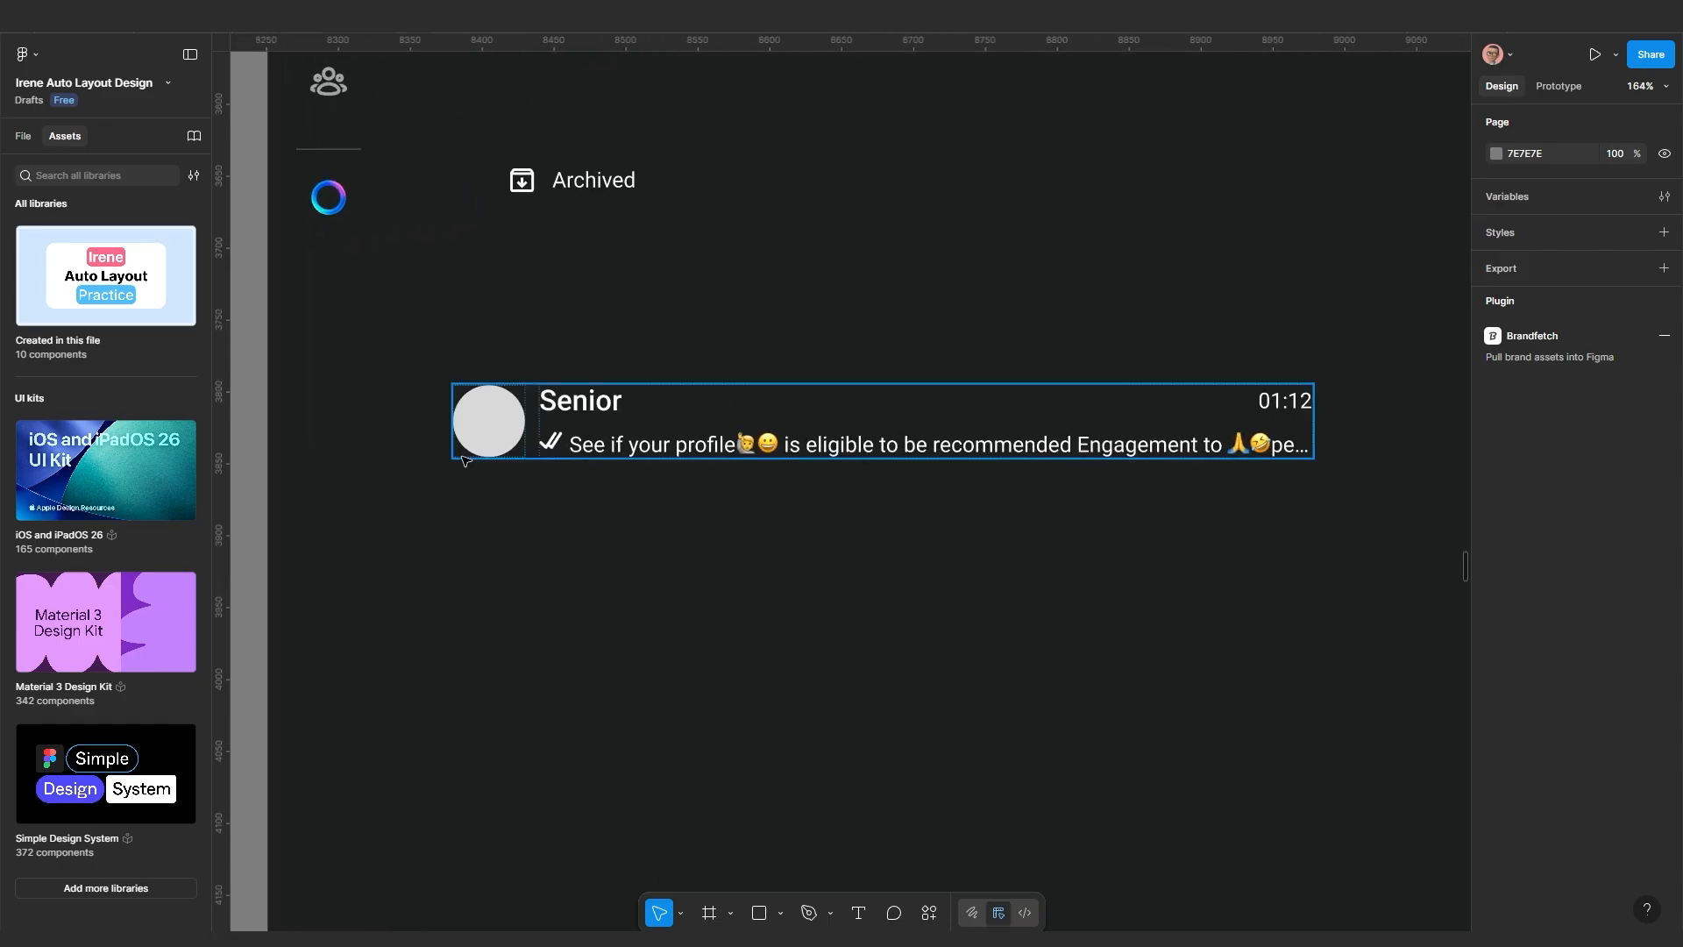
double_click(507, 430)
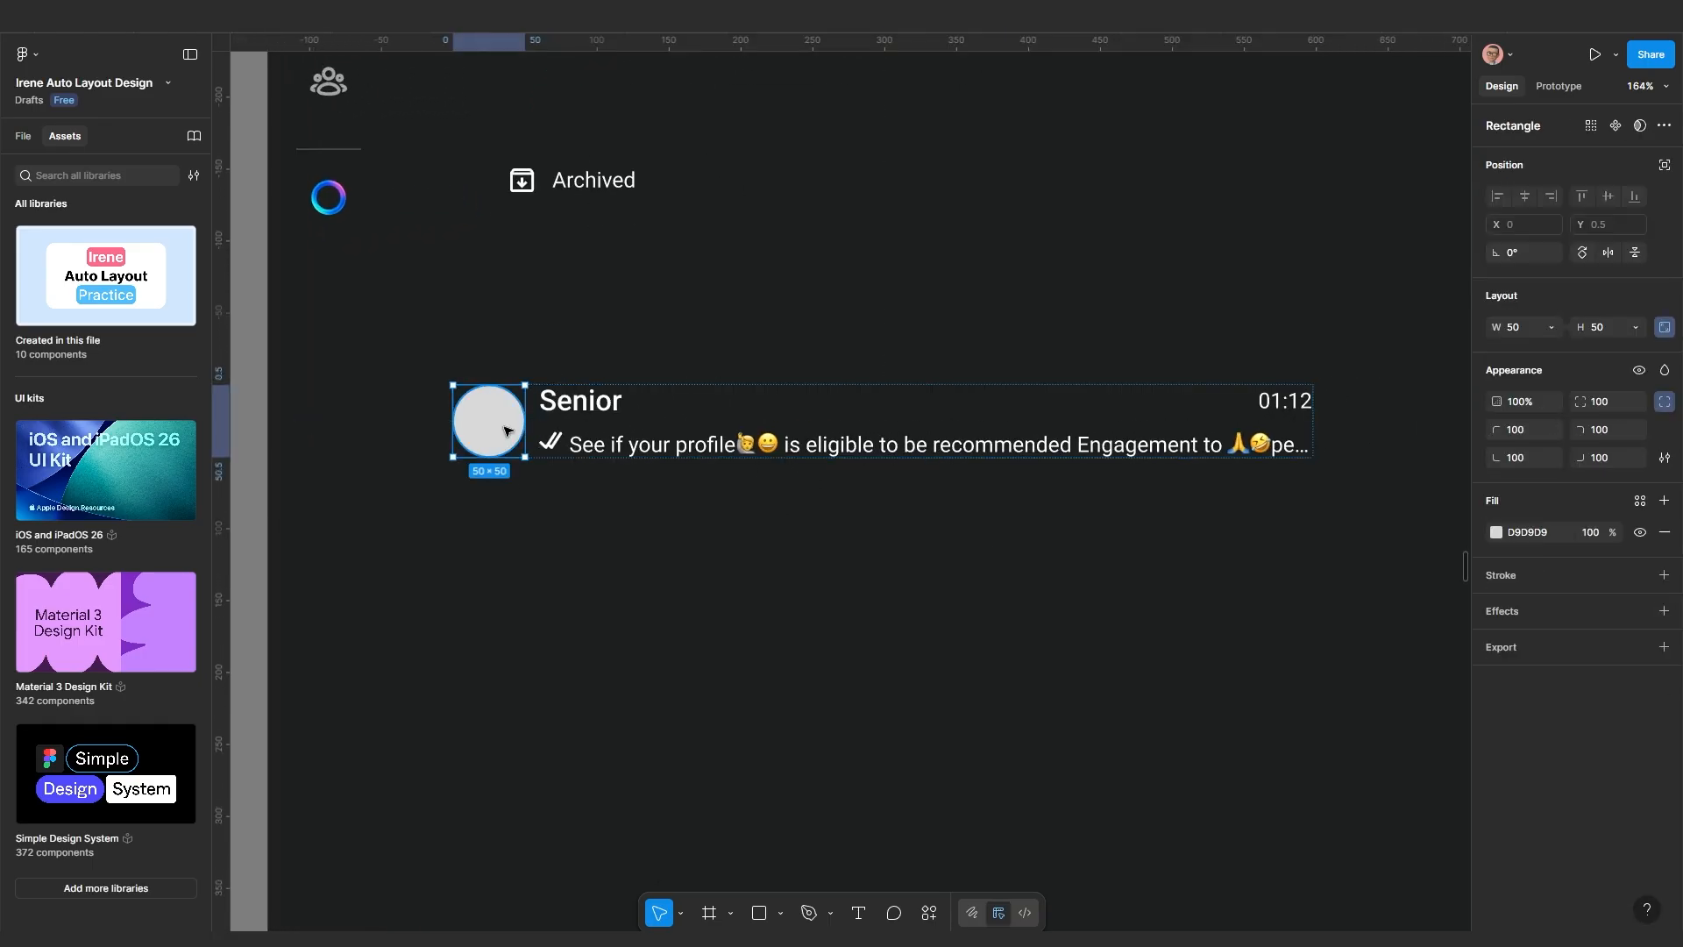
left_click(929, 912)
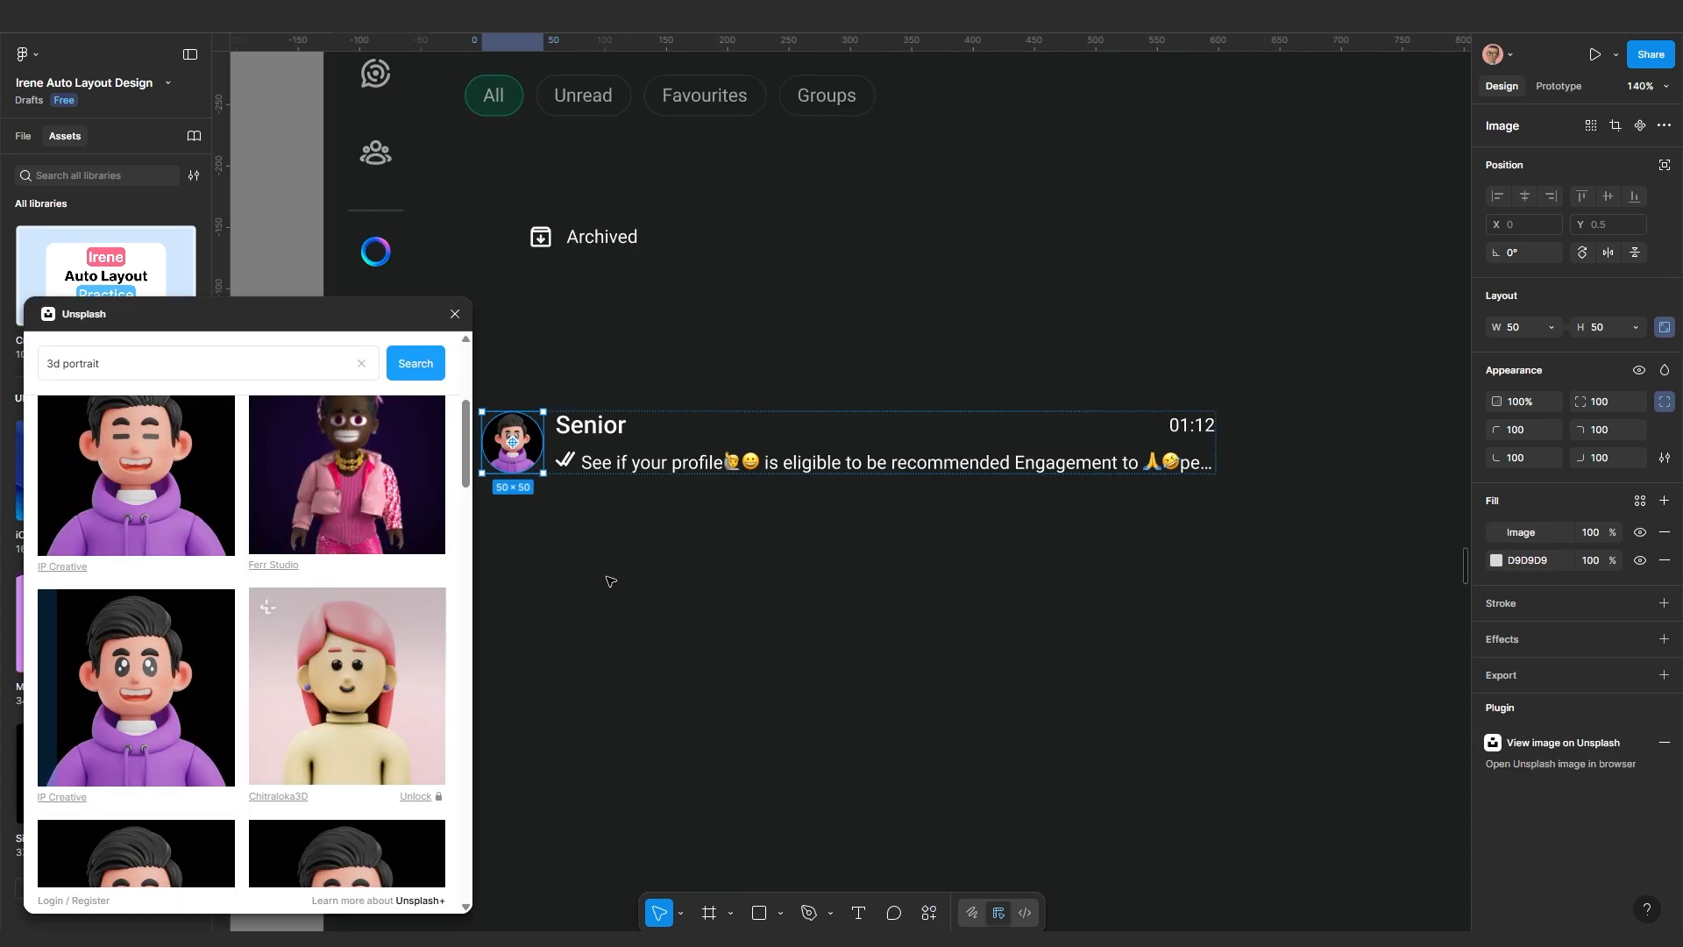
scroll(661, 620, "left", 3)
scroll(920, 579, "down", 2, "ctrl")
key("Escape")
Copy the "Favourites" label's fill color A5A5A5 and apply it to the 01:12 time text
scroll(859, 525, "right", 3)
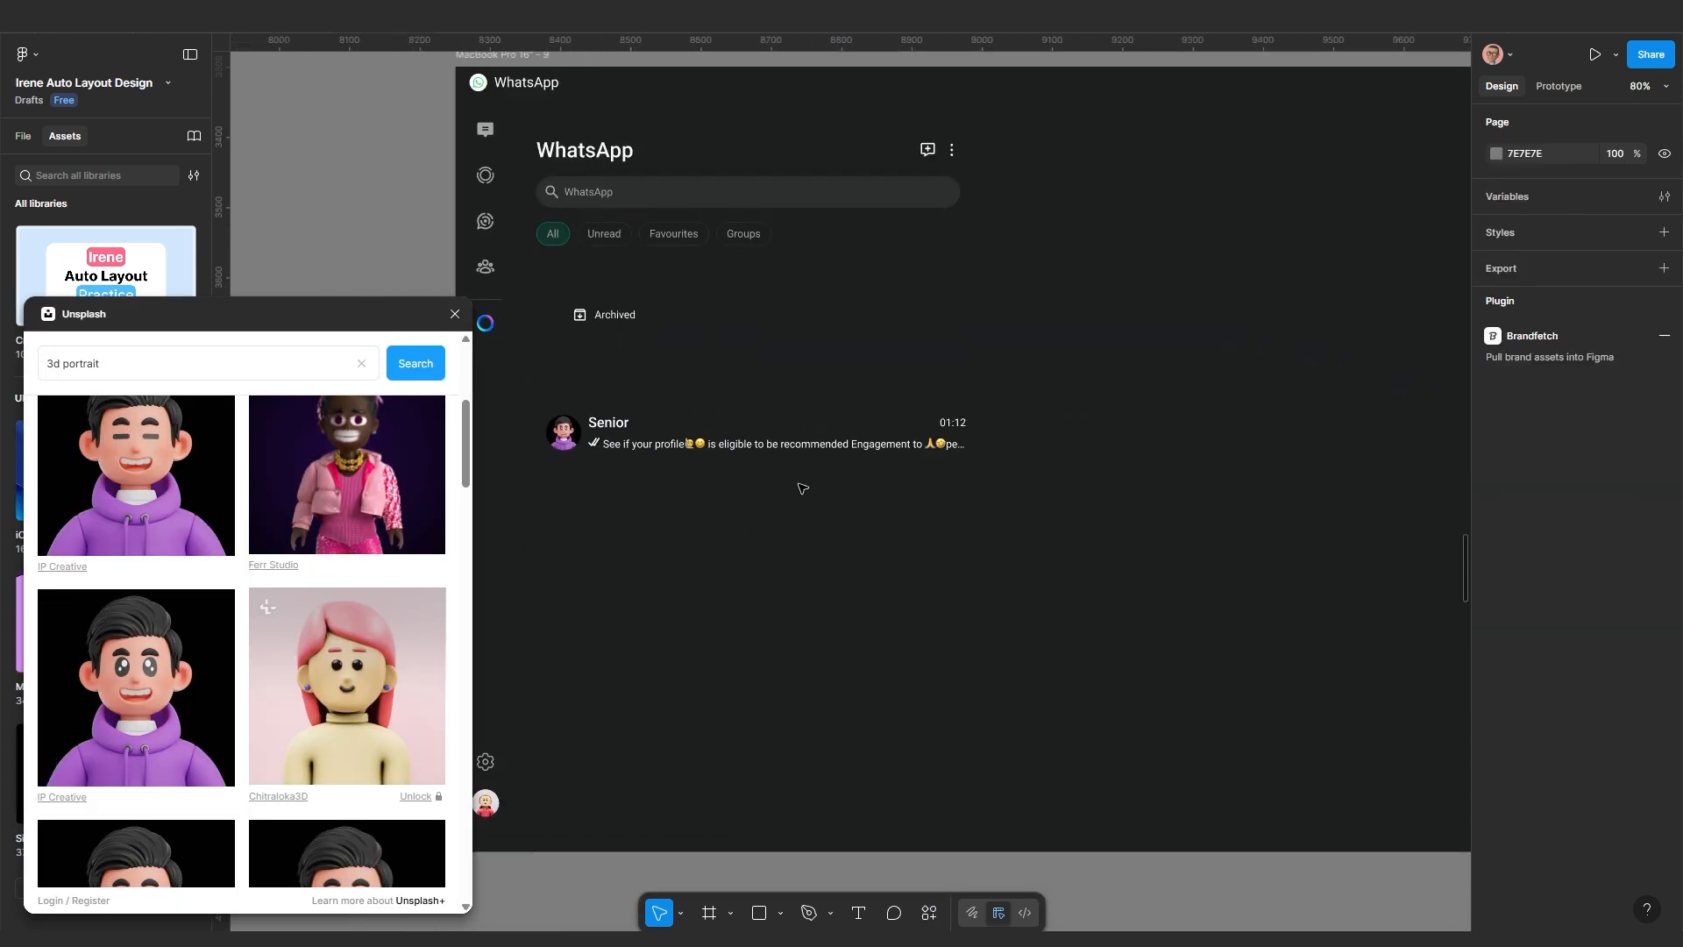
scroll(963, 534, "down", 2)
scroll(890, 455, "up", 1, "ctrl")
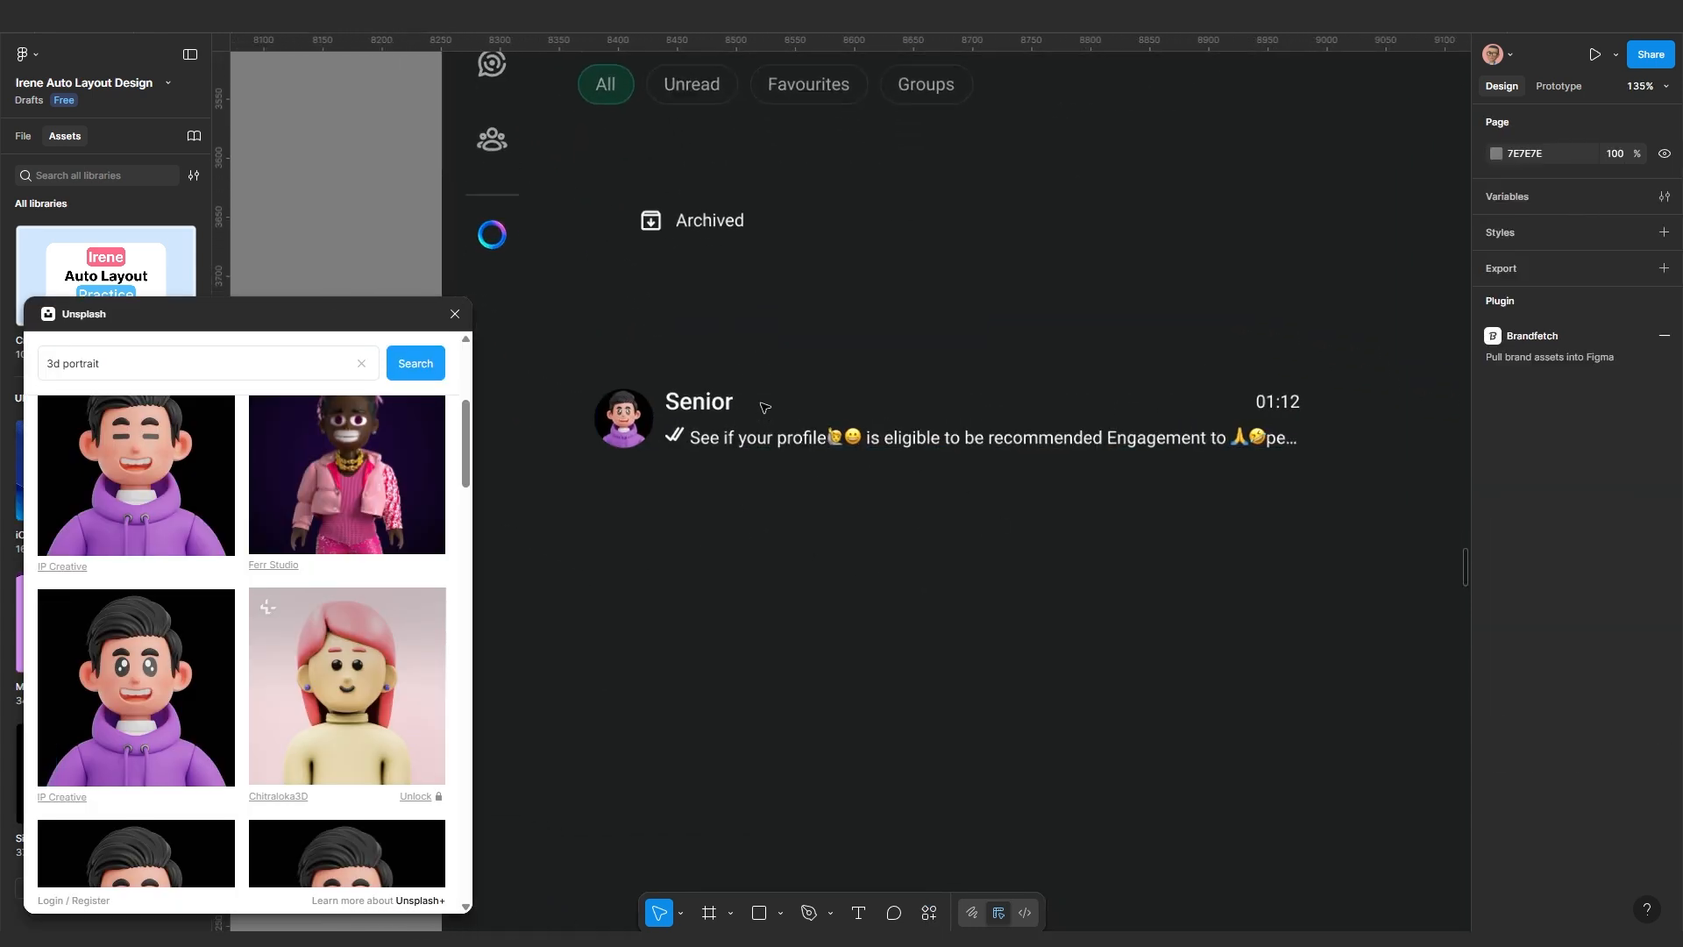
scroll(1384, 430, "up", 2, "ctrl")
scroll(1302, 428, "down", 2, "ctrl")
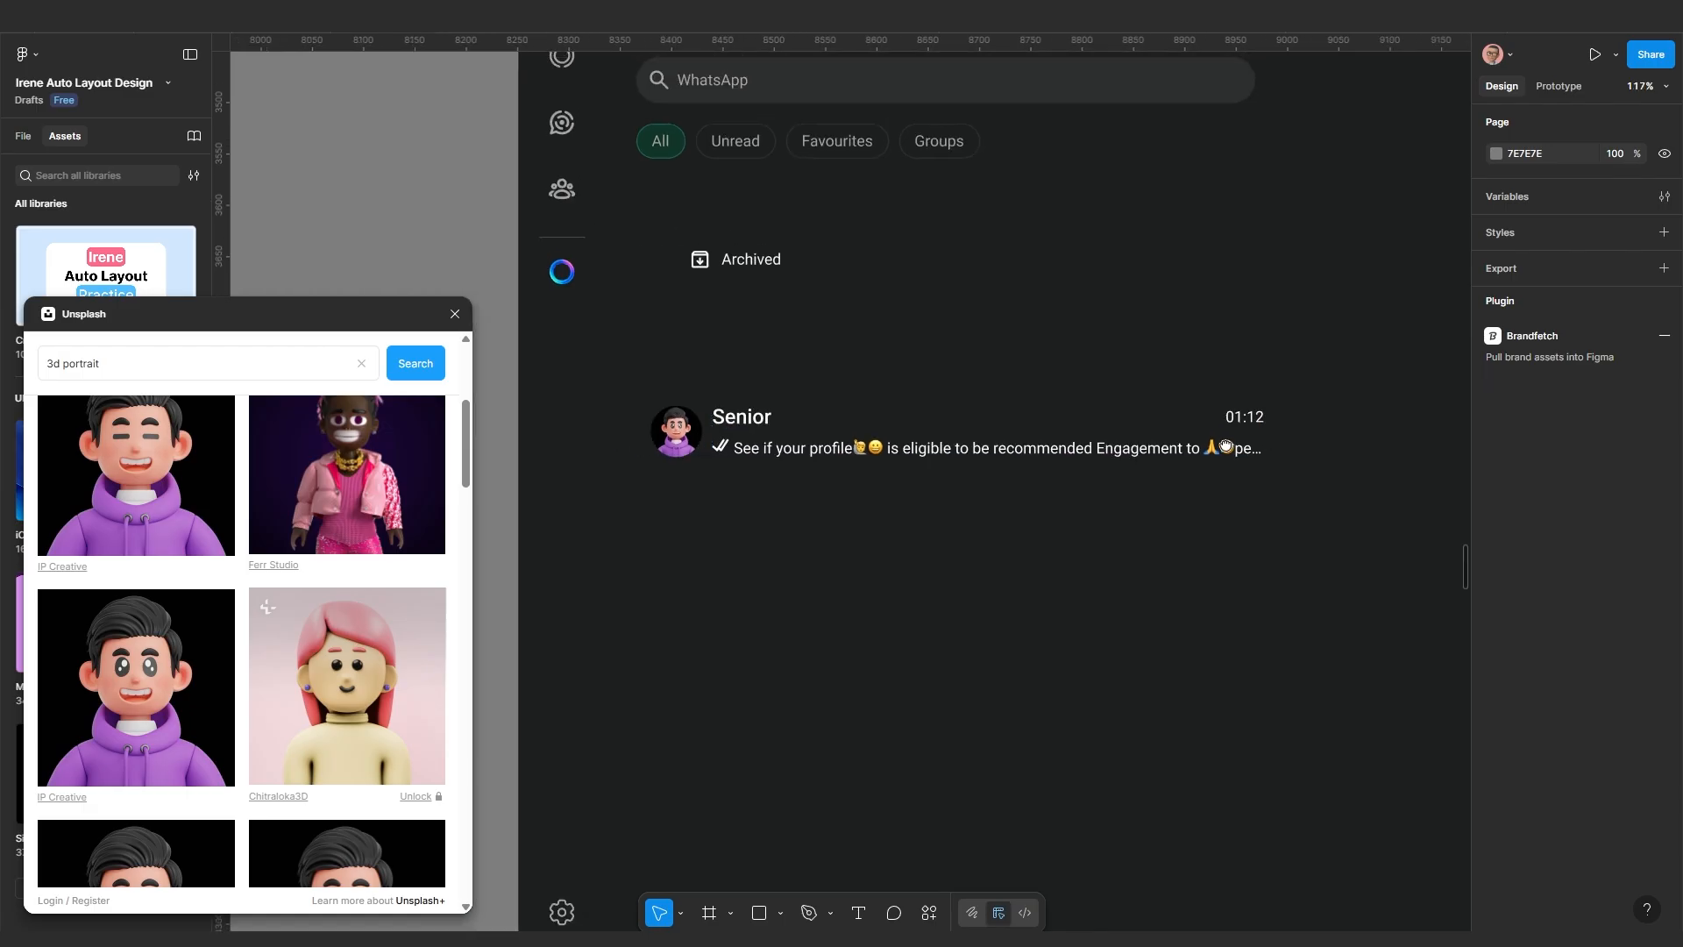
scroll(1096, 438, "right", 2)
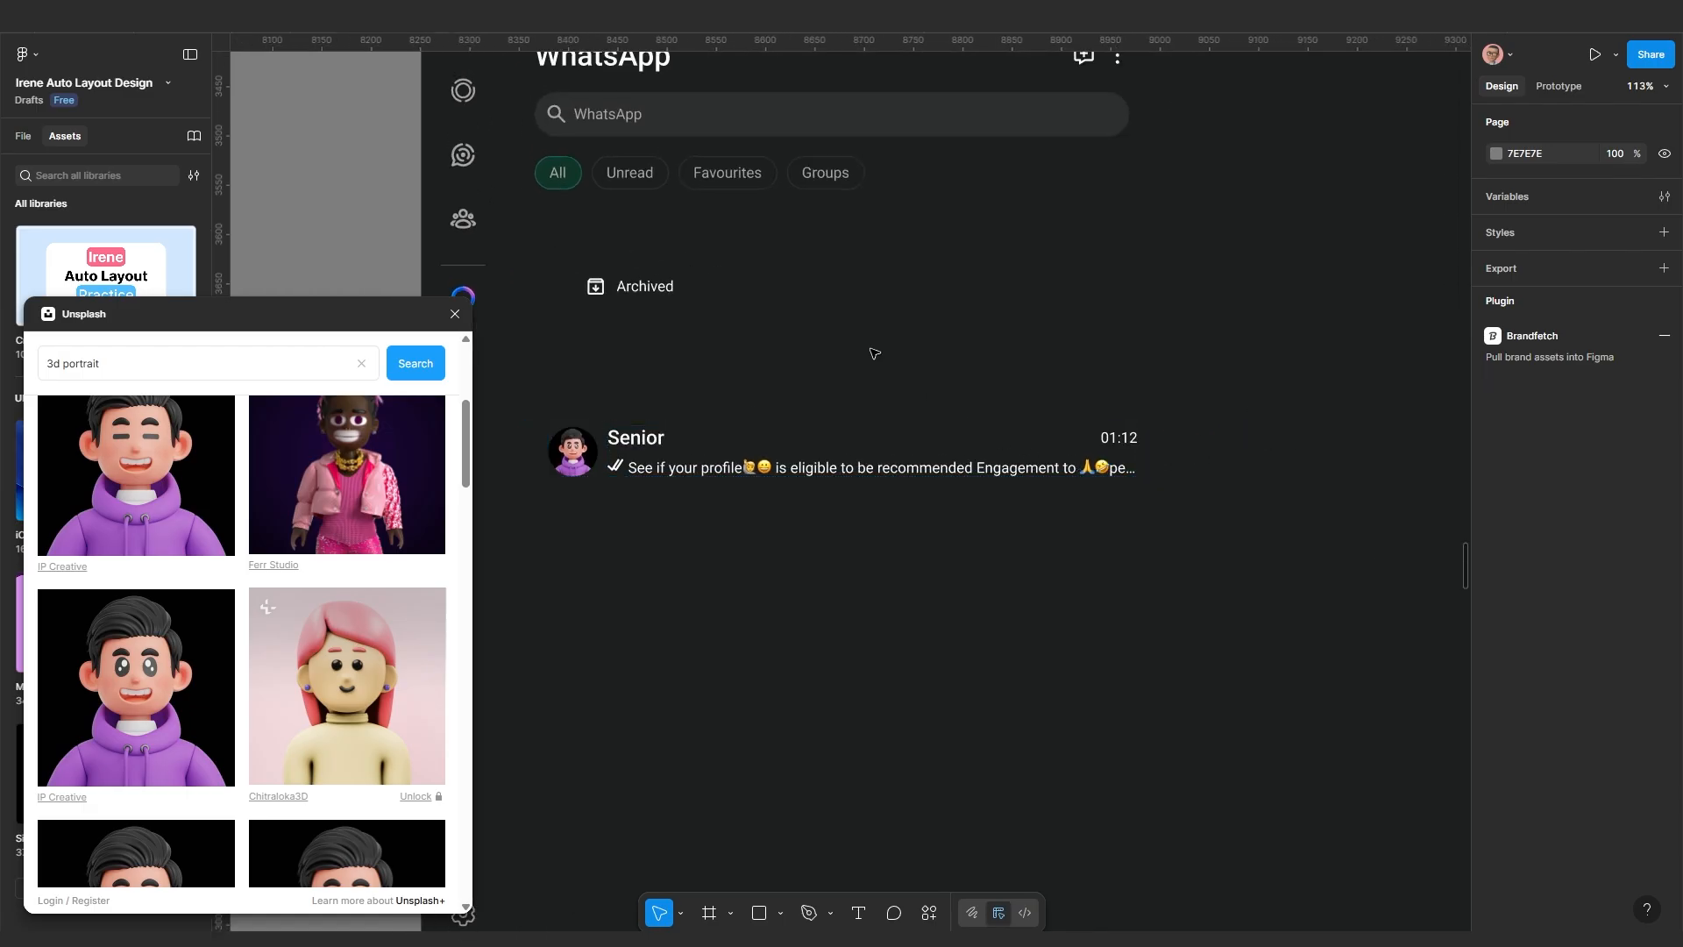
left_click(731, 176, "ctrl")
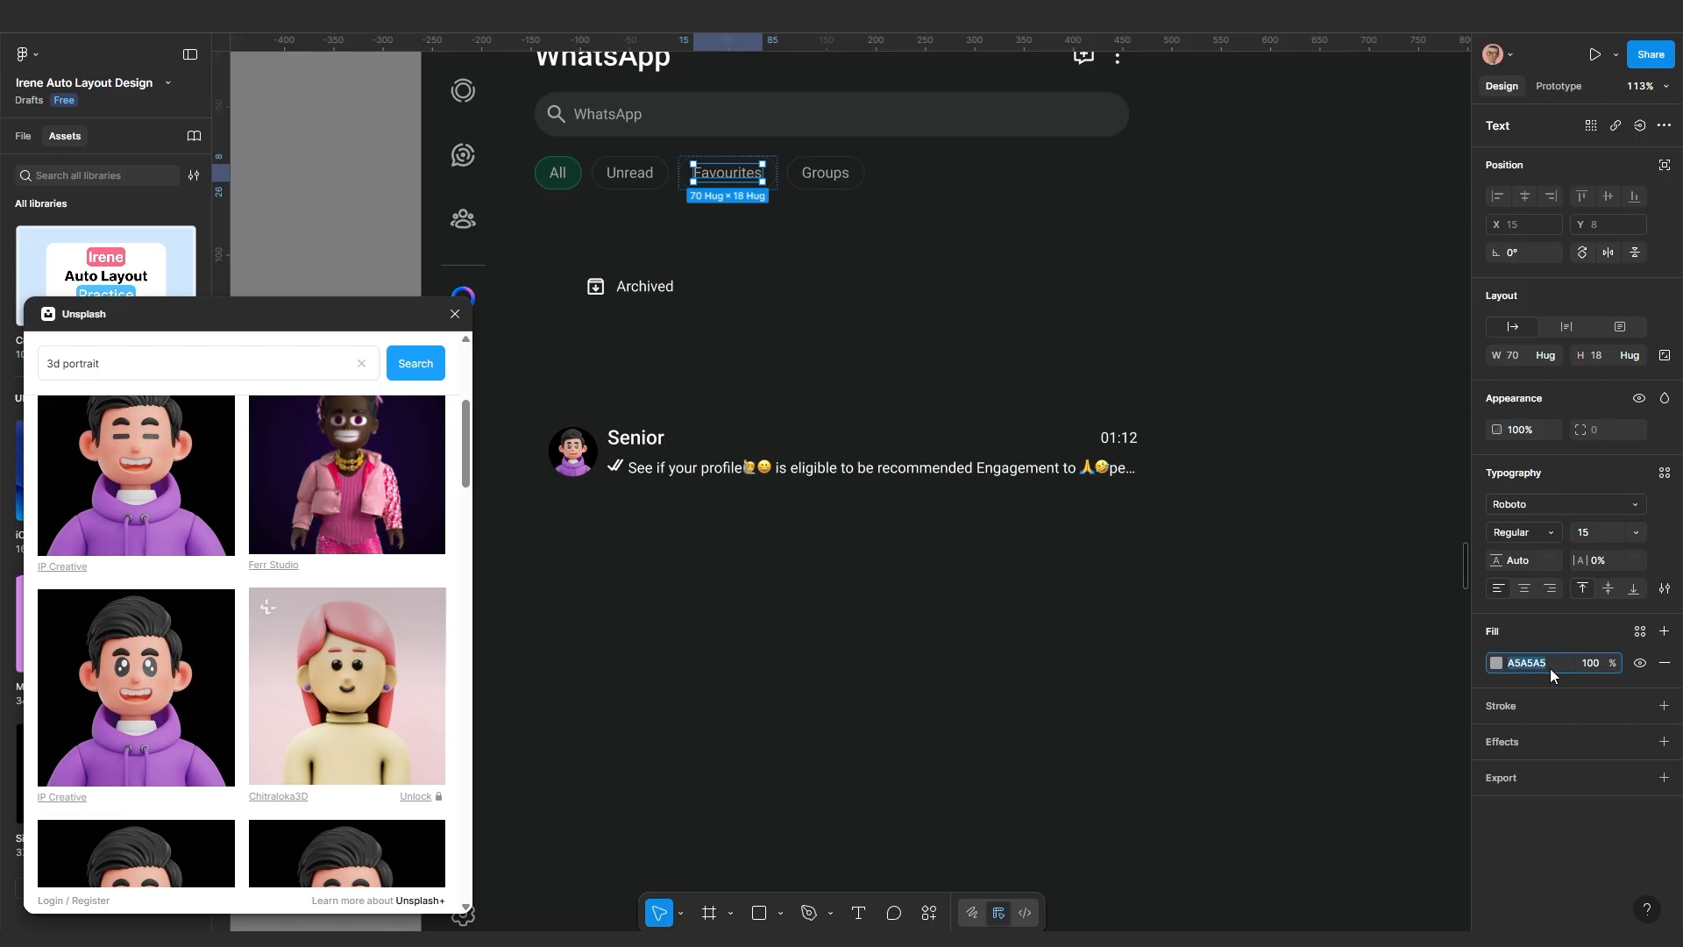
left_click(1130, 440)
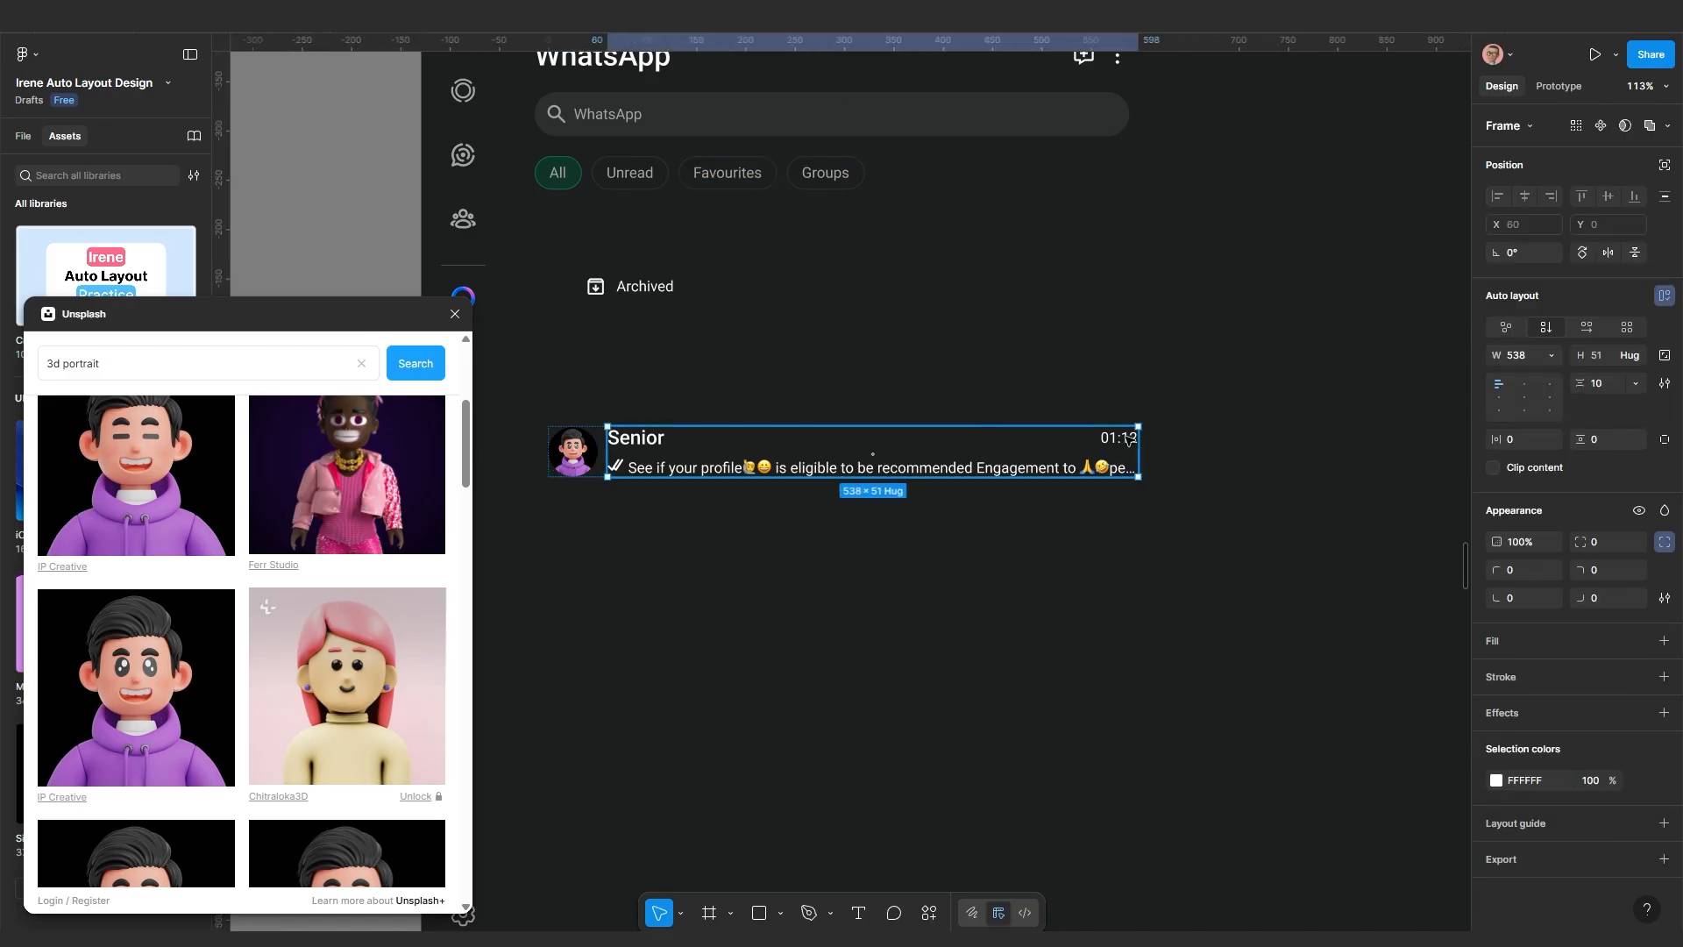
left_click(1129, 441)
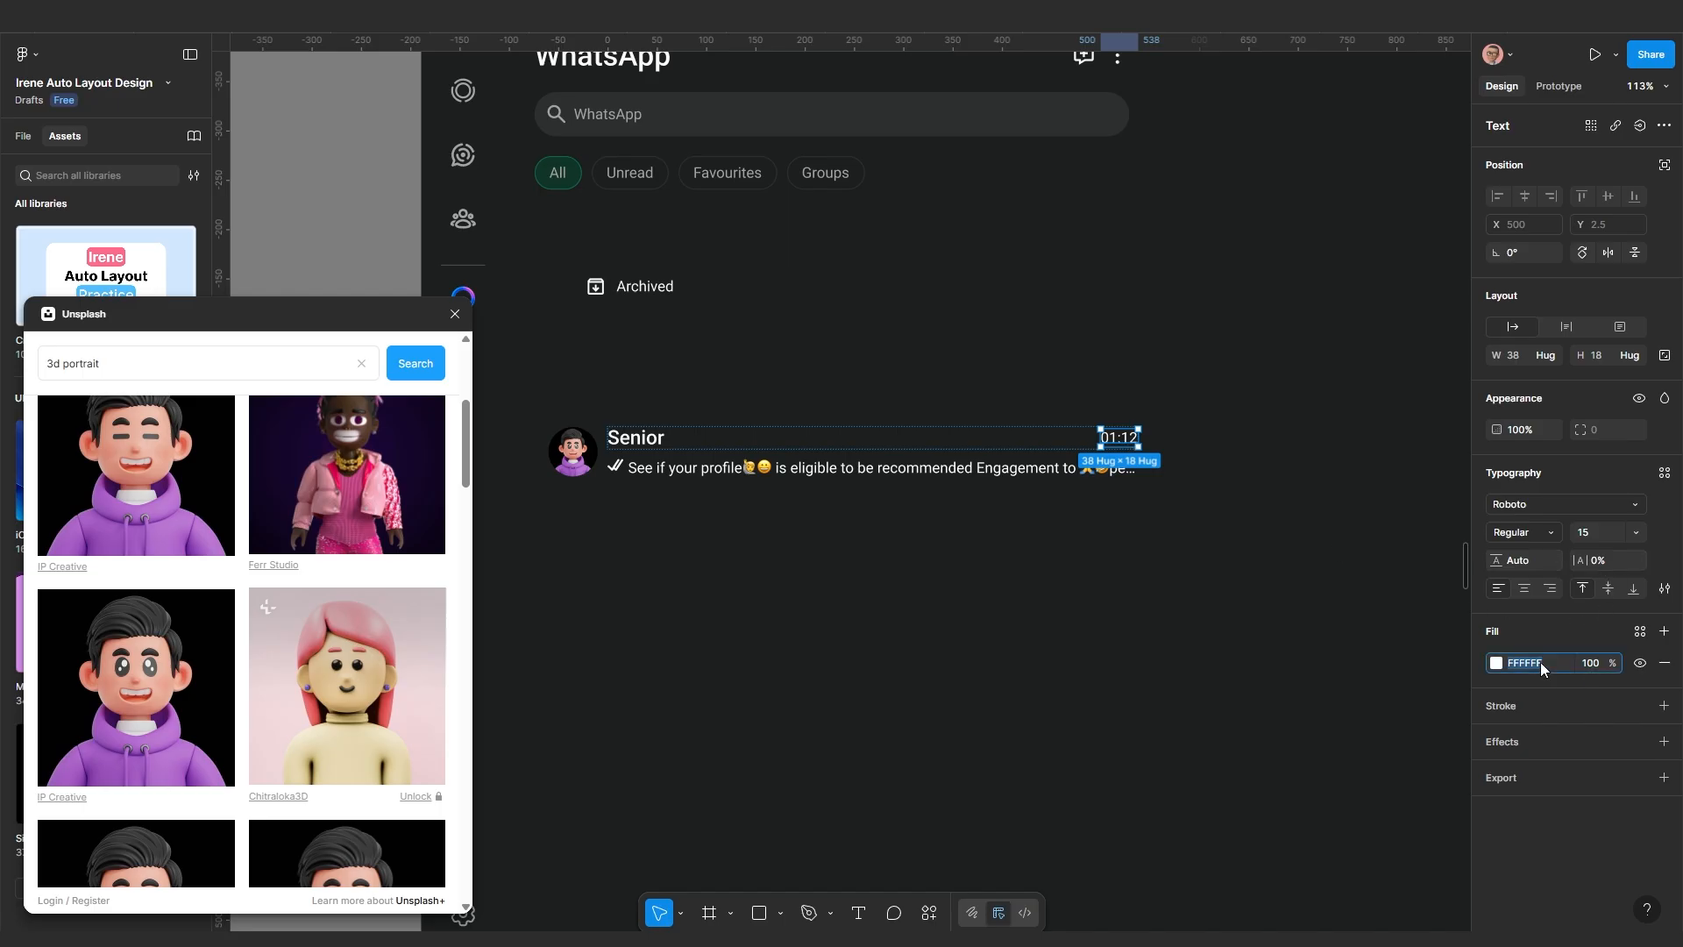
key("Return")
Set the color of the double-check icon and message row to A5A5A5
left_click(887, 472)
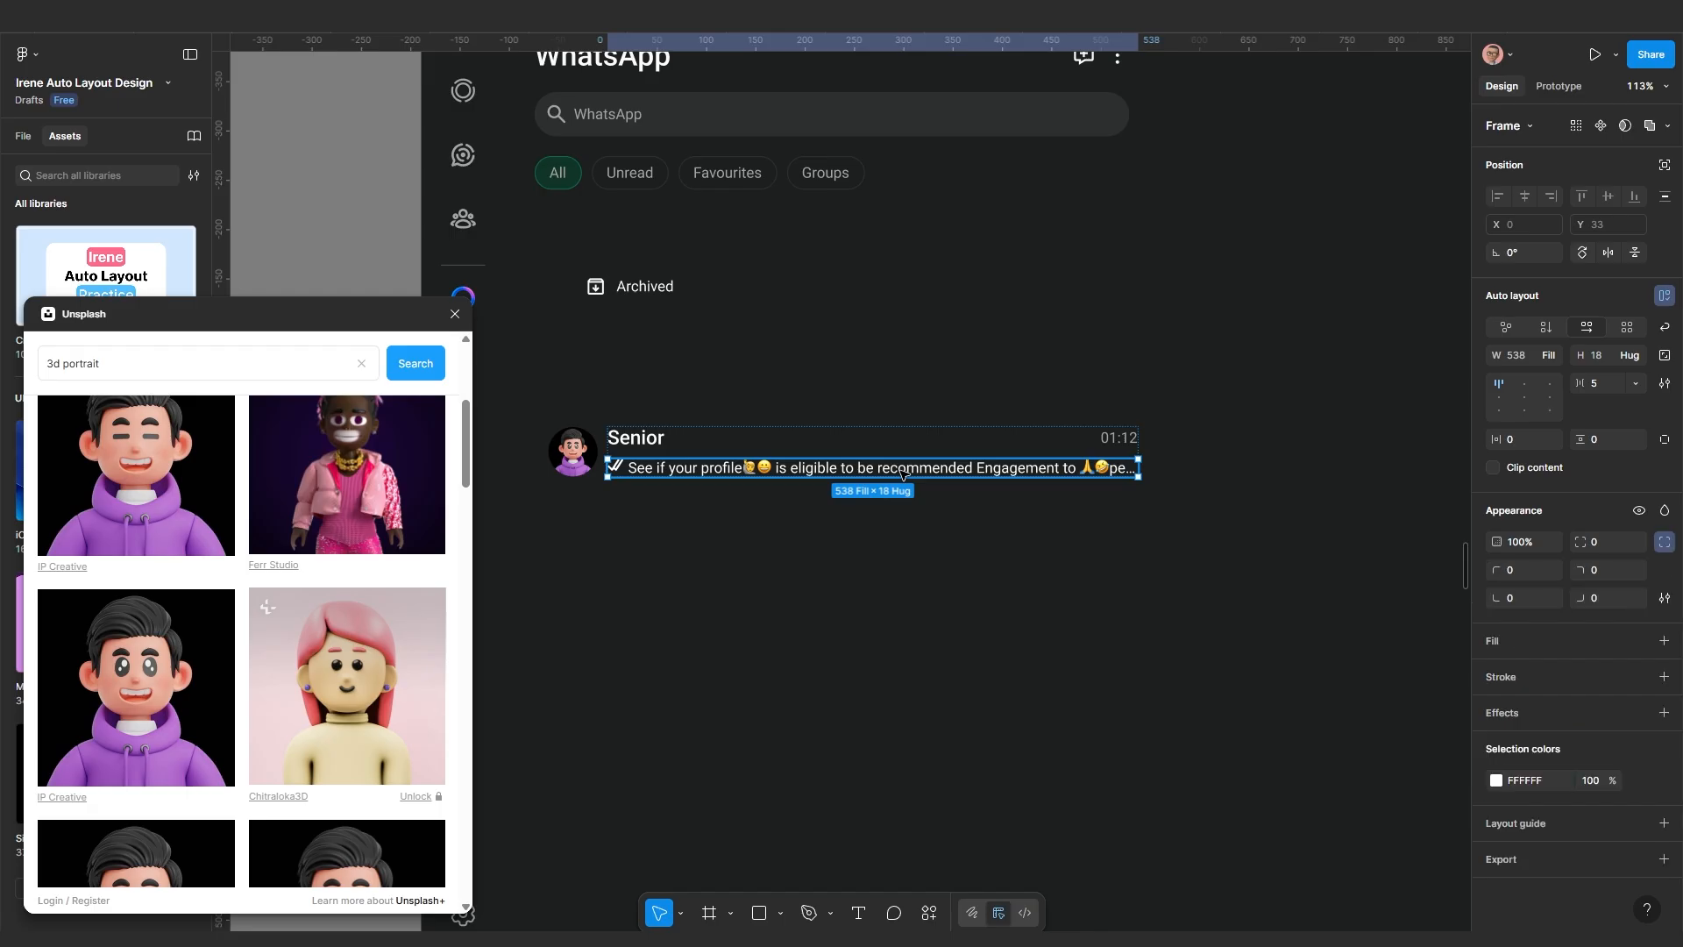
left_click(1548, 781)
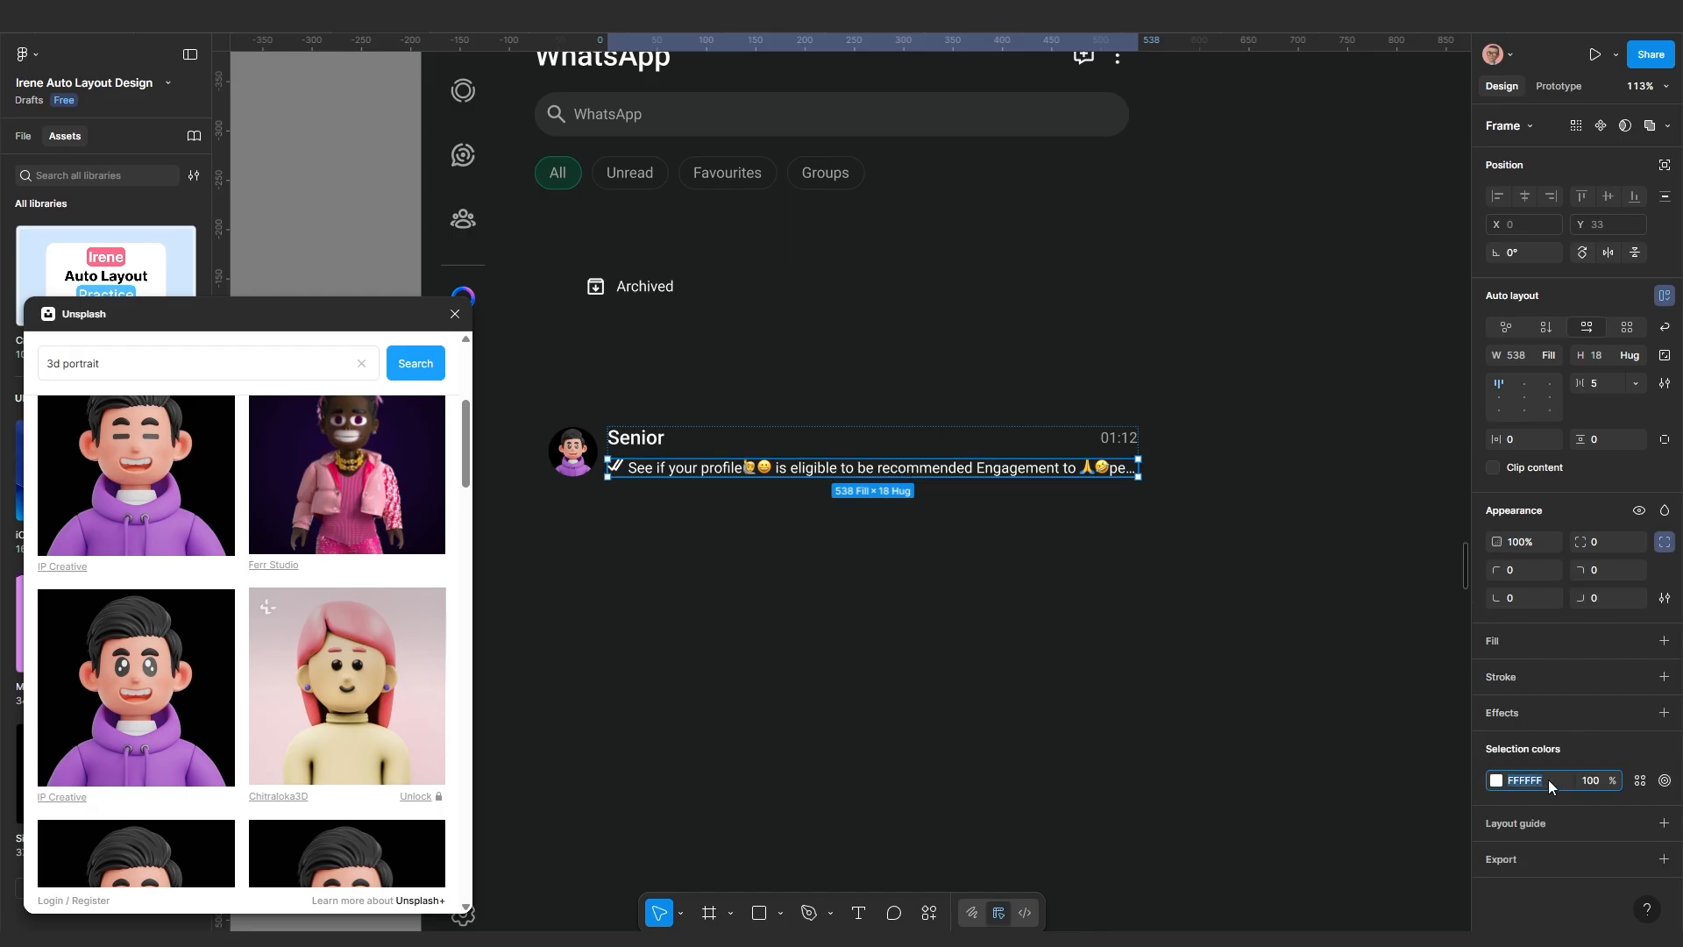
key("Return")
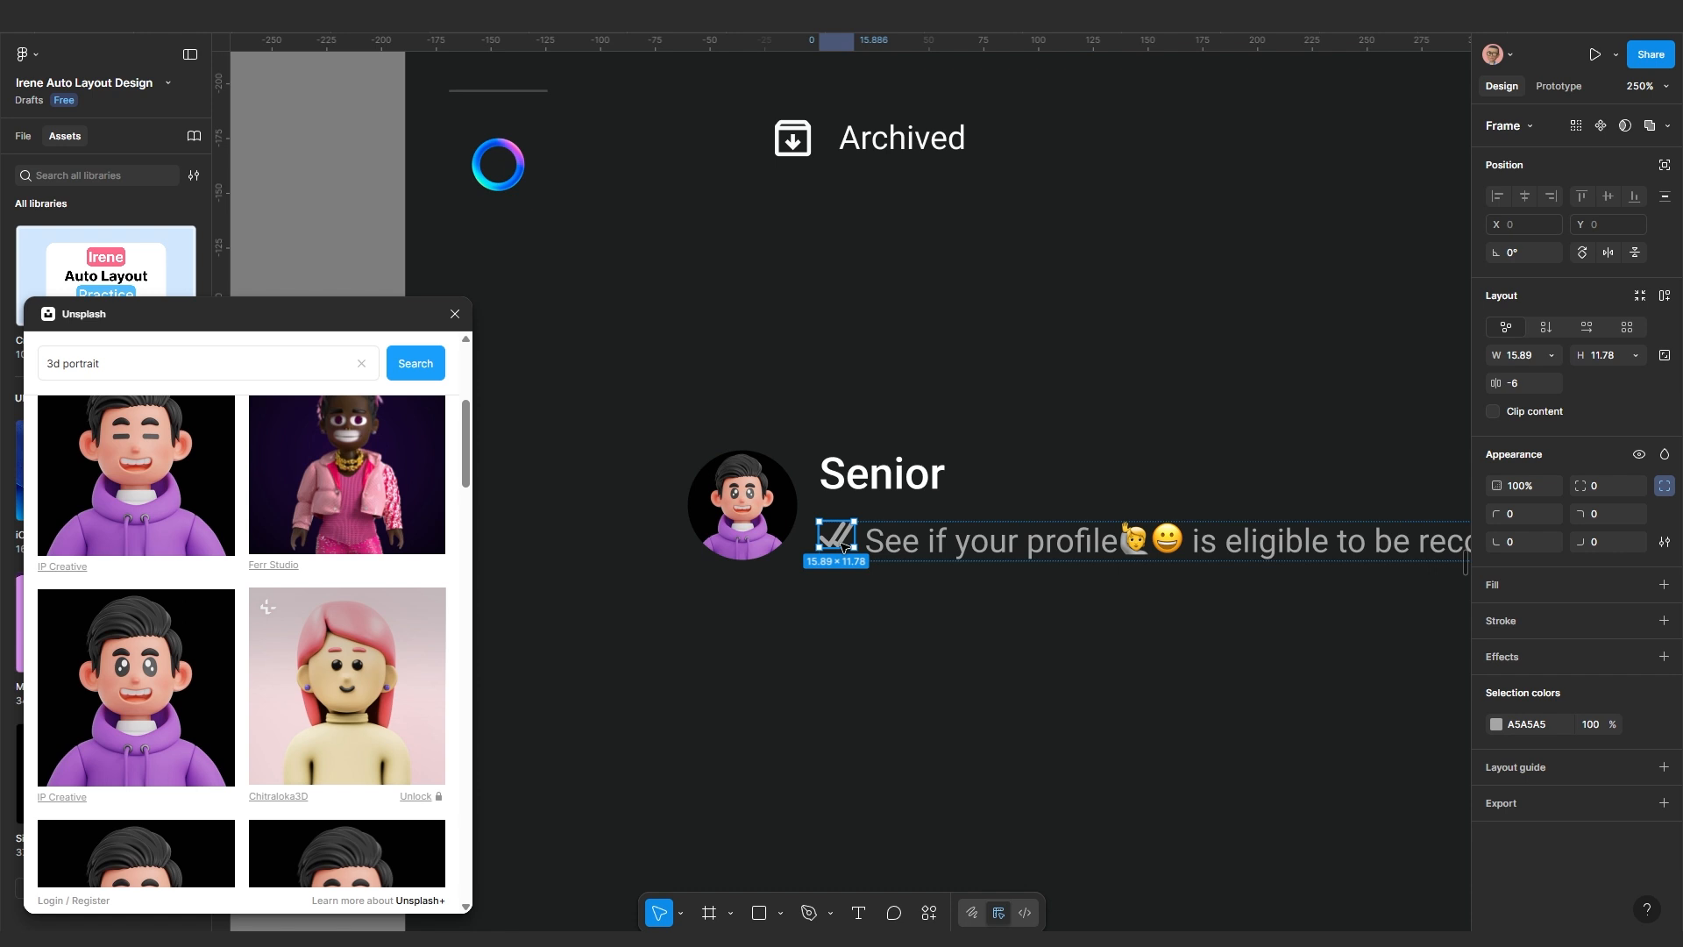
Try the color 538DEB on the first row's double-check icon and revert it to A5A5A5
scroll(1058, 582, "up", 5)
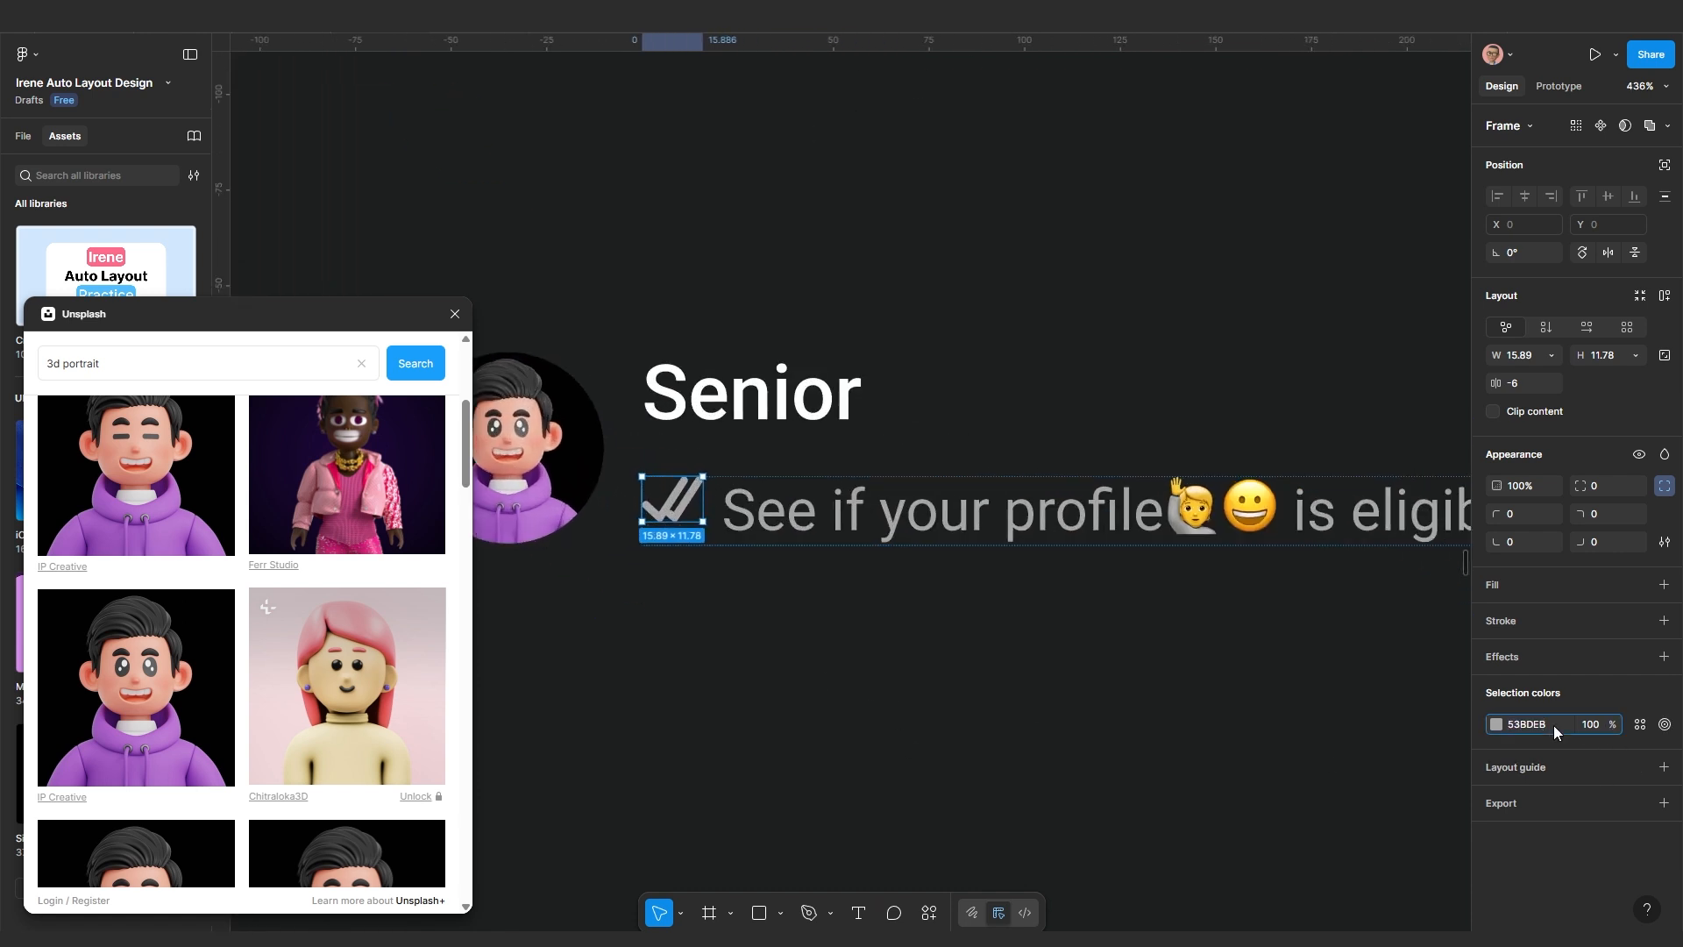
key("Return")
scroll(1087, 637, "down", 3)
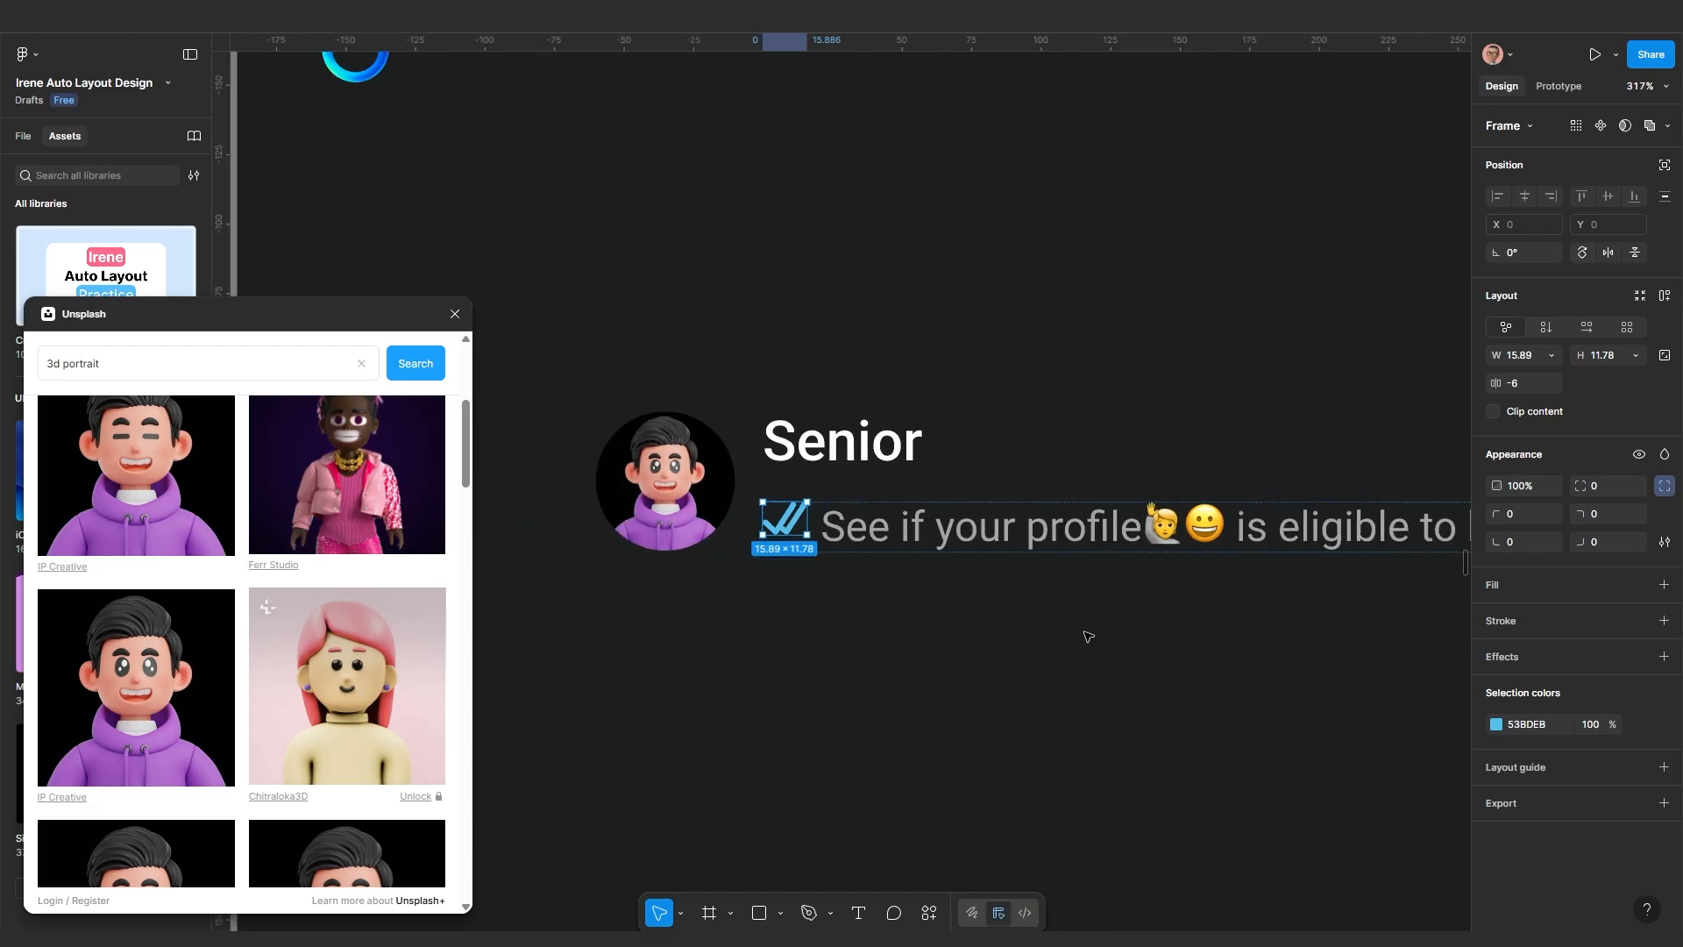
left_click(992, 629)
scroll(973, 518, "down", 5)
scroll(750, 510, "up", 2)
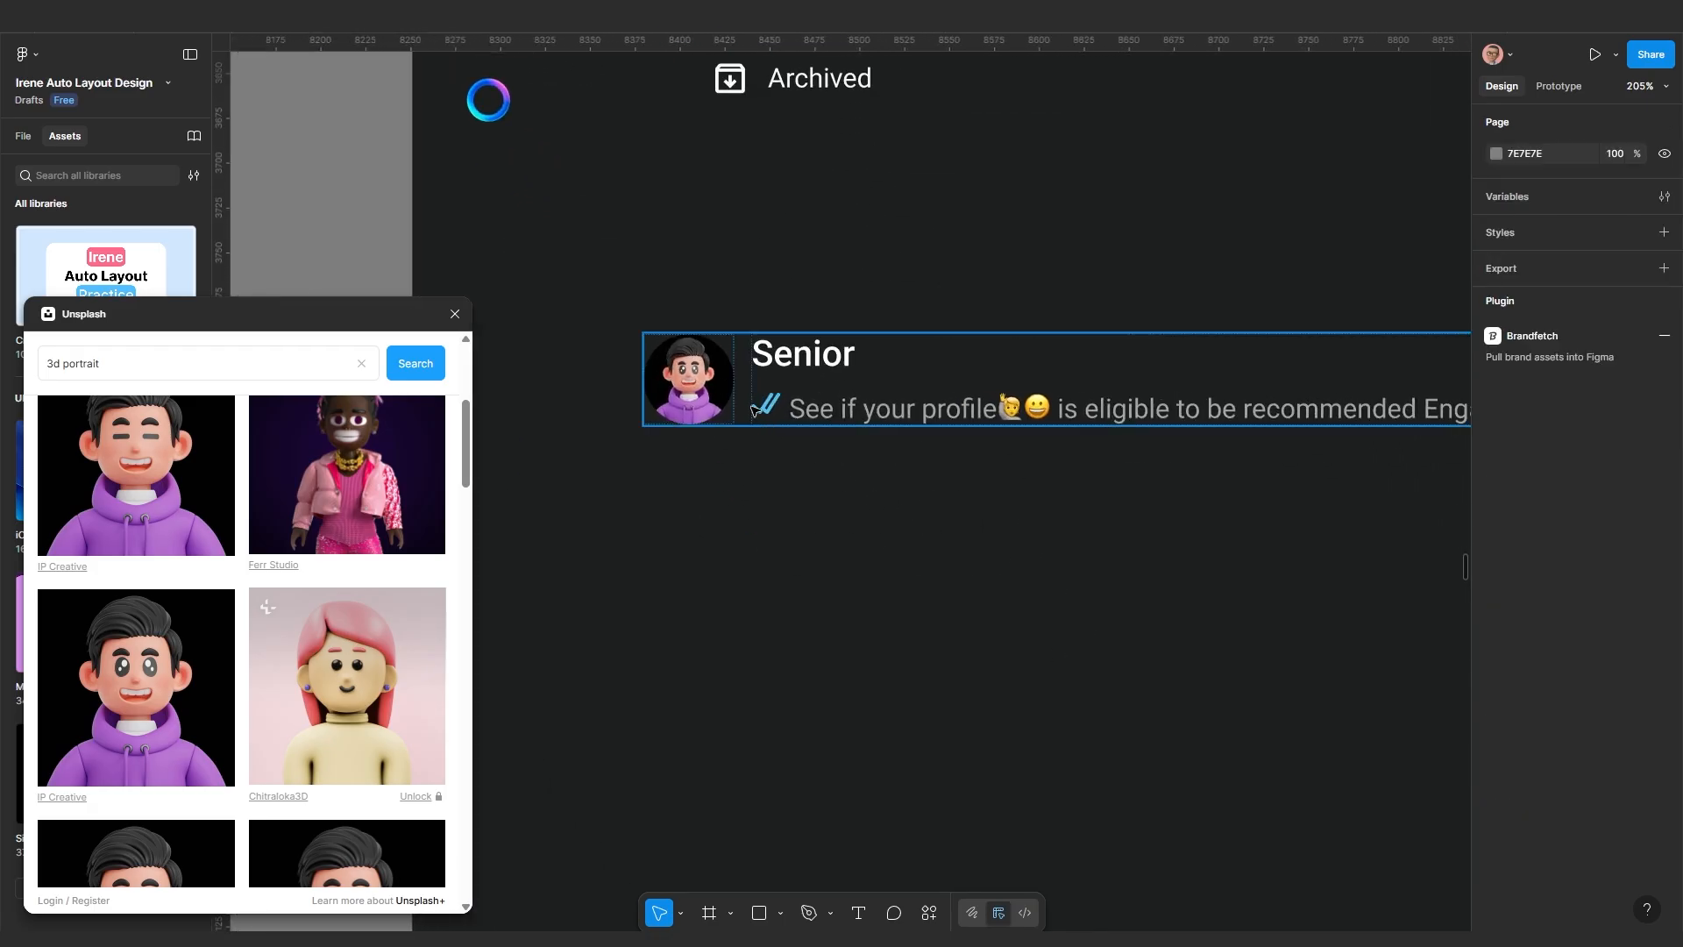
scroll(794, 435, "up", 1)
left_click(795, 433)
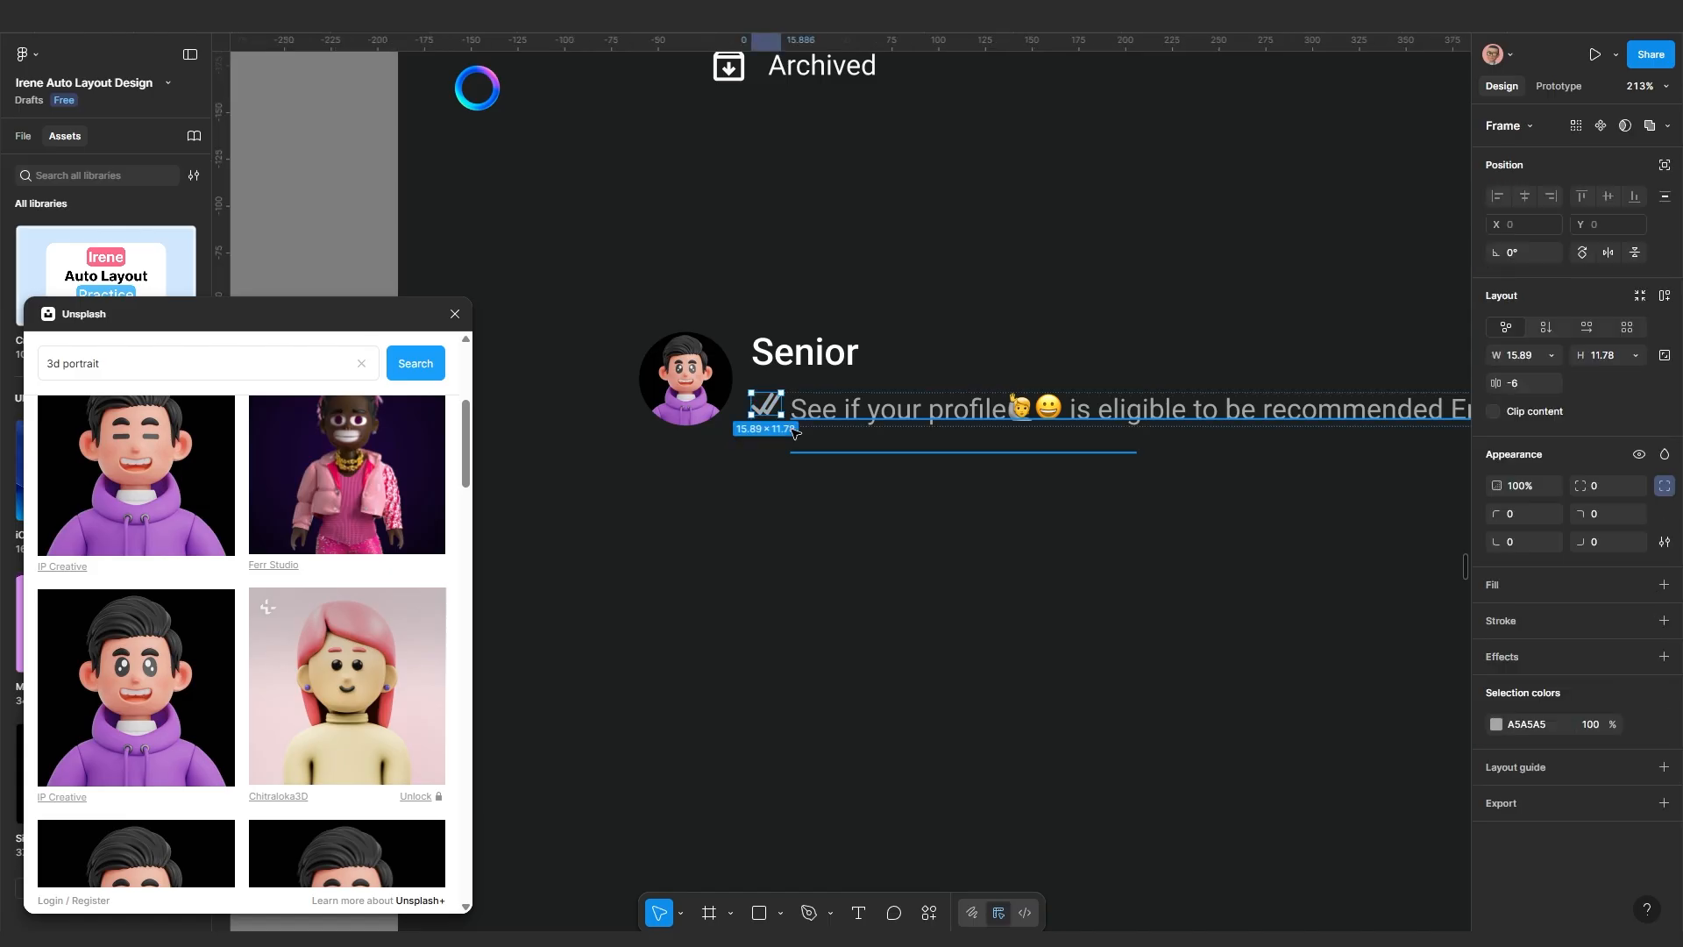
Duplicate the whole Senior chat row and place the copy directly below the original at Y 579
scroll(820, 452, "down", 3)
left_click(969, 517)
left_click(884, 424)
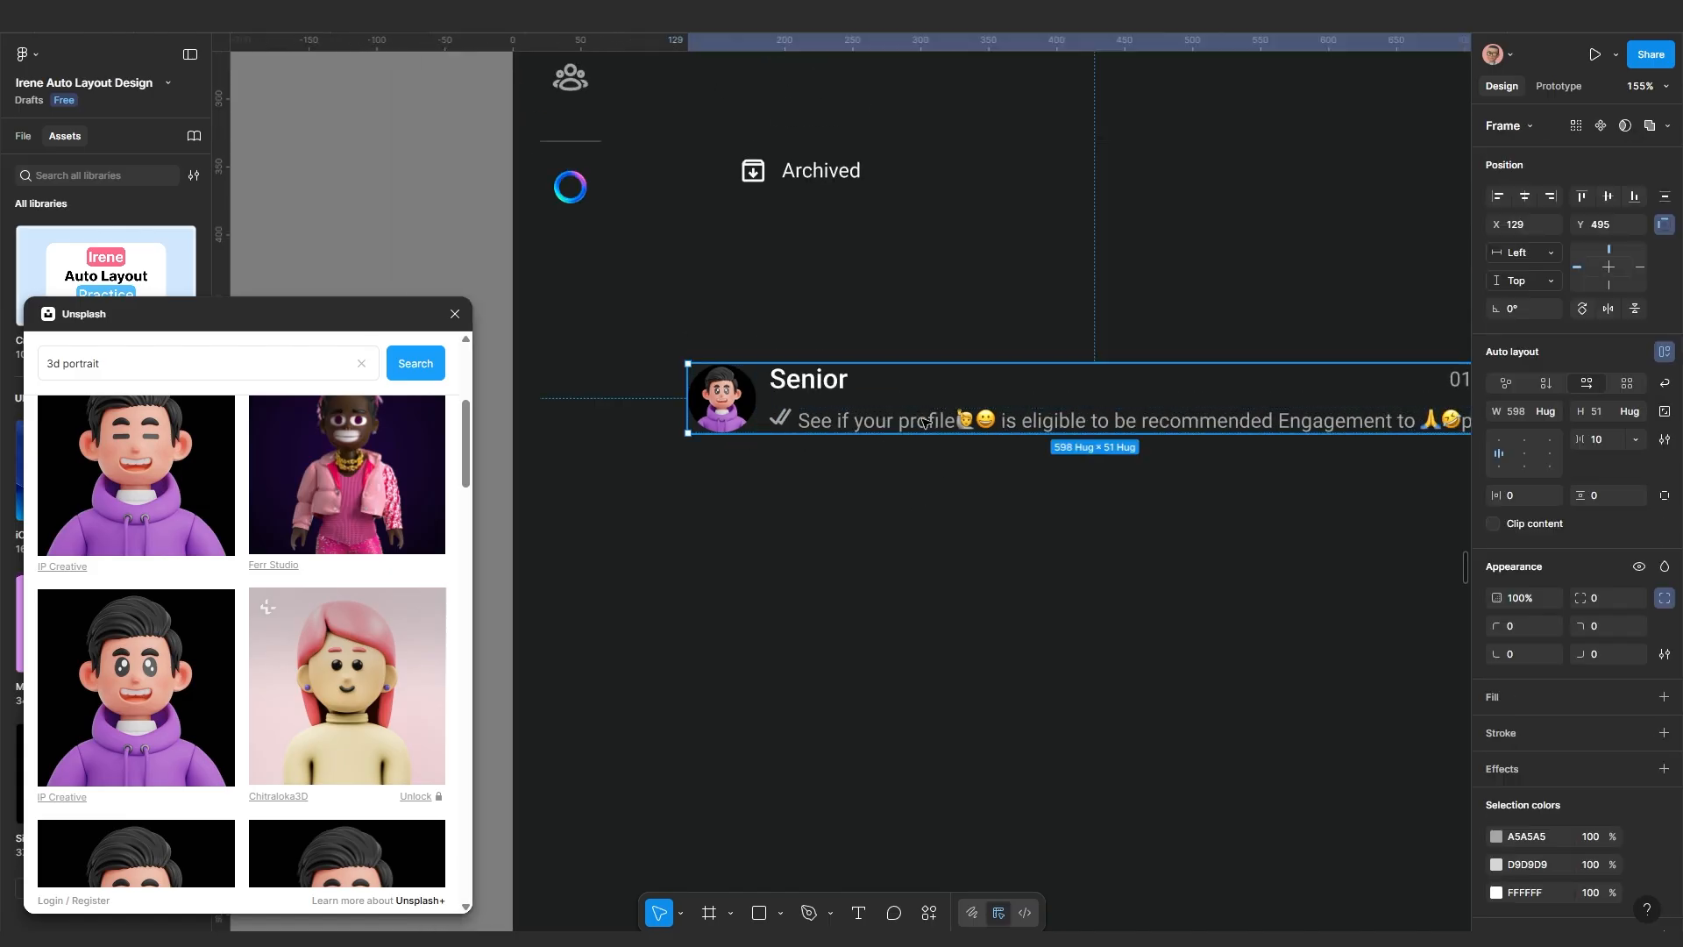
left_click_drag(934, 422, 928, 536)
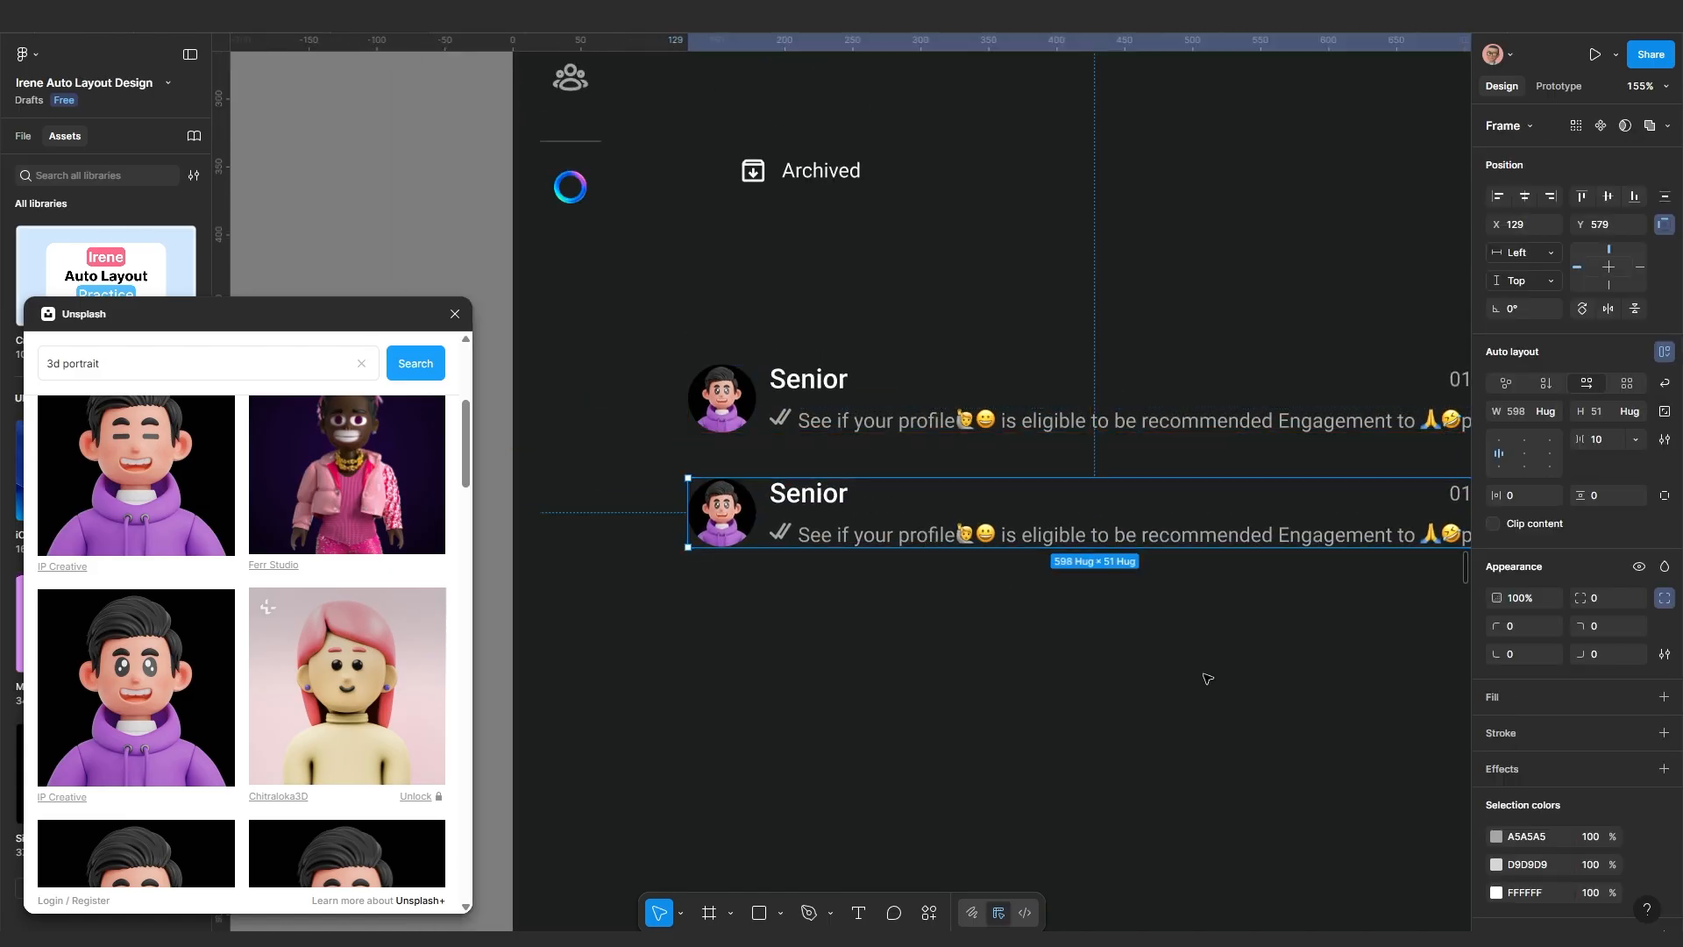
Delete the second check mark from the double-check icon in the duplicated row, leaving a single check
scroll(833, 601, "down", 1)
left_click_drag(925, 619, 817, 611)
scroll(844, 599, "up", 2)
scroll(693, 536, "up", 2)
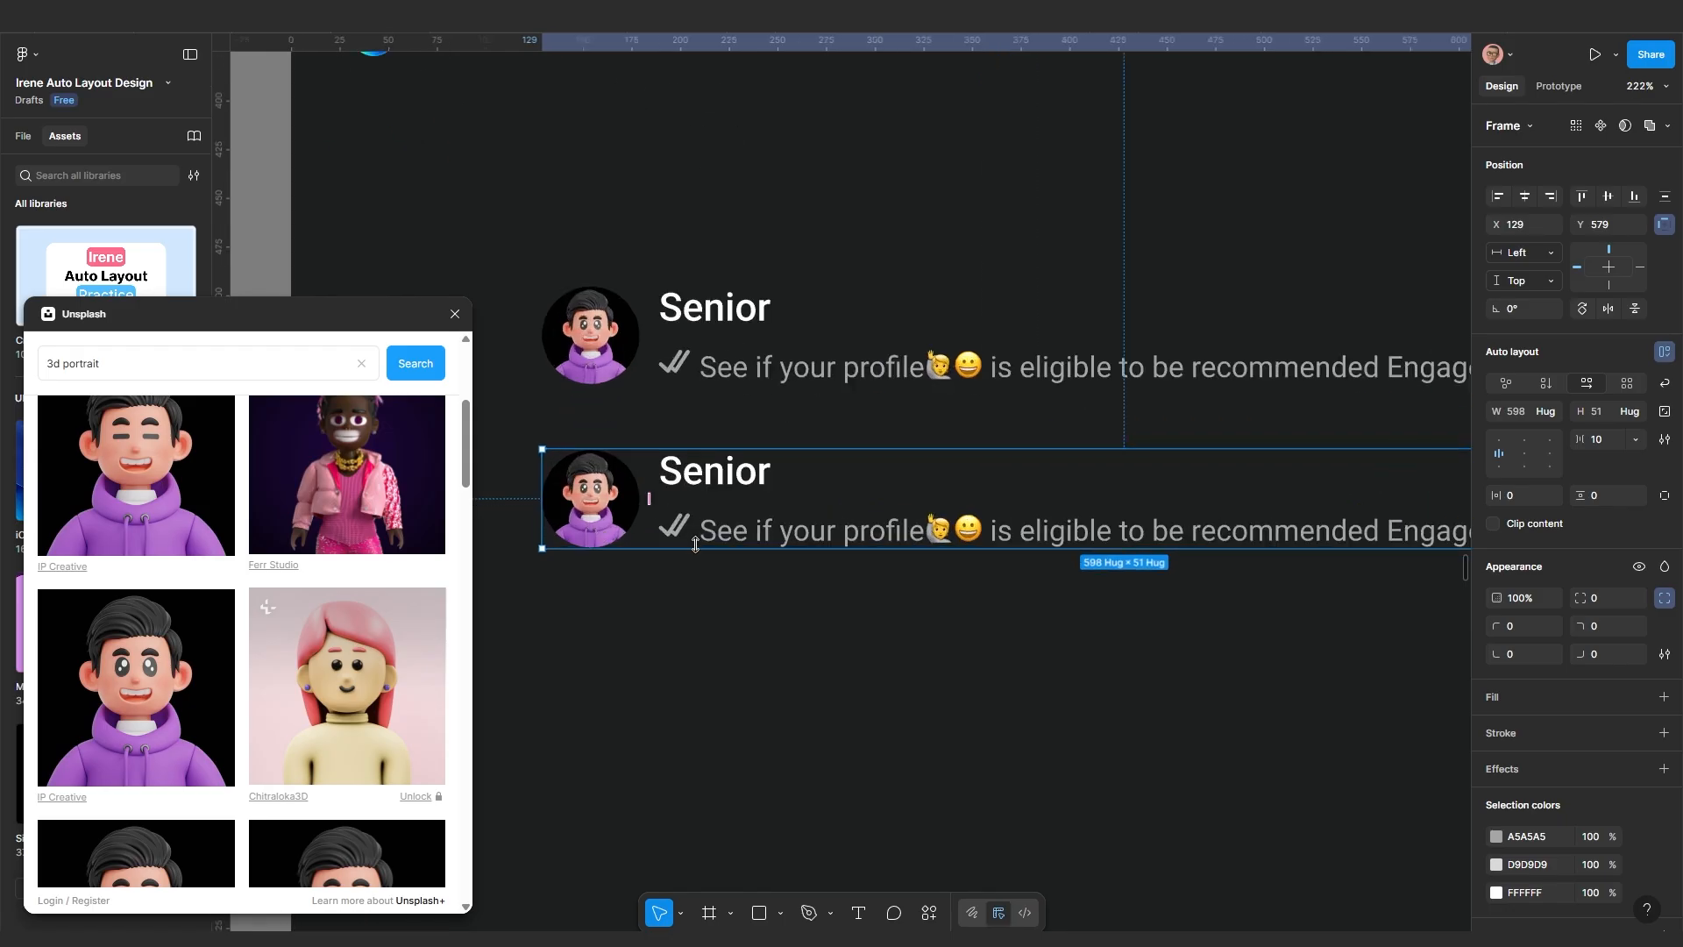
double_click(692, 537)
scroll(666, 528, "up", 3)
double_click(665, 527)
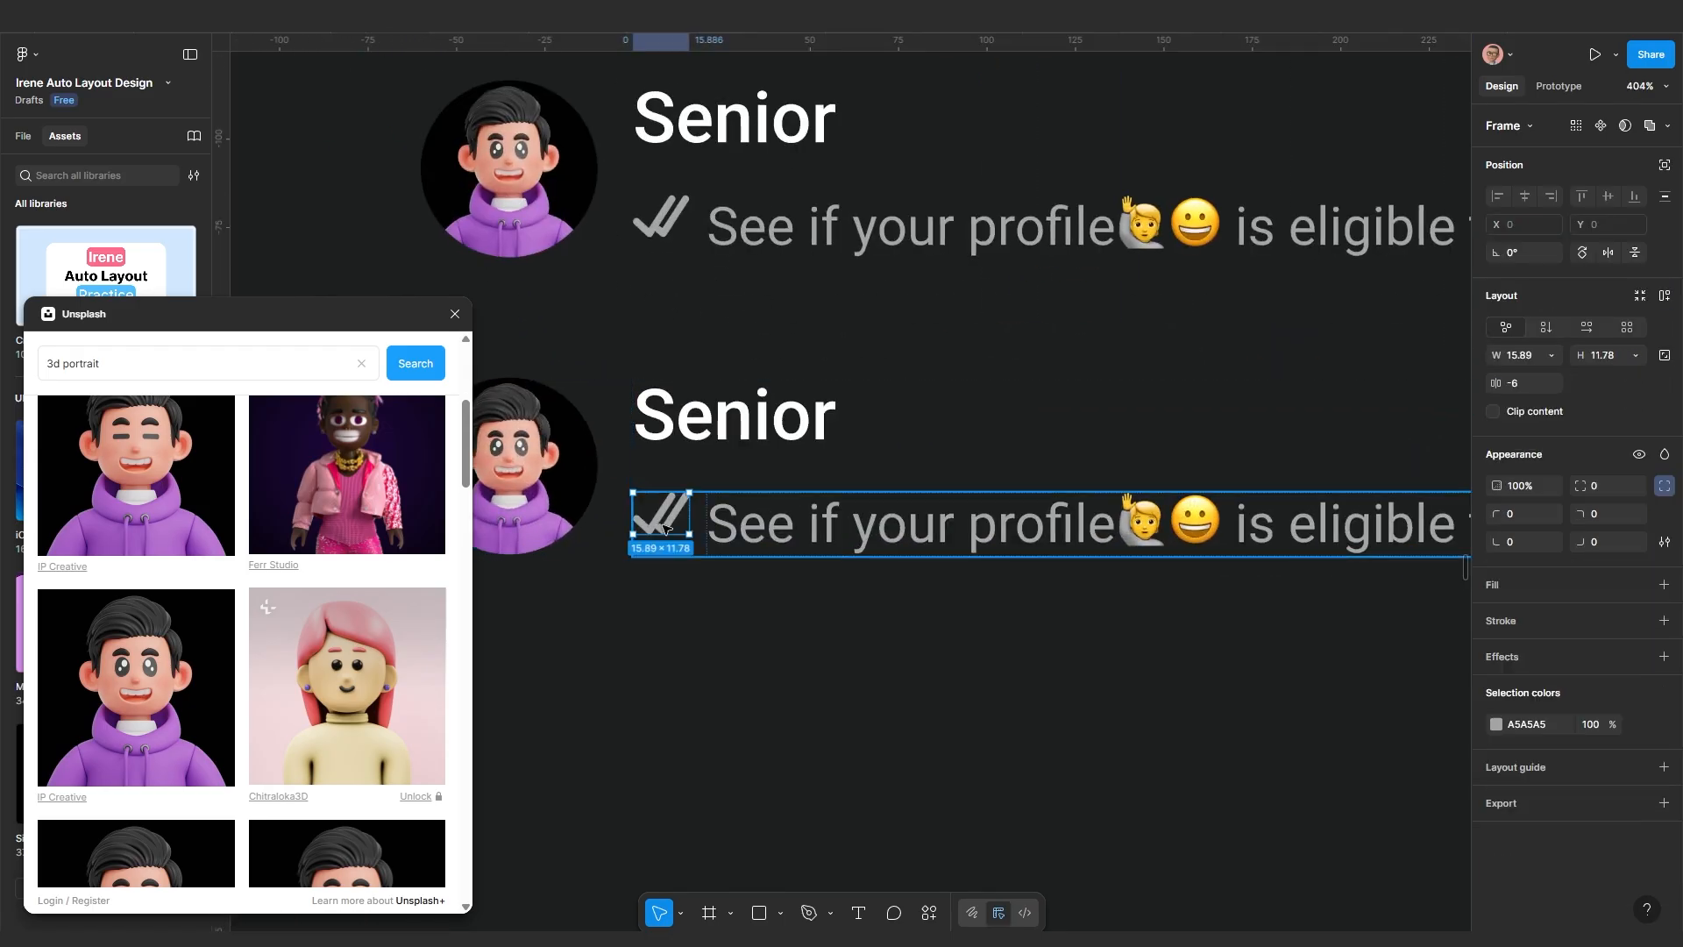
scroll(664, 526, "up", 5)
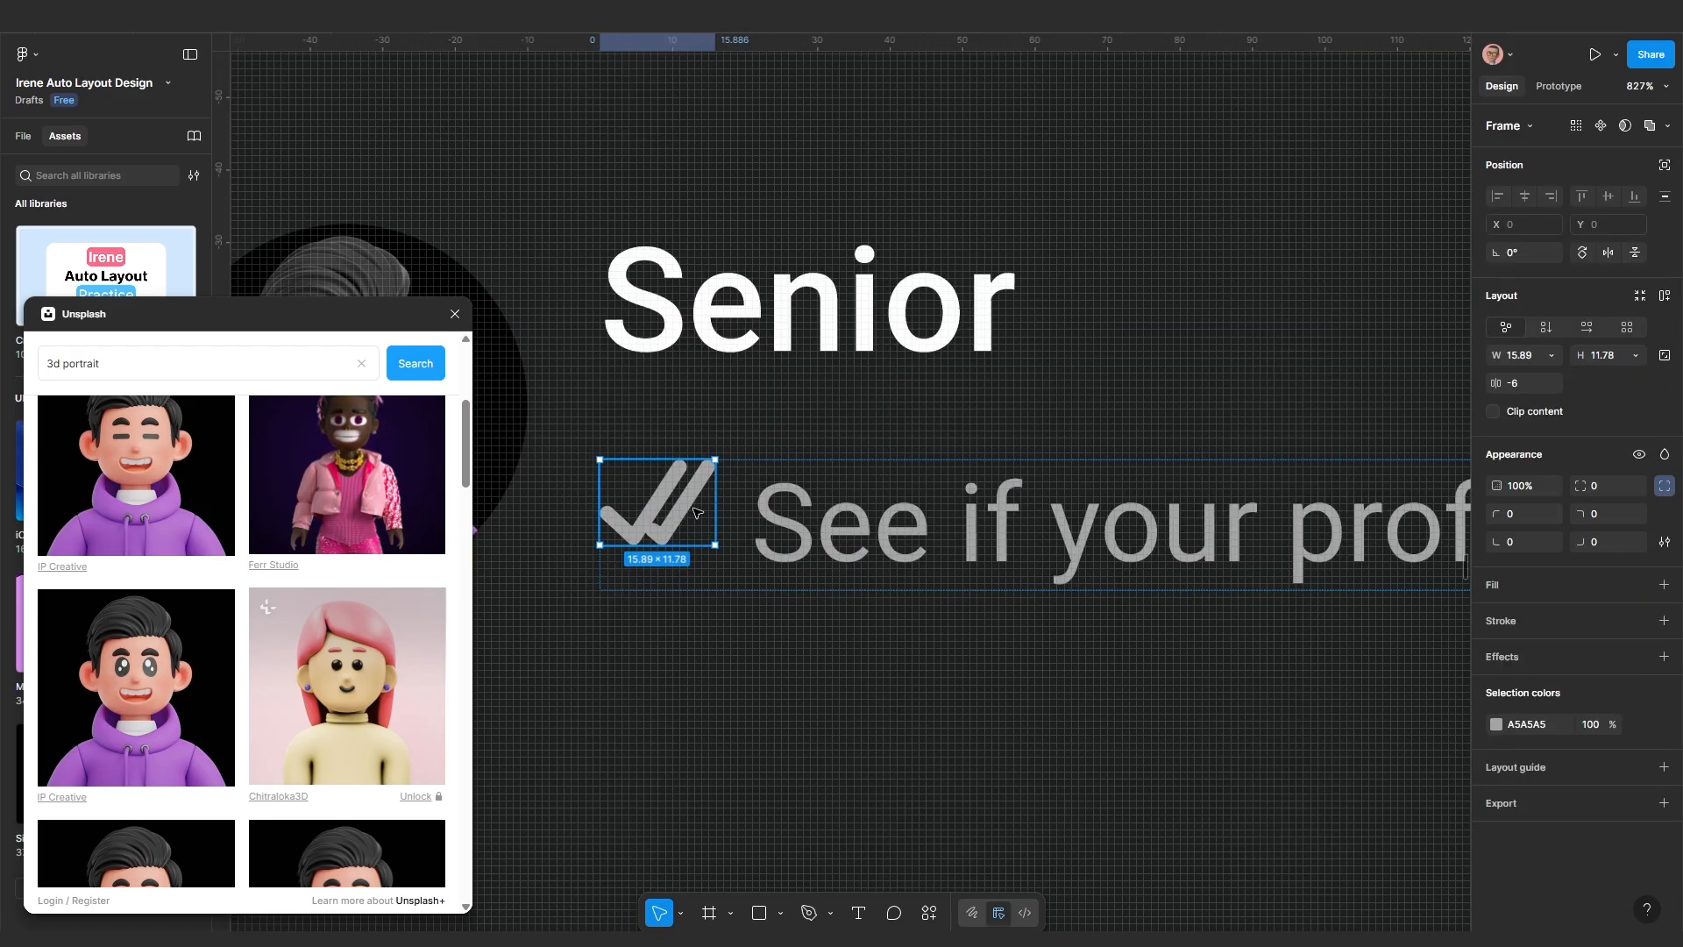
double_click(691, 511)
key("Delete")
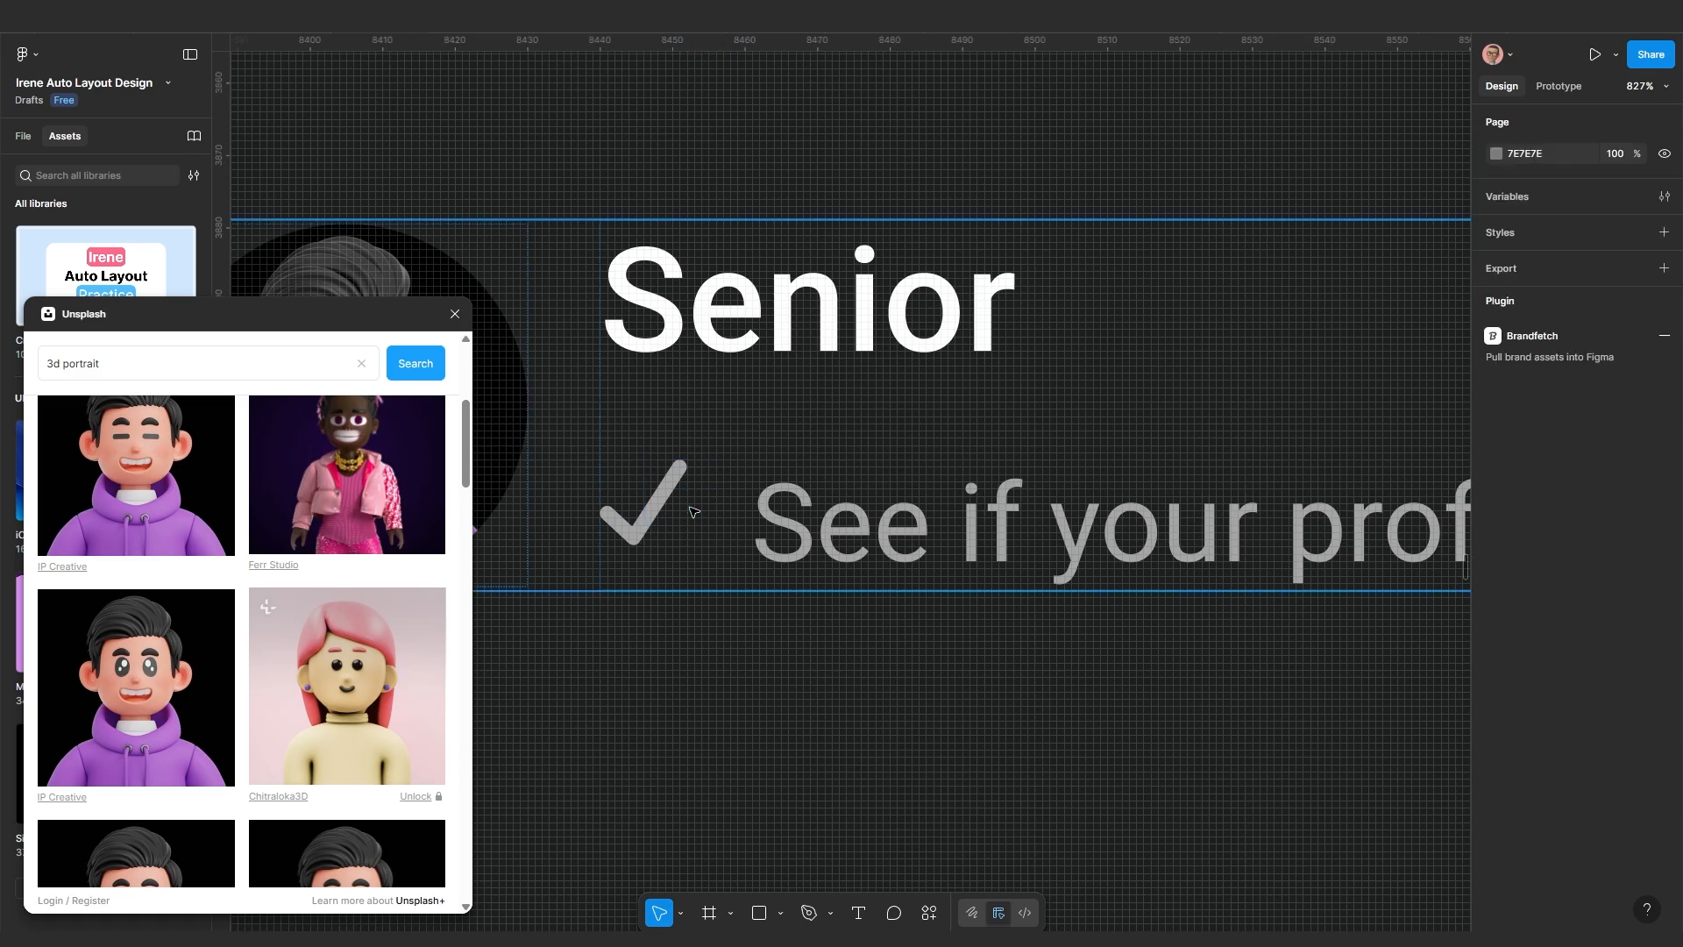
scroll(692, 511, "down", 5)
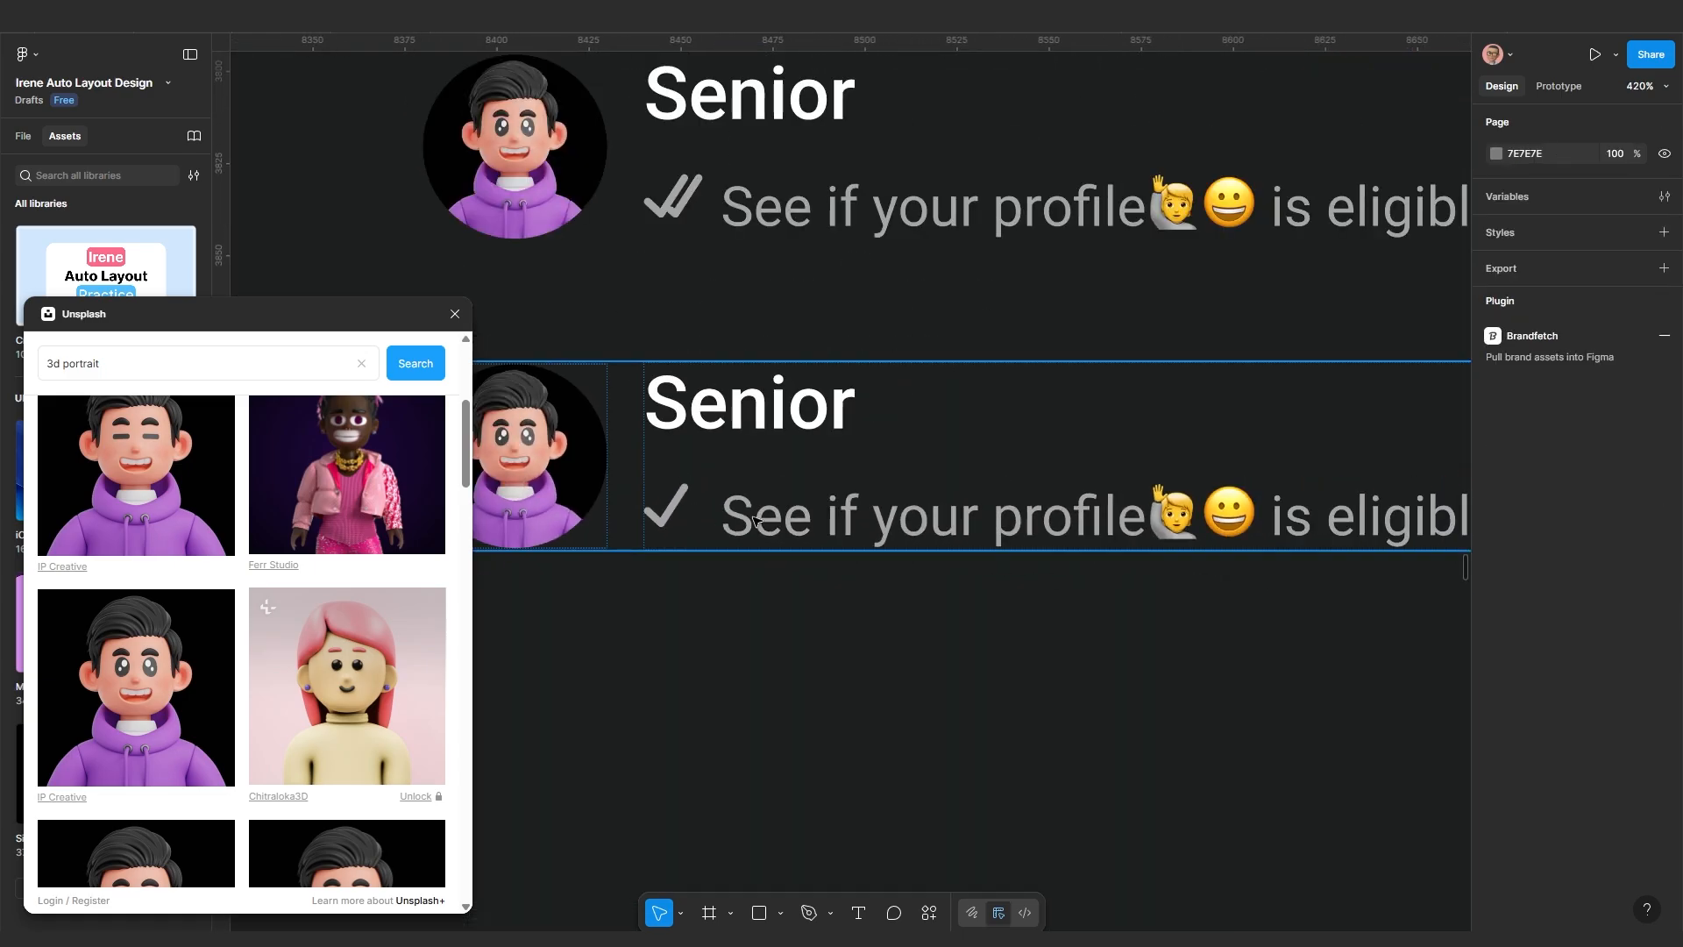
Narrow the single-check icon's frame to a width of about 14 so the message text moves closer to it
left_click(752, 519)
left_click(752, 519)
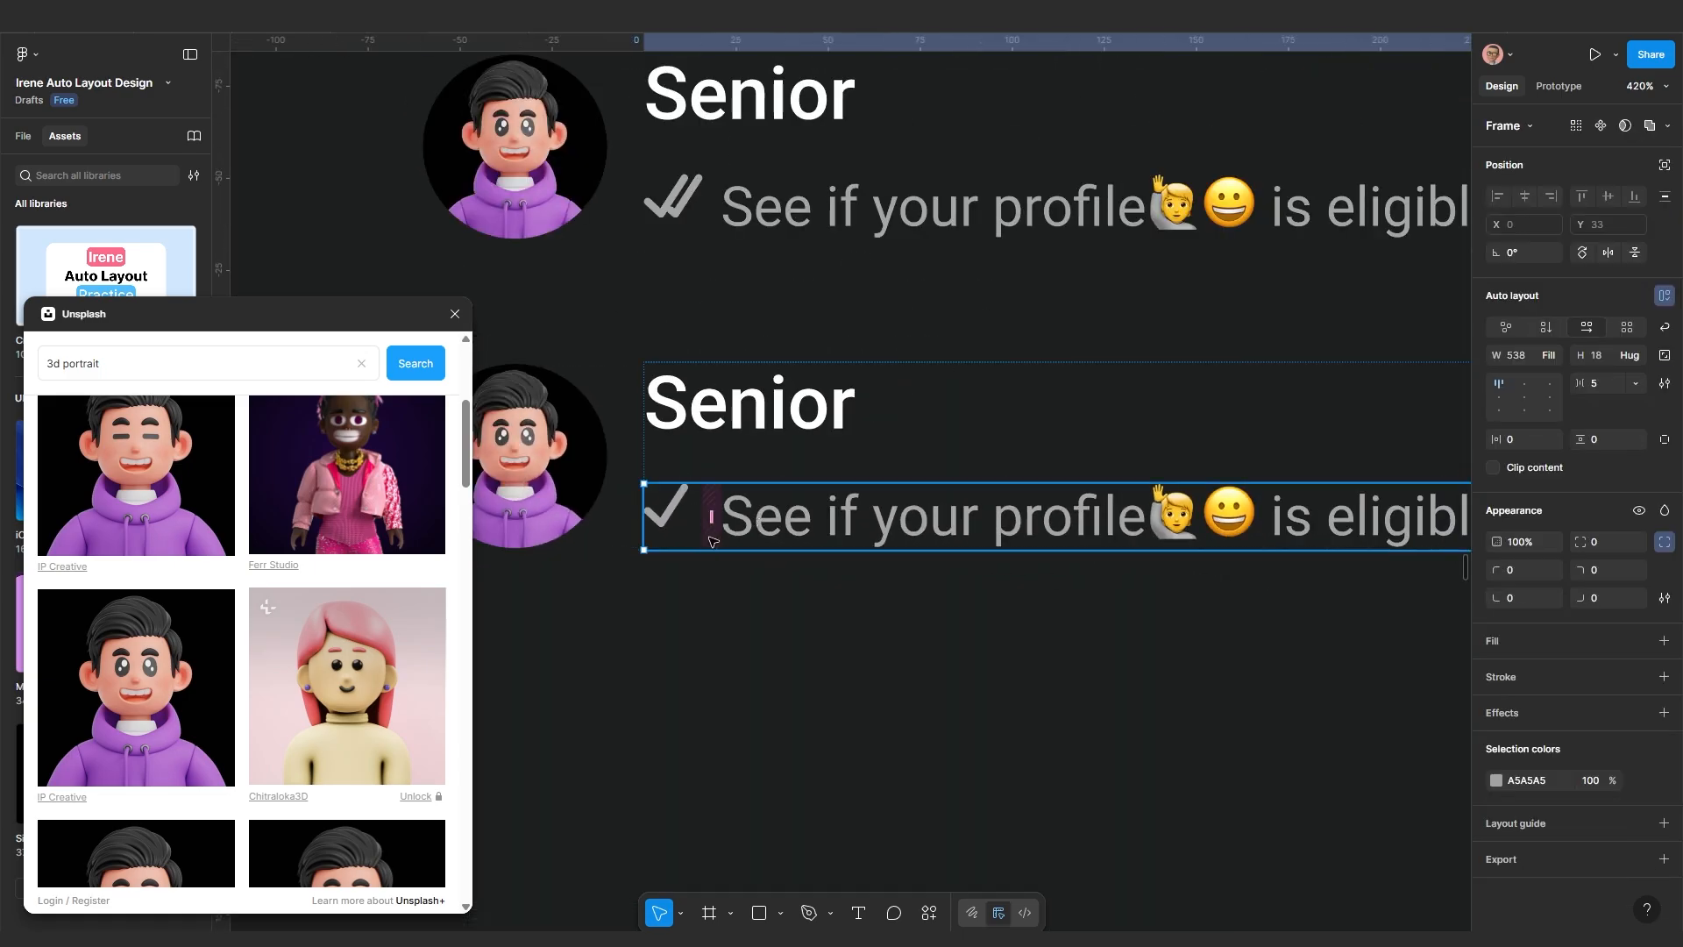
scroll(720, 535, "up", 2)
left_click(688, 510)
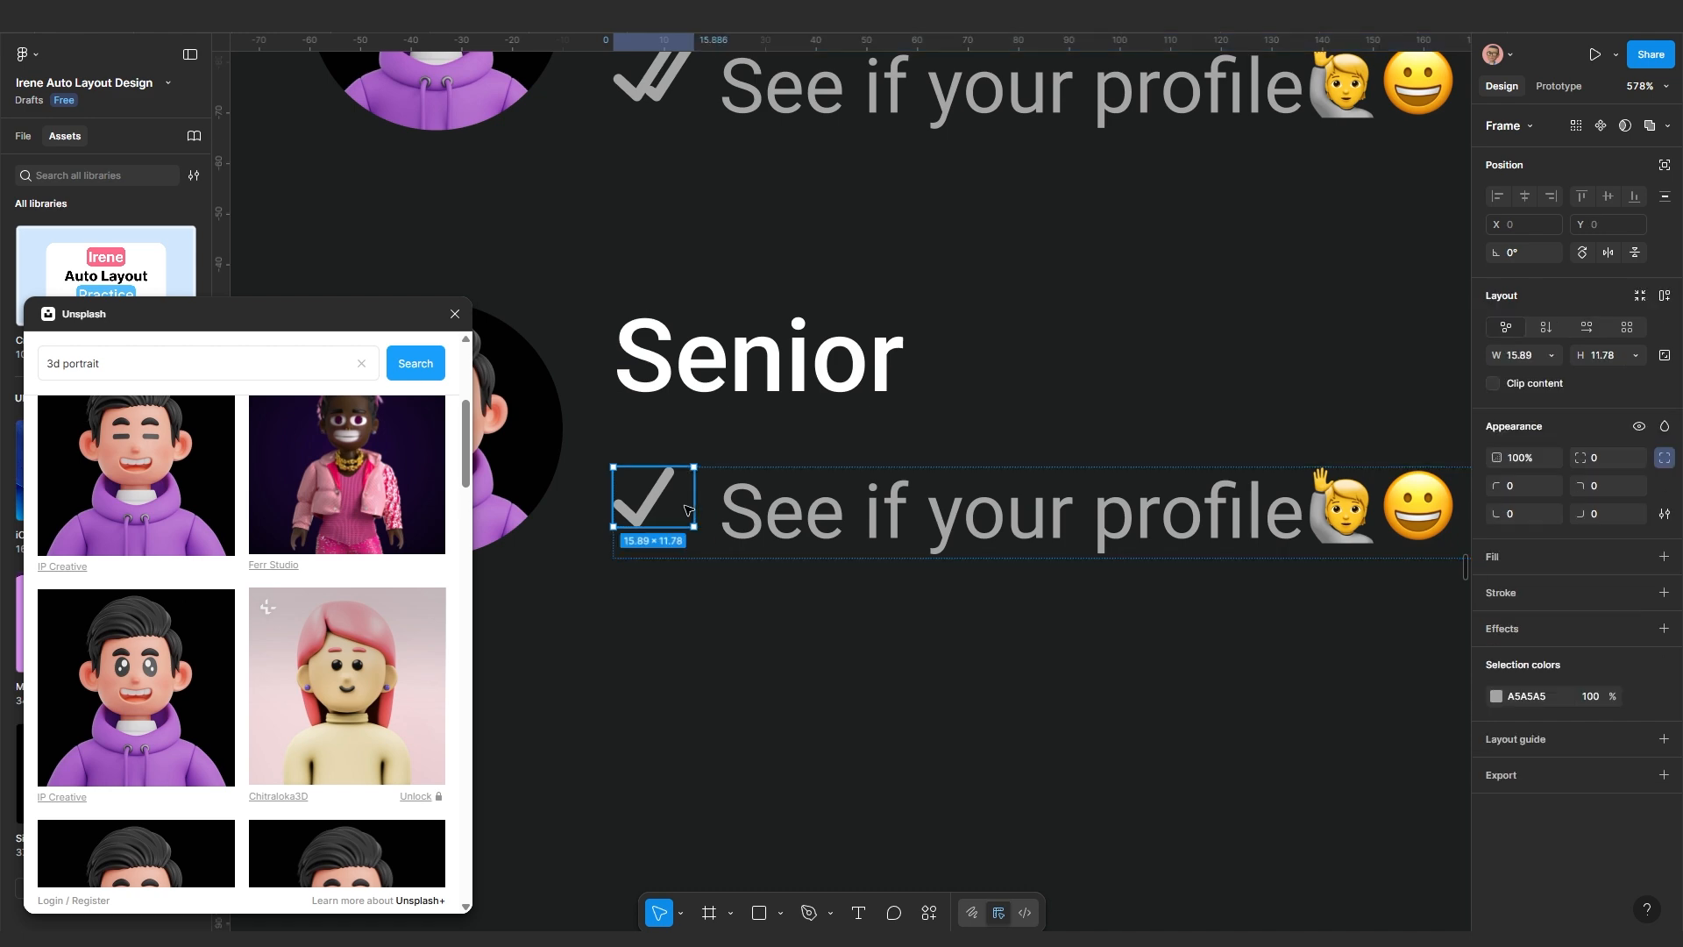
left_click_drag(688, 510, 685, 510)
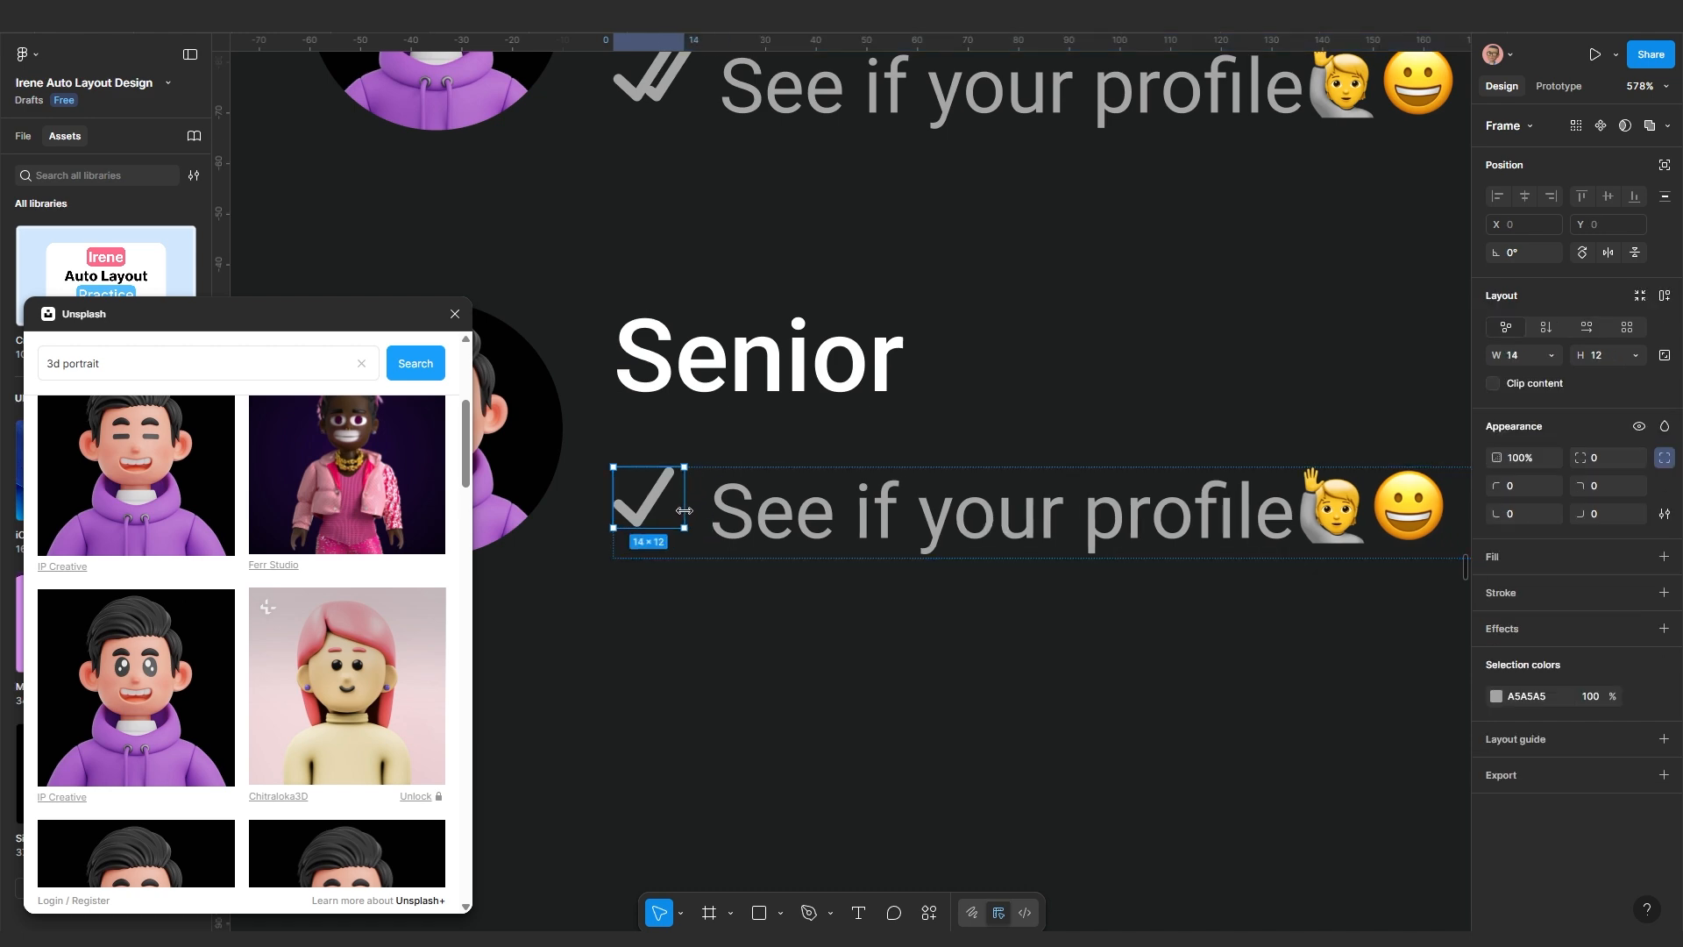
left_click(754, 628)
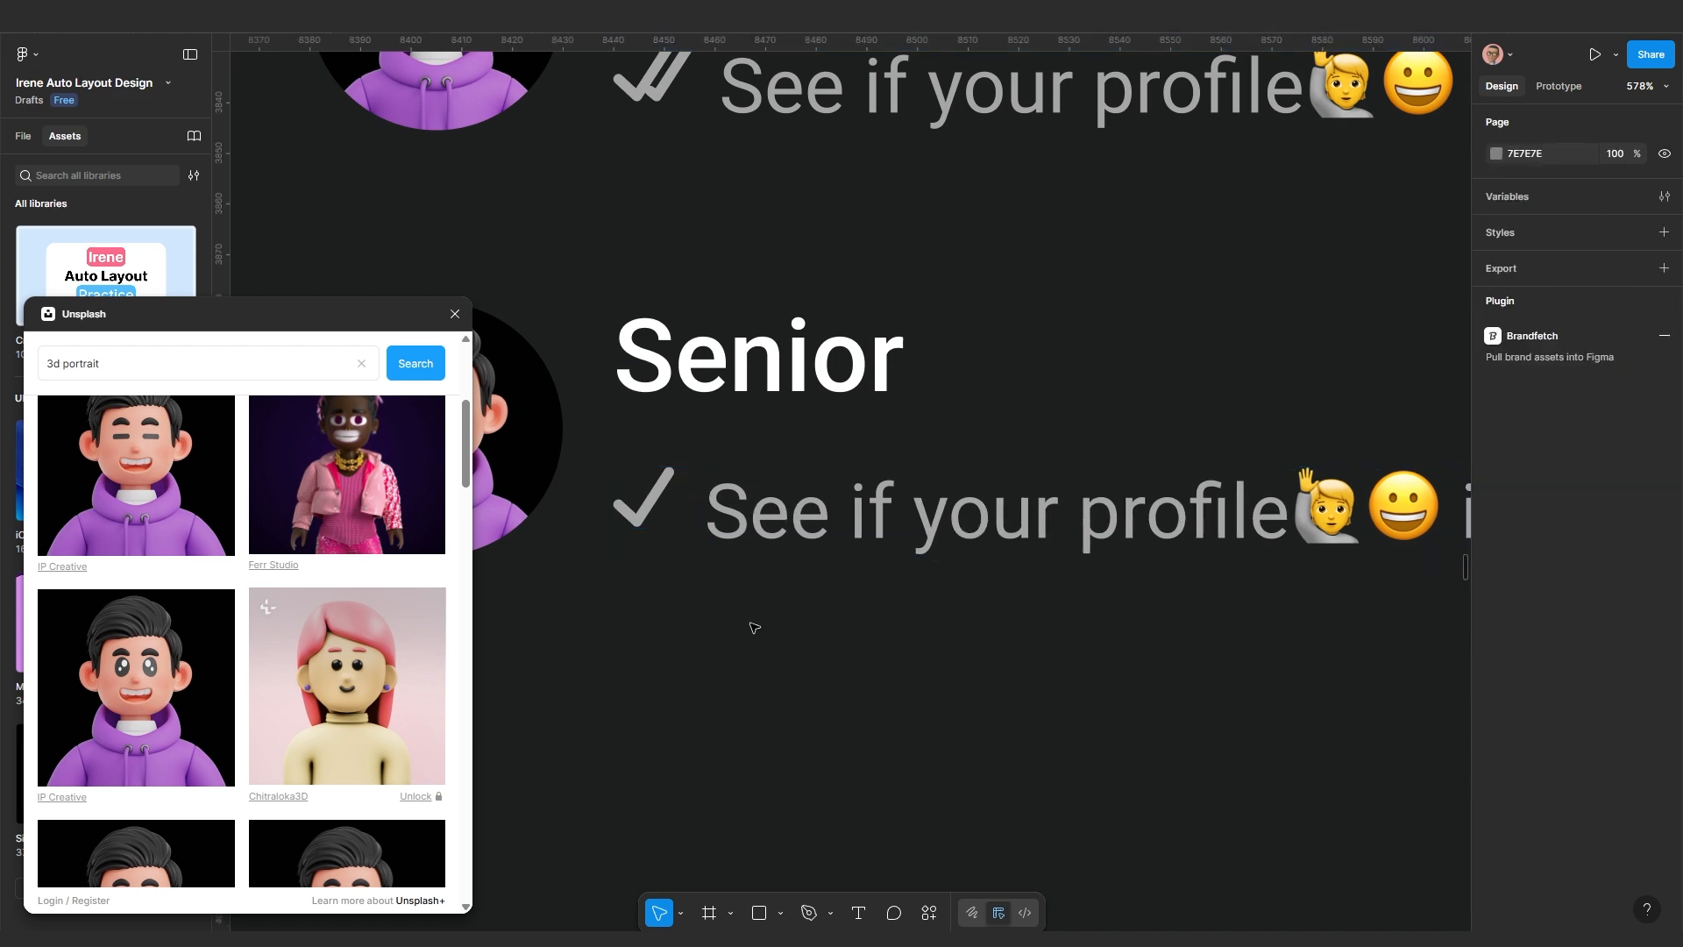
Set the double-check icon in the first chat row to the color 538DEB
scroll(754, 628, "down", 10)
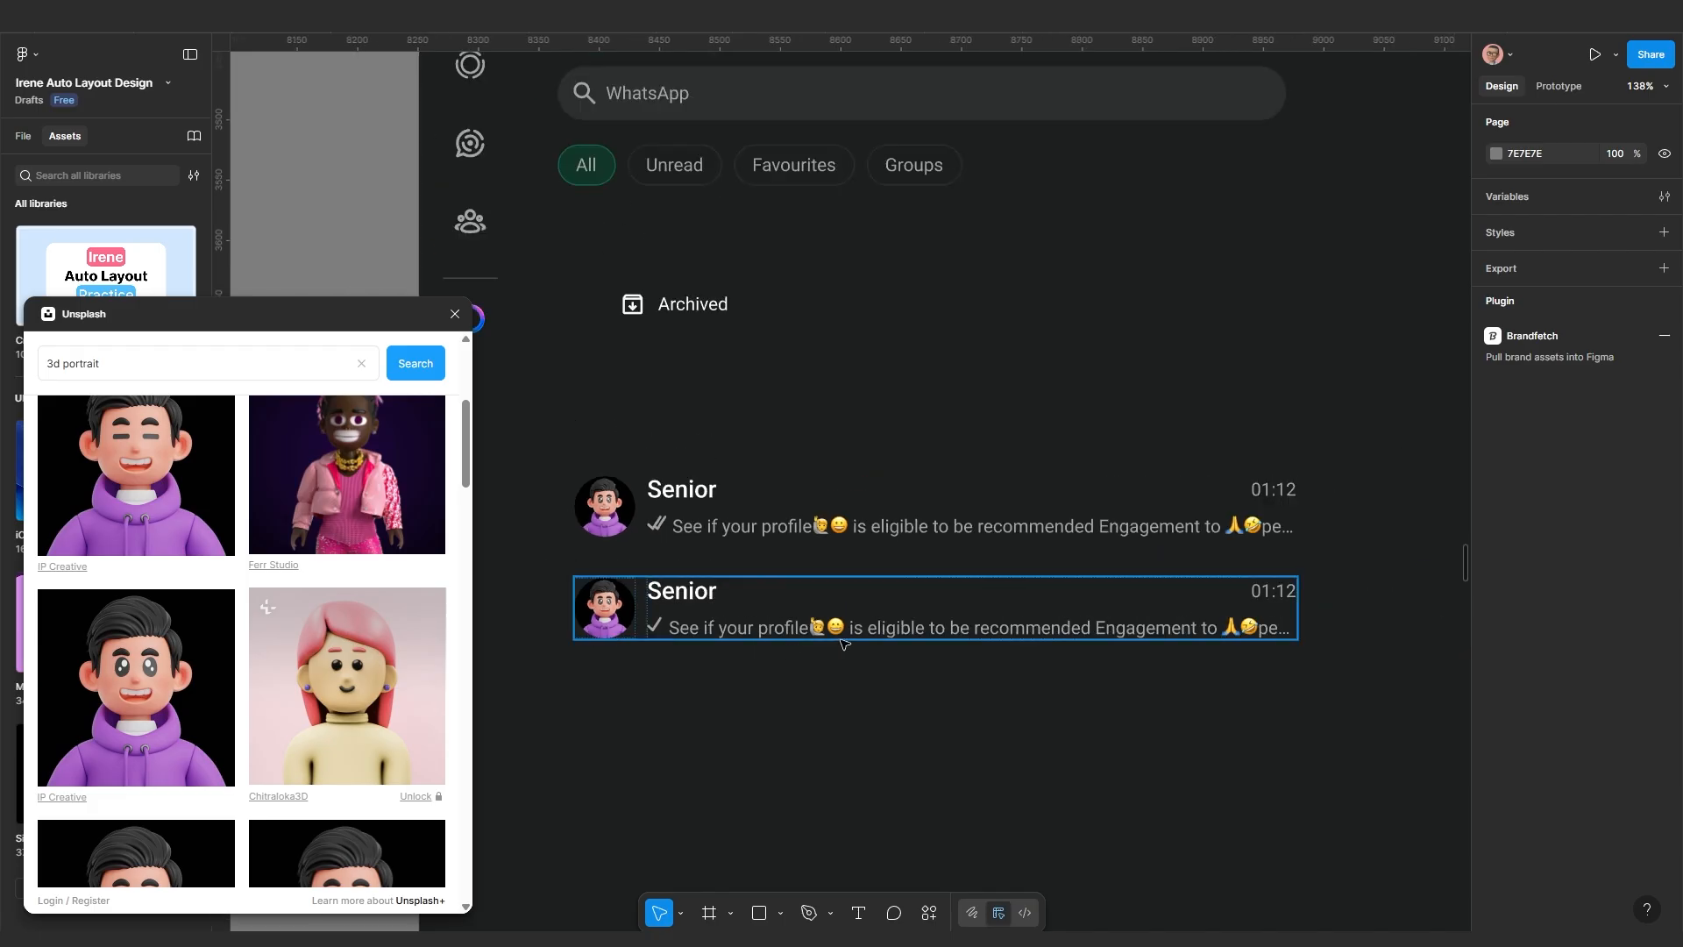
scroll(868, 646, "up", 2)
scroll(683, 622, "down", 2)
left_click_drag(647, 626, 703, 625)
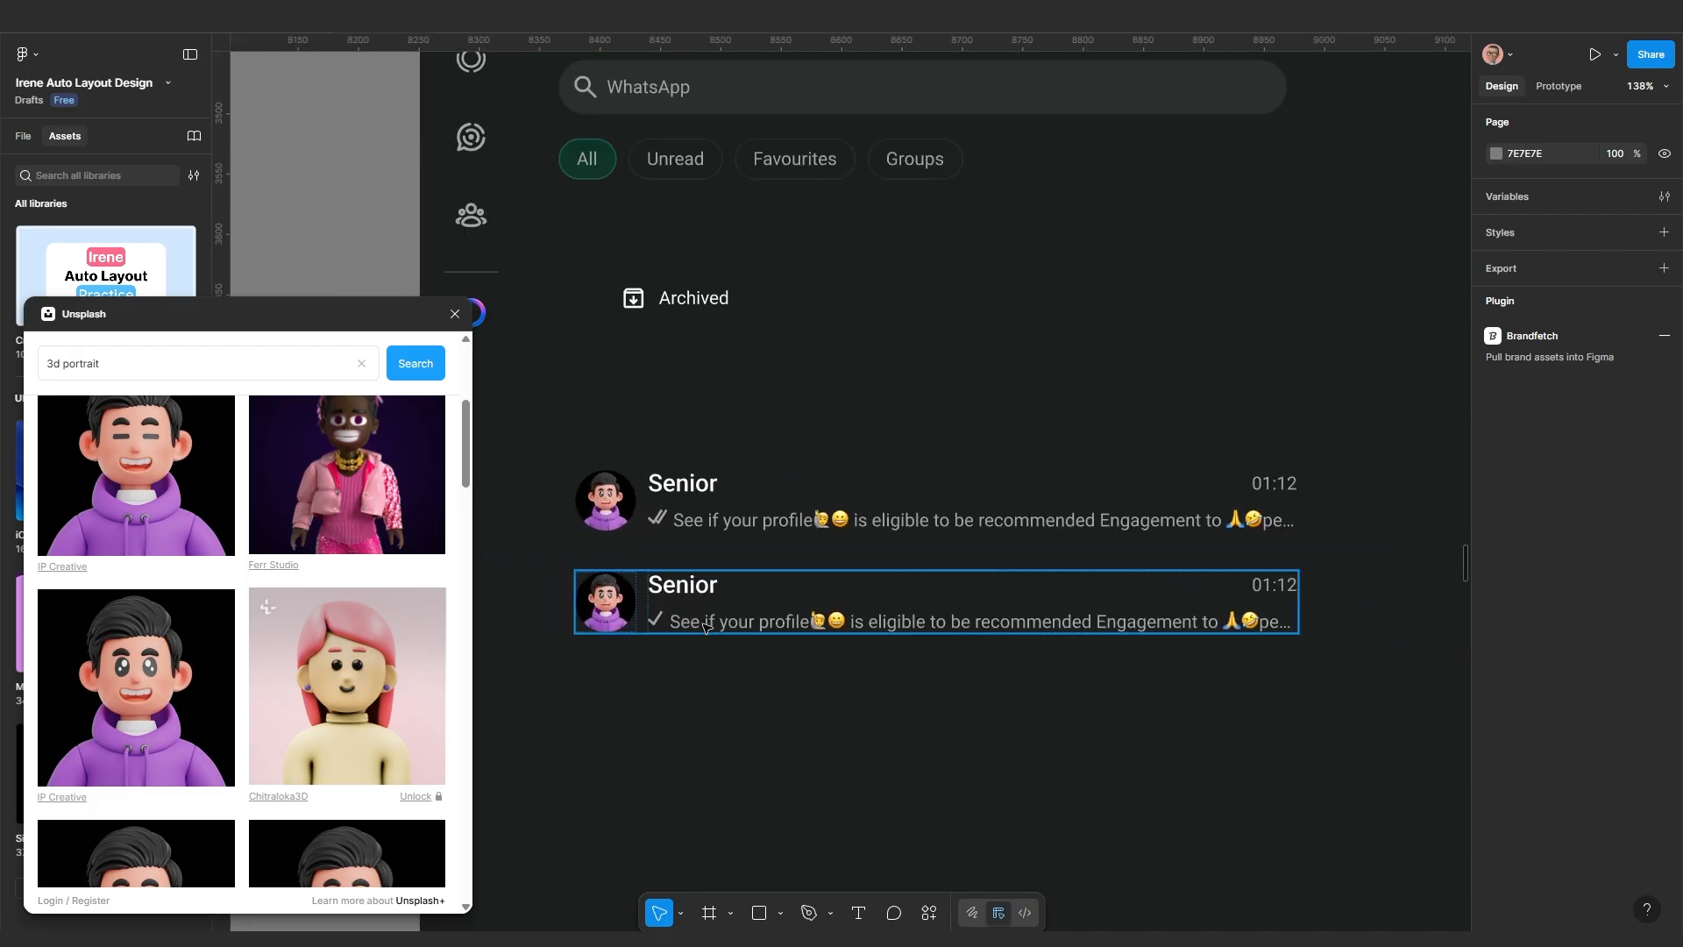
scroll(703, 626, "up", 3)
left_click(634, 484)
left_click(635, 484)
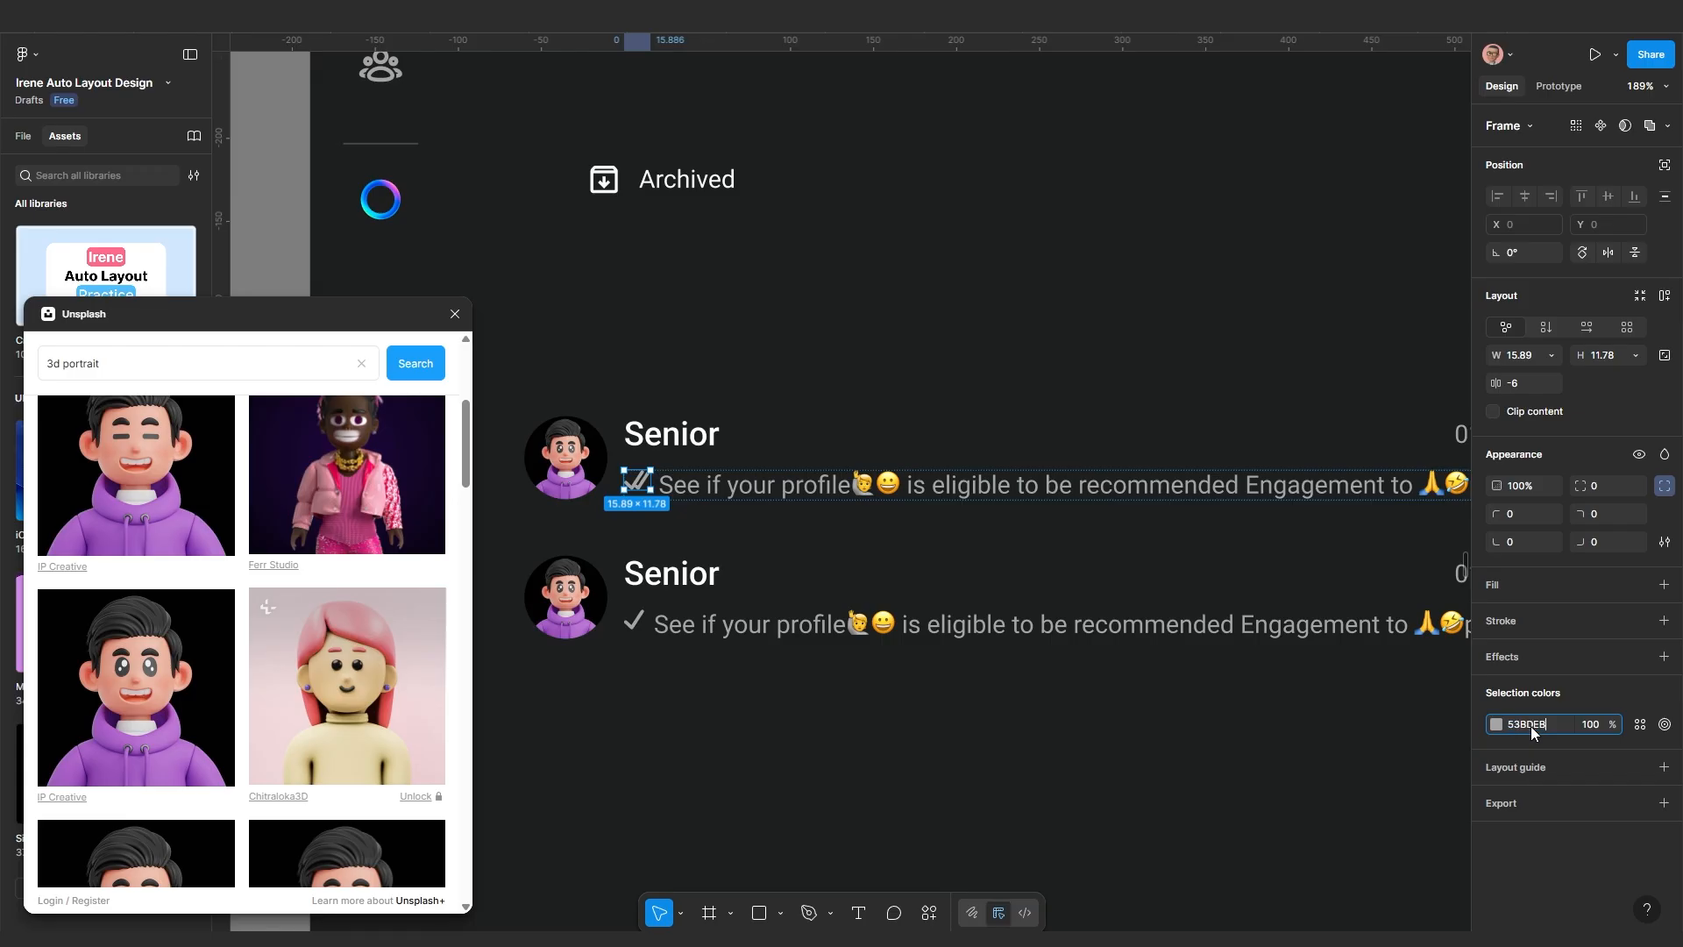
key("Return")
left_click(739, 654)
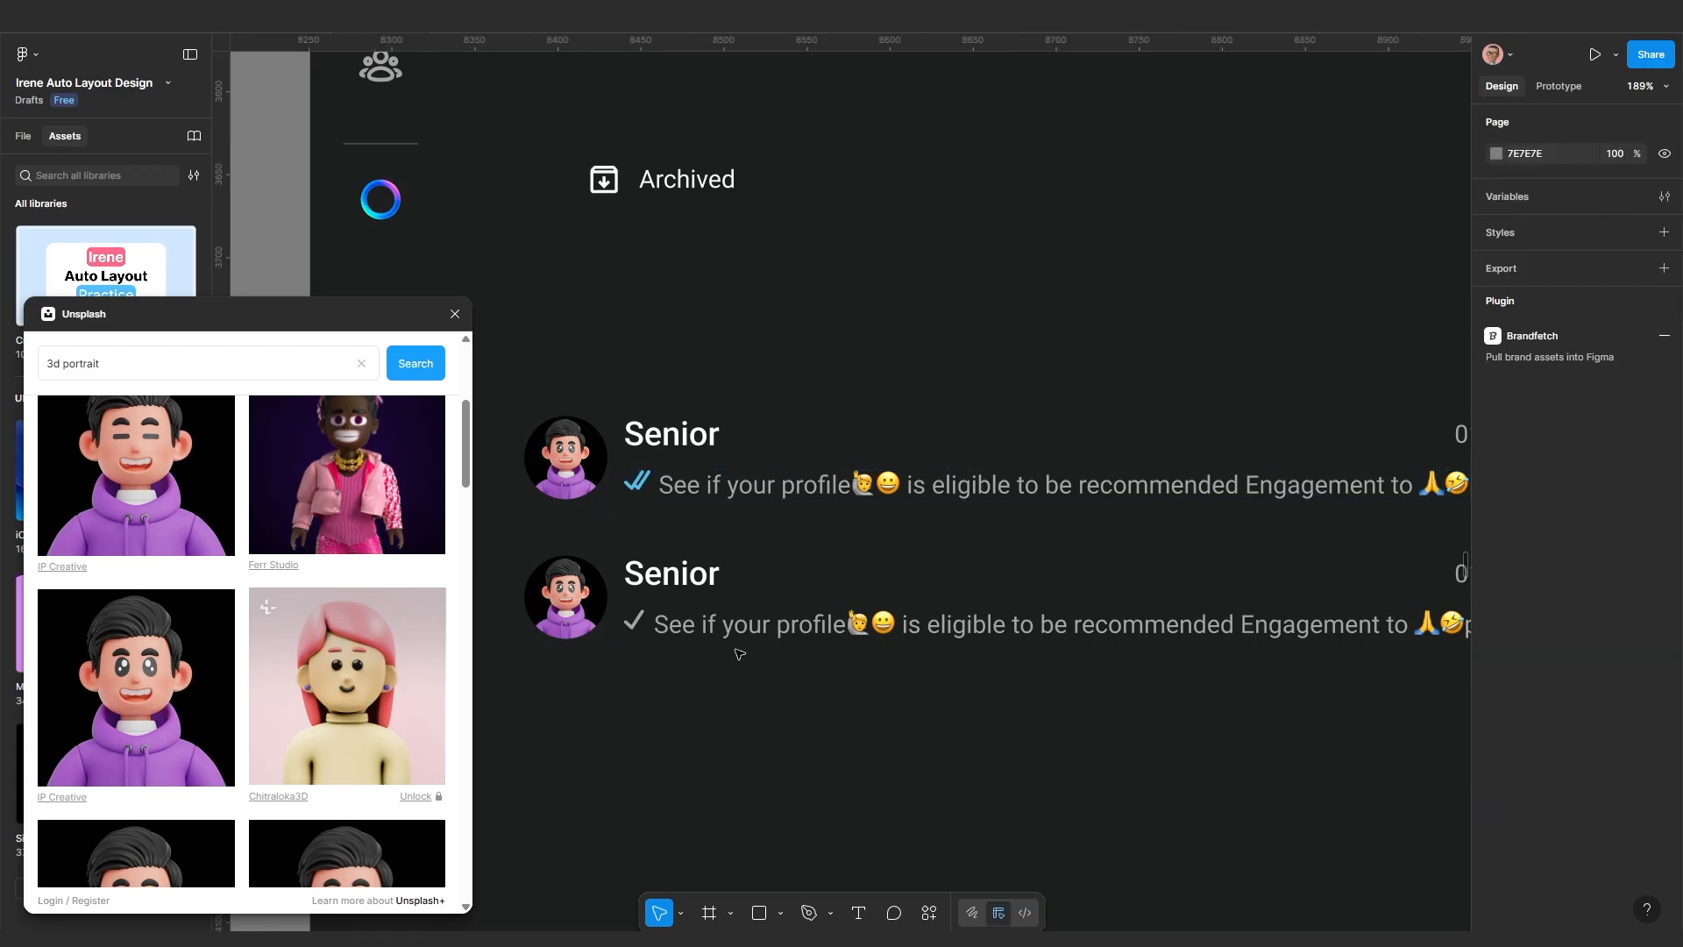
Change the time text in the second chat row to "Yesterday"
scroll(932, 733, "down", 5)
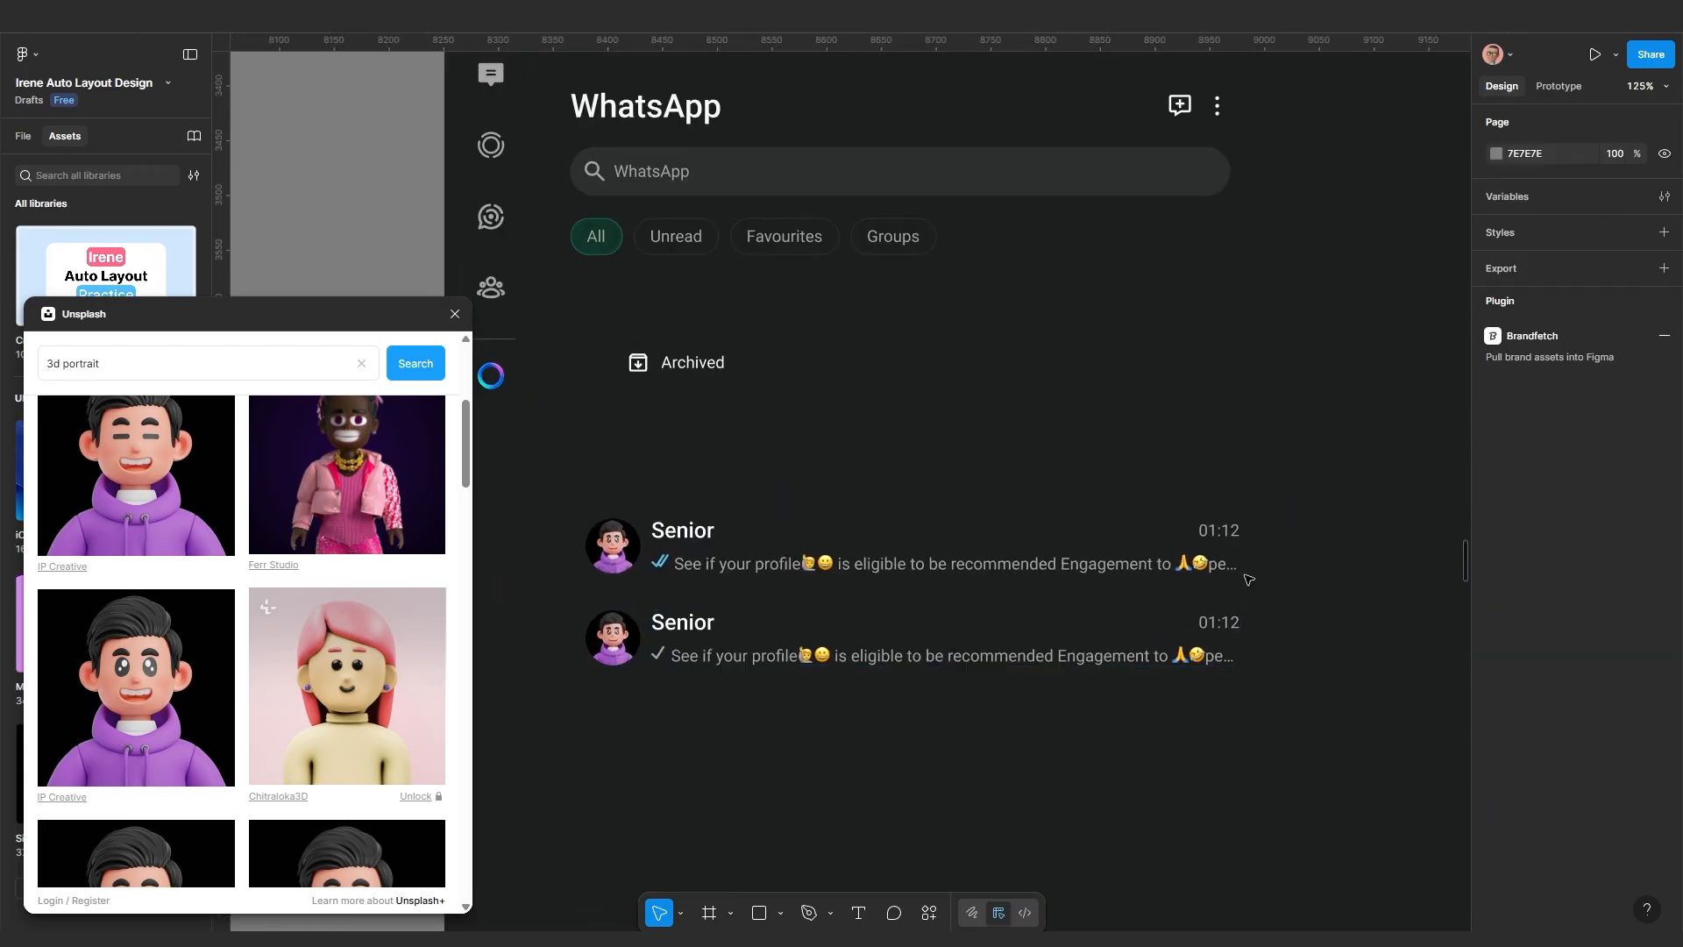
scroll(1248, 580, "up", 5)
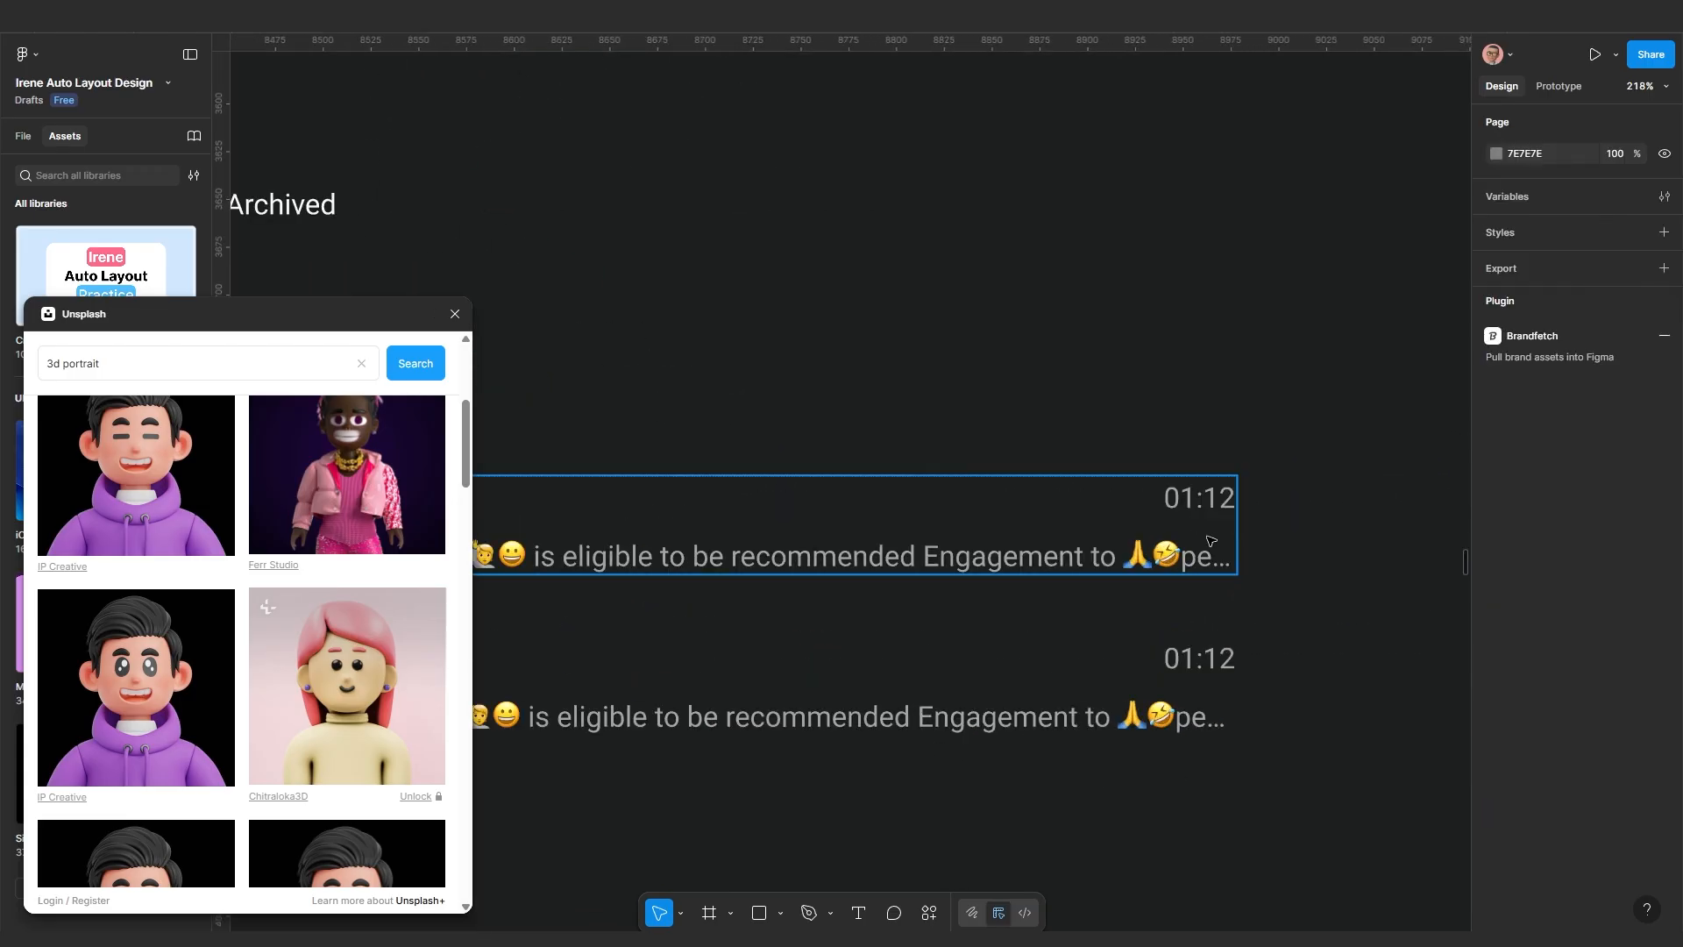
left_click(1199, 671)
double_click(1198, 671)
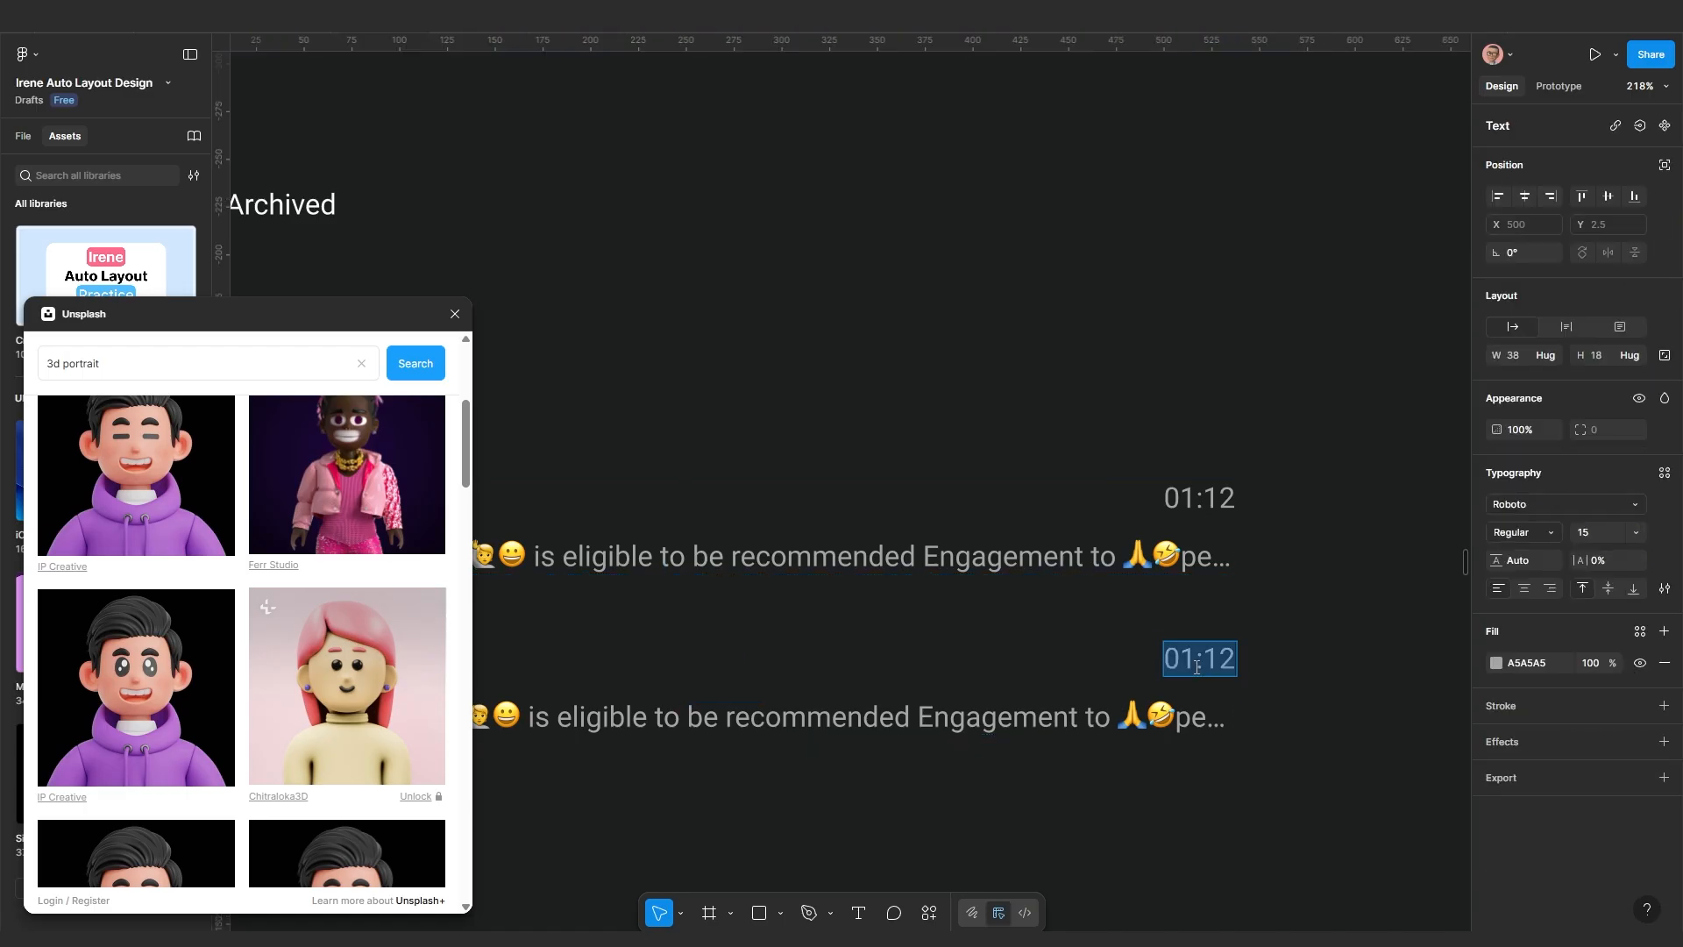
type("Yesterday")
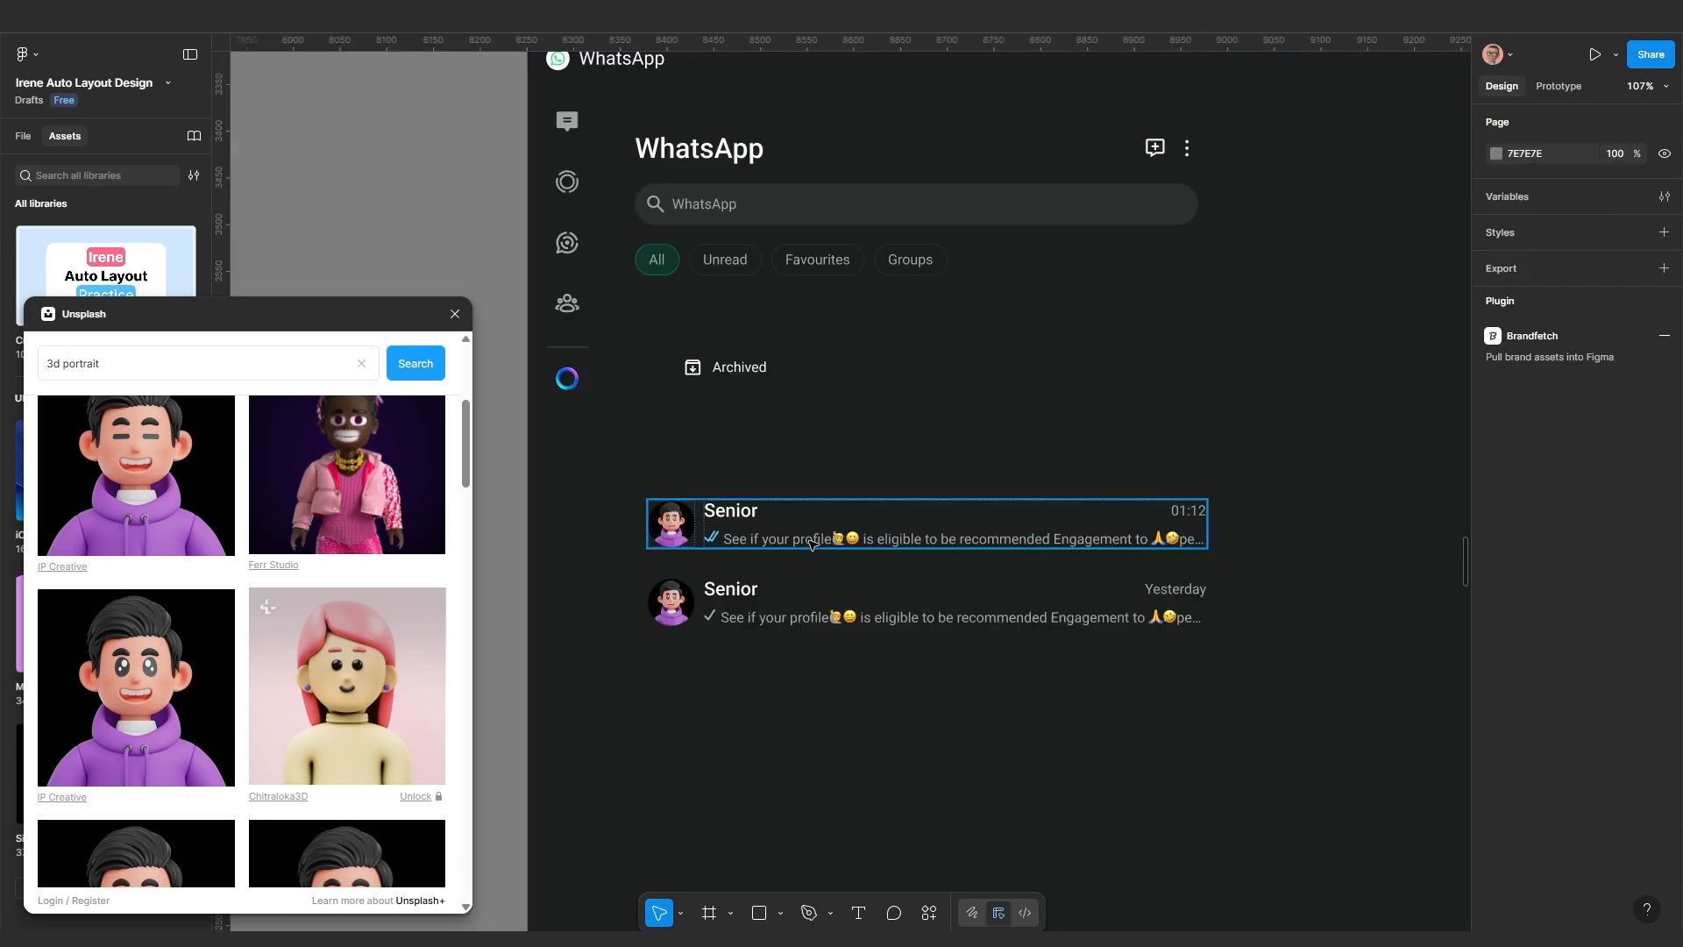
Wrap the two chat rows together in one vertical auto layout frame
left_click(815, 611, "shift")
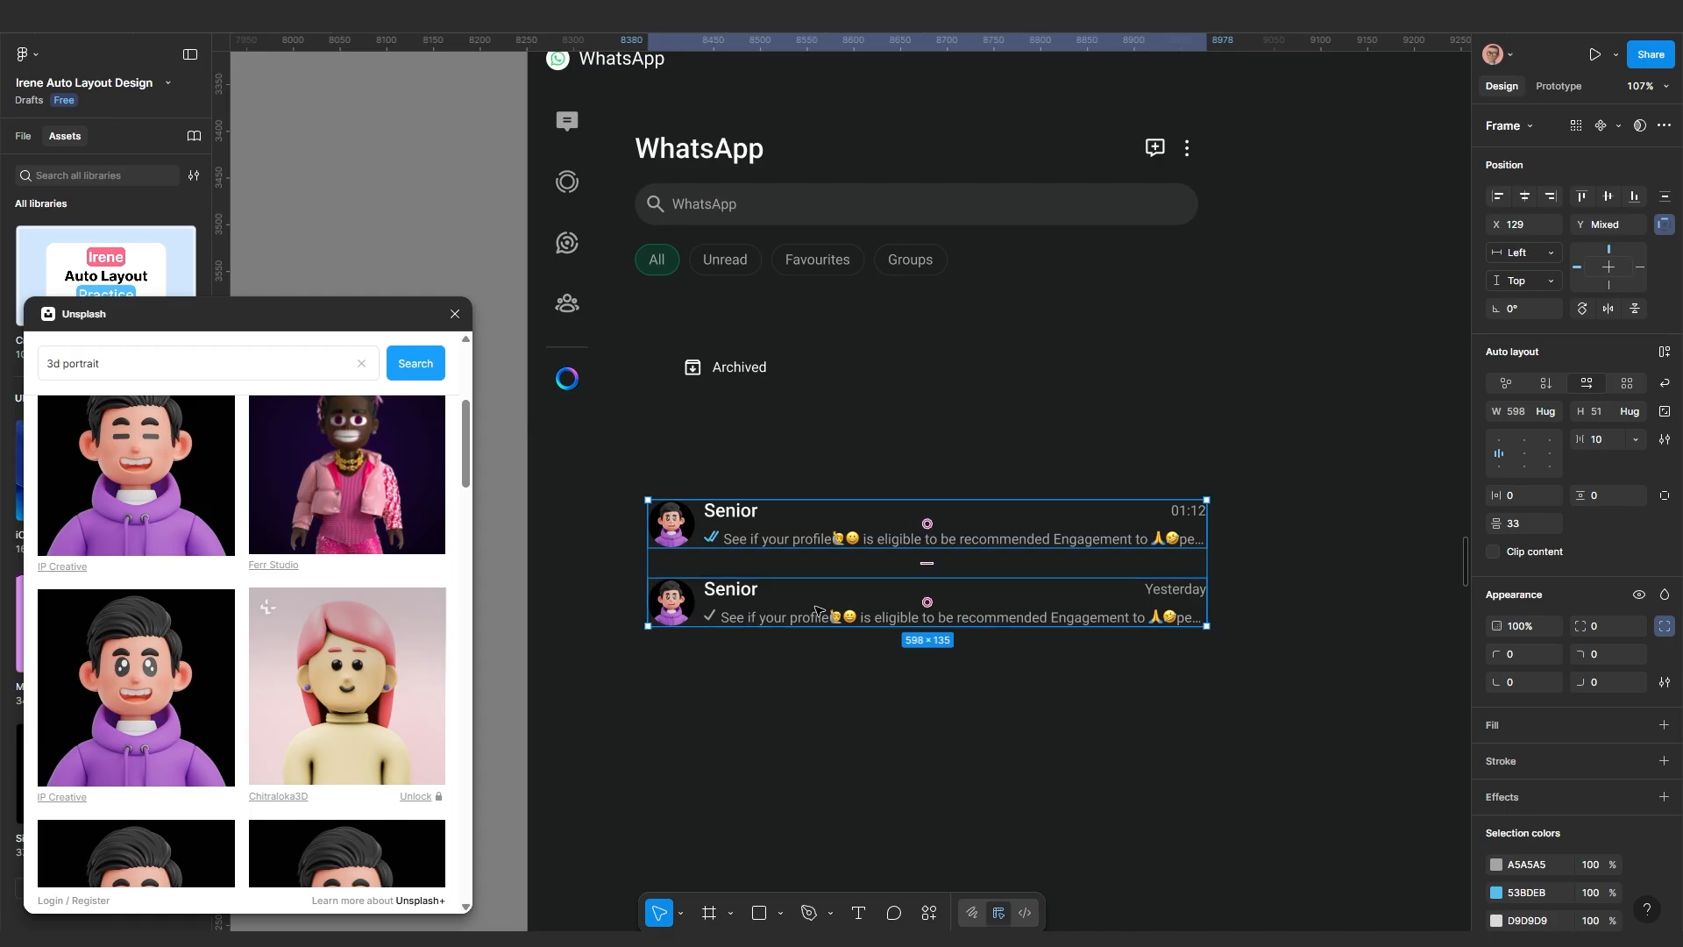
key("shift+a")
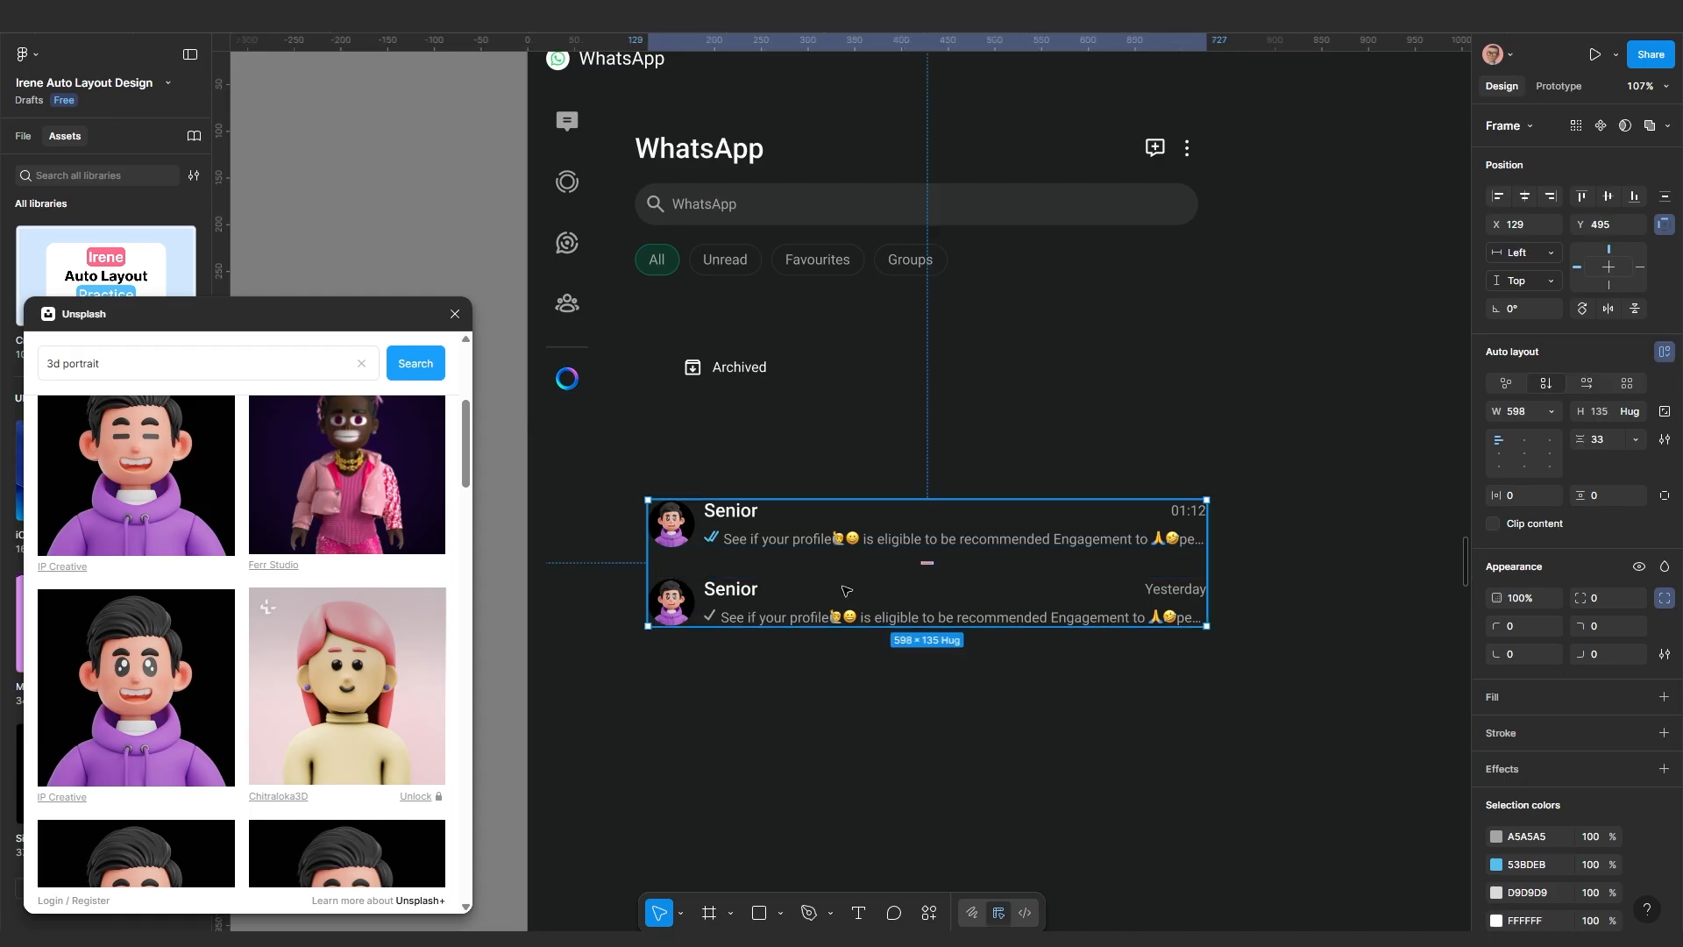
scroll(1159, 593, "down", 2, "ctrl")
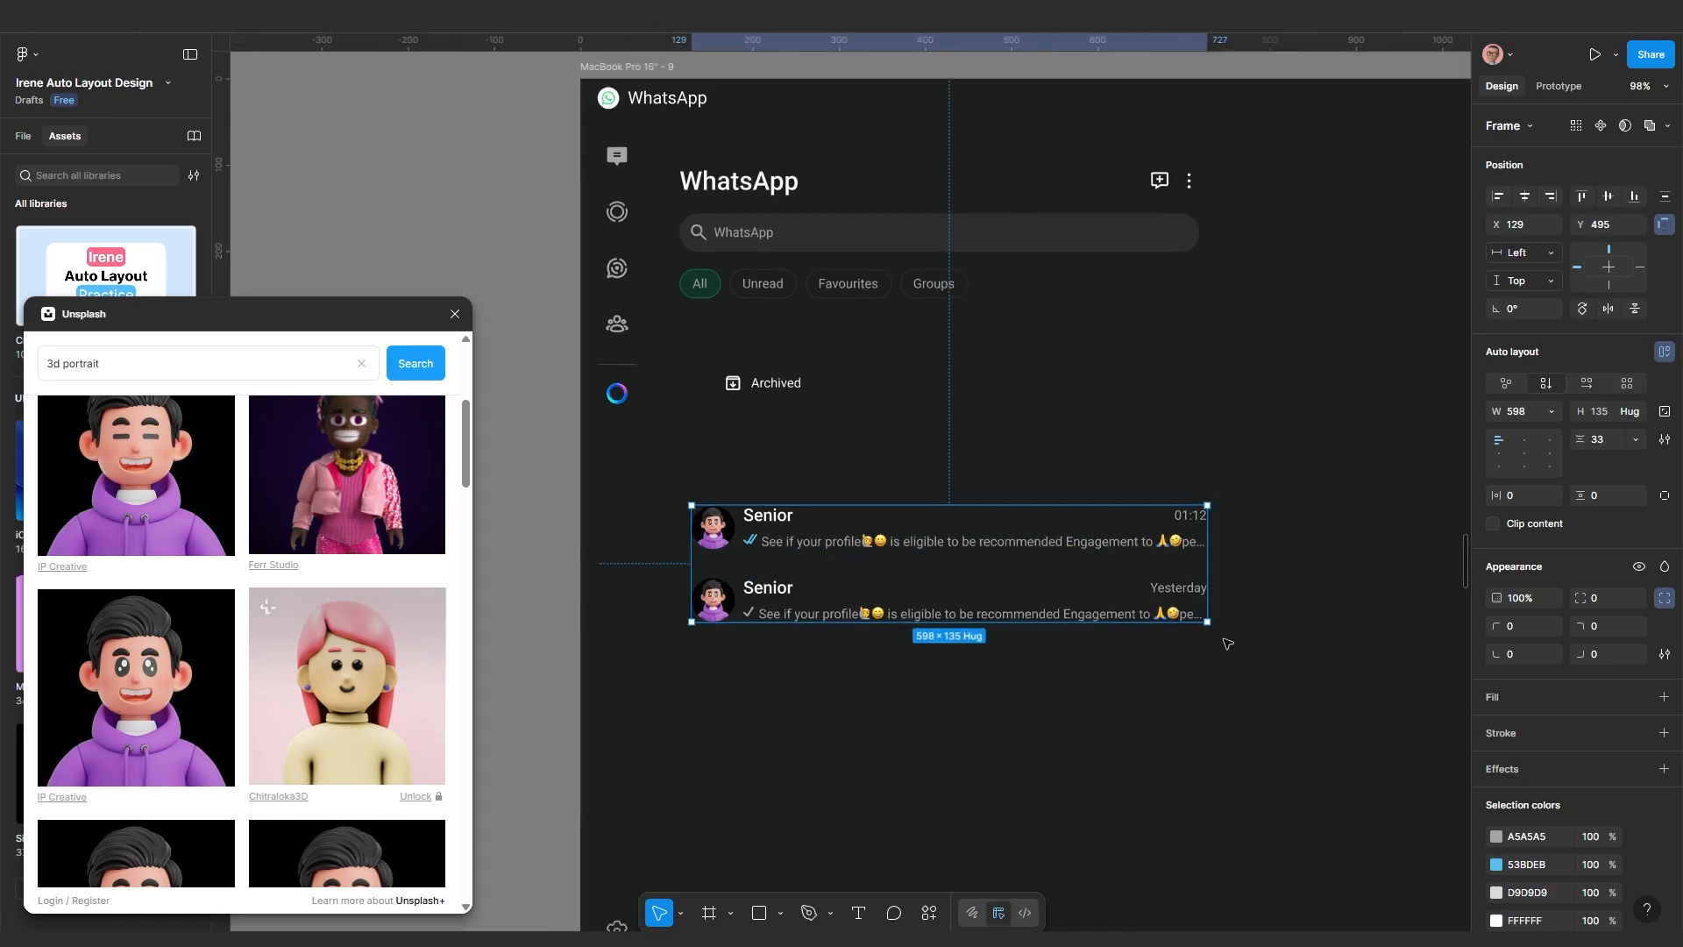
Duplicate the "Yesterday" row inside the list to add a third chat row
left_click(931, 611)
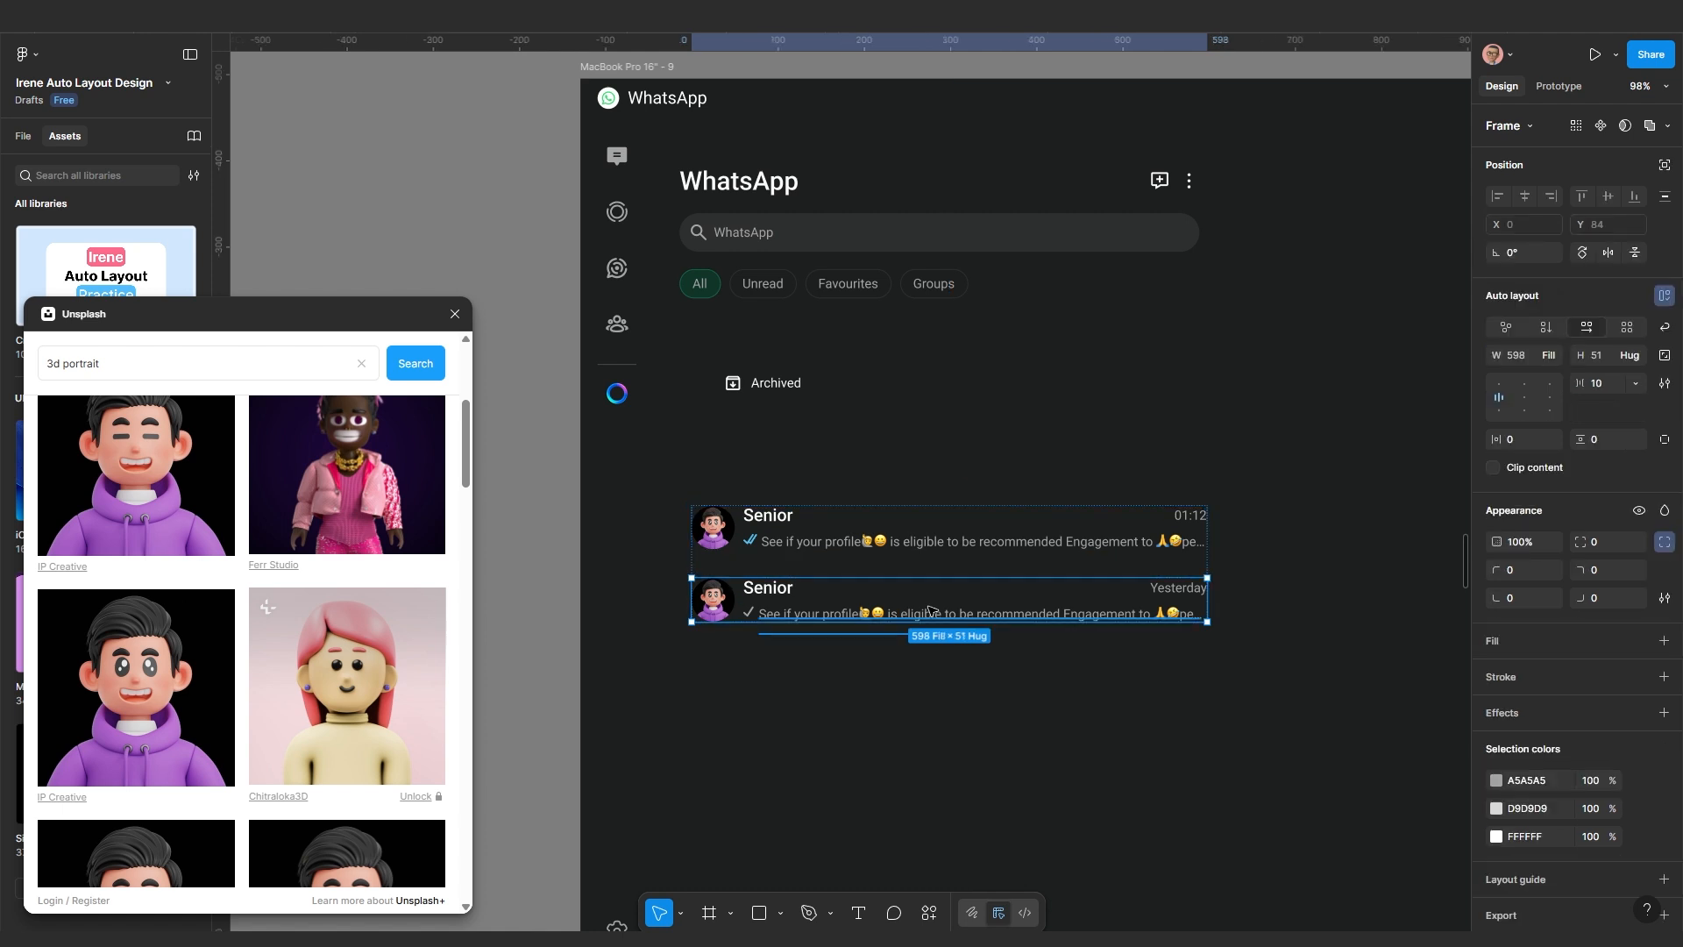
key("ctrl+d")
scroll(891, 611, "up", 5)
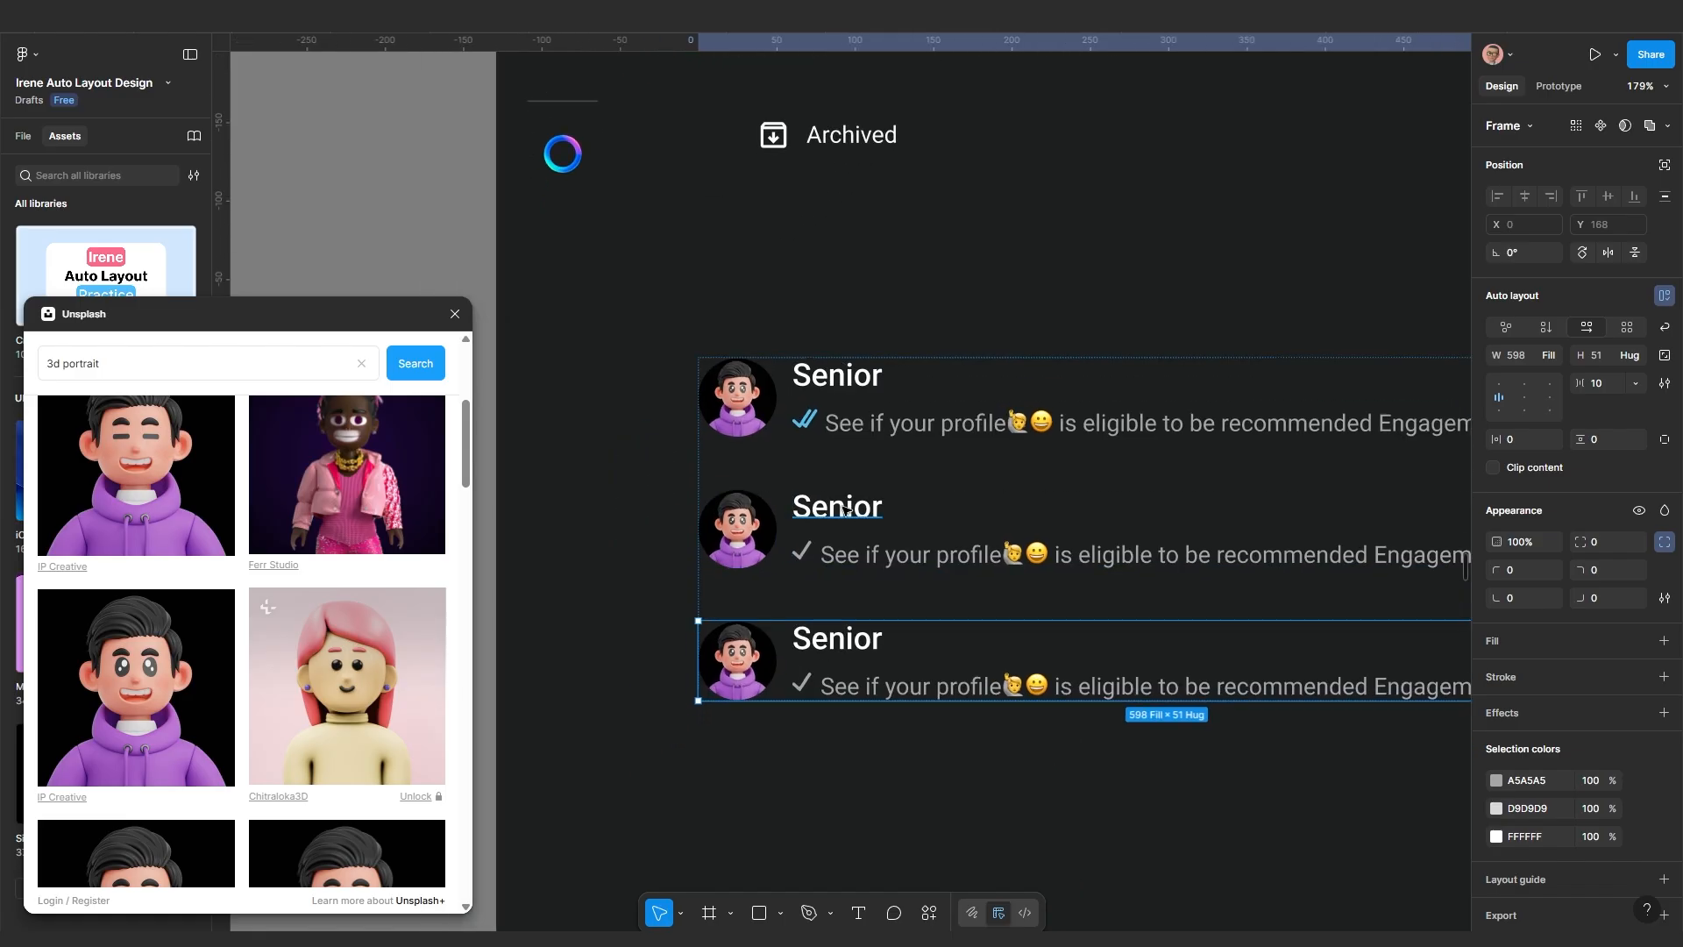
Rename the second row "My Doctor" and the third row "My Teacher", and set the third row's date to 11/02/2025
double_click(842, 509)
type("My Teacher")
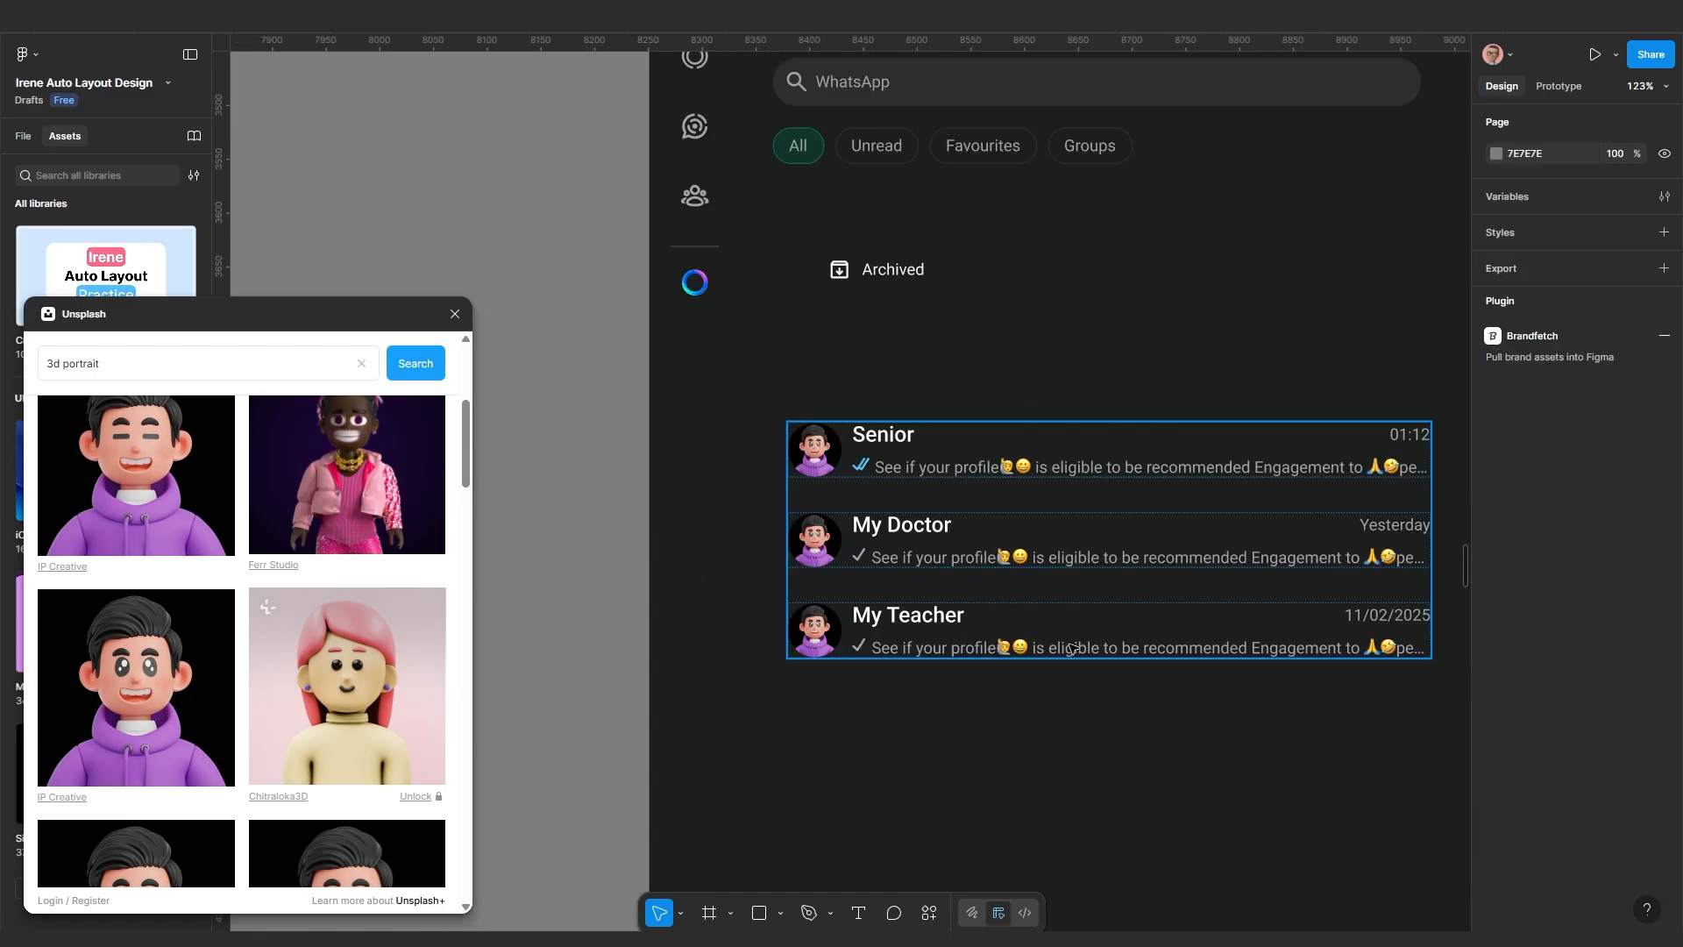
Fill the My Doctor avatar with the pink-haired 3D portrait and the My Teacher avatar with the bearded, light-blue-background portrait from Unsplash
left_click(888, 539)
scroll(888, 539, "up", 5)
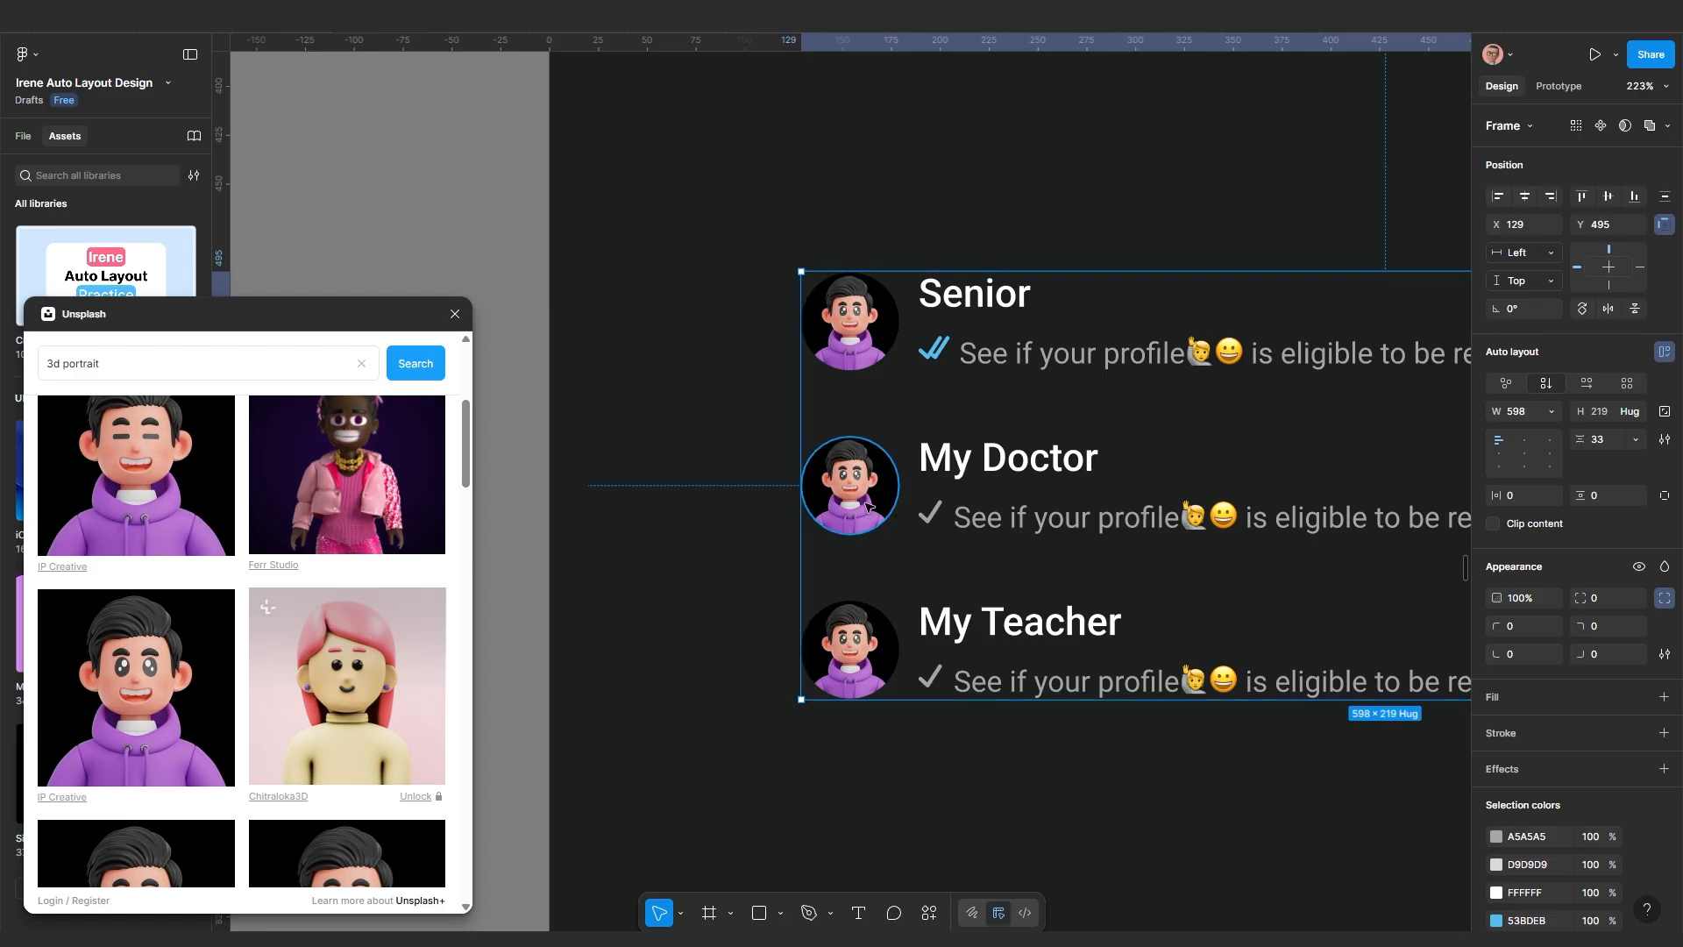
double_click(872, 517)
left_click(361, 670)
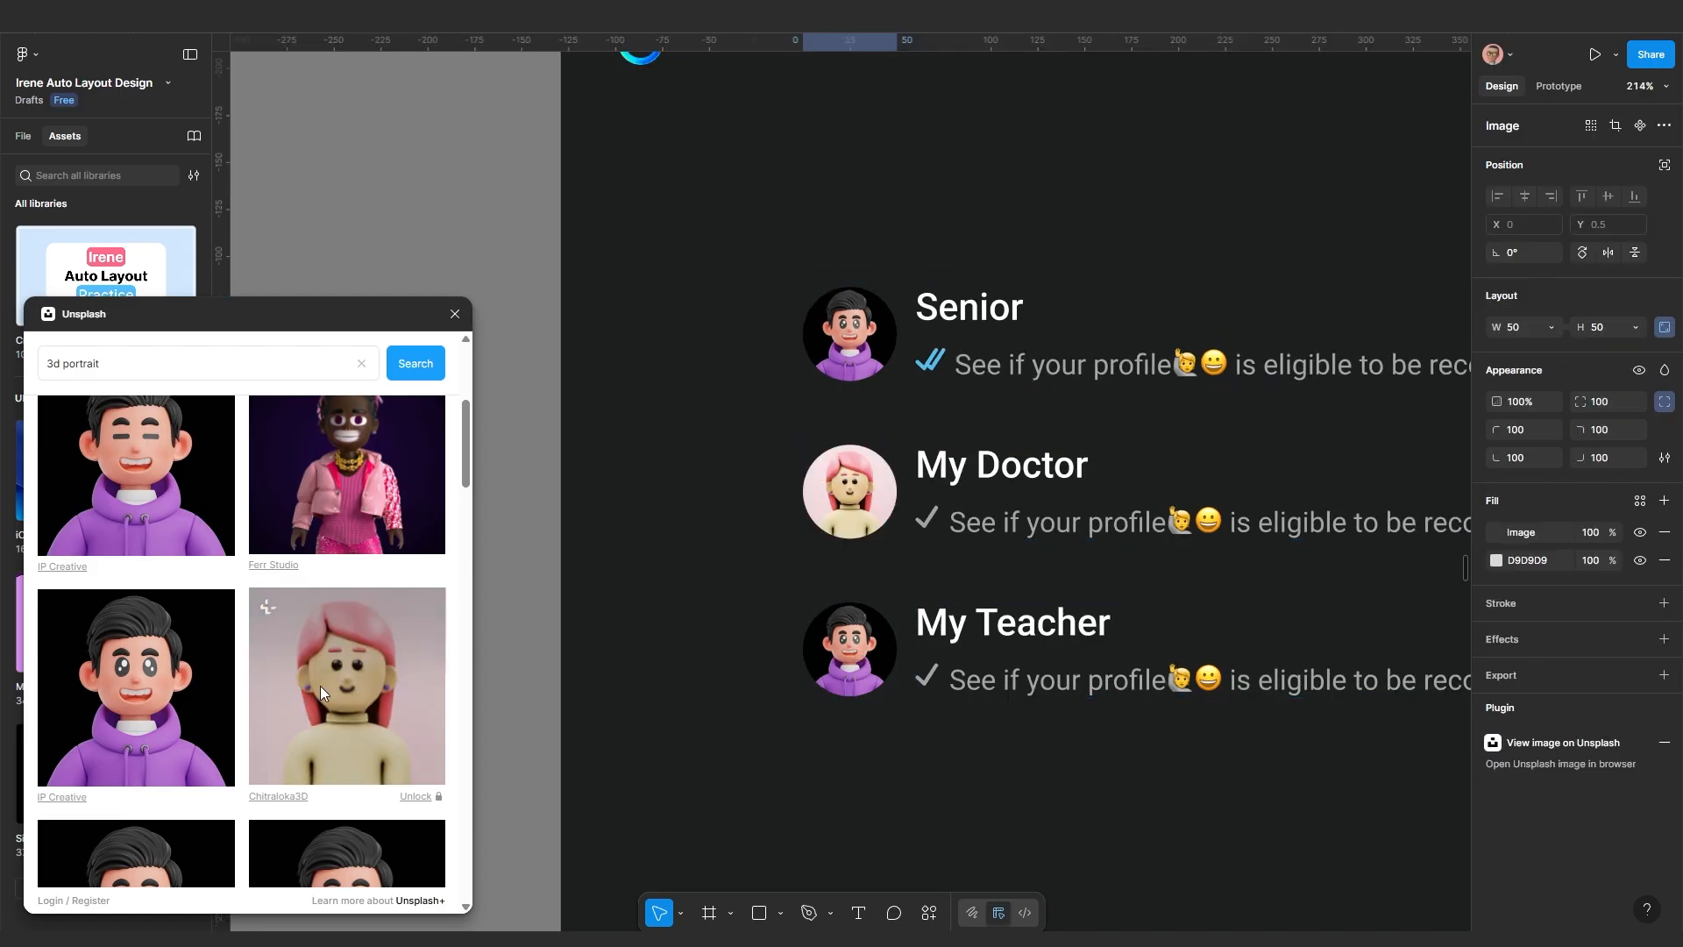
scroll(319, 686, "down", 5)
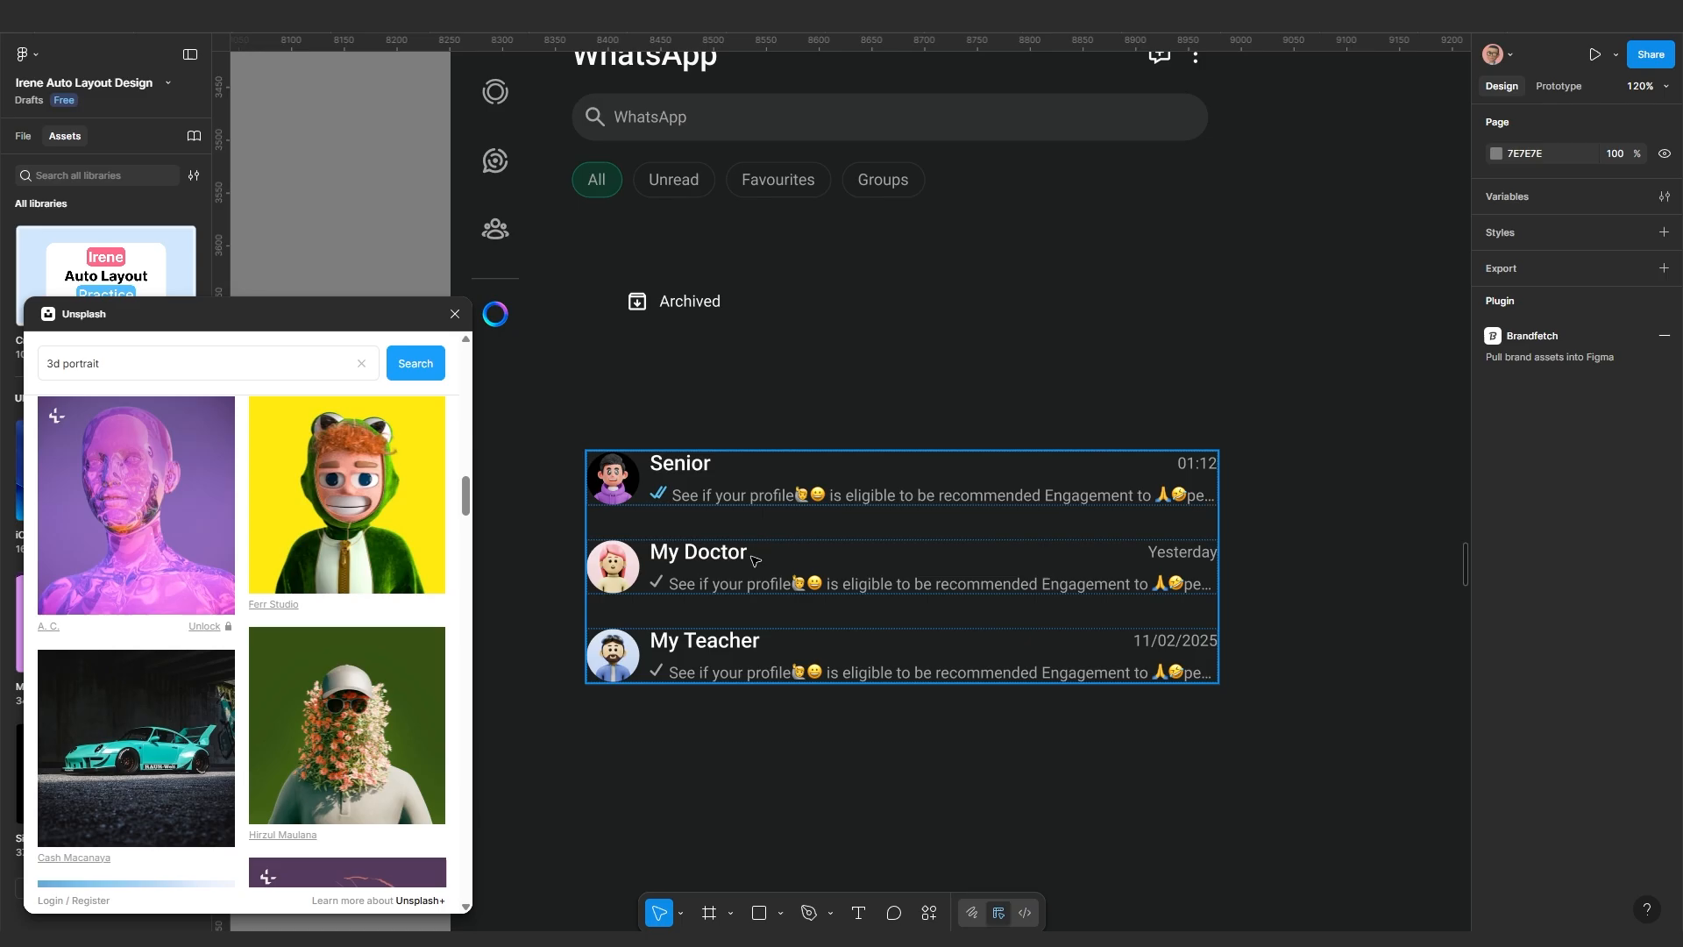
Move the chat list up to X 125, Y 418, and cut and paste the Archived row into its auto layout frame
left_click_drag(754, 559, 735, 456)
left_click(684, 304)
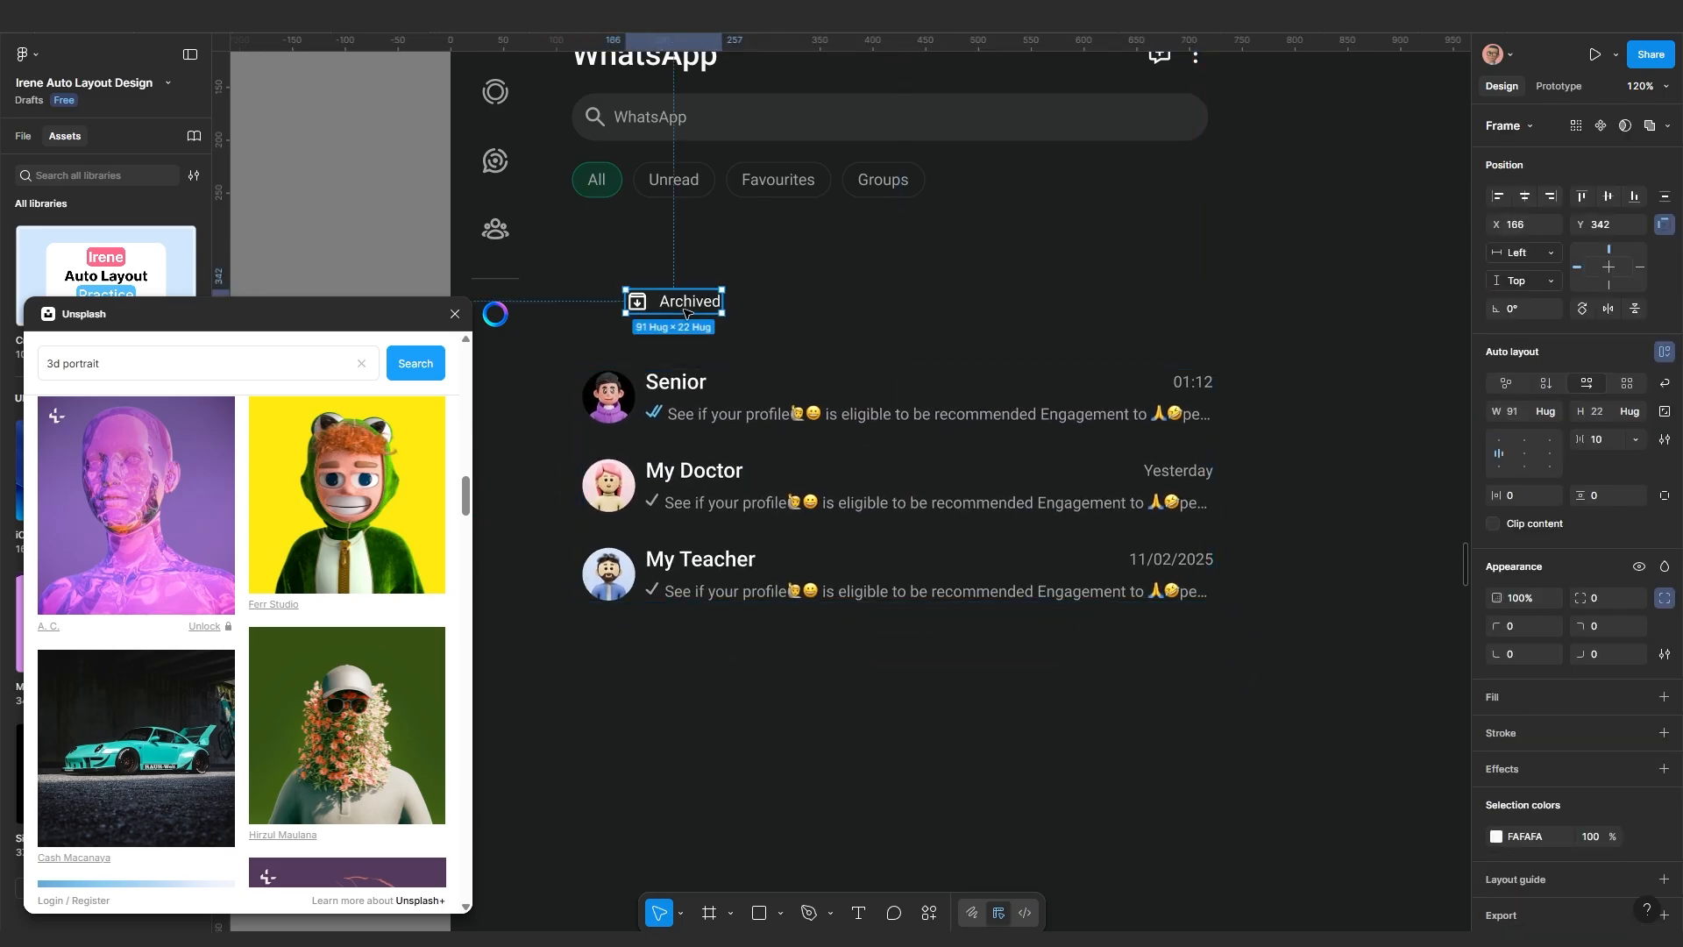
key("Delete")
left_click(699, 476)
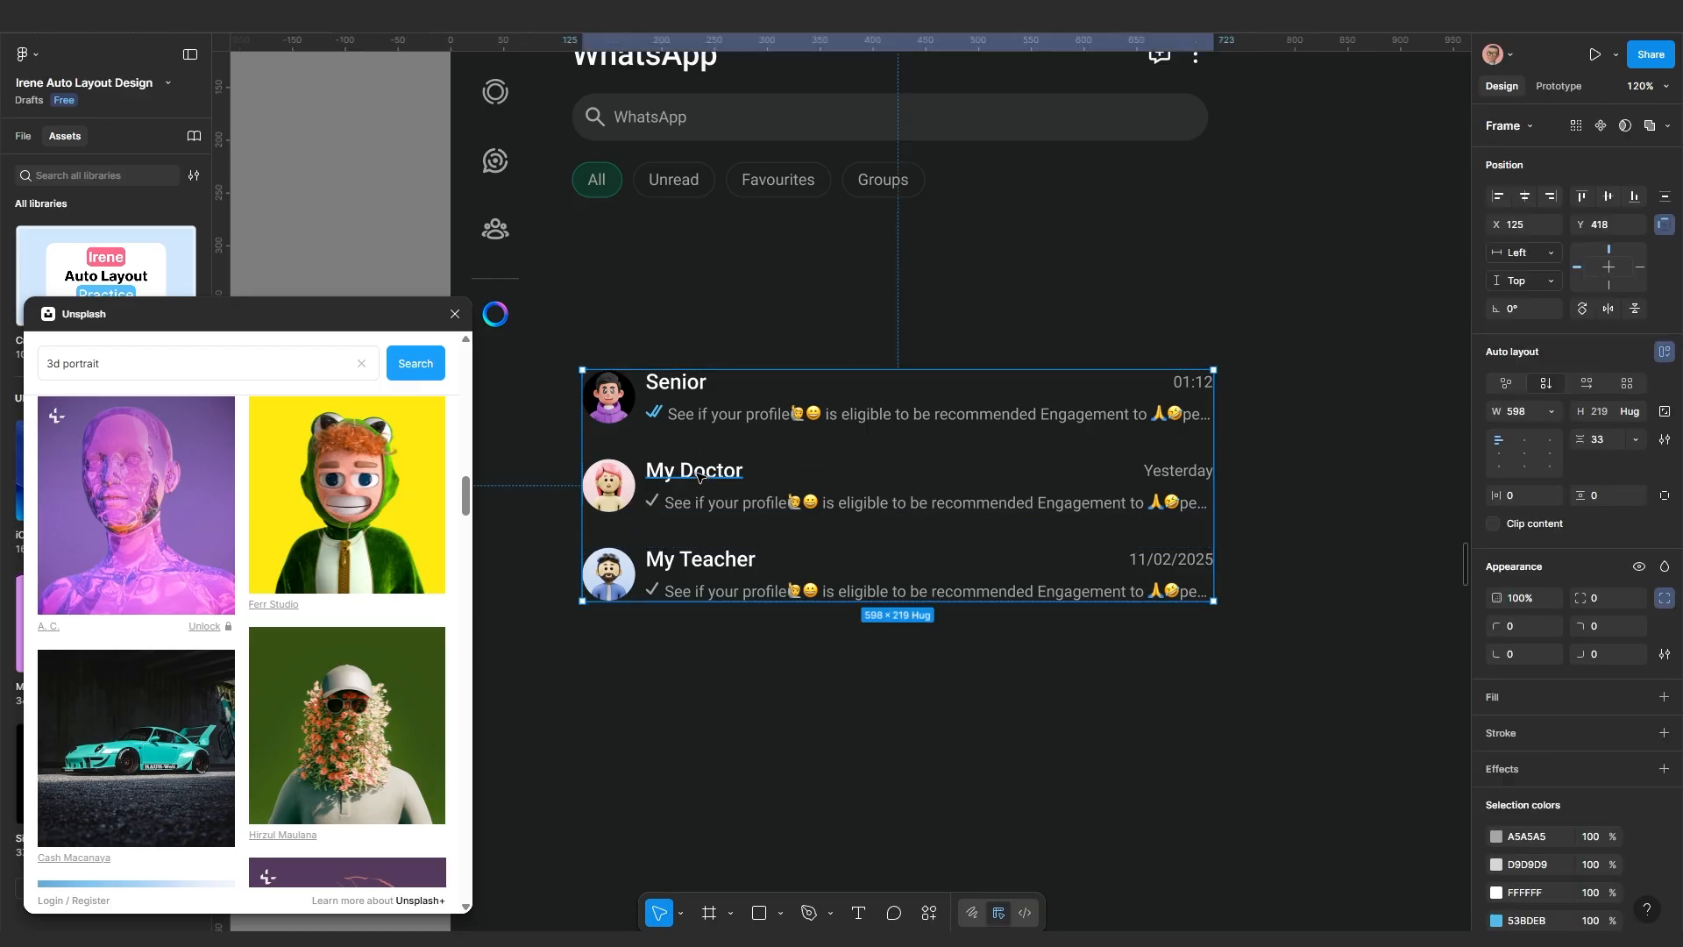
key("ctrl+z")
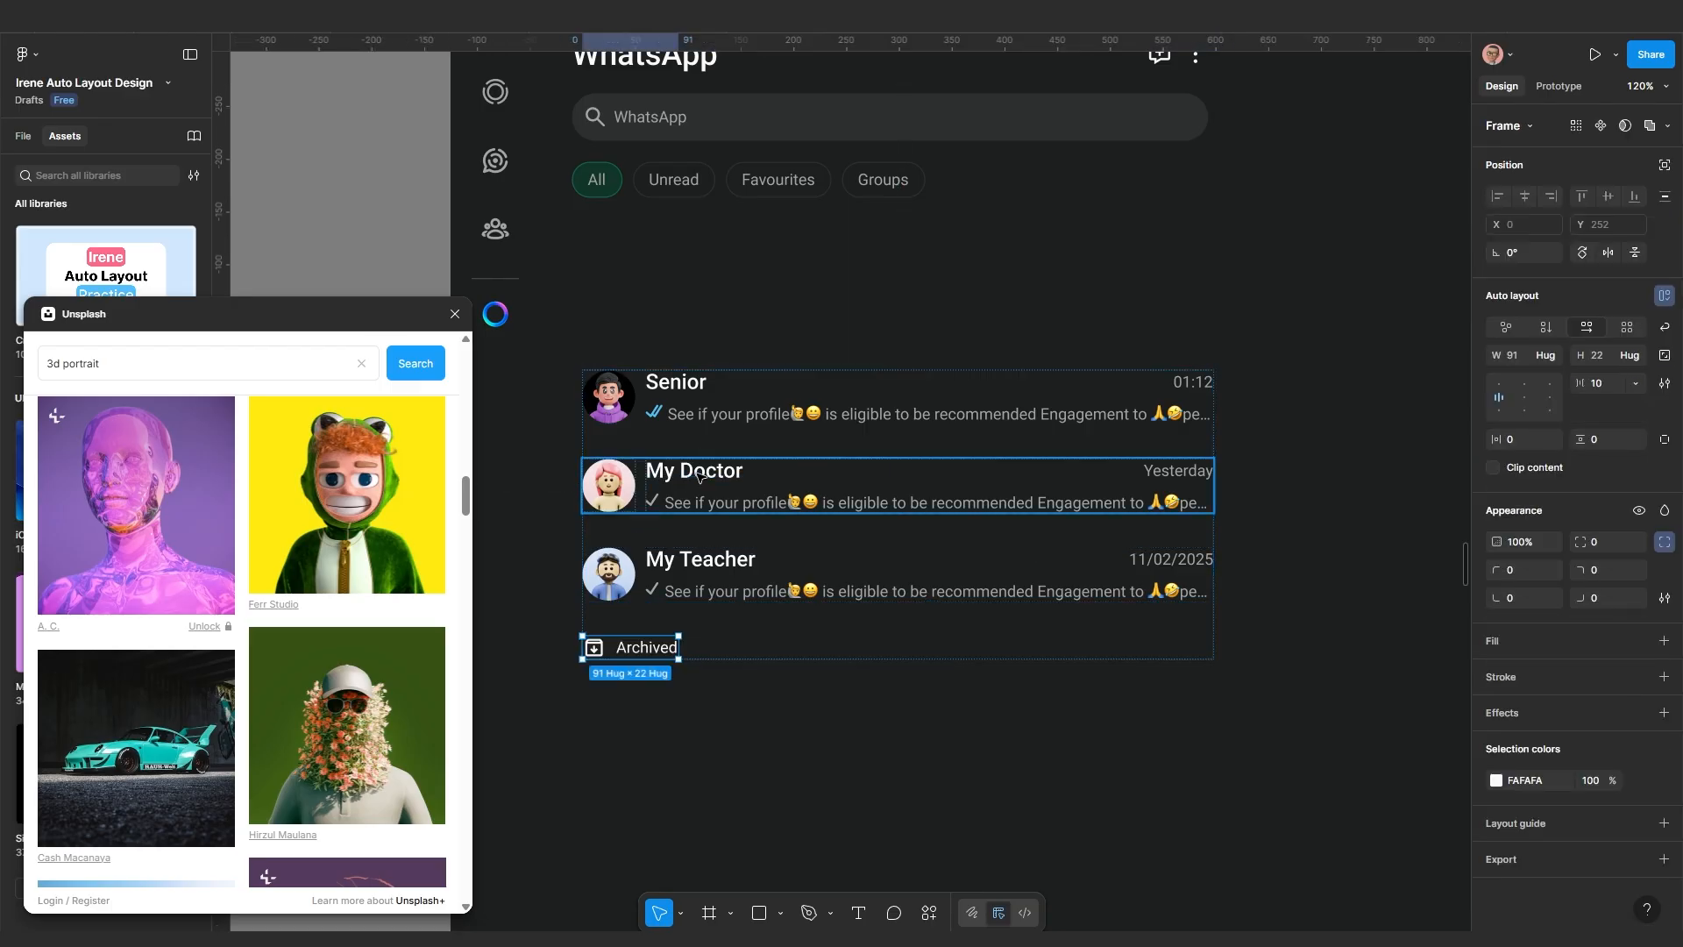
Move the Archived row to the top of the chat list, above the Senior row
key("Up")
key("Up")
key("Up")
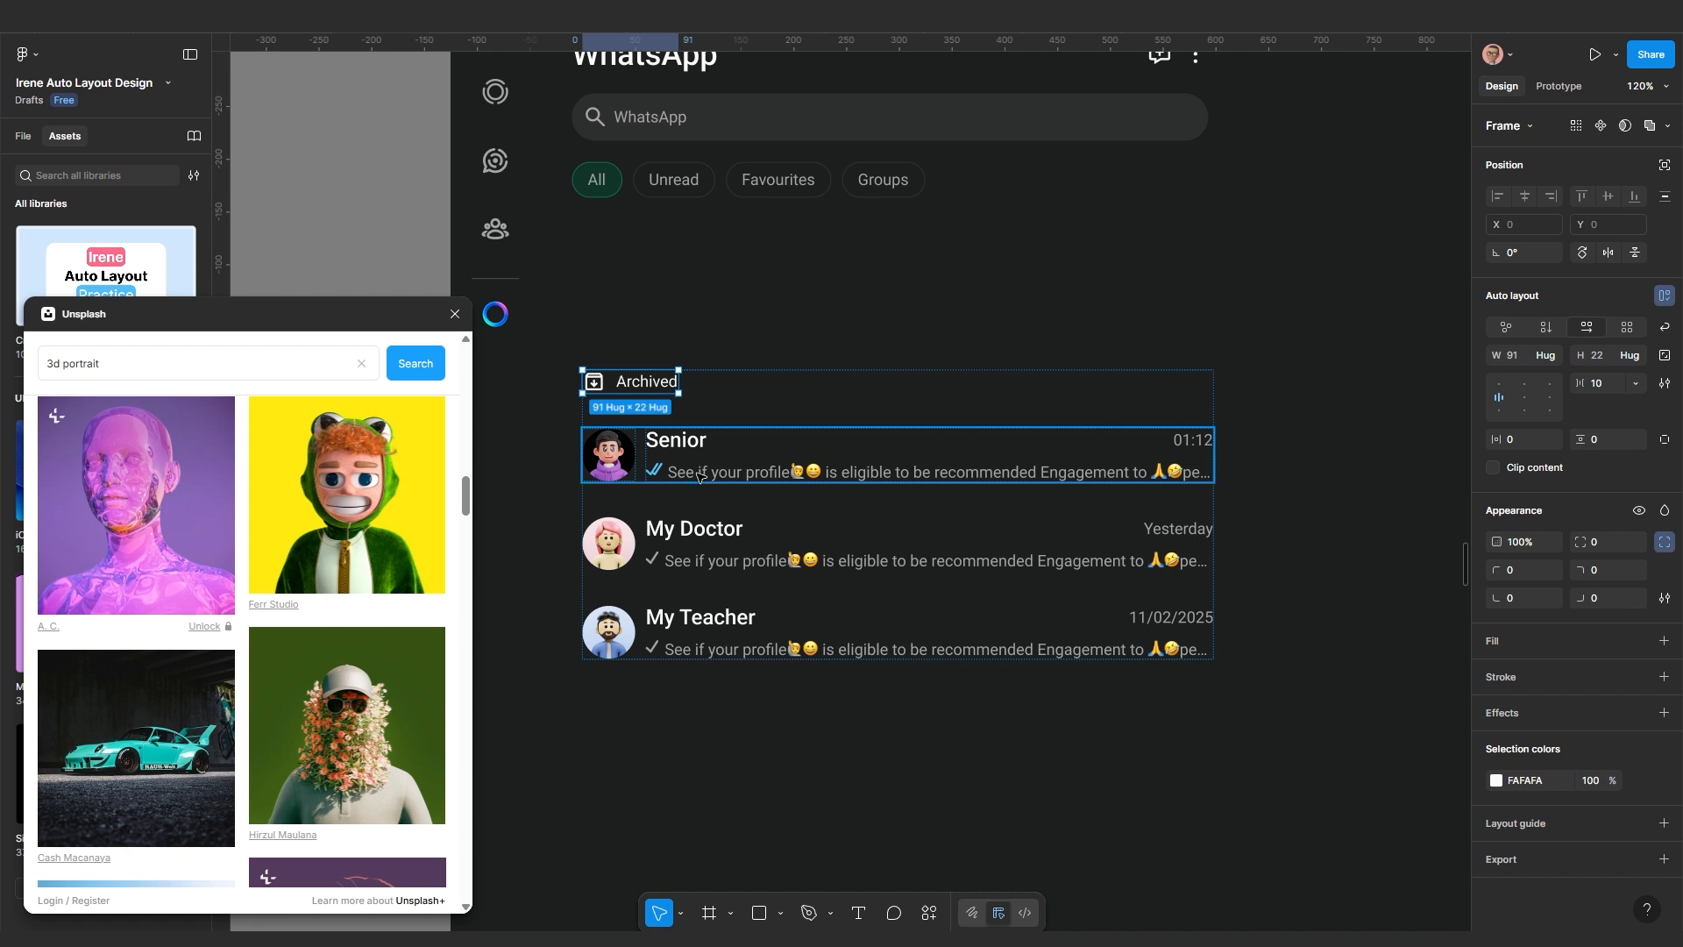
left_click(736, 752)
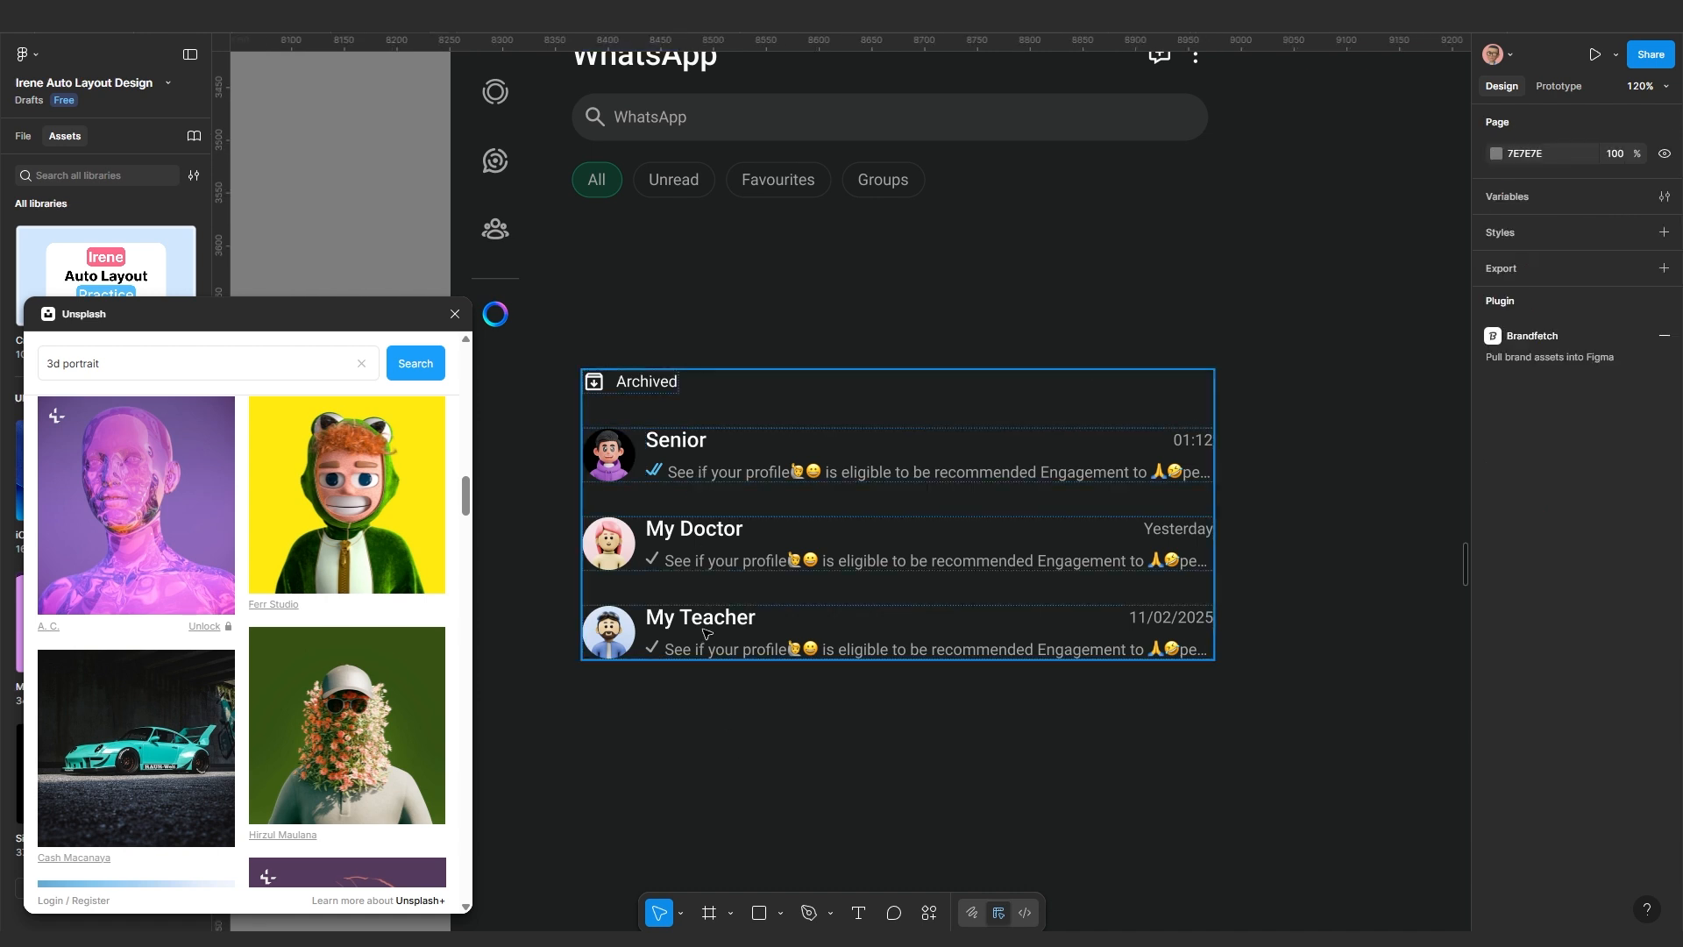
Add a dark reddish-brown fill (352323) to the Senior, My Doctor and My Teacher rows
left_click(706, 633)
left_click(763, 554, "shift")
left_click(761, 478, "shift")
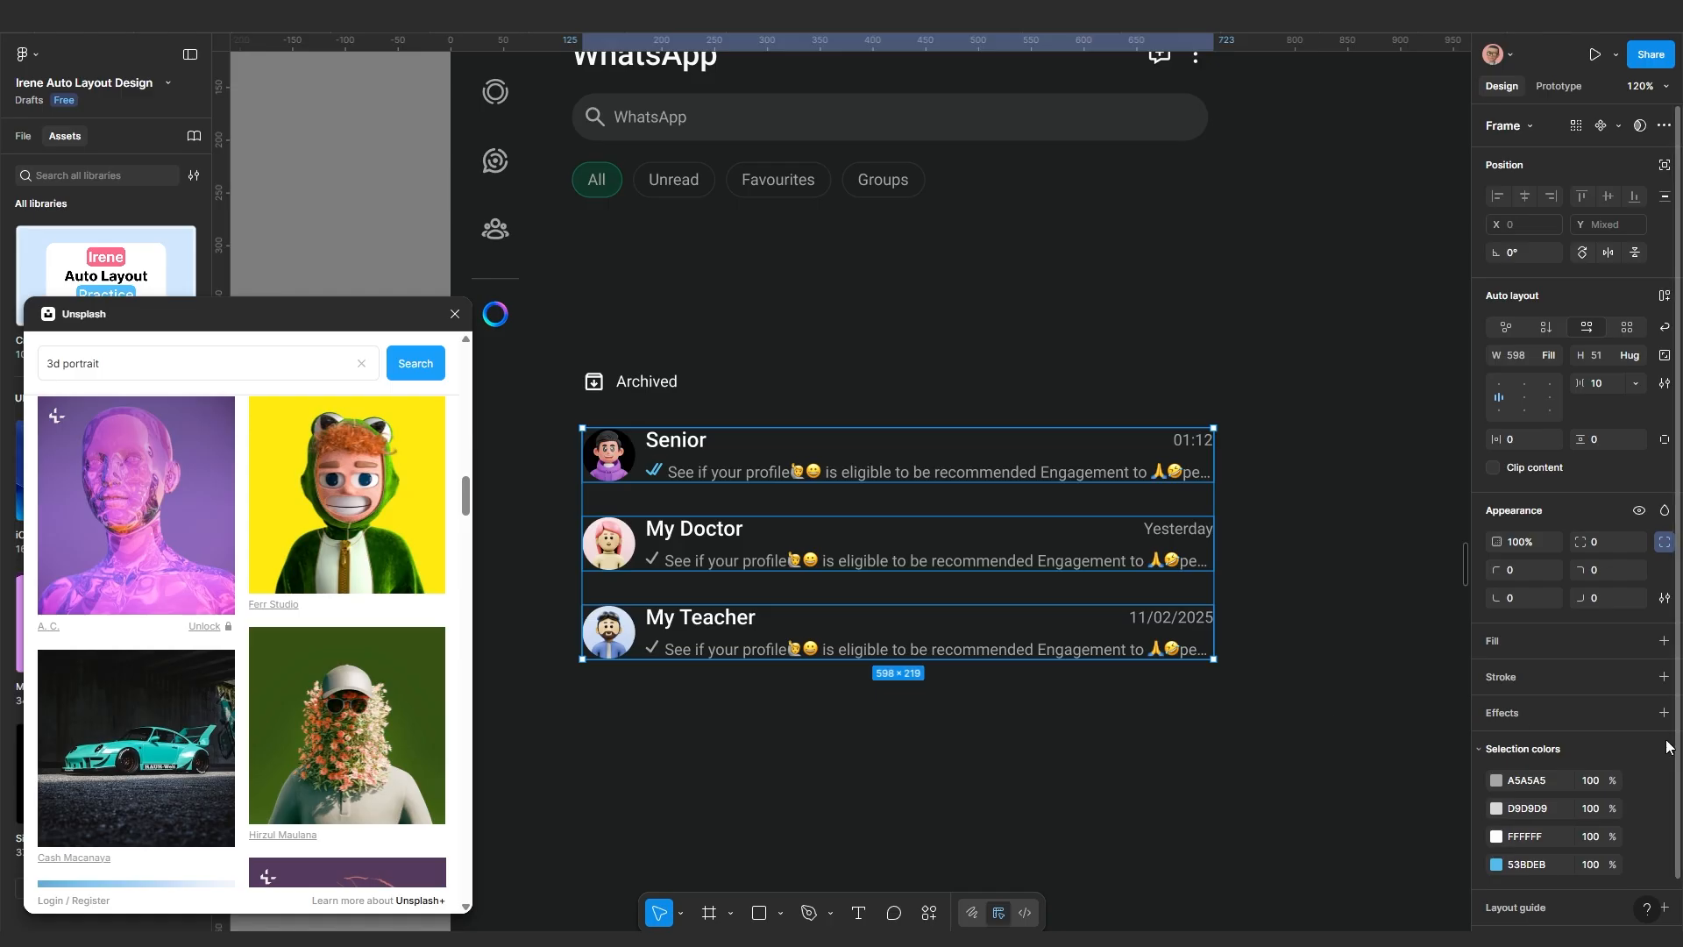
left_click(1663, 641)
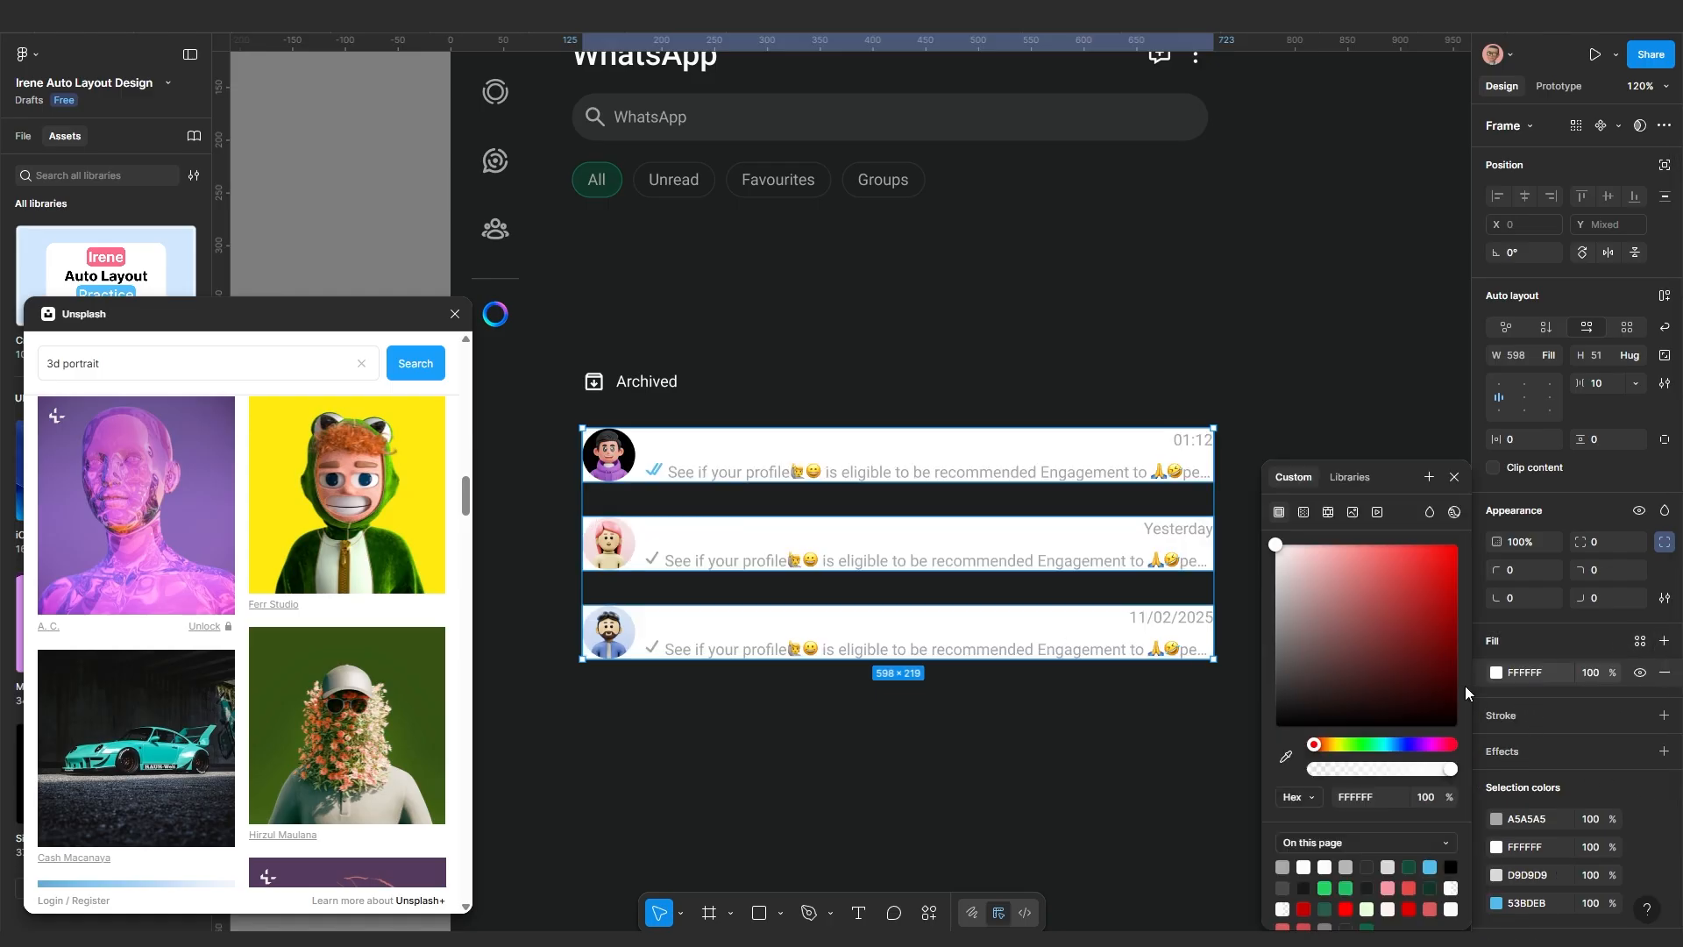
left_click_drag(1358, 650, 1333, 687)
left_click(1048, 777)
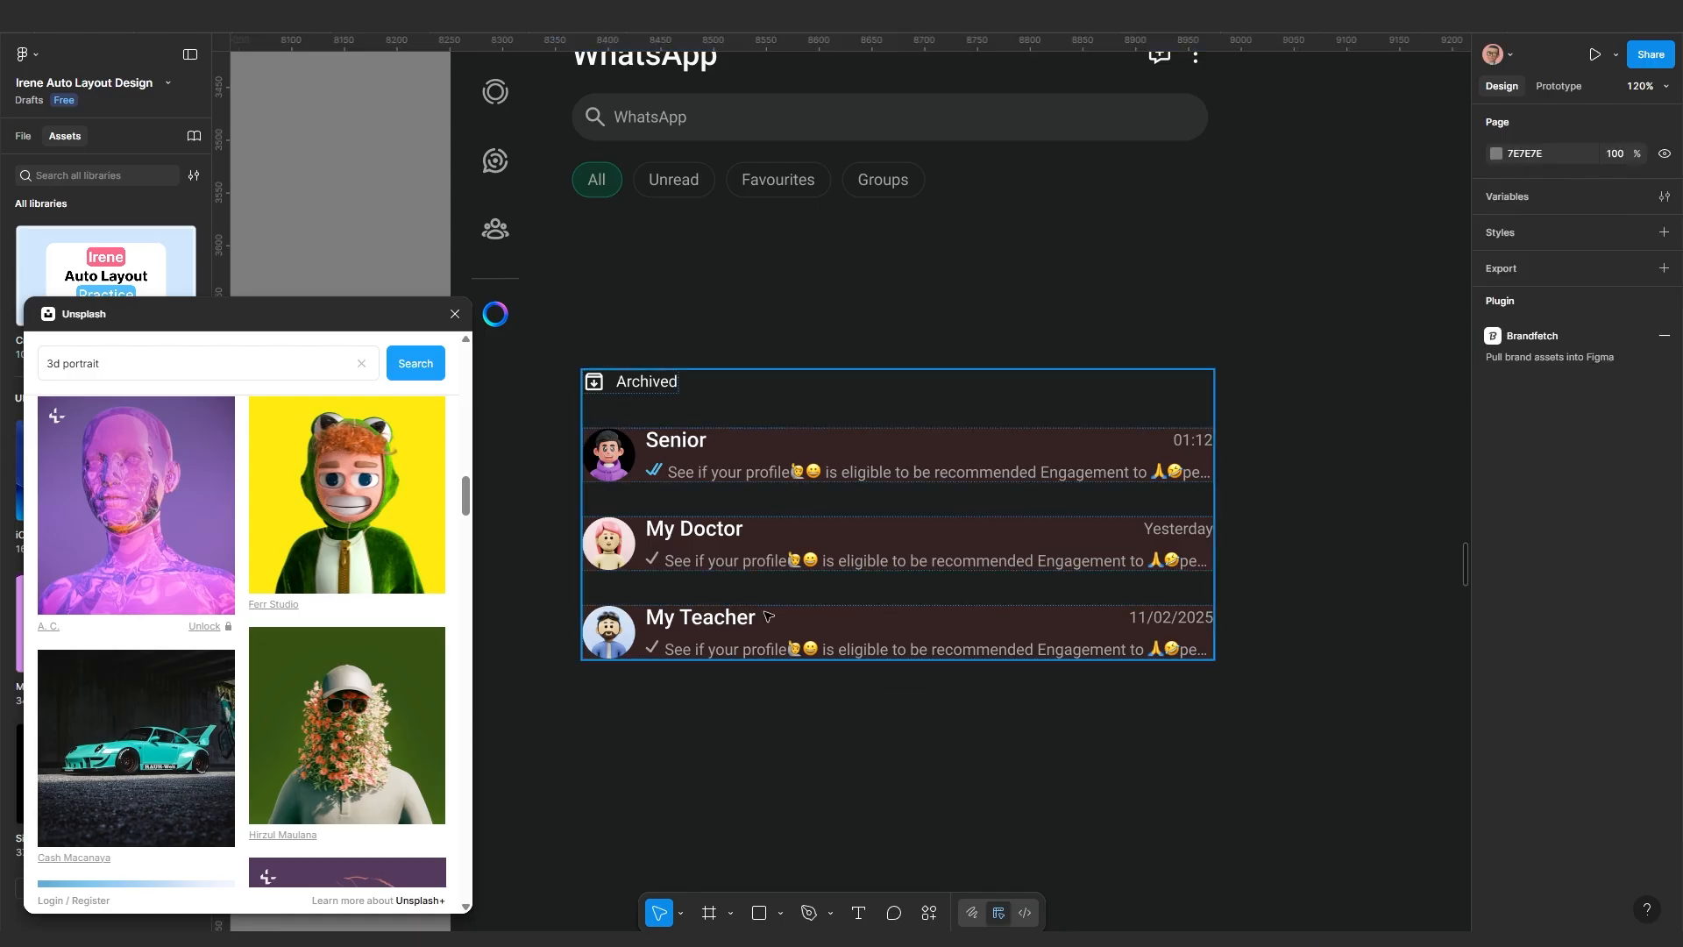
Set the horizontal and vertical padding of the Senior, My Doctor and My Teacher rows to 10
scroll(731, 589, "up", 3)
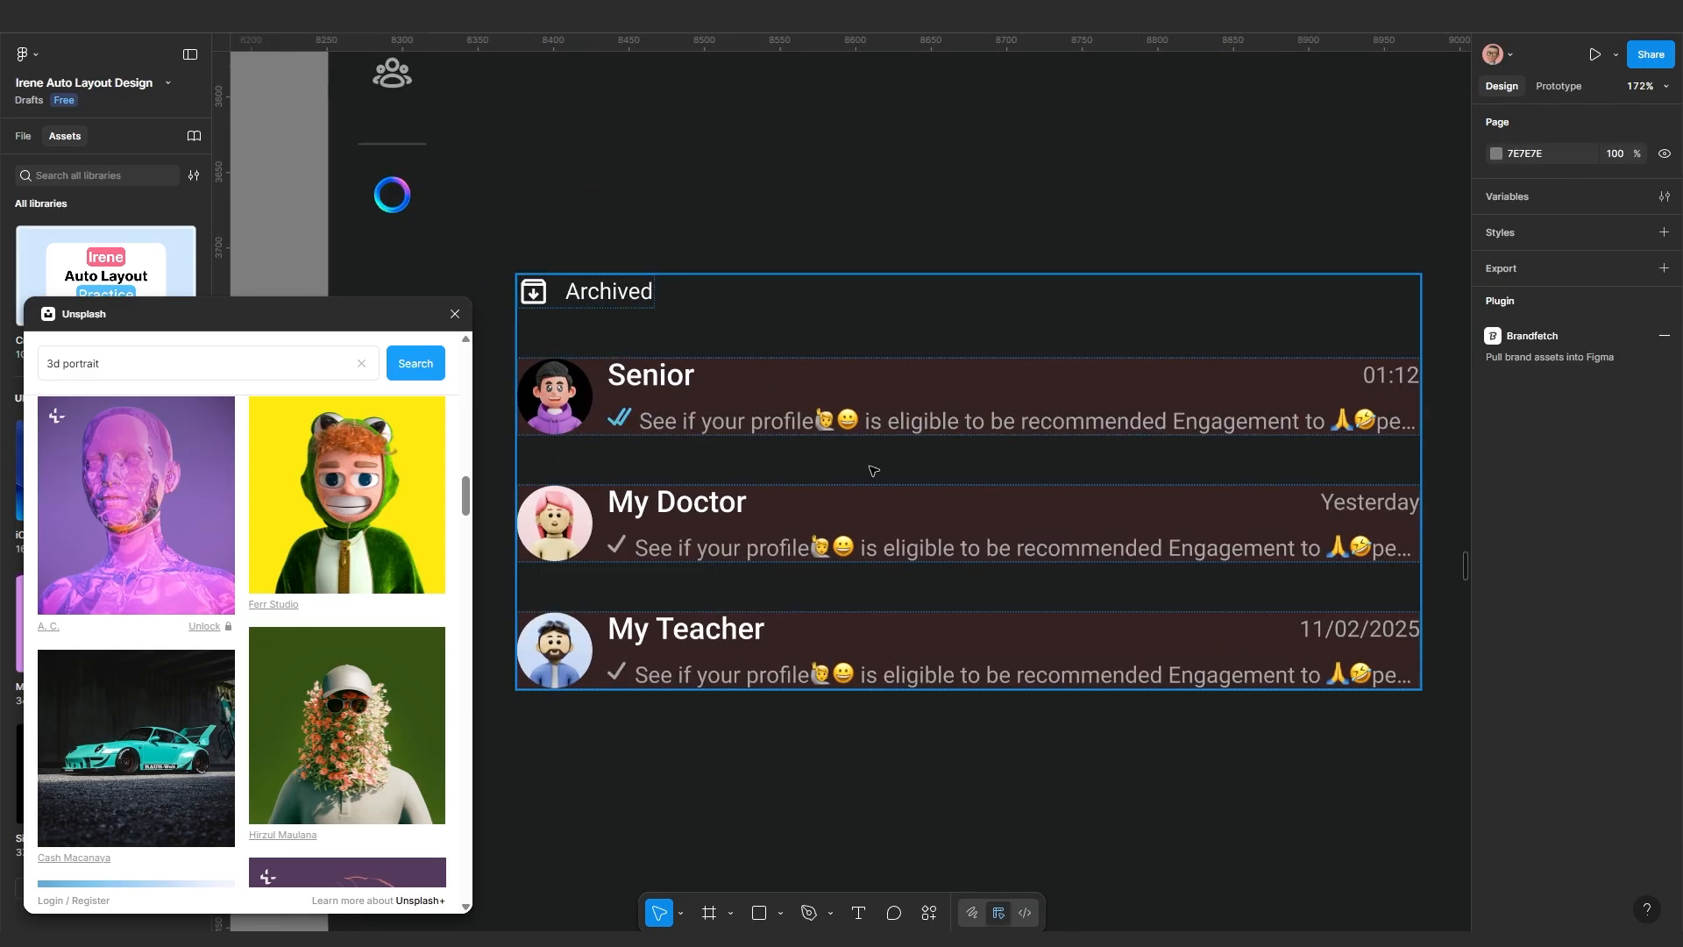
scroll(879, 466, "down", 1)
scroll(879, 466, "down", 1)
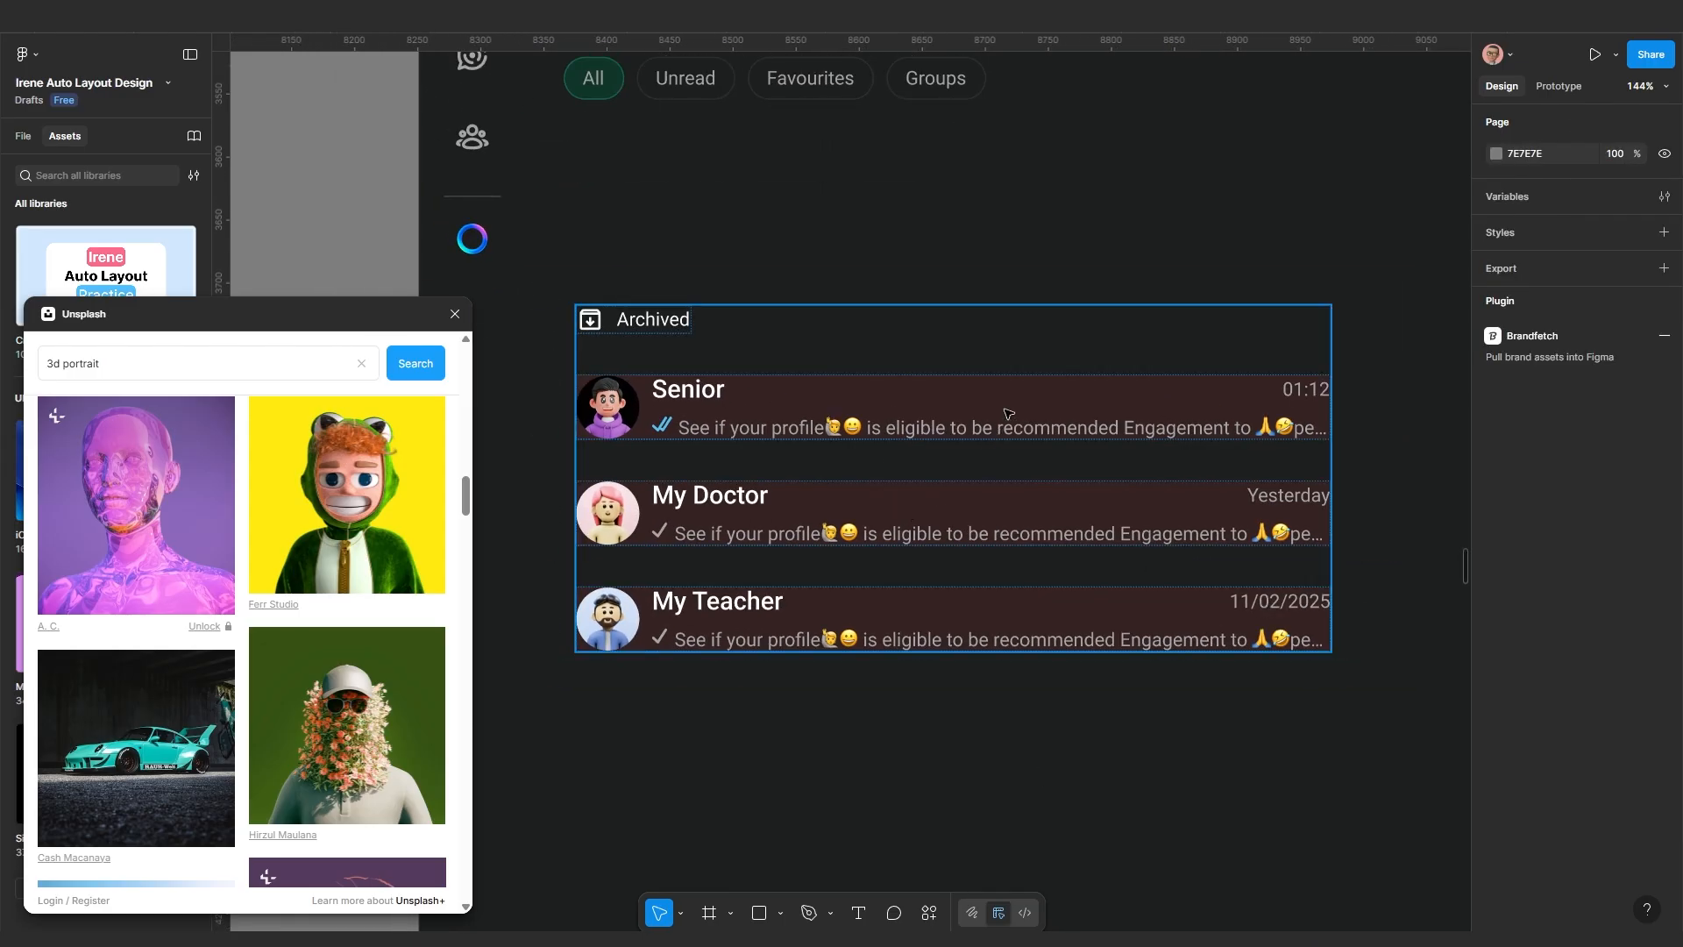
left_click(1006, 412)
left_click(1008, 412)
left_click(954, 524, "shift")
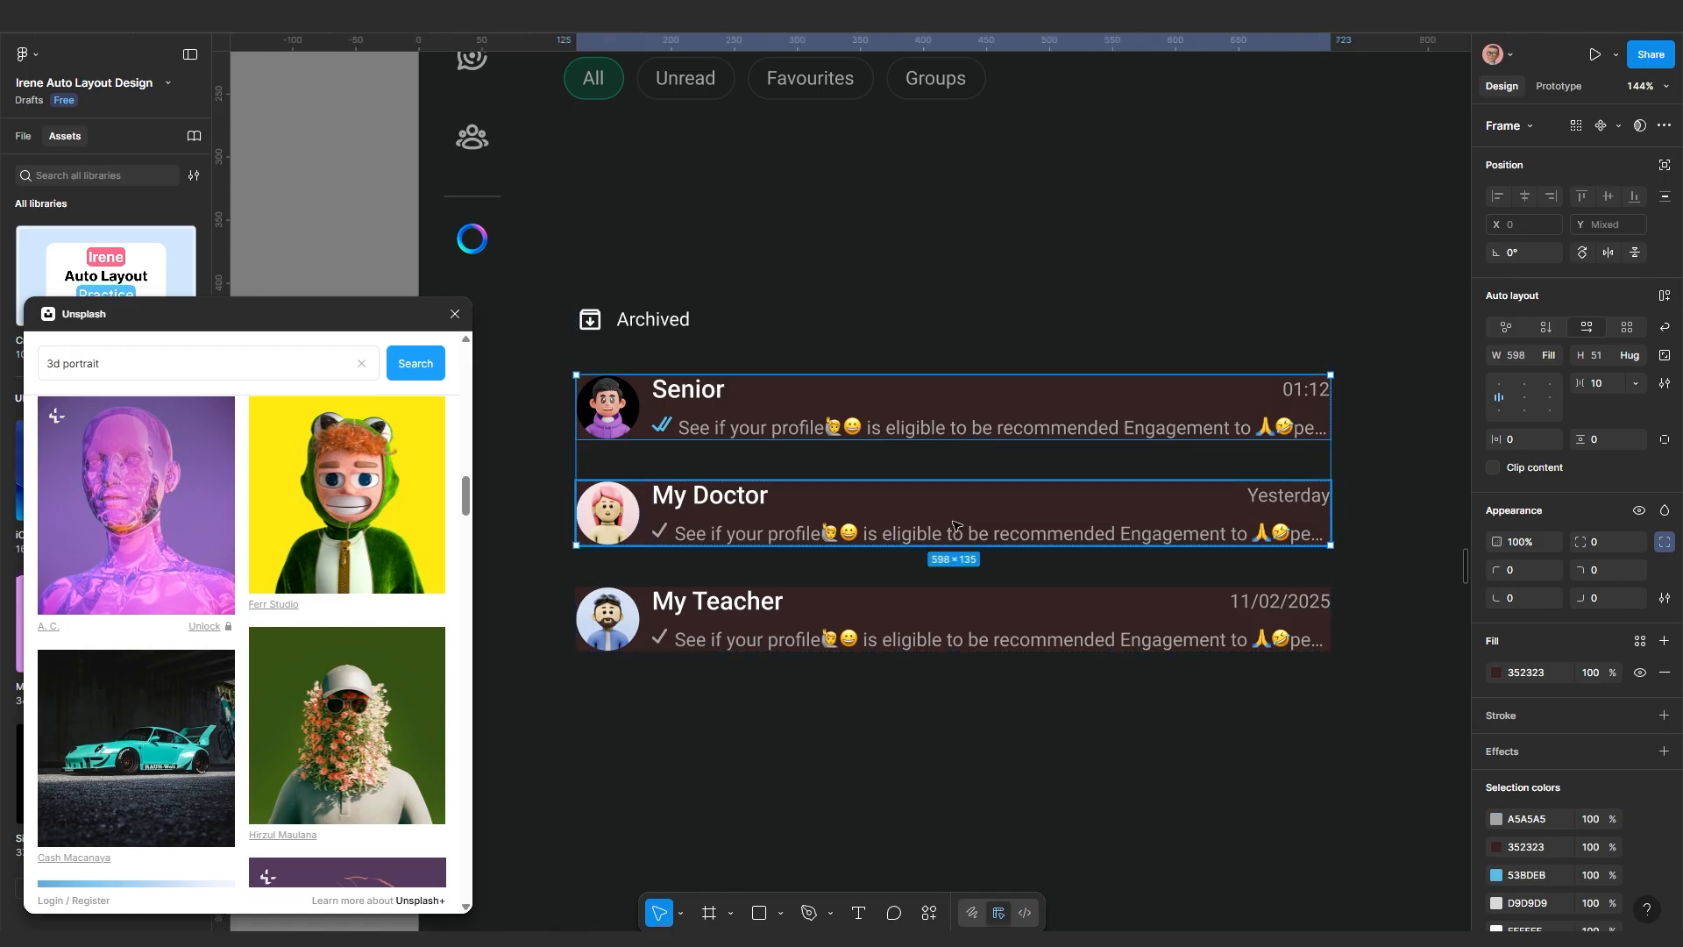
left_click(894, 620, "shift")
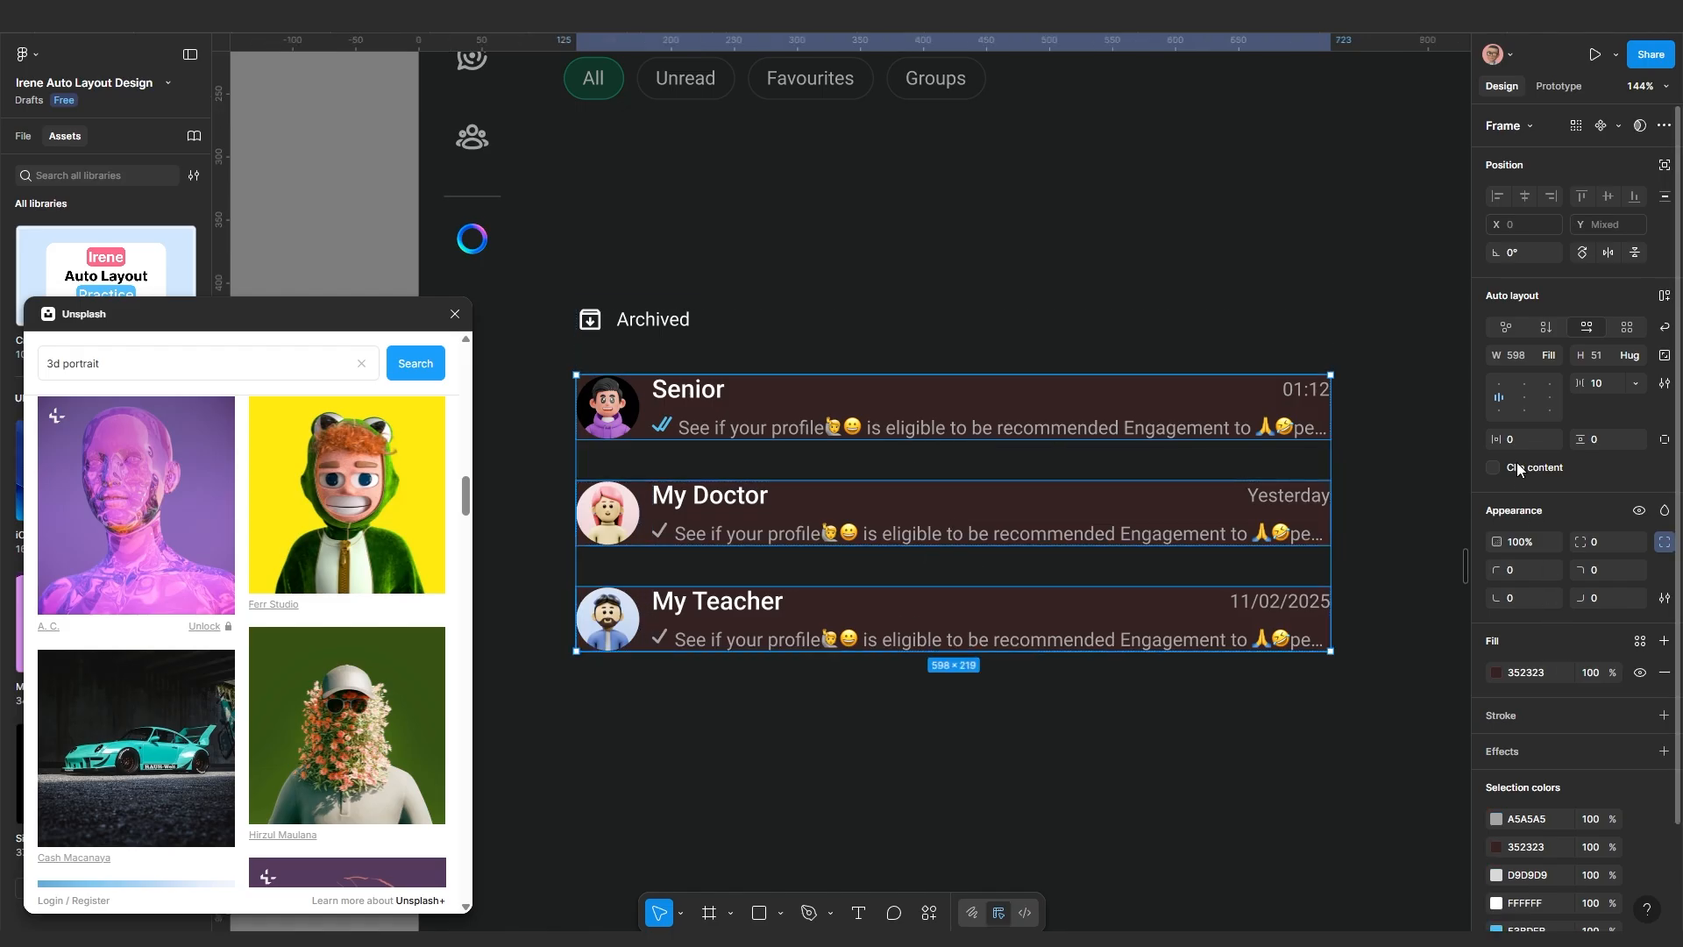
left_click(1516, 438)
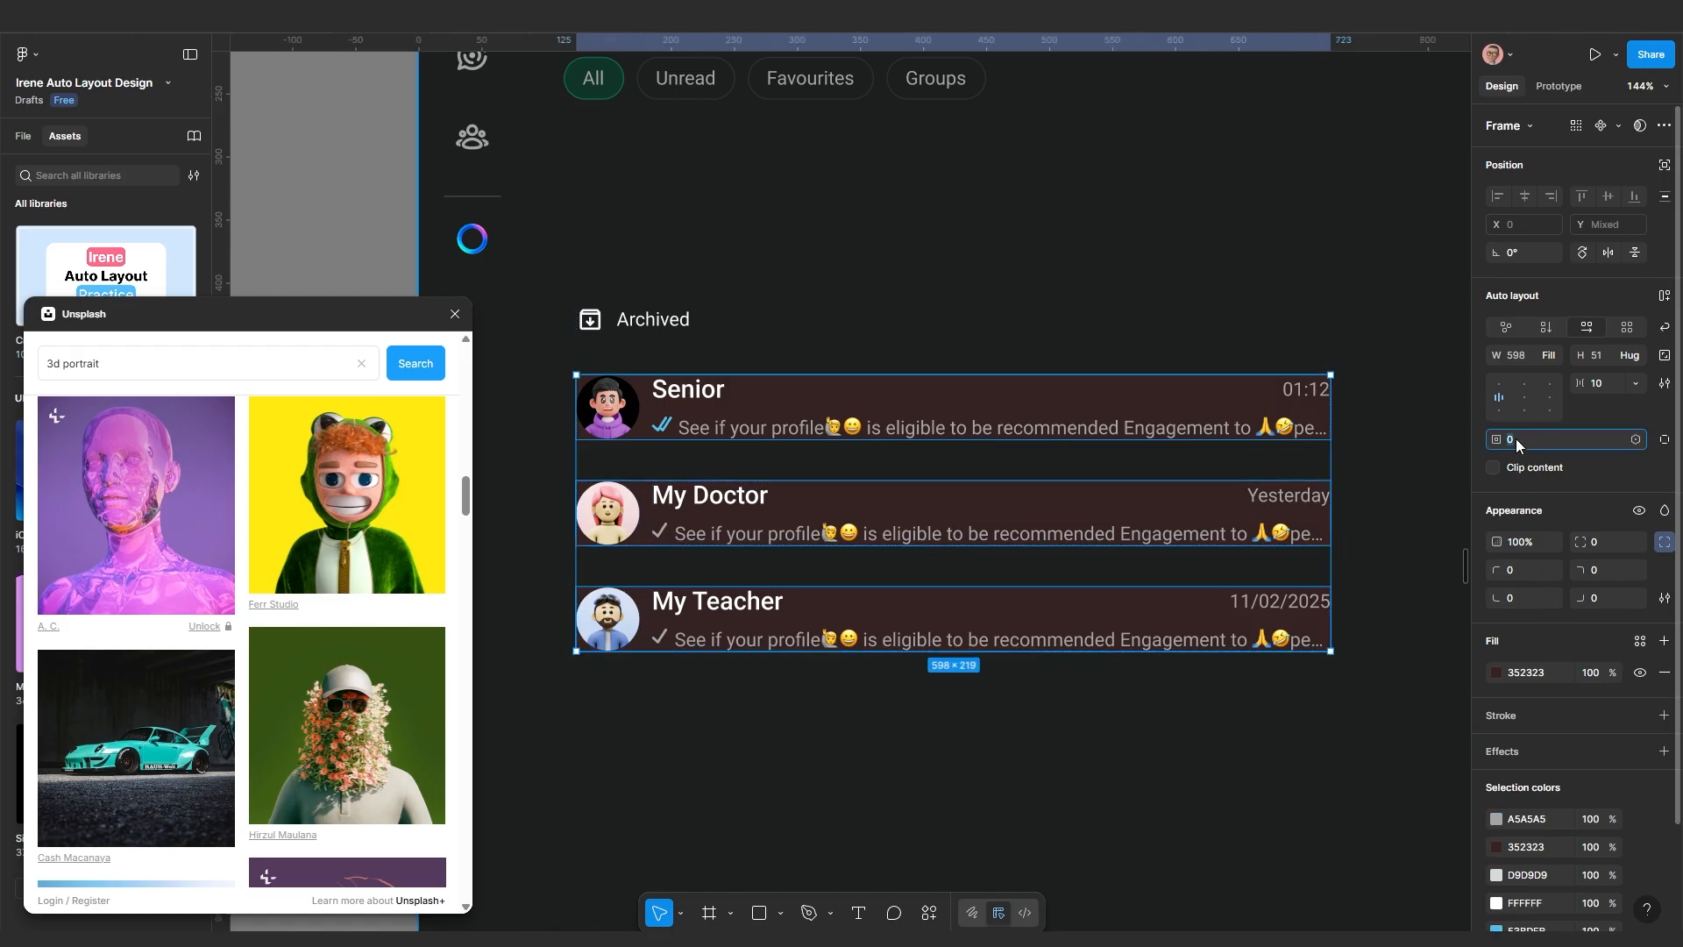
type("10")
key("Return")
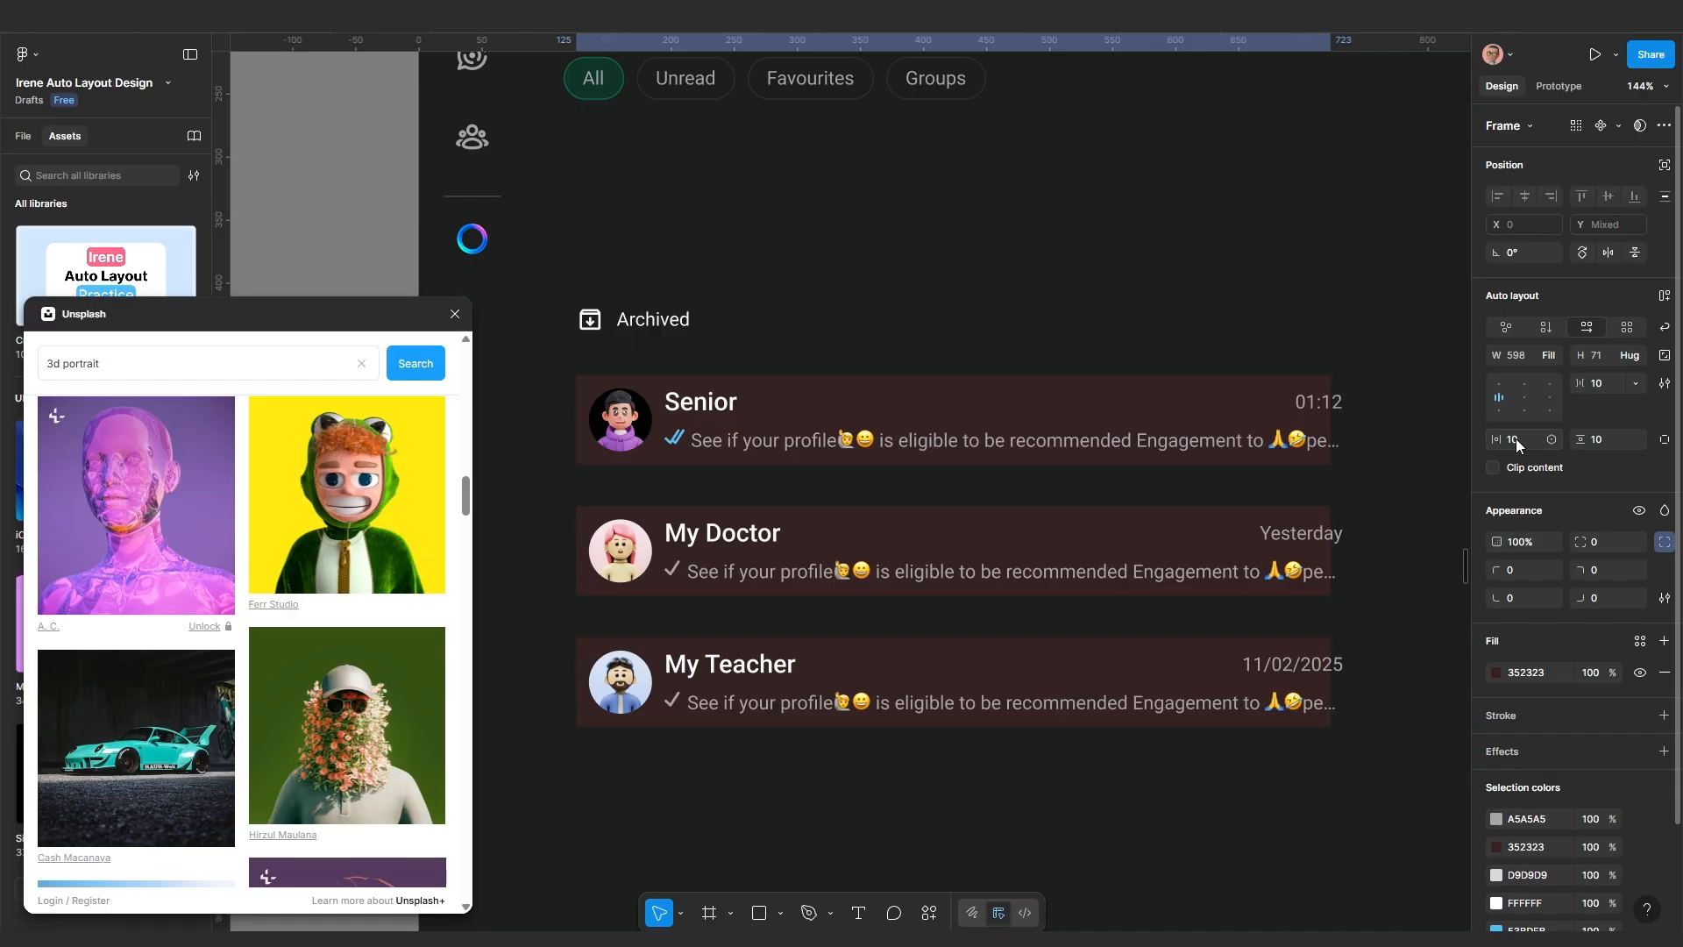
left_click_drag(1315, 504, 1216, 494)
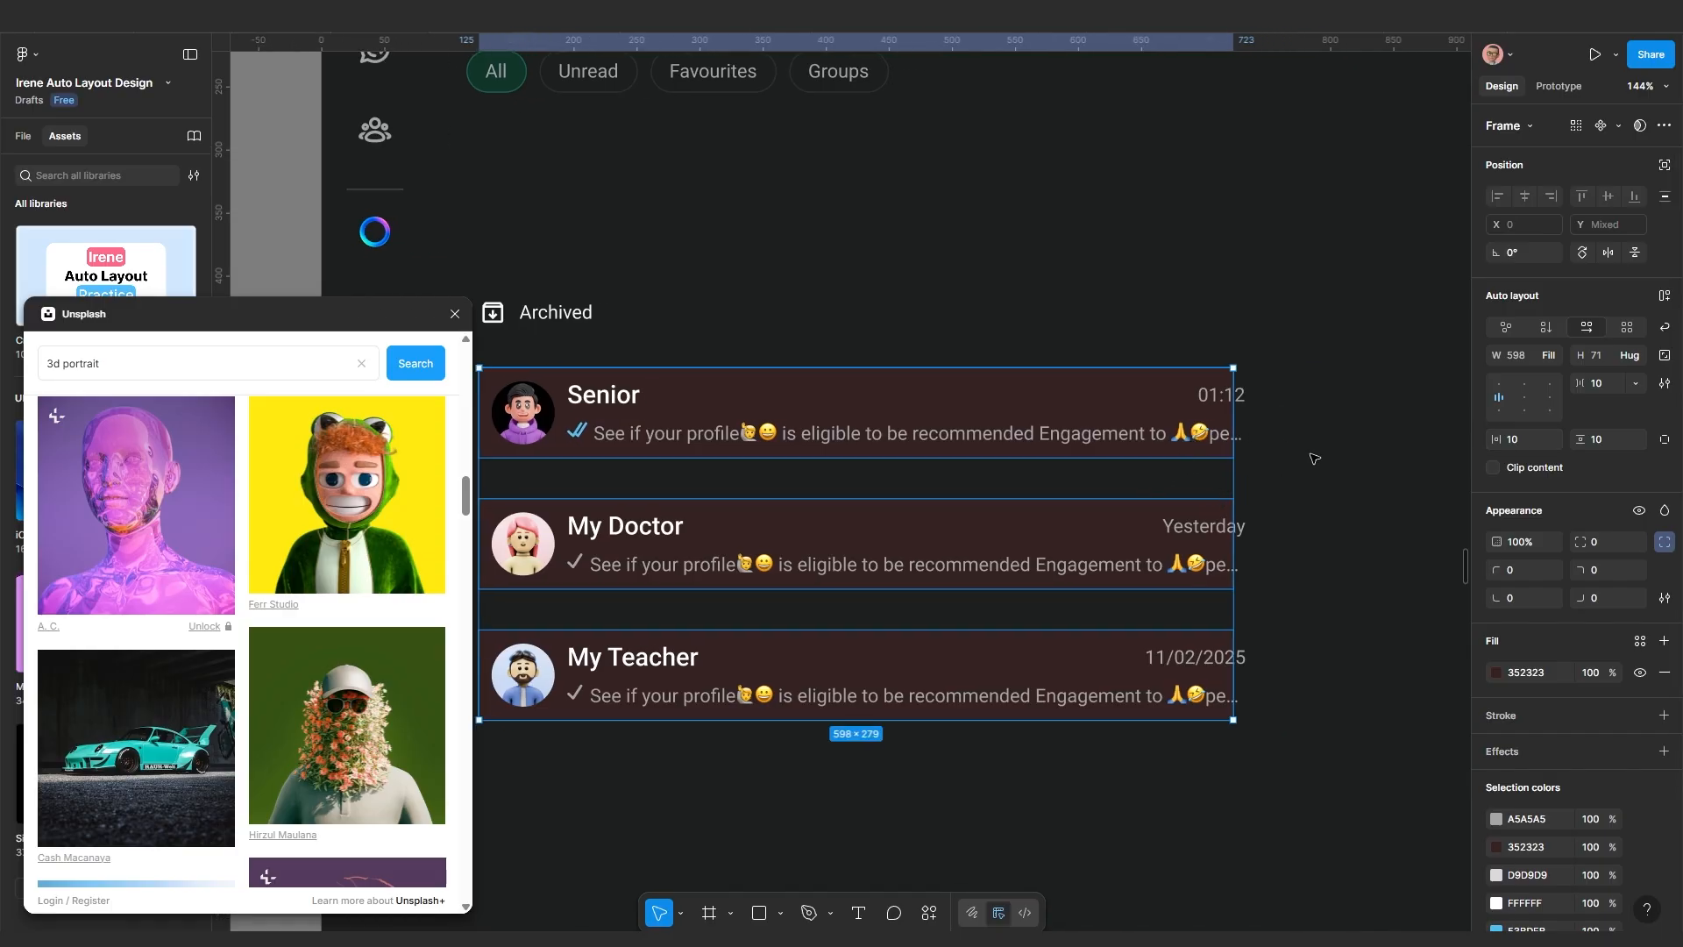
left_click(1311, 458)
left_click_drag(1060, 470, 1132, 452)
scroll(1101, 456, "up", 1)
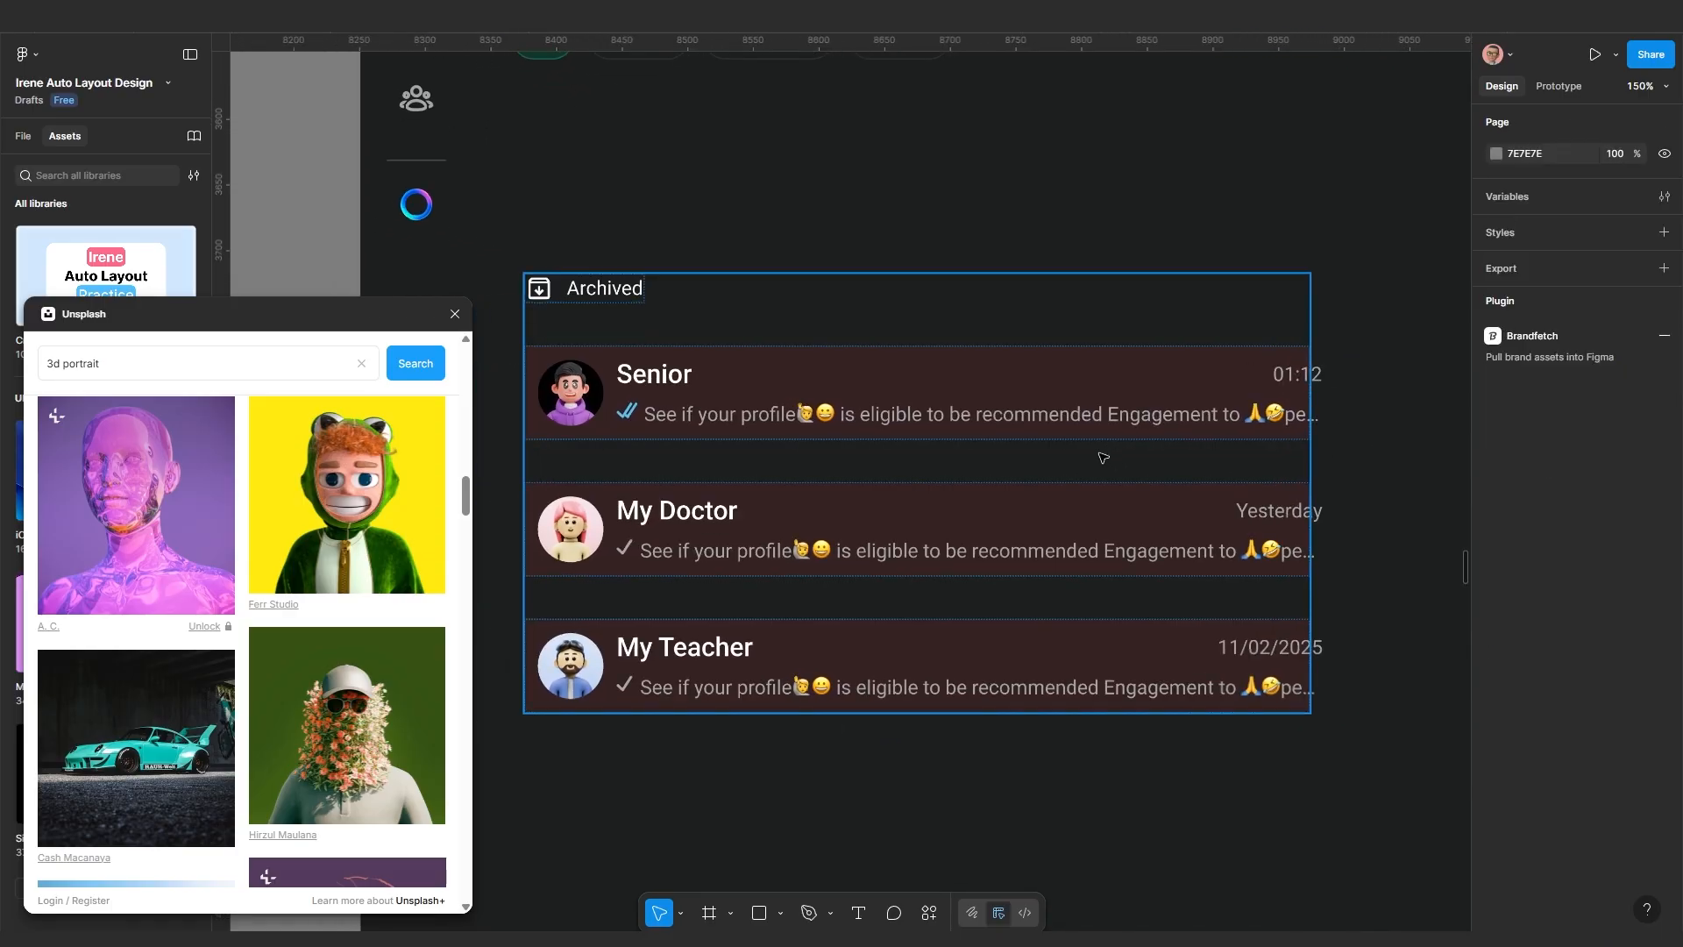
Set the width of the Senior row's name-and-message frame to fill its container
left_click(1033, 419)
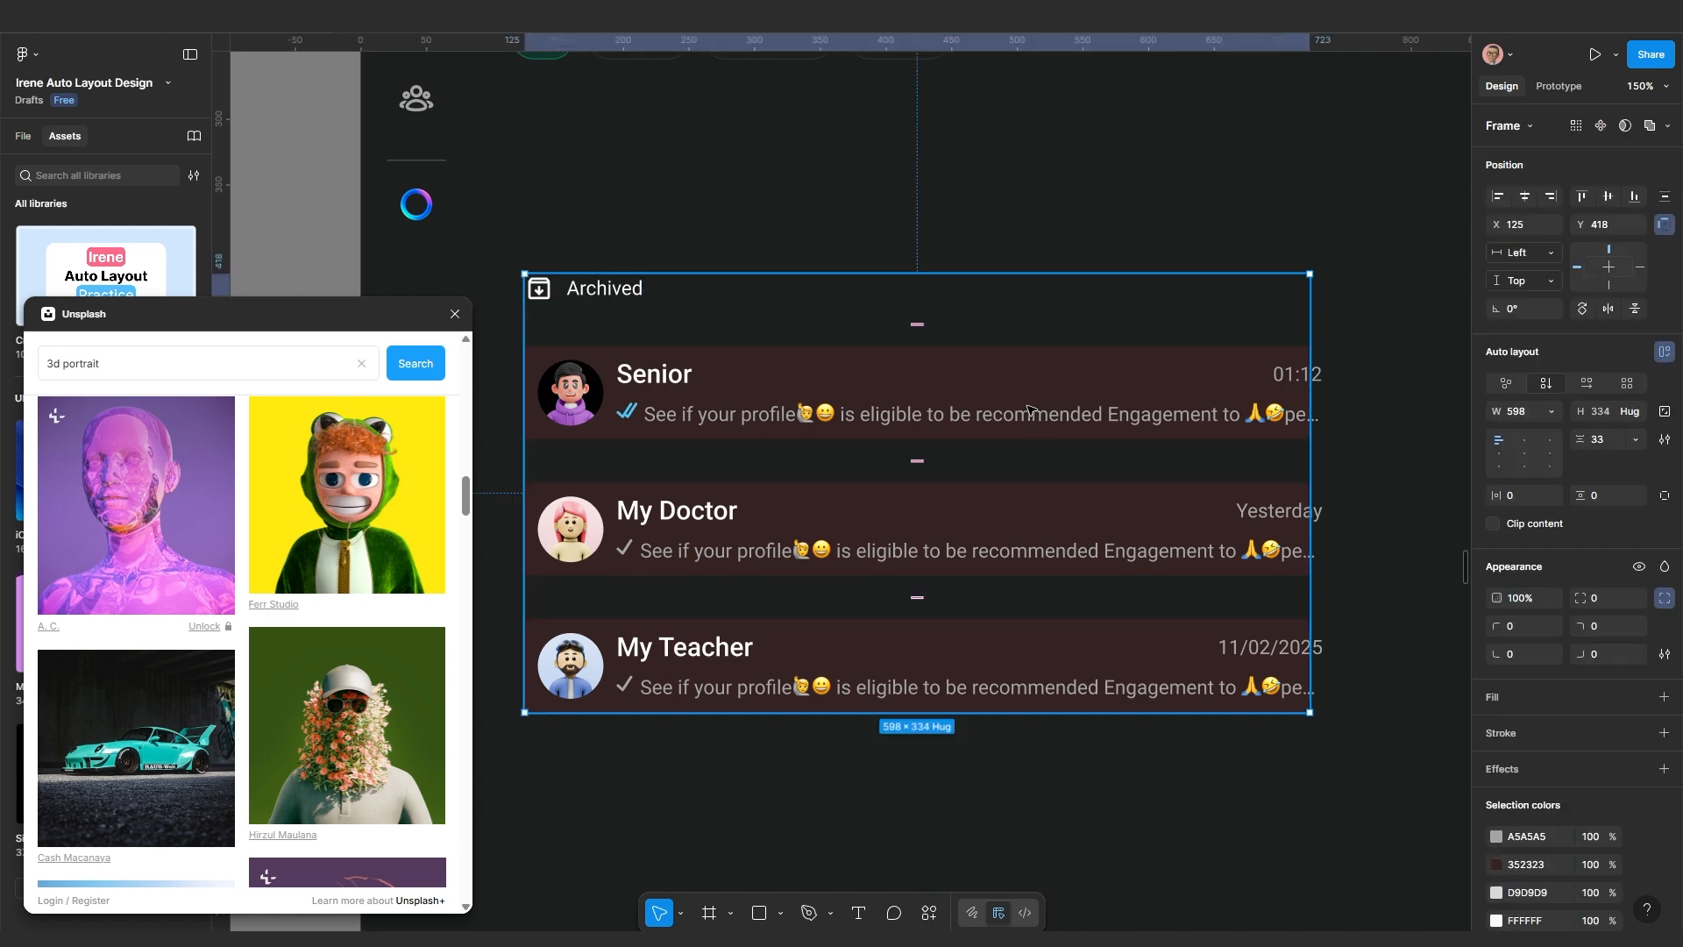
left_click(1029, 411)
scroll(1101, 454, "down", 2)
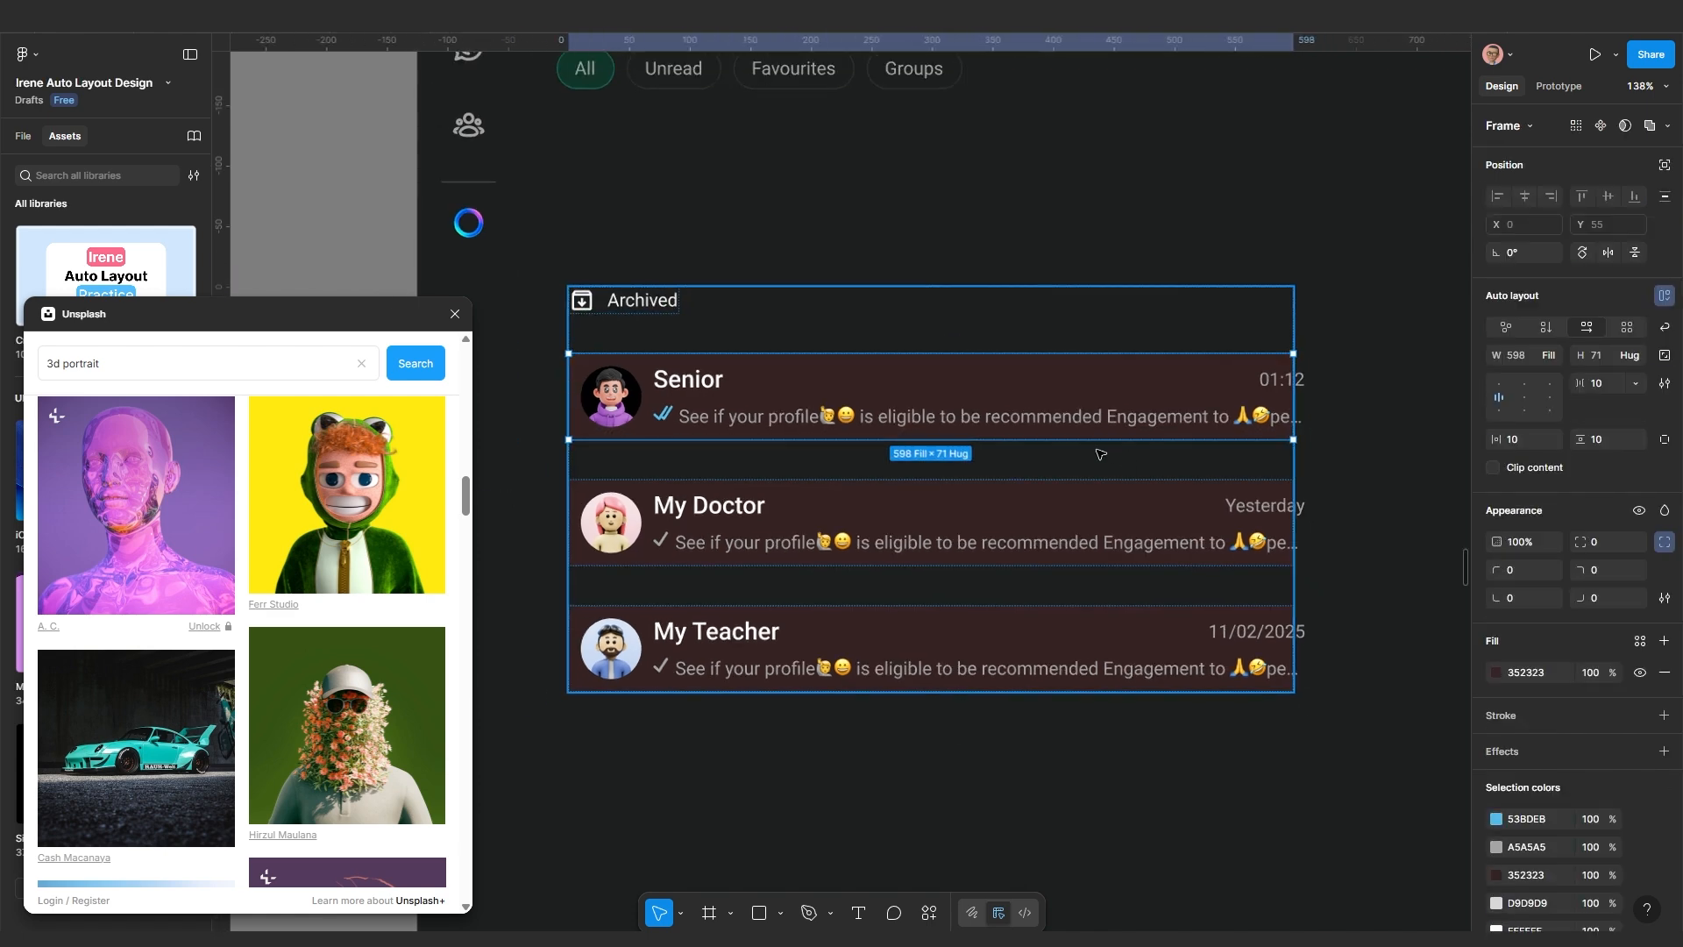
scroll(1101, 454, "up", 2)
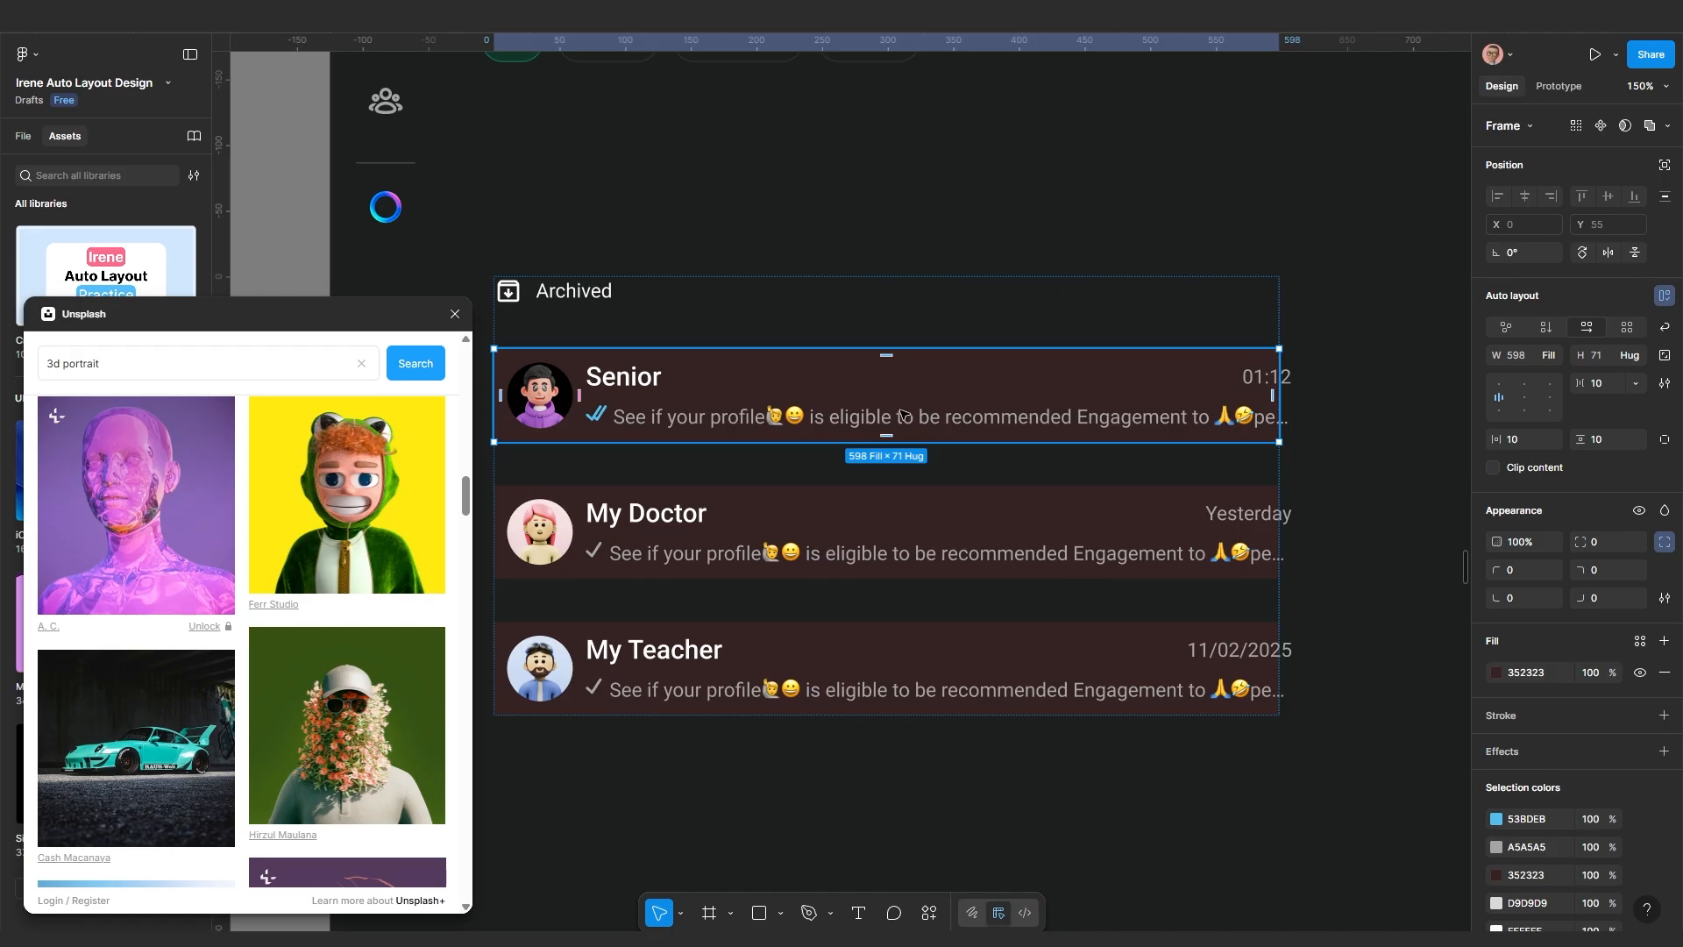
double_click(693, 422)
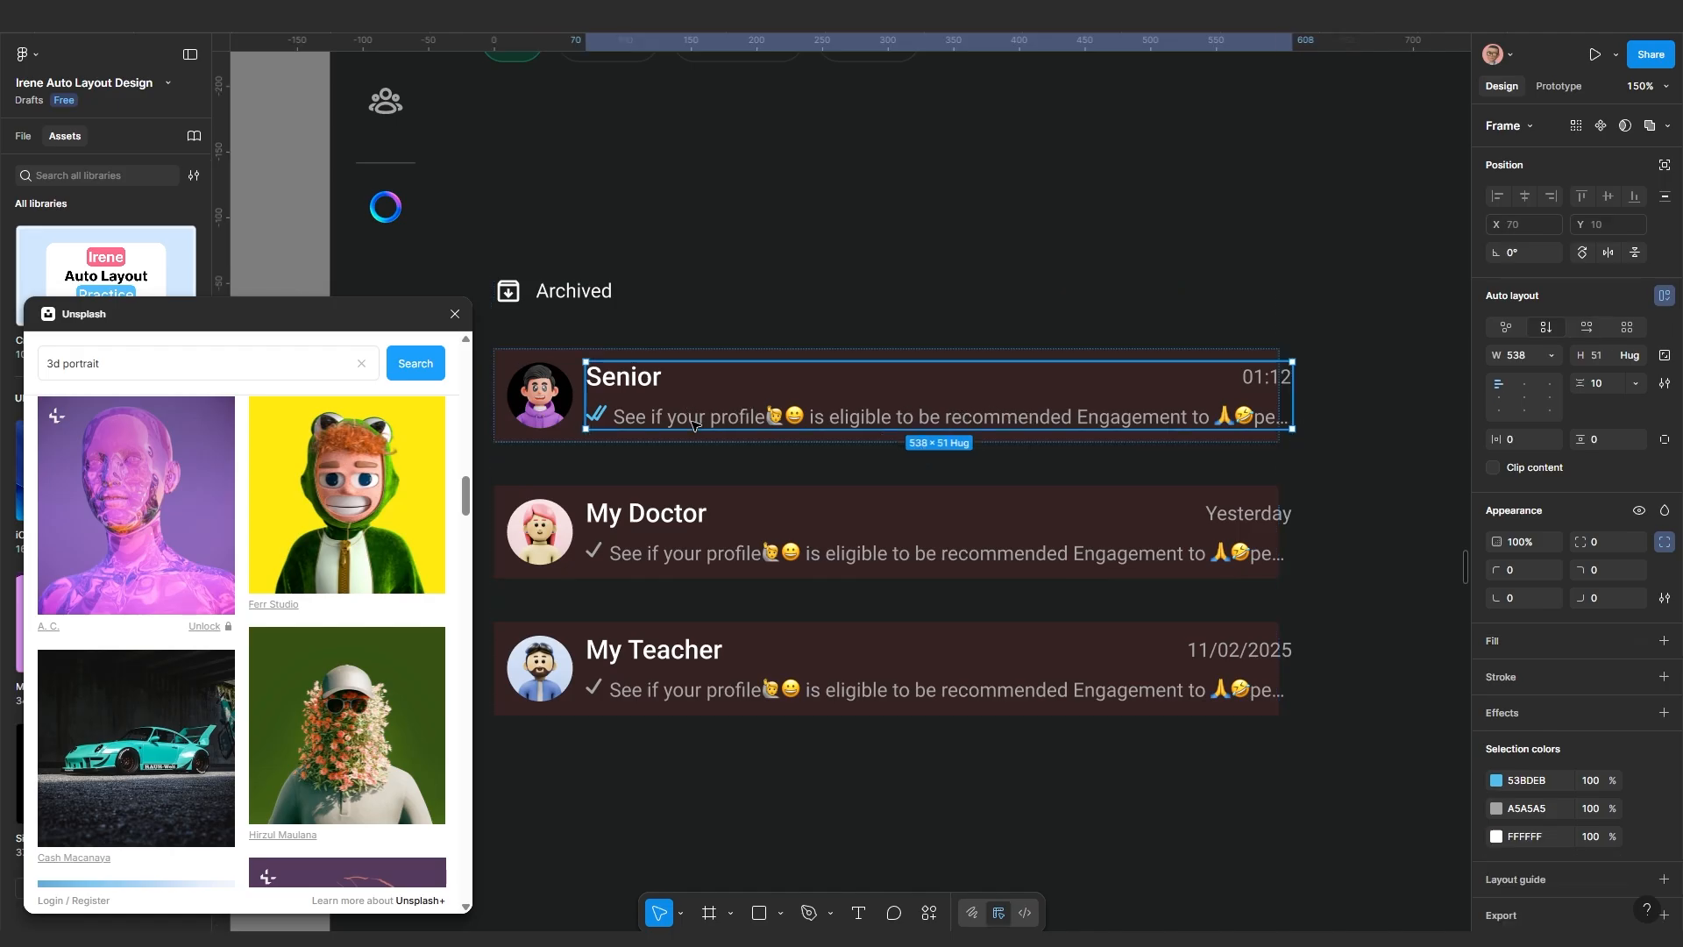
left_click(1548, 356)
left_click(1506, 397)
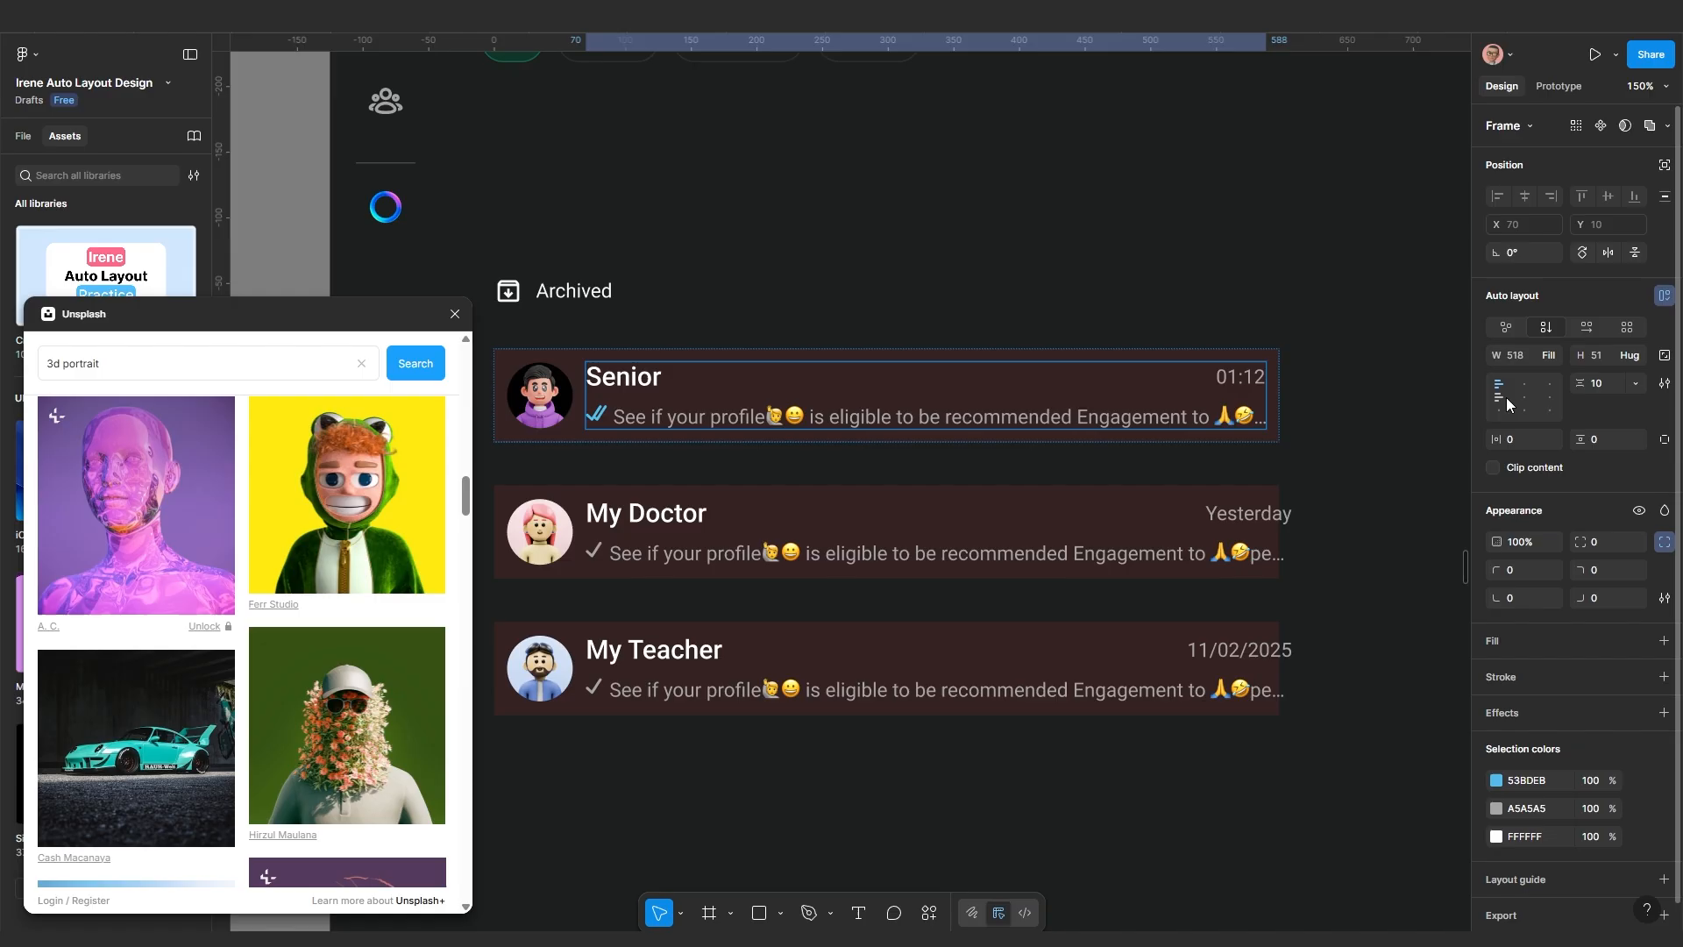
Set the name-and-message frames in the My Doctor and My Teacher rows to fill their containers' width
scroll(1252, 501, "down", 3)
left_click(1253, 502)
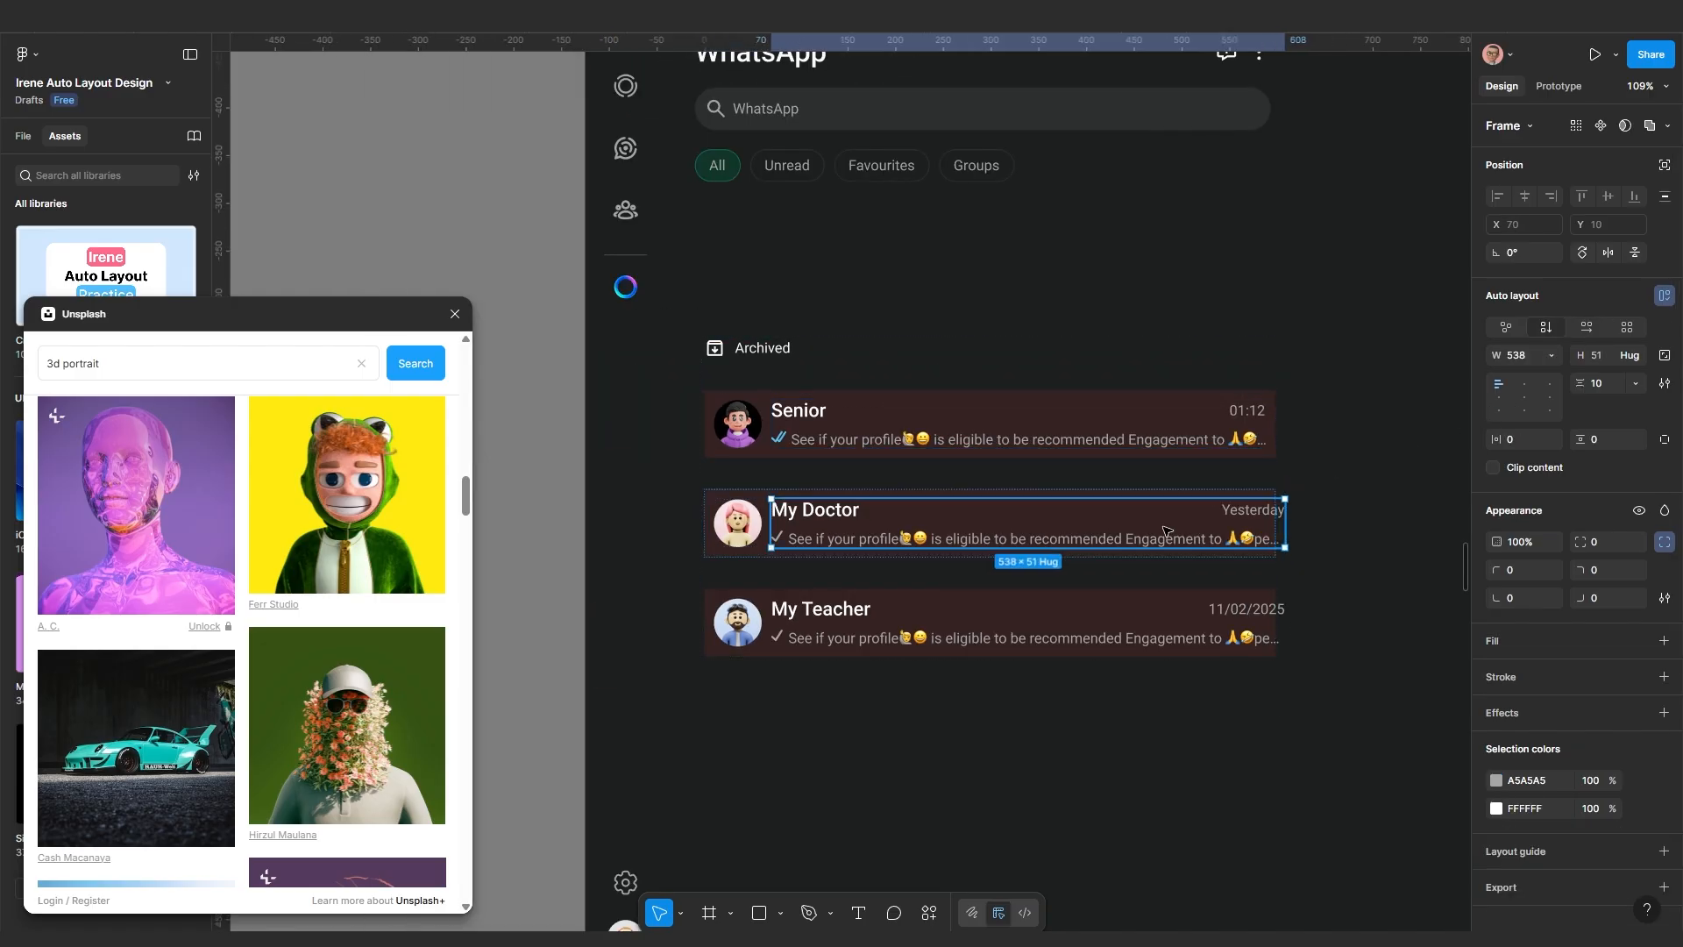
left_click(1551, 357)
left_click(1519, 403)
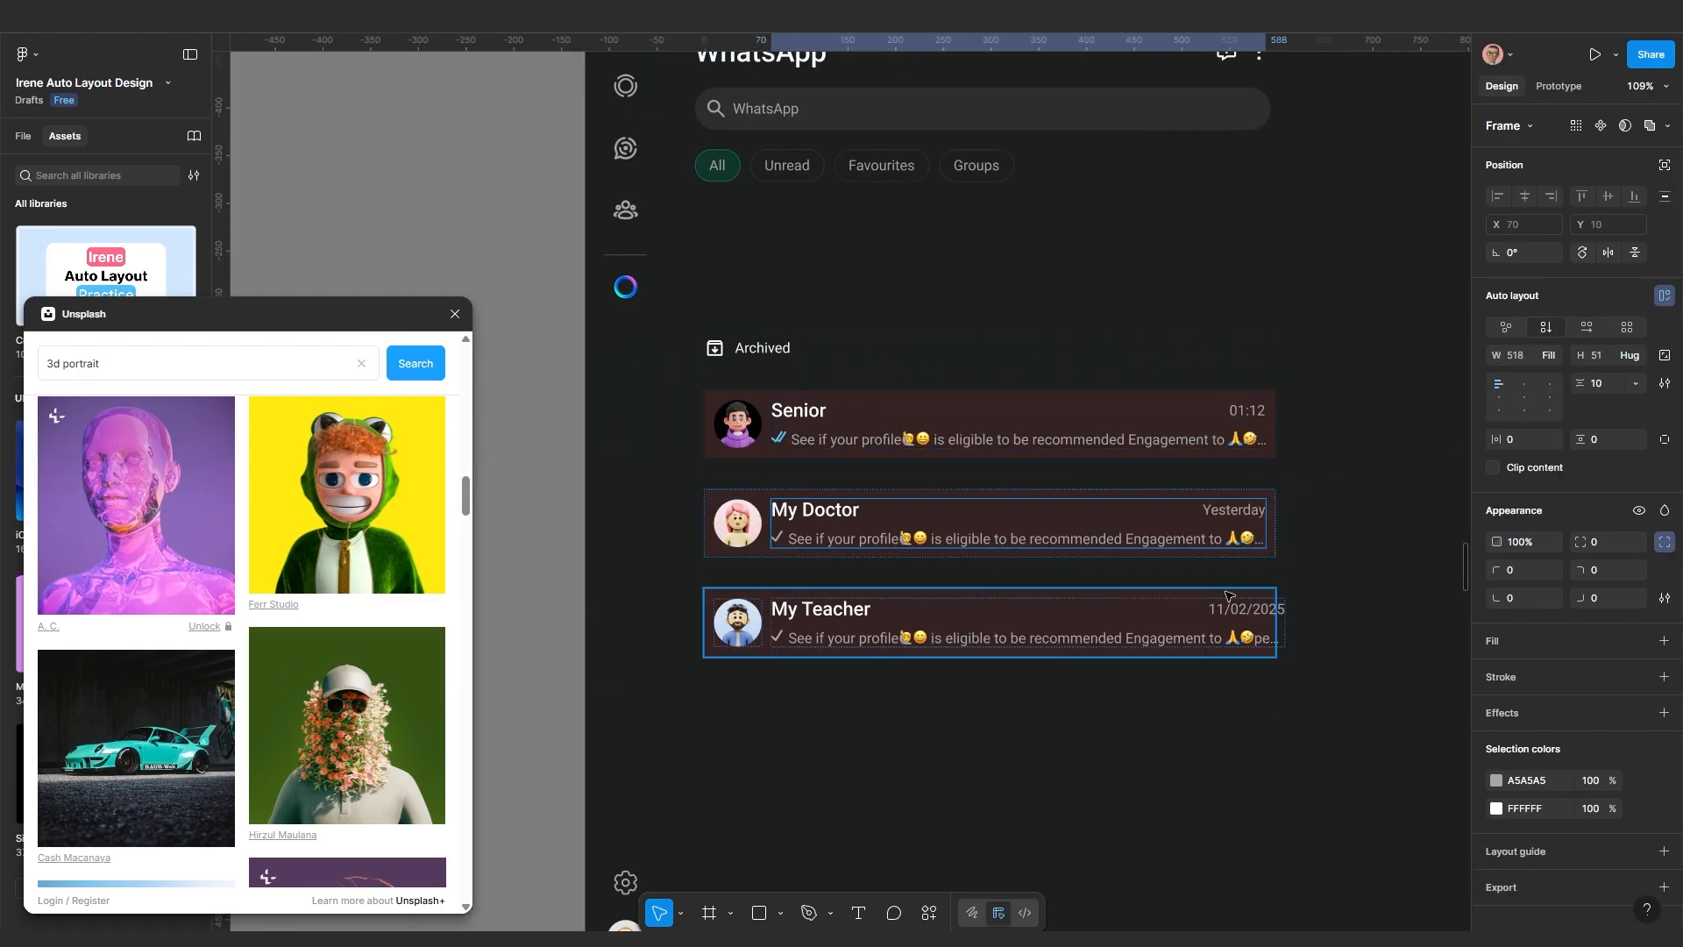
double_click(1211, 621)
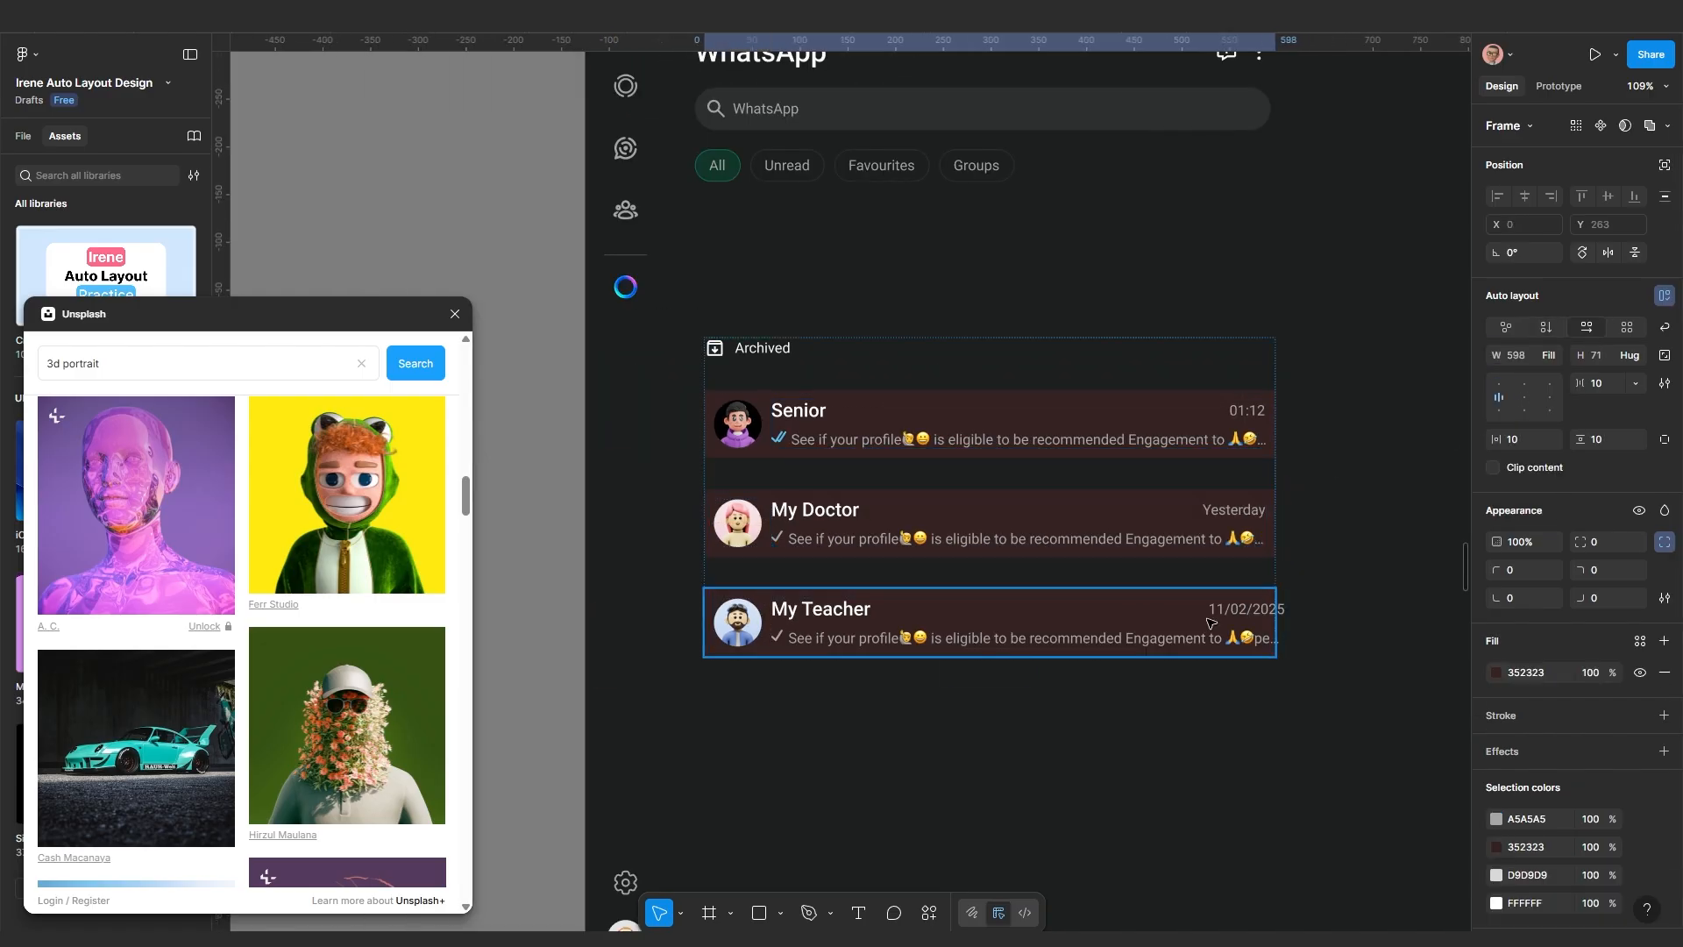
left_click(1552, 357)
left_click(1481, 402)
left_click(1214, 695)
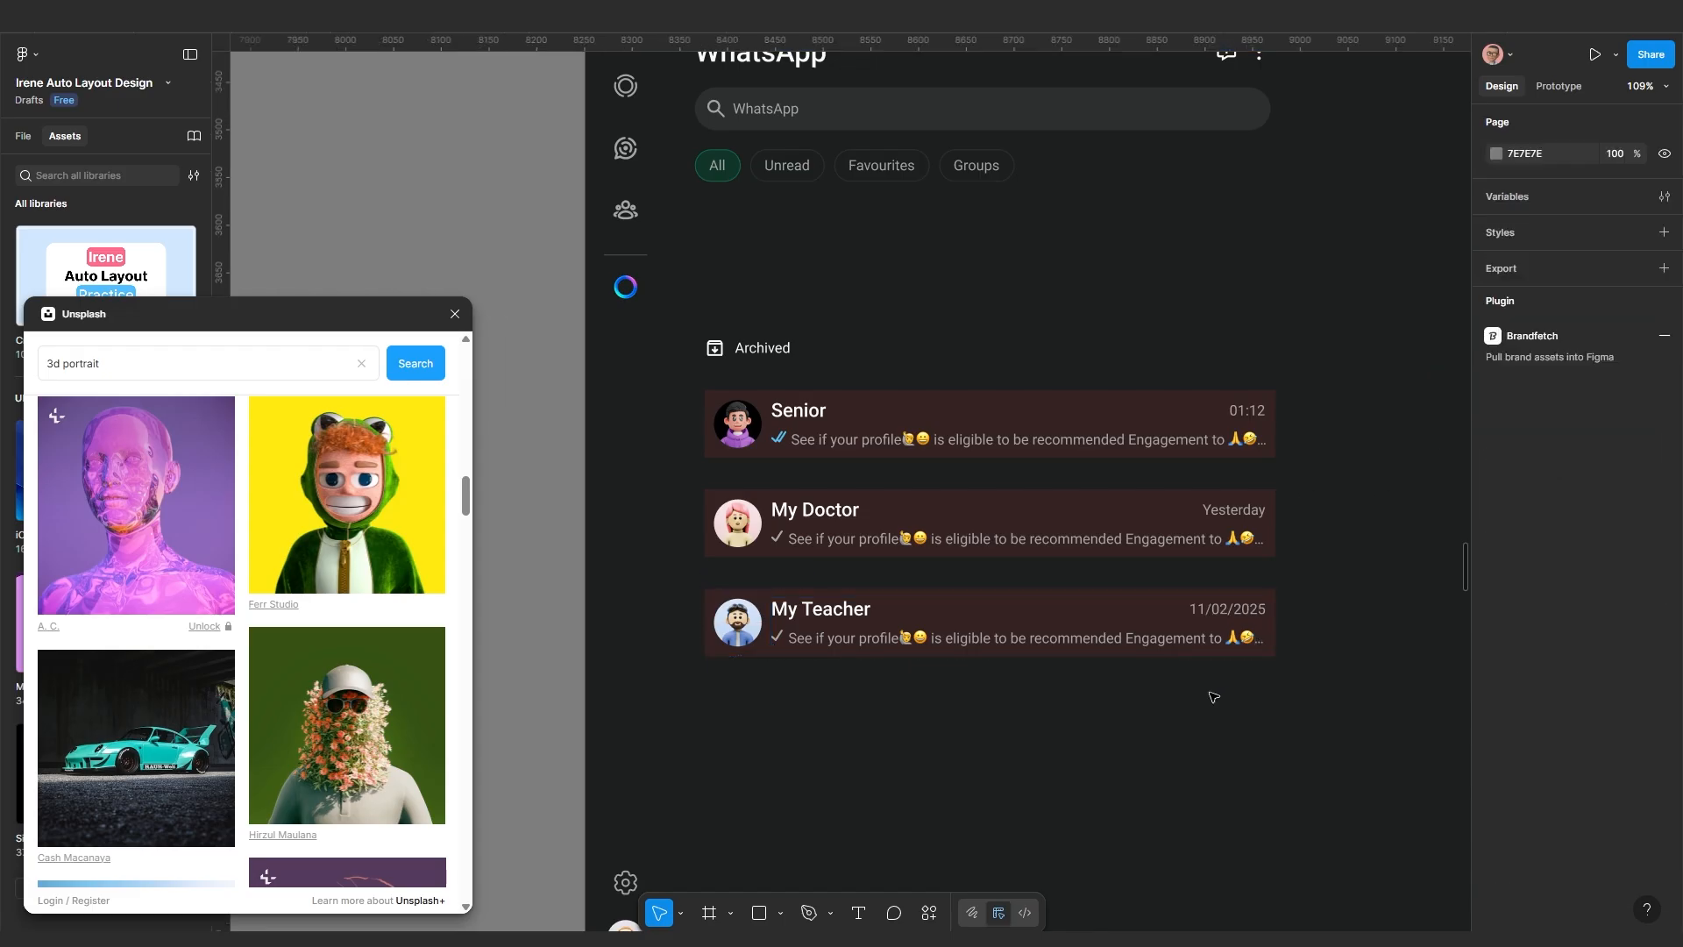
Round the corners of all three chat rows with a radius of 10
scroll(1014, 699, "up", 1)
left_click_drag(1014, 699, 1108, 593)
scroll(939, 548, "up", 2)
scroll(938, 548, "right", 2)
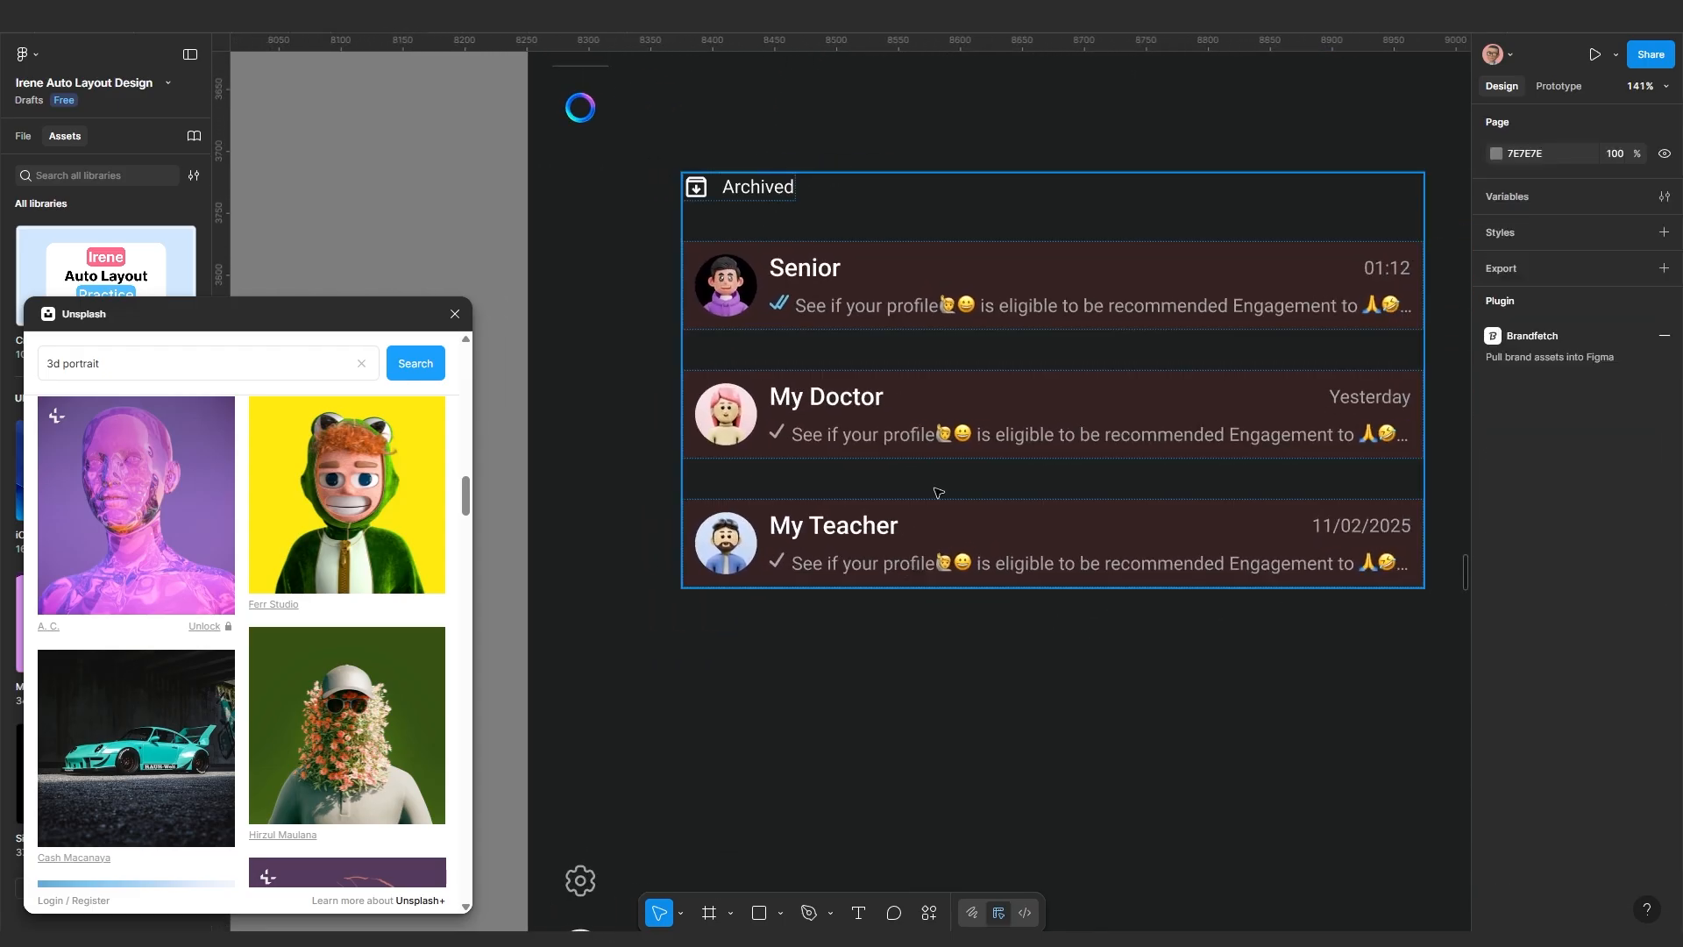
left_click(984, 412)
left_click(1008, 288, "shift")
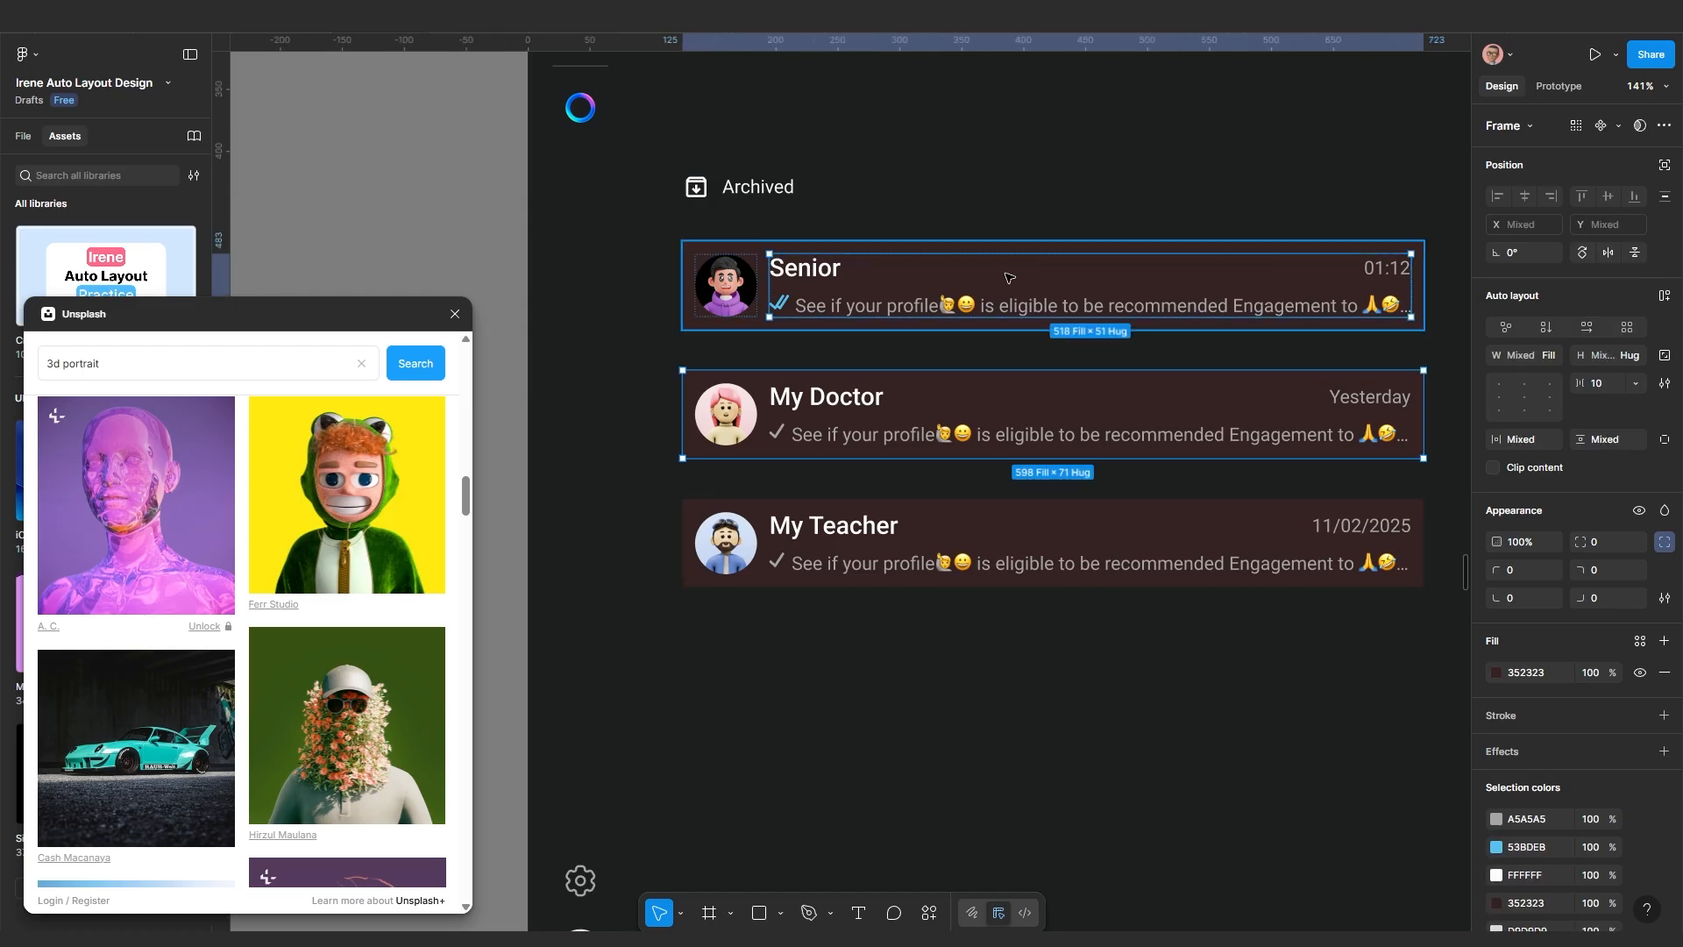
left_click(754, 254, "shift")
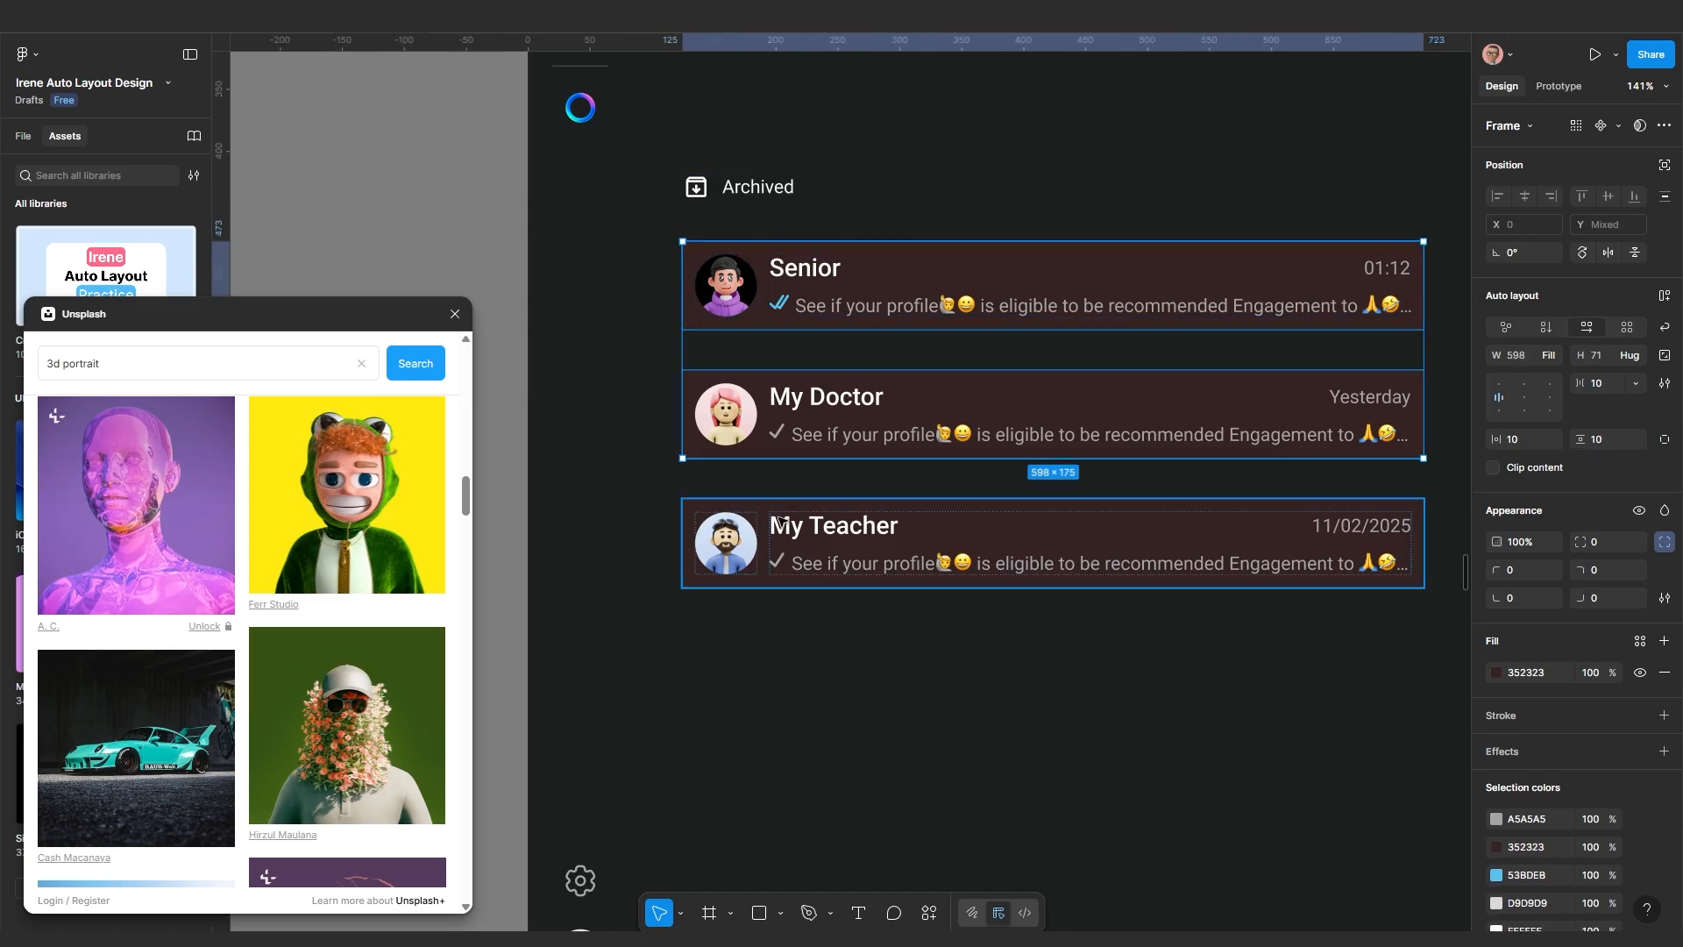
left_click(796, 541, "shift")
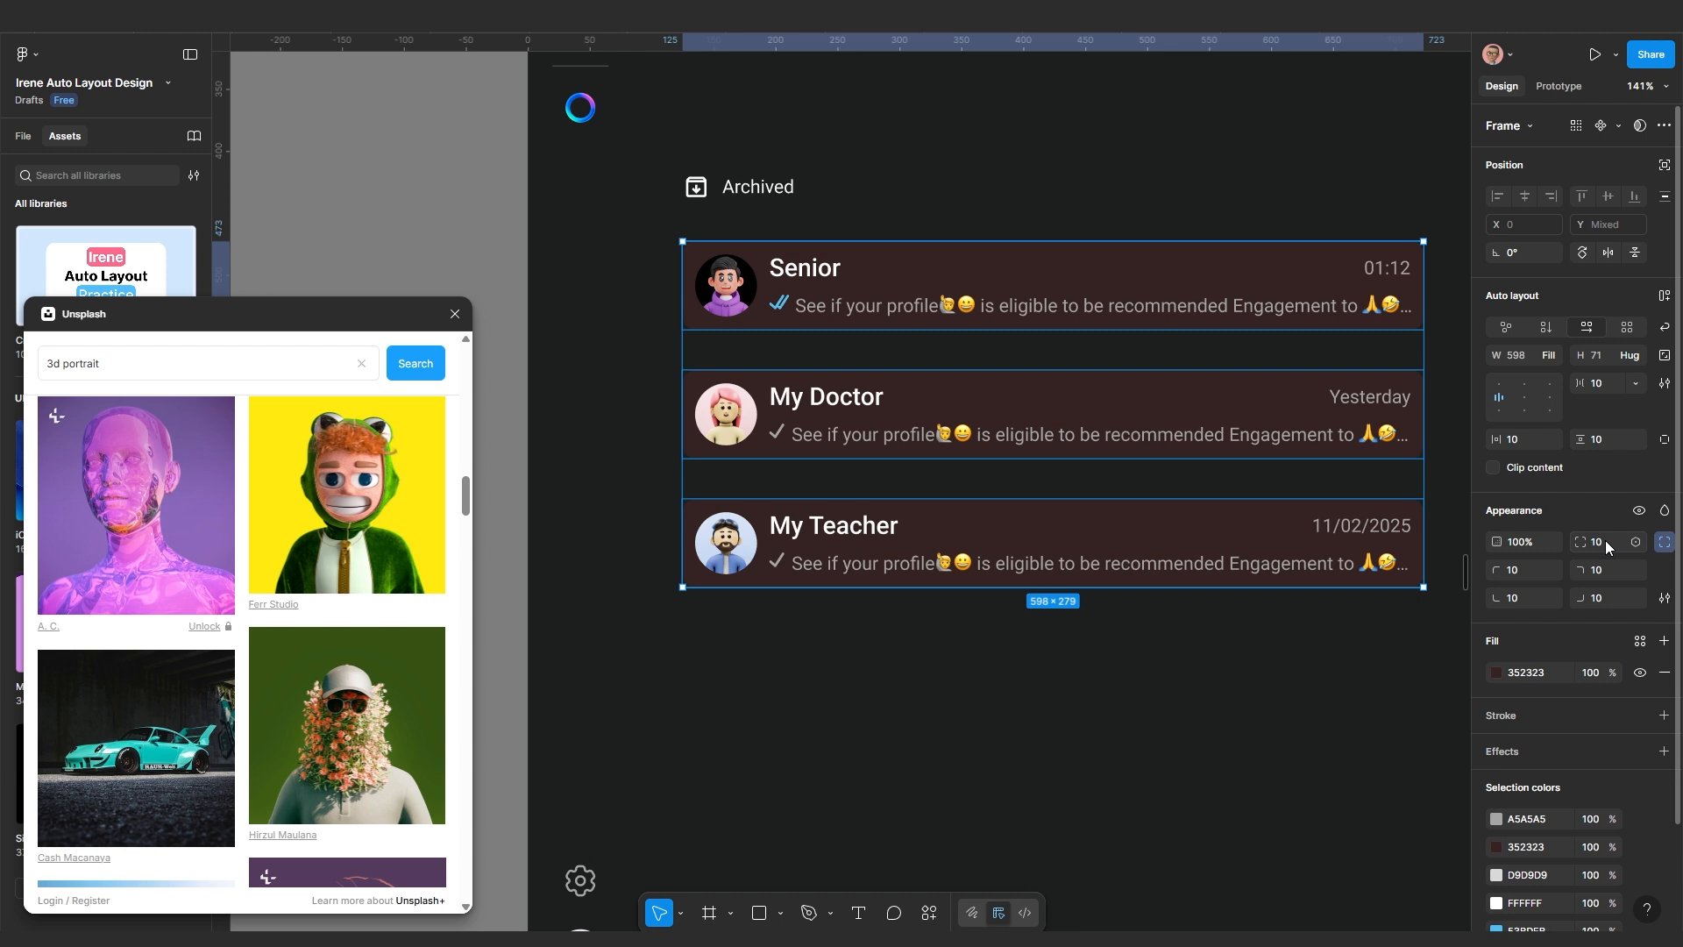
left_click(938, 701)
Hide the 352323 fill on the Senior, My Doctor and My Teacher rows
double_click(984, 522)
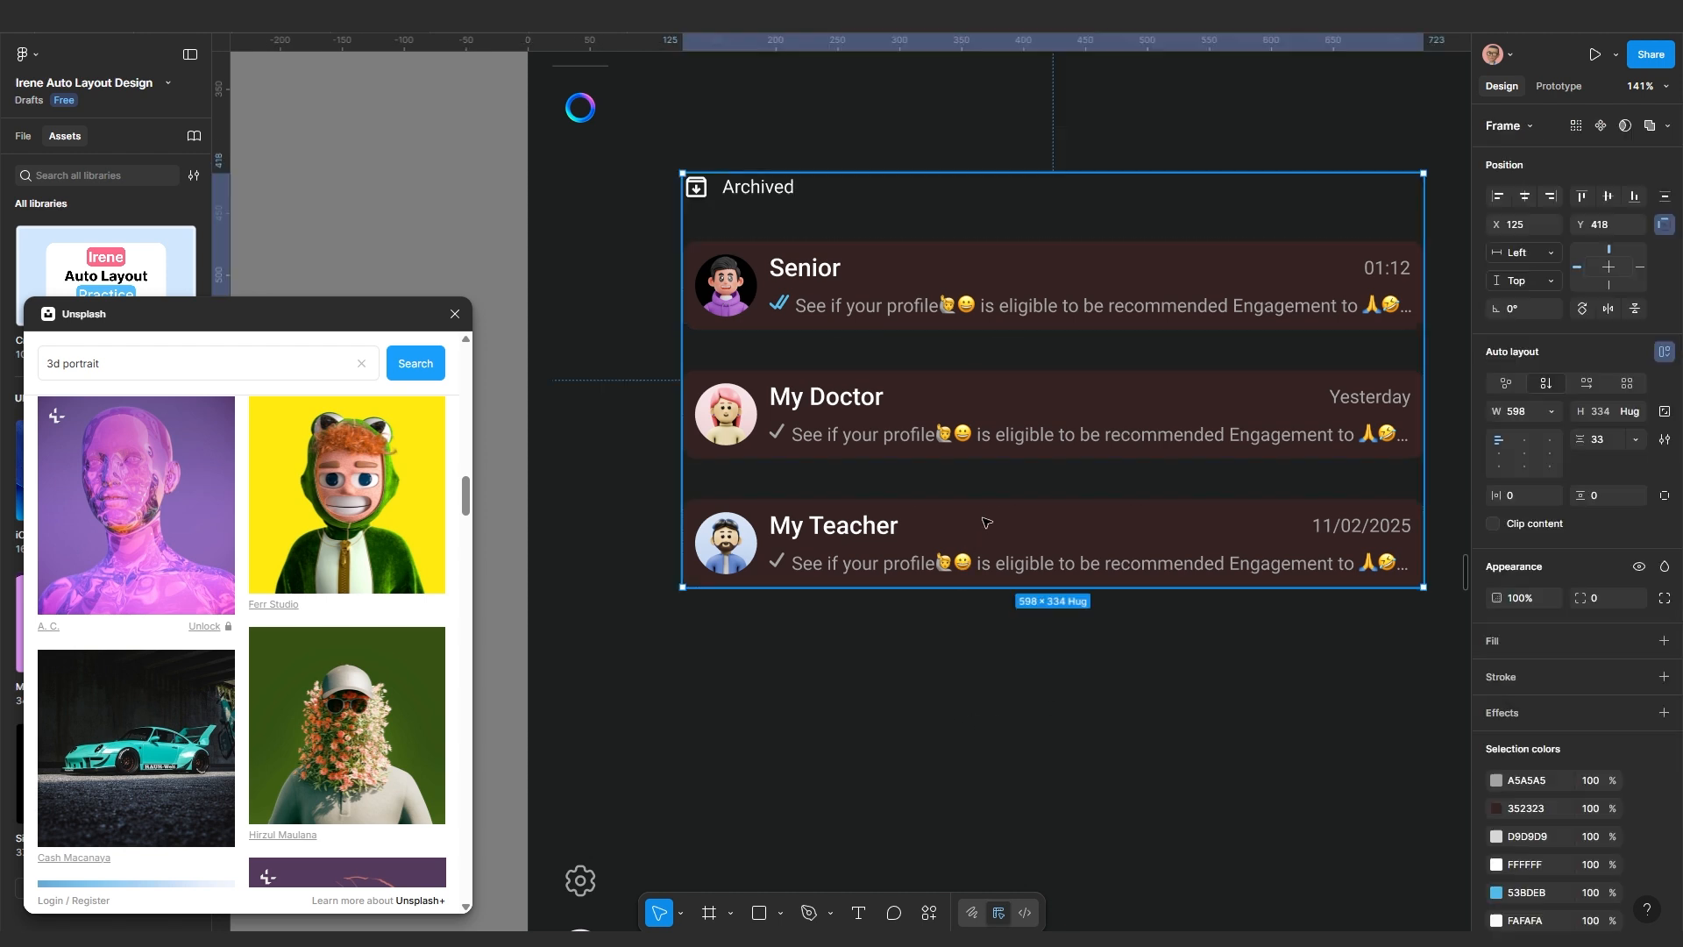
left_click(1008, 431, "shift")
left_click(1024, 317, "shift")
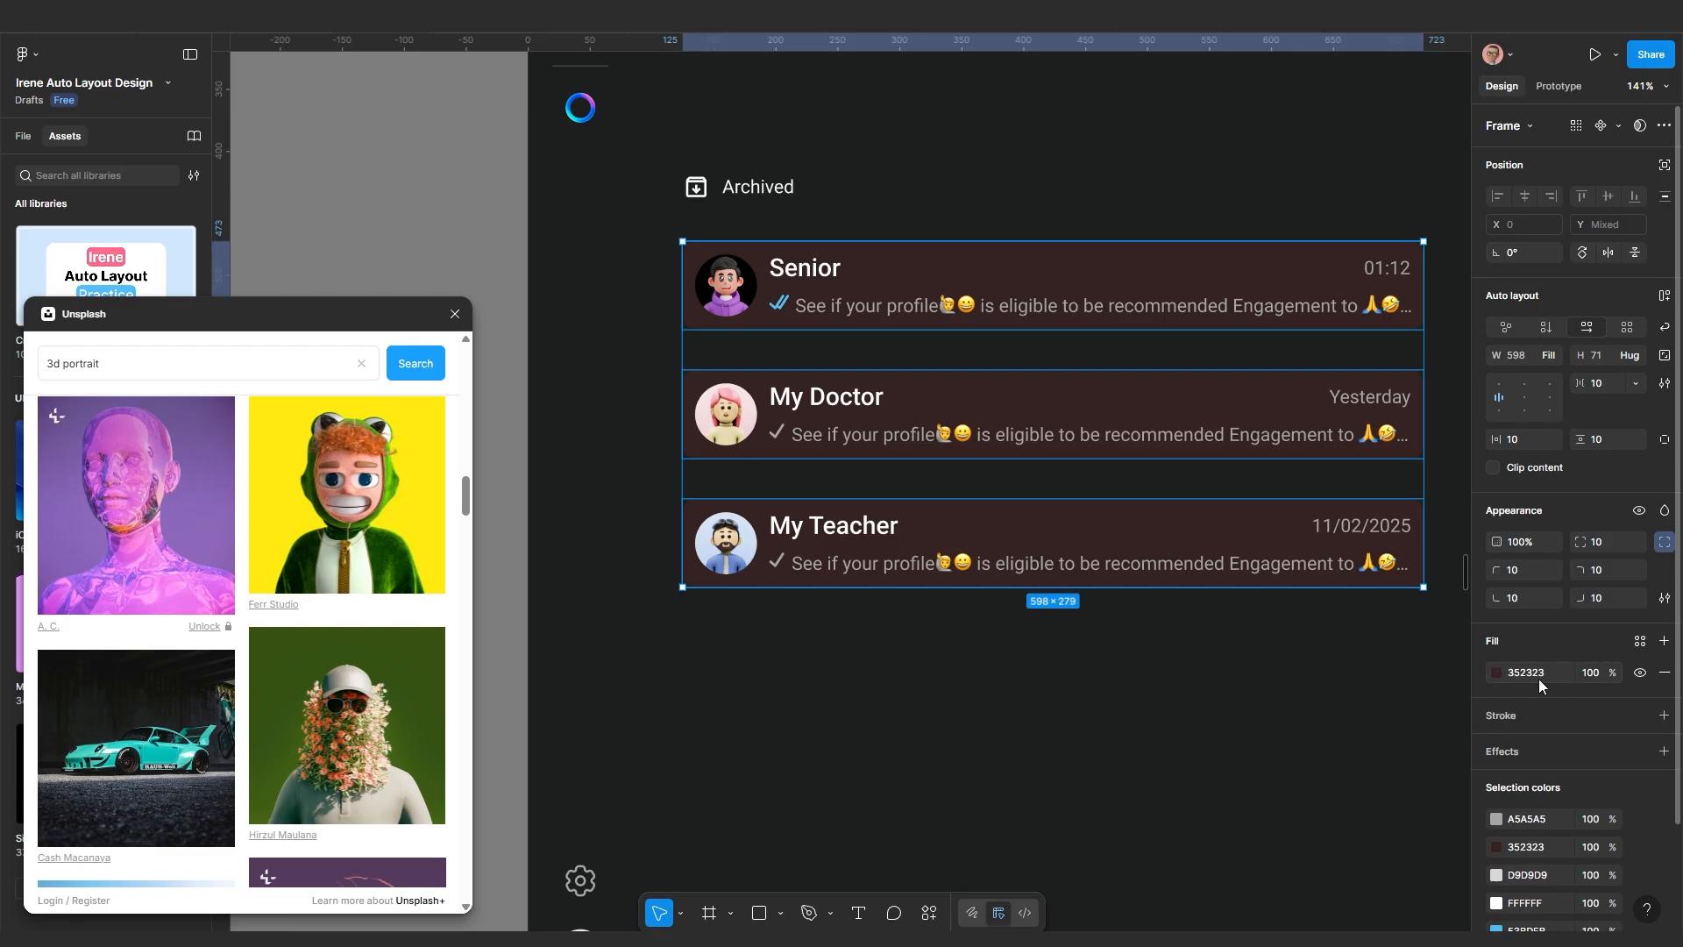
left_click(1639, 673)
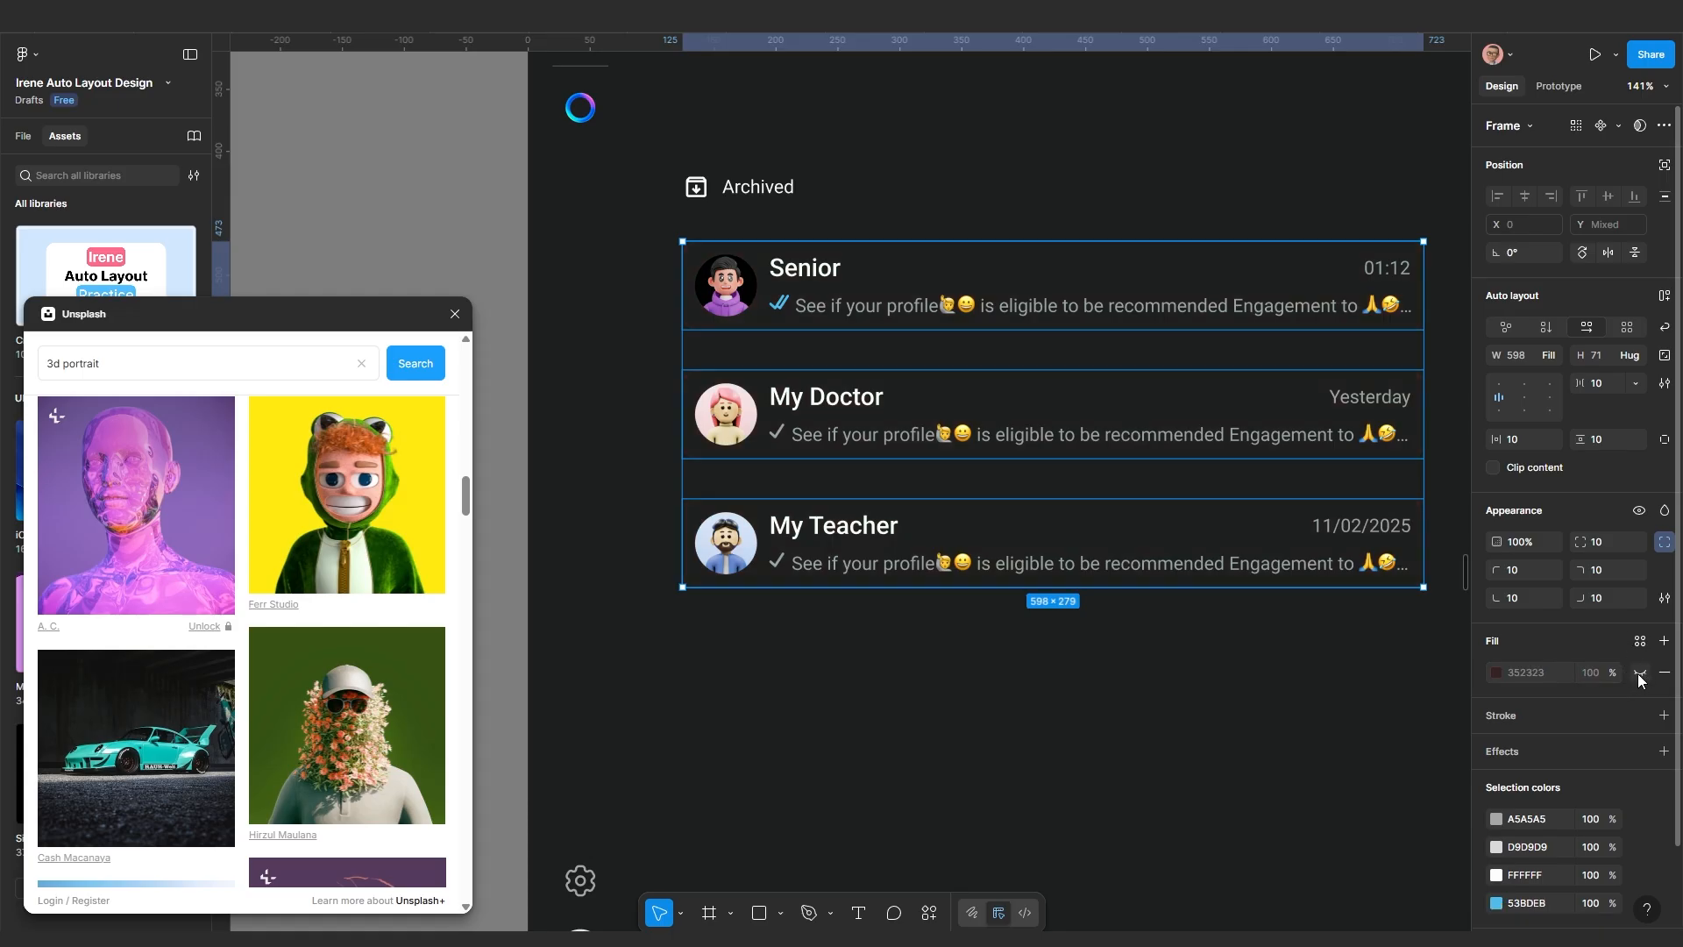
left_click(1225, 666)
Examine the chat list's layout within its MacBook Pro frame and the reference WhatsApp screen above it
scroll(1231, 676, "down", 1)
left_click_drag(1182, 688, 1080, 717)
scroll(1080, 717, "down", 4)
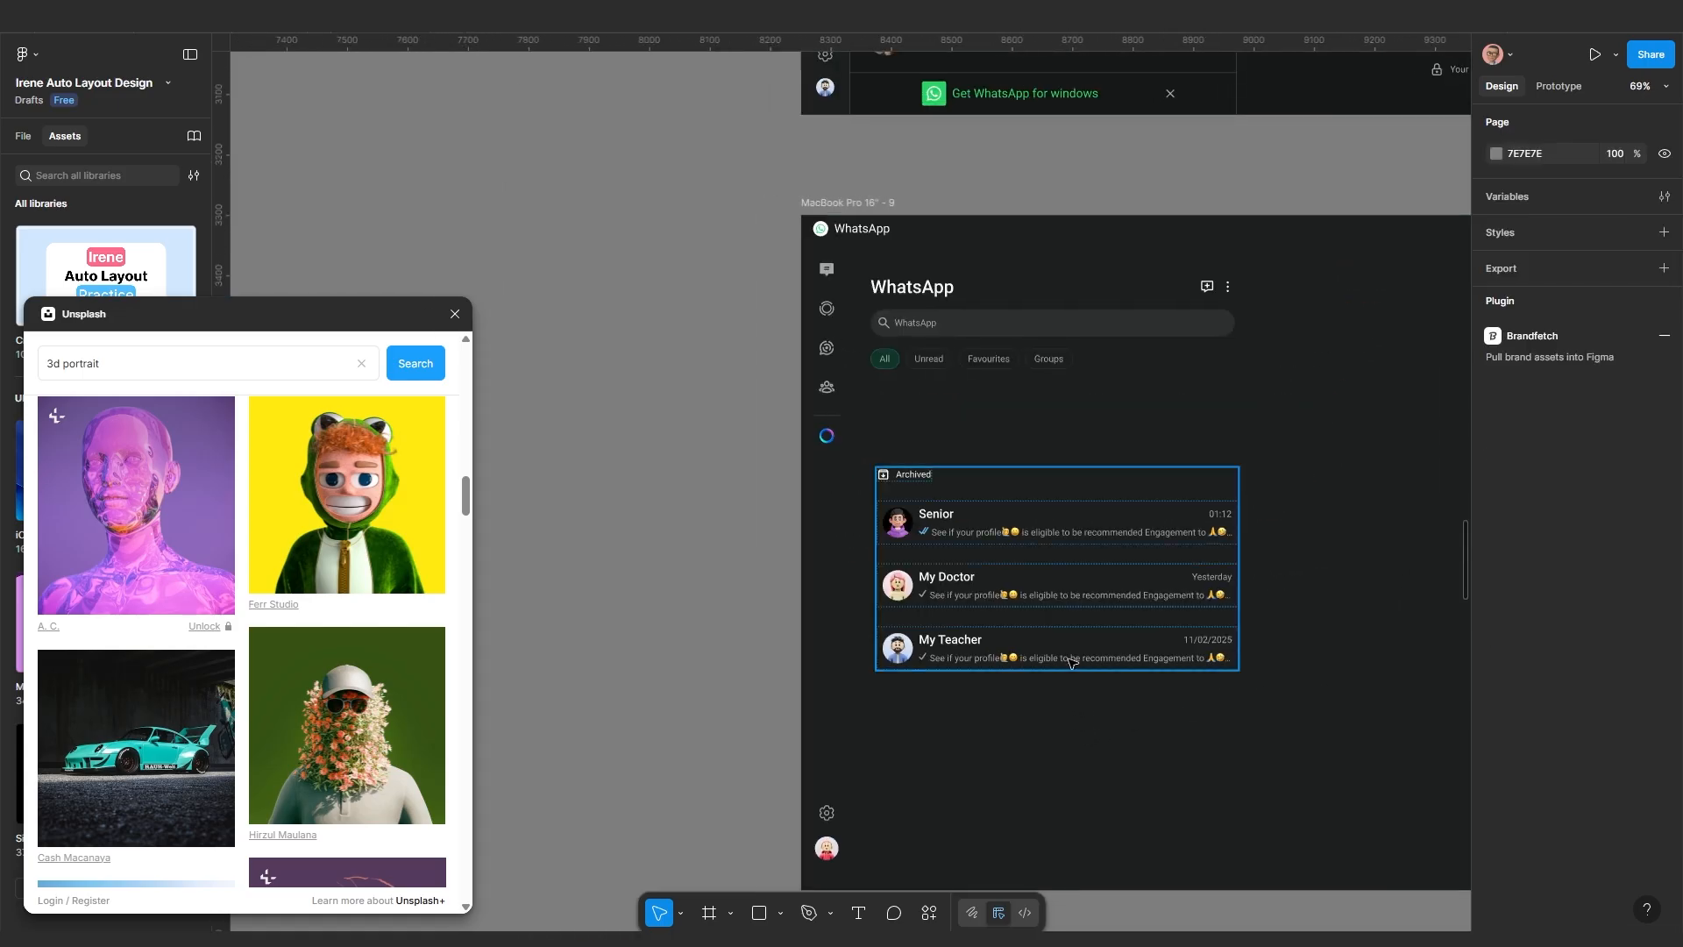
scroll(1007, 587, "up", 2)
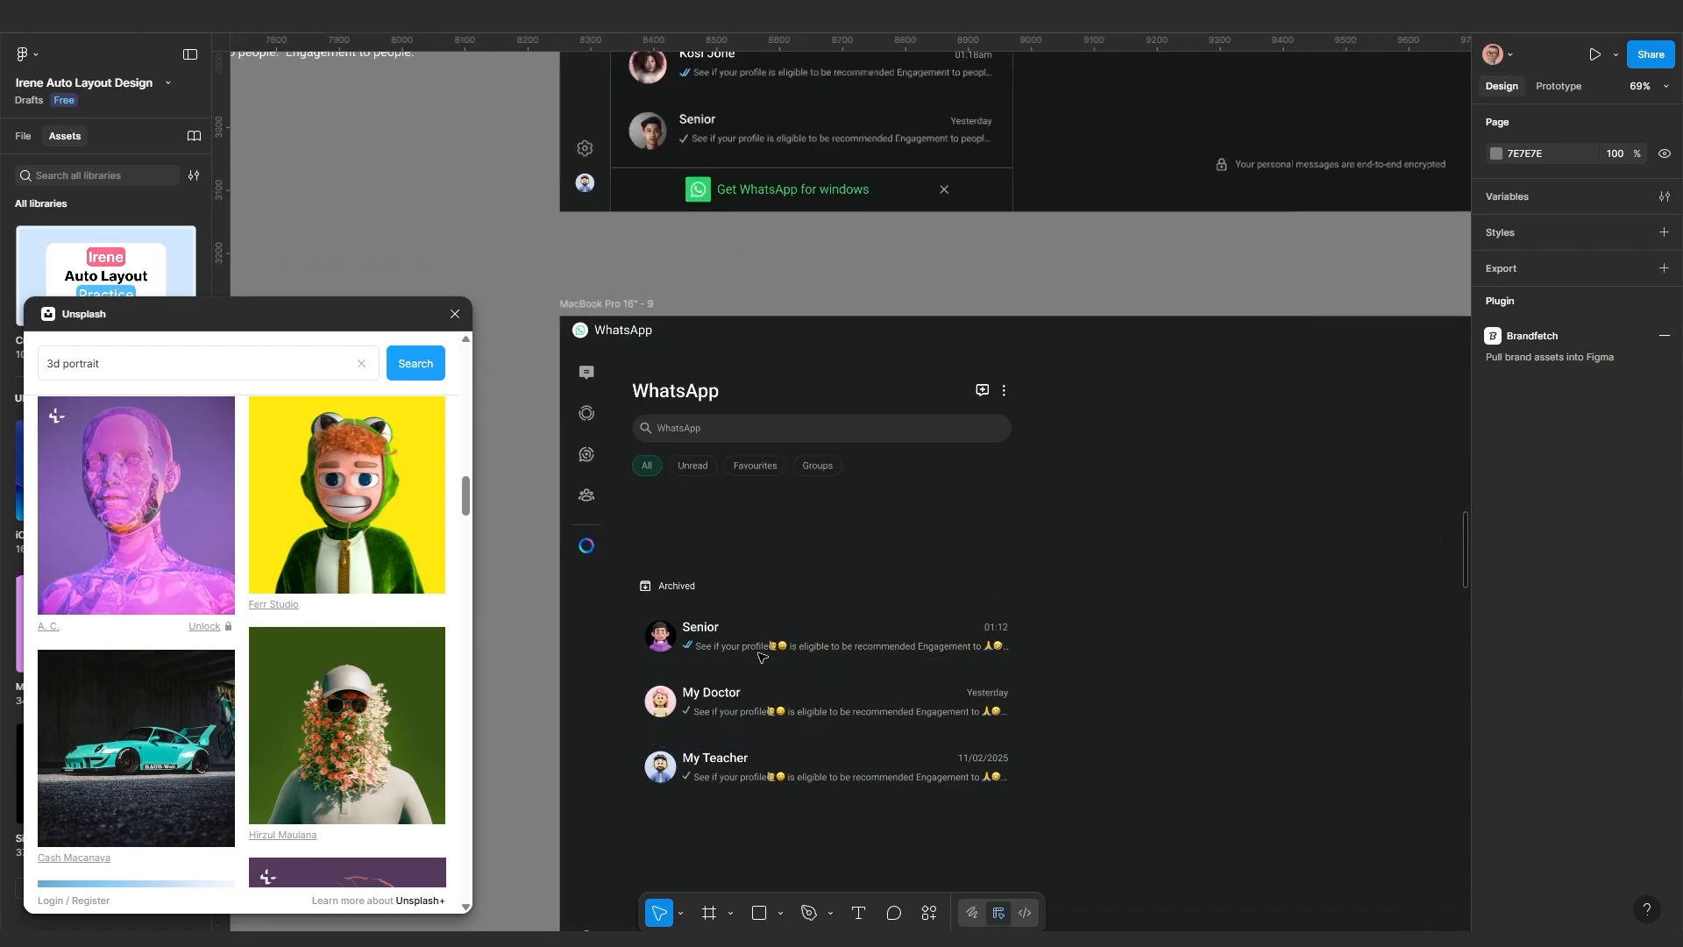
left_click(762, 648)
scroll(747, 678, "up", 1)
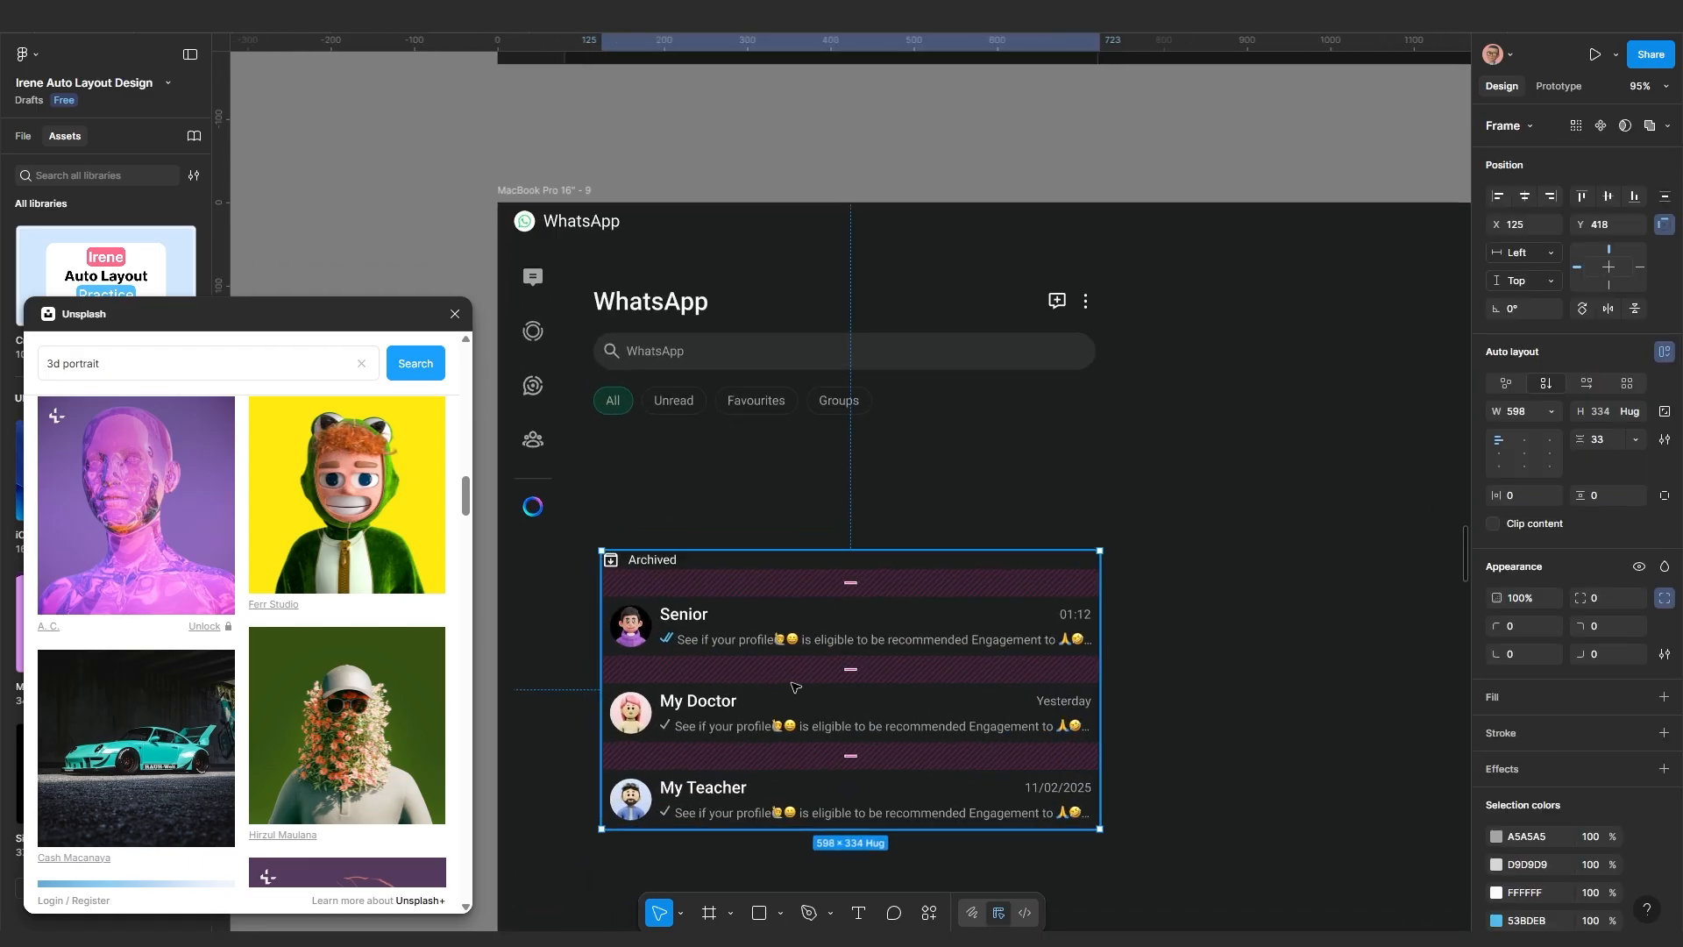
left_click_drag(792, 691, 947, 601)
scroll(943, 508, "down", 3)
key("Escape")
scroll(951, 614, "down", 1)
left_click_drag(856, 721, 953, 721)
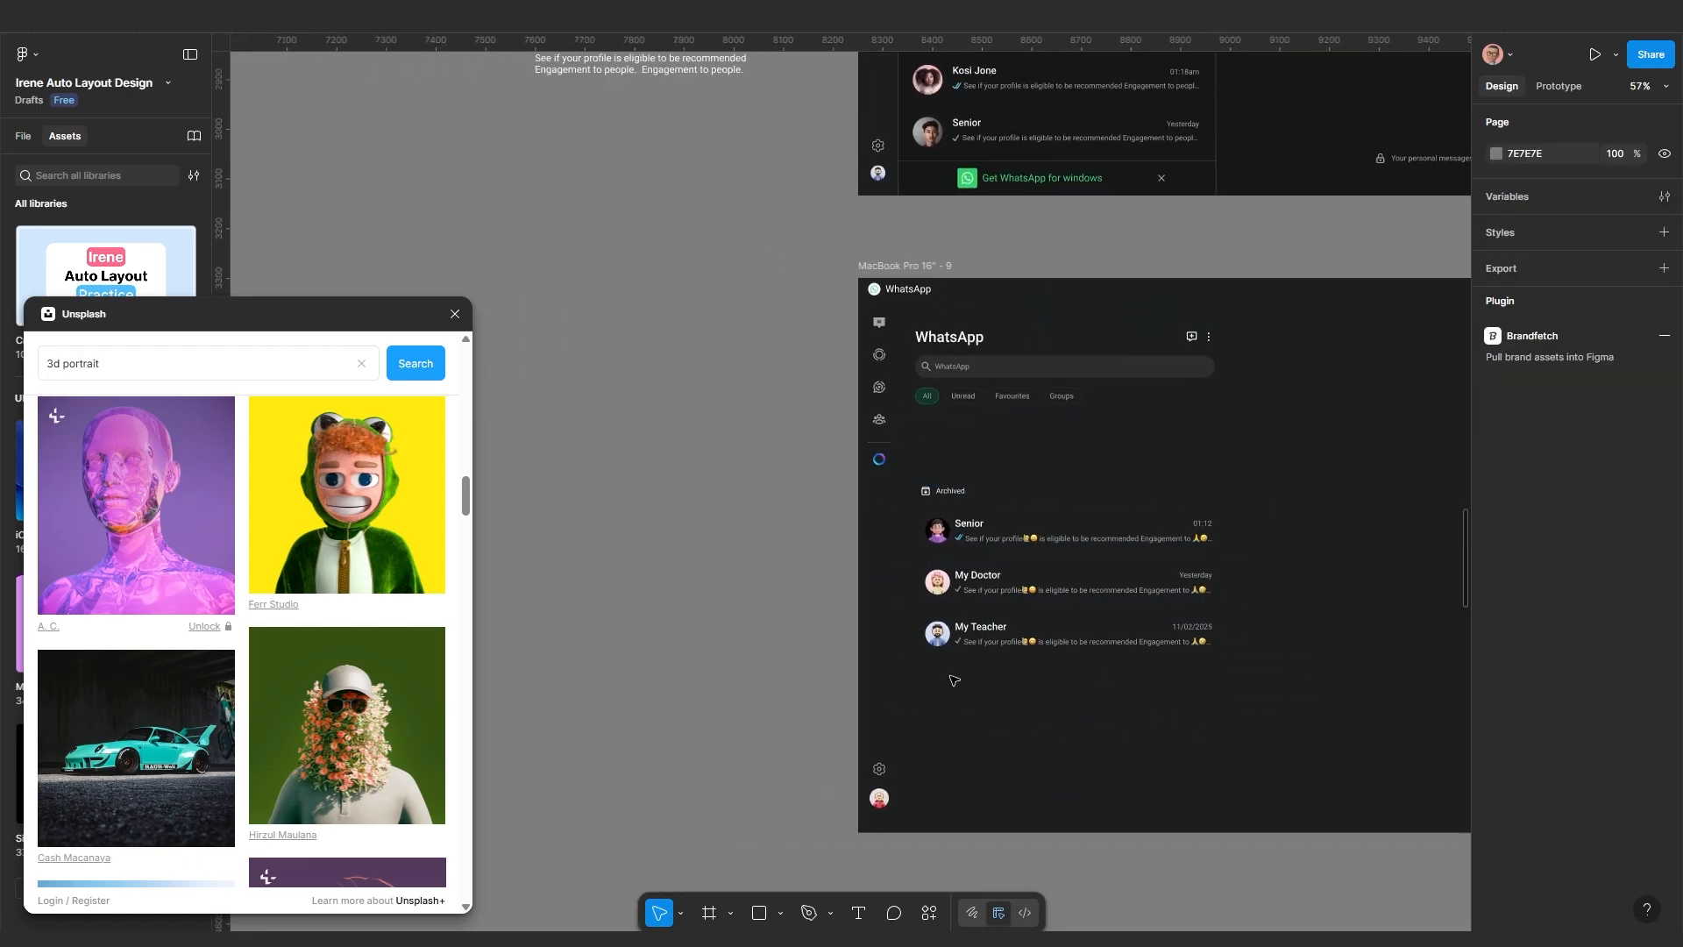
Copy the green WhatsApp icon from Frame 59 into the MacBook Pro frame below the chat list, at X 358, Y 872
scroll(729, 491, "down", 4)
left_click_drag(586, 104, 1058, 798)
left_click(695, 177)
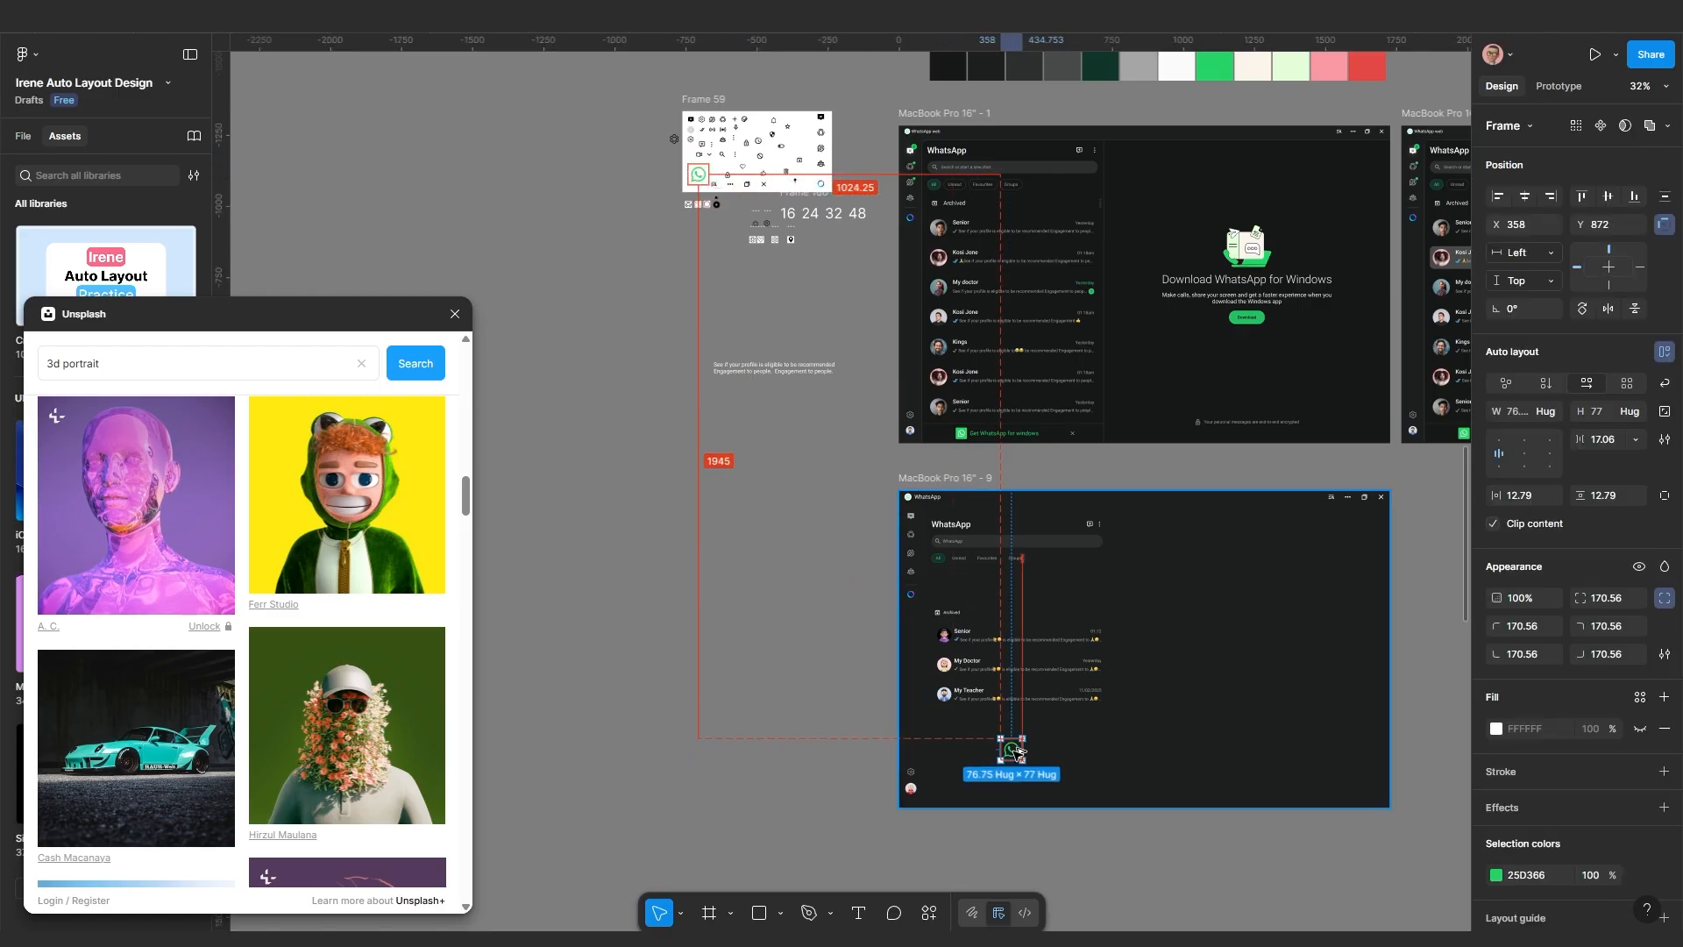
scroll(1016, 794, "up", 6)
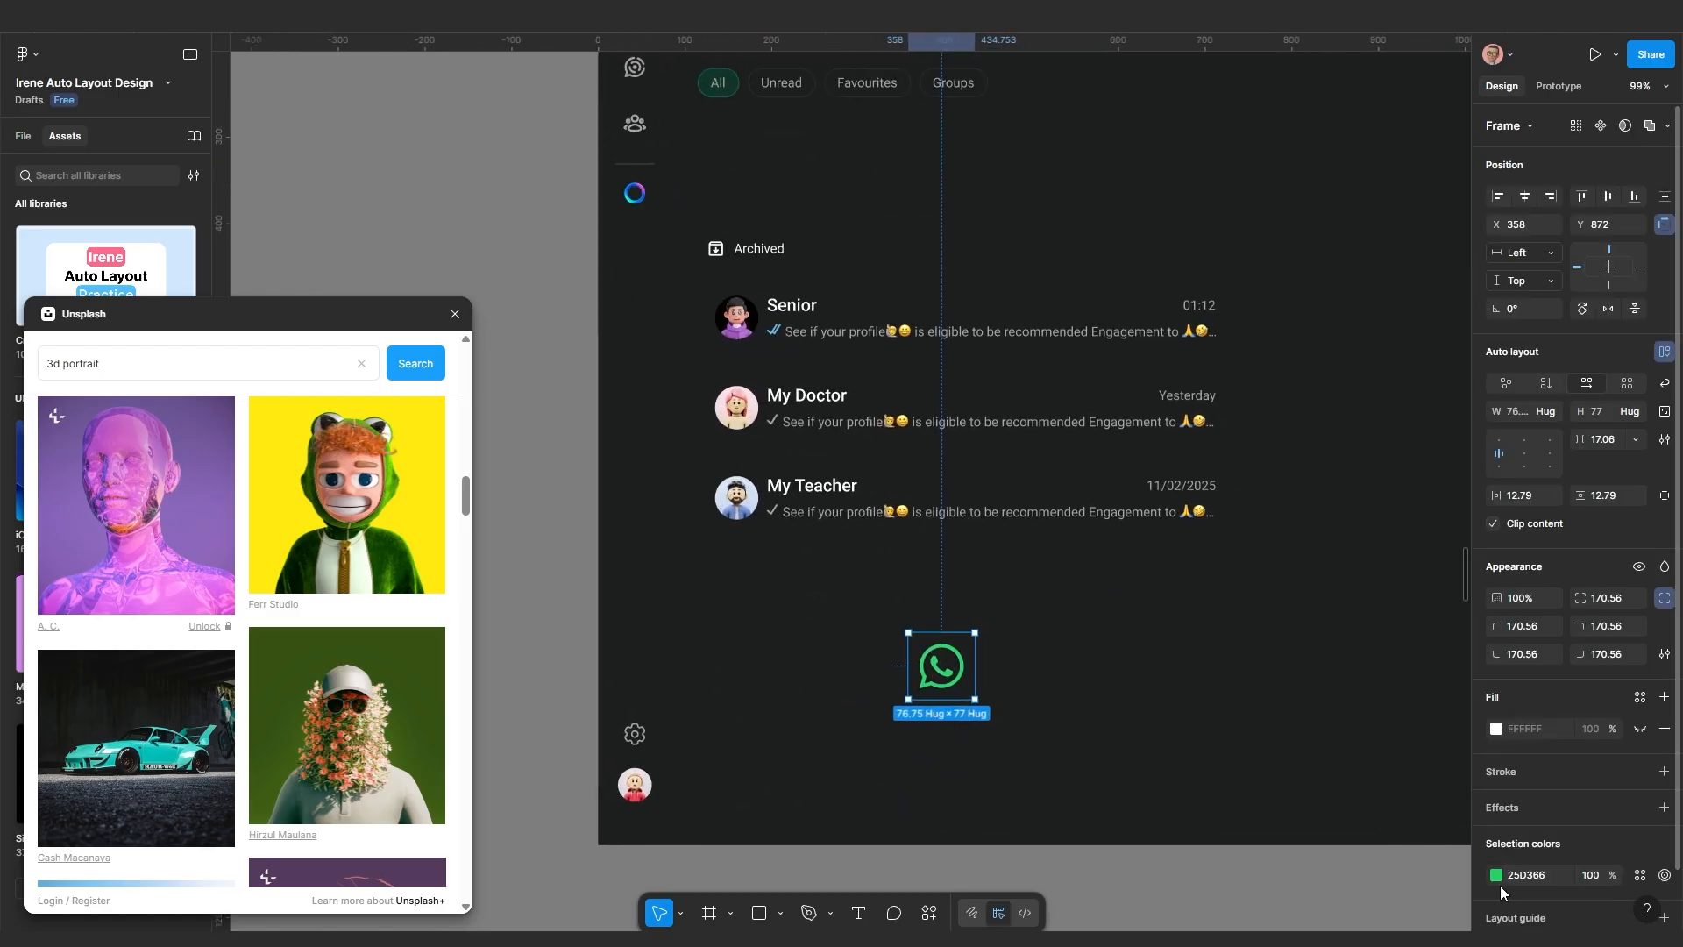
Recolor the WhatsApp icon's glyph from green to white, FFFFFF
scroll(912, 671, "up", 3)
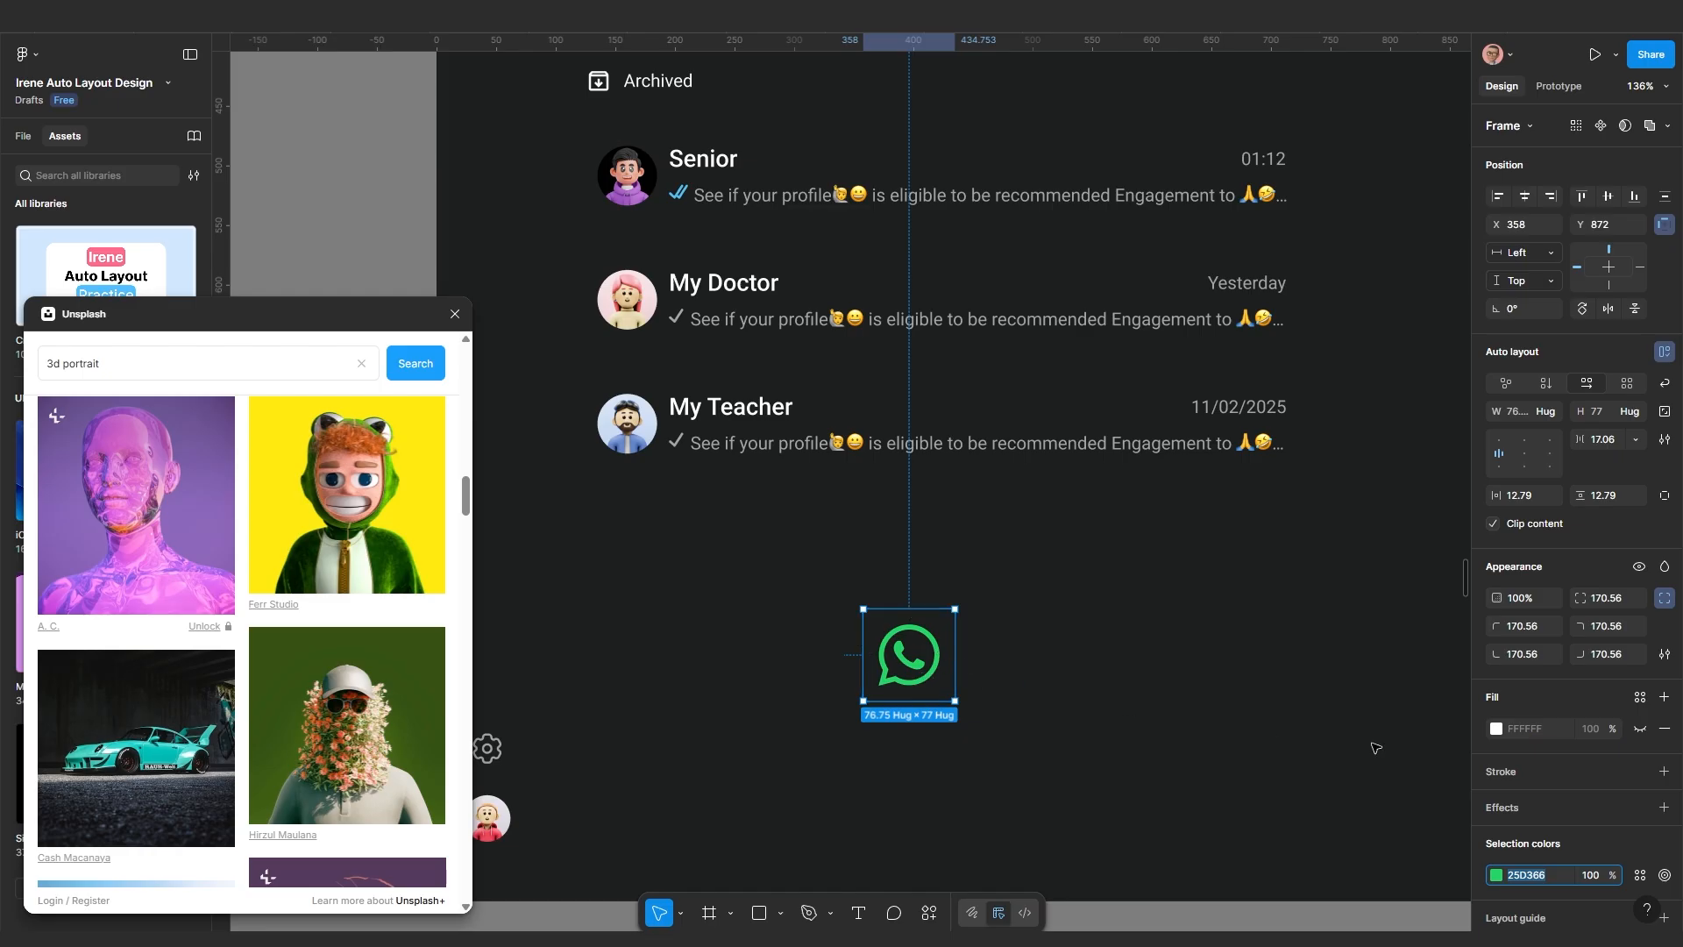
left_click(1496, 875)
left_click(1496, 877)
left_click_drag(1423, 572, 1232, 523)
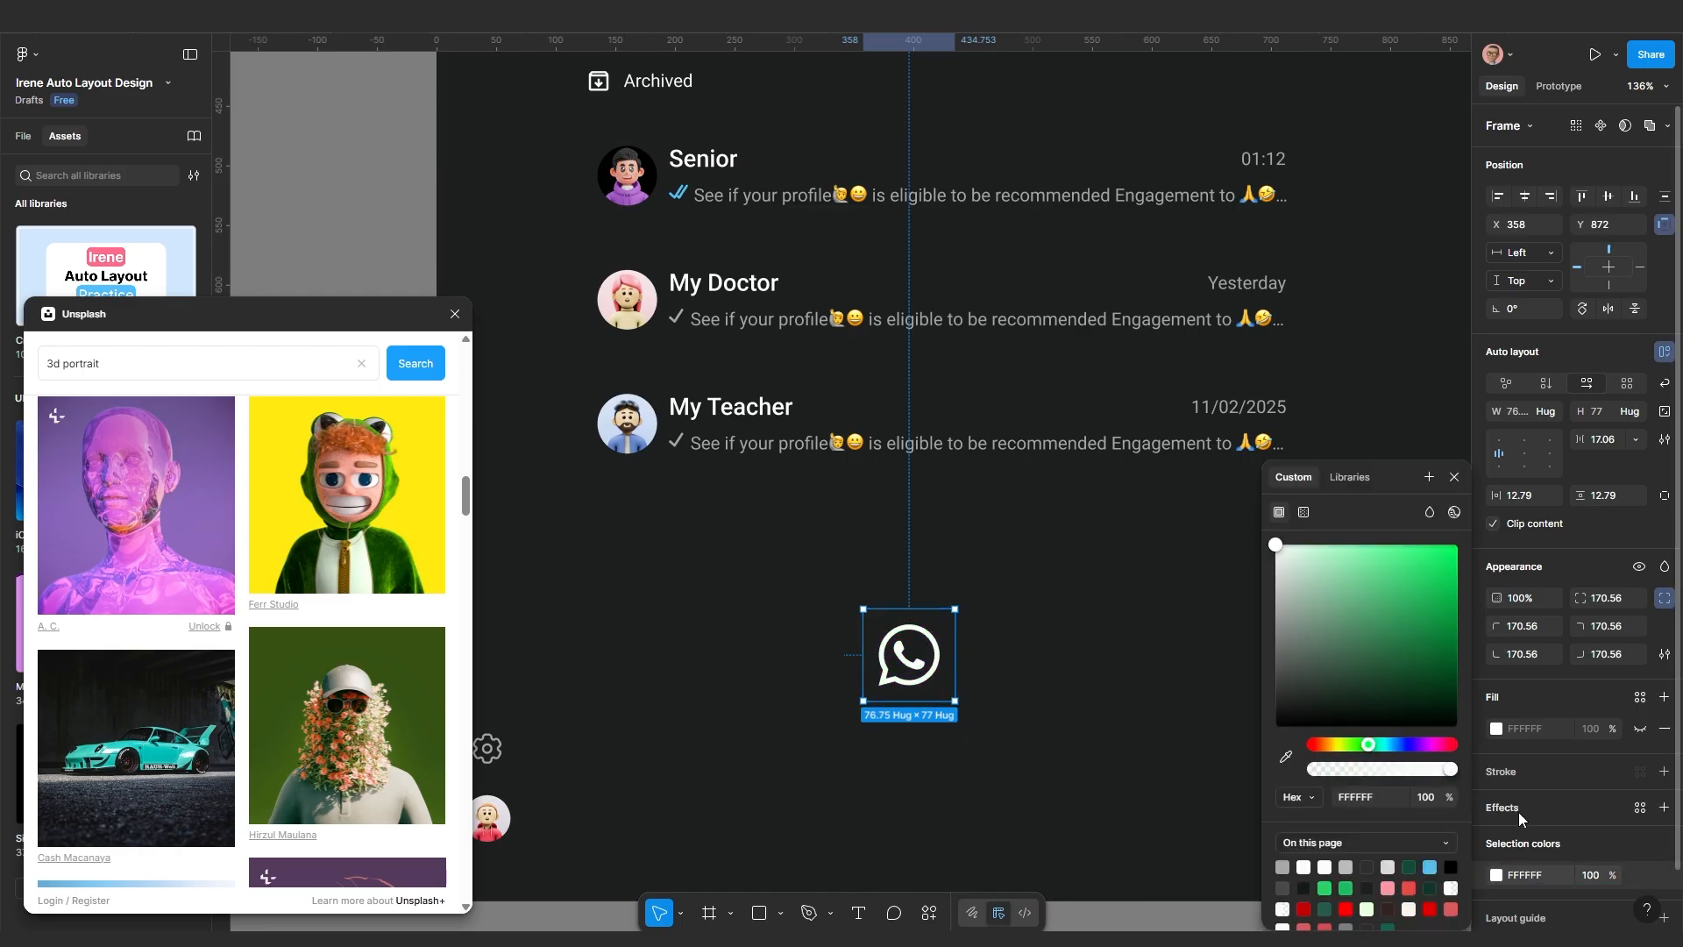
Show the icon frame's hidden background fill and set its color to 25D366
left_click(1639, 730)
left_click(1639, 730)
left_click(1639, 730)
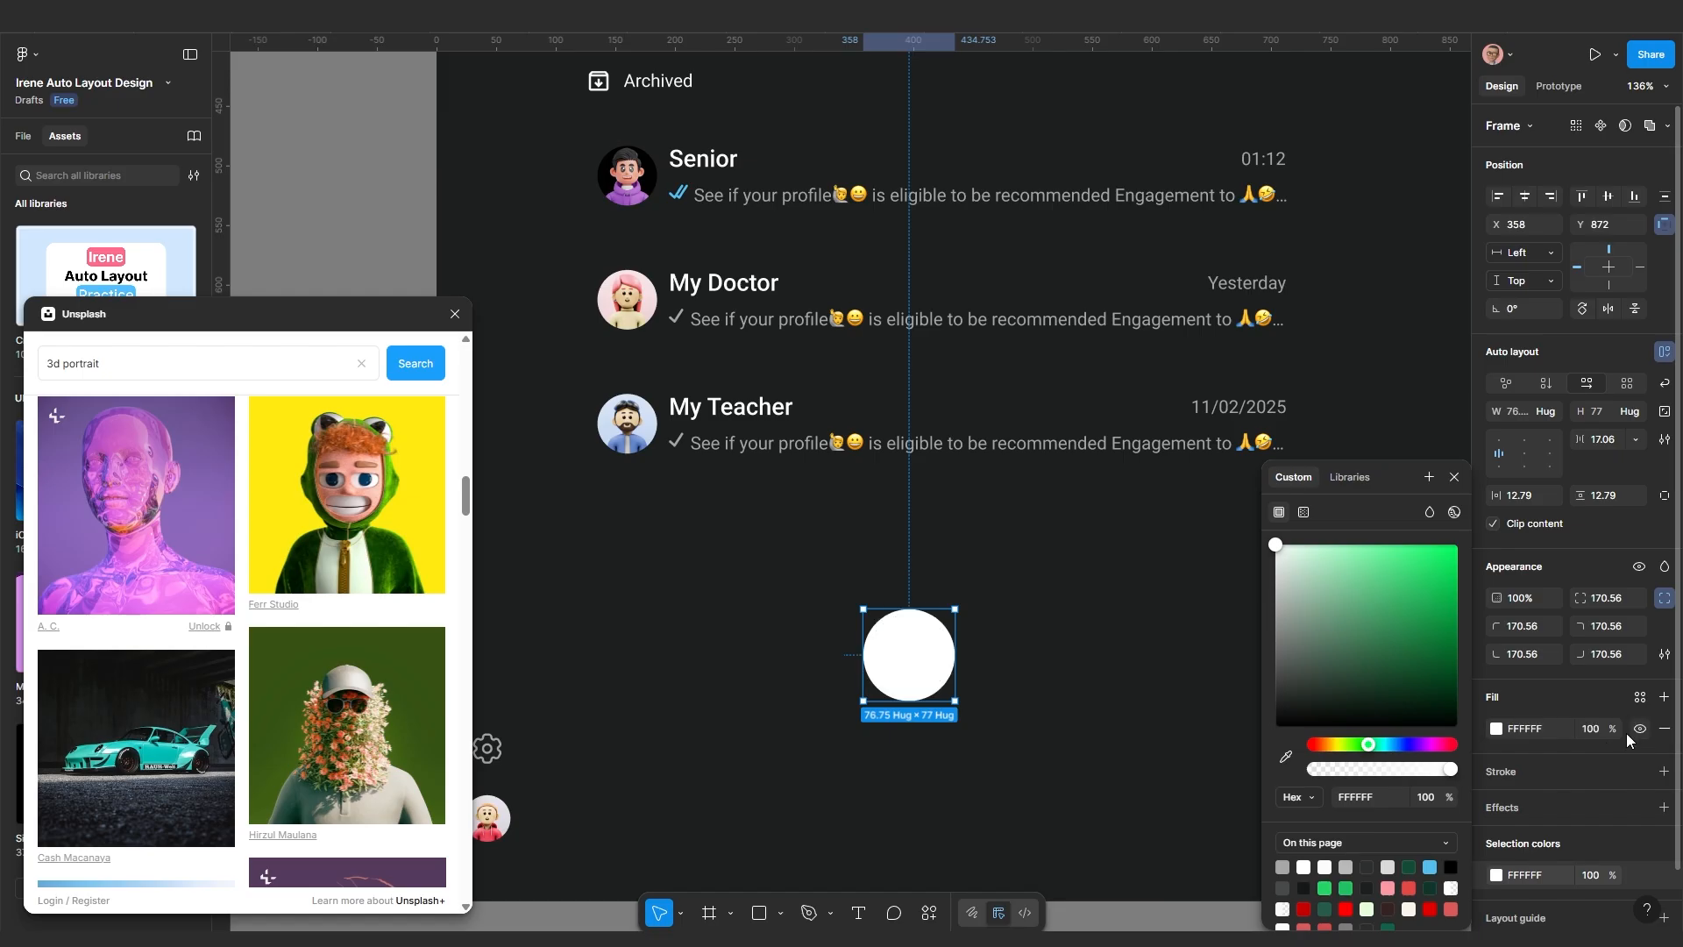
left_click(1559, 734)
type("25D366")
key("Return")
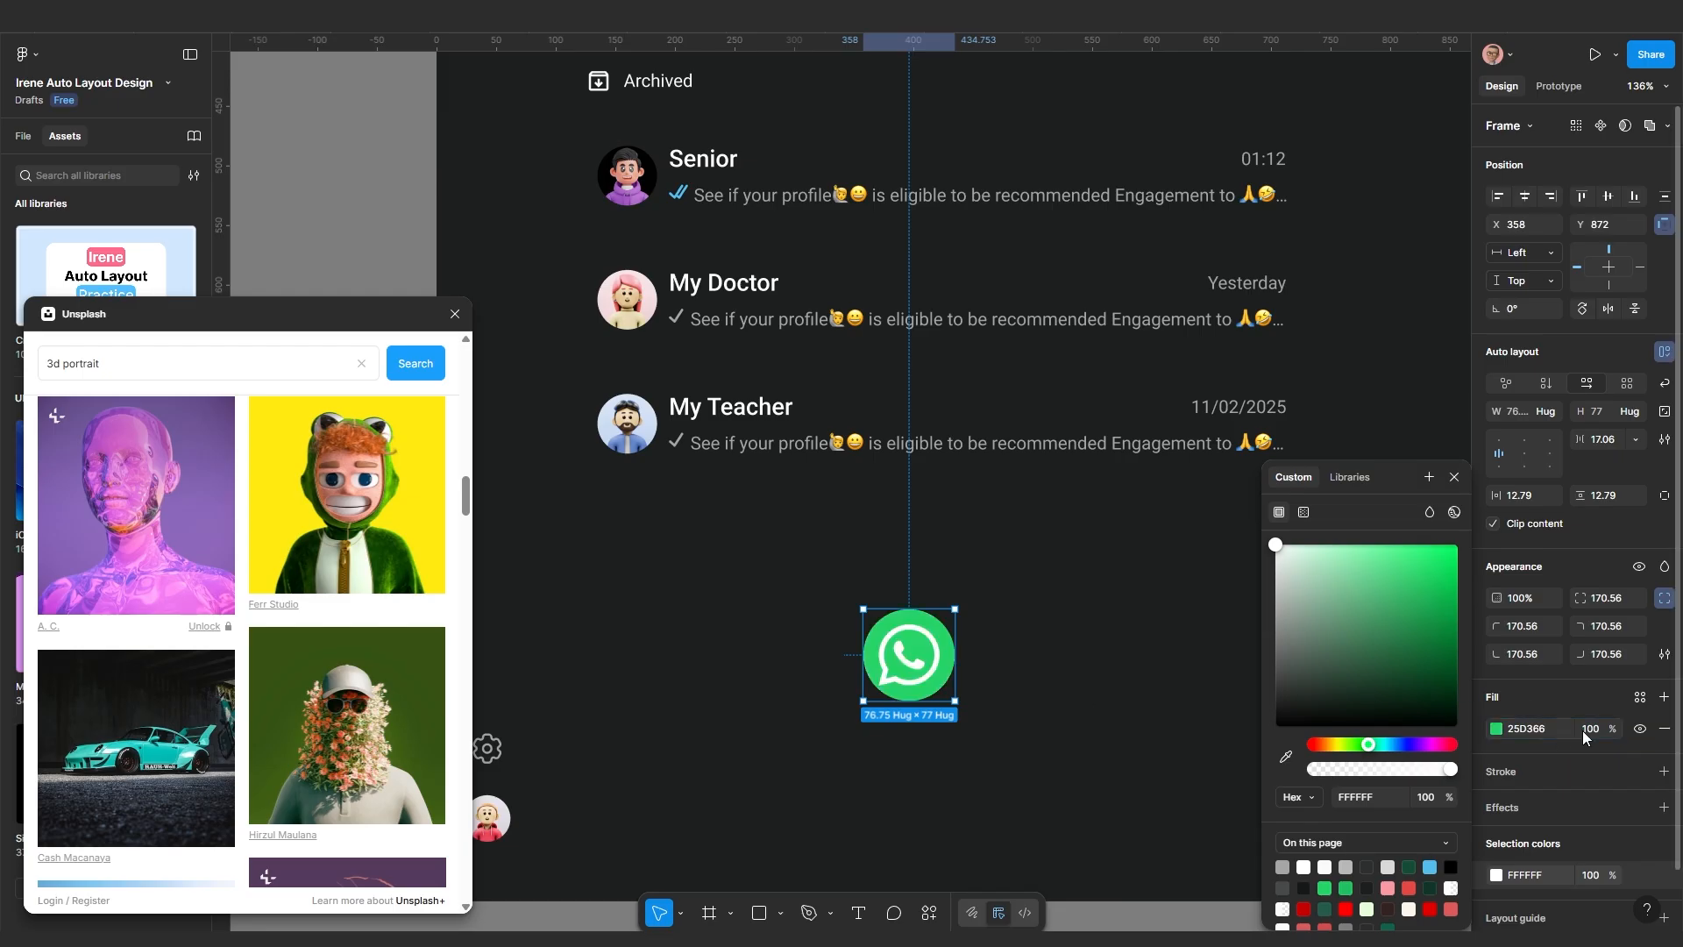
Set the WhatsApp icon frame's corner radius to 10
left_click(1615, 603)
type("10")
key("Return")
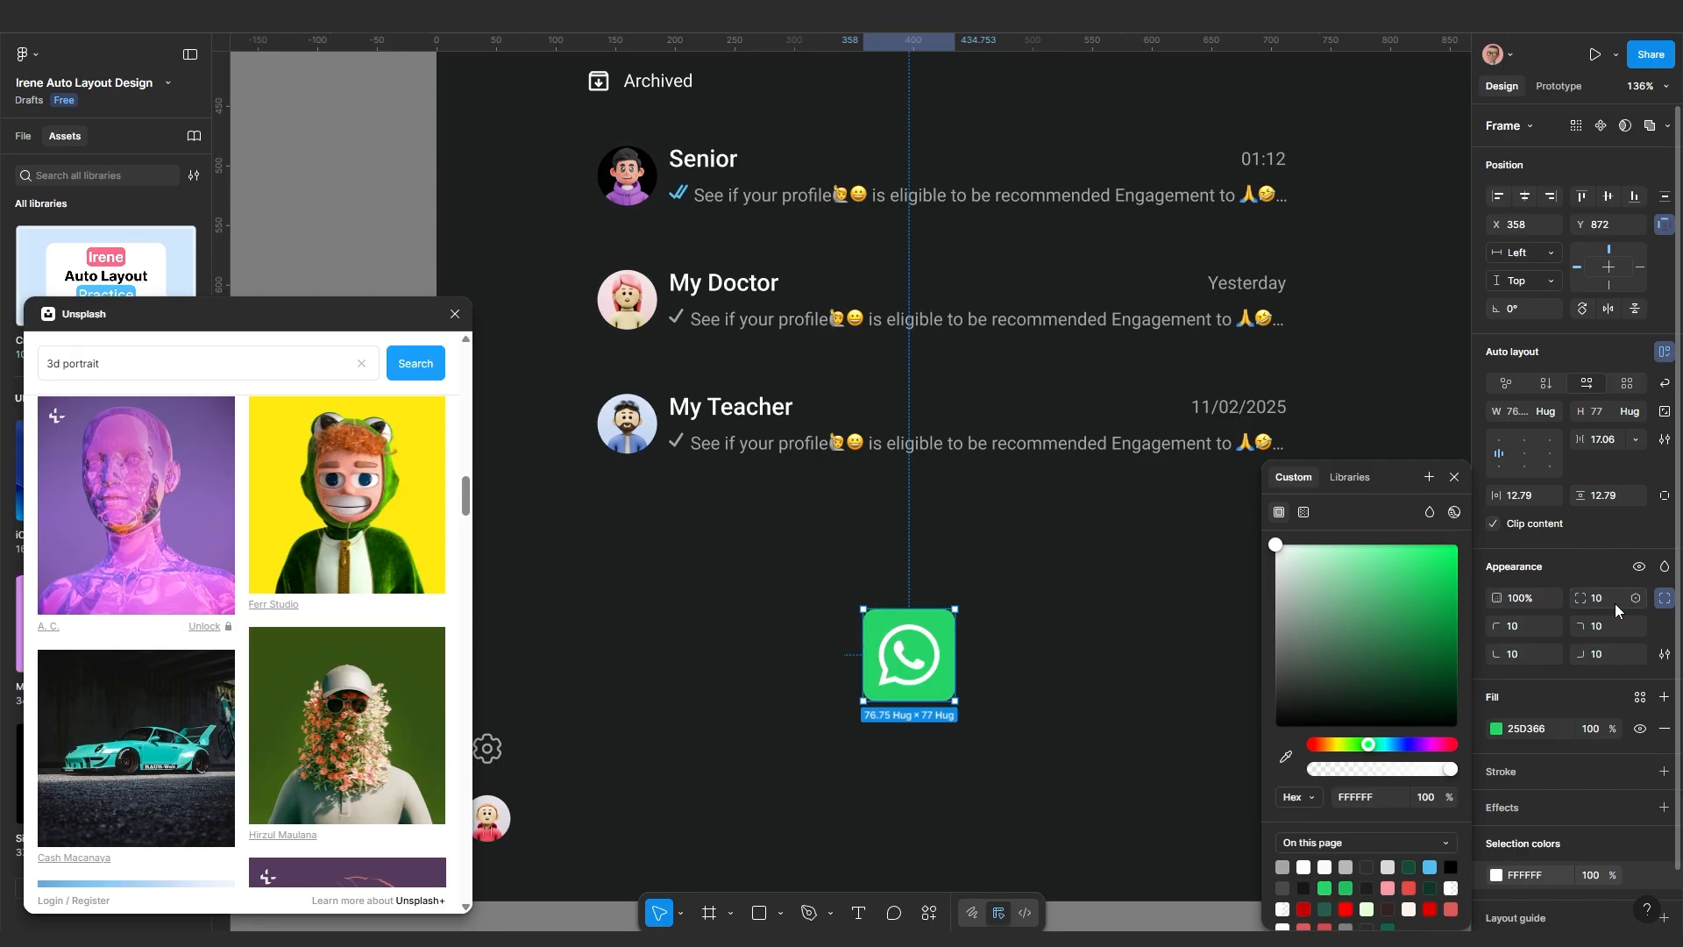
left_click(1039, 720)
Move the loose message text into the MacBook Pro frame below the chat list and reword it as "Get WhatsApp for Windows"
scroll(993, 685, "down", 5)
scroll(590, 225, "down", 5)
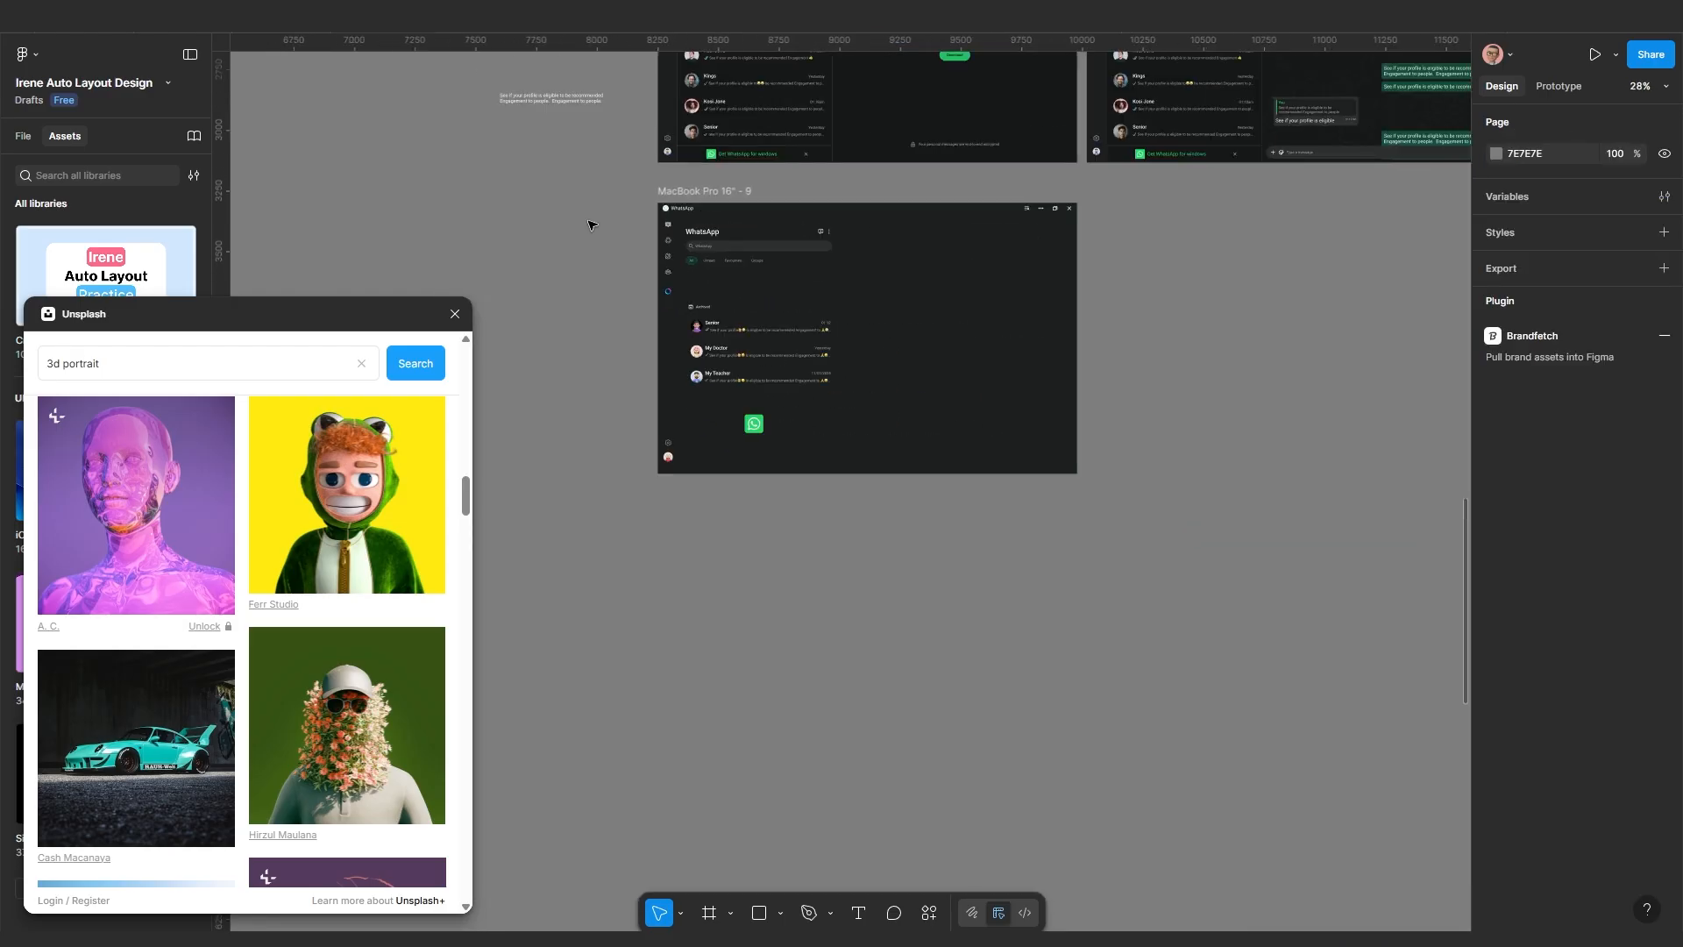
left_click(573, 100)
left_click_drag(565, 100, 806, 422)
scroll(685, 164, "up", 5)
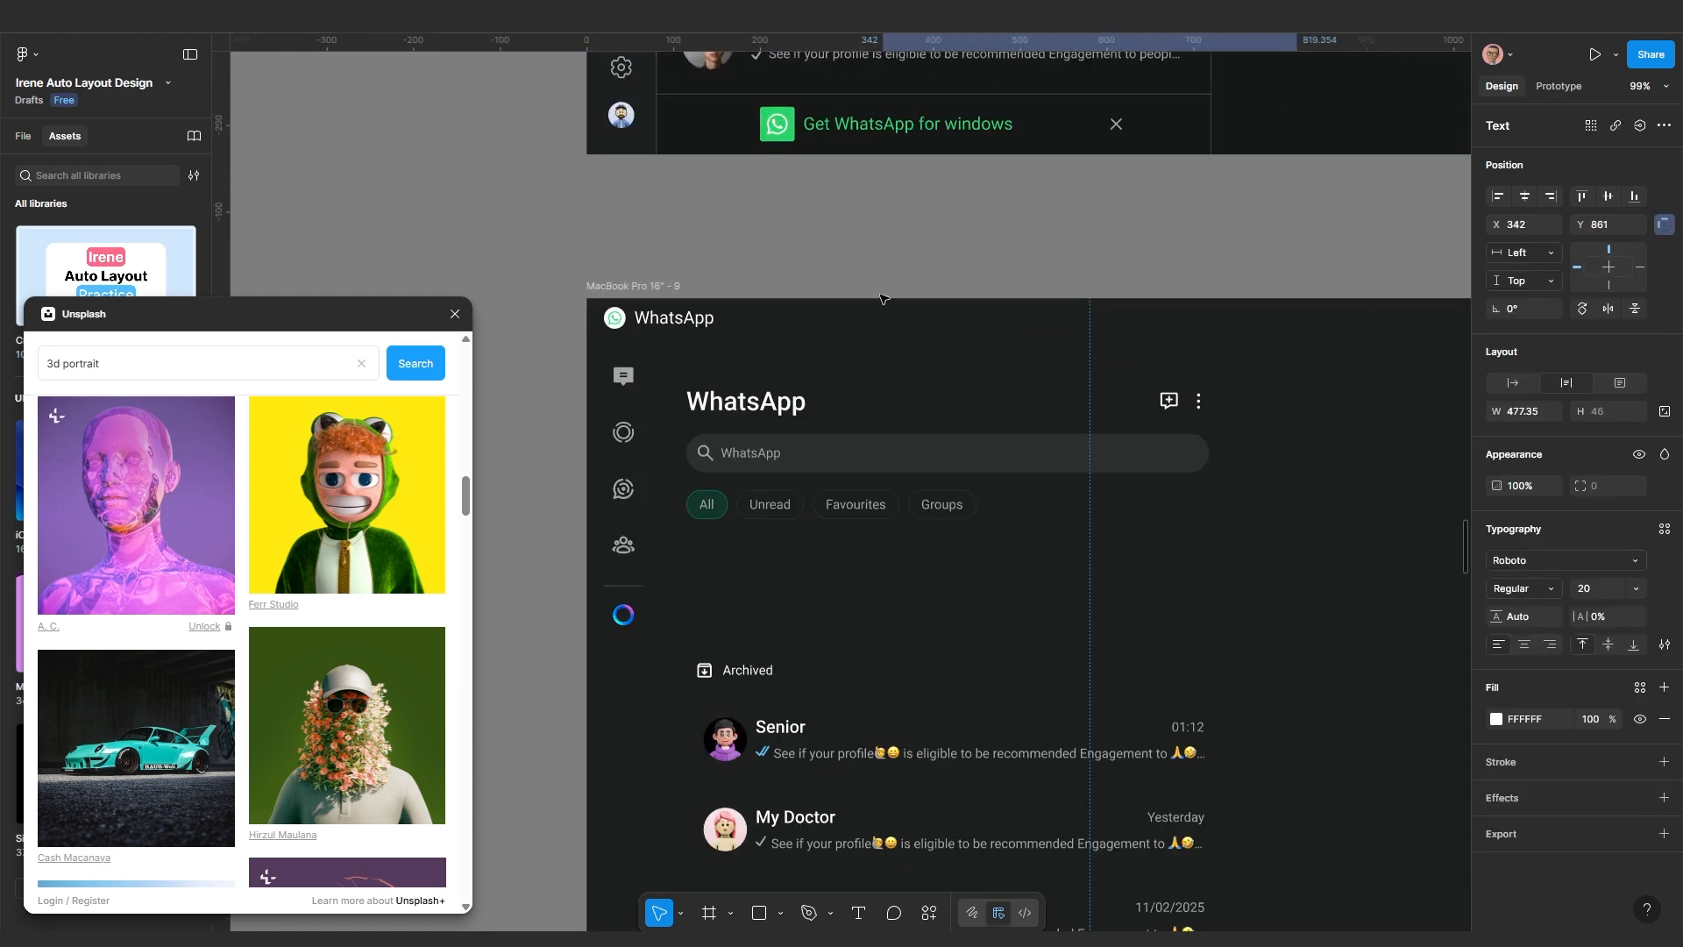
scroll(881, 299, "down", 3)
scroll(841, 574, "up", 3)
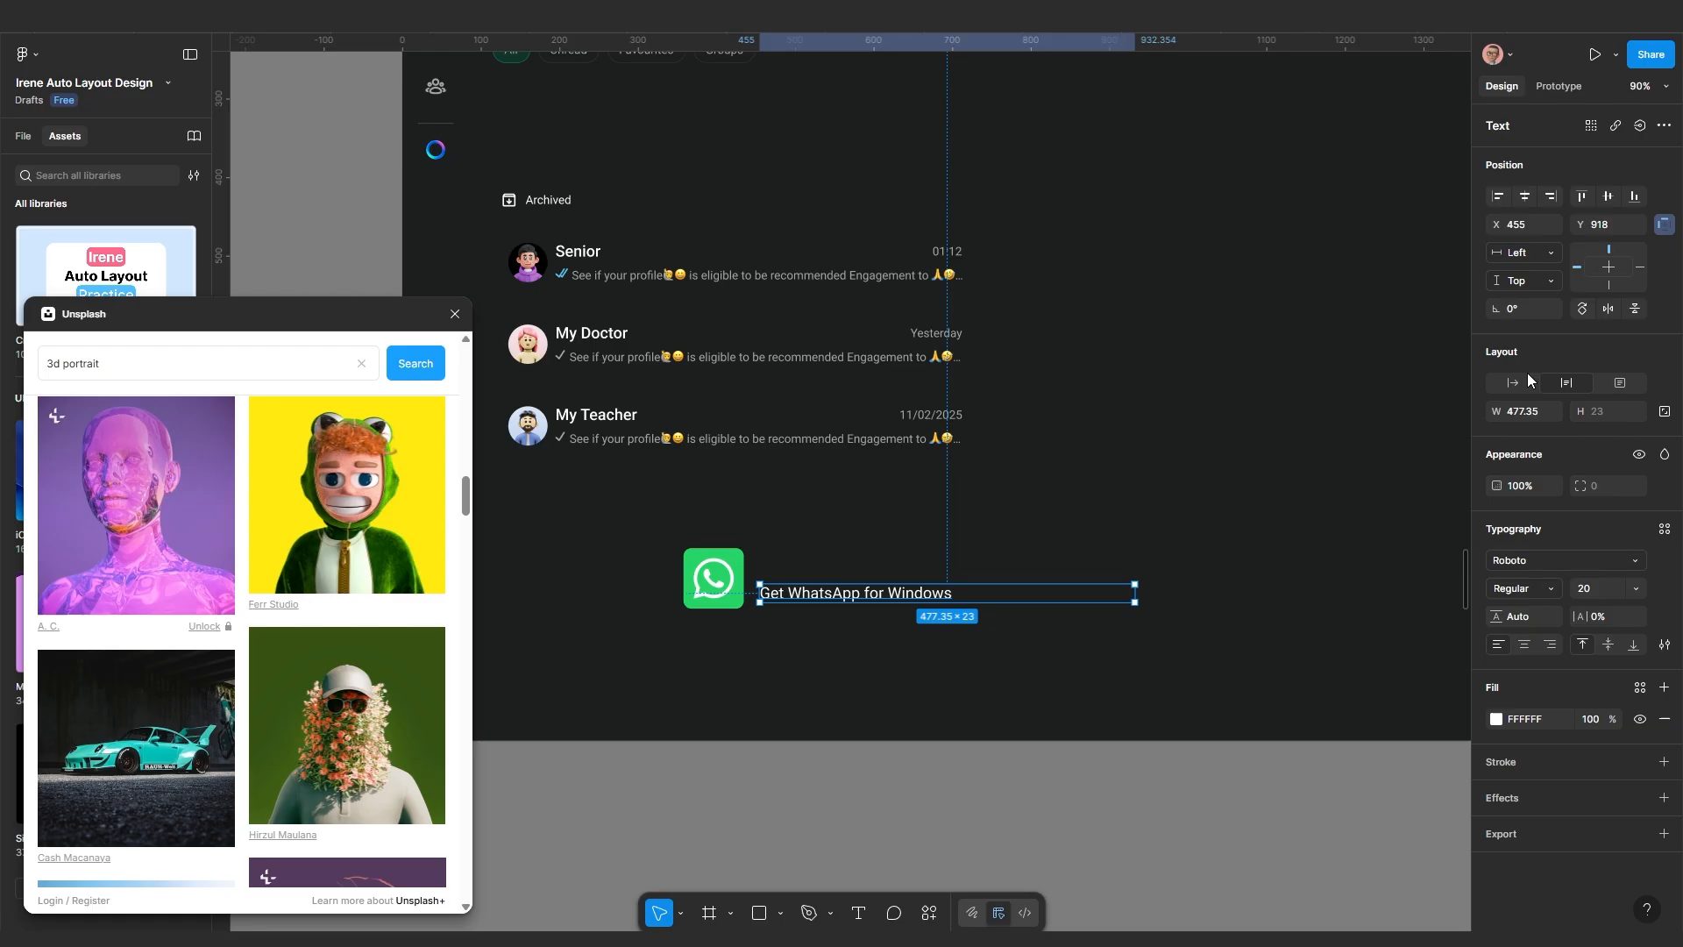
Set the "Get WhatsApp for Windows" text to auto width and place it beside the icon at X 487, Y 899
left_click(1514, 383)
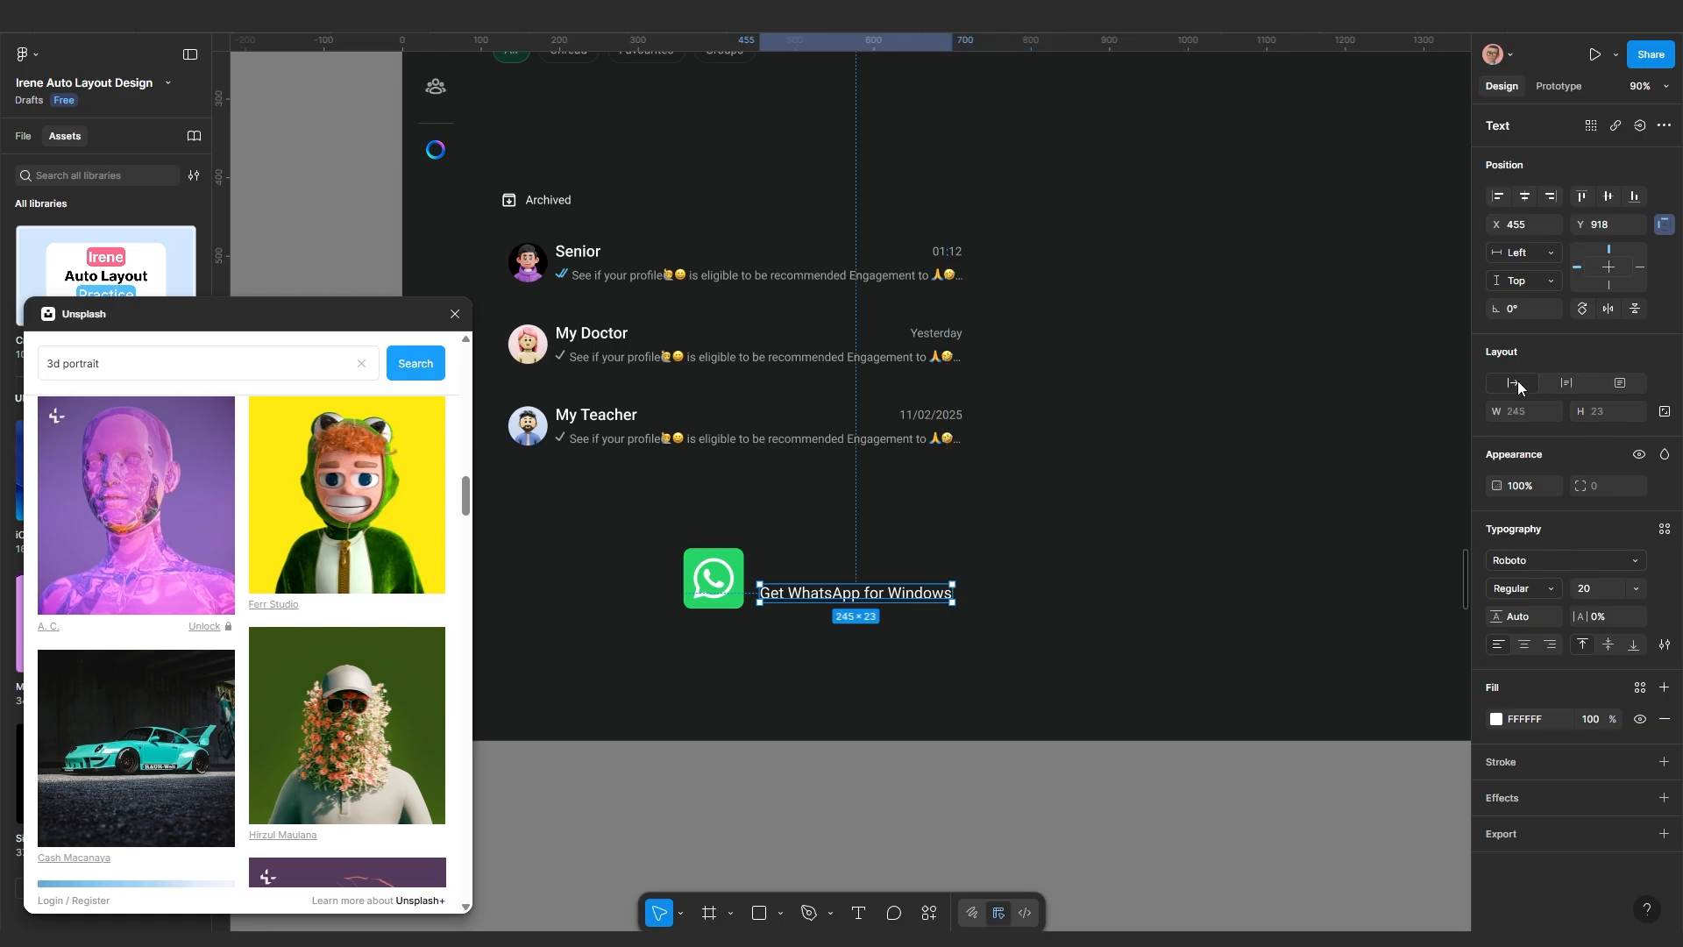
scroll(839, 583, "up", 3)
left_click_drag(837, 597, 874, 578)
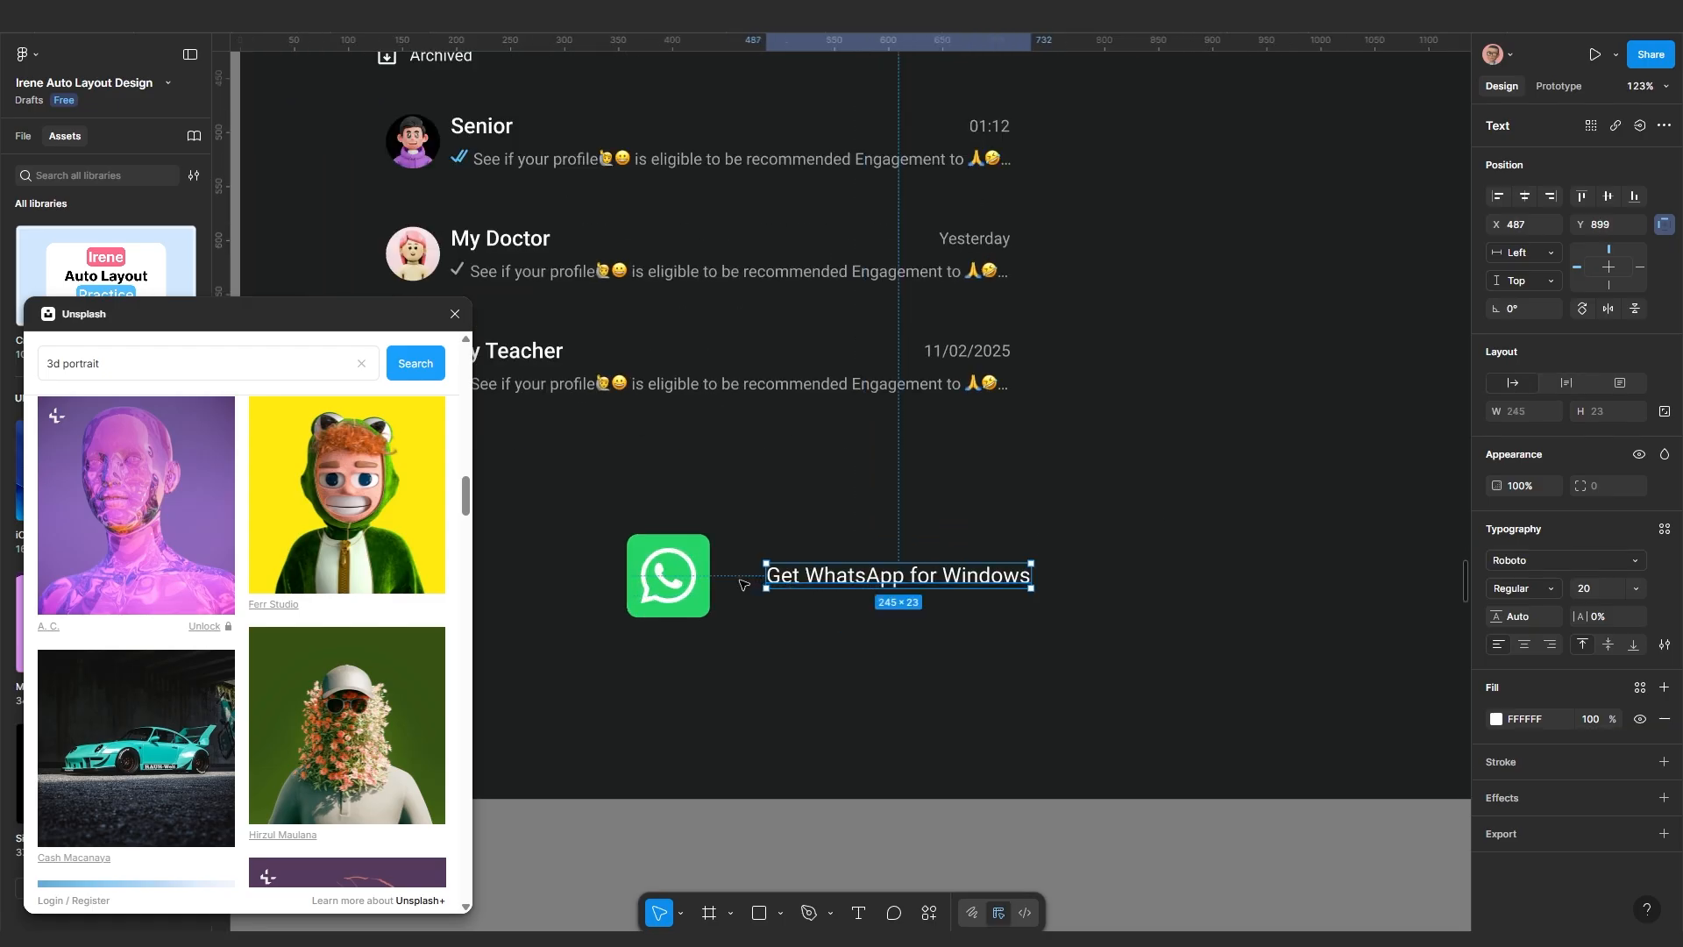
Combine the WhatsApp icon and the "Get WhatsApp for Windows" text in a horizontal auto layout frame
left_click(684, 575, "shift")
key("shift+a")
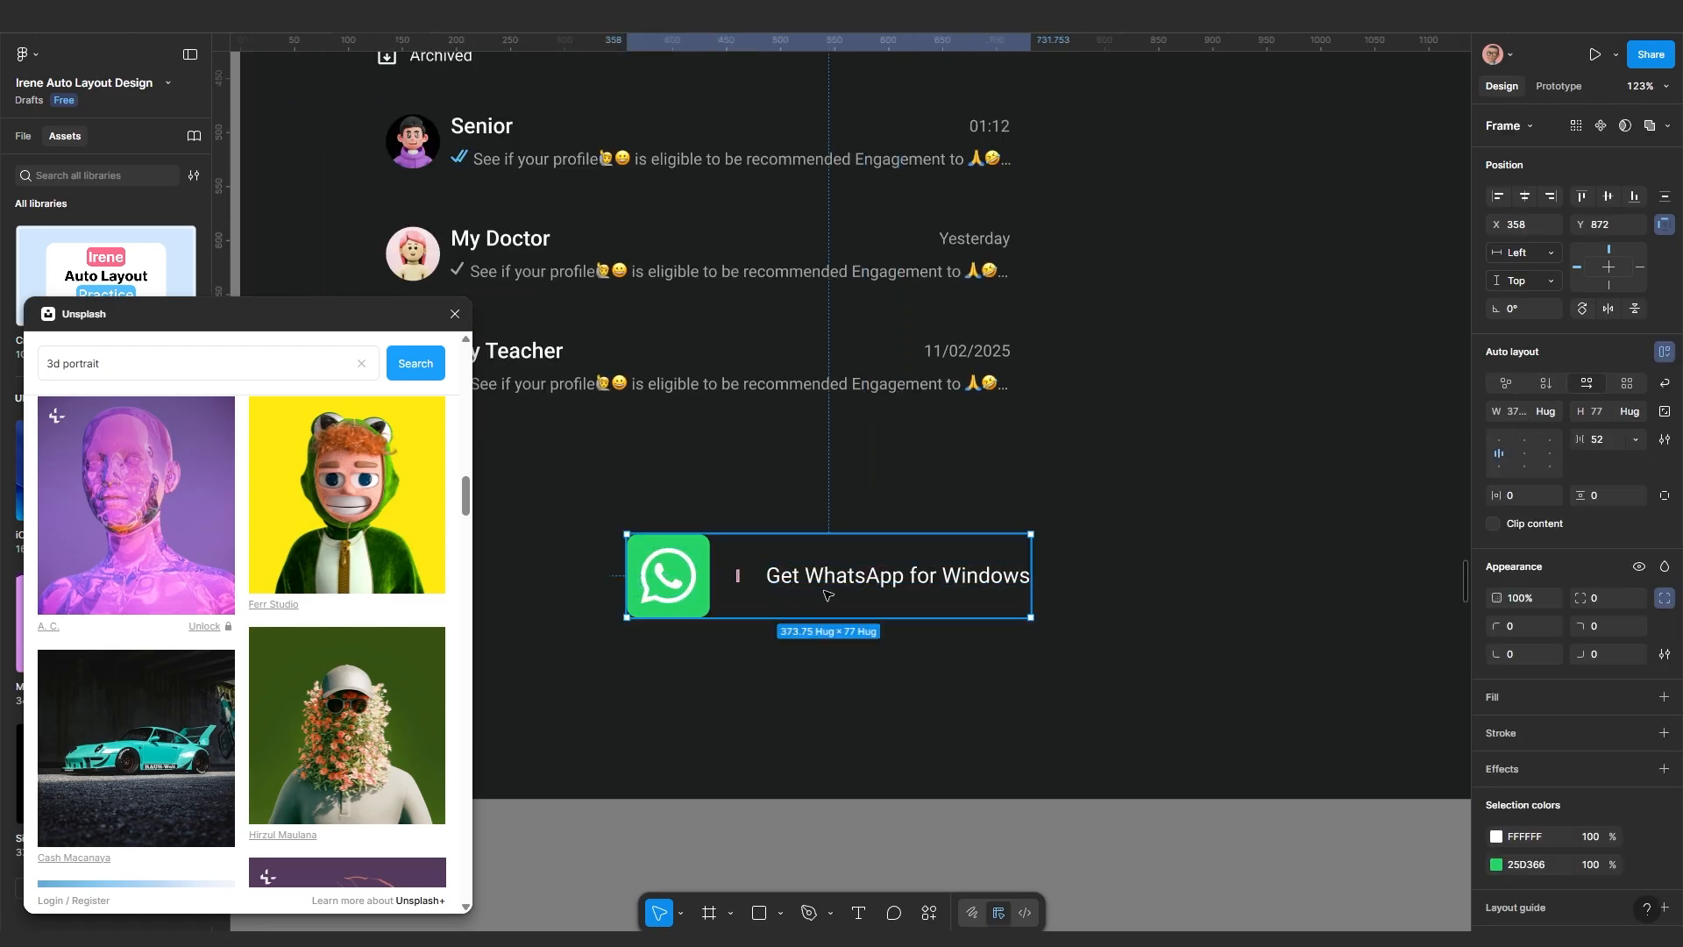
double_click(931, 575)
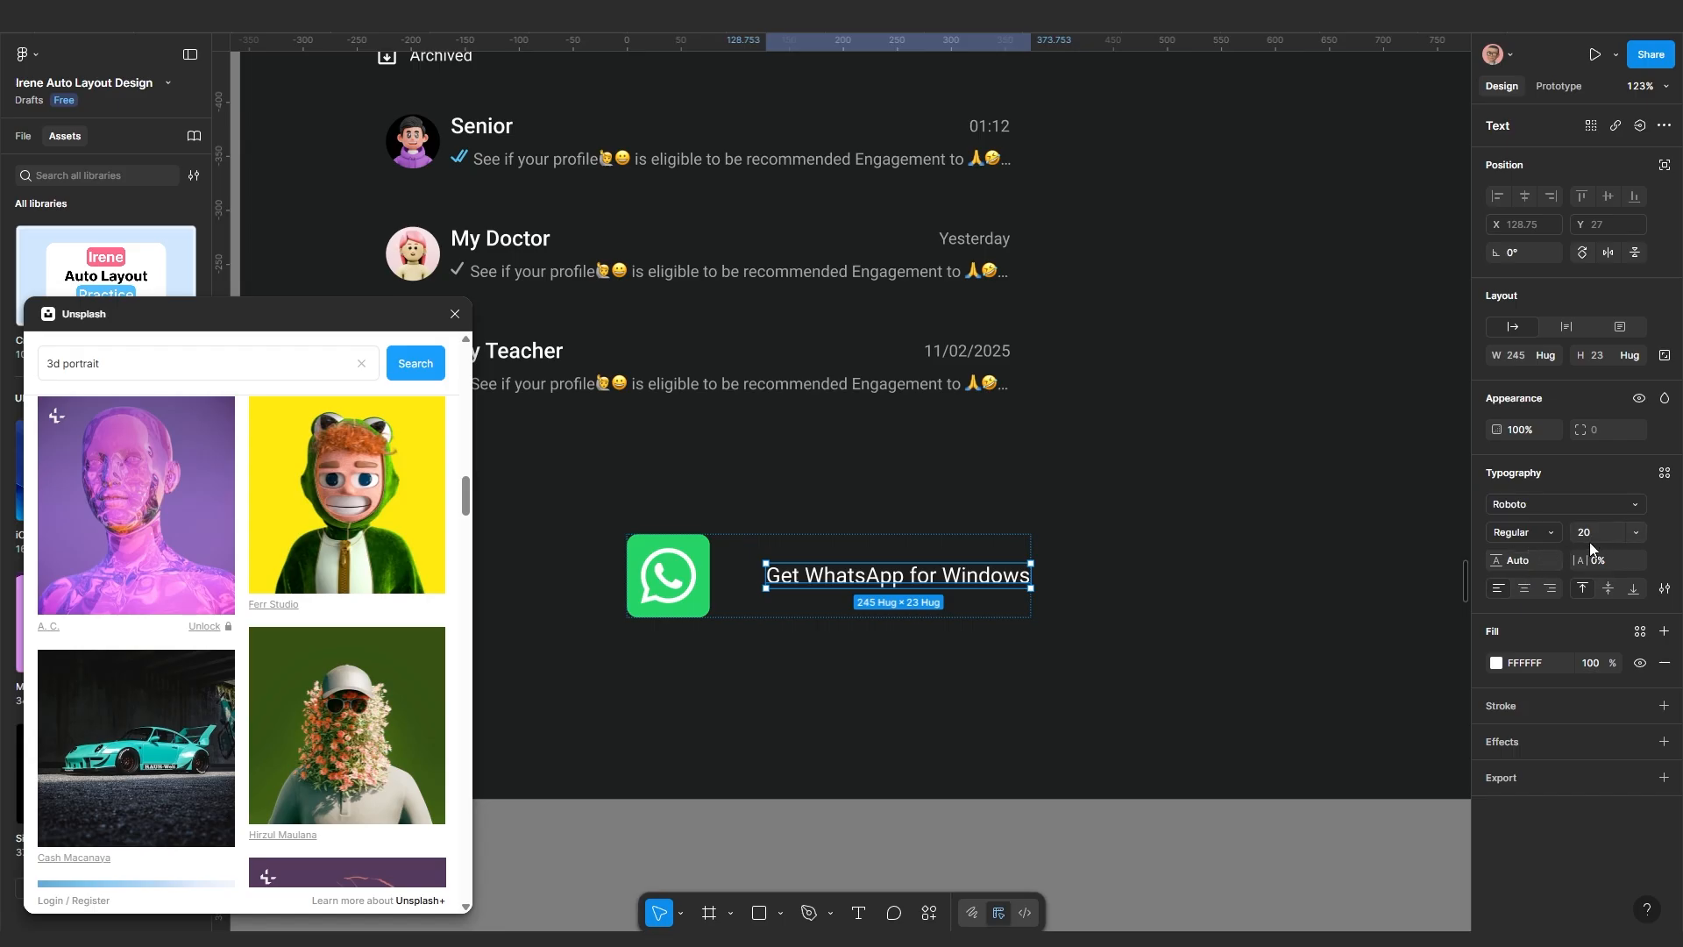
Lock the white WhatsApp glyph's aspect ratio and scale it to a width of 40
scroll(686, 584, "up", 5)
left_click(687, 585)
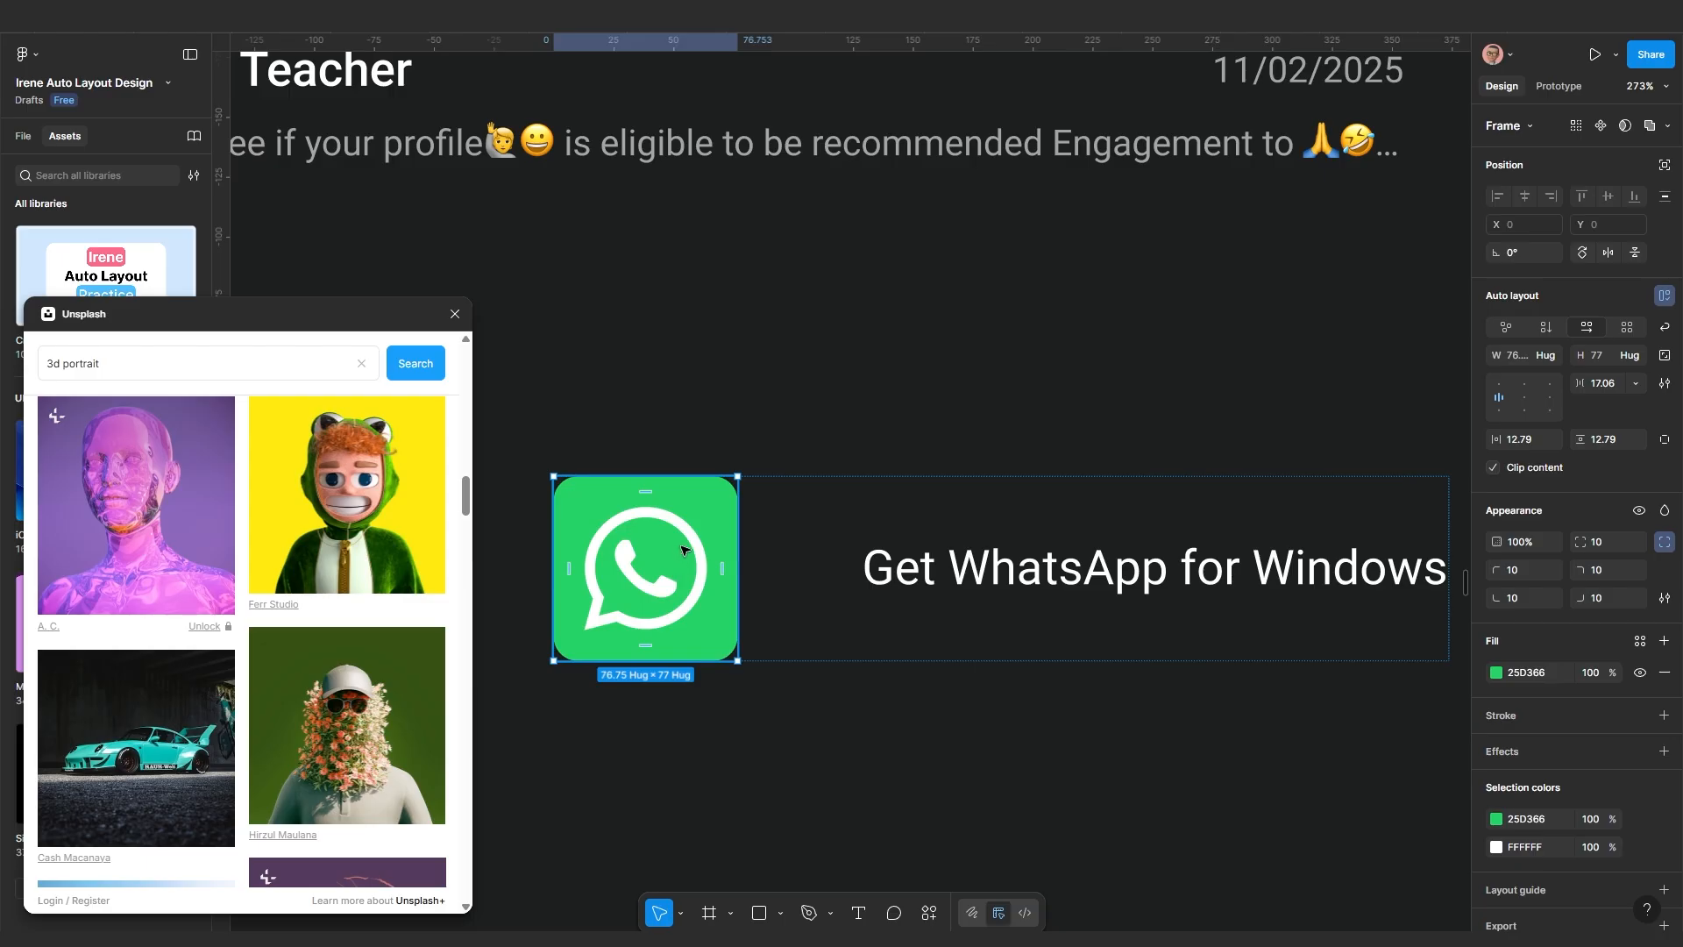
double_click(687, 538)
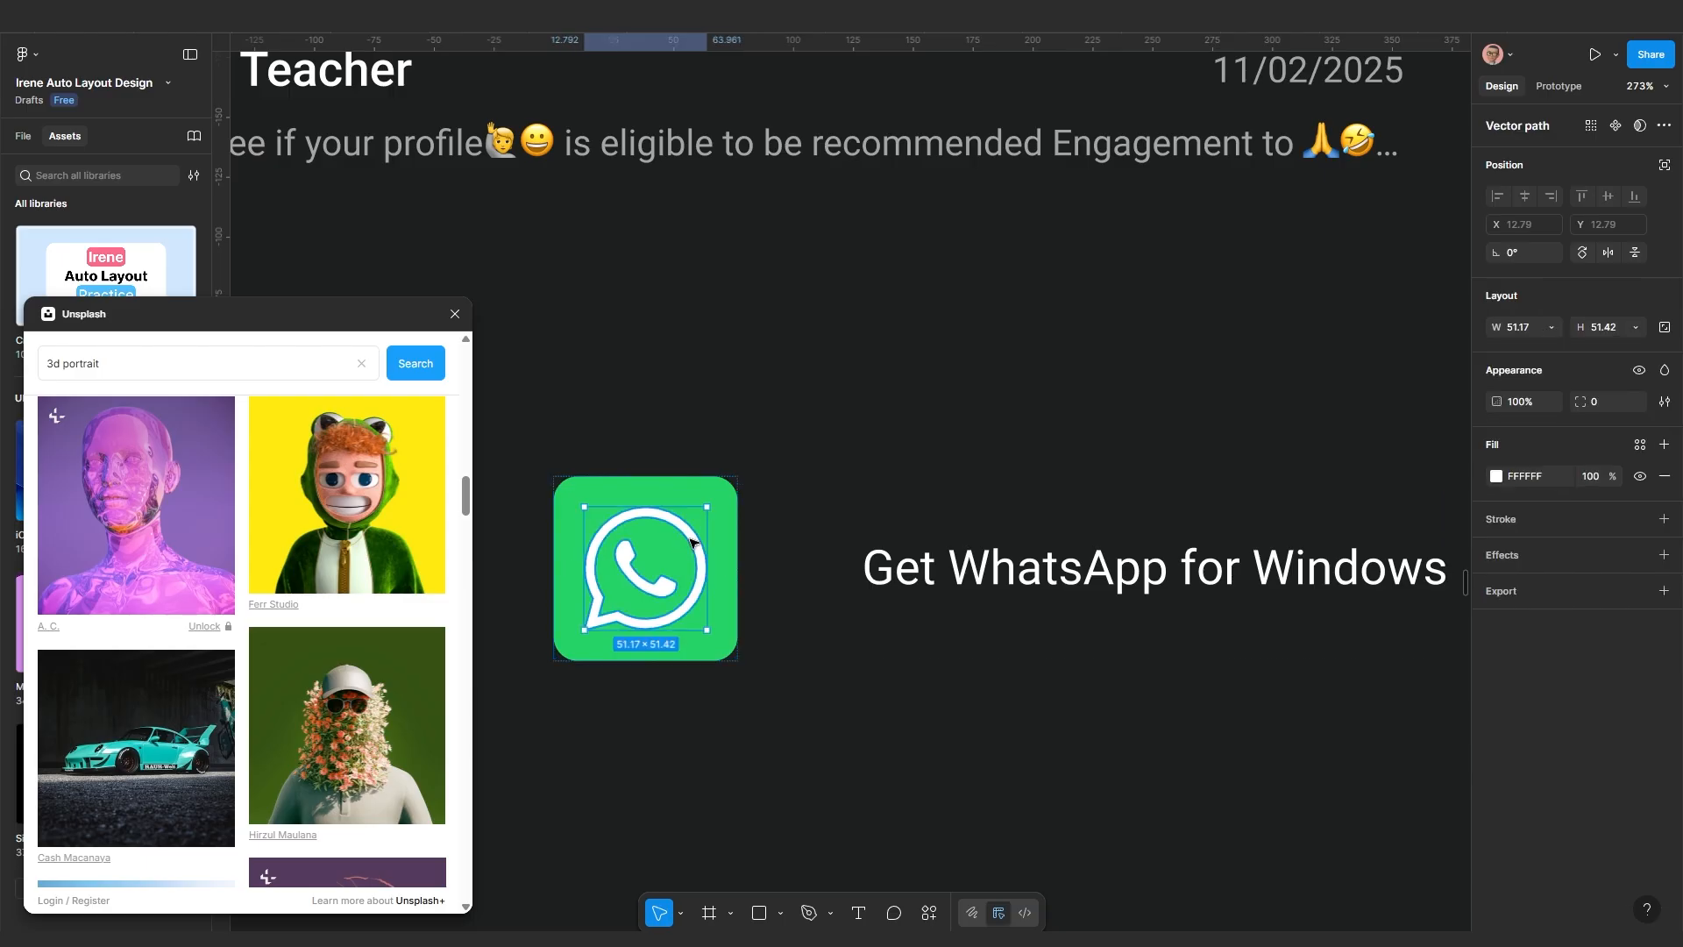
left_click(1663, 330)
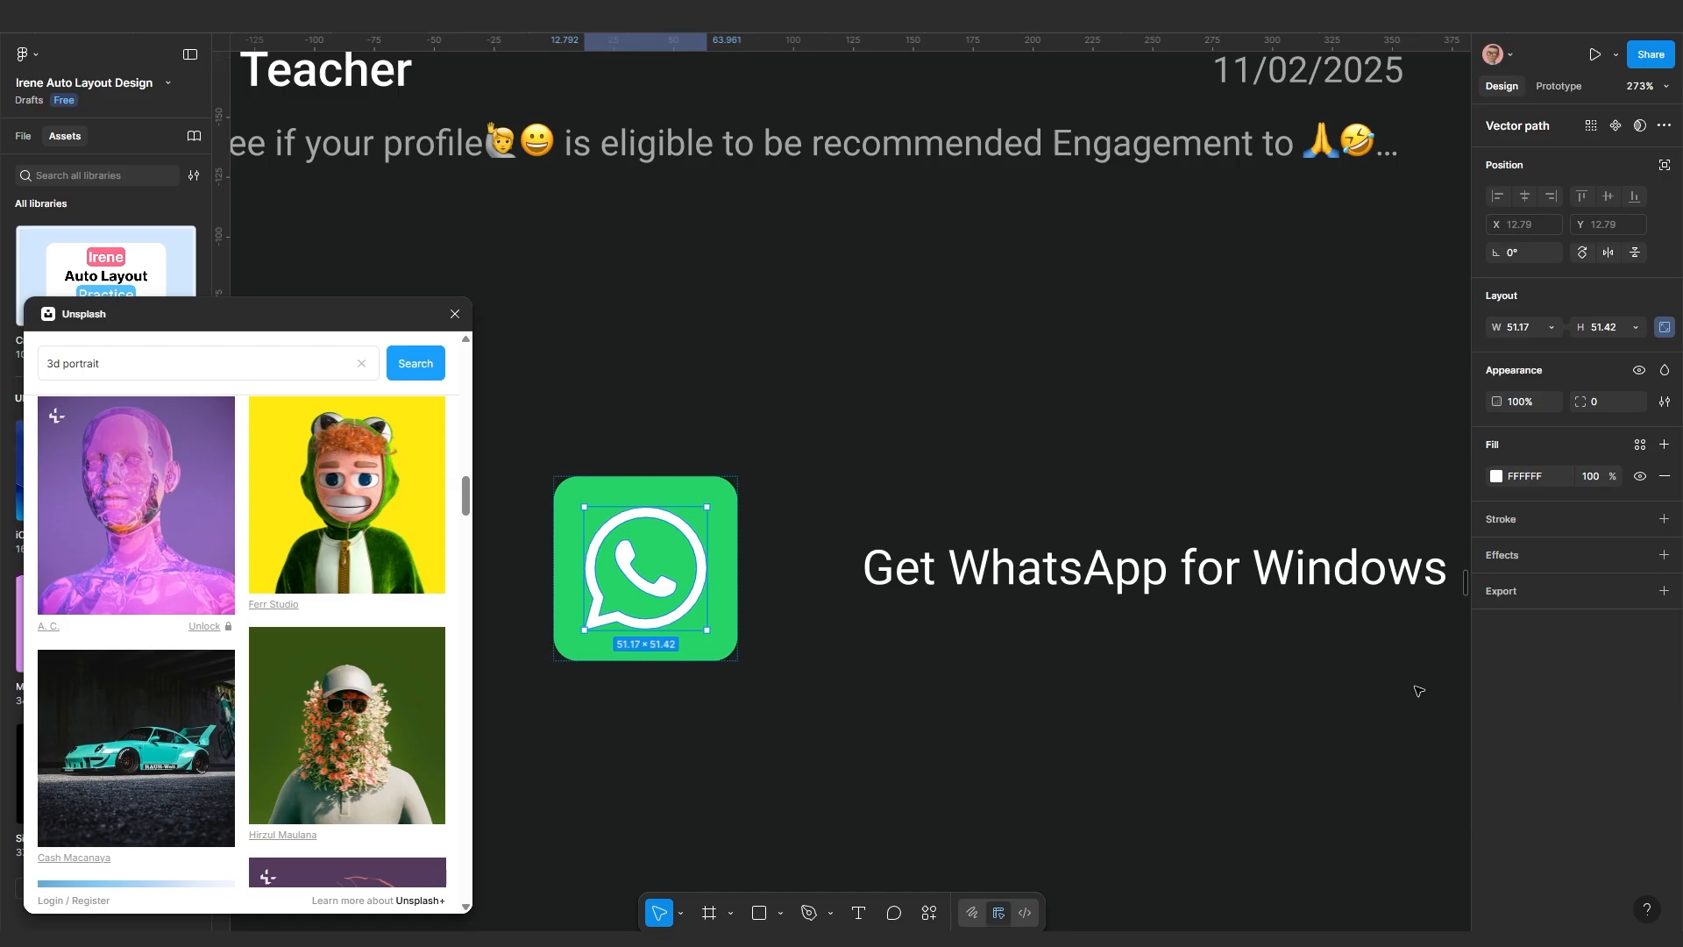
key("k")
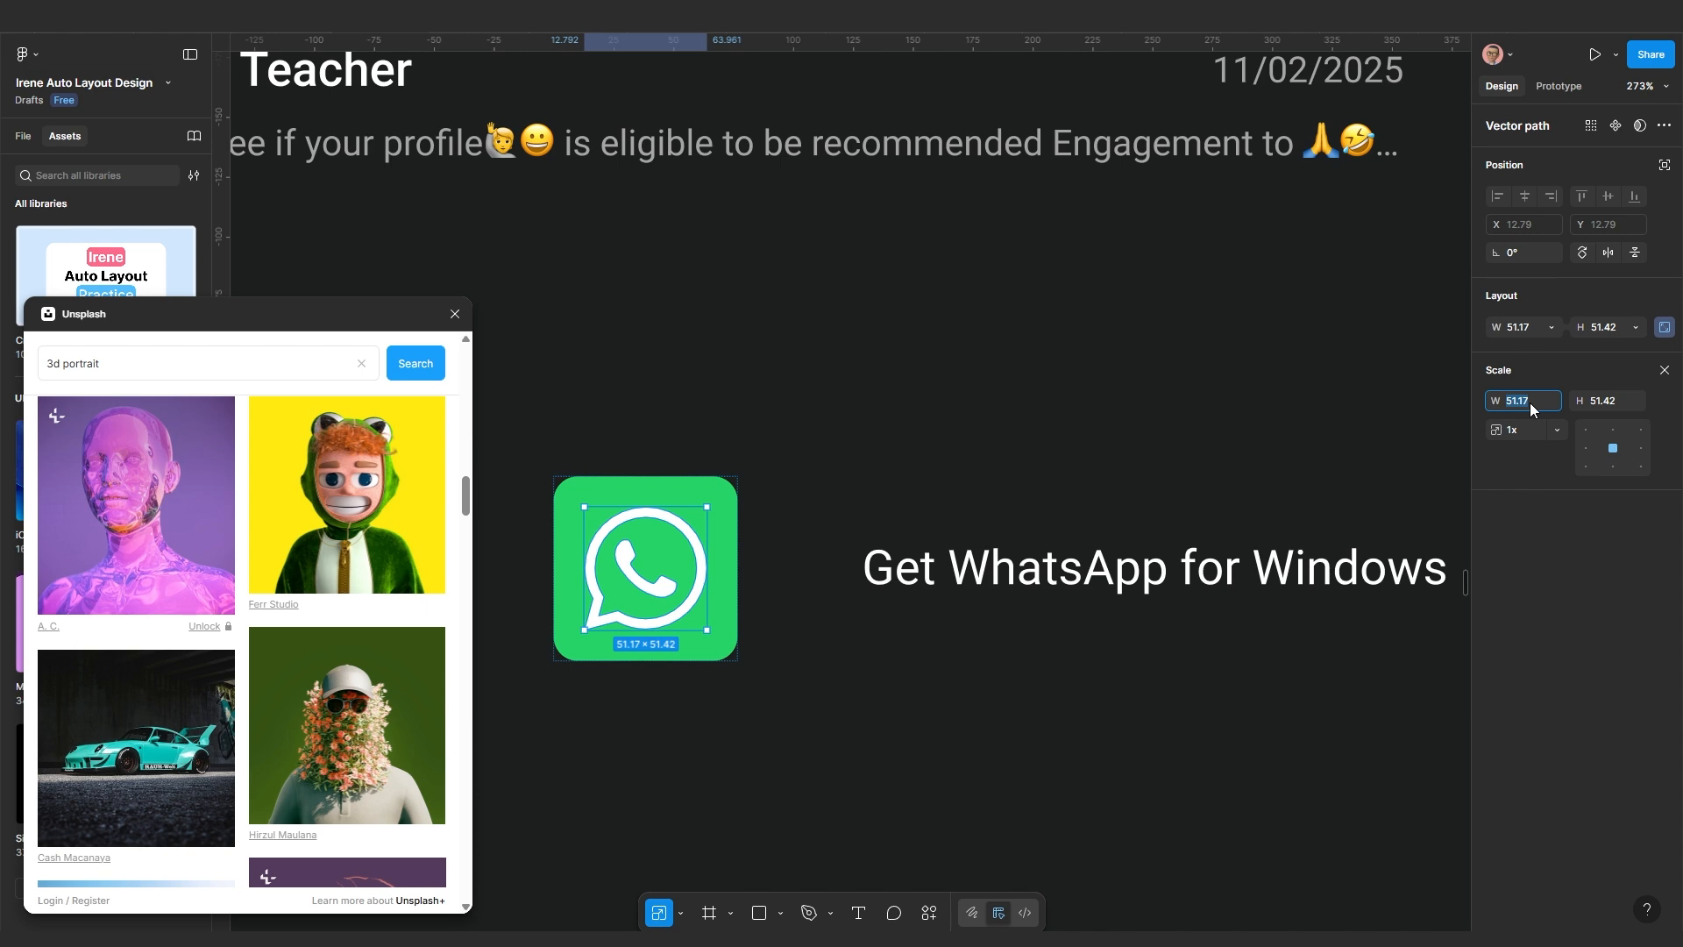
type("40")
key("Return")
scroll(886, 654, "down", 4)
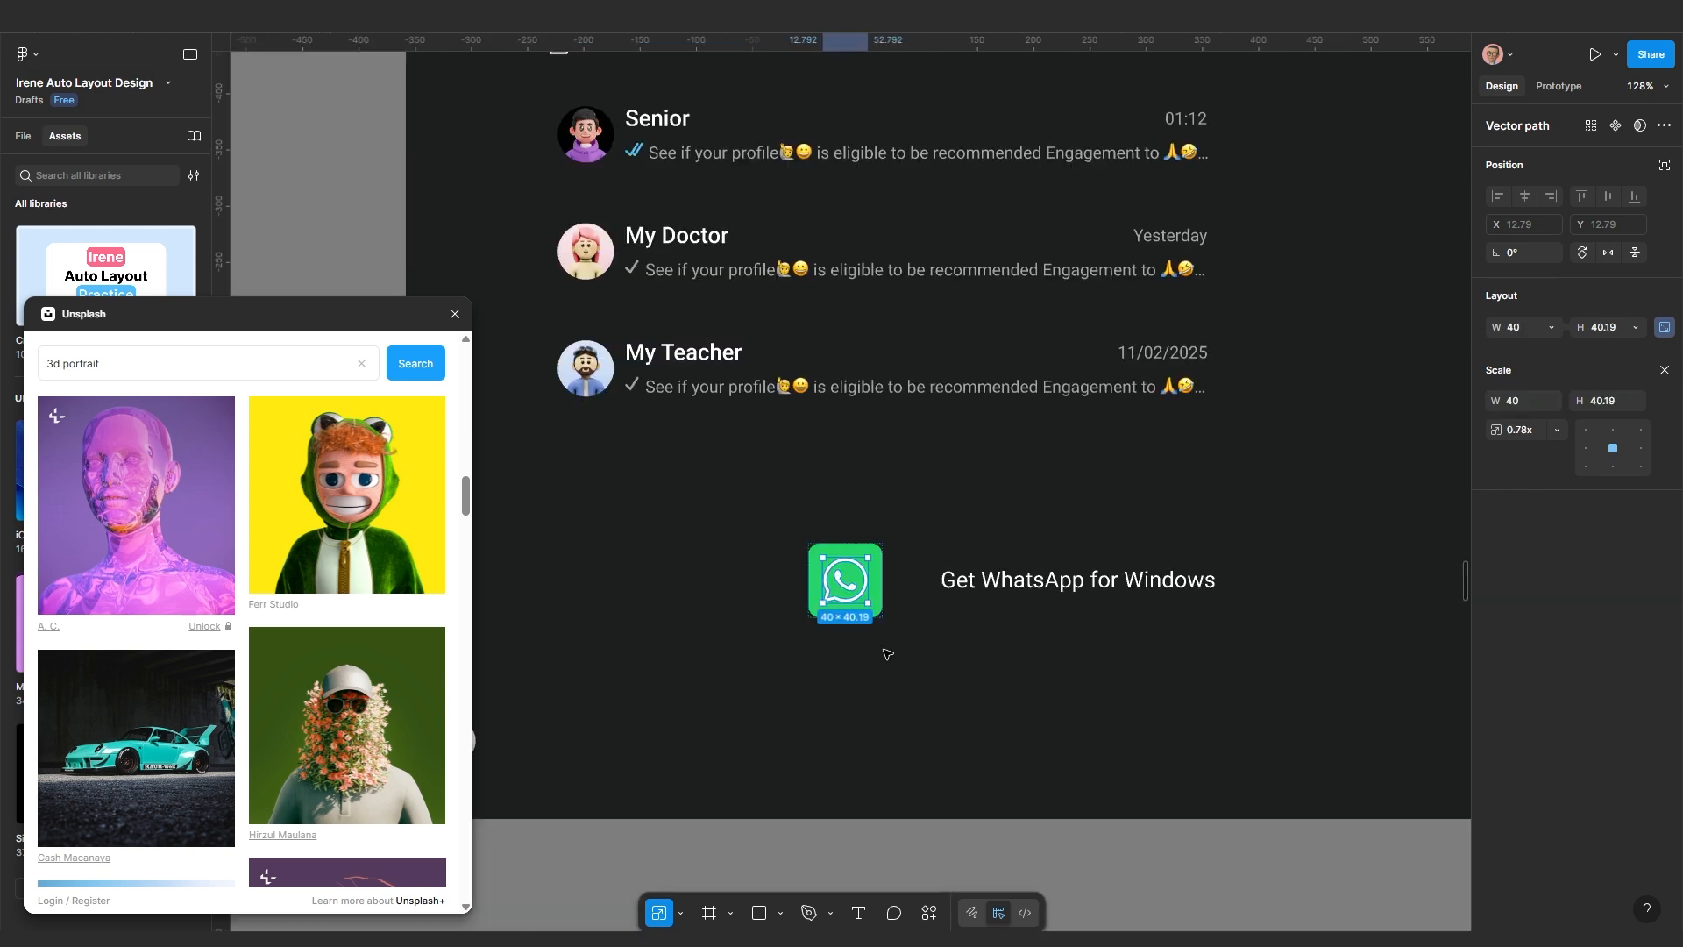
scroll(888, 654, "up", 4)
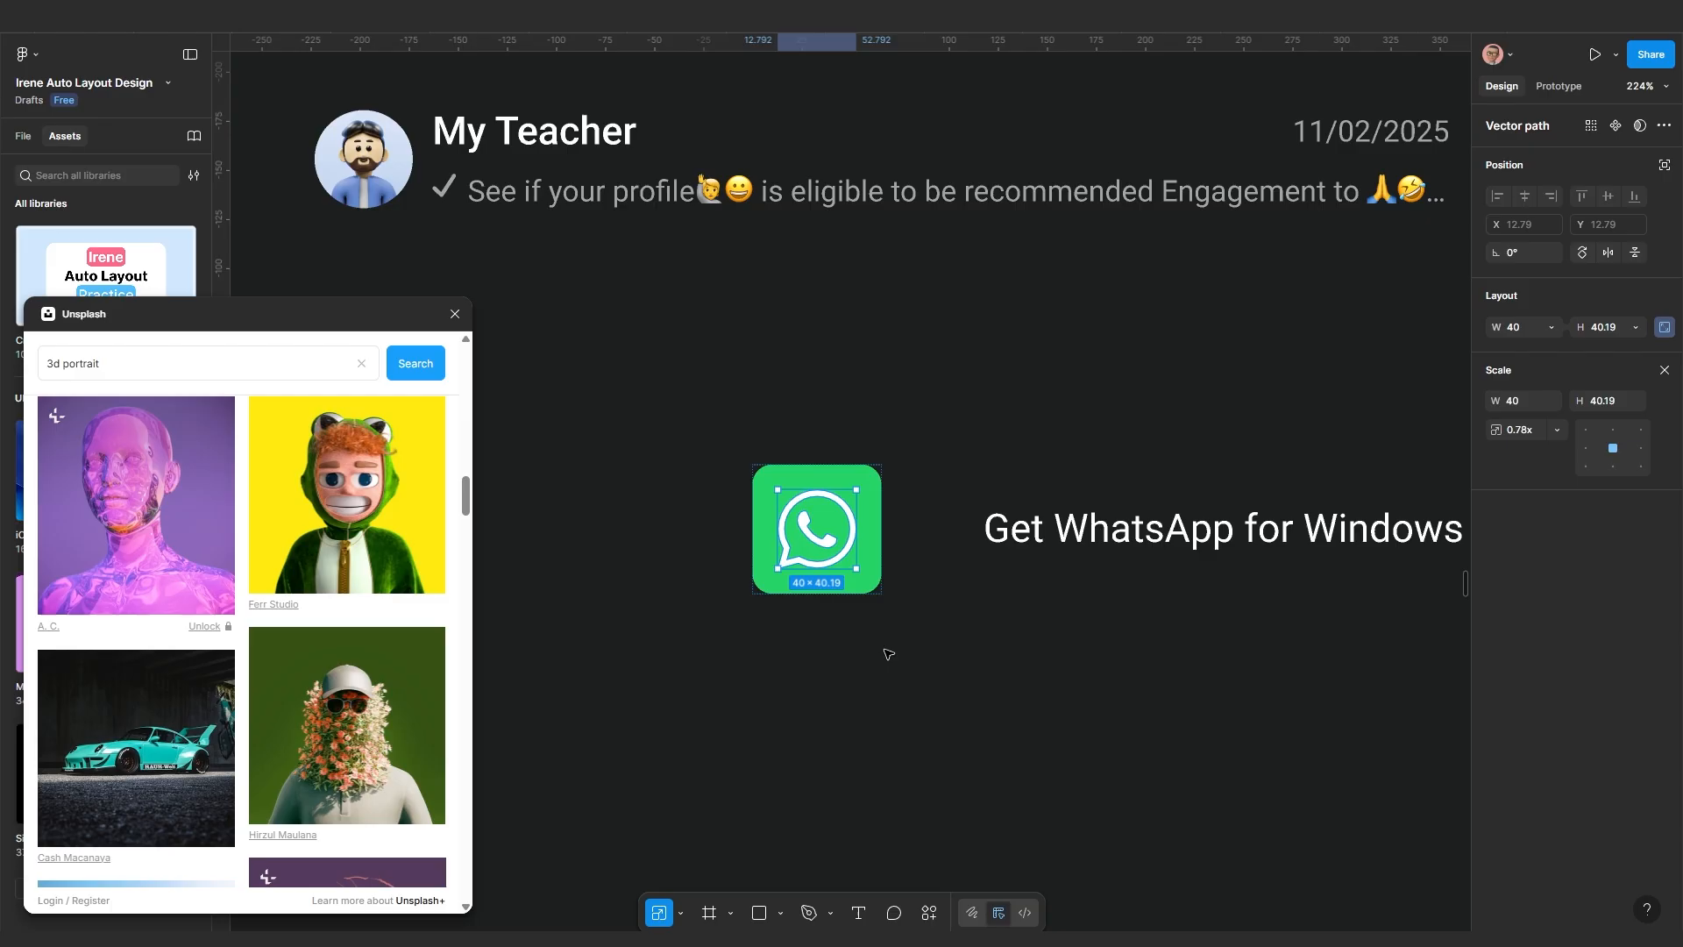
Set the green icon frame's horizontal and vertical padding to 10
left_click(865, 517)
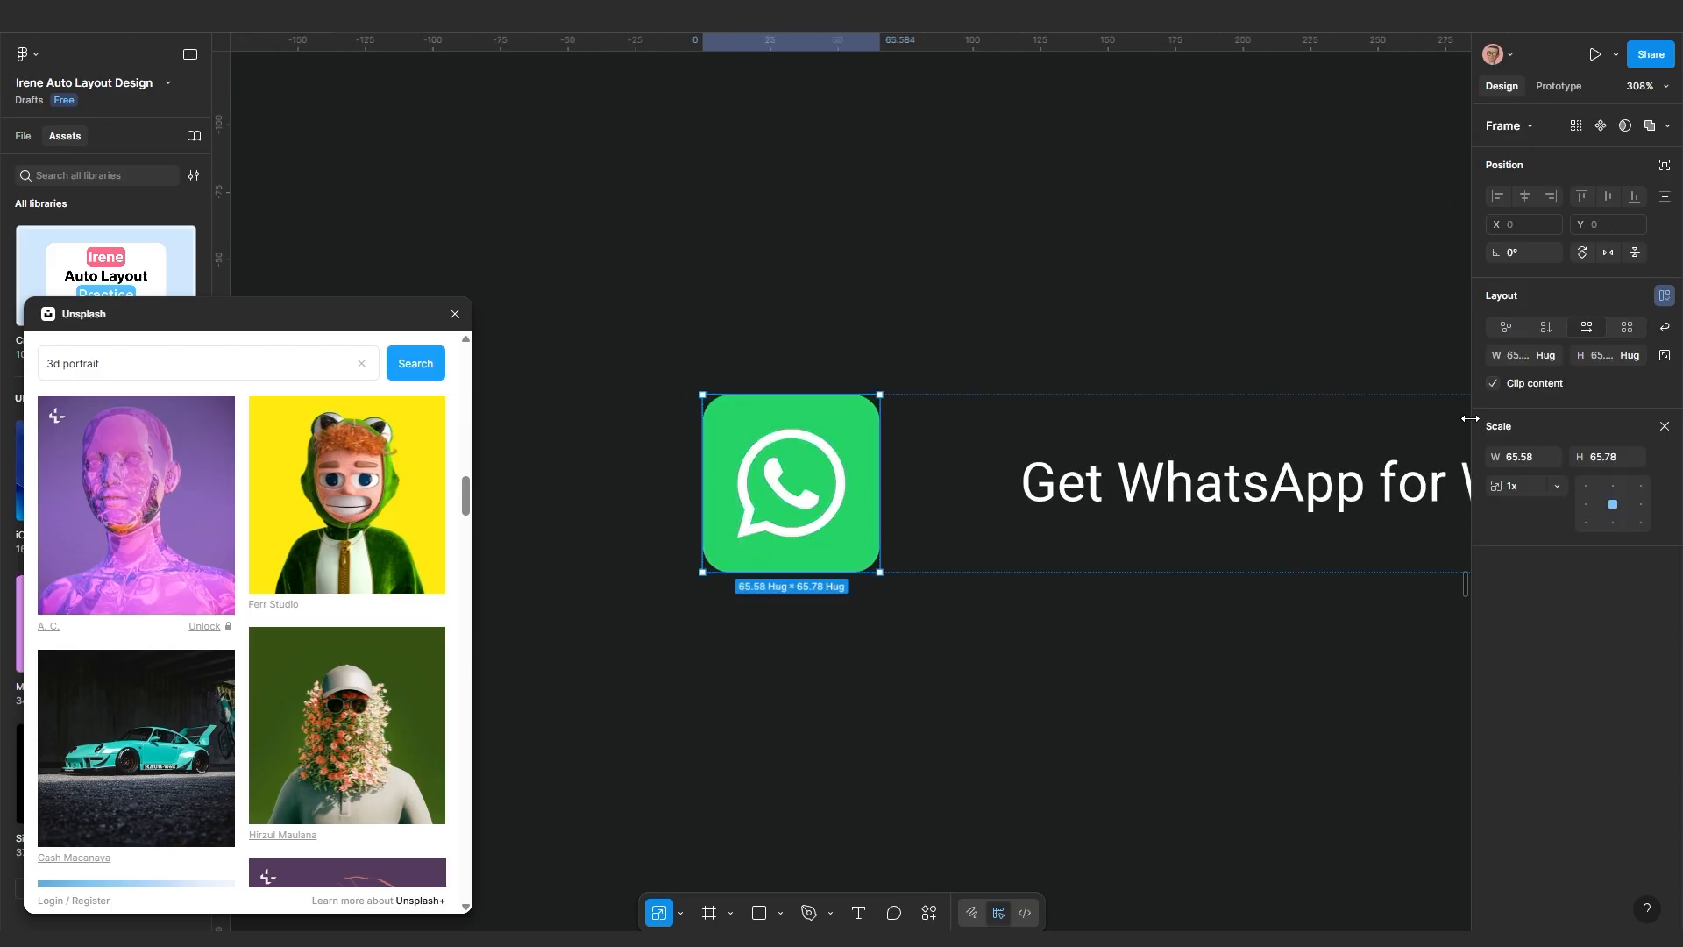
key("v")
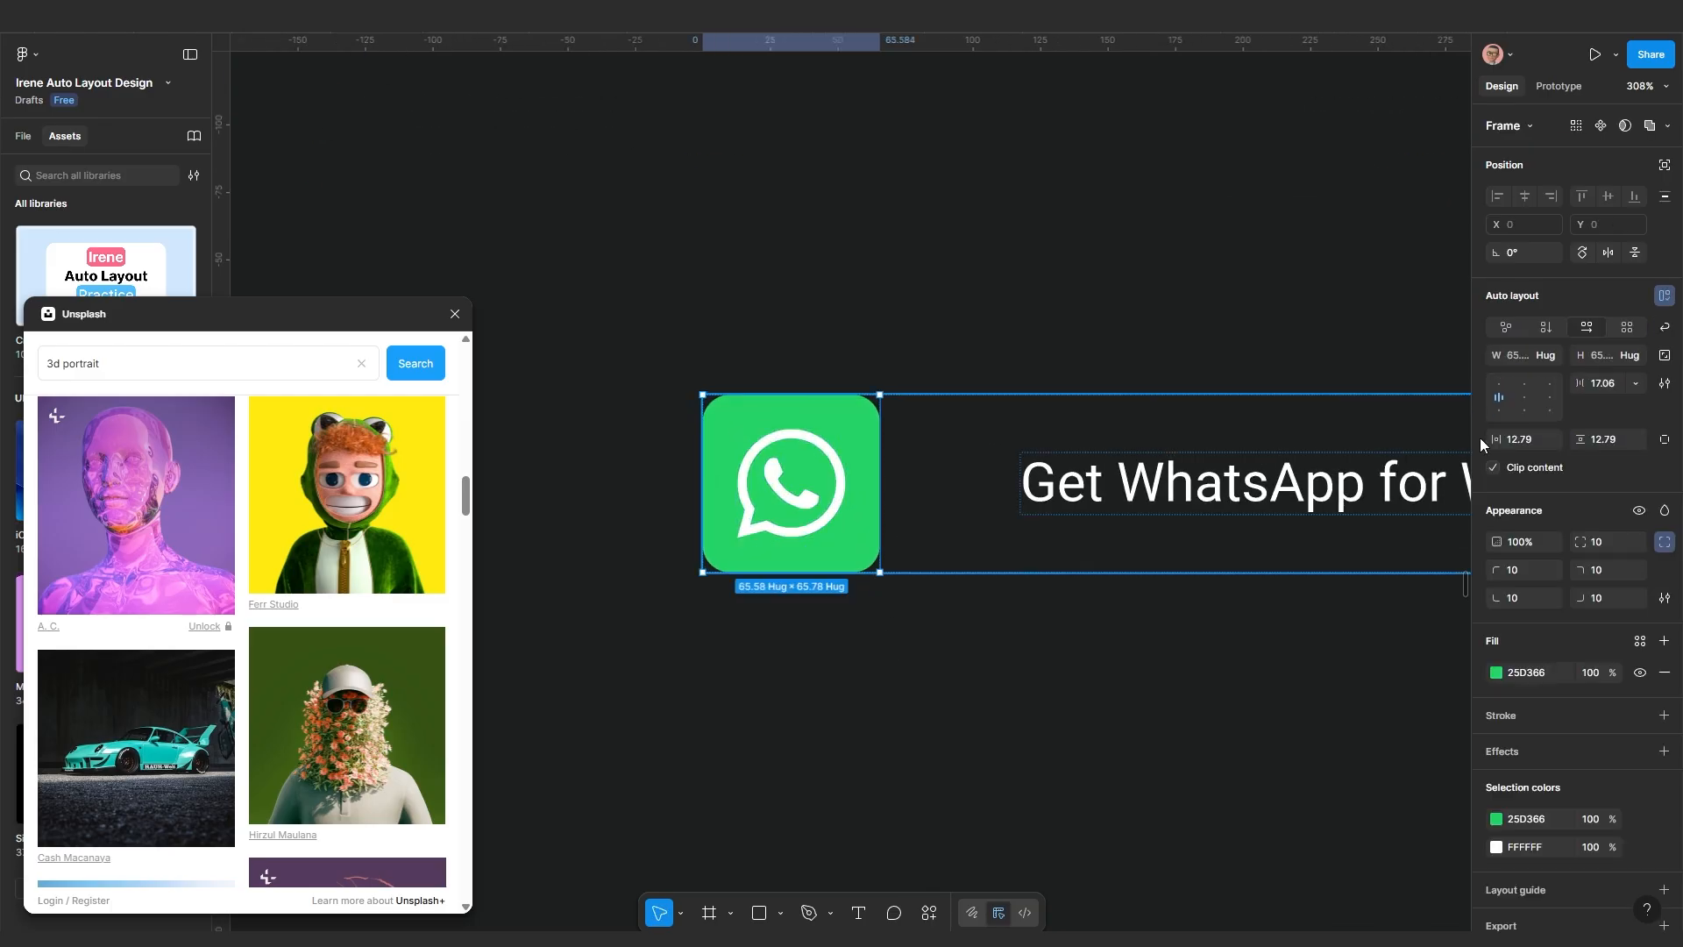
left_click(1532, 440)
type("10")
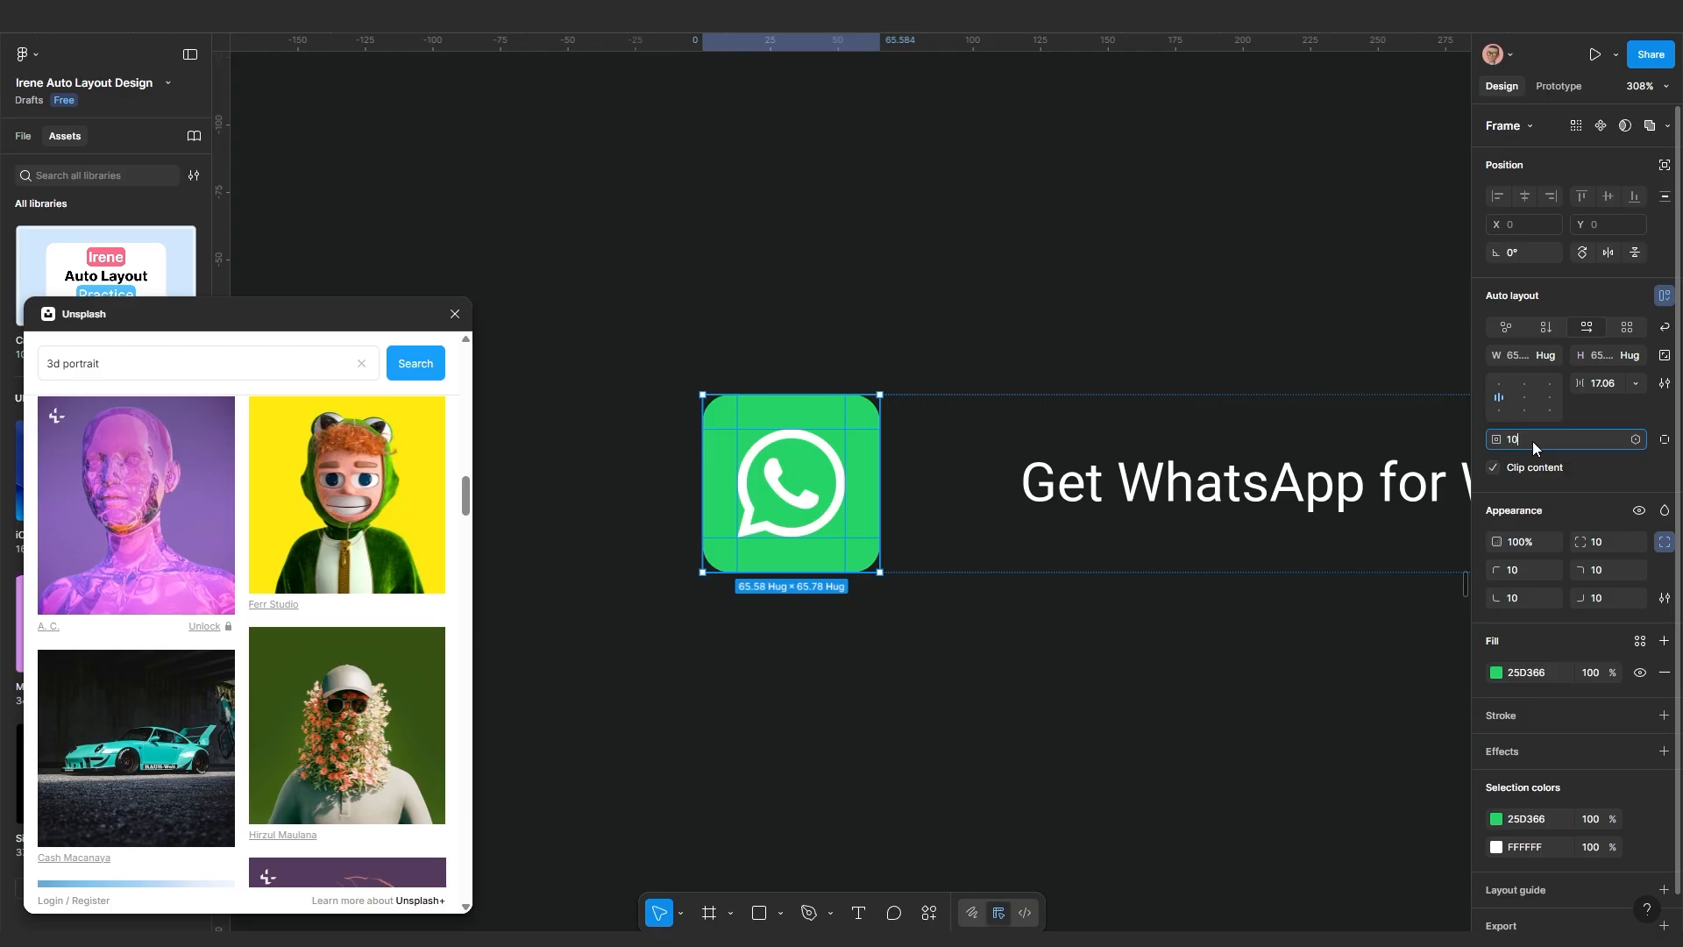
key("Return")
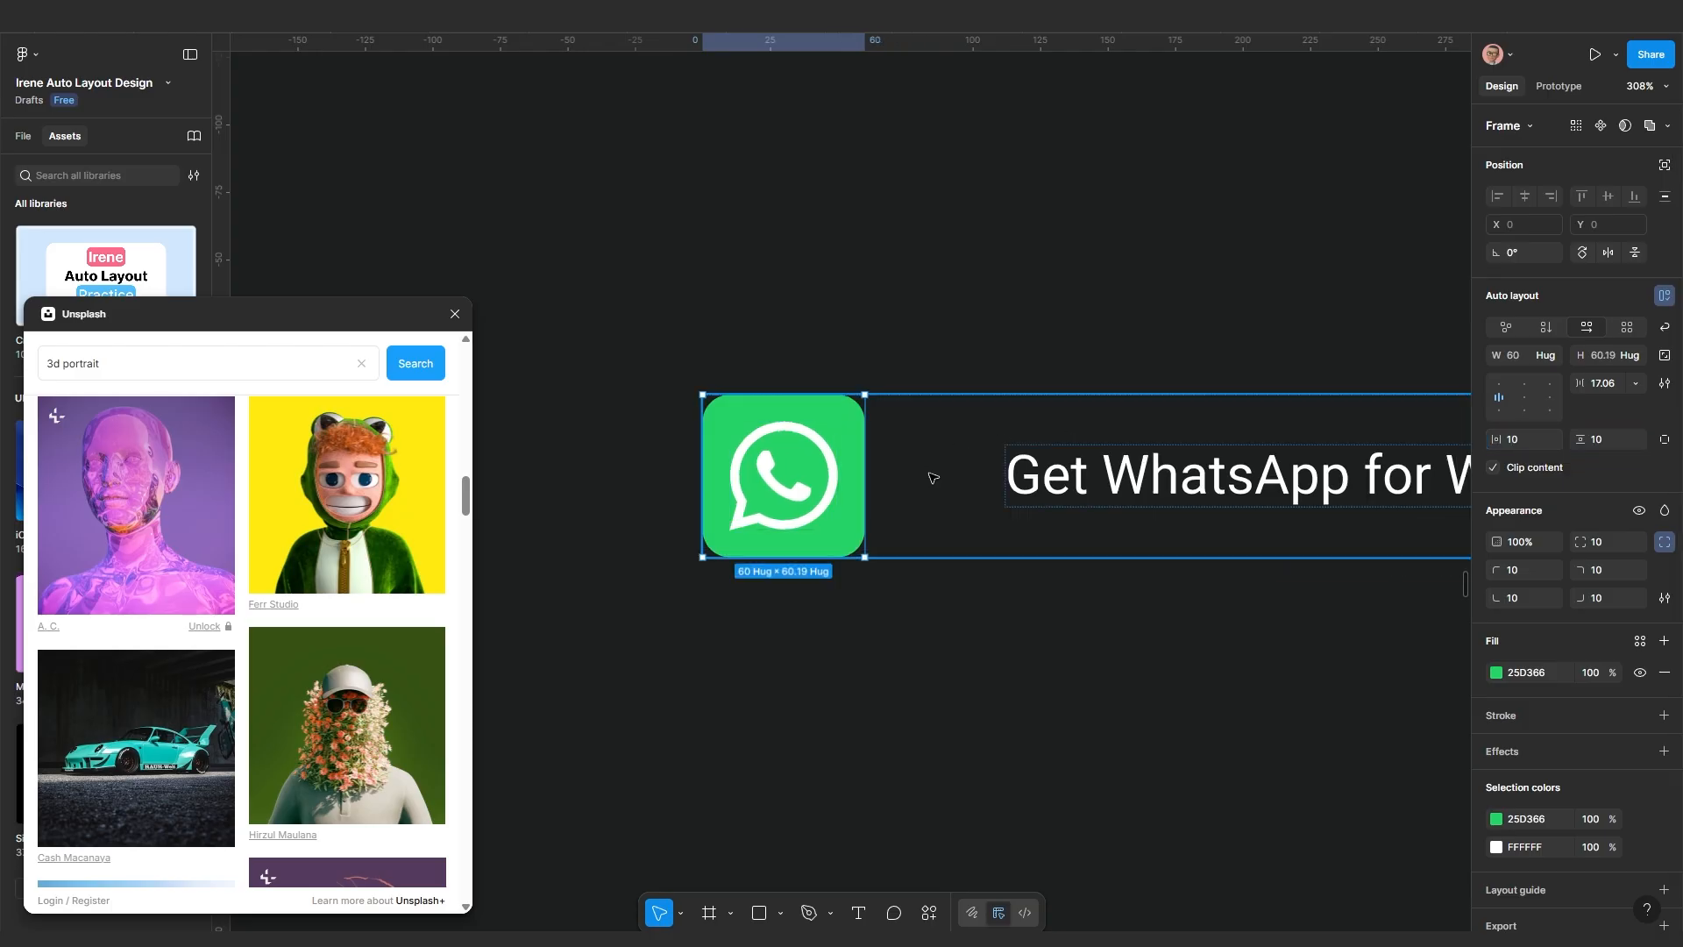
Color the "Get WhatsApp for Windows" text 25D366 by sampling the green of the icon's background
scroll(981, 586, "down", 3)
scroll(920, 619, "down", 5)
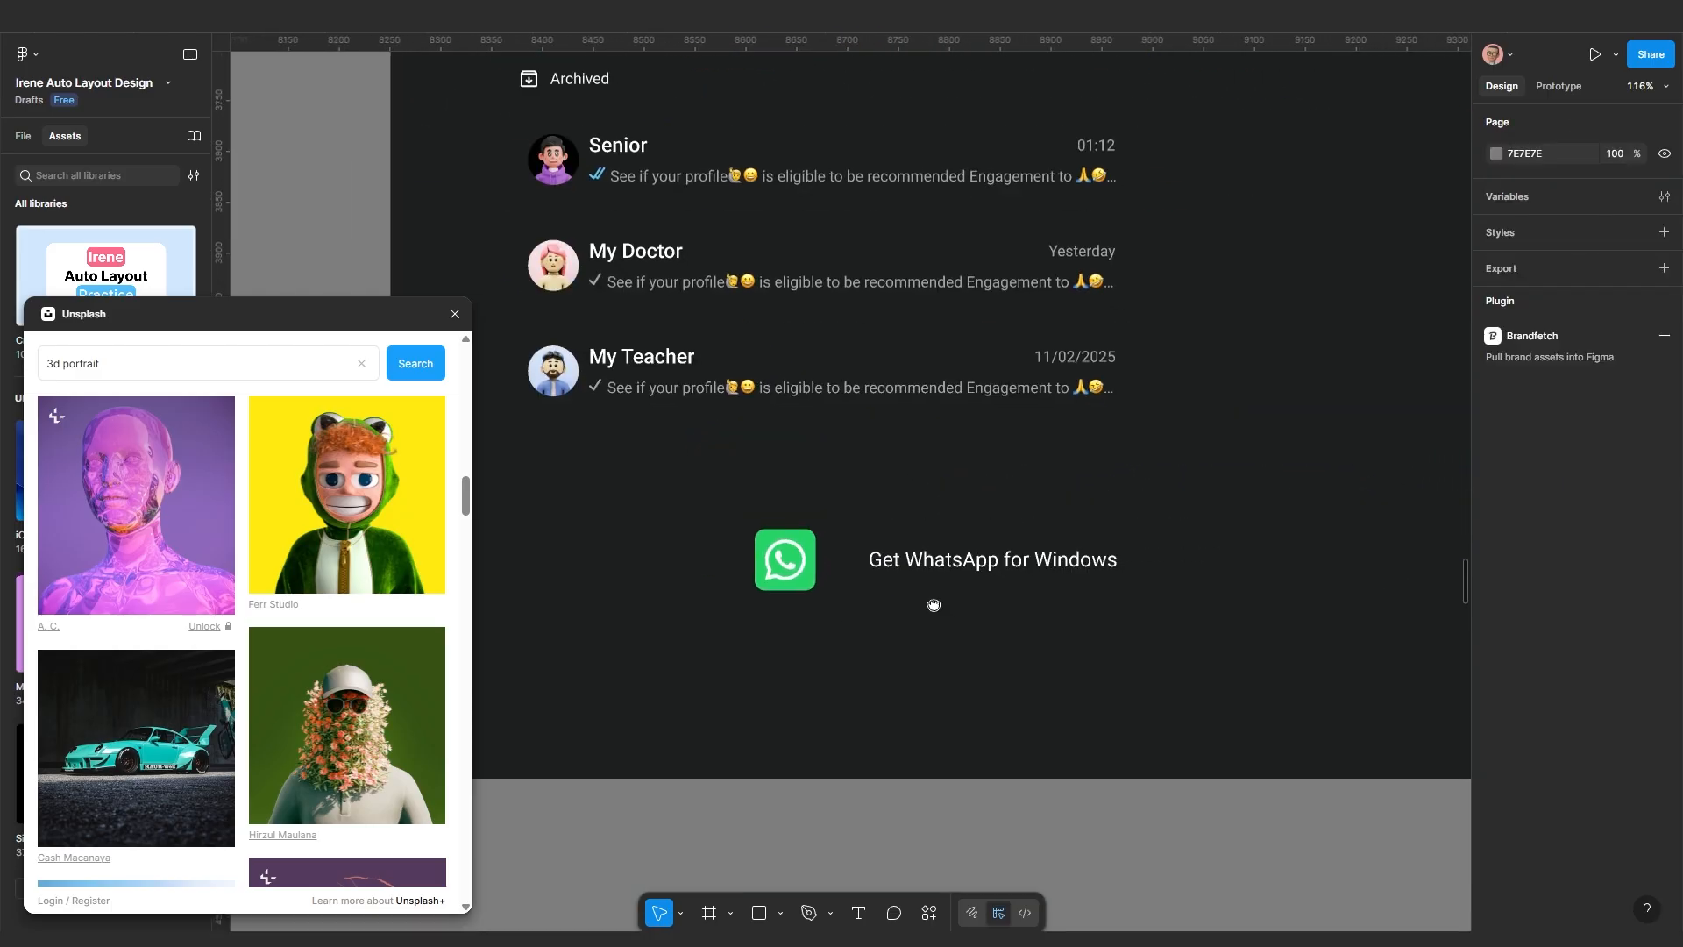
left_click(927, 568)
left_click(923, 562)
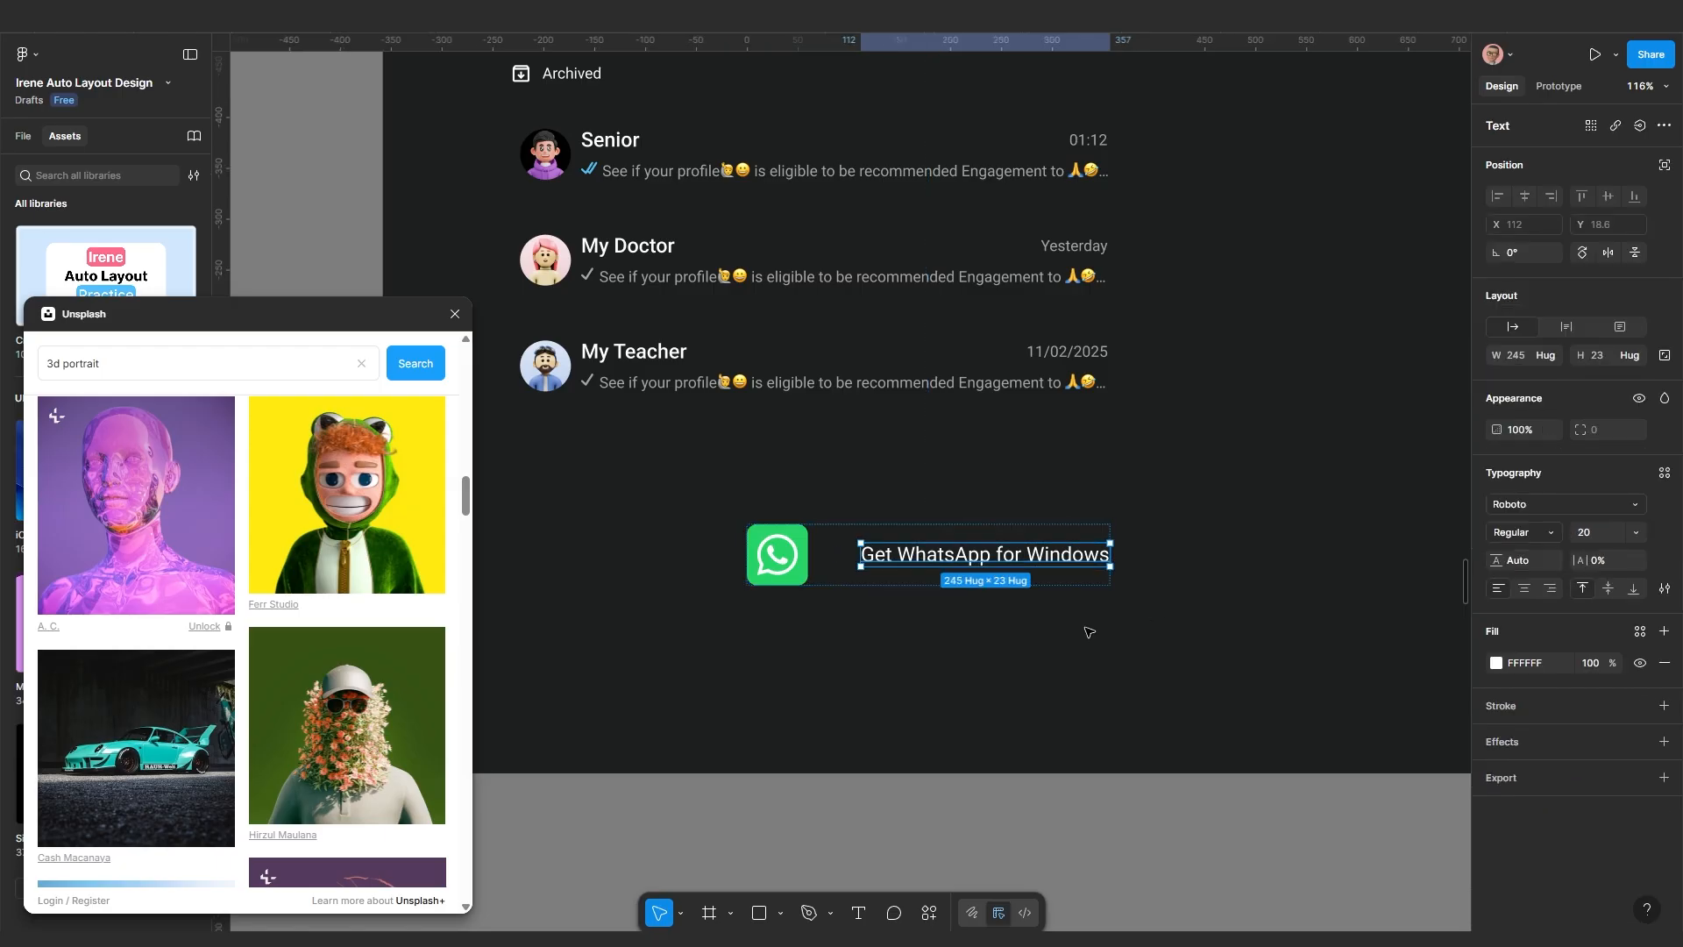
scroll(1087, 631, "up", 5)
scroll(1212, 640, "left", 3)
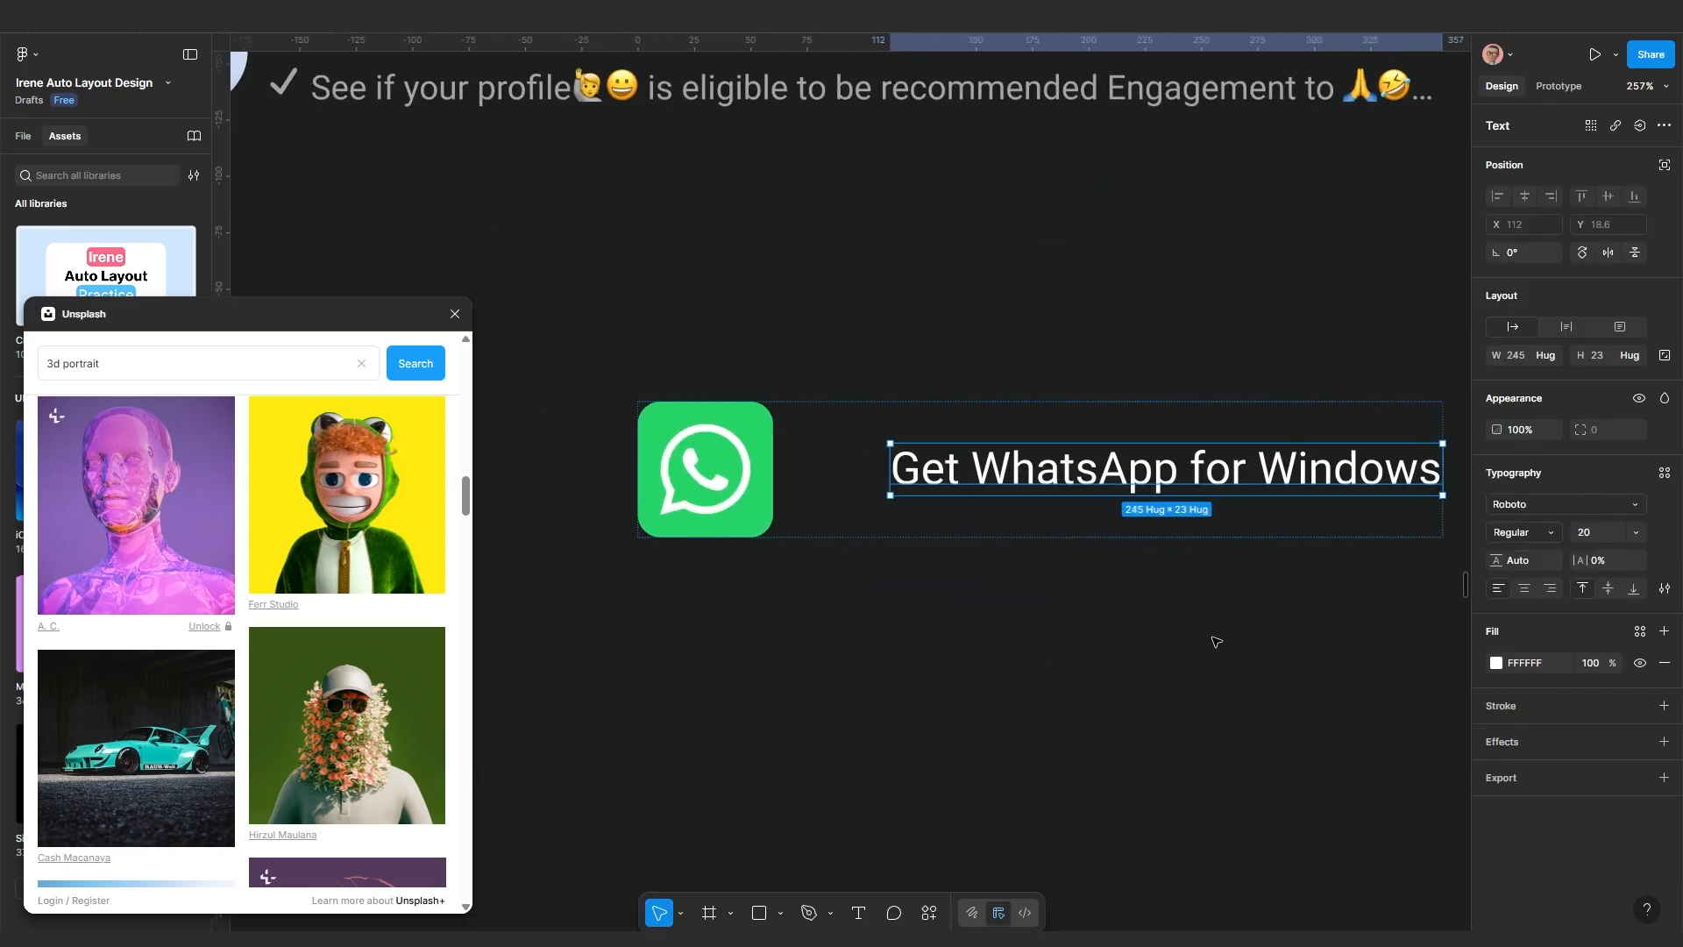
key("i")
left_click(759, 517)
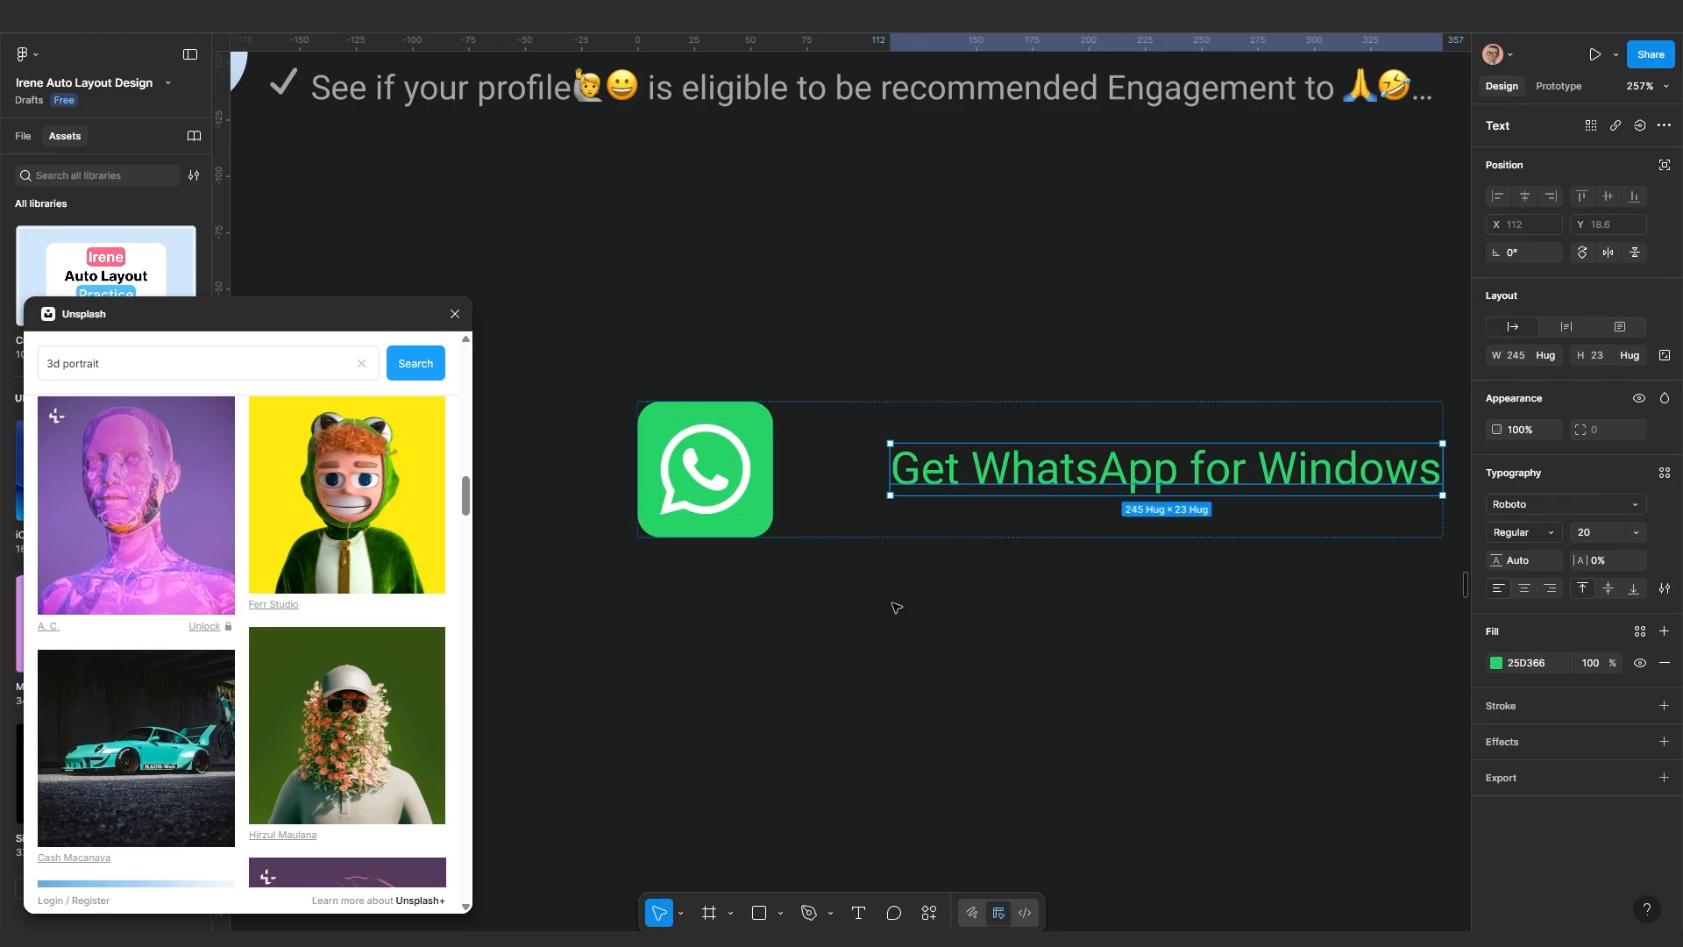
Set the auto layout gap between the WhatsApp icon and its text to 20
scroll(895, 607, "down", 3)
key("Escape")
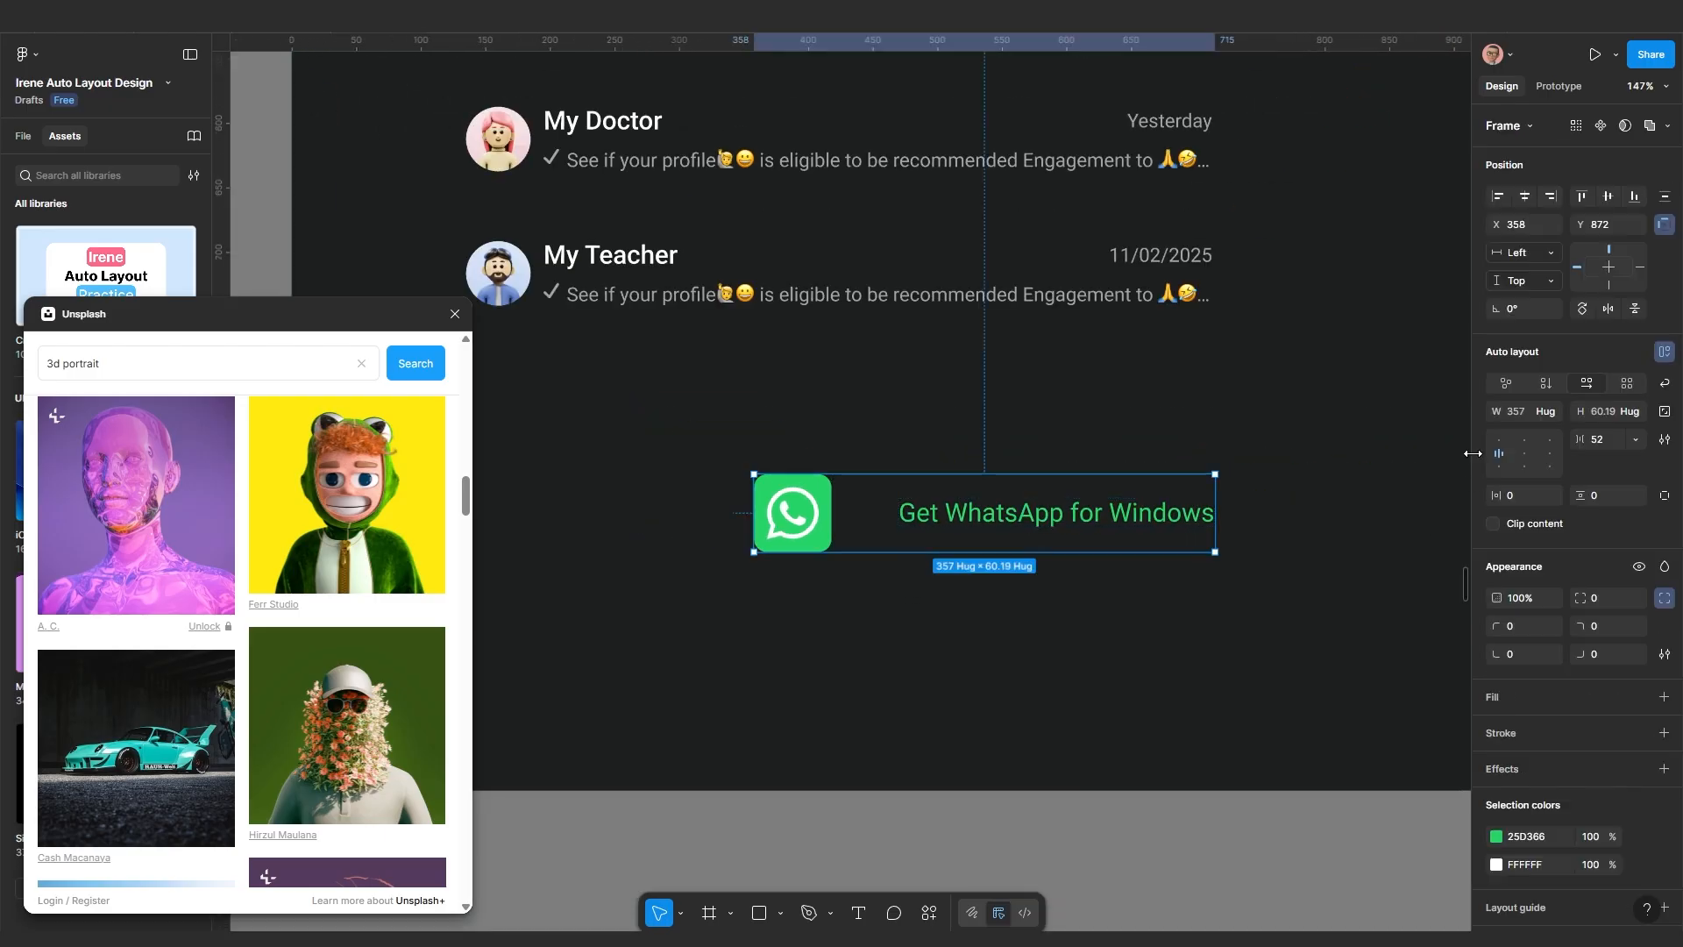
left_click(1604, 447)
key("Return")
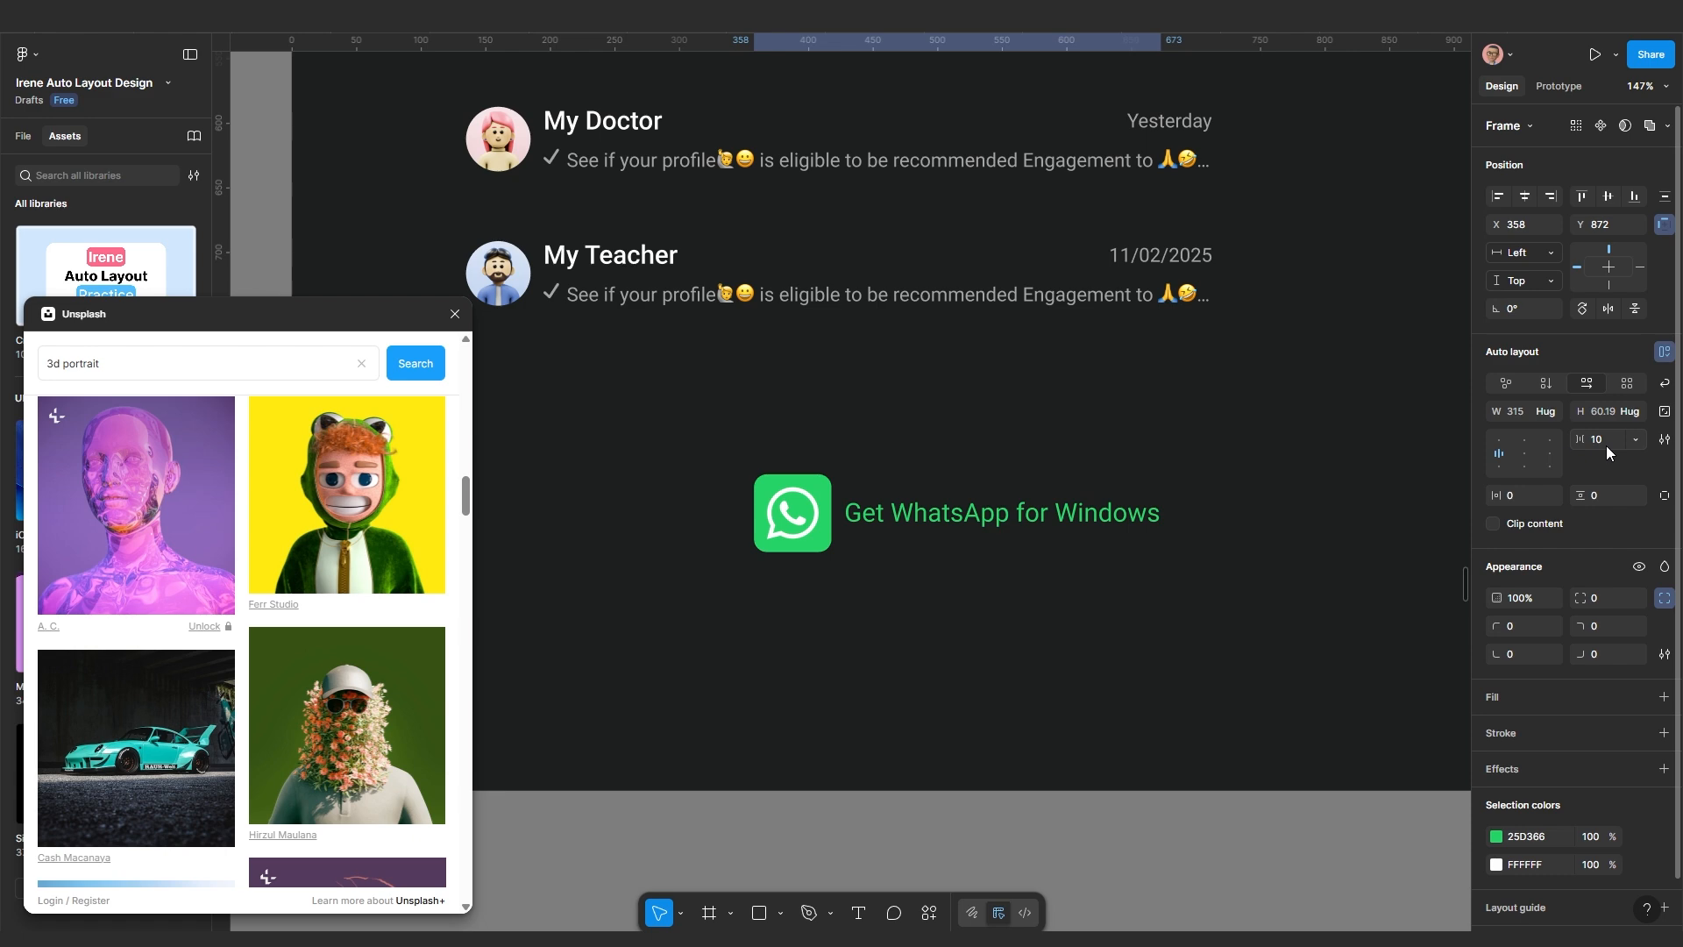
left_click(1606, 445)
key("Return")
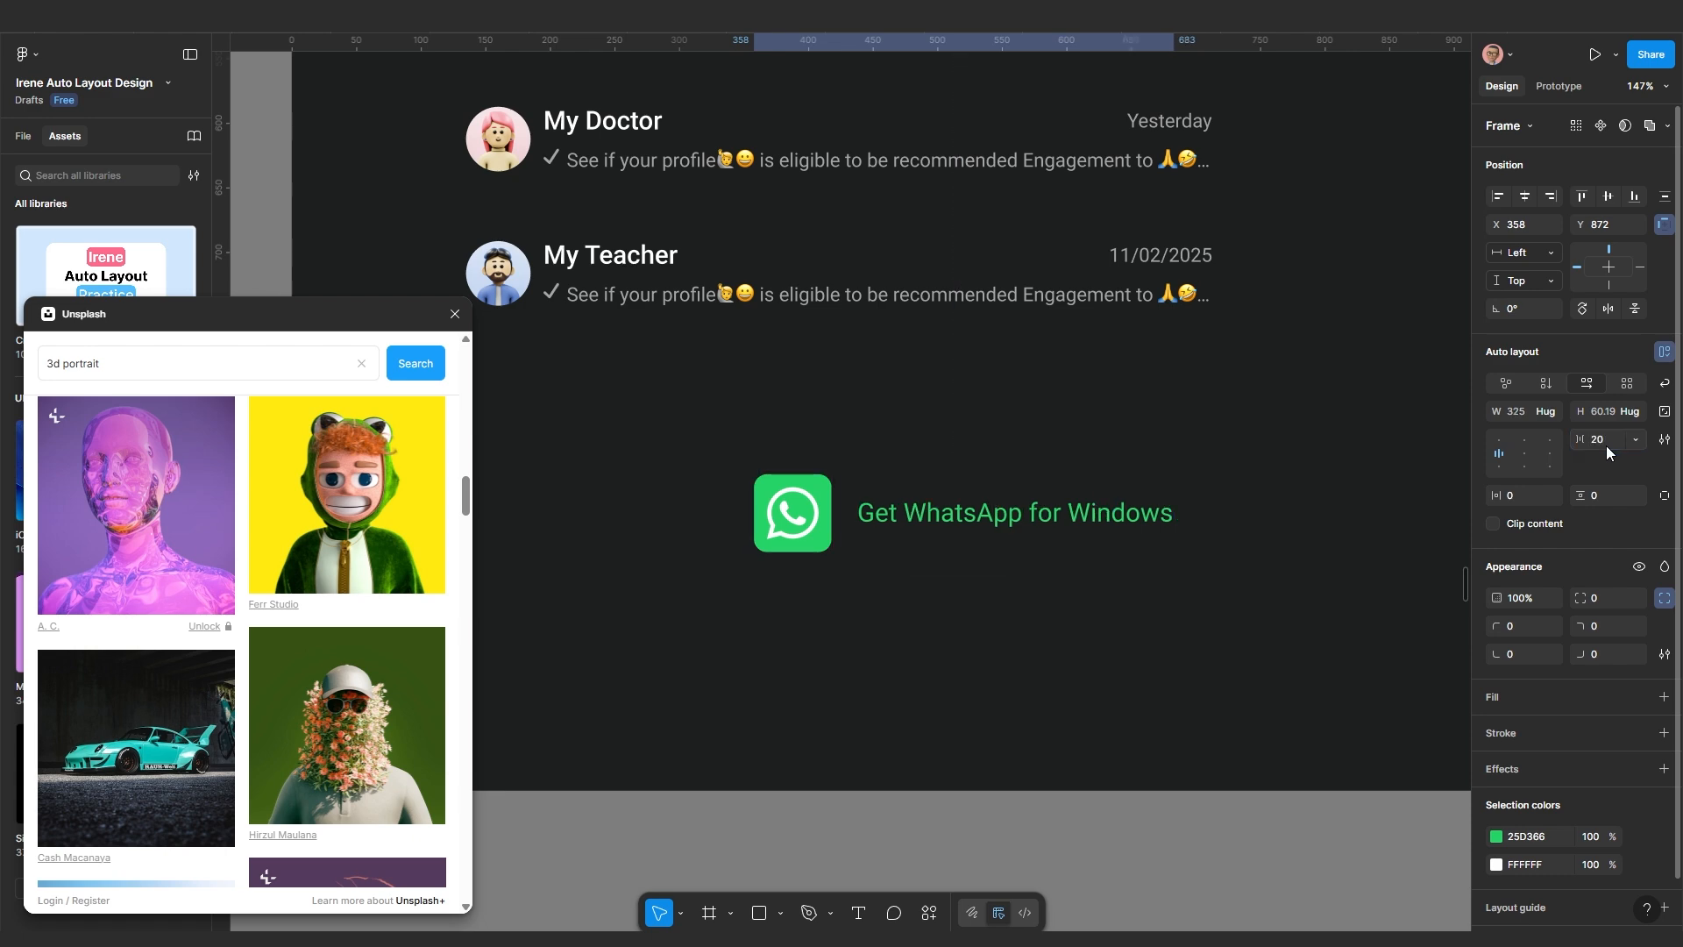
Set the horizontal and vertical padding of the "Get WhatsApp for Windows" auto layout frame to 10
scroll(1034, 552, "up", 2)
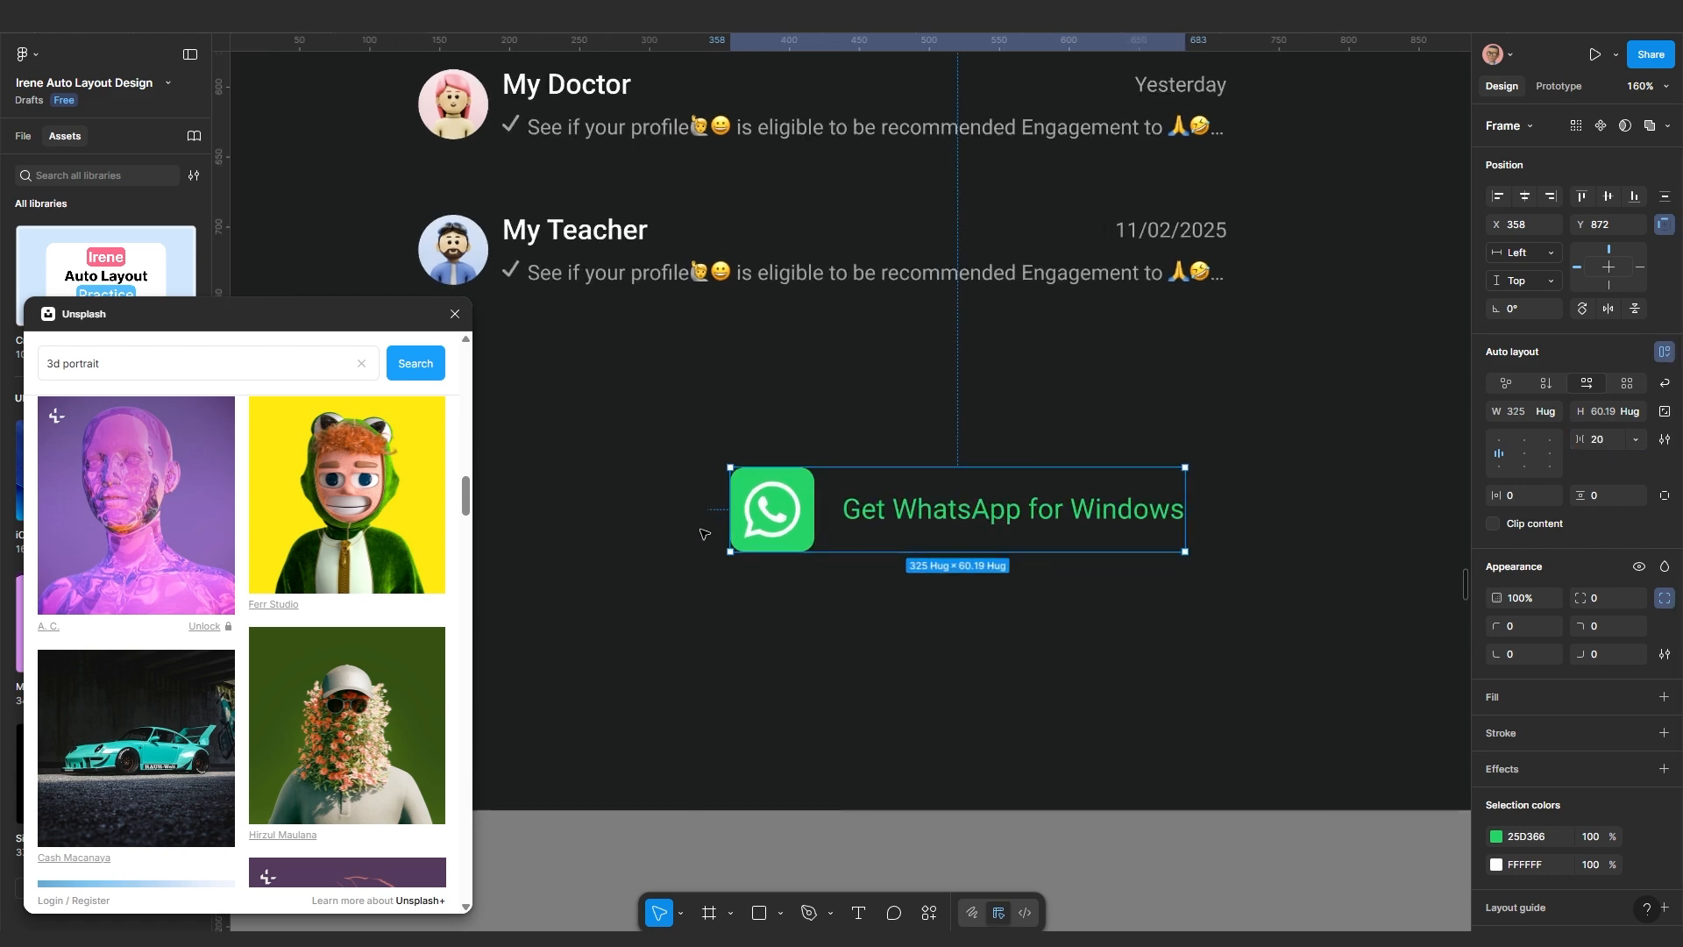
double_click(772, 513)
scroll(929, 592, "down", 1)
left_click_drag(930, 591, 917, 652)
left_click(938, 614)
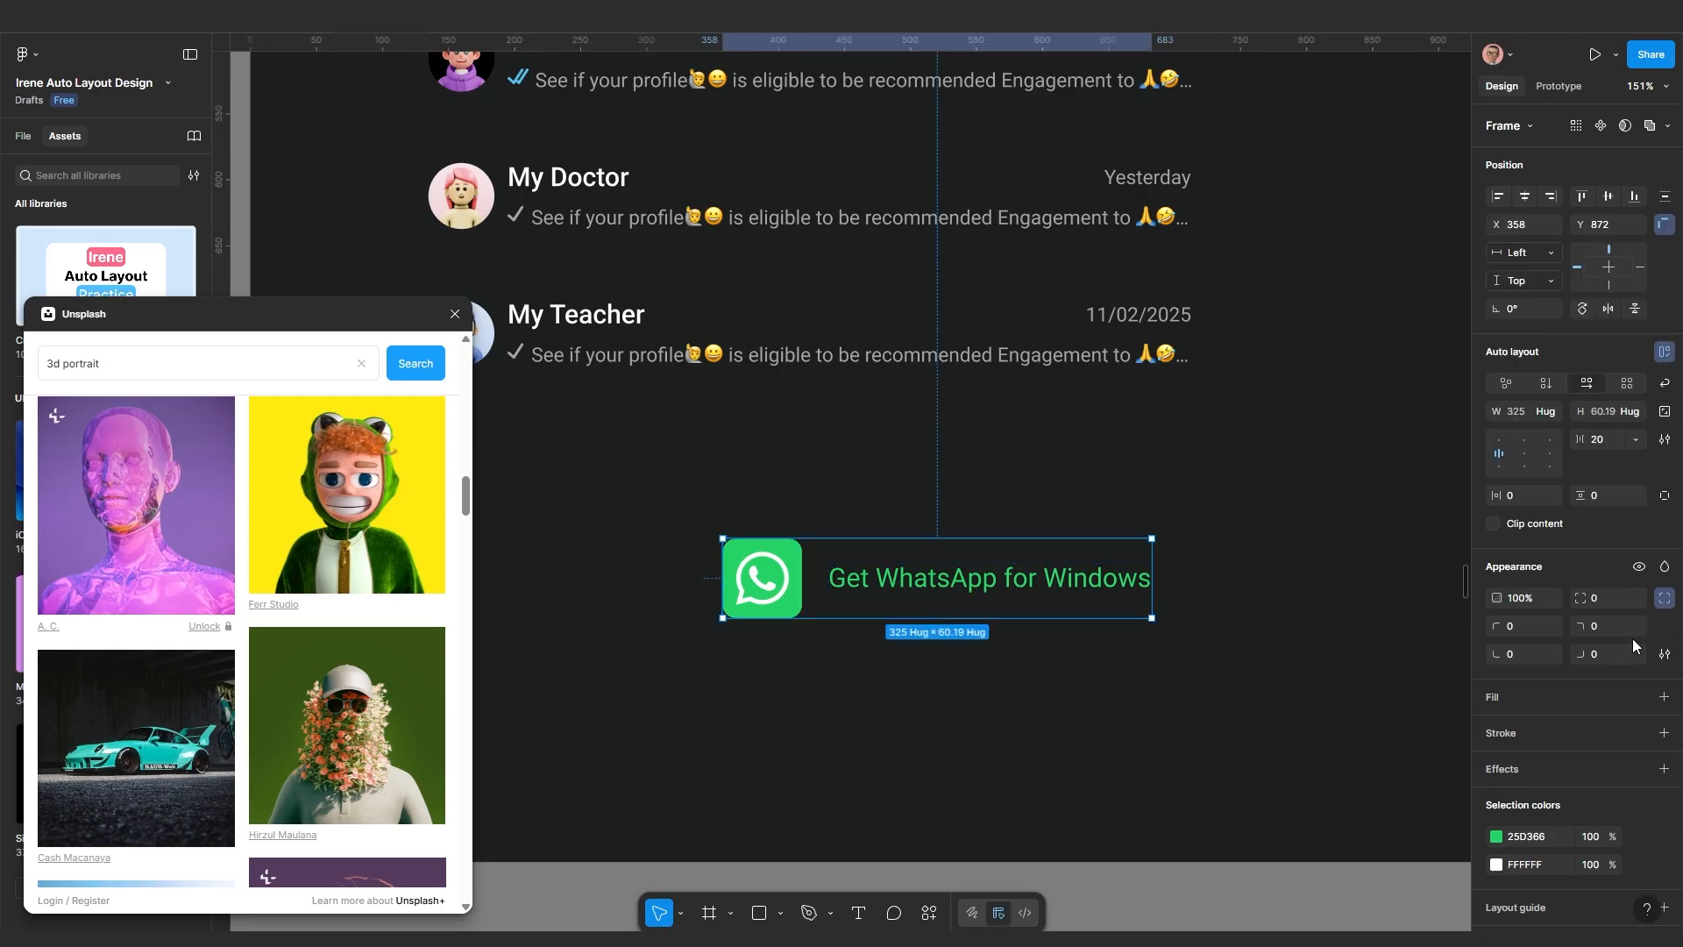
left_click(1518, 496)
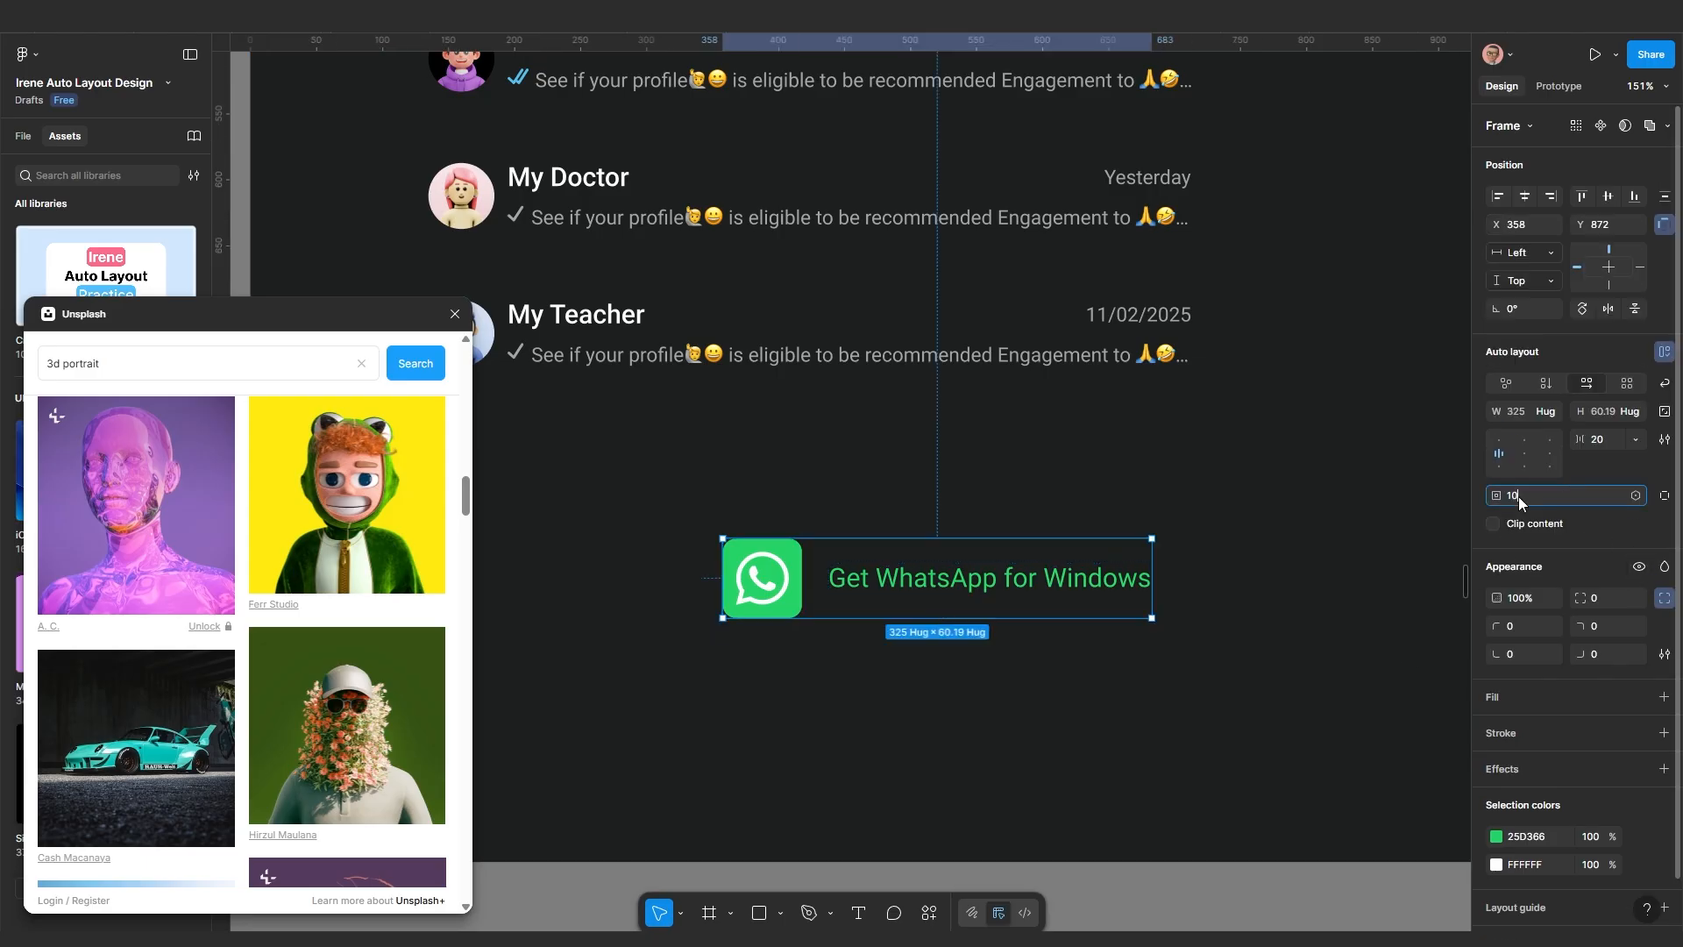
key("Return")
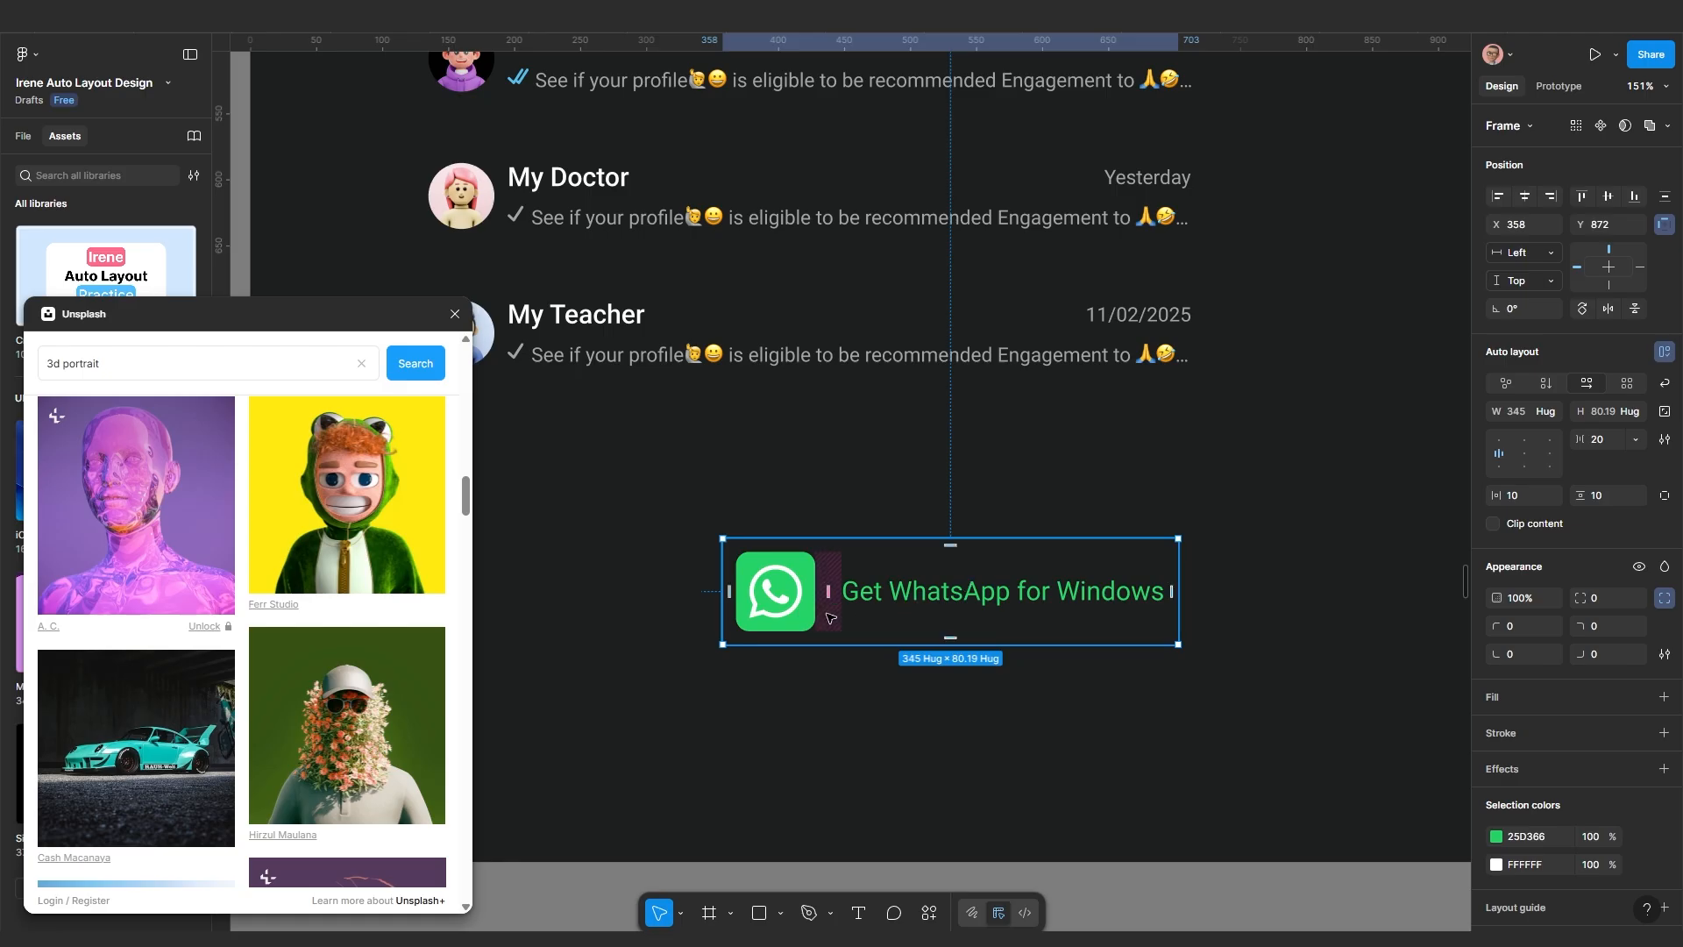
scroll(830, 618, "down", 6)
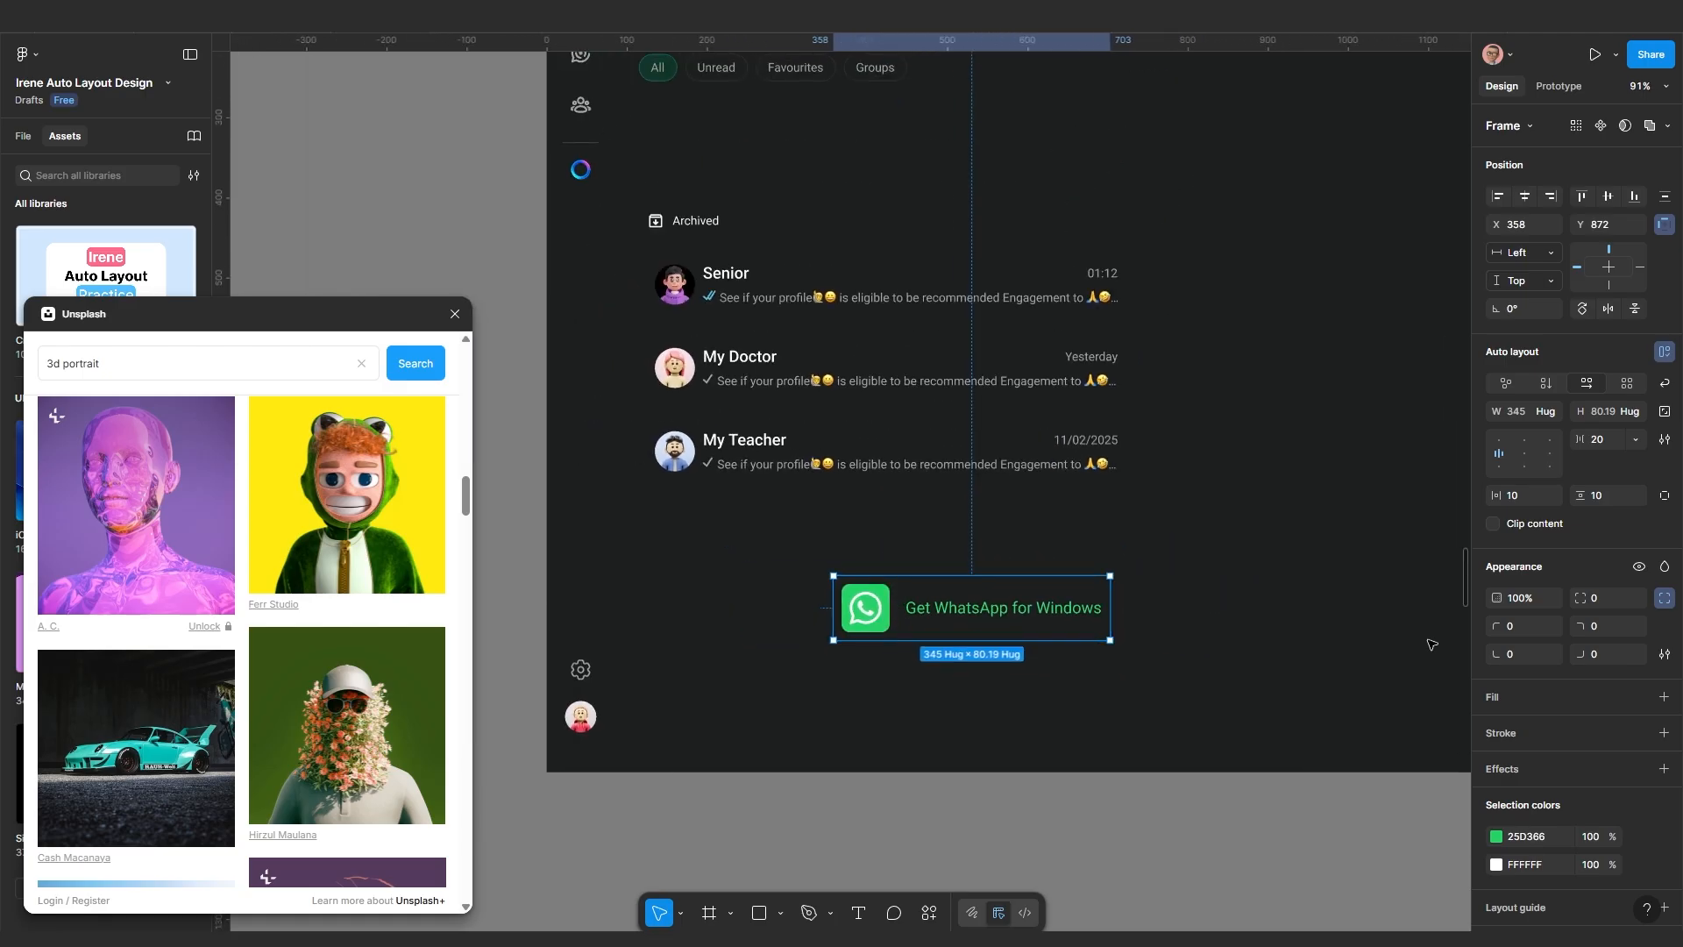
scroll(999, 644, "up", 3)
scroll(981, 636, "down", 6)
scroll(964, 639, "up", 4)
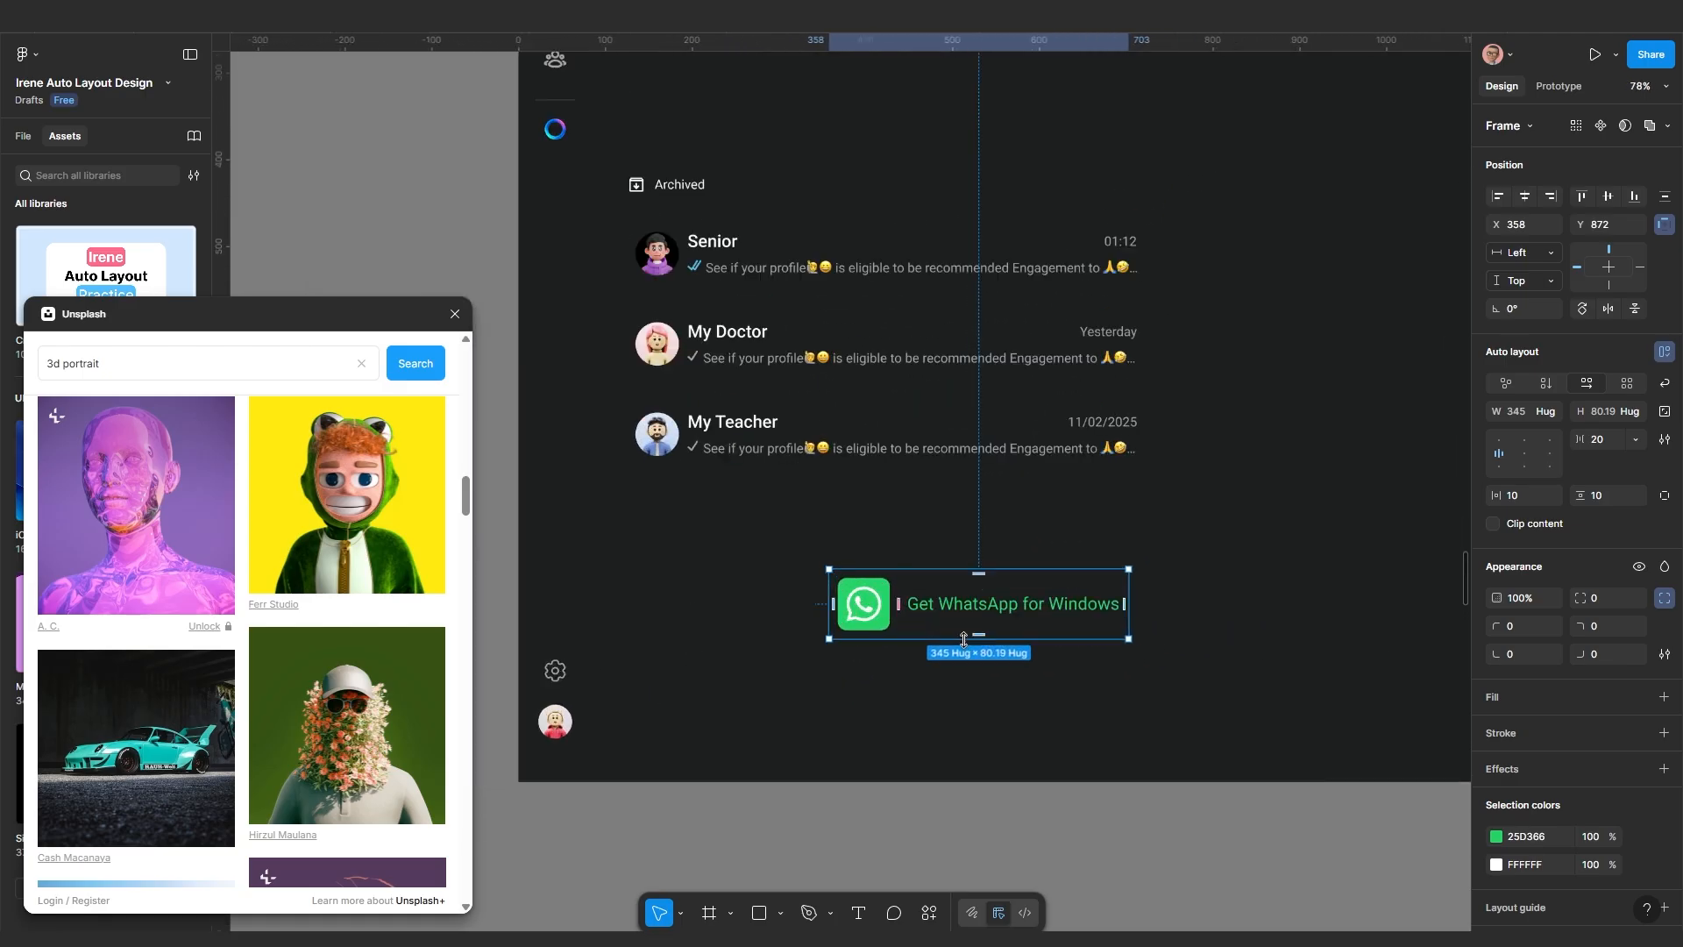
Fill the "Get WhatsApp for Windows" banner frame with 1D1F1F by sampling the dark screen background
scroll(964, 640, "up", 3)
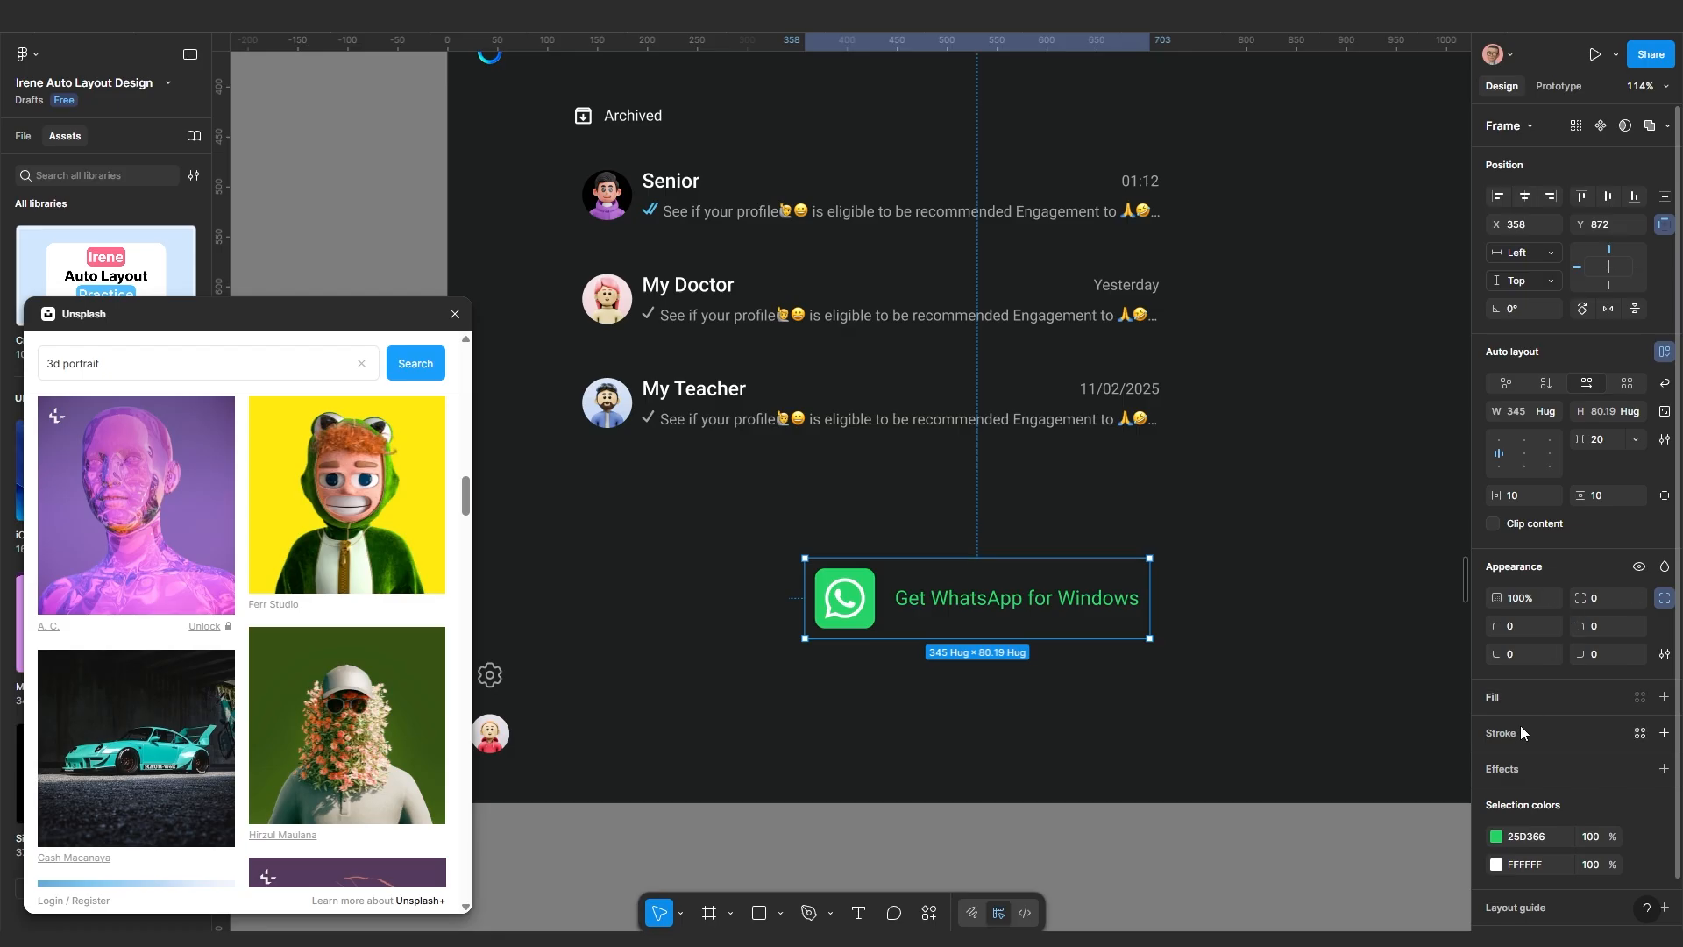
left_click(1523, 703)
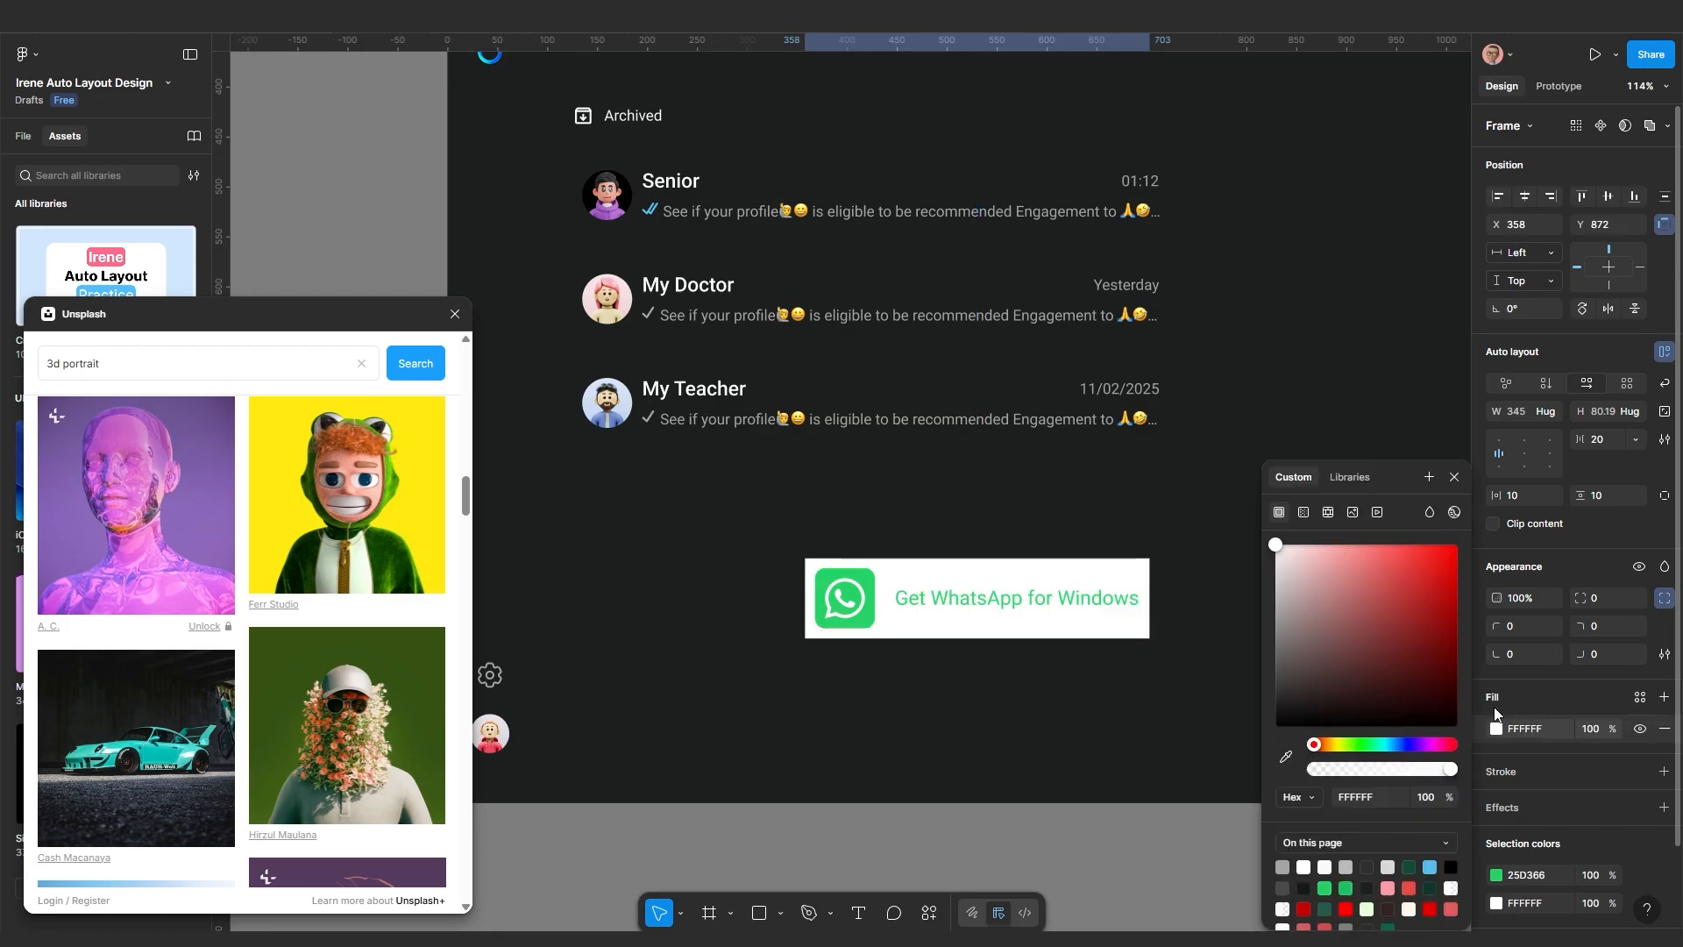
left_click(1286, 756)
left_click(1041, 692)
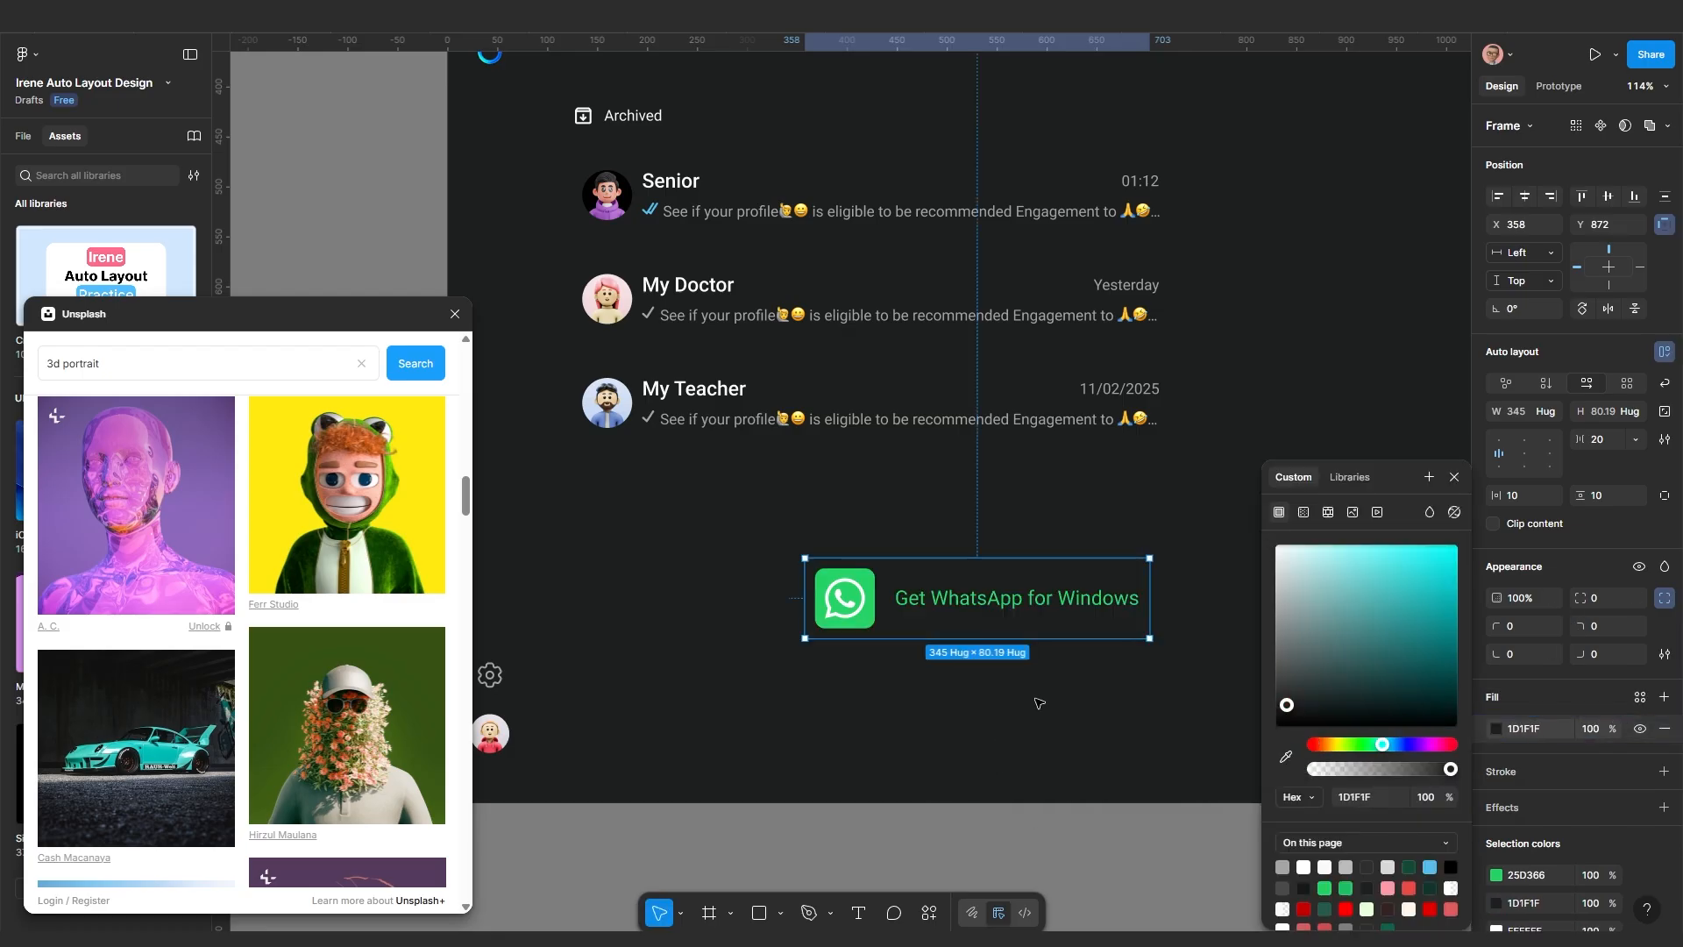
Add a stroke of weight 1 to the banner frame and restrict it to the top side only
scroll(1034, 703, "down", 3)
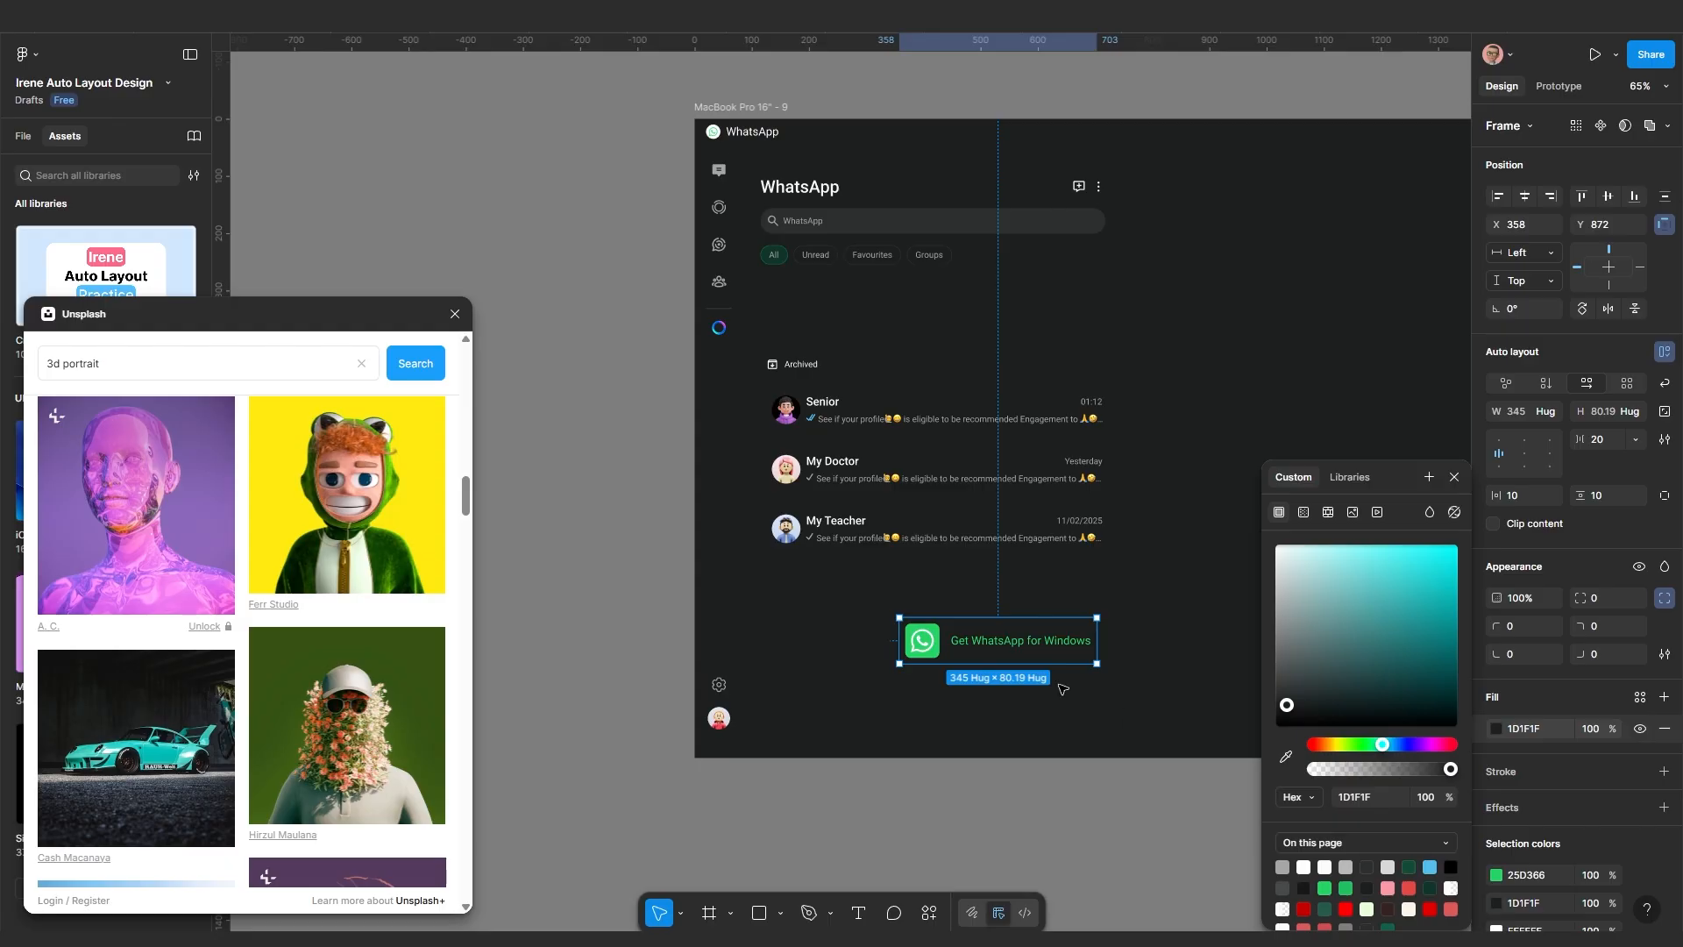
scroll(1062, 690, "up", 2)
left_click(1664, 772)
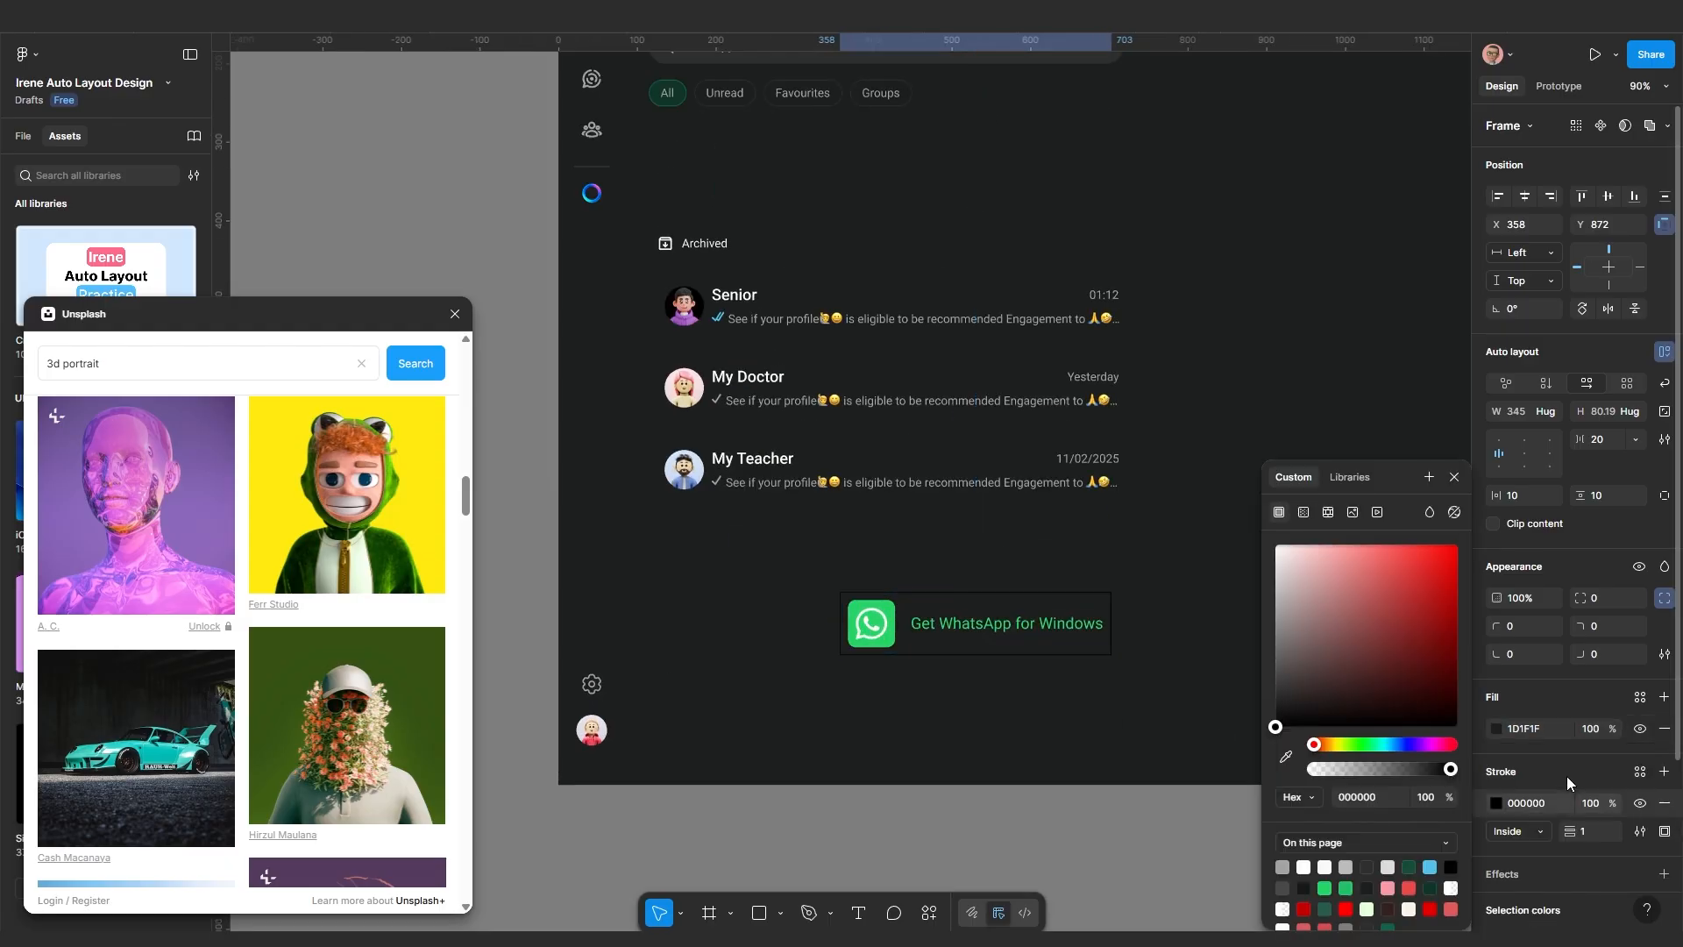
left_click(1664, 831)
left_click(1636, 704)
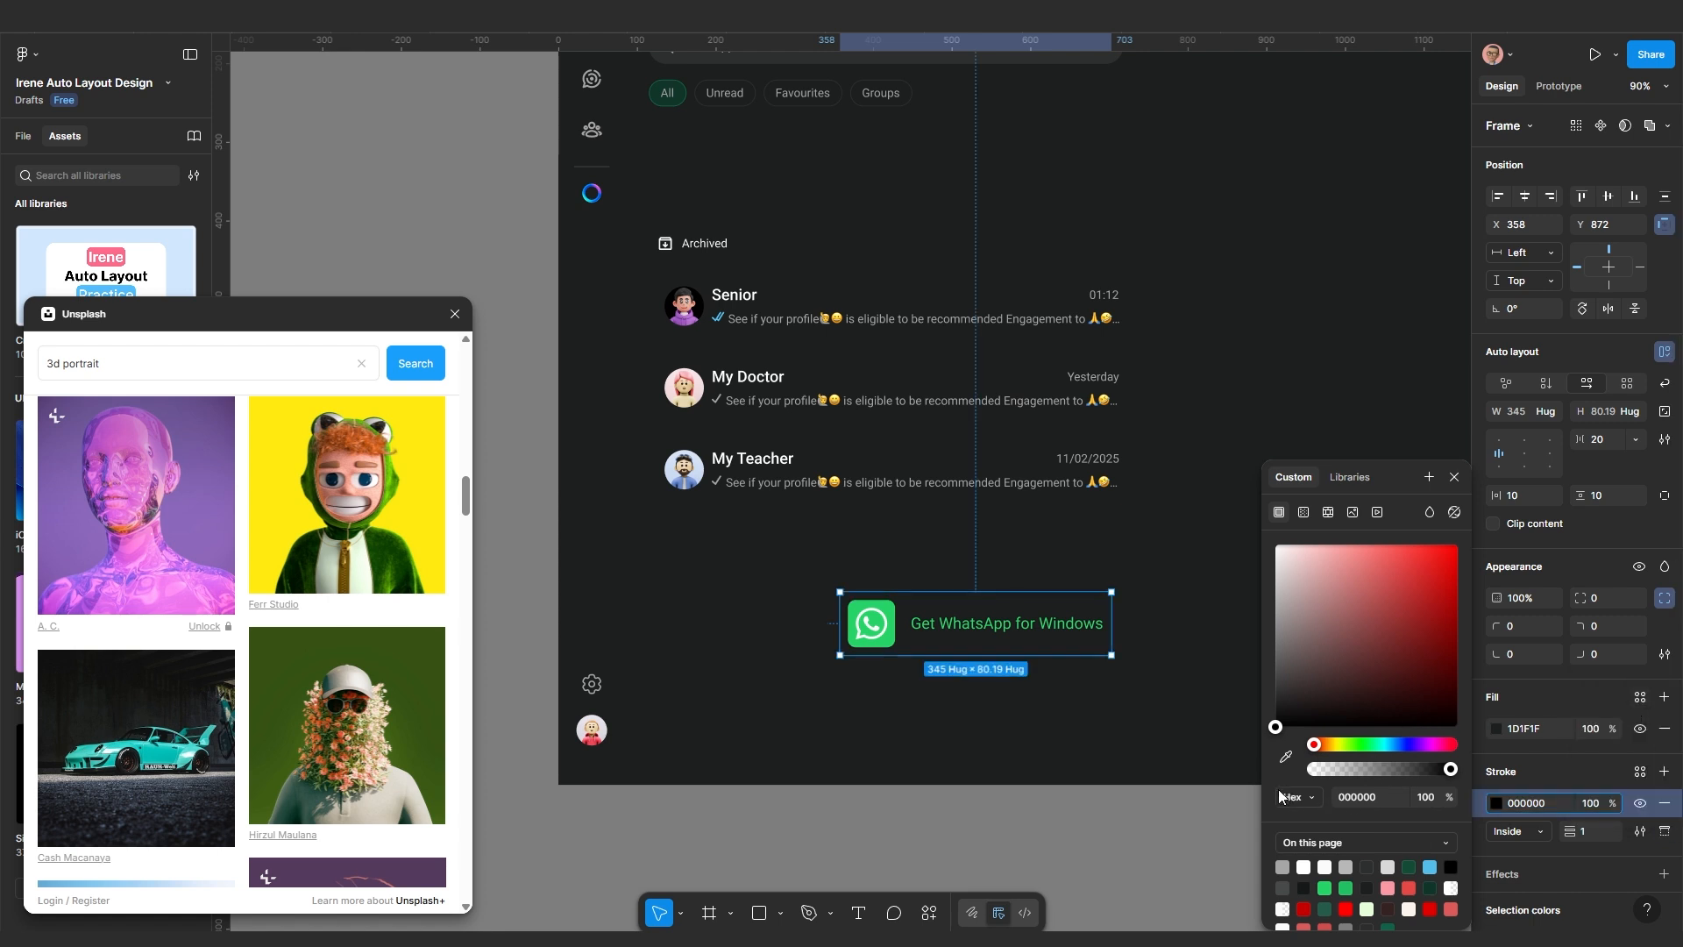
Set the banner's stroke color to A5A5A5, copied from the fill of the My Teacher message preview text
left_click(909, 485, "ctrl")
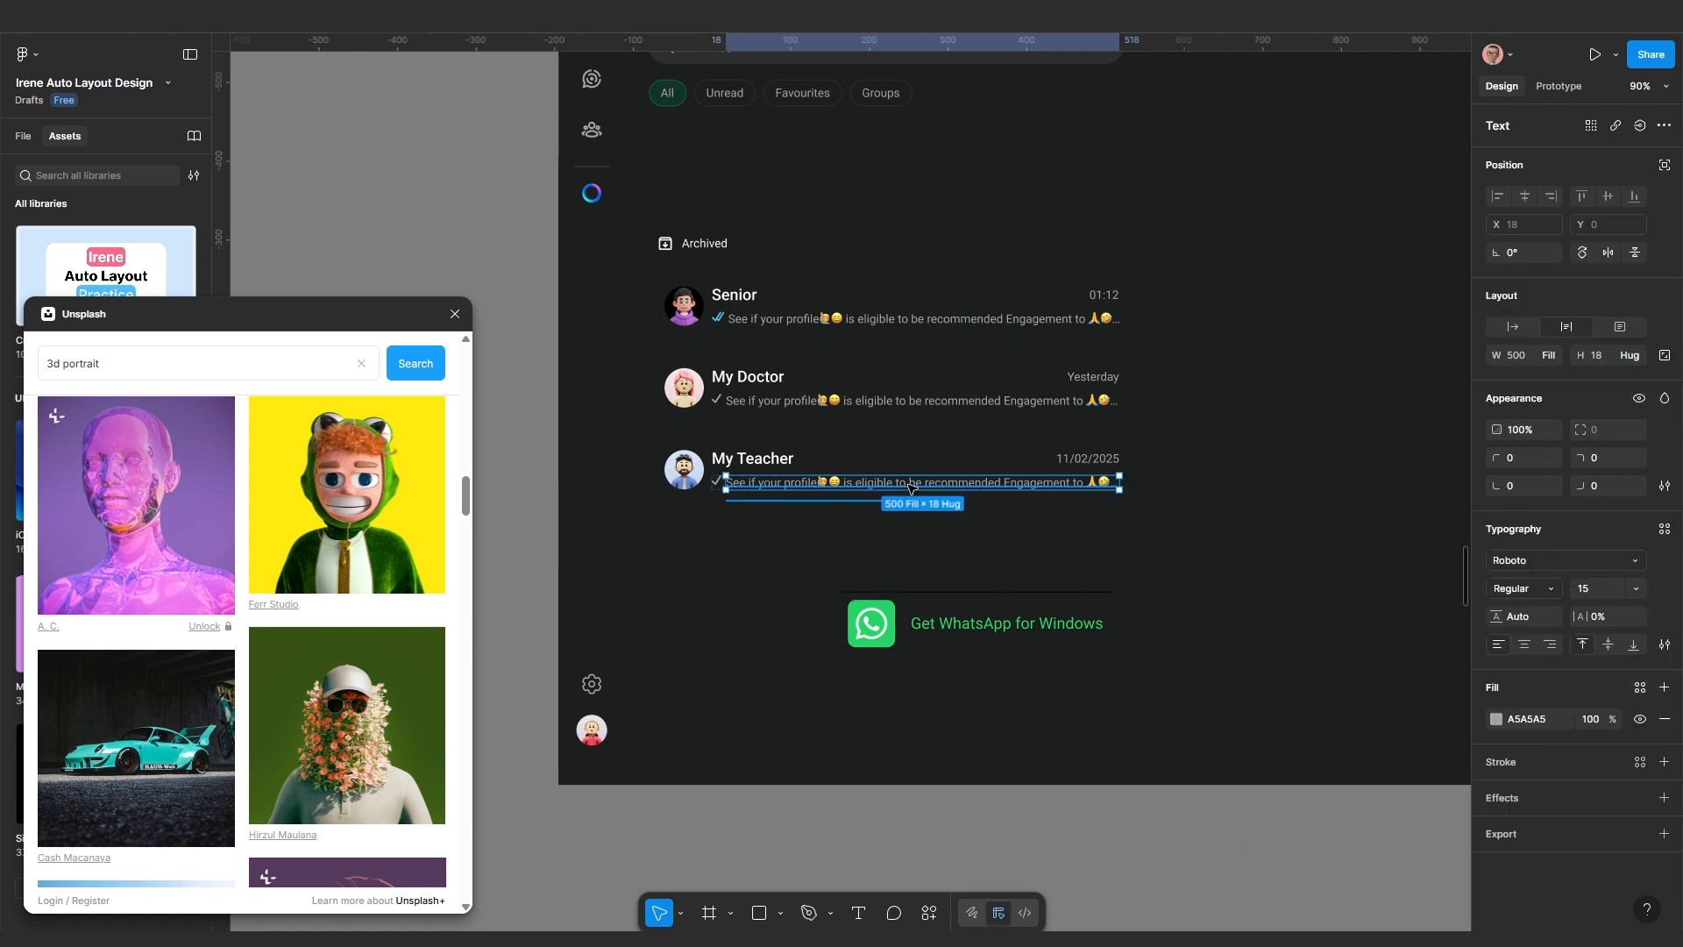
left_click(1550, 663)
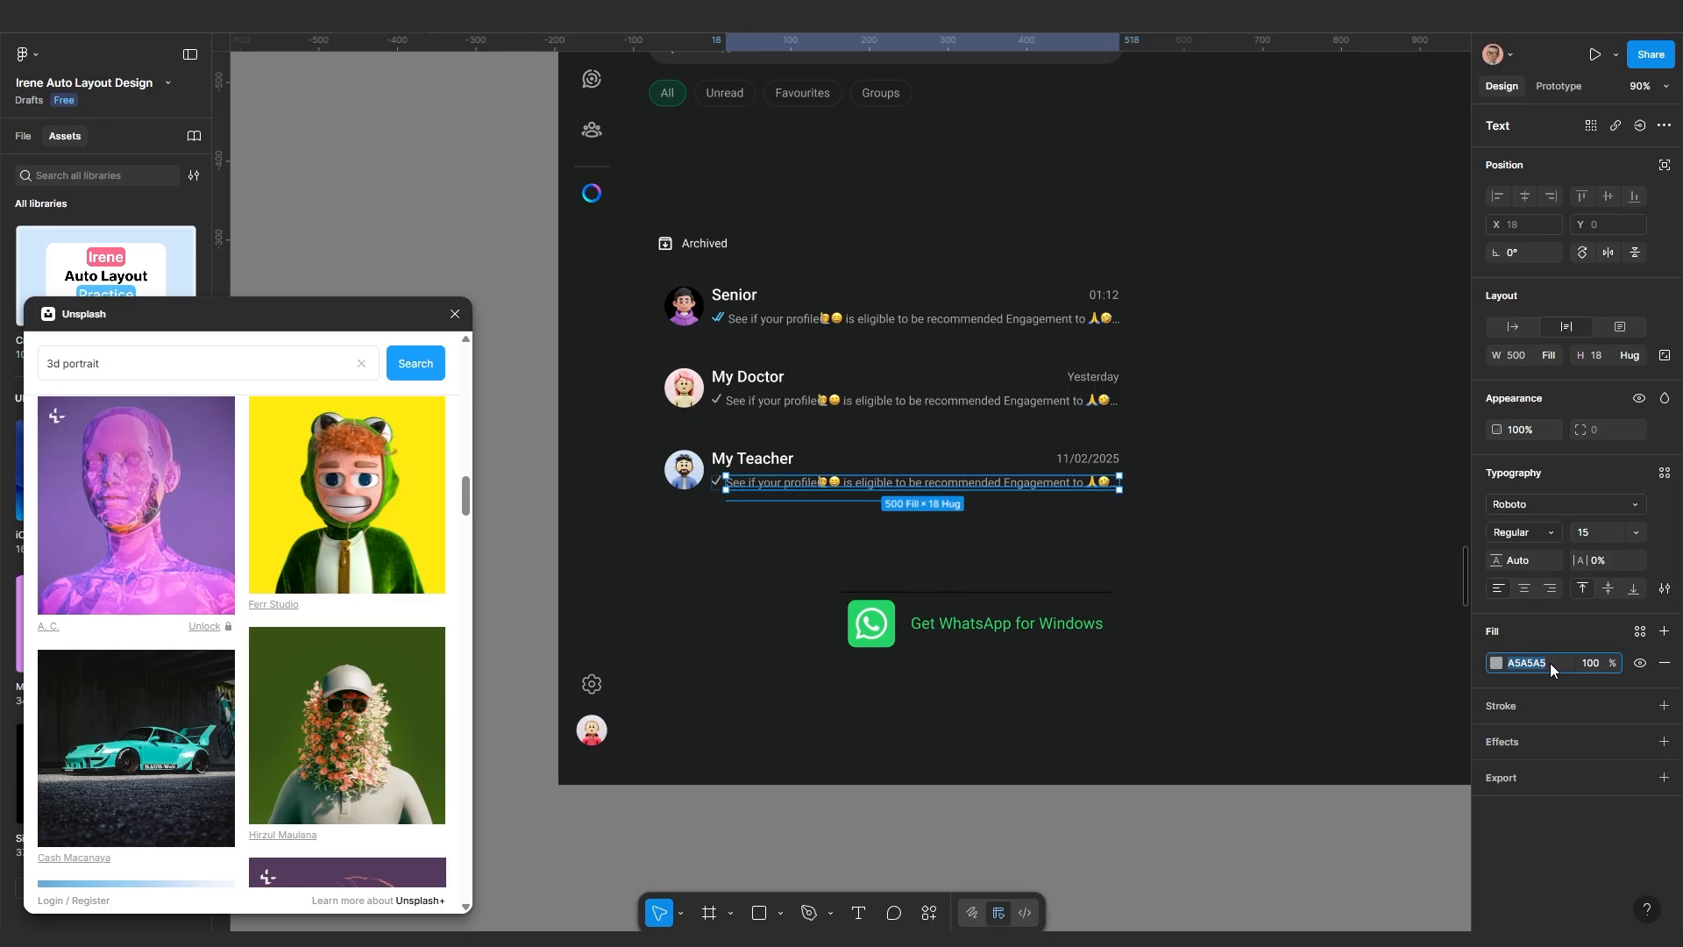
left_click(1224, 654)
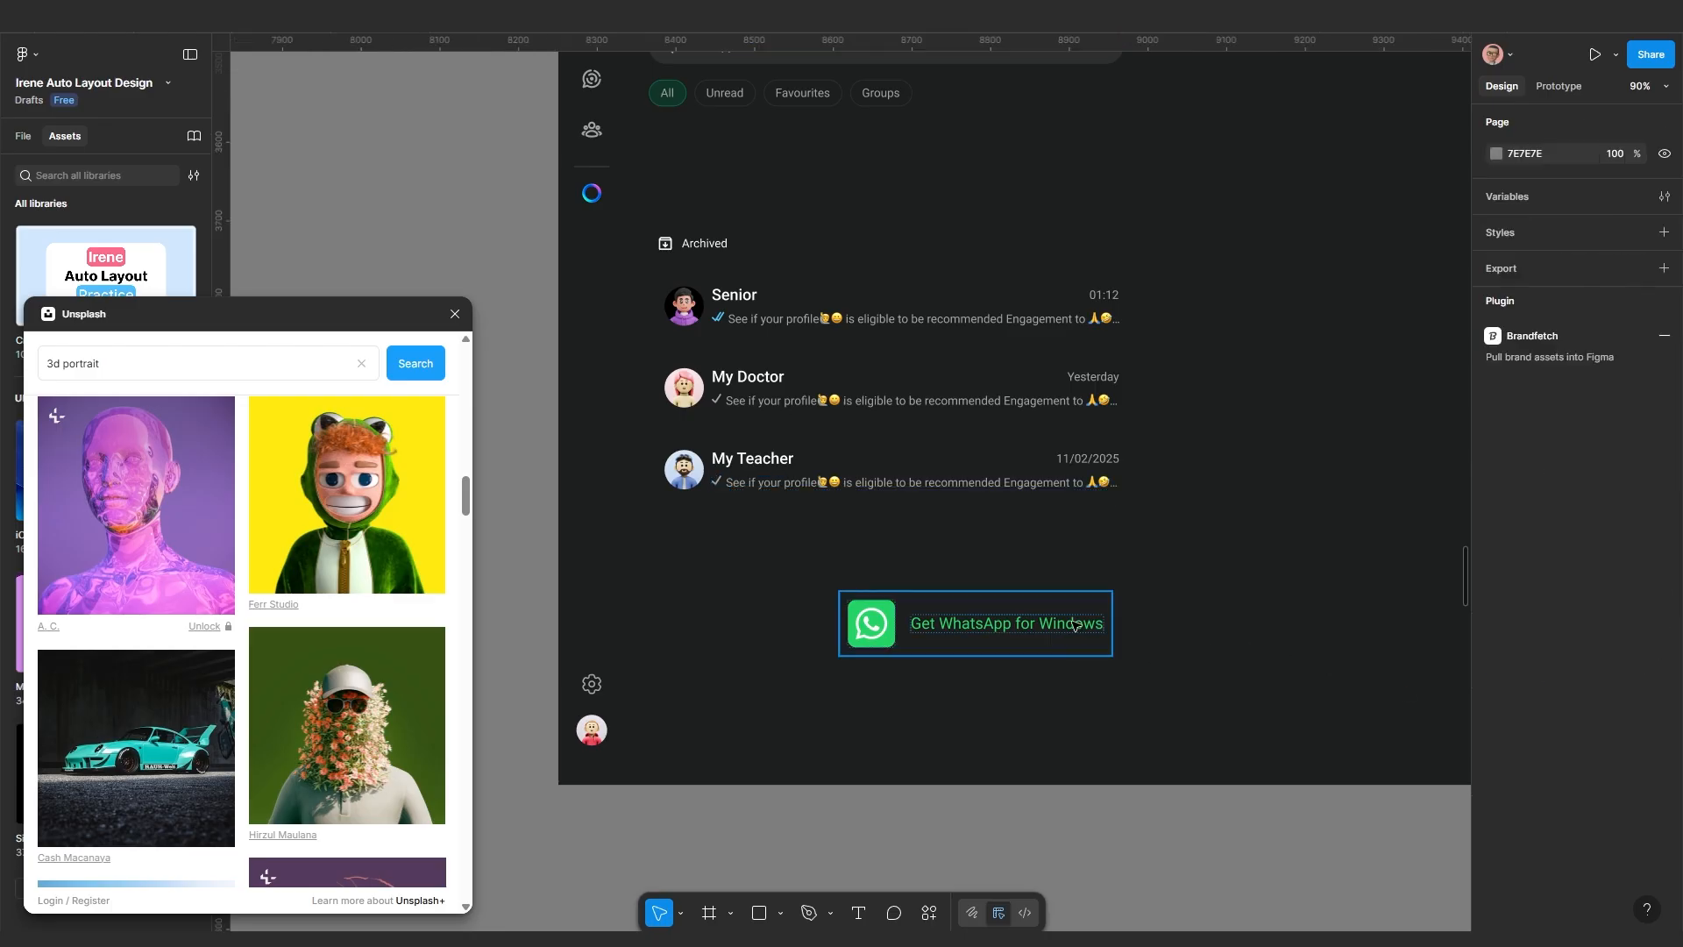
left_click(1075, 624)
left_click(1548, 804)
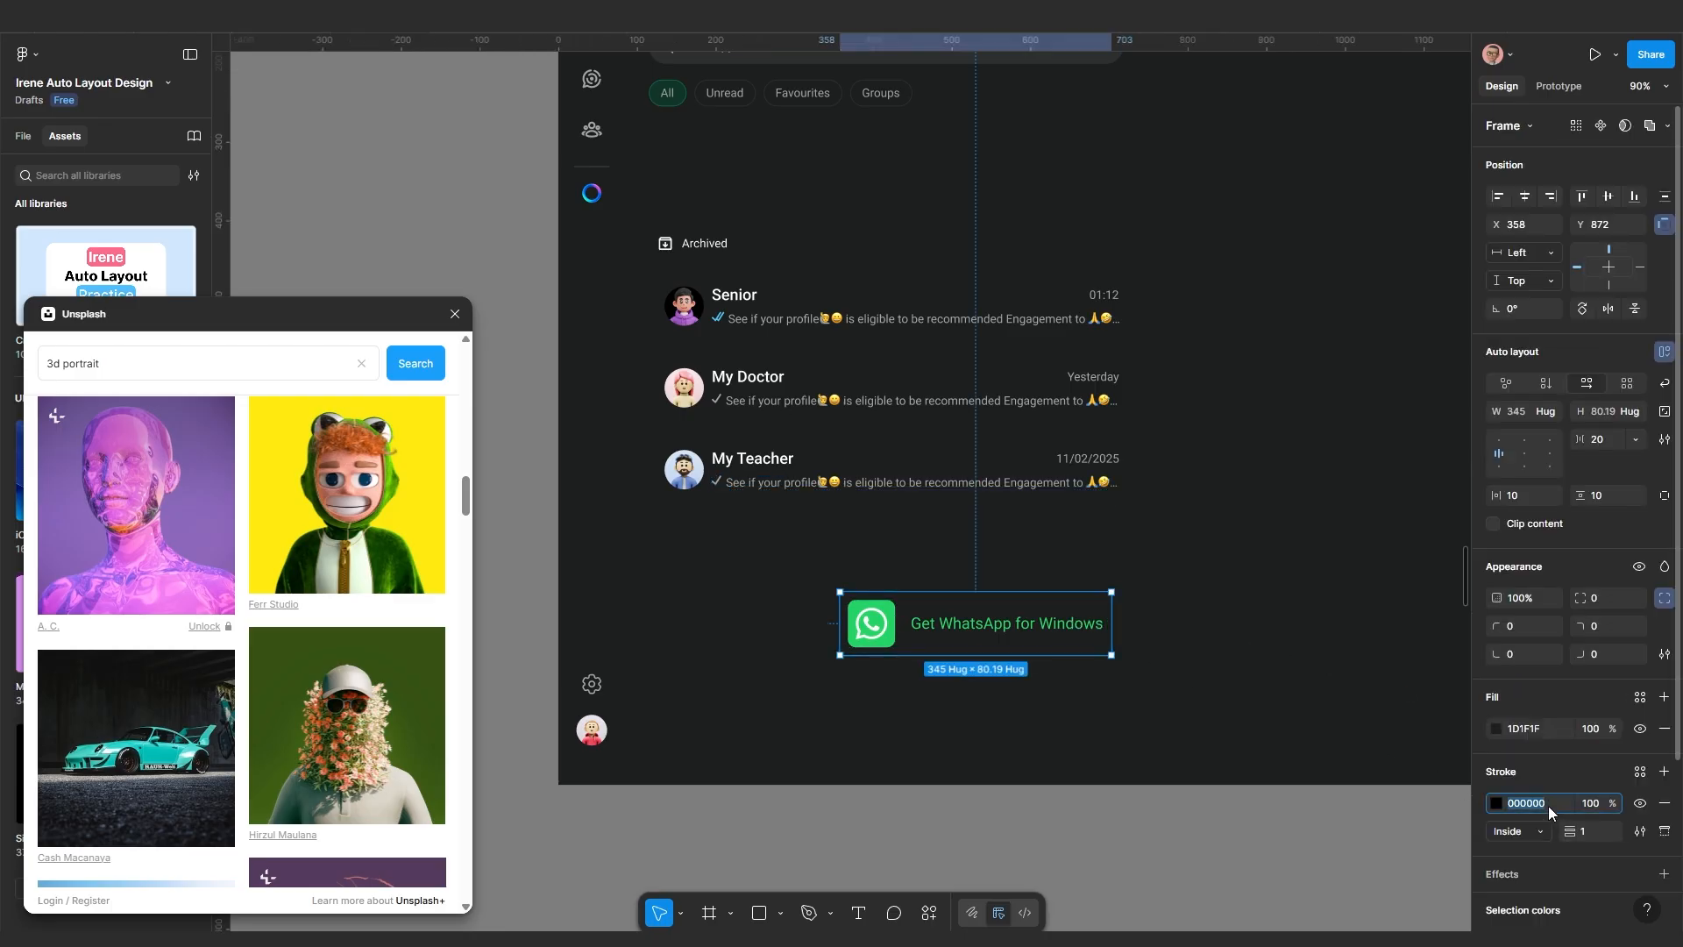
type("A5A5A5")
key("Return")
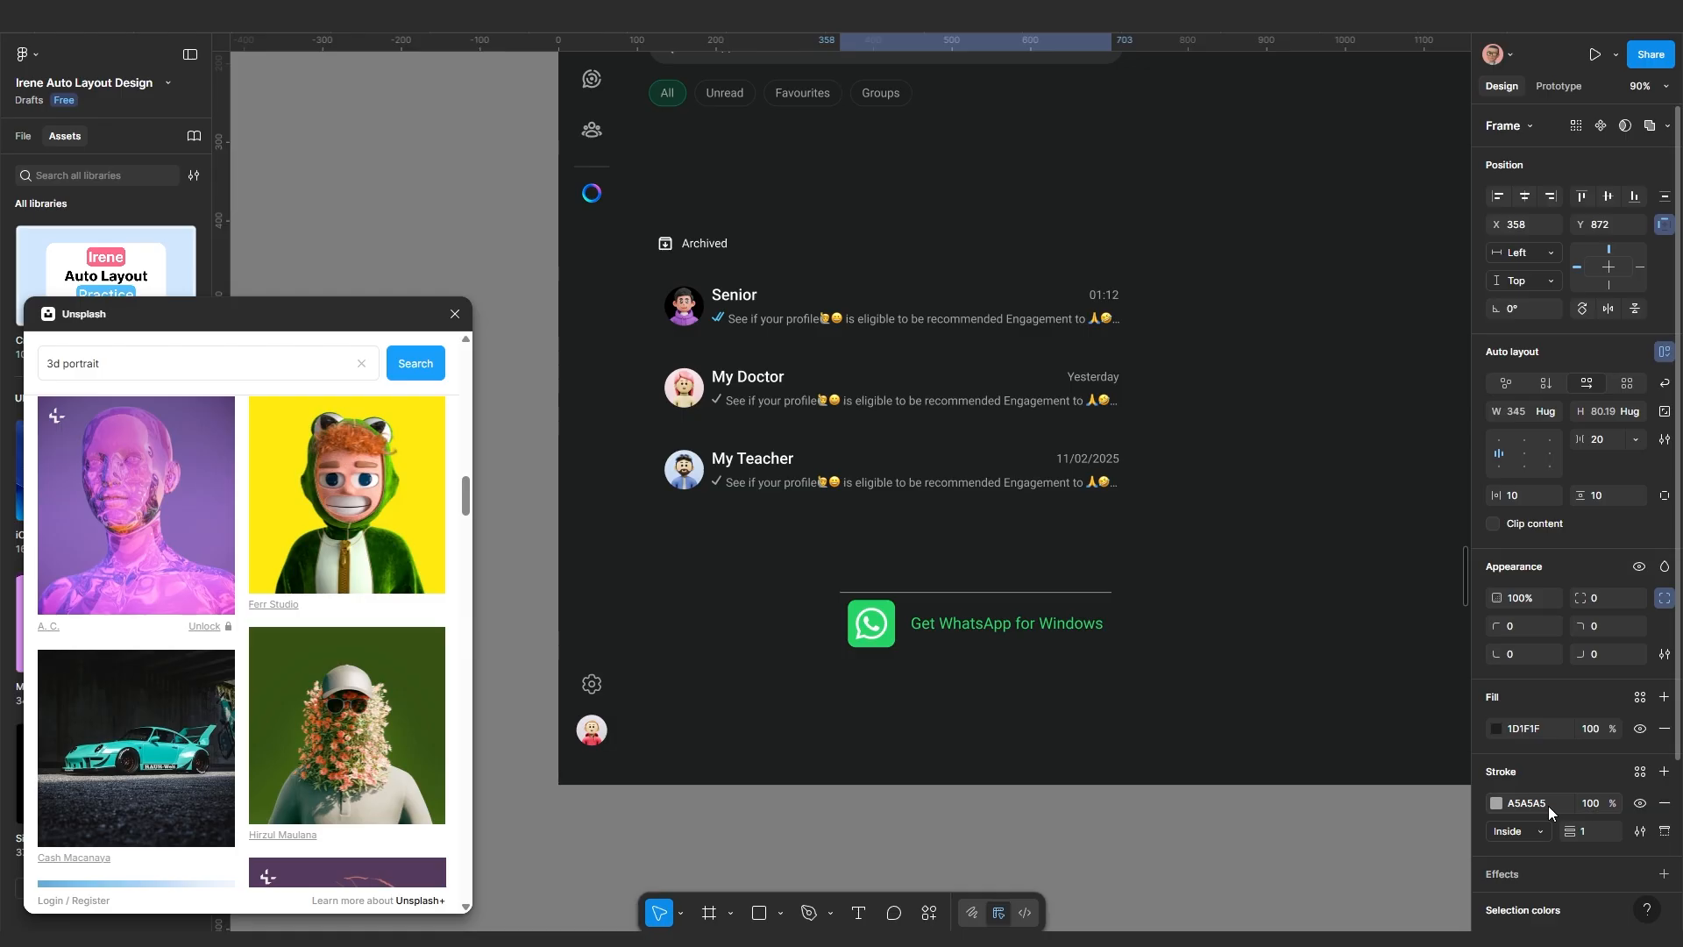
scroll(957, 668, "up", 3)
key("Escape")
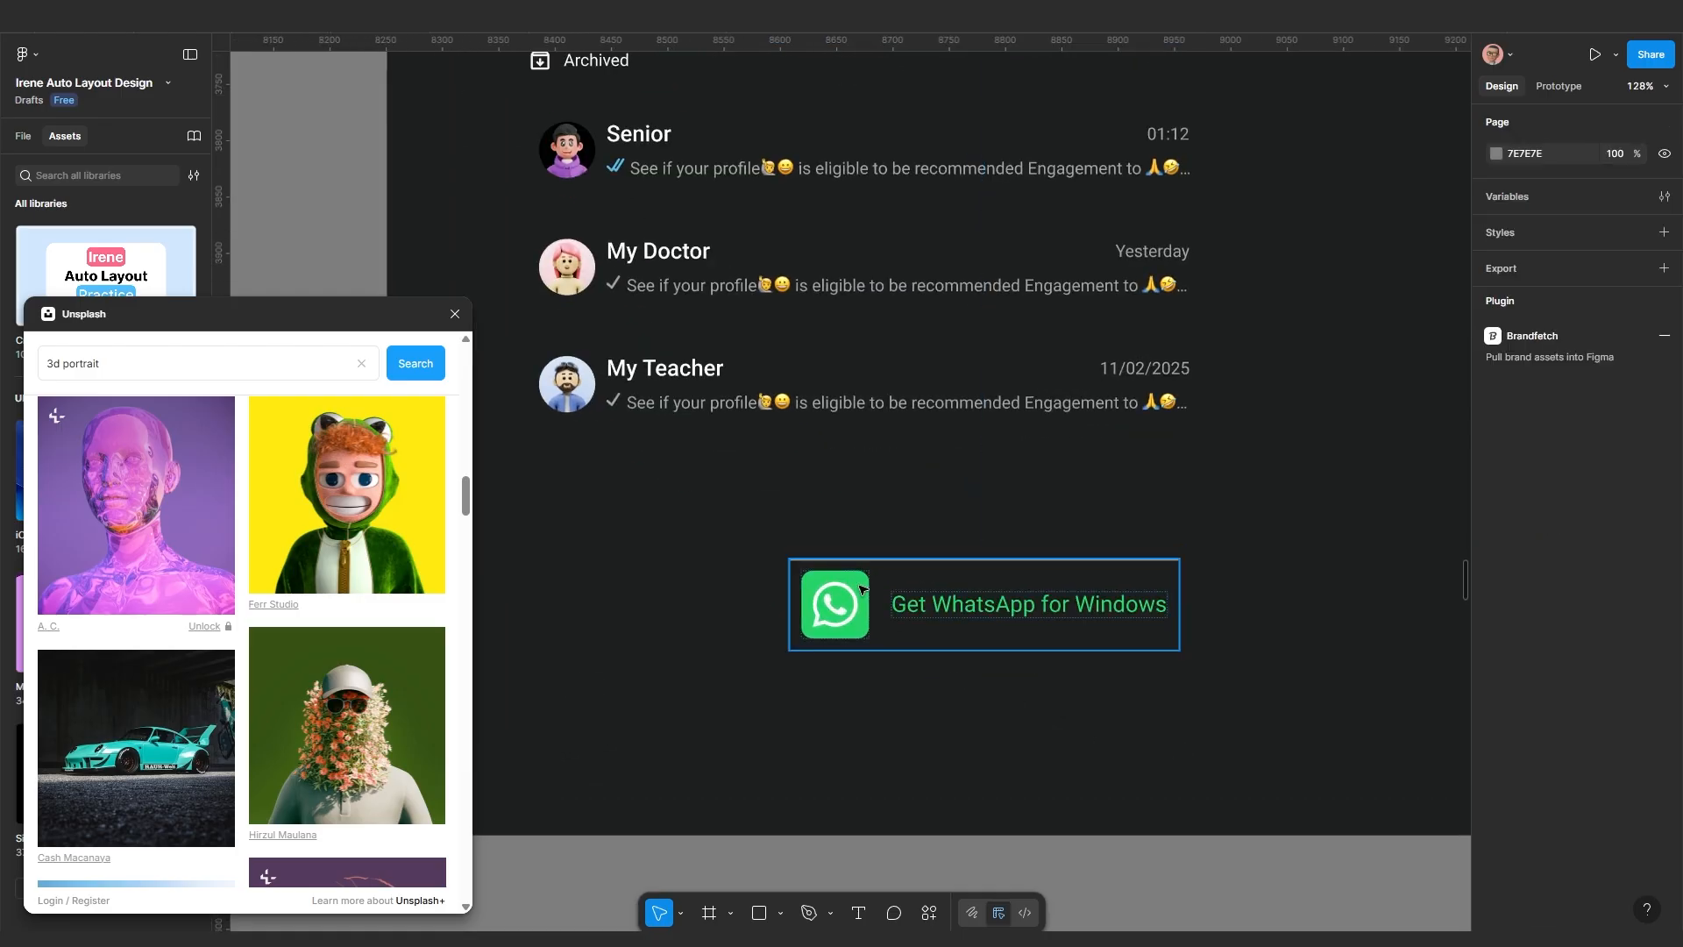
Move the "Get WhatsApp for Windows" banner out of the MacBook frame onto the empty canvas below it
scroll(859, 589, "down", 5)
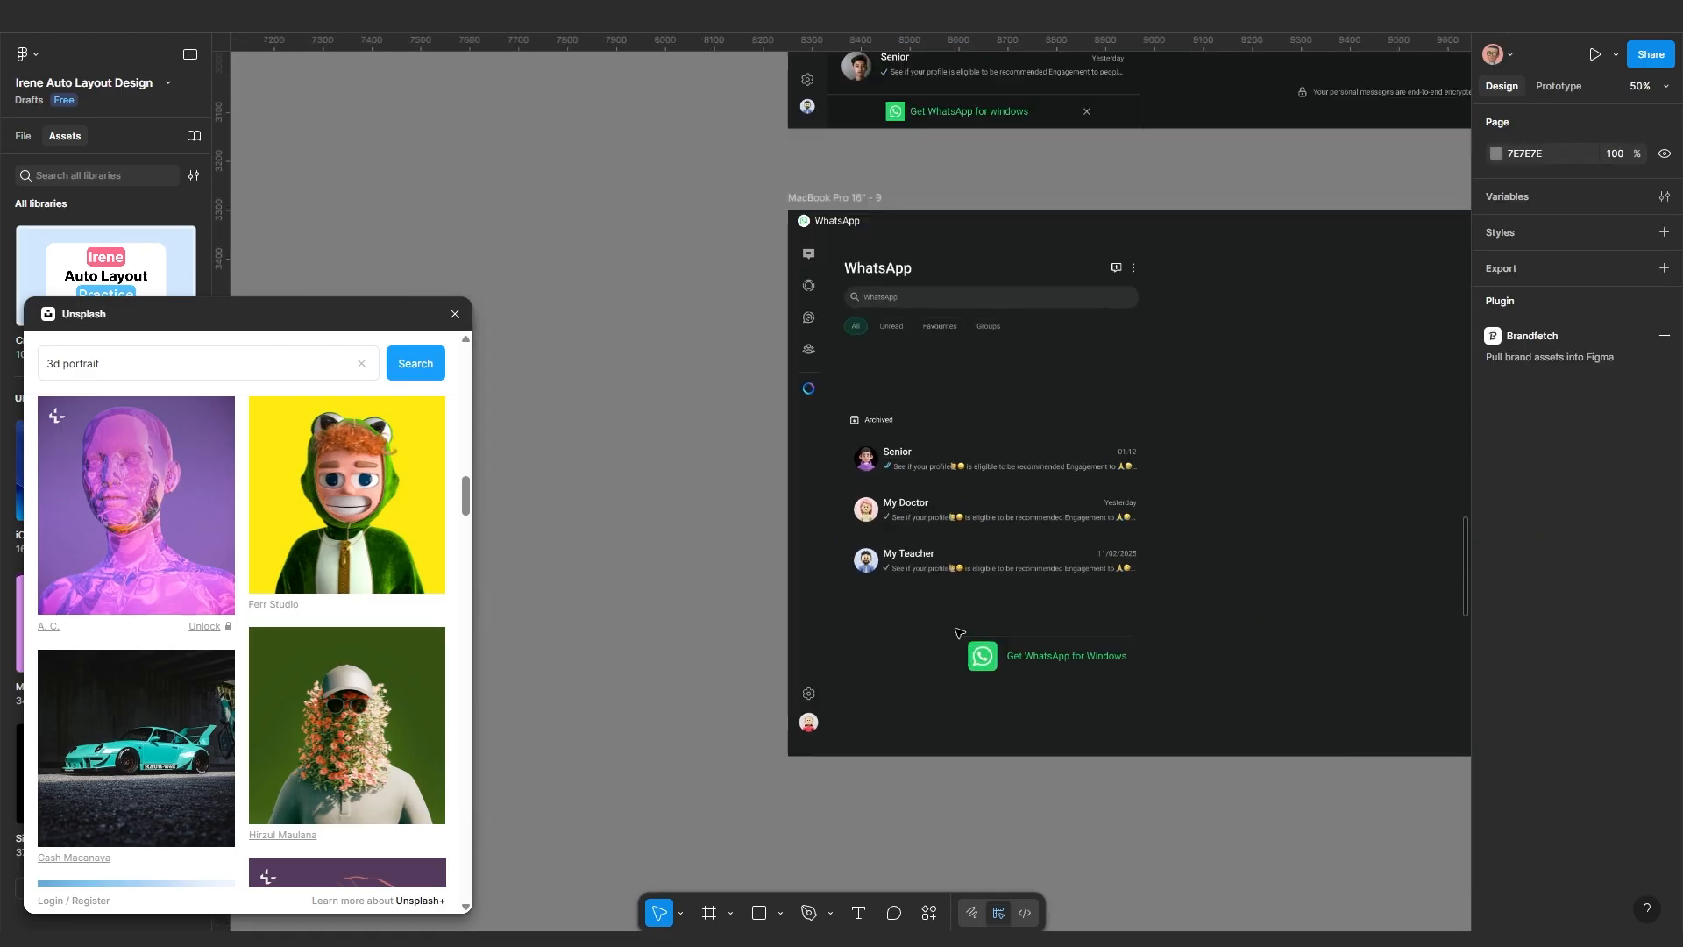
scroll(958, 631, "up", 3)
scroll(870, 458, "down", 1)
scroll(1022, 650, "up", 2)
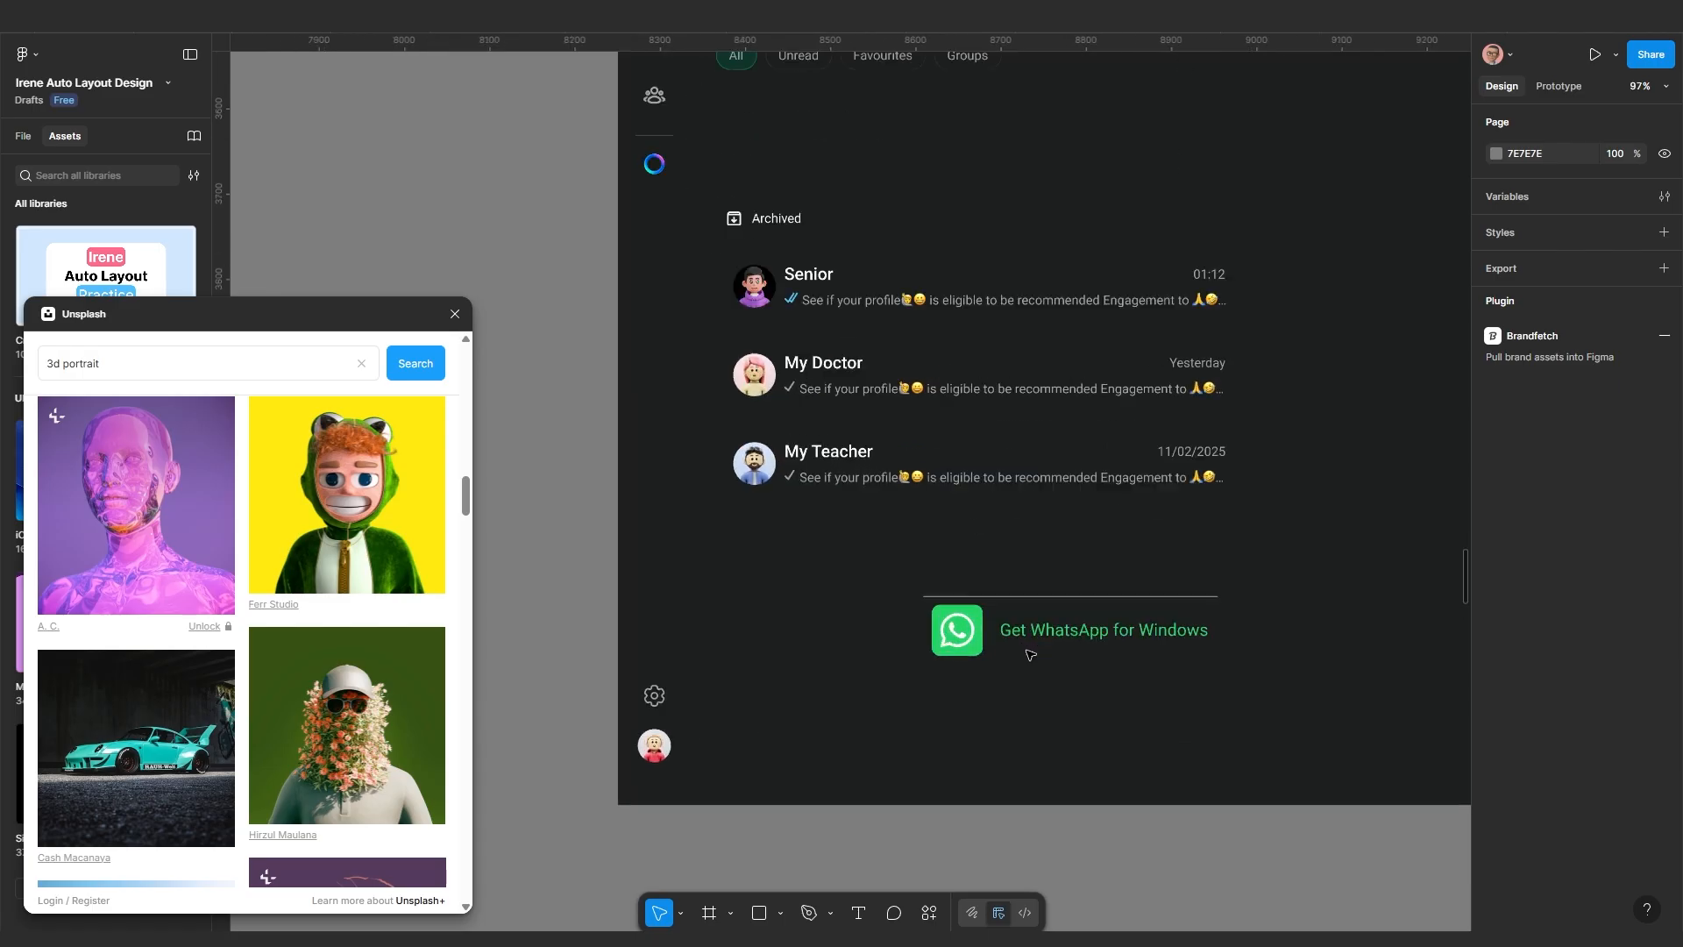
scroll(1026, 651, "down", 3)
left_click_drag(1019, 632, 1049, 752)
scroll(981, 588, "up", 2)
scroll(1049, 752, "up", 1)
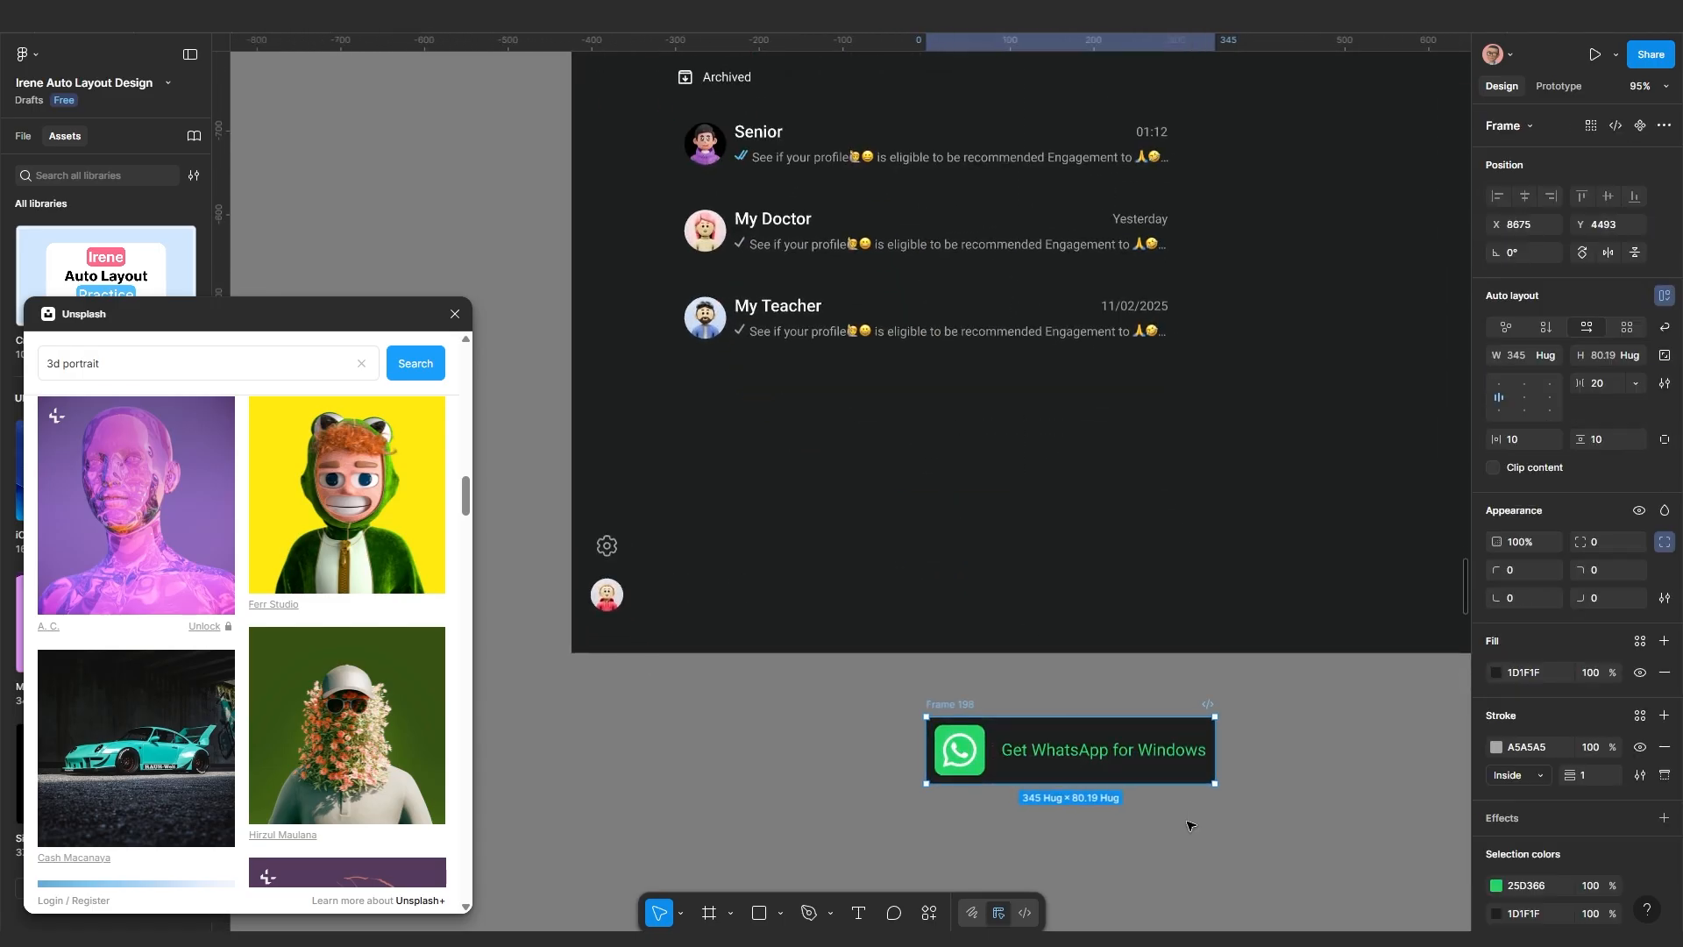
key("Escape")
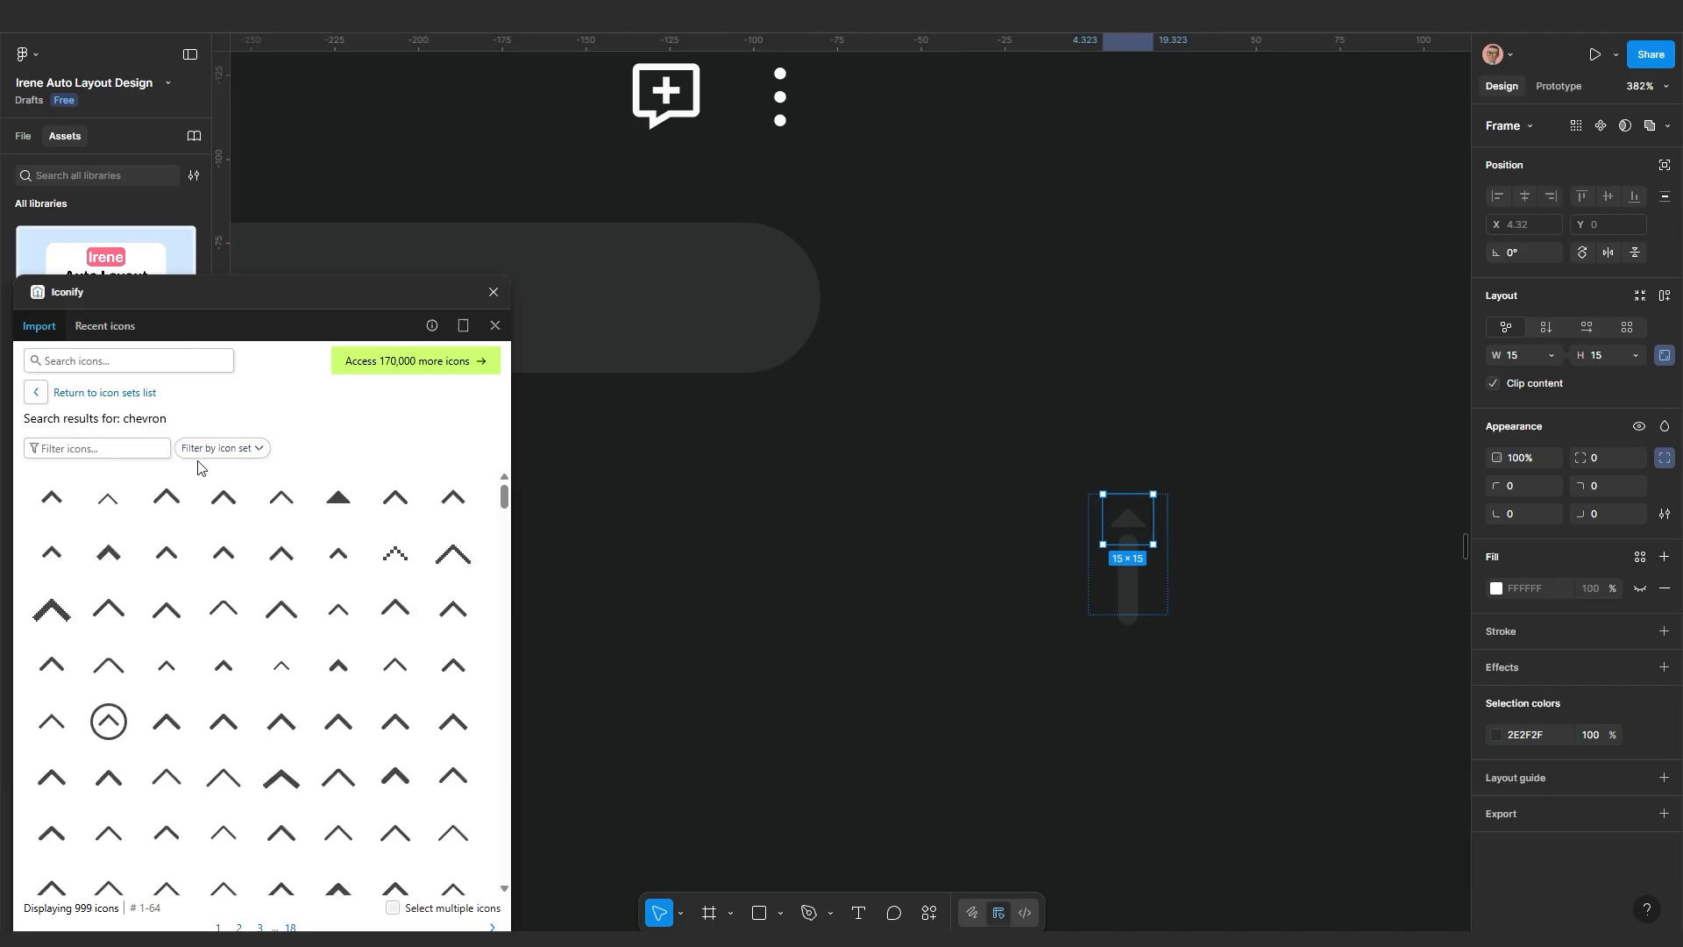
Import the mynaui chevron-up-solid icon from Iconify, placing it beside the finished scroll arrow for comparison
left_click_drag(334, 504, 920, 542)
scroll(933, 561, "up", 2)
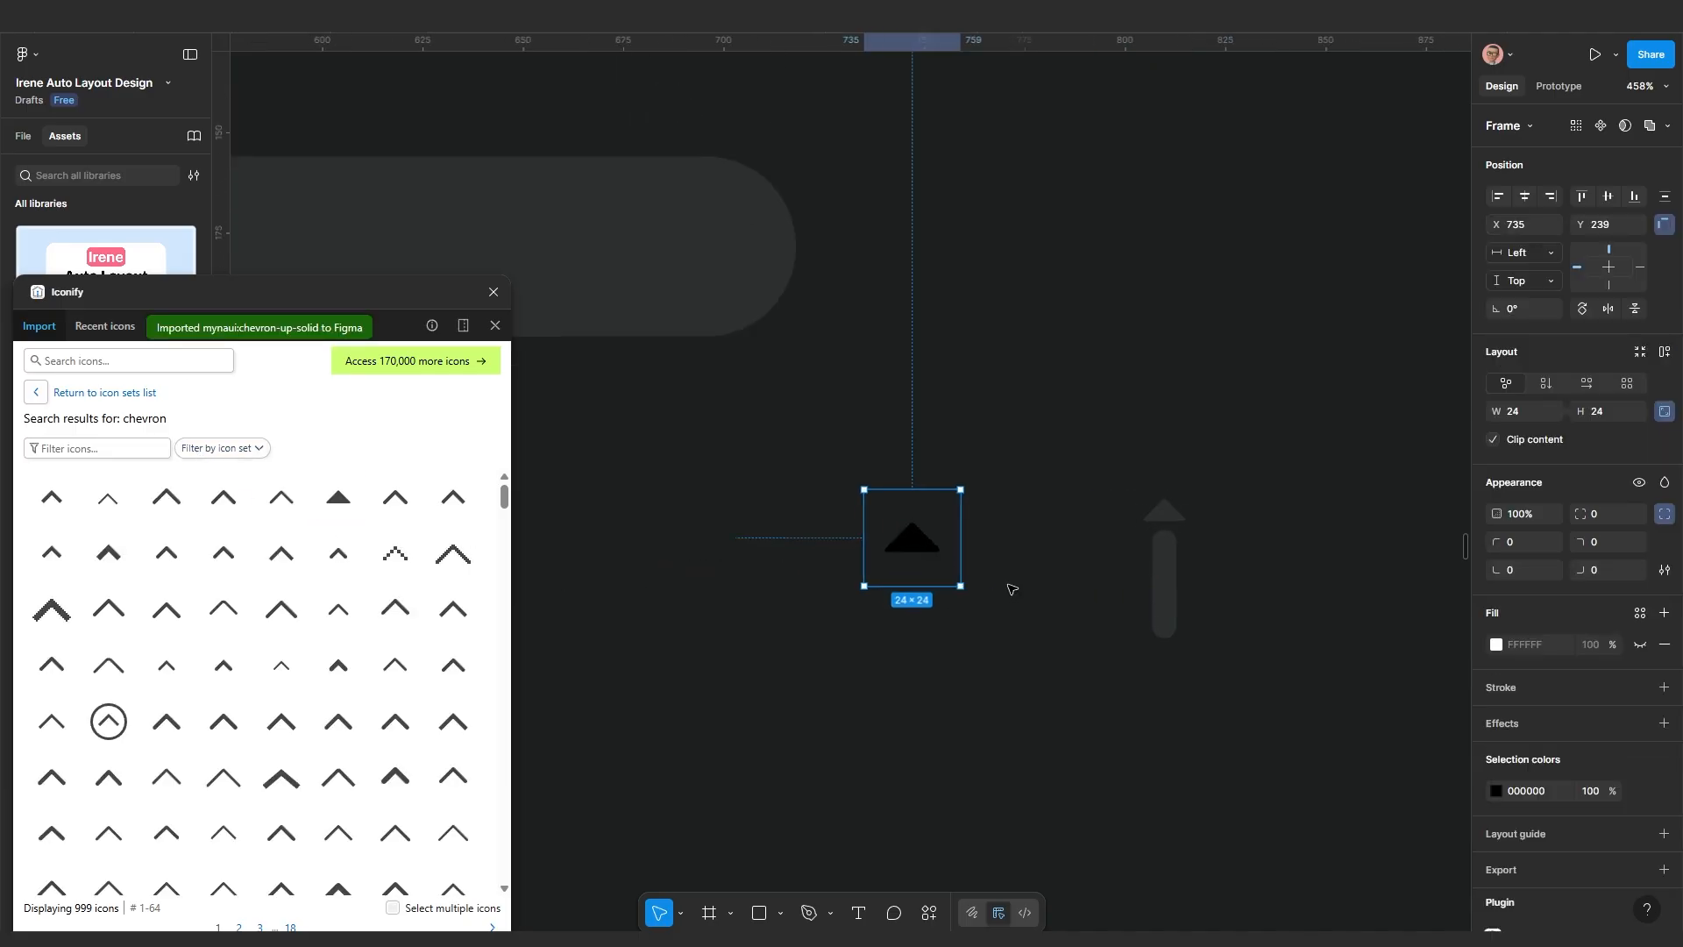
left_click(933, 548)
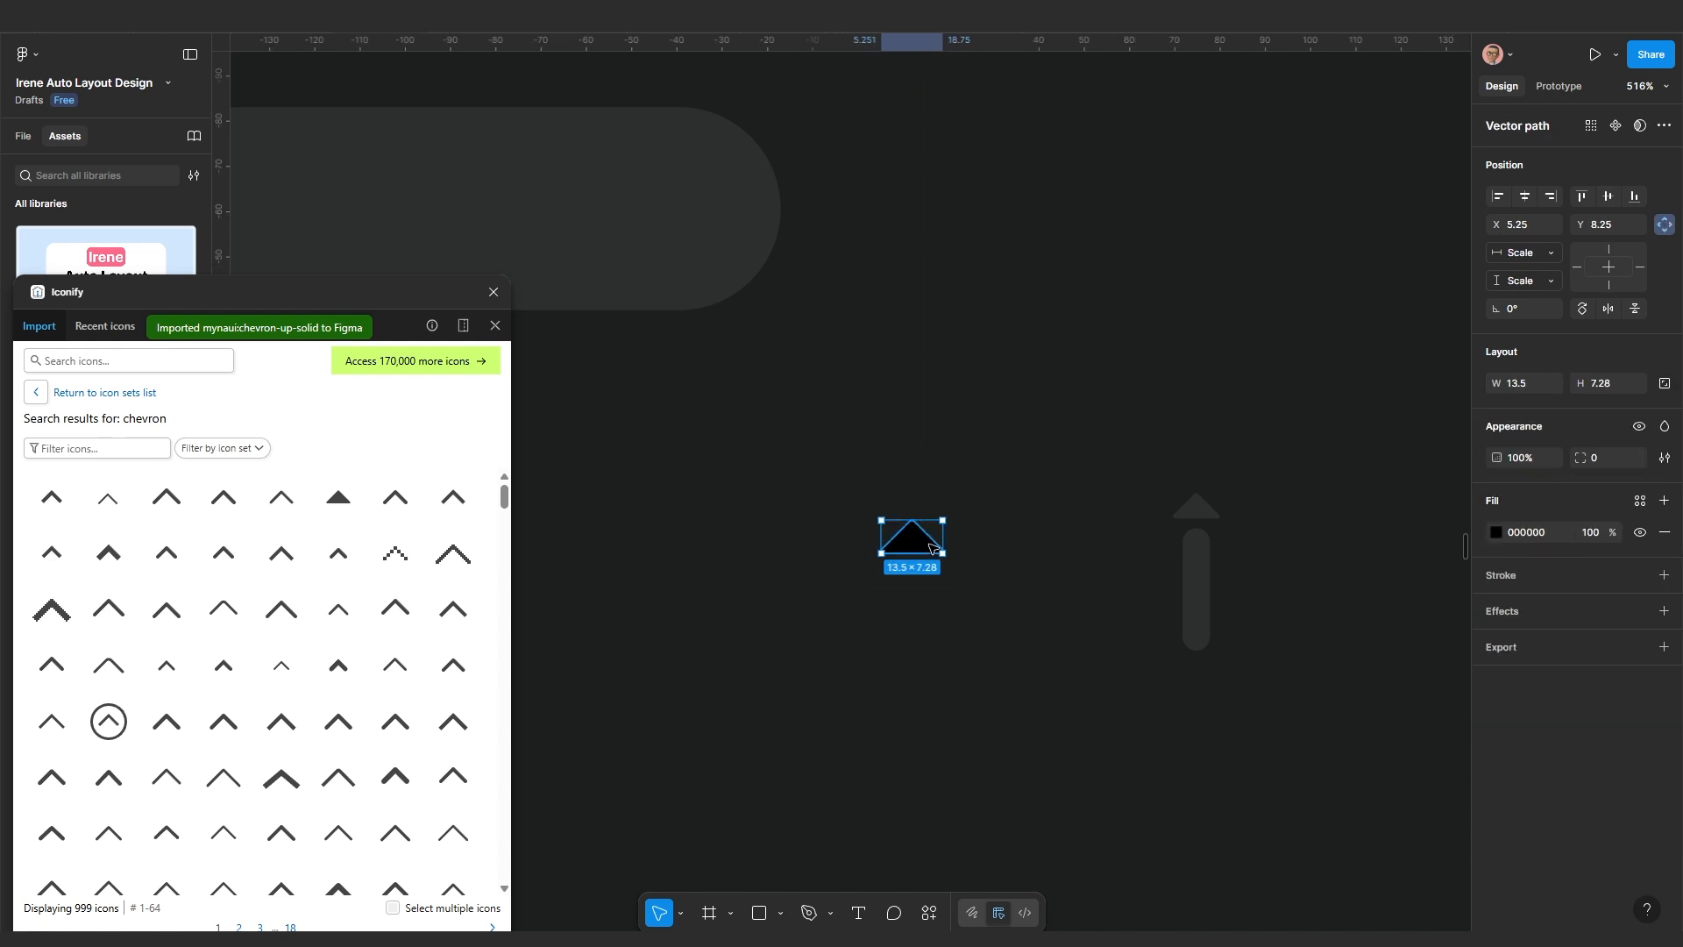
left_click(935, 586)
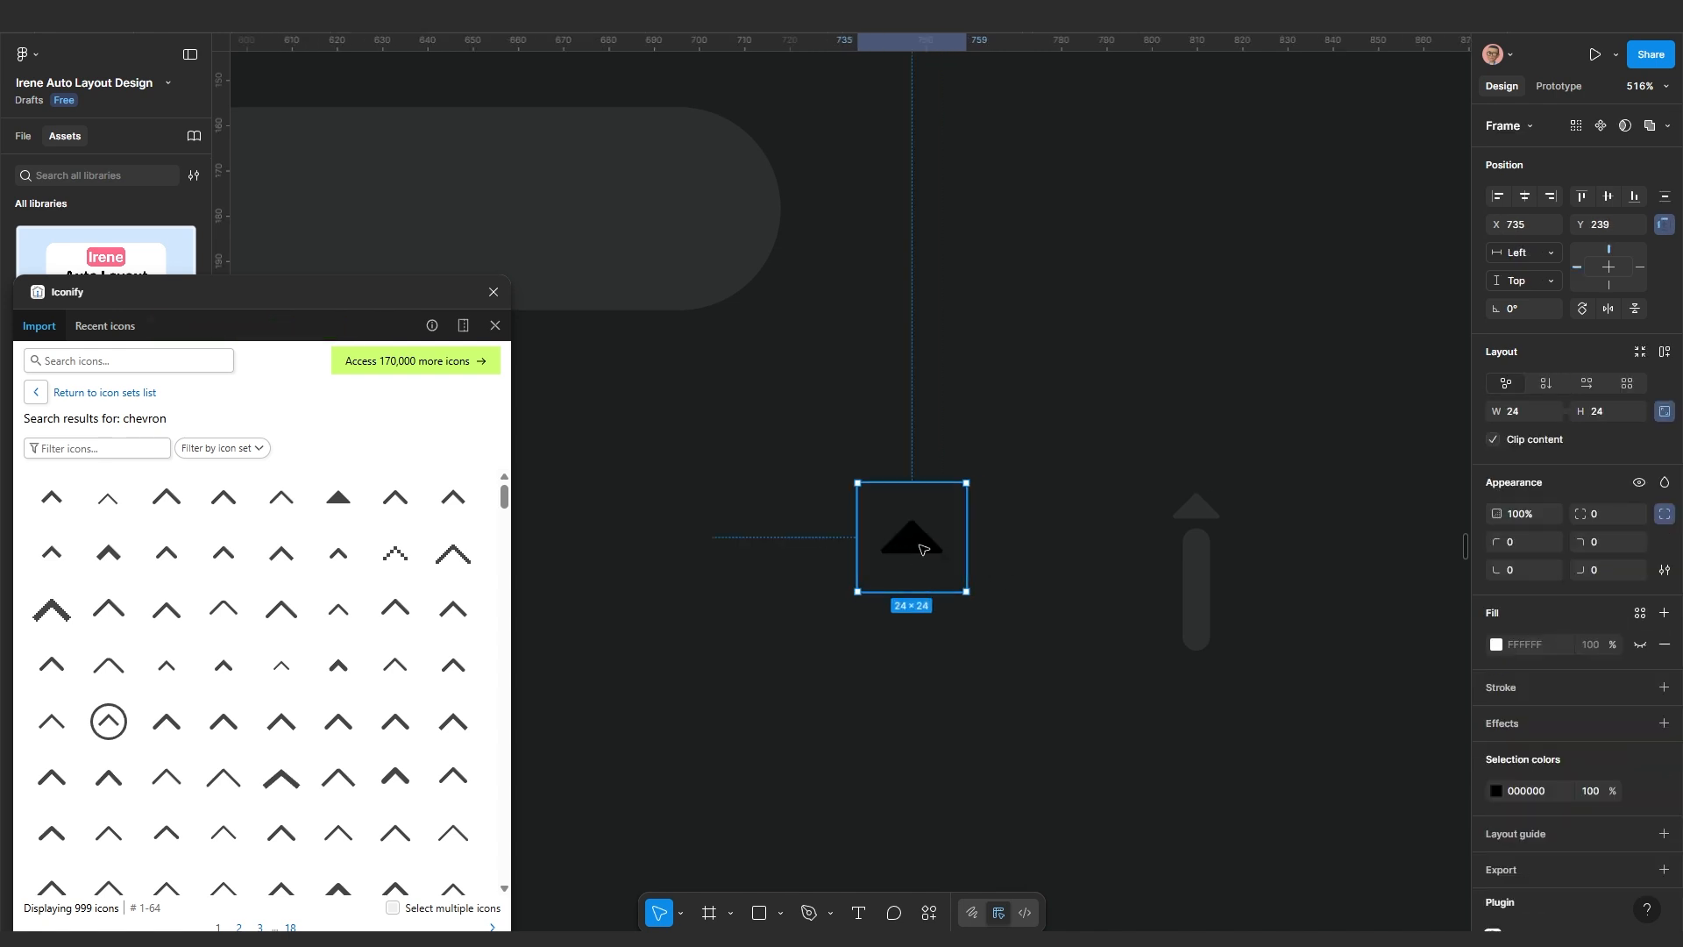
left_click(914, 627)
left_click(916, 547)
left_click(1185, 514)
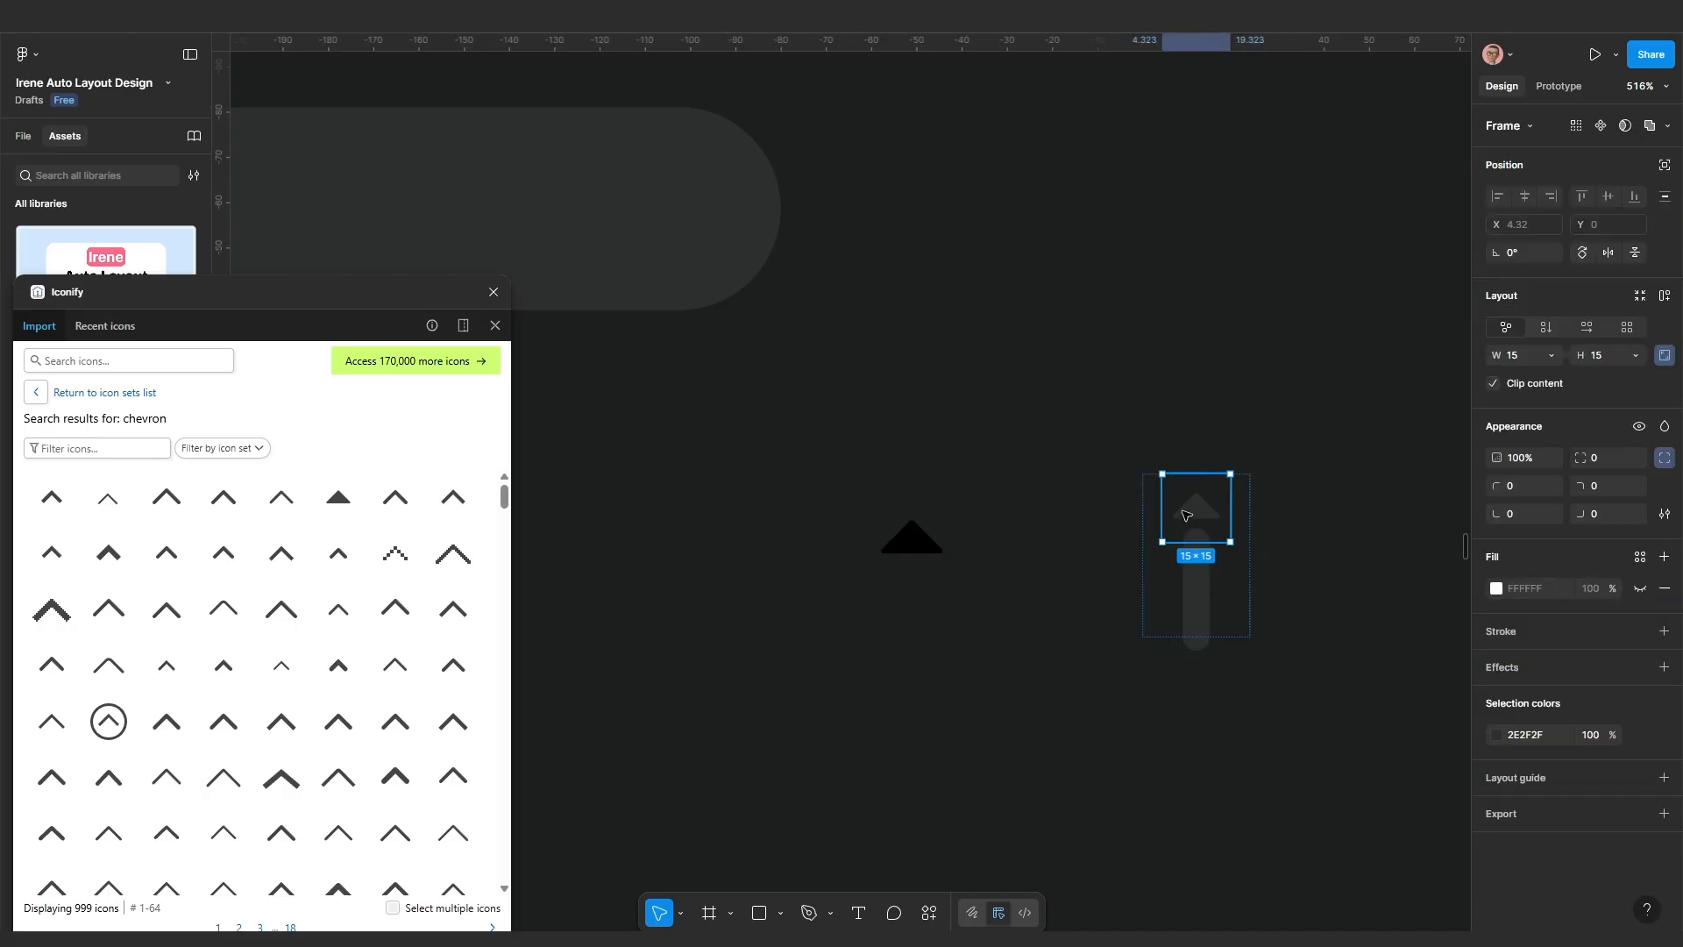
scroll(912, 539, "up", 3)
Resize the imported chevron icon to 15 × 15 and move it to about X 745, Y 243
left_click(916, 547)
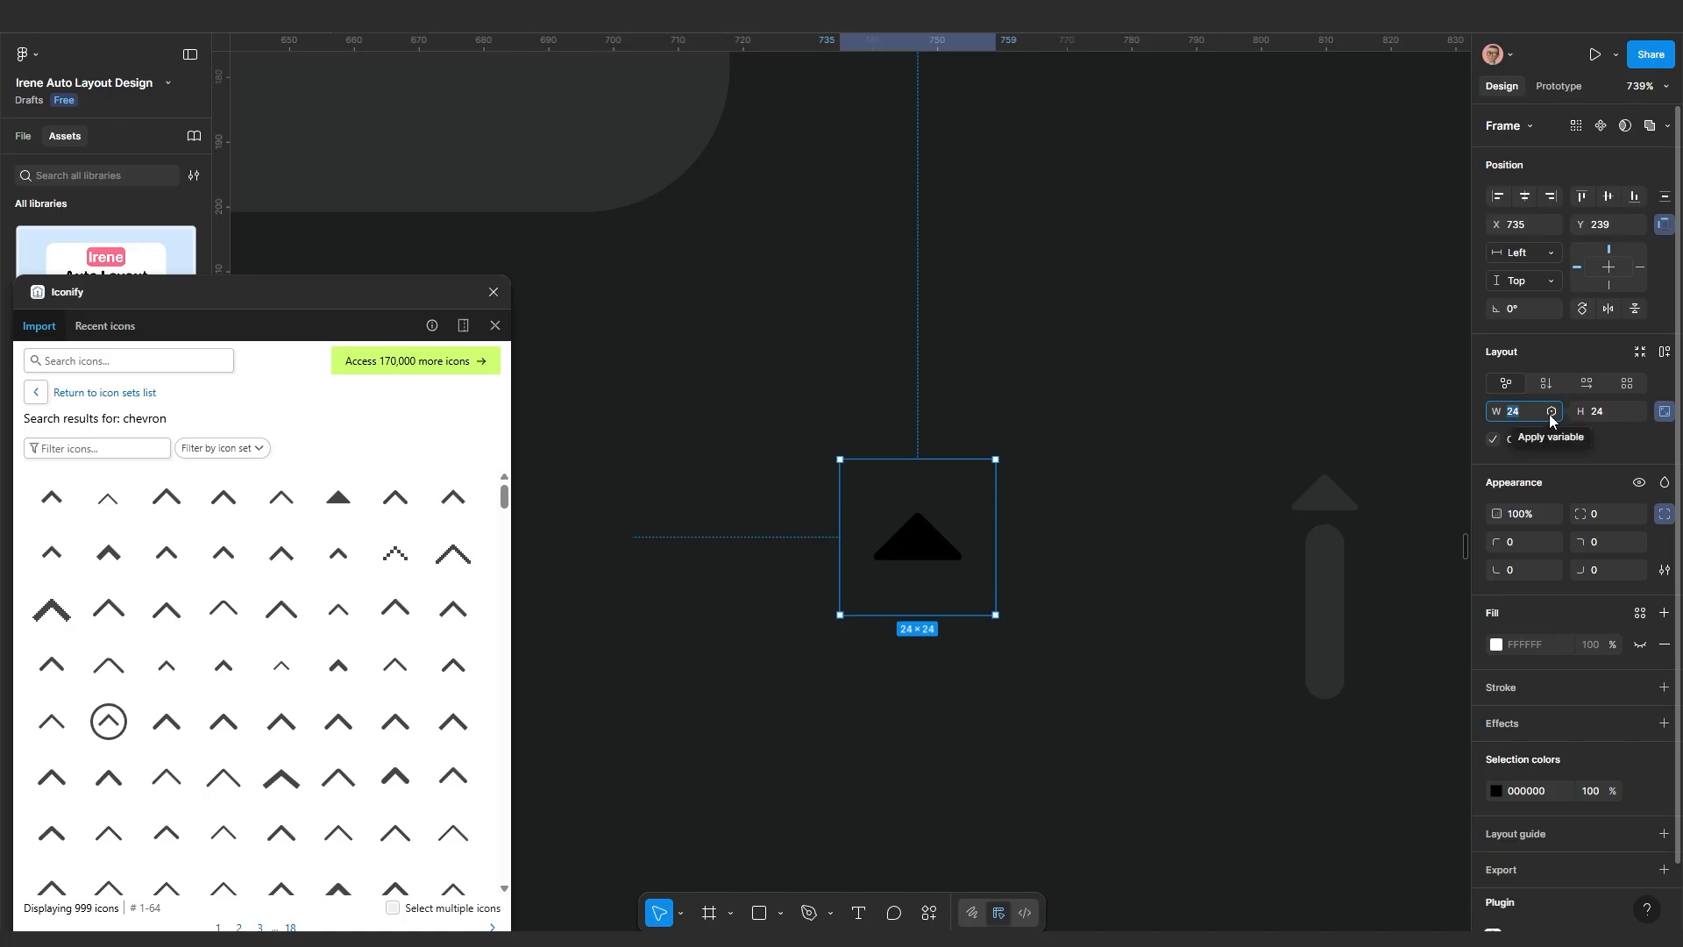
type("20")
key("Return")
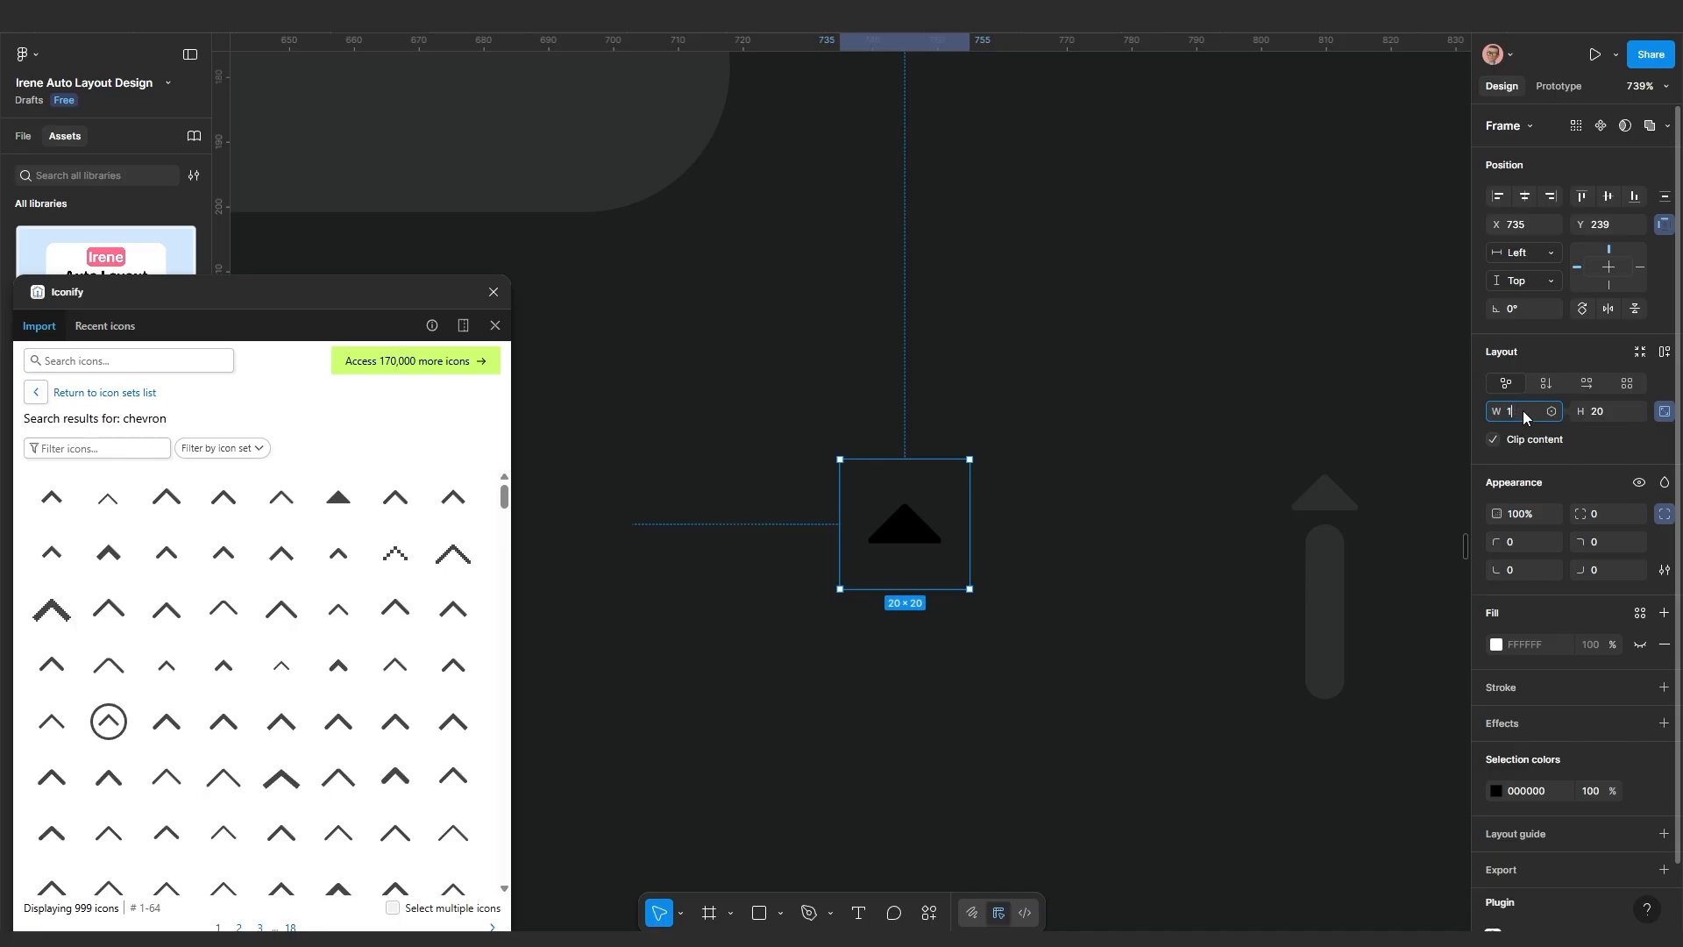
type("15")
key("Return")
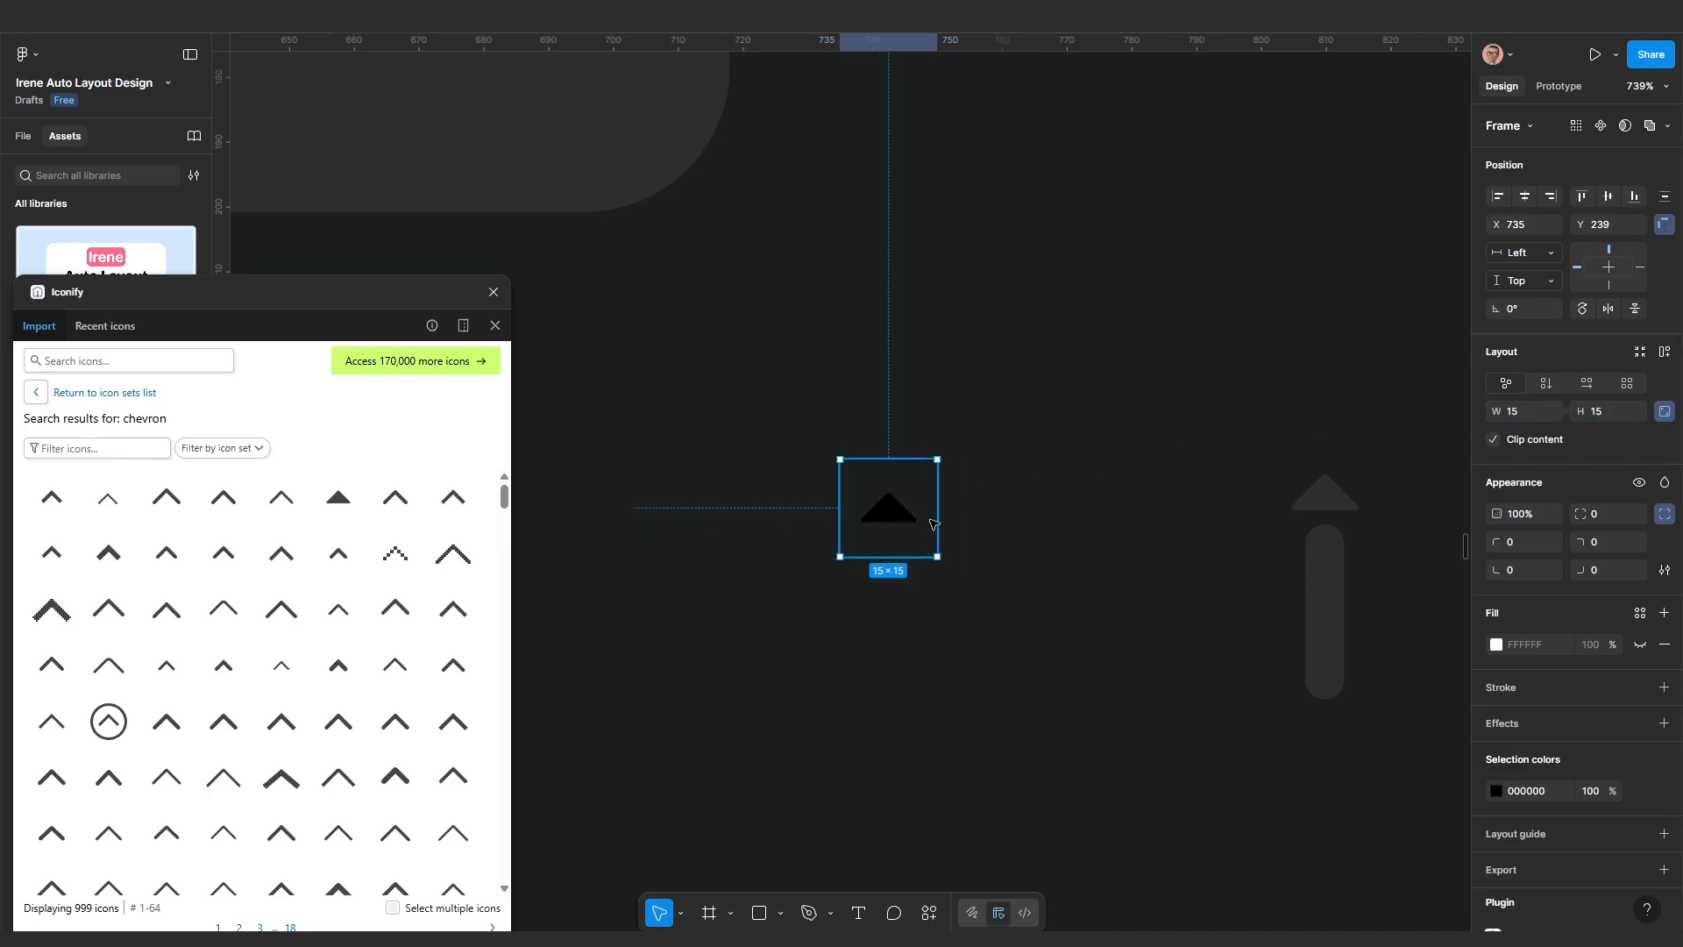
left_click_drag(930, 519, 998, 547)
scroll(1021, 579, "up", 1)
scroll(1021, 578, "down", 5)
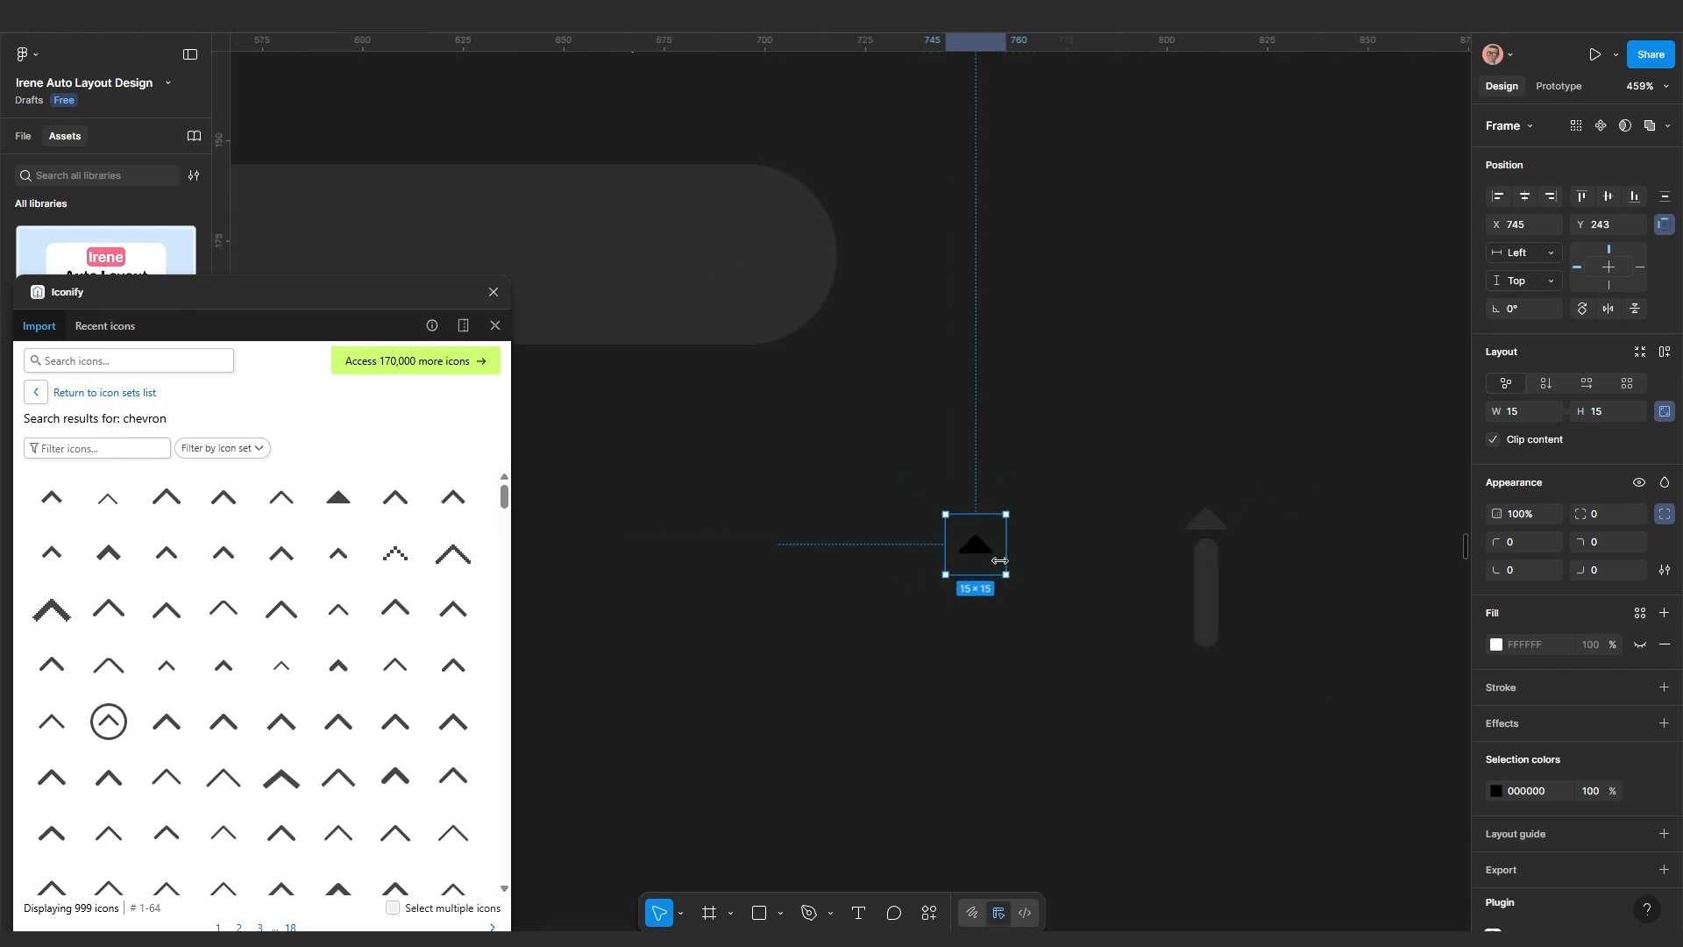
Draw a vertical line about 22.5 long just beneath the chevron with the Pen tool
left_click(807, 914)
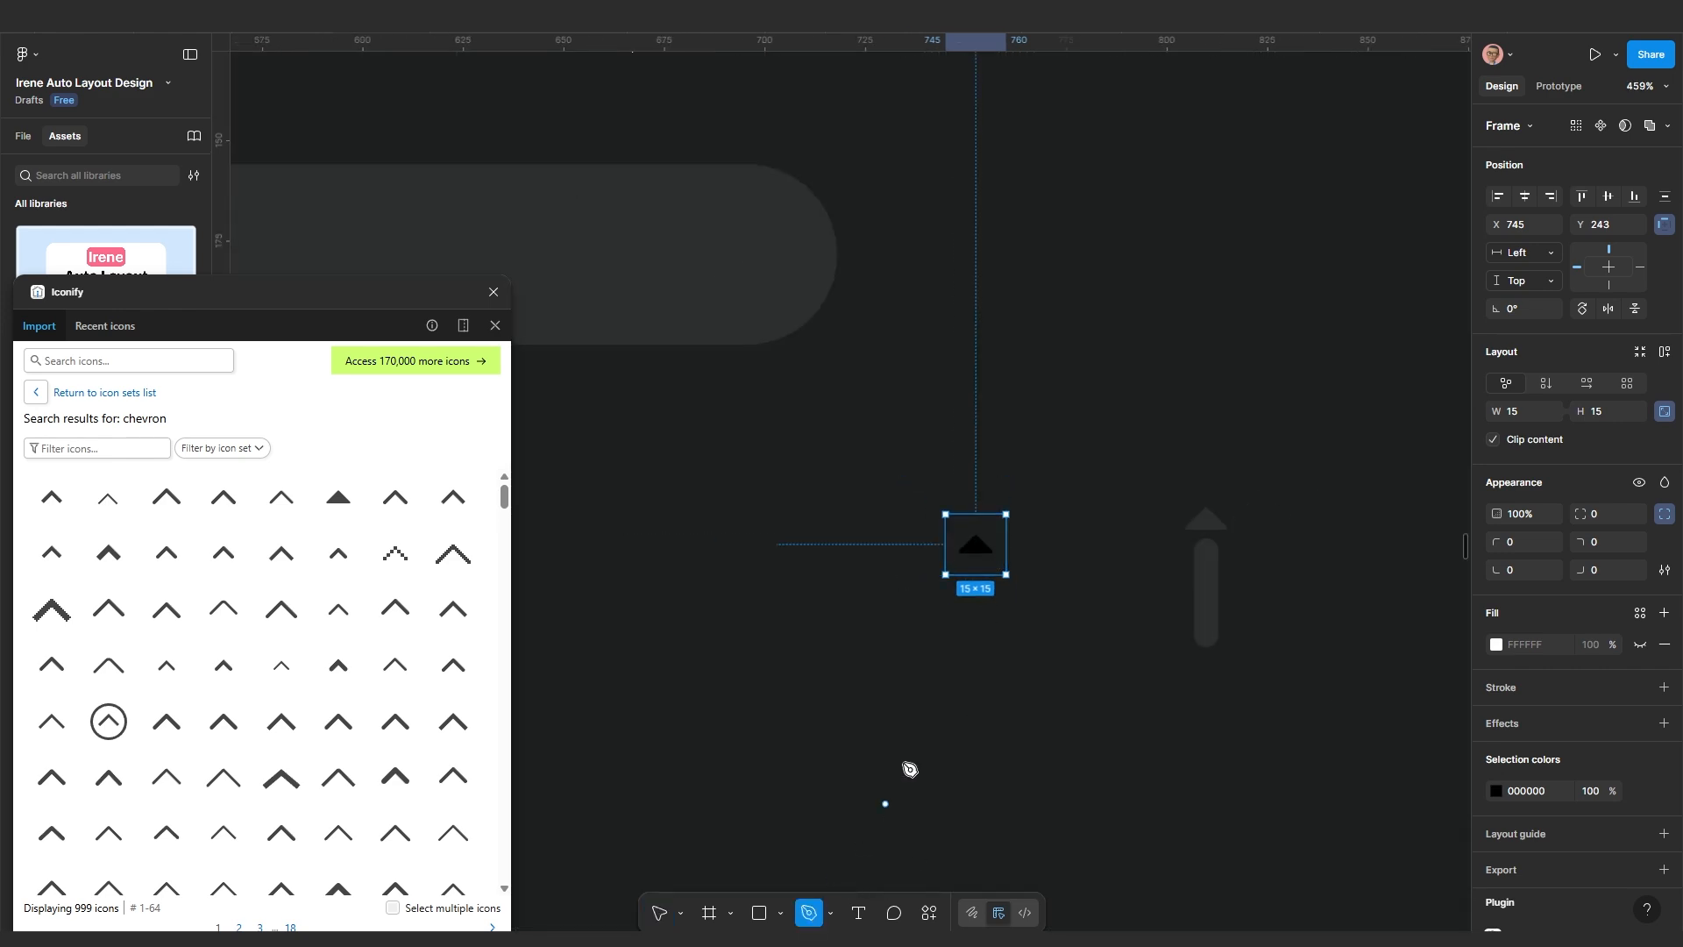
left_click(971, 596)
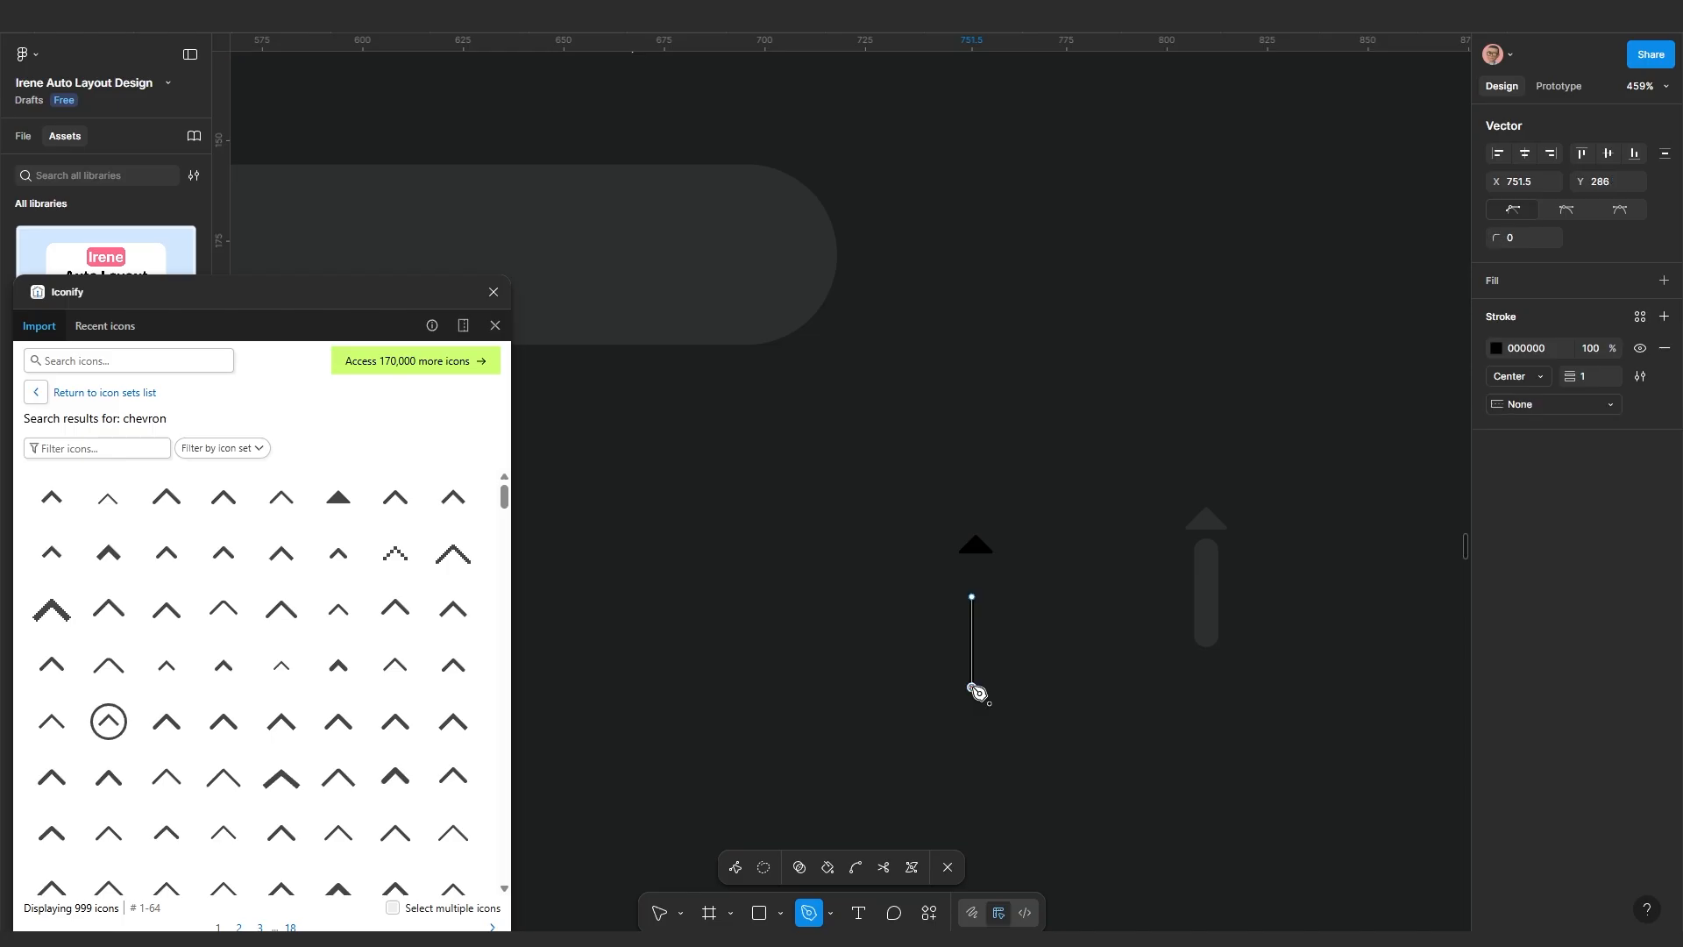
left_click(971, 687)
key("Escape")
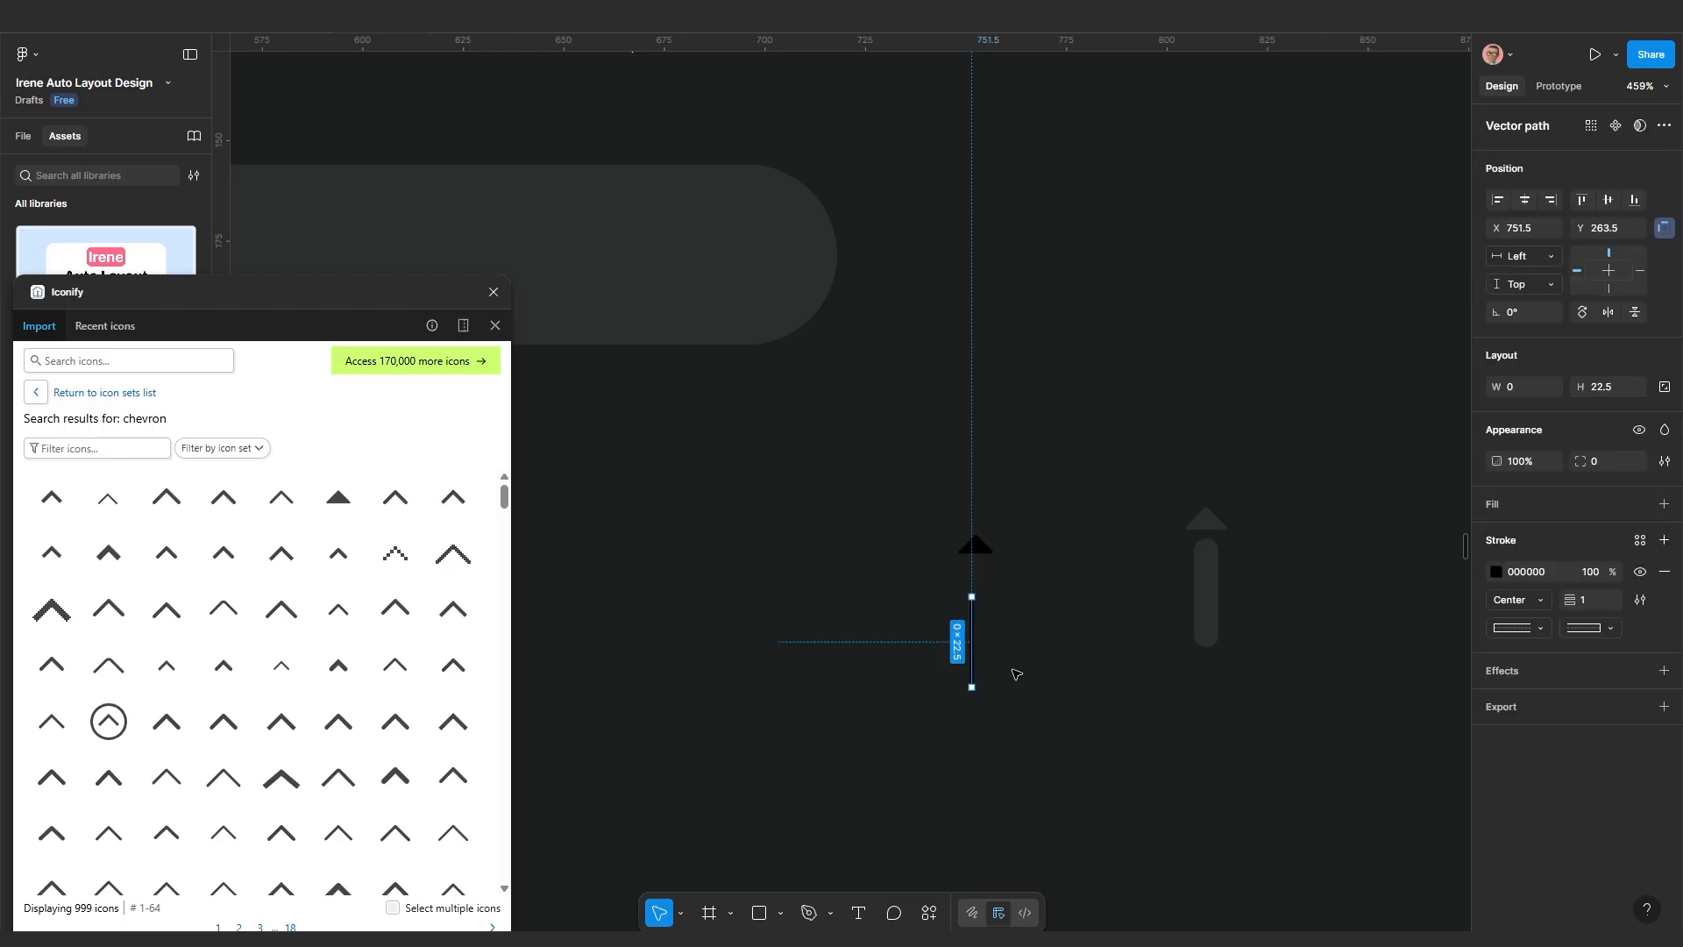
Set the stroke weight of the vertical line beneath the chevron to 5
scroll(932, 594, "up", 3, "ctrl")
scroll(1170, 662, "down", 4, "ctrl")
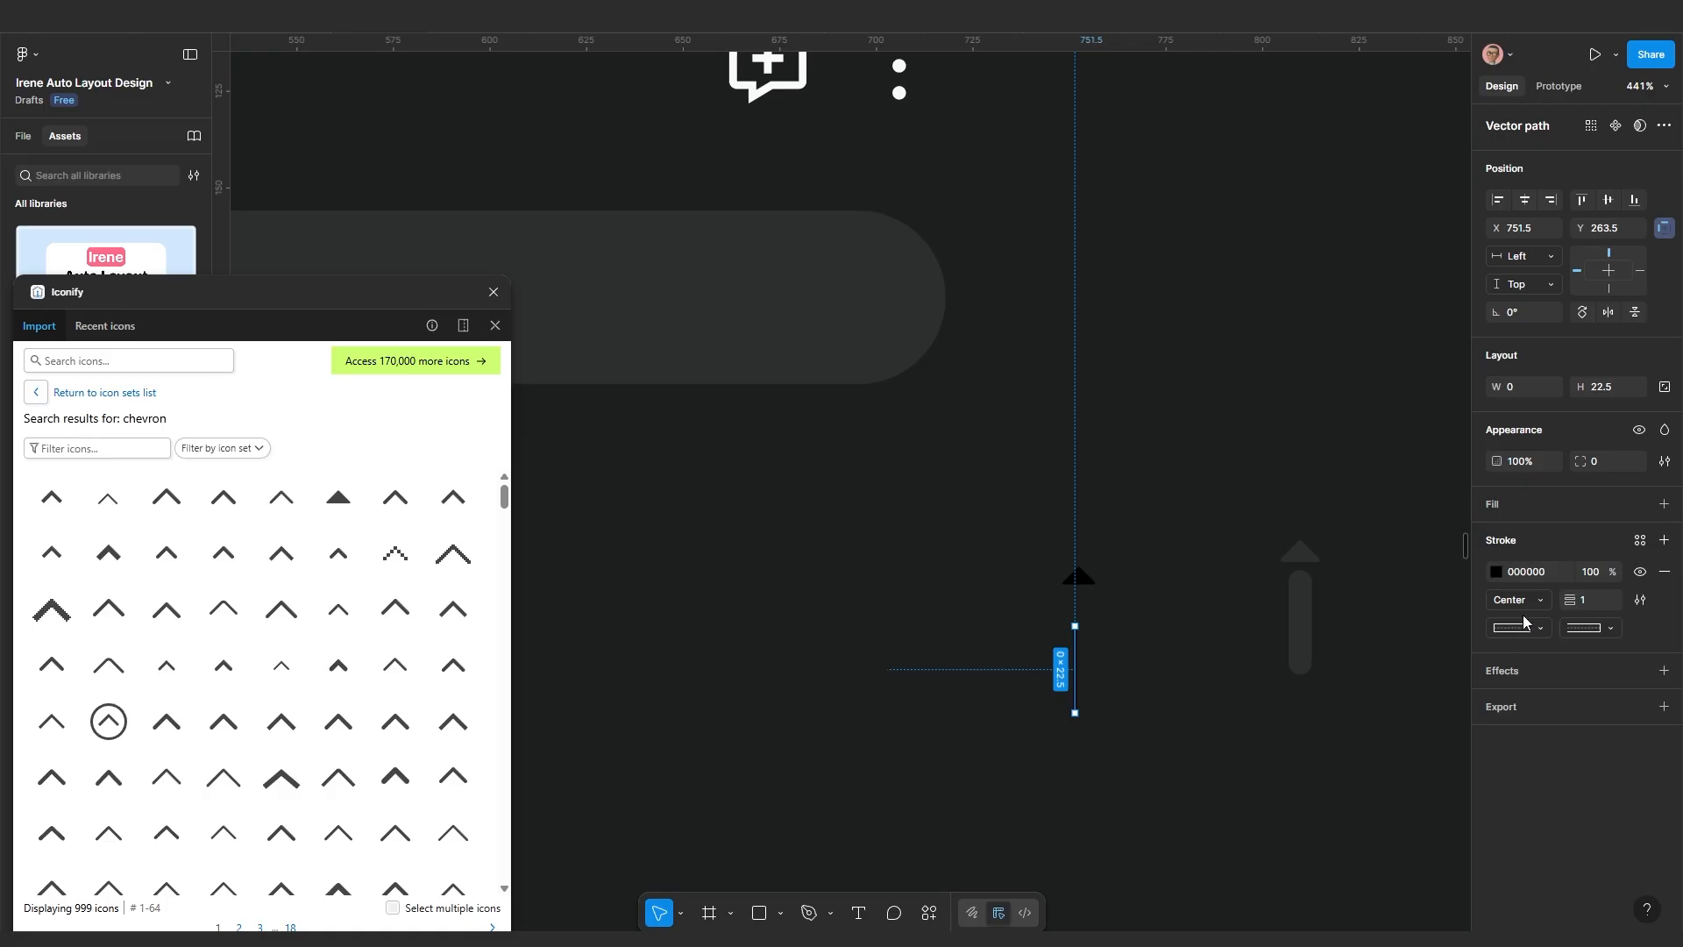
left_click(1578, 602)
type("10")
key("Return")
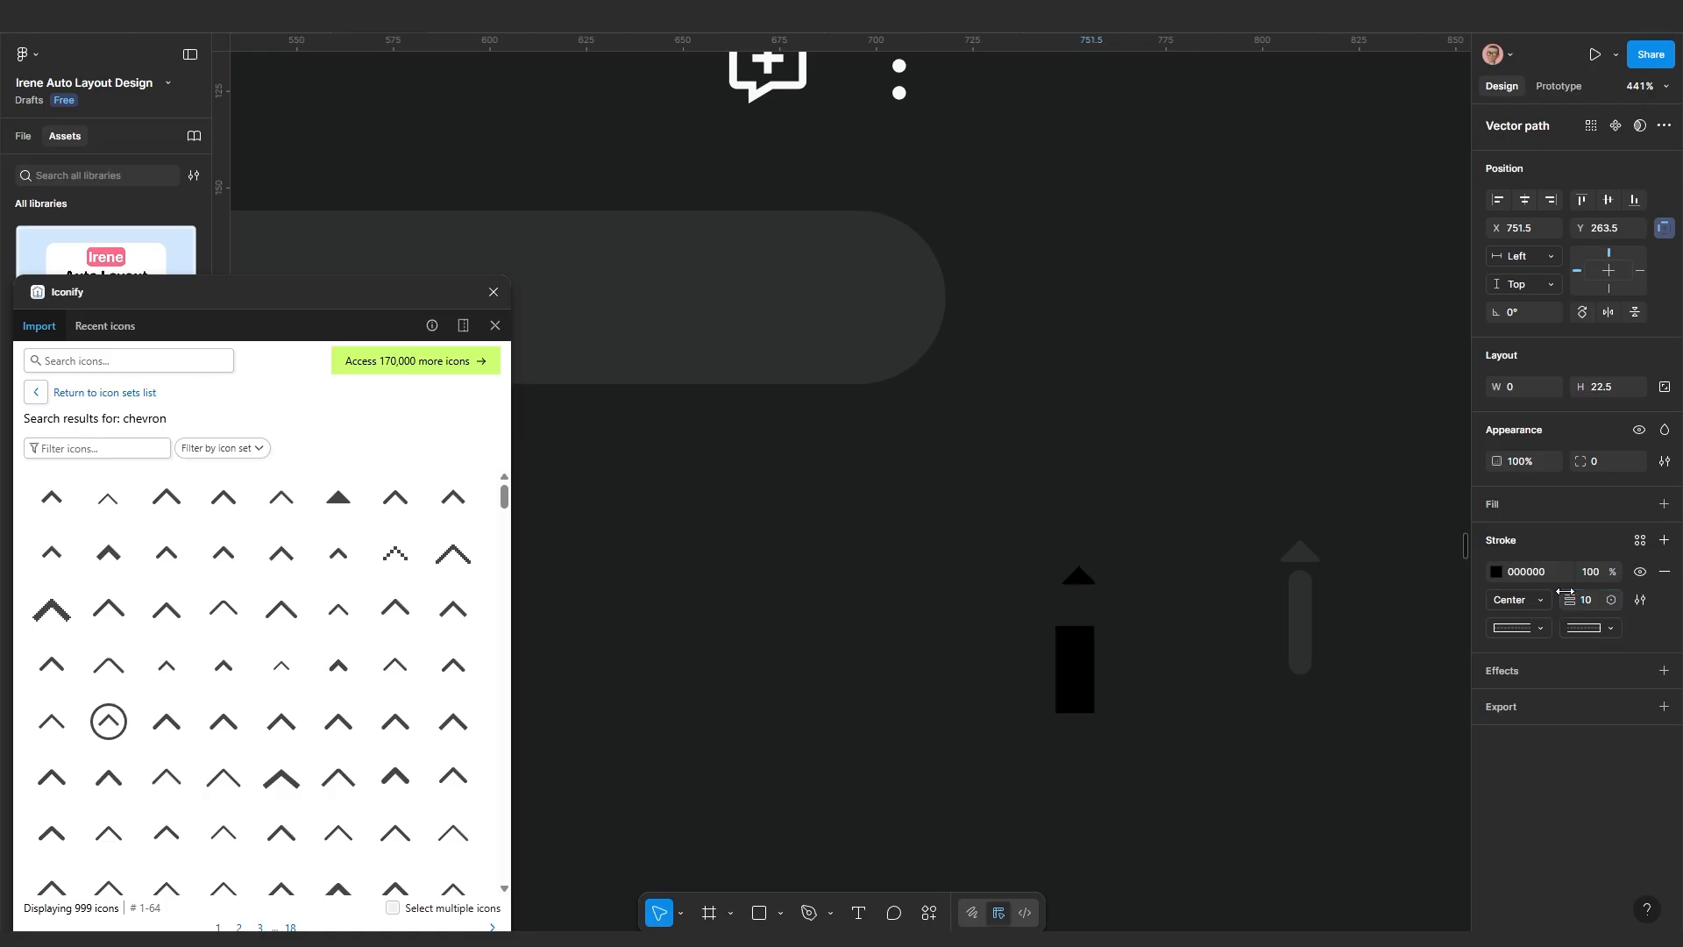
left_click(1586, 601)
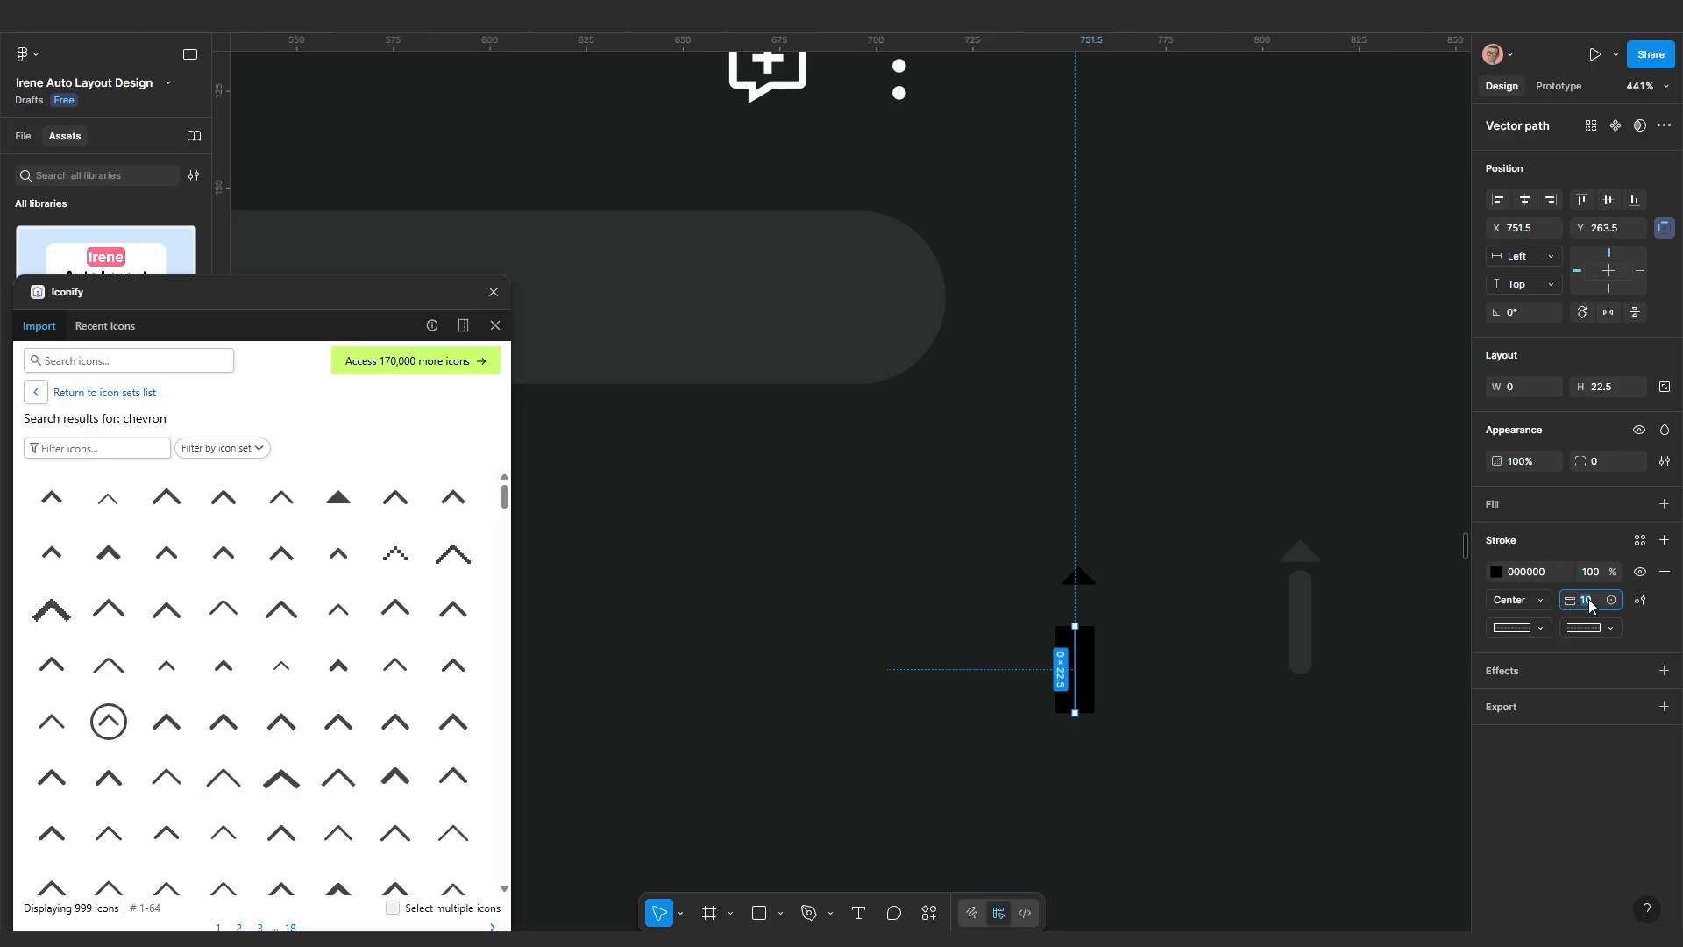
key("Return")
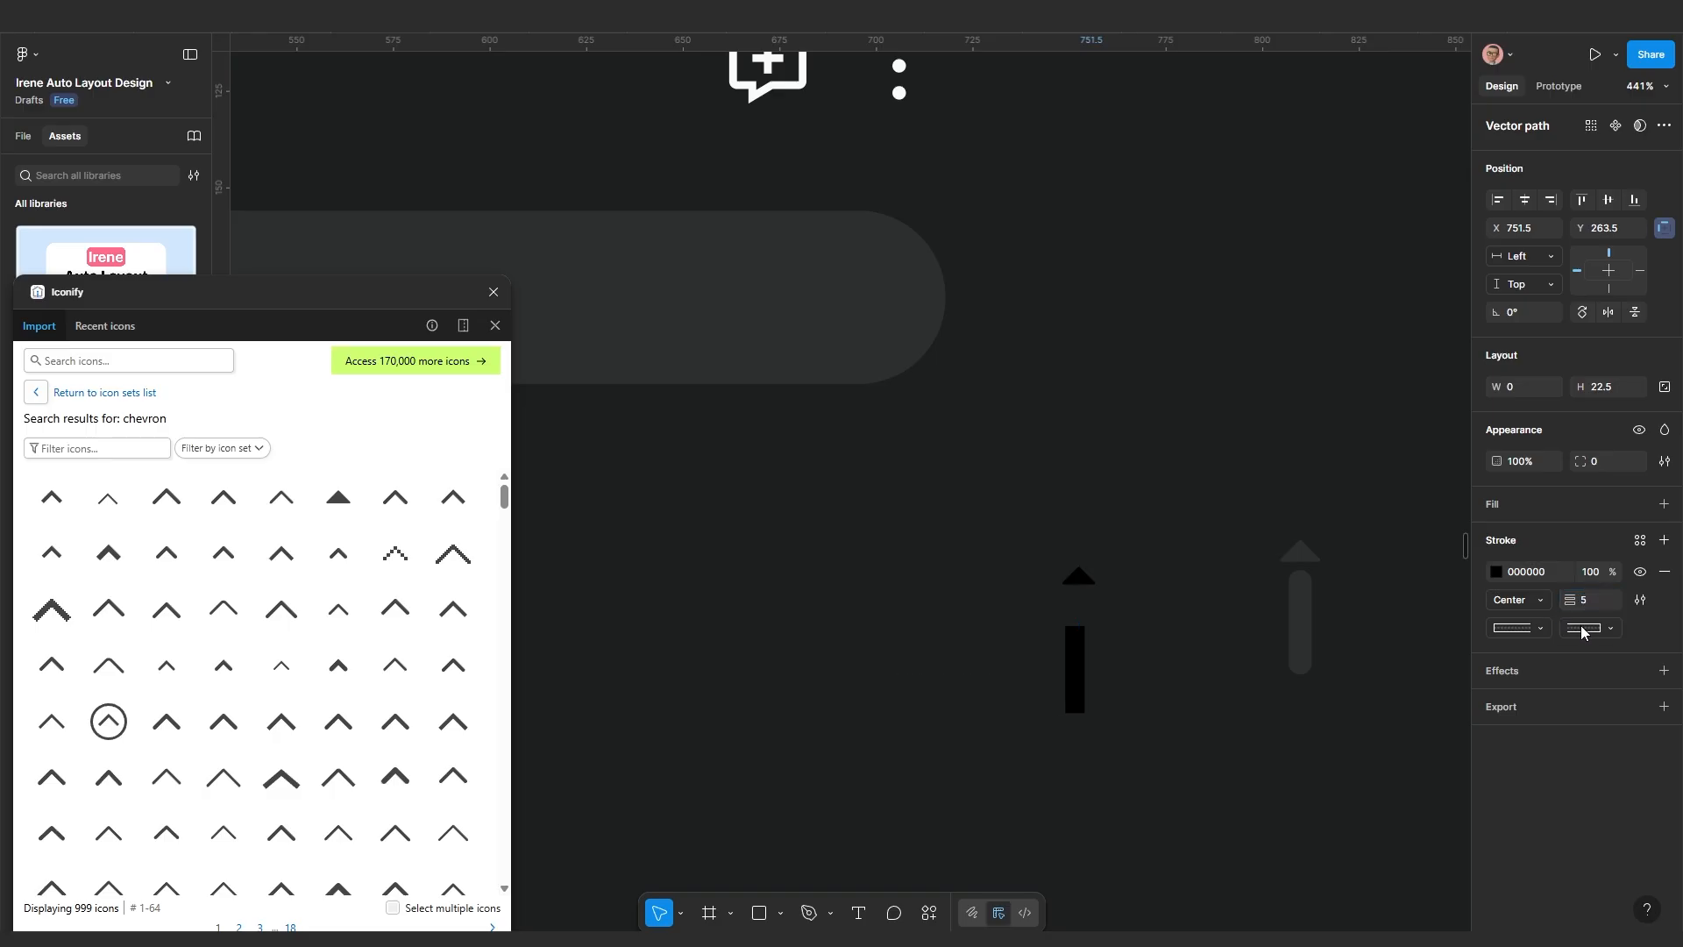
Give the thick vertical line round end caps
left_click(1508, 629)
left_click(1526, 649)
scroll(1087, 710, "up", 5)
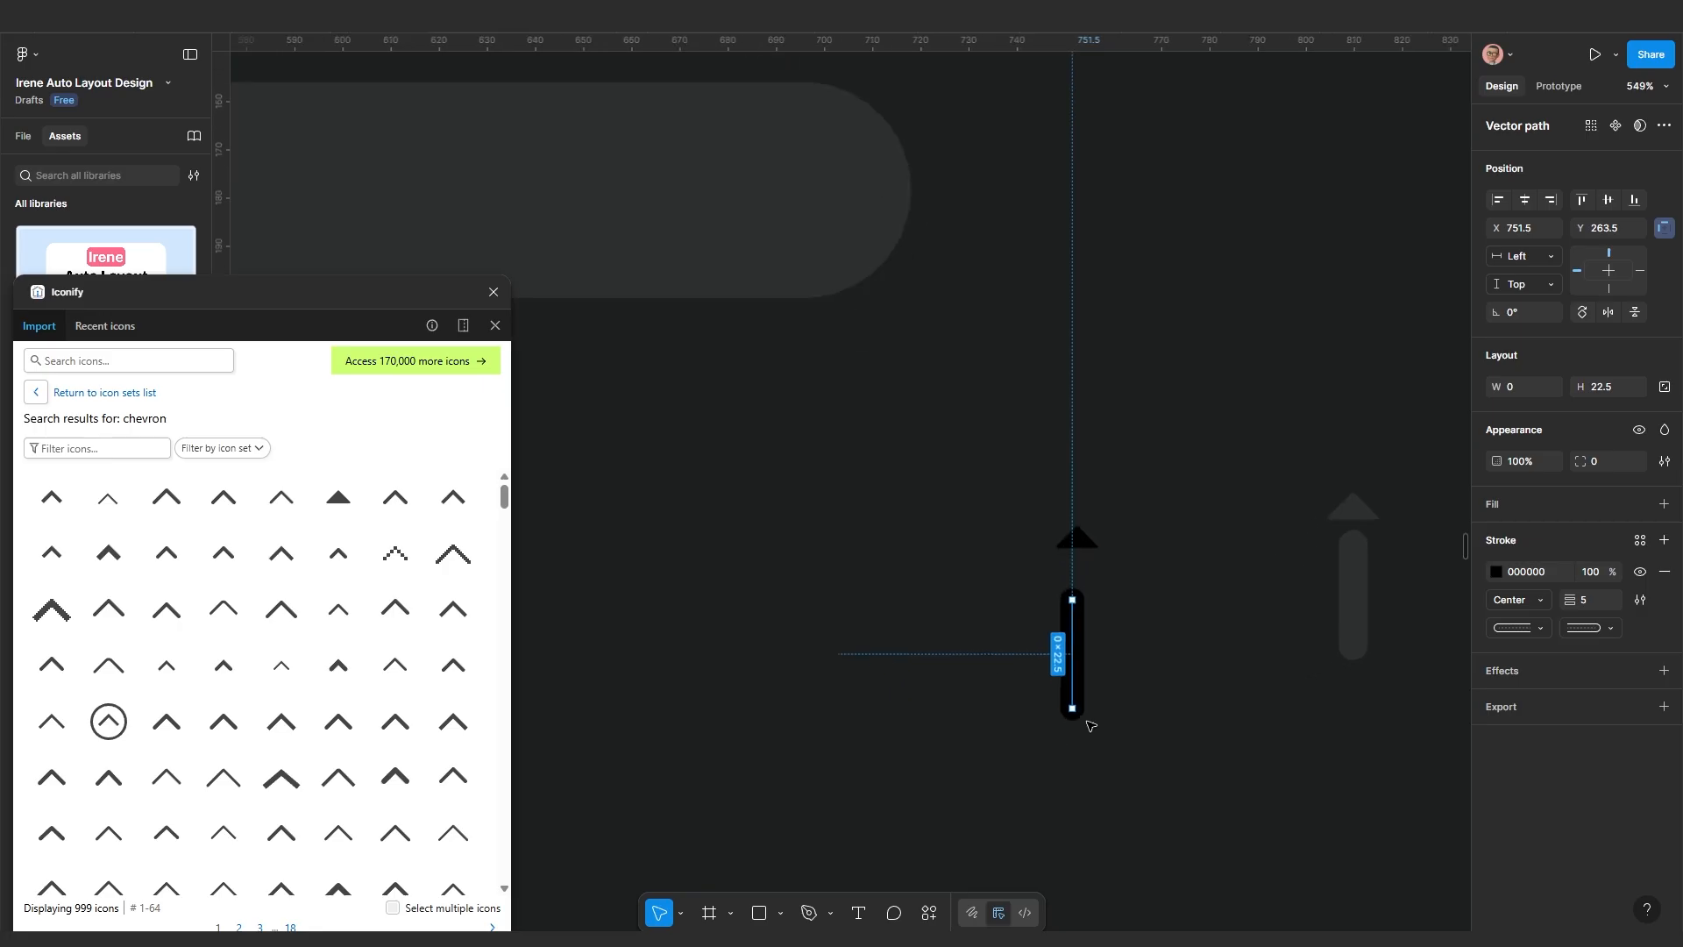
Wrap the chevron and the vertical line in a vertical auto layout frame with a gap of 0
left_click(1070, 487)
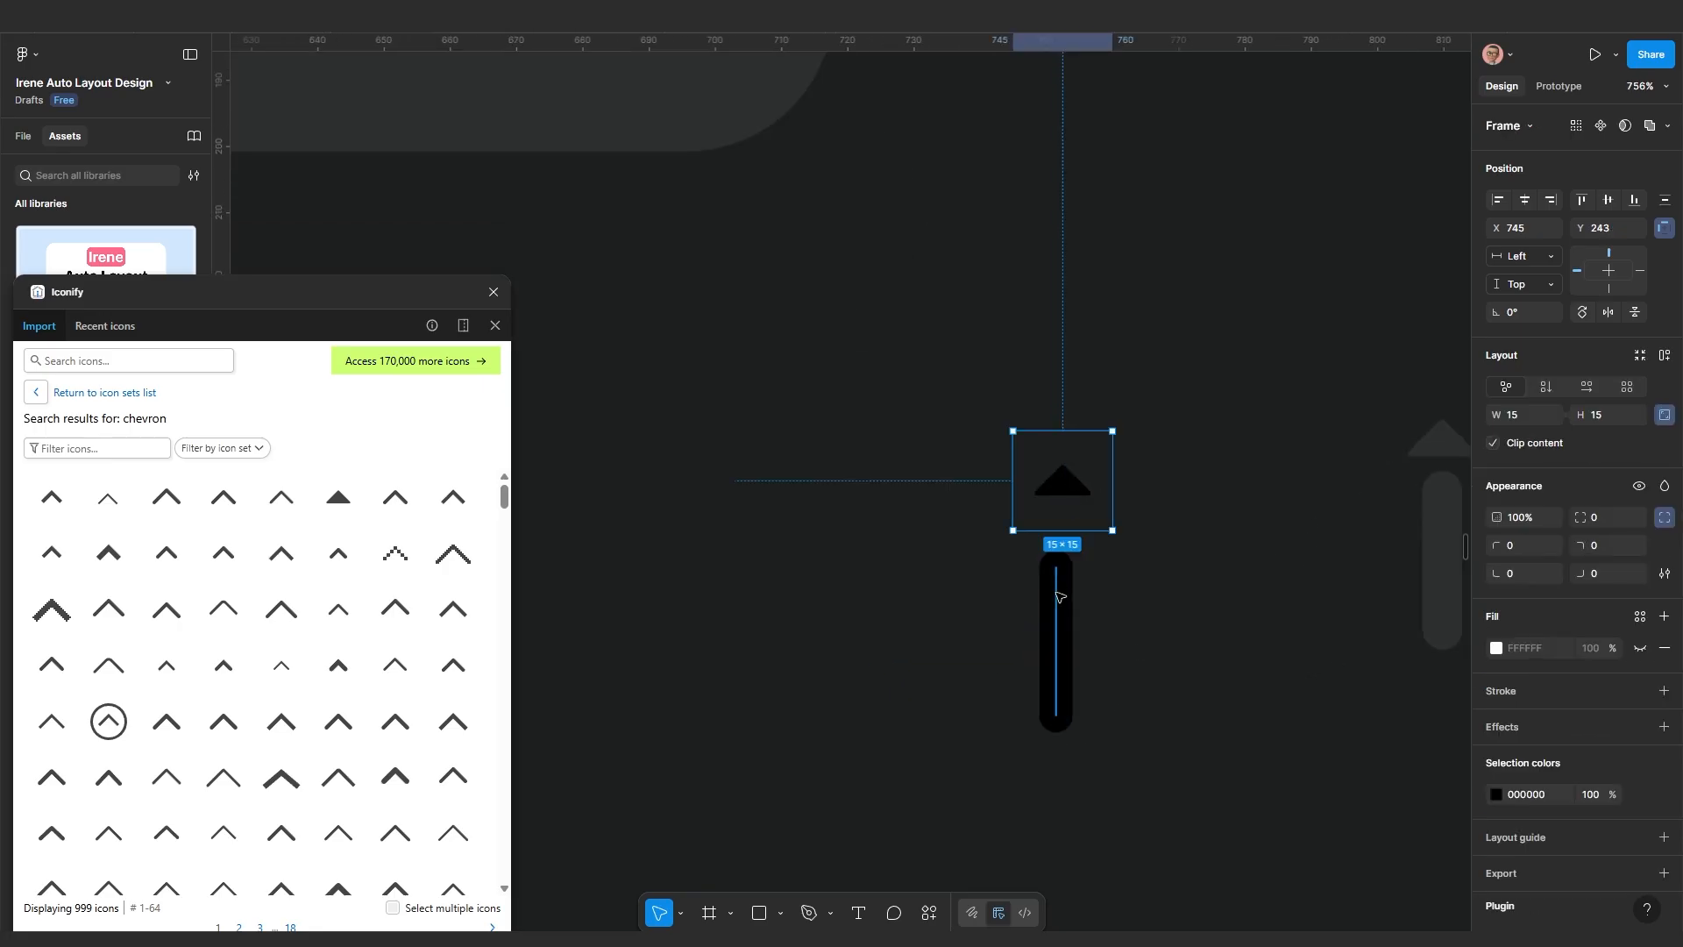
left_click(1058, 596, "shift")
key("shift+a")
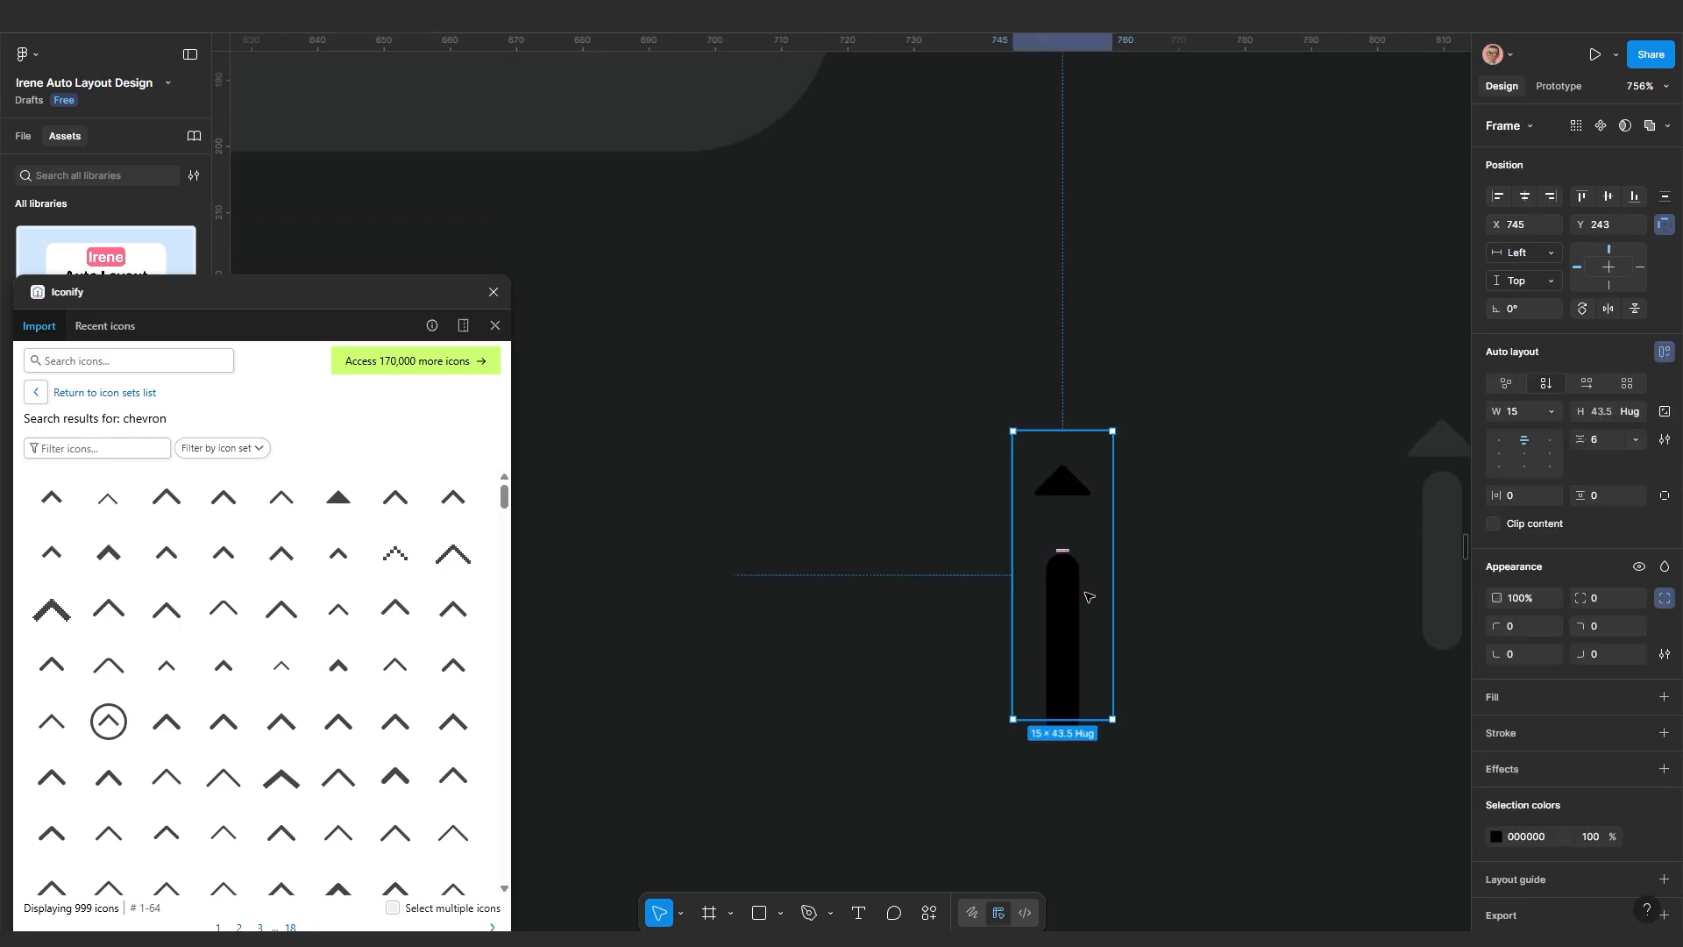
left_click_drag(1587, 440, 1576, 442)
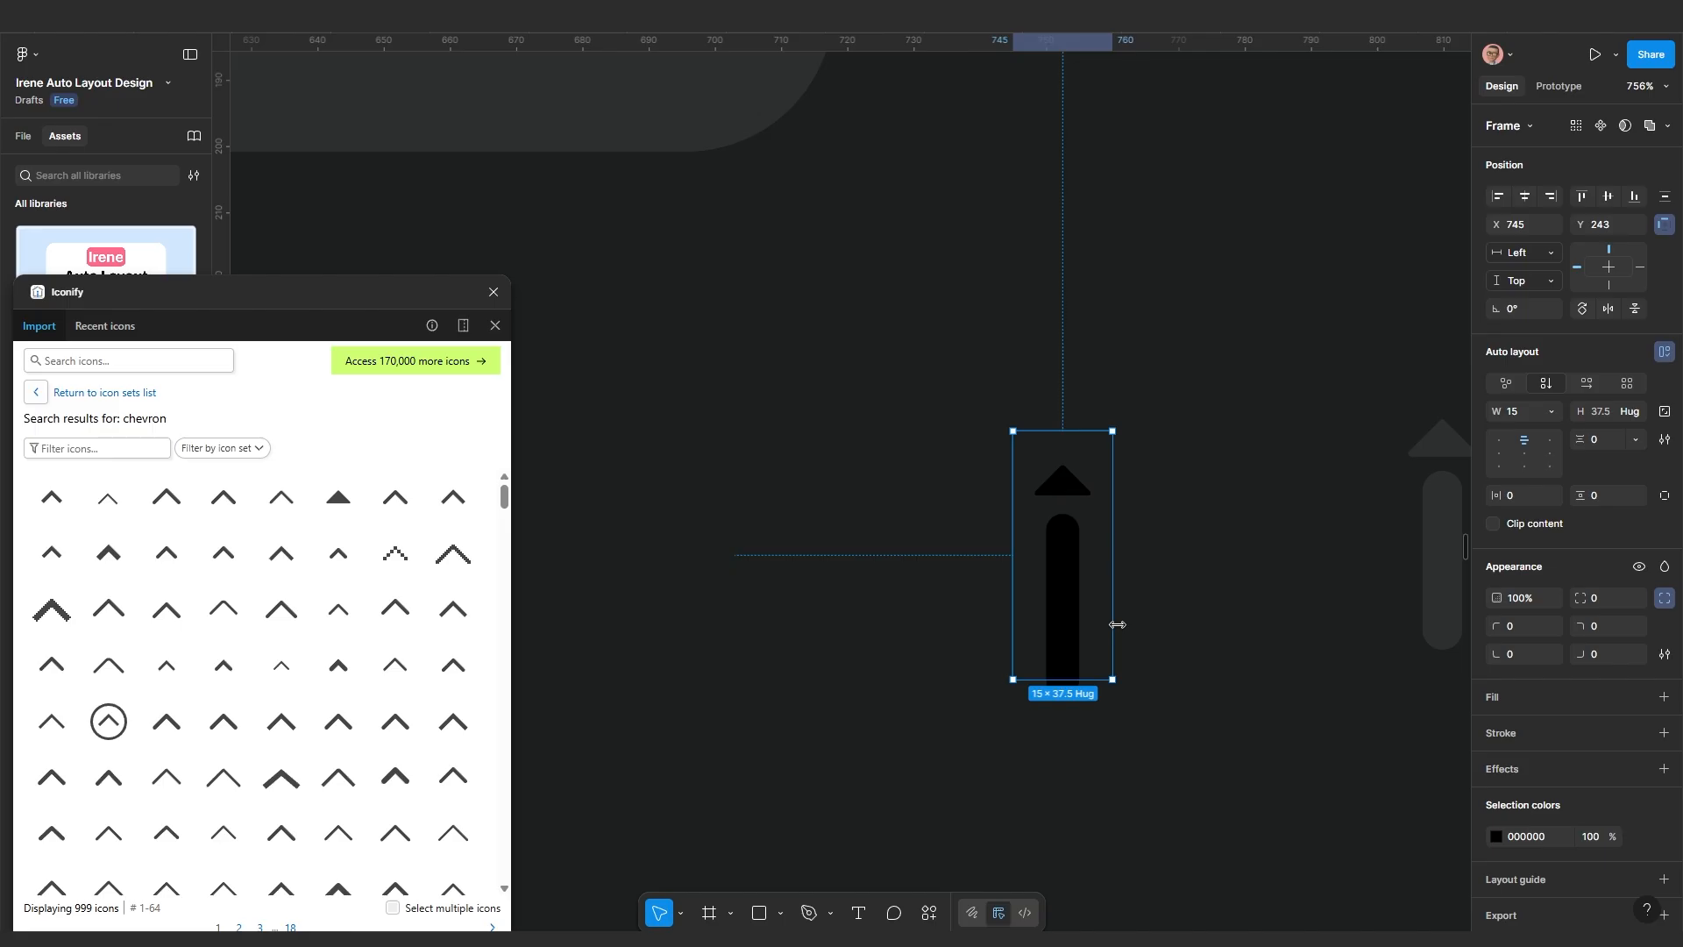
key("i")
left_click(1440, 553)
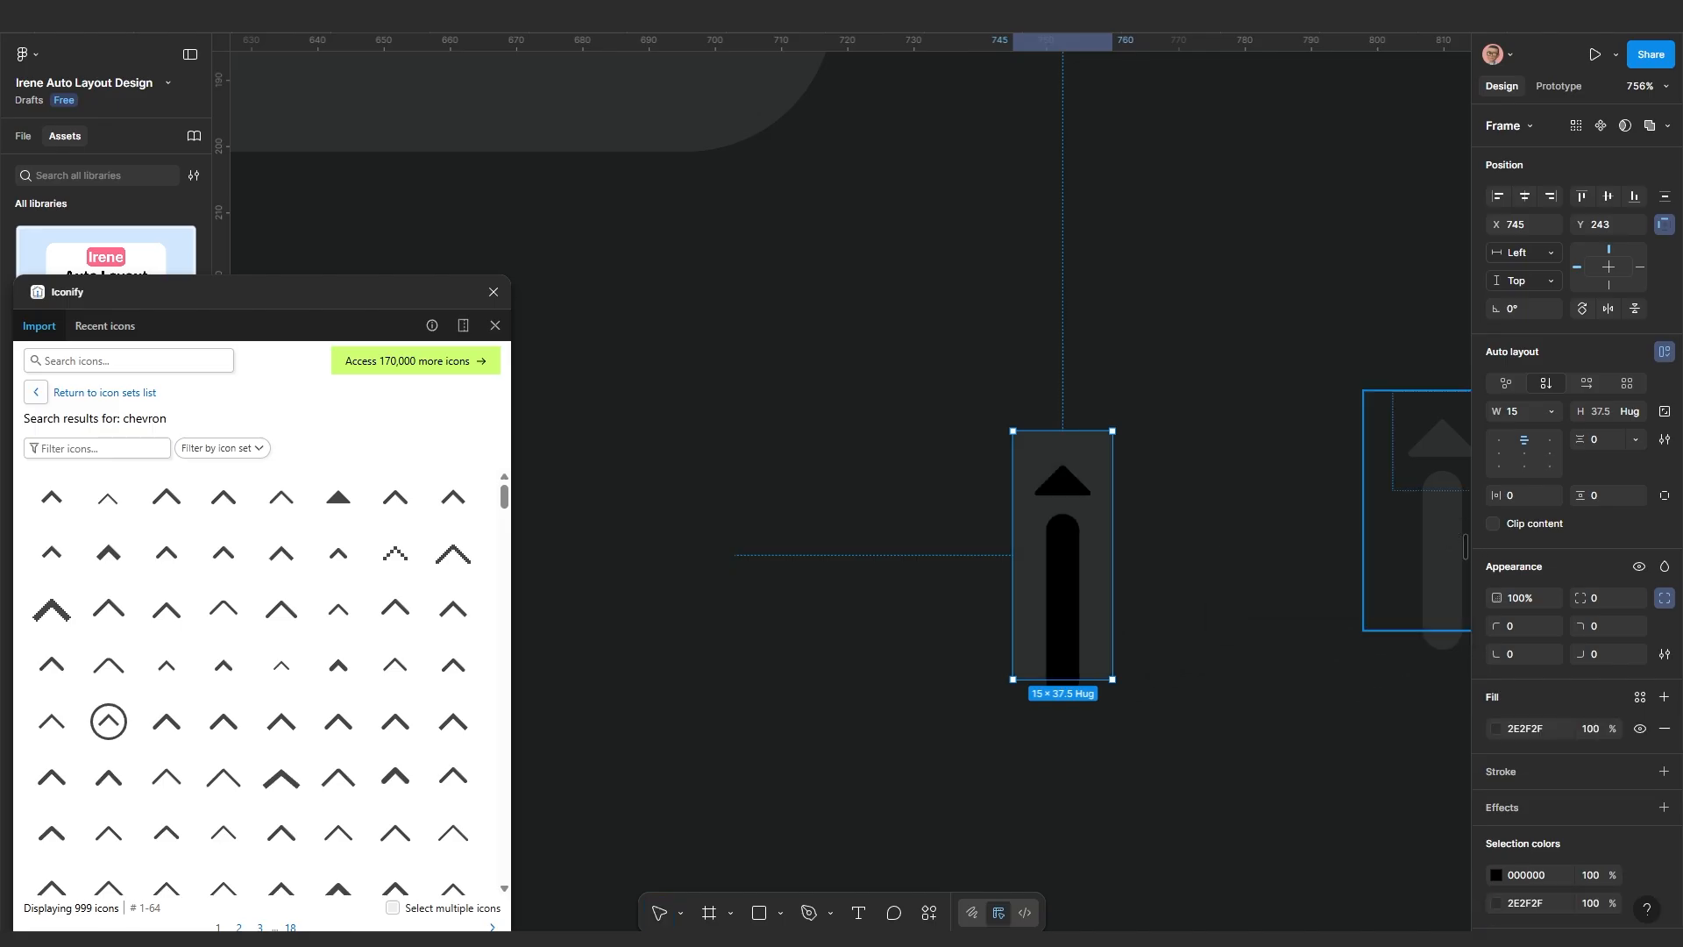
key("ctrl+z")
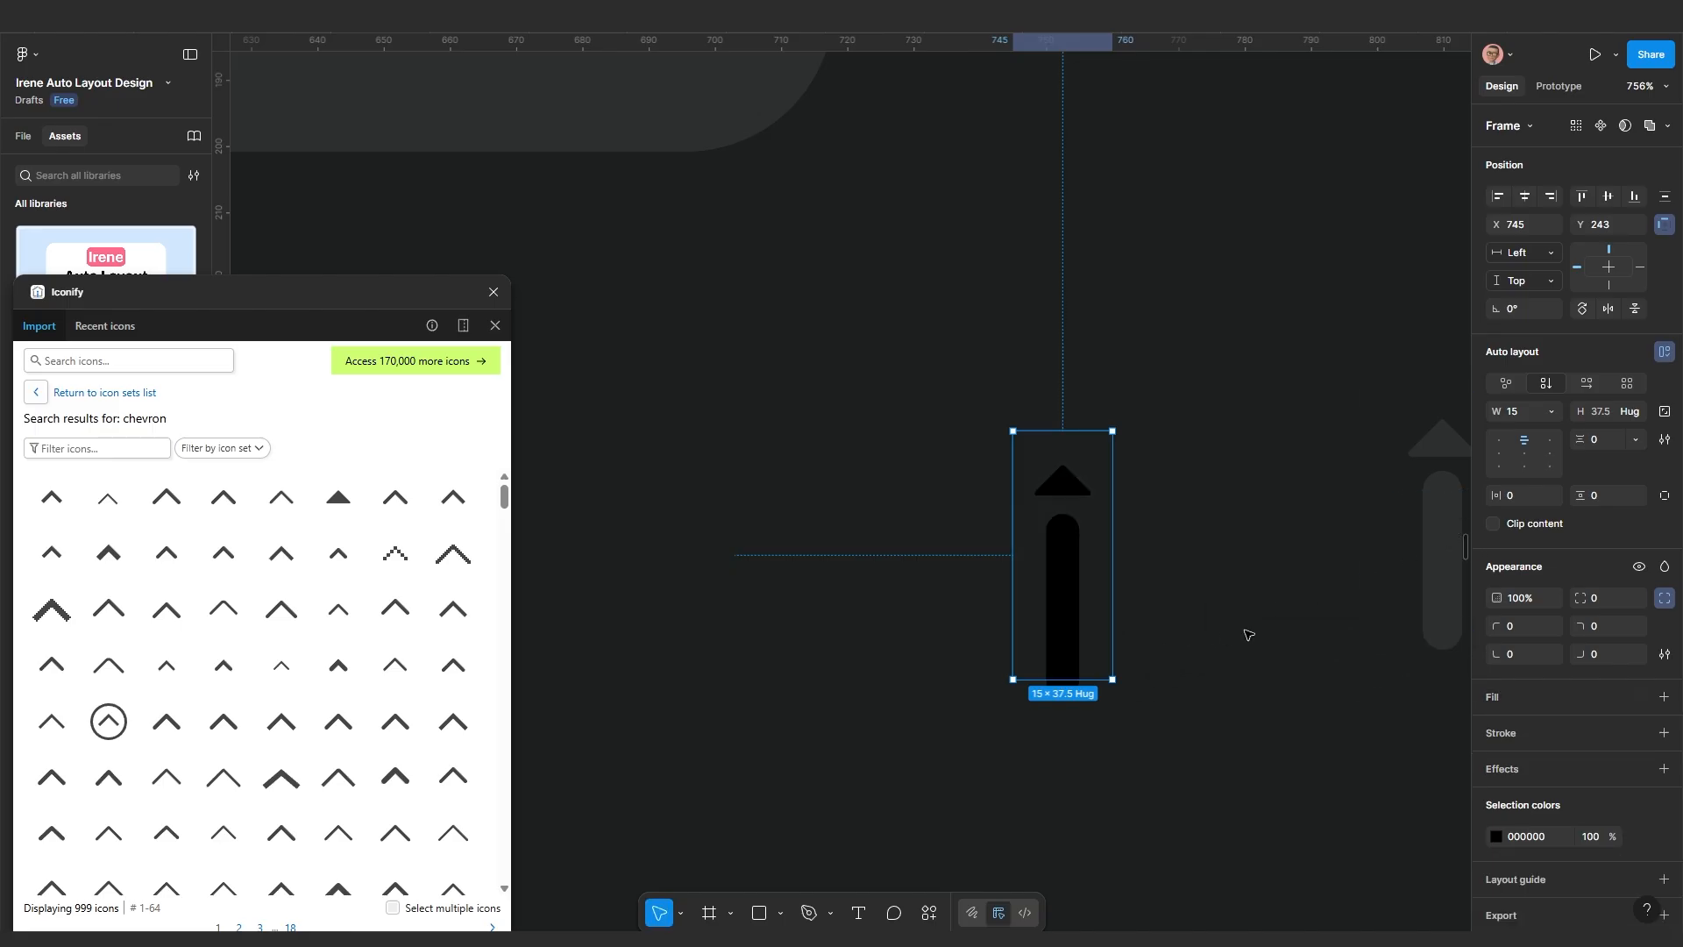
Recolour the new scroll arrow's chevron and line to 2E2F2F by sampling the reference arrow
left_click(1496, 836)
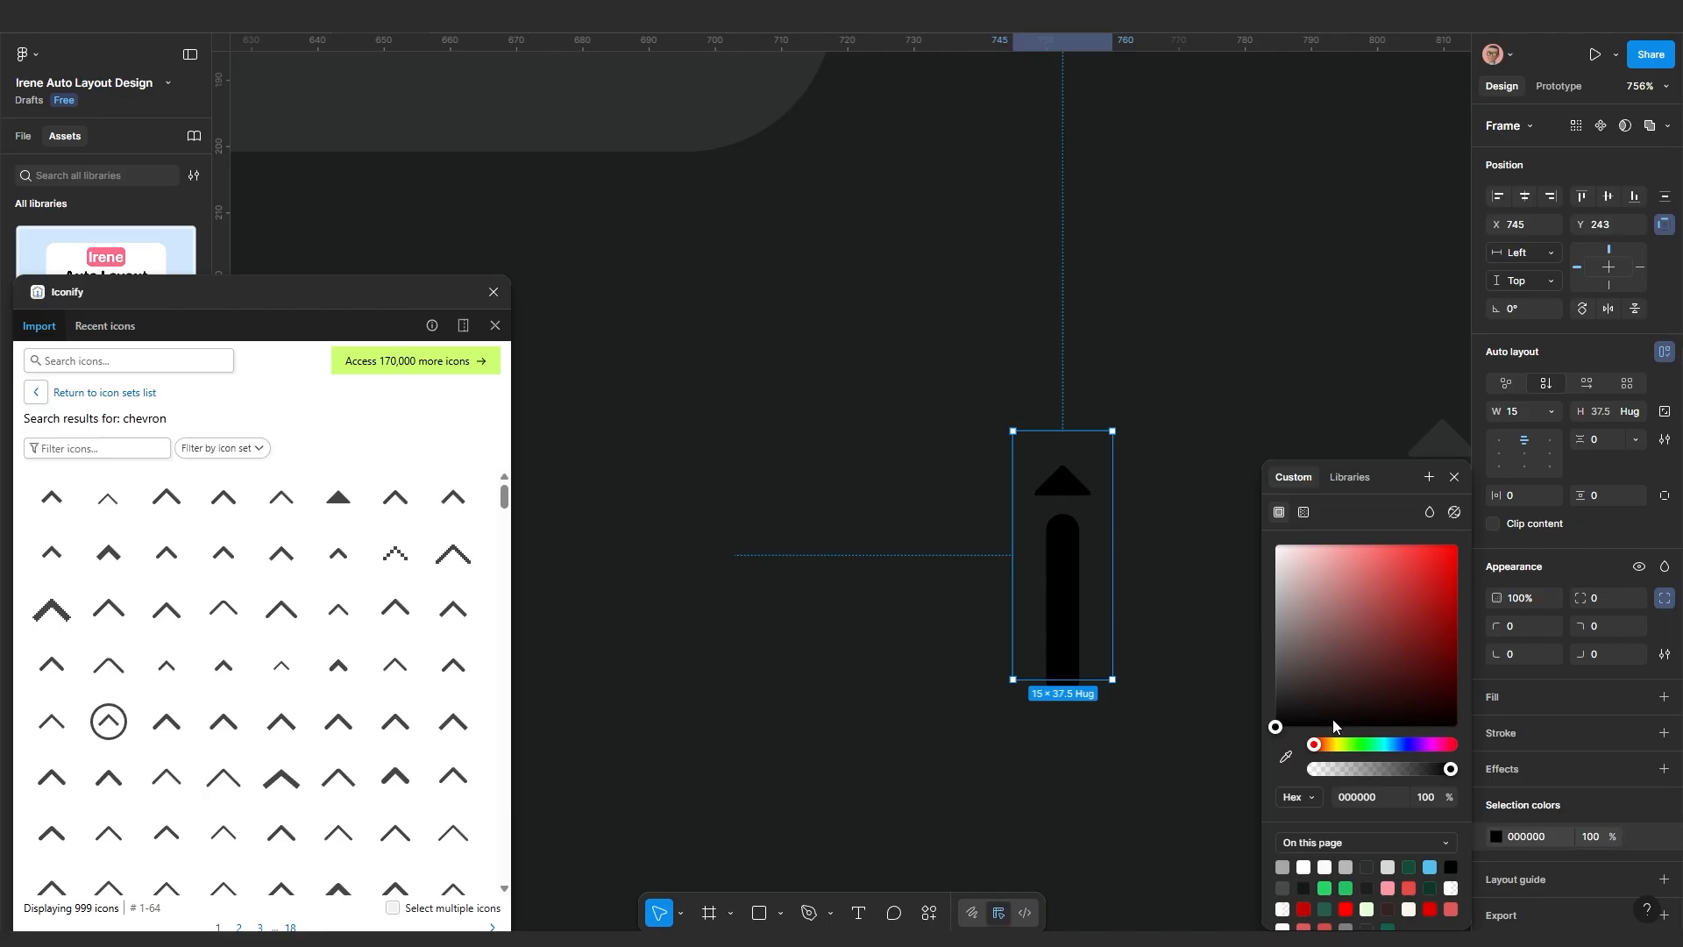
left_click(1288, 756)
left_click(1382, 458)
left_click(1146, 699)
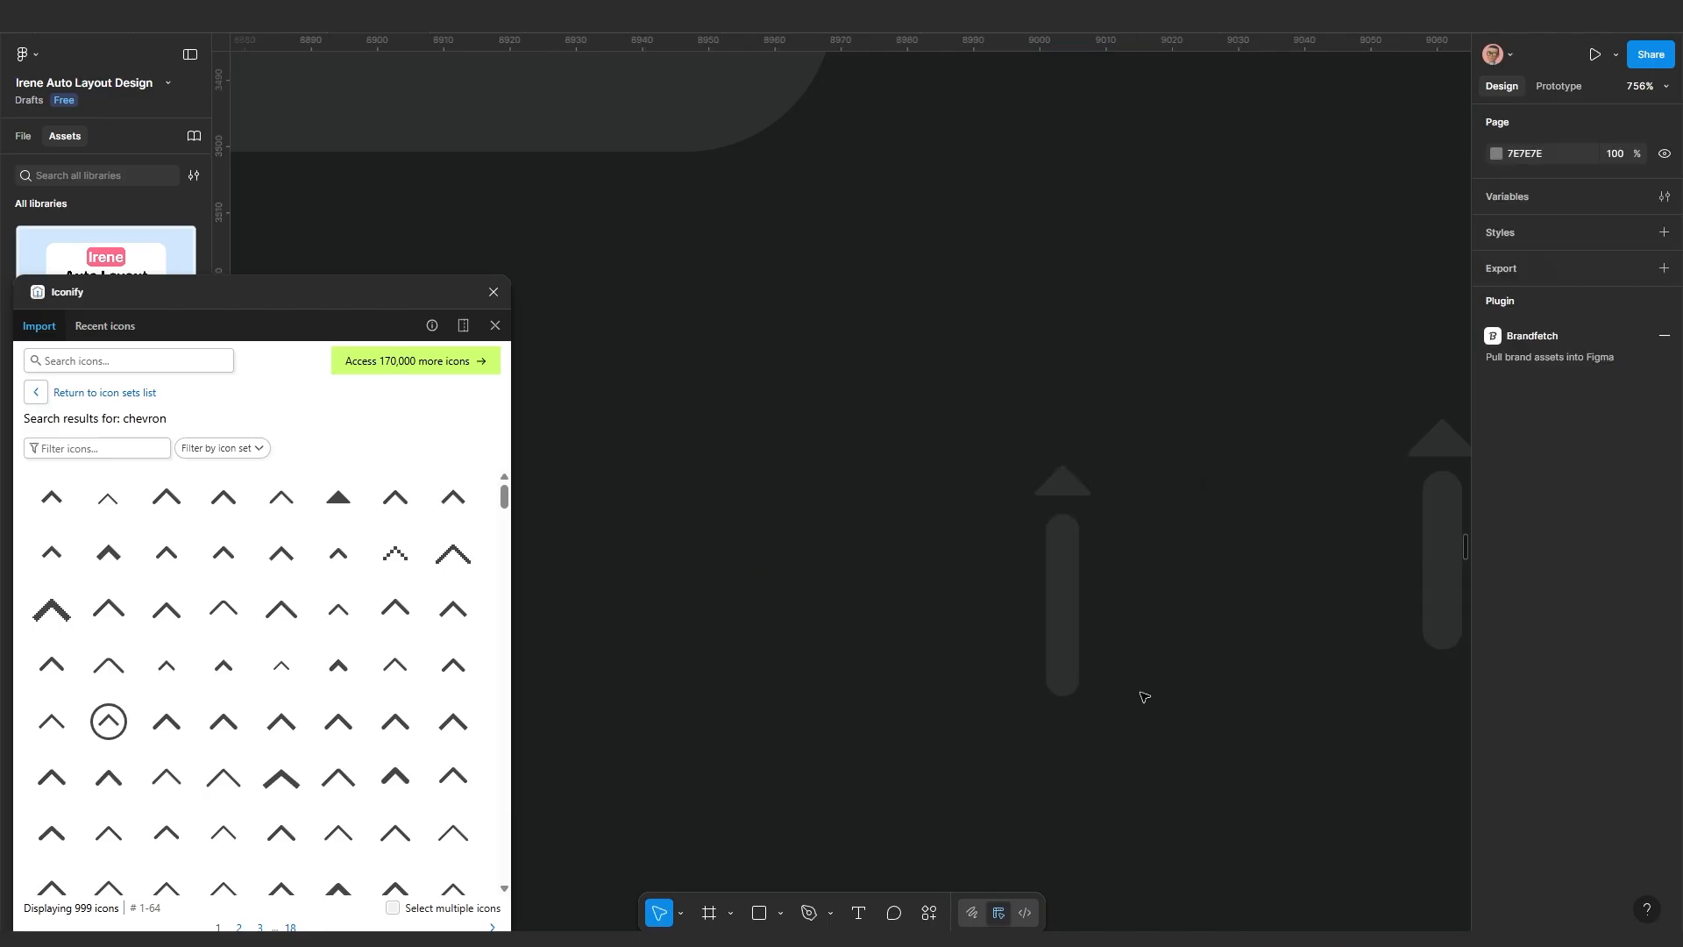
Delete the reference scroll arrow beside the newly built one
scroll(1148, 698, "down", 3)
scroll(1060, 680, "down", 5)
scroll(1140, 657, "left", 2)
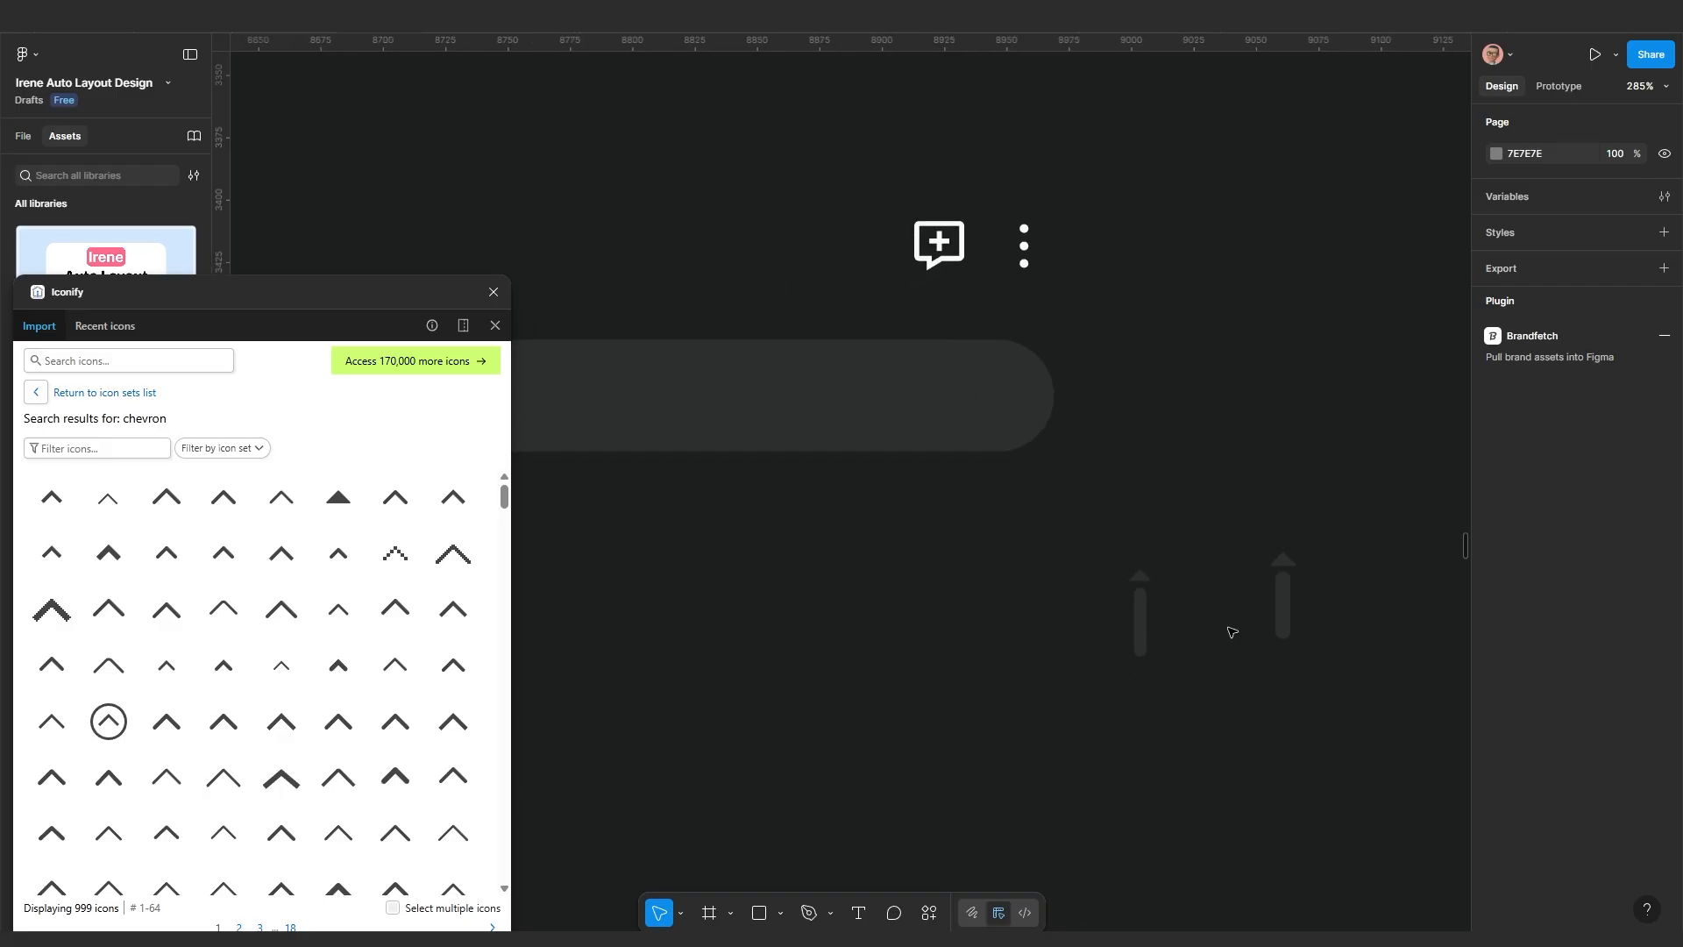
left_click(1288, 596)
left_click(1236, 620)
scroll(1109, 631, "up", 3)
double_click(1170, 627)
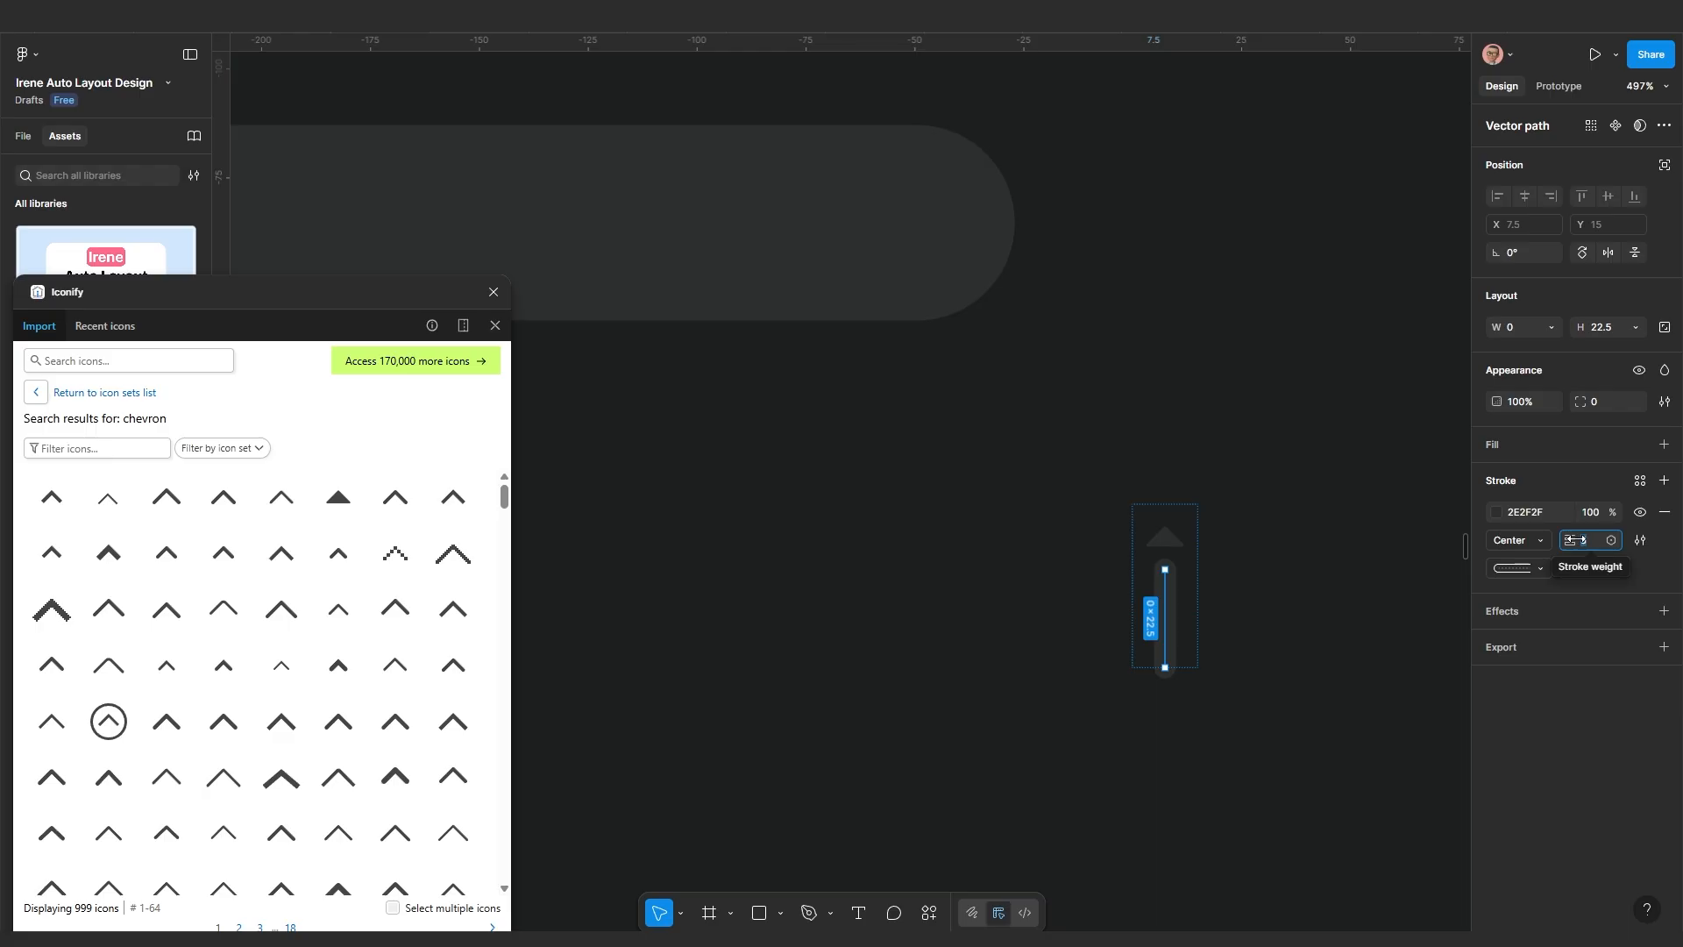
left_click_drag(1575, 539, 1579, 539)
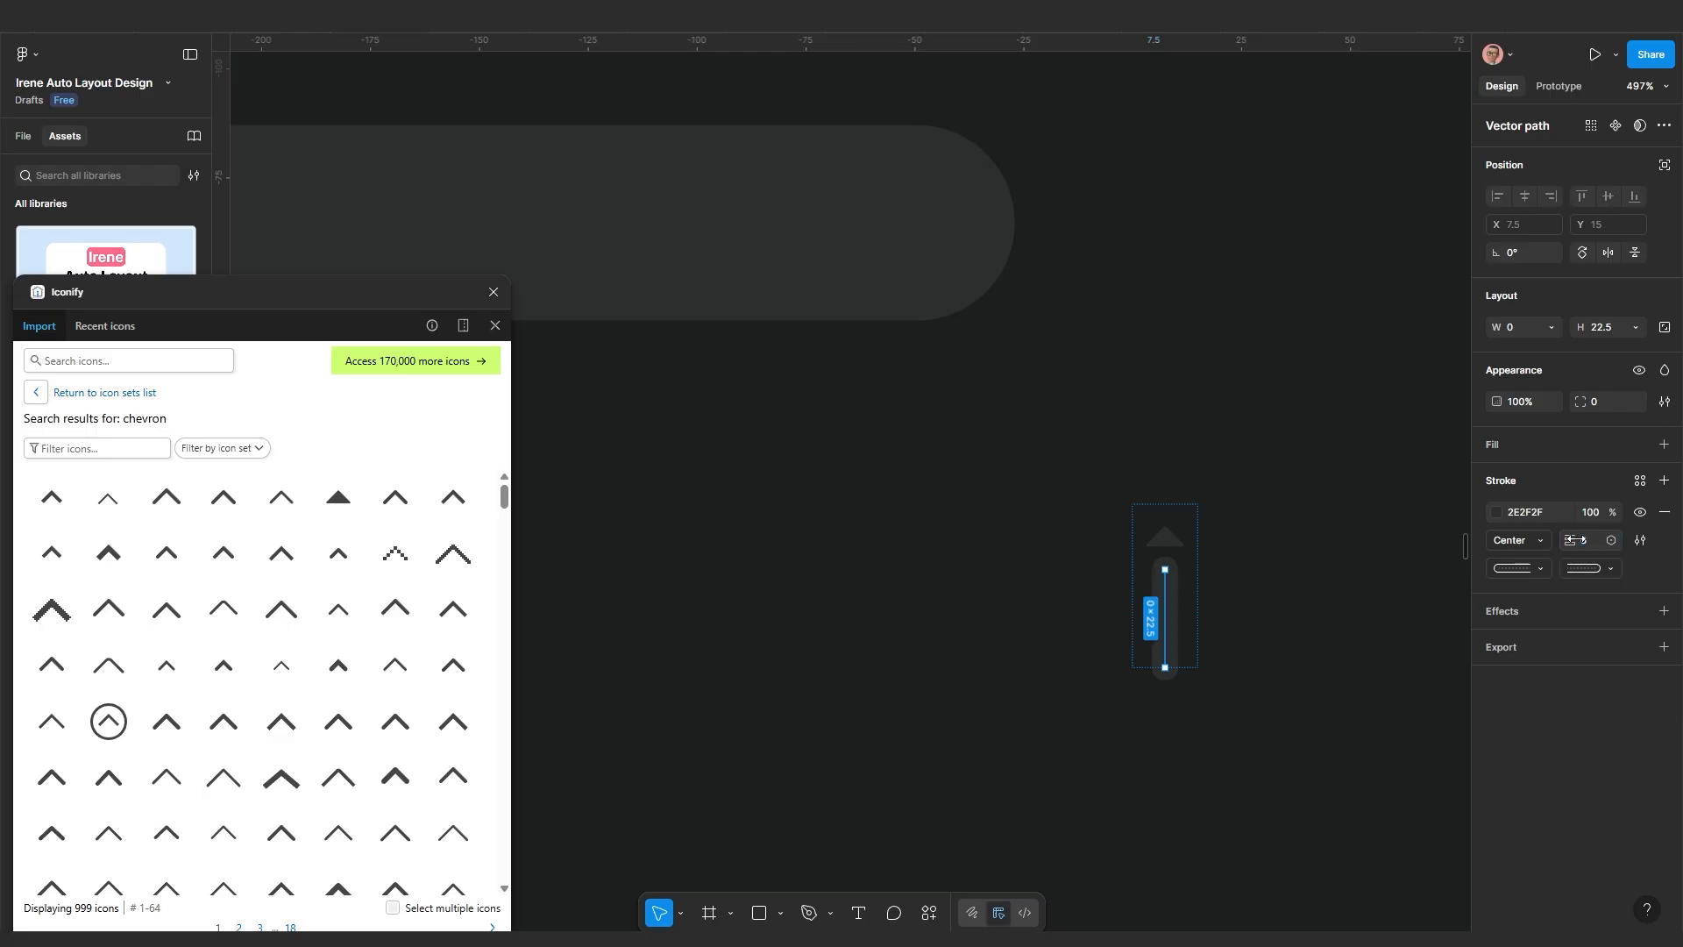
left_click(1226, 739)
Duplicate the Senior, My Doctor and My Teacher chat rows together inside the chat list
scroll(1224, 739, "down", 2)
scroll(1140, 667, "down", 5)
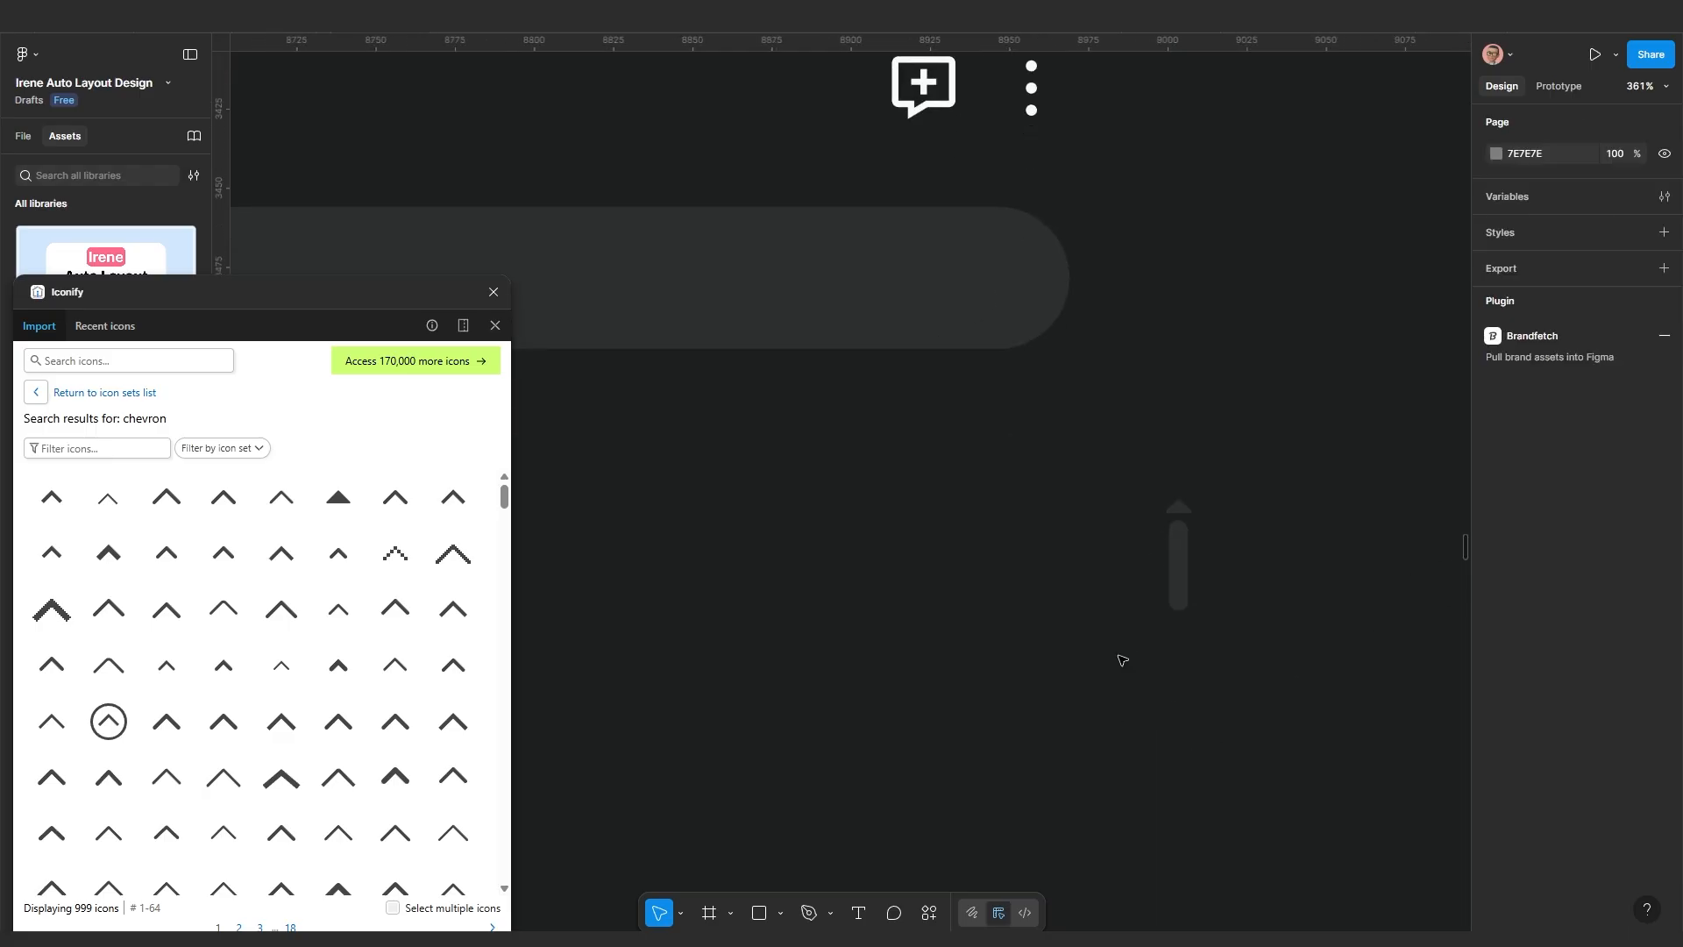
scroll(1090, 636, "down", 2)
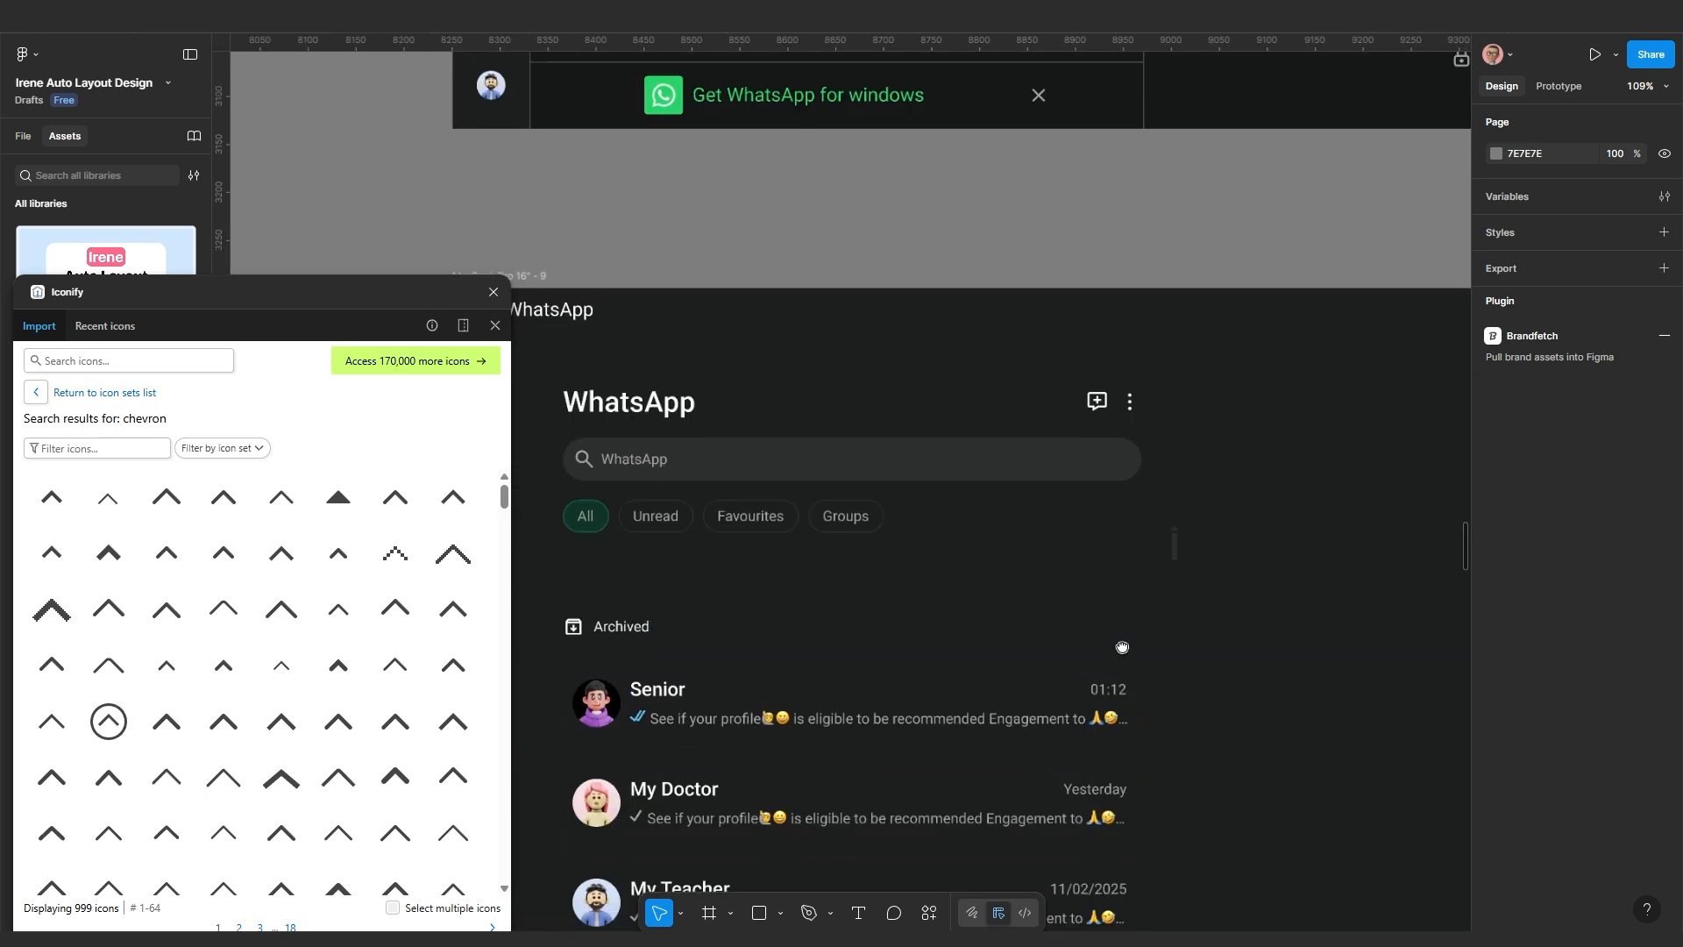
scroll(1118, 561, "down", 2)
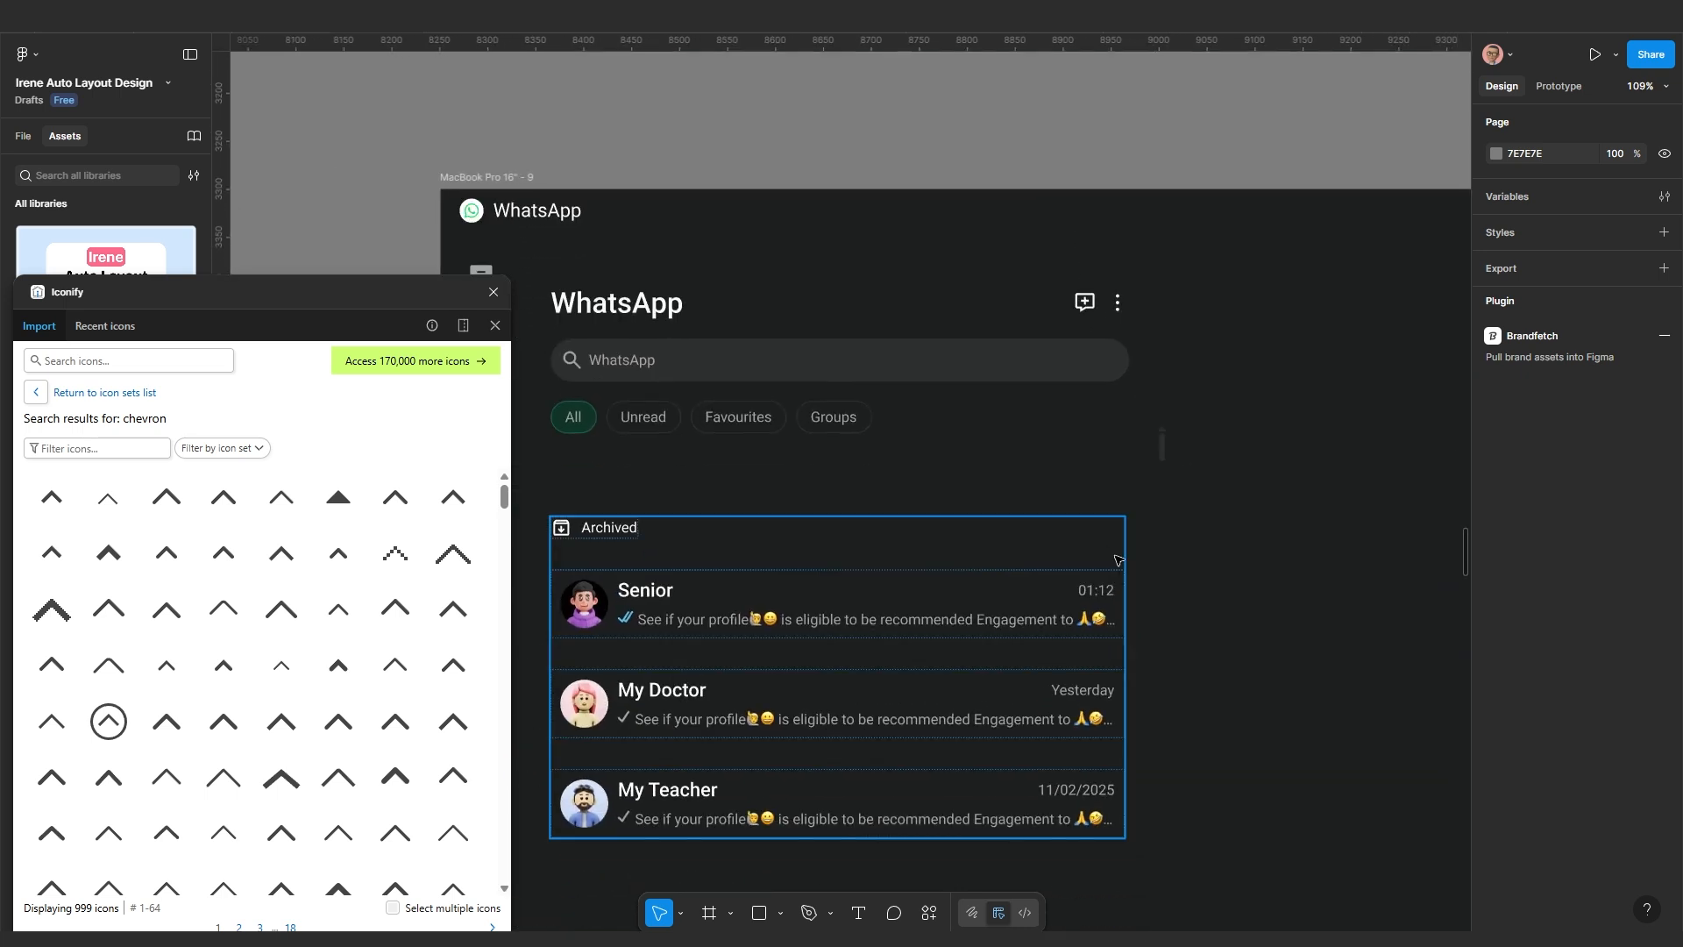
scroll(1078, 545, "down", 2)
left_click_drag(924, 585, 924, 524)
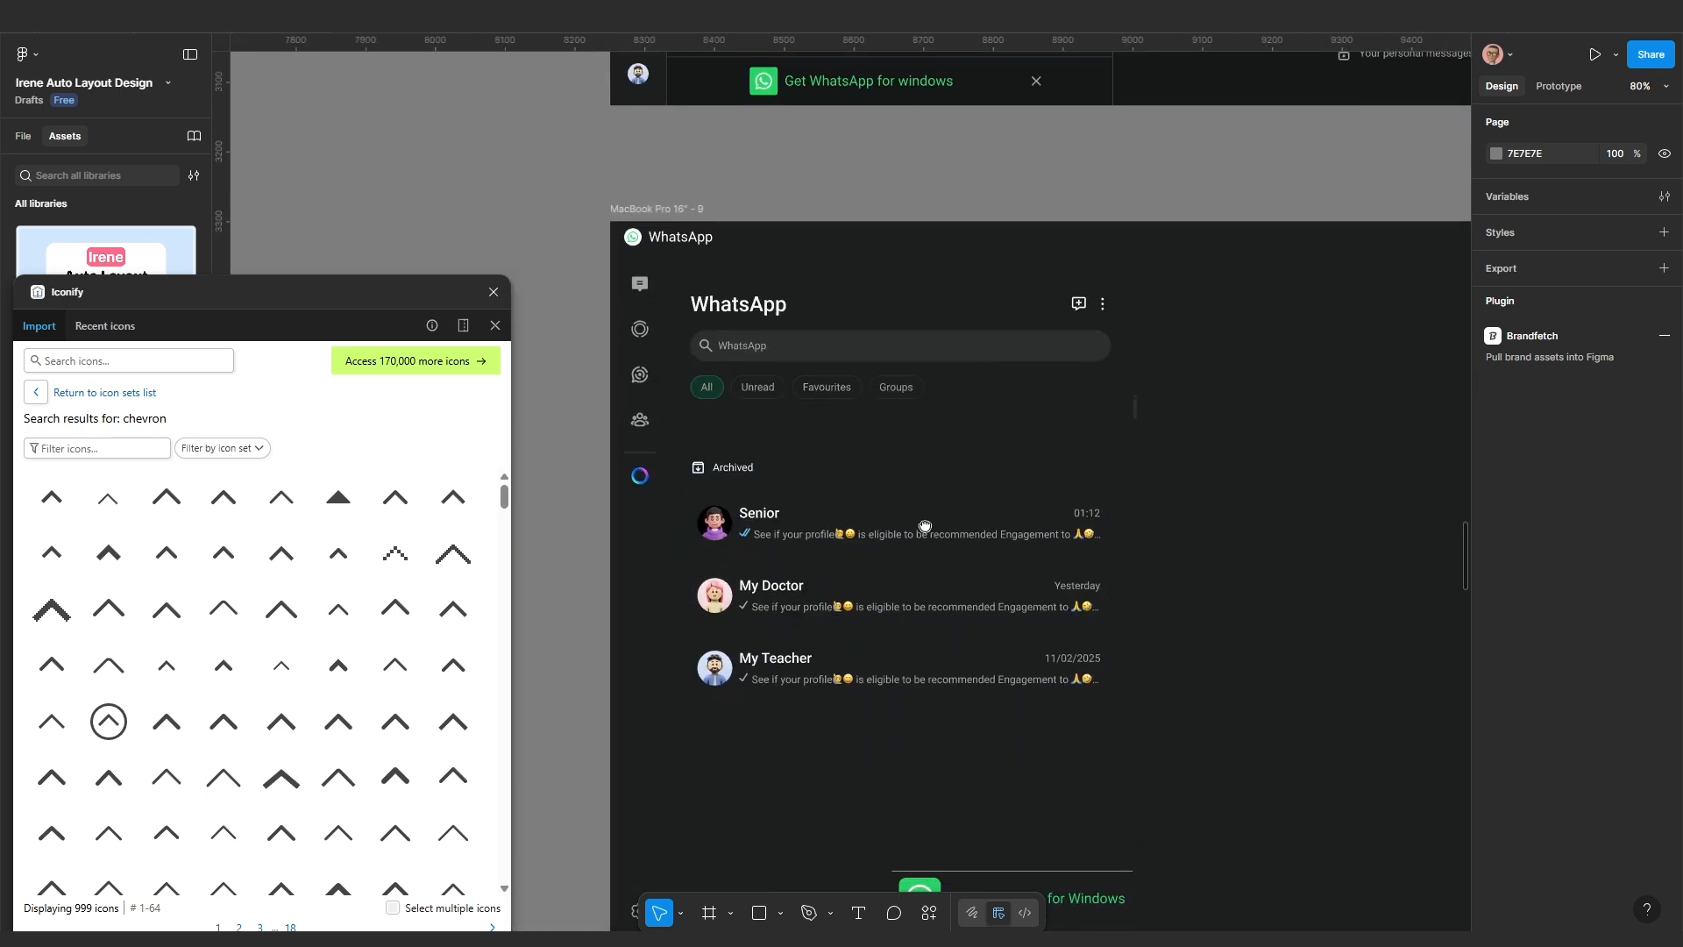
scroll(1078, 557, "up", 1)
scroll(761, 616, "up", 1)
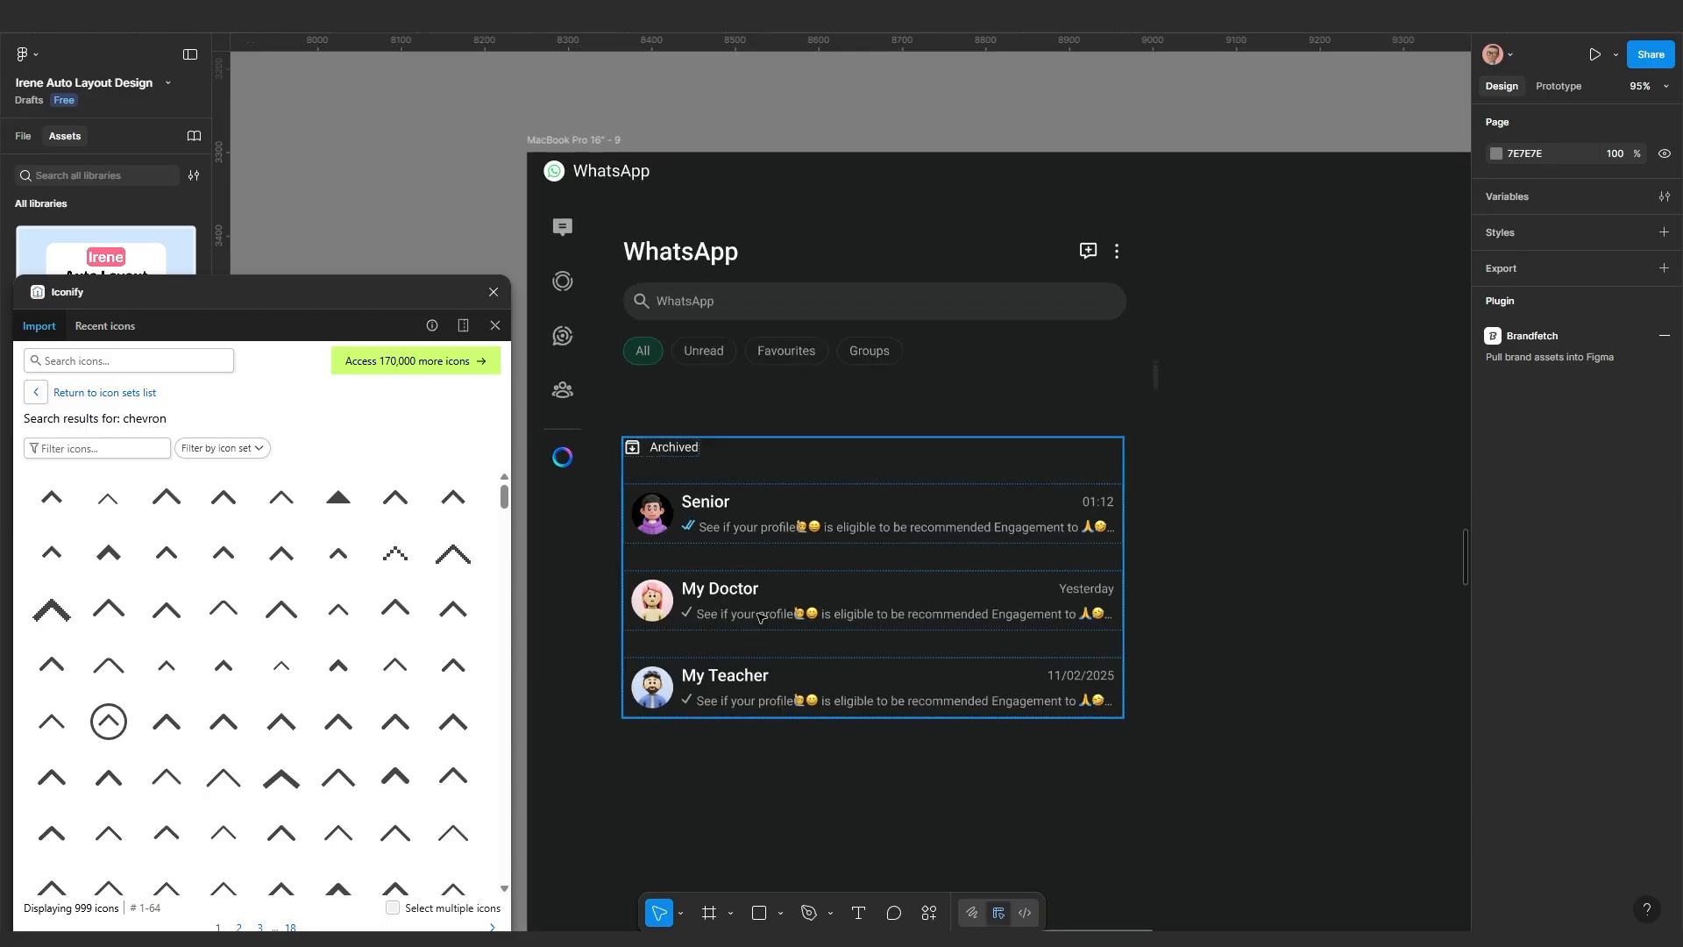
left_click(763, 522)
double_click(762, 521)
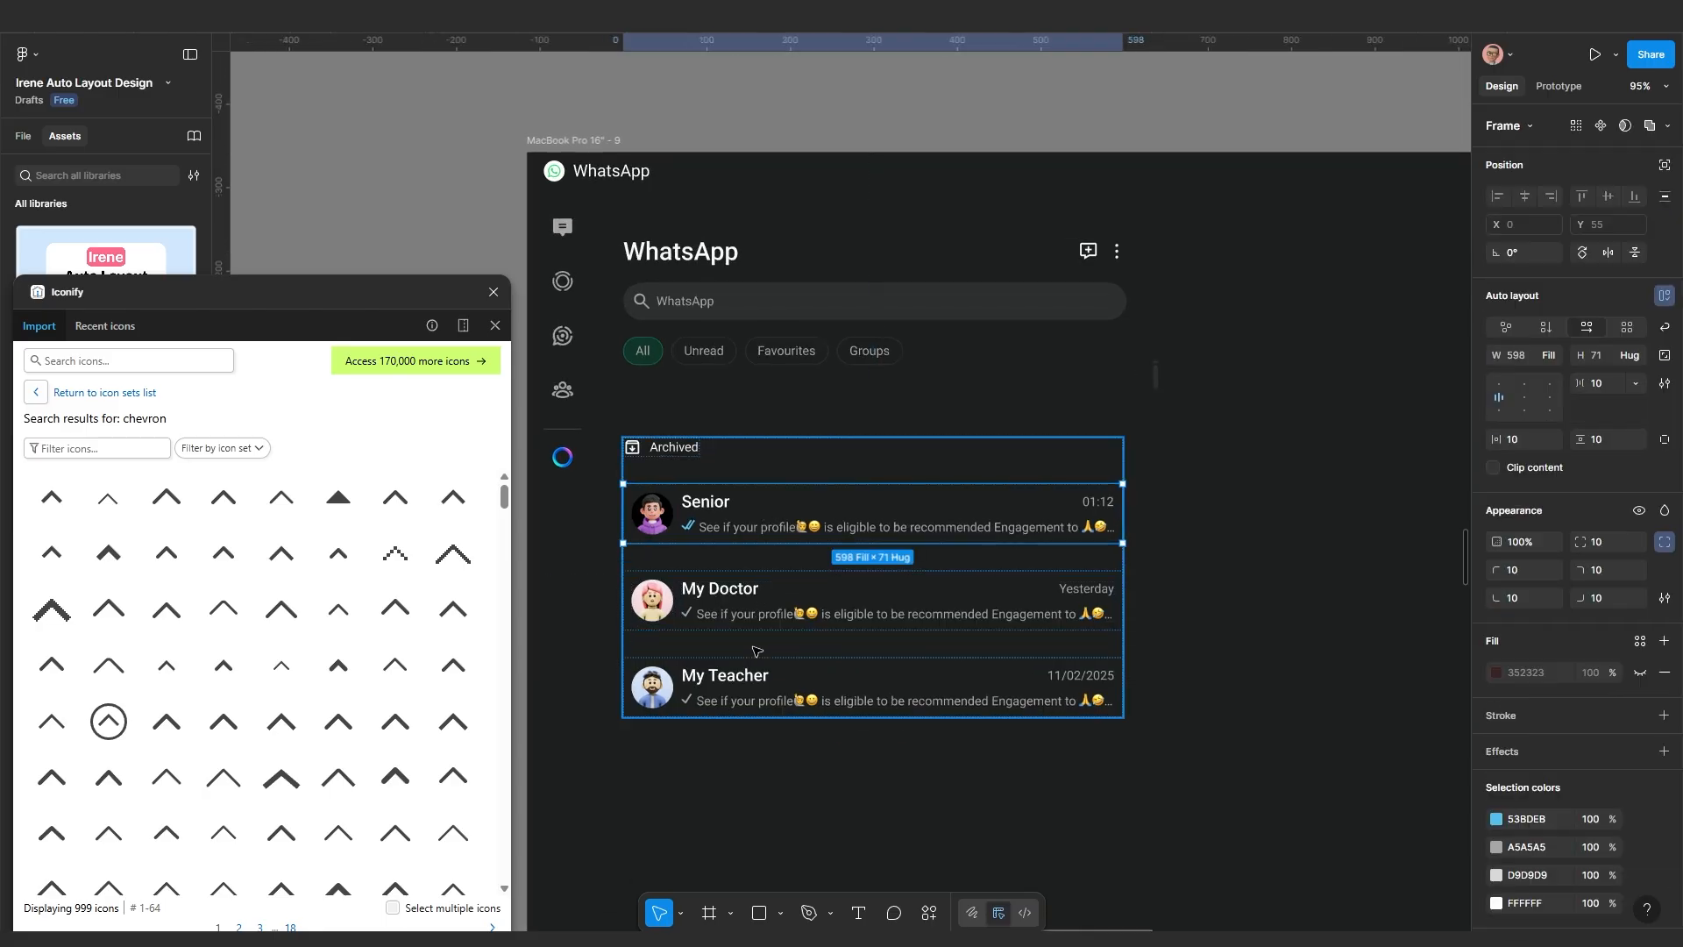
scroll(760, 613, "up", 1)
left_click(765, 599)
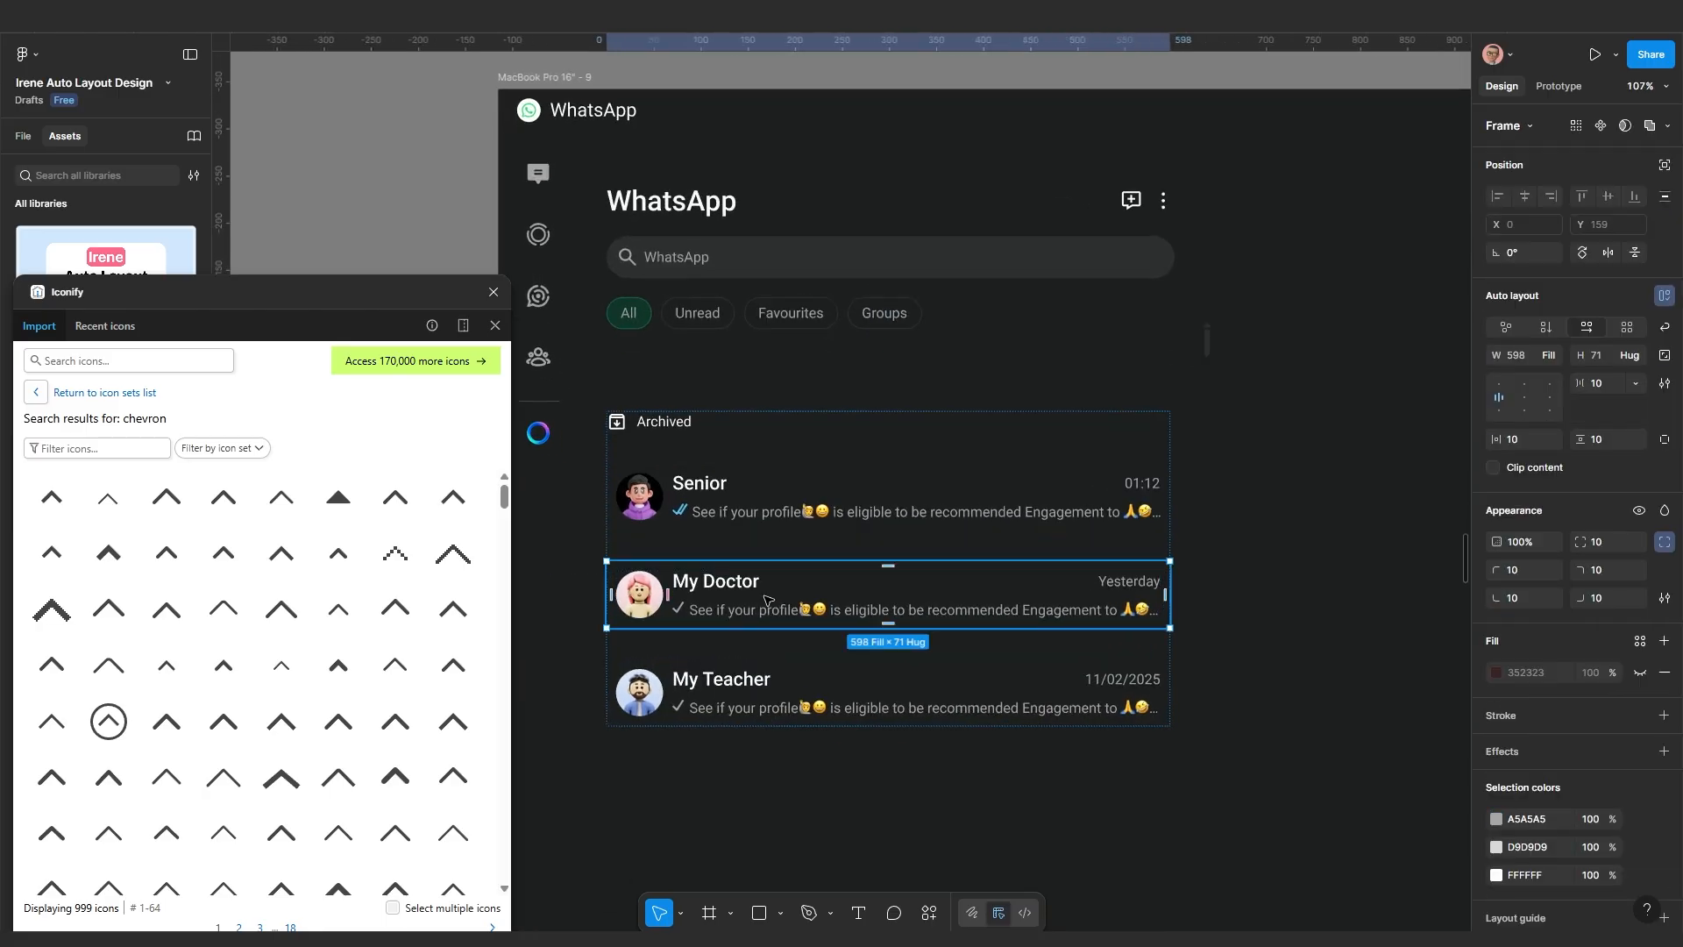
left_click(724, 704, "shift")
left_click(755, 509, "shift")
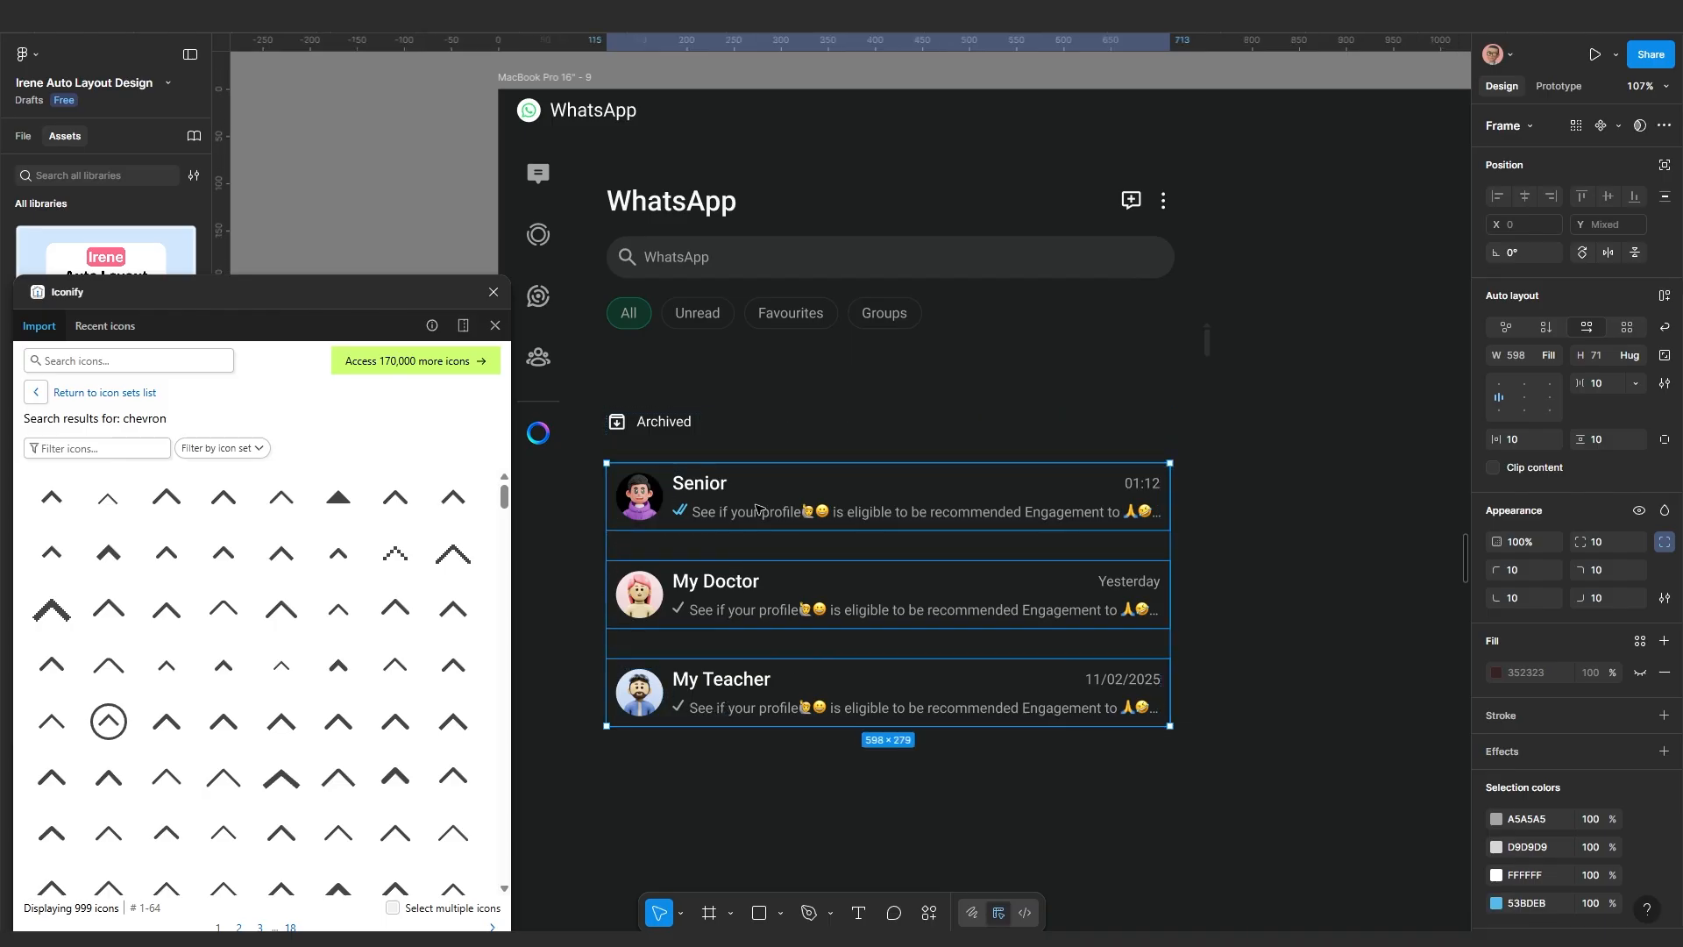
key("ctrl+d")
scroll(756, 509, "down", 5)
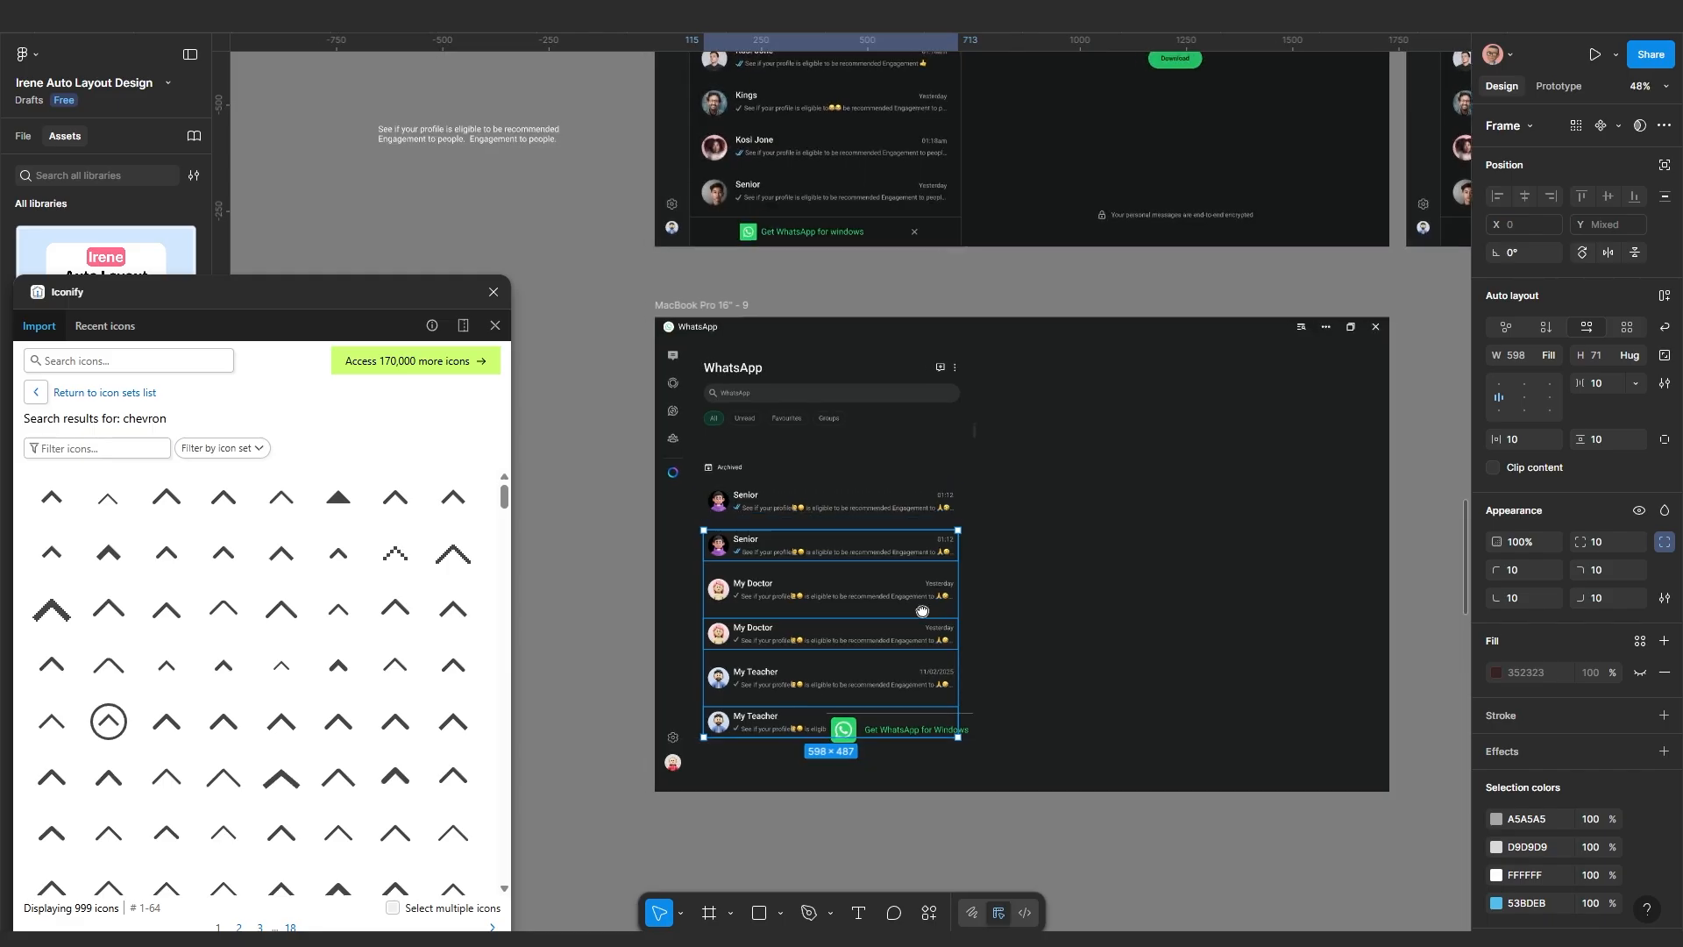
scroll(1109, 563, "up", 3)
left_click(1179, 586)
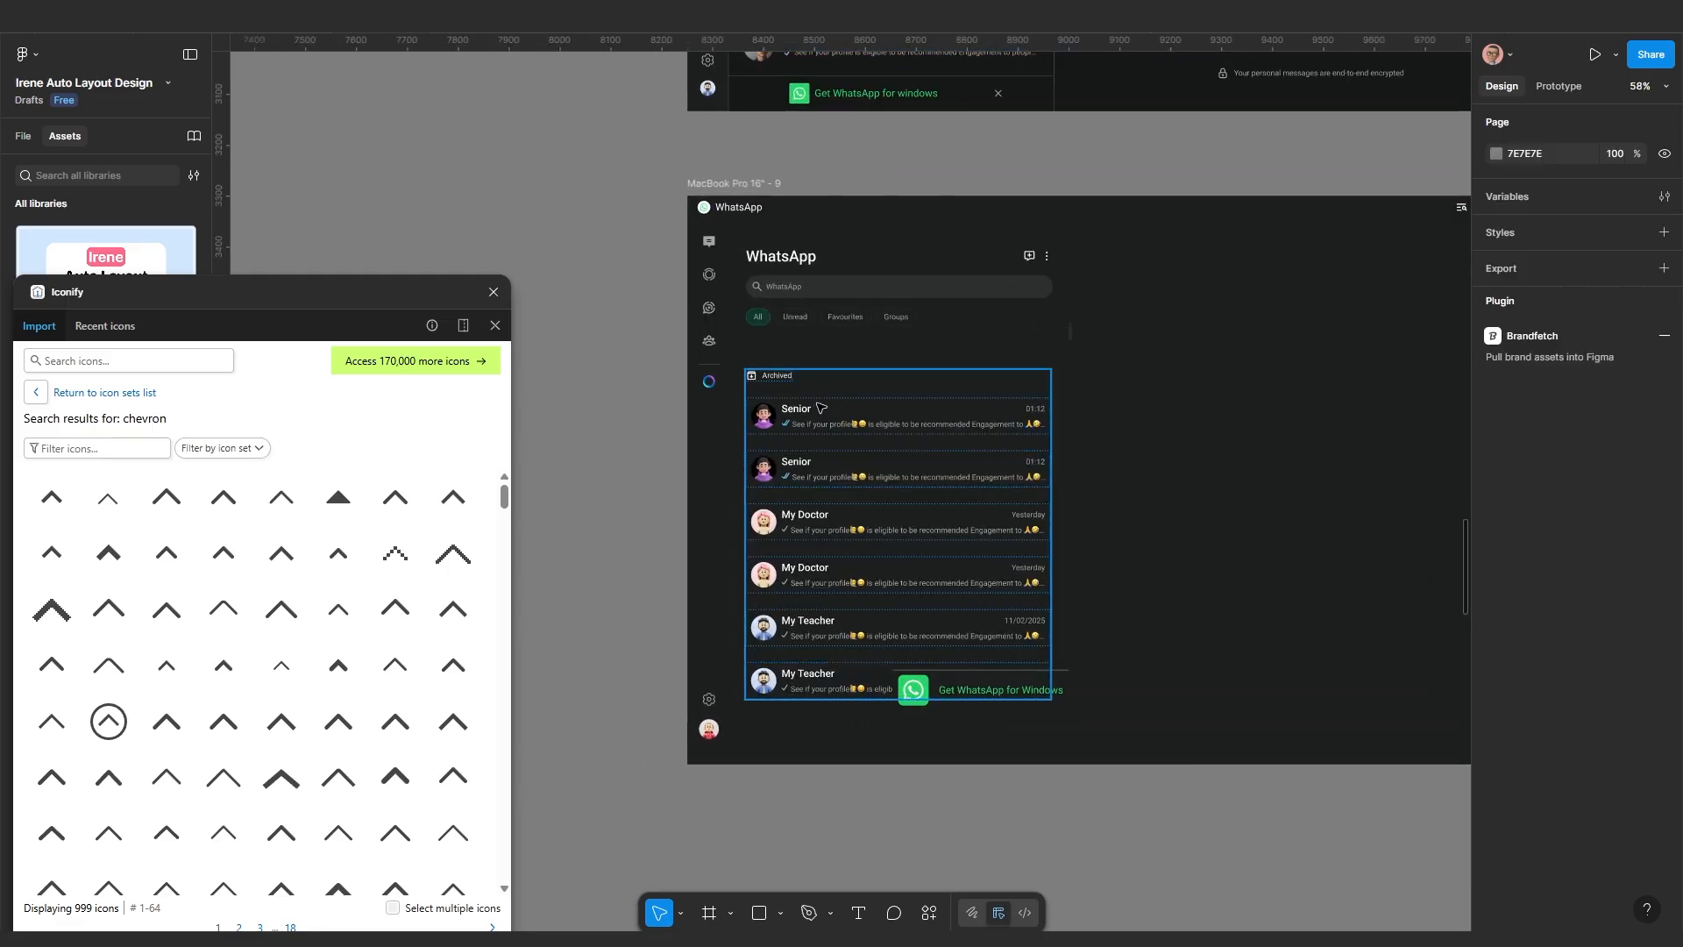
Move the chat list into the empty conversation area at X 864, Y 324 and shorten its frame to 471
left_click_drag(979, 438, 996, 438)
left_click_drag(1178, 438, 1228, 401)
scroll(1001, 487, "right", 3)
scroll(1002, 487, "up", 1)
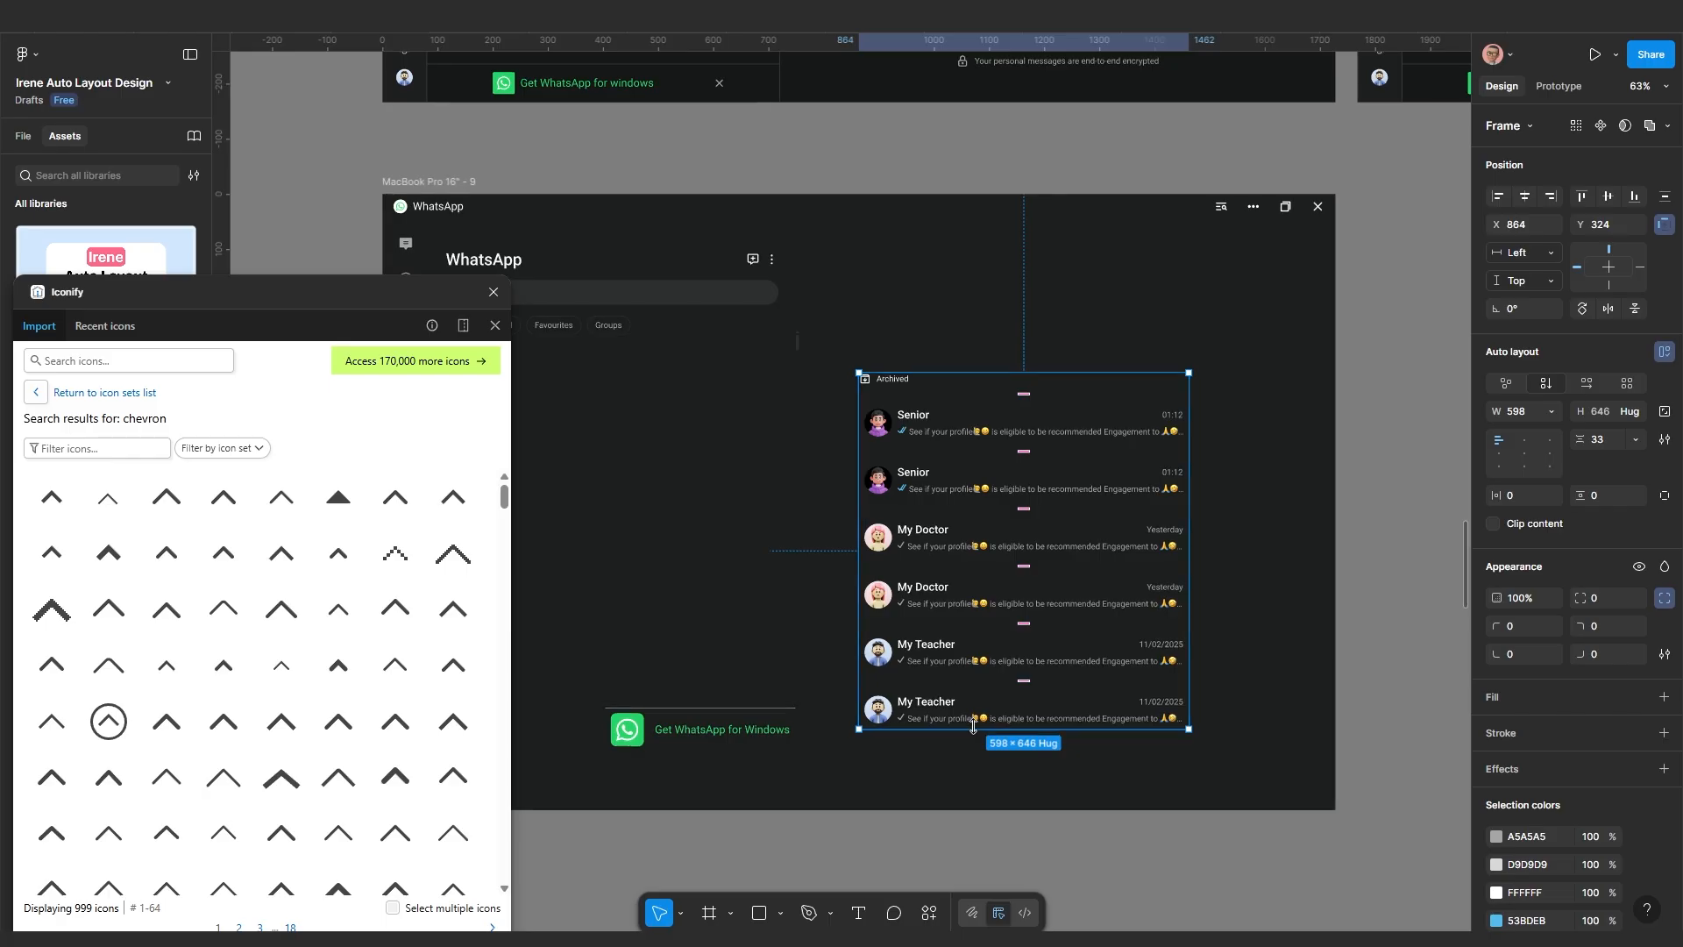
left_click_drag(974, 704, 975, 633)
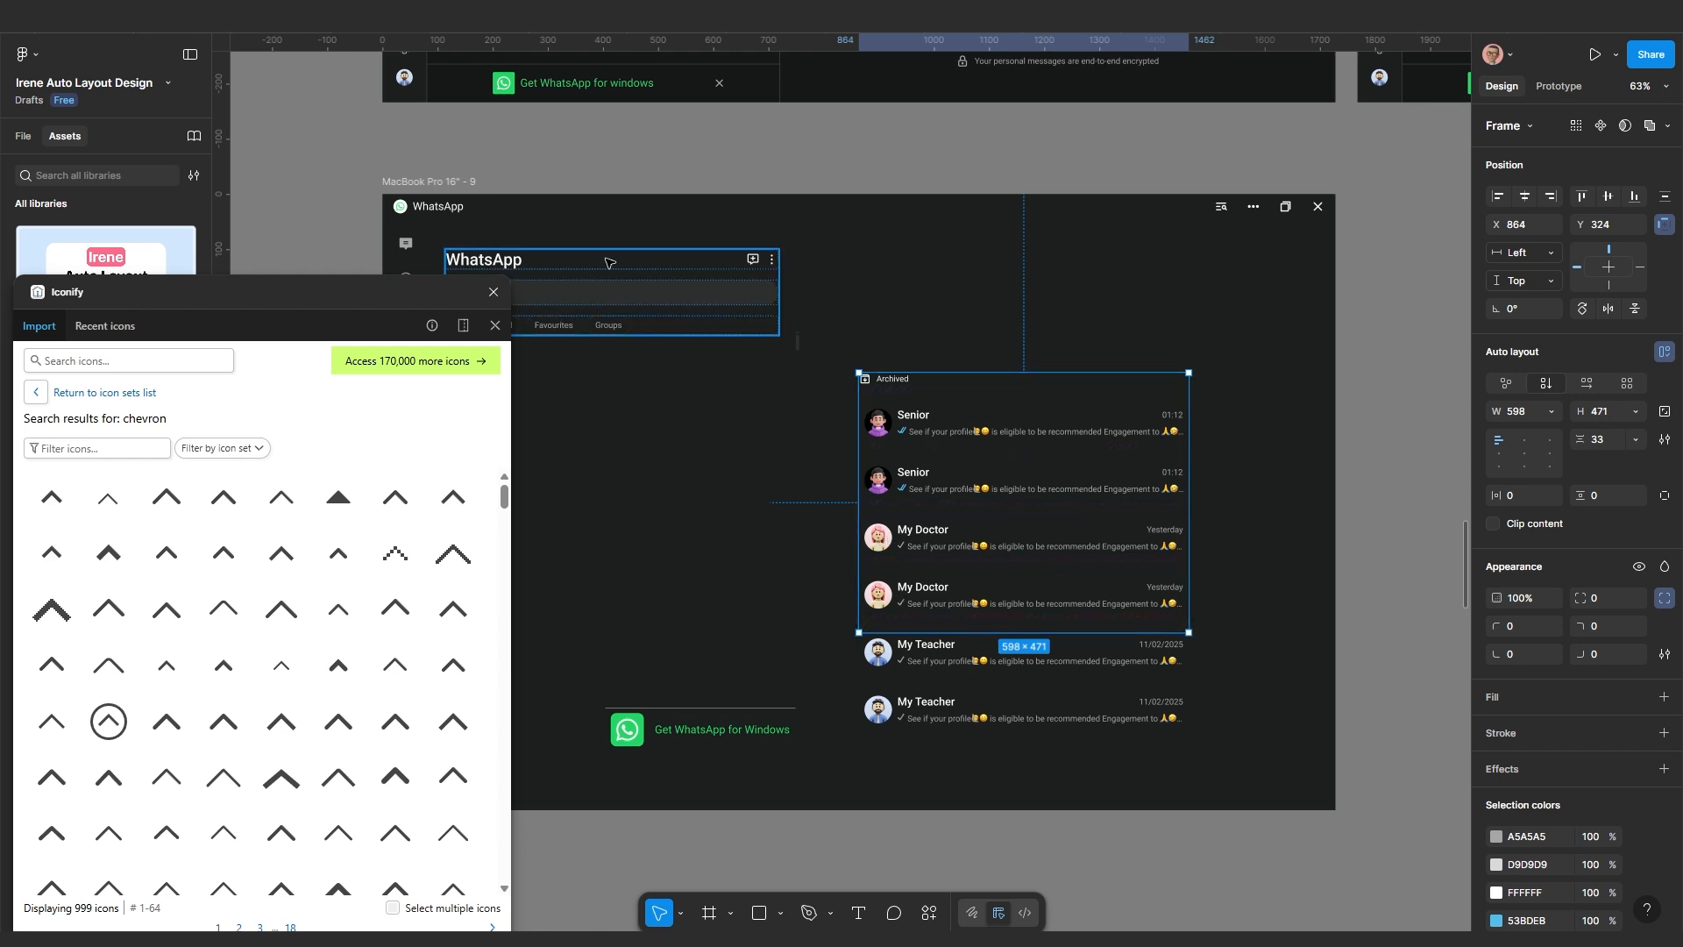
Preview the MacBook Pro 16" - 9 frame as a full-size prototype and test how the page scrolls
left_click_drag(401, 296, 389, 544)
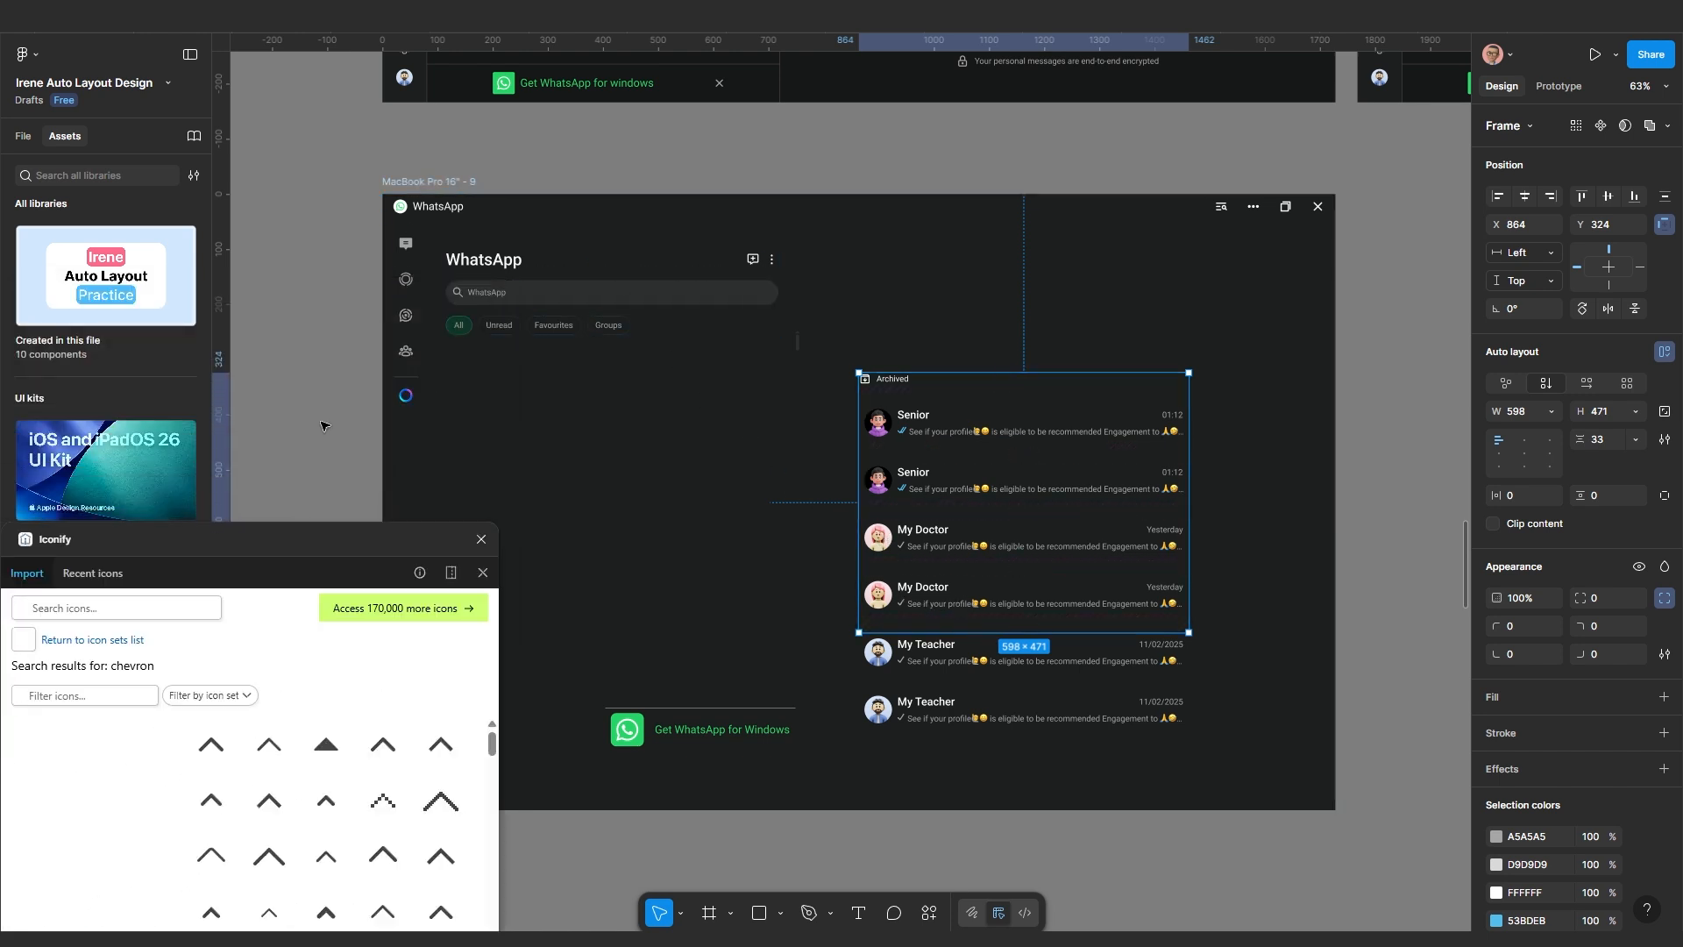
left_click(429, 181)
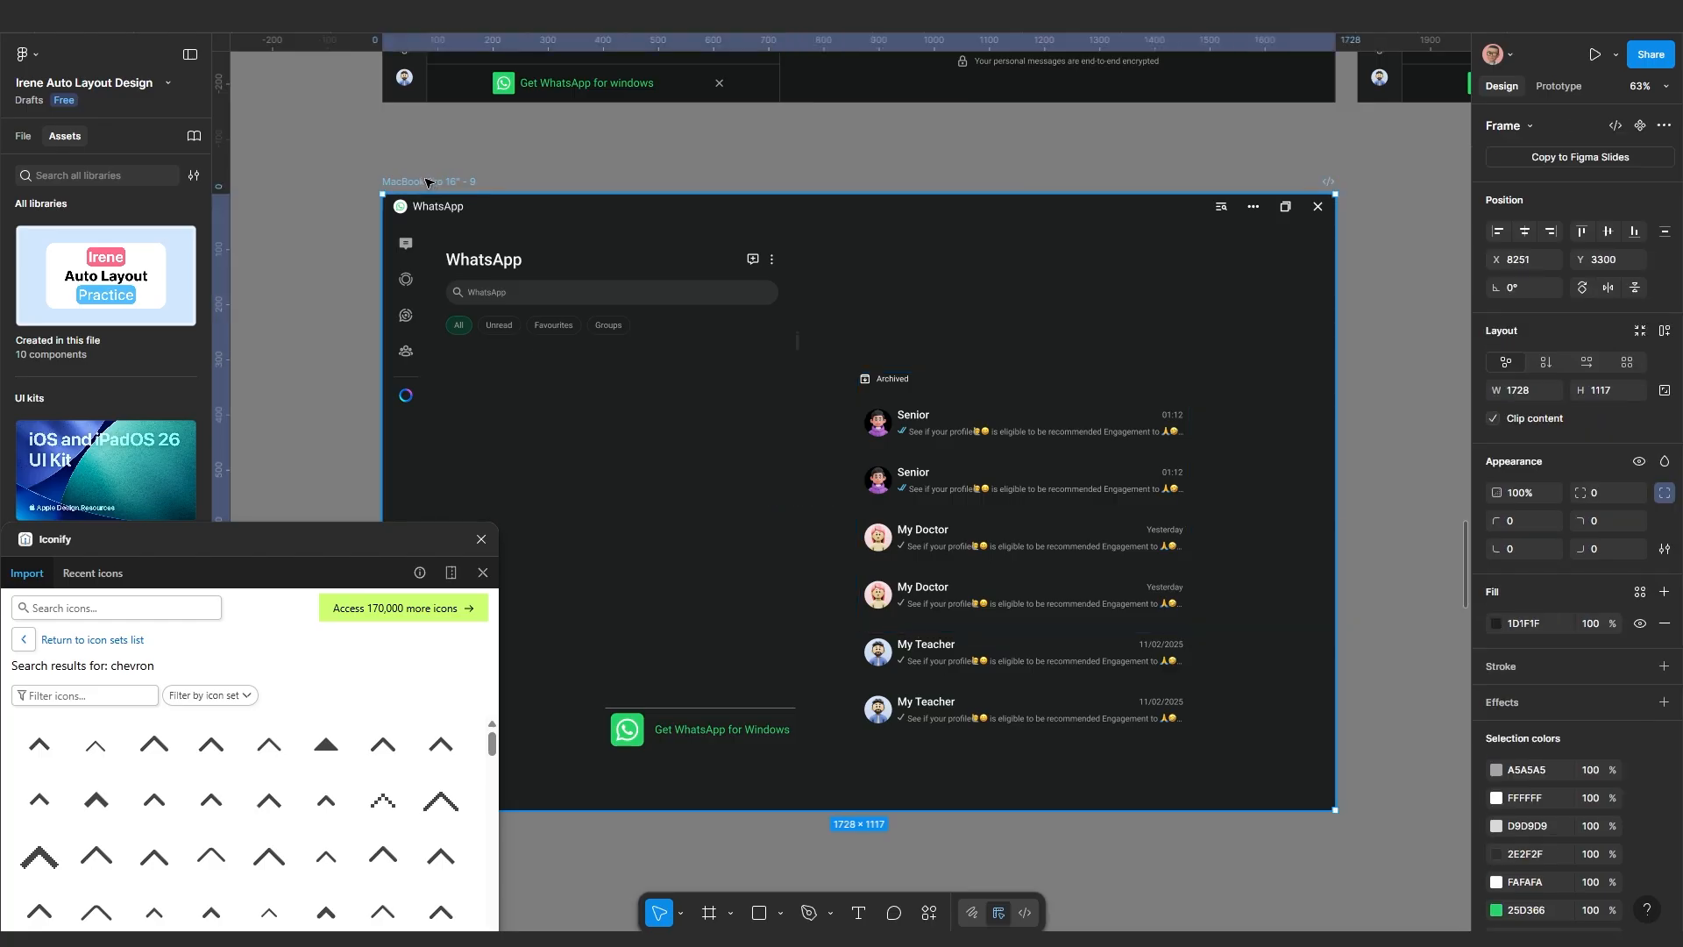
key("shift+space")
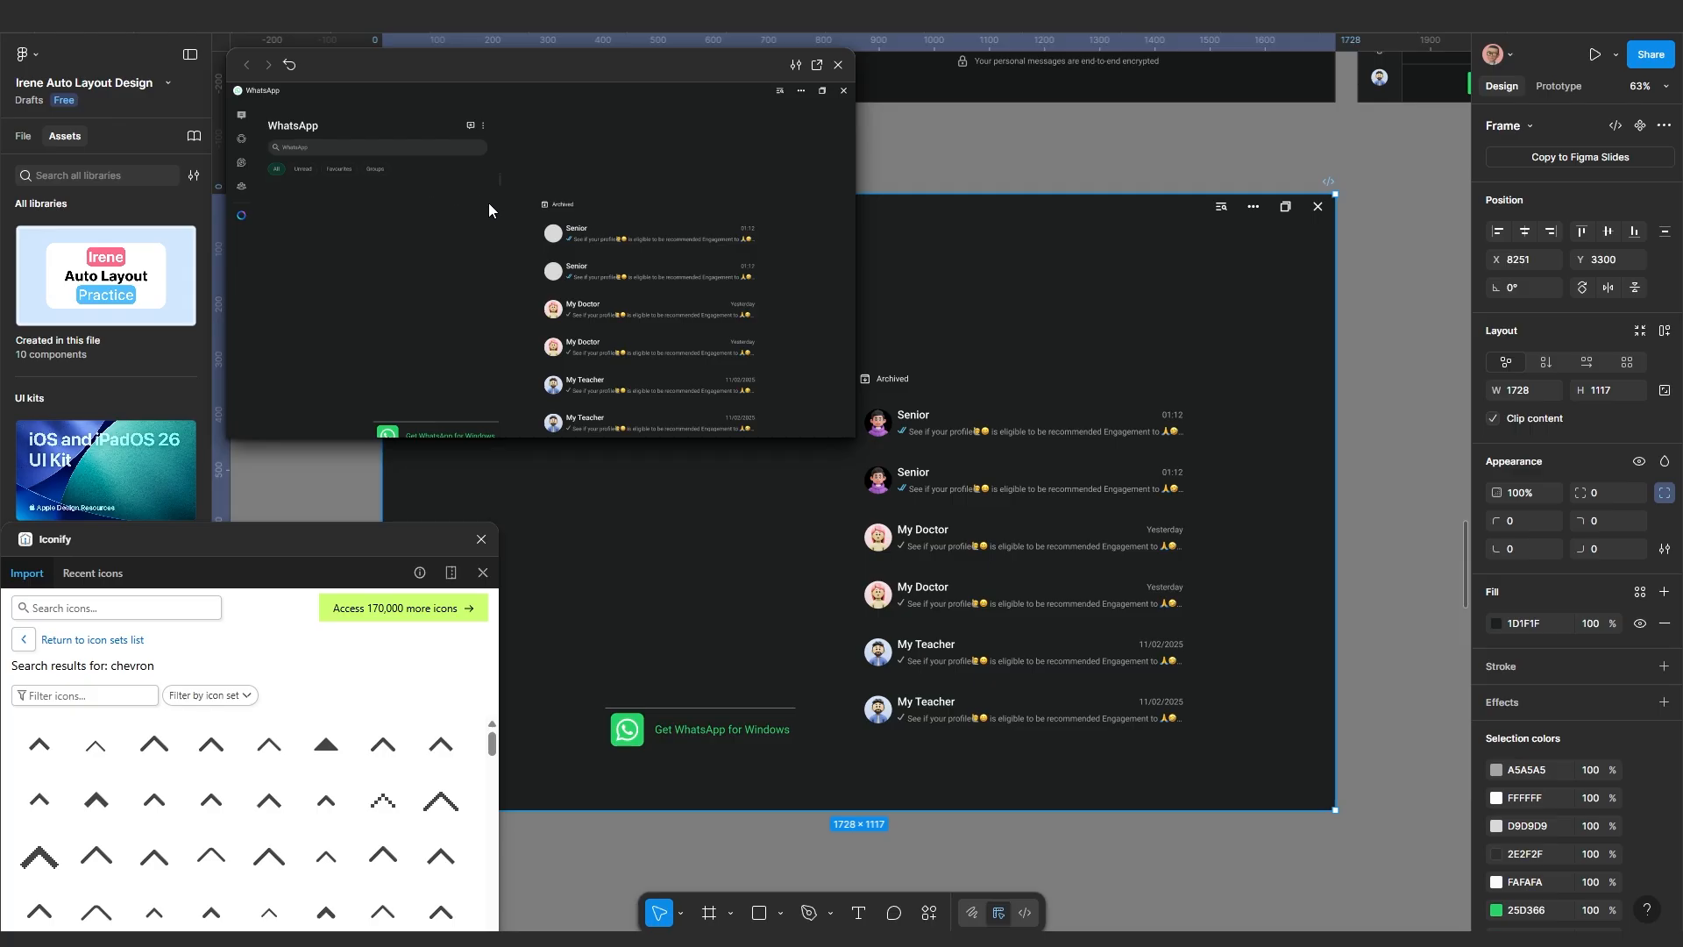
left_click(818, 66)
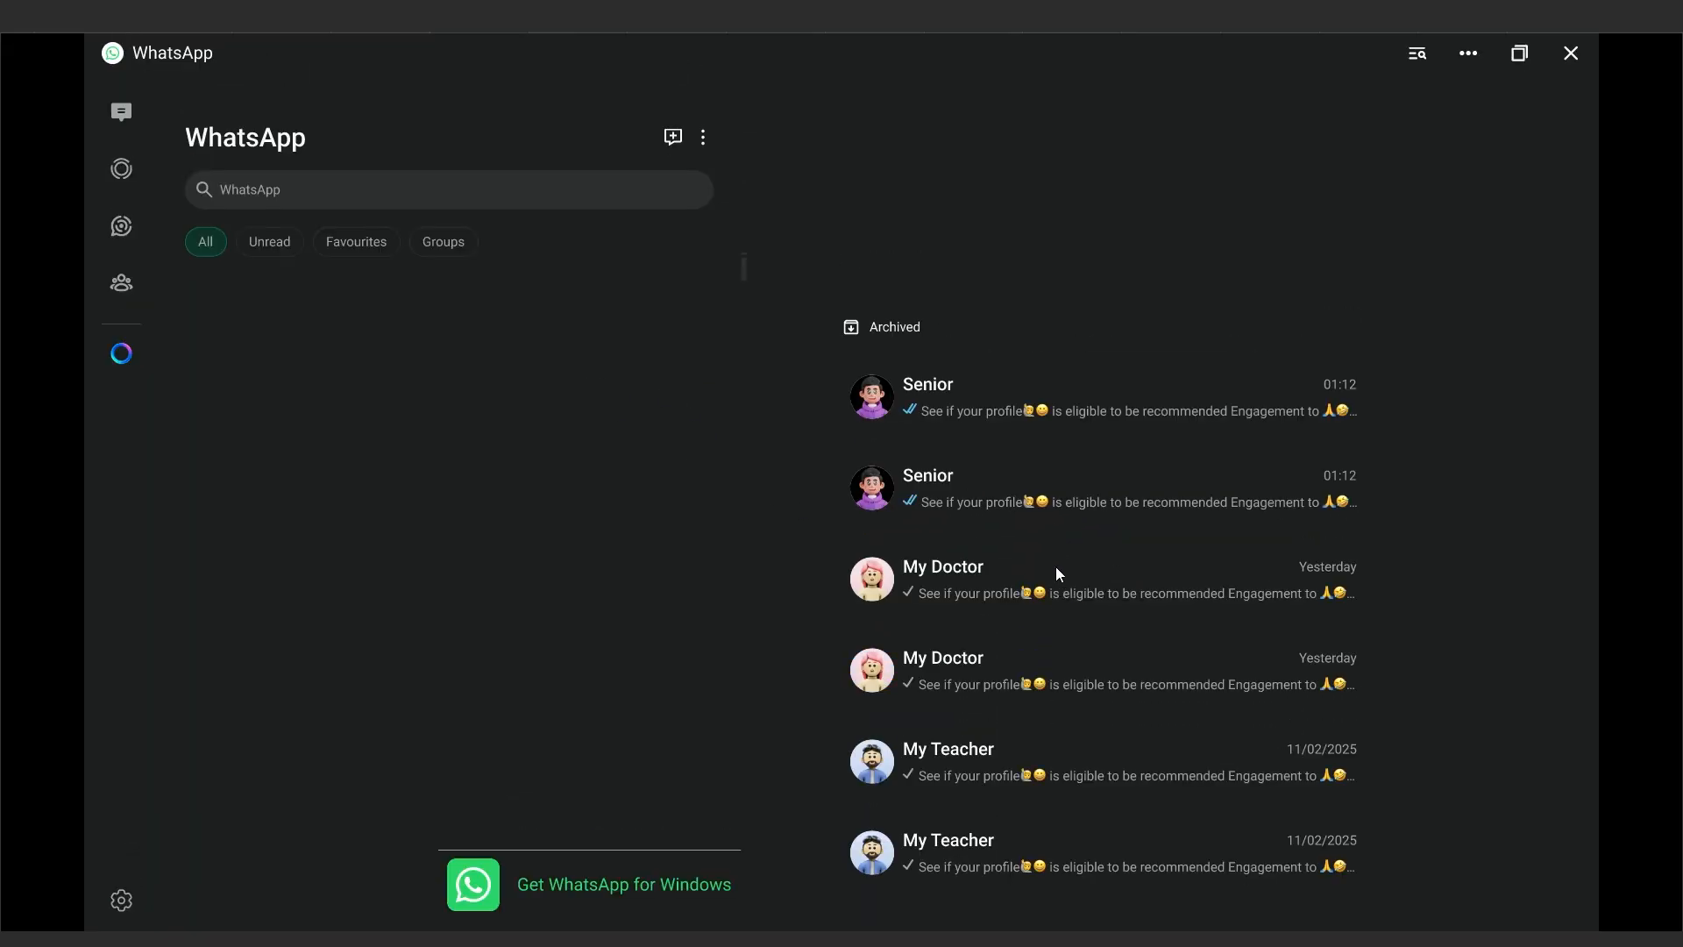
scroll(1057, 578, "down", 1)
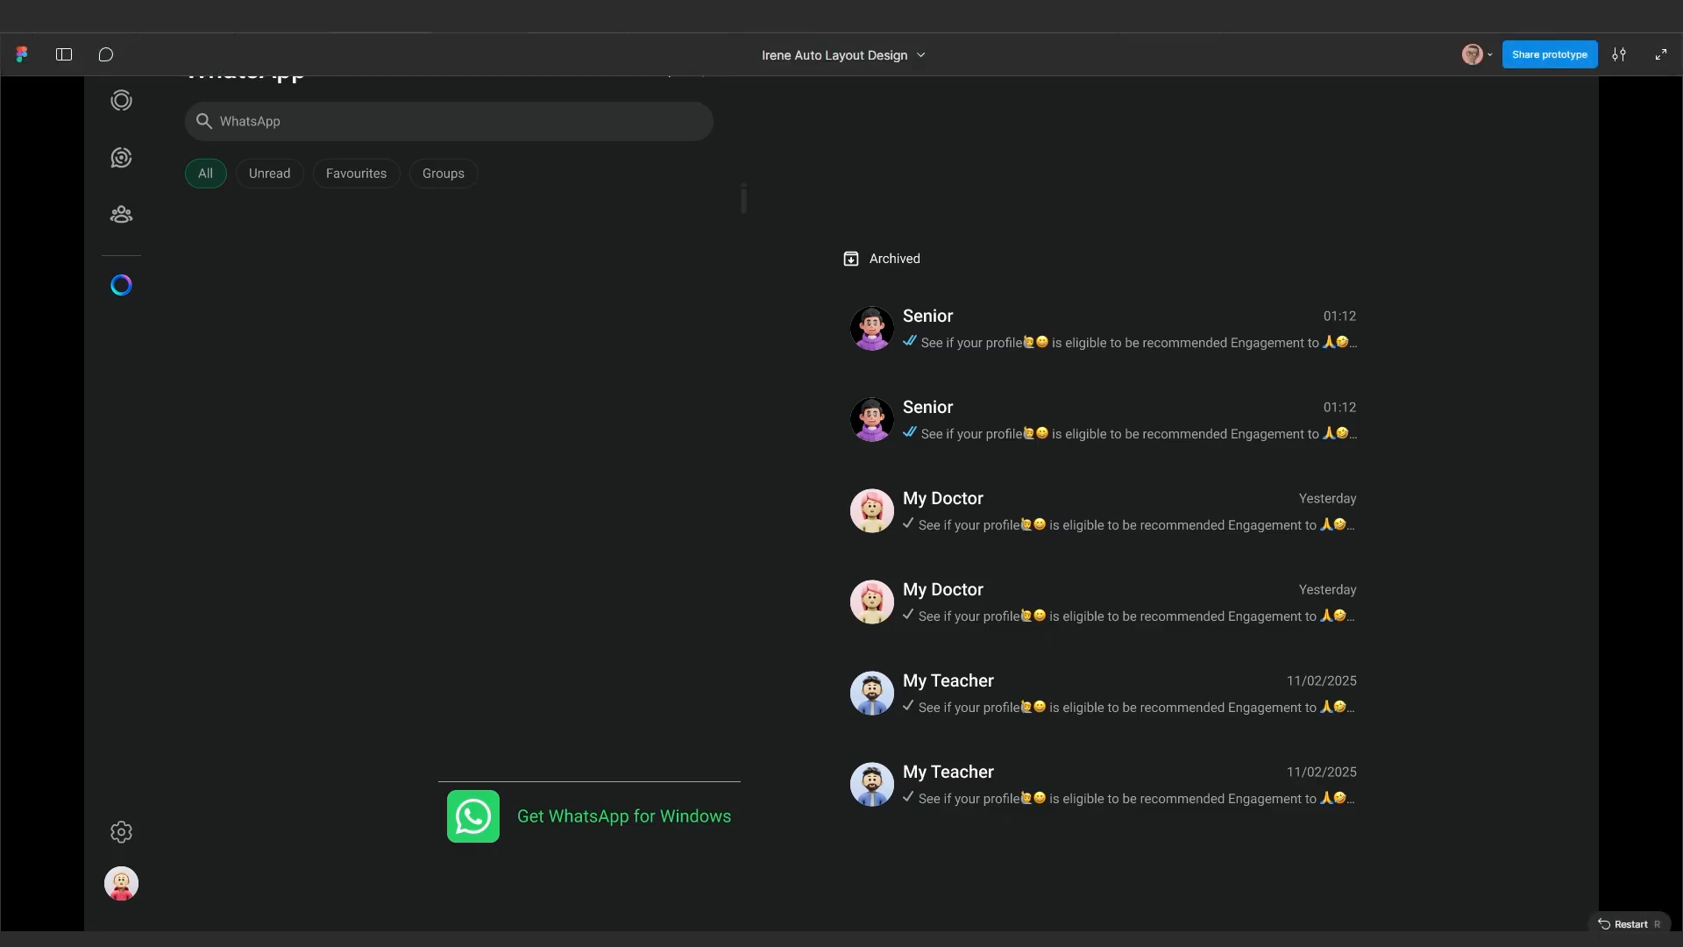
key("Escape")
Set the chat list frame's prototype overflow to Vertical scrolling
left_click(1022, 497)
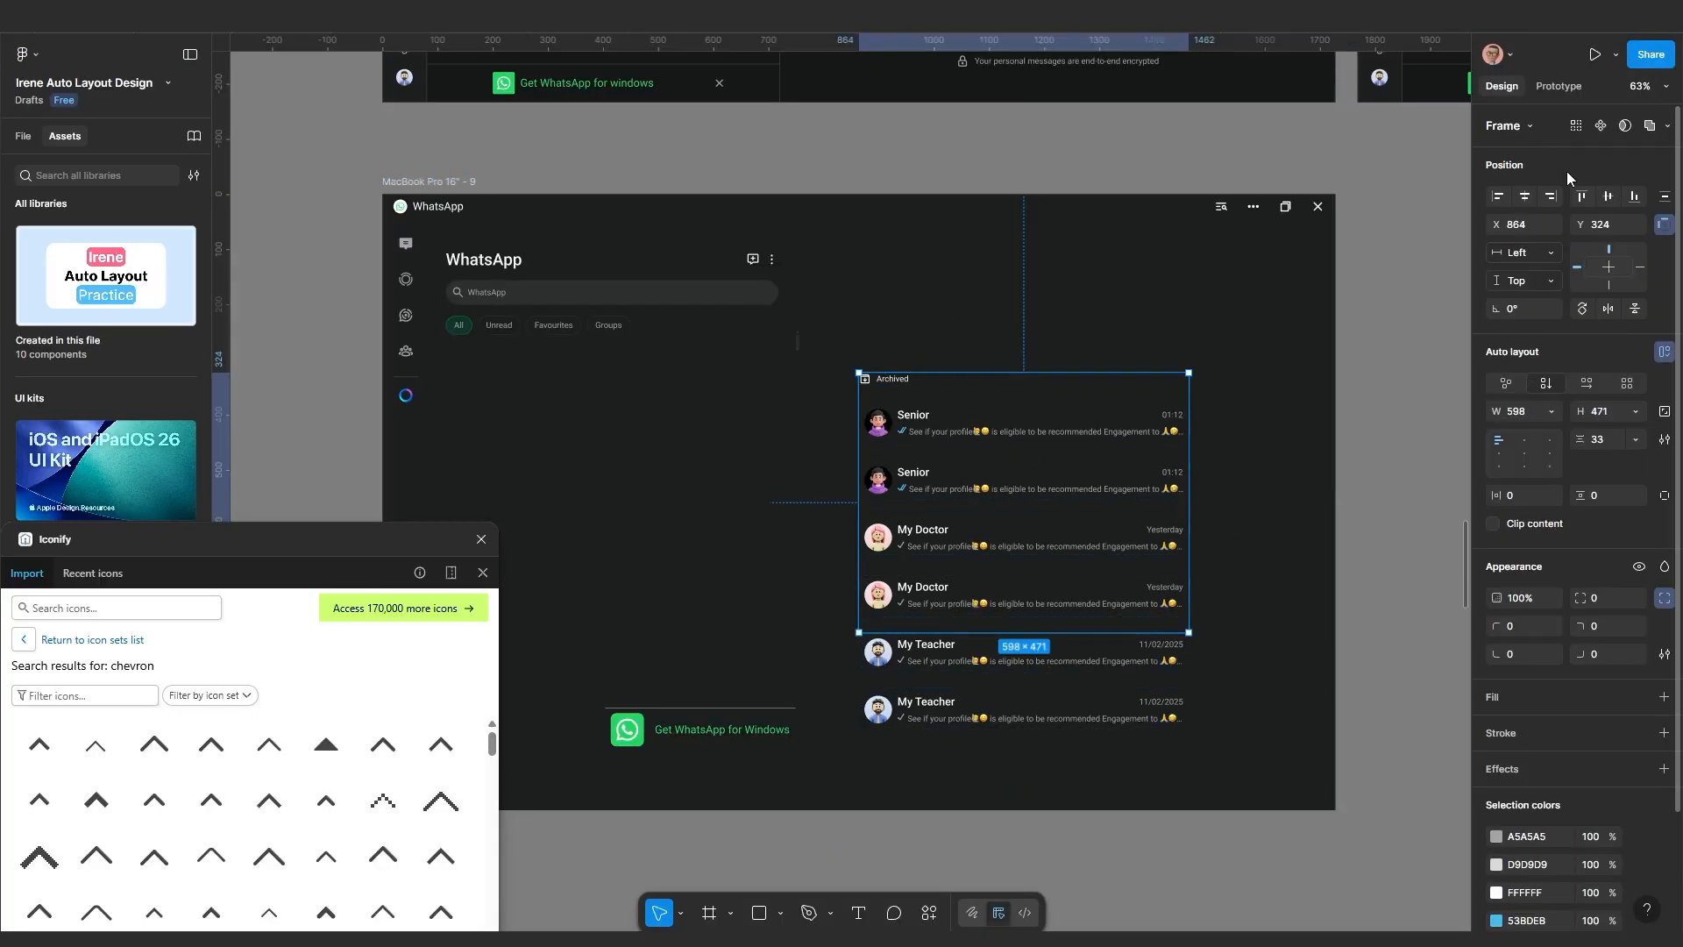
left_click(1559, 91)
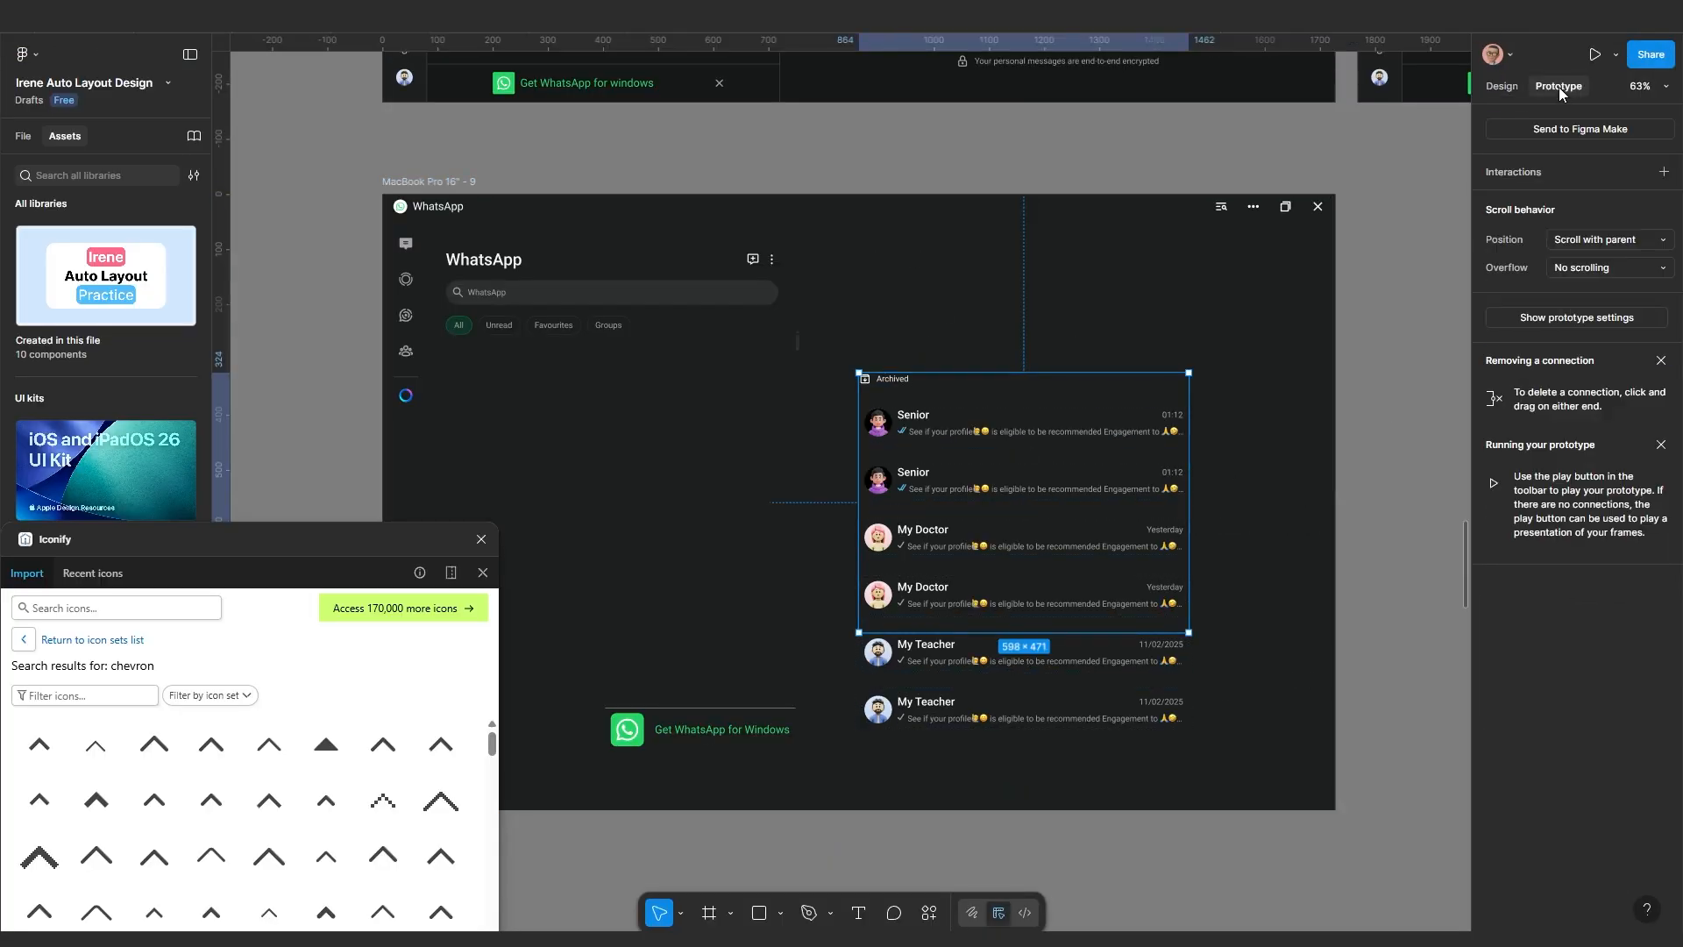
left_click(1583, 274)
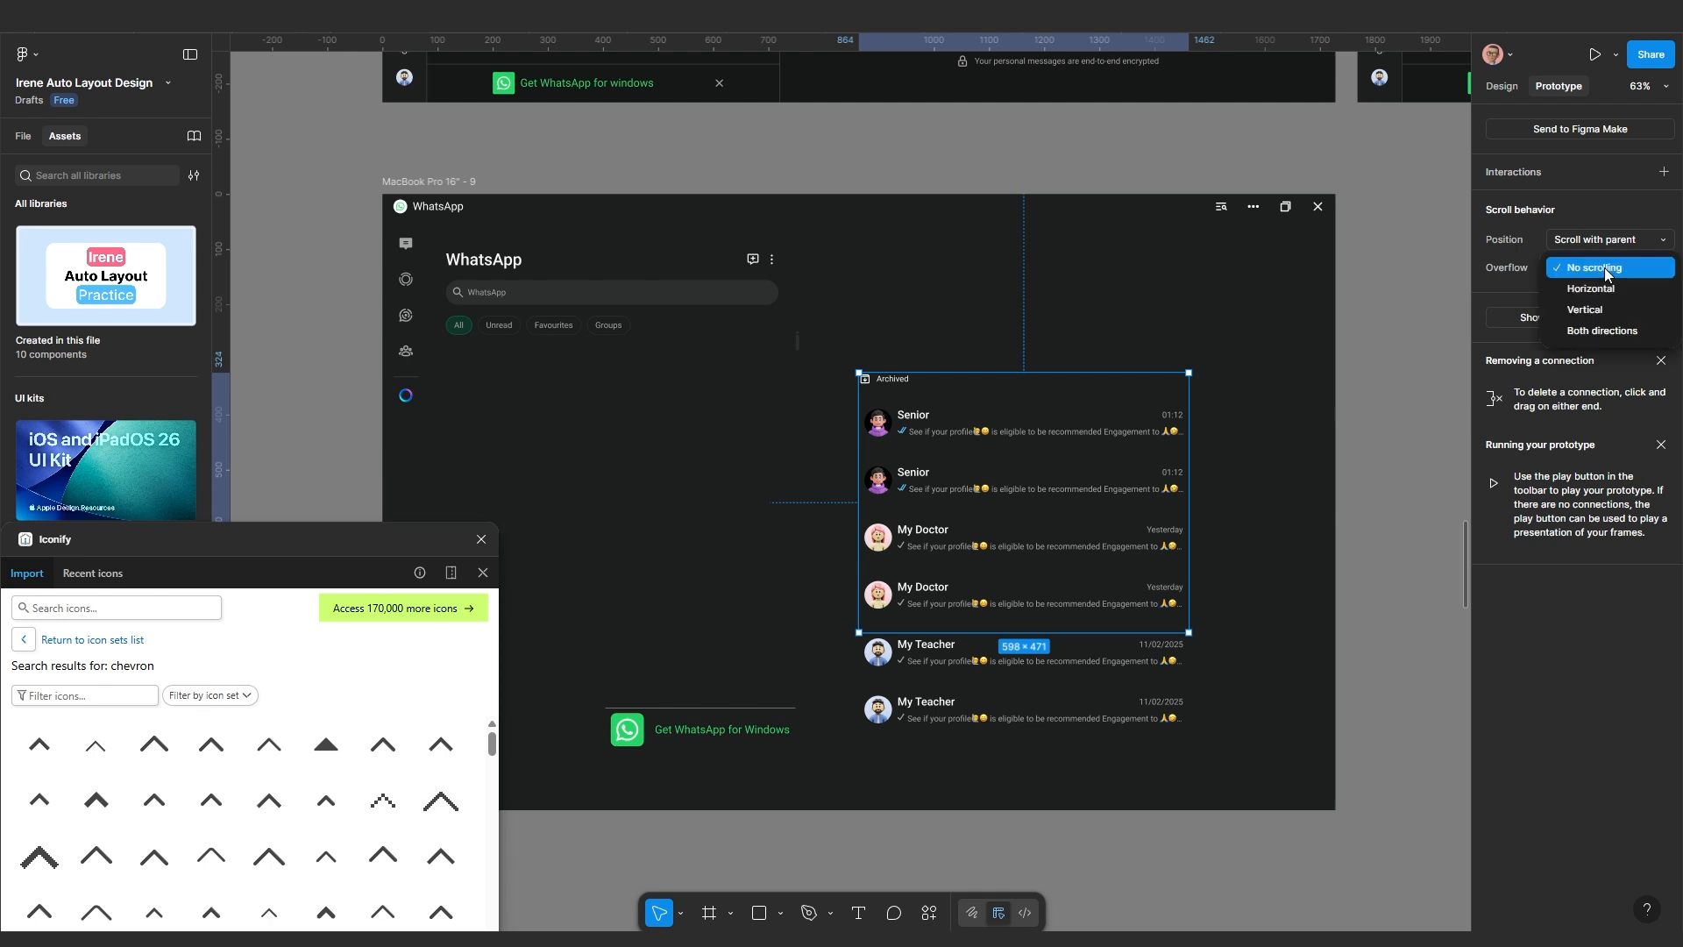
left_click(1589, 312)
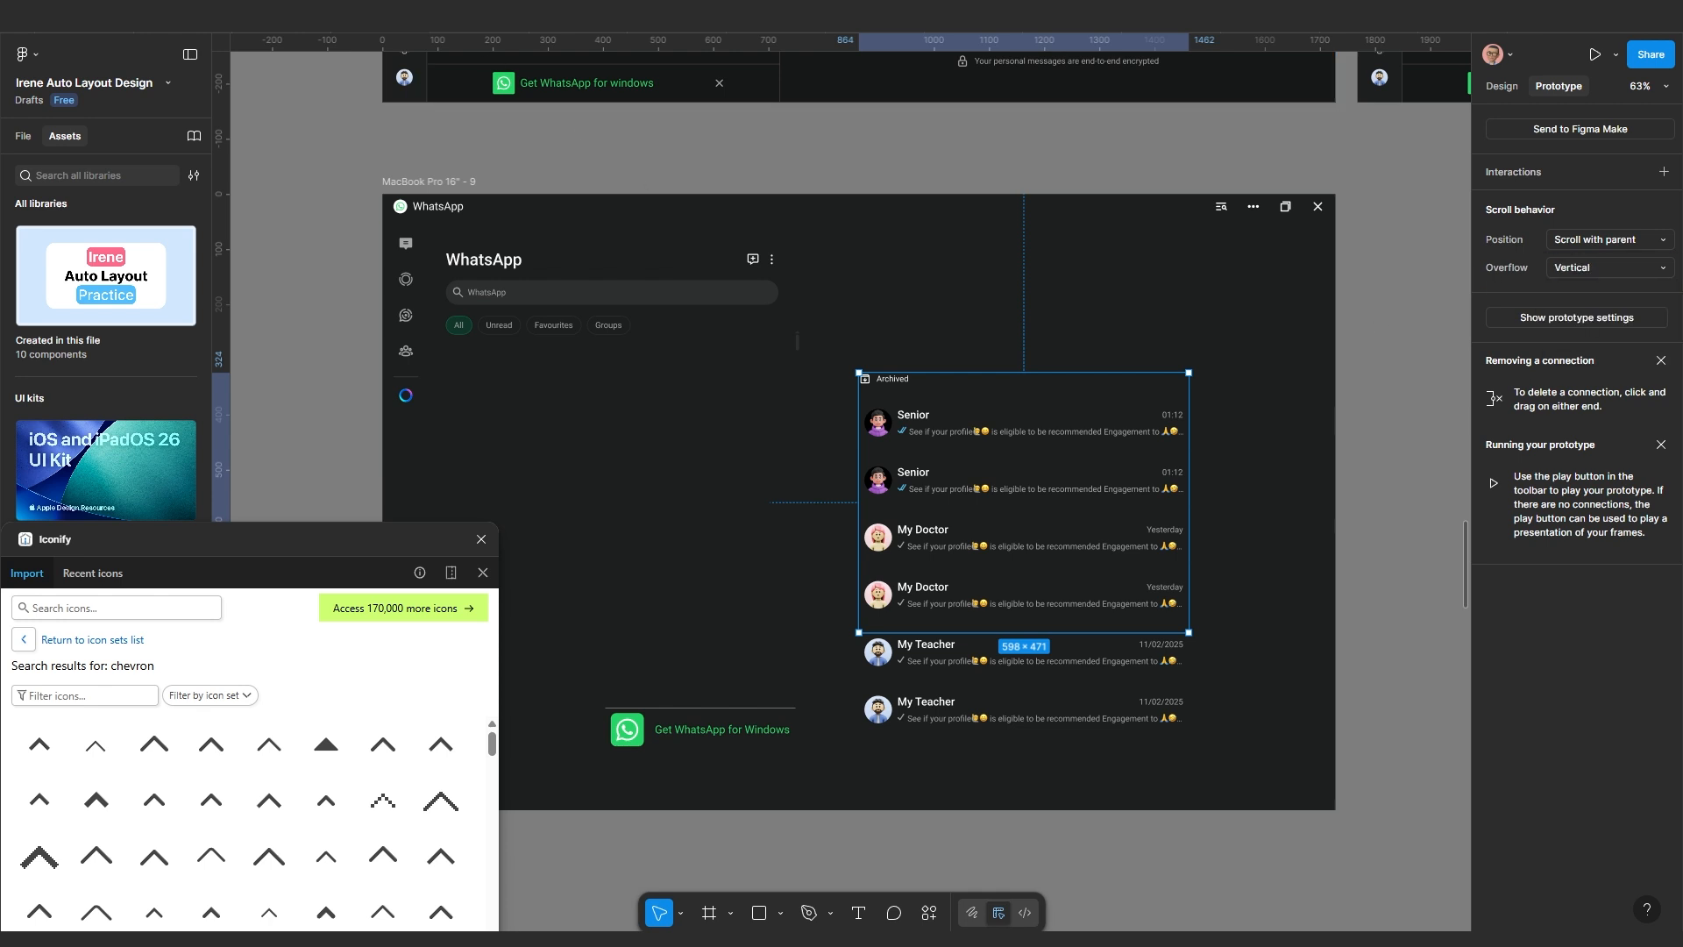
Test vertical scrolling of the chat list in the running prototype preview
left_click(482, 31)
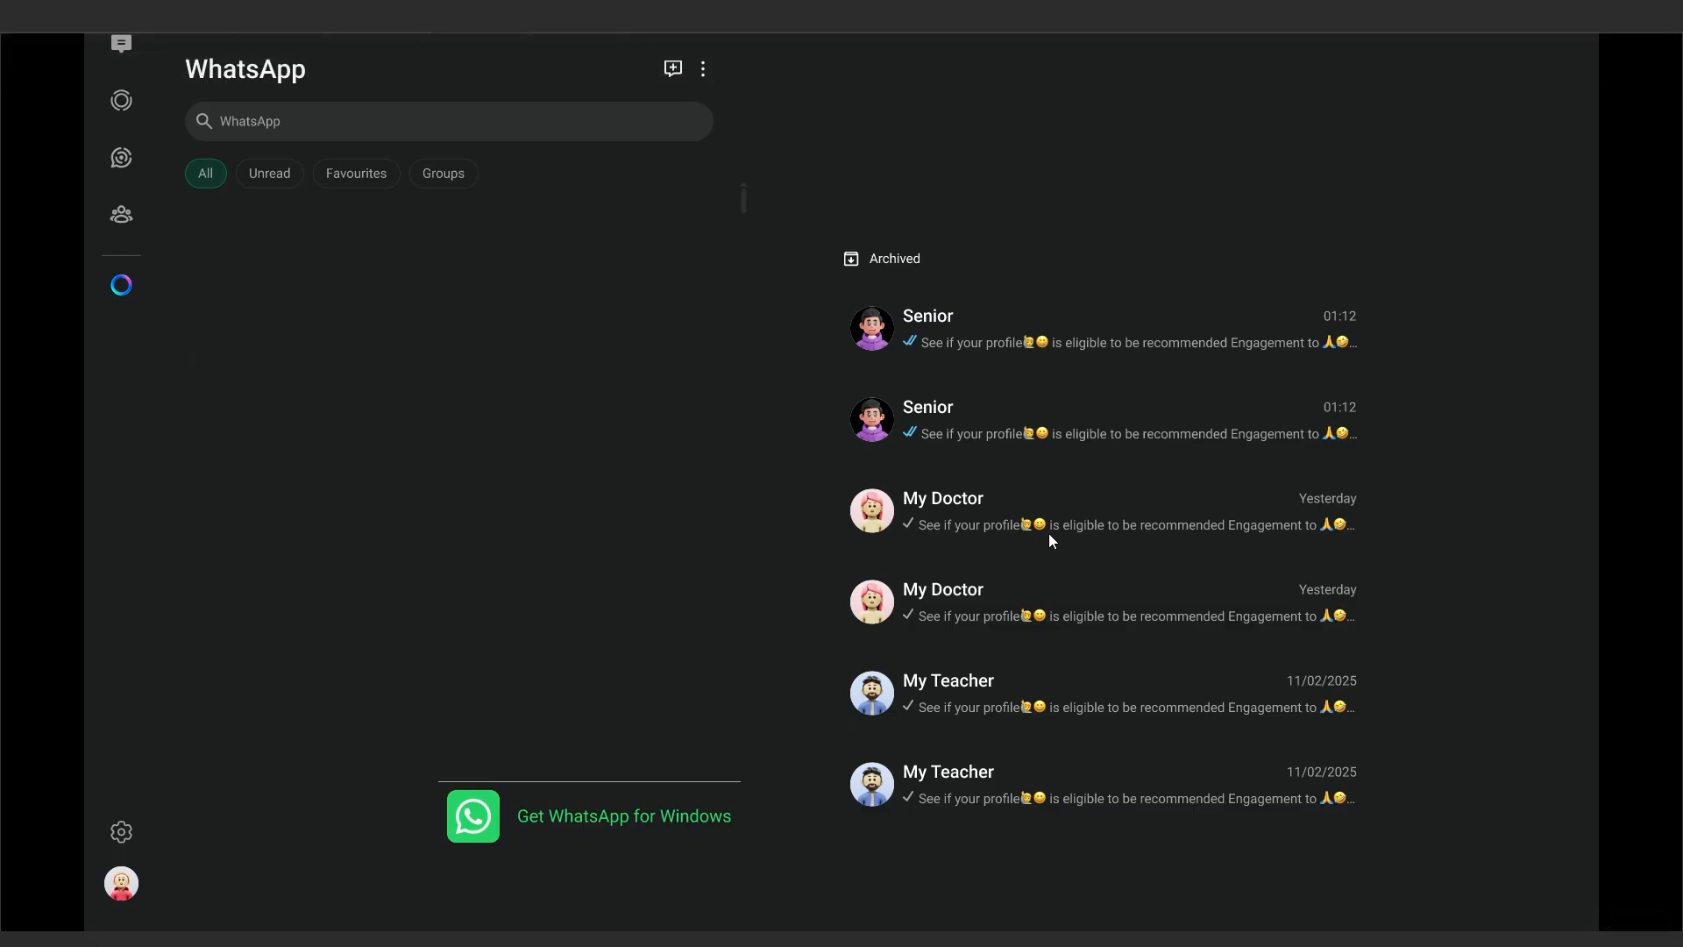
left_click_drag(1048, 533, 985, 572)
left_click_drag(970, 555, 976, 391)
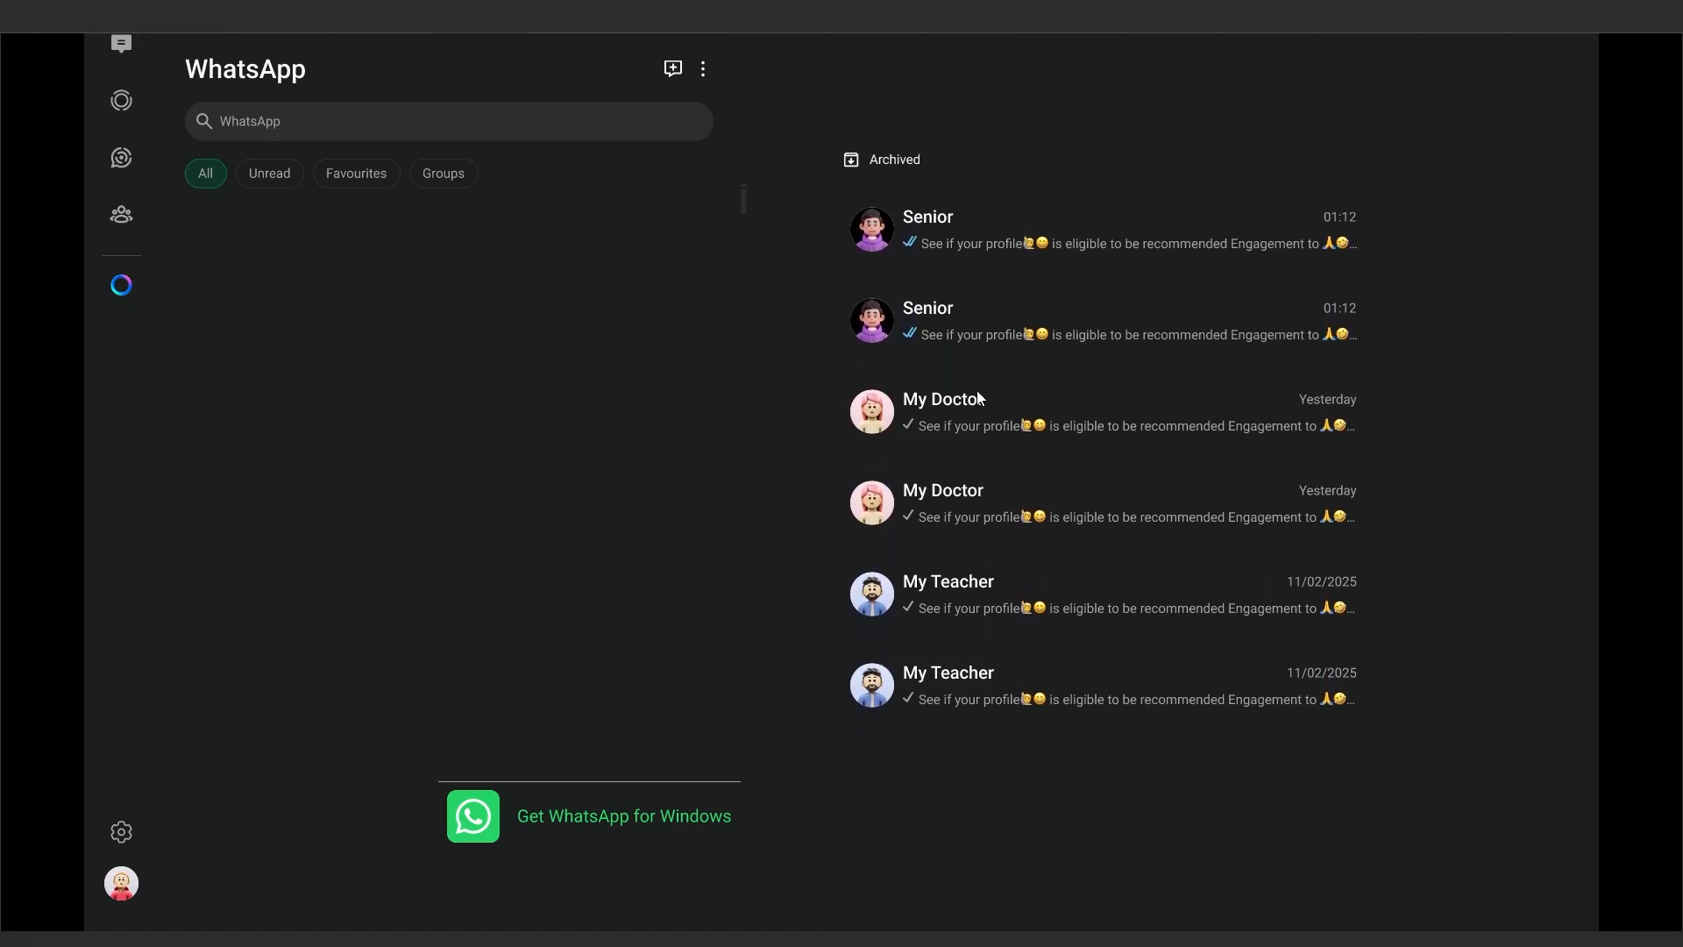
left_click(408, 35)
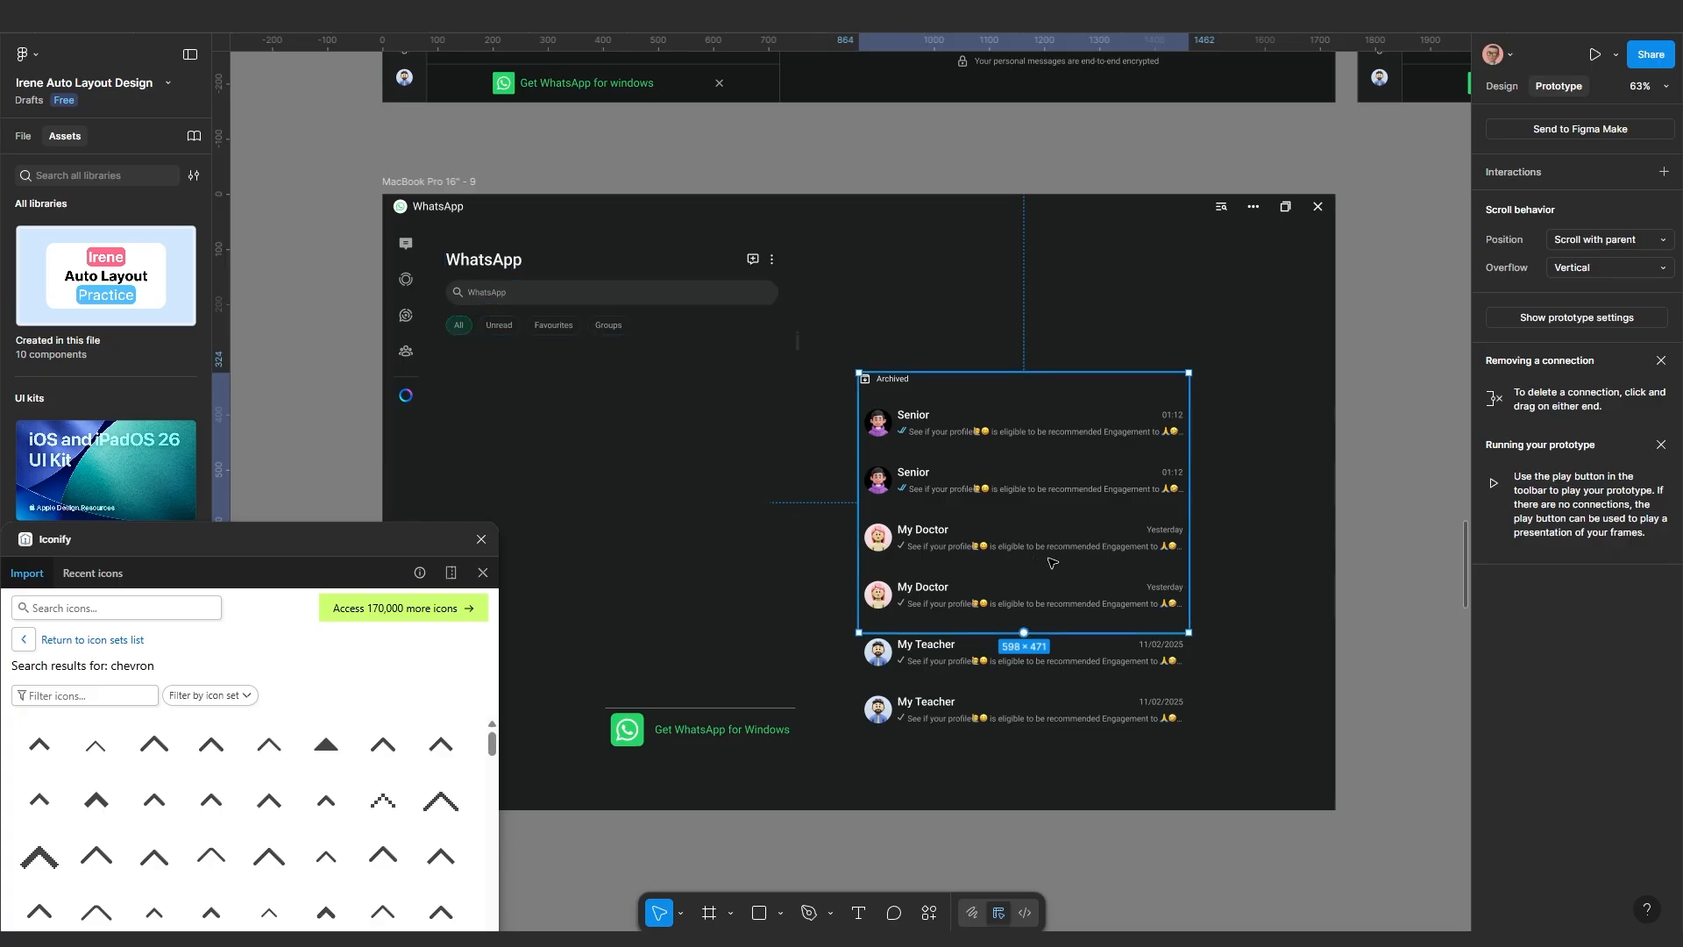
Turn on content clipping for the chat list frame and shorten the frame to a height of 463
left_click(1499, 86)
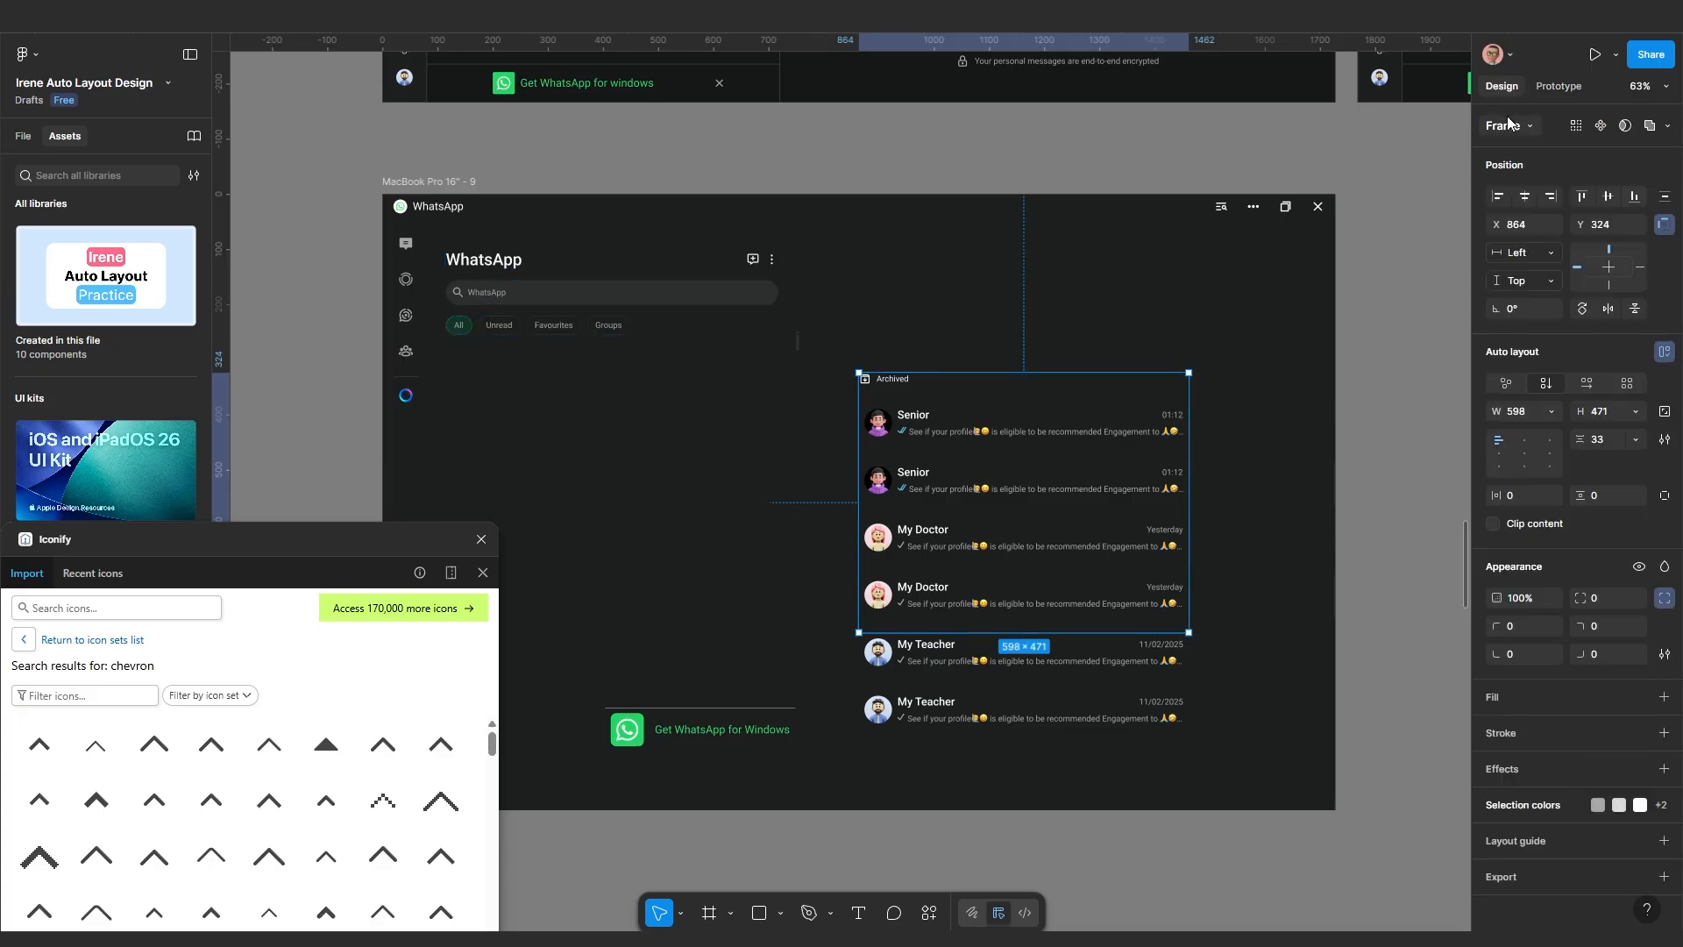
left_click(1492, 524)
left_click(1493, 524)
left_click_drag(1008, 632, 989, 663)
scroll(948, 642, "up", 5)
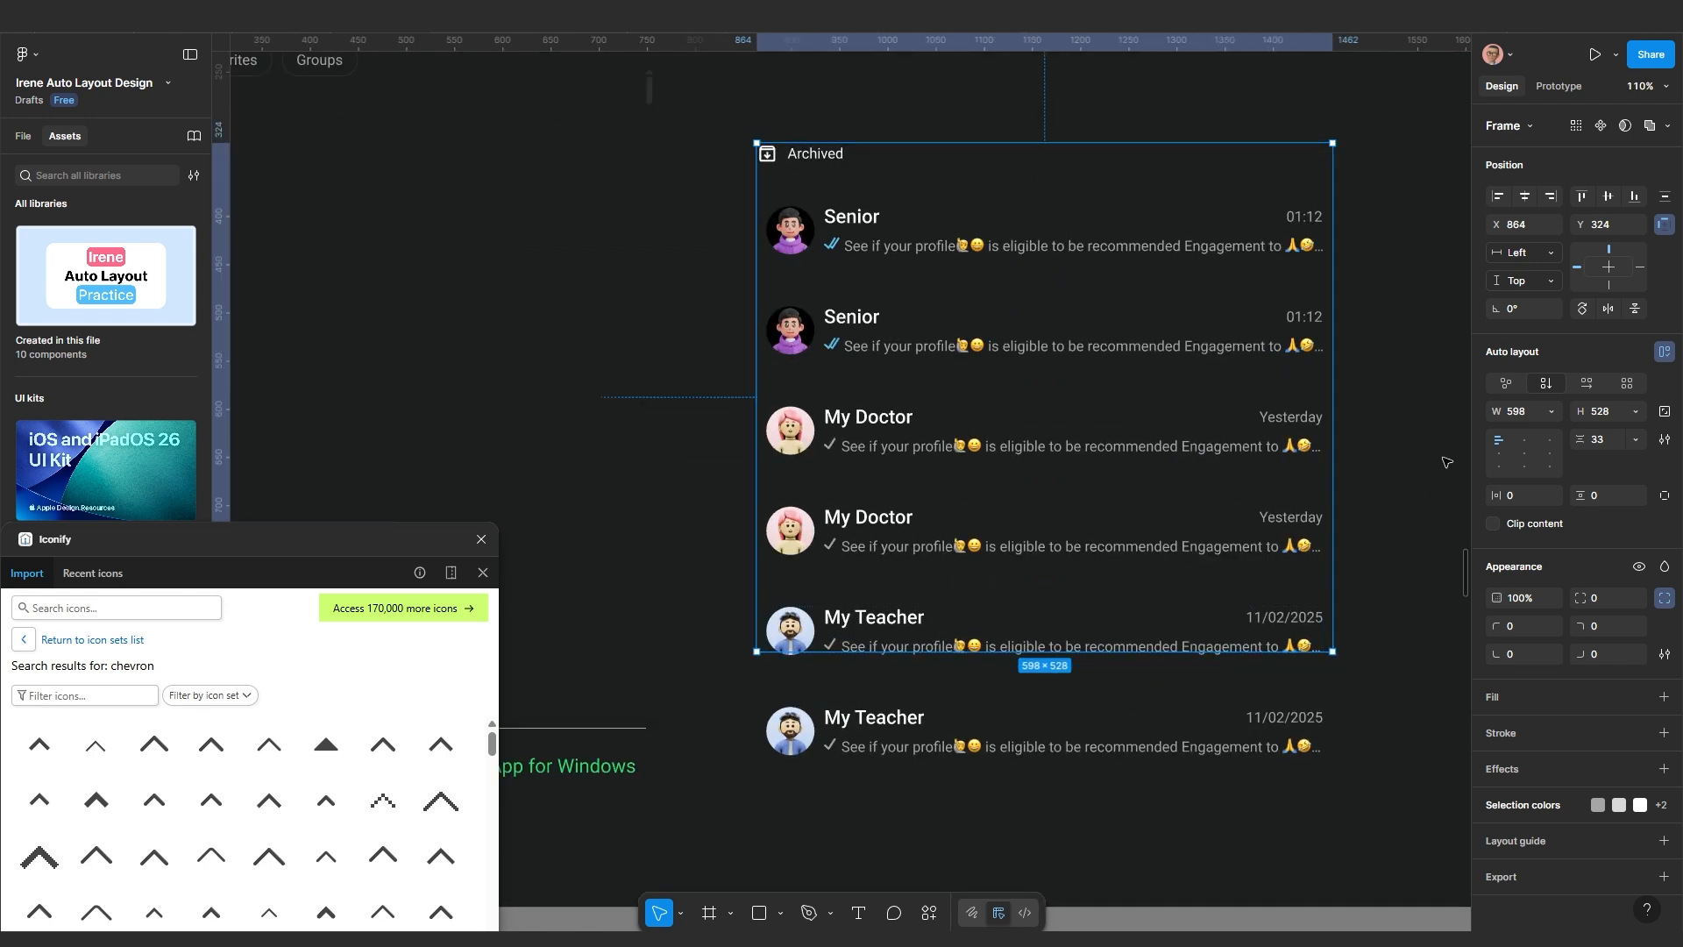
left_click(1494, 524)
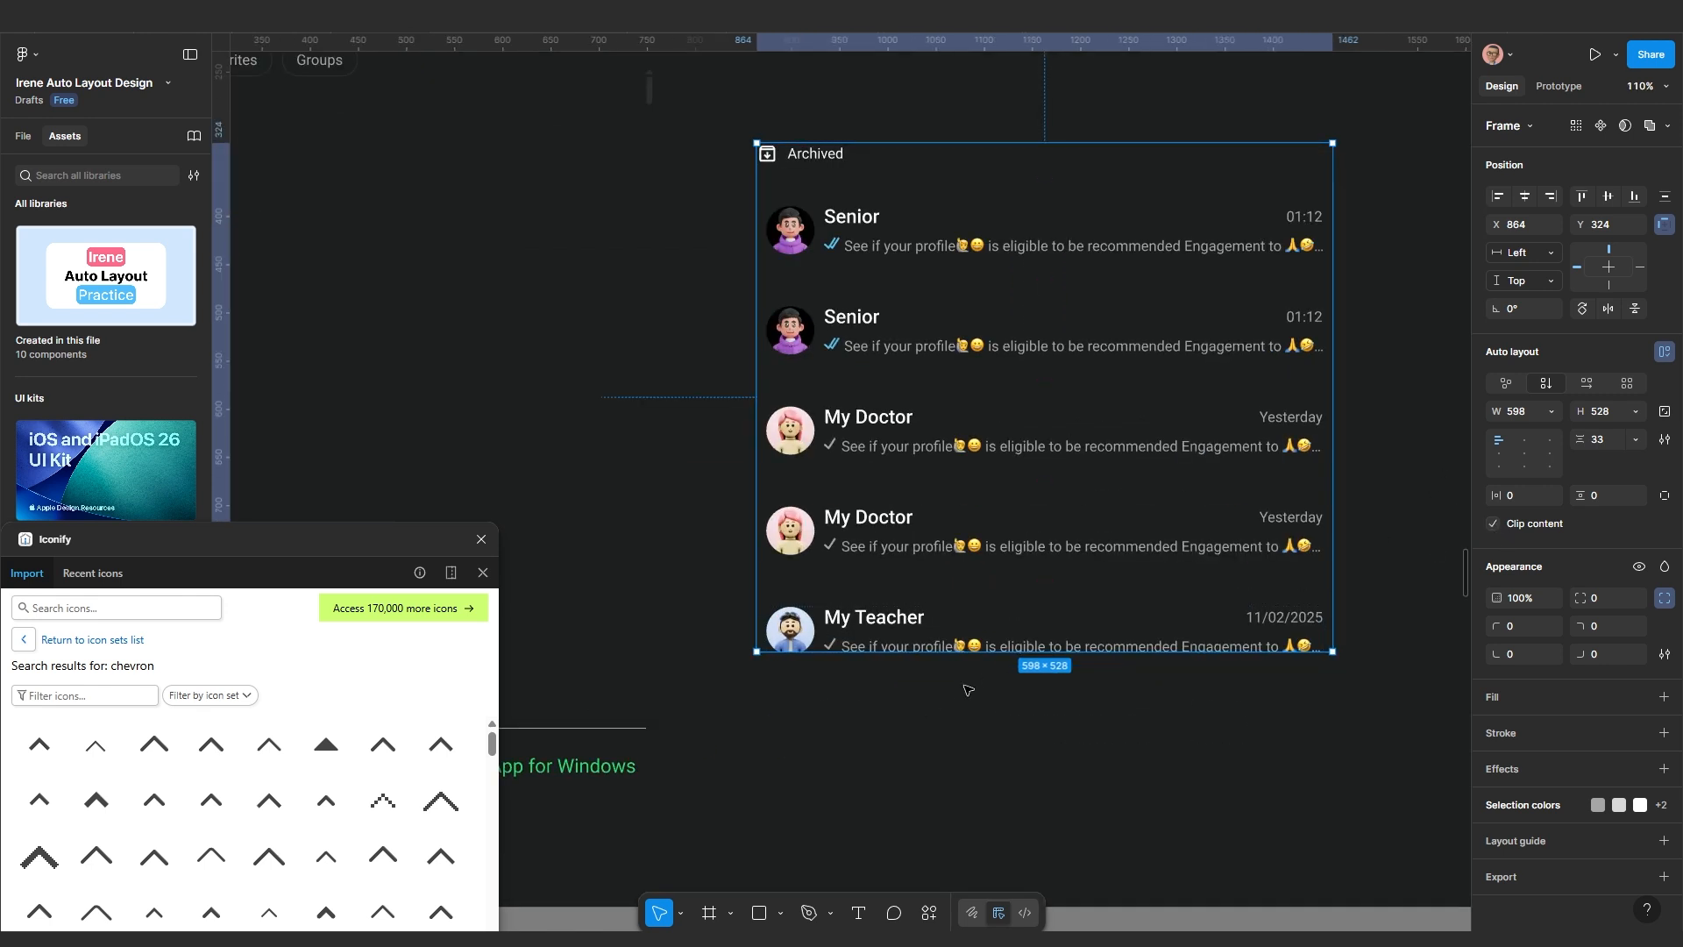
left_click_drag(964, 703, 987, 586)
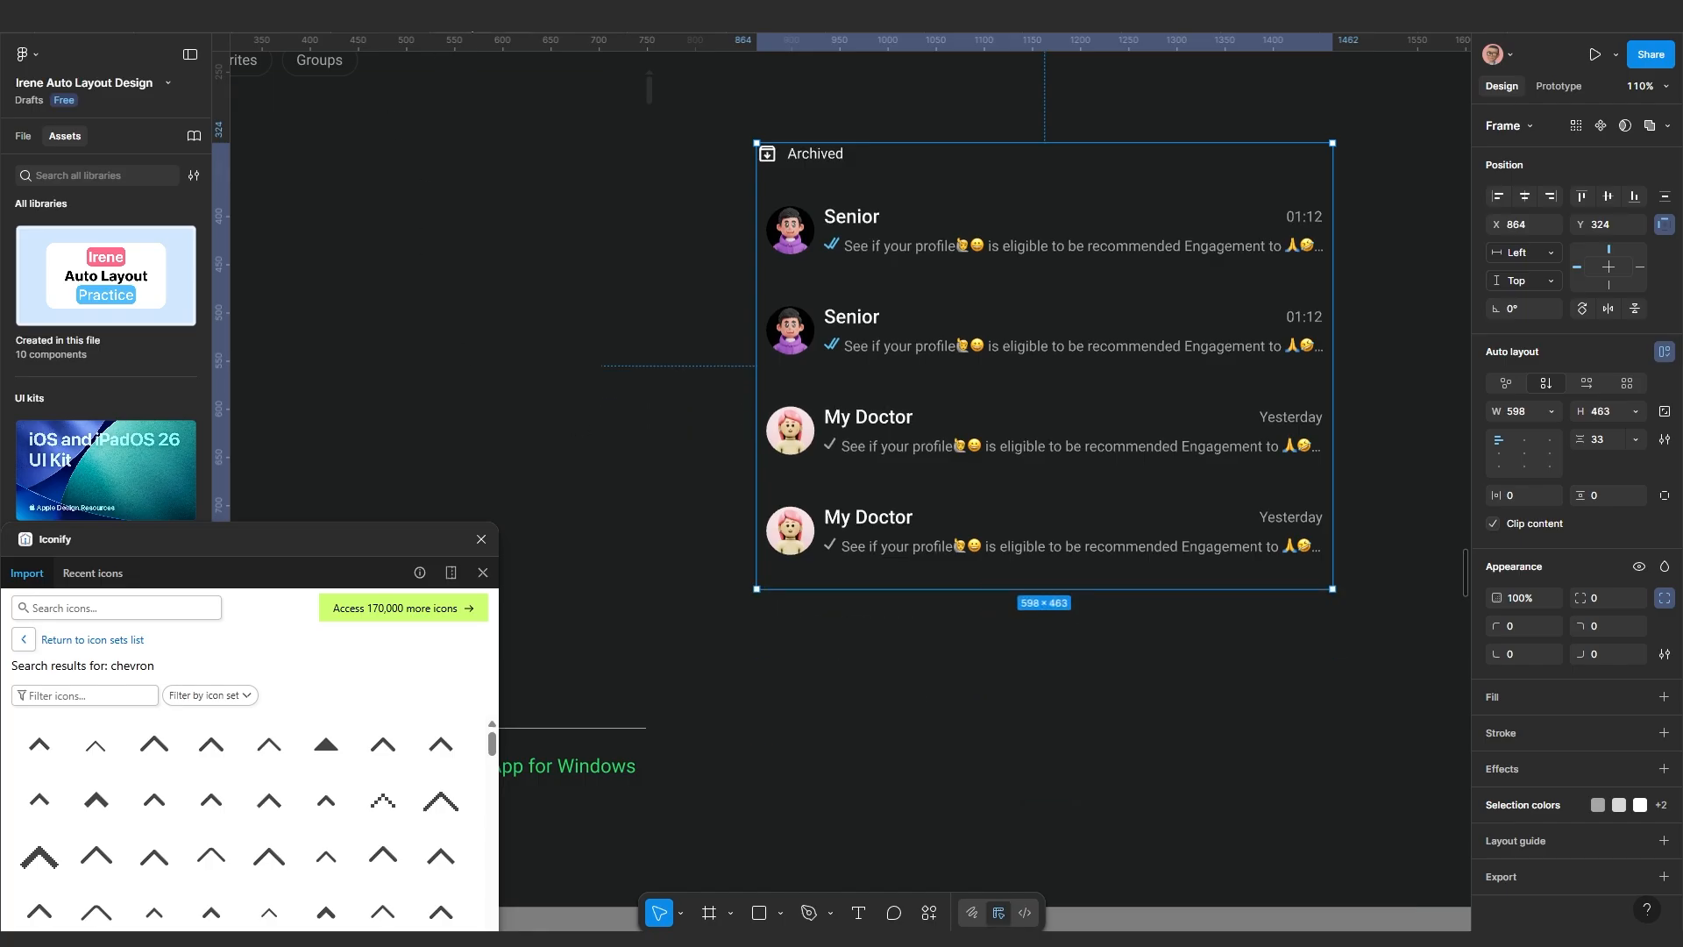
Test vertical scrolling of the clipped chat list in the running prototype preview and return to the canvas
key("ctrl+alt+Return")
left_click_drag(1045, 465, 1065, 512)
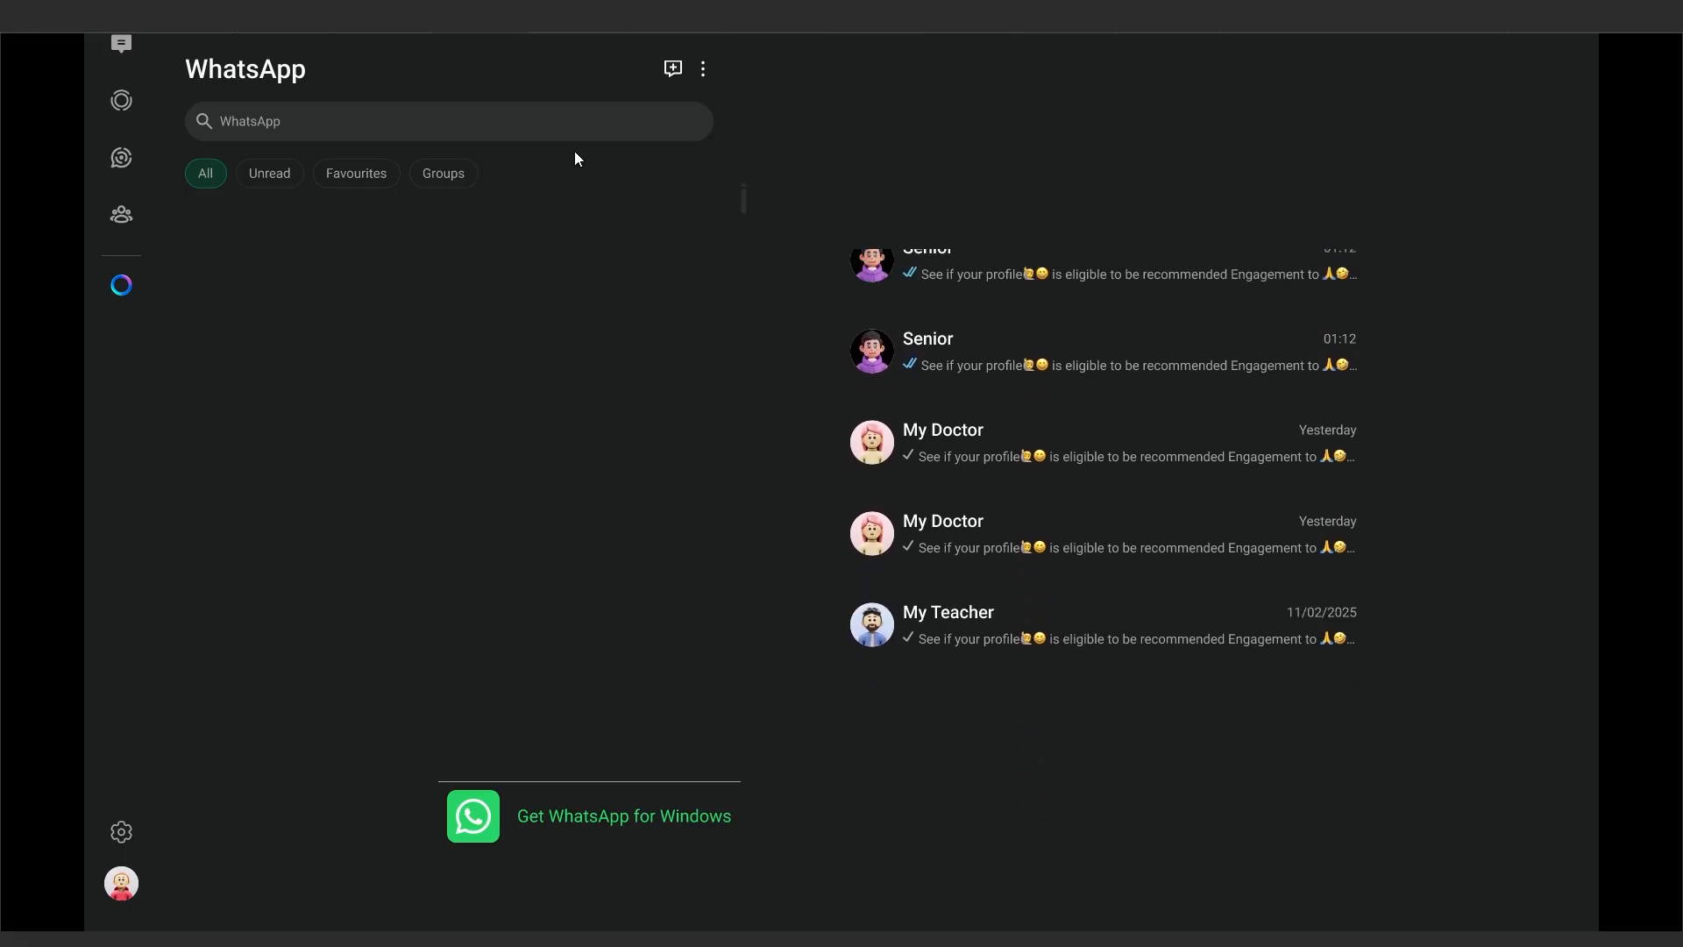
key("Escape")
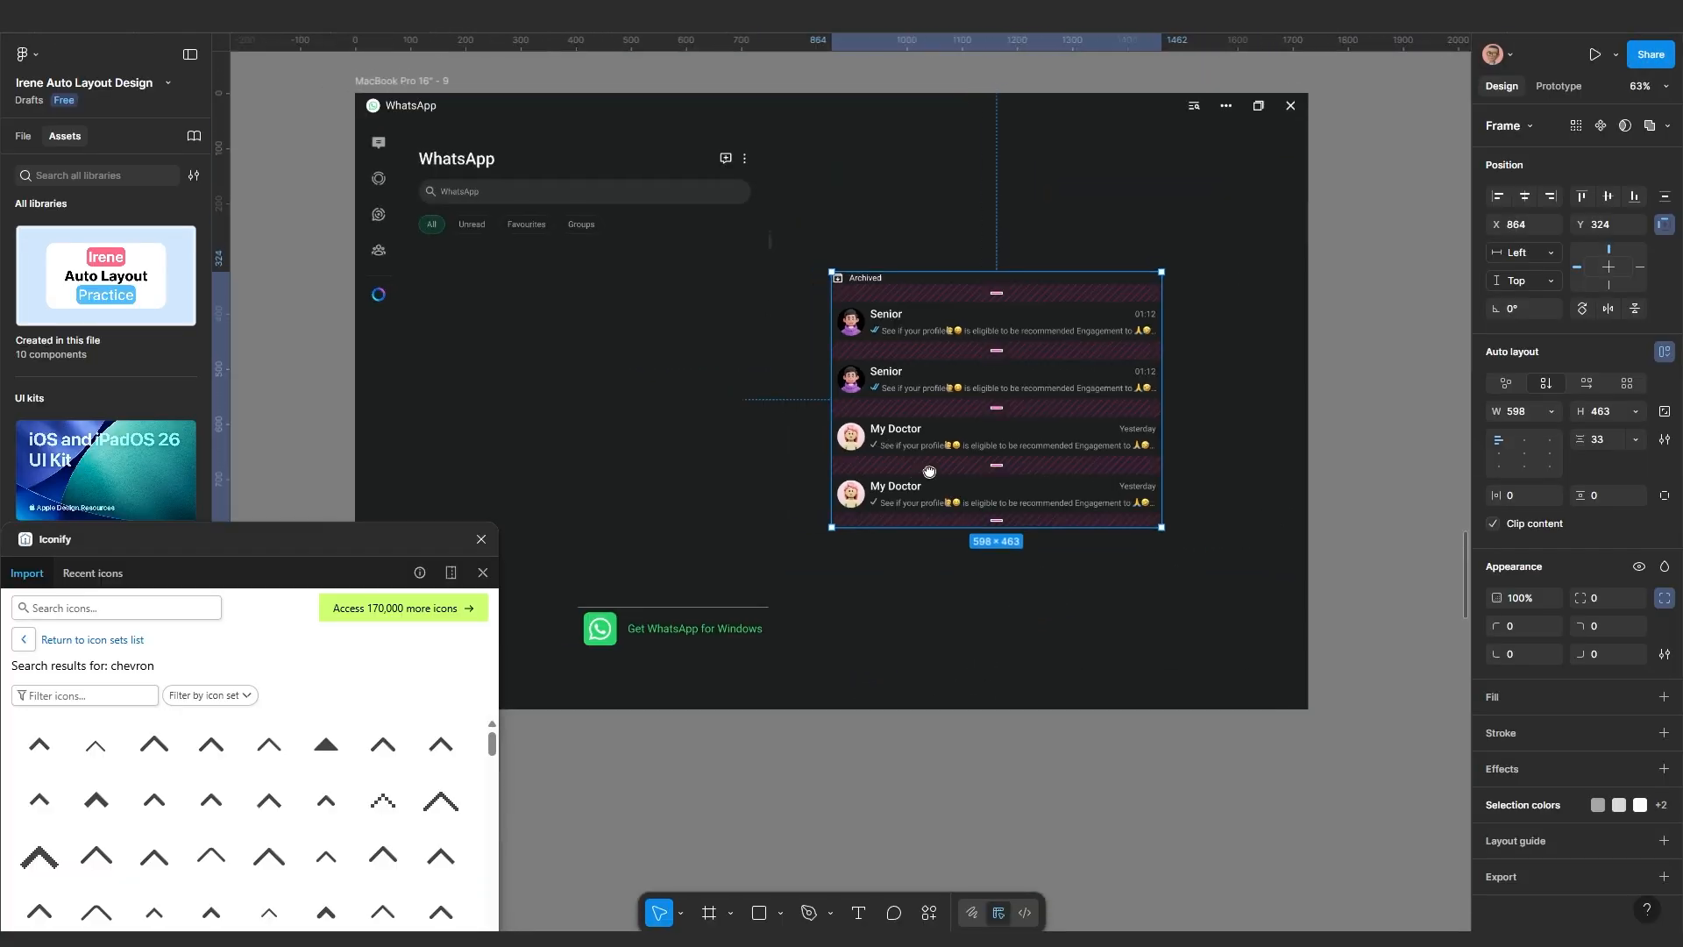
Move the chat list below the filter chips at X 110, Y 342, and place the scroll arrow frame beside it at X 749, Y 341
left_click_drag(1178, 396, 739, 392)
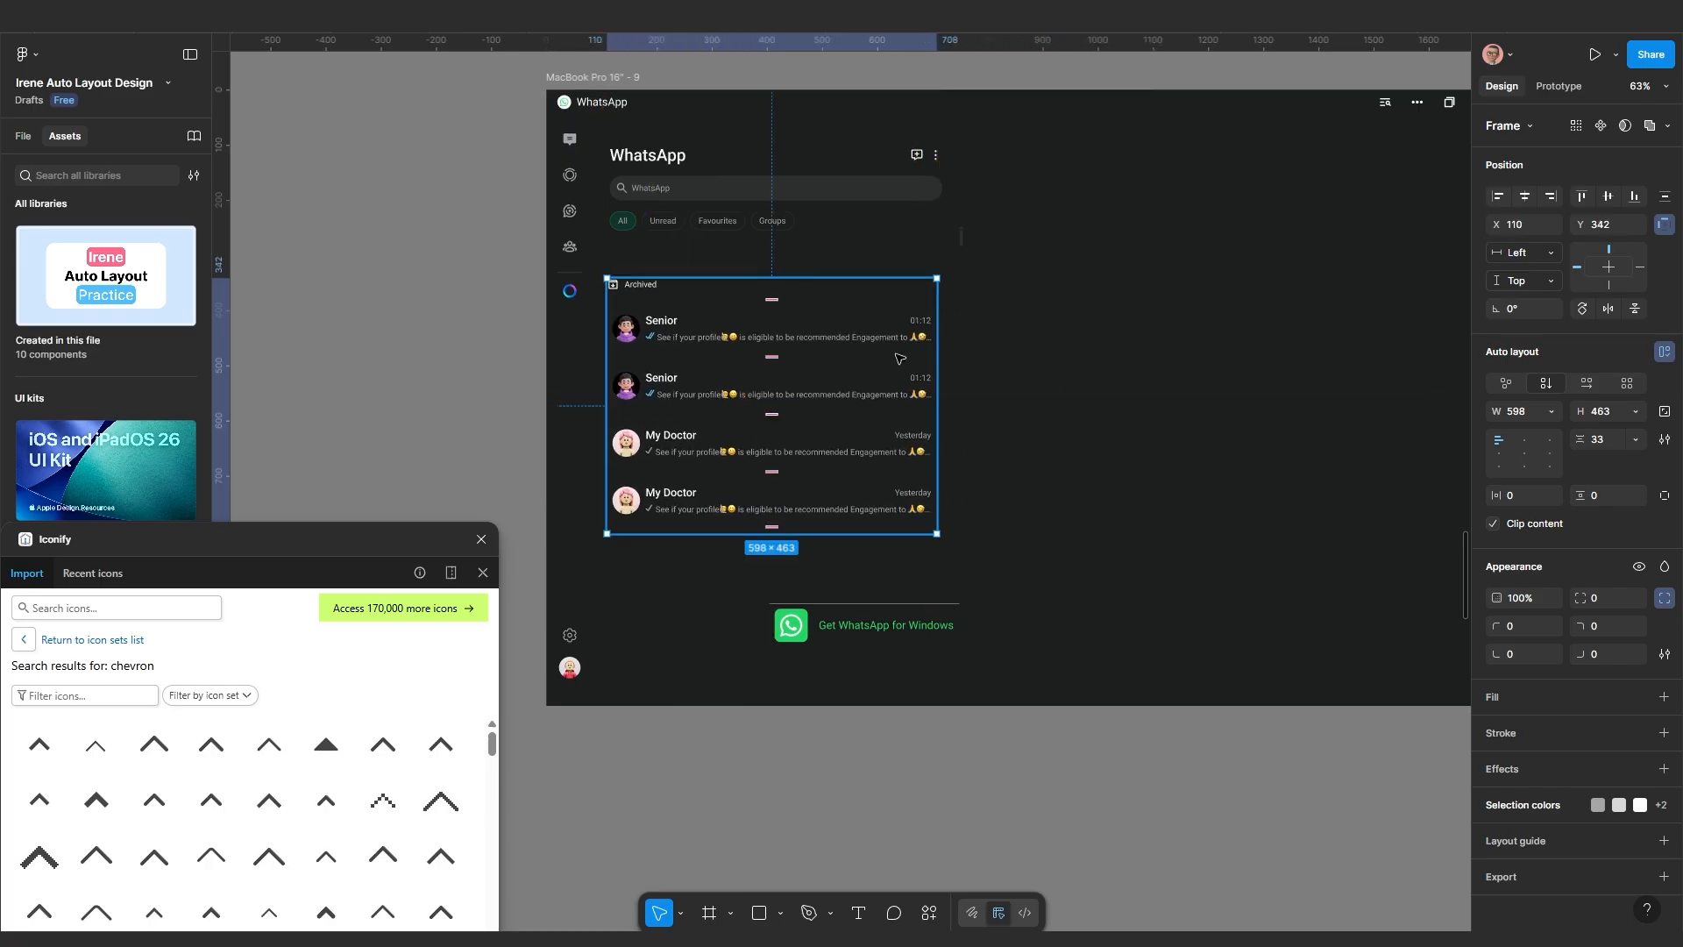
scroll(1008, 274, "up", 2)
left_click(965, 244)
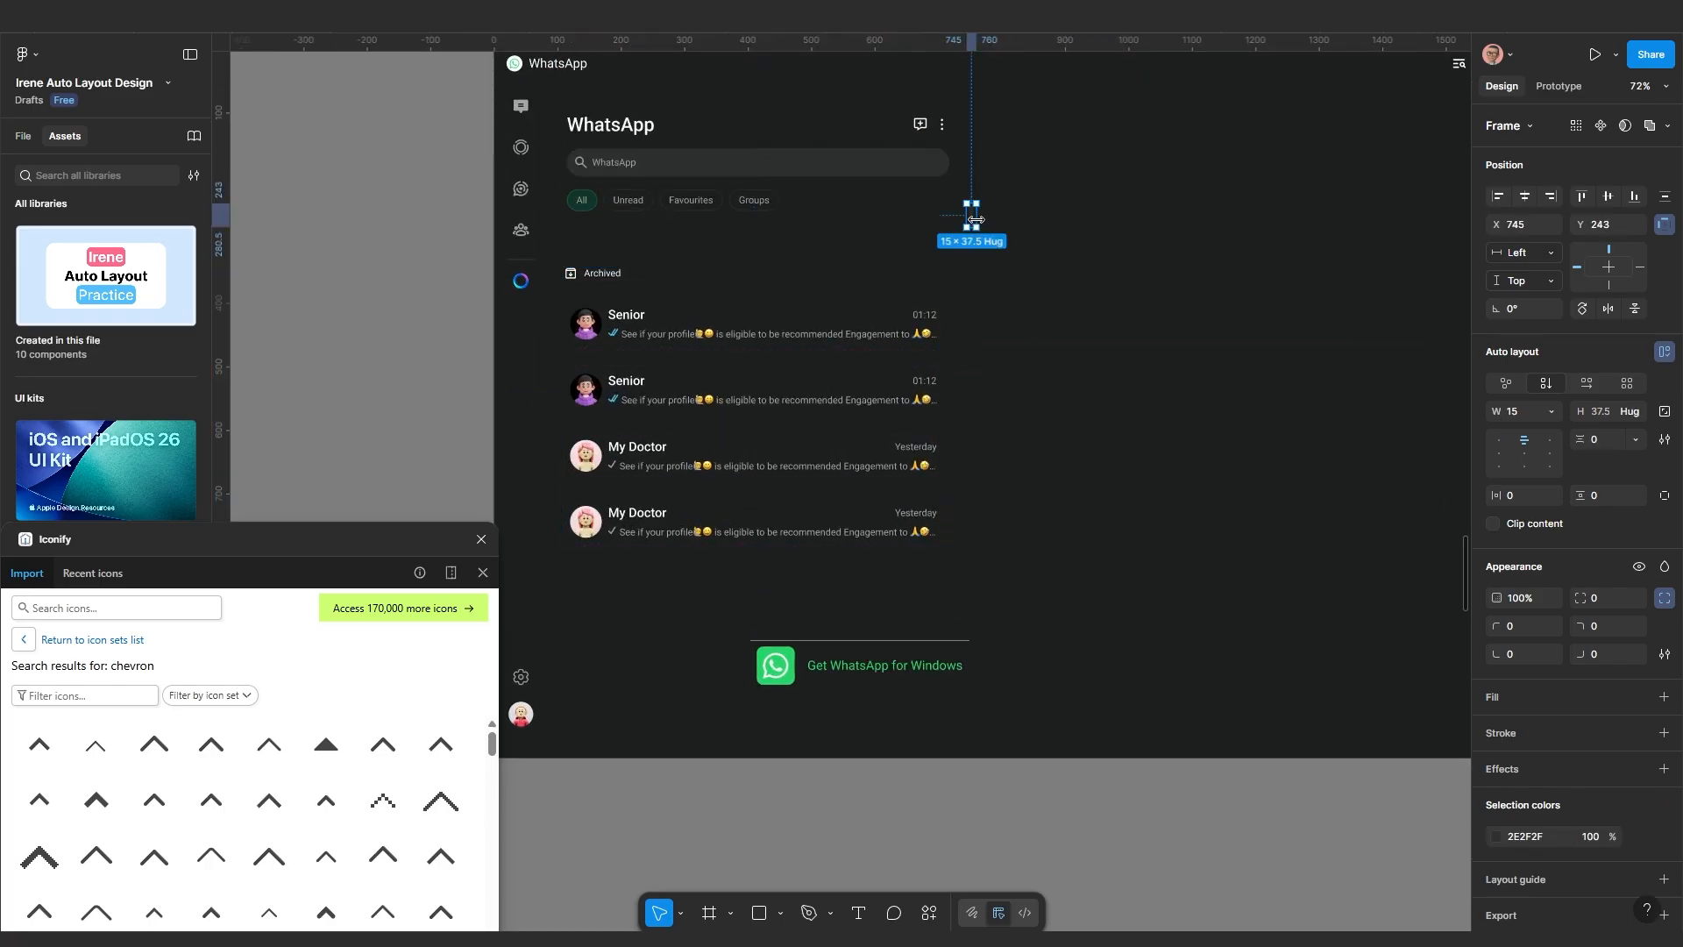
left_click_drag(975, 223, 977, 285)
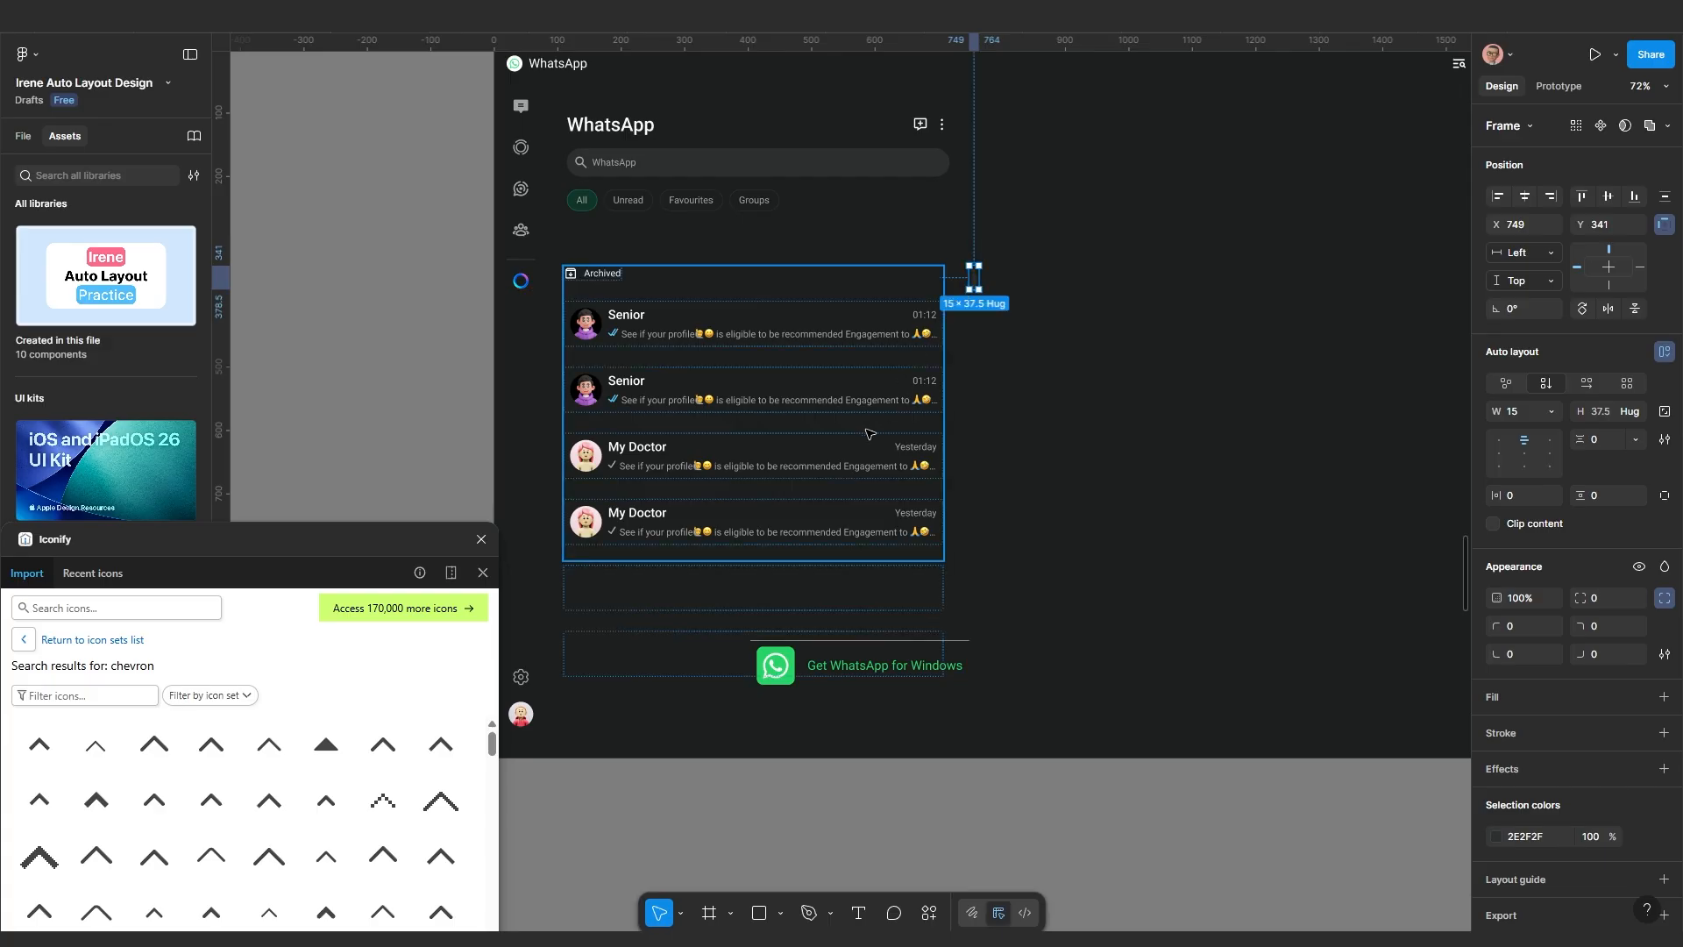
Wrap the chat list and scroll arrow frame in a horizontal auto layout, aligned top left with a gap of 10
left_click(861, 433, "shift")
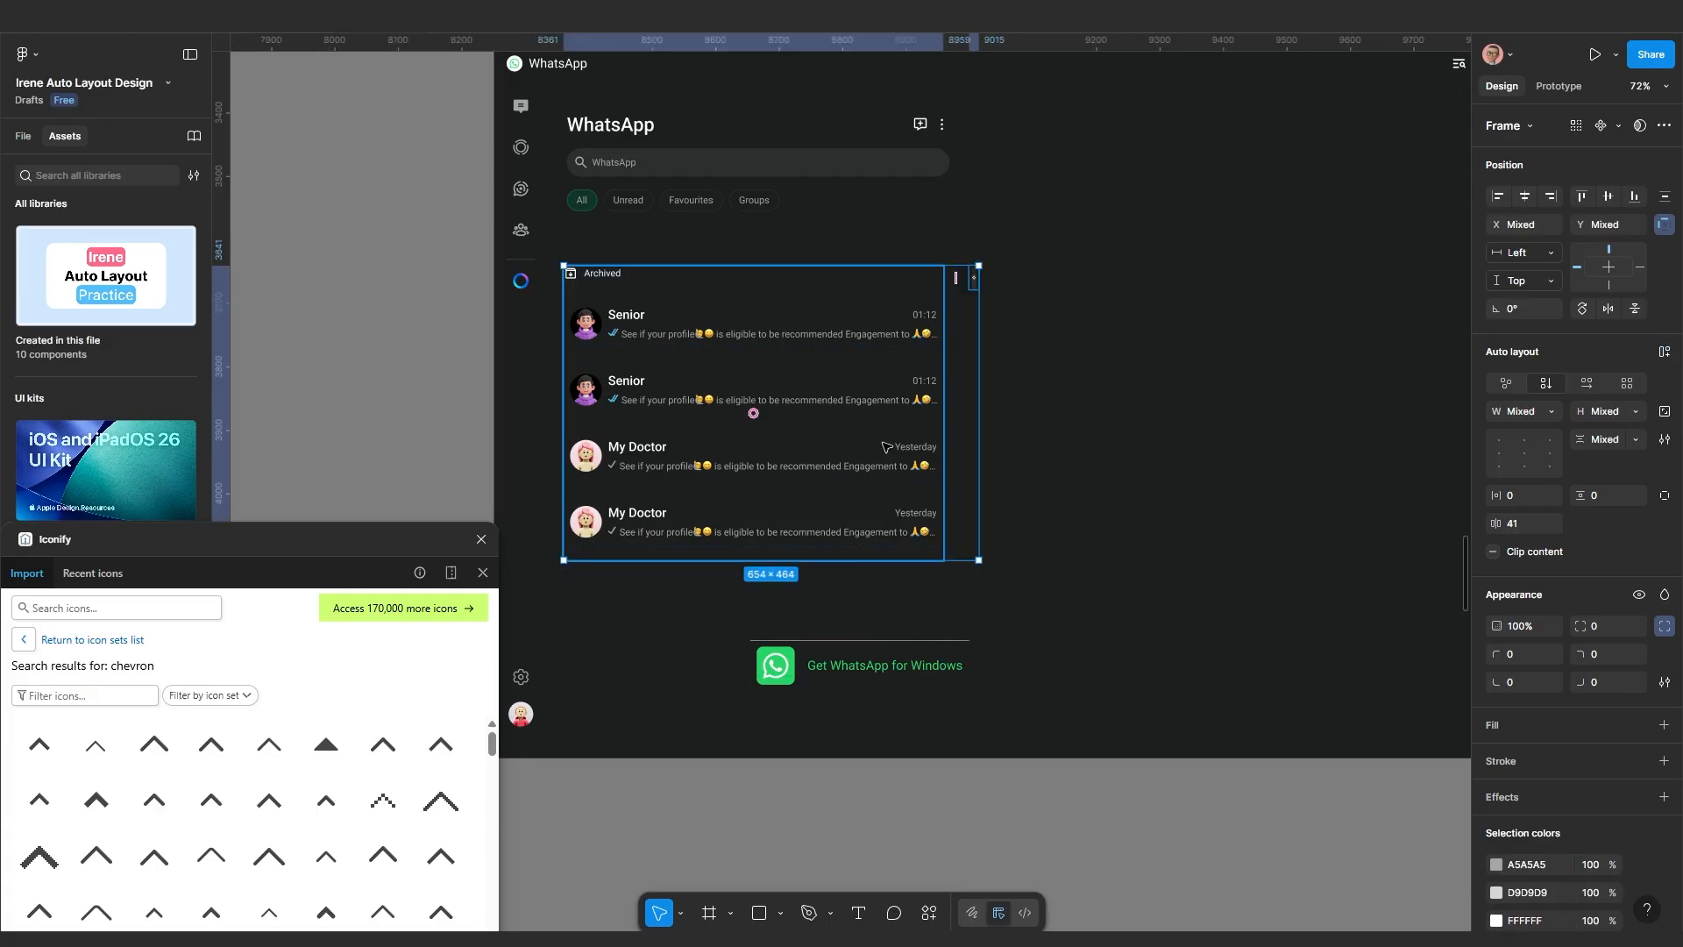
key("shift+a")
scroll(972, 290, "up", 5)
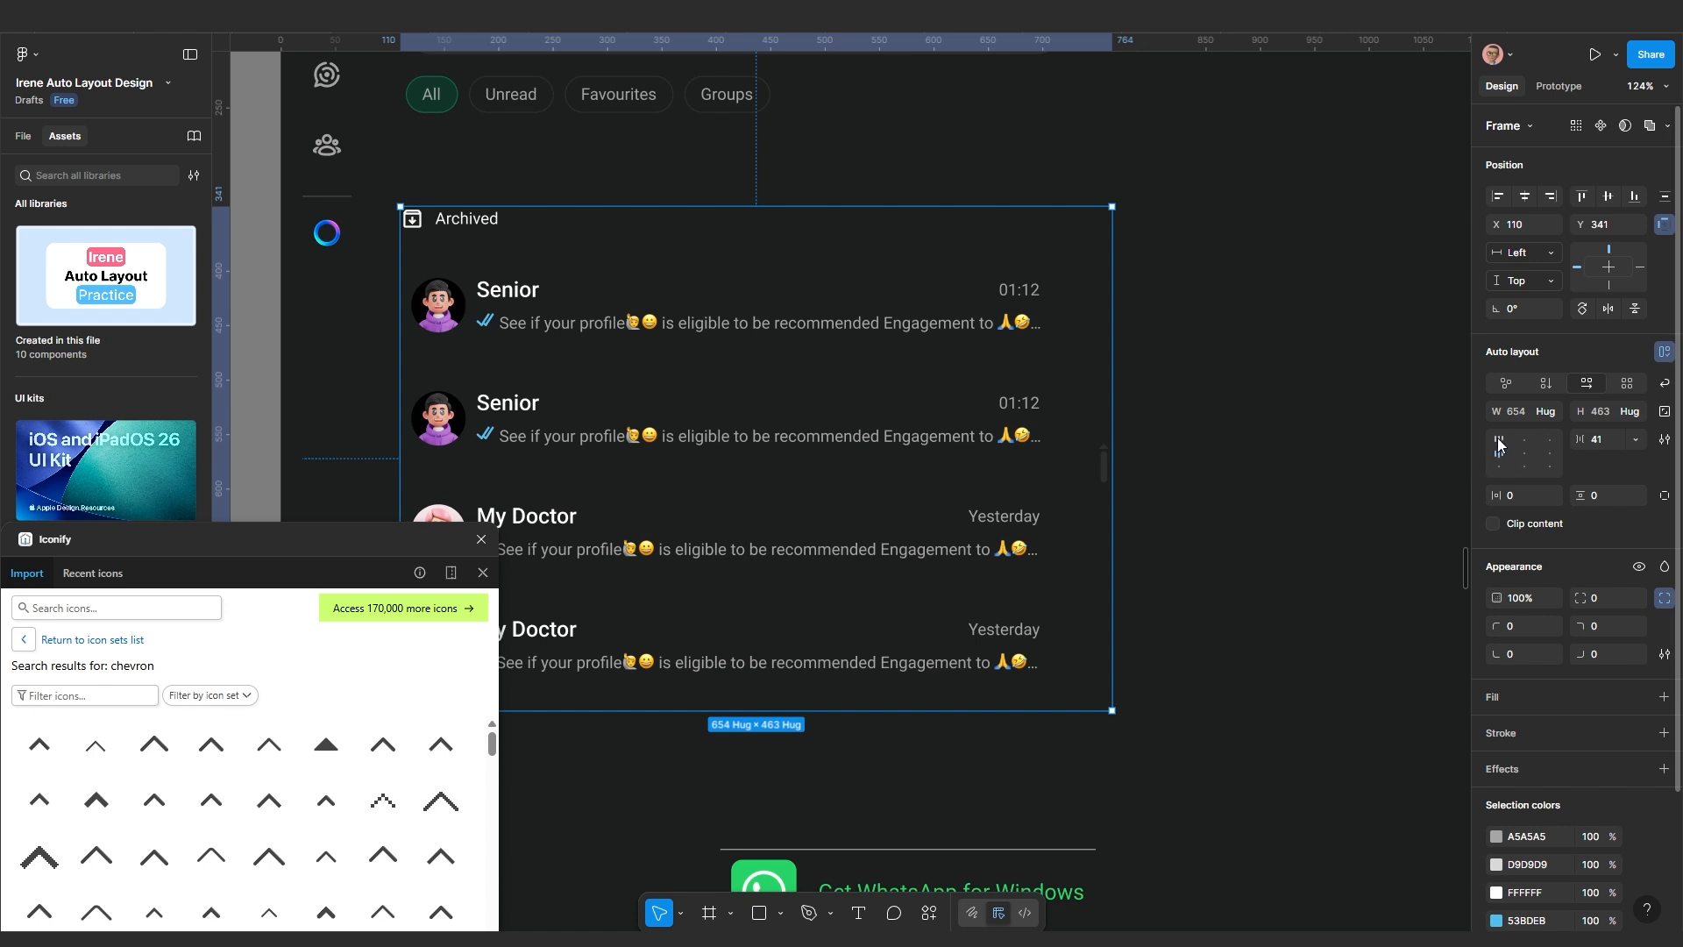
left_click(1499, 440)
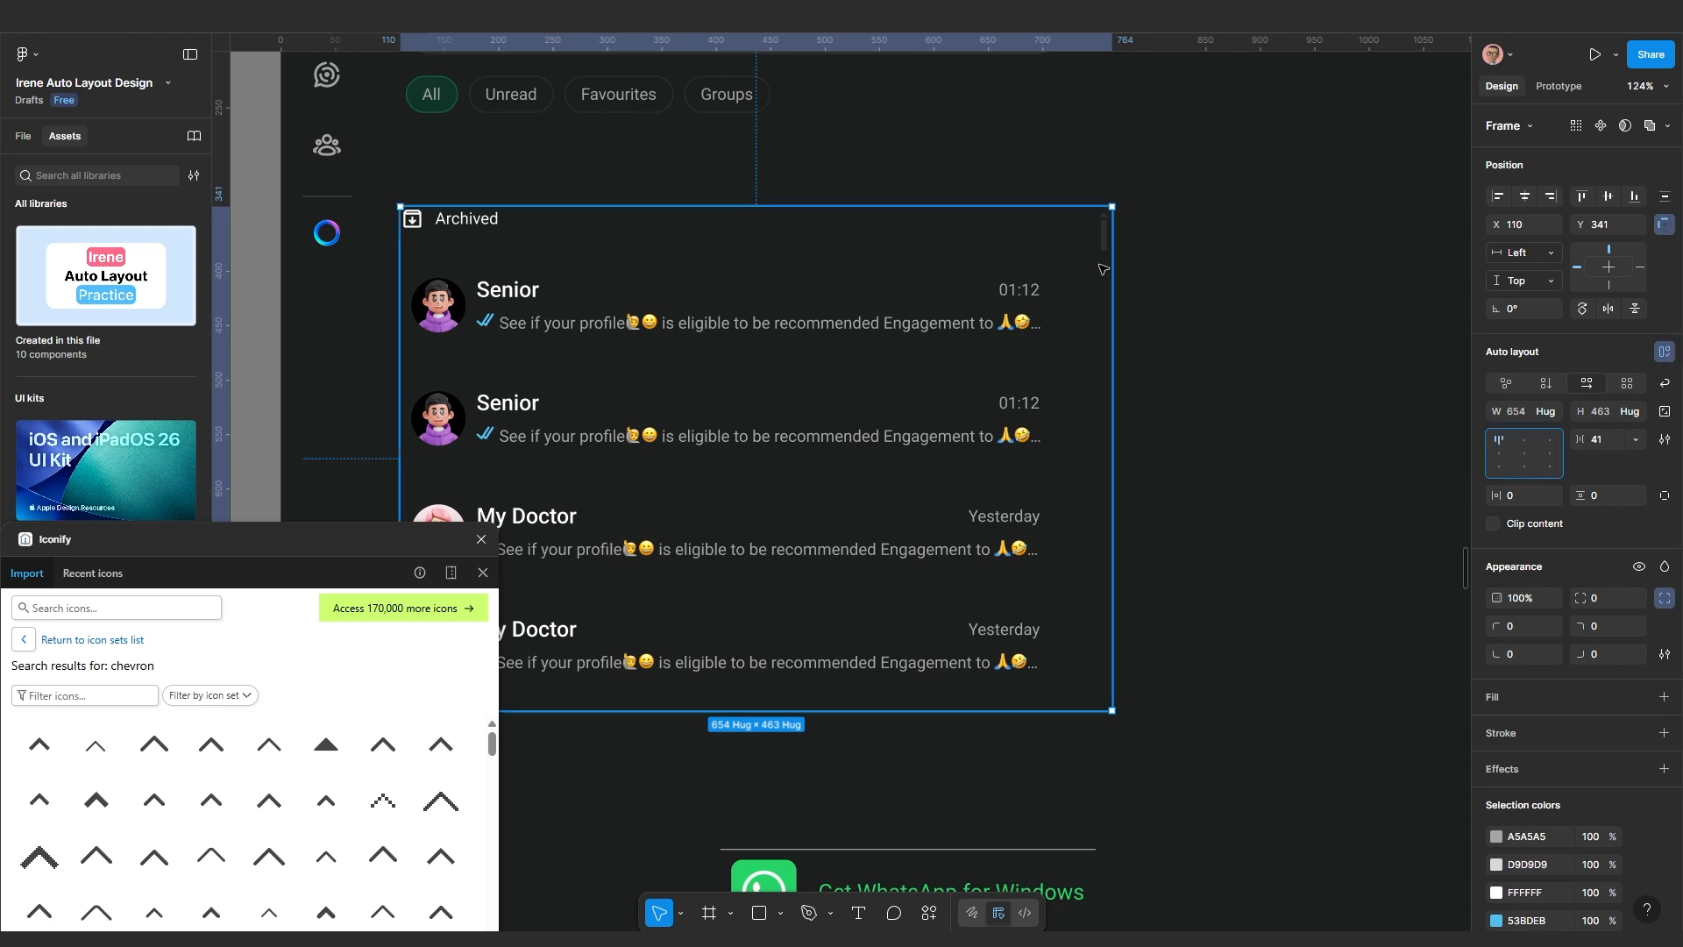
scroll(1026, 344, "down", 3)
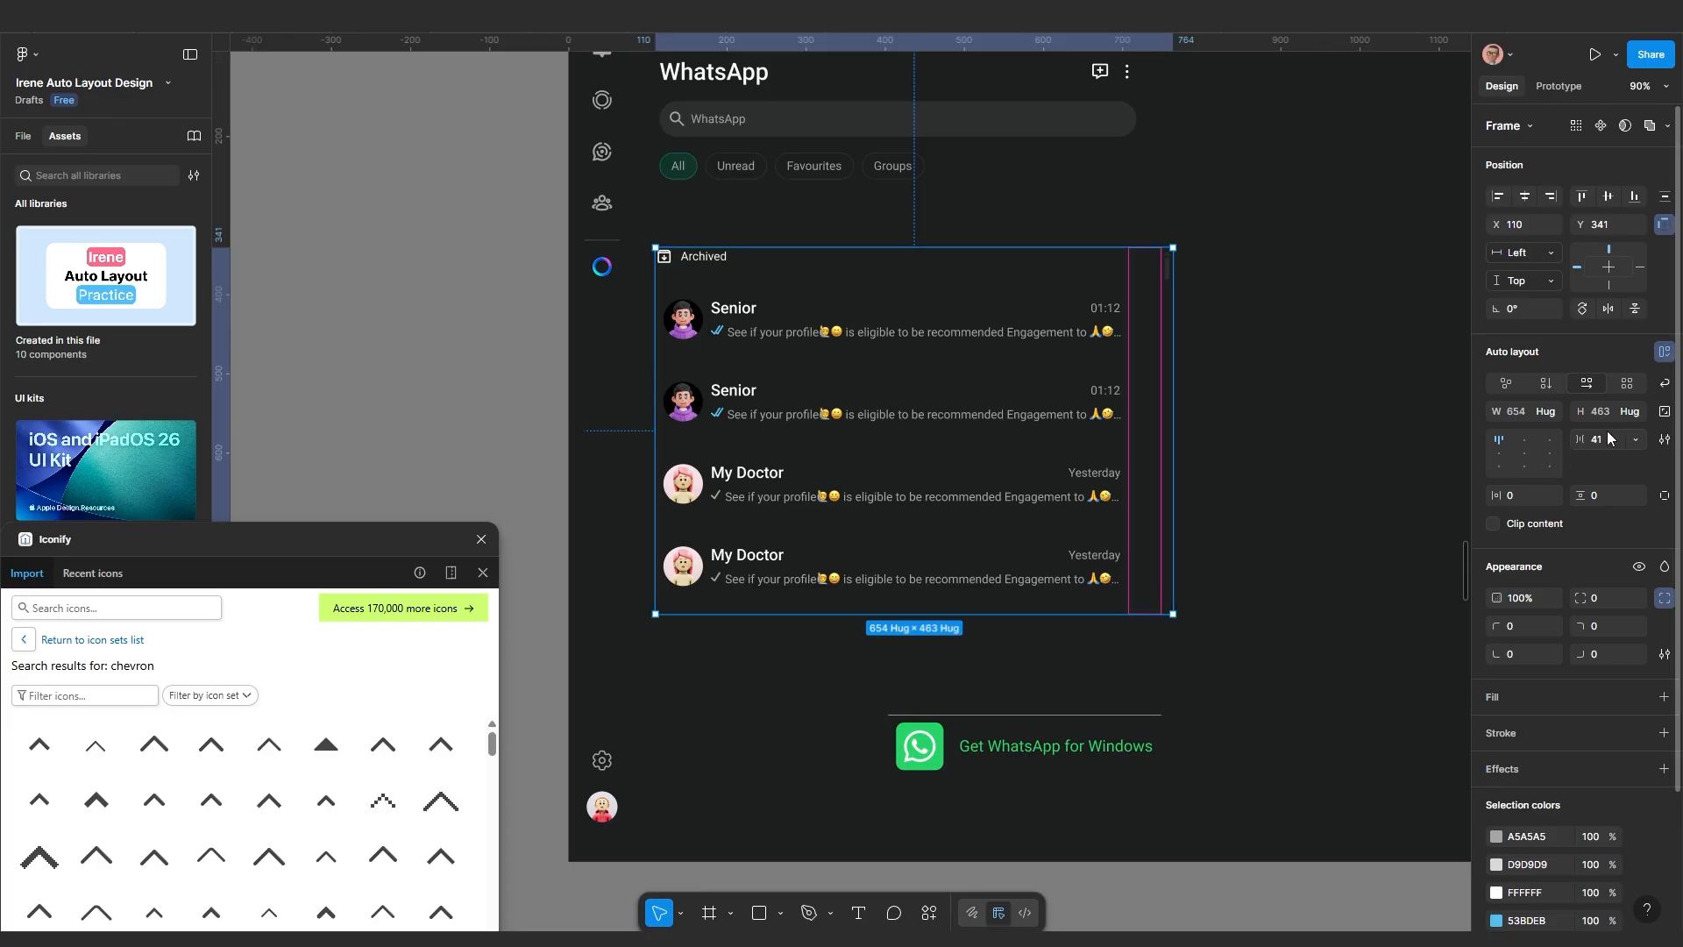
key("Return")
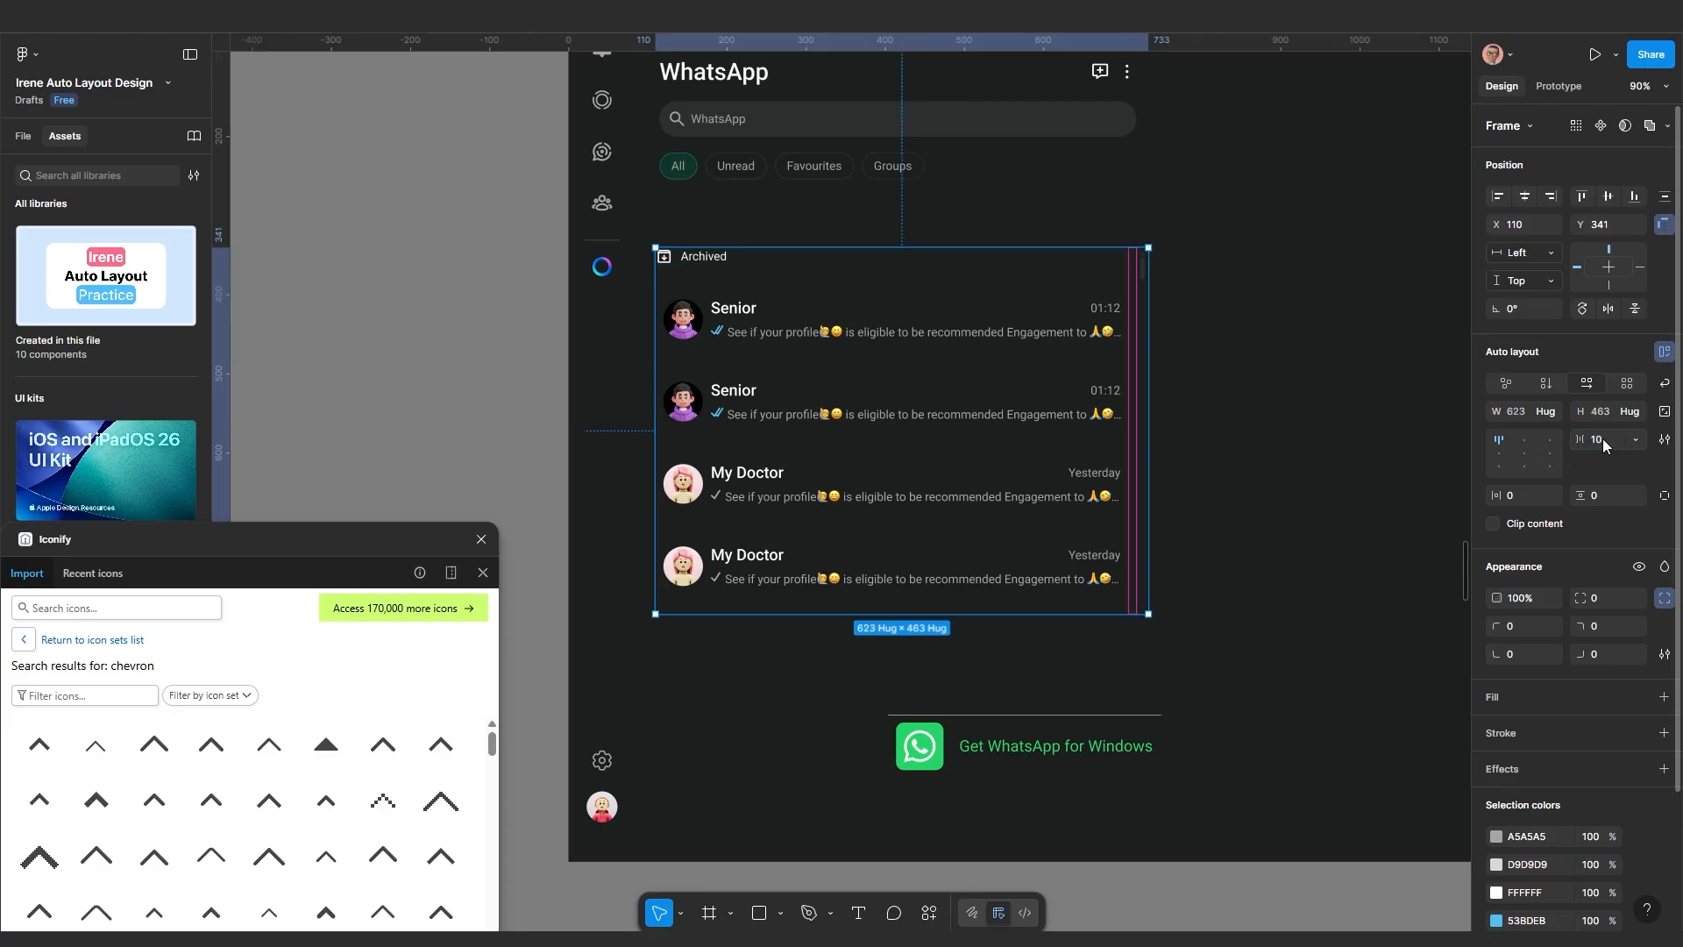
left_click(1189, 372)
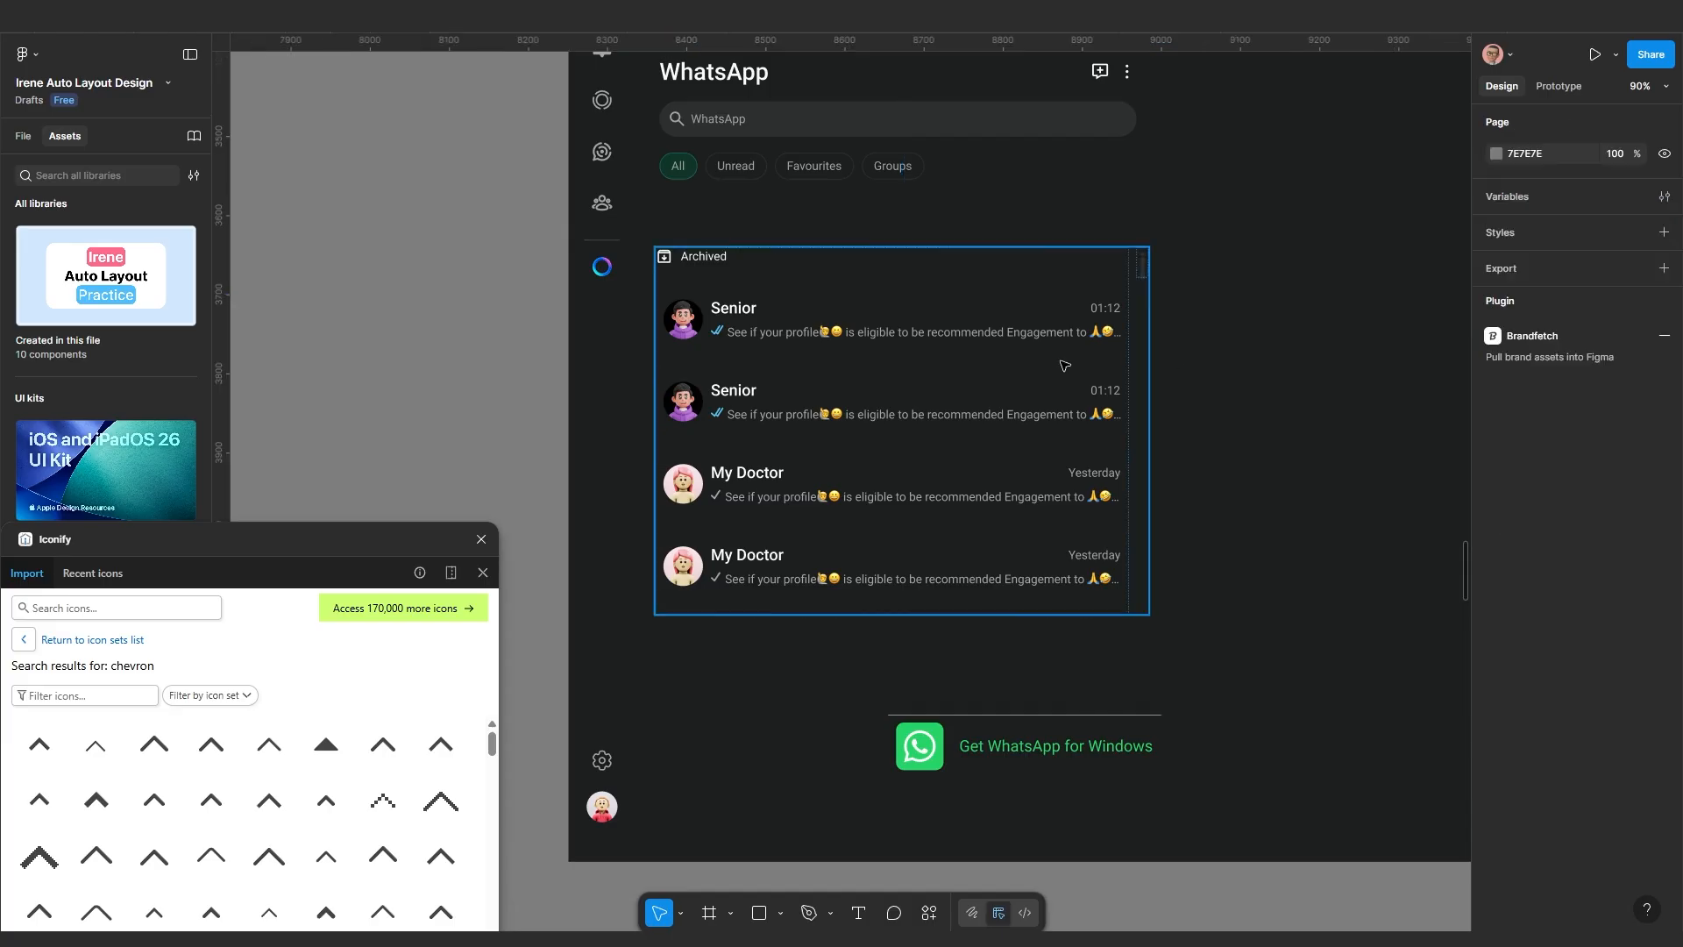
Set the inner chat list's width to Fill container and narrow its wrapping auto layout frame to a width of 566
left_click(1065, 365)
left_click(1064, 364)
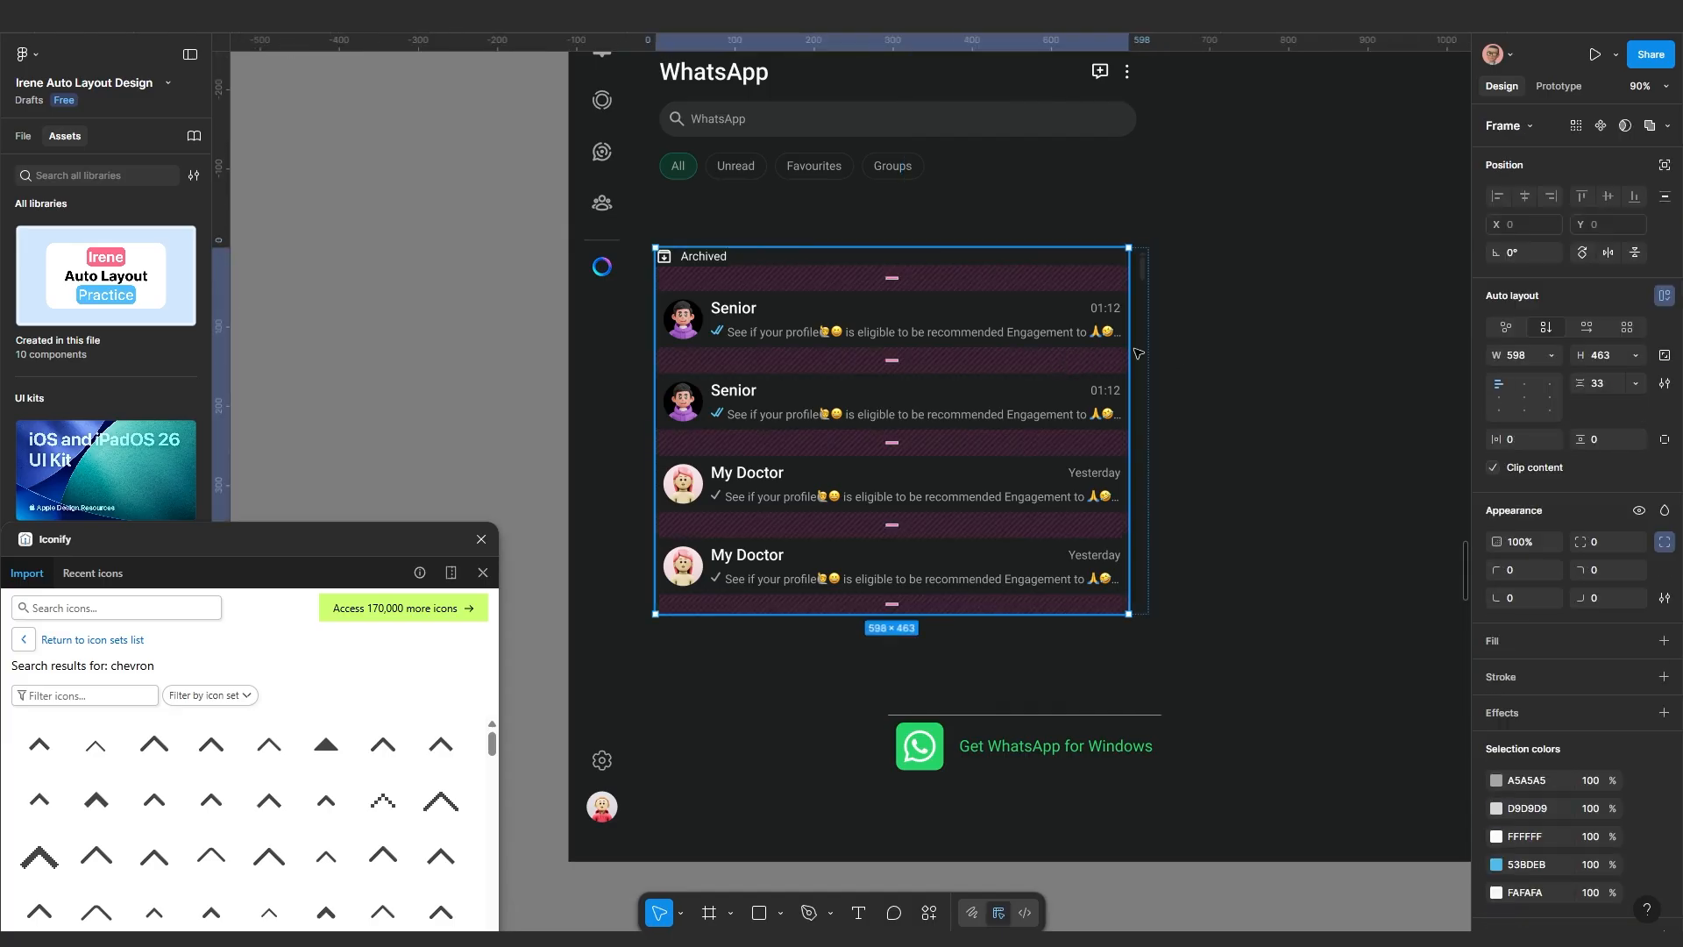
left_click(1554, 357)
left_click(1507, 396)
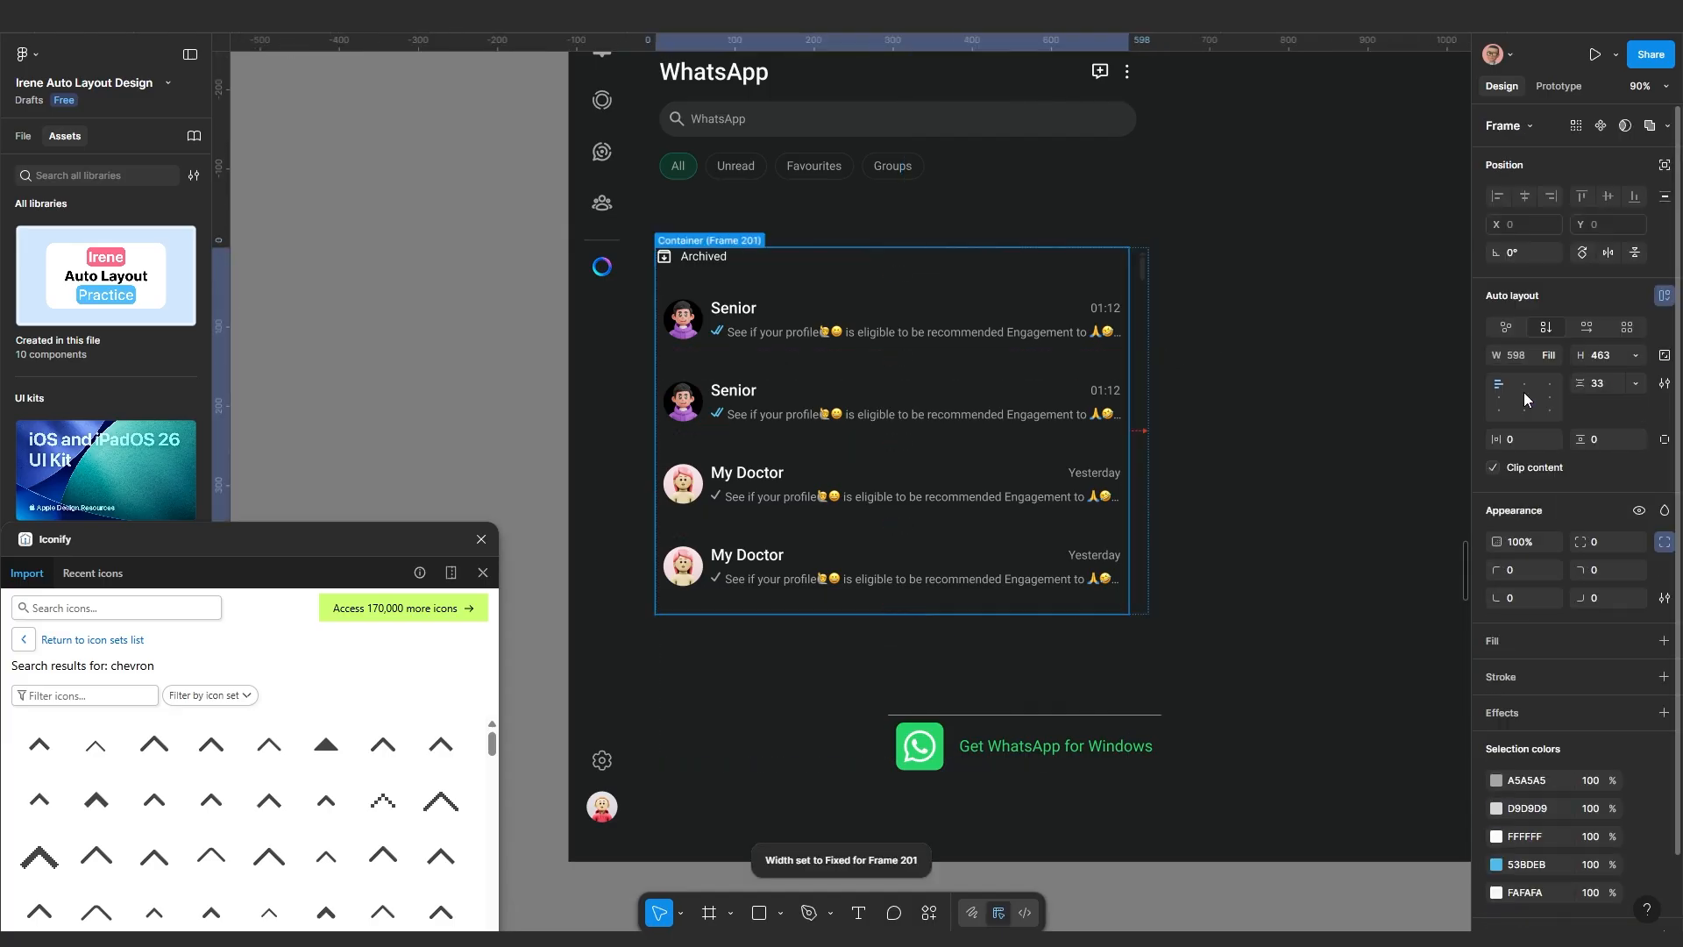
left_click(1264, 445)
left_click(1139, 426)
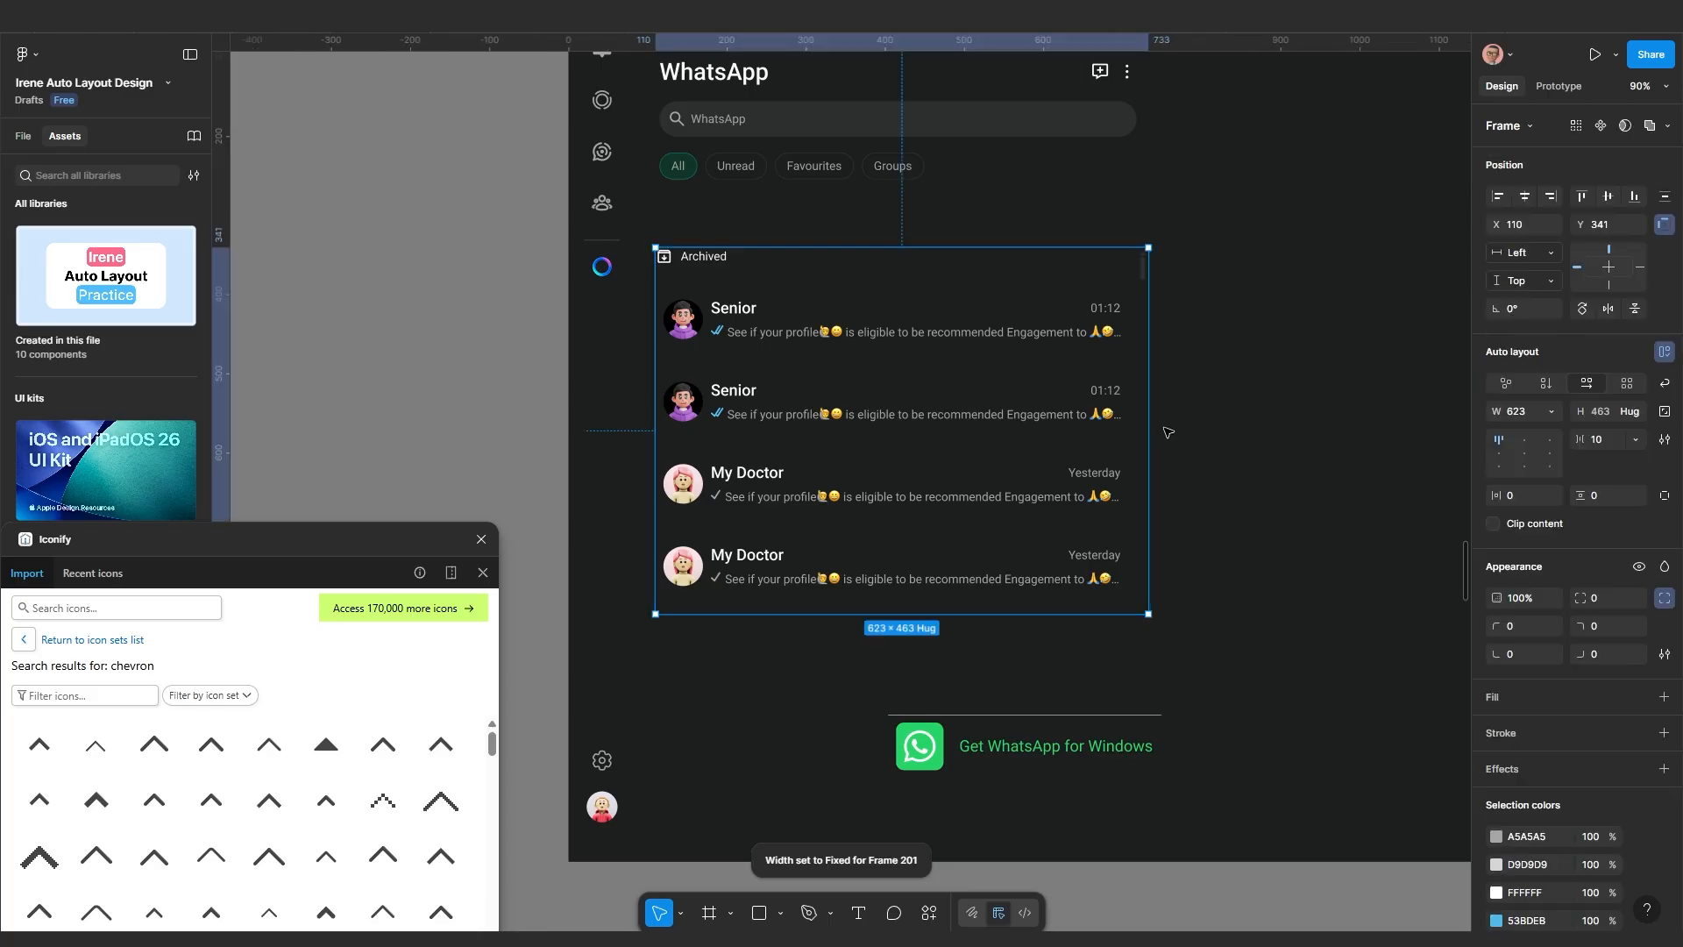
left_click_drag(1147, 423, 1099, 427)
scroll(1090, 424, "up", 3)
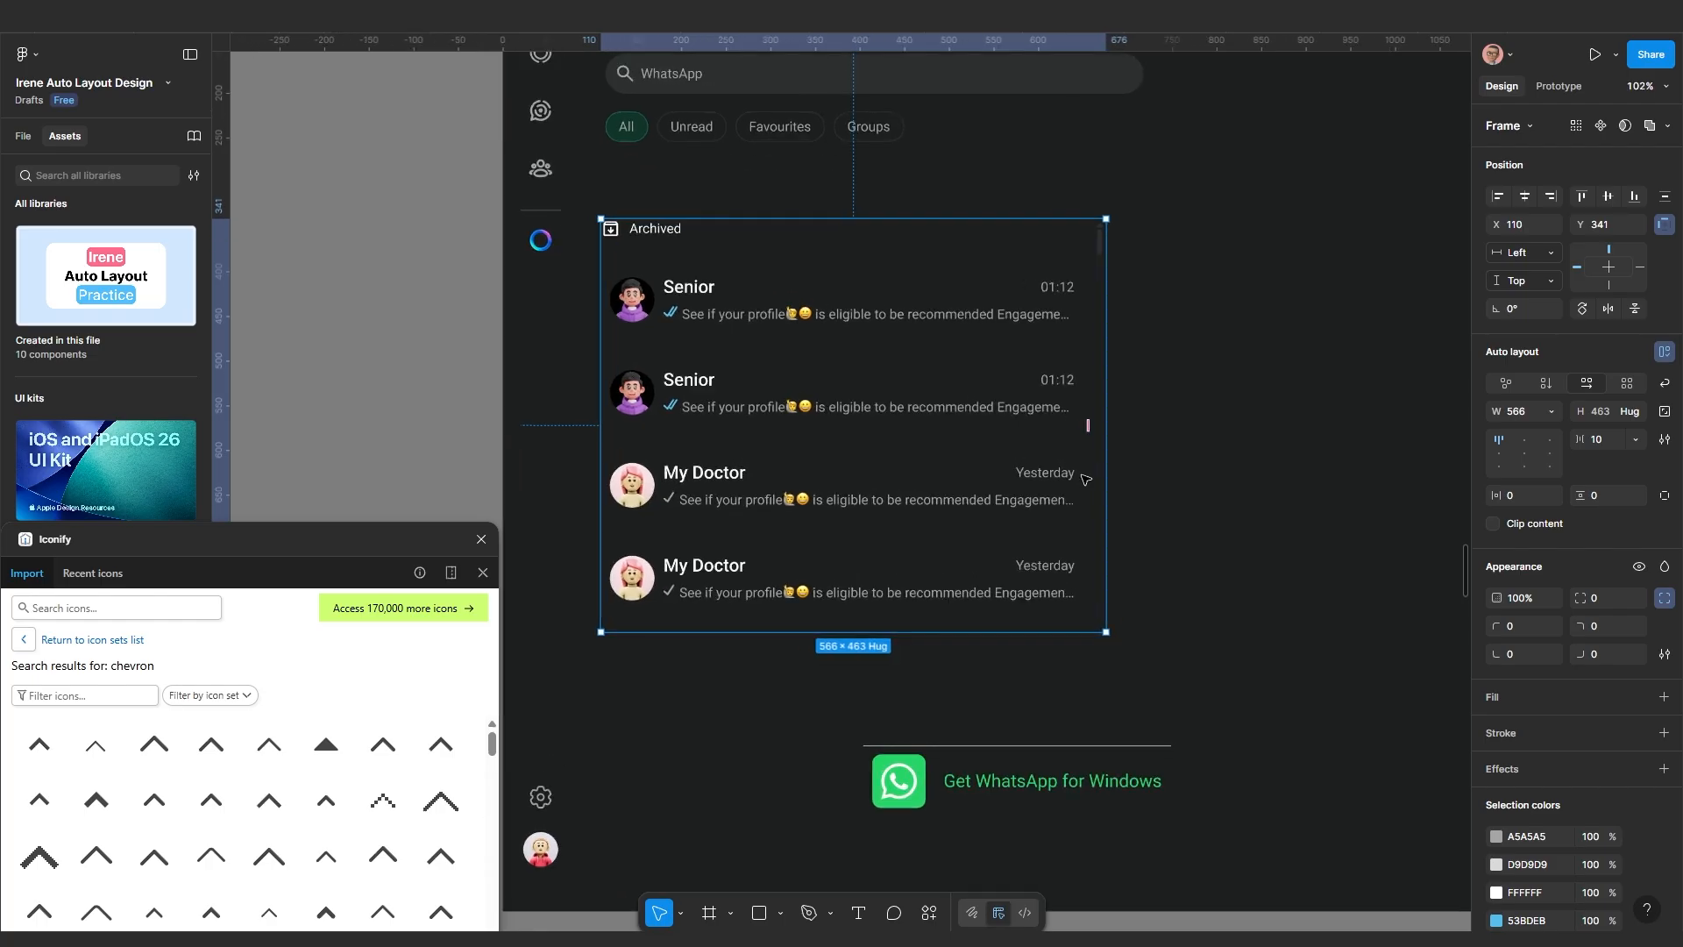
Combine the WhatsApp header, chat list and Get WhatsApp for Windows banner into one vertical auto layout aligned top left
scroll(863, 471, "down", 4)
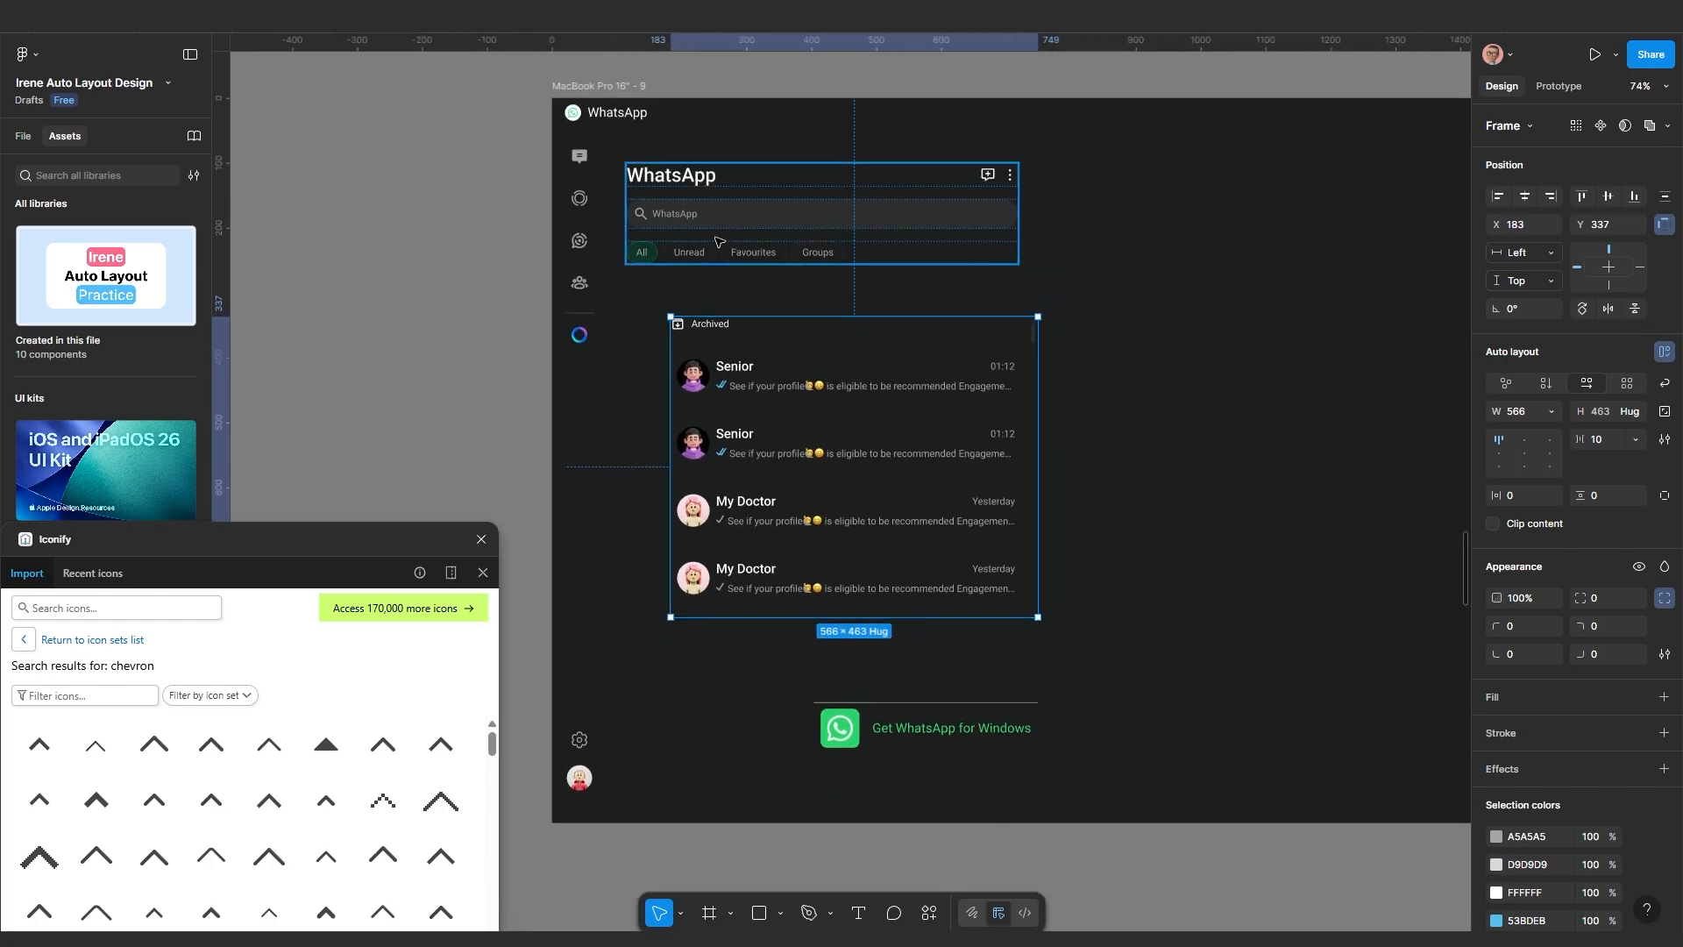
left_click(716, 221)
left_click(737, 377, "shift")
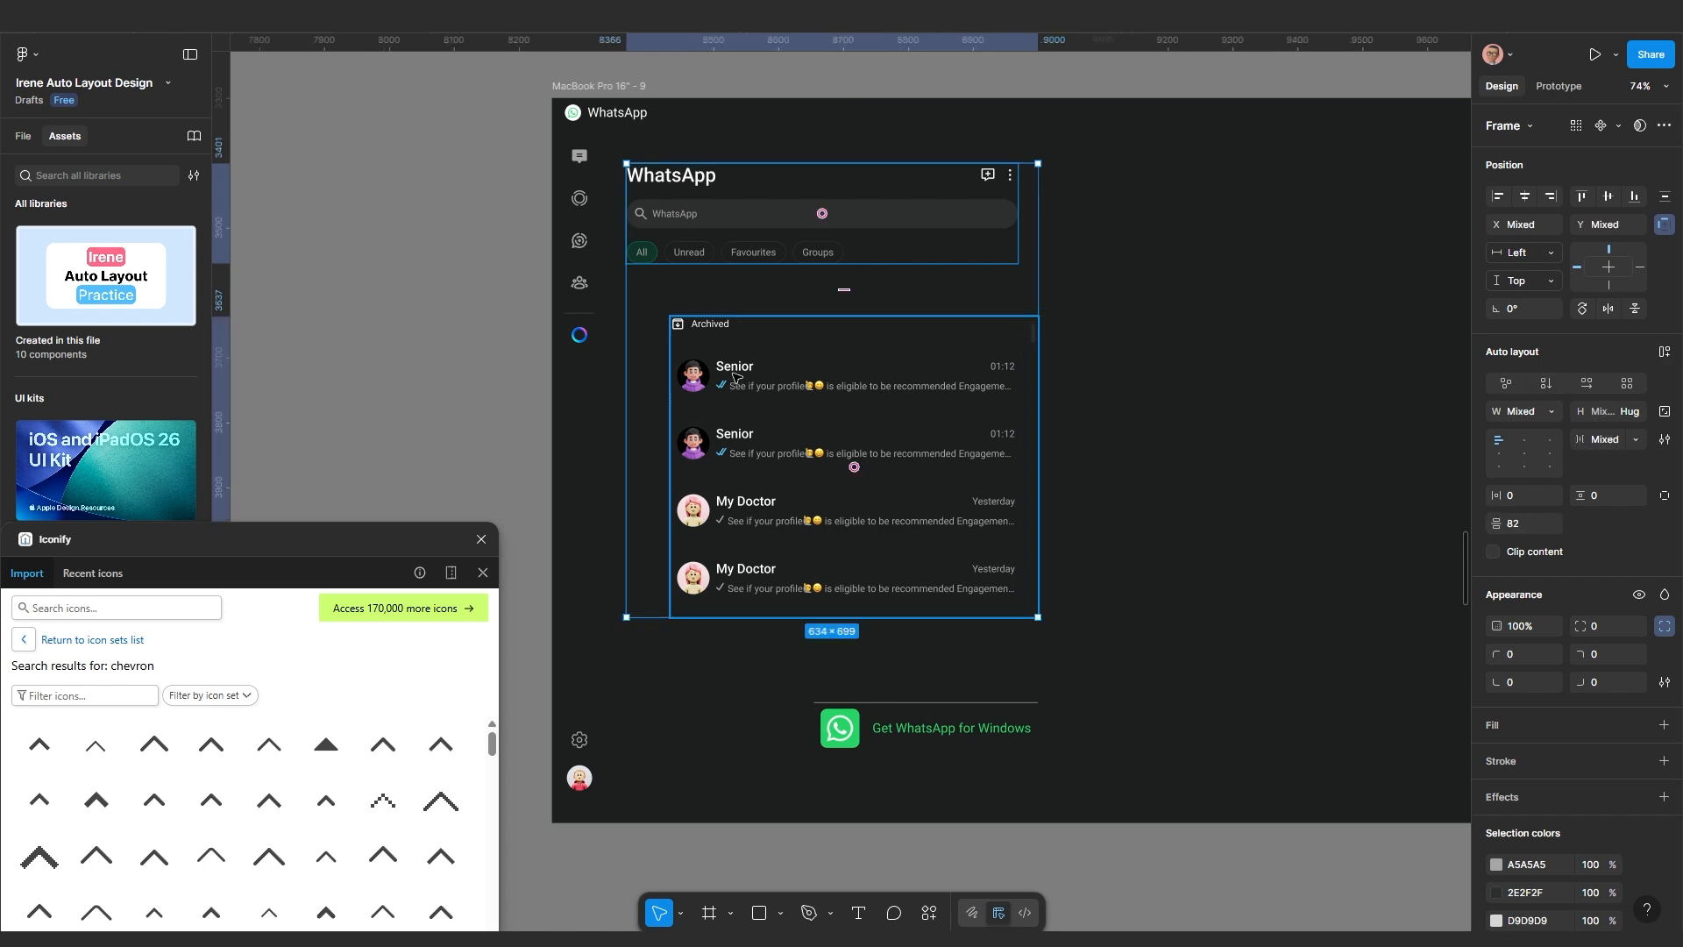
left_click(859, 719, "shift")
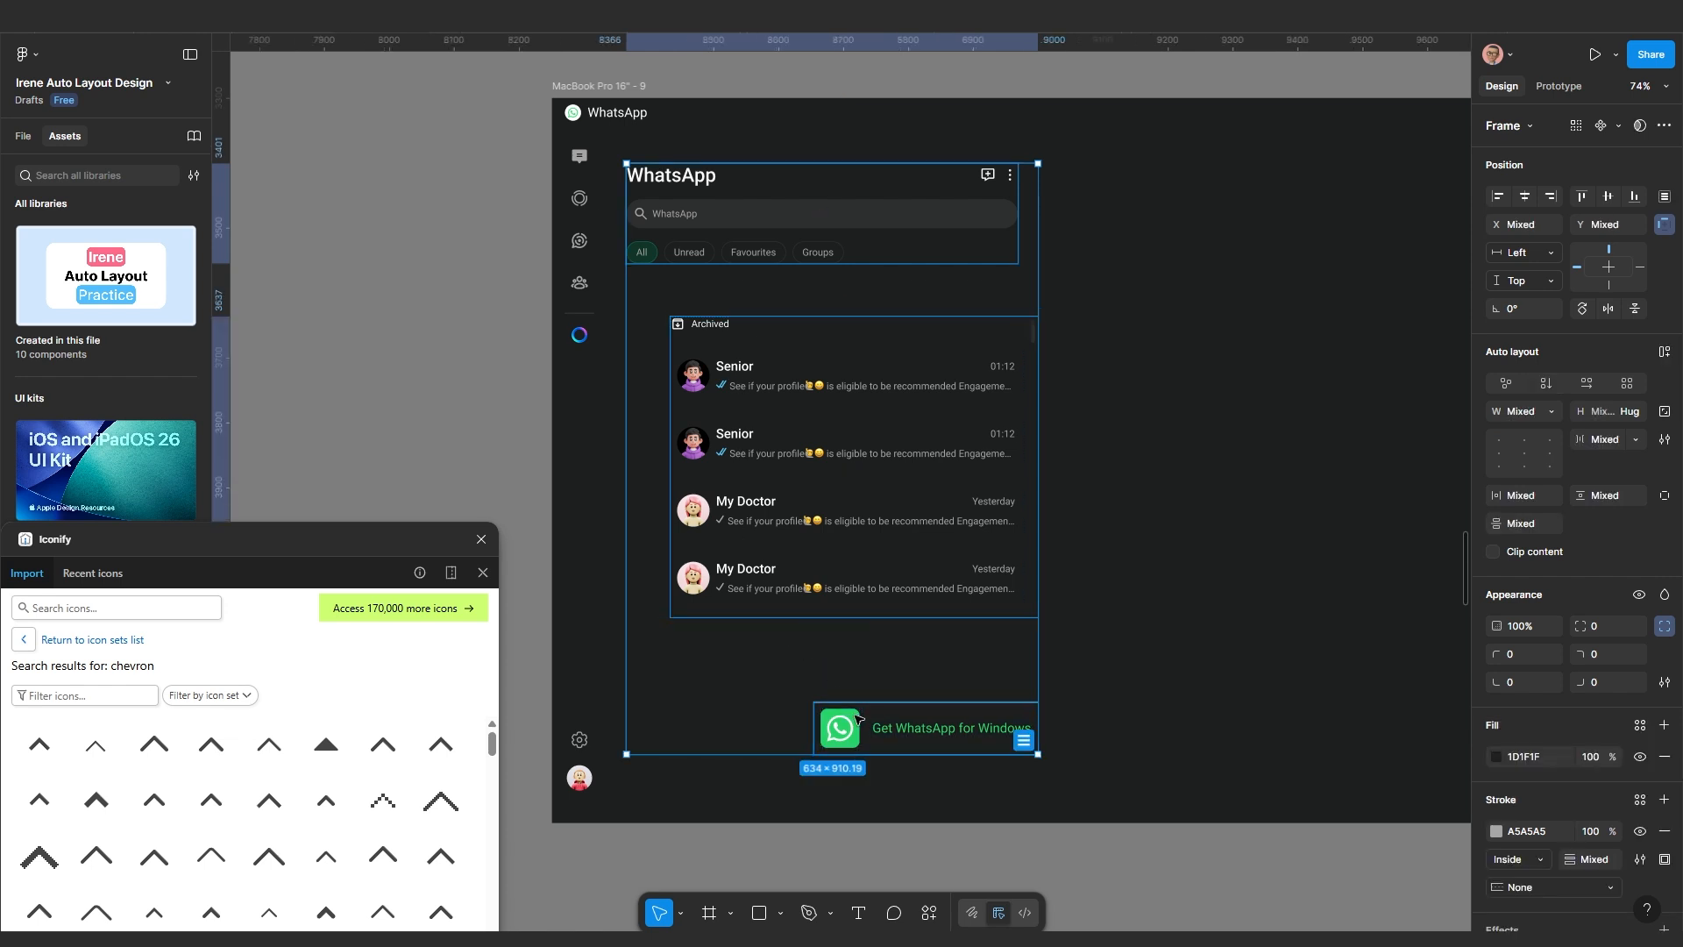
key("shift+a")
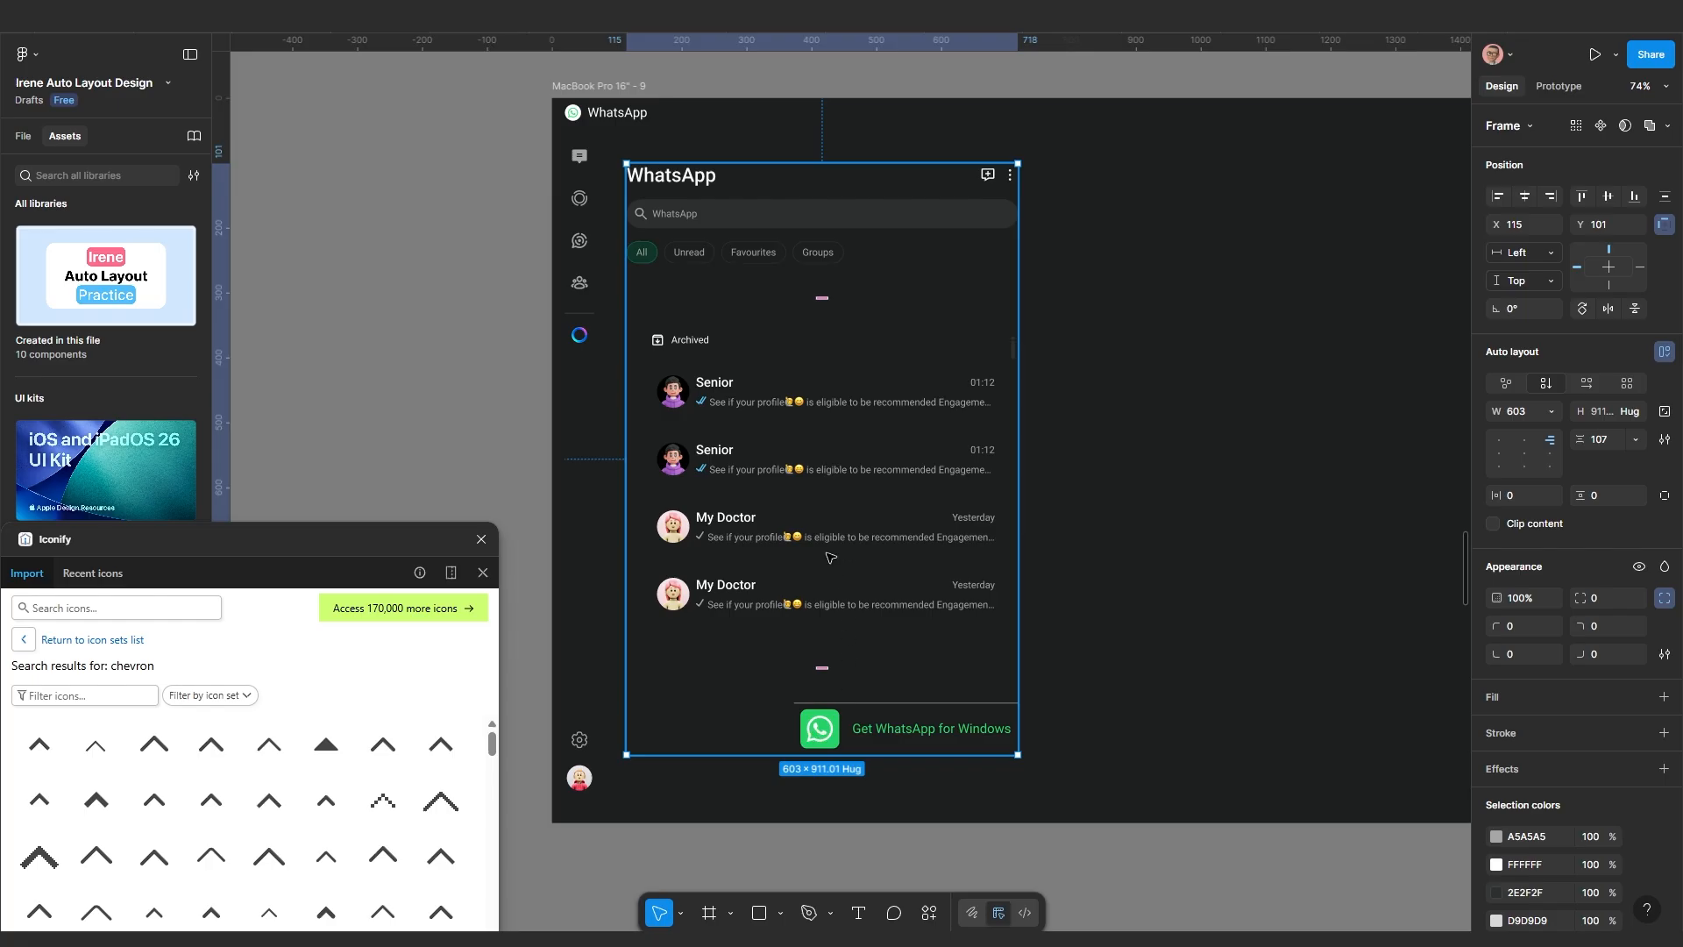
scroll(830, 558, "up", 2)
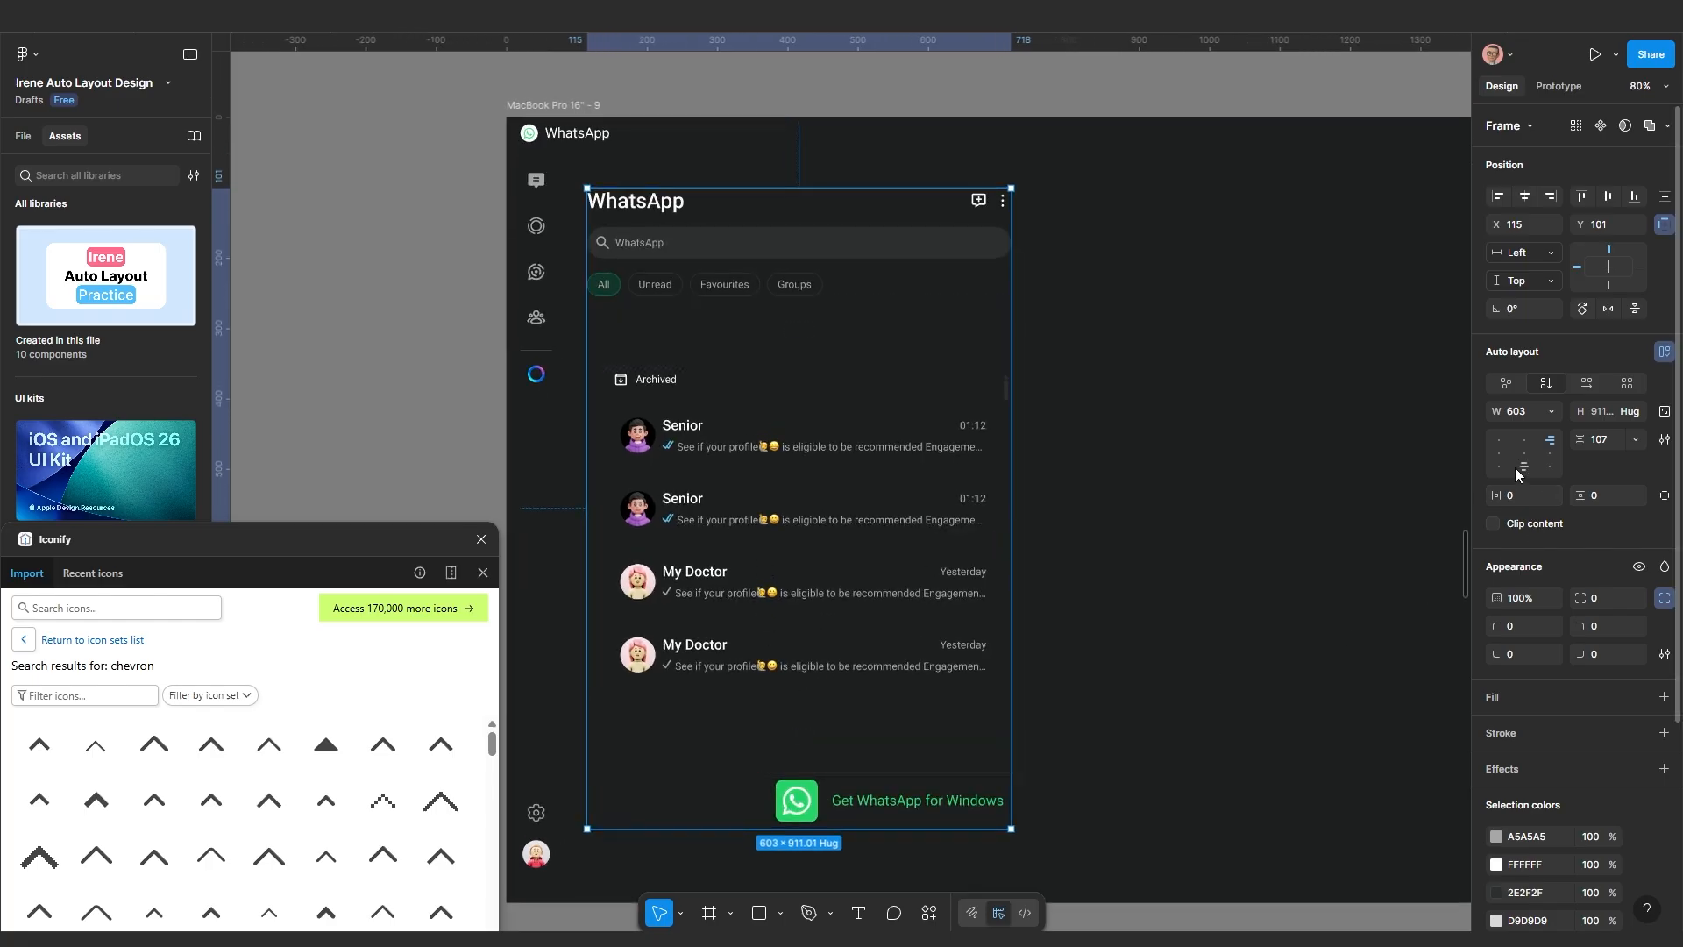
left_click(1498, 445)
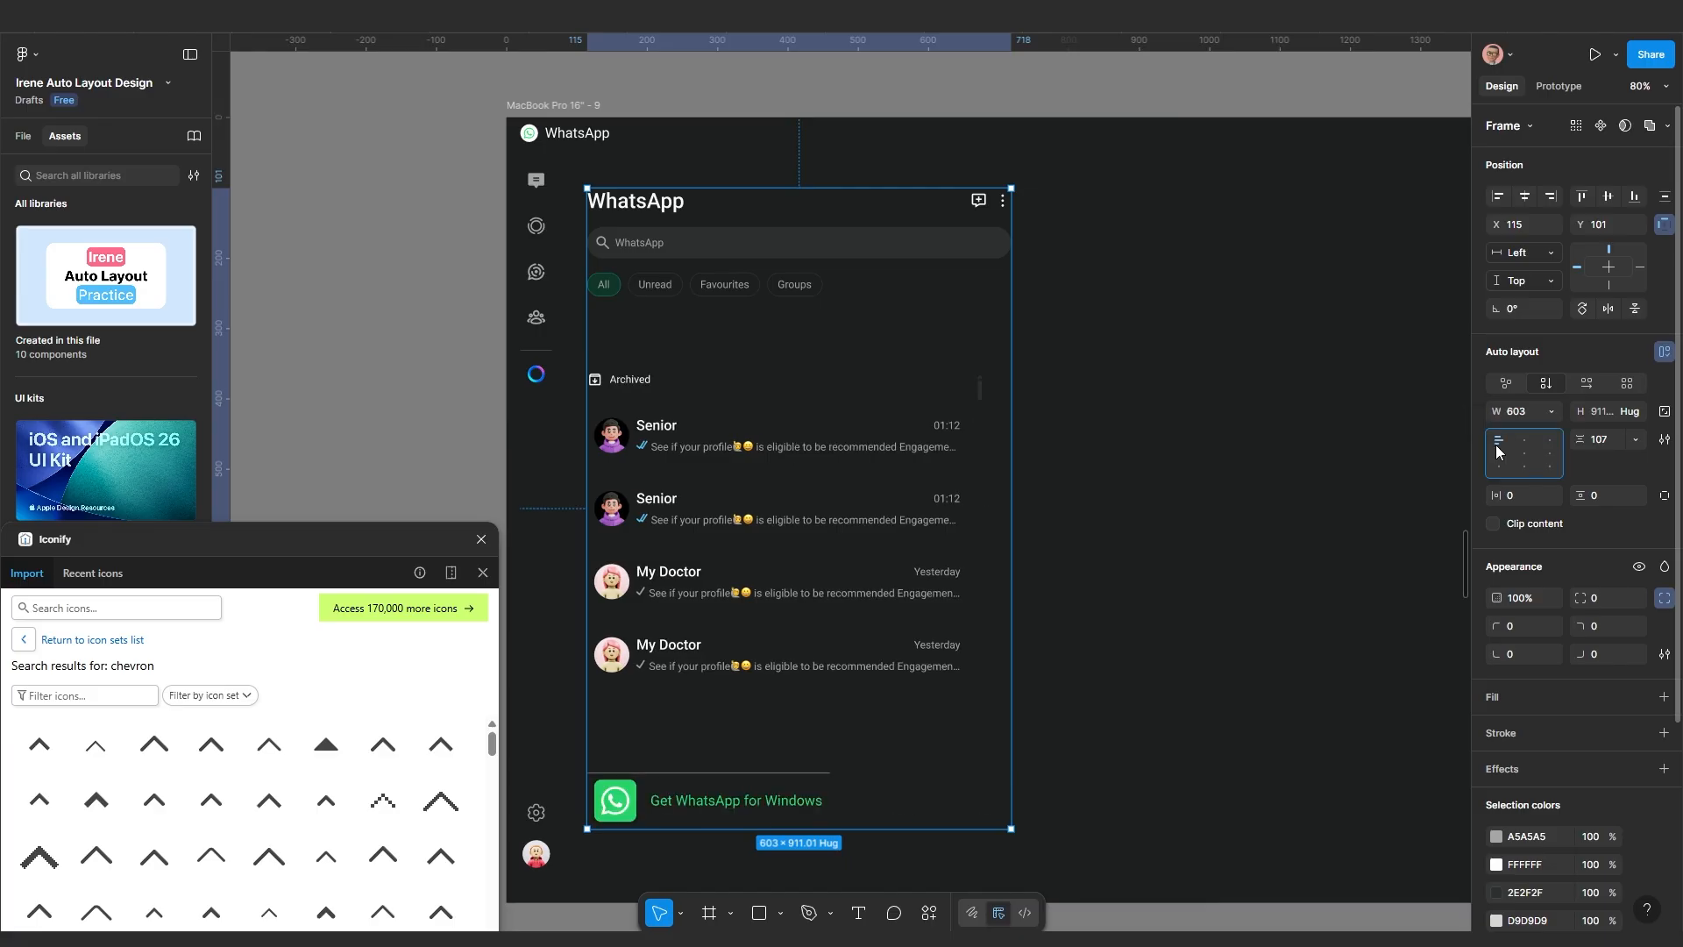
Set the Get WhatsApp for Windows banner's width to Fill container and center its contents
left_click(765, 785)
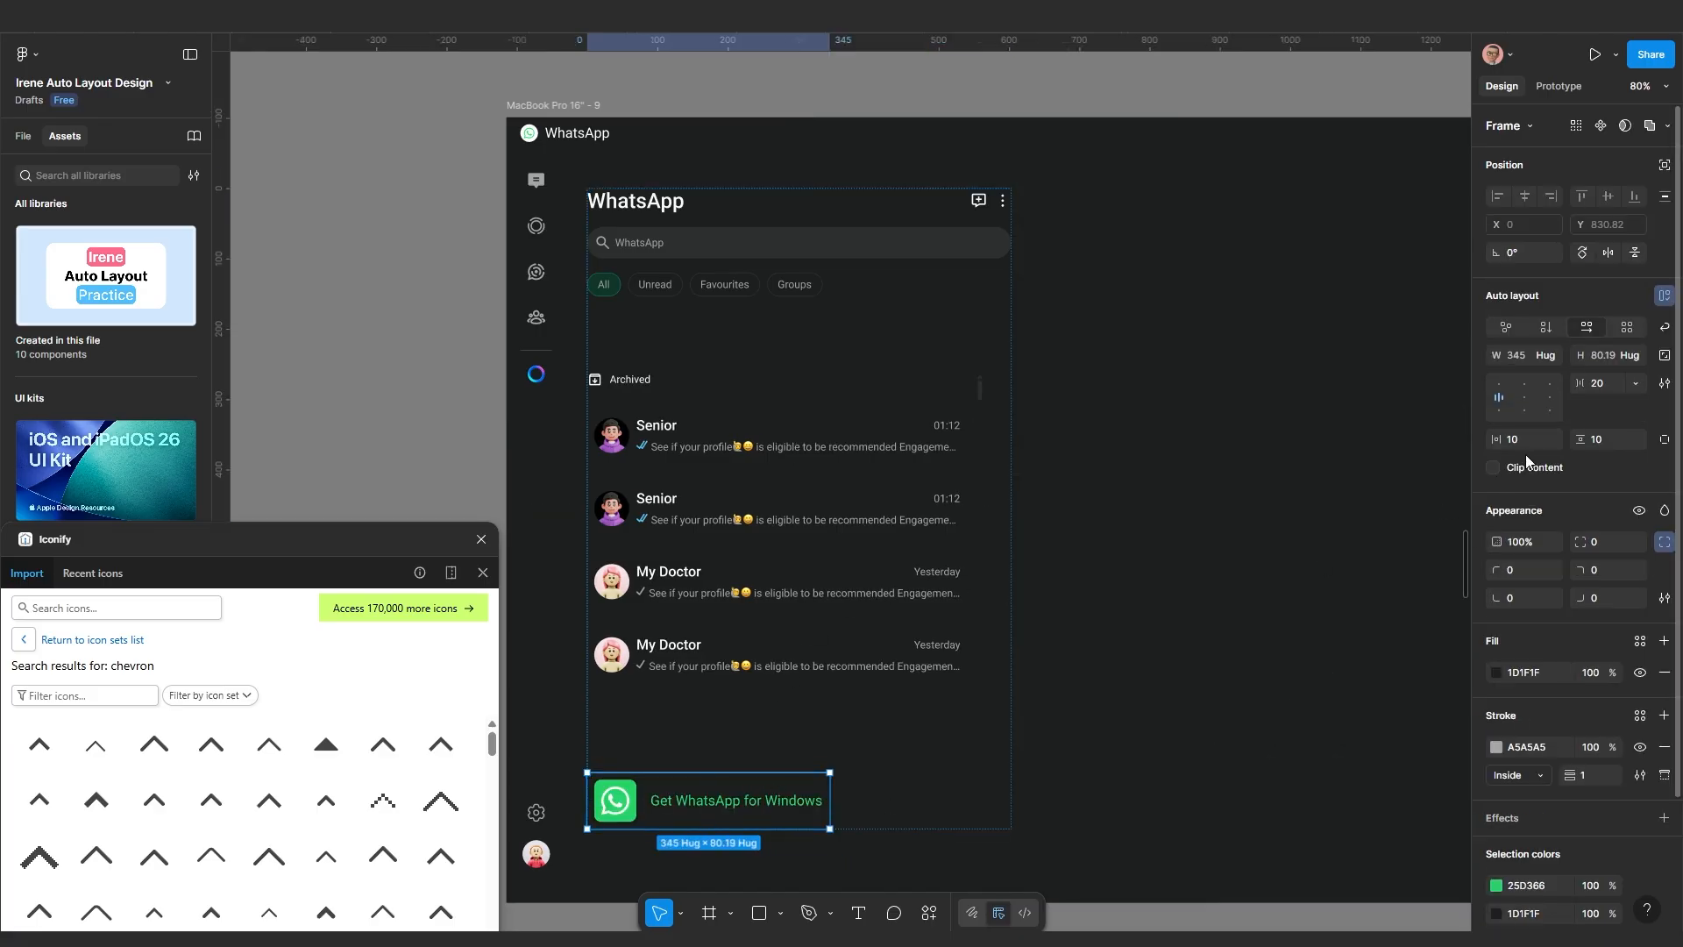
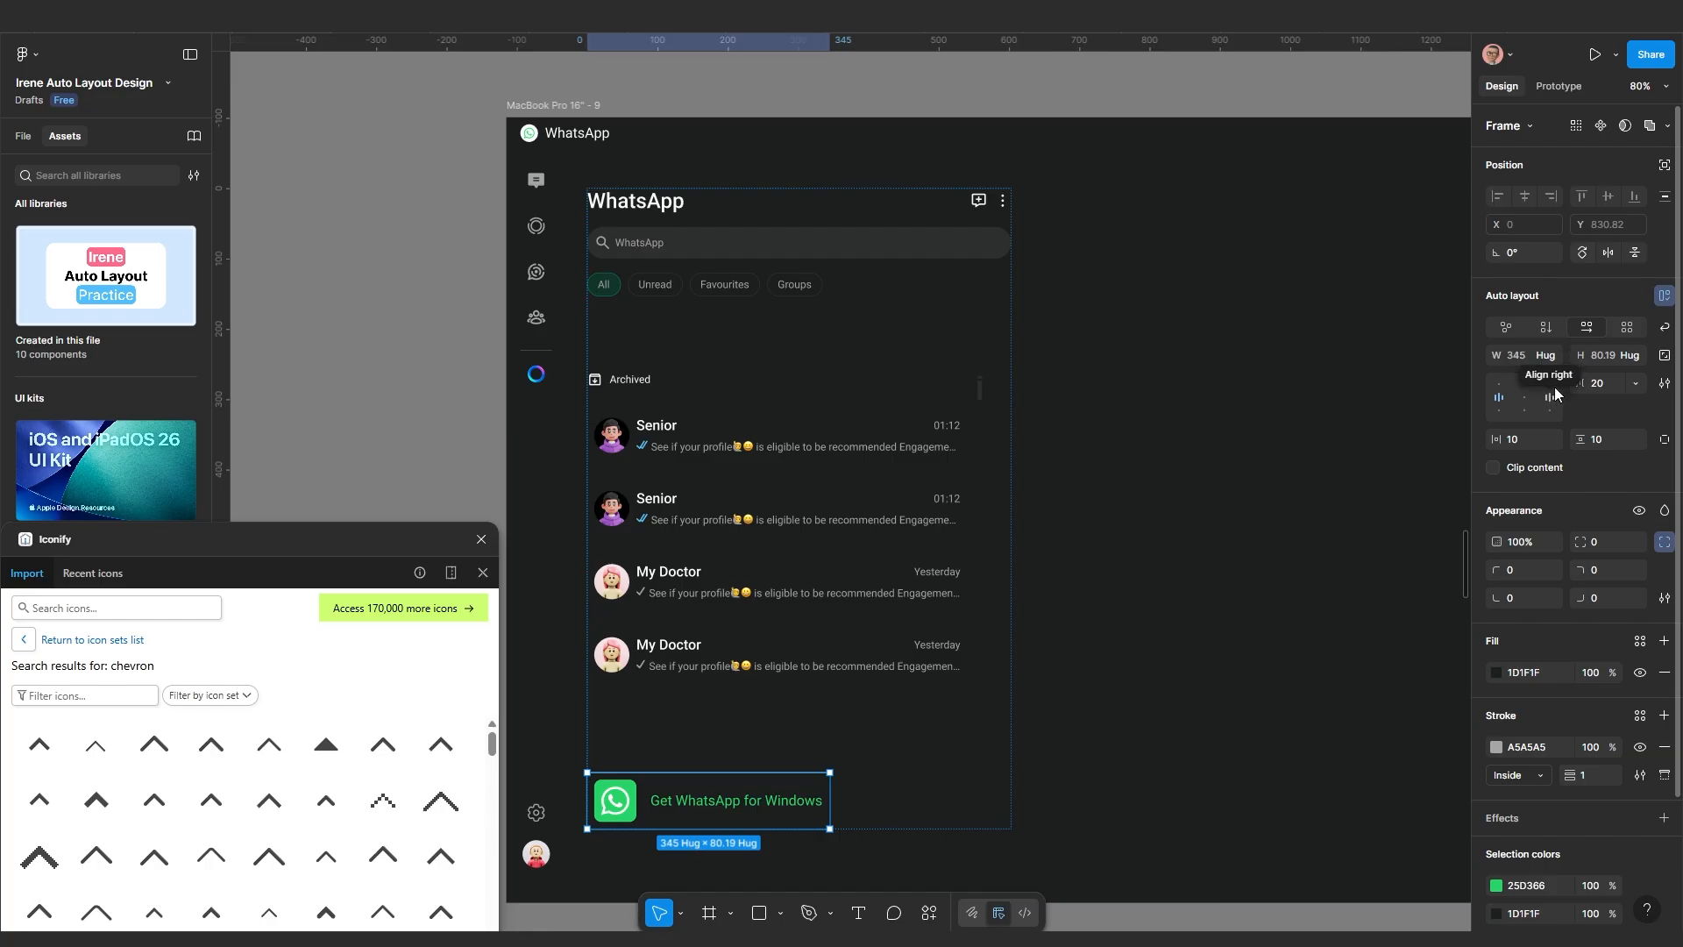
left_click(1550, 355)
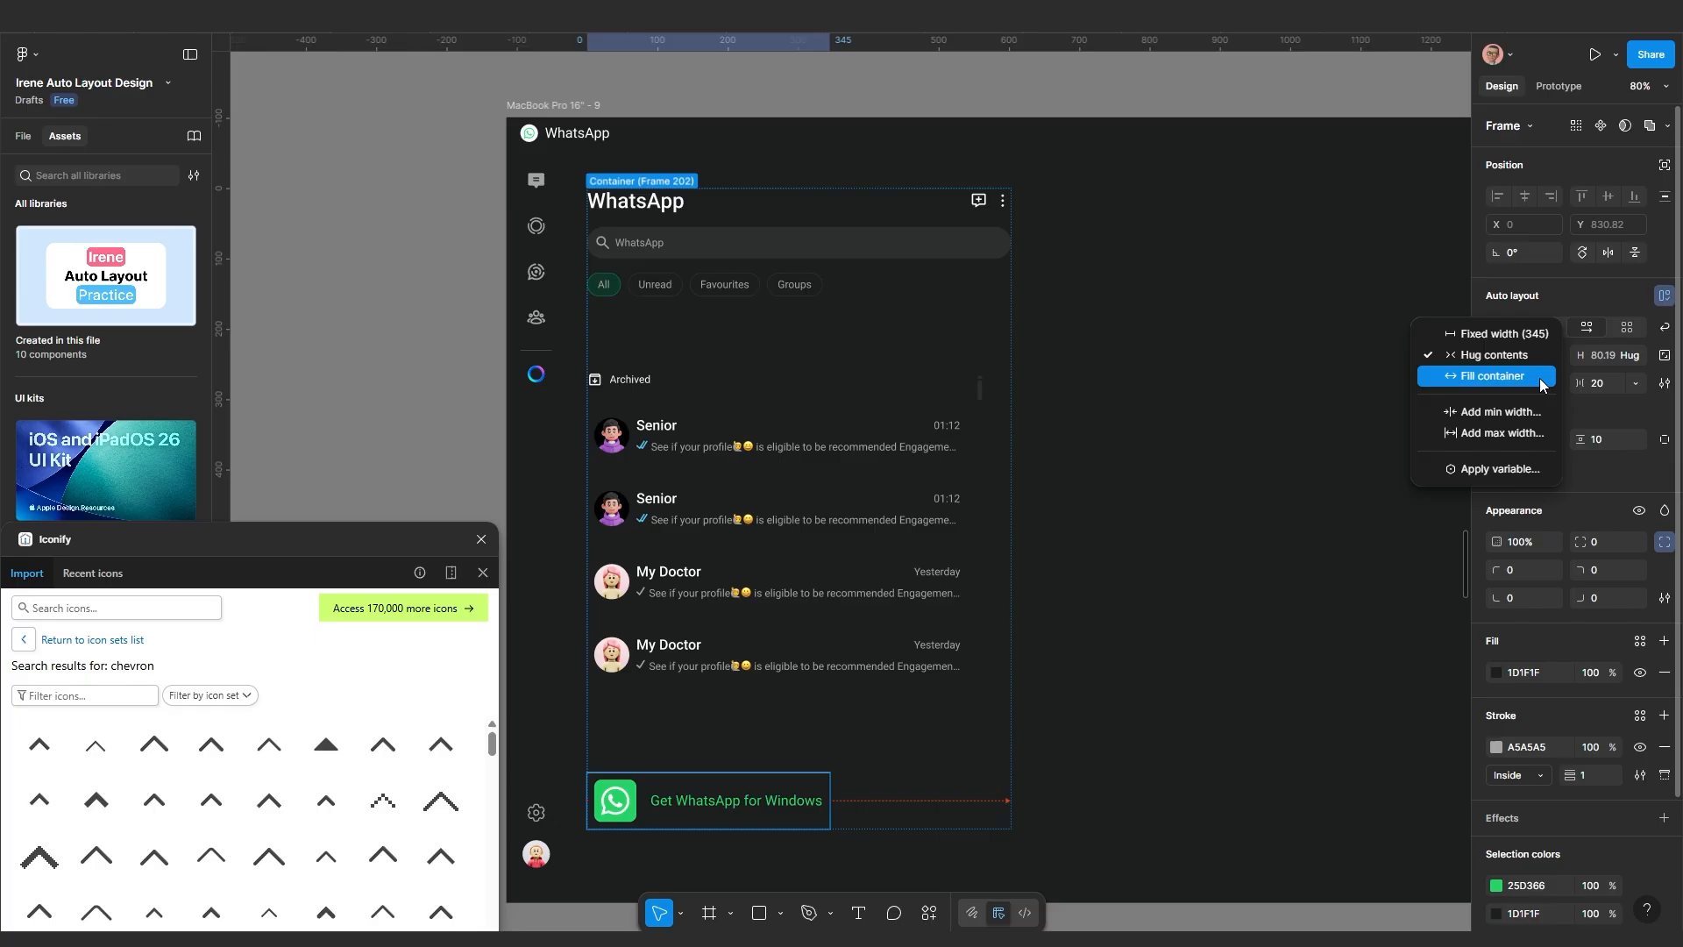
left_click(1540, 384)
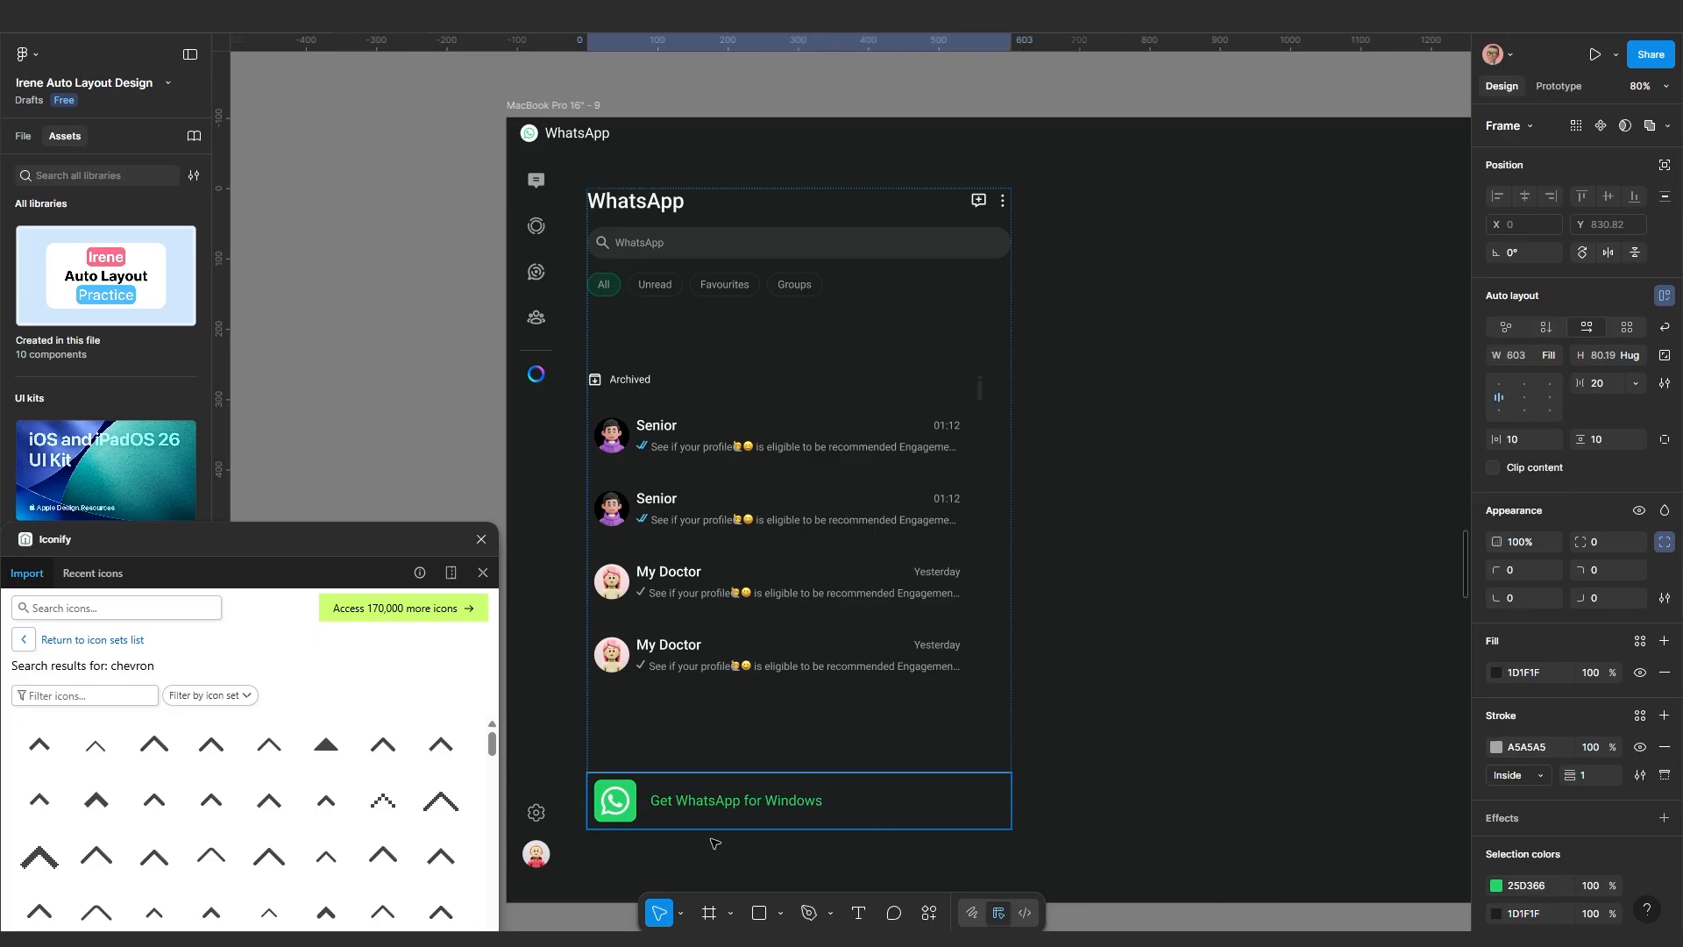
scroll(735, 831, "up", 2)
left_click_drag(767, 837, 800, 739)
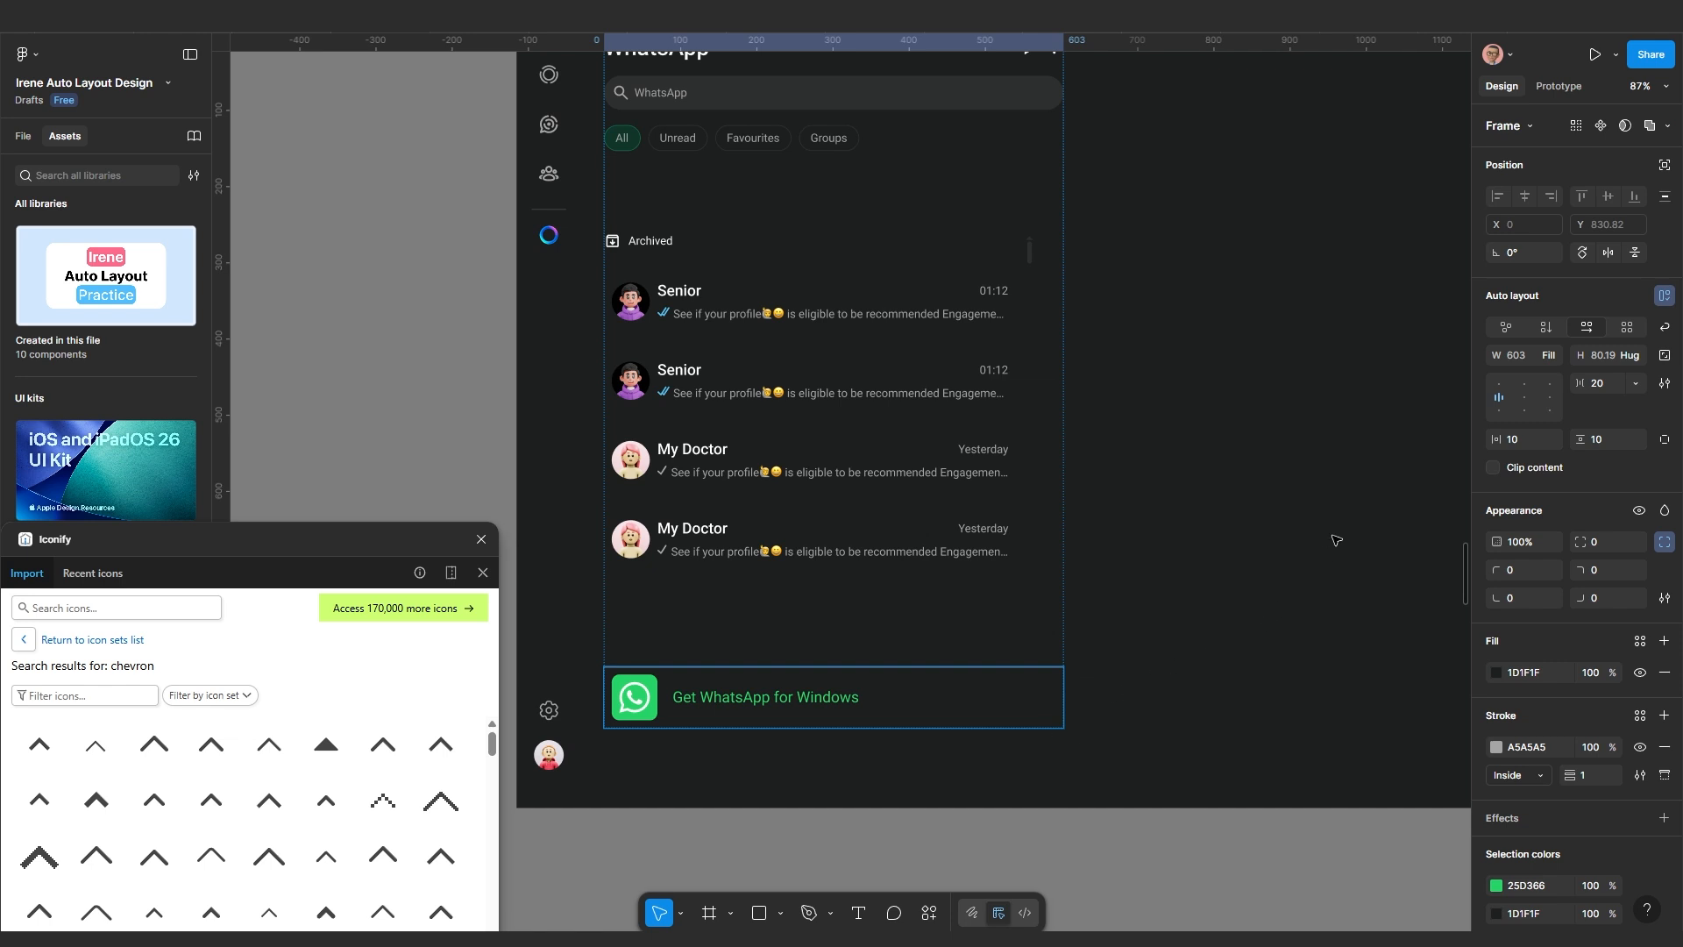
left_click(1522, 402)
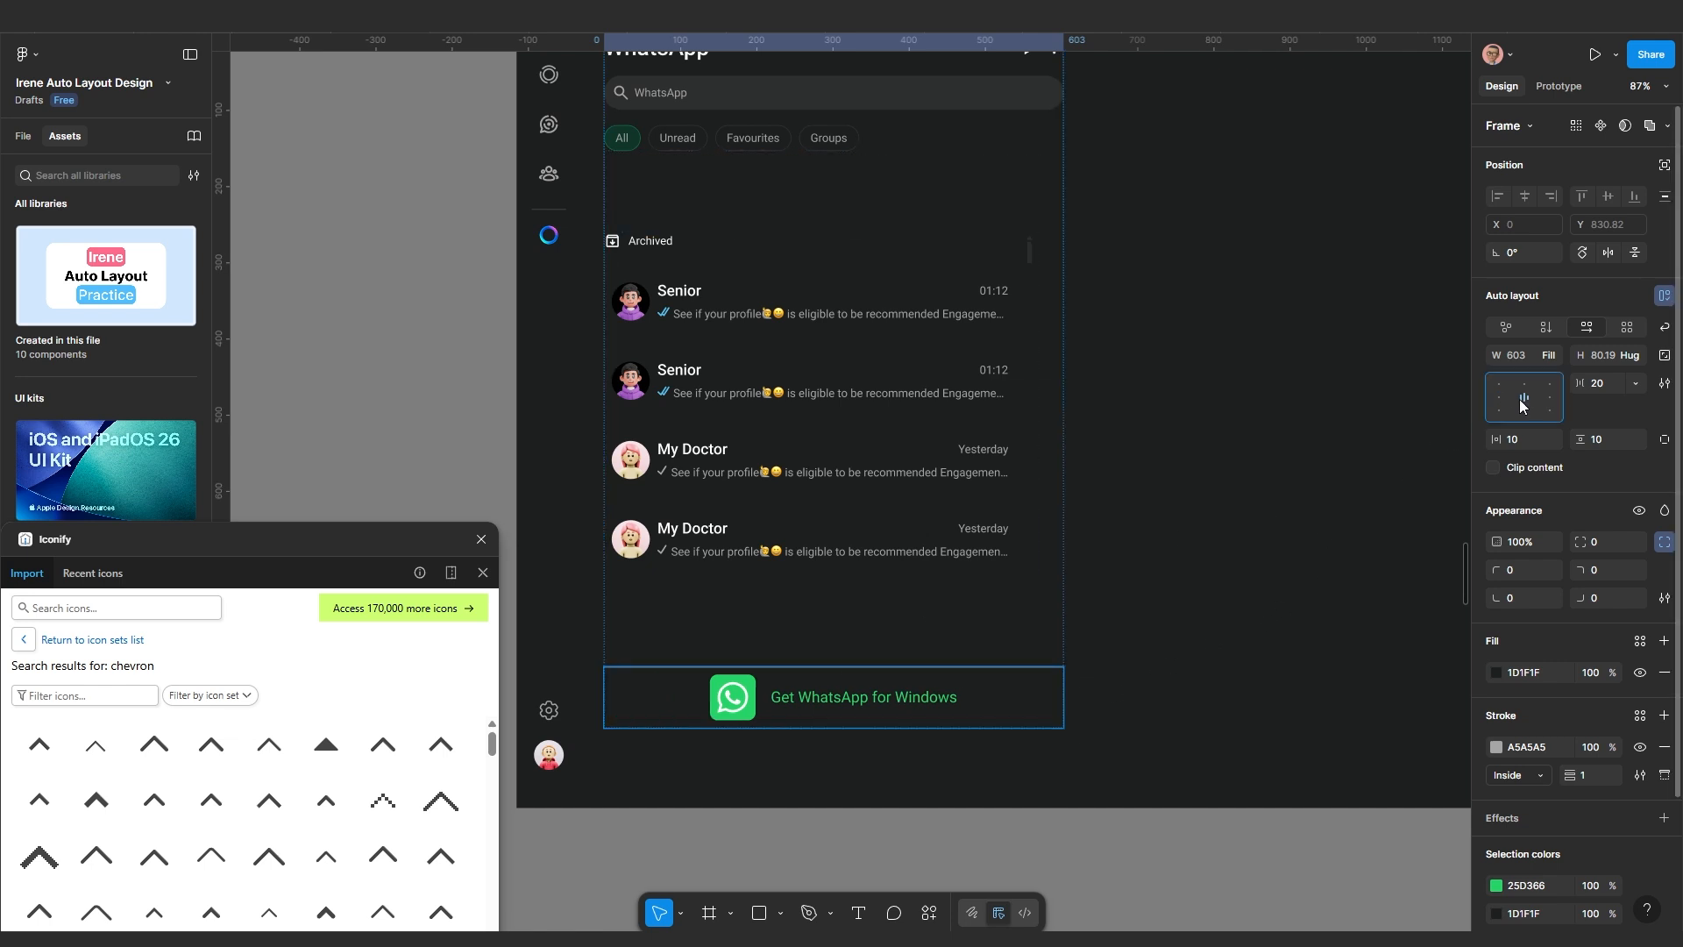
left_click(818, 743)
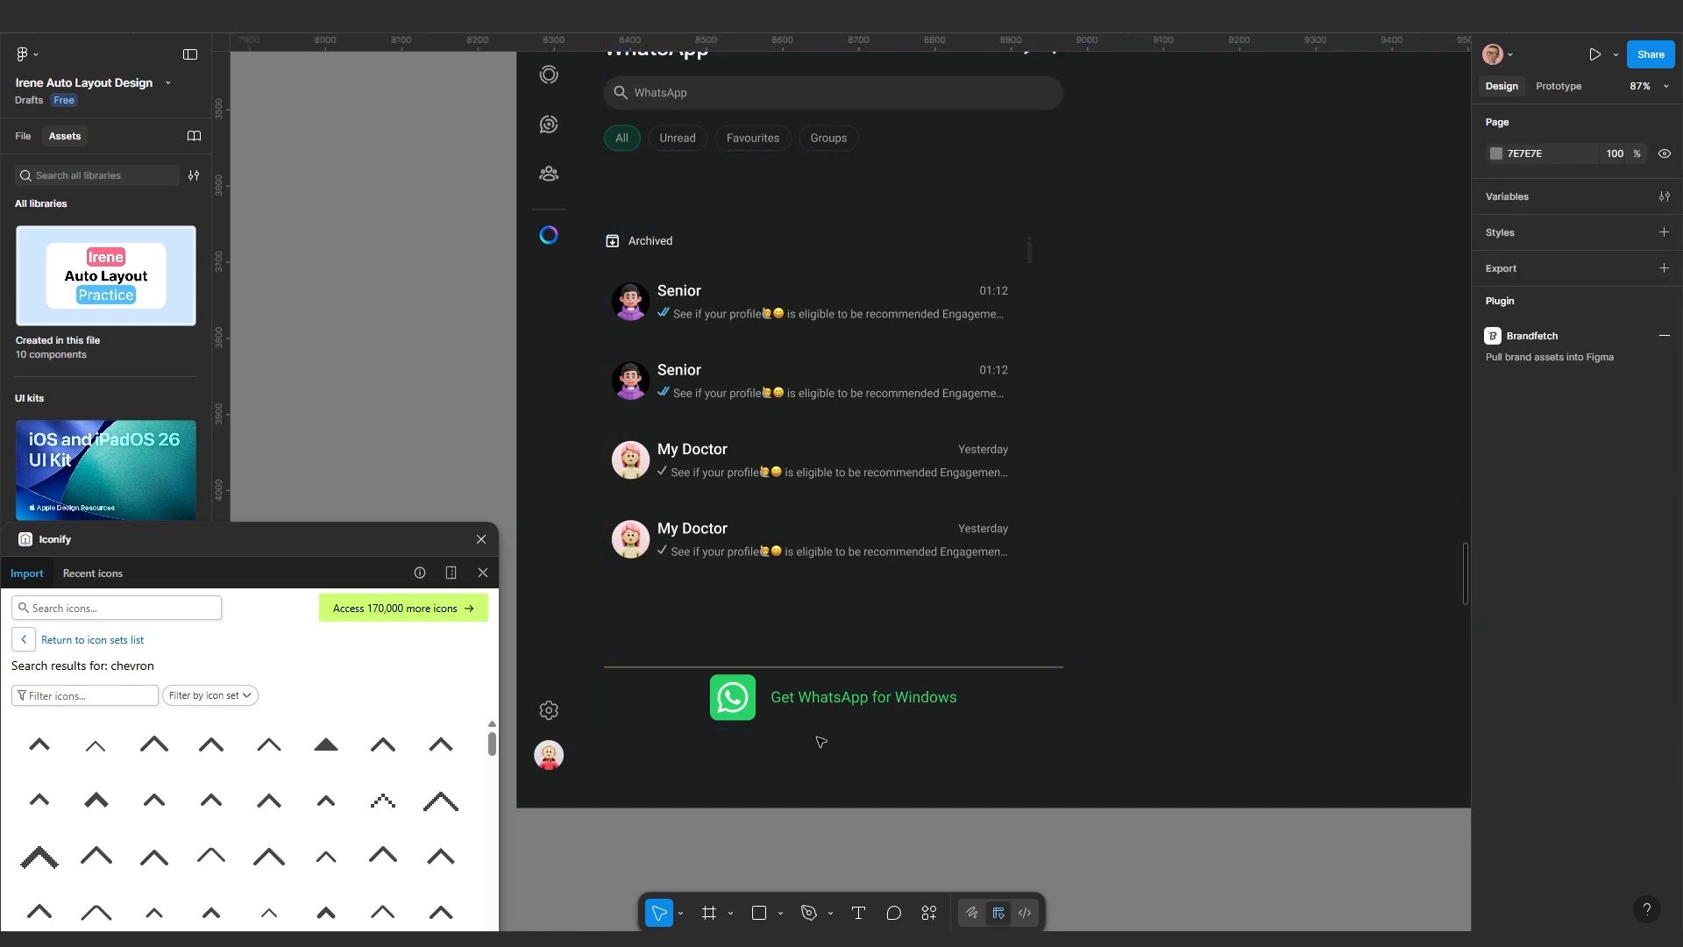
Compare the "Get WhatsApp for Windows" banner in the MacBook Pro 16" - 9 frame with the banner in the MacBook Pro 16" - 1 frame
scroll(820, 741, "up", 1)
scroll(821, 741, "up", 1)
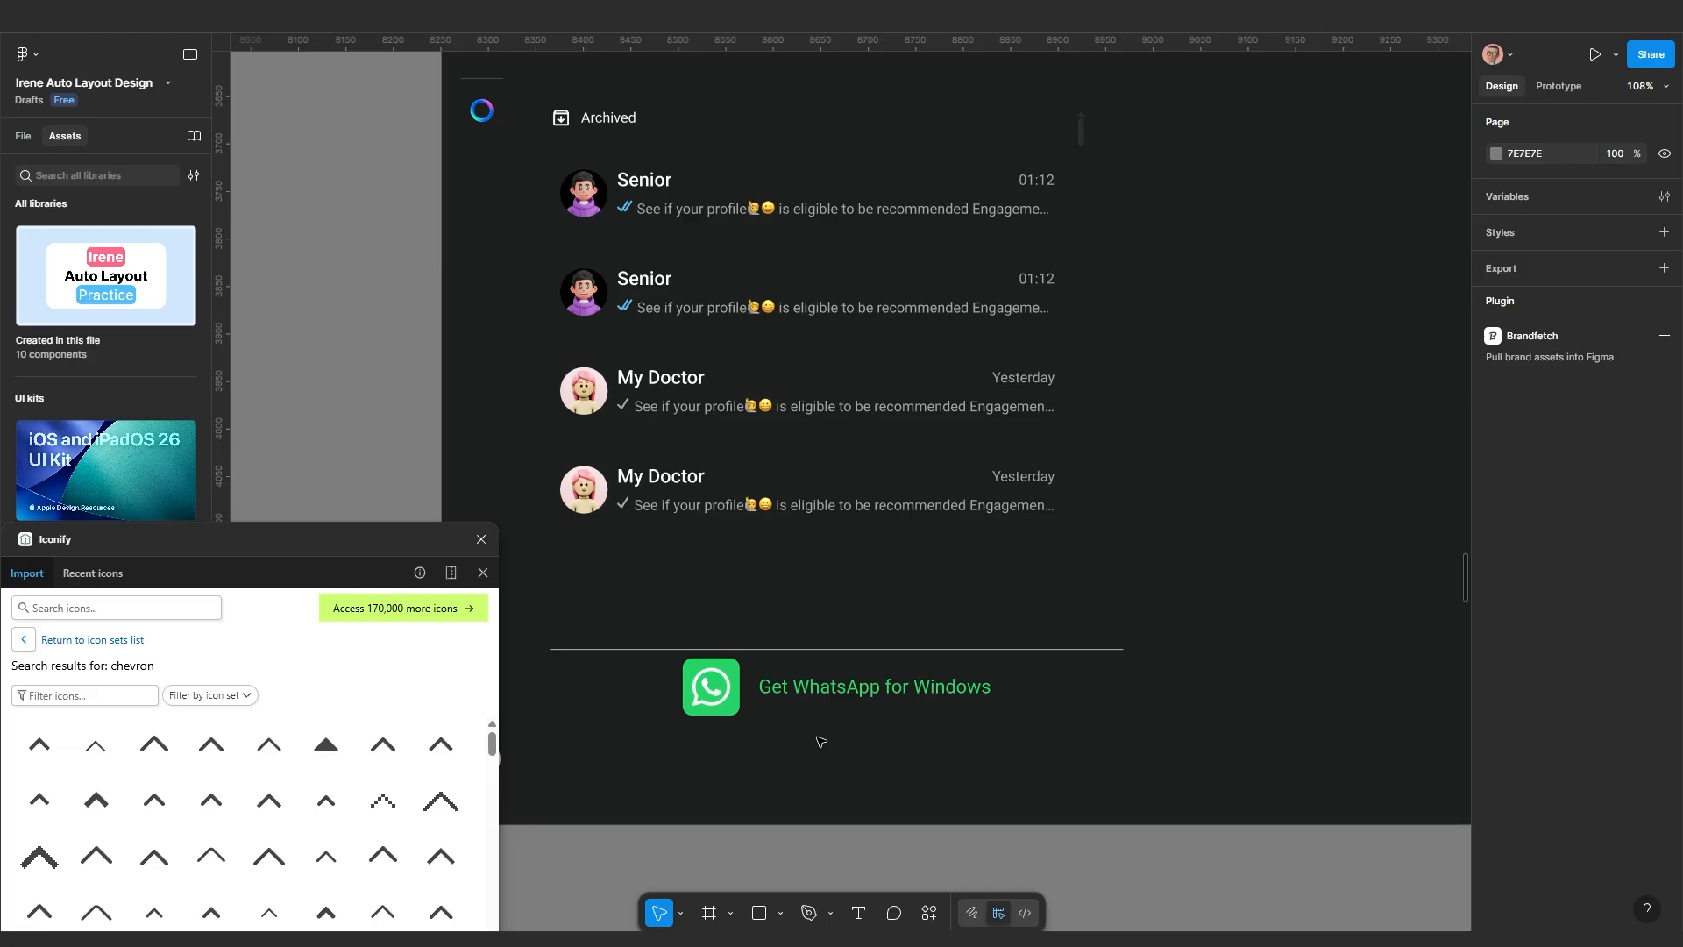
scroll(820, 741, "down", 10)
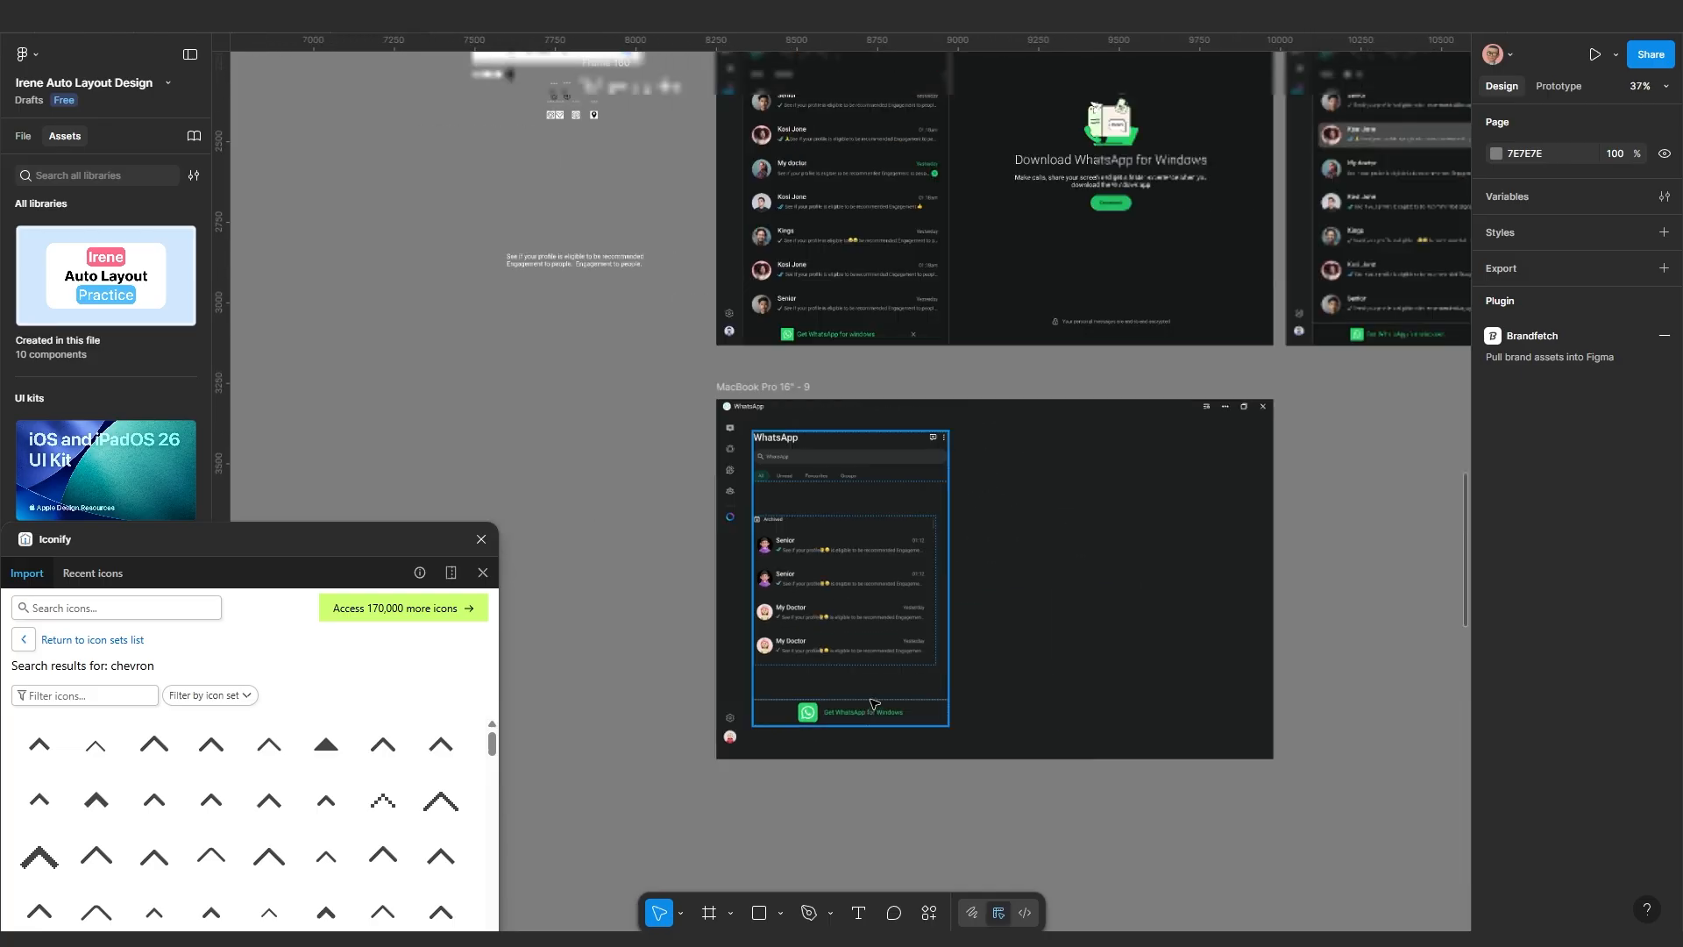
scroll(872, 703, "down", 5)
scroll(873, 526, "up", 15)
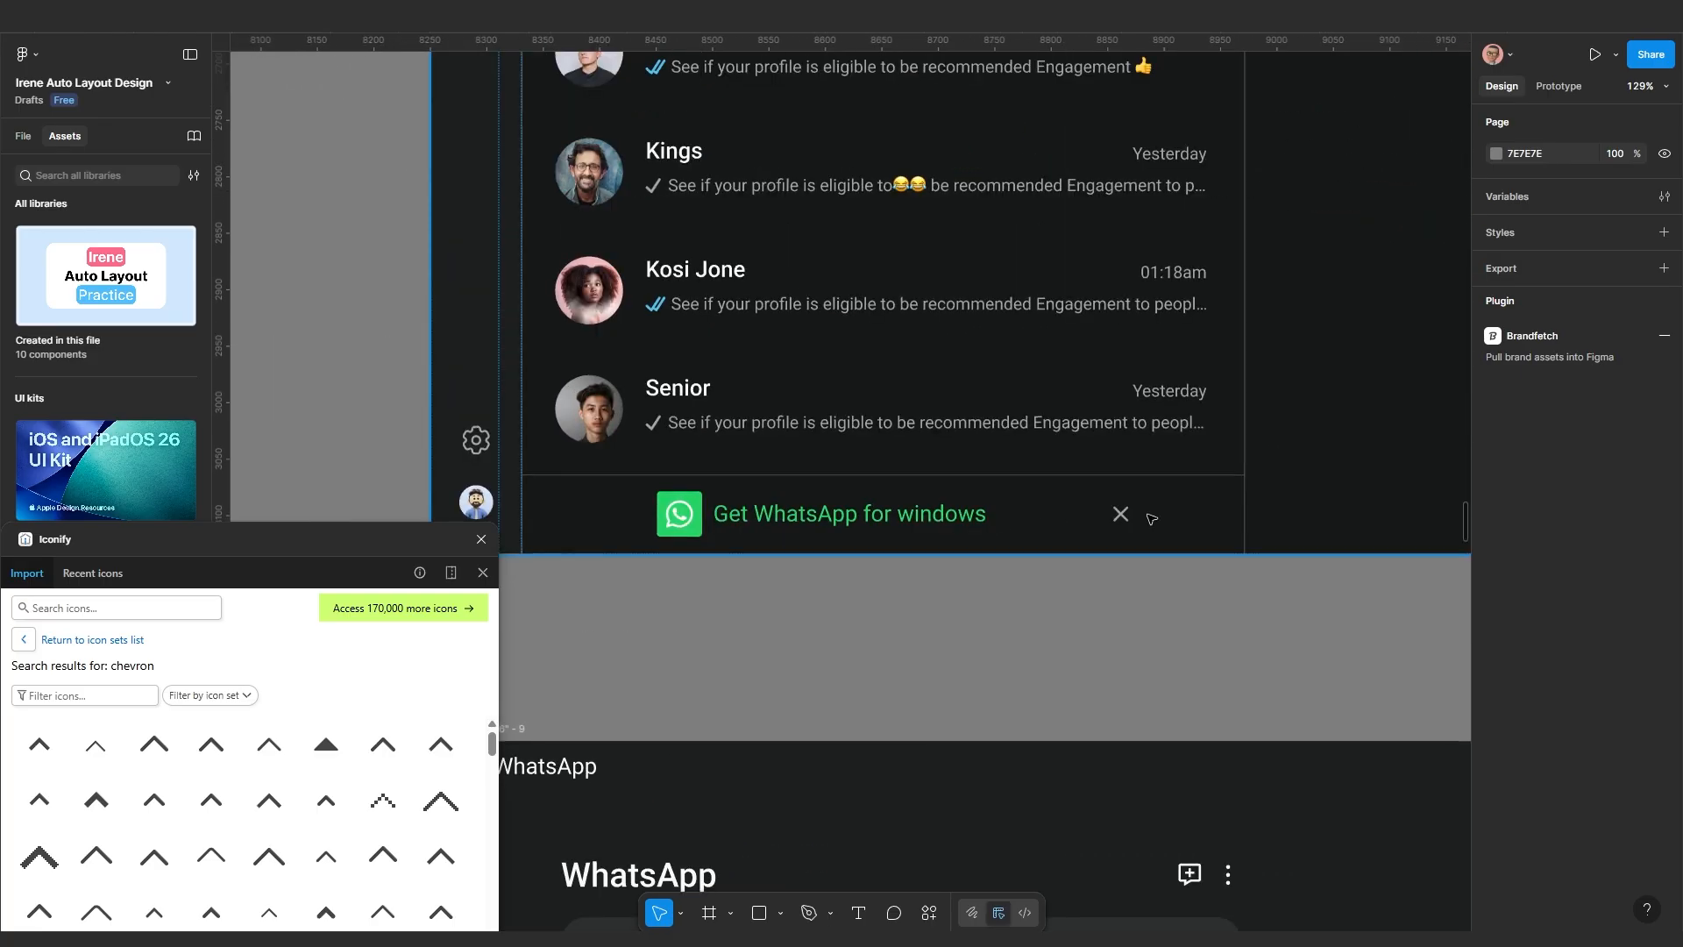
scroll(1074, 568, "down", 8)
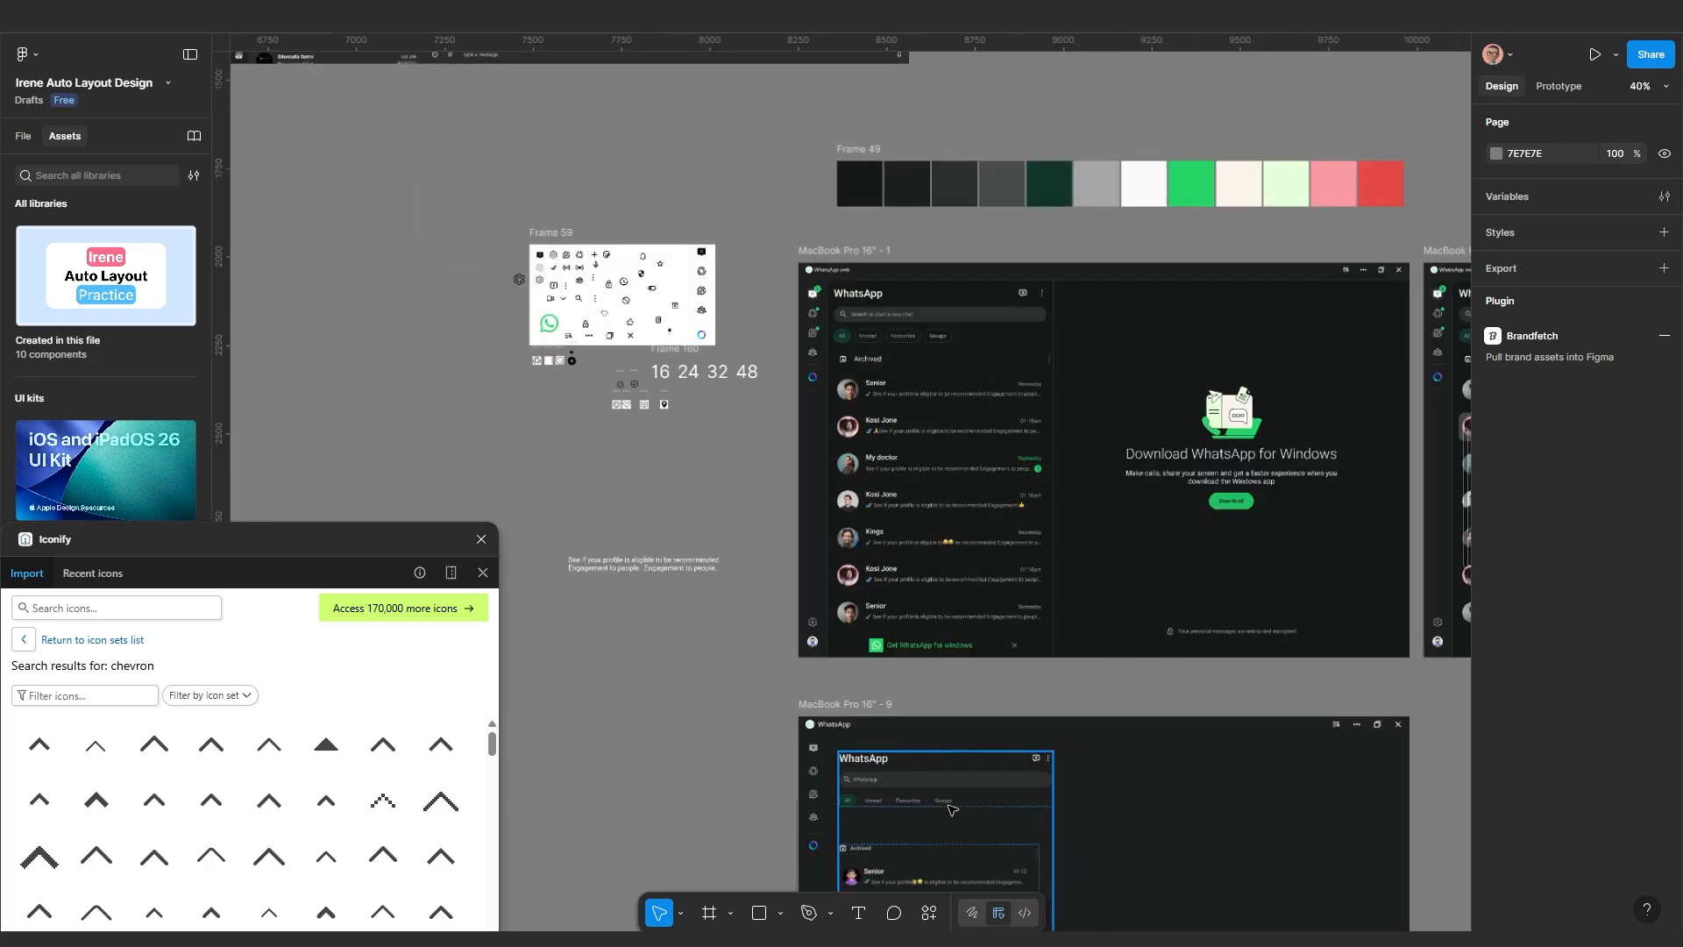
scroll(961, 820, "up", 6)
scroll(970, 802, "down", 5)
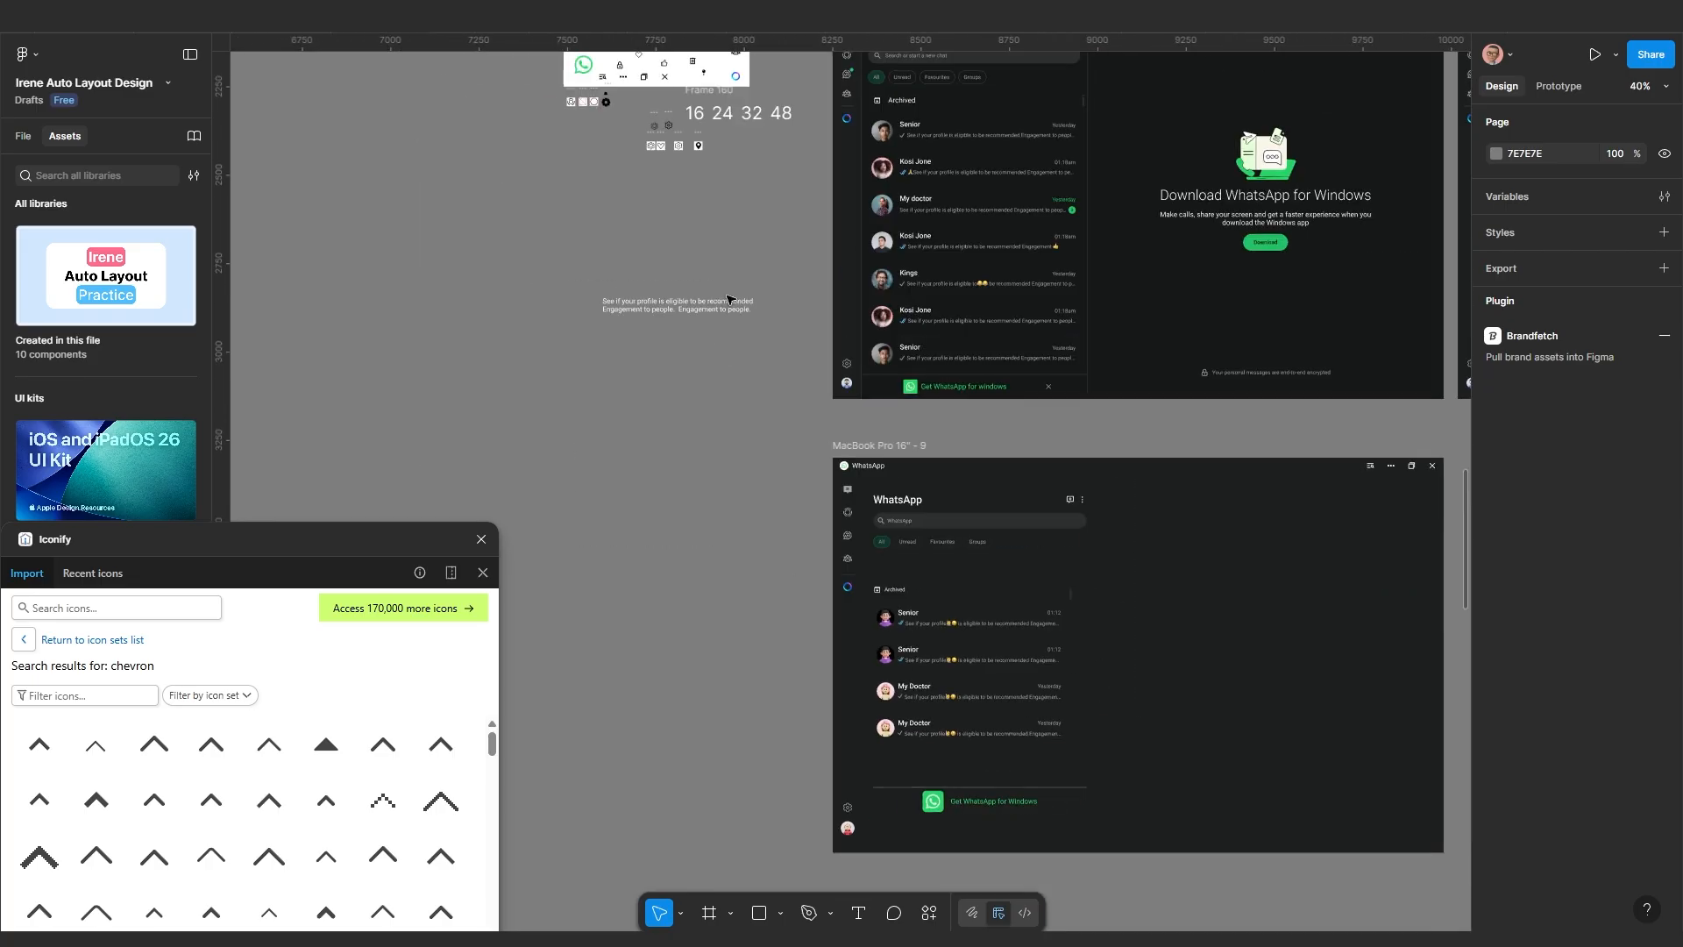
Copy the X close icon from the Frame 59 icon set and paste it into the "Get WhatsApp for Windows" banner
scroll(728, 301, "up", 3)
scroll(714, 320, "up", 7)
scroll(706, 256, "up", 4)
left_click(716, 213)
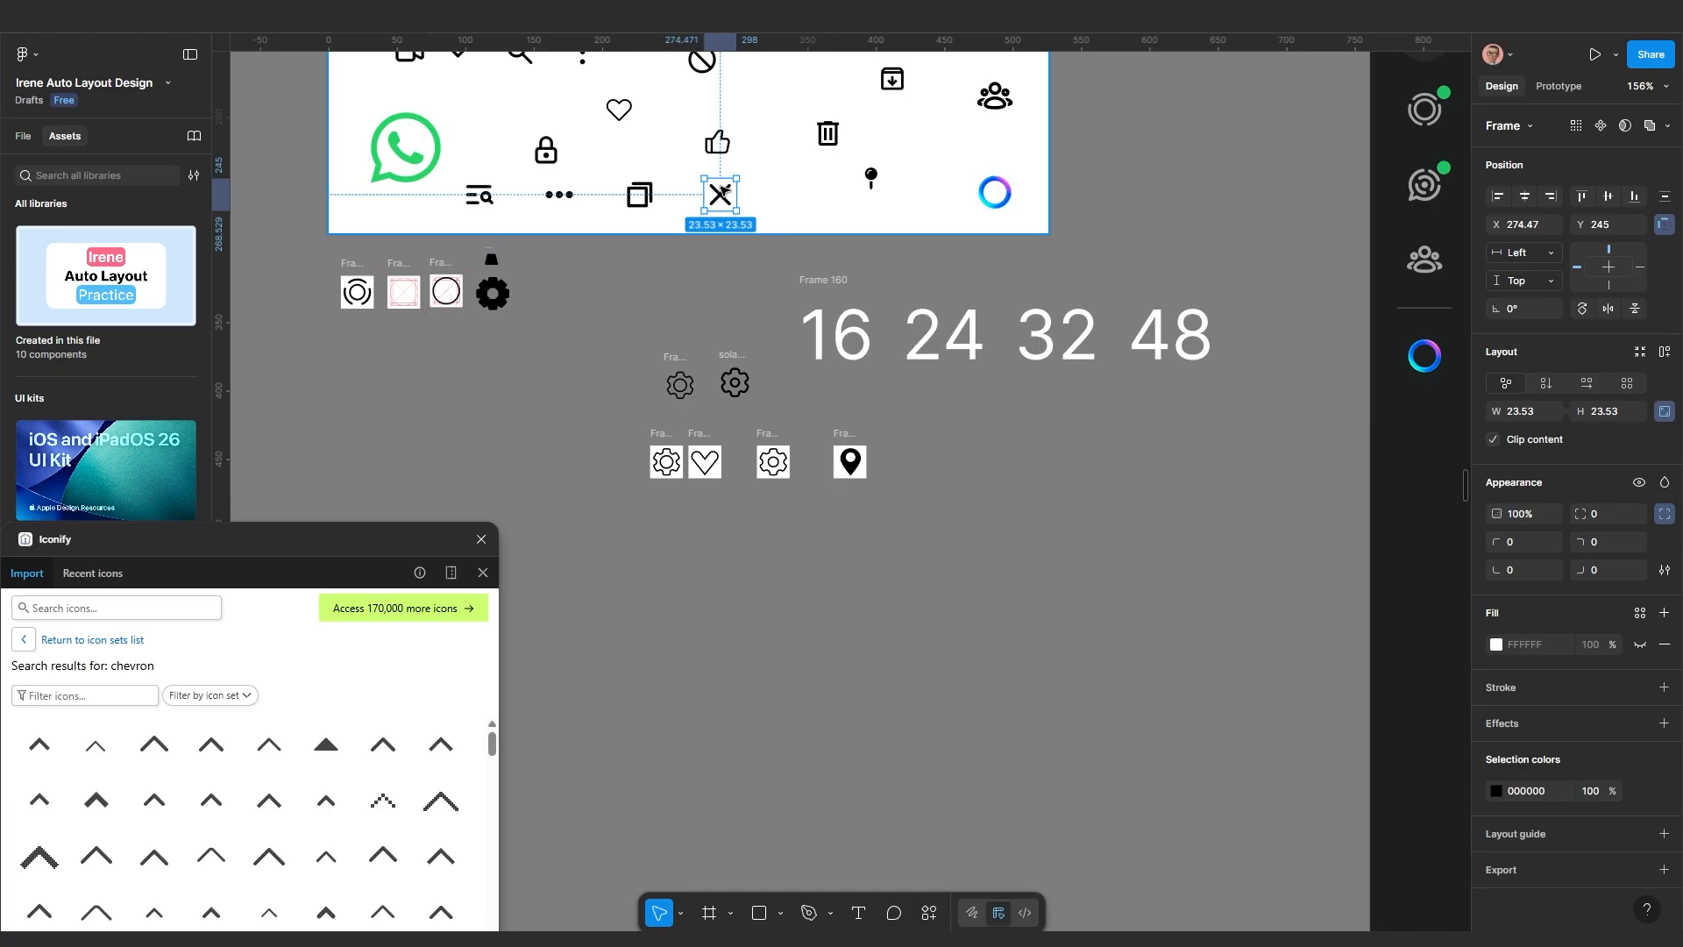
scroll(752, 437, "down", 15)
scroll(922, 782, "up", 10)
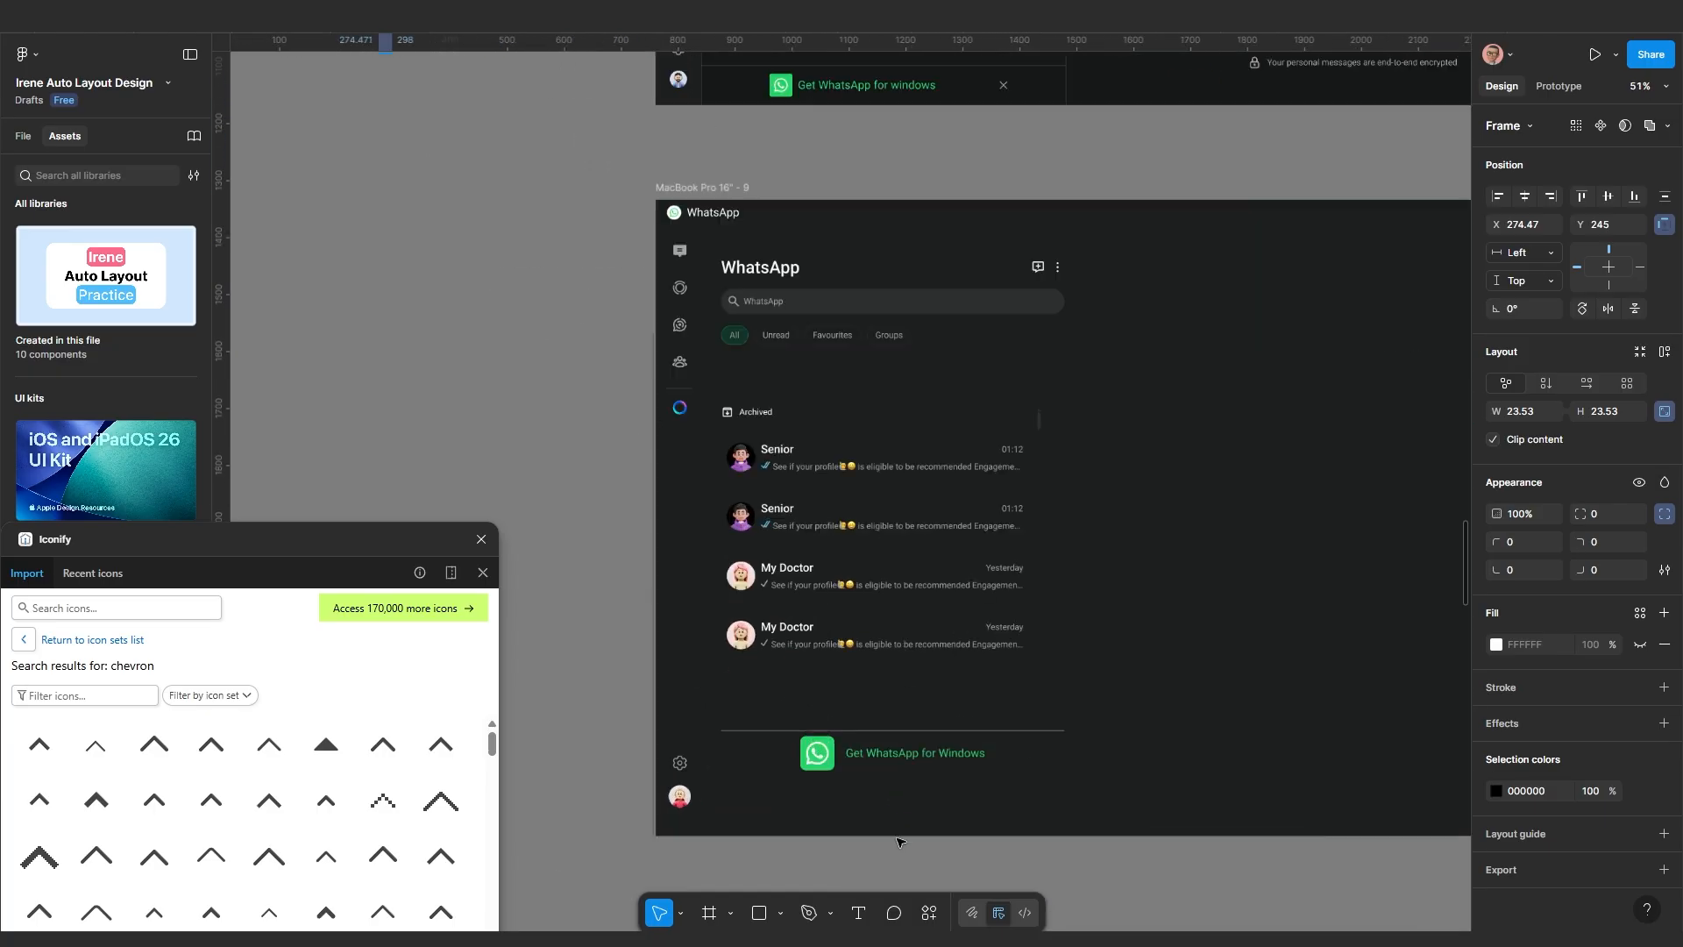
left_click(957, 731)
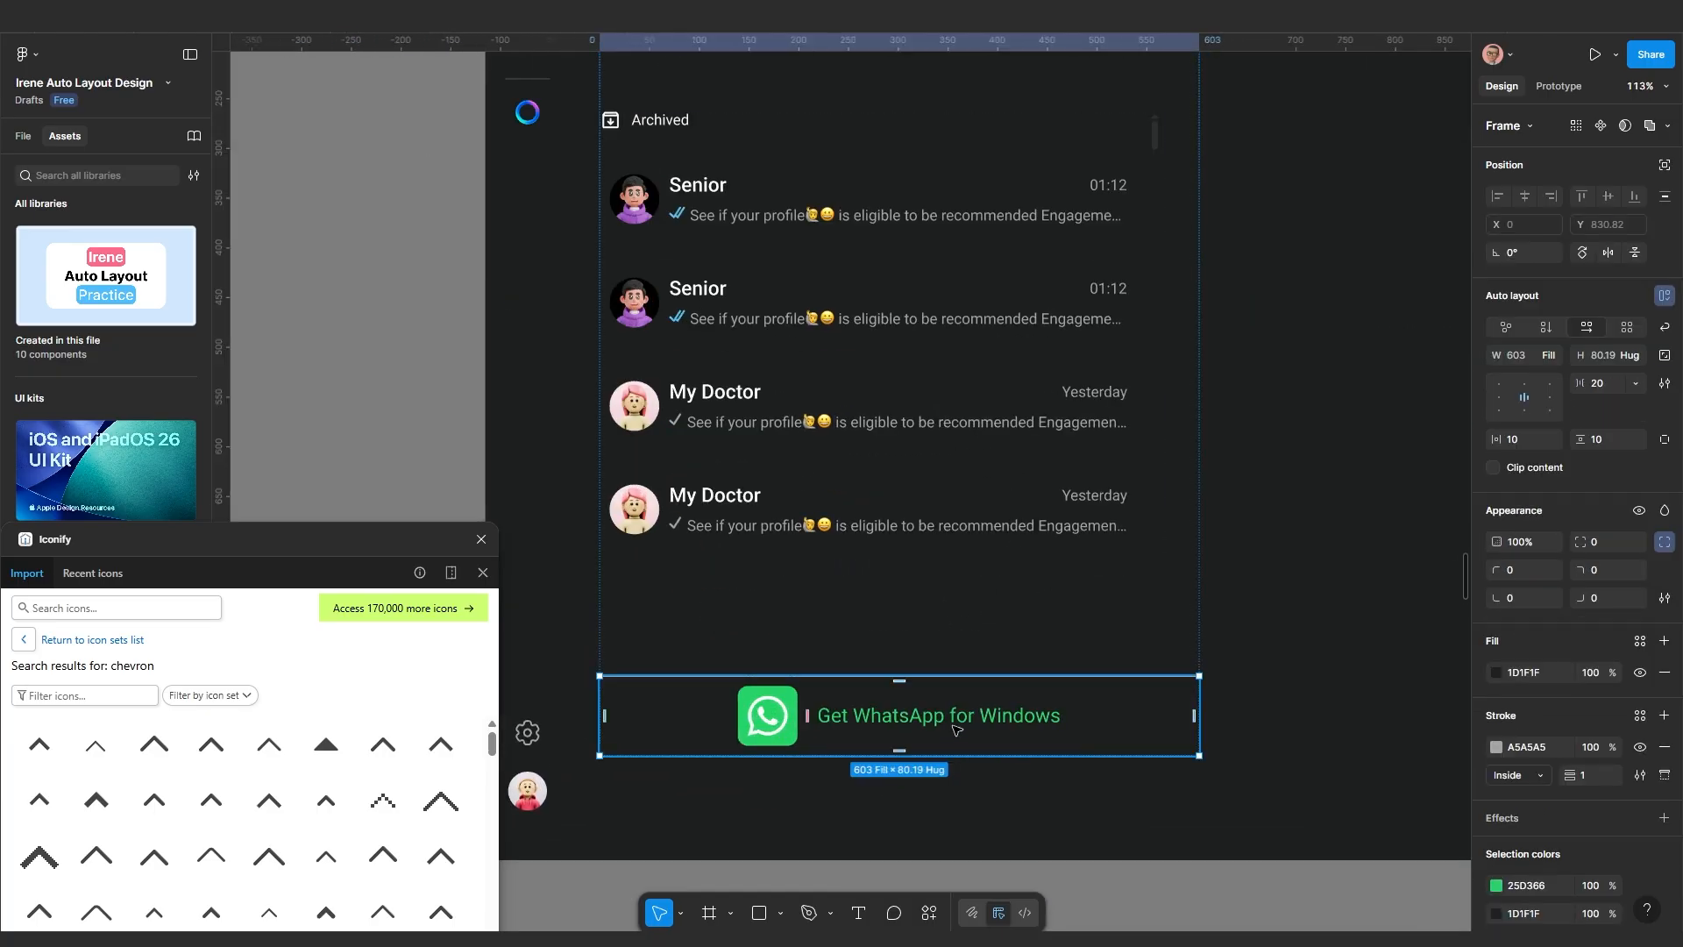
key("ctrl+v")
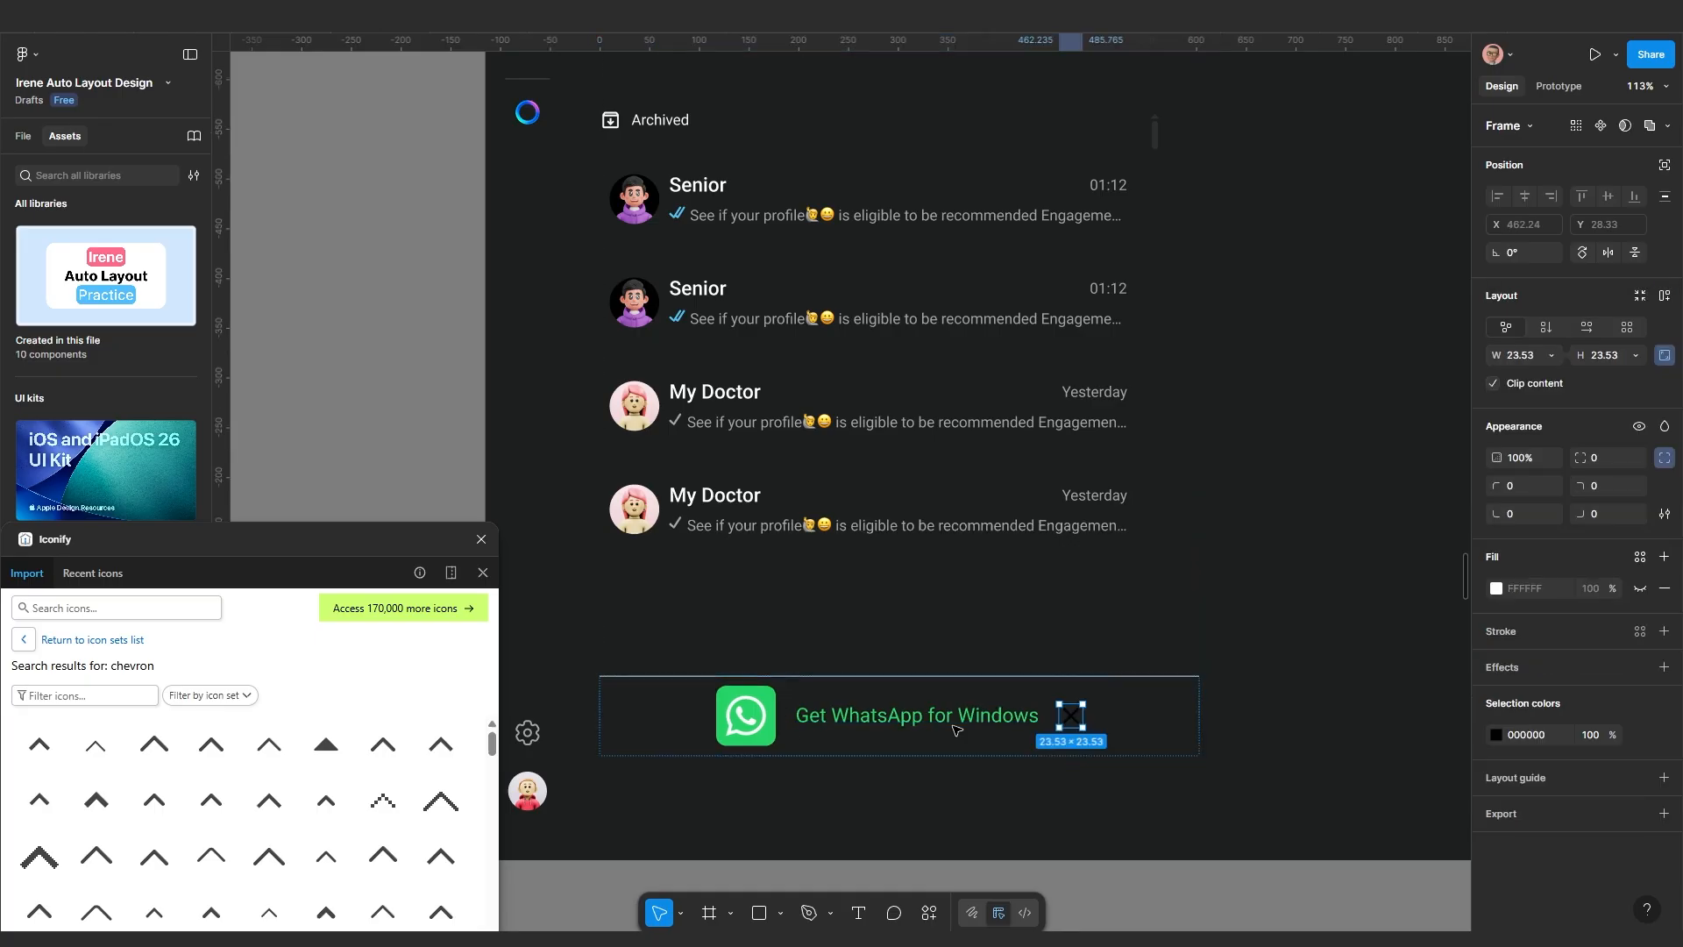
Recolor the pasted close icon in the banner to white, FFFFFF
left_click(1495, 735)
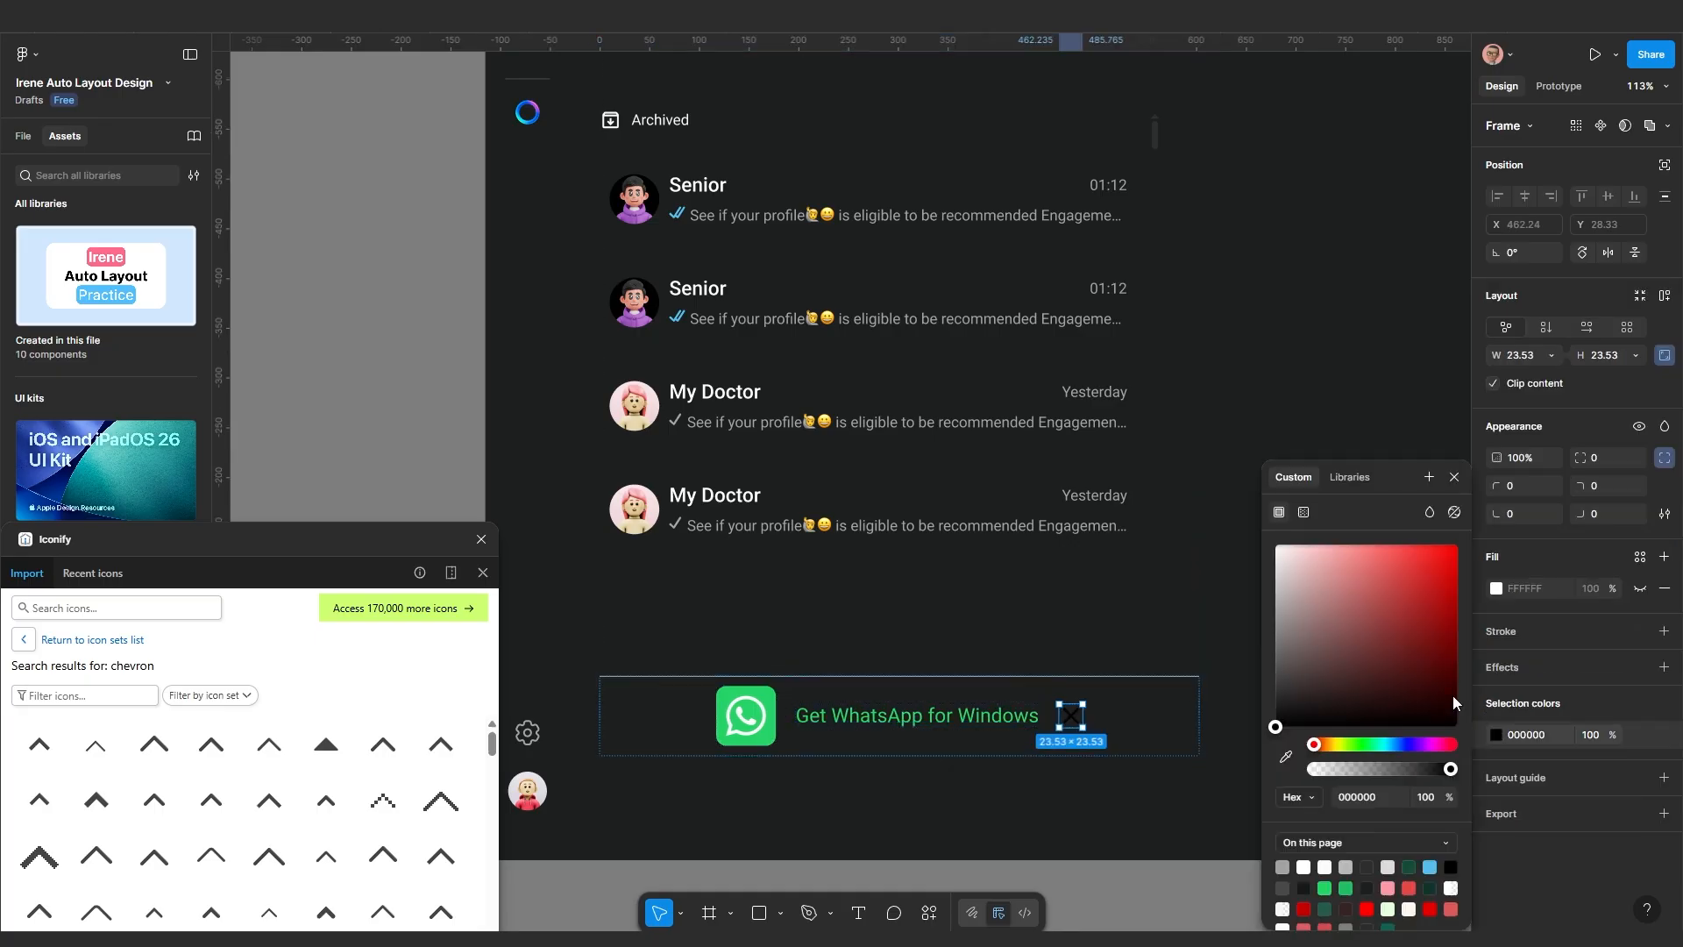
left_click_drag(1278, 548, 1197, 496)
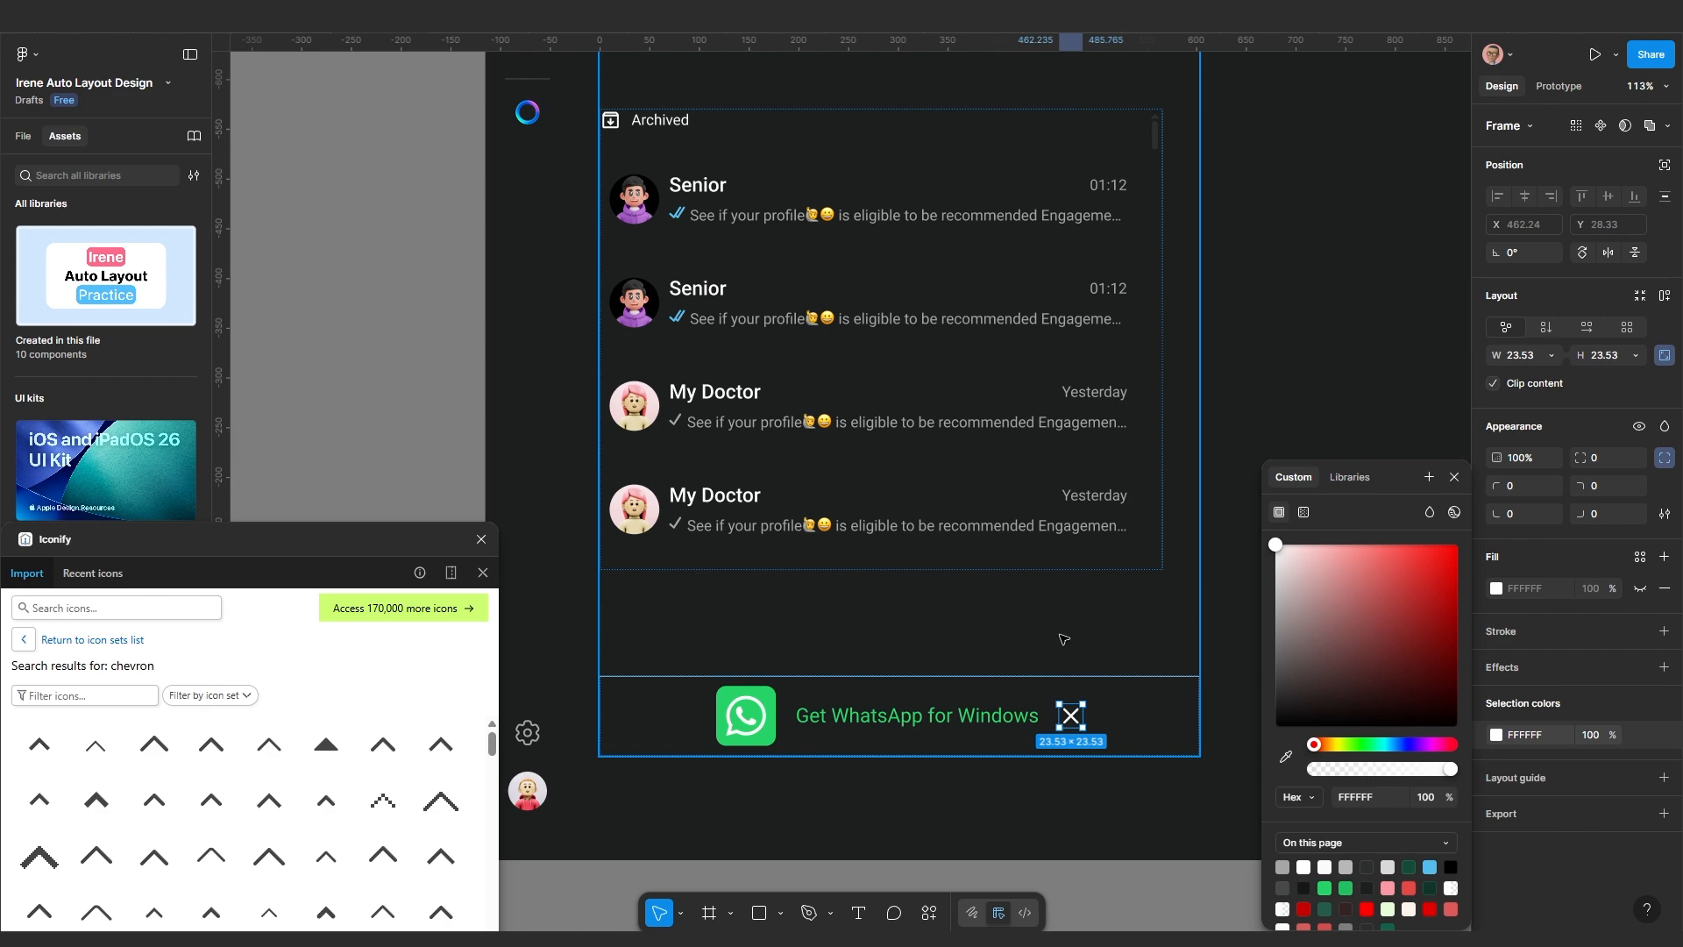
scroll(1062, 636, "down", 2)
left_click(1008, 486)
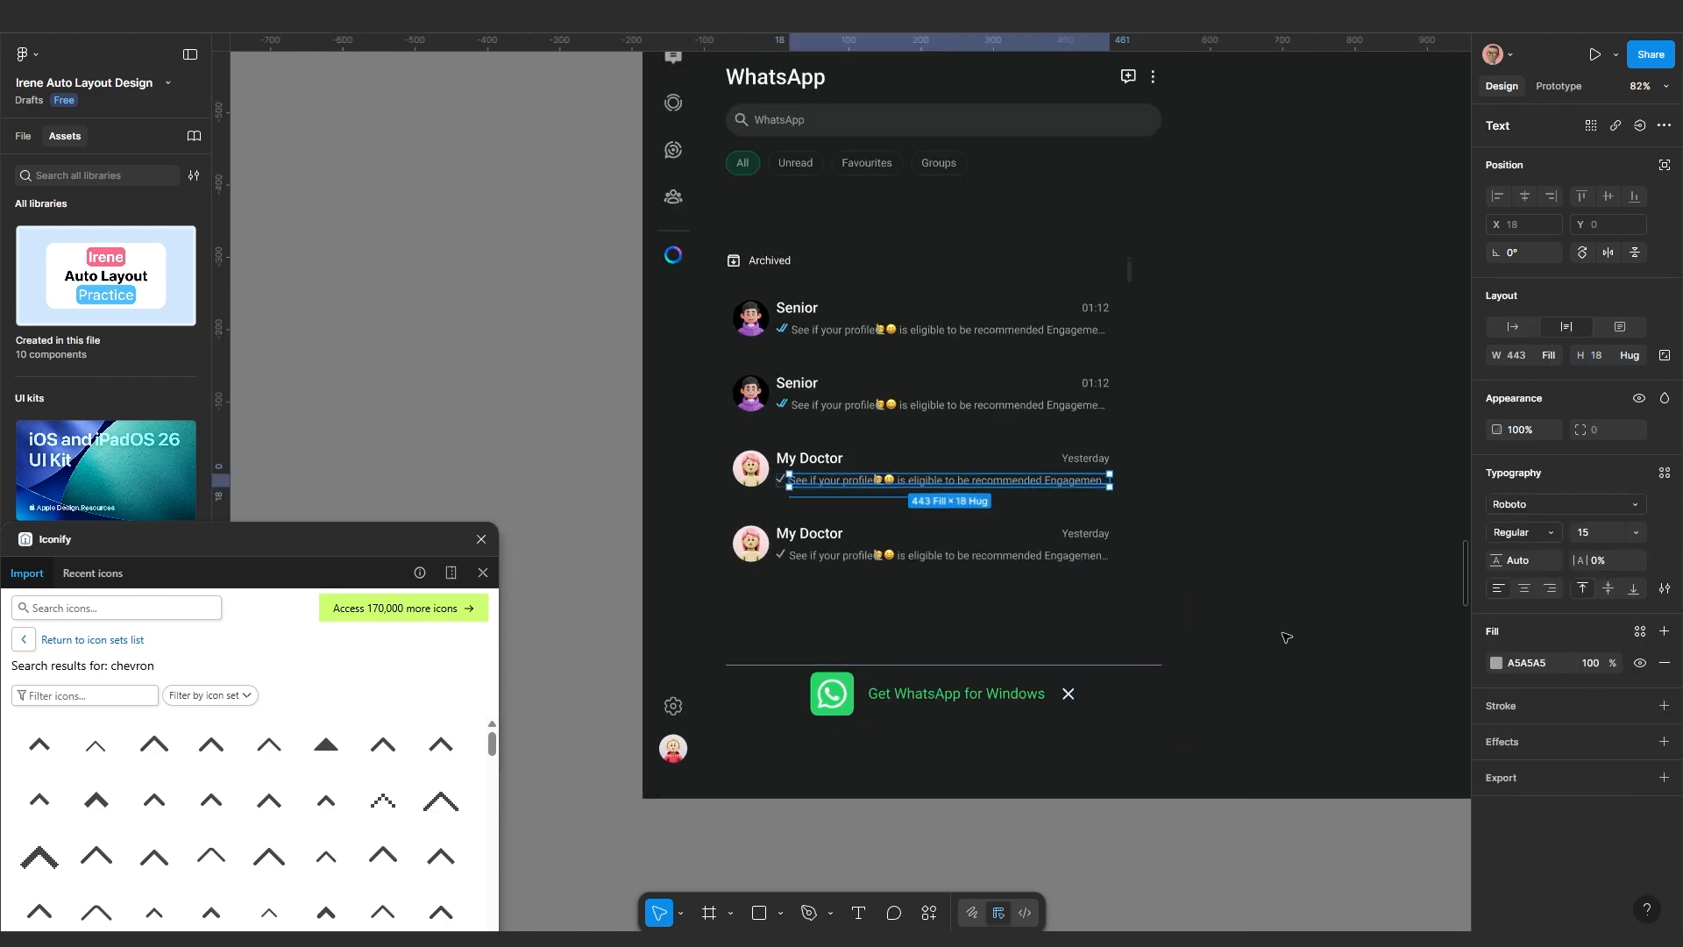
Copy the hex code 494A4A from the fourth swatch of the Frame 49 color palette
scroll(1103, 613, "down", 3)
double_click(1084, 639)
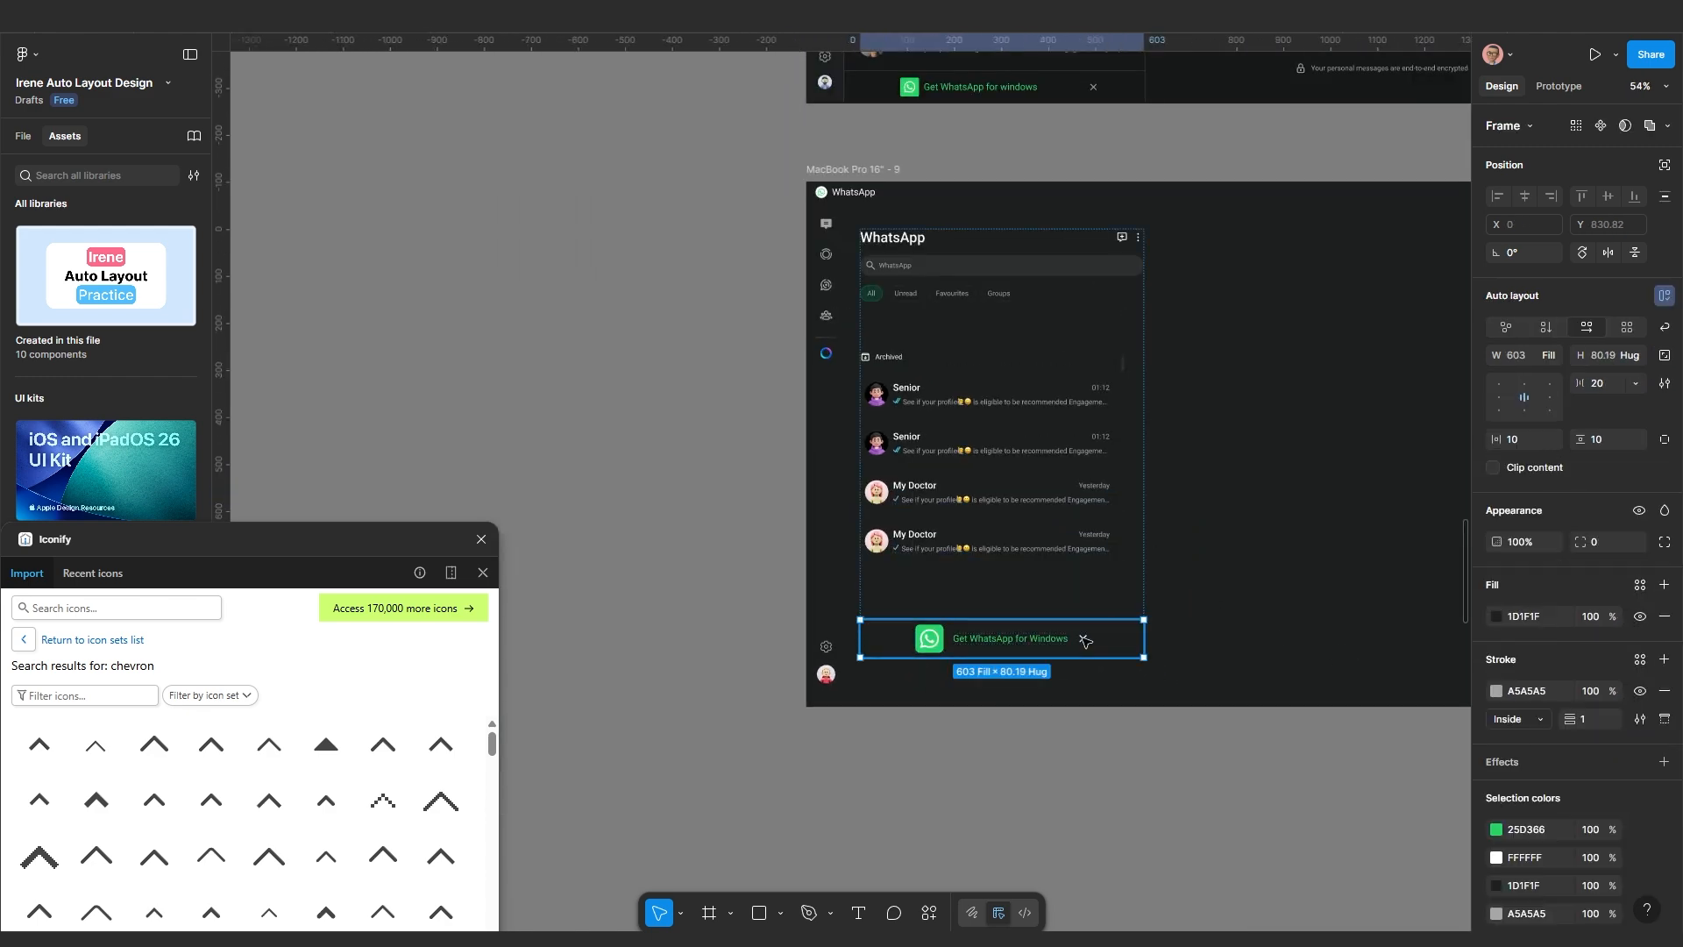
left_click_drag(1165, 355, 1154, 601)
scroll(1145, 600, "down", 5)
scroll(1162, 318, "up", 3)
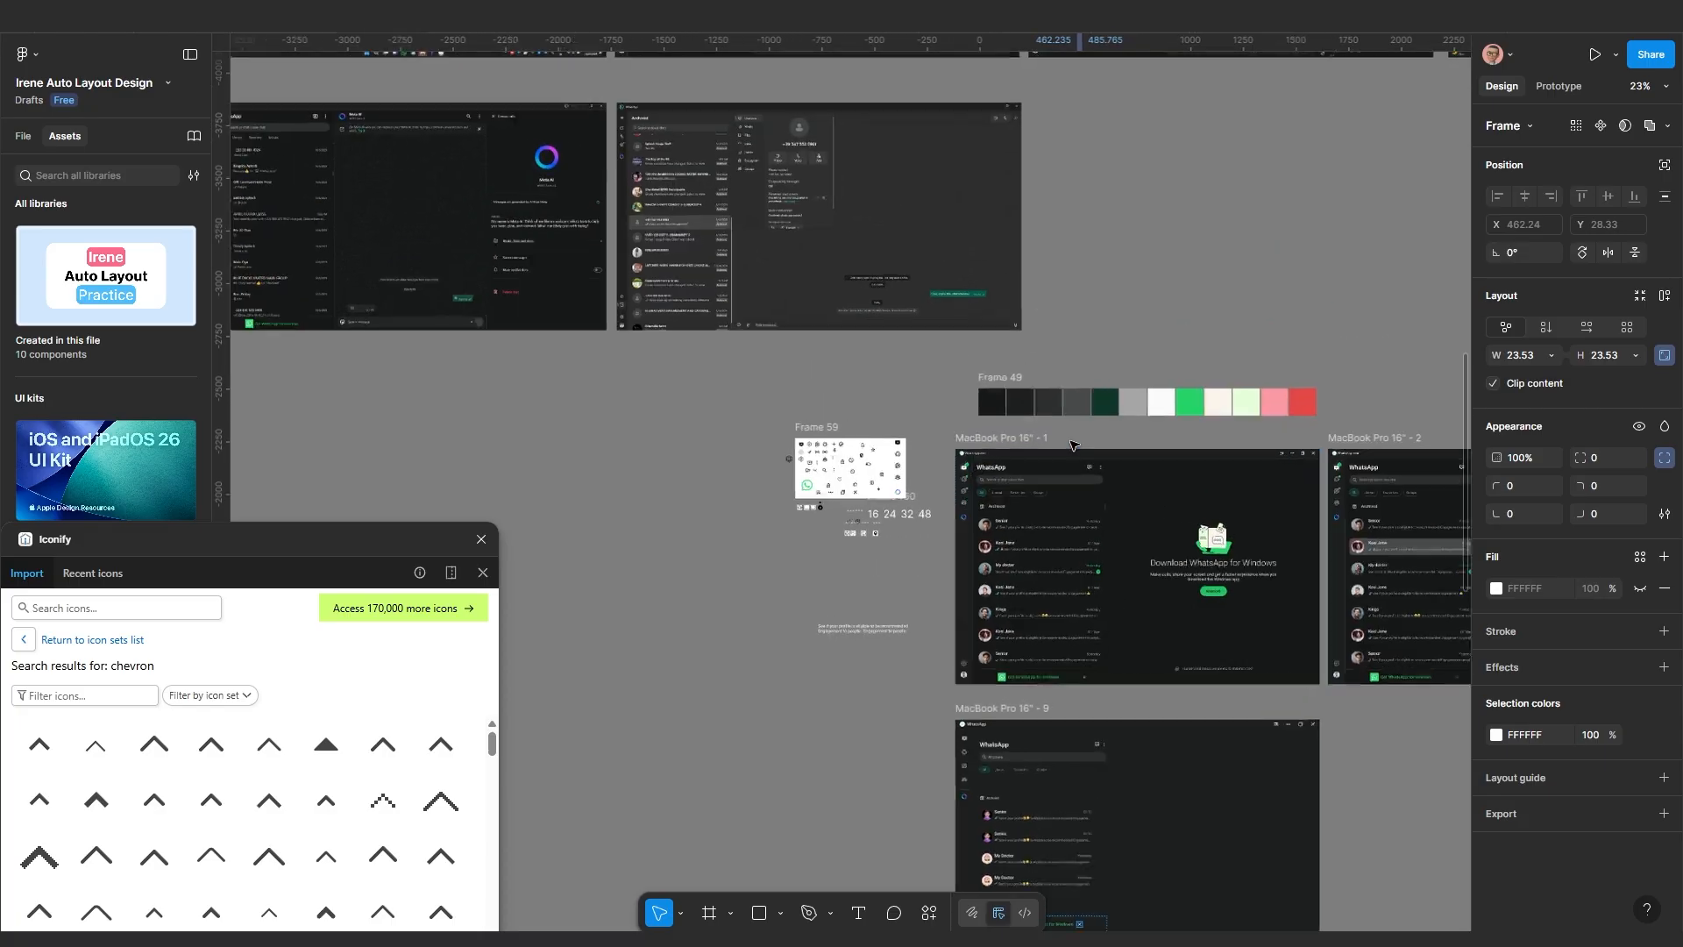
left_click(1083, 369)
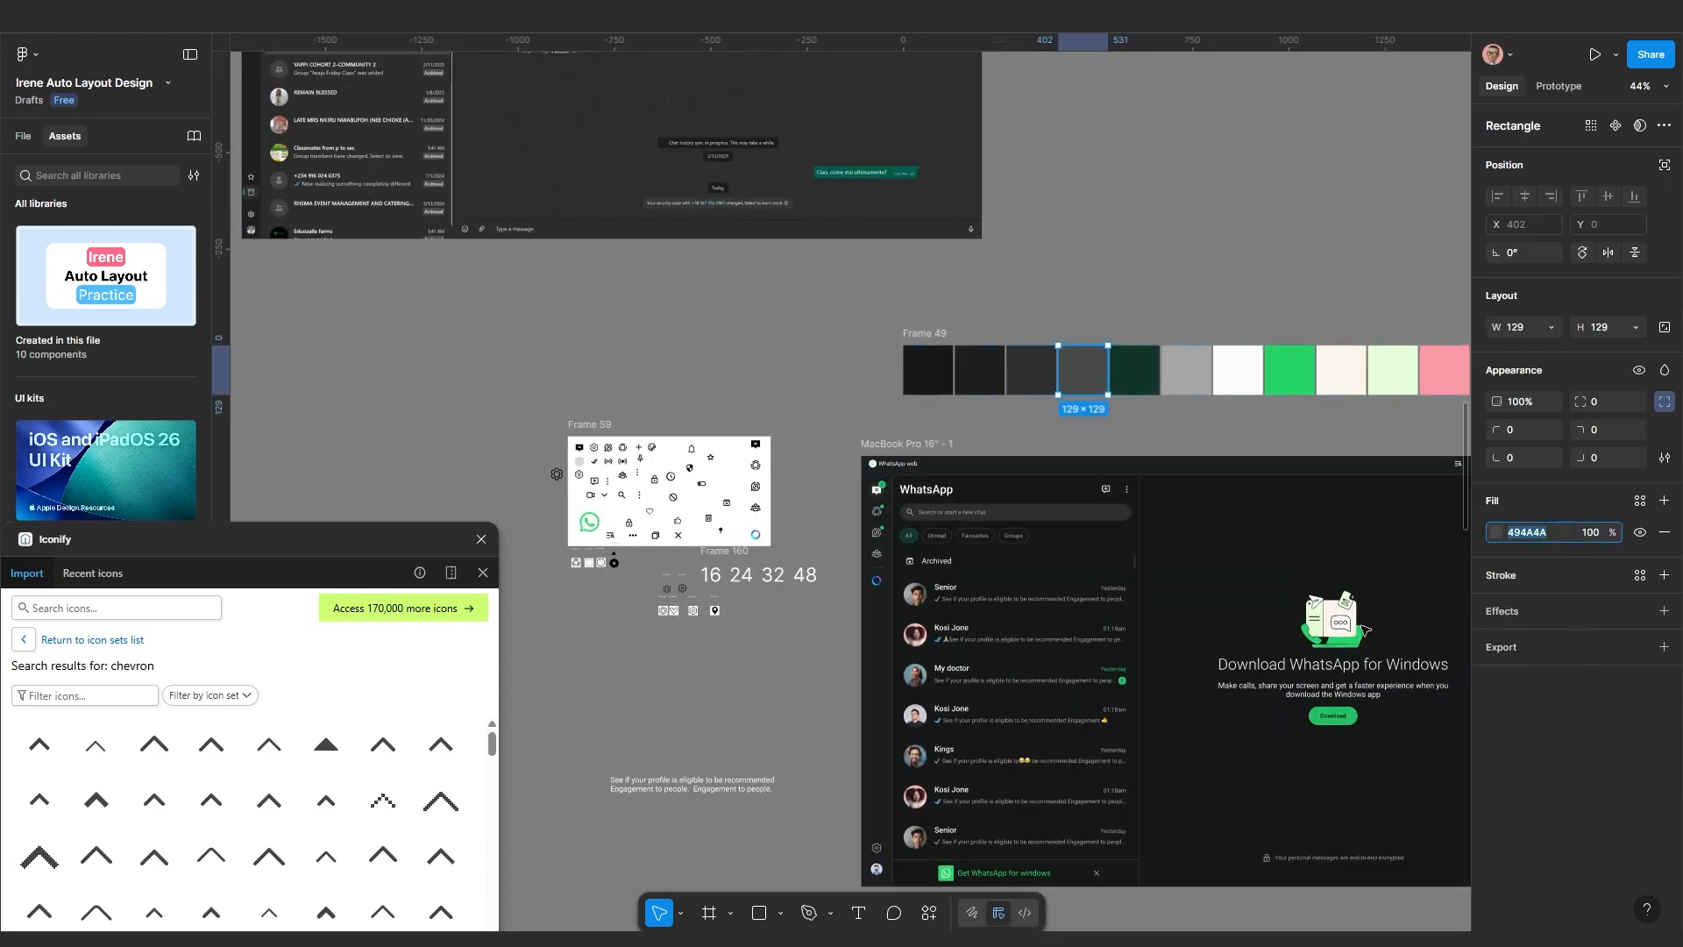
Set the color of the banner's close icon to 494A4A and deselect it
scroll(1328, 662, "down", 5)
left_click_drag(1232, 839, 1139, 614)
scroll(1084, 664, "up", 5)
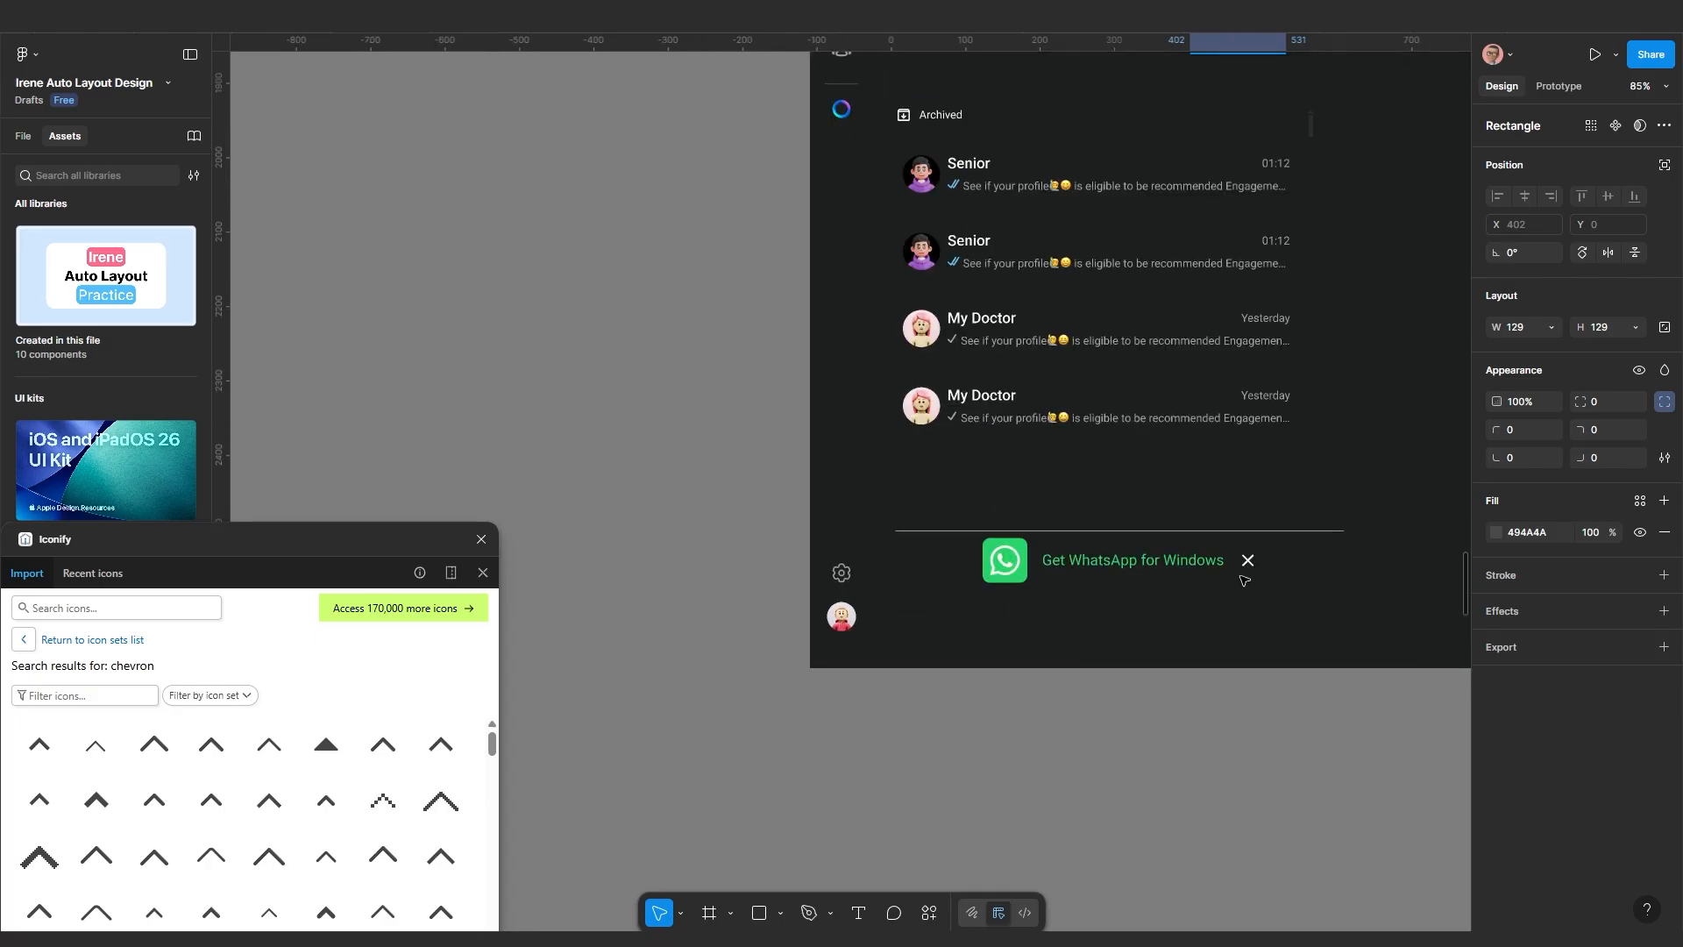
left_click(1252, 561)
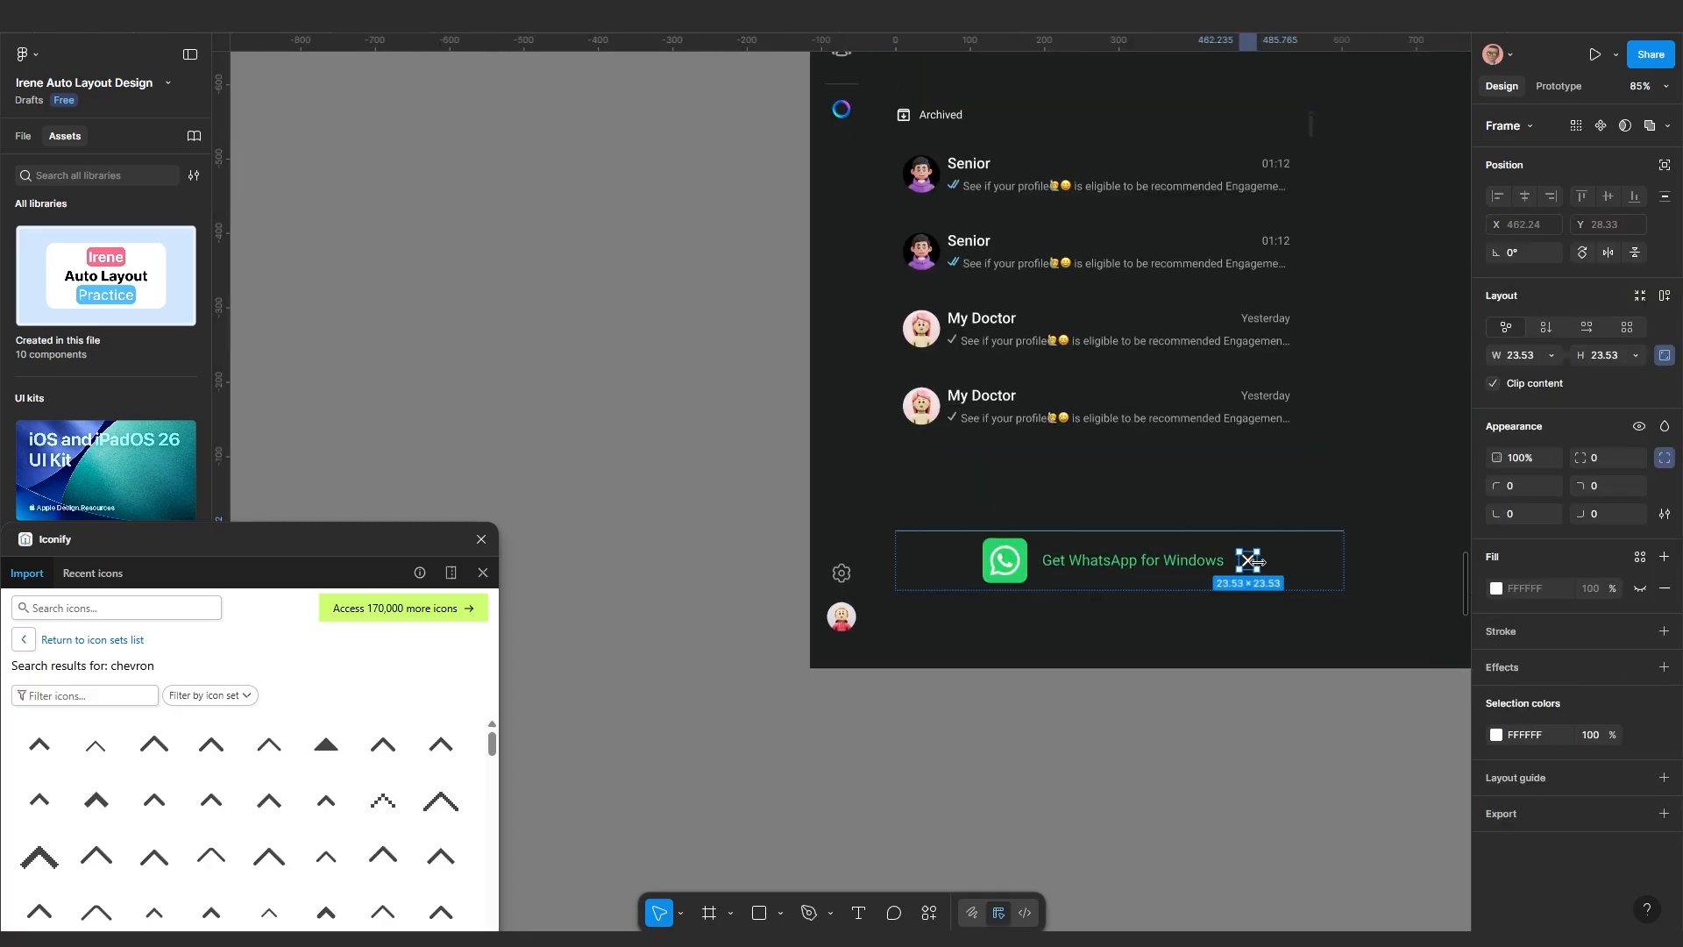
left_click(1548, 738)
key("Return")
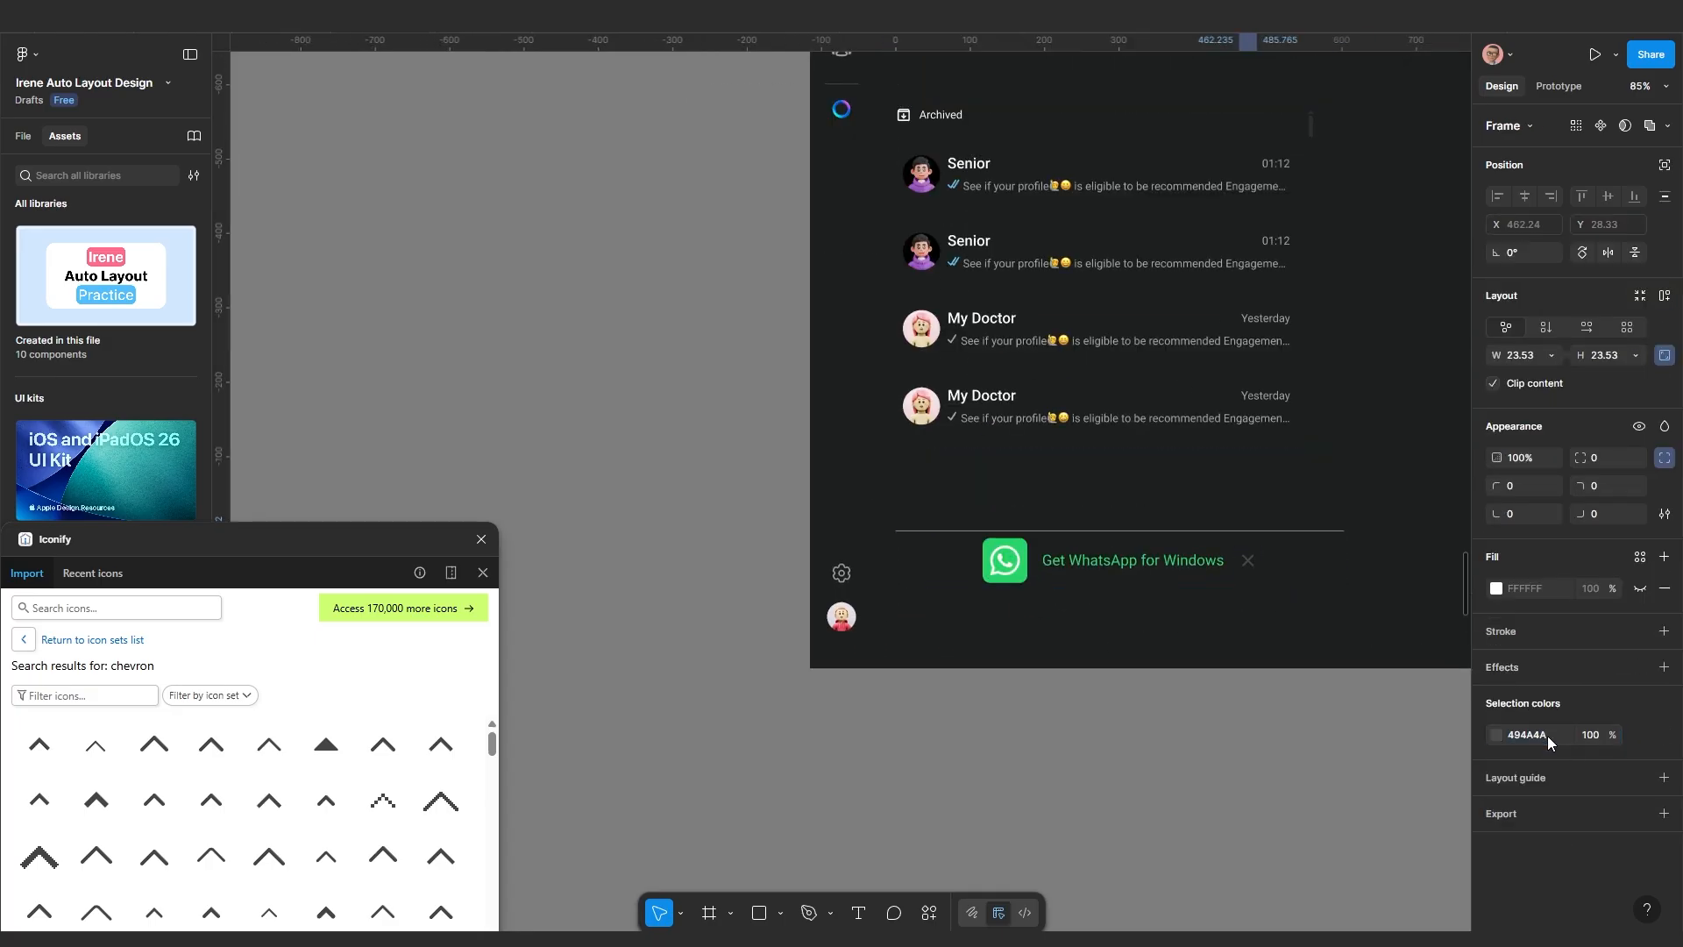
left_click(1340, 762)
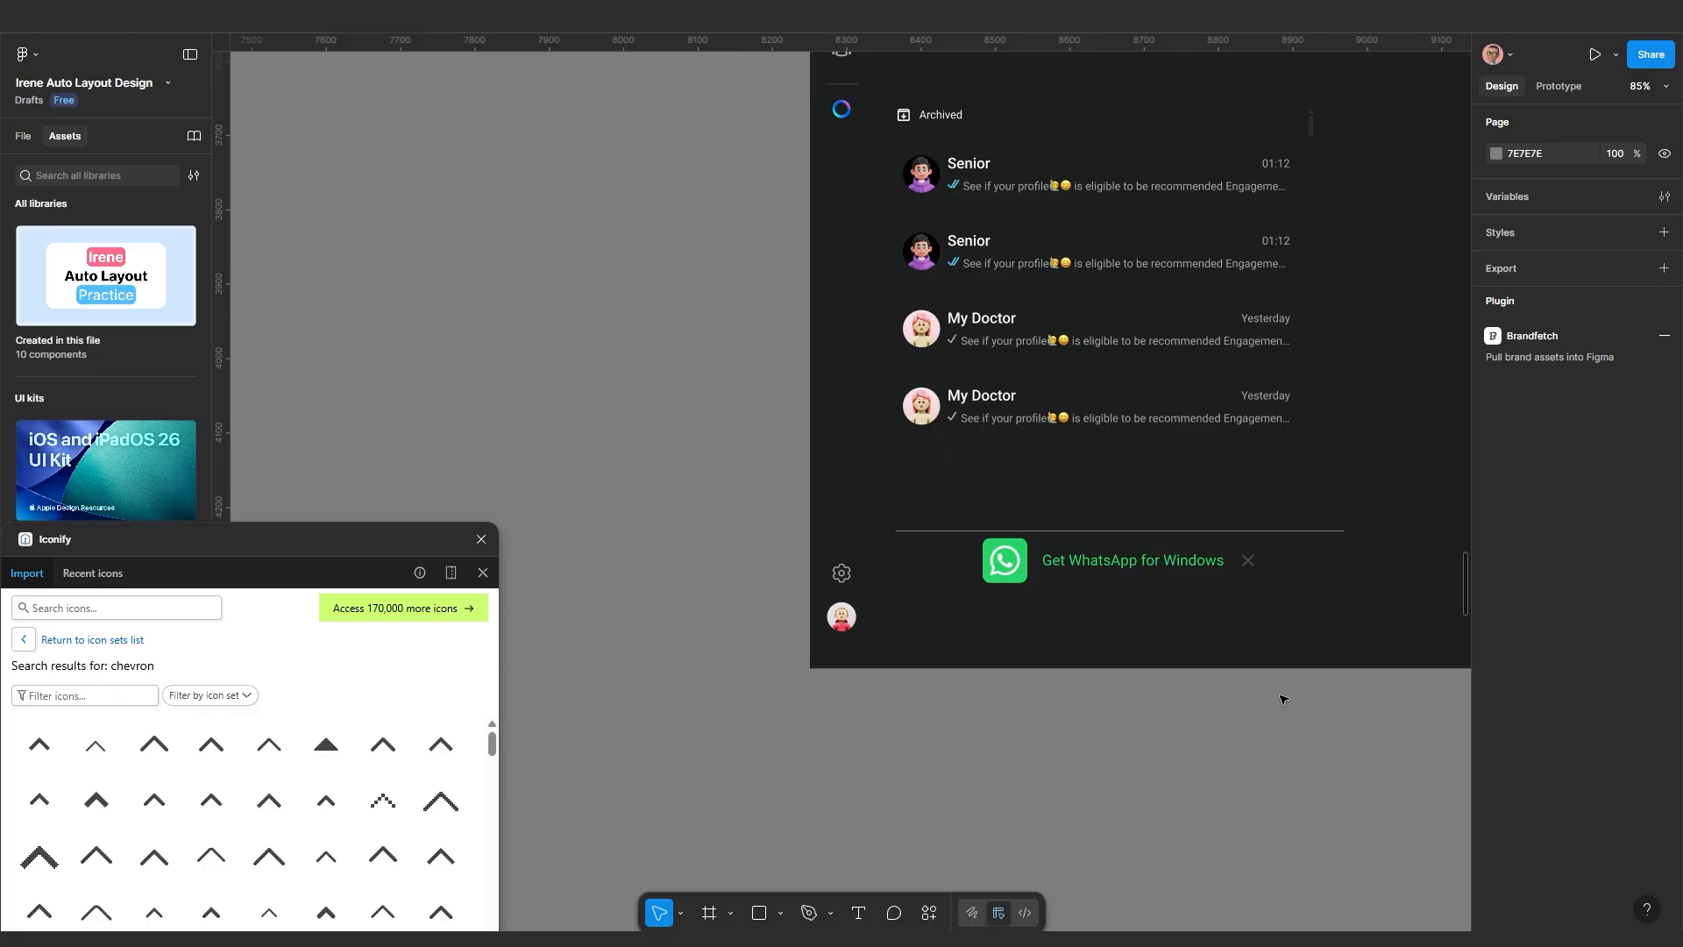
Set the width of the chat list frame with the Archived row to Fill container
scroll(1275, 688, "up", 5)
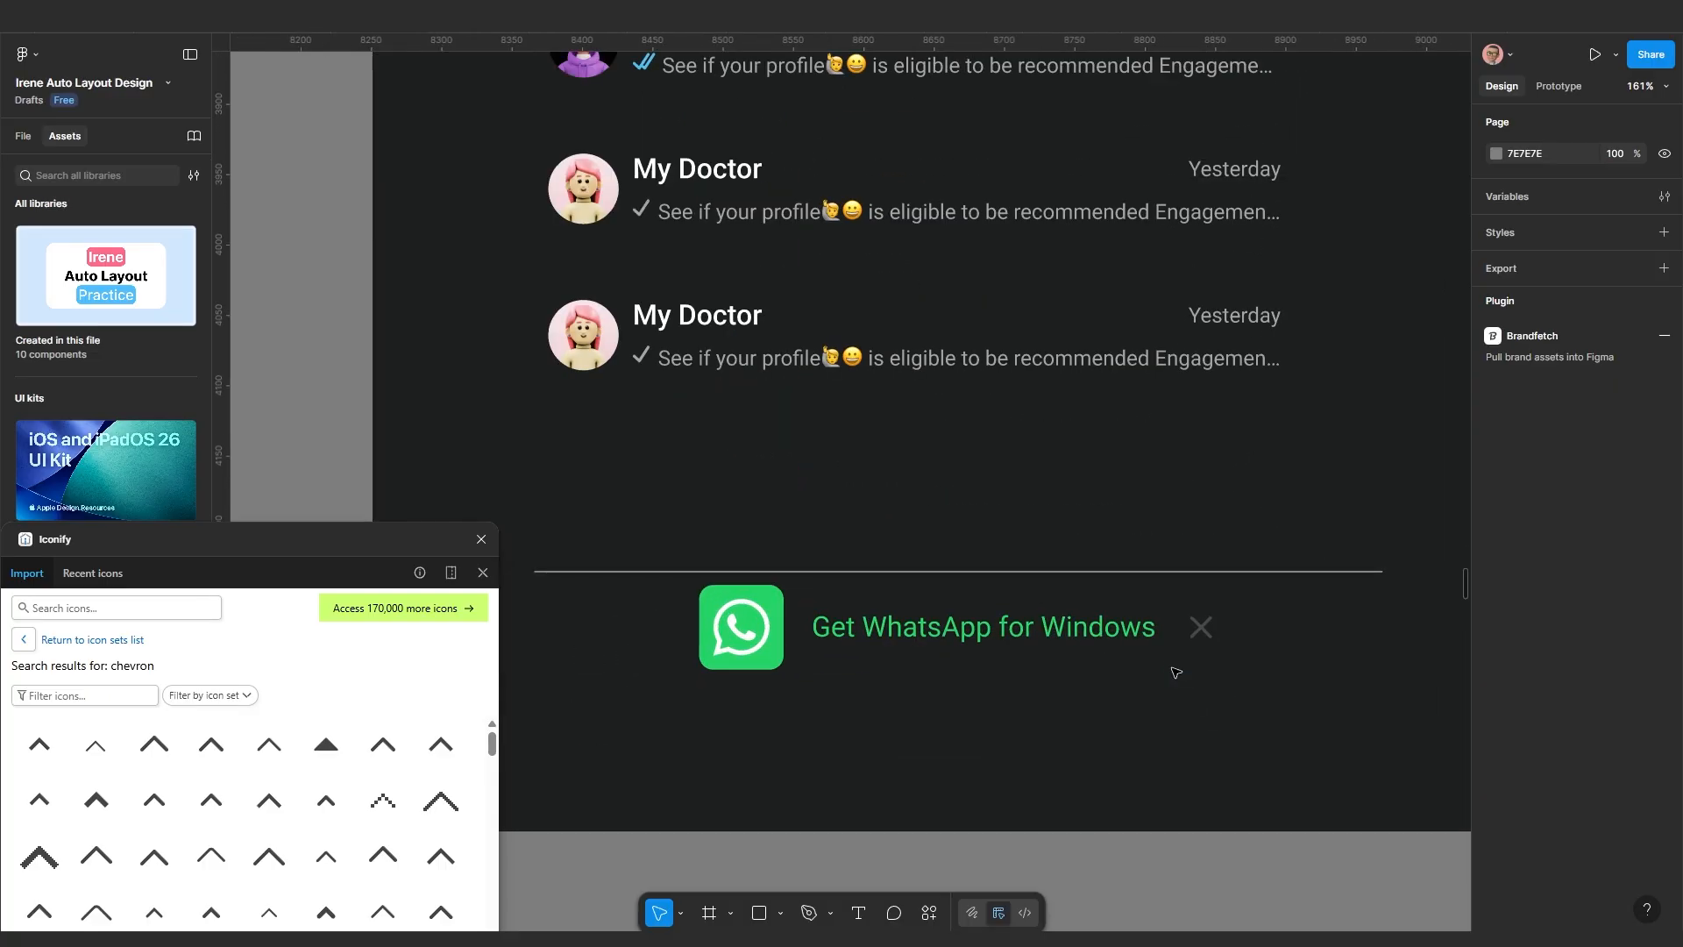
scroll(1175, 672, "down", 4)
scroll(957, 543, "down", 5)
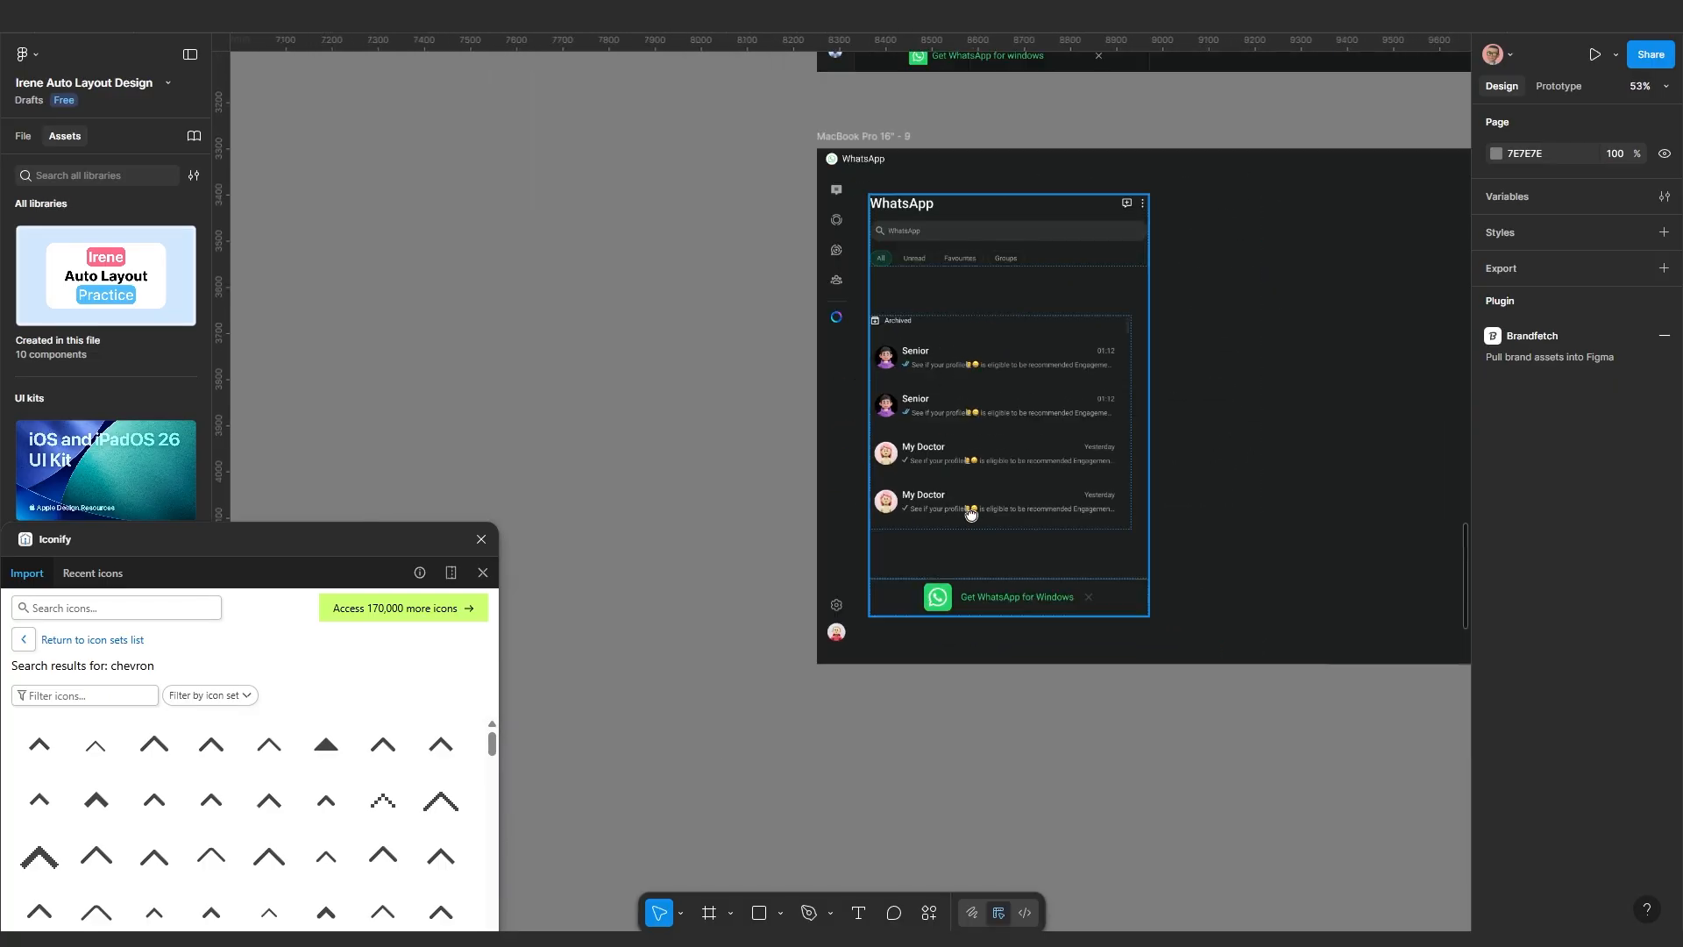
scroll(1057, 534, "up", 3)
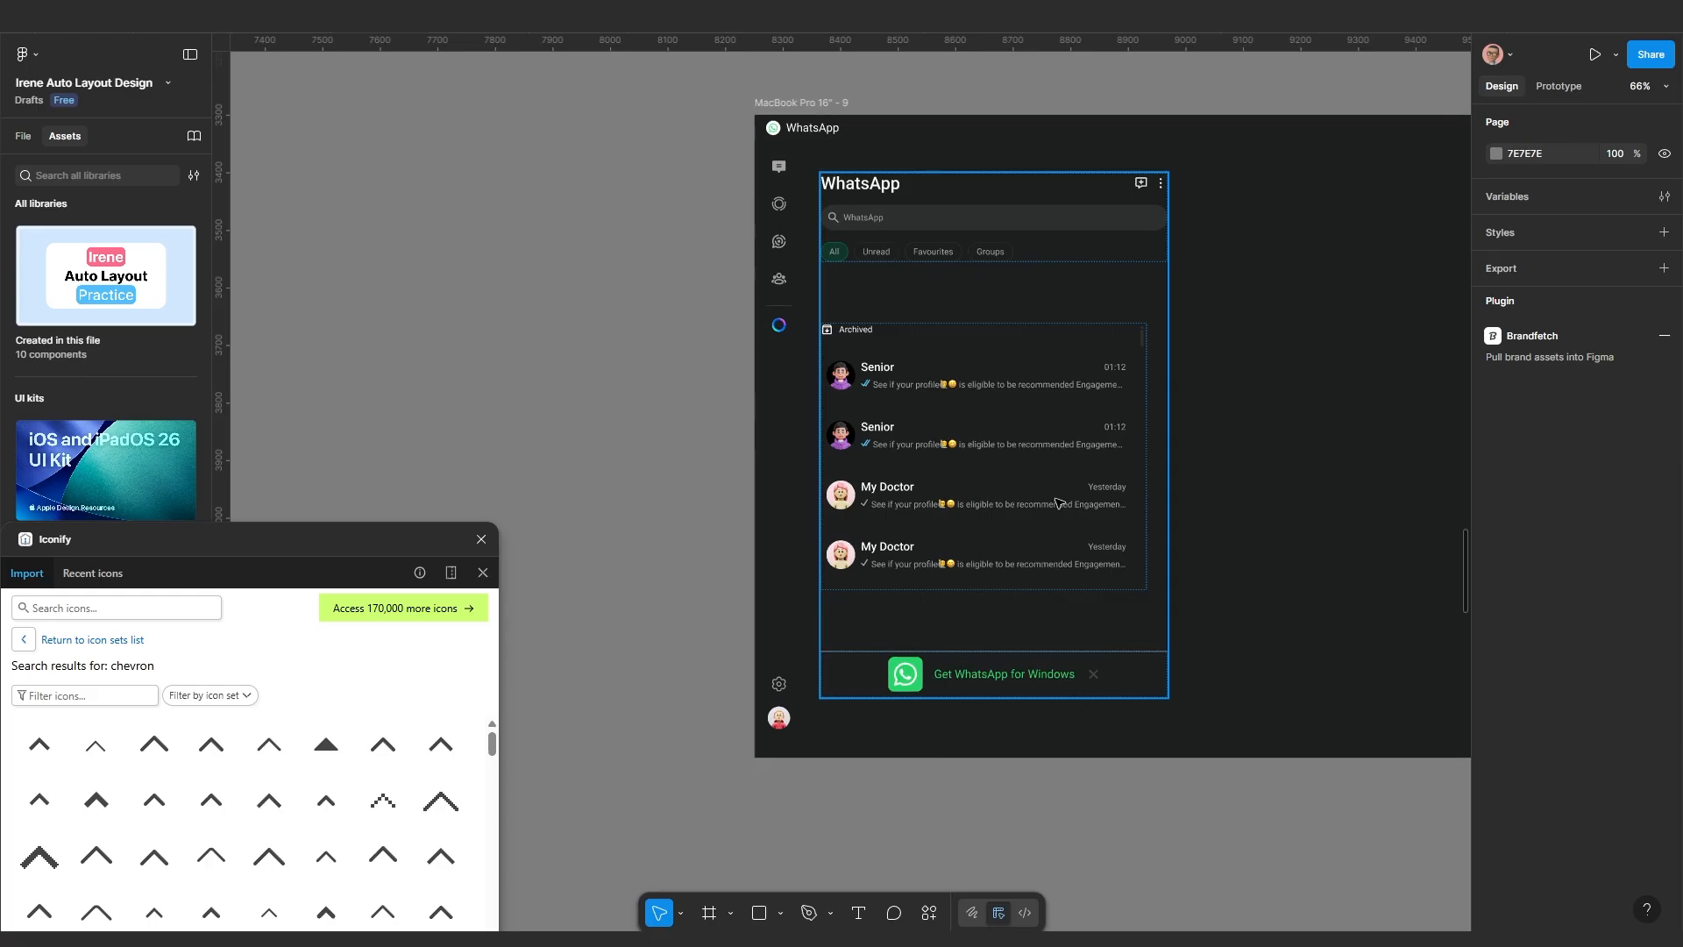
left_click(1056, 534)
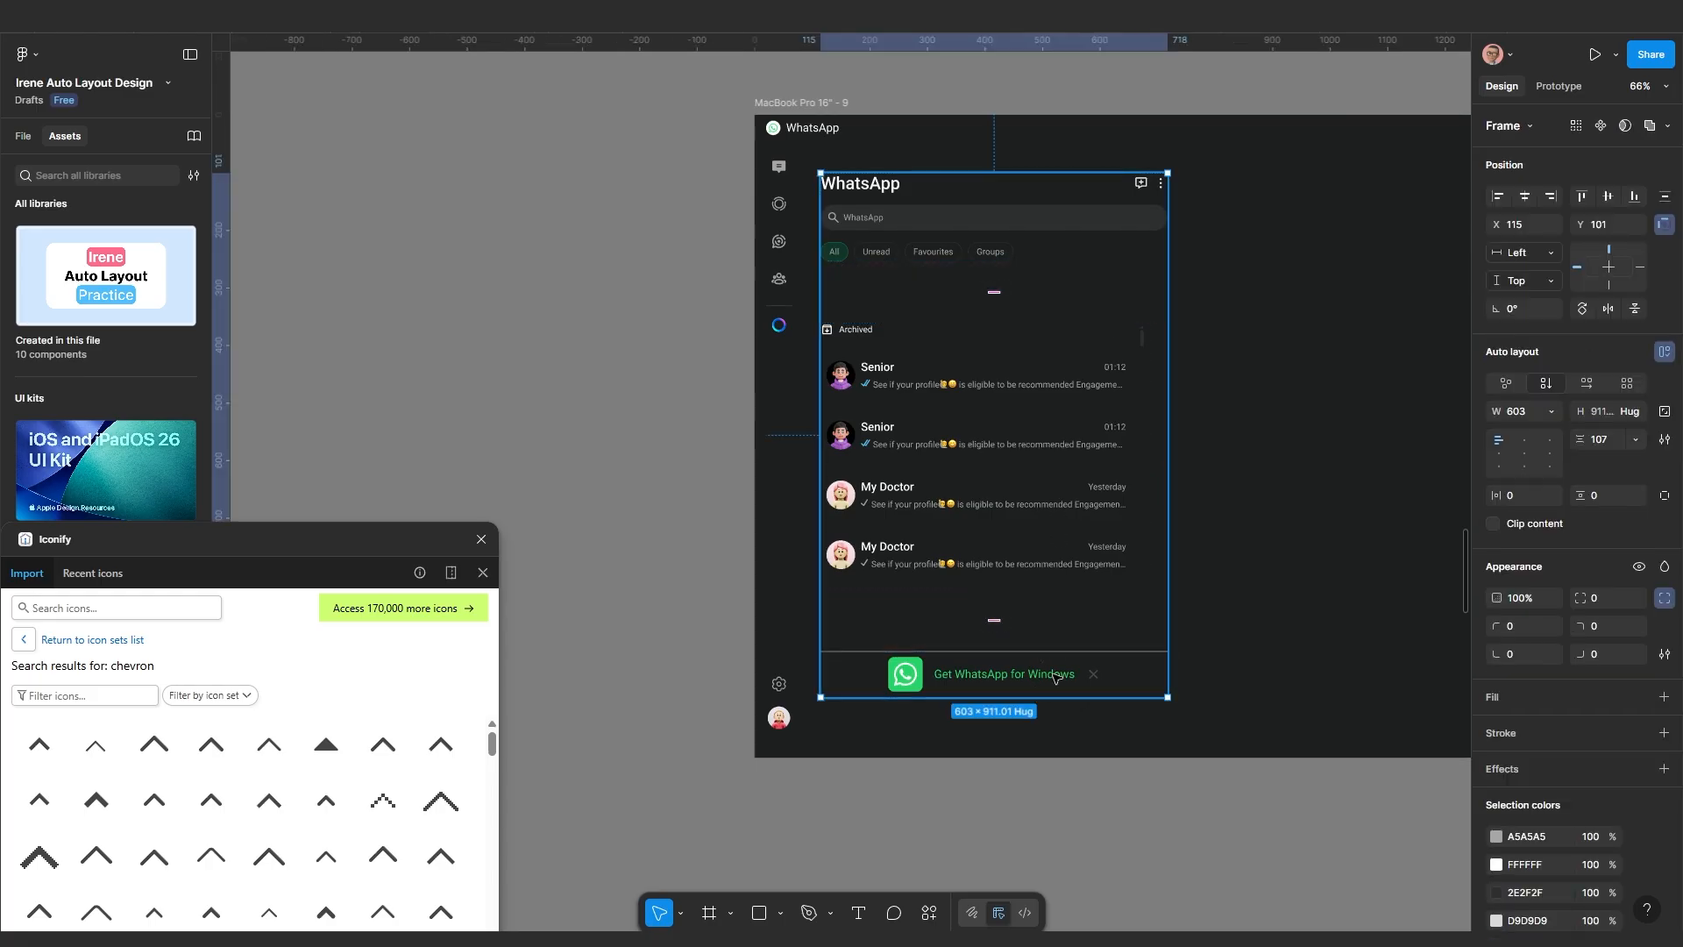
left_click(1058, 478)
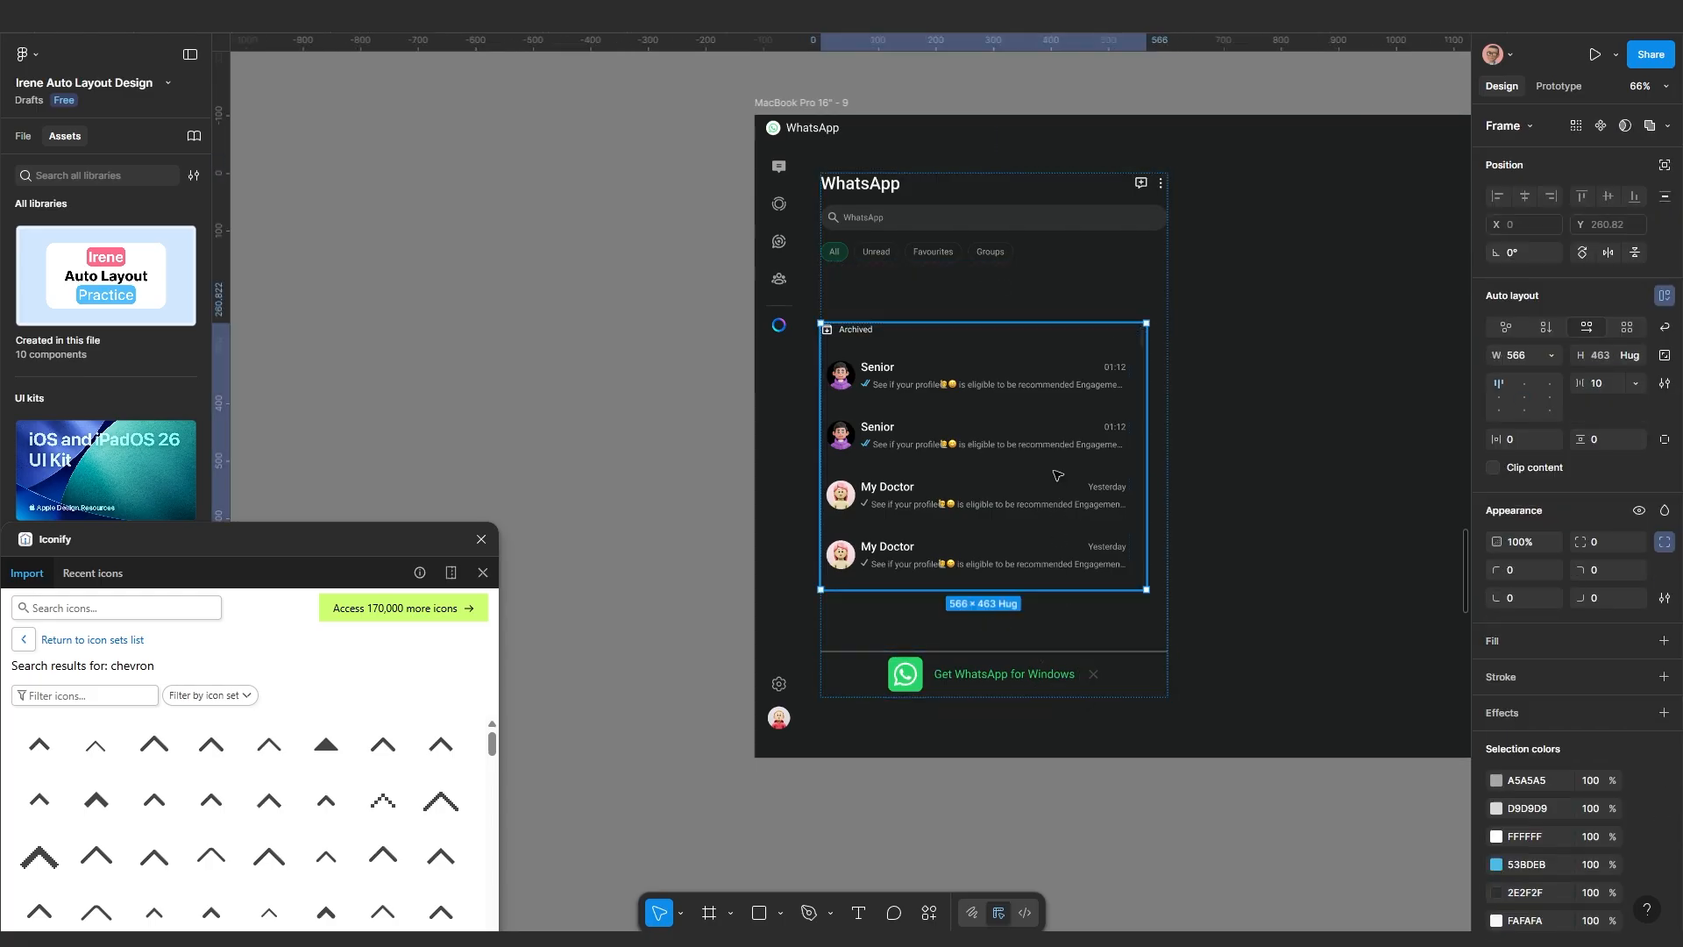
left_click(1551, 355)
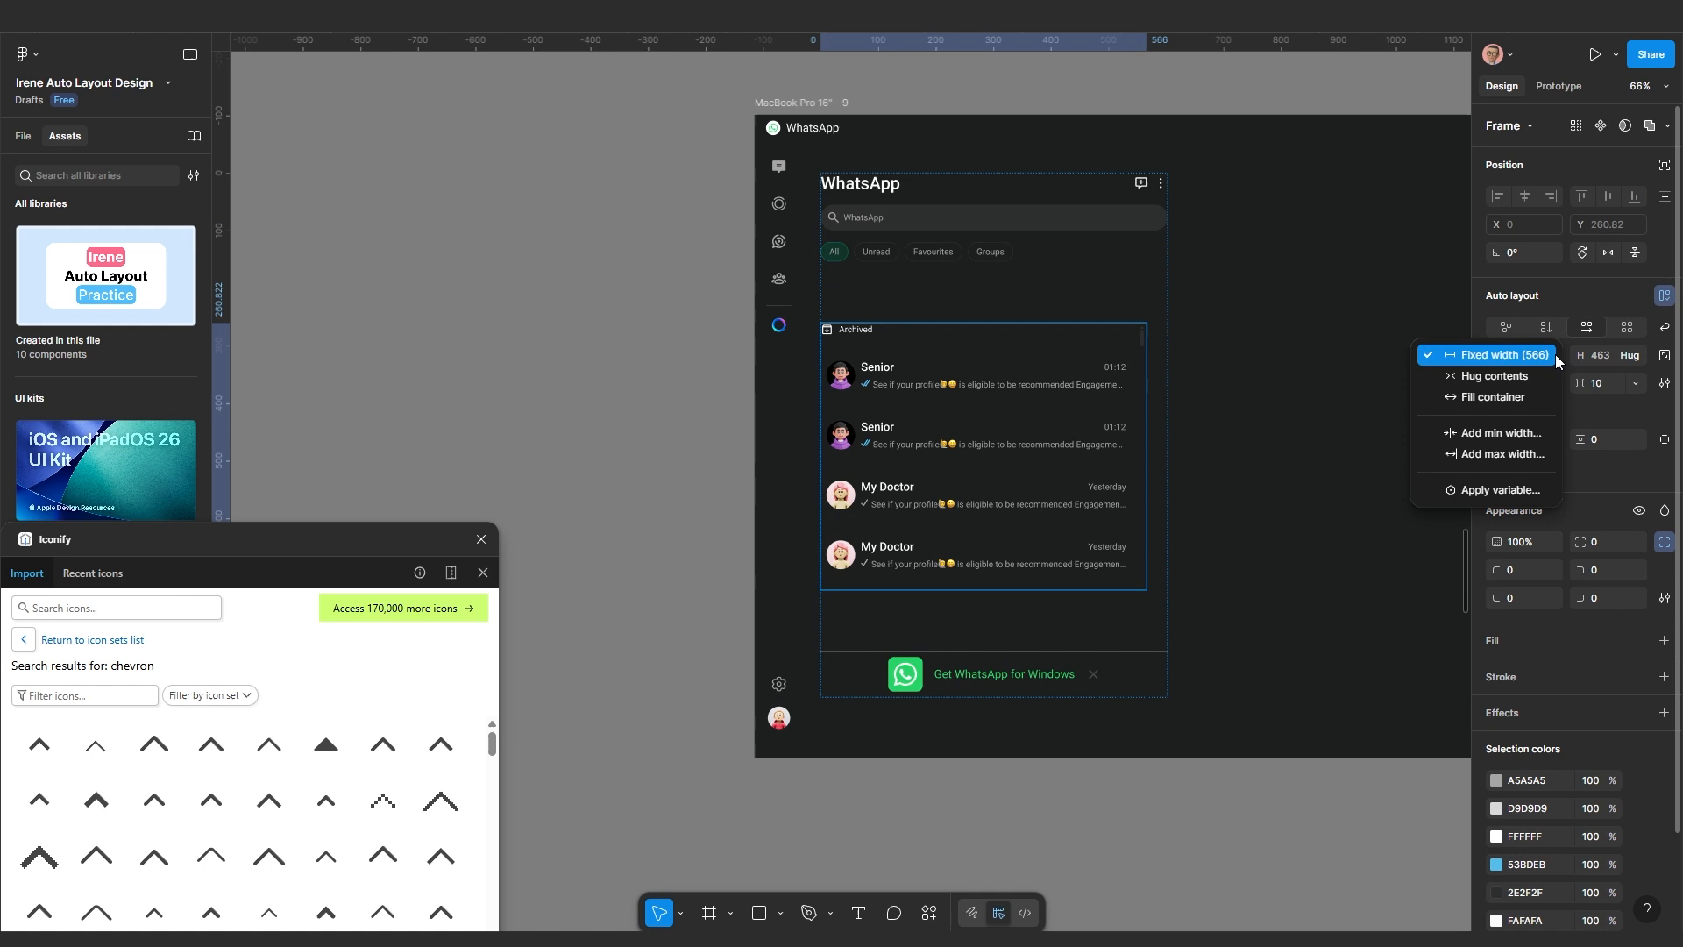
left_click(1502, 397)
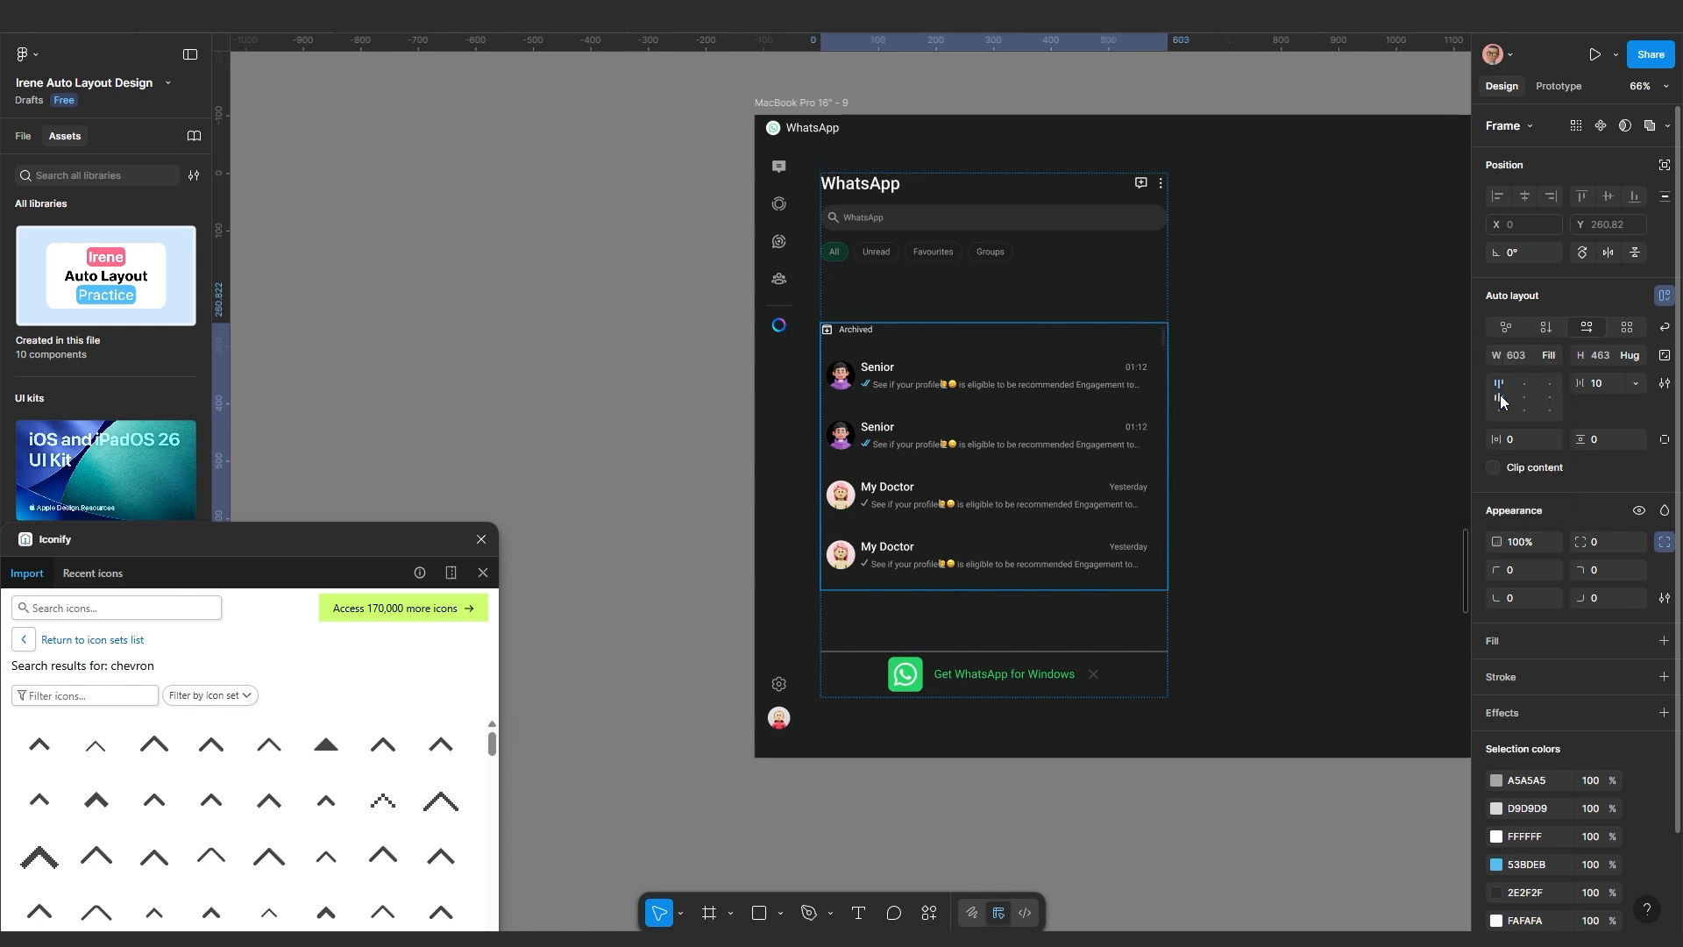
left_click(1228, 476)
Set the vertical gap of the auto layout frame holding the header, chat list and banner to 20
left_click(1071, 247)
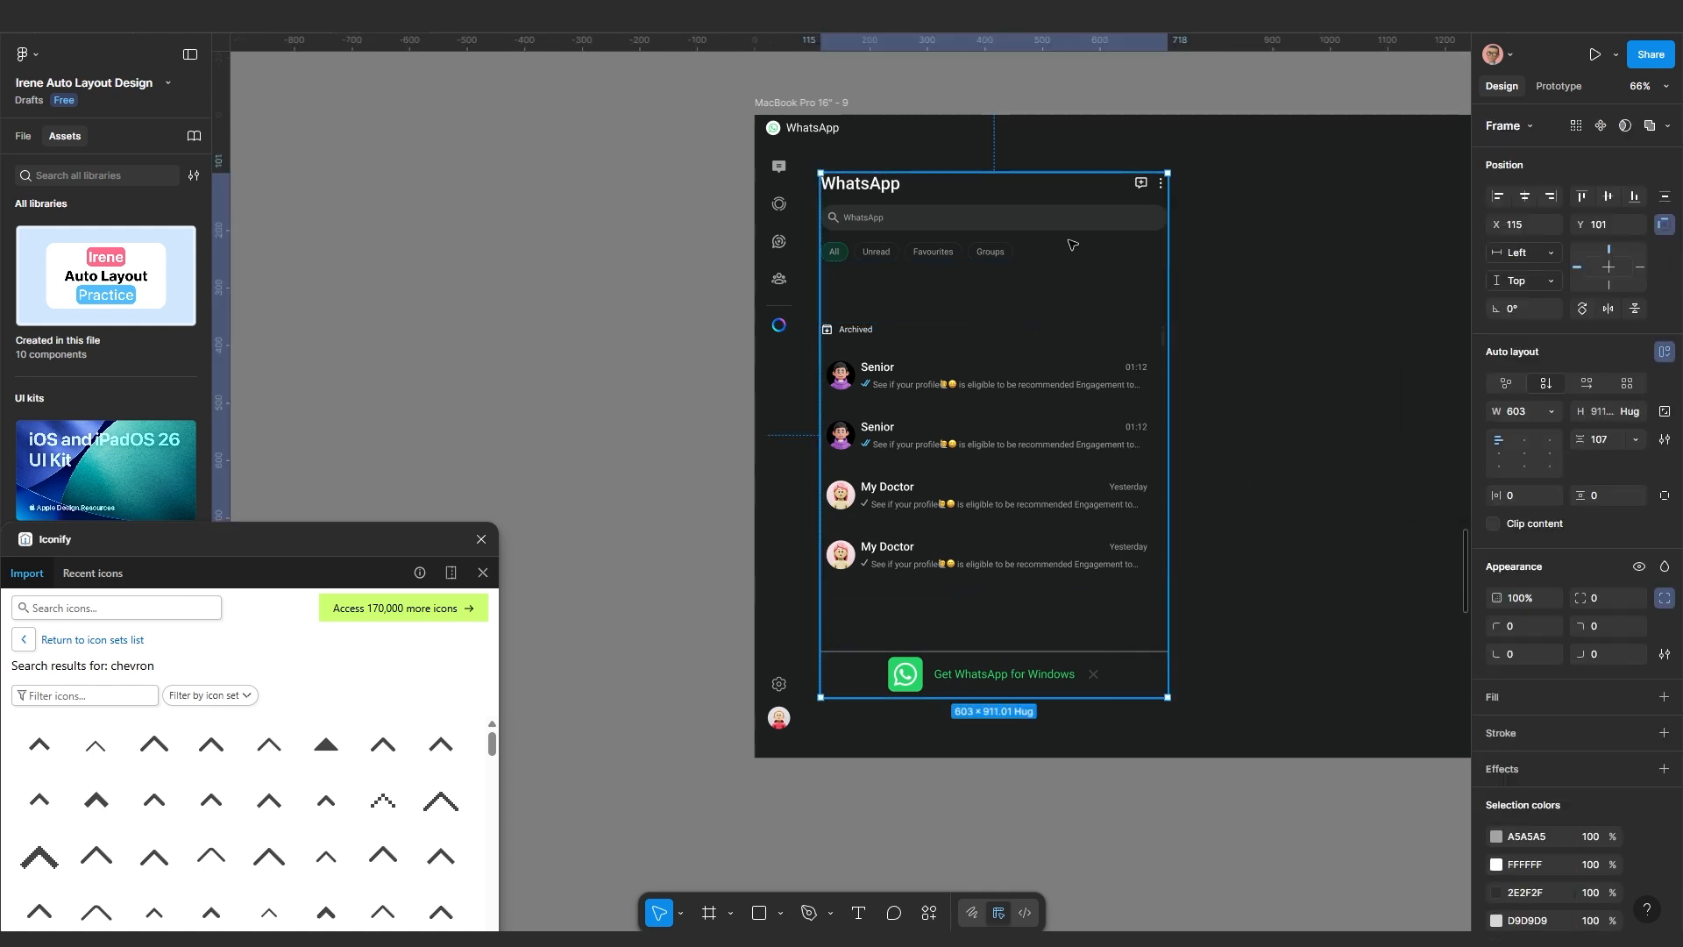
left_click(1262, 409)
left_click(1115, 418)
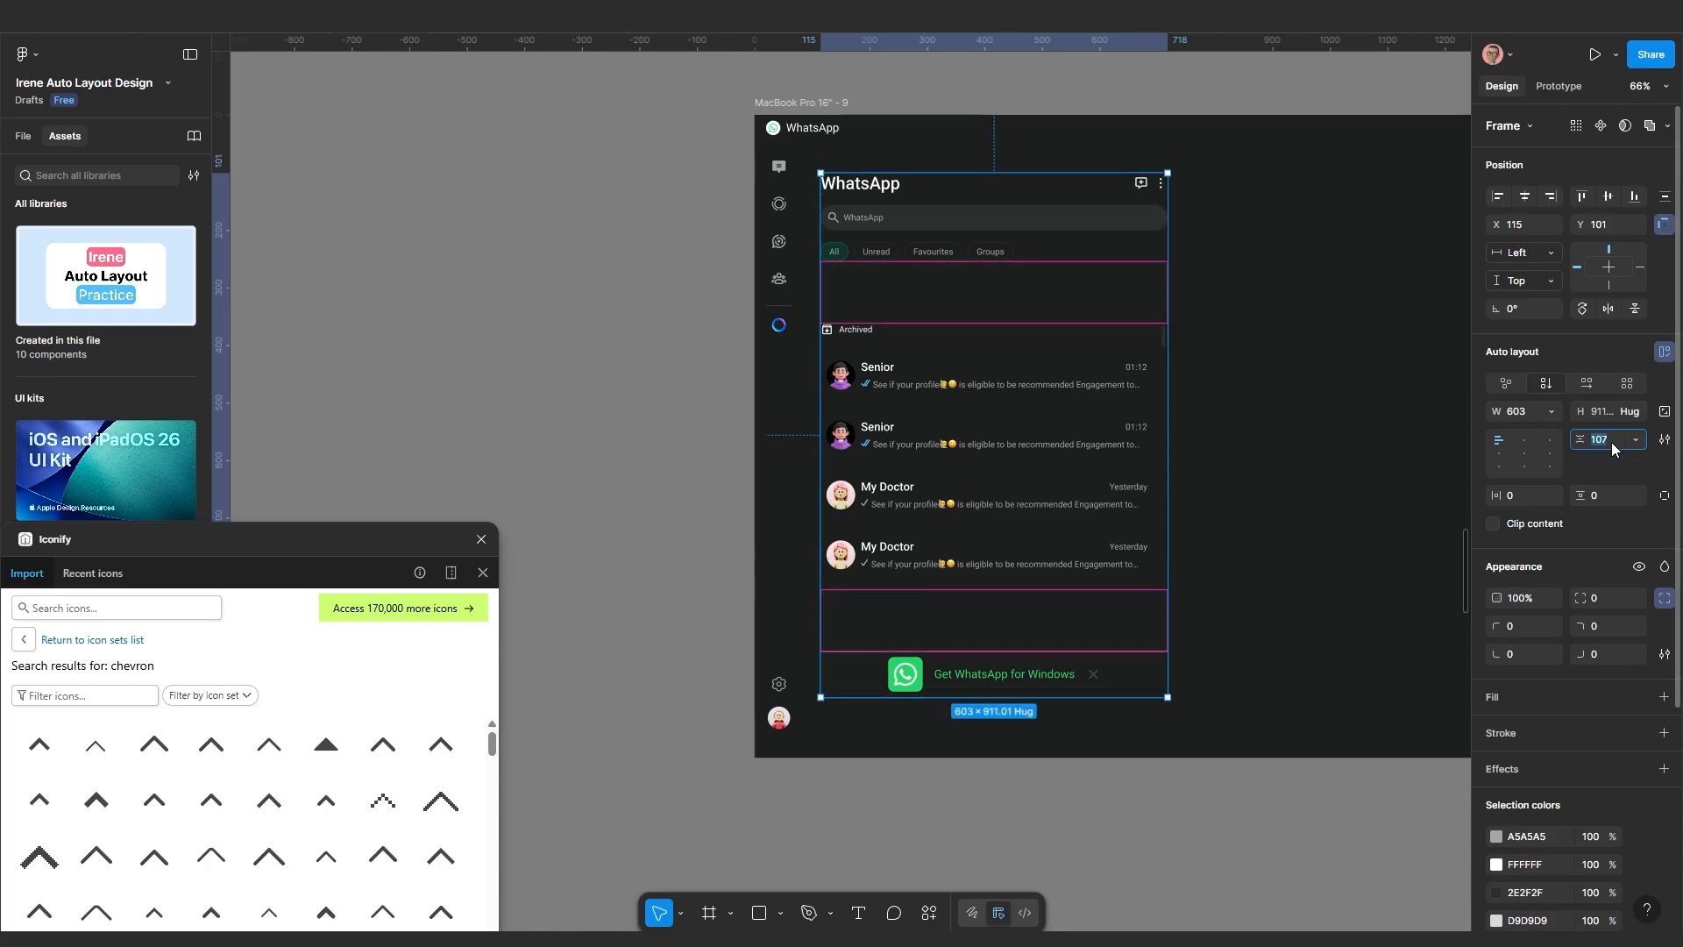
key("Return")
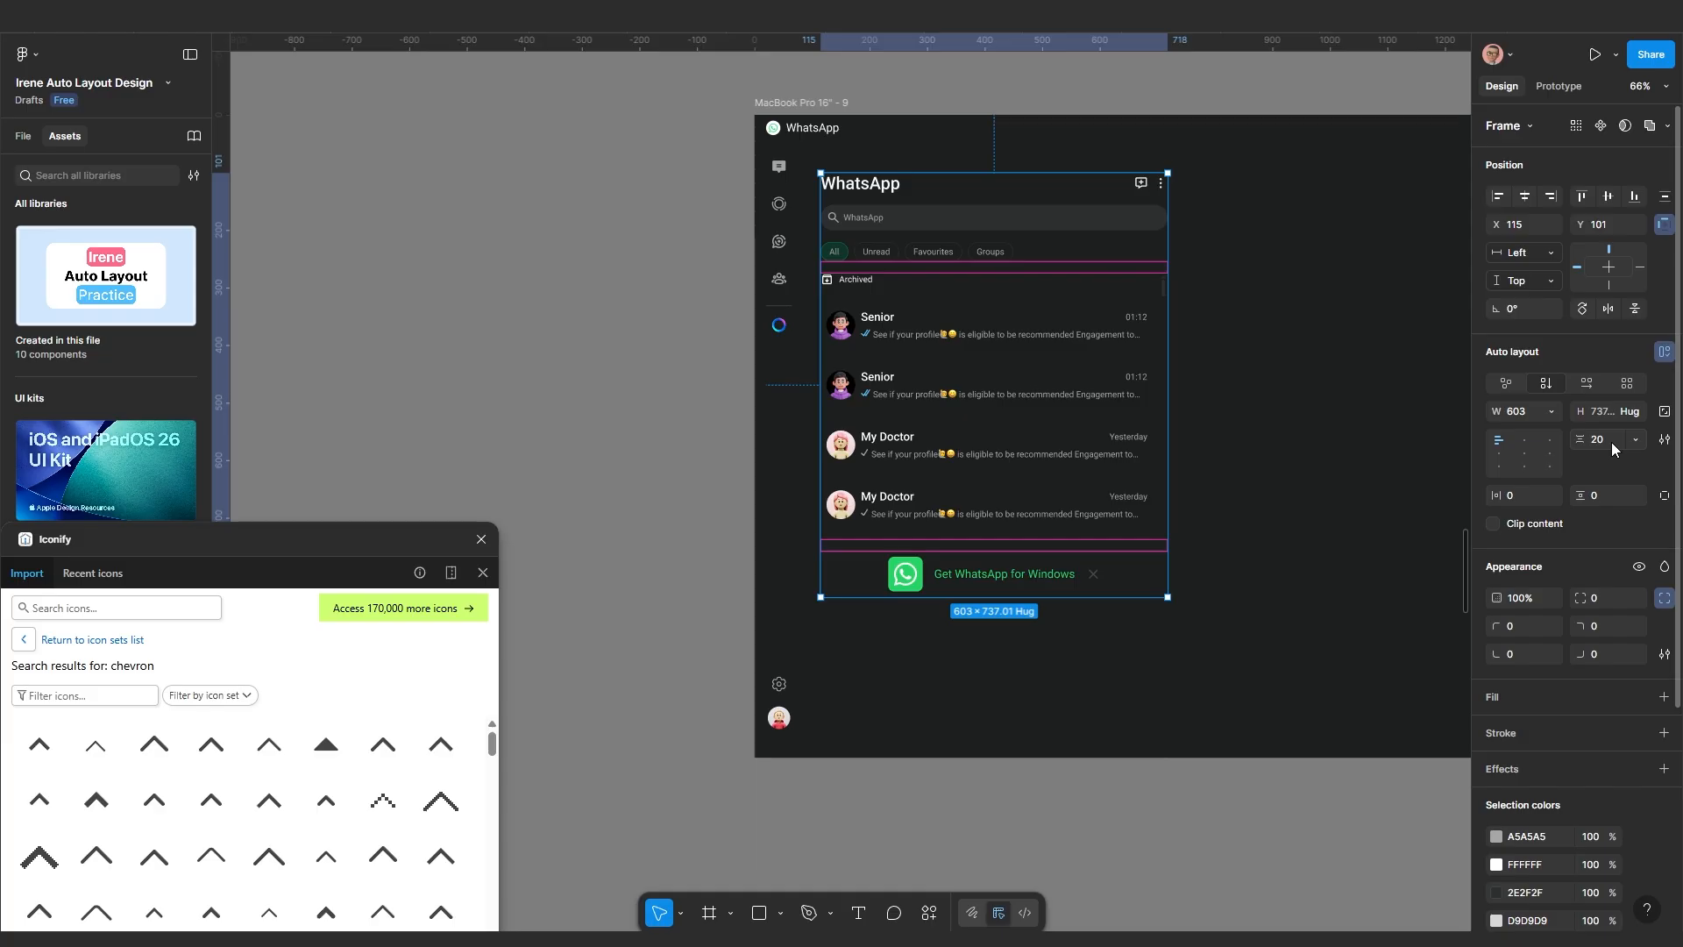
left_click(1319, 429)
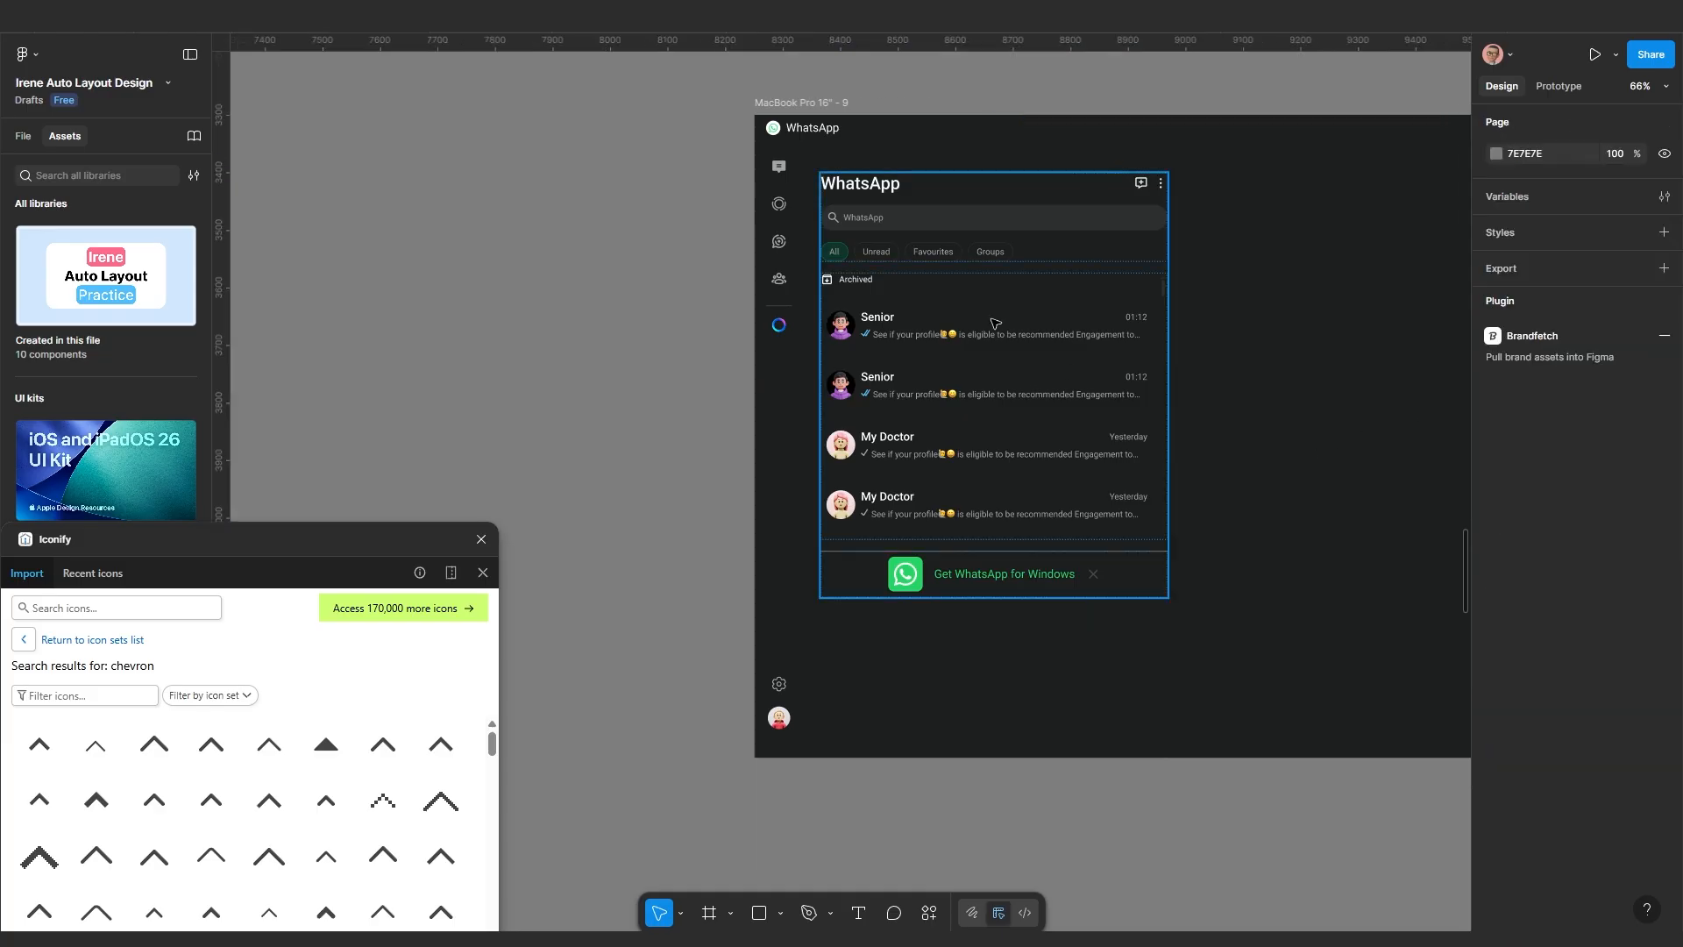
Set the vertical gap between the header, chat list and banner sections to 25 in their parent auto layout frame
scroll(996, 323, "up", 5, "ctrl")
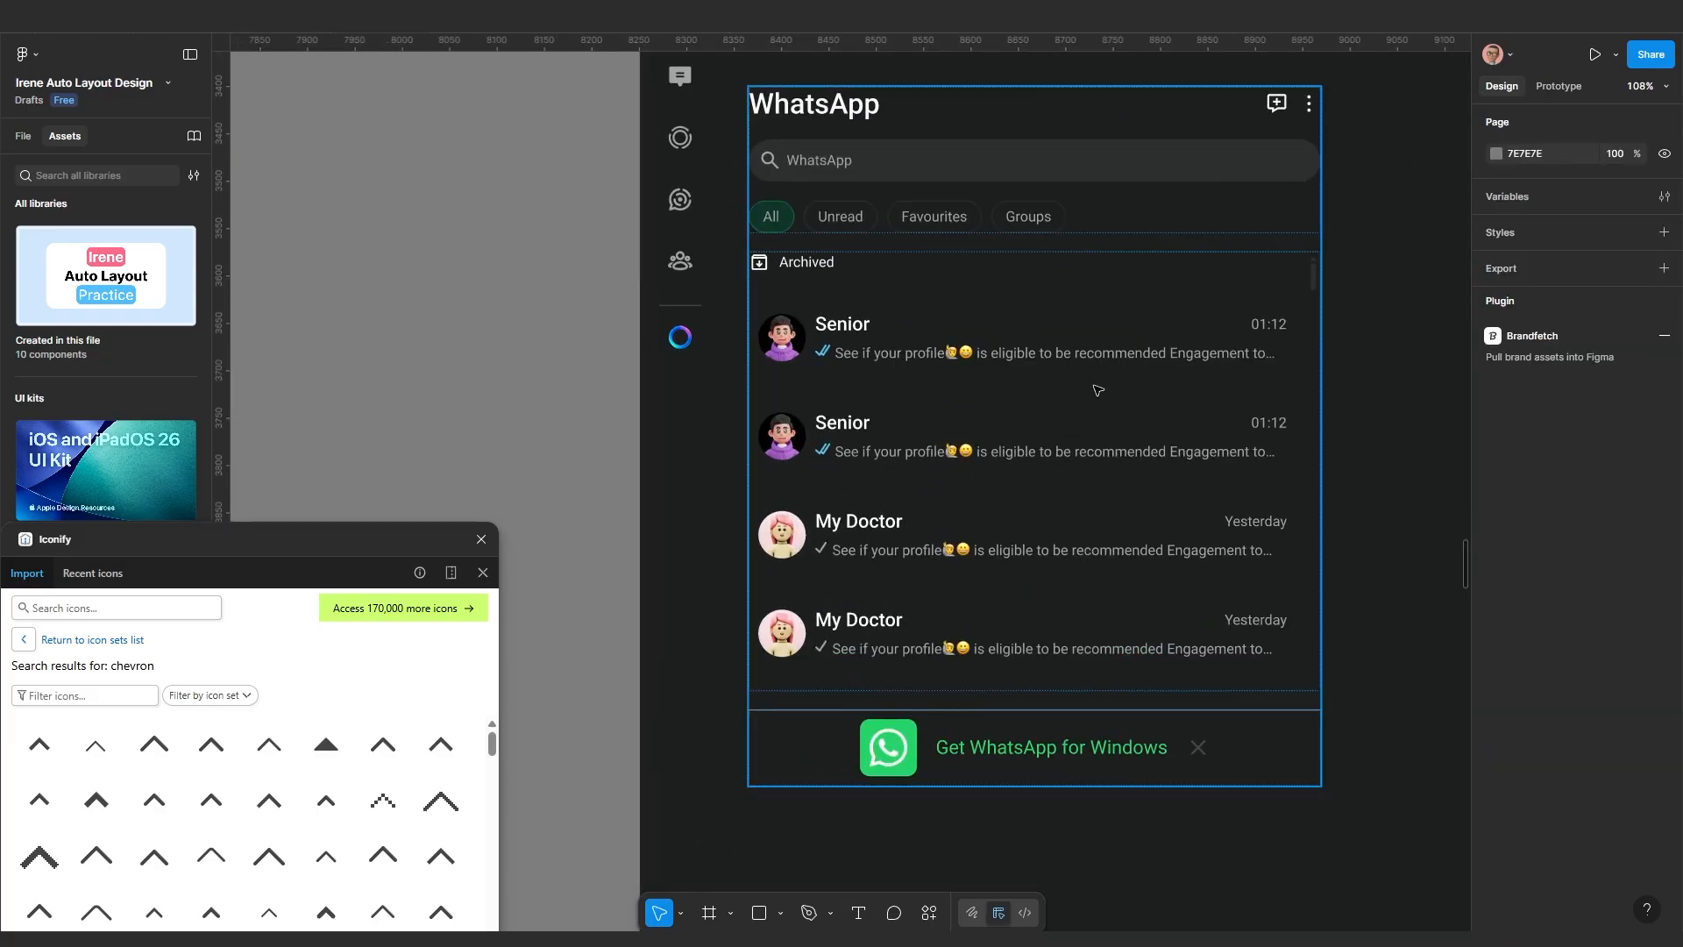
left_click(1030, 375)
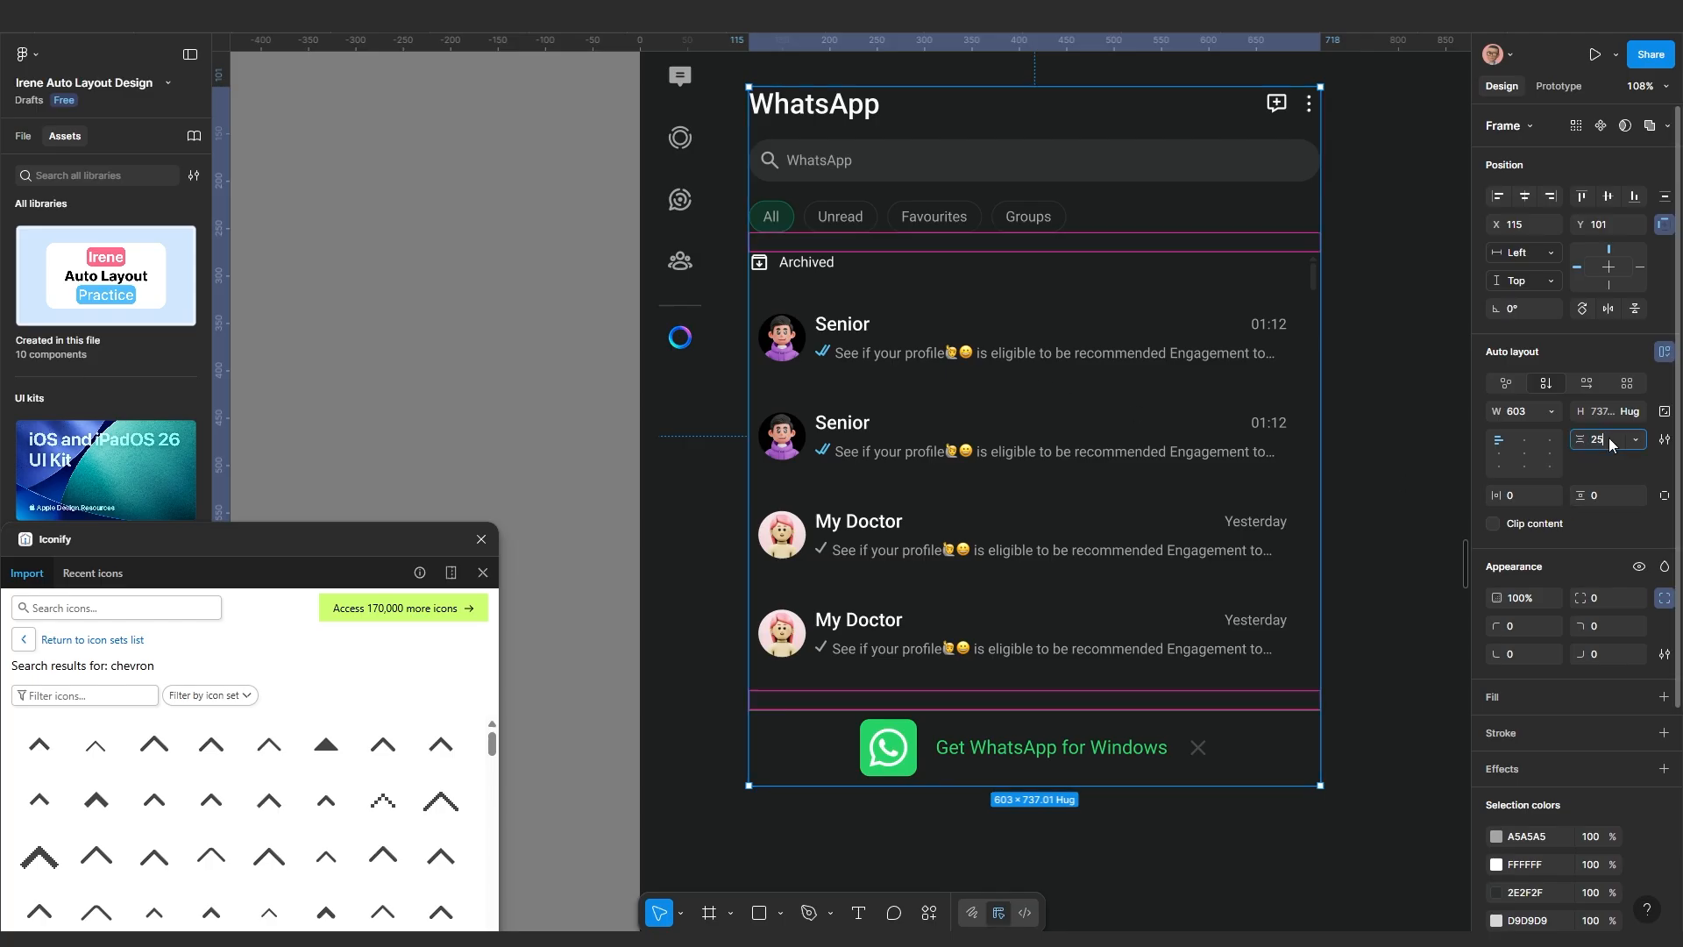
left_click(1607, 438)
type("25")
key("Return")
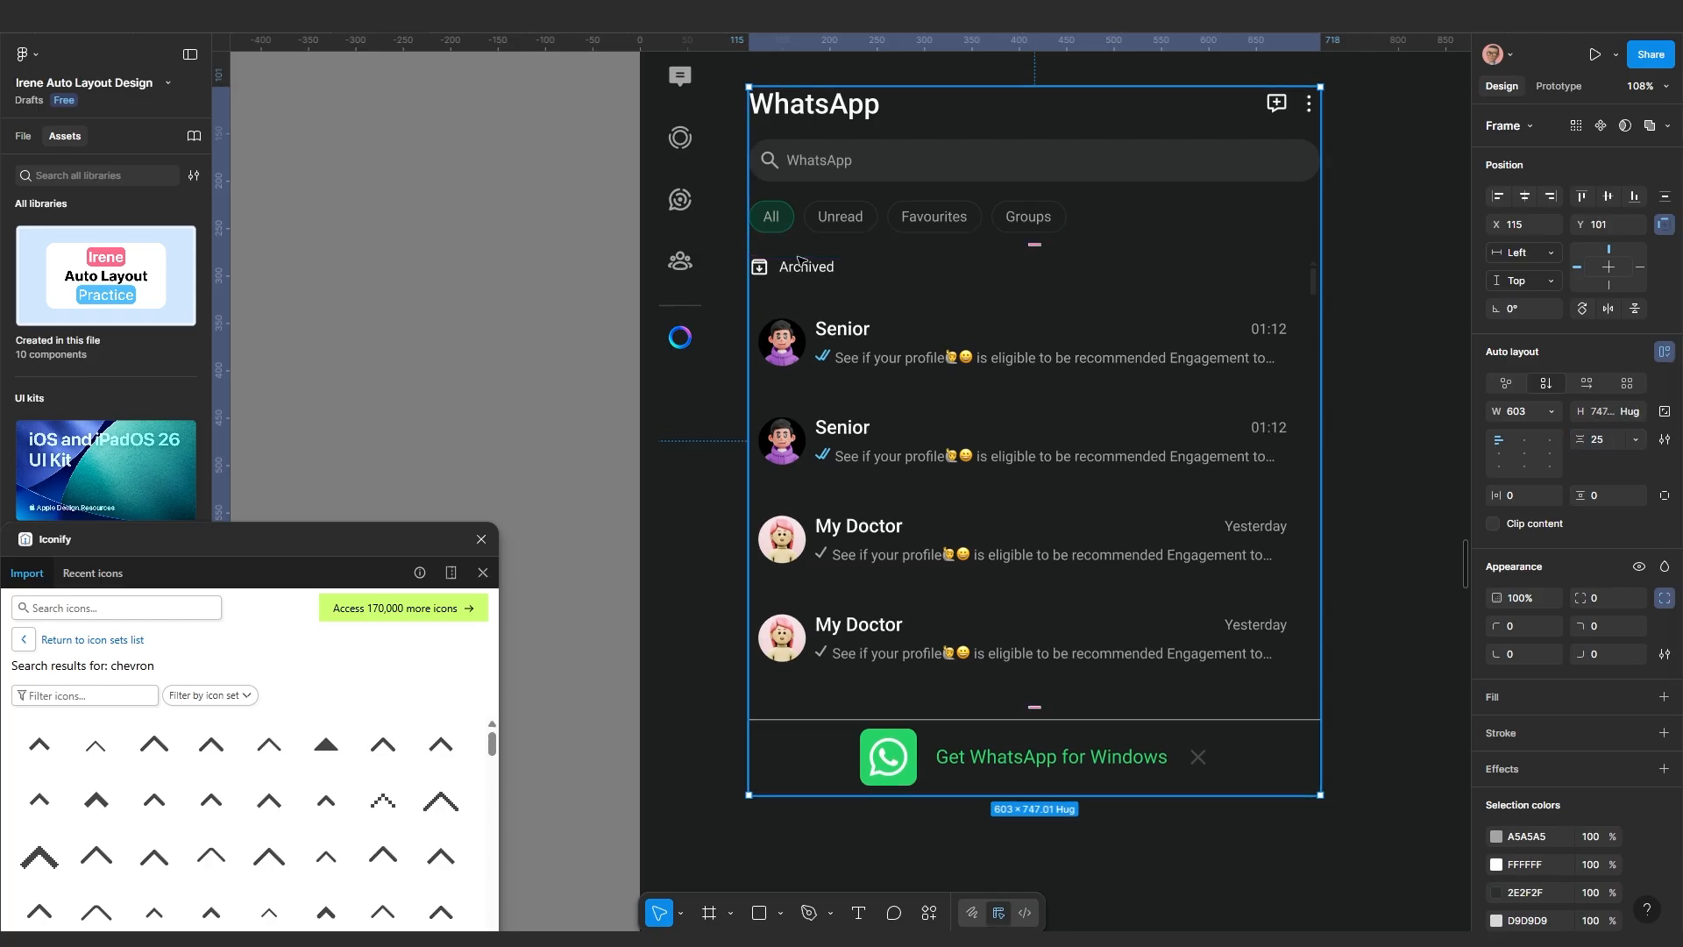
left_click(1026, 200)
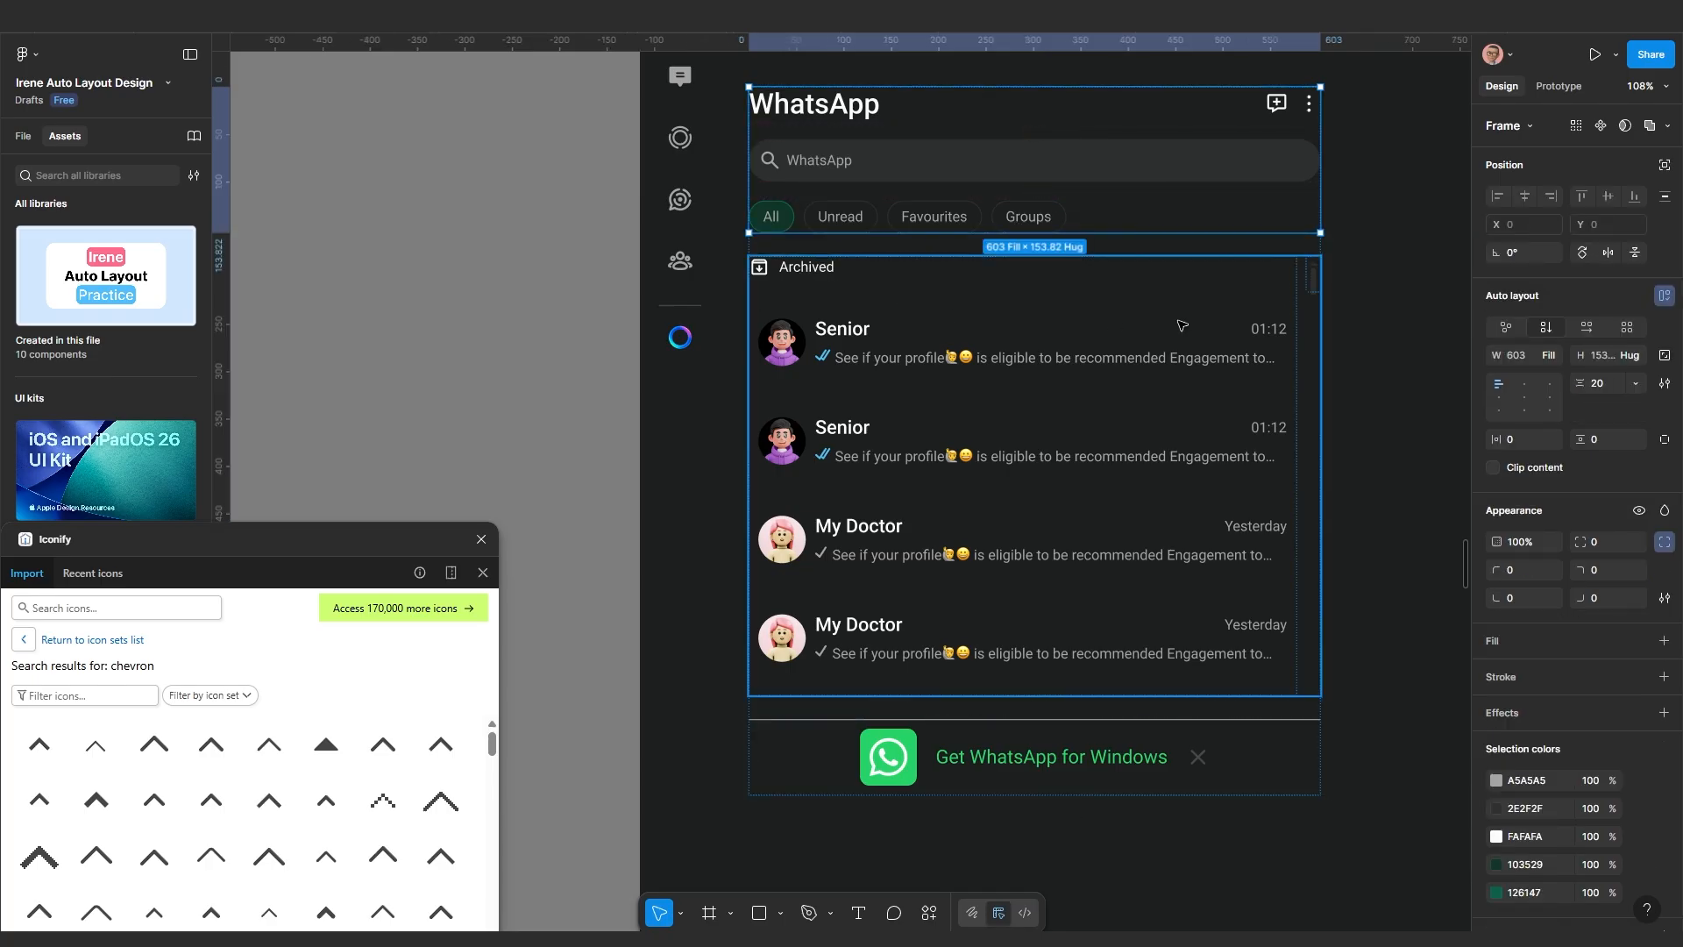
left_click(1354, 268)
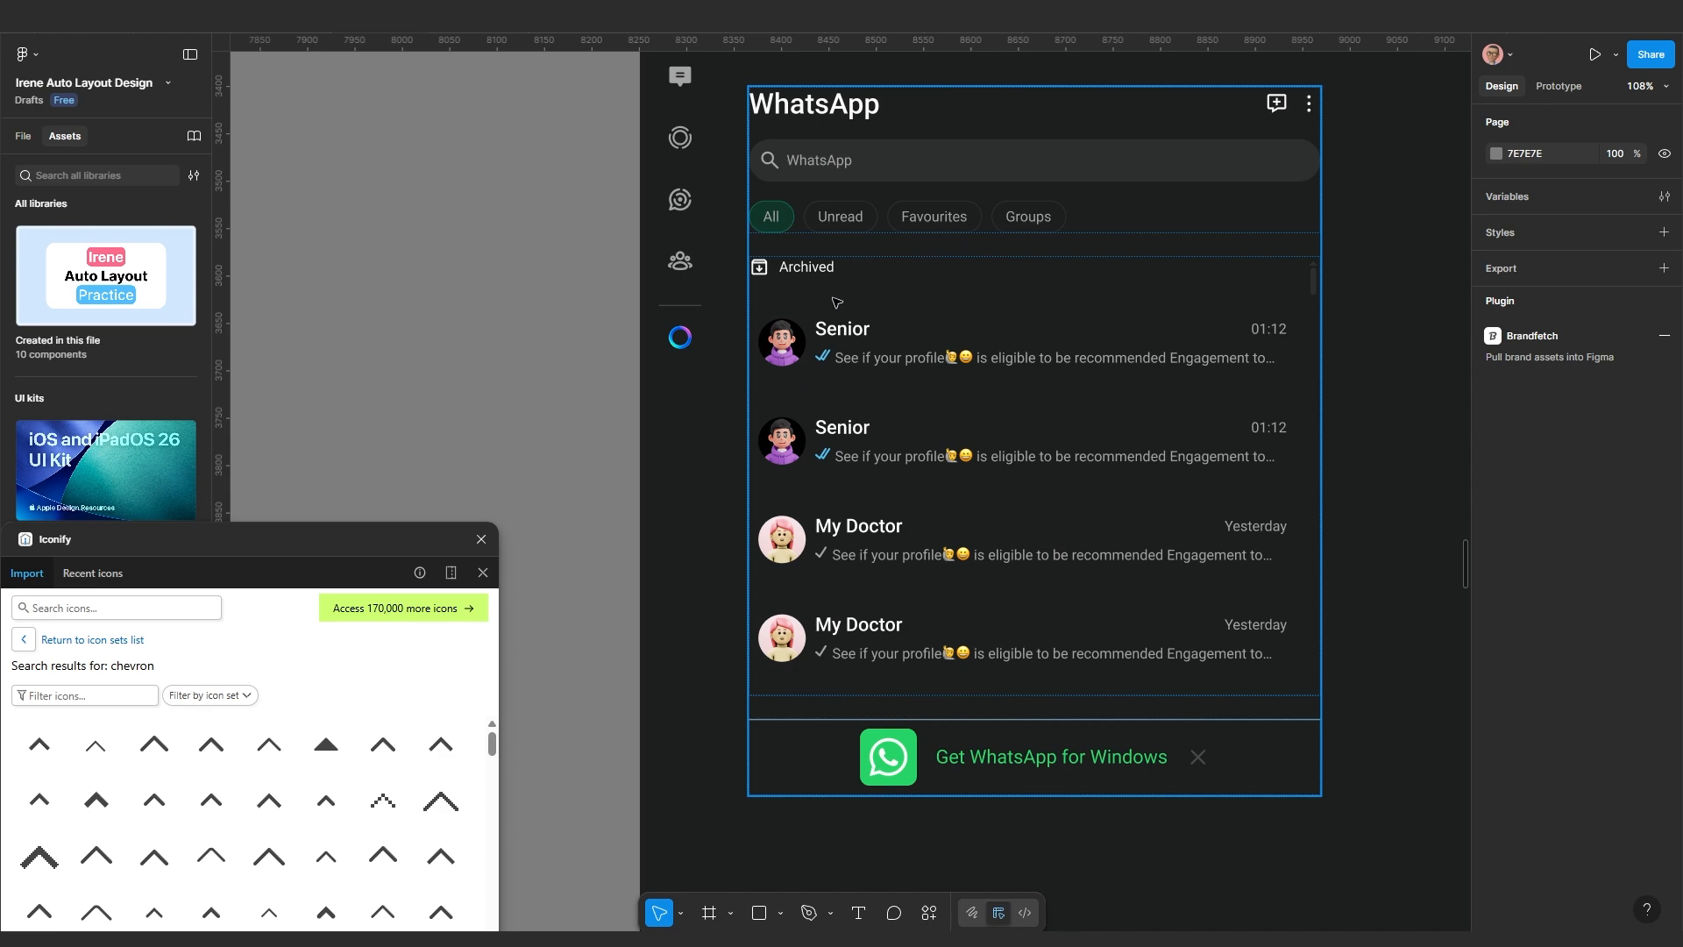
Check the layout in the prototype preview and set the vertical gap between the header, chat list and banner sections to 30
scroll(837, 302, "down", 5)
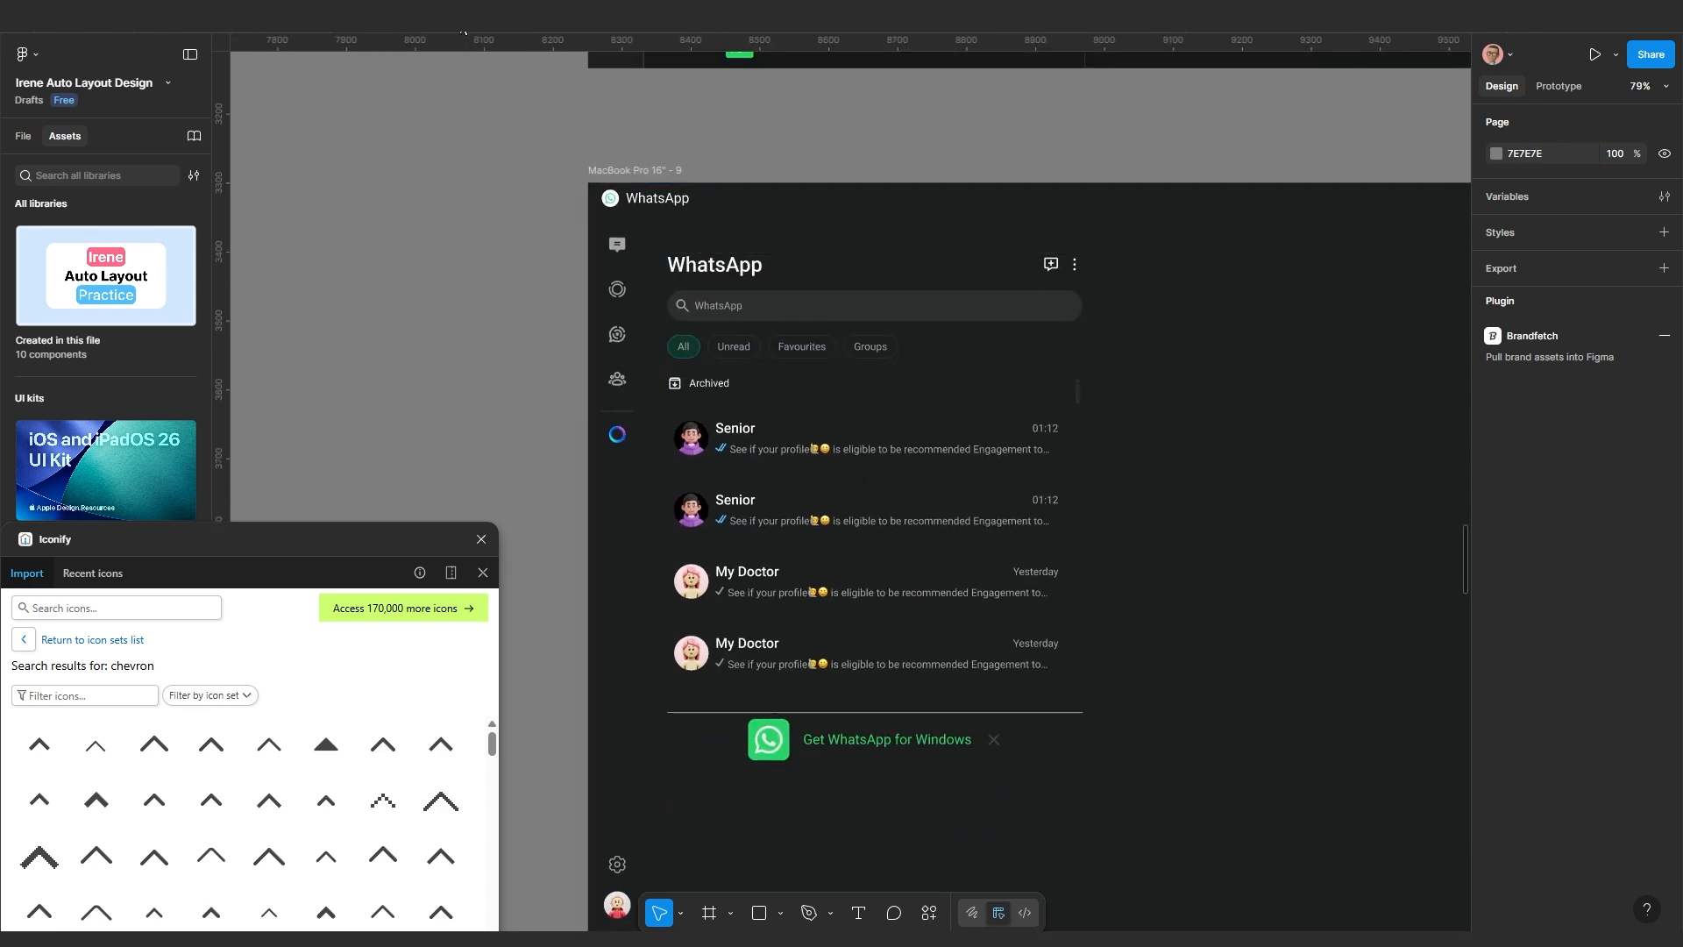
key("ctrl+Tab")
scroll(498, 338, "up", 3)
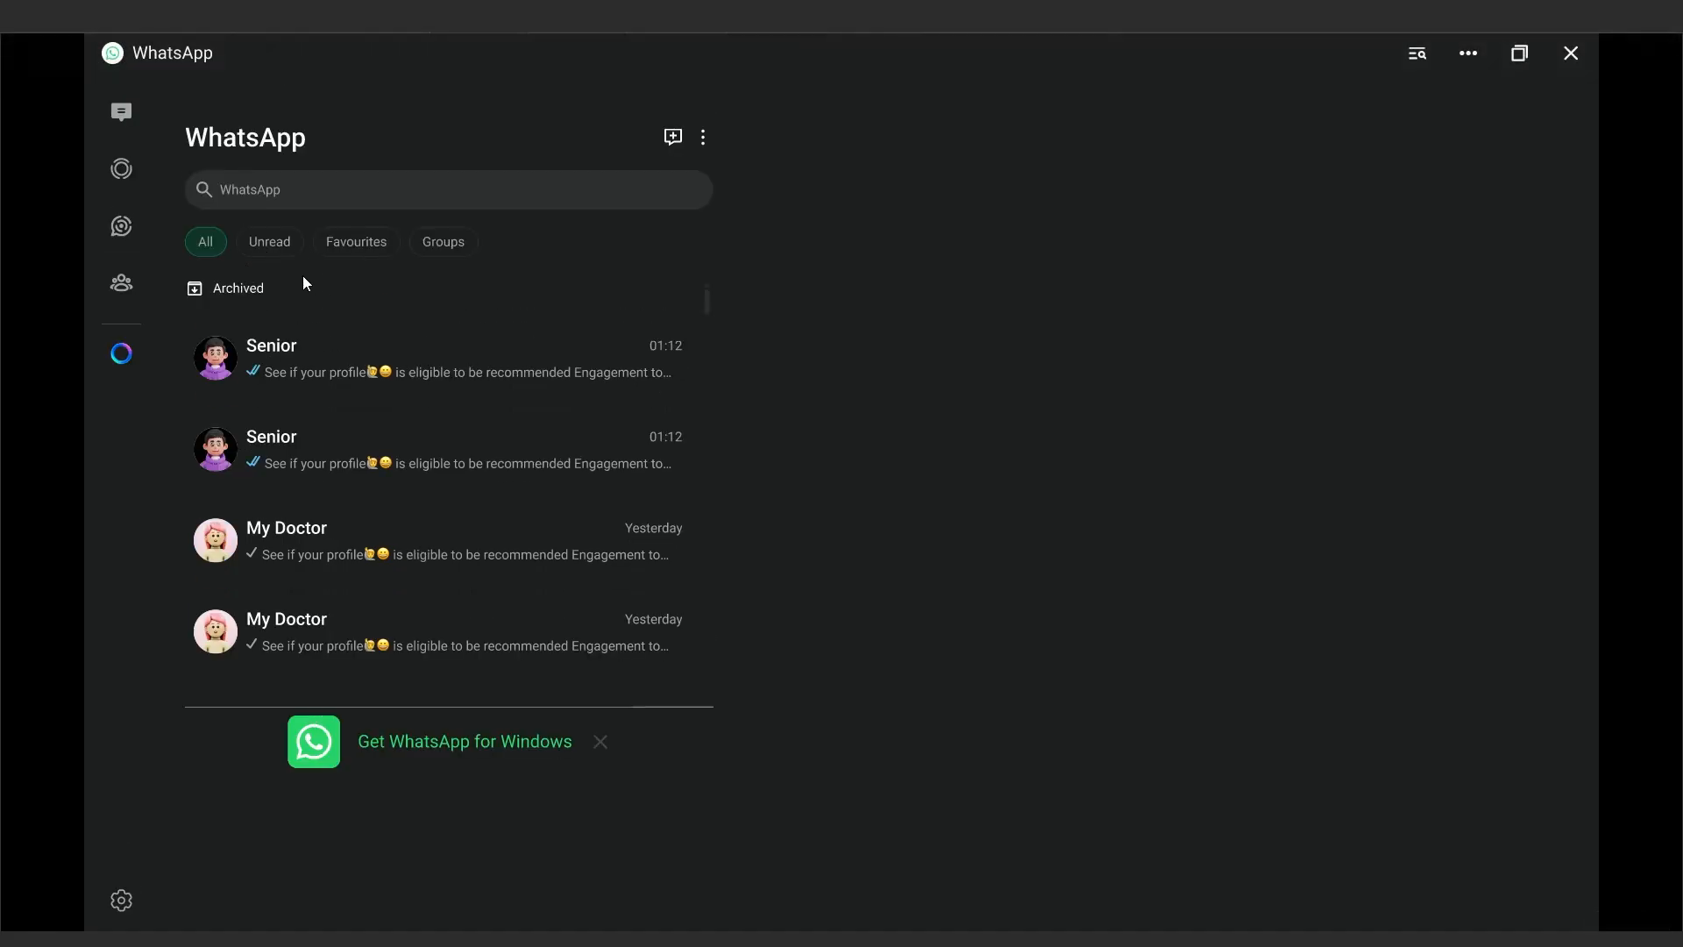
left_click(389, 29)
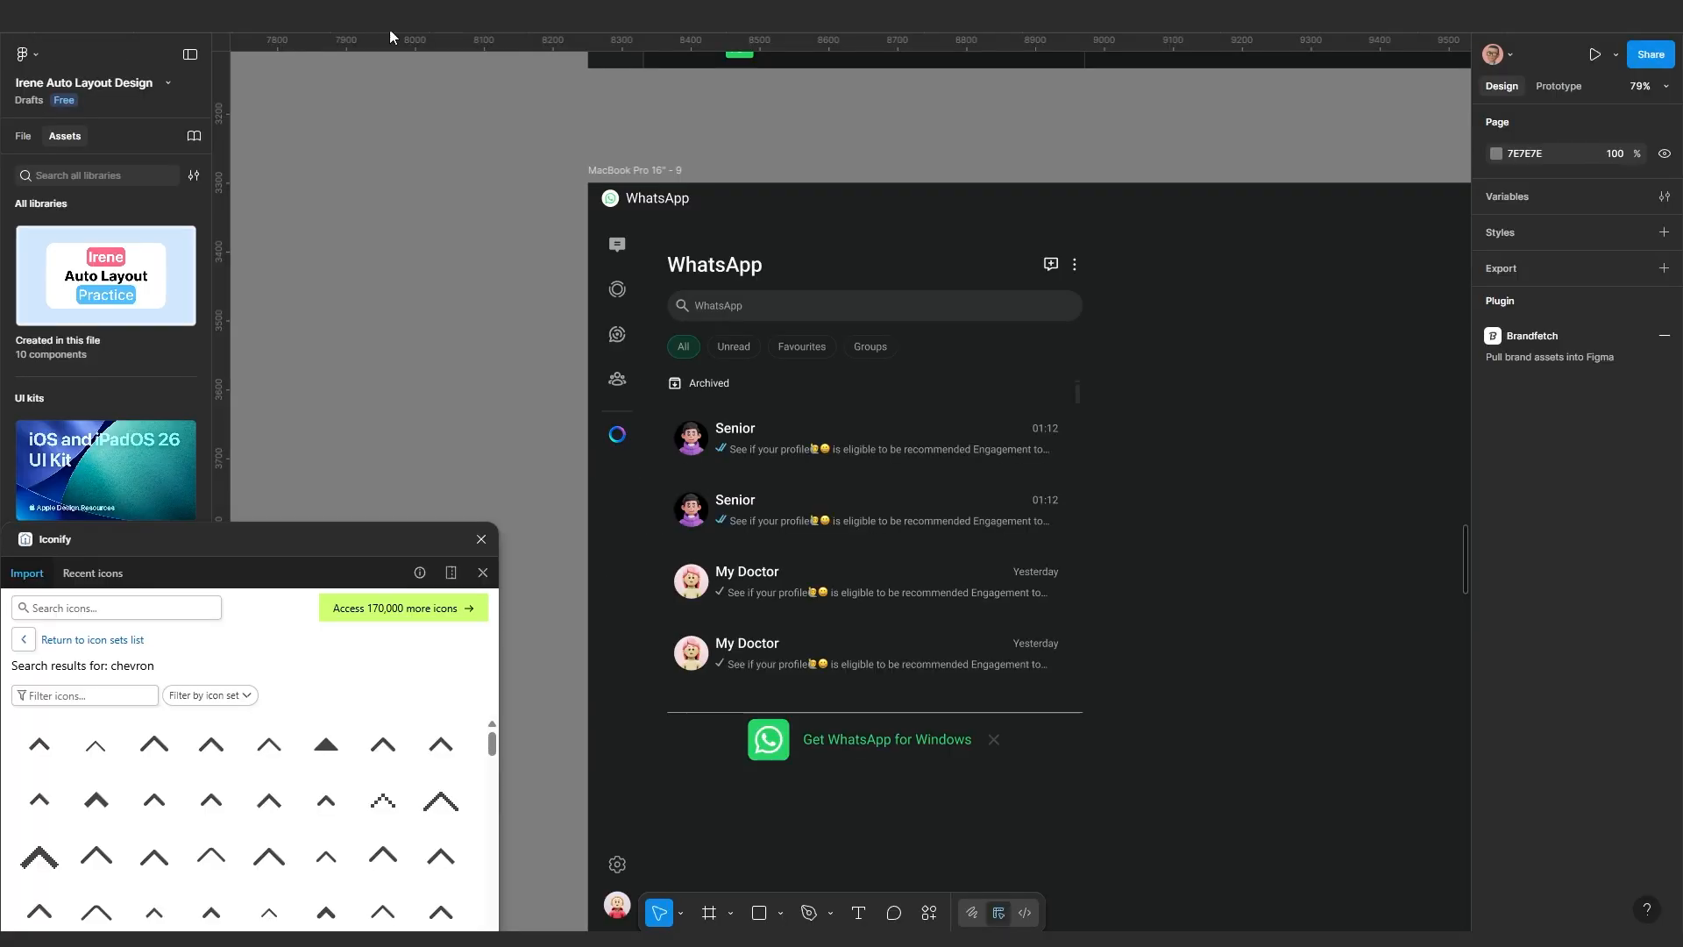
scroll(745, 477, "down", 2)
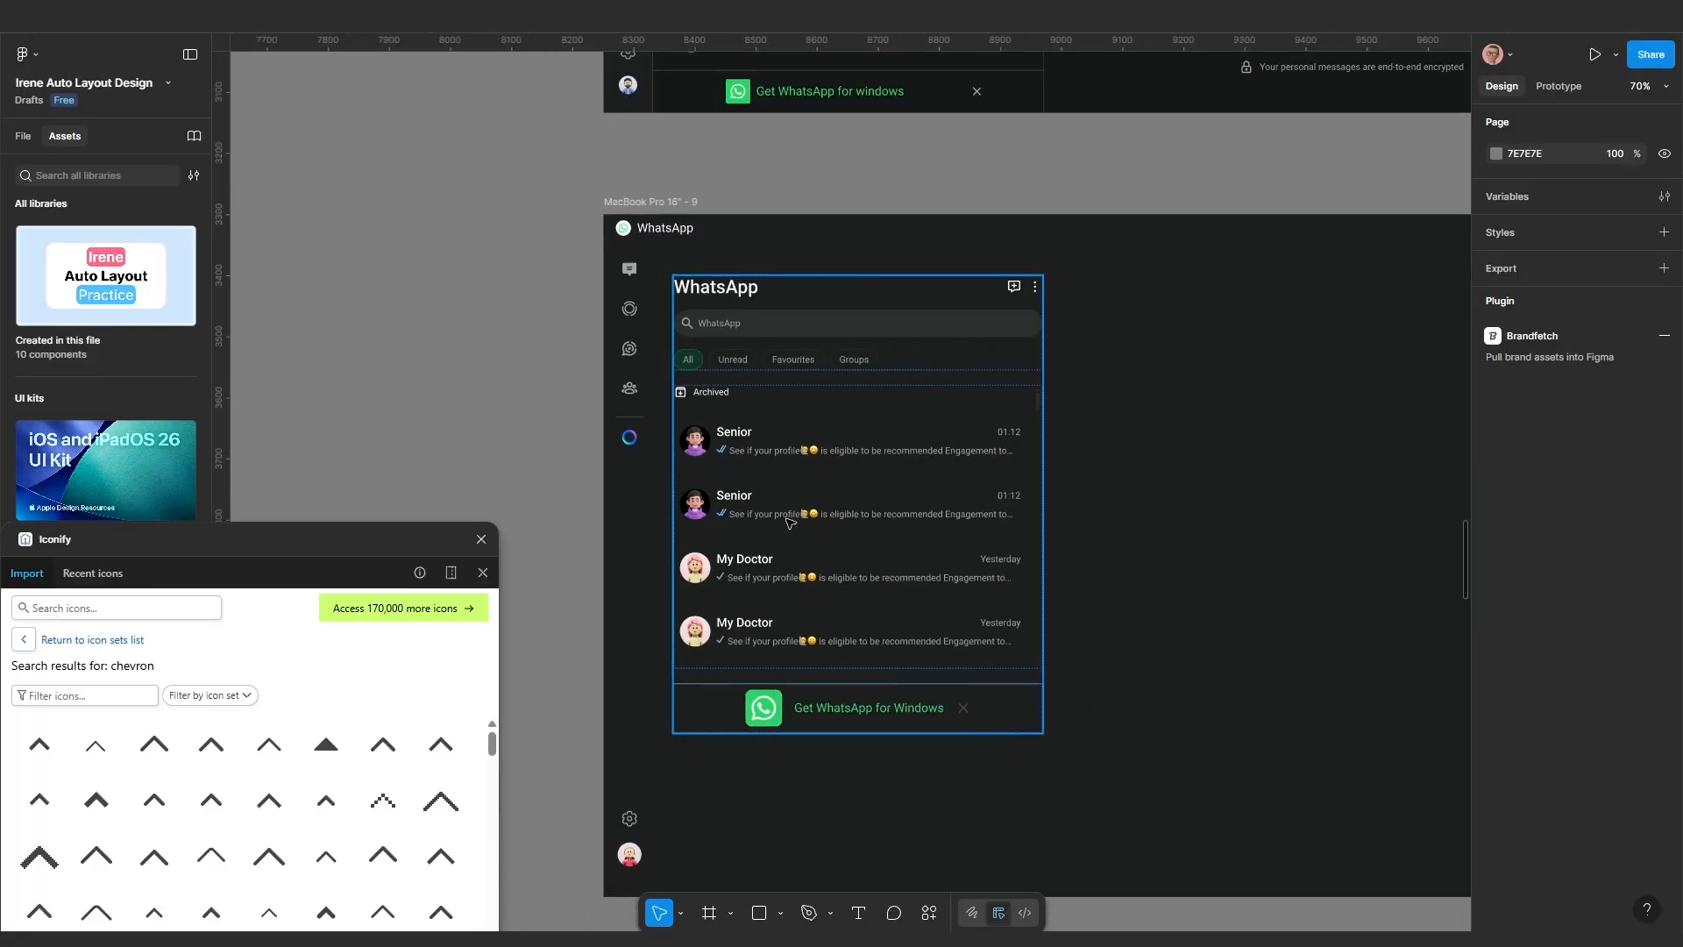
scroll(787, 522, "up", 2)
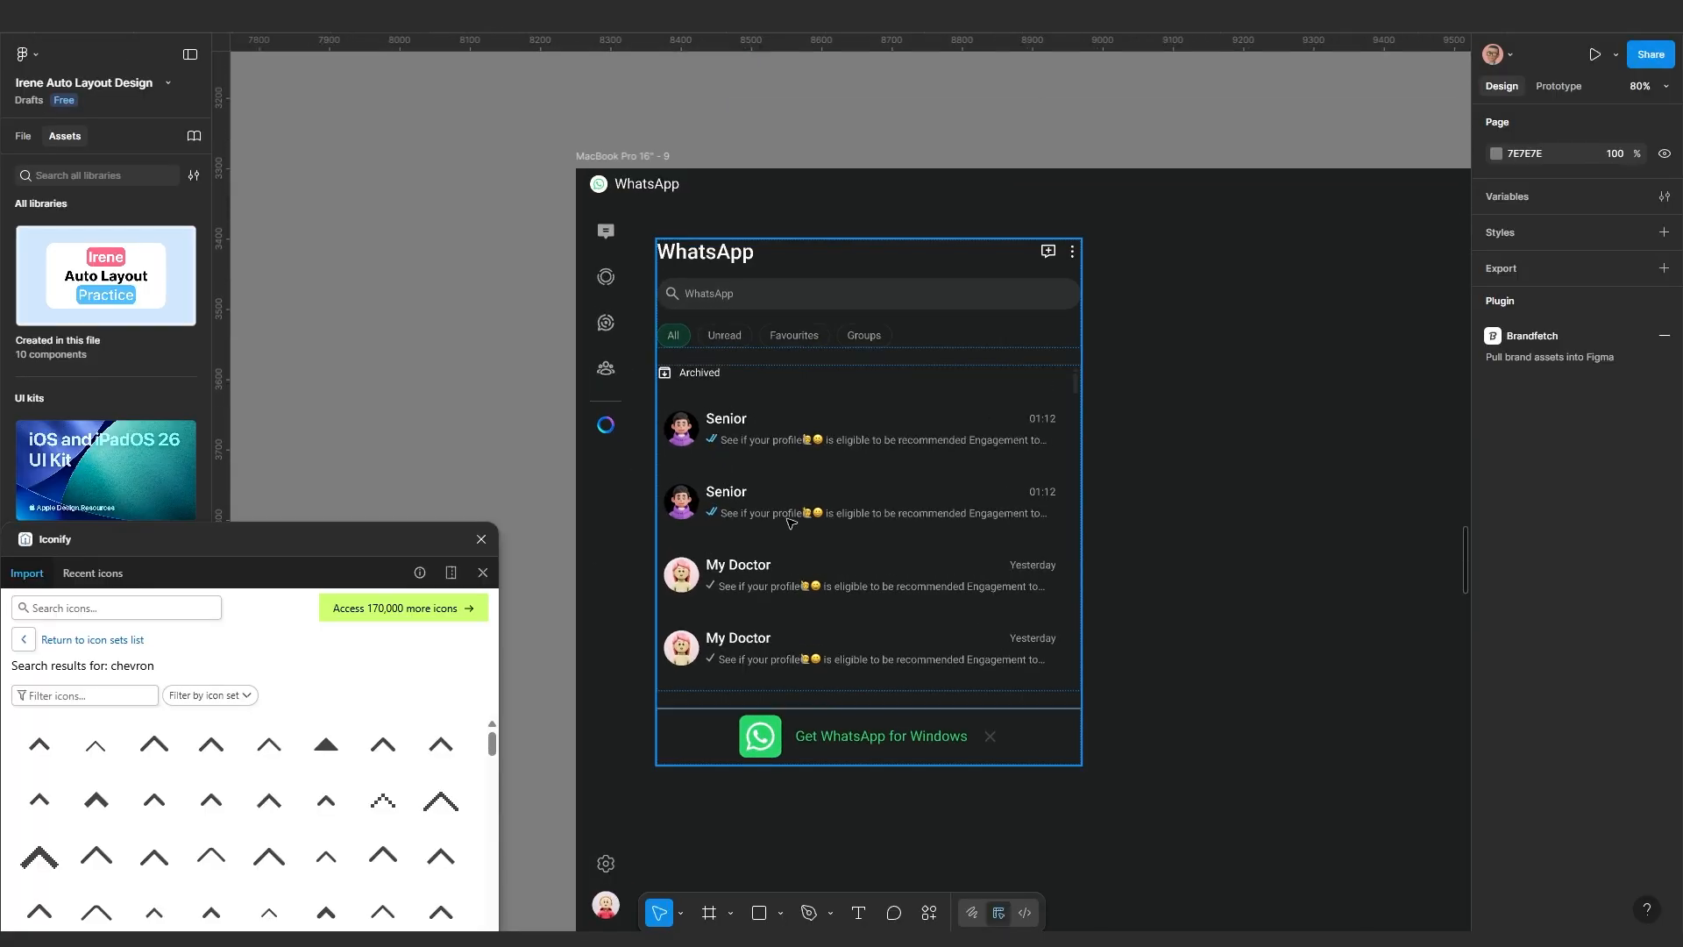
left_click(806, 421)
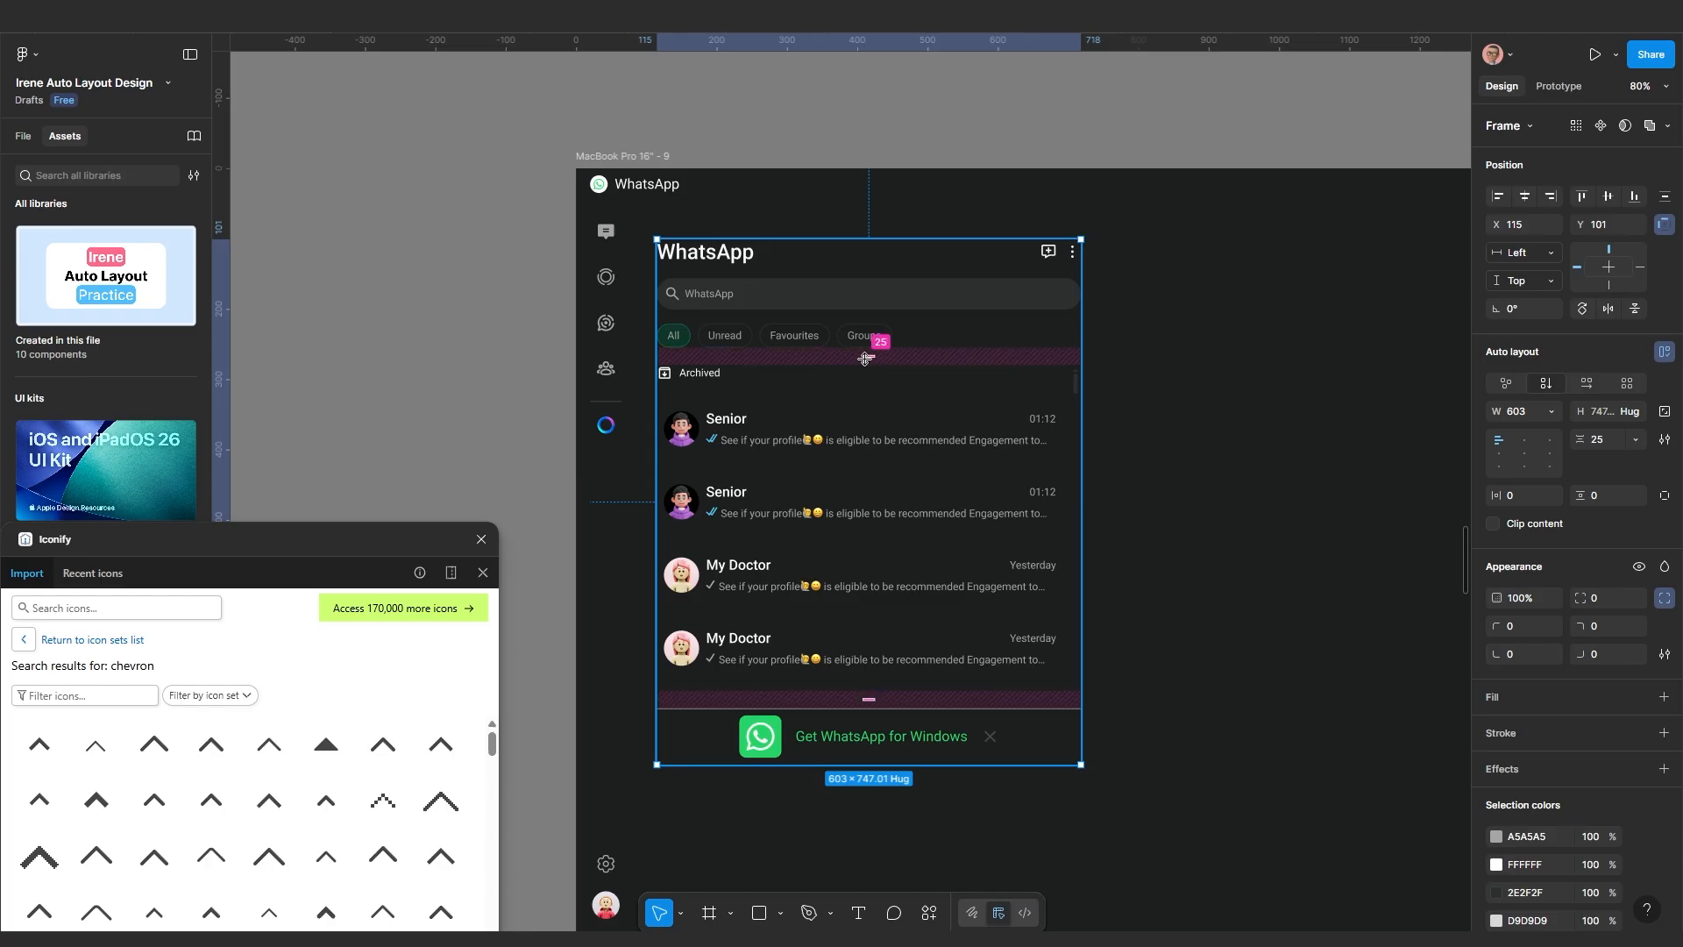
left_click(1602, 439)
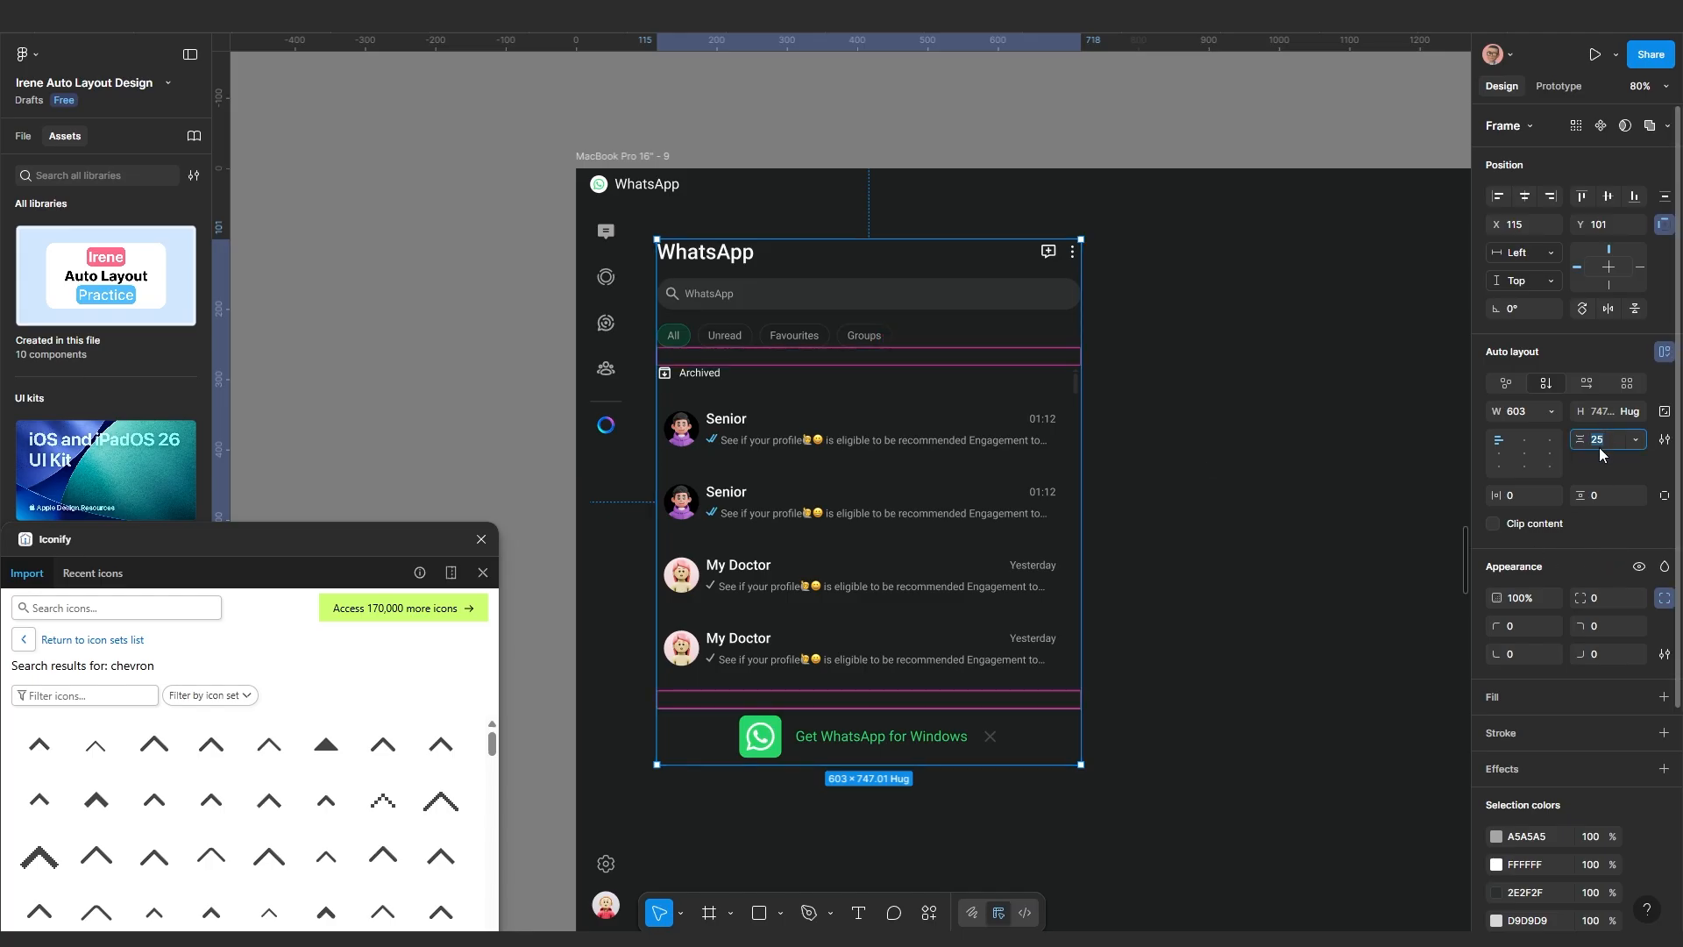
key("Return")
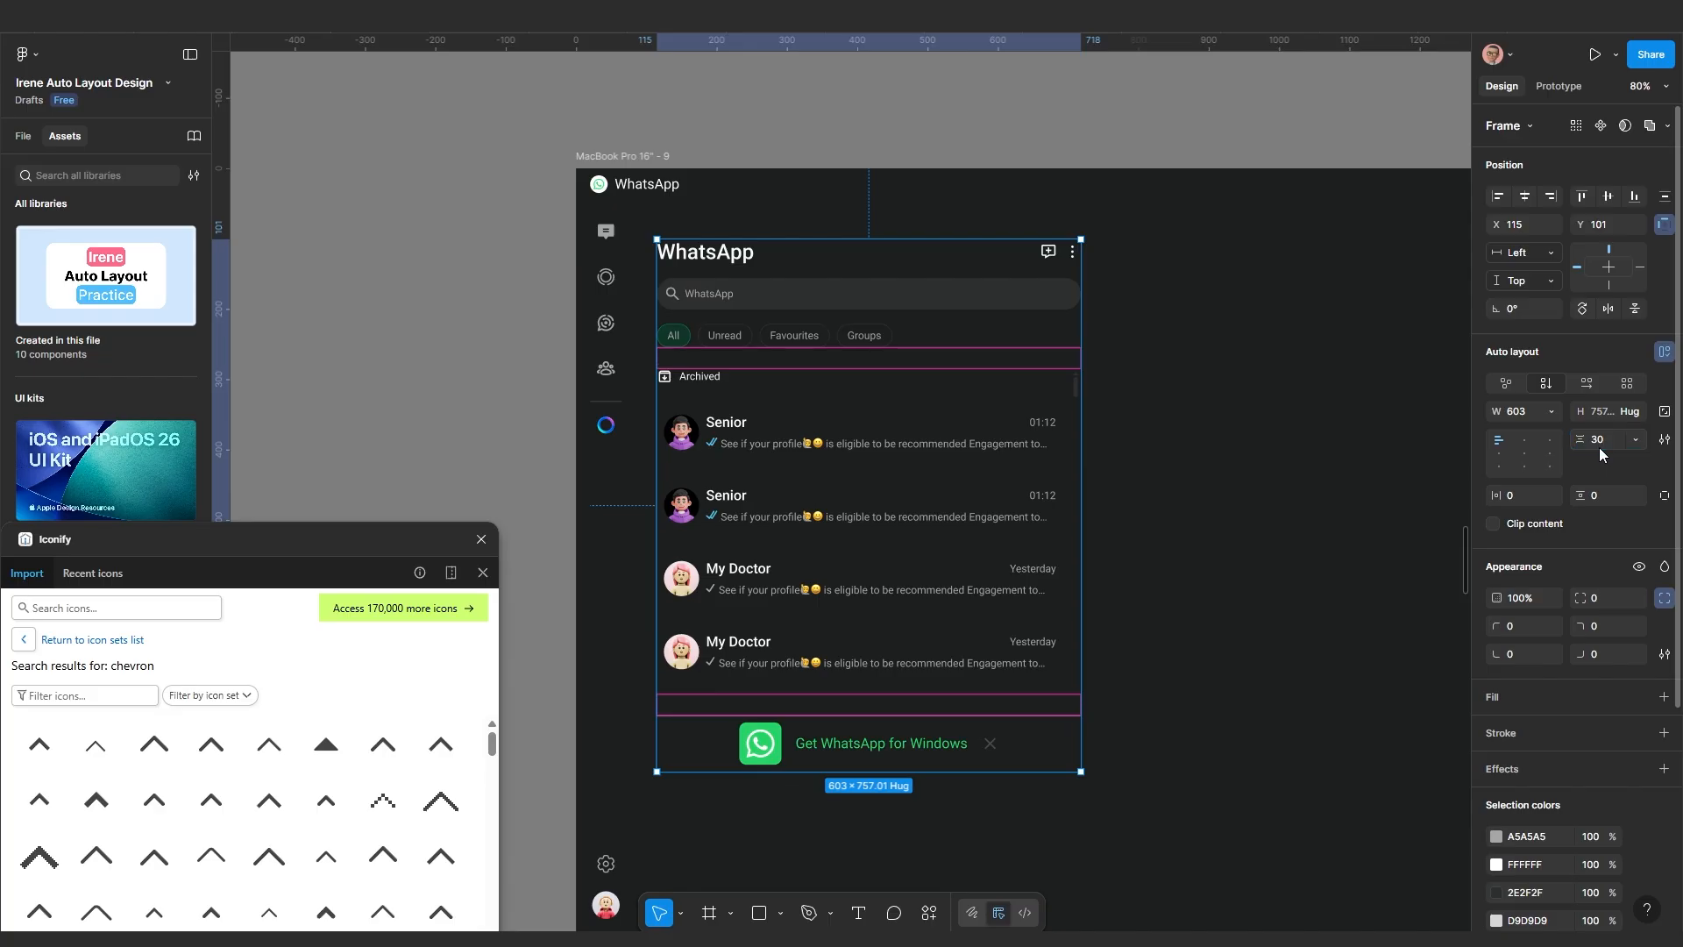
left_click(1261, 547)
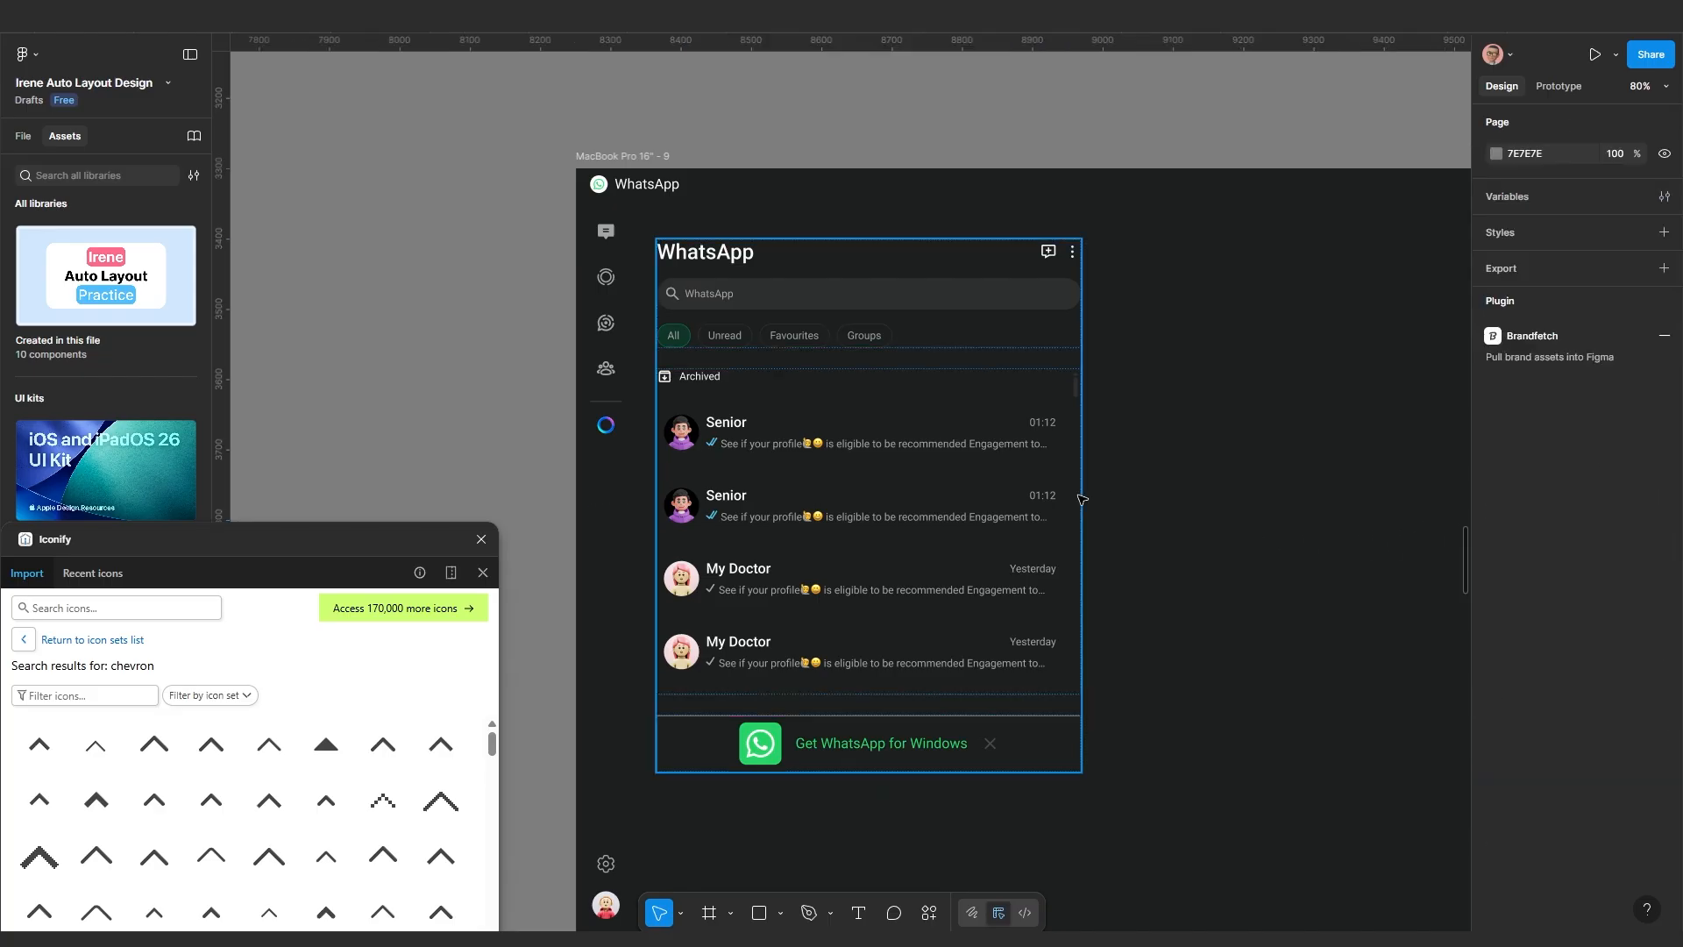
Set the font size of the All, Unread, Favourites and Groups labels to 20 and check them in the prototype preview
scroll(698, 379, "up", 3)
scroll(737, 346, "up", 3)
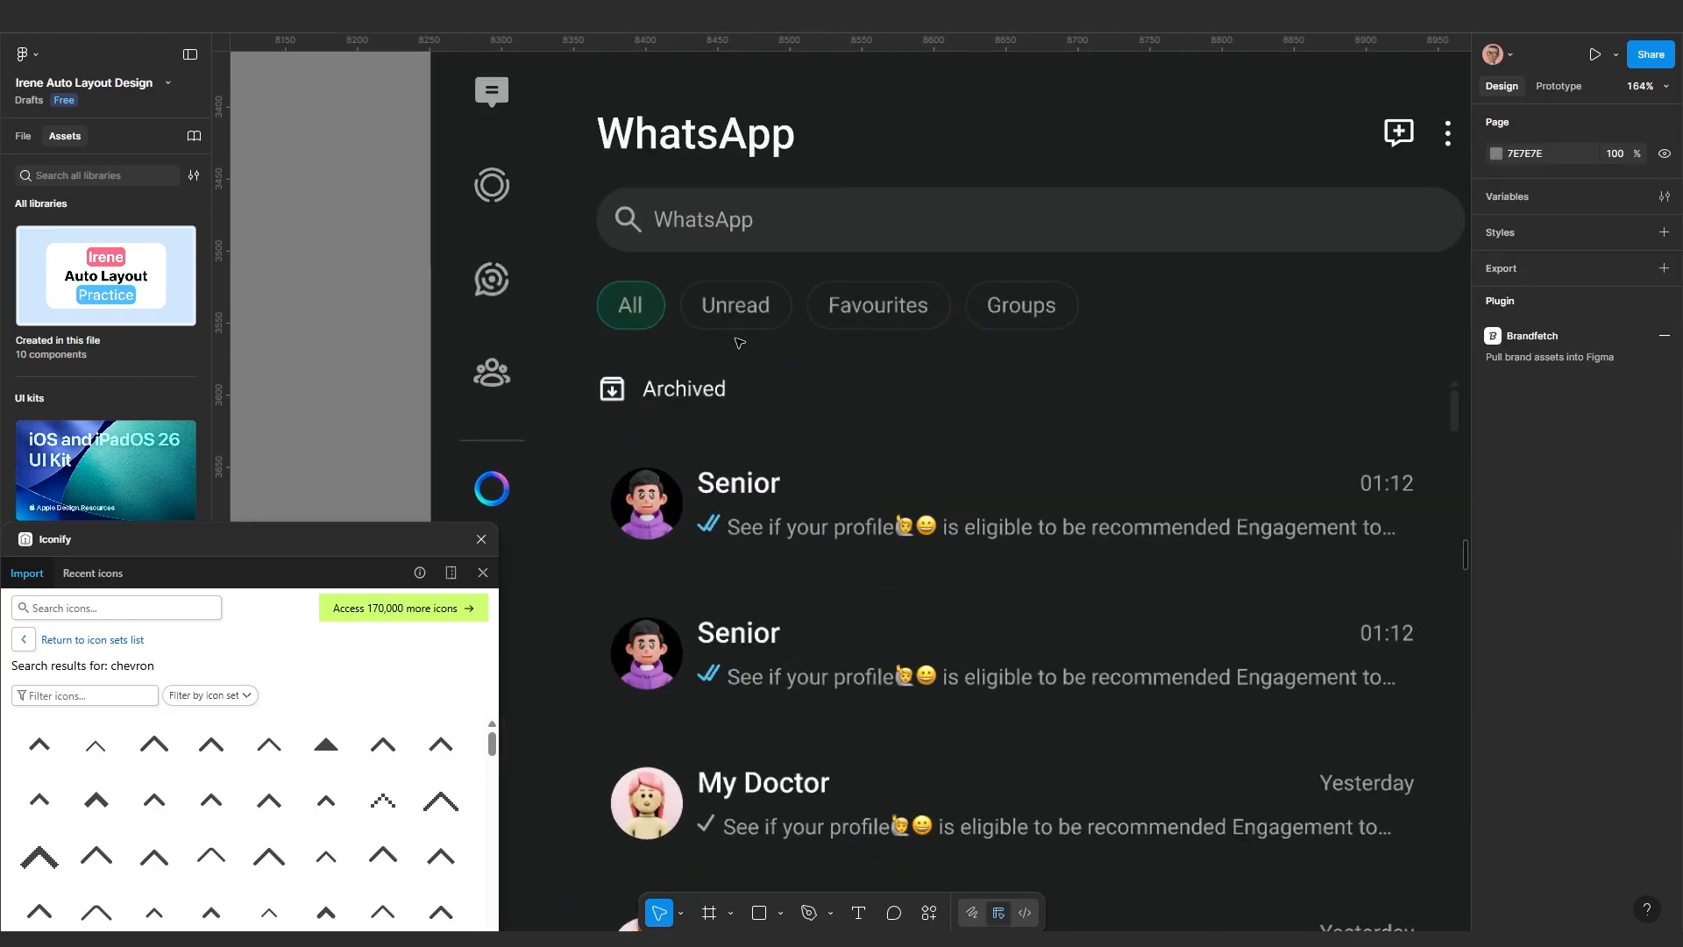
left_click(736, 319, "ctrl")
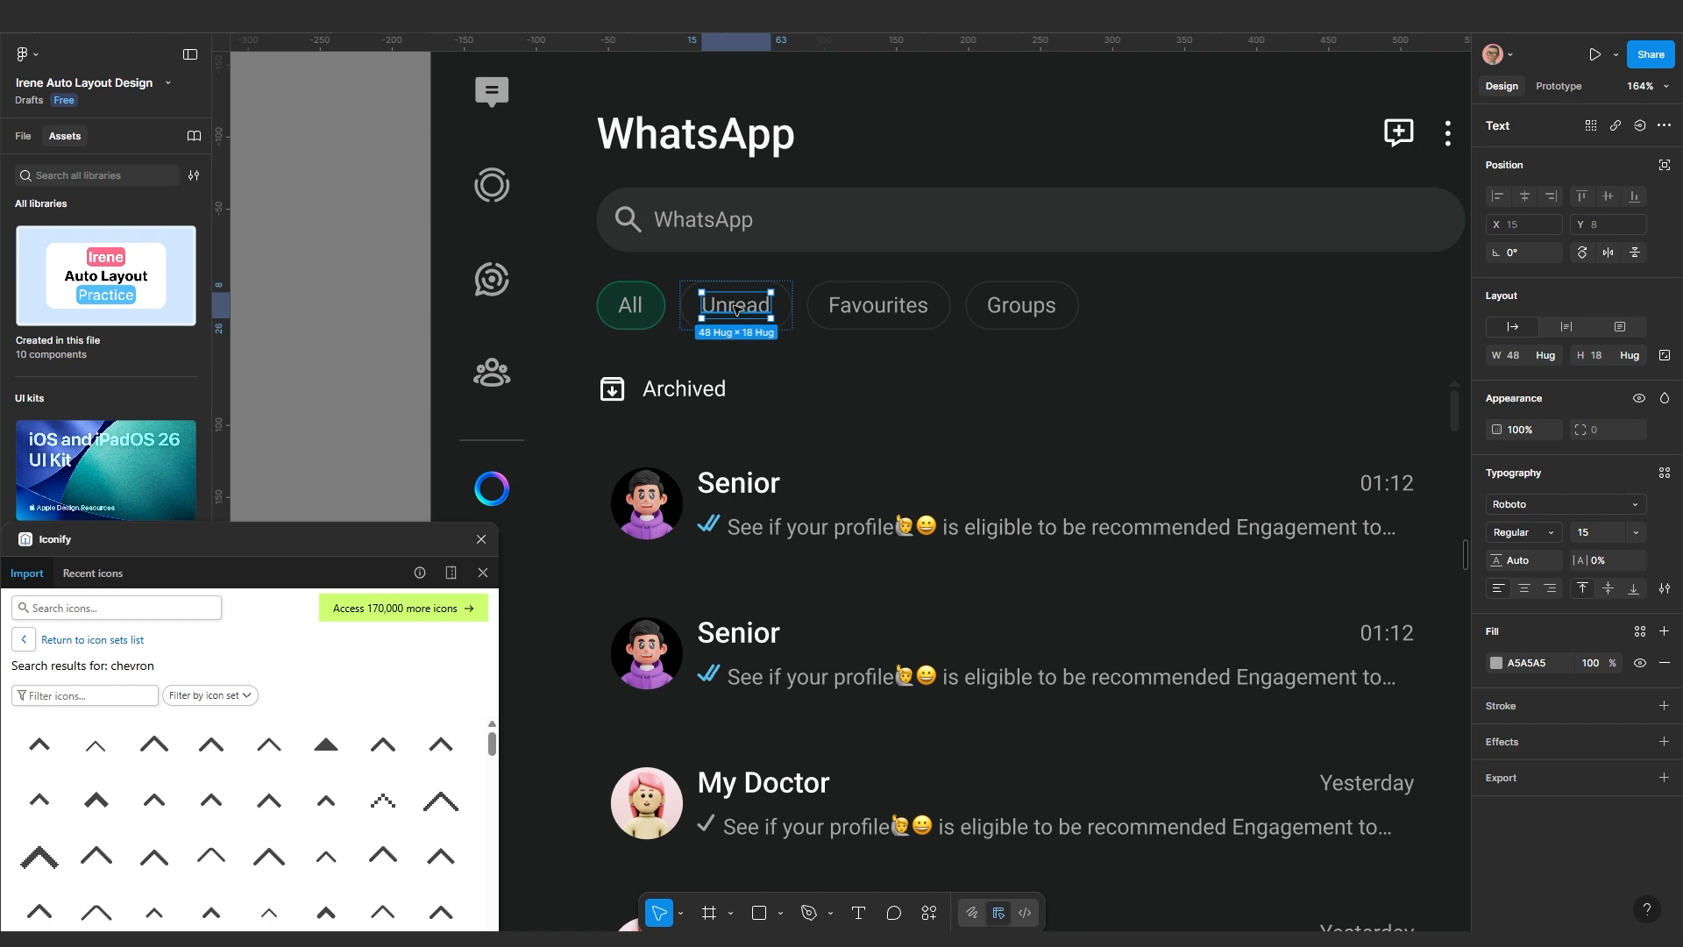
left_click(638, 313, "ctrl+shift")
left_click(877, 317, "ctrl+shift")
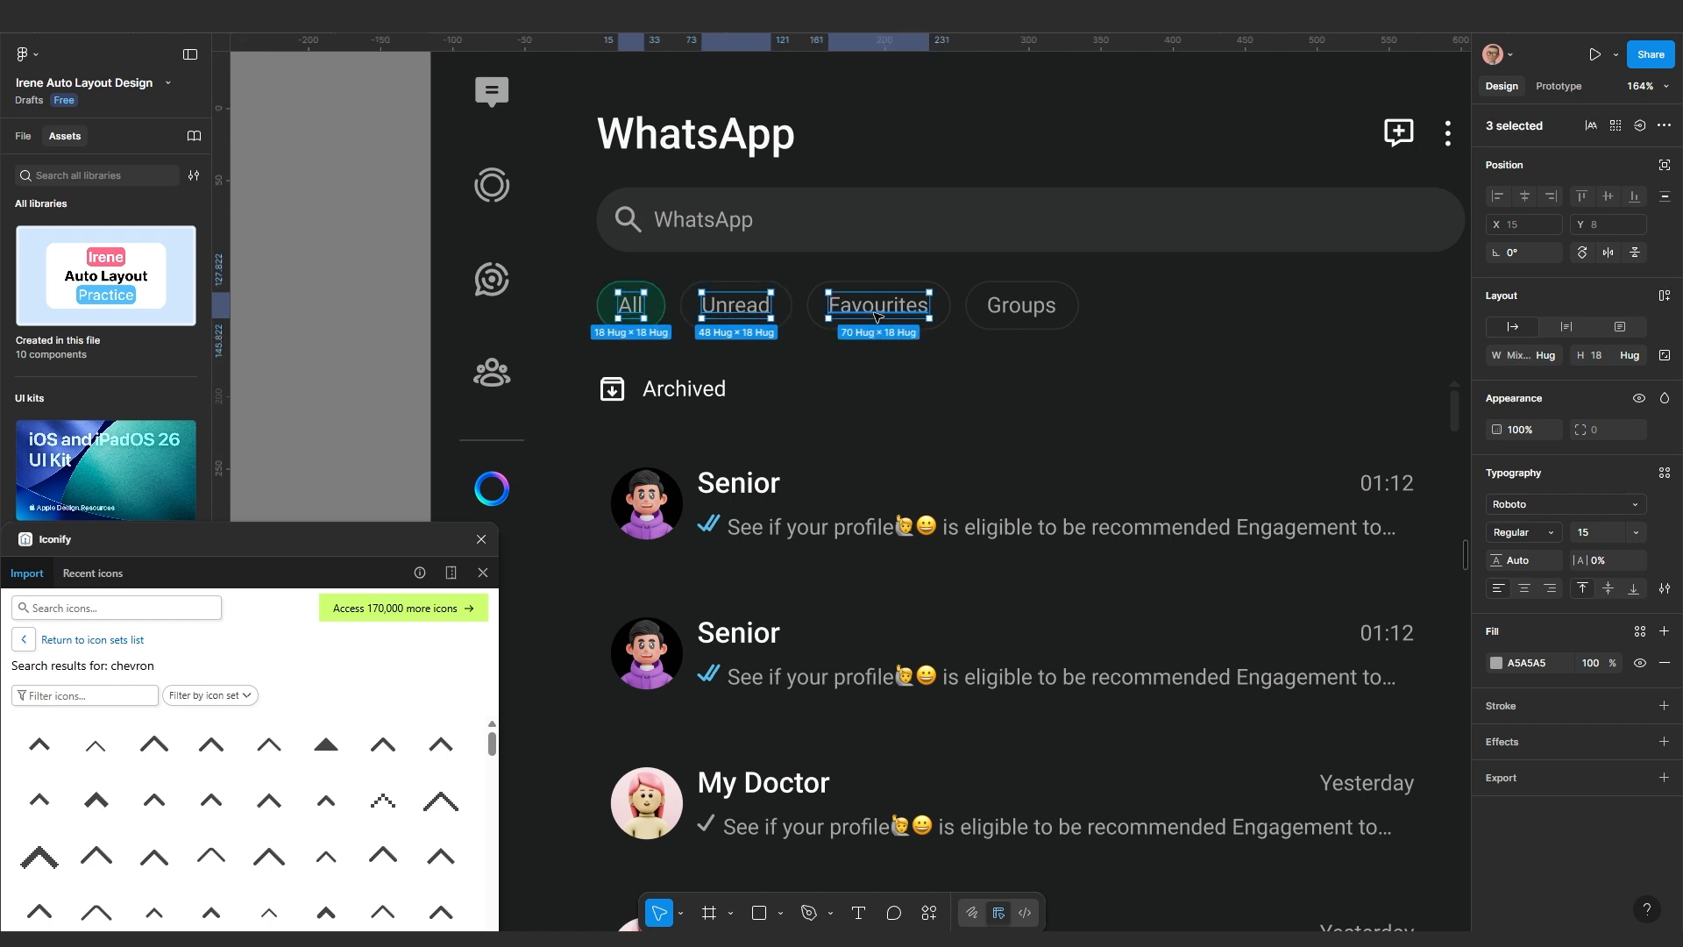
left_click(1031, 316, "ctrl+shift")
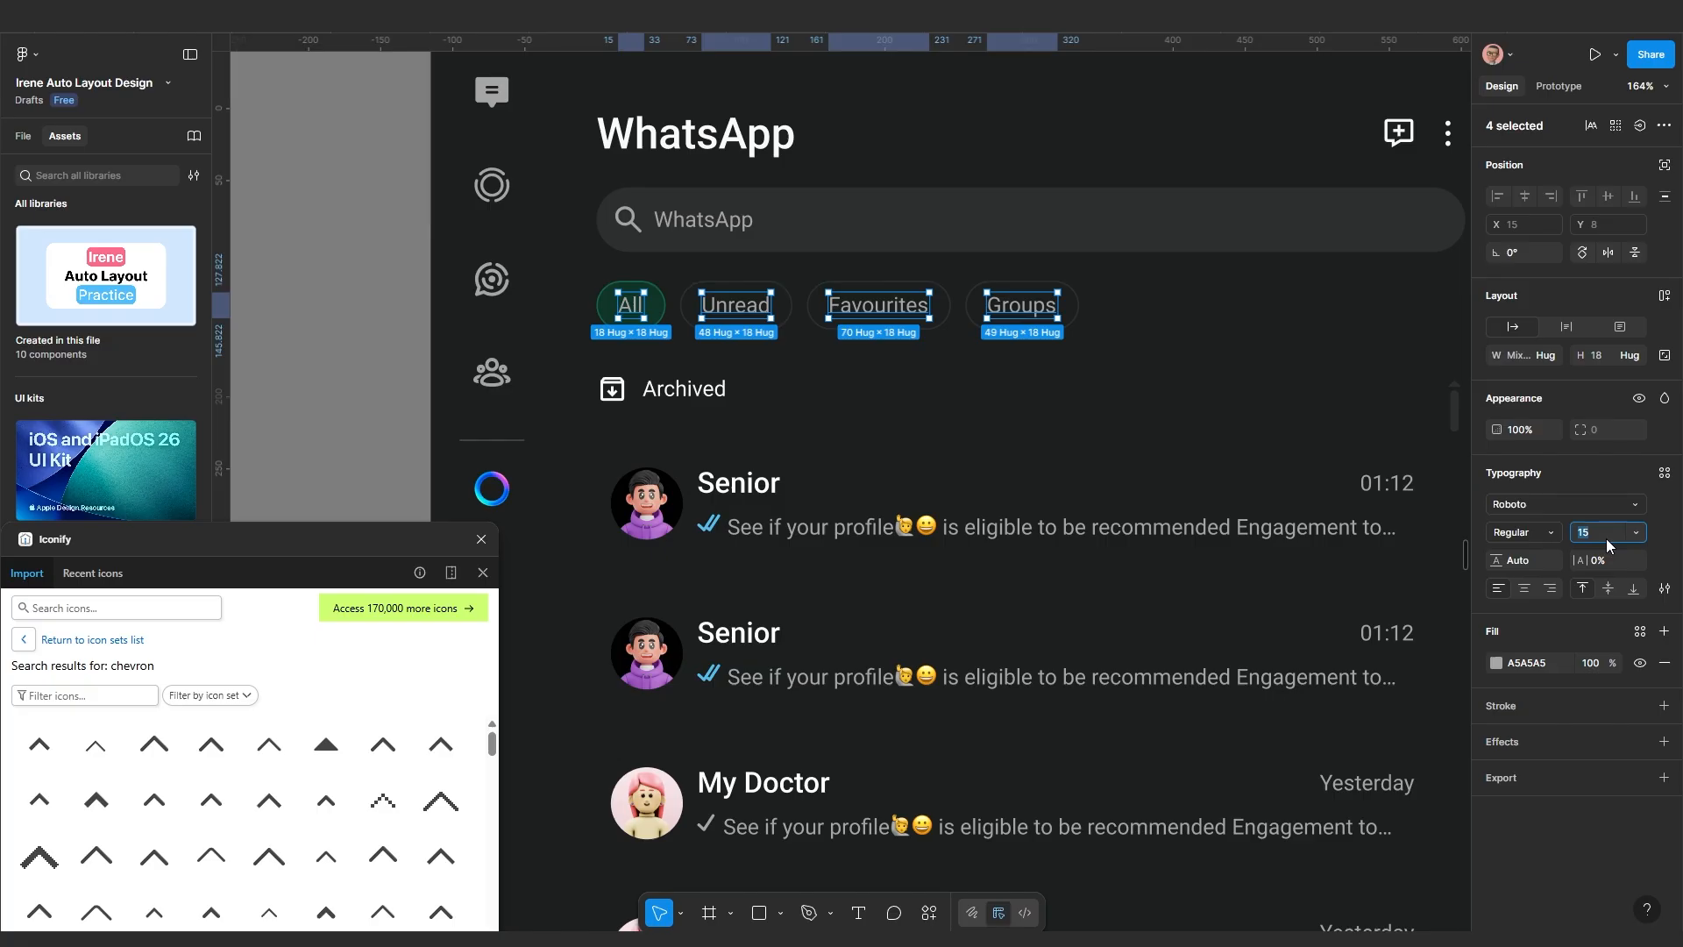
key("Return")
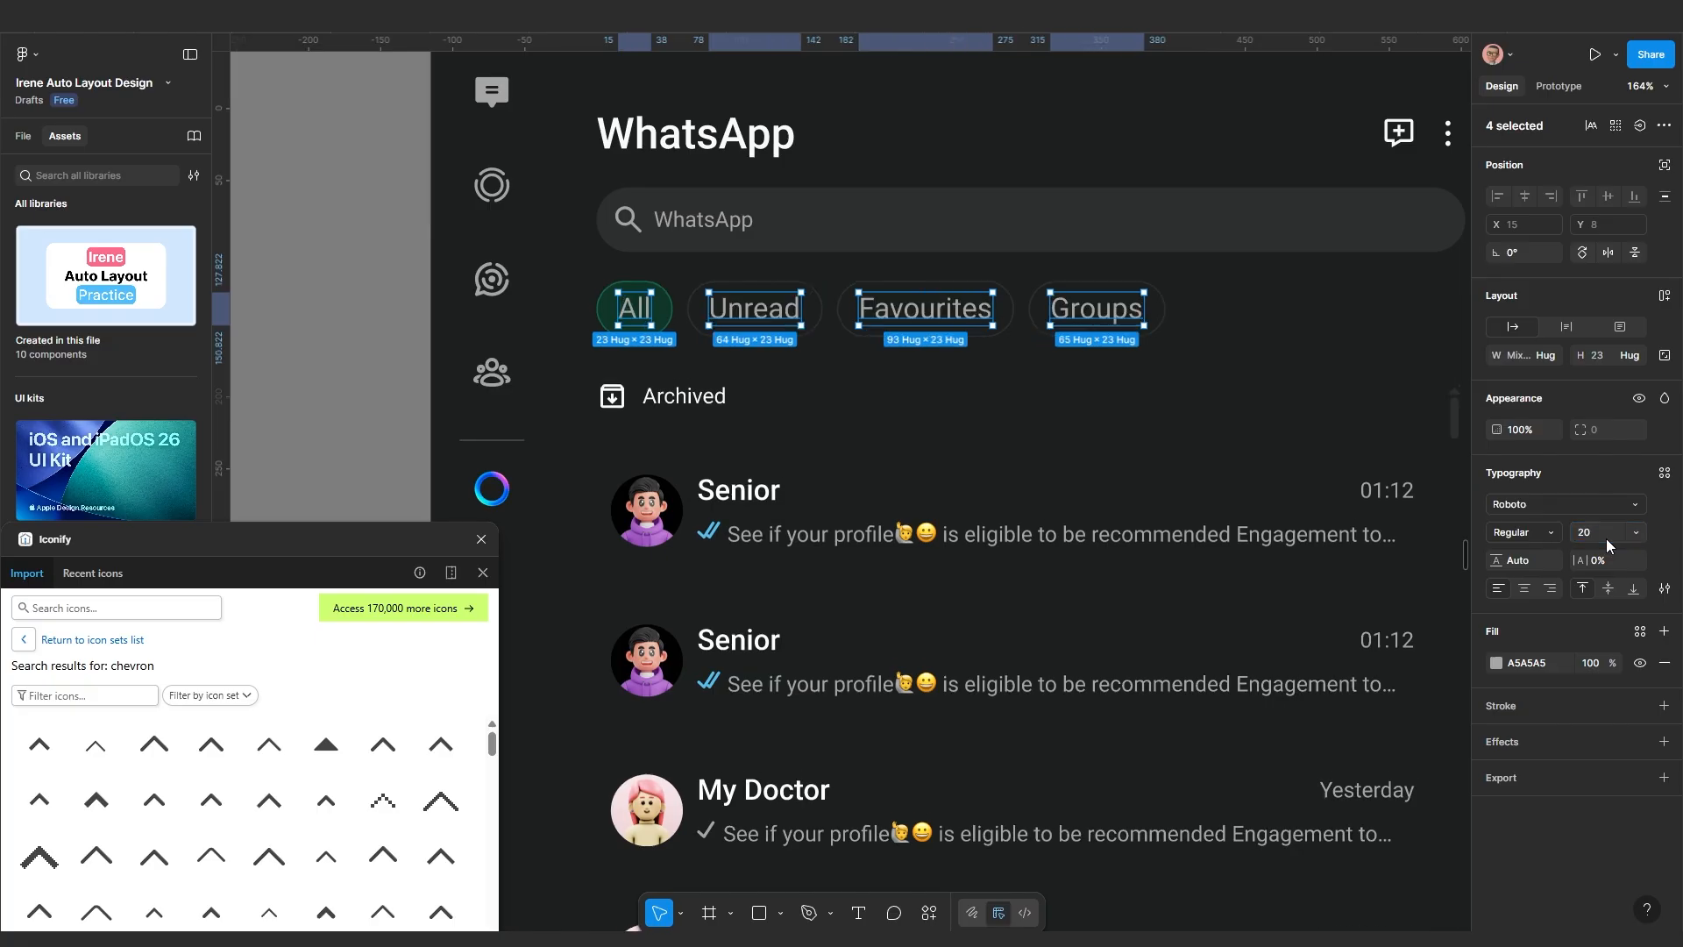
left_click(1161, 424)
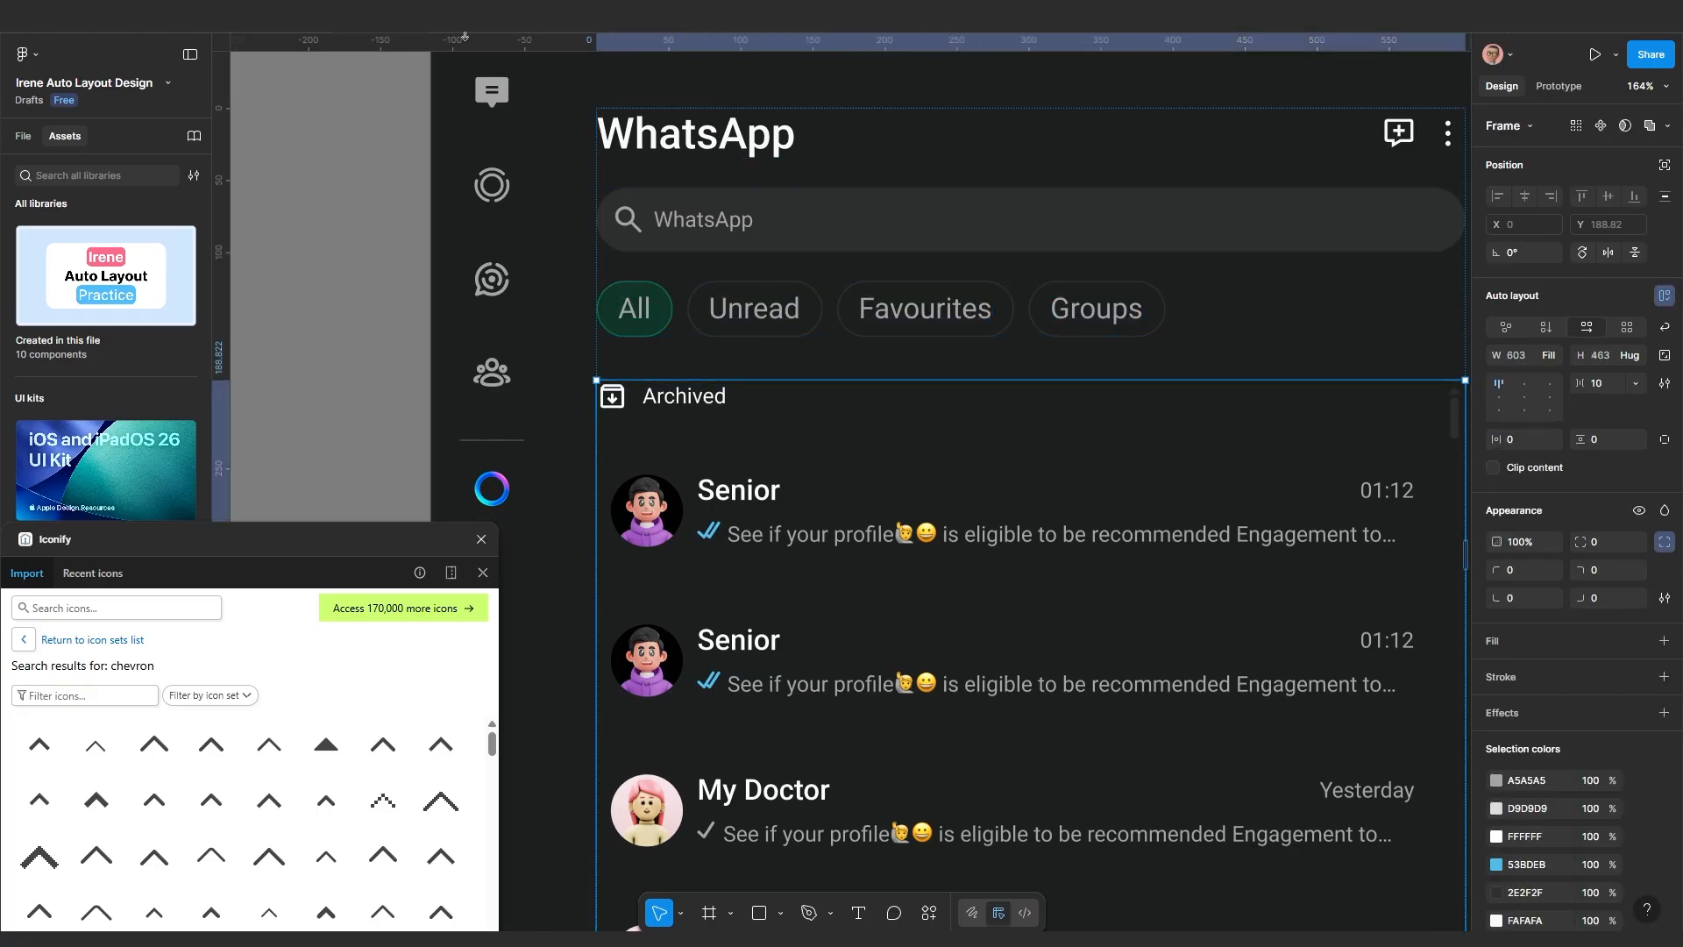
left_click(553, 32)
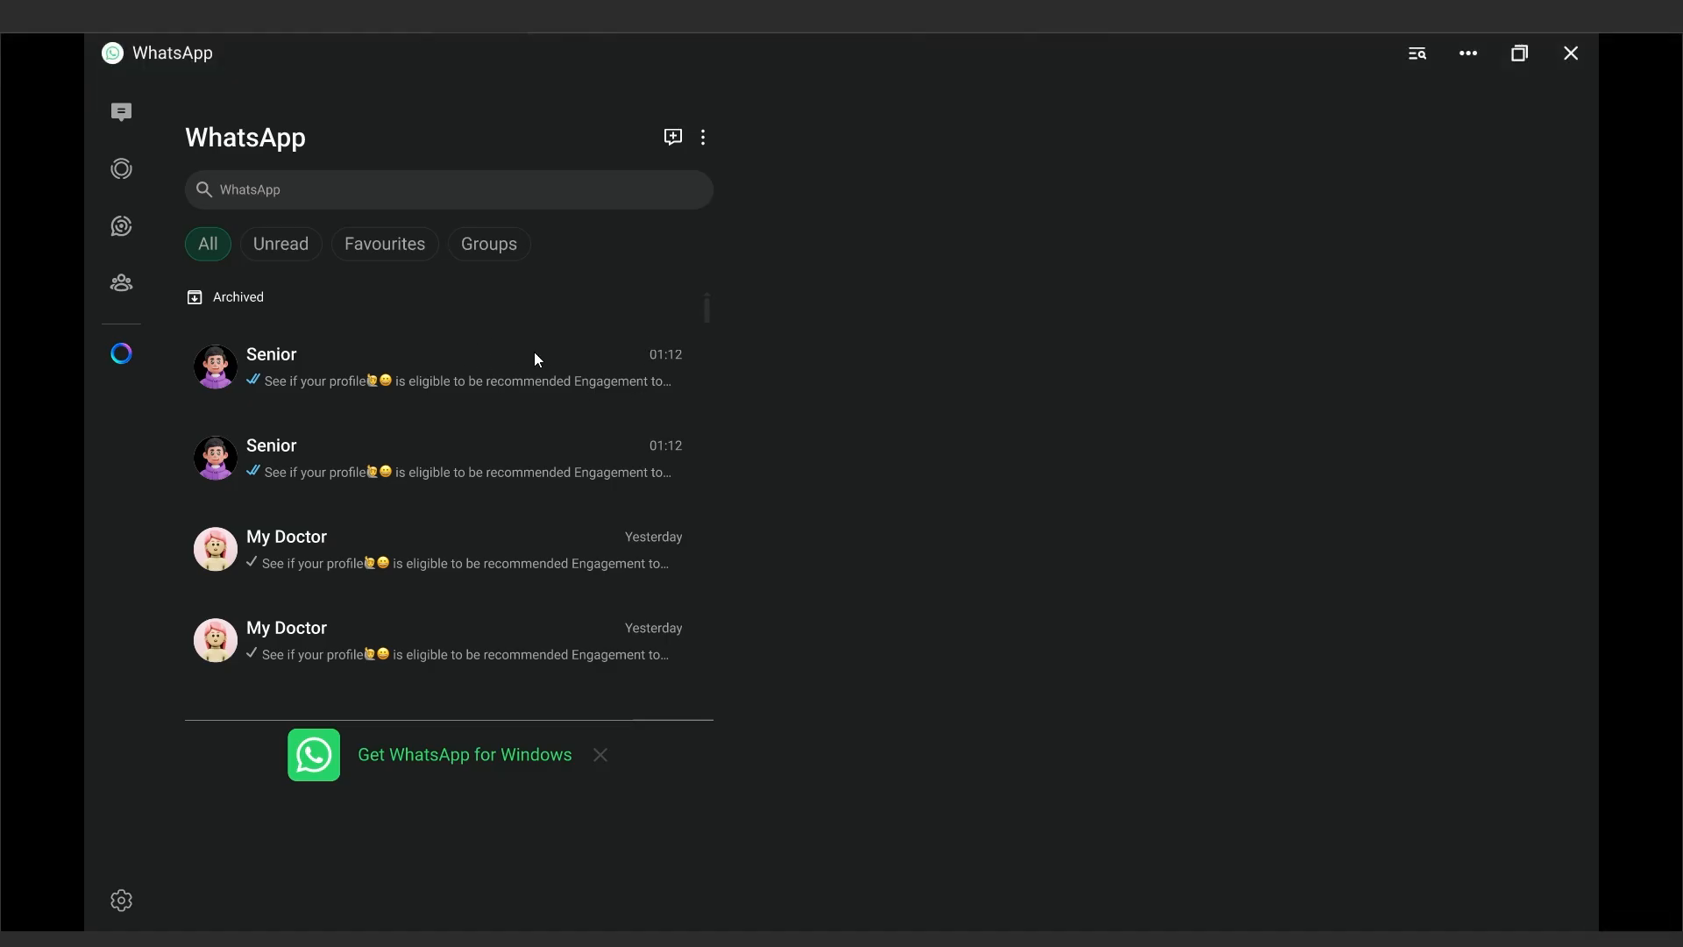
left_click(390, 32)
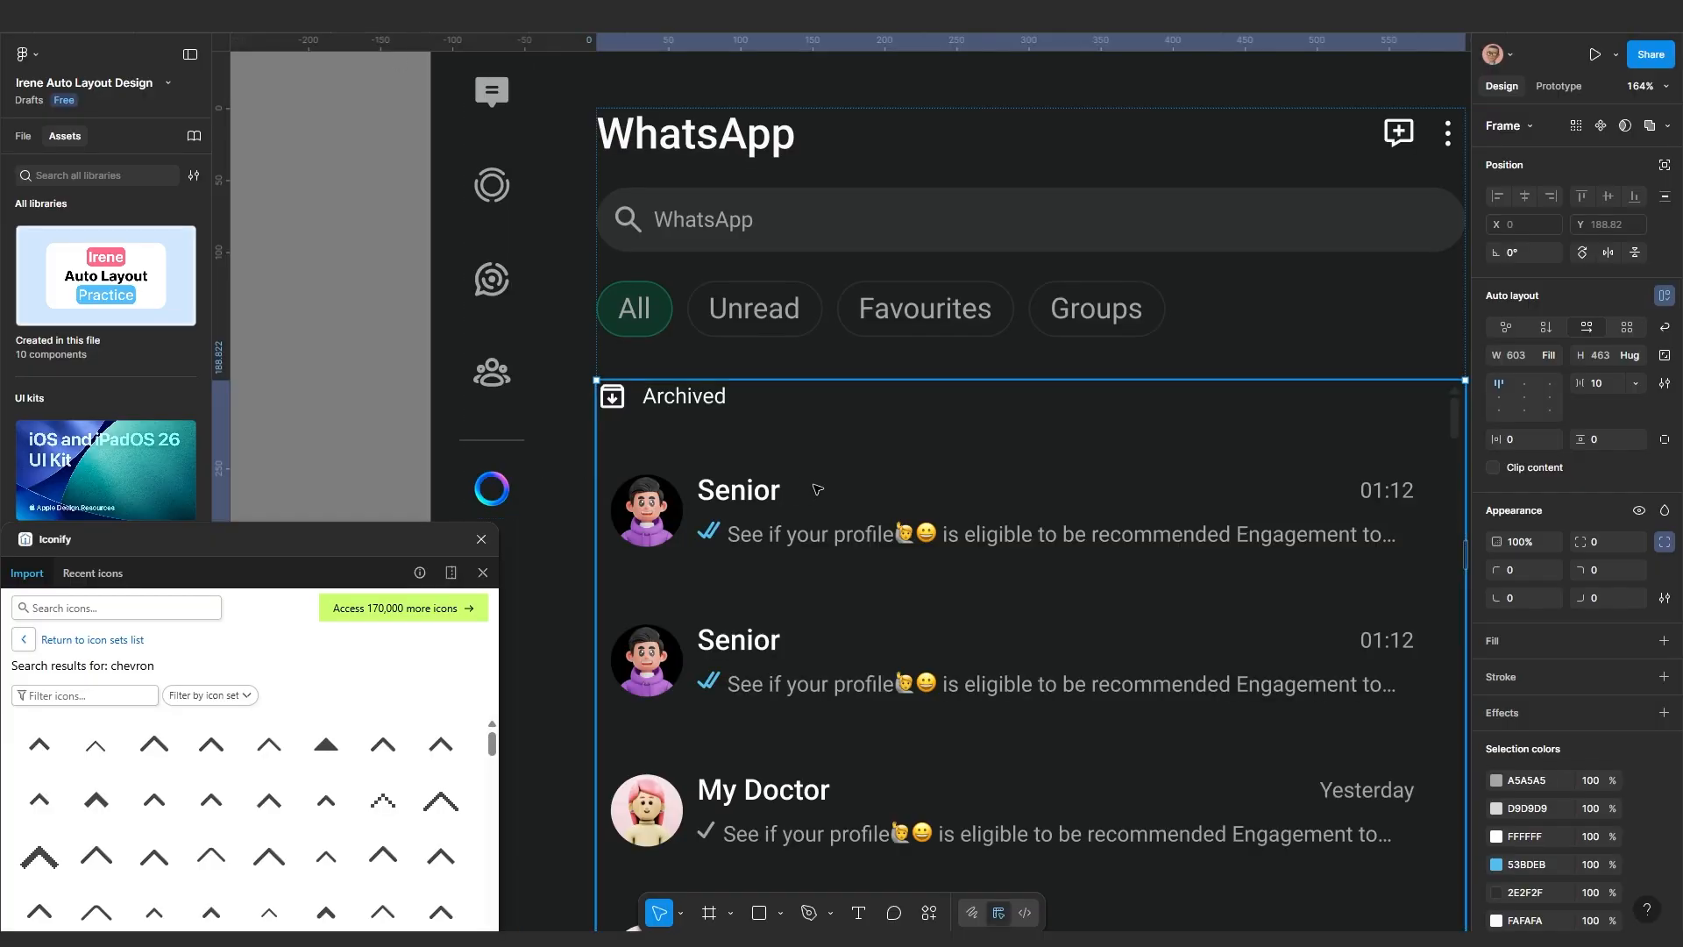
Set the vertical padding of the All, Unread, Favourites and Groups filter chips to 10
scroll(835, 456, "up", 1)
left_click(907, 307)
left_click(907, 309)
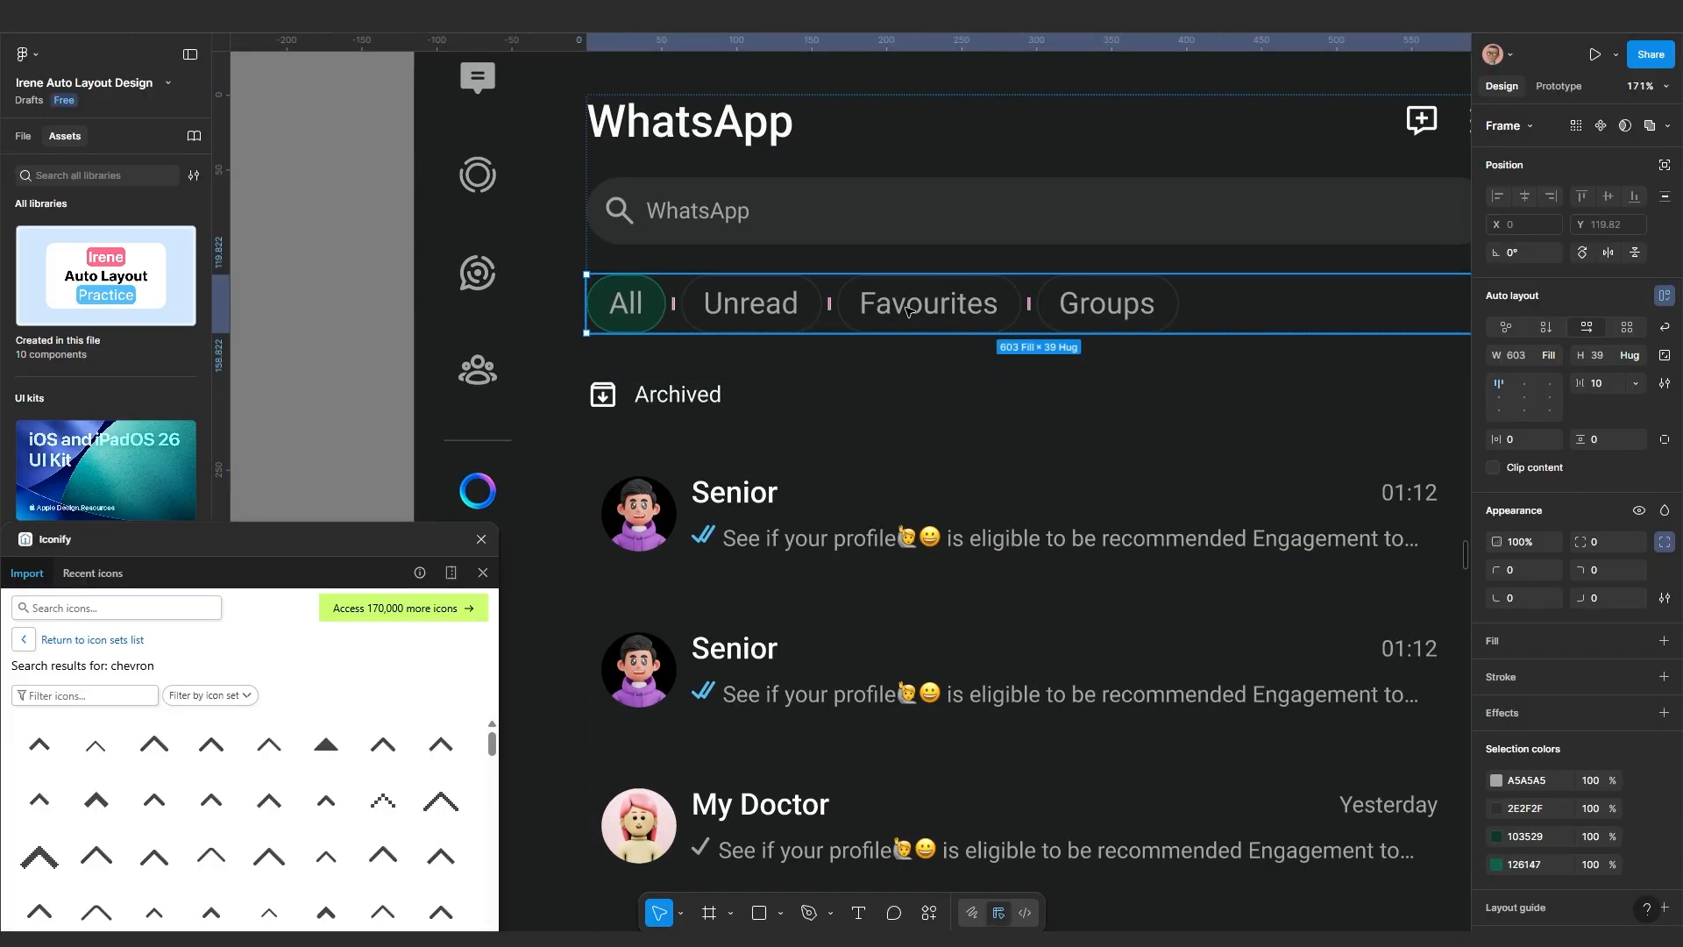
left_click(907, 309)
left_click(1083, 313, "shift")
left_click(788, 315, "shift")
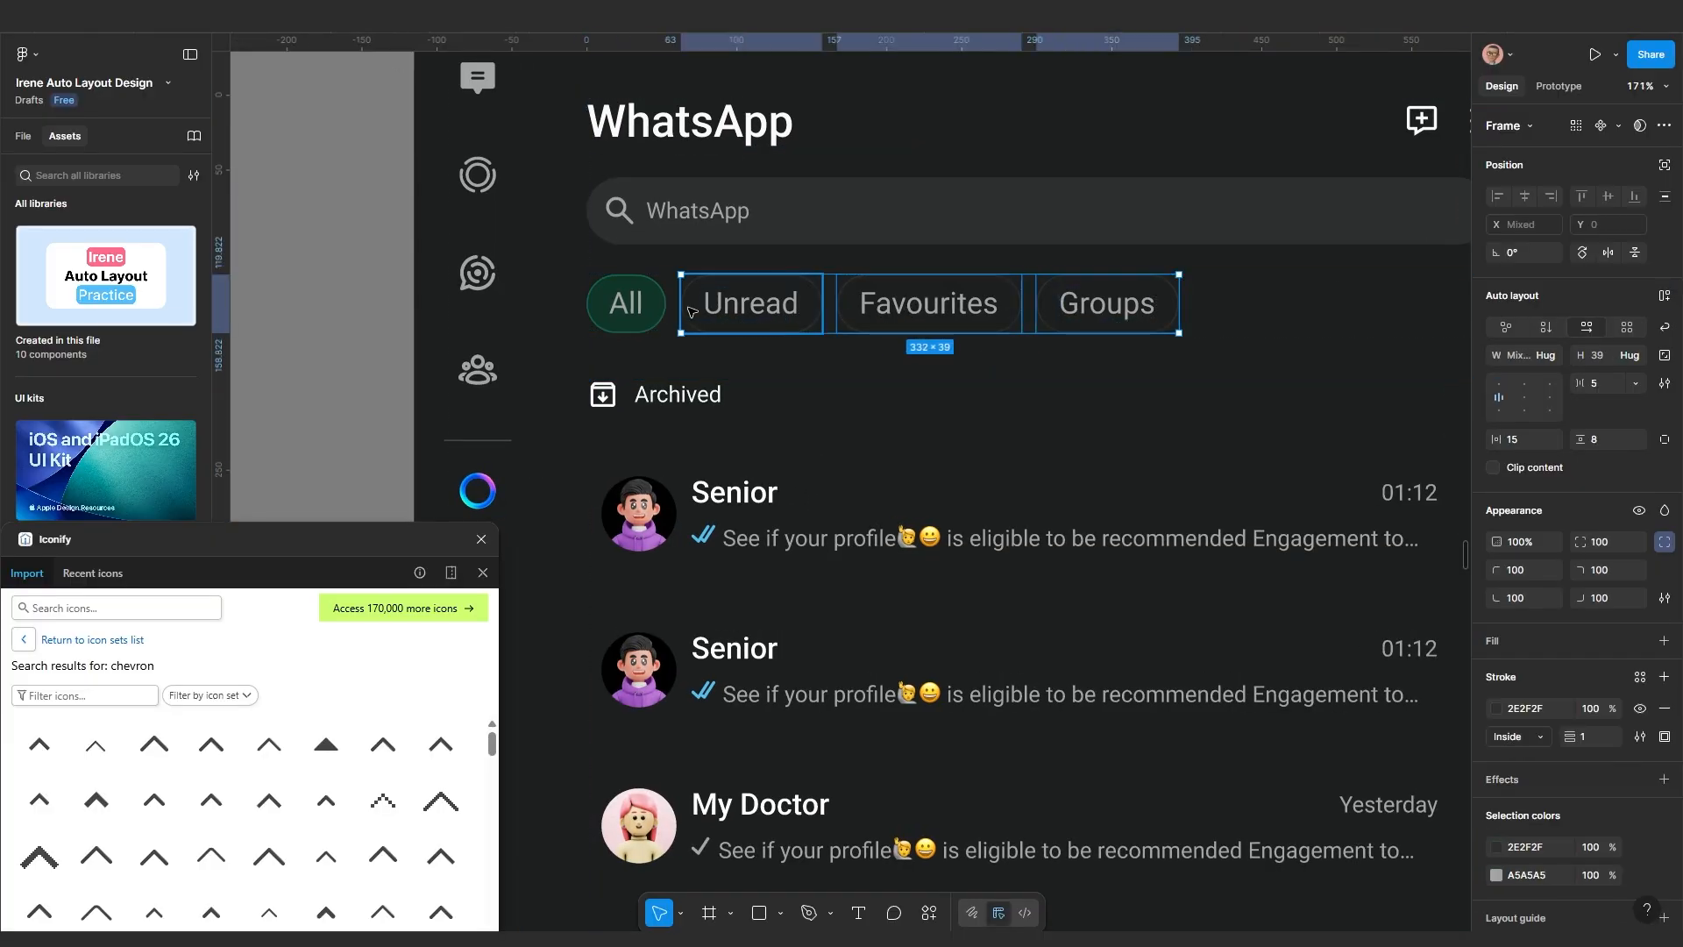
left_click(626, 304, "shift")
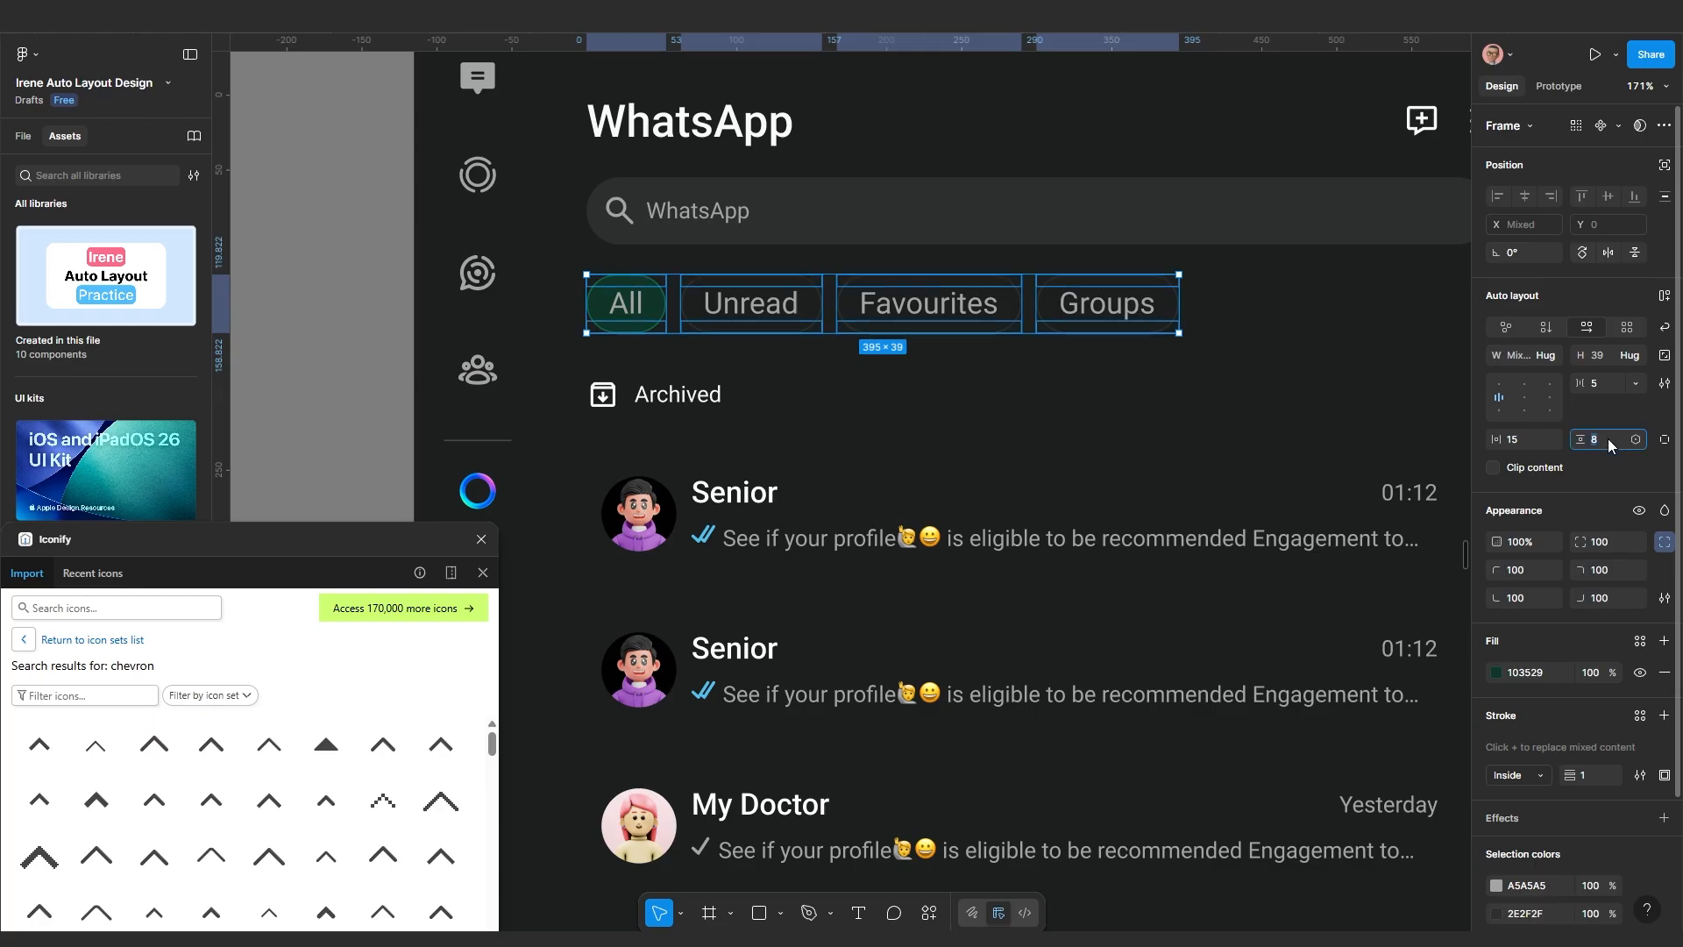
left_click(1608, 439)
type("10")
key("Return")
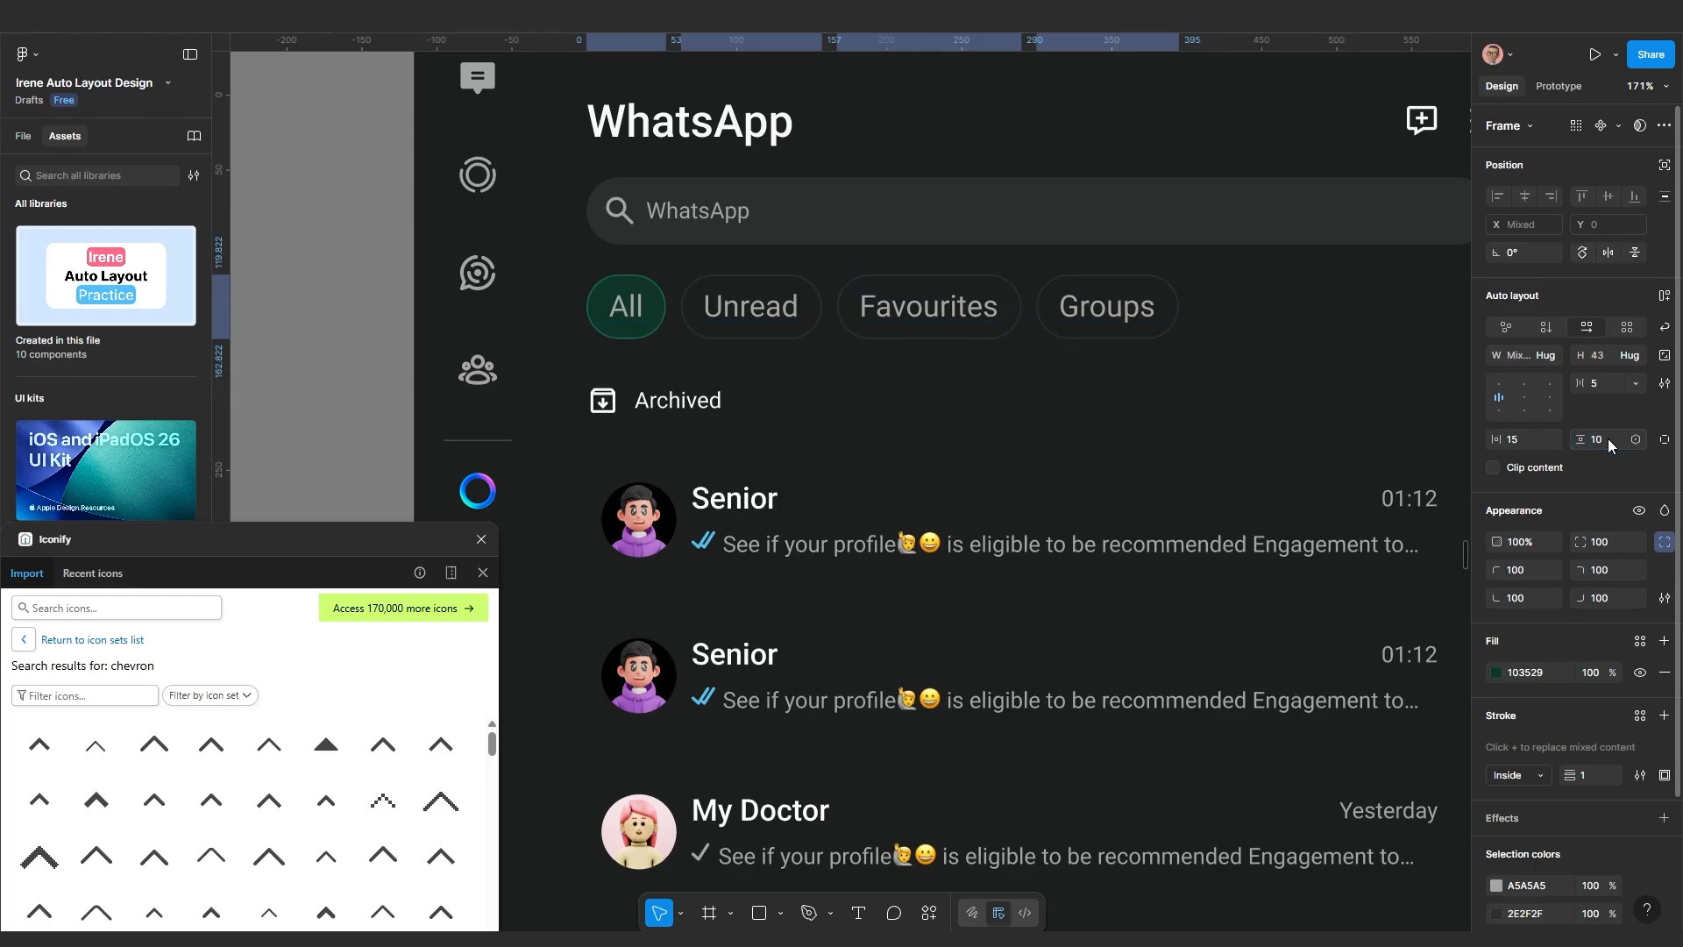
Set the horizontal padding of the four filter chips to 20 and check them in the prototype preview
left_click(1519, 440)
type("20")
key("Return")
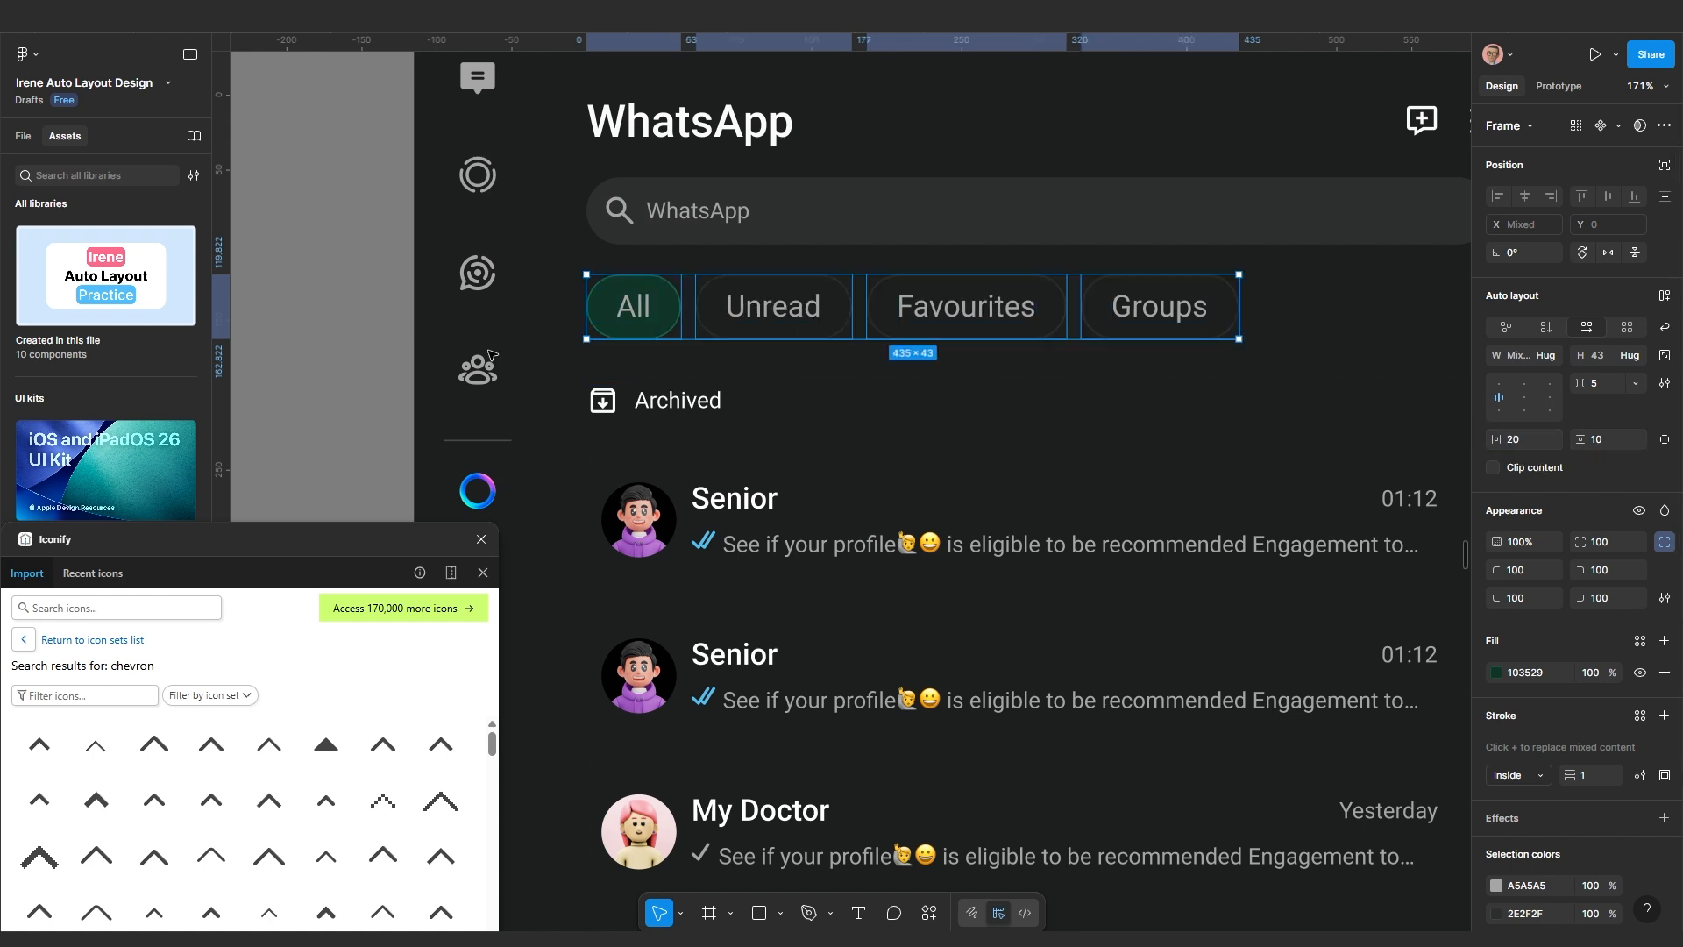
left_click(476, 32)
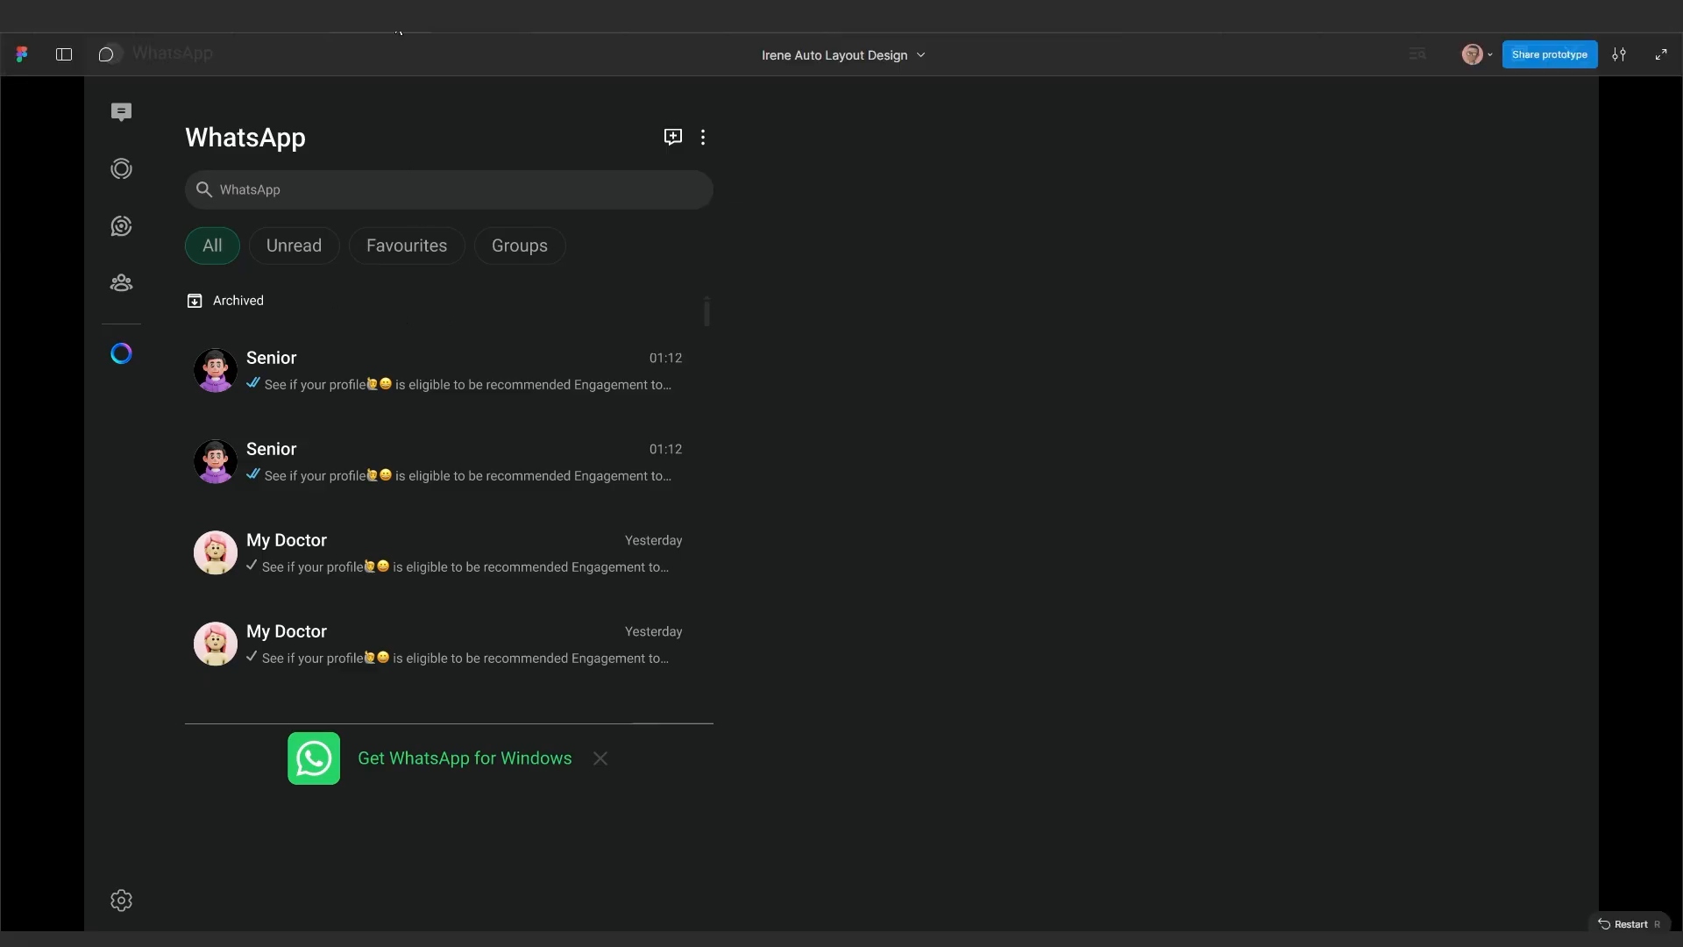
left_click(382, 33)
Set the vertical gap between the title, search bar and filter chips to 25 in the header frame and check the prototype preview
scroll(854, 365, "down", 3)
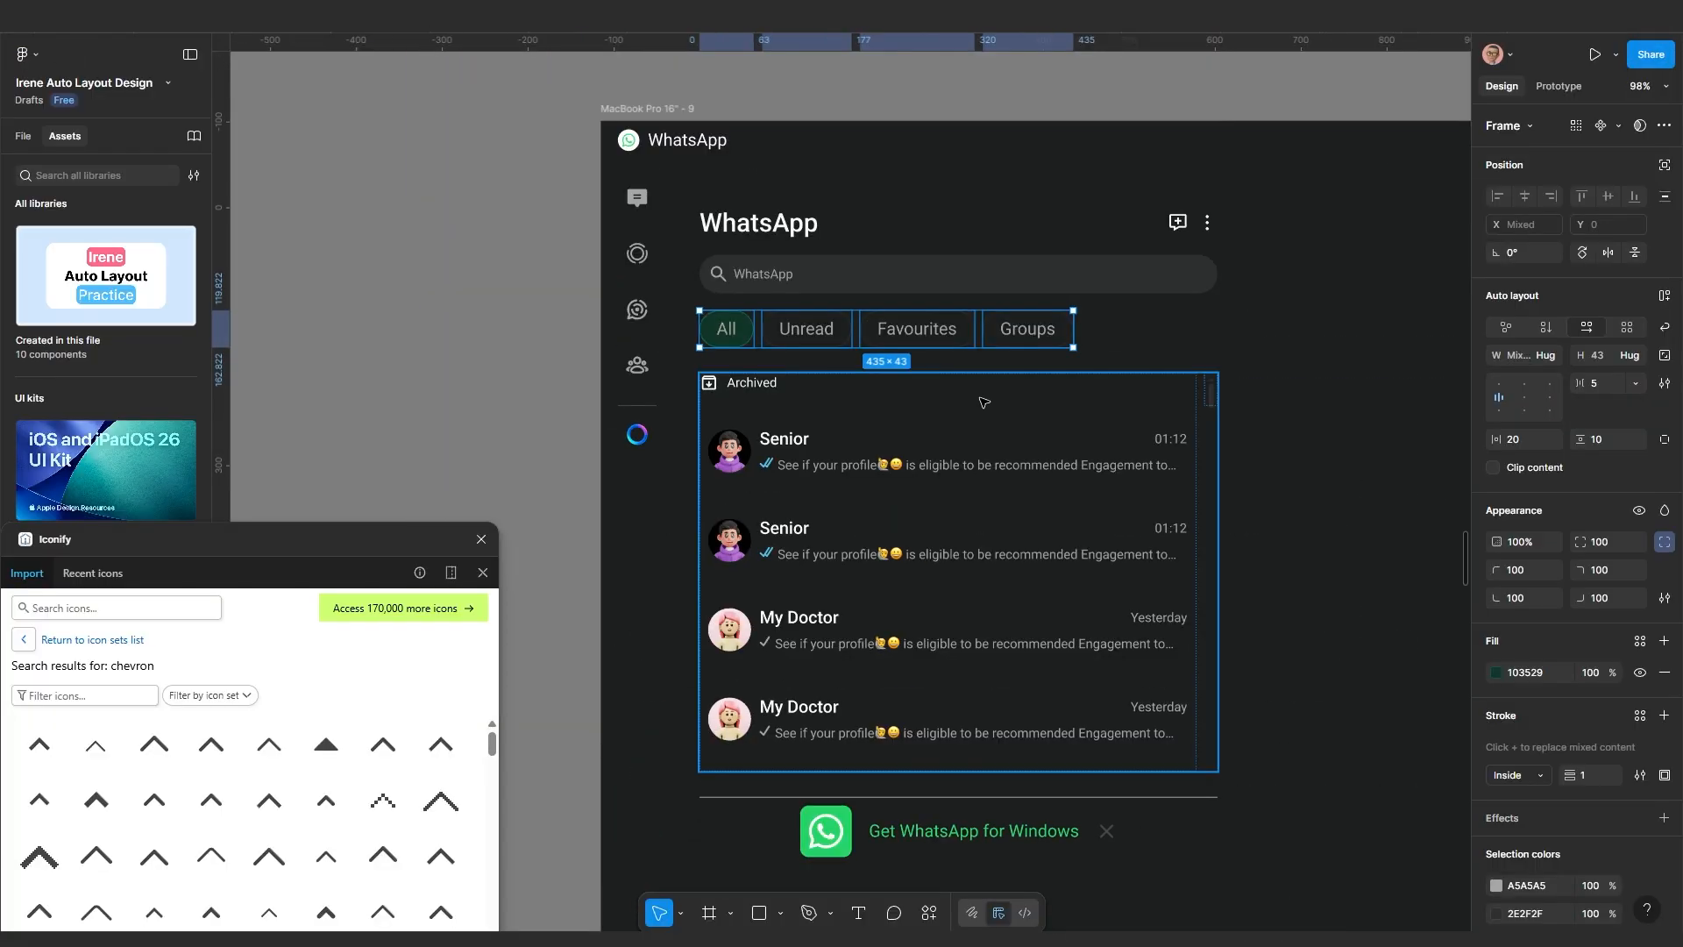
left_click(981, 398)
left_click(1130, 339)
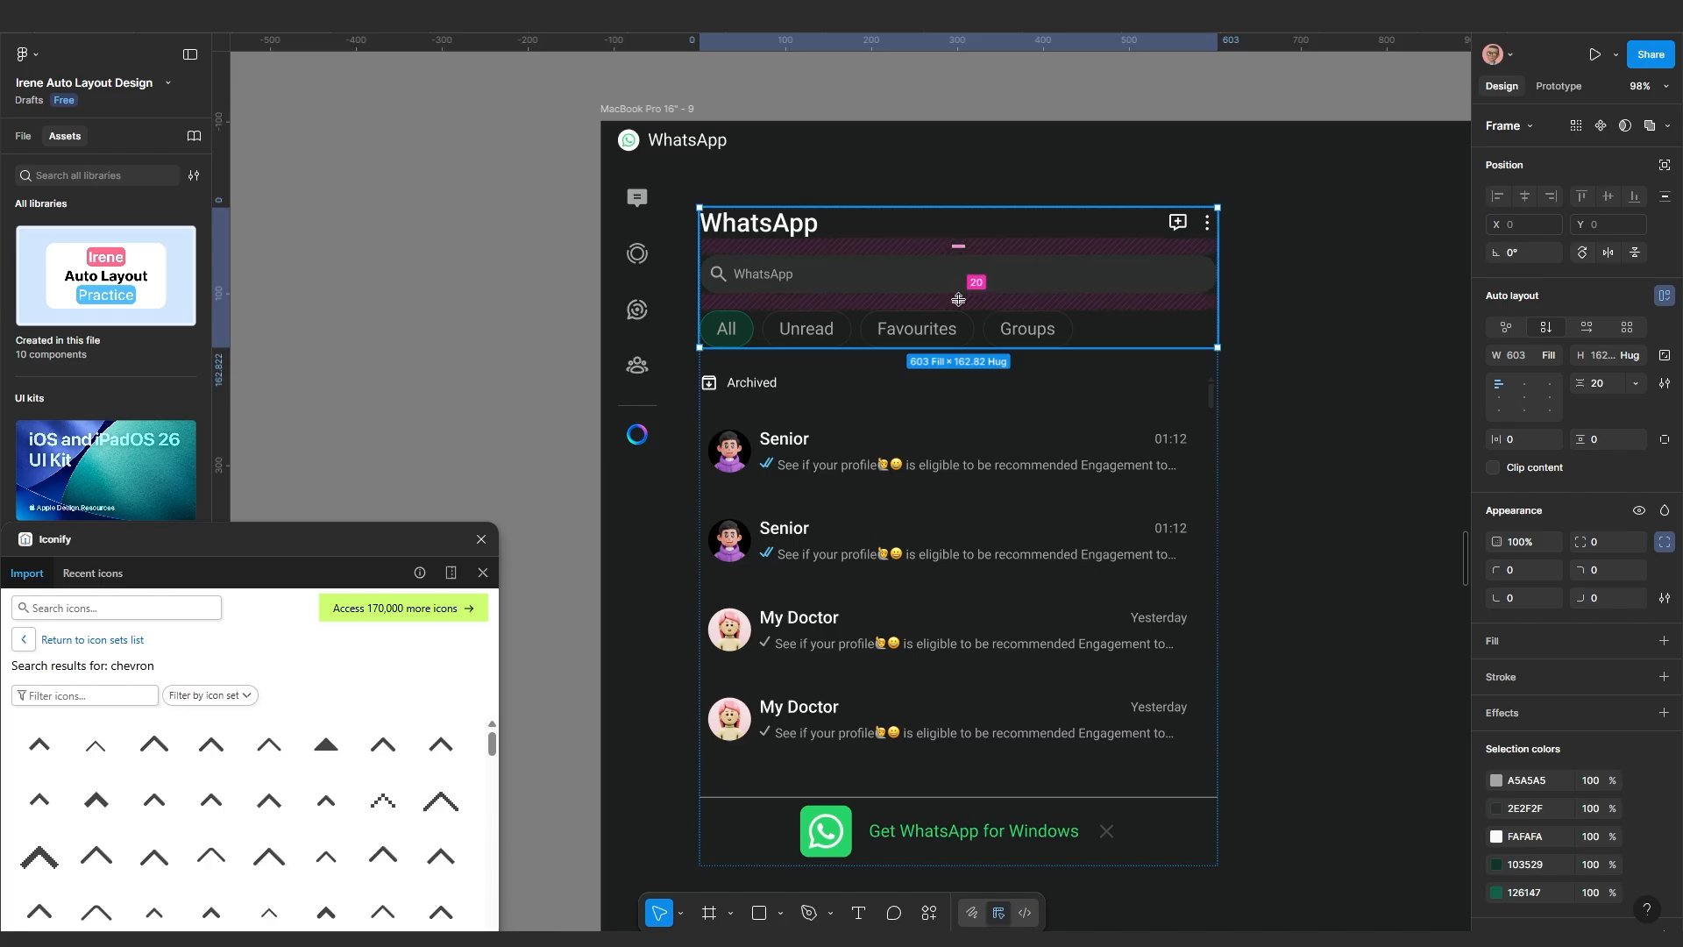
left_click(1603, 394)
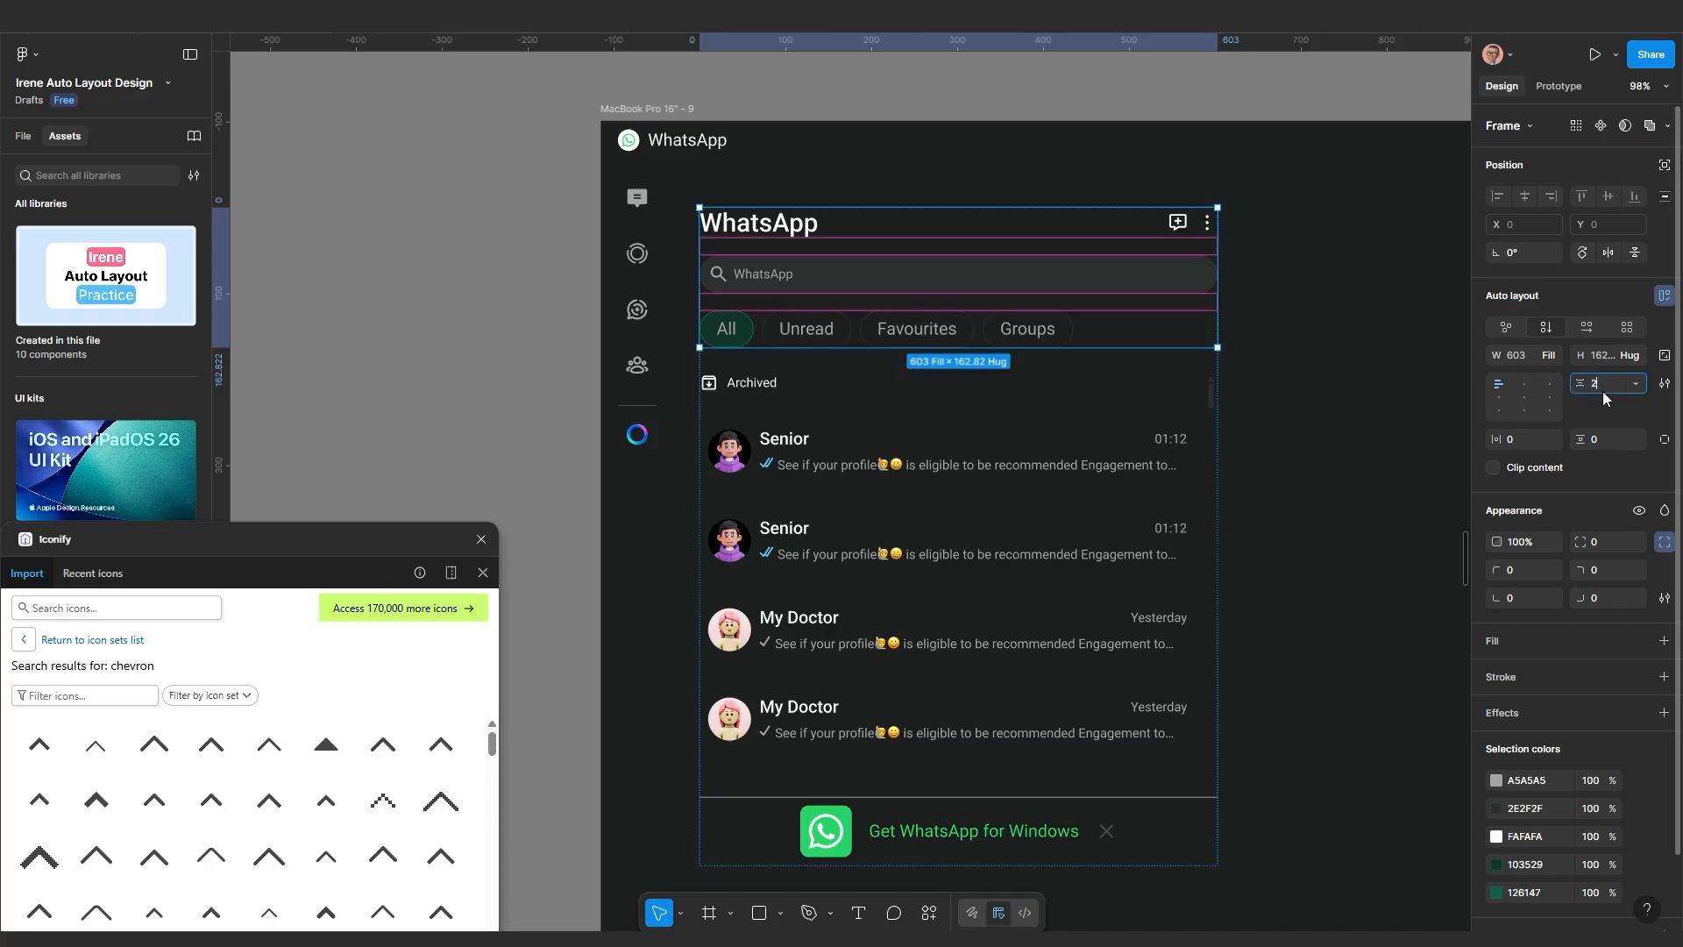
type("25")
key("Return")
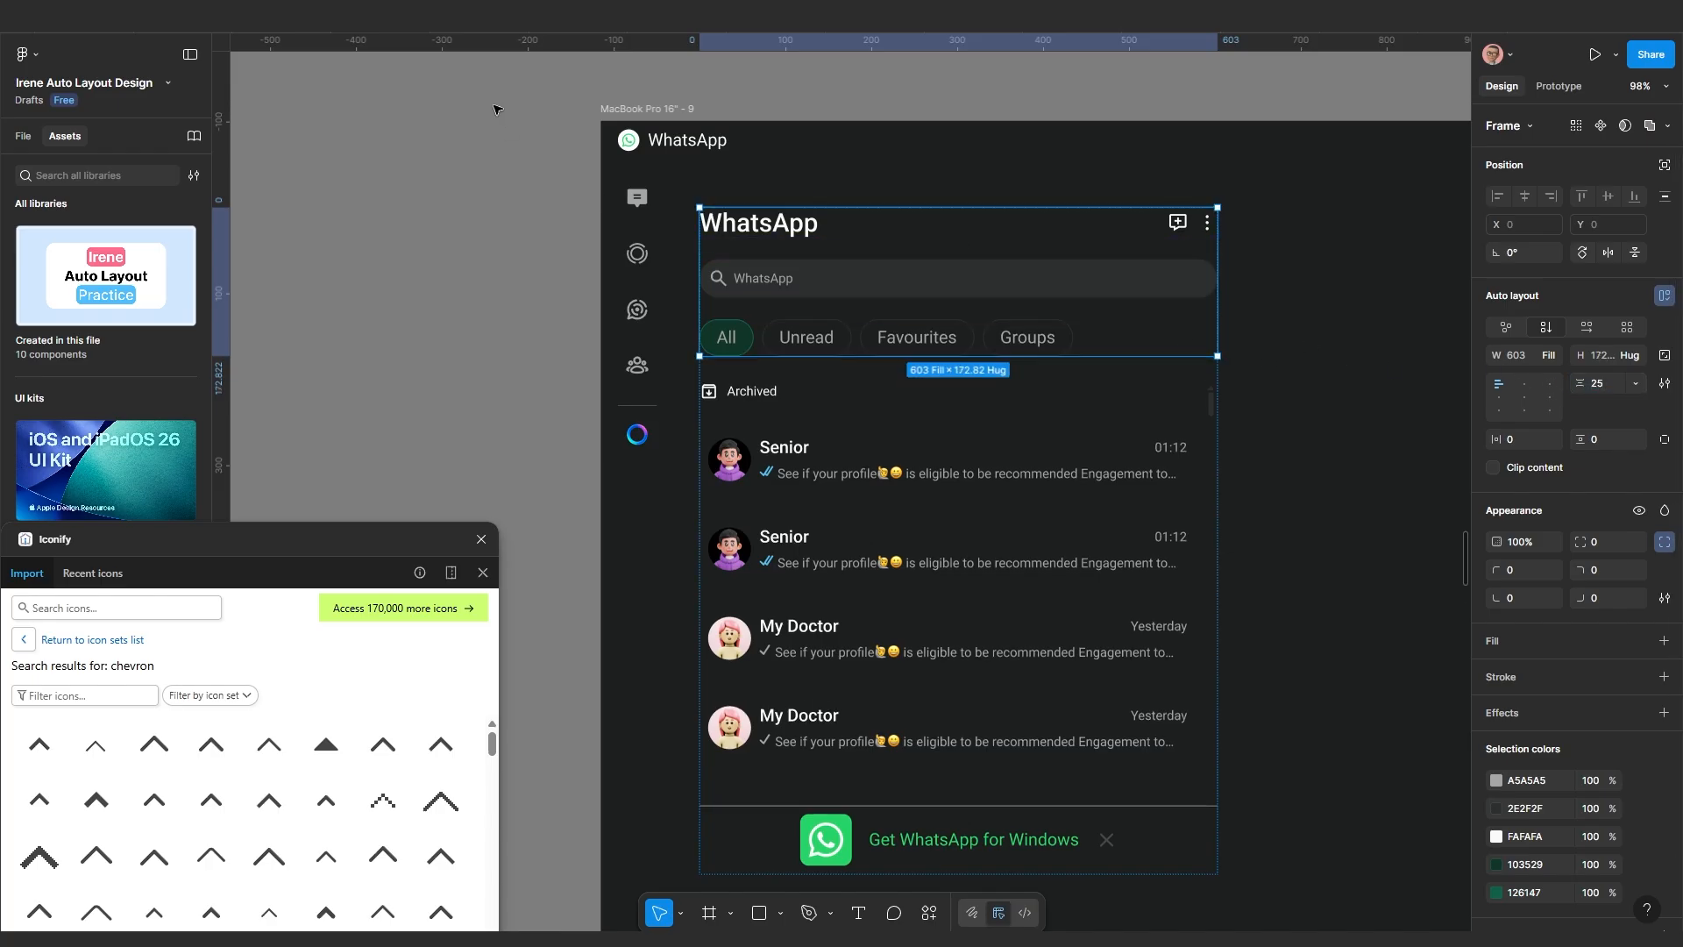
left_click(478, 32)
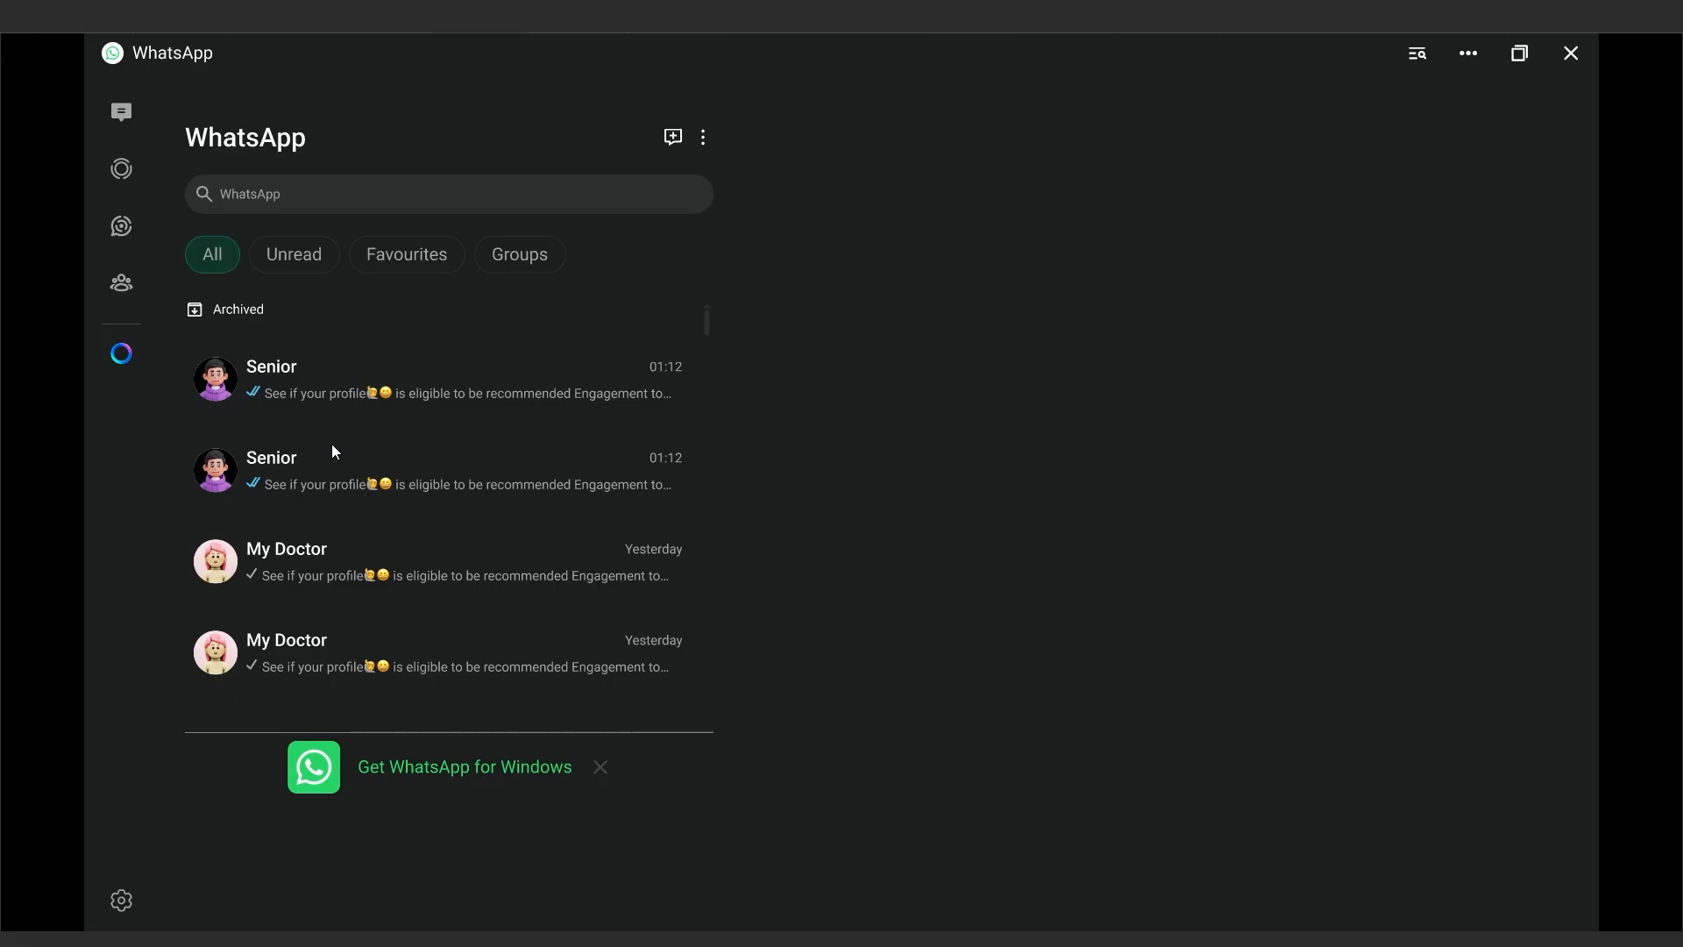
scroll(323, 429, "down", 2)
scroll(323, 429, "up", 2)
key("ctrl+Tab")
Set the font size of the Archived label to 20
scroll(751, 406, "up", 2)
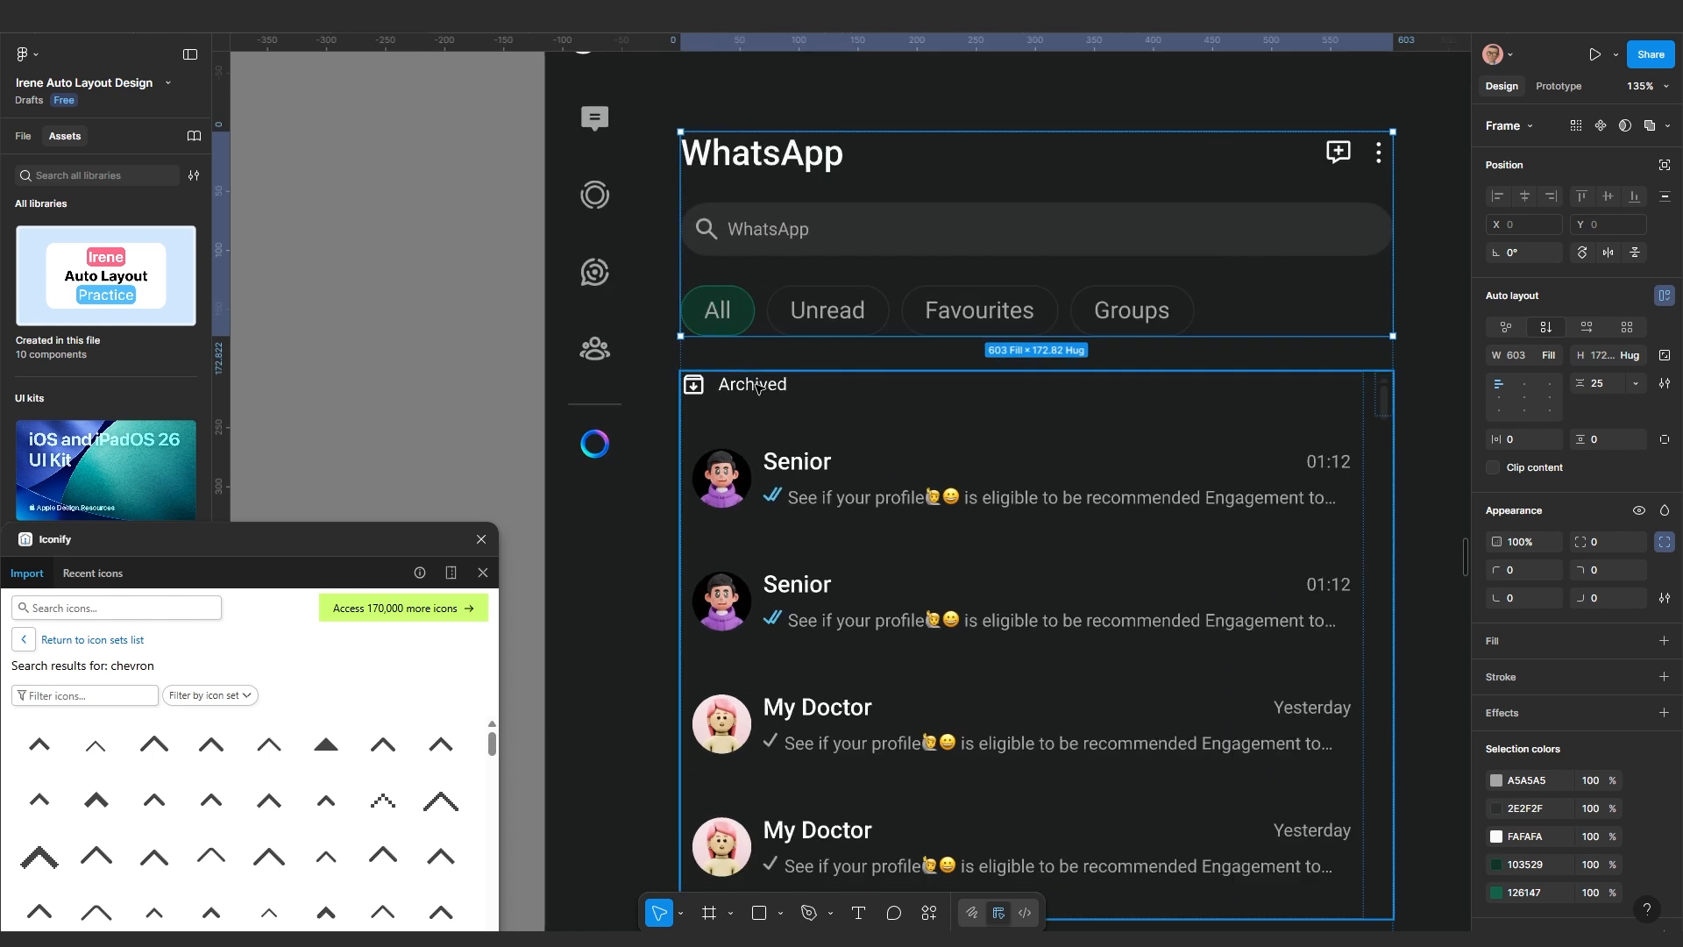
left_click(757, 387)
double_click(757, 387)
double_click(757, 386)
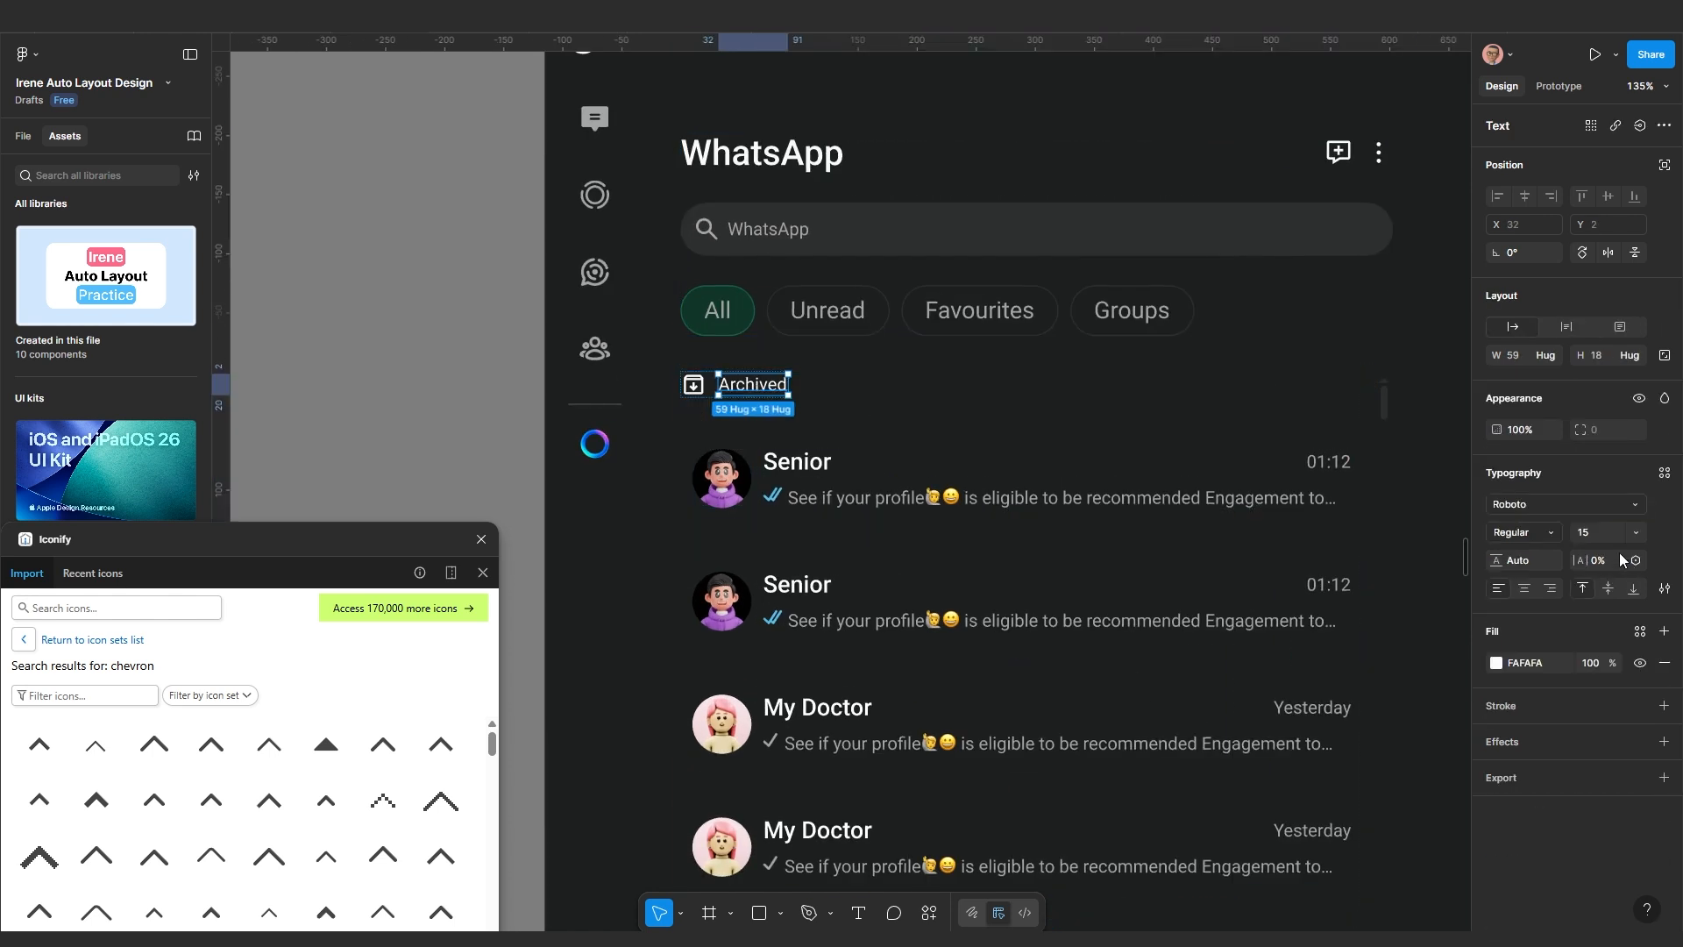
left_click(1590, 535)
type("20")
key("Return")
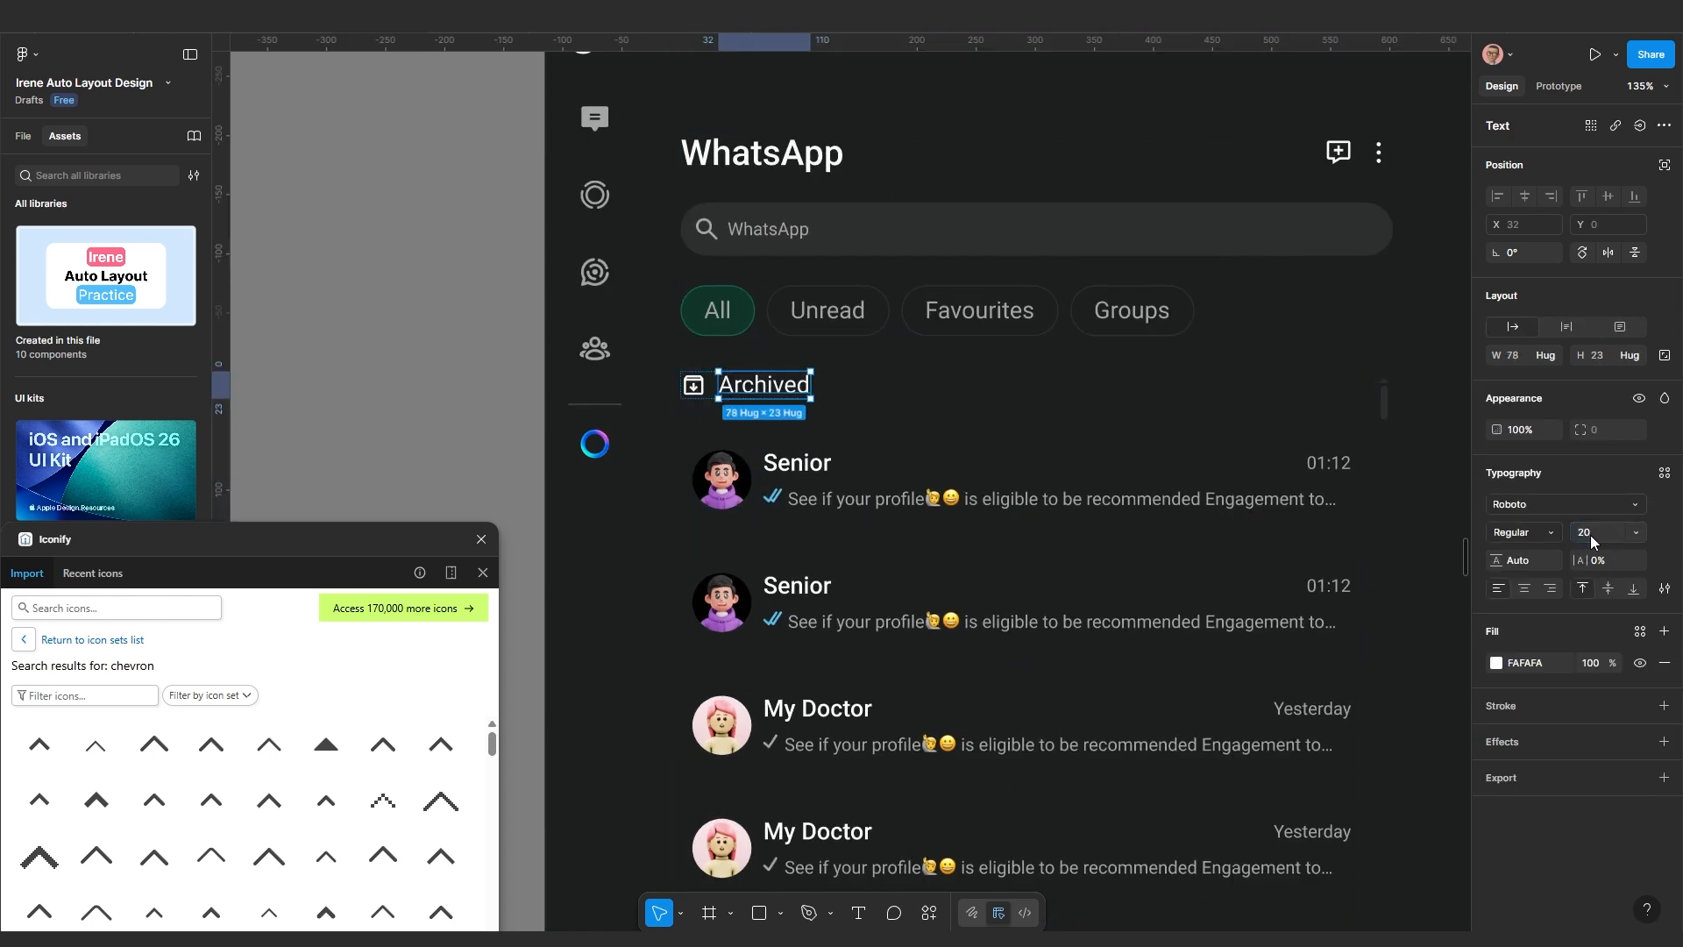
Scale the archive icon beside the Archived label to a width of 24
left_click(690, 392)
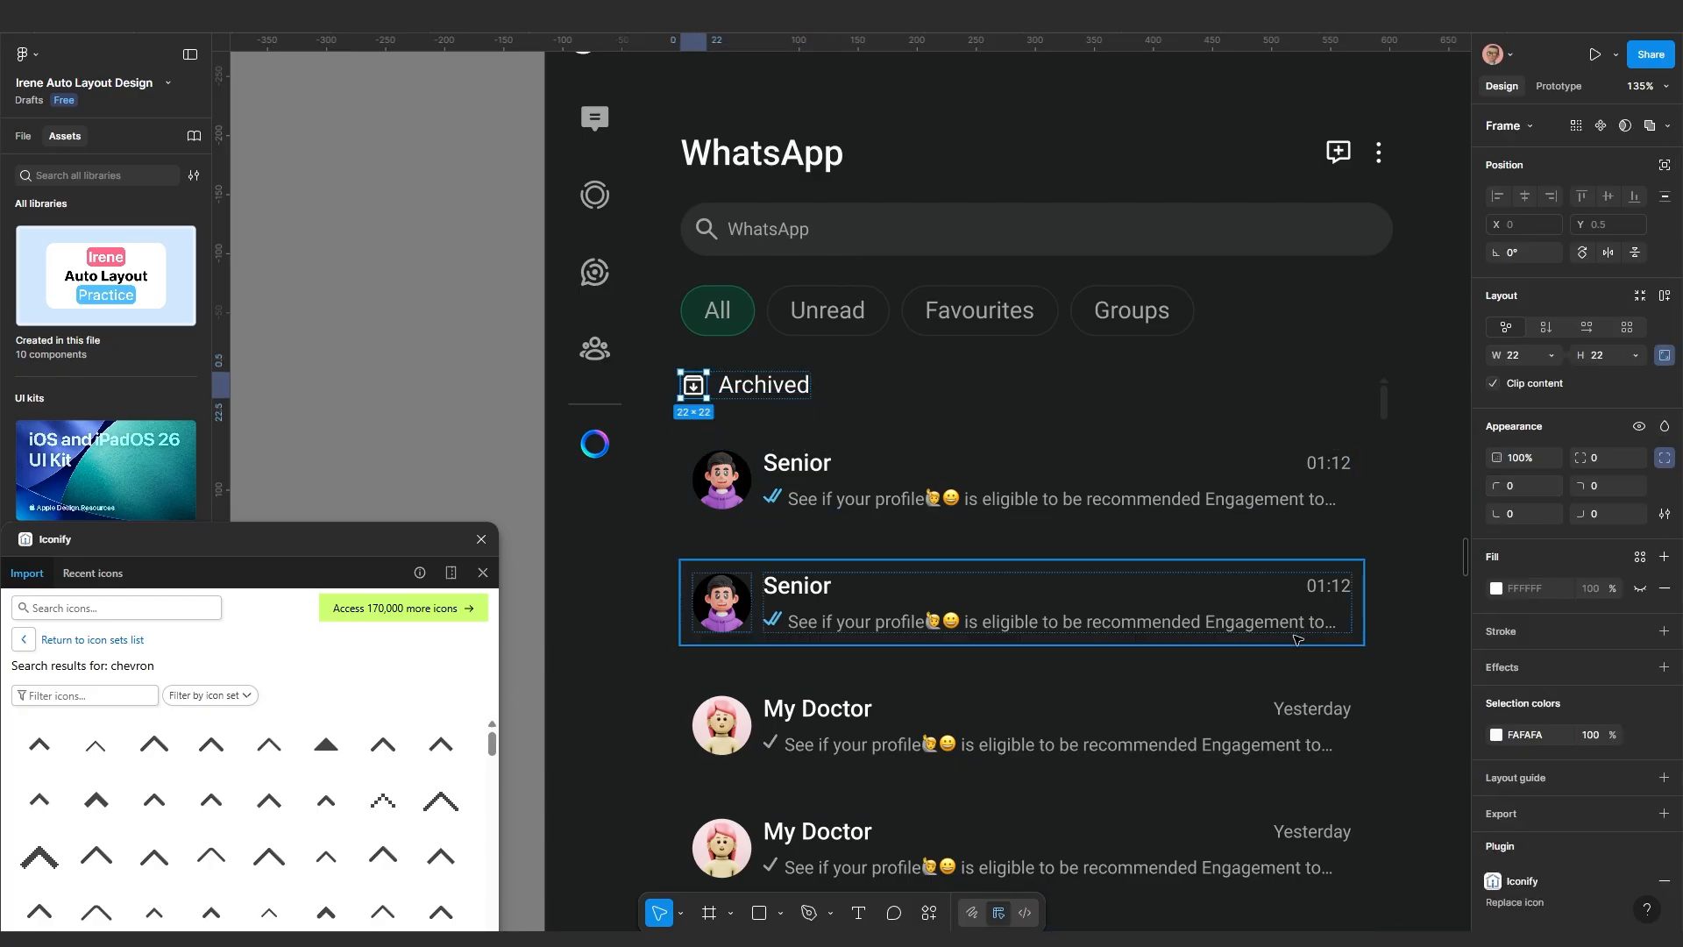
key("k")
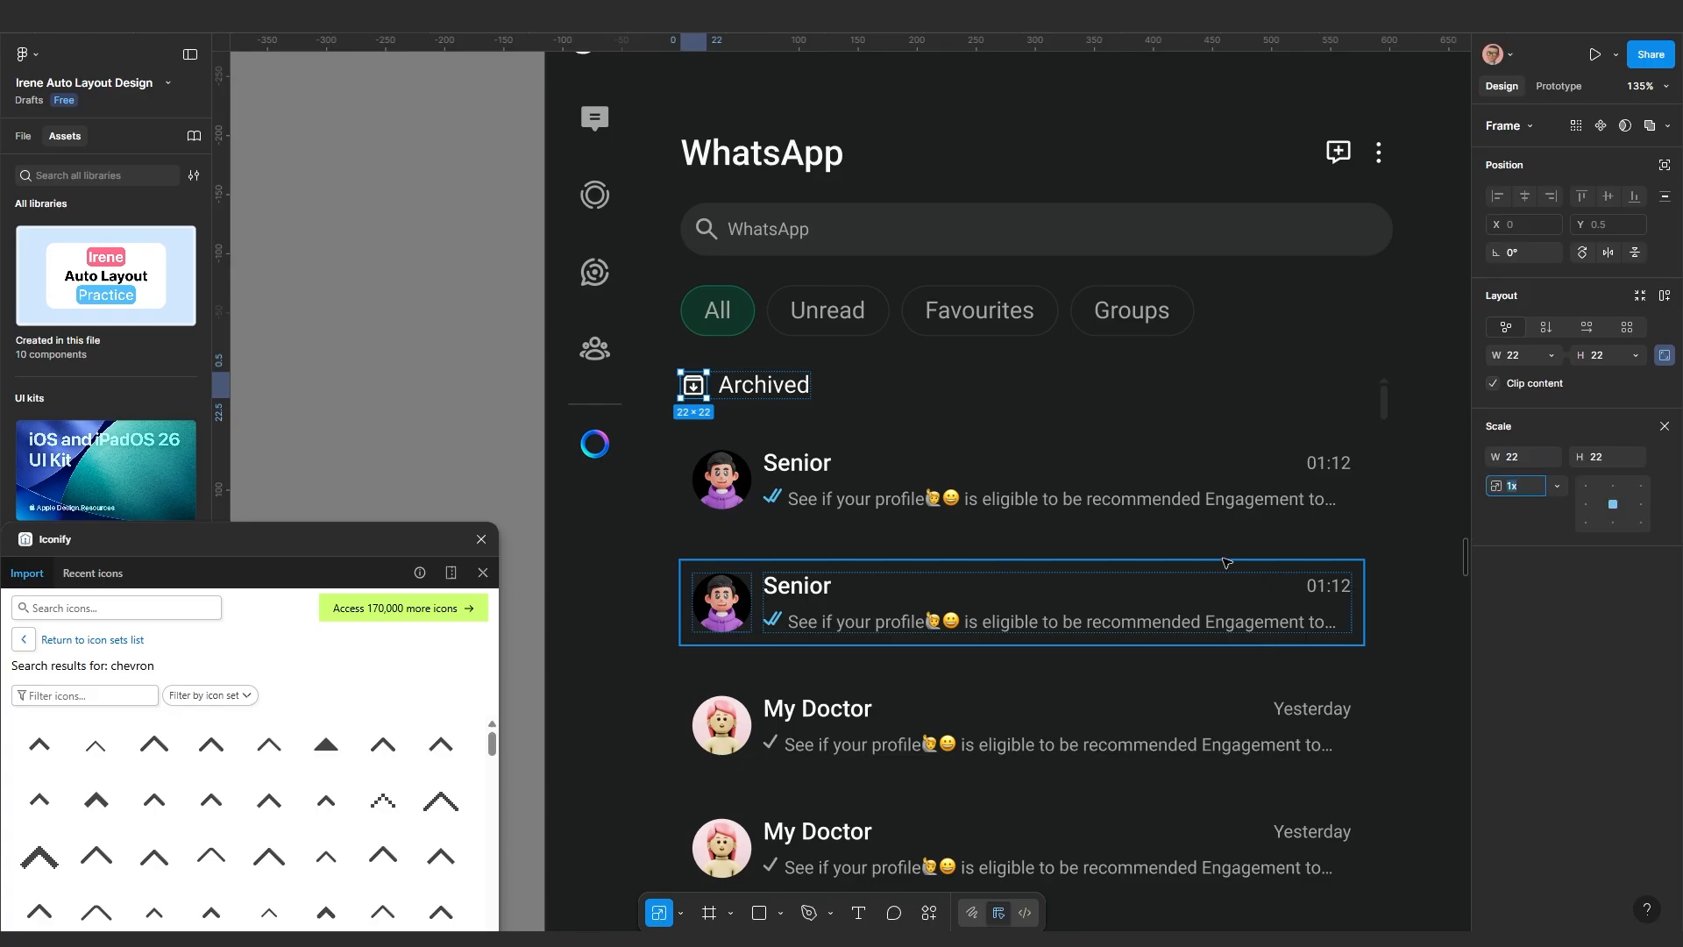
left_click(1530, 455)
type("2")
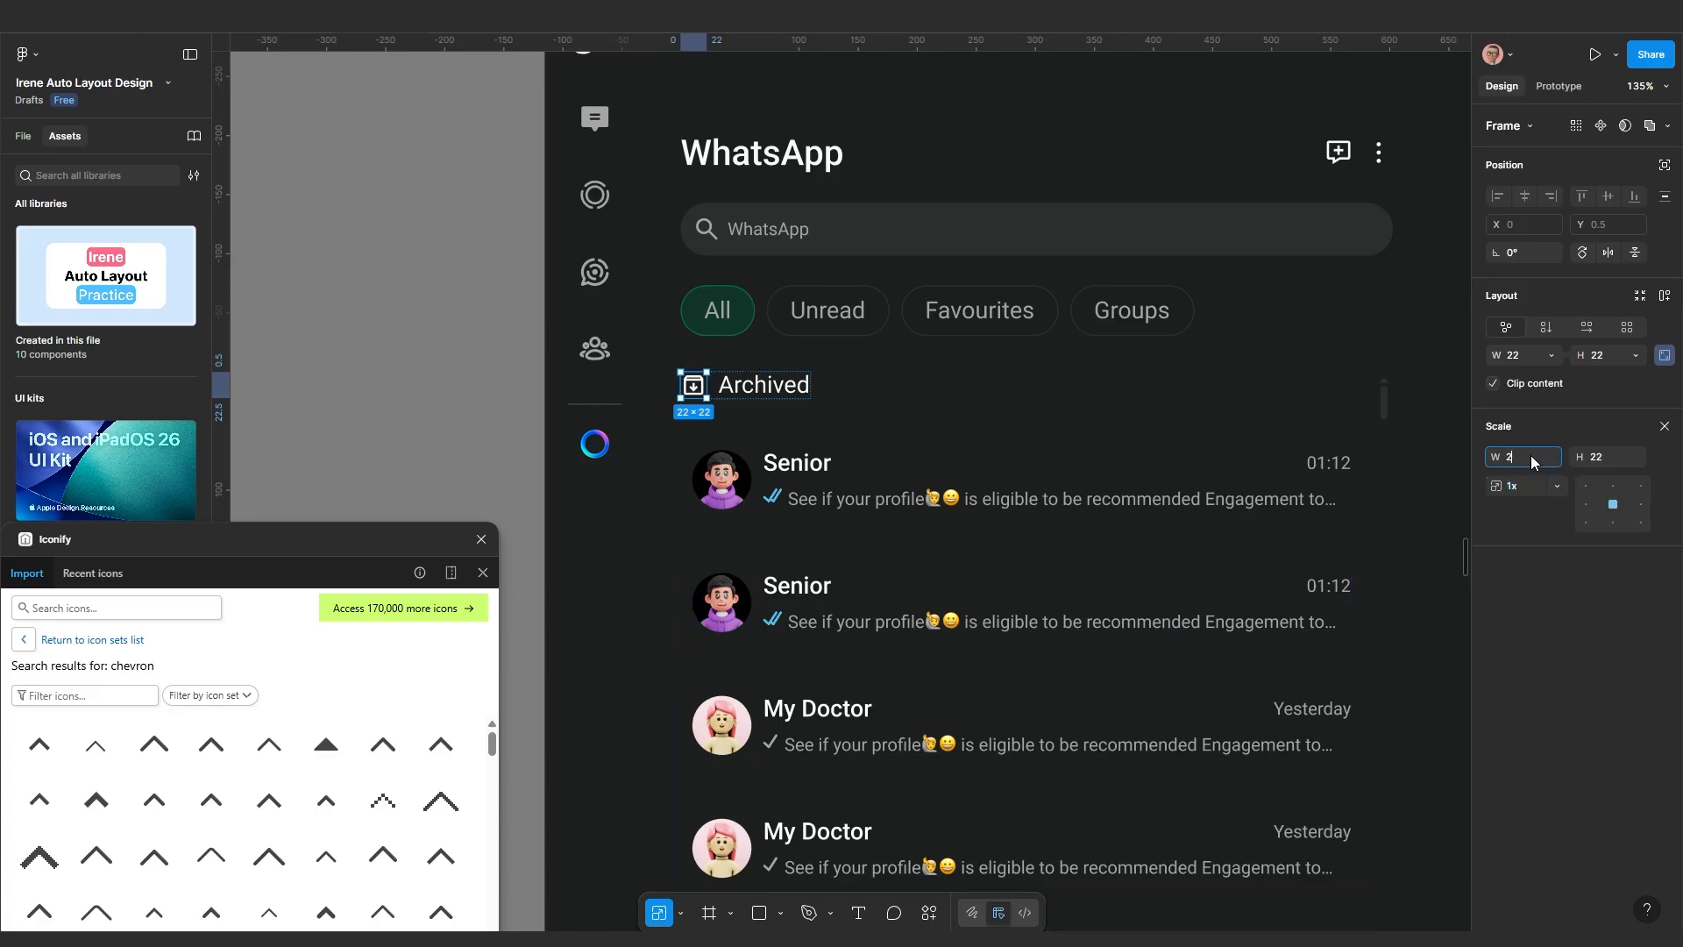
type("4")
key("Return")
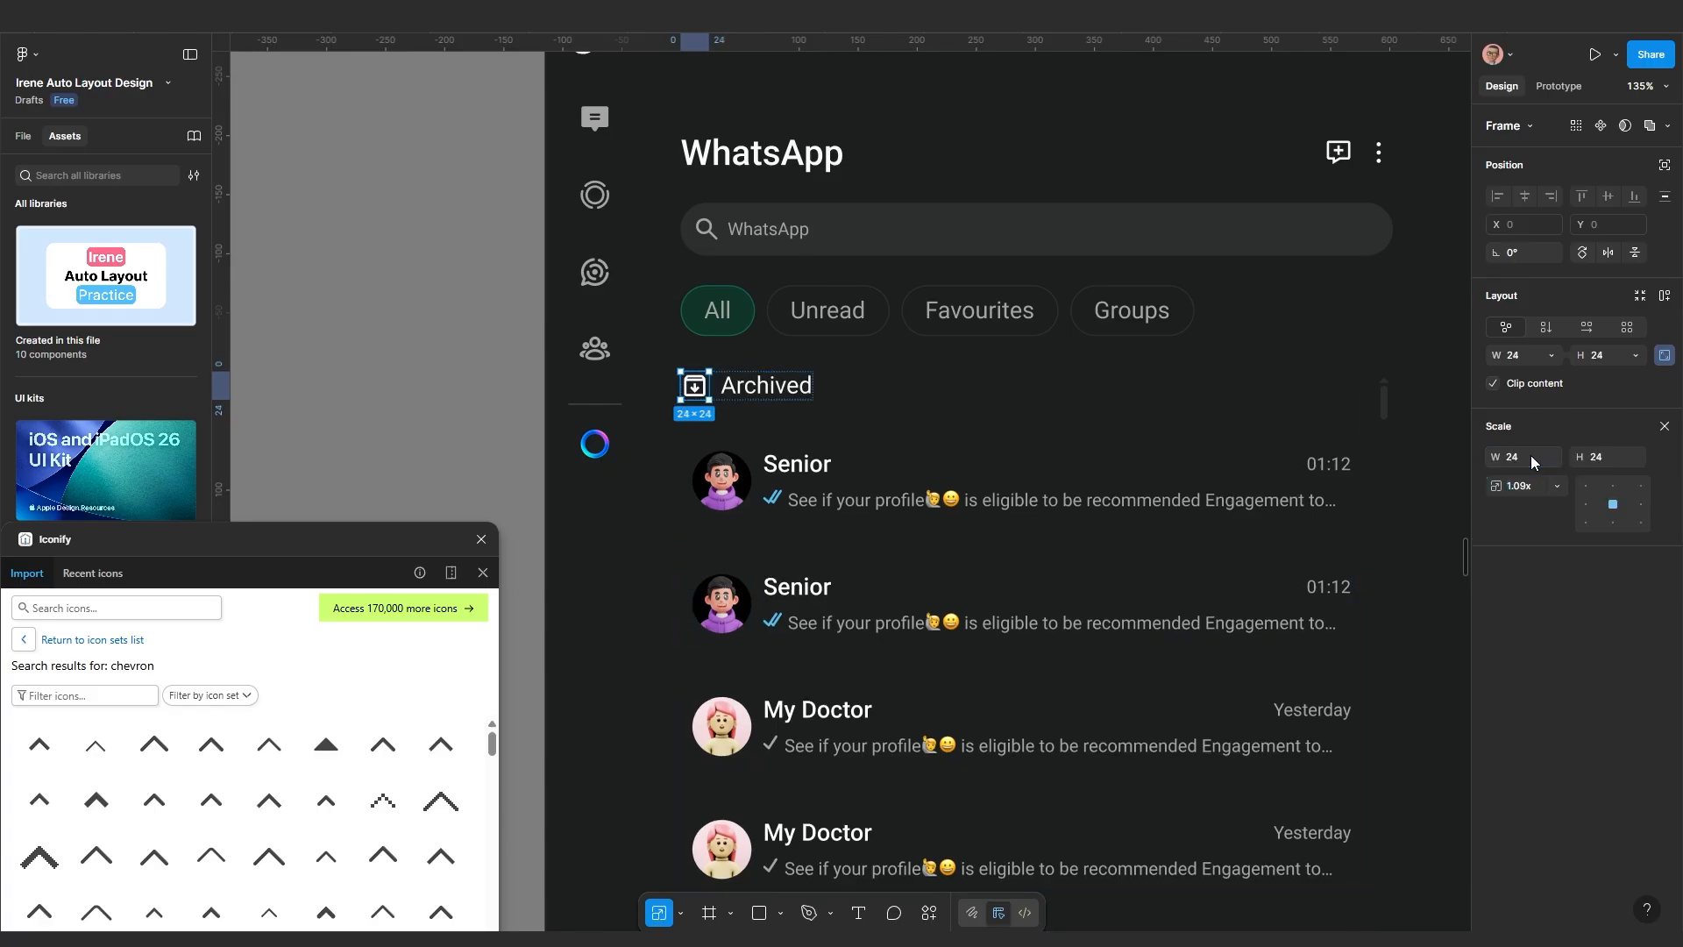
Examine the resized Archived row on the canvas and check the whole screen in the prototype preview
scroll(882, 464, "down", 5)
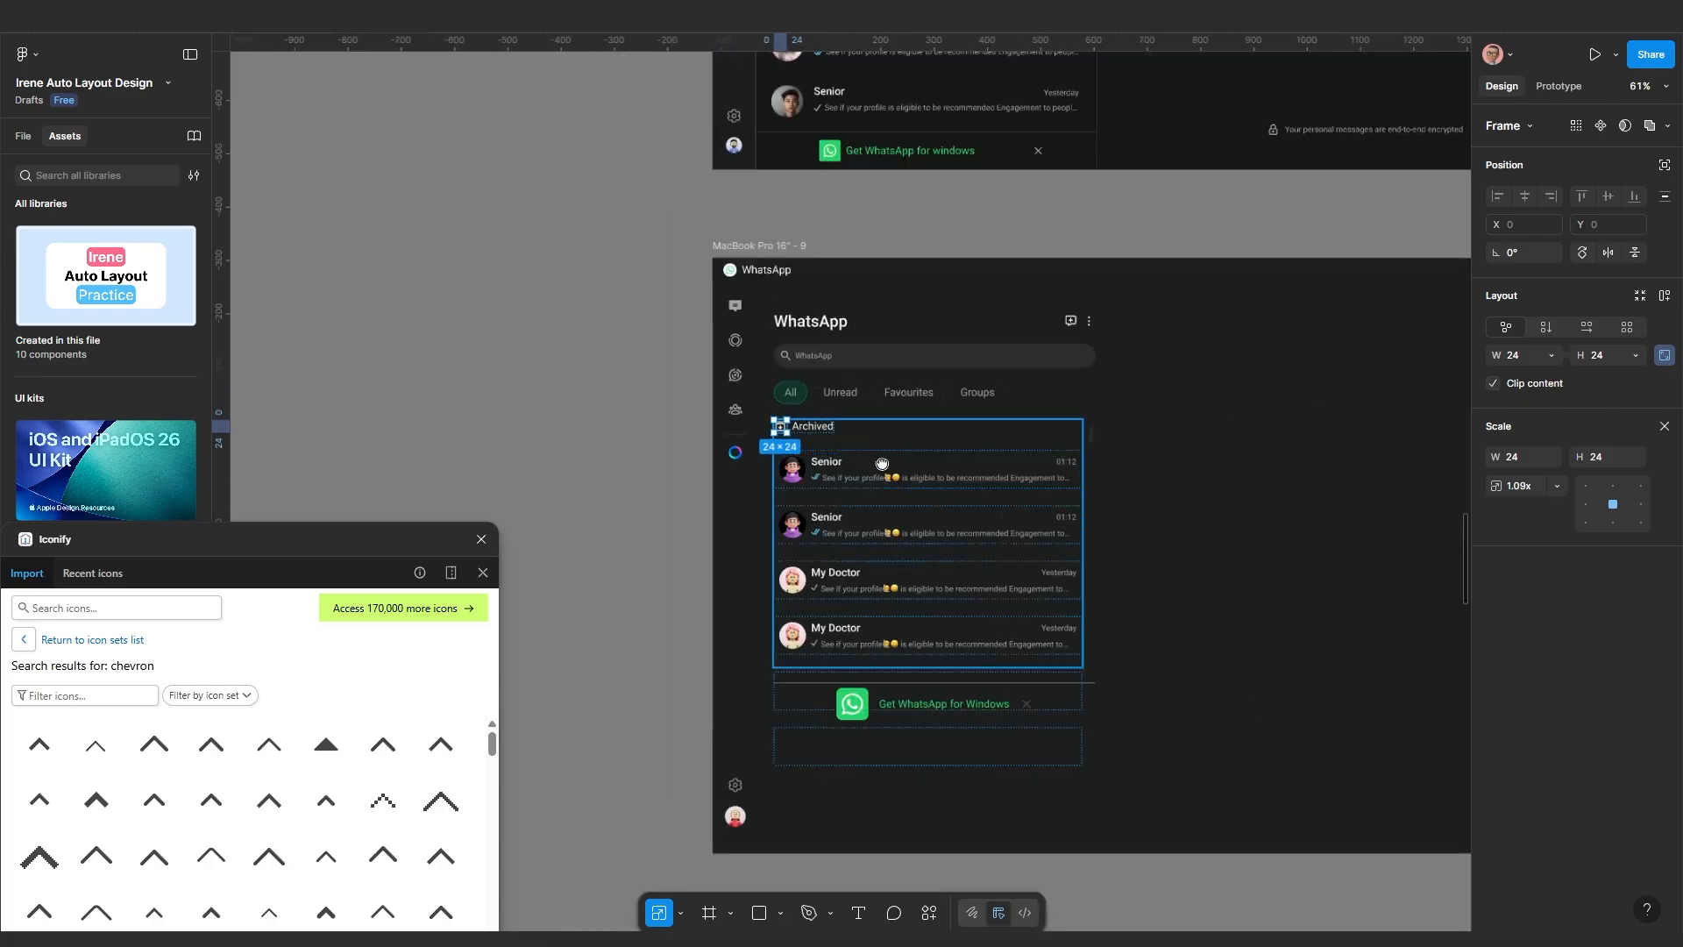
left_click_drag(882, 464, 777, 405)
scroll(1052, 432, "up", 3, "ctrl")
left_click(1052, 432)
scroll(1007, 447, "down", 2, "ctrl")
left_click_drag(970, 435, 1042, 447)
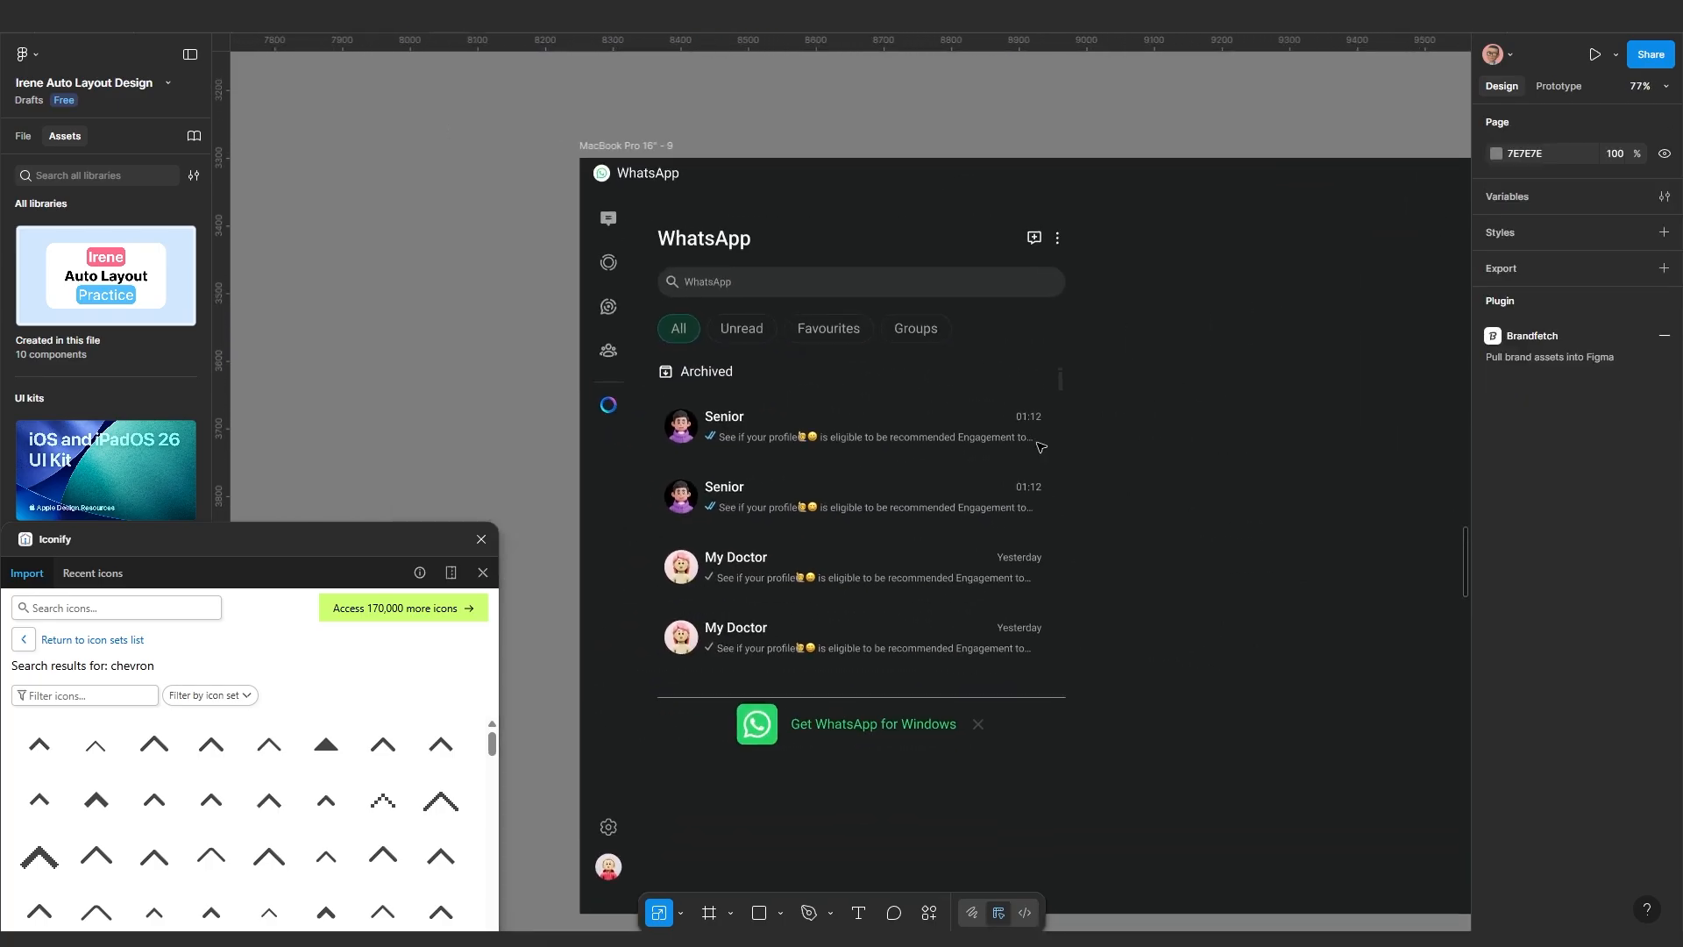
scroll(1041, 447, "up", 1, "ctrl")
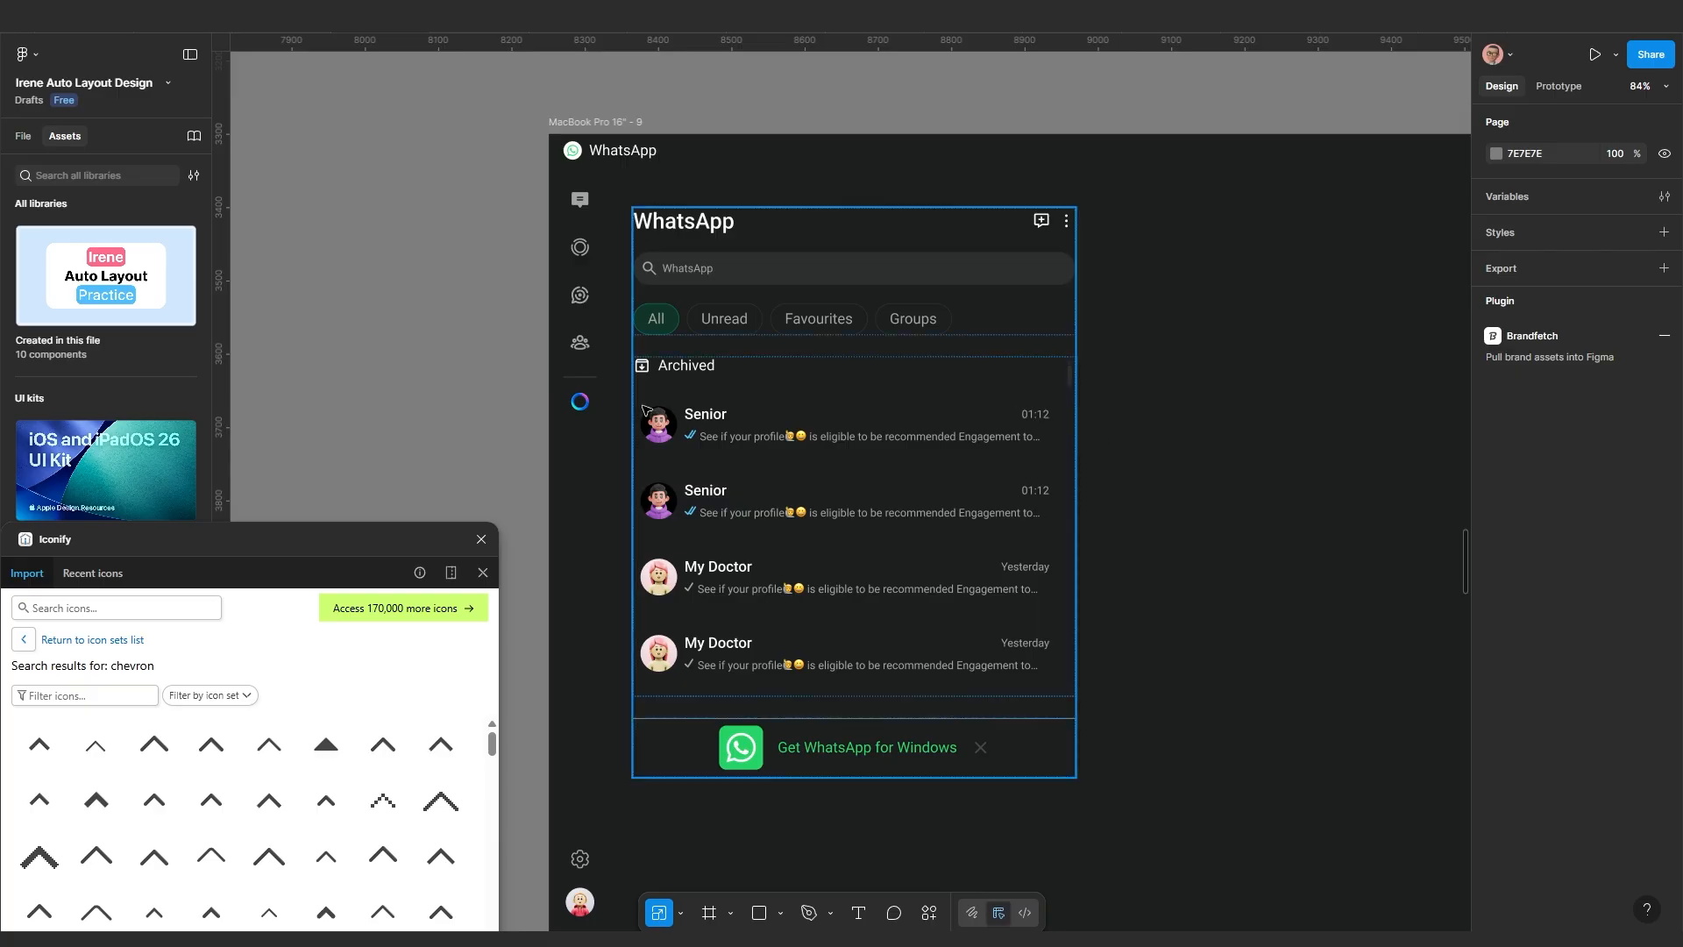
scroll(645, 408, "up", 5, "ctrl")
scroll(731, 314, "down", 3, "ctrl")
scroll(697, 302, "up", 2, "ctrl")
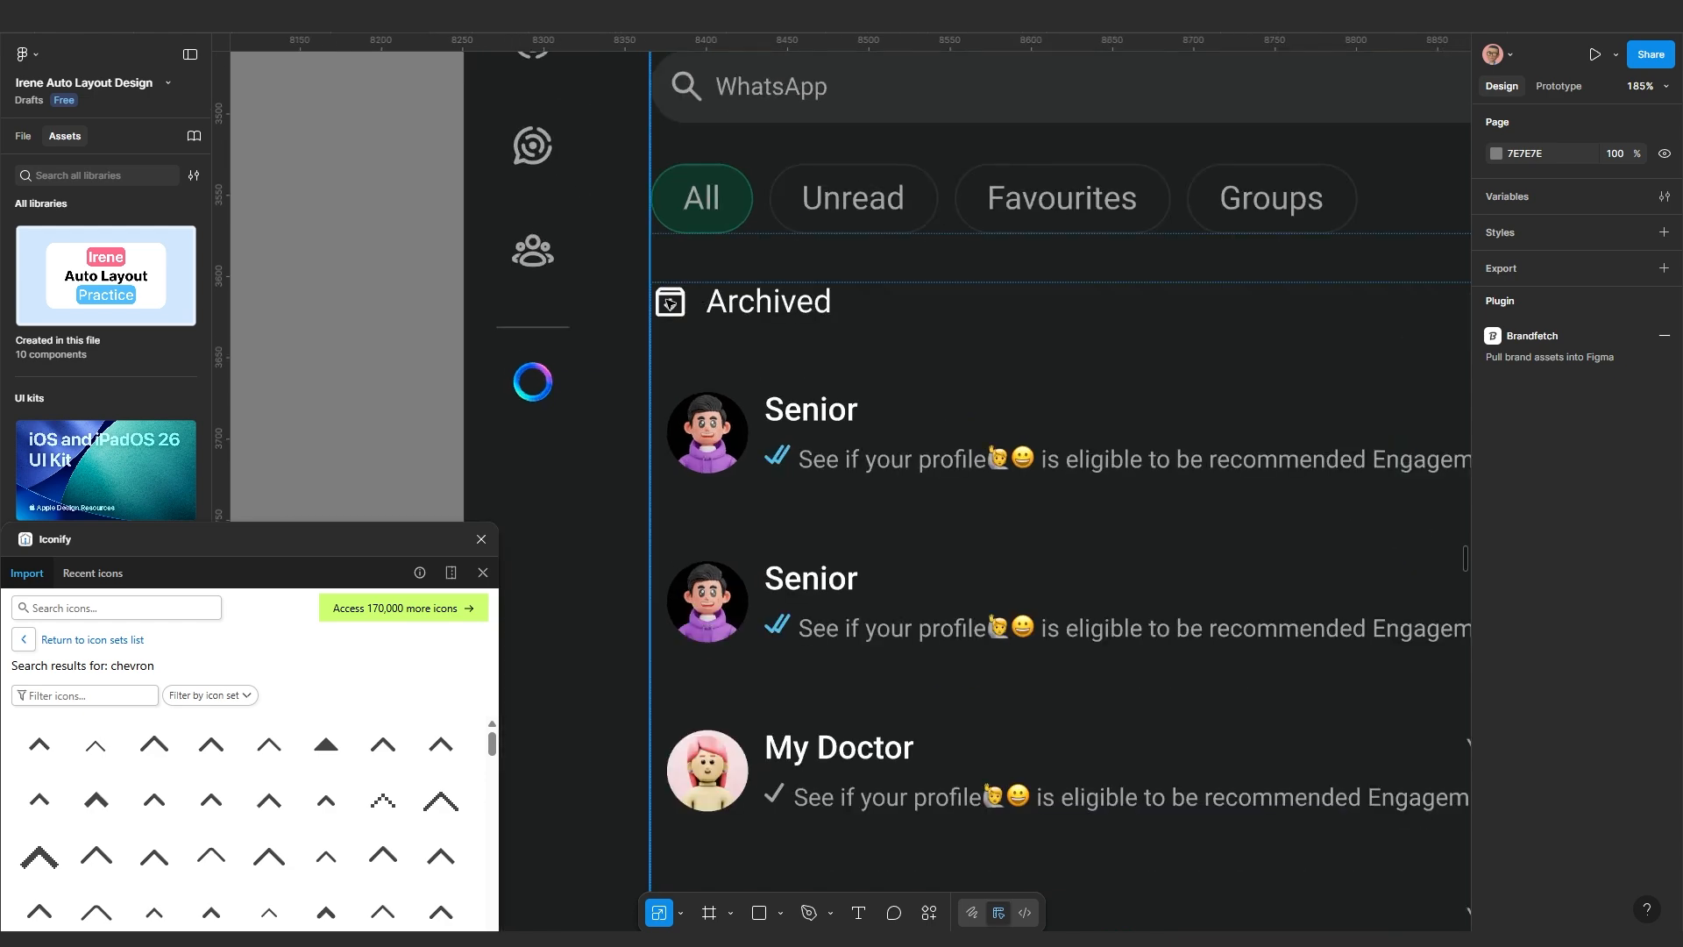
left_click(669, 304)
scroll(771, 455, "down", 4, "ctrl")
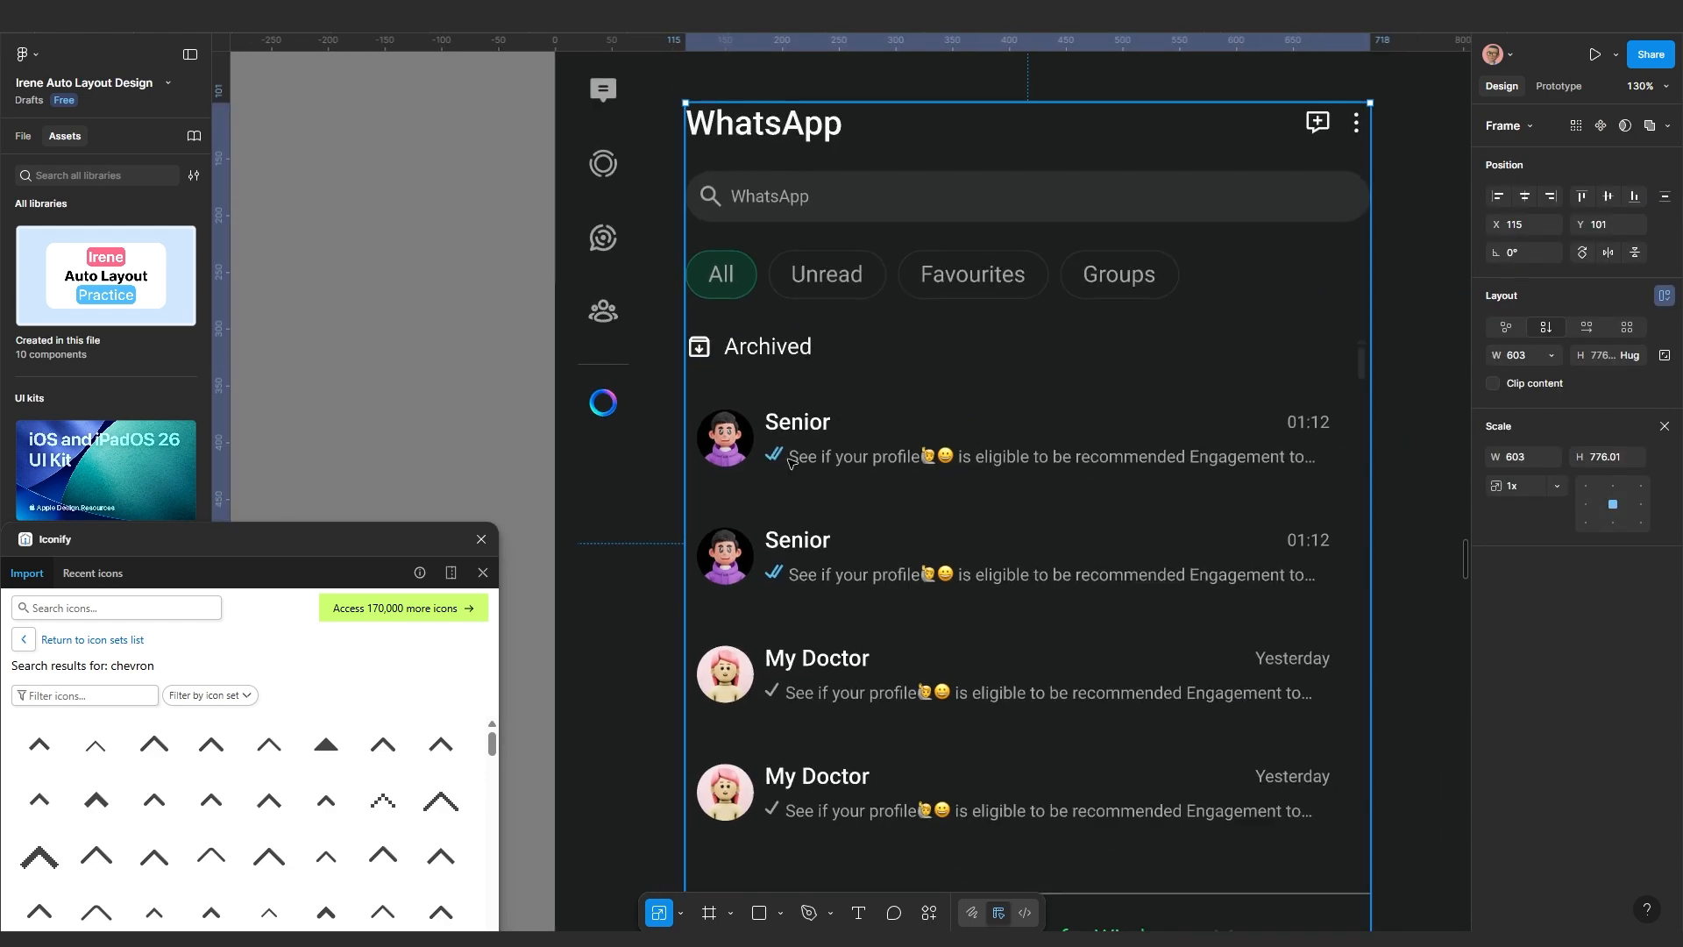
key("ctrl+alt+Return")
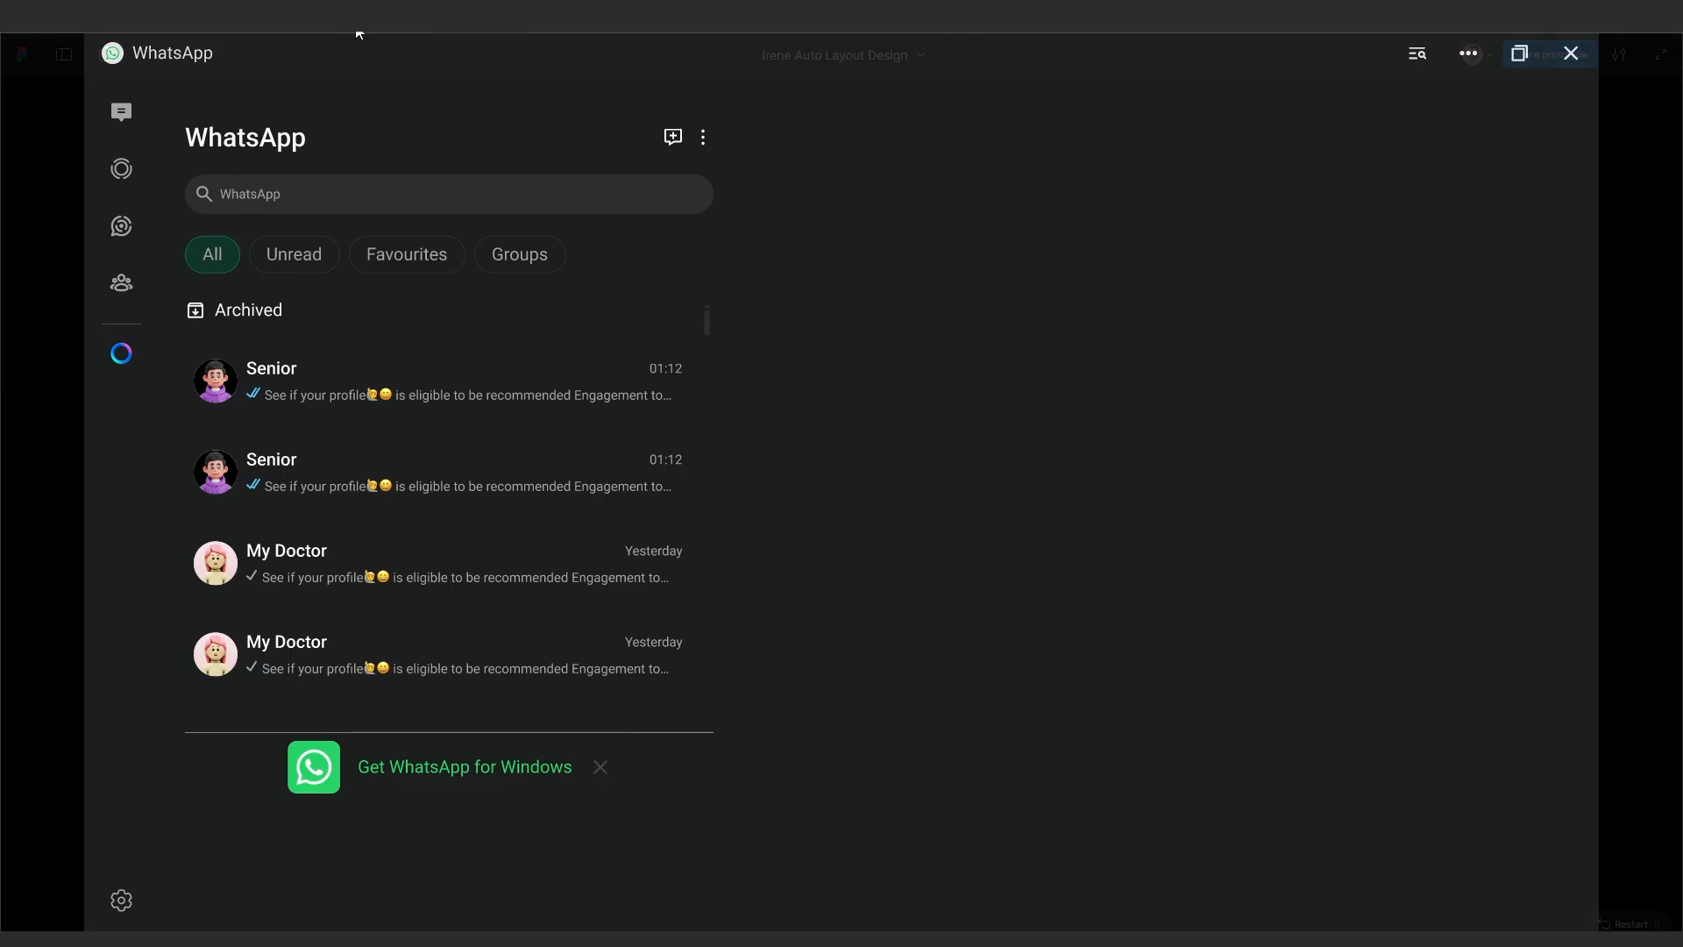
left_click(382, 32)
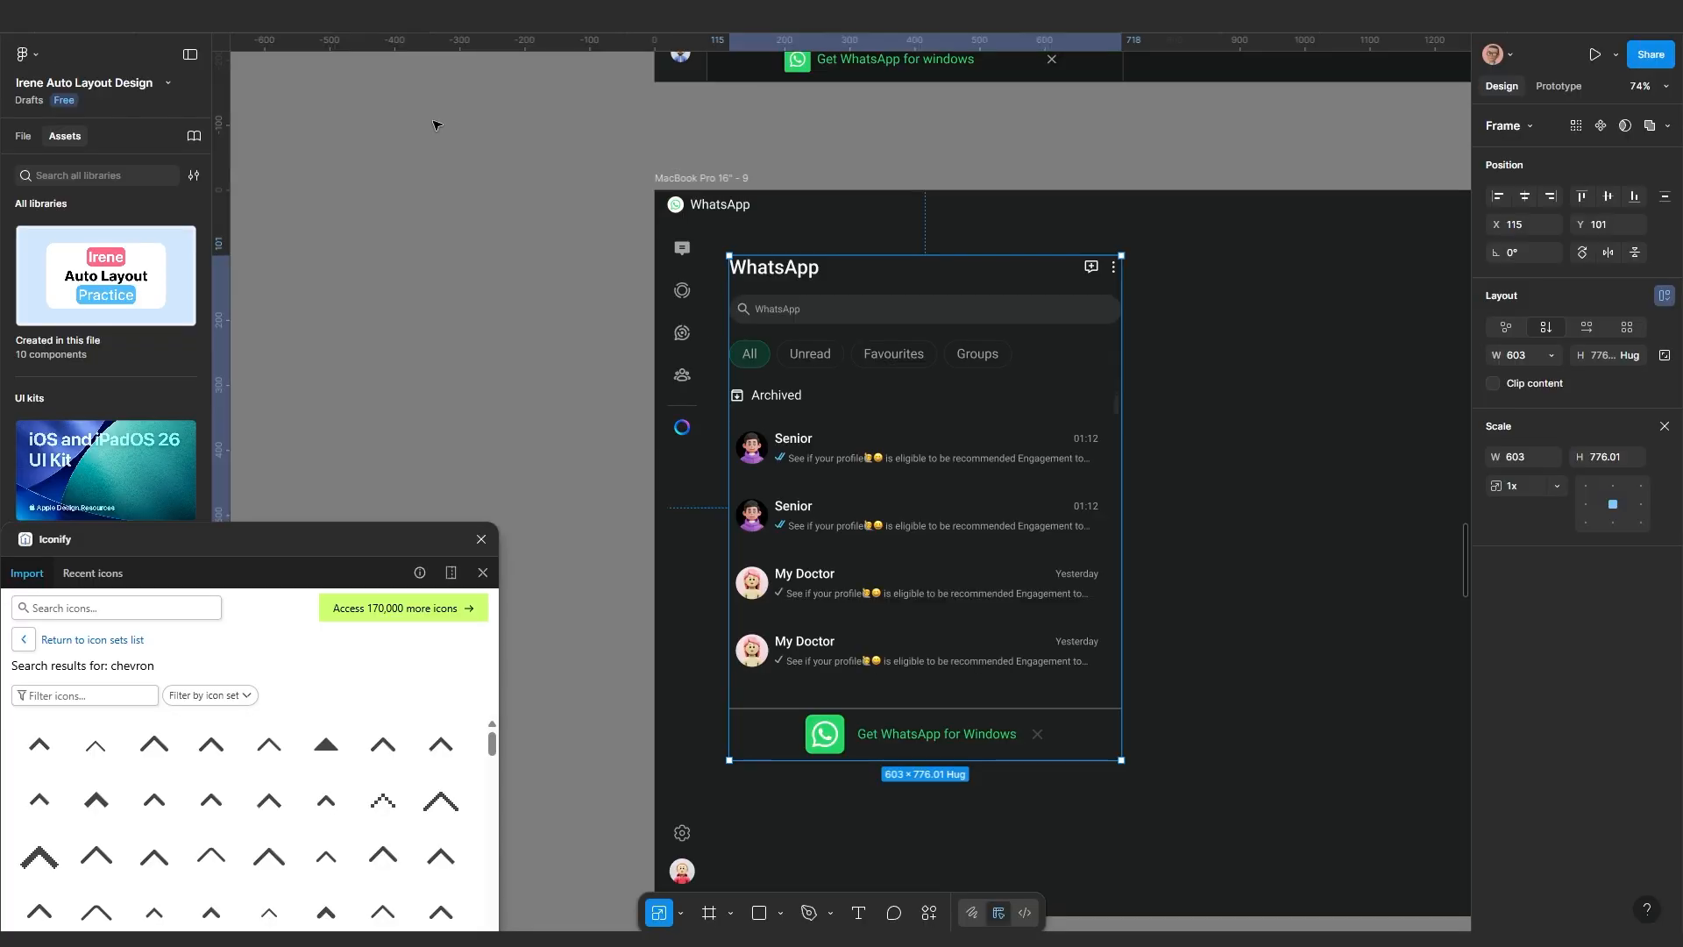
Move the Iconify plugin window away so it no longer covers the chat list
scroll(761, 479, "down", 2)
scroll(1063, 557, "up", 1)
left_click(1093, 541)
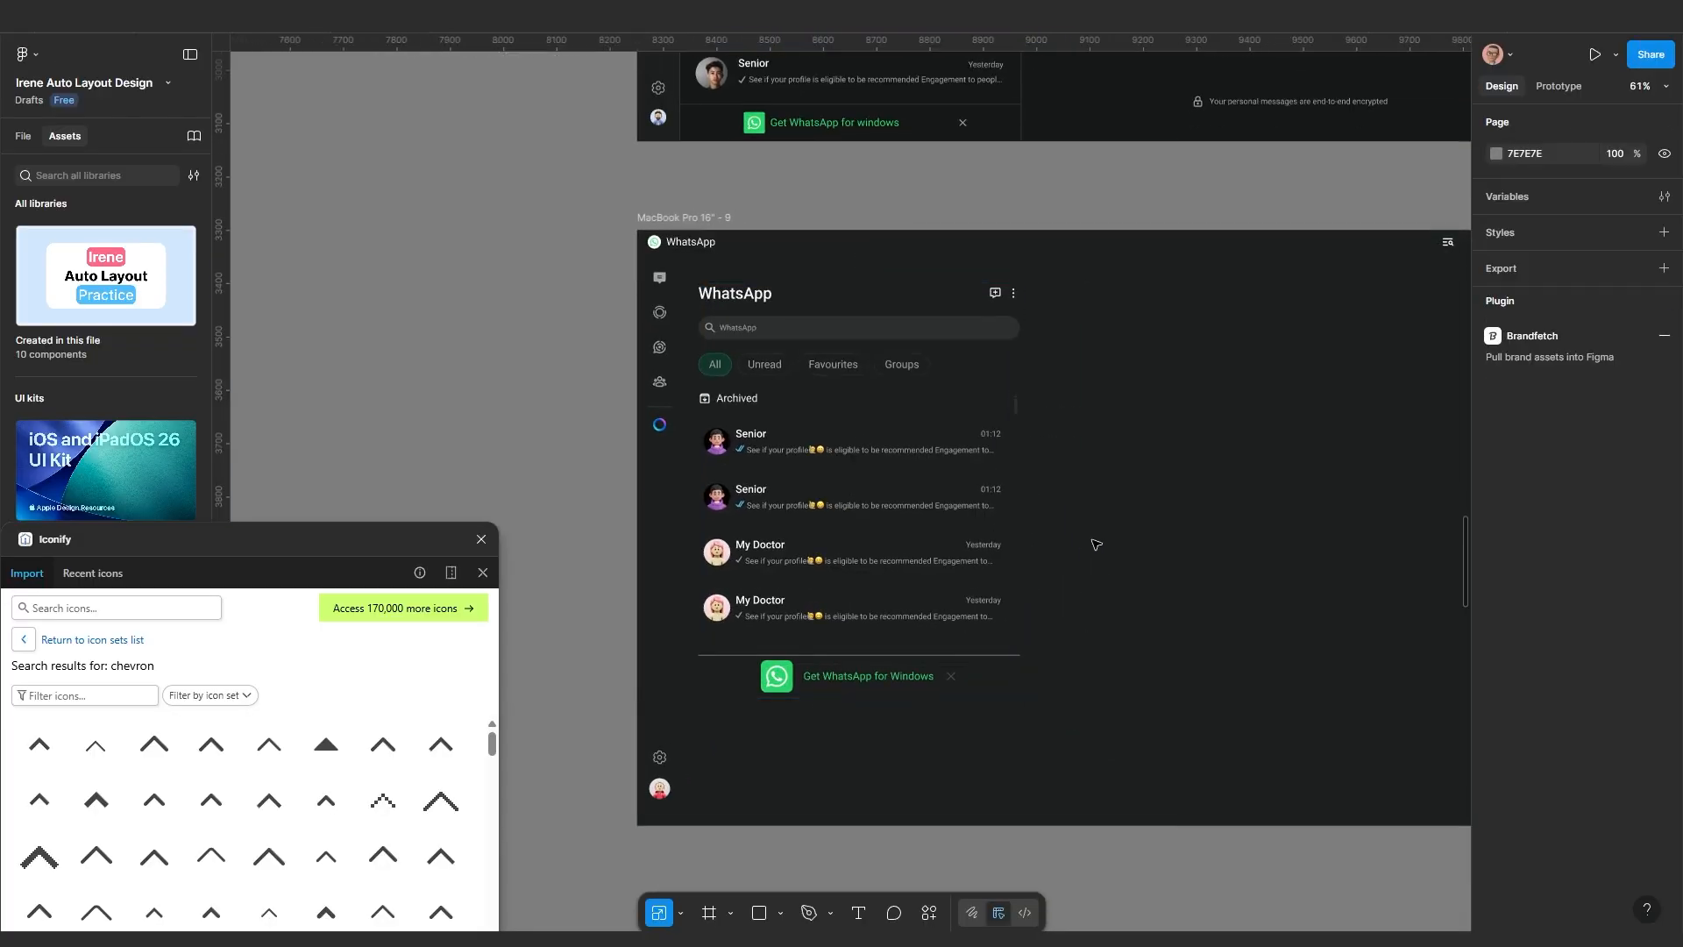
scroll(1093, 542, "up", 5)
left_click_drag(1006, 362, 1048, 365)
scroll(815, 469, "down", 2)
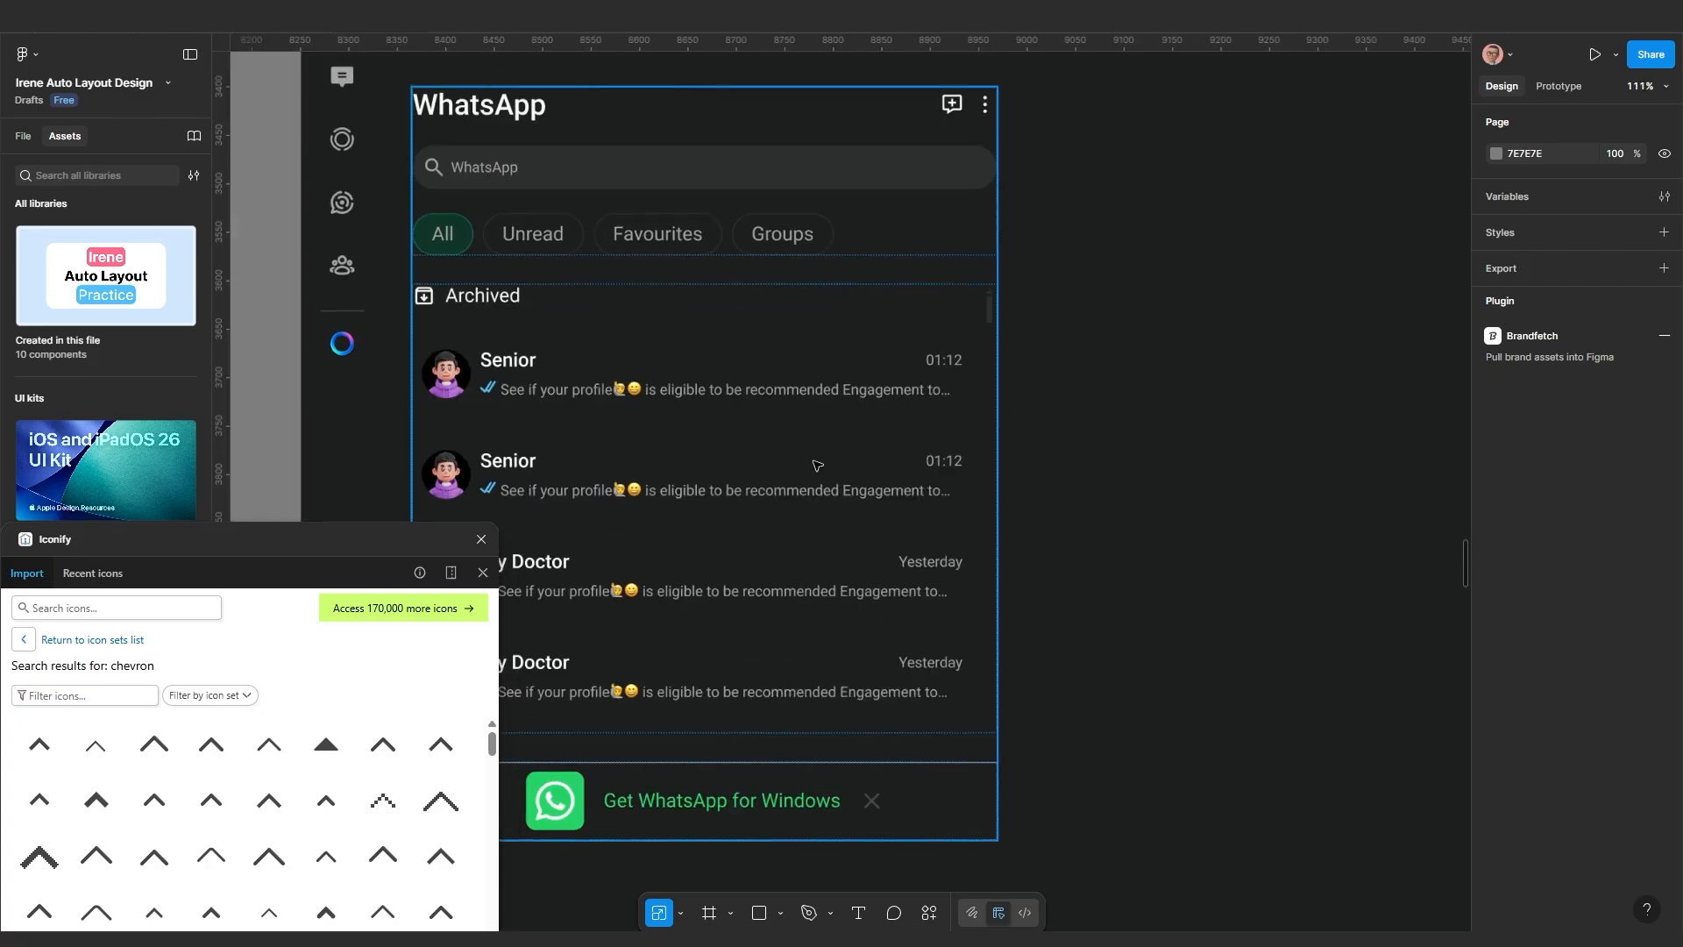
scroll(846, 500, "left", 1)
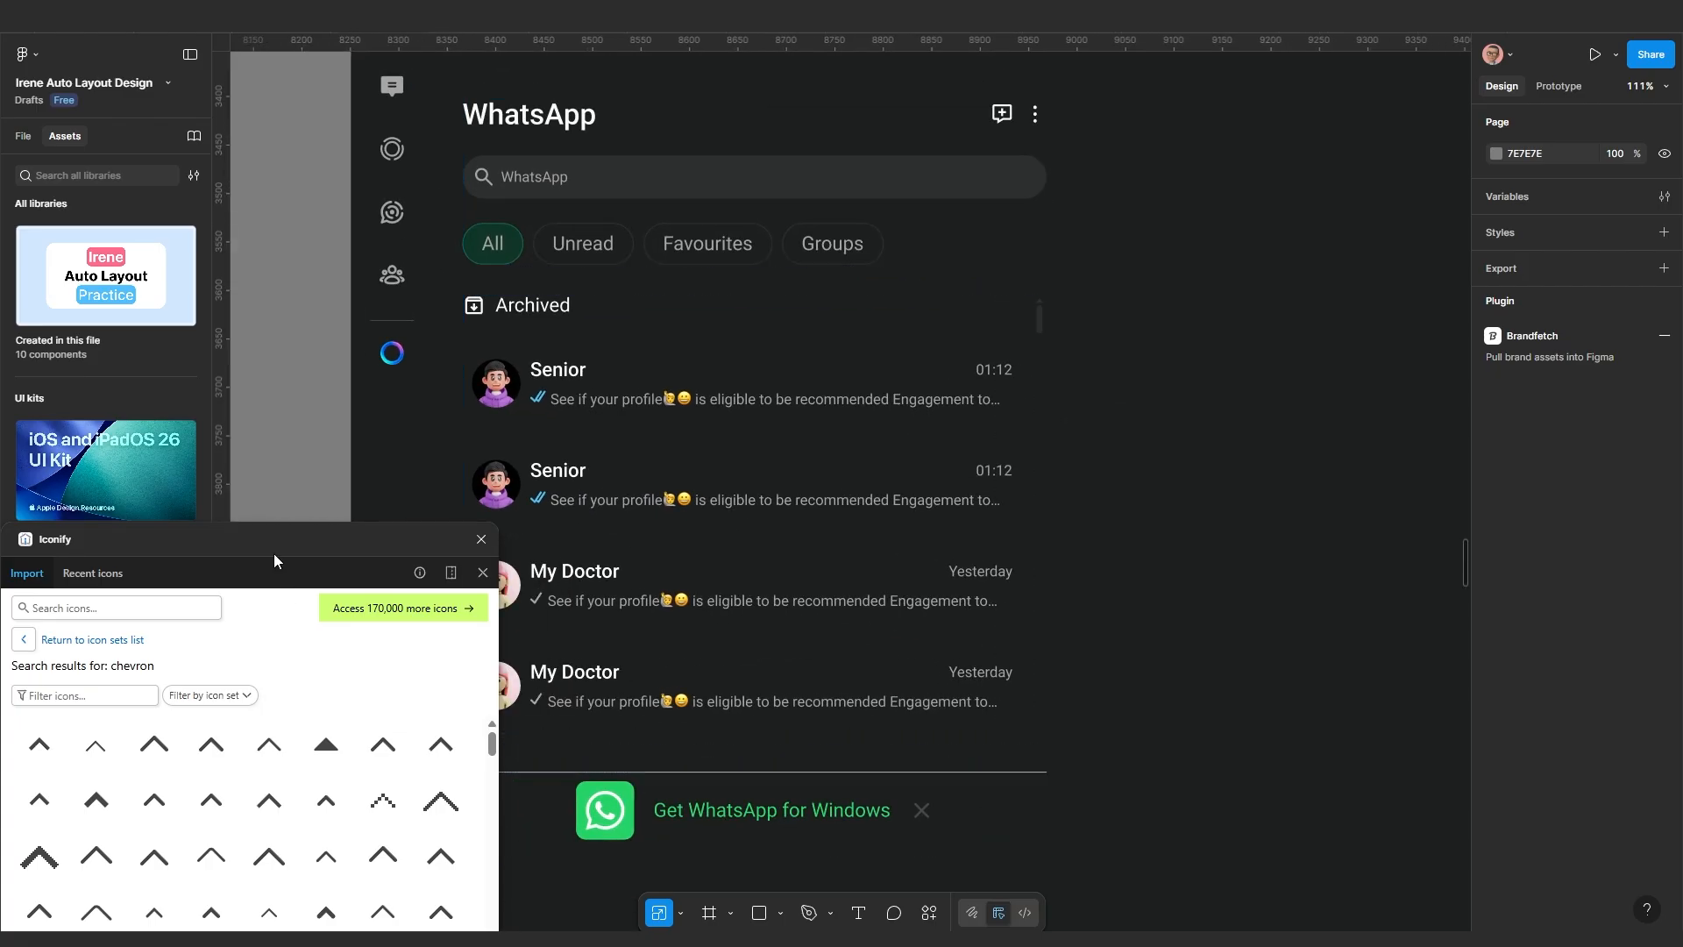
left_click_drag(296, 539, 195, 705)
Extend the main chat column frame down to the screen frame's lower edge, giving it a height of 1016
scroll(491, 682, "down", 3)
left_click_drag(675, 676, 744, 638)
left_click(747, 643)
scroll(747, 643, "up", 2)
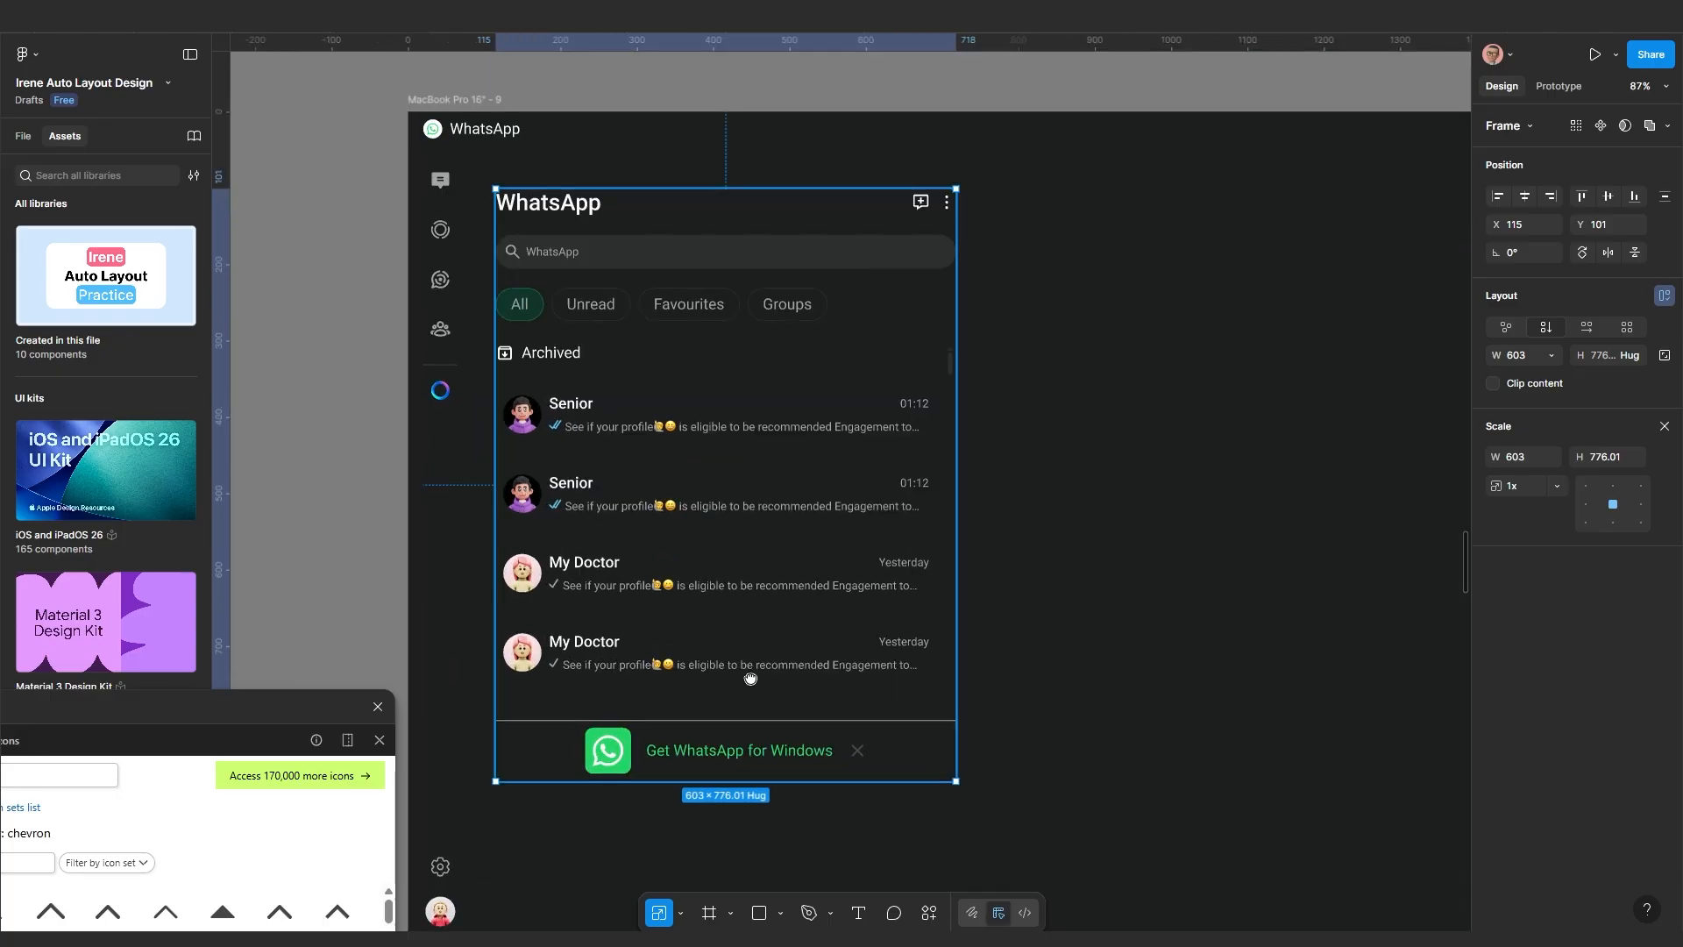
scroll(789, 613, "down", 1)
scroll(788, 613, "left", 1)
scroll(824, 597, "down", 2)
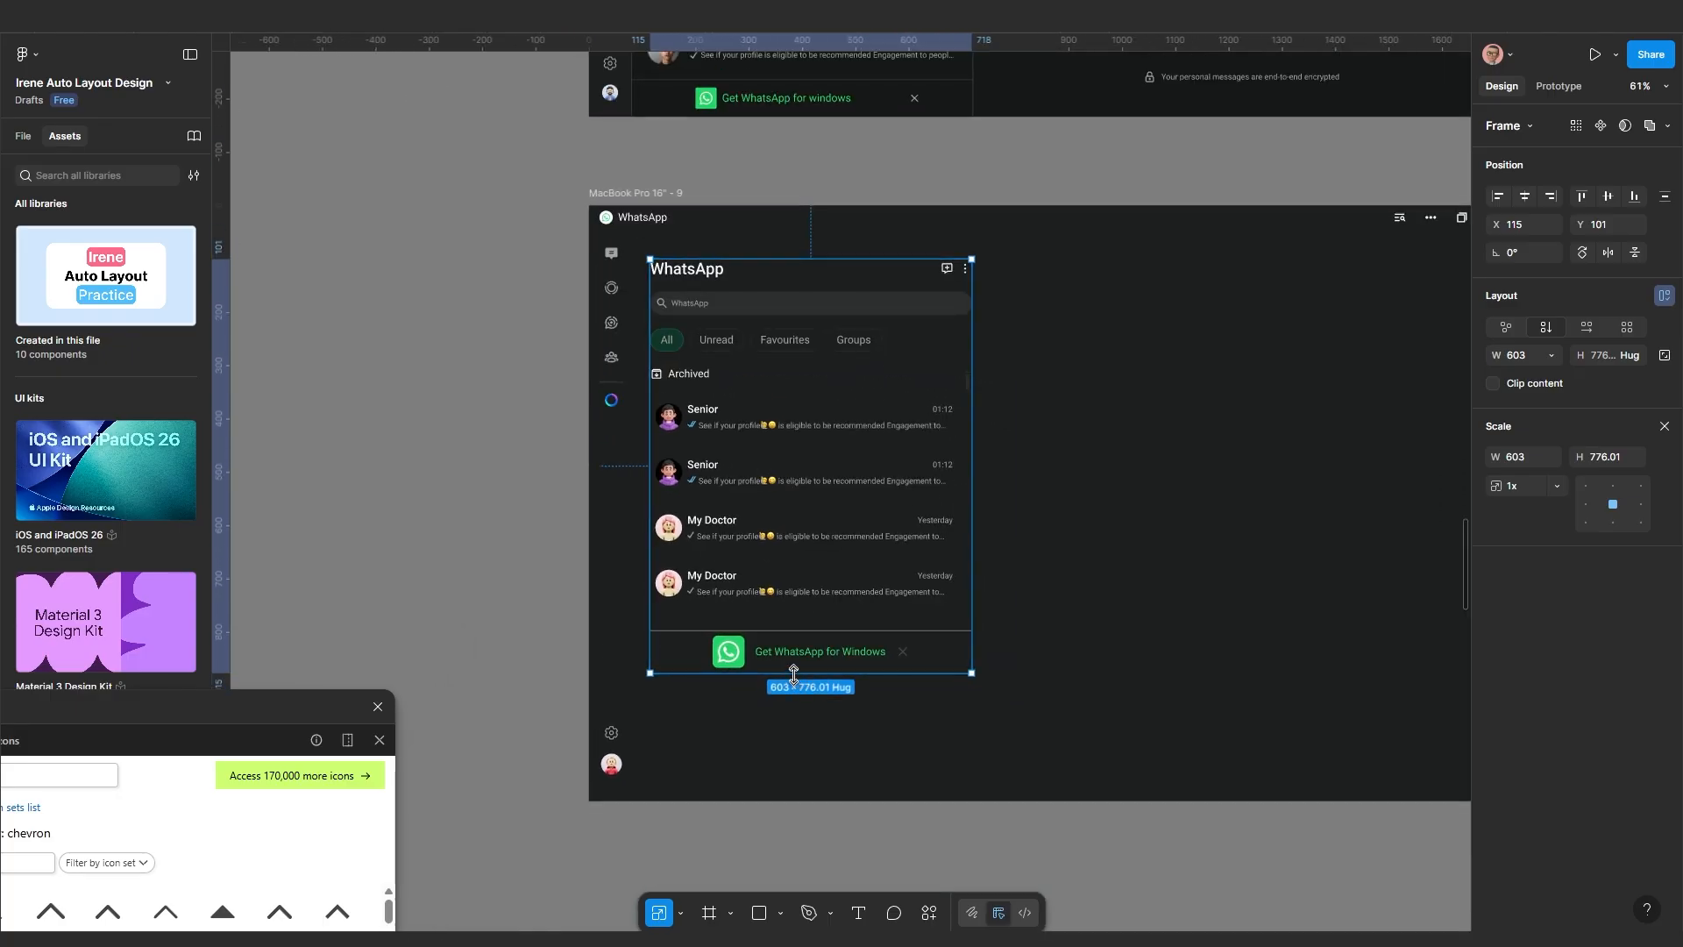
key("v")
left_click_drag(793, 673, 808, 767)
mouse_move(807, 768)
left_mouse_down()
mouse_move(811, 799)
mouse_move(811, 735)
mouse_move(811, 802)
left_mouse_up()
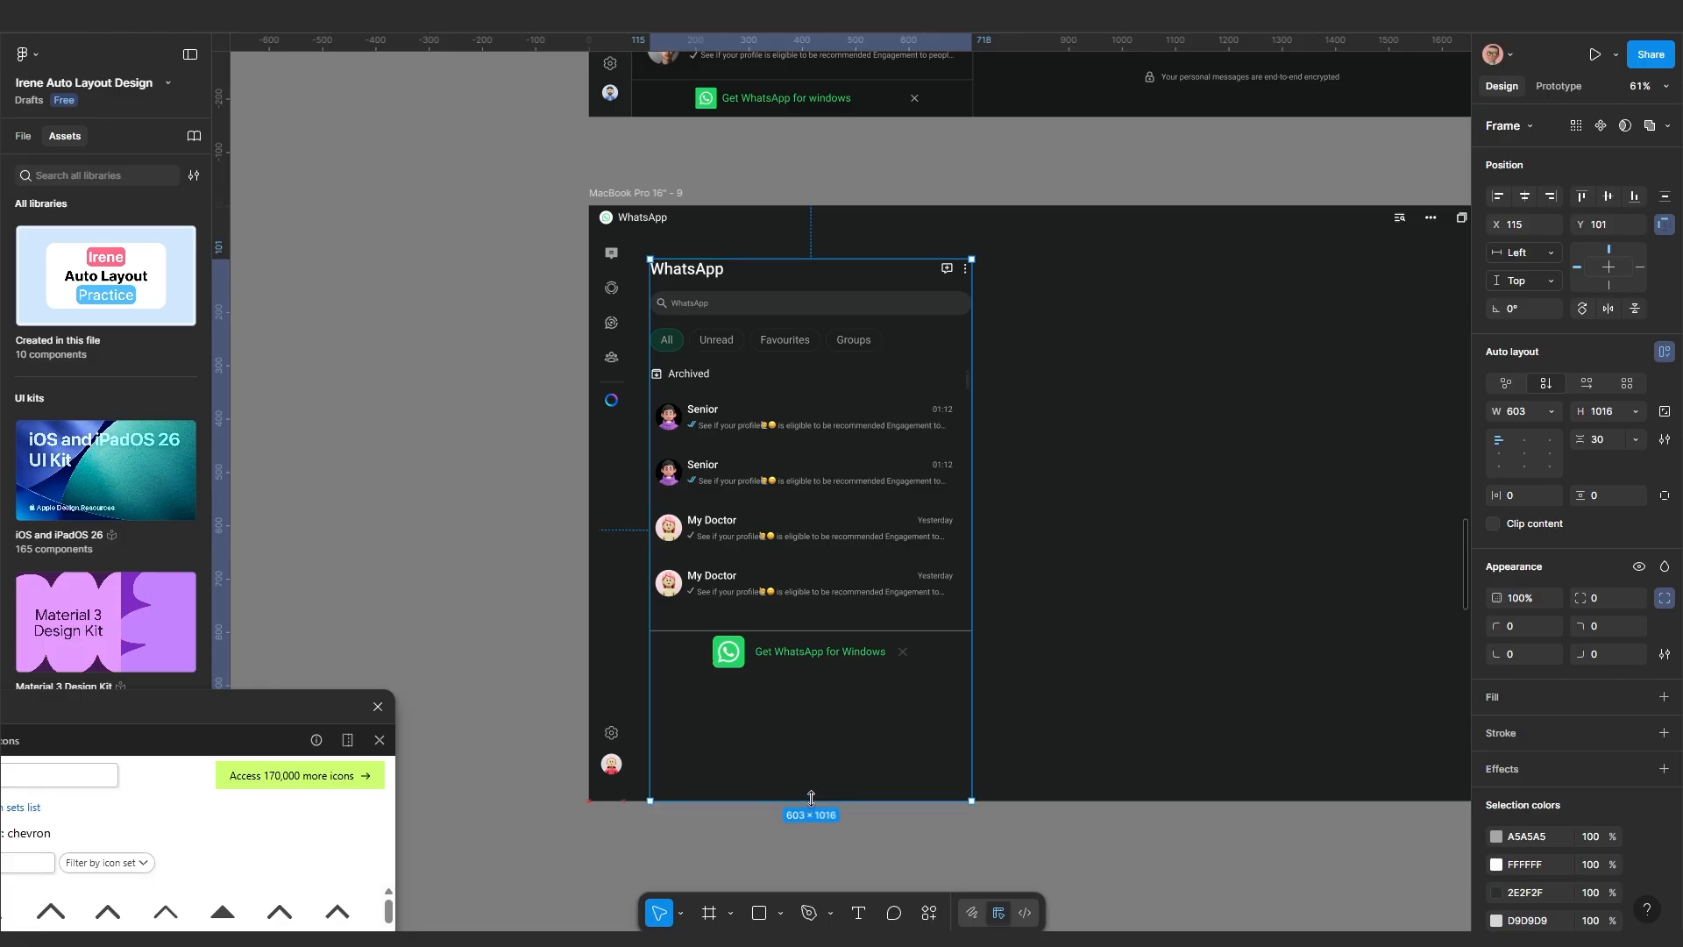
Set the vertical gap between the sections of the main chat column frame to Auto
scroll(806, 749, "up", 3)
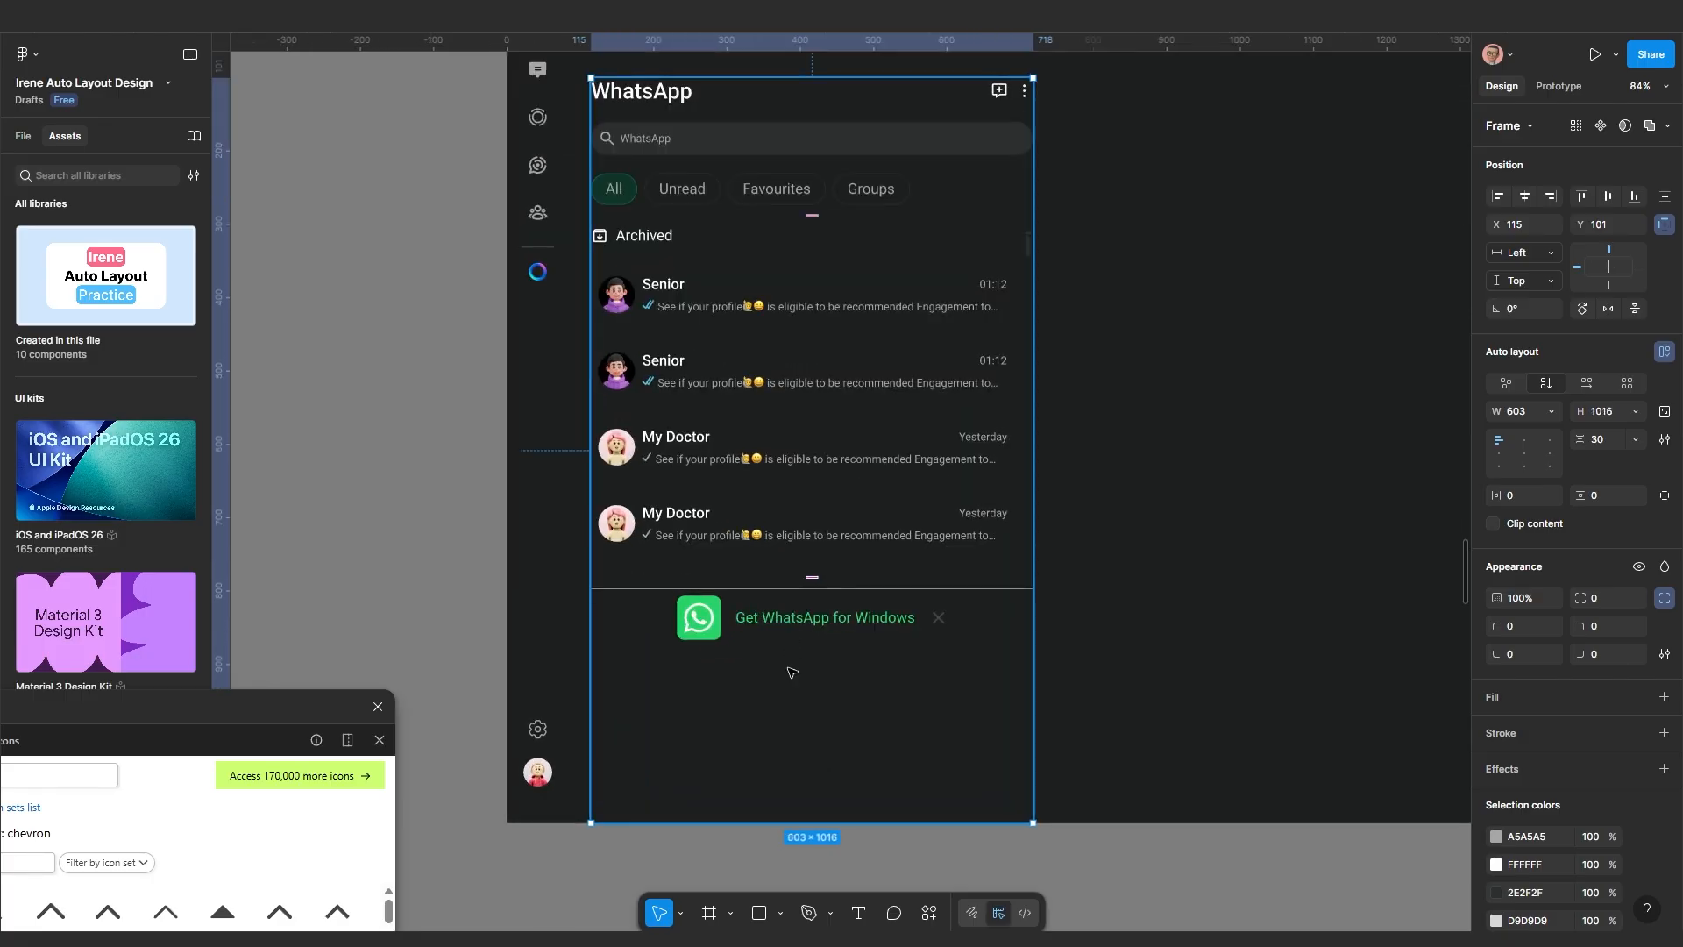
scroll(780, 609, "down", 2)
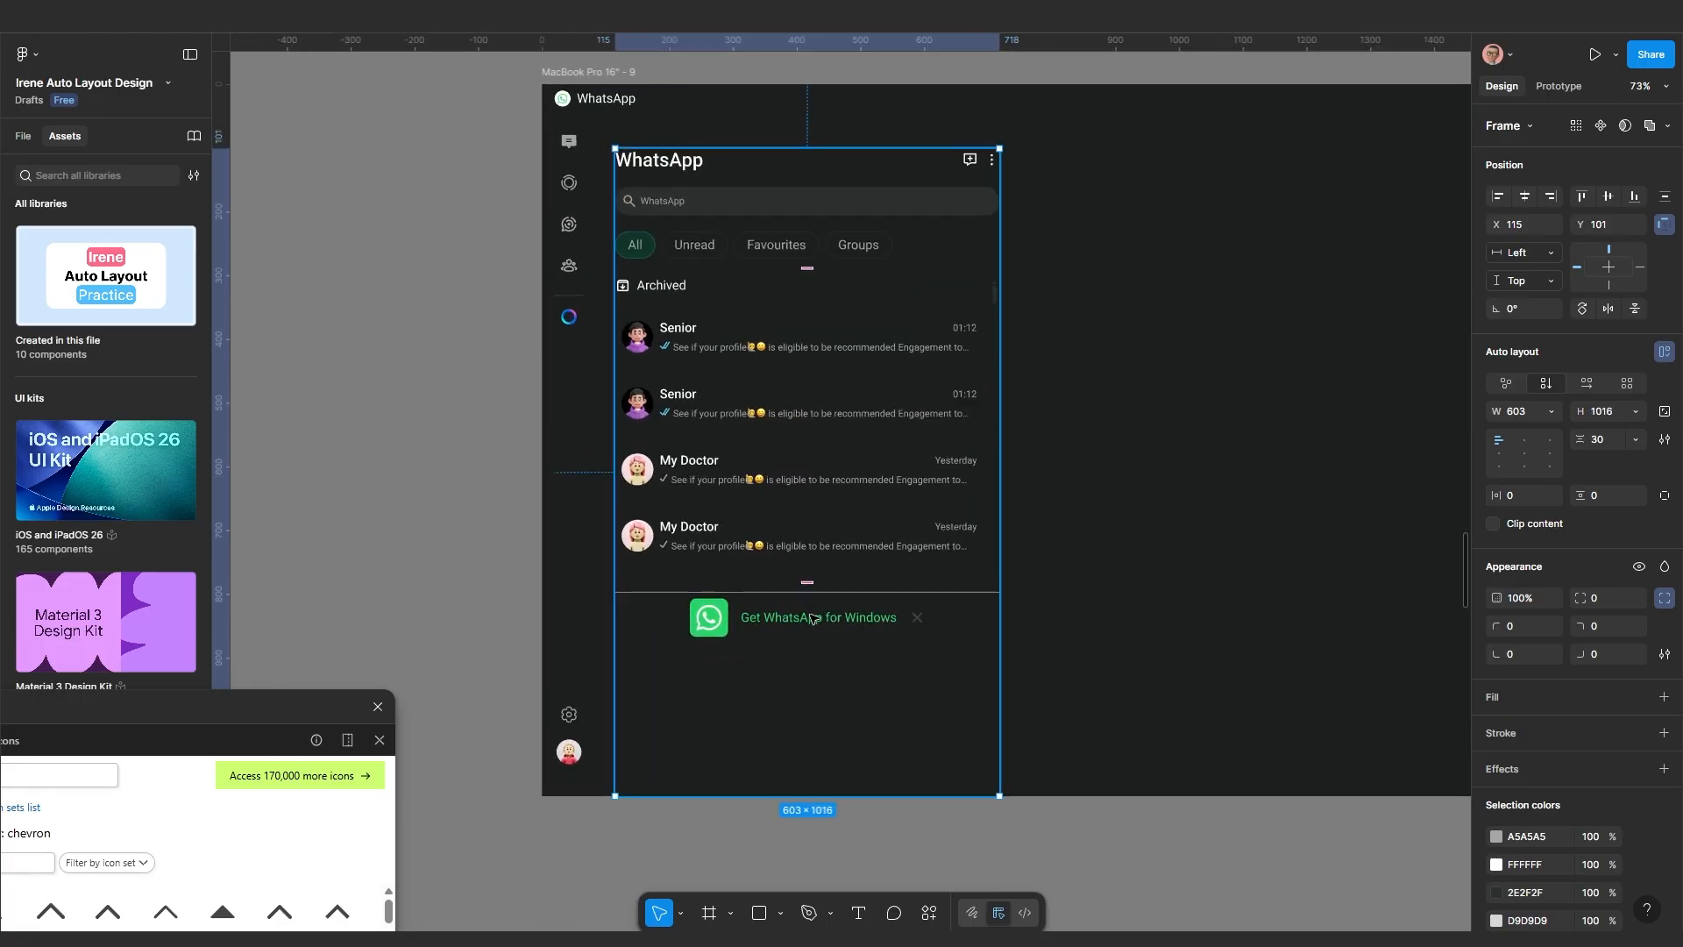
double_click(812, 616)
left_click(819, 684)
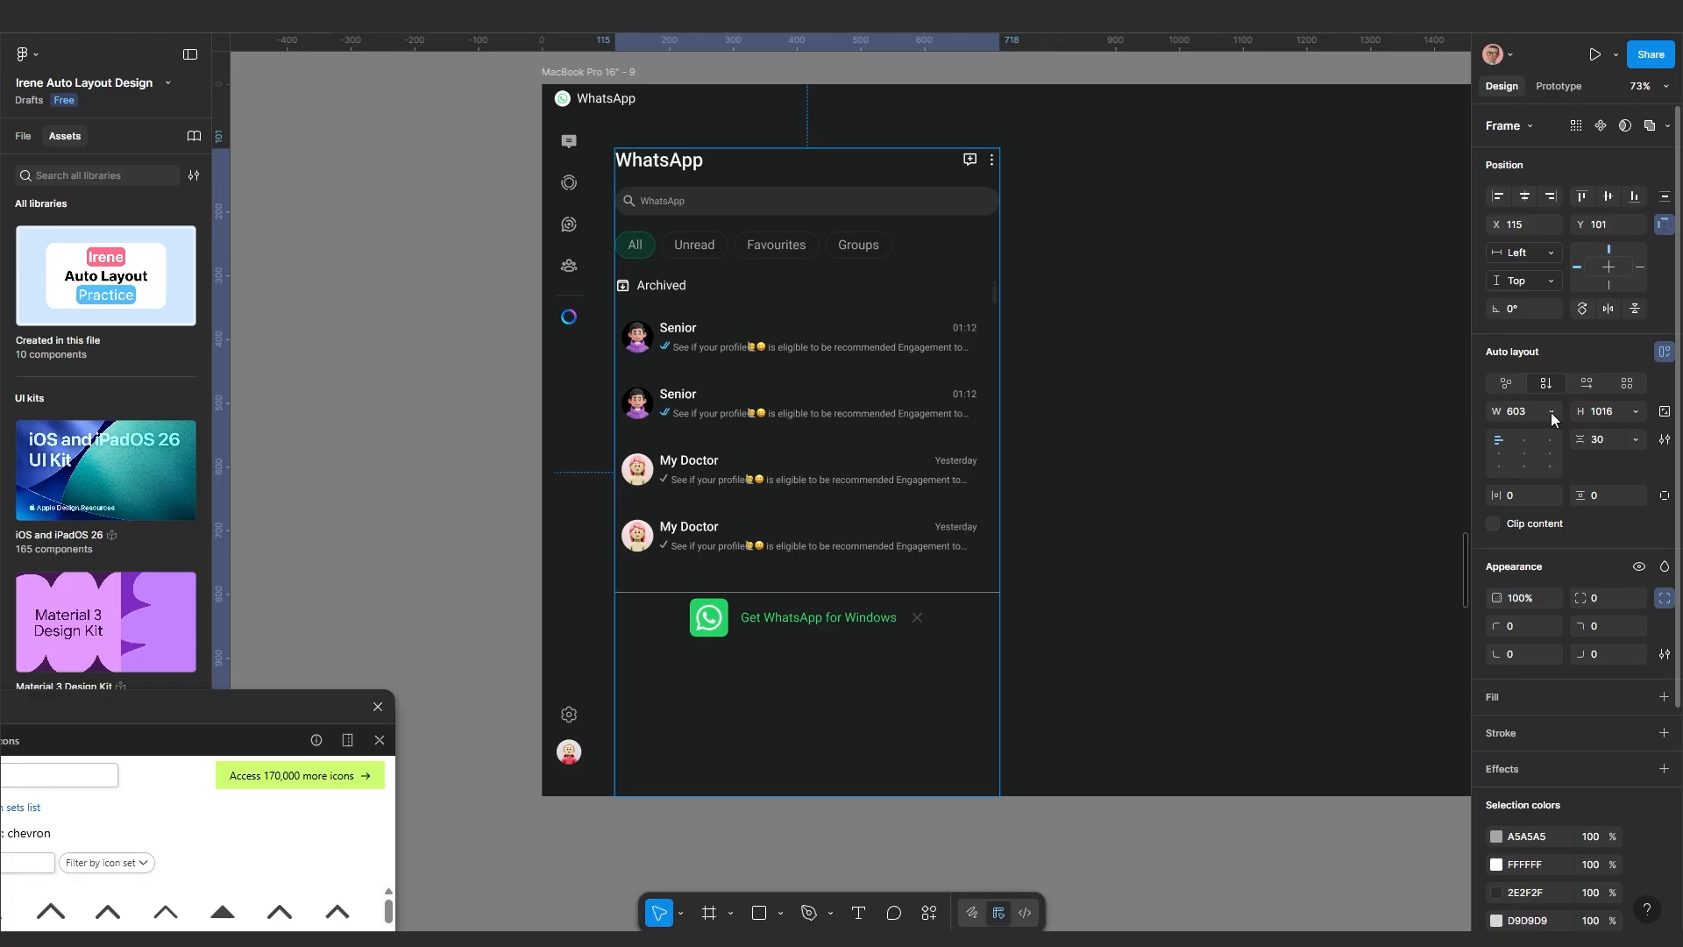
left_click(1635, 441)
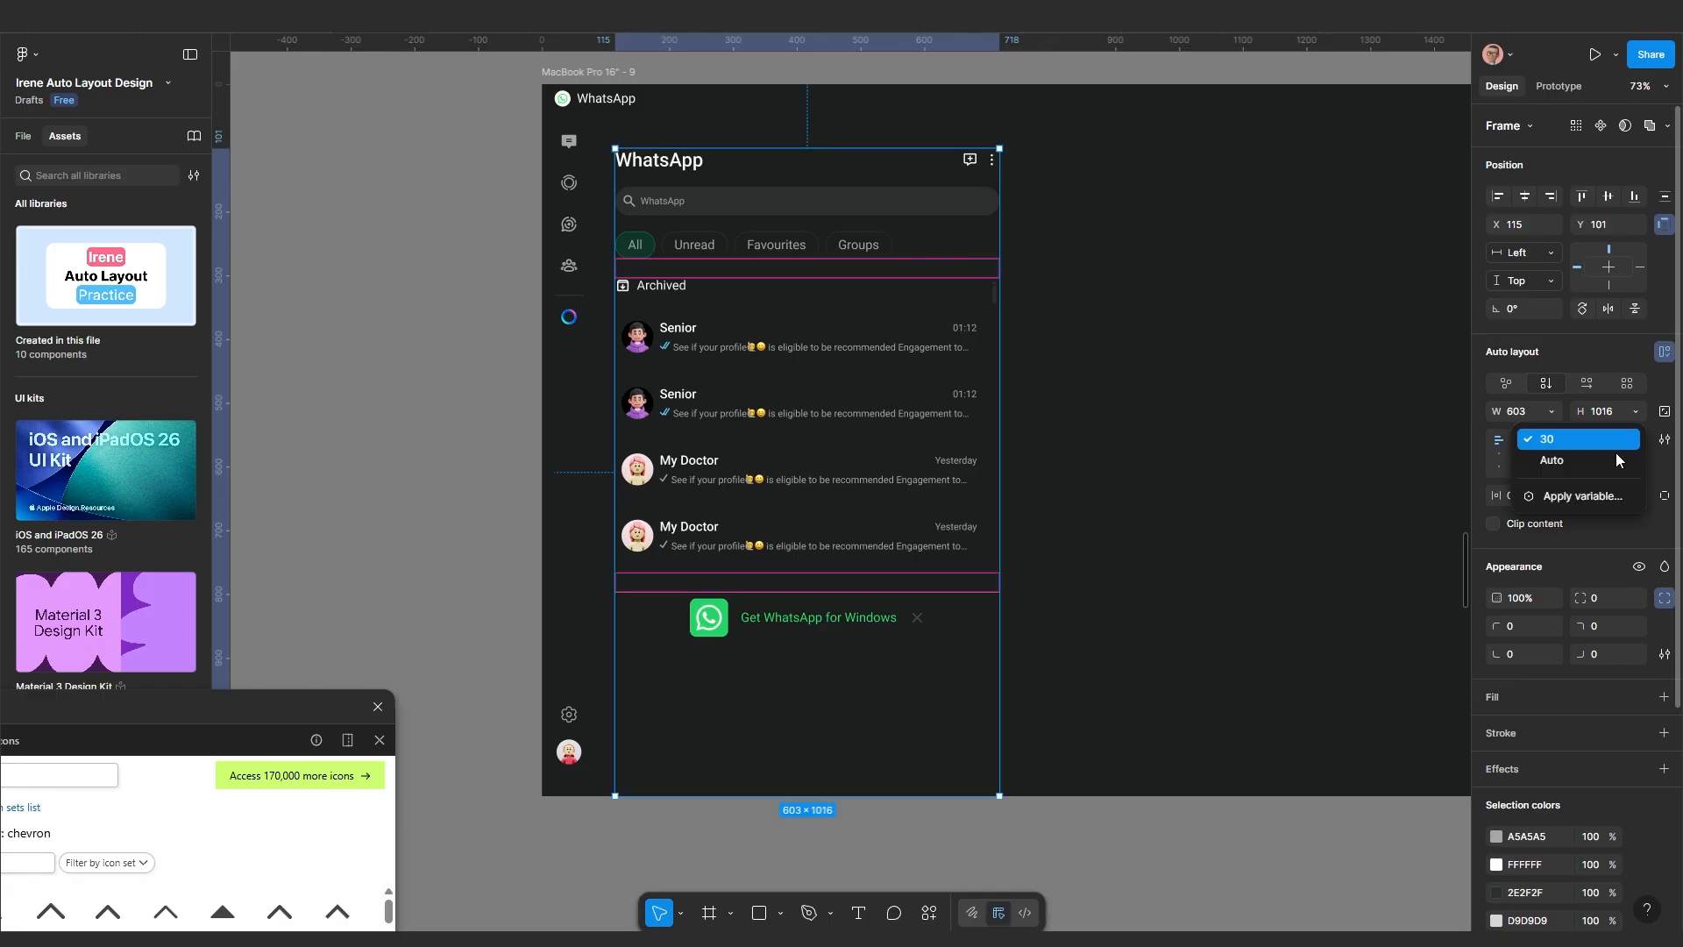
left_click(1590, 460)
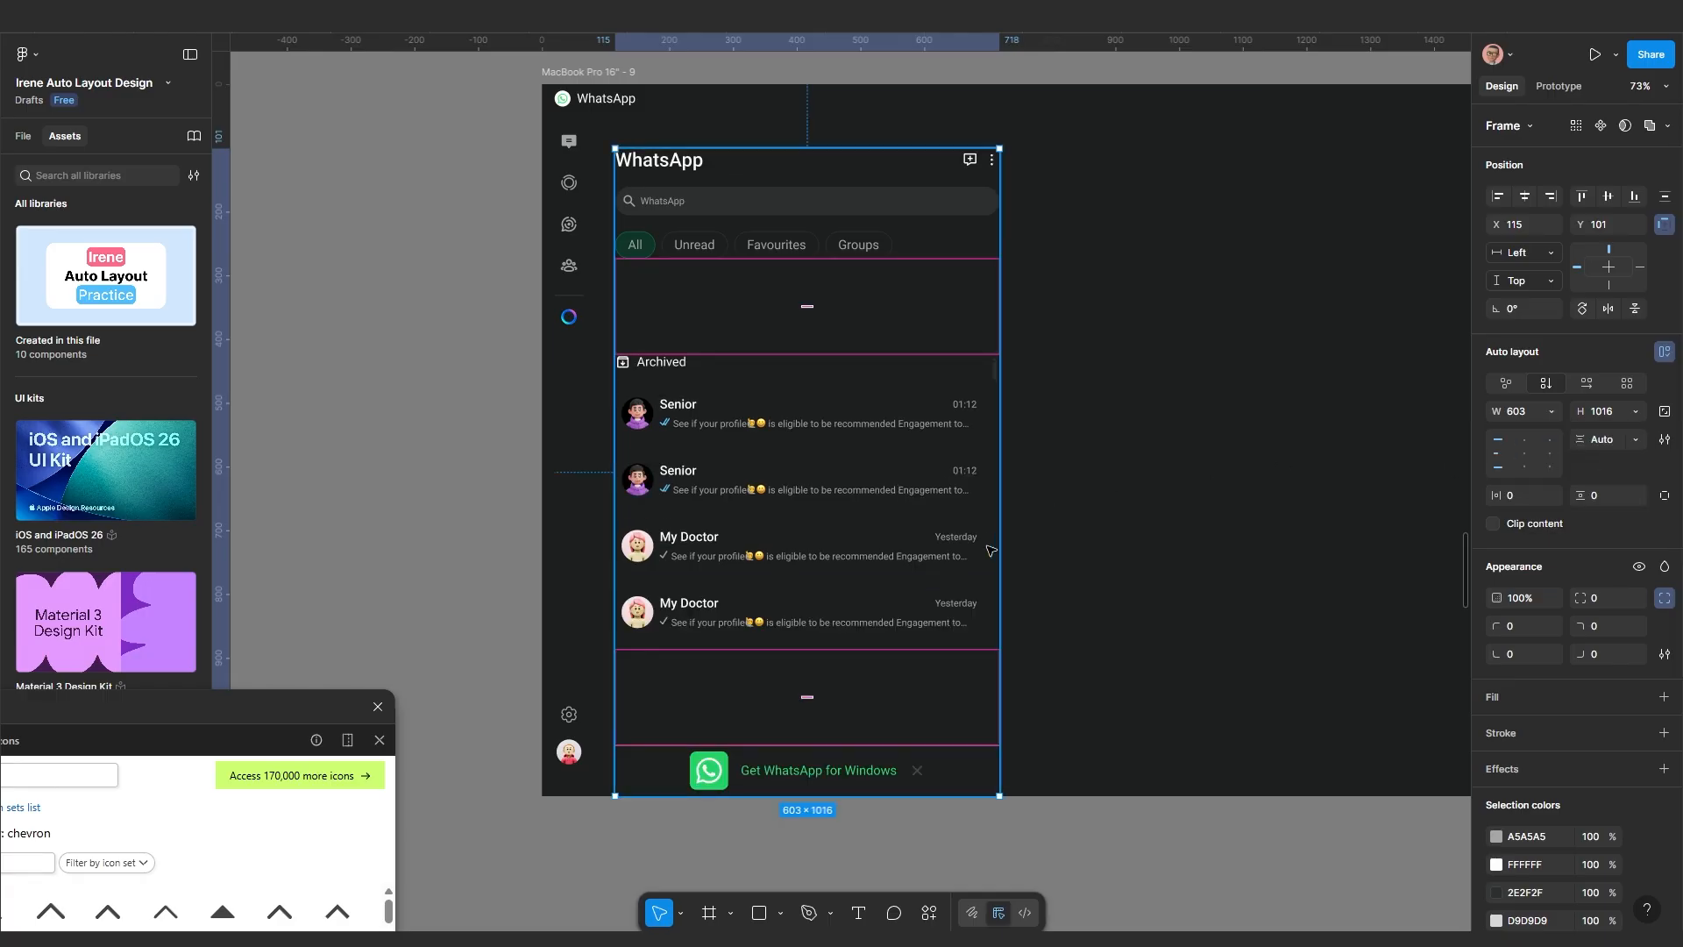
scroll(861, 605, "up", 1)
scroll(855, 553, "down", 2)
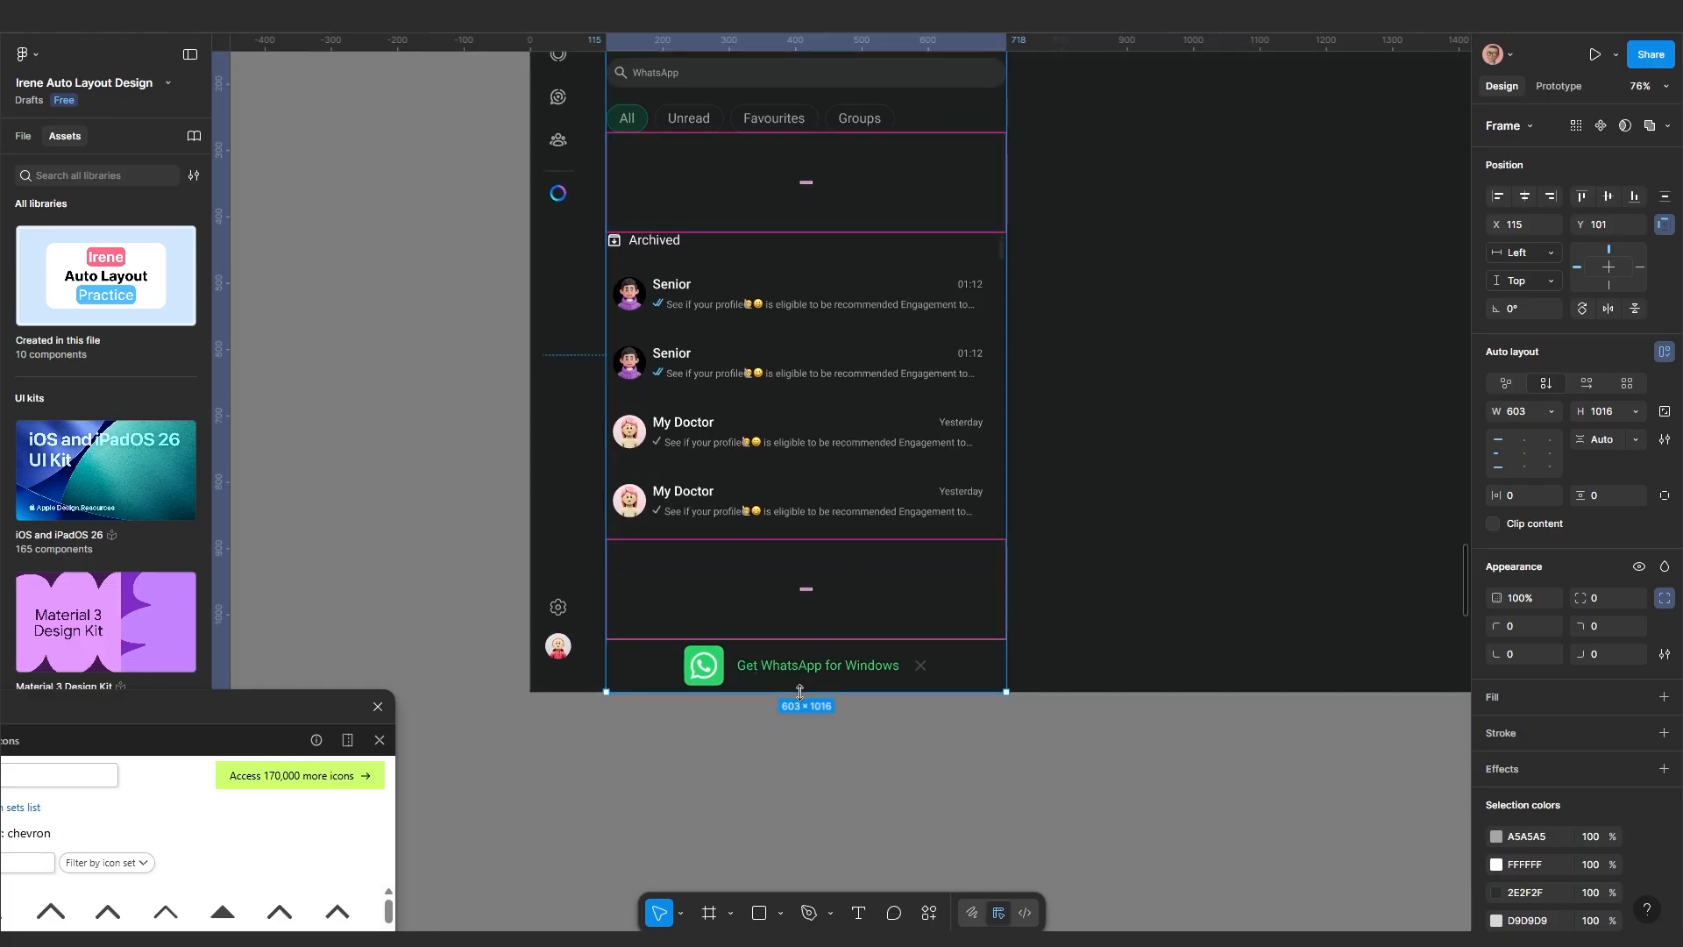
mouse_move(805, 693)
left_mouse_down()
mouse_move(812, 559)
mouse_move(807, 693)
left_mouse_up()
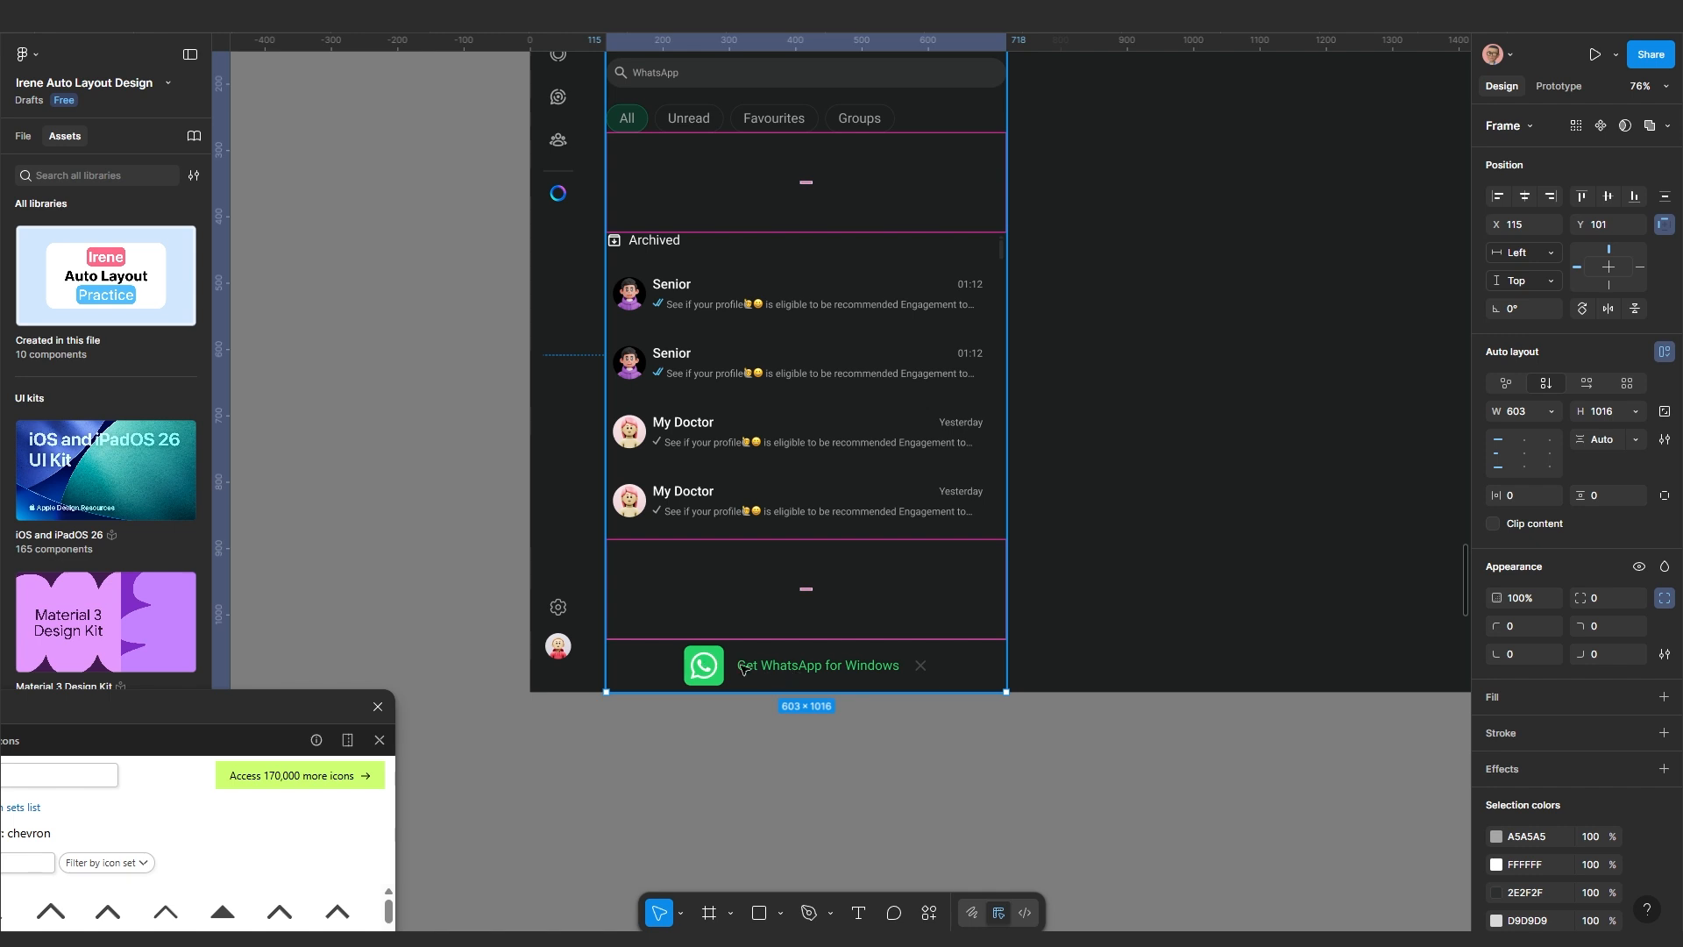
Wrap the header frame and the chat list frame together in a vertical auto layout frame with a gap of 30
left_click(822, 461)
scroll(816, 460, "down", 1)
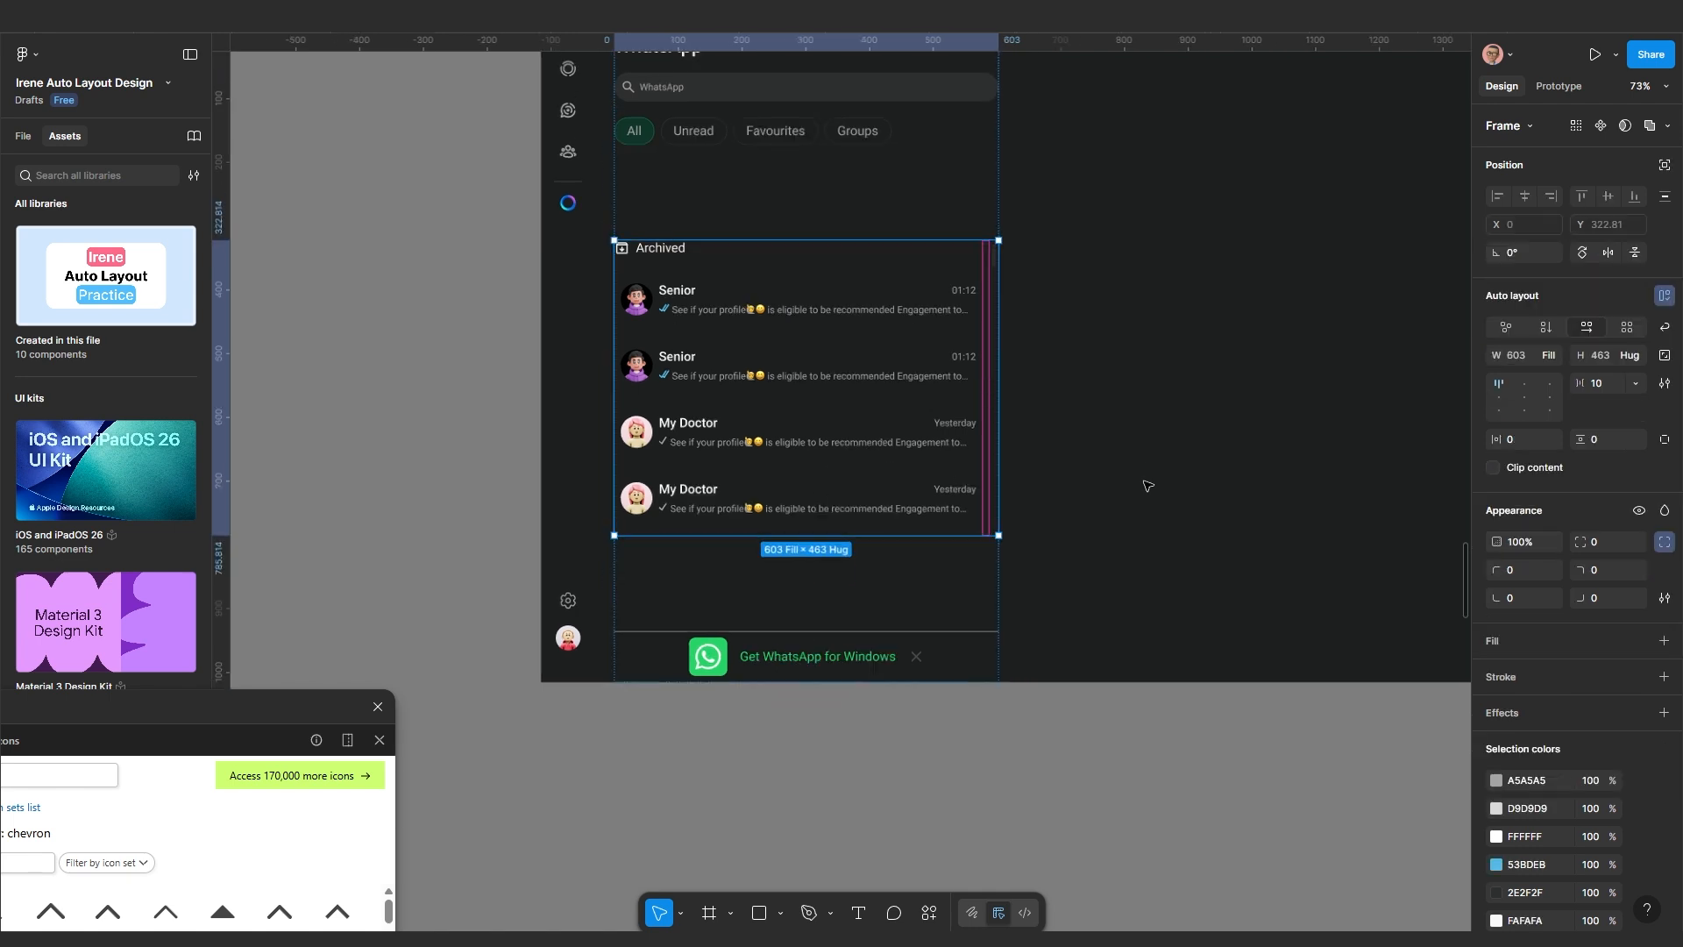
left_click(1122, 471)
scroll(838, 413, "down", 2)
left_click_drag(838, 411, 849, 506)
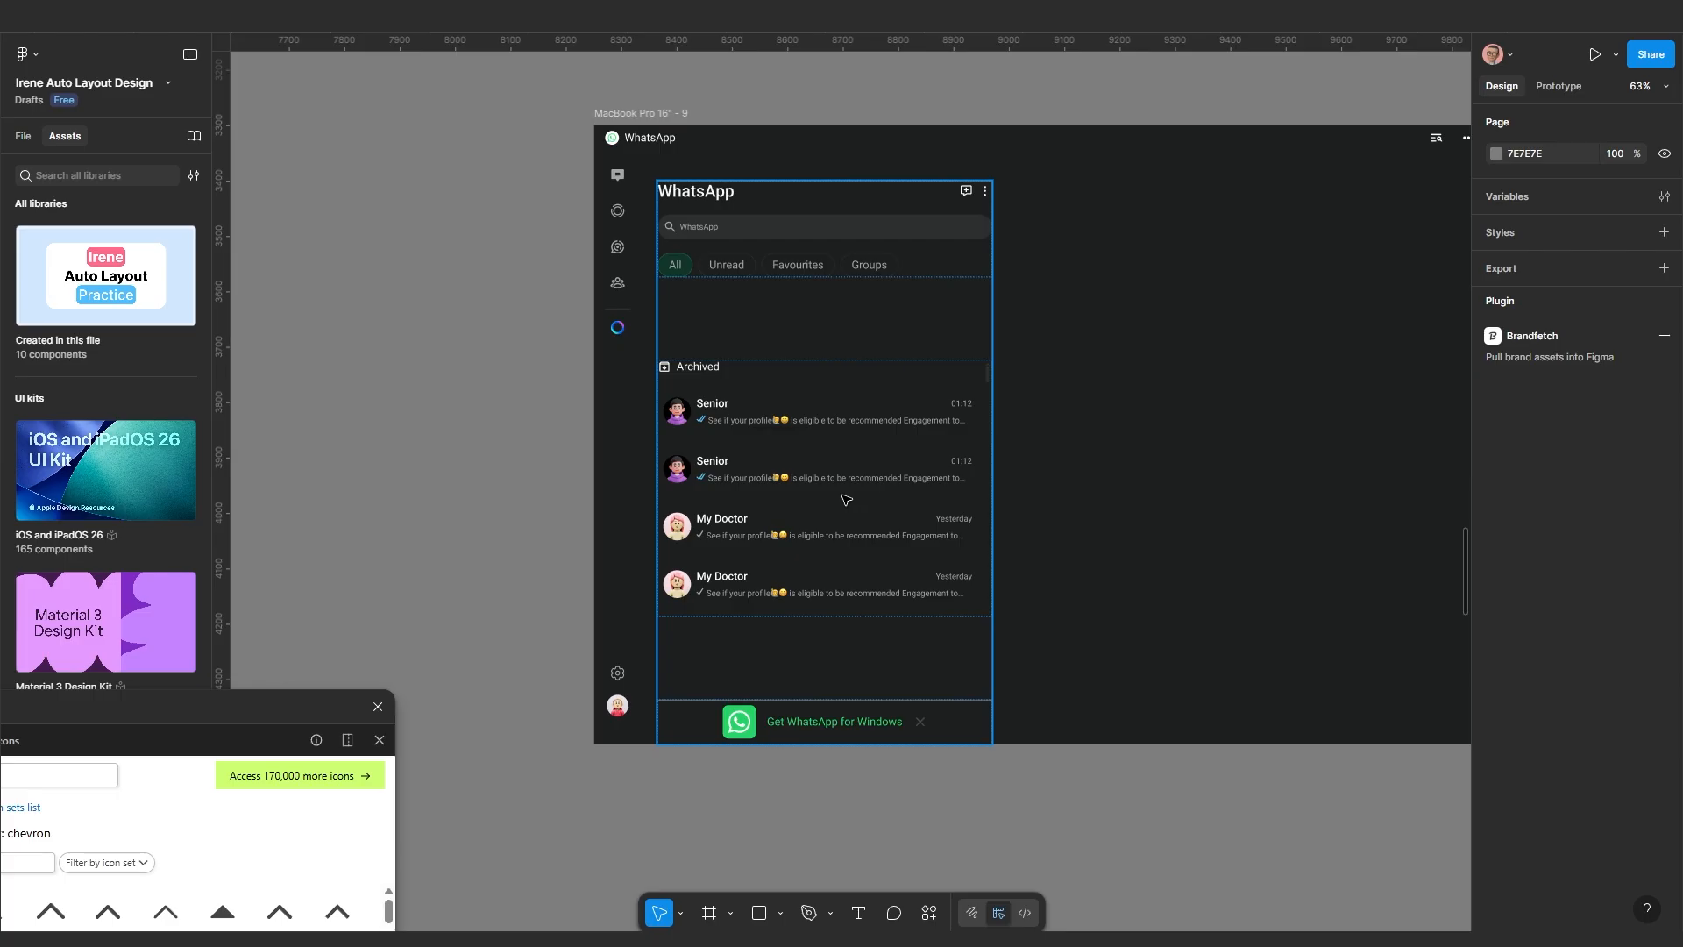
left_click(845, 499)
double_click(846, 499)
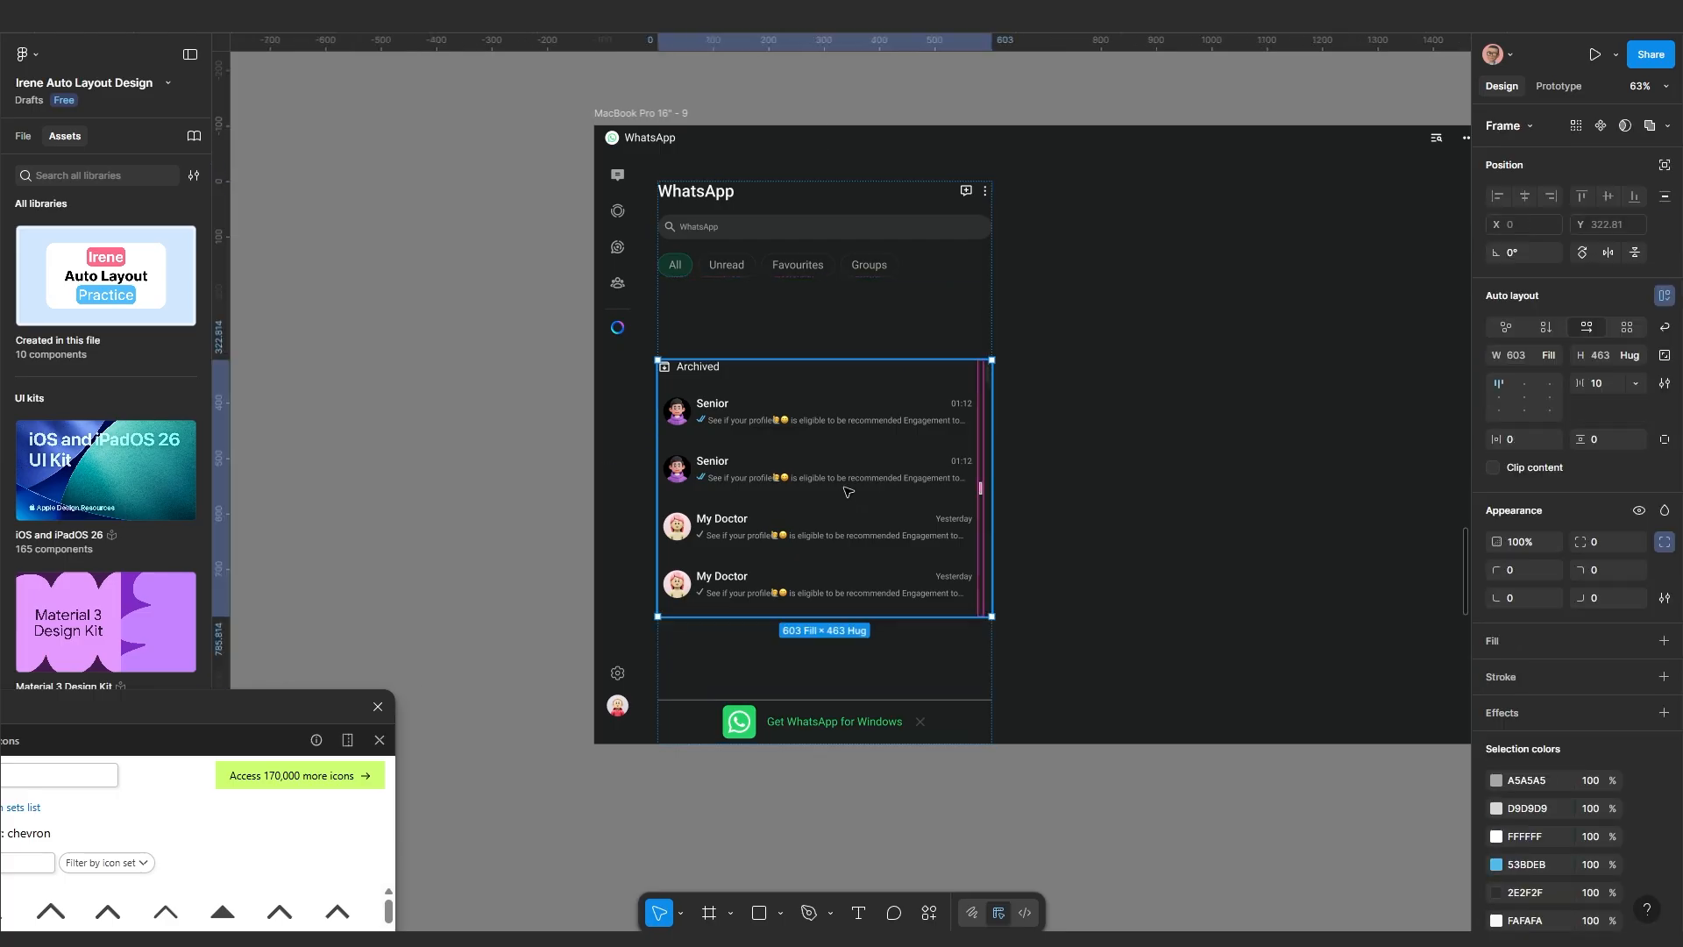
left_click(820, 261)
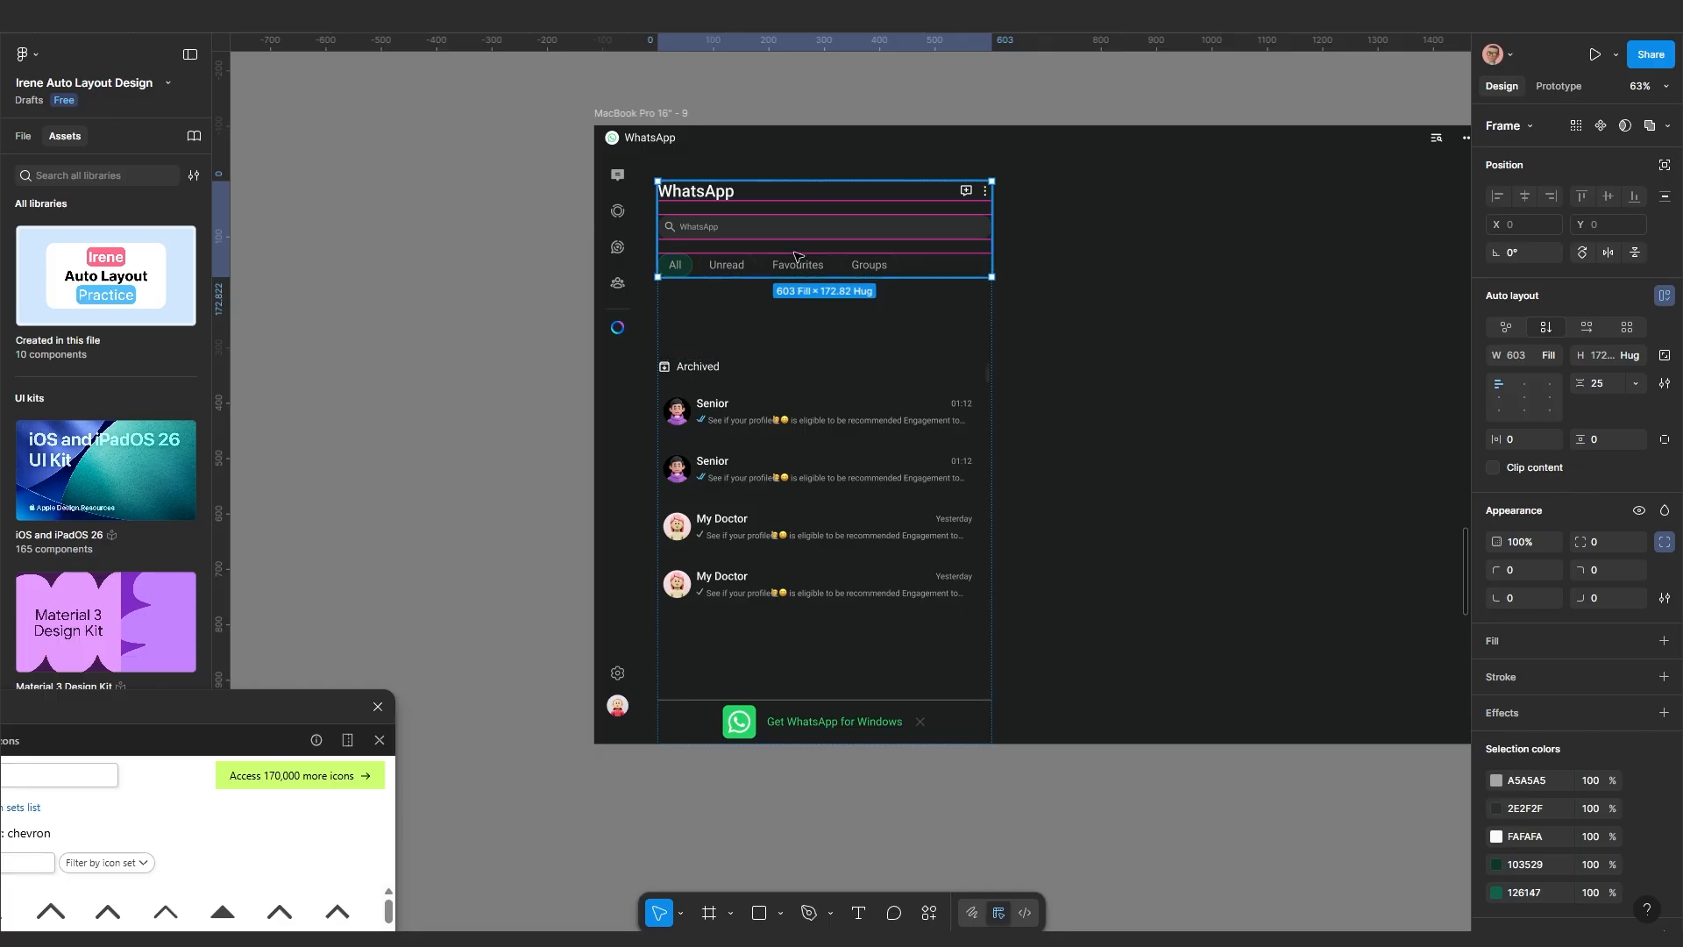
left_click(751, 399, "shift")
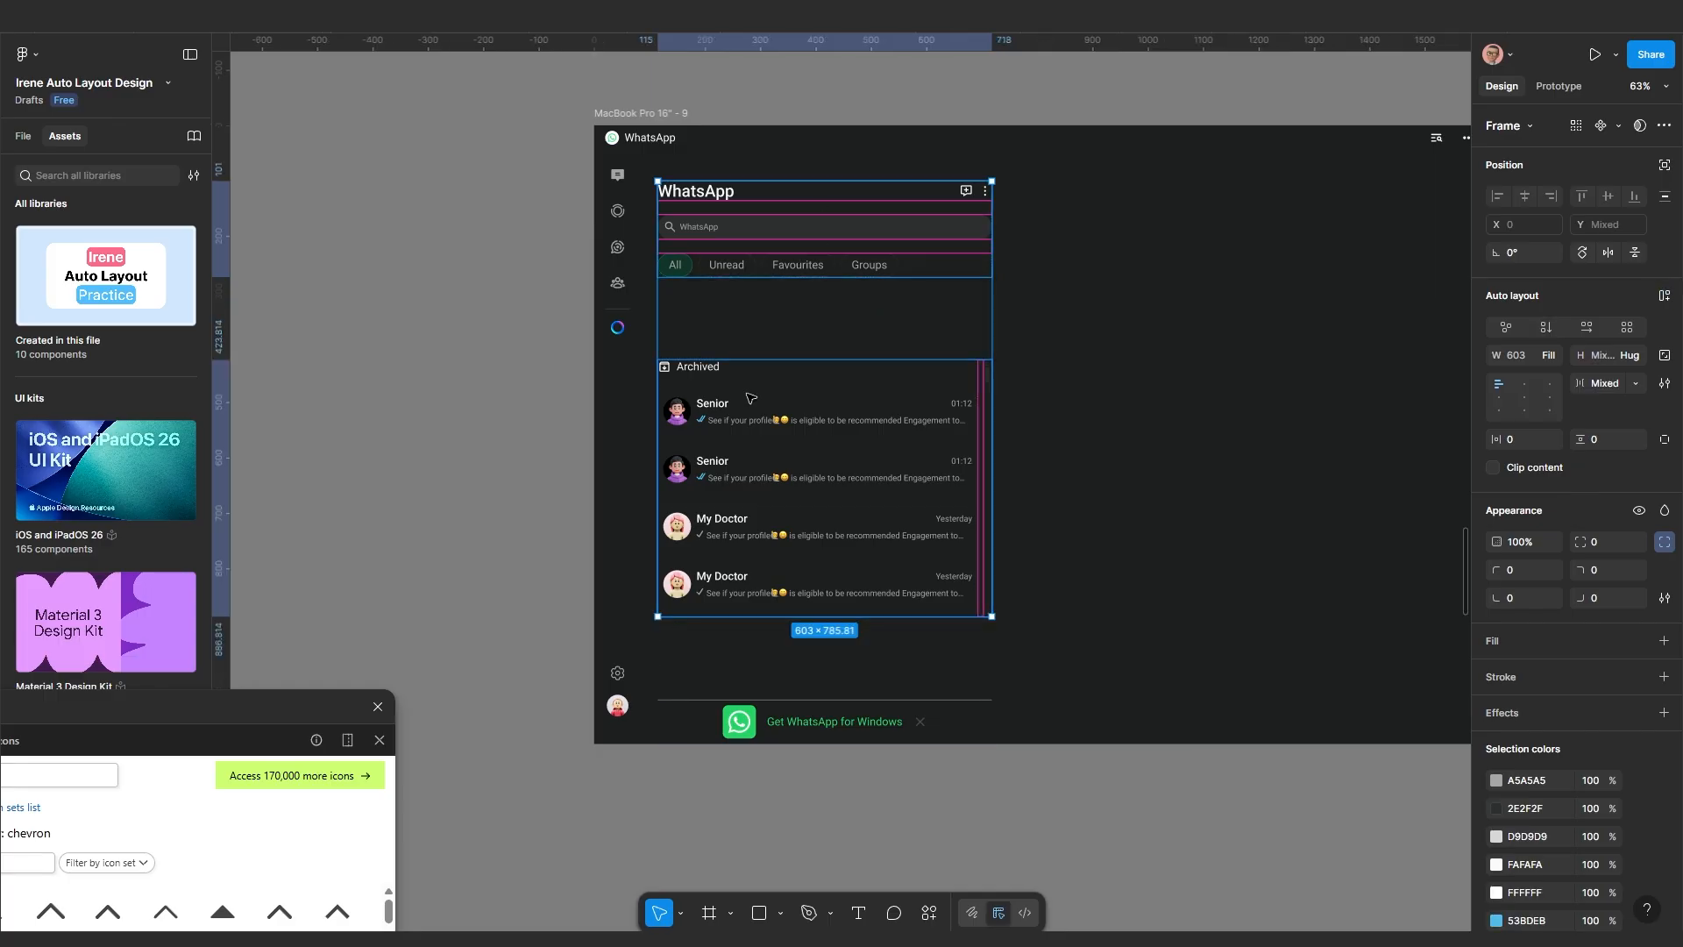
key("shift+a")
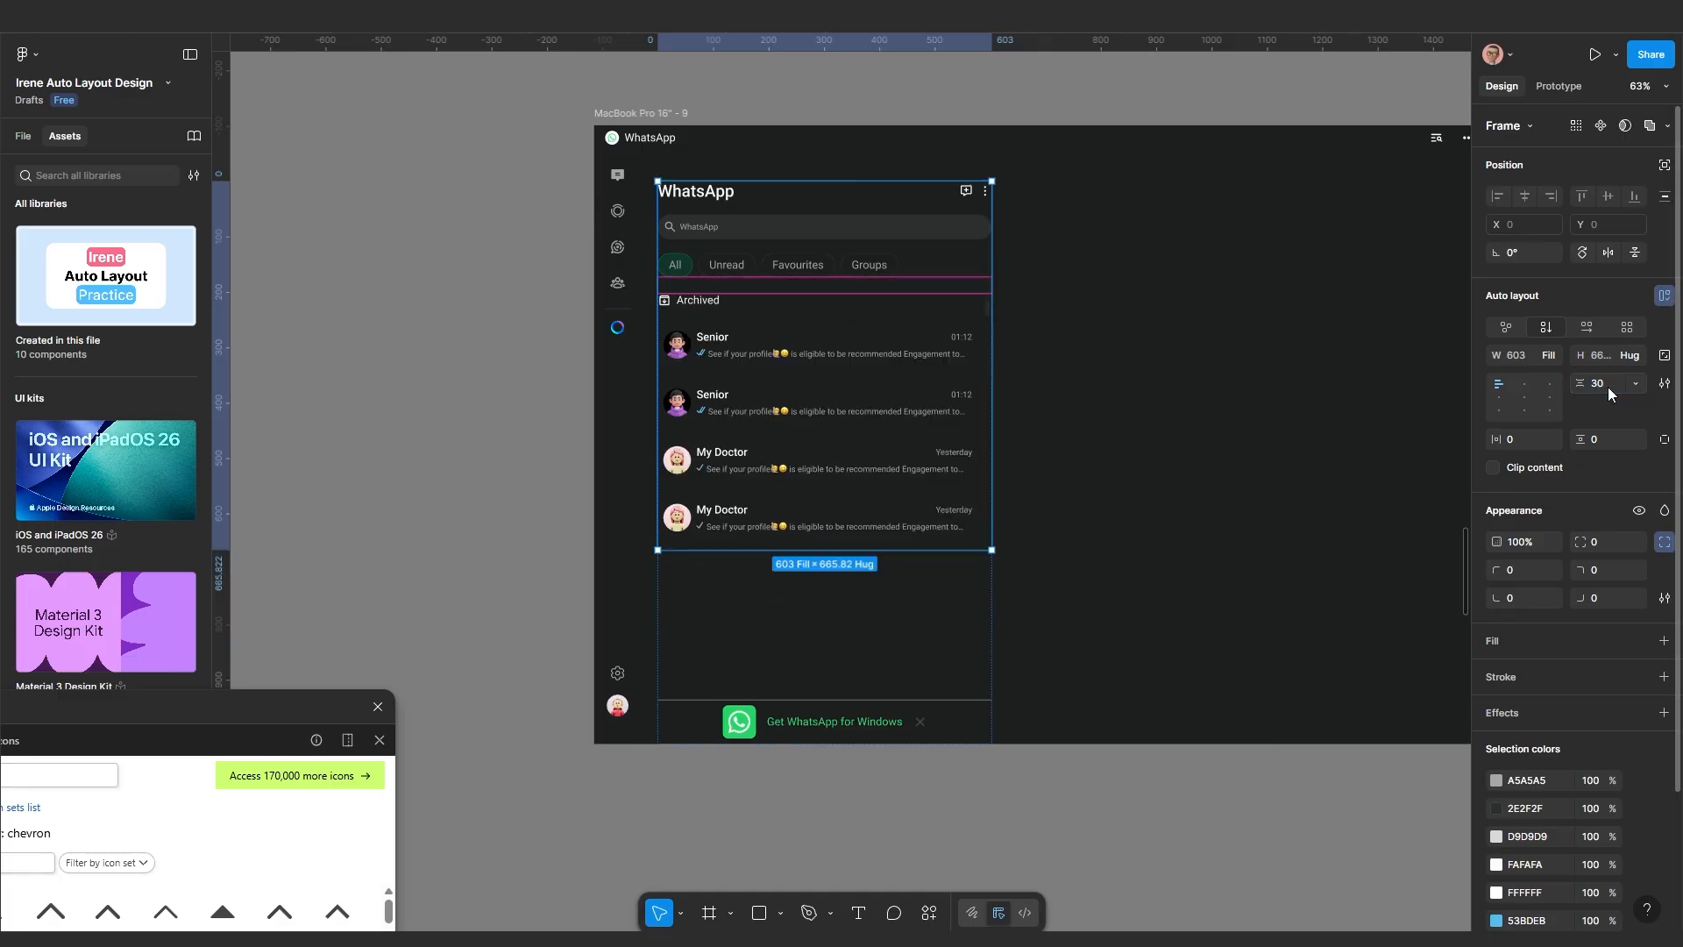
key("Return")
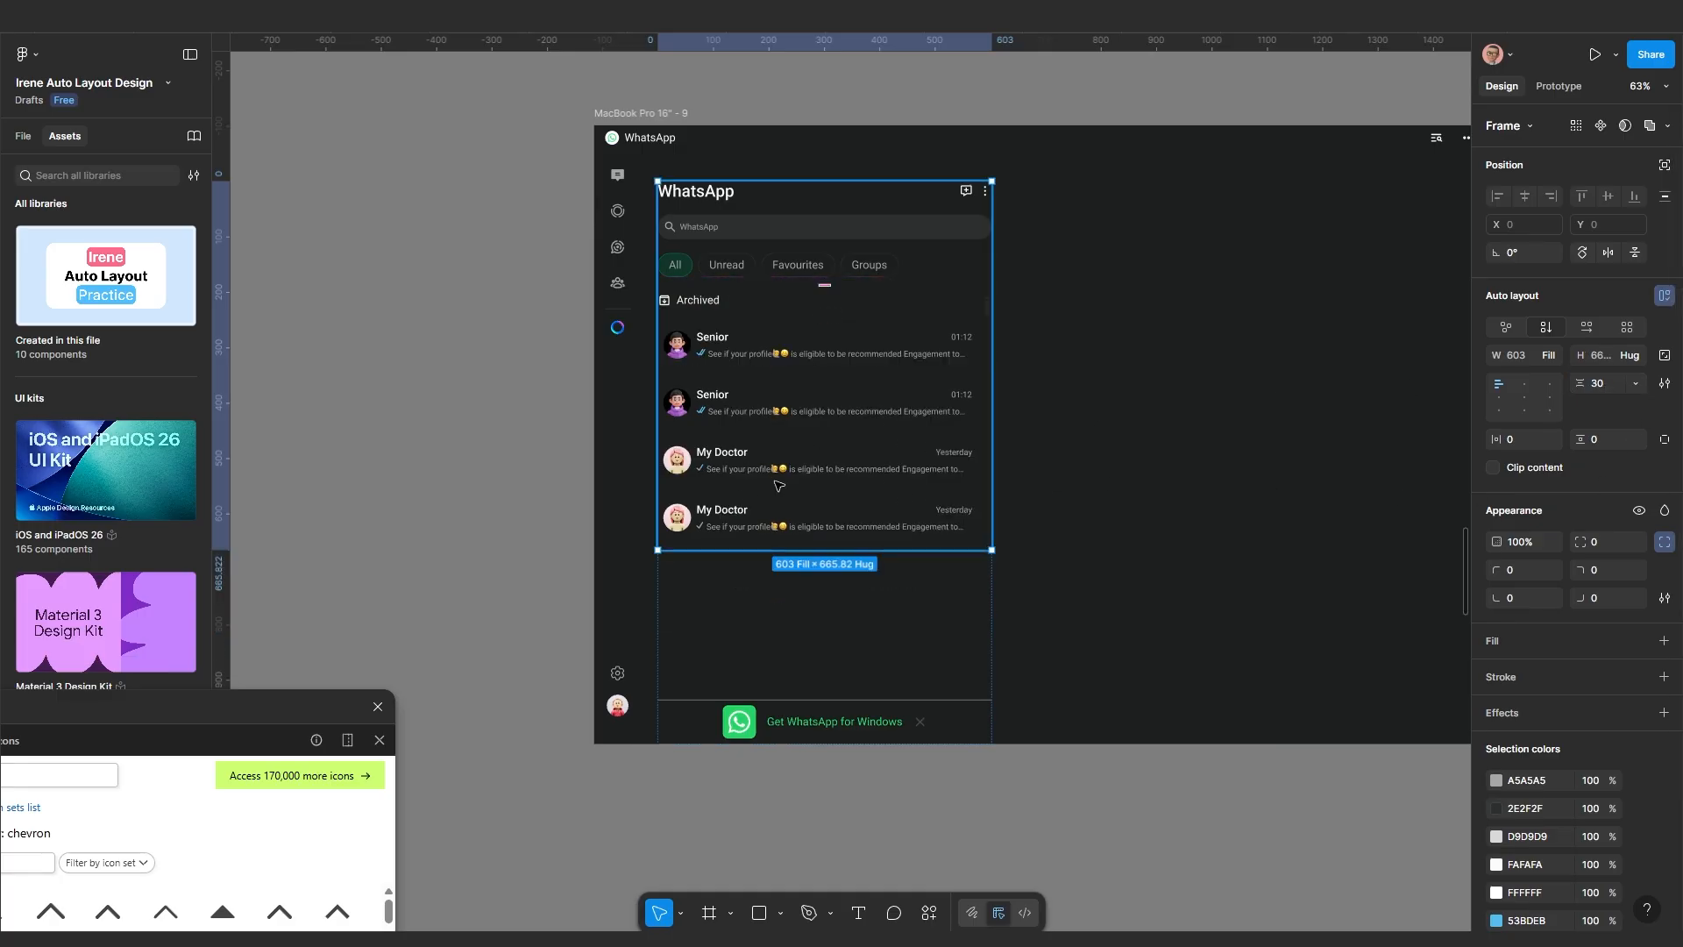
Duplicate the four visible chat rows within the chat list
left_click(797, 438)
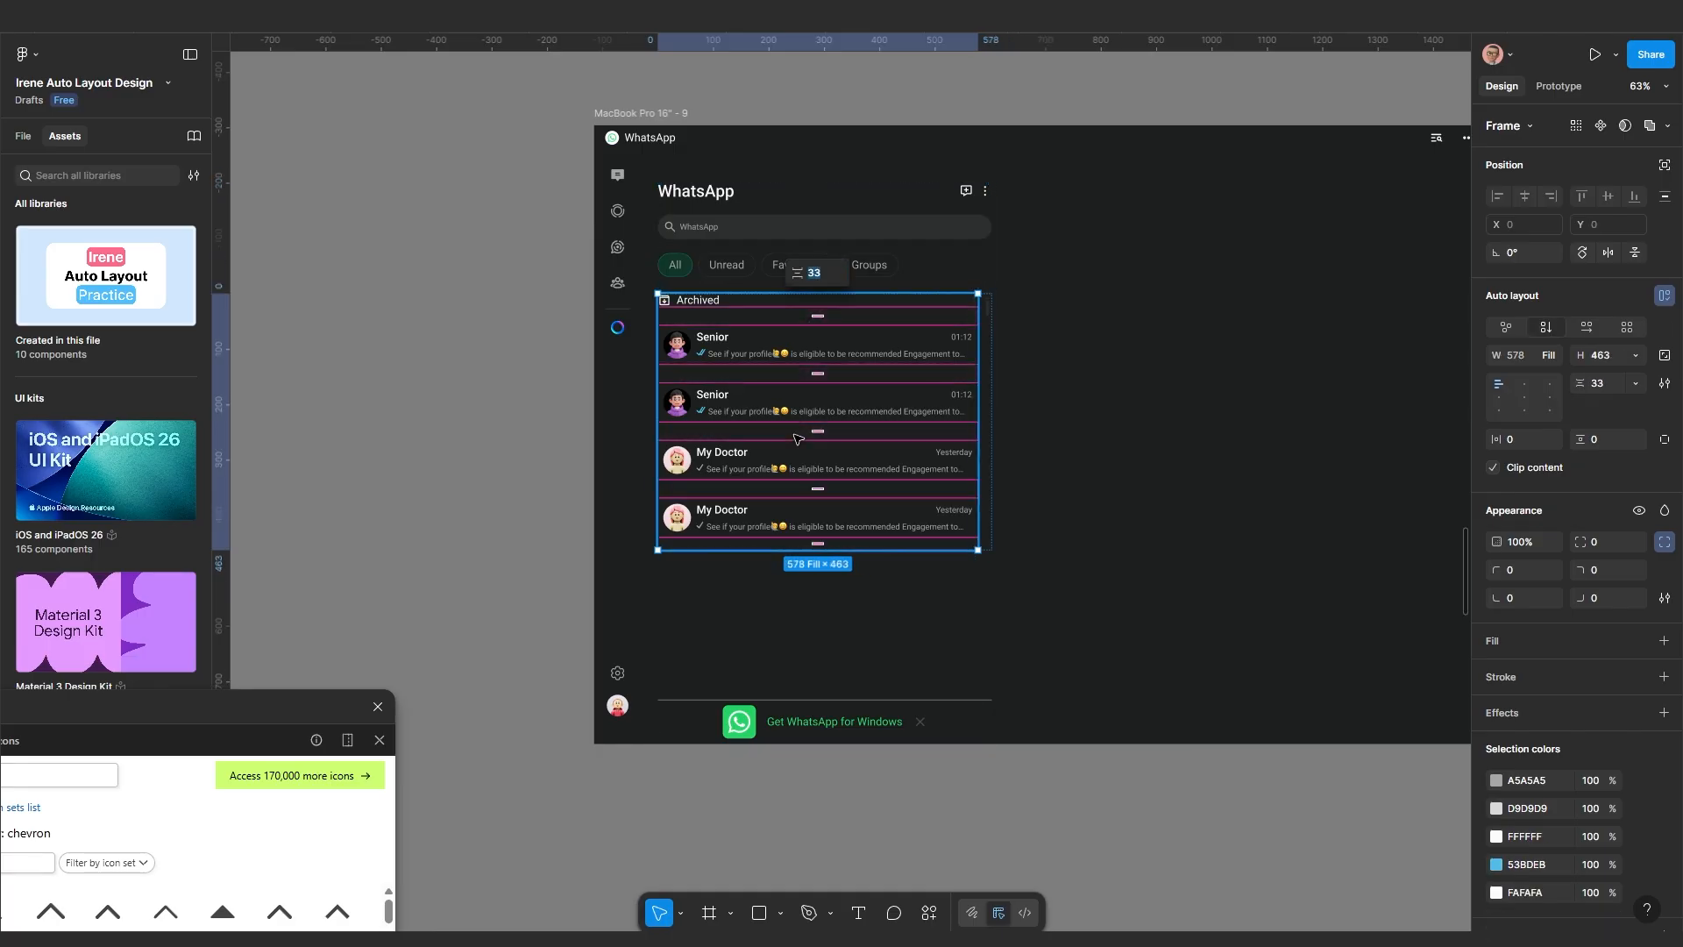
left_click(792, 361)
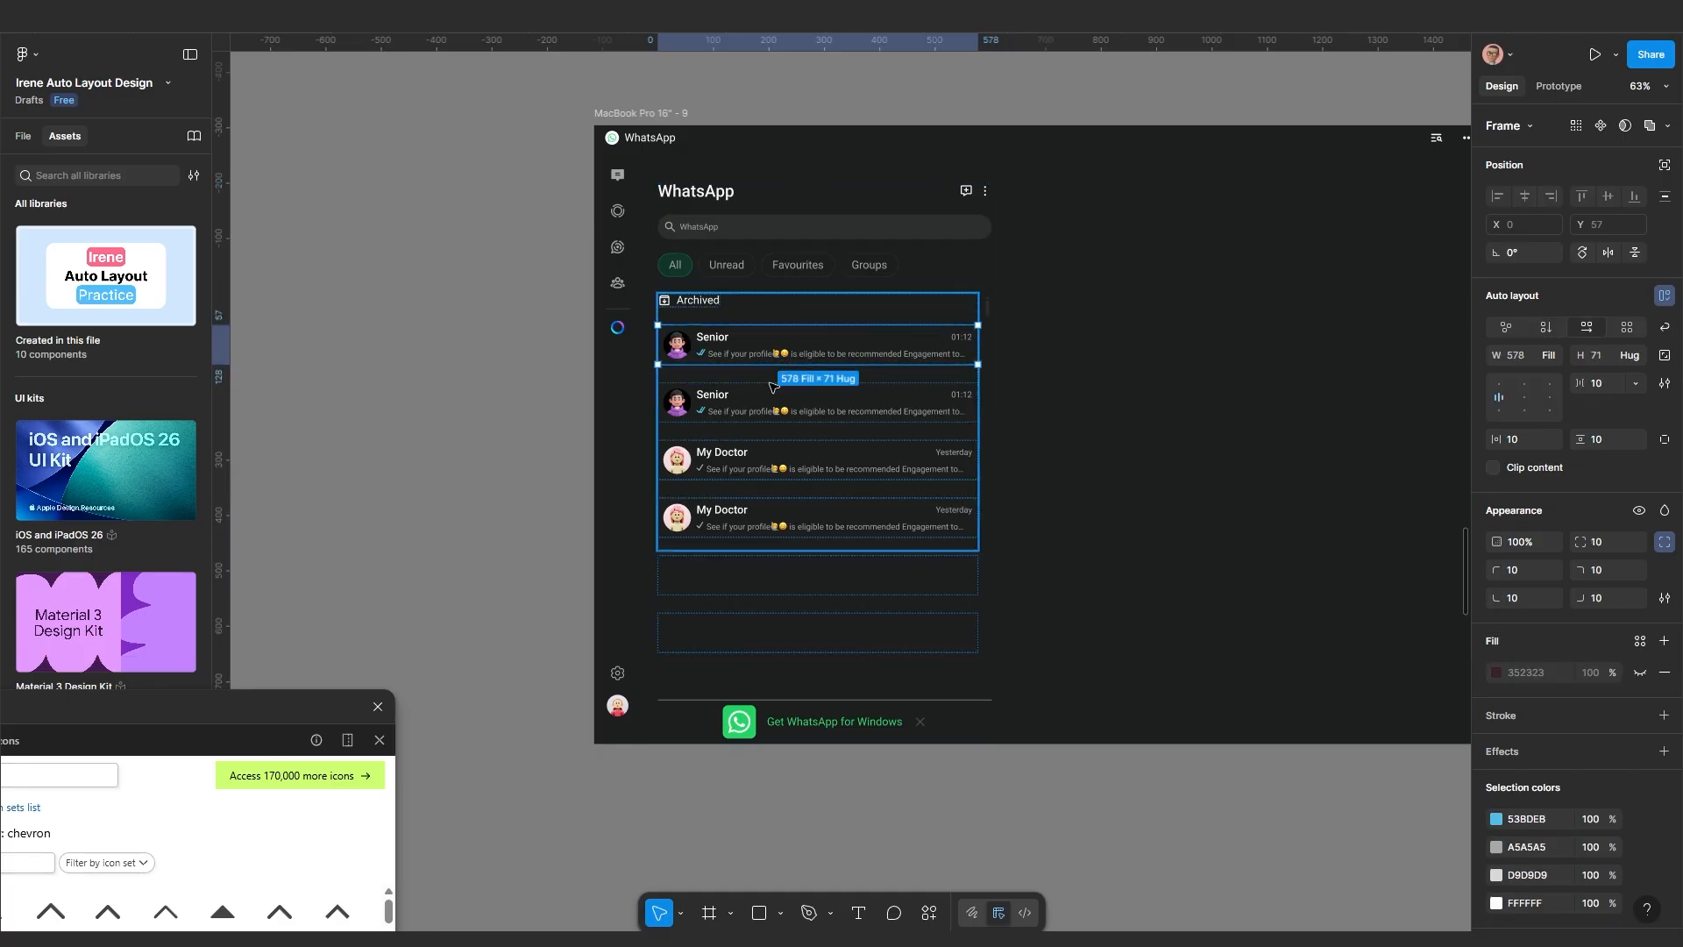
scroll(763, 412, "up", 3, "ctrl")
left_click(762, 412, "shift")
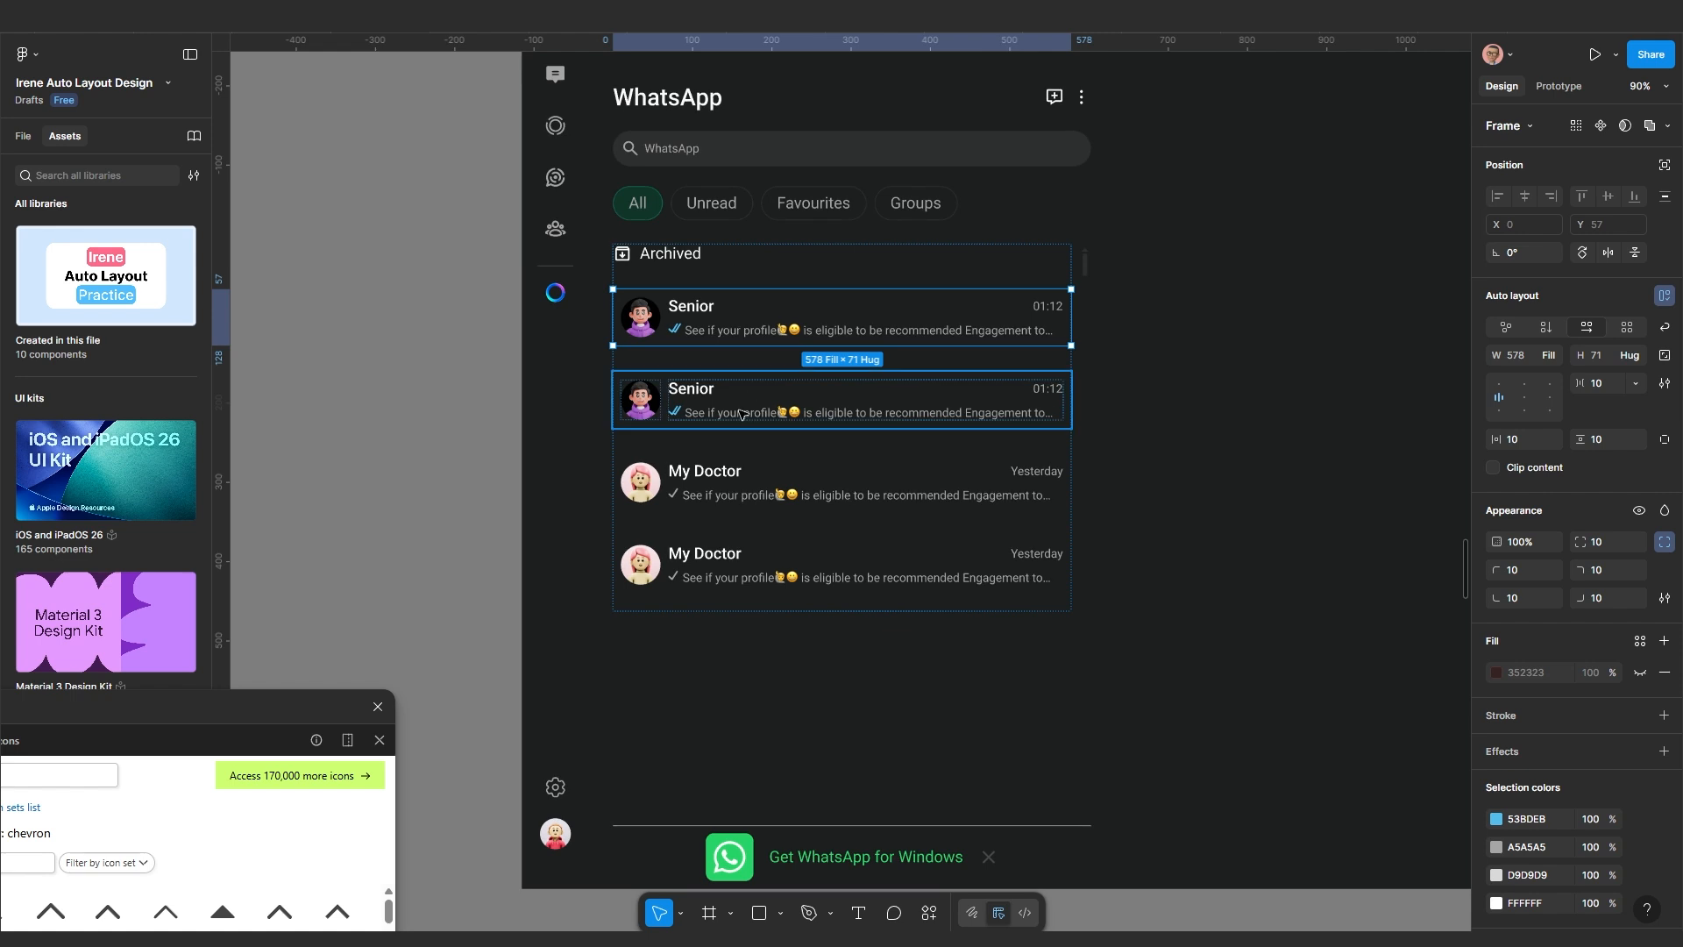
left_click(719, 476, "shift")
left_click(704, 574, "shift")
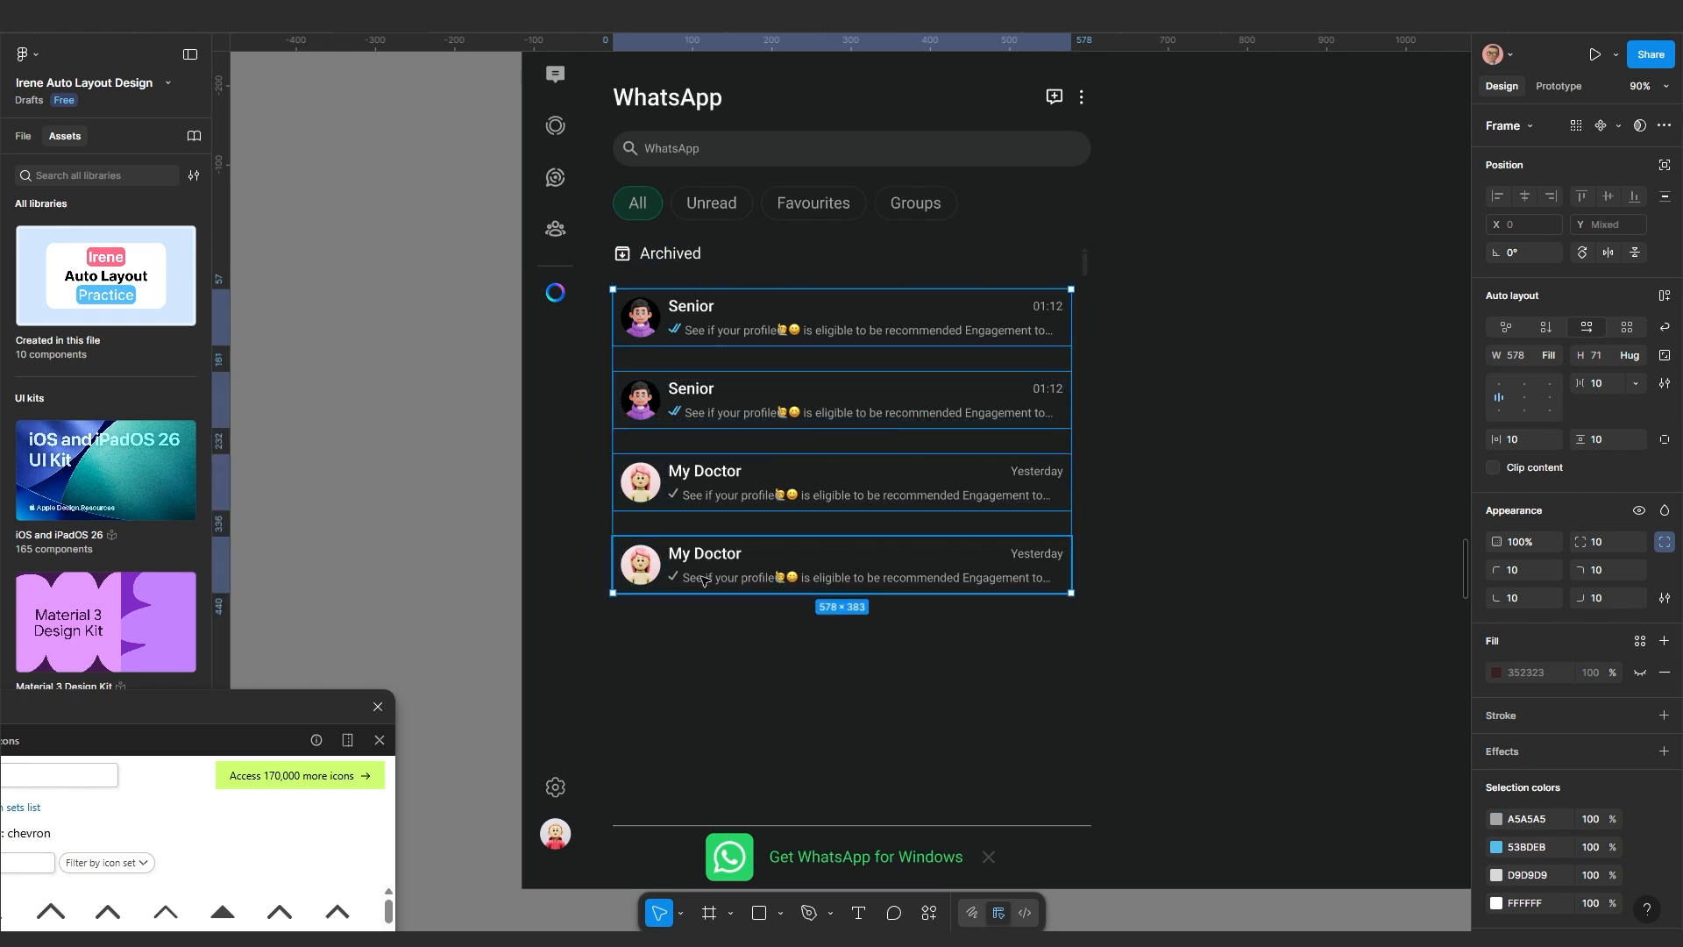
scroll(859, 623, "down", 1, "ctrl")
scroll(856, 619, "down", 1, "ctrl")
left_click_drag(857, 619, 891, 587)
scroll(973, 593, "up", 1, "ctrl")
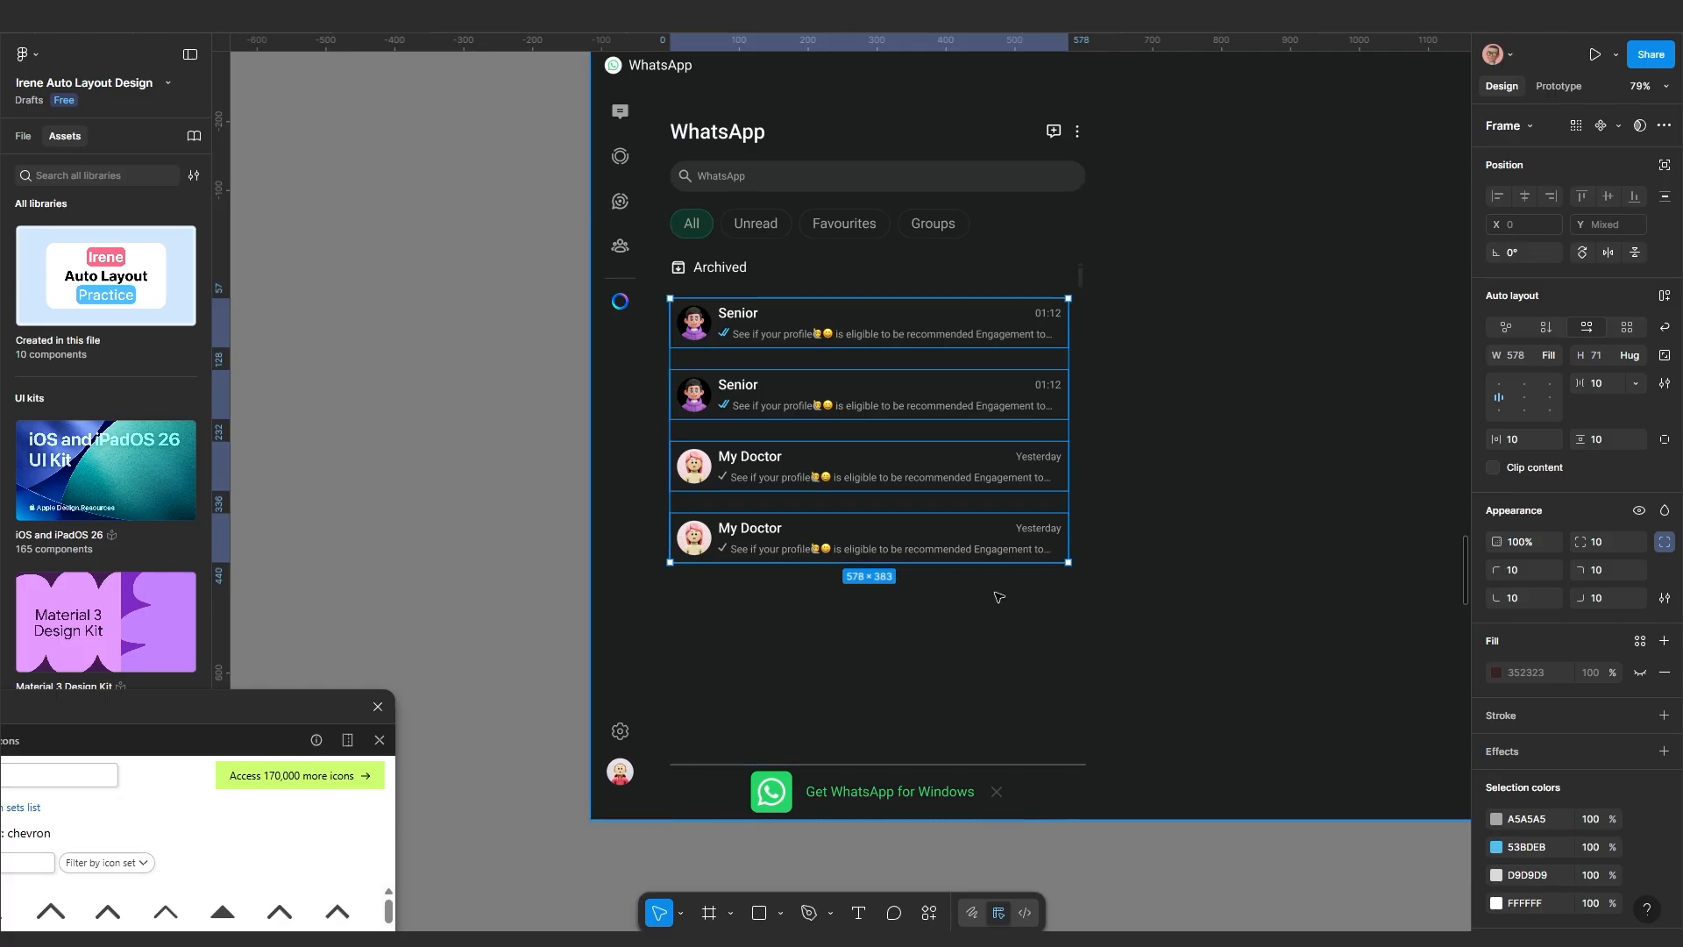
key("ctrl+d")
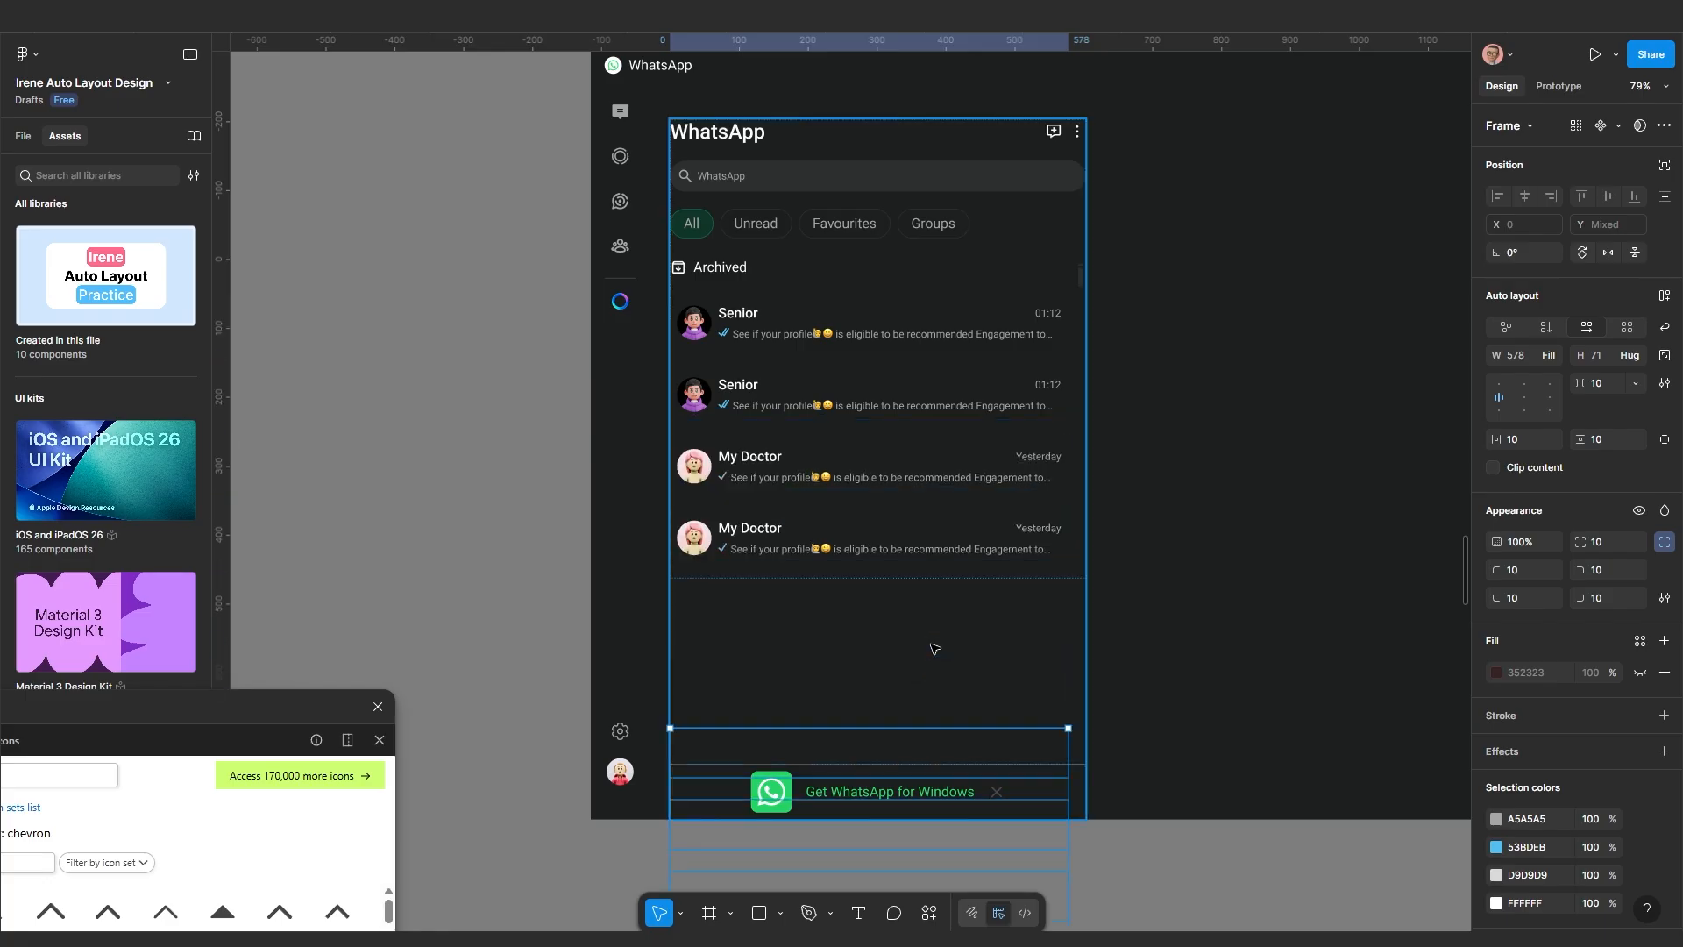
left_click(1182, 521)
left_click(914, 488)
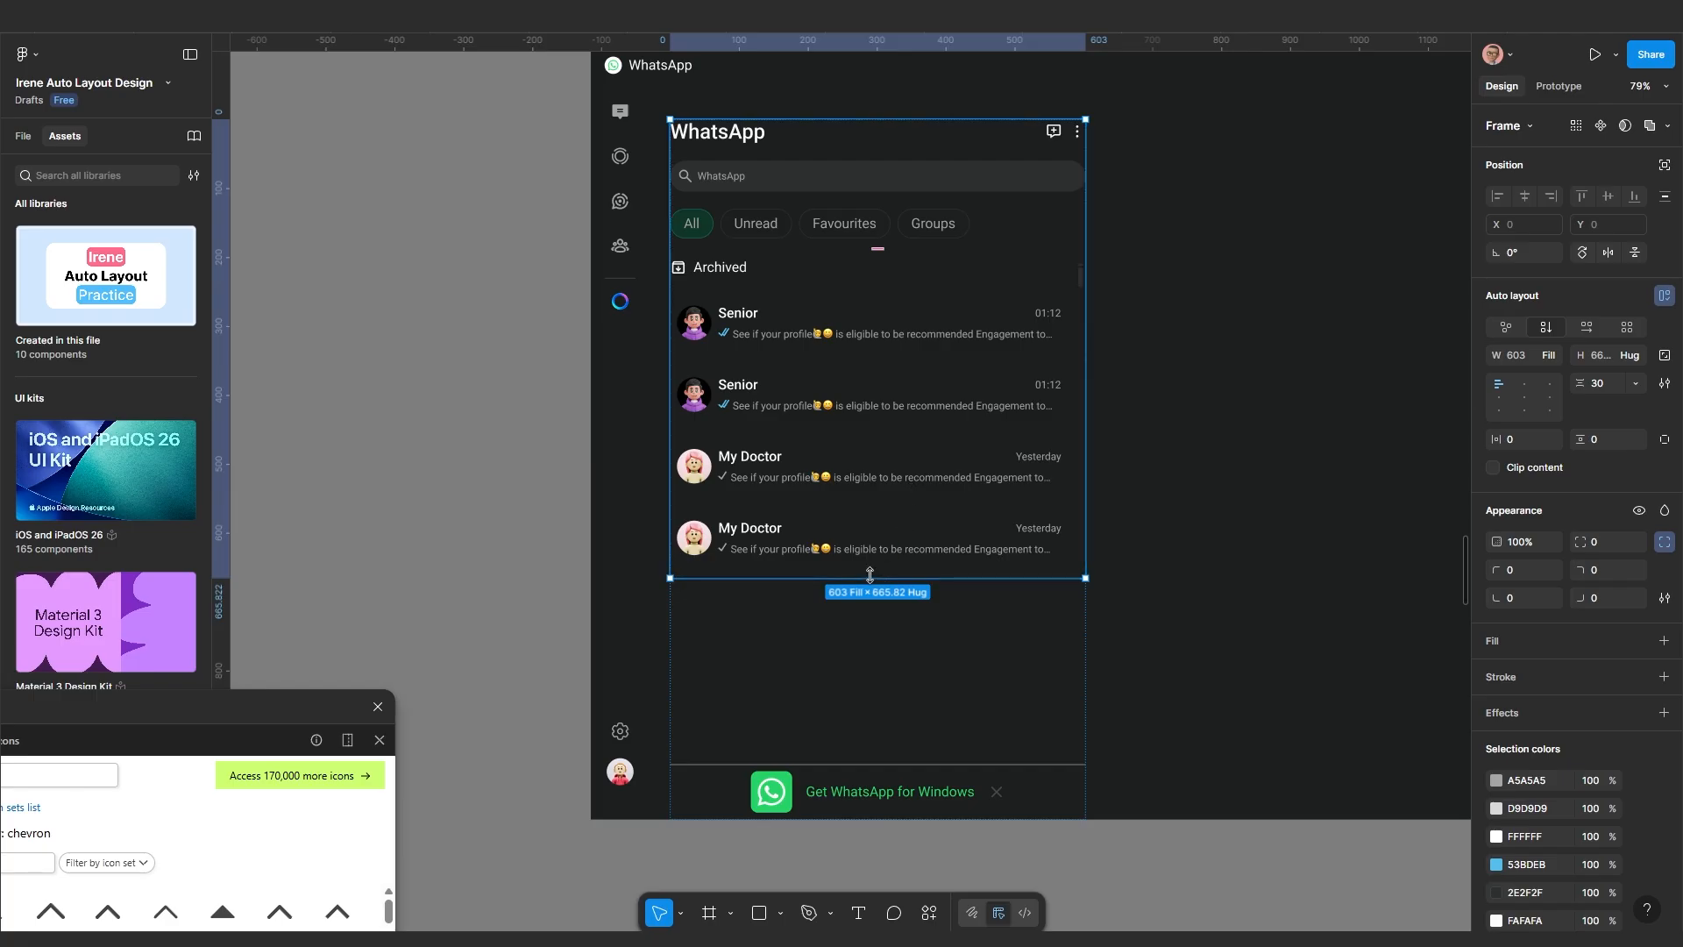
left_click(835, 544)
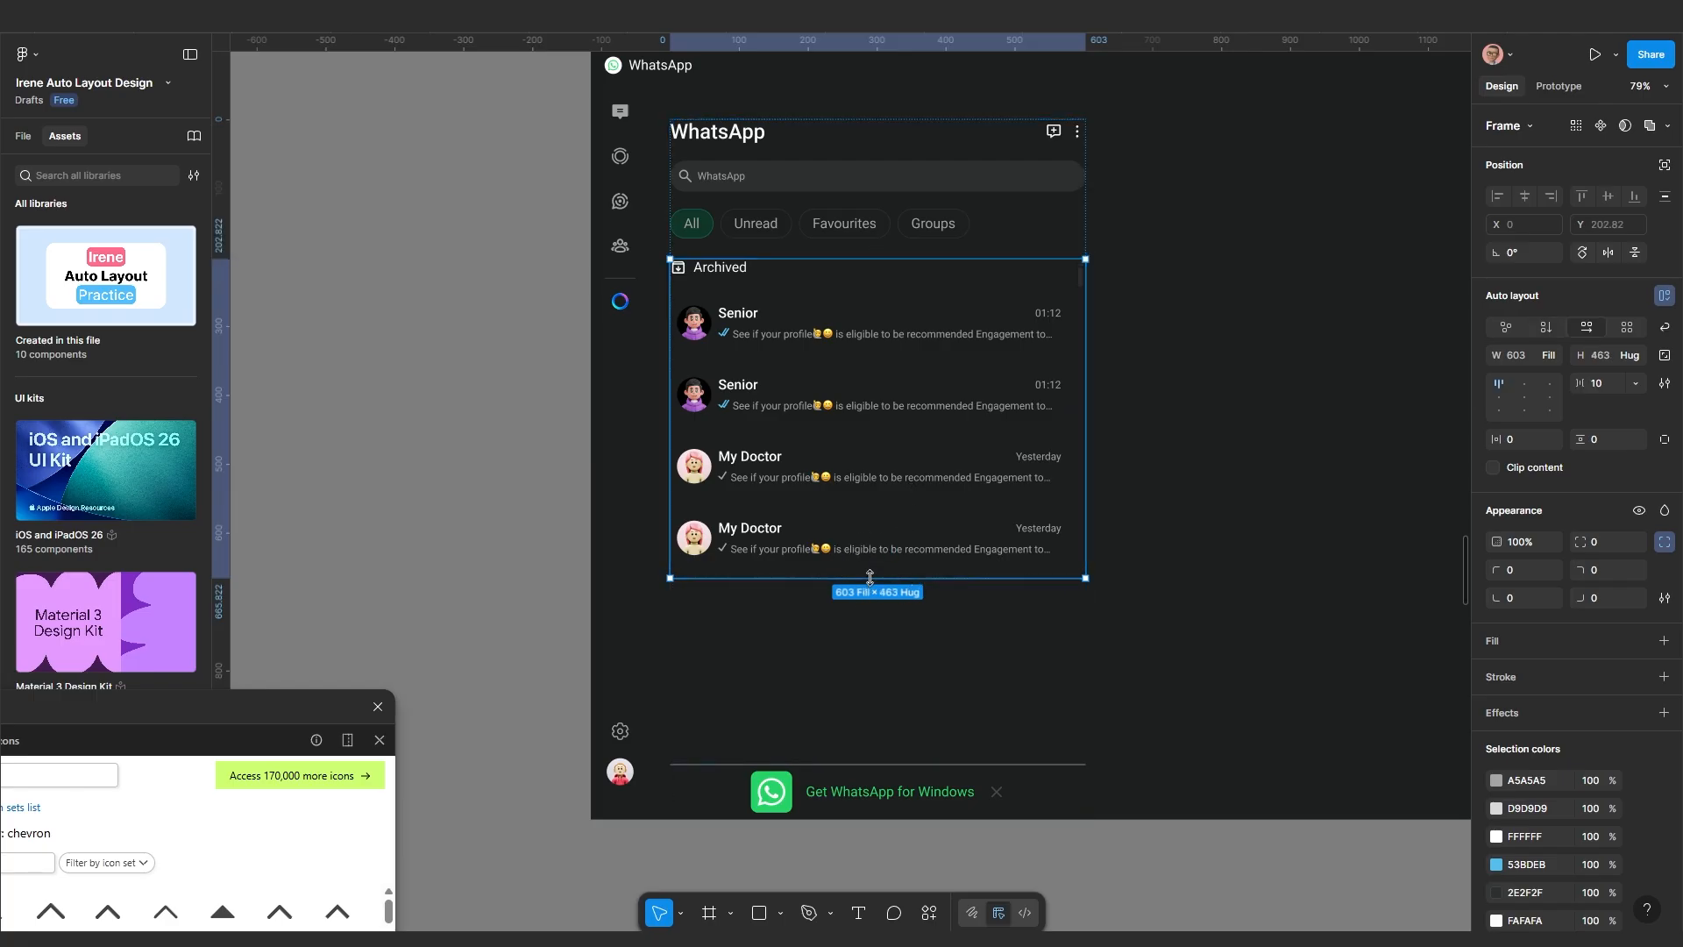
left_click_drag(870, 580, 868, 602)
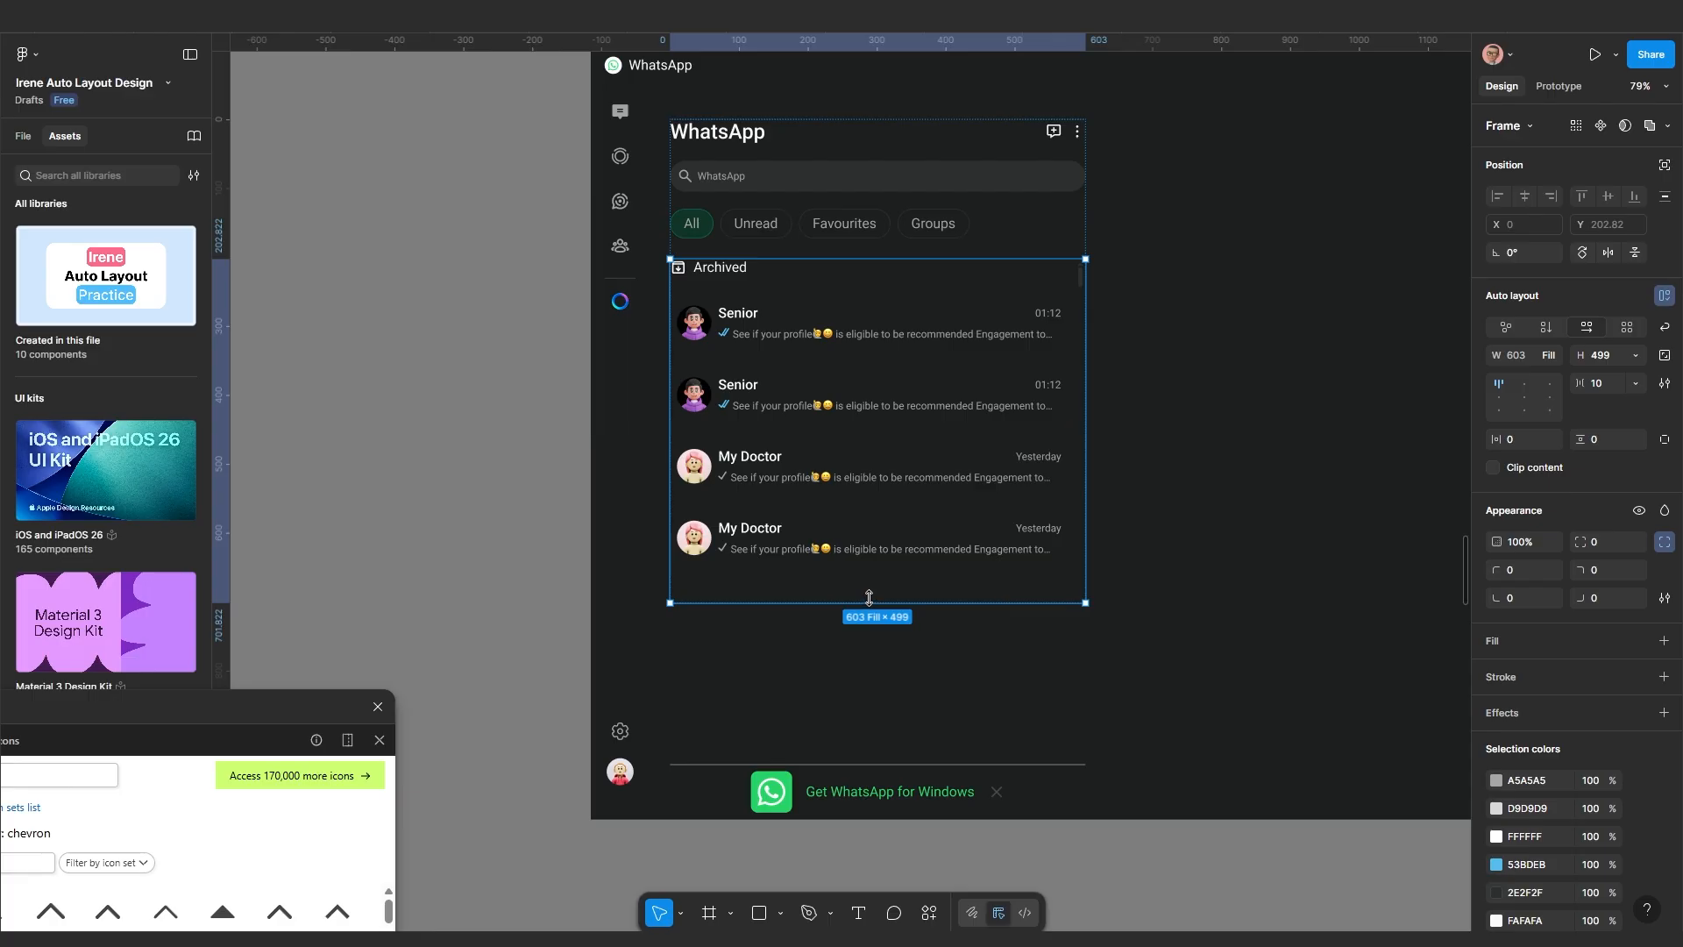
key("ctrl+z")
Set the height of the container frame wrapping the header and chat list to Fill container
left_click(1189, 571)
left_click(899, 438)
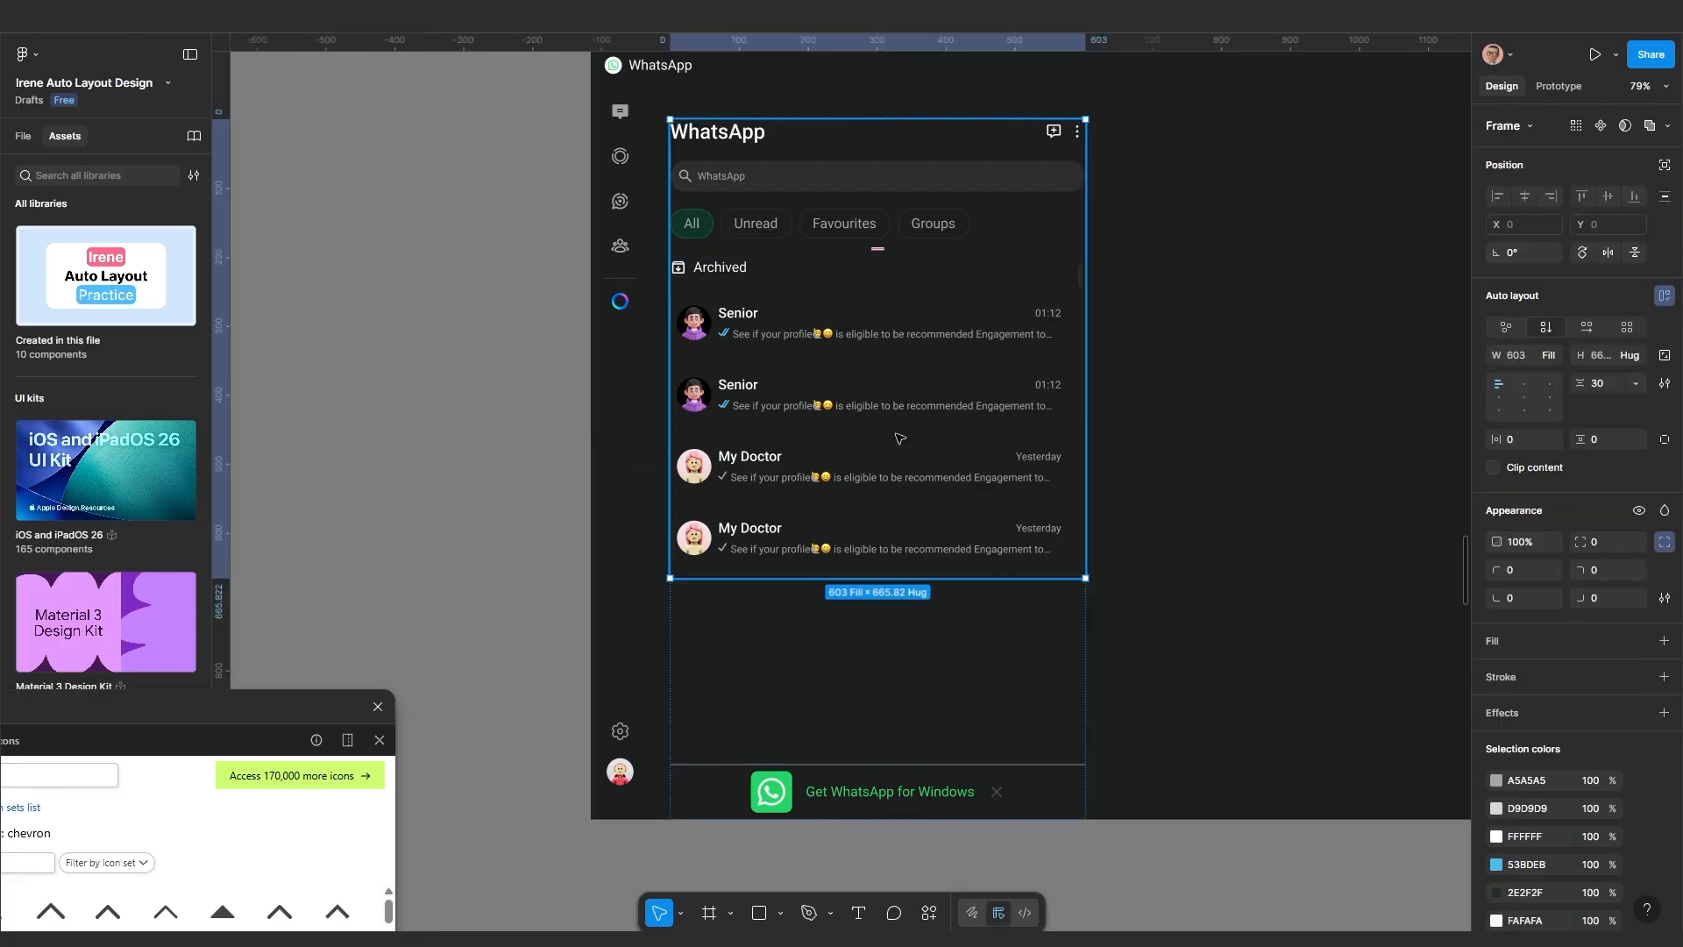
left_click(1630, 358)
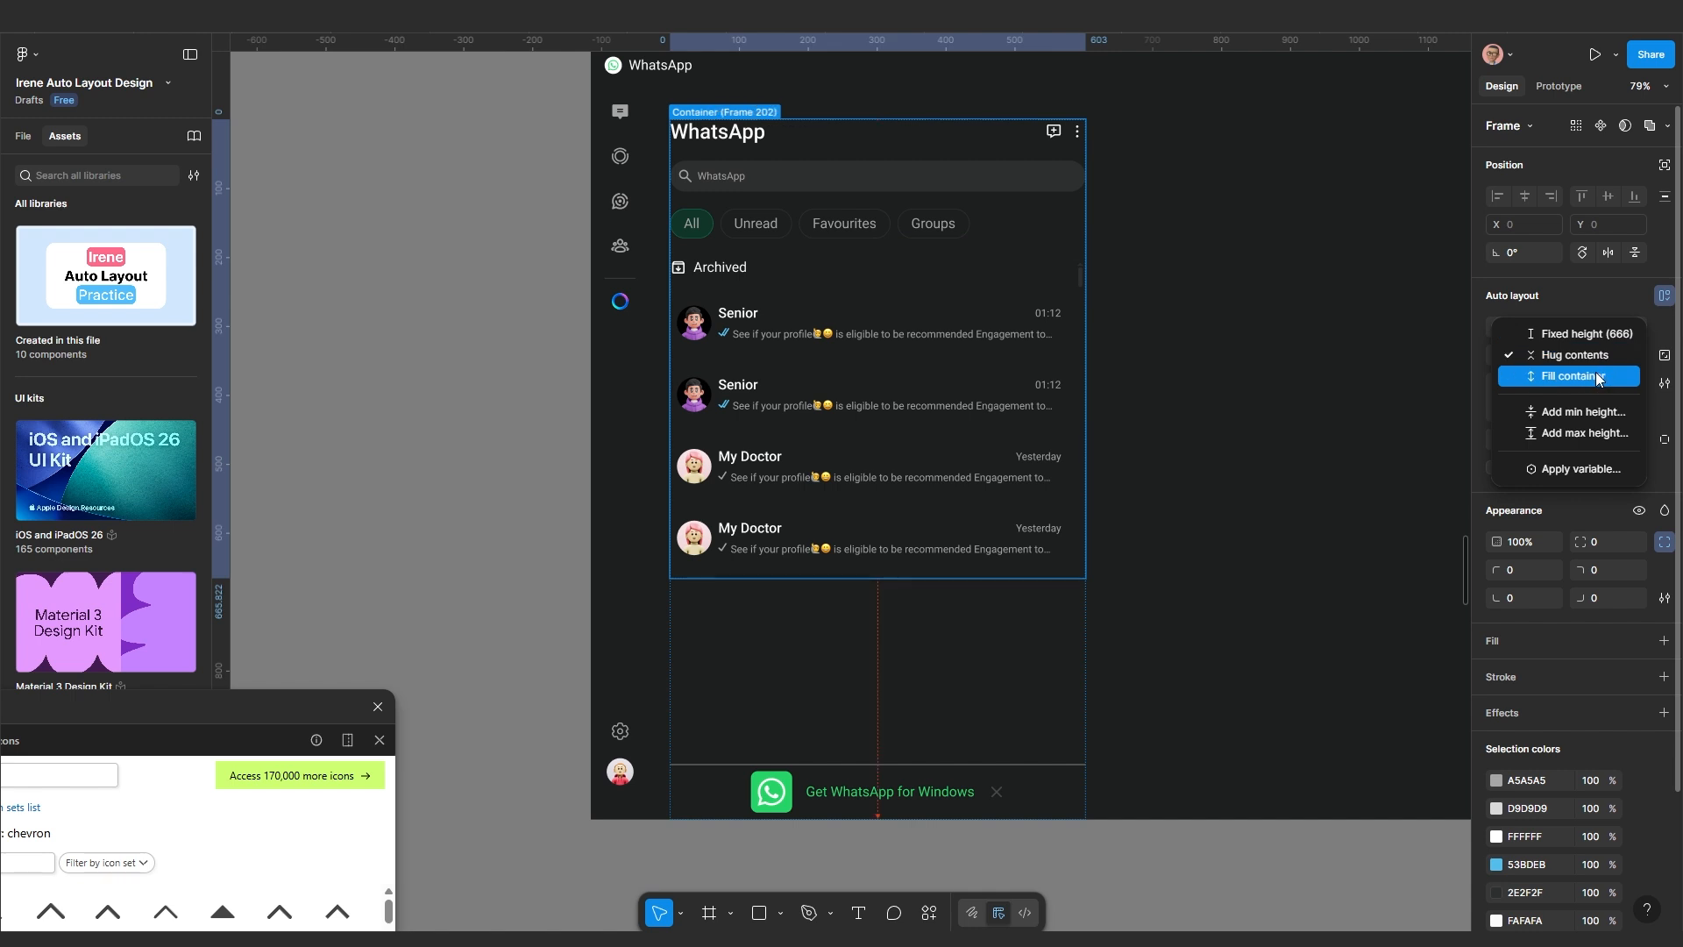
left_click(1597, 375)
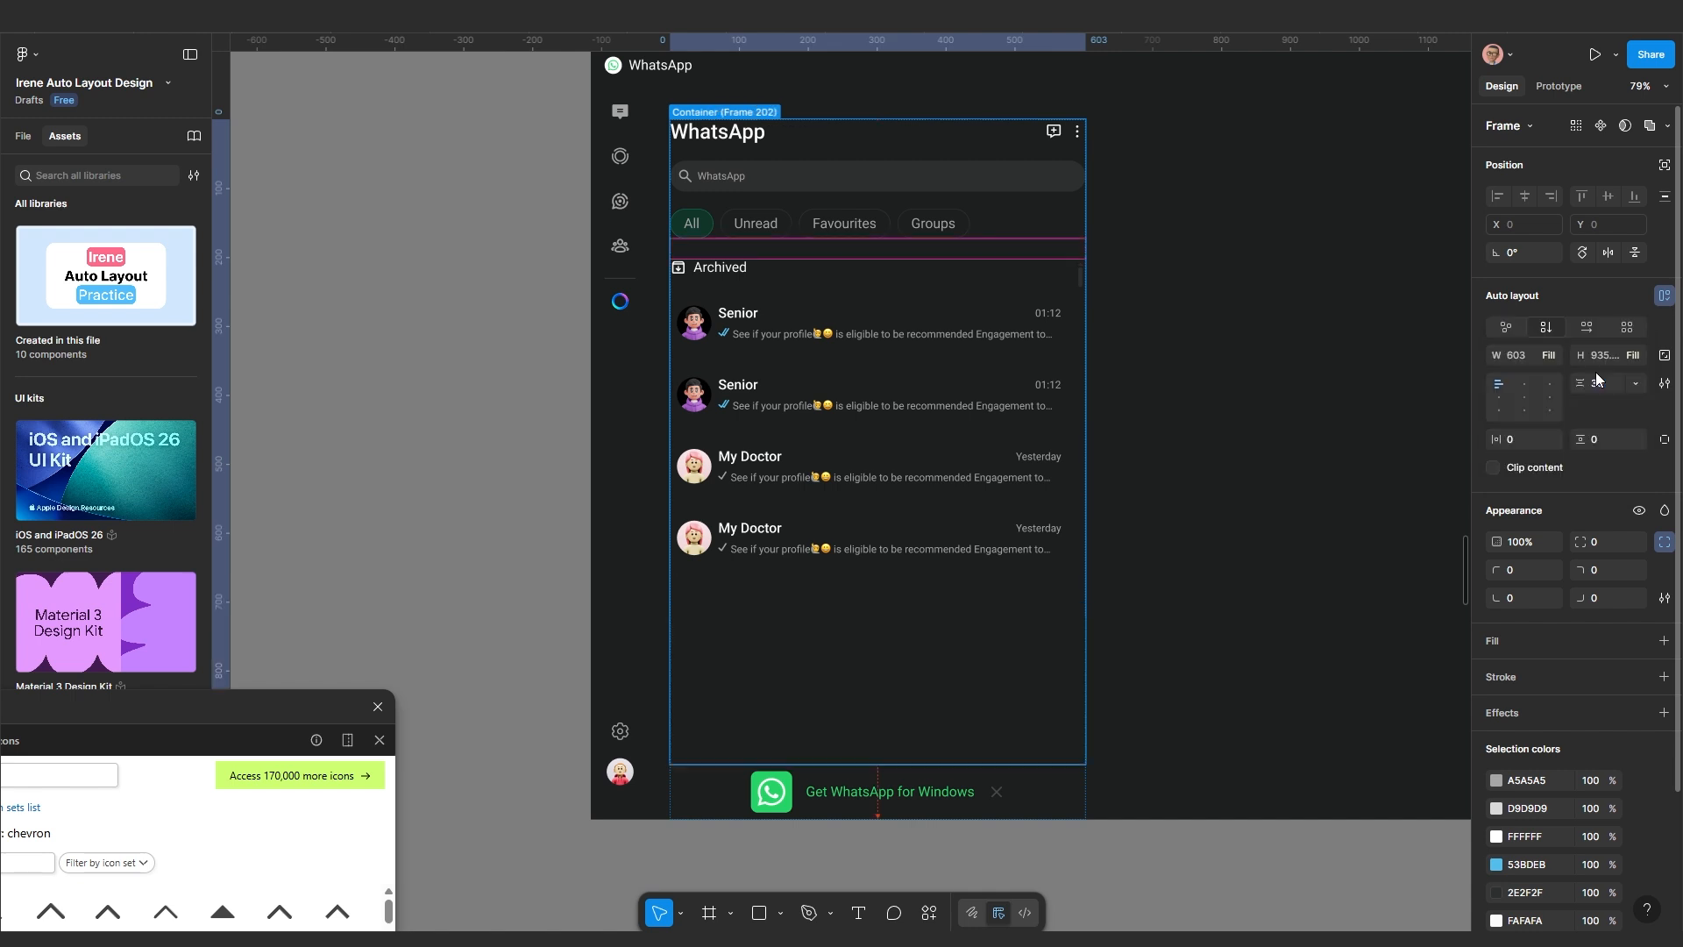
Set the heights of the Contents frame and of the chat list frame nested inside it to Fill container
left_click(894, 447)
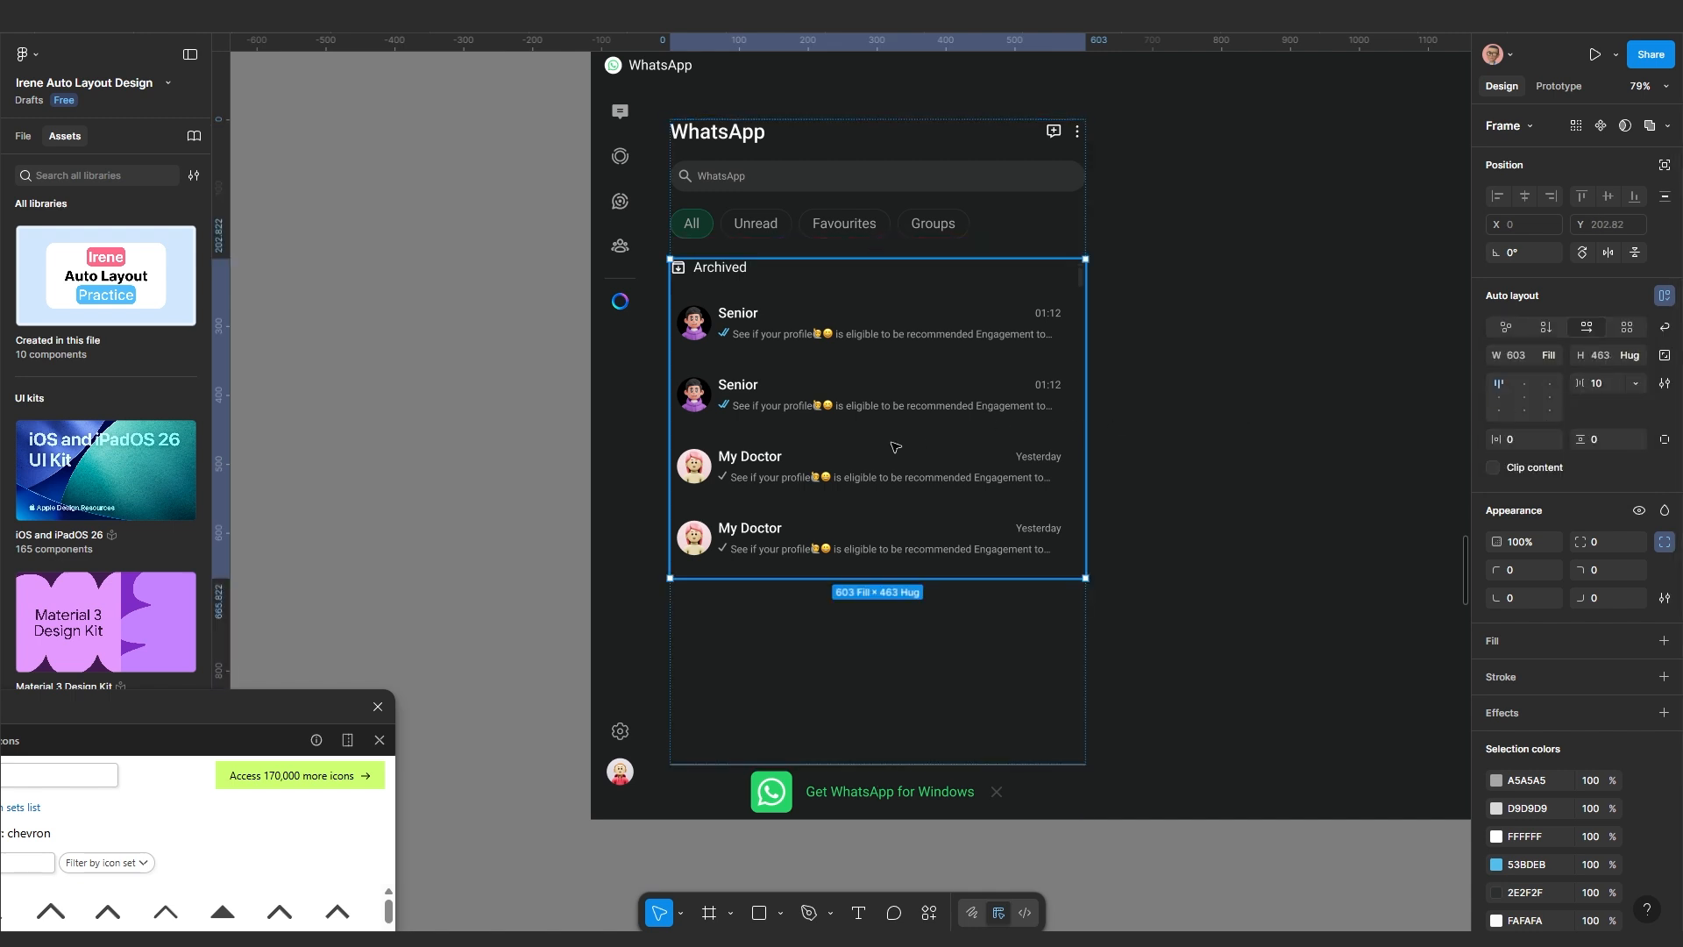
left_click(1627, 355)
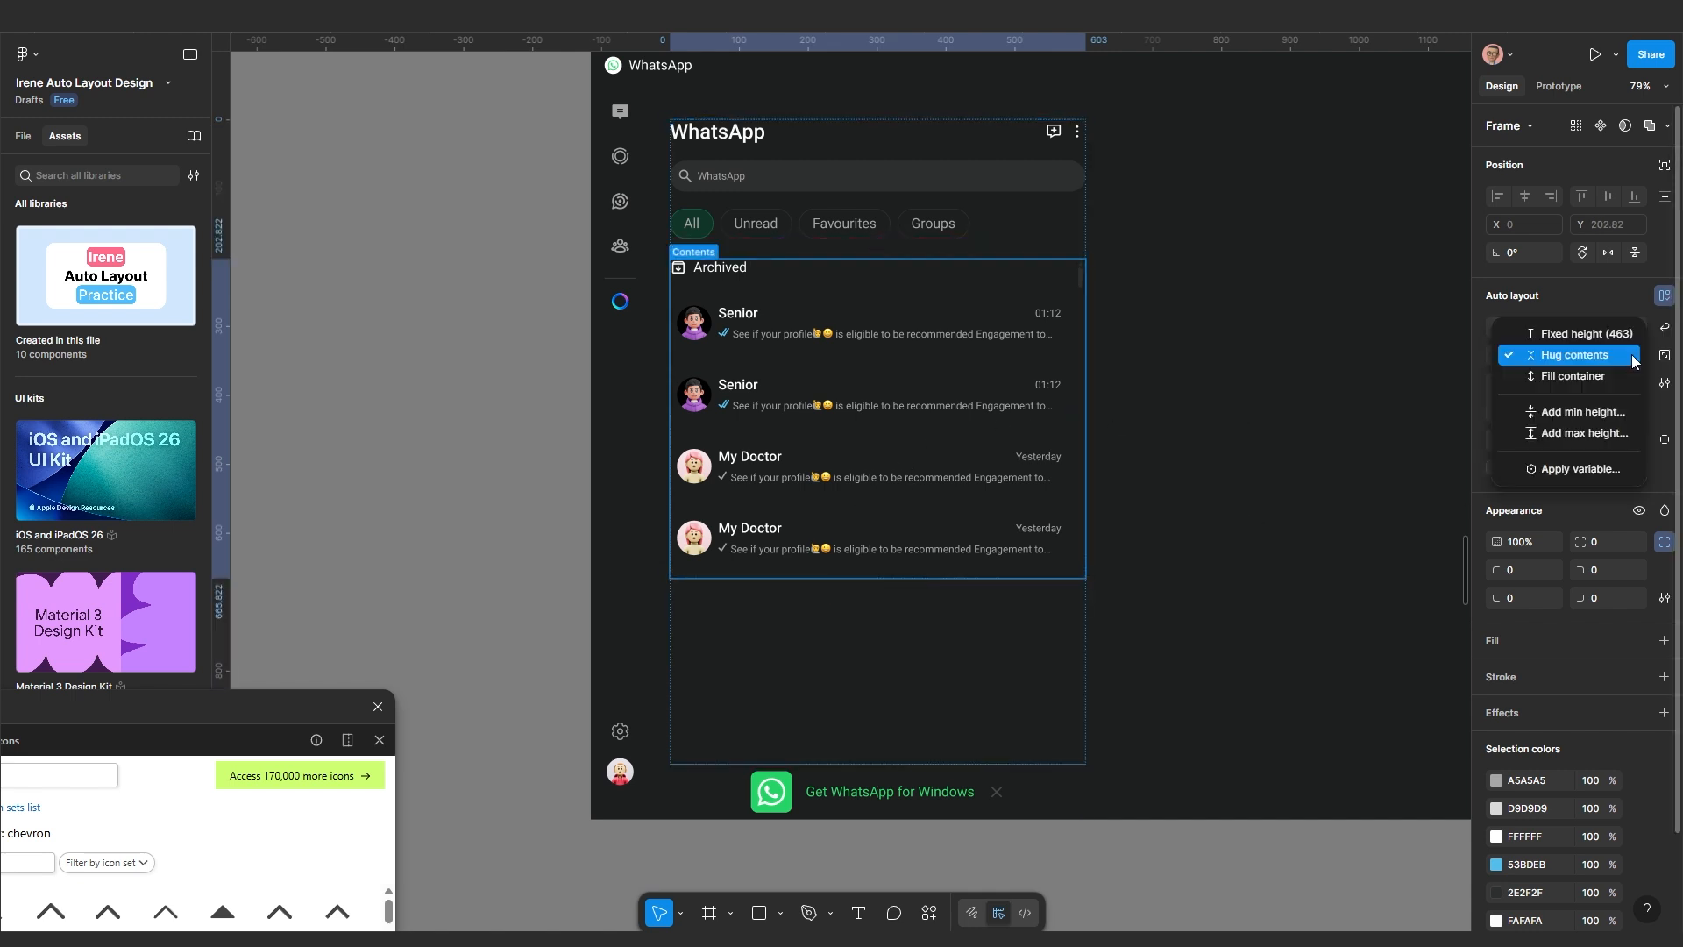
left_click(1587, 376)
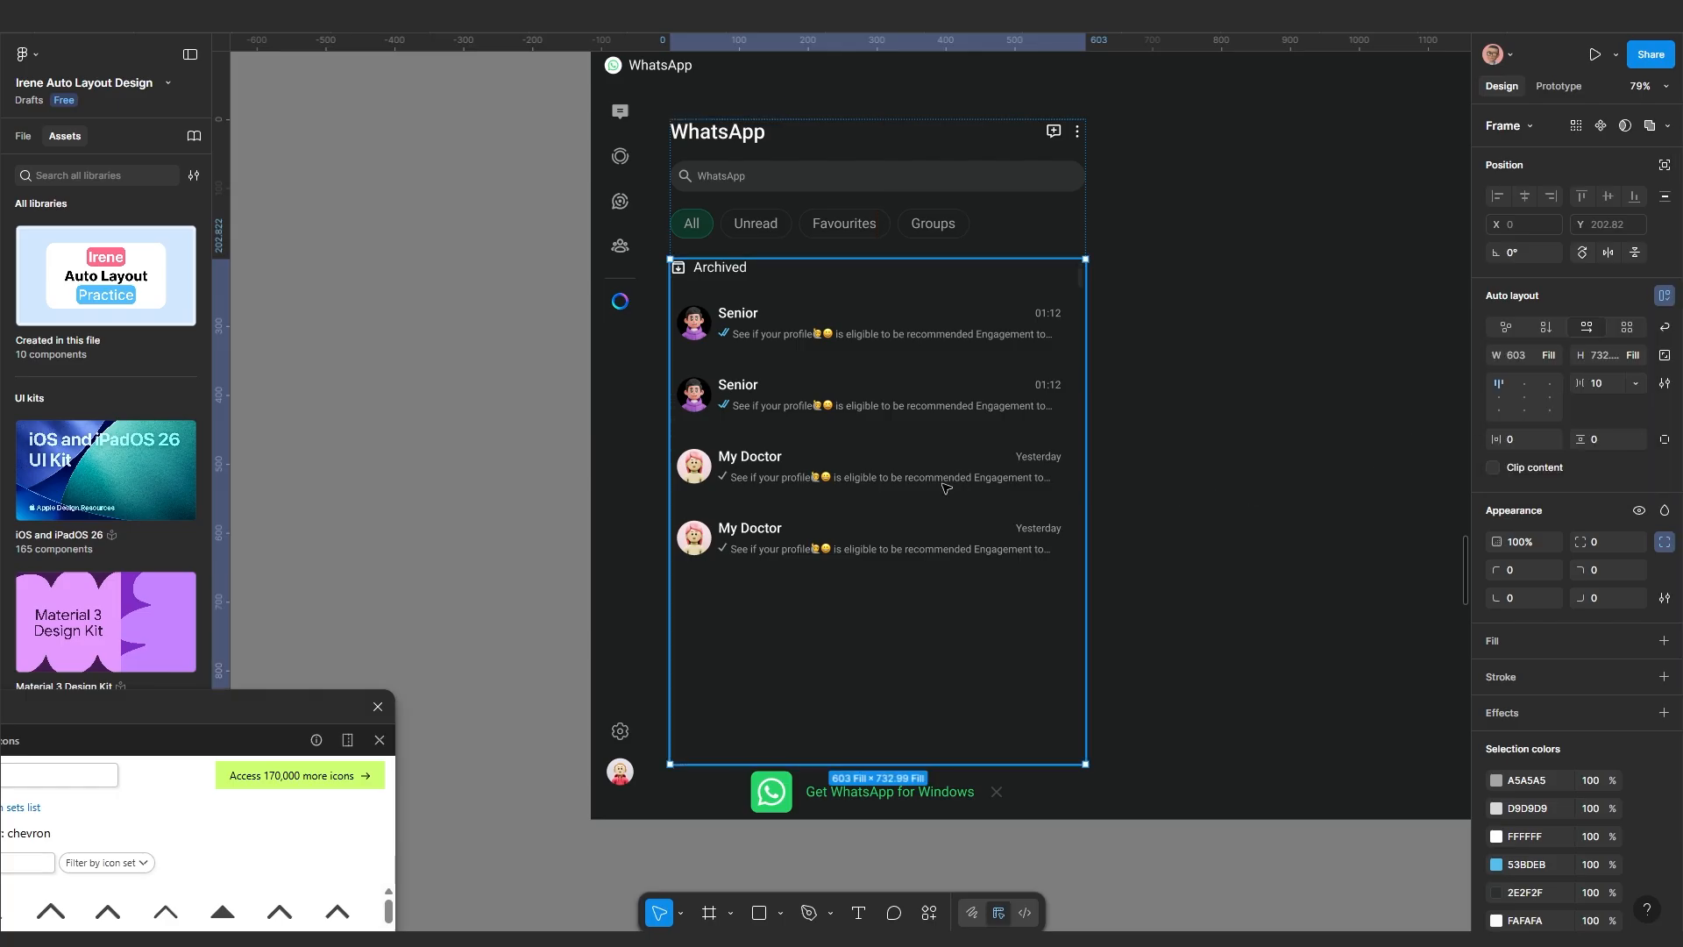
left_click(822, 435)
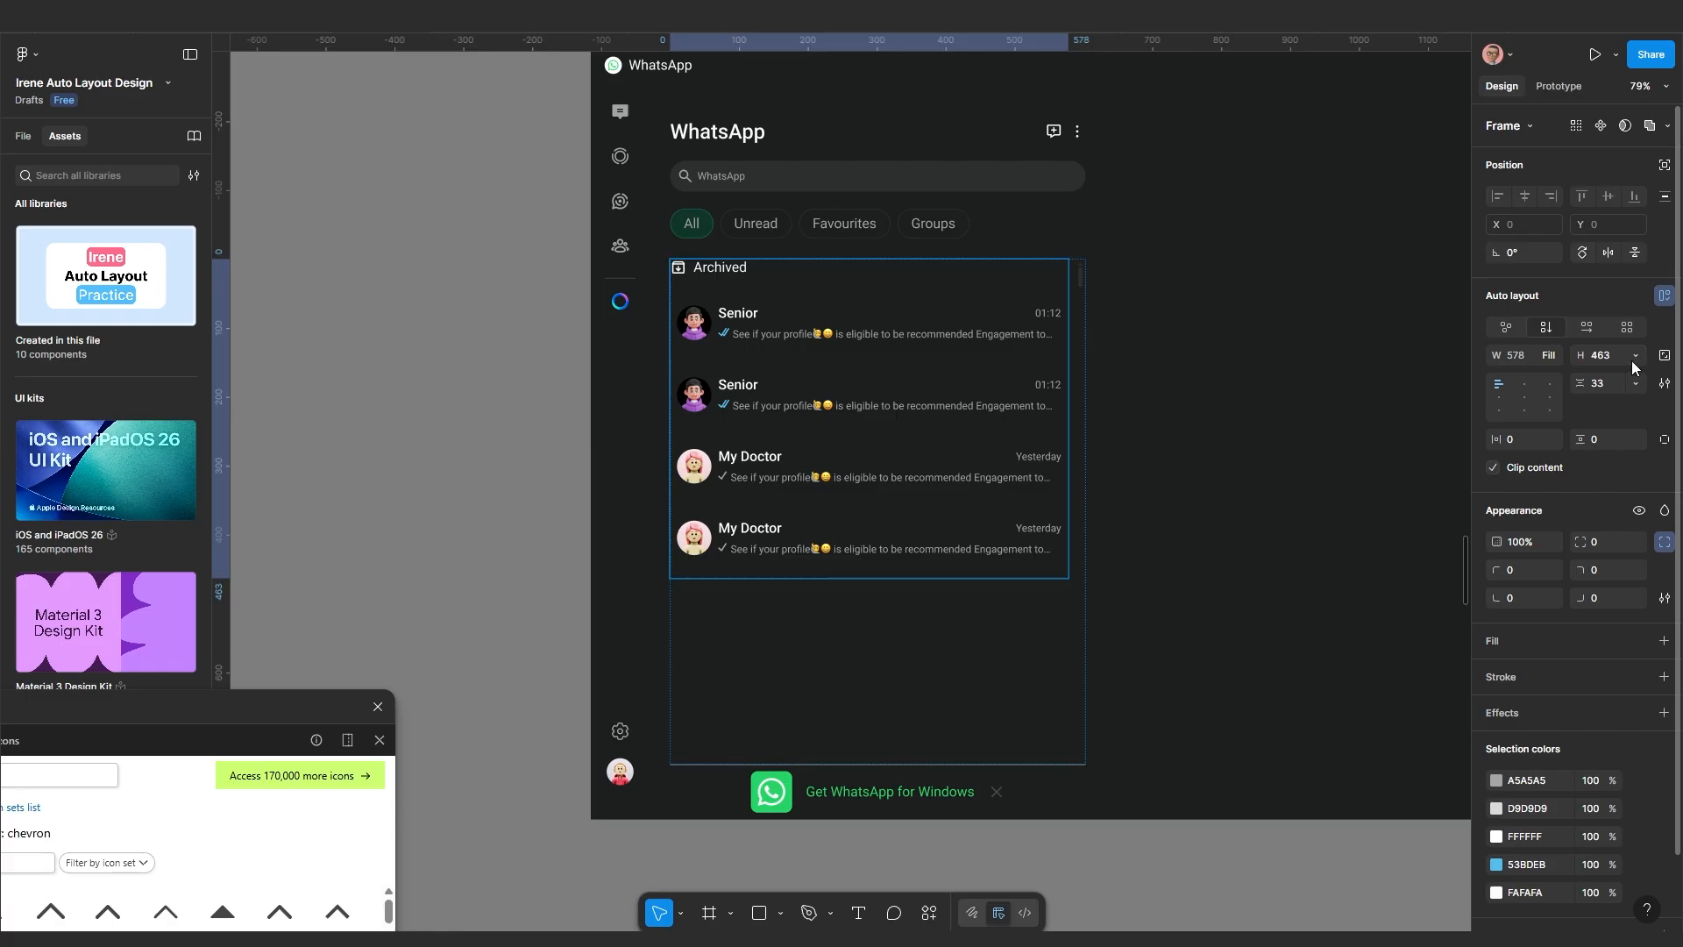
left_click(1632, 360)
left_click(1600, 397)
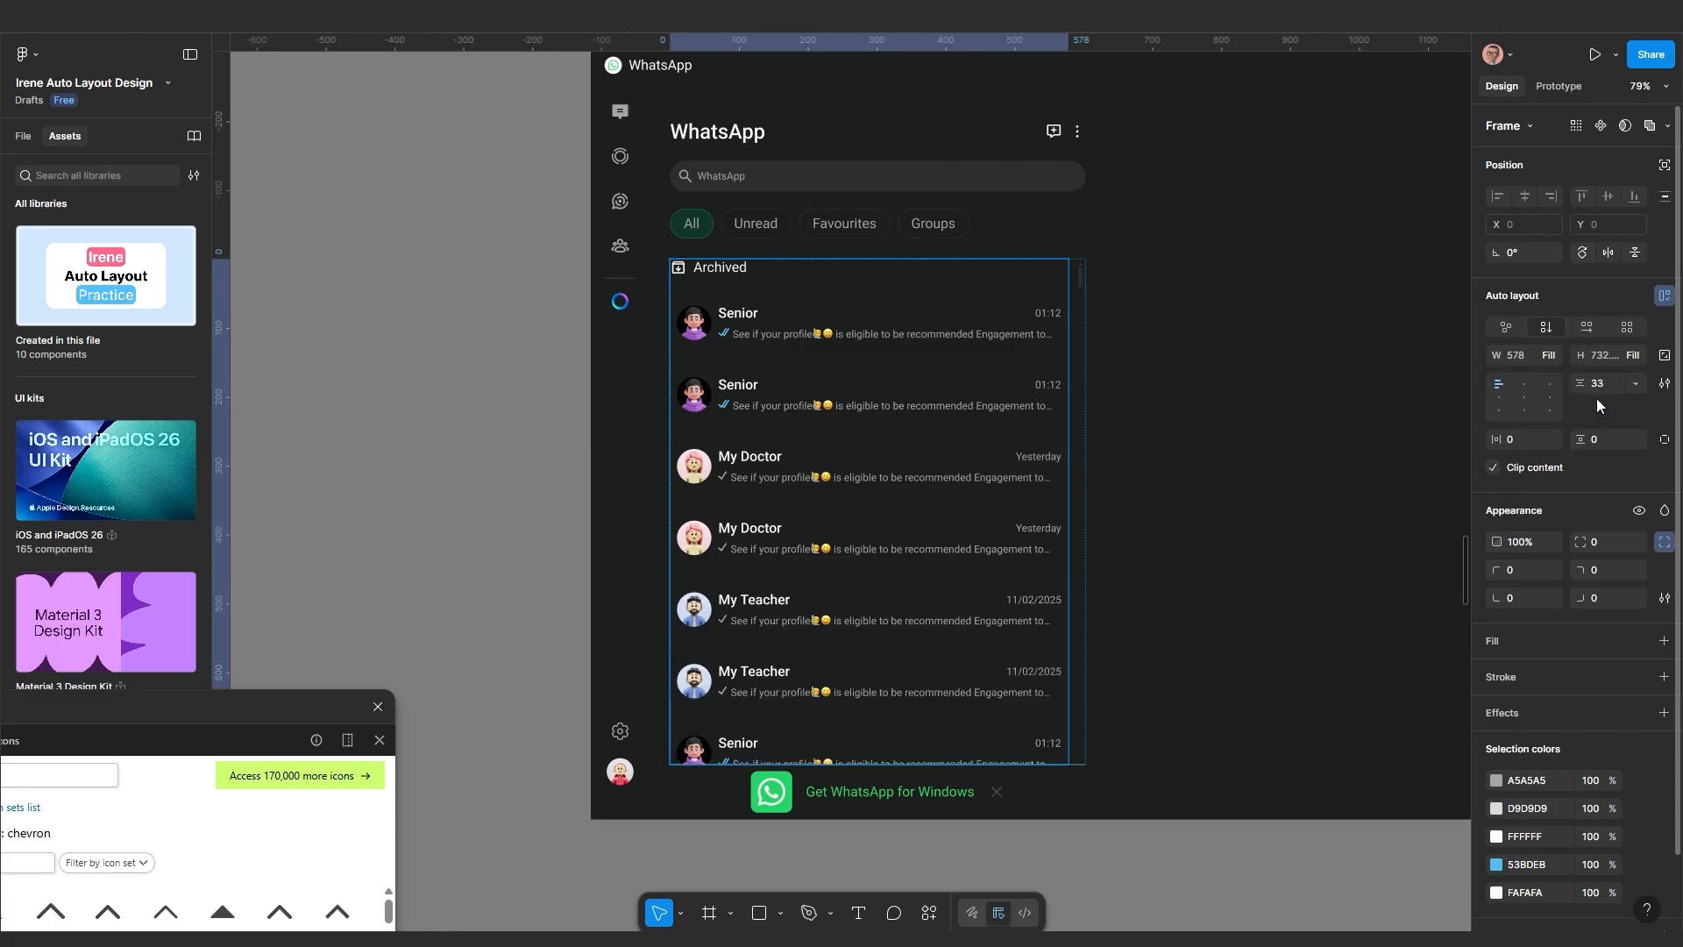
Shorten the chat list frame to a height of 369 and compare it with Clip content off and on
left_click(1553, 87)
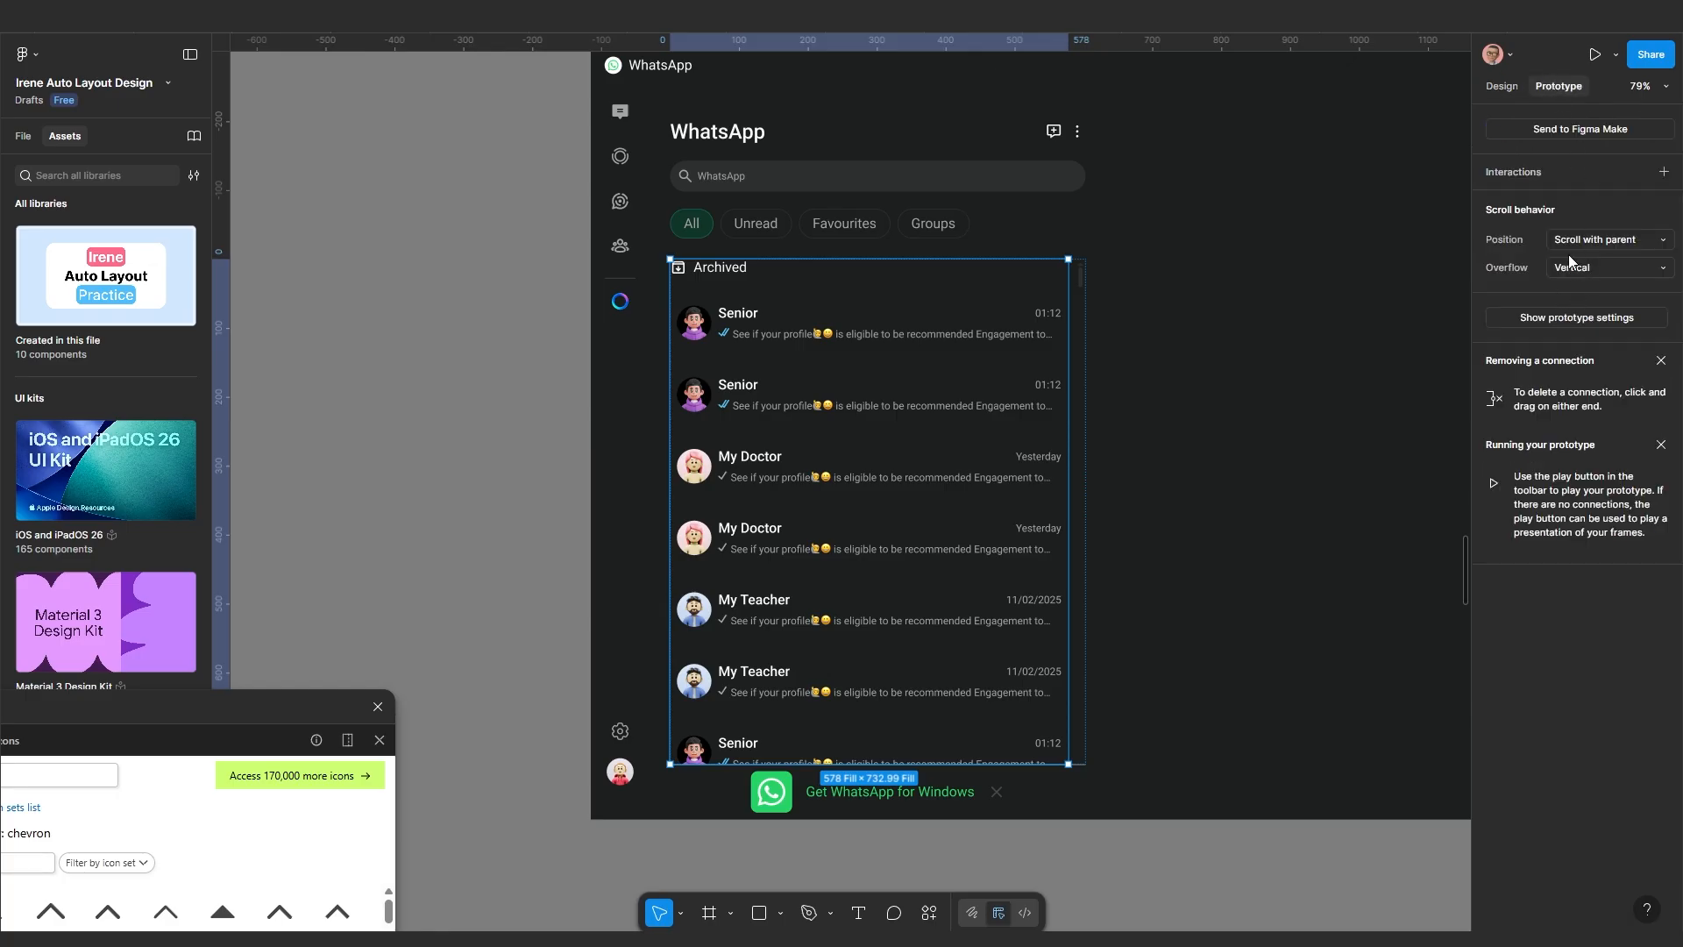
left_click(1501, 86)
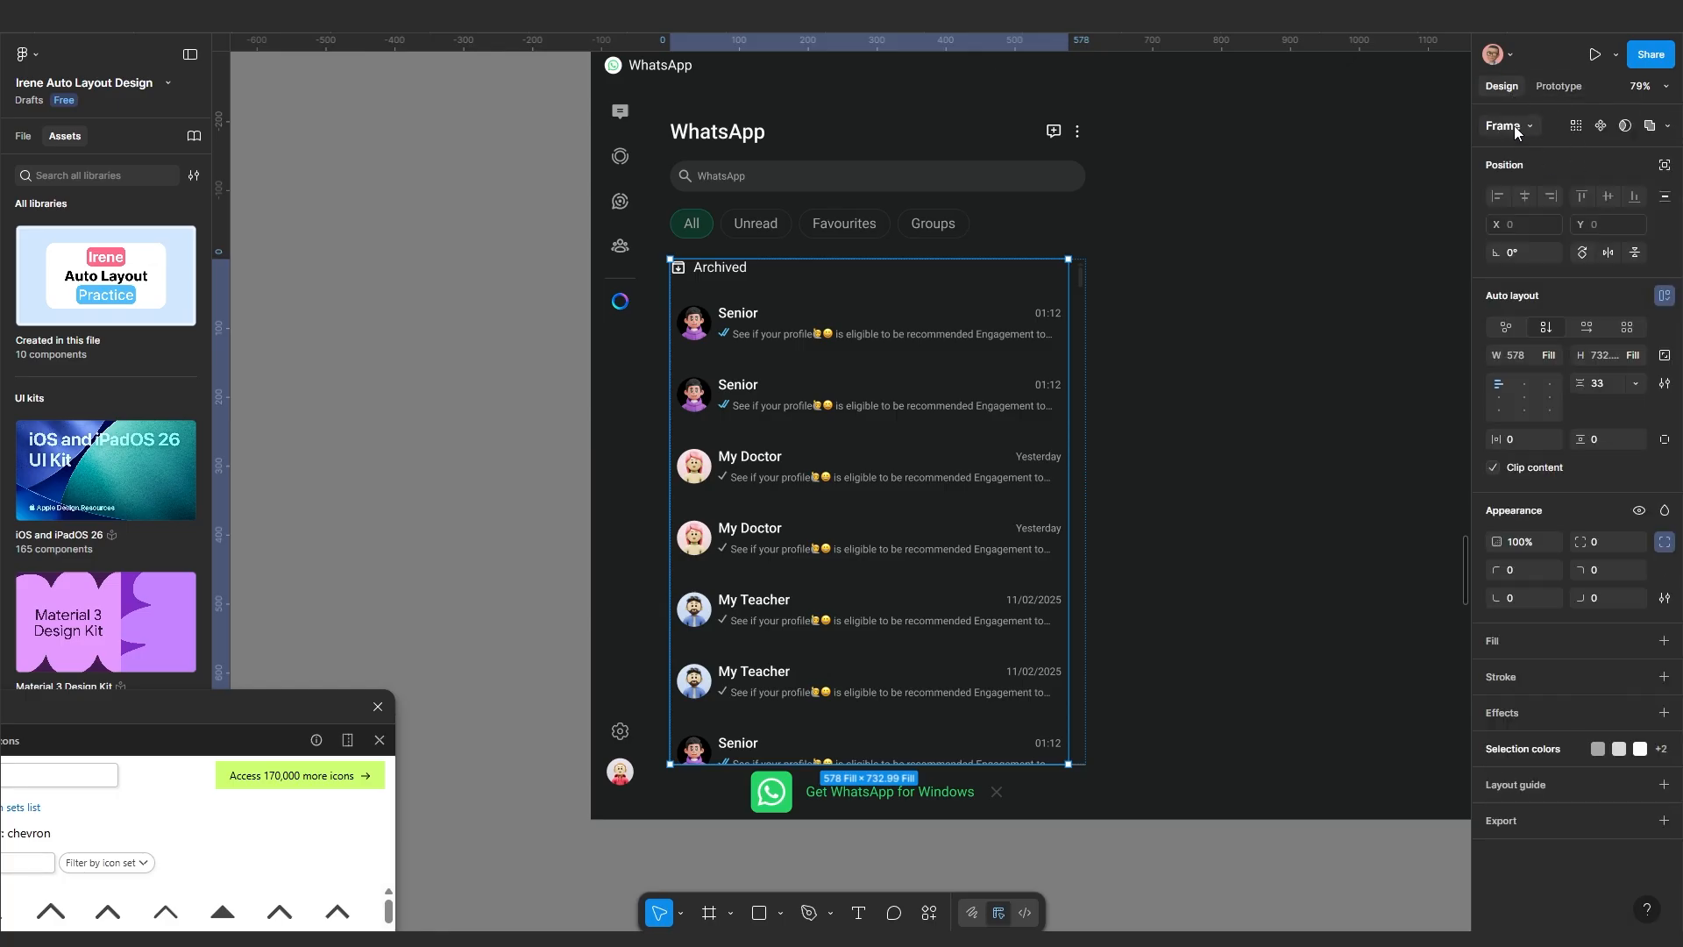
left_click(1492, 469)
left_click_drag(899, 720, 879, 509)
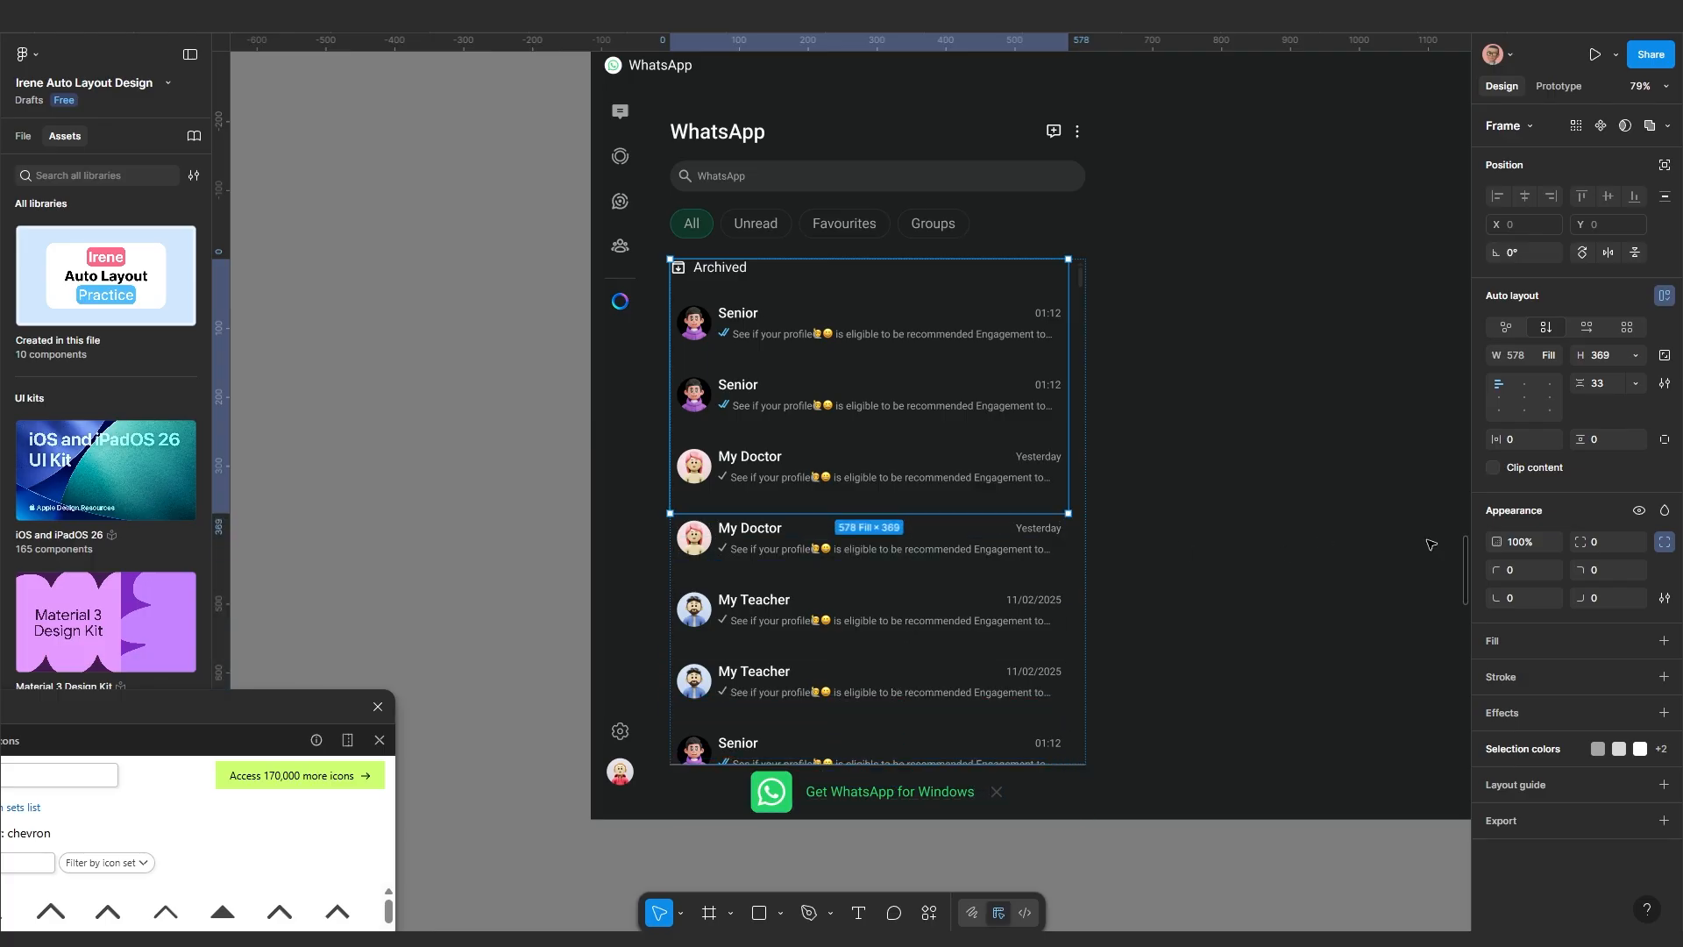
left_click(1493, 467)
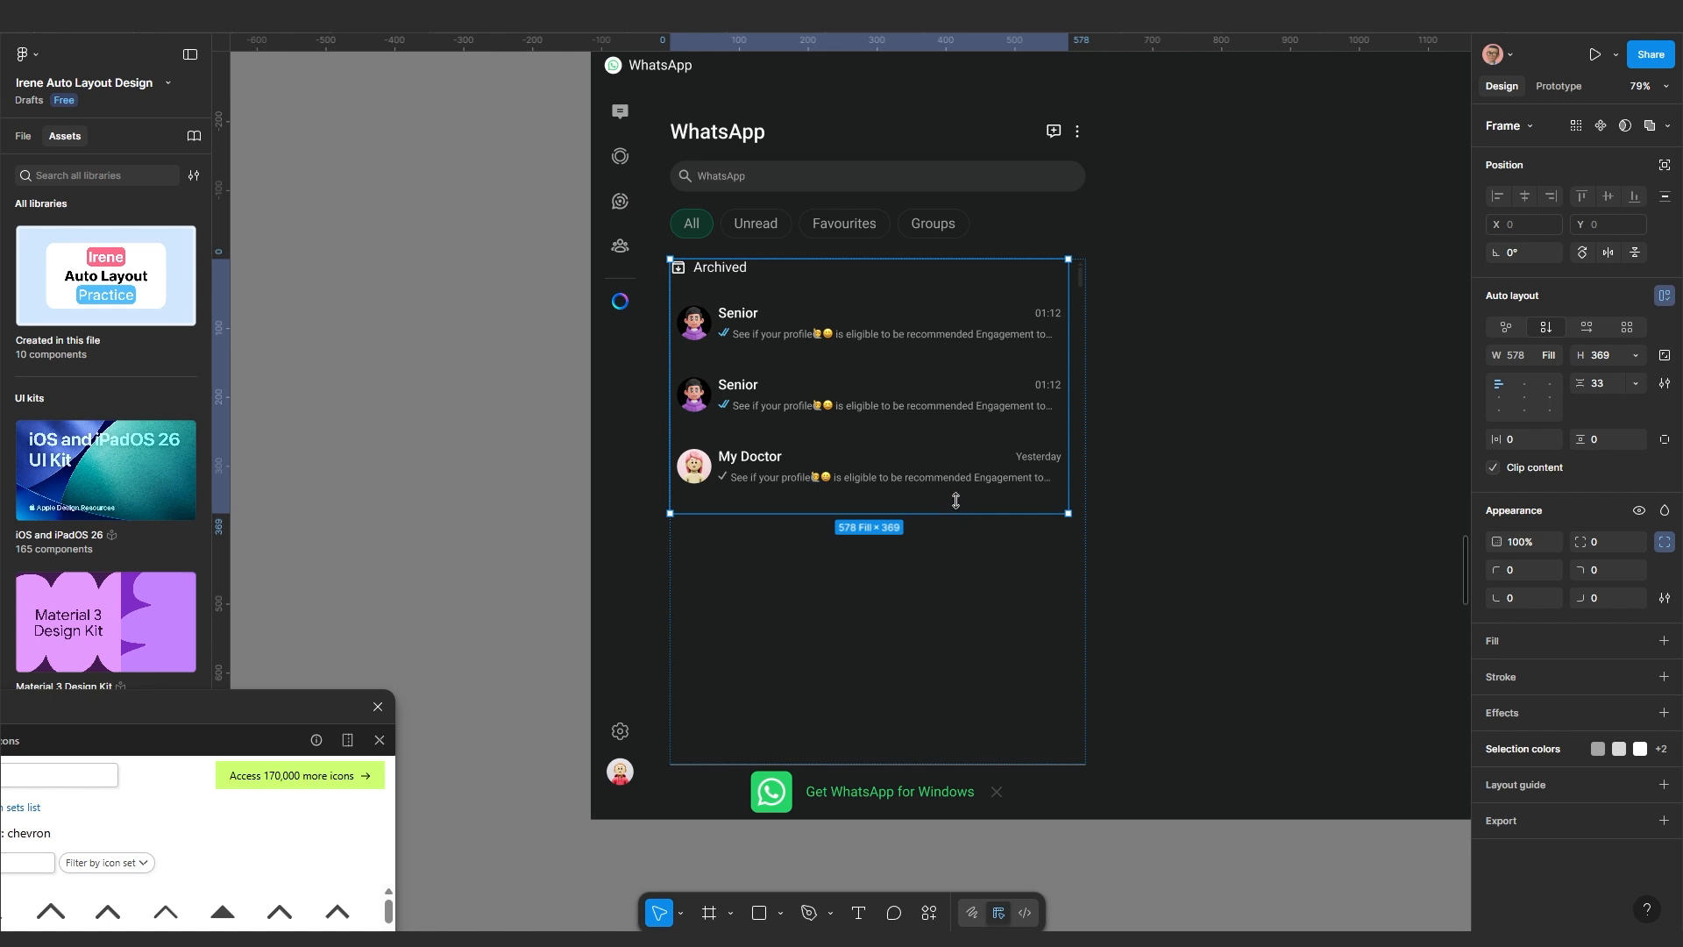
Extend the chat list frame to a height of 577 and turn off its Clip content option
left_click_drag(956, 513, 956, 655)
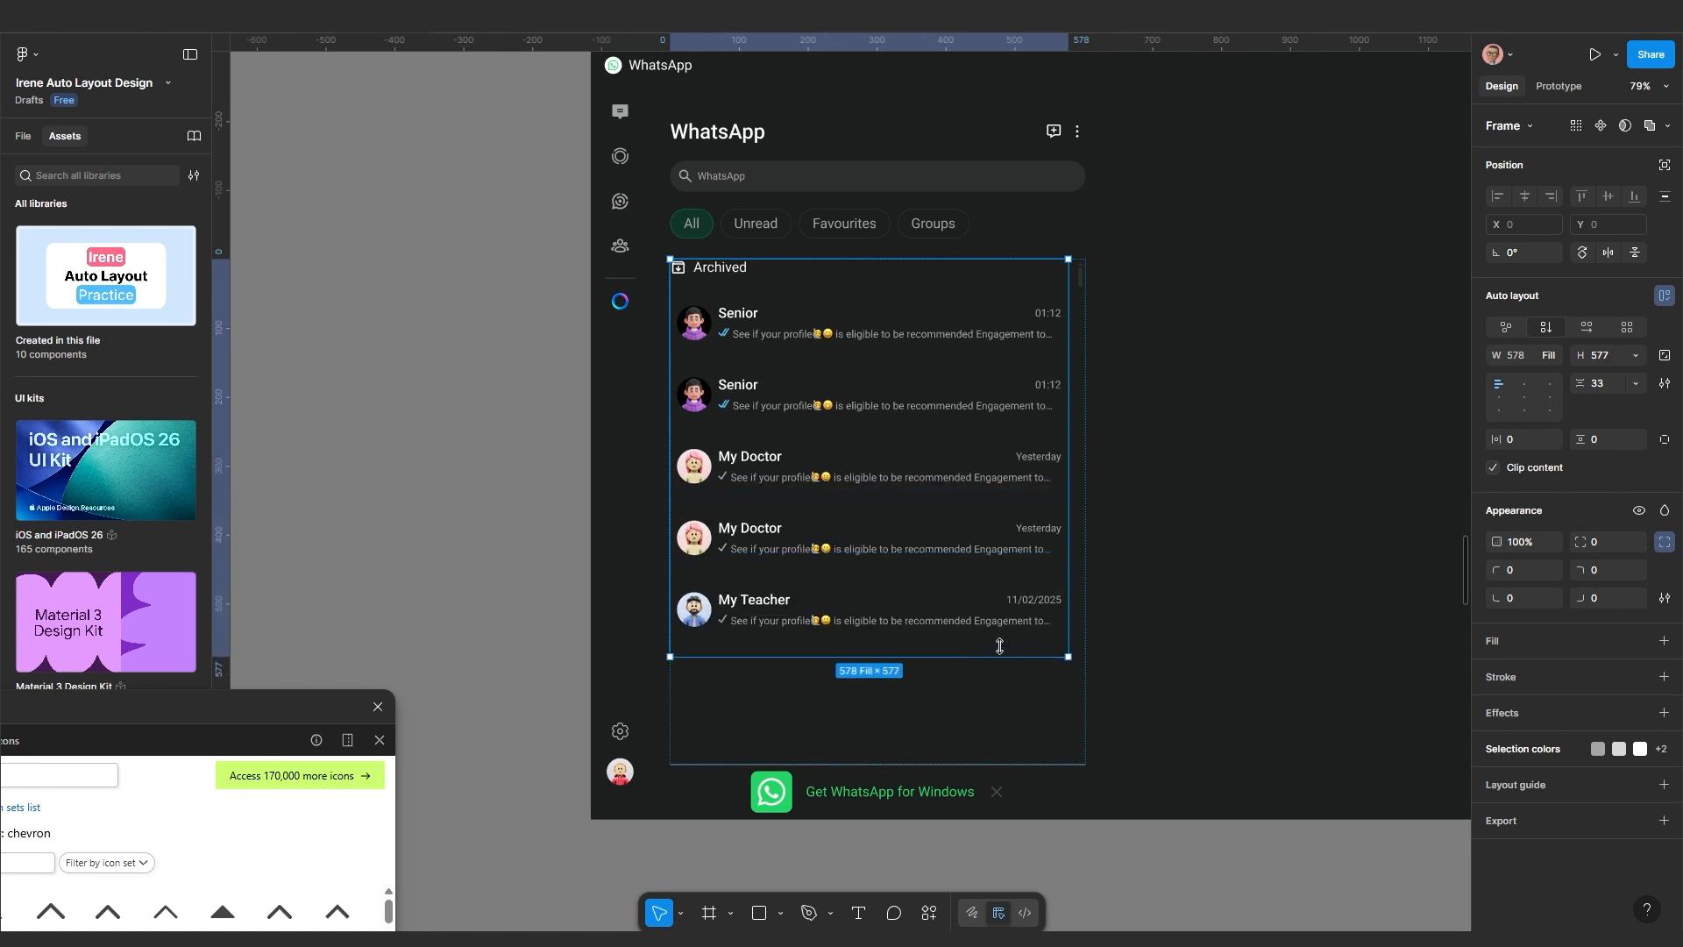
left_click(1492, 469)
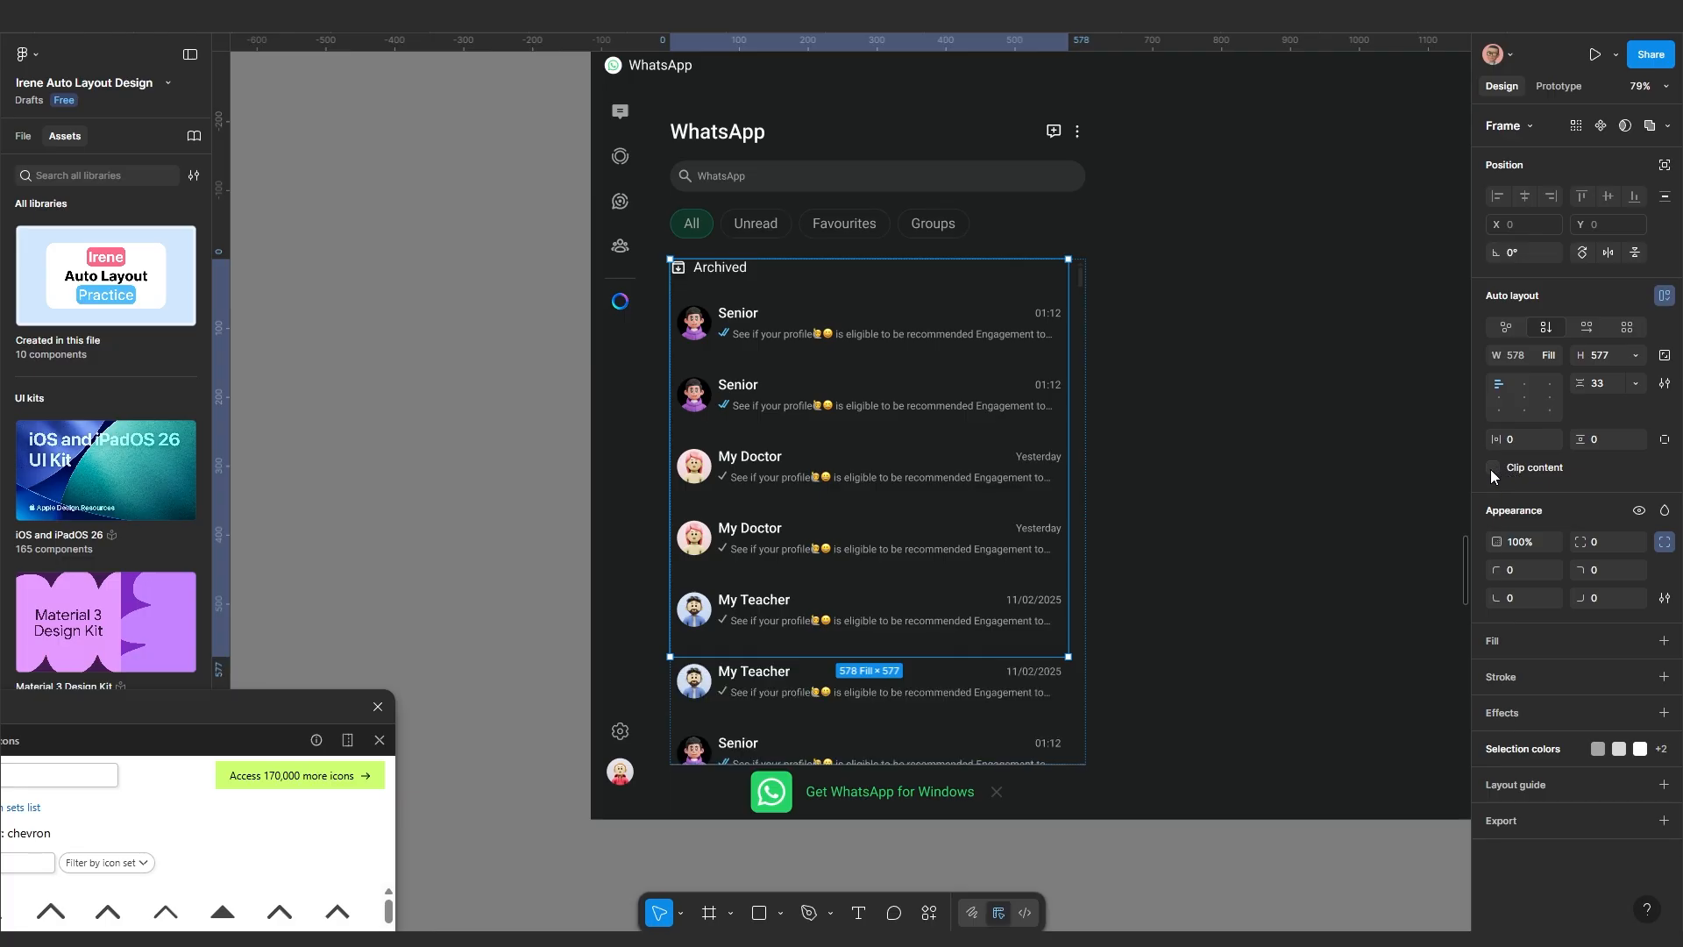
left_click(1491, 468)
left_click(1493, 469)
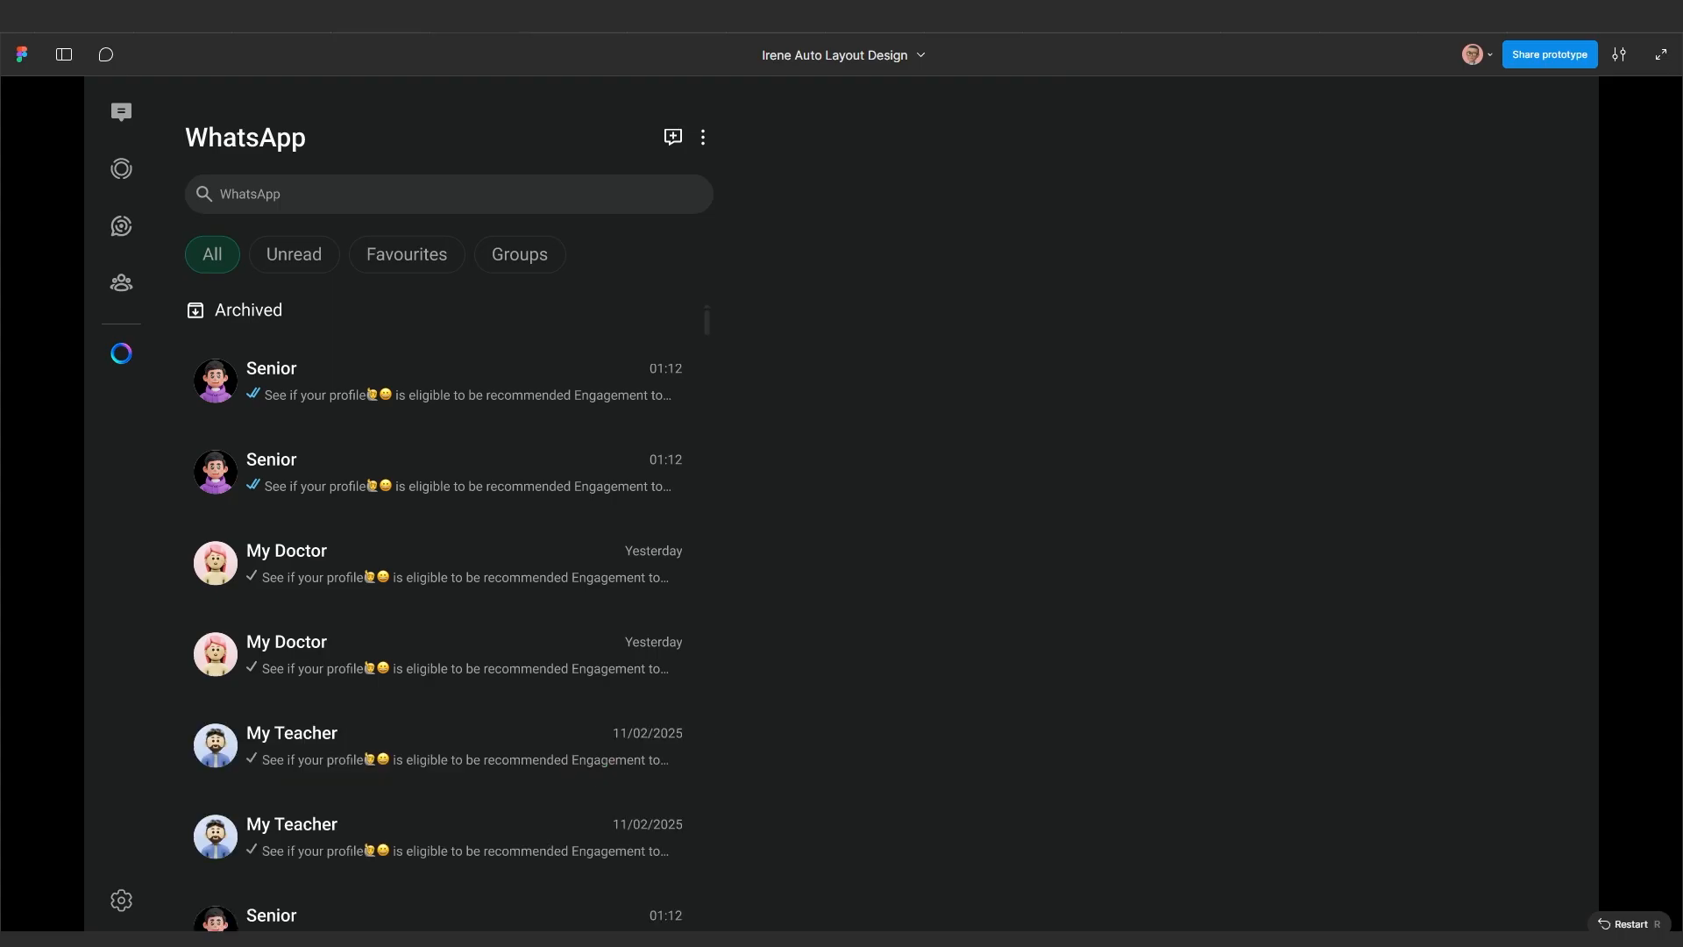
Scroll through the unclipped chat list in the prototype preview and return to the design file
scroll(428, 685, "down", 4)
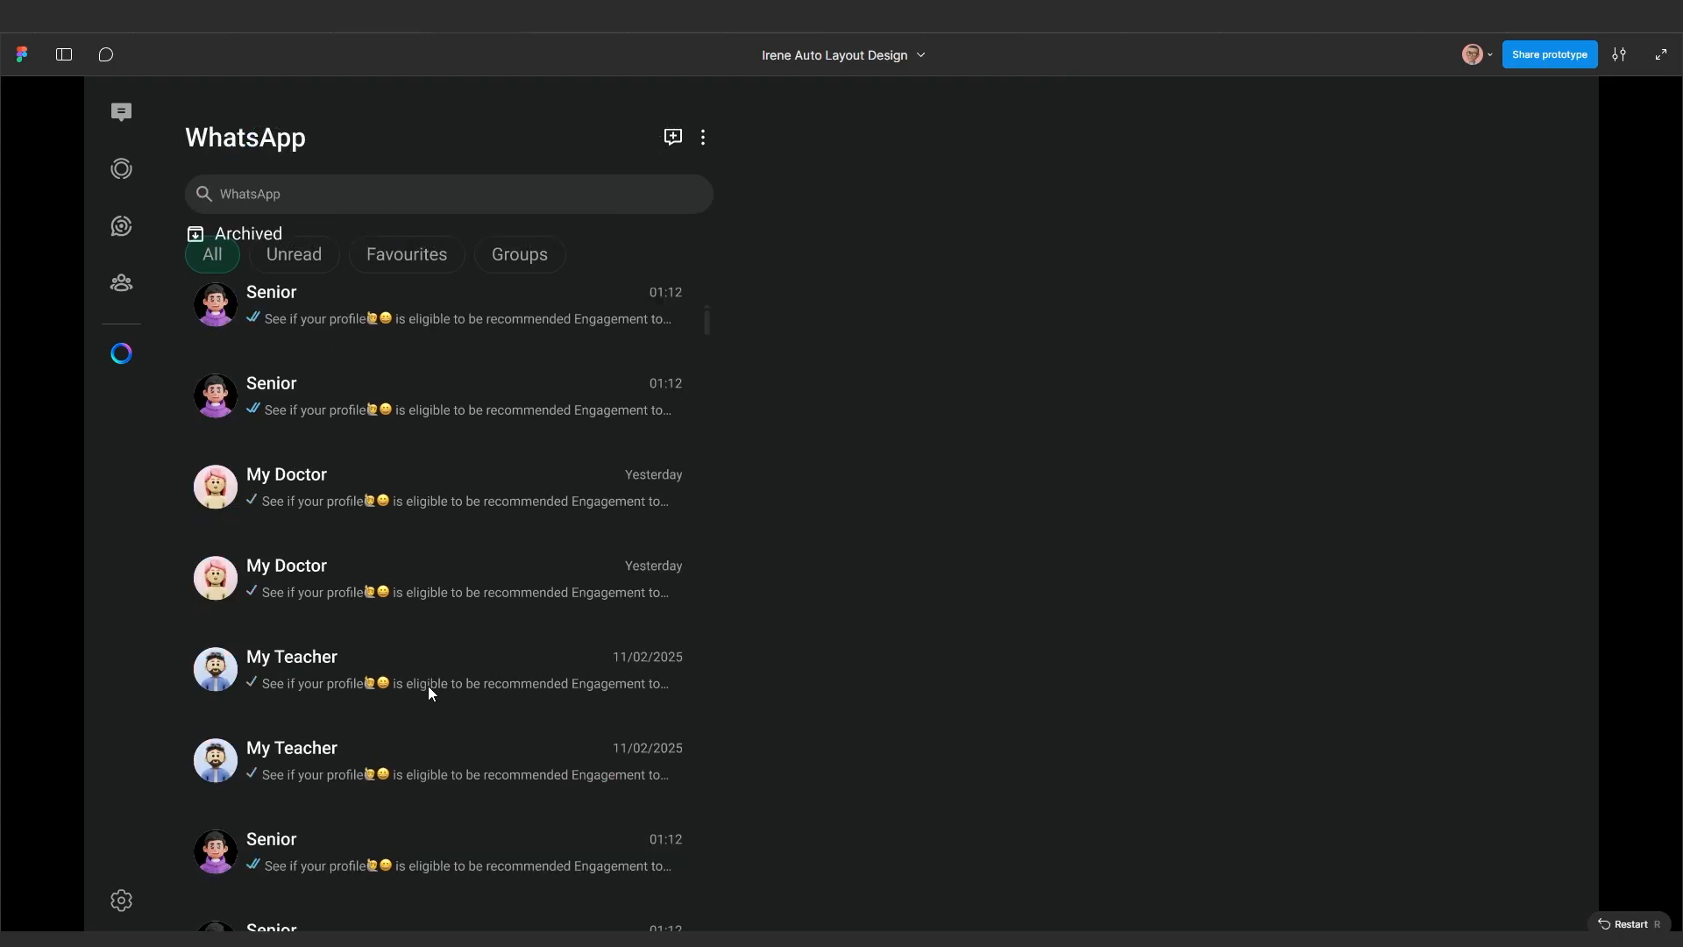
scroll(425, 689, "up", 4)
scroll(423, 657, "down", 4)
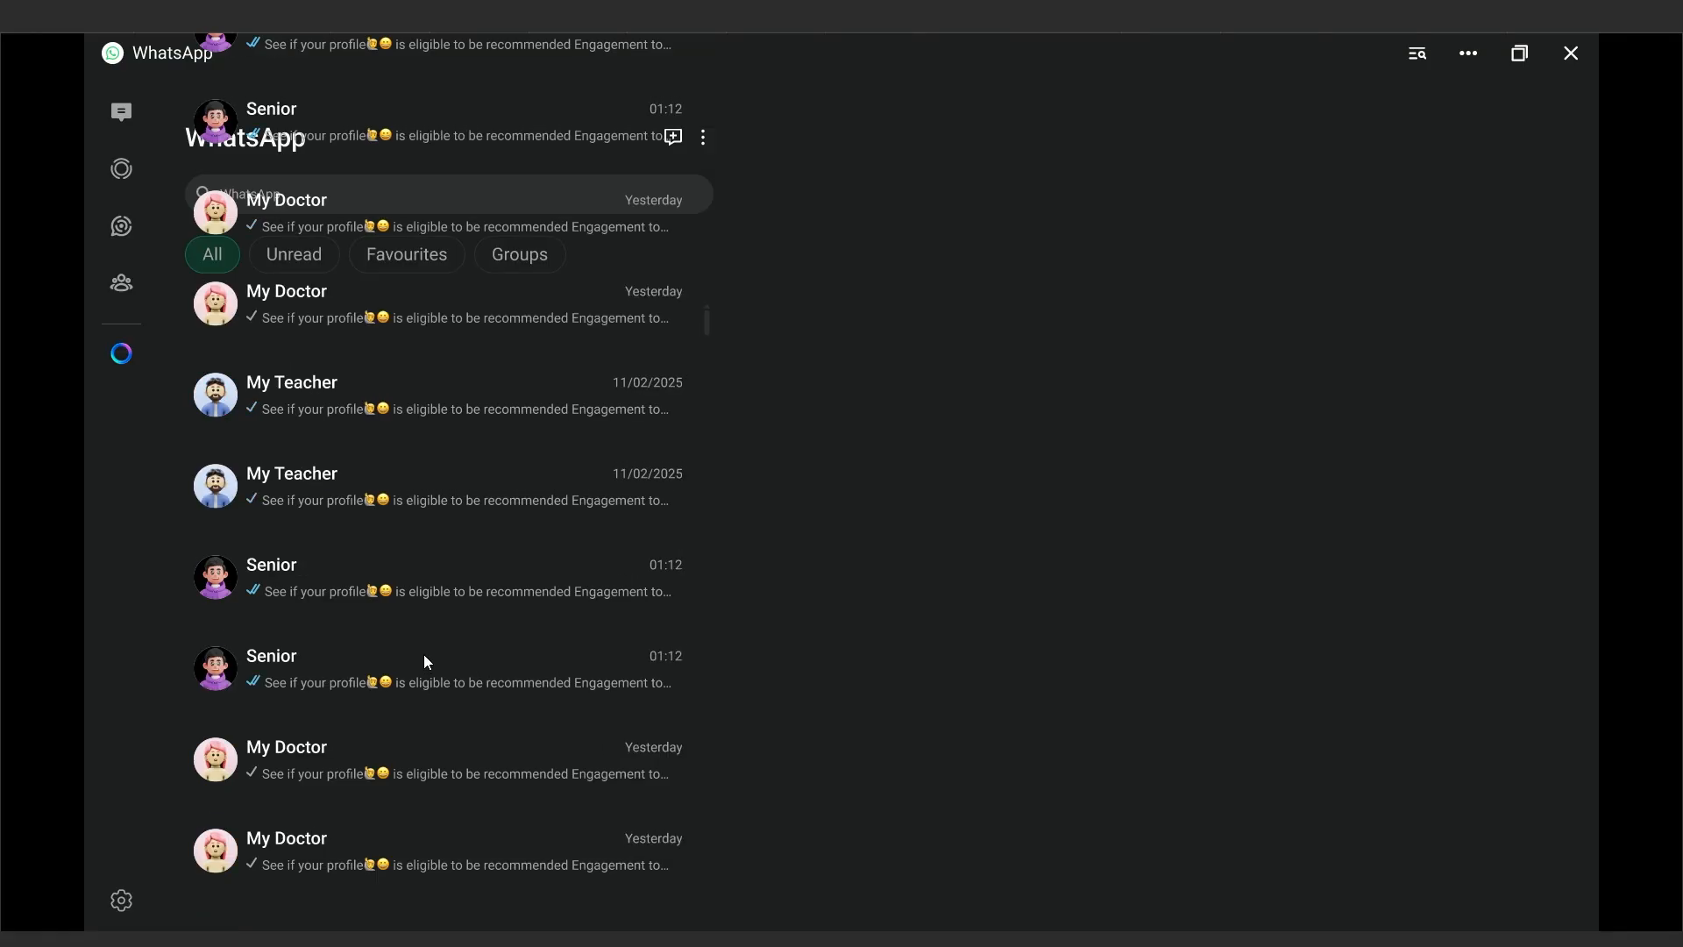
scroll(423, 654, "up", 4)
scroll(423, 654, "down", 2)
scroll(427, 648, "down", 2)
left_click(375, 30)
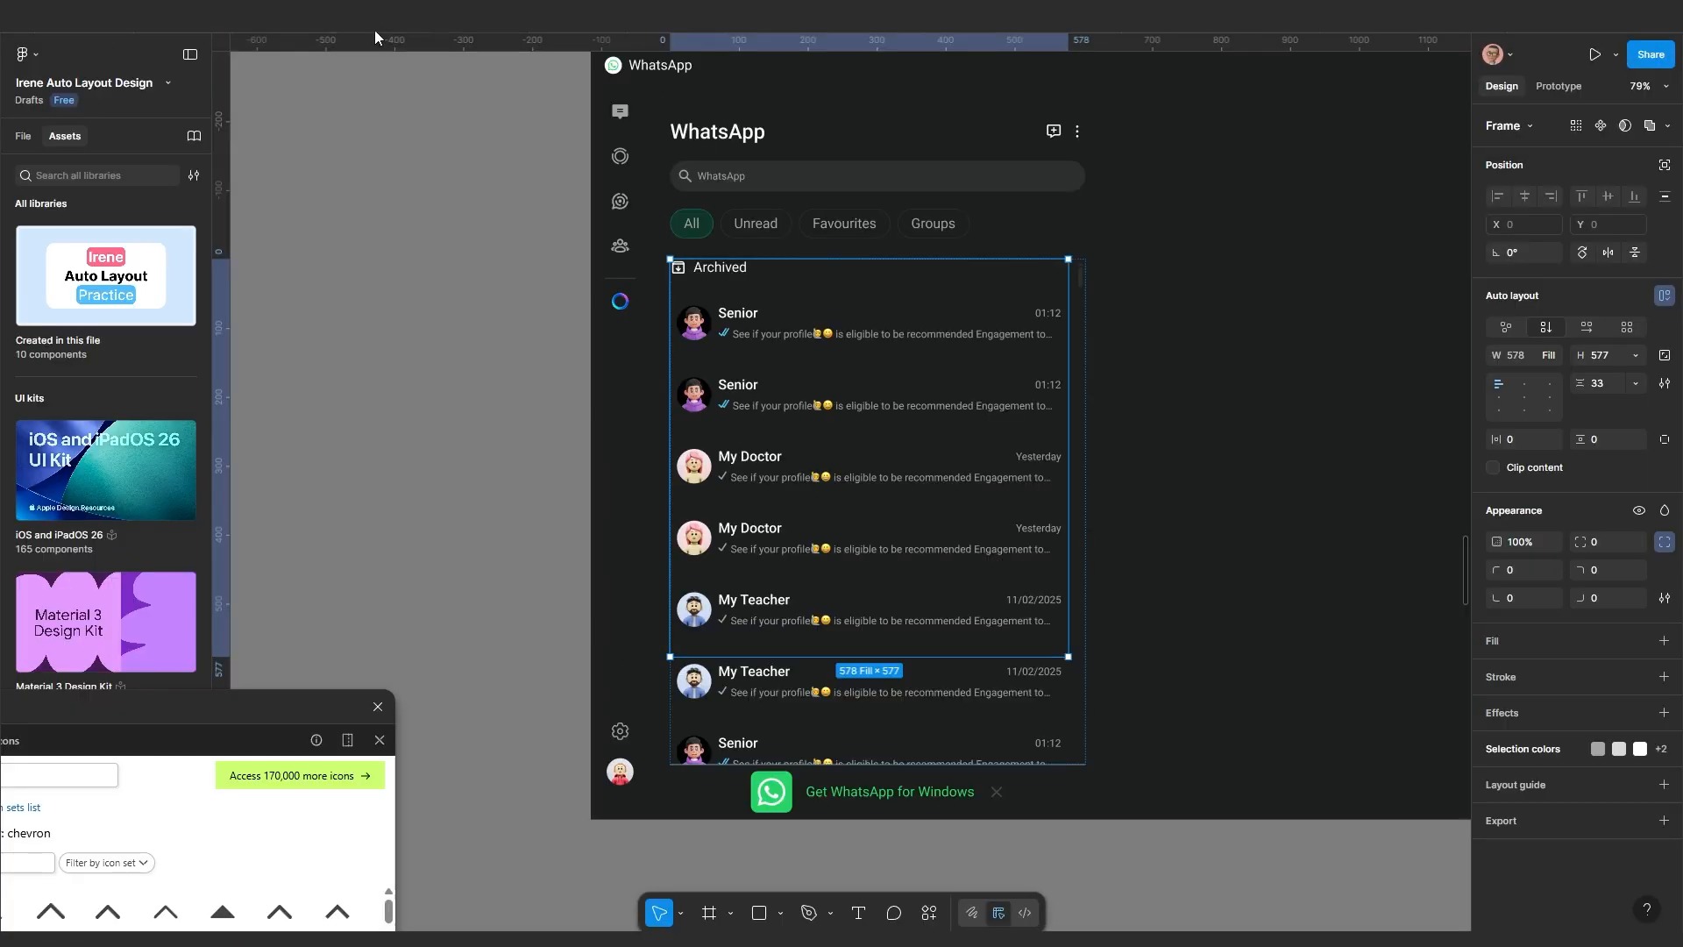
Turn on Clip content for the chat list frame and test its scrolling in the prototype preview
left_click(1493, 466)
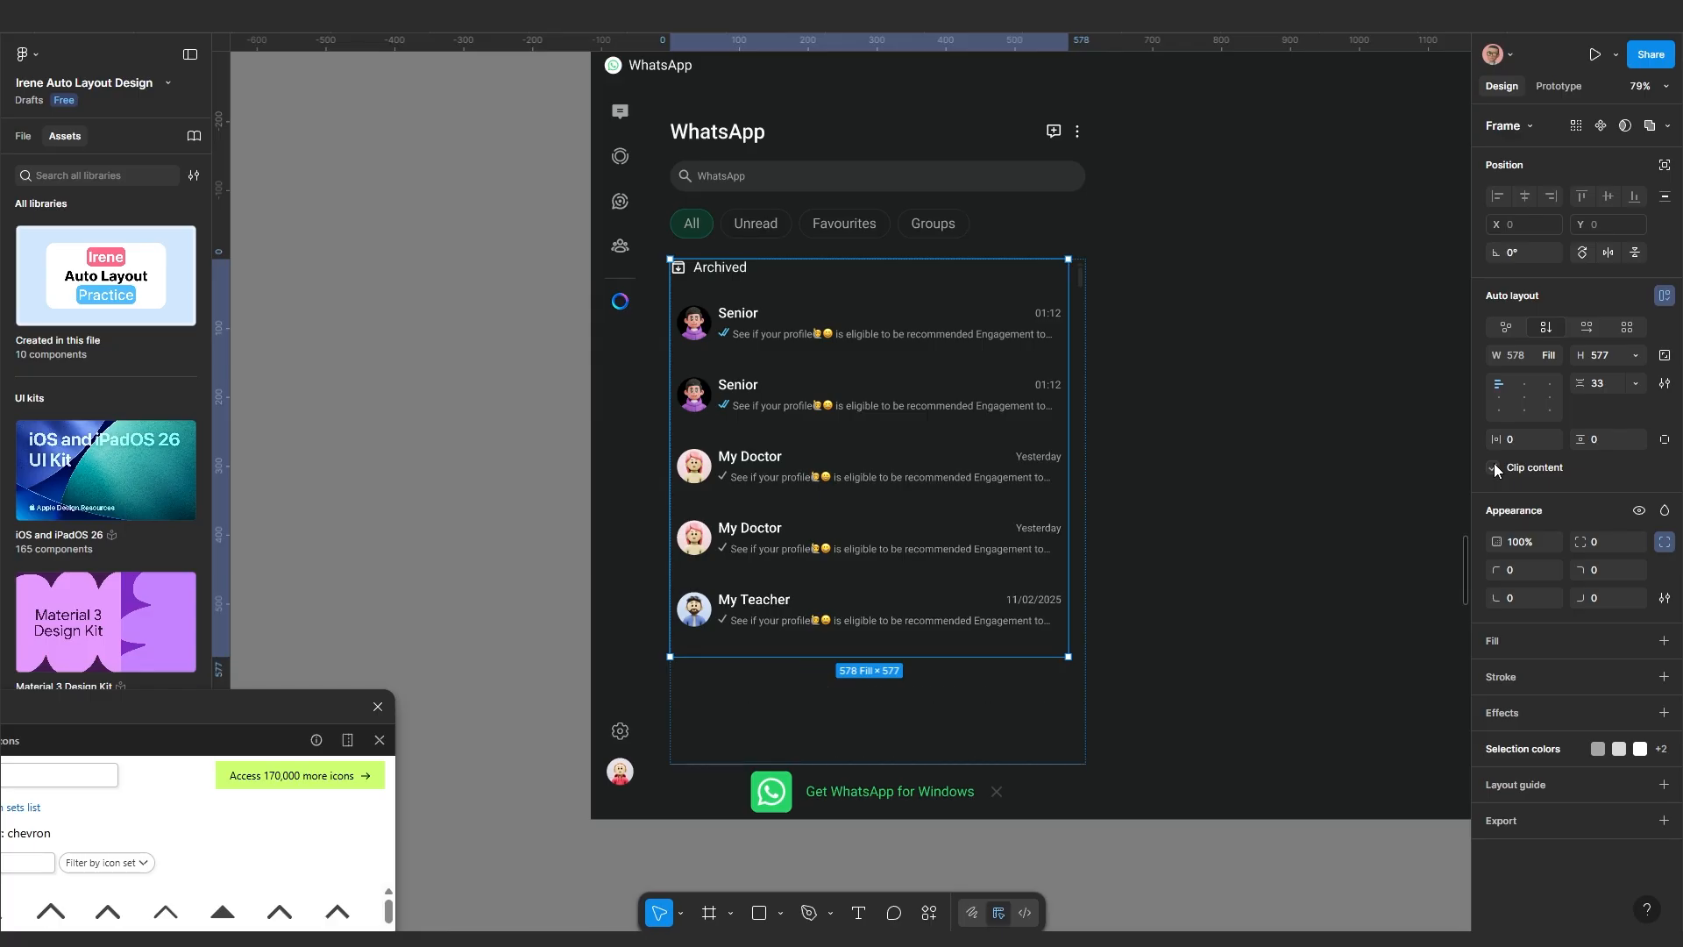
left_click(469, 30)
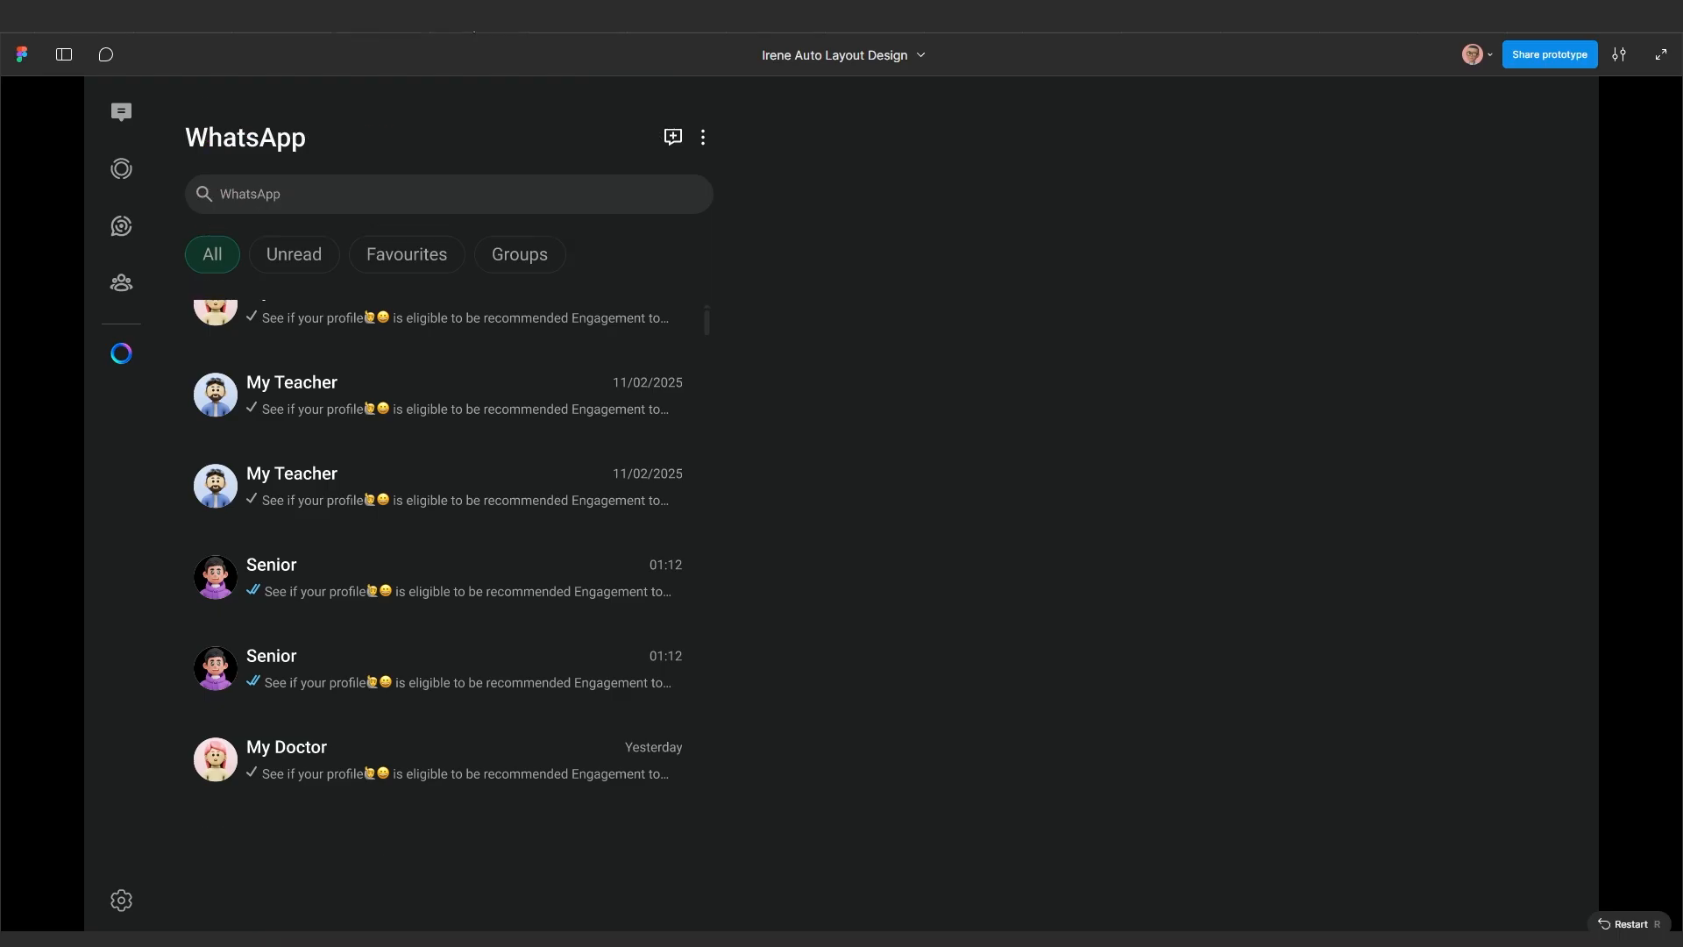
scroll(372, 540, "down", 4)
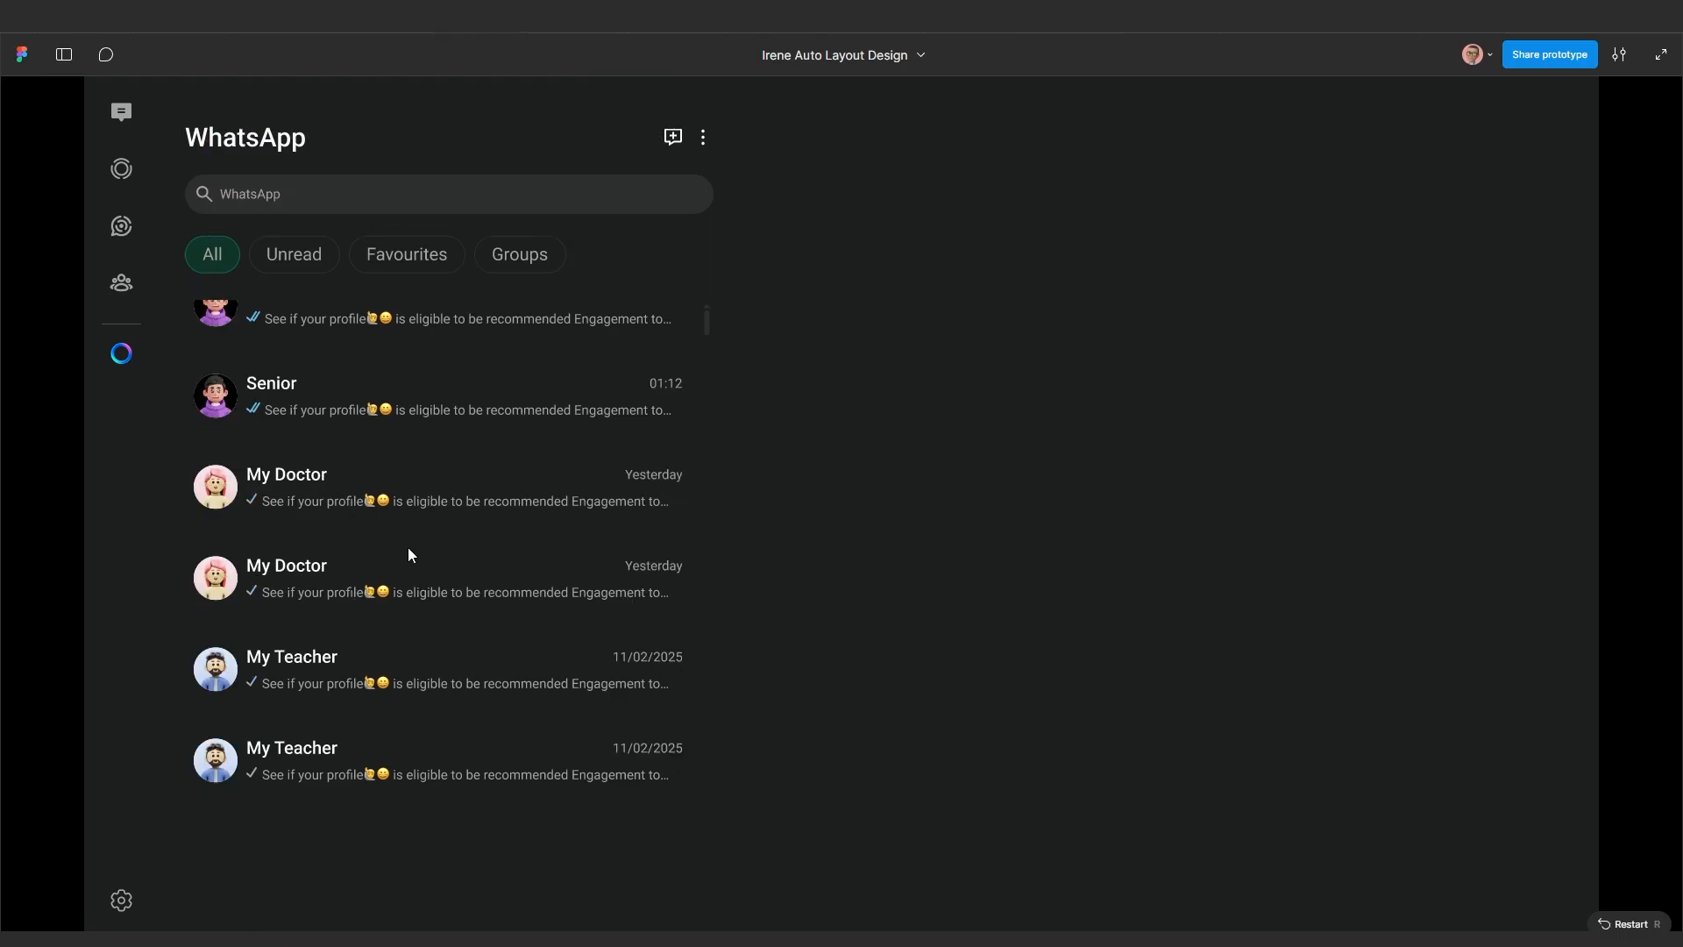
scroll(430, 464, "down", 2)
scroll(417, 544, "up", 5)
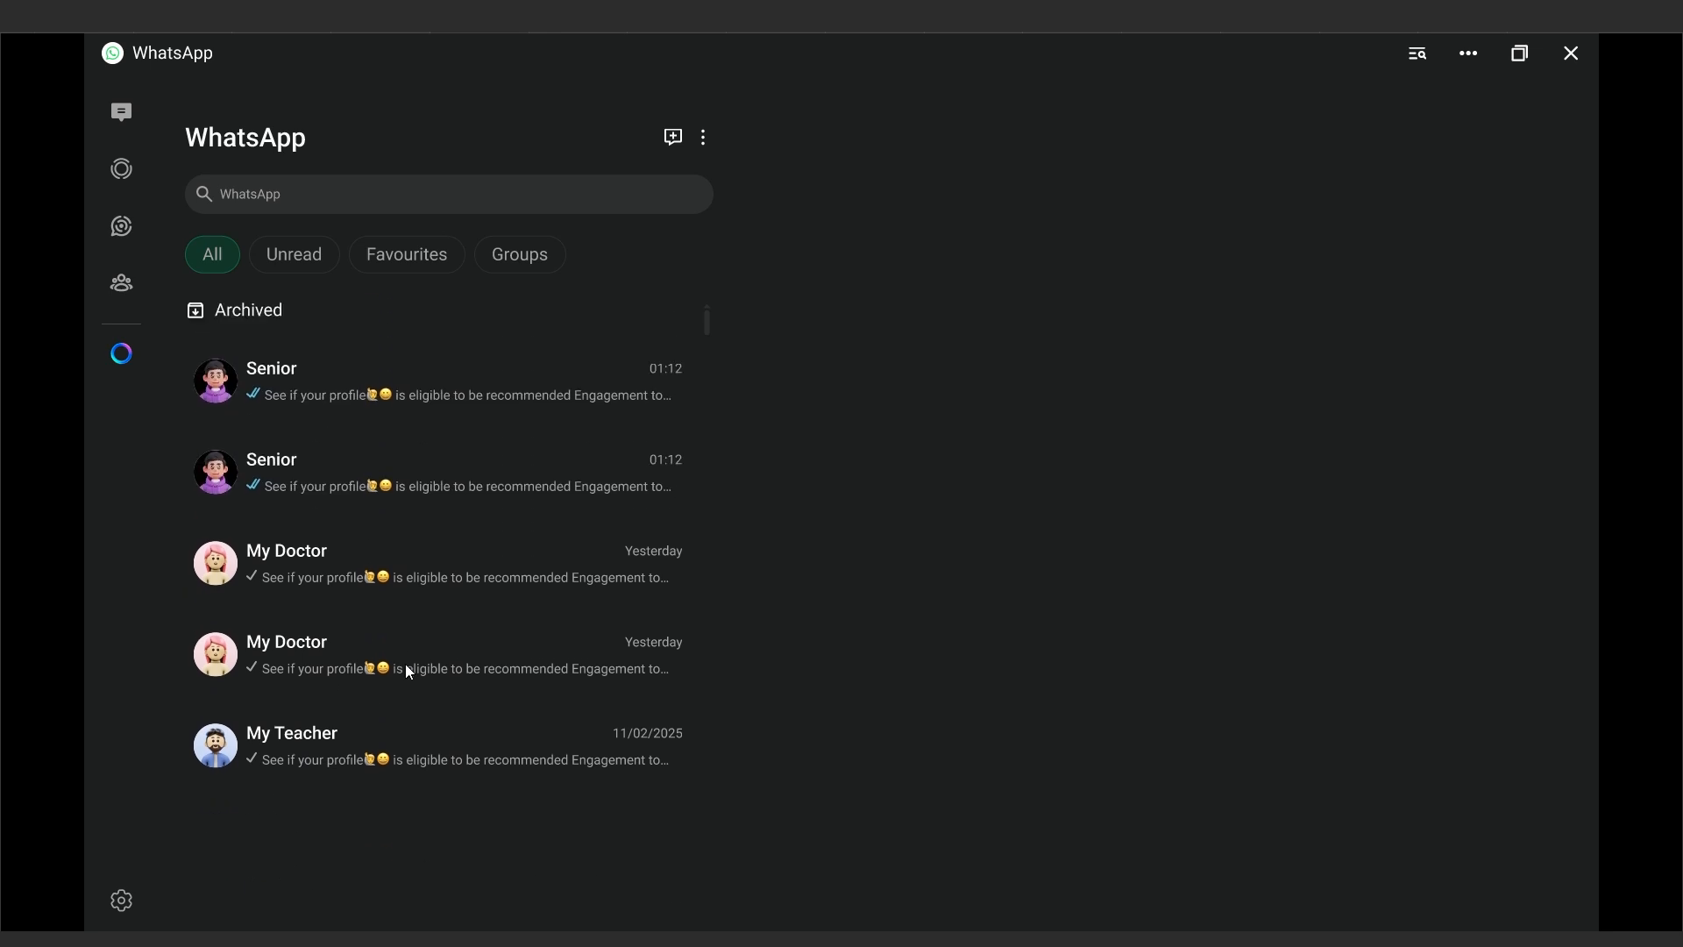
scroll(421, 613, "down", 3)
scroll(430, 544, "up", 2)
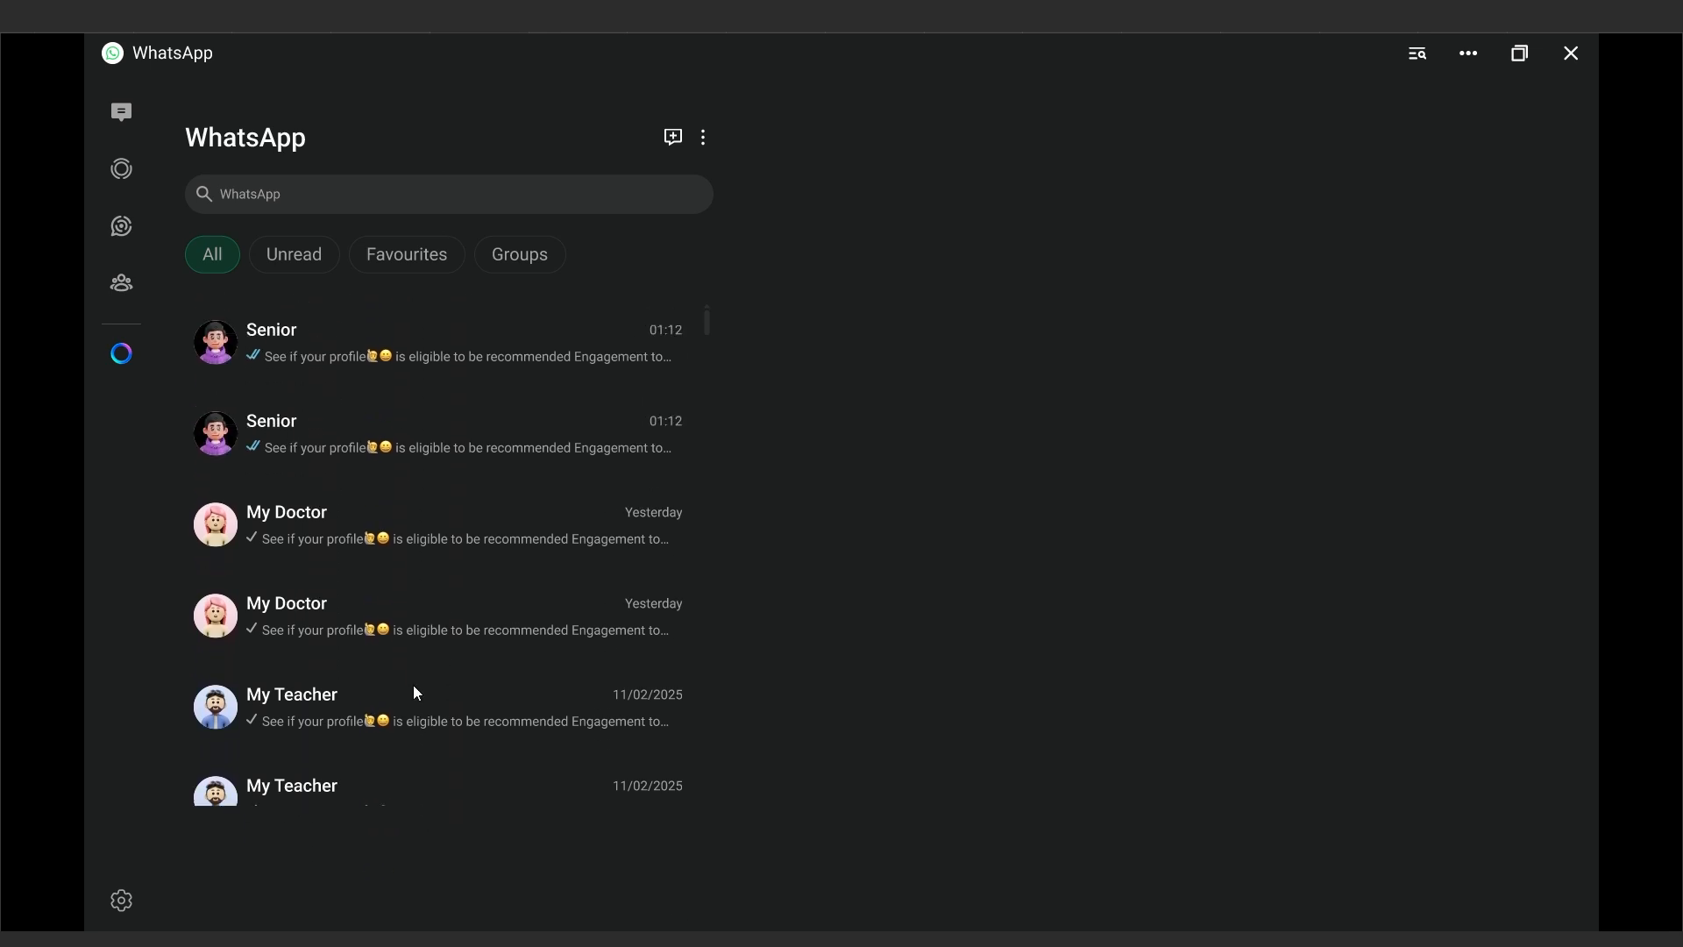
scroll(421, 658, "down", 1)
scroll(491, 488, "up", 1)
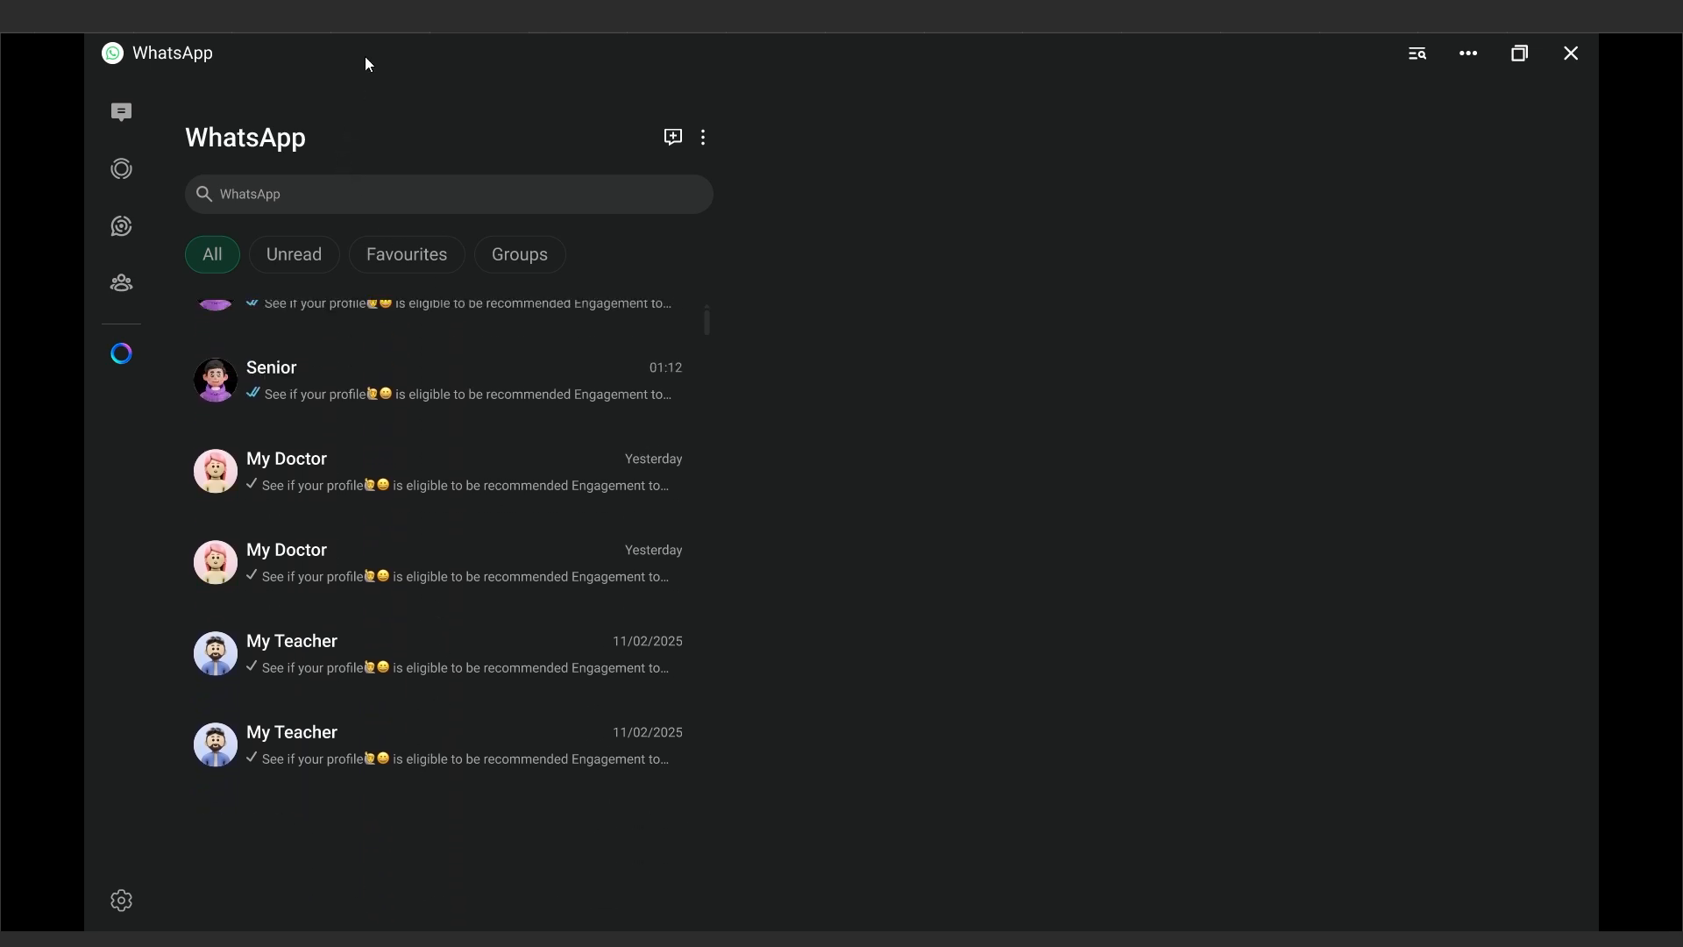
key("Escape")
key("Escape")
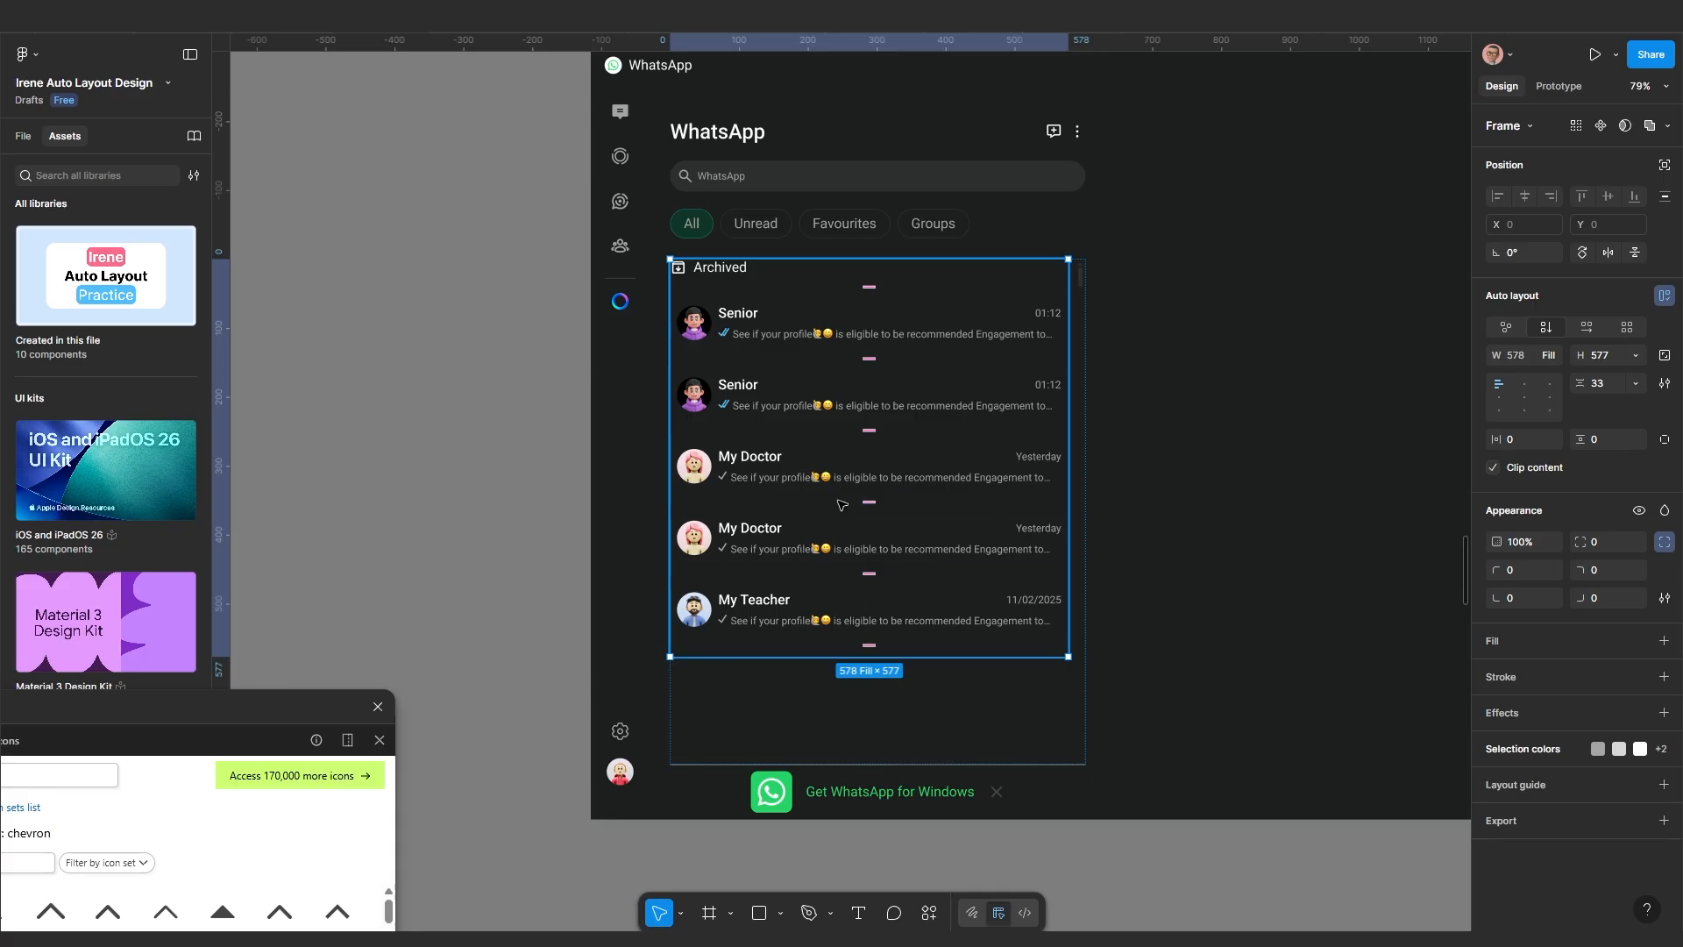
Set the chat list frame's height back to Fill container and deselect it
left_click(1632, 361)
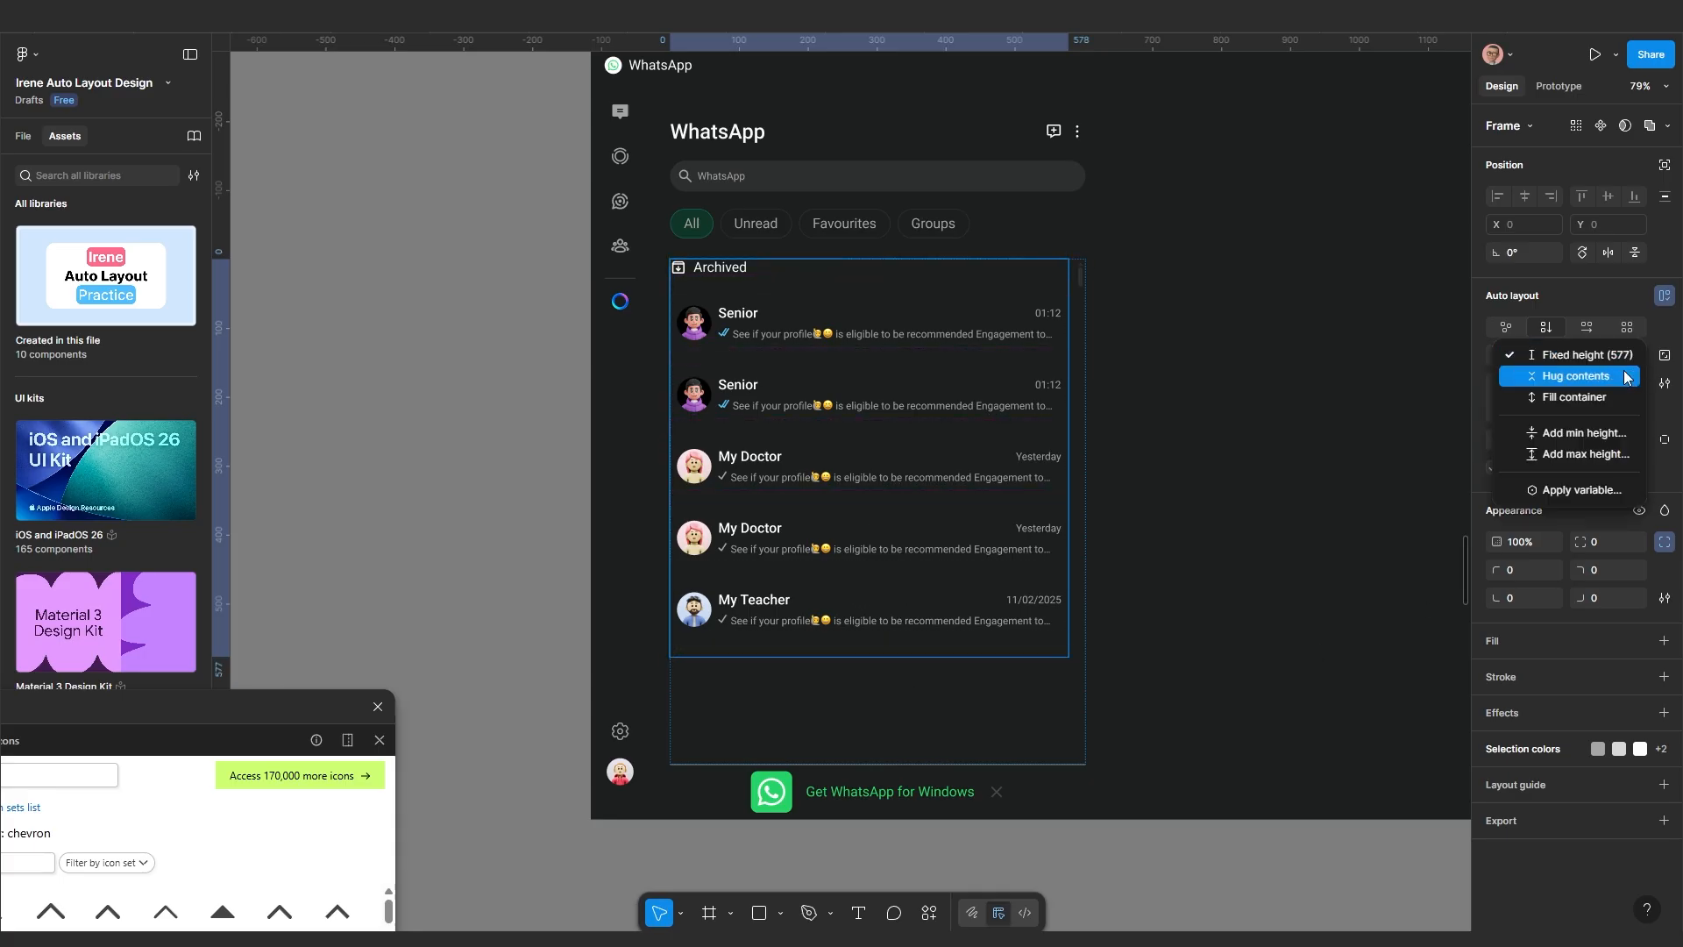
left_click(1593, 394)
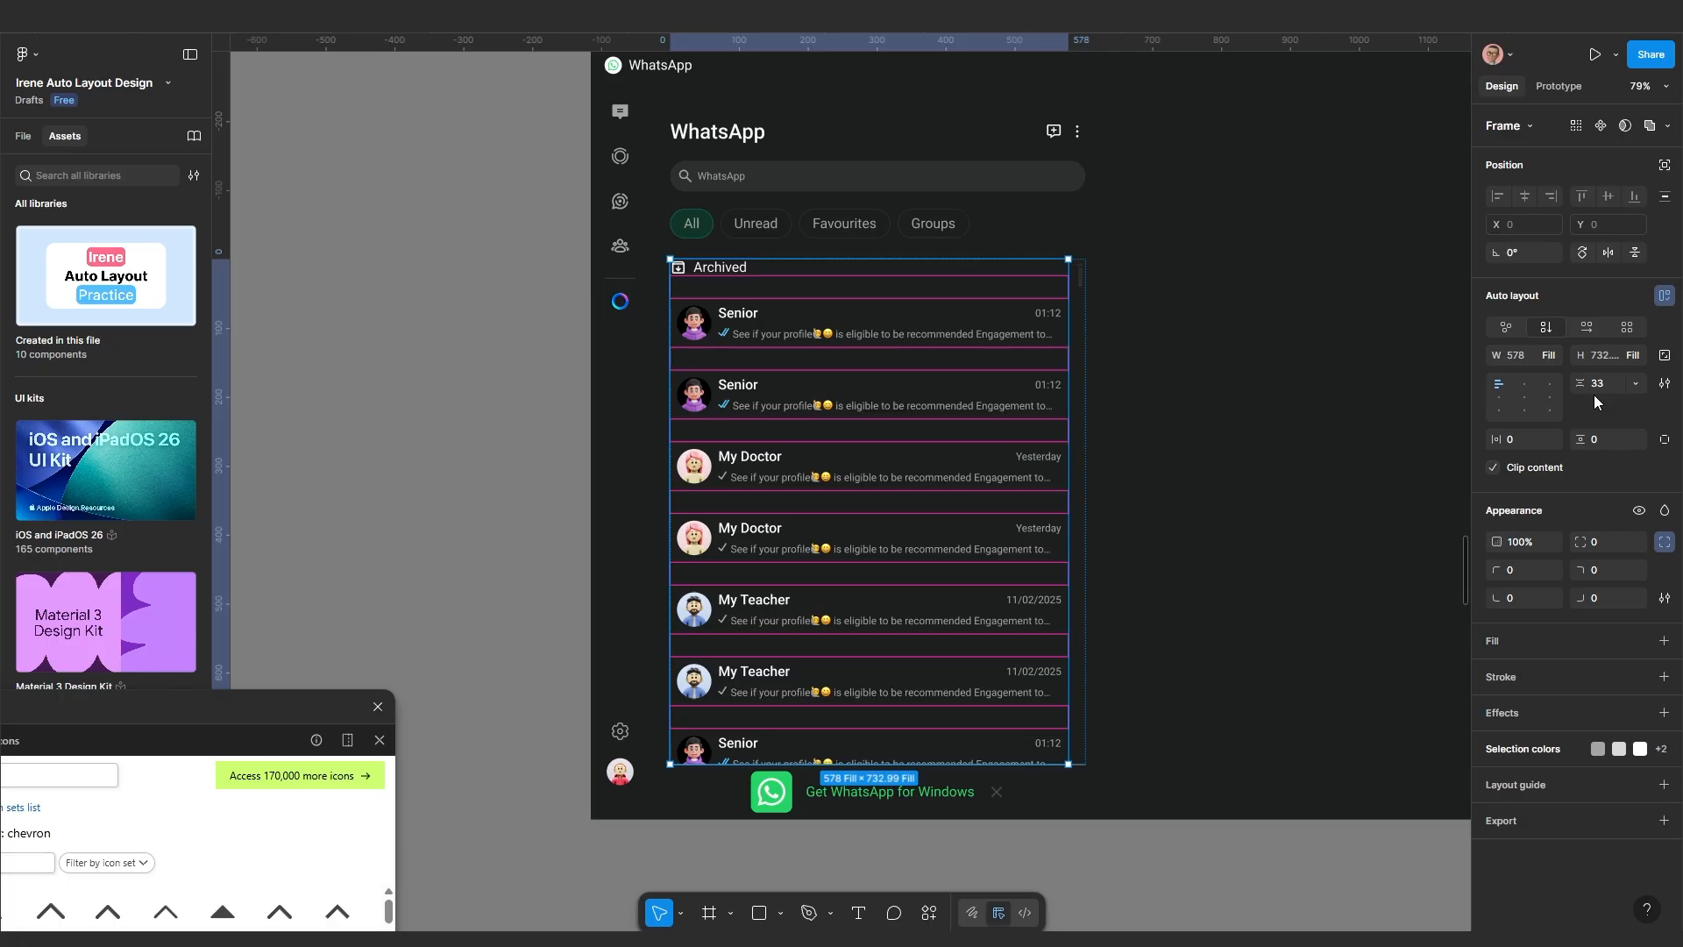
left_click(1324, 687)
Examine the main chat column, from its WhatsApp for Windows banner at the lower edge up to its header
scroll(1059, 771, "up", 1)
left_click_drag(1031, 763, 1121, 664)
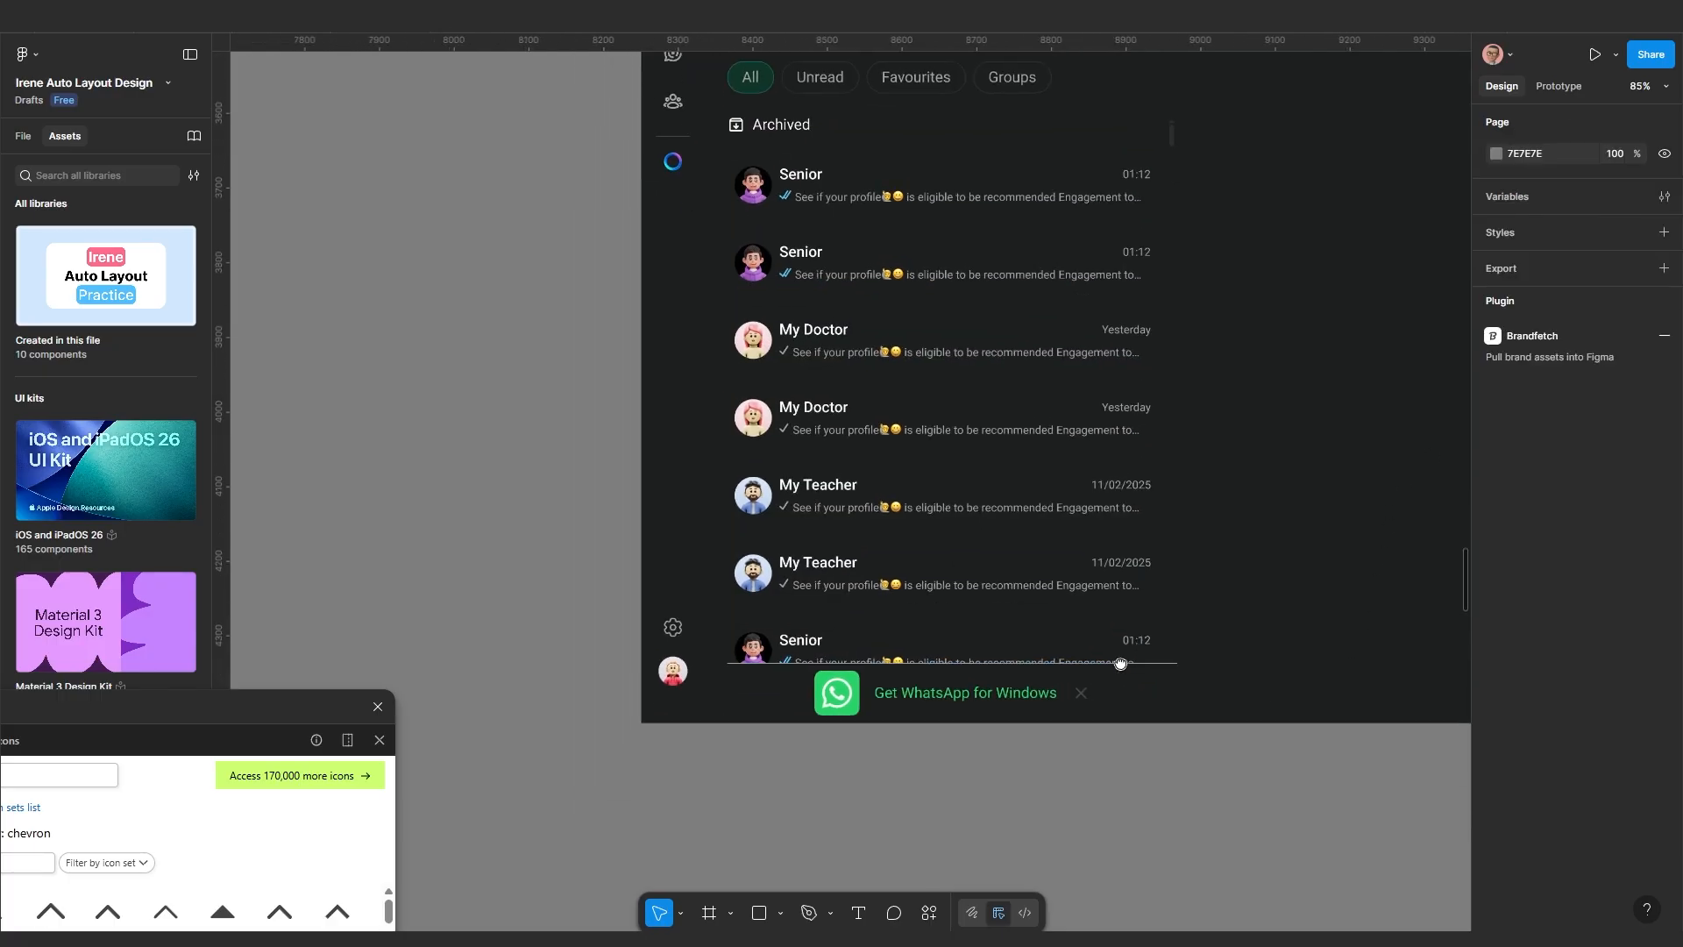
scroll(931, 619, "up", 4)
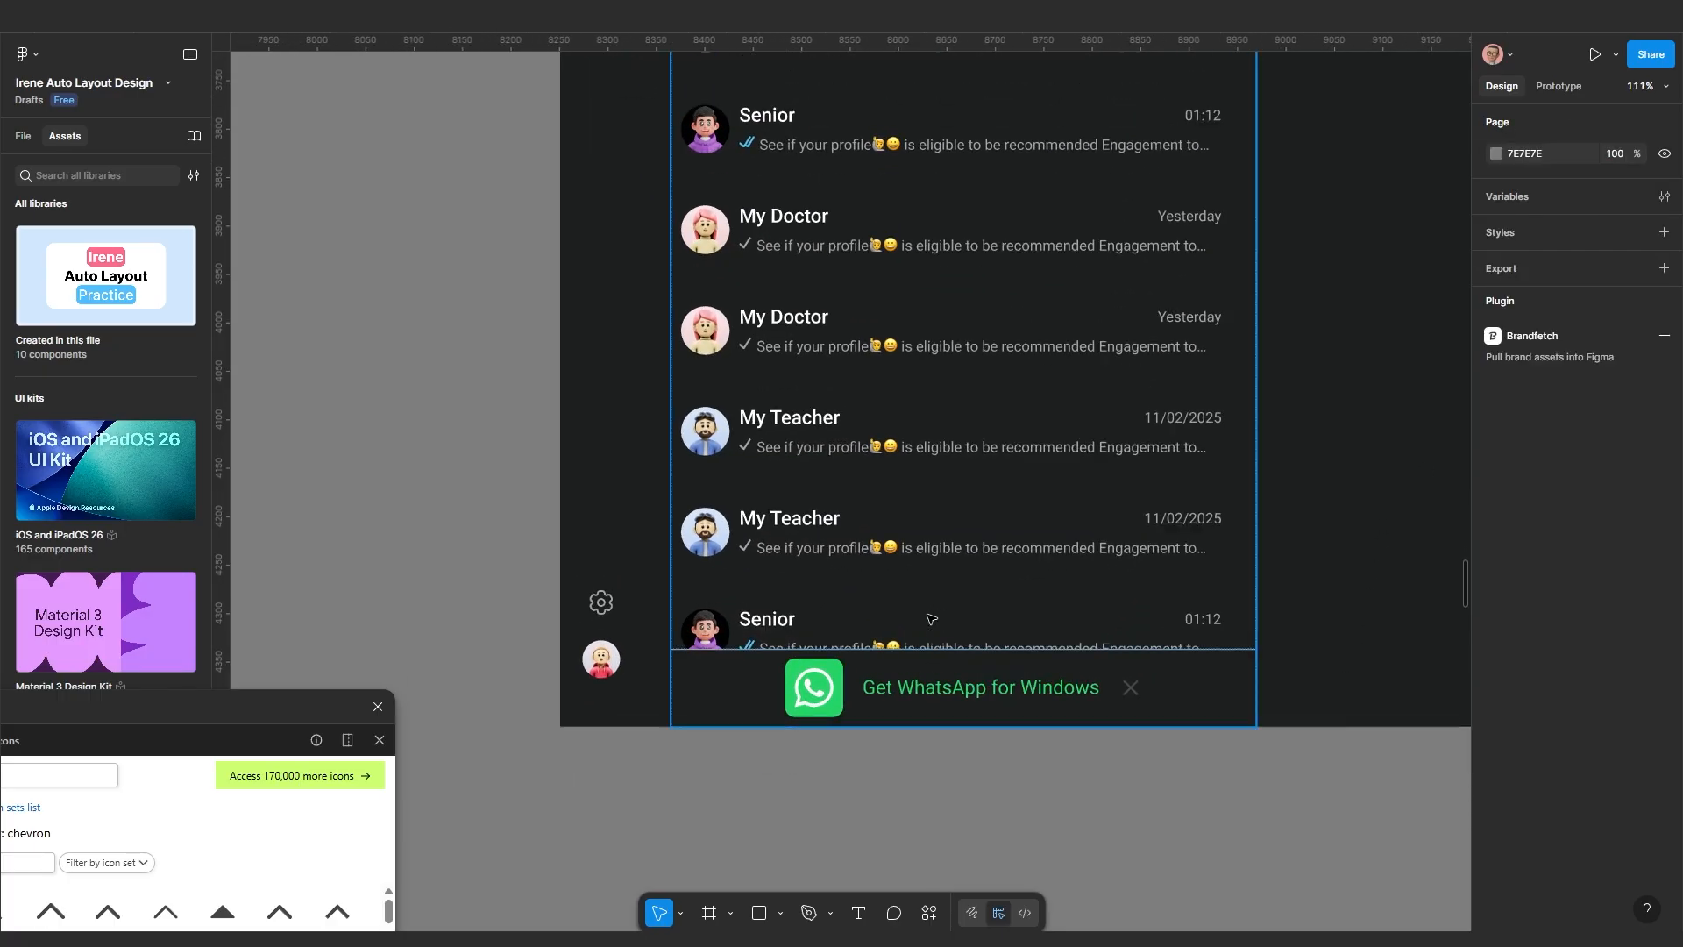
scroll(931, 619, "down", 2)
scroll(908, 640, "up", 1)
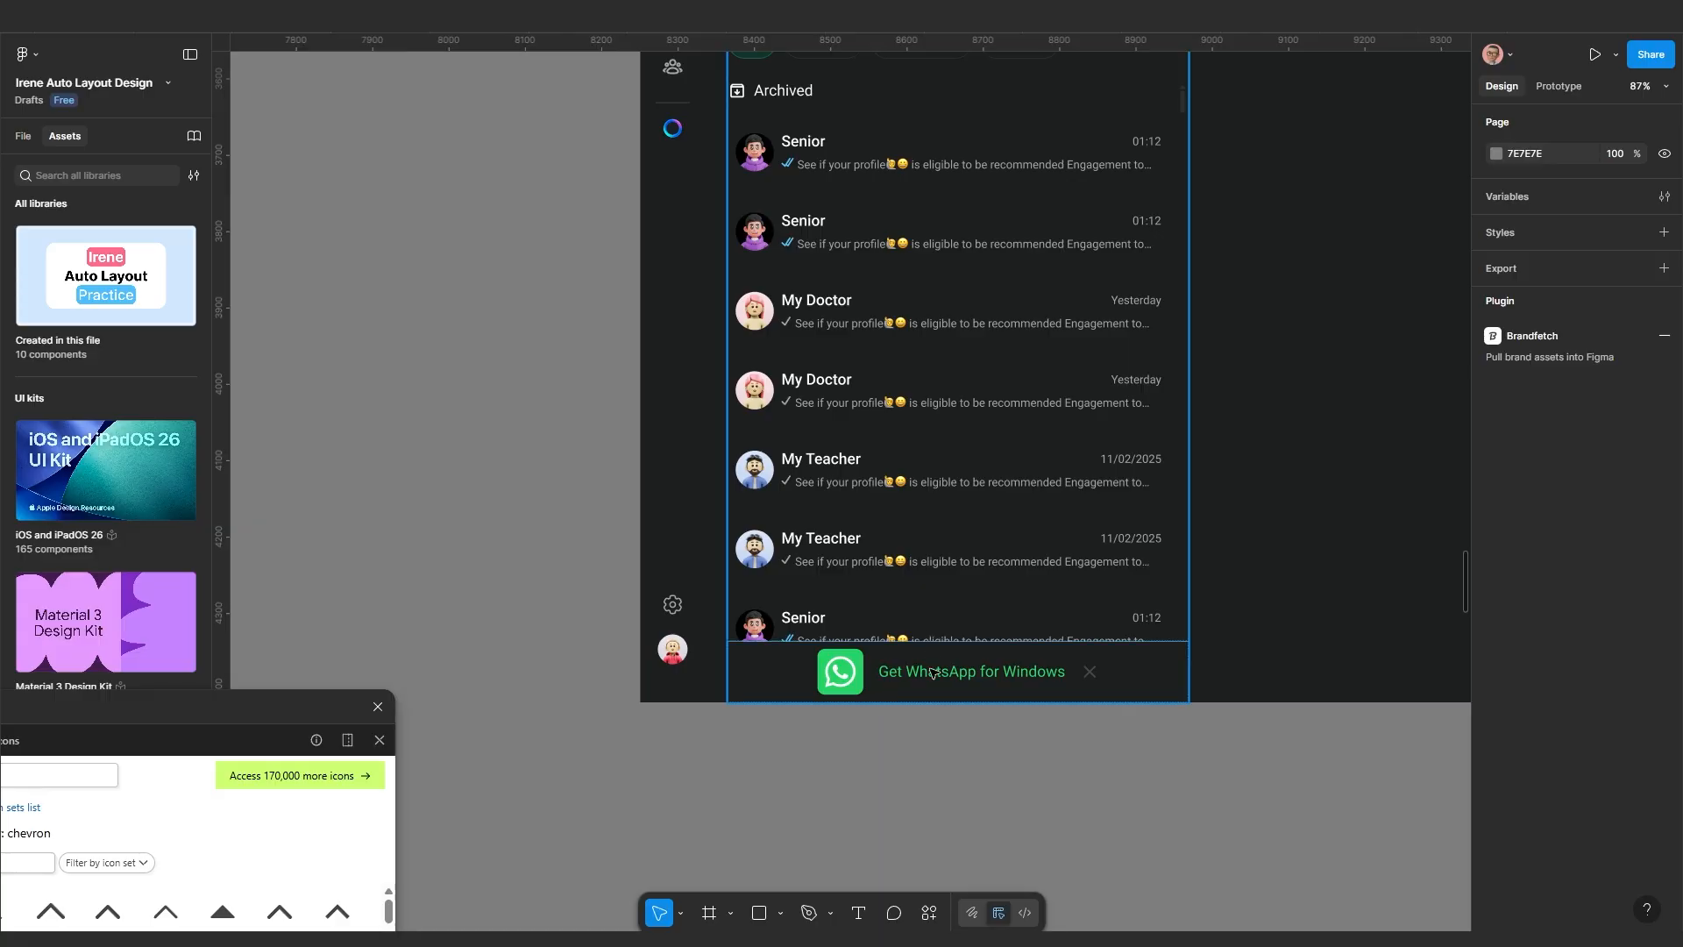
scroll(932, 672, "down", 1)
left_click(962, 669)
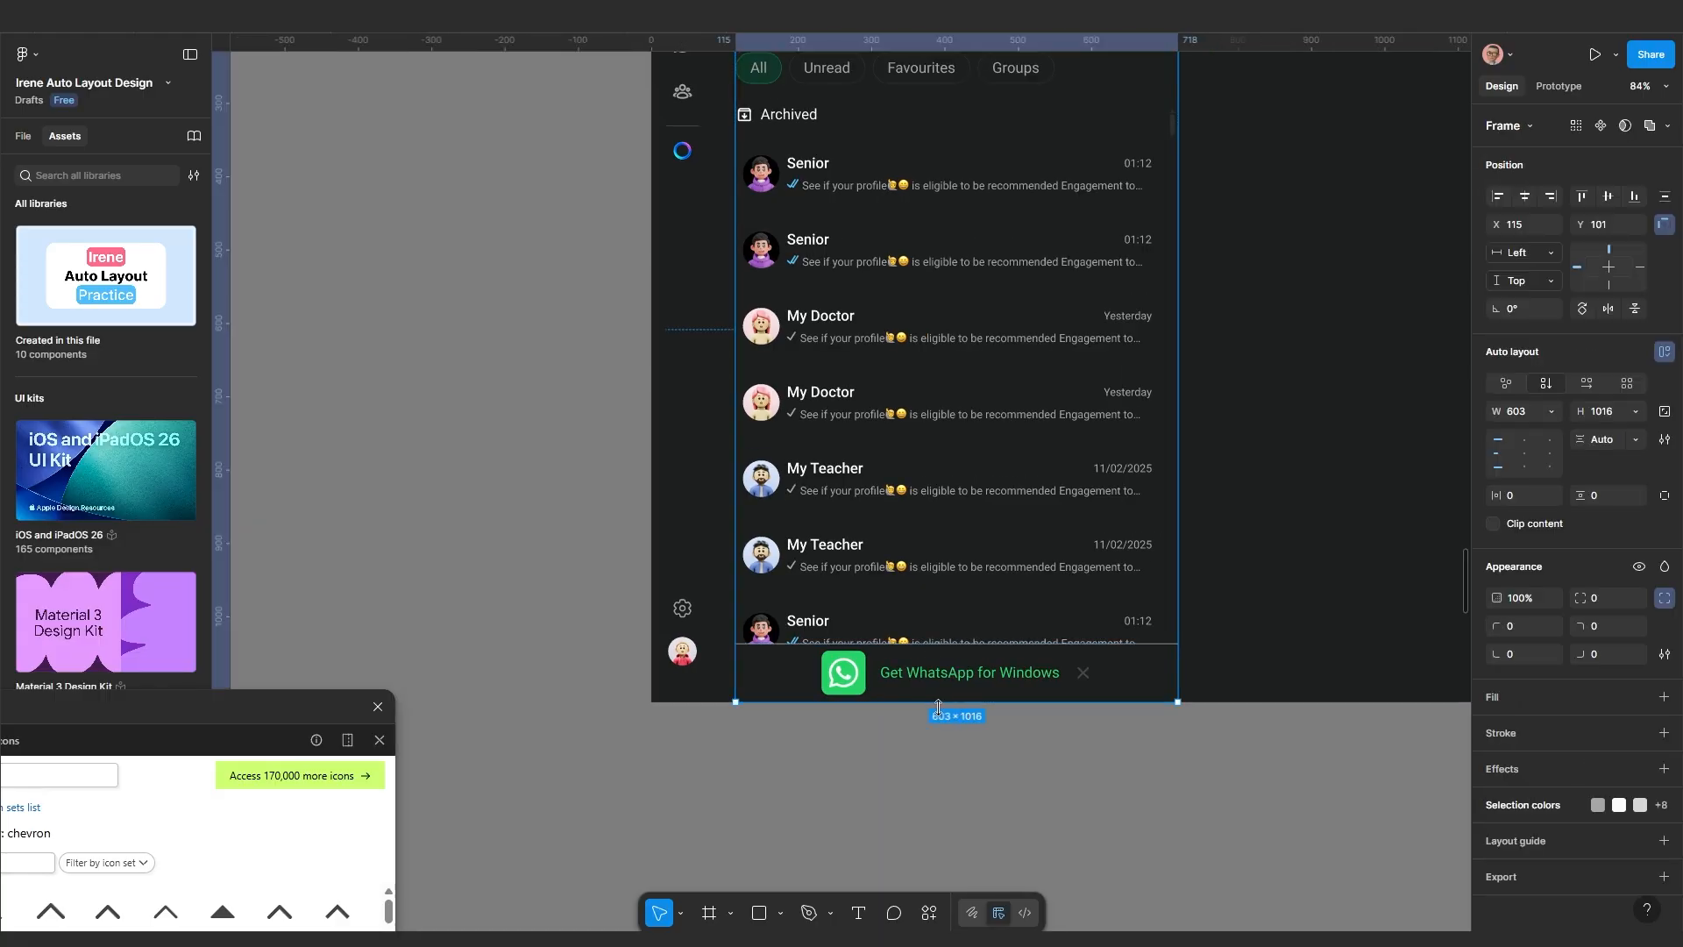
mouse_move(938, 706)
left_mouse_down()
mouse_move(940, 764)
mouse_move(944, 577)
mouse_move(978, 384)
mouse_move(965, 701)
left_mouse_up()
scroll(967, 701, "down", 5)
scroll(1085, 628, "up", 1)
scroll(1089, 631, "up", 4)
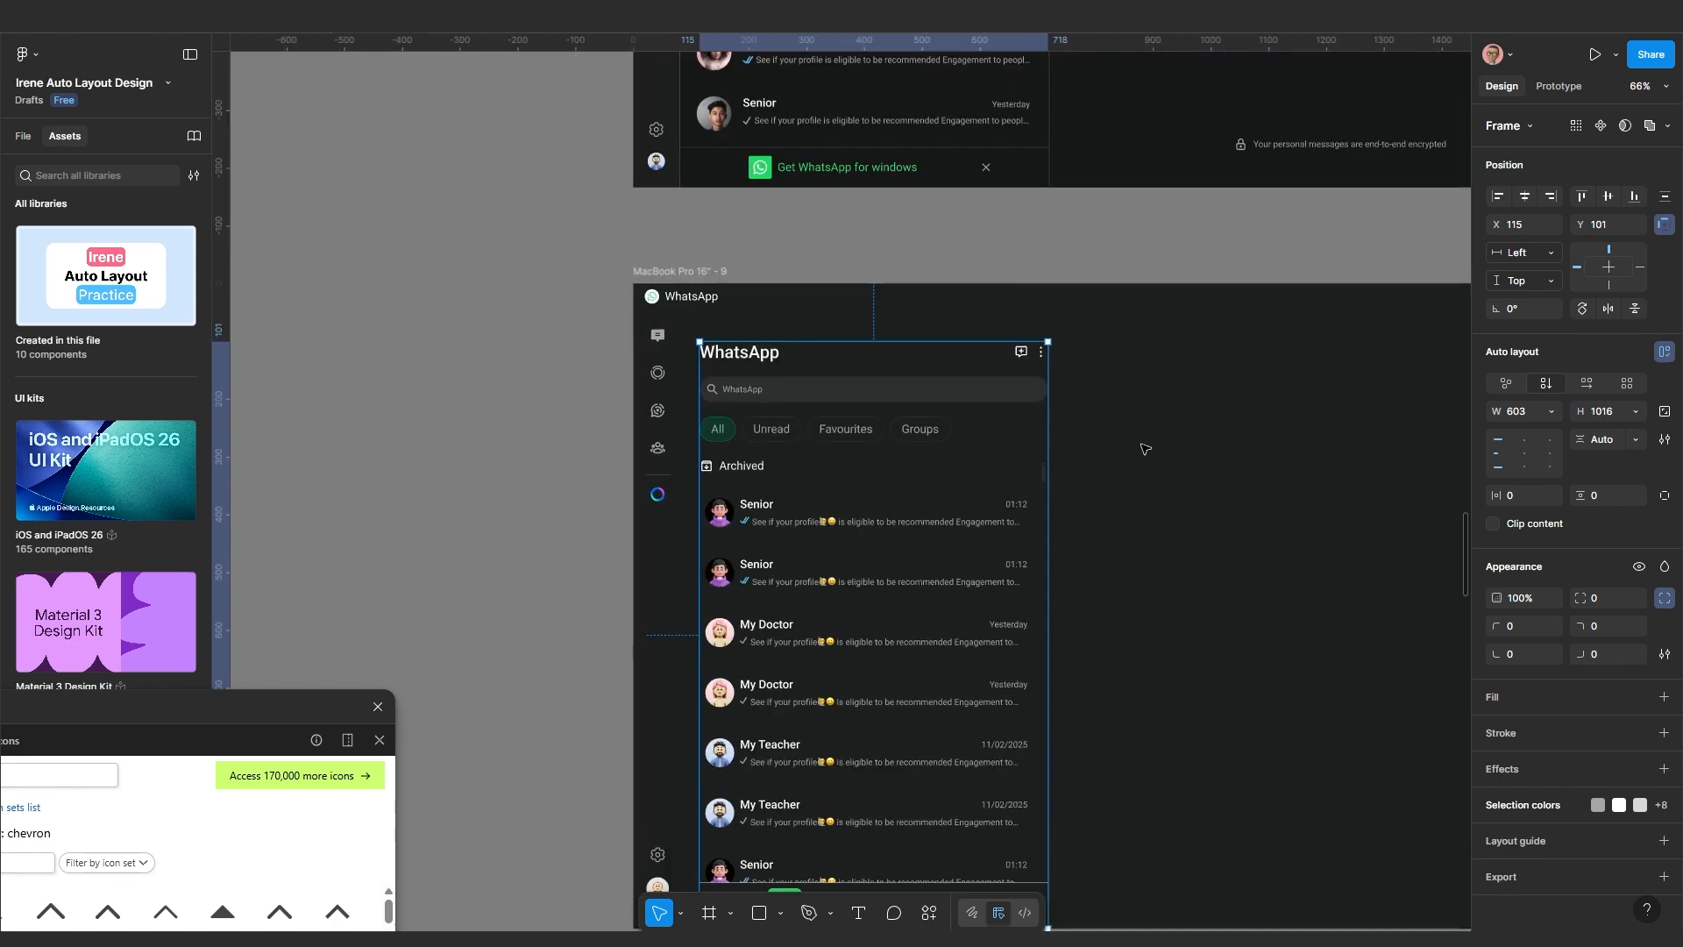
Test the chat list's scrolling in the prototype preview and return to the design file
left_click(1107, 487)
left_click(901, 543)
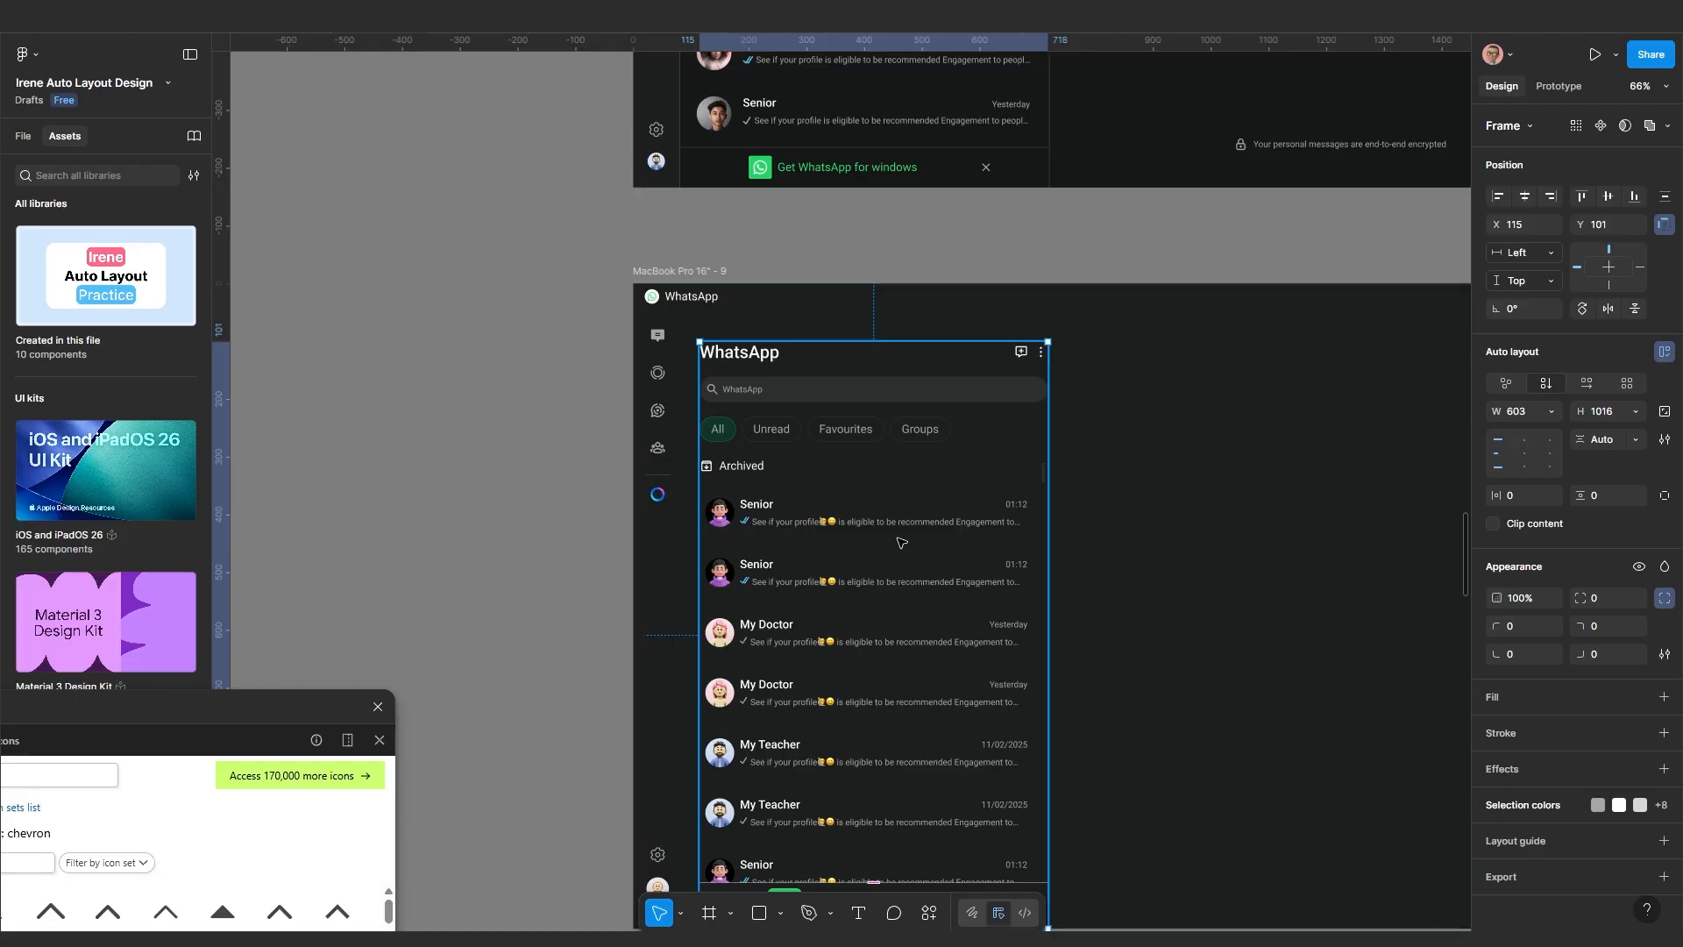
scroll(901, 543, "down", 2)
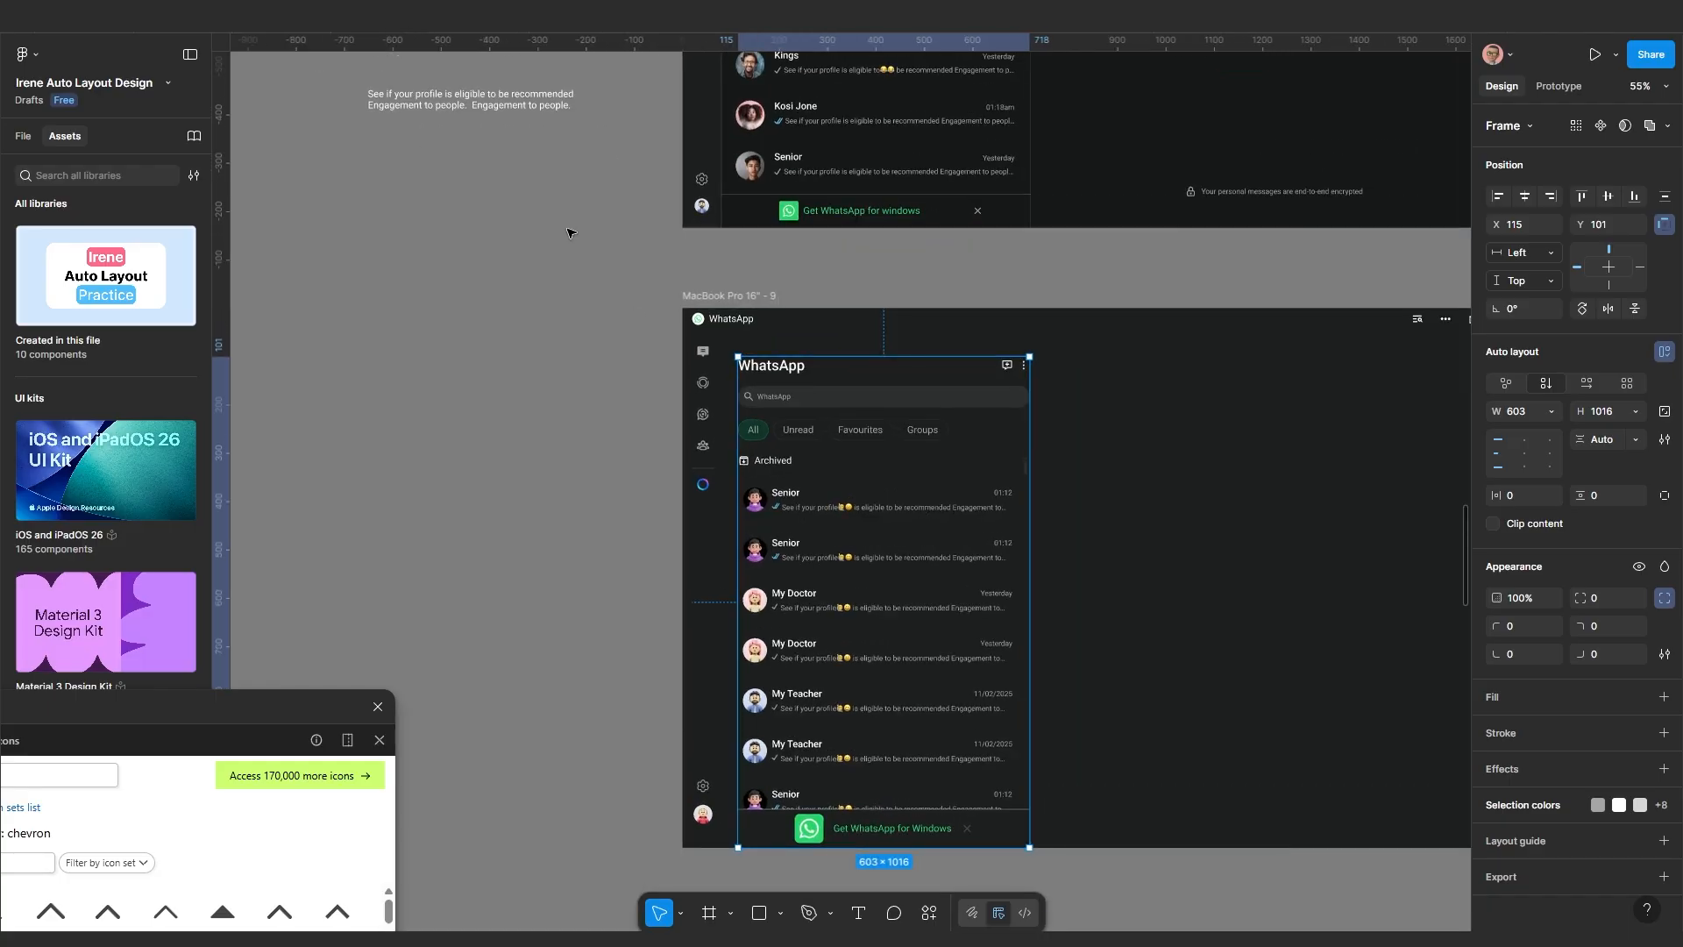
key("ctrl+Tab")
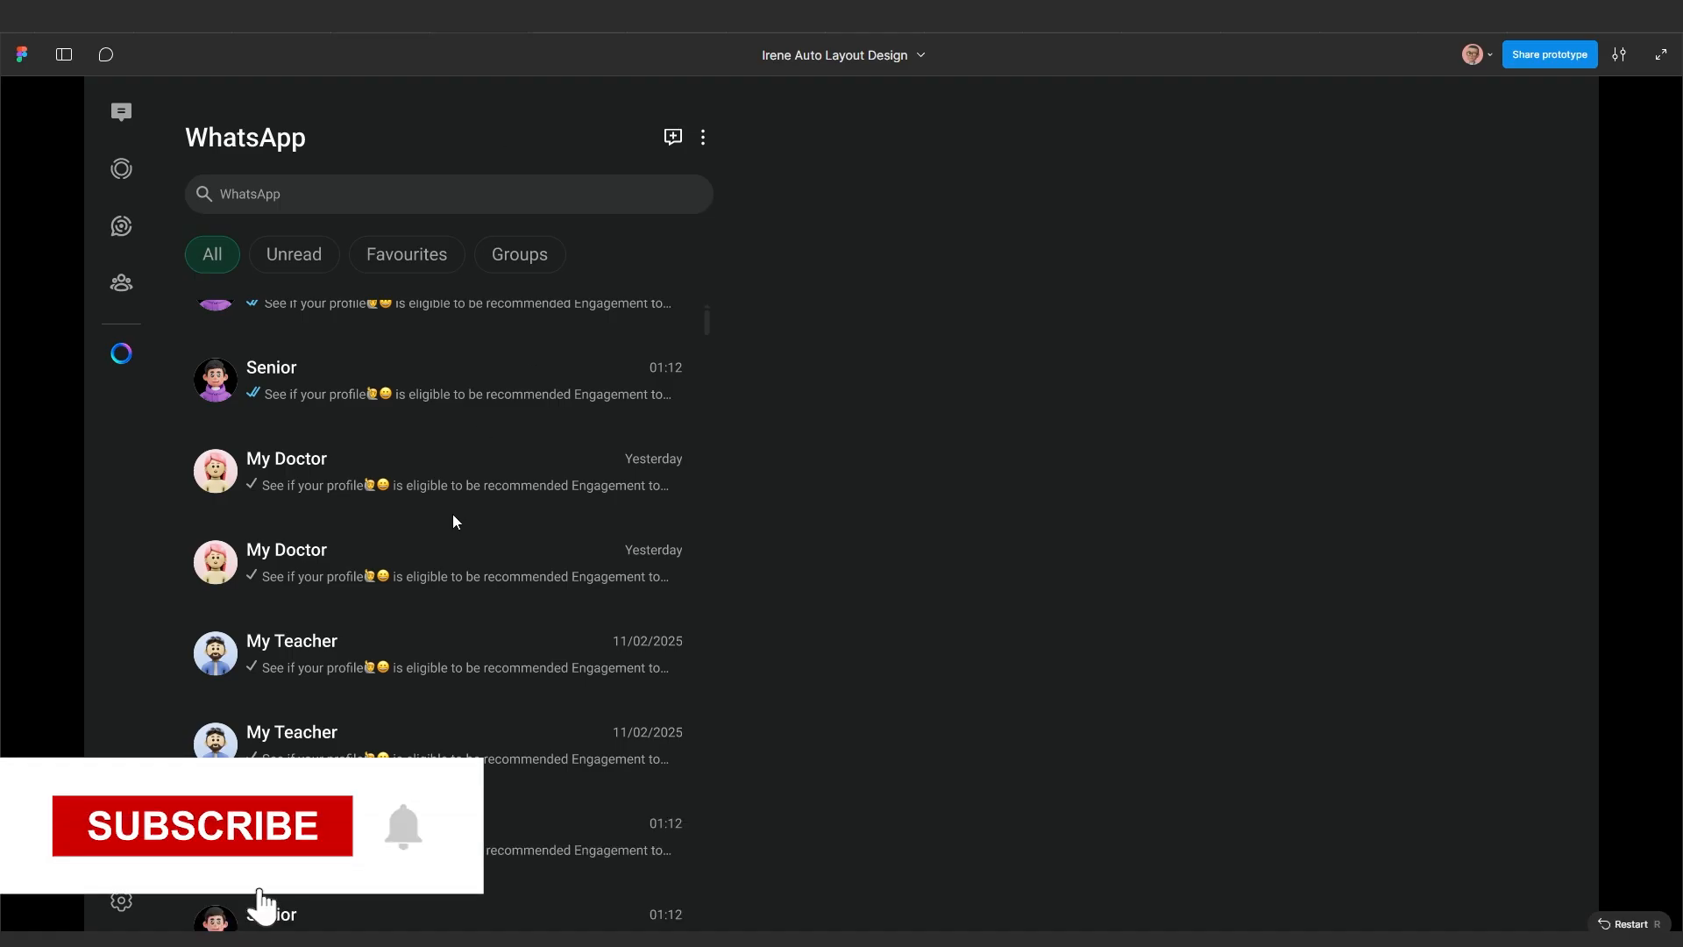
scroll(452, 517, "down", 2)
scroll(429, 561, "down", 1)
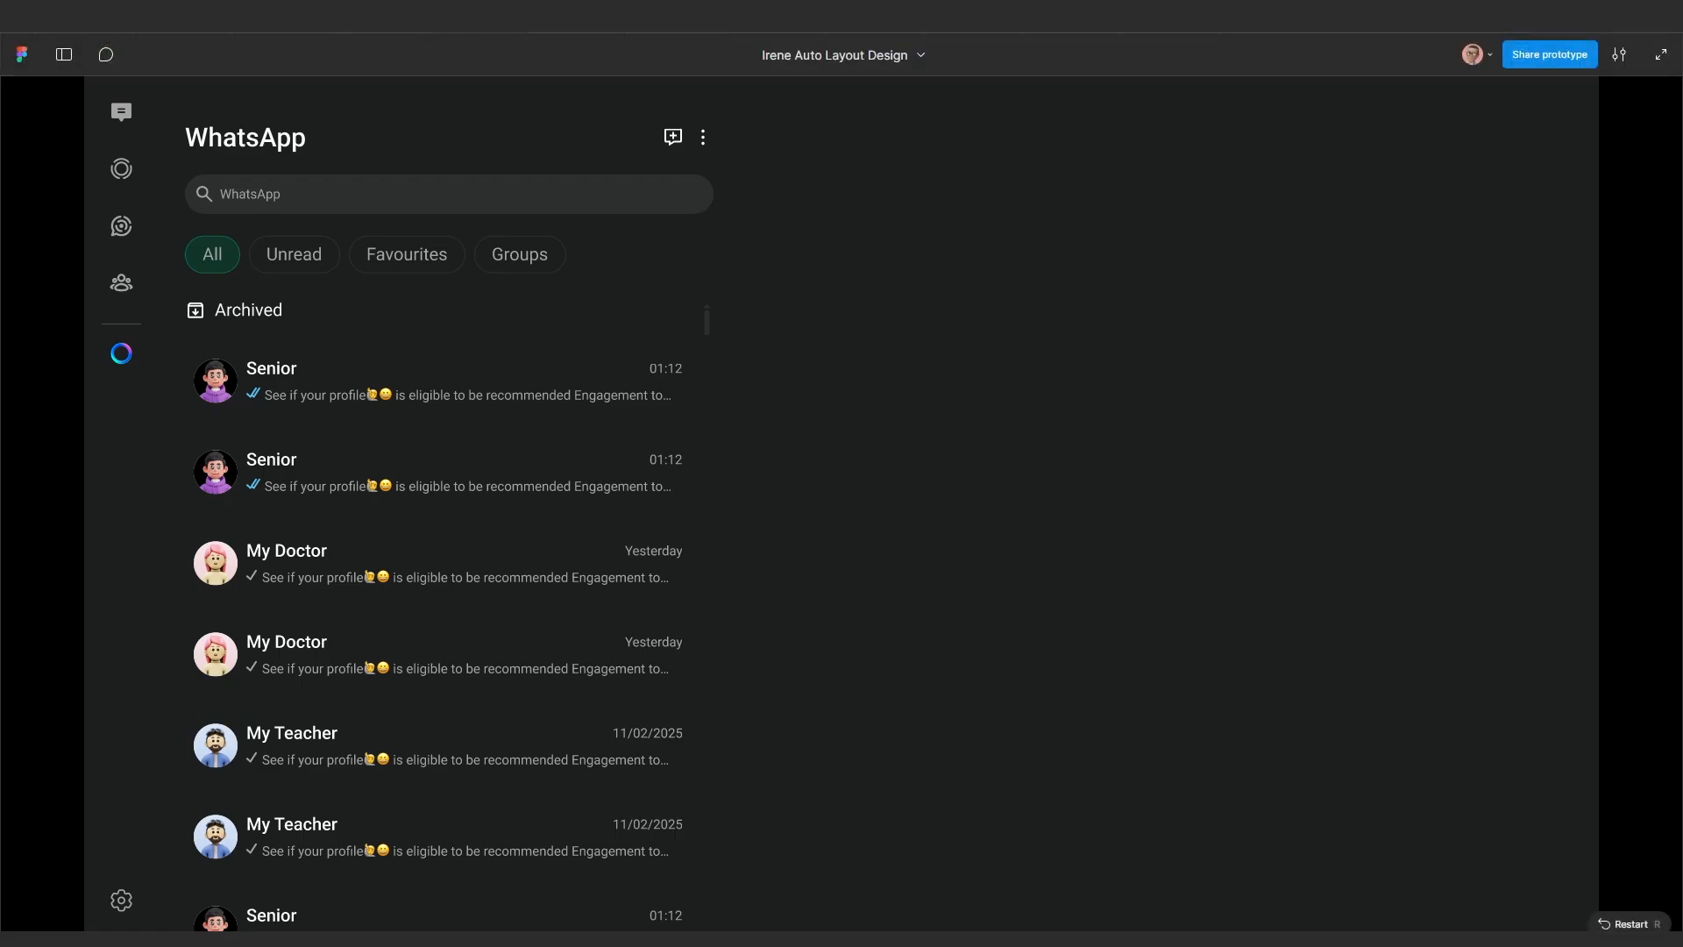
key("ctrl+Tab")
Scale the scrollbar's up-arrow icon beside the chat list to a width of 20
scroll(981, 502, "down", 1)
scroll(985, 492, "up", 1)
scroll(985, 492, "down", 1)
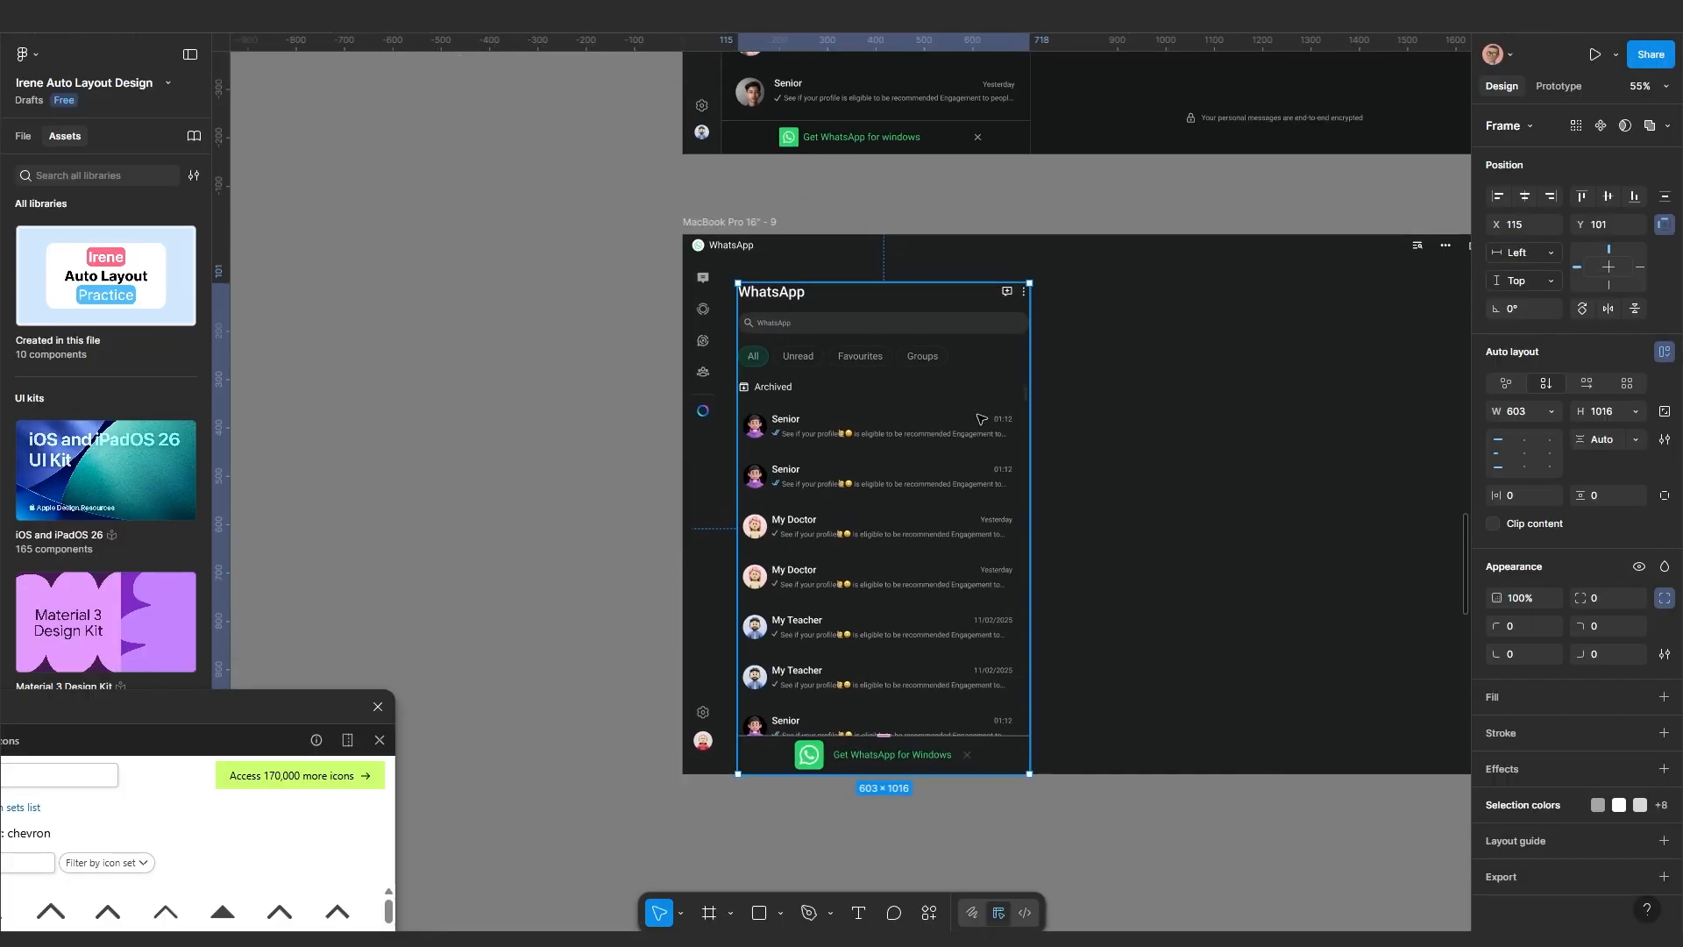
scroll(939, 400, "up", 2)
scroll(958, 399, "up", 10)
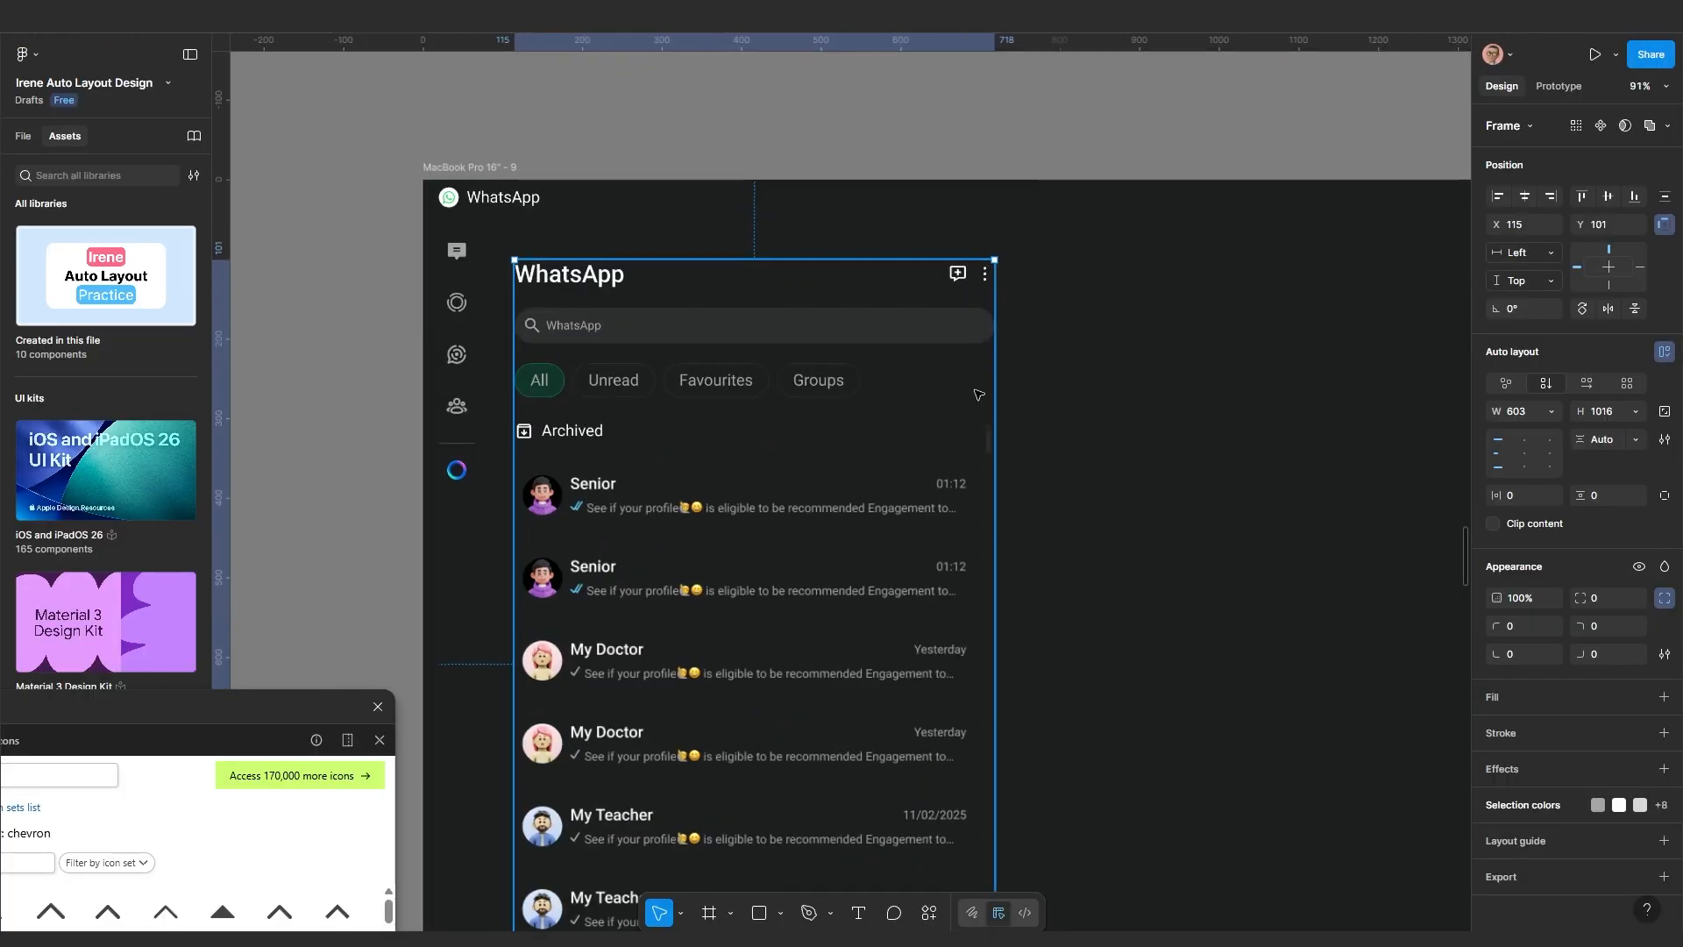
scroll(988, 480, "down", 5)
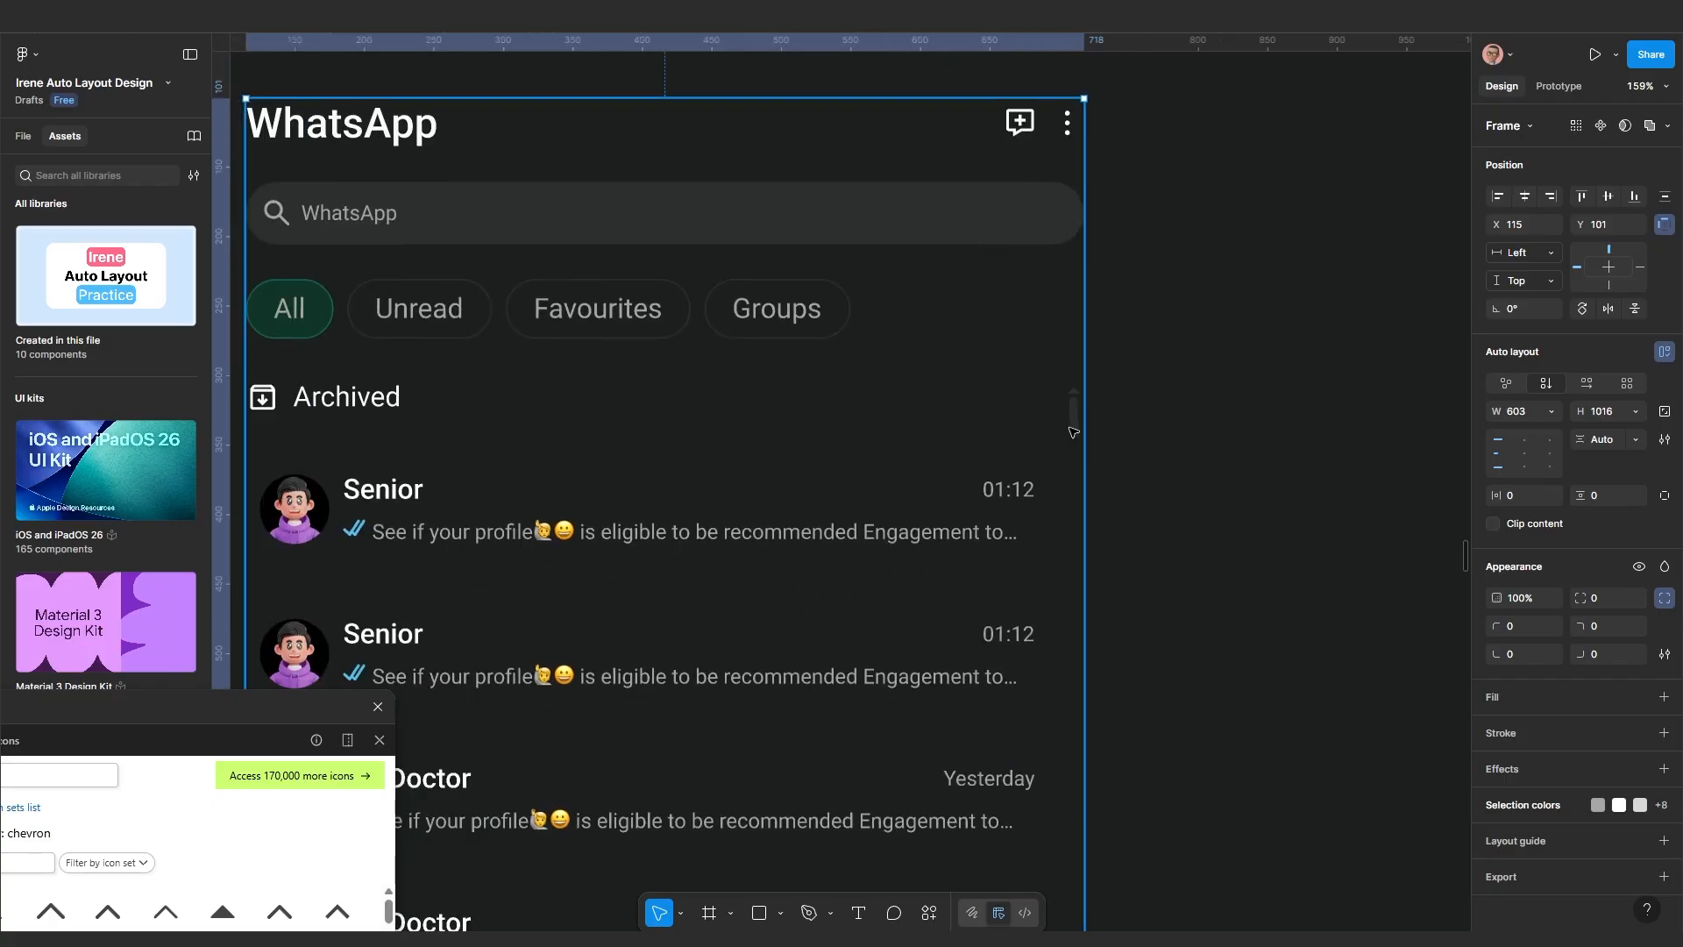
scroll(1080, 383, "up", 5)
scroll(1083, 383, "up", 3)
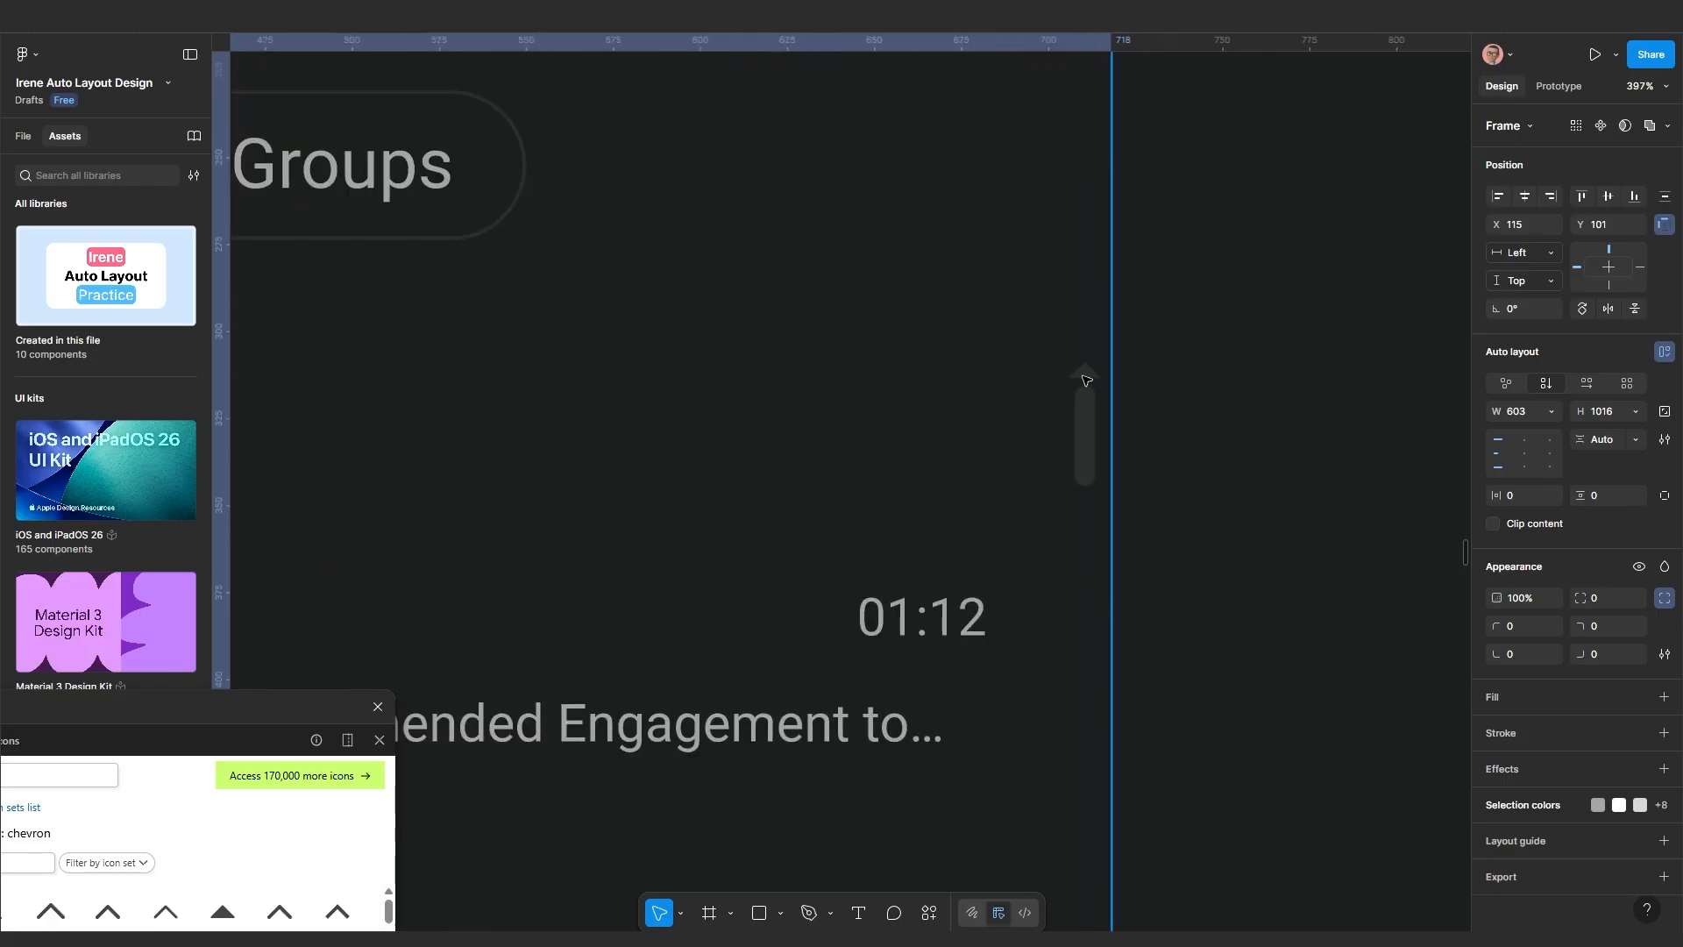
left_click(1083, 383)
double_click(1086, 380)
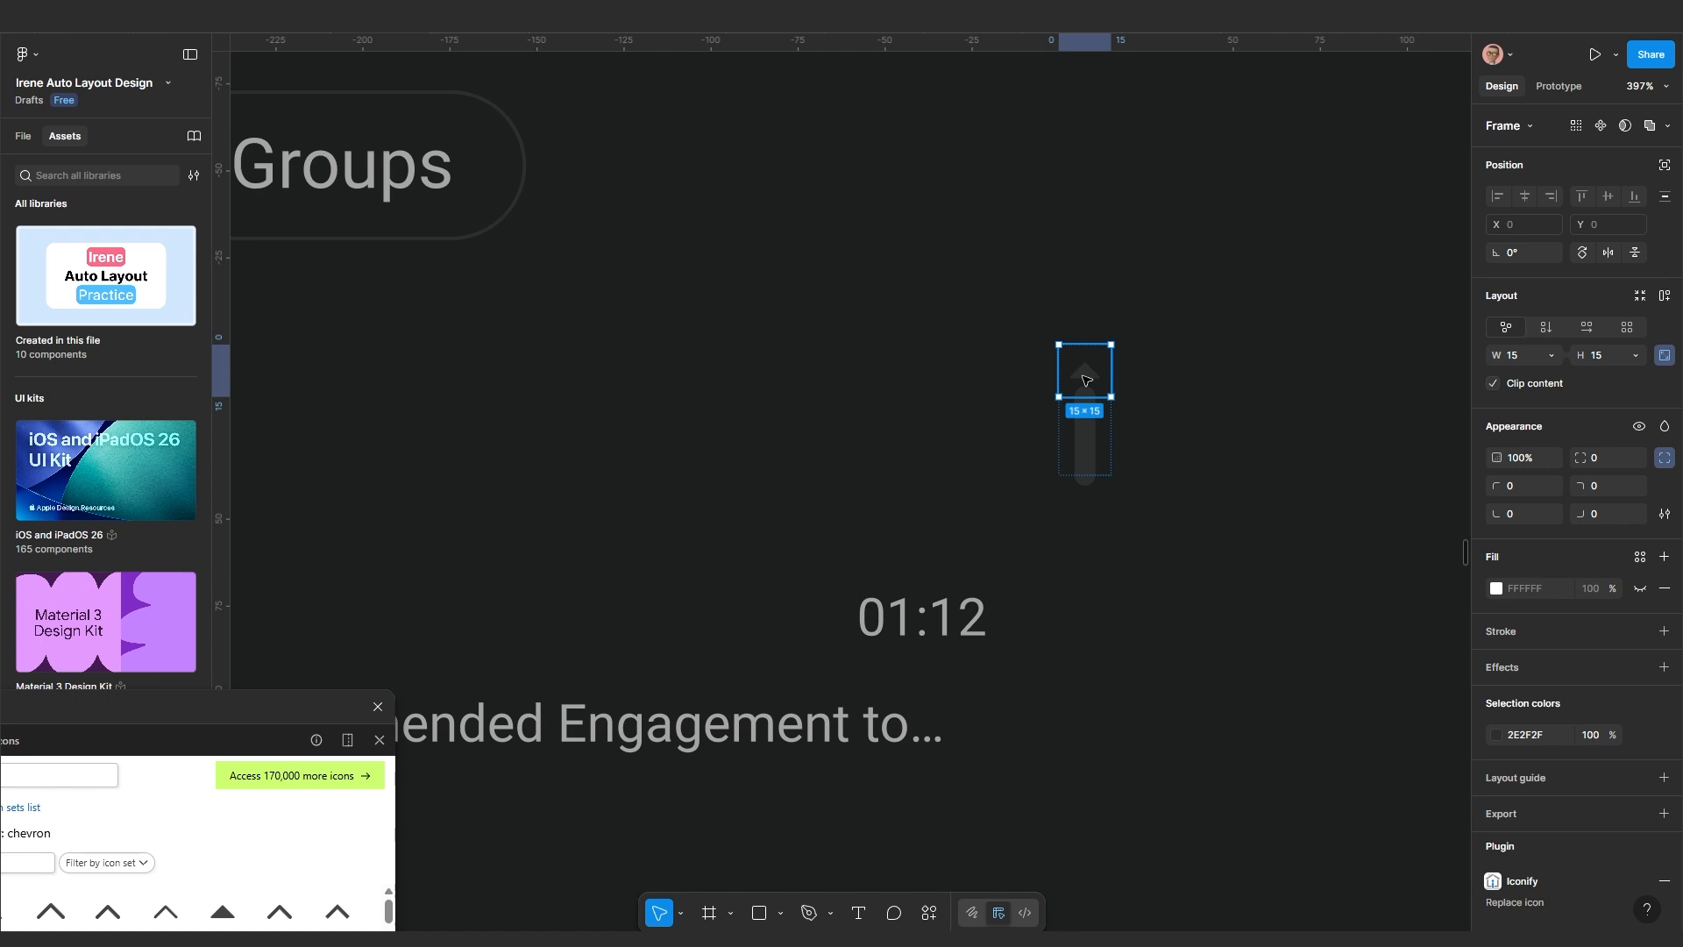
key("k")
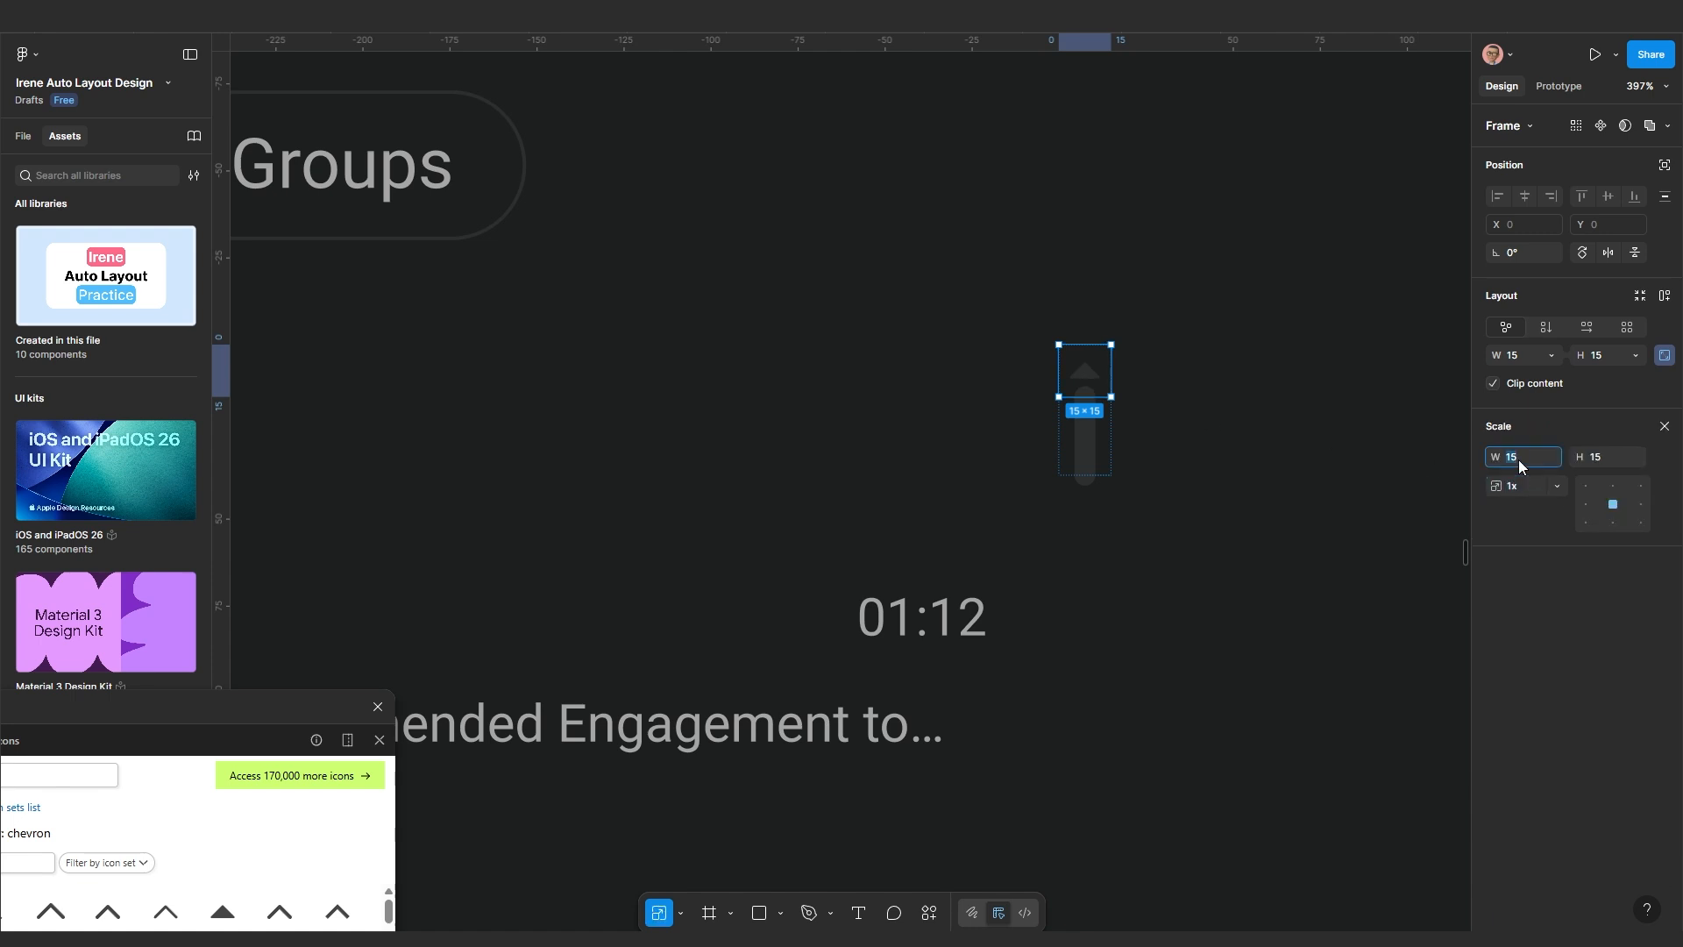
left_click(1518, 459)
type("20")
key("Return")
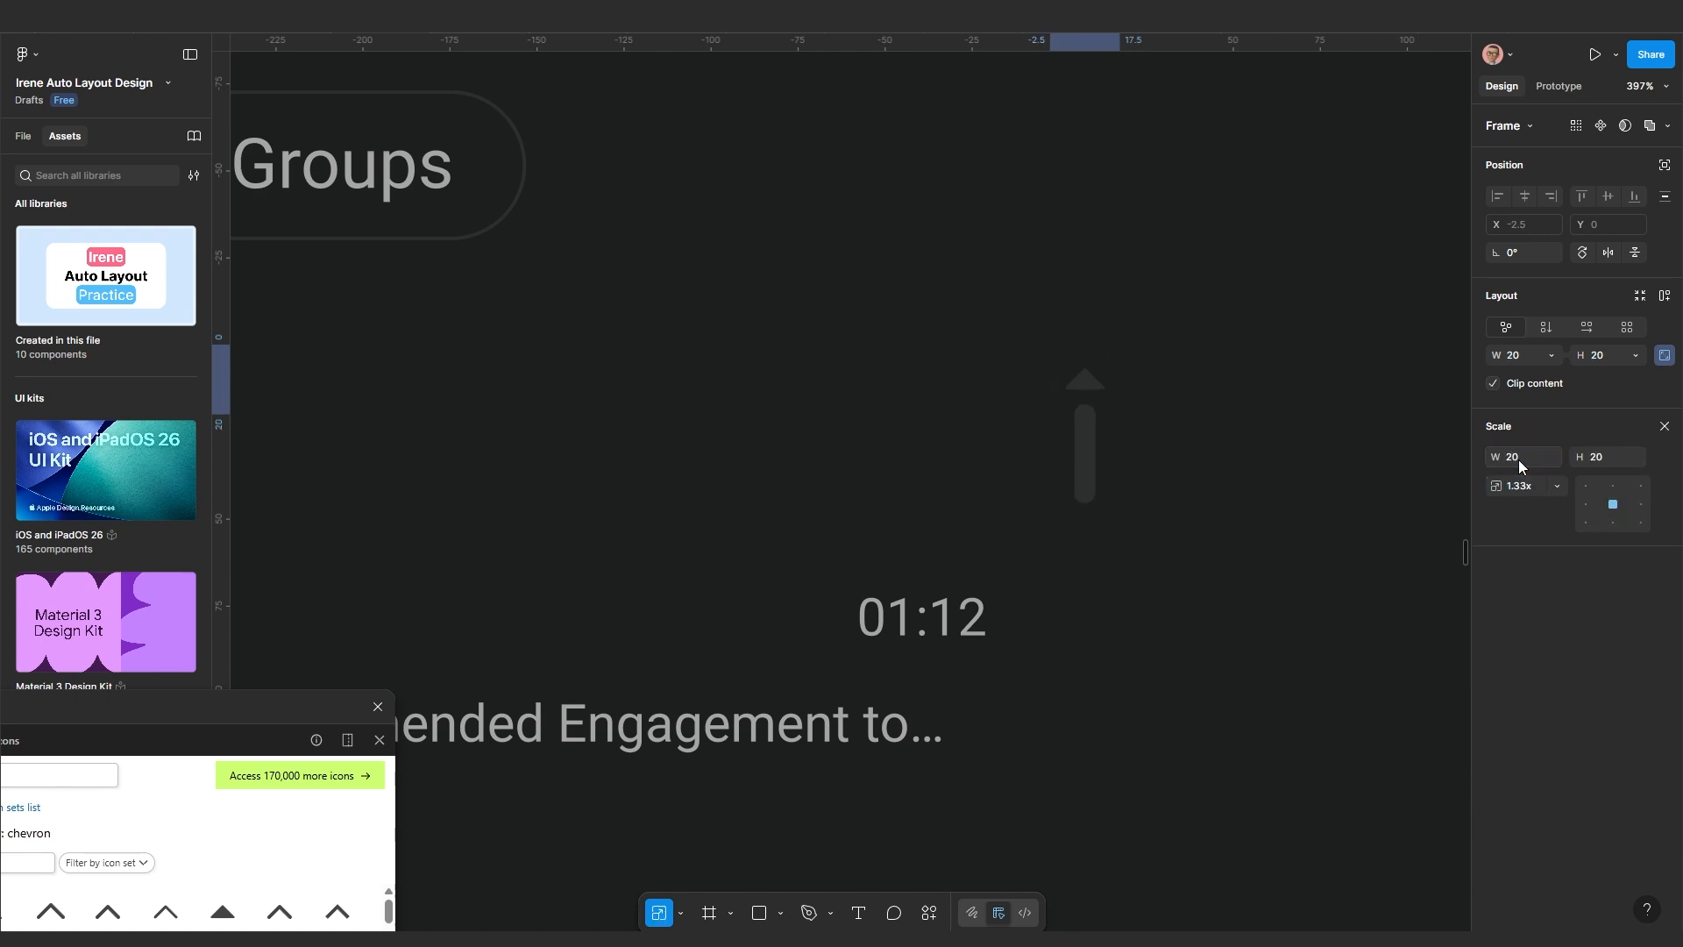
Set the scrollbar line's stroke weight to 6 and check the scrollbar in the prototype preview
left_click(1086, 469)
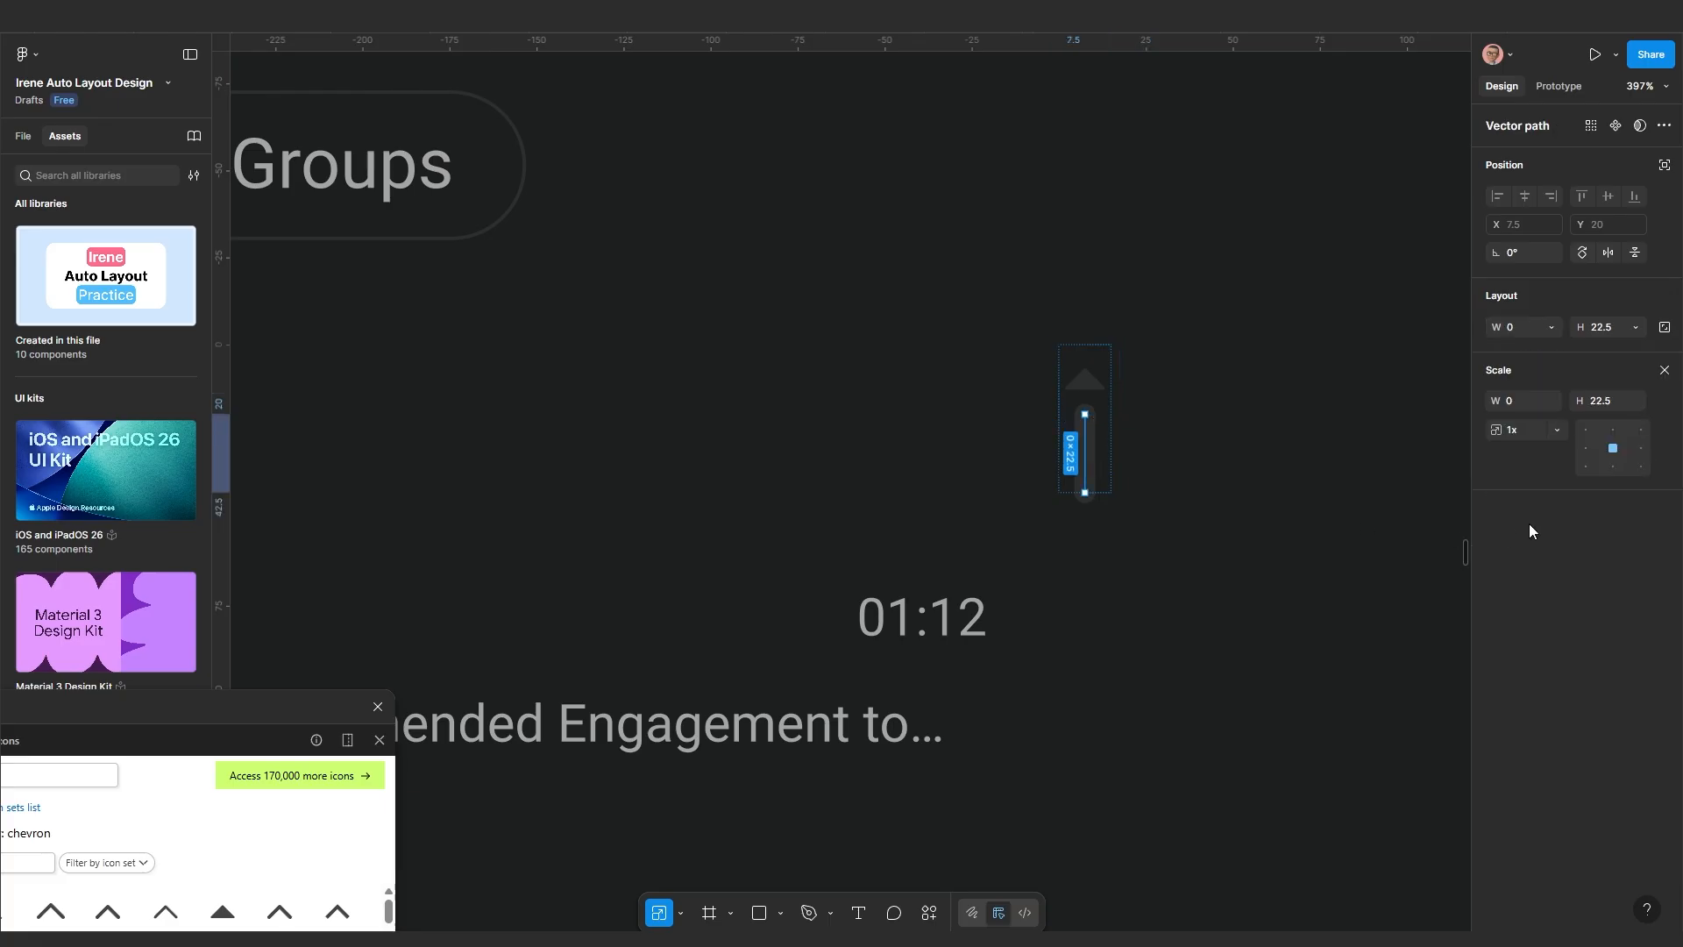
key("v")
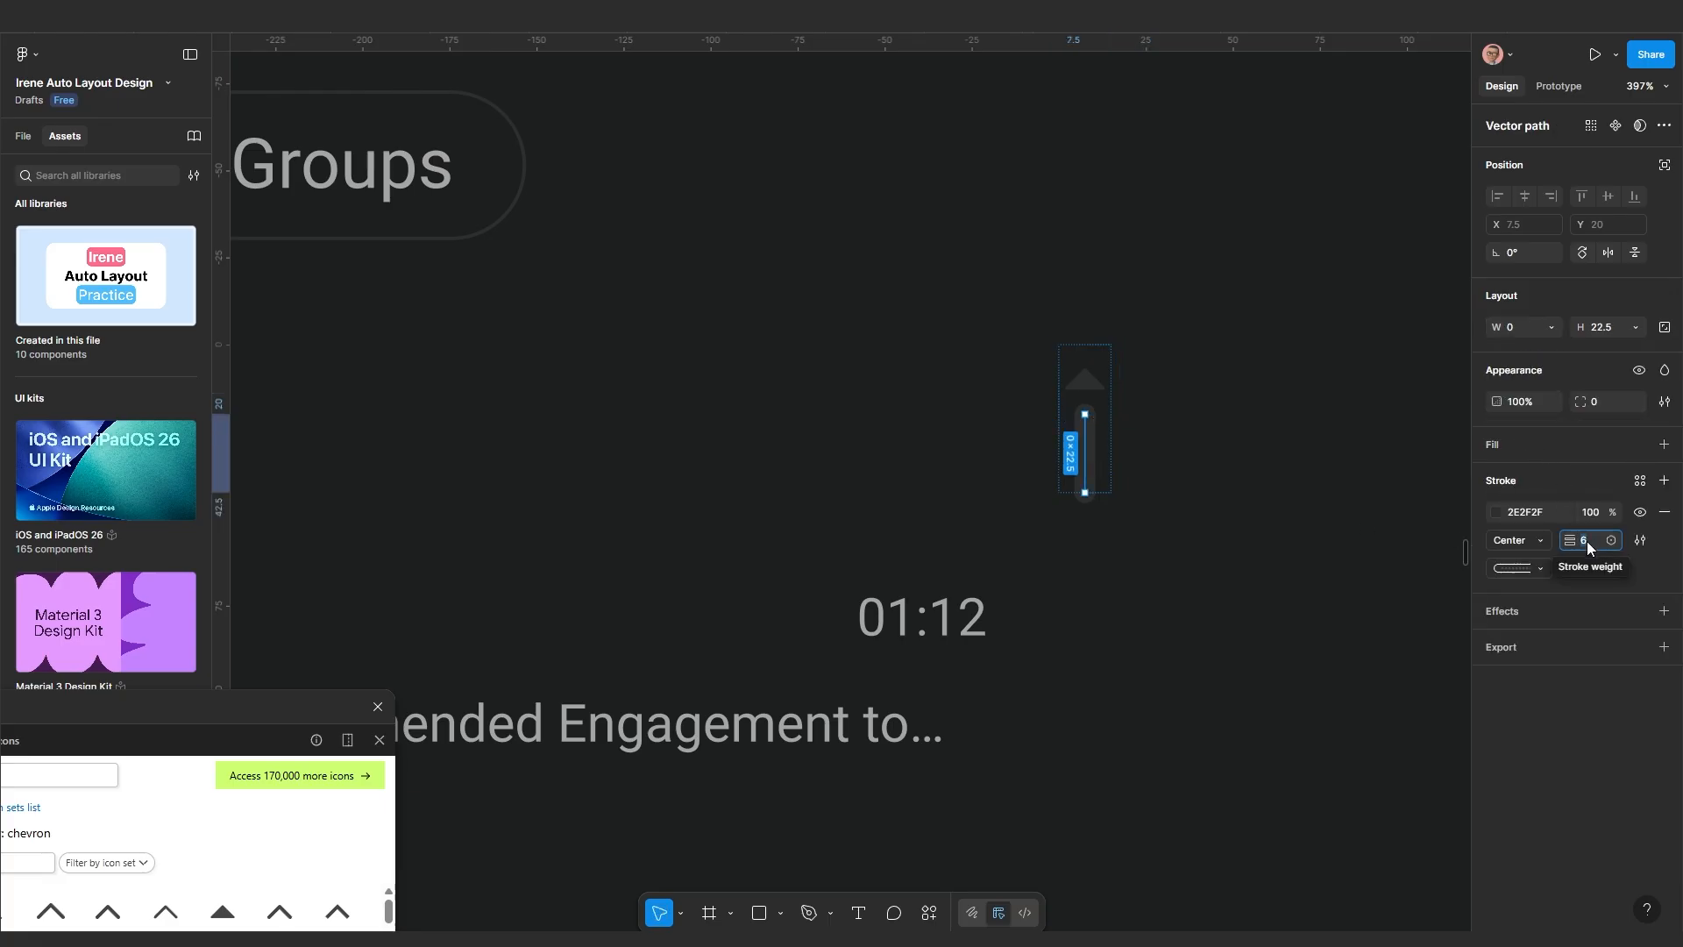
key("Return")
type("6")
key("Return")
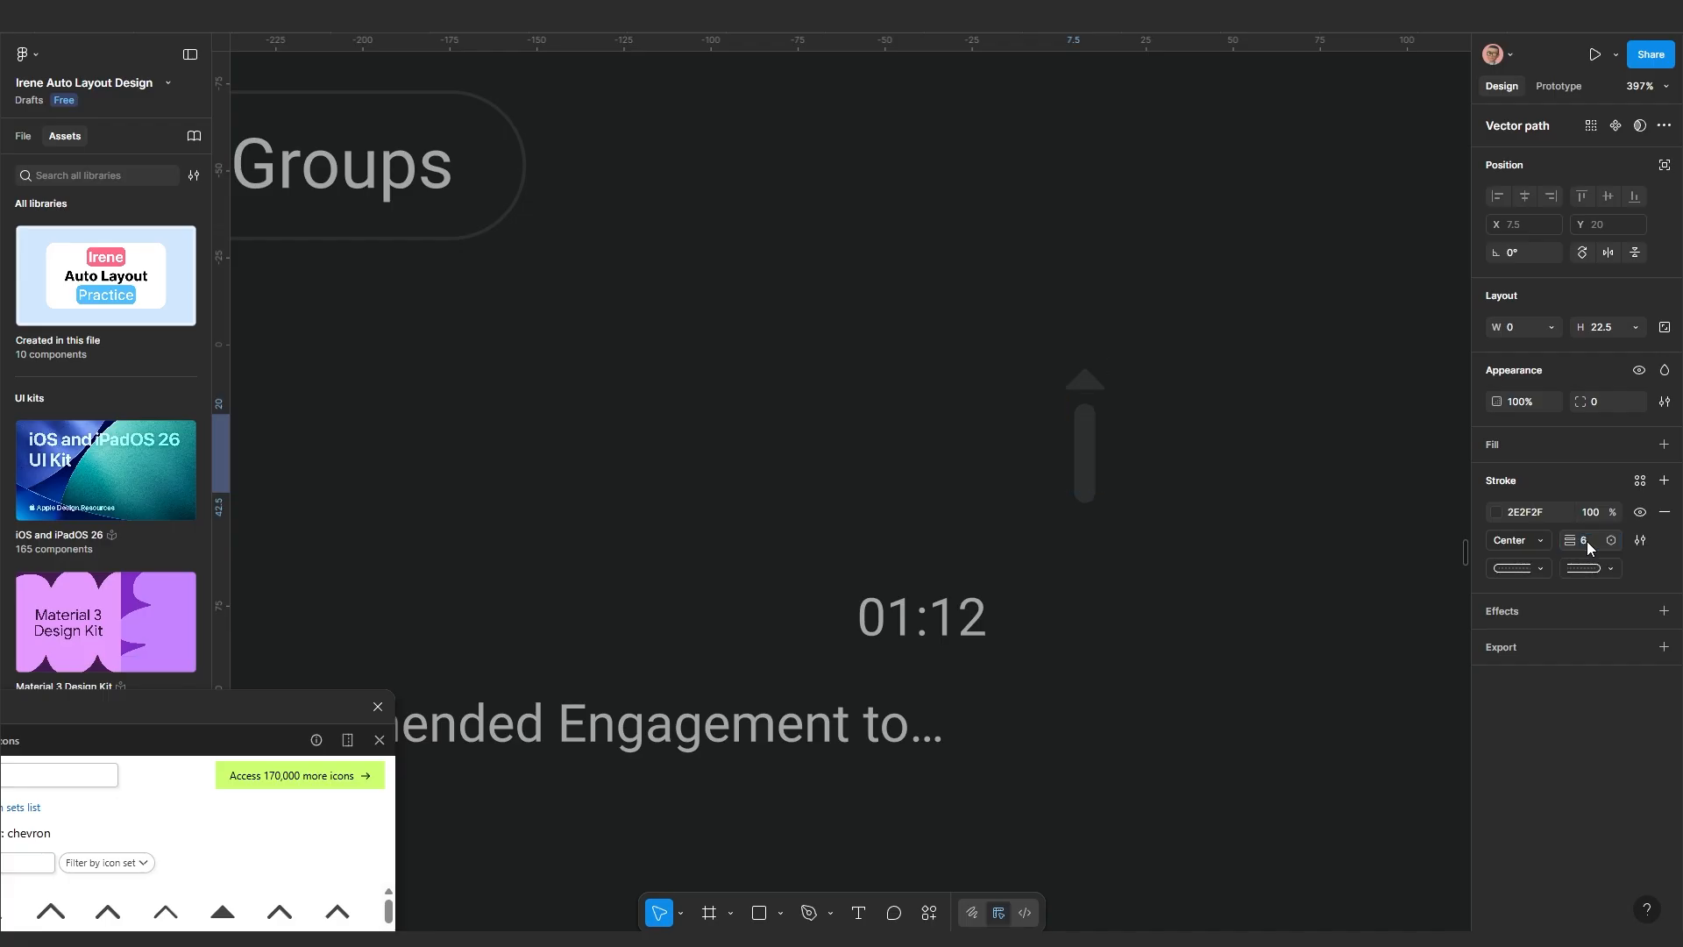
left_click(482, 31)
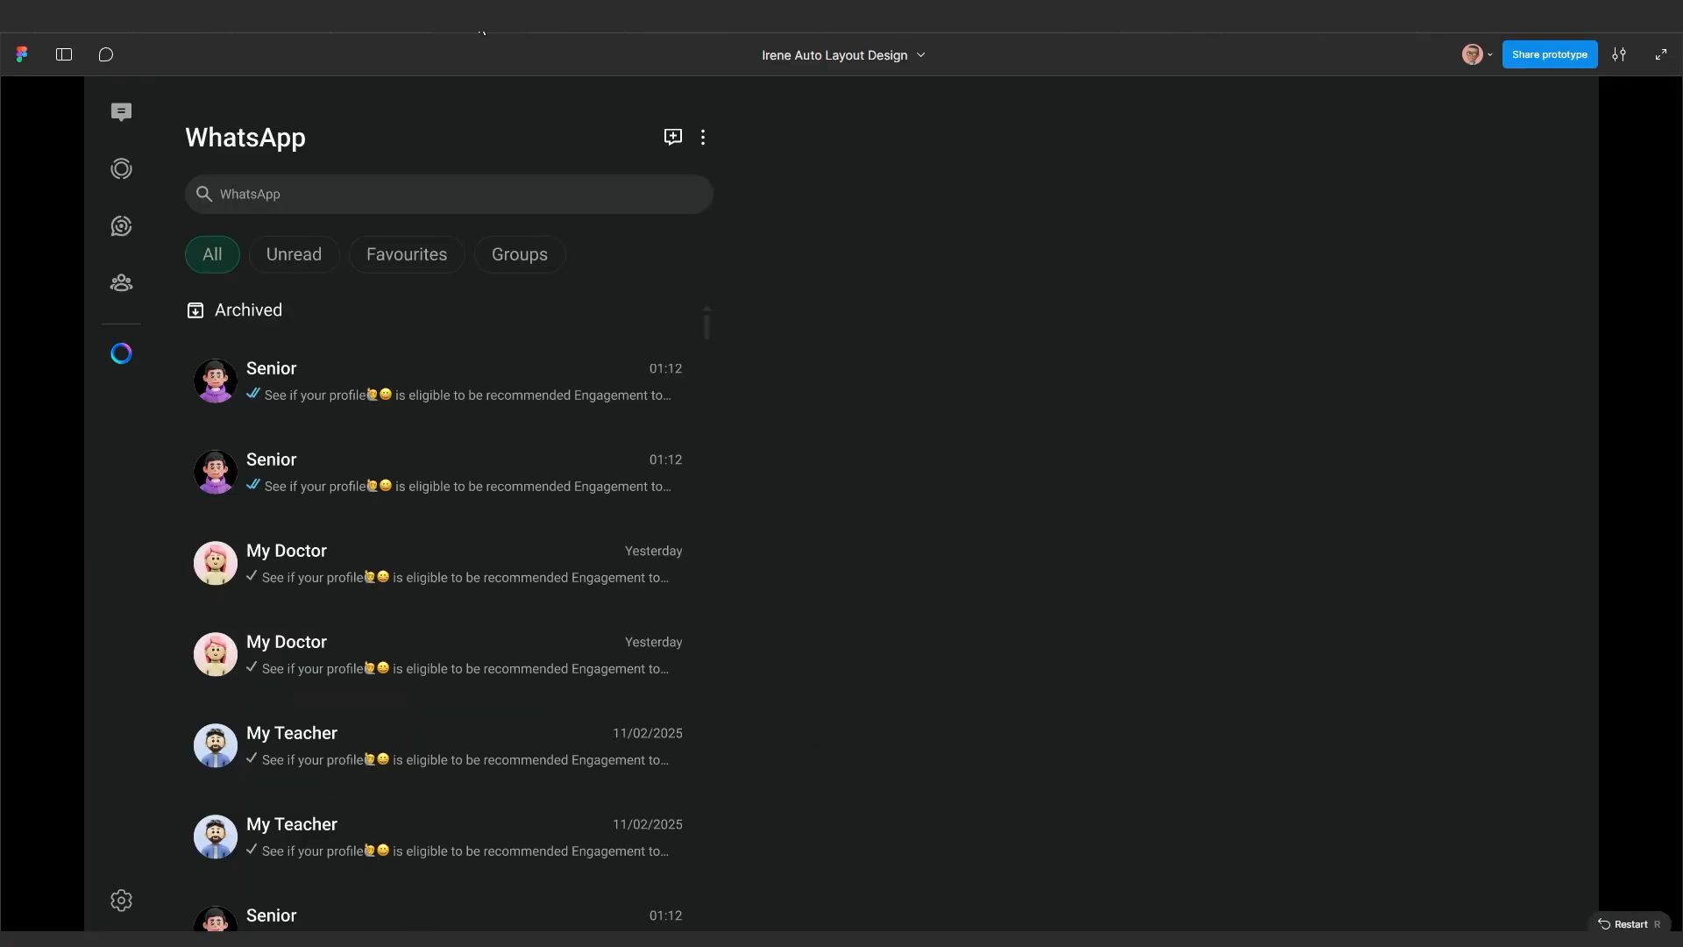
left_click(311, 32)
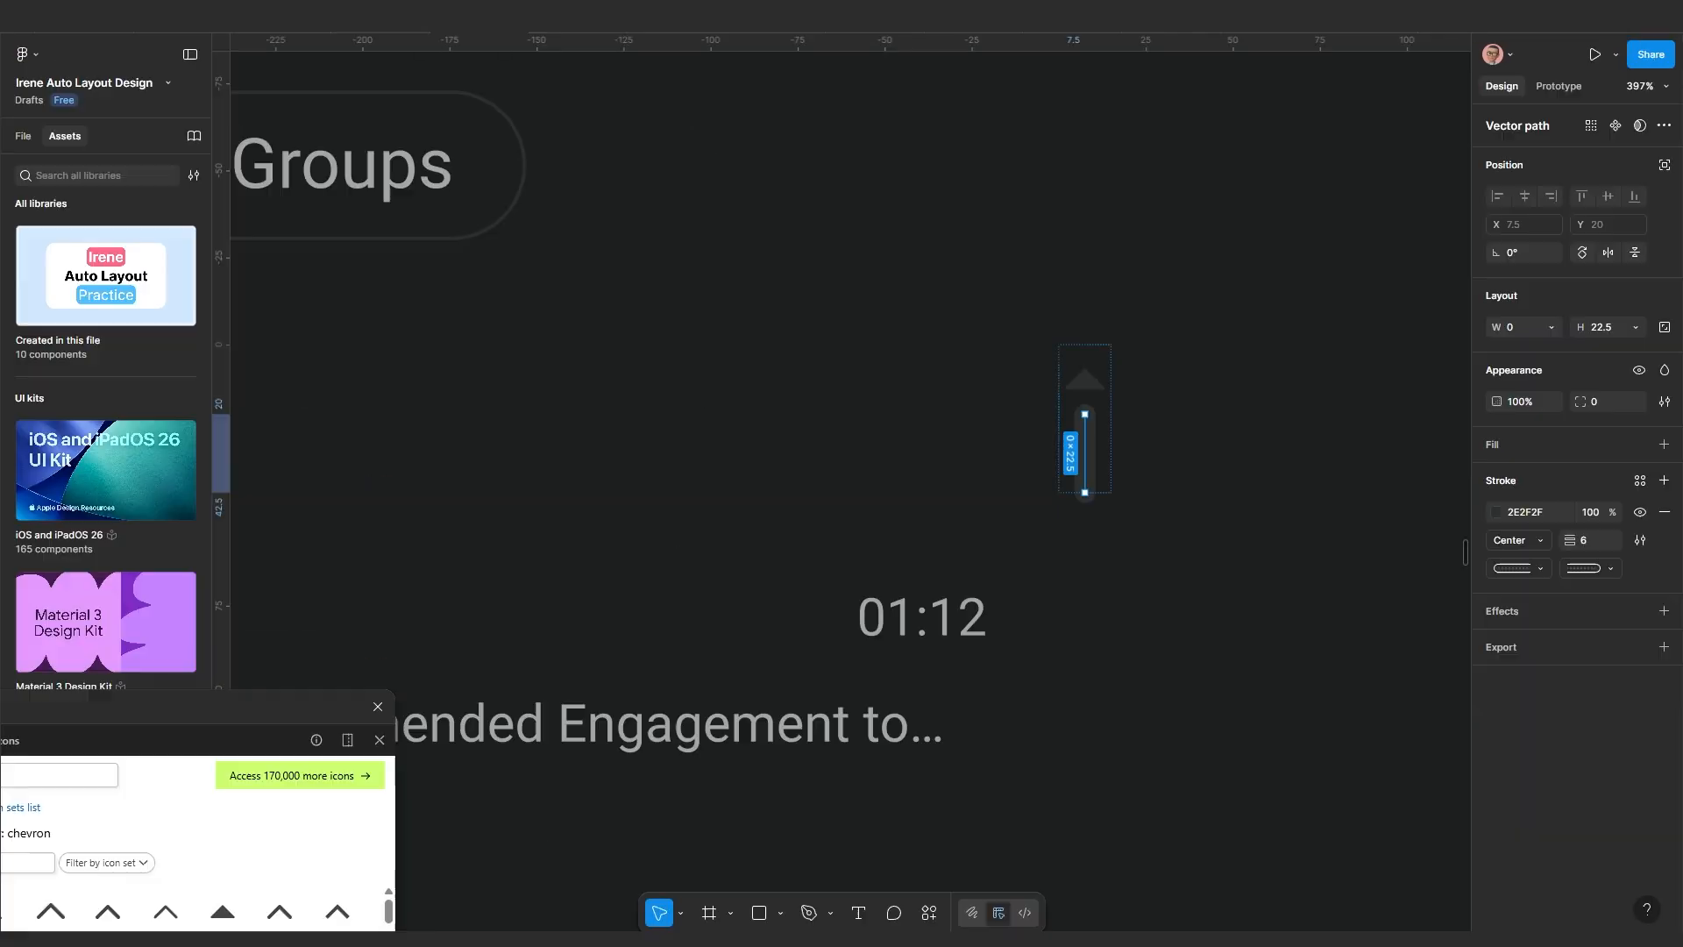
Set the scrollbar line's stroke weight to 8 and lengthen the line downward to about 29
left_click(1595, 547)
type("8")
key("Return")
left_click_drag(1084, 493, 1084, 515)
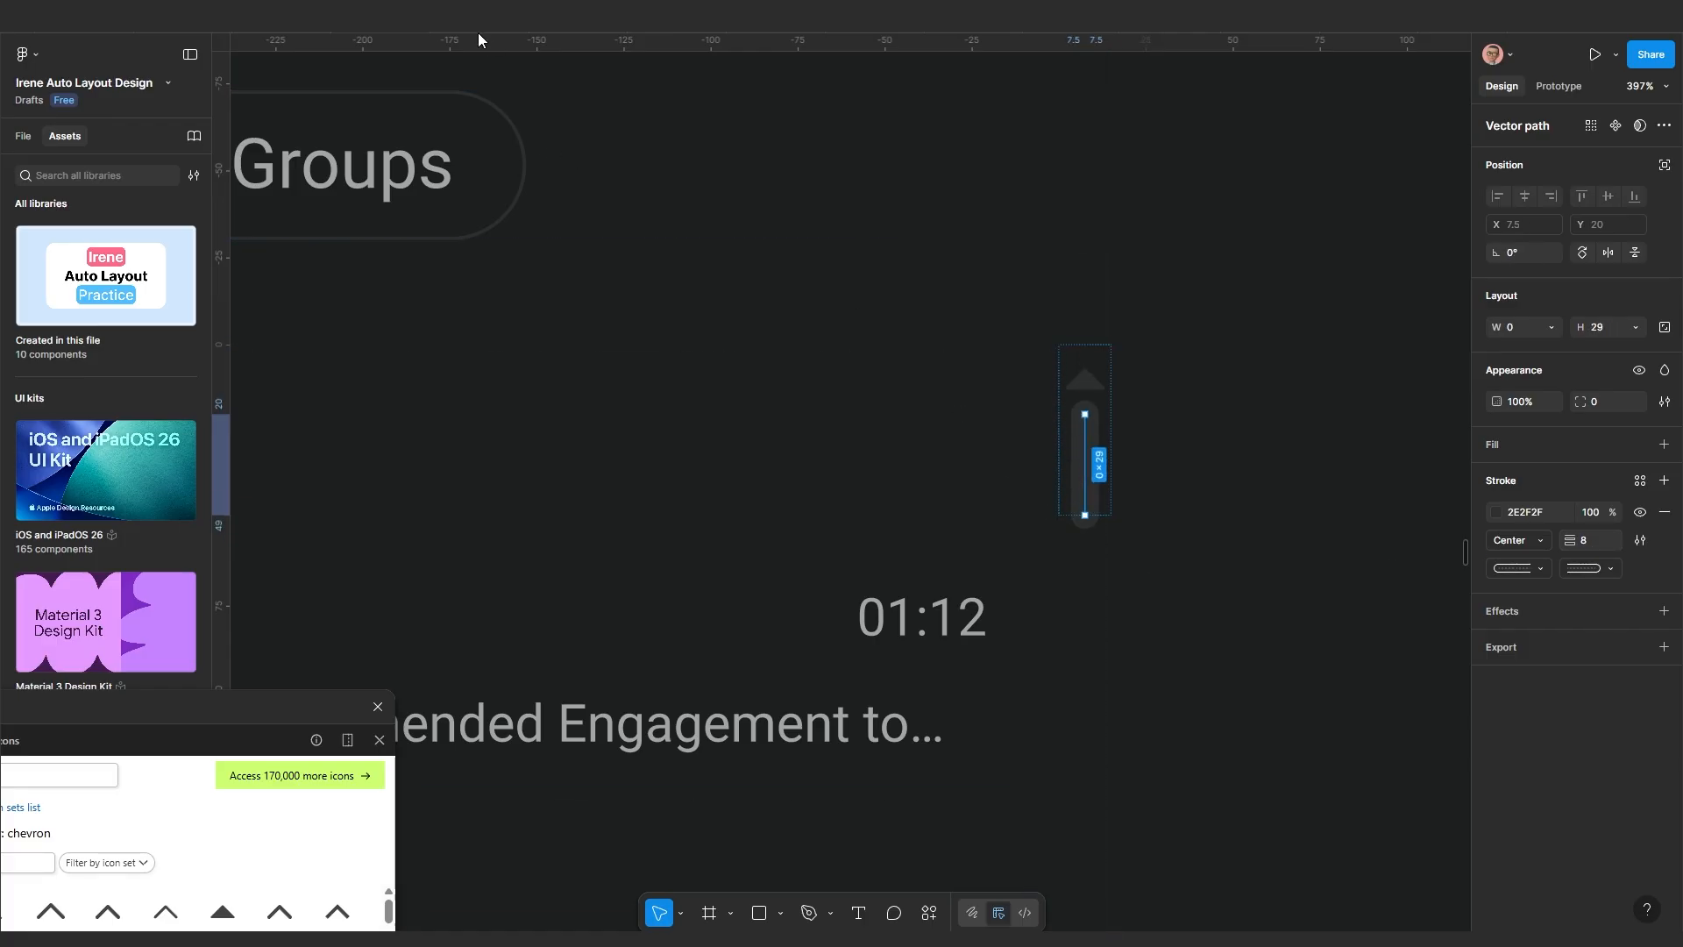
Check the thicker, longer scrollbar in the prototype preview while scrolling the chat list, and return to the design file
key("ctrl+alt+Return")
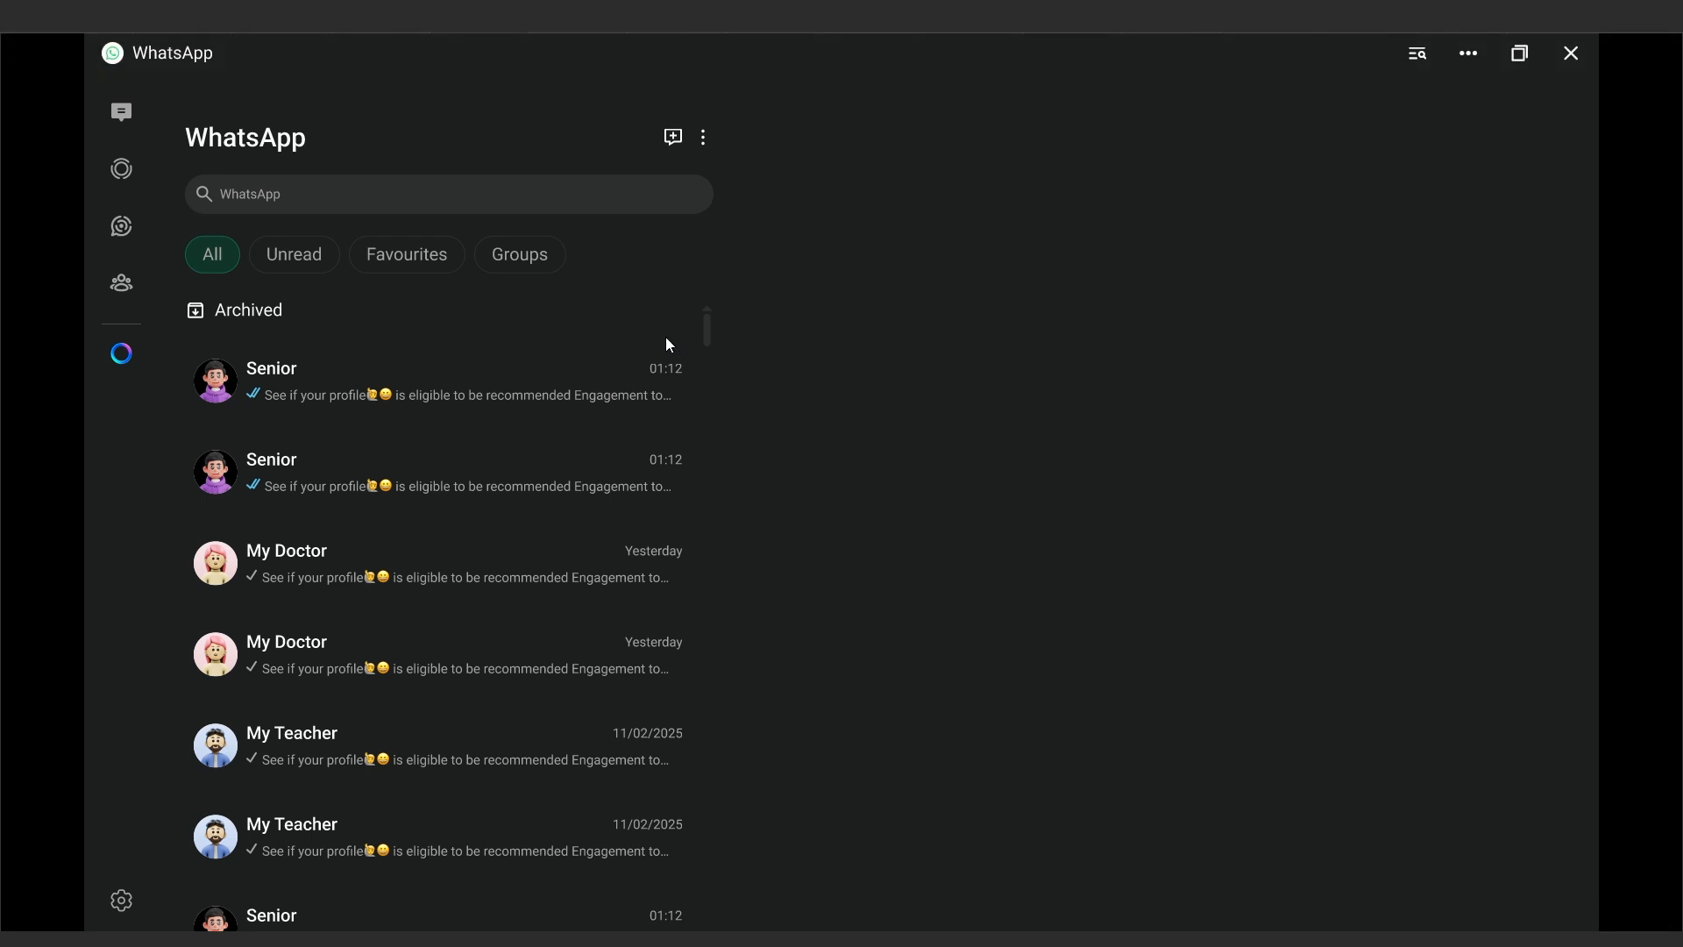
scroll(536, 546, "down", 5)
scroll(527, 547, "up", 5)
key("ctrl+Tab")
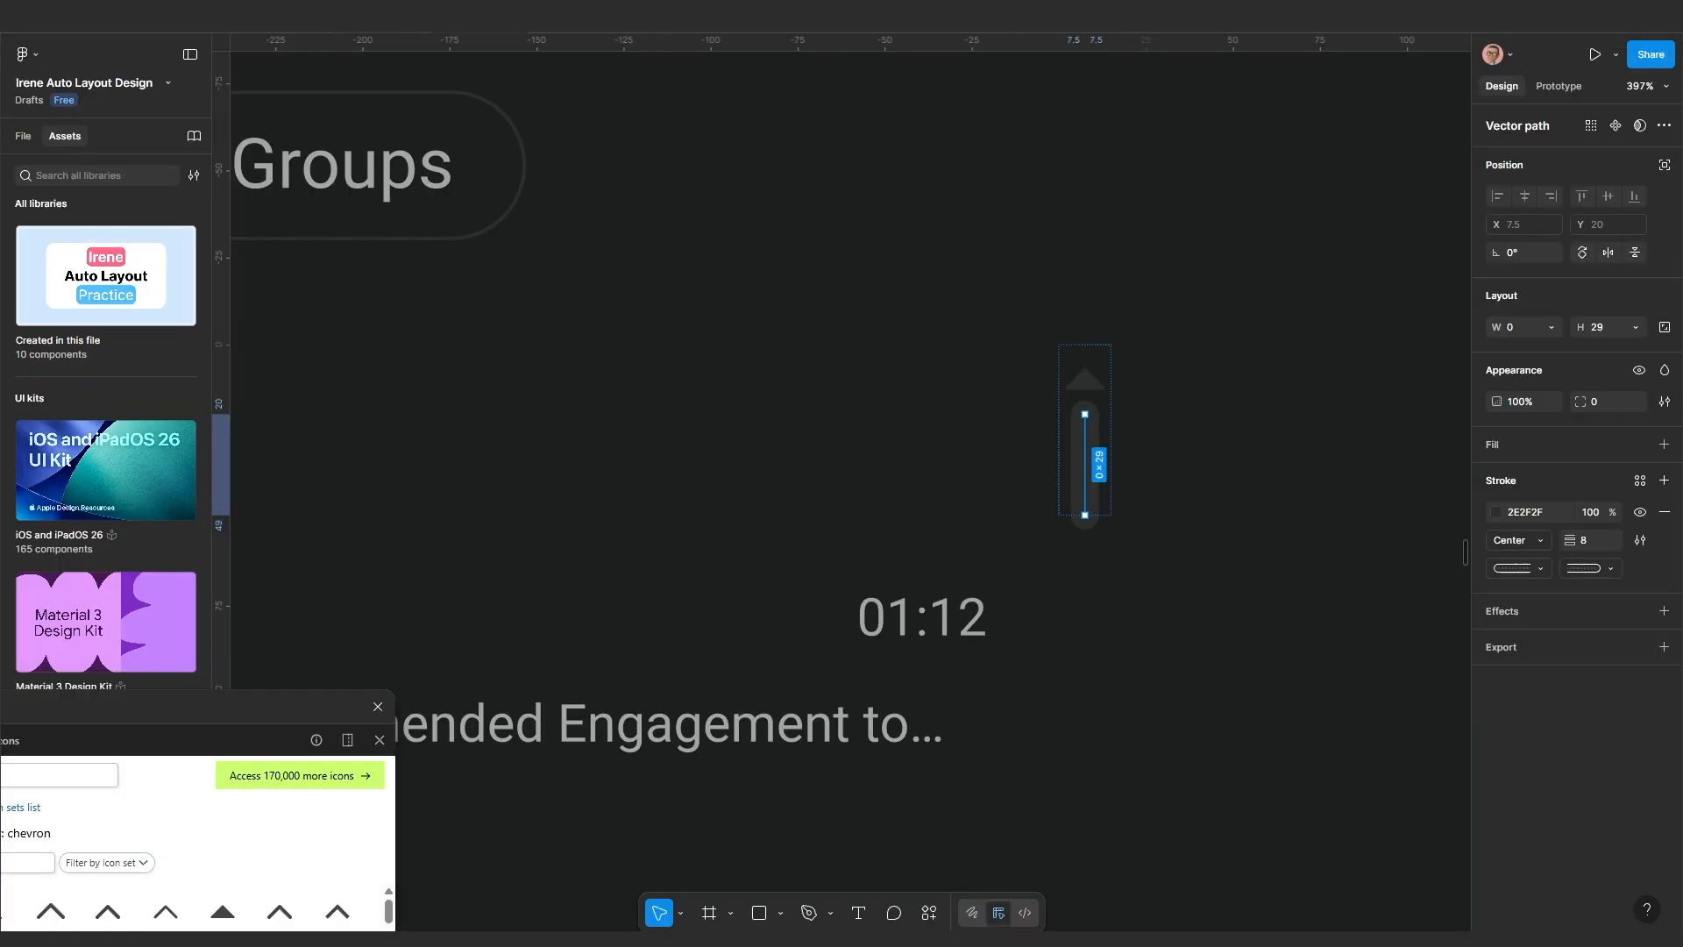
Widen the main chat column in the MacBook Pro 16" - 9 frame to about 606
scroll(736, 498, "down", 3)
left_click_drag(791, 540, 910, 474)
scroll(913, 473, "down", 2)
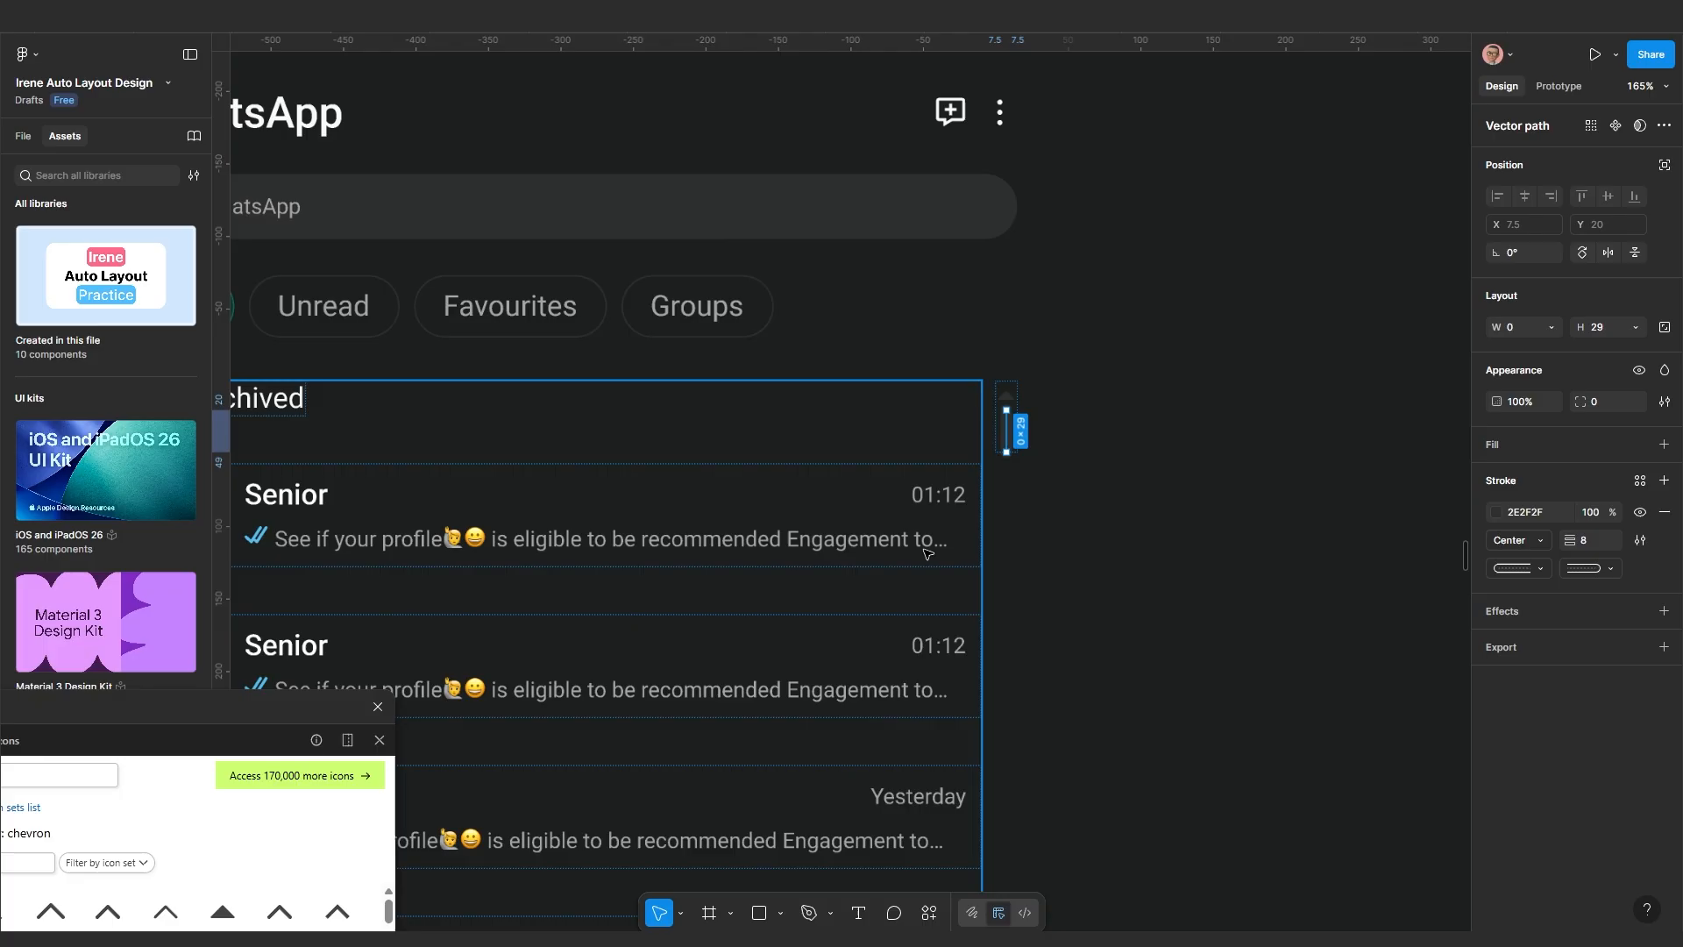
left_click(1048, 601)
scroll(1008, 596, "down", 4)
left_click_drag(927, 642, 965, 482)
scroll(962, 477, "down", 2)
scroll(867, 481, "up", 3)
left_click_drag(982, 574, 886, 639)
scroll(886, 639, "down", 3)
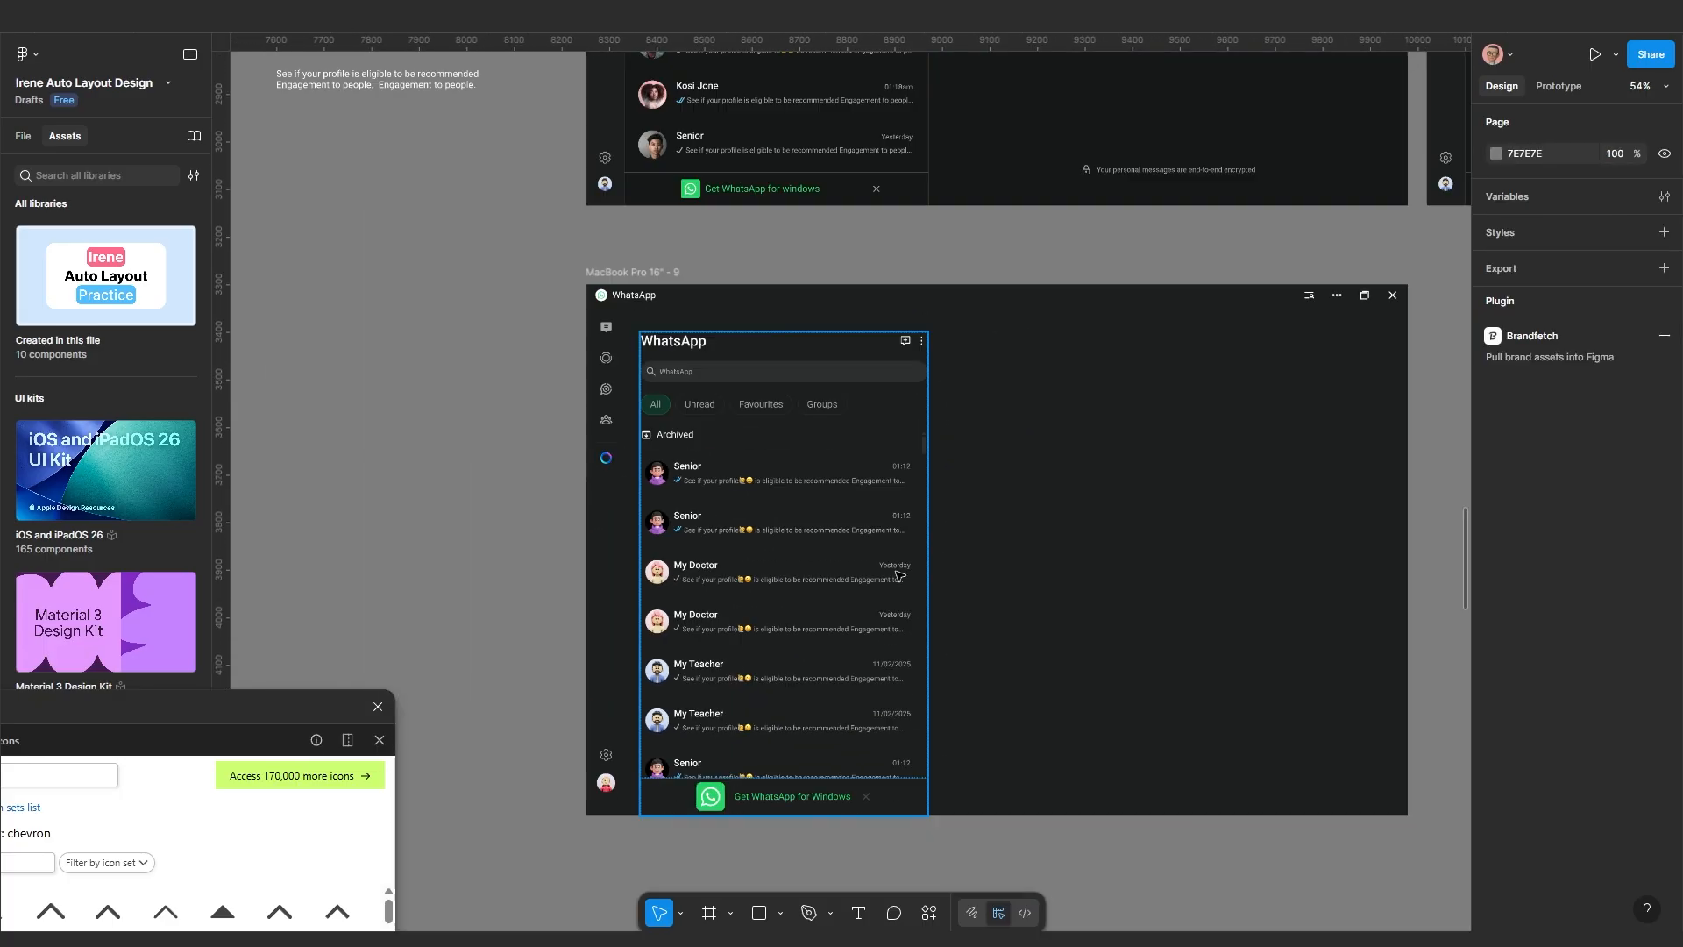
left_click(866, 547)
scroll(873, 545, "up", 2)
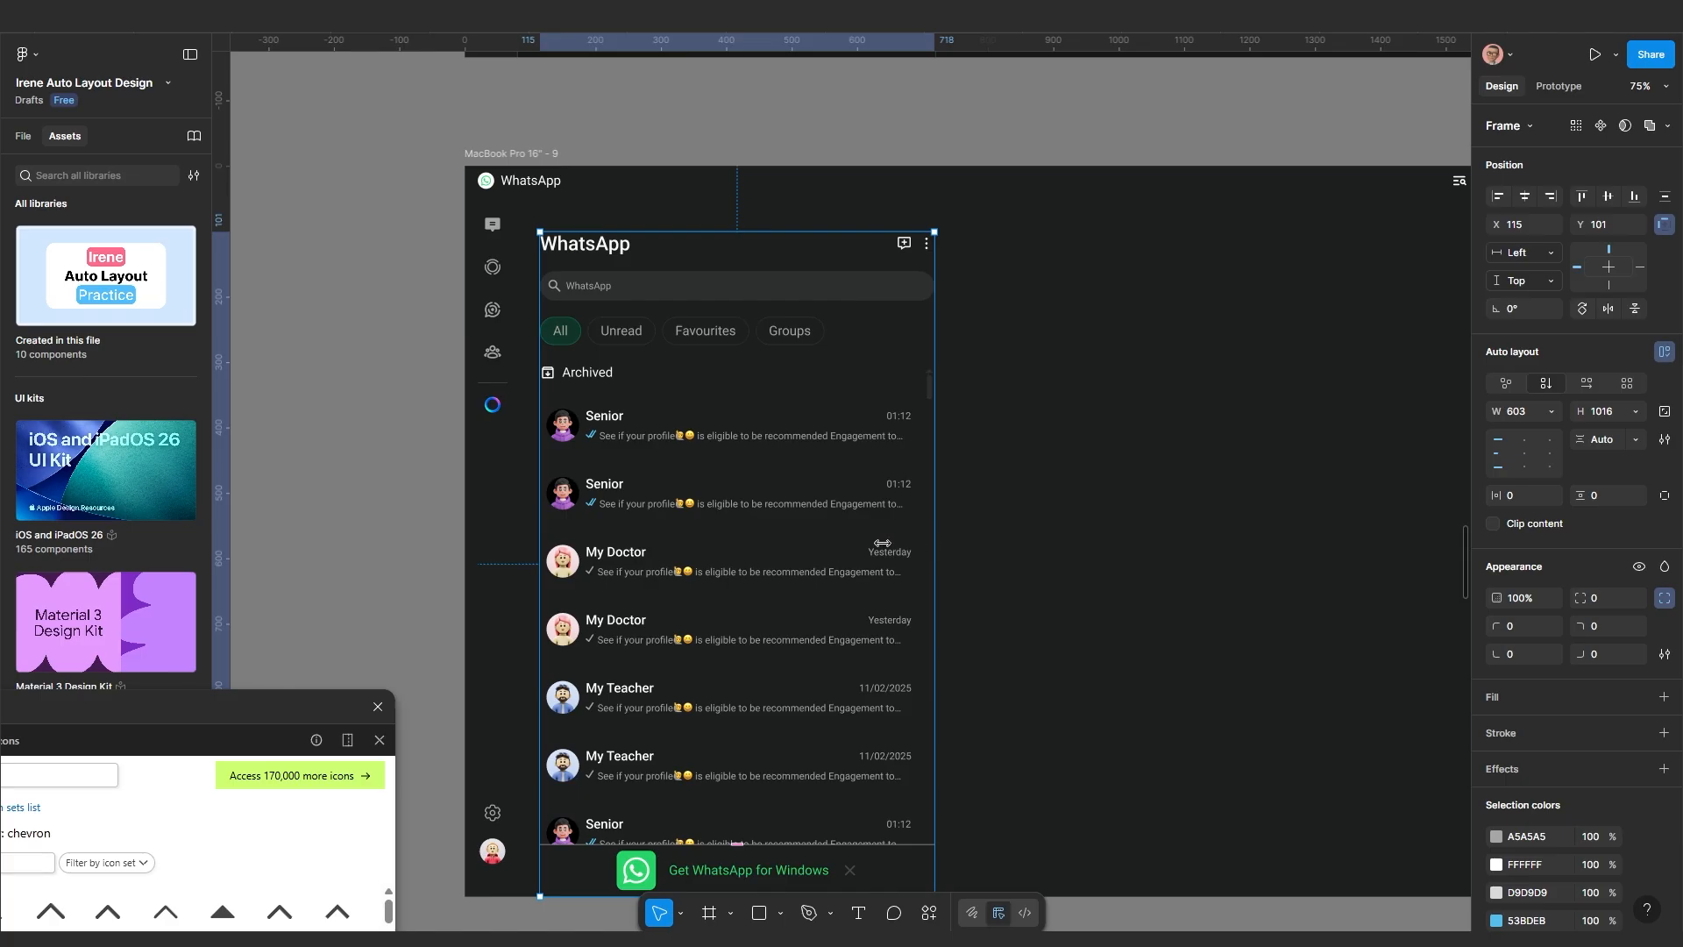
left_click_drag(881, 544, 1082, 448)
scroll(850, 552, "up", 1)
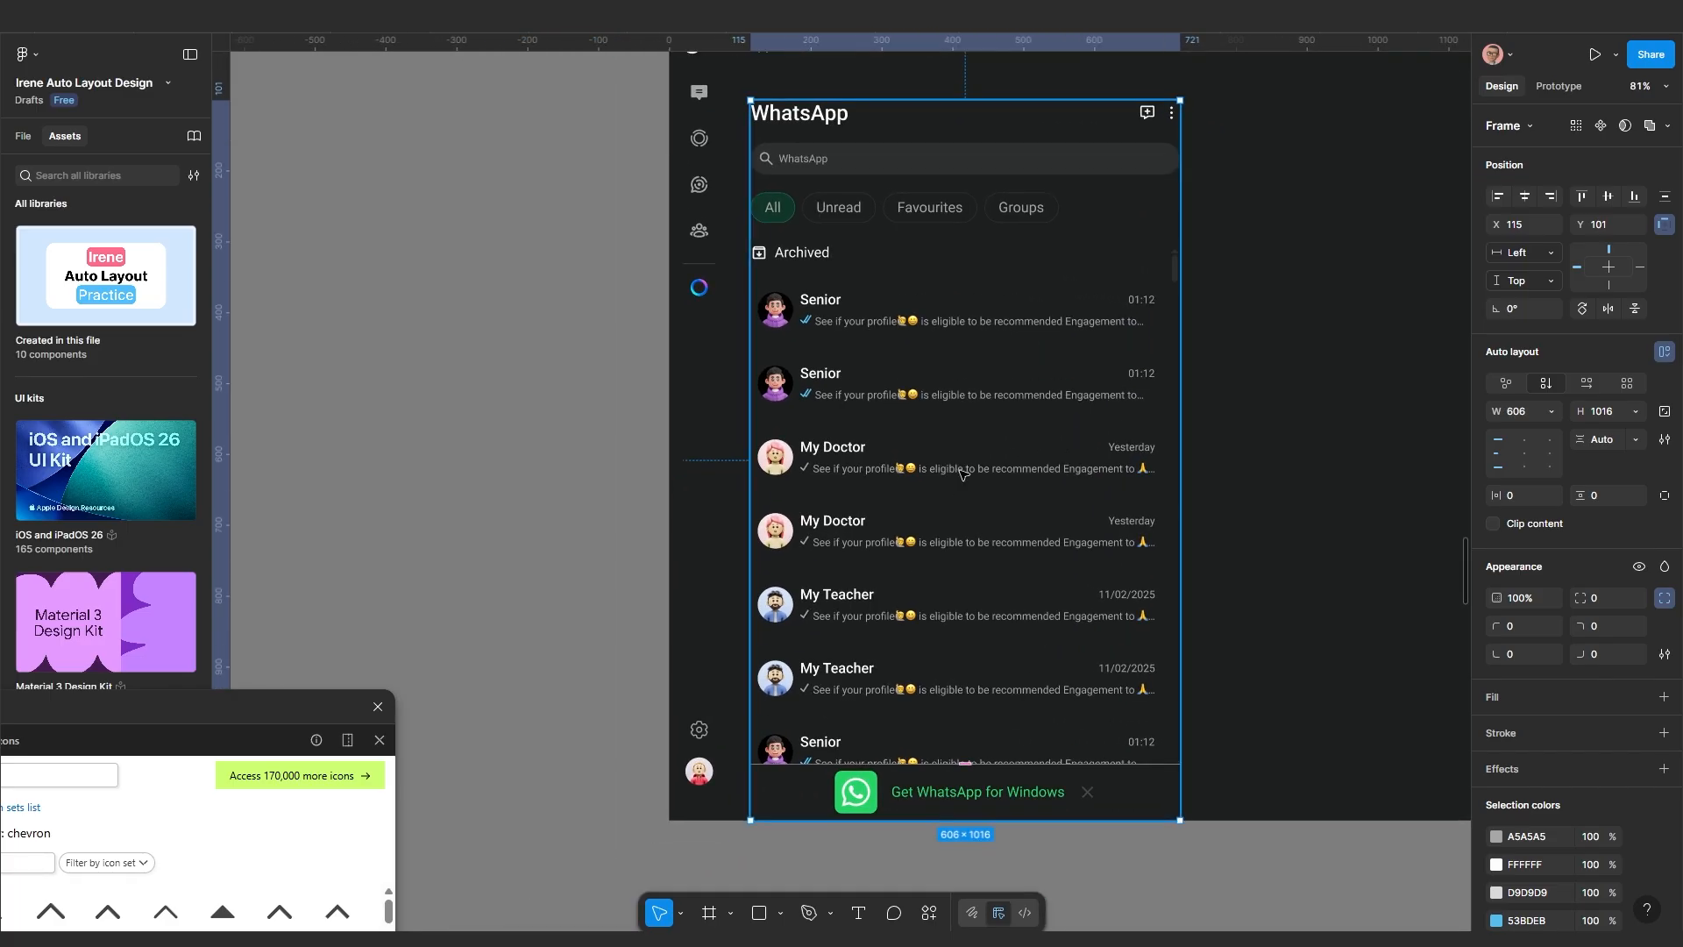
Inspect the auto layout sizing of the column's nested frames, down to a My Doctor chat row, and deselect
left_click(962, 473)
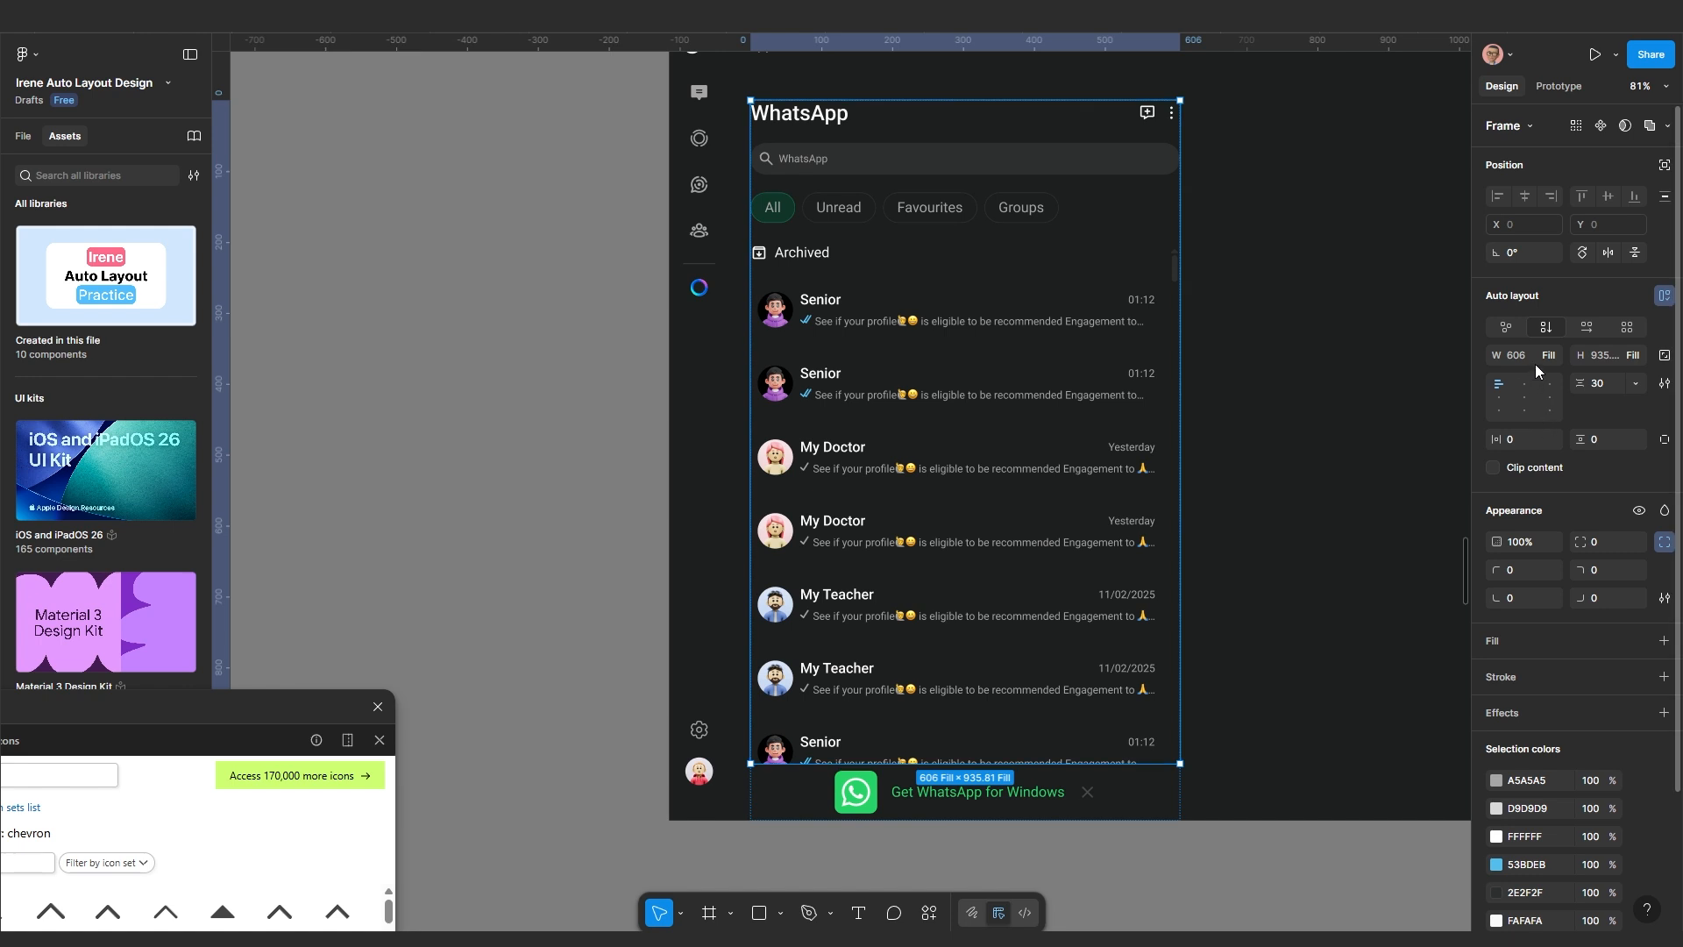
left_click(1211, 586)
left_click(1105, 571)
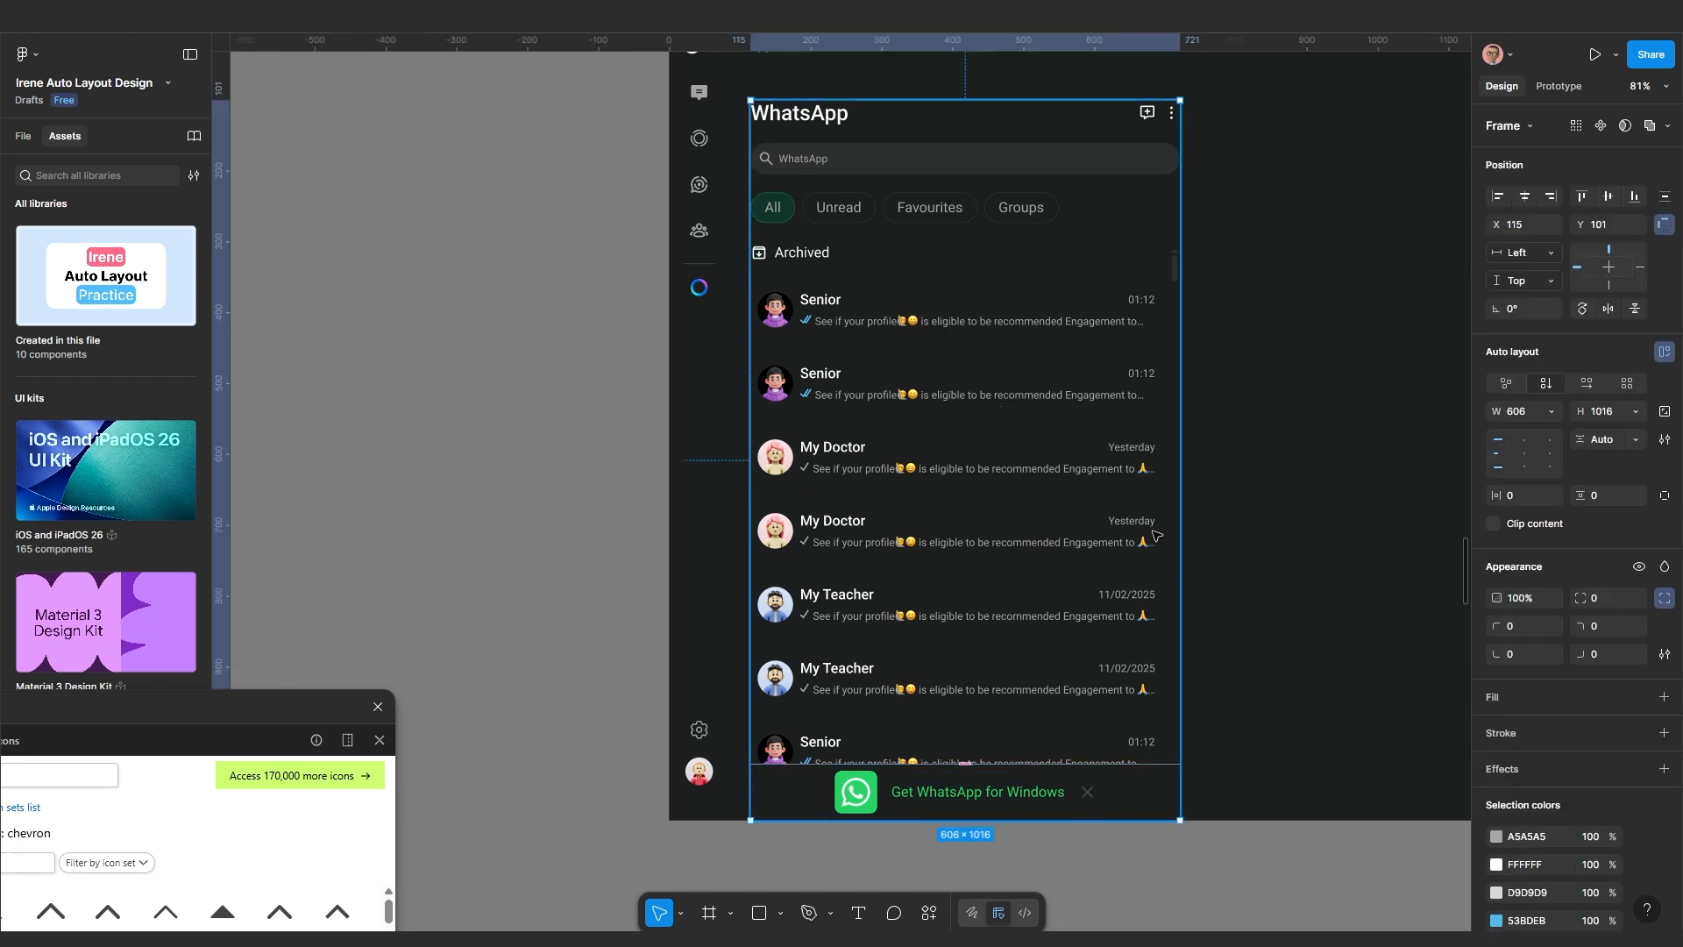
left_click(1023, 326)
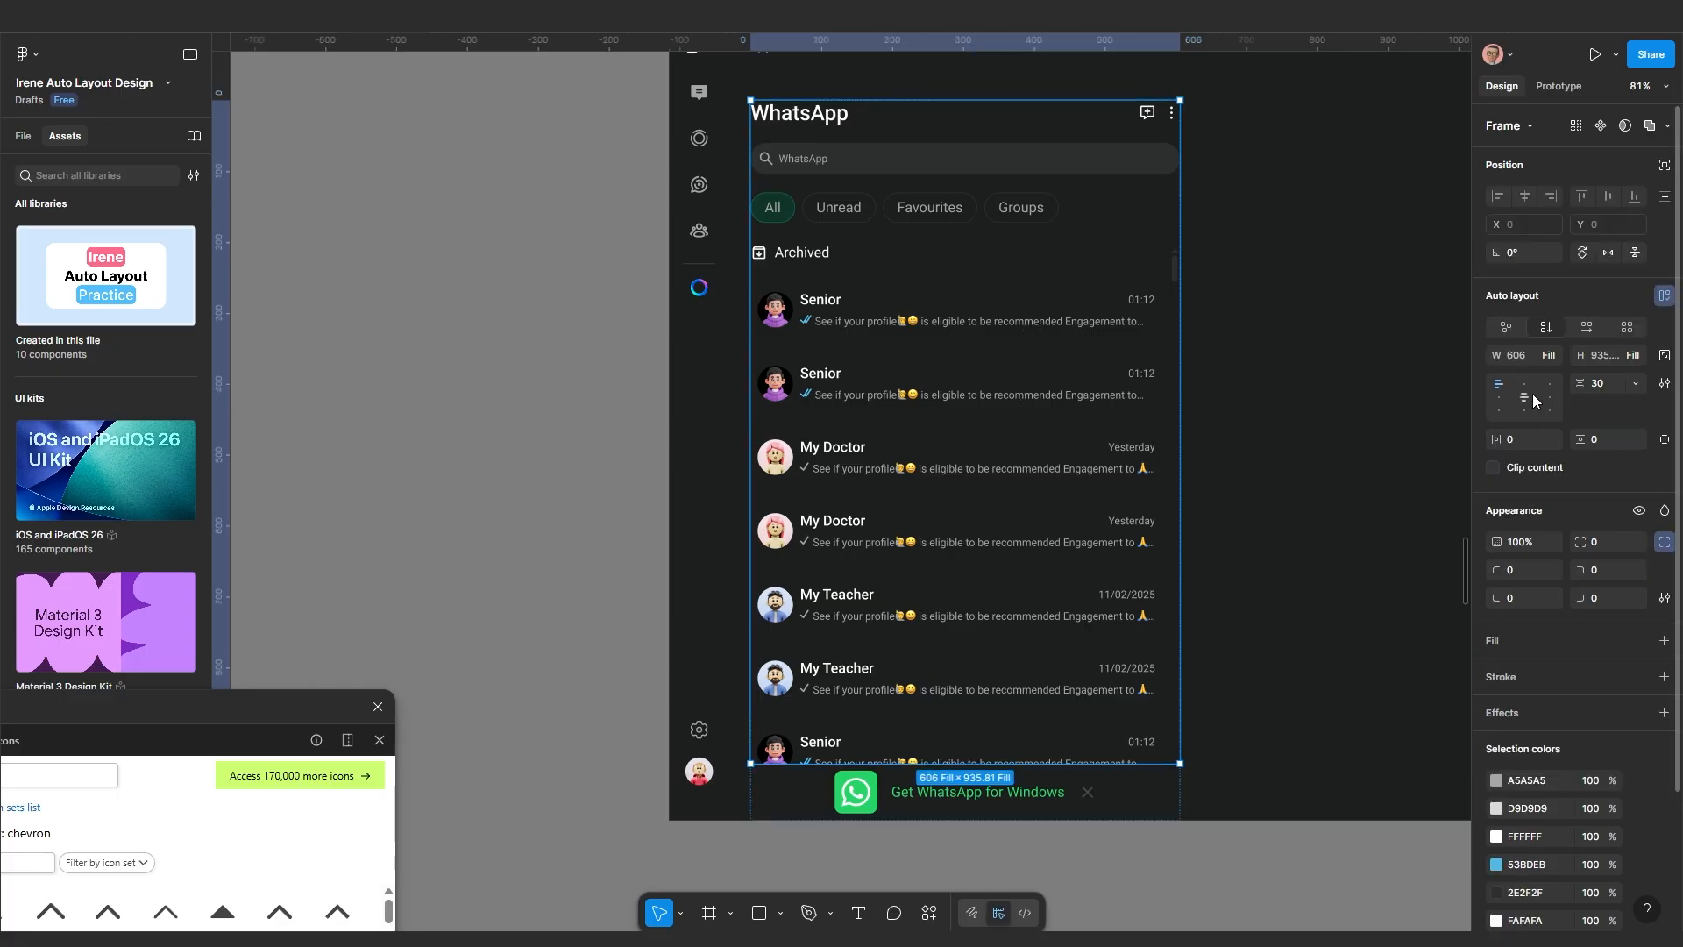
left_click(999, 321)
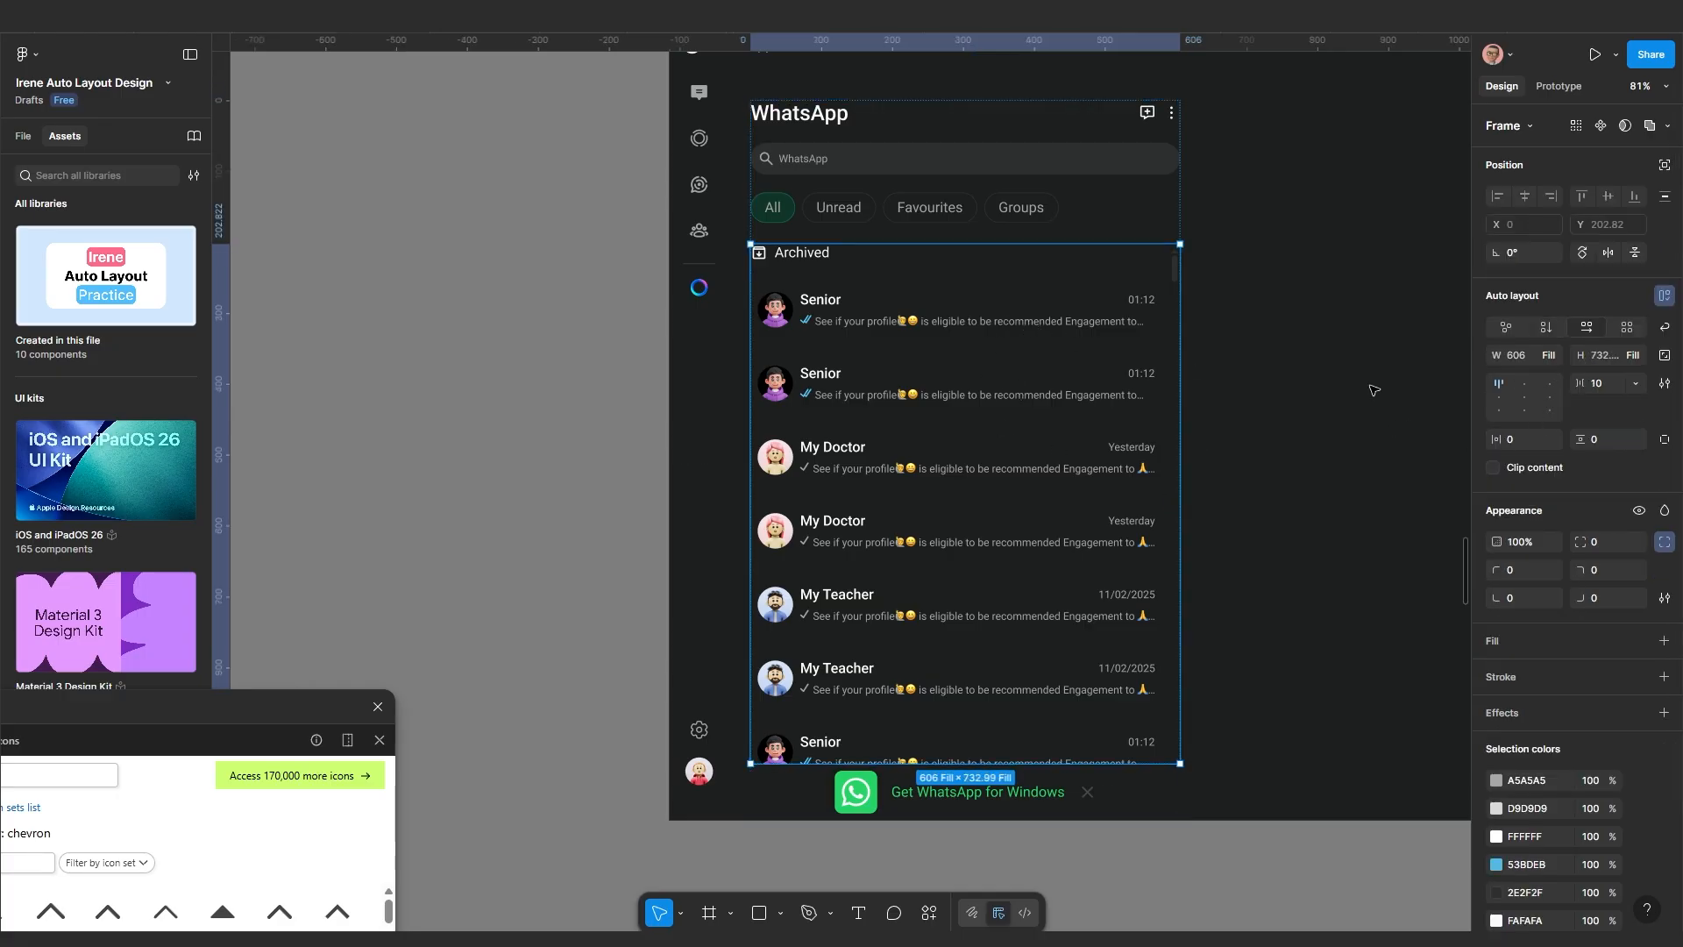
key("shift+a")
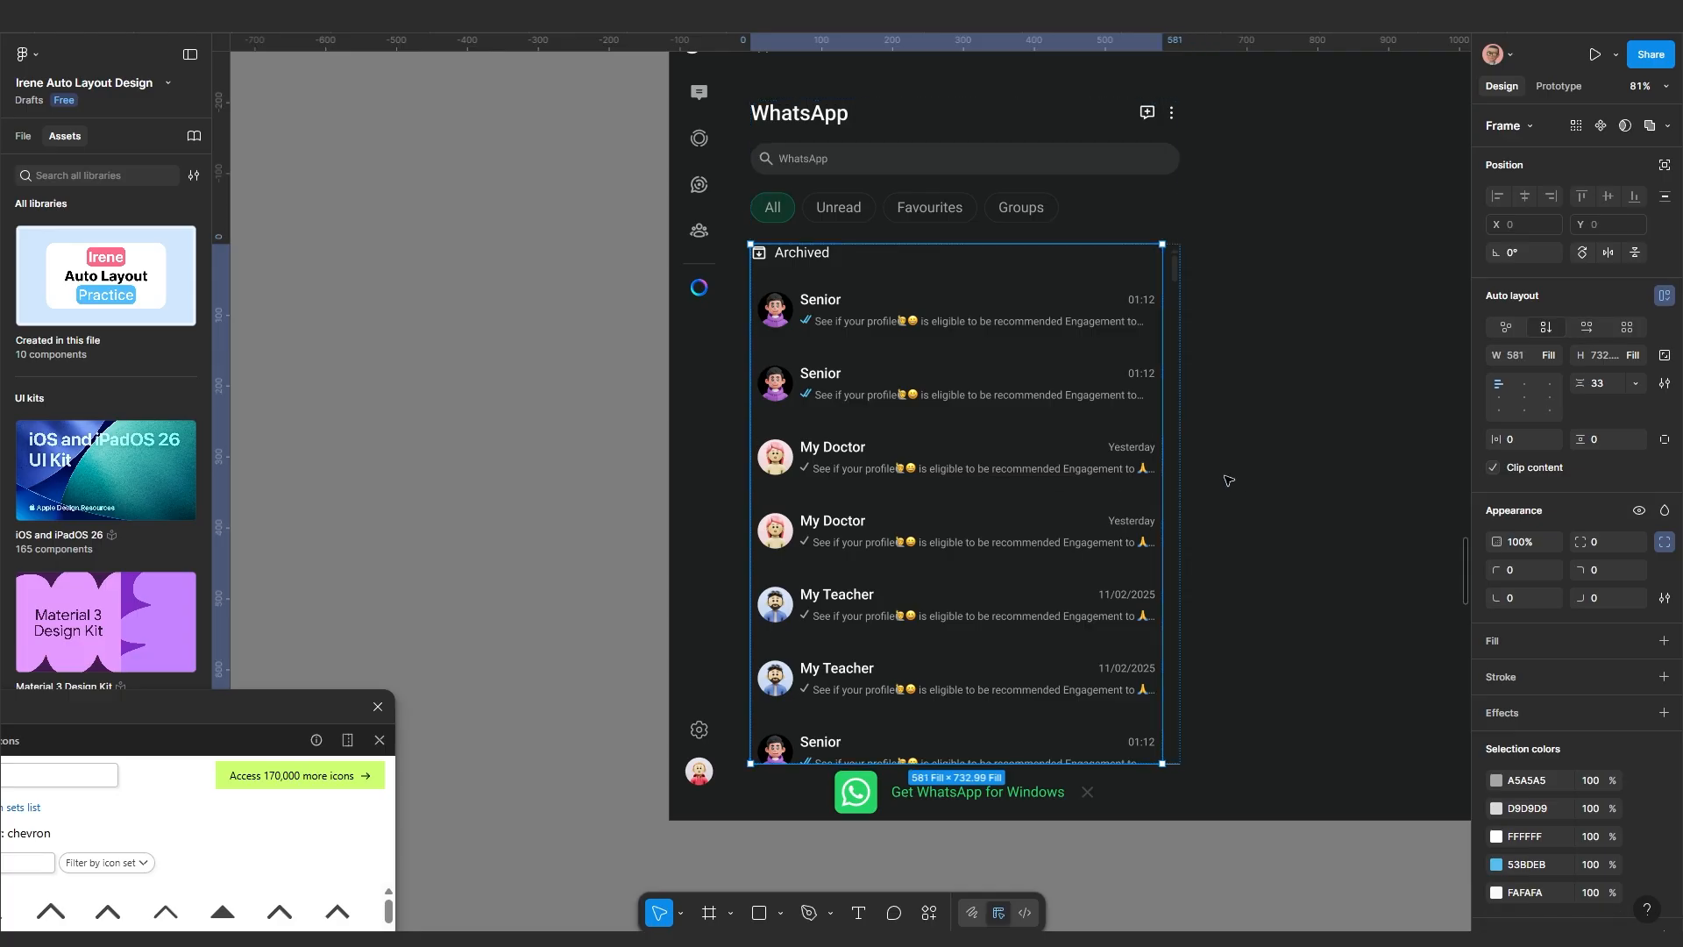
left_click(1013, 469)
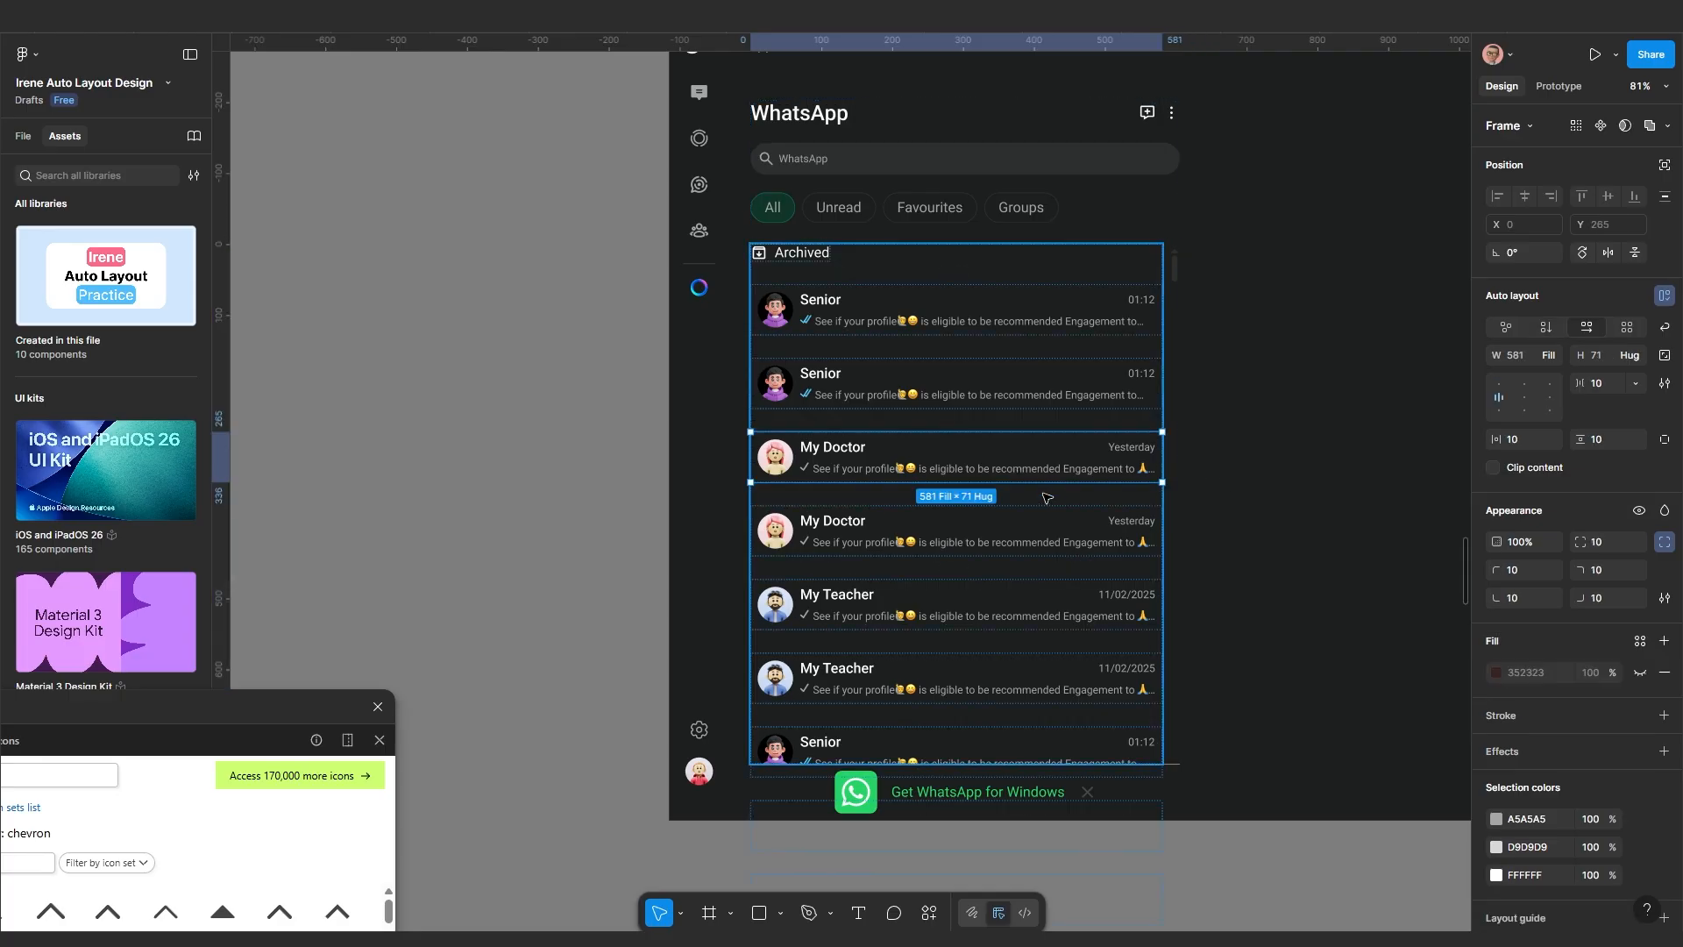
left_click(1221, 458)
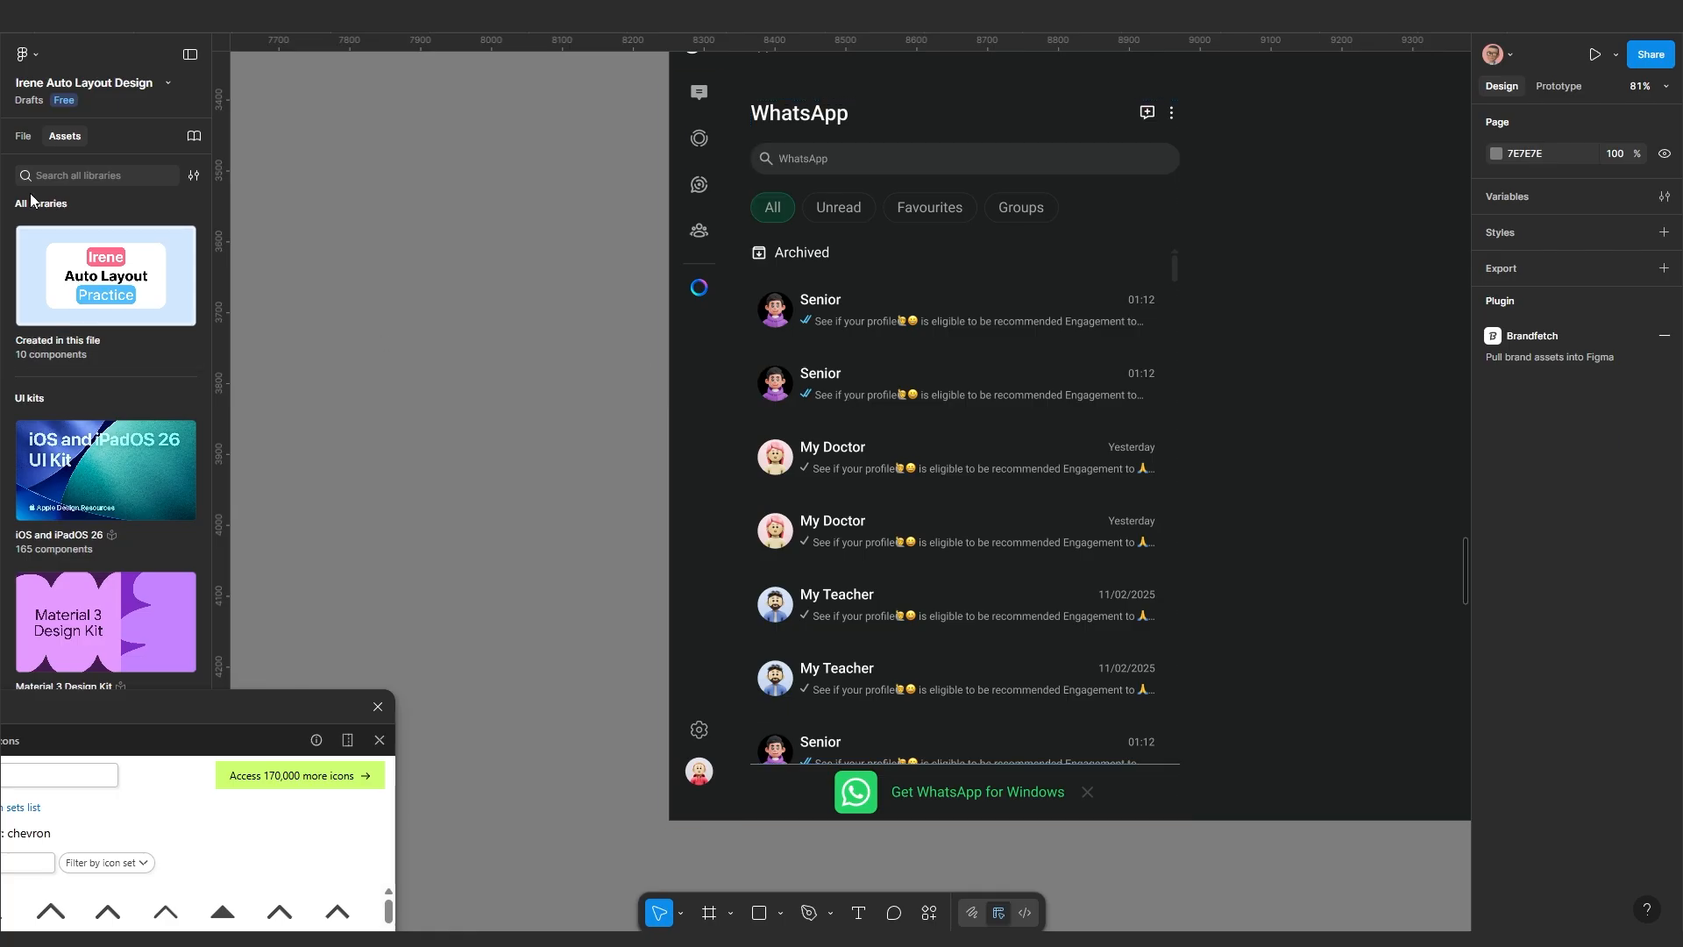
Show the file's layer list, select Frame 203 in the chat column, and move the Iconify window clear of the list
left_click(23, 138)
left_click(813, 526)
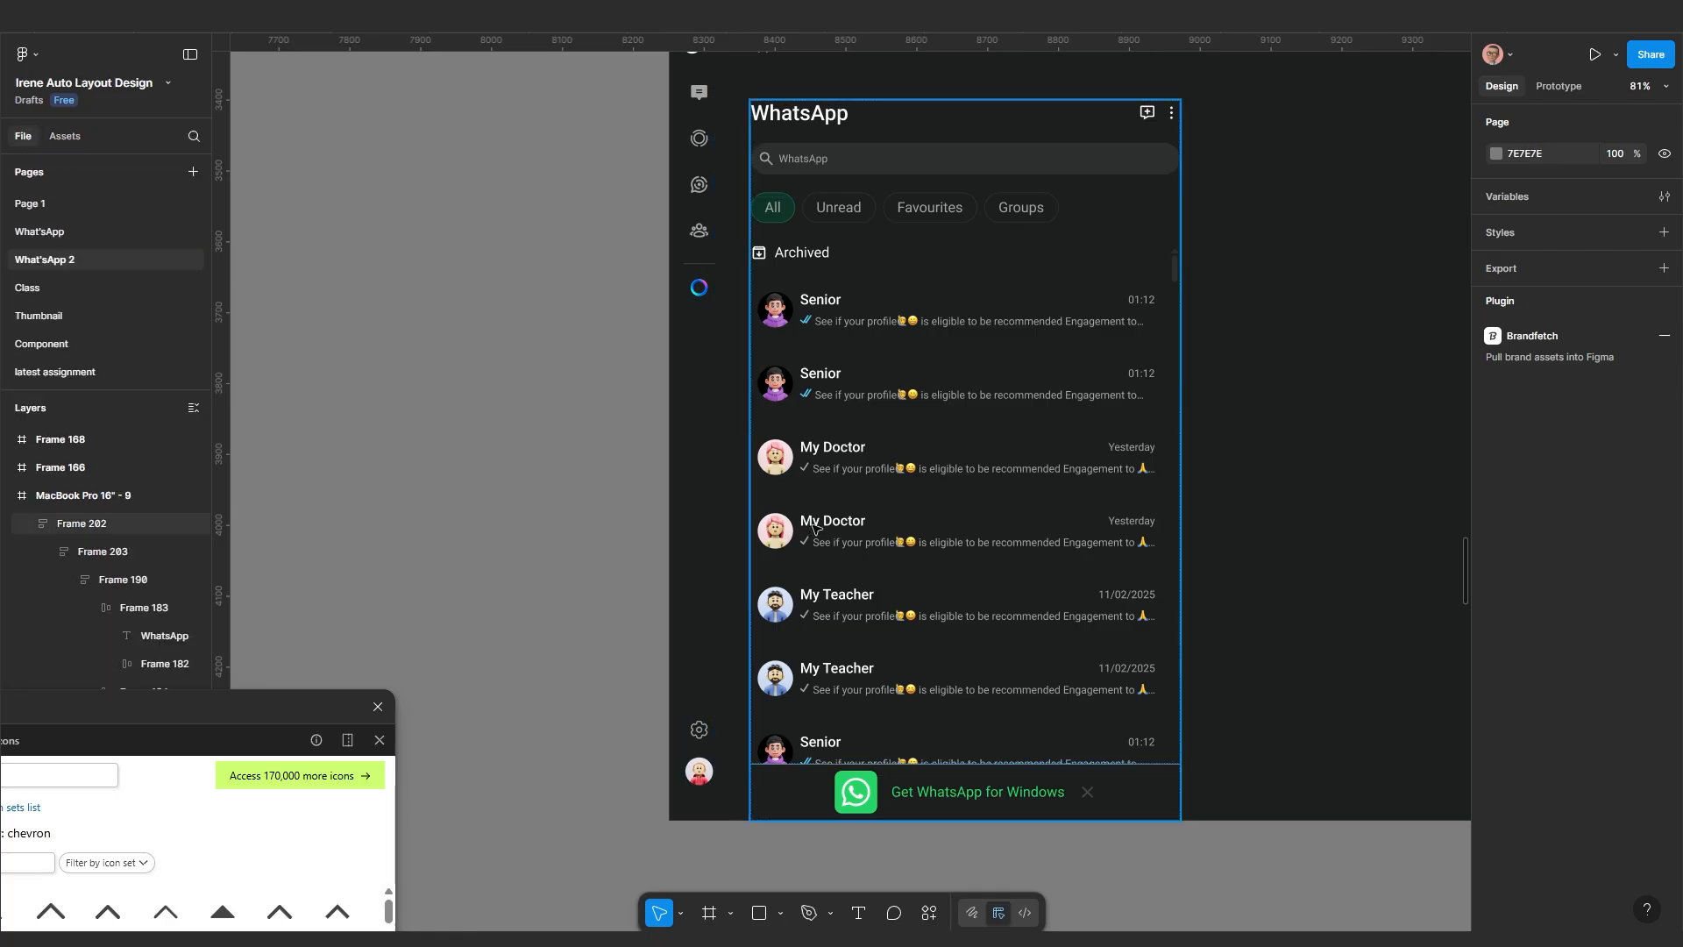
double_click(921, 502)
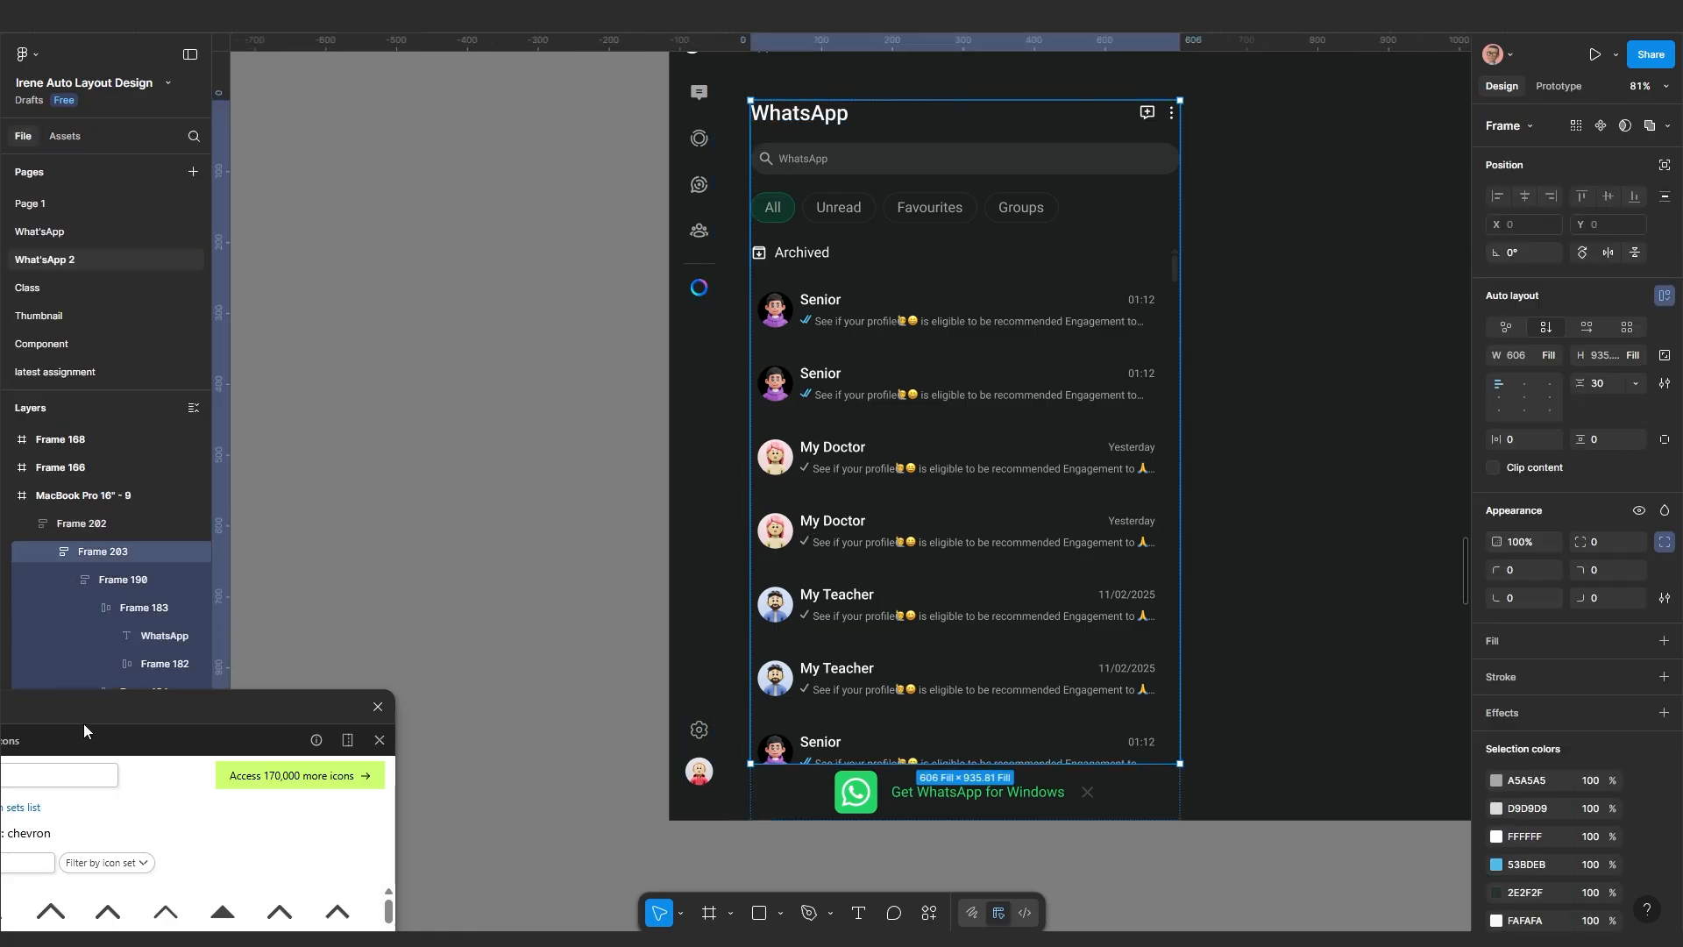
left_click_drag(161, 735, 397, 920)
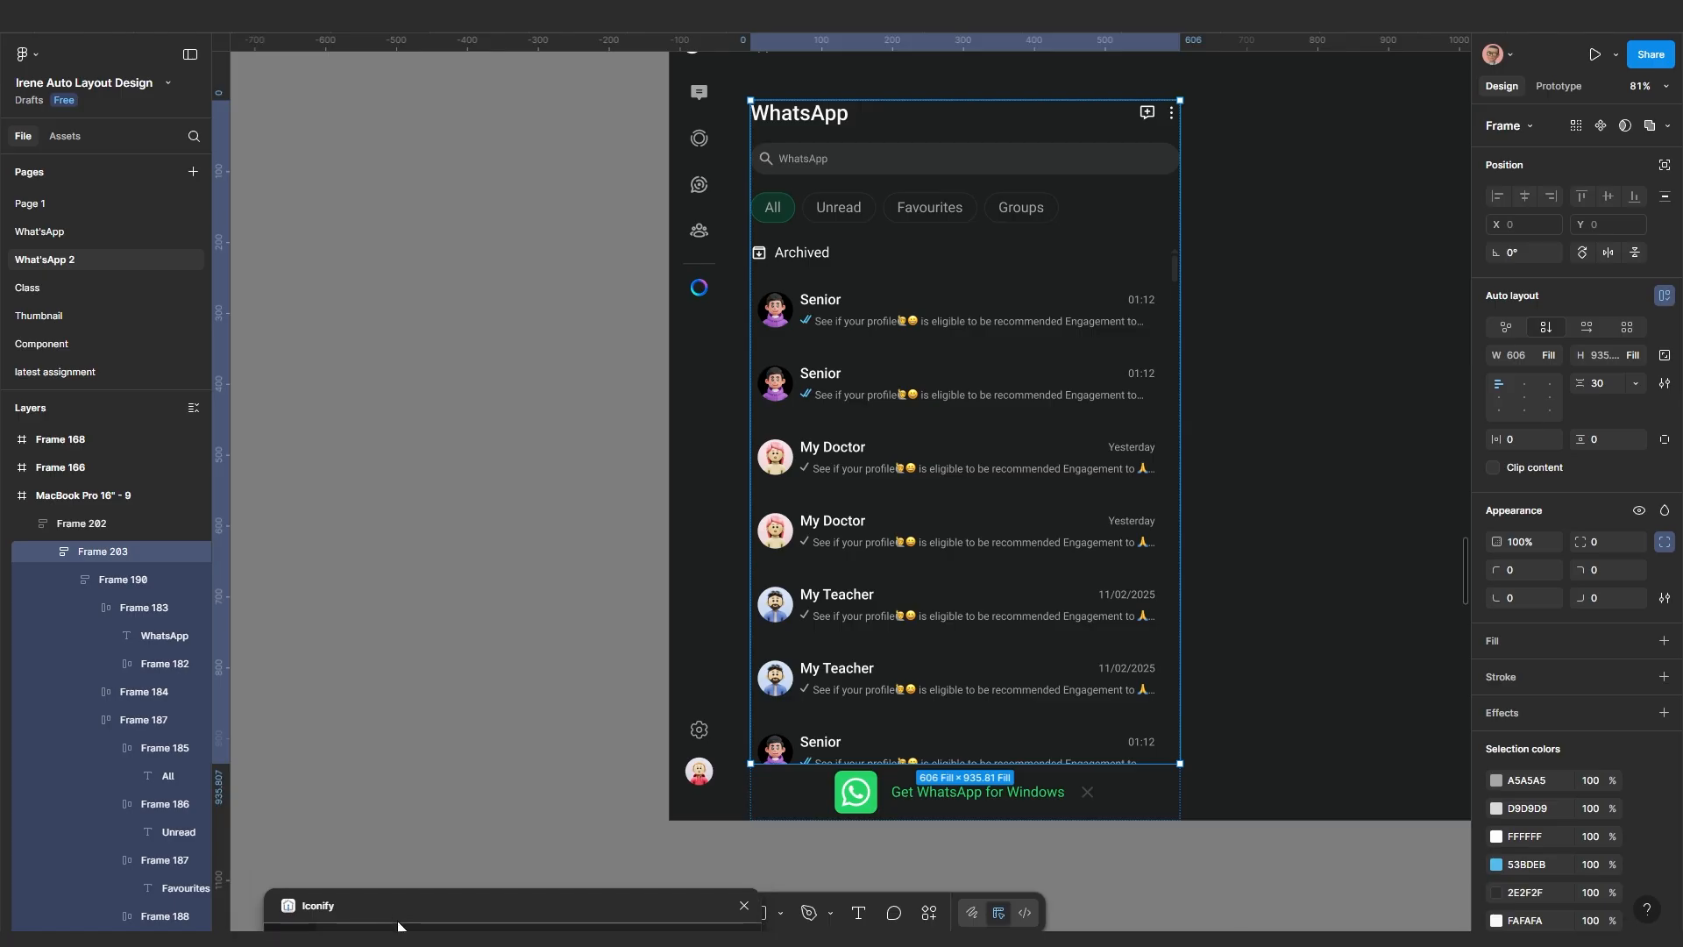
Inspect the auto layout settings of Frame 190 and its nested header, icon, search bar and filter chip layers in the layer list
left_click(142, 588)
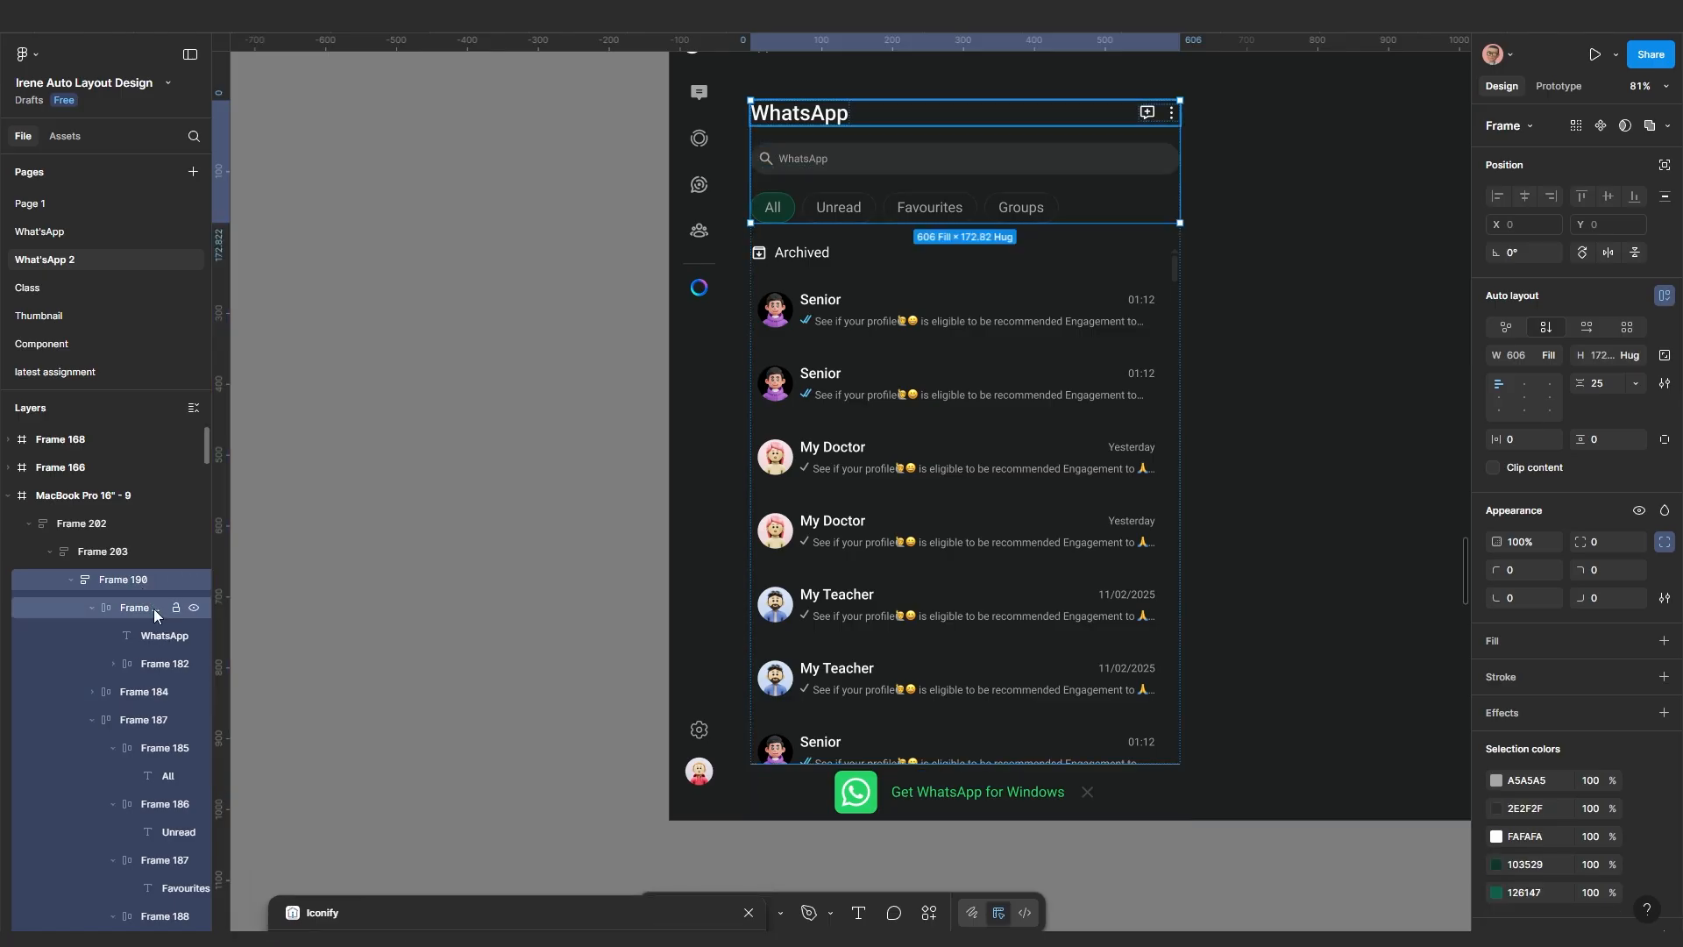
left_click(149, 608)
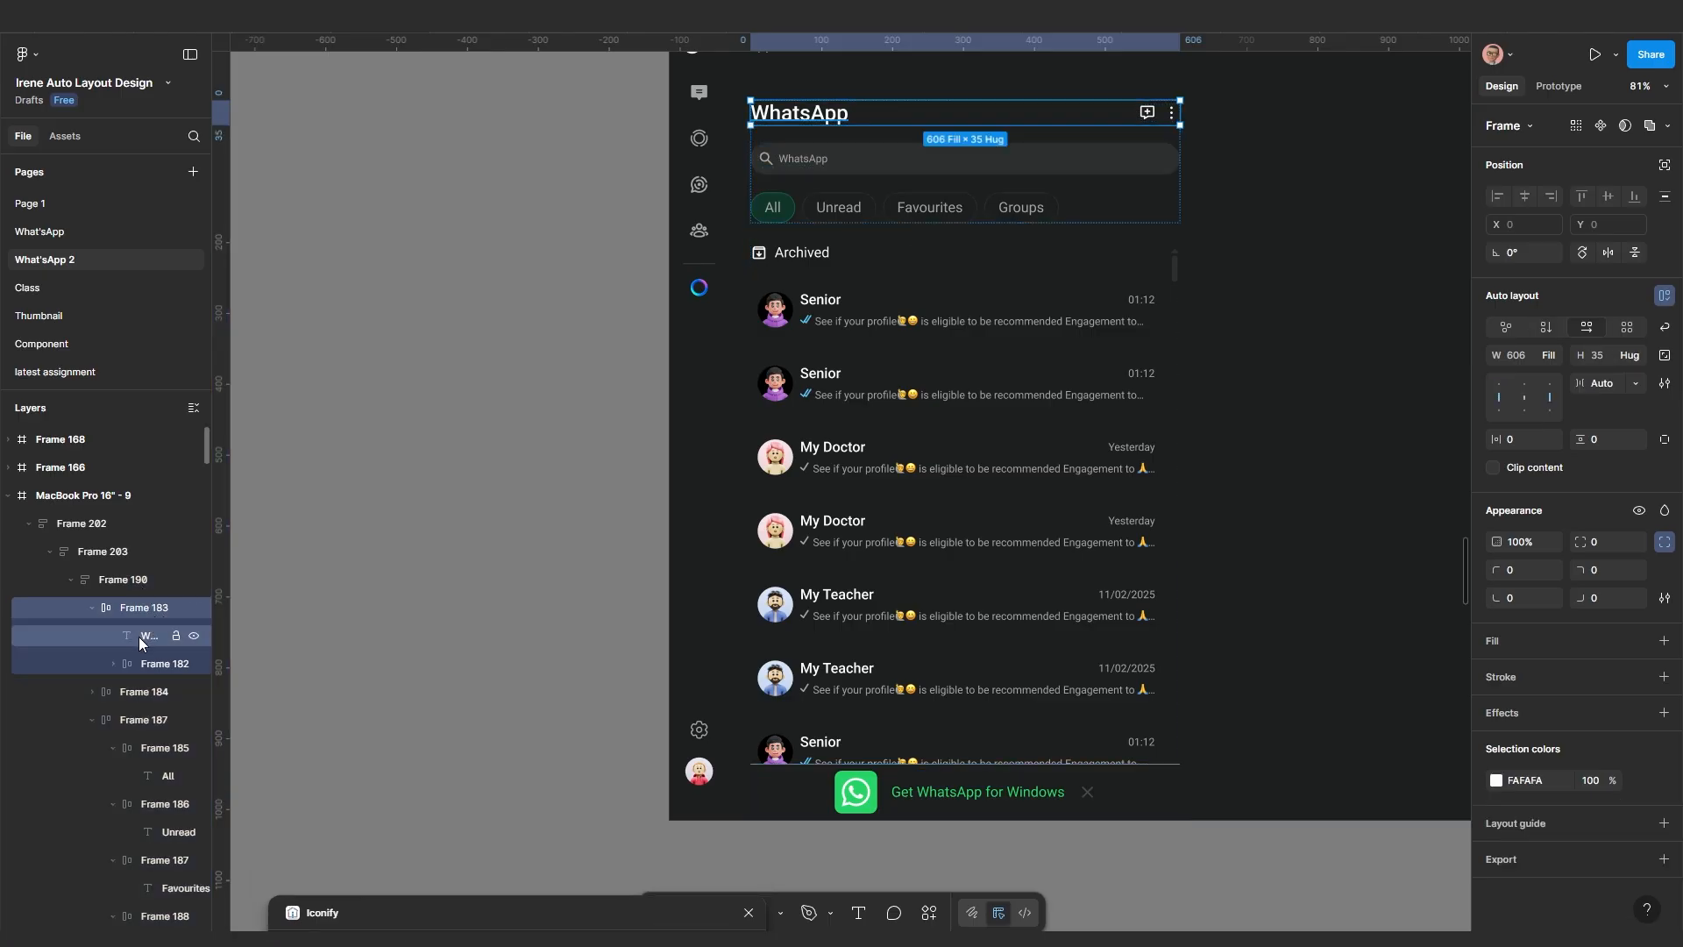
left_click(138, 637)
left_click(138, 663)
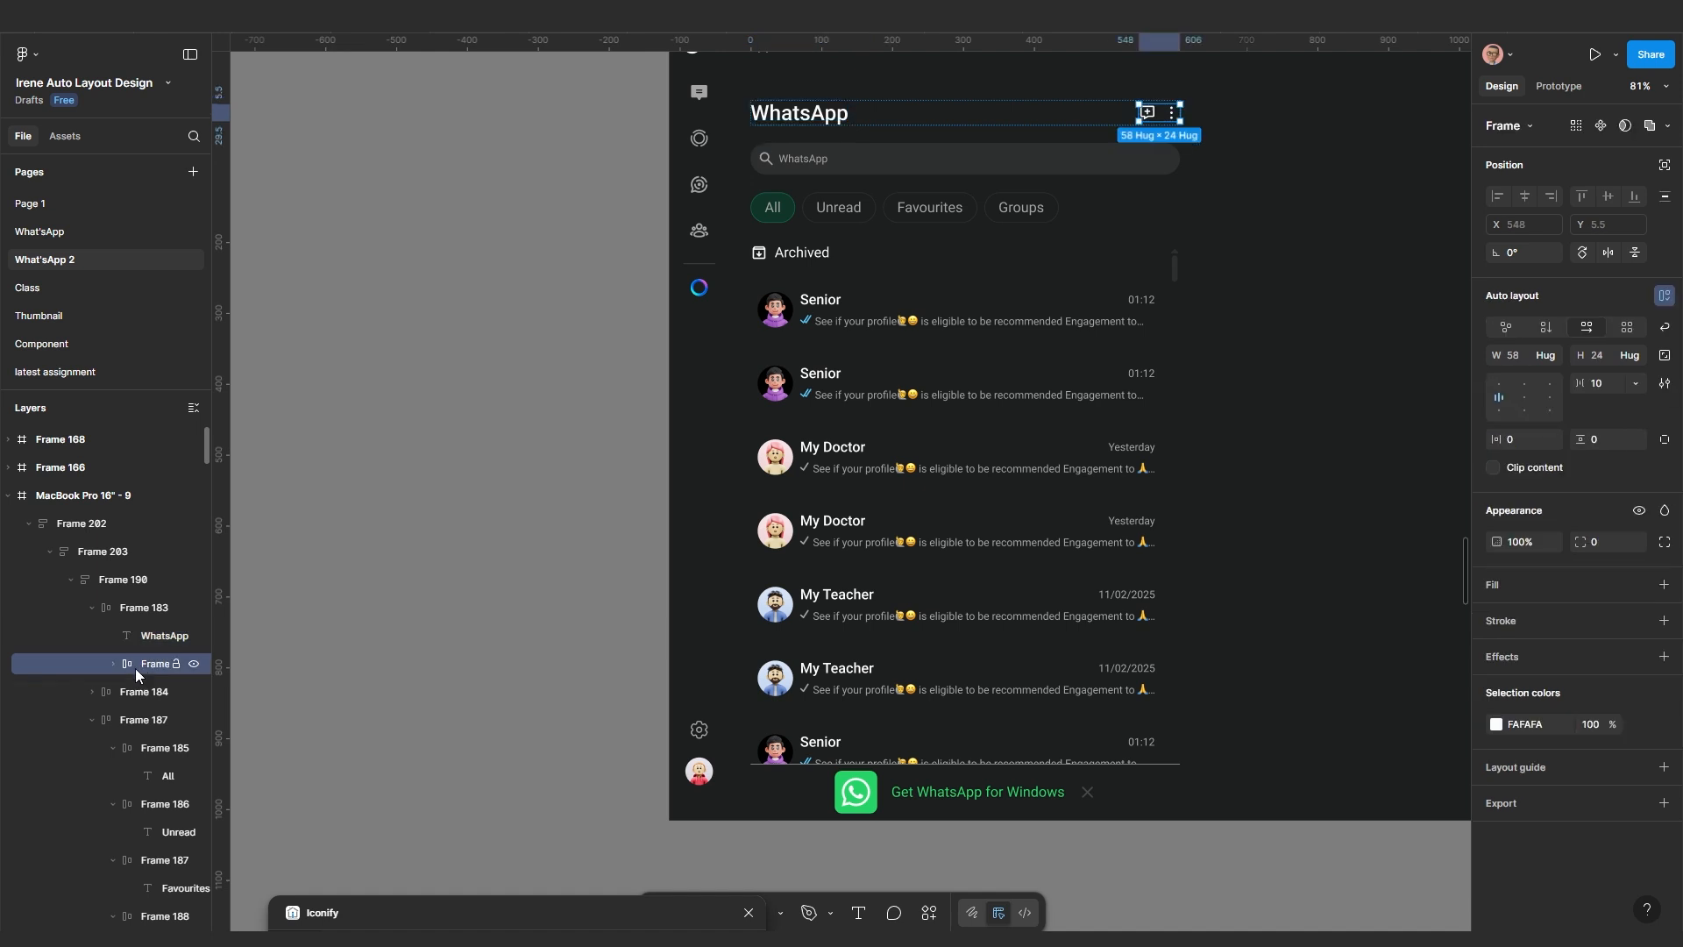
left_click(133, 693)
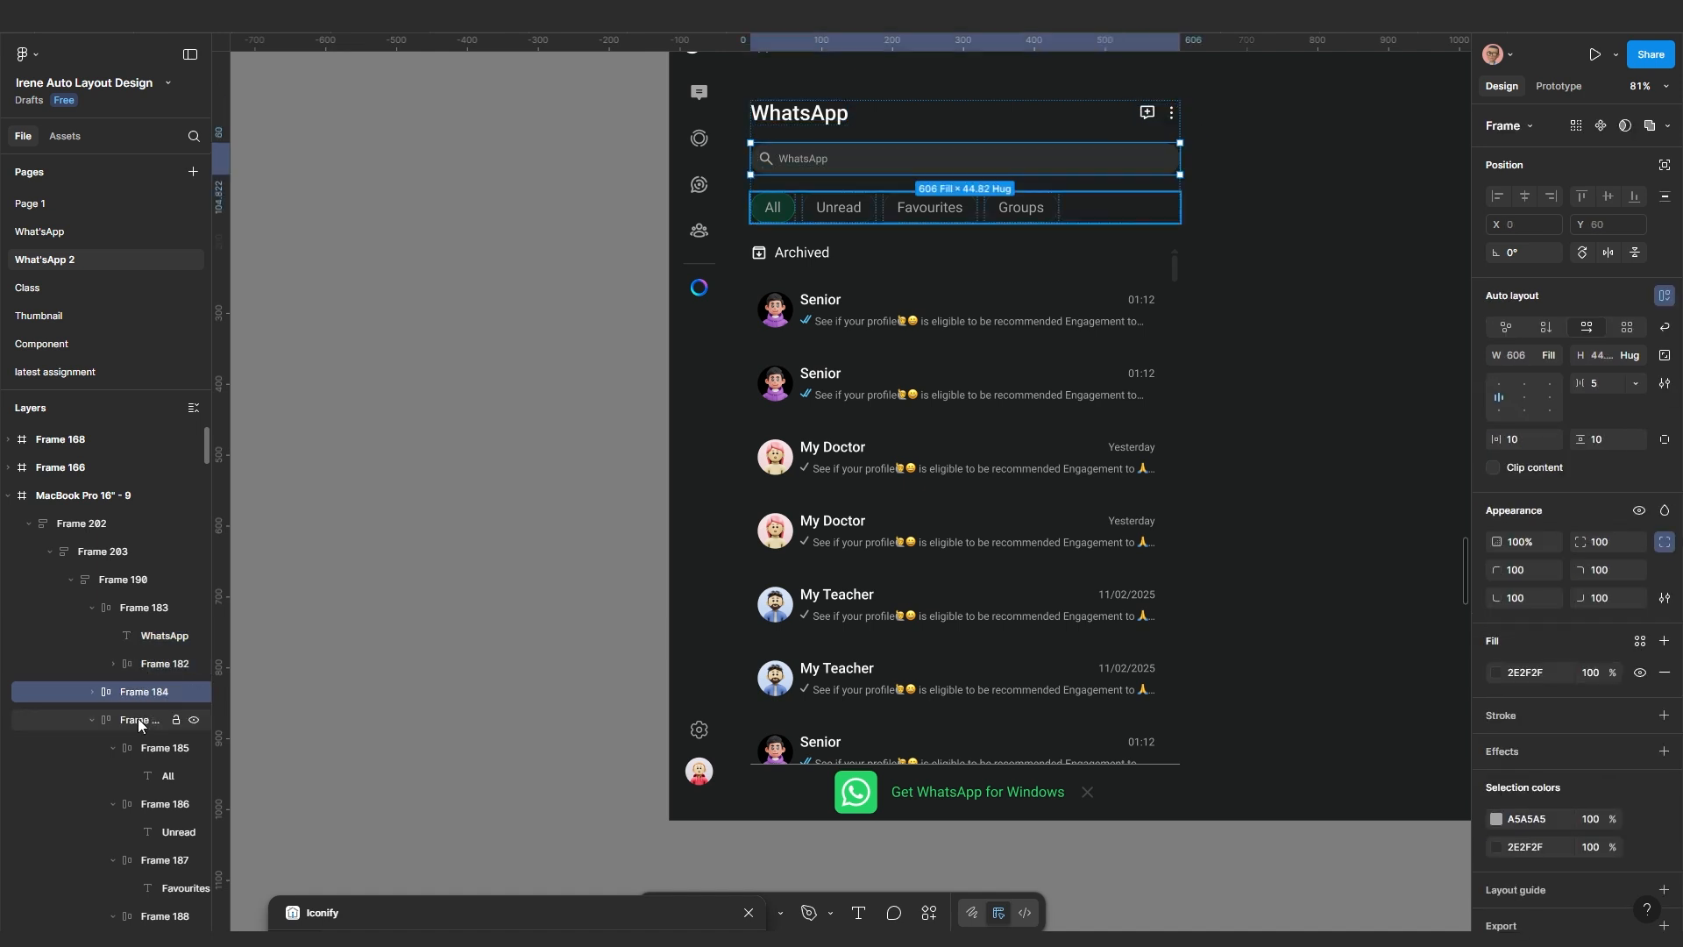
left_click(139, 718)
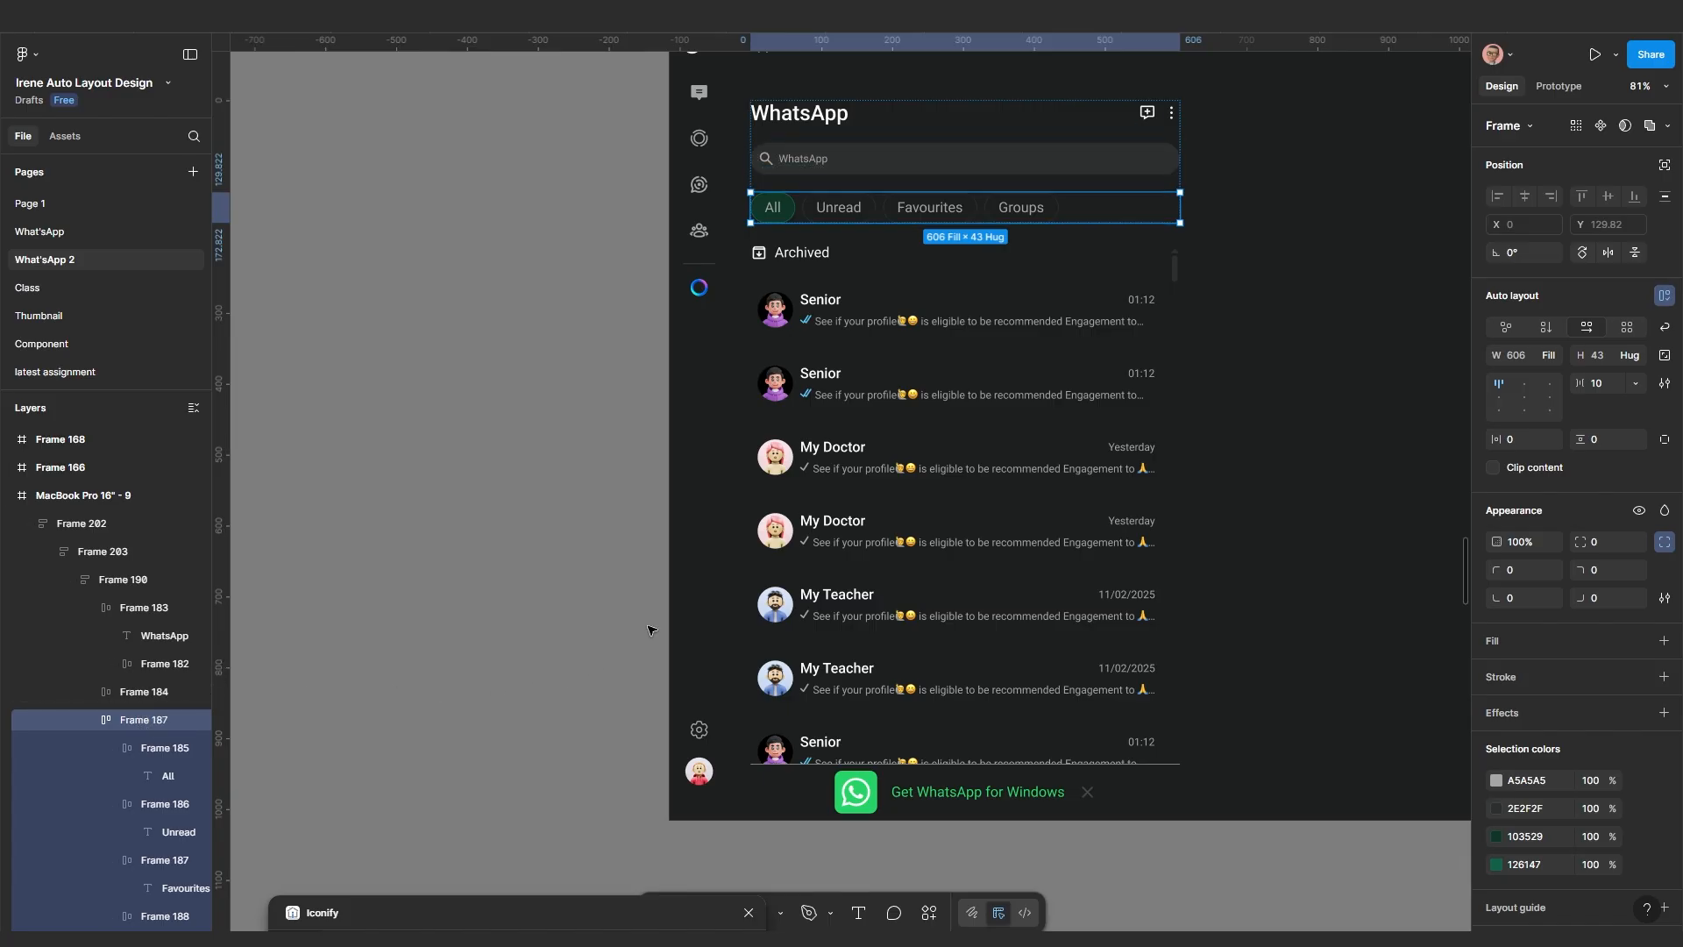
Select Frame 202, the main chat column, and compare its layout with the finished MacBook Pro 16" - 1 design
scroll(661, 499, "down", 1)
left_click_drag(1063, 445, 976, 485)
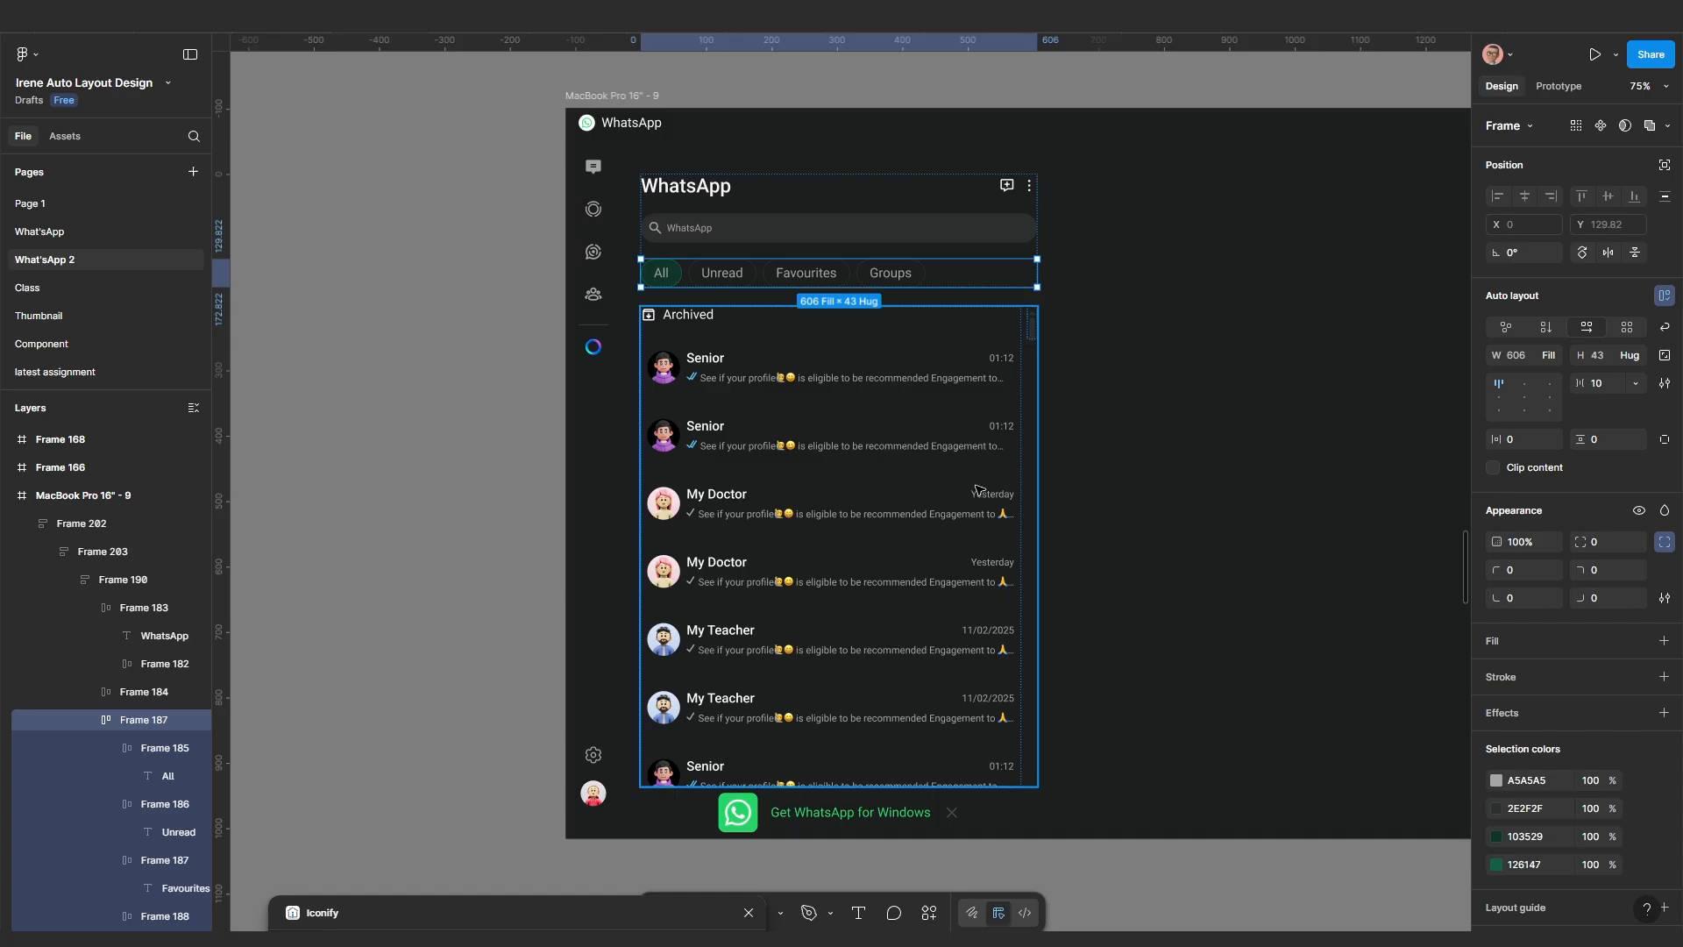
left_click(1109, 445)
left_click(965, 439)
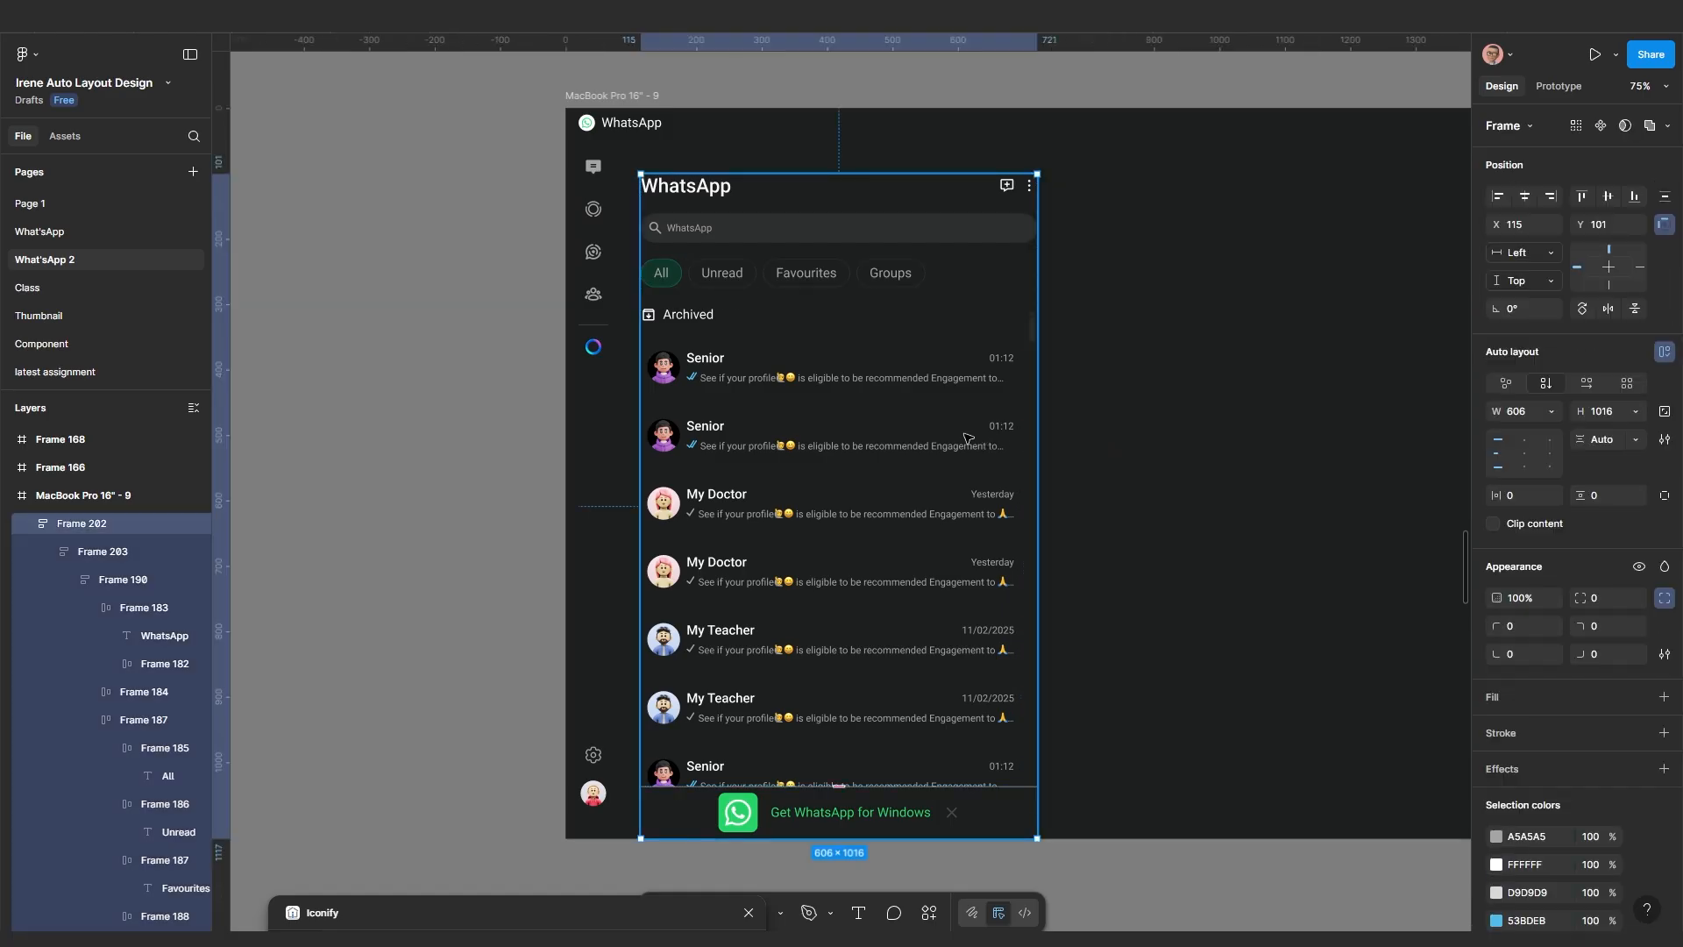
scroll(996, 369, "down", 1)
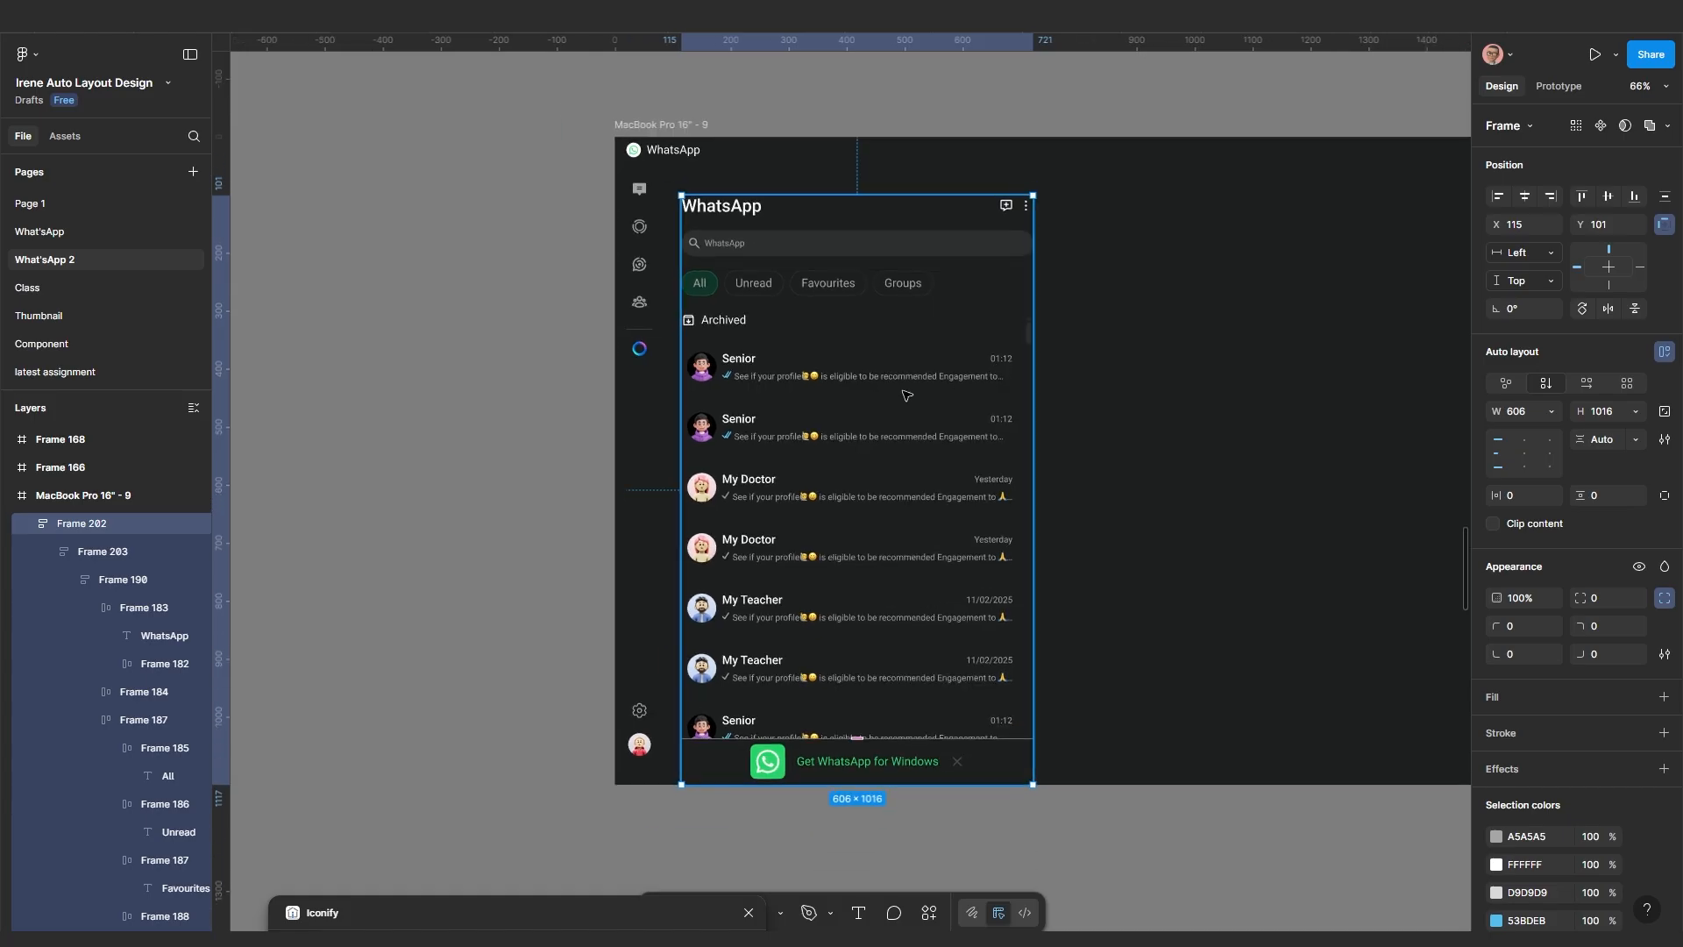
scroll(881, 403, "up", 3)
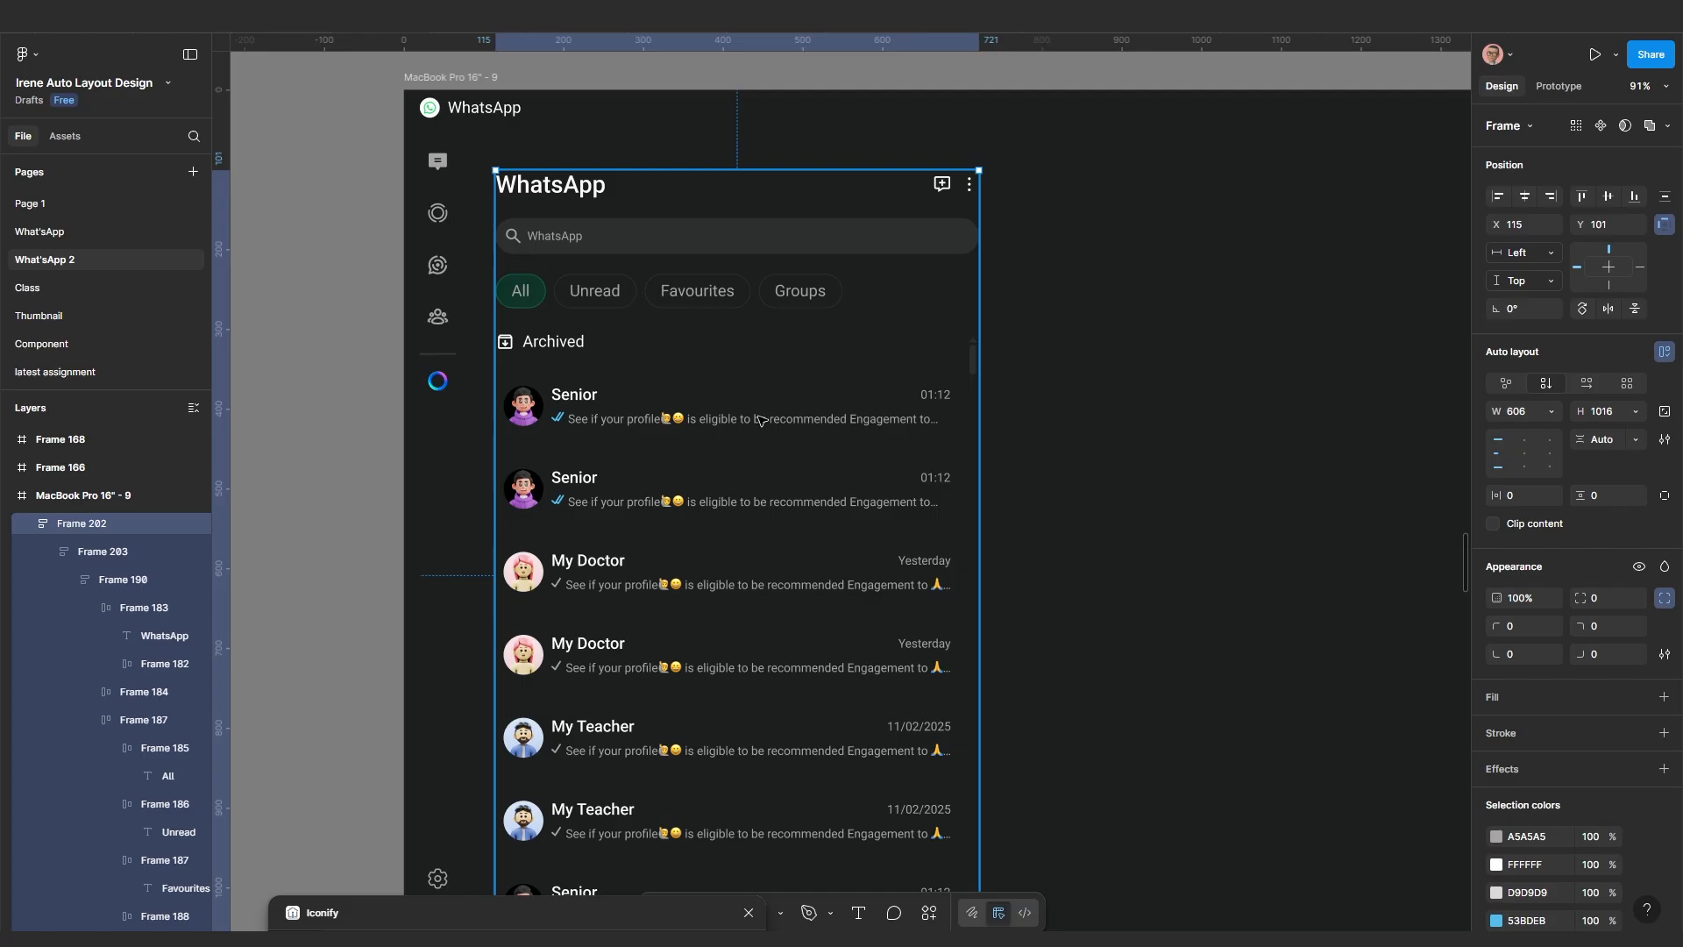
scroll(759, 420, "down", 3)
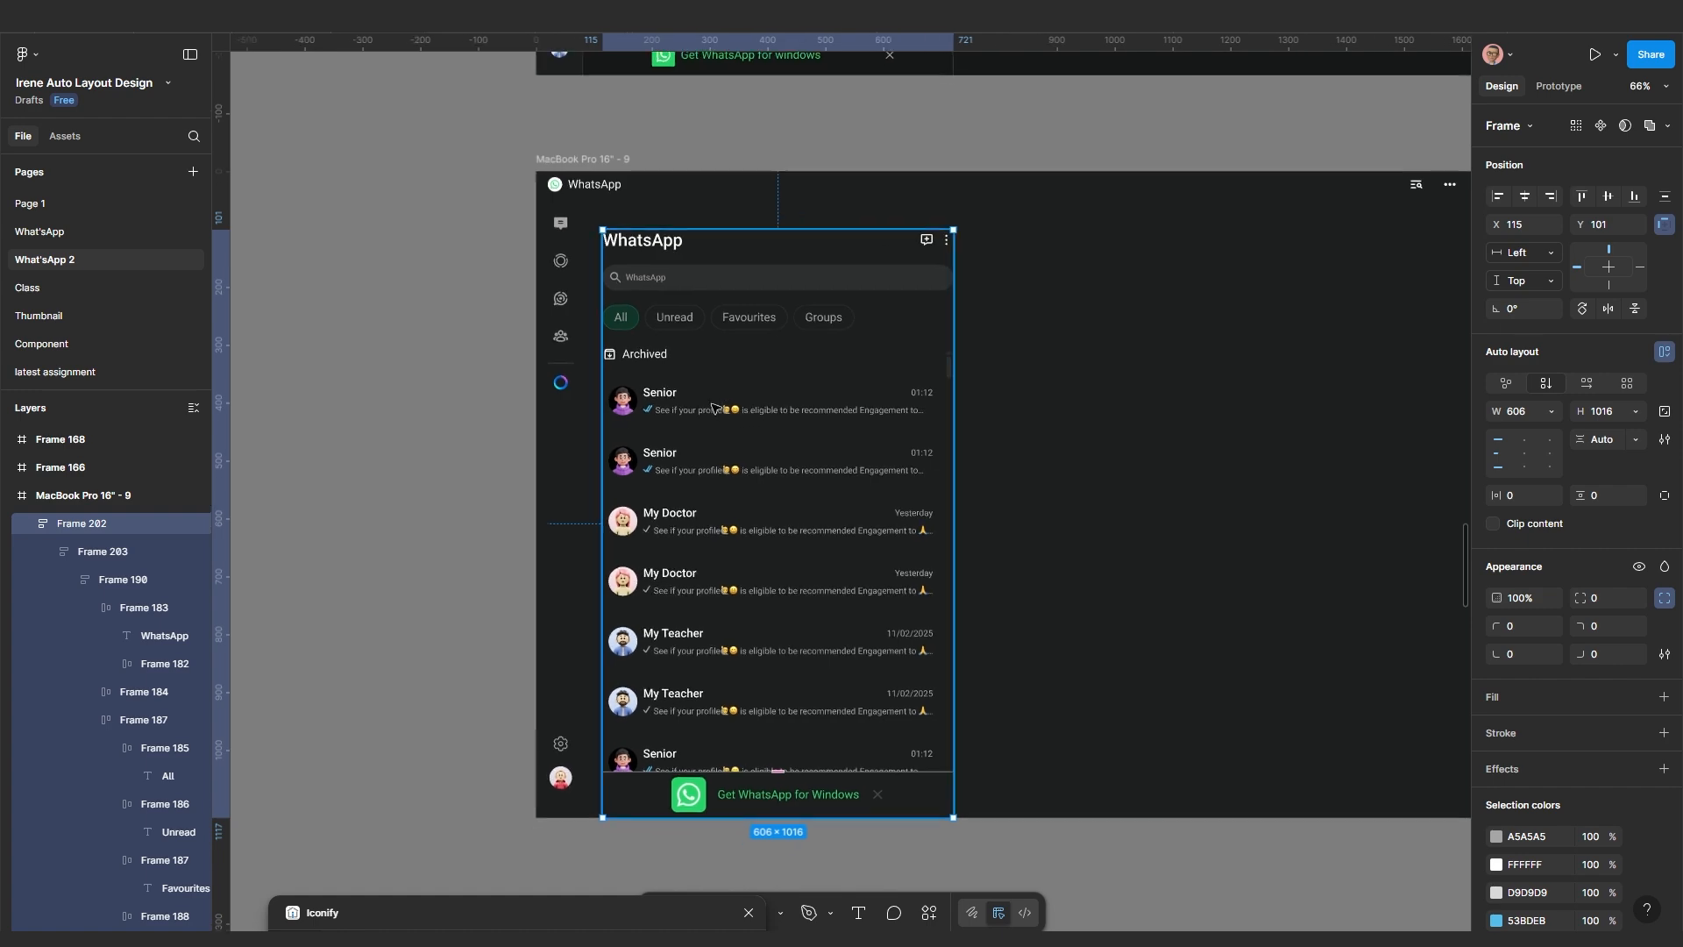
scroll(713, 407, "up", 3)
scroll(781, 394, "down", 3)
left_click_drag(779, 342, 755, 503)
scroll(756, 481, "down", 2)
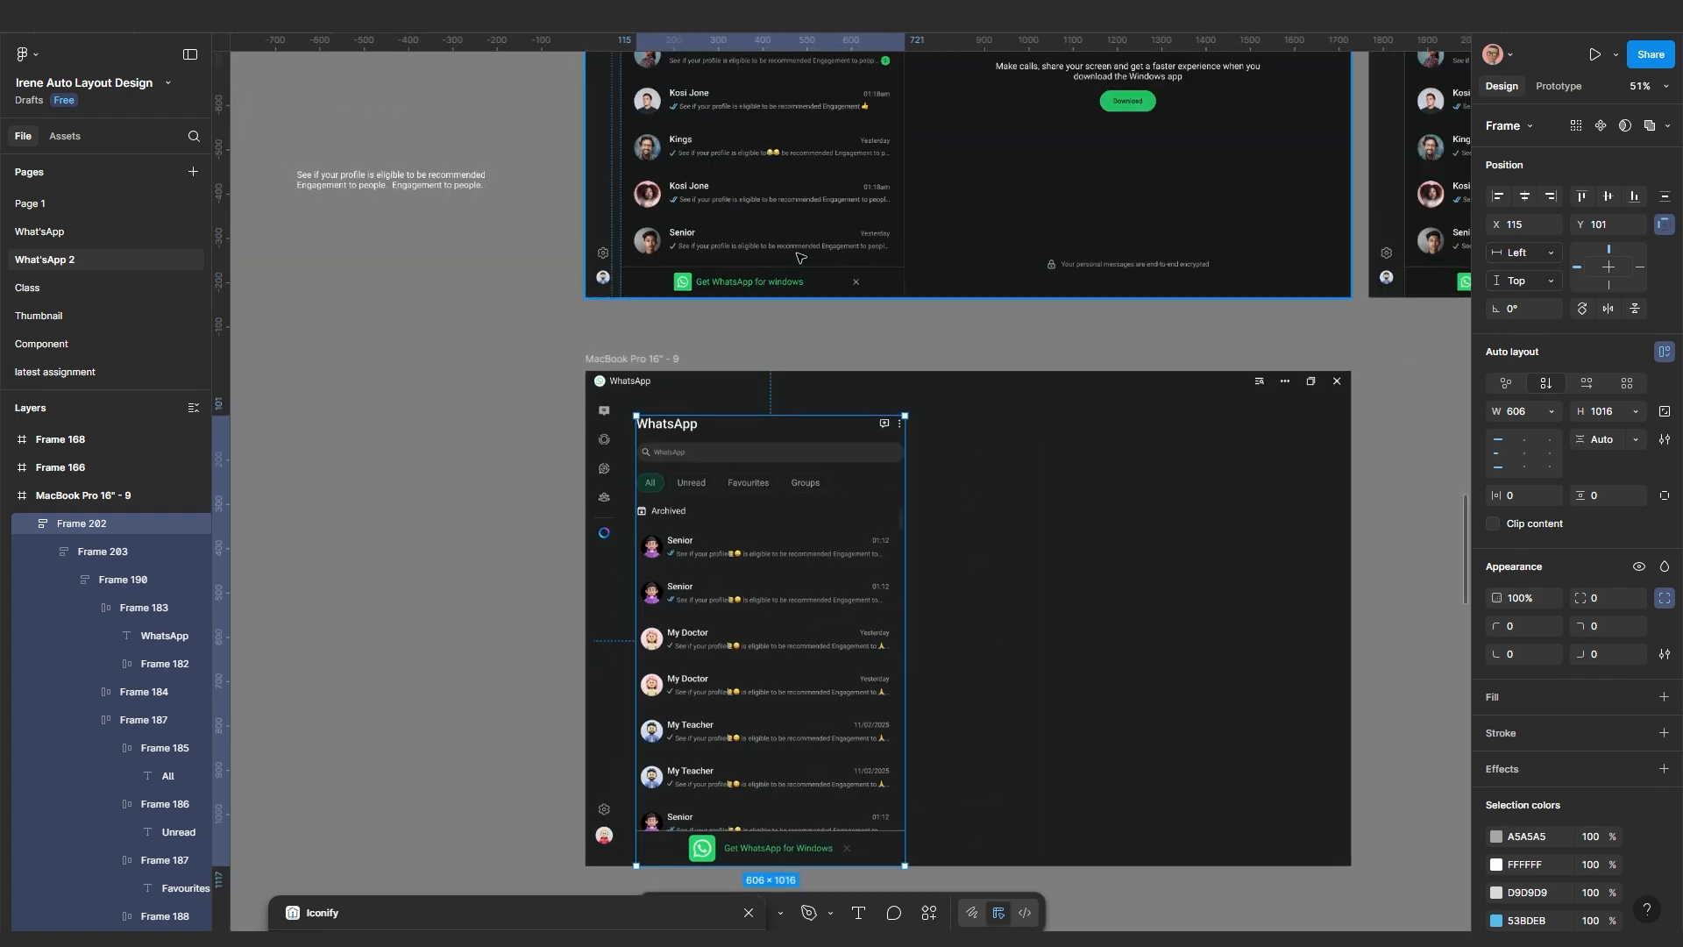
scroll(799, 257, "up", 3)
scroll(701, 201, "up", 5)
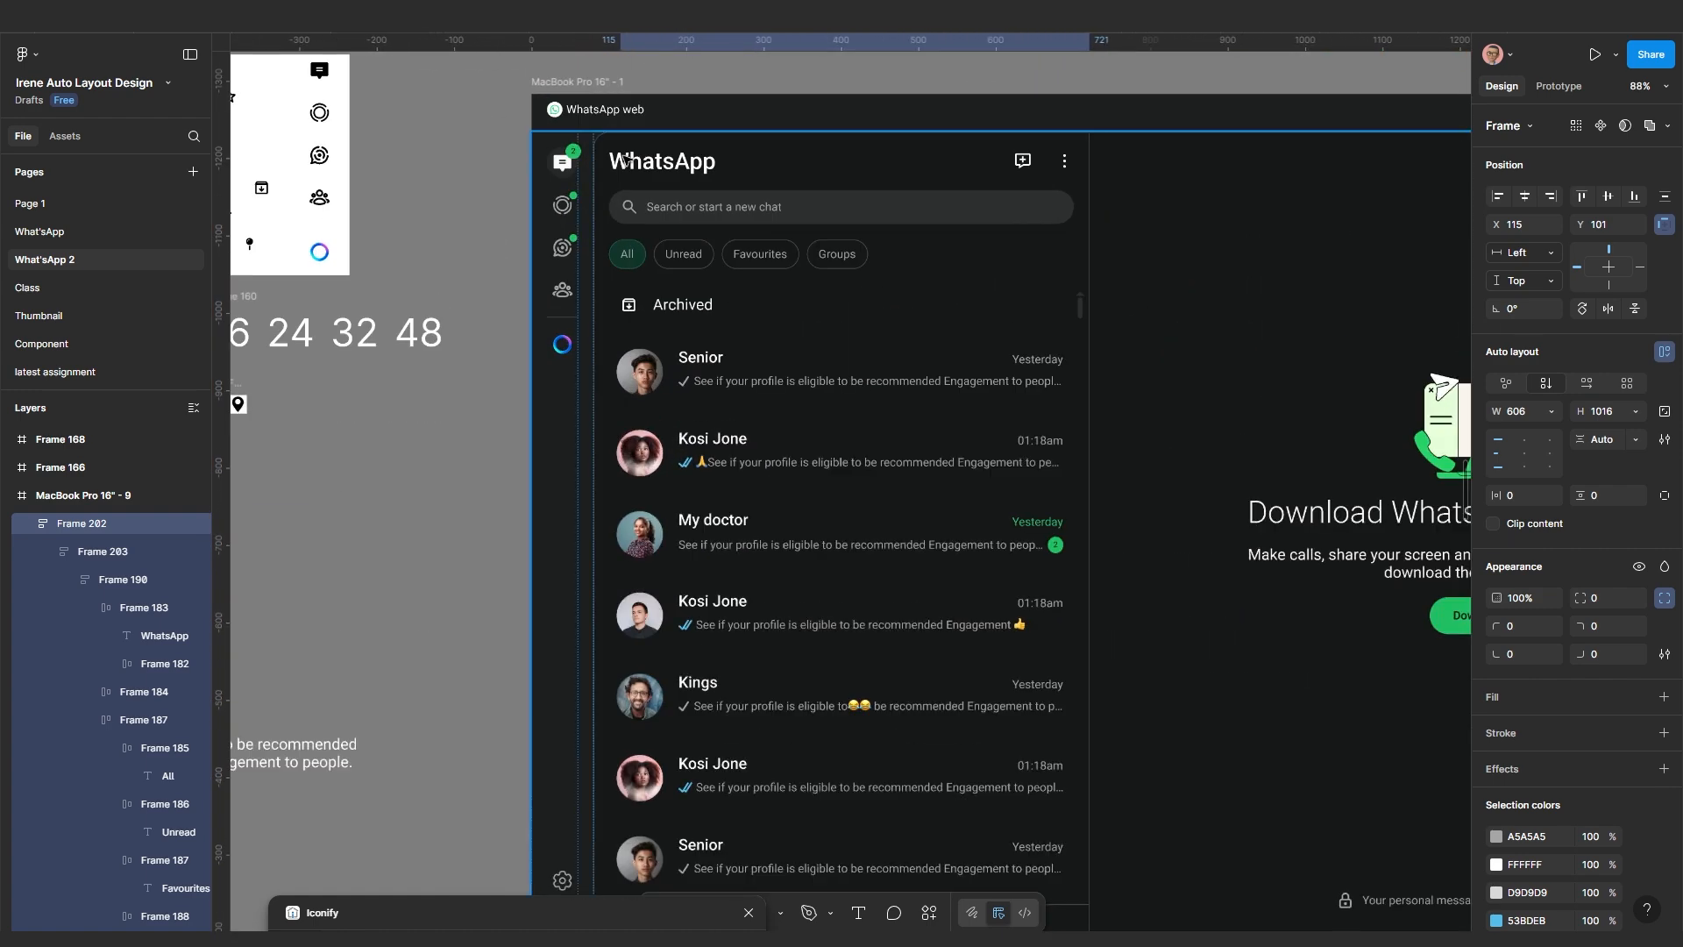
scroll(724, 188, "down", 5)
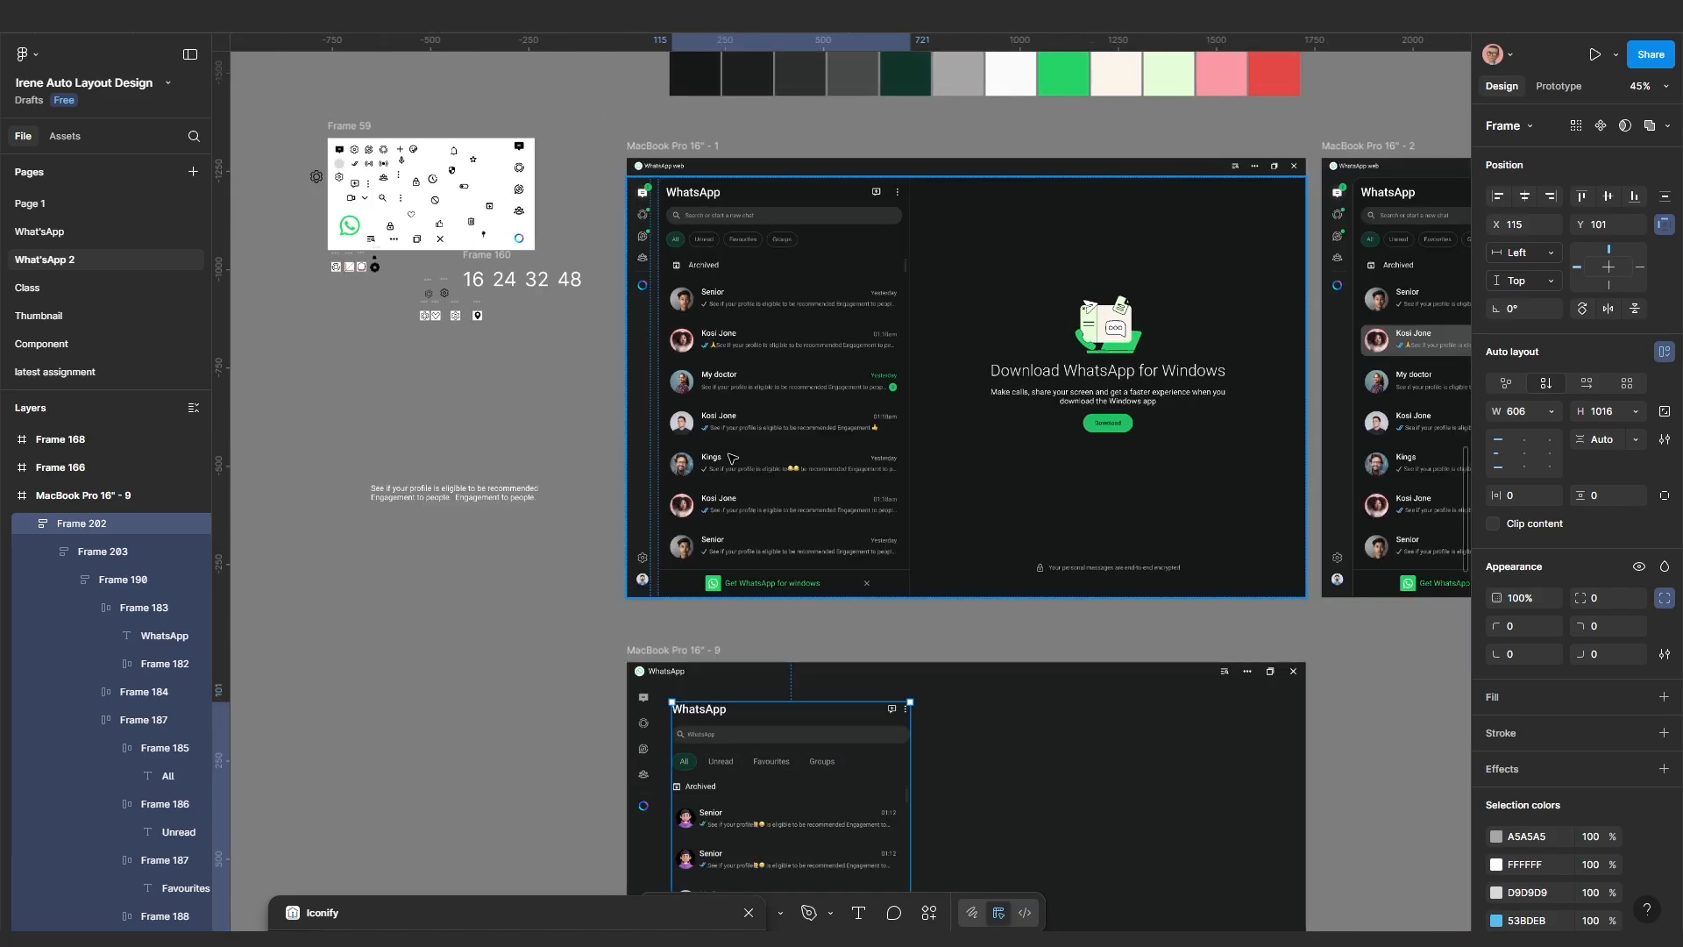
scroll(789, 525, "down", 3)
scroll(816, 614, "up", 3)
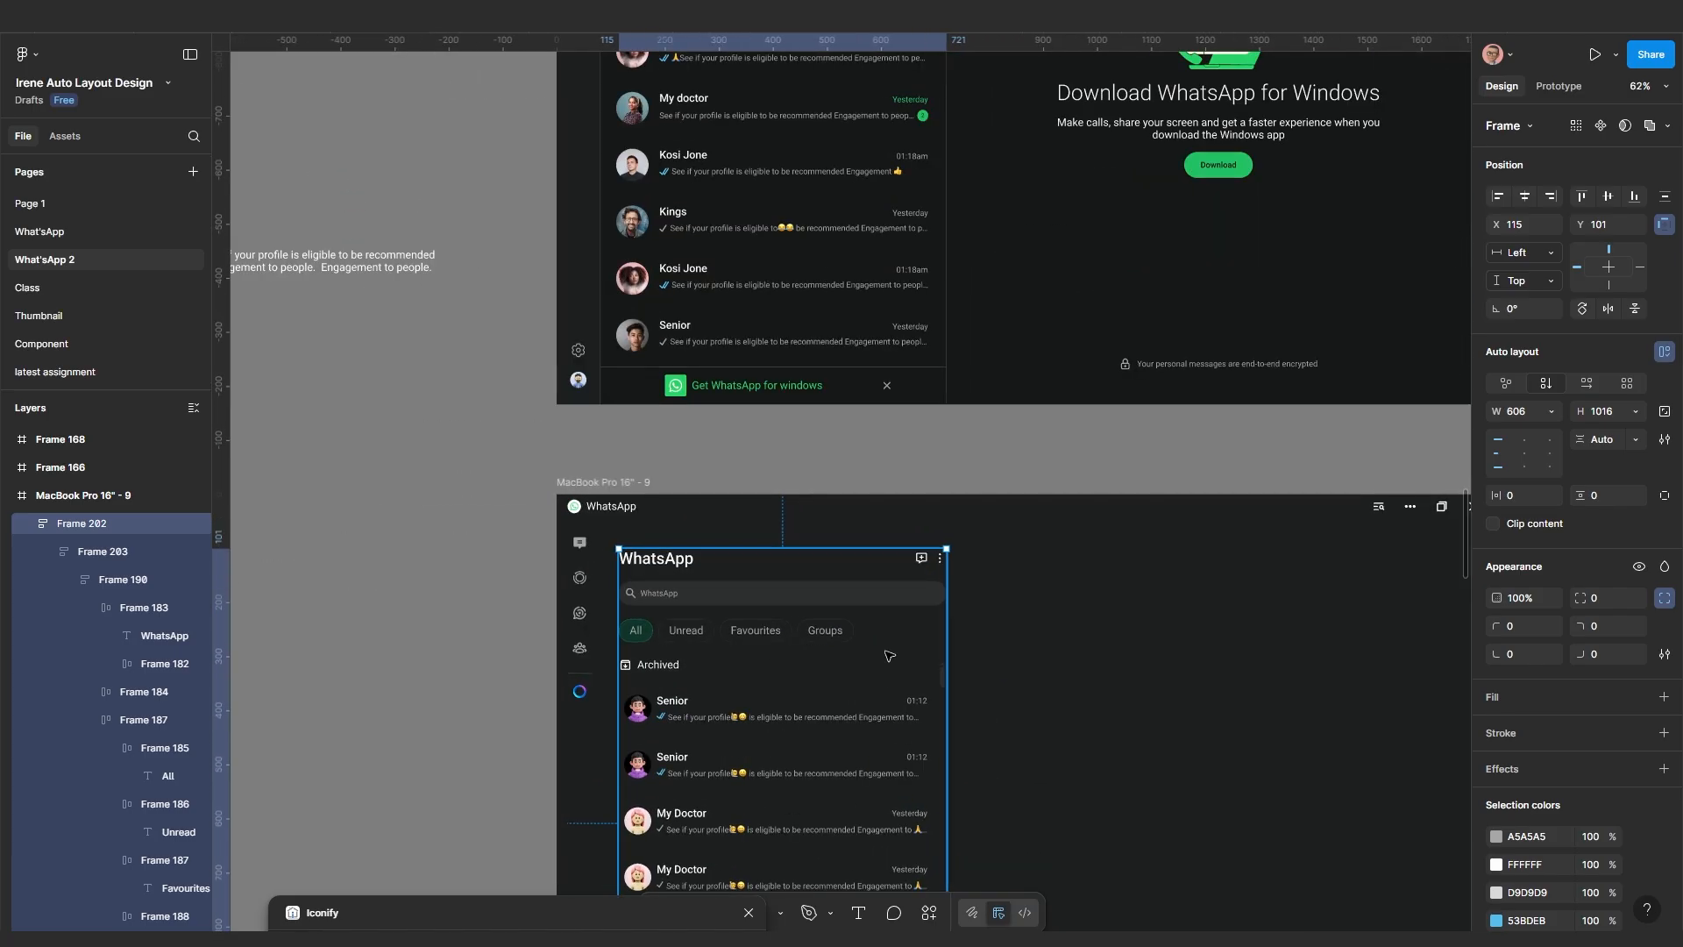
scroll(815, 666, "down", 1)
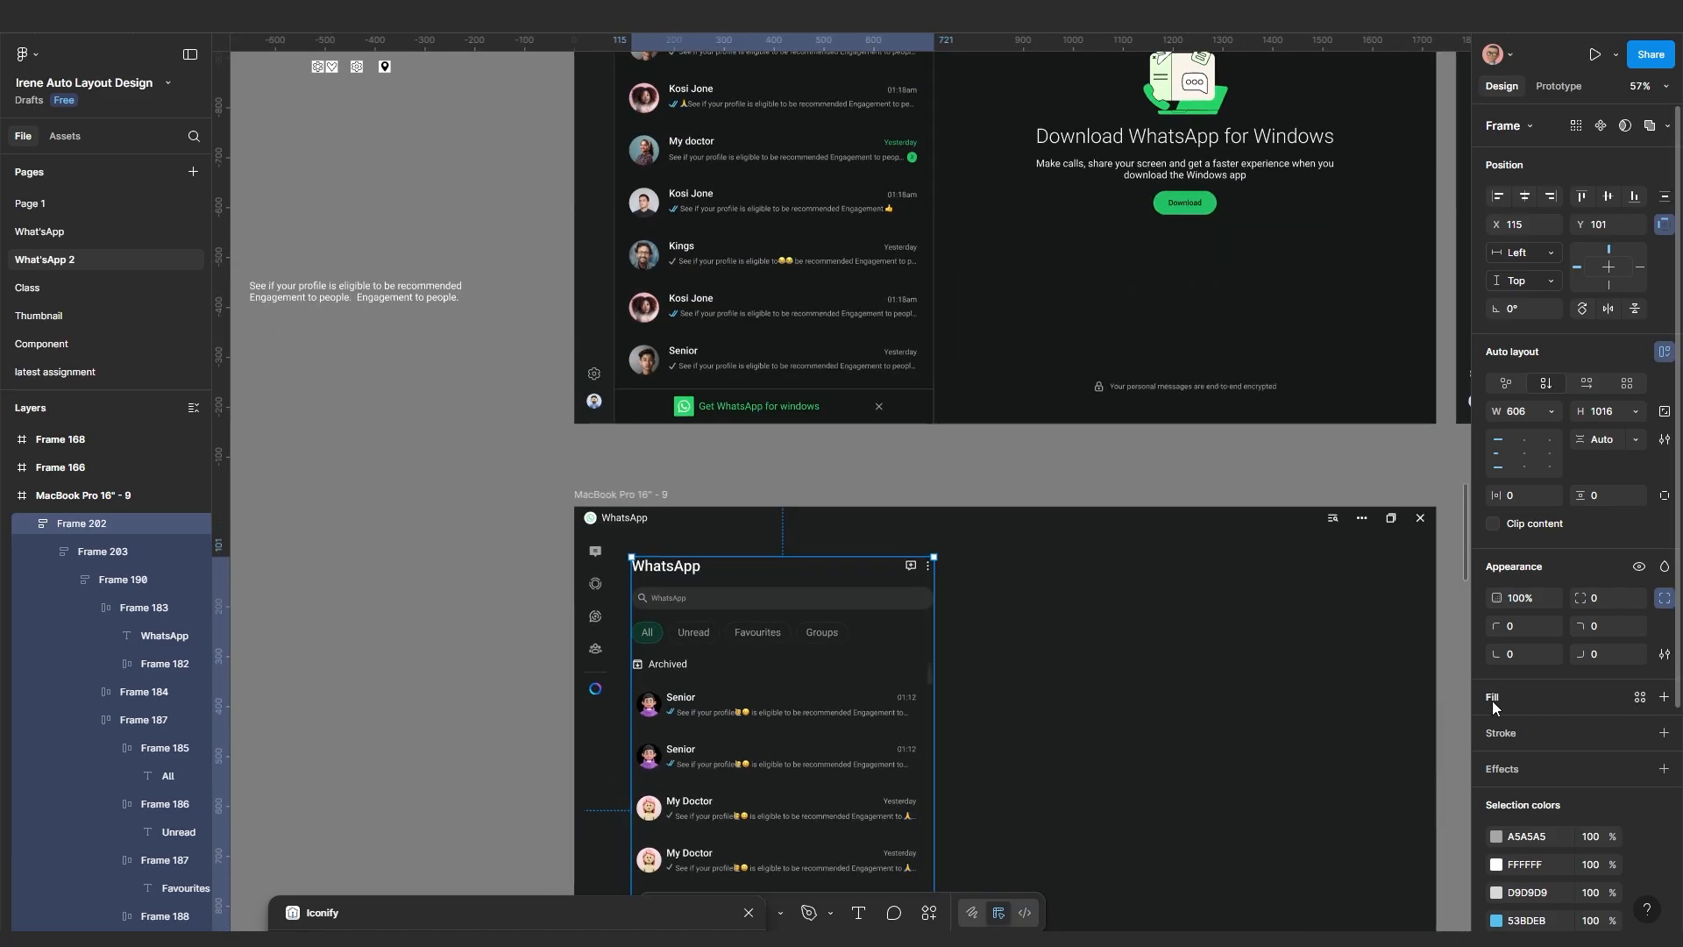
Add a fill to Frame 202, sample 161717 for it from the first swatch of Frame 49, and deselect
left_click(1530, 707)
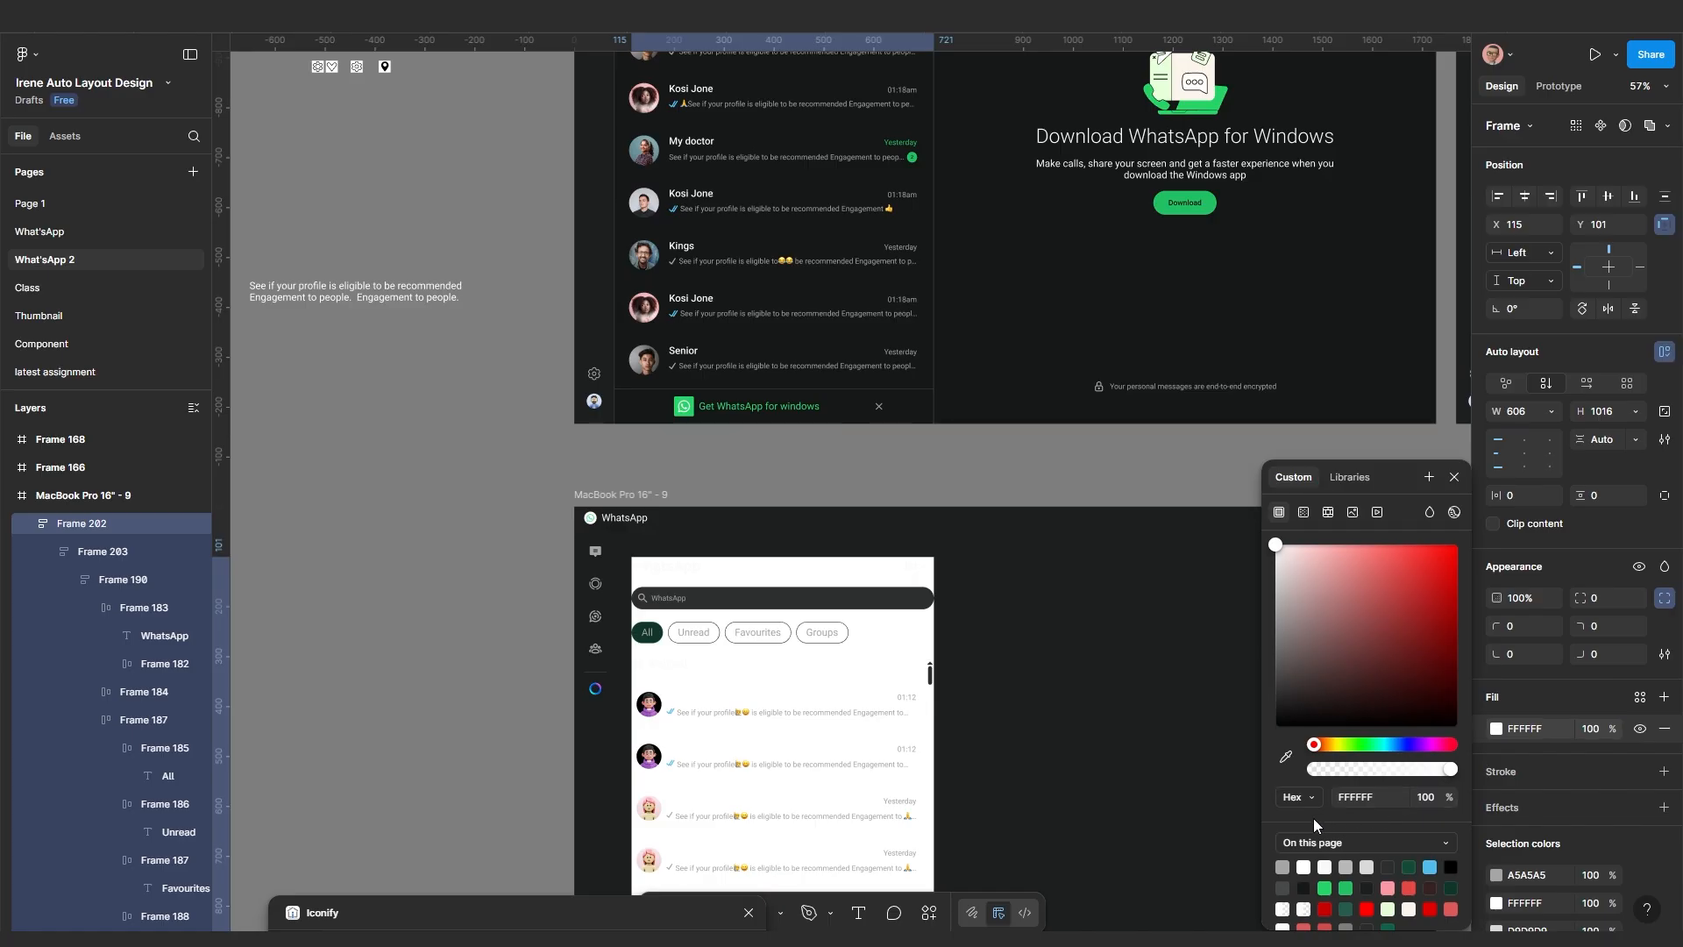
scroll(1026, 561, "down", 5)
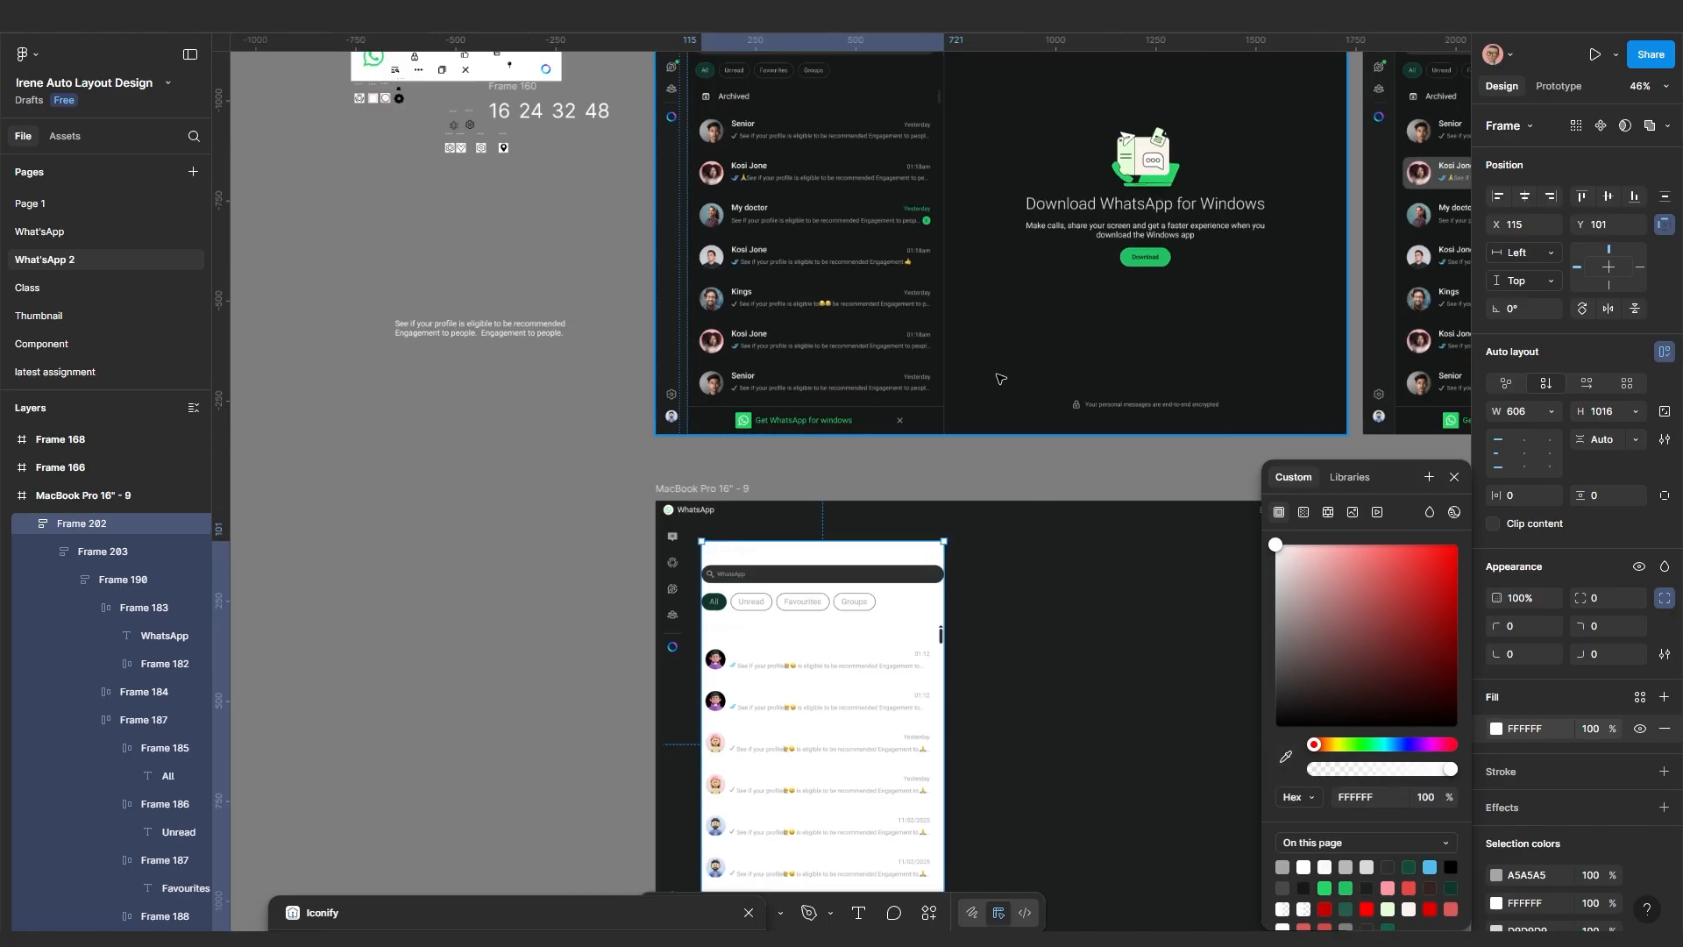
scroll(869, 210, "up", 5)
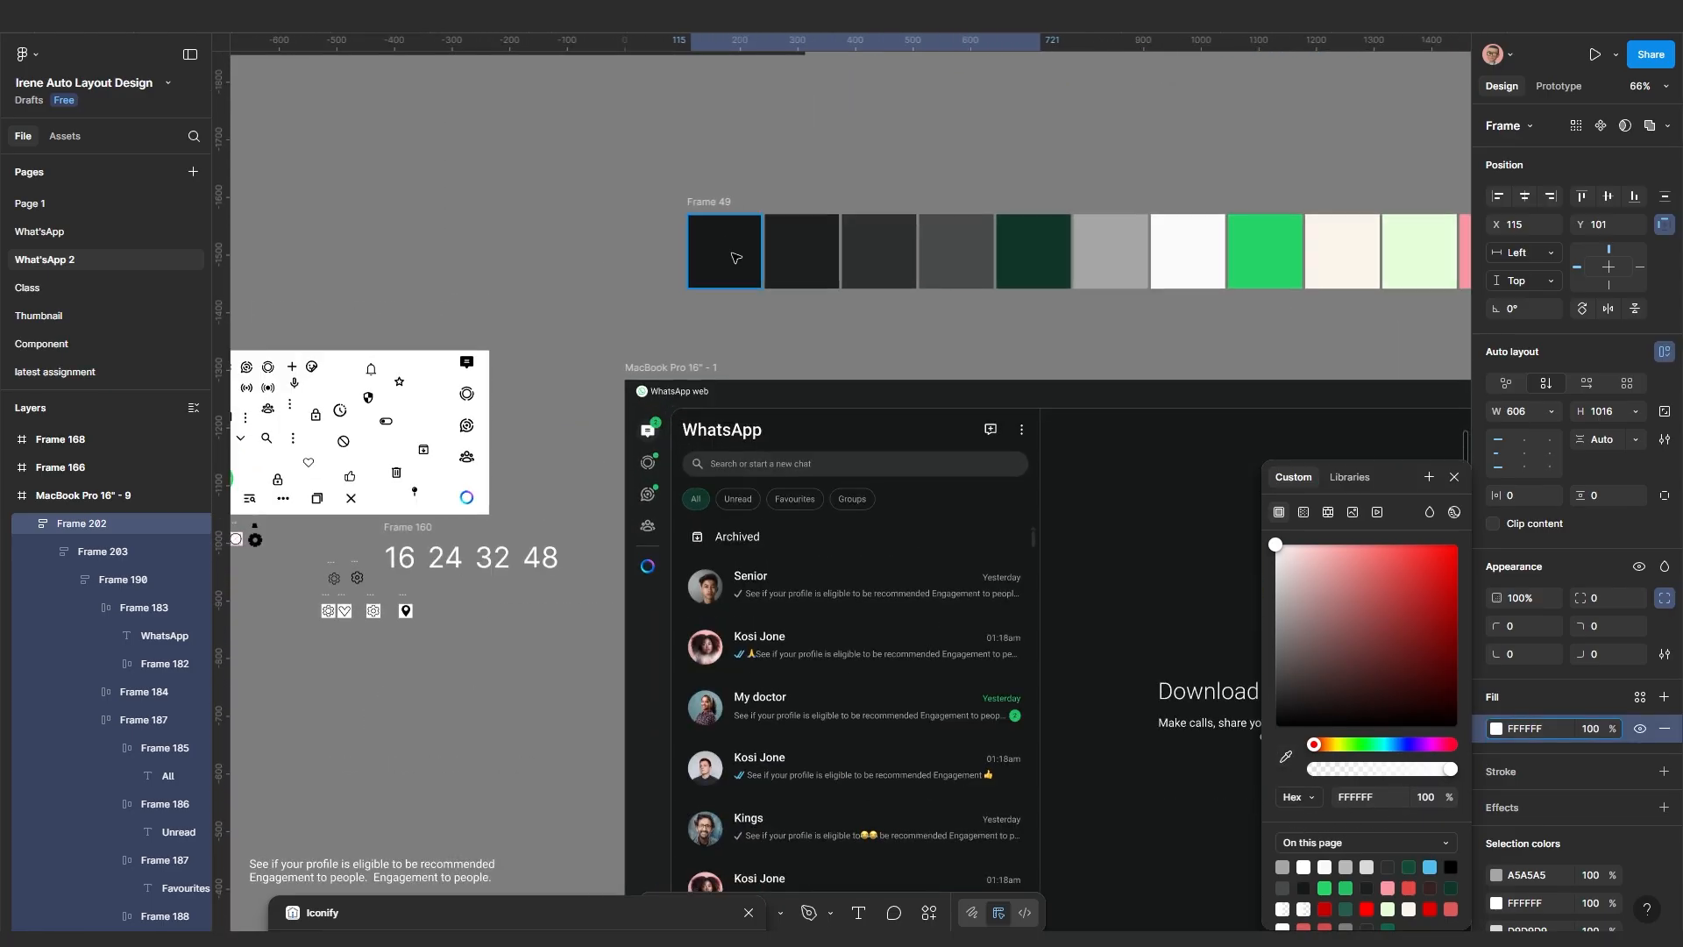
left_click(1285, 757)
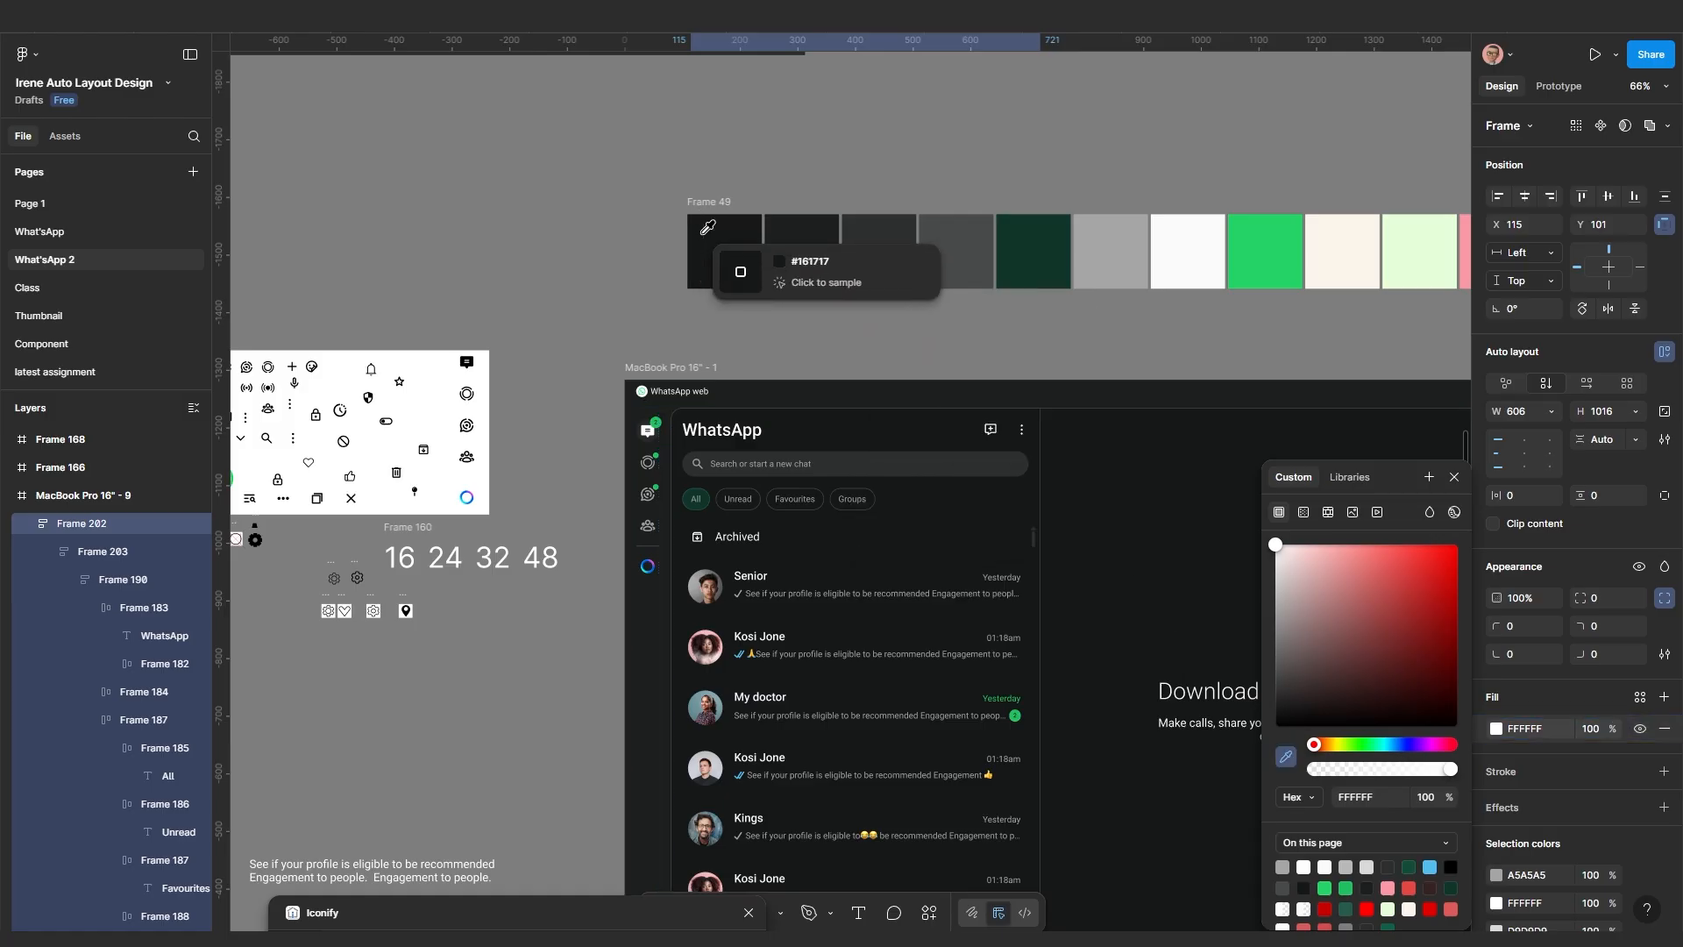
left_click(707, 238)
scroll(712, 318, "down", 3)
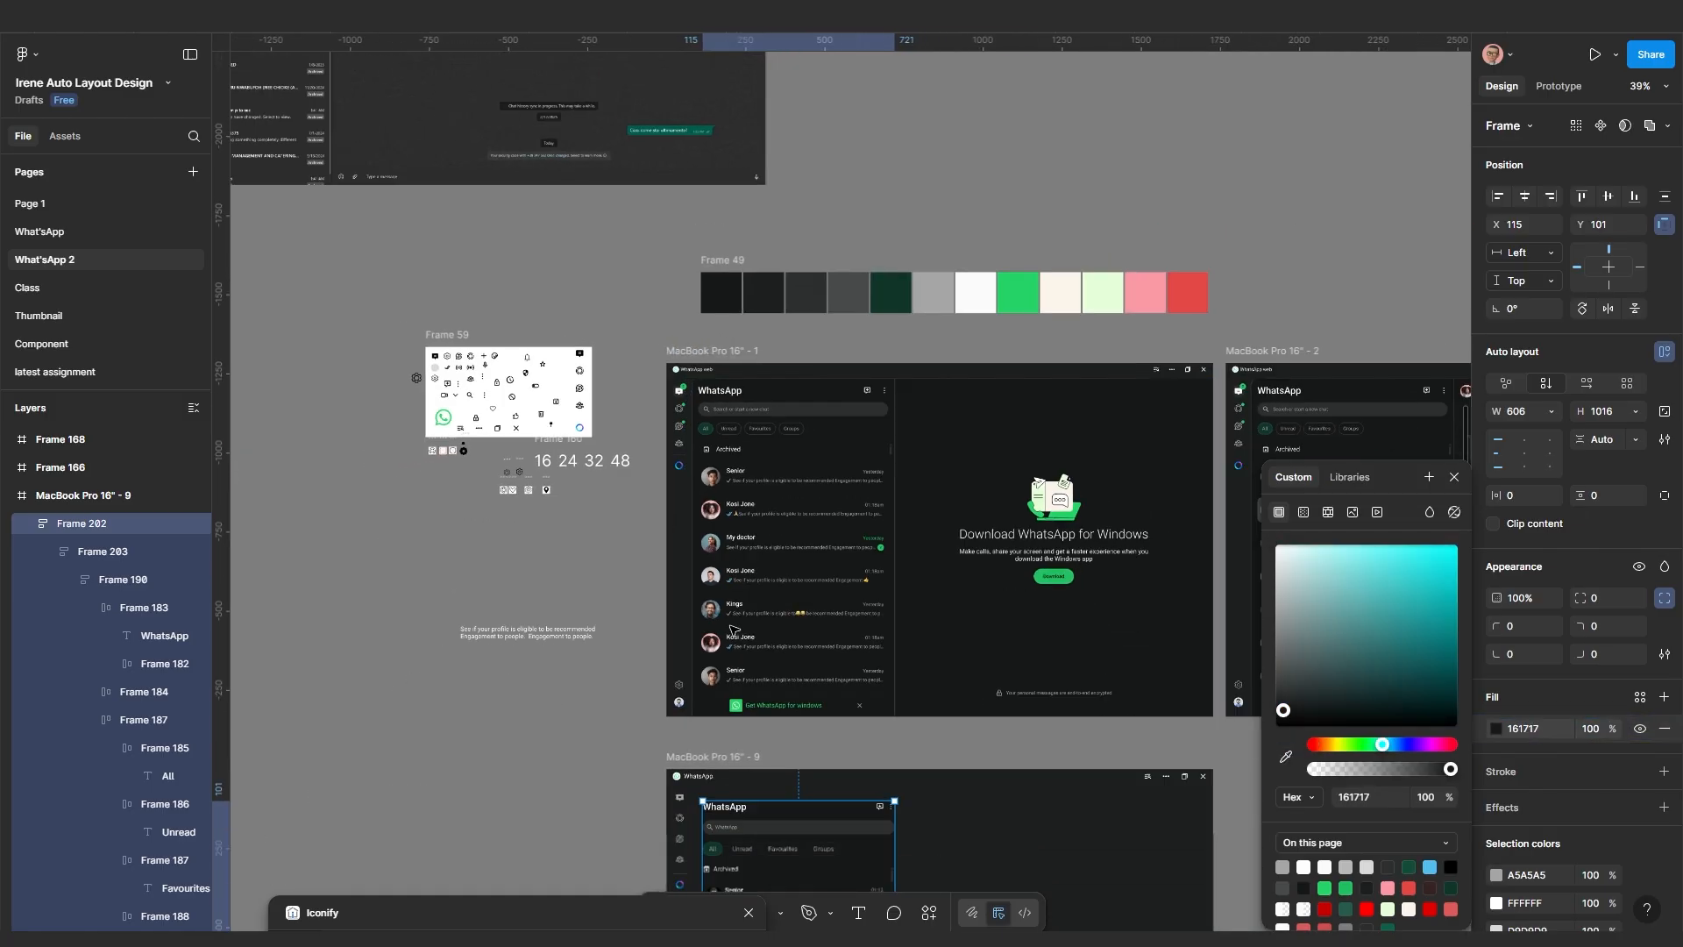
left_click_drag(824, 761, 832, 438)
scroll(811, 671, "up", 4)
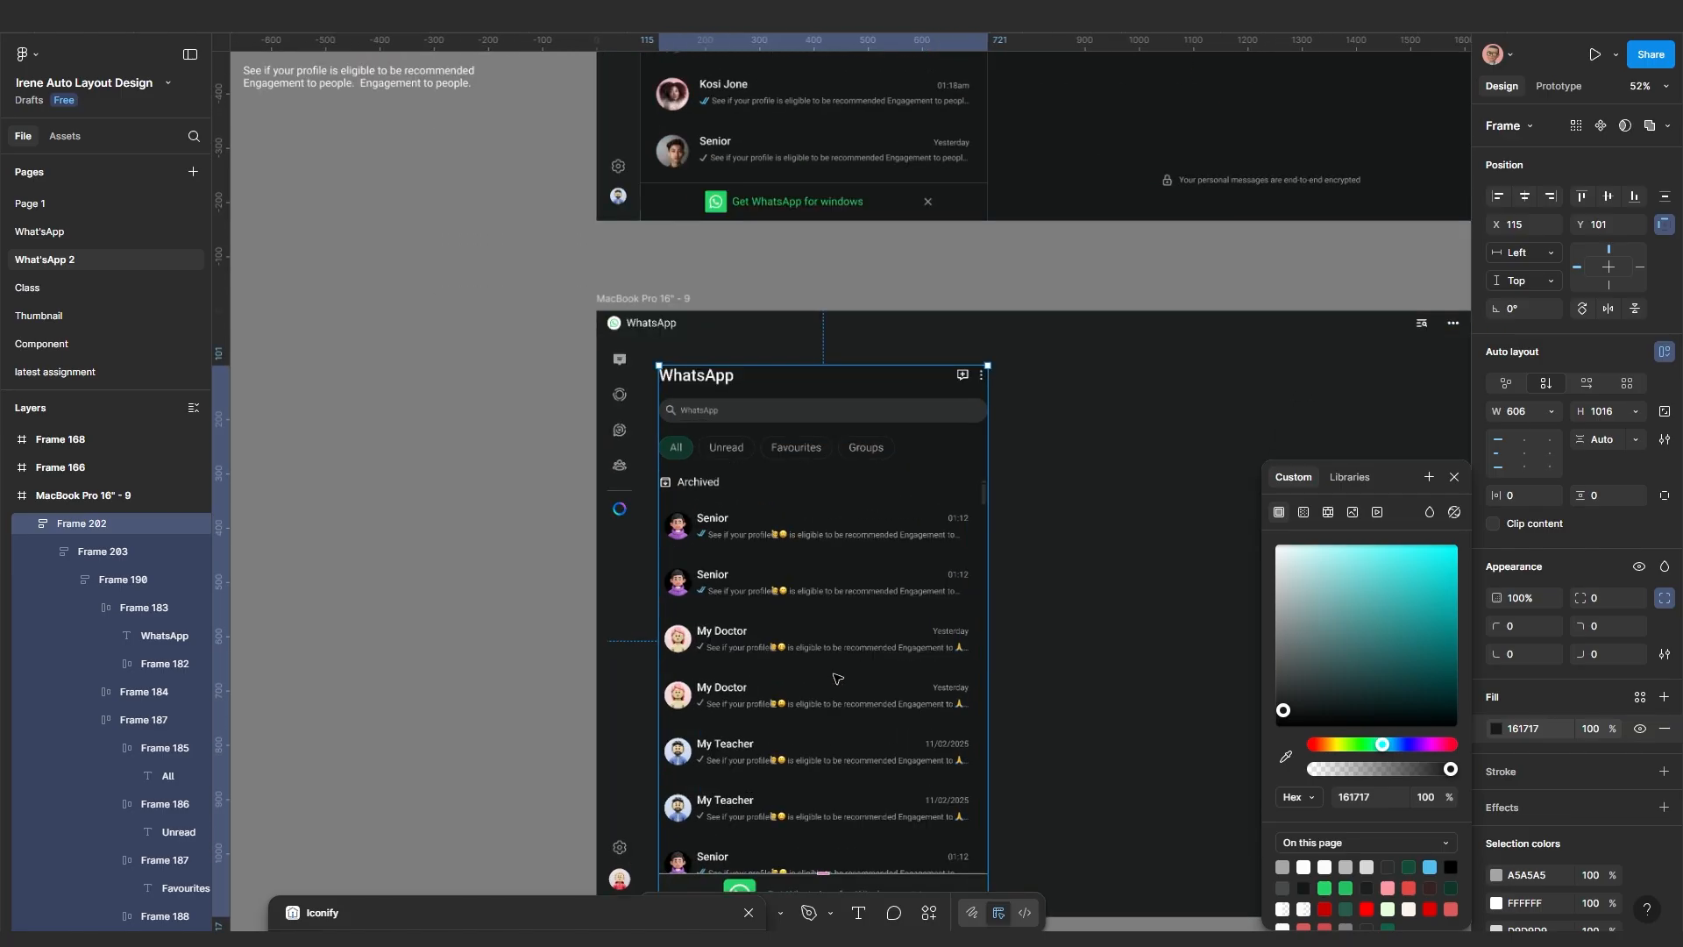
left_click(1083, 560)
Set the padding of Frame 202 to 10 on all sides
scroll(1083, 560, "down", 3)
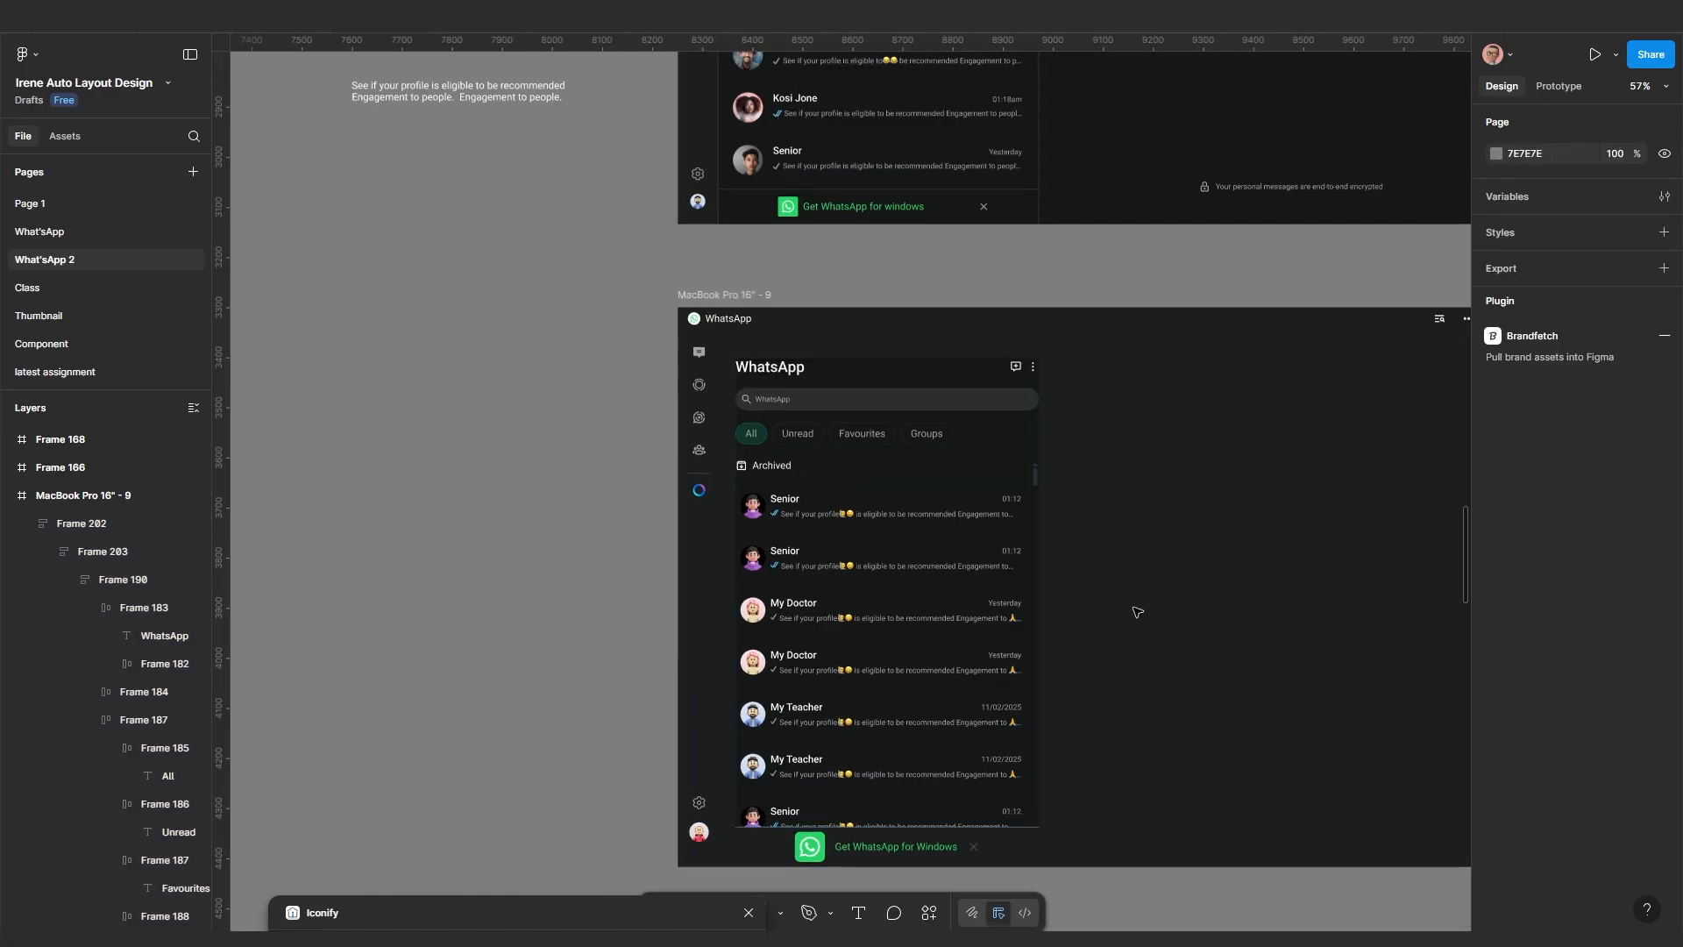
scroll(1134, 612, "up", 2)
scroll(1109, 619, "down", 2)
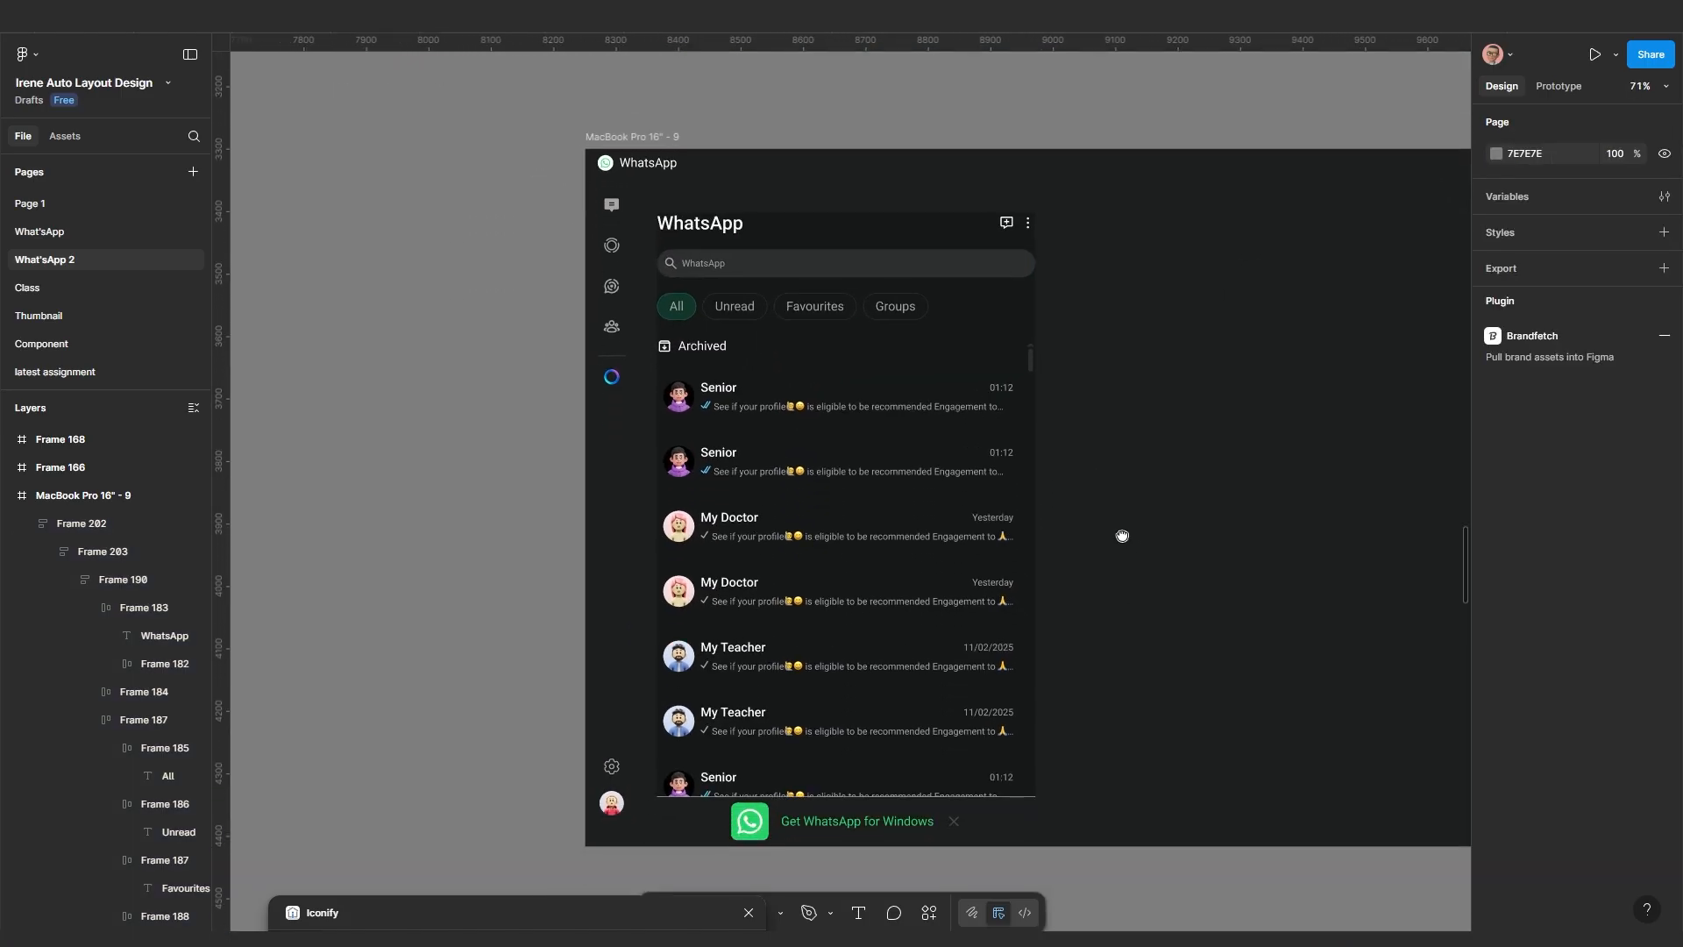
scroll(1121, 528, "up", 1)
scroll(1118, 559, "up", 2)
left_click(924, 557)
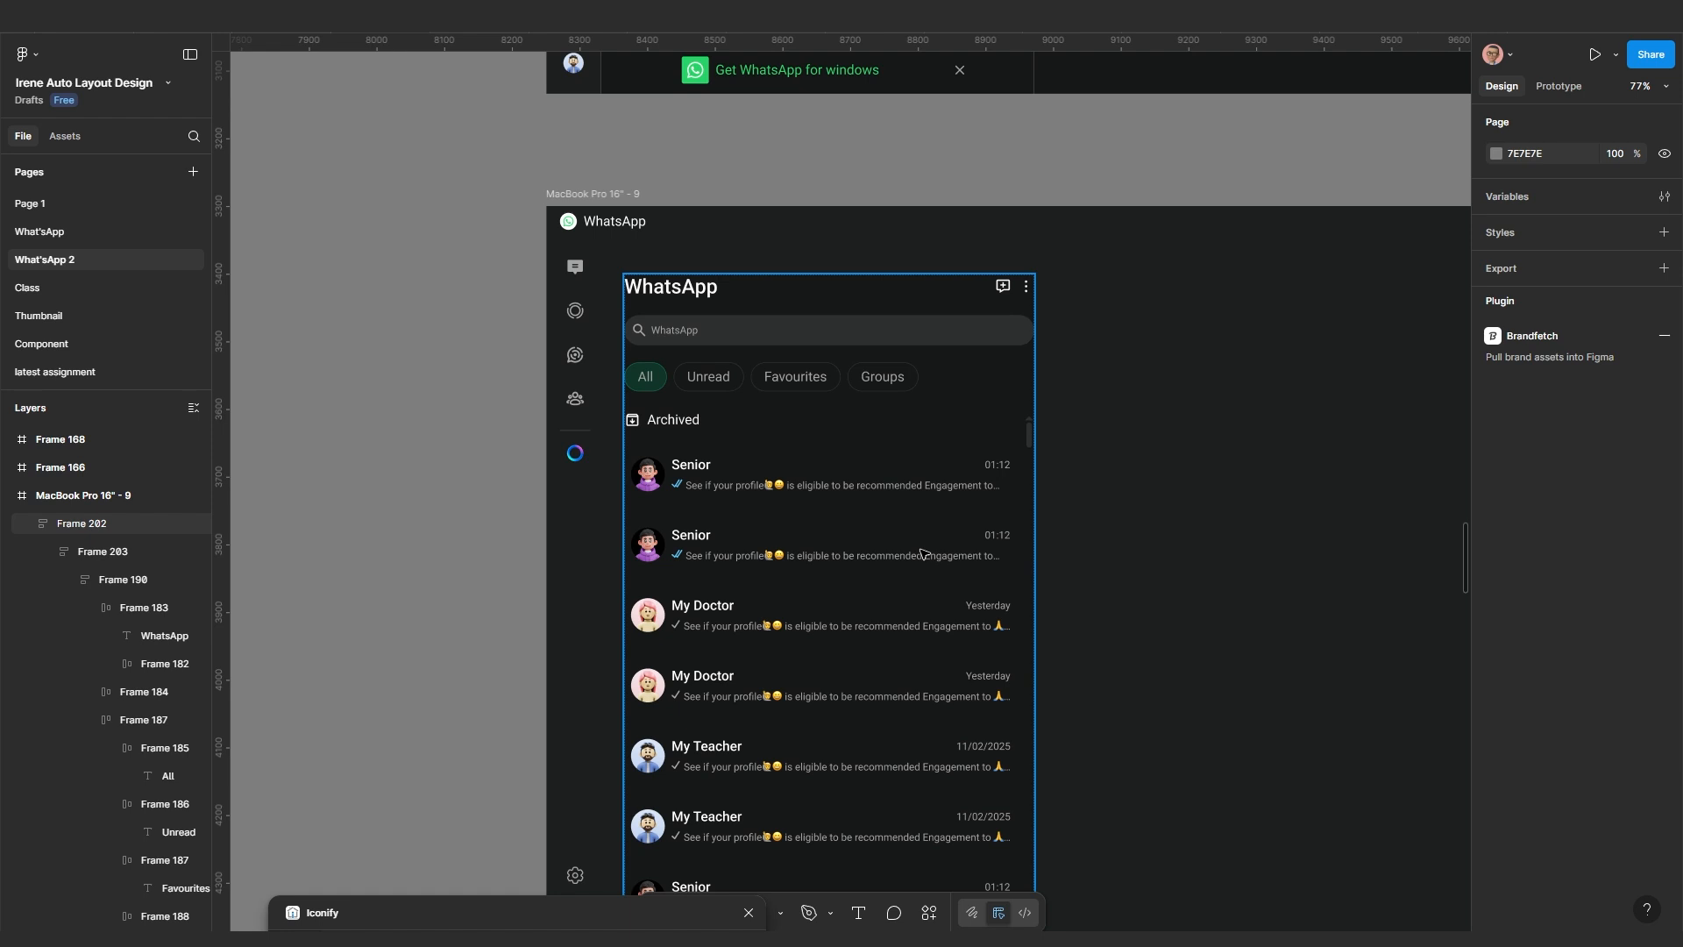
left_click(903, 494)
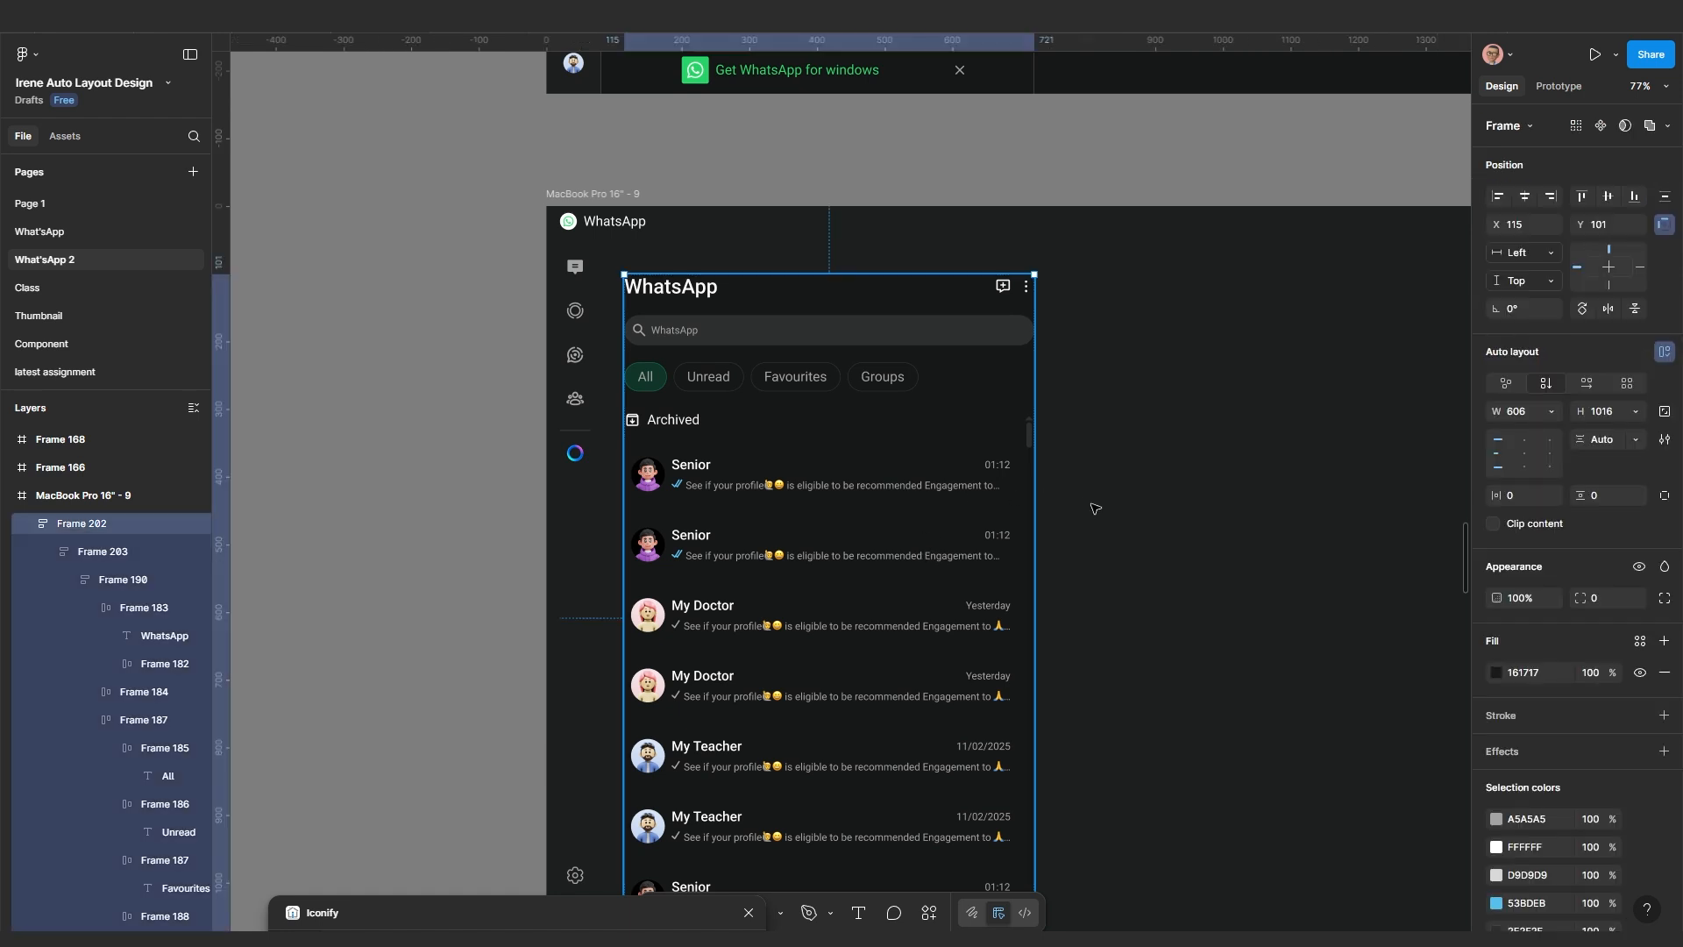
left_click(1513, 497)
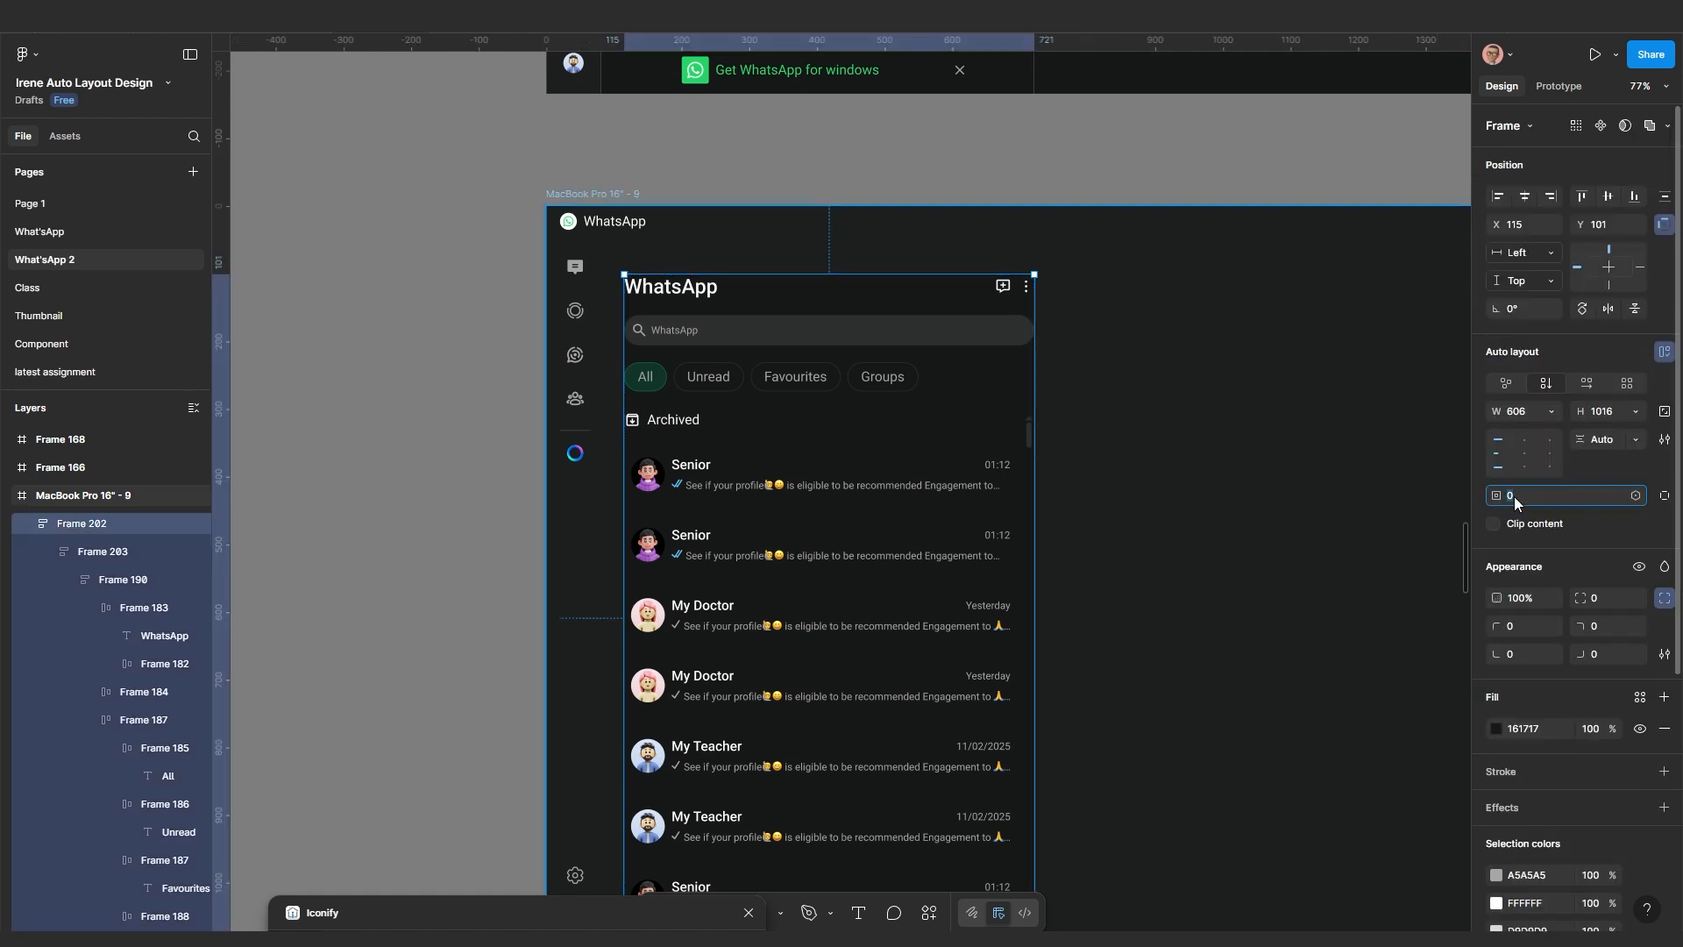
type("10")
key("Return")
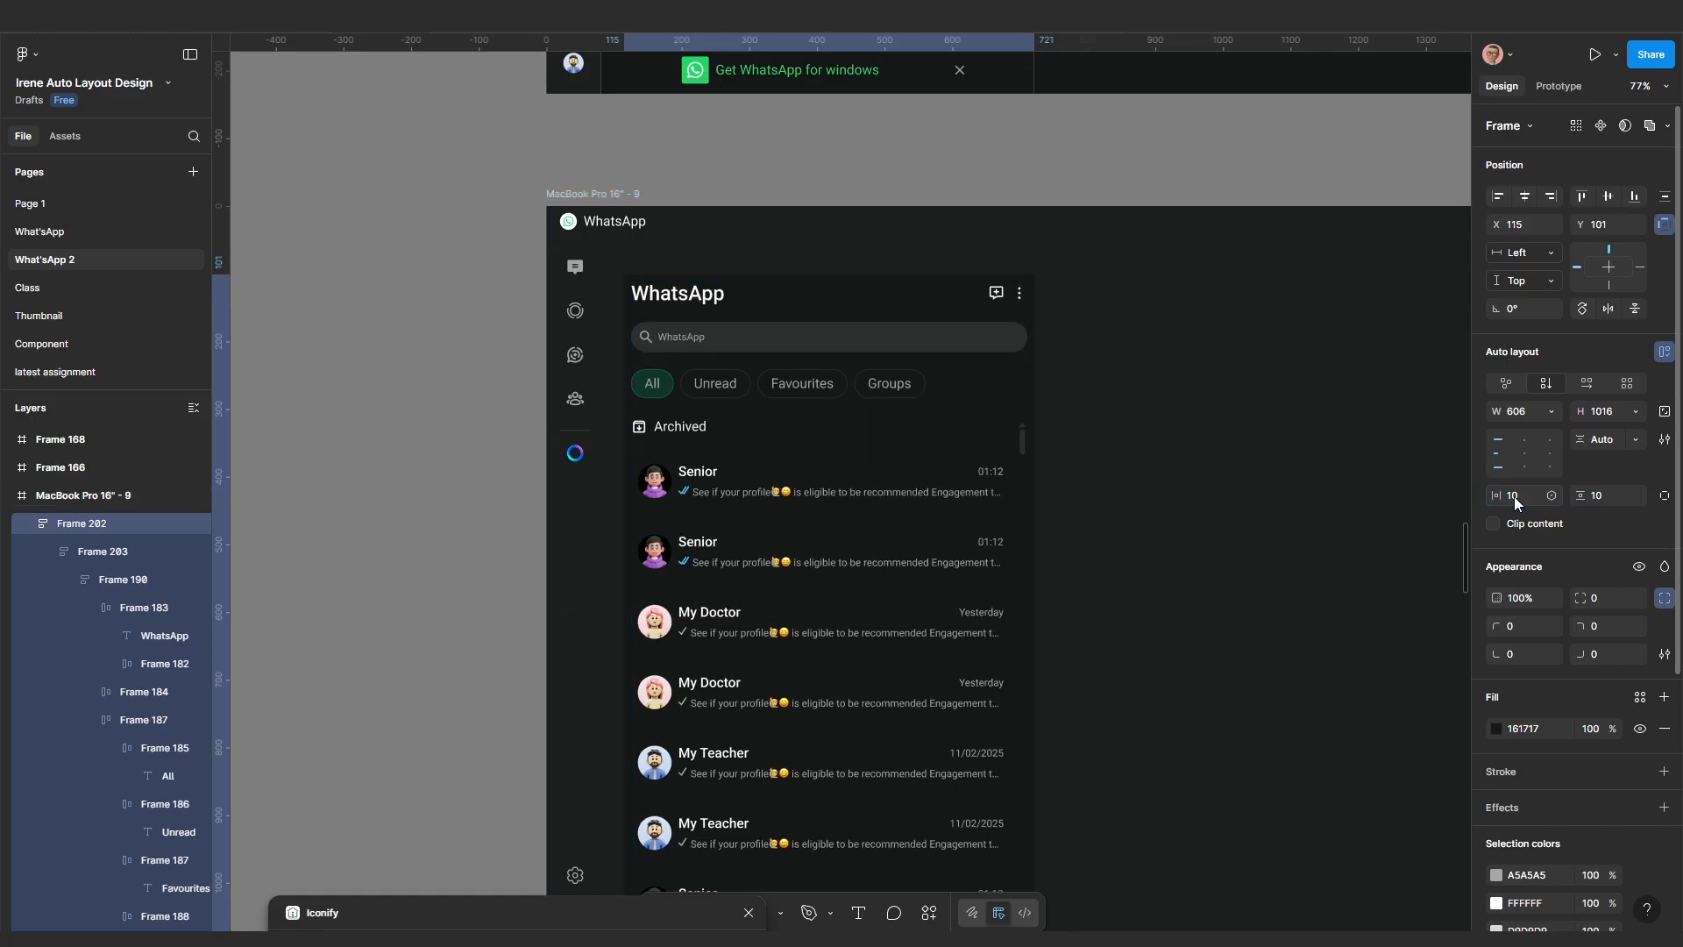
Try hugging the width of Frame 202 to its contents, resize the column to 568 wide instead, and deselect
left_click(1549, 410)
left_click(1537, 433)
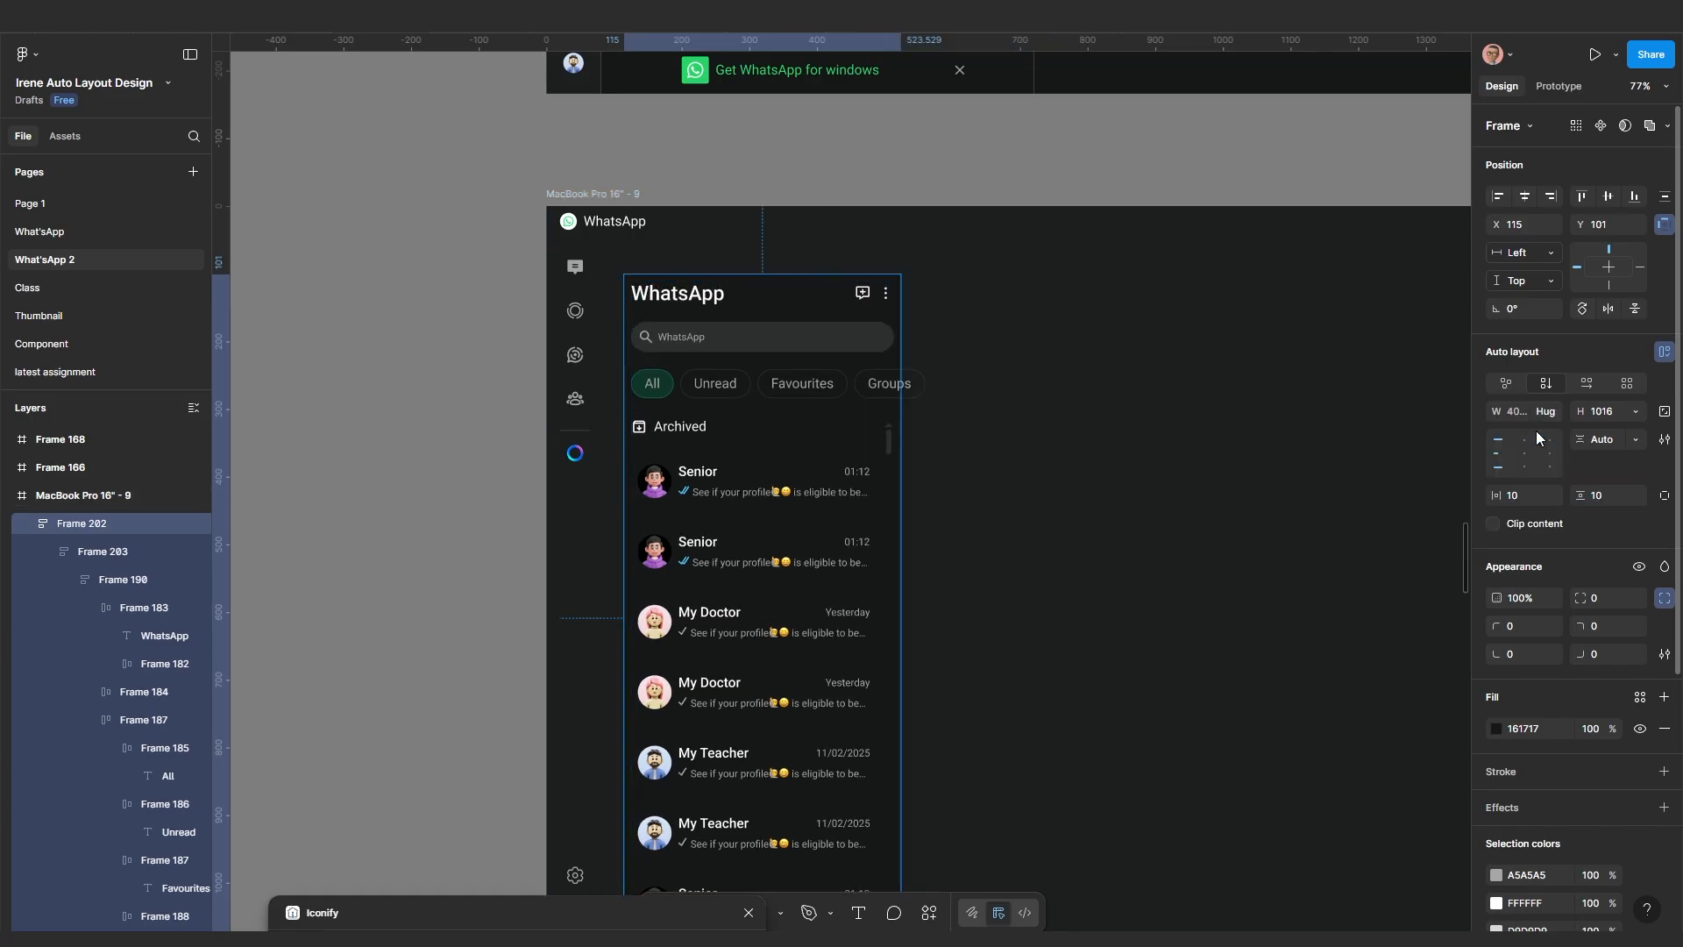
left_click_drag(900, 525, 1012, 519)
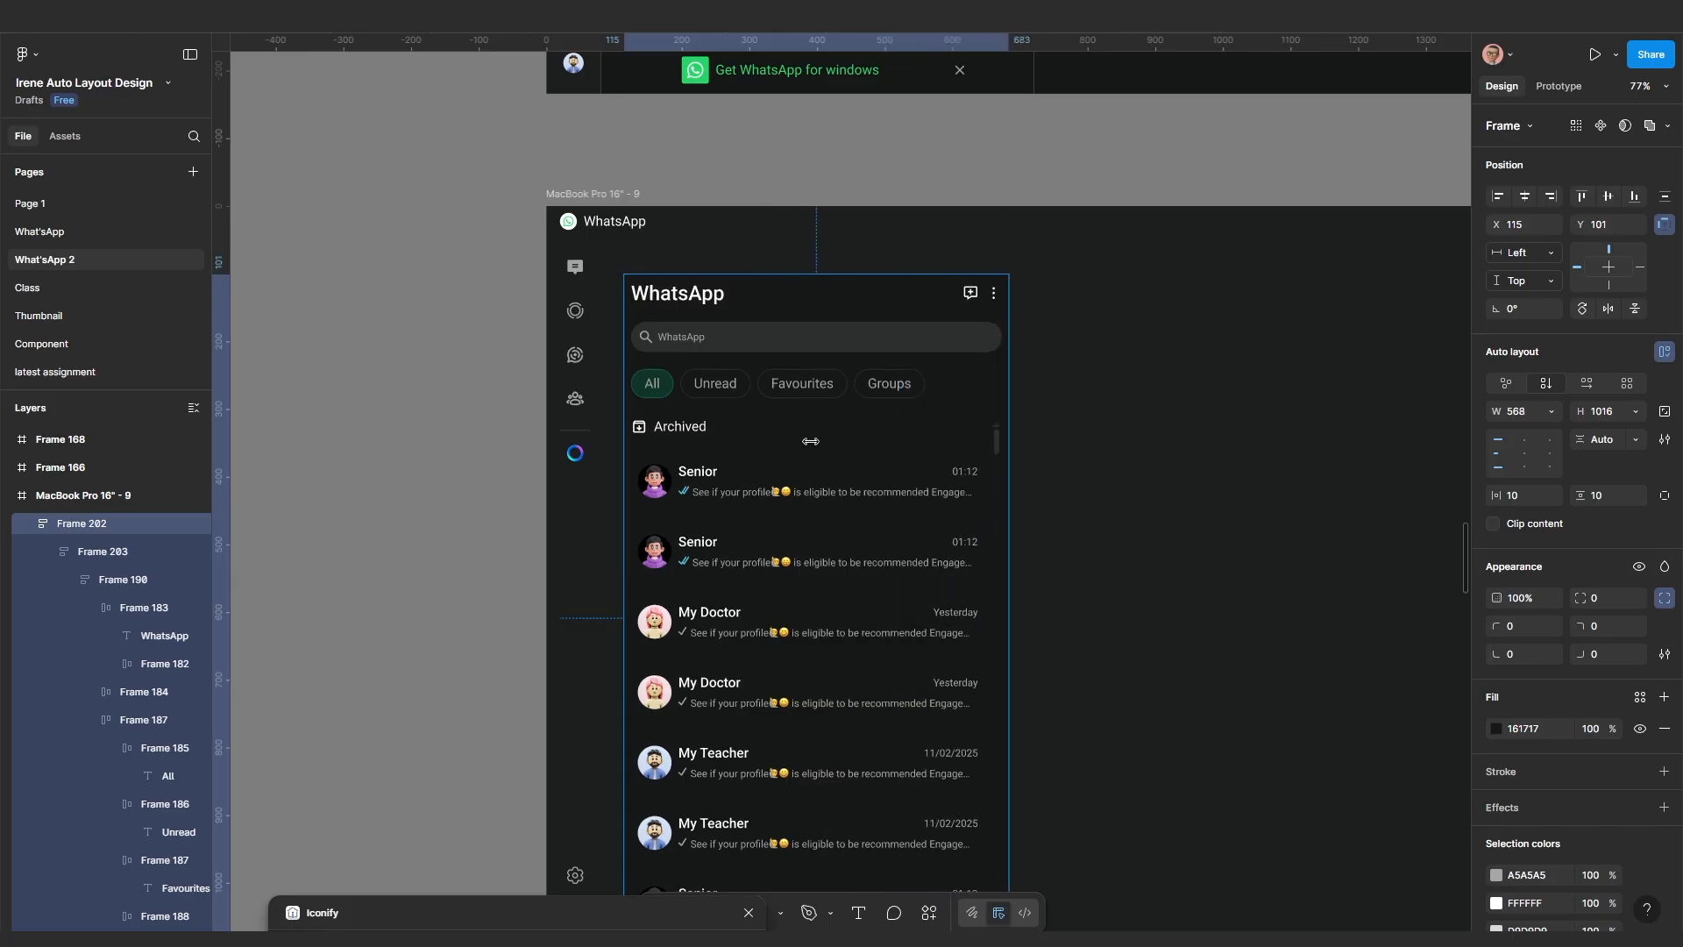
scroll(741, 401, "up", 2)
left_click(1136, 491)
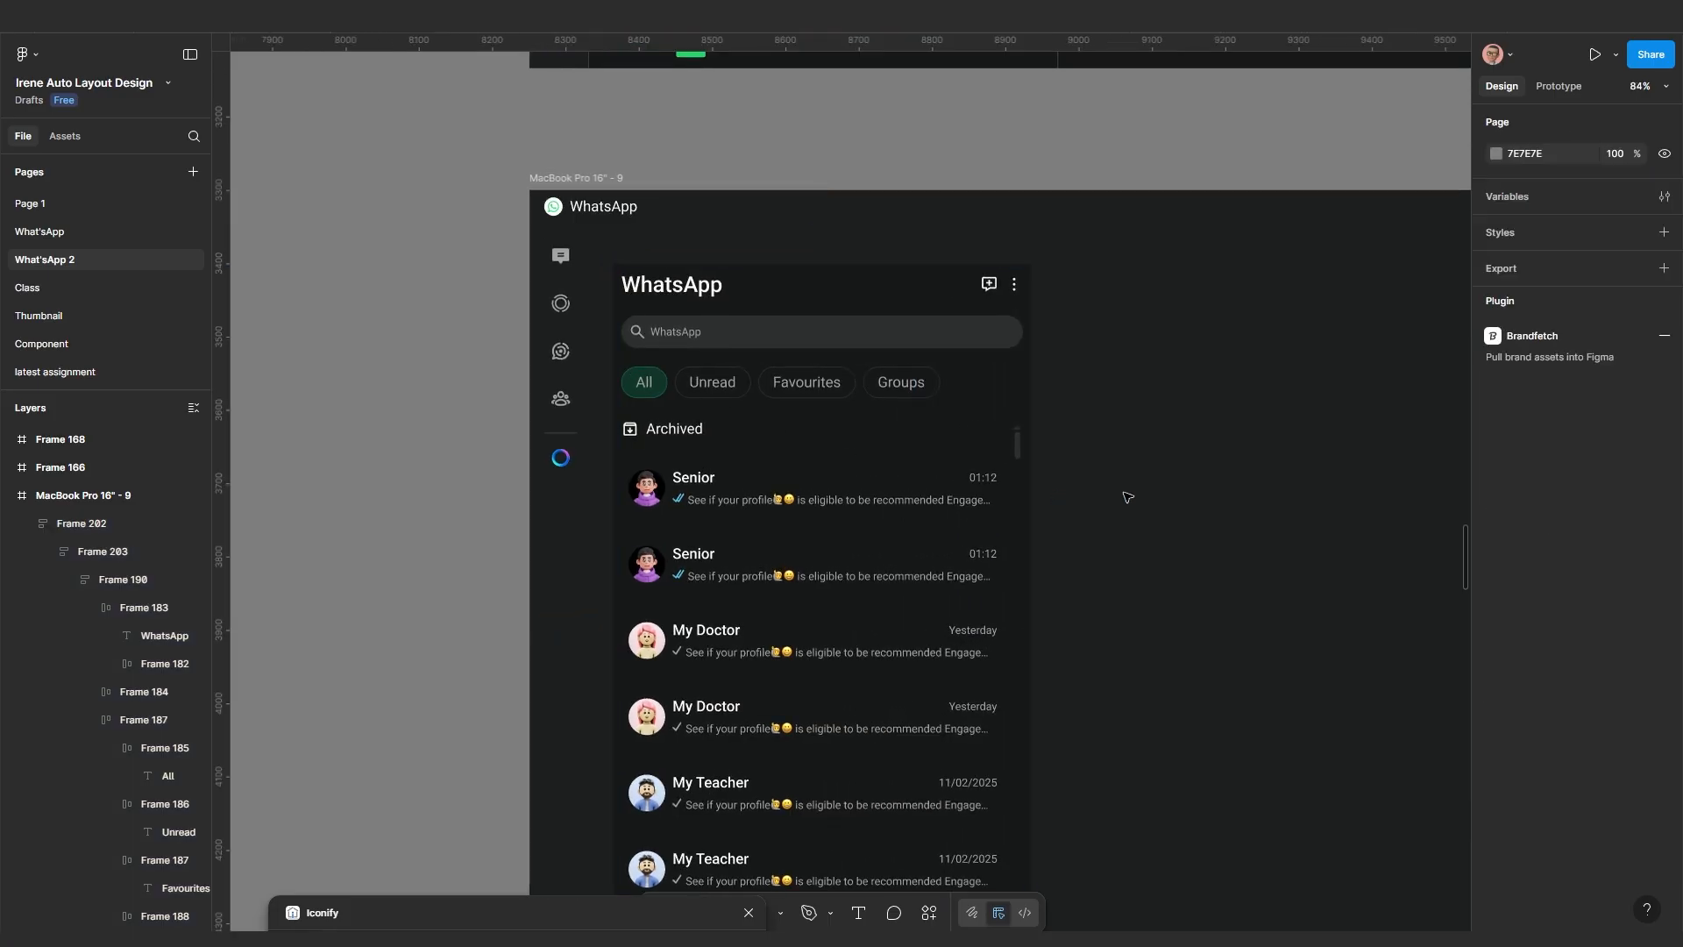
Try a padding of 40 on Frame 202, the chat column, and set it to 30 on all sides instead
scroll(892, 542, "up", 2)
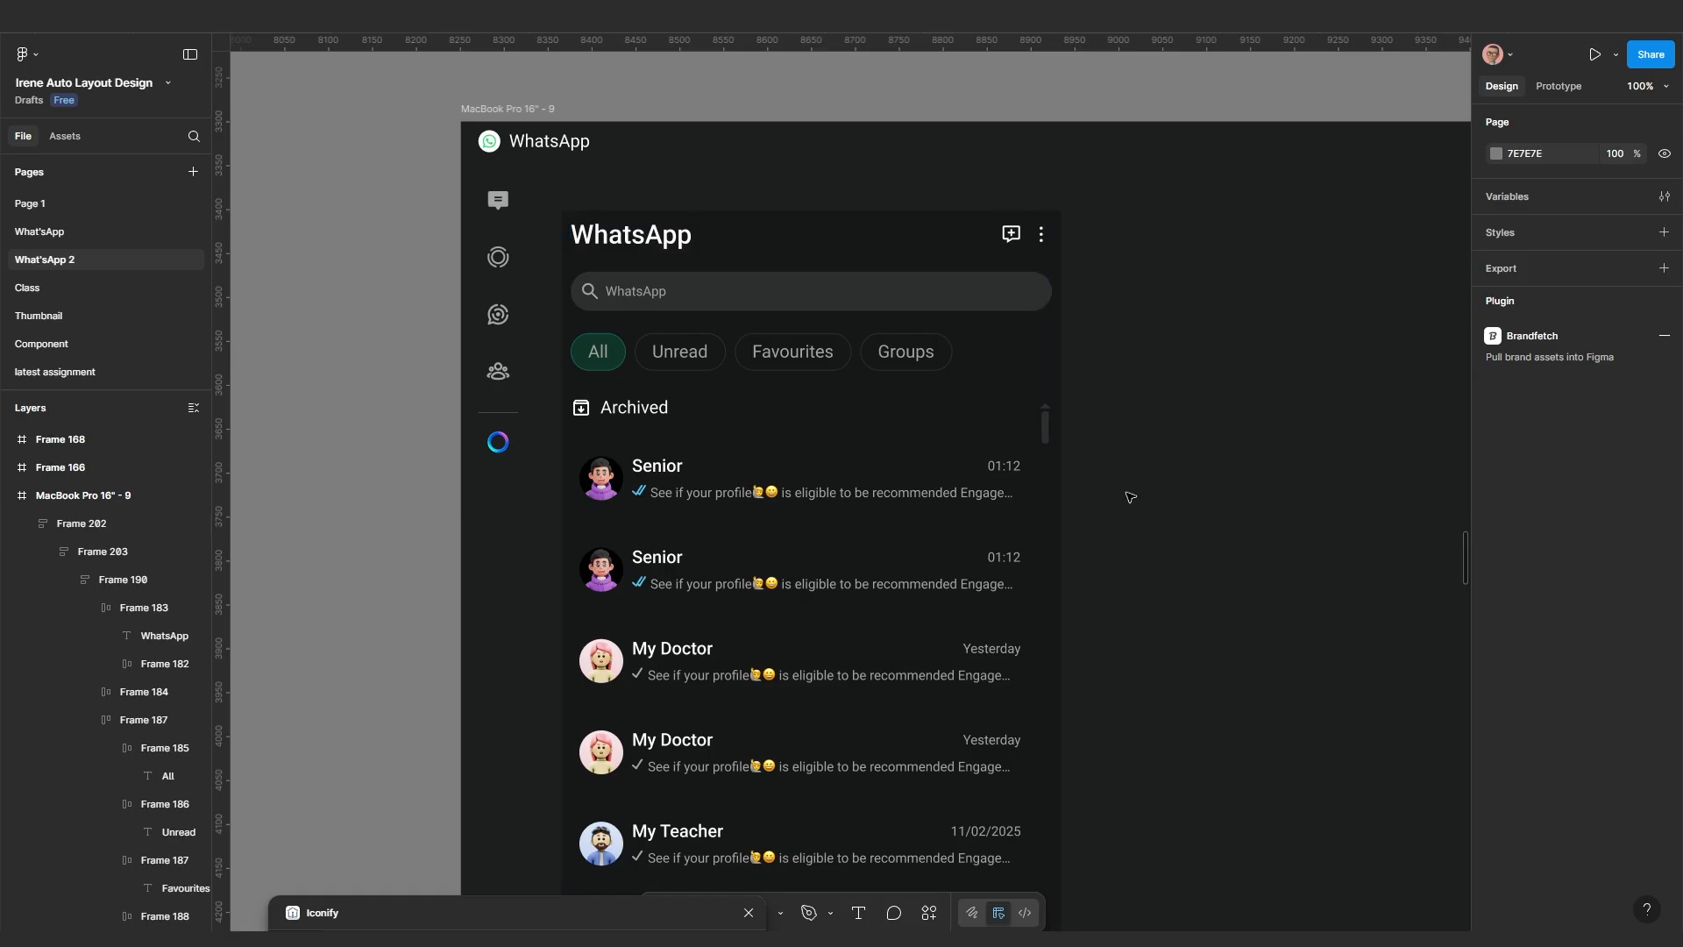
left_click(885, 517)
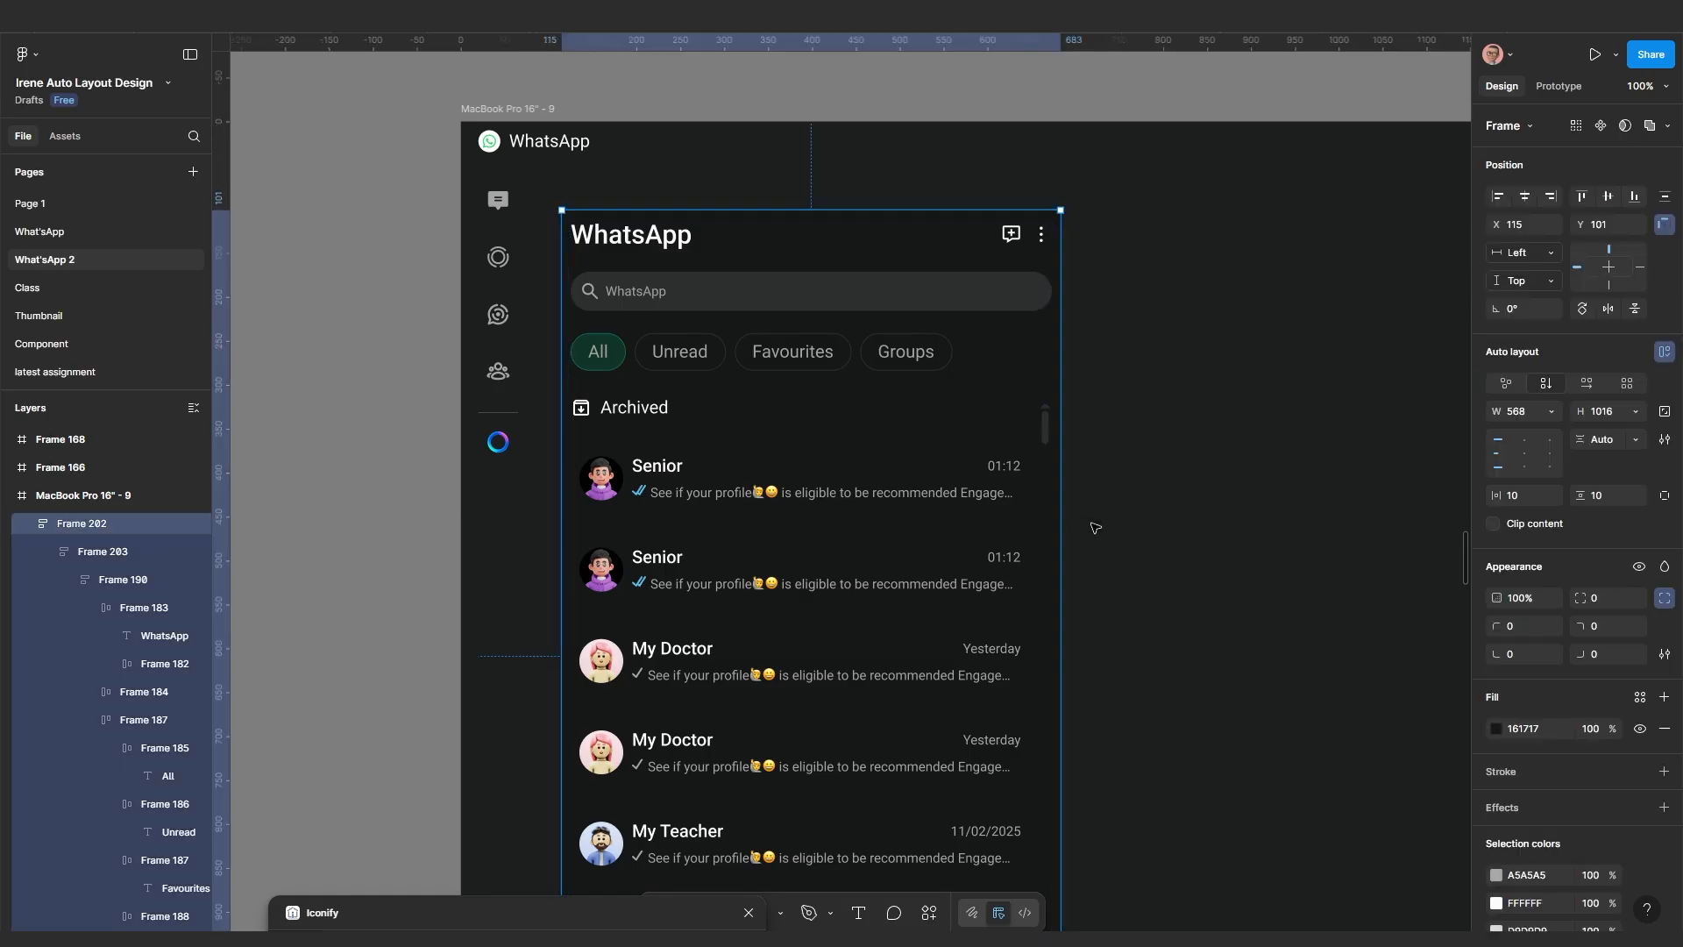
left_click(1517, 497)
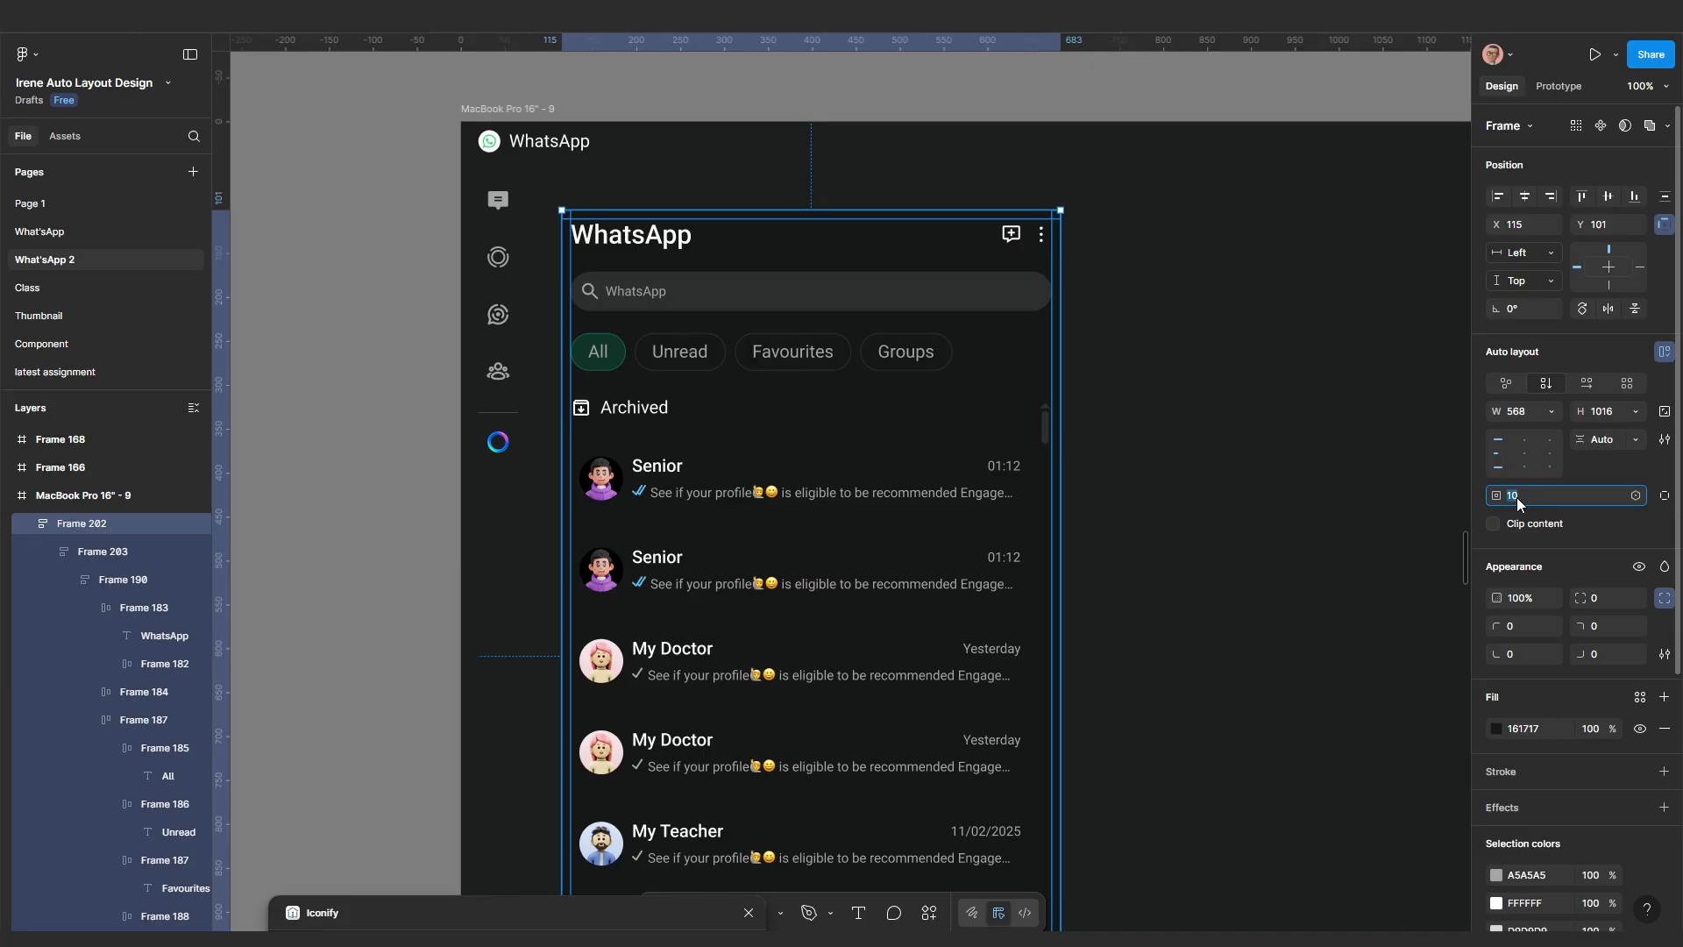
type("40")
key("Return")
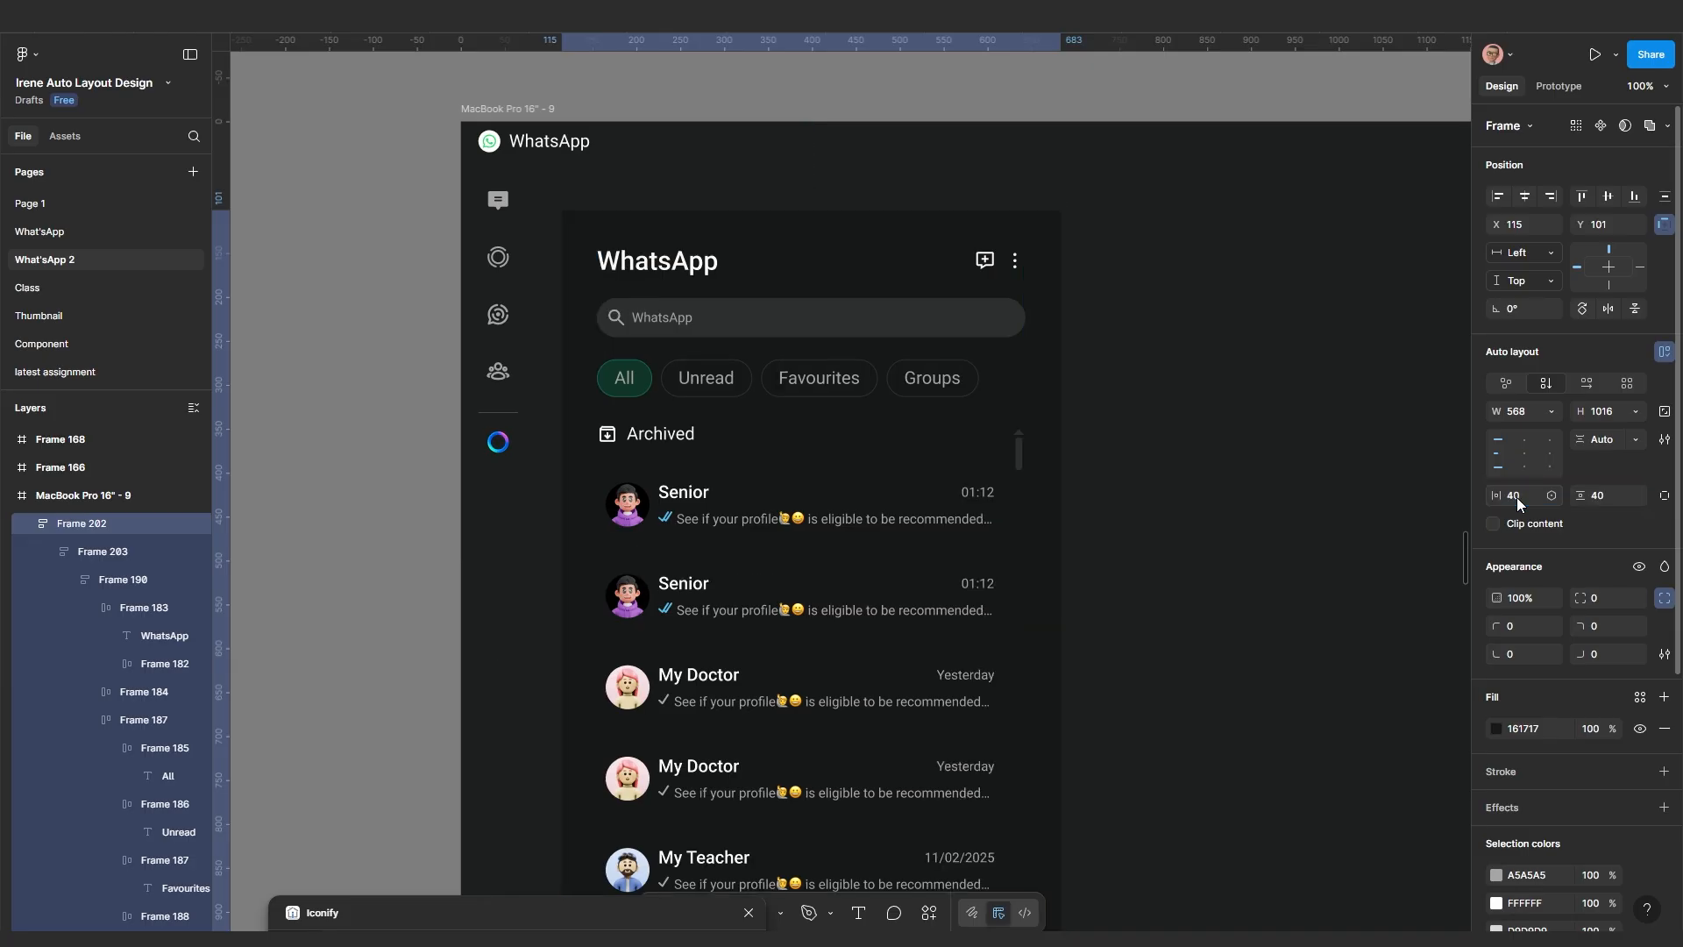
left_click(1517, 497)
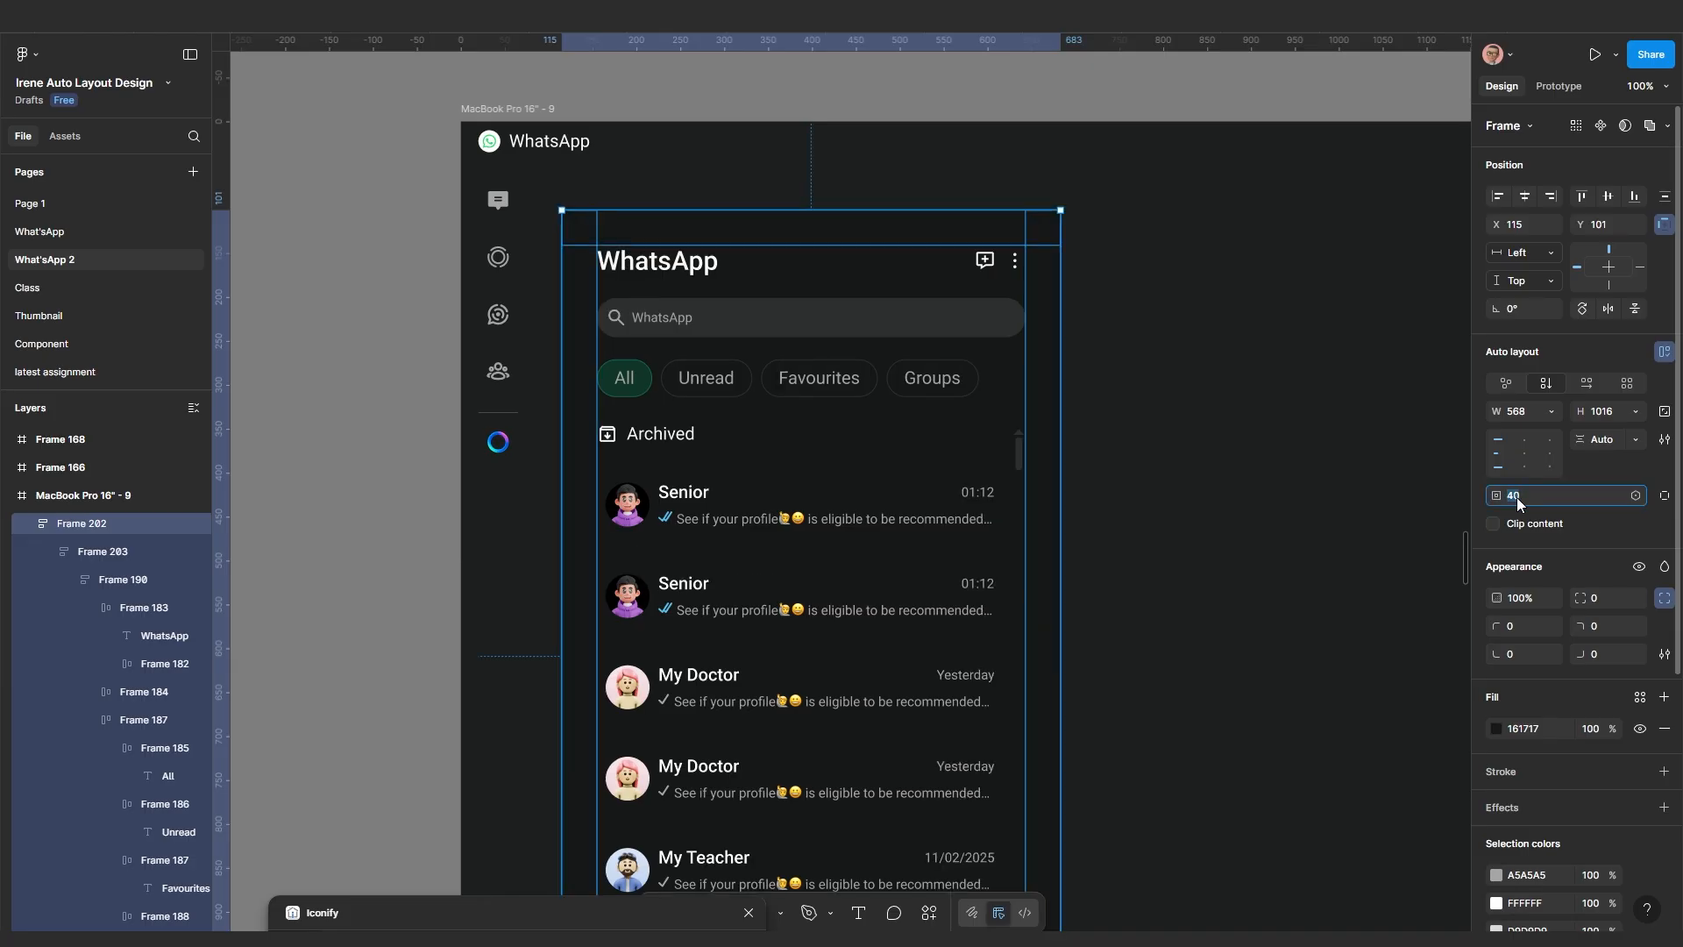
type("30")
key("Return")
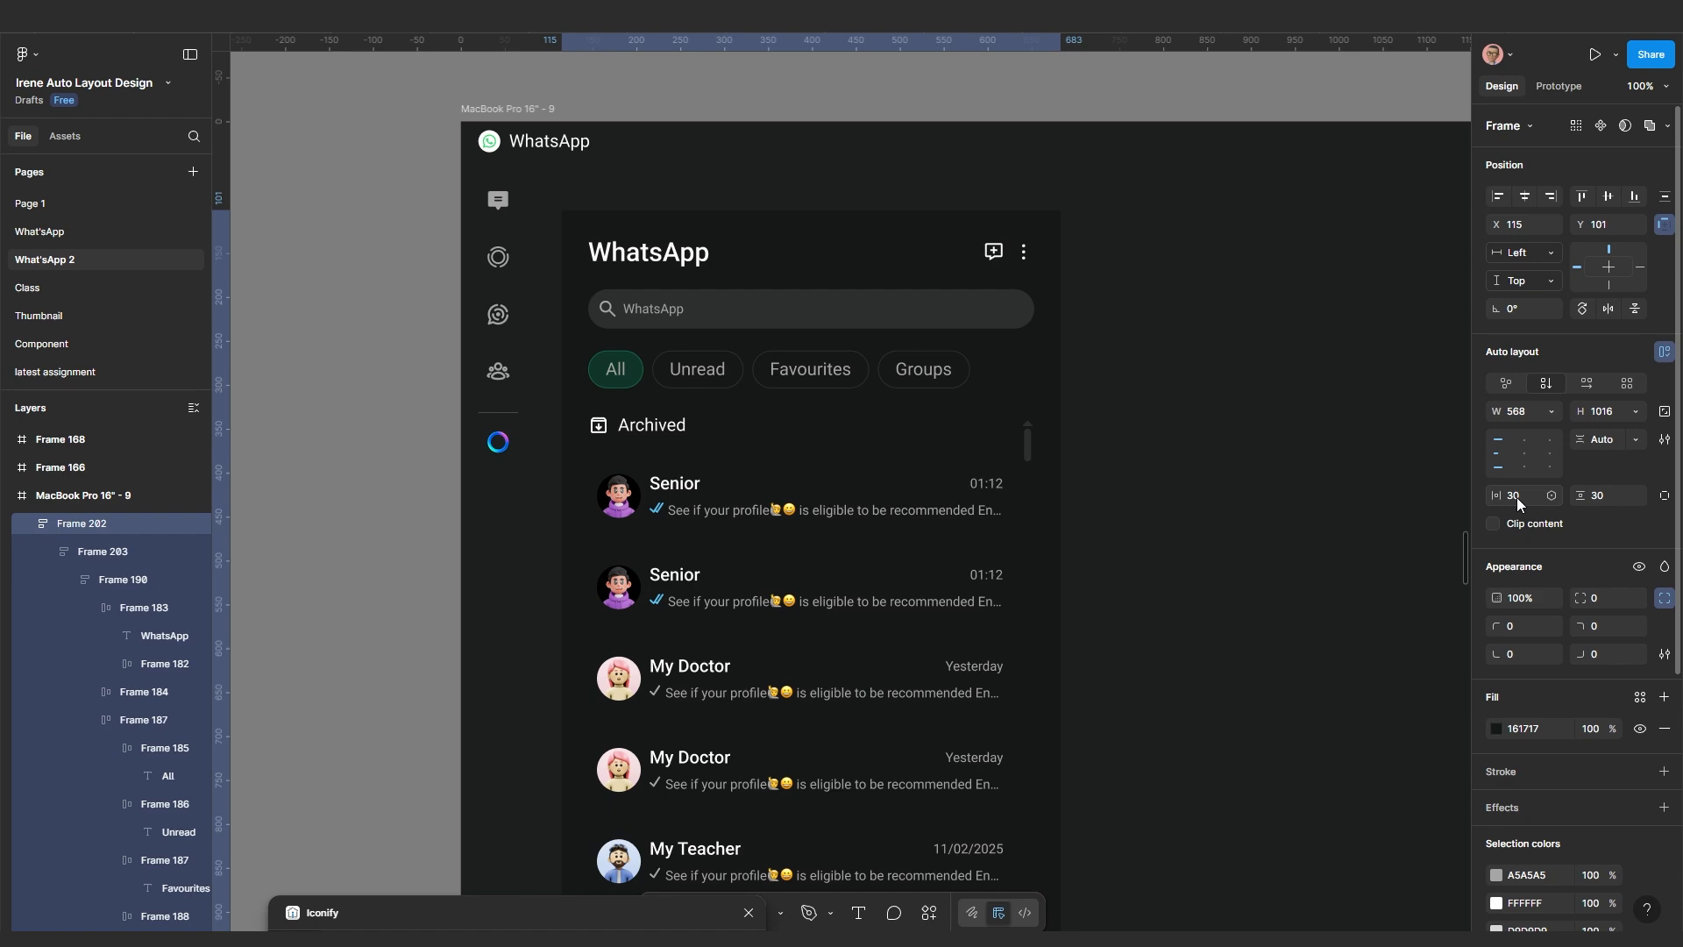
Compare the chat column's width and spacing with the finished MacBook Pro 16" - 1 design
scroll(898, 401, "down", 3)
scroll(892, 255, "up", 3)
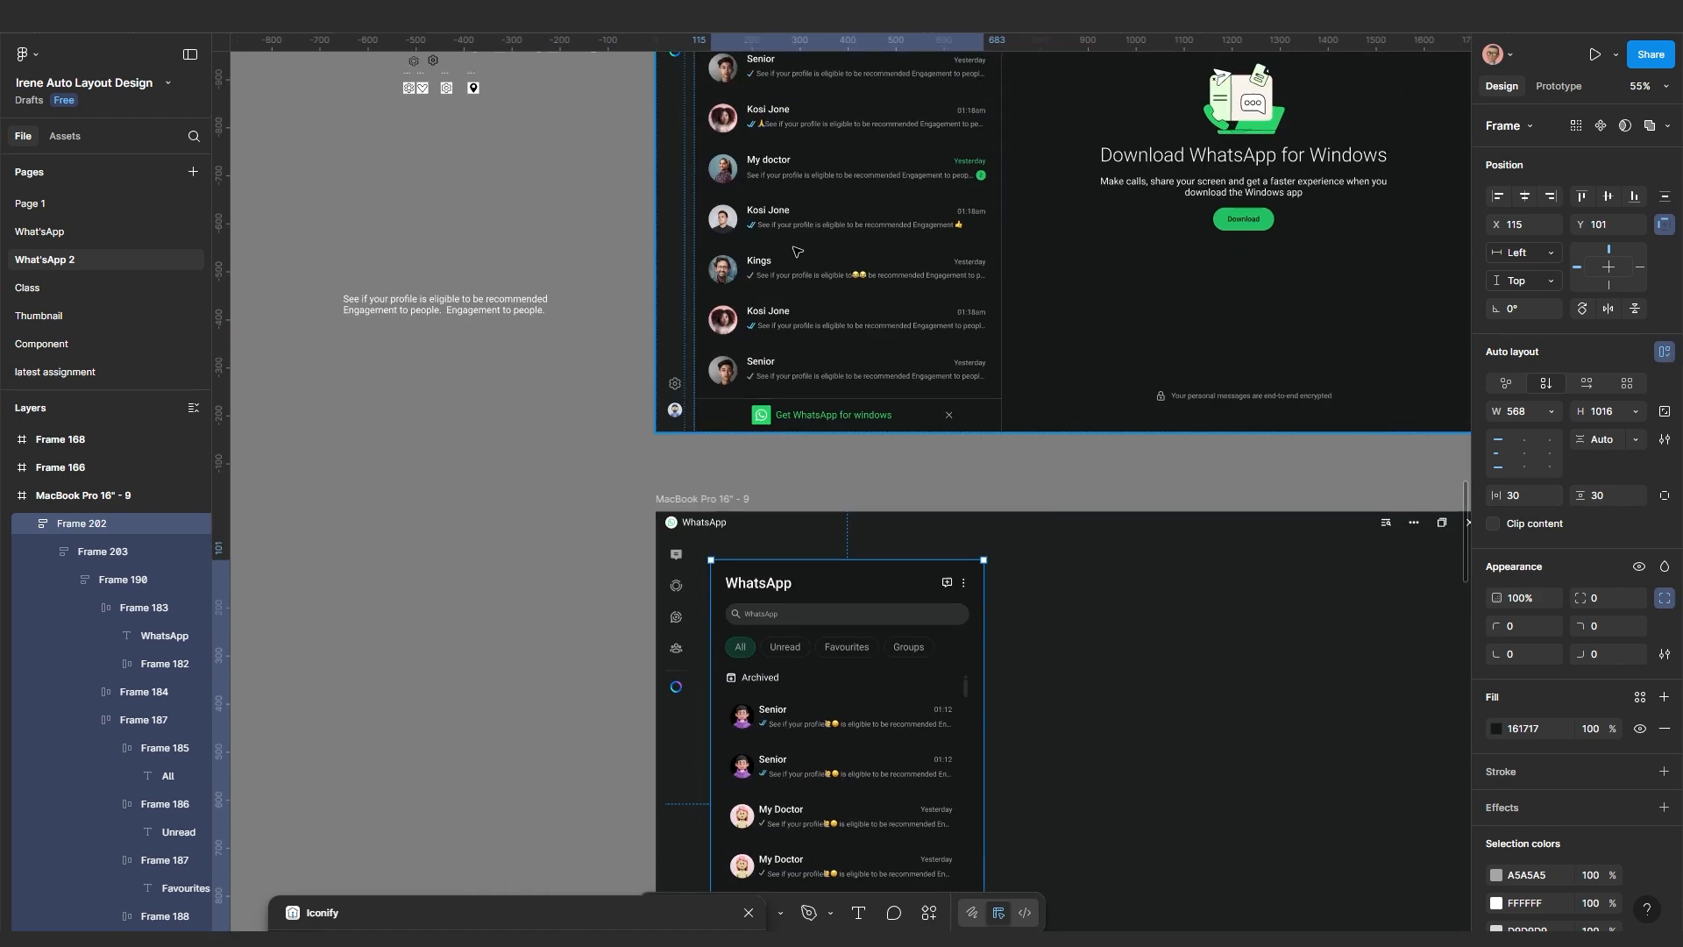
scroll(797, 252, "up", 5)
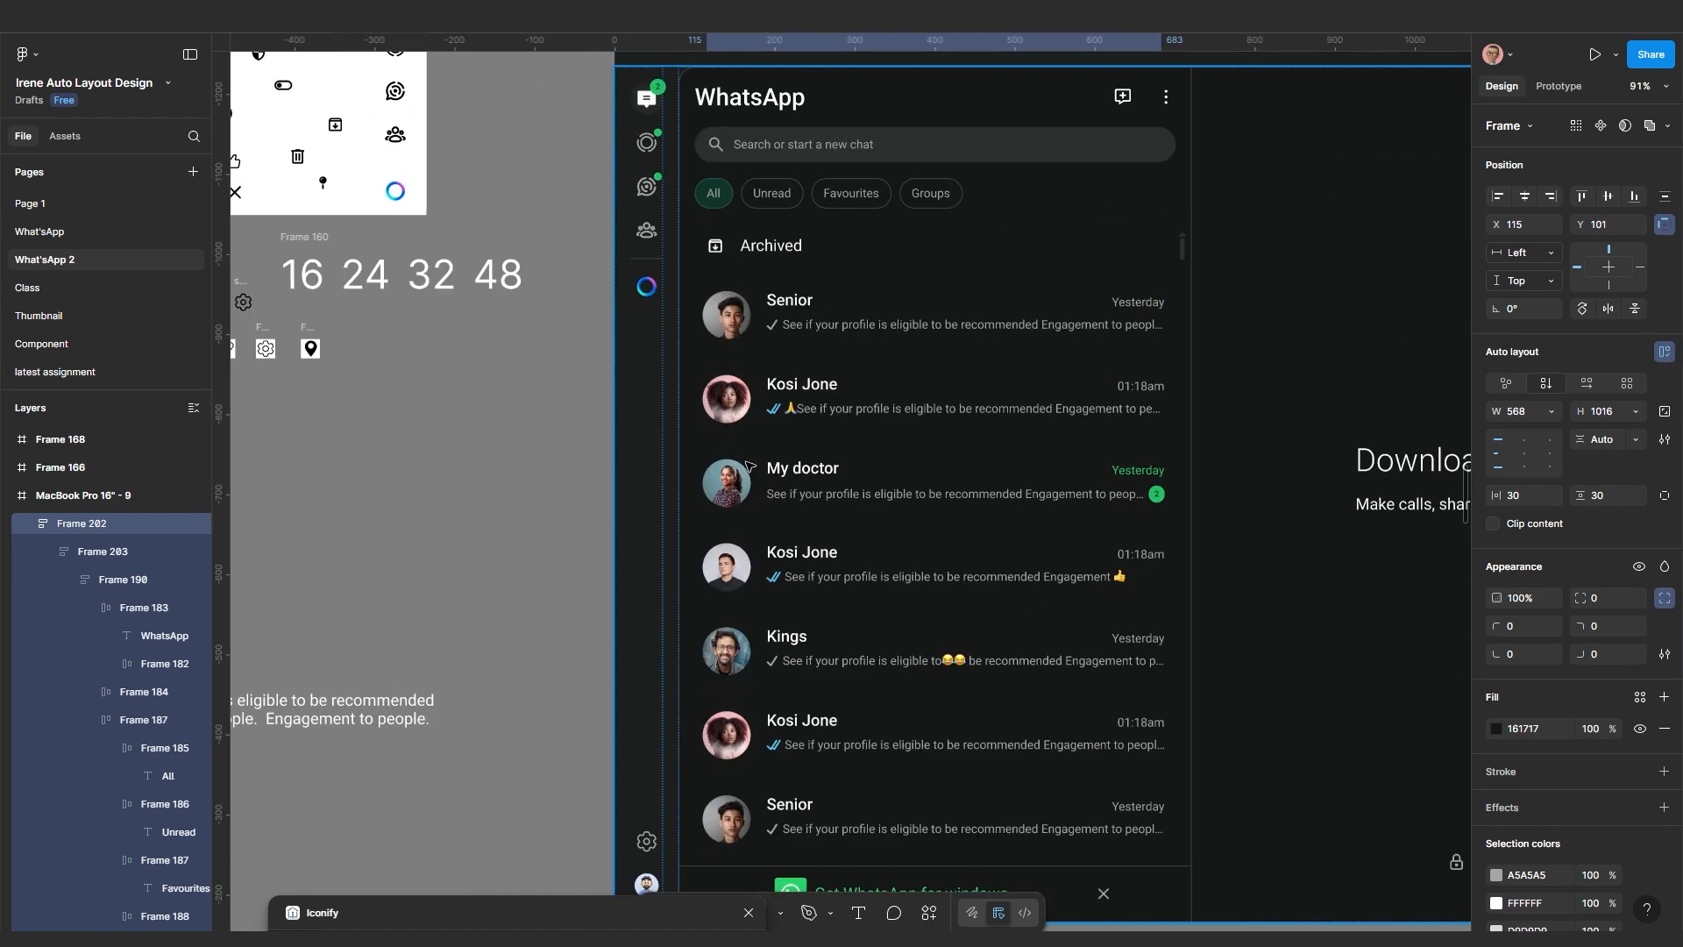
left_click_drag(787, 376, 801, 461)
scroll(801, 461, "down", 1)
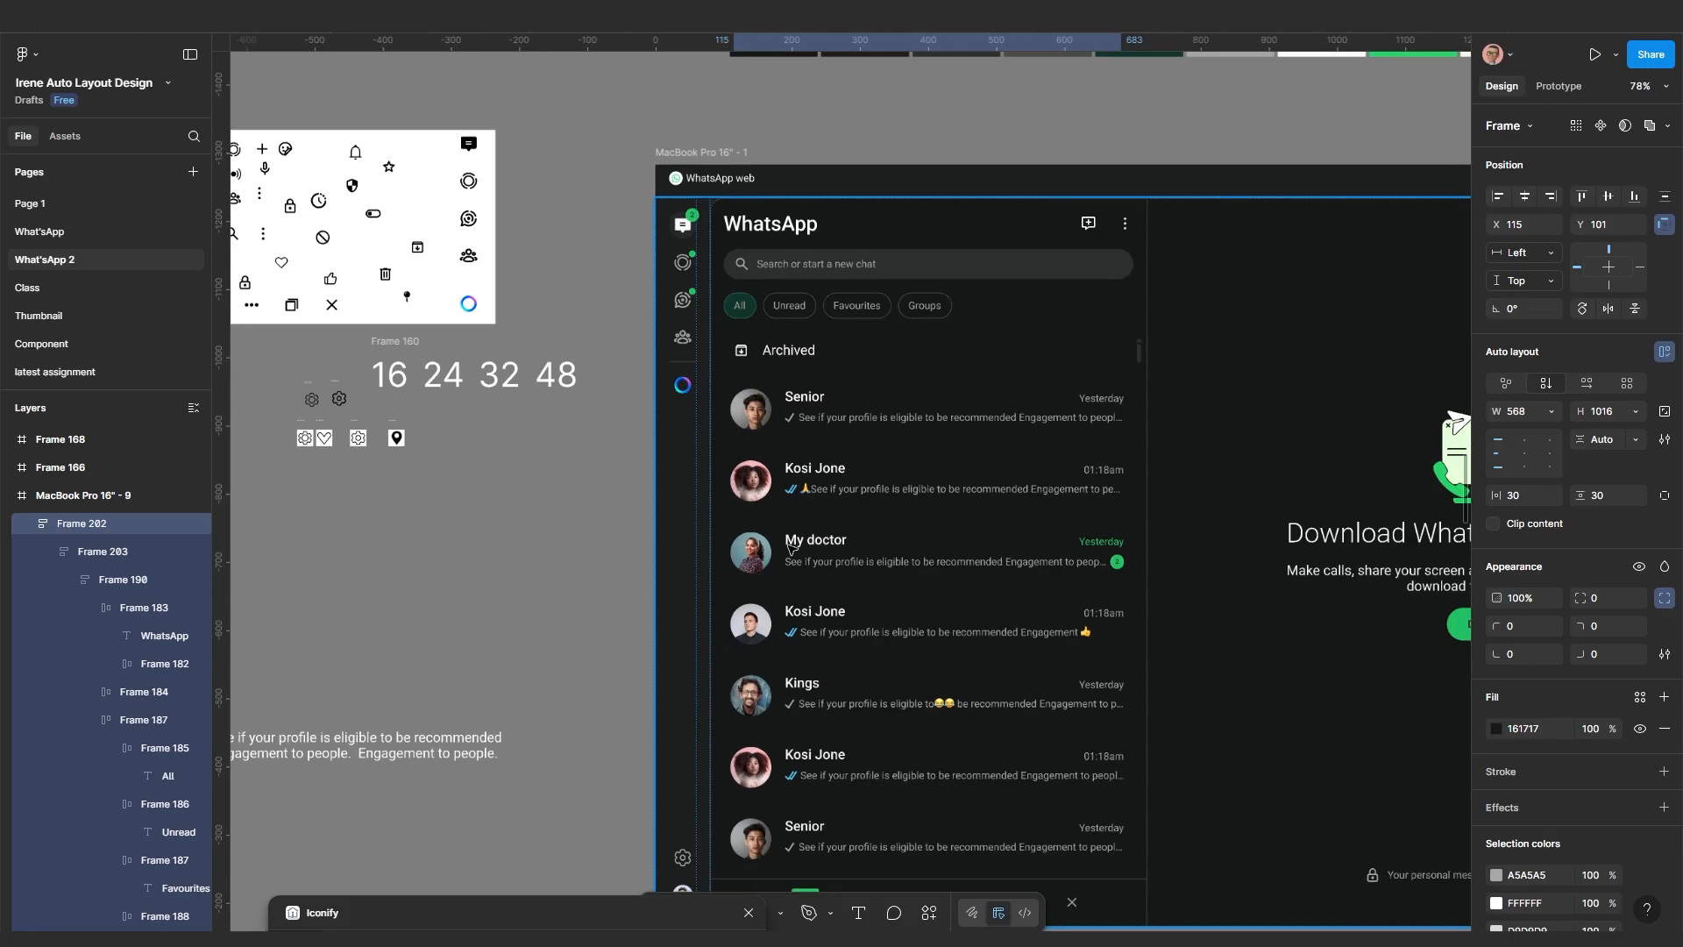
left_click_drag(822, 657, 855, 310)
scroll(854, 433, "down", 2)
left_click_drag(860, 744, 863, 526)
scroll(874, 536, "up", 1)
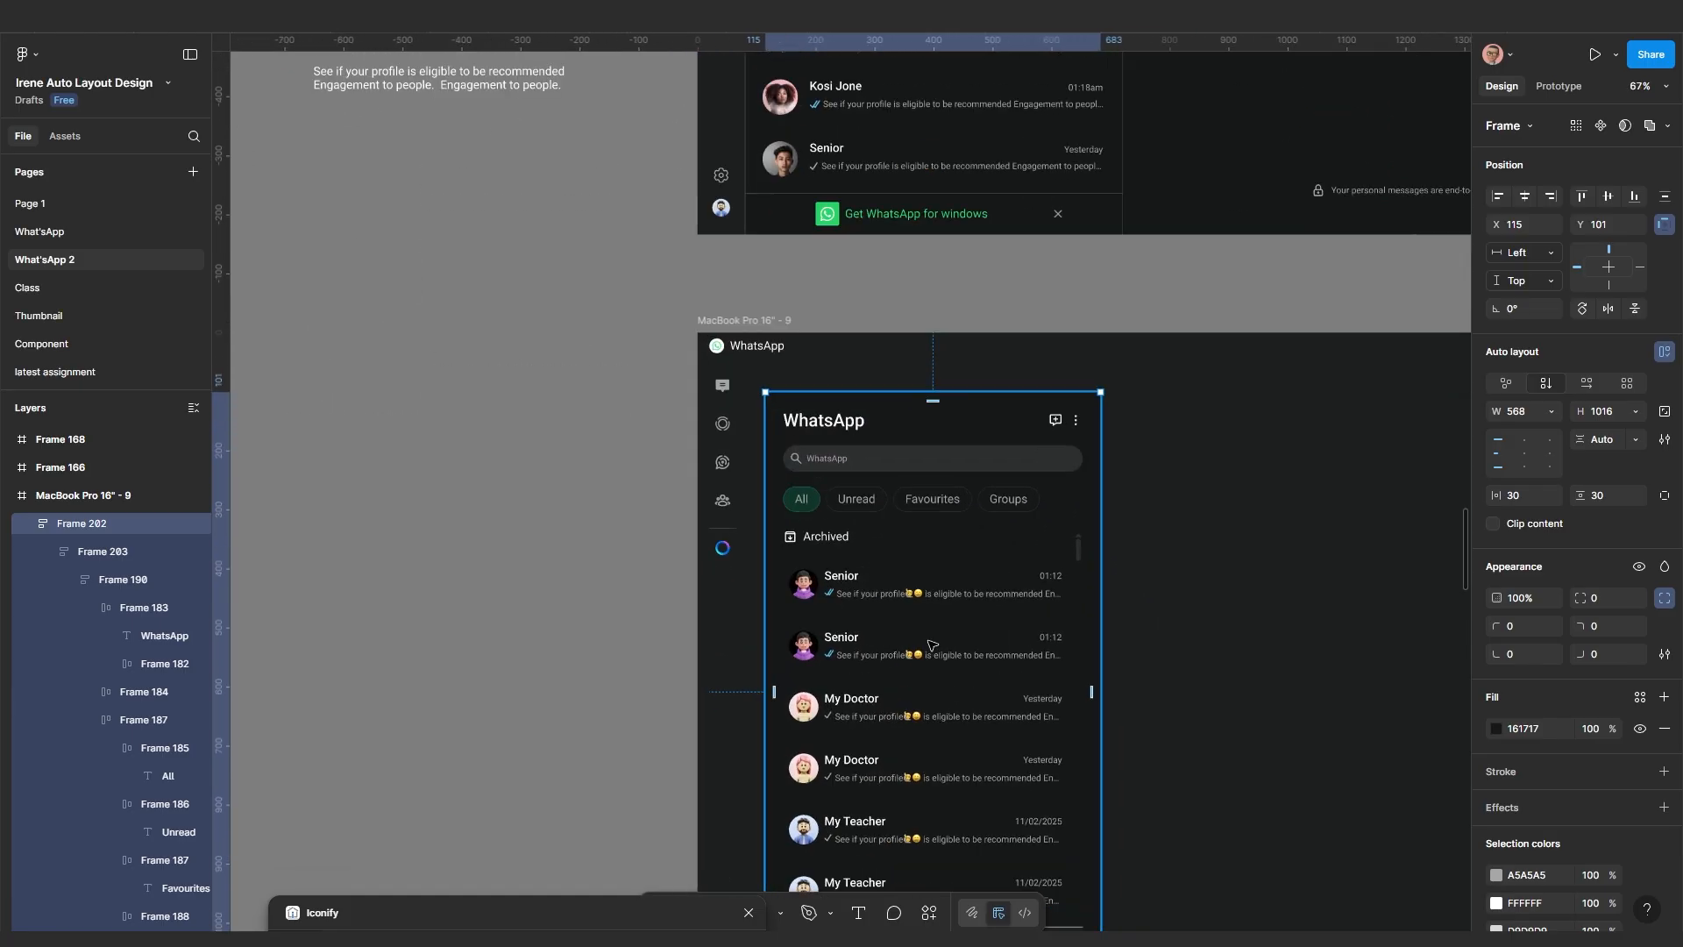
Widen Frame 202 to 732 by its right edge
left_click_drag(915, 609, 821, 453)
left_click_drag(1004, 546, 1101, 545)
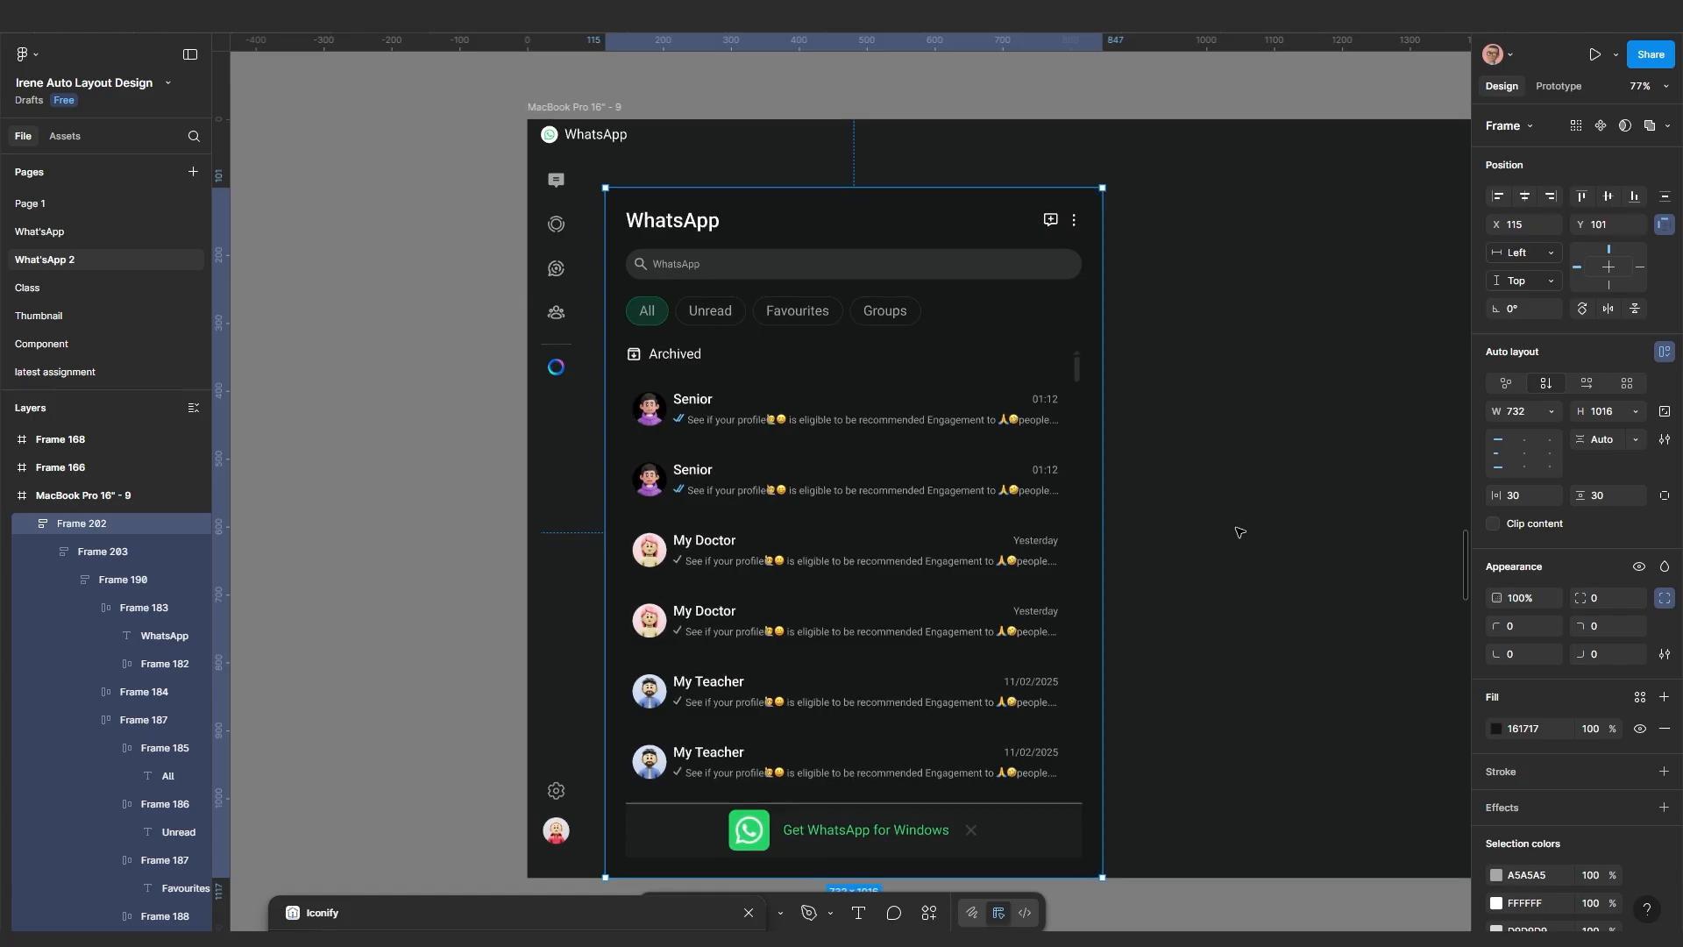
scroll(1061, 571, "up", 5)
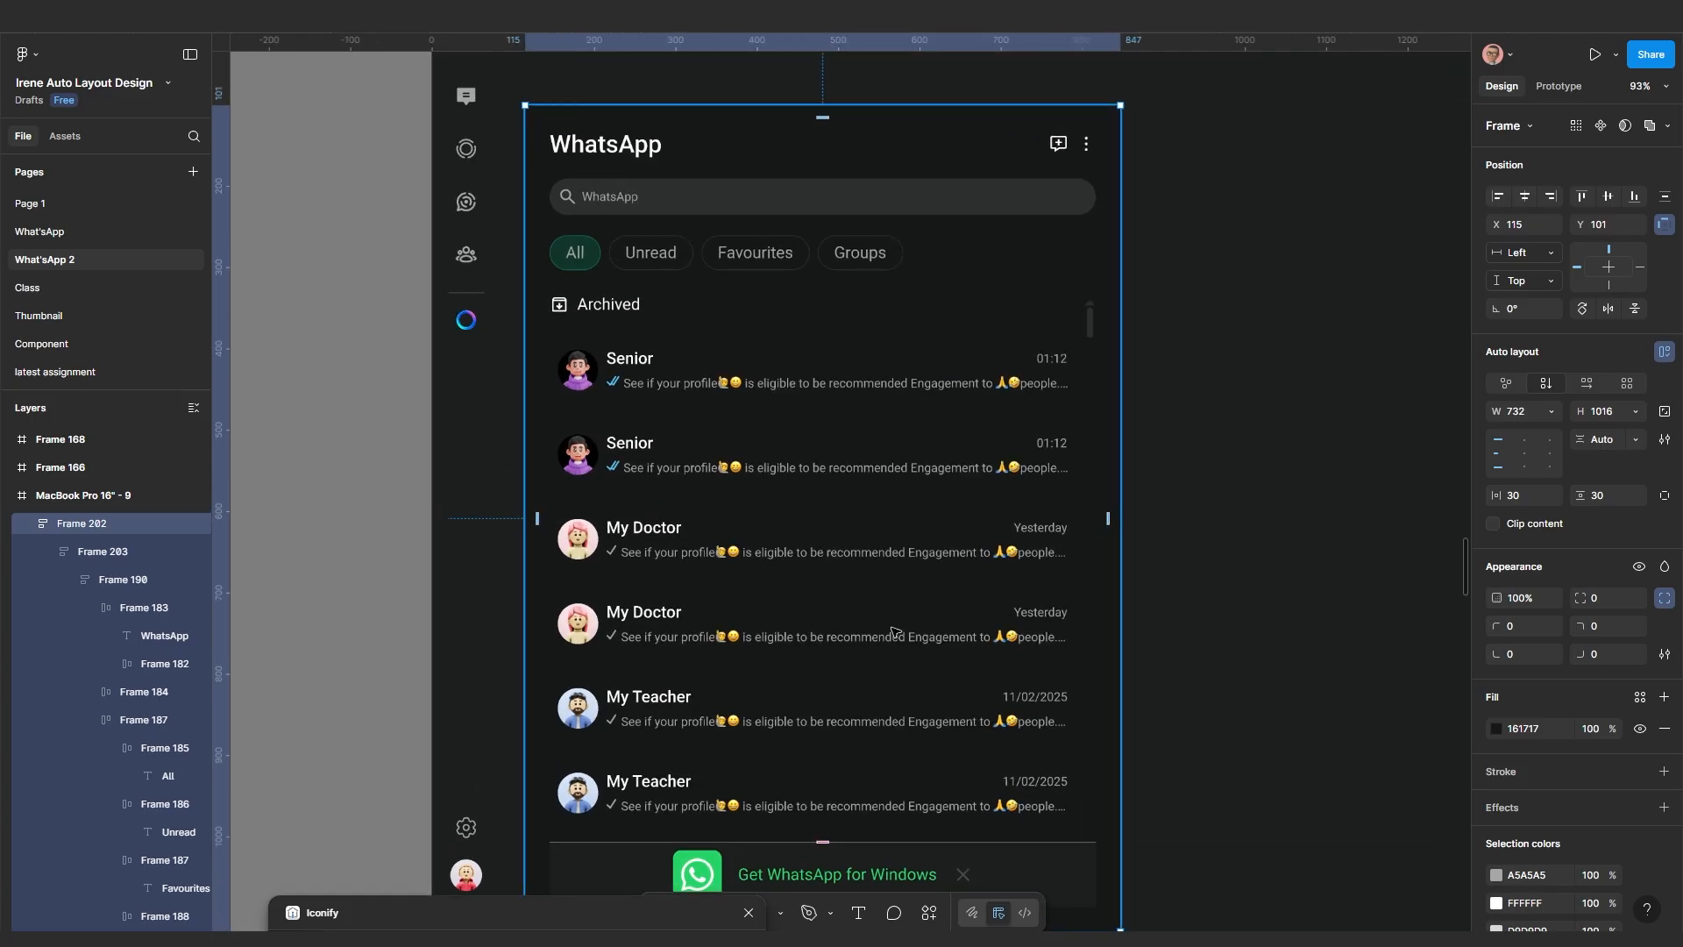
scroll(879, 519, "down", 5)
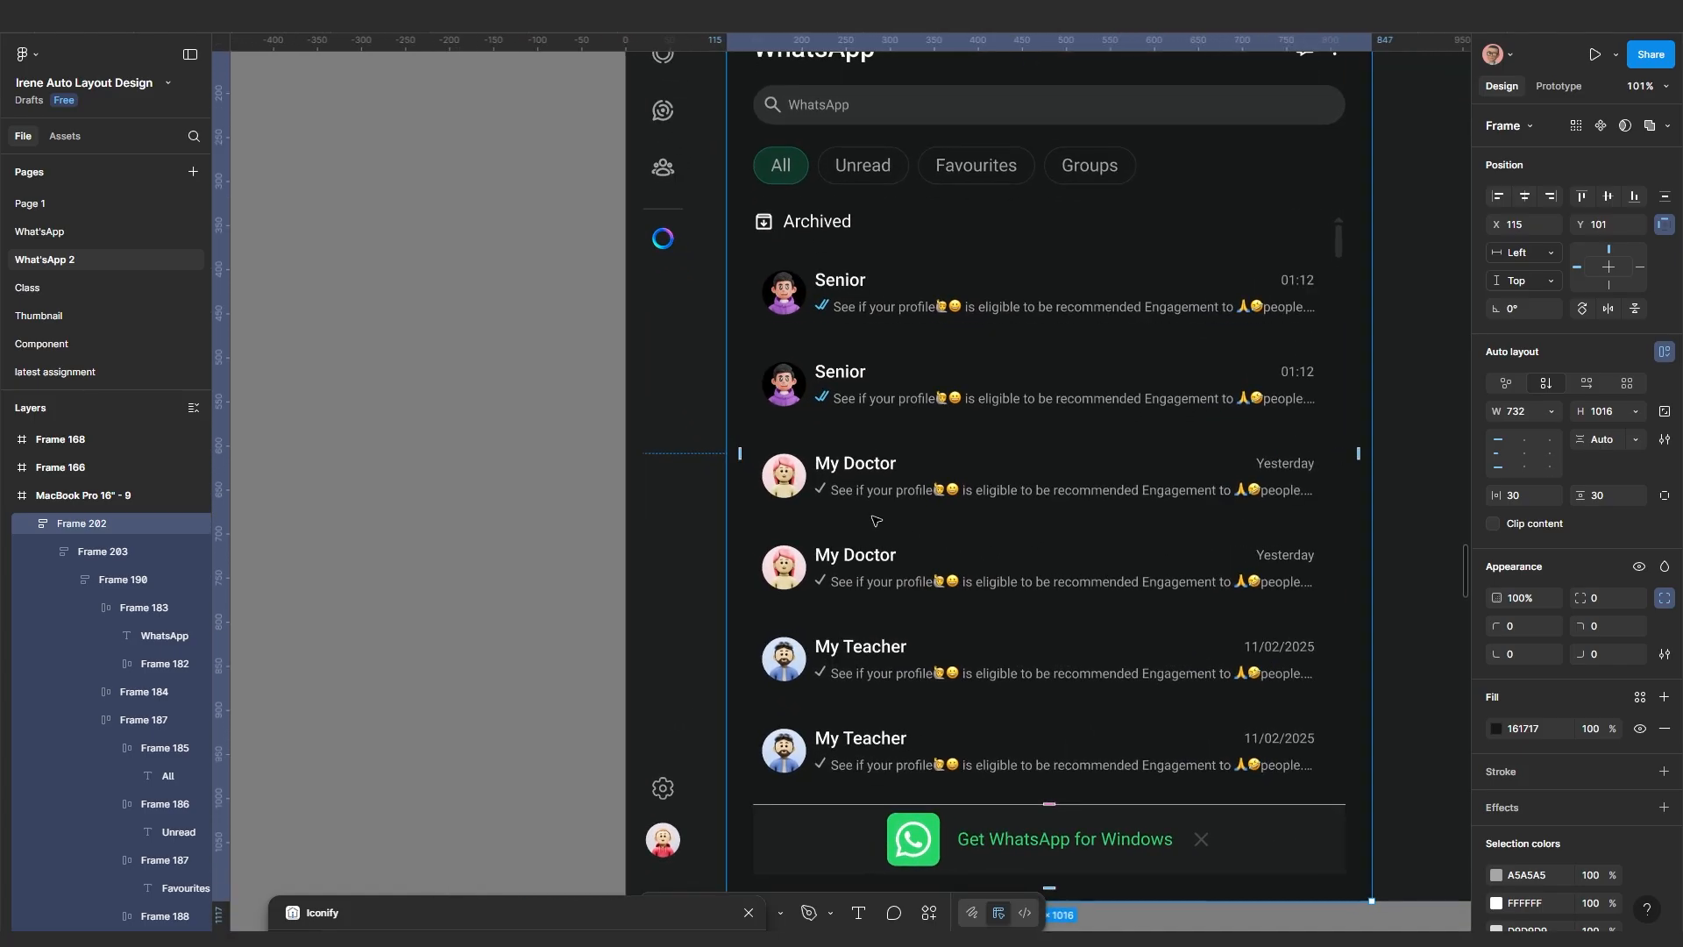
scroll(849, 311, "up", 5)
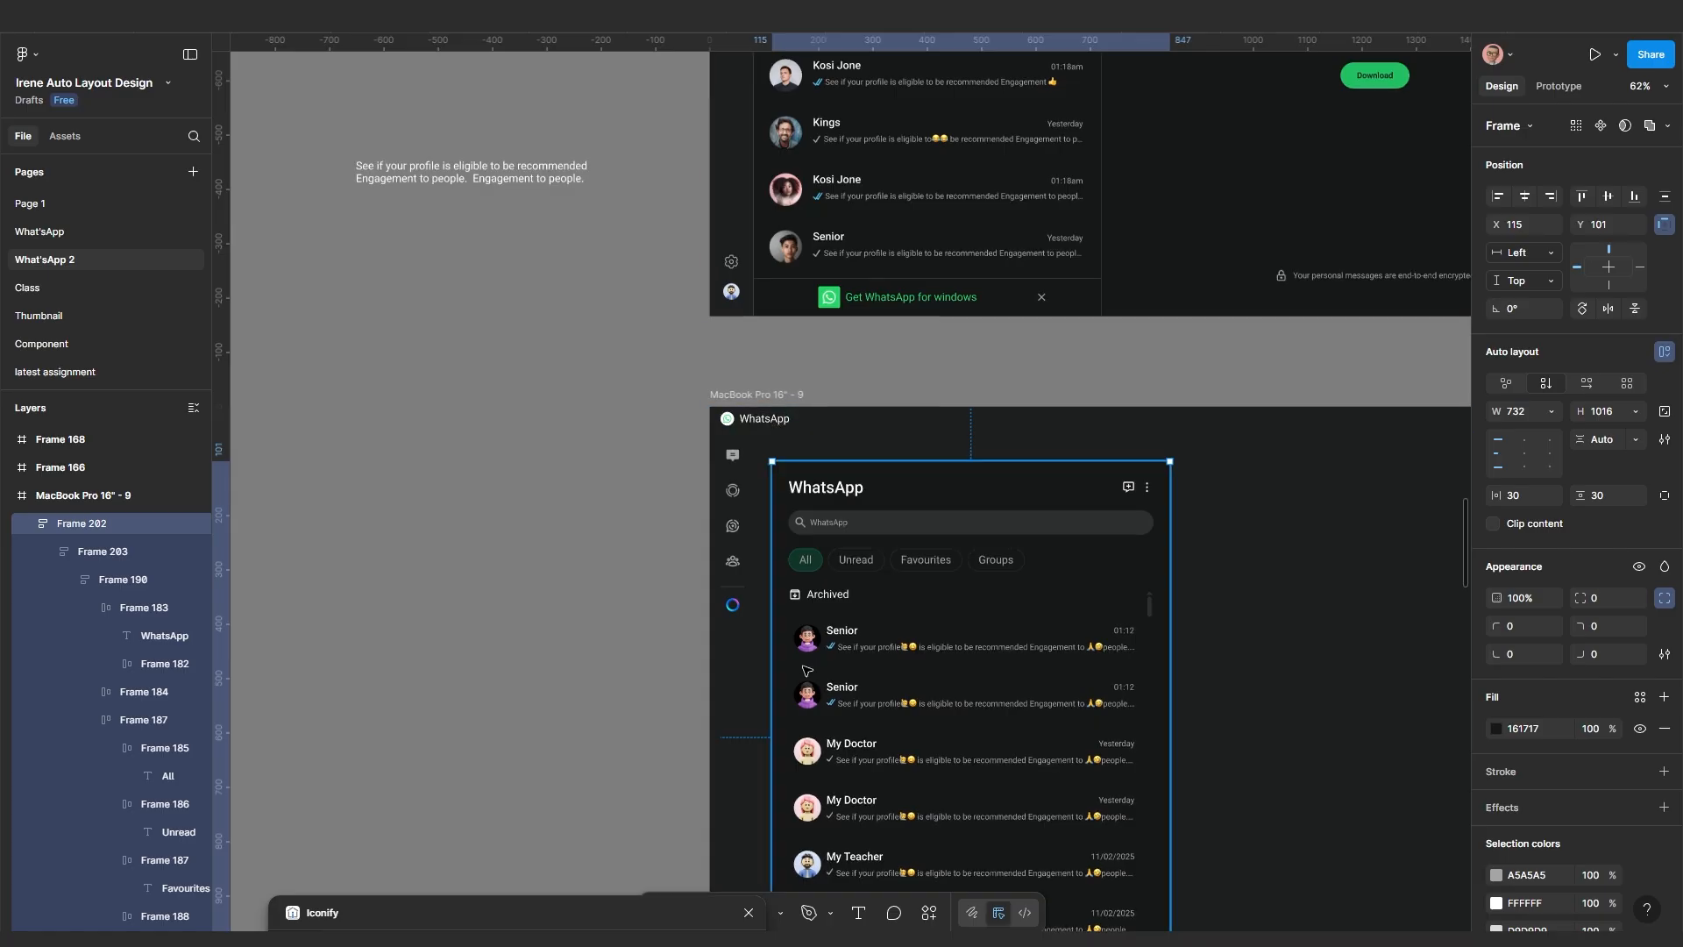
Inspect the chat list in Frame 201 and check the size of the avatar in the first My Teacher row
scroll(848, 311, "up", 5)
scroll(819, 522, "up", 8)
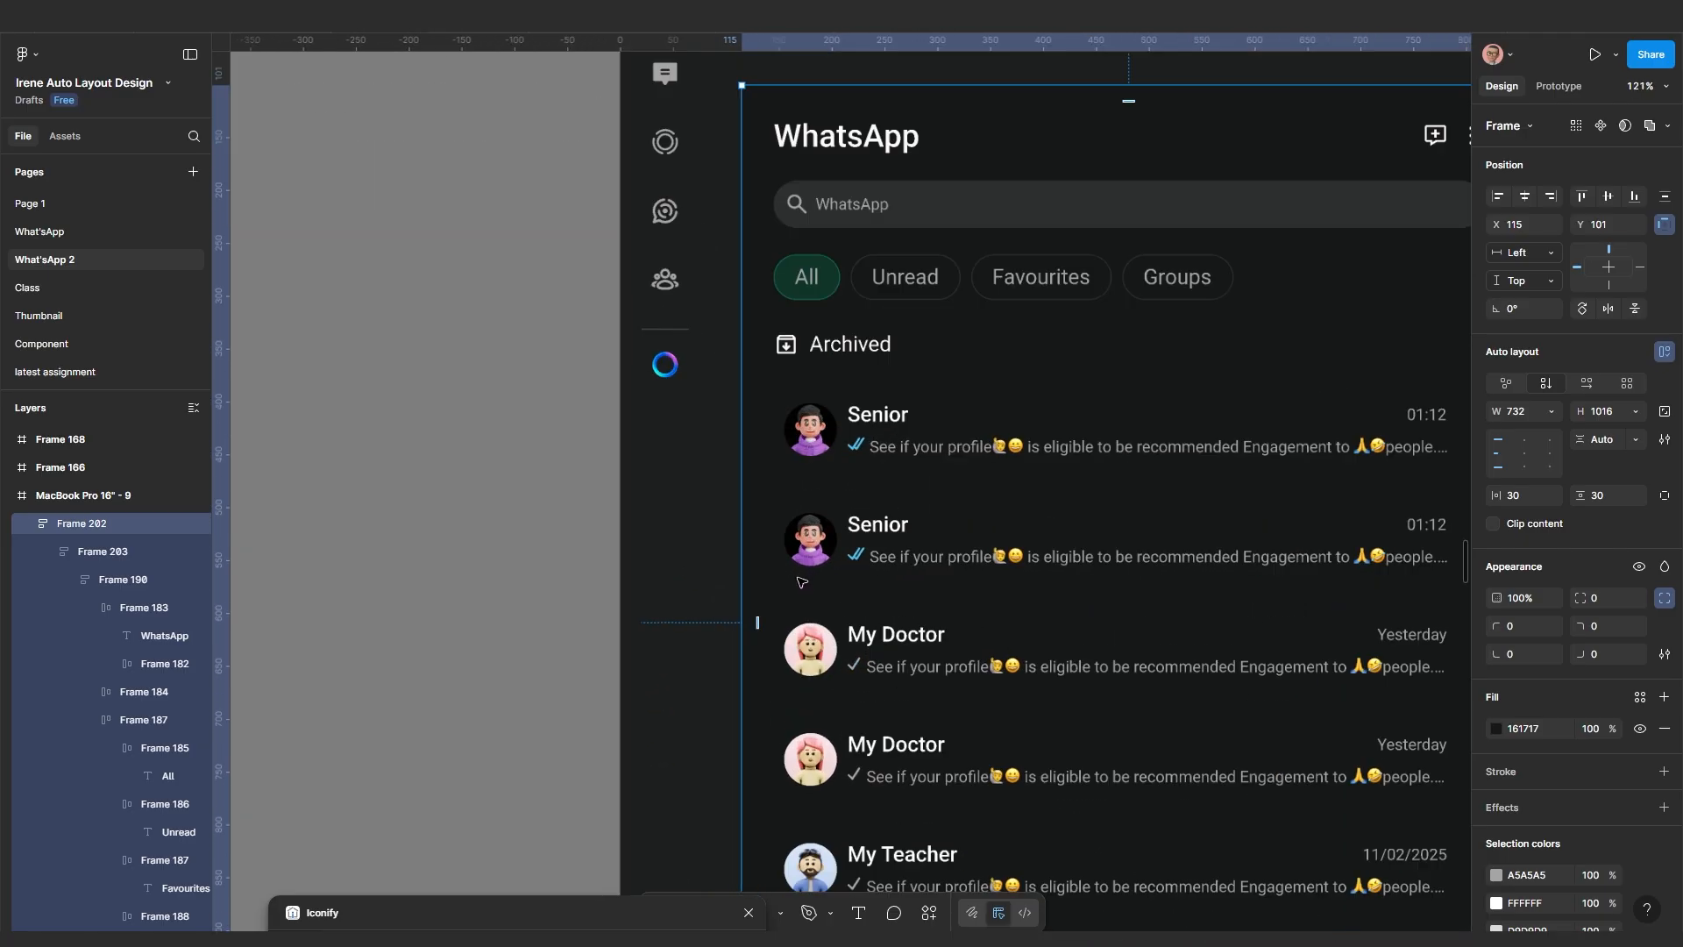
scroll(833, 426, "down", 1)
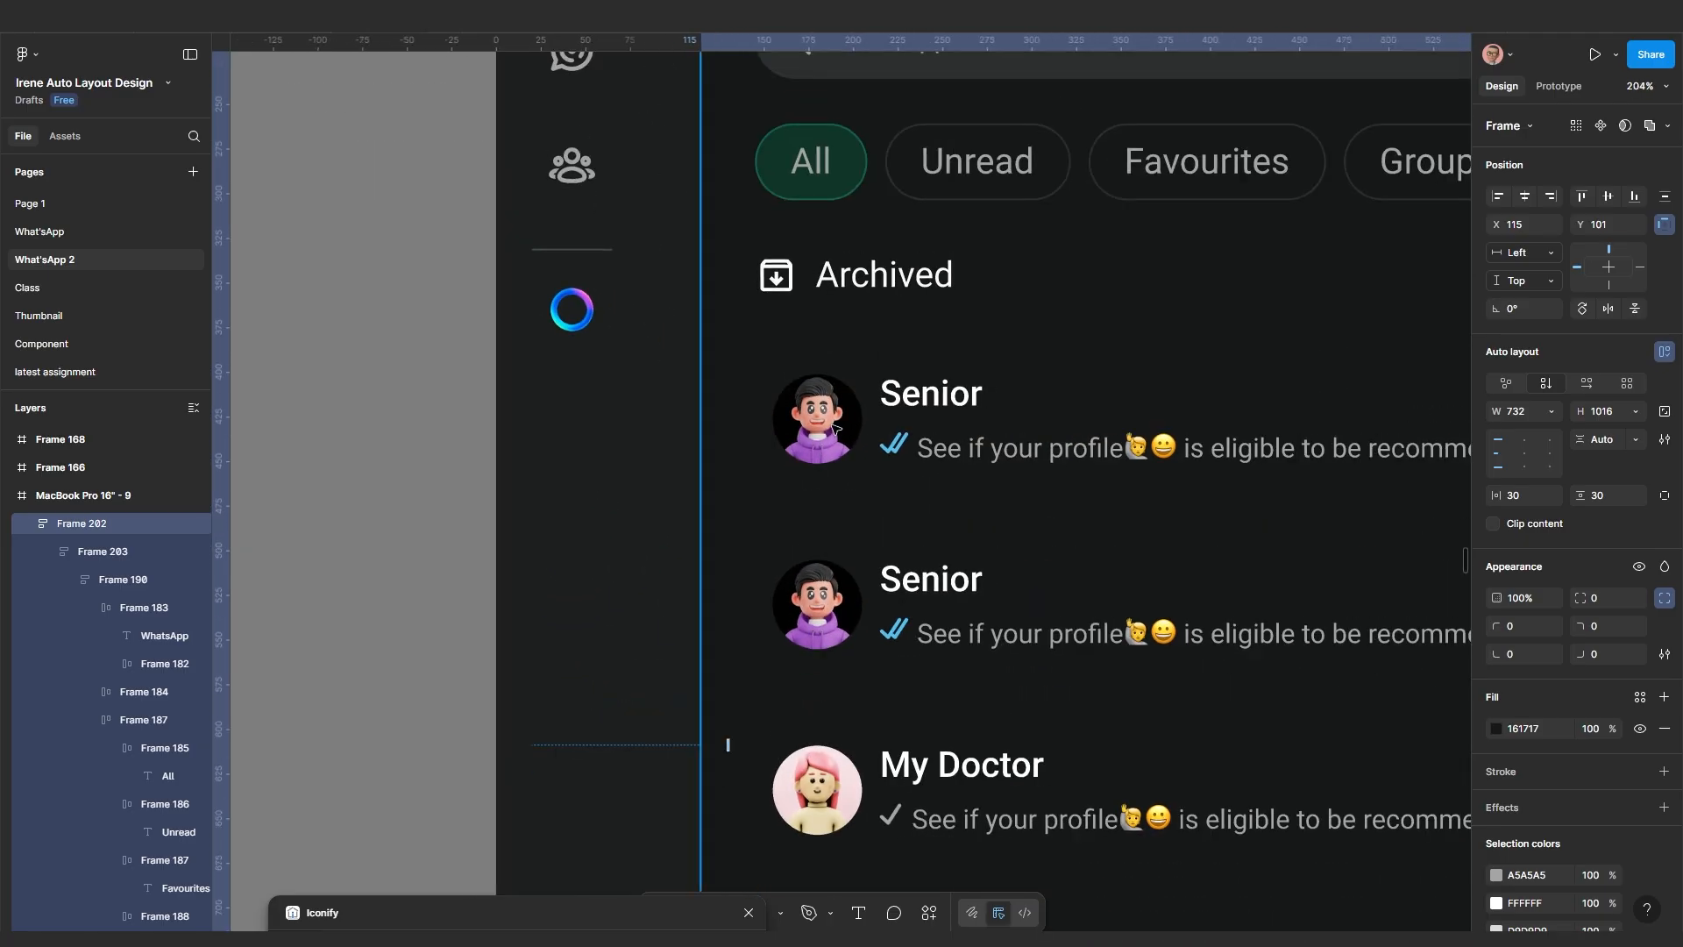
double_click(832, 426)
scroll(834, 428, "down", 8)
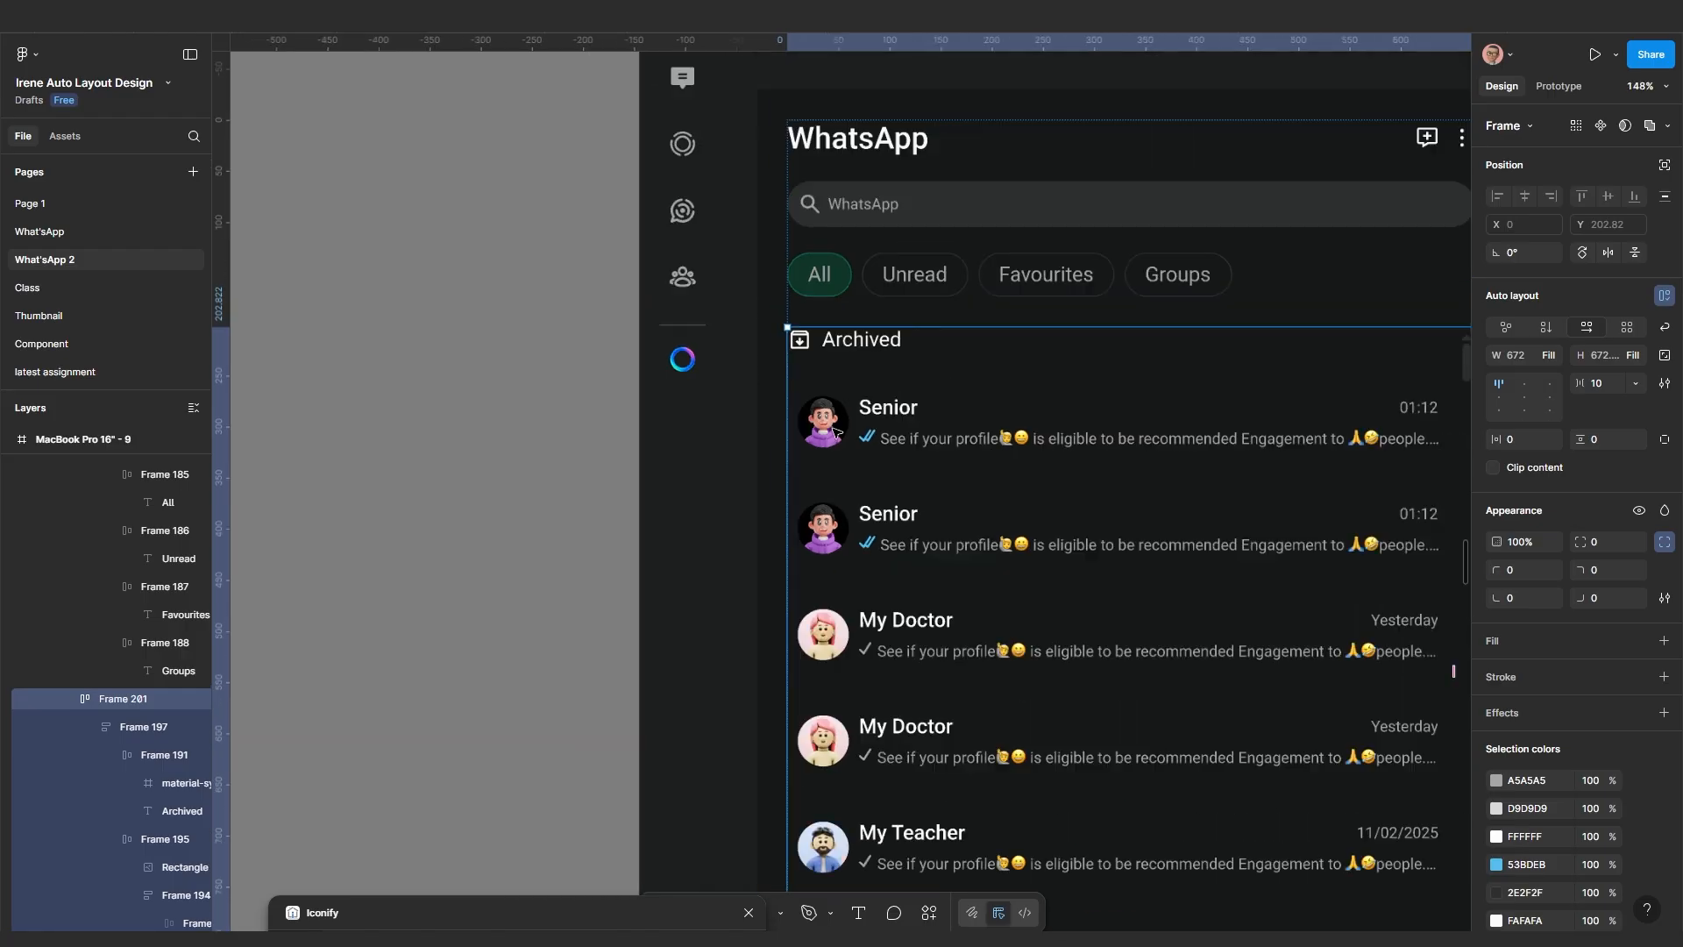
left_click(903, 549)
scroll(903, 549, "down", 3)
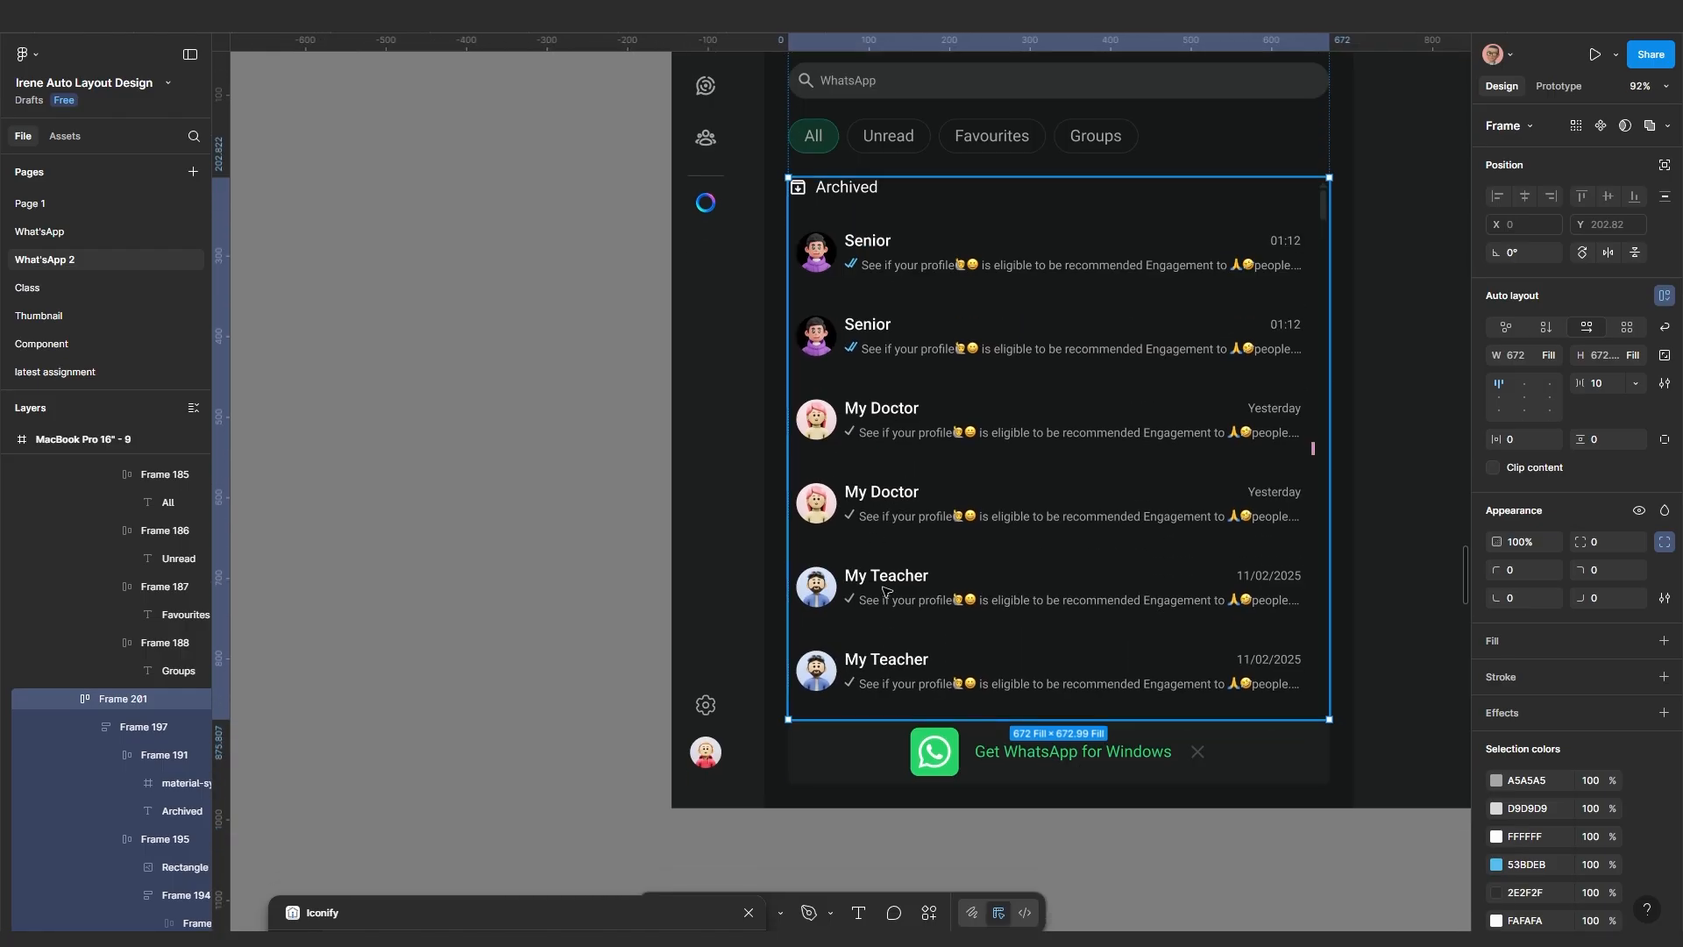
scroll(874, 543, "up", 7)
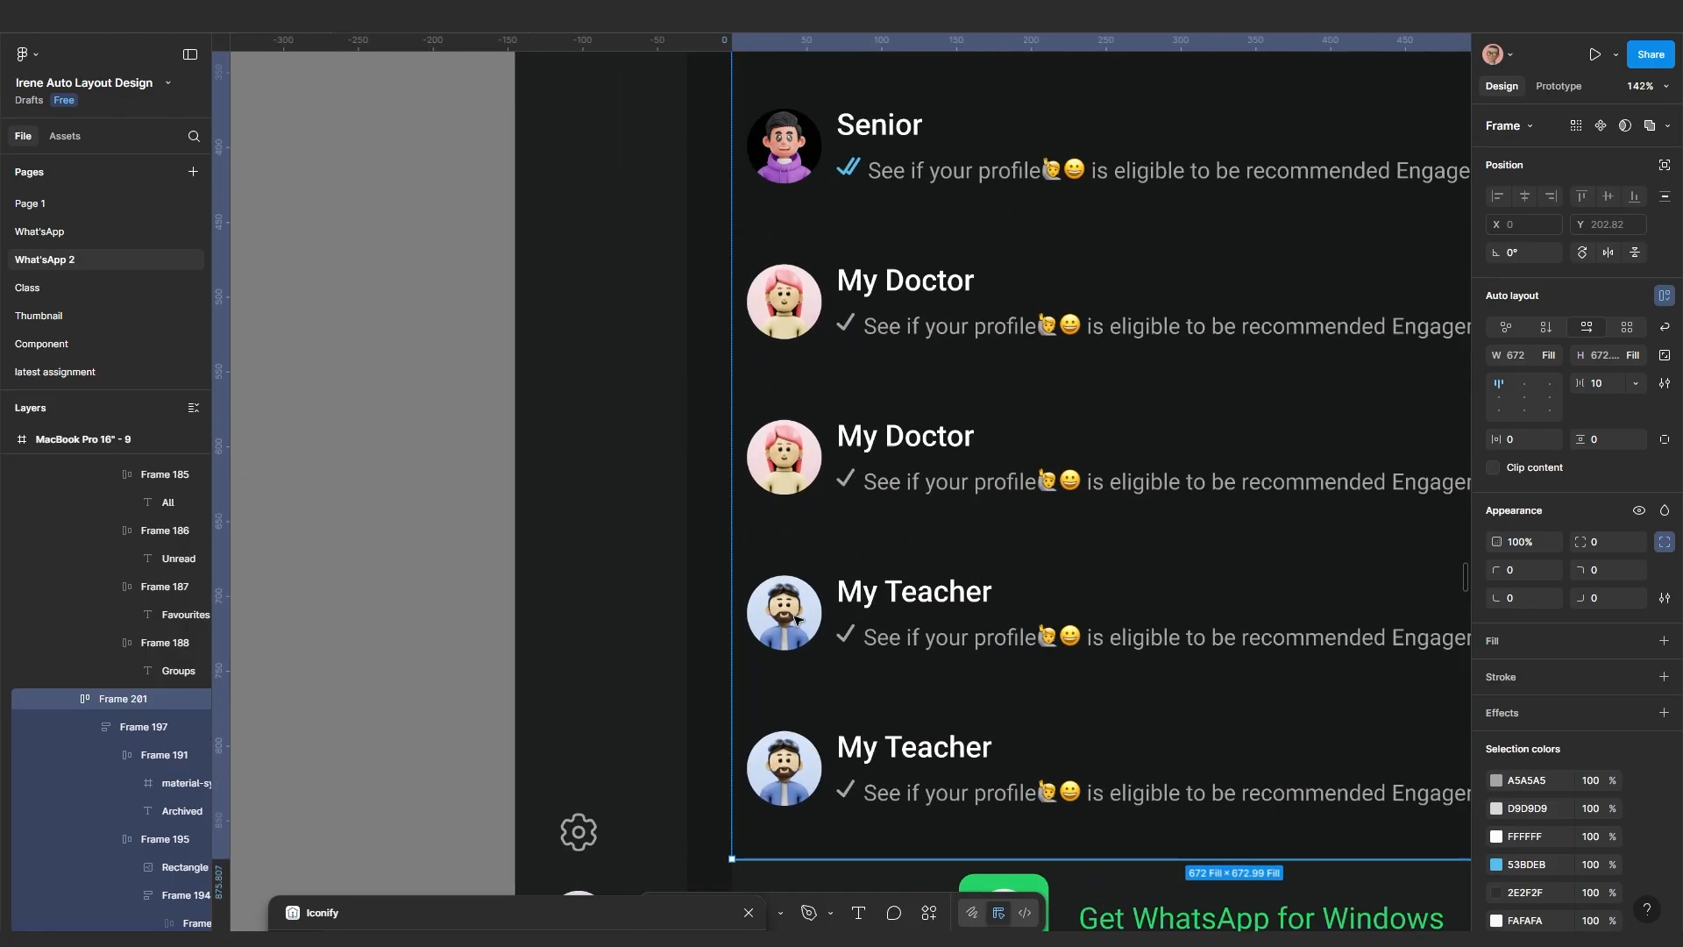
scroll(795, 618, "up", 5)
left_click(795, 618, "ctrl")
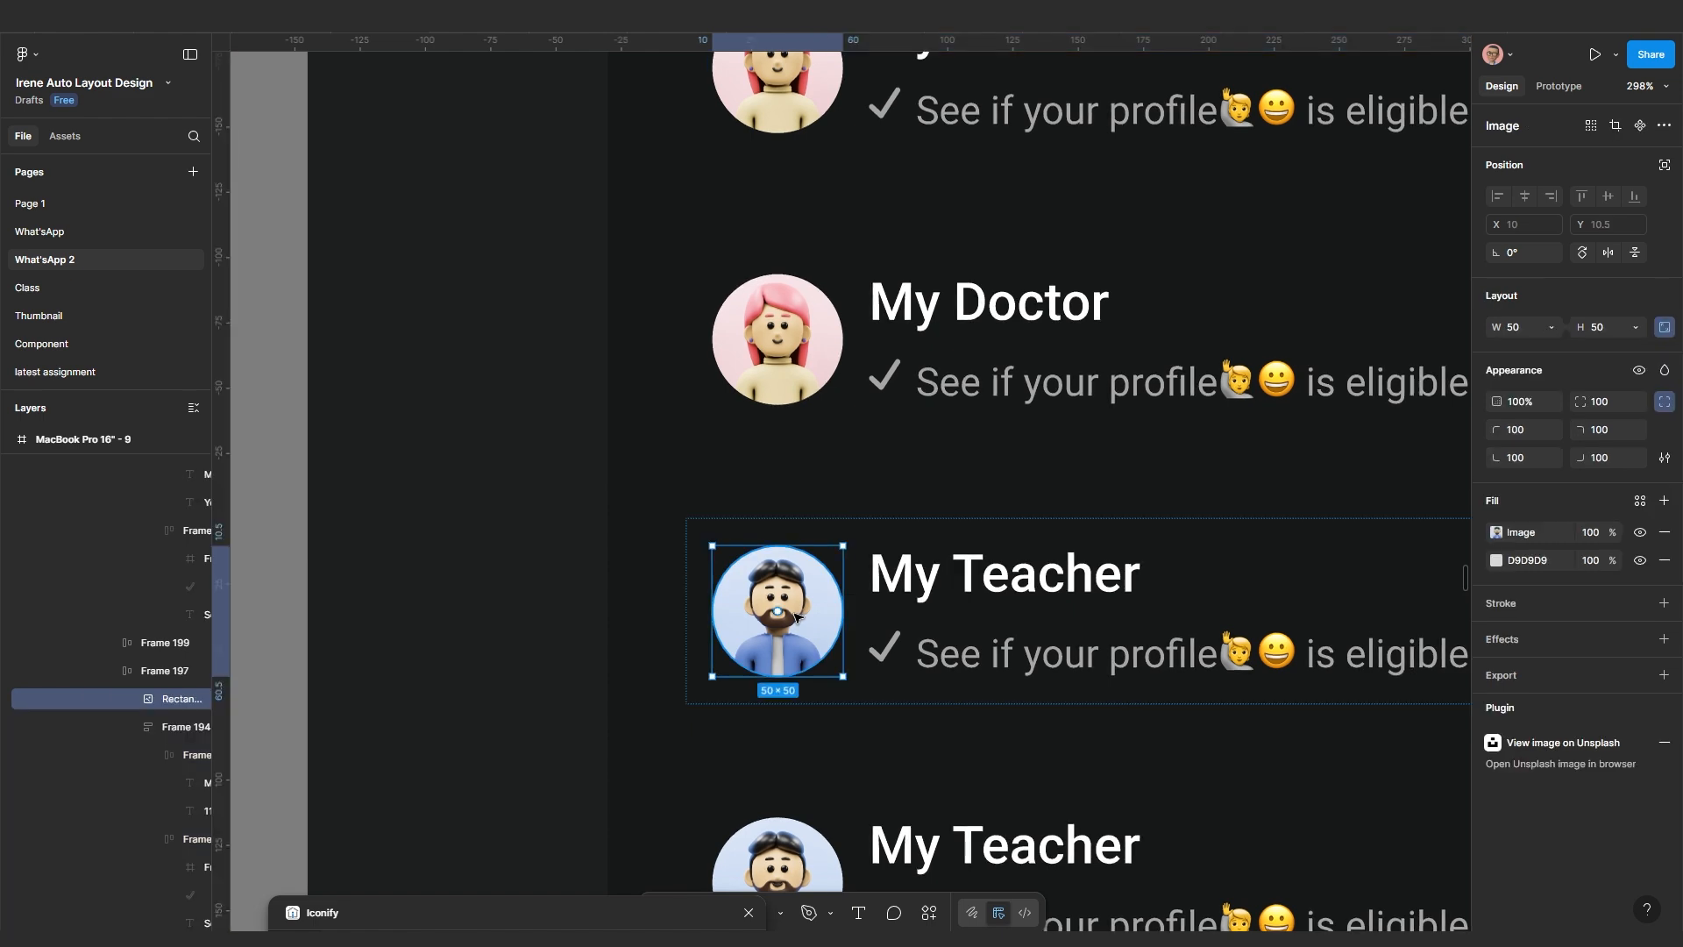
scroll(798, 618, "down", 5)
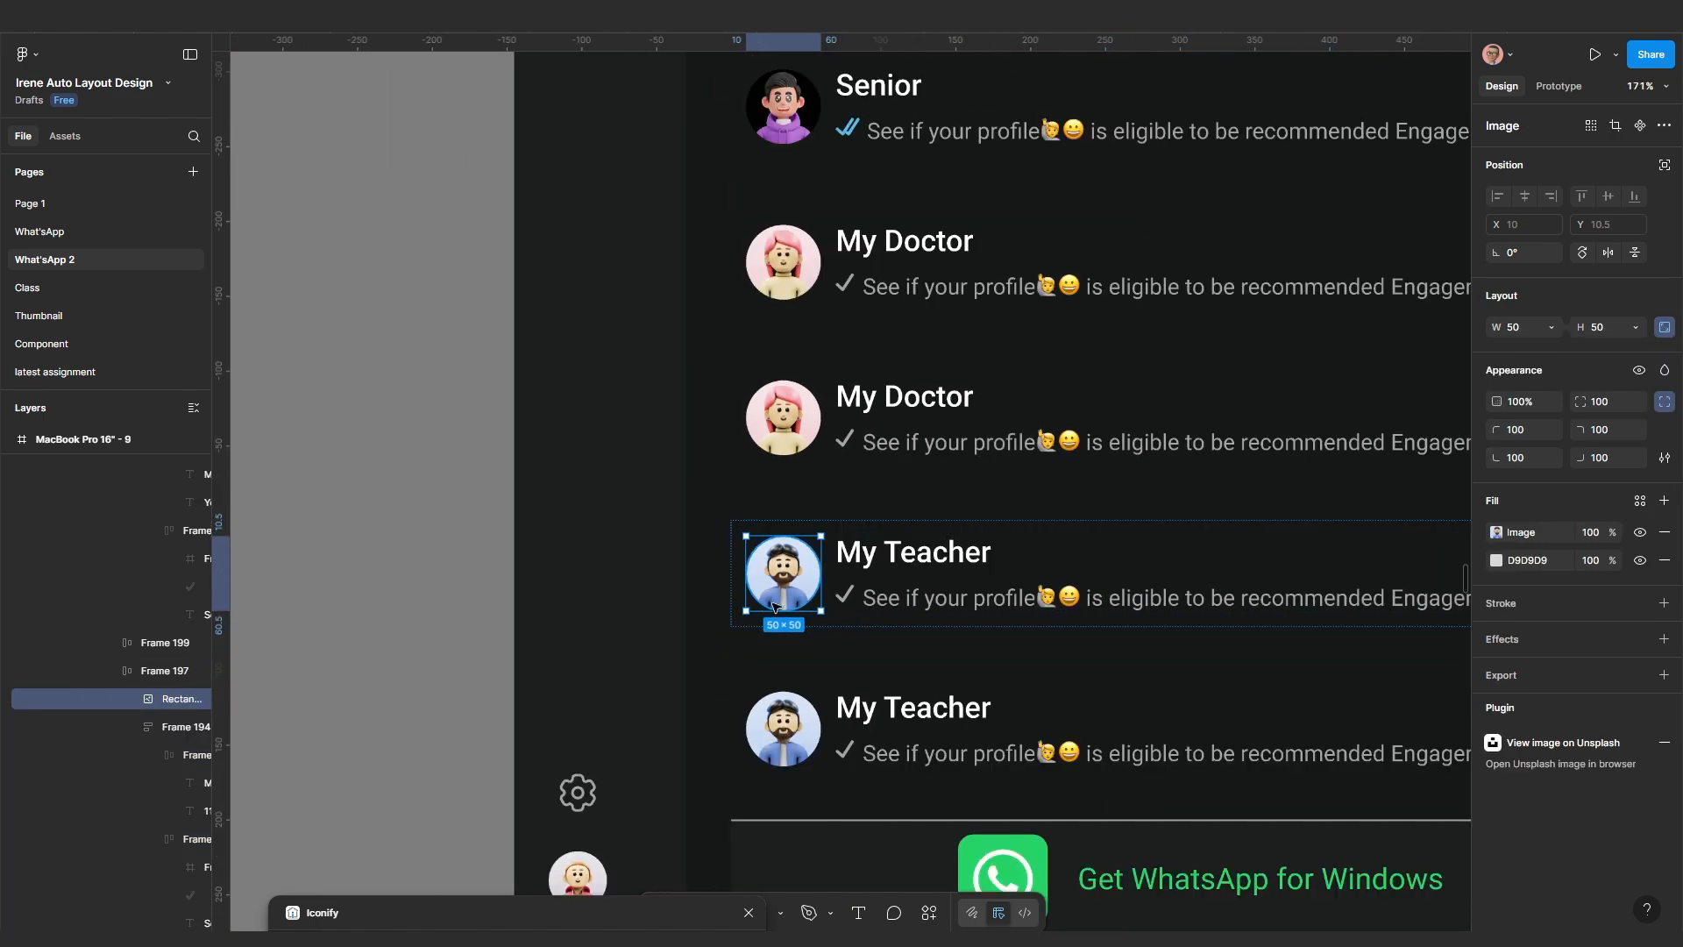
scroll(818, 600, "up", 3)
scroll(798, 605, "down", 3)
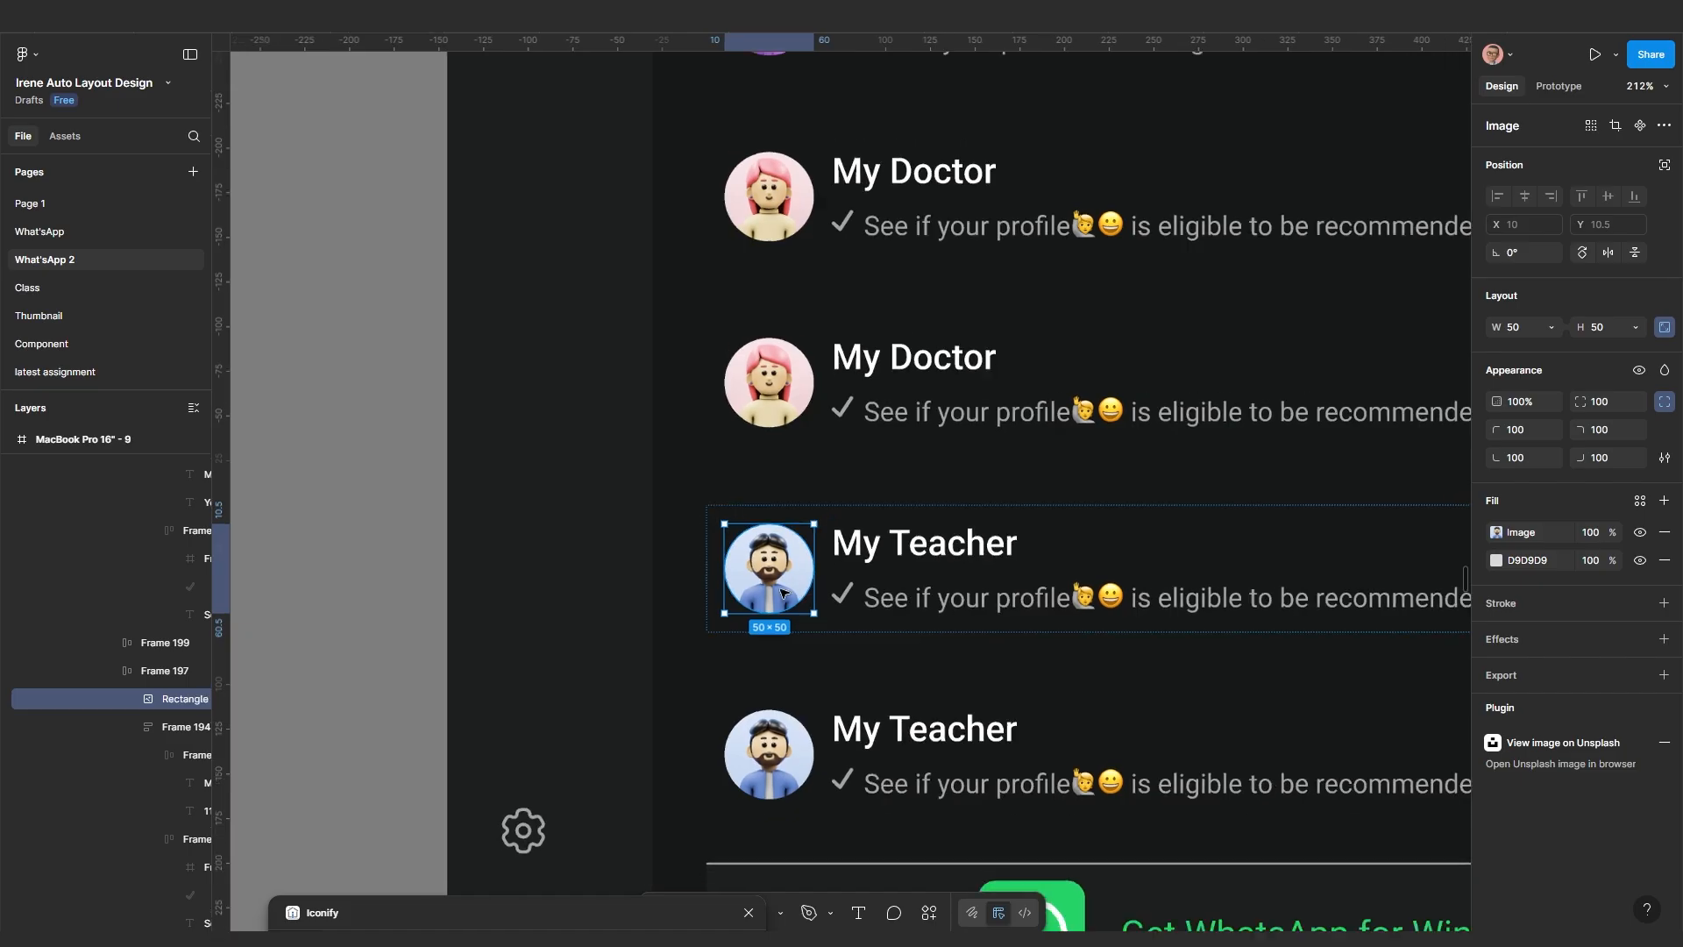
scroll(827, 703, "up", 1)
scroll(827, 703, "down", 3)
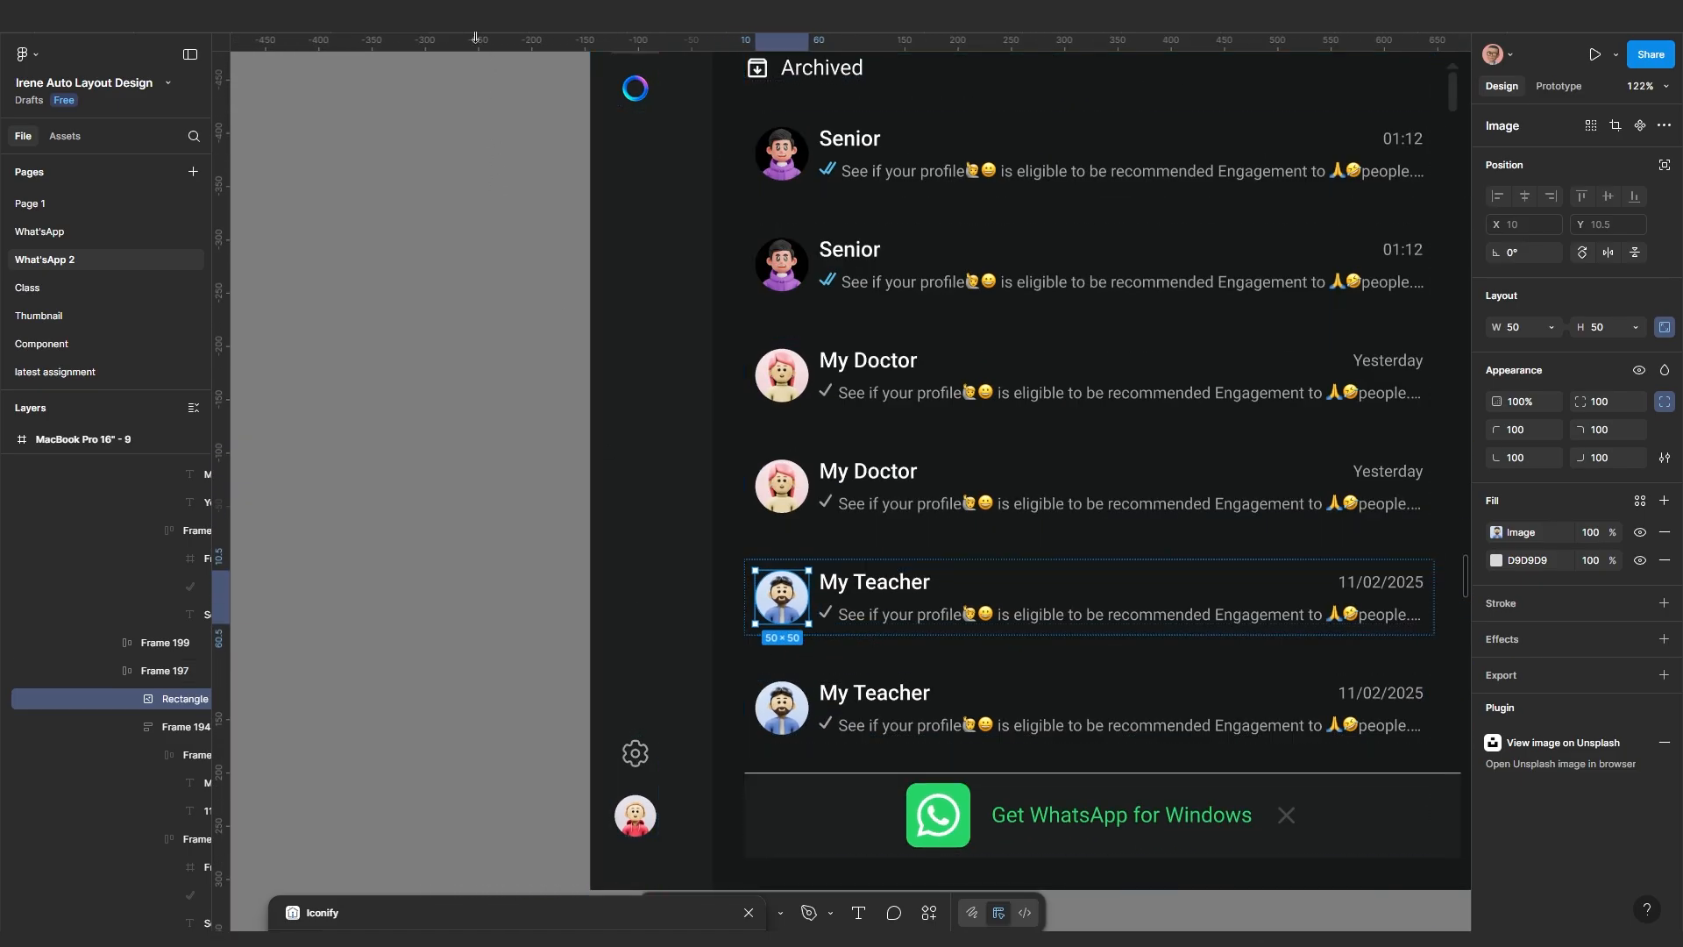
Preview the MacBook Pro 16" - 9 screen full size, return to the canvas and deselect the avatar
key("ctrl+alt+Return")
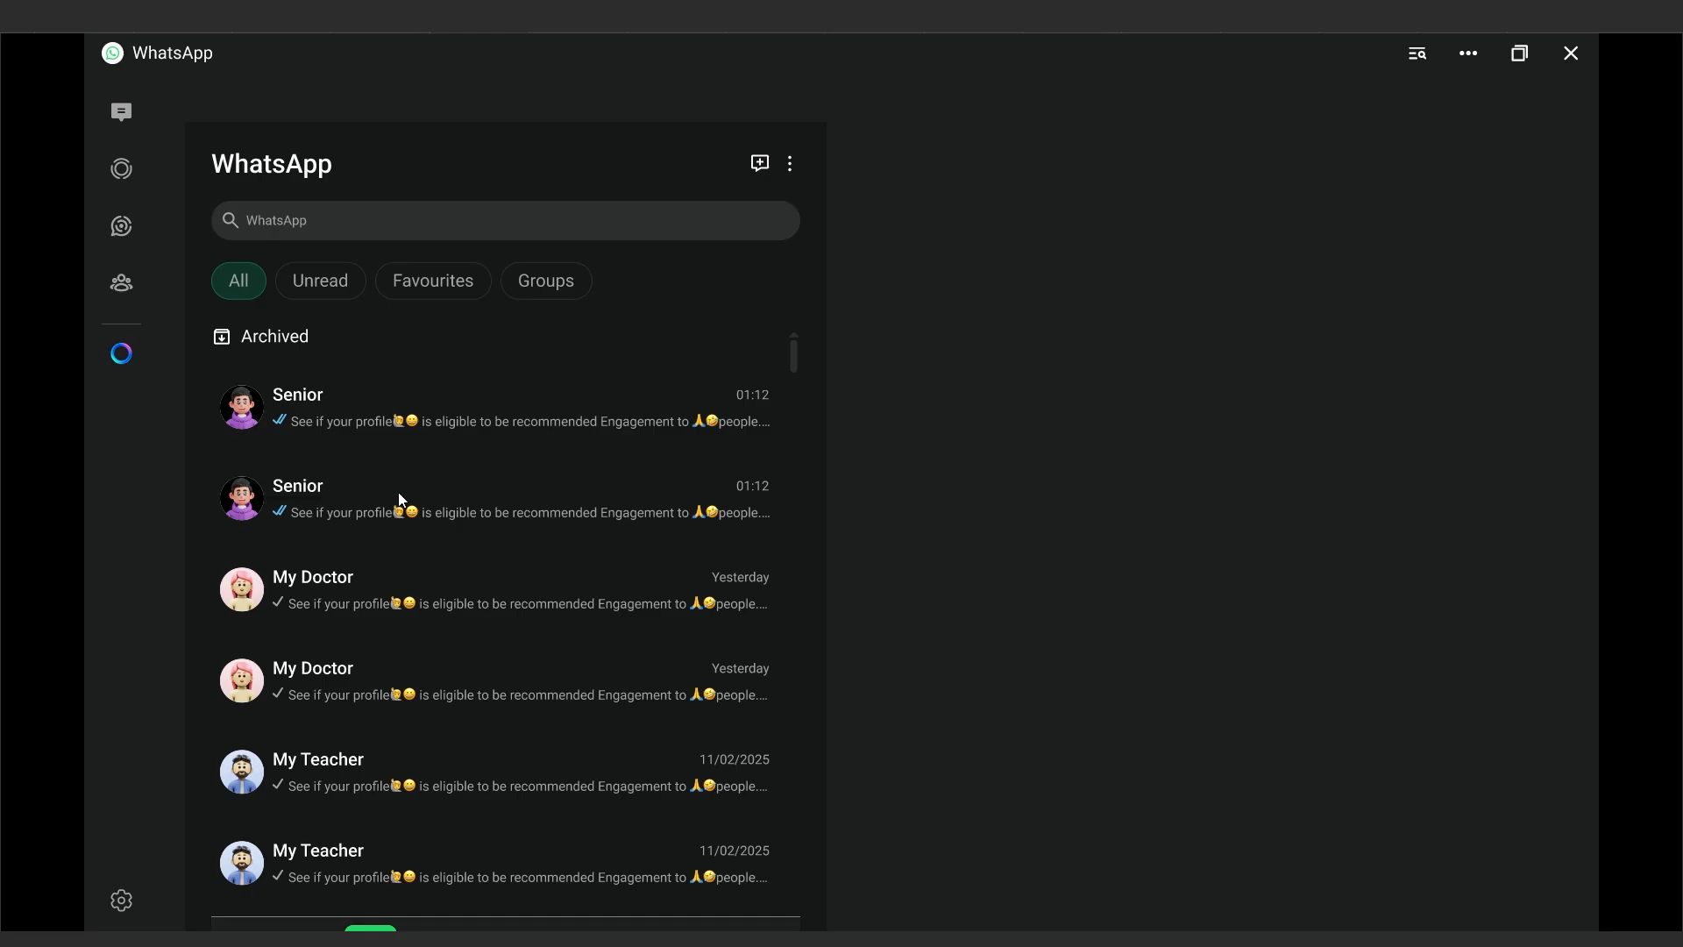
left_click(391, 32)
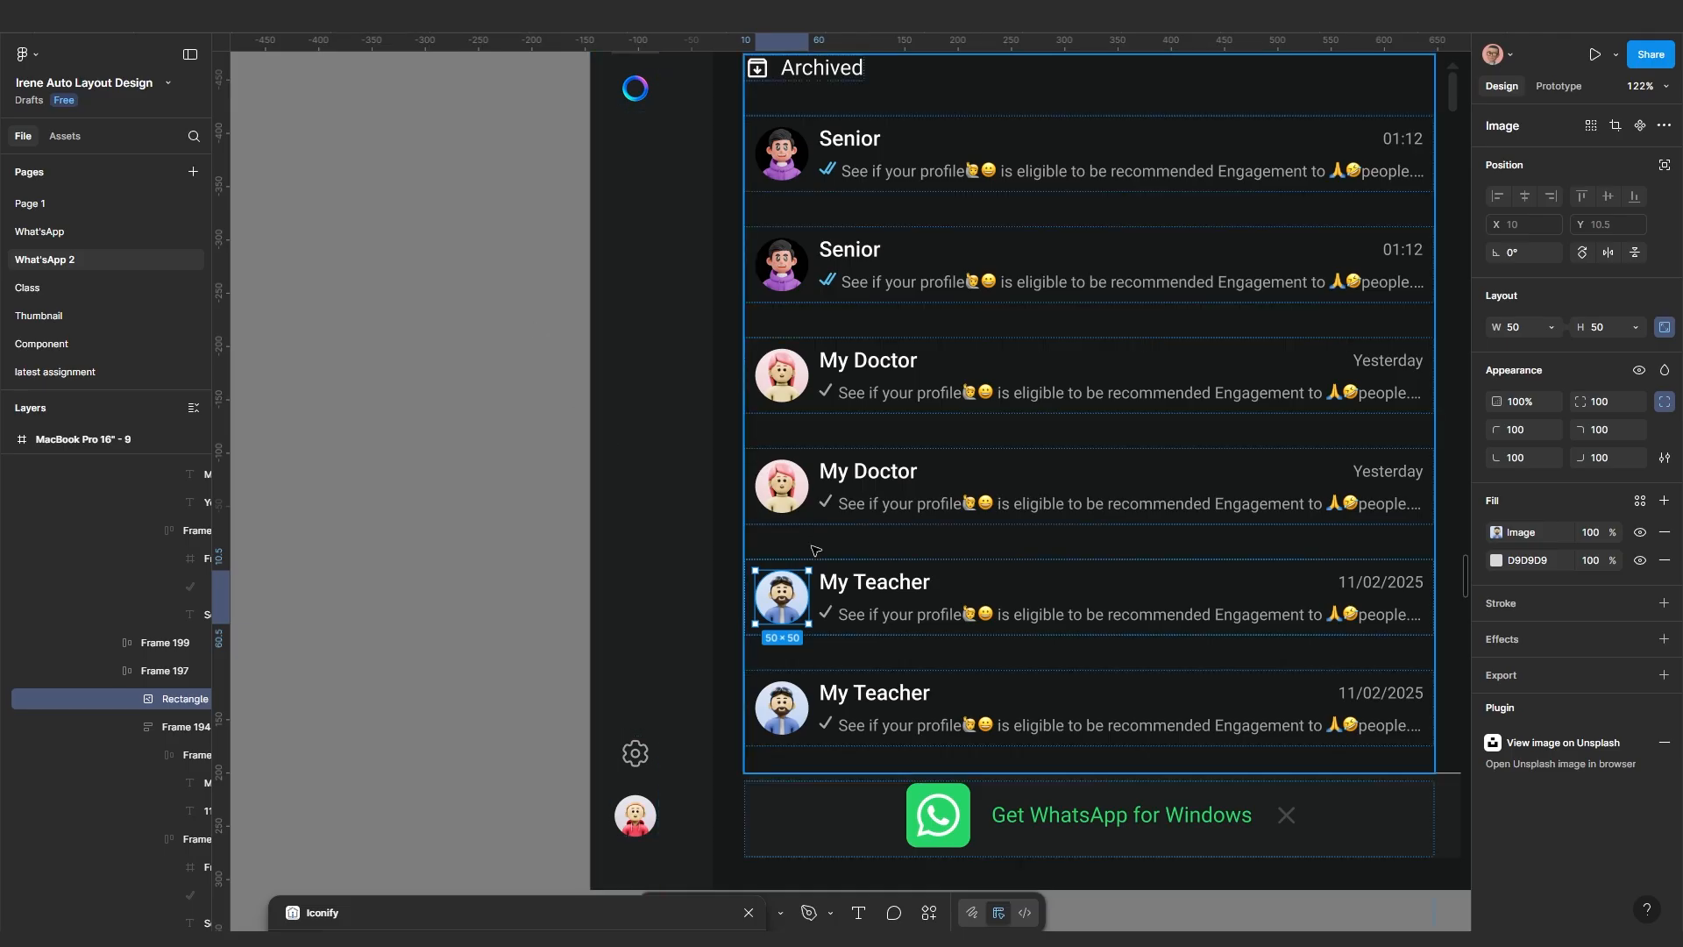
scroll(958, 614, "down", 10)
scroll(958, 613, "up", 2)
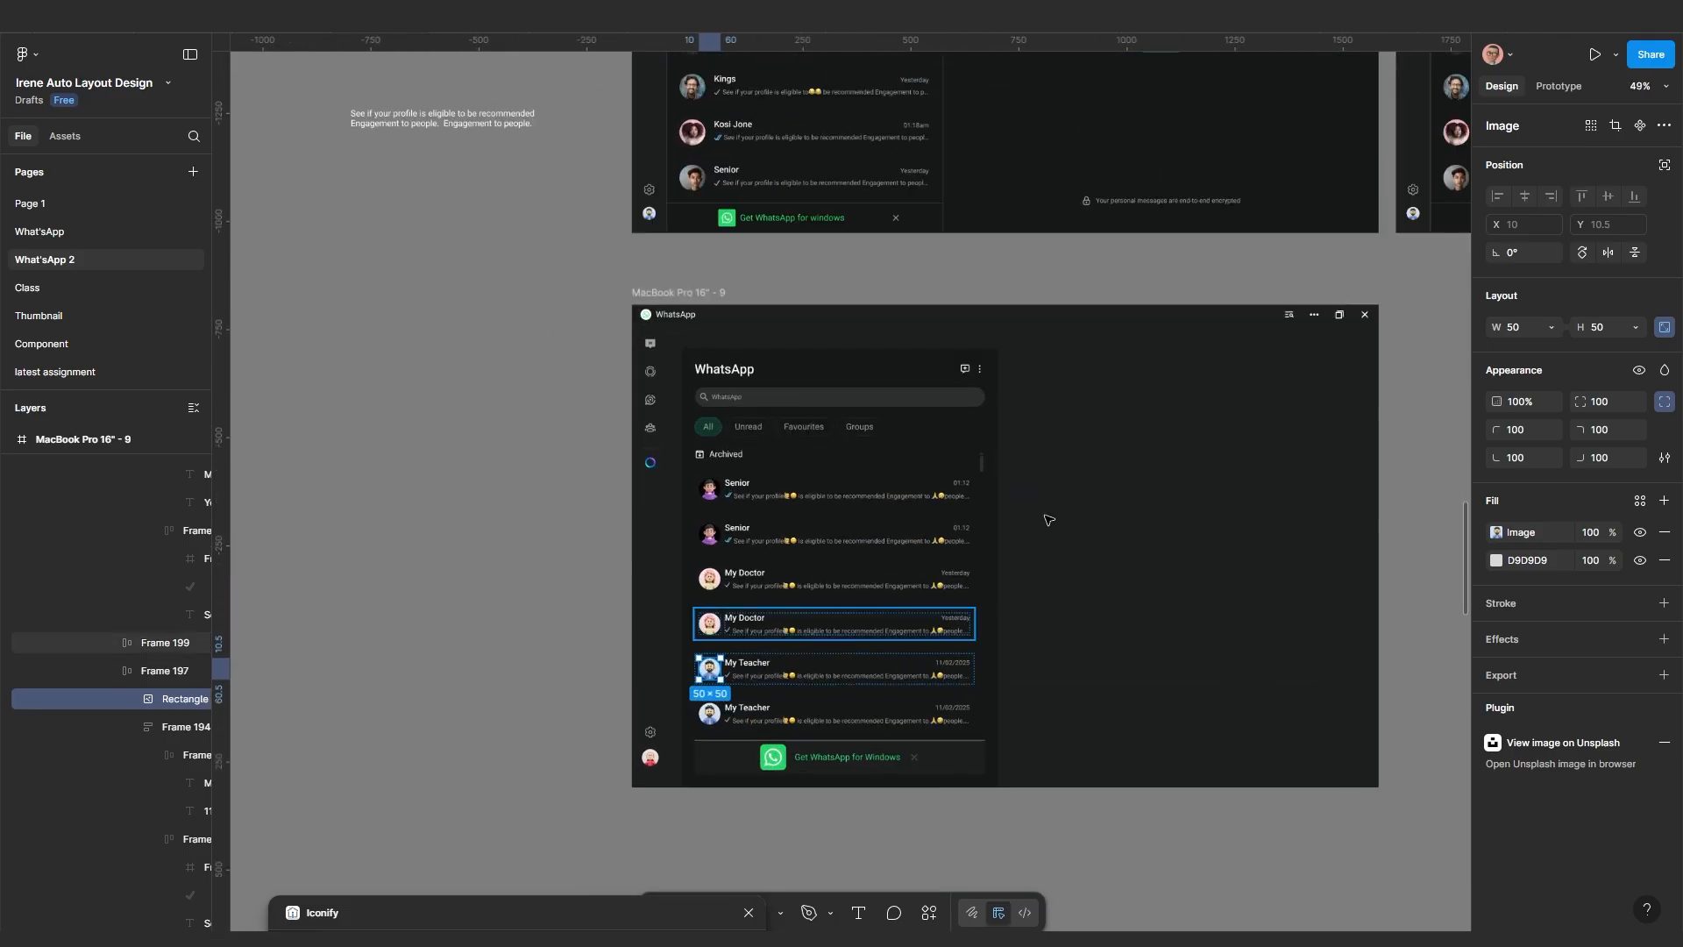
key("Escape")
Set the corner radius of Frame 202 to 20 and deselect it
scroll(872, 585, "up", 5)
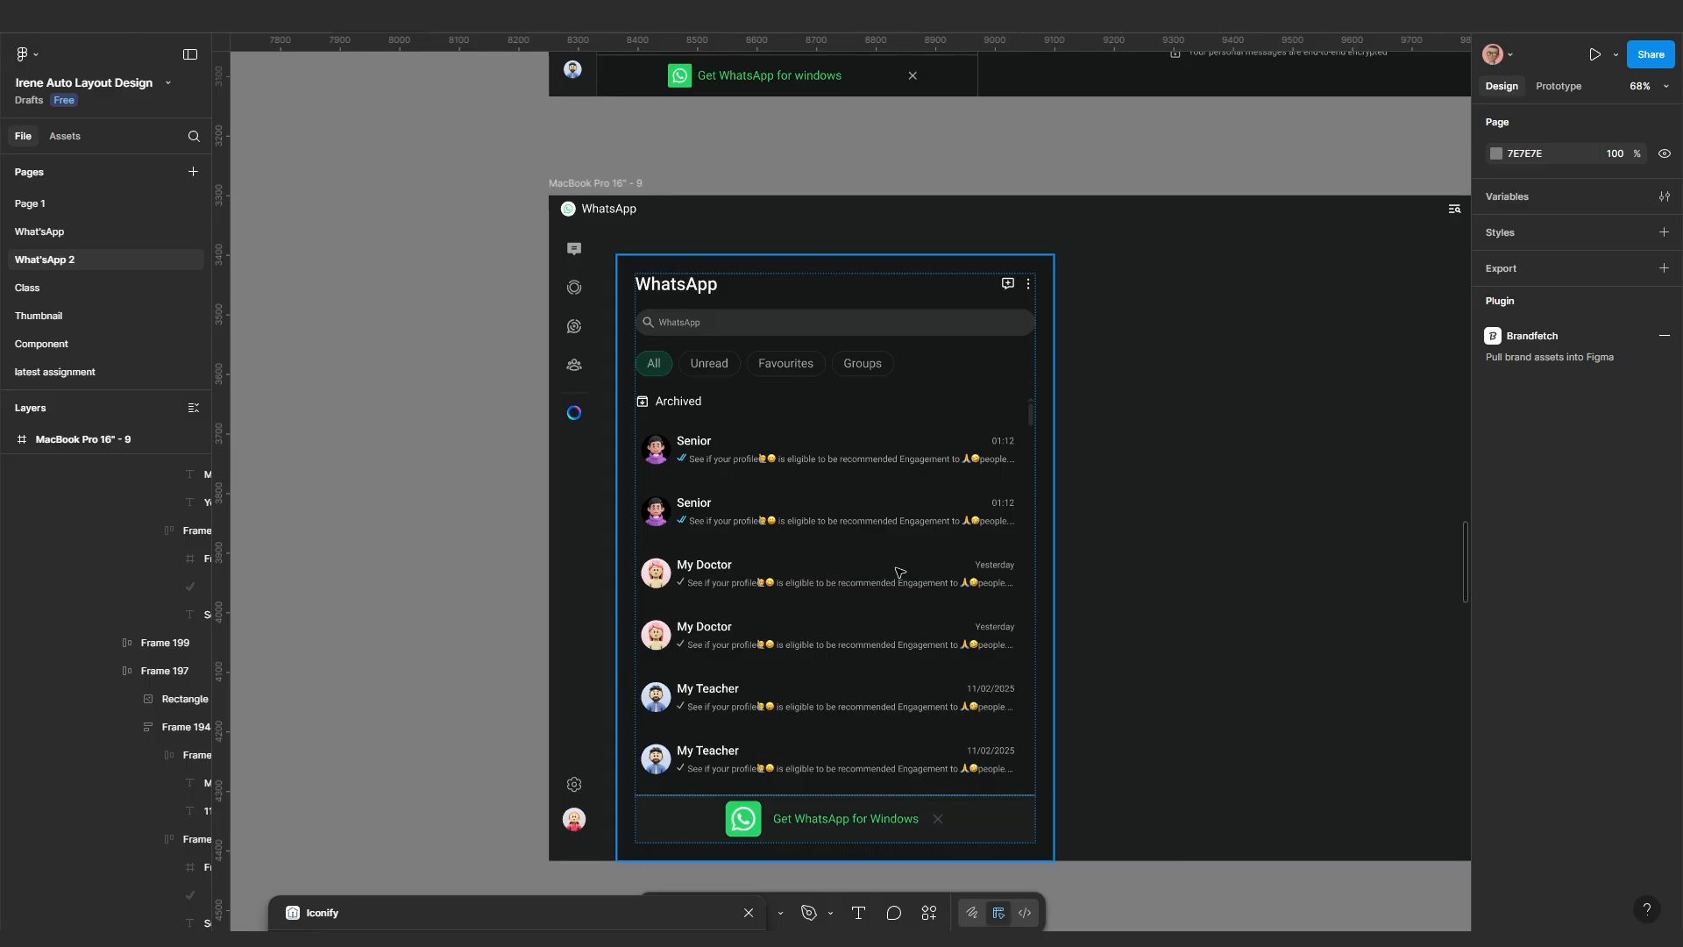
left_click(896, 568)
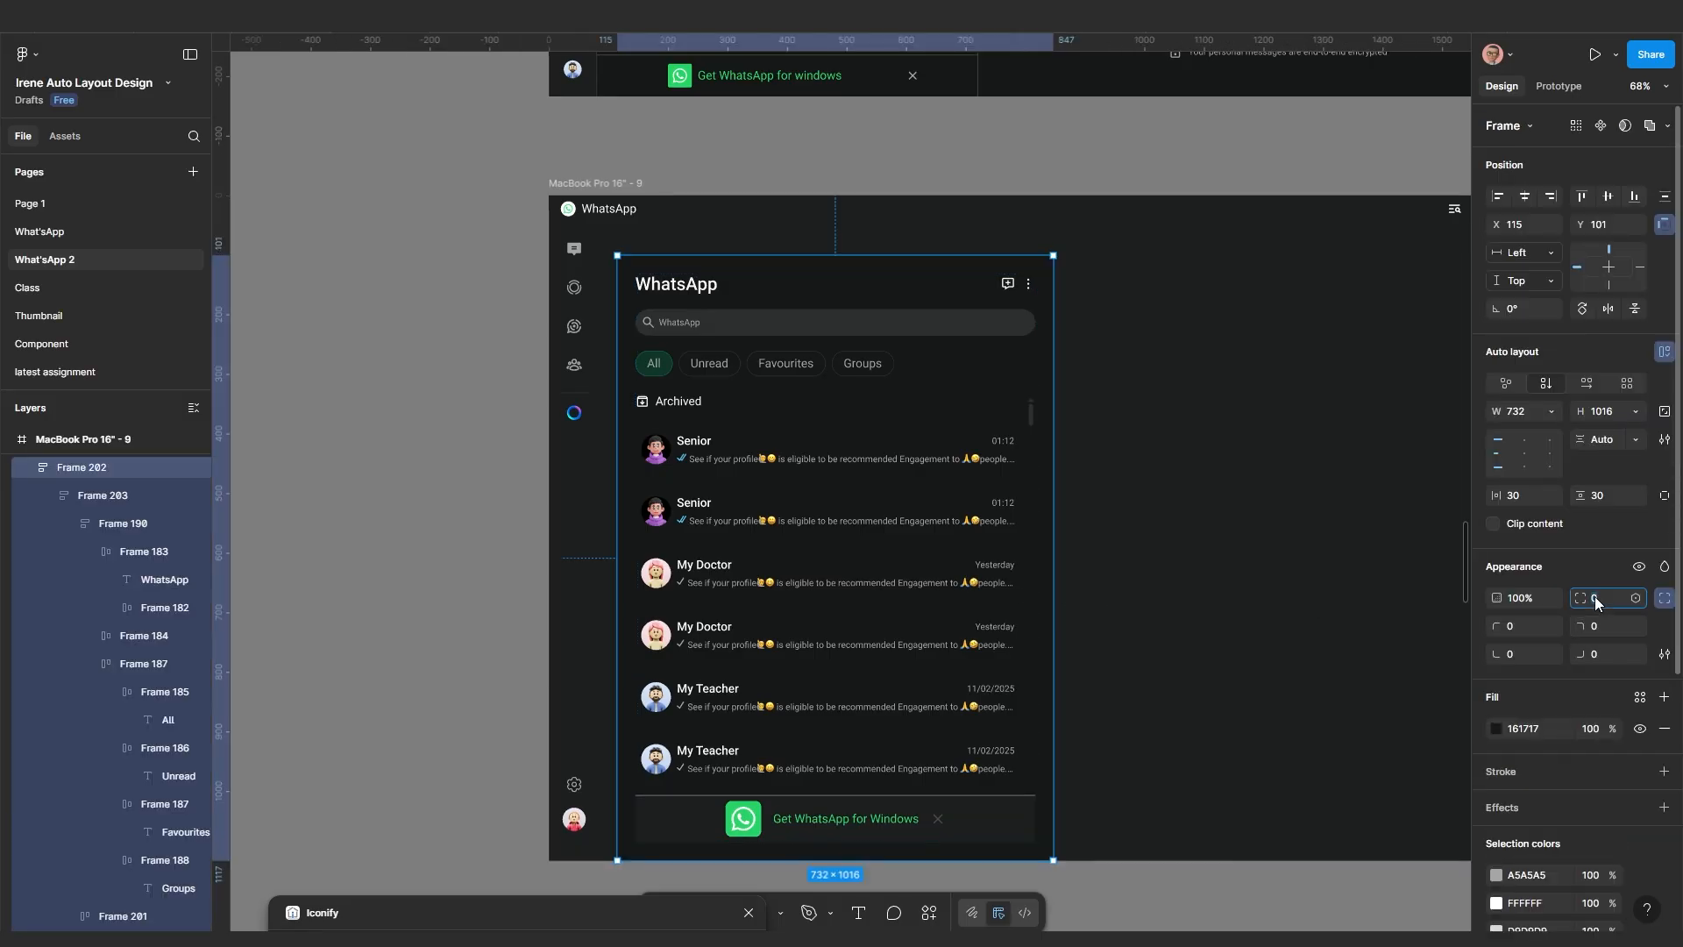
left_click(1595, 596)
type("20")
key("Return")
left_click(1196, 445)
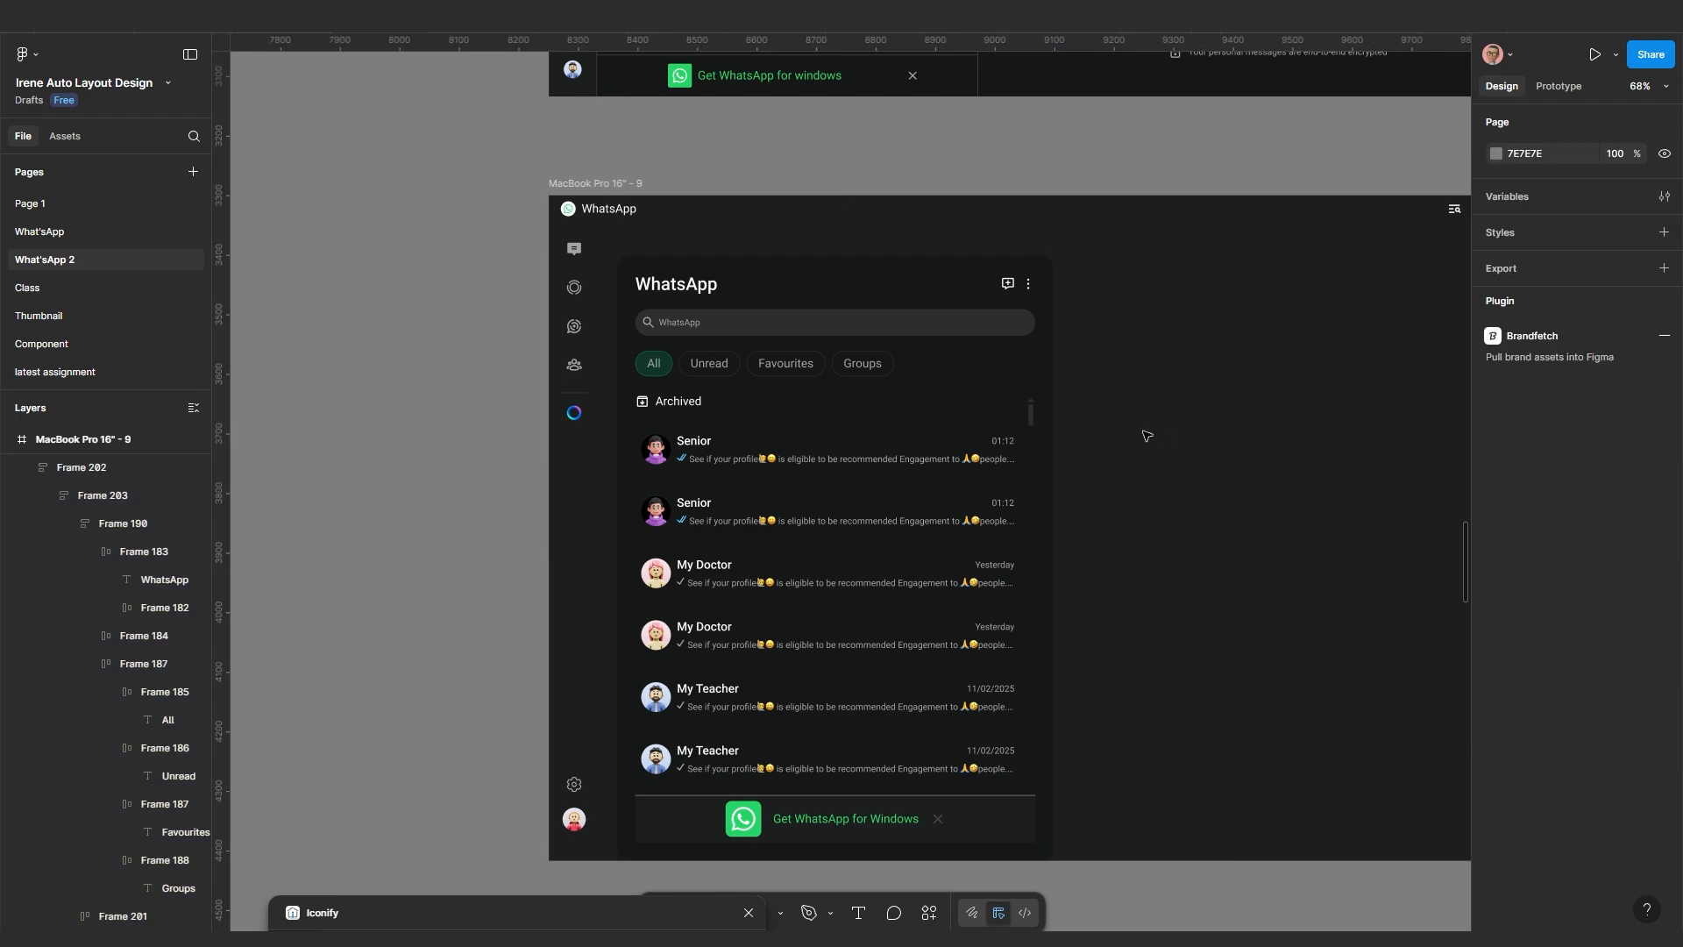
Check the stroke of the reference chat column, Frame 70, add a 1 px inside stroke of 494A4A to Frame 202, and deselect
scroll(1134, 430, "up", 1)
left_click(972, 428)
scroll(973, 427, "down", 1)
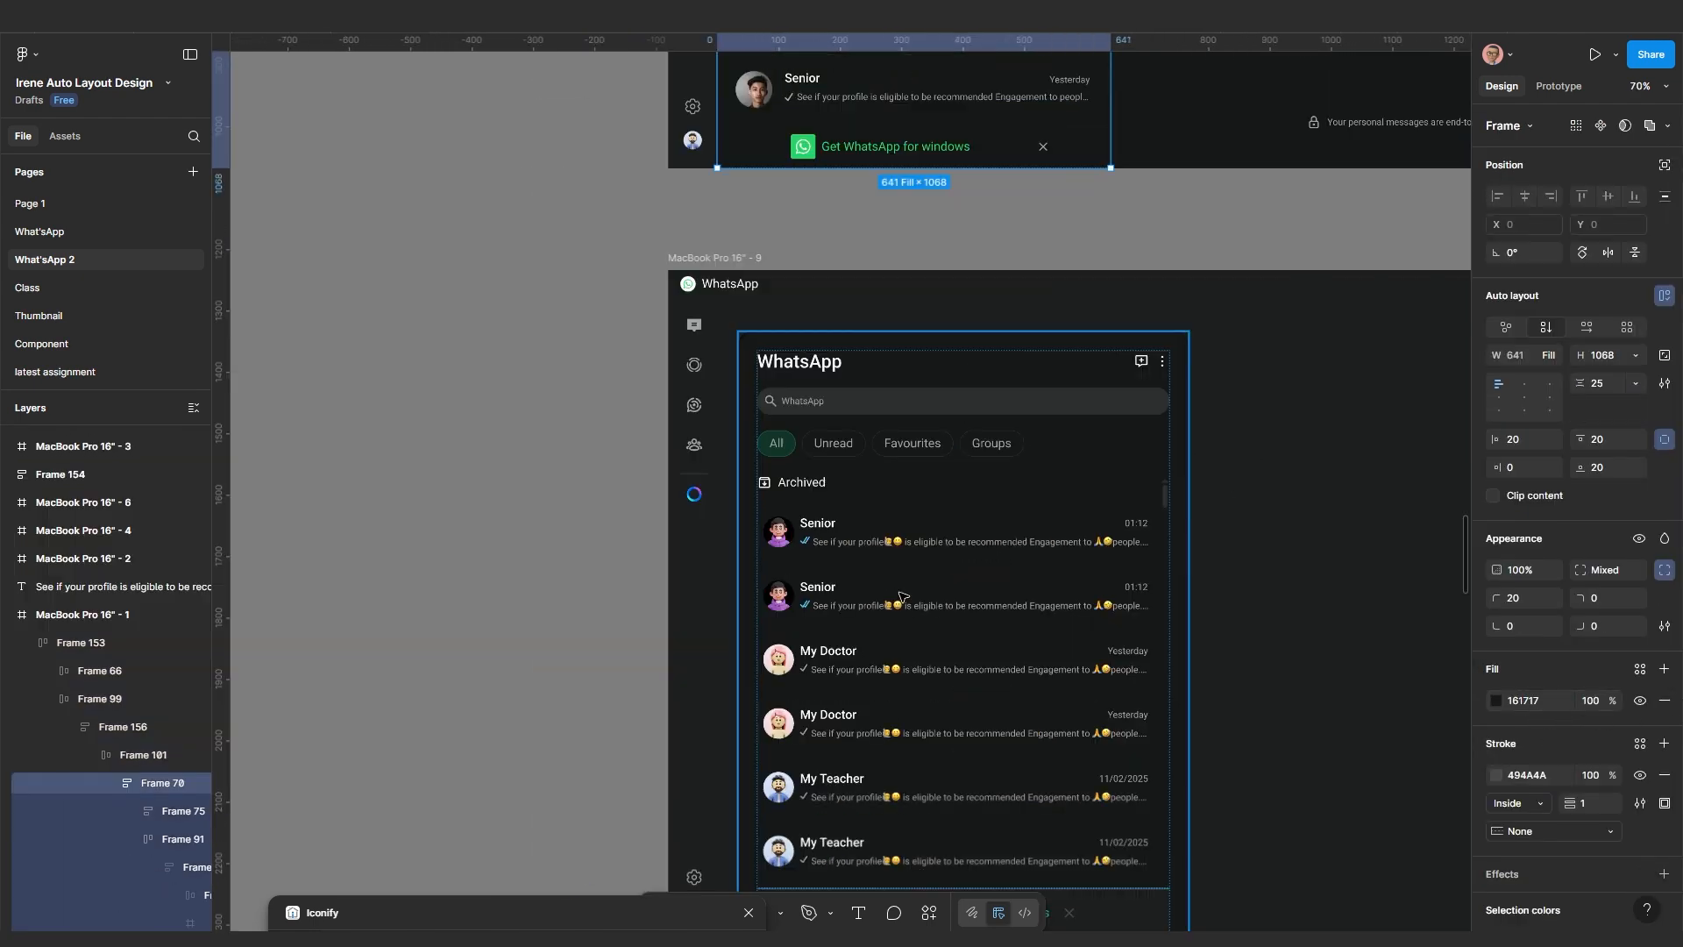
left_click(891, 583)
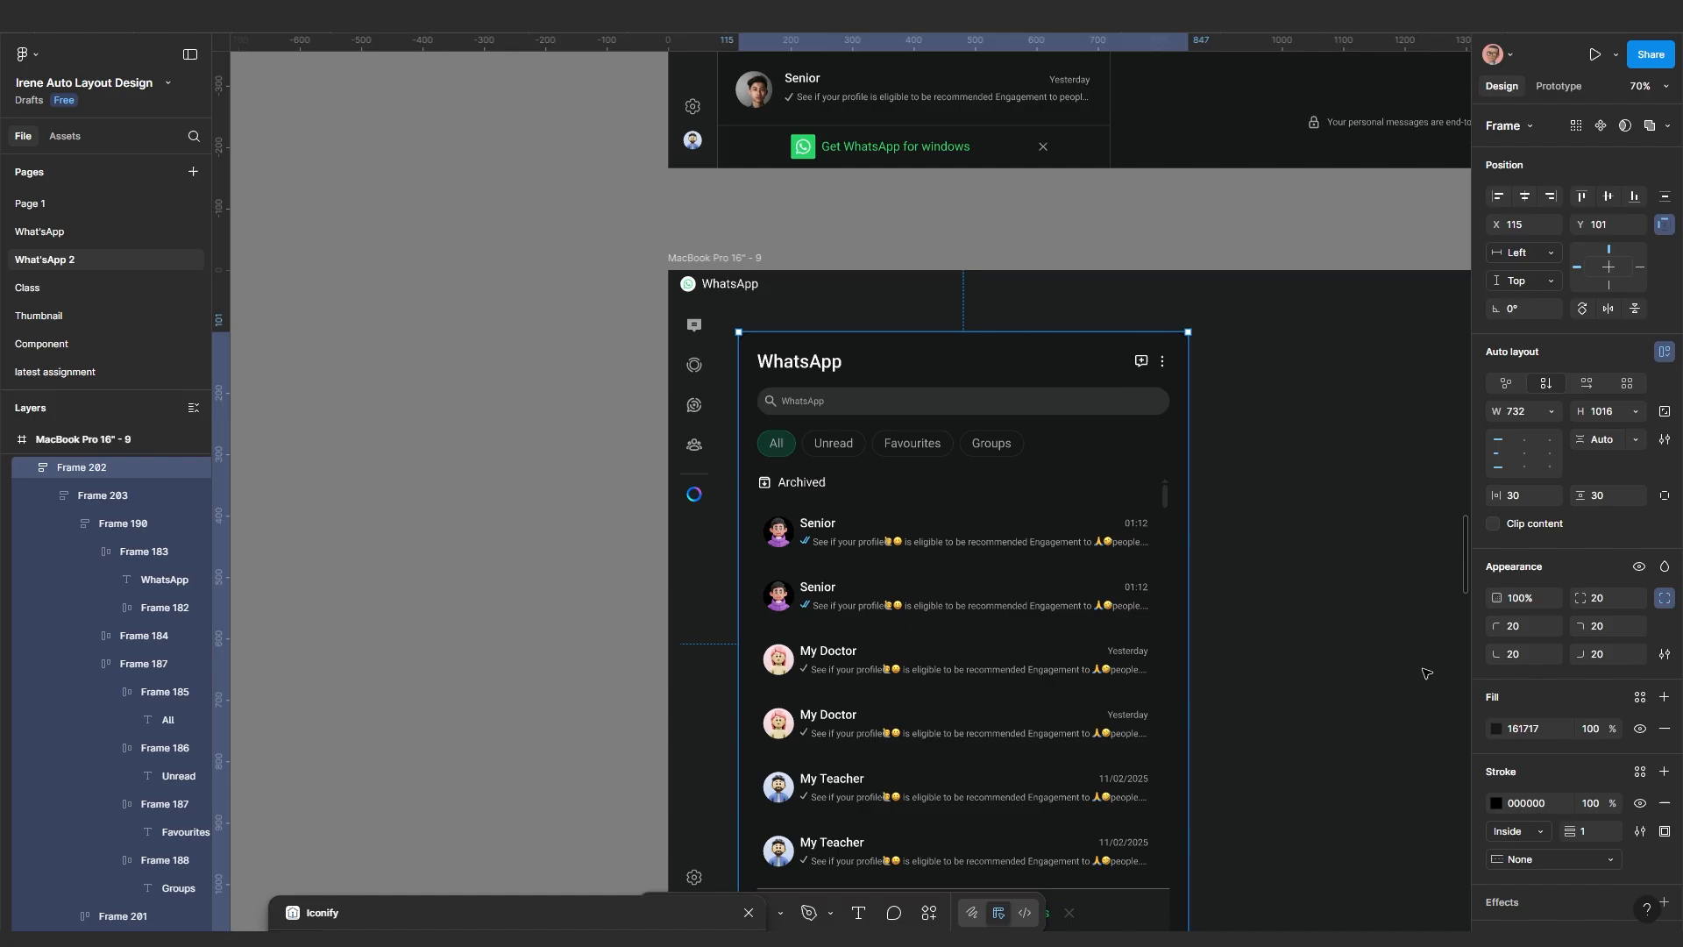
left_click(1553, 806)
key("Return")
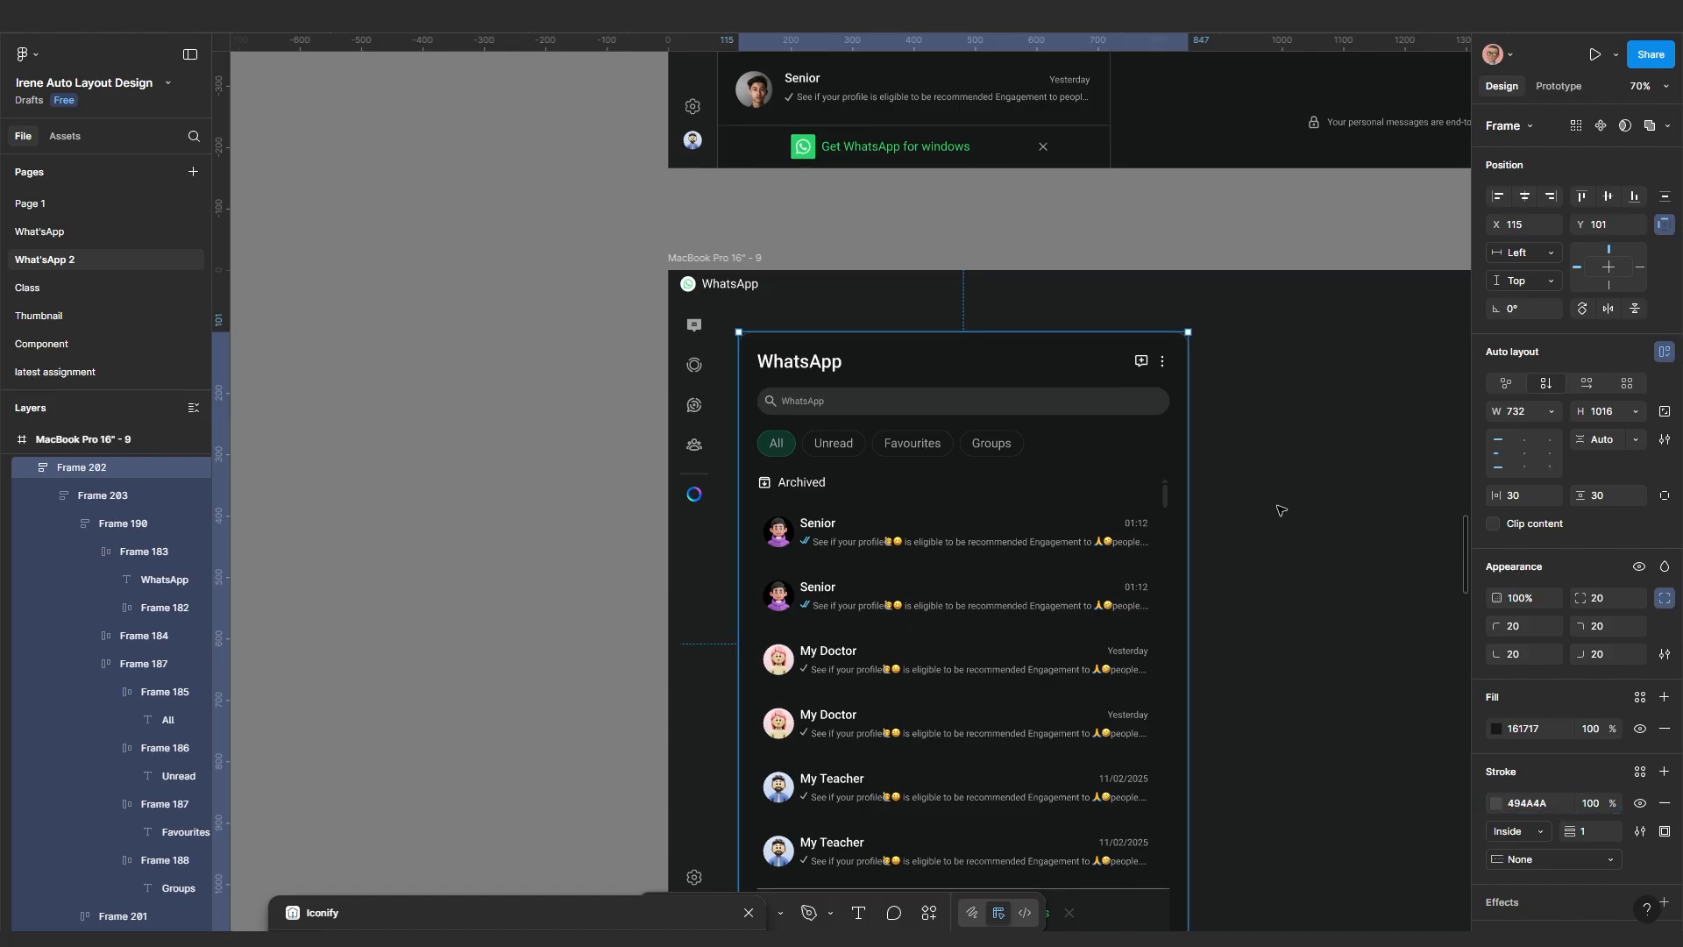
left_click(1281, 509)
scroll(1242, 528, "up", 1)
scroll(1051, 540, "down", 5)
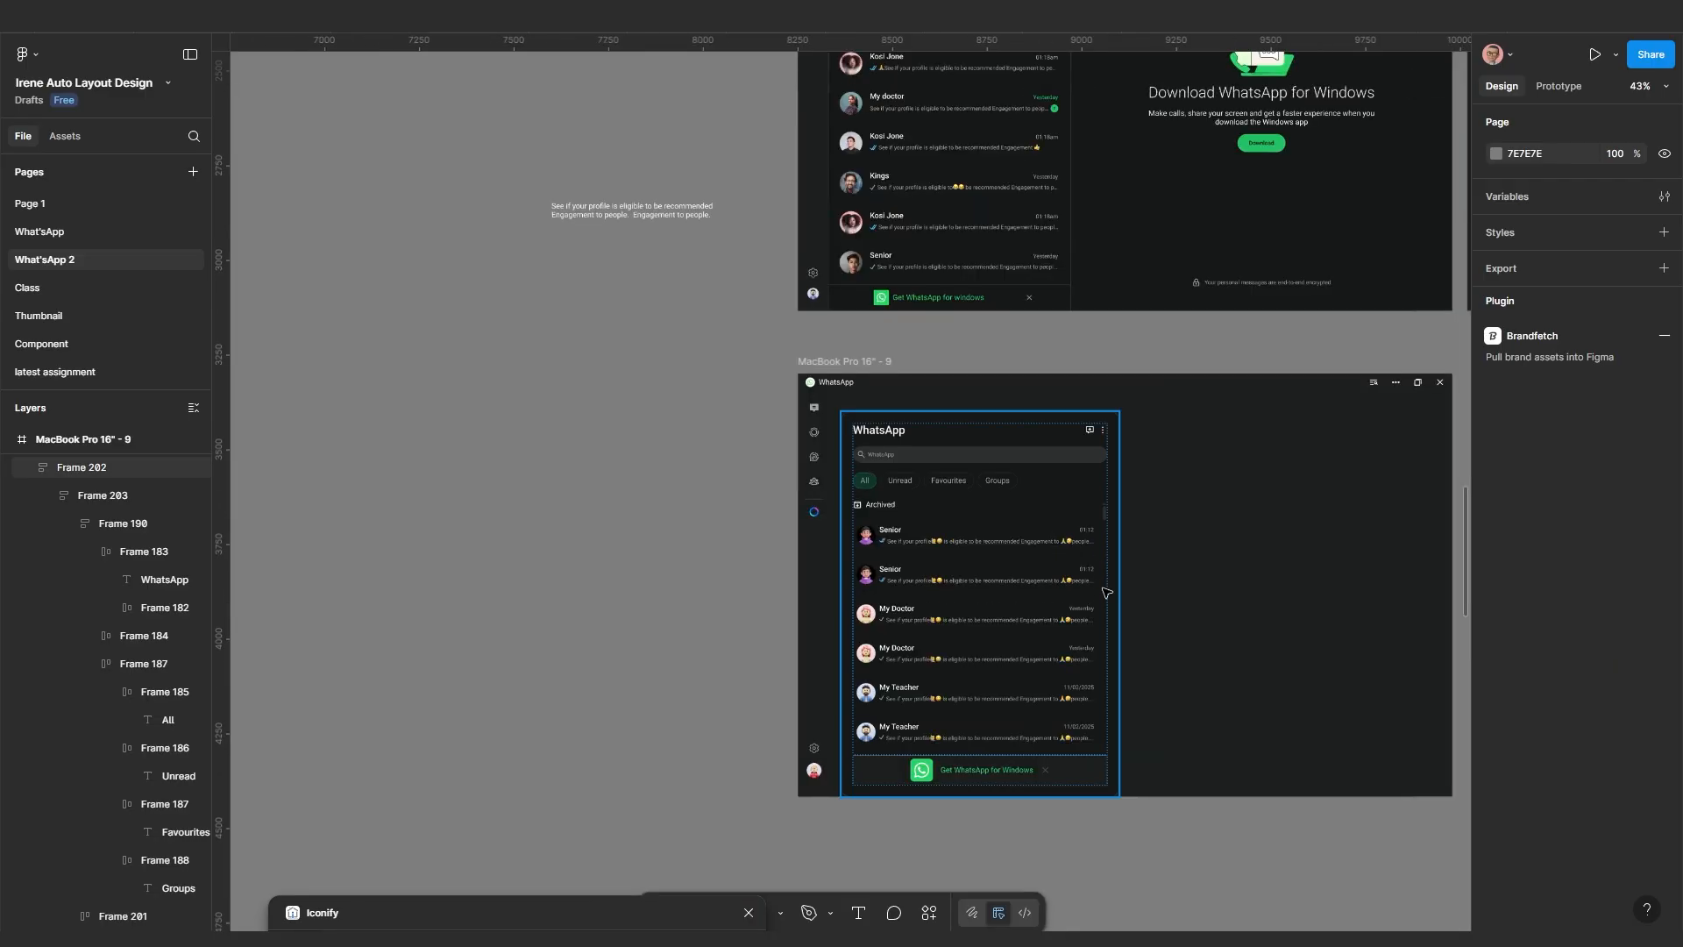
Set the stroke colour of Frame 198, the Get WhatsApp for Windows banner, to 494A4A and deselect it
scroll(1106, 593, "up", 5)
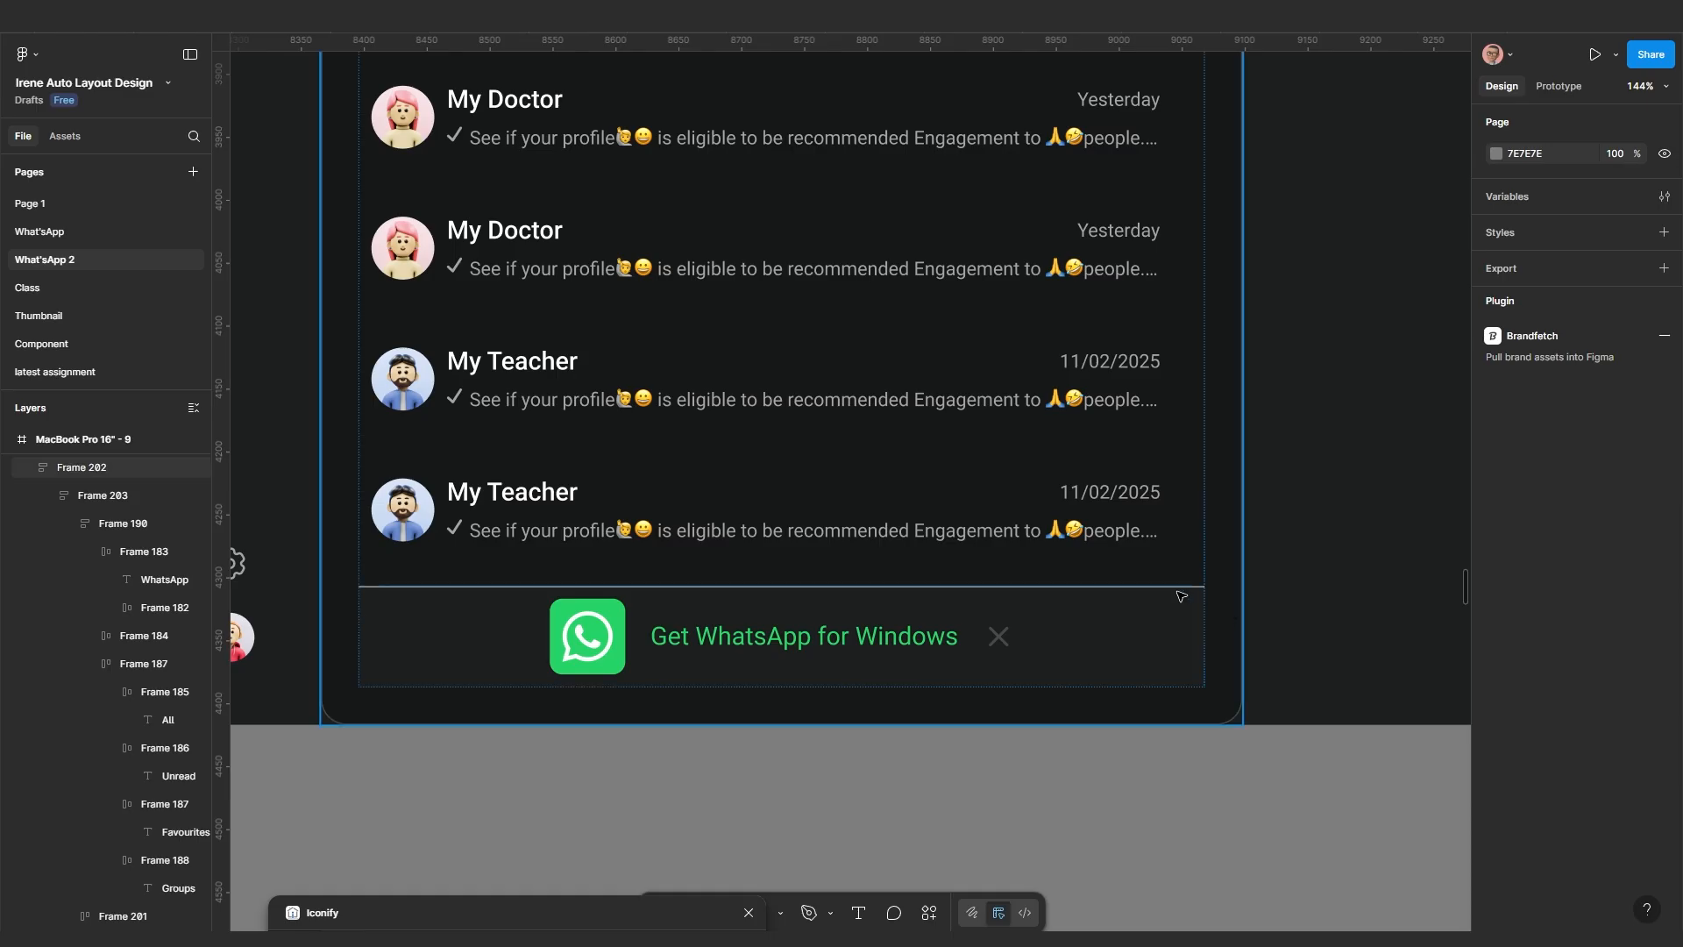
left_click(1123, 607)
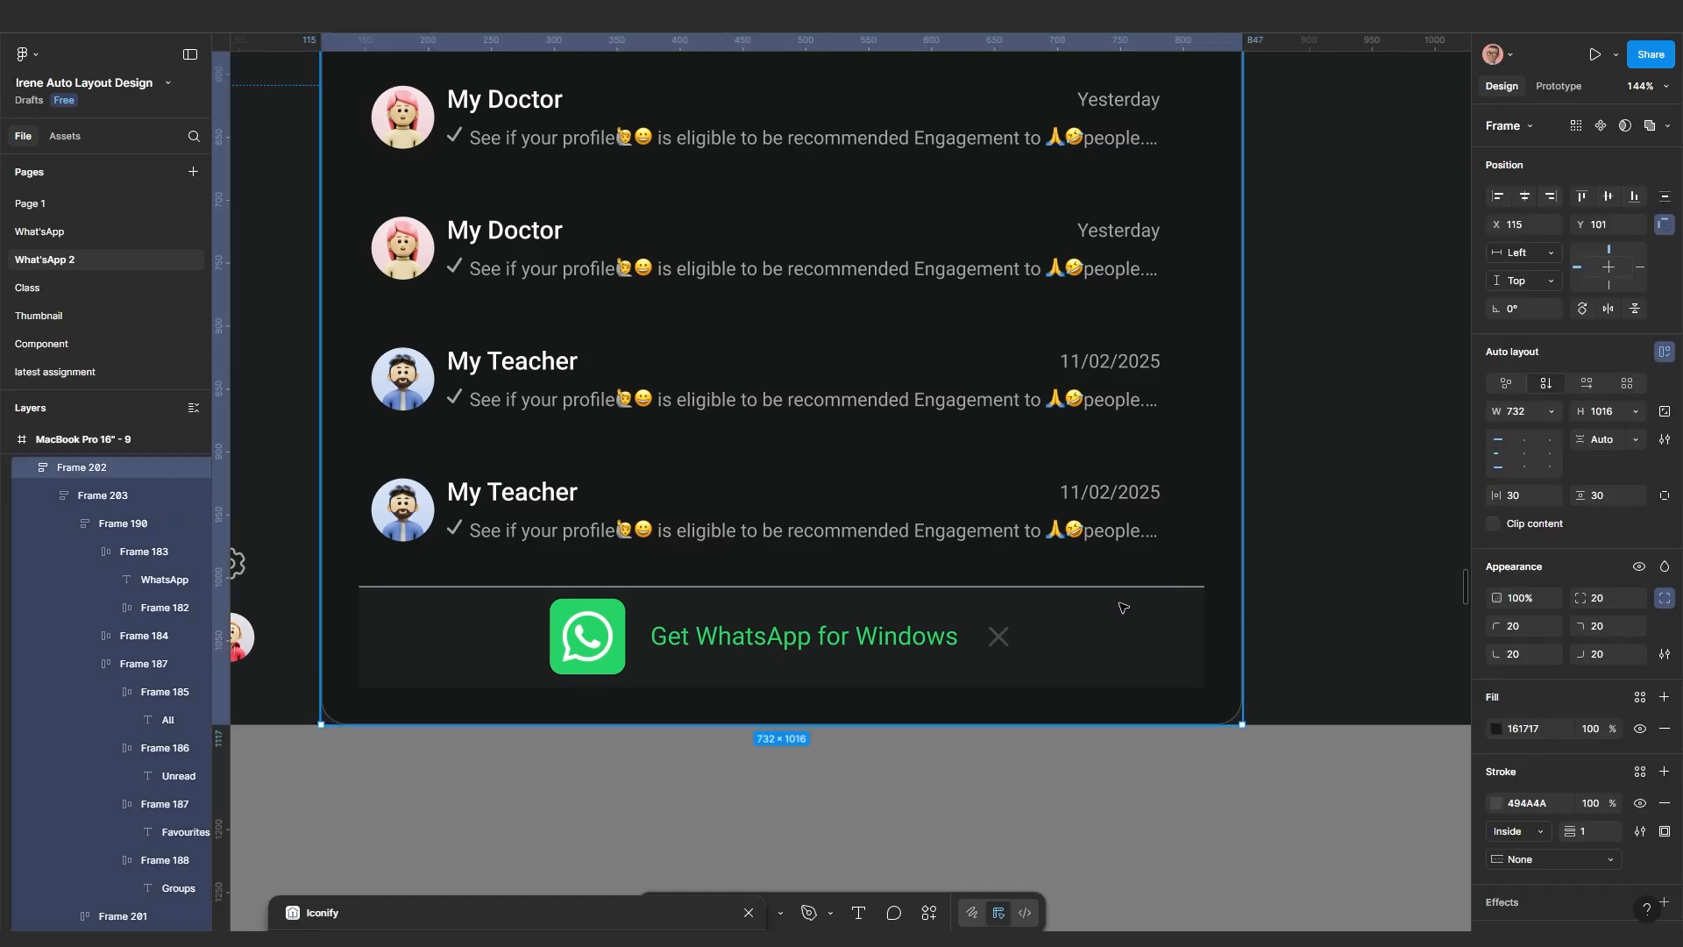
left_click(1123, 607)
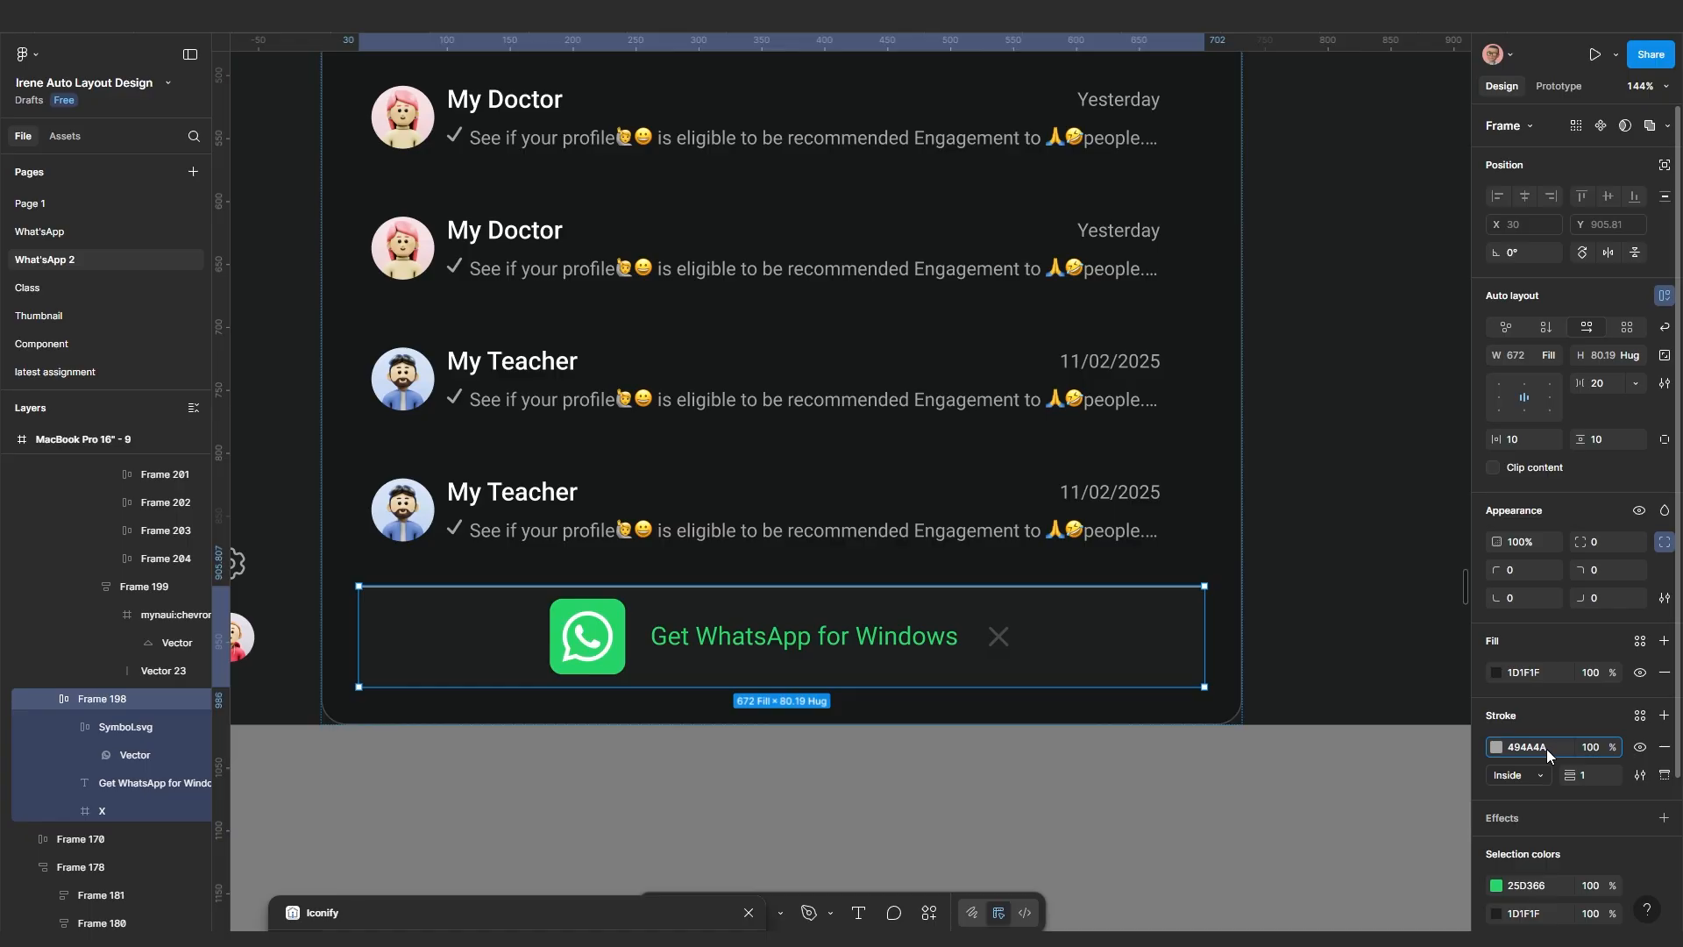
key("Return")
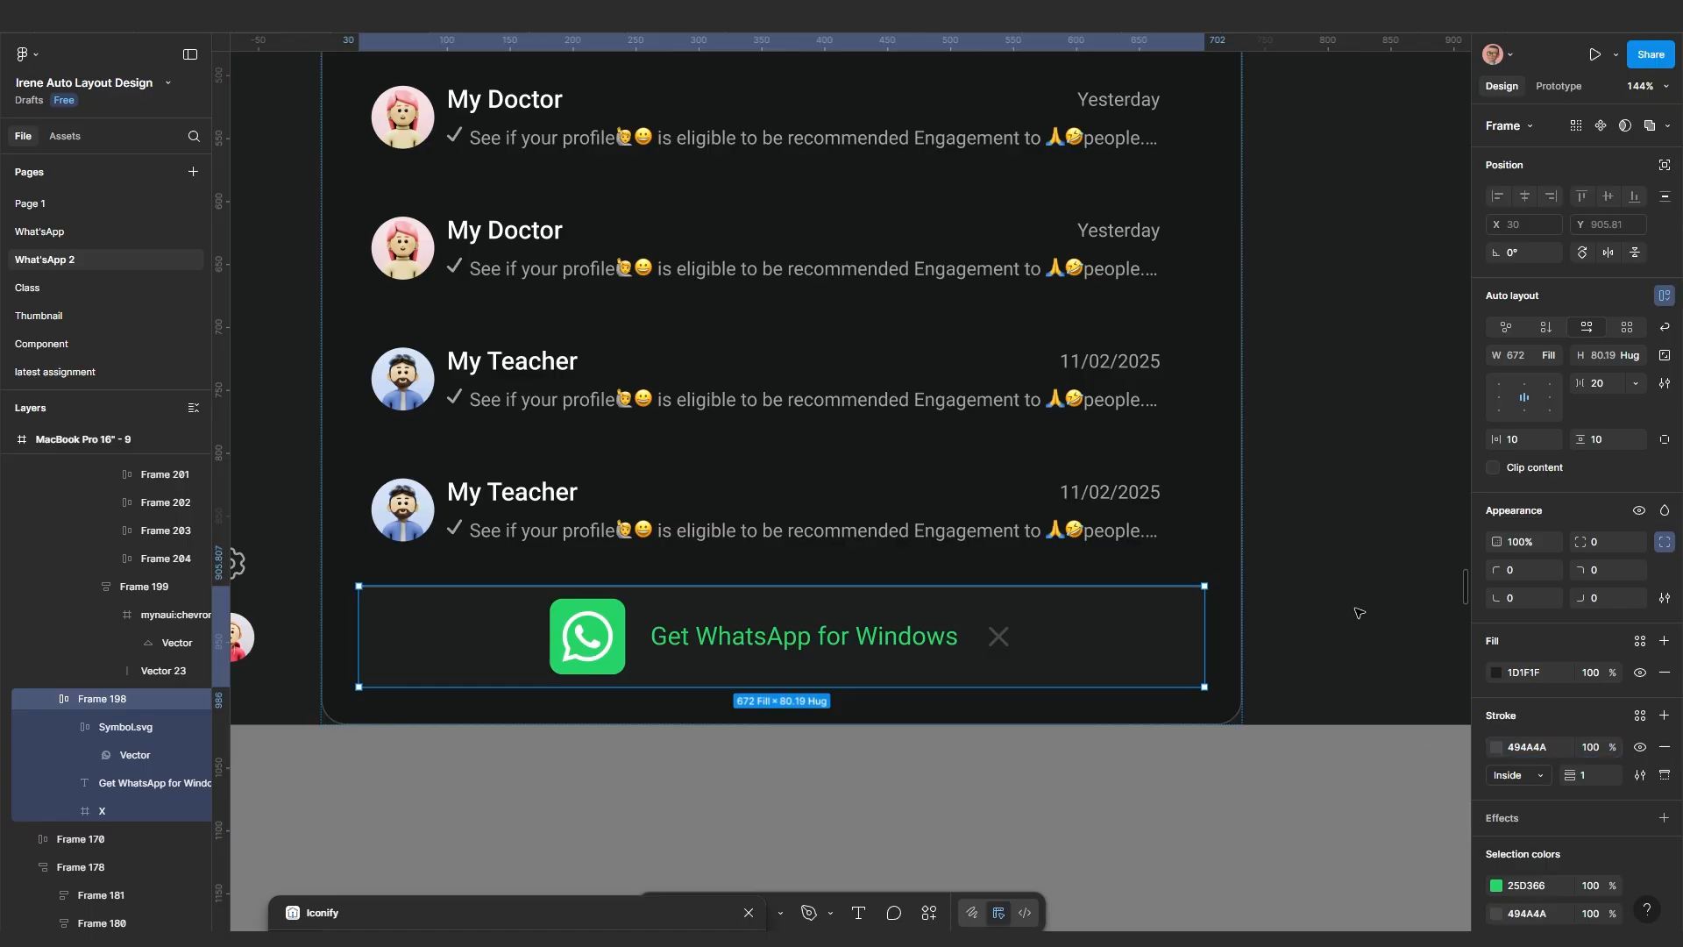
key("Escape")
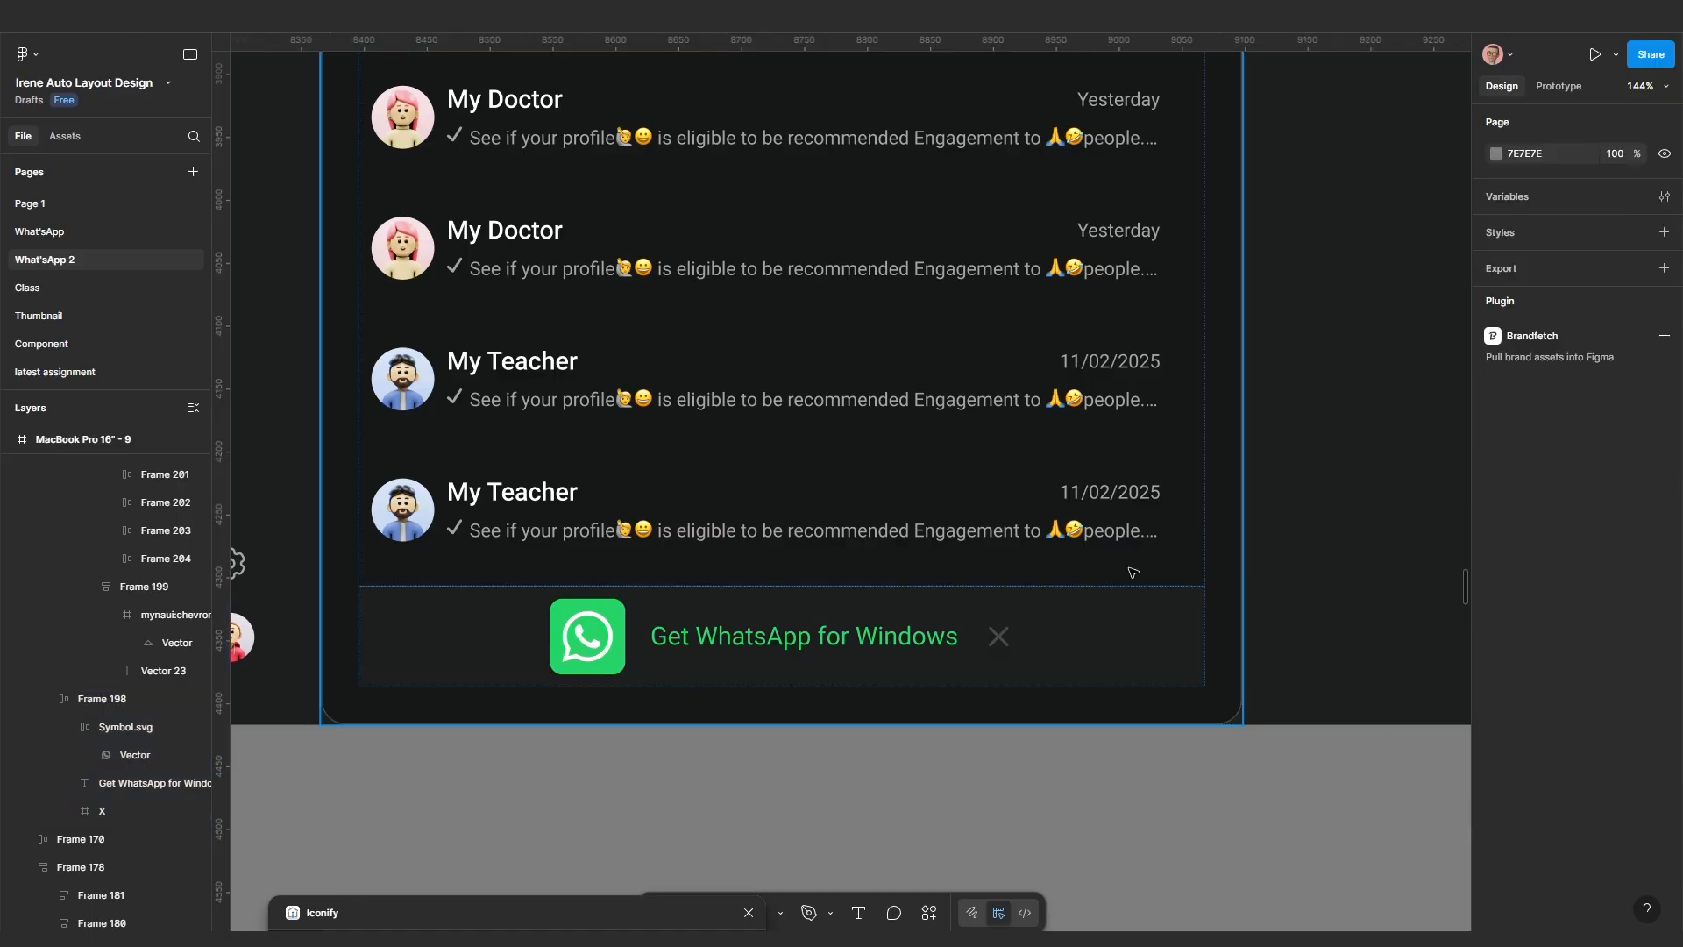
scroll(1218, 596, "down", 3)
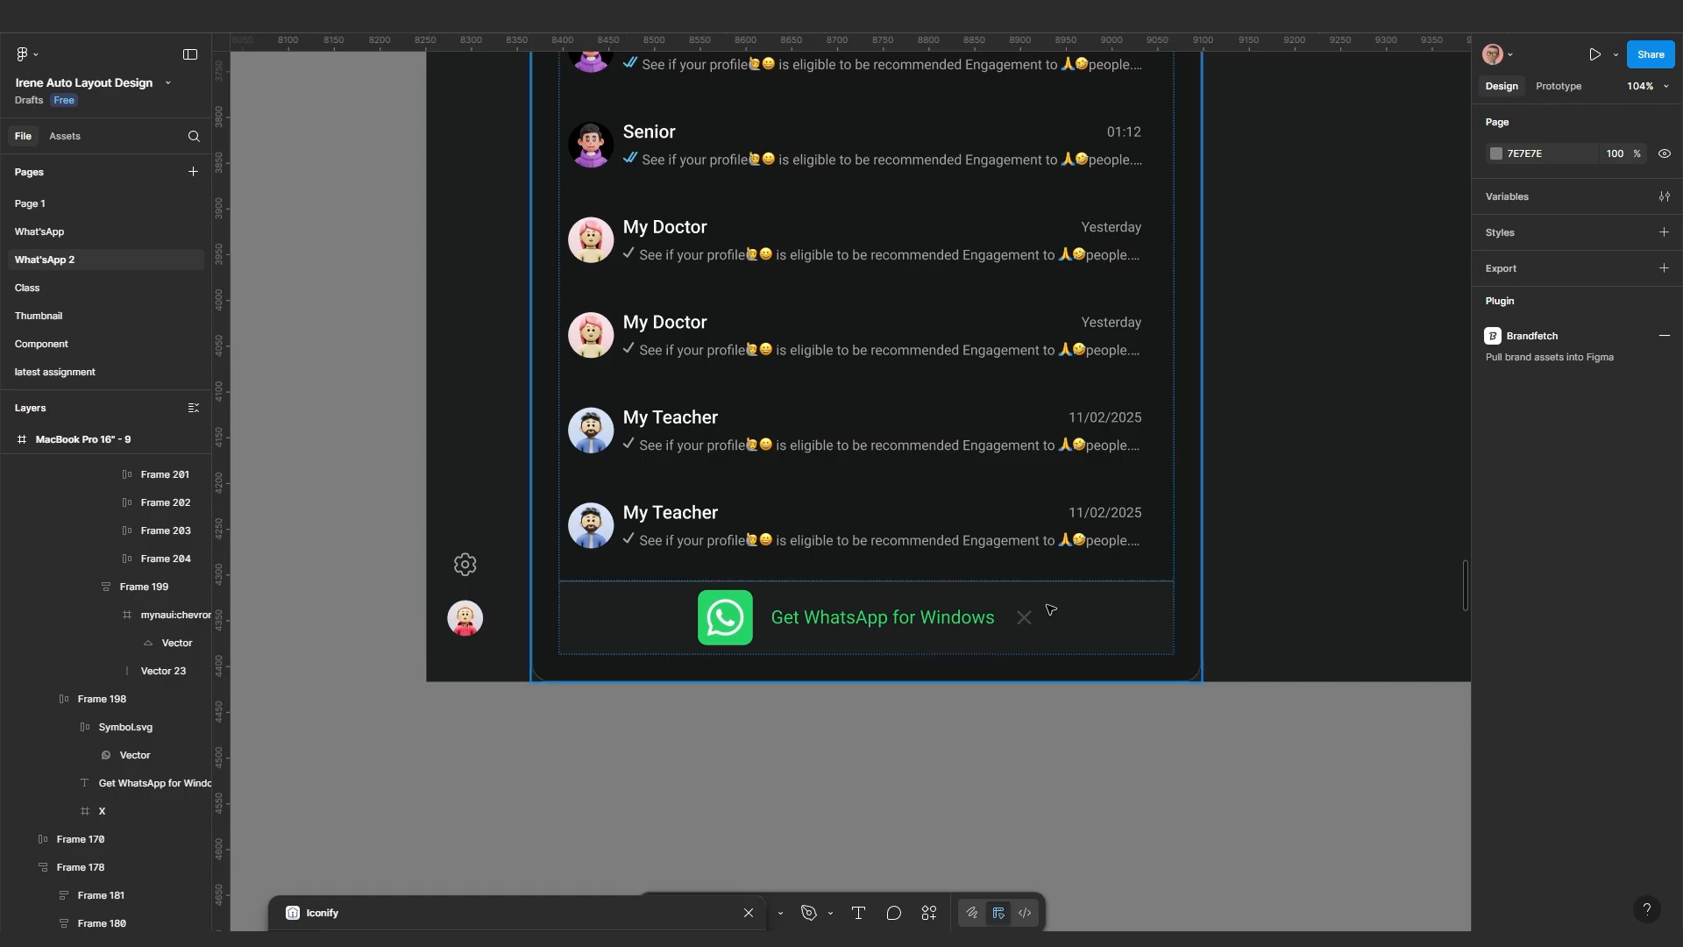
Compare the Get WhatsApp for Windows banner at the foot of the chat column with the one in the reference screen above
scroll(1066, 606, "down", 5)
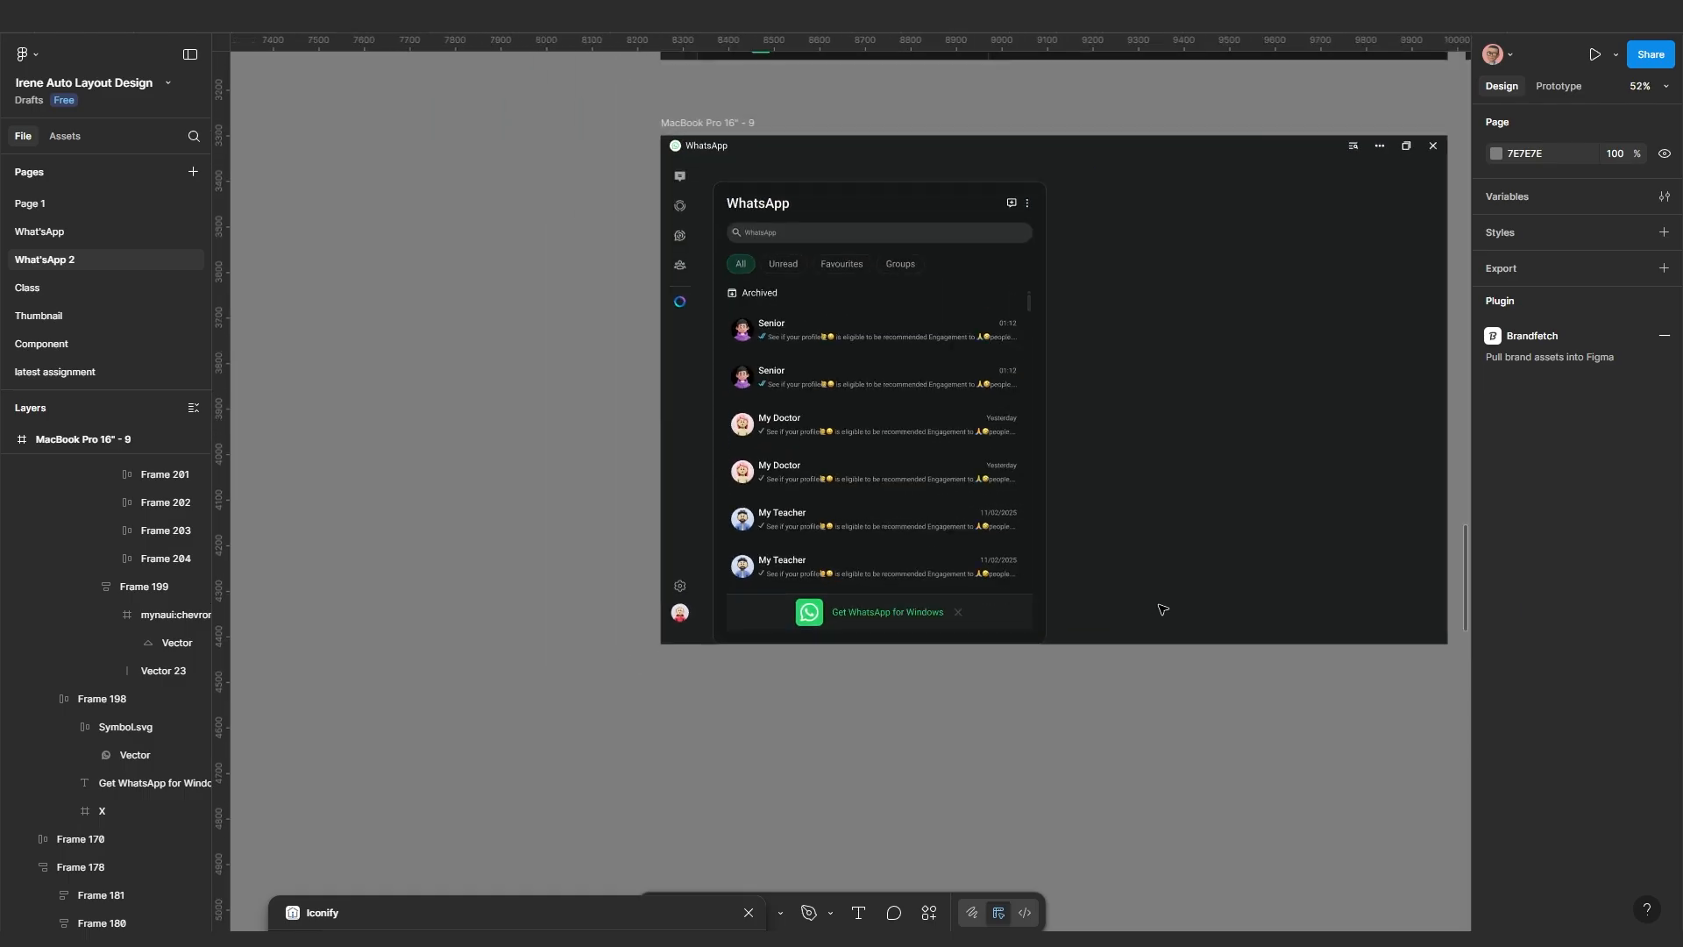
scroll(1145, 491, "up", 2)
scroll(1078, 556, "up", 2)
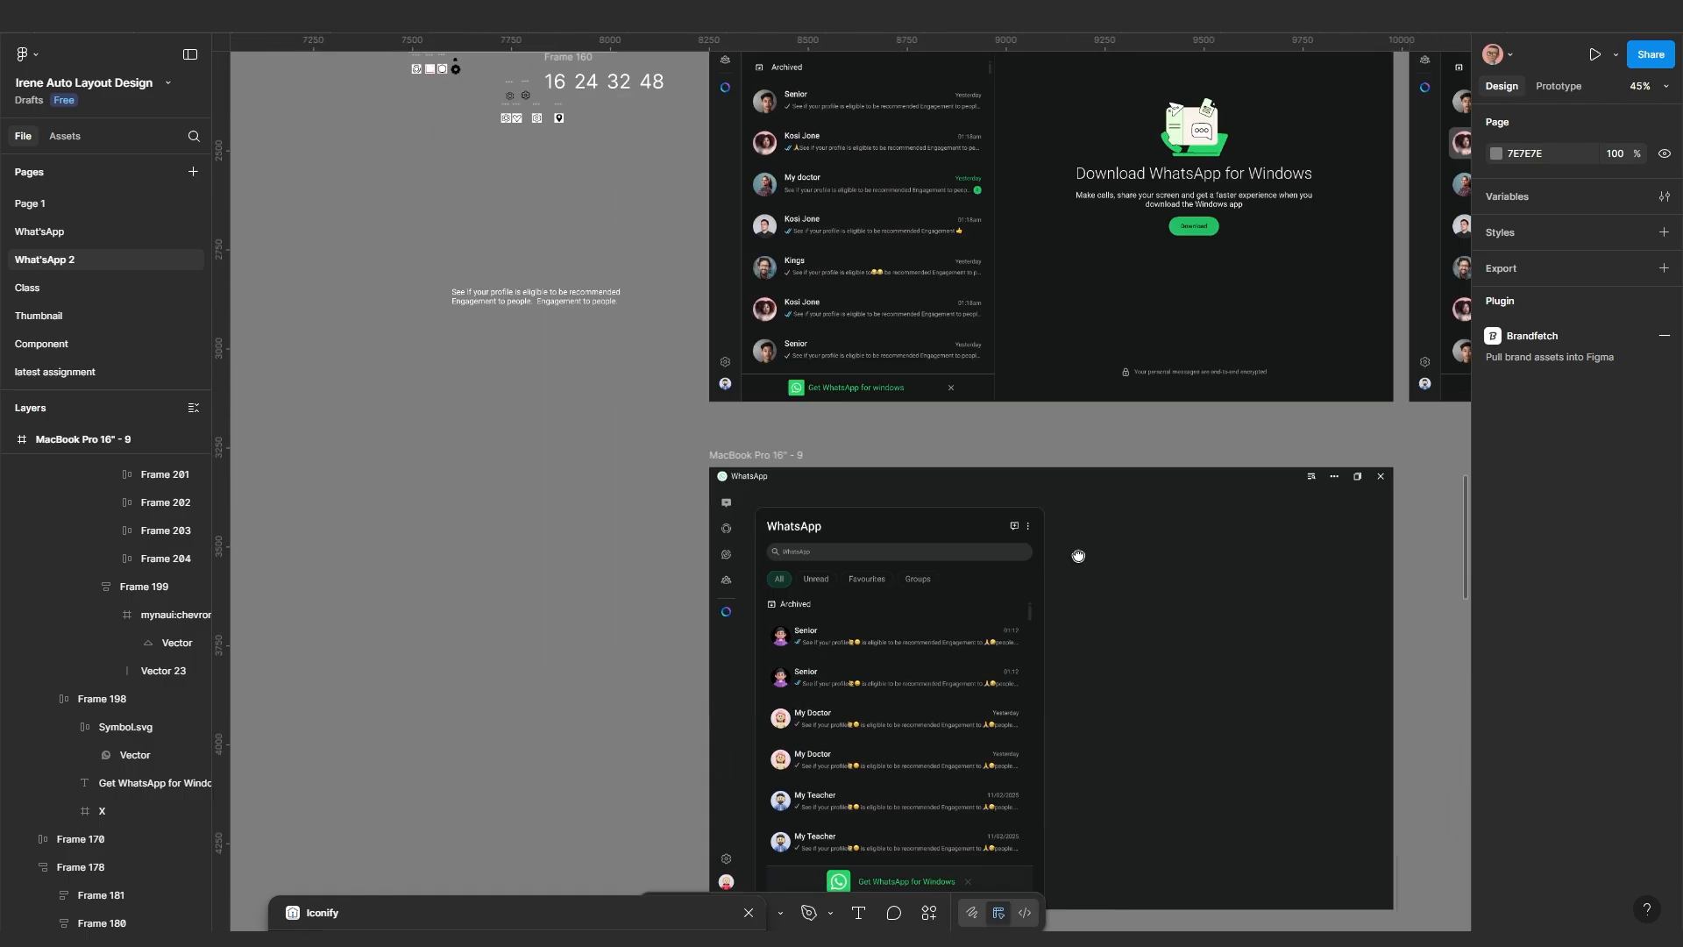
scroll(1093, 370, "up", 3)
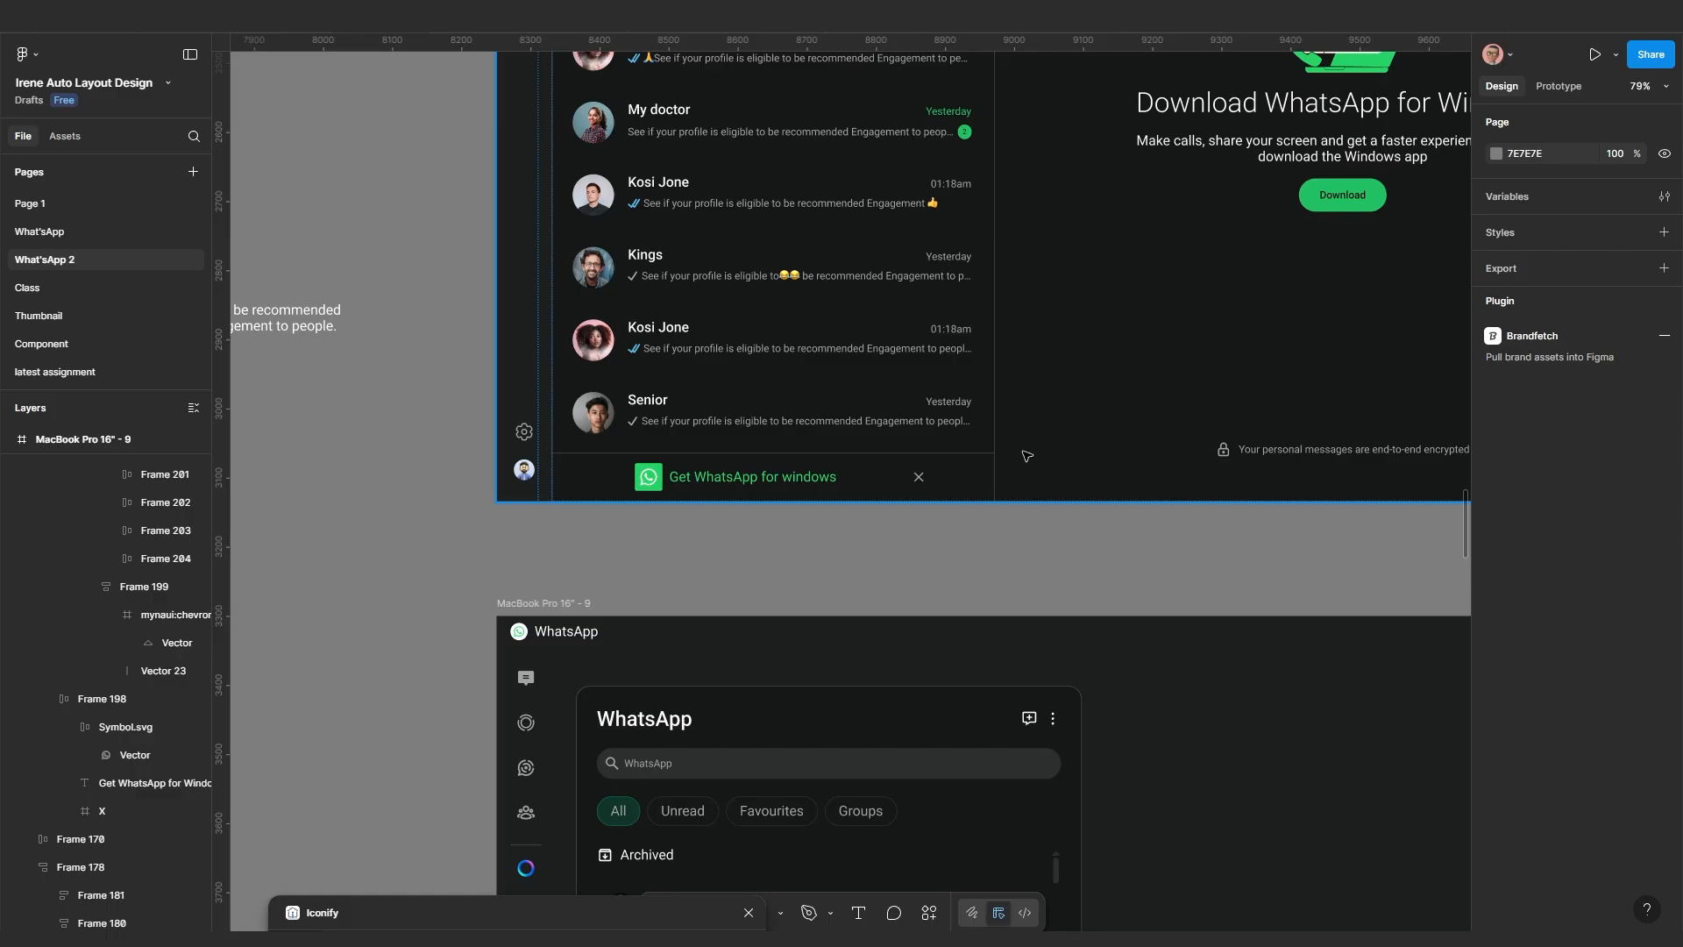
scroll(980, 470, "up", 3)
scroll(992, 449, "down", 6)
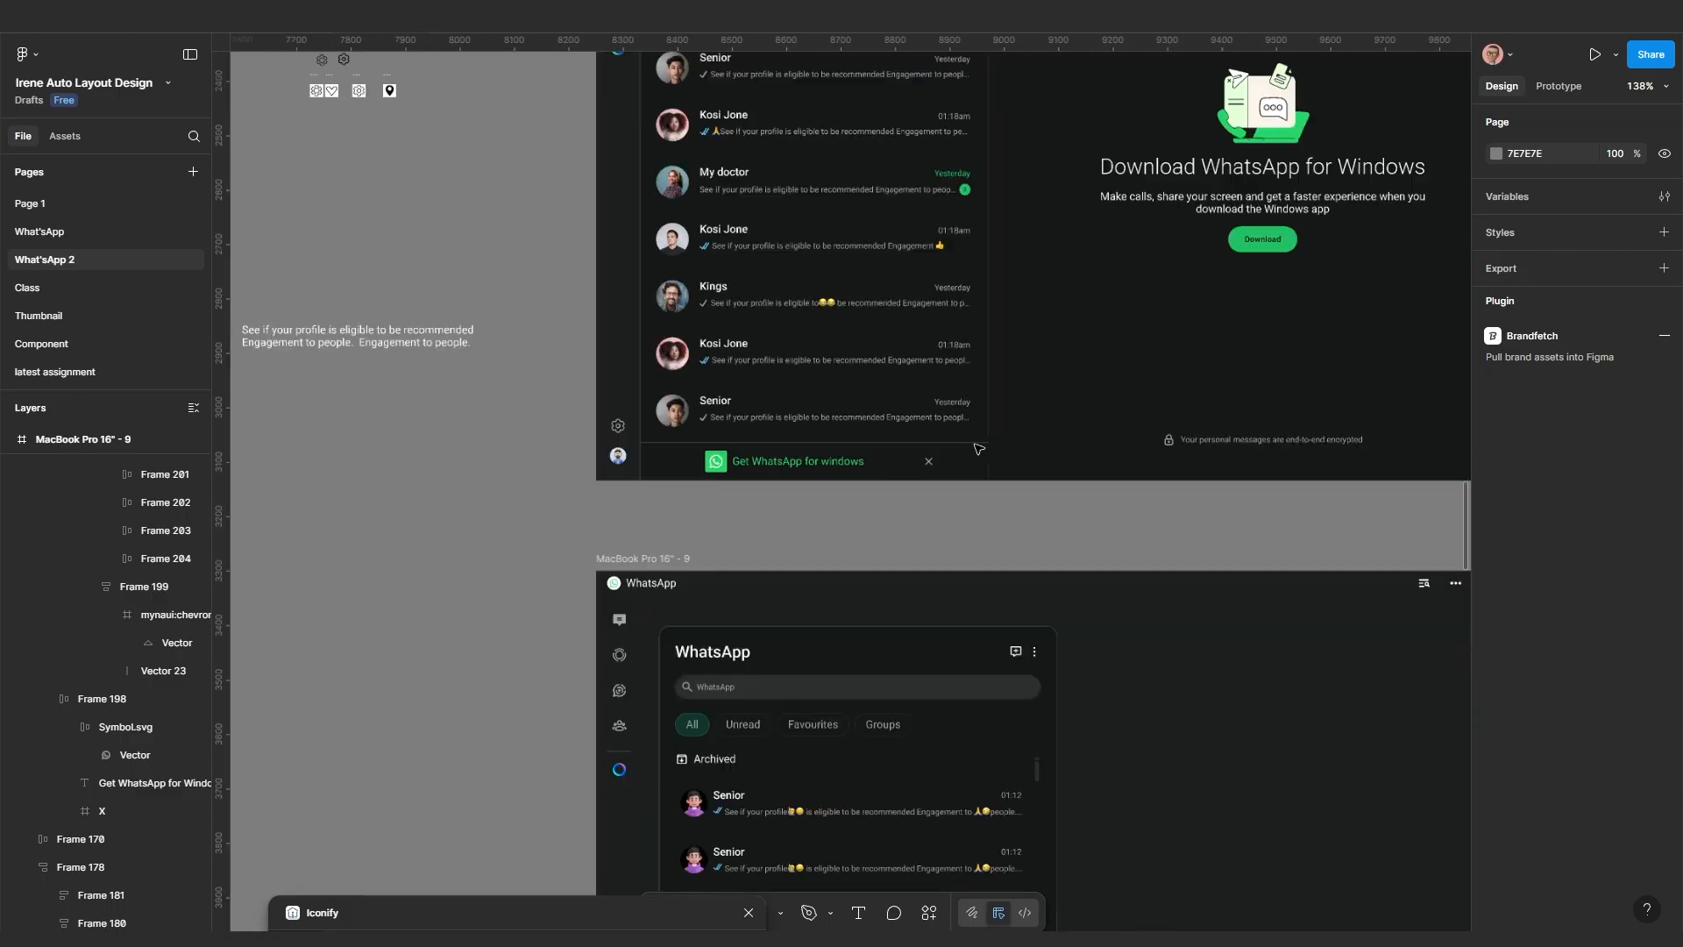
scroll(958, 671, "up", 3)
scroll(955, 657, "up", 3)
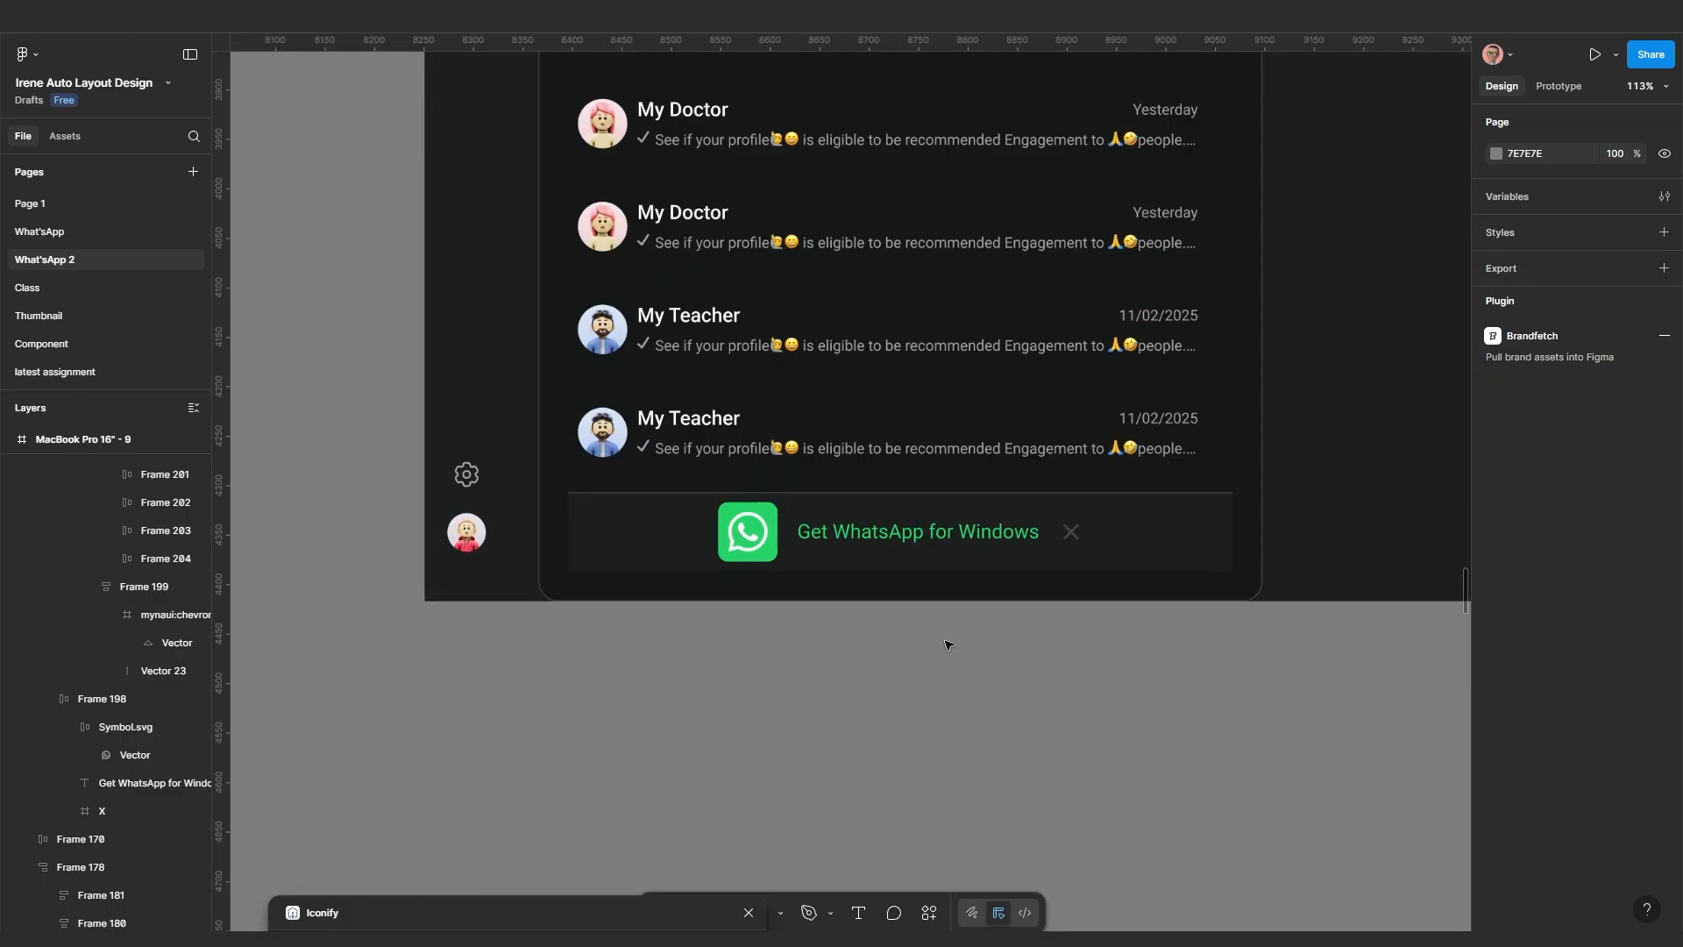
scroll(973, 550, "up", 1)
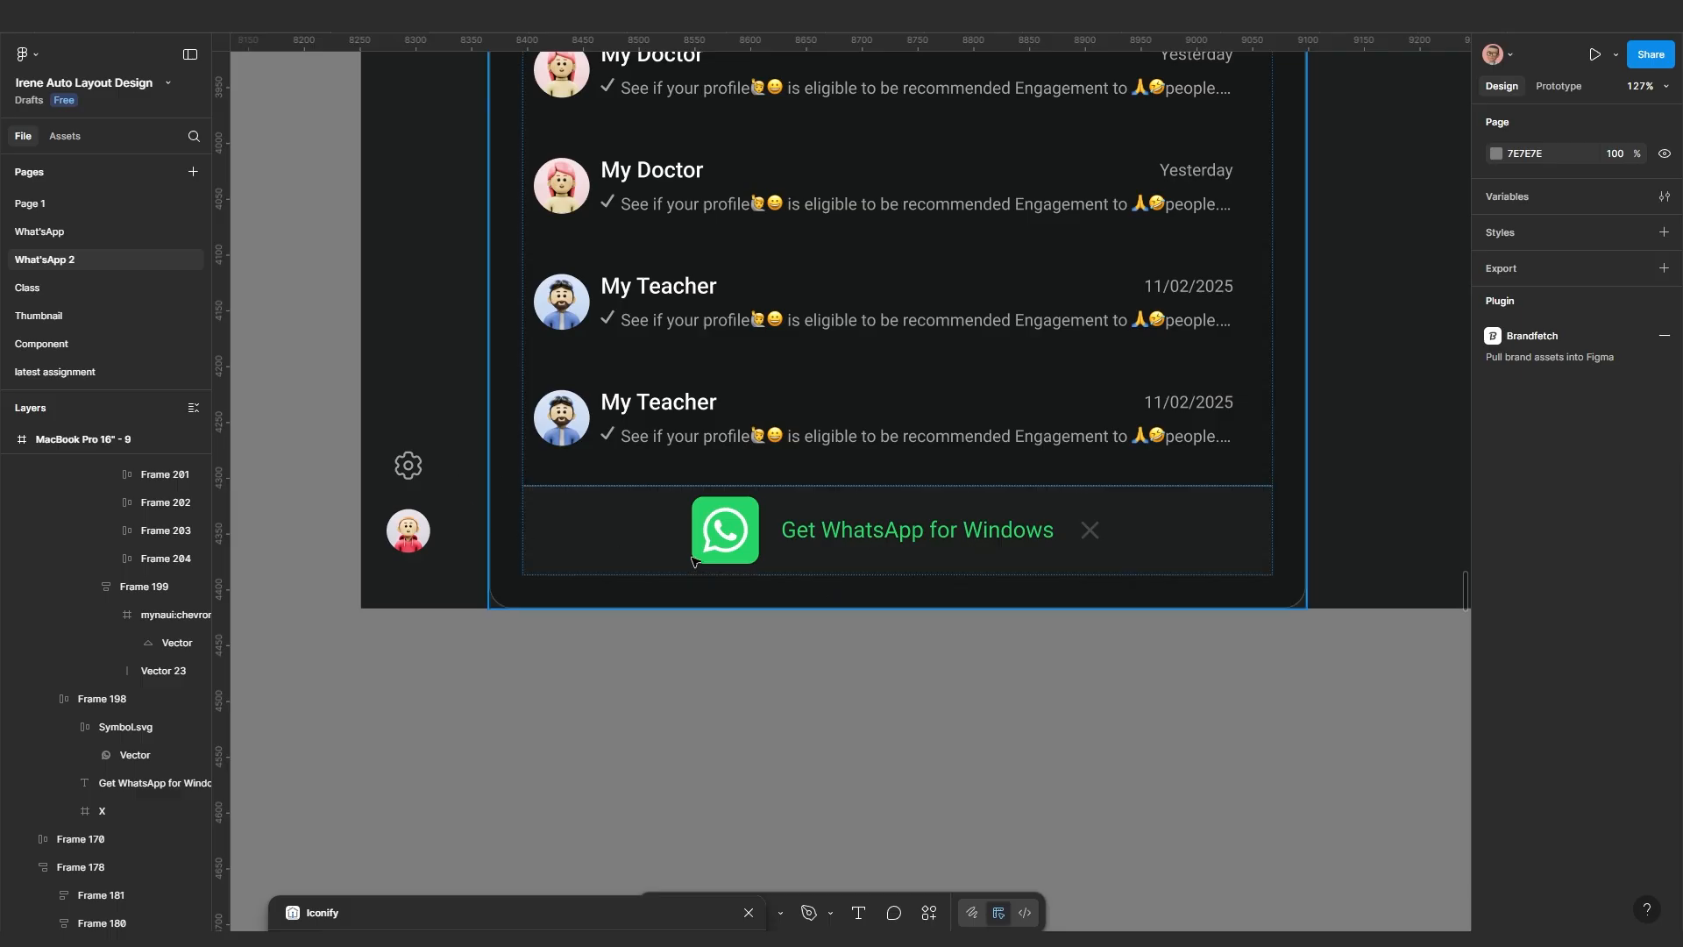
scroll(905, 602, "down", 2)
scroll(956, 601, "up", 1)
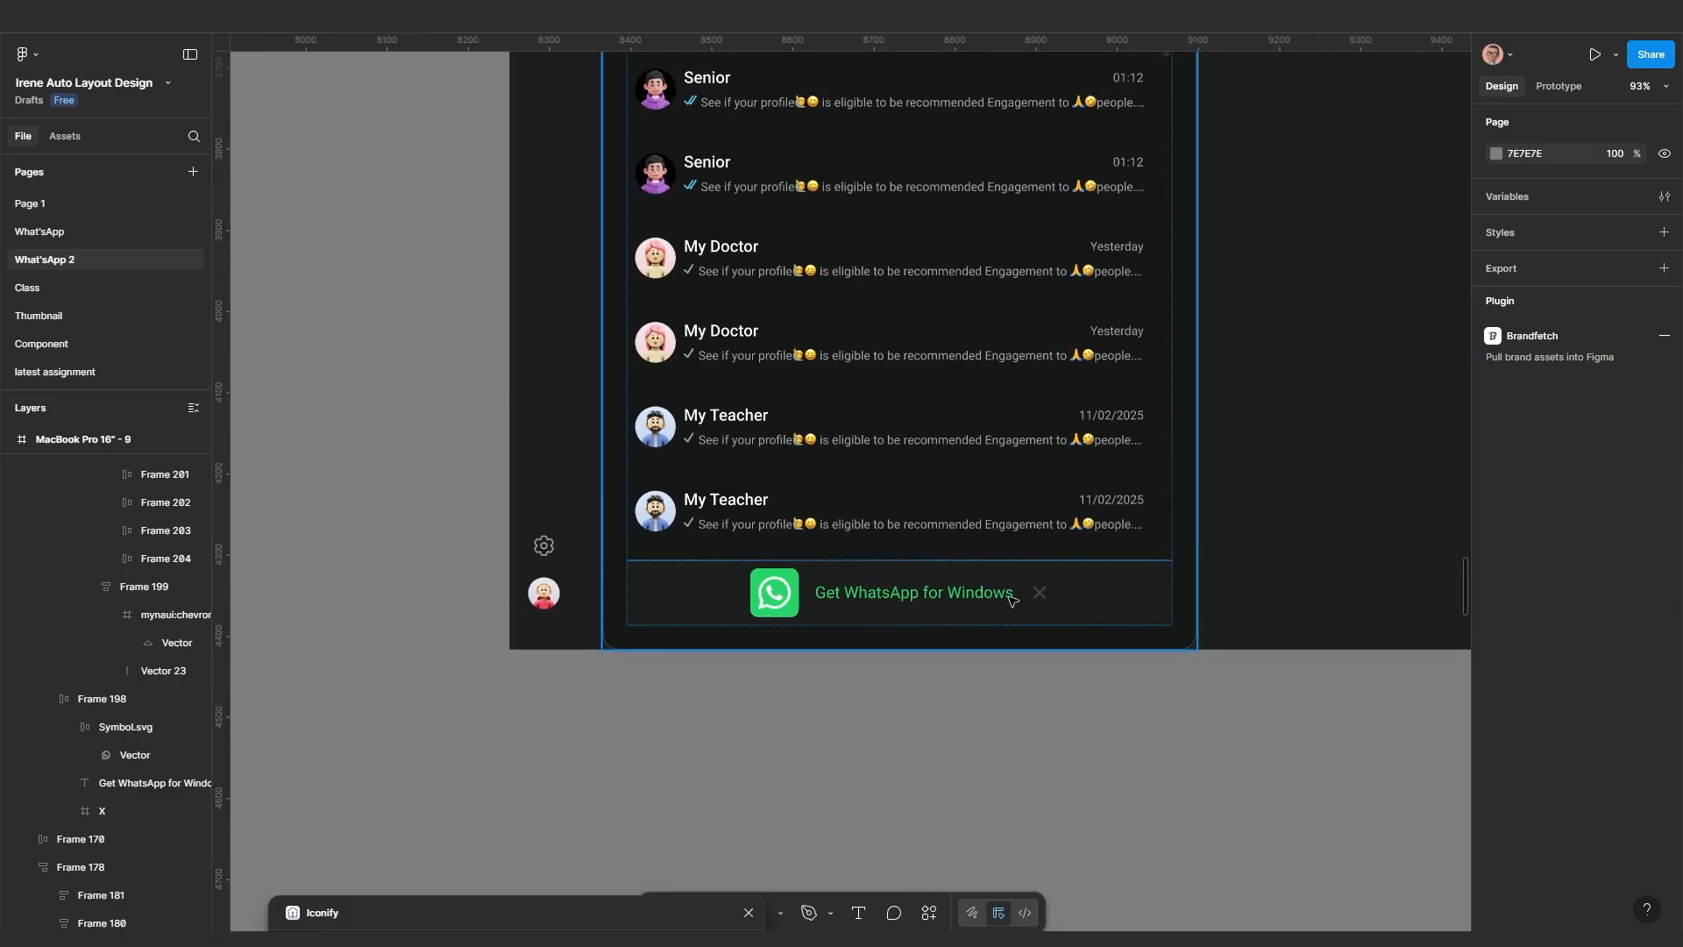
Set the padding of Frame 202, the chat column, to 0 on all sides and deselect it
left_click(1178, 541)
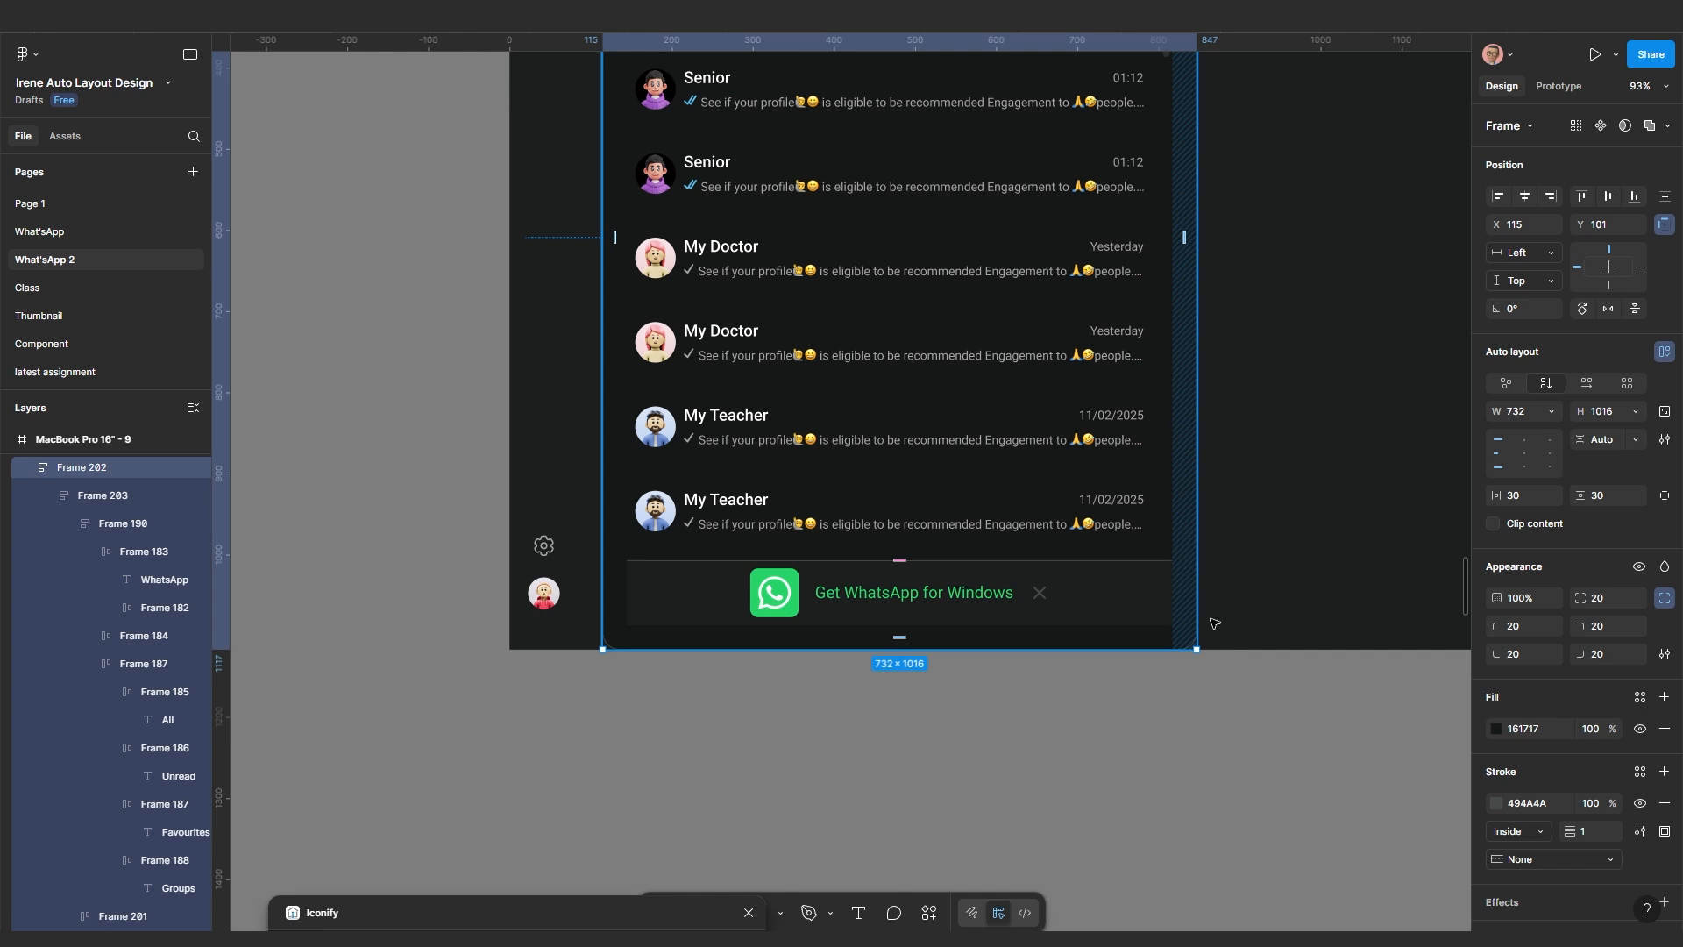
left_click(1523, 496)
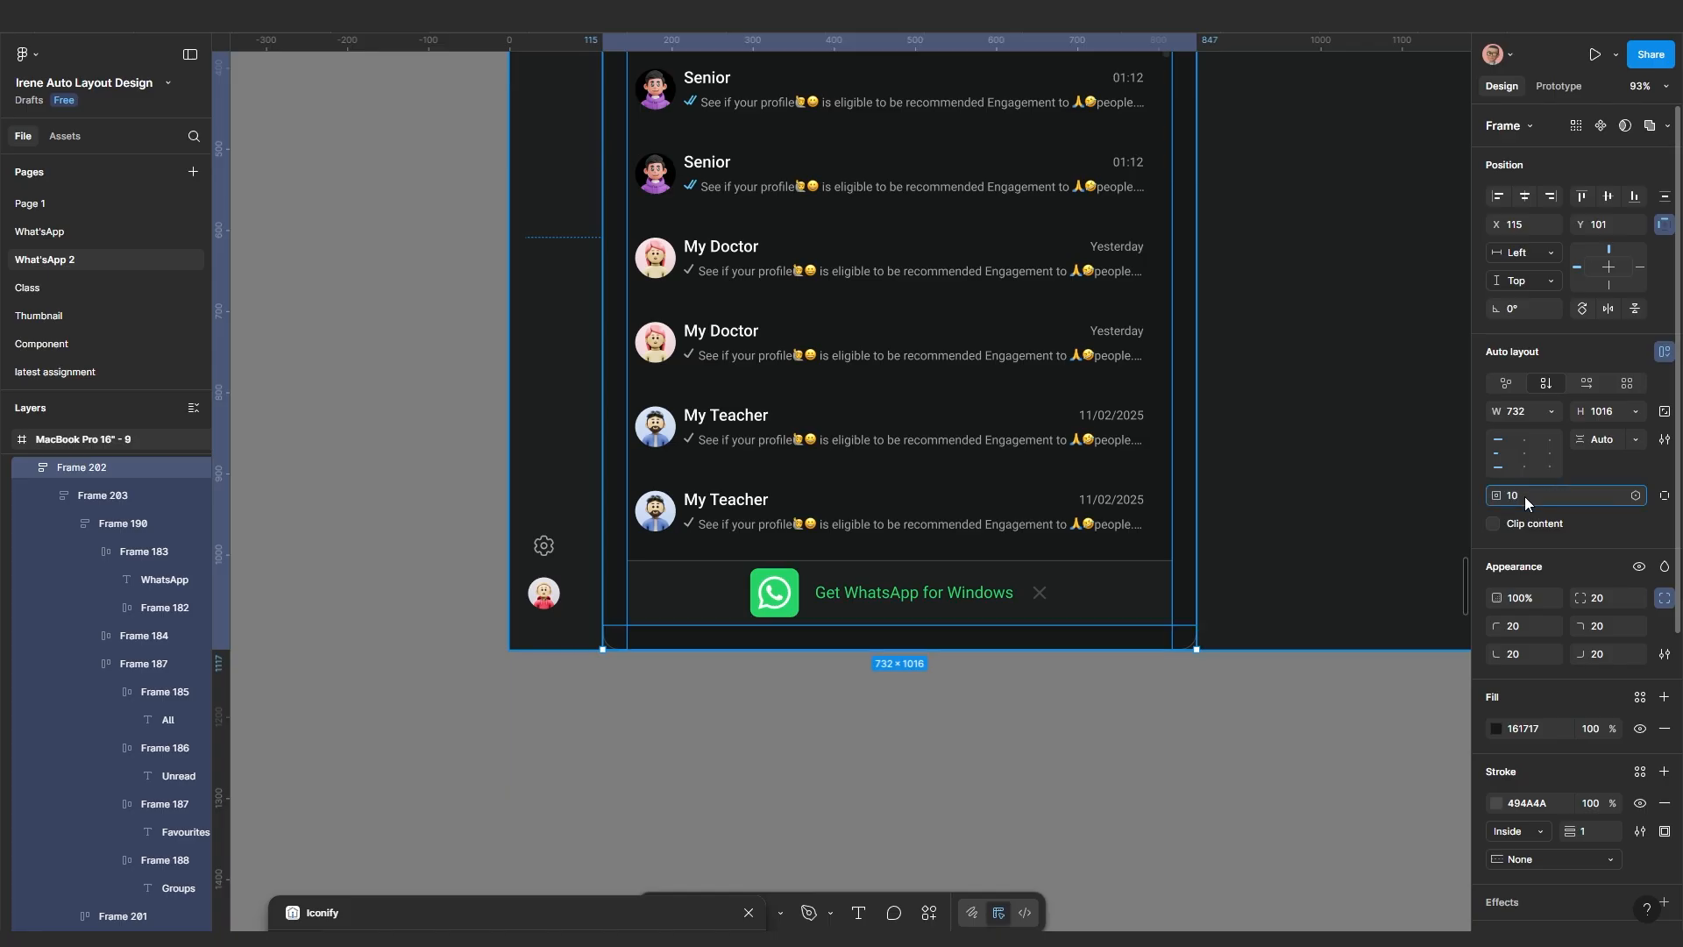
key("Return")
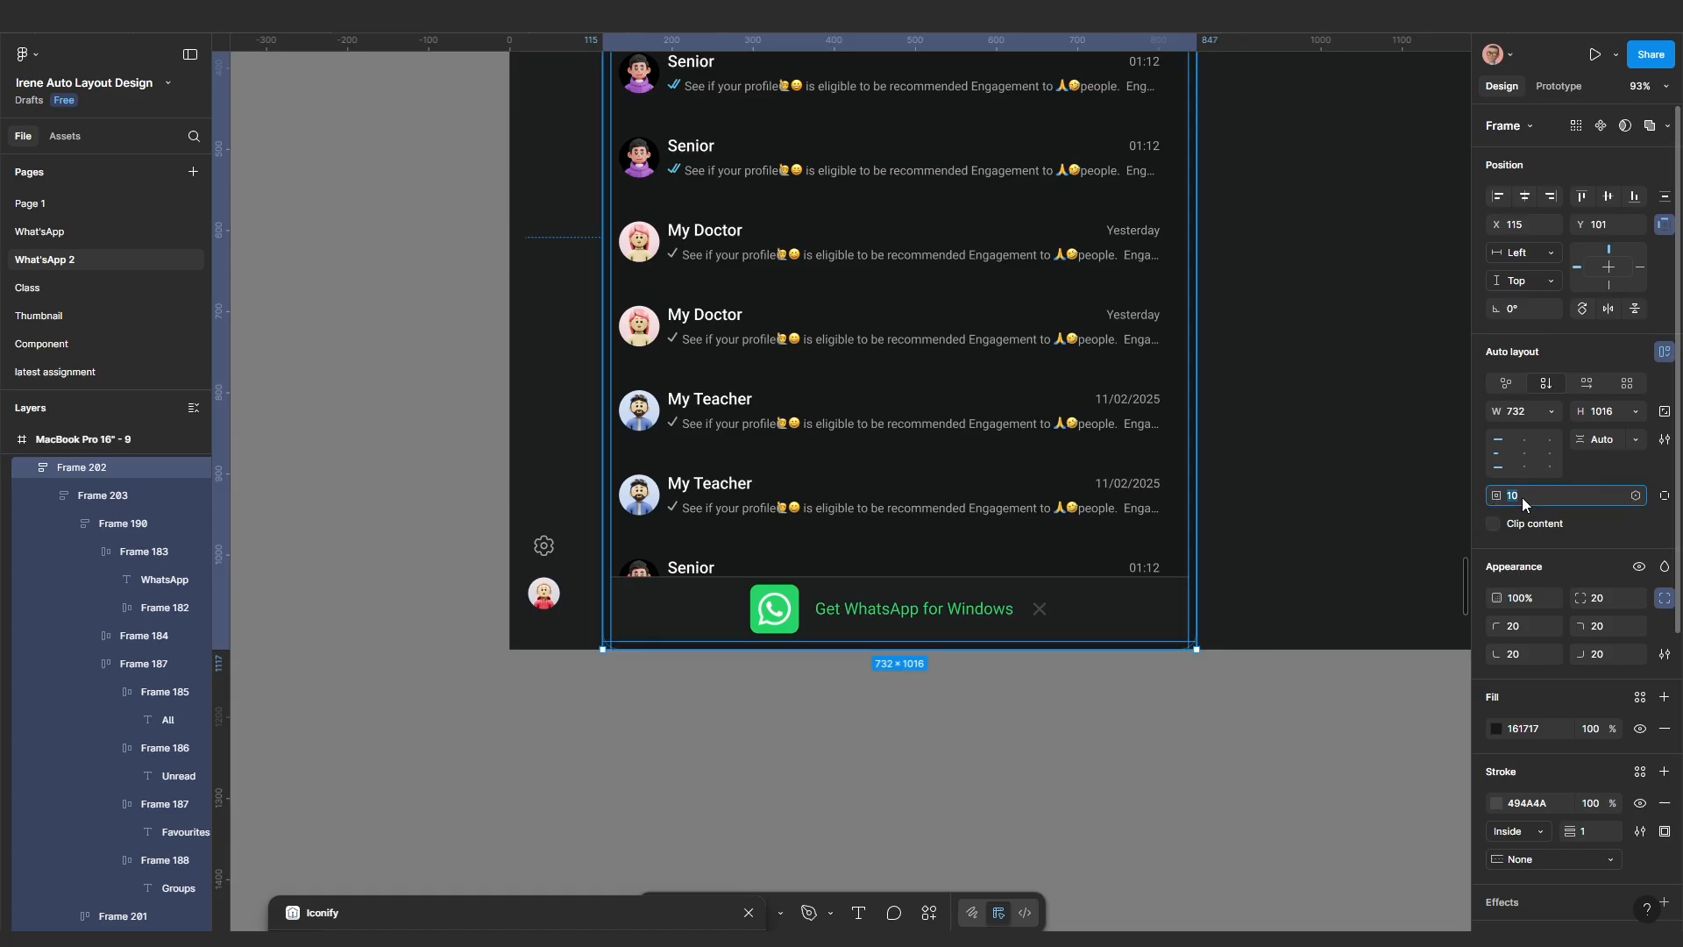
key("Return")
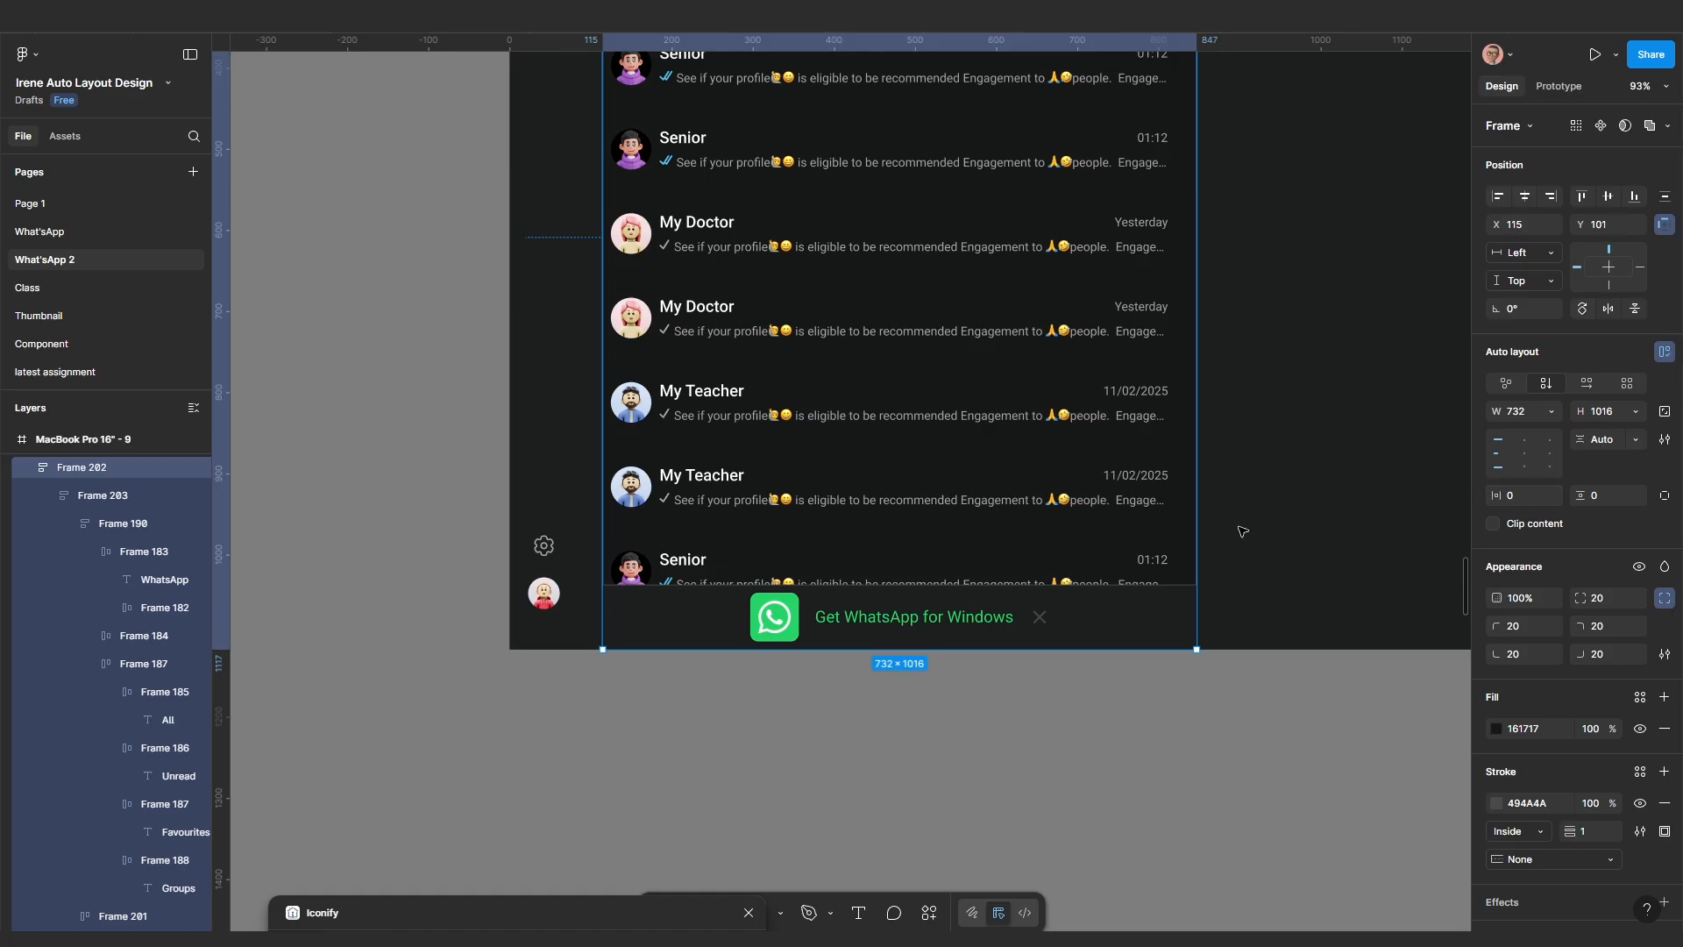
left_click(1264, 558)
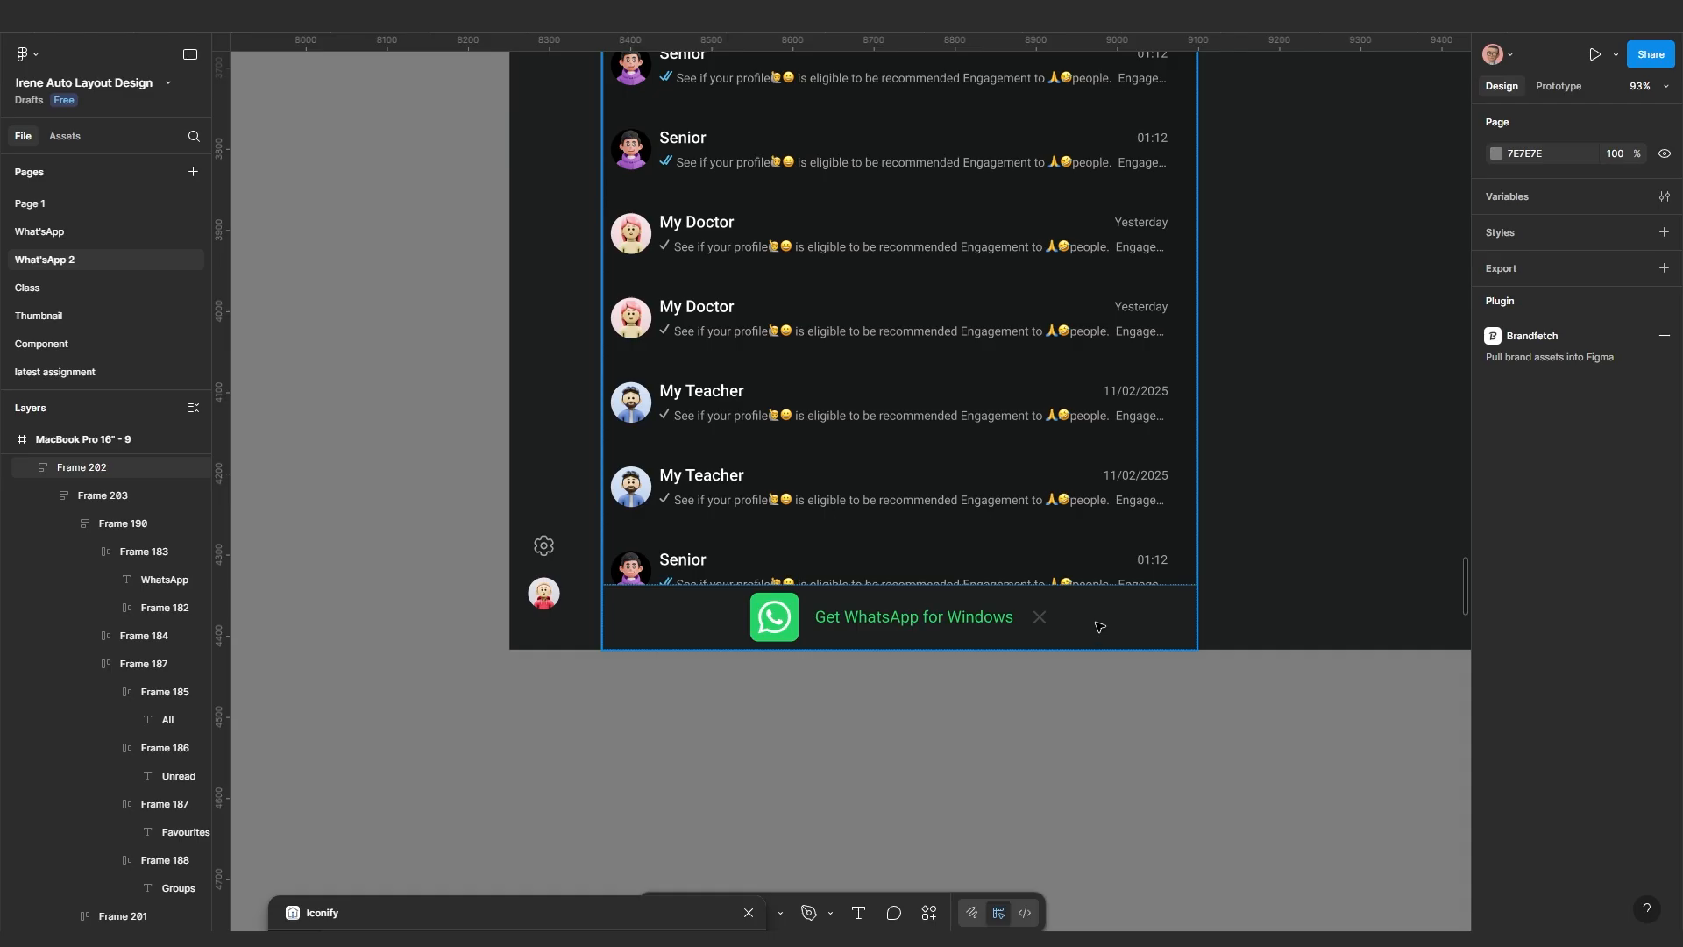
Check the size and auto layout settings of Frame 202 and its nested Frame 203, and deselect them
scroll(1100, 626, "down", 3)
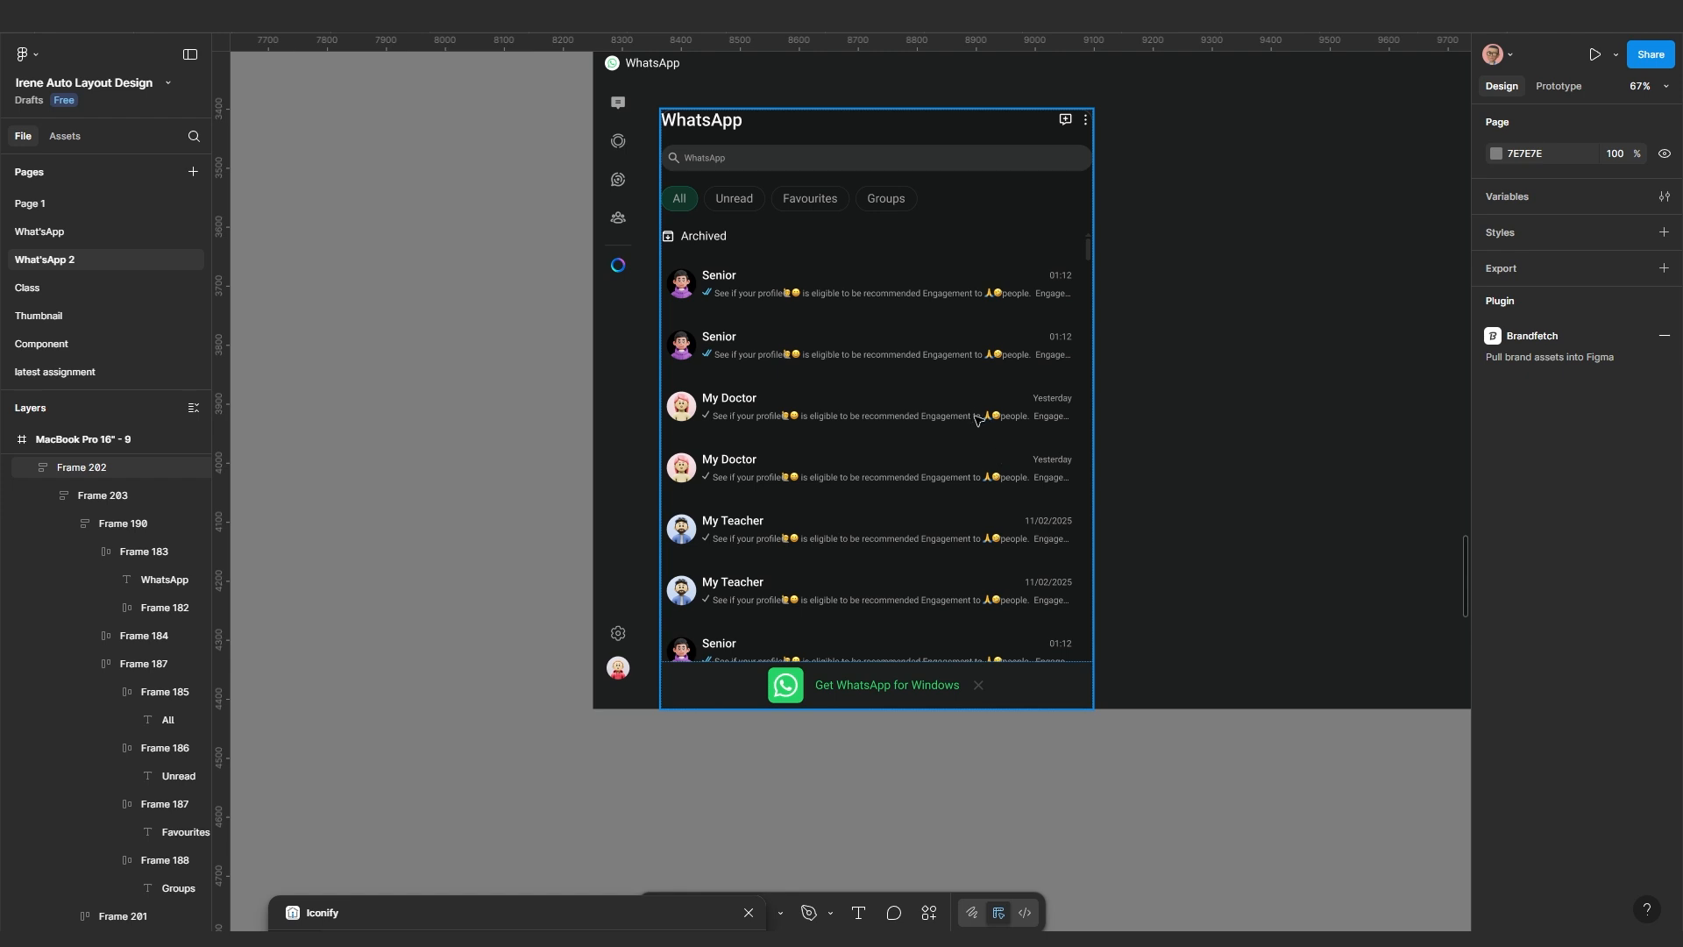
left_click(984, 447)
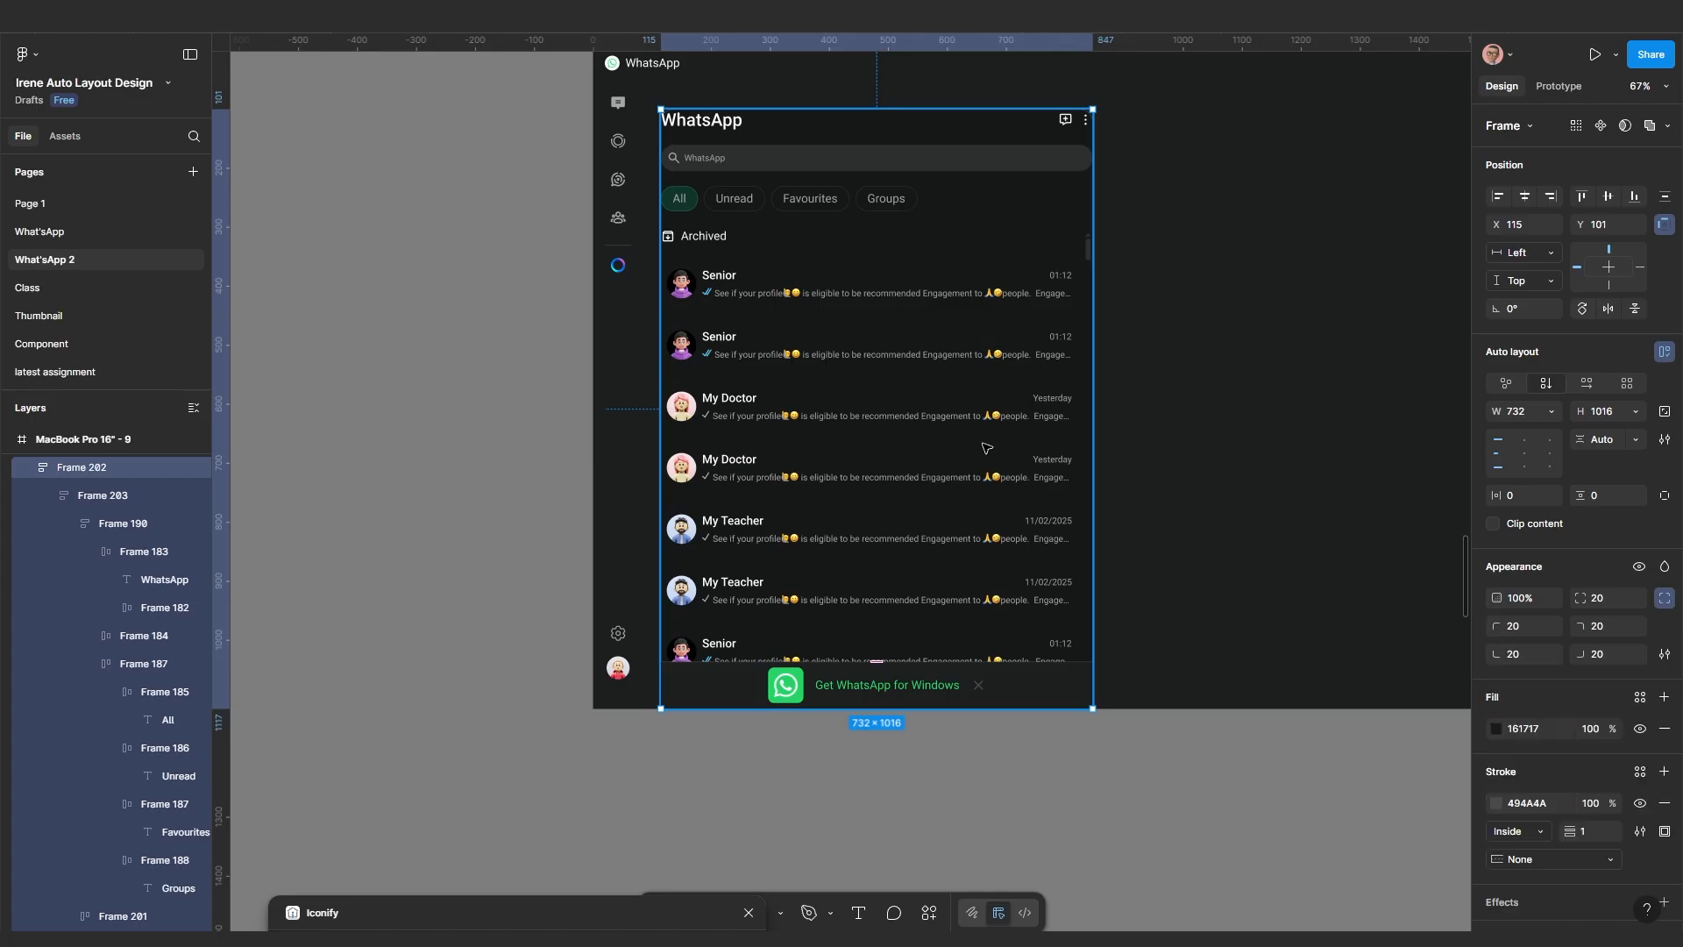
left_click(989, 453)
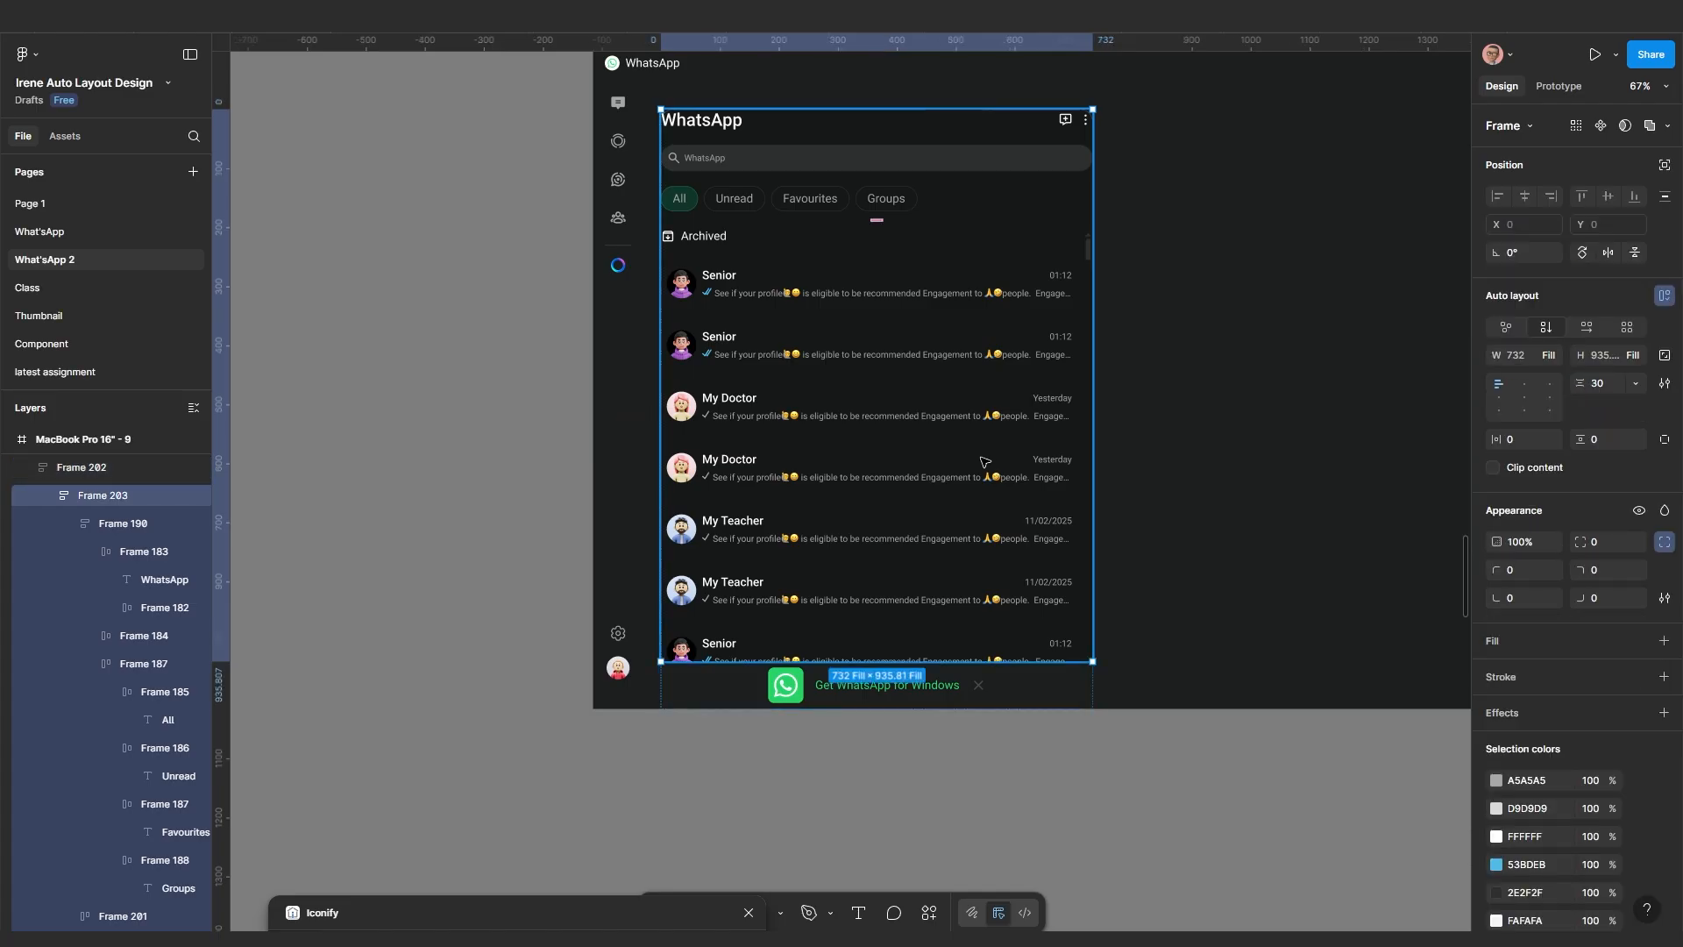
left_click(1206, 300)
left_click(950, 438)
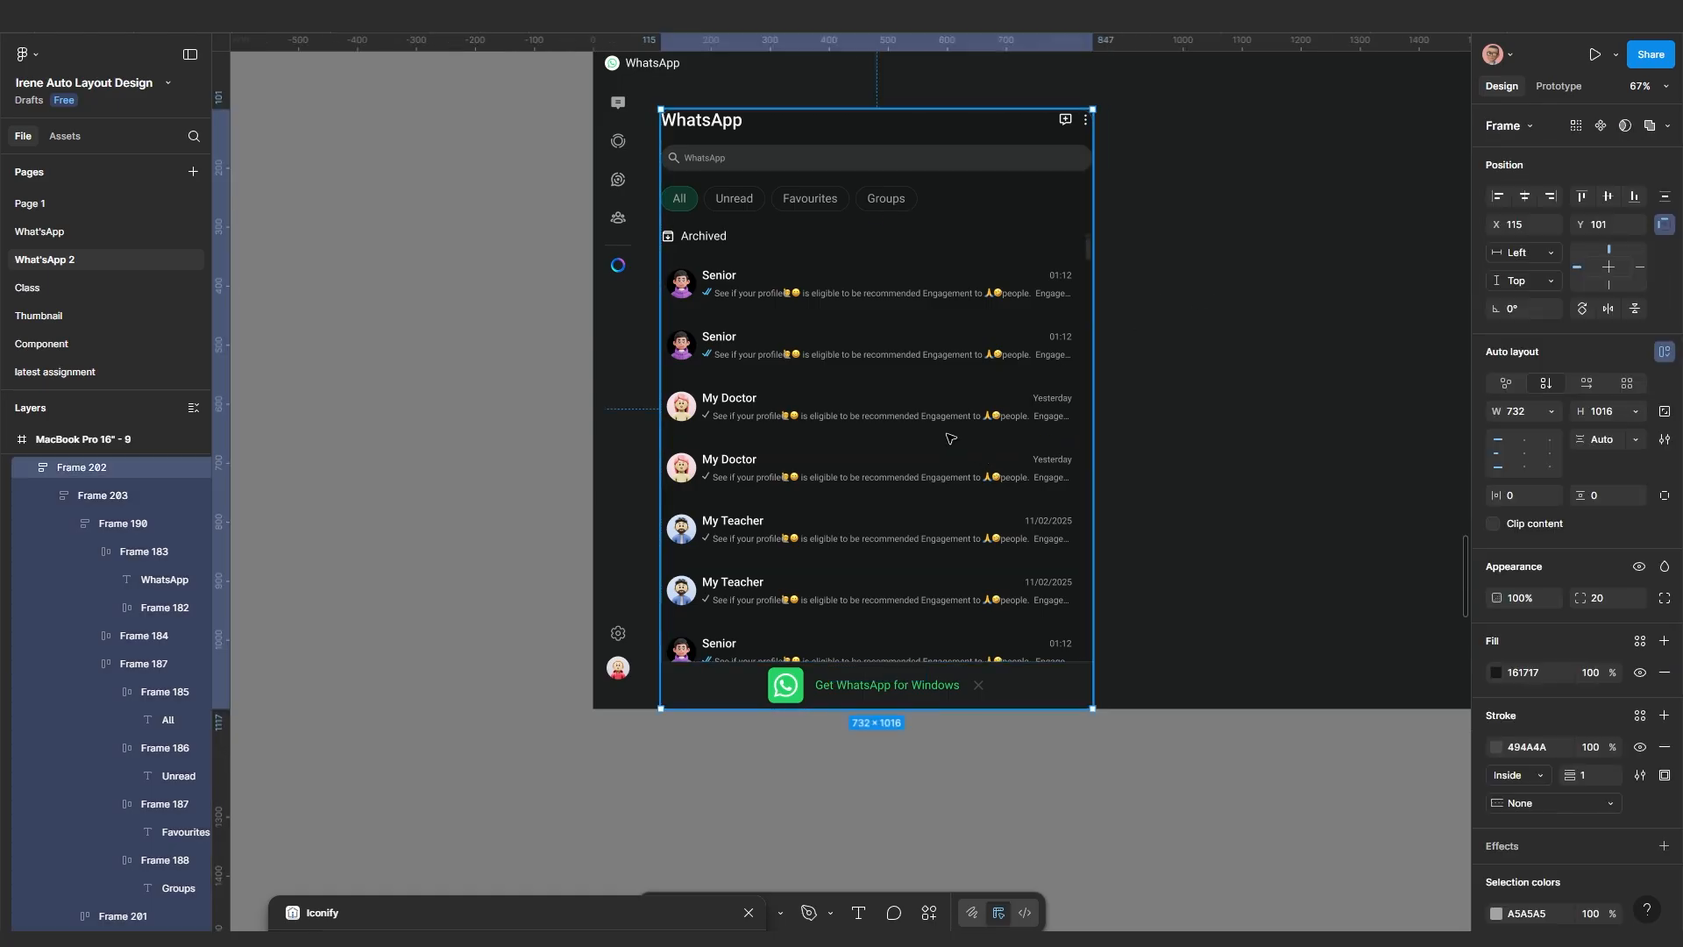
left_click(950, 438)
left_click(1244, 560)
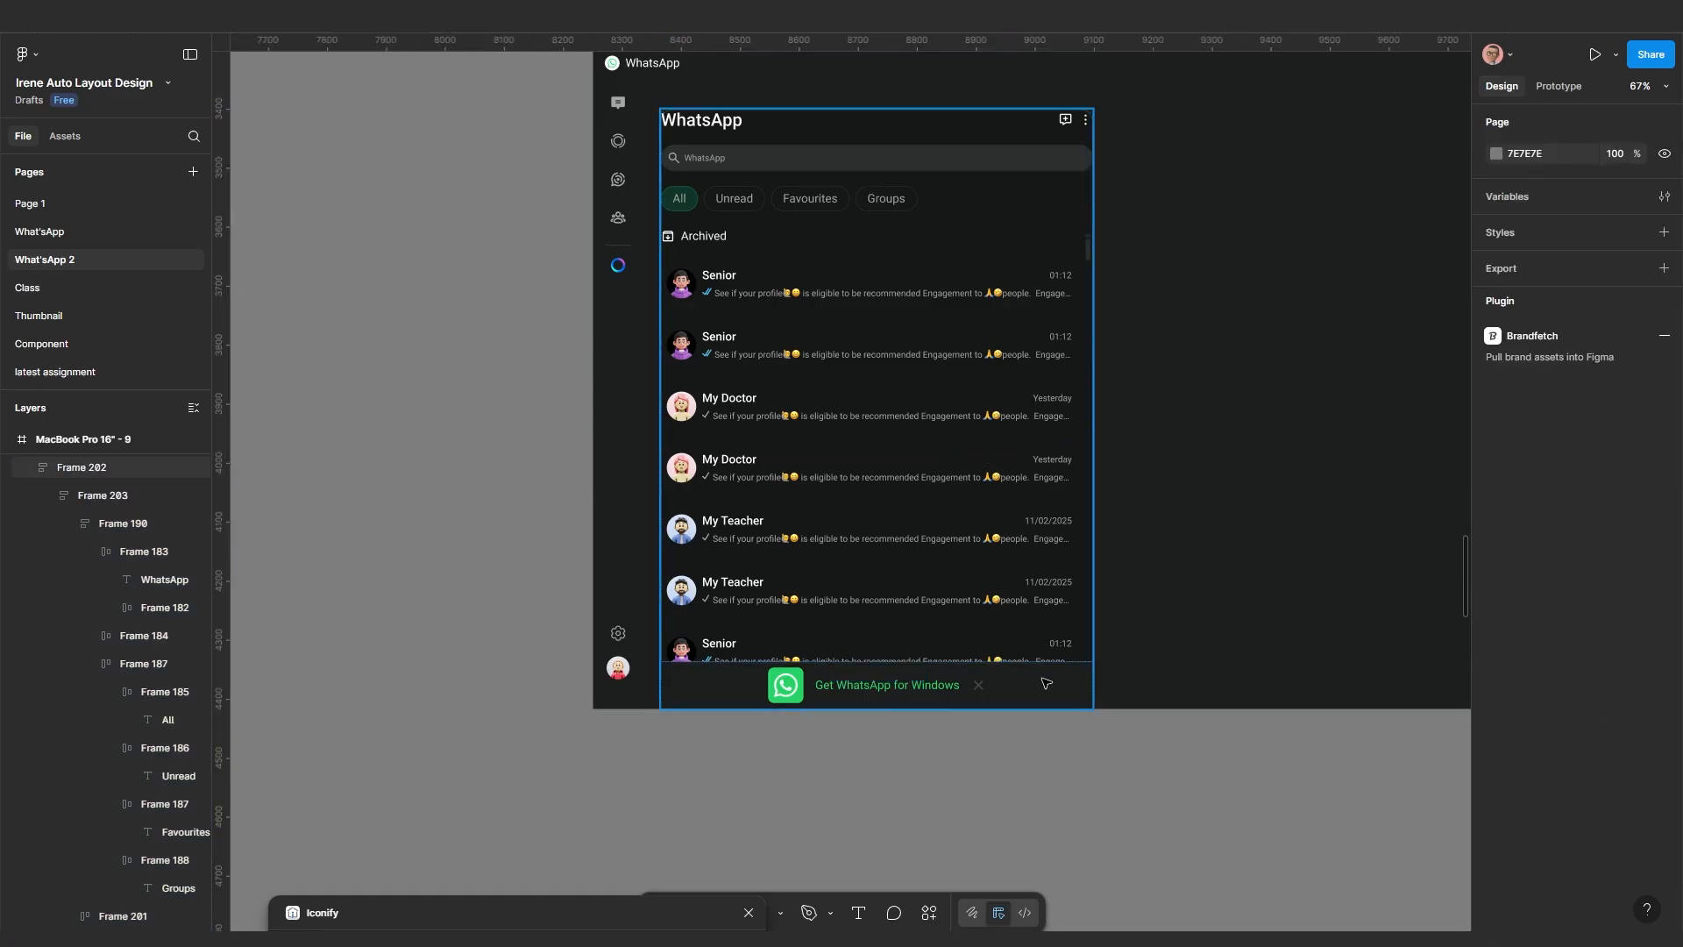
Move Frame 202 up and away from the icon sidebar to about X 198, Y 45, and deselect it
left_click(1043, 683)
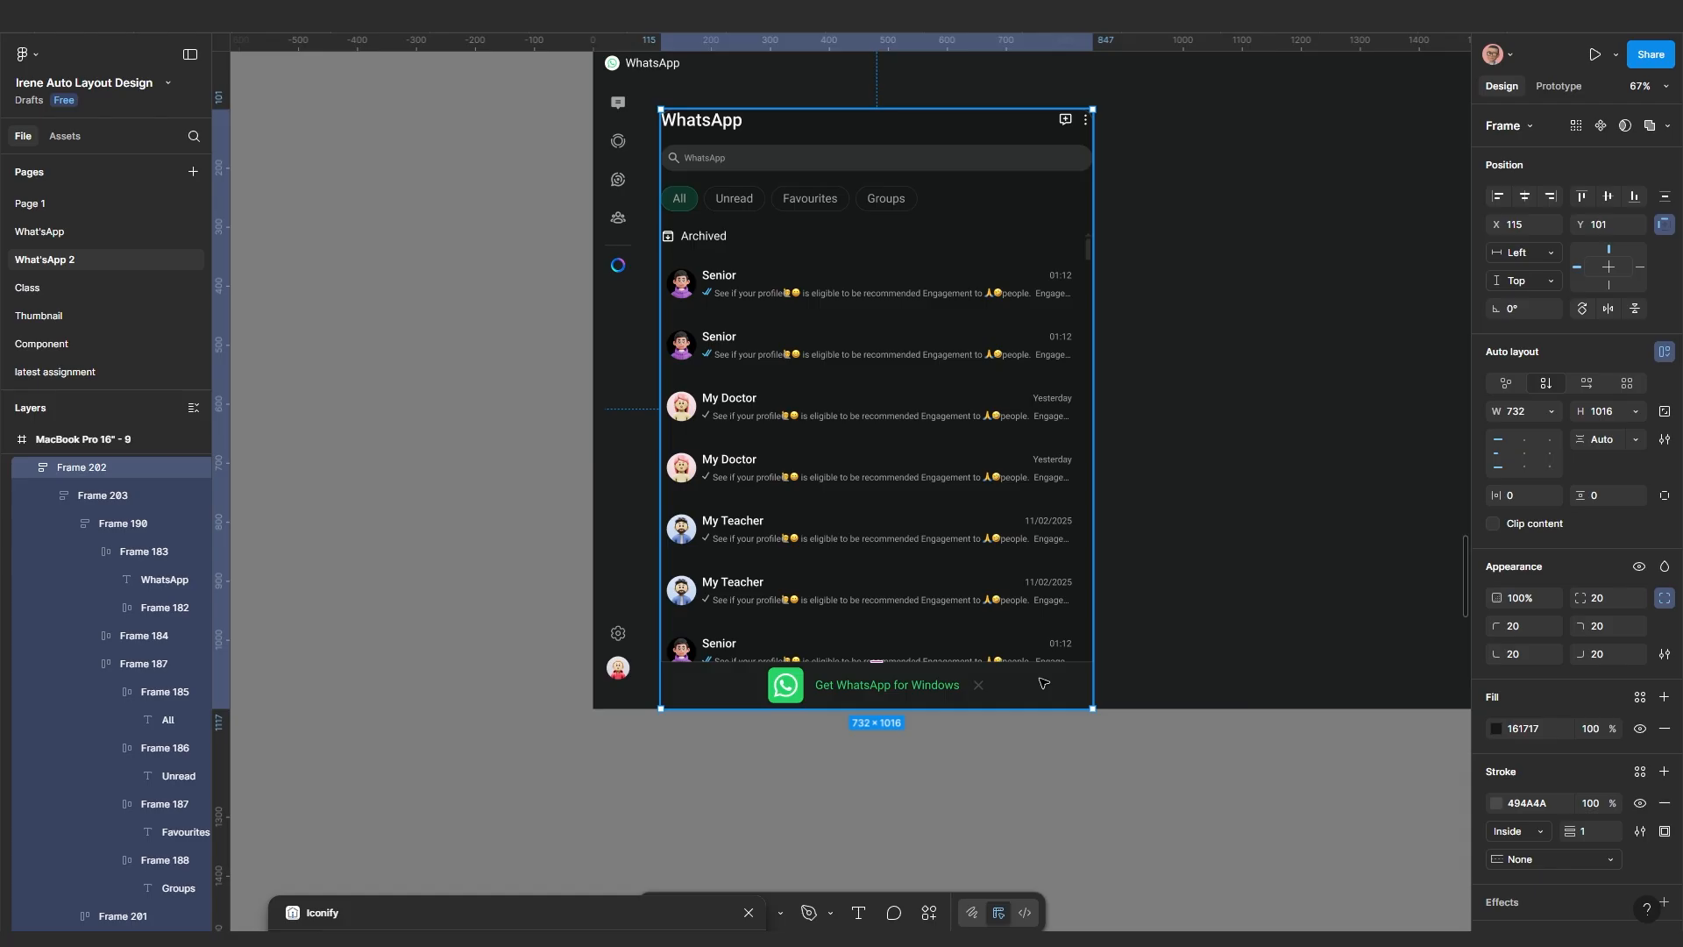
left_click_drag(1042, 513, 1091, 481)
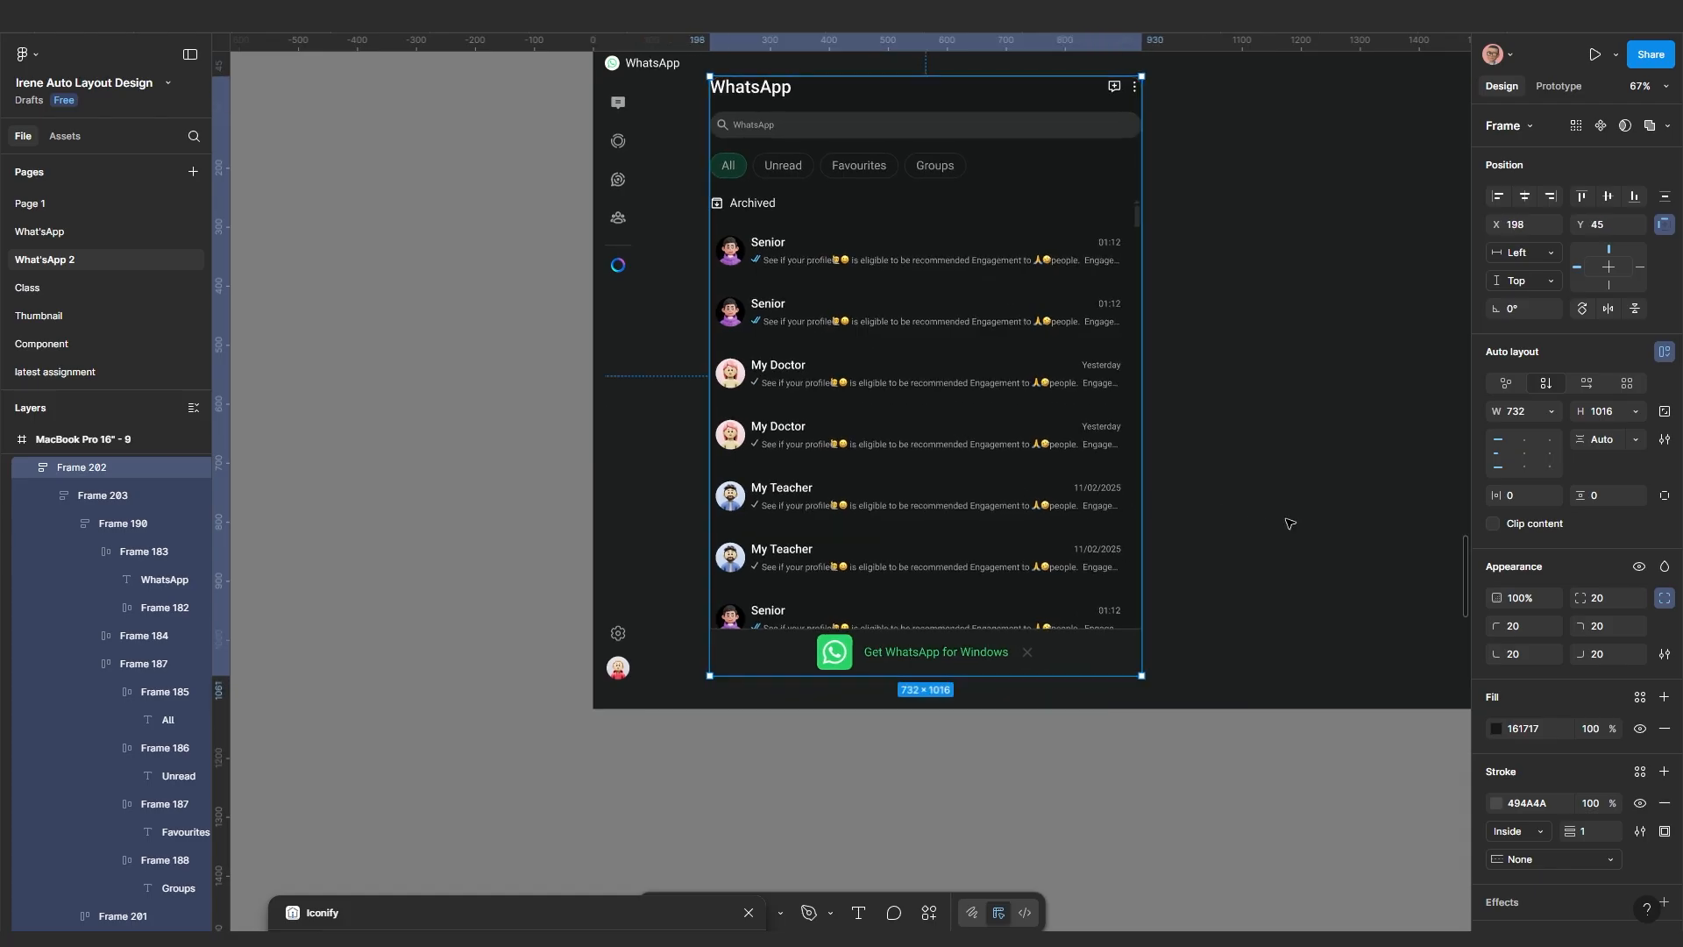
left_click_drag(1290, 529, 1246, 610)
left_click(1226, 586)
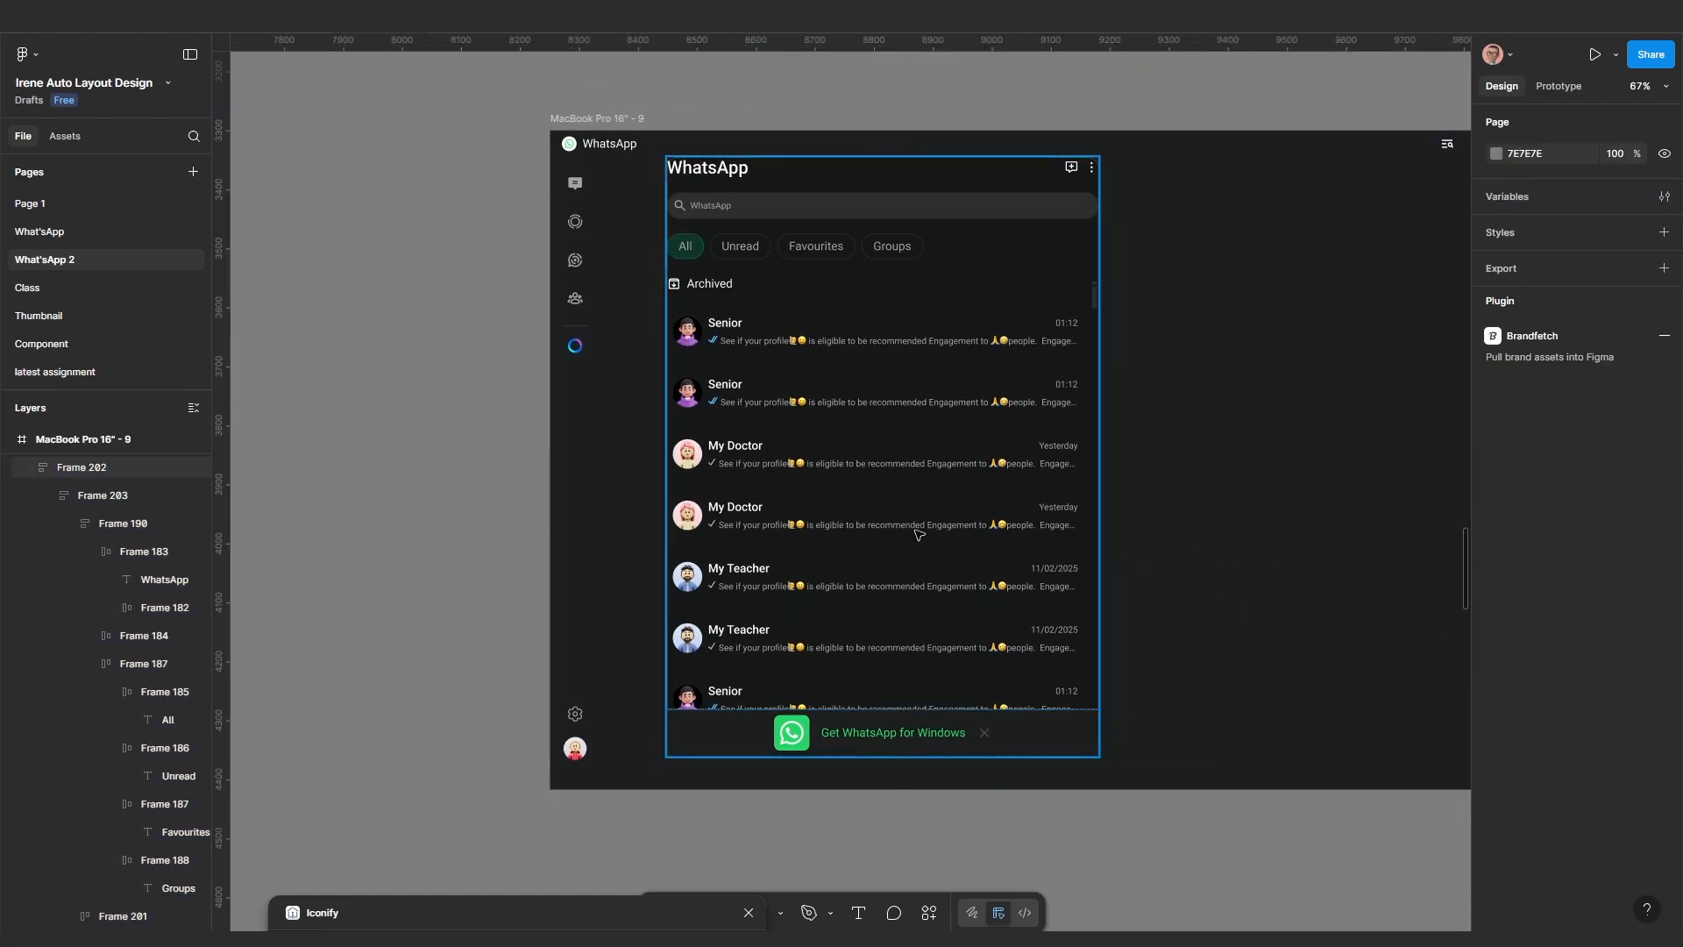
Set the padding of Frame 203, which holds the header and chat list, to 20 on all sides and deselect it
left_click(916, 534)
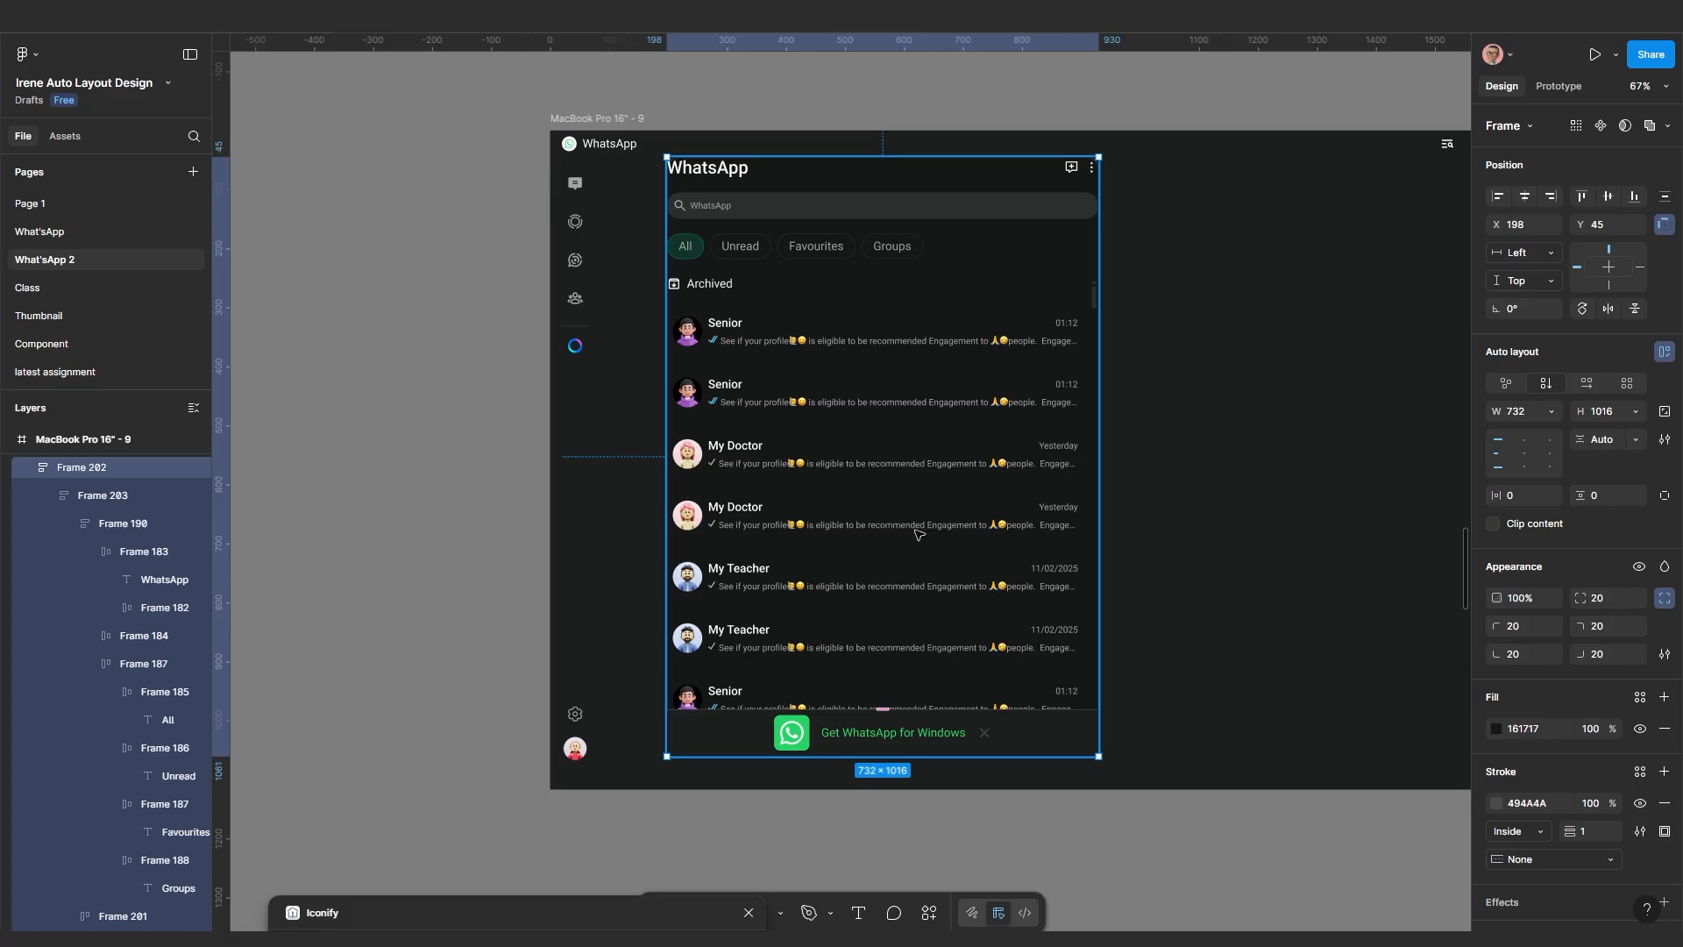
double_click(917, 534)
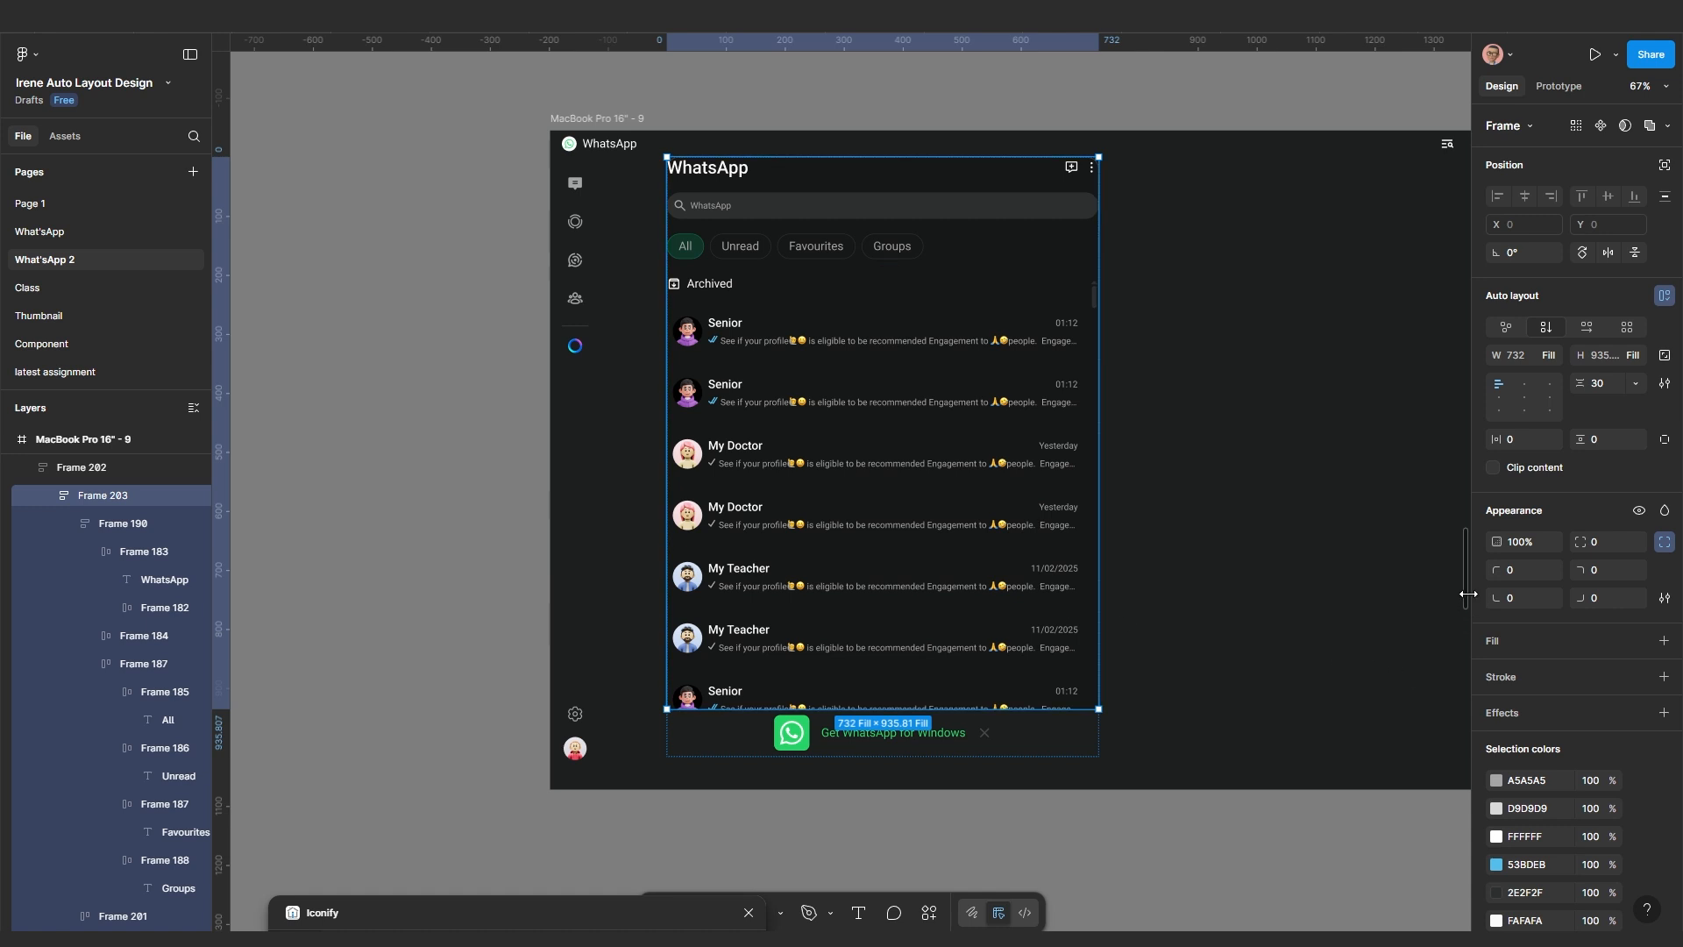
left_click(1528, 445)
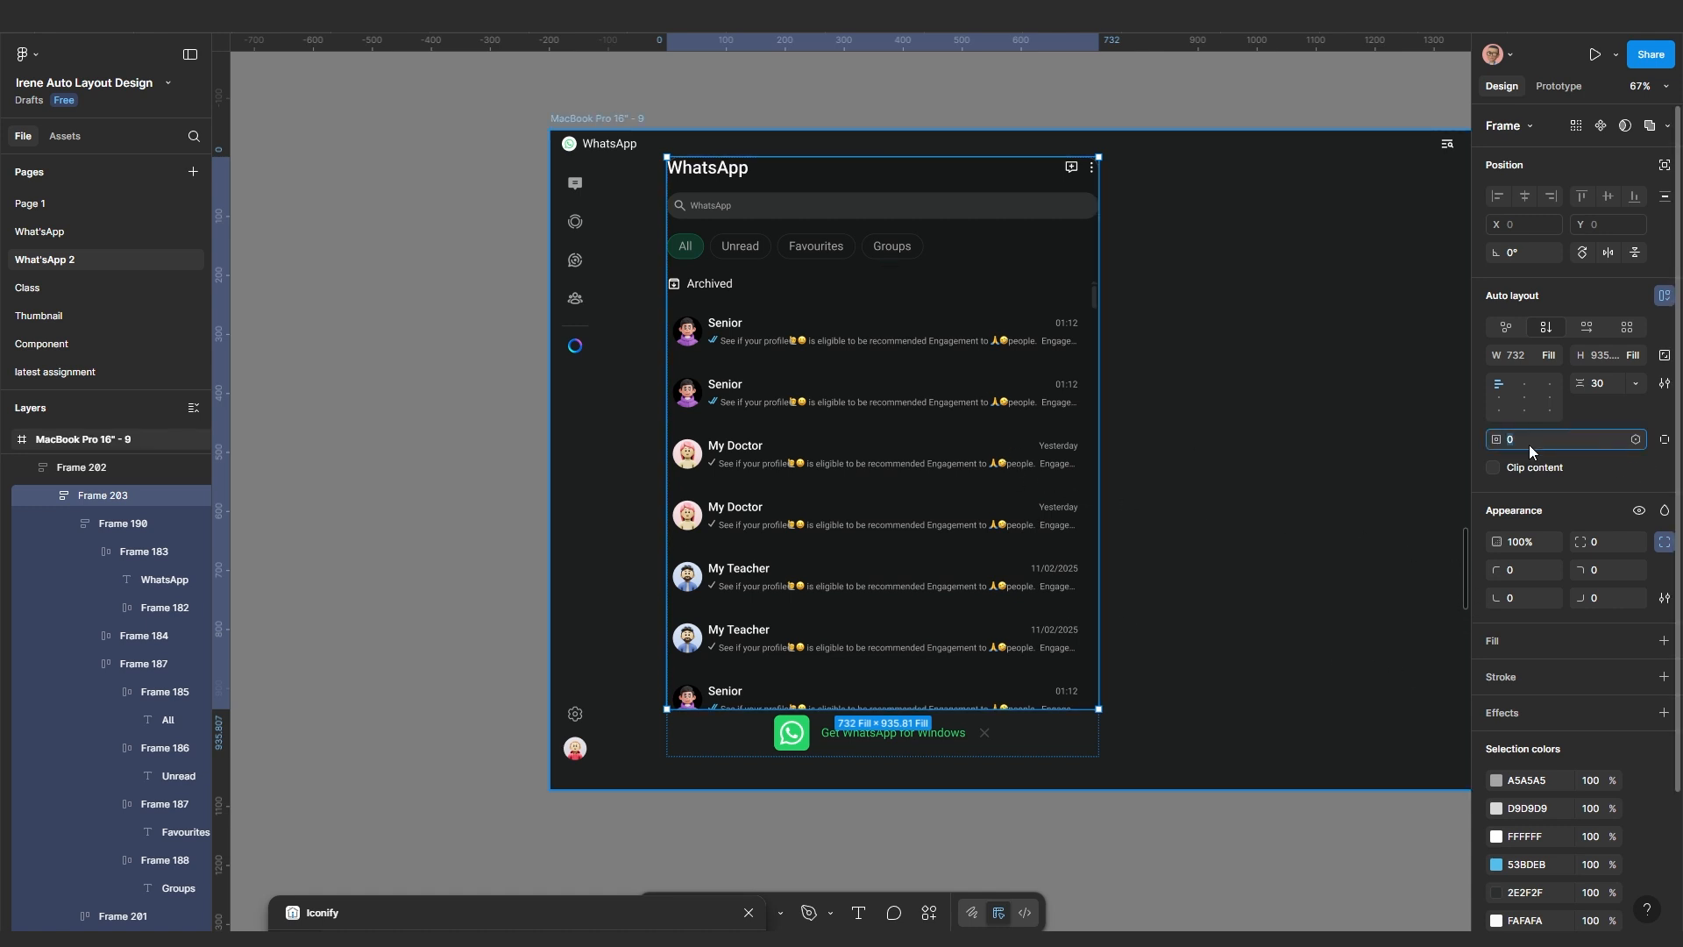
key("Return")
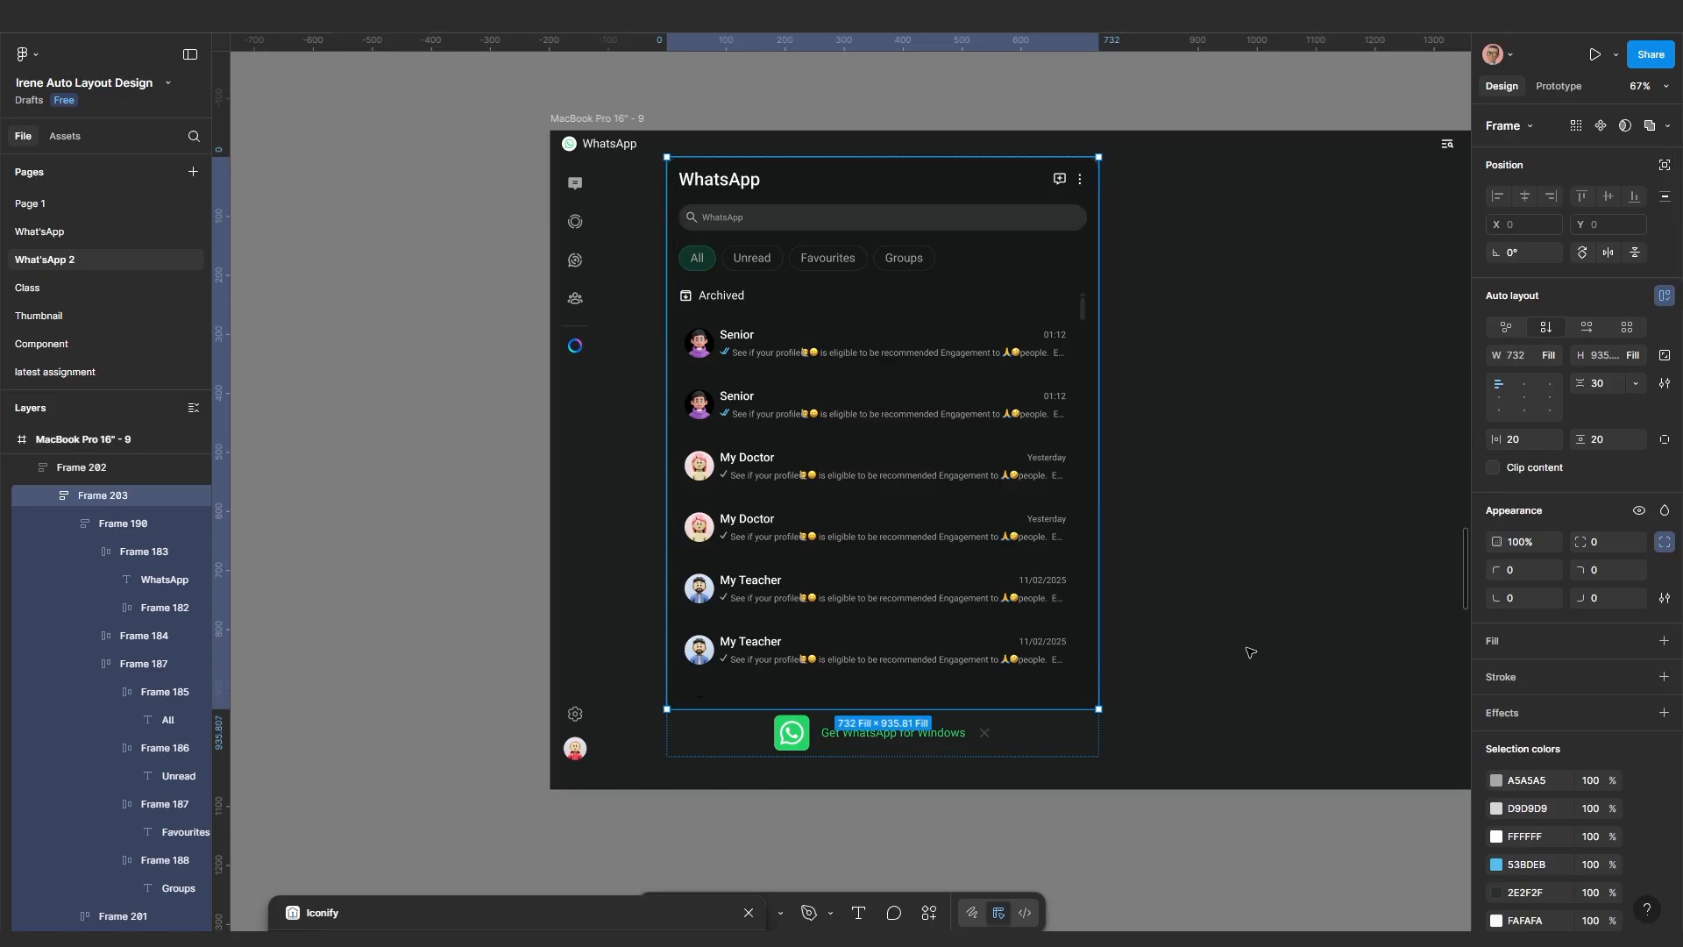
left_click(1018, 767)
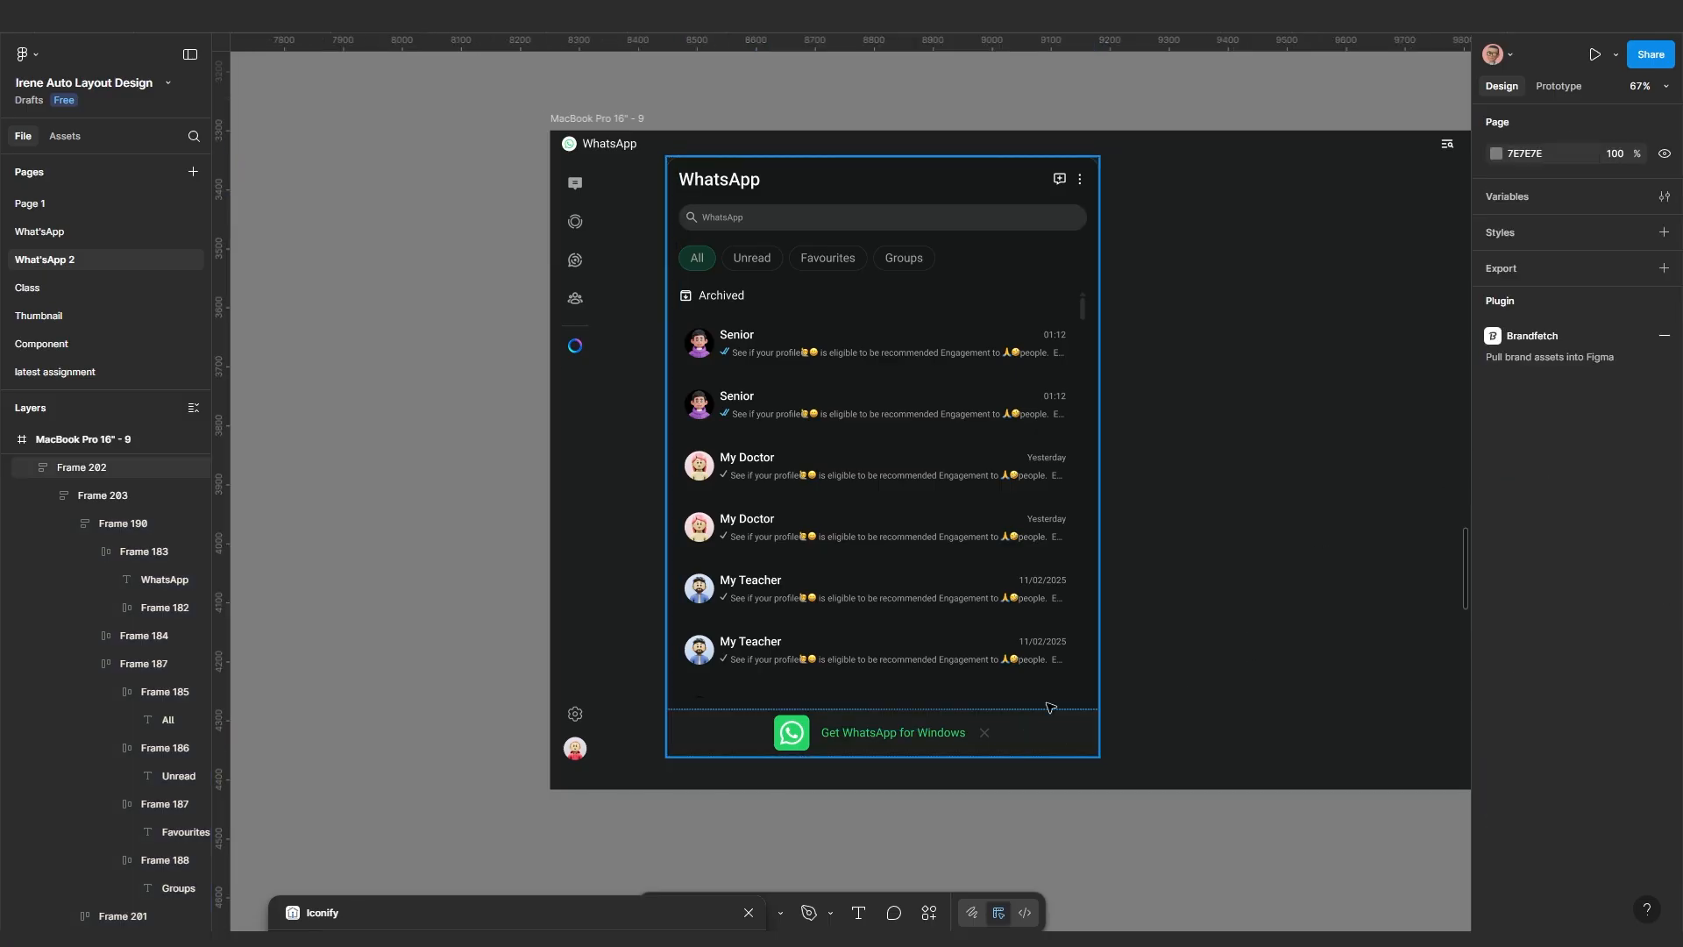
Switch Frame 203 to individual padding values and set its bottom padding to 0
scroll(979, 605, "up", 1)
left_click(982, 567)
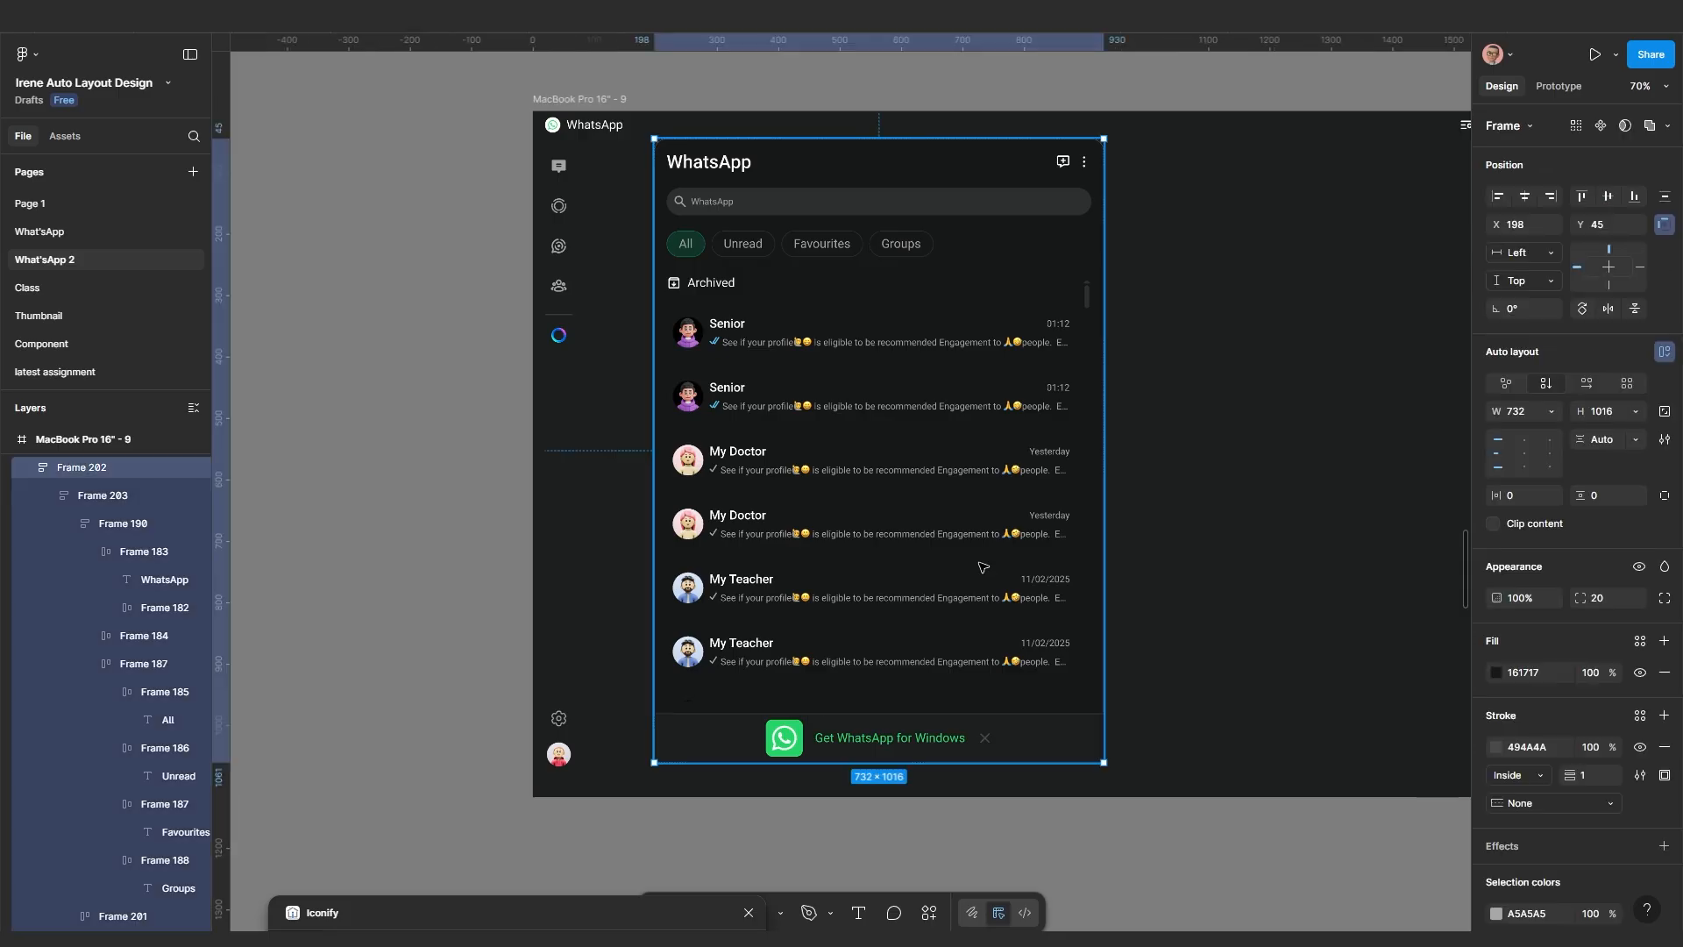
left_click(983, 567)
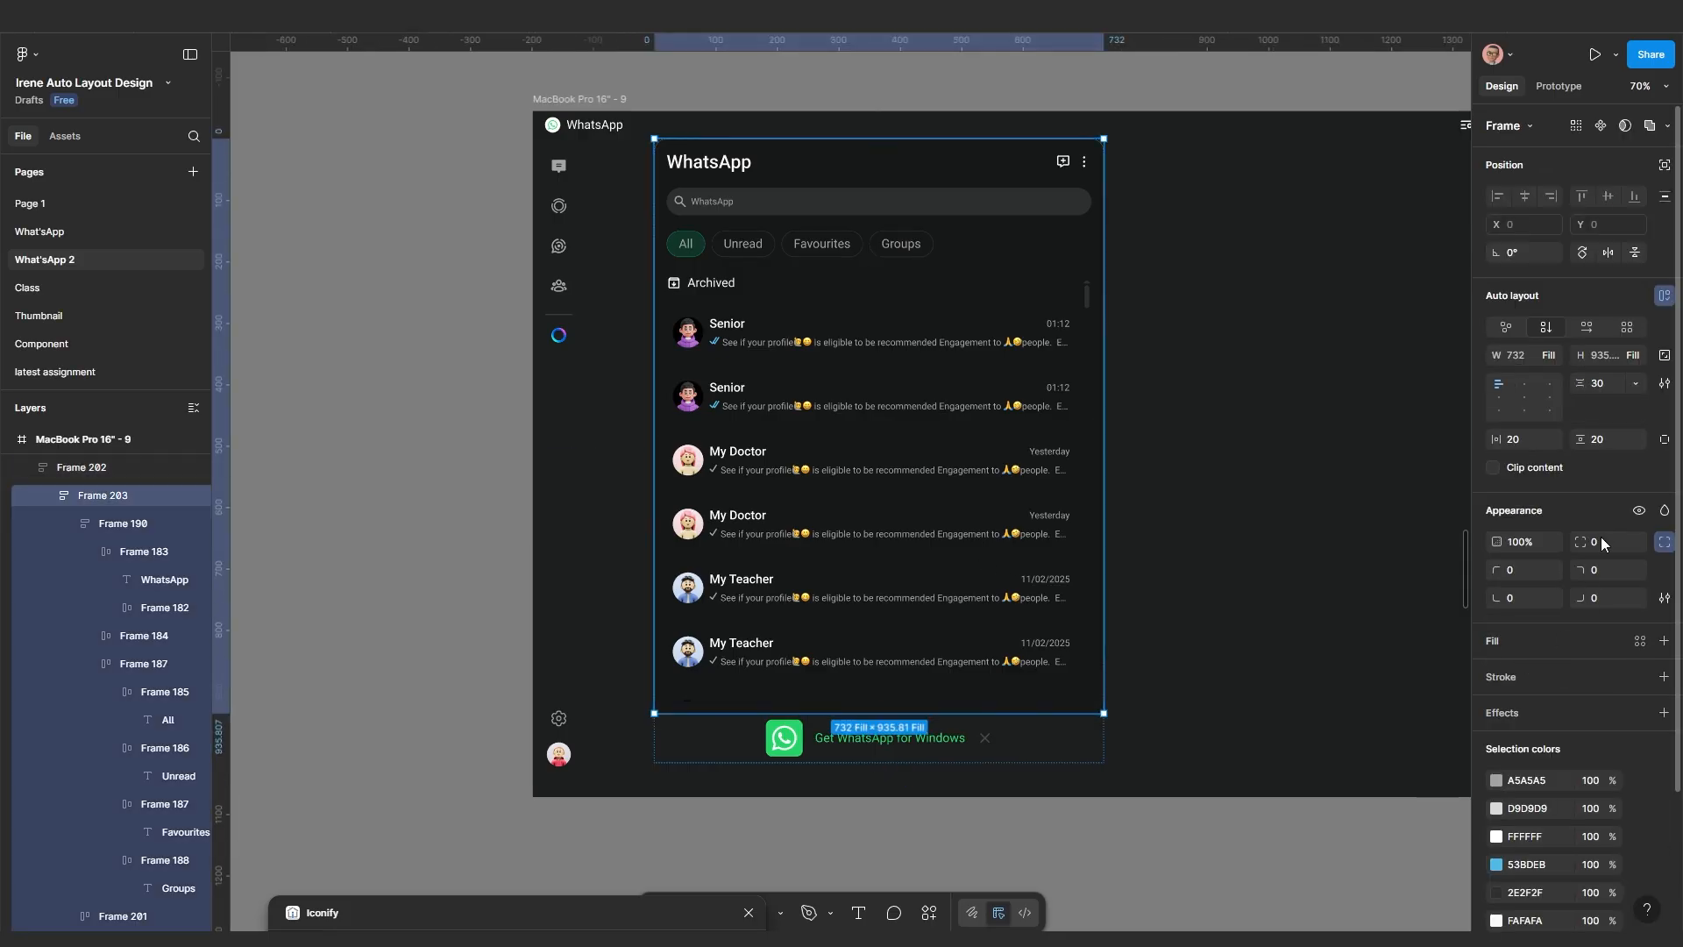
left_click(1664, 439)
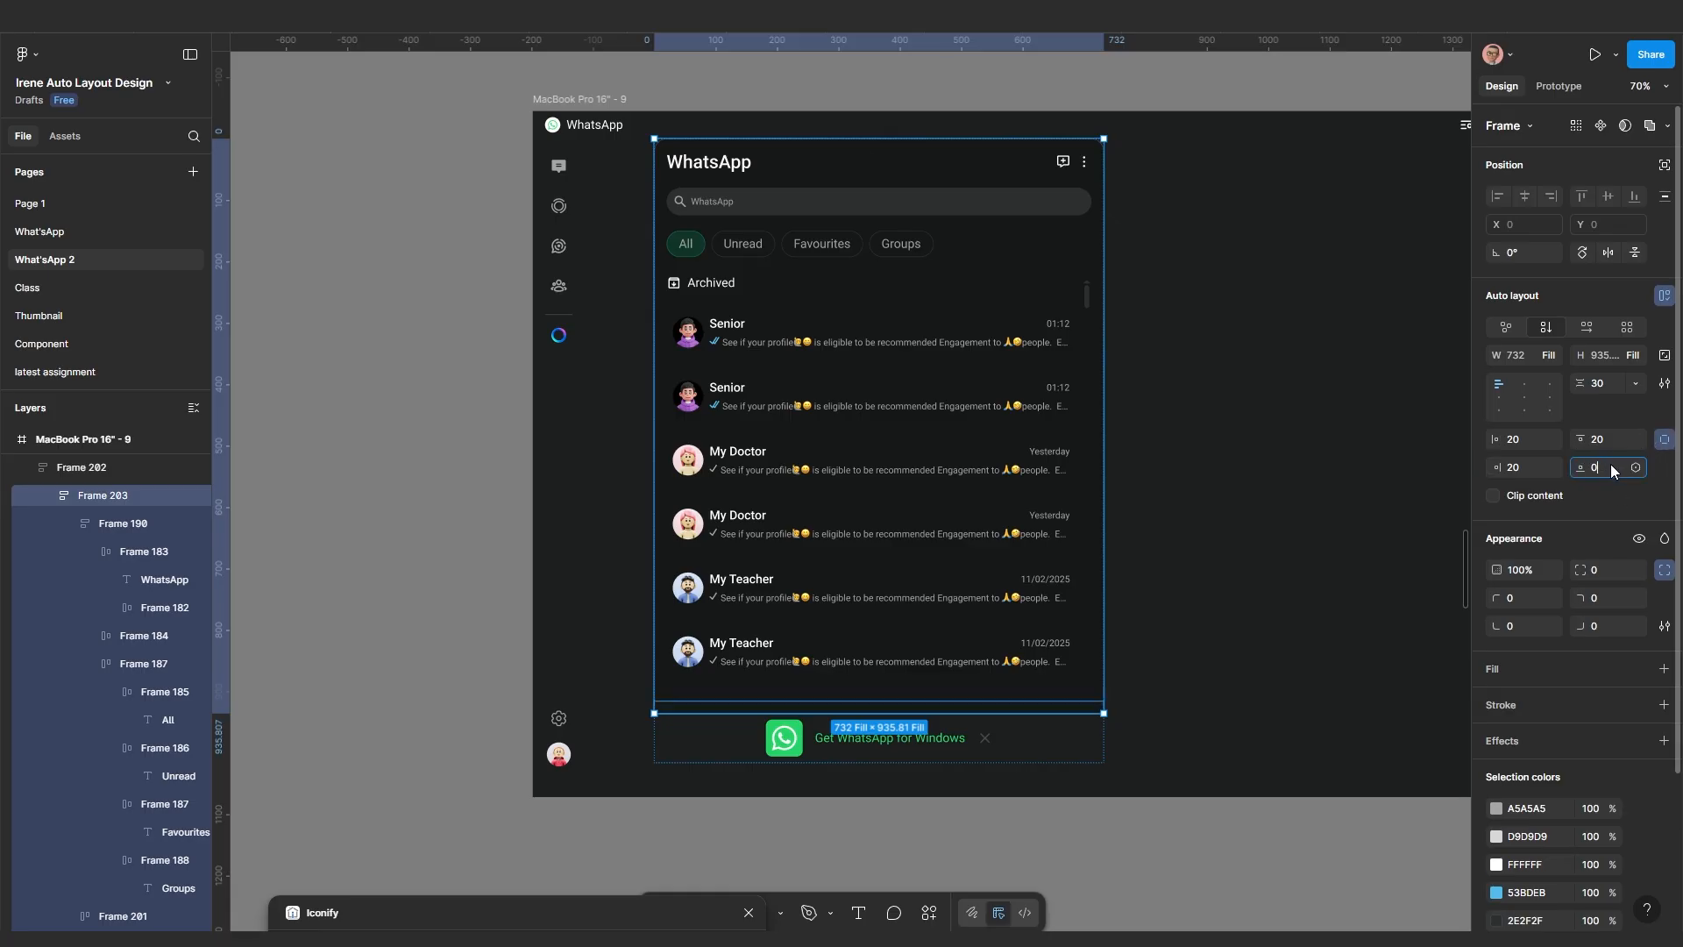
key("Return")
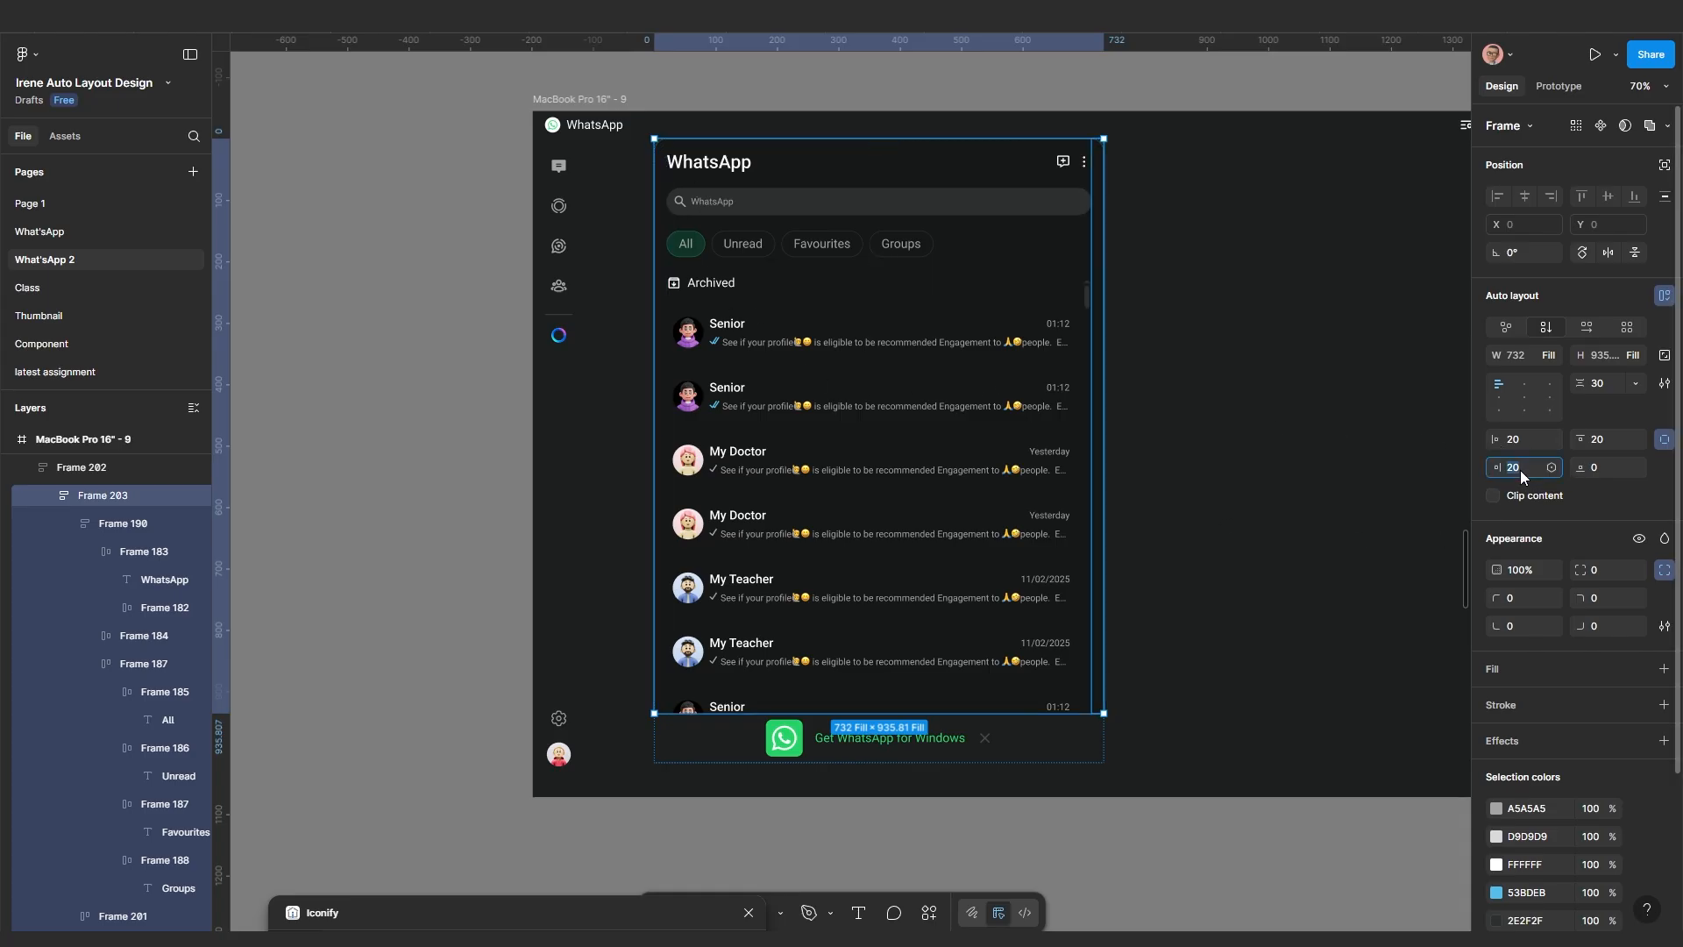
Try a left padding of 30 on Frame 203, restore it to 20, and deselect the frame
left_click(1526, 444)
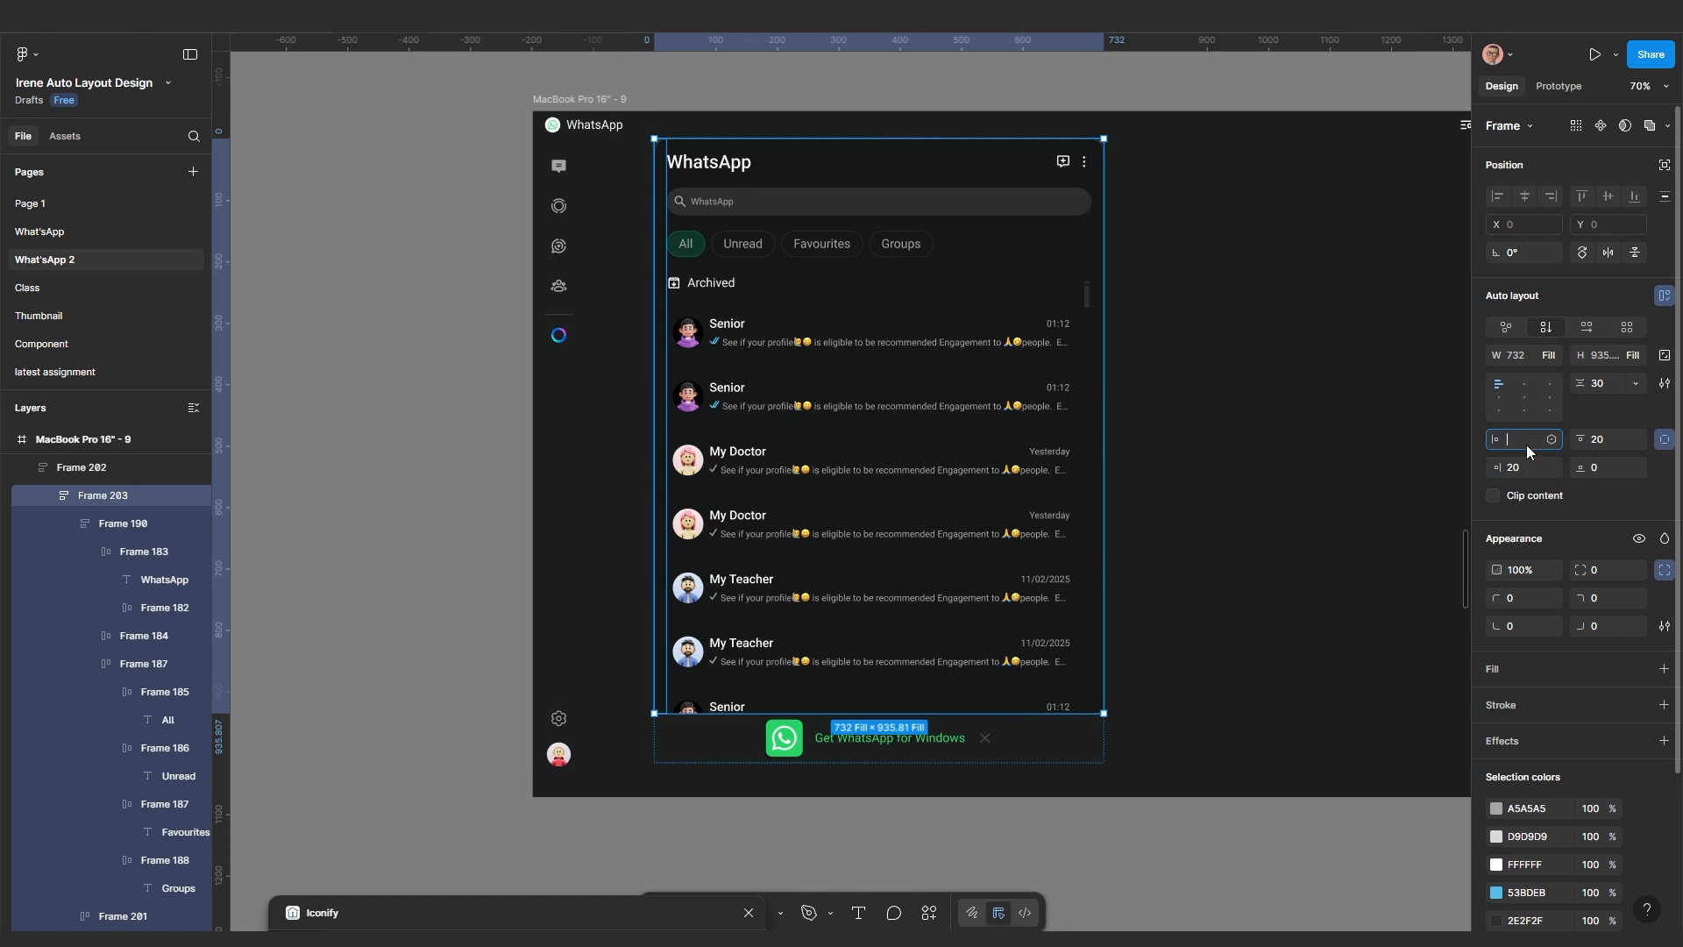
key("Return")
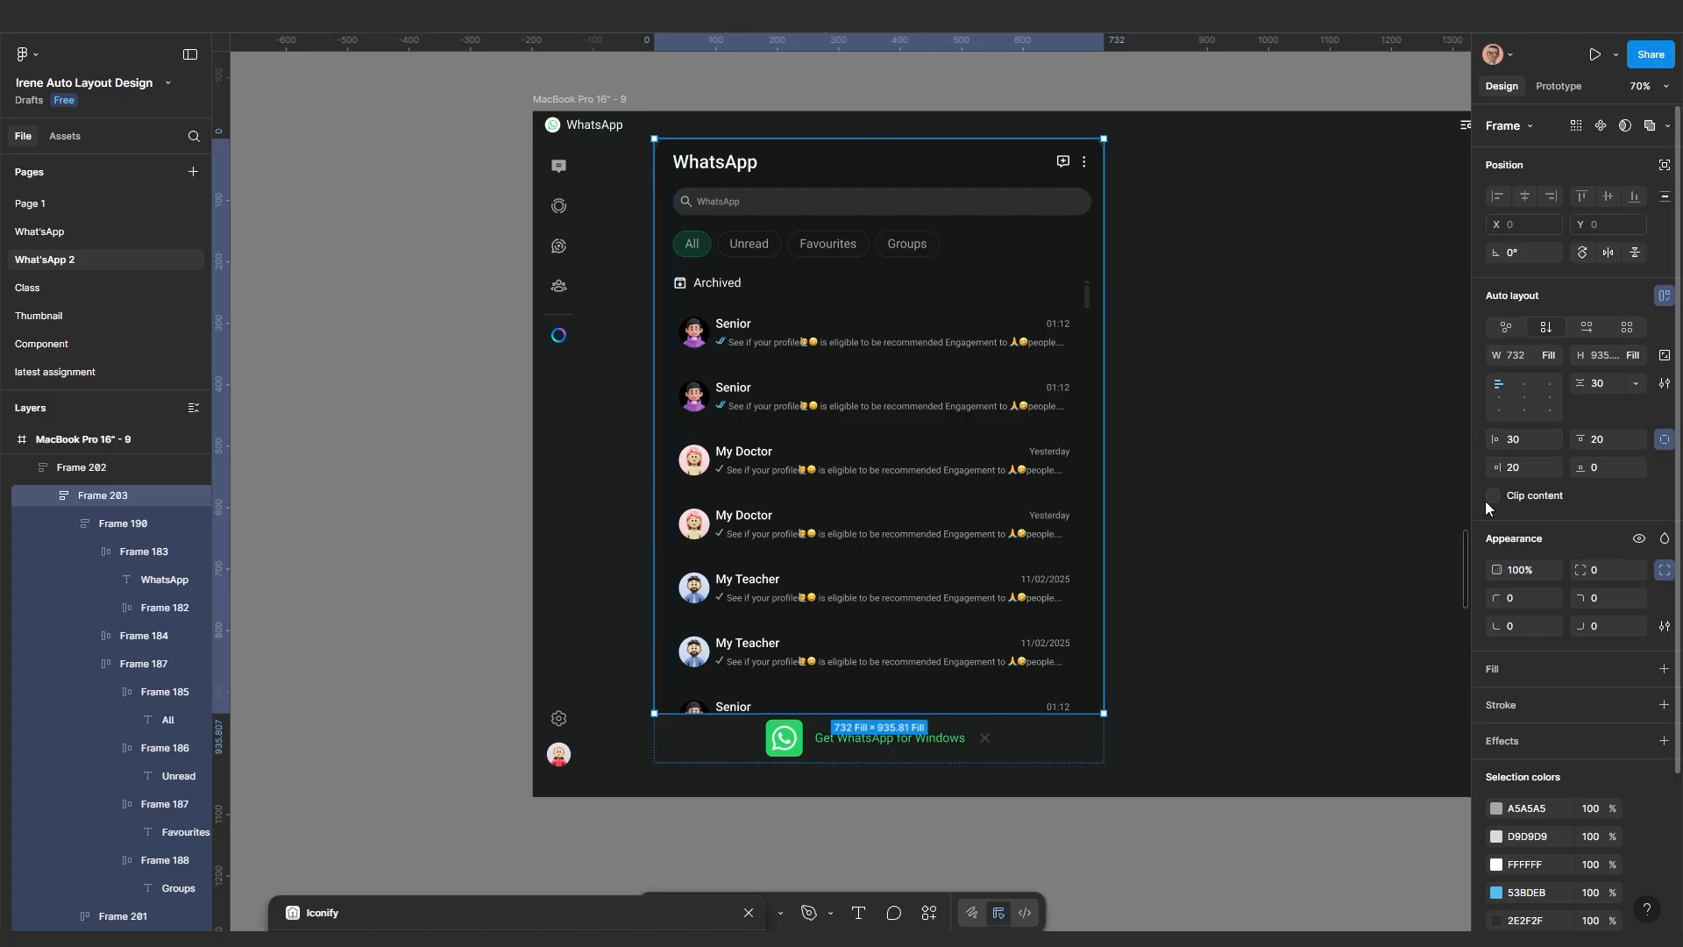
left_click(1523, 445)
type("2")
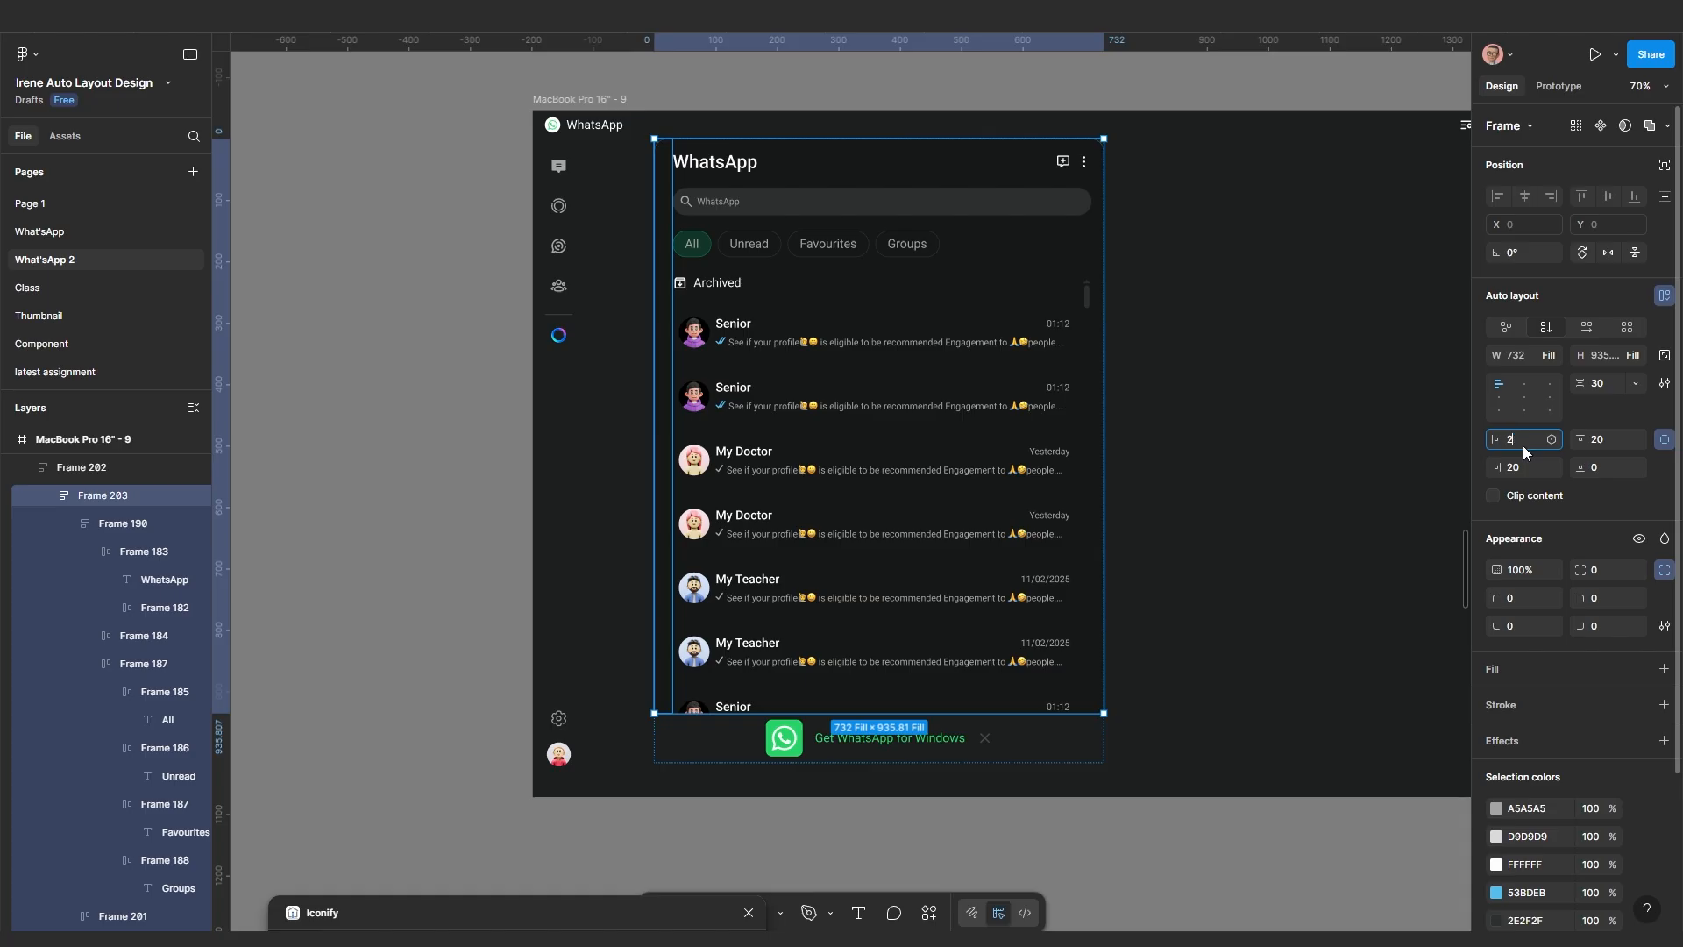
type("0")
key("Return")
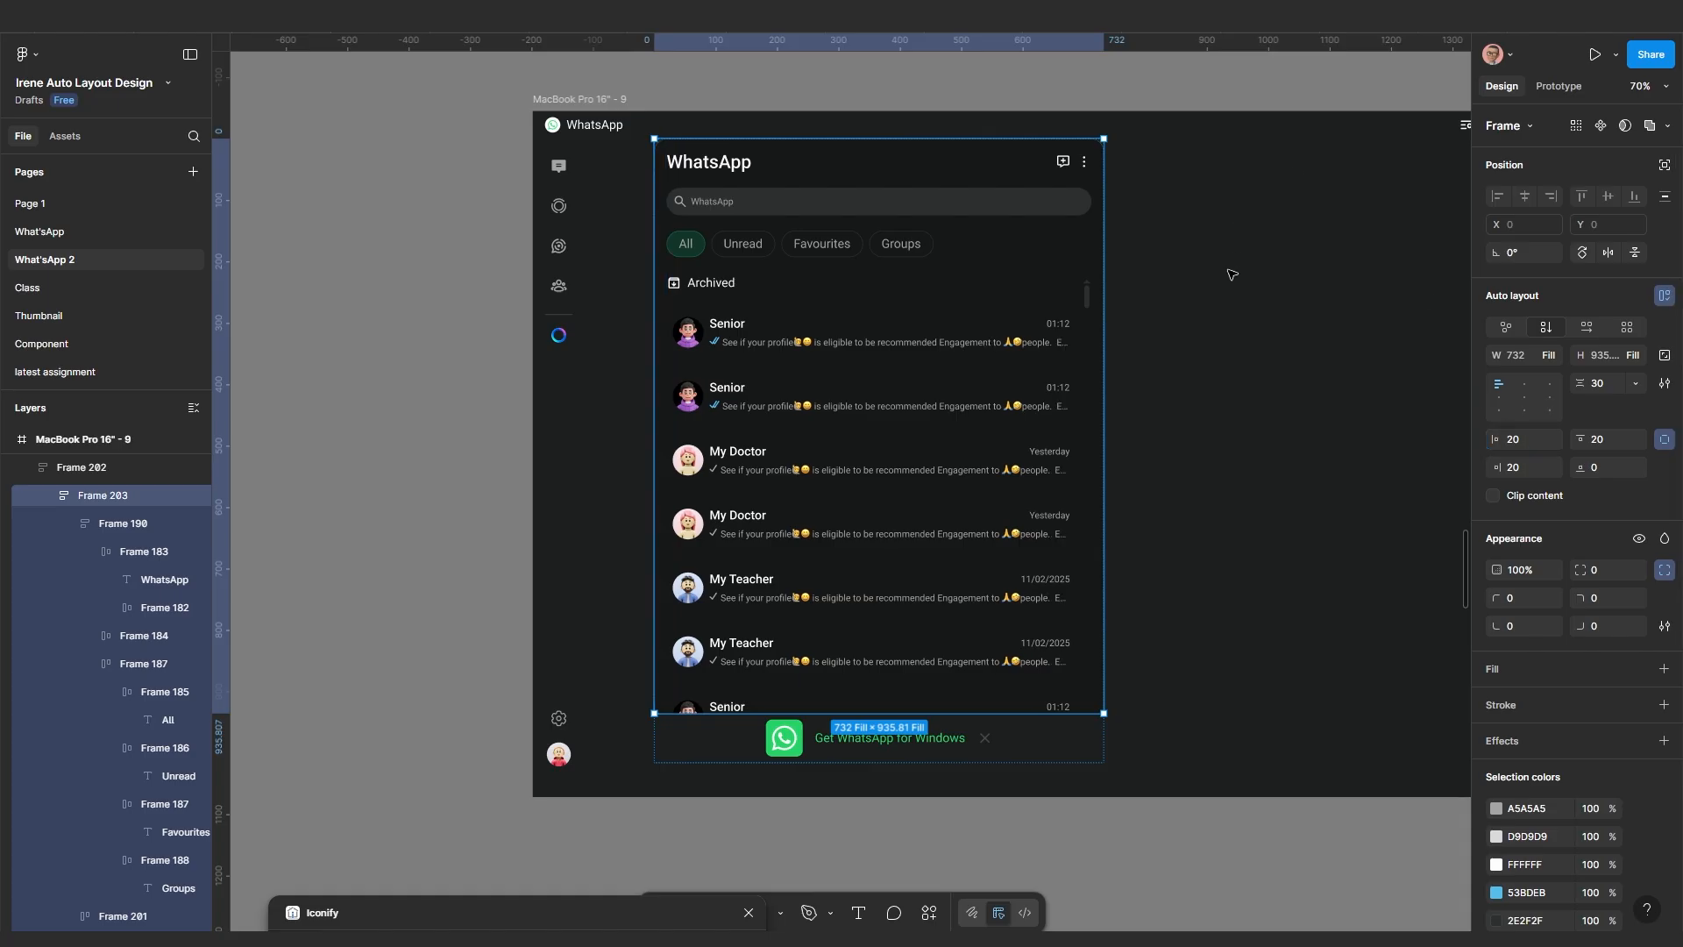
left_click(1231, 274)
Move Frame 202 closer to the icon sidebar, to about X 112, Y 70
scroll(1184, 376, "down", 1)
left_click_drag(1184, 376, 1123, 452)
left_click(939, 402)
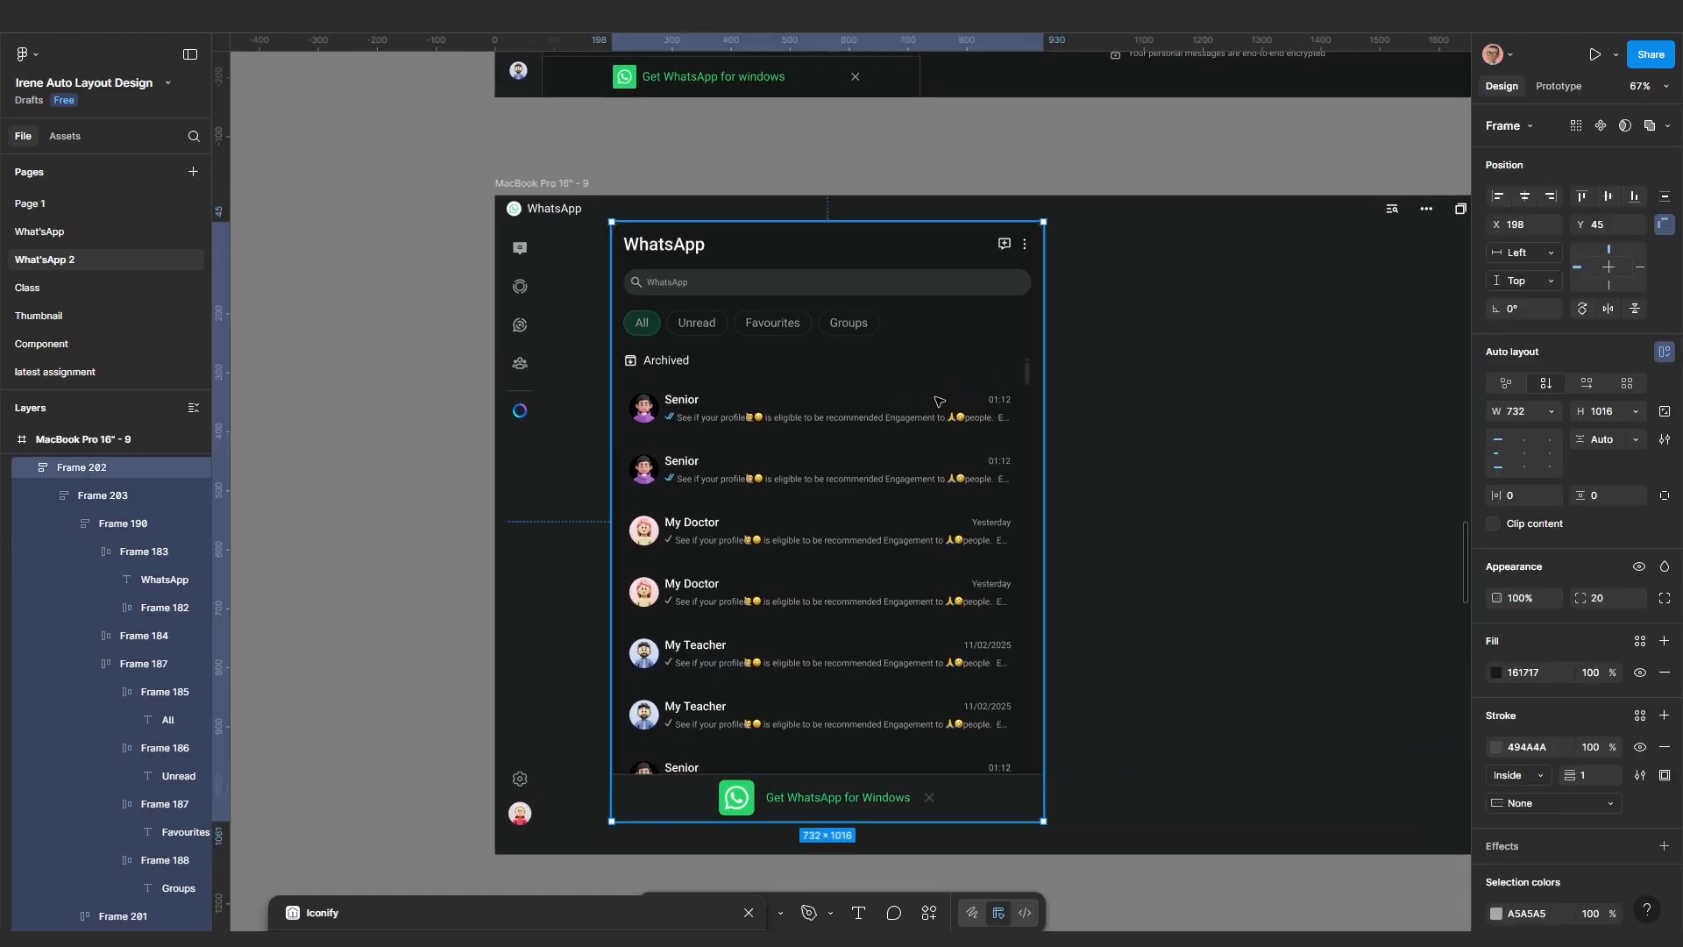
left_click_drag(939, 402, 884, 403)
scroll(846, 743, "down", 2)
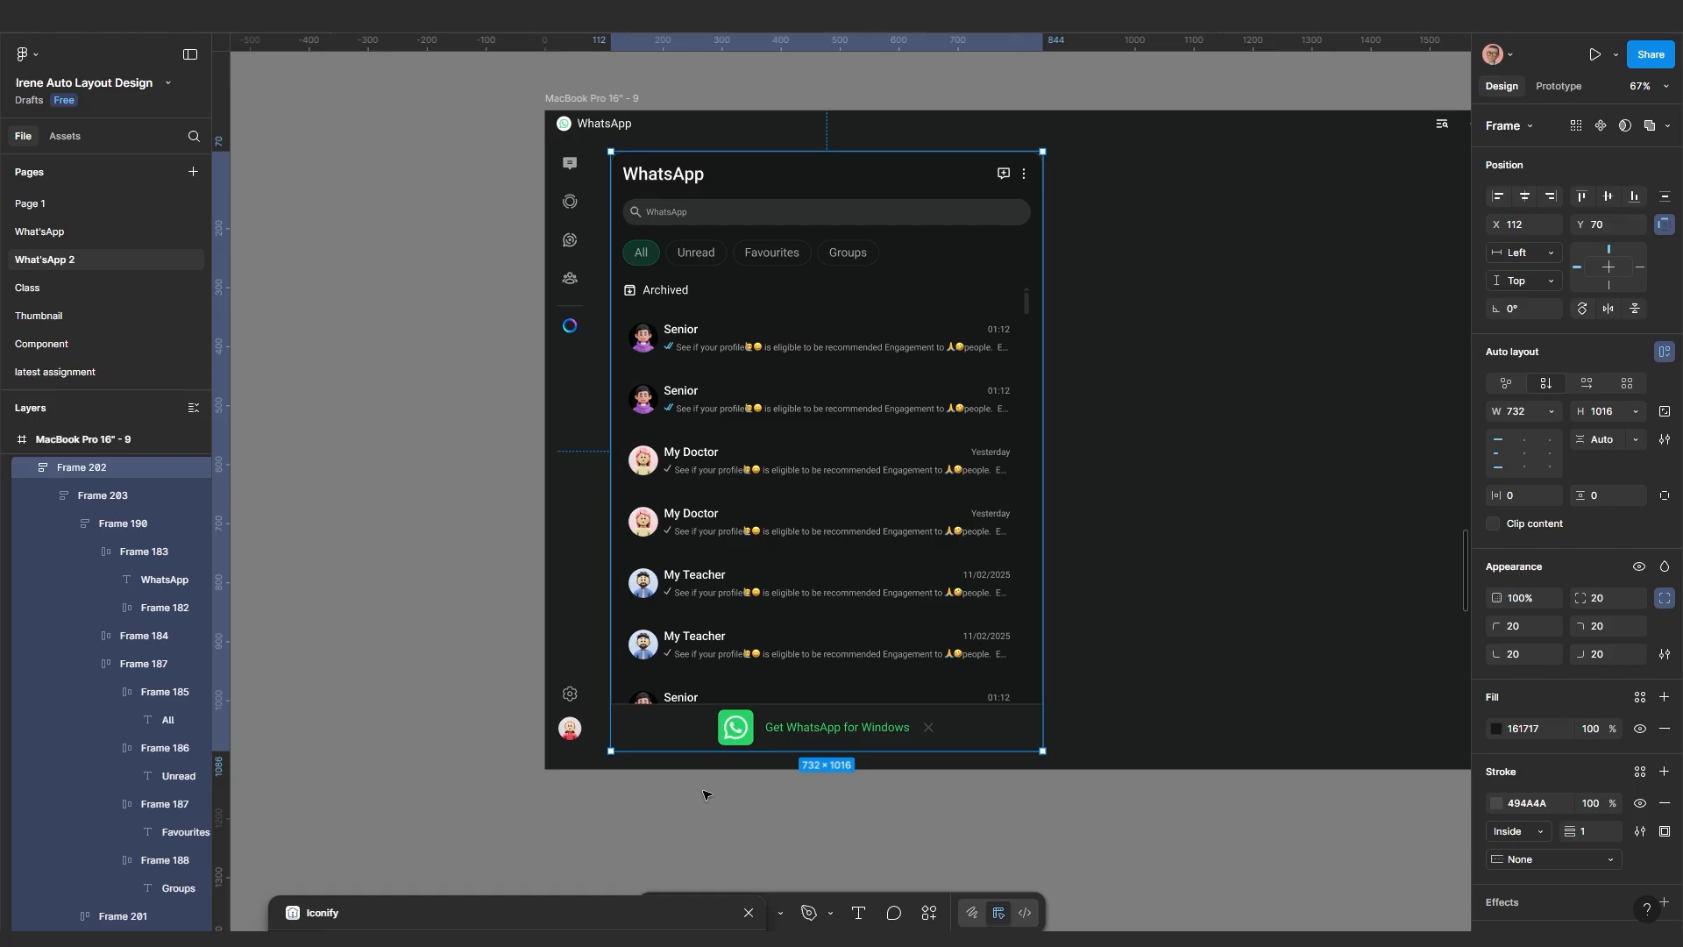
Set the fill of the Get WhatsApp for Windows banner to 161717 by sampling the chat list background, and deselect it
scroll(765, 768, "down", 2)
left_click_drag(791, 543, 807, 601)
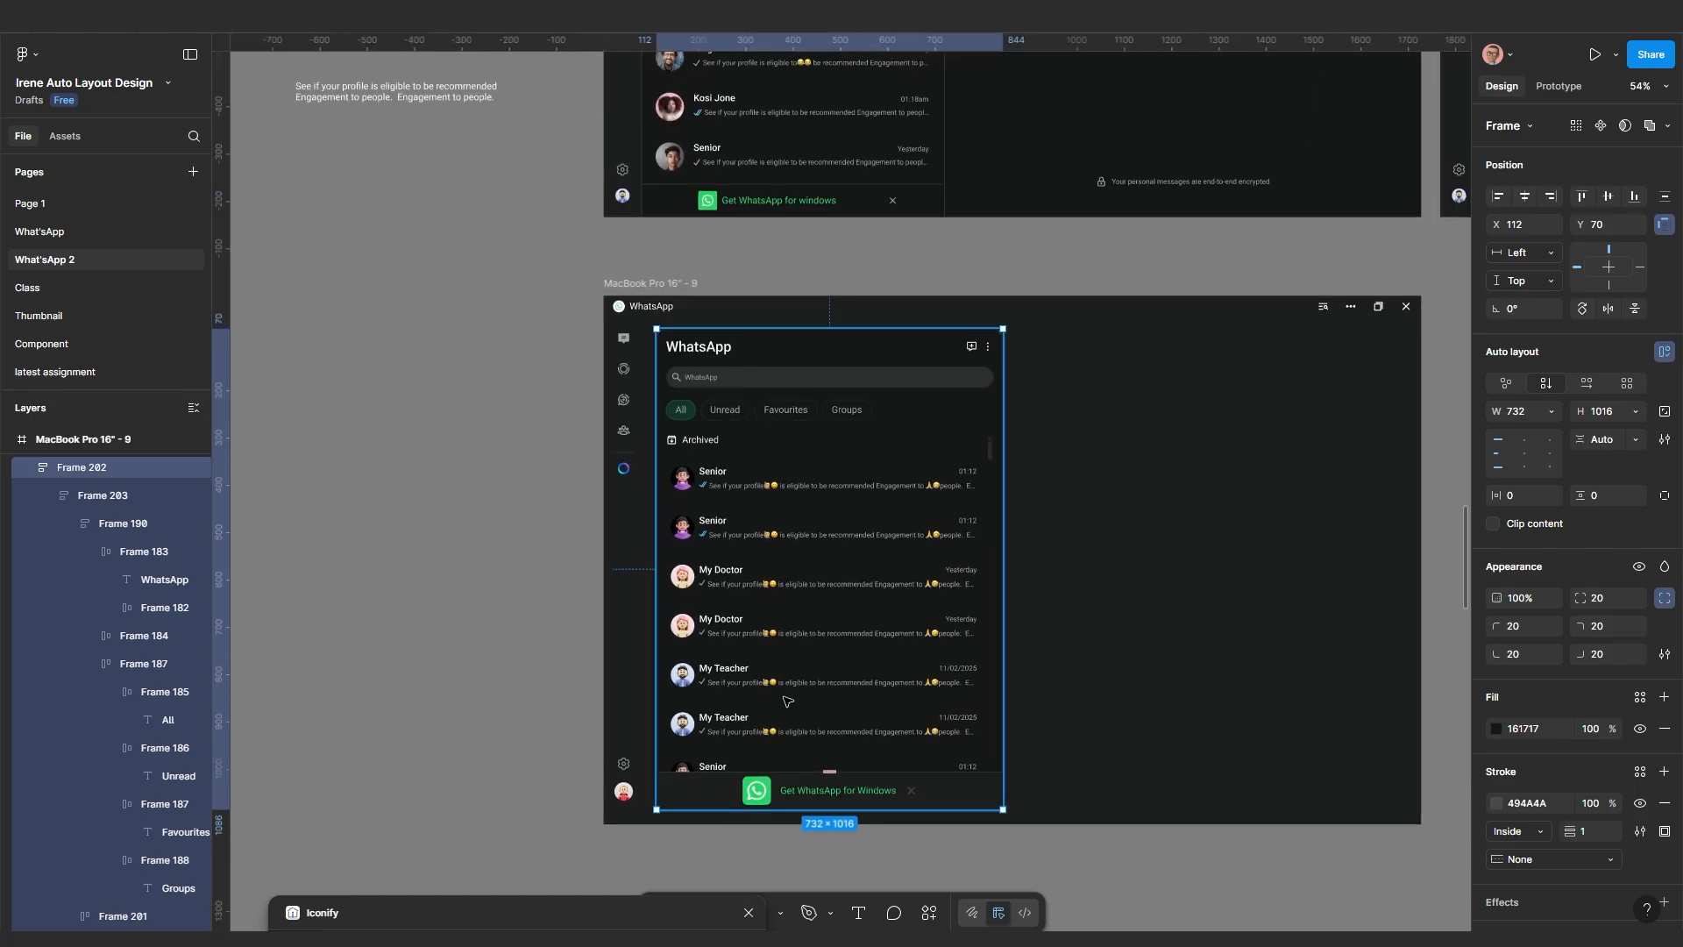
scroll(780, 779, "up", 3)
scroll(783, 781, "up", 3)
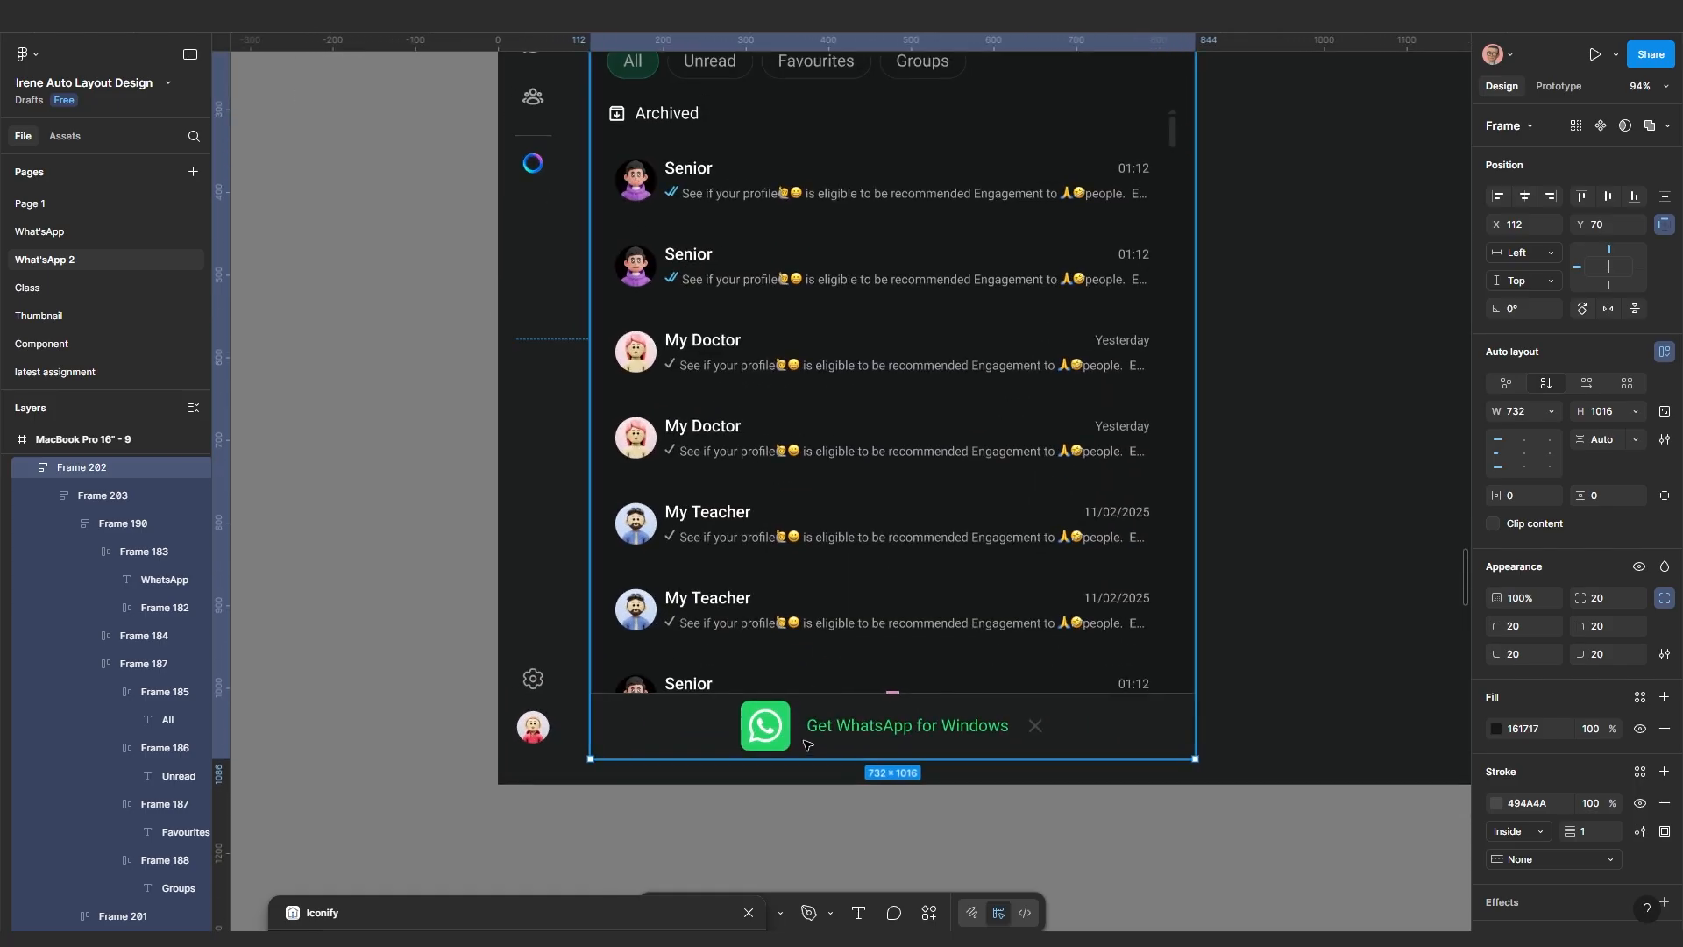
left_click(1103, 732)
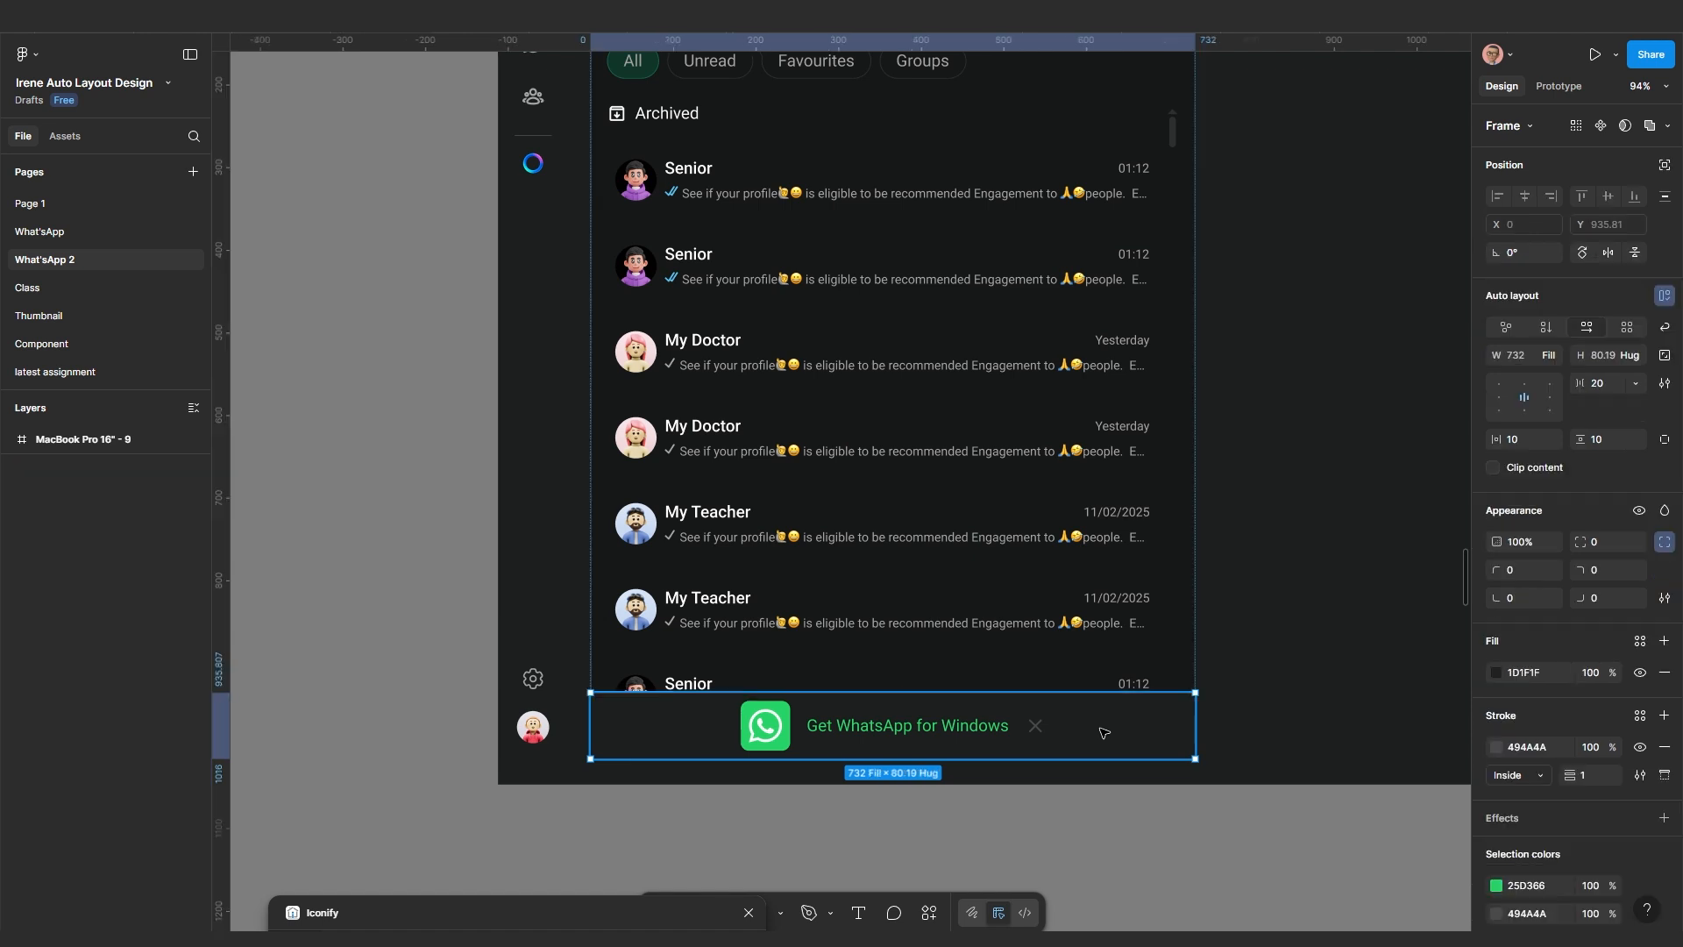
left_click(1495, 672)
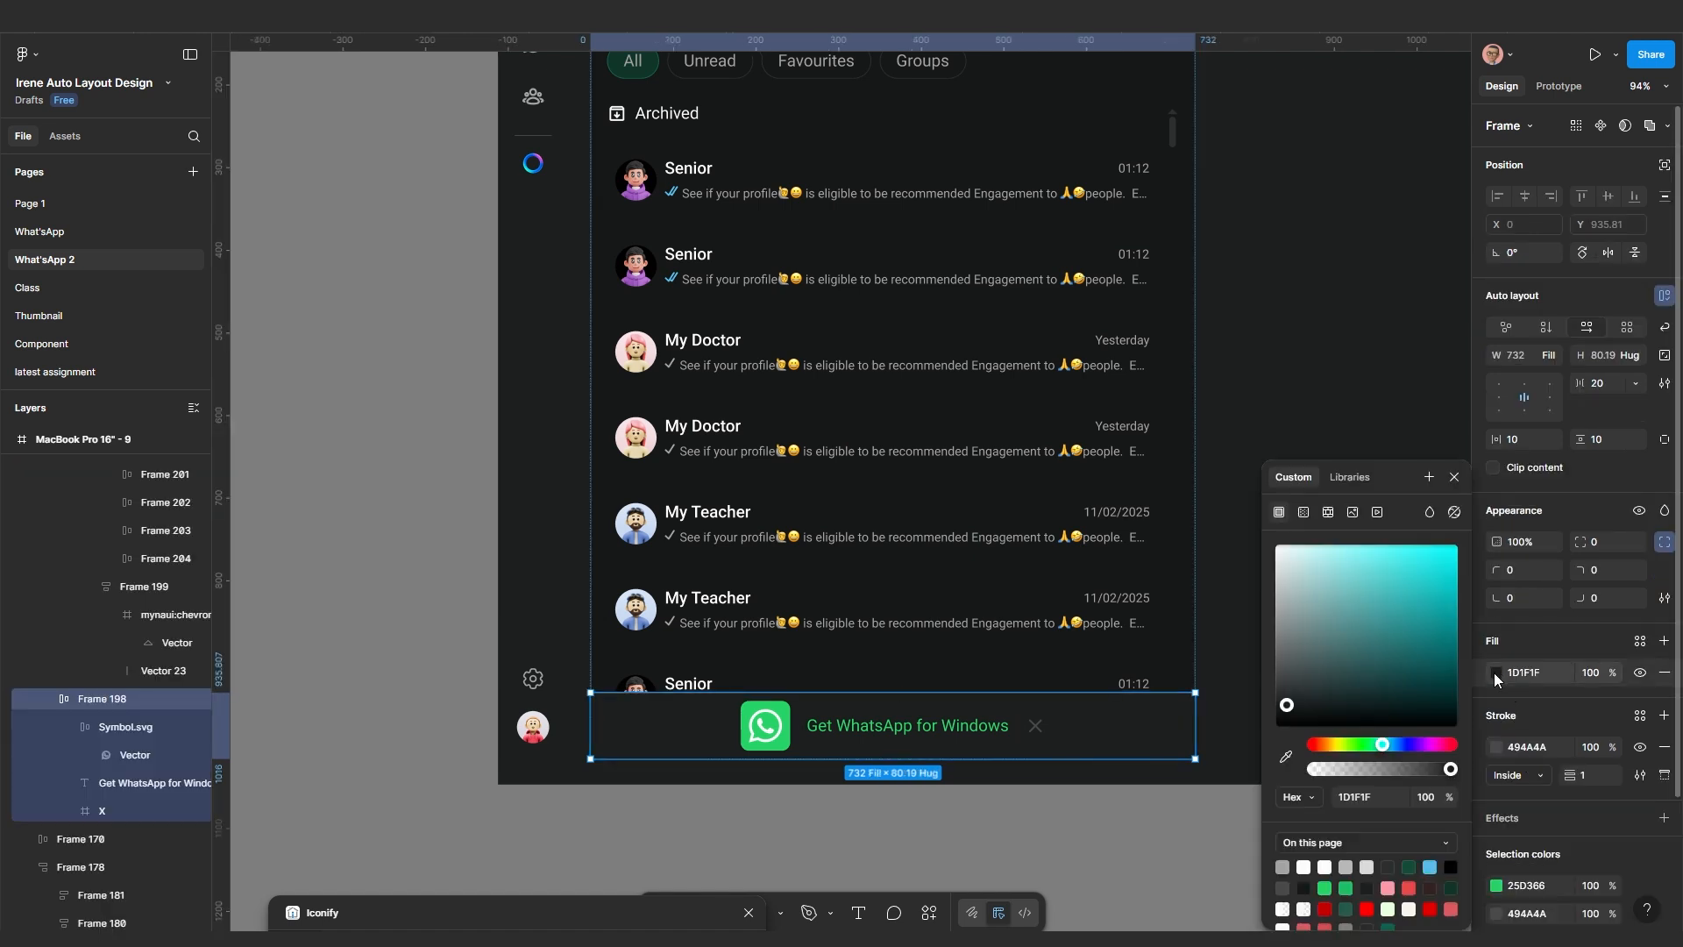
left_click(1282, 752)
left_click(997, 666)
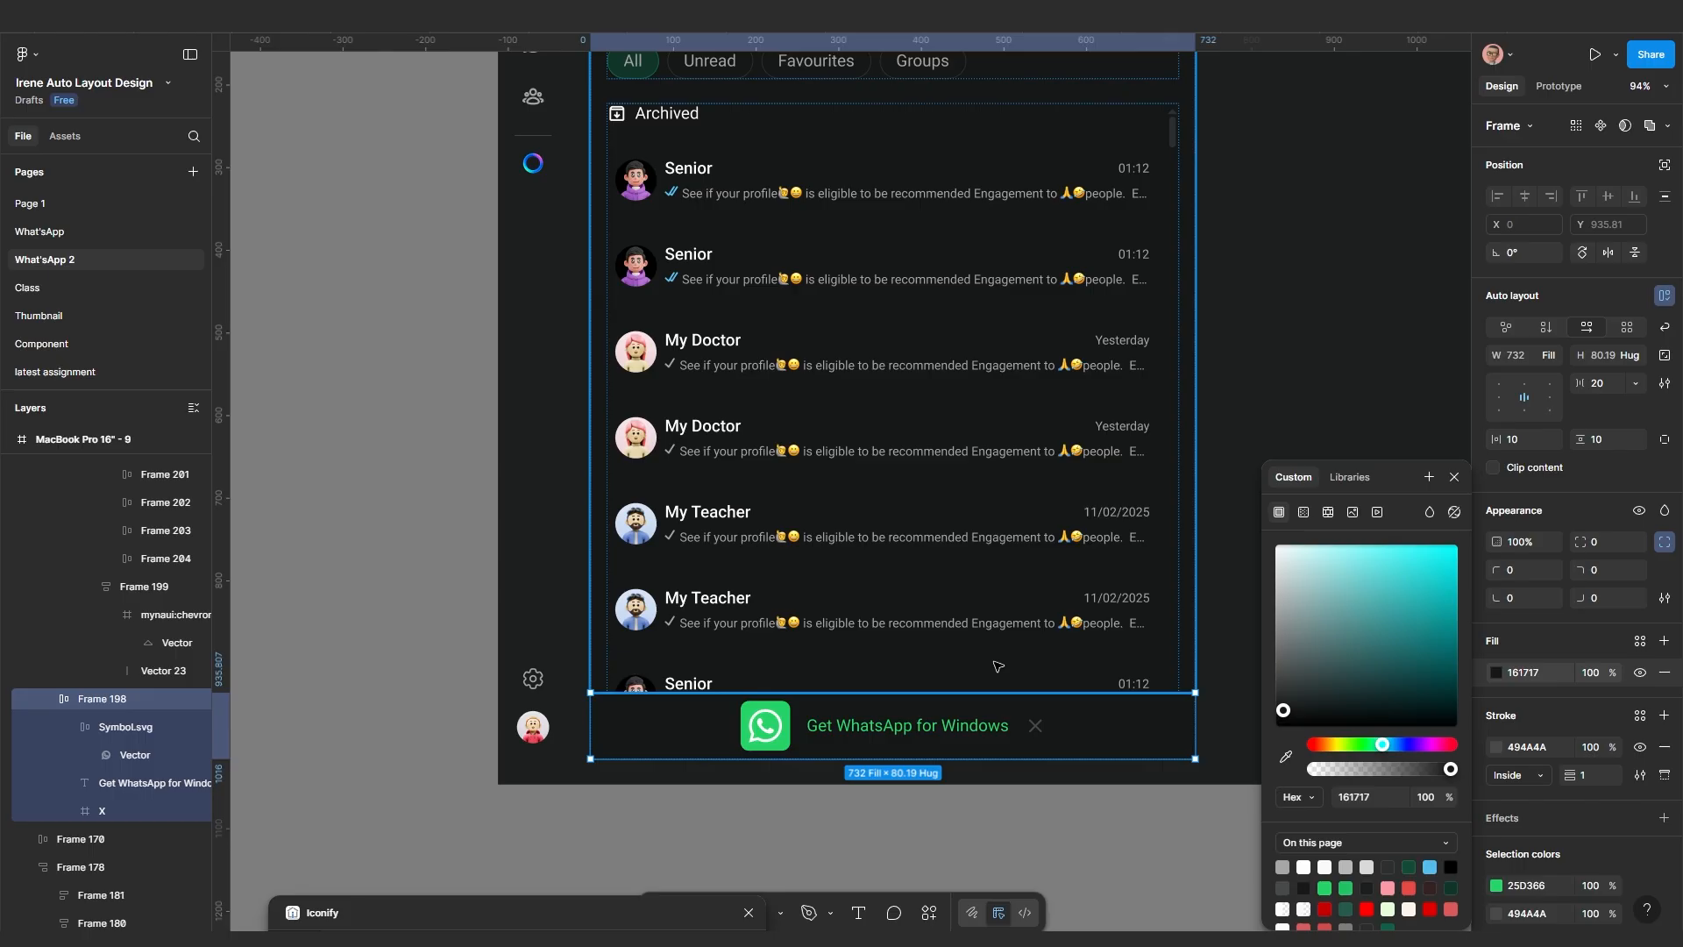
scroll(669, 793, "down", 2)
left_click(740, 819)
scroll(740, 817, "up", 2)
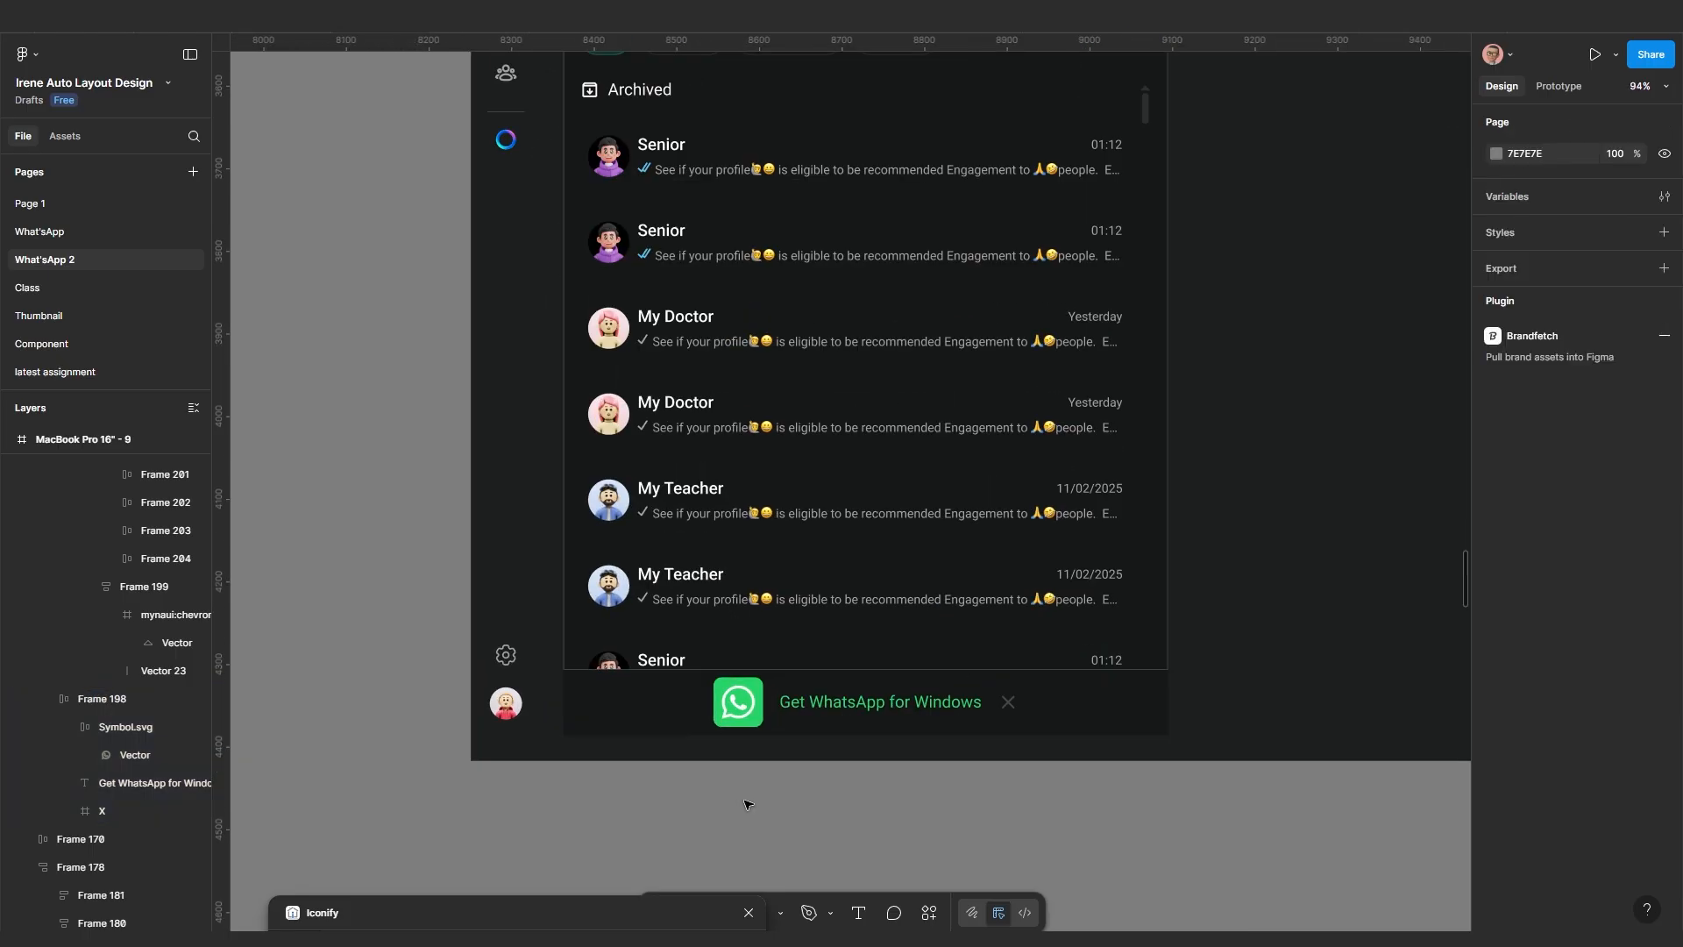
Extend Frame 202 down to the bottom edge of the MacBook Pro frame, at a height of 1047, and deselect it
left_click(686, 738)
left_click_drag(686, 739, 682, 761)
scroll(692, 771, "down", 3)
scroll(770, 818, "left", 2)
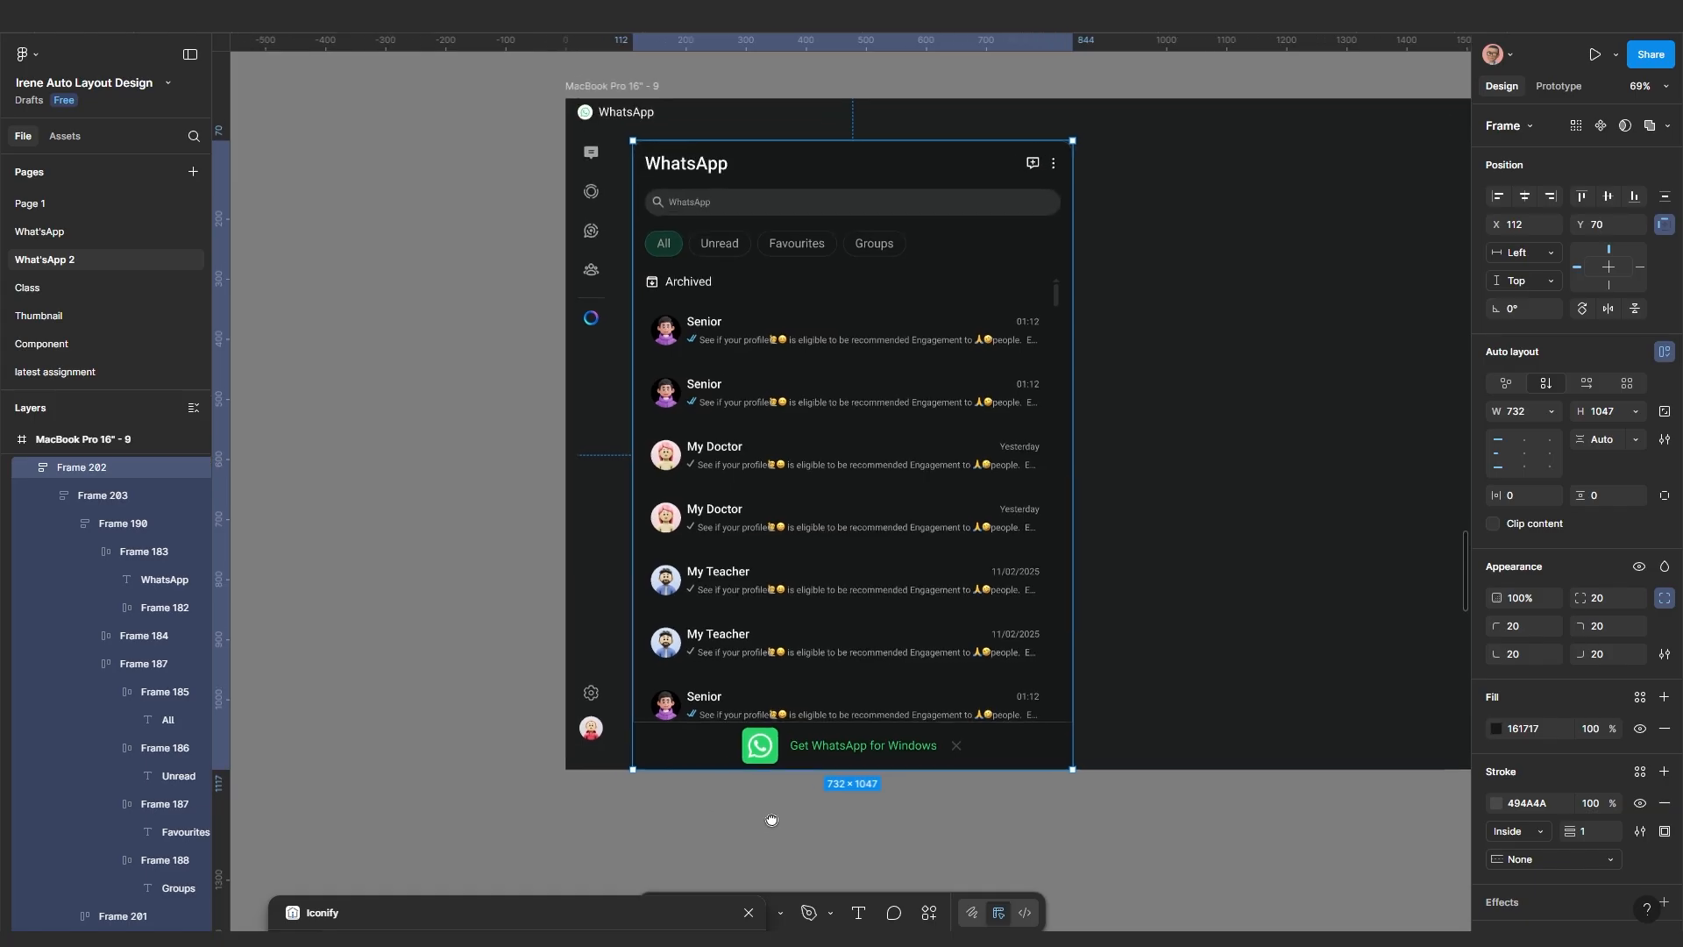
scroll(870, 374, "up", 1)
scroll(869, 373, "right", 1)
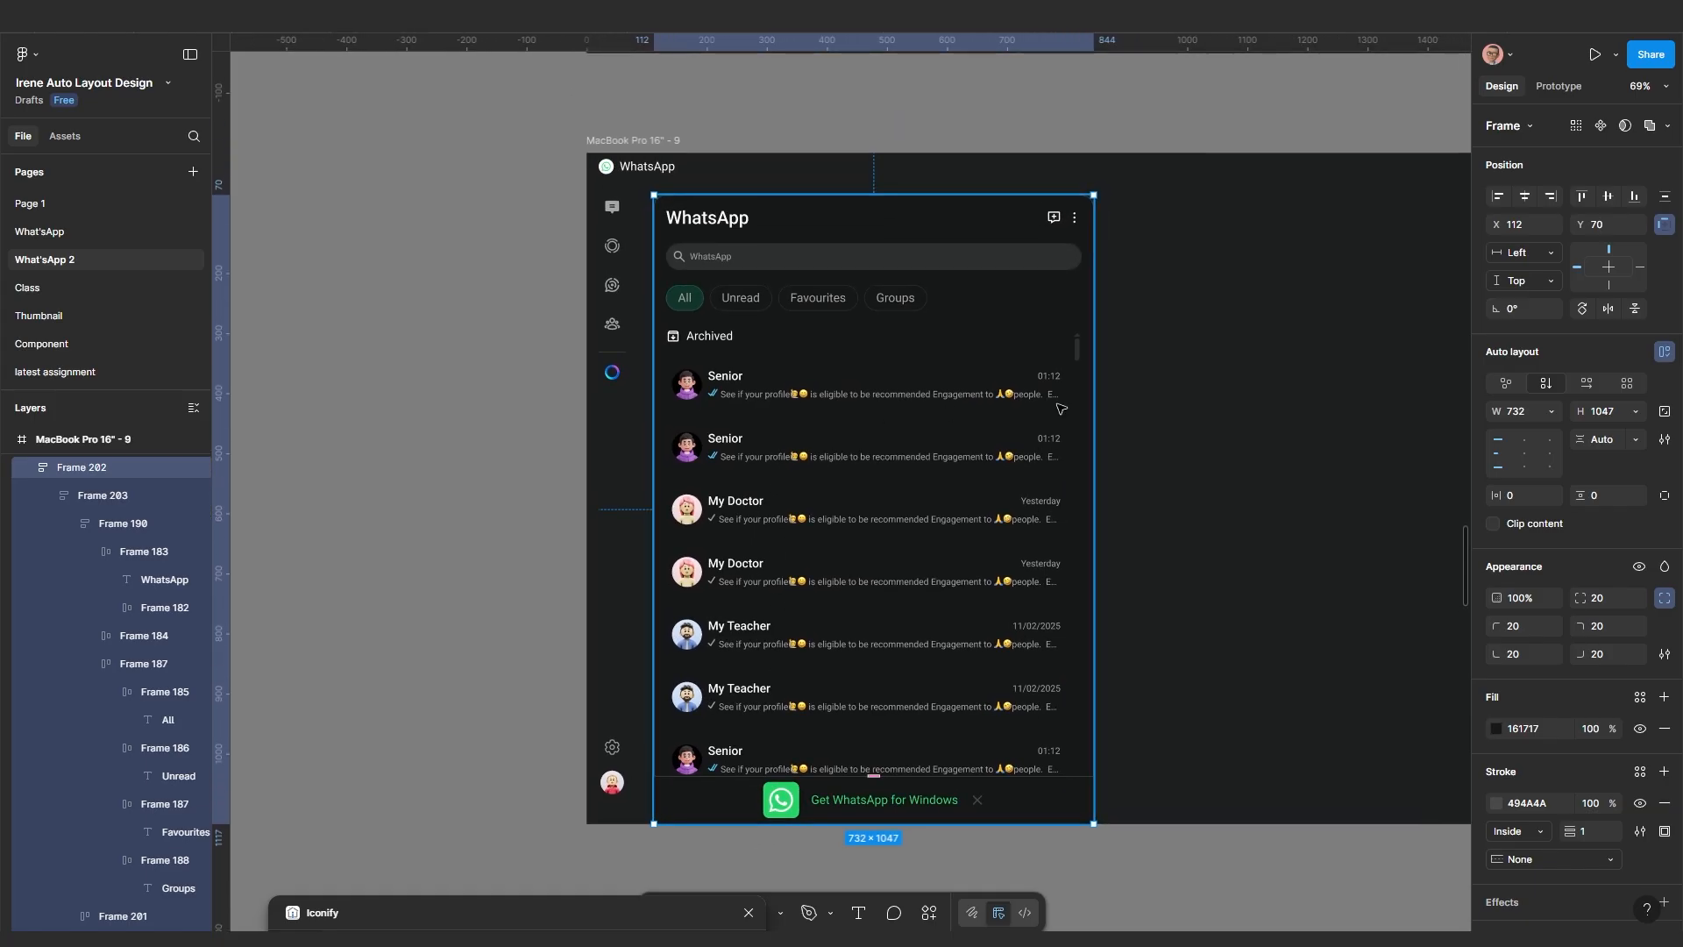
left_click(1165, 377)
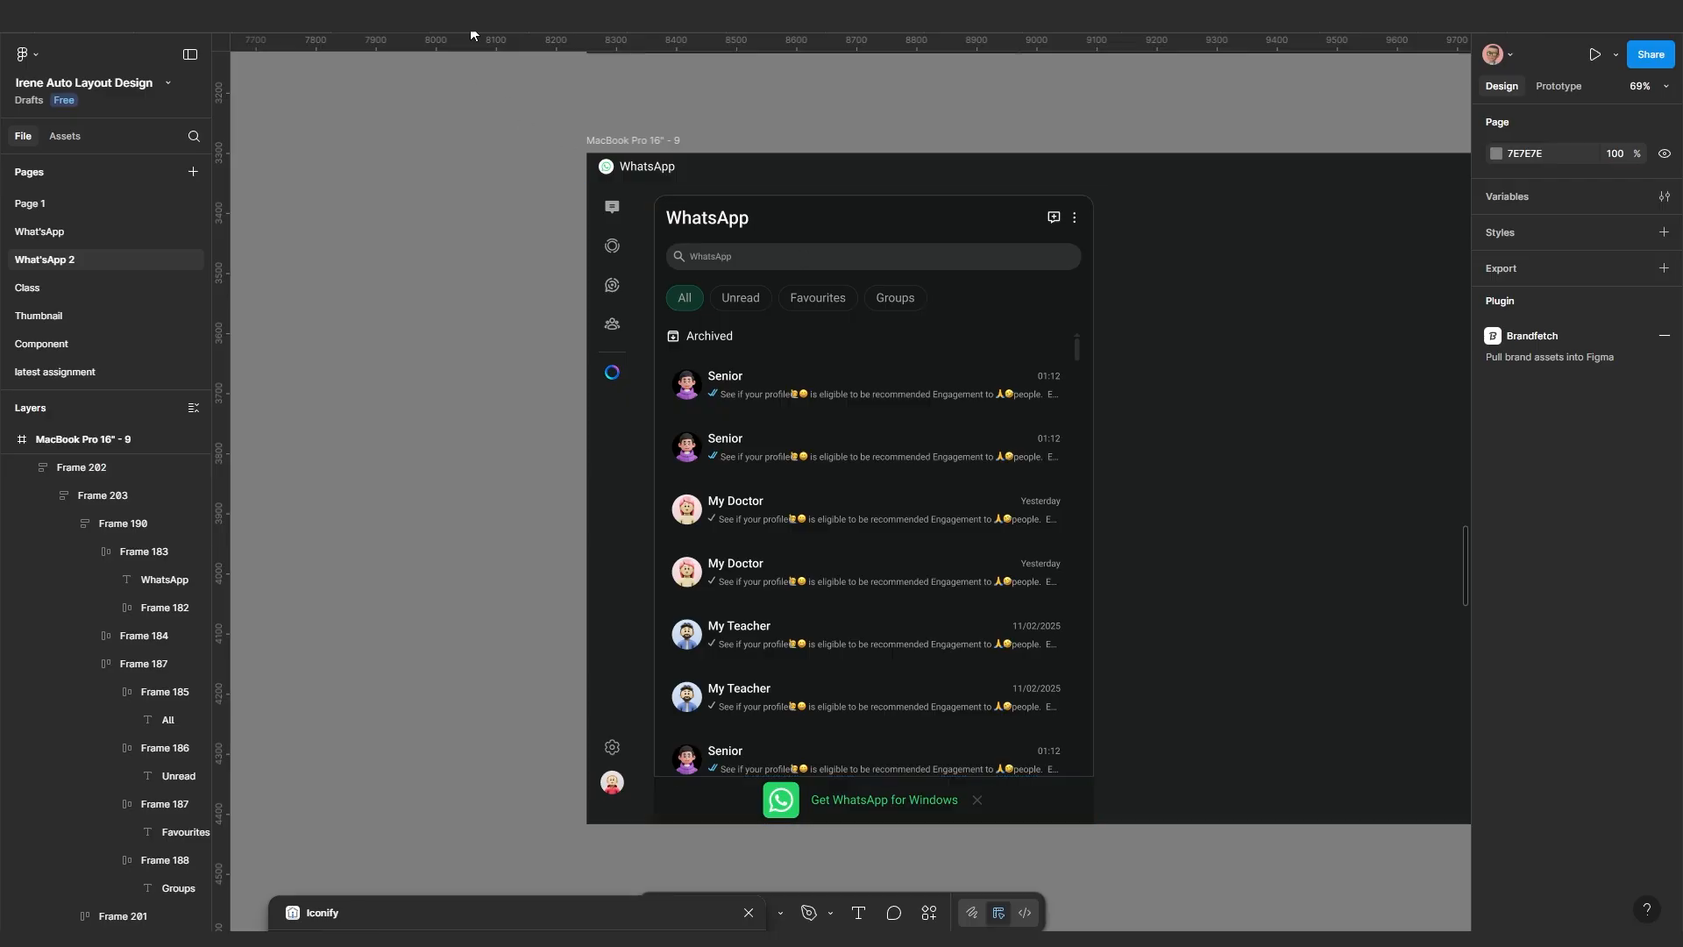
Compare Frame 202 with the reference screen and set its bottom-left corner radius to 0, leaving it deselected
scroll(994, 353, "down", 5)
scroll(699, 274, "up", 2)
scroll(699, 275, "up", 3)
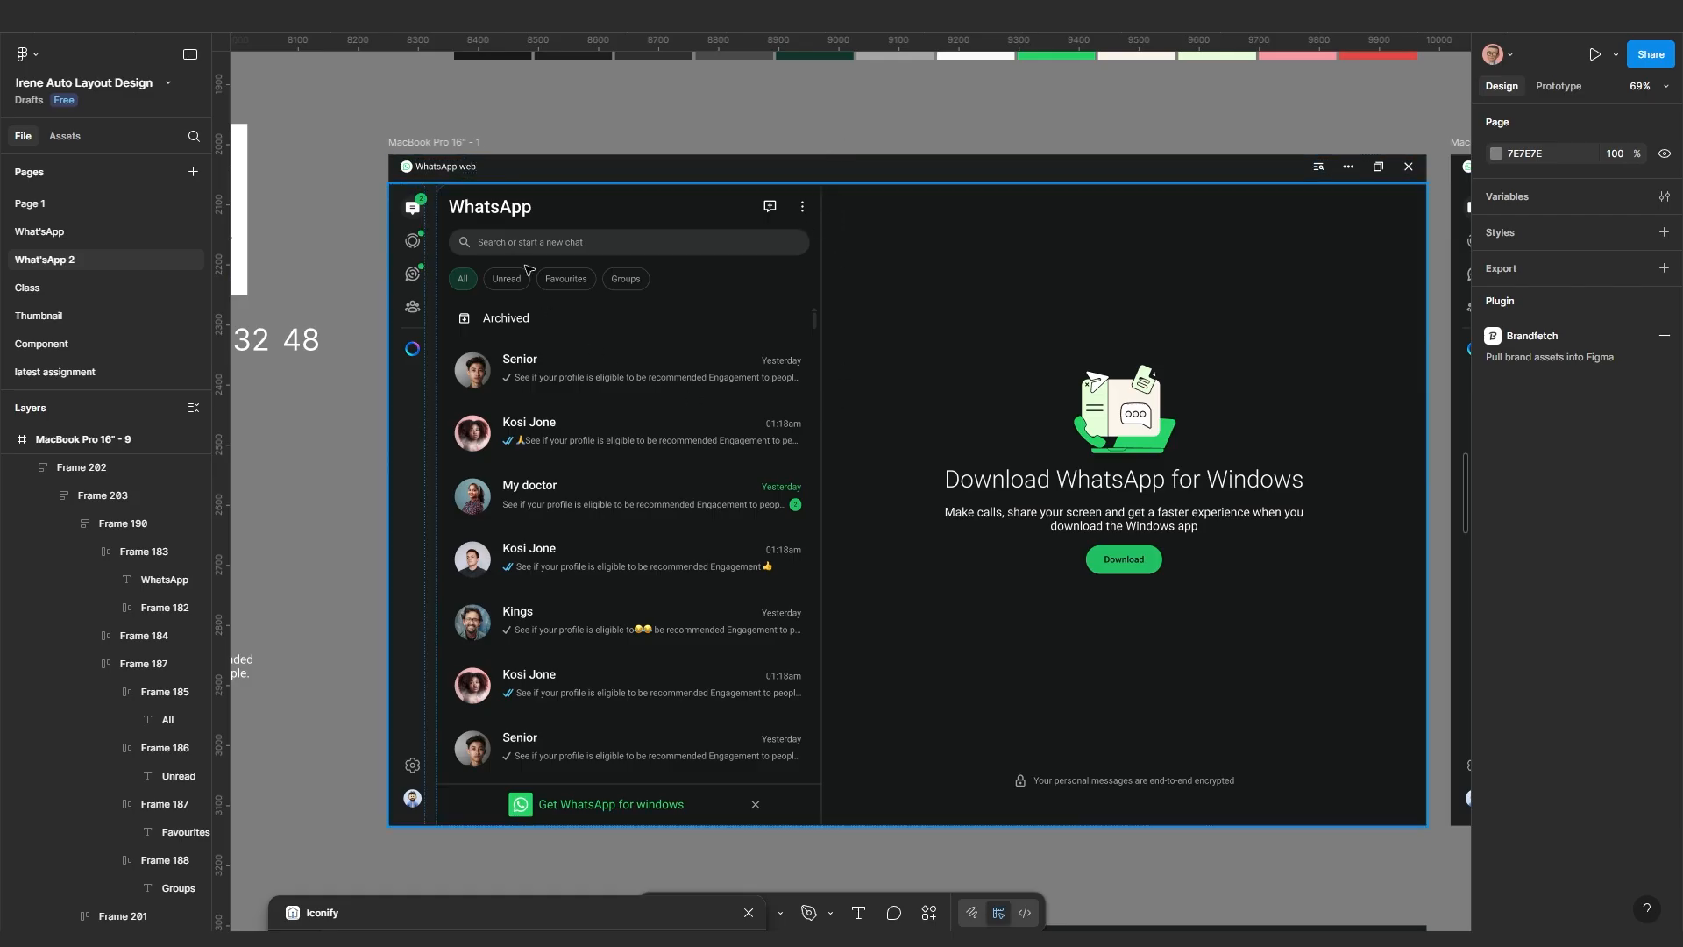
scroll(459, 227, "down", 3)
scroll(692, 706, "up", 5)
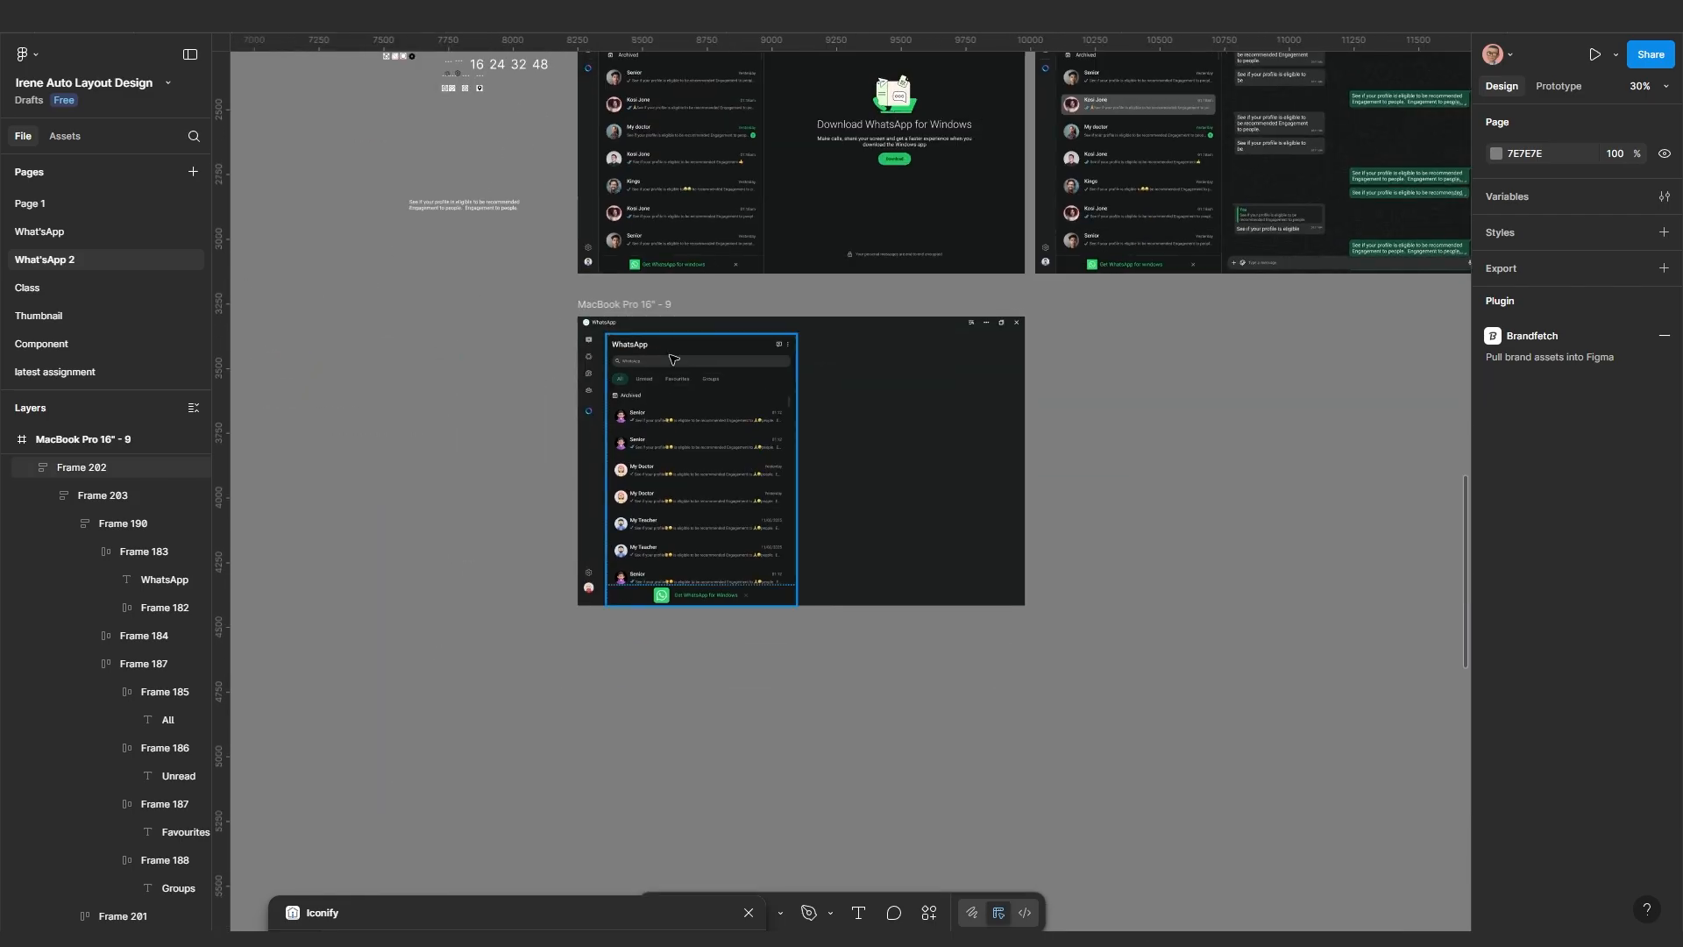
left_click(890, 501)
scroll(964, 464, "down", 3)
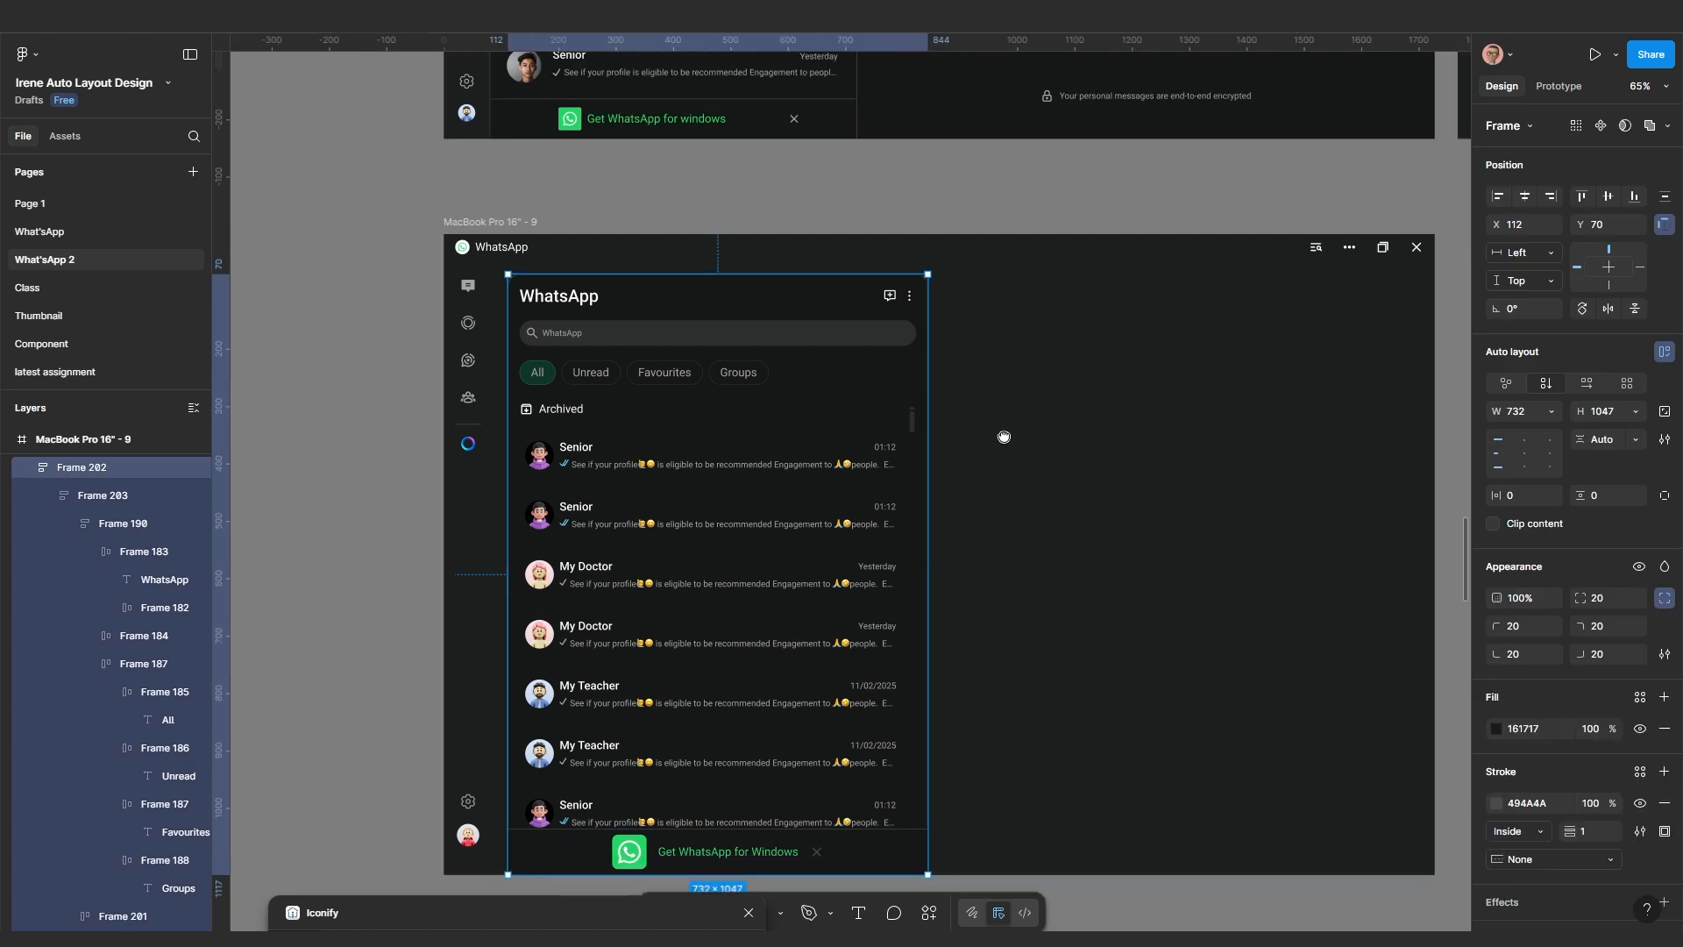
scroll(936, 522, "left", 1)
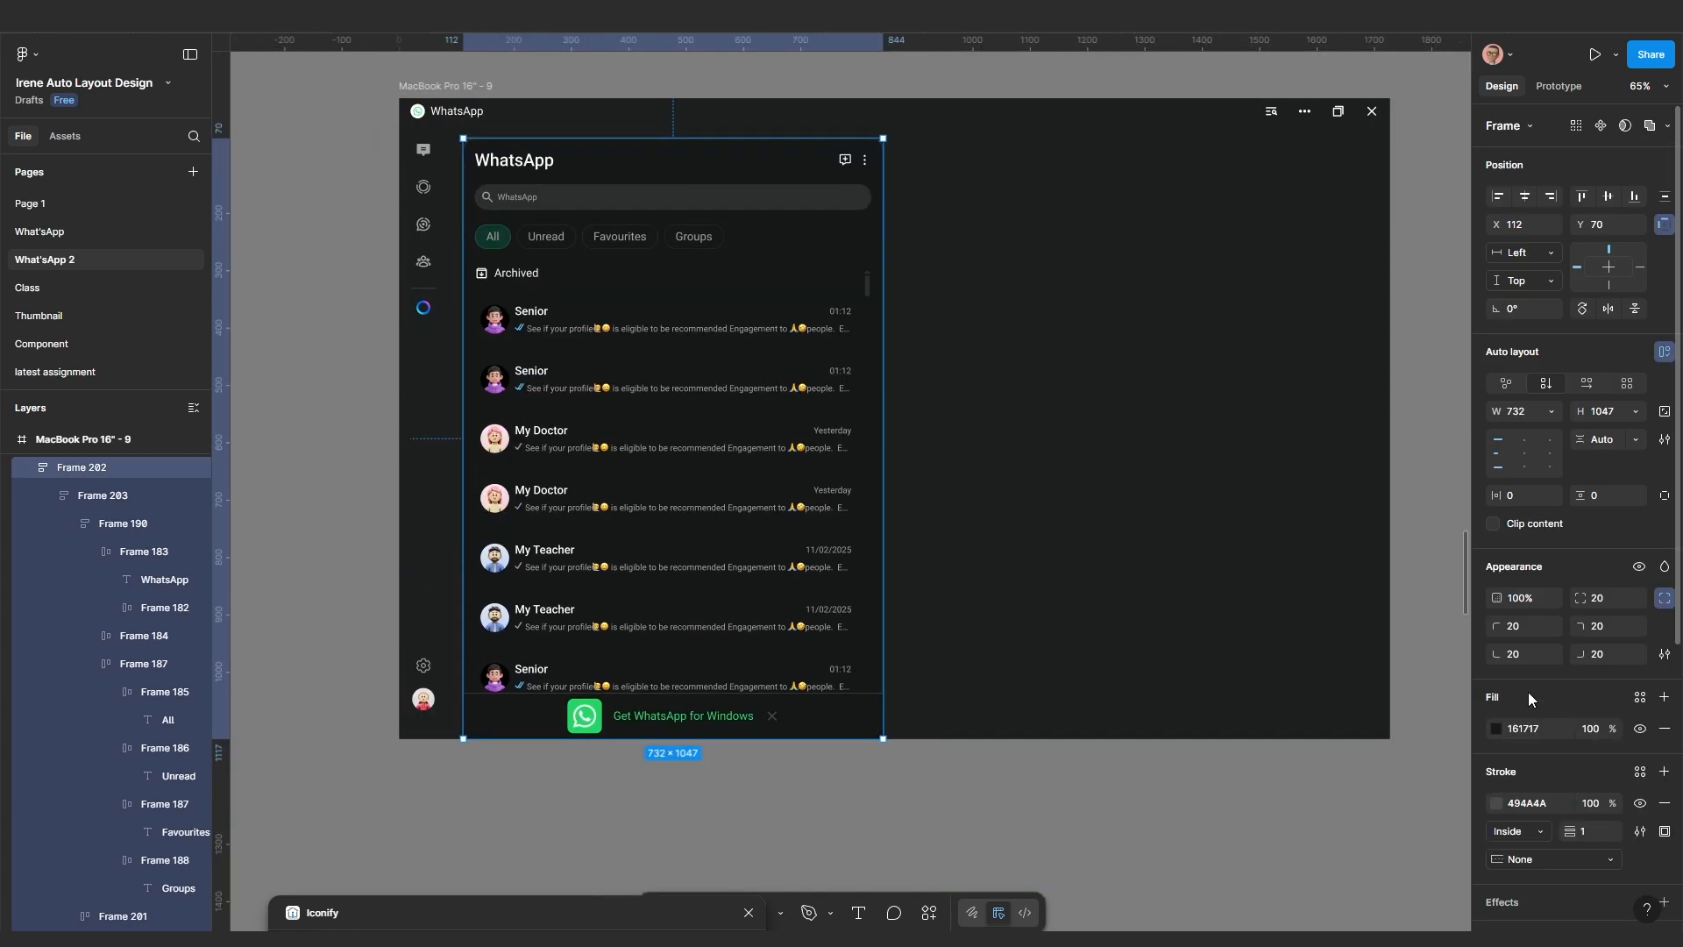
left_click(1664, 598)
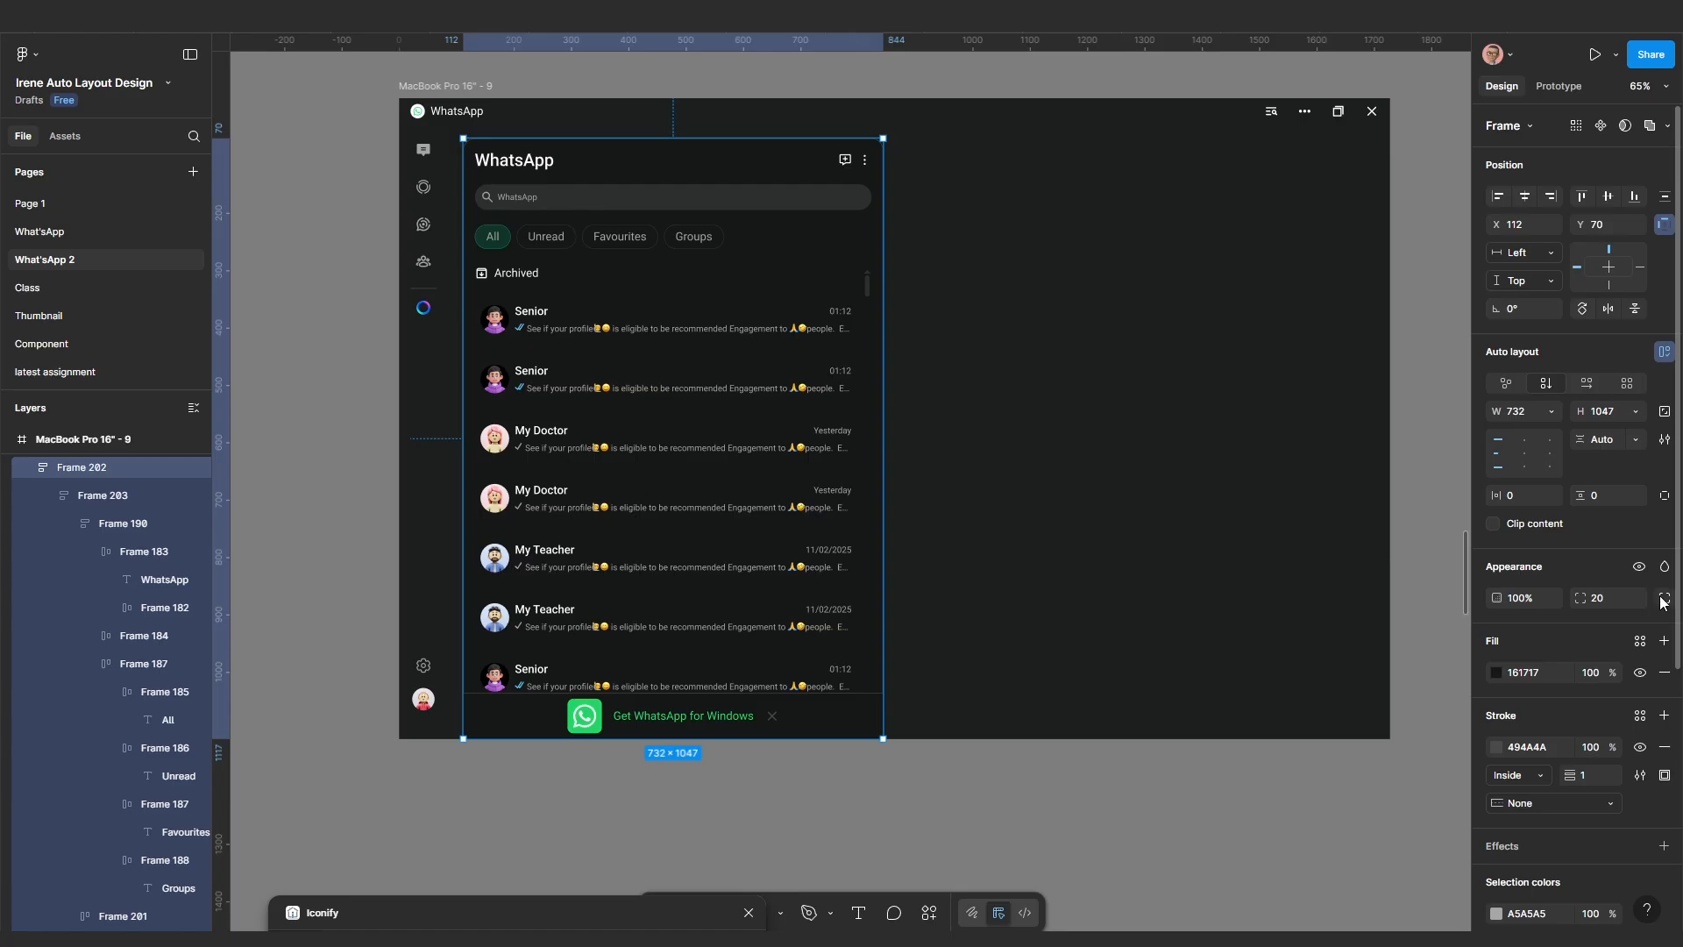
left_click(1662, 600)
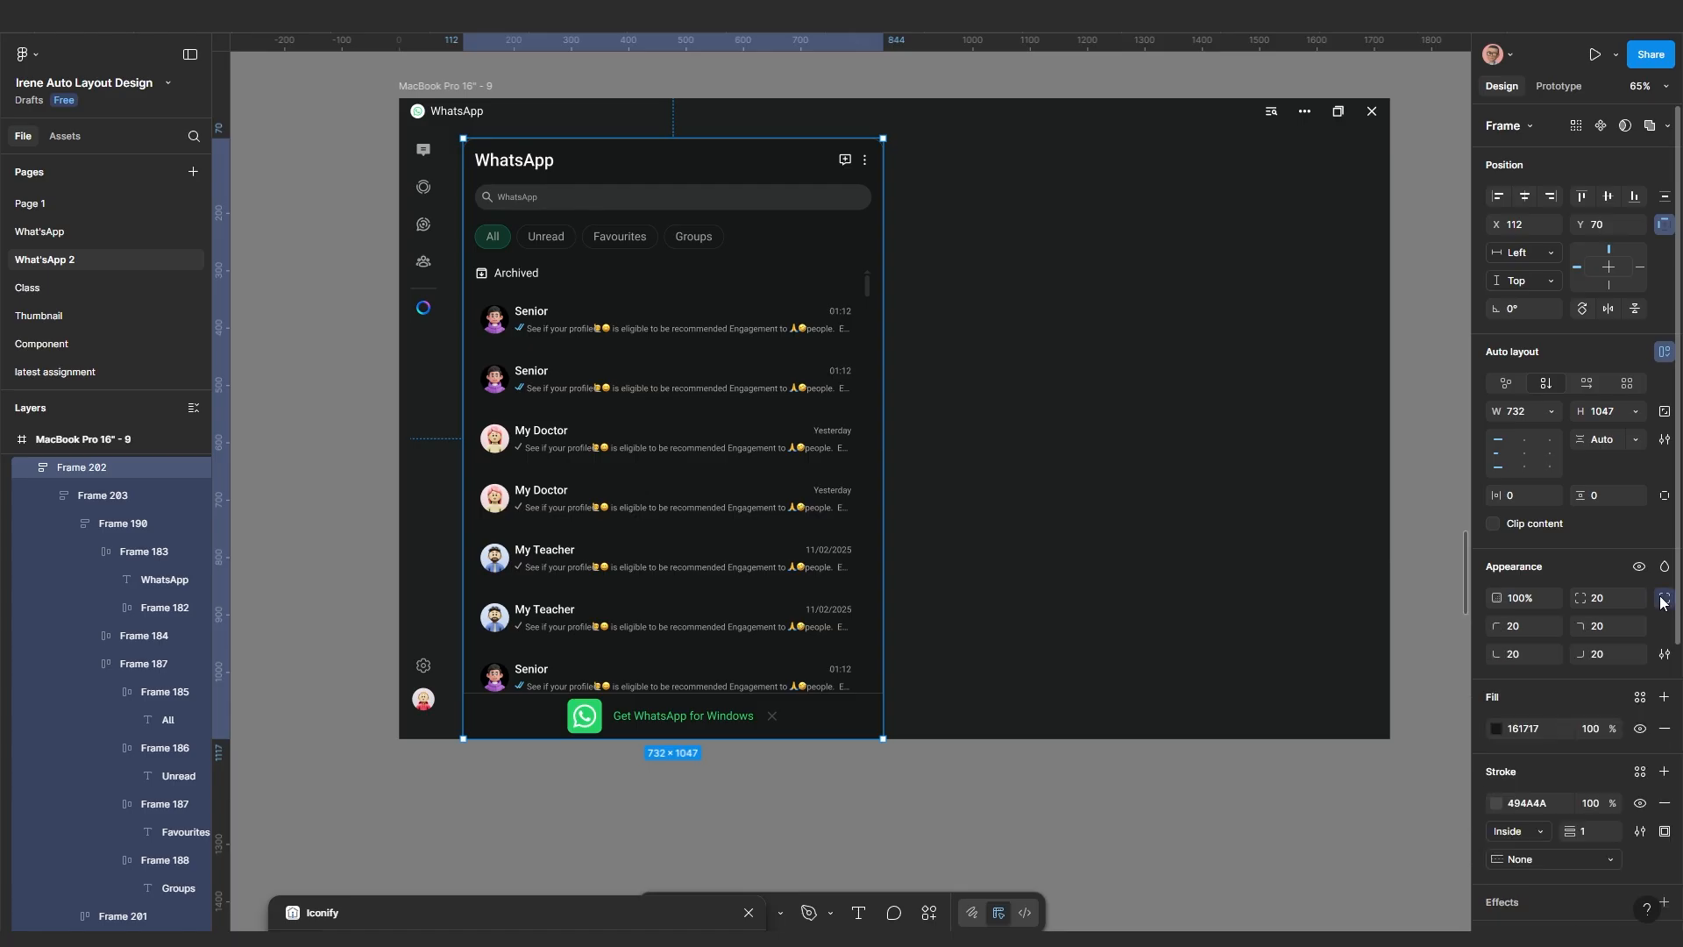
left_click(1520, 654)
type("0")
key("Return")
scroll(488, 713, "up", 5)
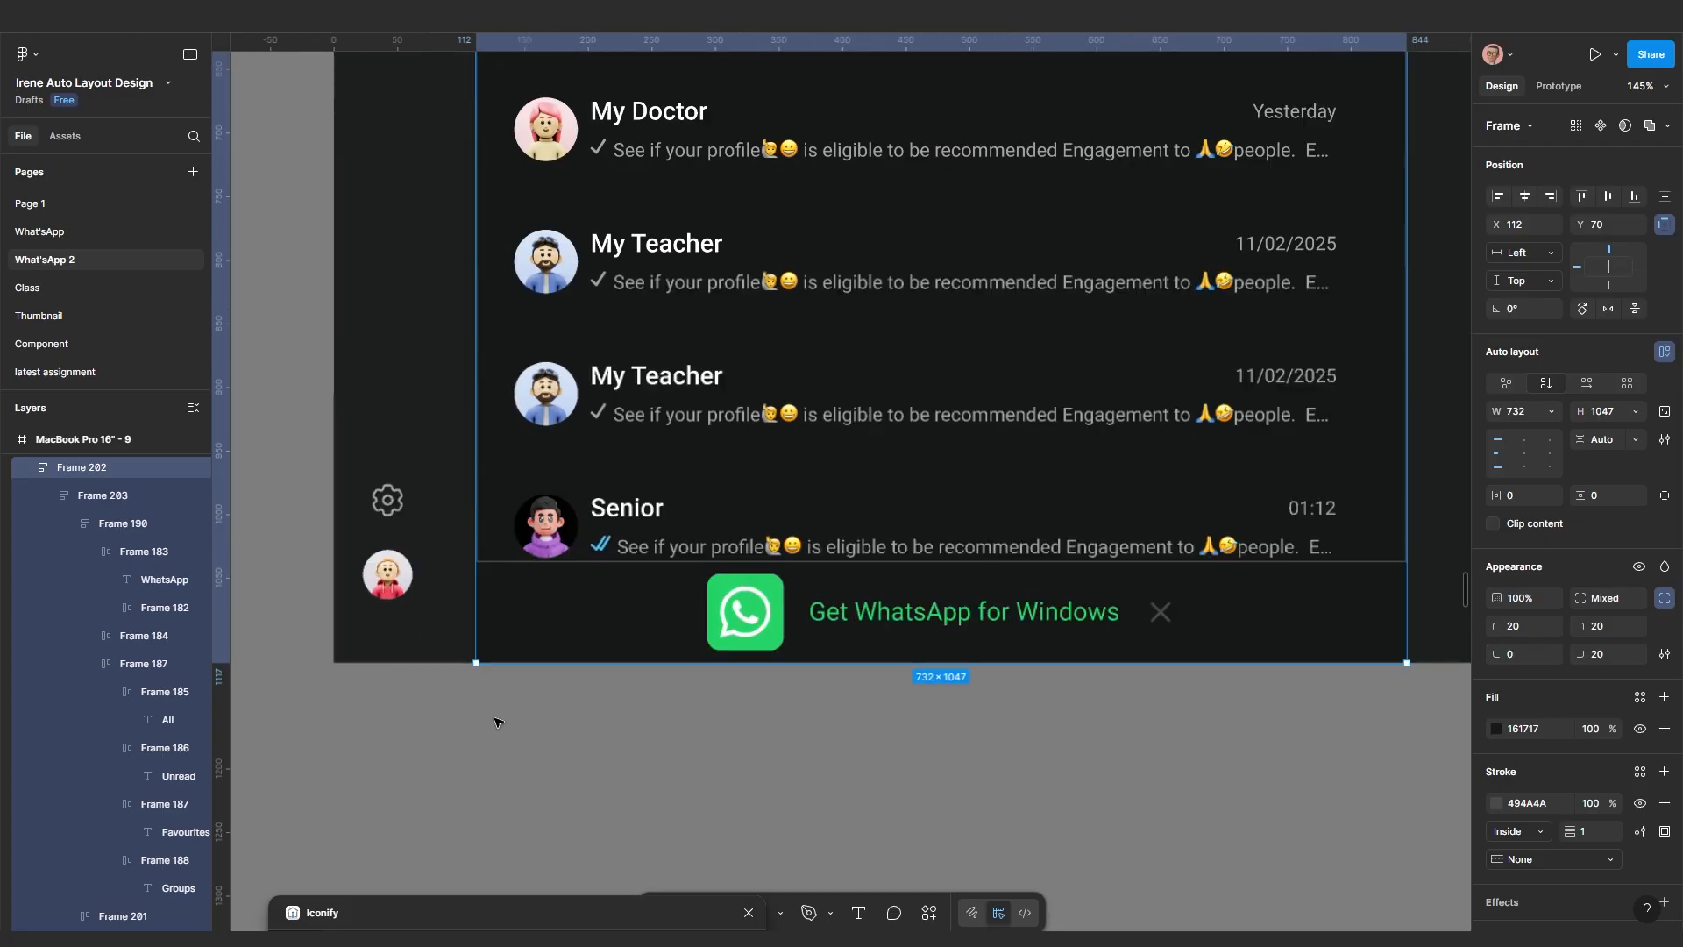
left_click(571, 732)
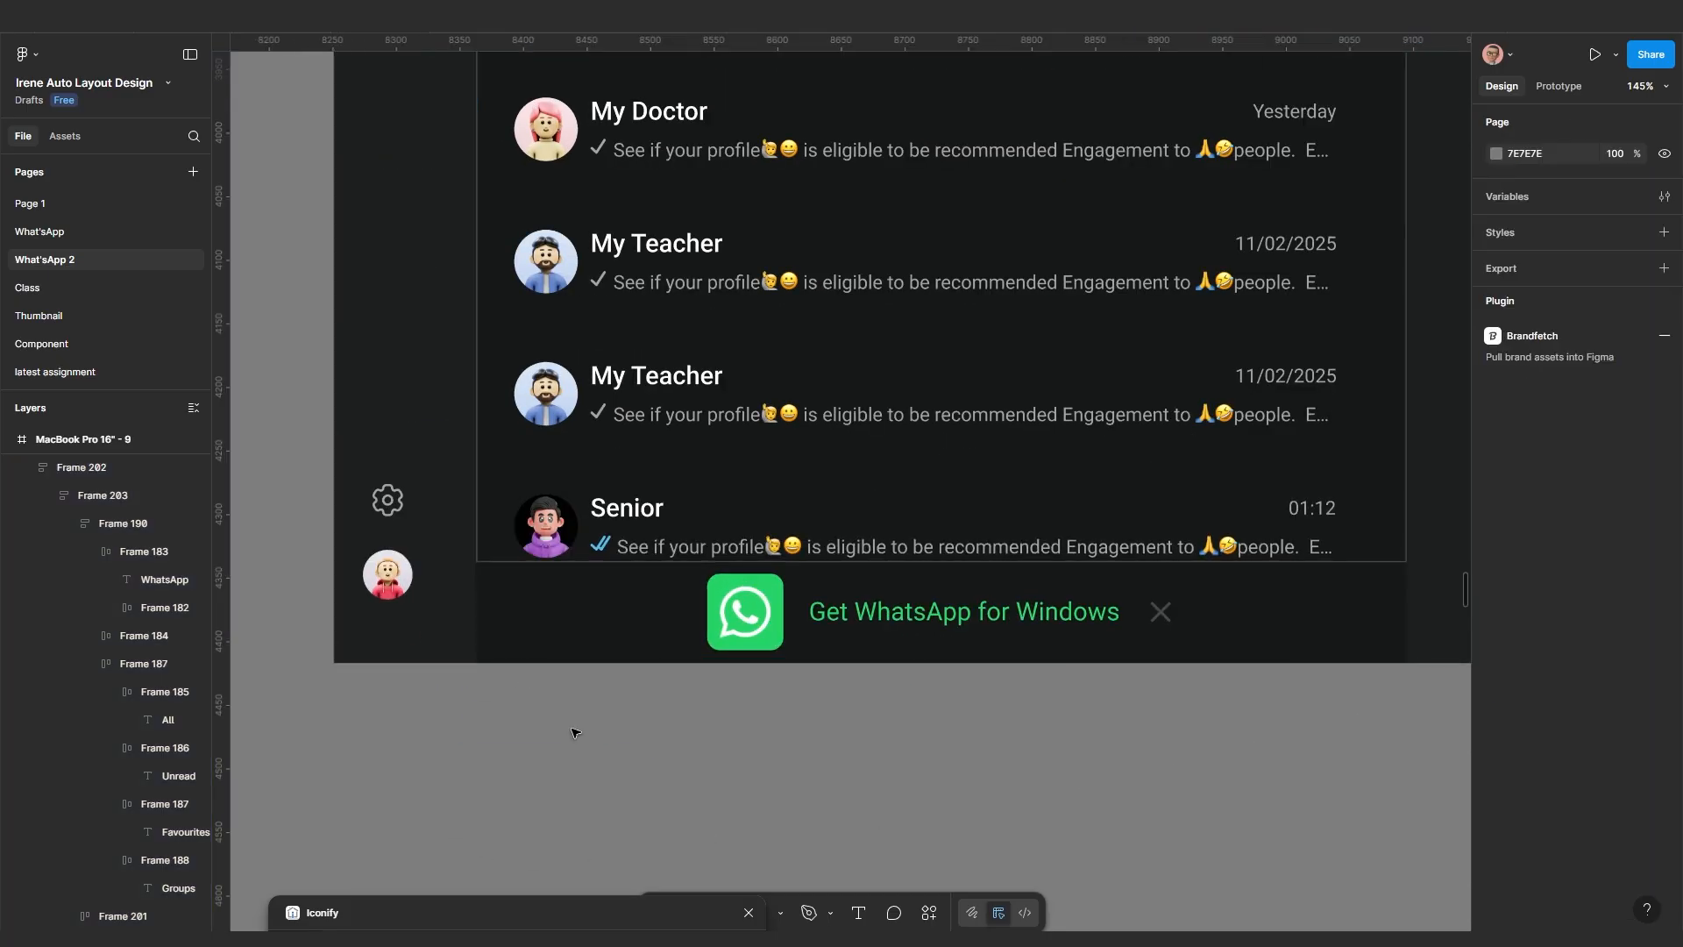
Set the top-right and bottom-right corner radii of Frame 202 to 0
left_click(552, 611)
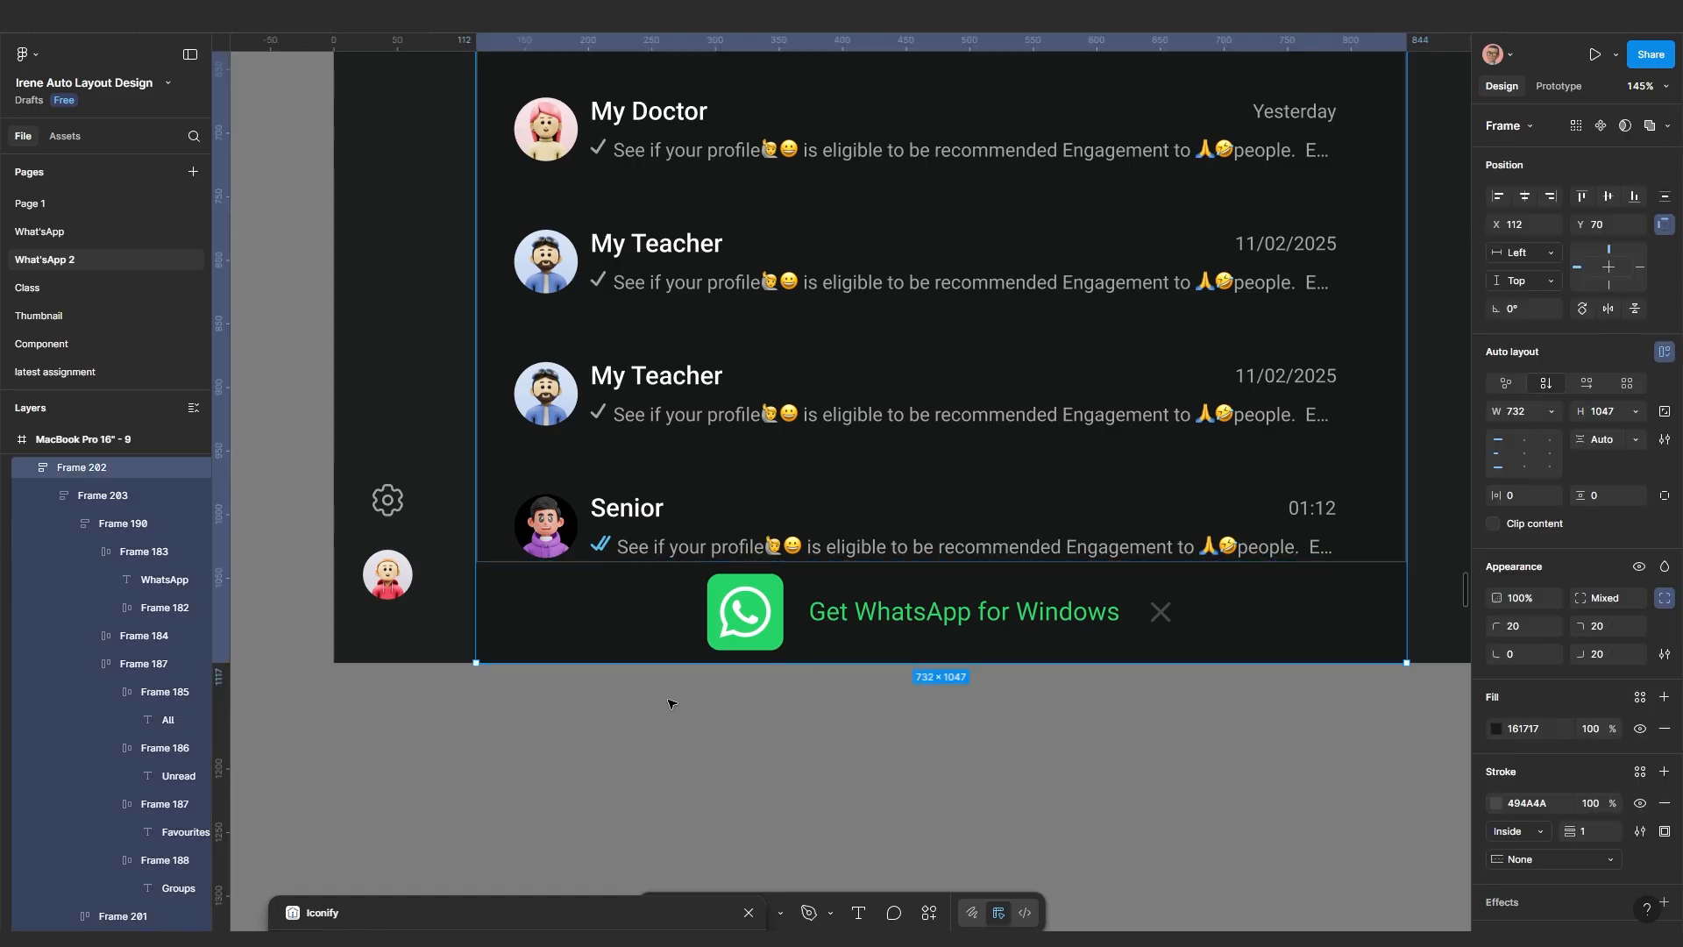
scroll(684, 731, "down", 3)
left_click_drag(683, 731, 637, 792)
left_click(637, 789)
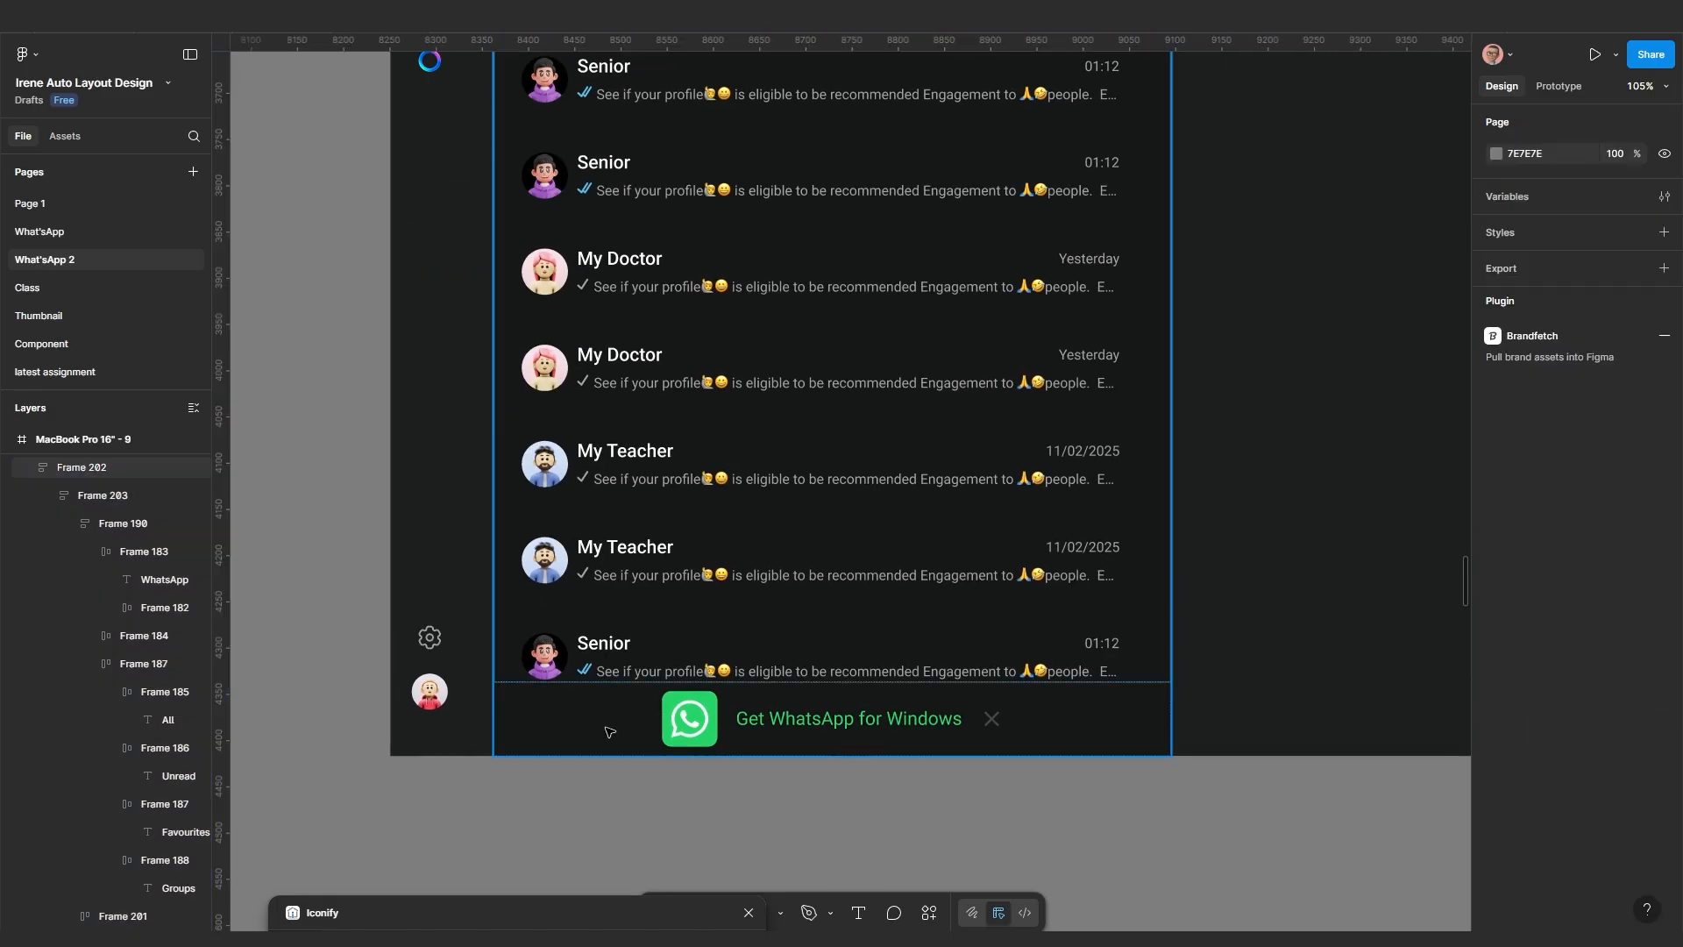
left_click(609, 731)
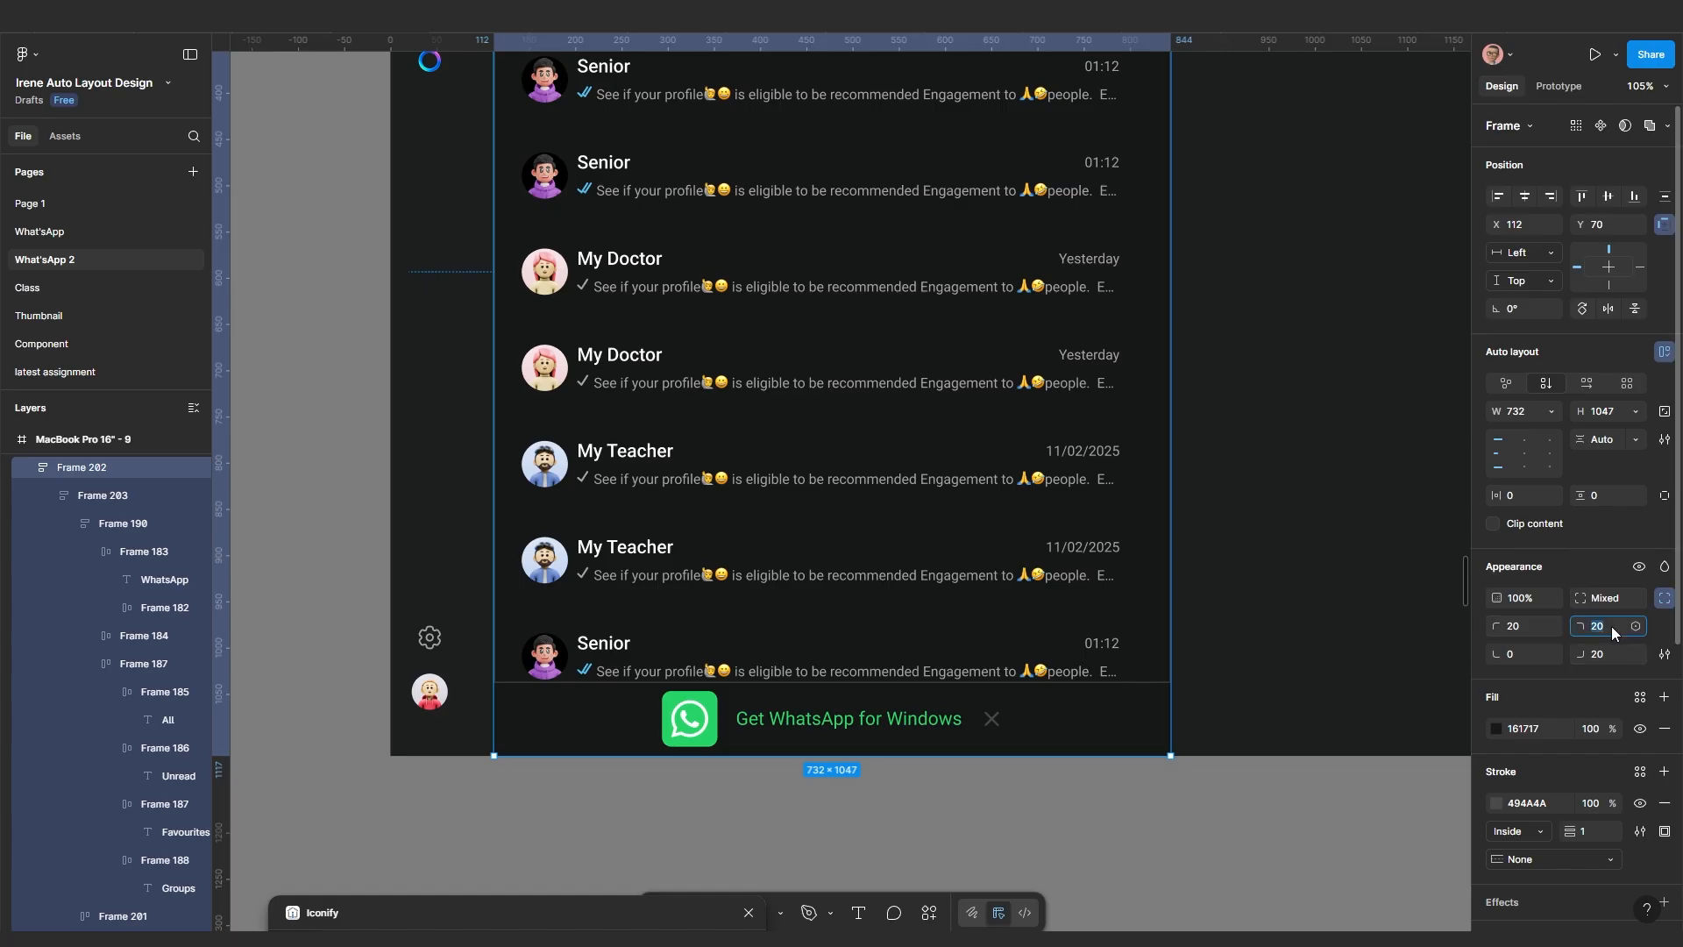
type("0")
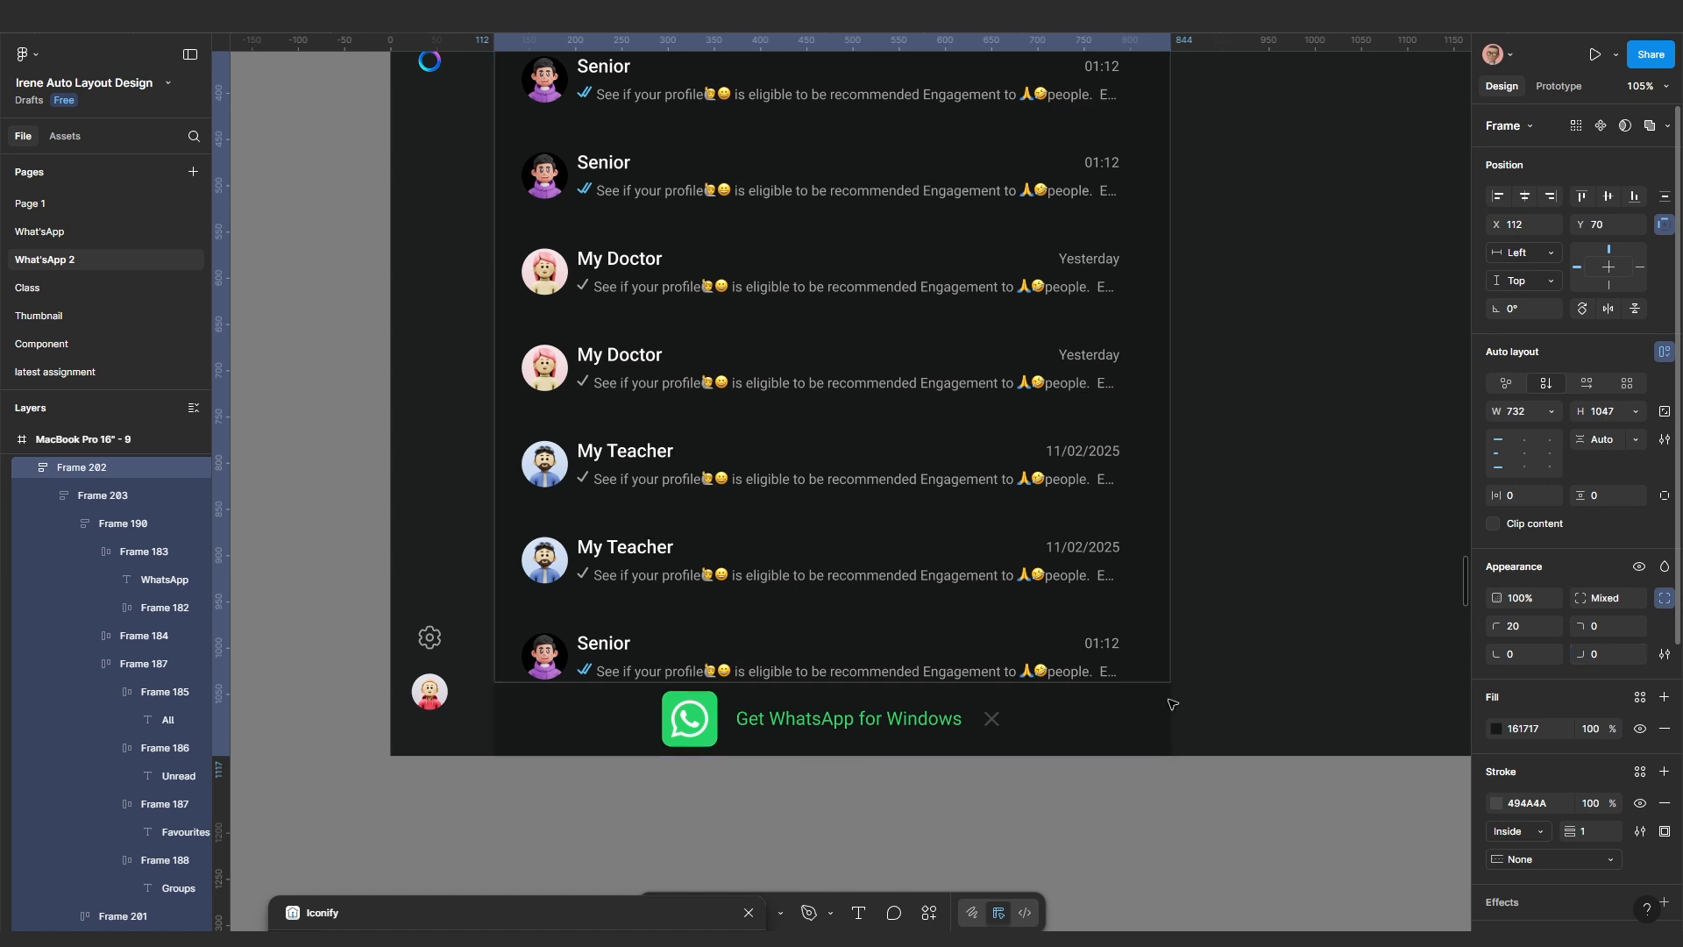
Examine the stroke and fill of Frame 202 and the bottom banner around the chat column's lower edge
scroll(1131, 745, "up", 2)
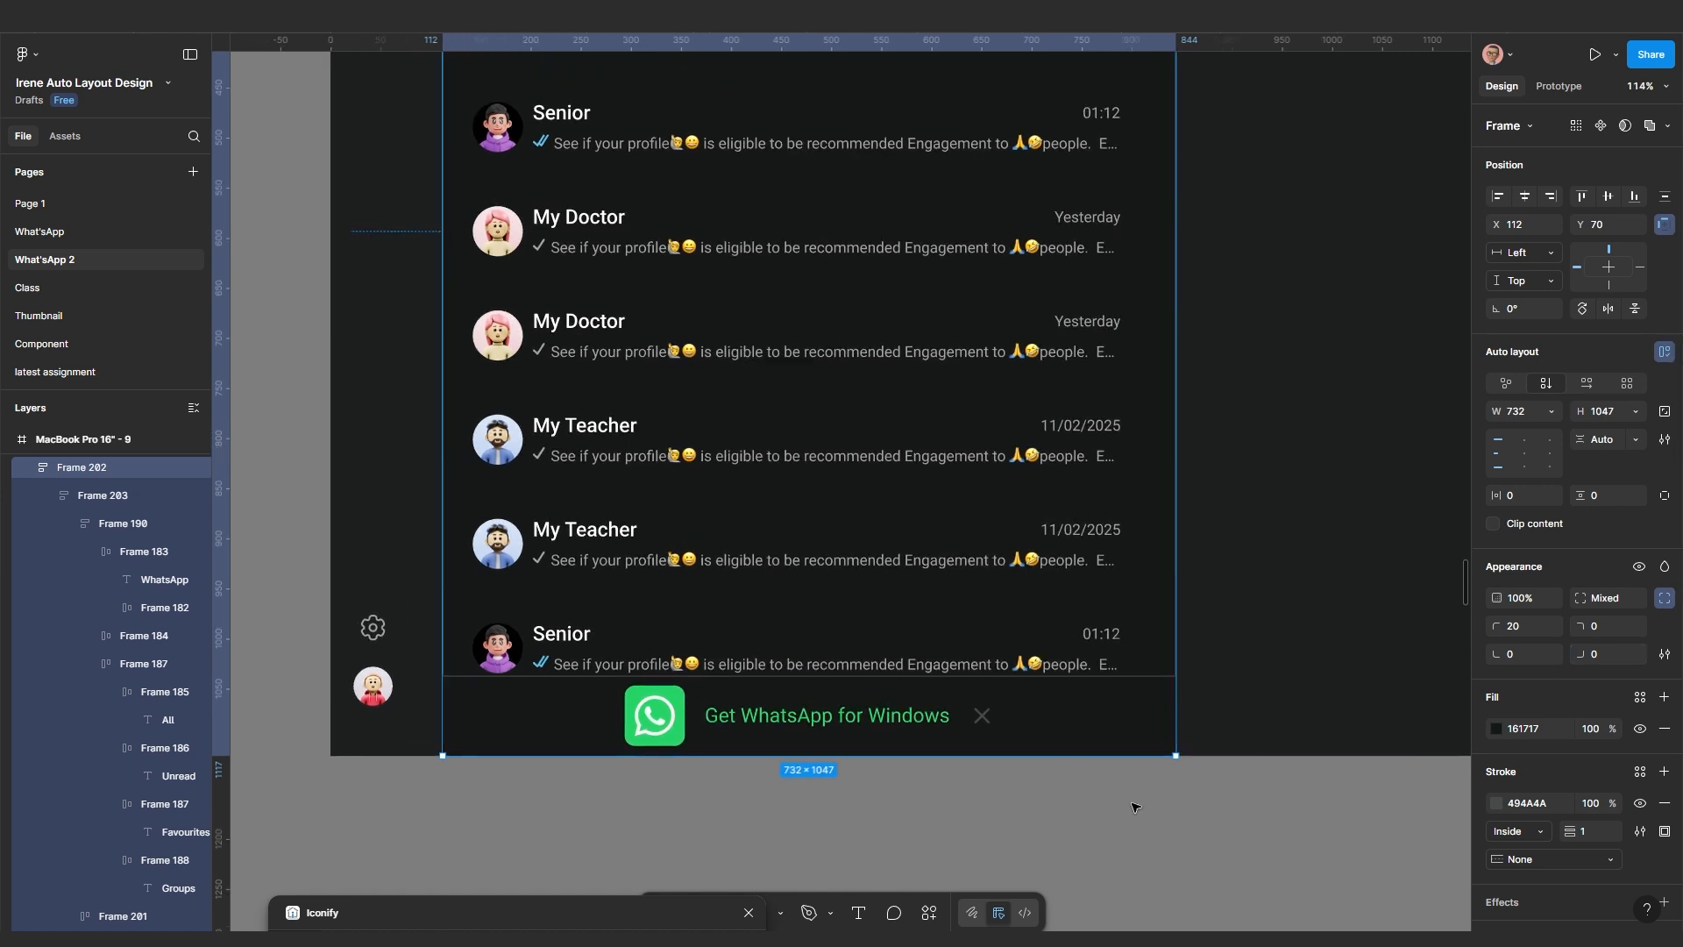
scroll(1127, 789, "up", 2)
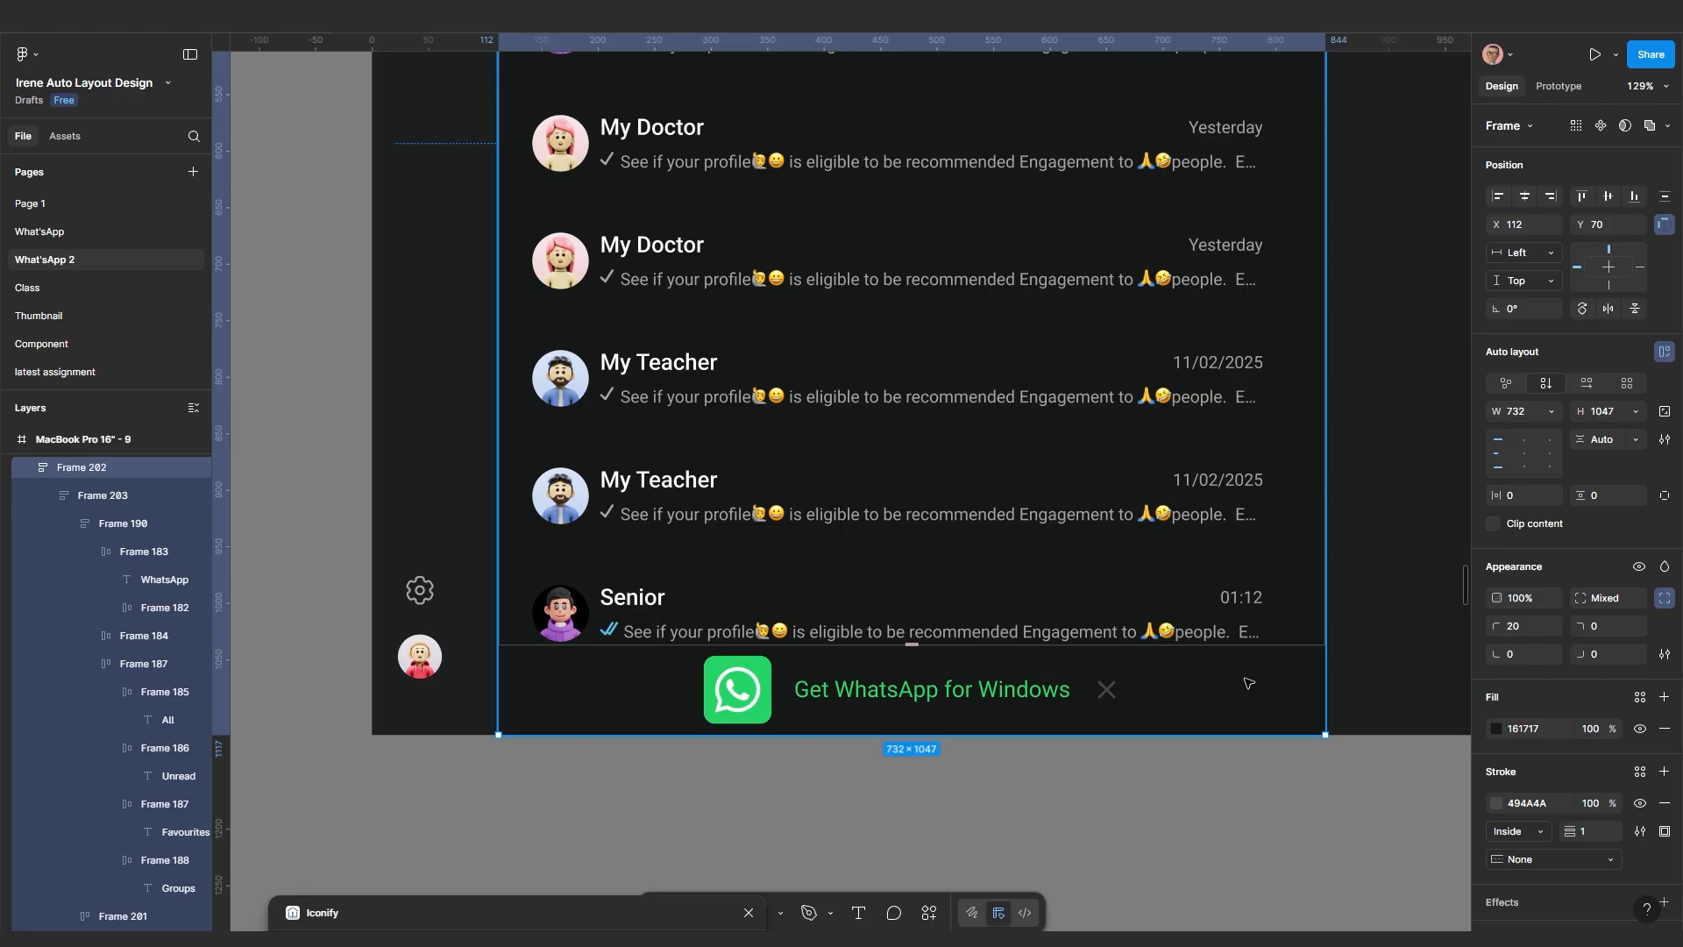
left_click(1249, 683)
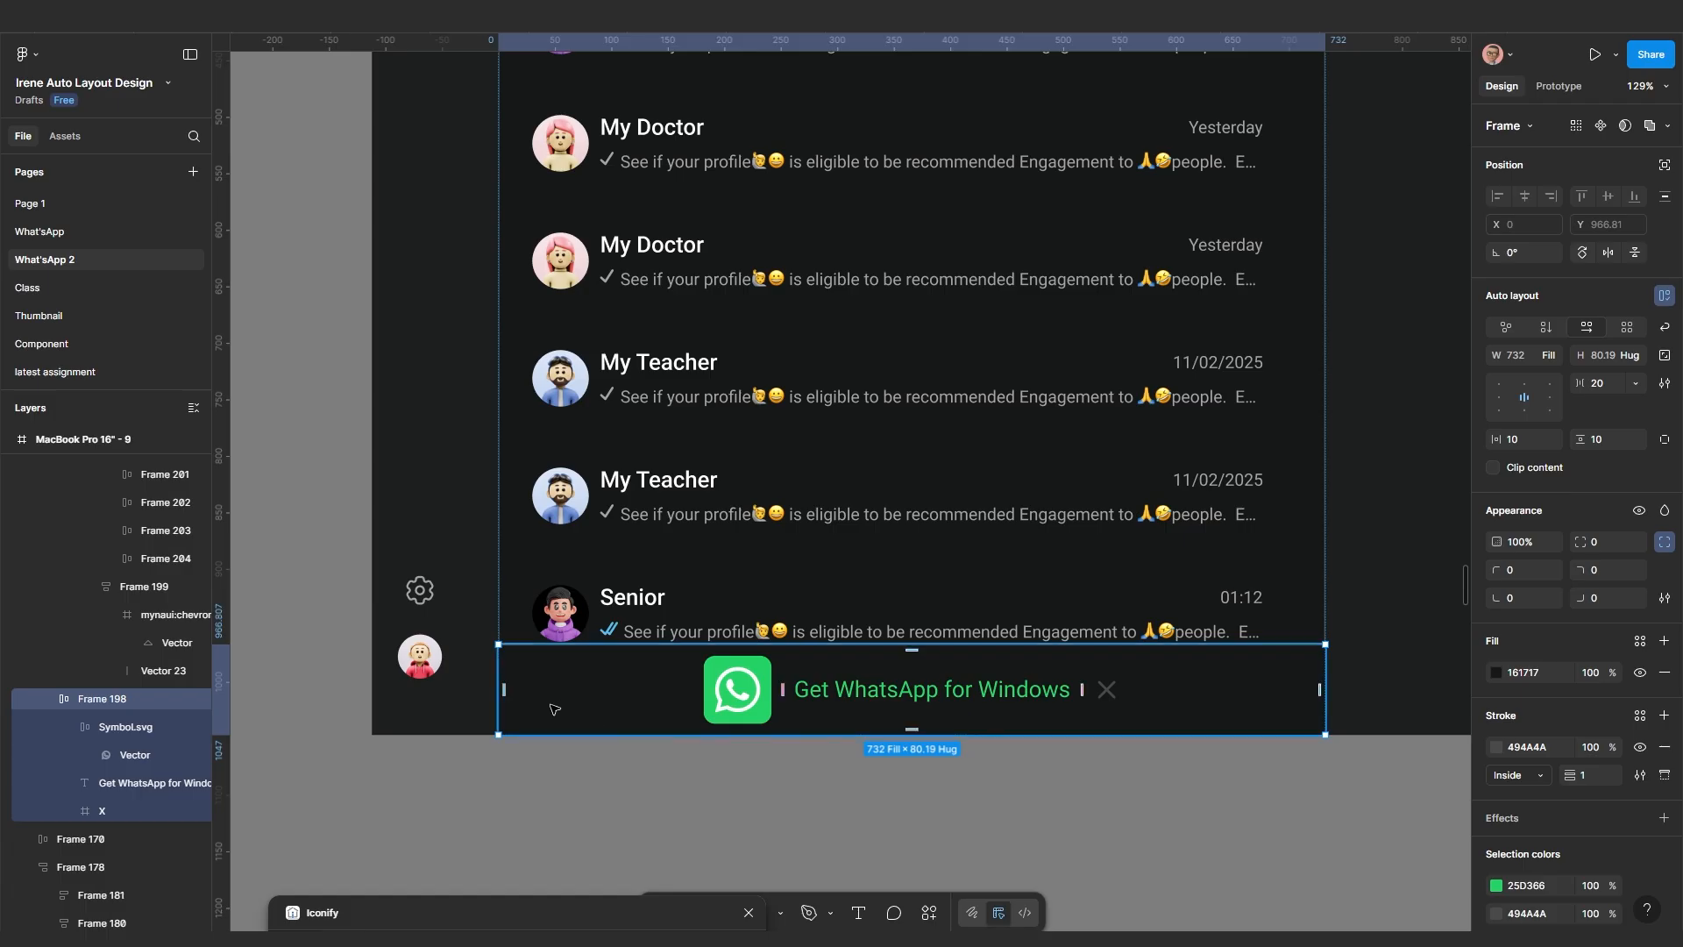
left_click(544, 747)
scroll(525, 715, "up", 3)
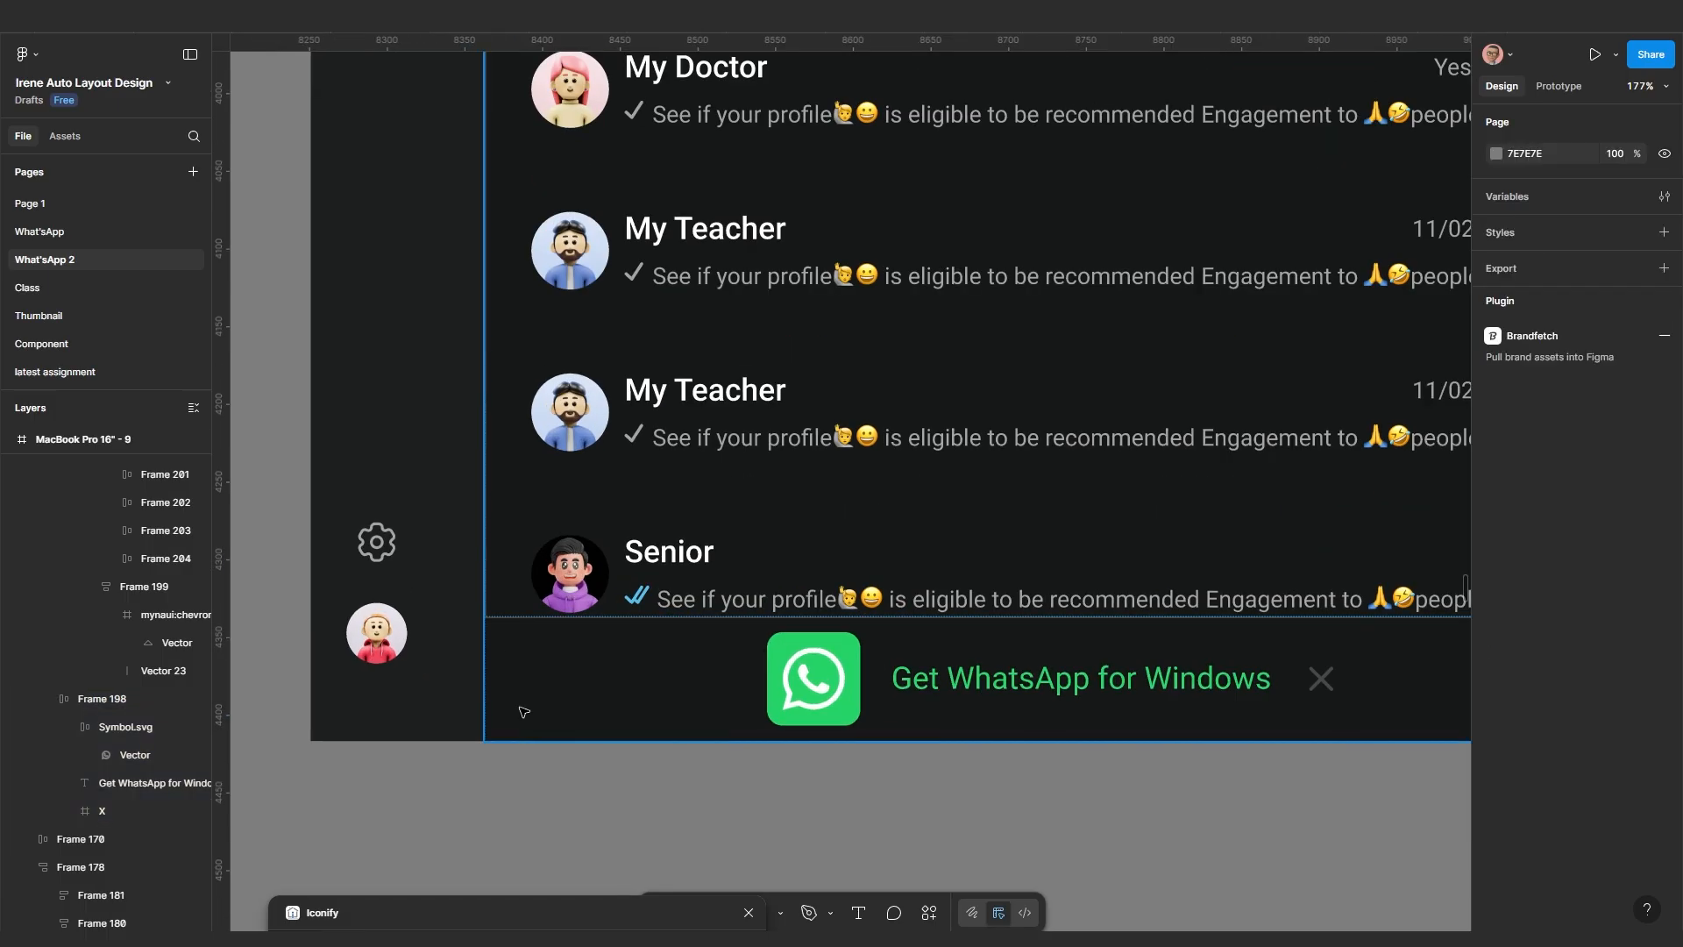
left_click(490, 548)
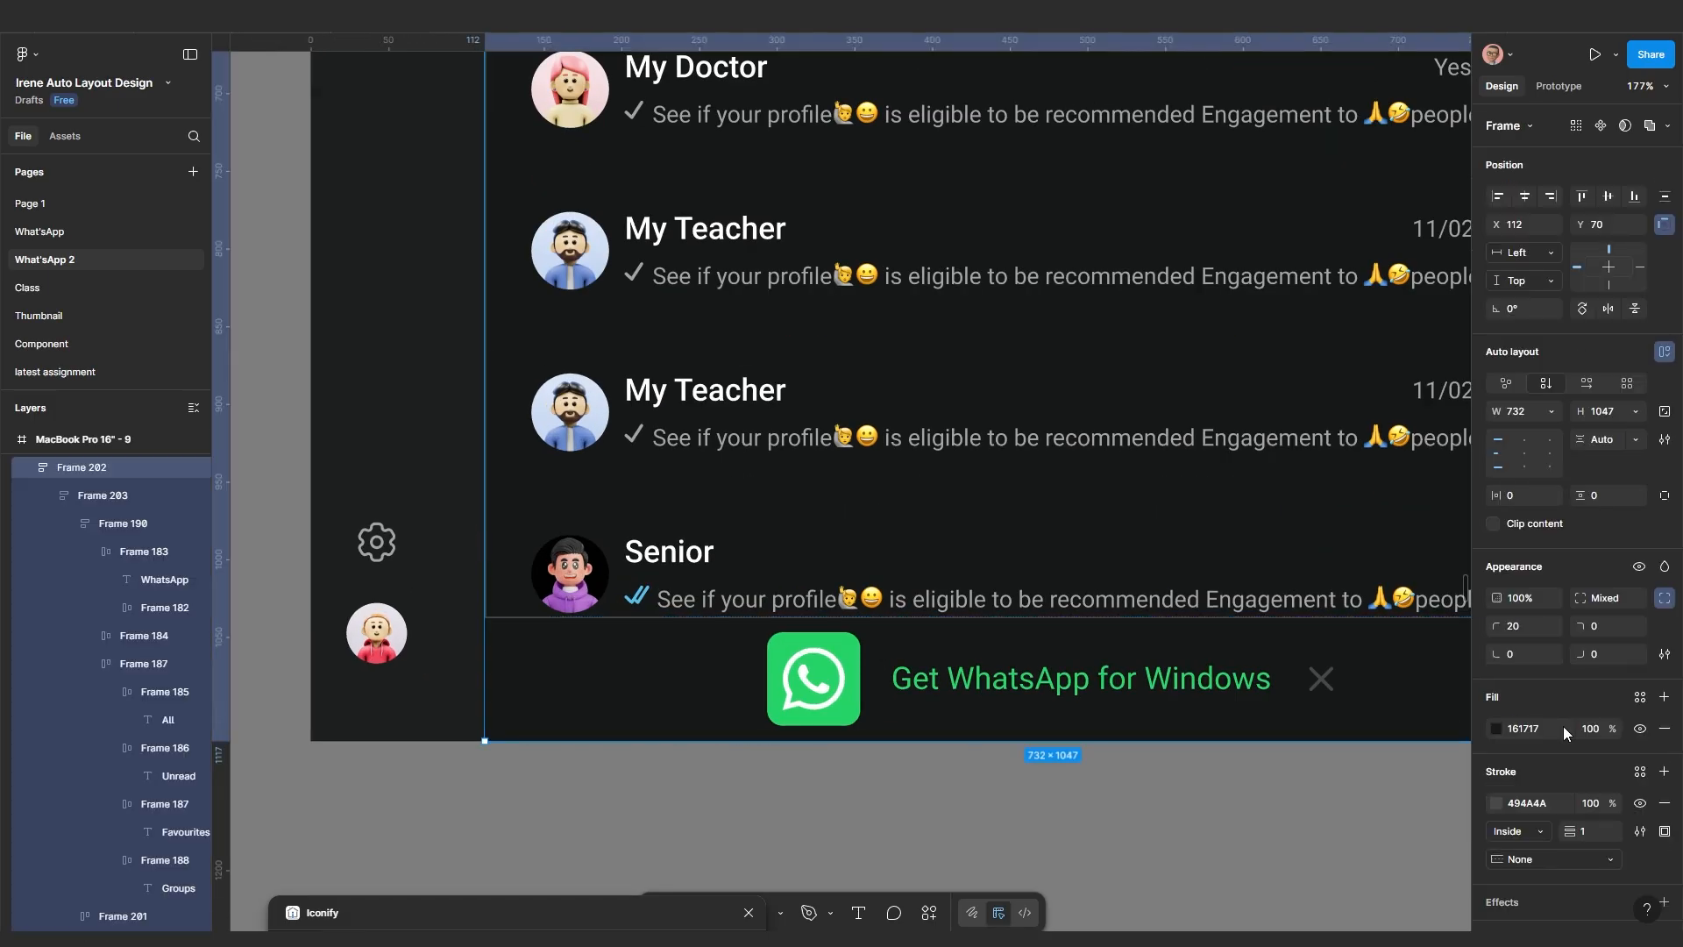
left_click(510, 832)
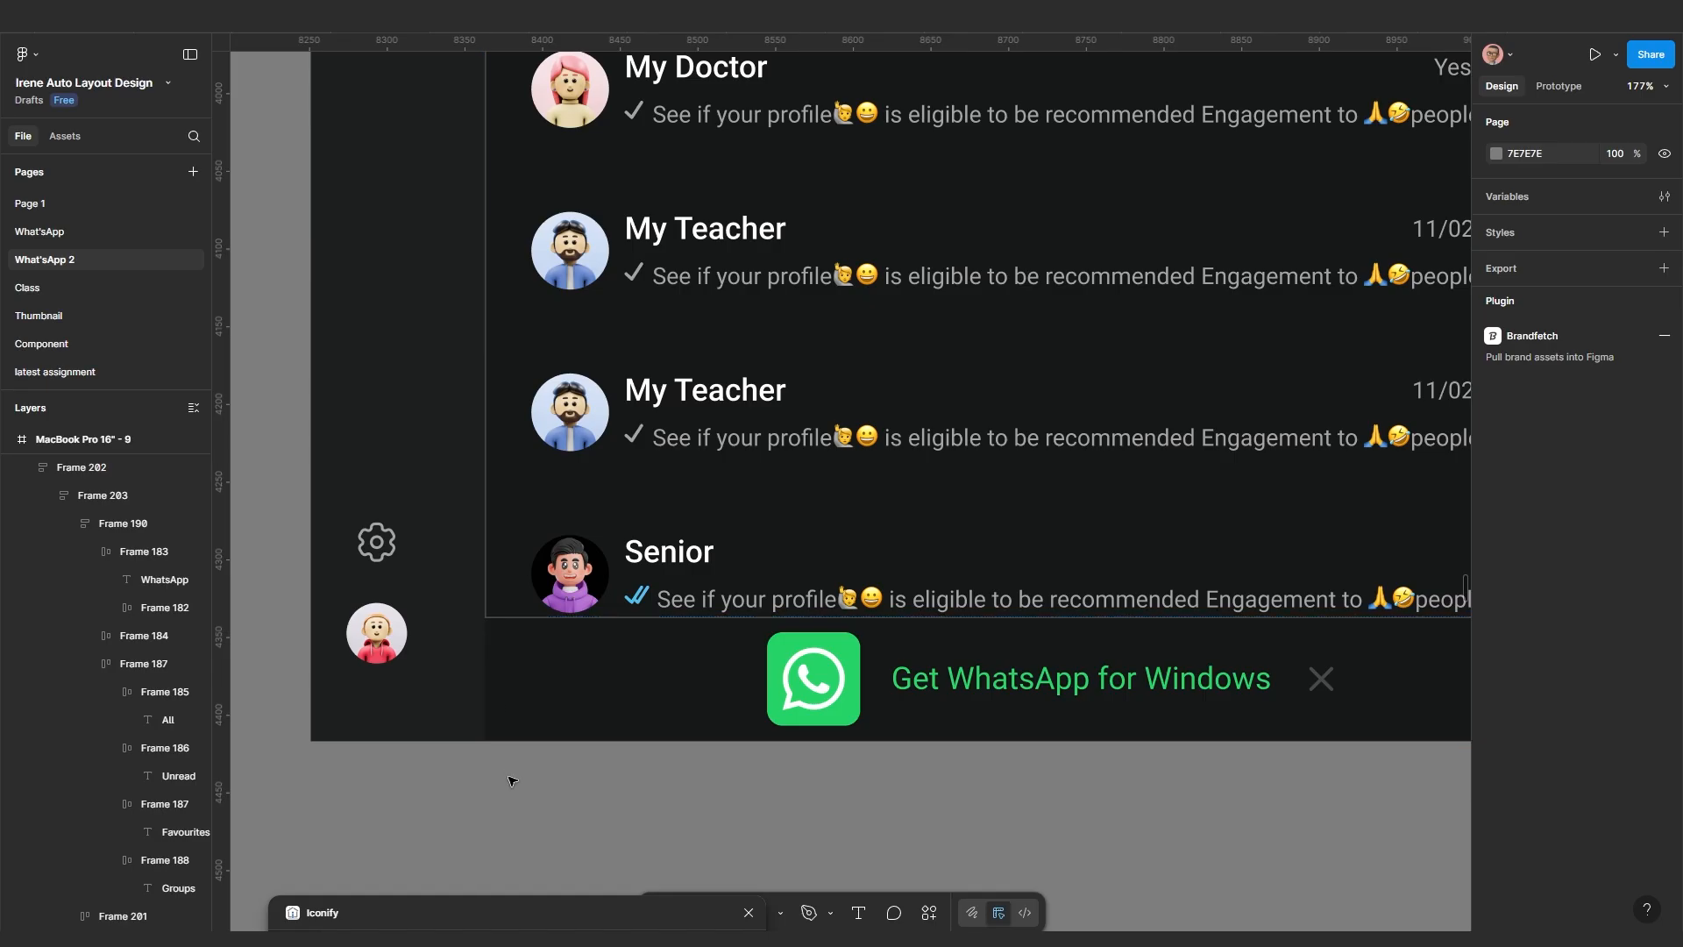
left_click(530, 693)
left_click(537, 687)
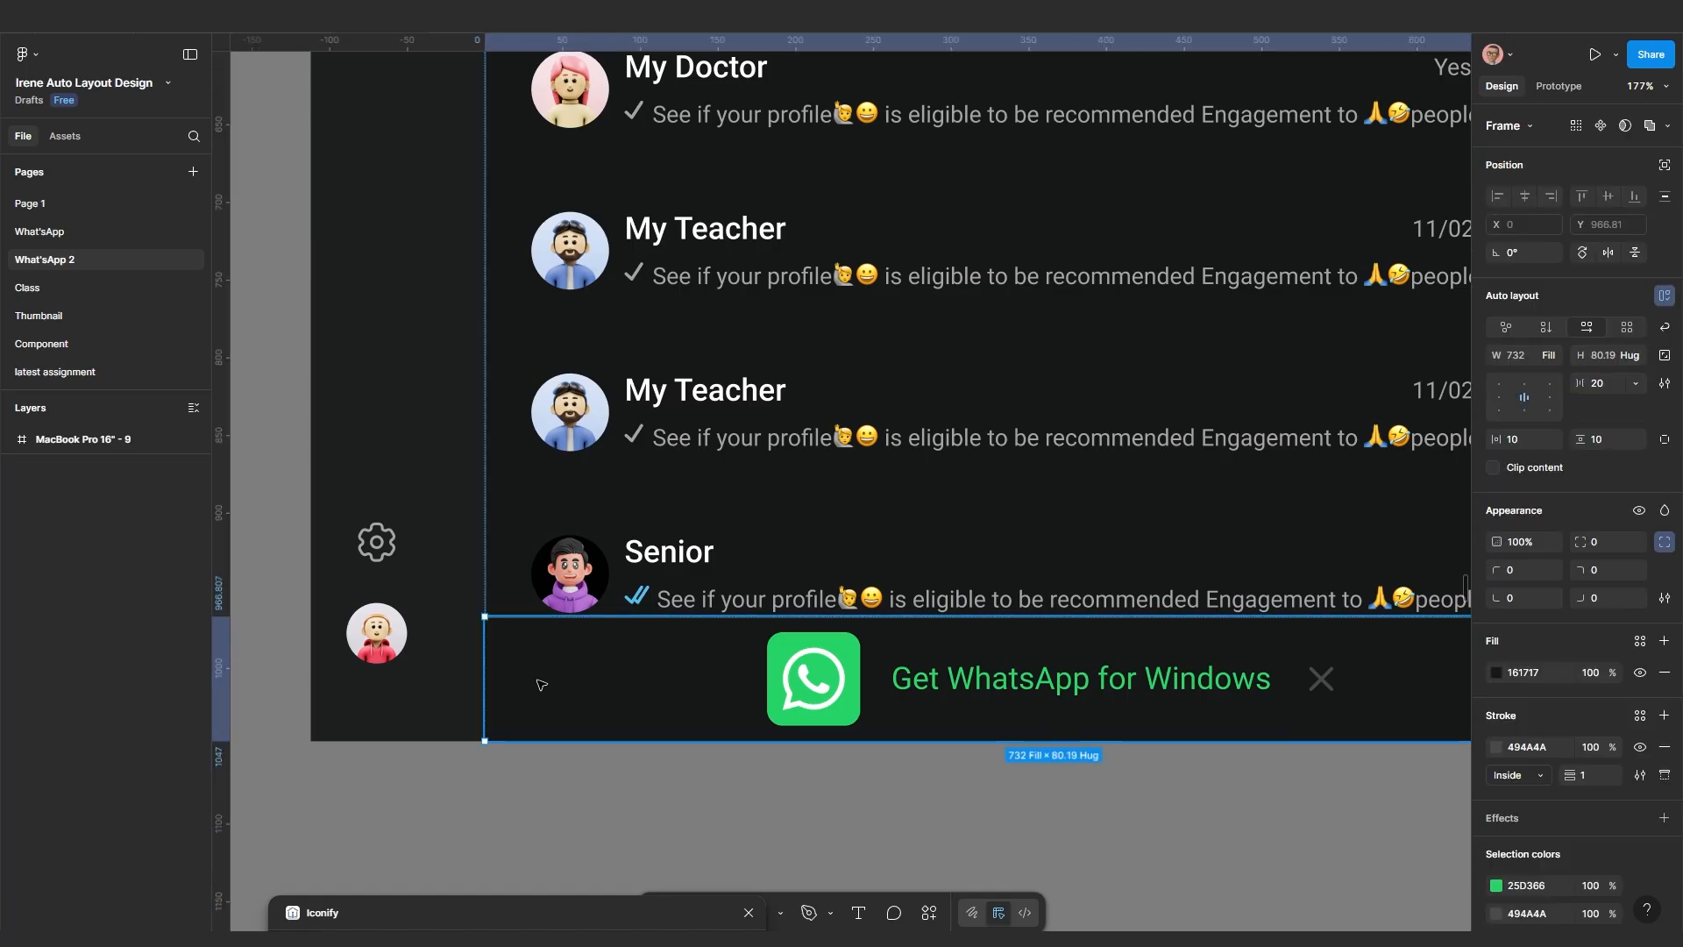
scroll(561, 785, "down", 2)
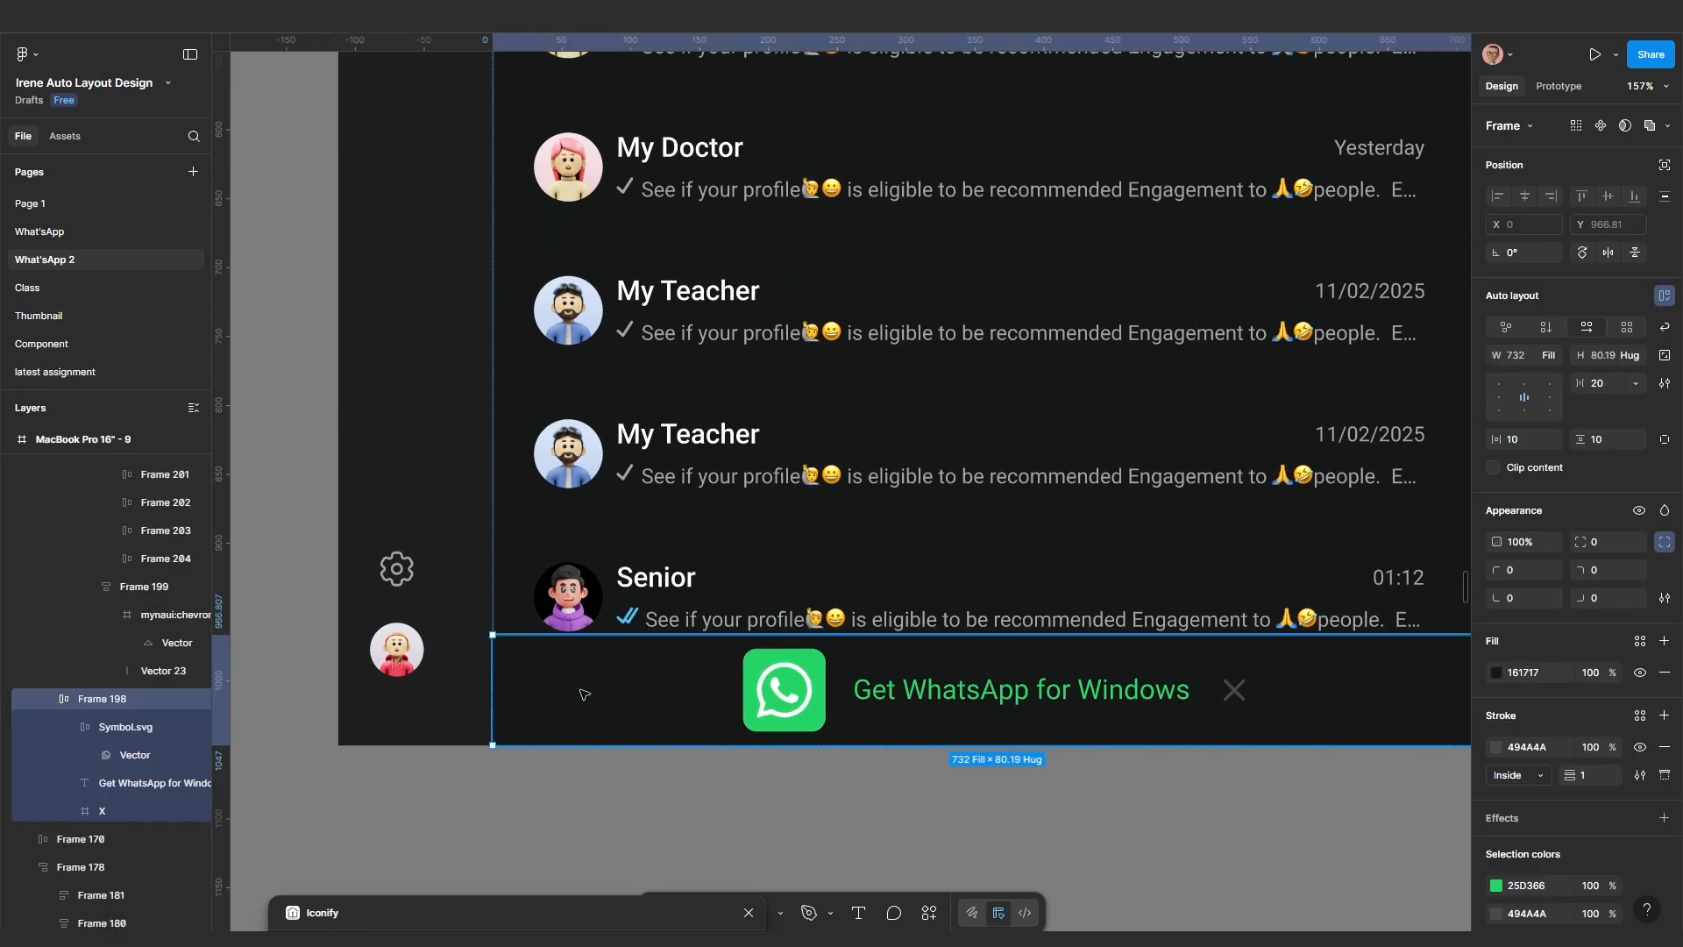
Give the bottom WhatsApp banner, Frame 198, custom per-side strokes with a left stroke of 1, leaving it deselected
left_click(1665, 775)
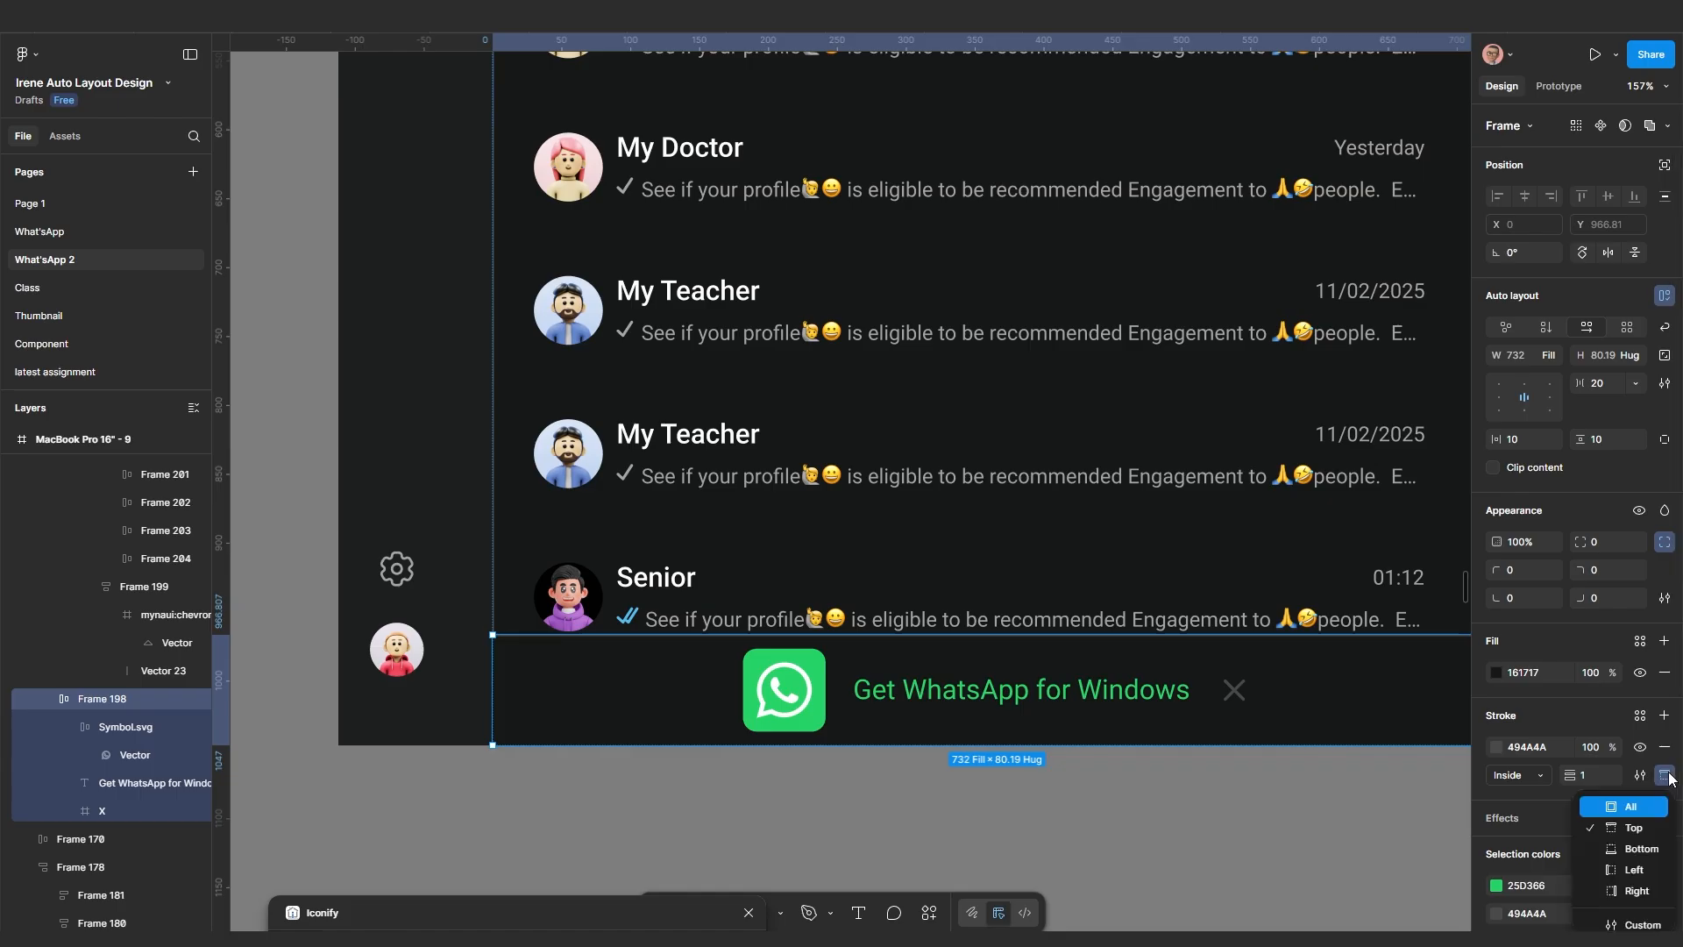
left_click(1644, 924)
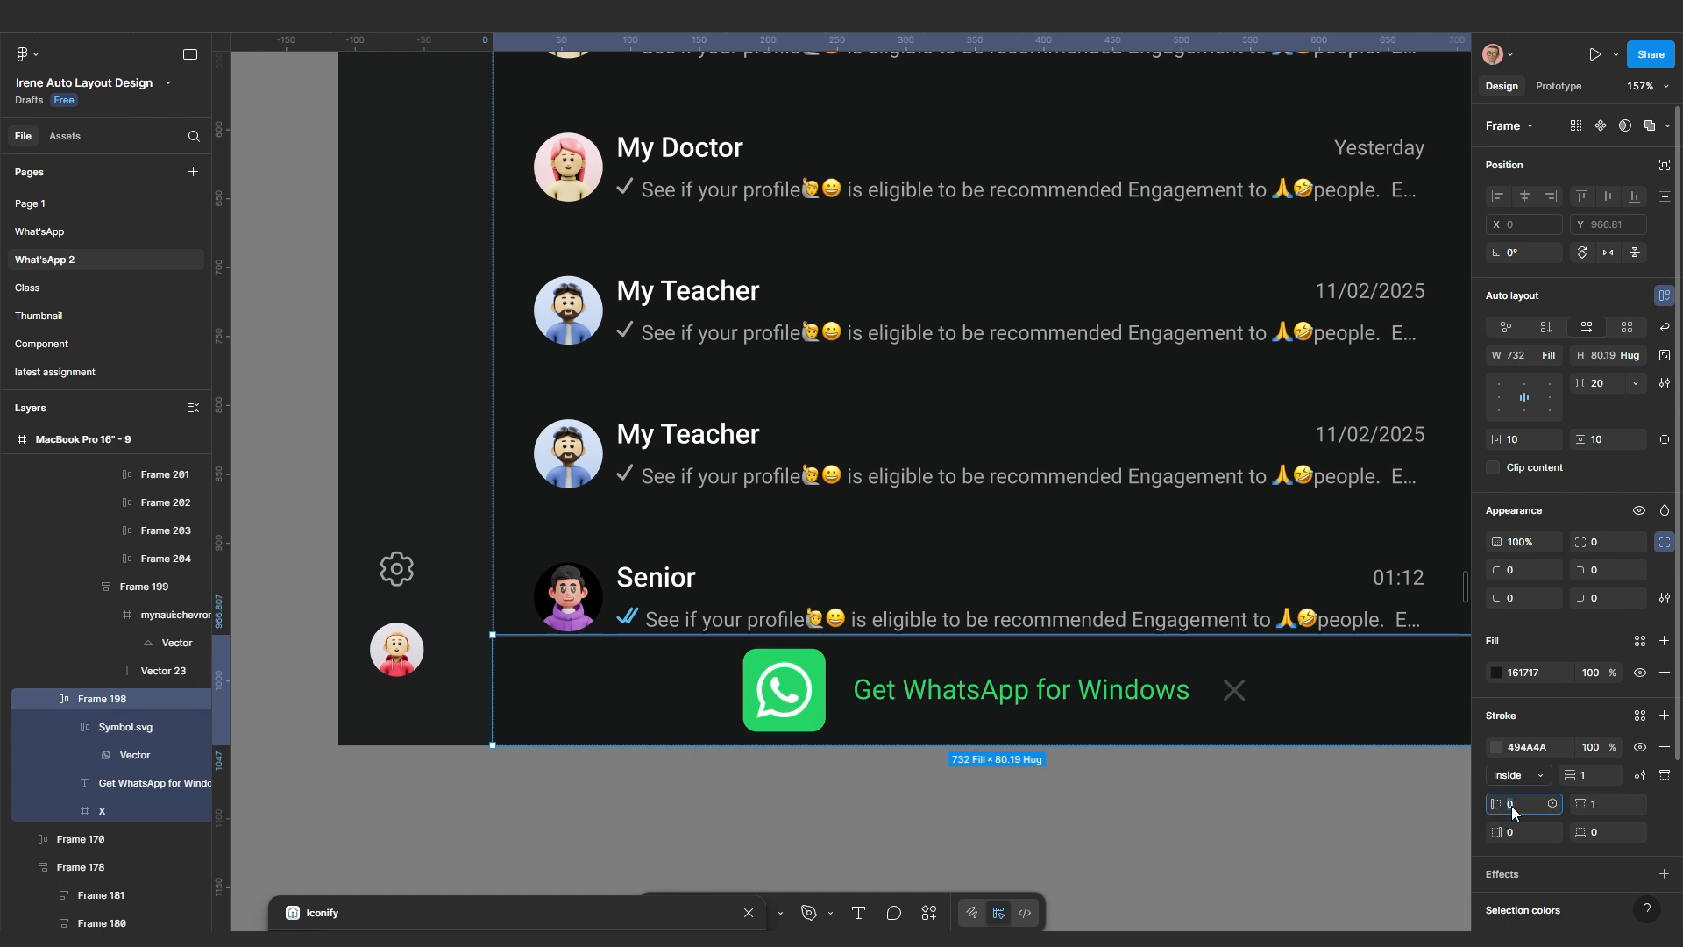
type("1")
key("Return")
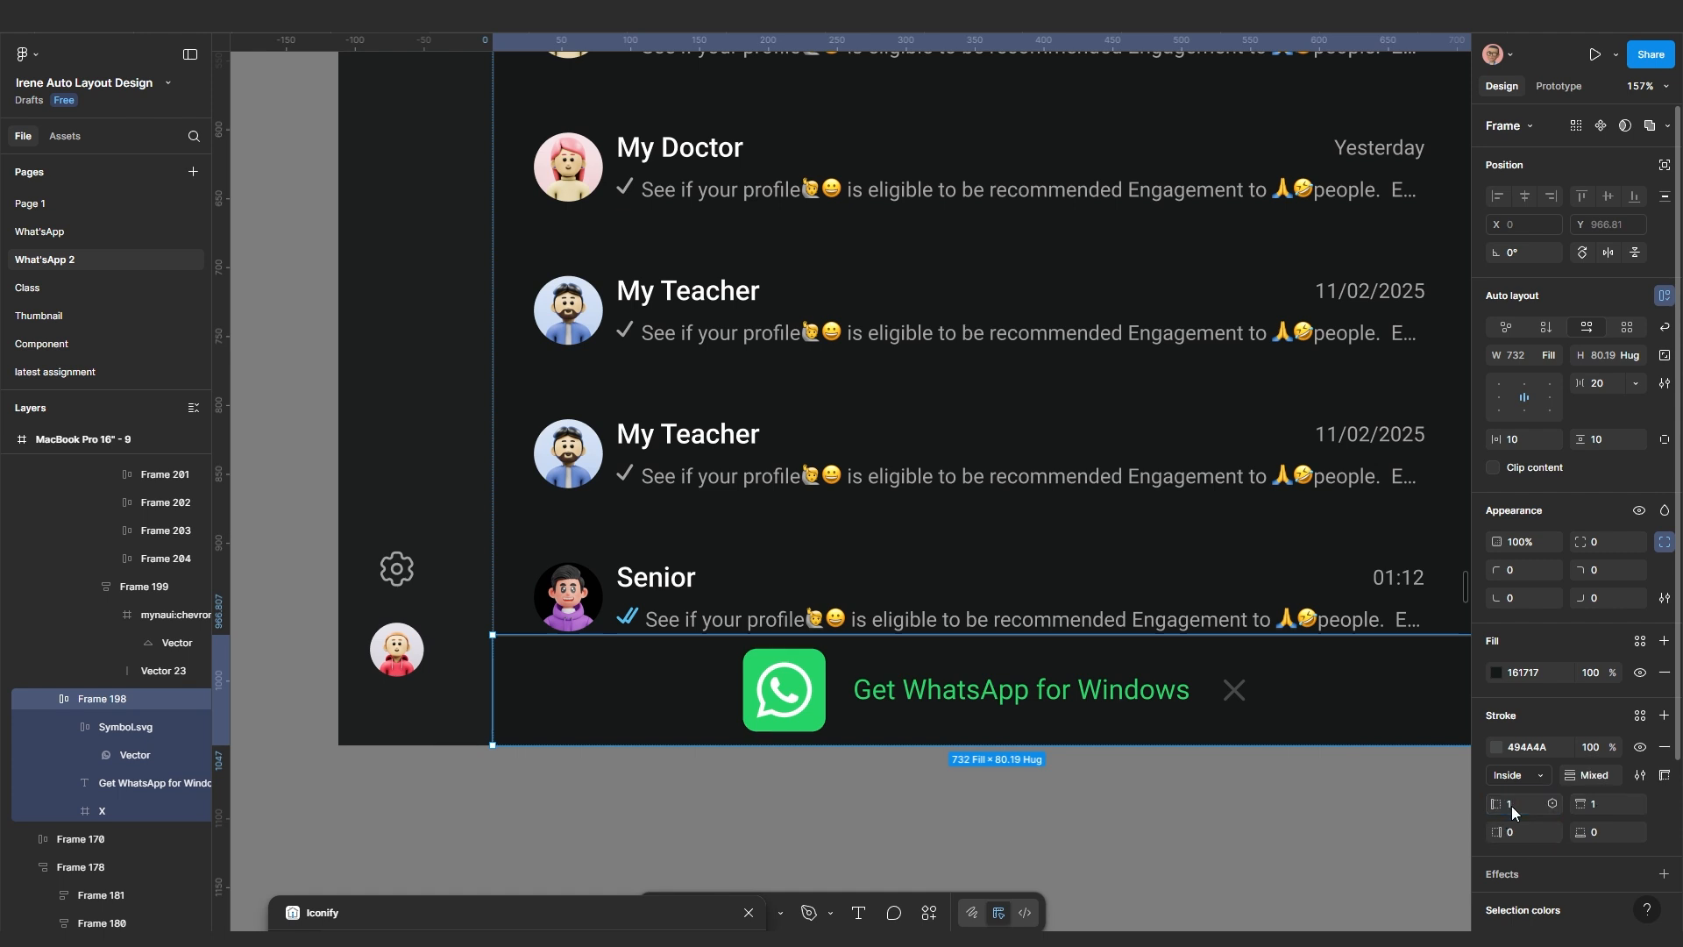
left_click(600, 804)
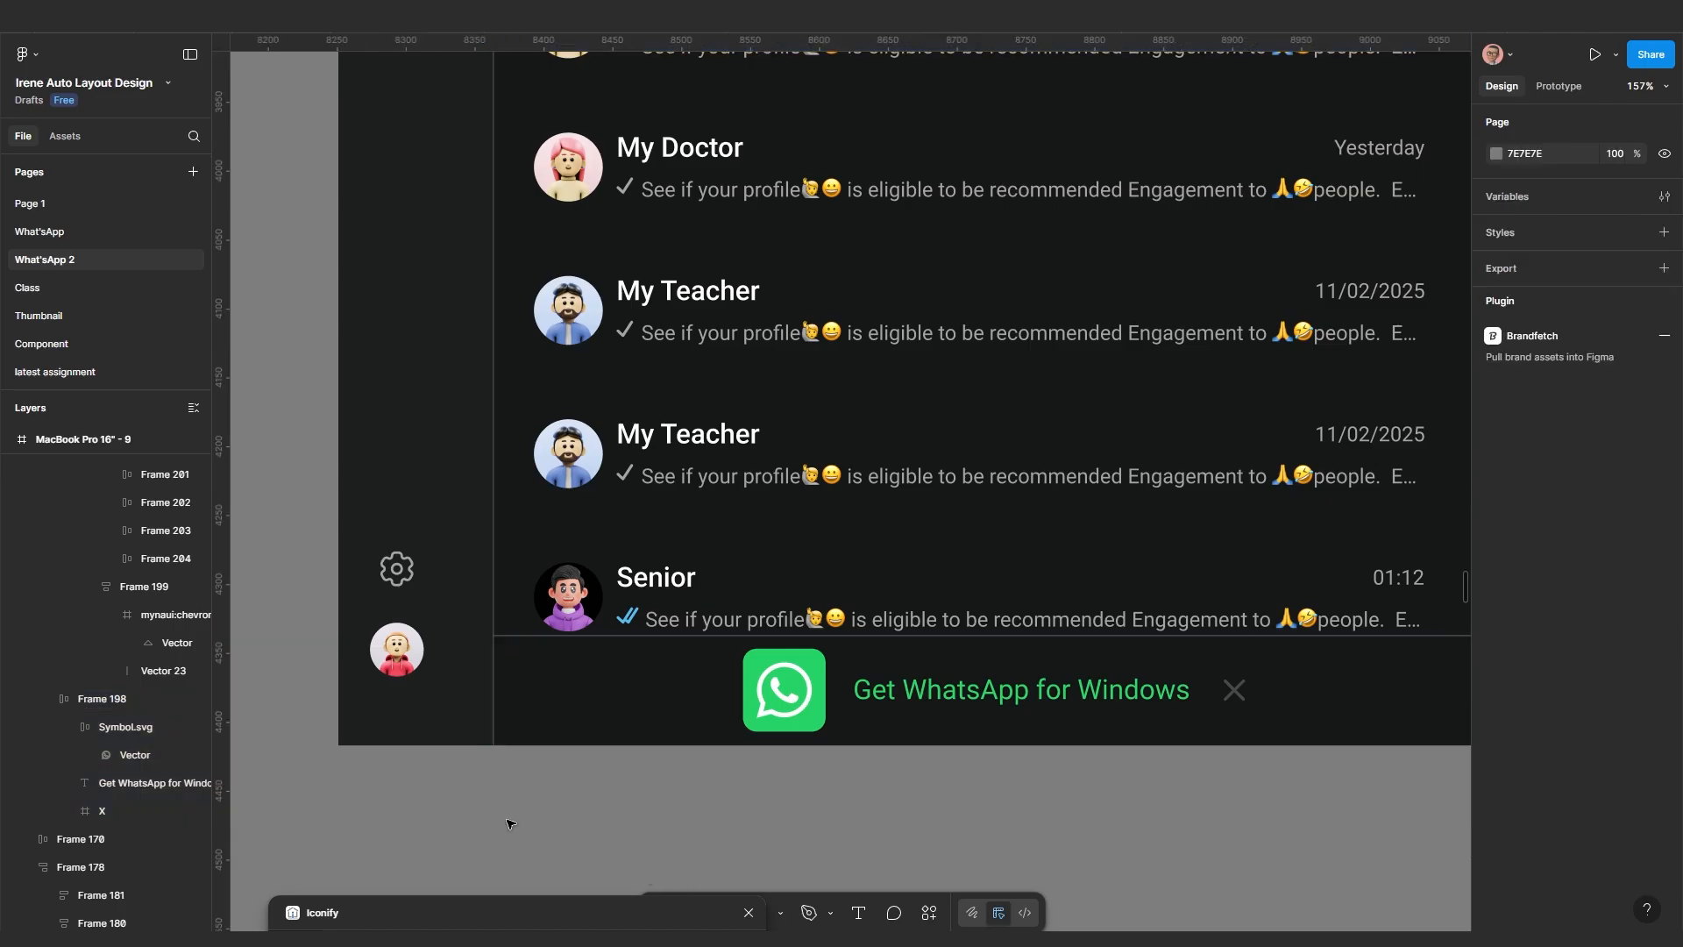
Set the right-side stroke of the bottom banner, Frame 198, to 1 and deselect it
scroll(656, 837, "down", 5)
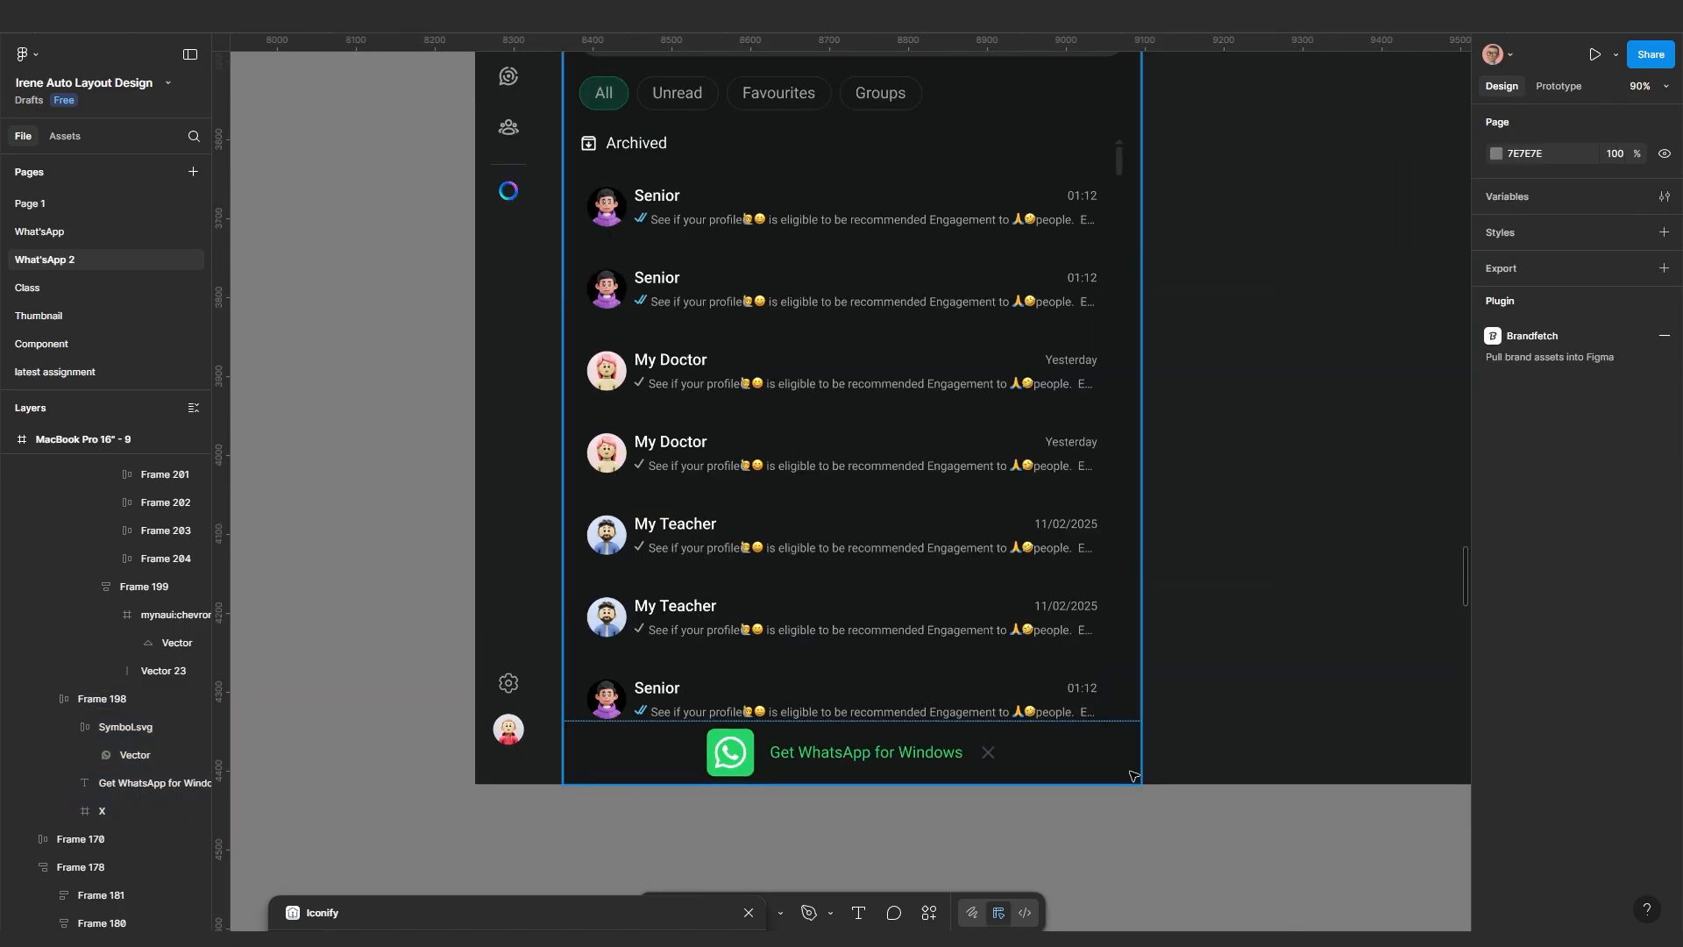
scroll(1133, 751, "up", 2)
scroll(1131, 748, "up", 1)
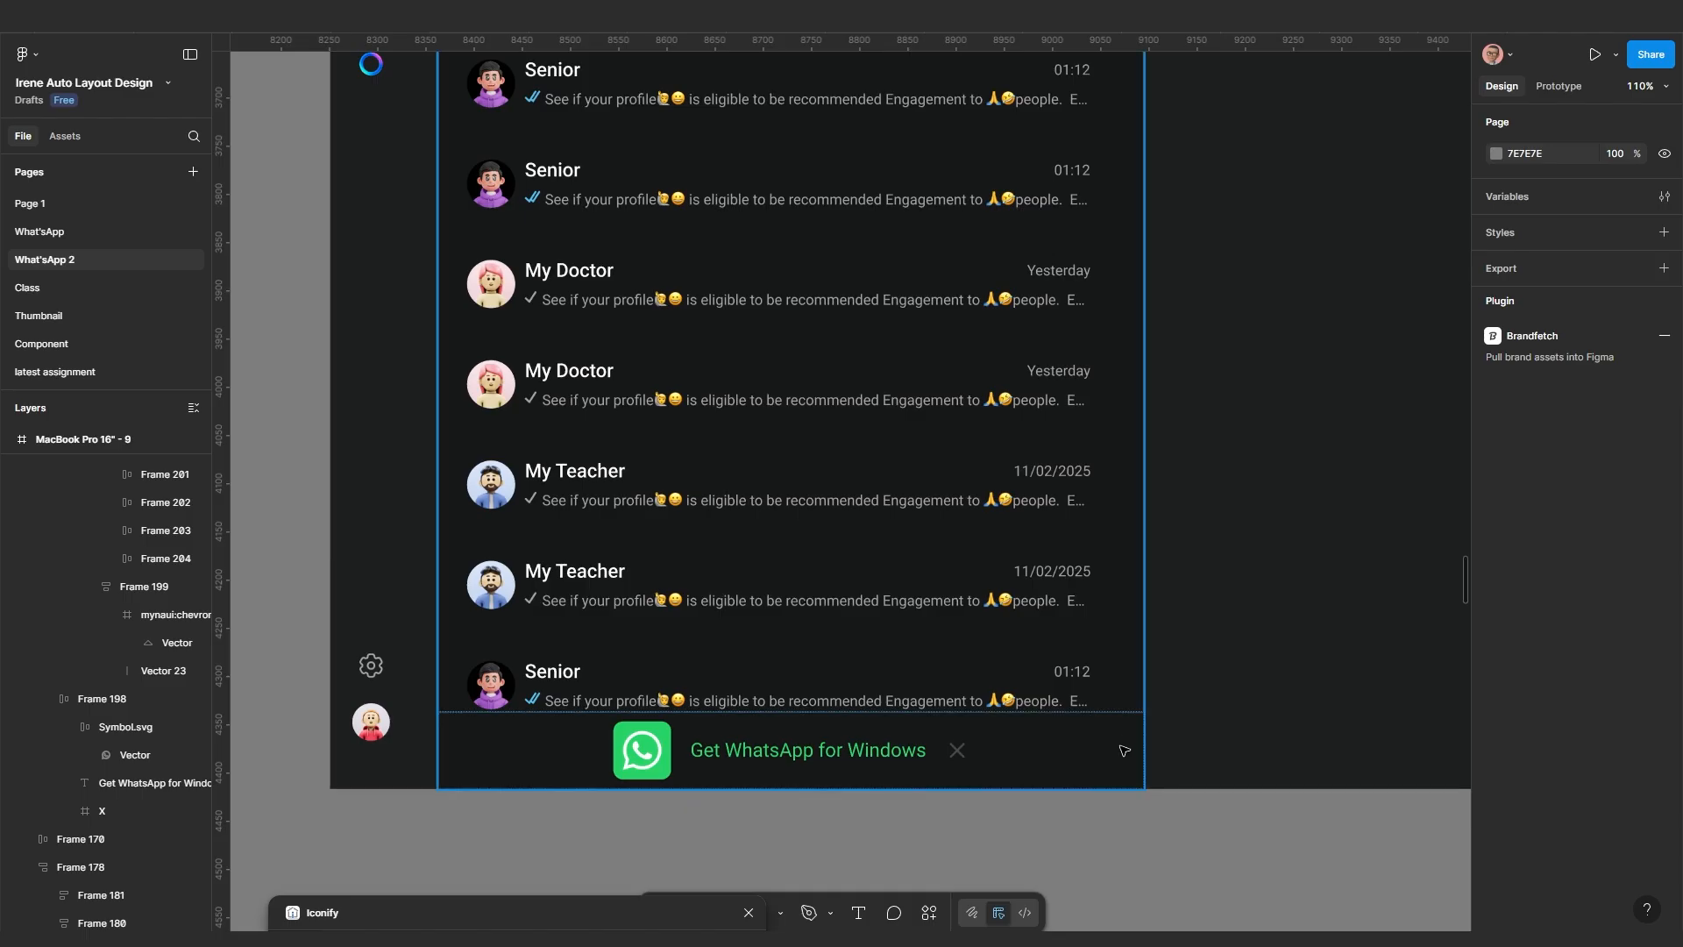
left_click(1122, 751)
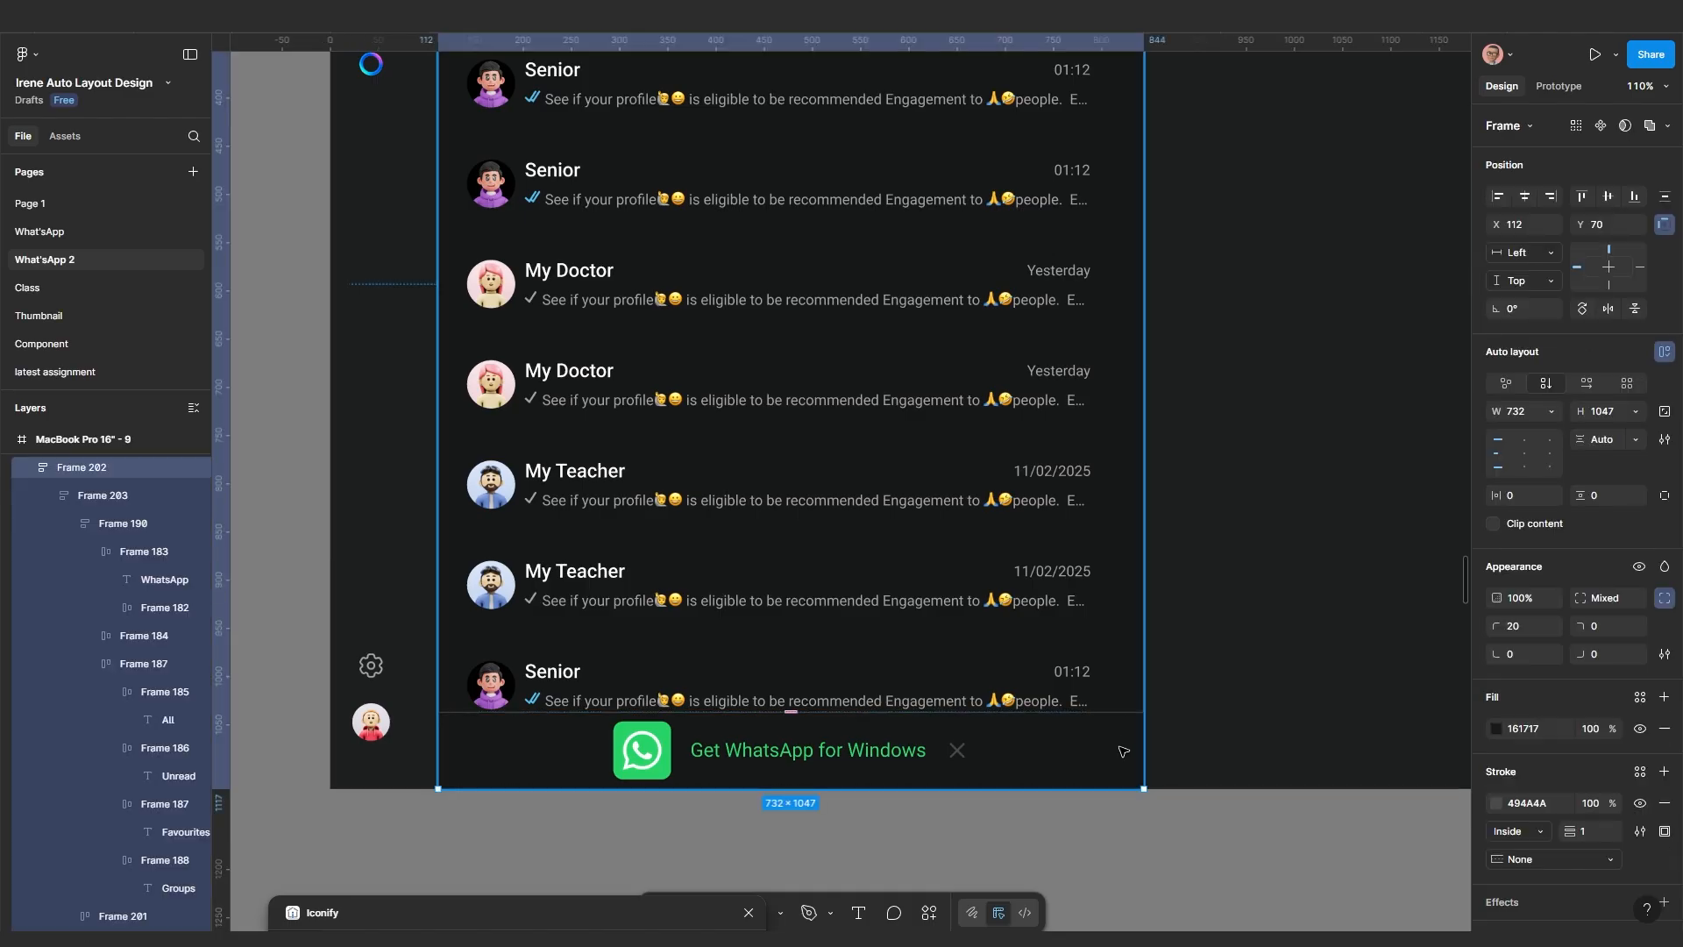
left_click(1123, 751)
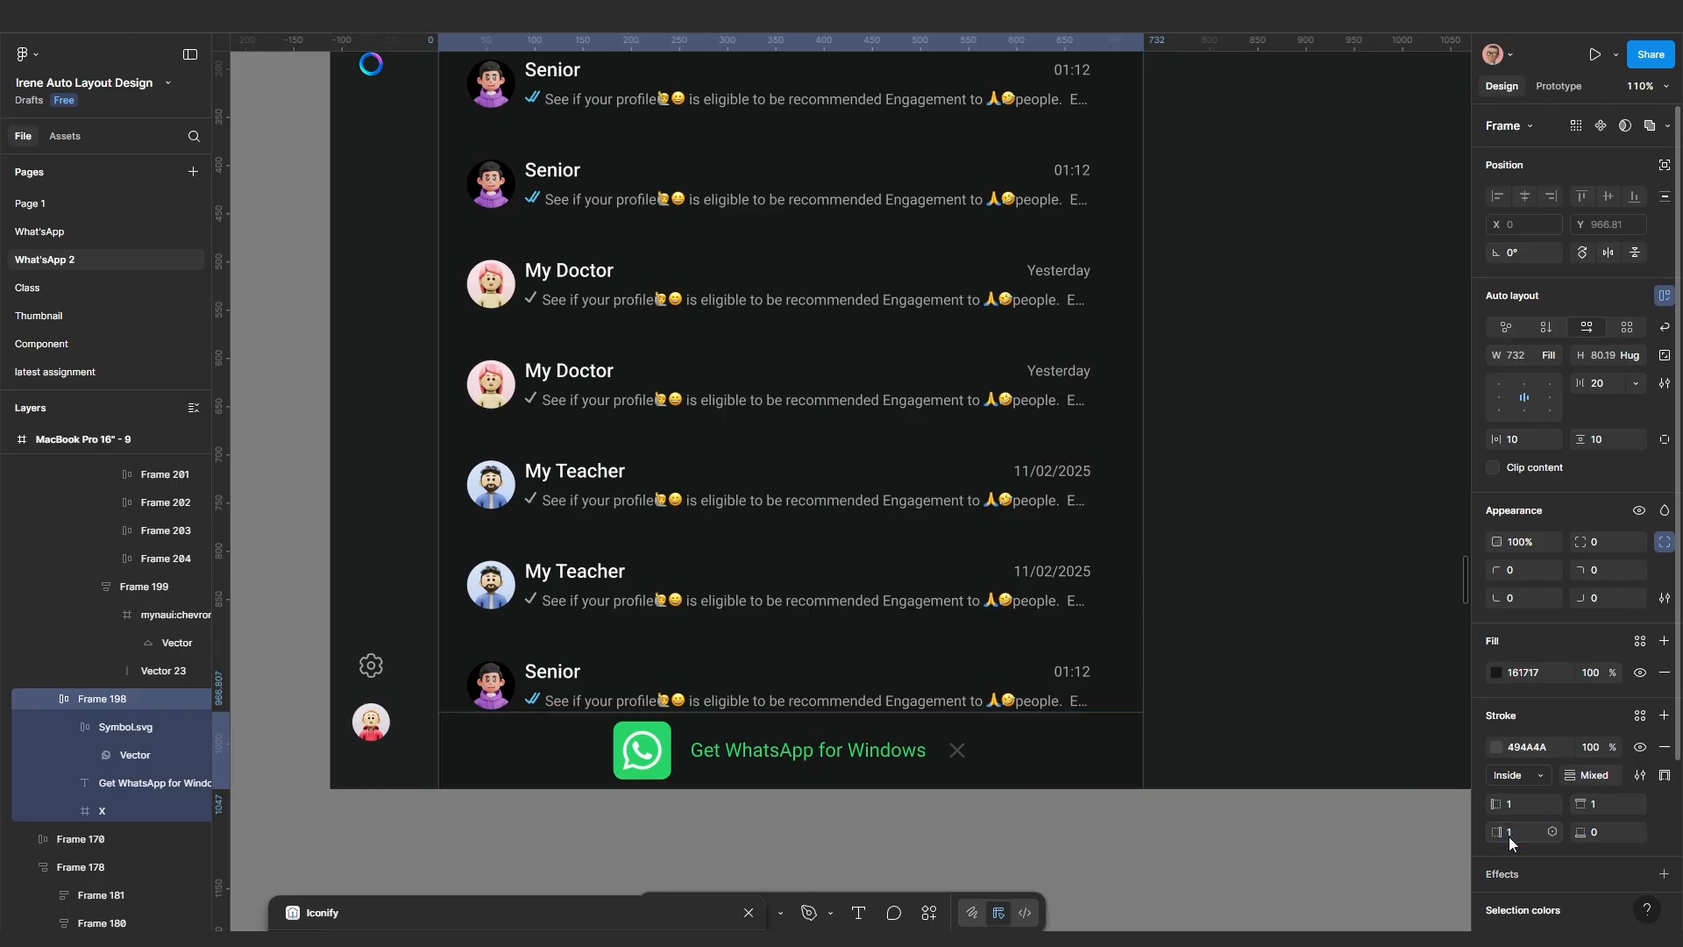
key("Return")
left_click(1082, 889)
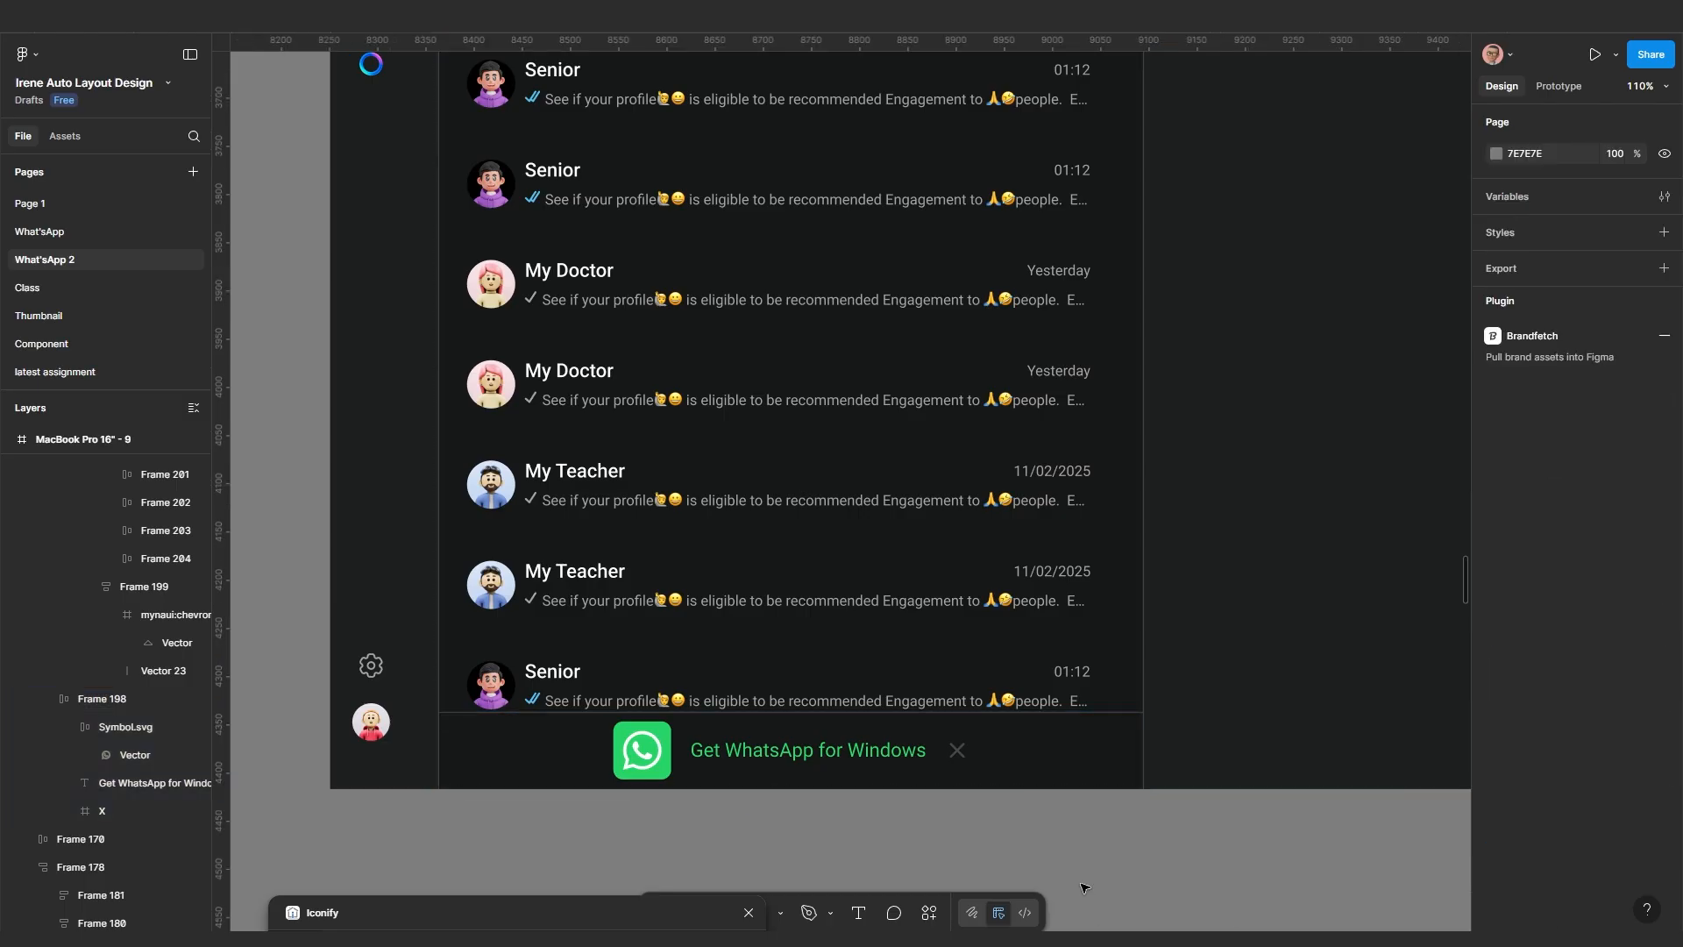
Narrow the chat column, Frame 202, to a width of 576 by pulling in its right edge
scroll(1082, 889, "down", 5)
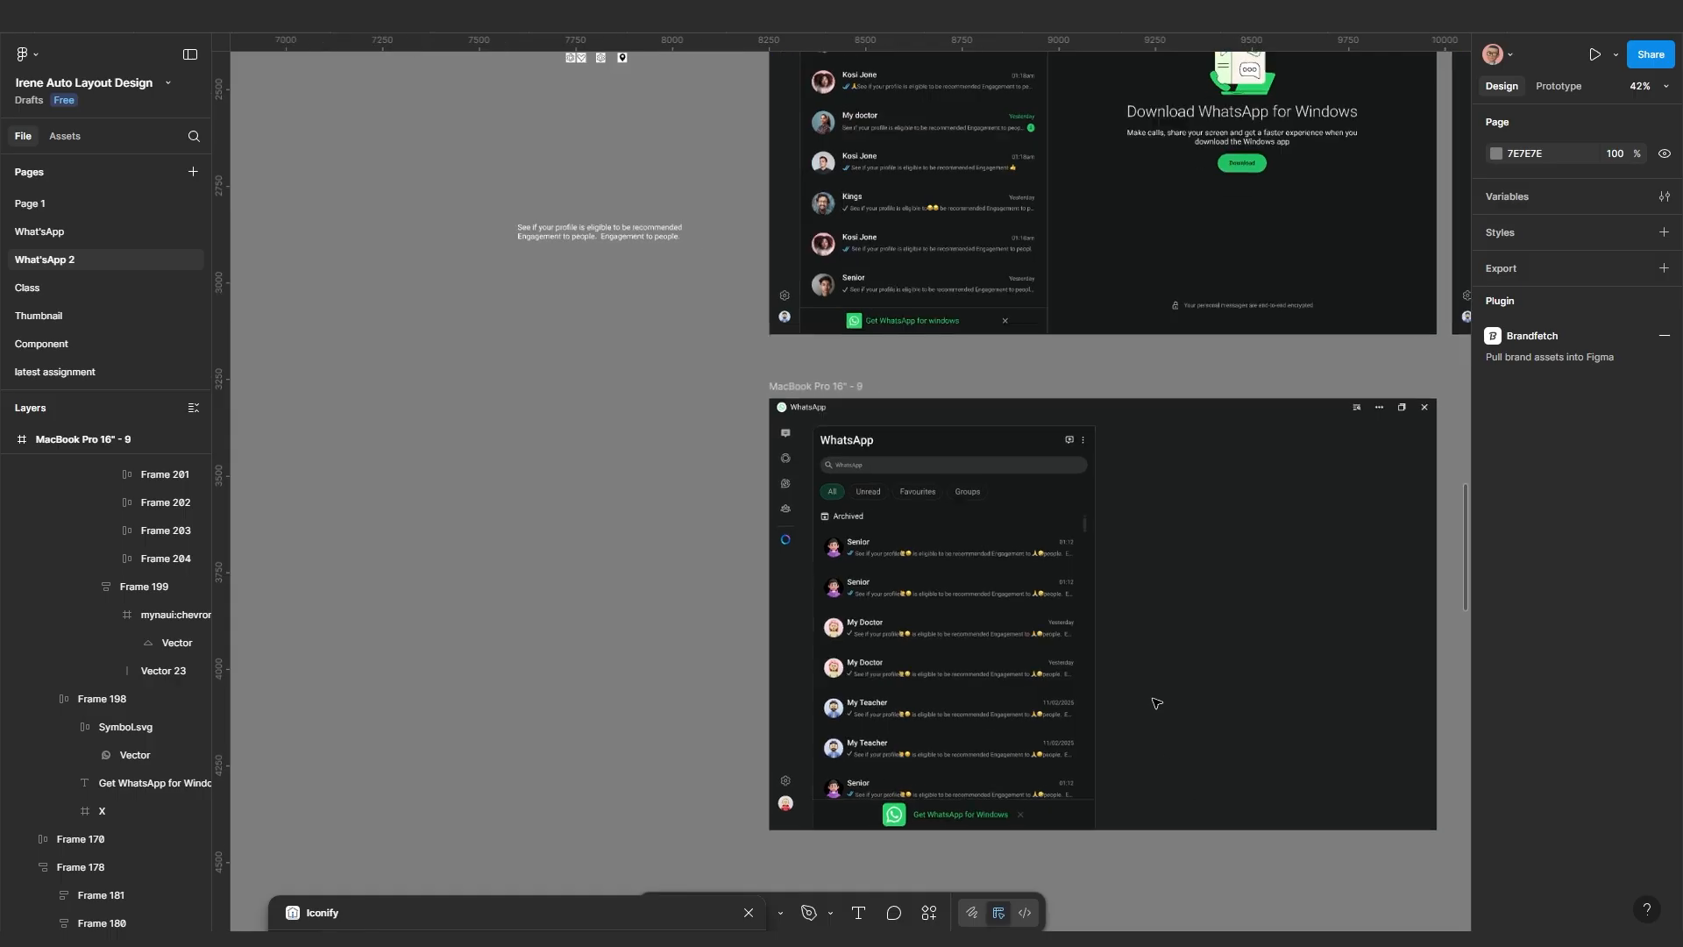
scroll(1157, 703, "up", 4)
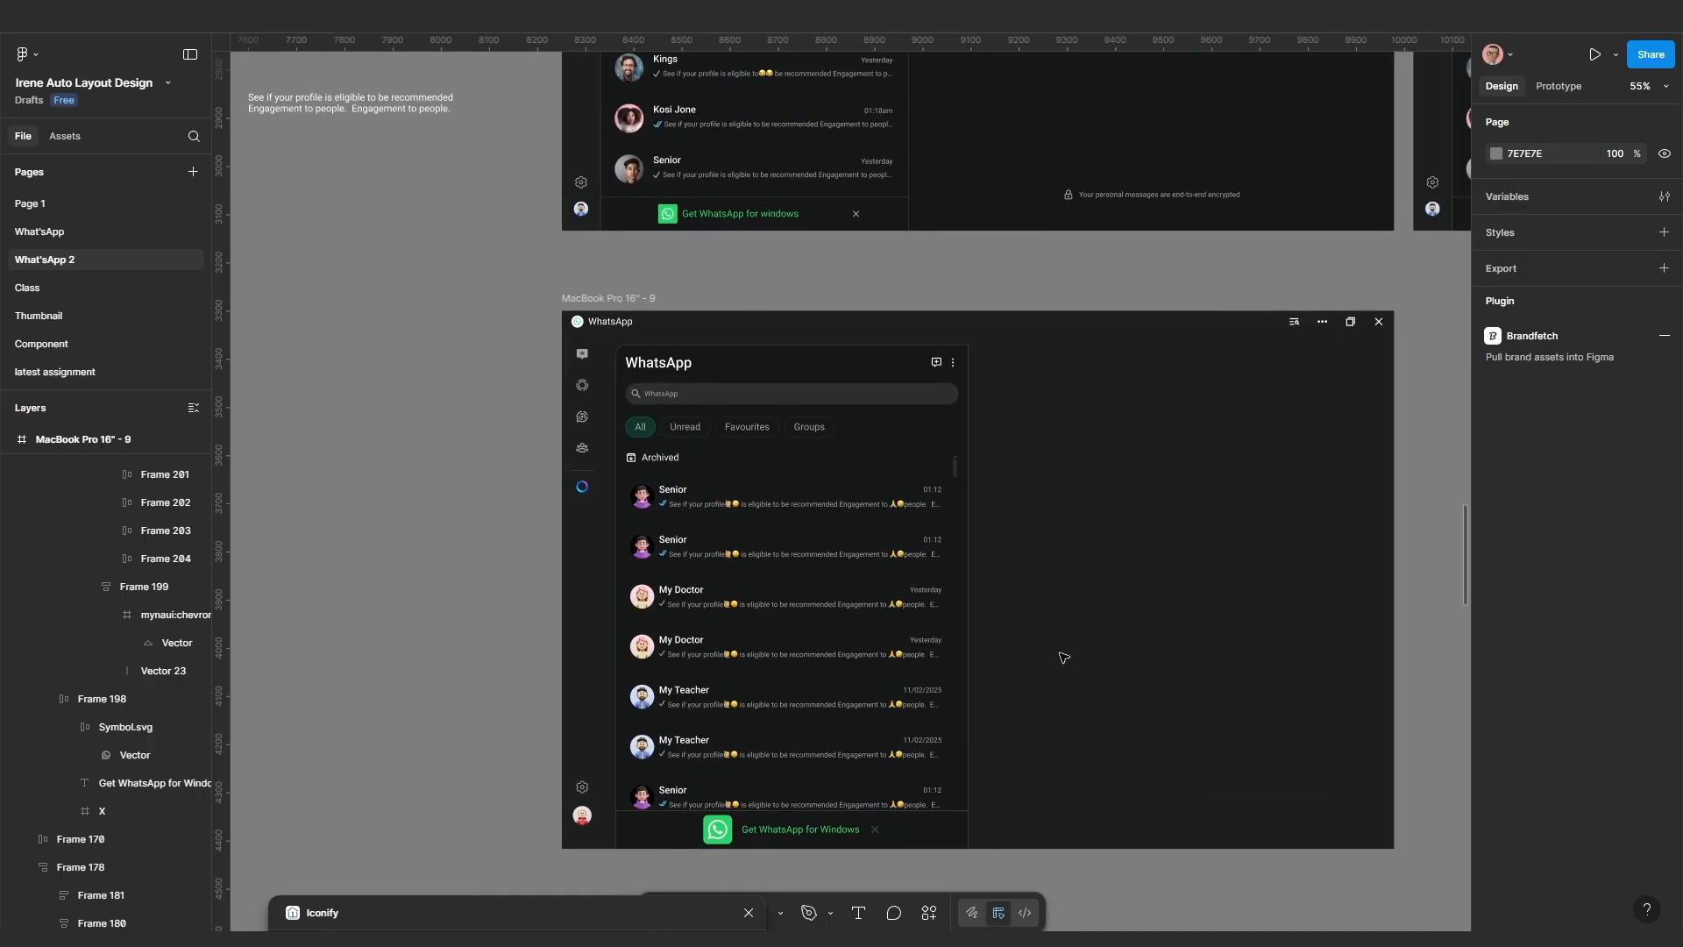
scroll(916, 668, "up", 1)
left_click(916, 668)
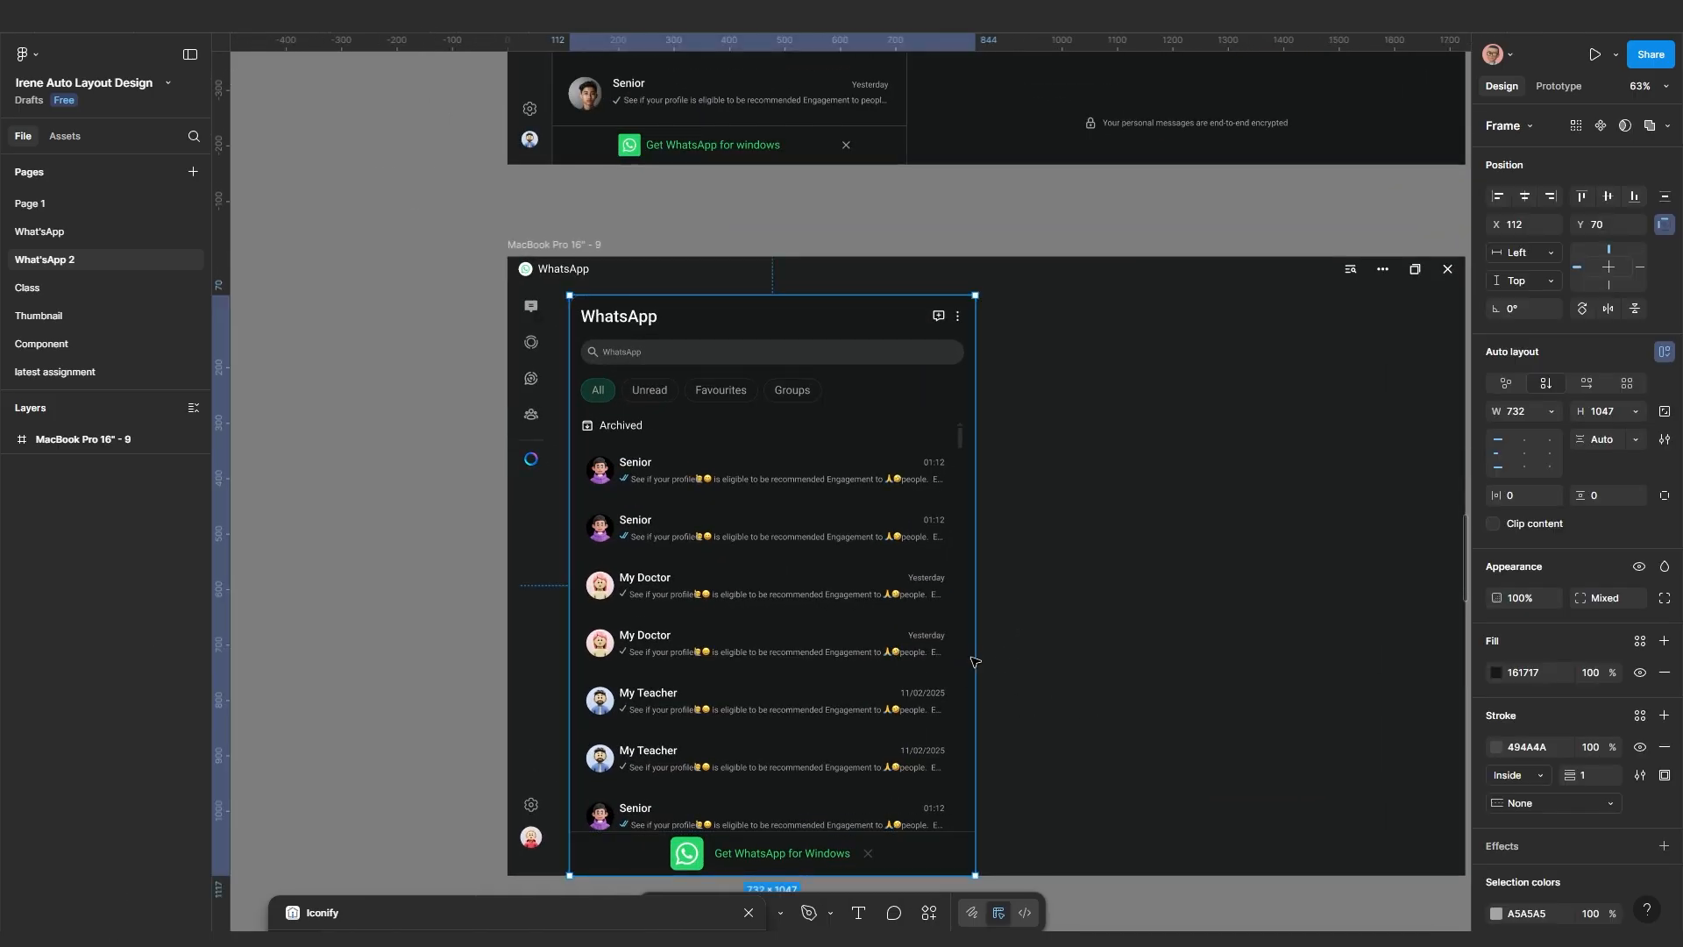
scroll(1078, 687, "down", 2)
scroll(1078, 687, "left", 2)
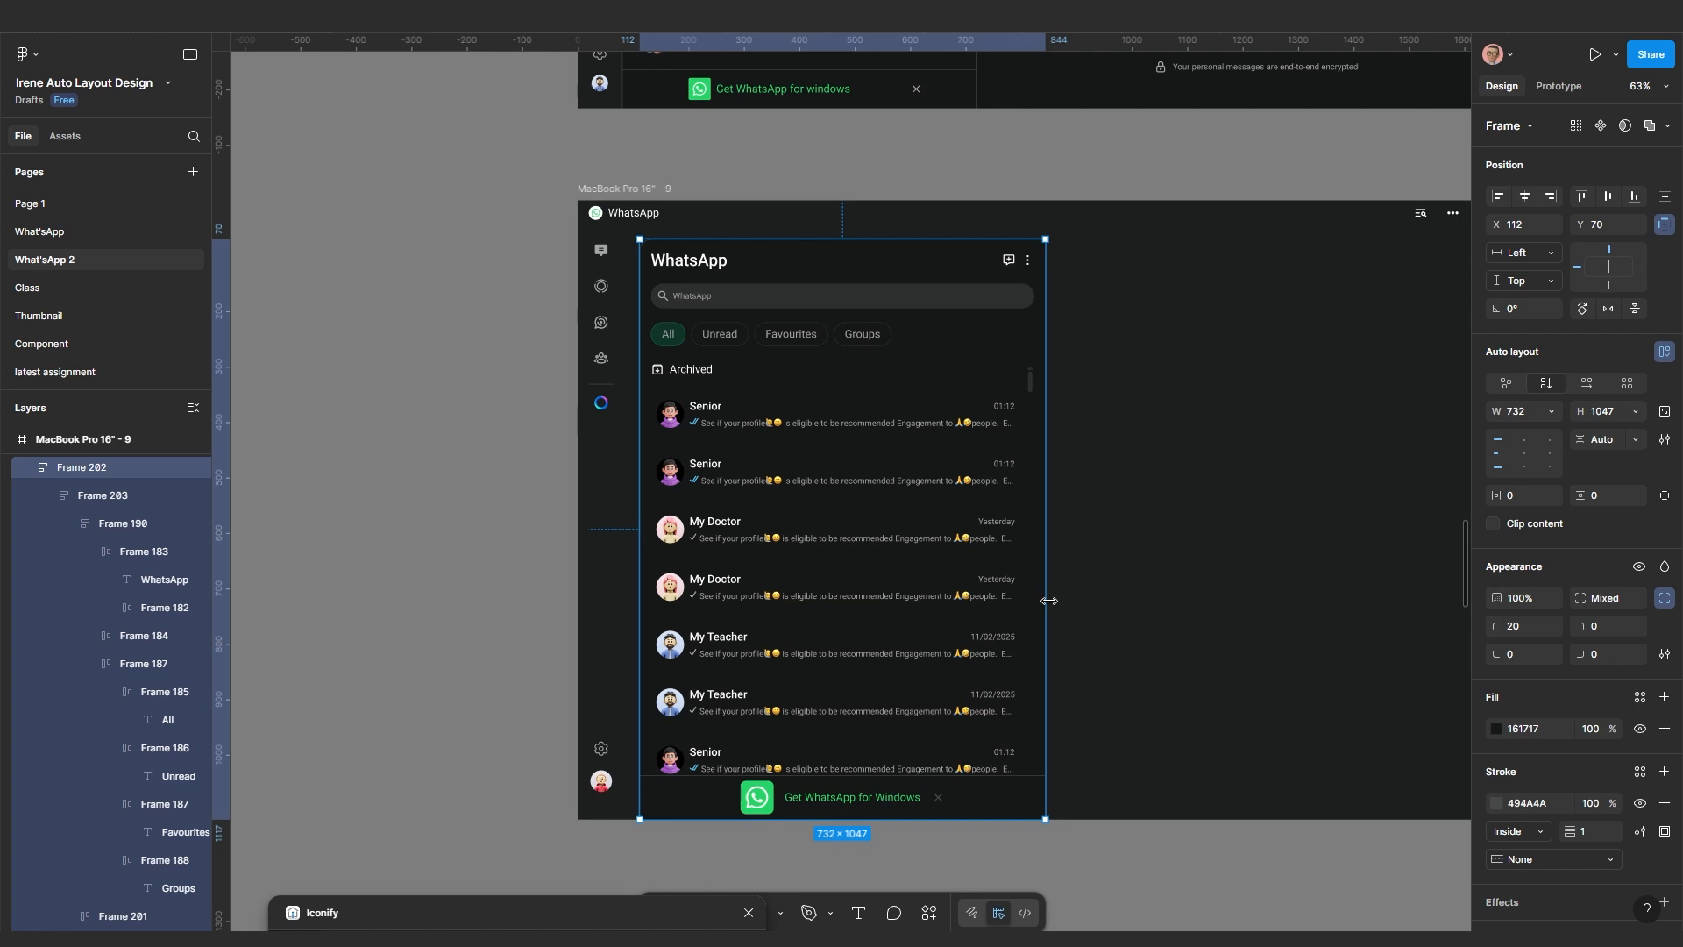
left_click_drag(1049, 601, 959, 658)
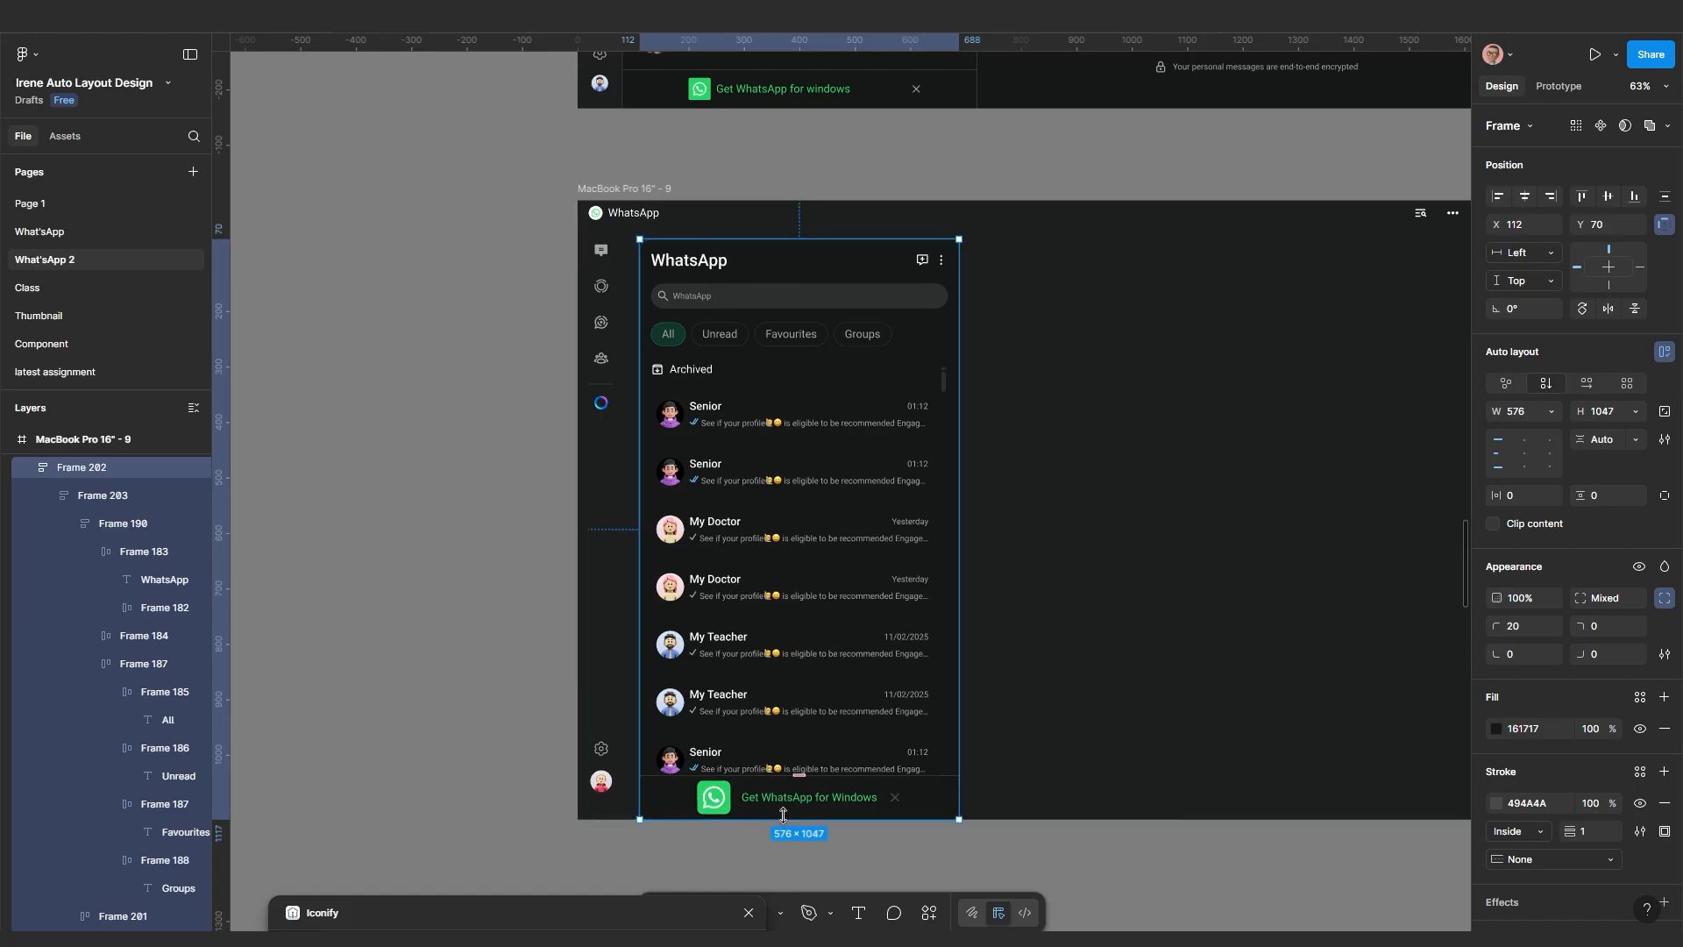
Select the green WhatsApp icon frame, Symbol.svg, in the bottom banner
scroll(783, 814, "up", 10)
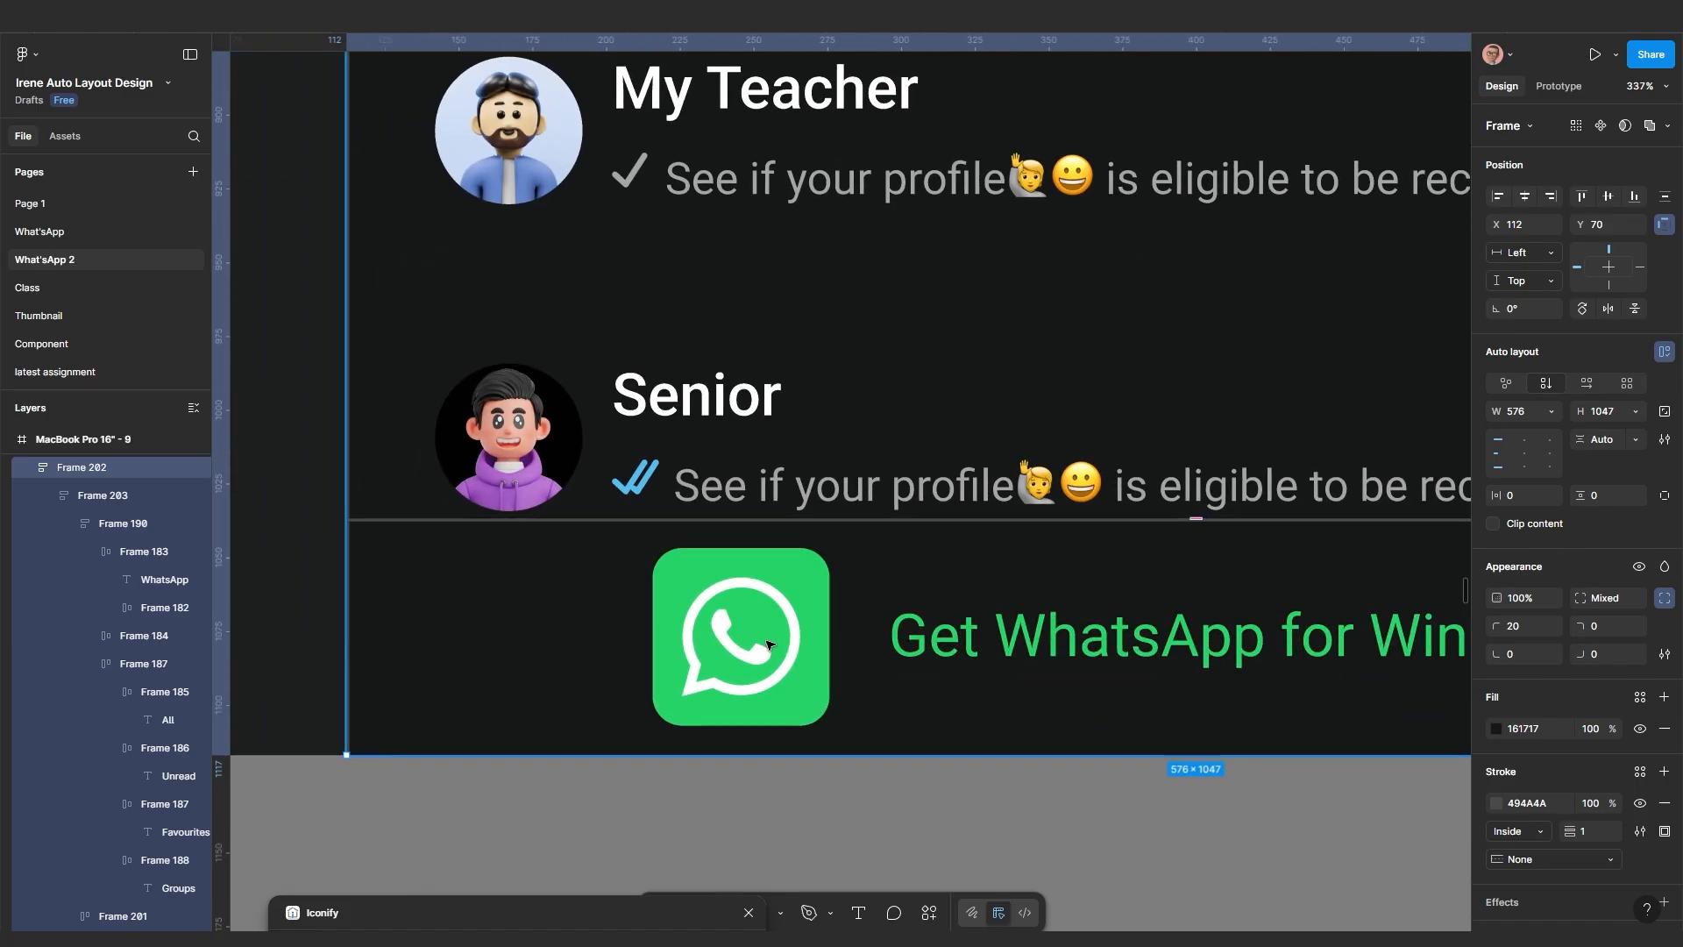
left_click(767, 644)
left_click(767, 644)
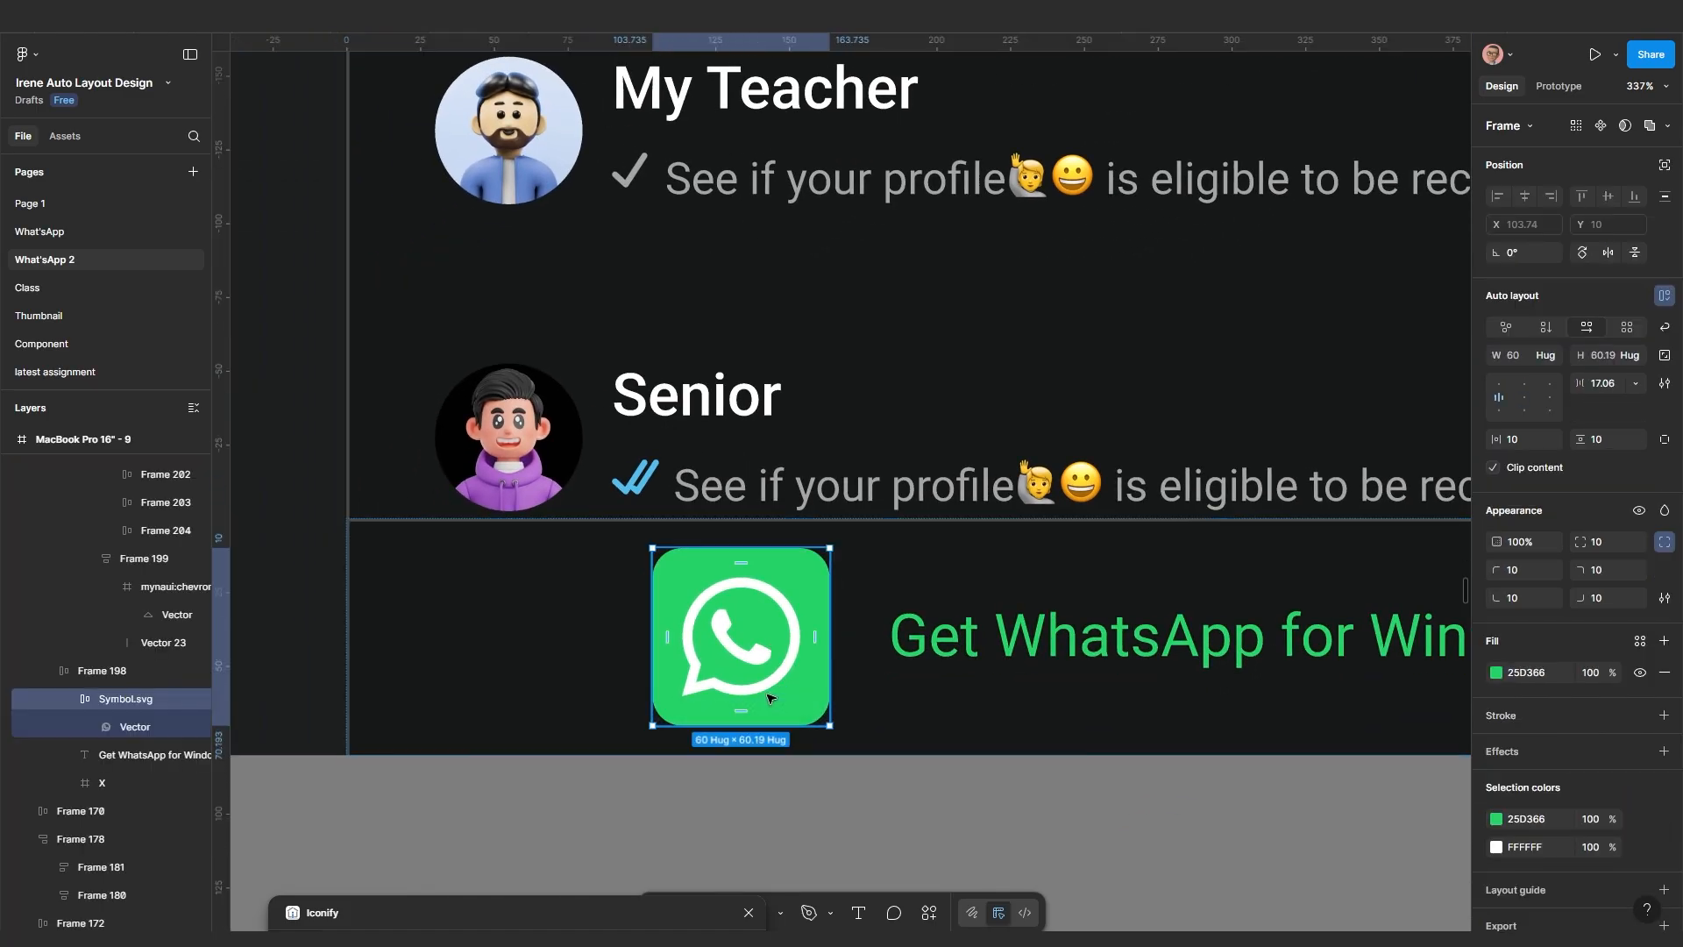
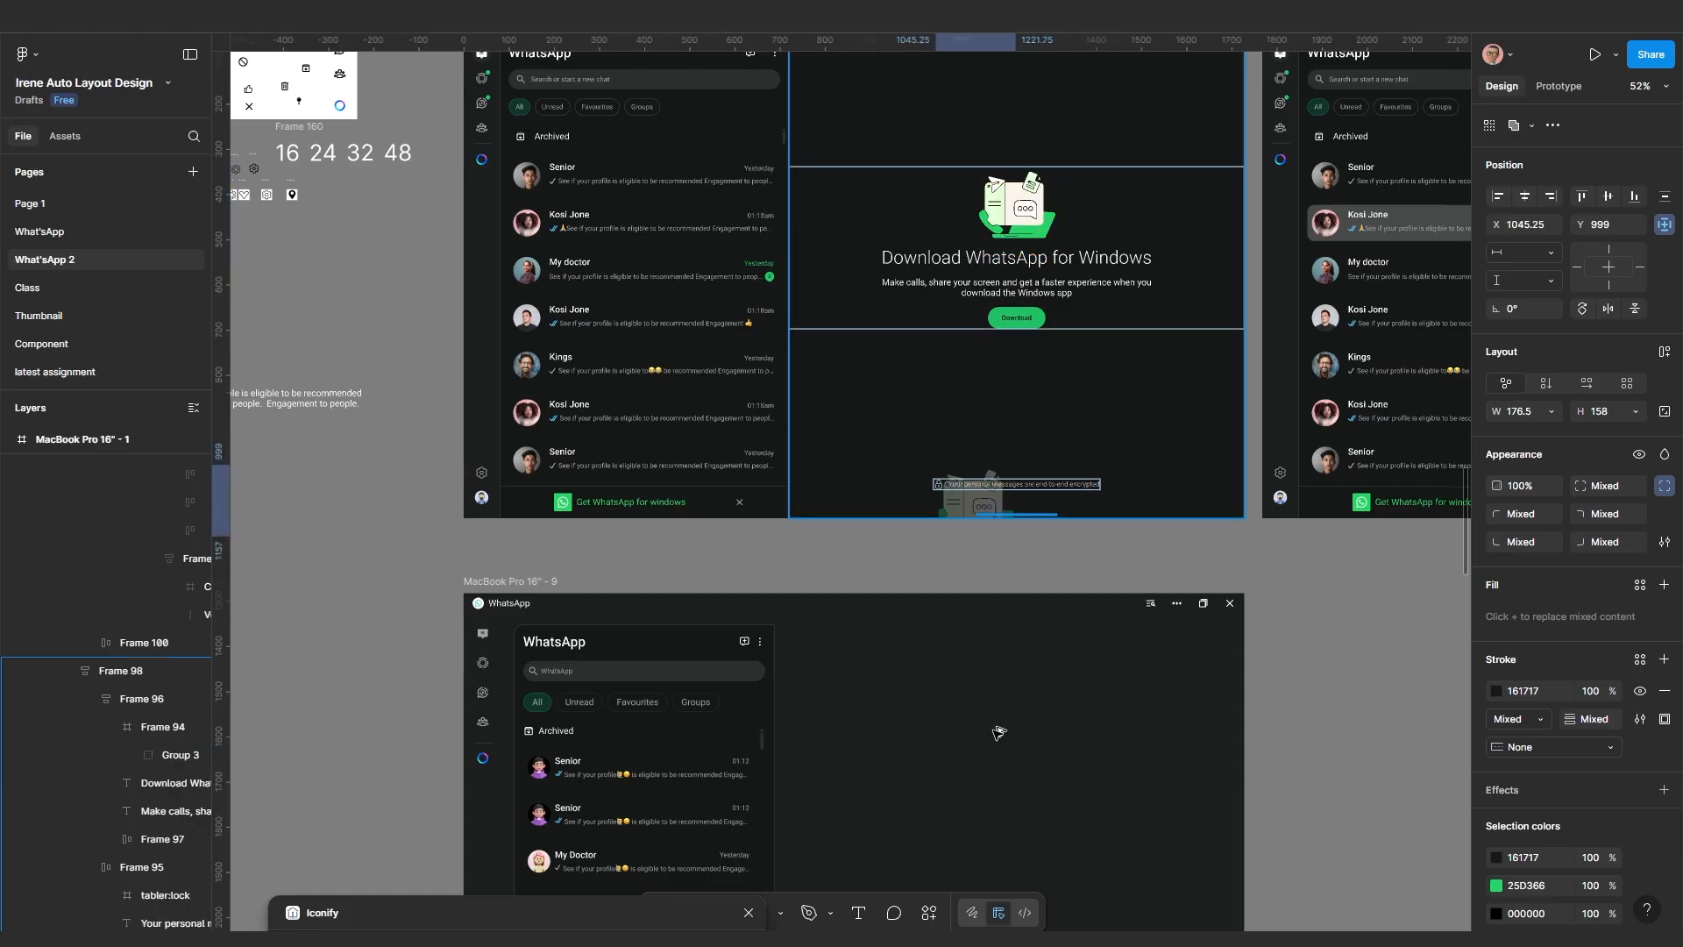
Compare the illustration copied into MacBook Pro 16" - 9 with the Download WhatsApp for Windows panel in the reference screens
scroll(987, 771, "up", 2)
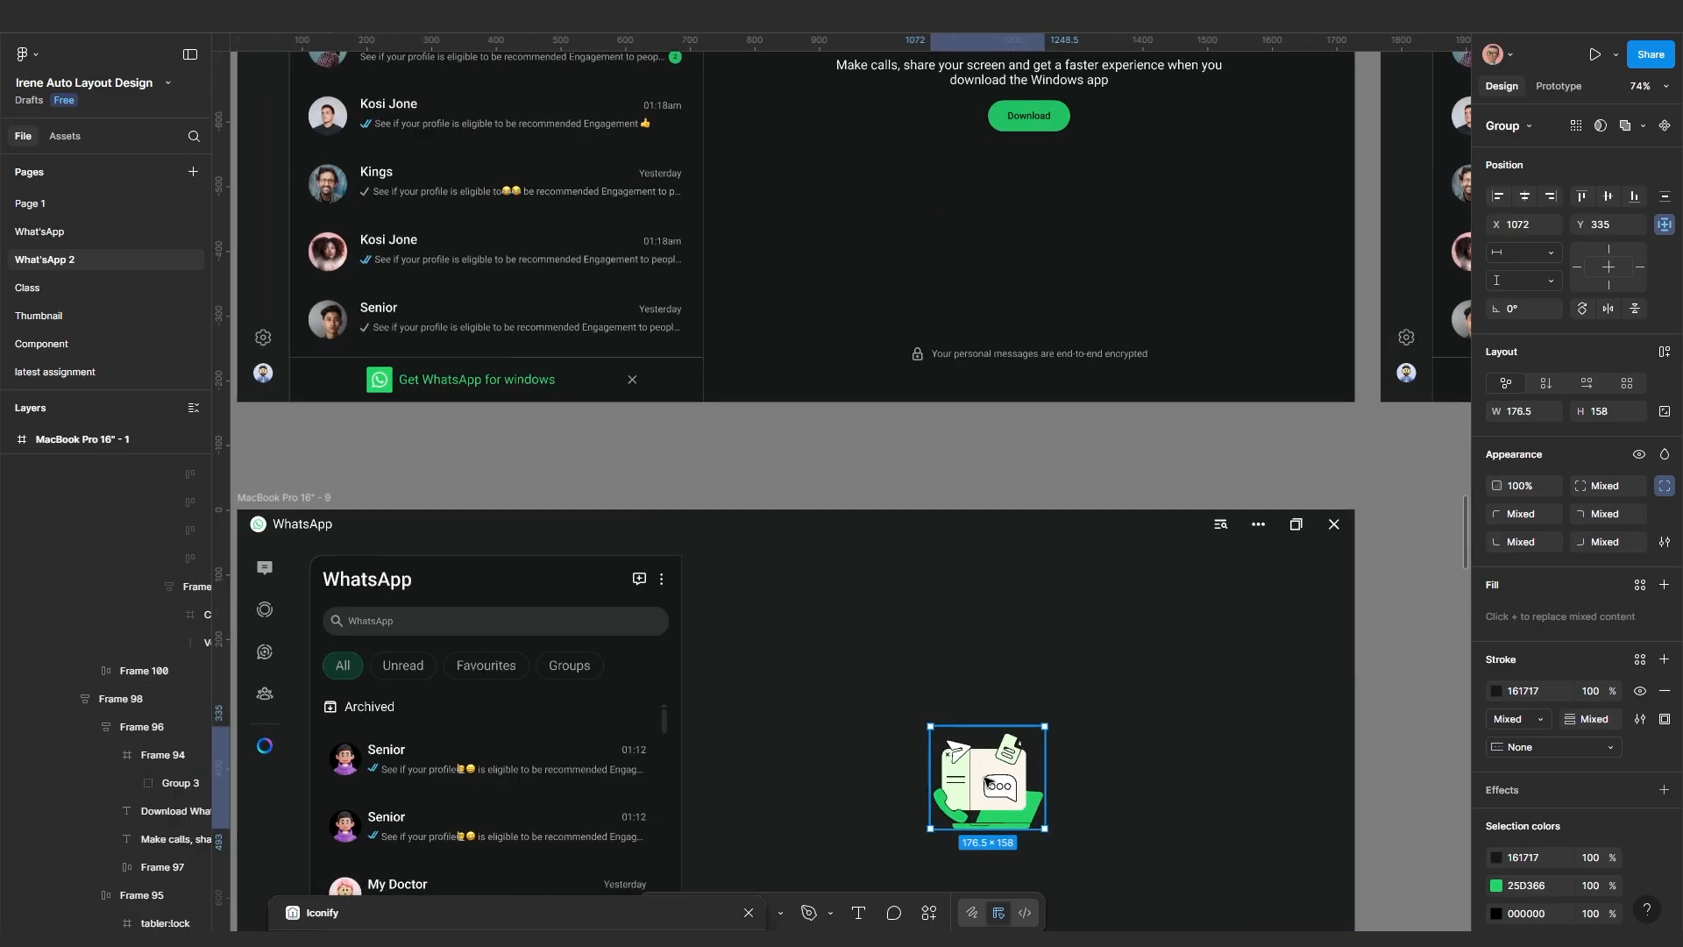
scroll(986, 764, "down", 6)
scroll(626, 300, "down", 2)
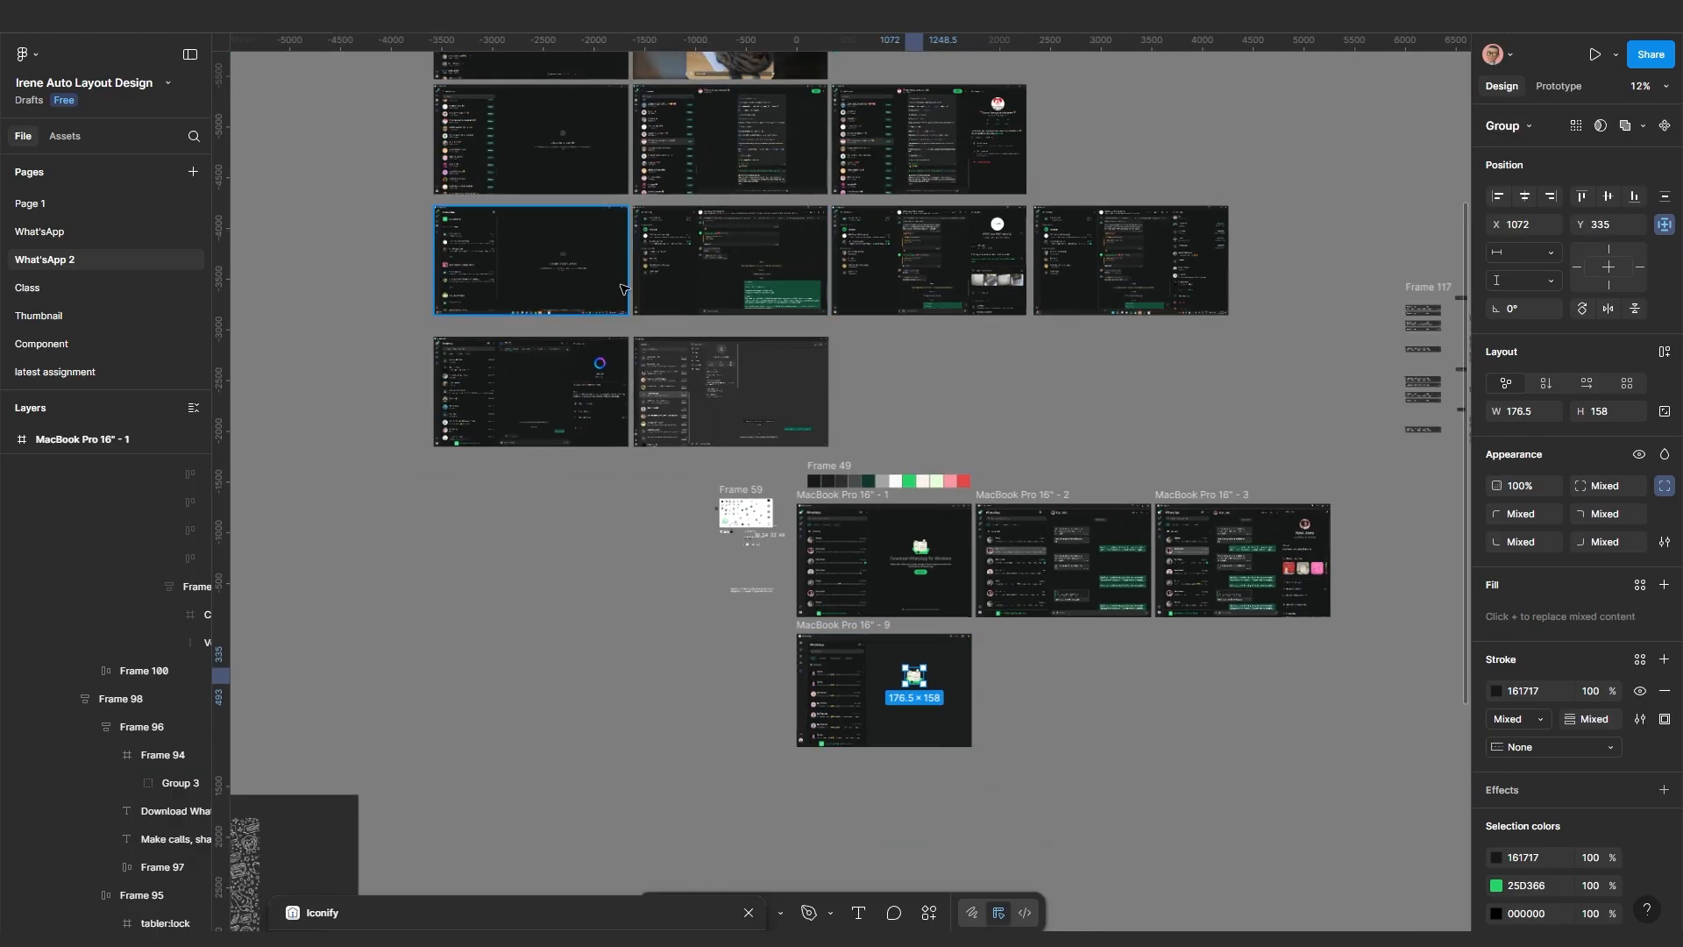
left_click_drag(619, 298, 720, 435)
left_click_drag(651, 235, 708, 400)
scroll(717, 210, "up", 4)
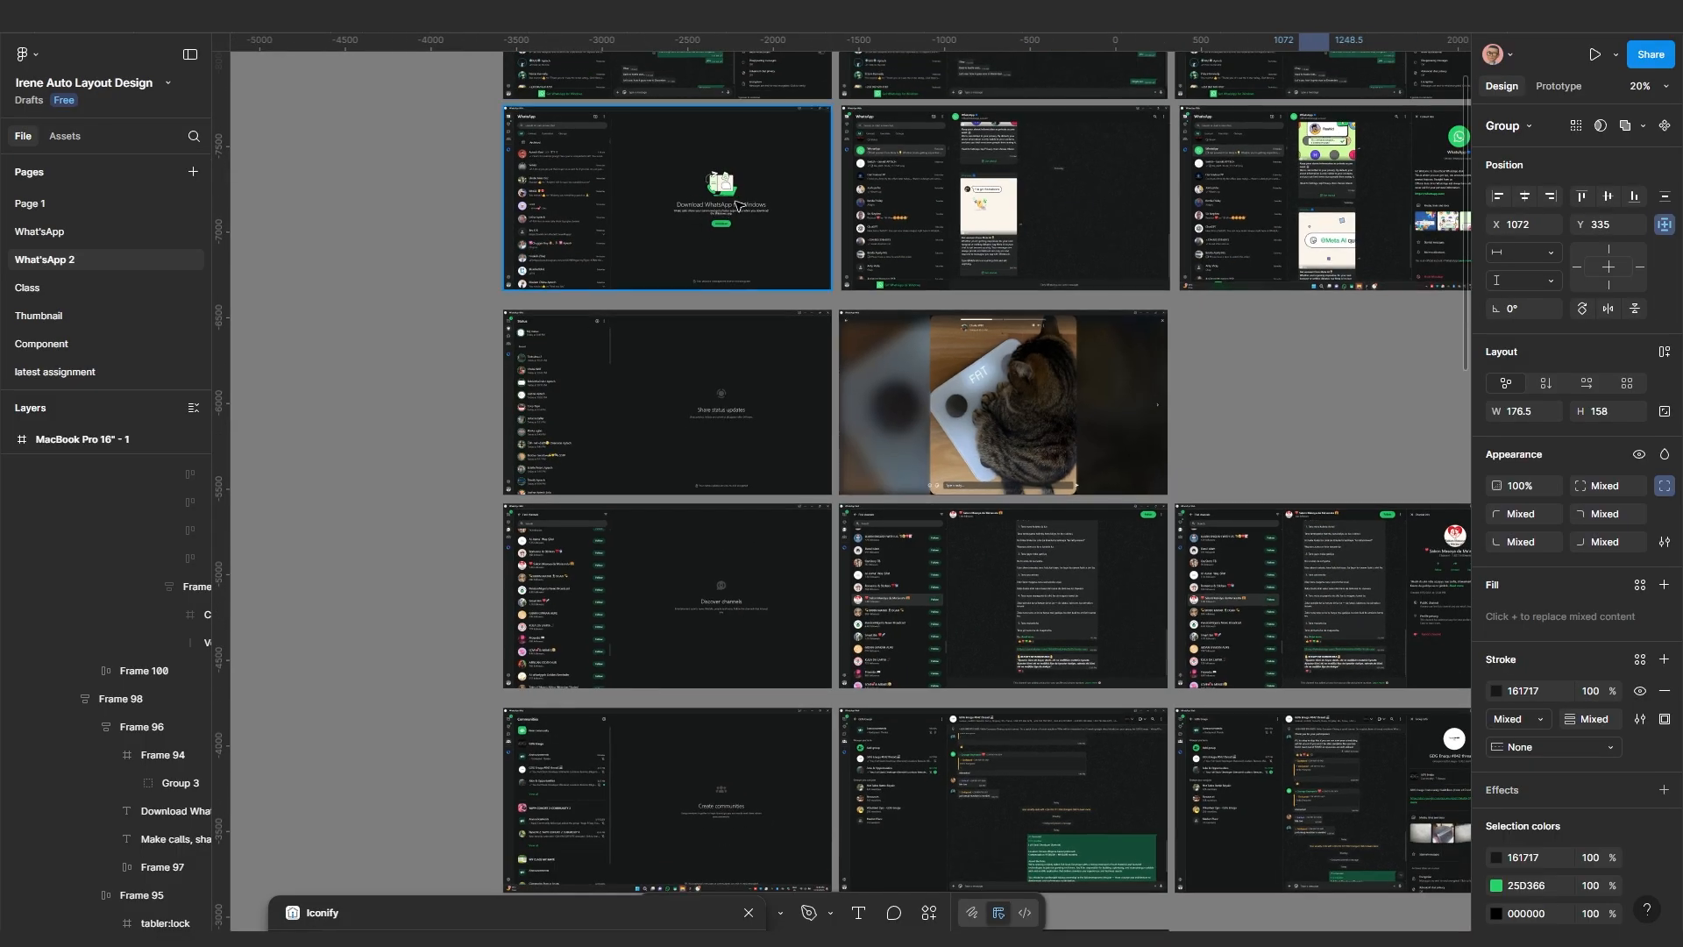
scroll(731, 210, "up", 2)
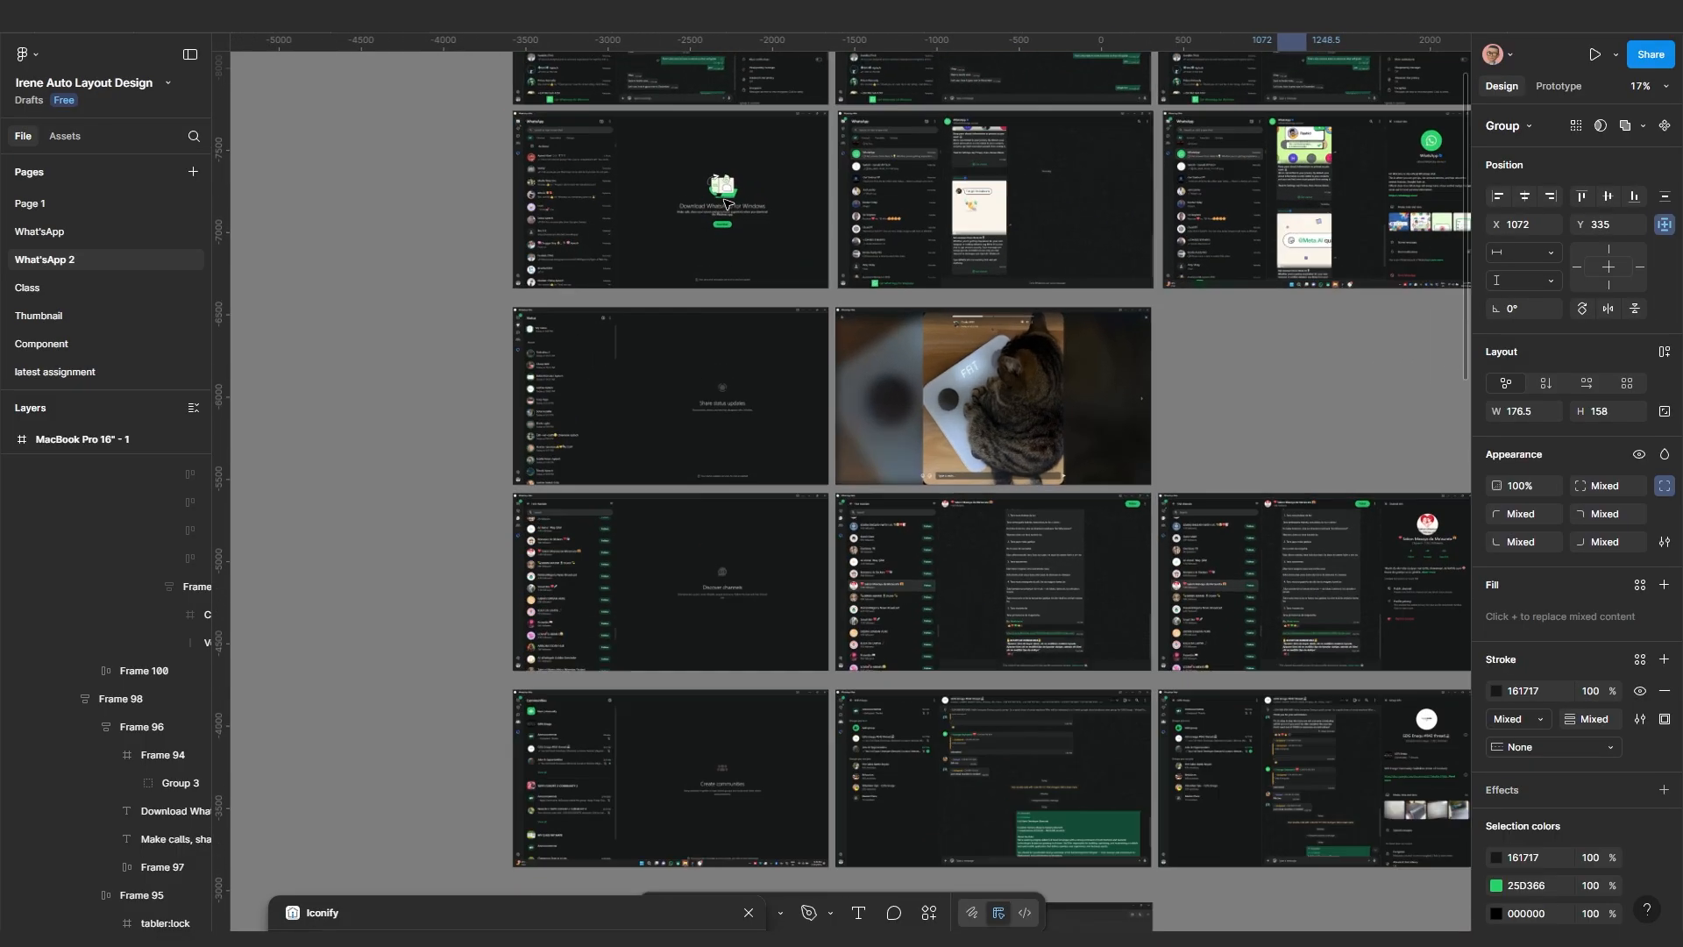
scroll(713, 296, "down", 5)
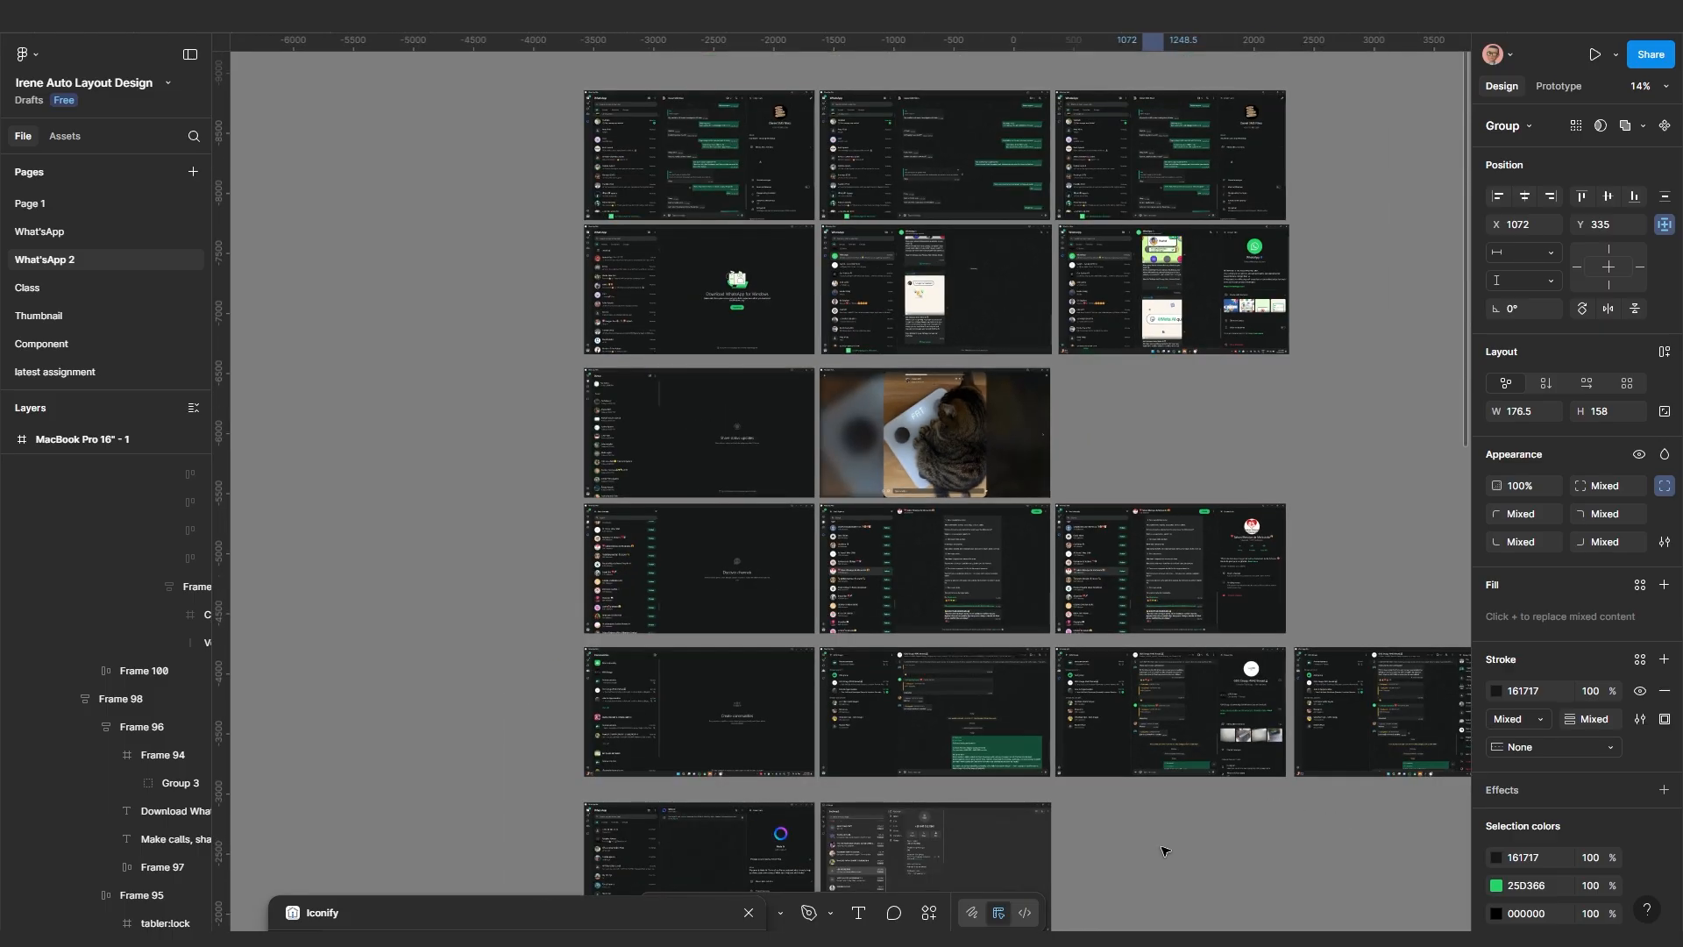
left_click_drag(1041, 857, 1052, 699)
scroll(973, 786, "up", 5)
scroll(1166, 827, "down", 3)
scroll(1166, 827, "right", 3)
scroll(1166, 827, "up", 2)
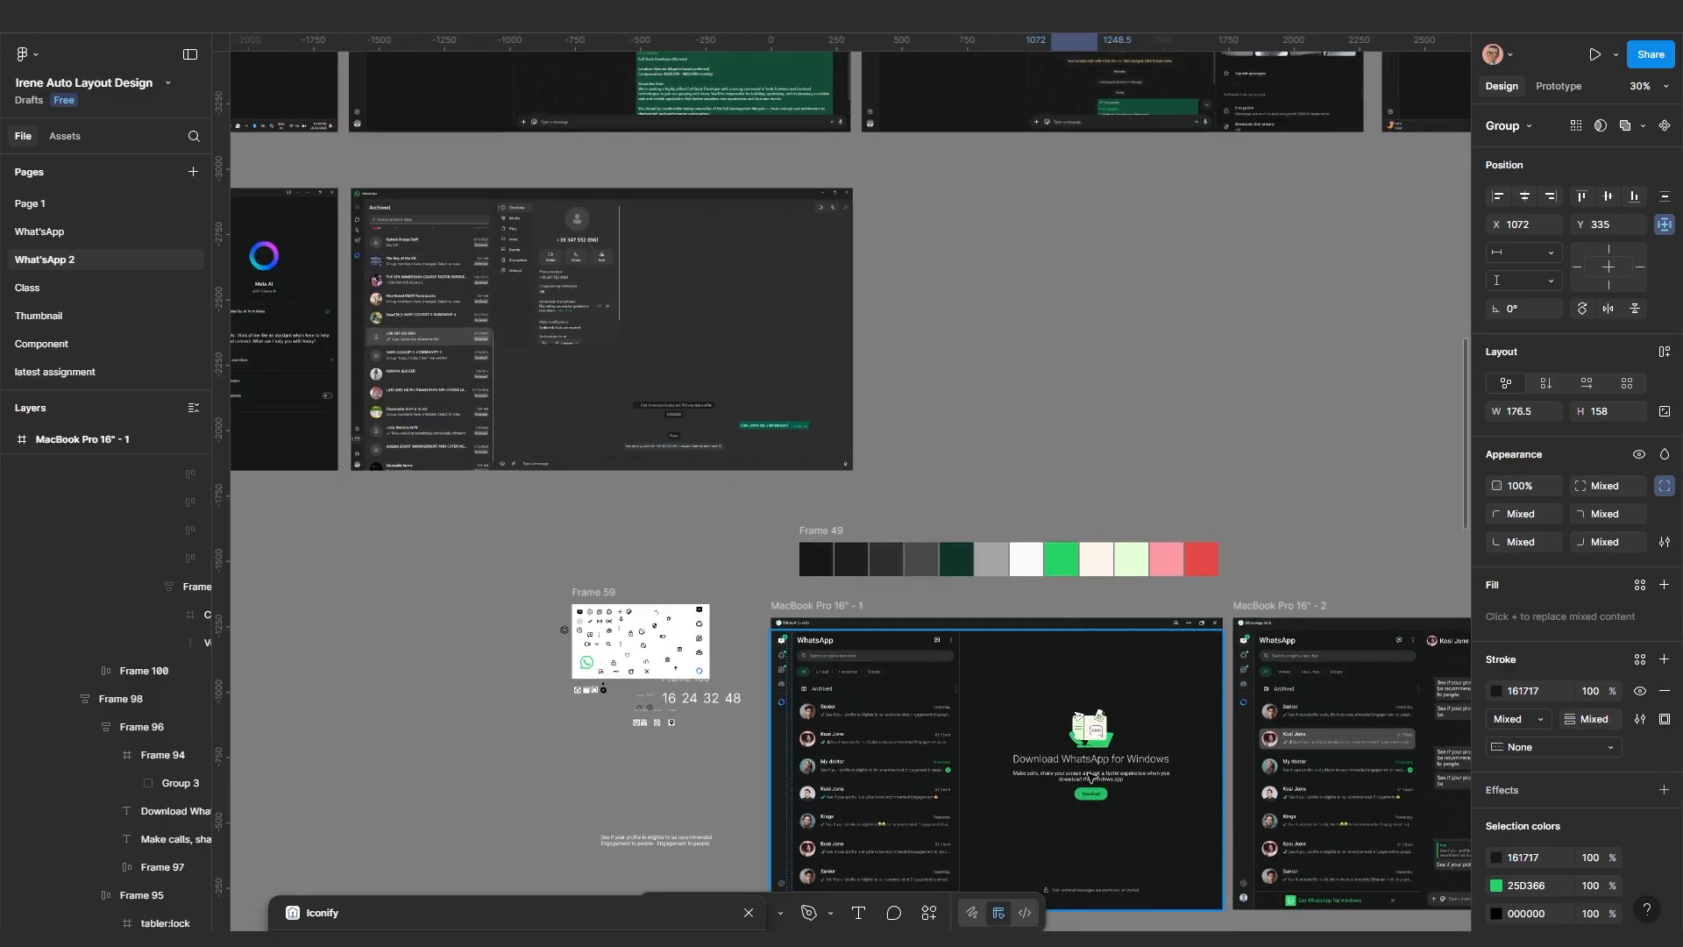
Return to the copied illustration in MacBook Pro 16" - 9 and examine its placement beside the chat column
scroll(1166, 828, "down", 3)
scroll(1166, 827, "down", 3)
key("shift+2")
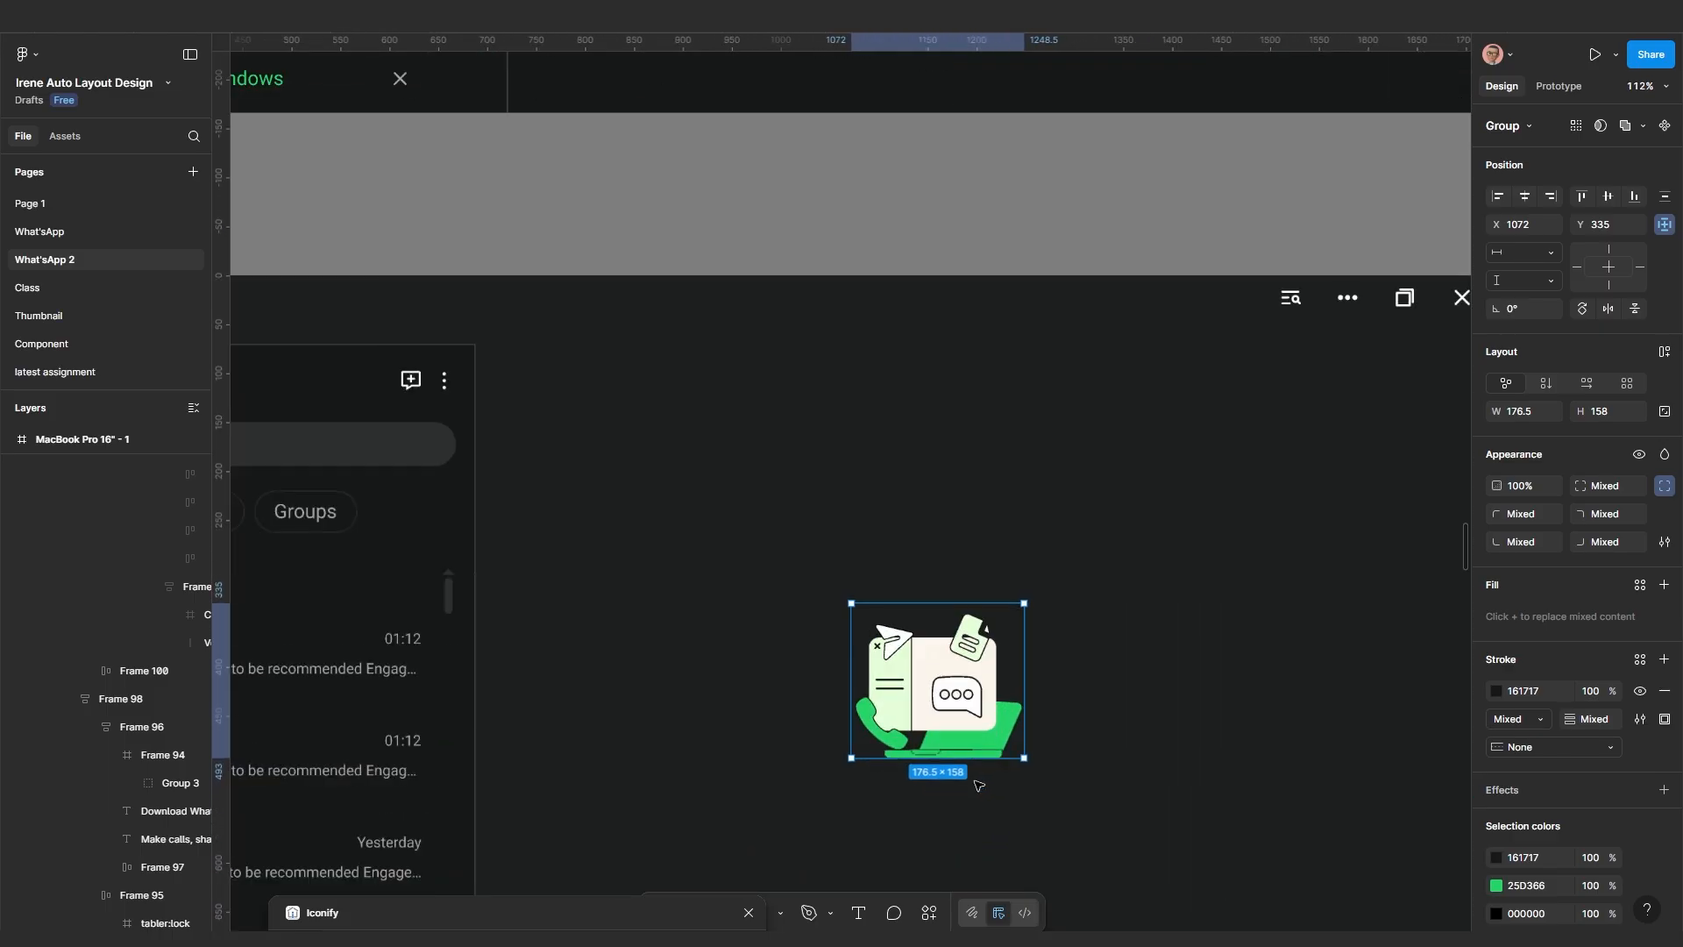
scroll(1026, 686, "down", 5)
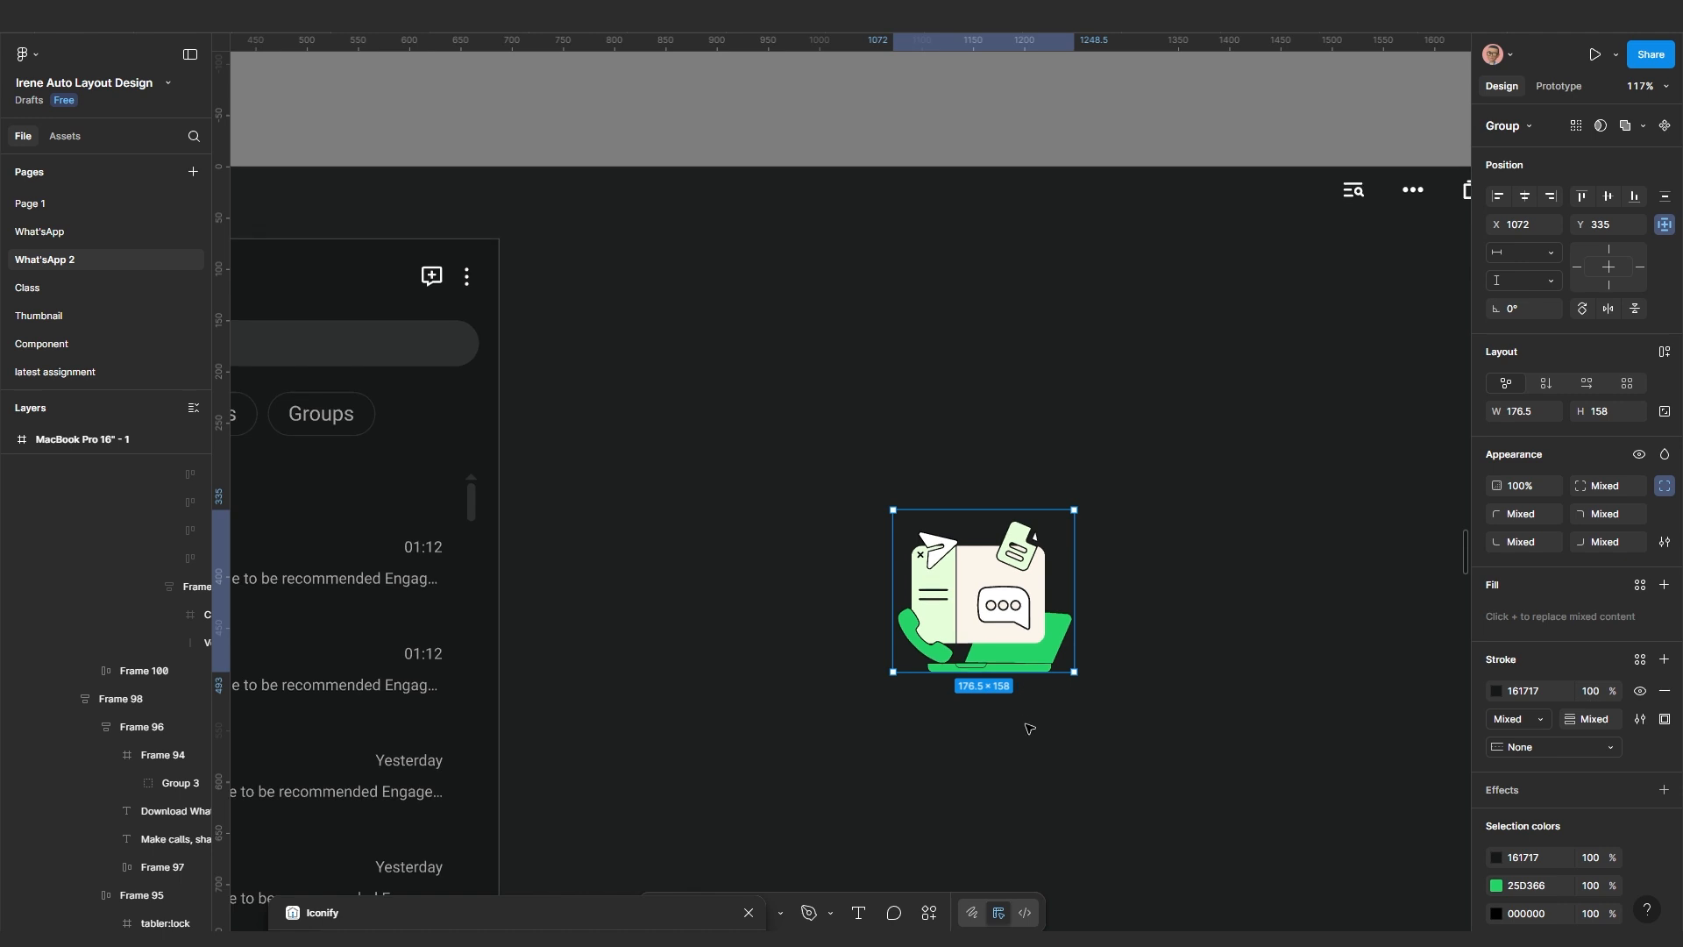
left_click_drag(1042, 709, 946, 533)
scroll(1016, 579, "down", 1)
scroll(1013, 578, "down", 2)
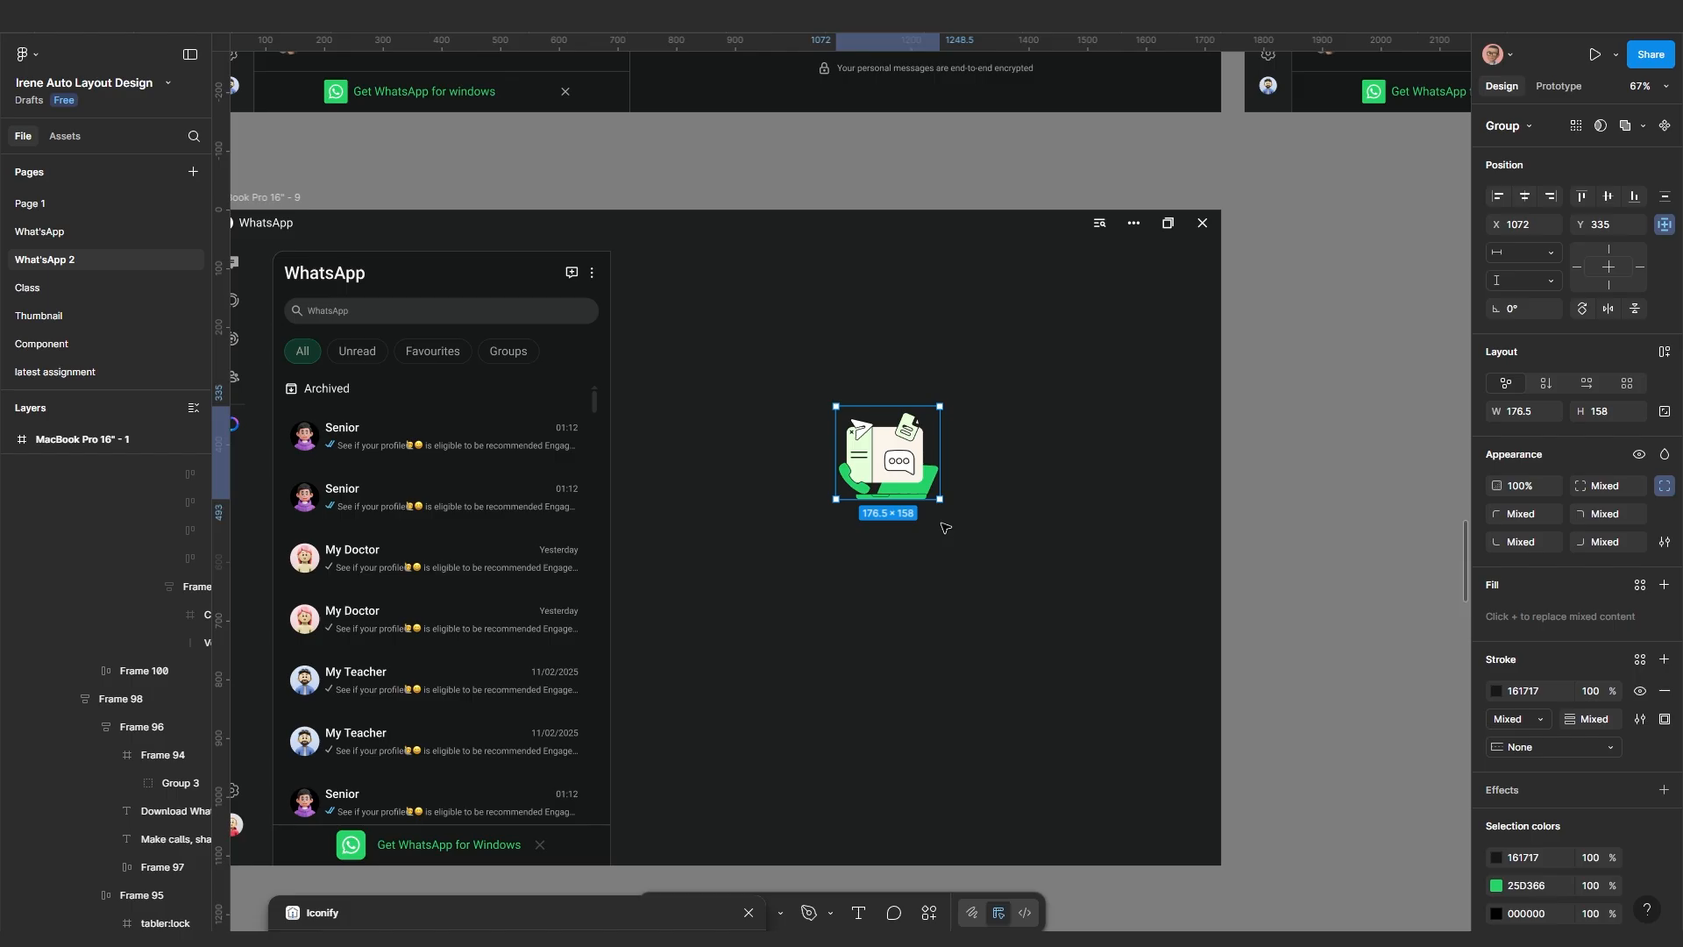
scroll(942, 526, "up", 3)
scroll(916, 630, "down", 1)
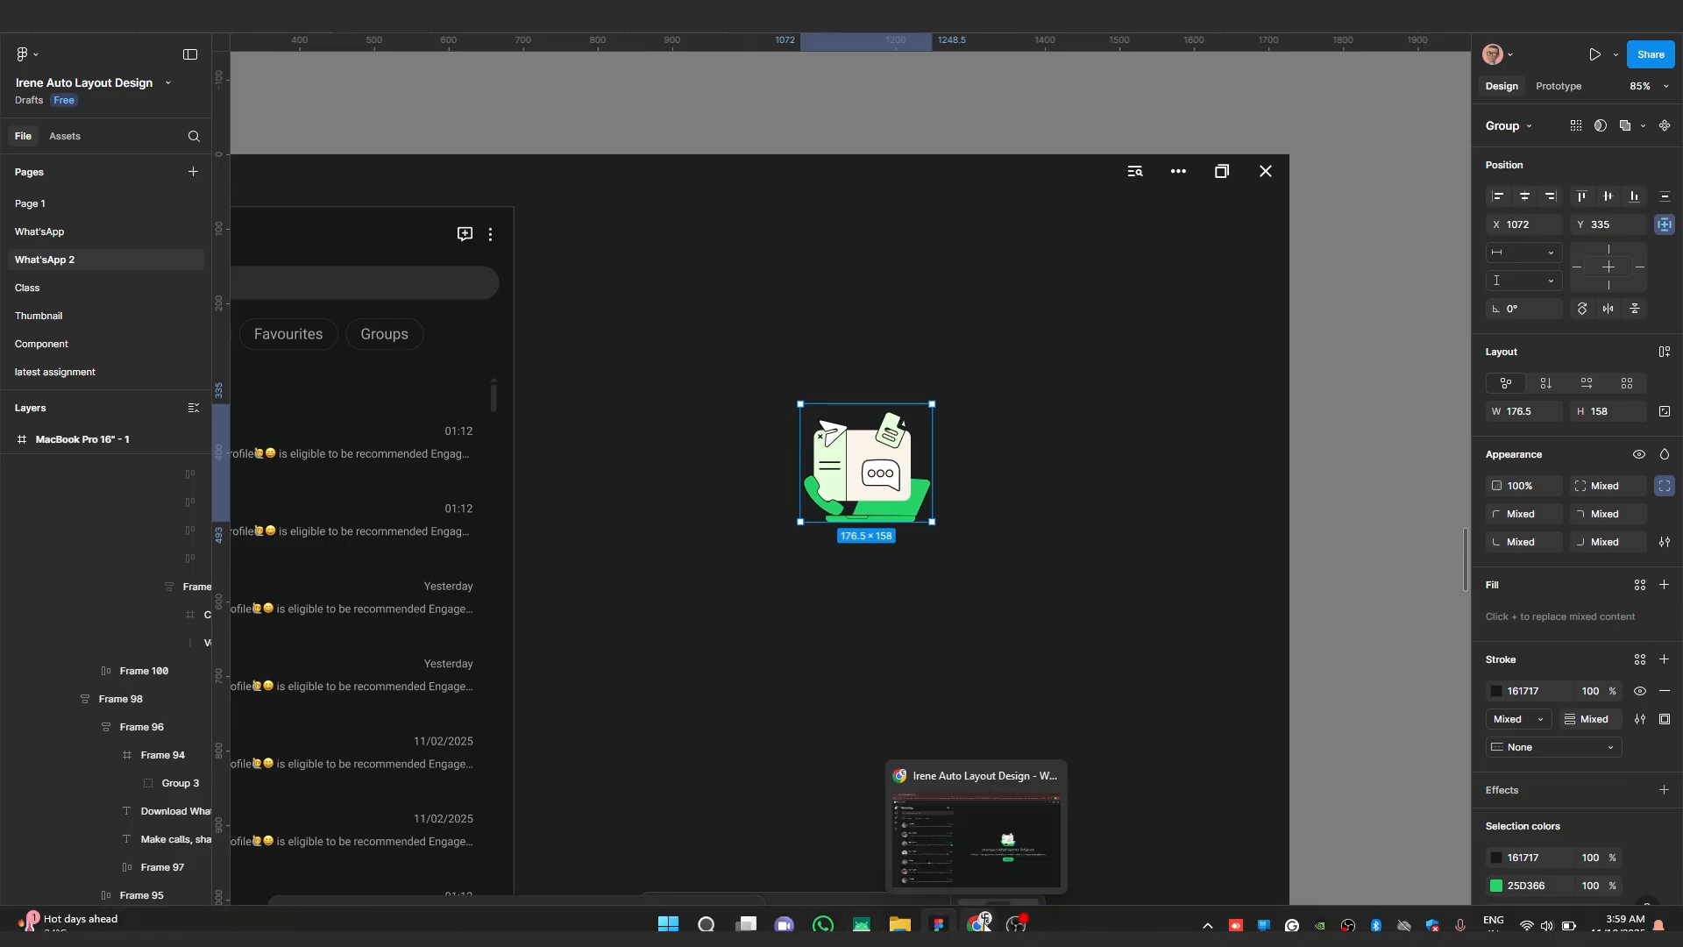
Switch to Chrome, search Google for "ux library" in a new tab and open the UX Library website
left_click(979, 922)
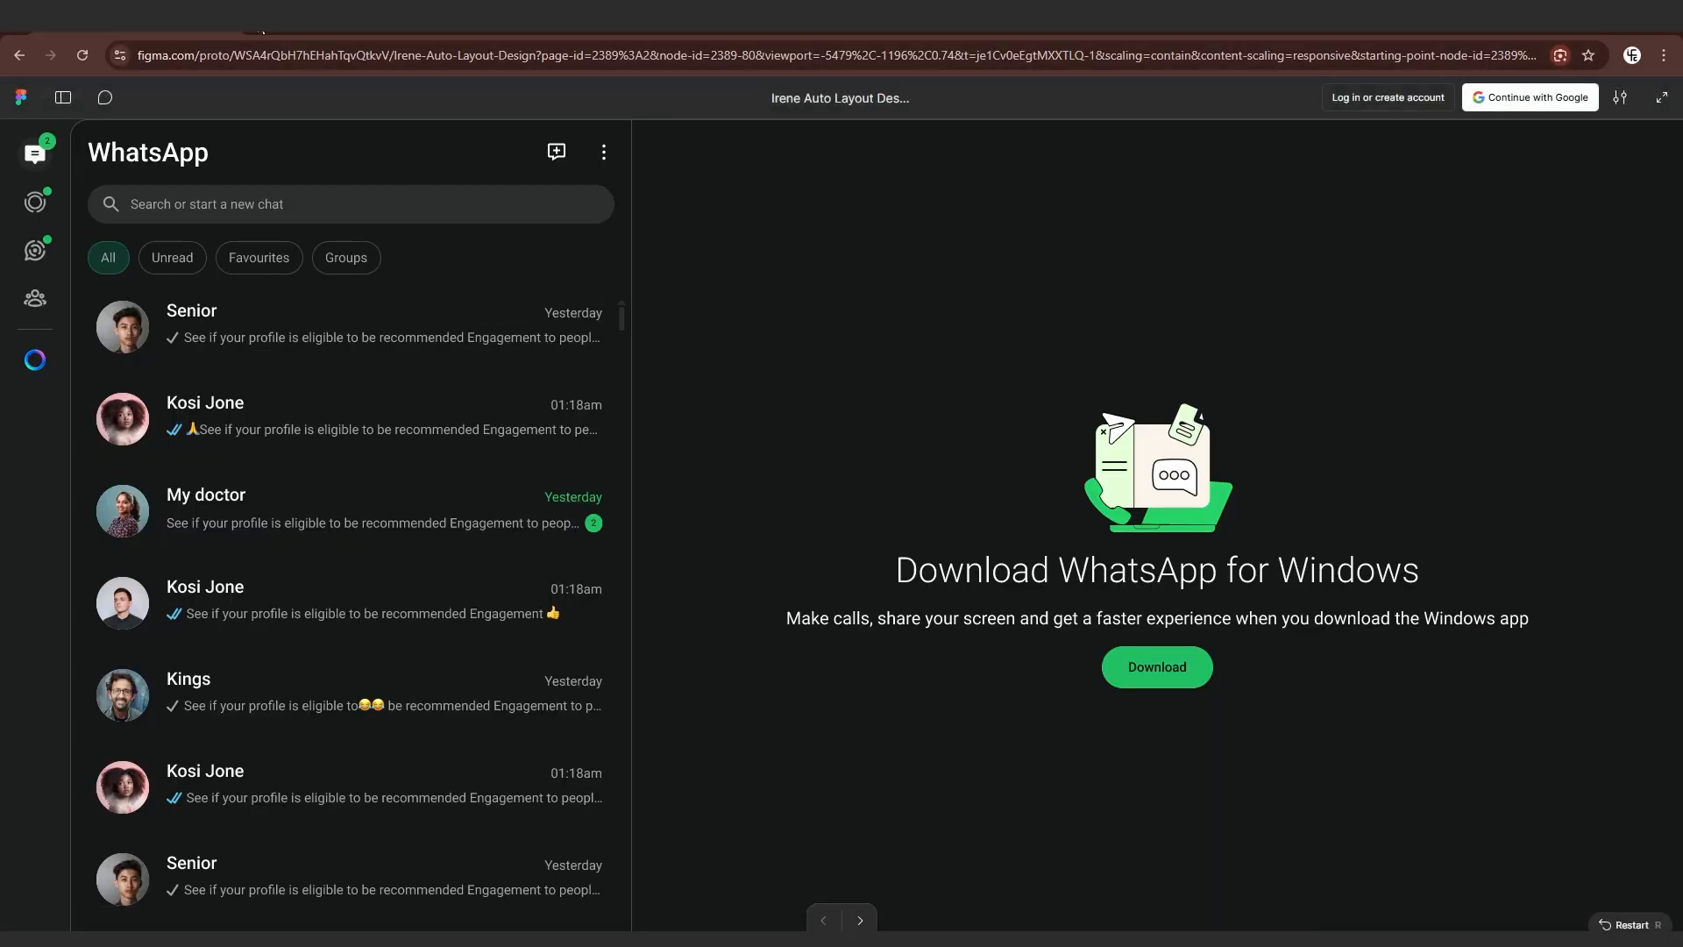
key("ctrl+t")
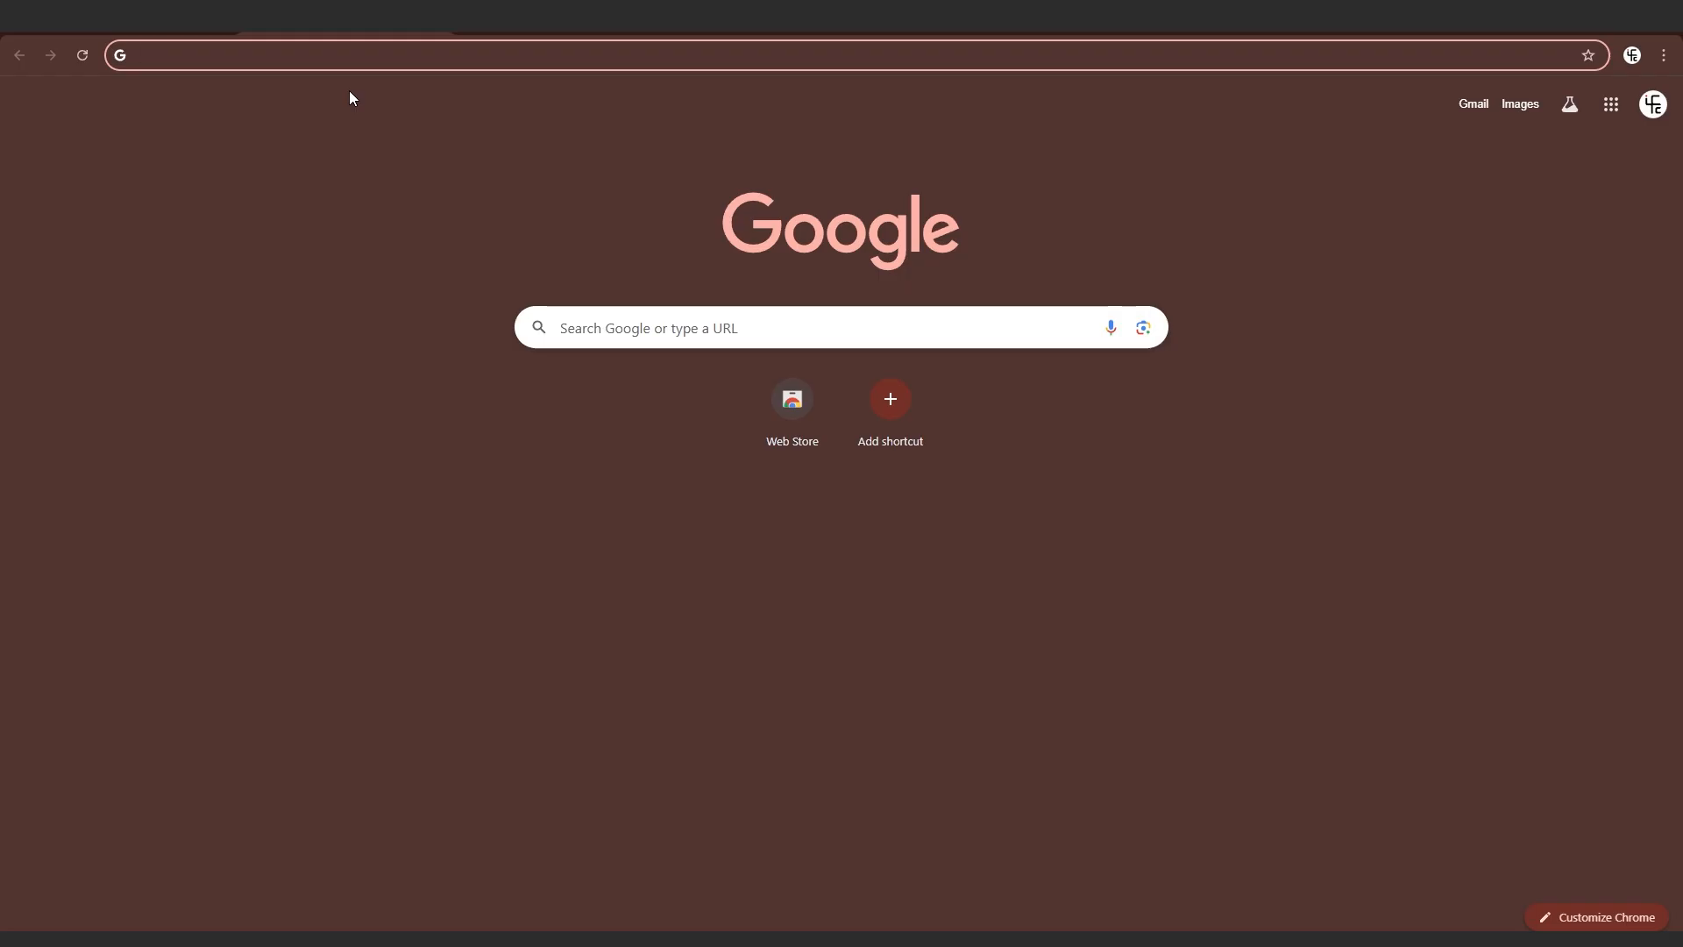
type("Ux")
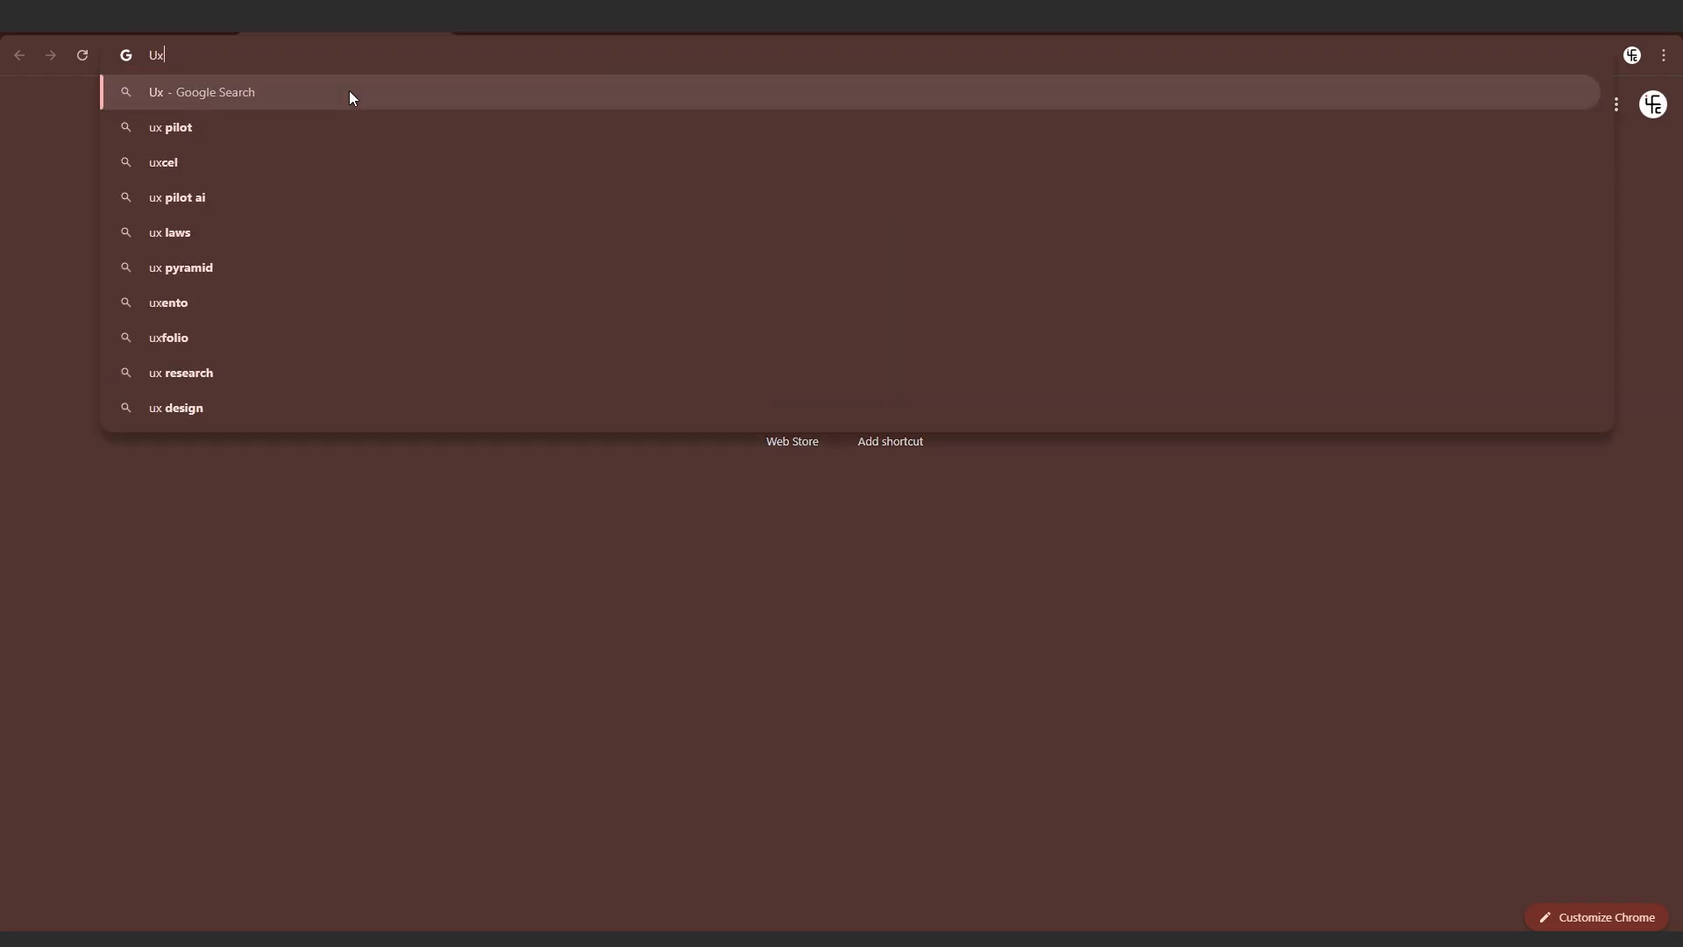
type(" libr")
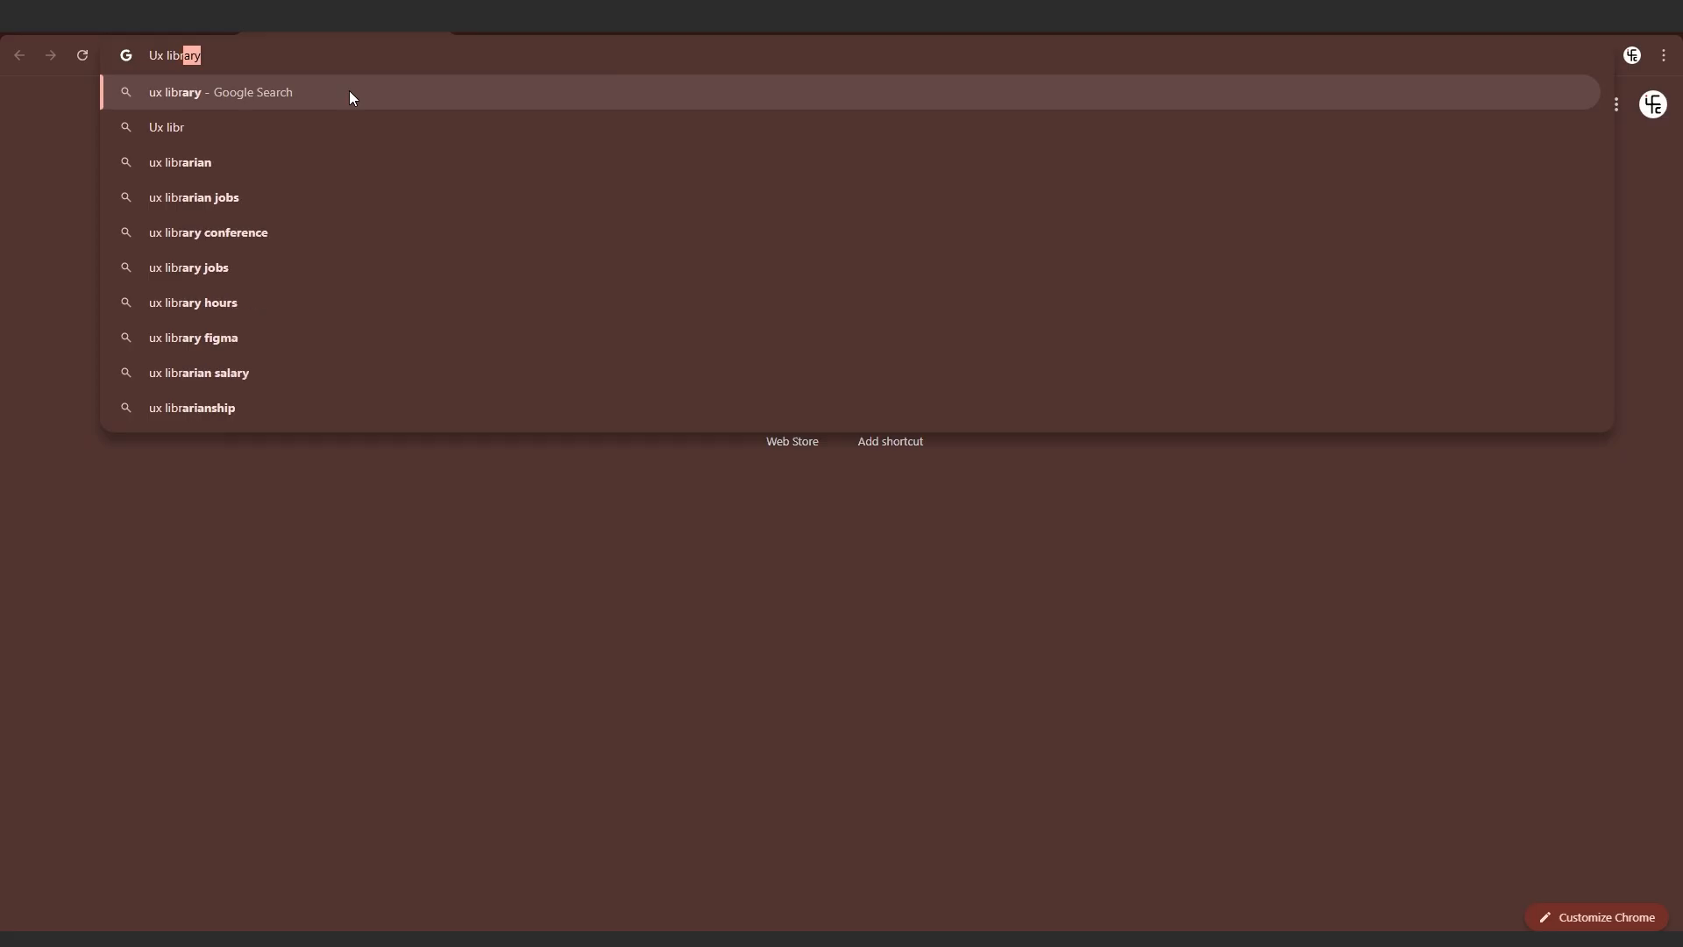
key("Return")
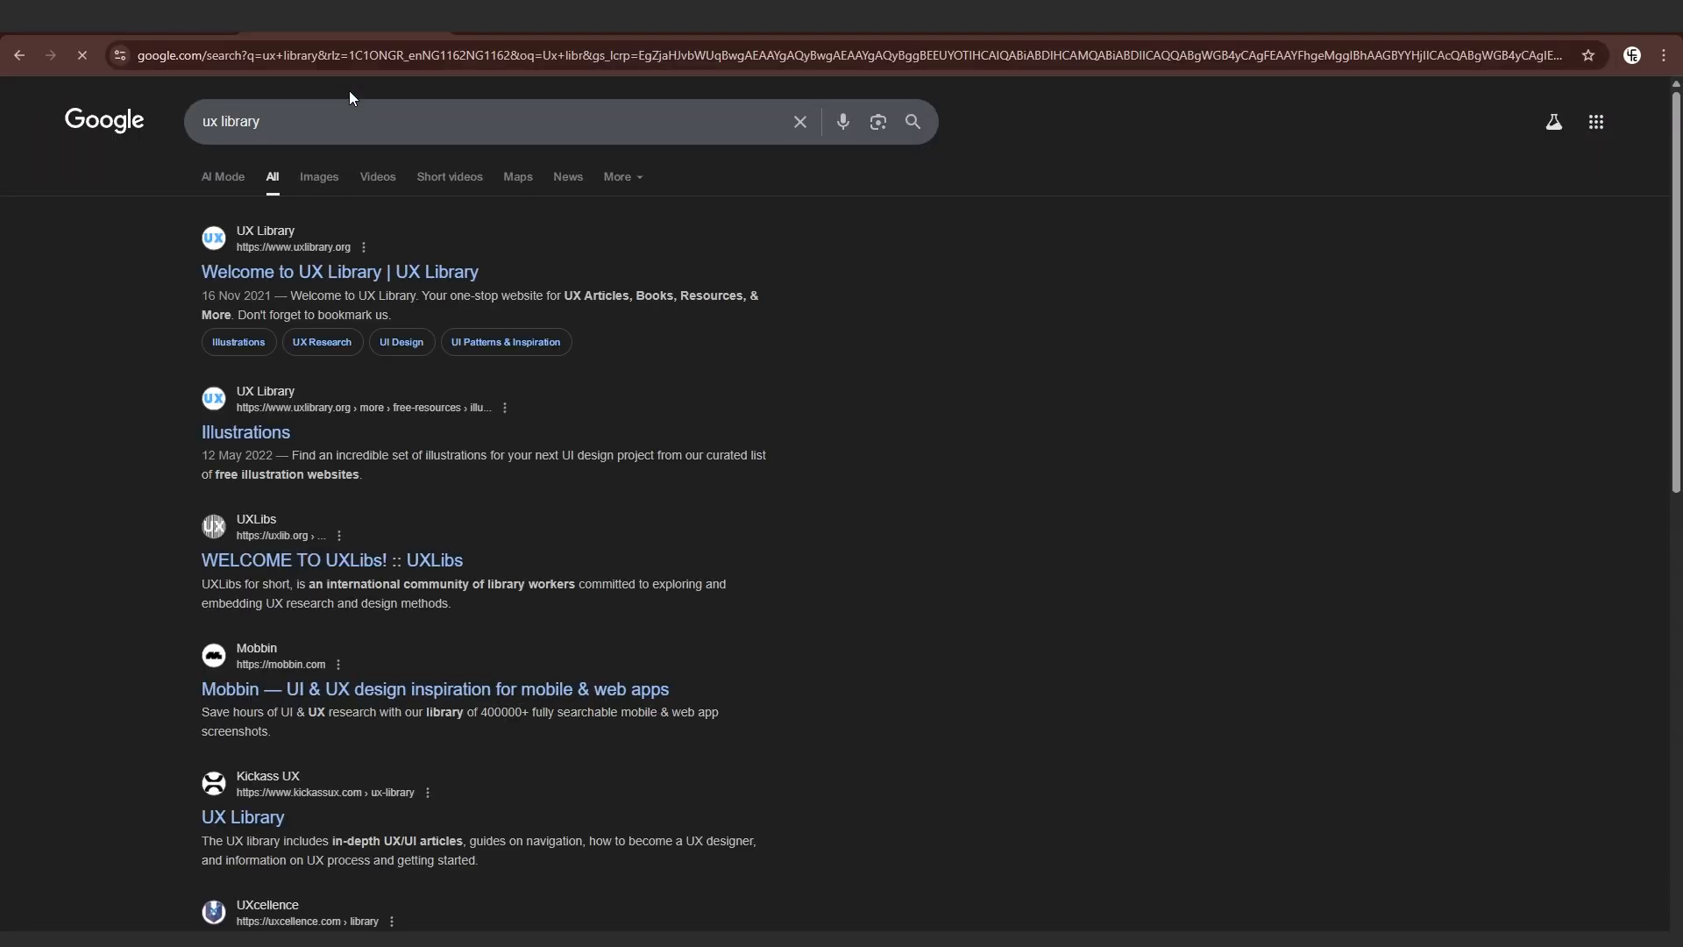
left_click(270, 273)
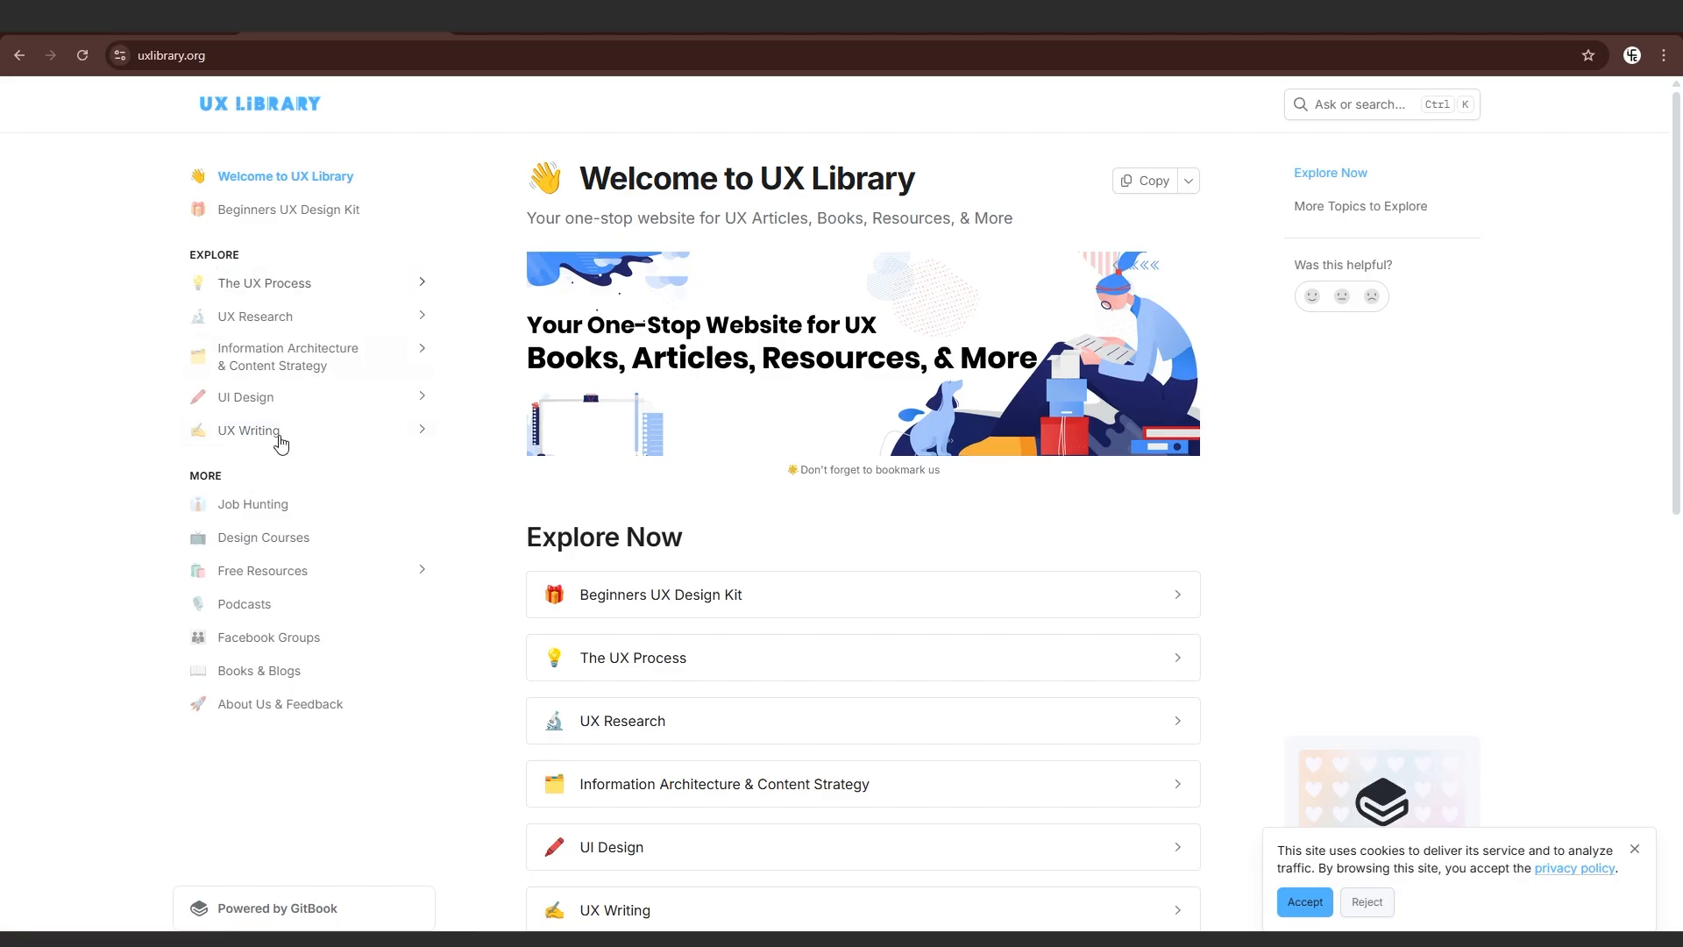
Open the Illustrations section of UX Library's Free Resources and look through the listed illustration sites
left_click(281, 575)
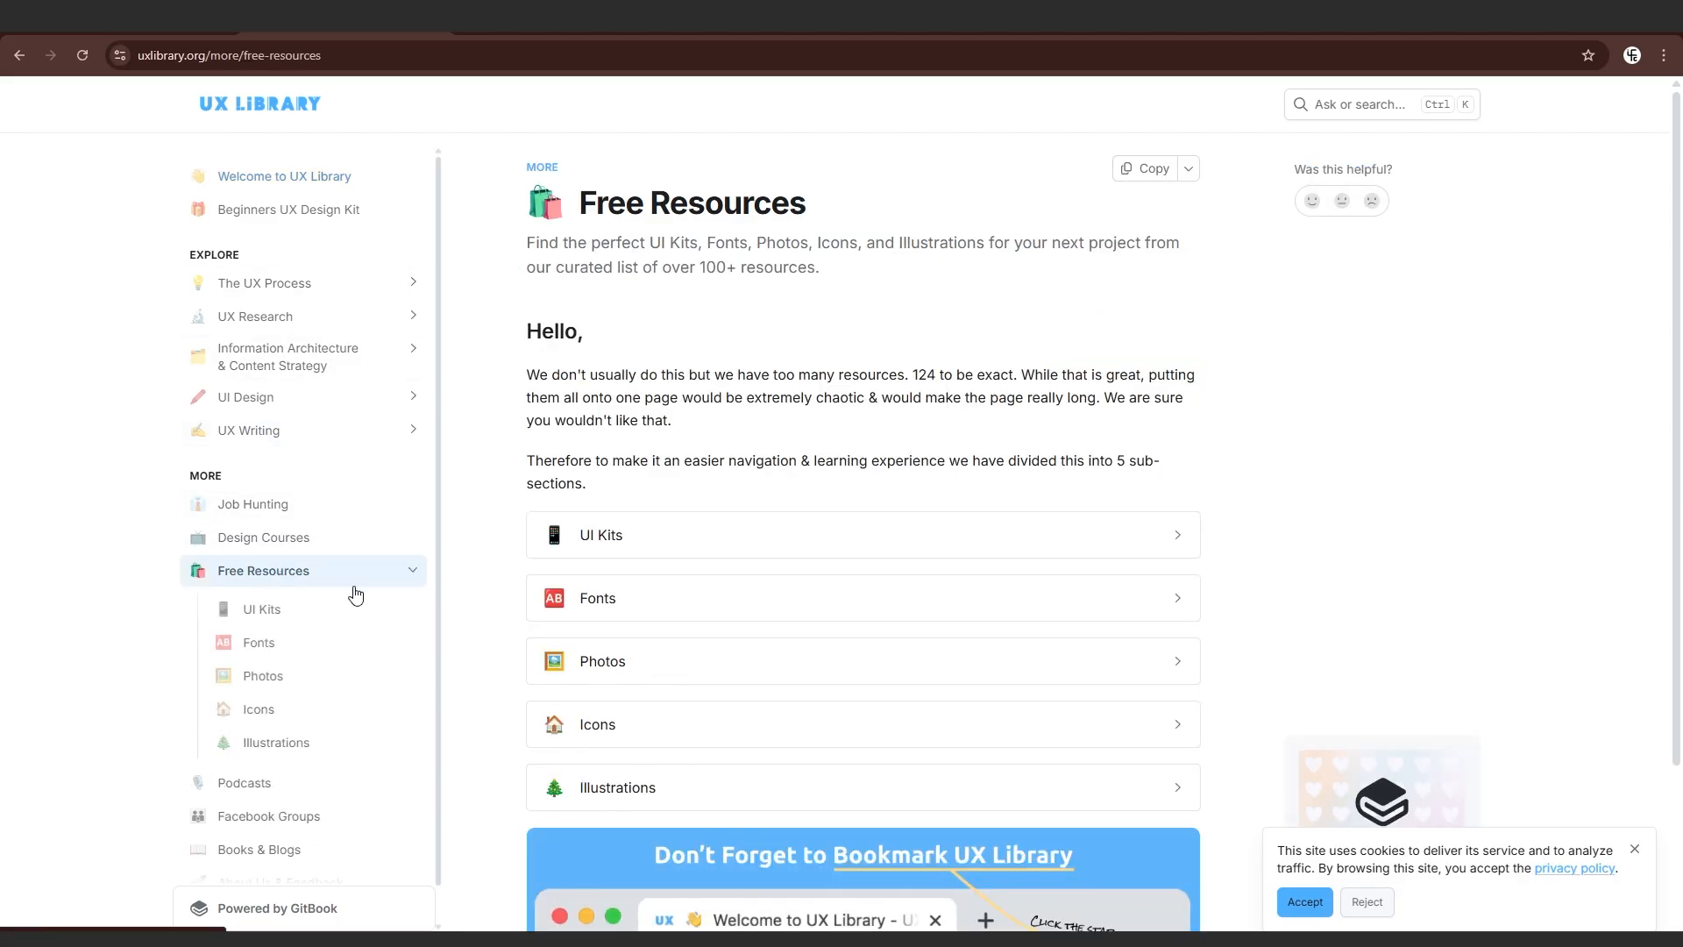
scroll(640, 623, "down", 1)
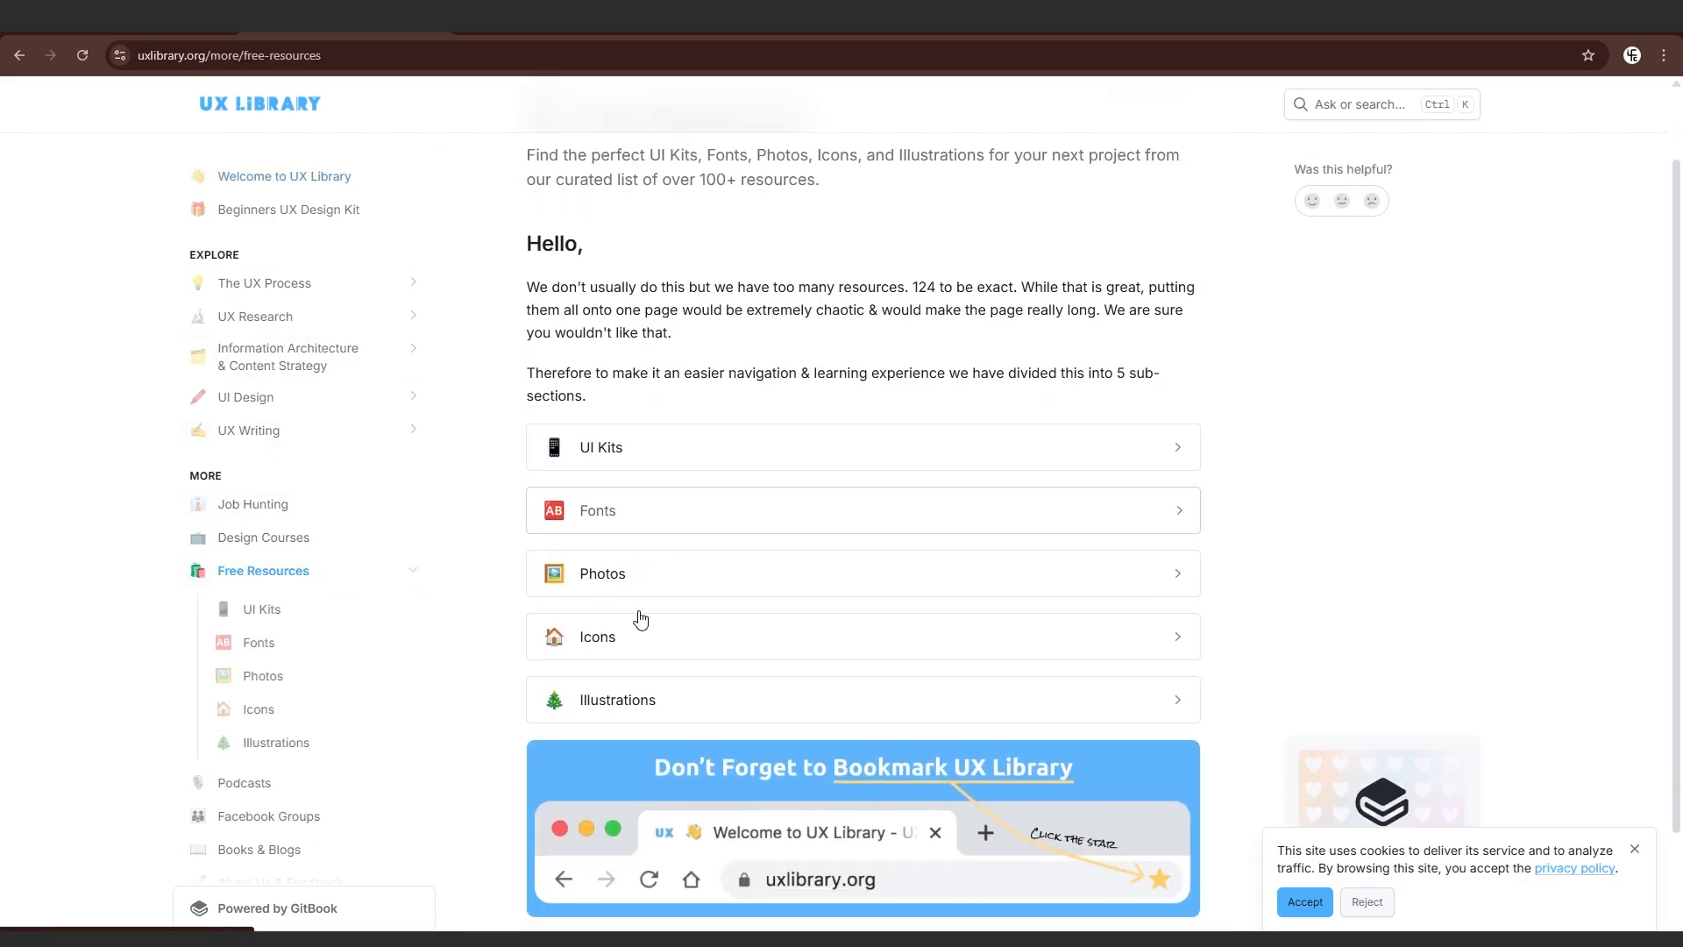
left_click(606, 701)
scroll(584, 472, "down", 9)
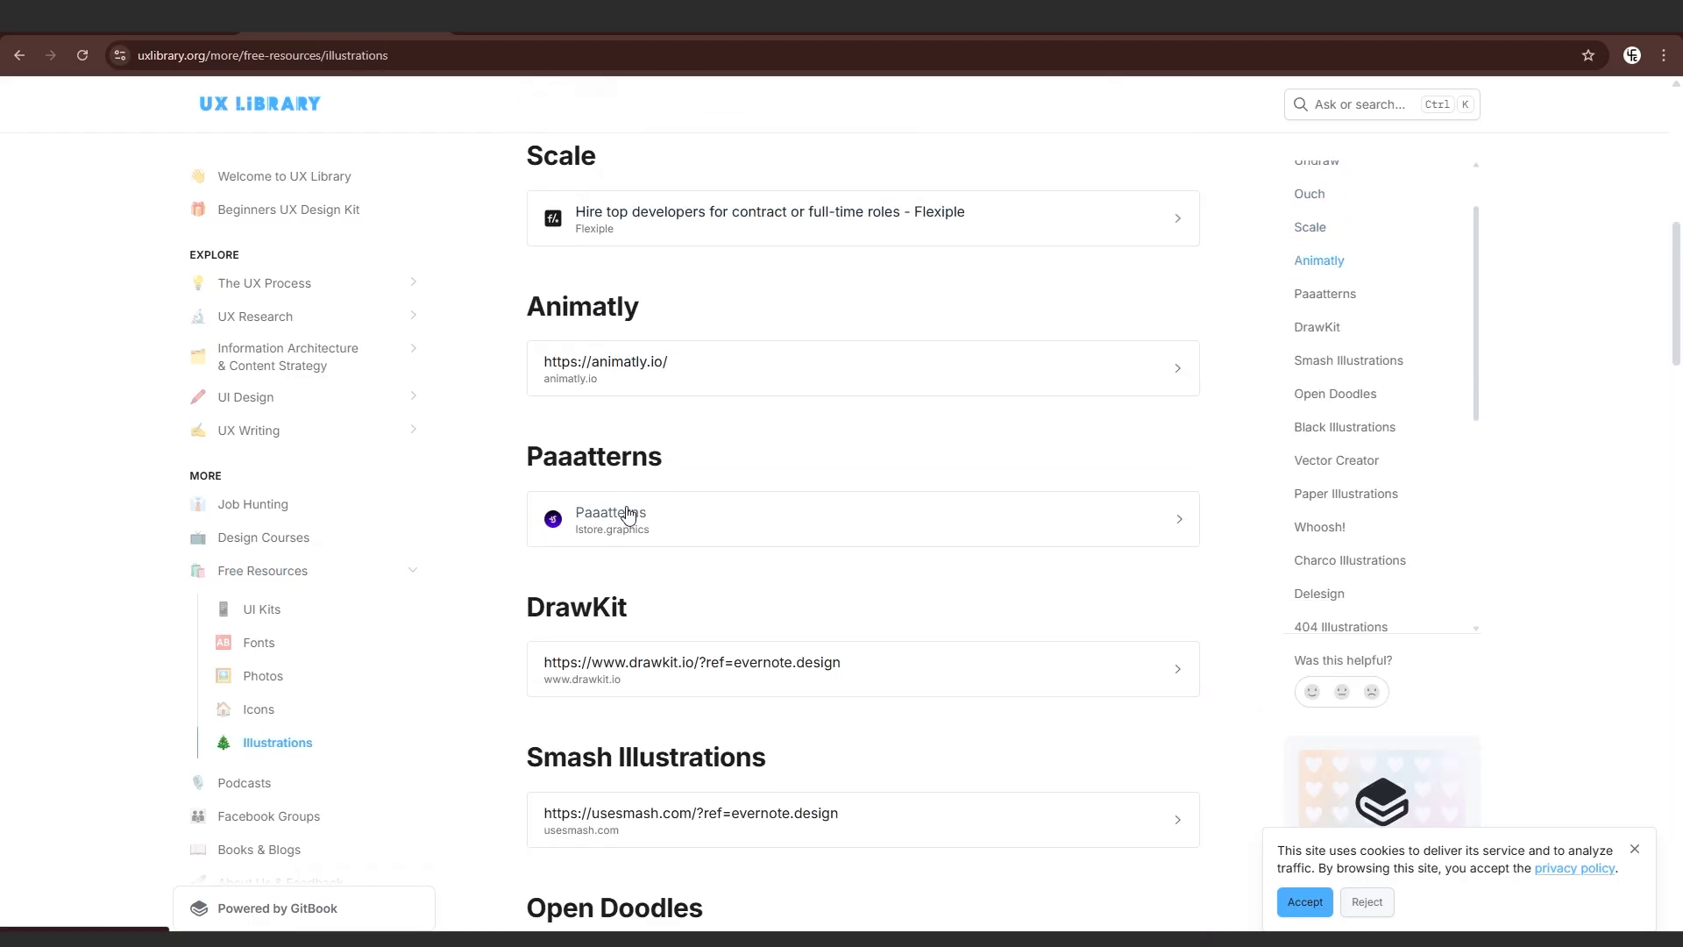
Open unDraw from the UX Library illustrations list and go to its illustration gallery
scroll(628, 506, "up", 9)
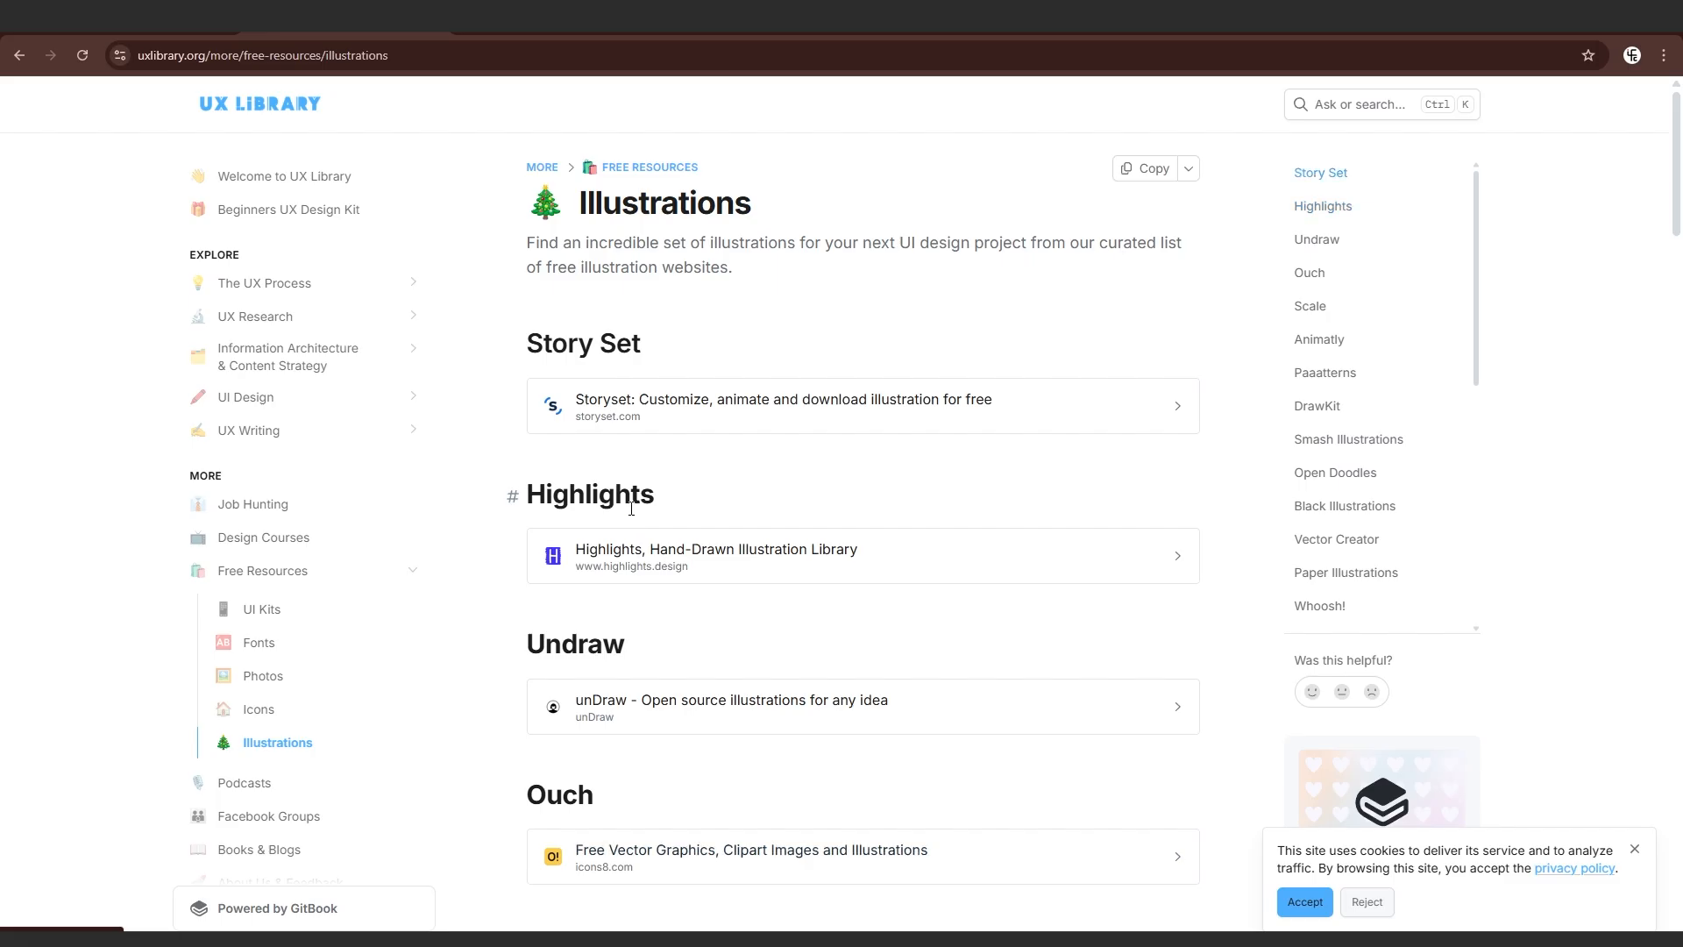
scroll(606, 495, "down", 4)
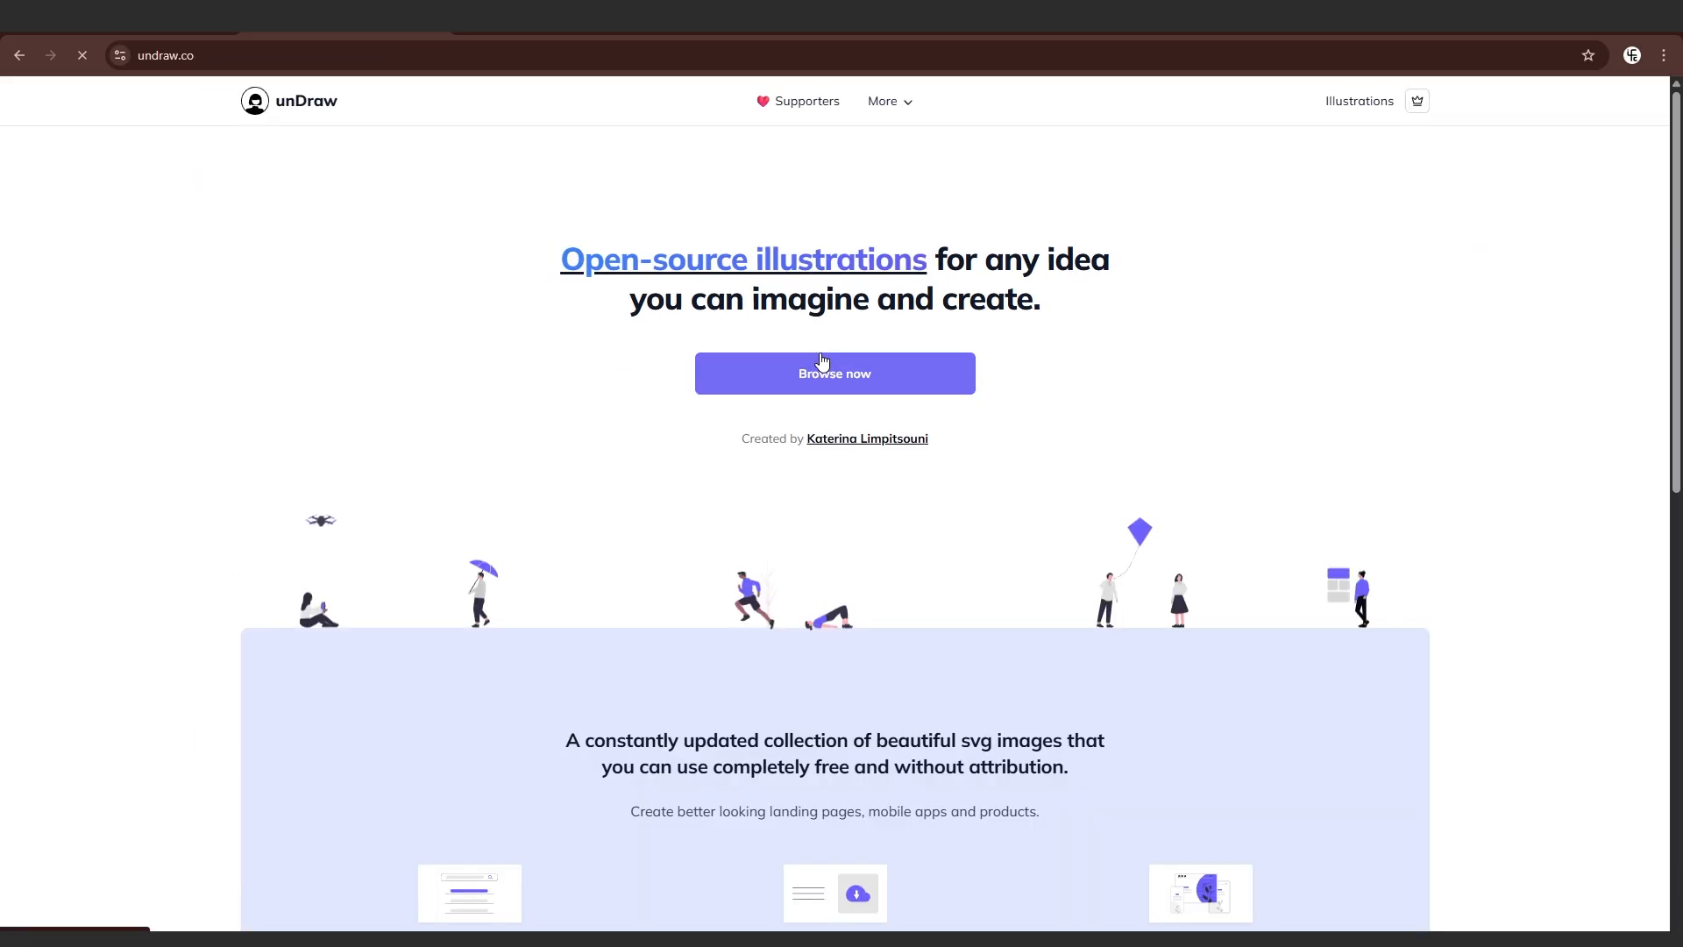
left_click(848, 386)
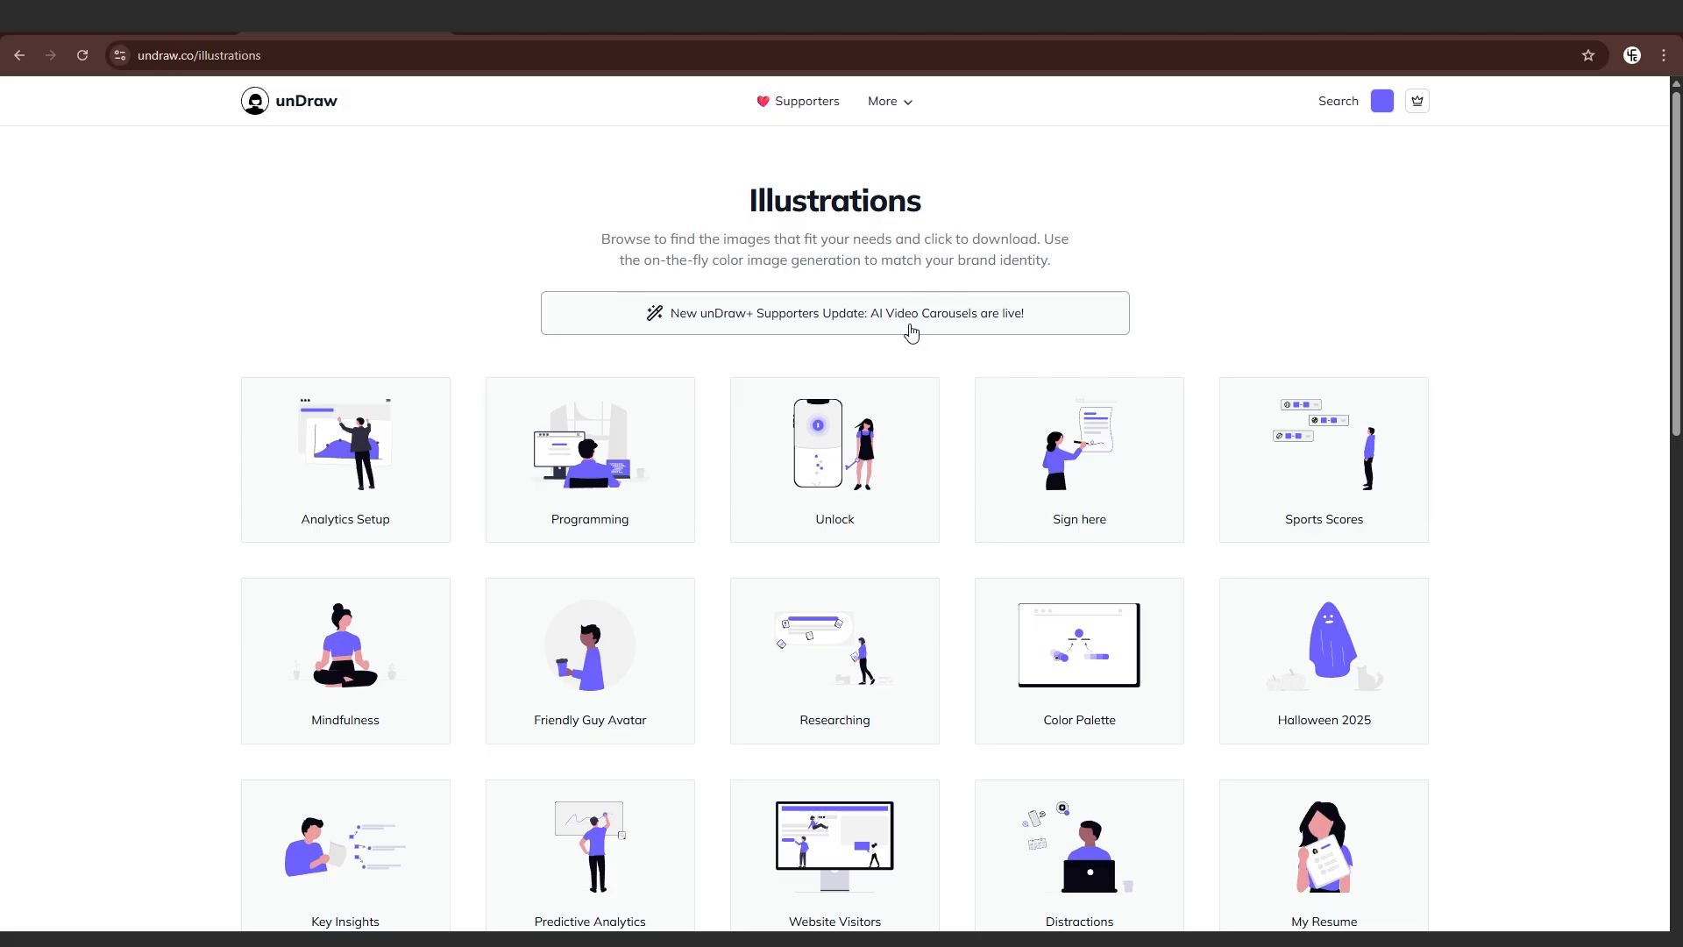
Download the Friendly Guy Avatar illustration as an SVG, then briefly open and close its download folder
scroll(929, 355, "down", 5)
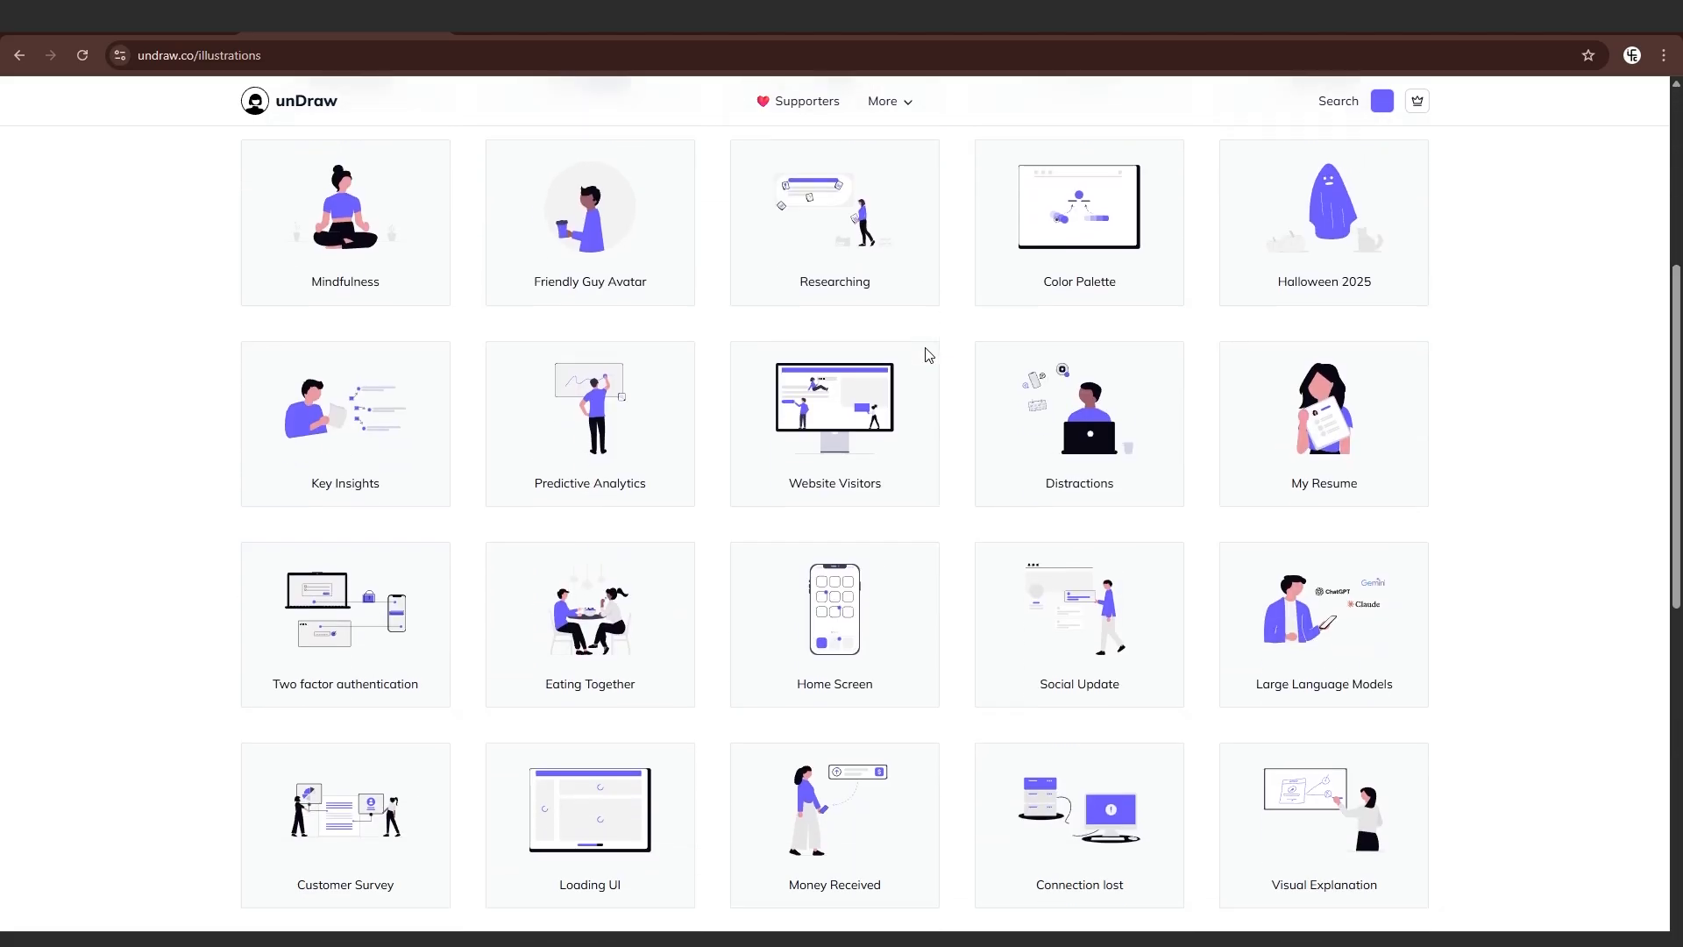
scroll(928, 350, "up", 5)
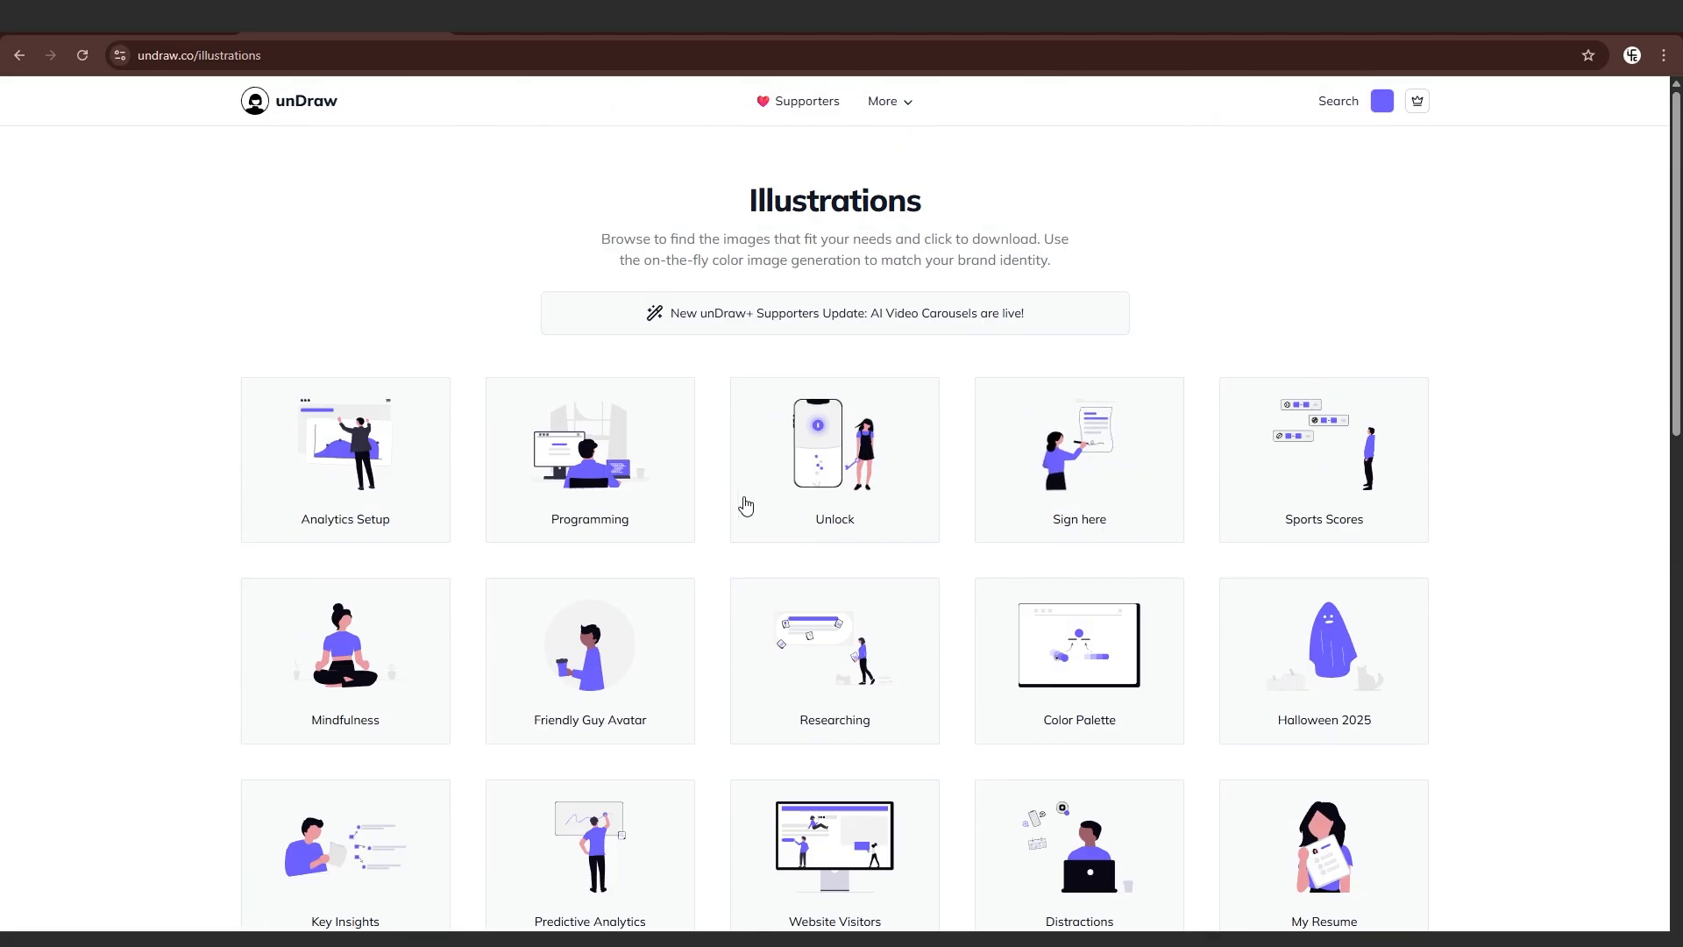
scroll(669, 544, "down", 3)
scroll(735, 518, "up", 3)
scroll(735, 521, "down", 4)
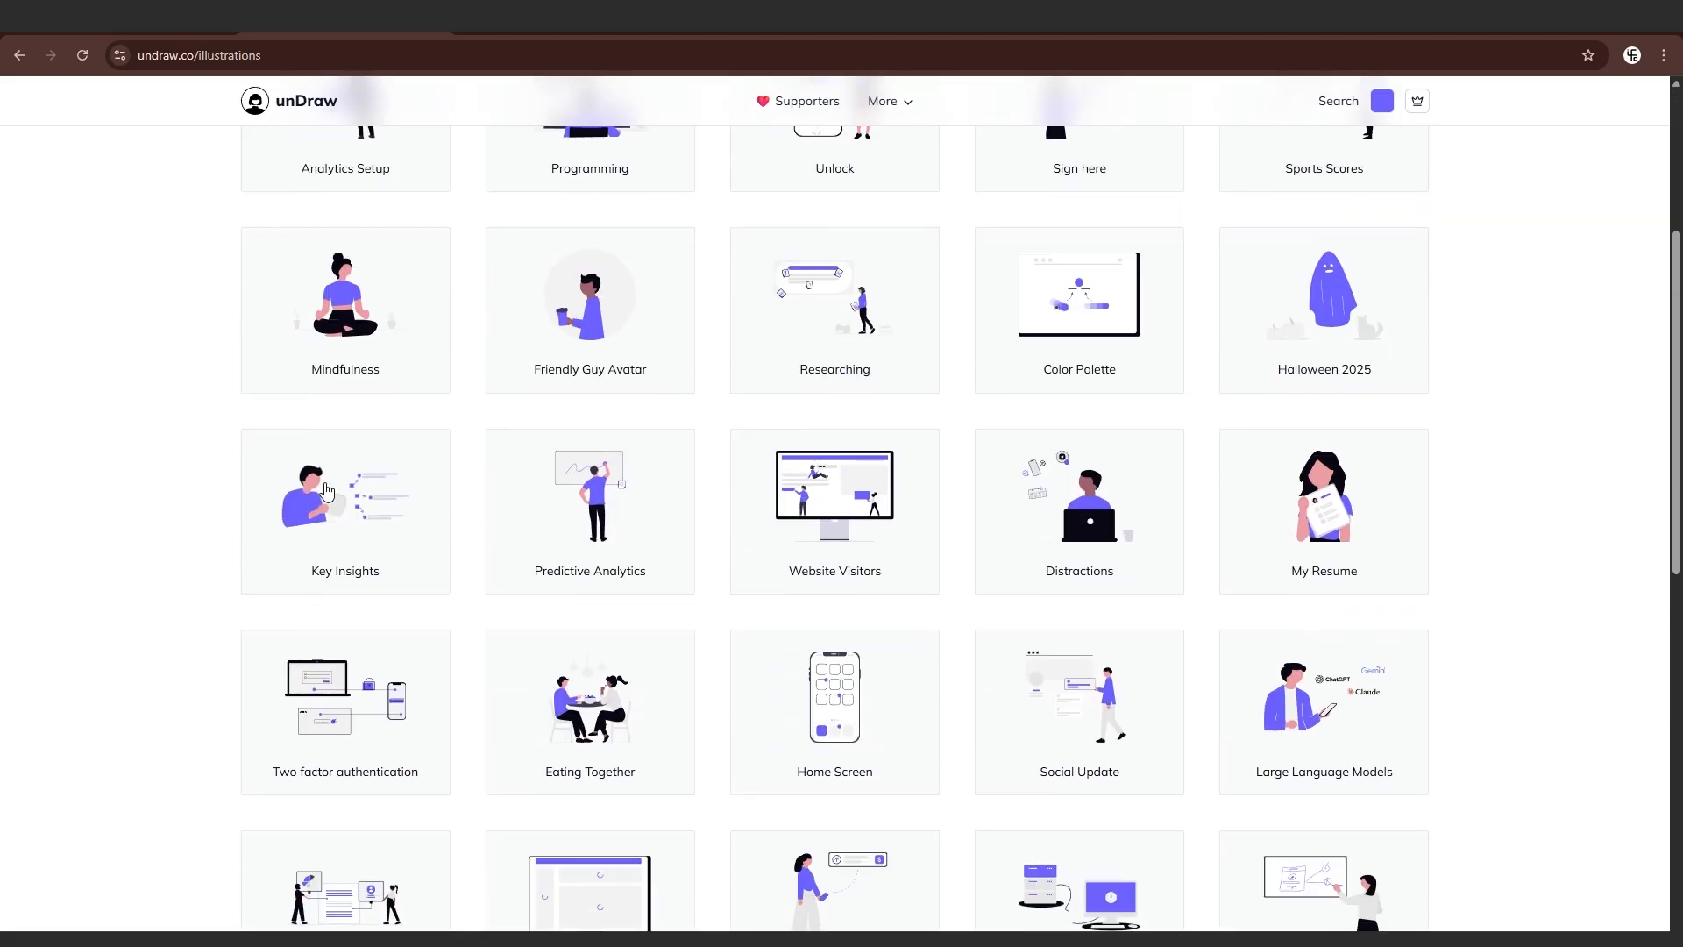
left_click(603, 327)
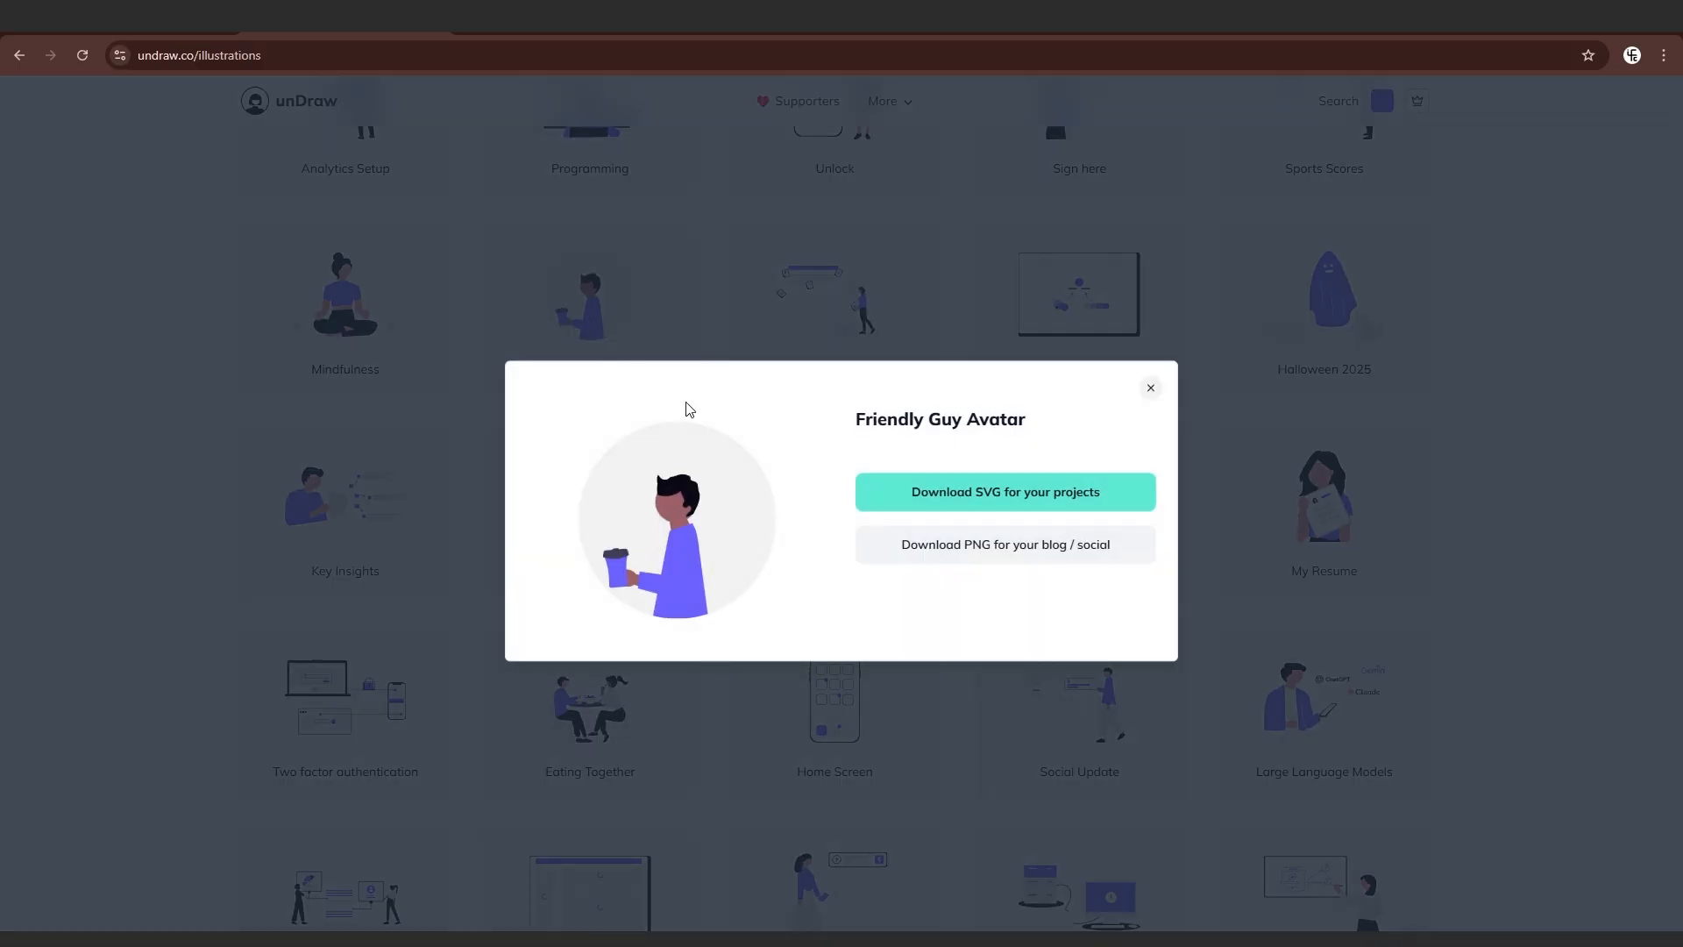
left_click(1004, 500)
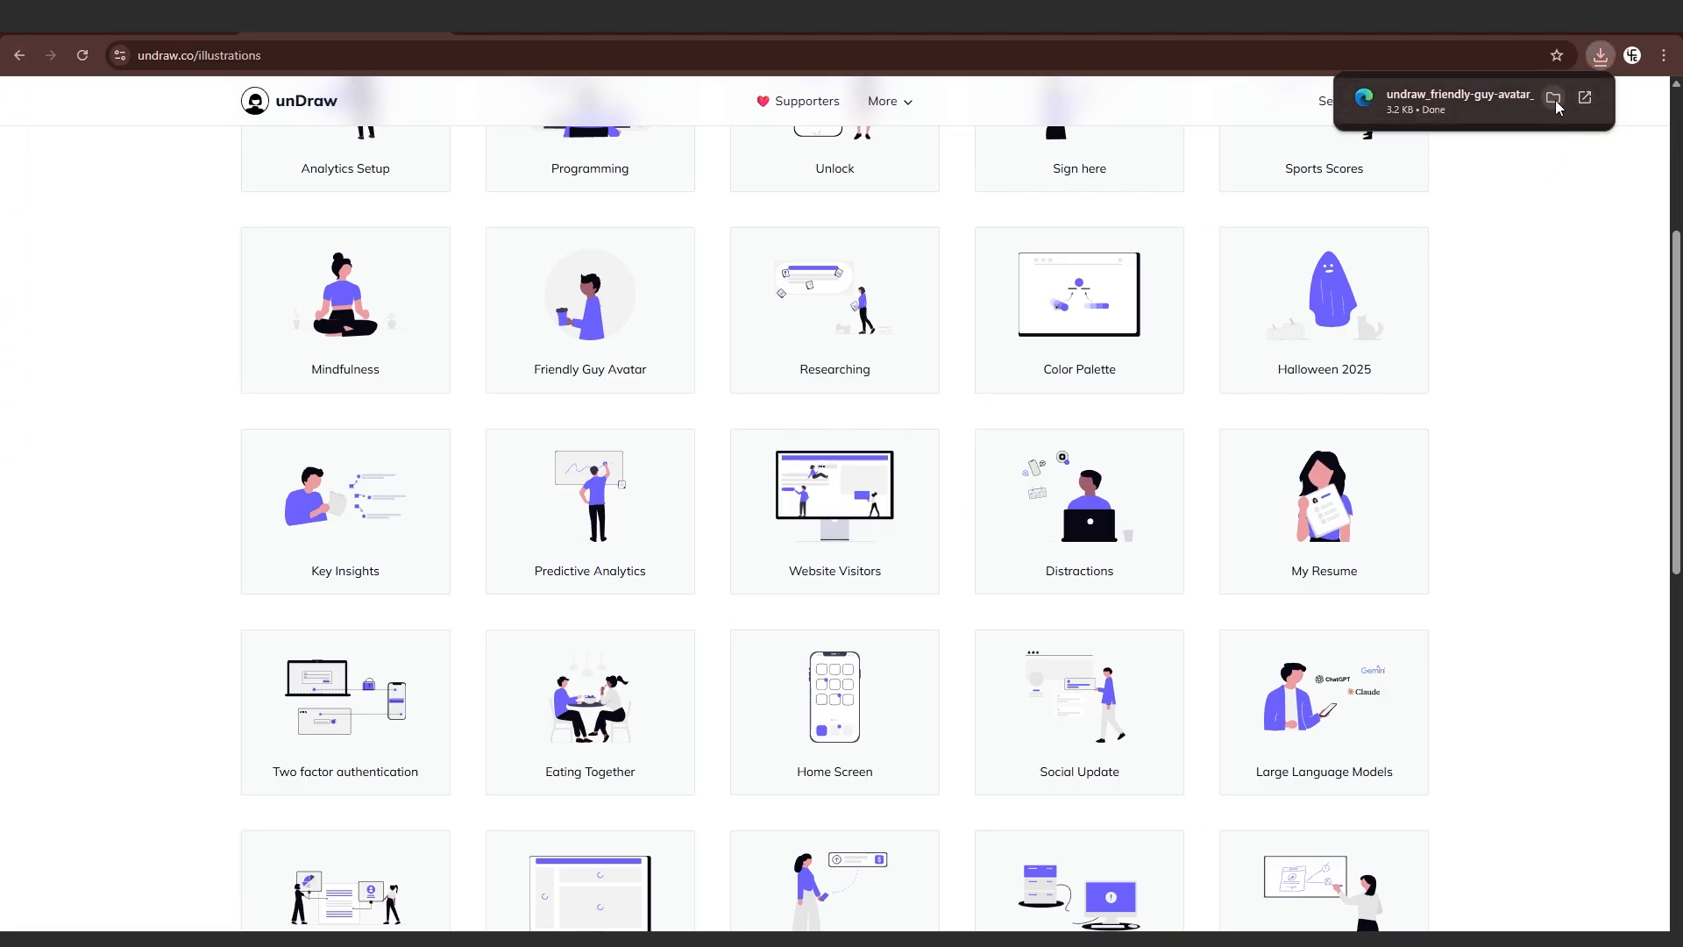
left_click(1555, 98)
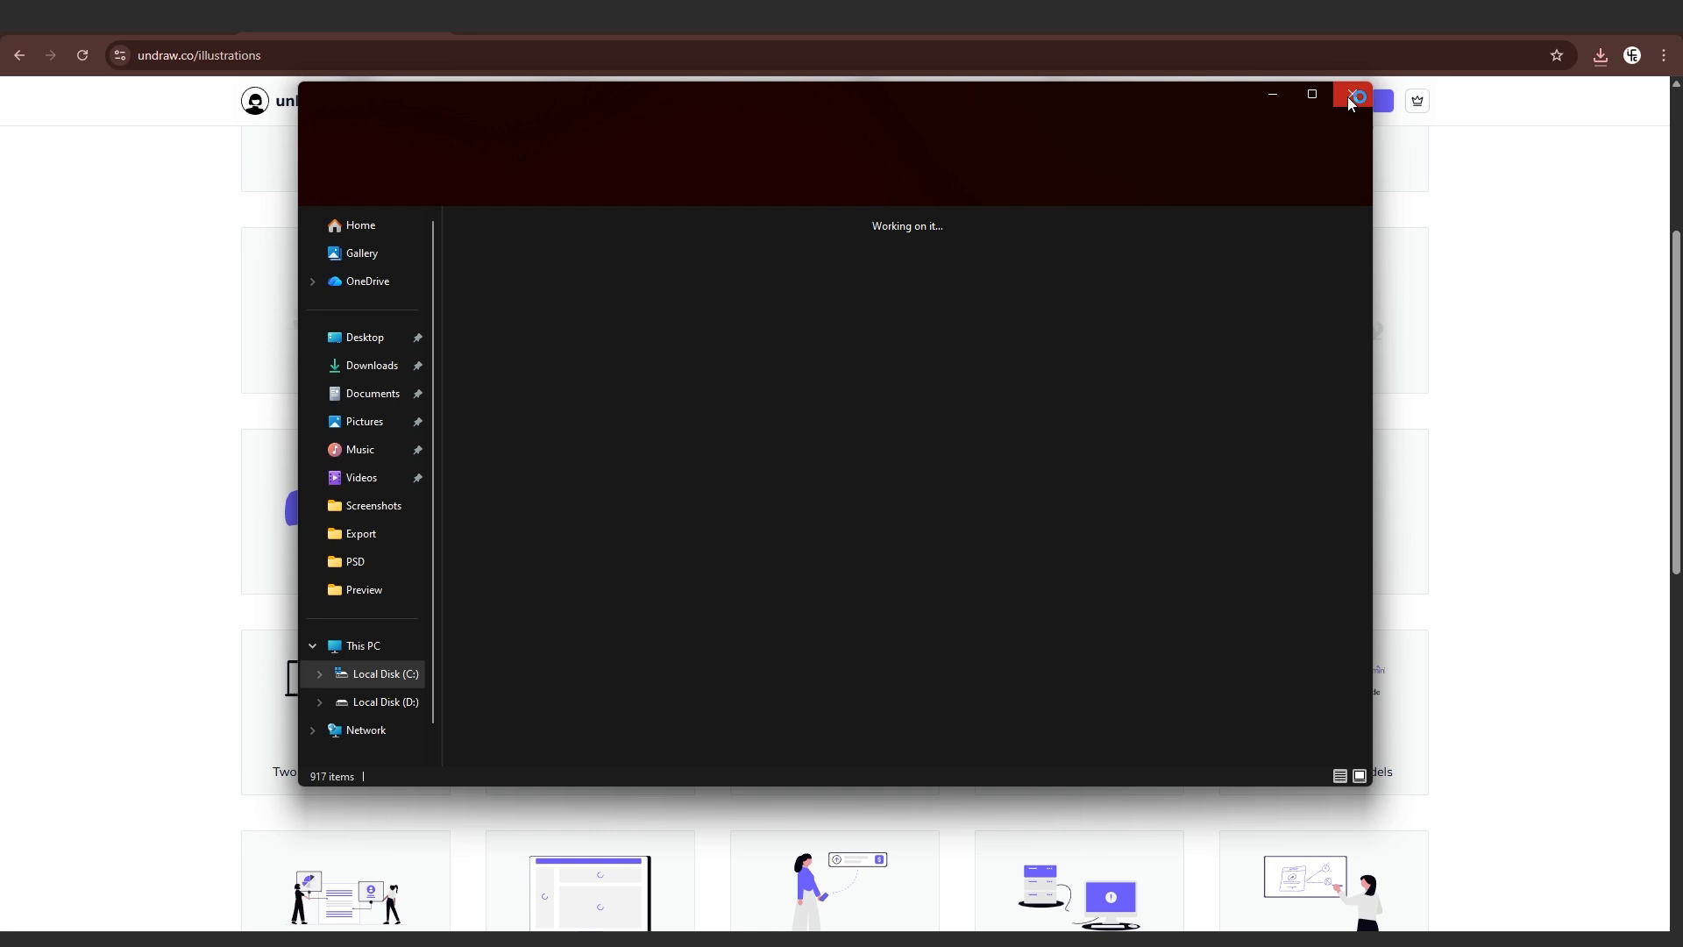
left_click(1350, 95)
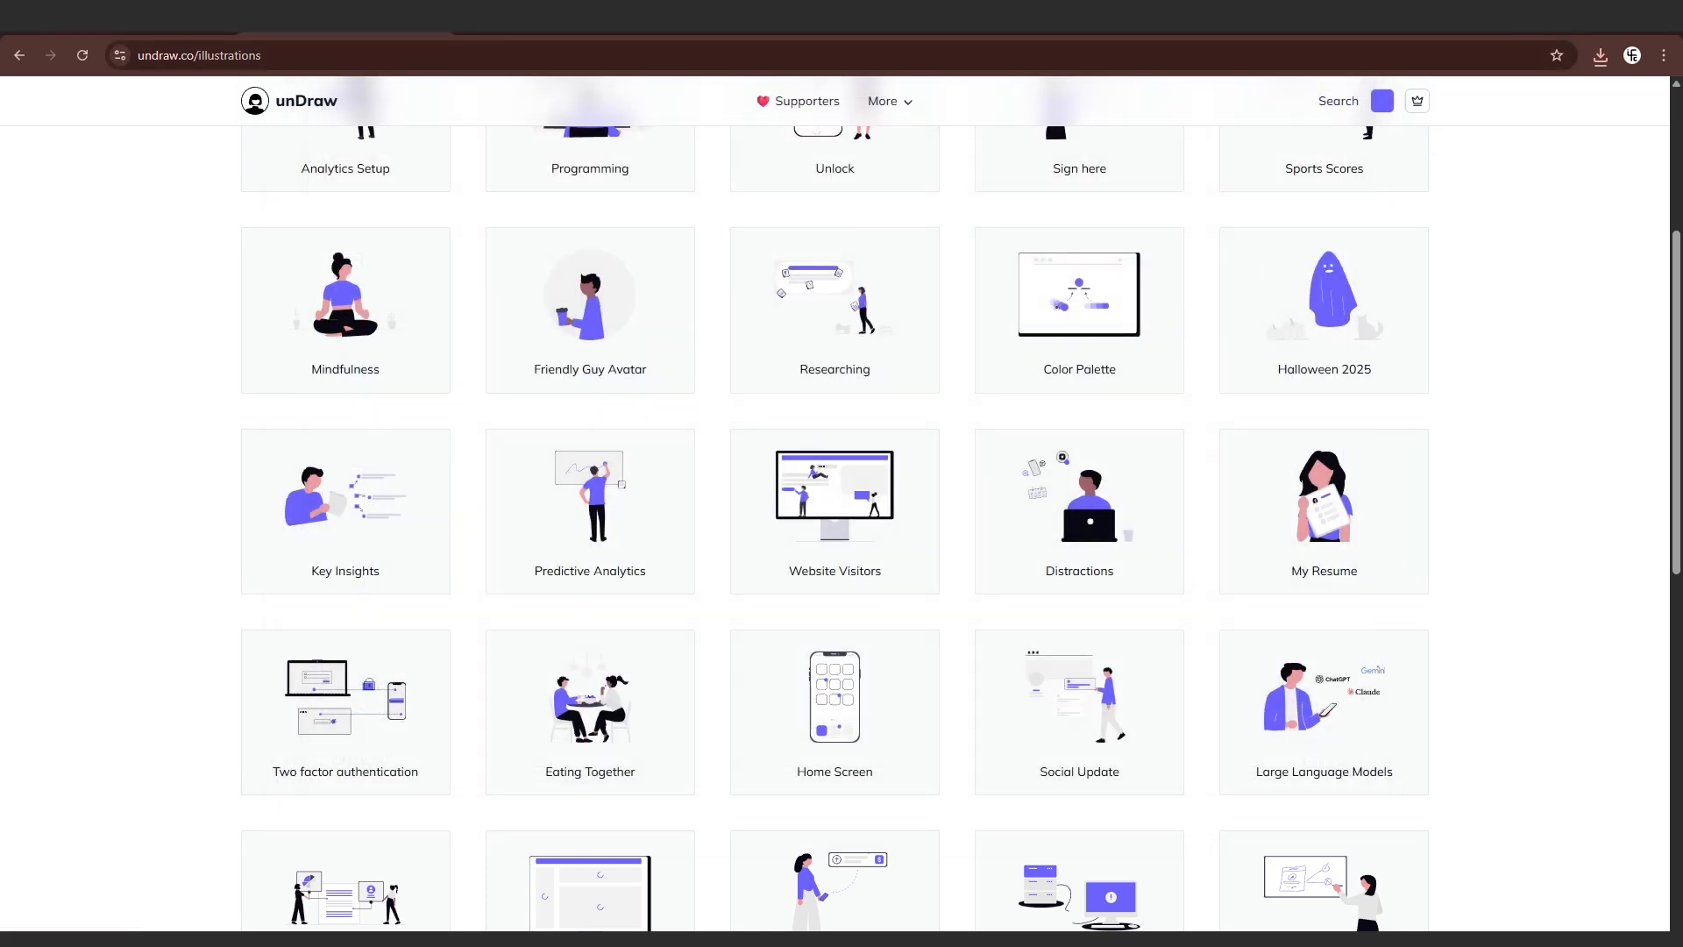
Switch to the Figma design and lock the chat illustration group in the MacBook Pro 16" - 9 frame
left_click(1581, 32)
scroll(833, 439, "down", 3)
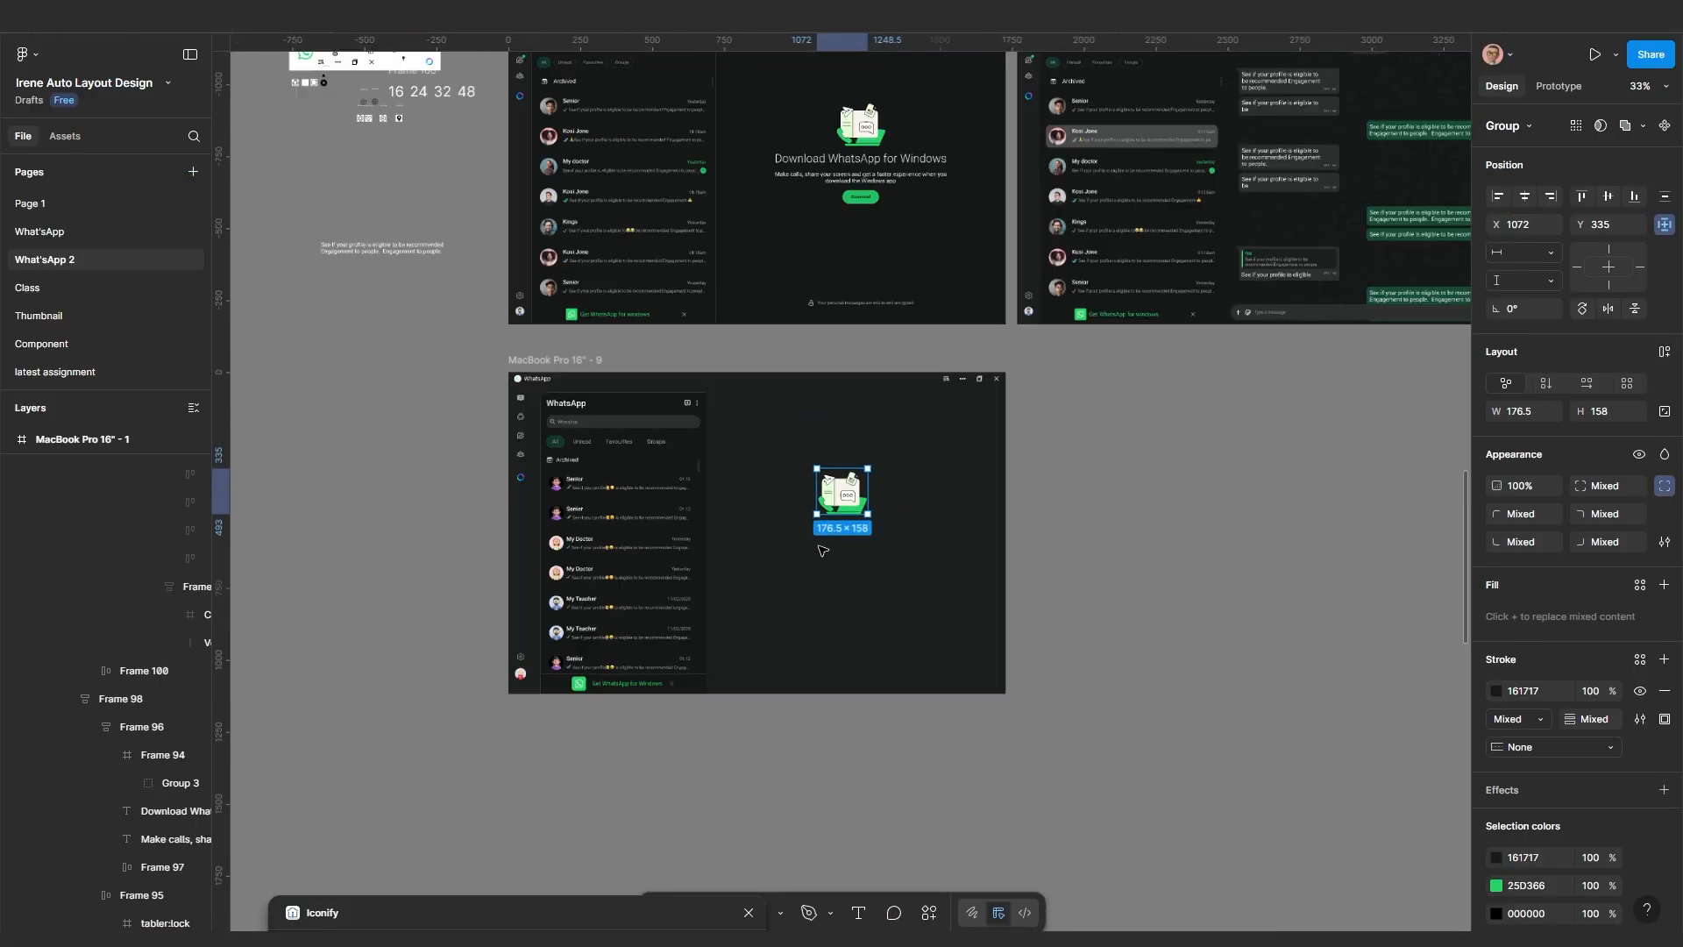
scroll(822, 551, "left", 5)
scroll(1043, 659, "up", 4)
left_click_drag(1039, 751, 920, 593)
scroll(919, 593, "up", 3)
left_click(1401, 394)
scroll(890, 429, "up", 5)
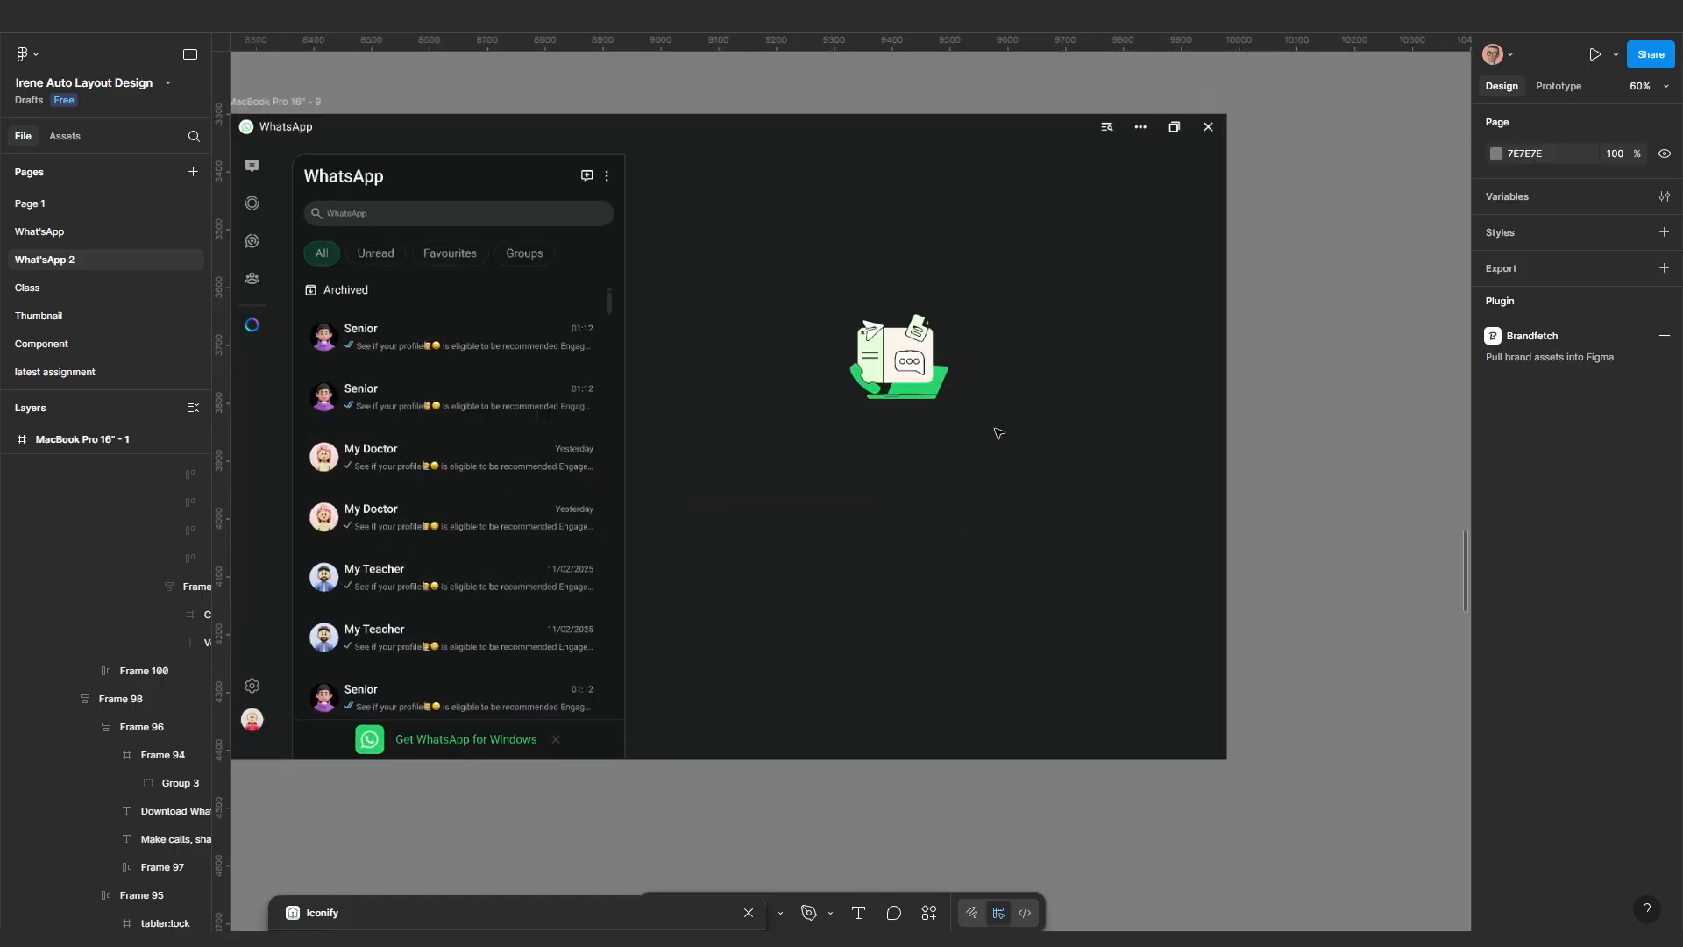
left_click(929, 401)
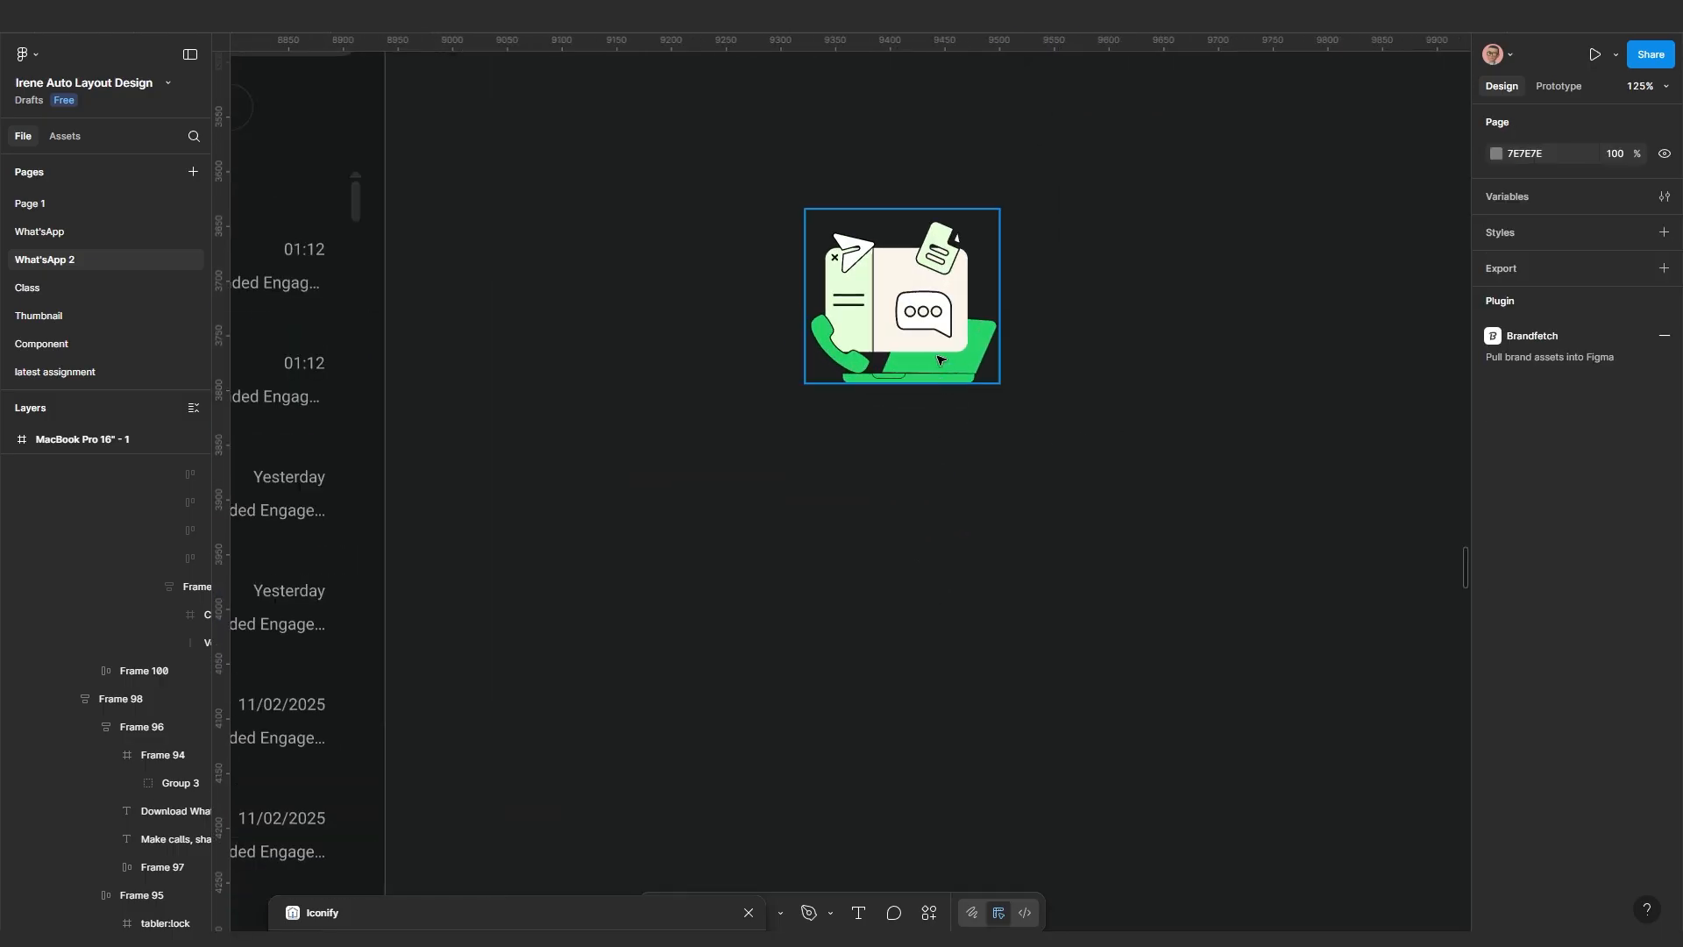
left_click(938, 360)
right_click(971, 355)
mouse_move(1018, 761)
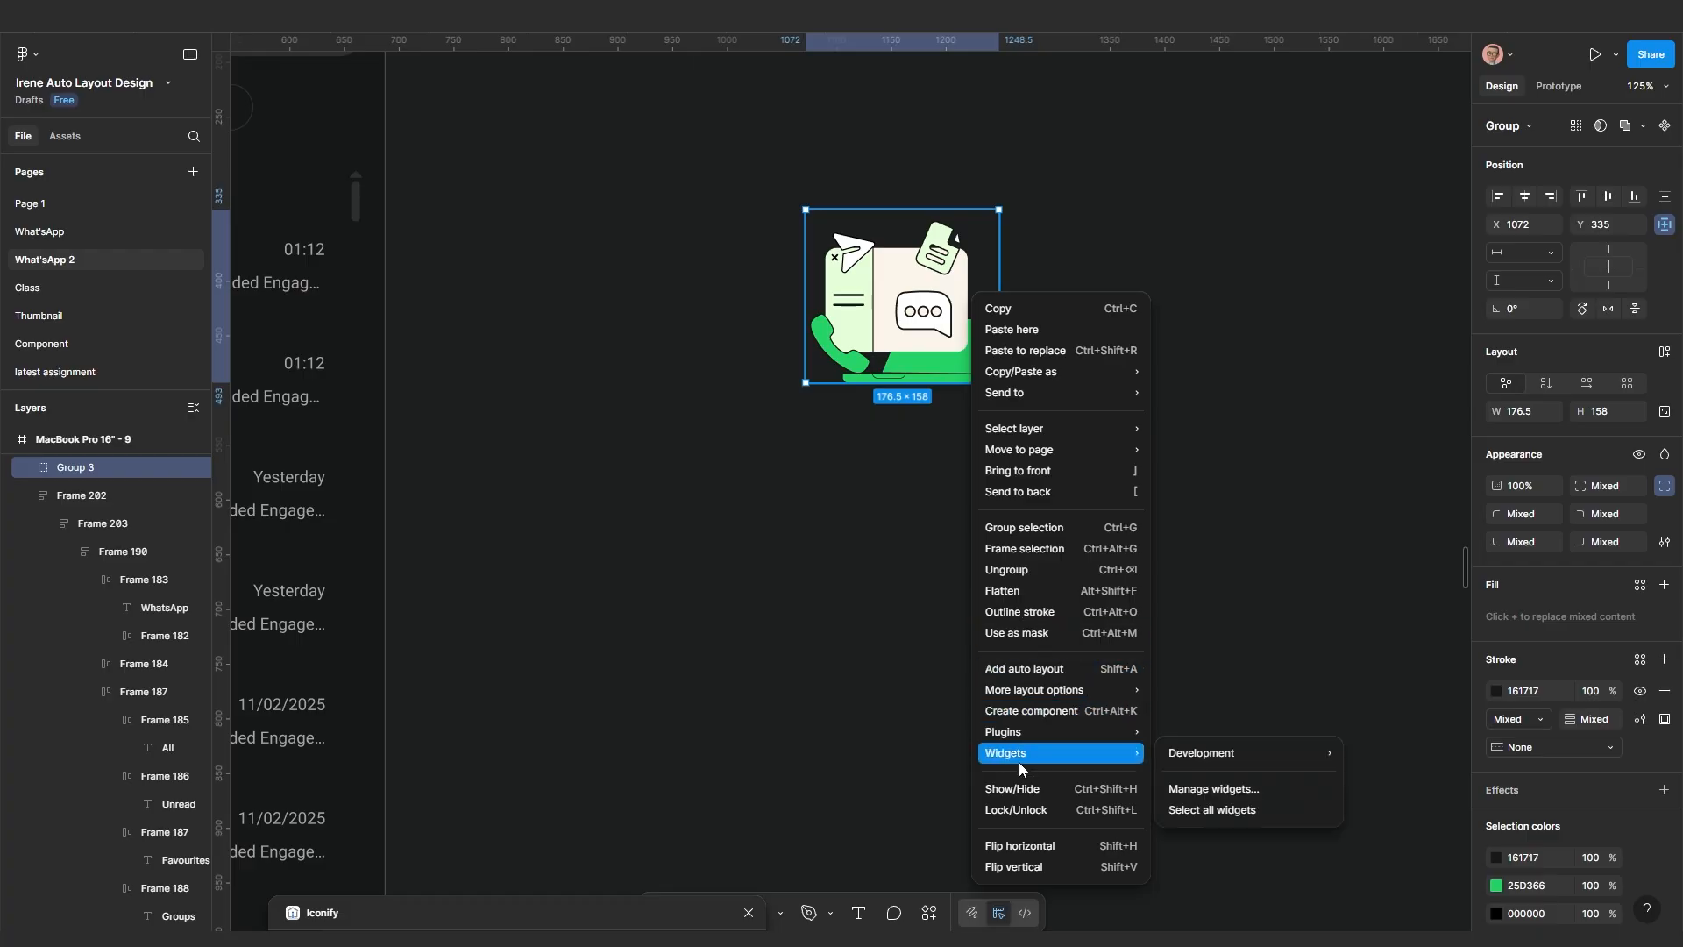
left_click(1044, 808)
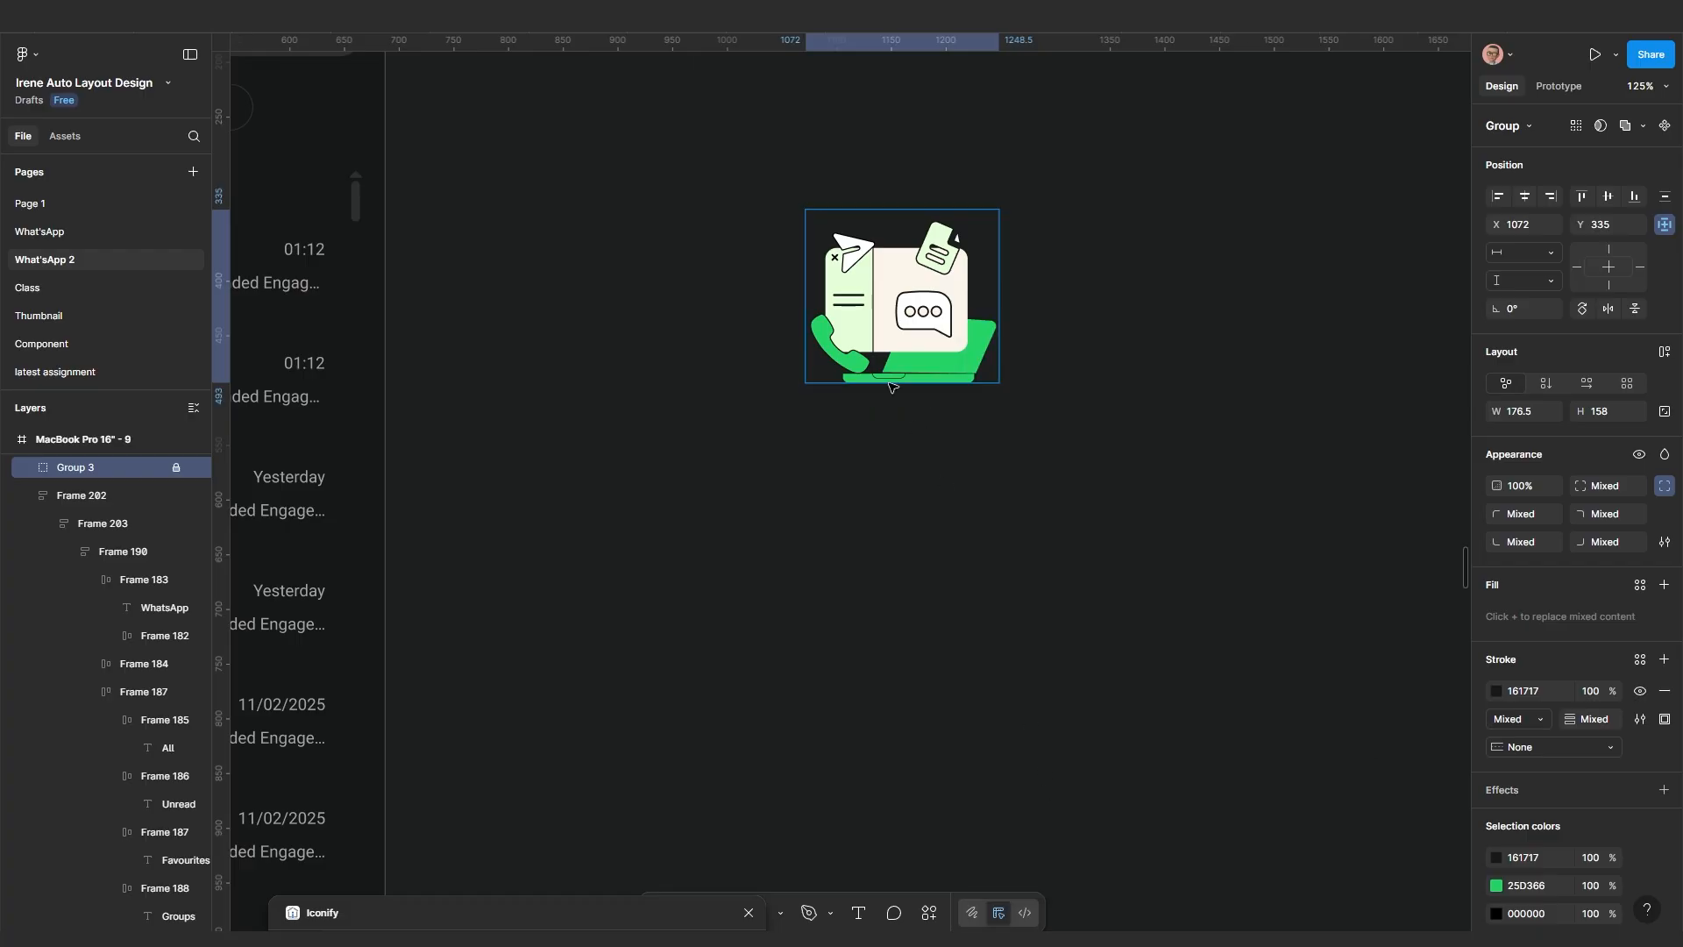
Draw a rectangle of about 43 × 95 over the illustration's light green panel
scroll(951, 327, "up", 5)
scroll(951, 326, "up", 5)
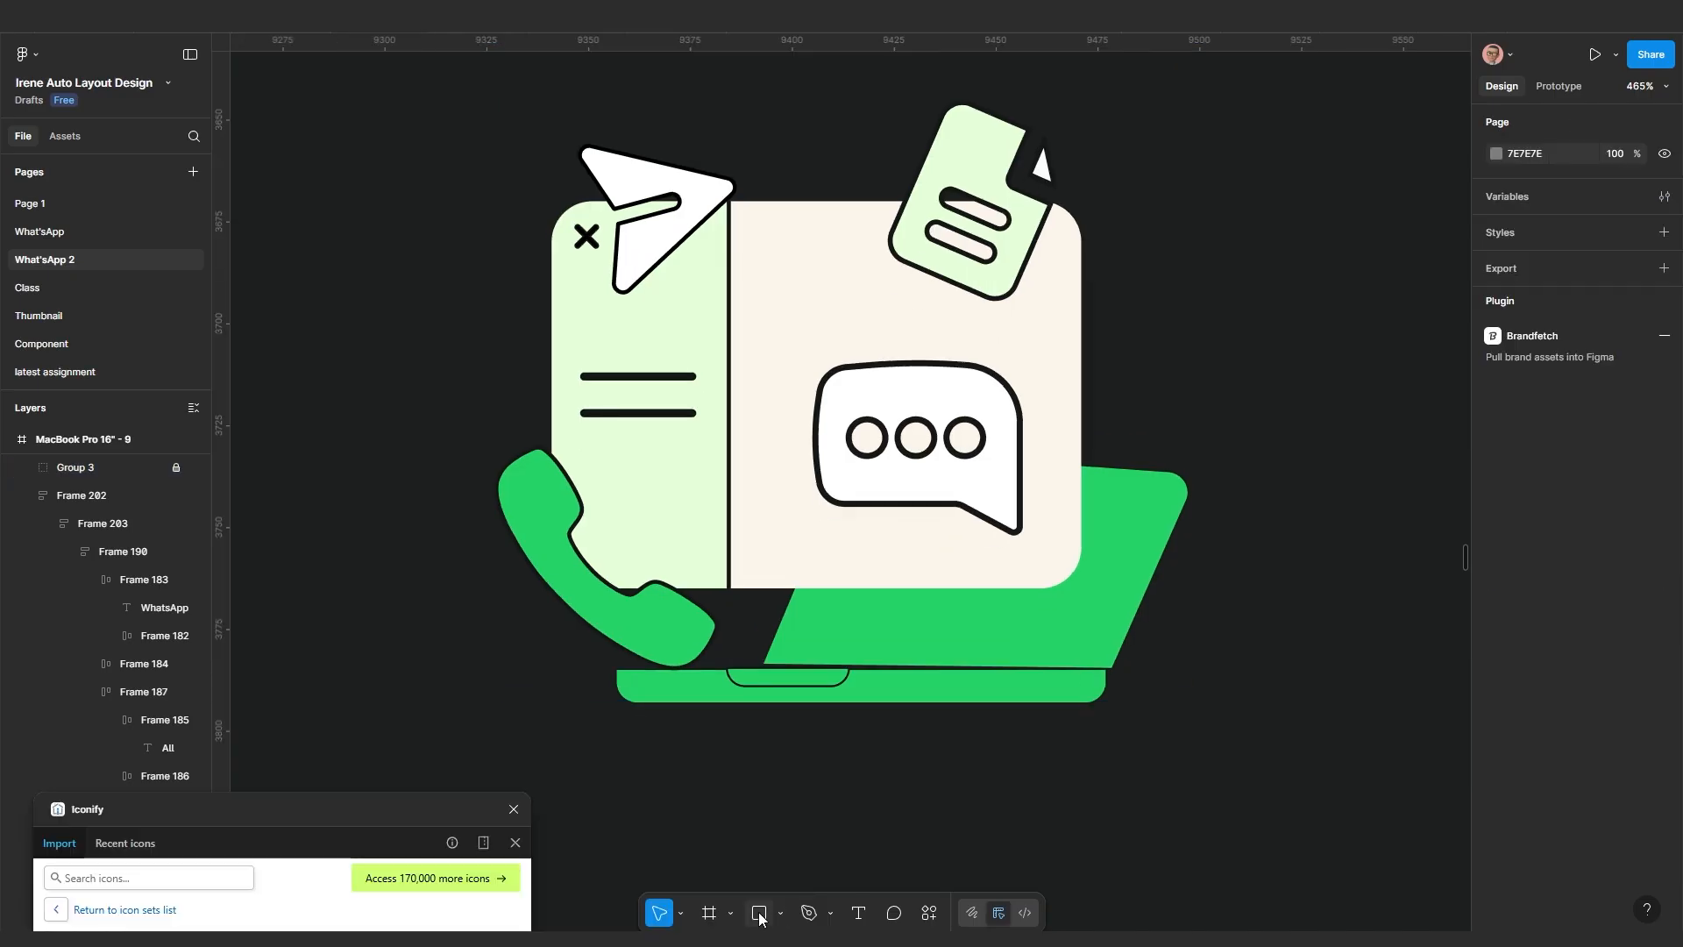
left_click(758, 912)
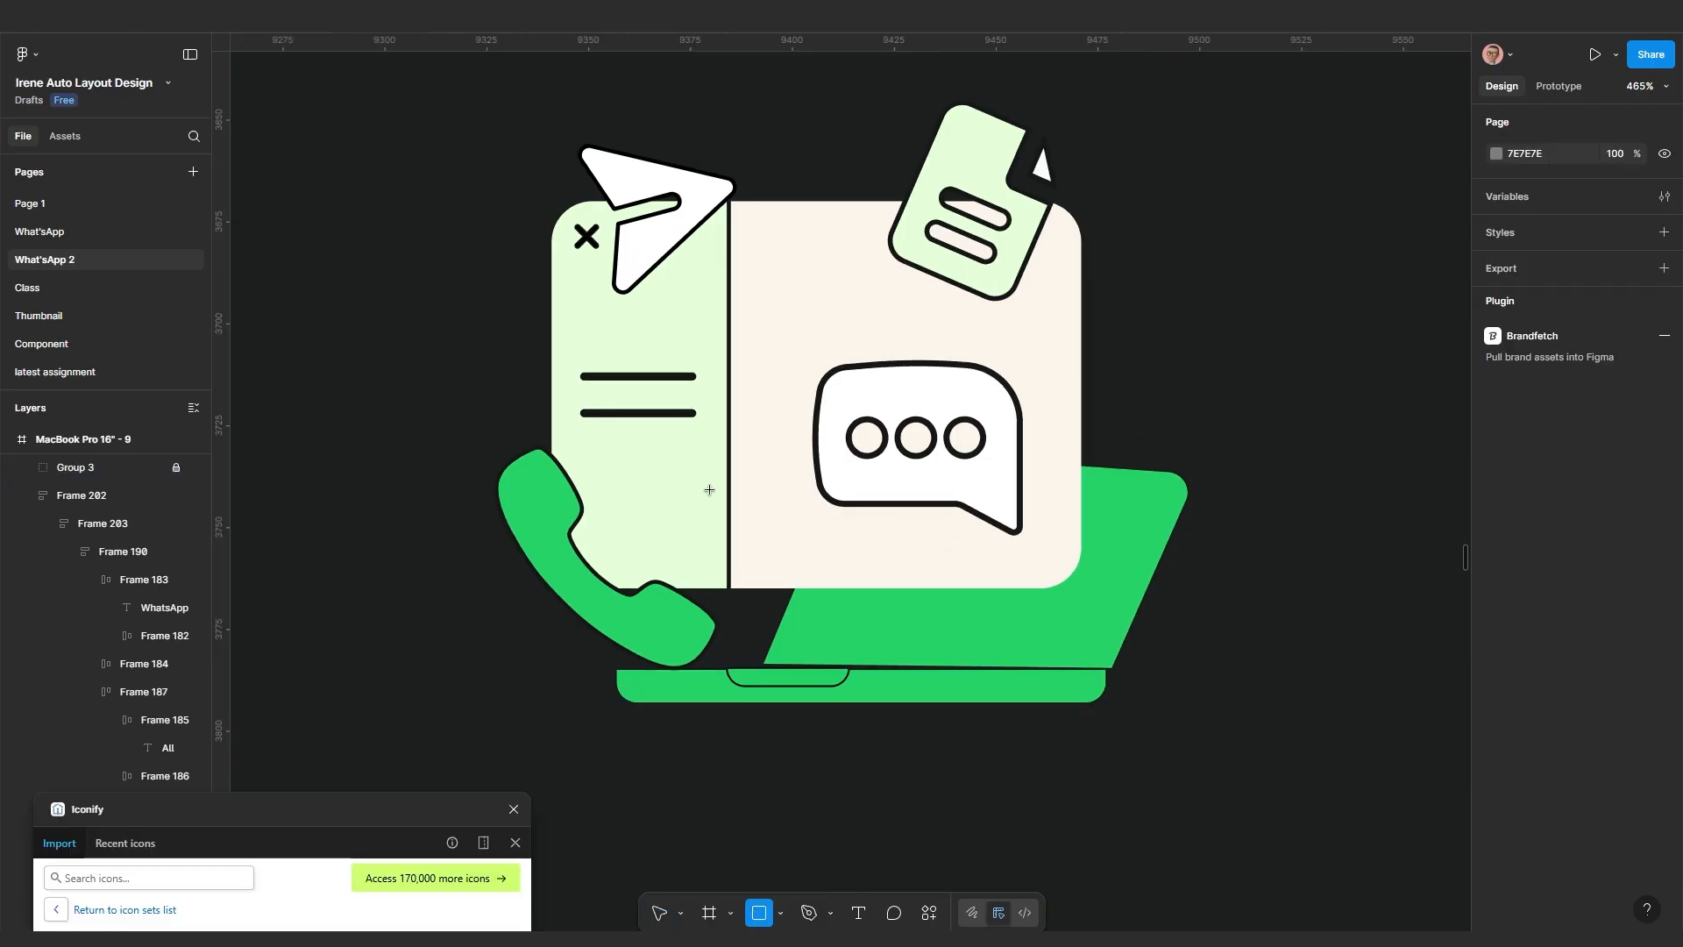
mouse_move(559, 202)
left_mouse_down()
mouse_move(725, 534)
mouse_move(726, 589)
left_mouse_up()
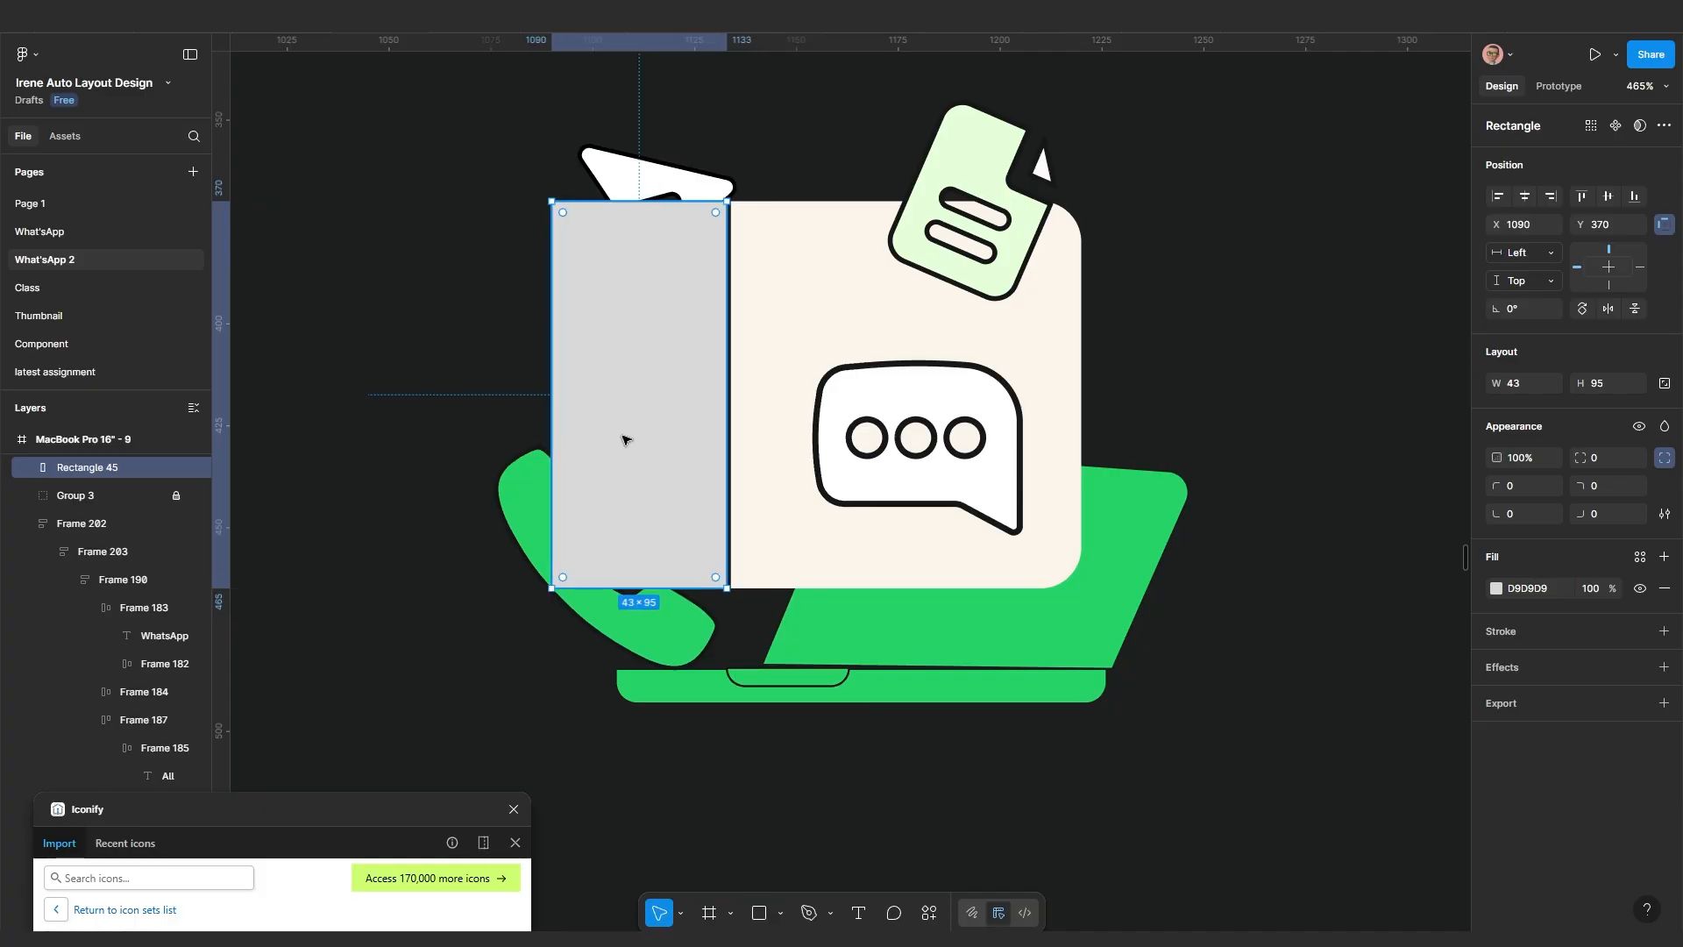
Duplicate the rectangle over the cream panel, leaving a gap of 1, and widen the copy to about 88
left_click_drag(650, 430, 1079, 408)
left_click_drag(1079, 406, 1089, 407)
left_click(701, 426, "shift")
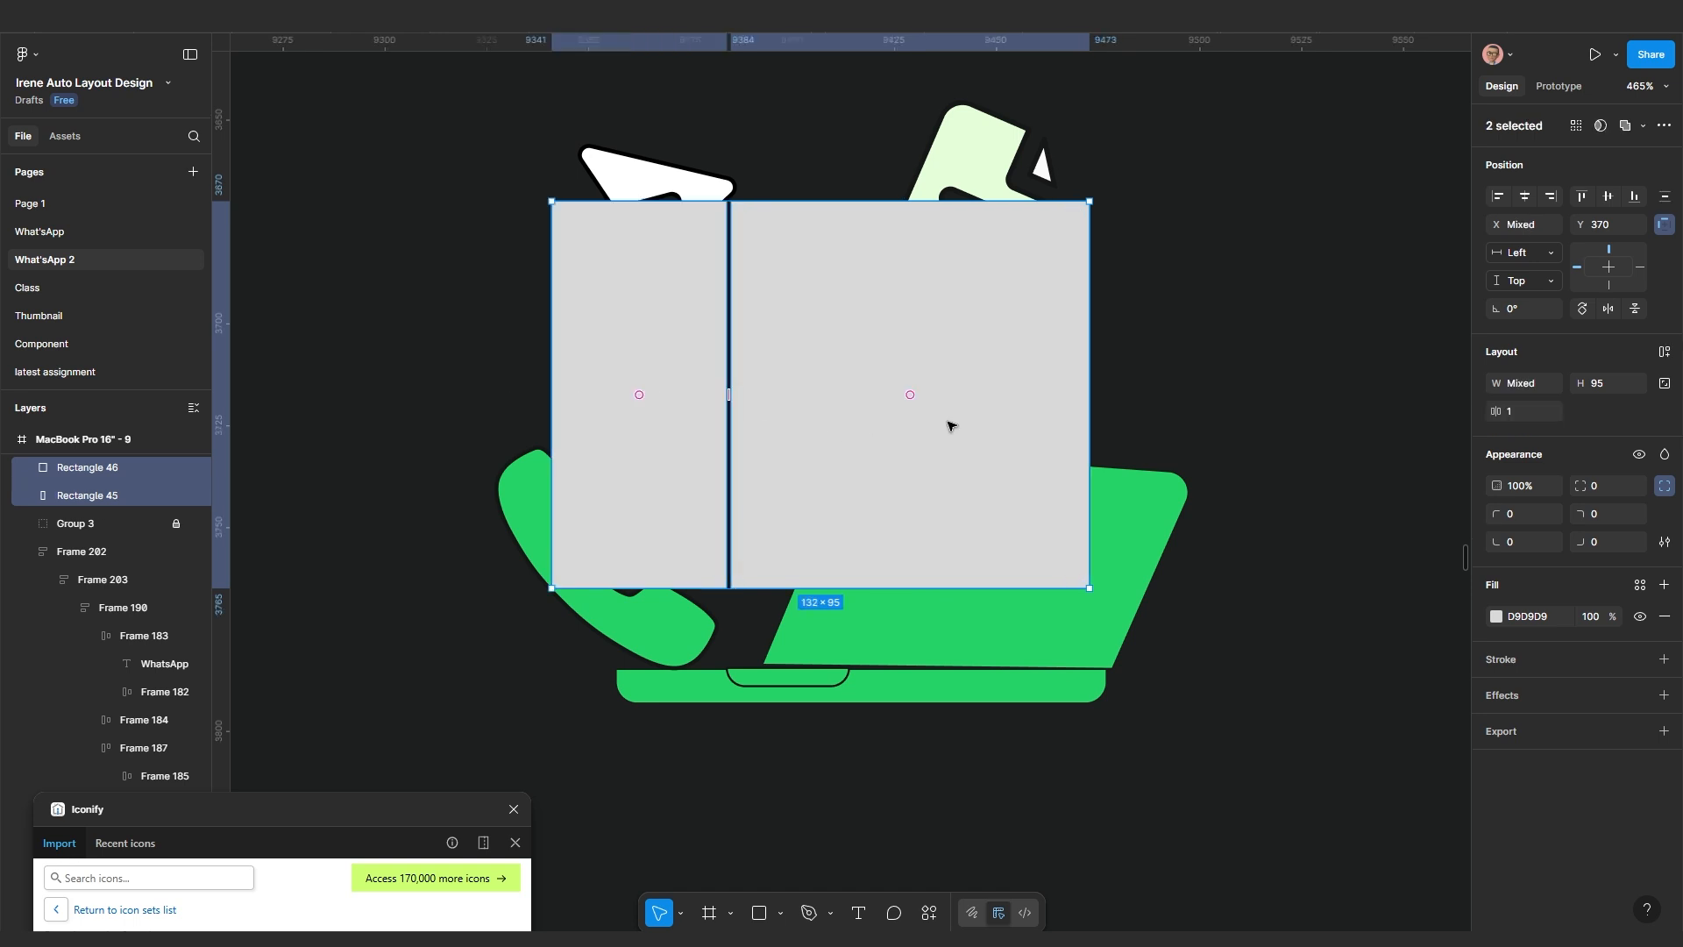
left_click(1180, 424)
Round the two outer corners of the wider rectangle with a radius of 10
left_click(1004, 399)
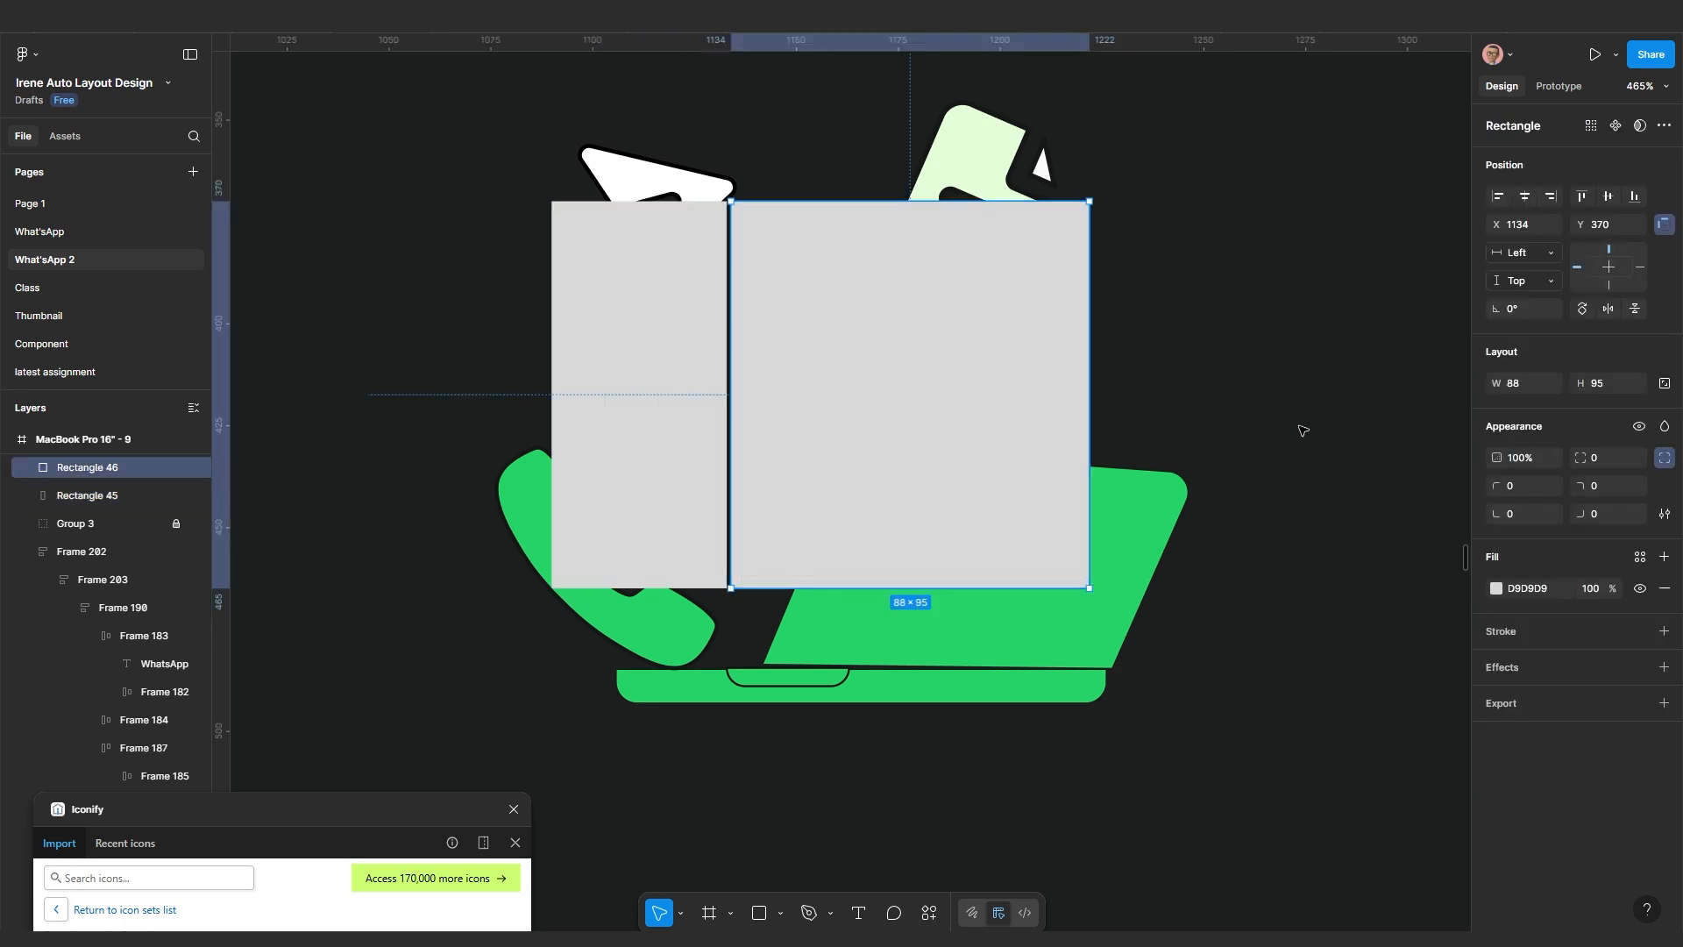
left_click(1616, 482)
type("20")
key("Return")
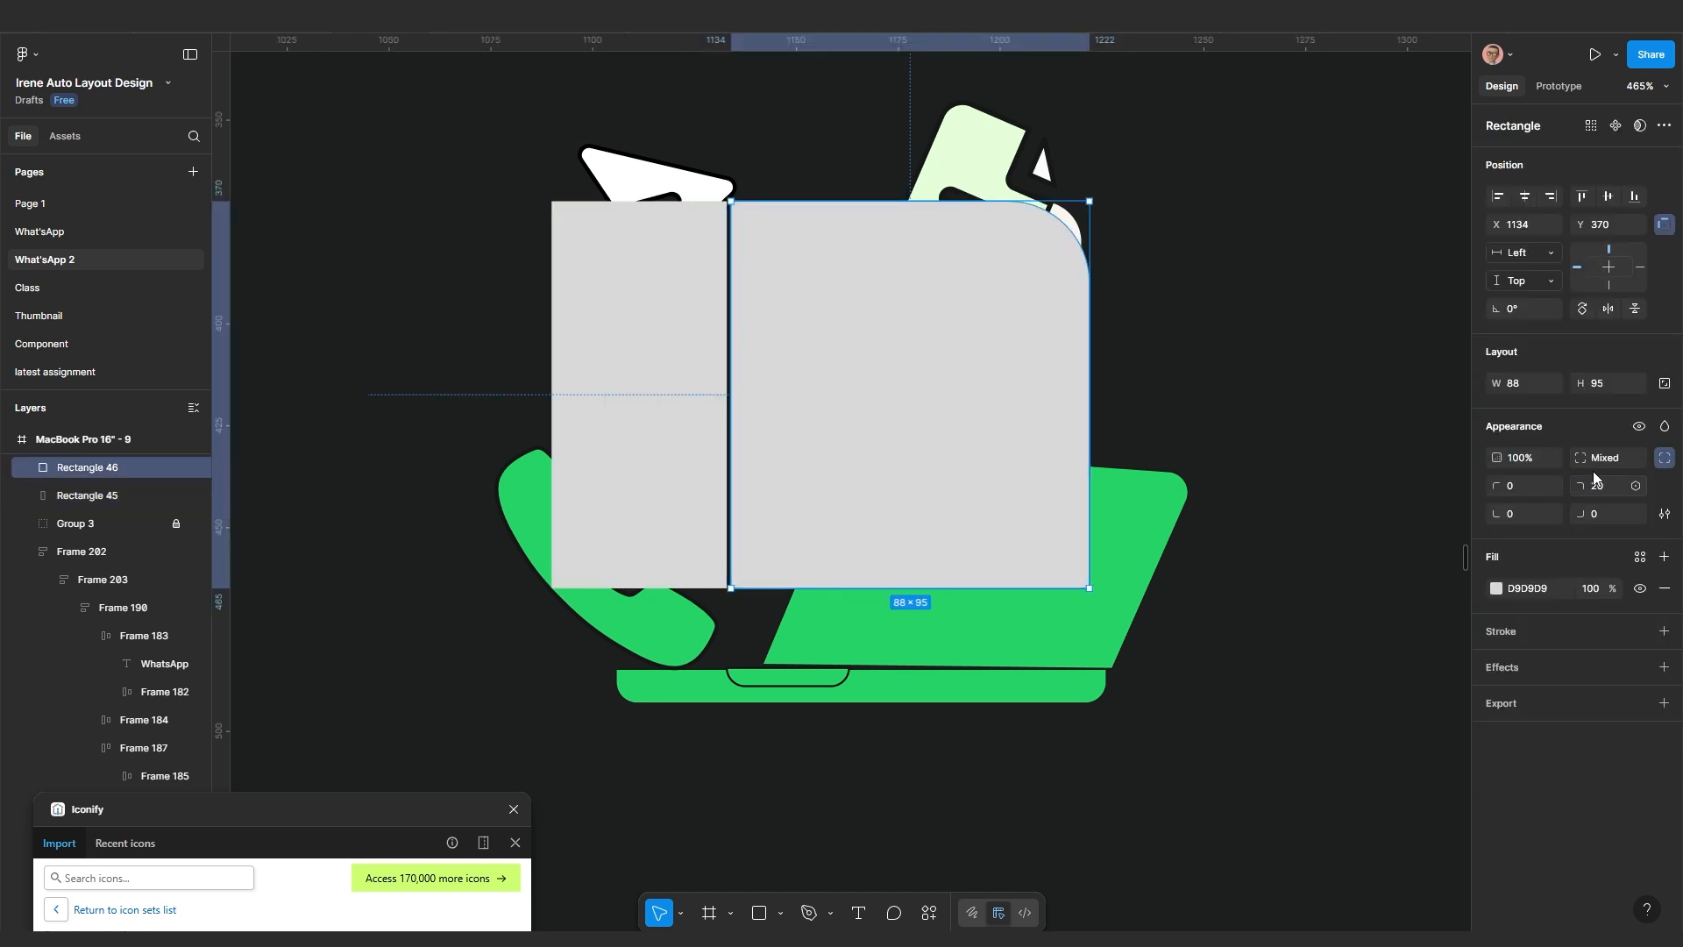
Round the narrow rectangle's two outer corners with a radius of 10
left_click(598, 417)
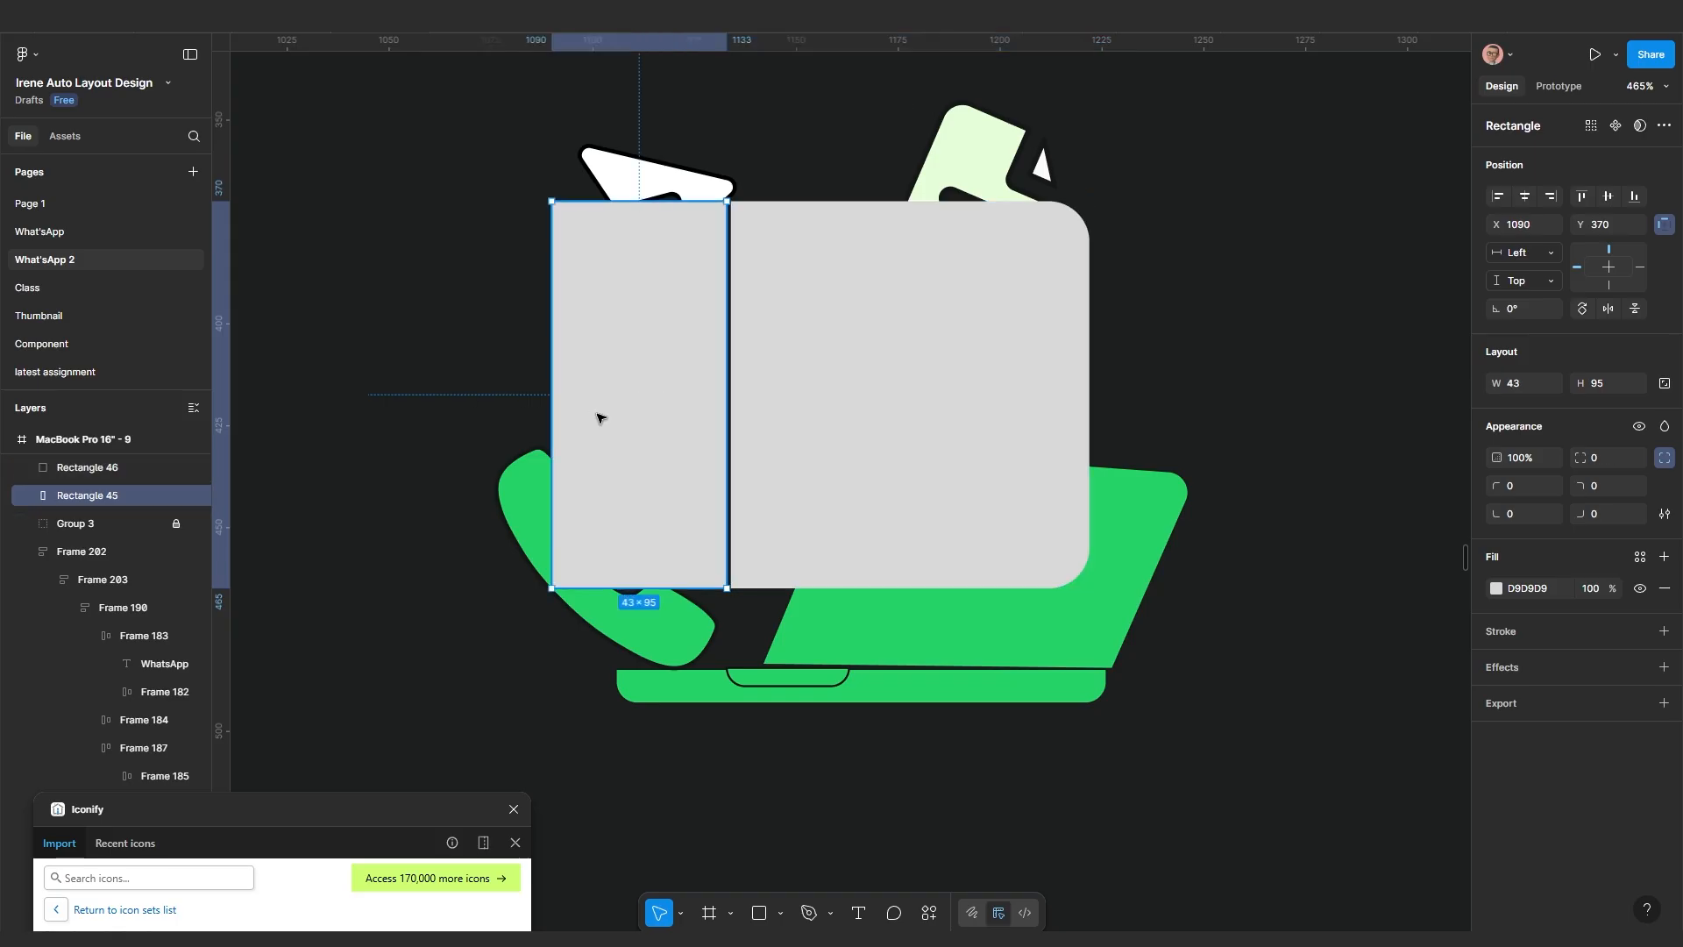
type("10")
key("Return")
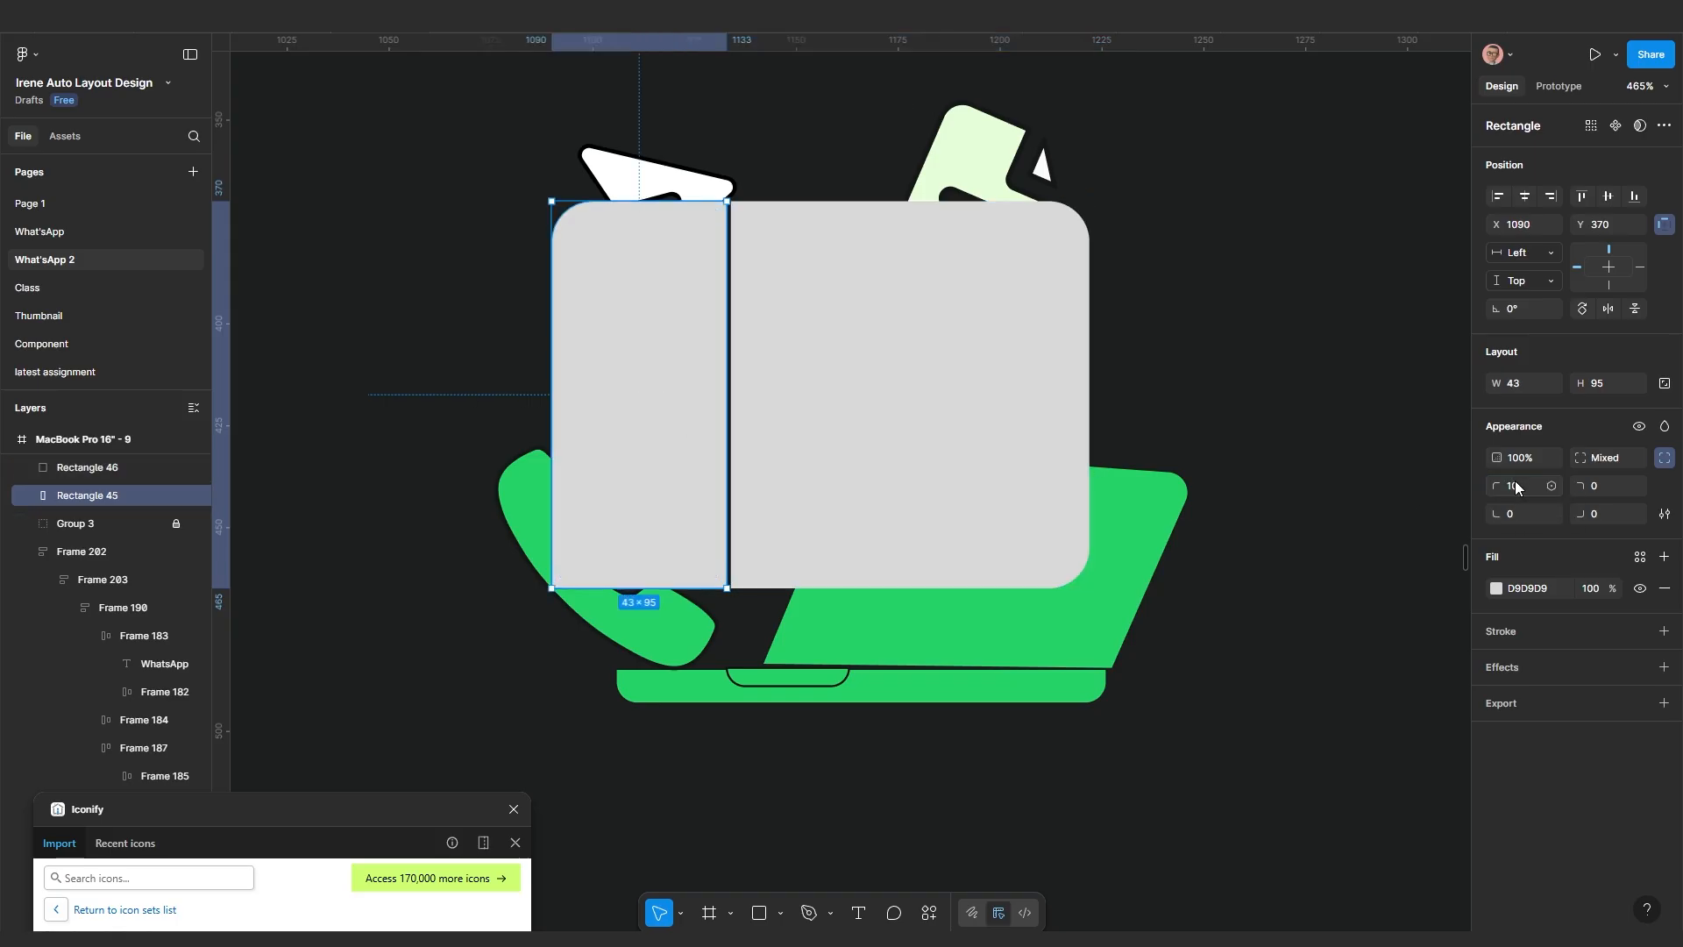
type("10")
key("Return")
left_click(1281, 312)
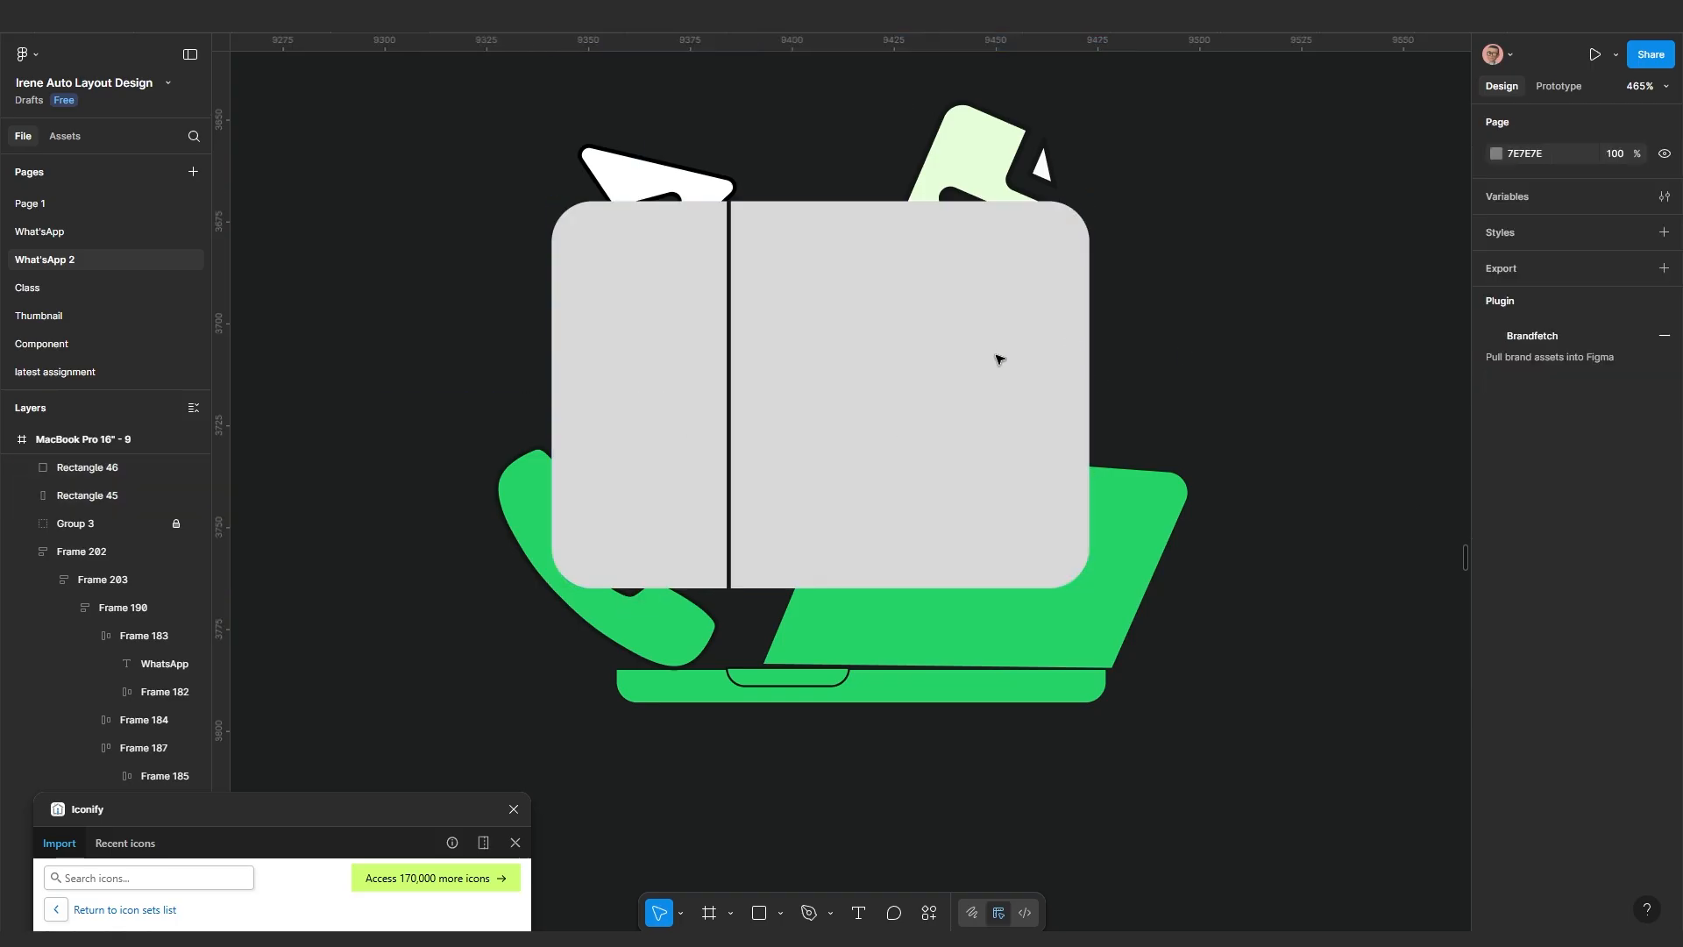
Combine both rectangles in an auto layout frame and move it down to uncover the illustration's panels
left_click(902, 378)
left_click(650, 389, "shift")
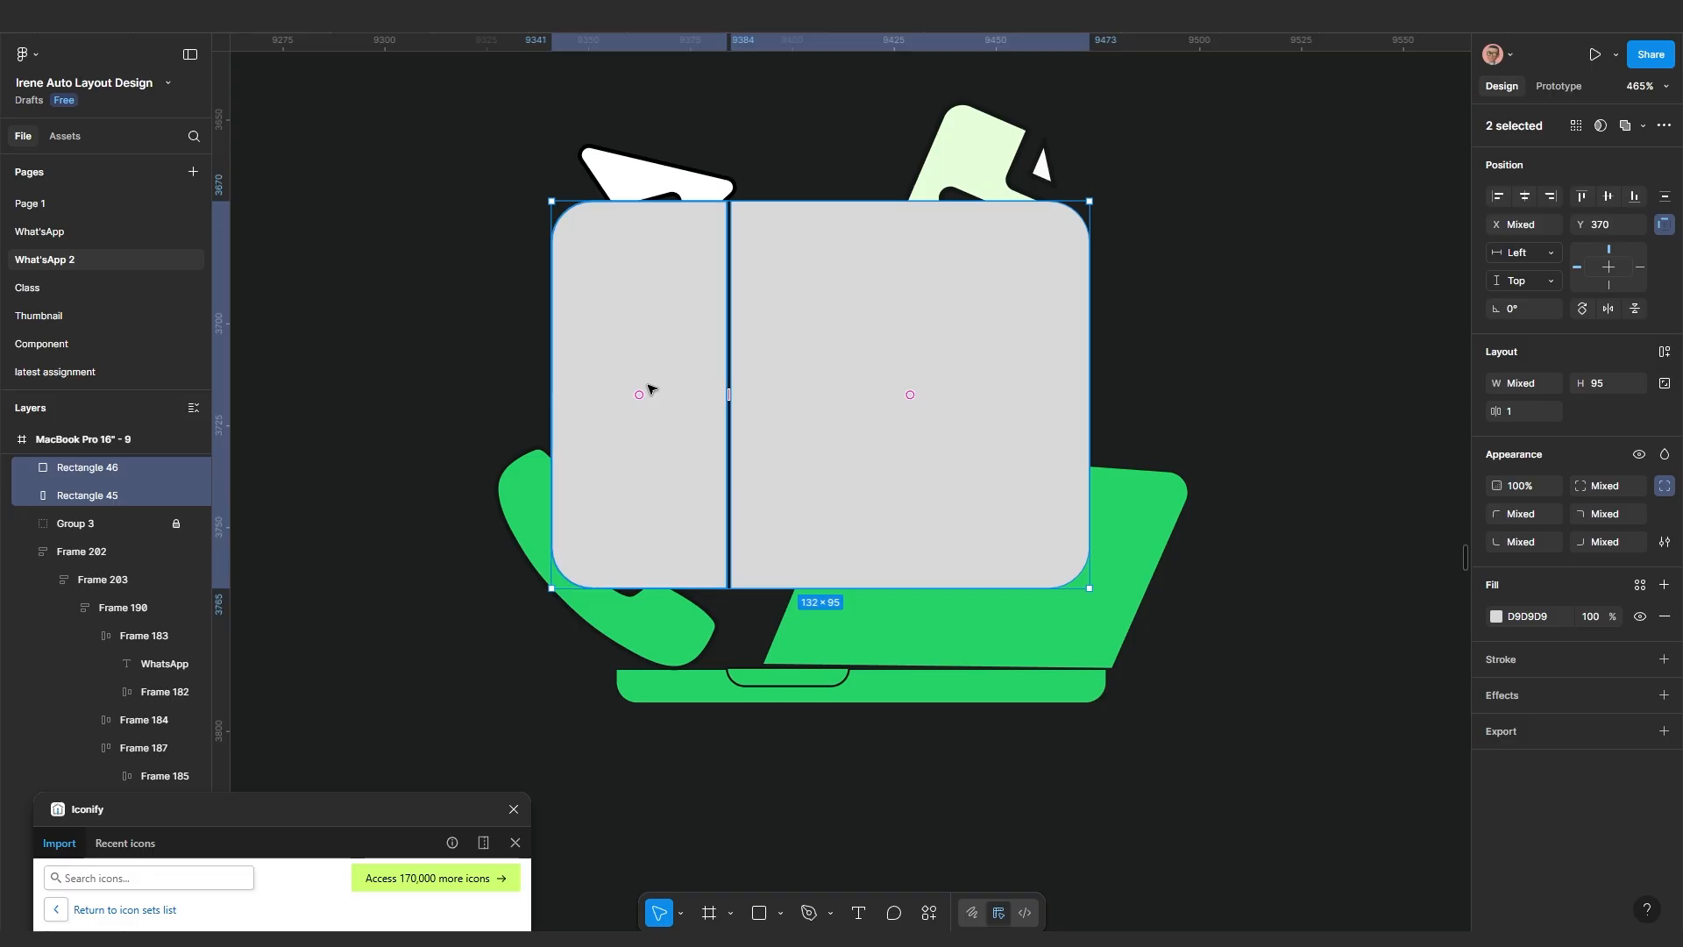
key("shift+a")
left_click_drag(859, 510, 826, 593)
Fill the wide rectangle with FCF5EB and the narrow one with E6FFDA, sampling both colours from the illustration
left_click(824, 592)
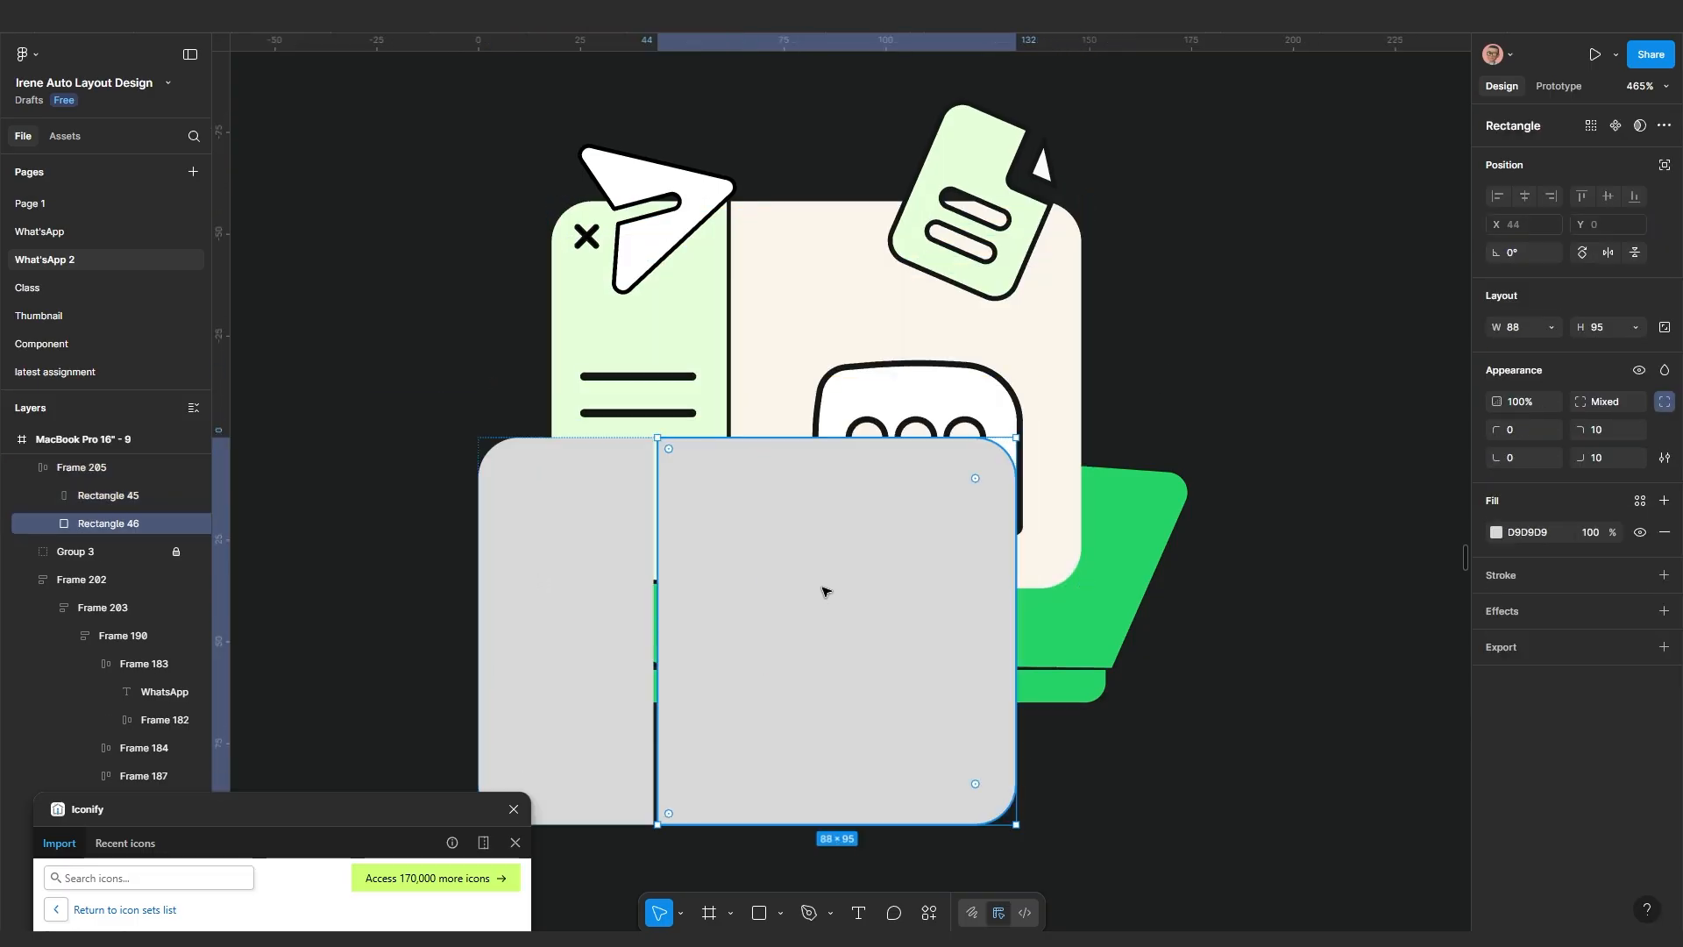
key("i")
left_click(819, 302)
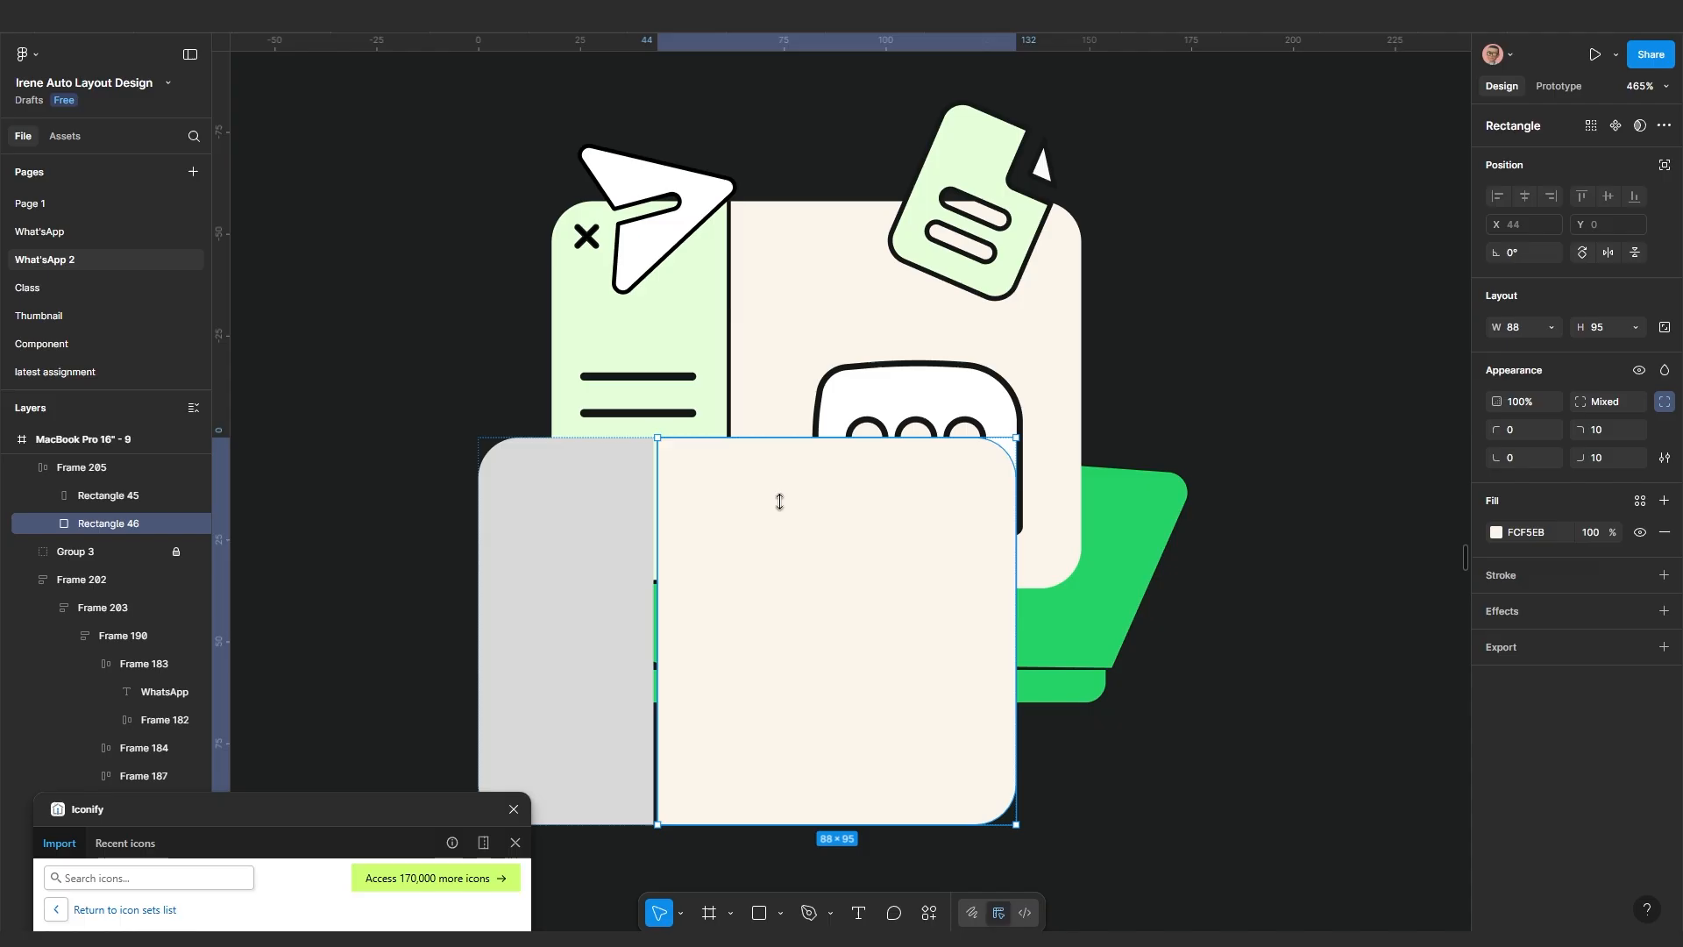
left_click(585, 579)
key("i")
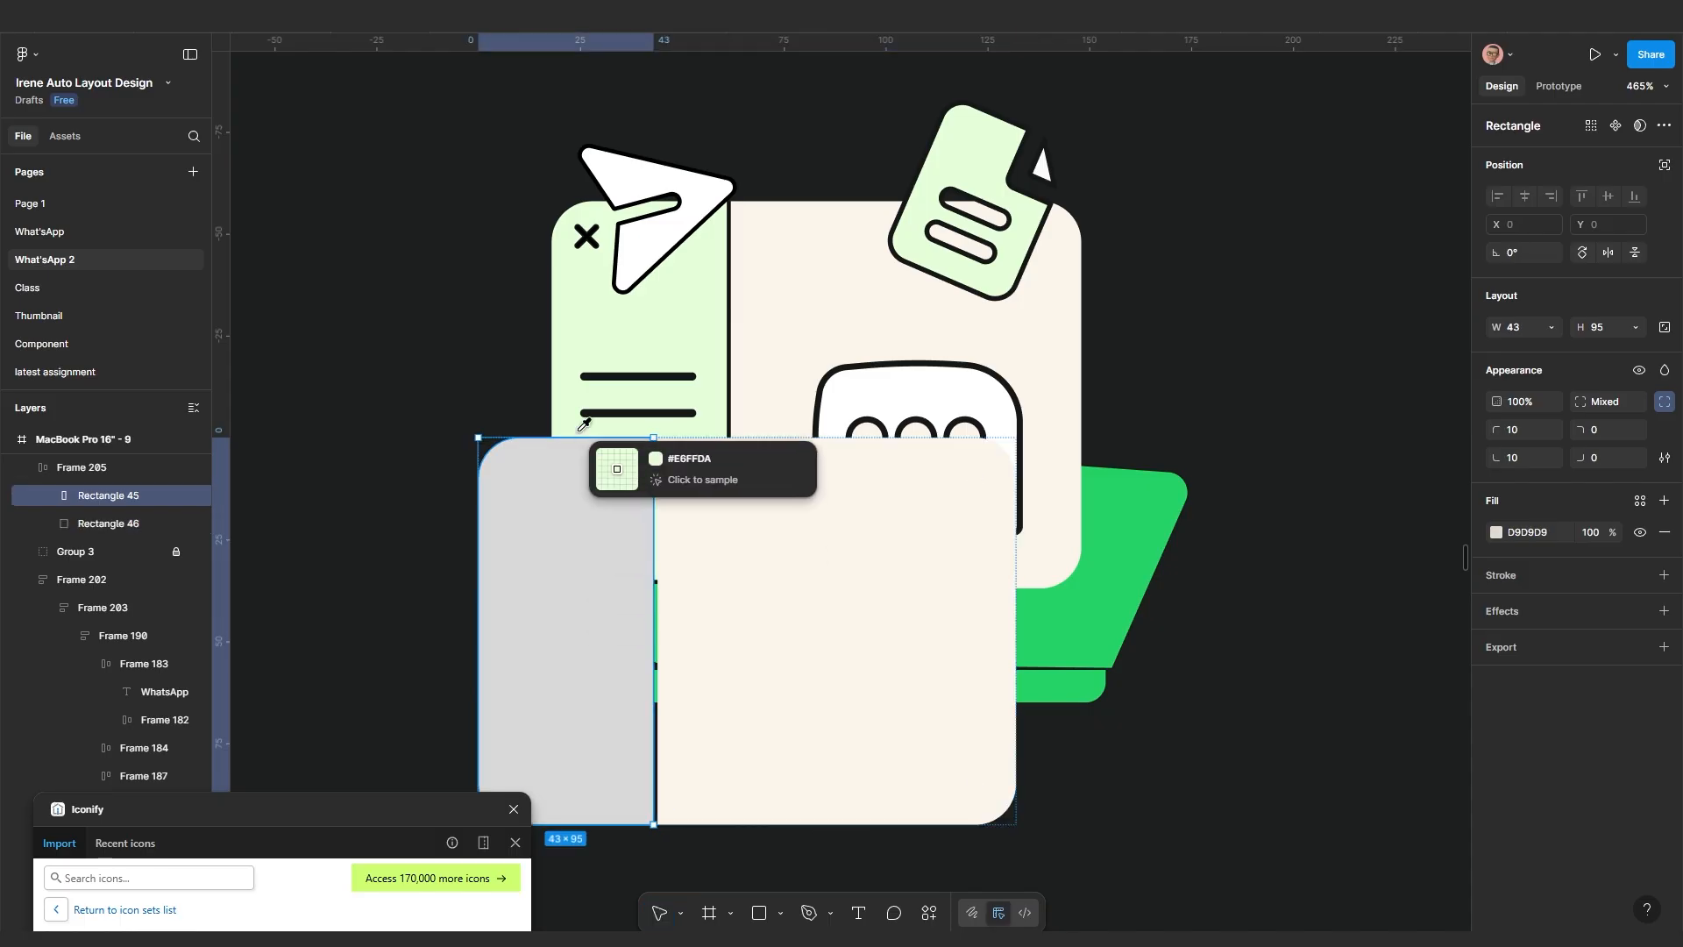
left_click(631, 342)
scroll(657, 429, "down", 3)
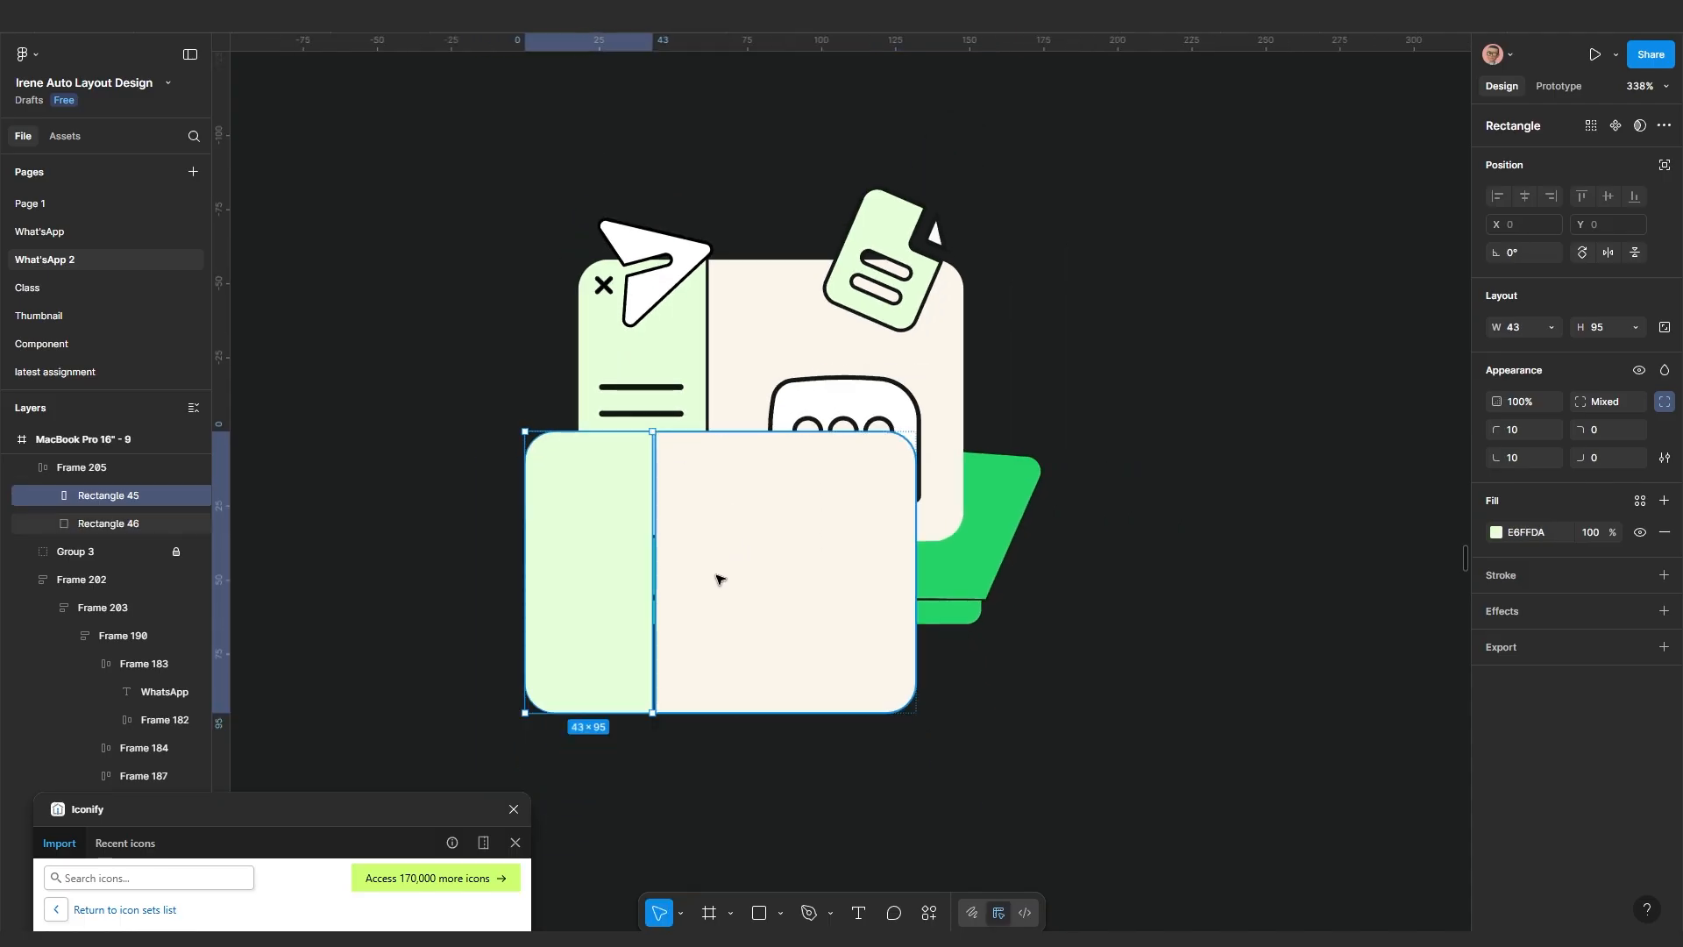
Move the two-panel frame to the empty area right of the illustration, at about X 1263, Y 328
left_click(991, 700)
left_click_drag(759, 636, 1322, 344)
scroll(1098, 521, "up", 2)
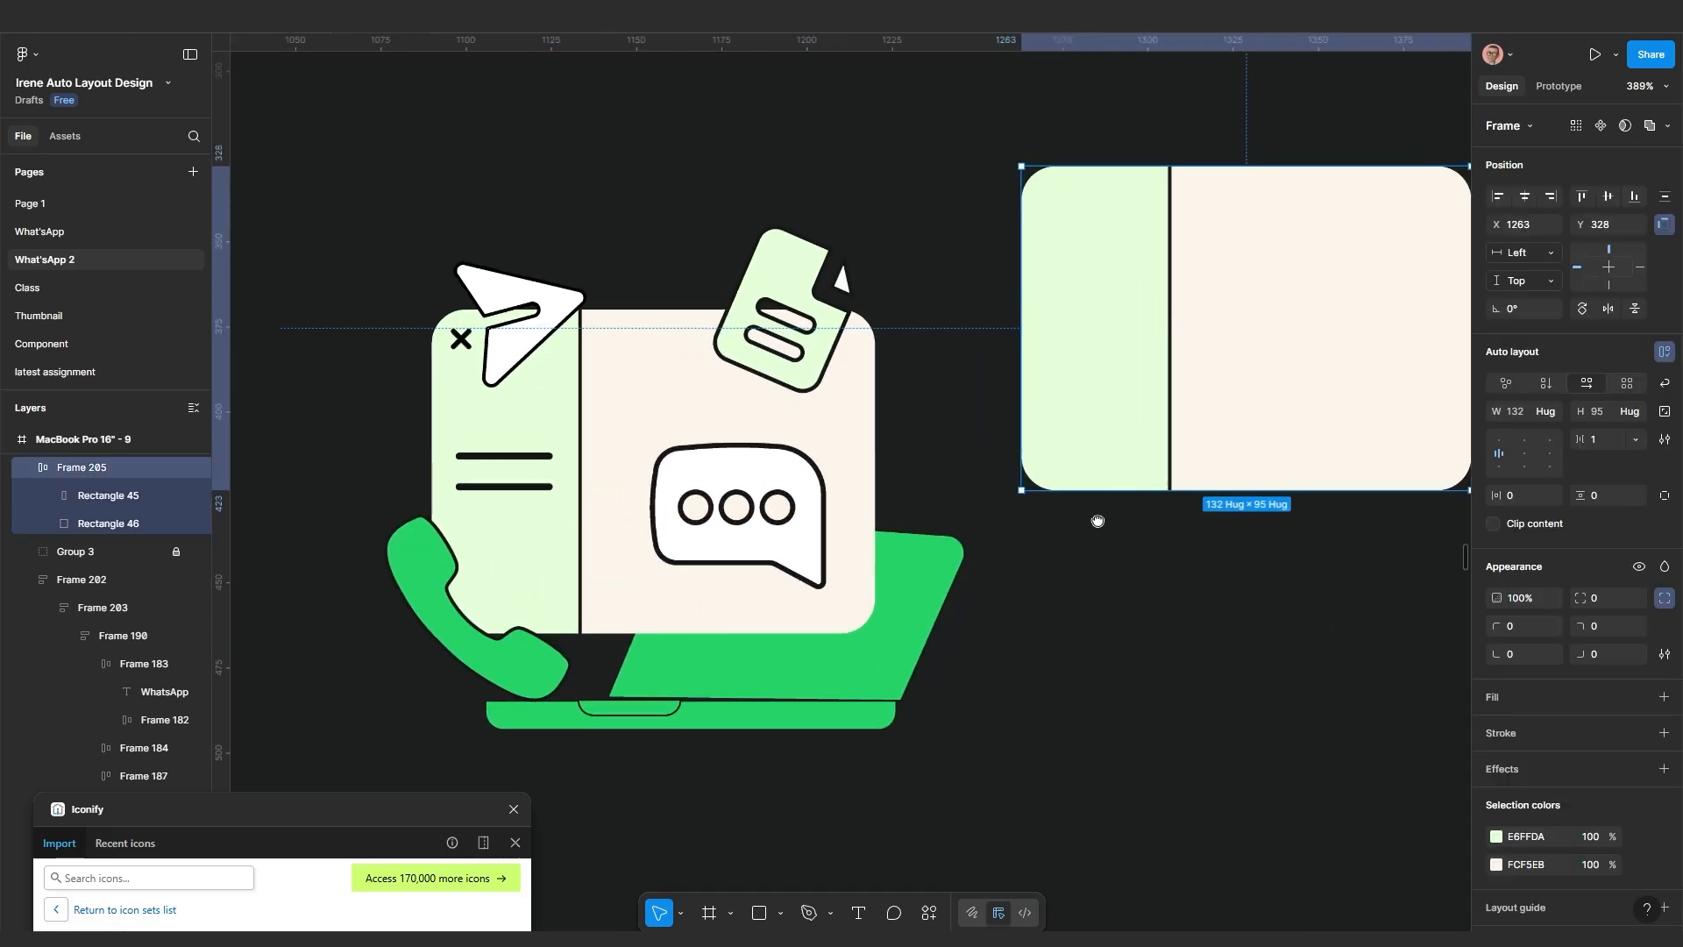
scroll(881, 575, "up", 3)
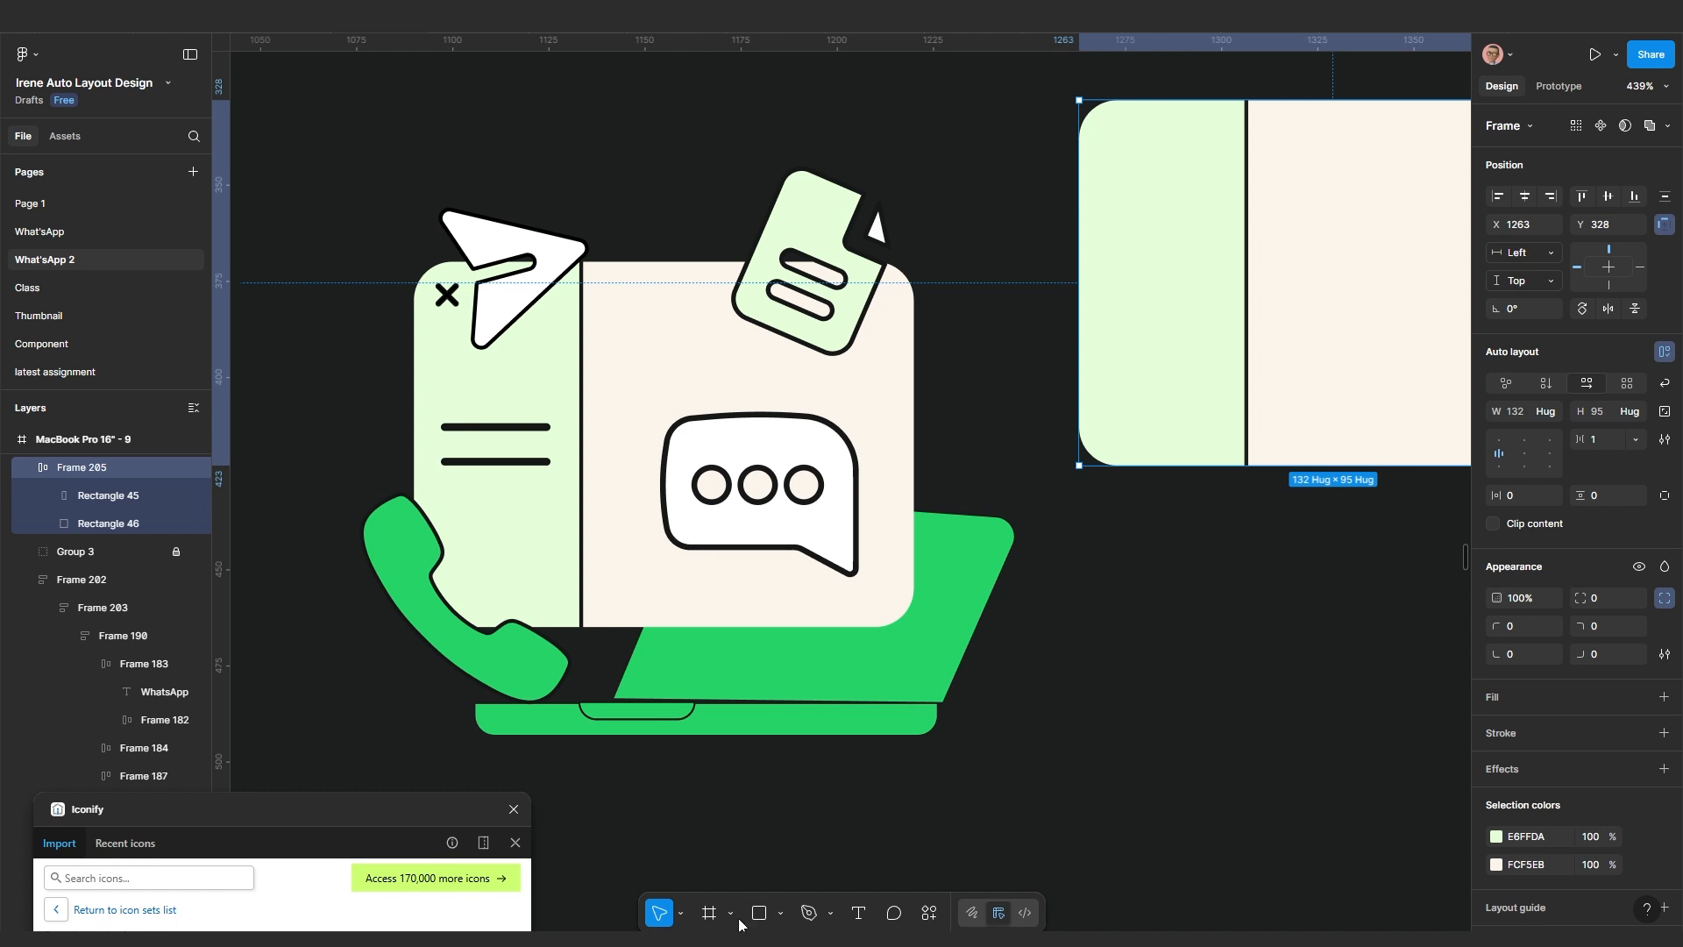
Trace the green laptop screen as a closed four-point shape with the Pen tool
left_click(807, 912)
scroll(593, 749, "up", 2)
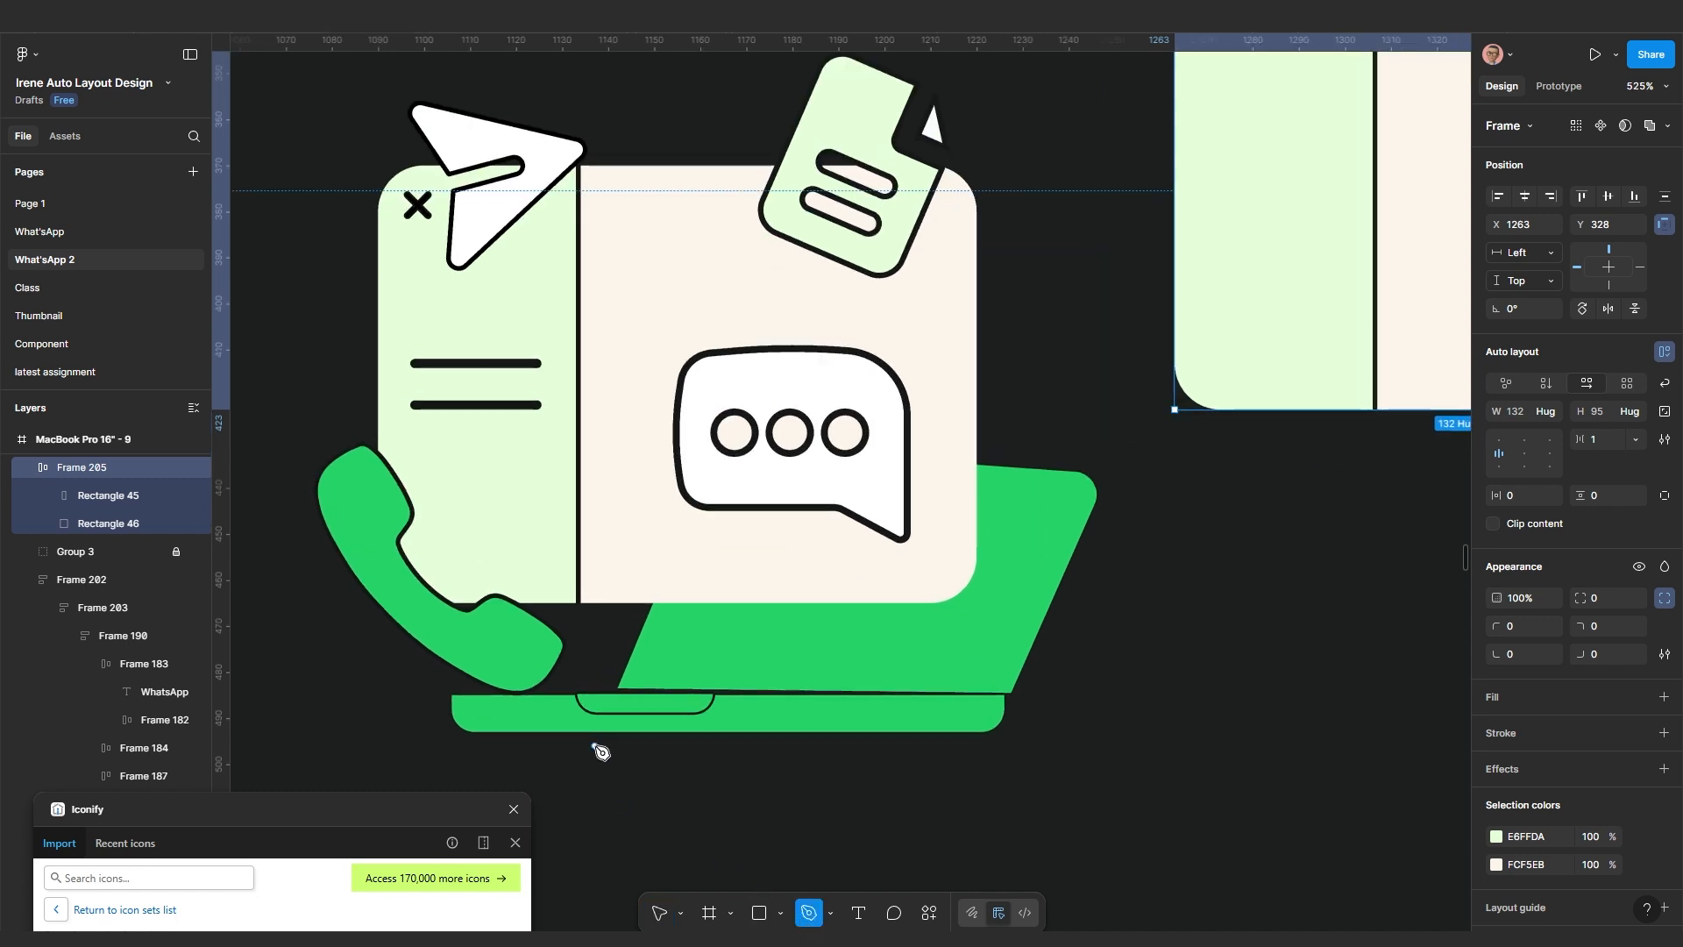
left_click(618, 691)
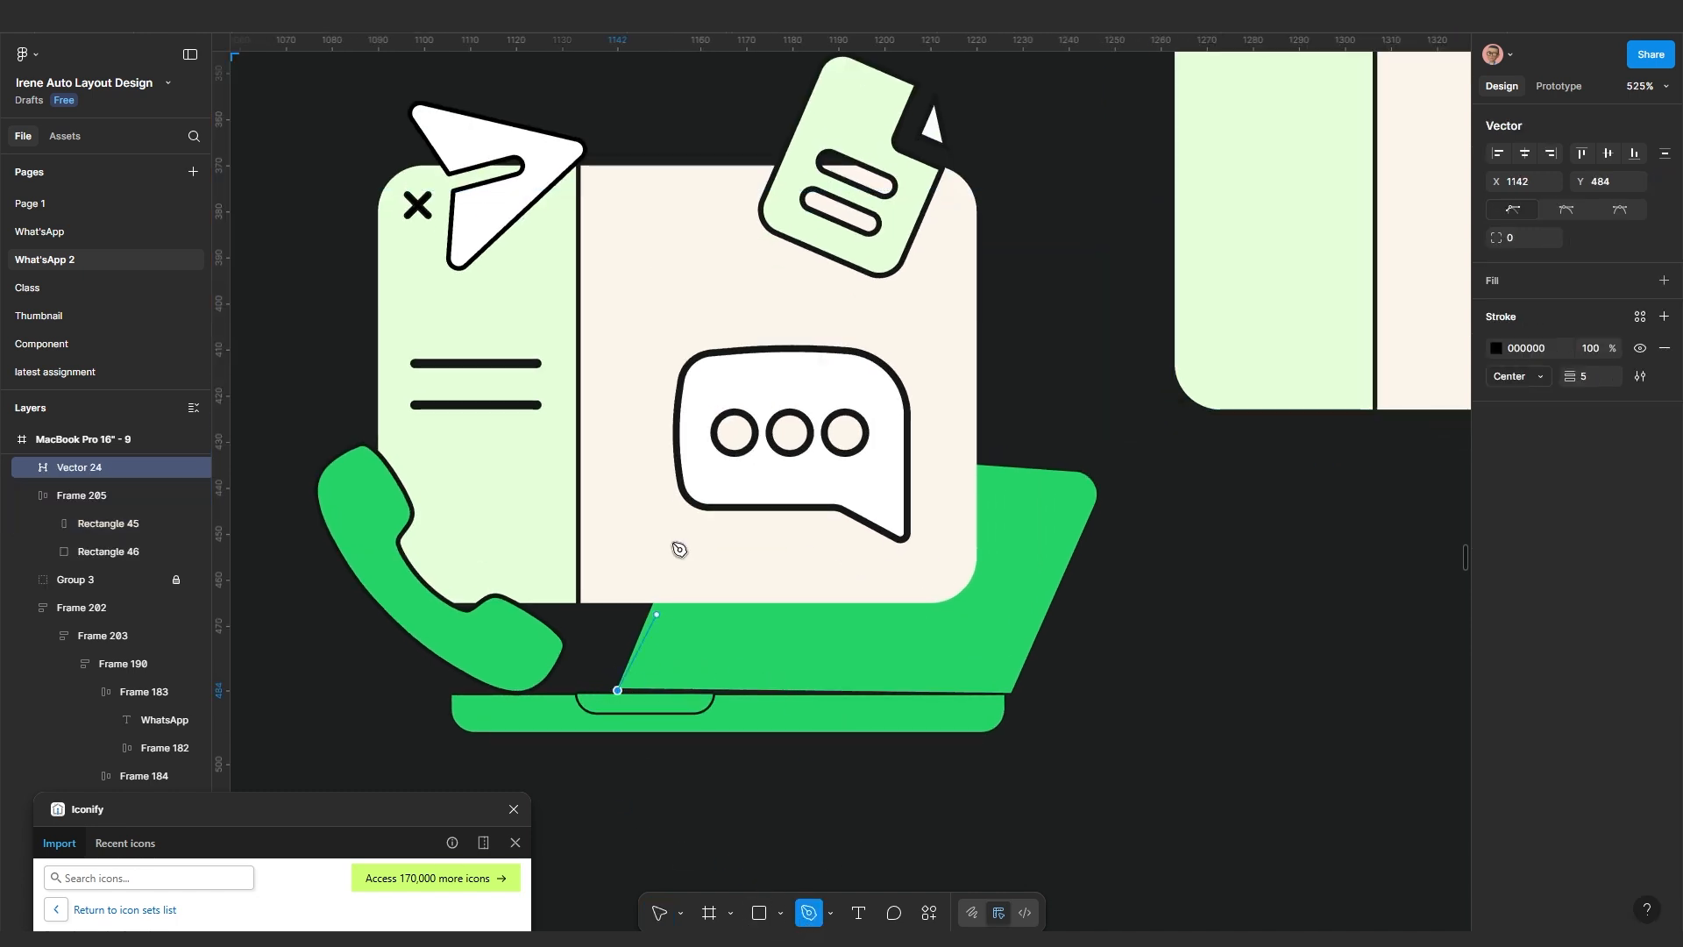
left_click(727, 424)
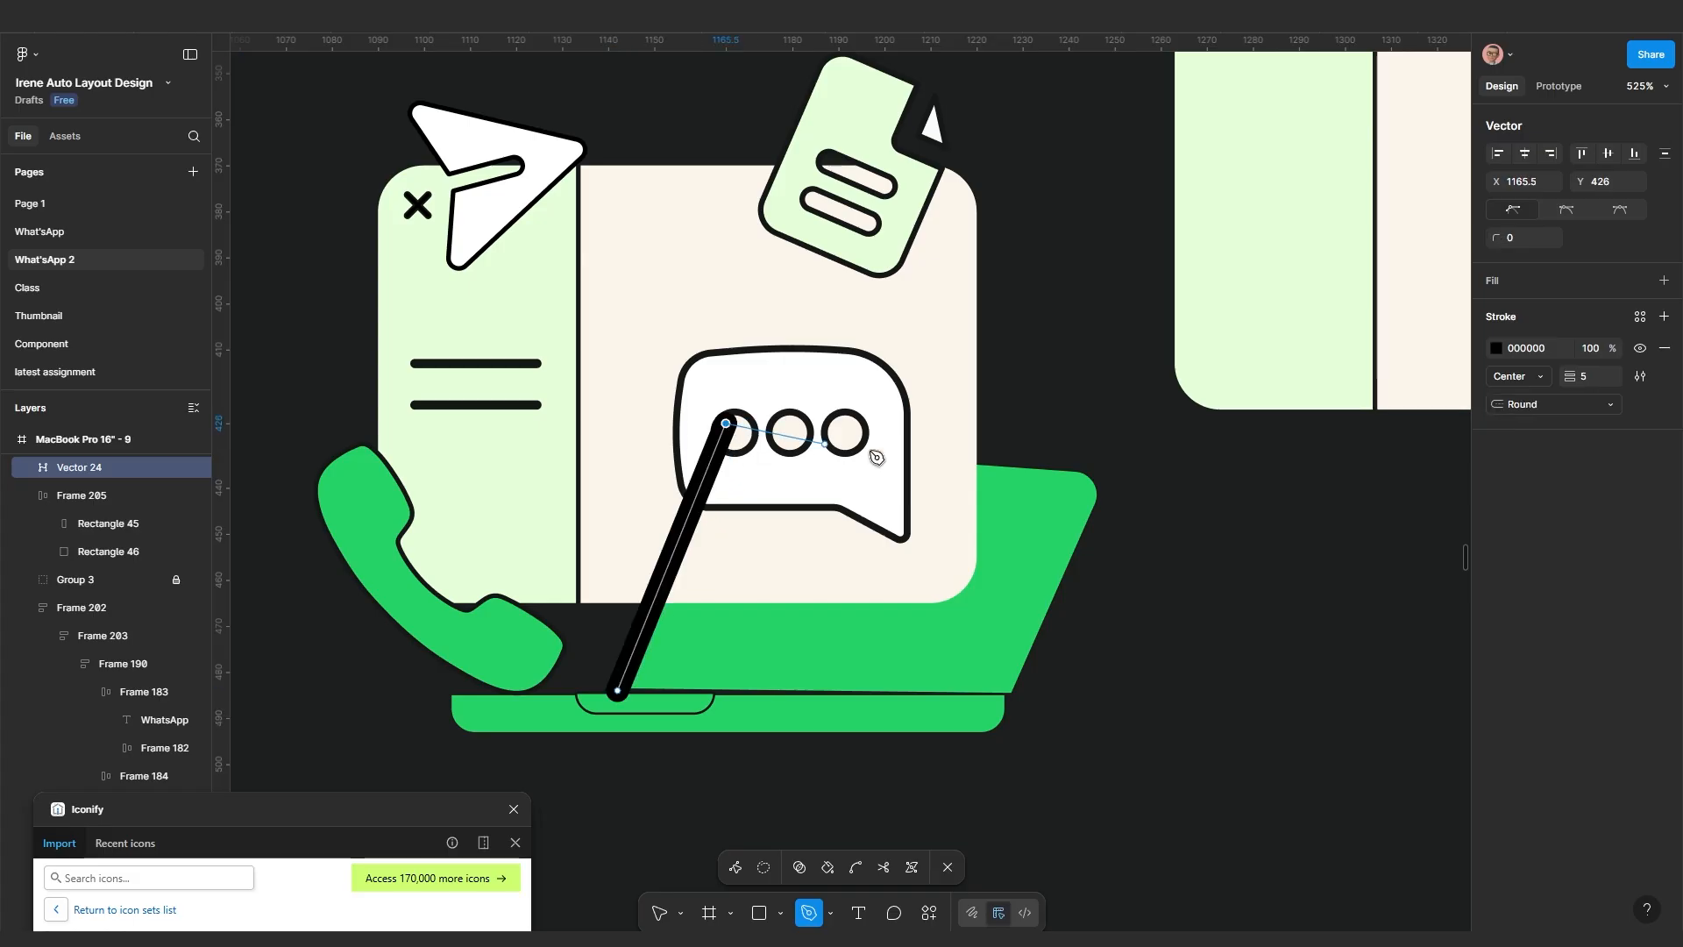
left_click(1109, 483)
left_click(1008, 691)
left_click(618, 691)
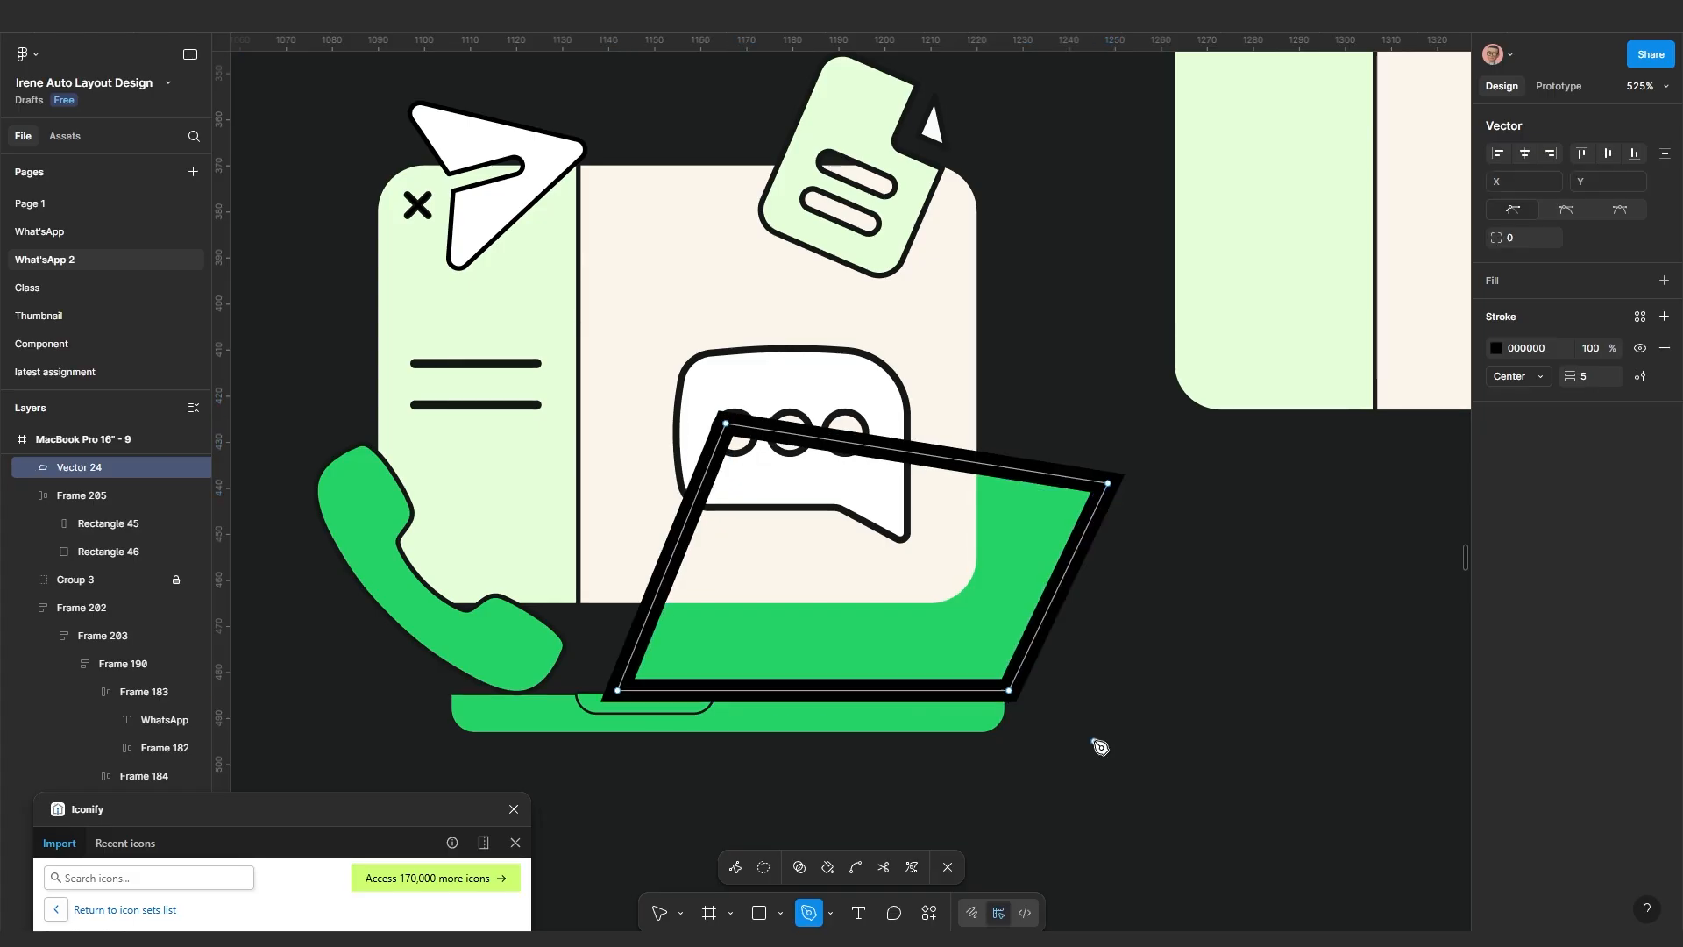
Convert the traced shape's stroke to a solid fill and adjust its two right corner points to cover the laptop screen
key("shift+x")
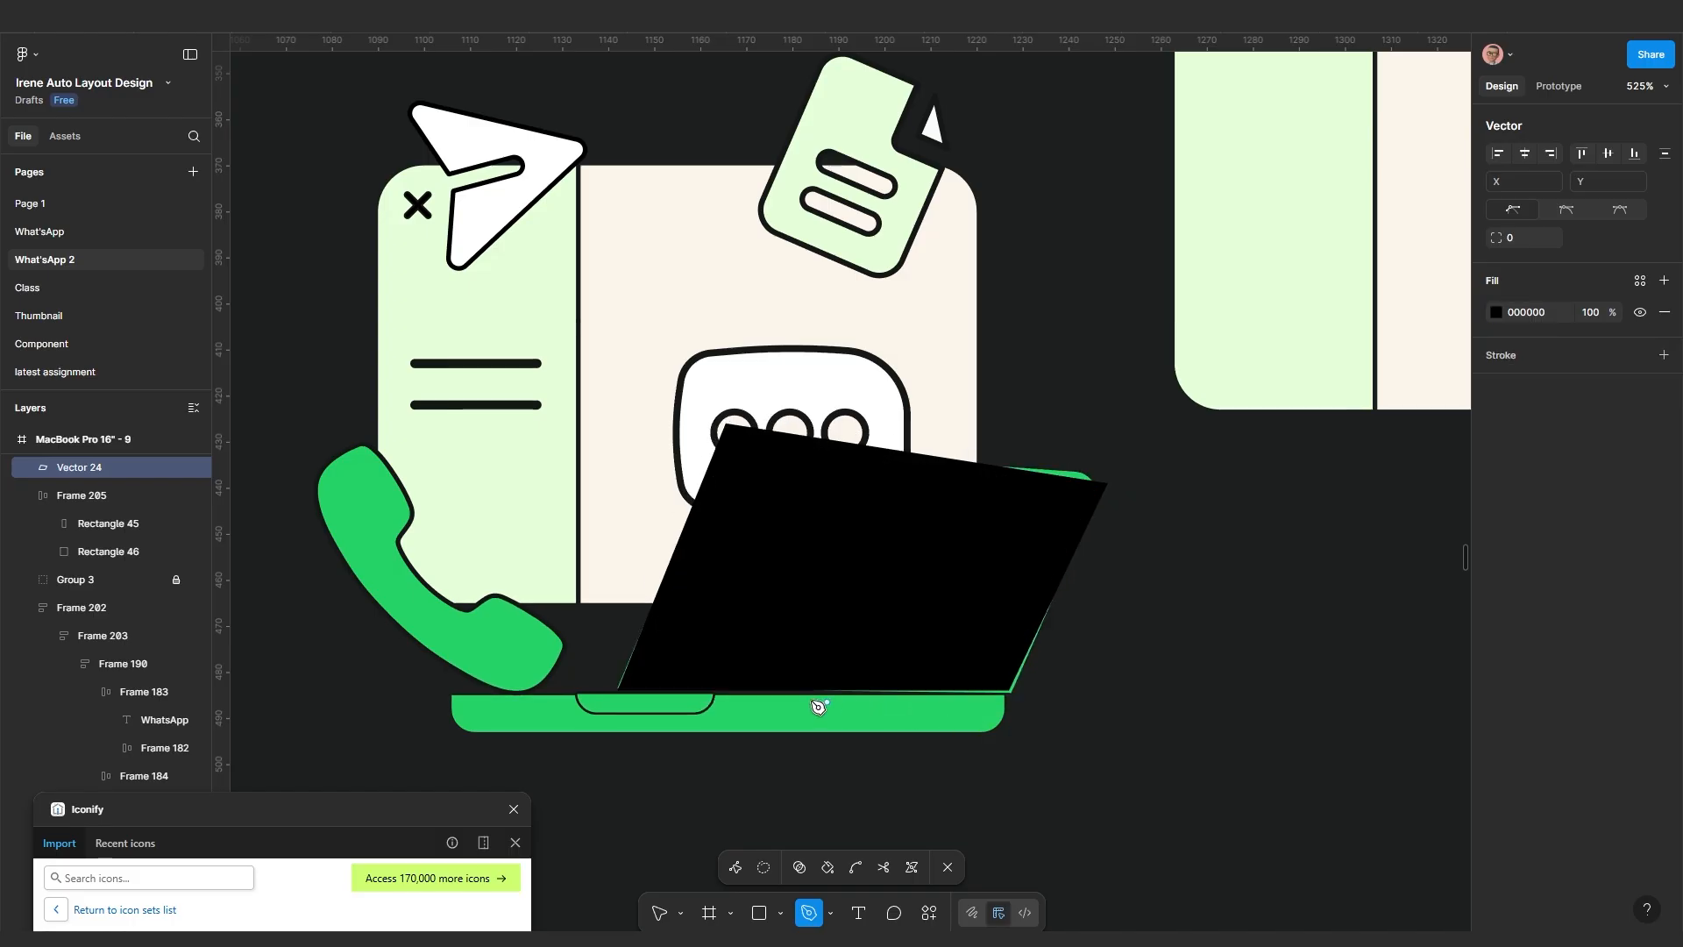
left_click(735, 869)
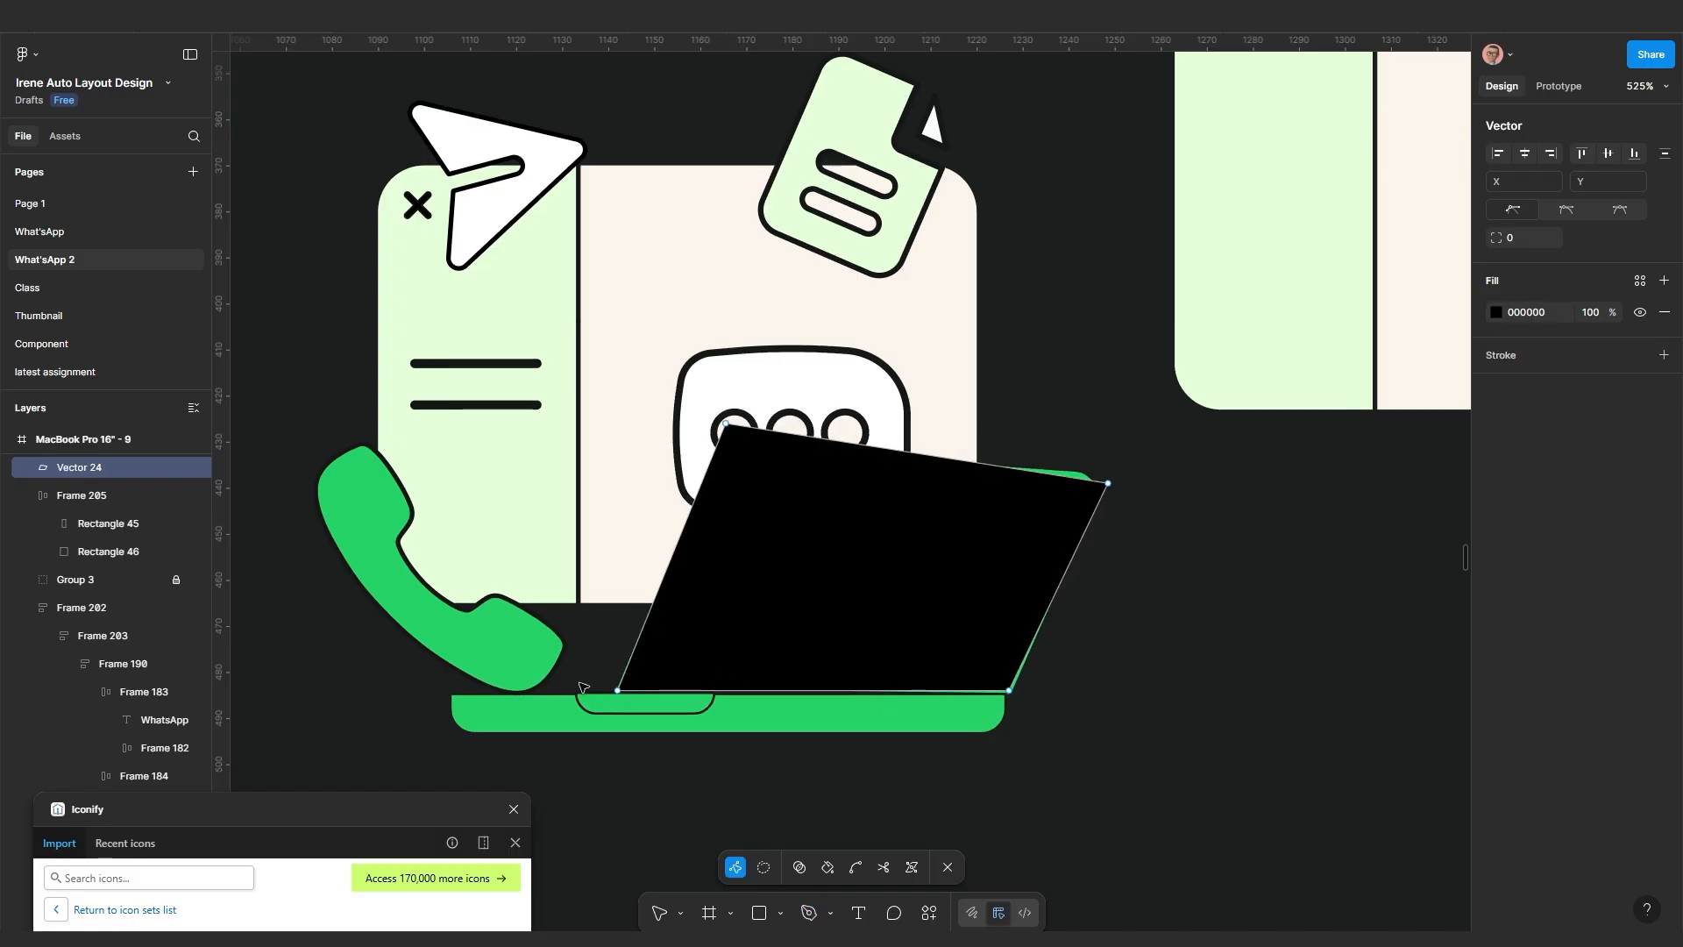
left_click(619, 691)
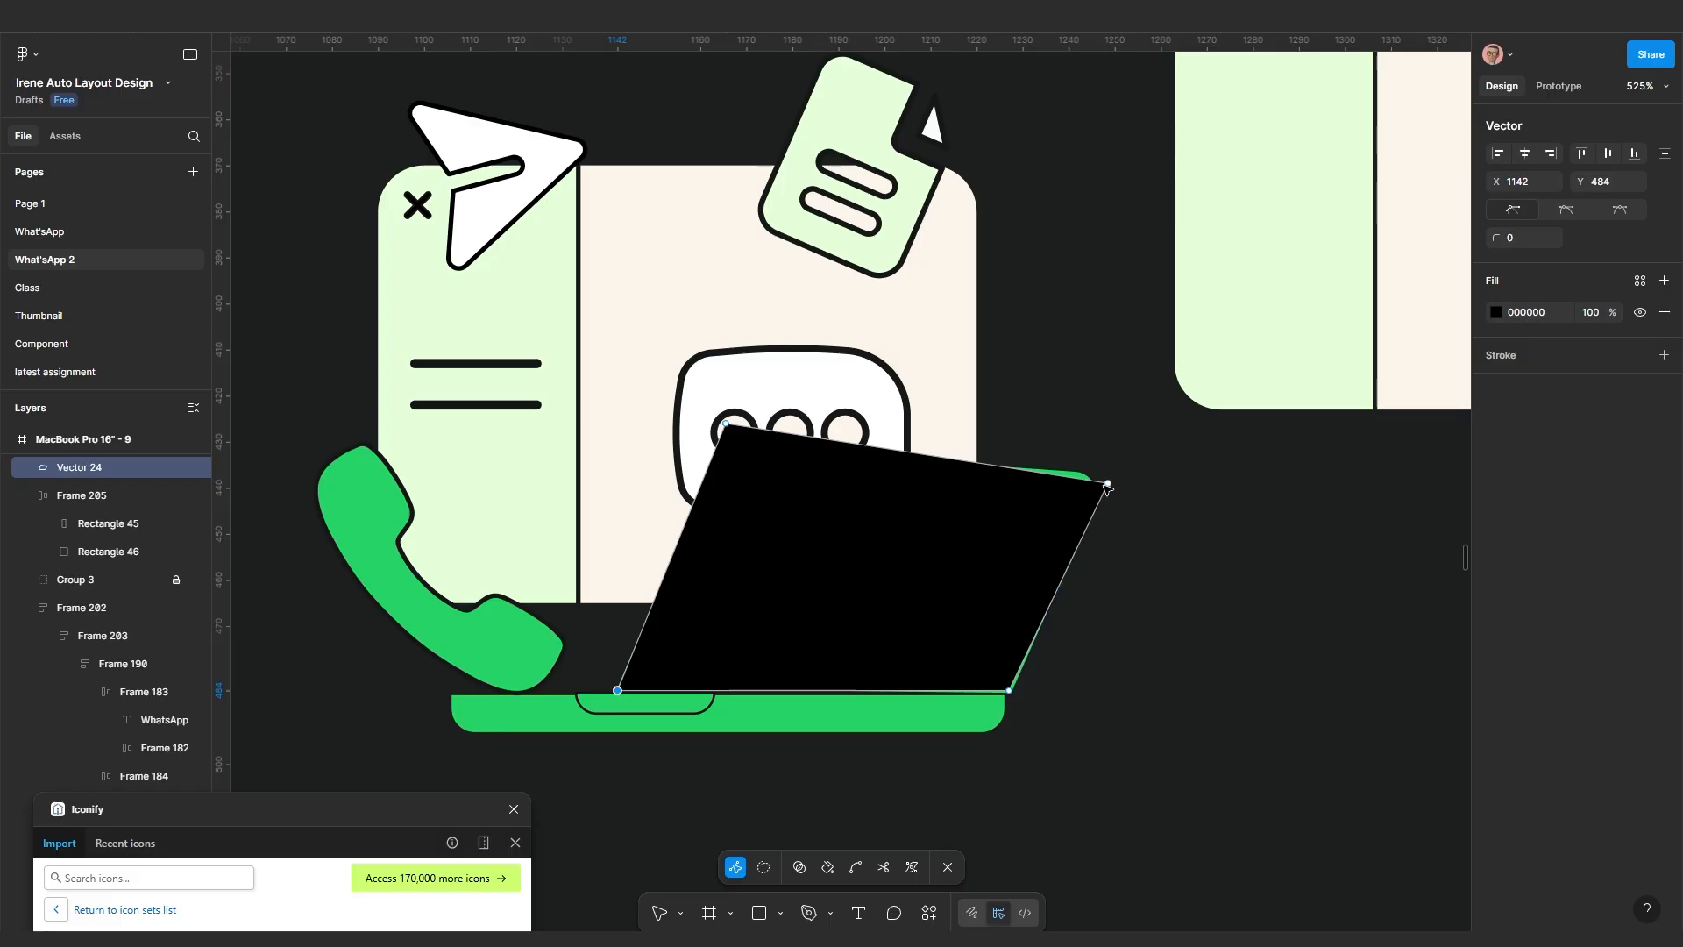
left_click_drag(1108, 483, 1111, 475)
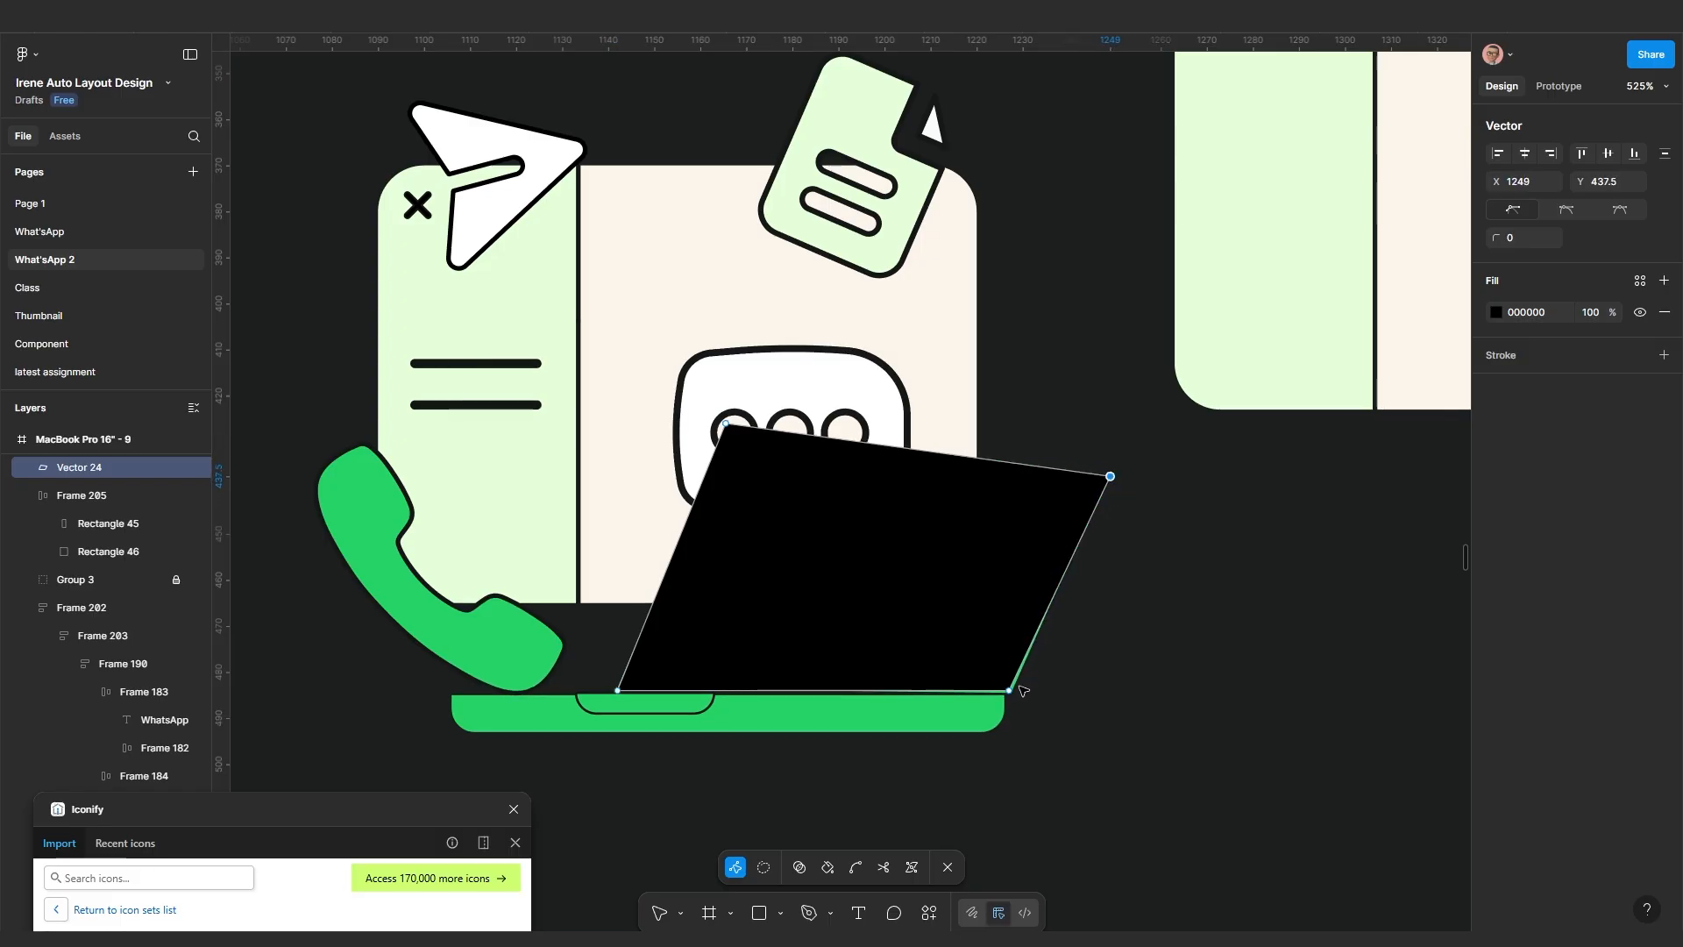
left_click_drag(1012, 693, 1018, 694)
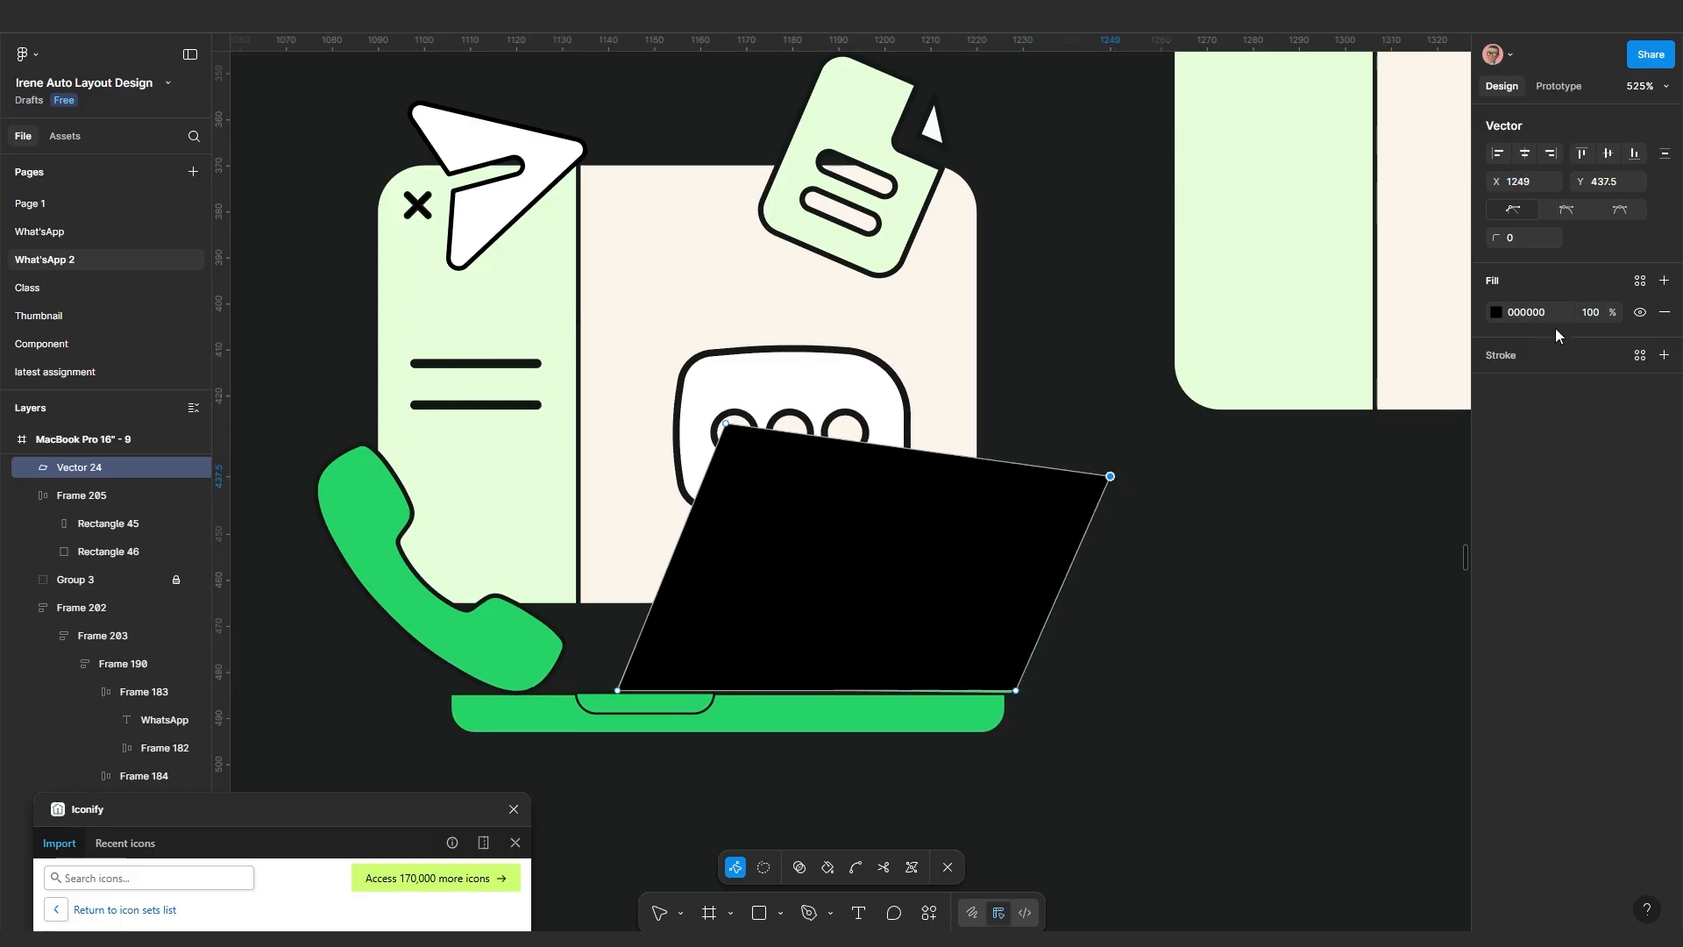
Round both upper corner points of the laptop screen shape, using a radius of 5 for the right one
left_click(1514, 240)
key("Return")
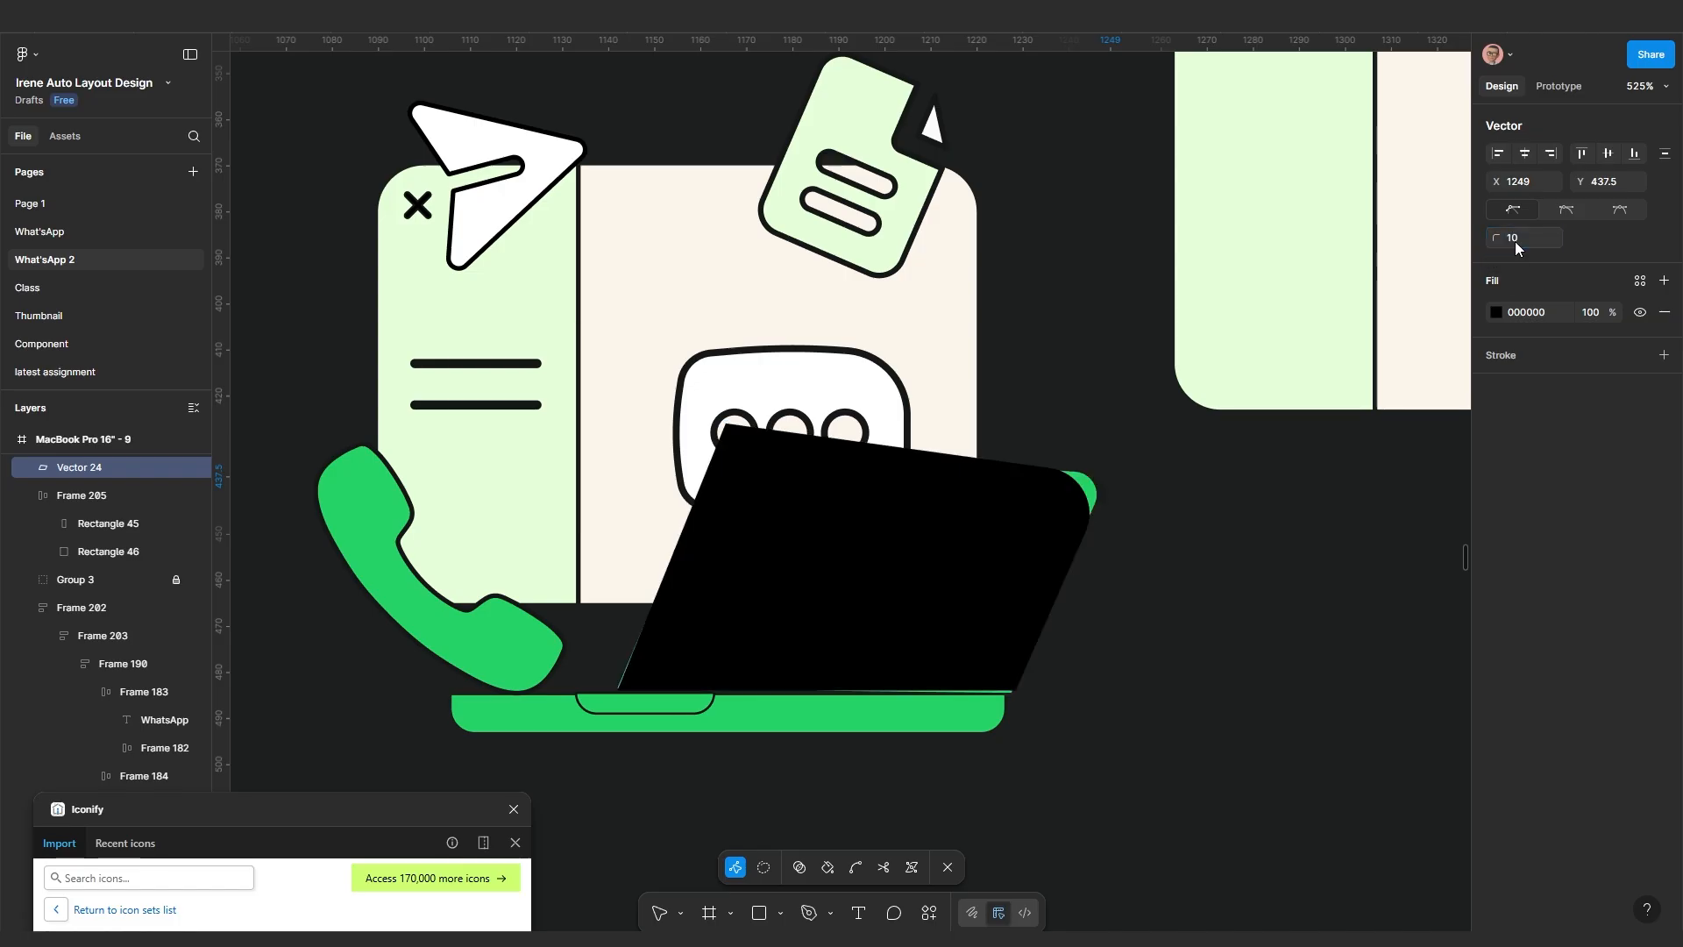
left_click(1515, 240)
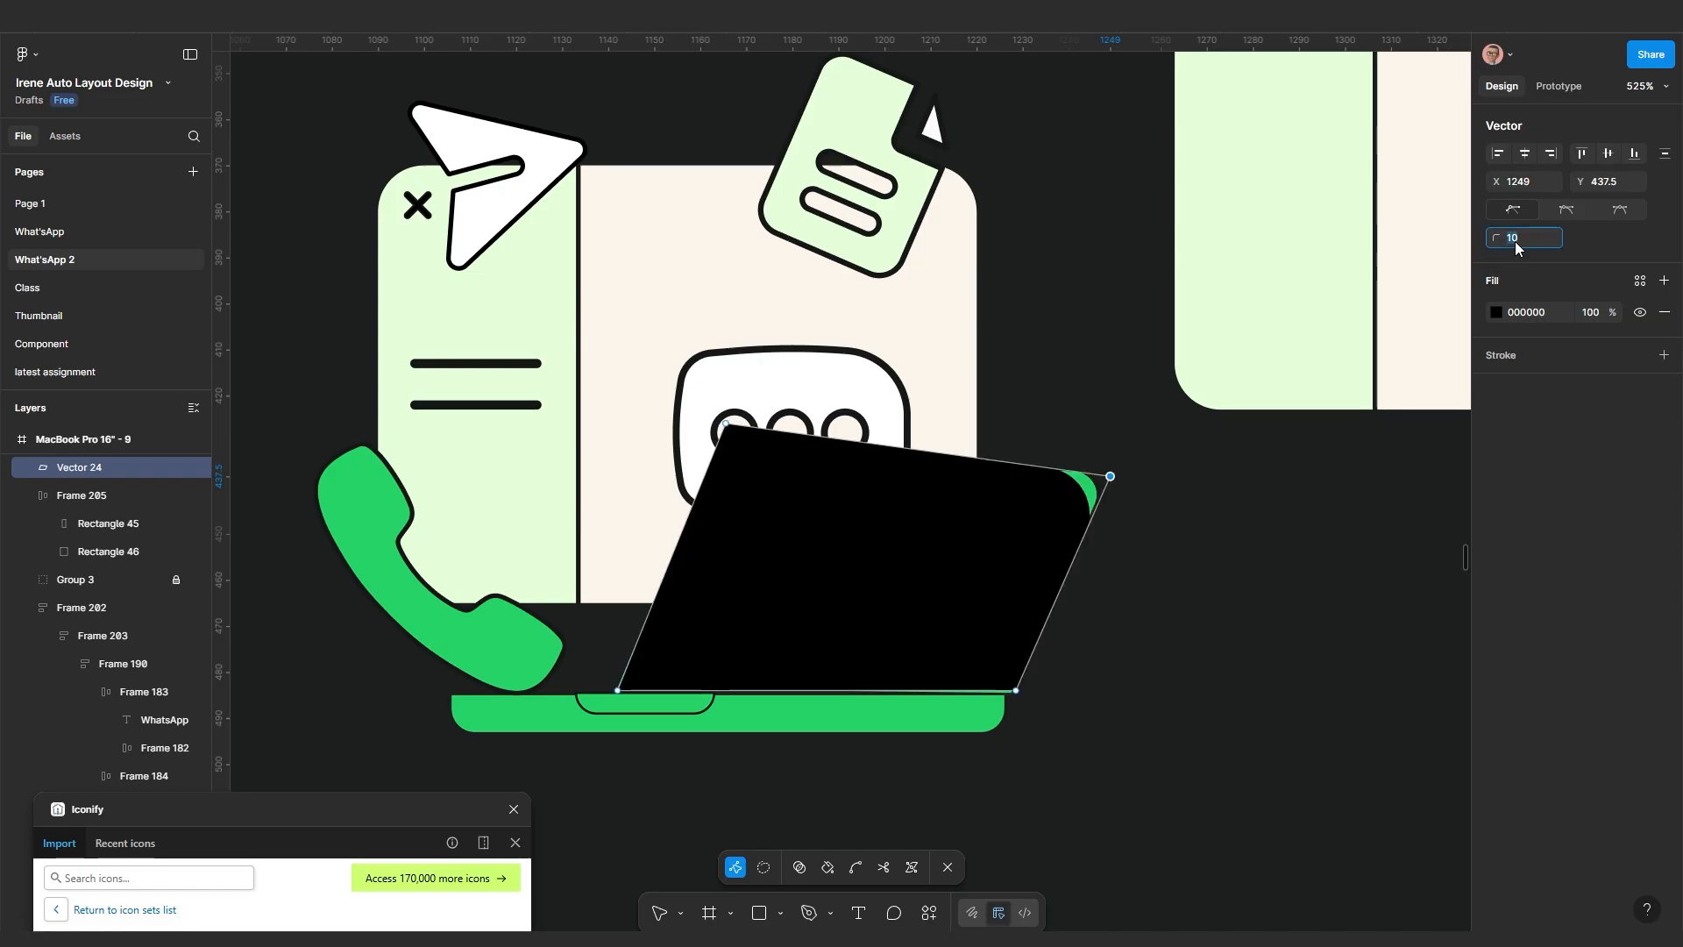
type("5")
key("Return")
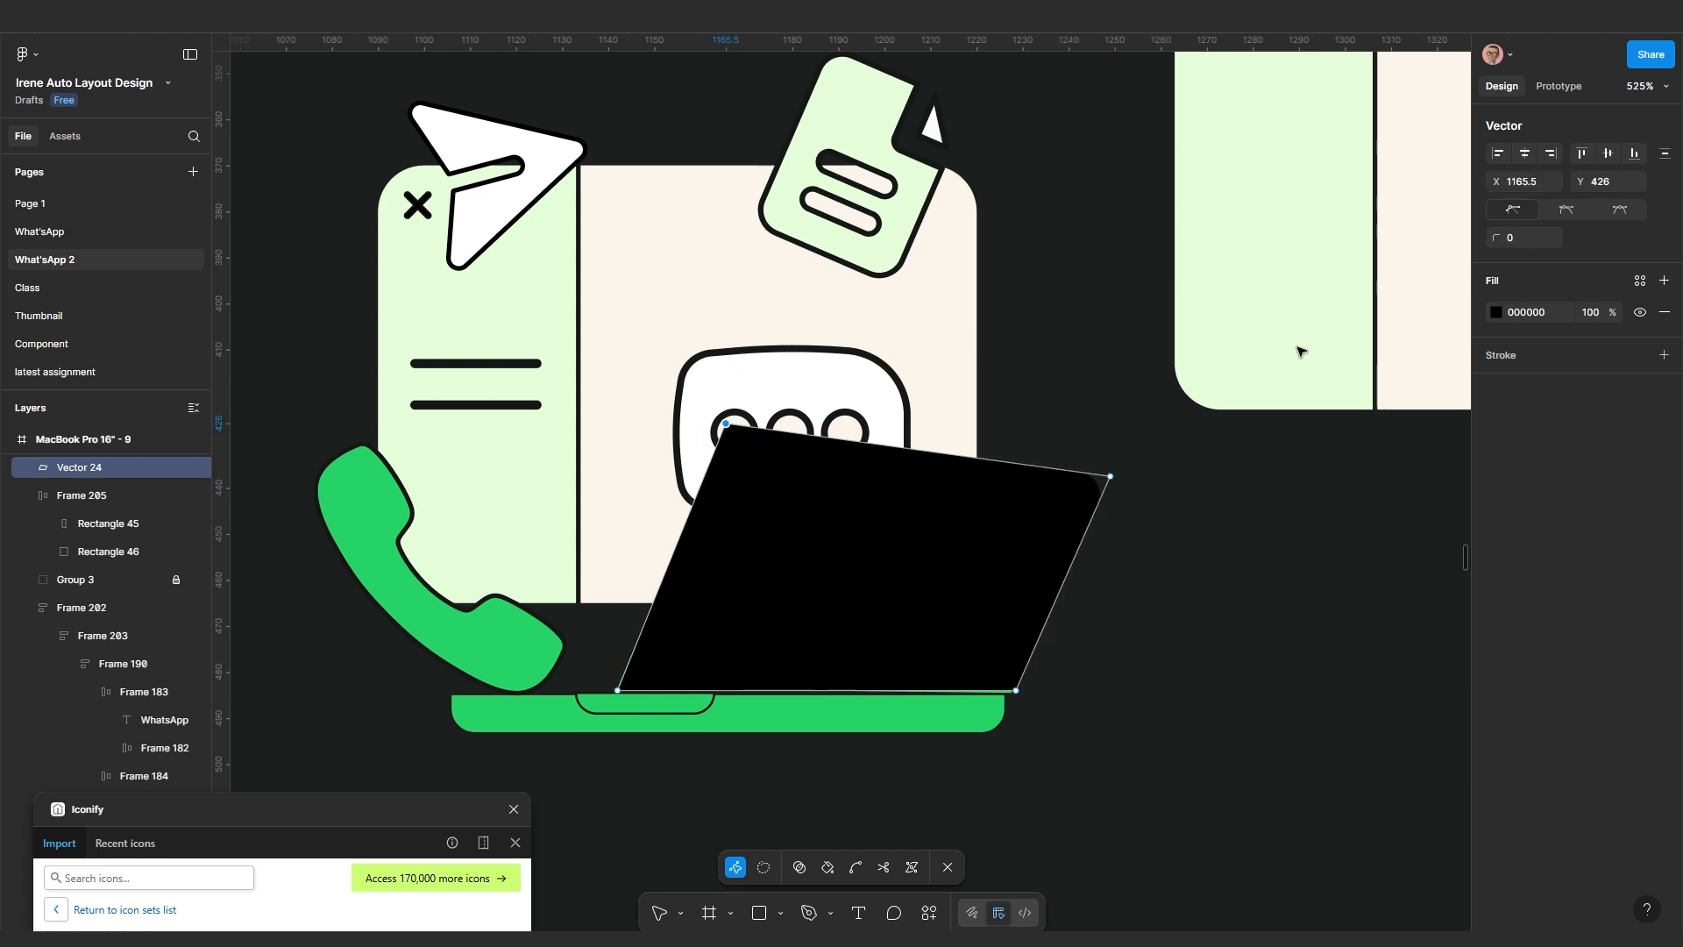
left_click(1079, 710)
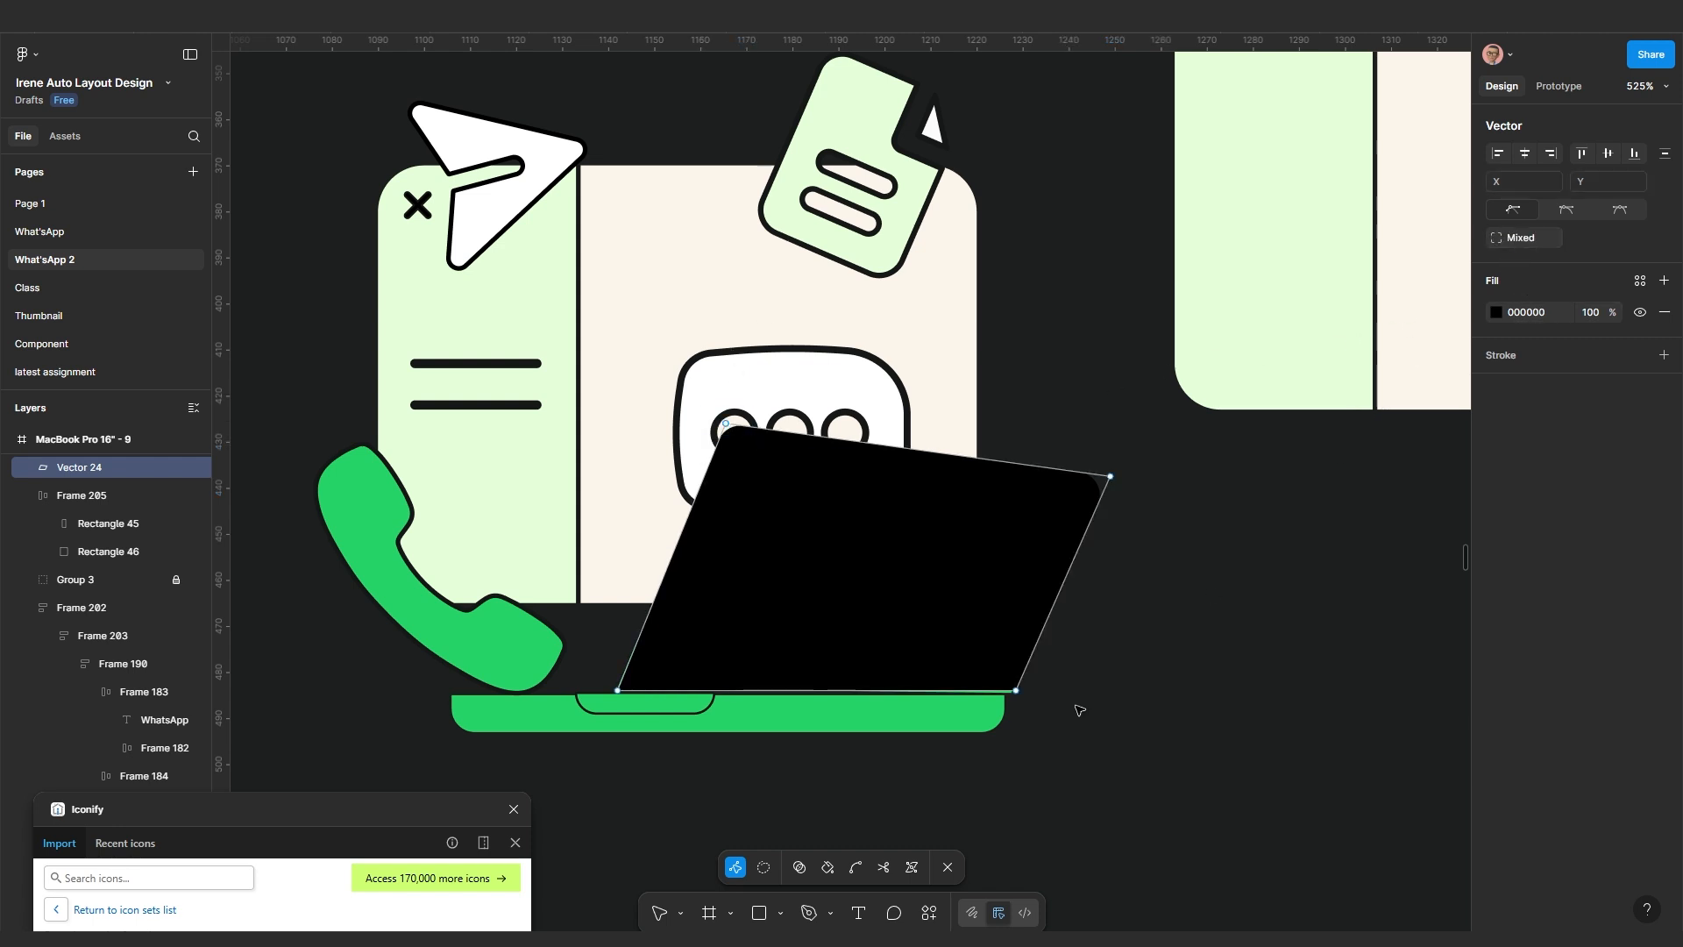
key("Escape")
Draw a 120 × 9 rectangle over the illustration's laptop base at X 1106, Y 485
scroll(1069, 719, "down", 3)
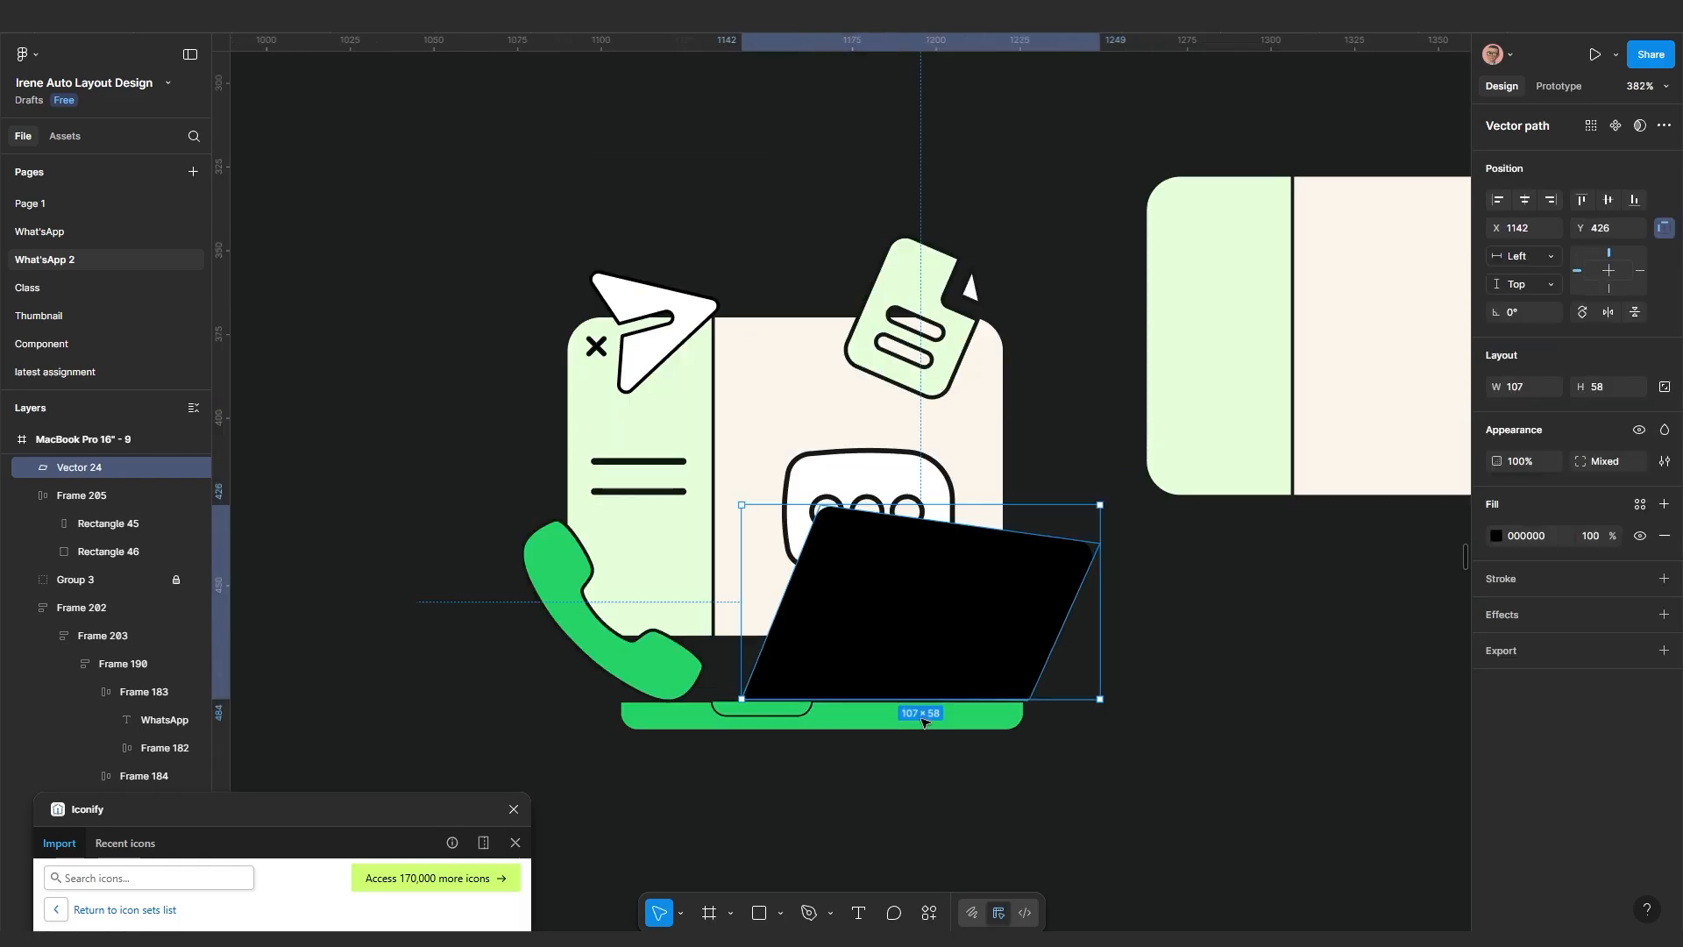
key("r")
scroll(699, 872, "up", 2)
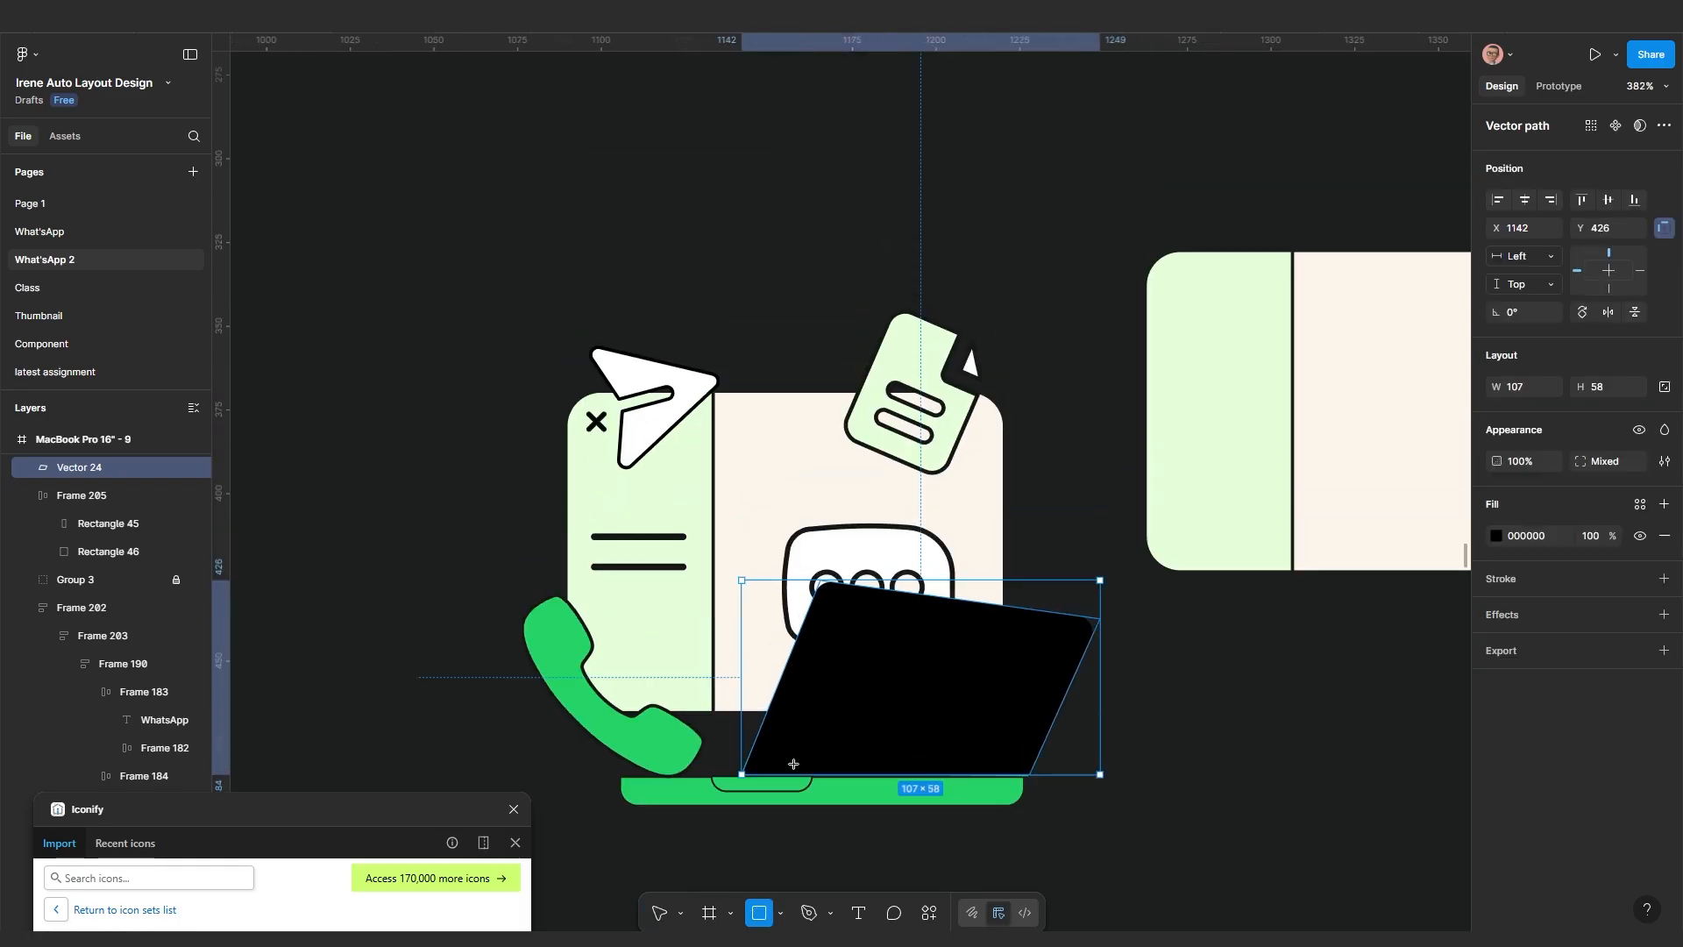
scroll(789, 762, "up", 5)
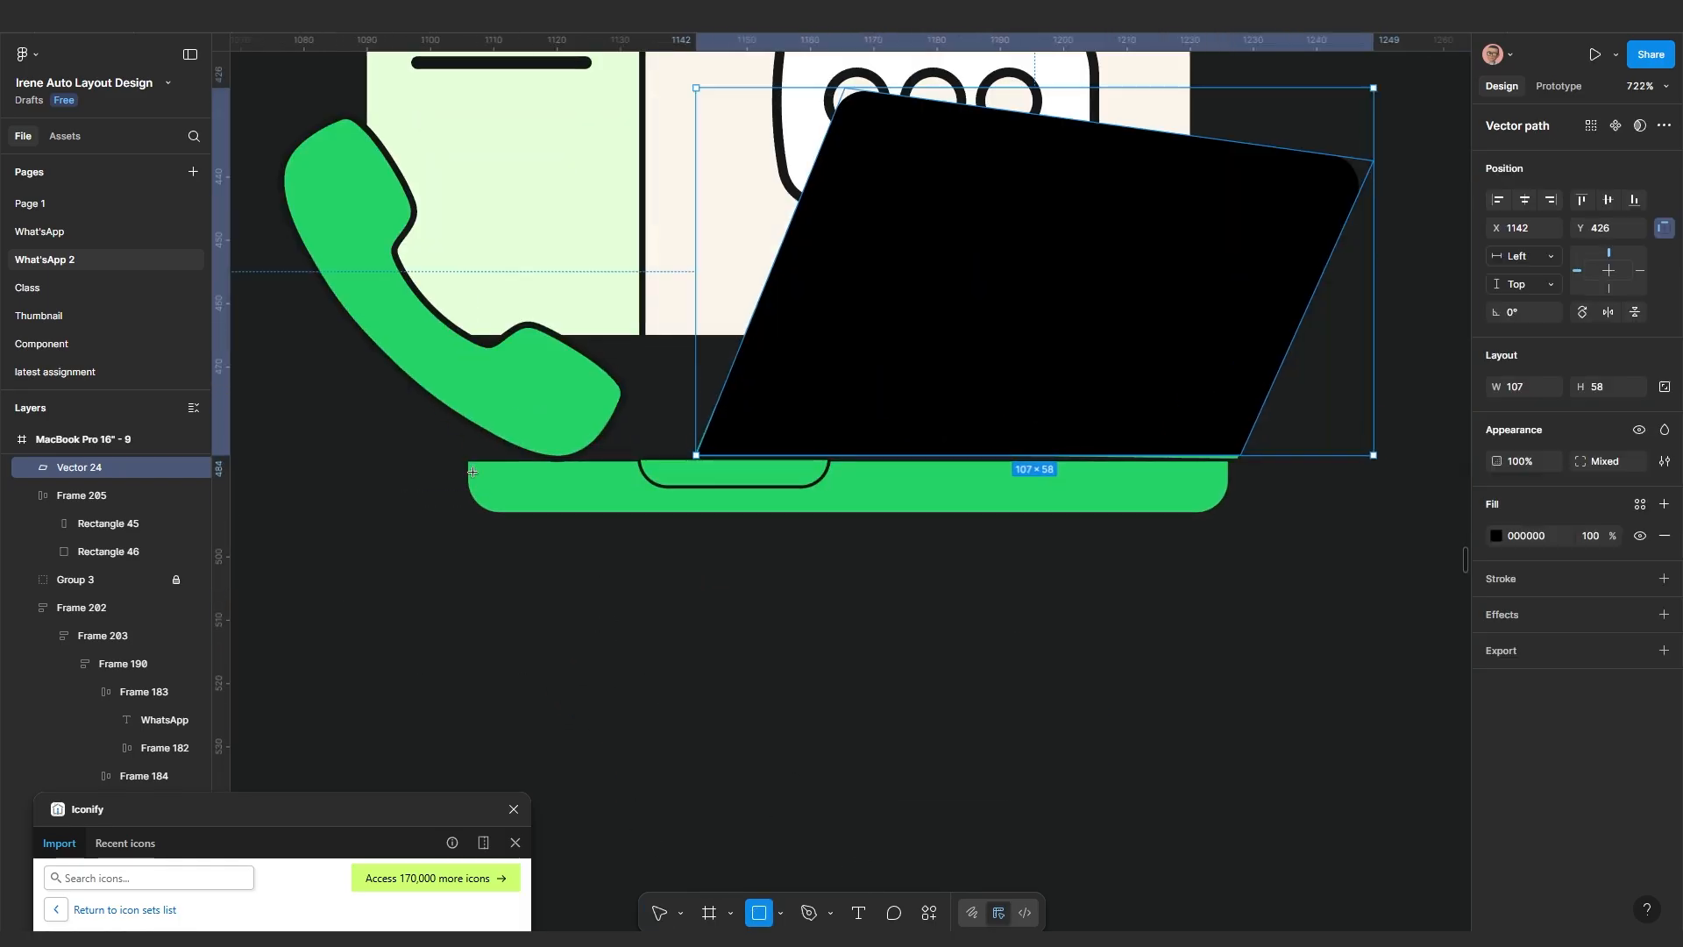
mouse_move(468, 461)
left_mouse_down()
mouse_move(871, 548)
mouse_move(1228, 517)
left_mouse_up()
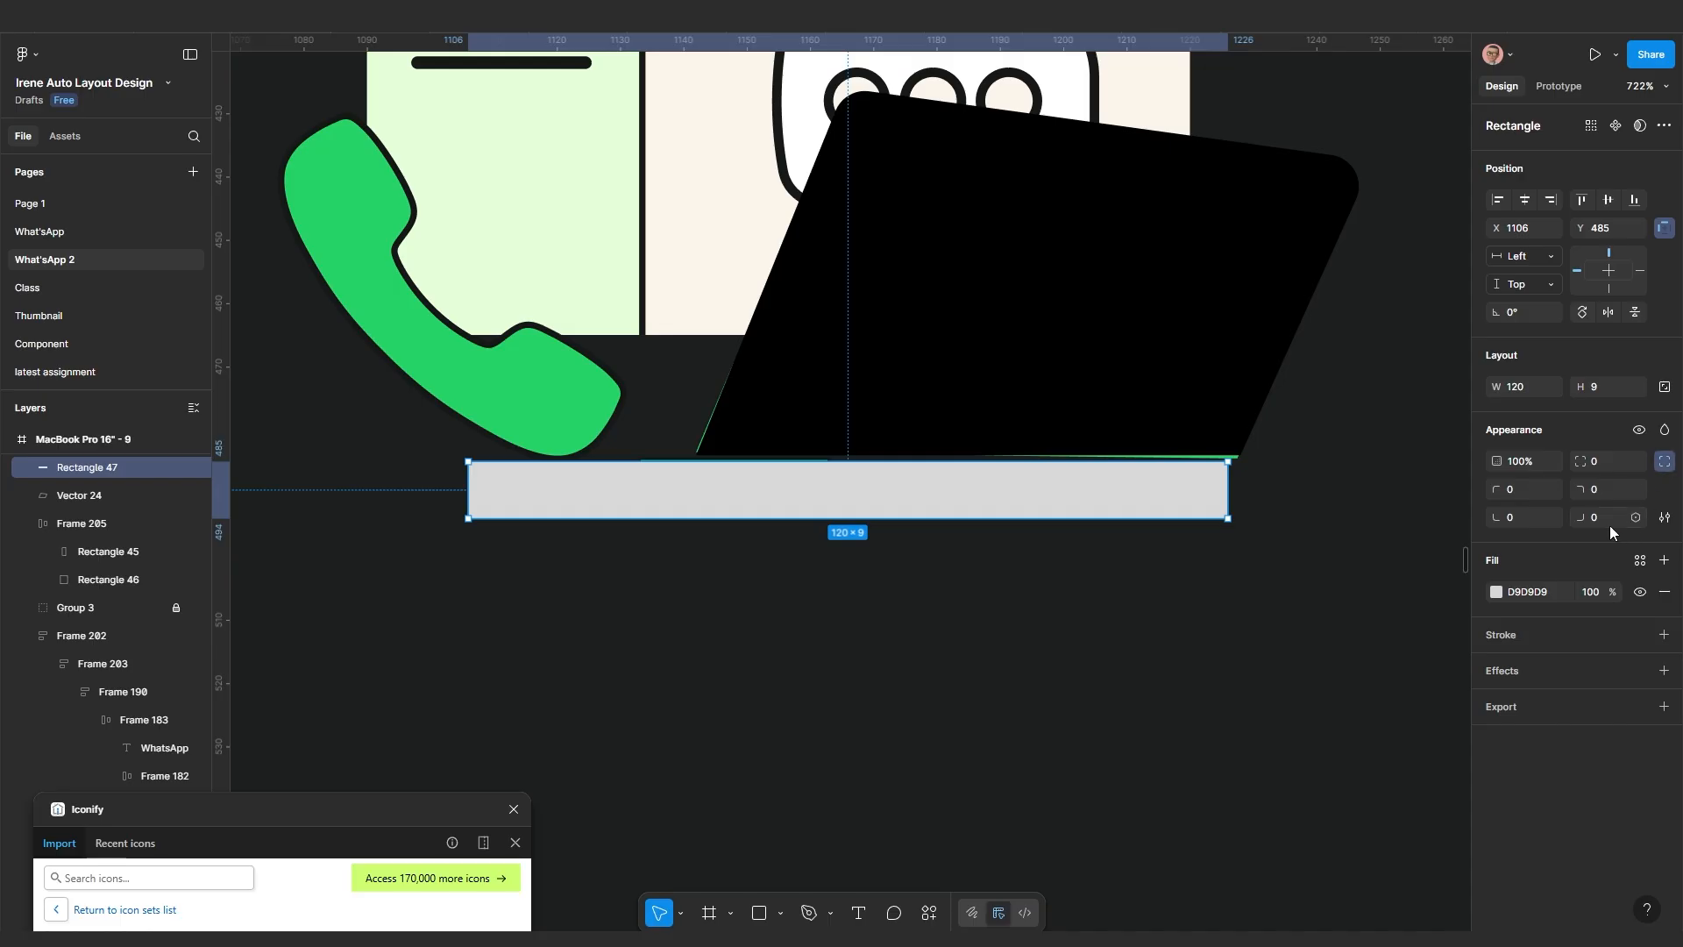
Round the base rectangle's two lower corners to 5 and fill it with 25D366 sampled from the illustration
key("Return")
key("Return")
left_click(1525, 519)
type("5")
key("Return")
key("i")
left_click(523, 386)
Move the base bar below the original and add a 34 × 5 green notch with rounded lower corners along its top edge
left_click_drag(1072, 501, 1059, 541)
left_click_drag(1245, 531, 911, 576)
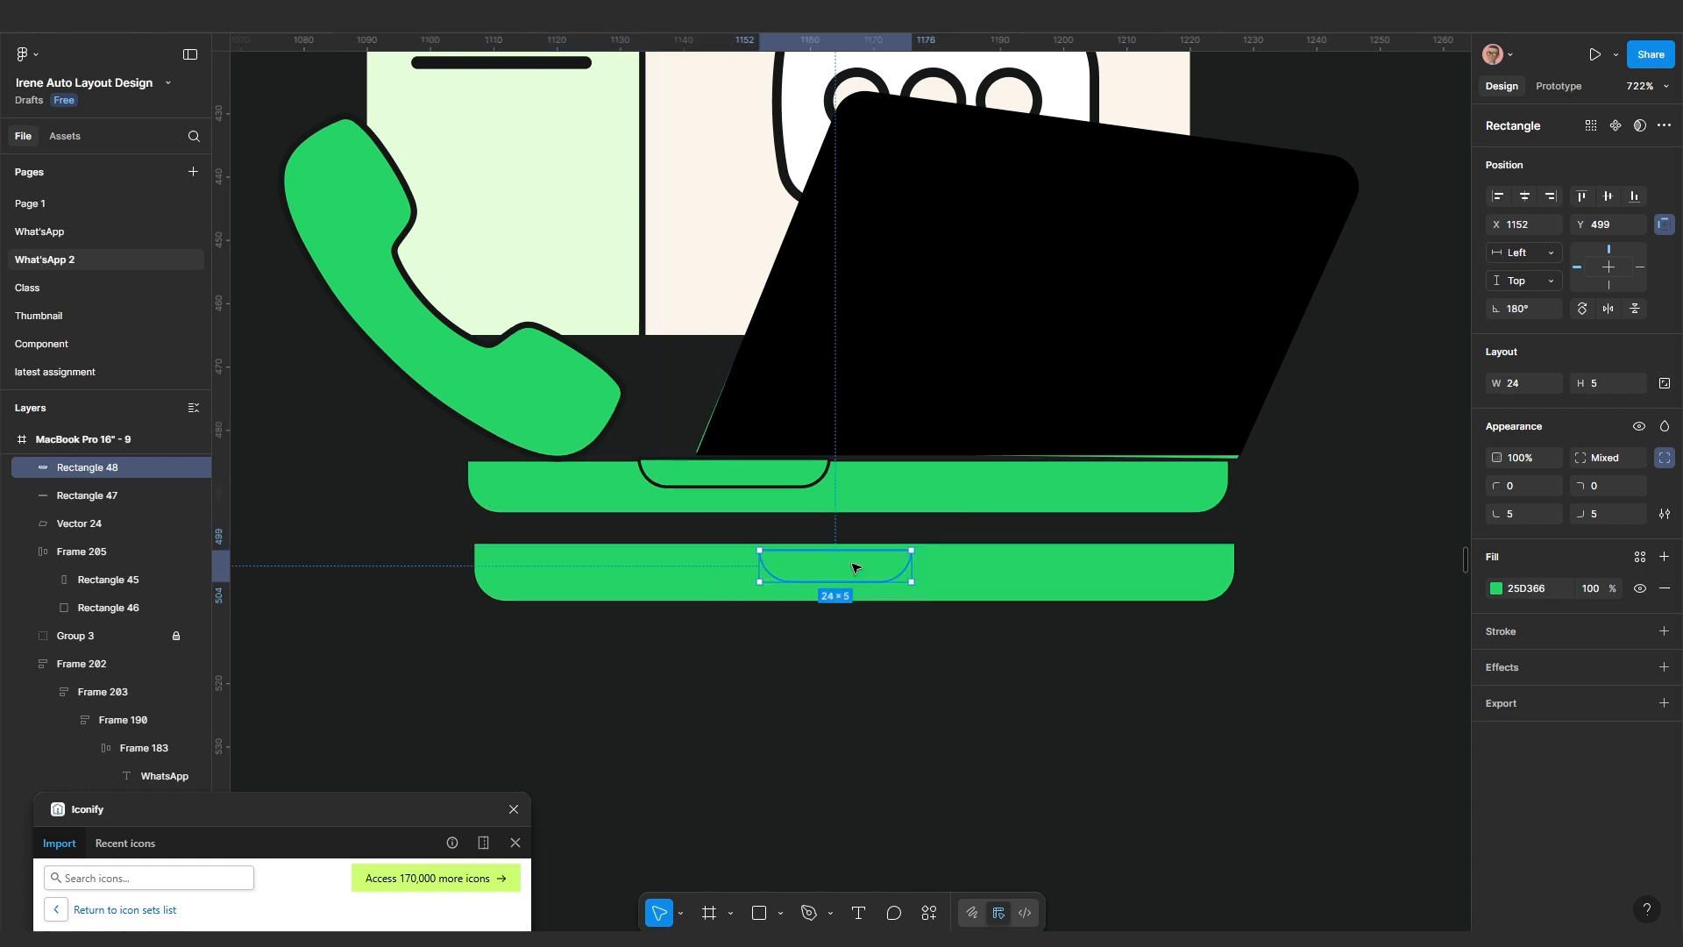
scroll(855, 570, "up", 2)
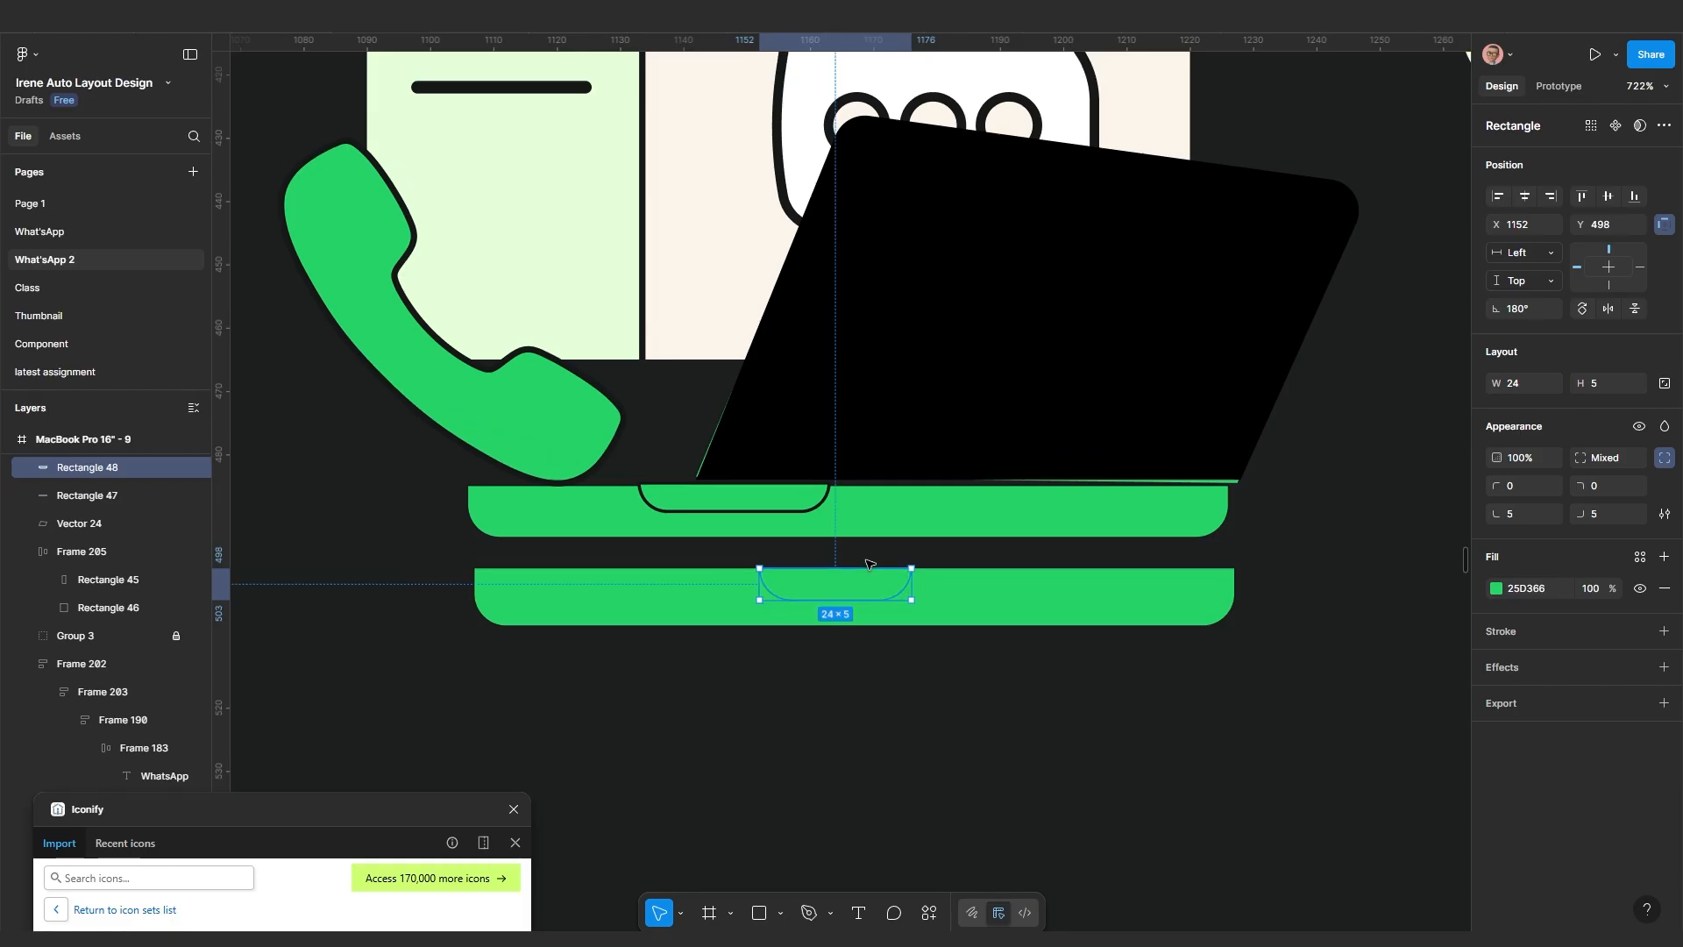
left_click_drag(912, 618, 975, 618)
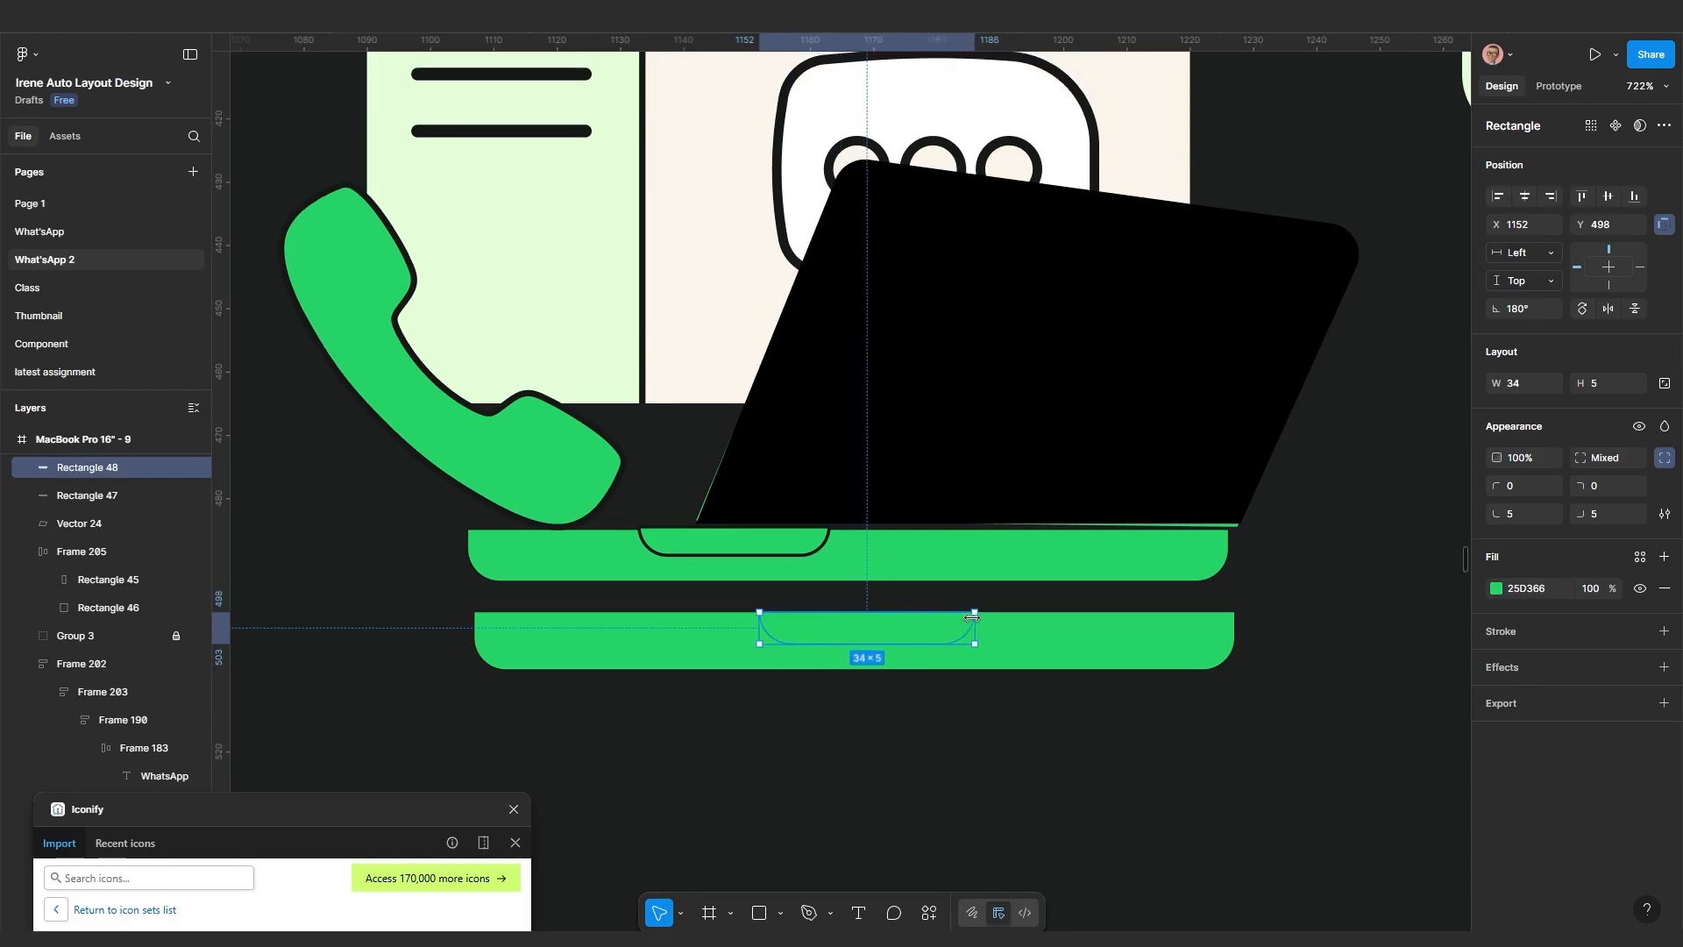
Add a stroke to the notch and colour it 1D1F1F by sampling the dark background
left_click(845, 649)
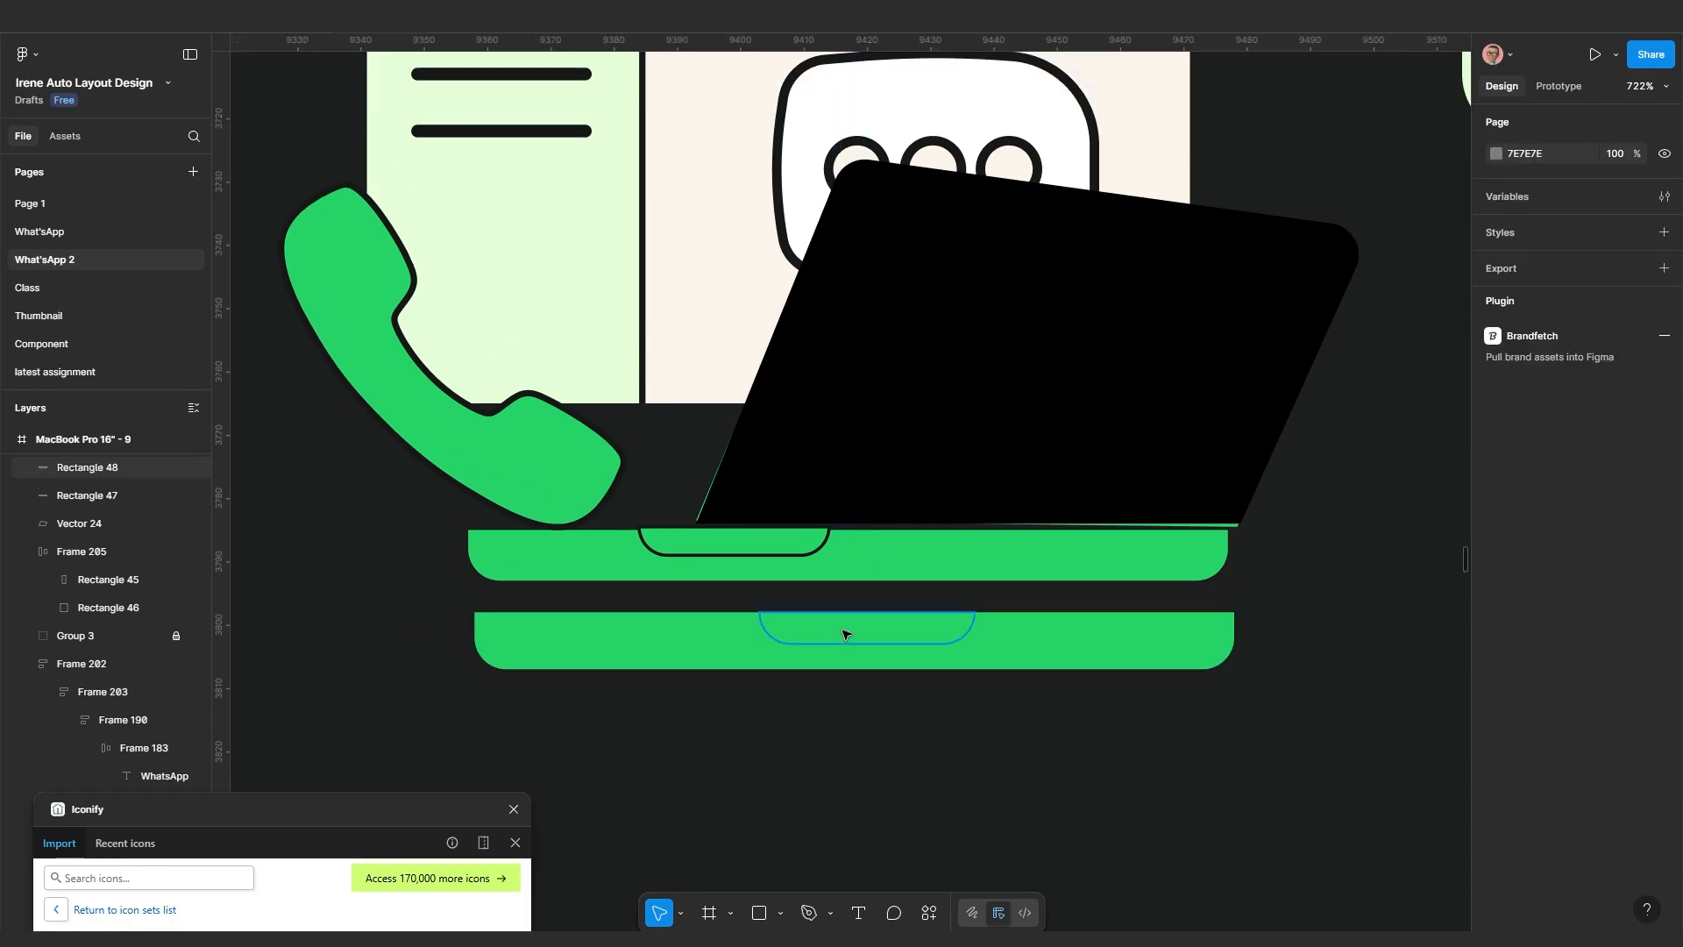
left_click(845, 633)
scroll(1298, 715, "down", 3)
left_click(1537, 633)
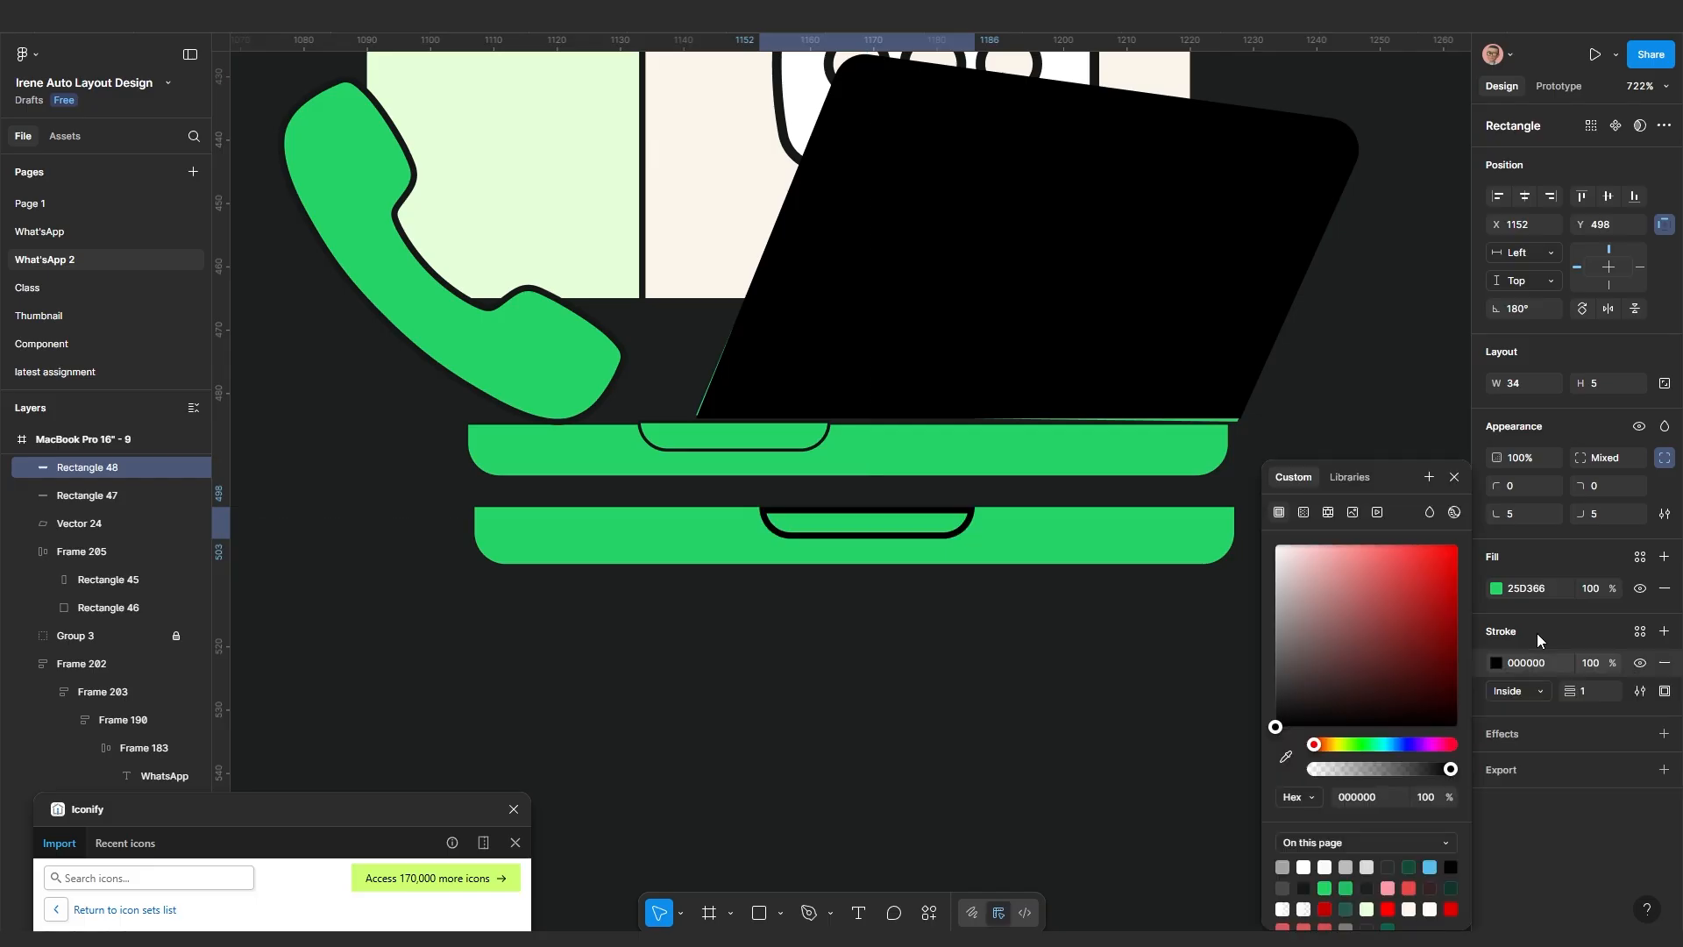
left_click(1286, 756)
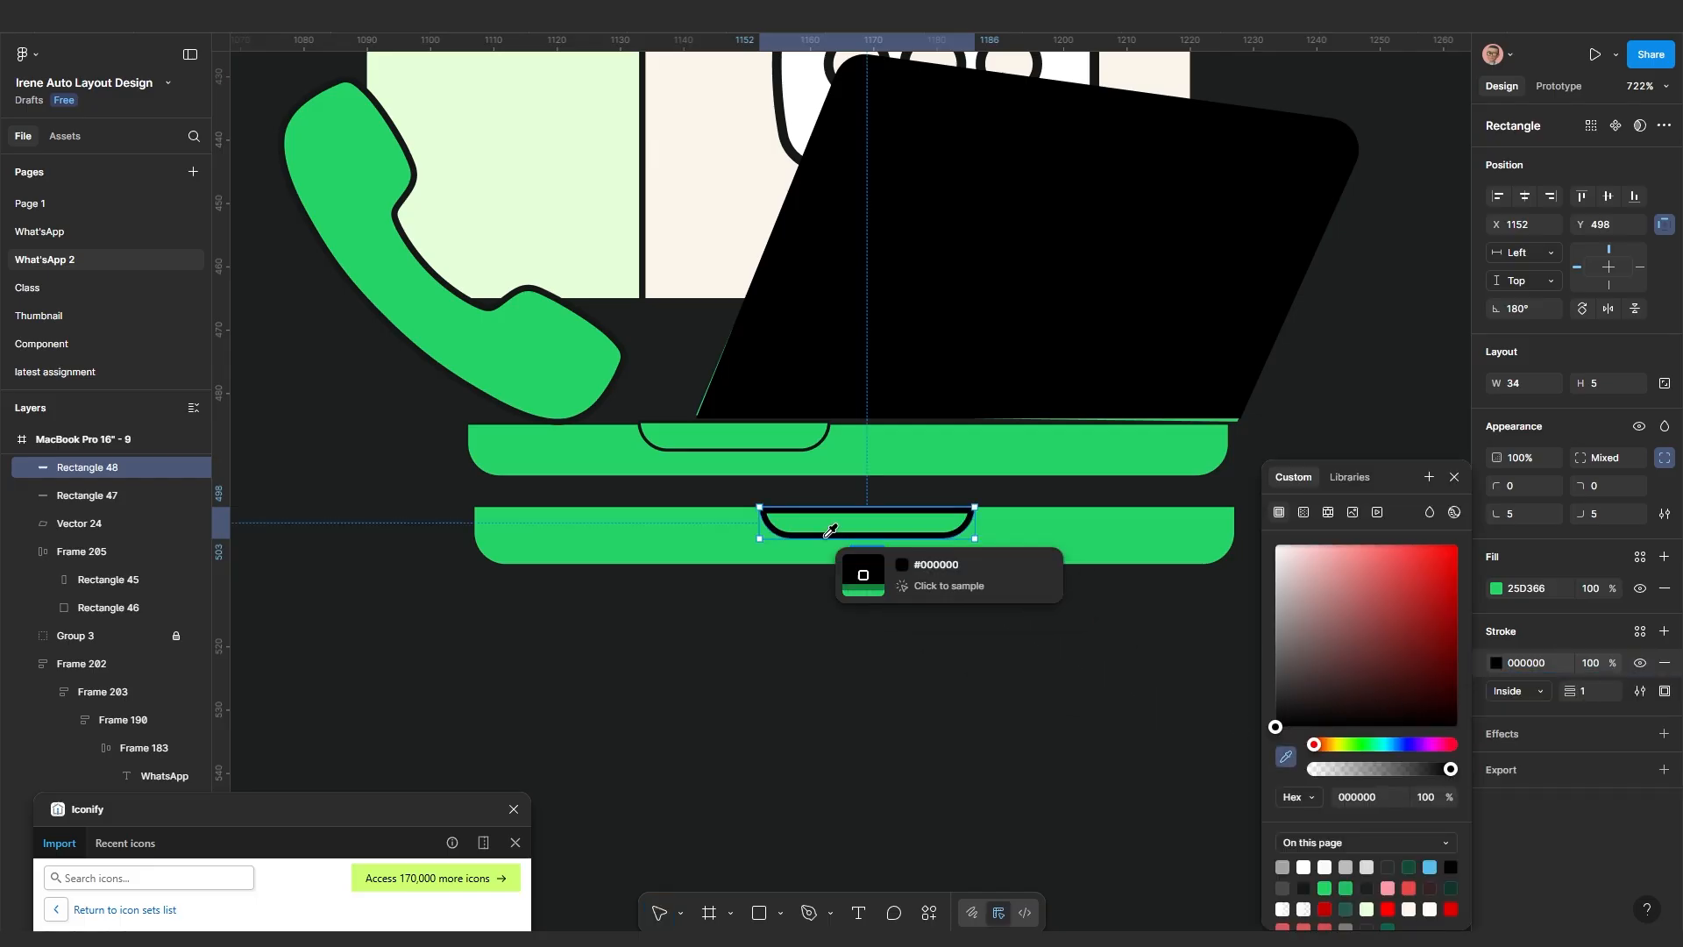
left_click(630, 657)
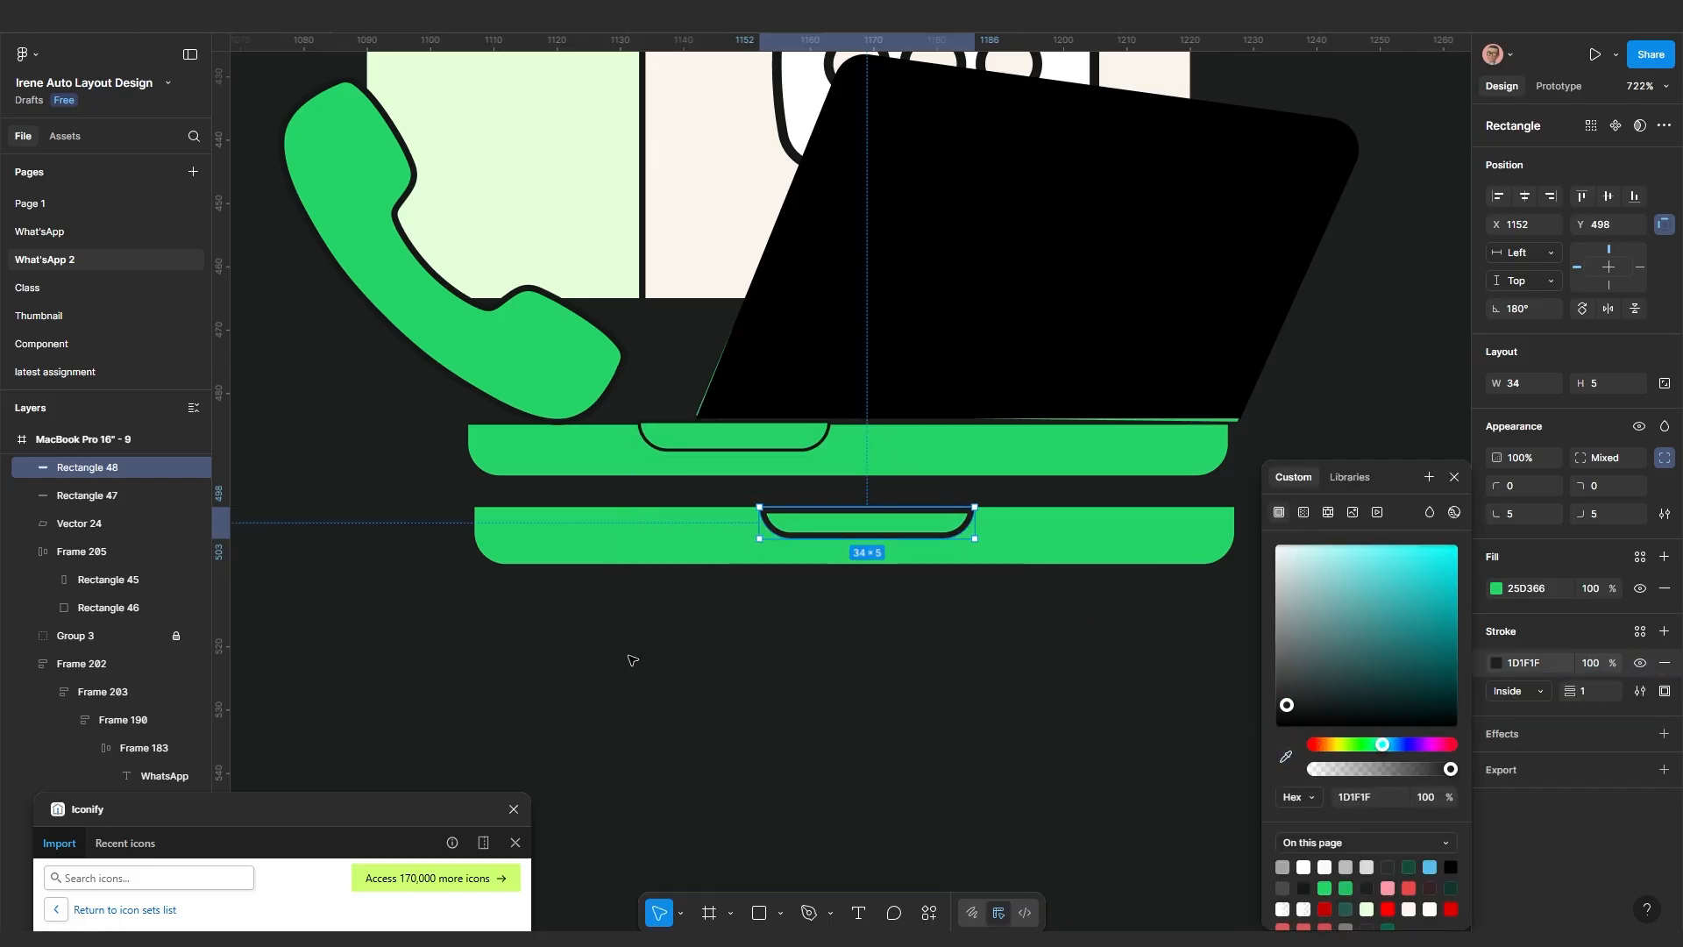
left_click(927, 686)
Set the notch's stroke position to Outside and its weight to 0.5
left_click(894, 530)
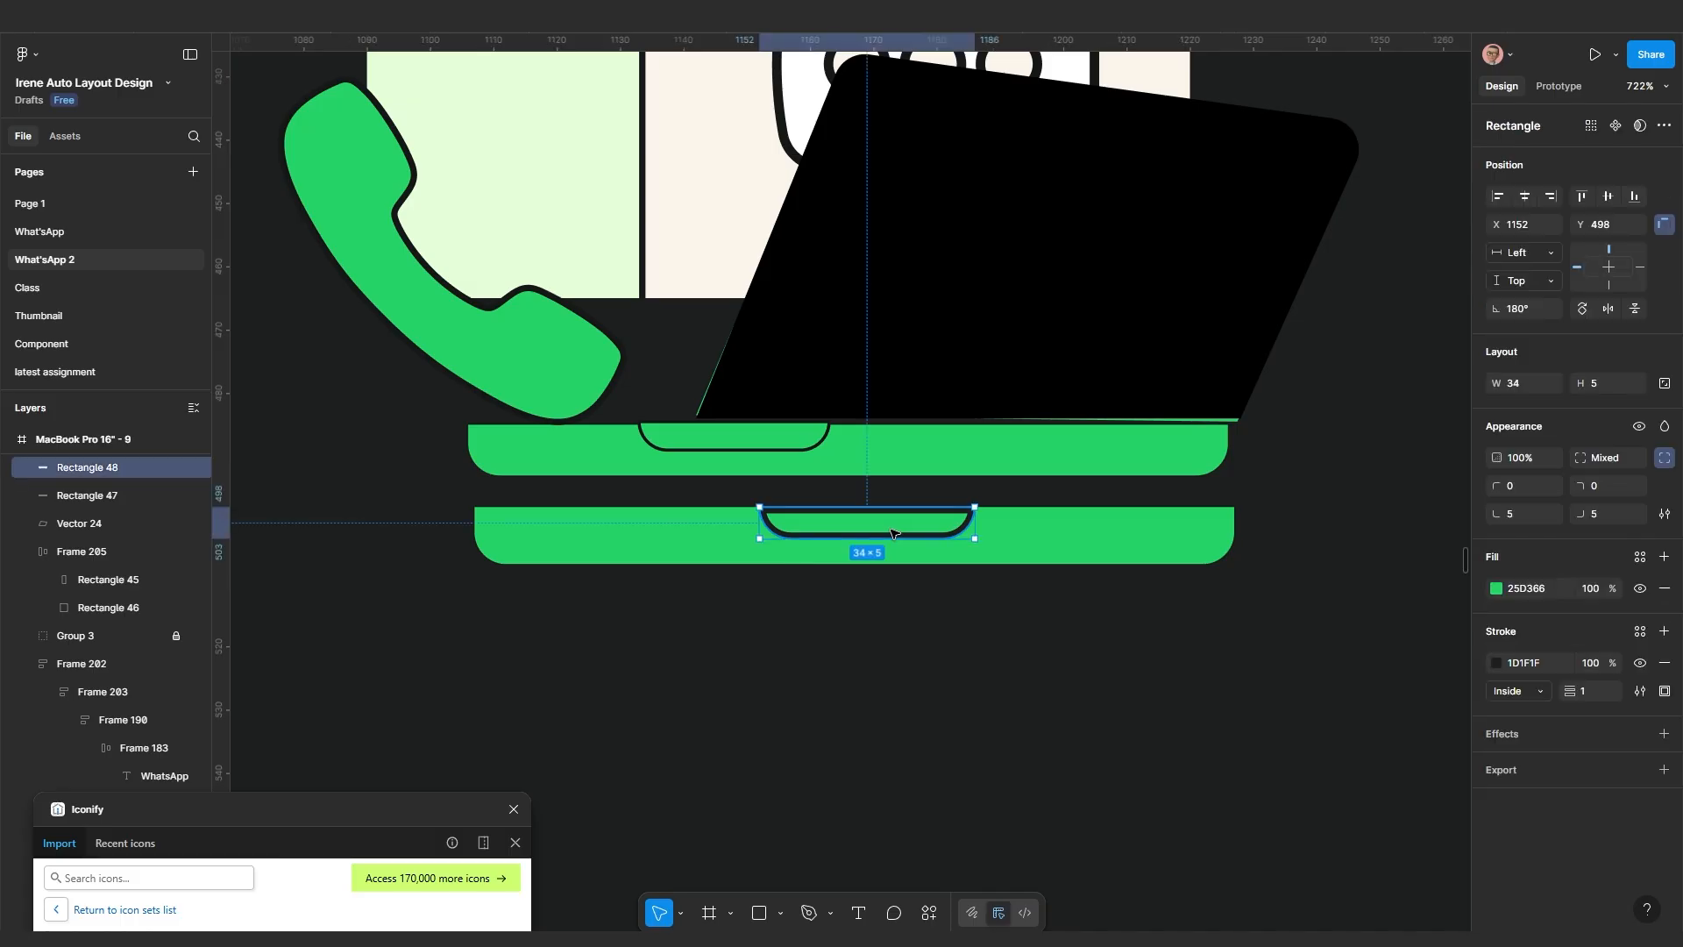
left_click(1543, 698)
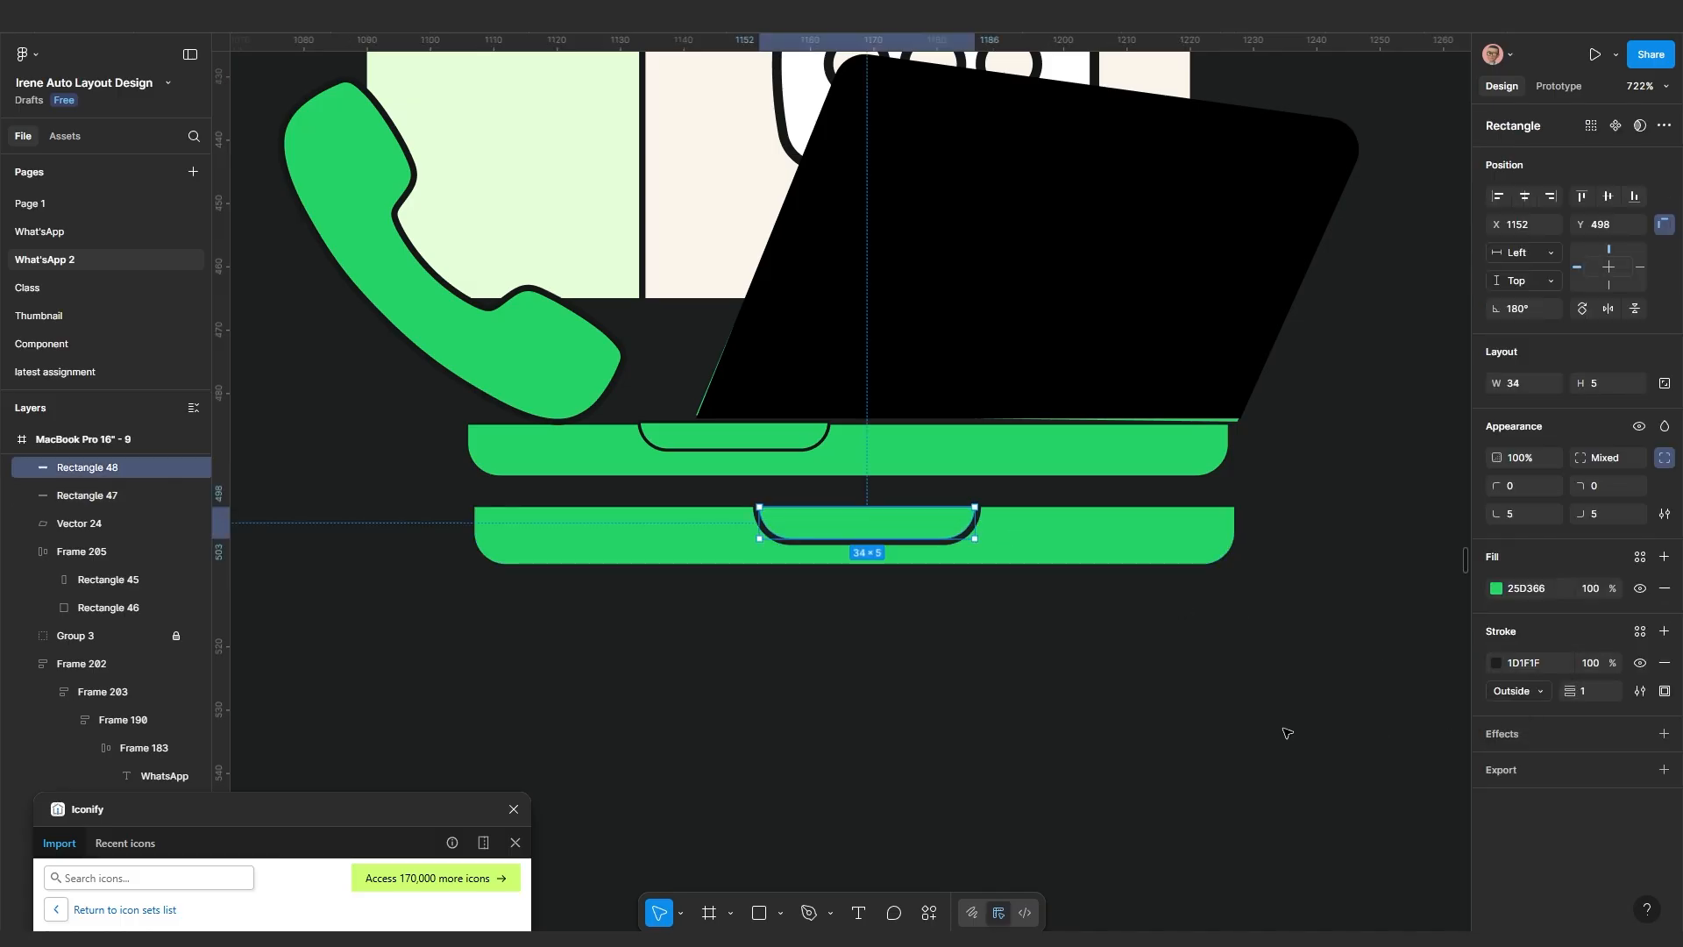
left_click(1590, 697)
type(".5")
key("Return")
left_click(987, 679)
Group the notch with the base bar
scroll(988, 679, "up", 1)
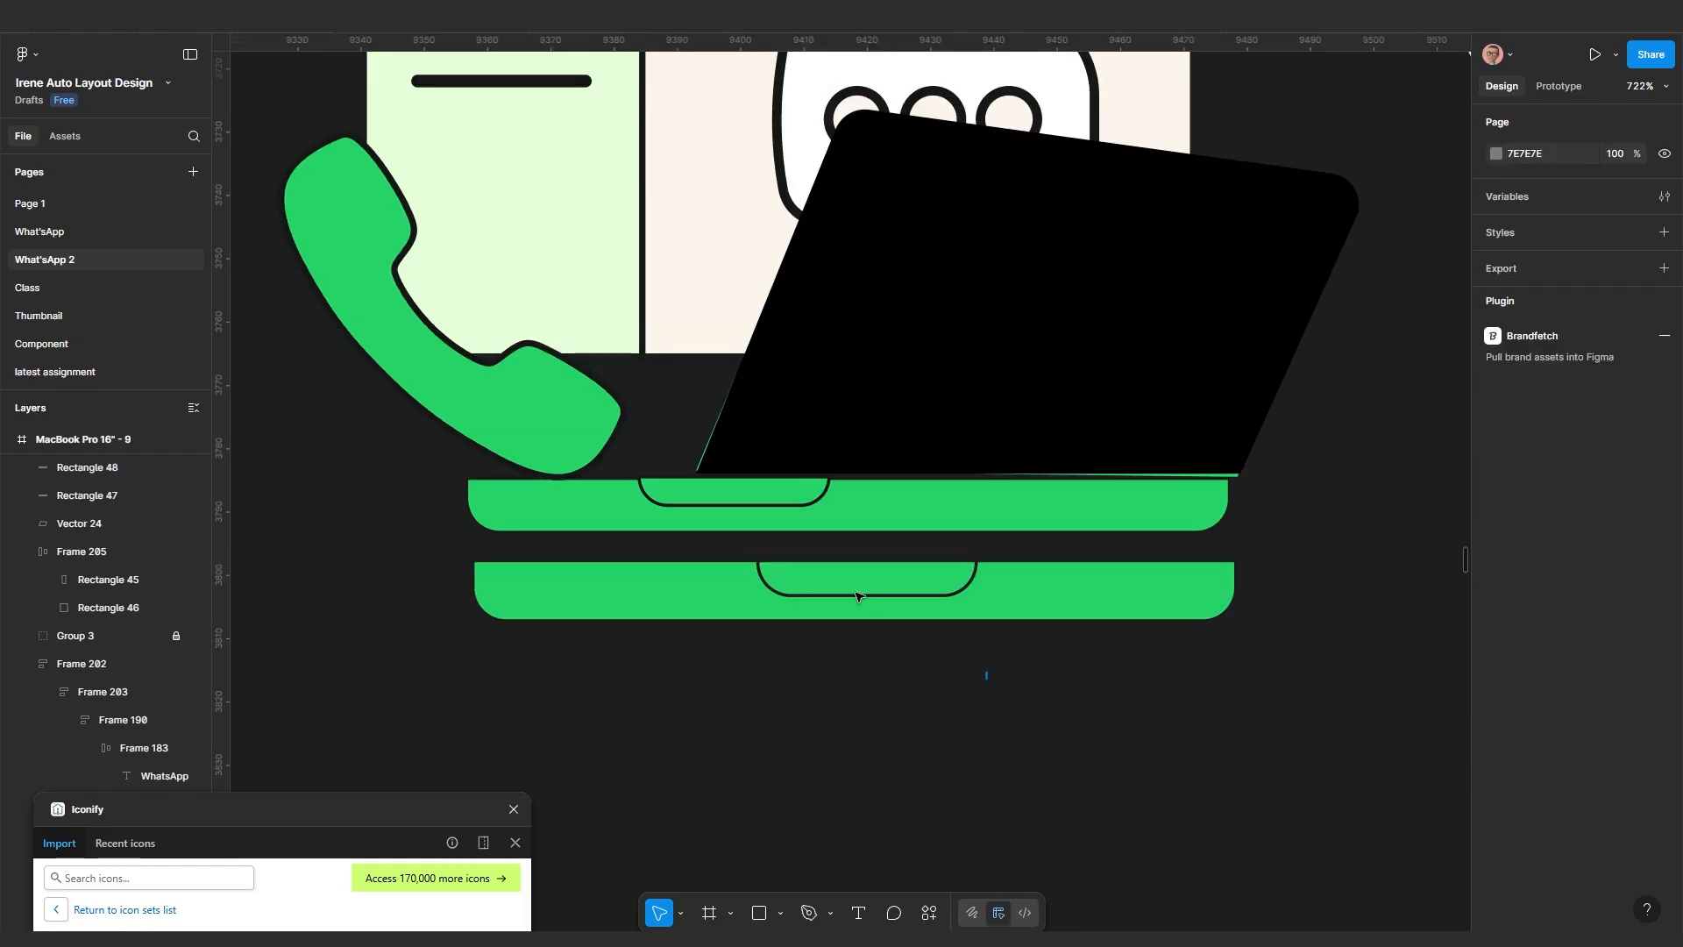
left_click(829, 577)
left_click(823, 566, "shift")
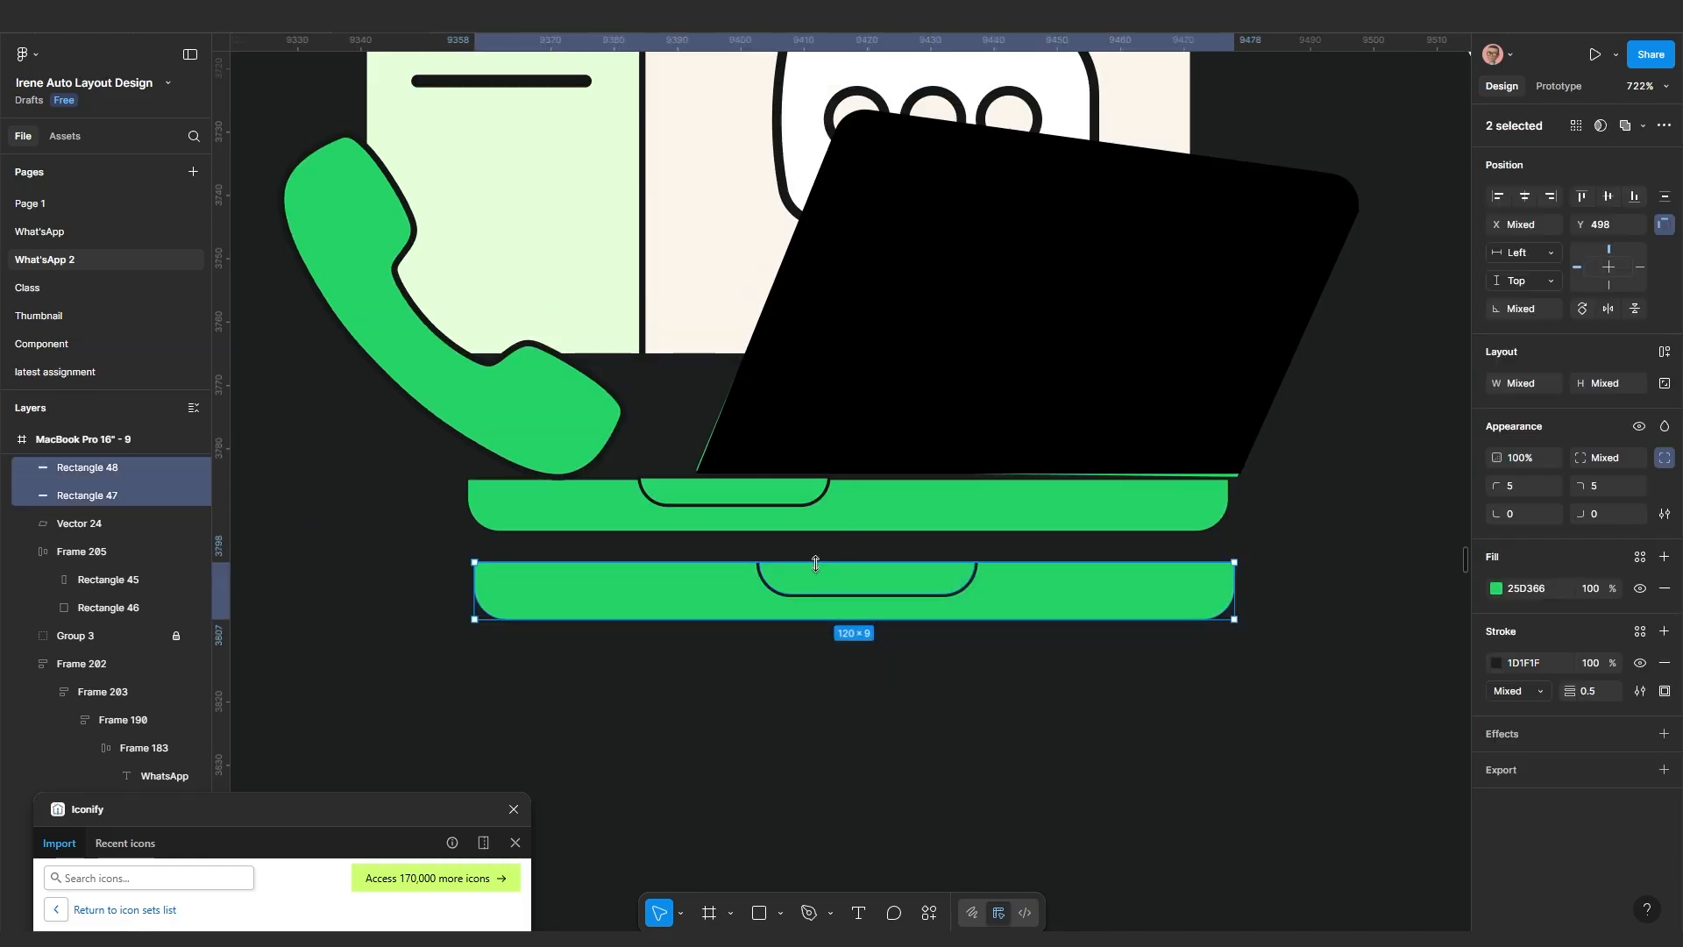
key("ctrl+g")
Fill the laptop screen shape with 25D366 sampled from the illustration's base
left_click(1105, 384)
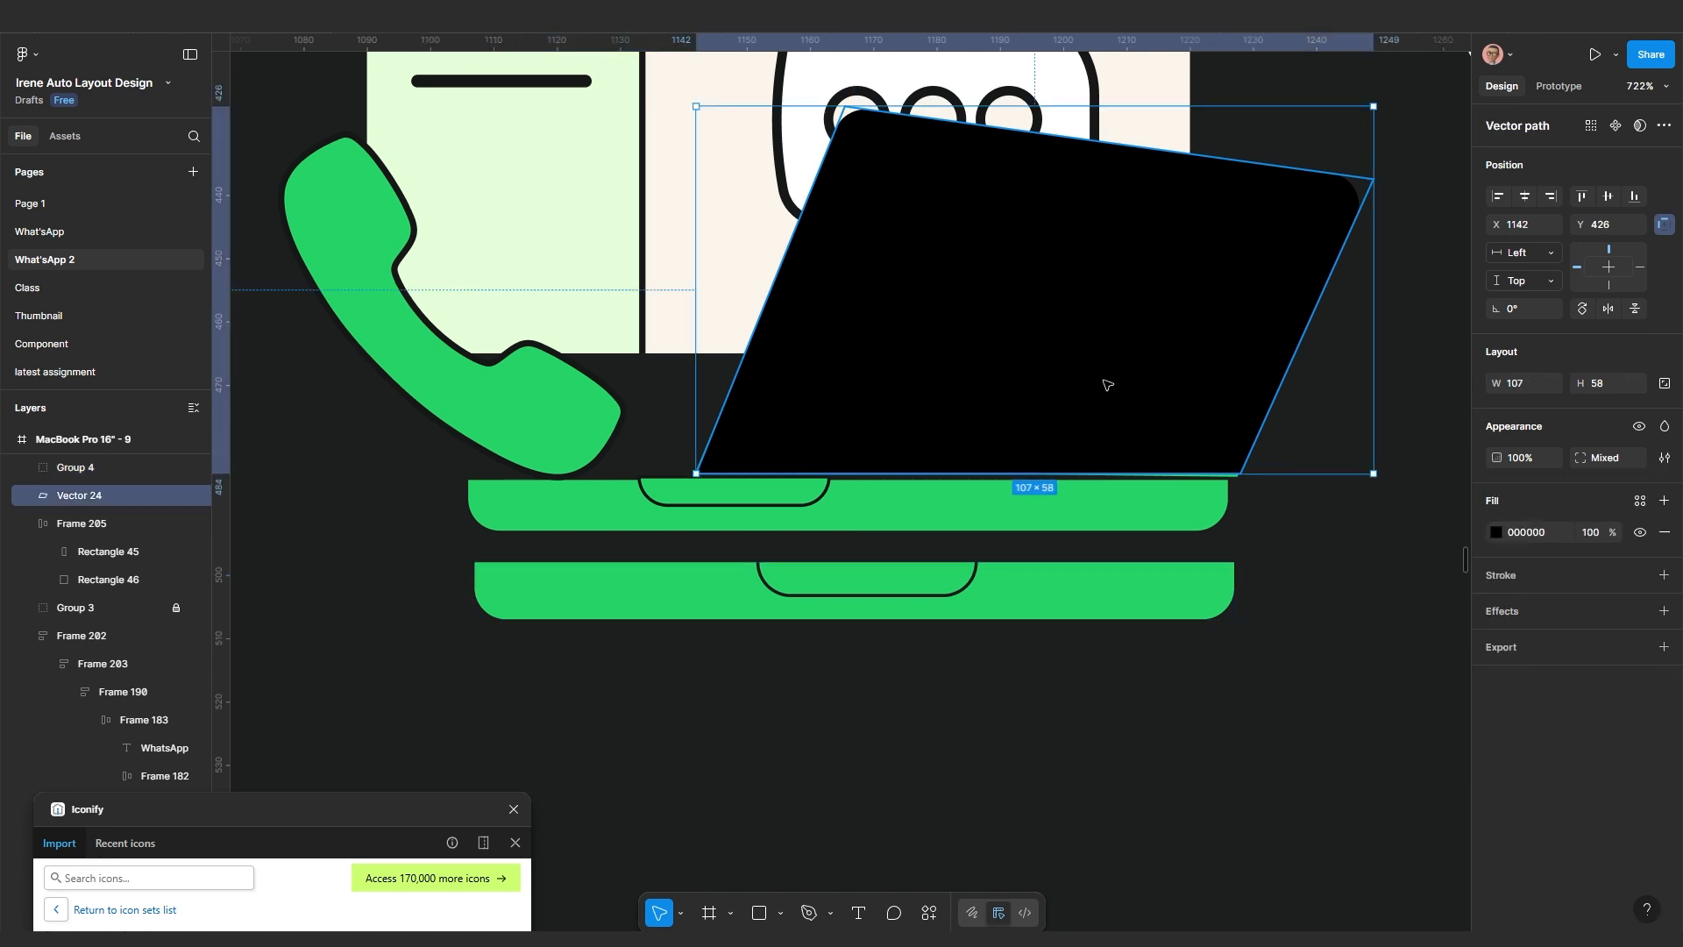
key("i")
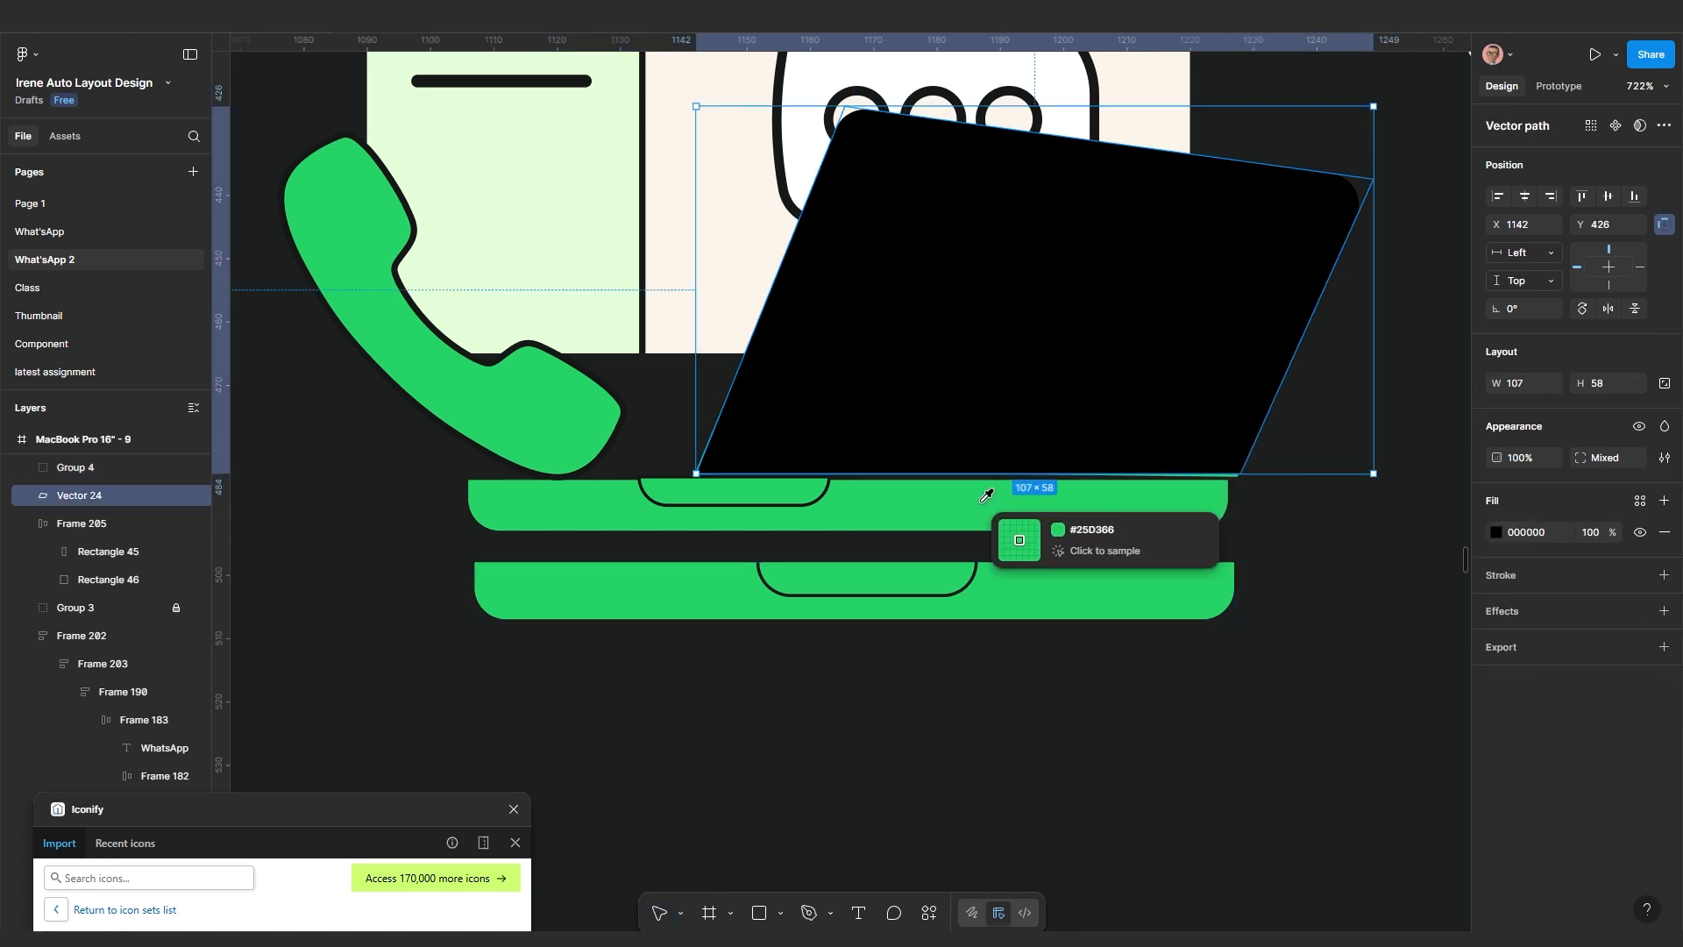
left_click(958, 495)
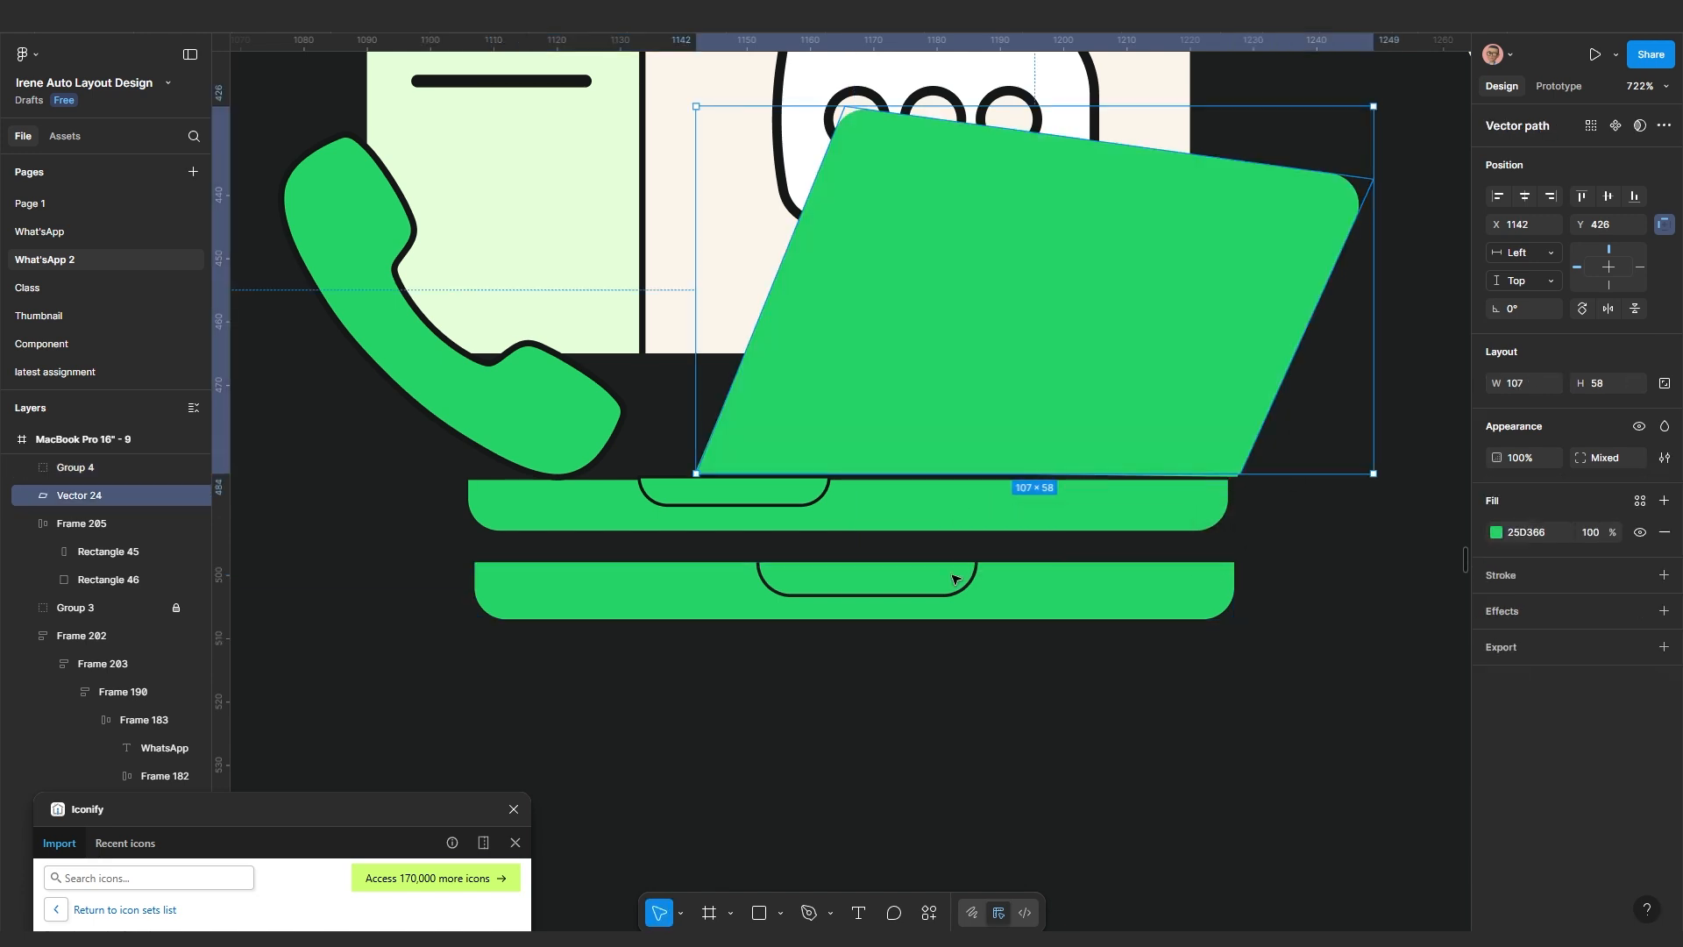
Move the grouped laptop base up against the screen's lower edge, at X 1106, Y 485
left_click(935, 672)
left_click_drag(955, 575, 947, 530)
scroll(931, 677, "down", 3)
key("Escape")
Group the laptop base and the screen shape into one laptop object
left_click(935, 670)
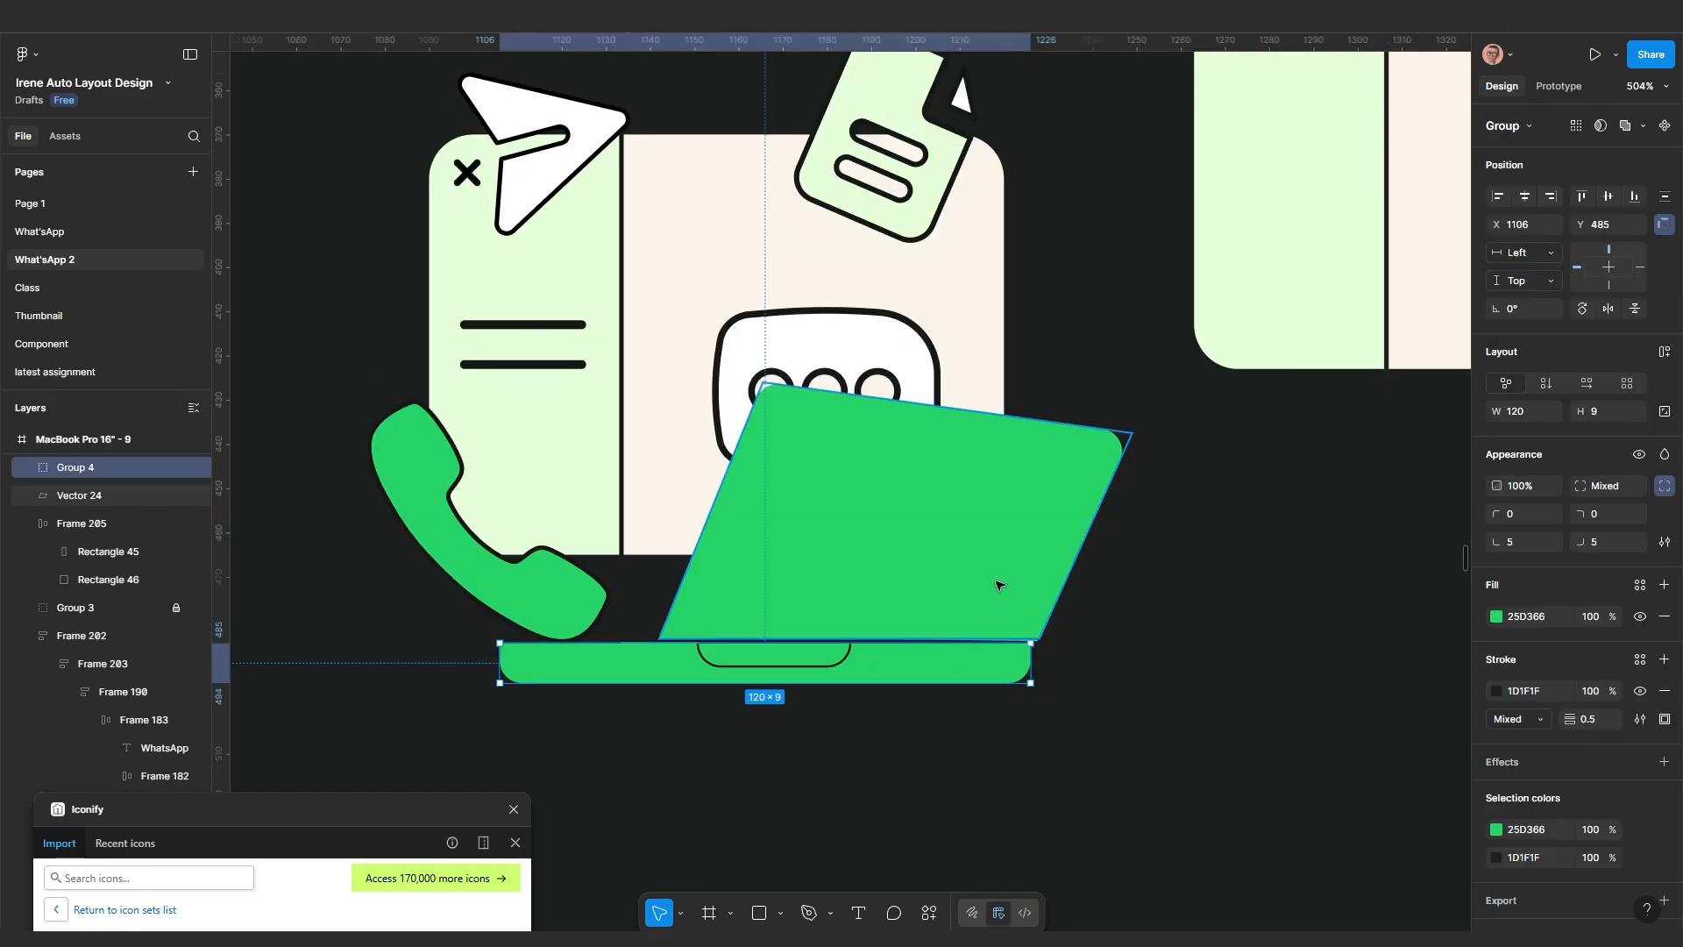
left_click(1000, 583, "shift")
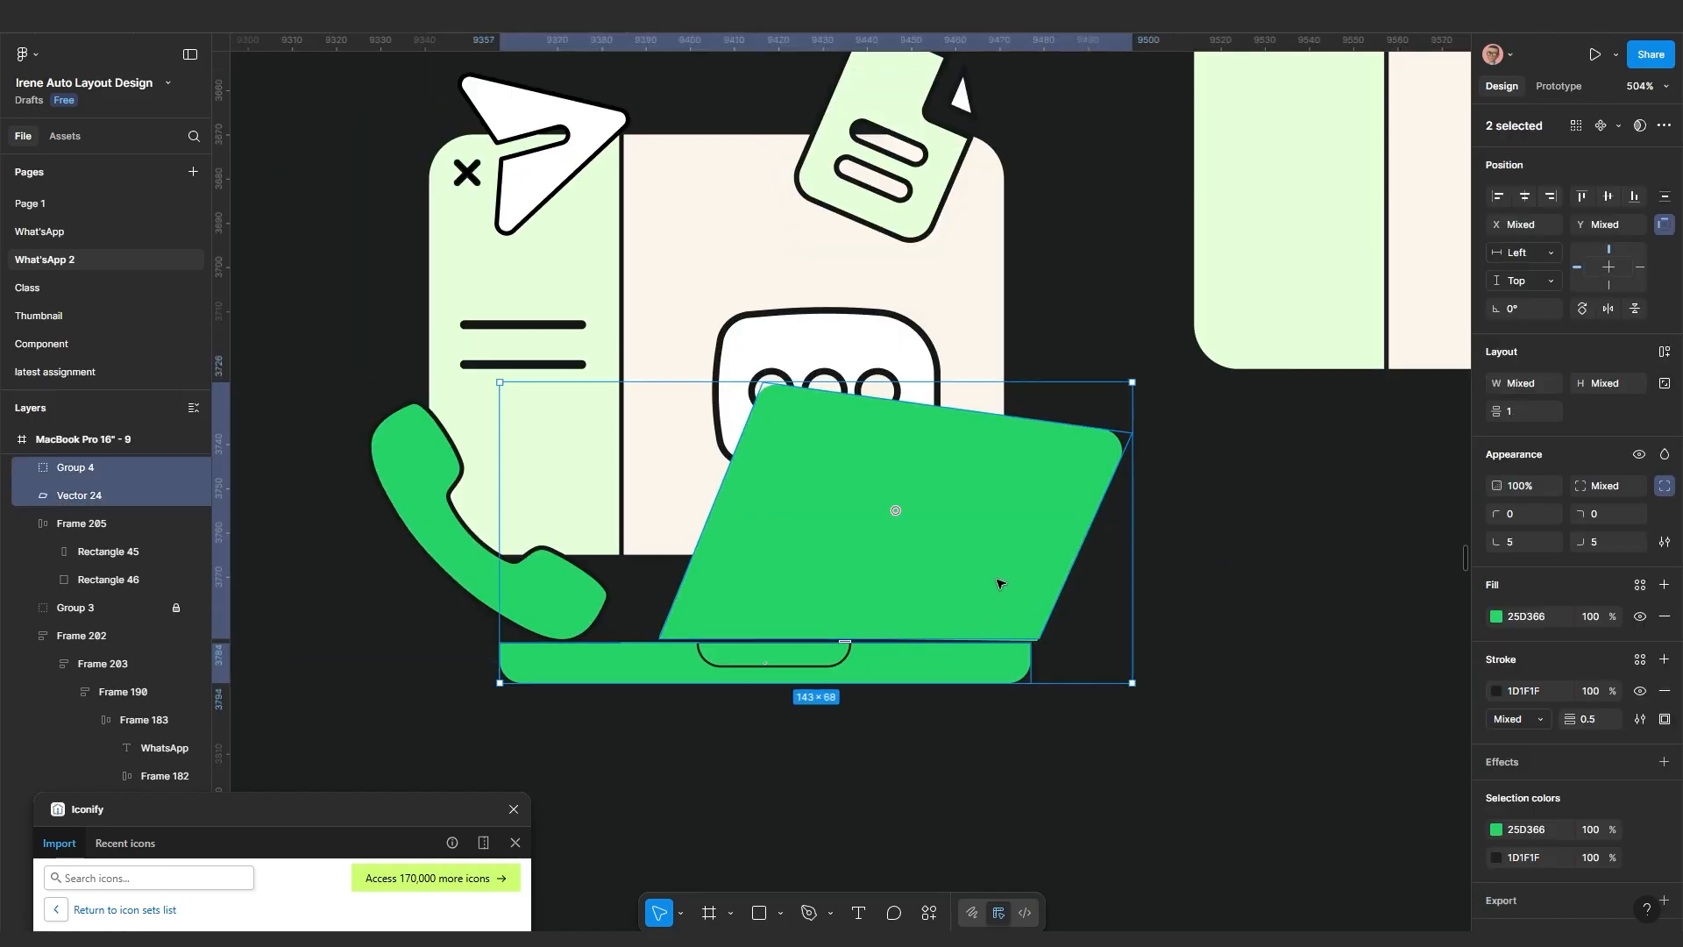
key("ctrl+g")
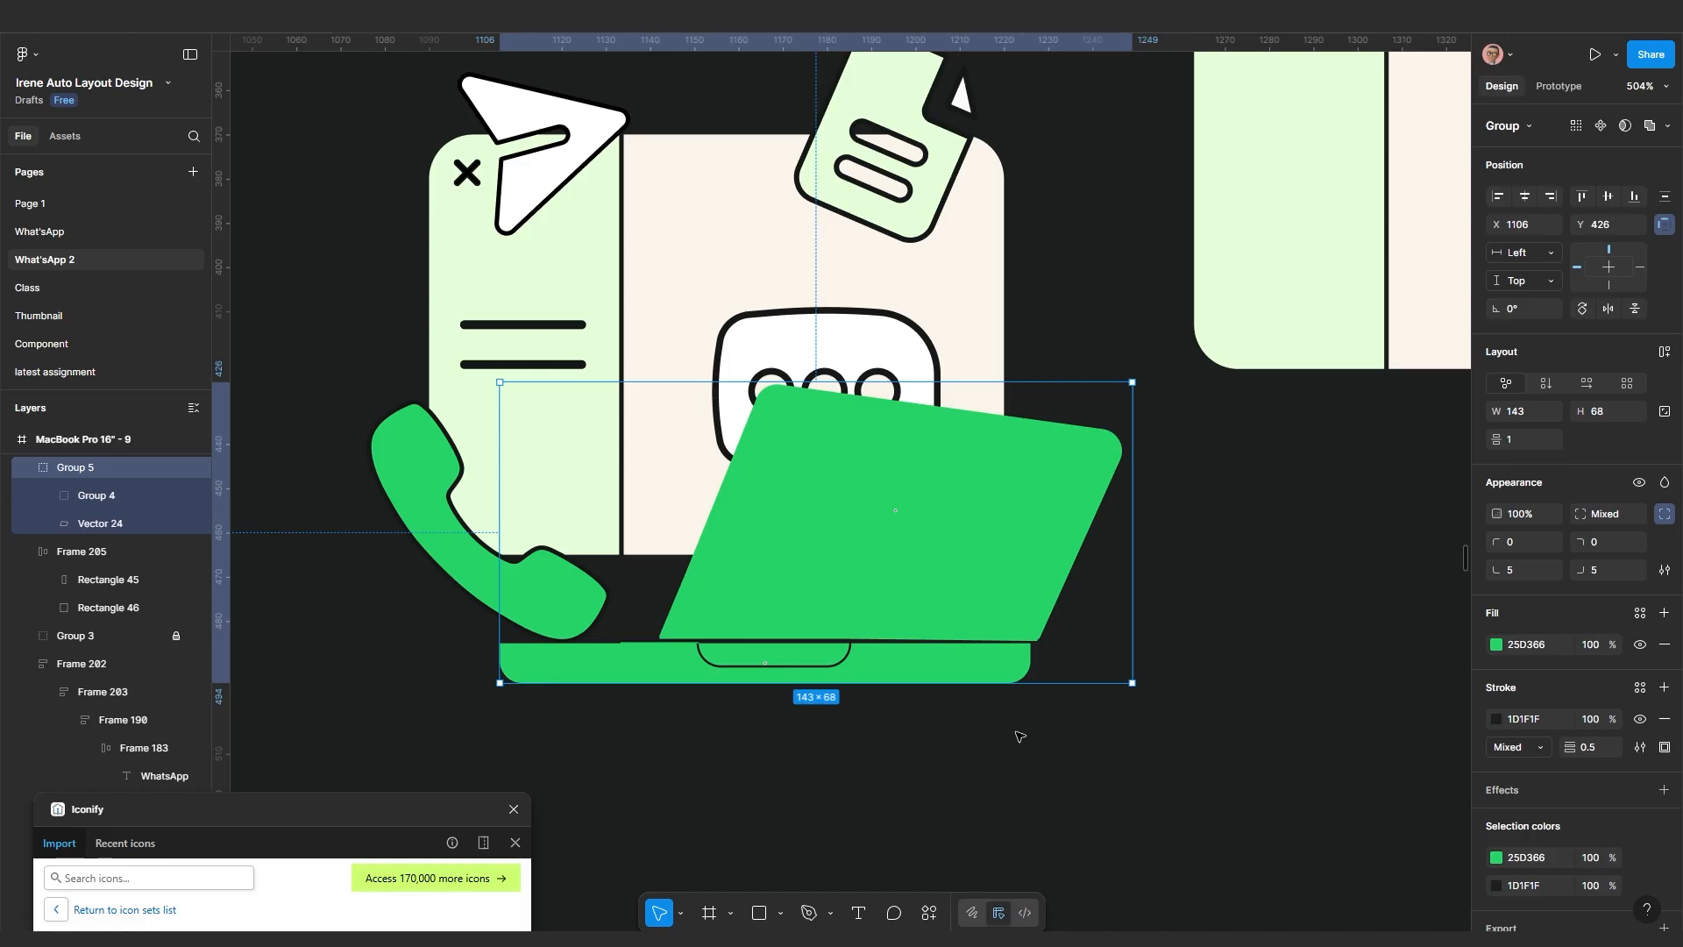
left_click(1019, 737)
Move the laptop group right of the illustration, below the two-panel frame, to X 1226, Y 426
left_click_drag(916, 612, 1195, 690)
scroll(1194, 690, "down", 2)
scroll(1280, 724, "right", 5)
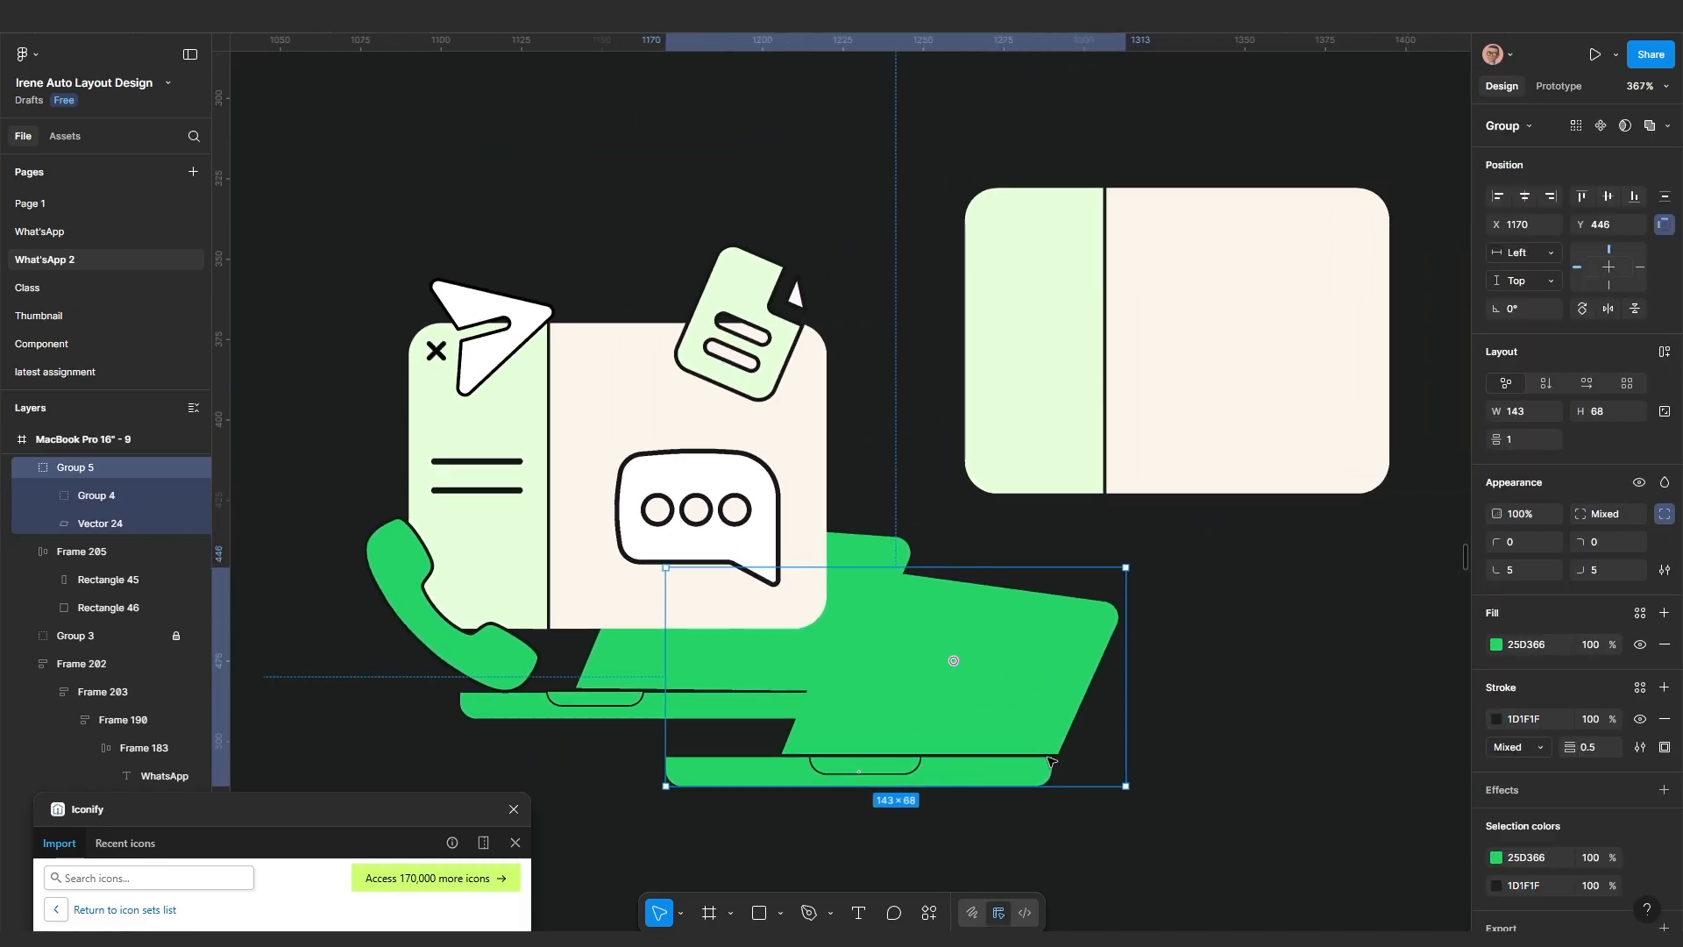
left_click_drag(1035, 702, 1214, 638)
scroll(1214, 638, "up", 3)
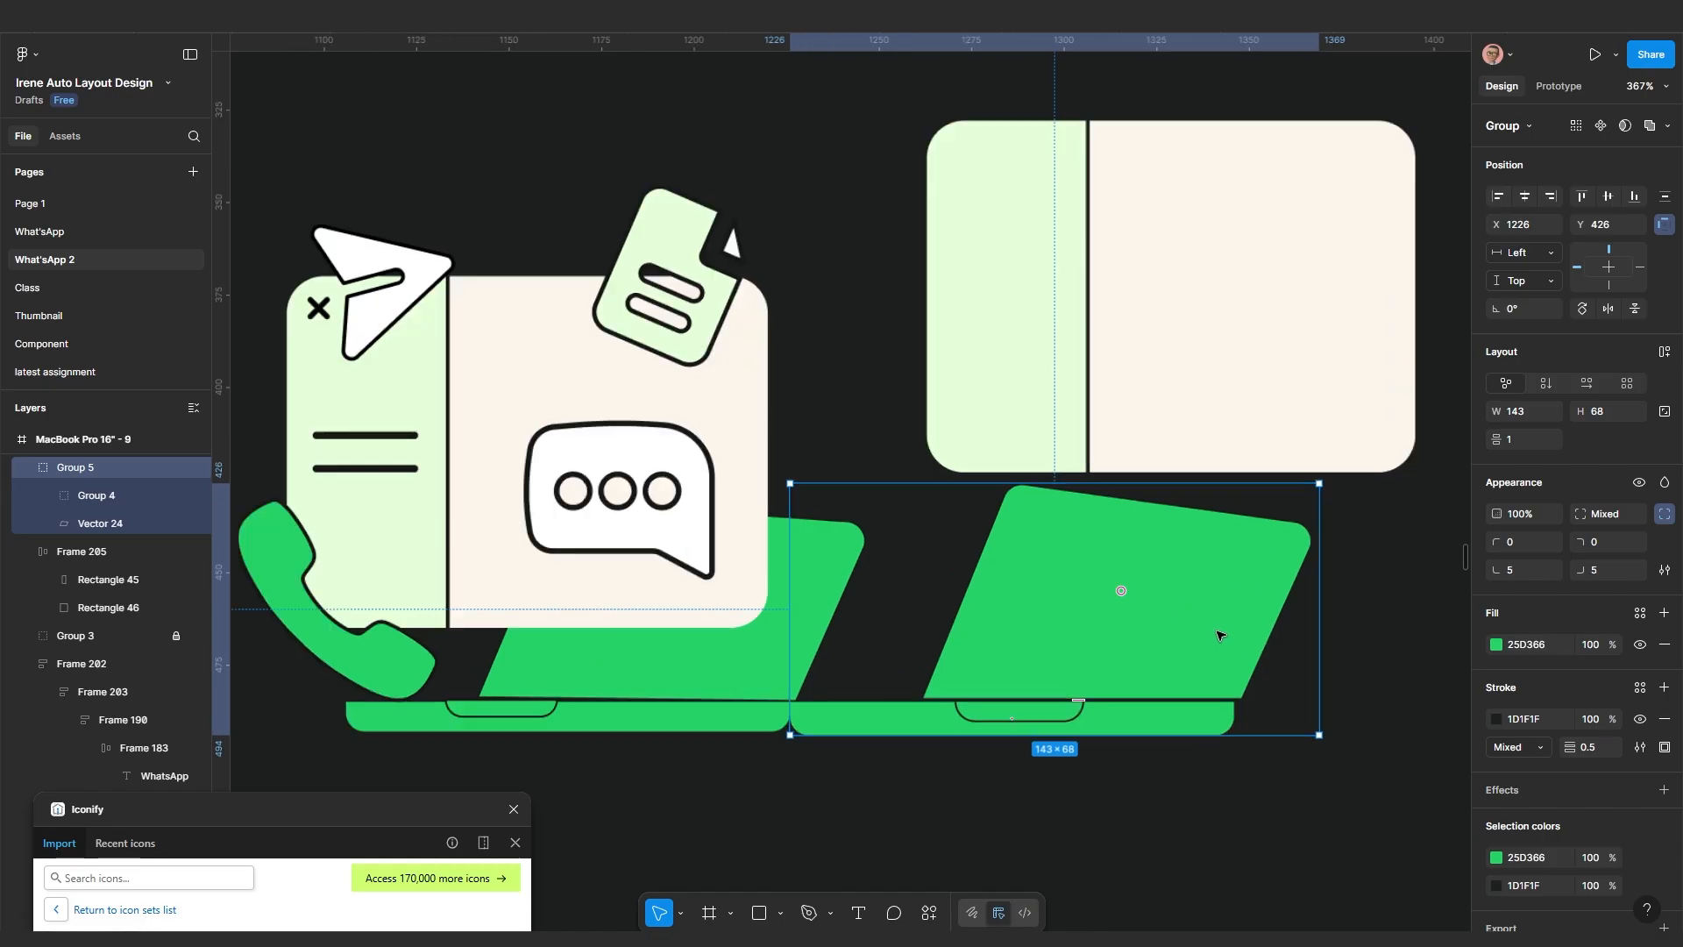
Nudge the base inside the laptop group 2 px right to X 1228, aligning it with the screen's lower-right corner
double_click(1225, 632)
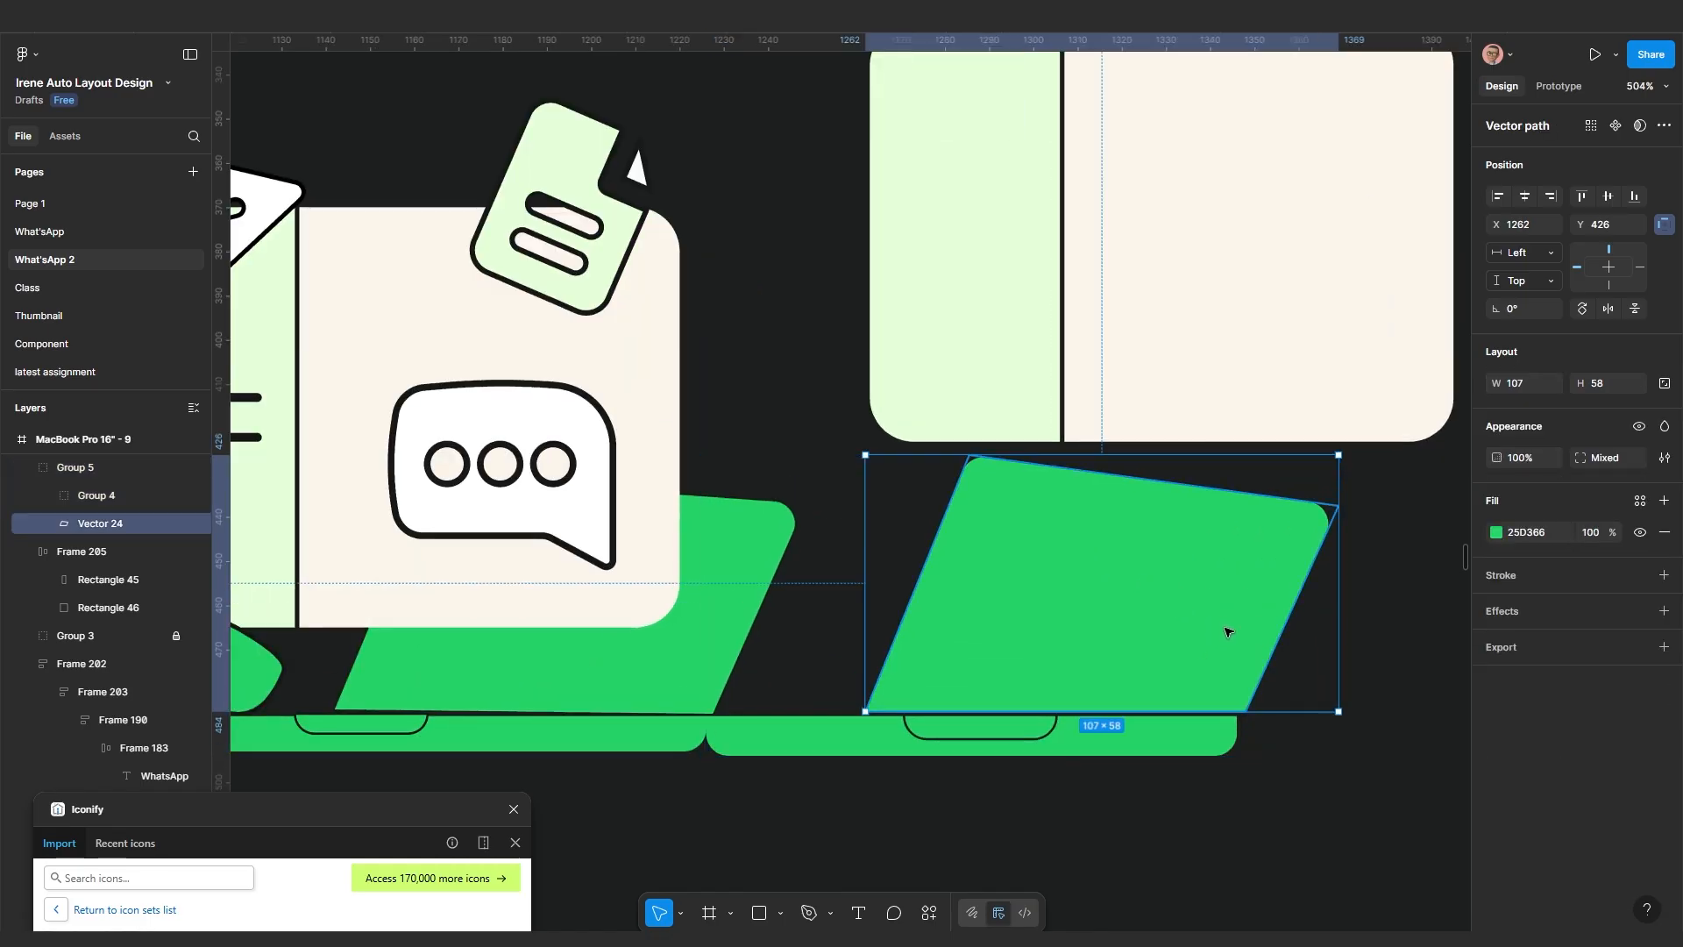
left_click(1188, 742)
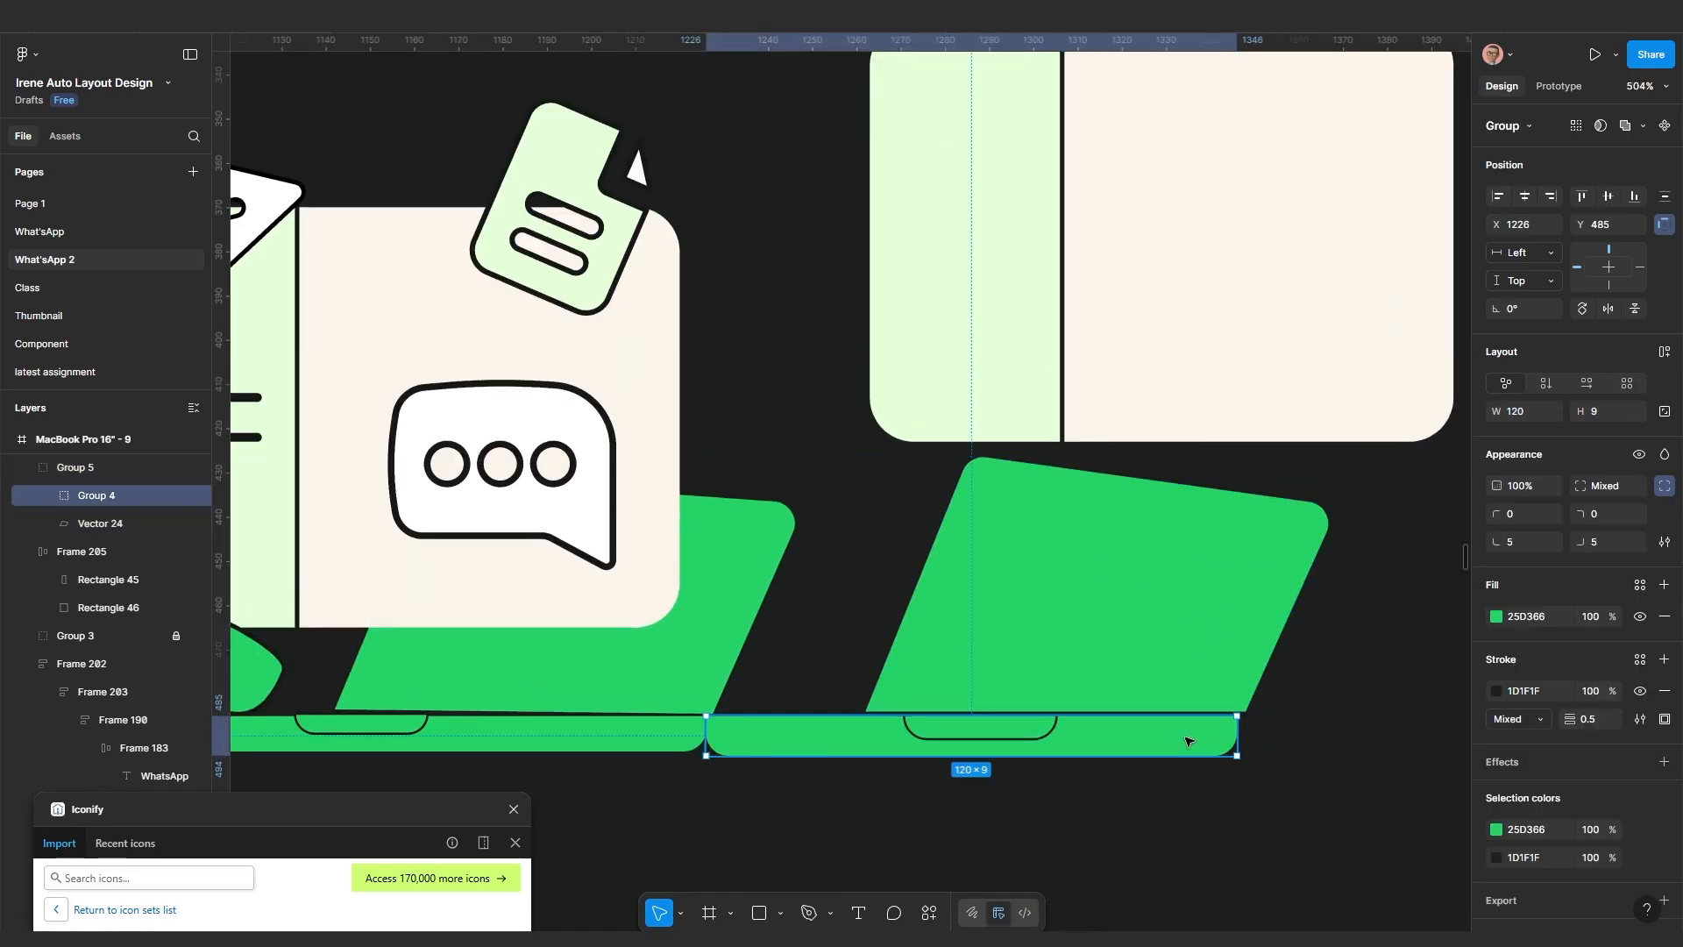
key("Right")
key("Right")
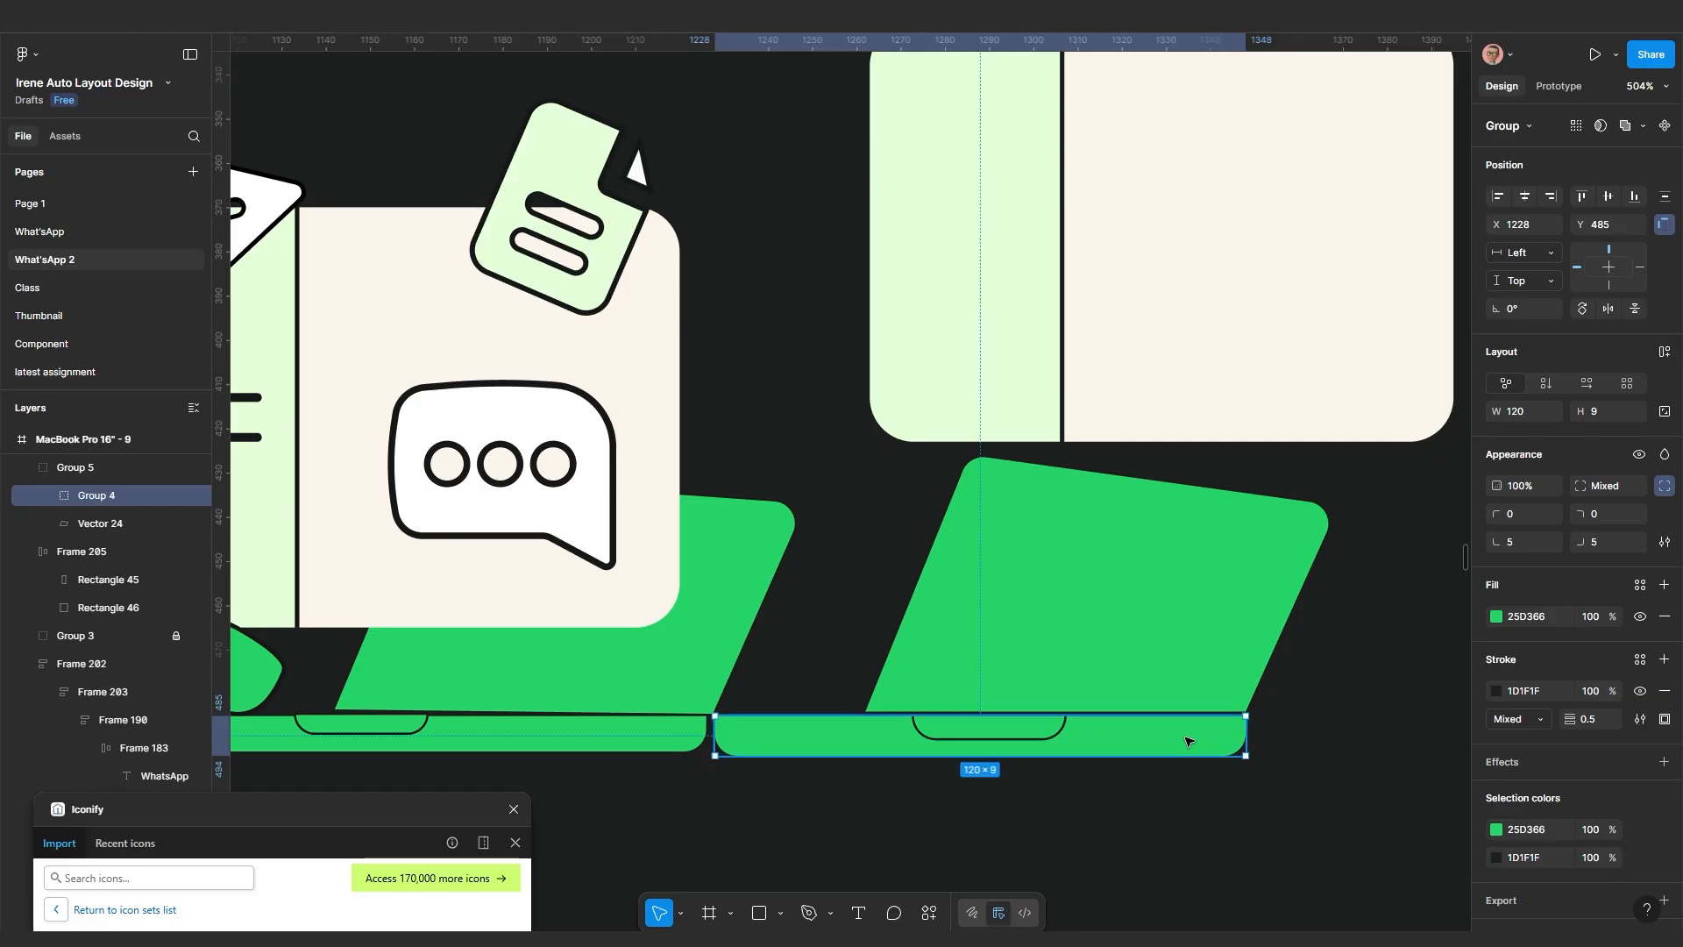
Bring the two-panel frame in front of the laptop and move both objects up and away from the original illustration
left_click(1115, 884)
scroll(1099, 830, "down", 5)
scroll(1099, 830, "right", 2)
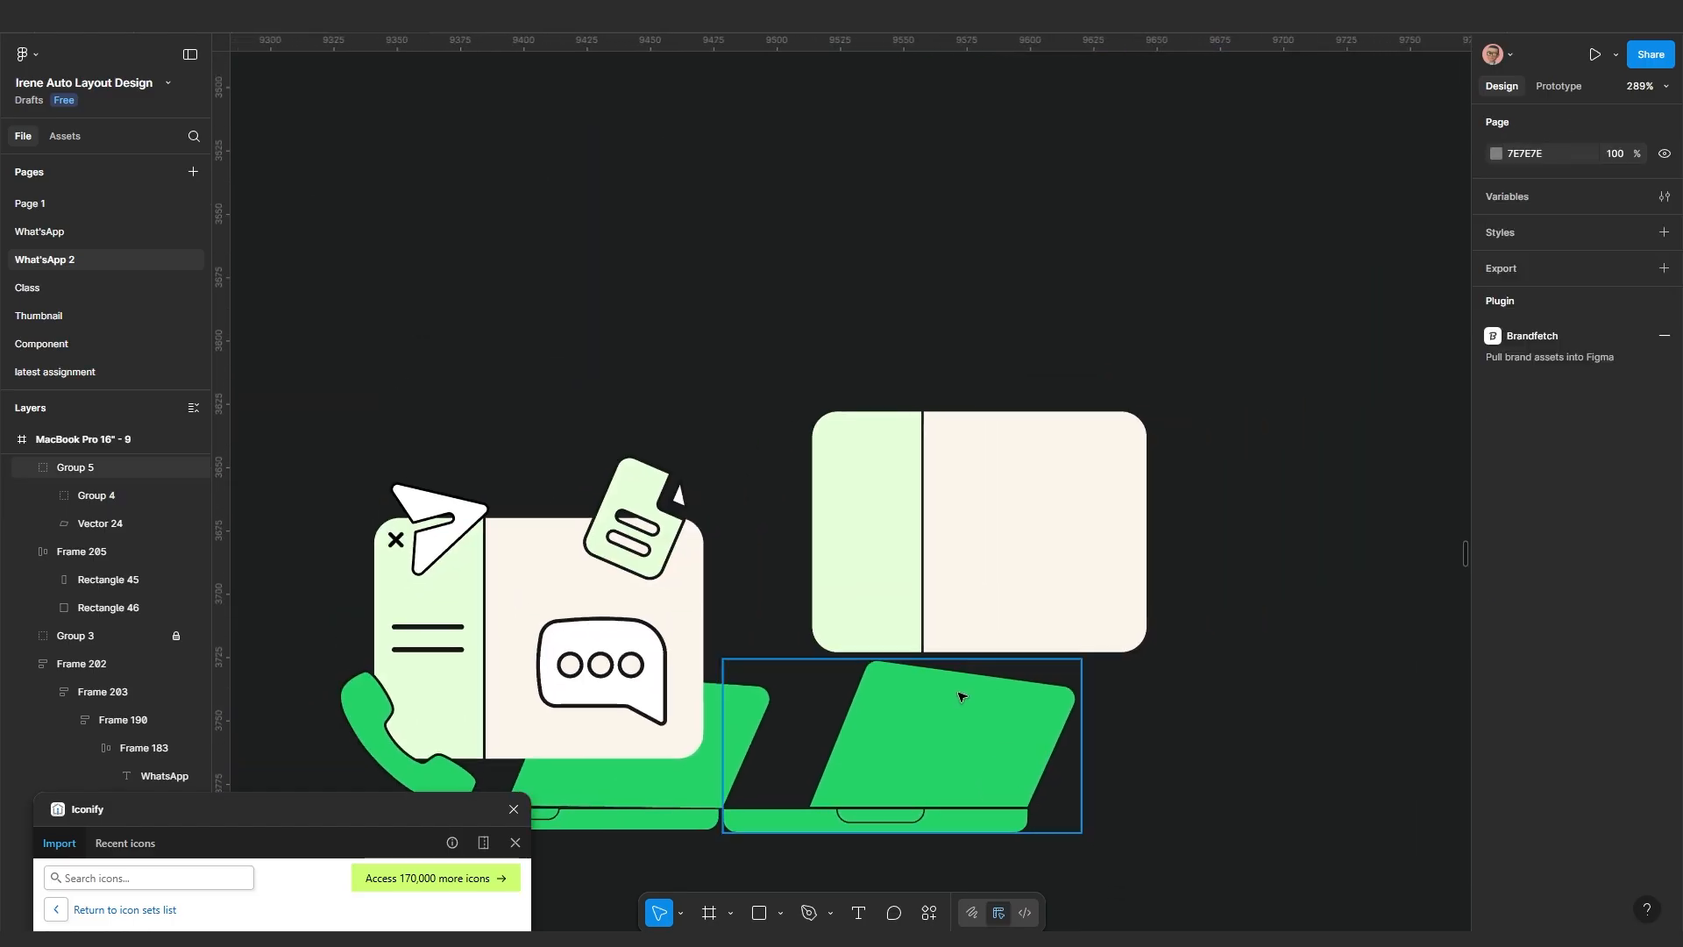
left_click_drag(996, 547, 969, 612)
key("ctrl+]")
left_click(971, 771, "shift")
left_click_drag(971, 771, 1121, 598)
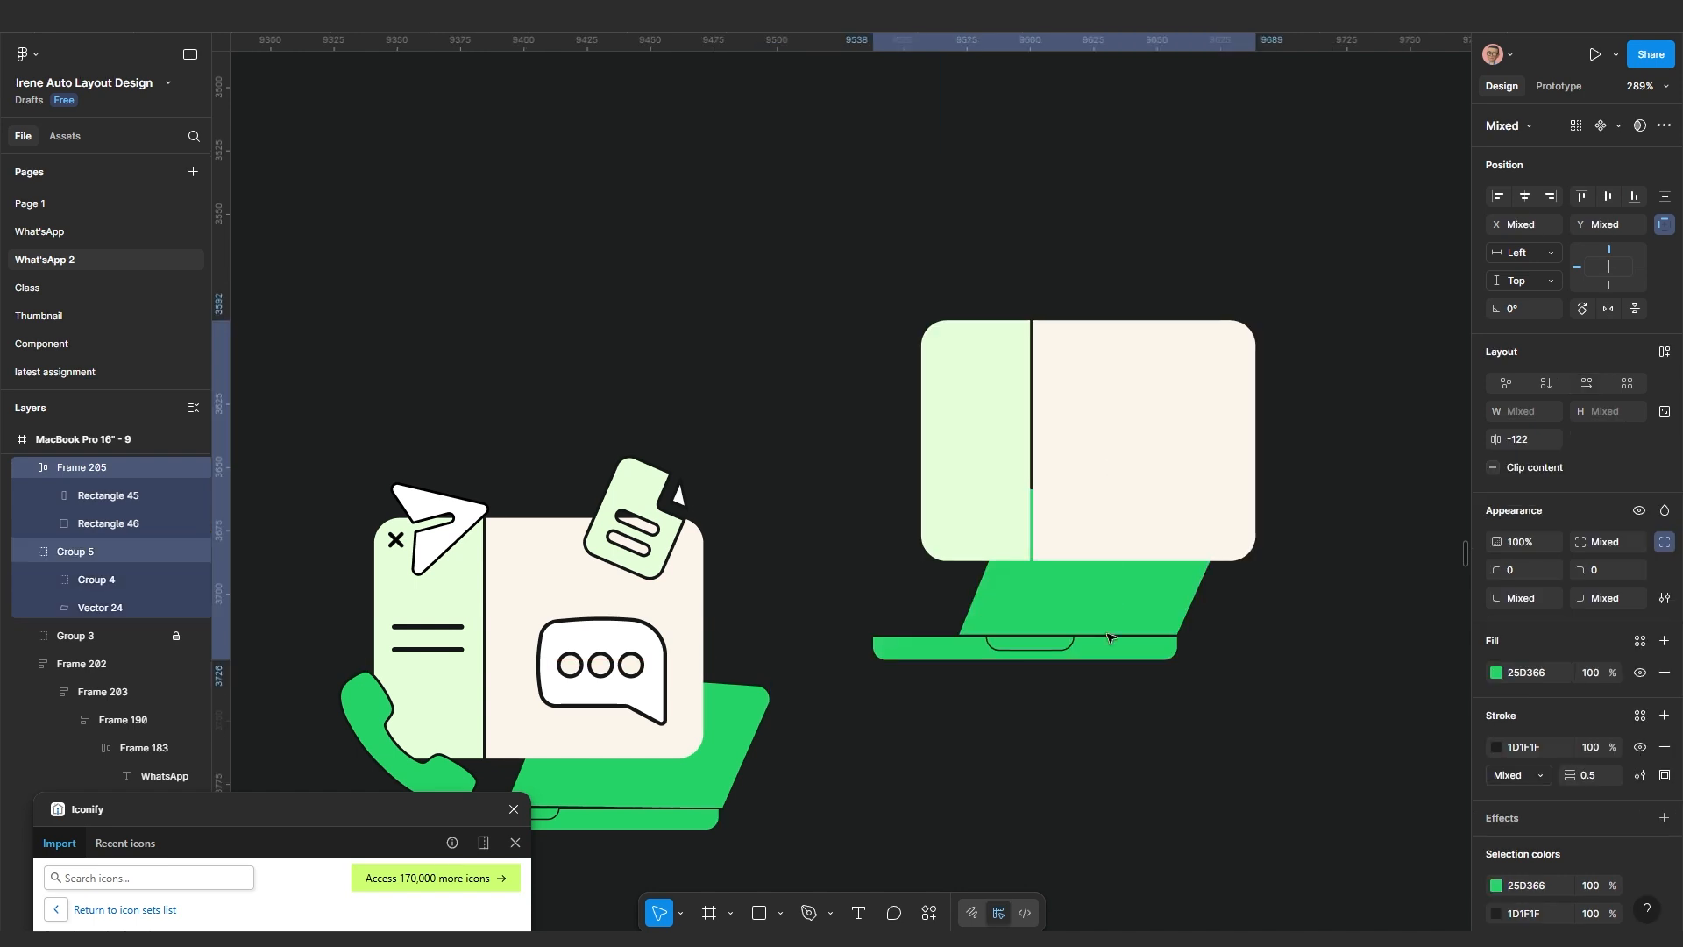
Move the two-panel frame so it overlaps the laptop screen, offset toward its left, at X 1257, Y 298
key("Escape")
left_click(1122, 436)
right_click(1122, 436)
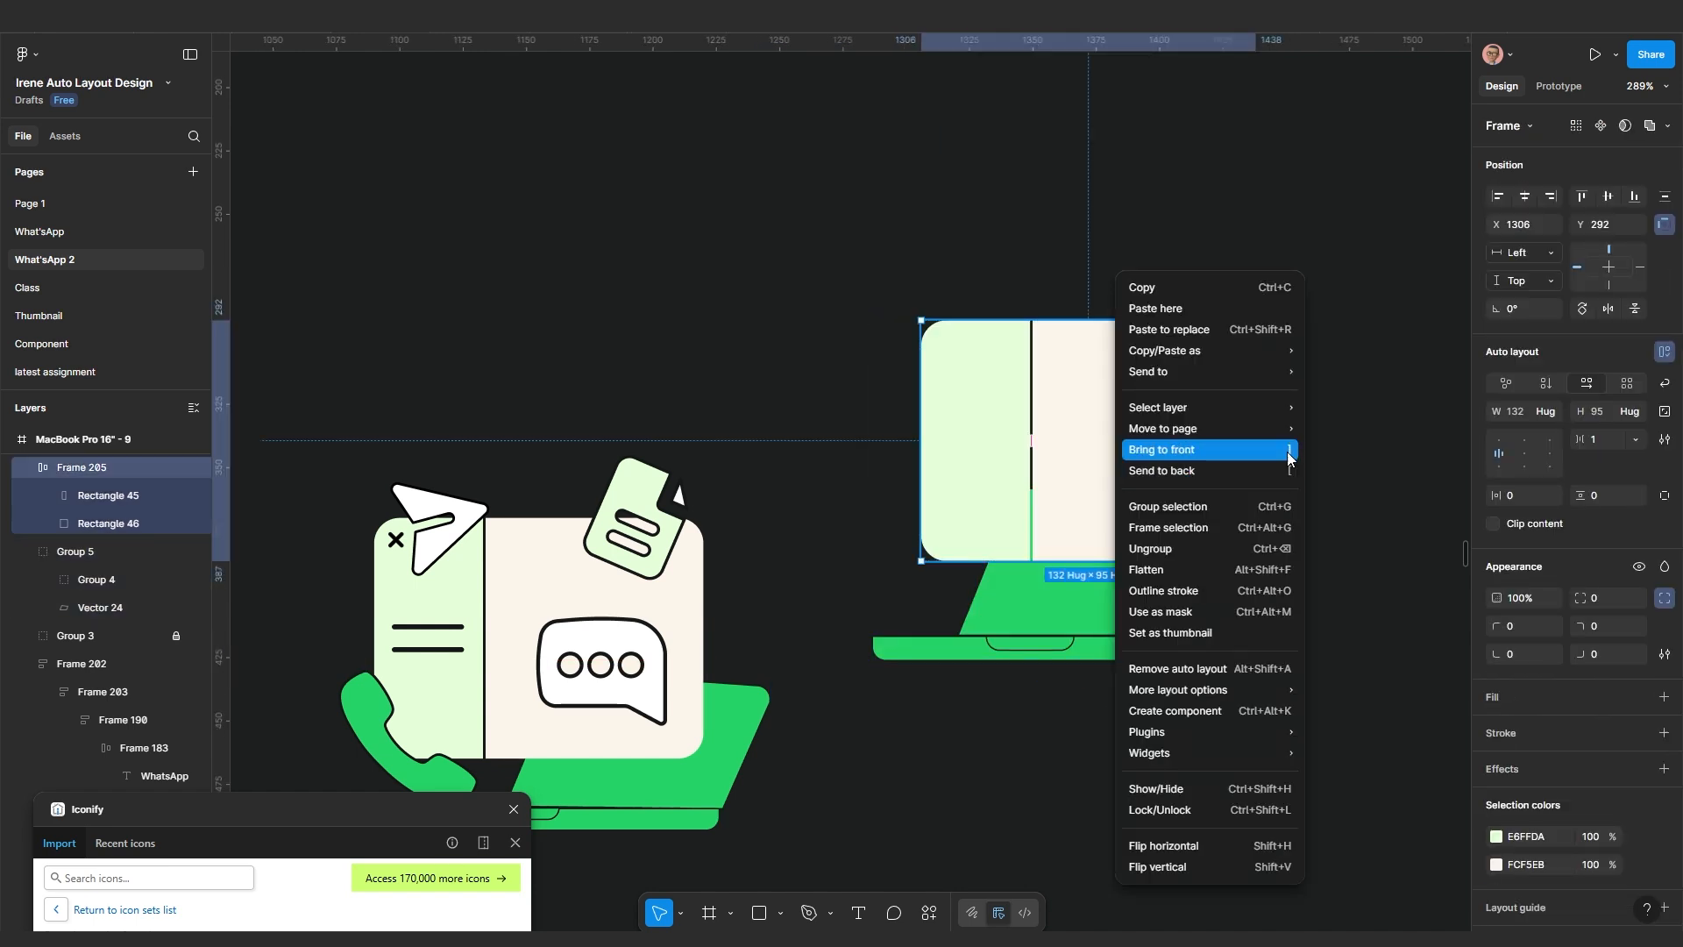
left_click_drag(1111, 443, 1000, 462)
scroll(896, 650, "up", 1)
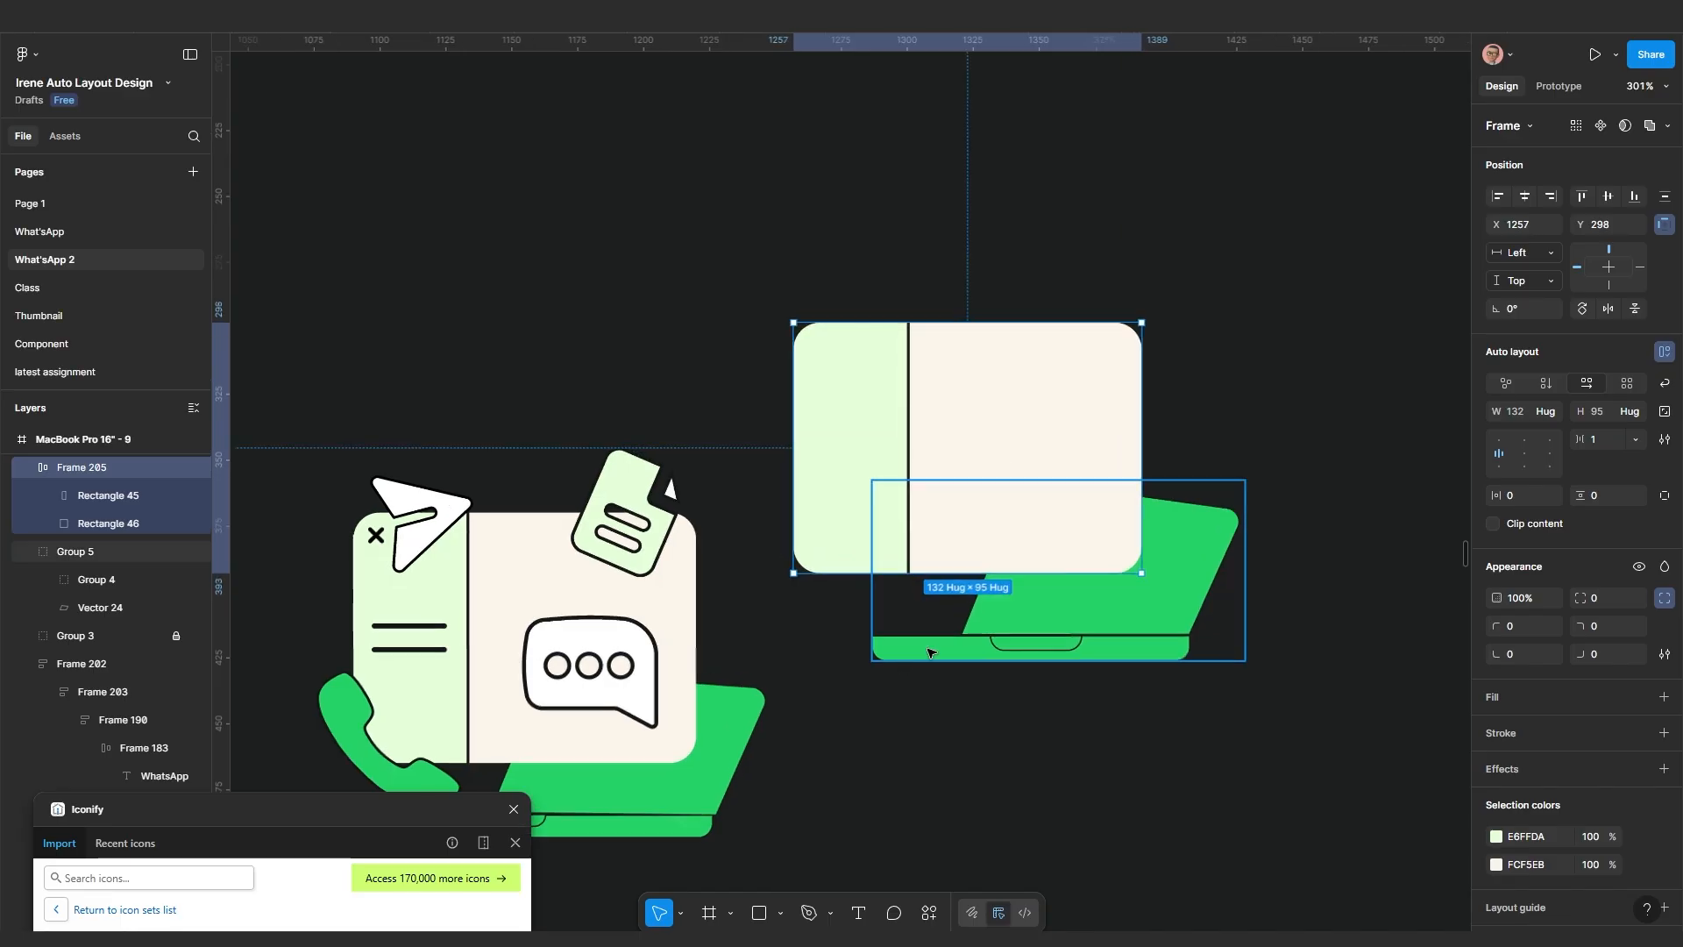
scroll(928, 653, "down", 1)
scroll(928, 653, "left", 2)
left_click(861, 650)
scroll(781, 504, "up", 2)
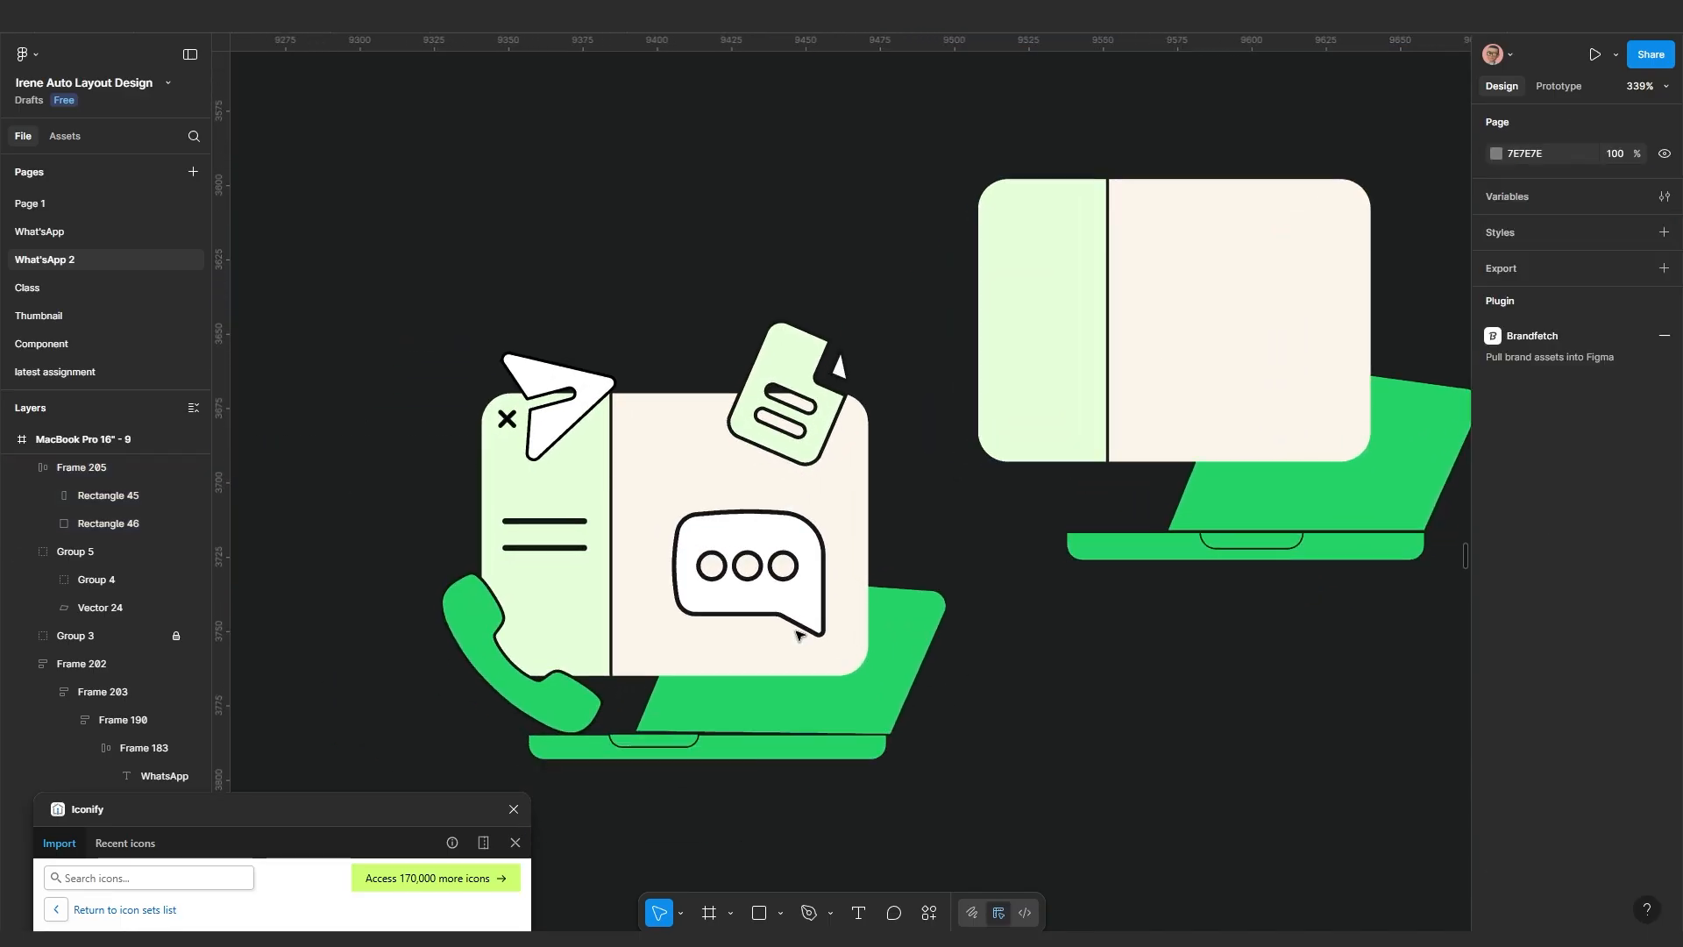
Search the Iconify icon library for "call"
left_click_drag(407, 798, 434, 266)
left_click(153, 348)
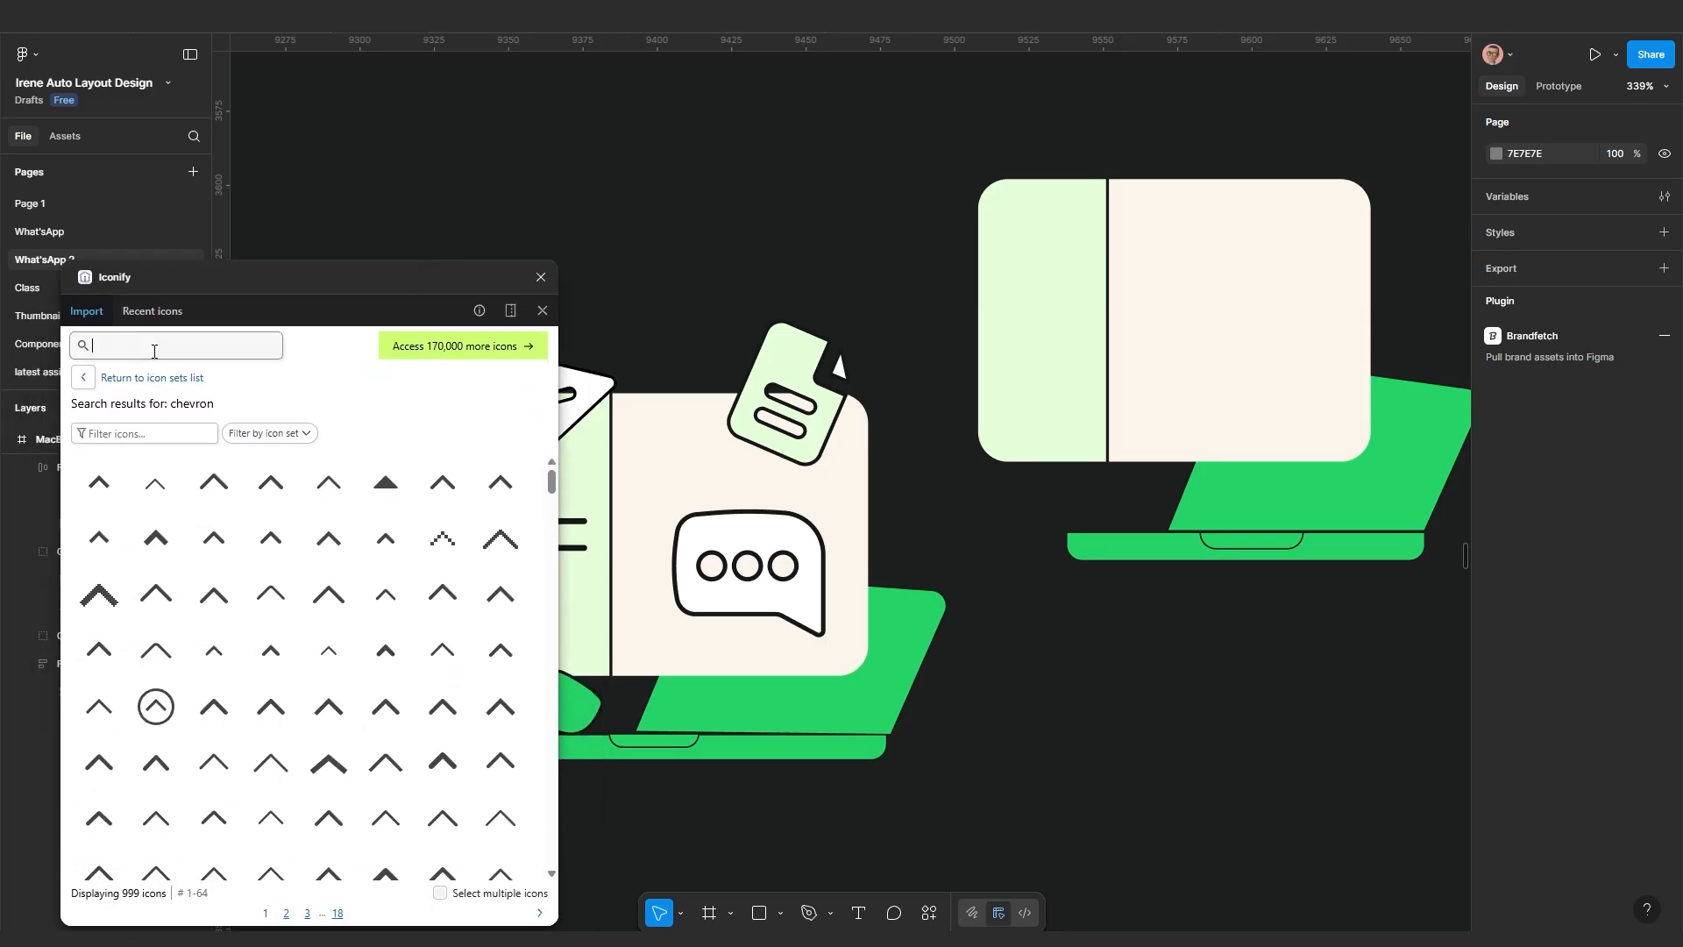
type("call")
key("Return")
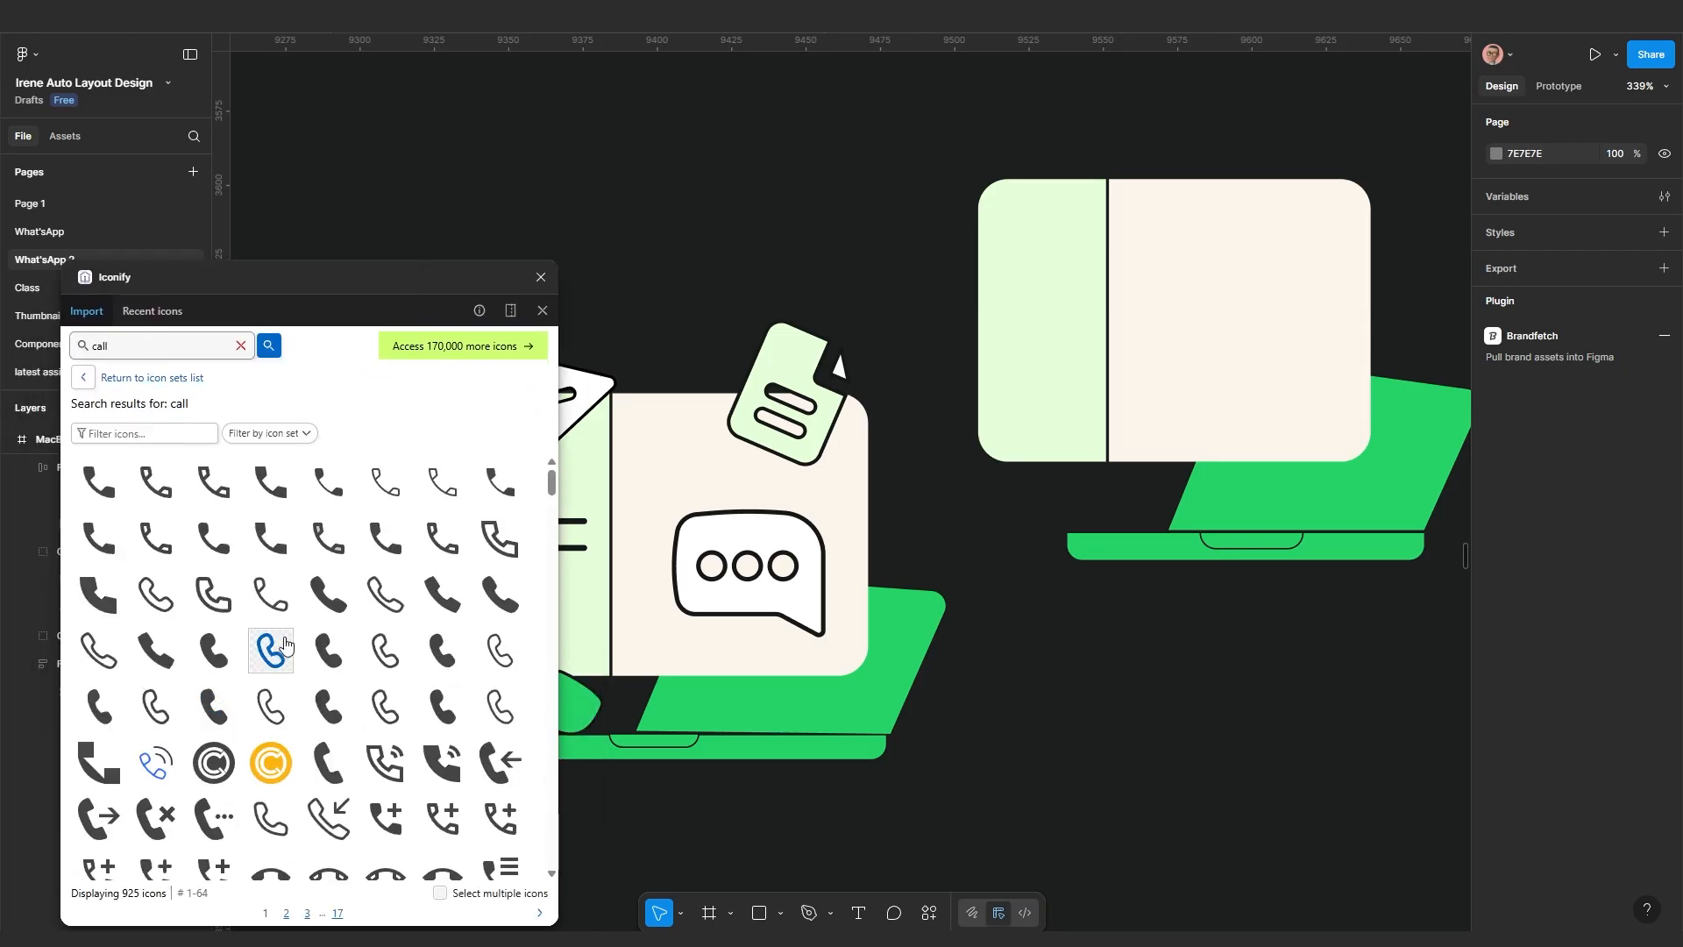
Import the ion:call icon, scale it to 54 × 54 and place it over the panel frame's lower-left corner at X 1242, Y 358
left_click_drag(329, 595, 1015, 455)
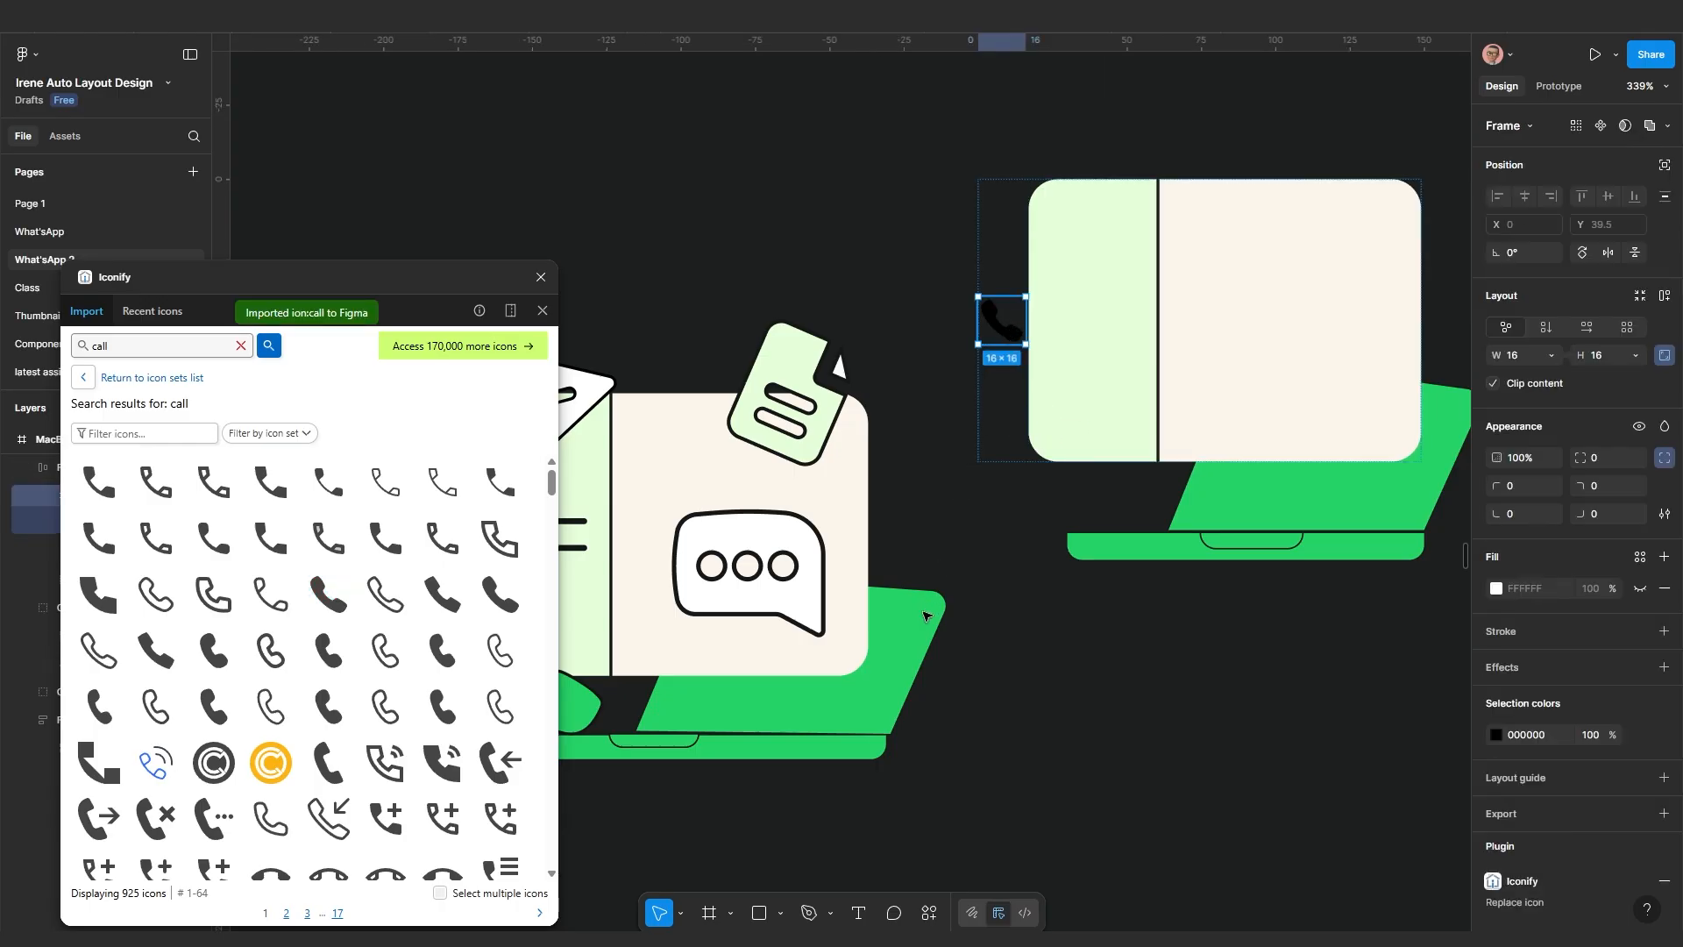
left_click_drag(924, 616, 1054, 671)
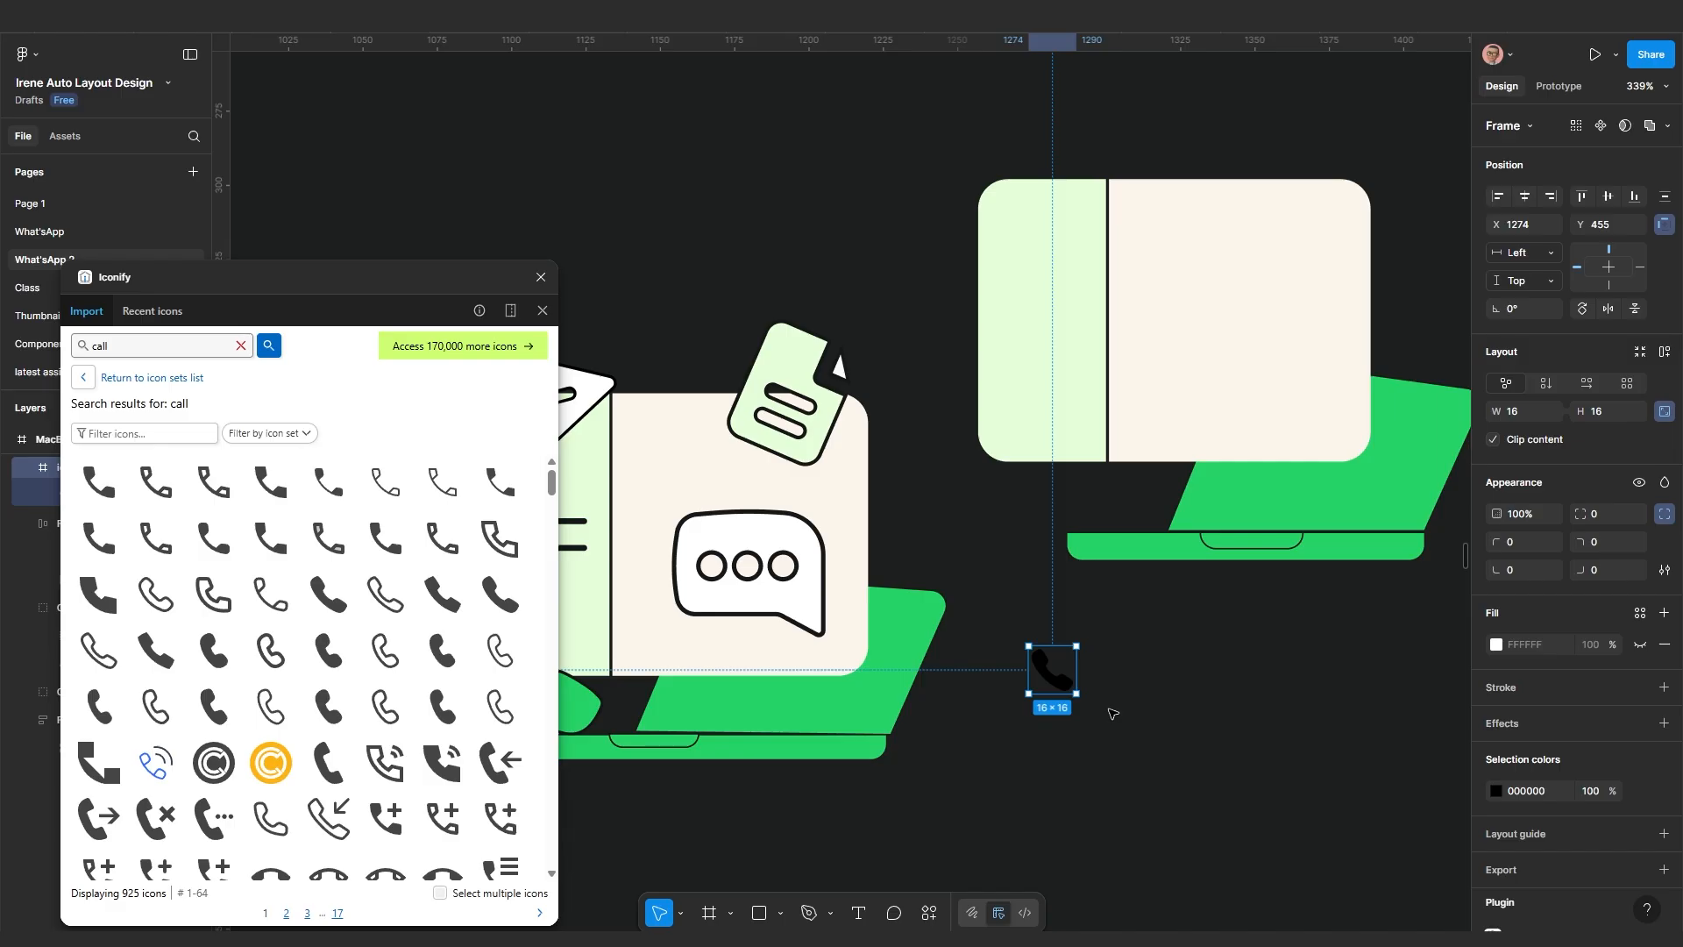
key("k")
left_click_drag(1073, 694, 1188, 807)
left_click_drag(1098, 731, 1013, 450)
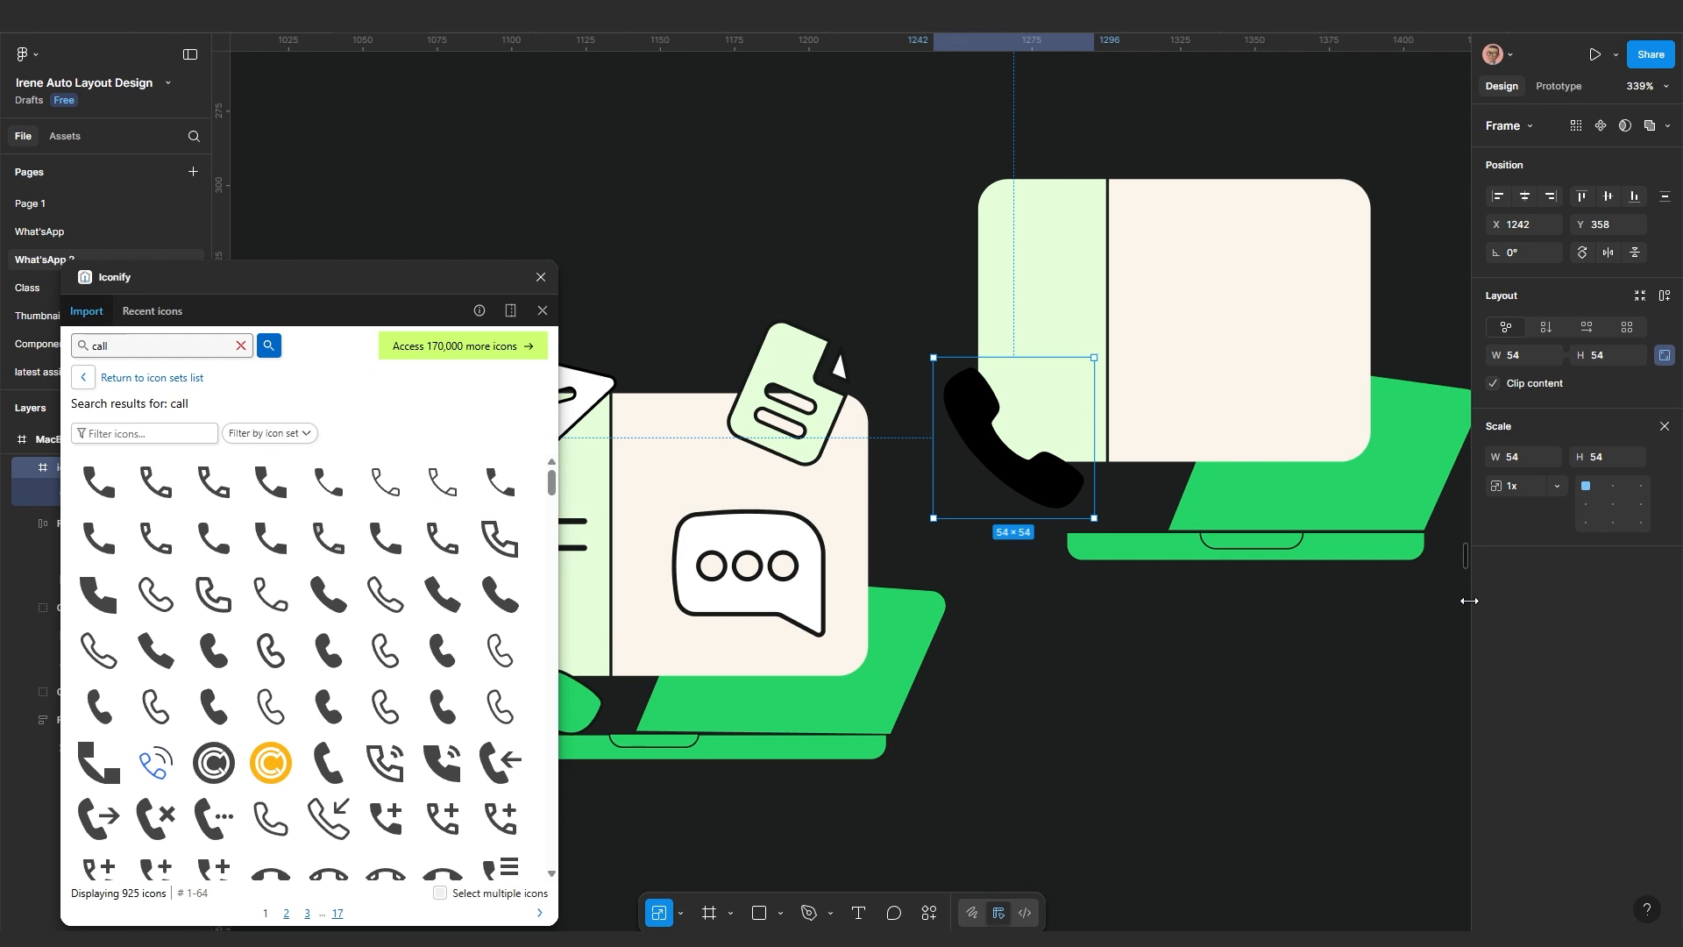
Recolour the phone icon with the laptop's green, 25D366, sampled from the laptop base
key("v")
left_click(1496, 791)
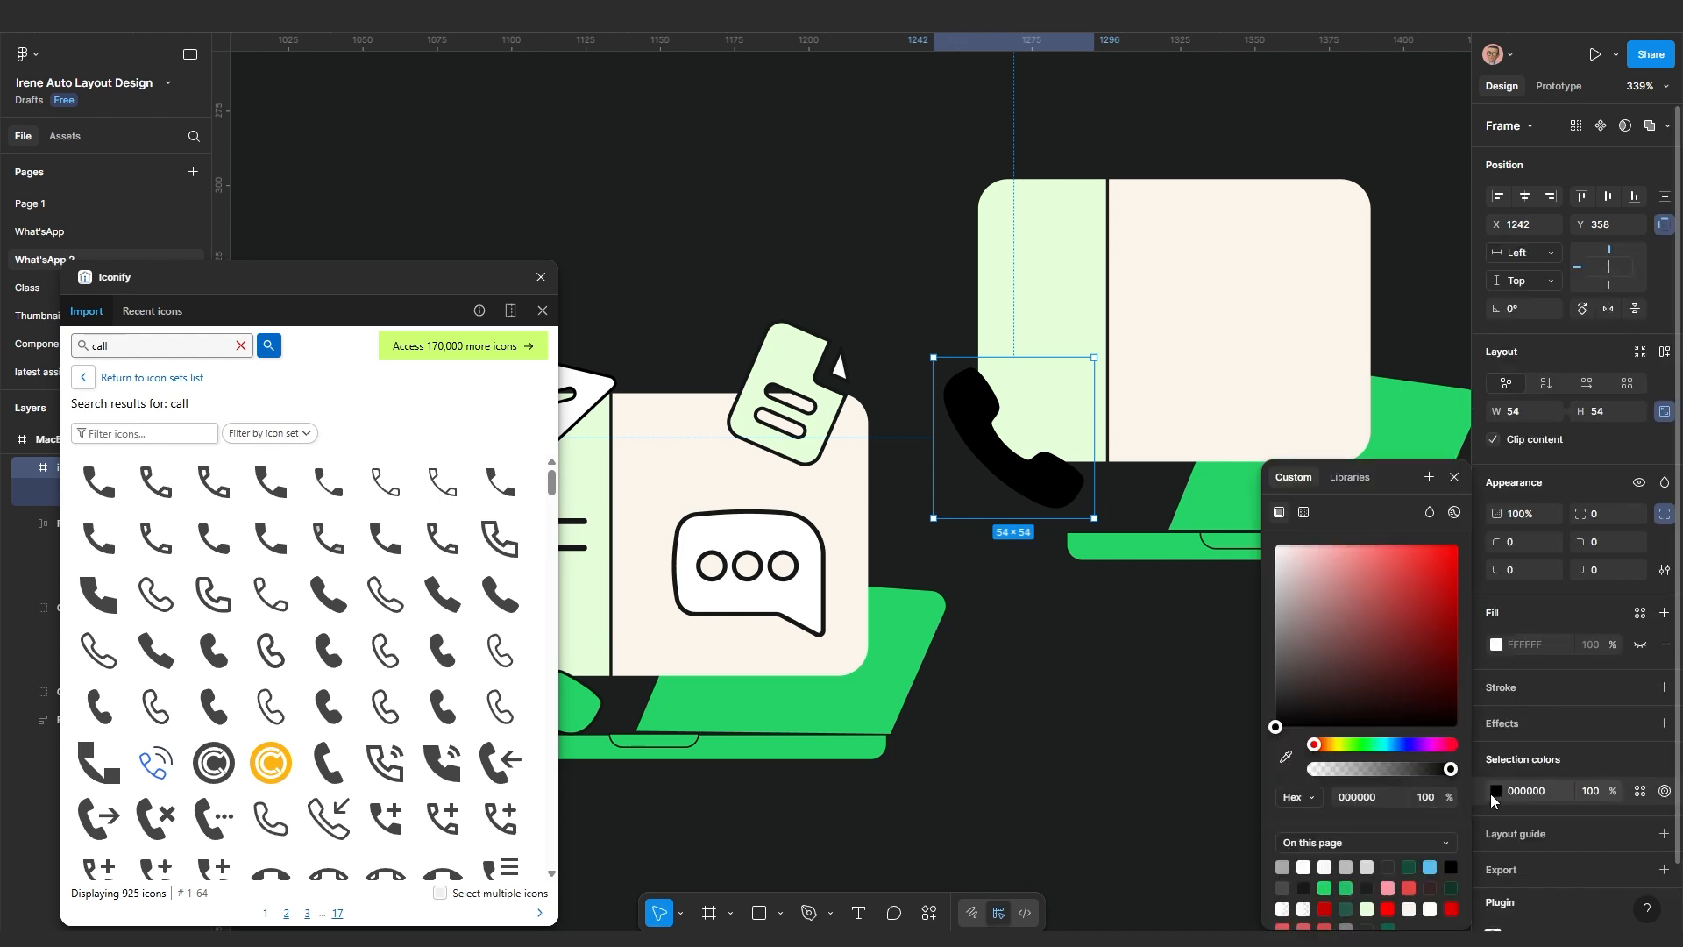
left_click(1286, 755)
left_click(1128, 555)
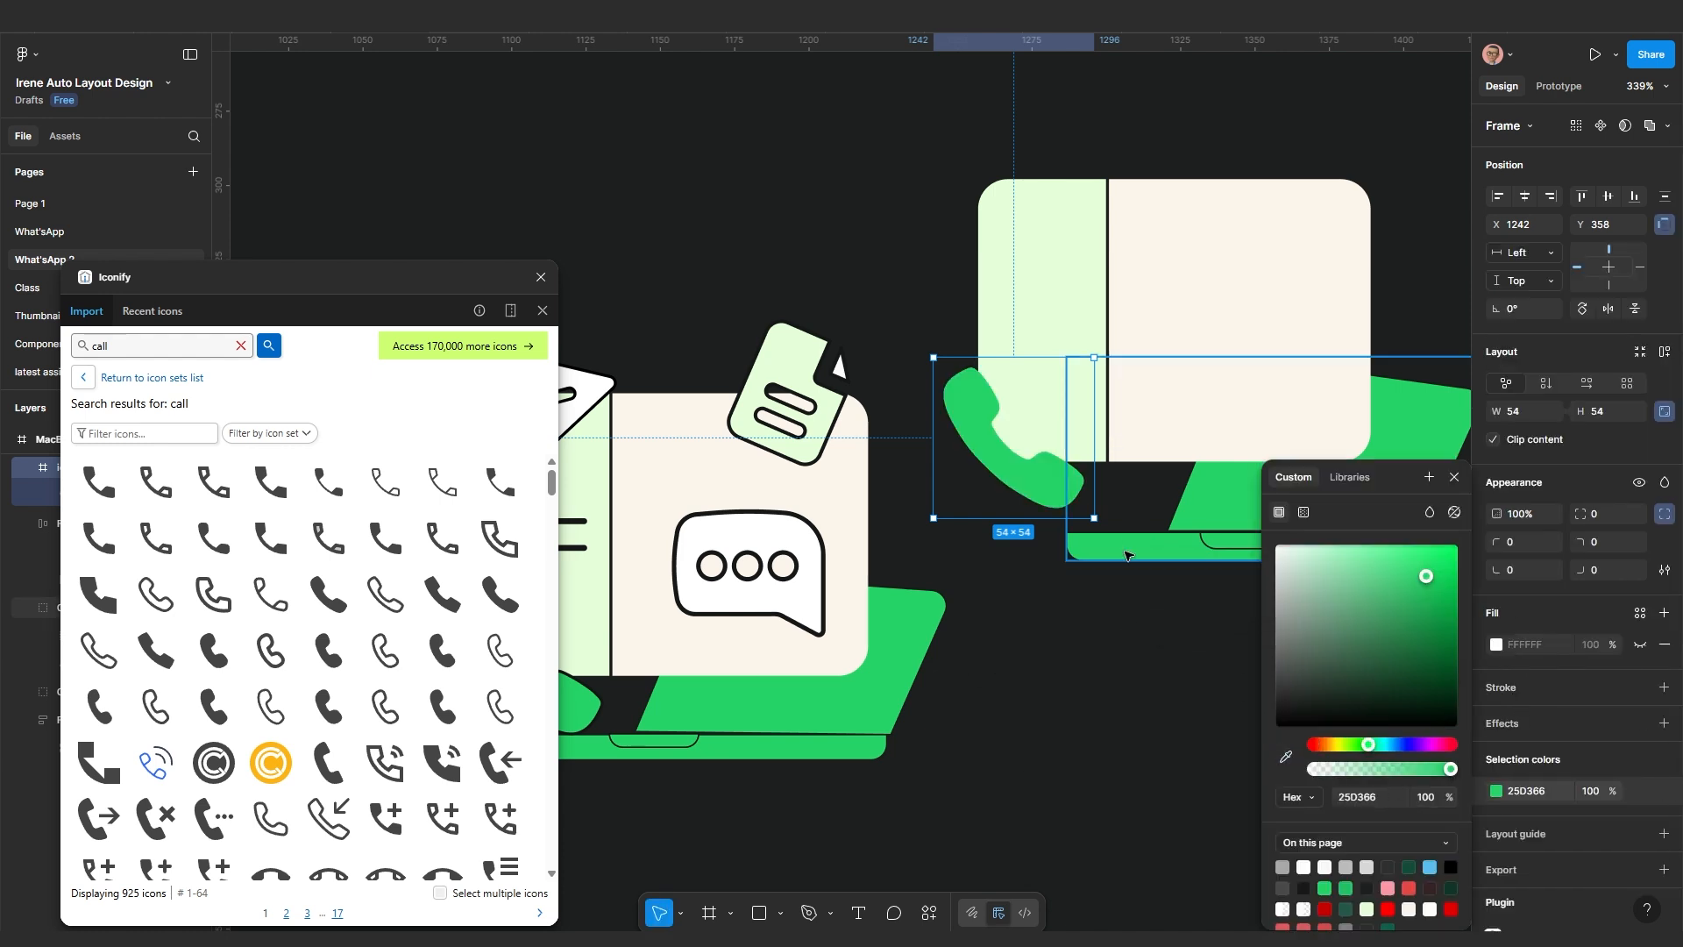
left_click(1044, 721)
Add a 1 px inside stroke to the phone's vector path, coloured 1D1F1F from the screen background
scroll(1026, 733, "down", 1)
left_click_drag(1026, 733, 1223, 623)
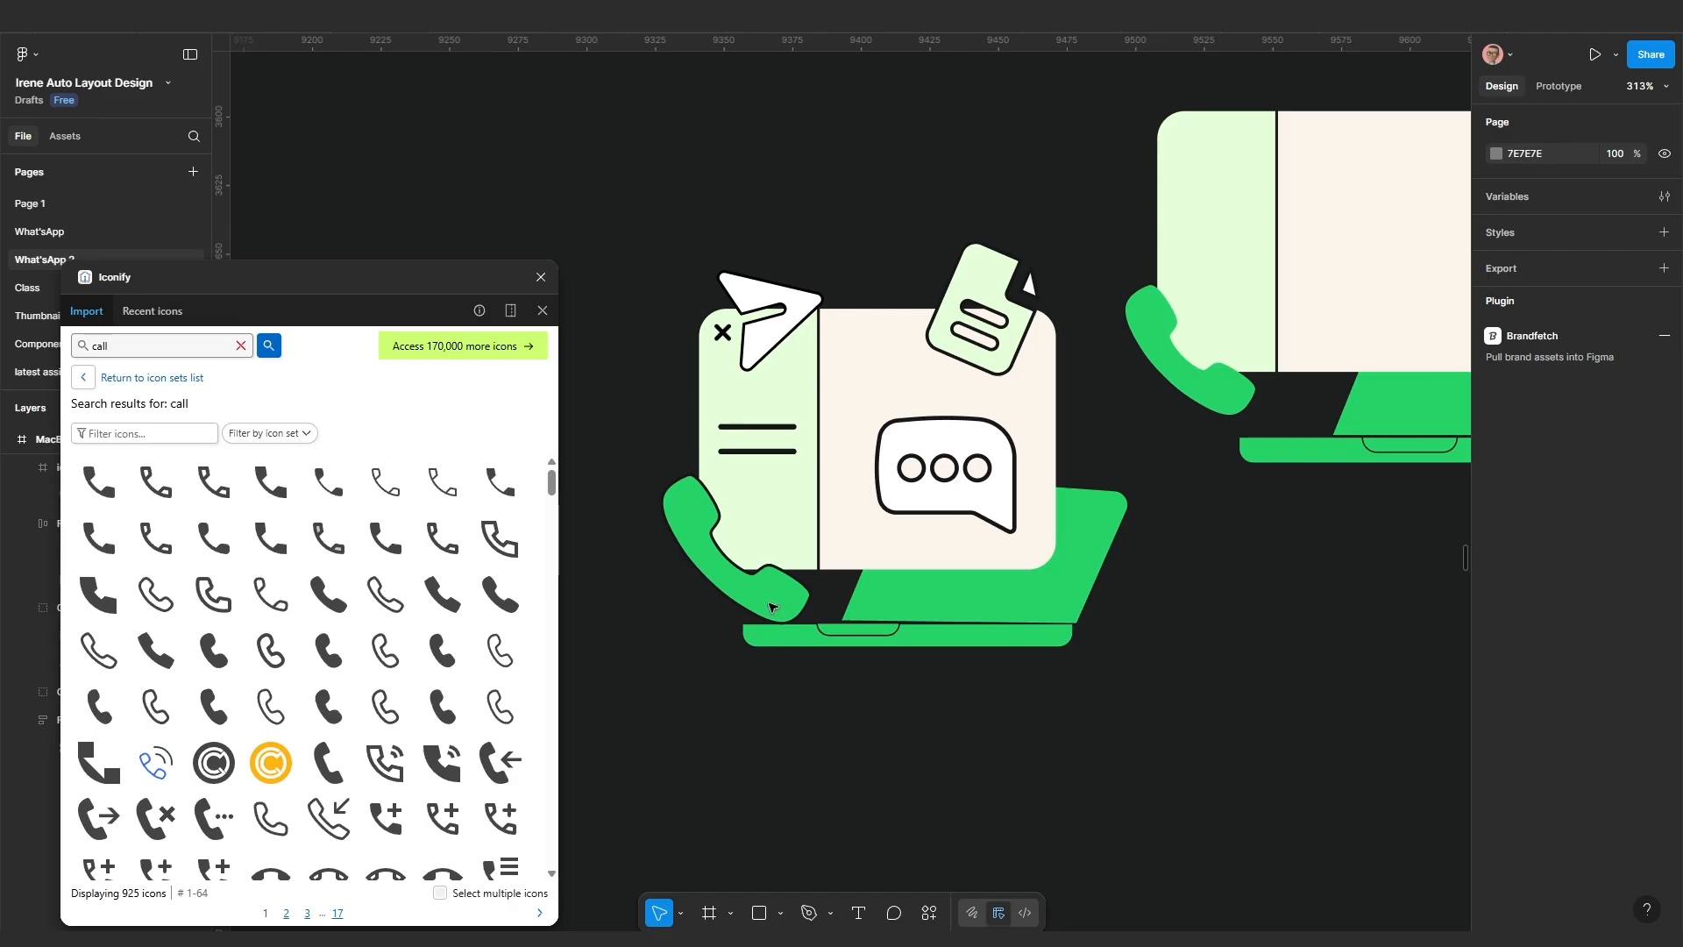
scroll(1262, 451, "up", 1)
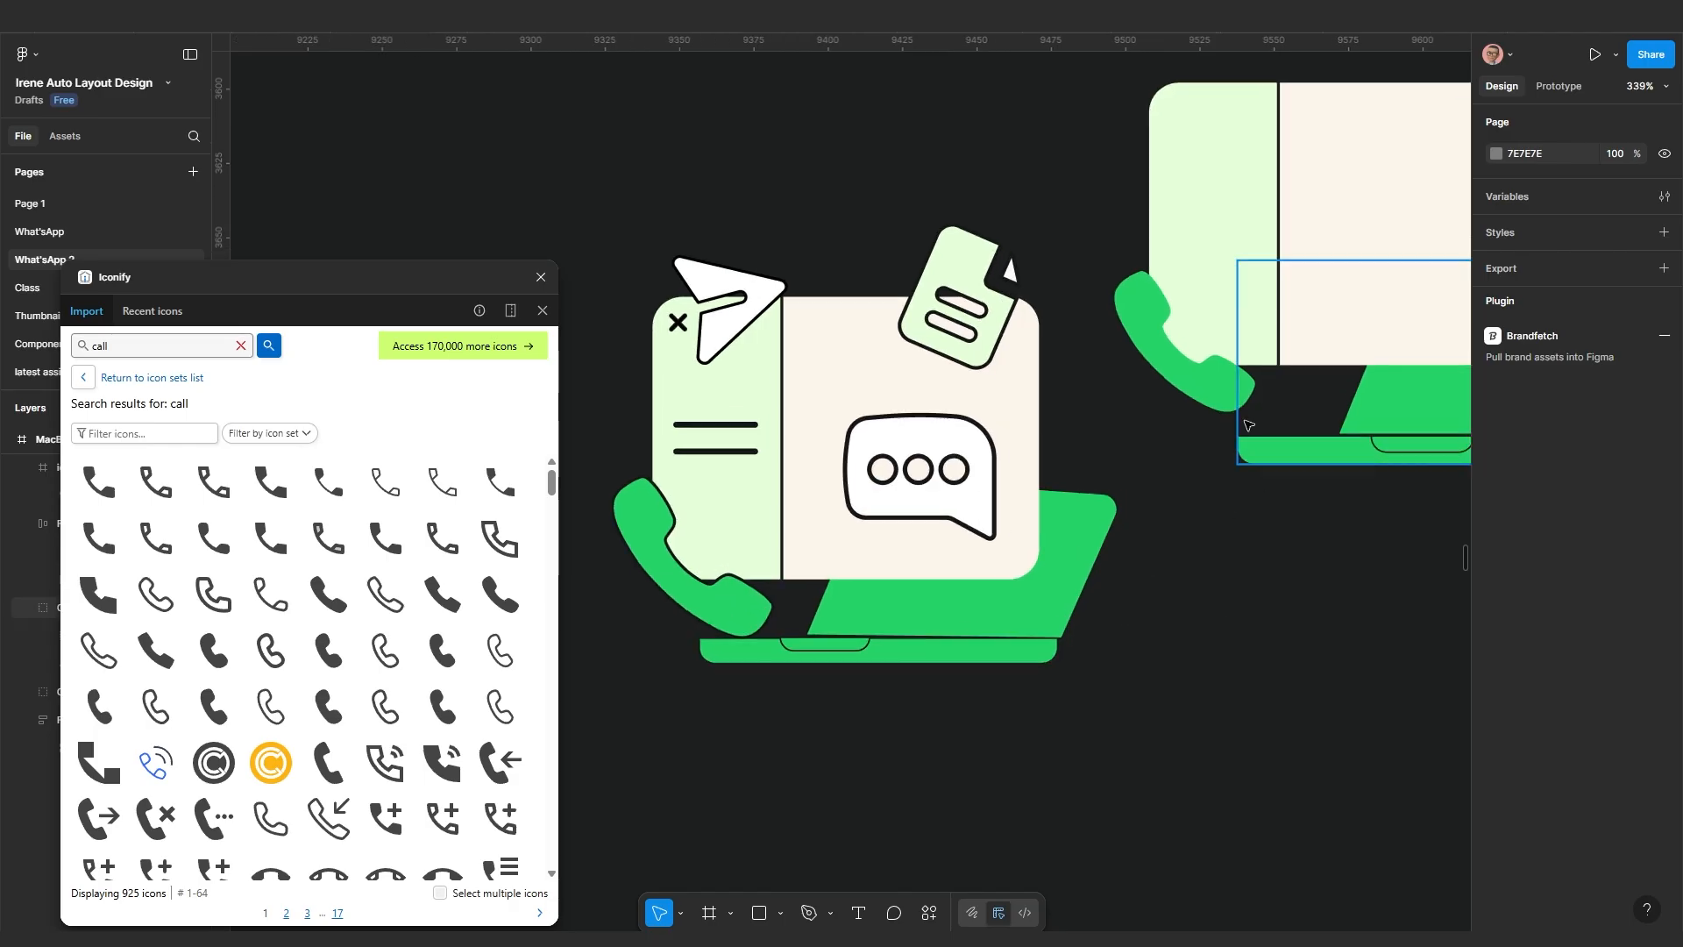
left_click(1218, 391)
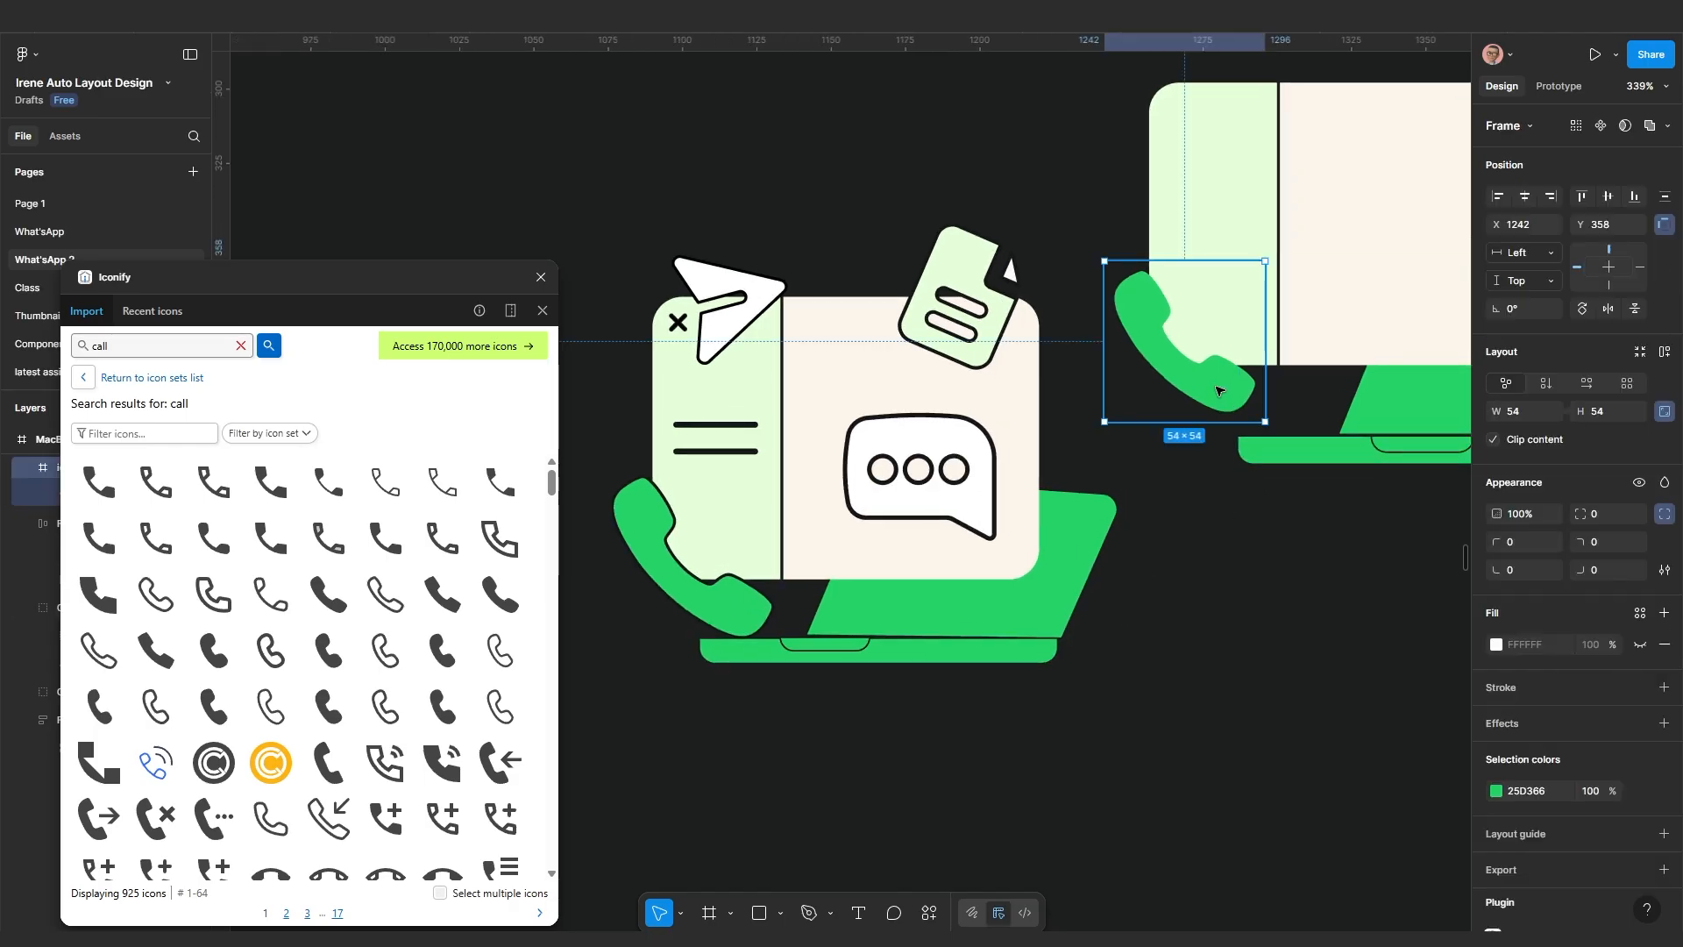
double_click(1219, 391)
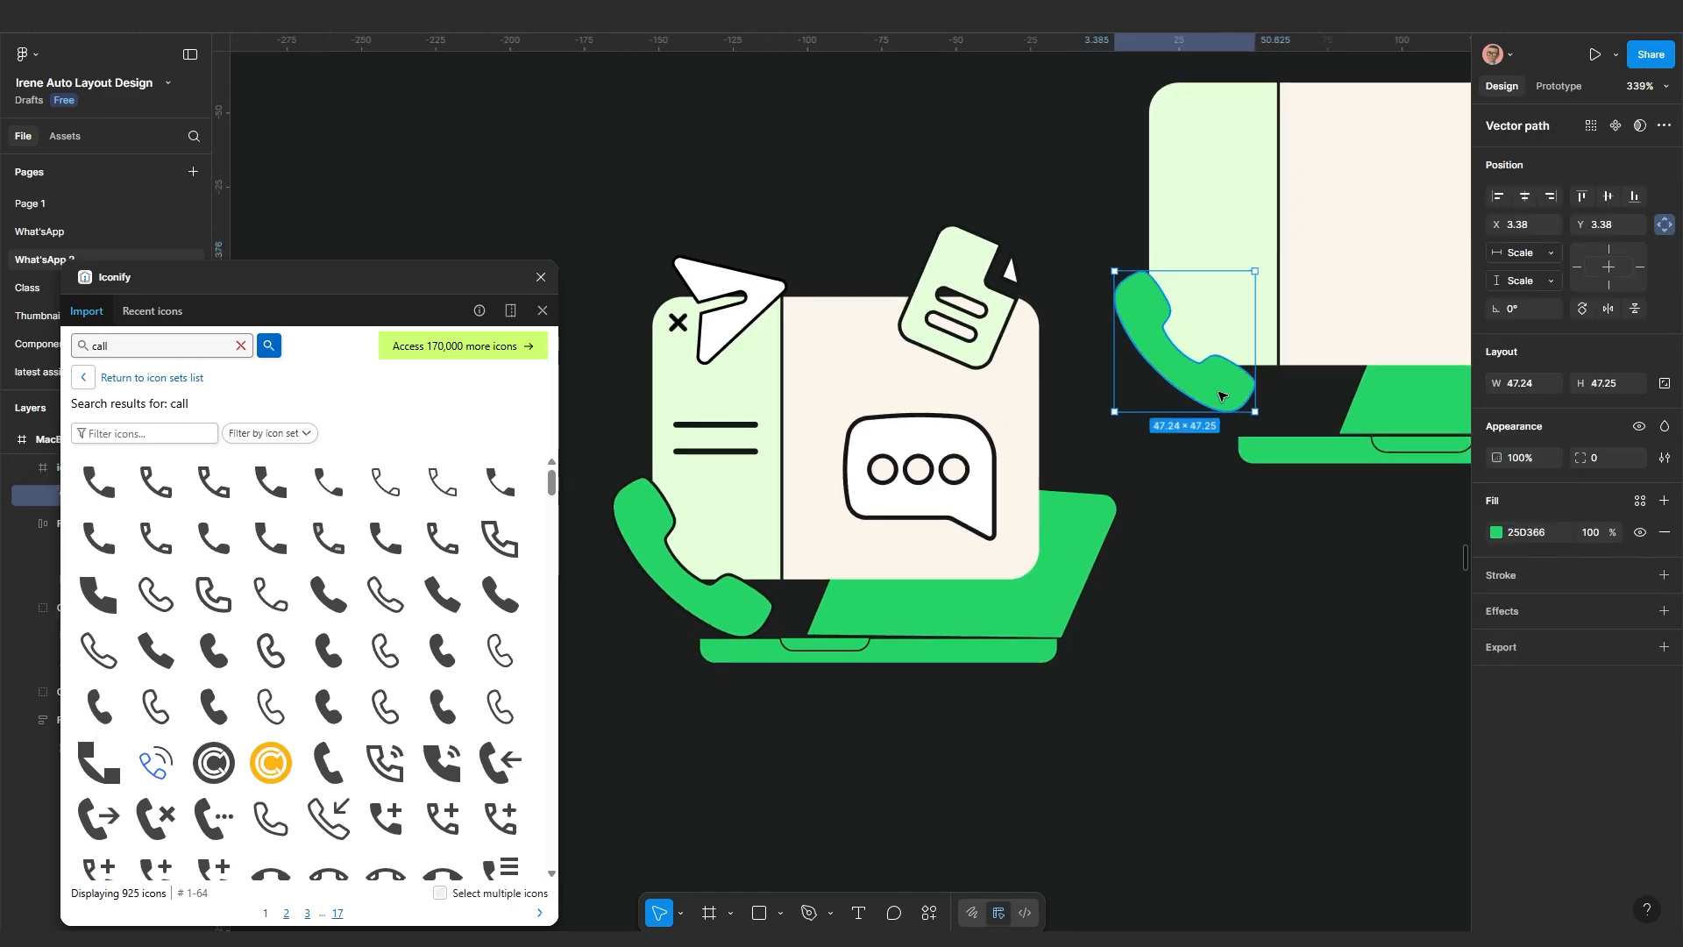
left_click(1512, 581)
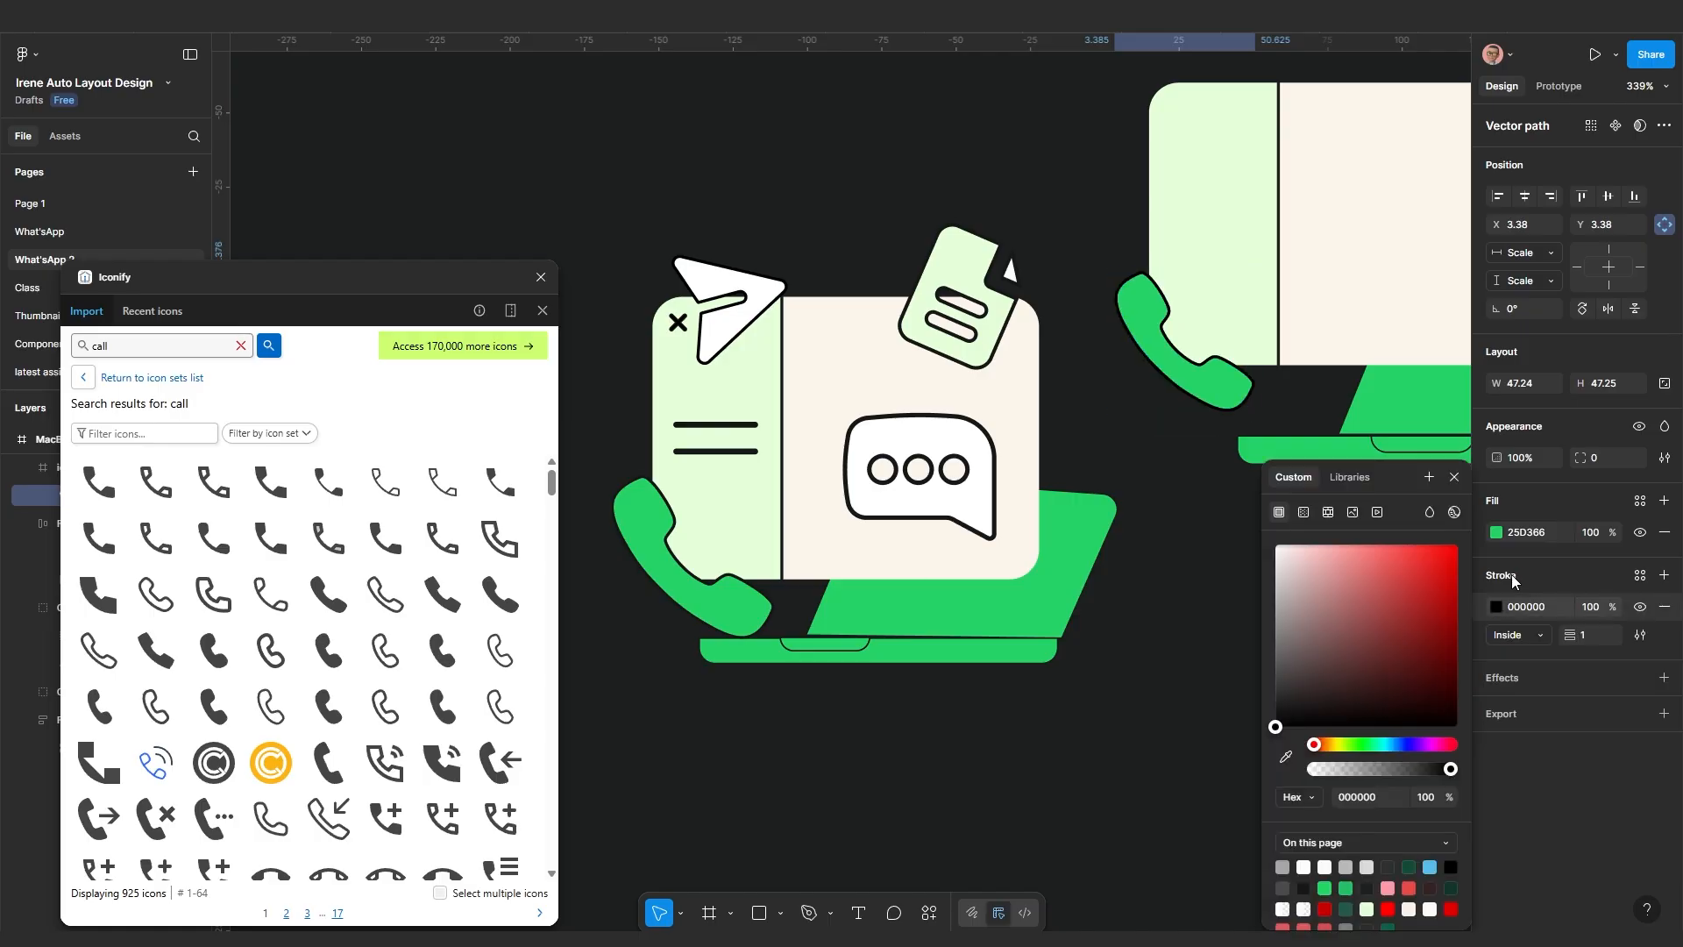
left_click(1285, 757)
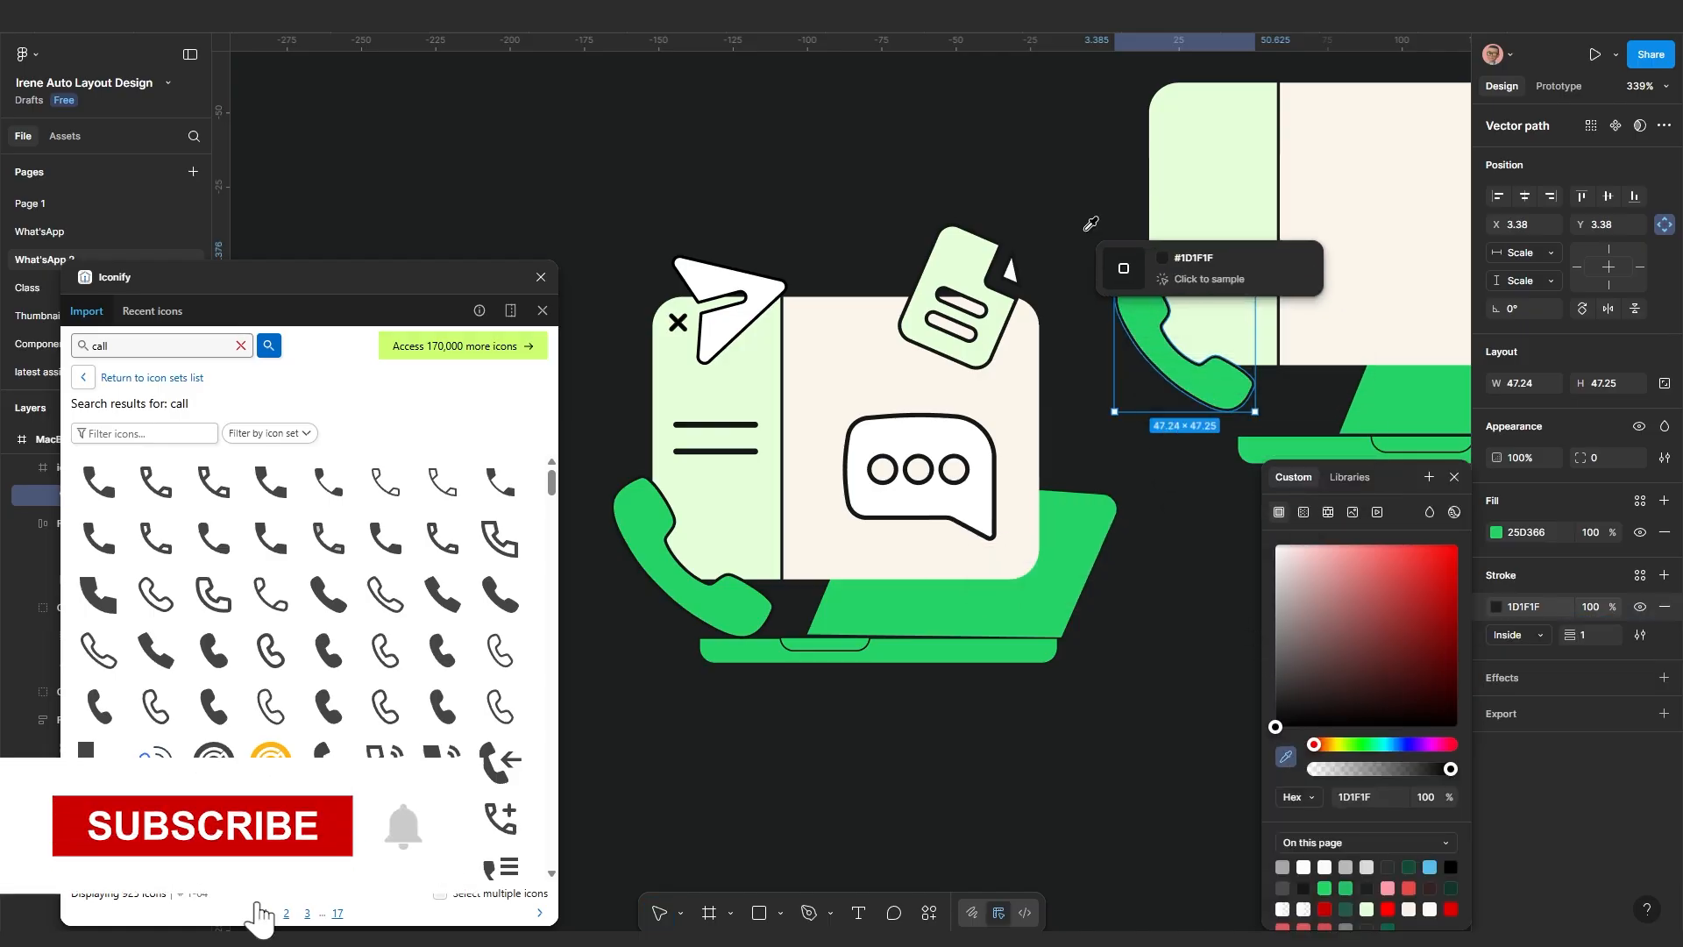
left_click(1113, 265)
left_click(1162, 631)
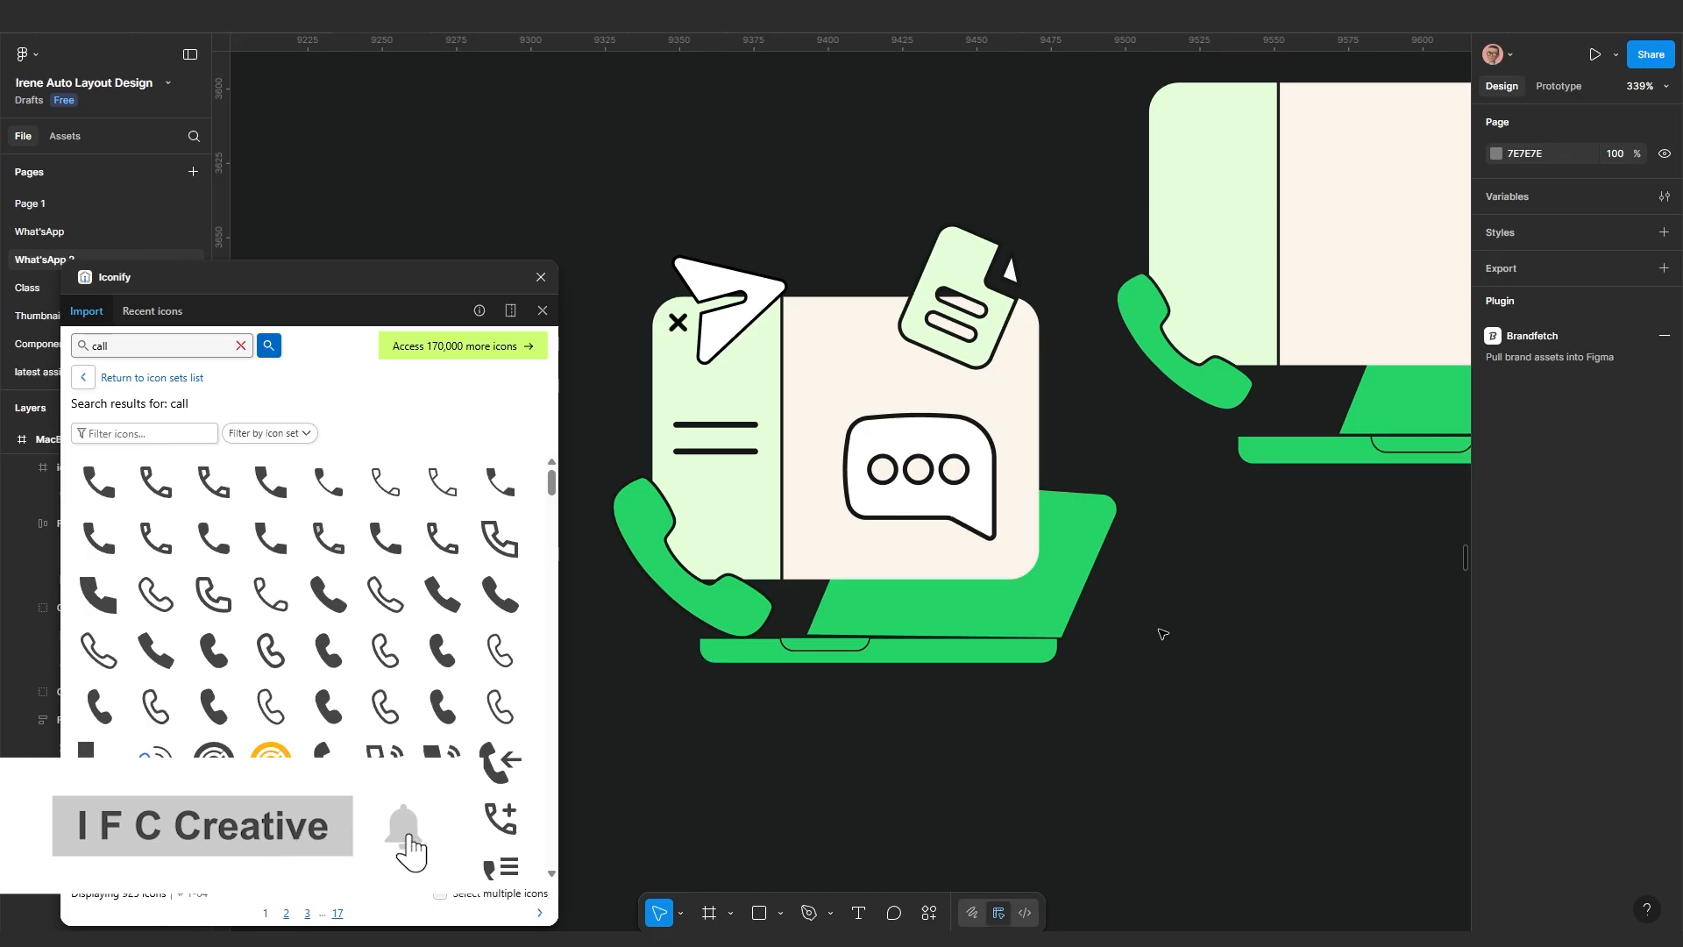
Group the rebuilt phone, panel frame and laptop, and move the group outside the desktop screen to X 10019, Y 3452
scroll(1166, 666, "up", 3)
scroll(1166, 666, "right", 3)
scroll(980, 764, "down", 3)
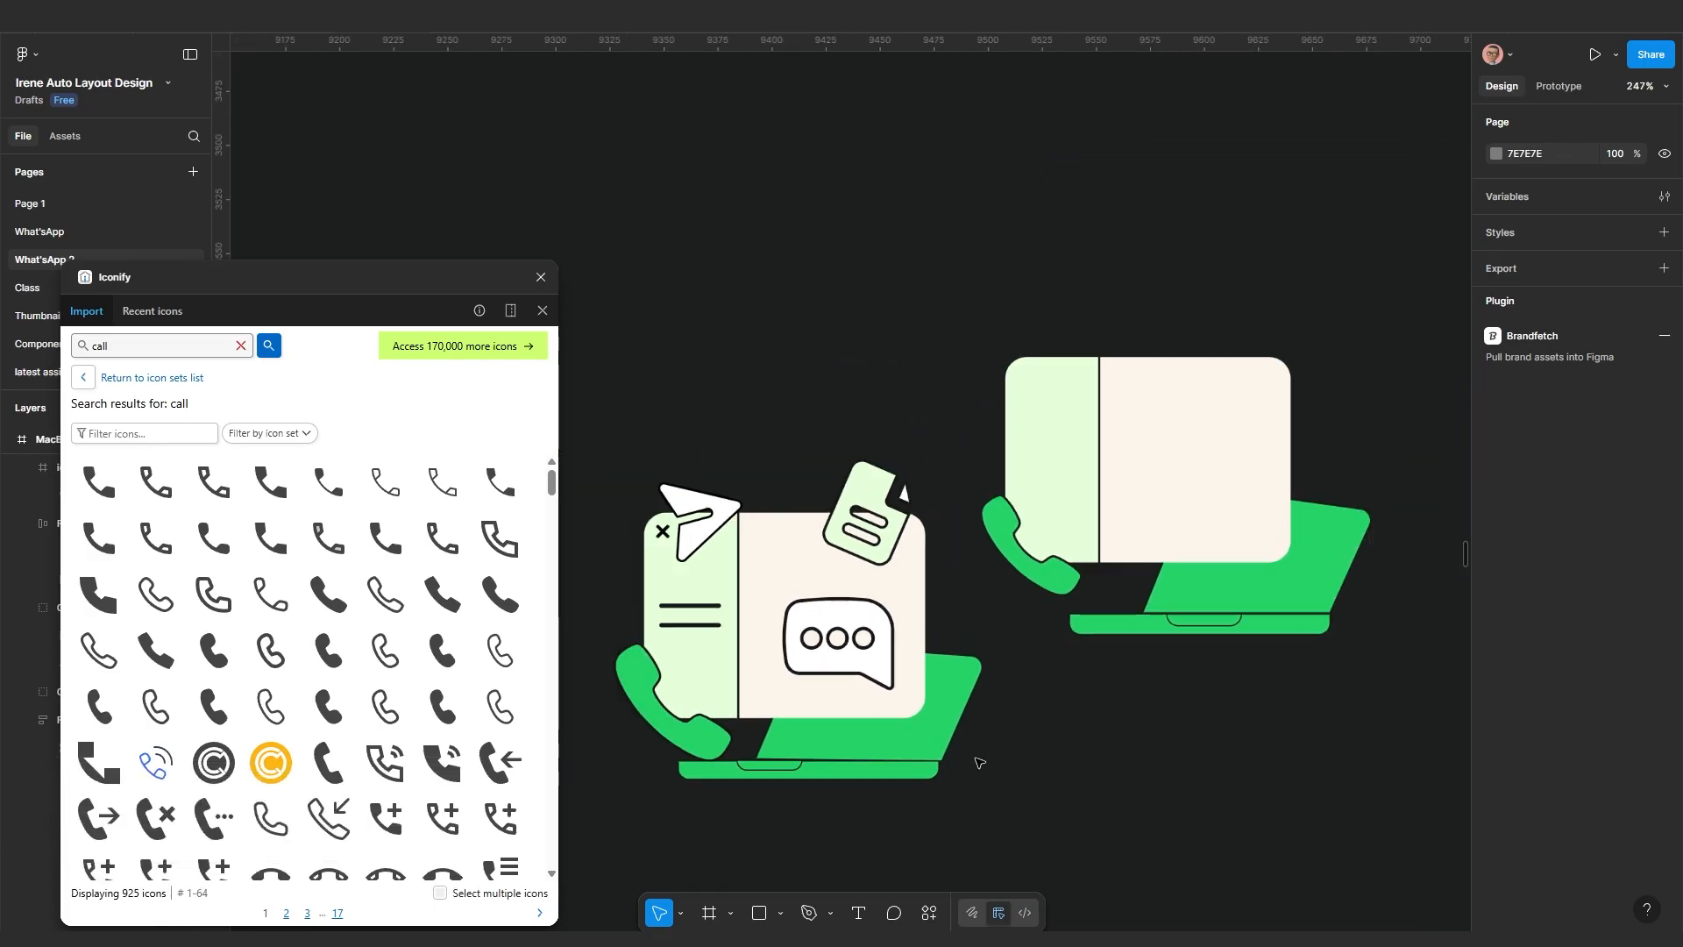
scroll(929, 680, "left", 3)
scroll(929, 680, "down", 1)
scroll(848, 566, "up", 2)
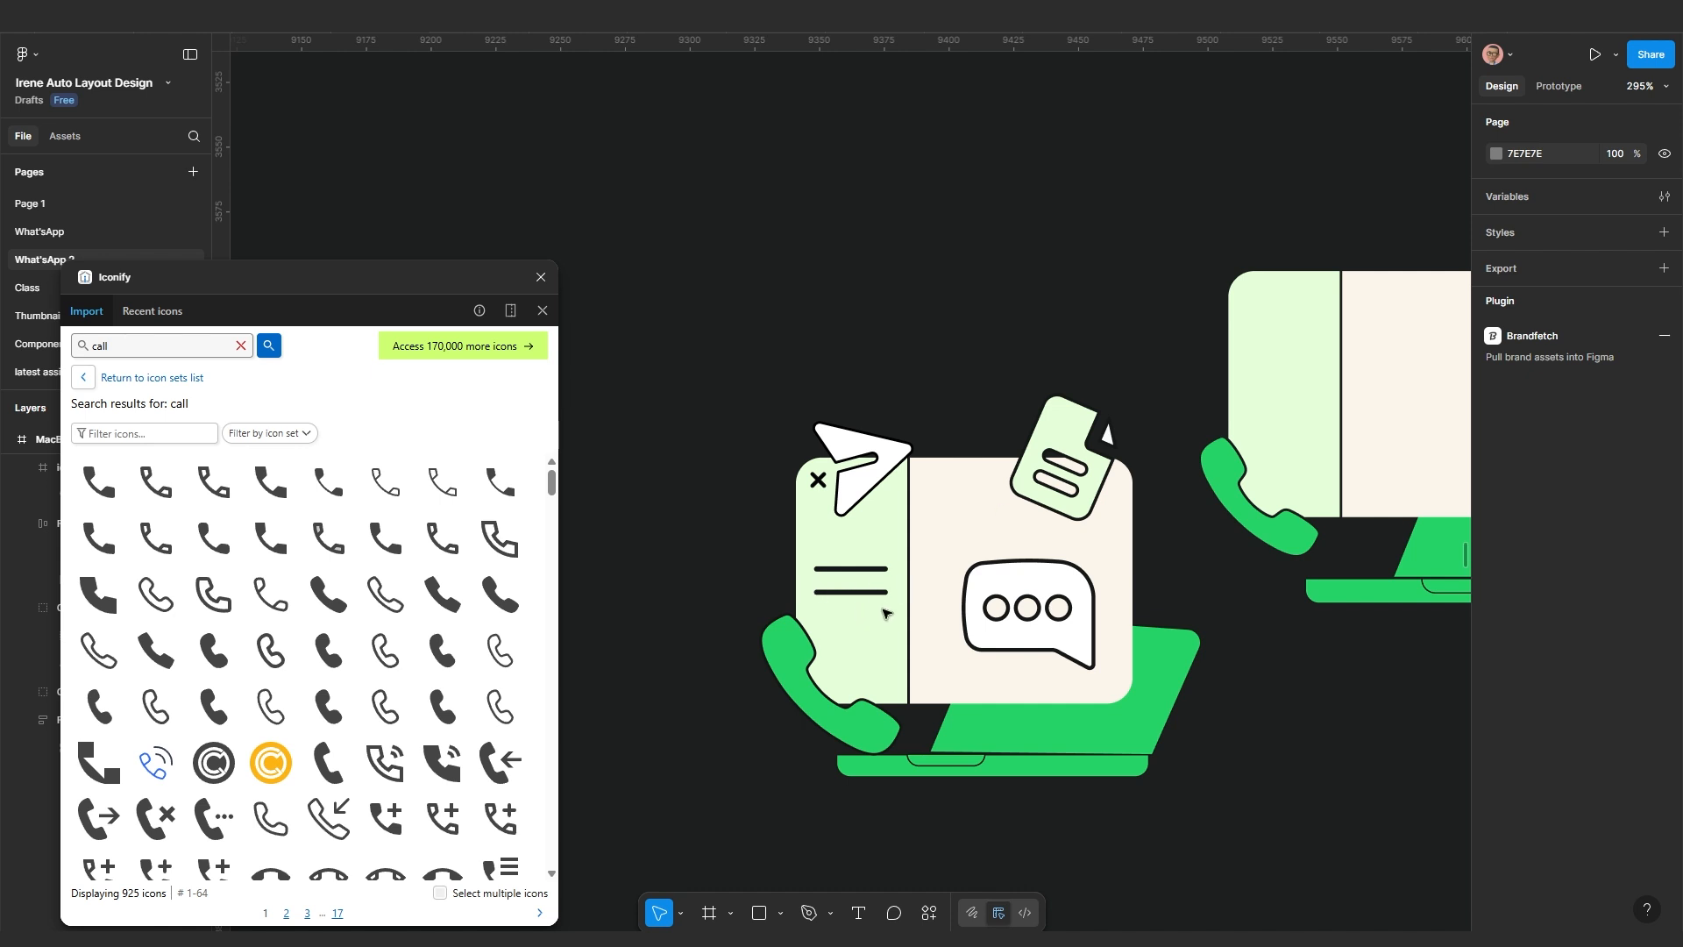
scroll(857, 658, "down", 10)
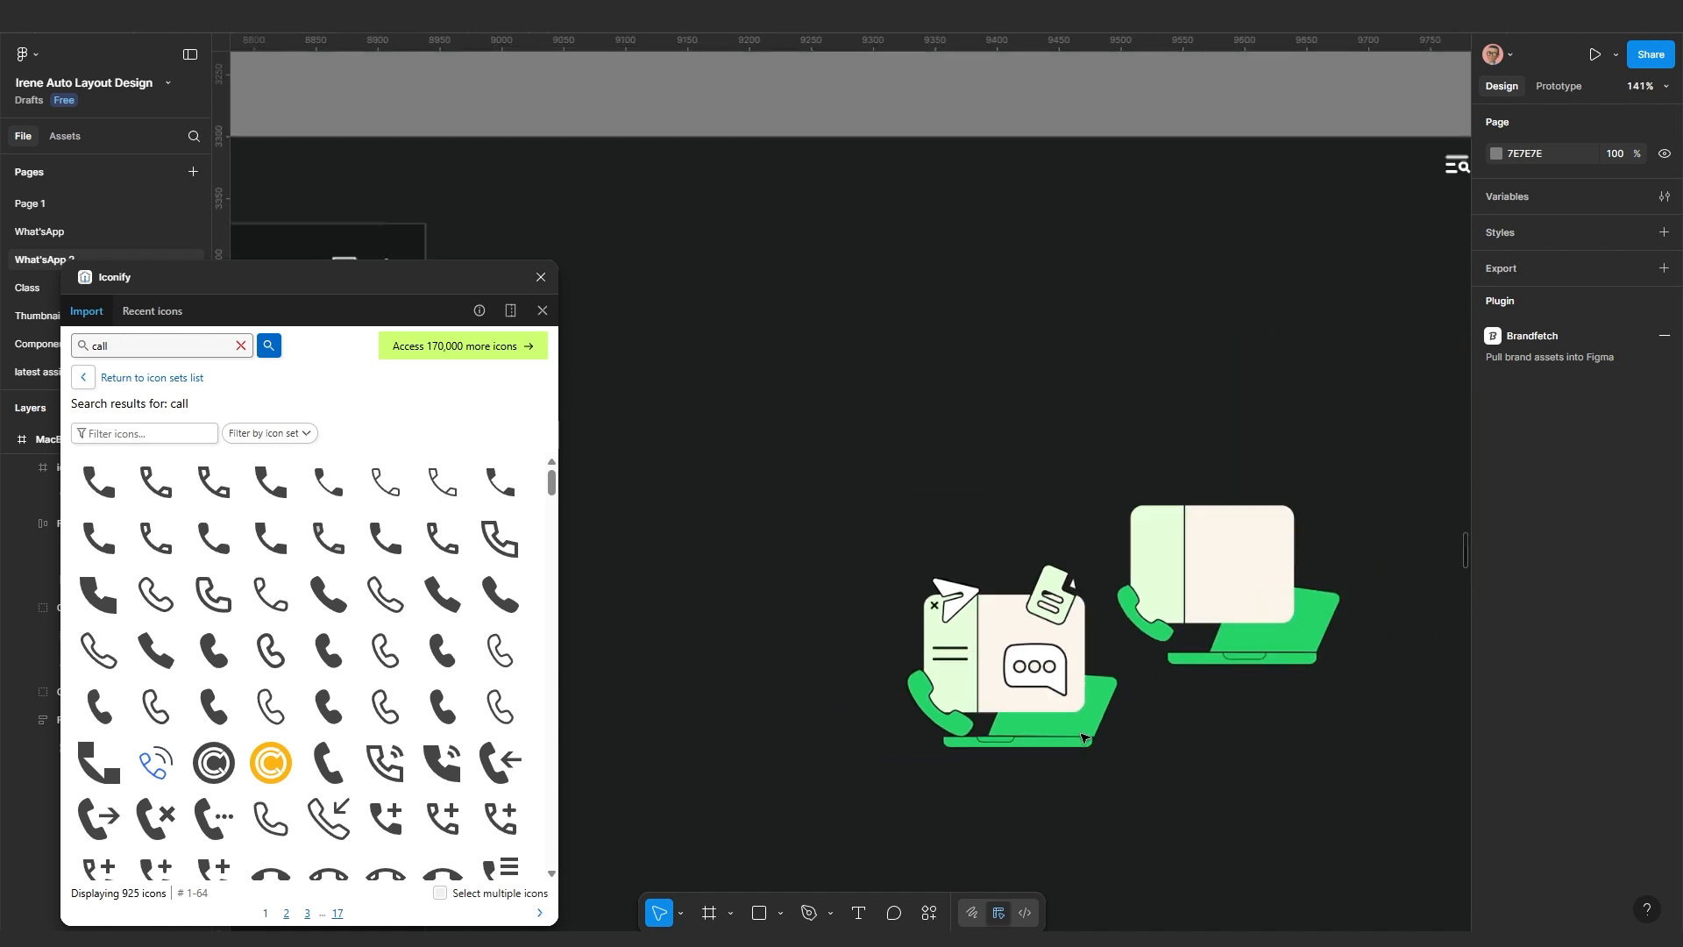
scroll(1015, 674, "down", 4)
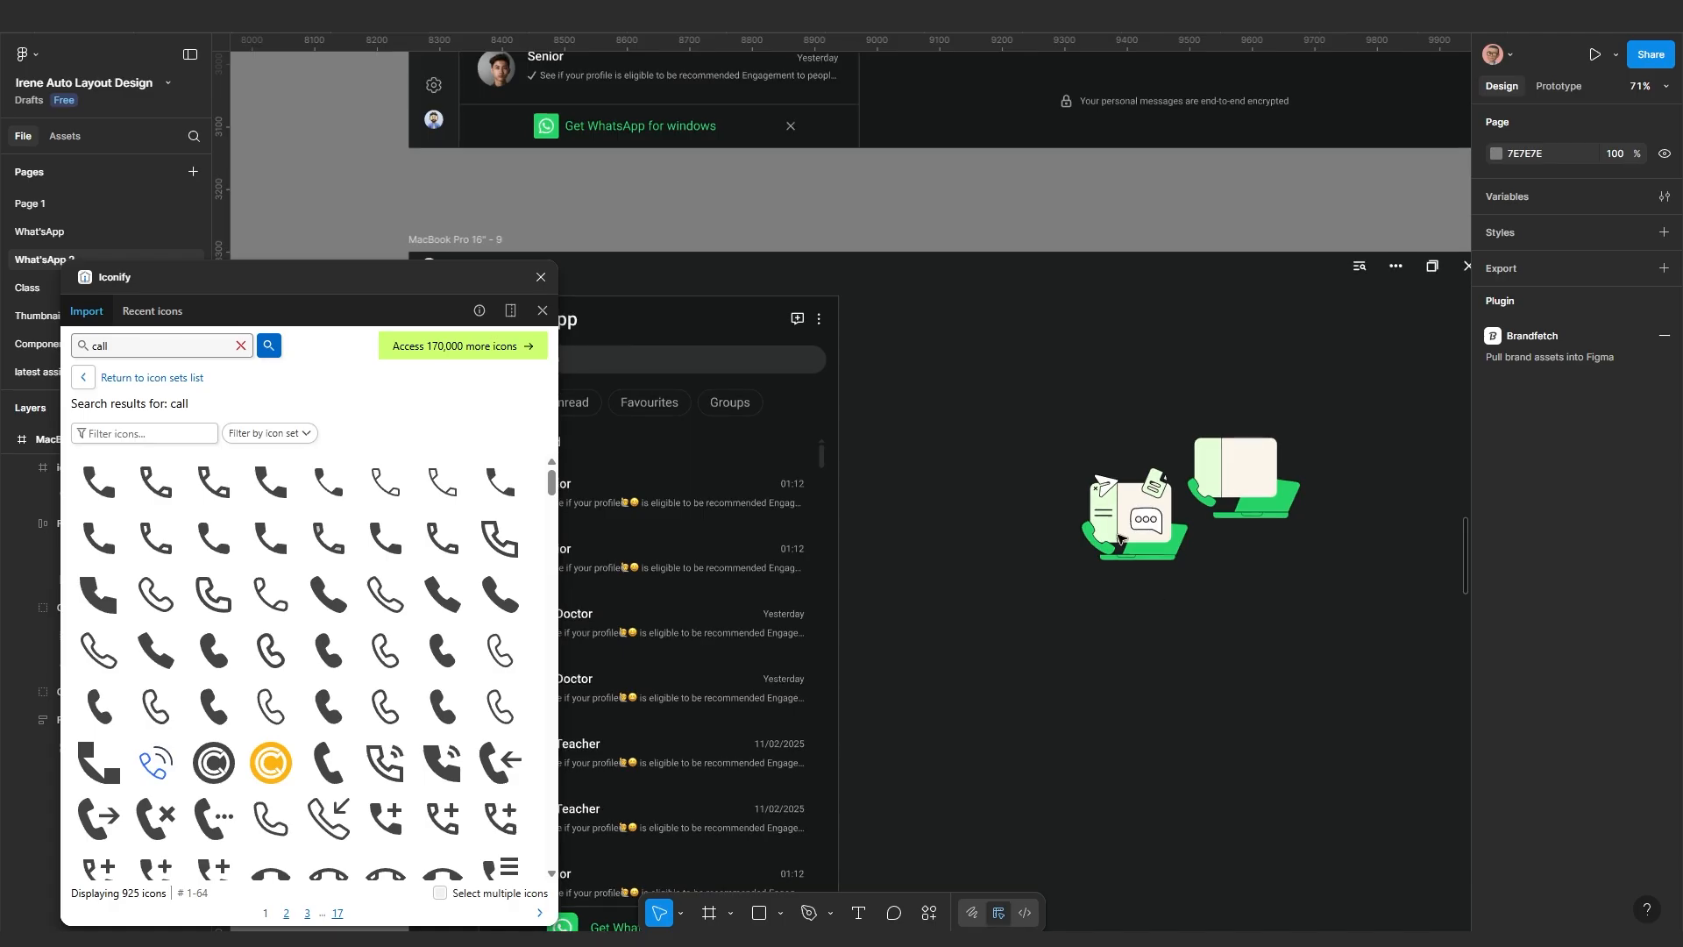
scroll(1275, 530, "up", 1)
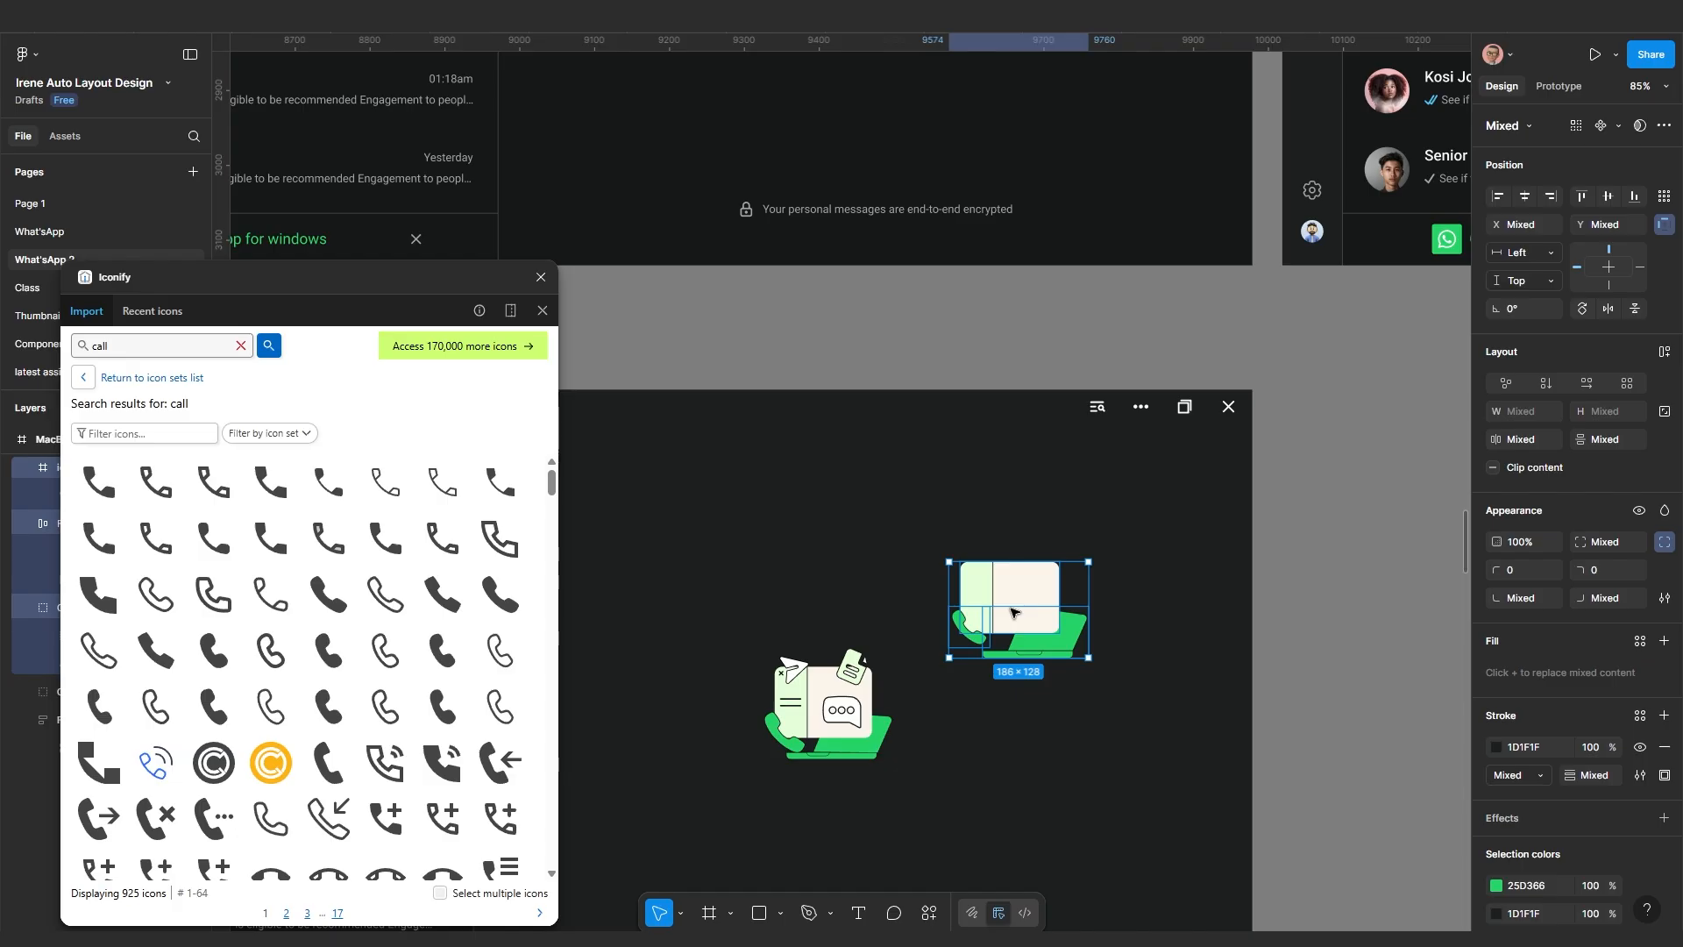
key("ctrl+g")
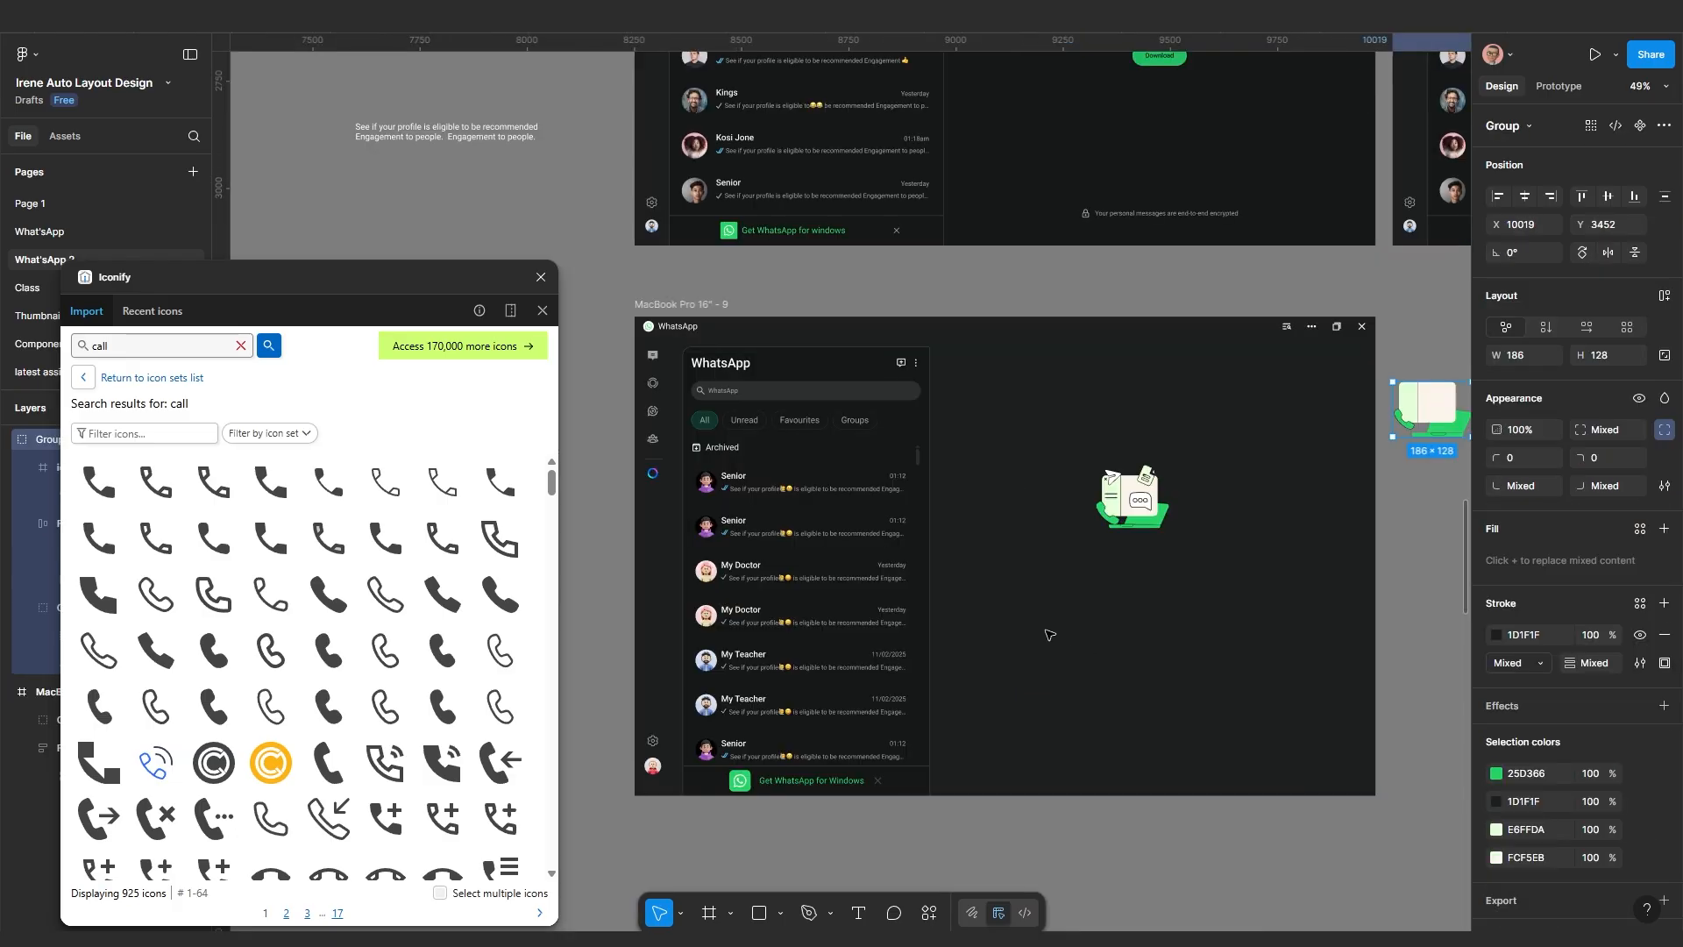
scroll(1050, 634, "up", 3)
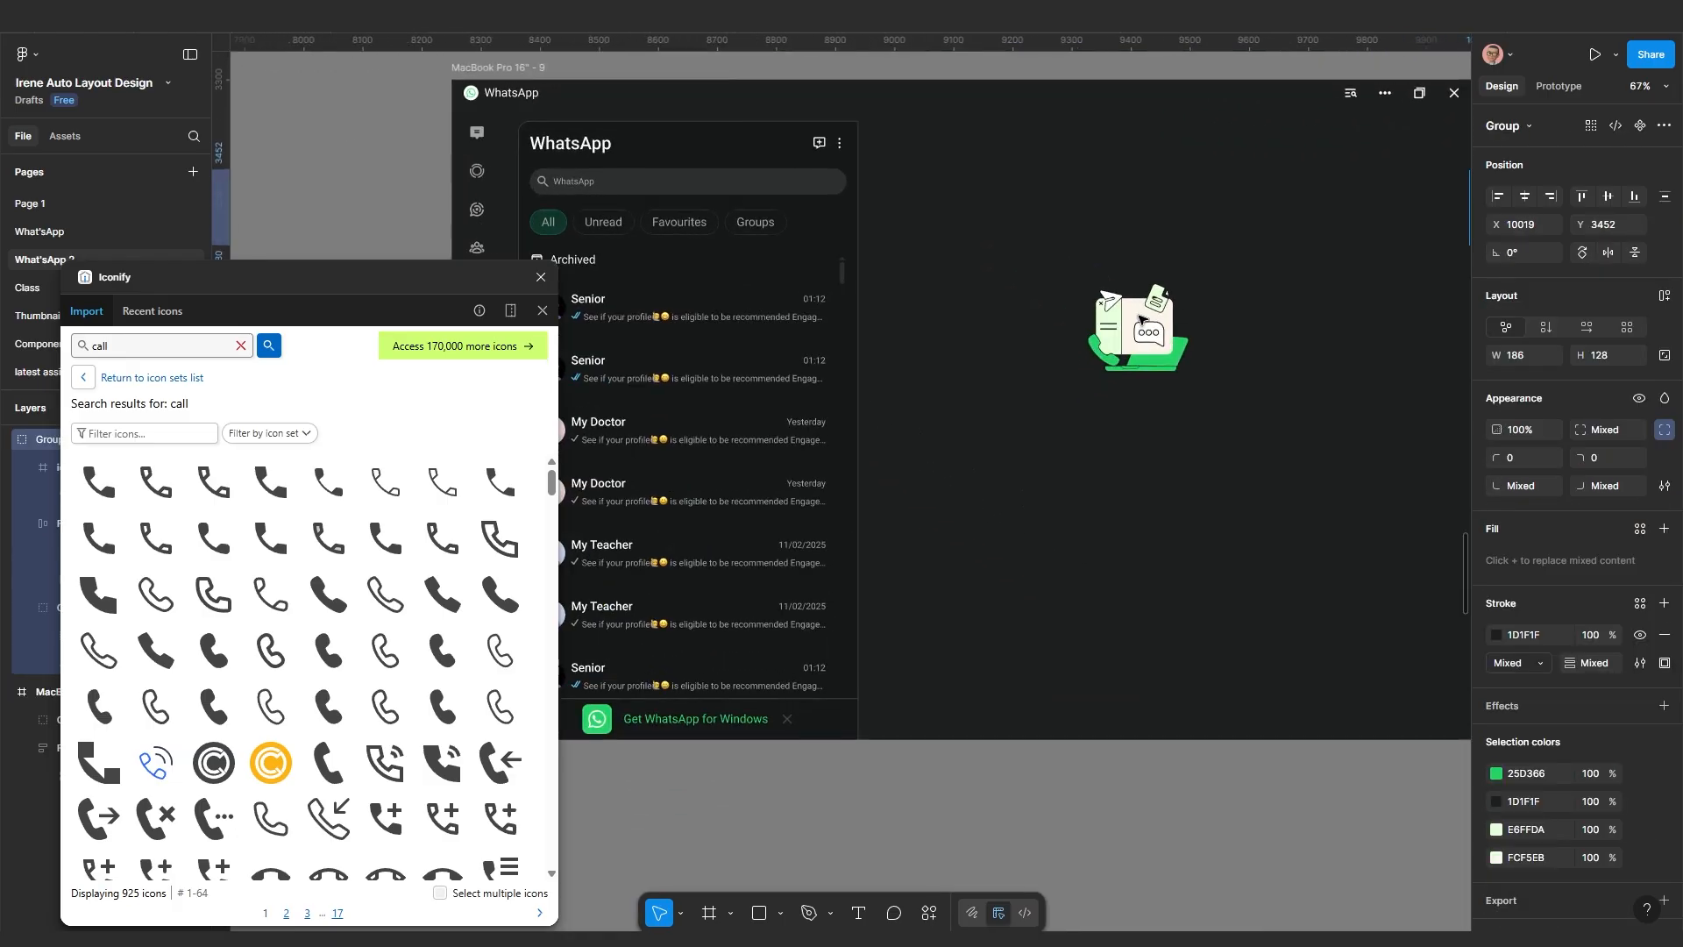
key("Escape")
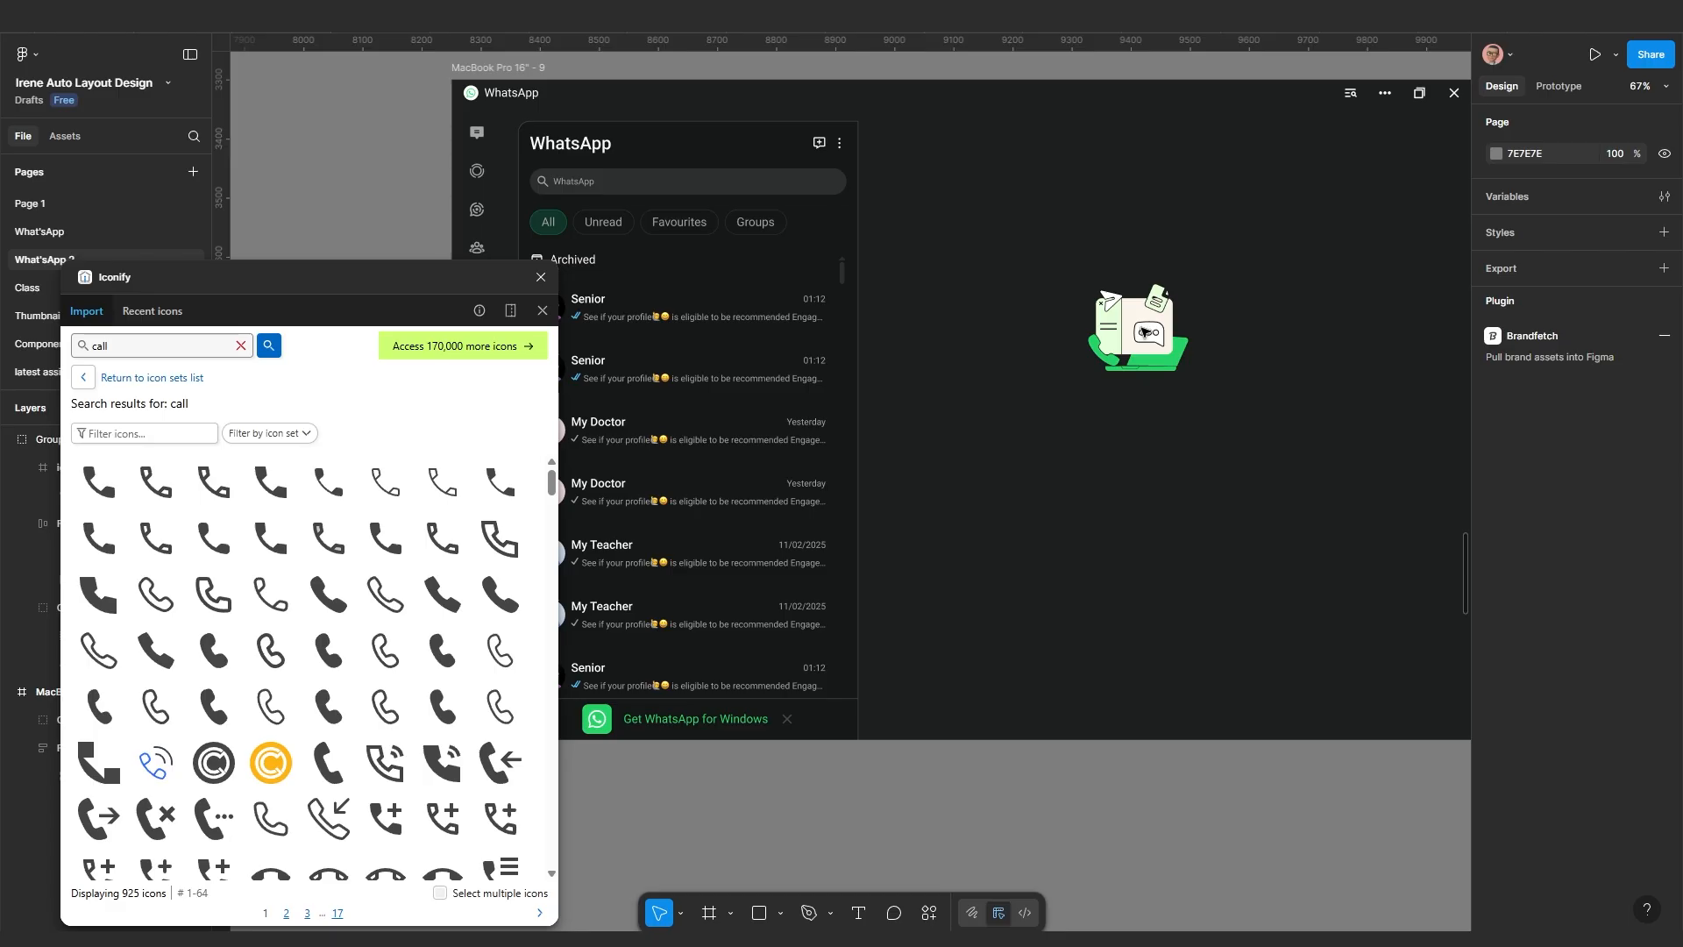
Unlock the original illustration group and scale it proportionally to 242 × 216.63 in the desktop screen
right_click(1144, 331)
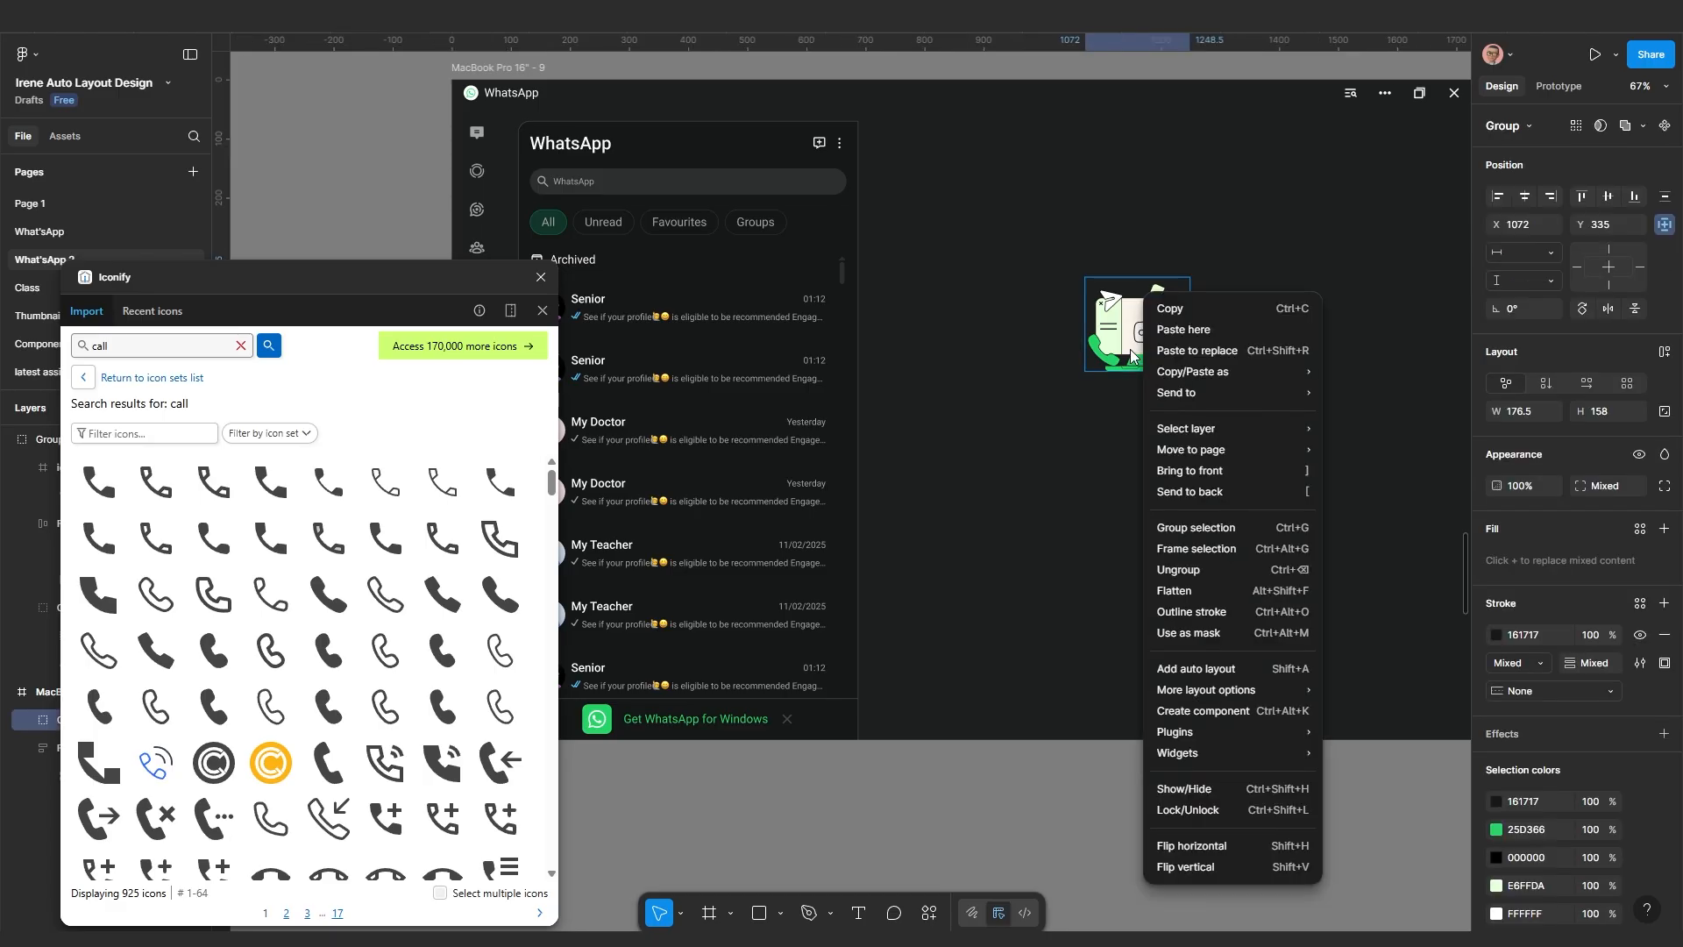
left_click(1197, 810)
scroll(1161, 482, "up", 1)
left_click_drag(1146, 542, 1030, 706)
left_click(1098, 598)
left_click(1029, 488)
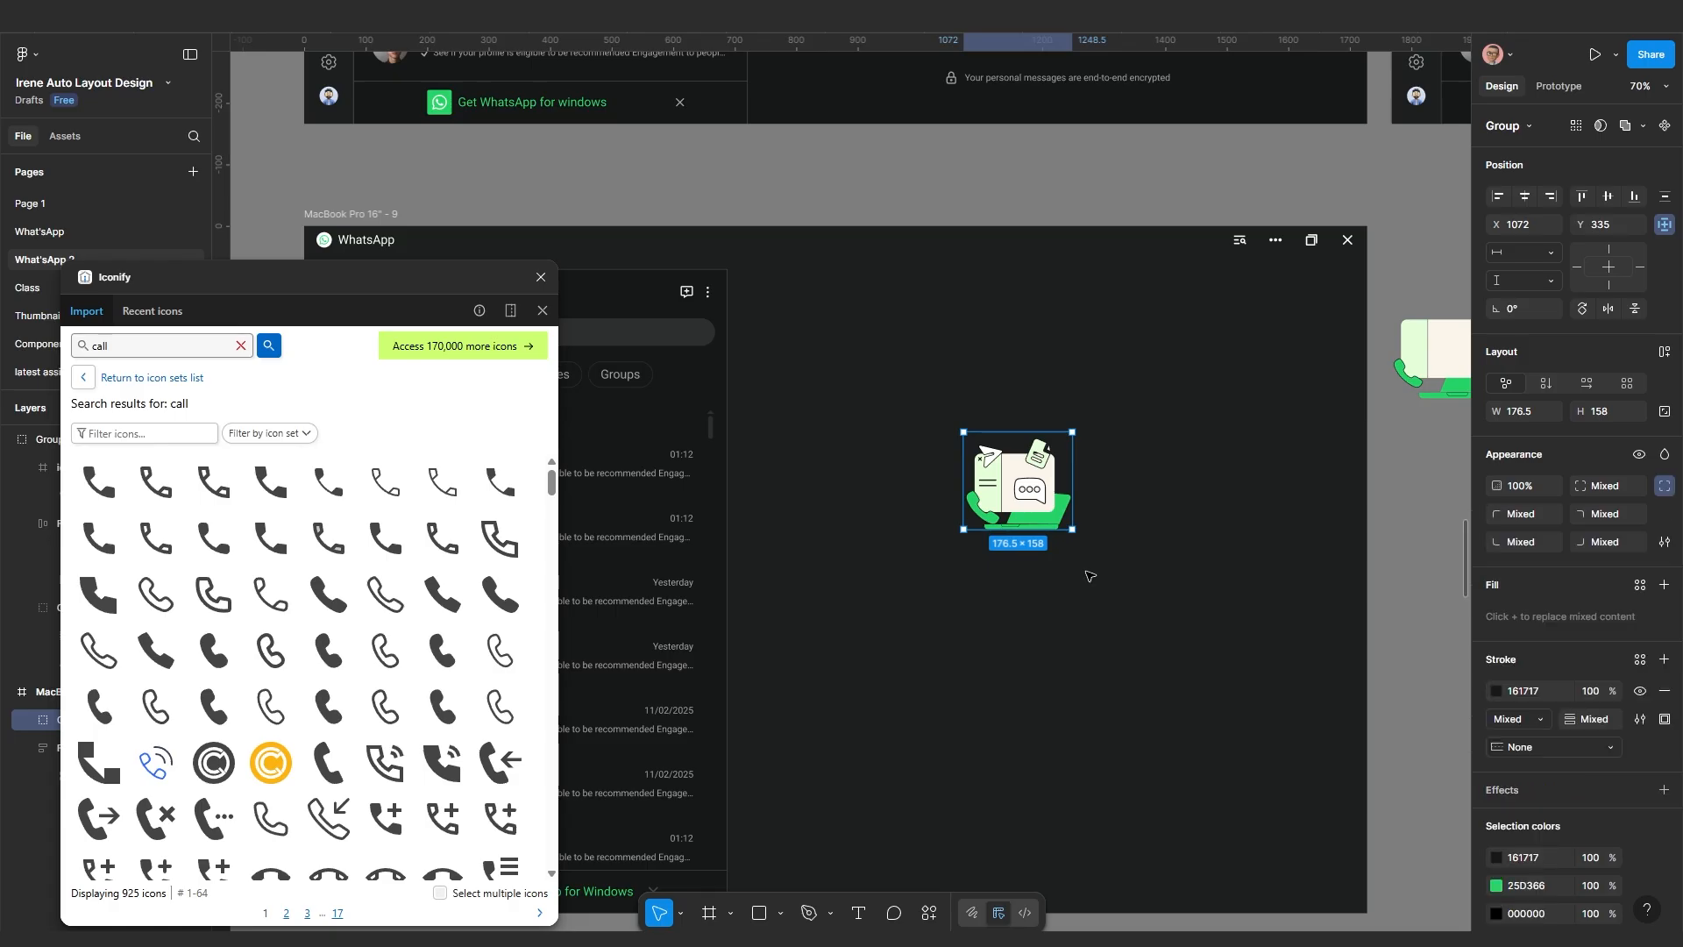
key("k")
left_click_drag(1070, 529, 1112, 550)
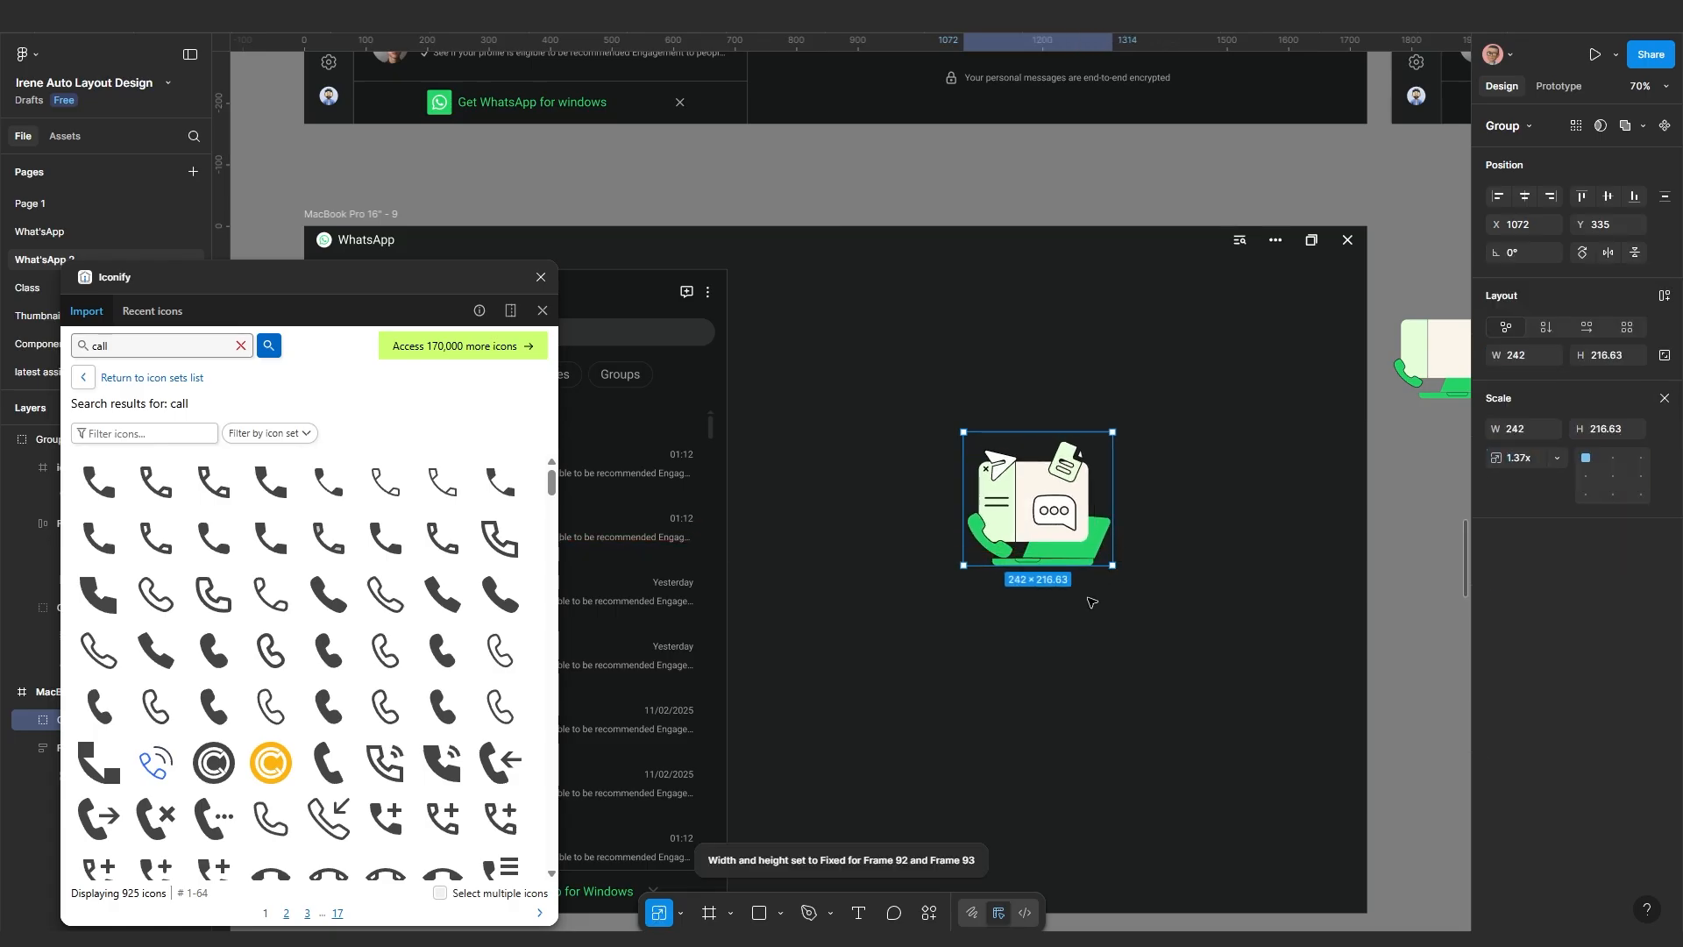
scroll(1052, 594, "up", 1)
left_click_drag(1039, 596, 1138, 689)
scroll(1134, 596, "down", 1)
scroll(1134, 596, "down", 2)
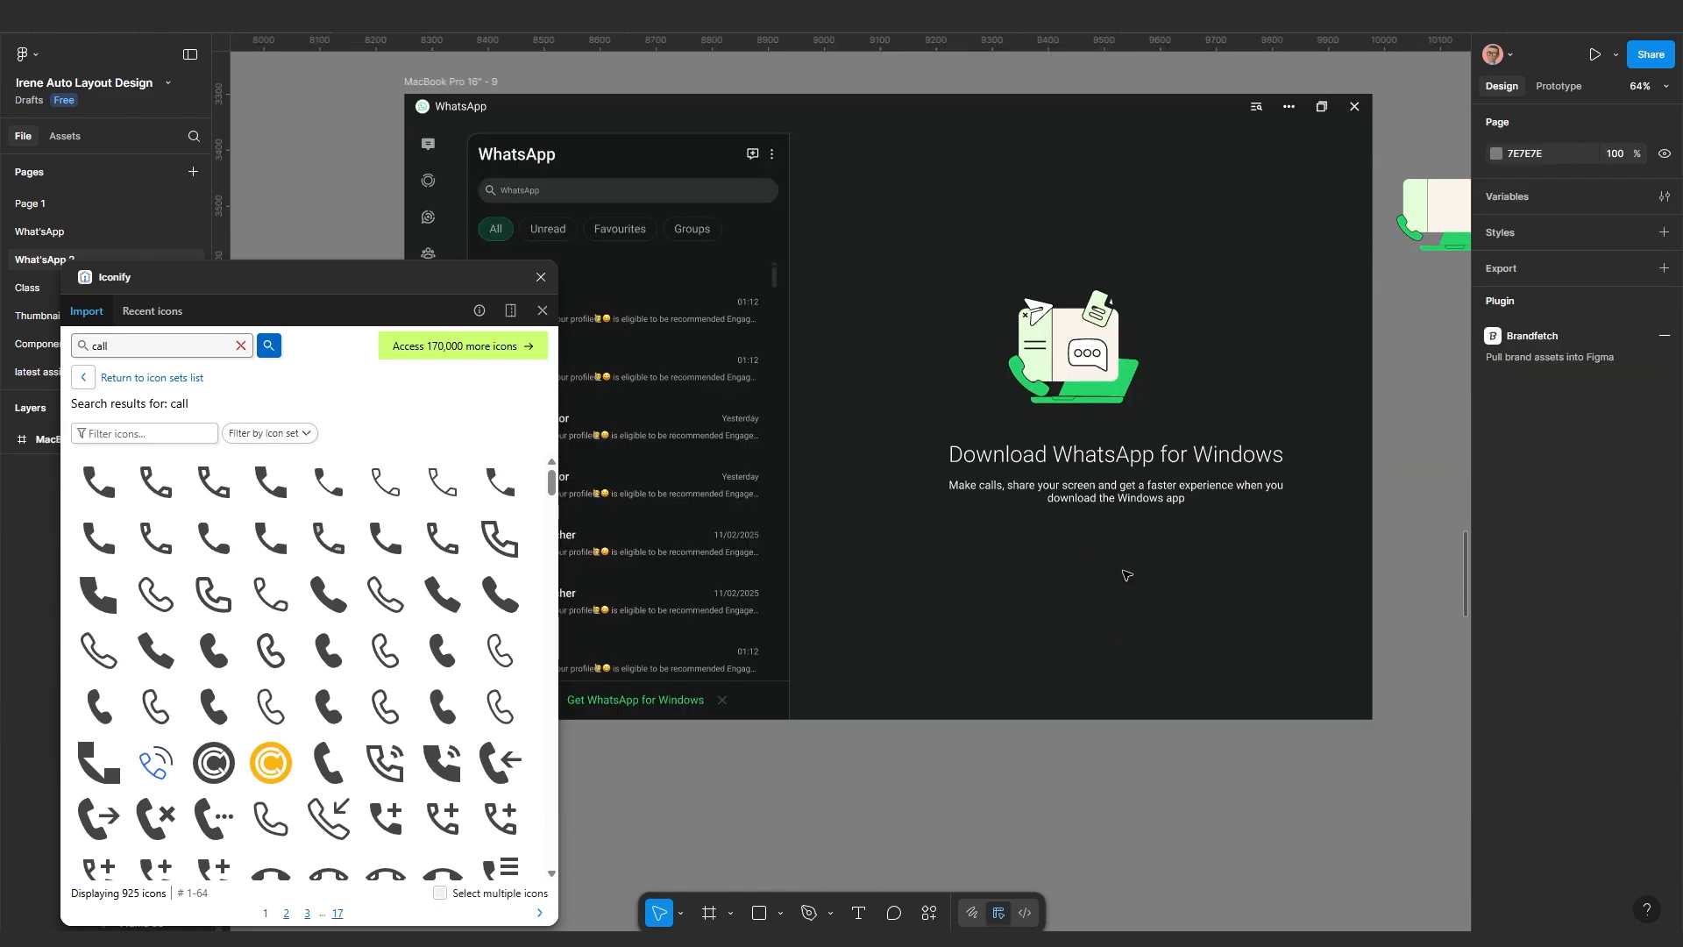
Inspect the size and typography settings of the download heading and the description text below the illustration
scroll(1127, 575, "up", 2)
left_click_drag(1064, 538, 1112, 545)
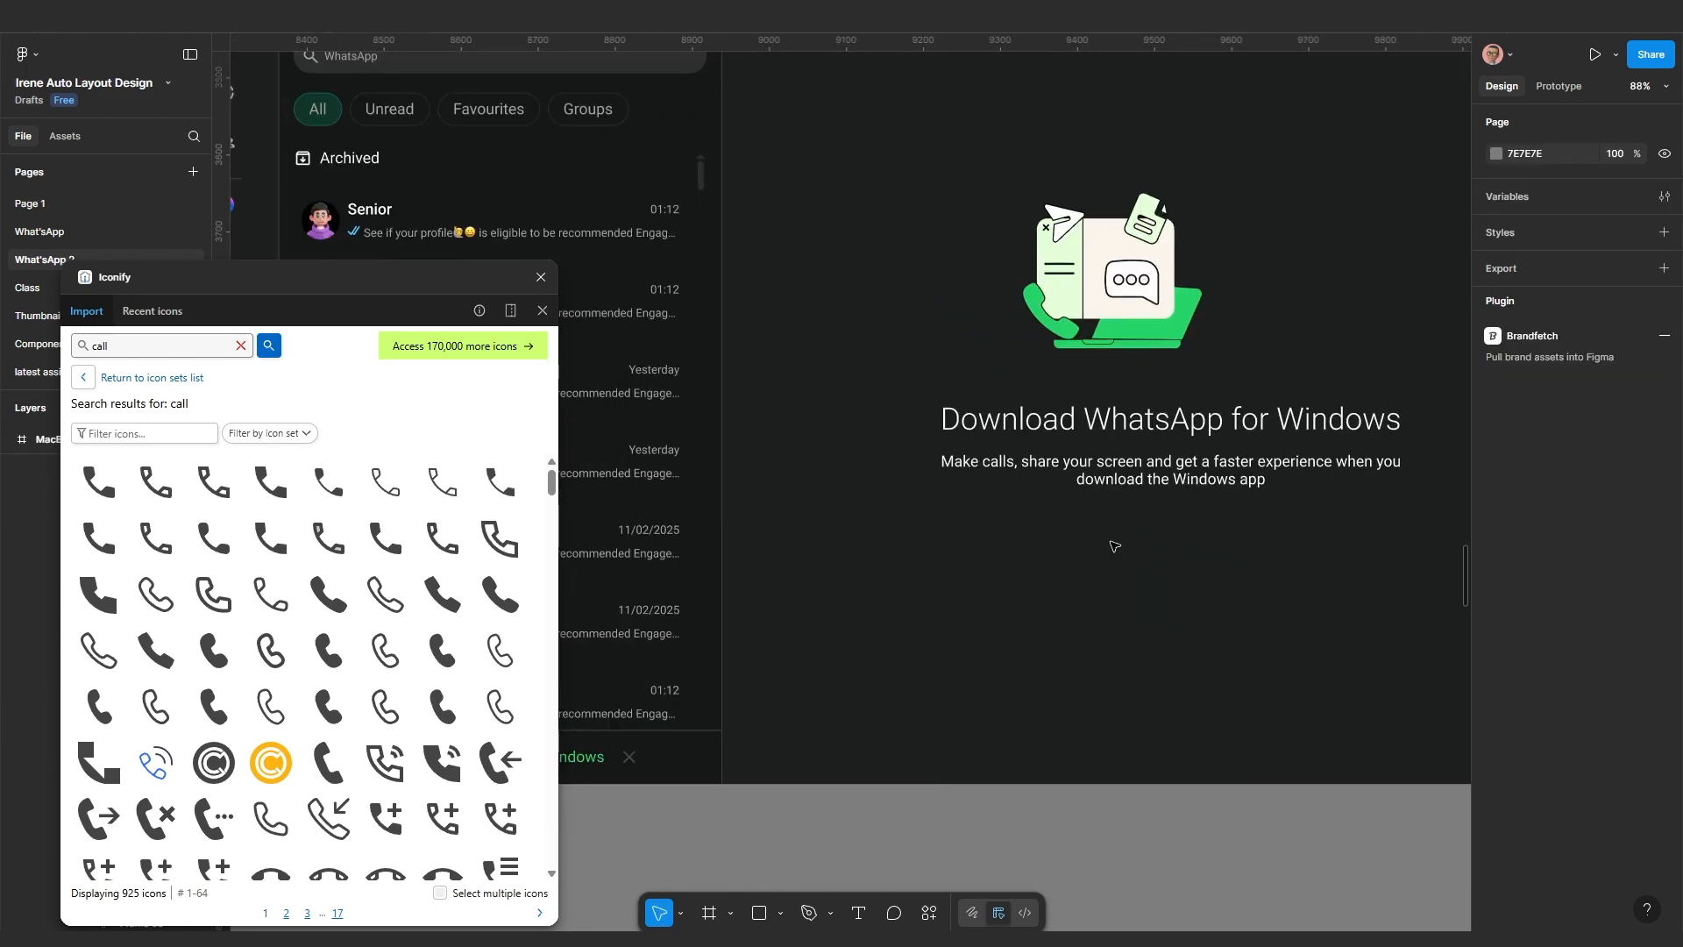
left_click(1137, 413)
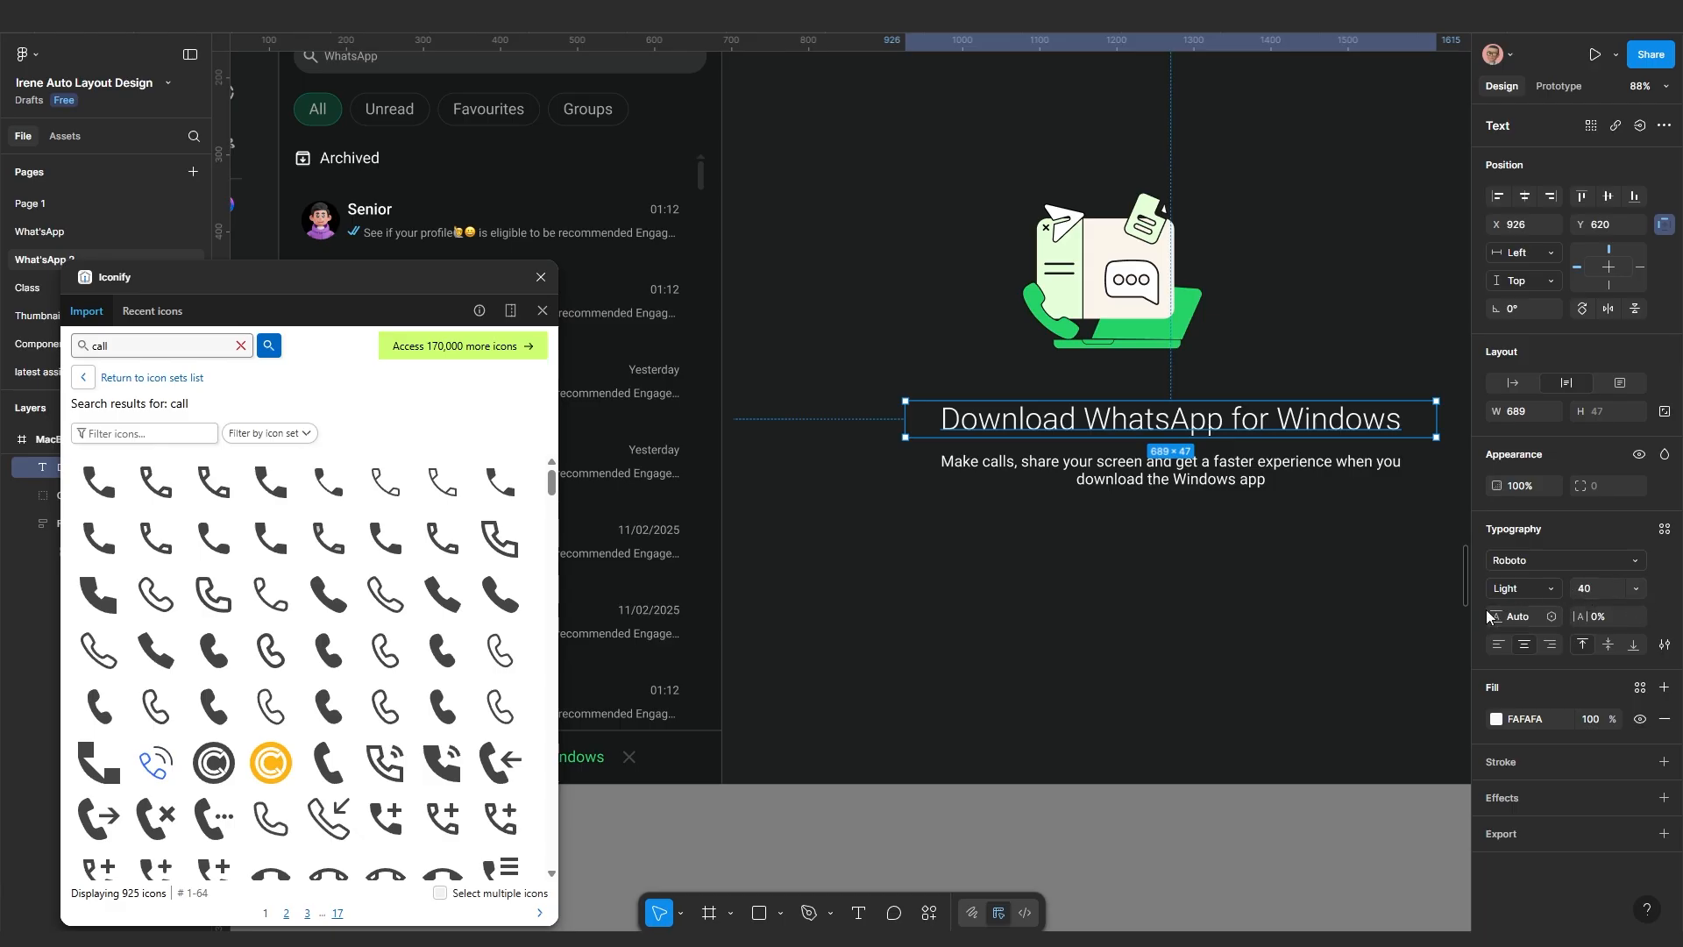
key("Tab")
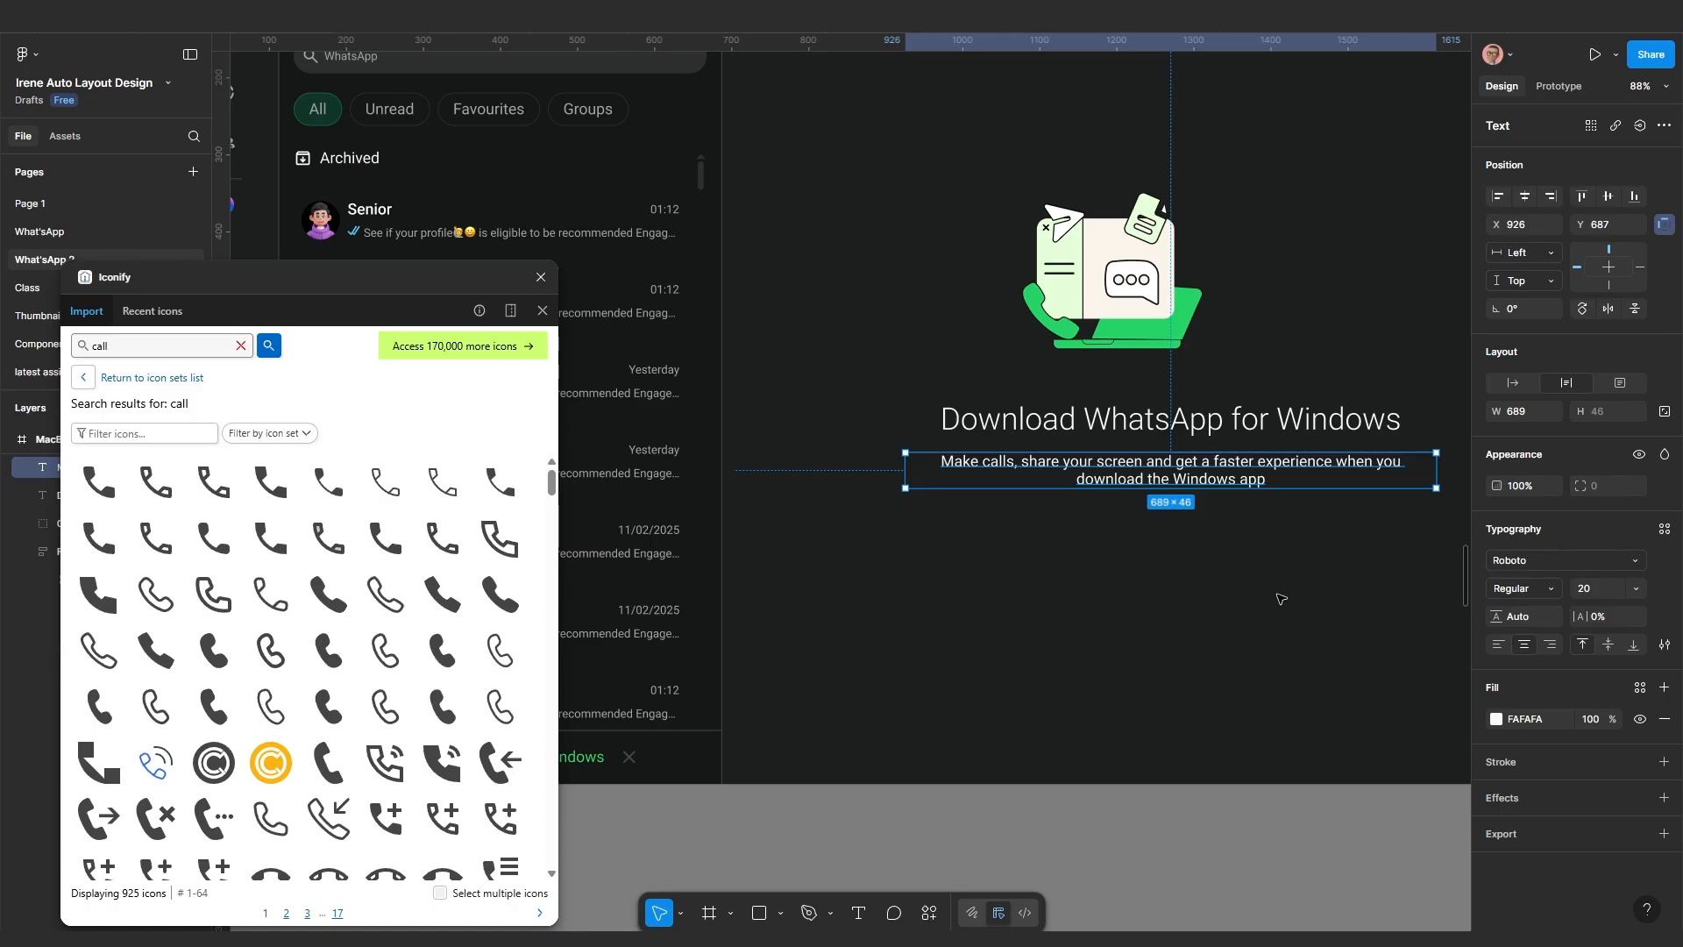
scroll(1254, 587, "right", 1)
scroll(1133, 523, "up", 2)
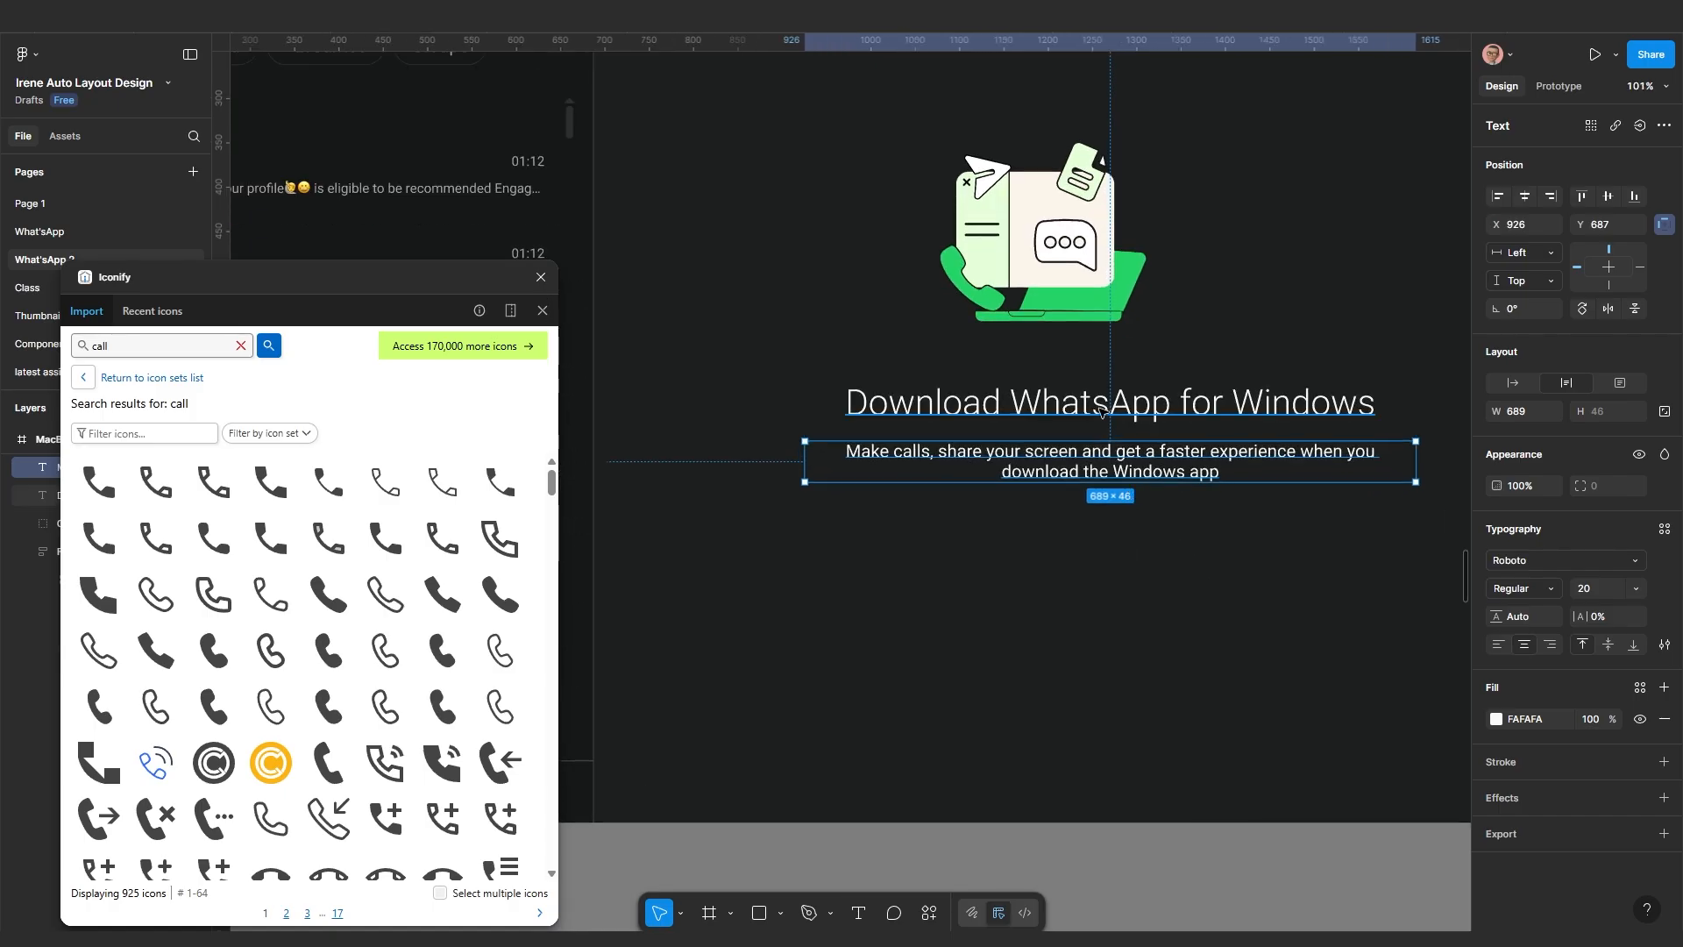
Combine the download heading and the description below it into a vertical auto layout frame
key("shift+Tab")
left_click(1043, 469, "shift")
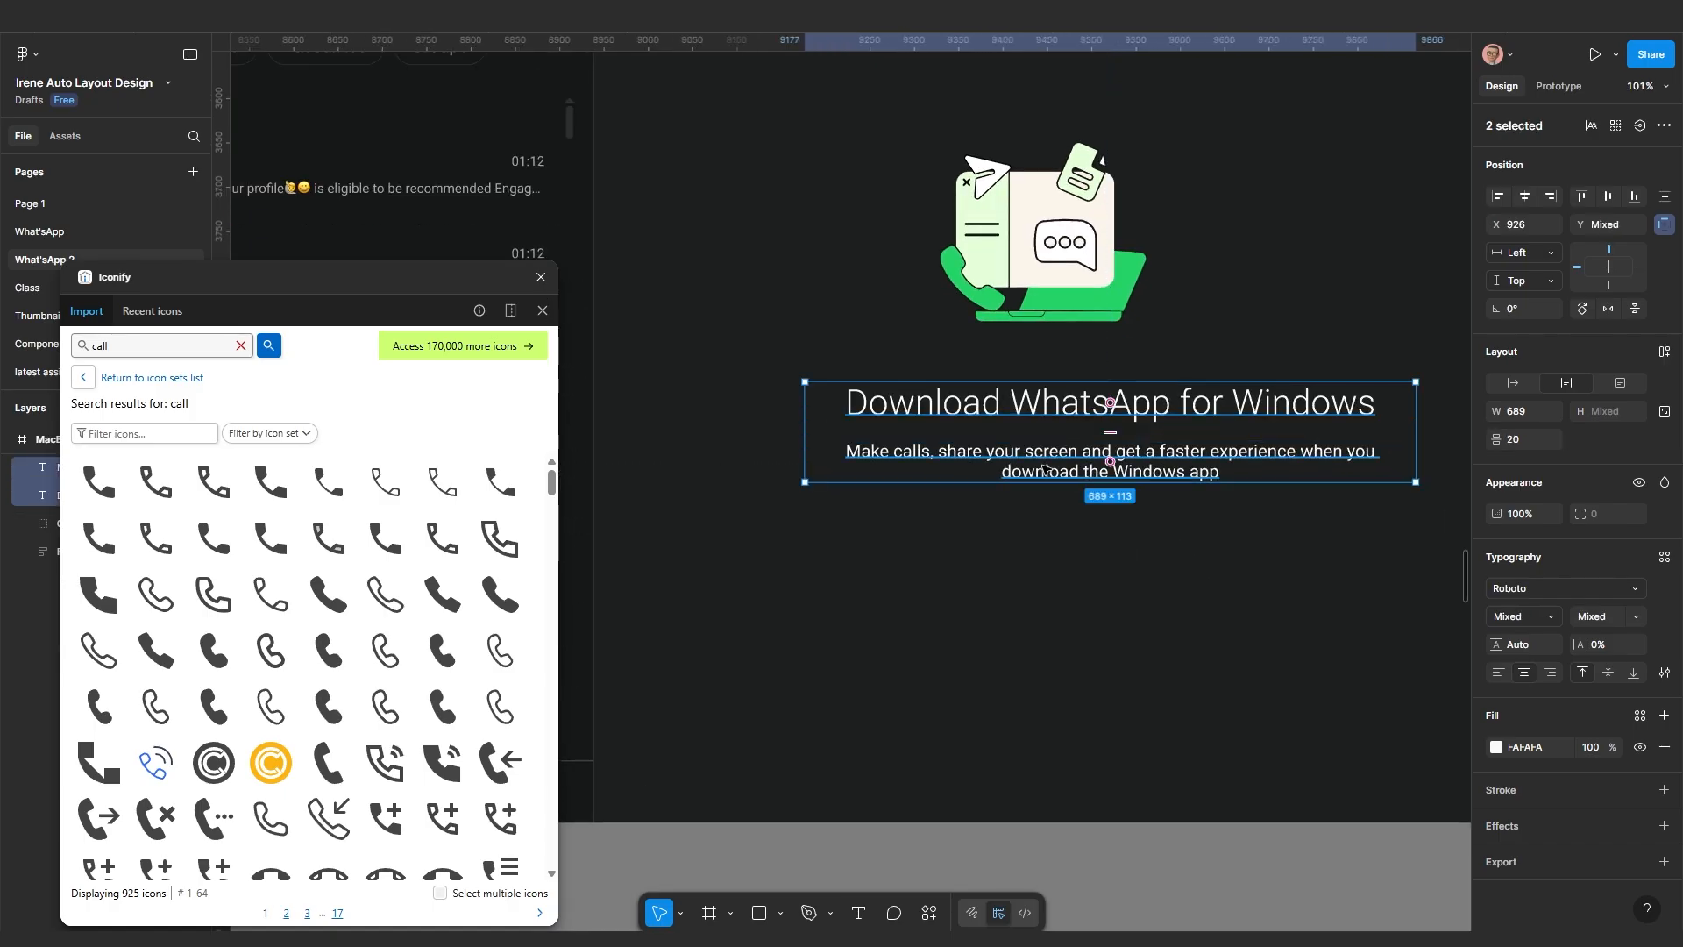
key("shift+a")
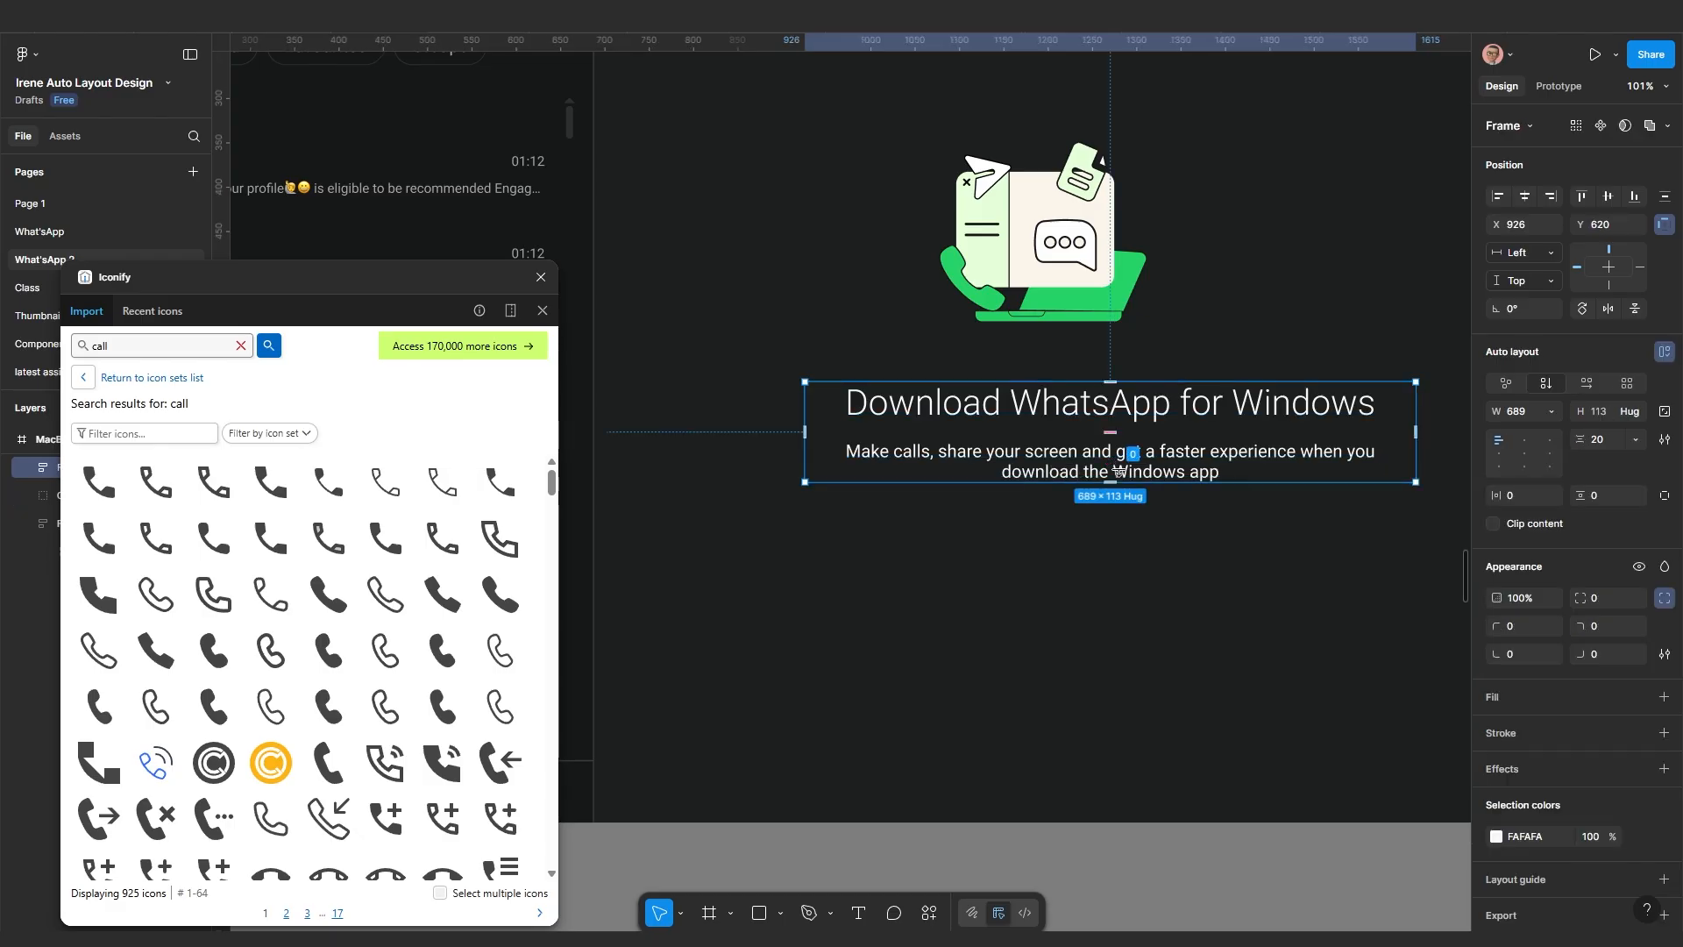
Wrap the illustration and the text frame in a centred vertical auto layout with a gap of 50
left_click(1064, 296, "shift")
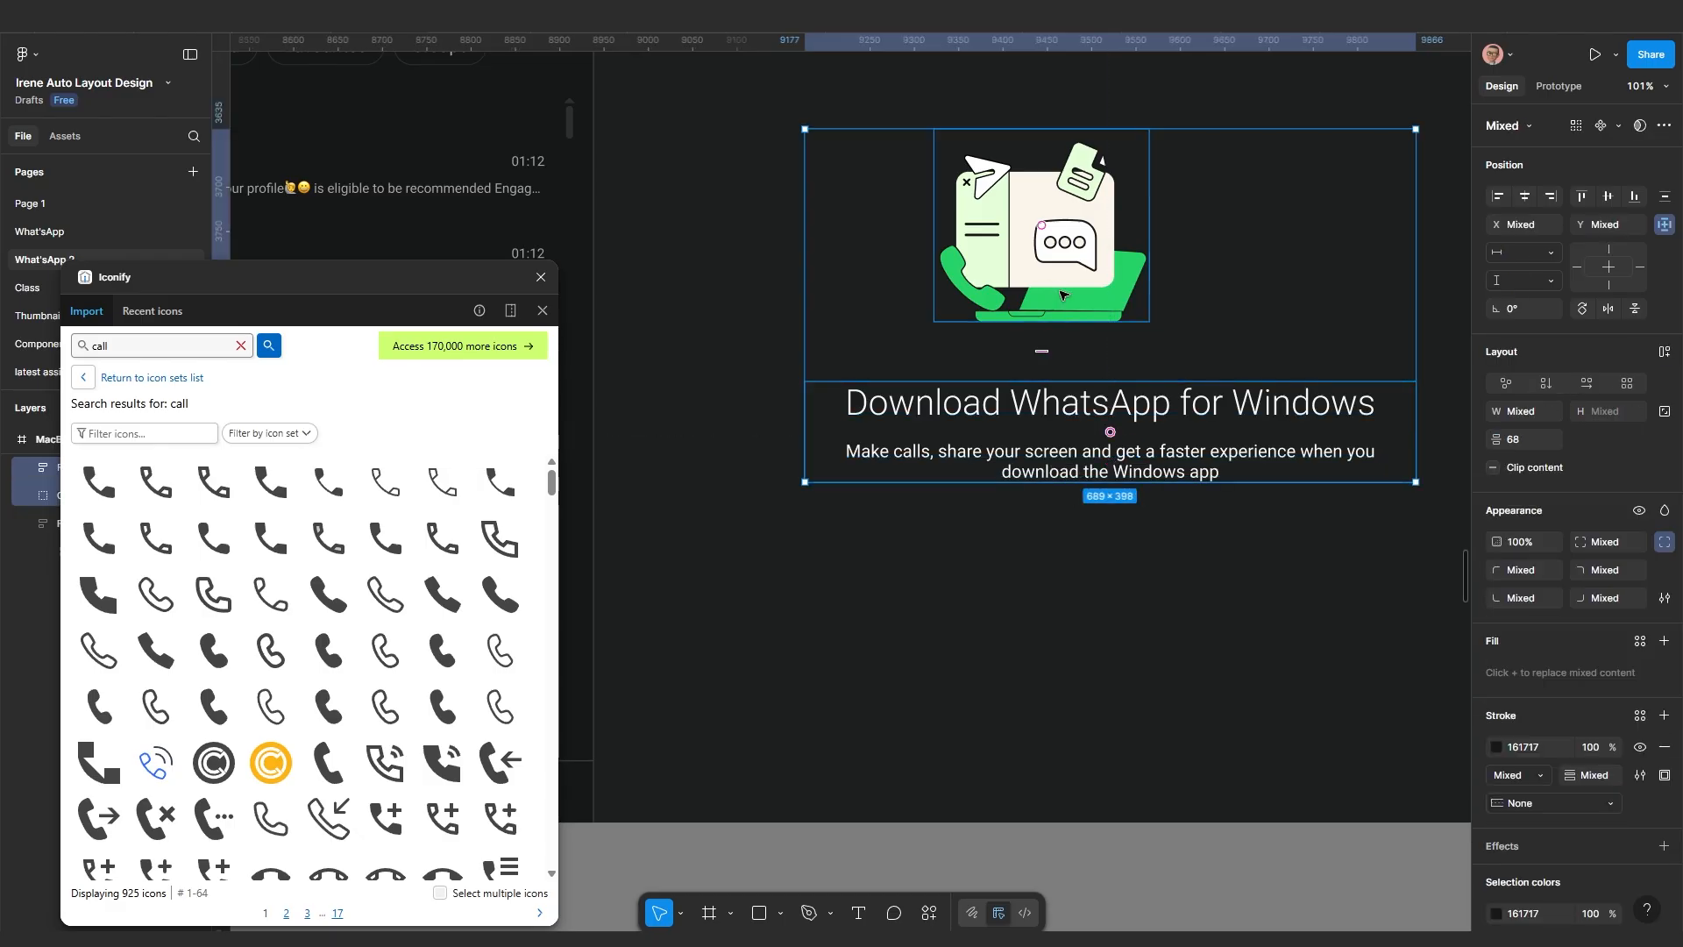
key("shift+a")
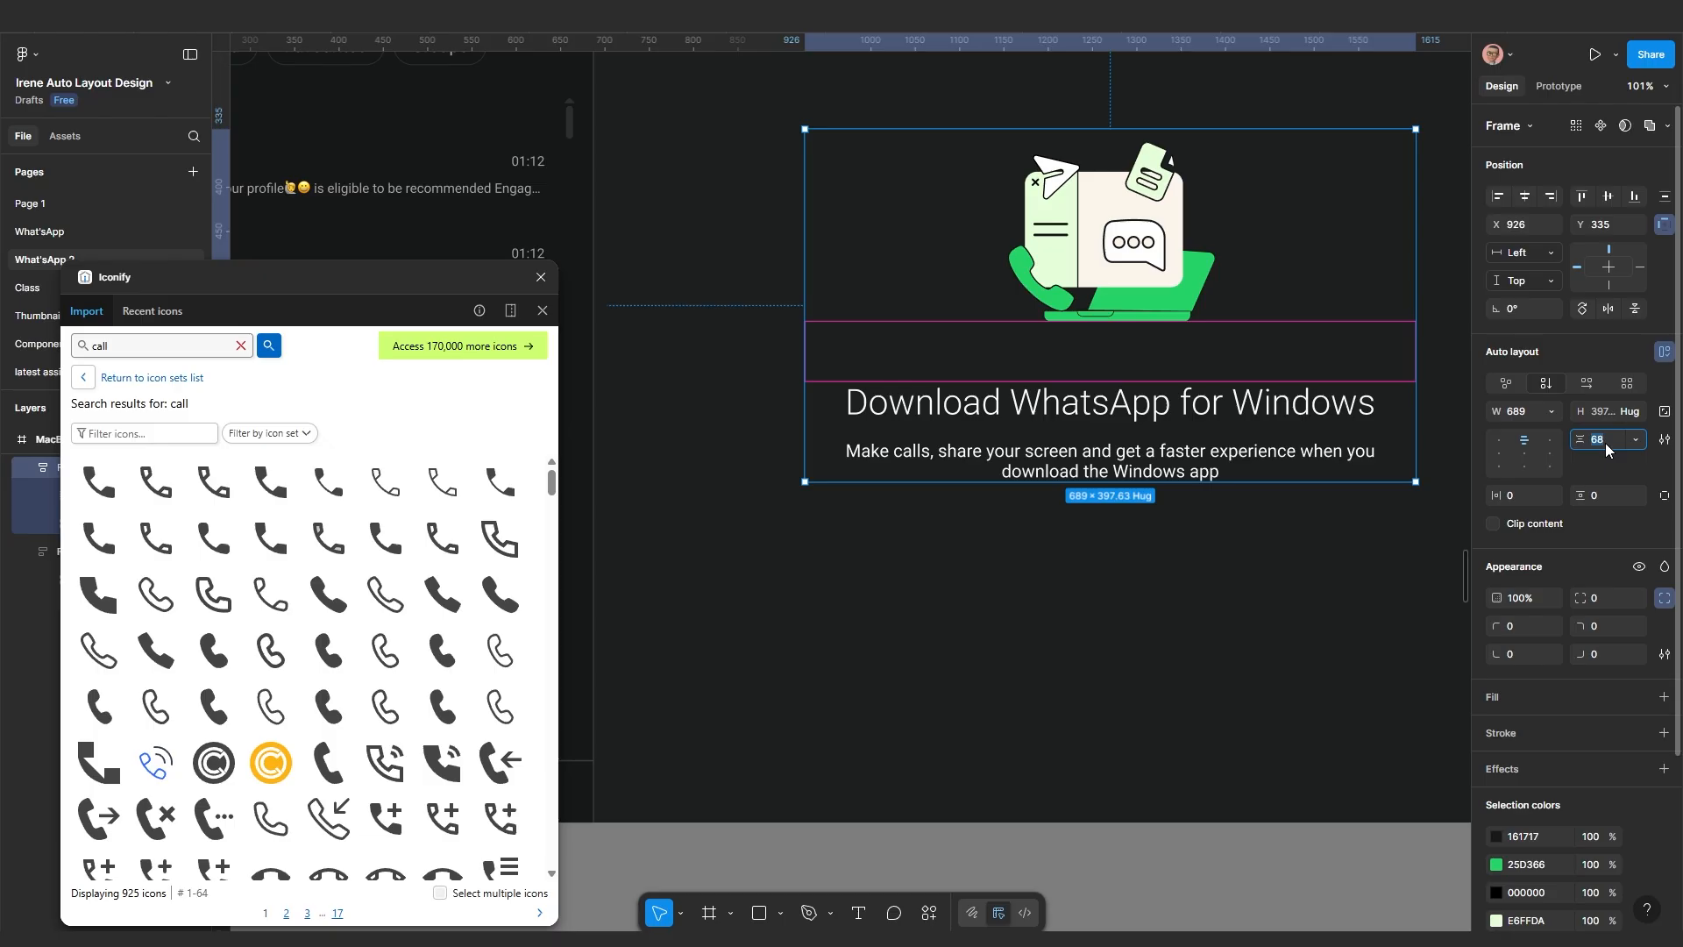
key("Return")
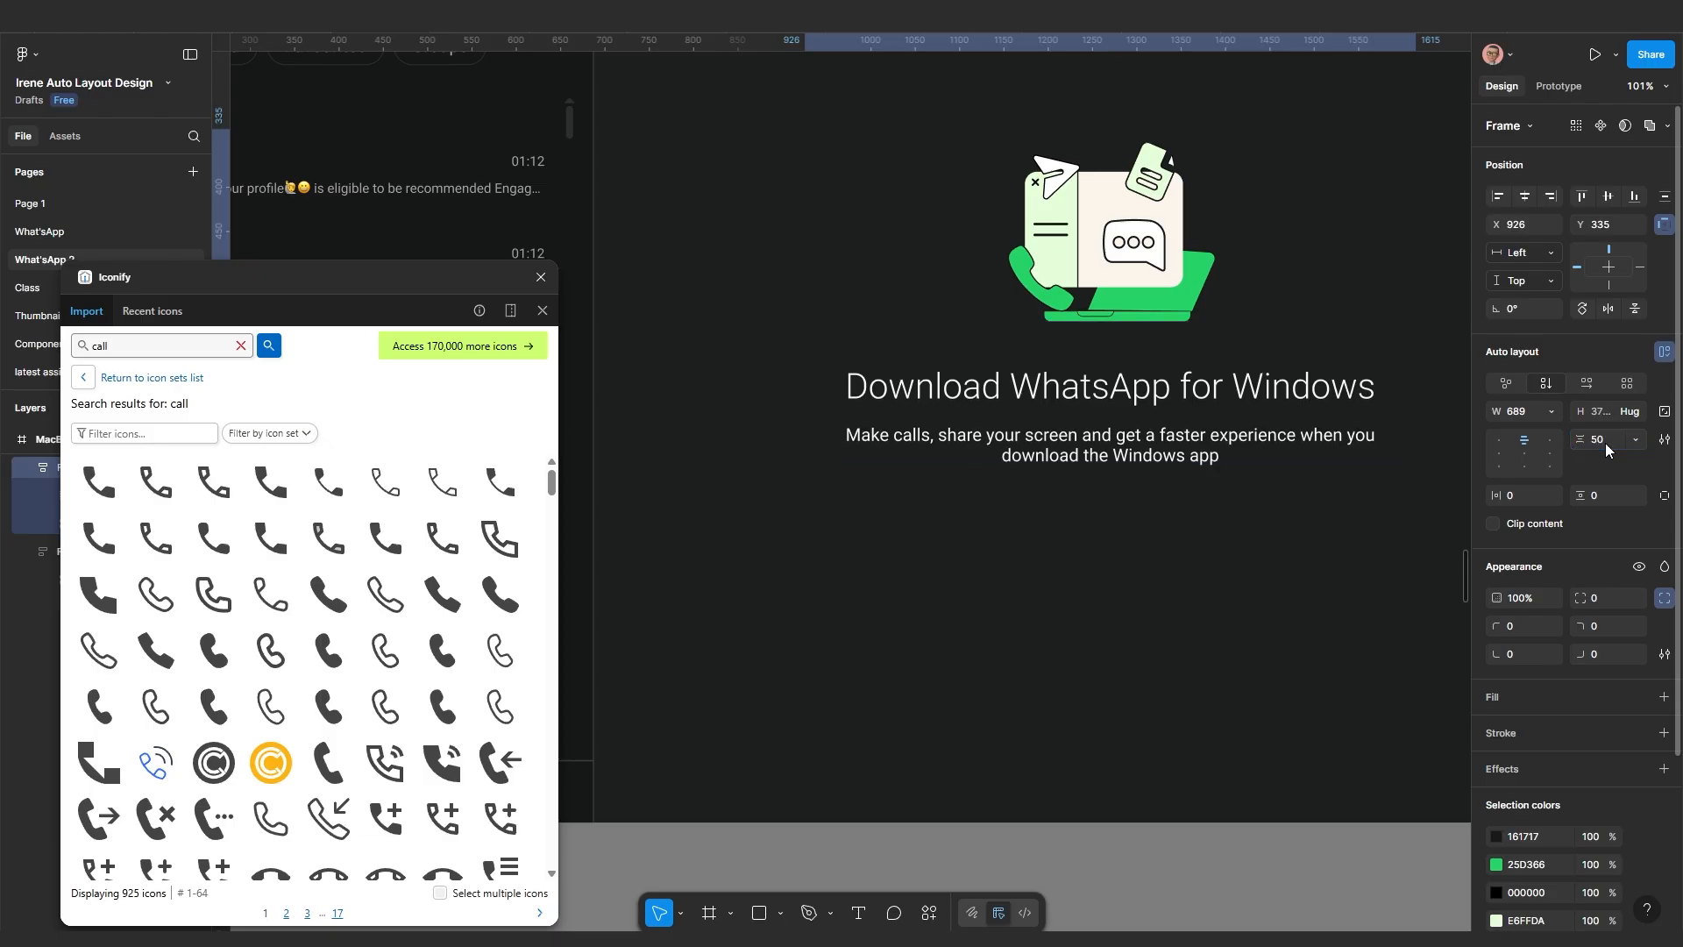
scroll(1108, 553, "down", 5)
scroll(1108, 553, "up", 1)
scroll(1130, 561, "up", 3)
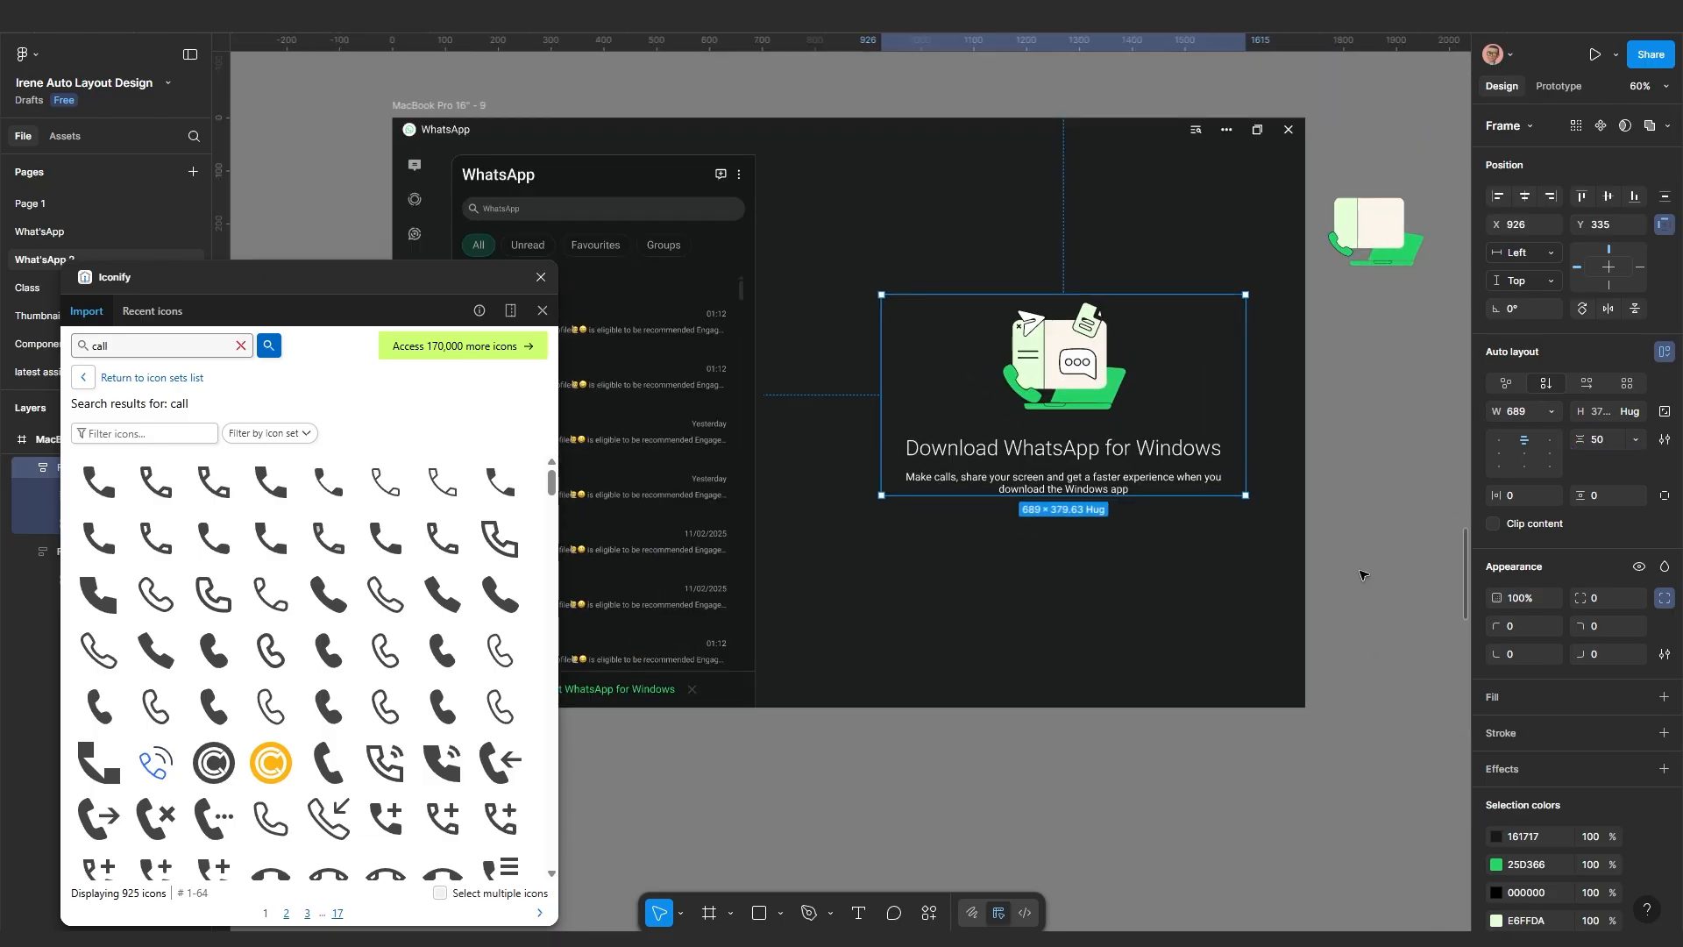
Try a gap of 10 between the illustration and the text frame
left_click(1604, 440)
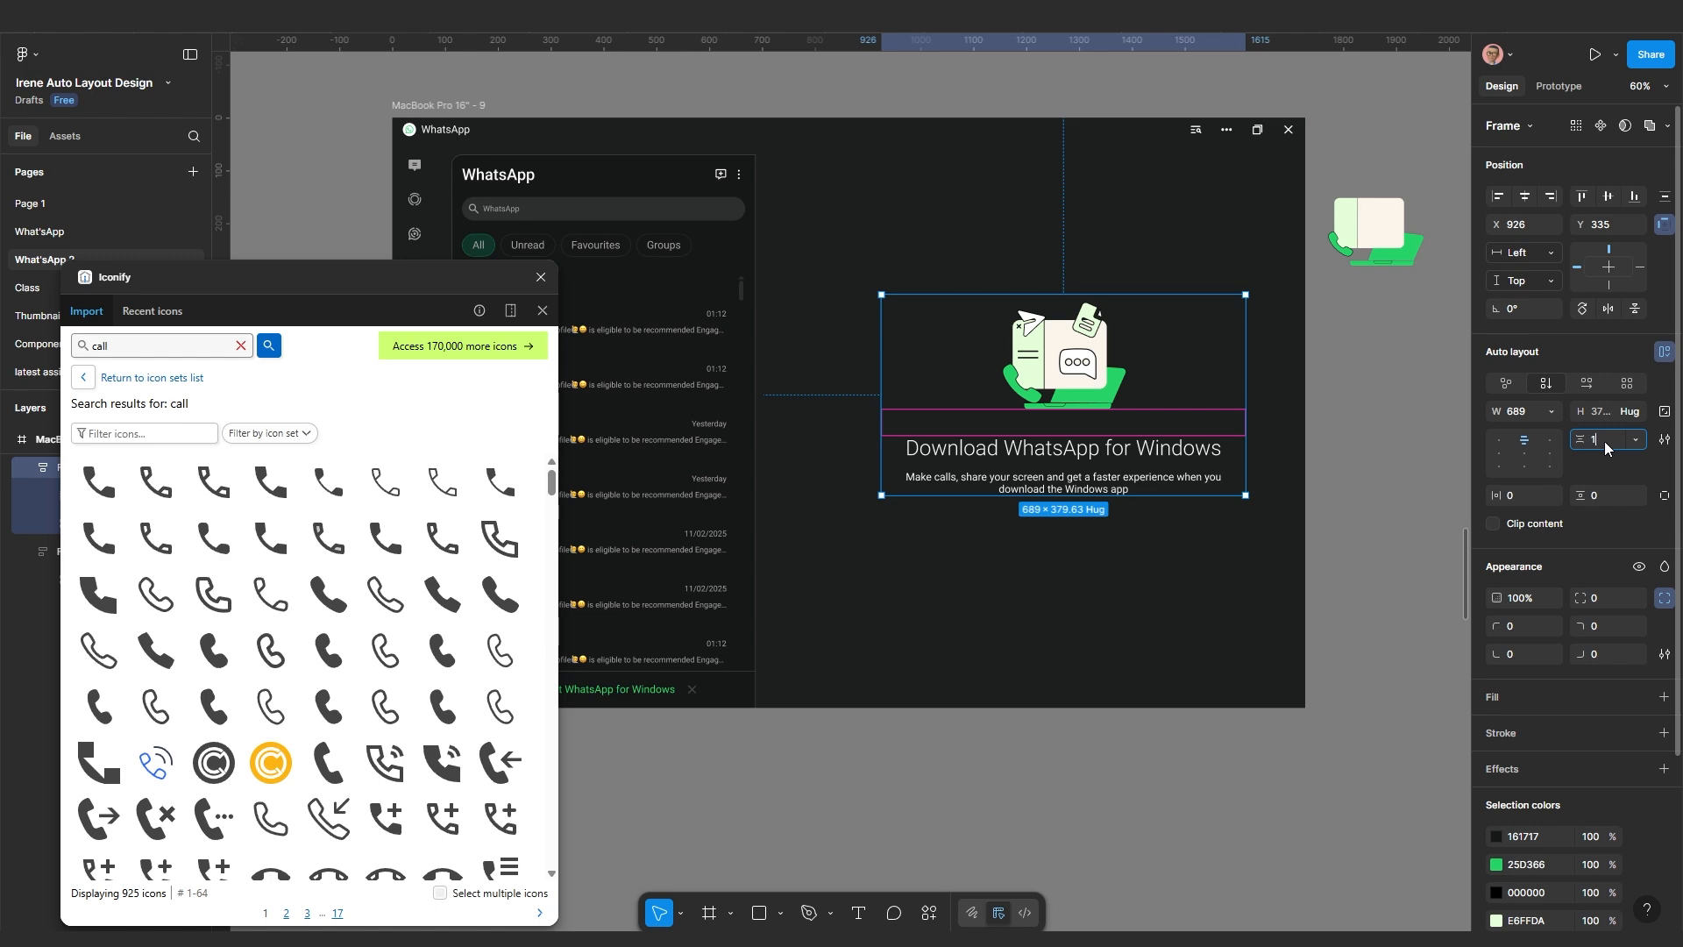
type("10")
key("Return")
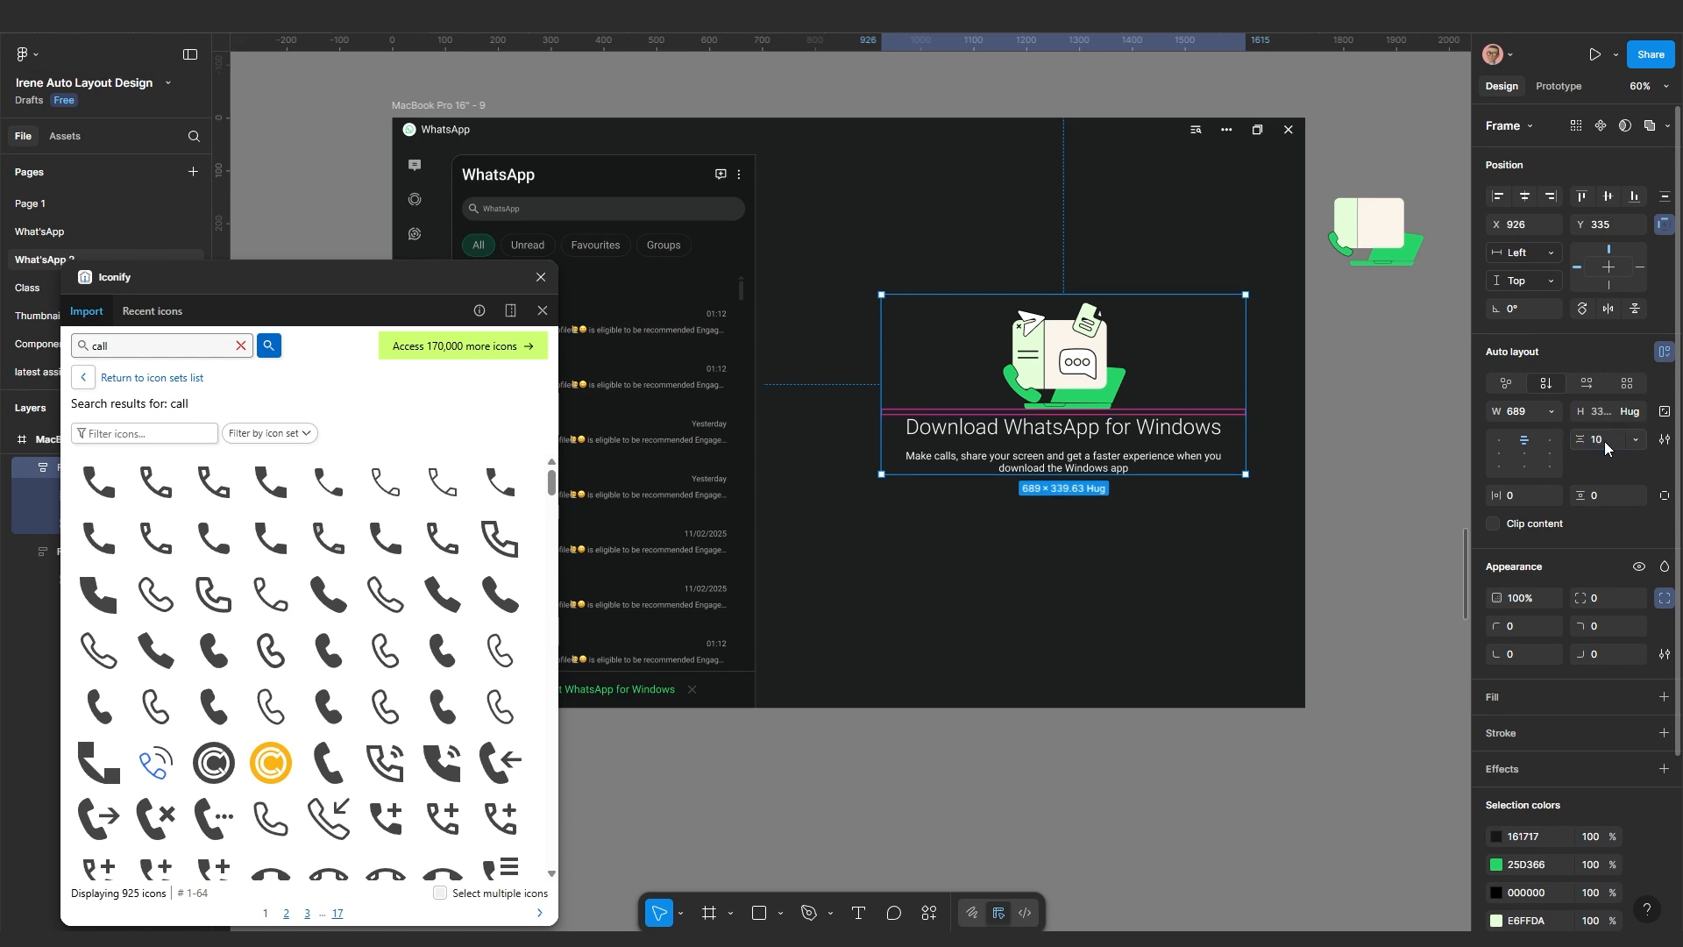
key("ctrl+z")
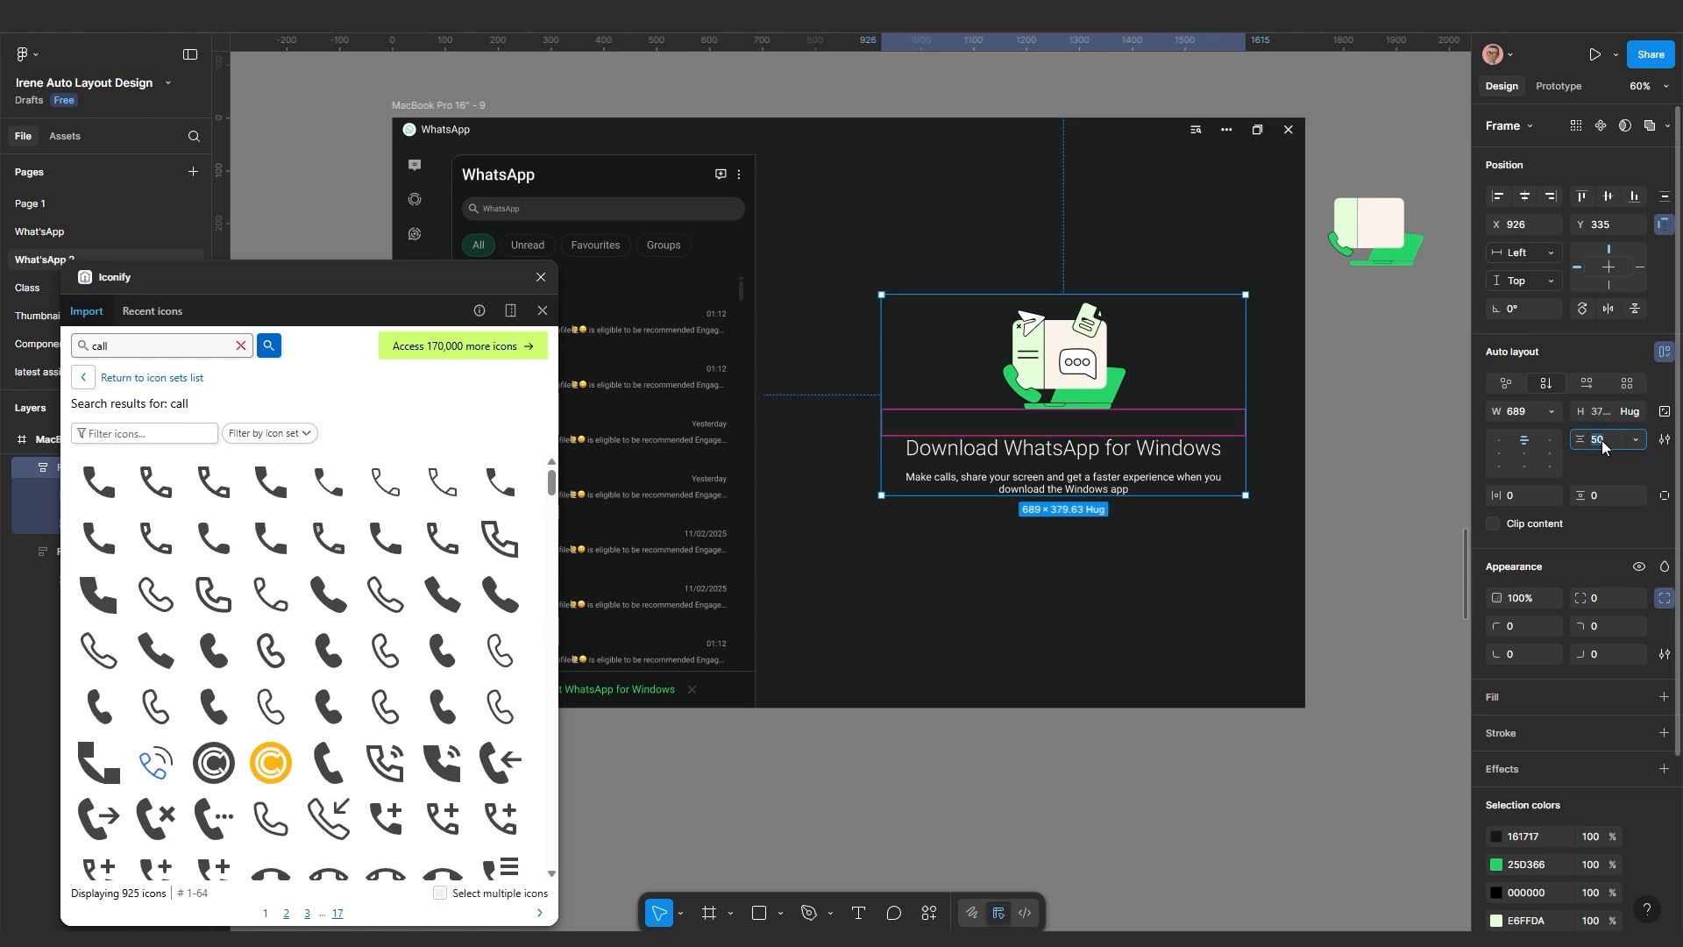
Set the gap between illustration and text to 30 and move the combined frame to X 842, Y 263
type("30")
scroll(1144, 638, "left", 2)
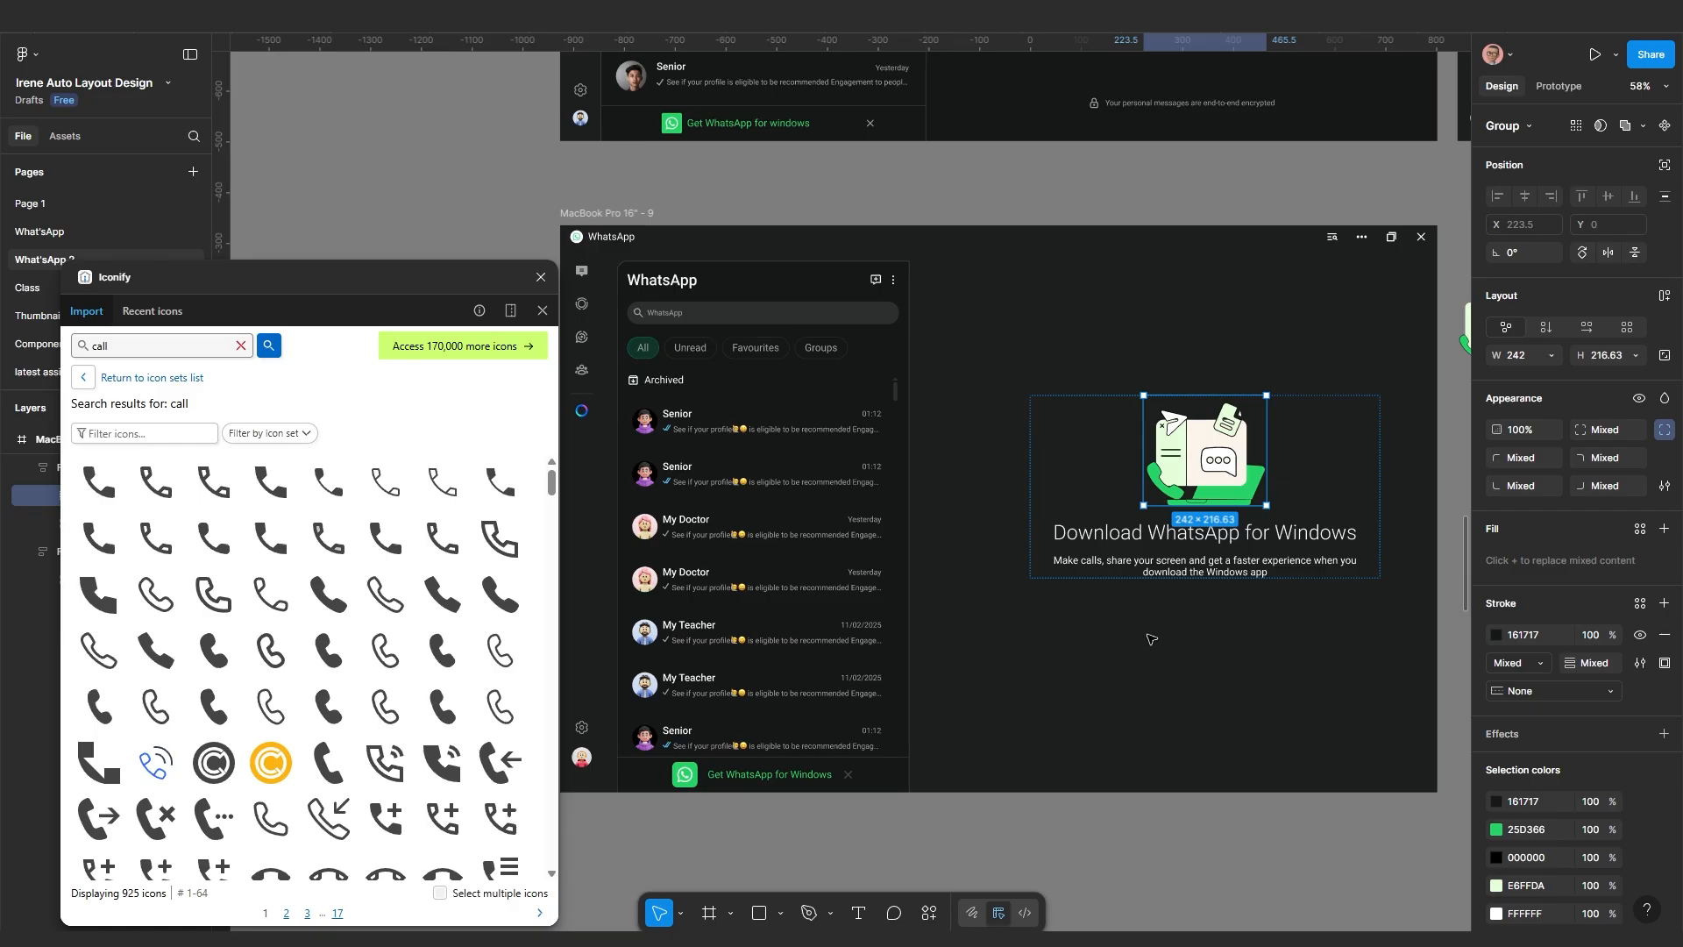
left_click(1153, 638)
left_click(1169, 462)
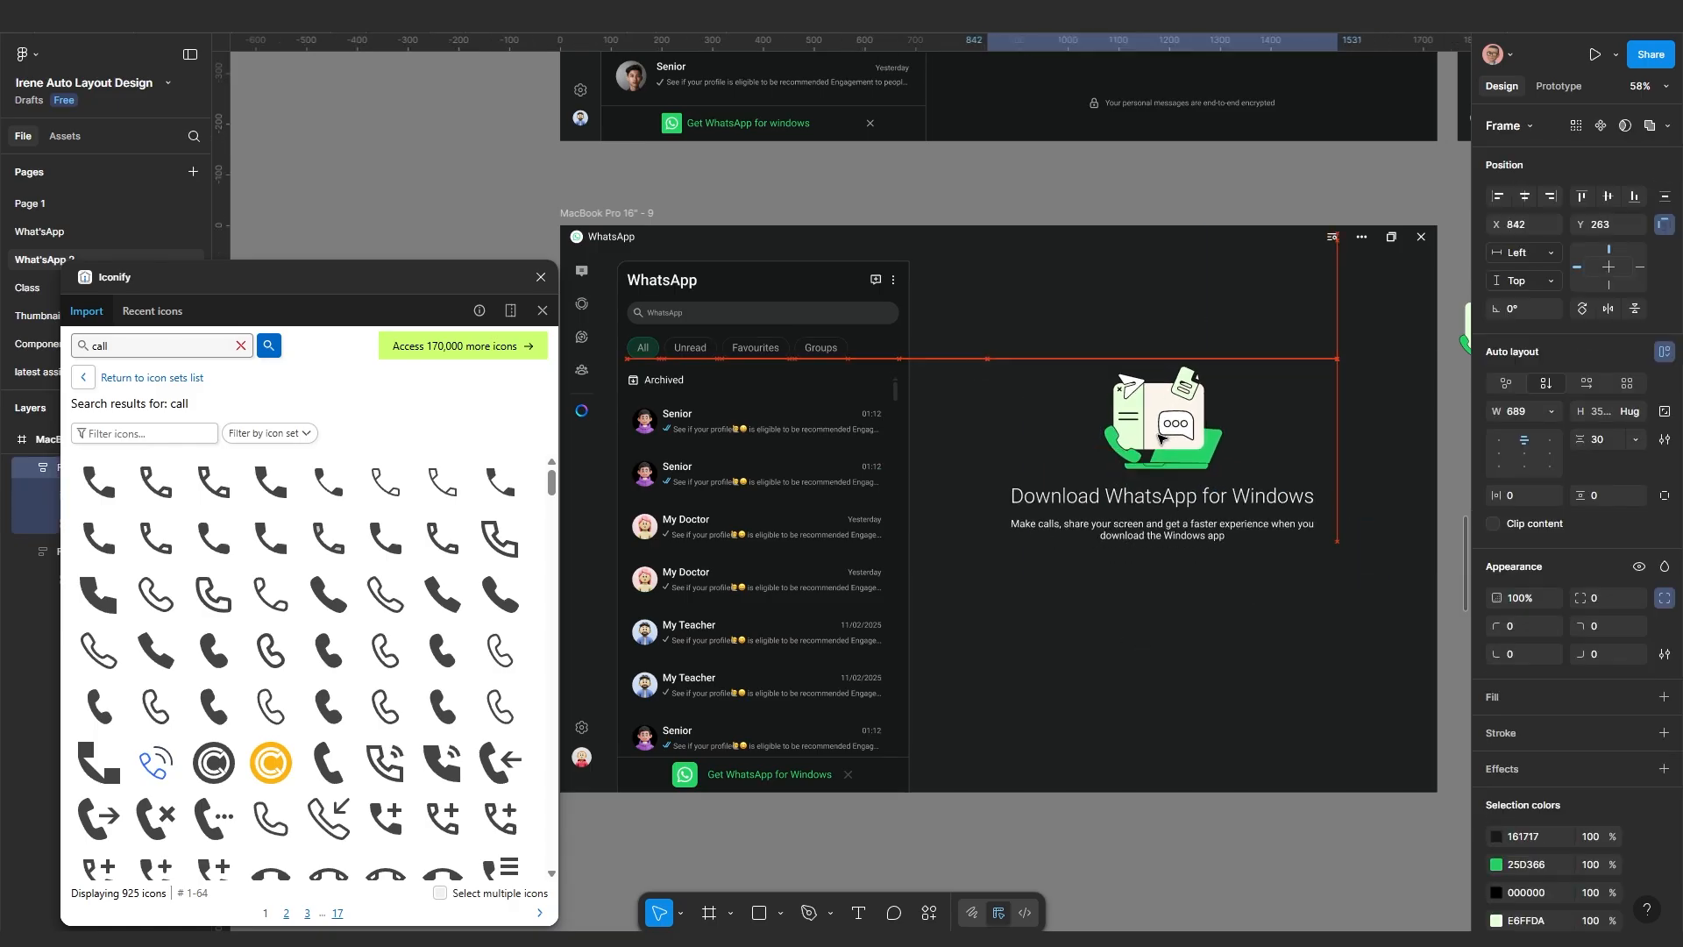
Compare the frame with the finished download screen above and examine its text layers and illustration group
scroll(1157, 482, "up", 2)
scroll(1154, 494, "up", 1)
scroll(1146, 552, "down", 1)
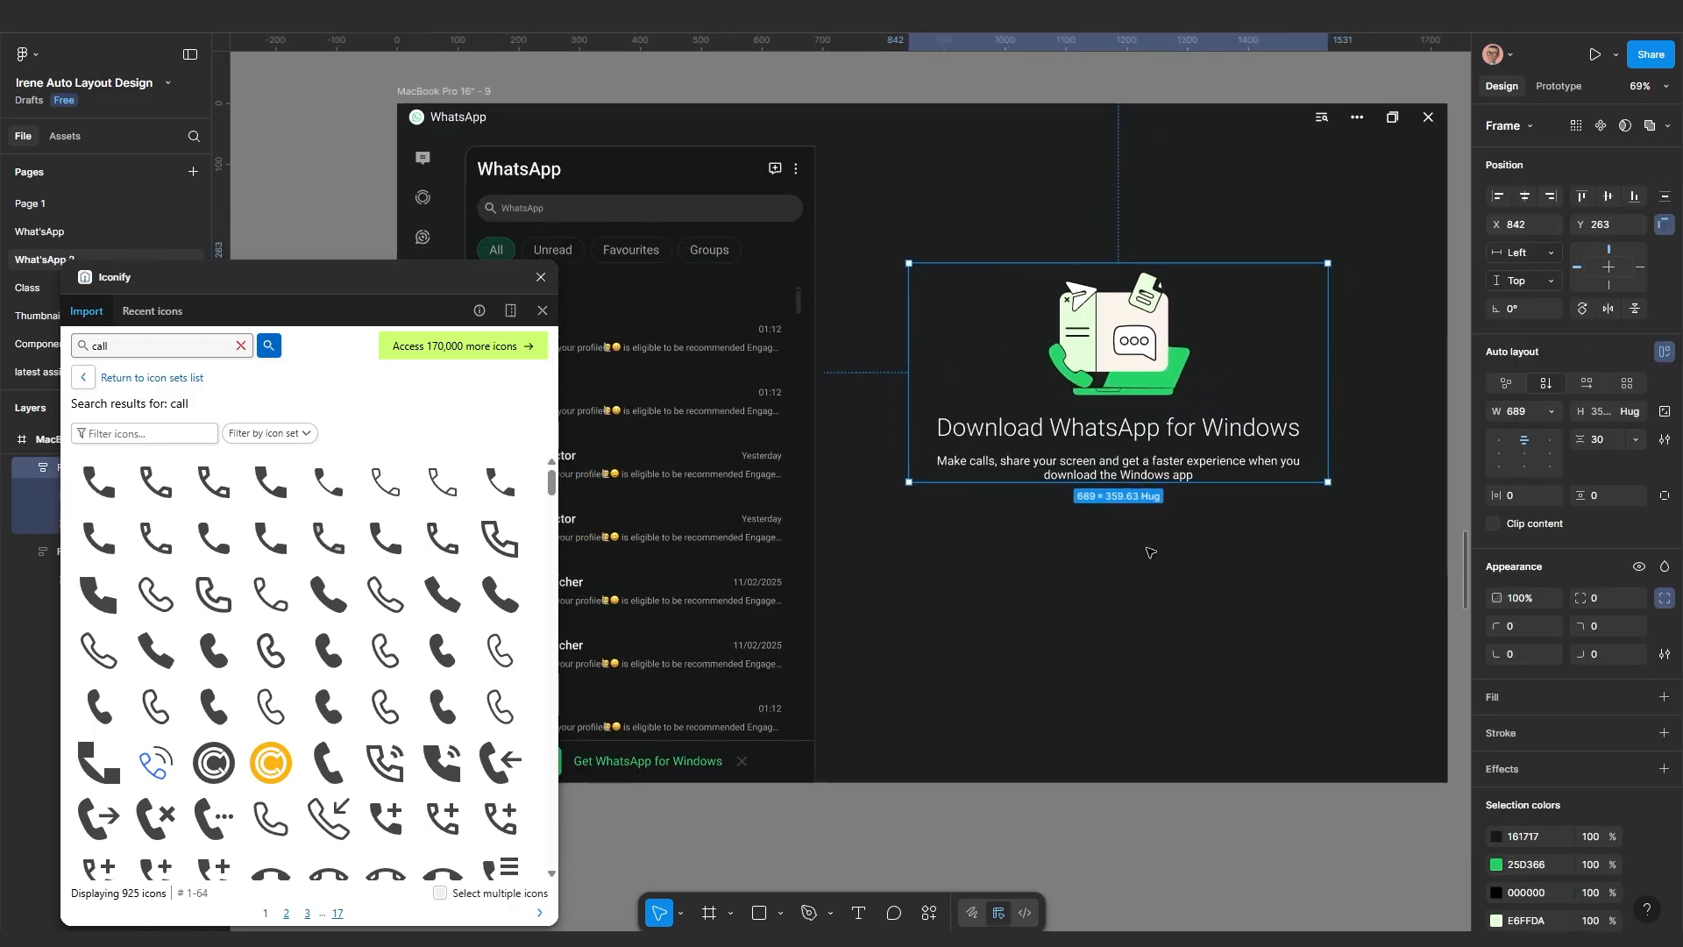
scroll(1147, 548, "down", 3)
scroll(1142, 552, "up", 2)
scroll(1081, 399, "up", 1)
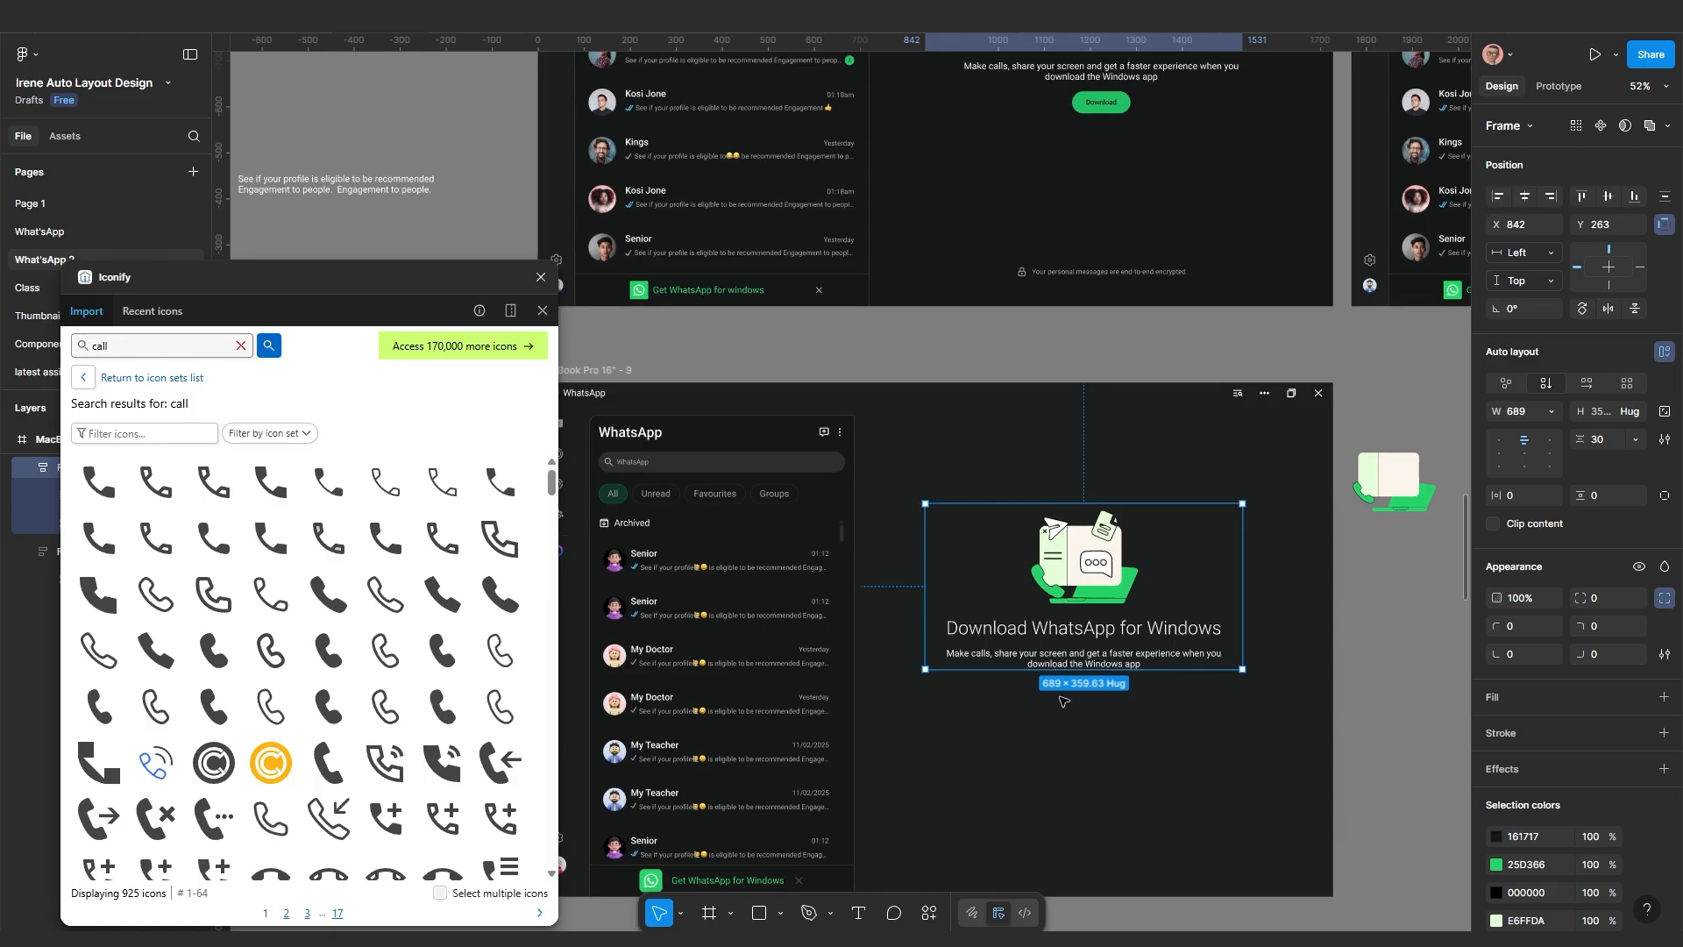
scroll(1070, 699, "up", 3)
scroll(1073, 643, "down", 3)
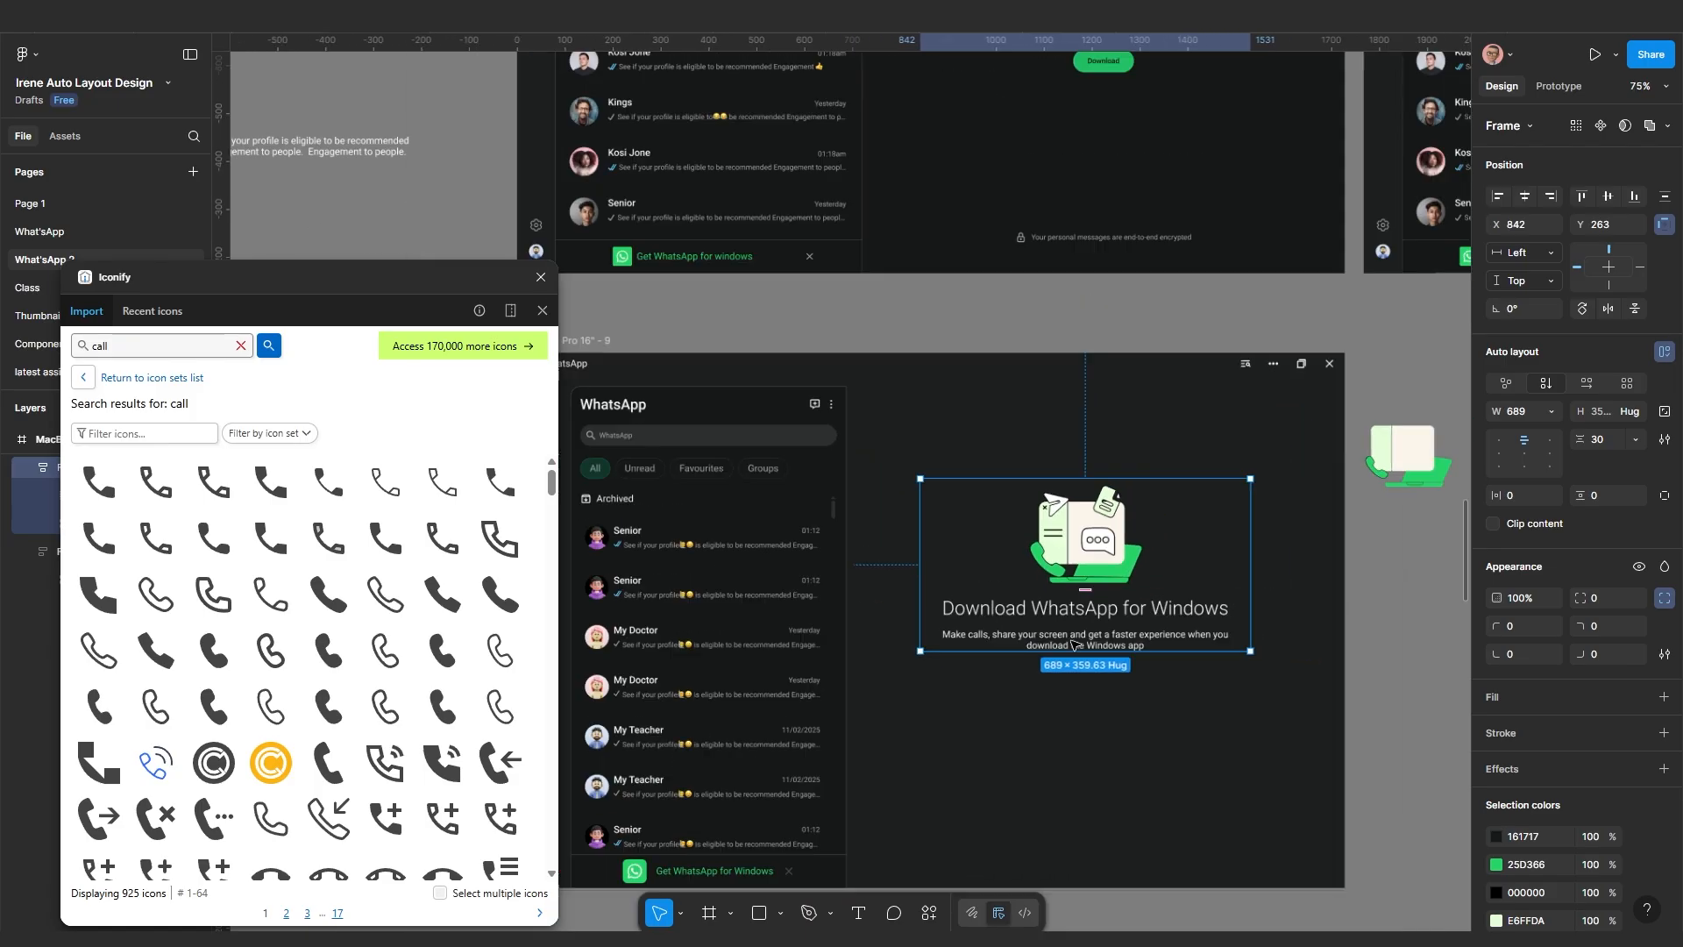
scroll(1073, 644, "up", 5)
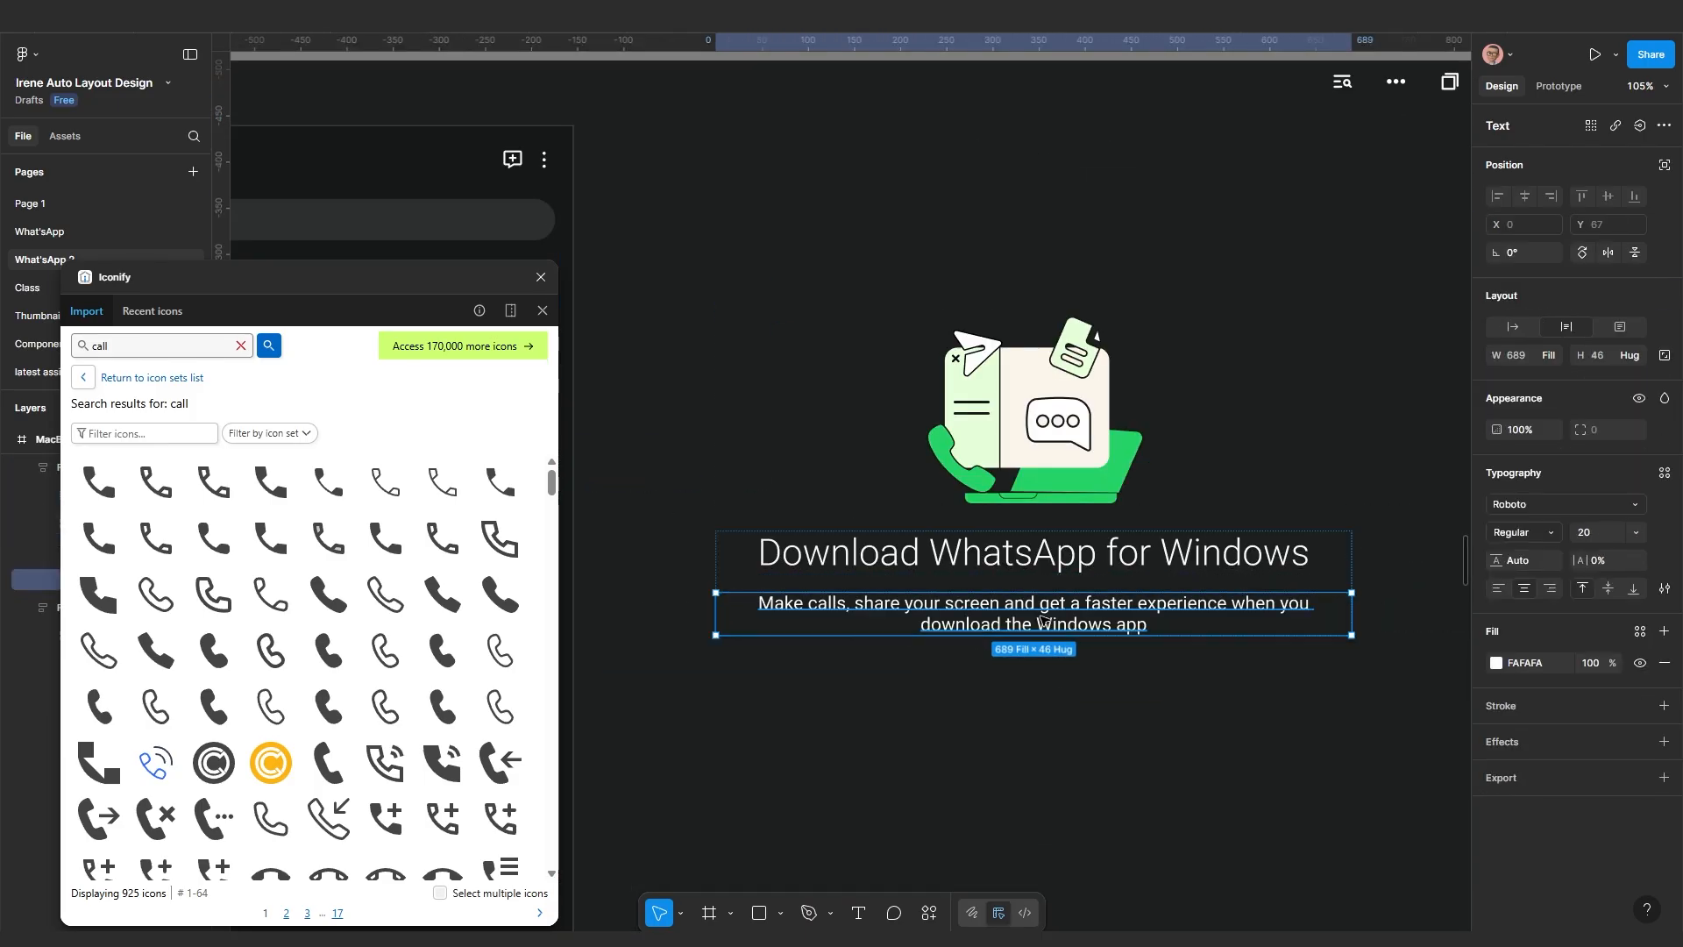
left_click(1060, 649)
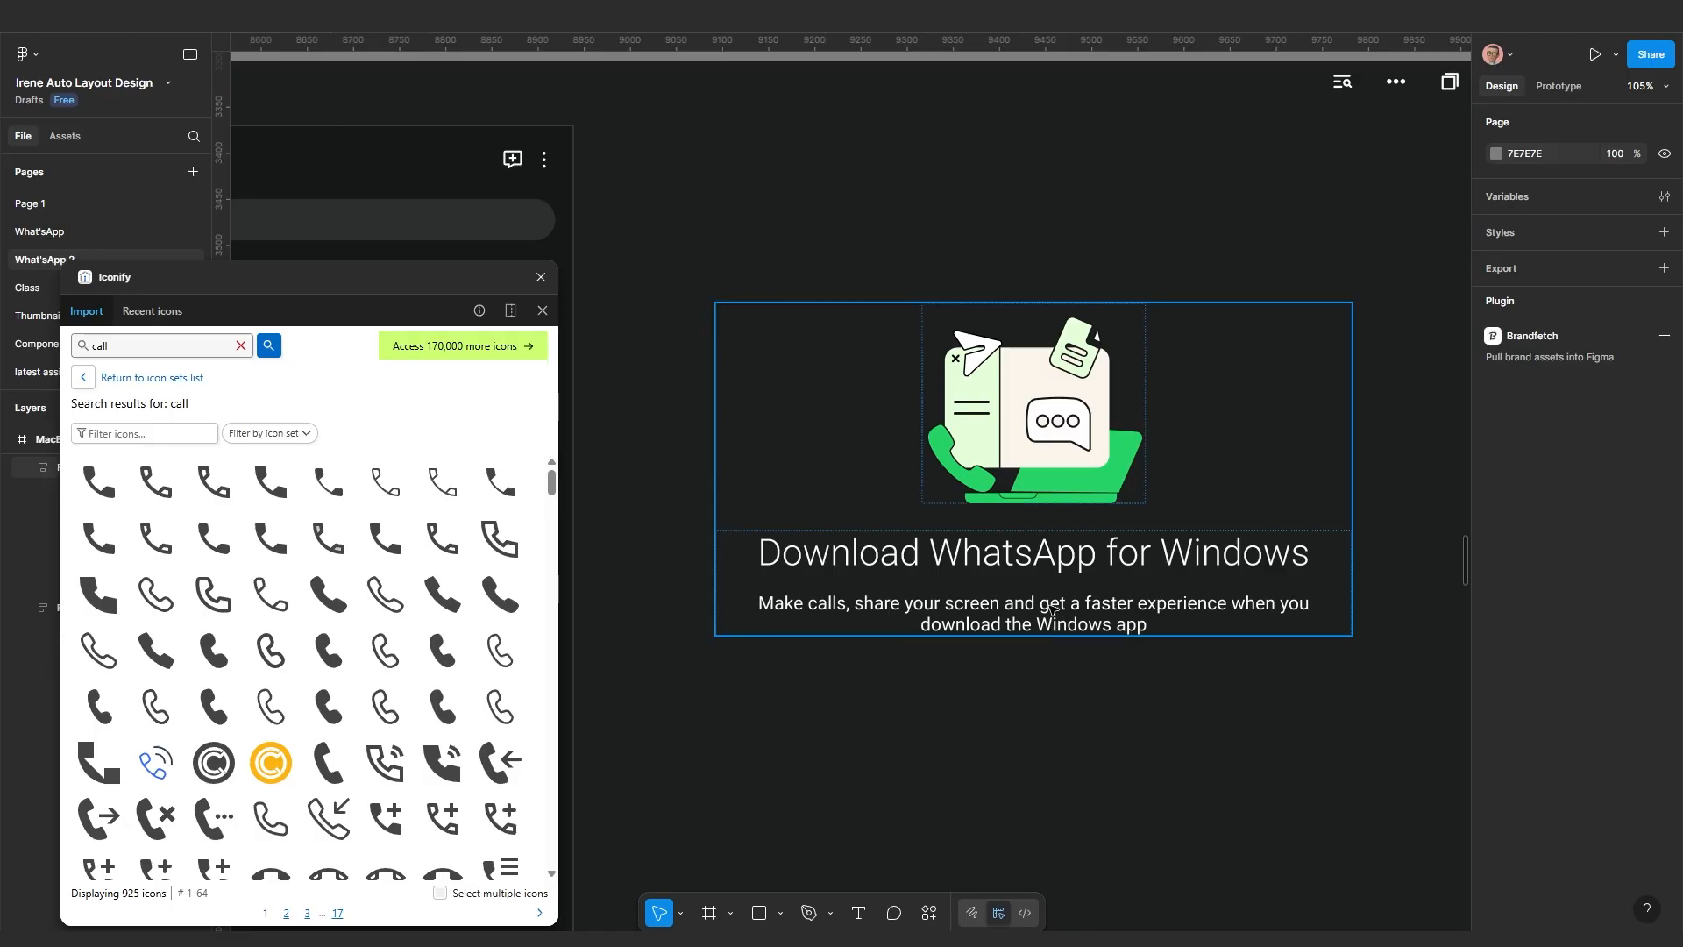
double_click(1052, 609)
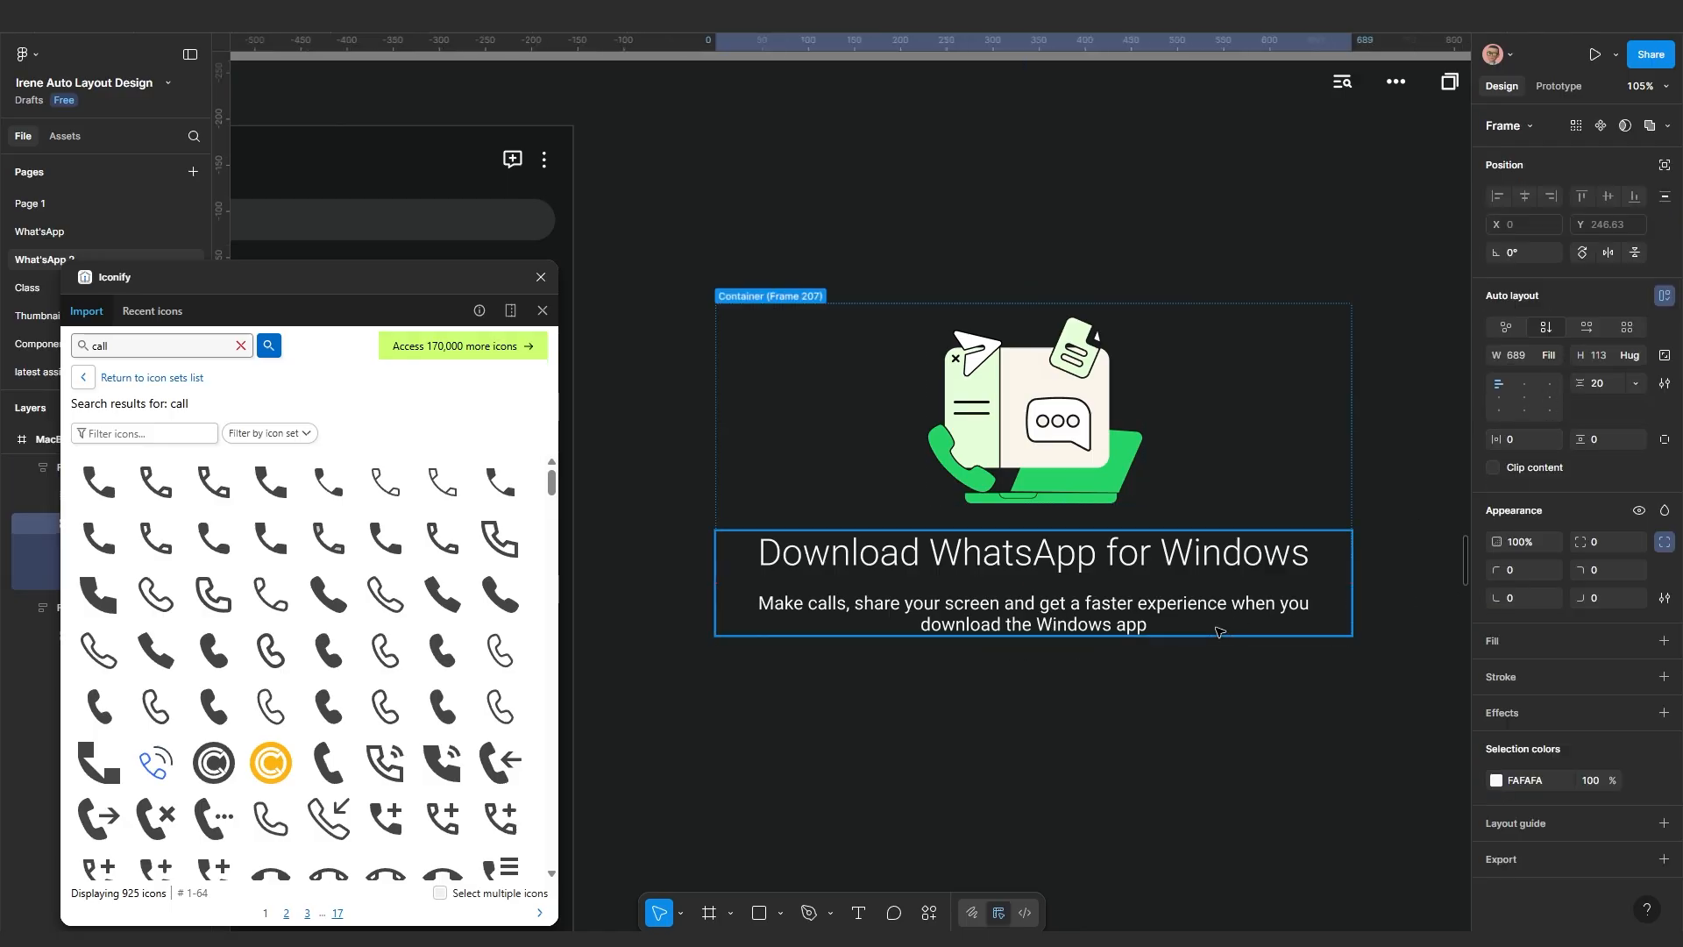
left_click(1173, 611)
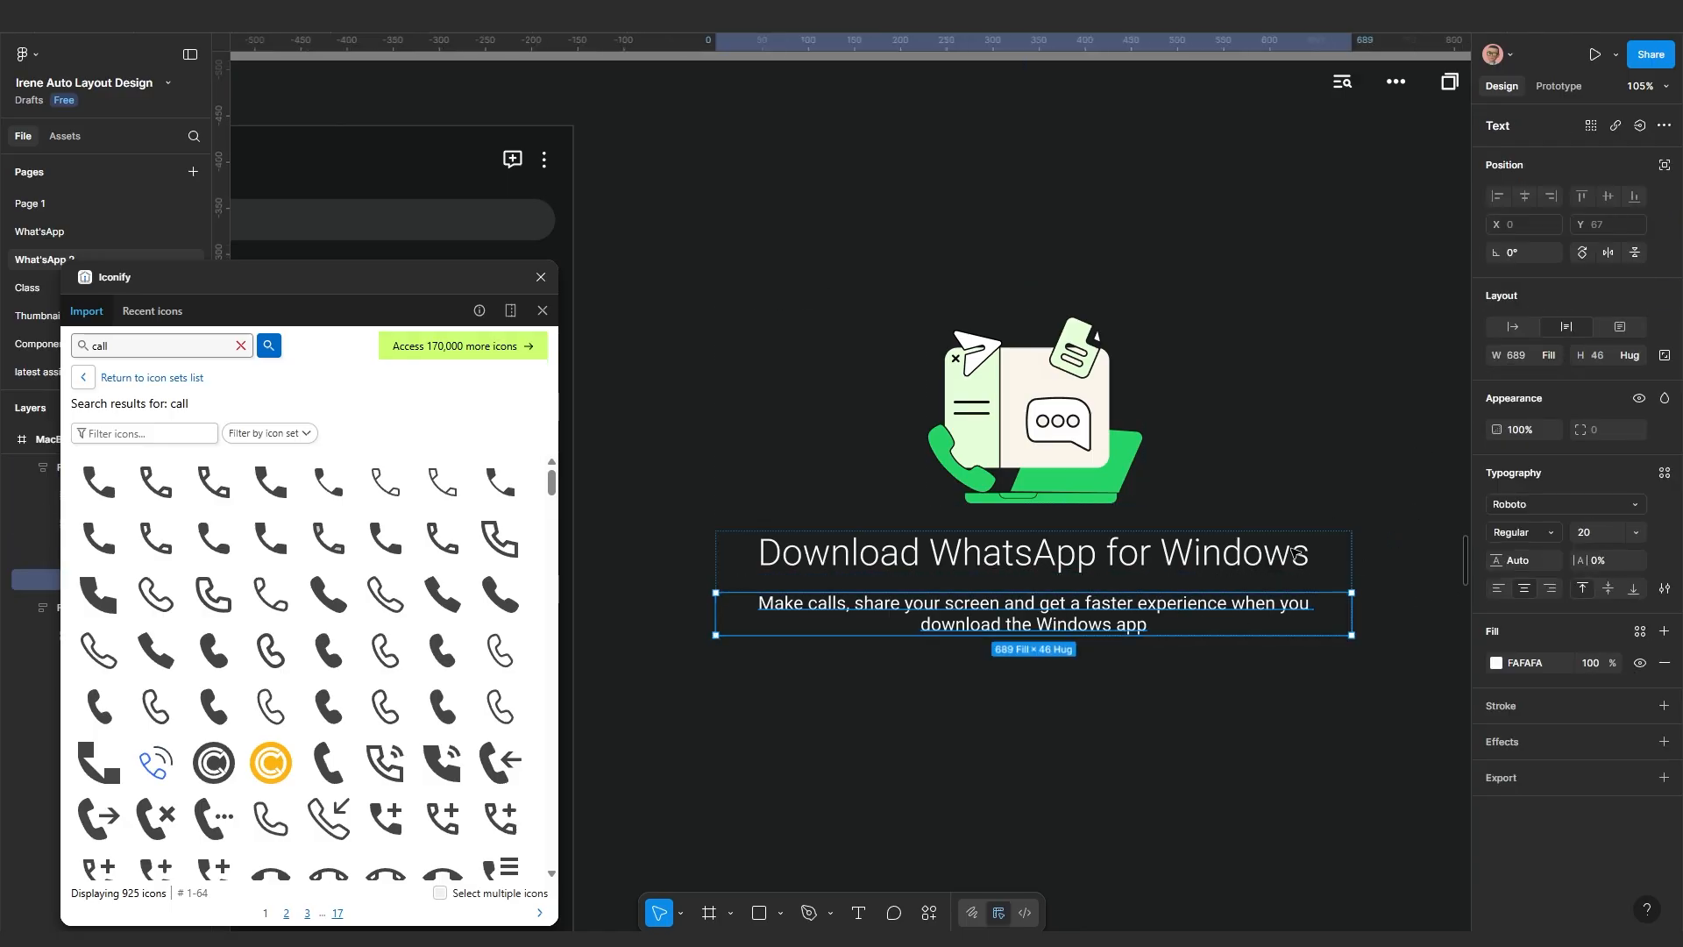
left_click(1142, 550)
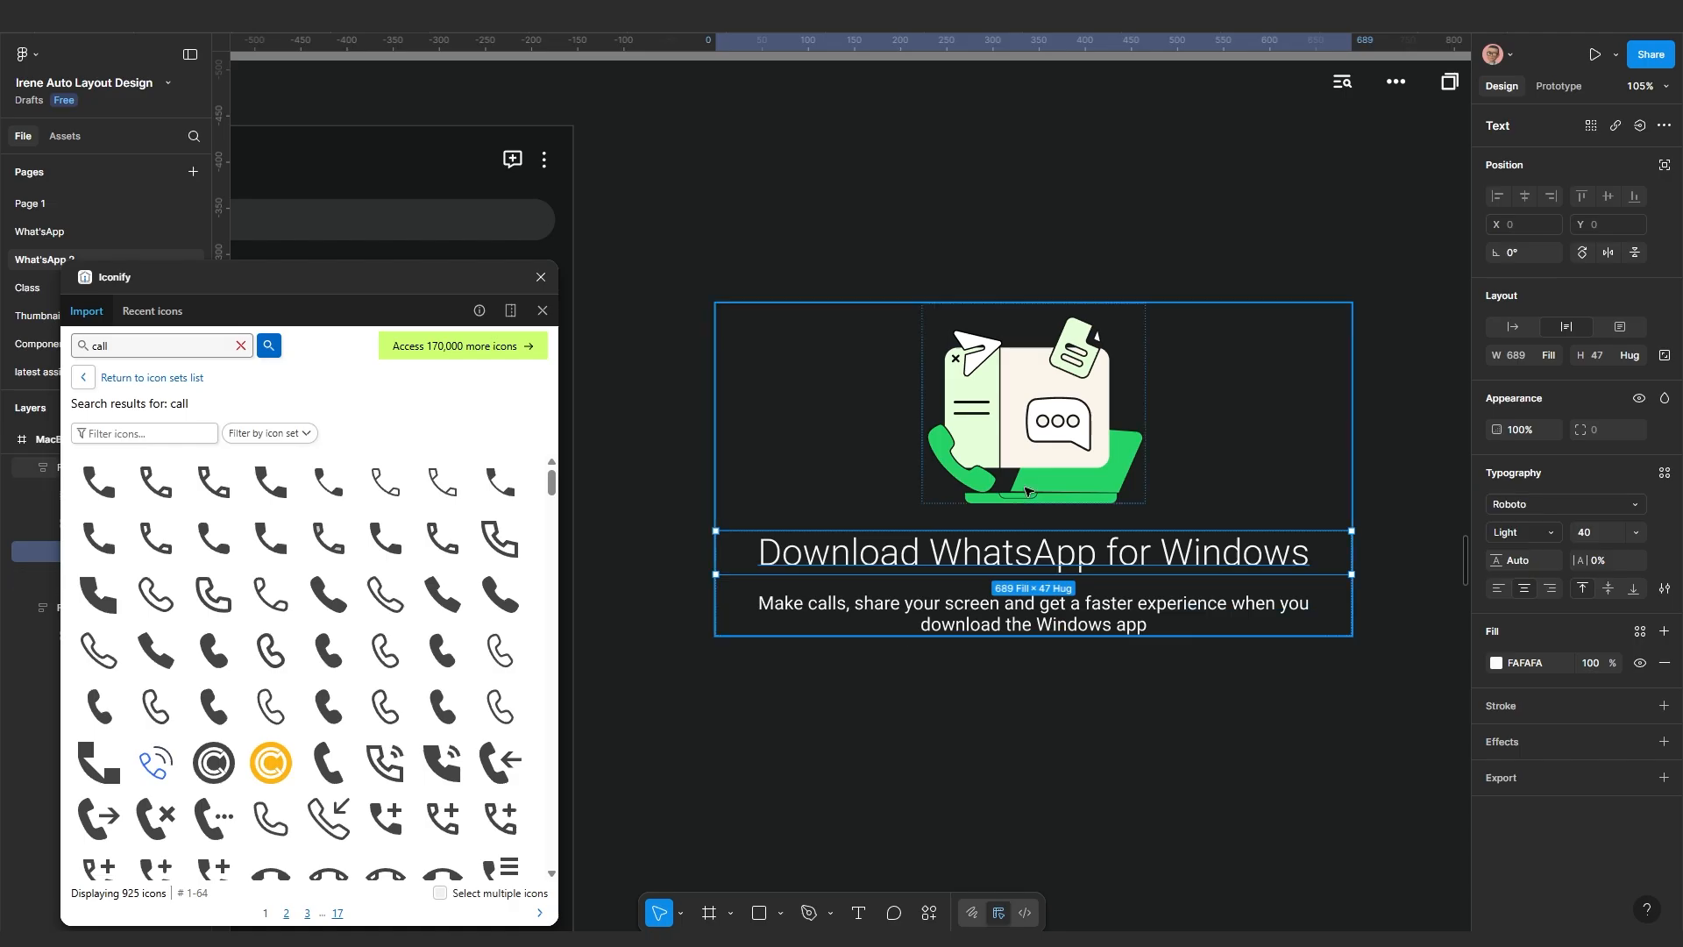
left_click(1037, 412)
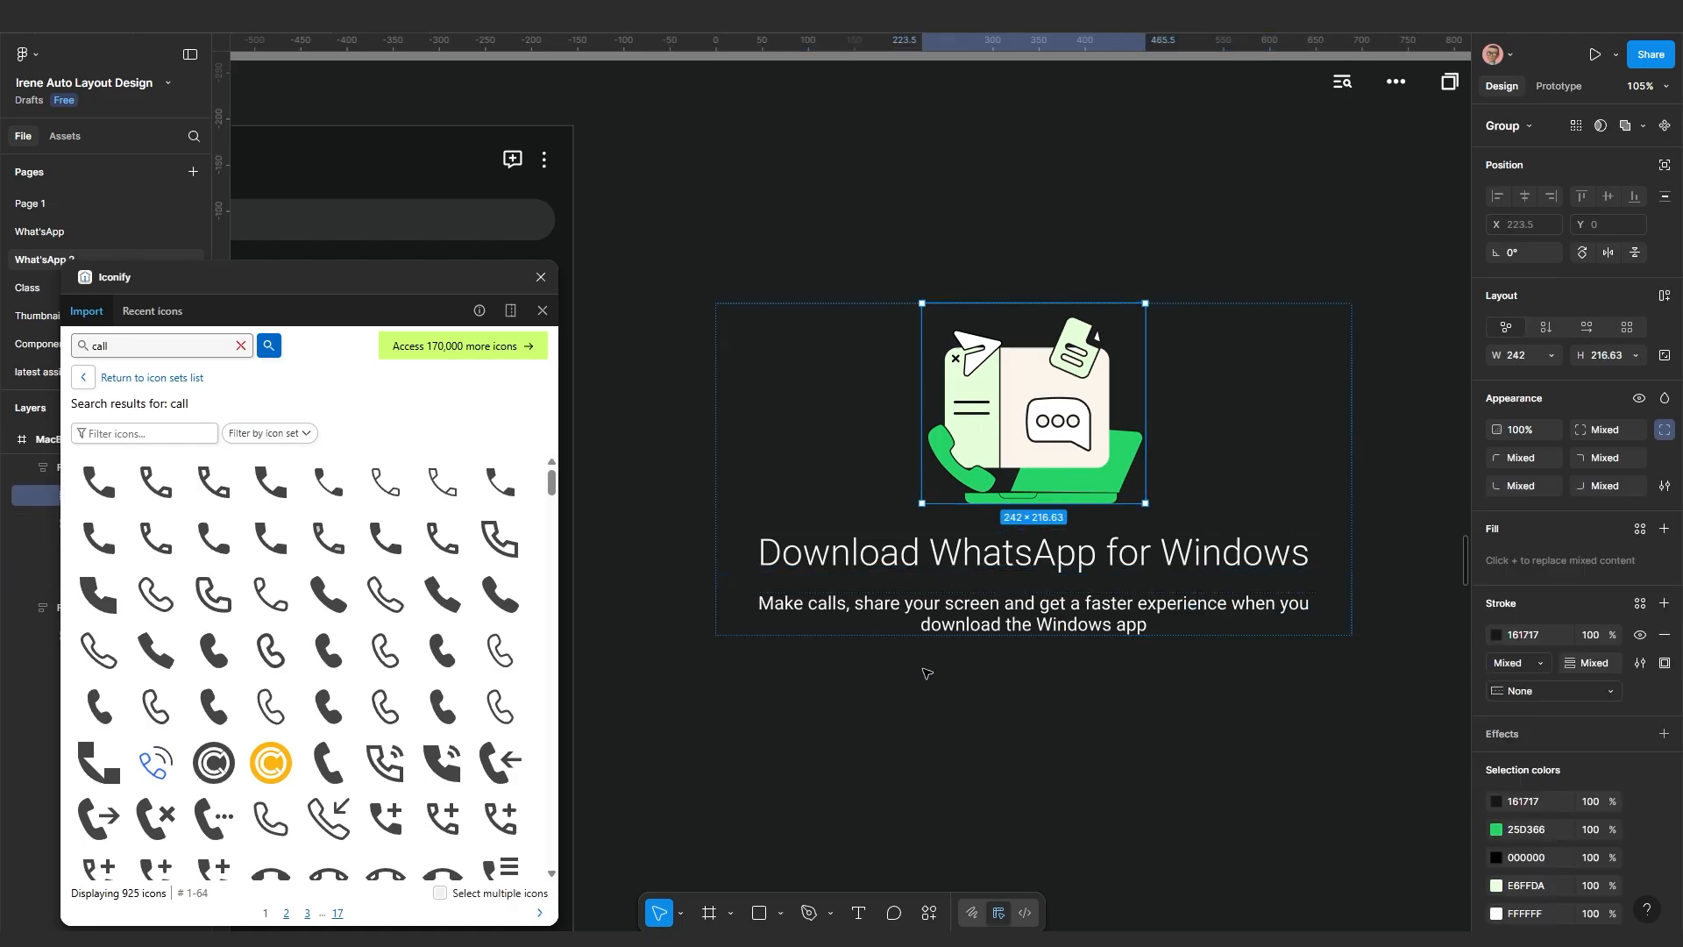
Duplicate the description inside the text frame and change the copy's text to "Download"
scroll(1052, 526, "up", 4)
left_click(1037, 556)
left_click(1037, 556)
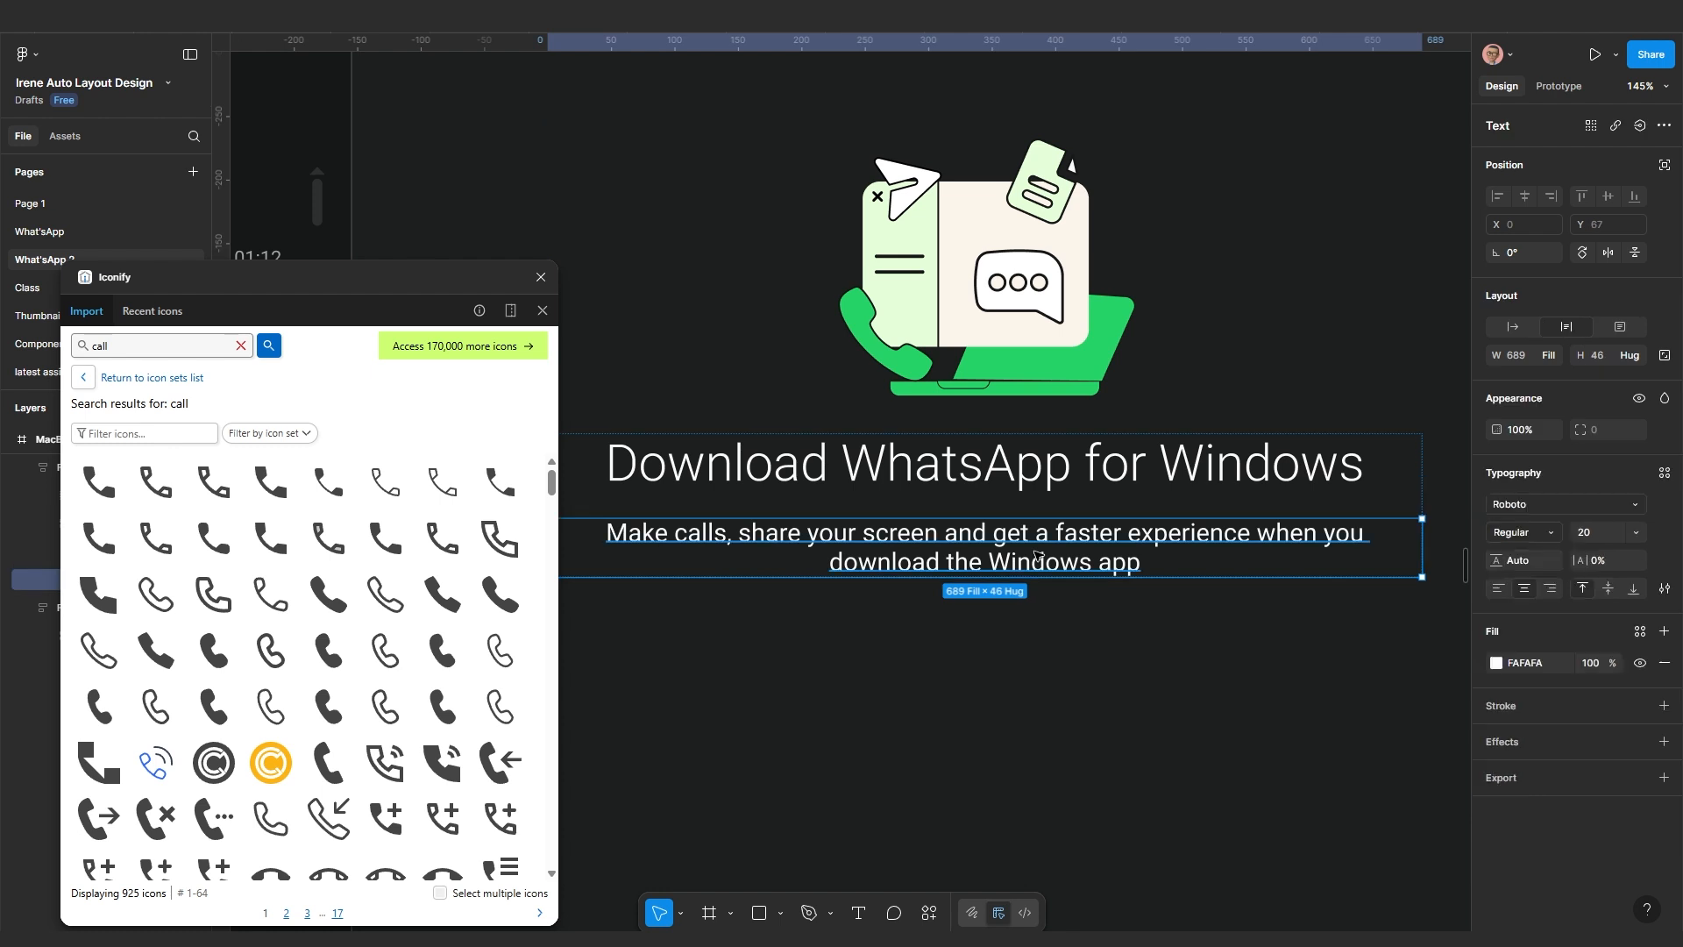
key("ctrl+d")
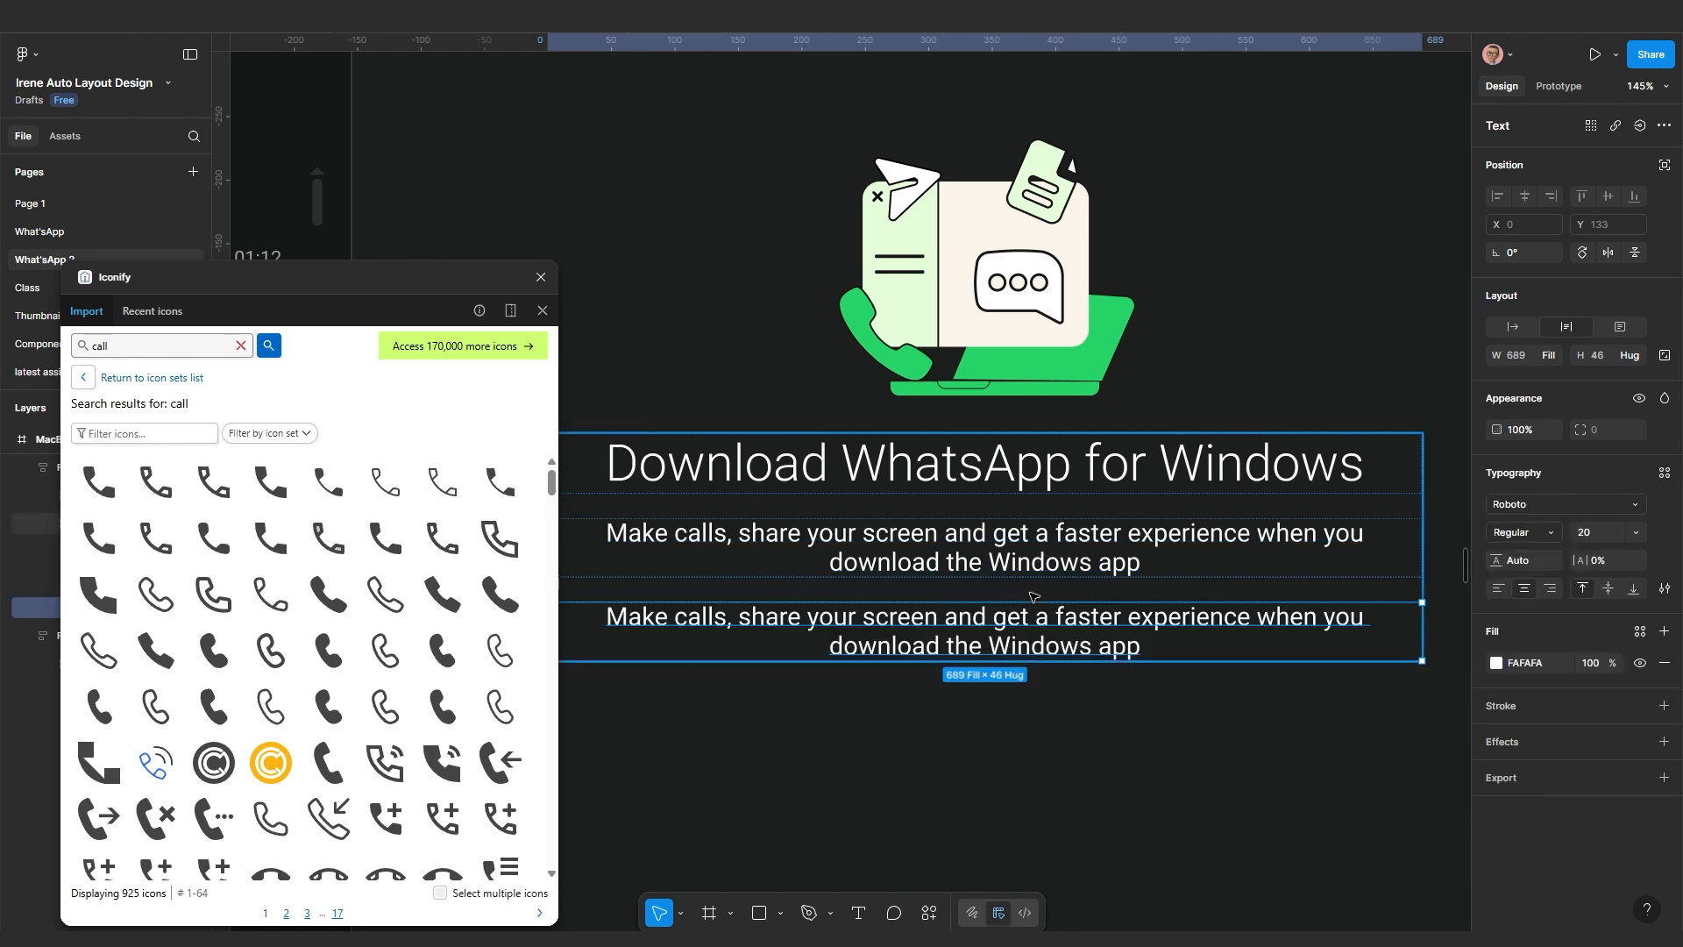
double_click(1005, 643)
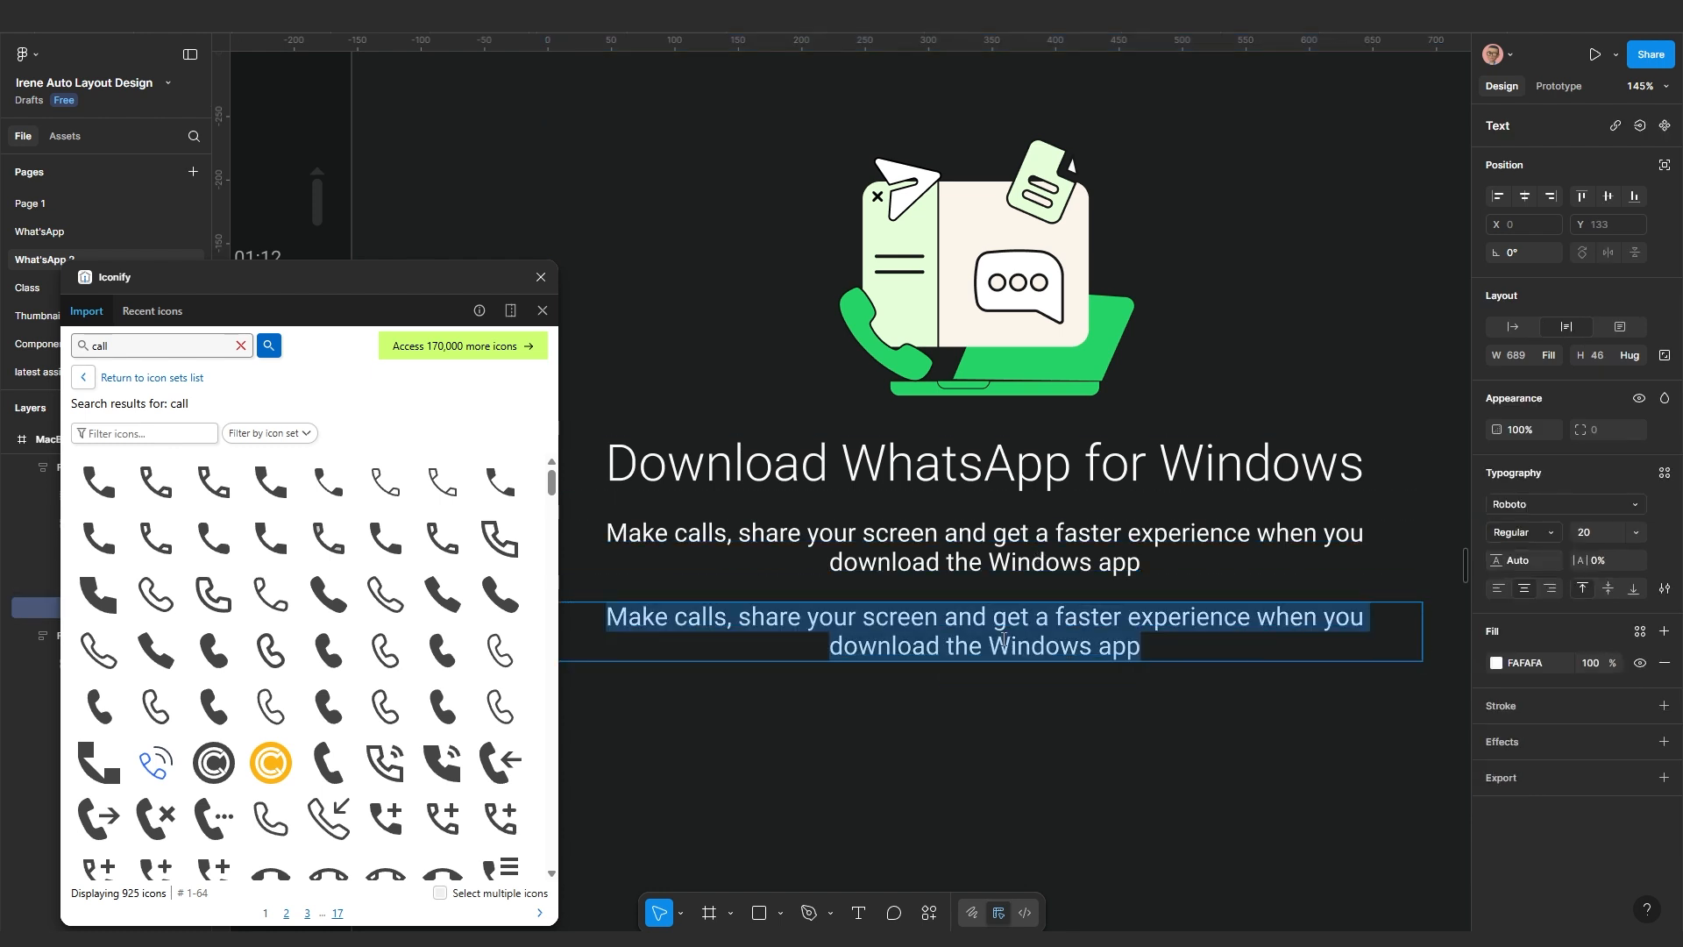
type("Download")
key("Escape")
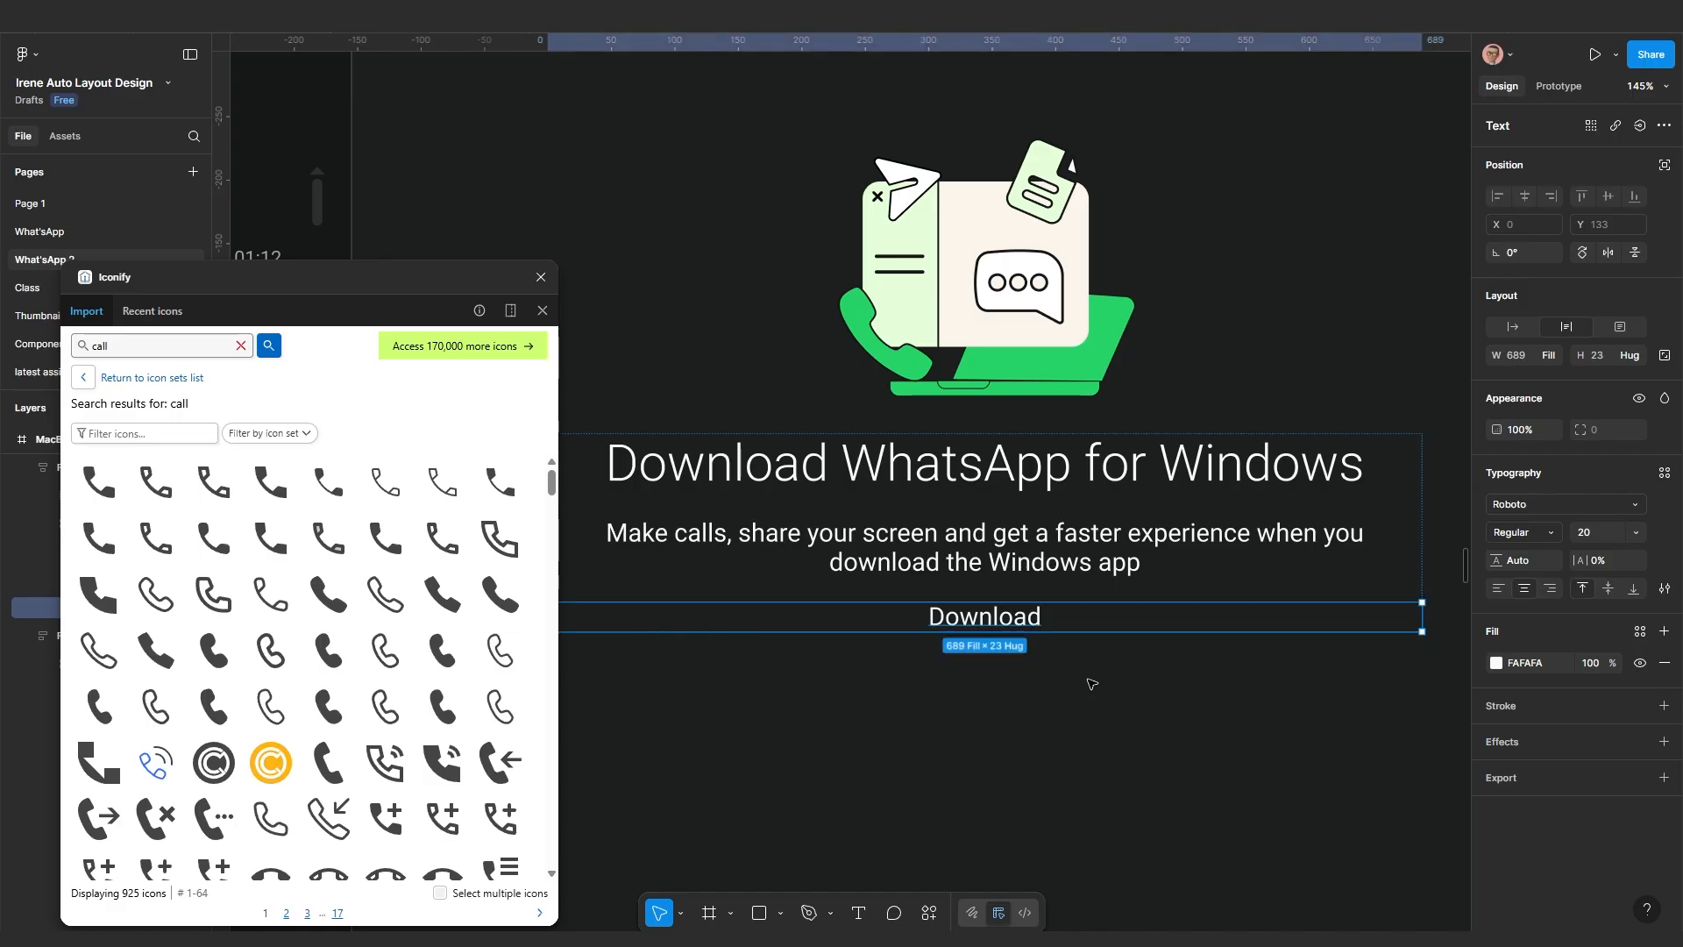
Set the Download text to auto width and wrap it in an auto layout frame with 20 padding on all sides
left_click(1512, 326)
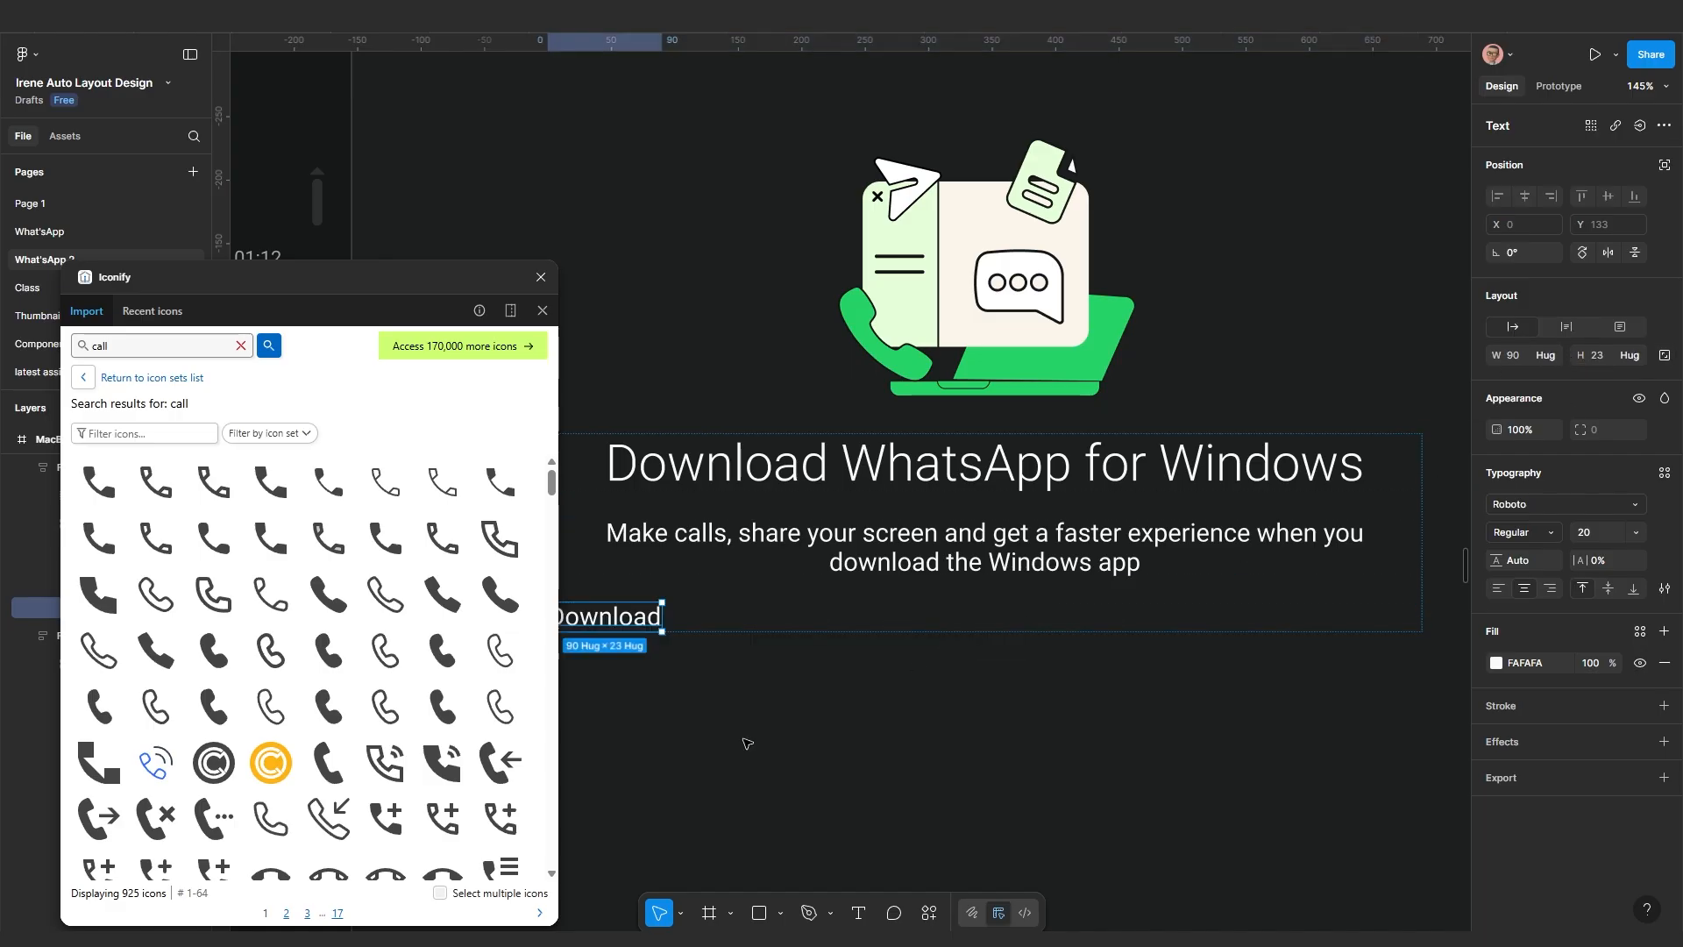
scroll(746, 743, "down", 3)
scroll(874, 733, "left", 3)
key("shift+a")
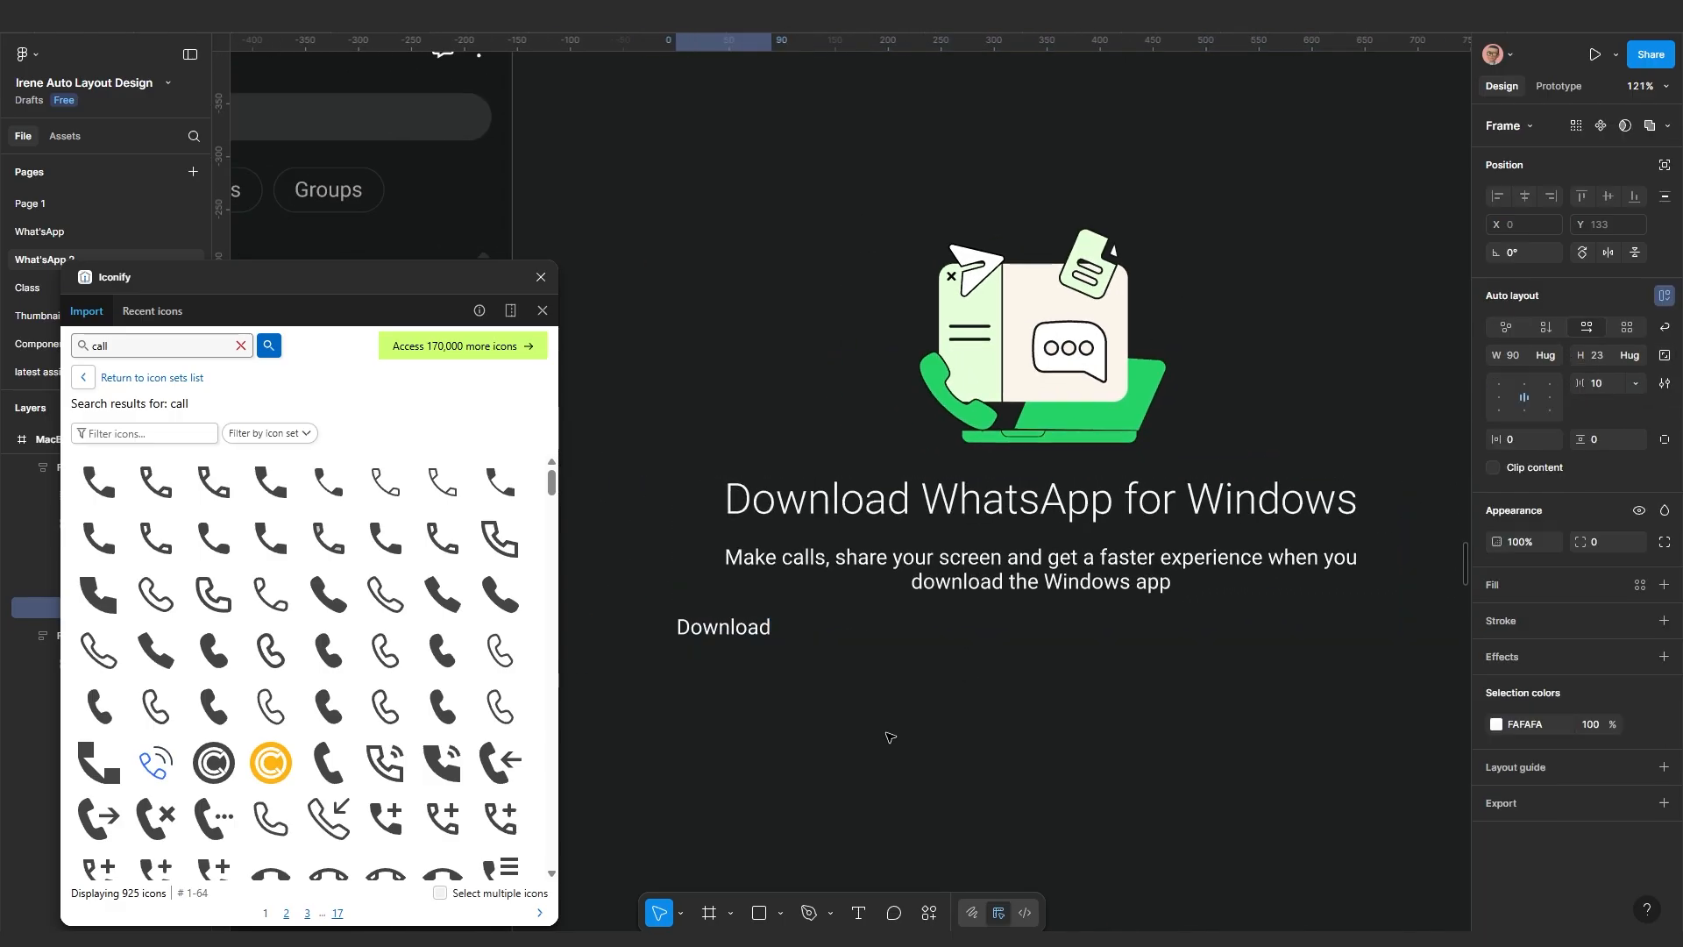
left_click(1518, 440)
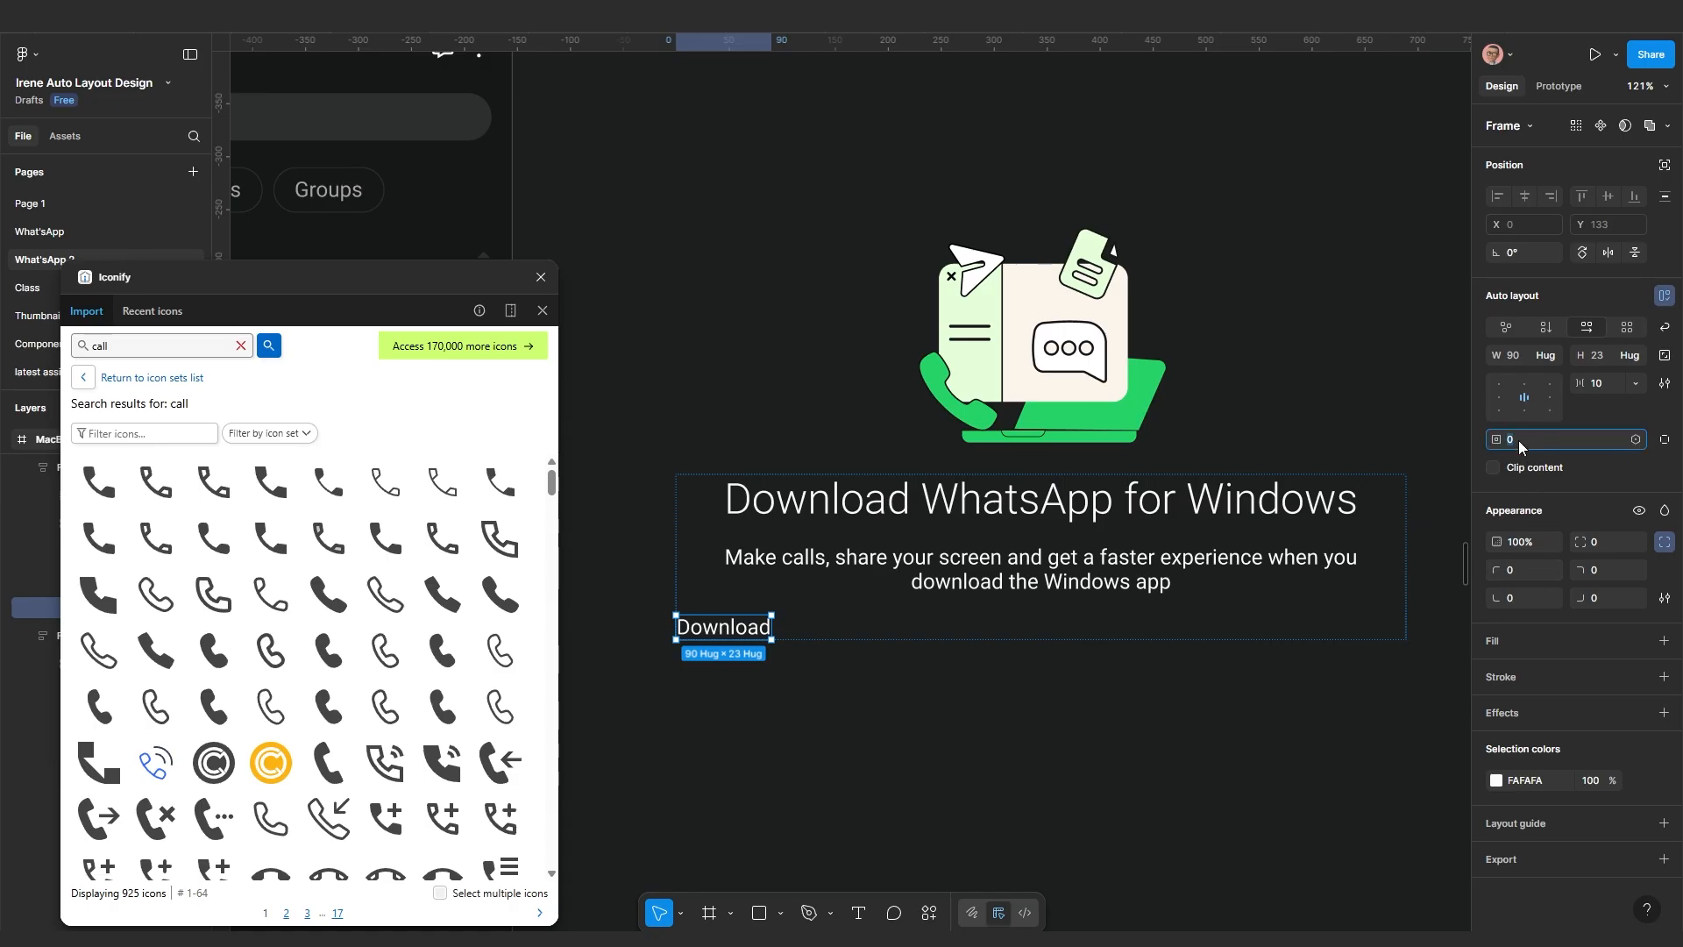
type("20")
key("Return")
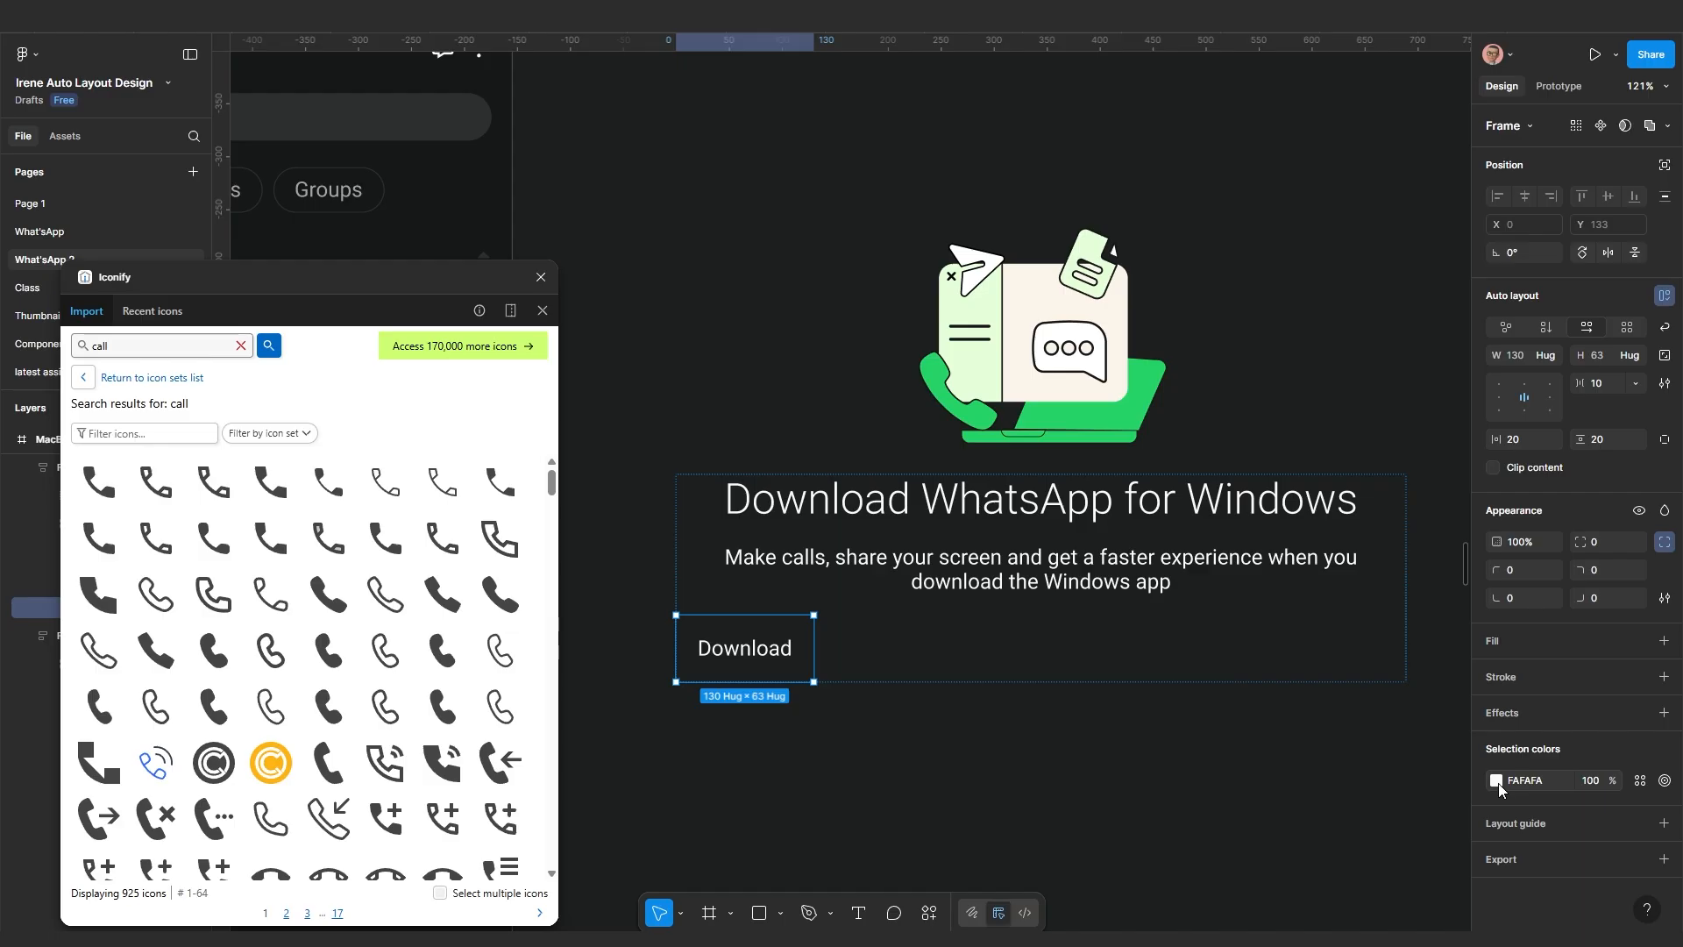
Fill the Download button with the laptop's green 25D366 and colour its label 1D1F1F from the screen background
left_click(1662, 640)
left_click(1496, 672)
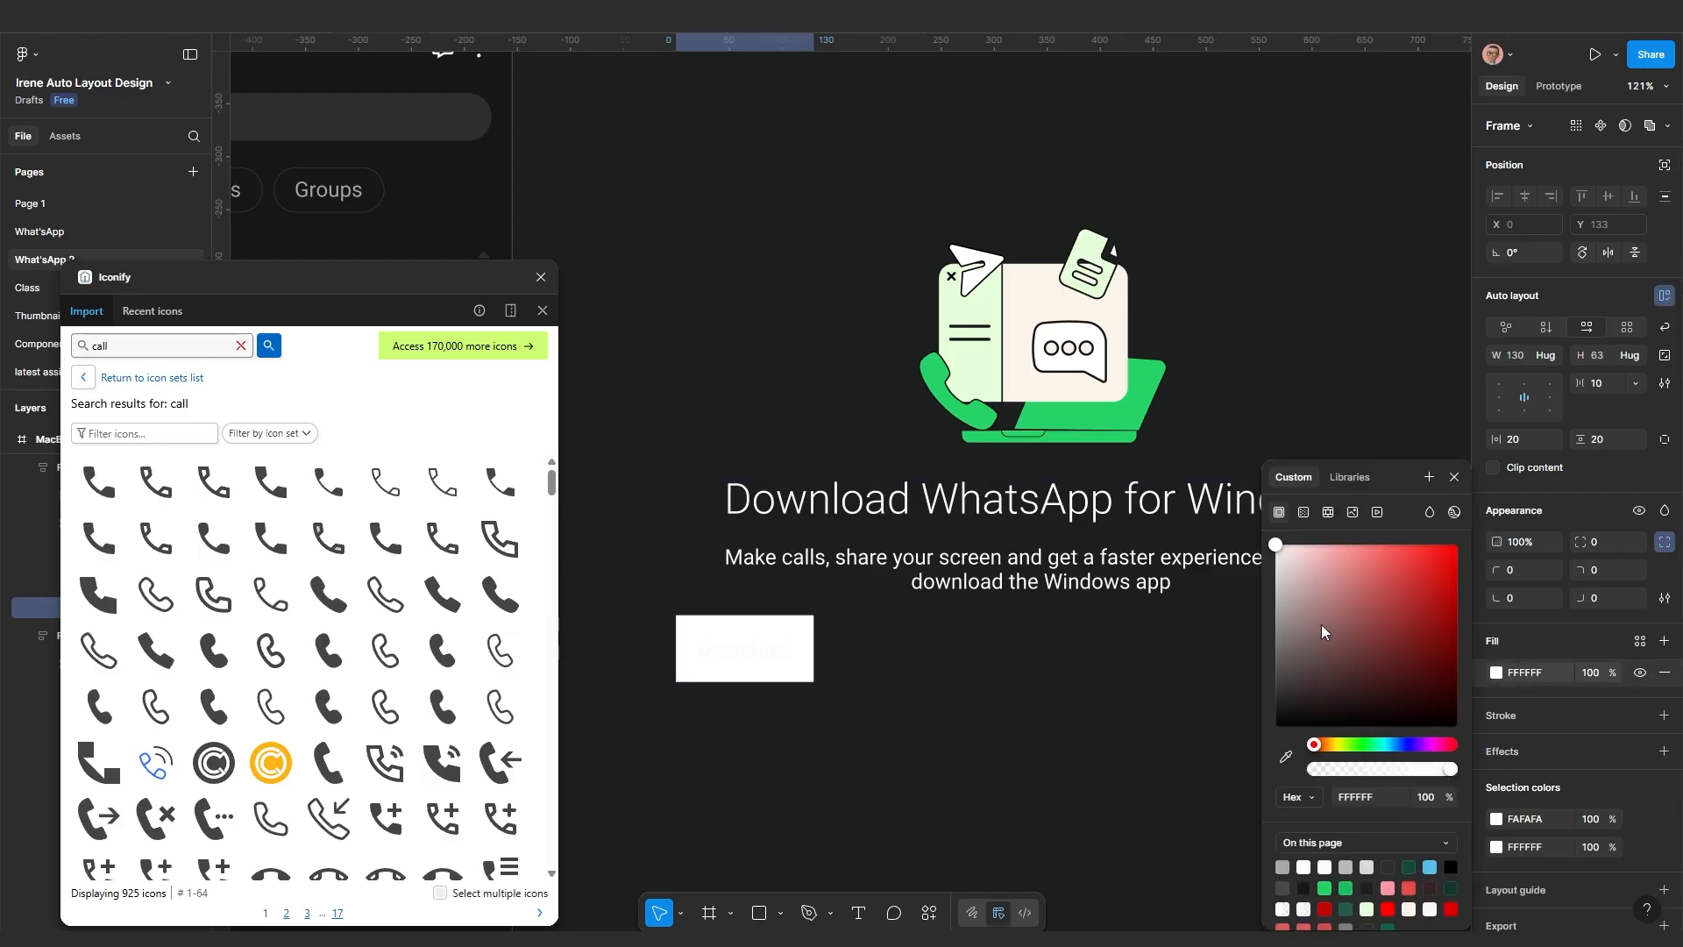
left_click(1291, 757)
left_click(1118, 425)
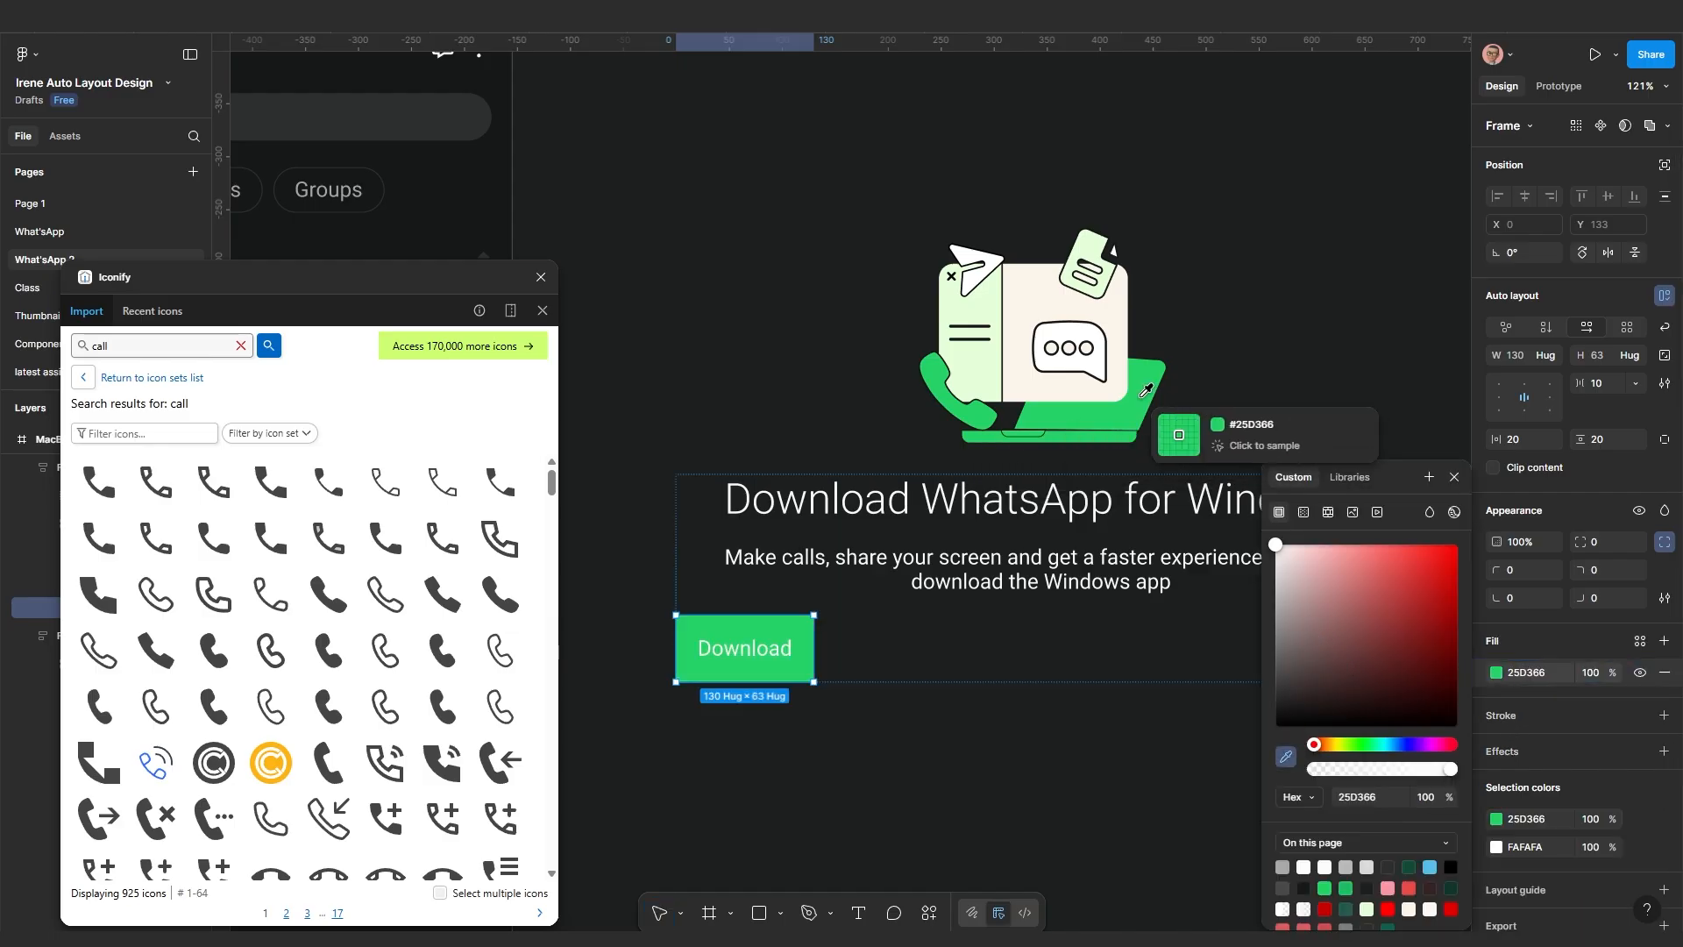
left_click(1496, 847)
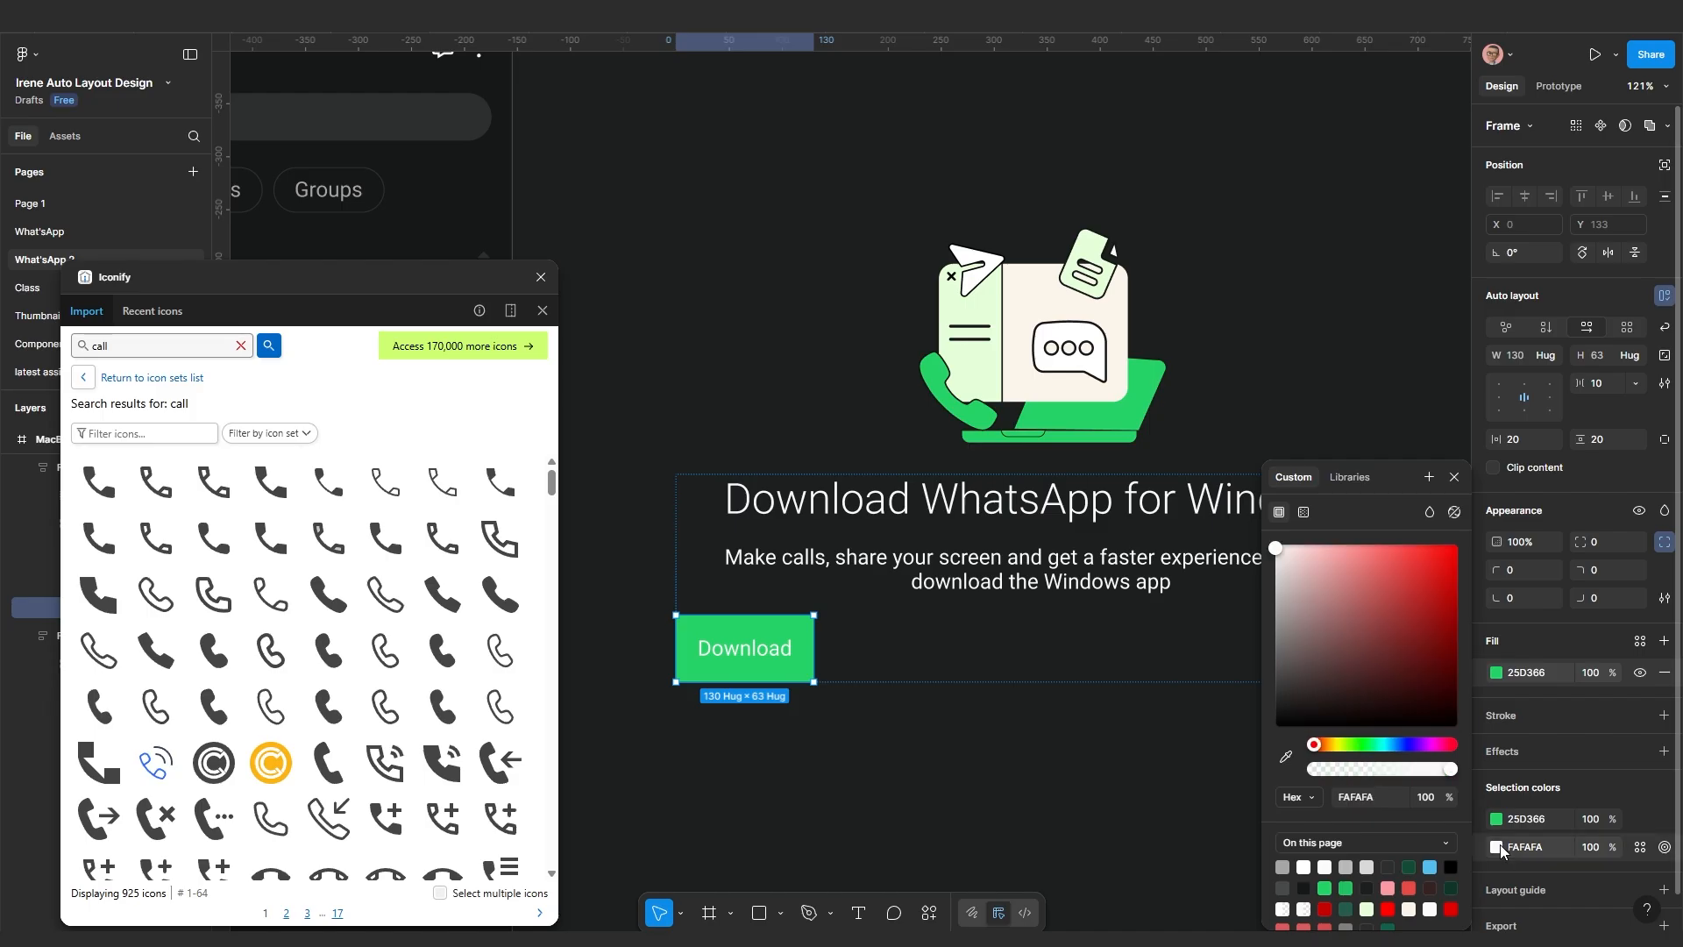
left_click(1286, 757)
left_click(1058, 745)
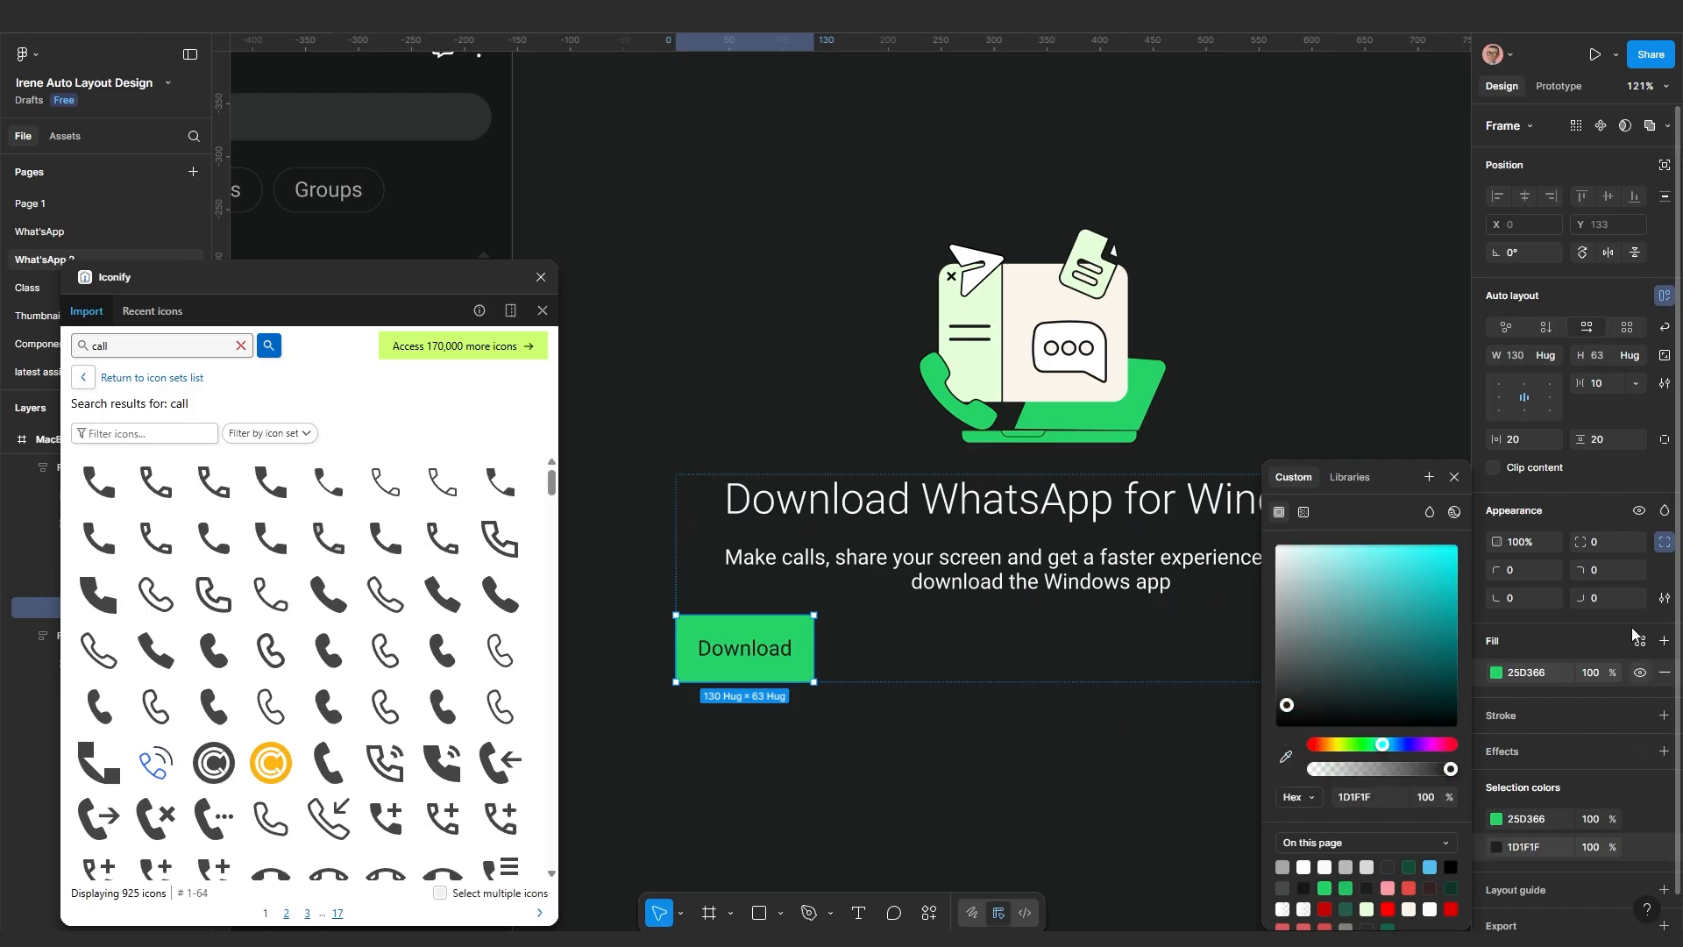
Set the Download button's vertical padding to 10 and round its corners into a pill shape
left_click(1604, 443)
type("1")
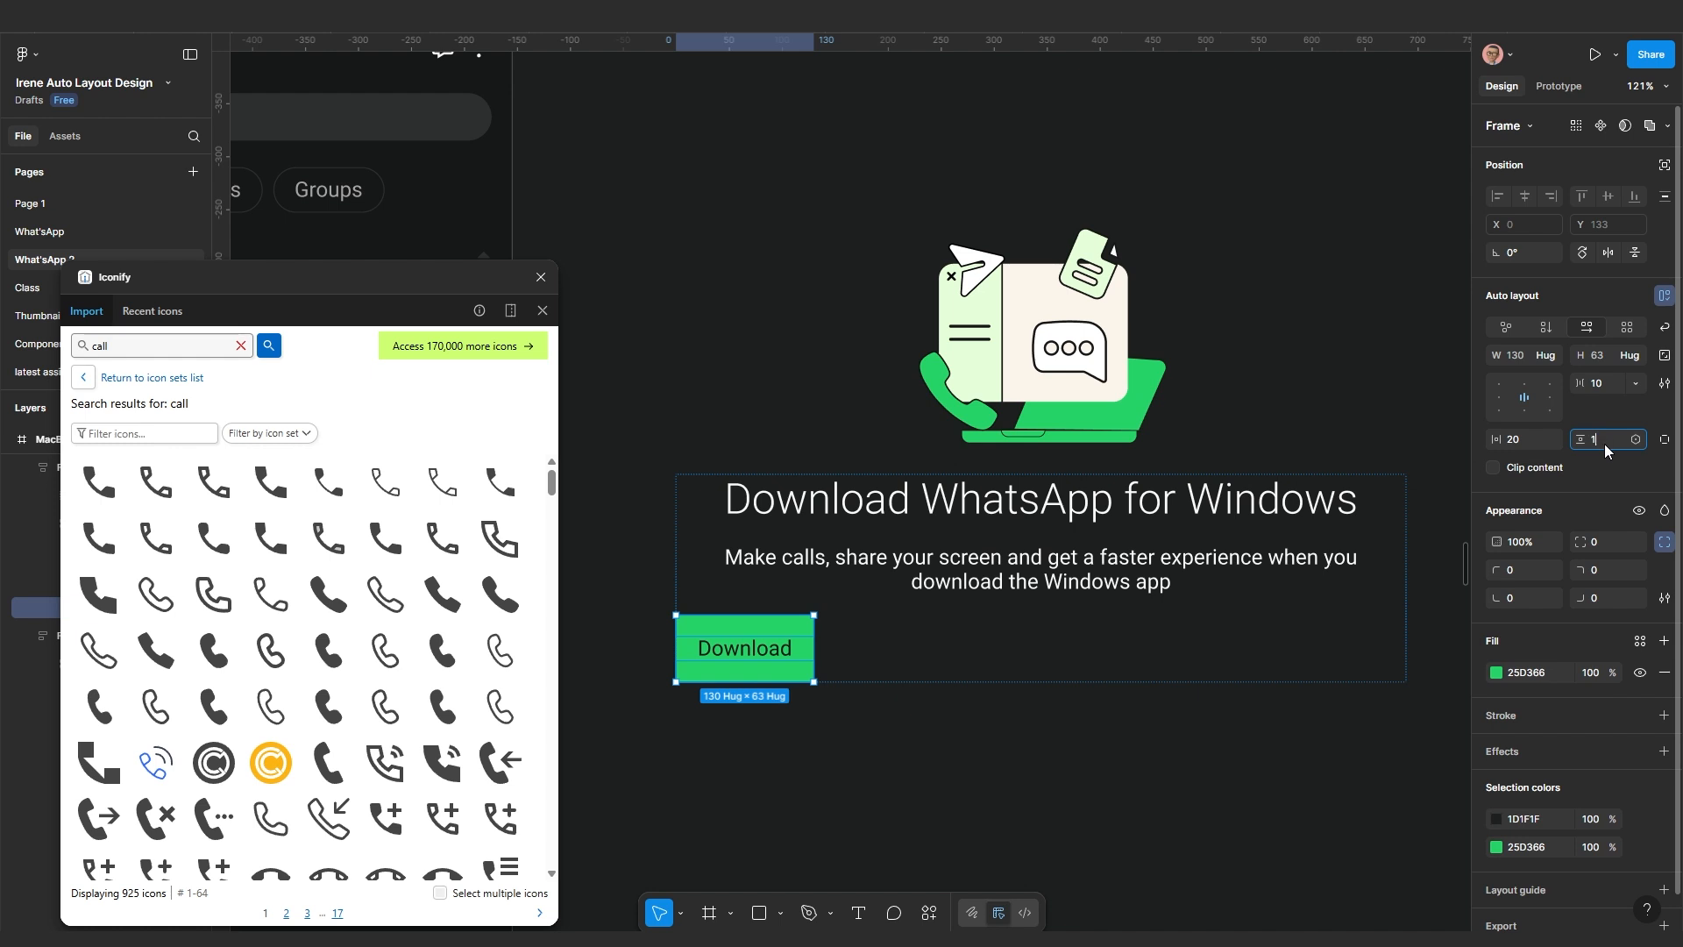
type("0")
key("Return")
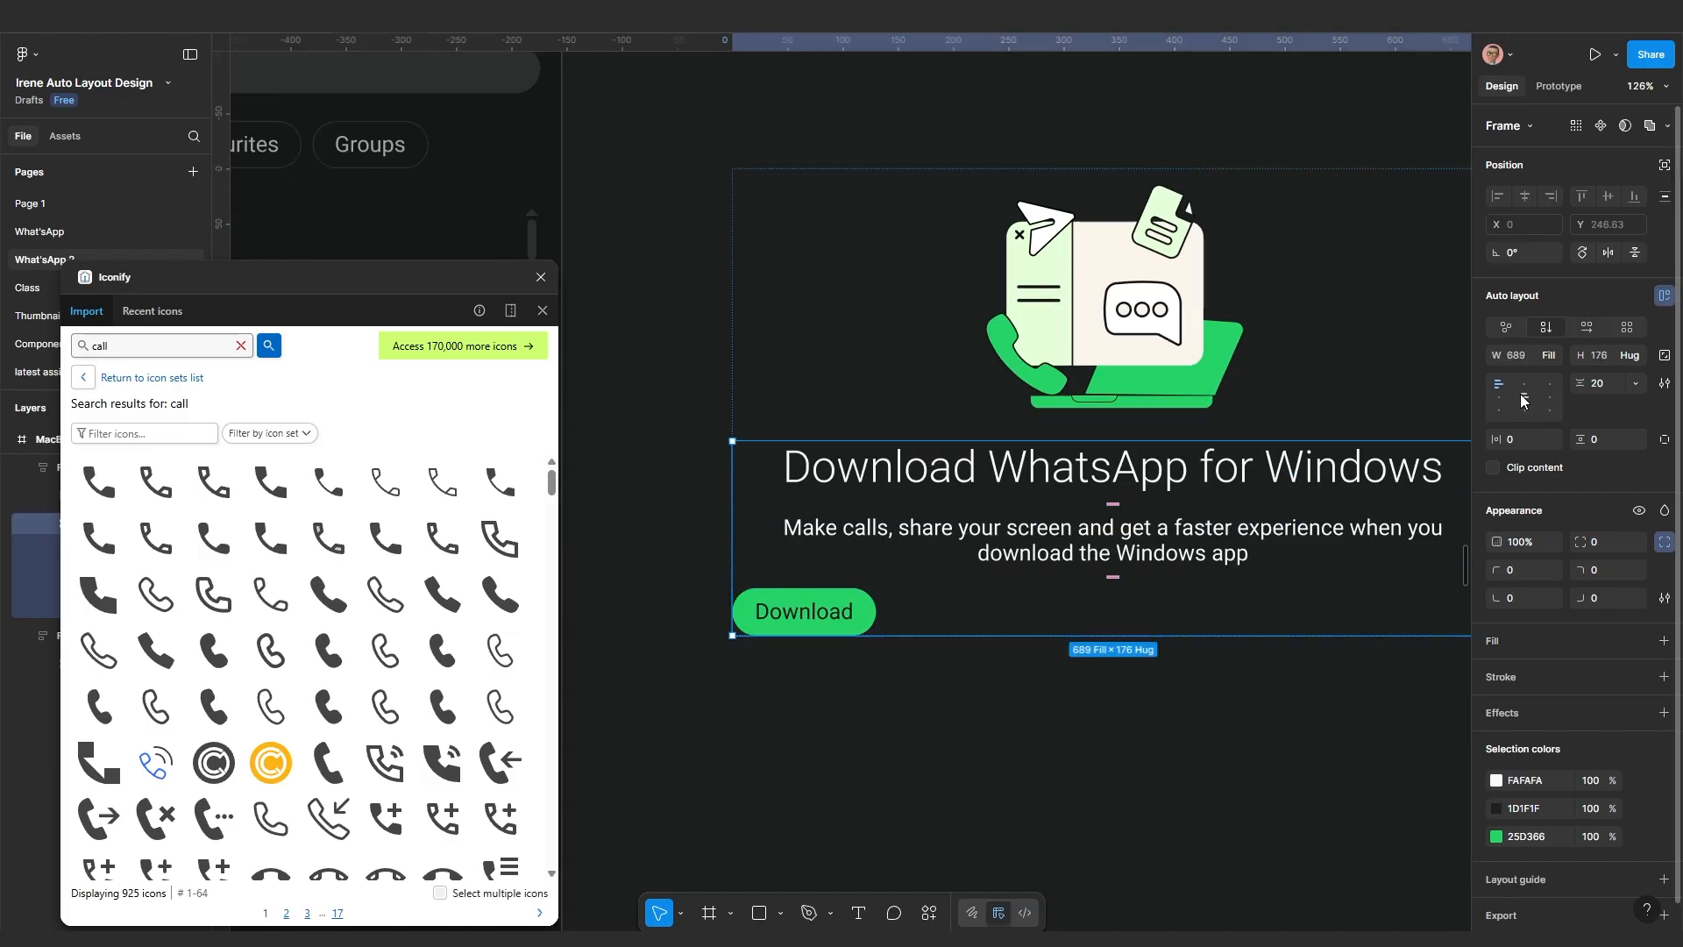
Centre the contents of the text frame so the Download button sits centrally beneath the description
left_click(1522, 396)
scroll(1073, 653, "down", 3)
scroll(1070, 661, "right", 2)
left_click(990, 681)
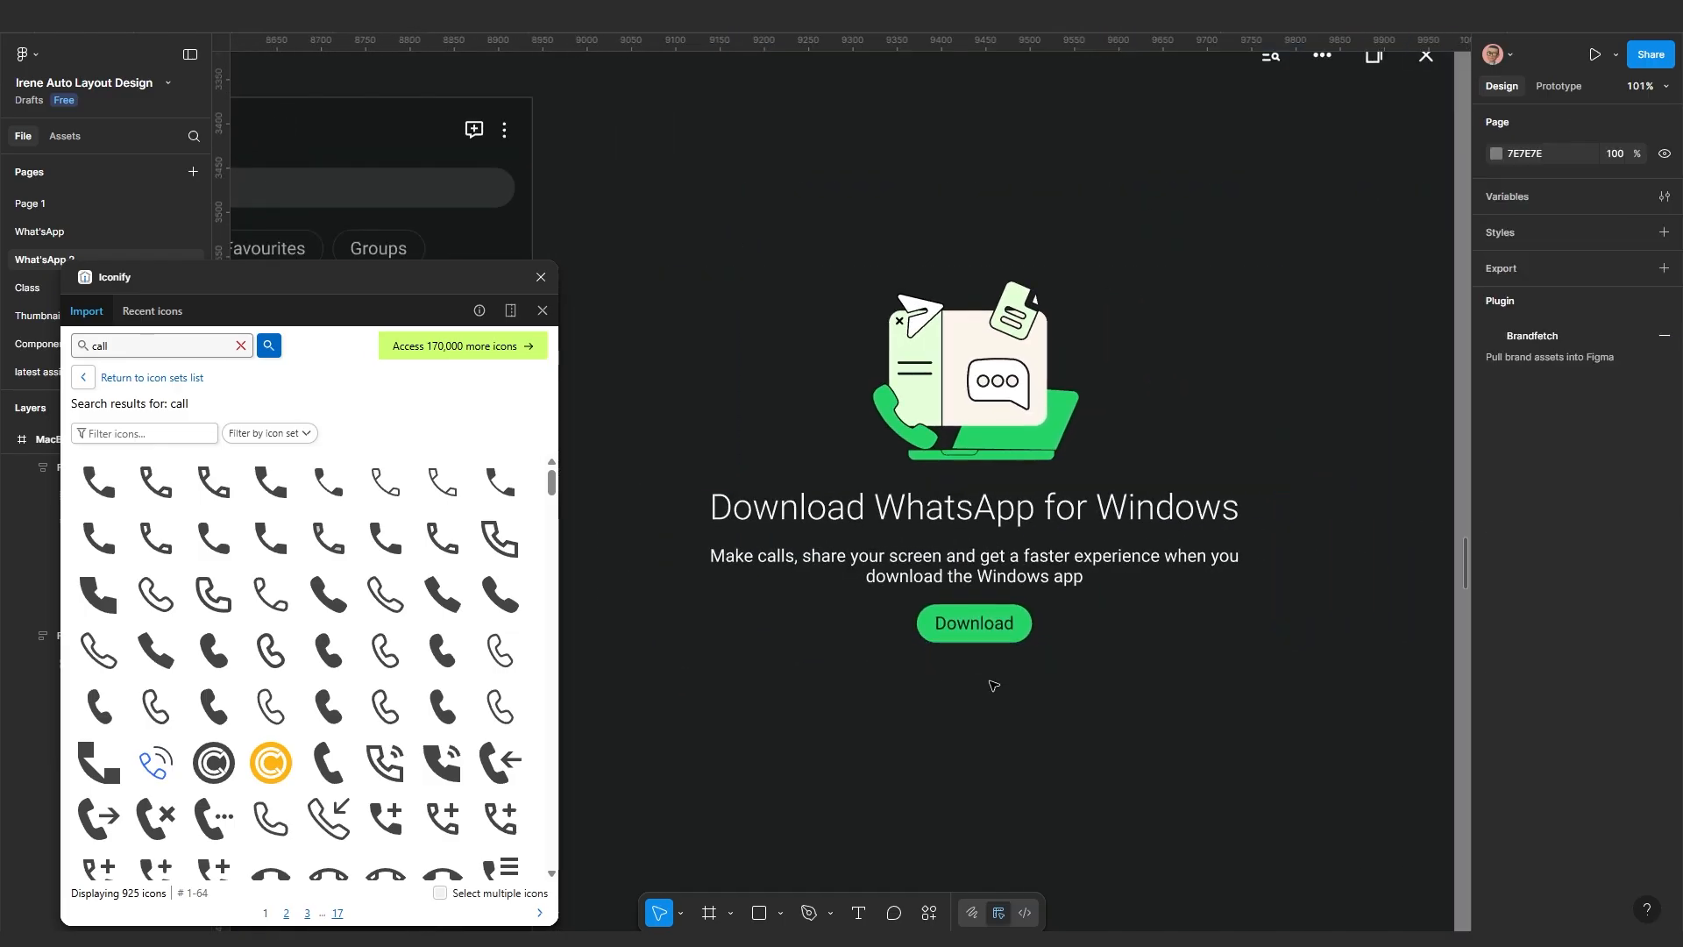
scroll(993, 685, "down", 3)
scroll(993, 693, "left", 2)
left_click(1304, 533)
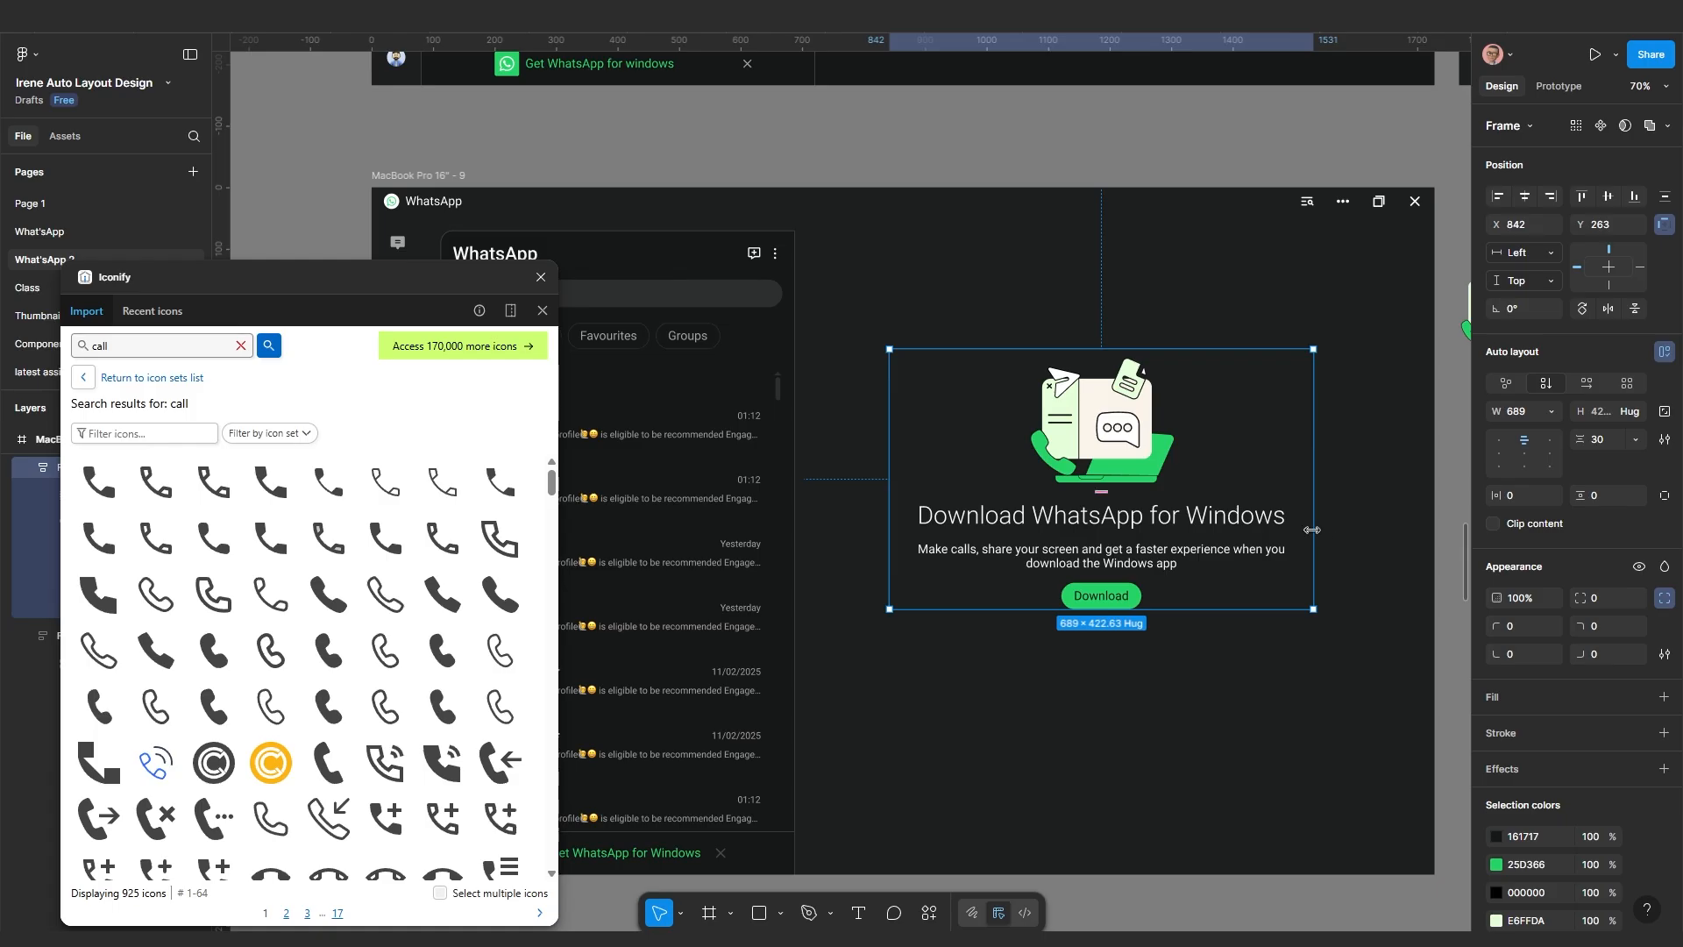
left_click_drag(1279, 533, 1132, 576)
key("ctrl+z")
scroll(1231, 669, "down", 2)
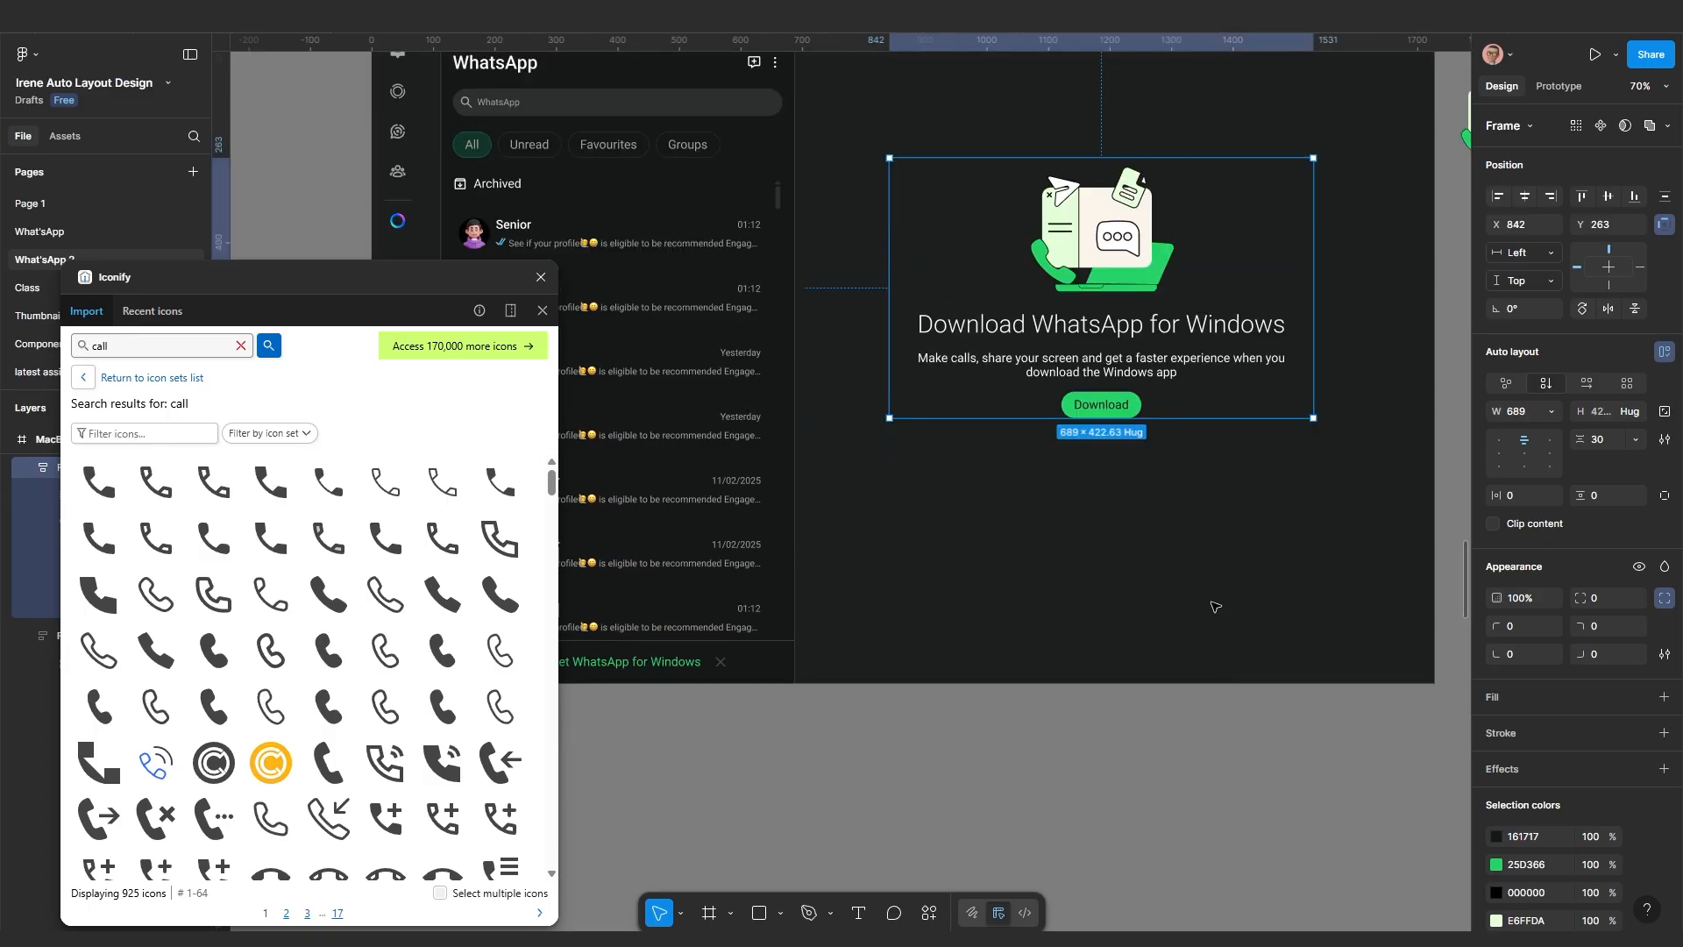
Copy the lock icon from the icon sheet and place it near the end-to-end encrypted text on the download screen
left_click_drag(1191, 477, 1183, 688)
scroll(1165, 679, "down", 2)
scroll(1110, 230, "up", 3)
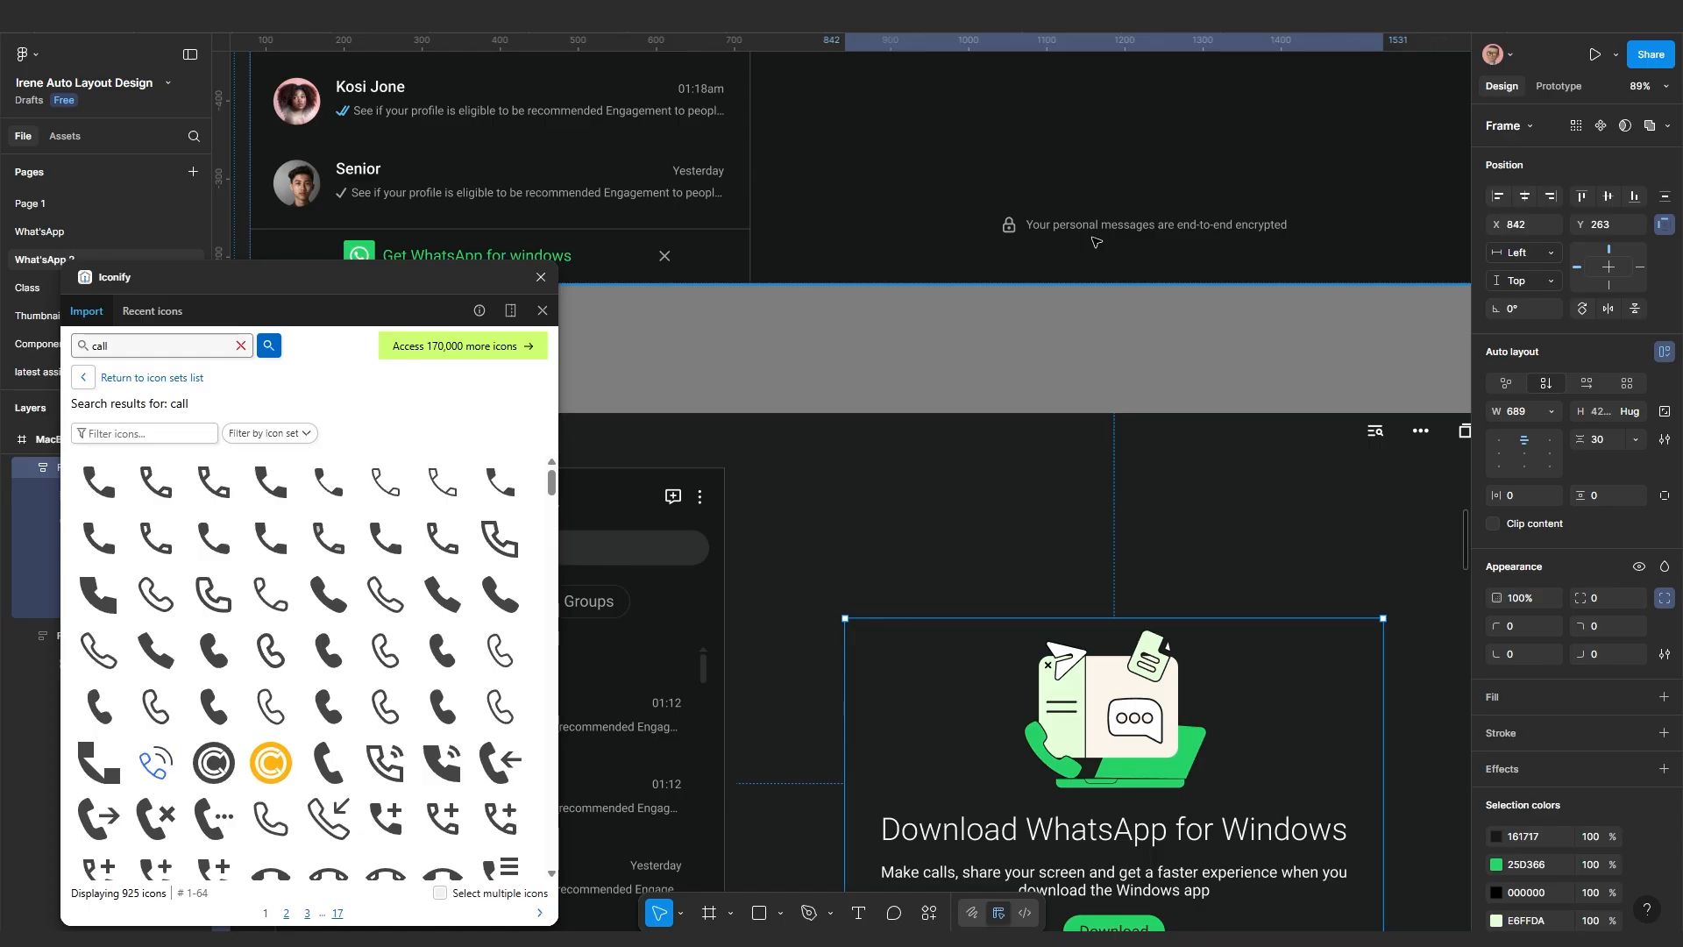
scroll(1096, 241, "down", 3)
left_click(1065, 710)
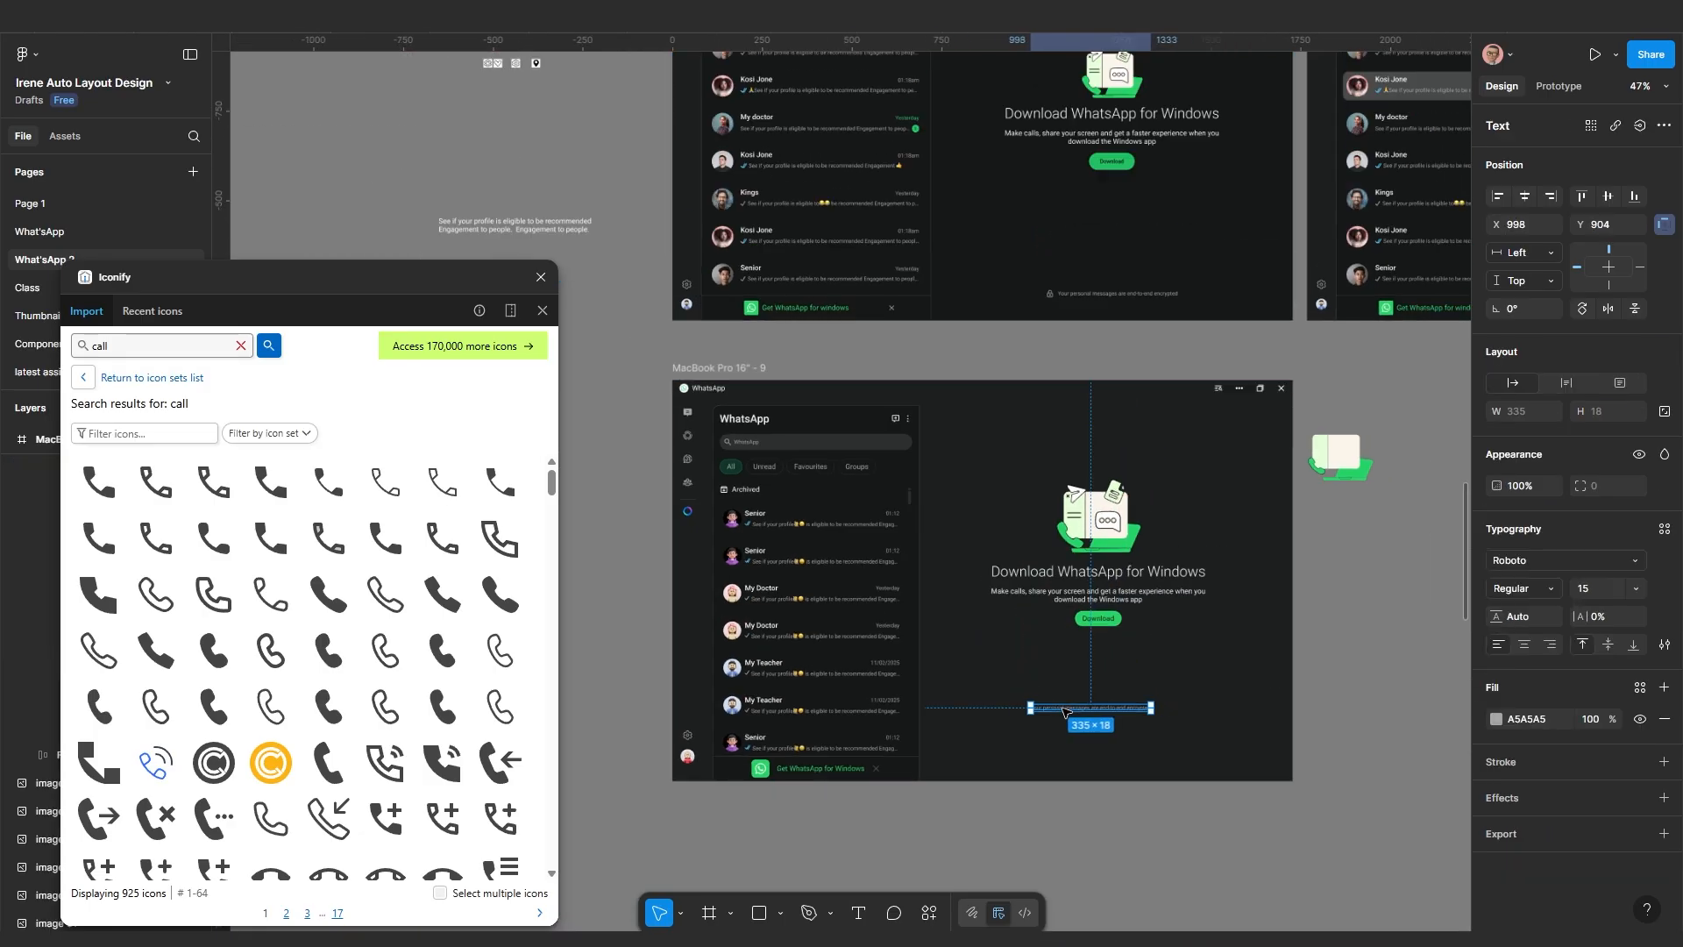
scroll(1065, 712, "down", 3)
left_click_drag(654, 173, 1175, 555)
scroll(872, 443, "down", 1)
scroll(1043, 482, "down", 2)
scroll(1194, 659, "up", 5)
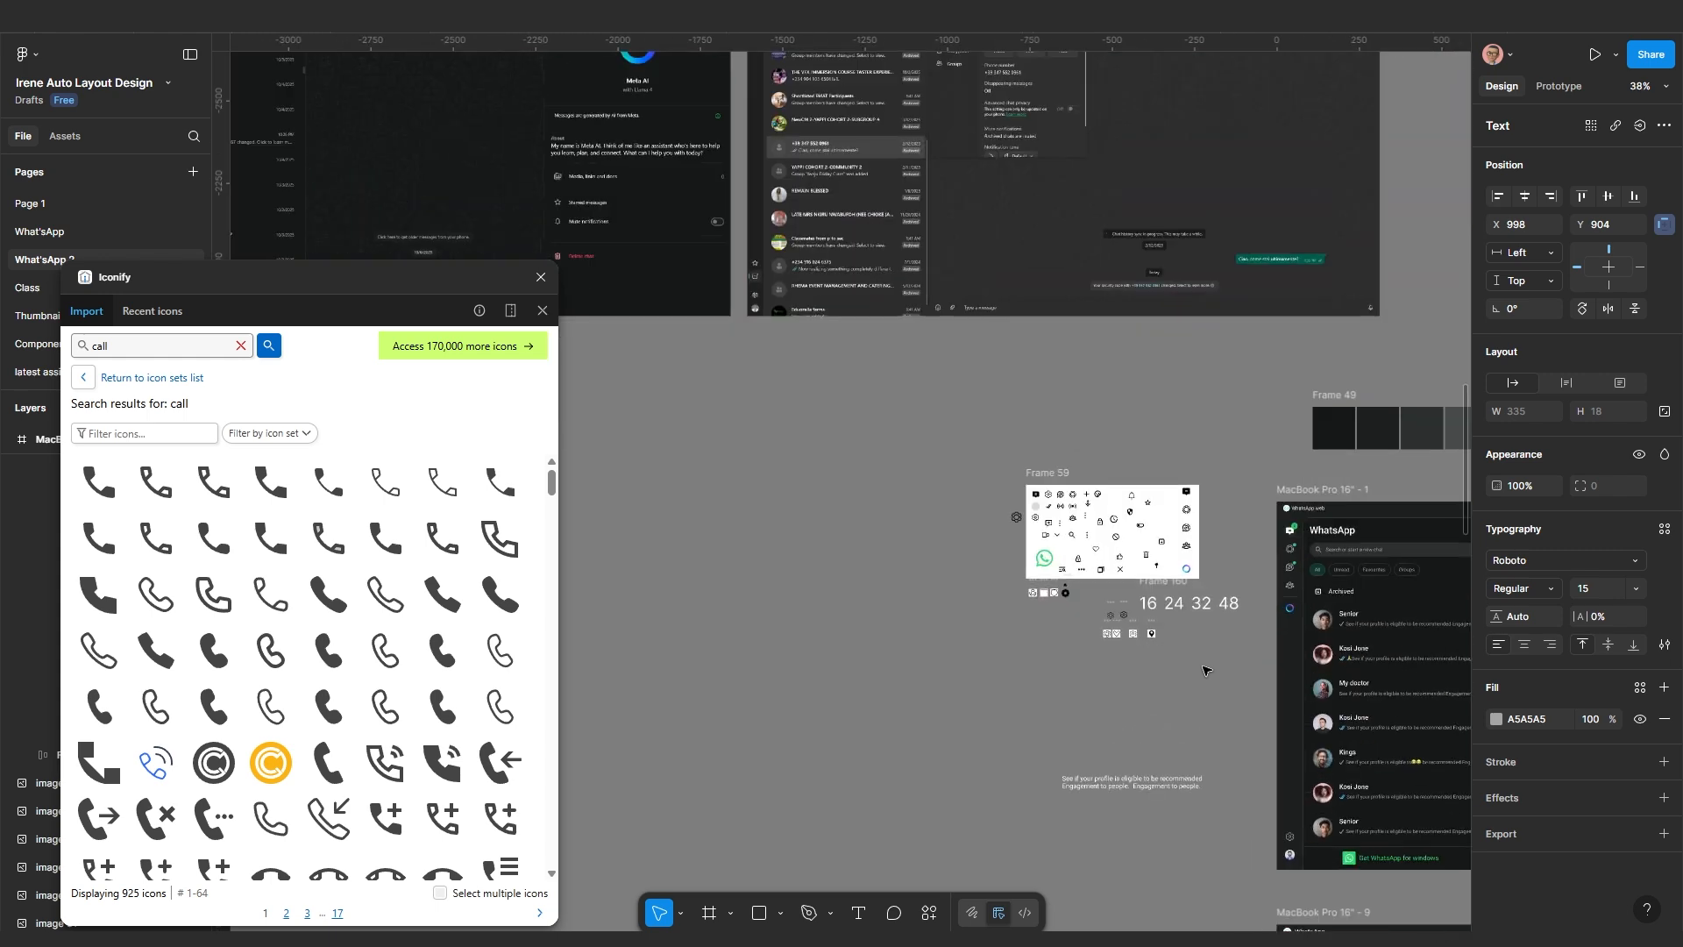
left_click_drag(1203, 666, 936, 365)
scroll(901, 336, "up", 5)
scroll(574, 208, "down", 1)
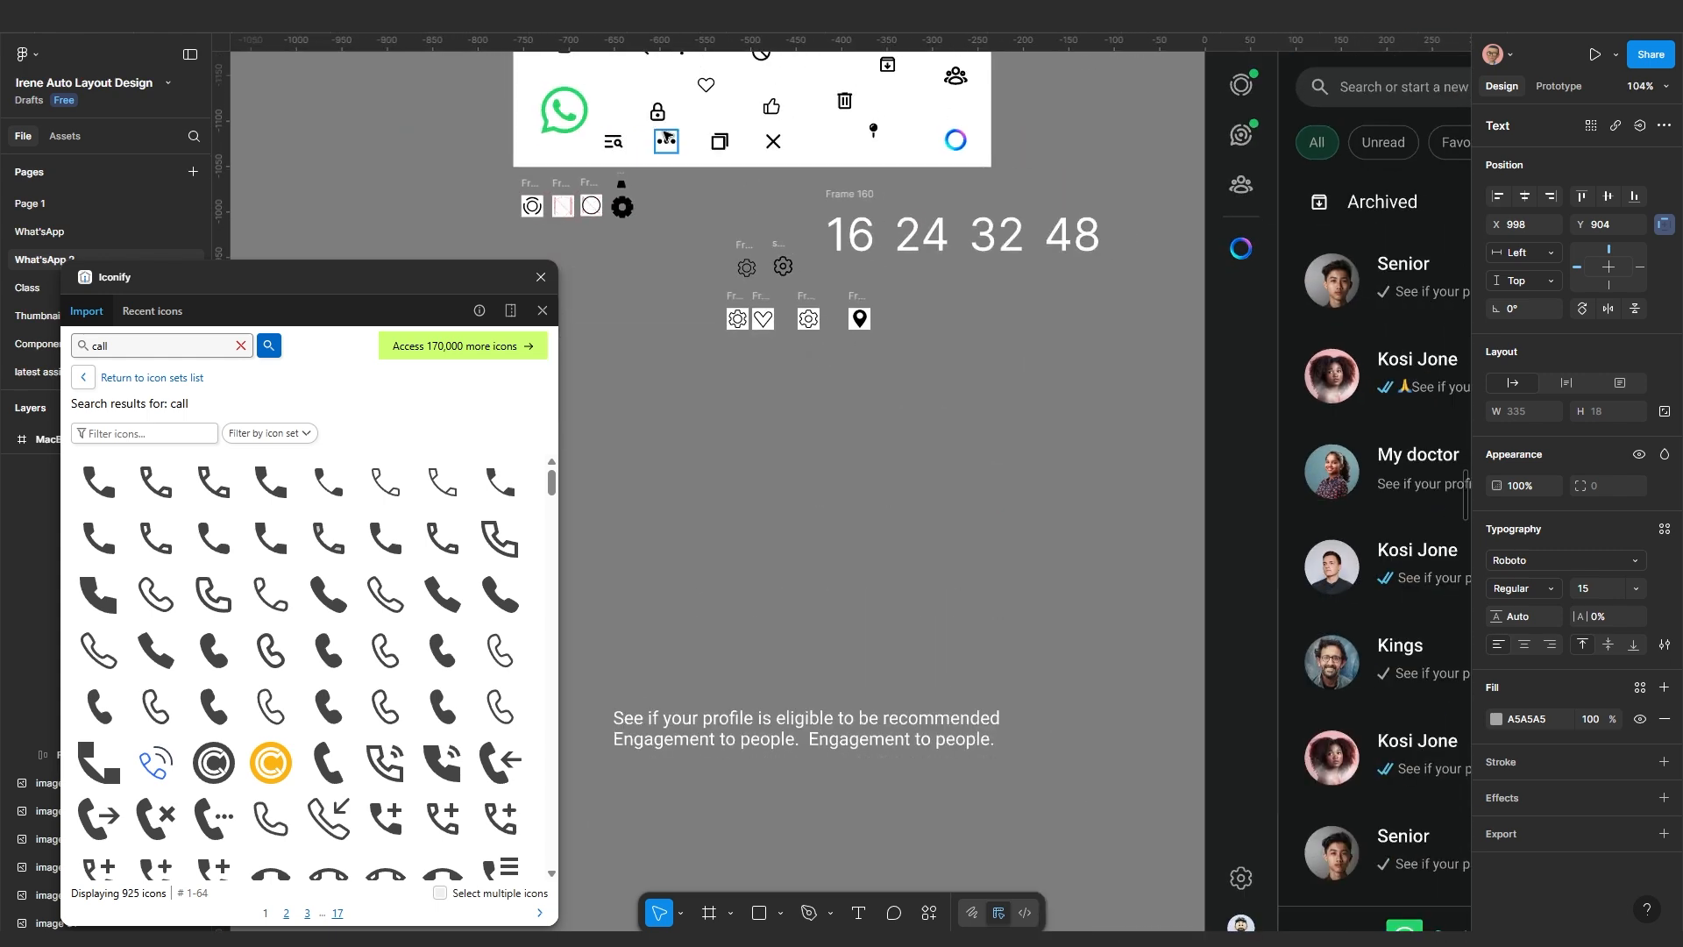
left_click(657, 114)
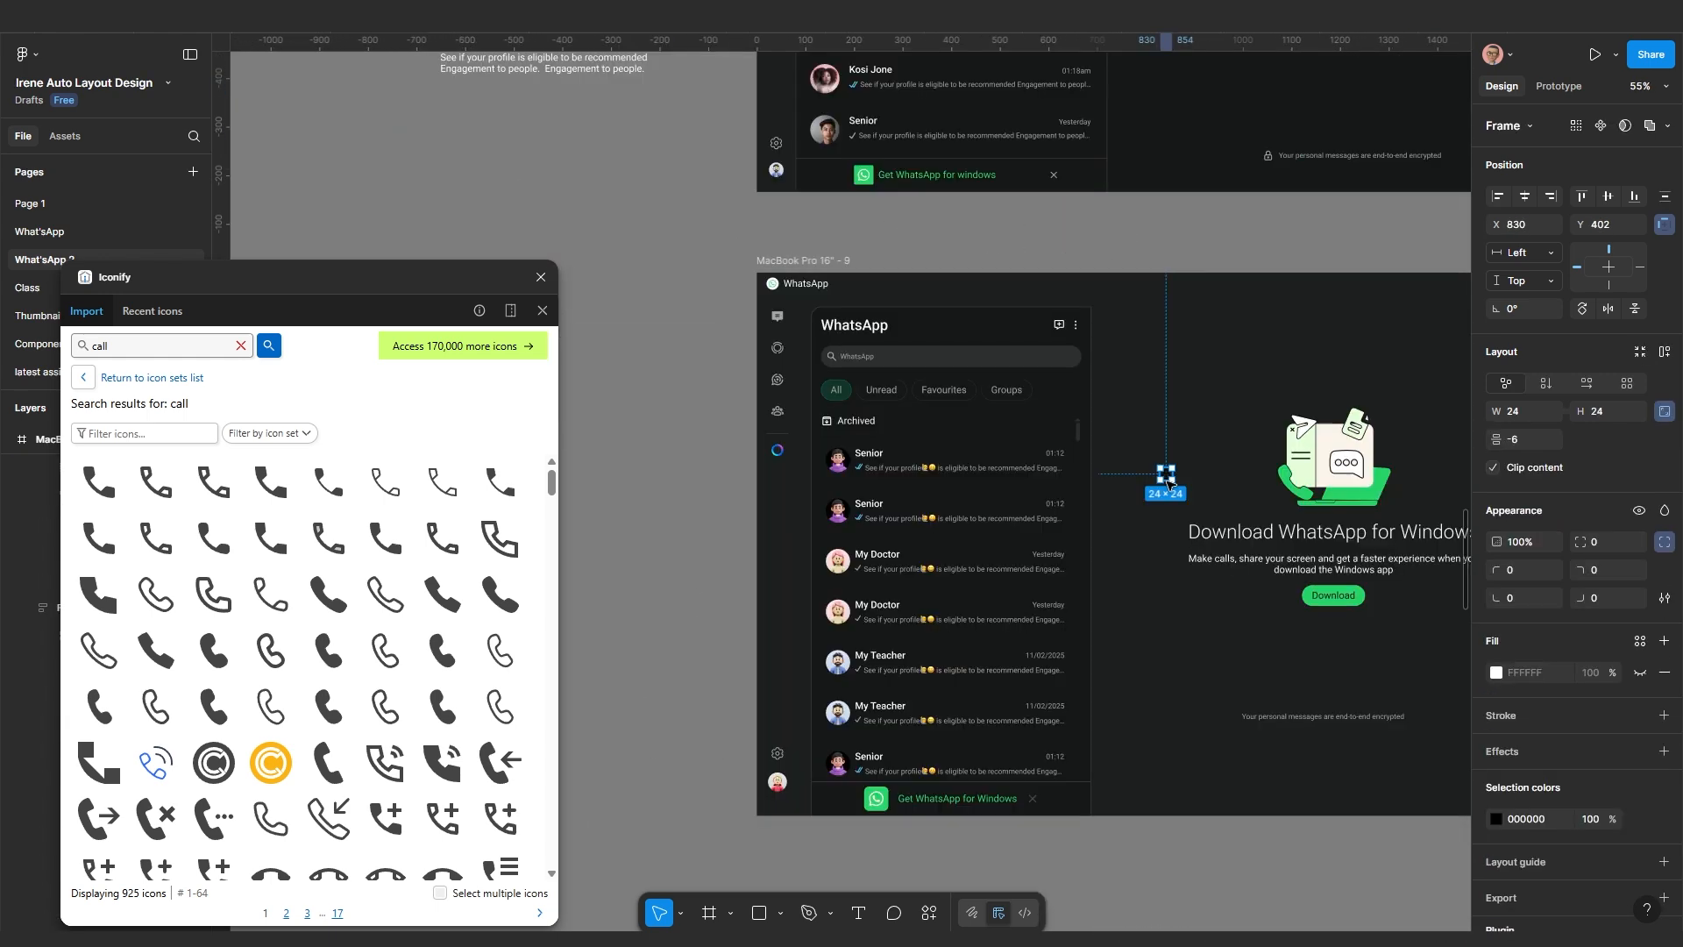
left_click_drag(1167, 481, 1223, 733)
Wrap the lock icon and the encryption text in a horizontal auto layout frame with a gap of 10
left_click(1124, 638)
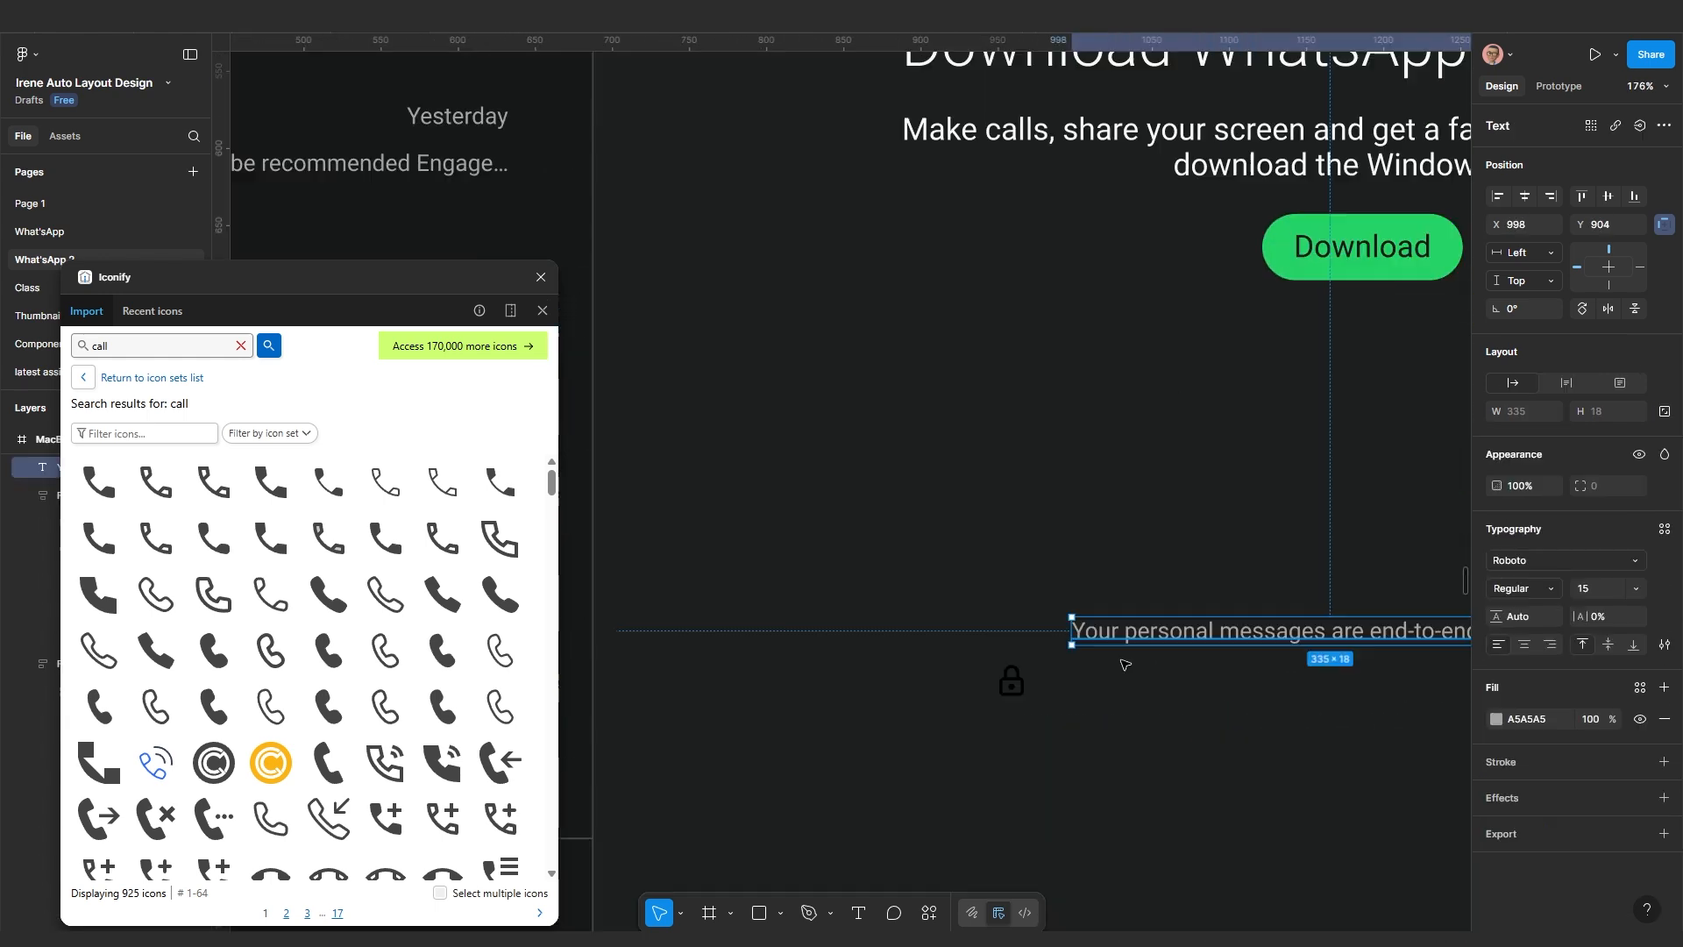
left_click(1021, 688, "shift")
key("shift+a")
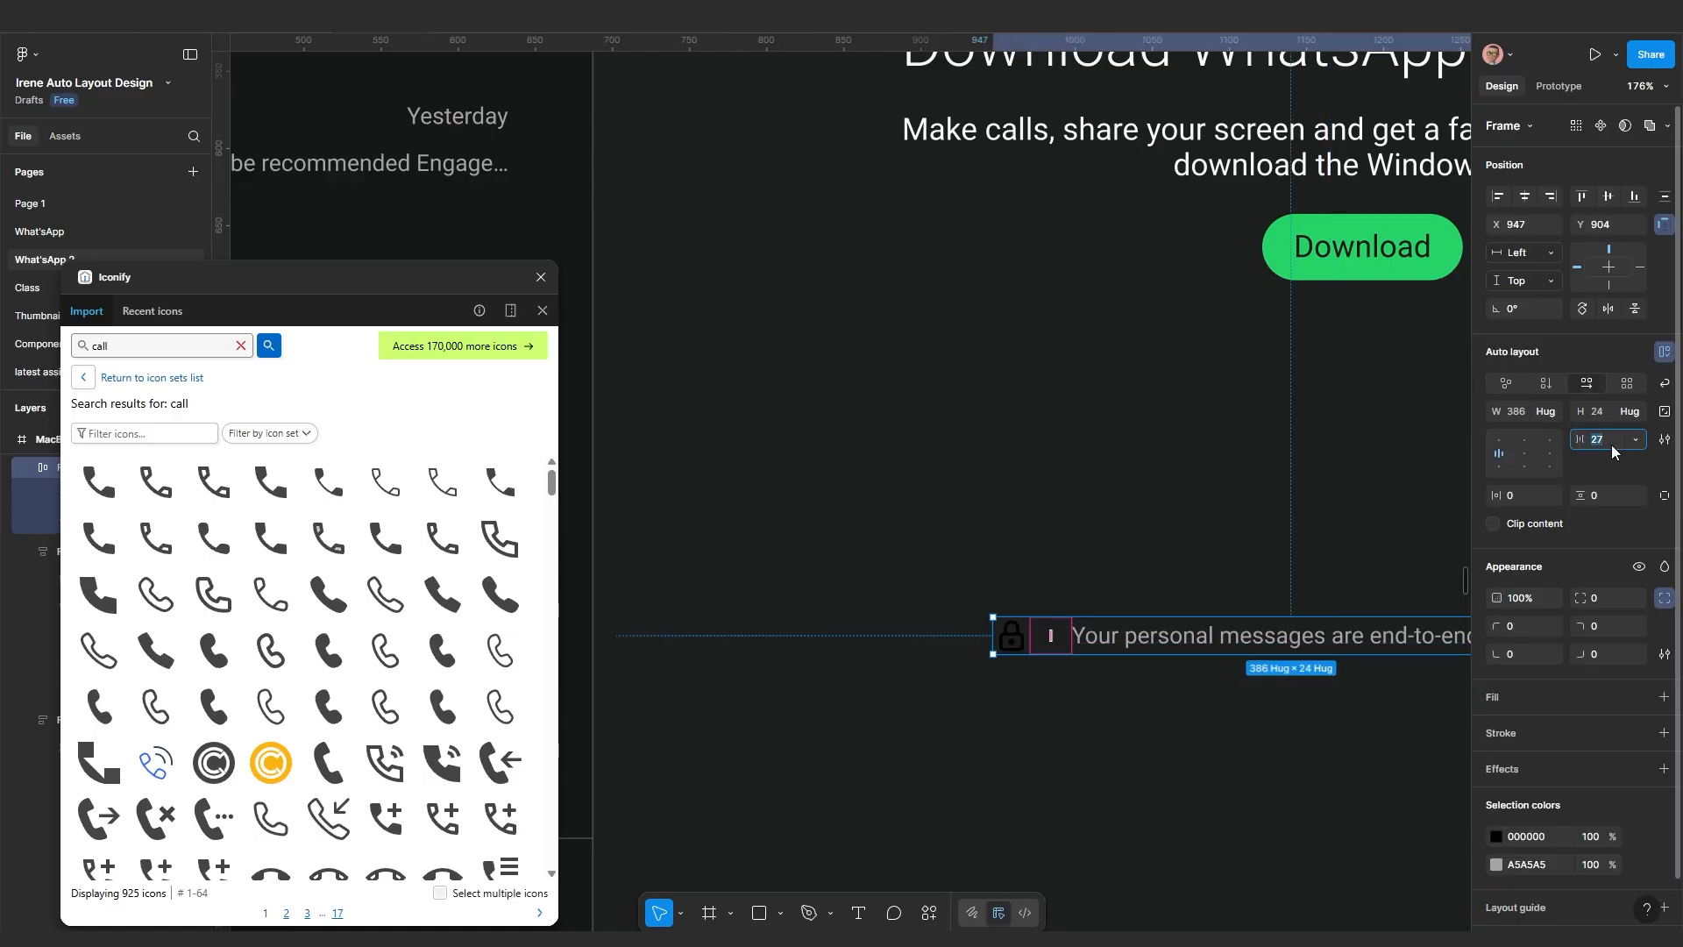
key("Return")
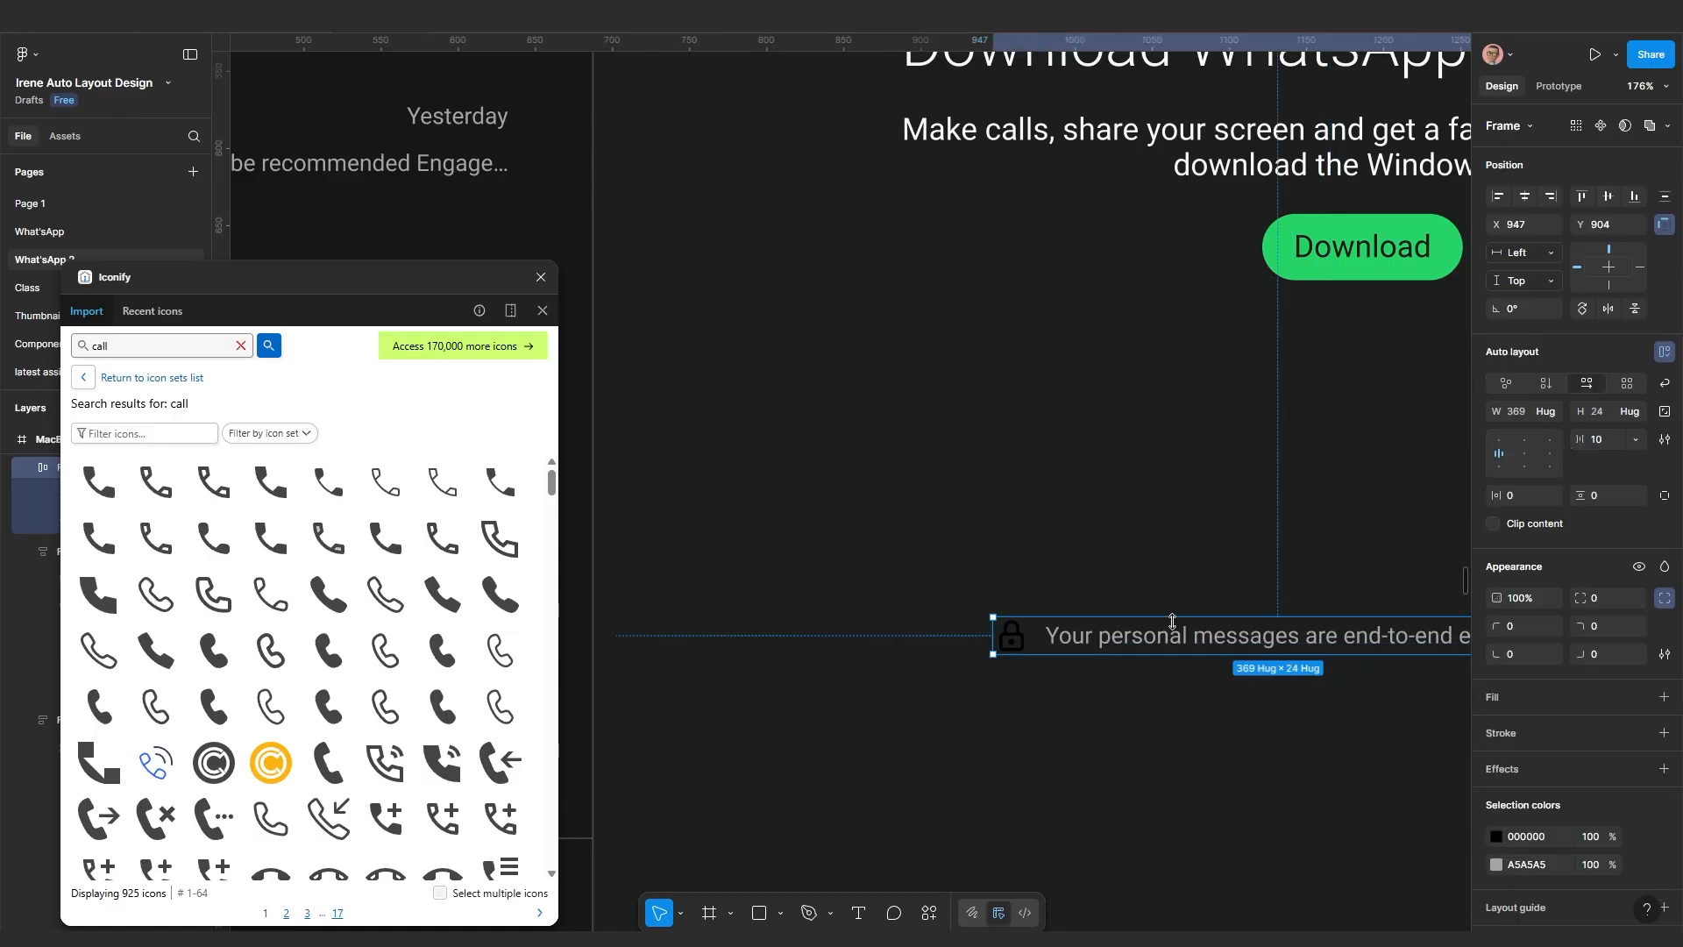
Recolour the lock icon with the encryption text's grey A5A5A5
left_click(1539, 871)
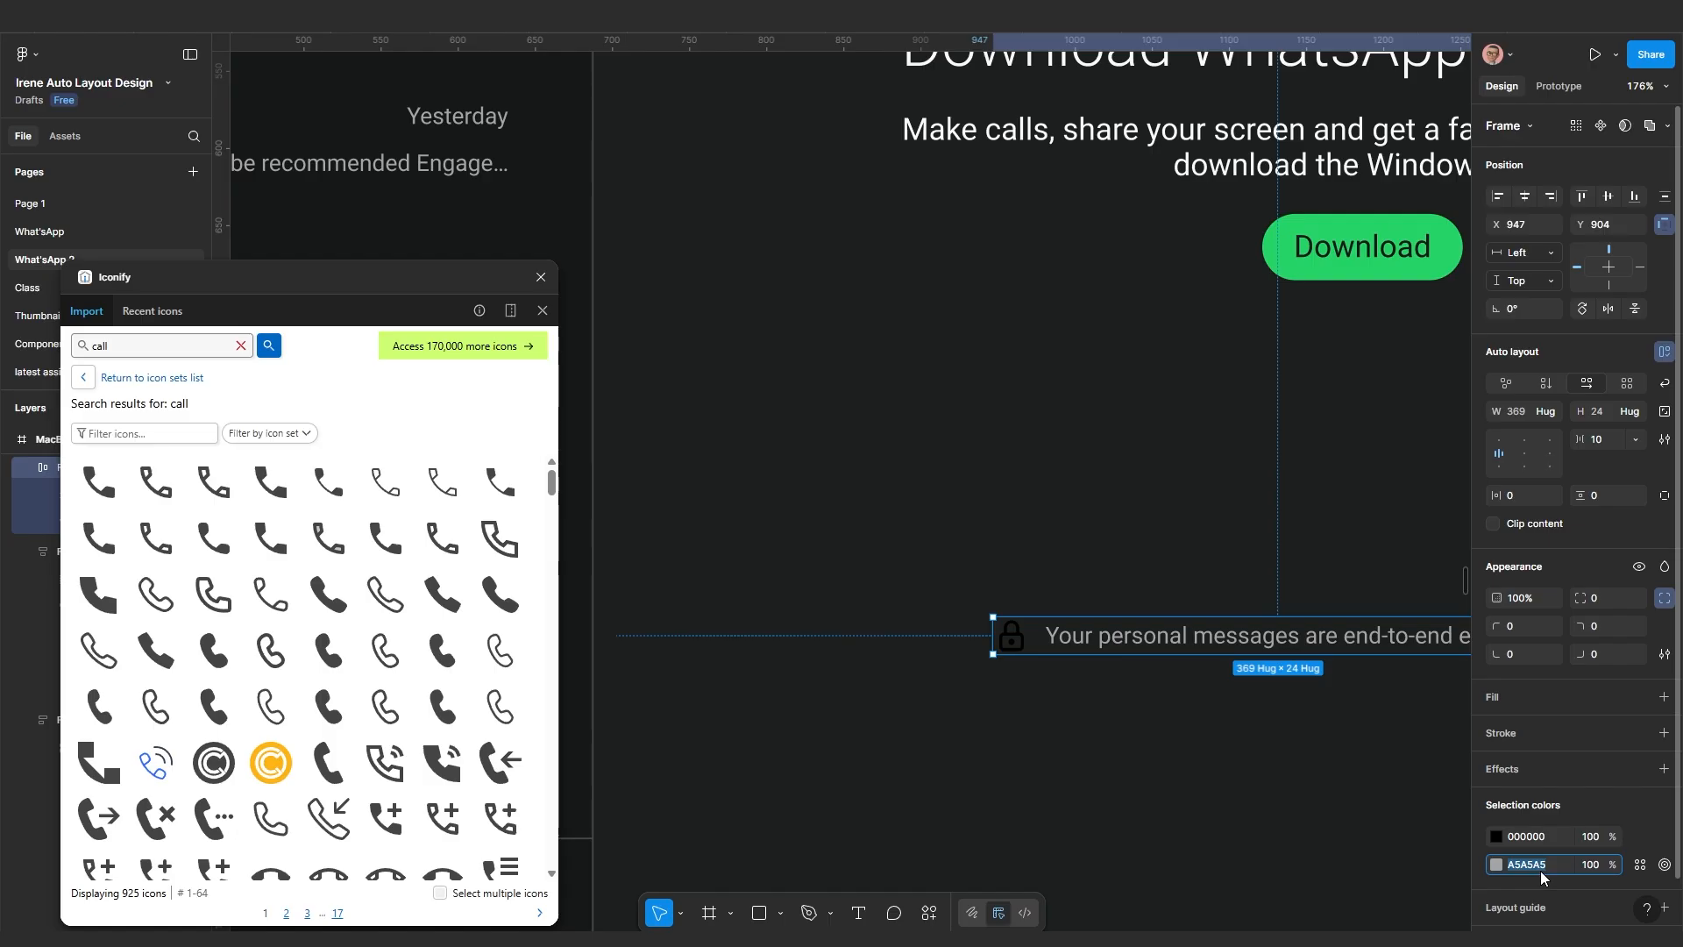
key("ctrl+c")
left_click(1538, 839)
key("ctrl+v")
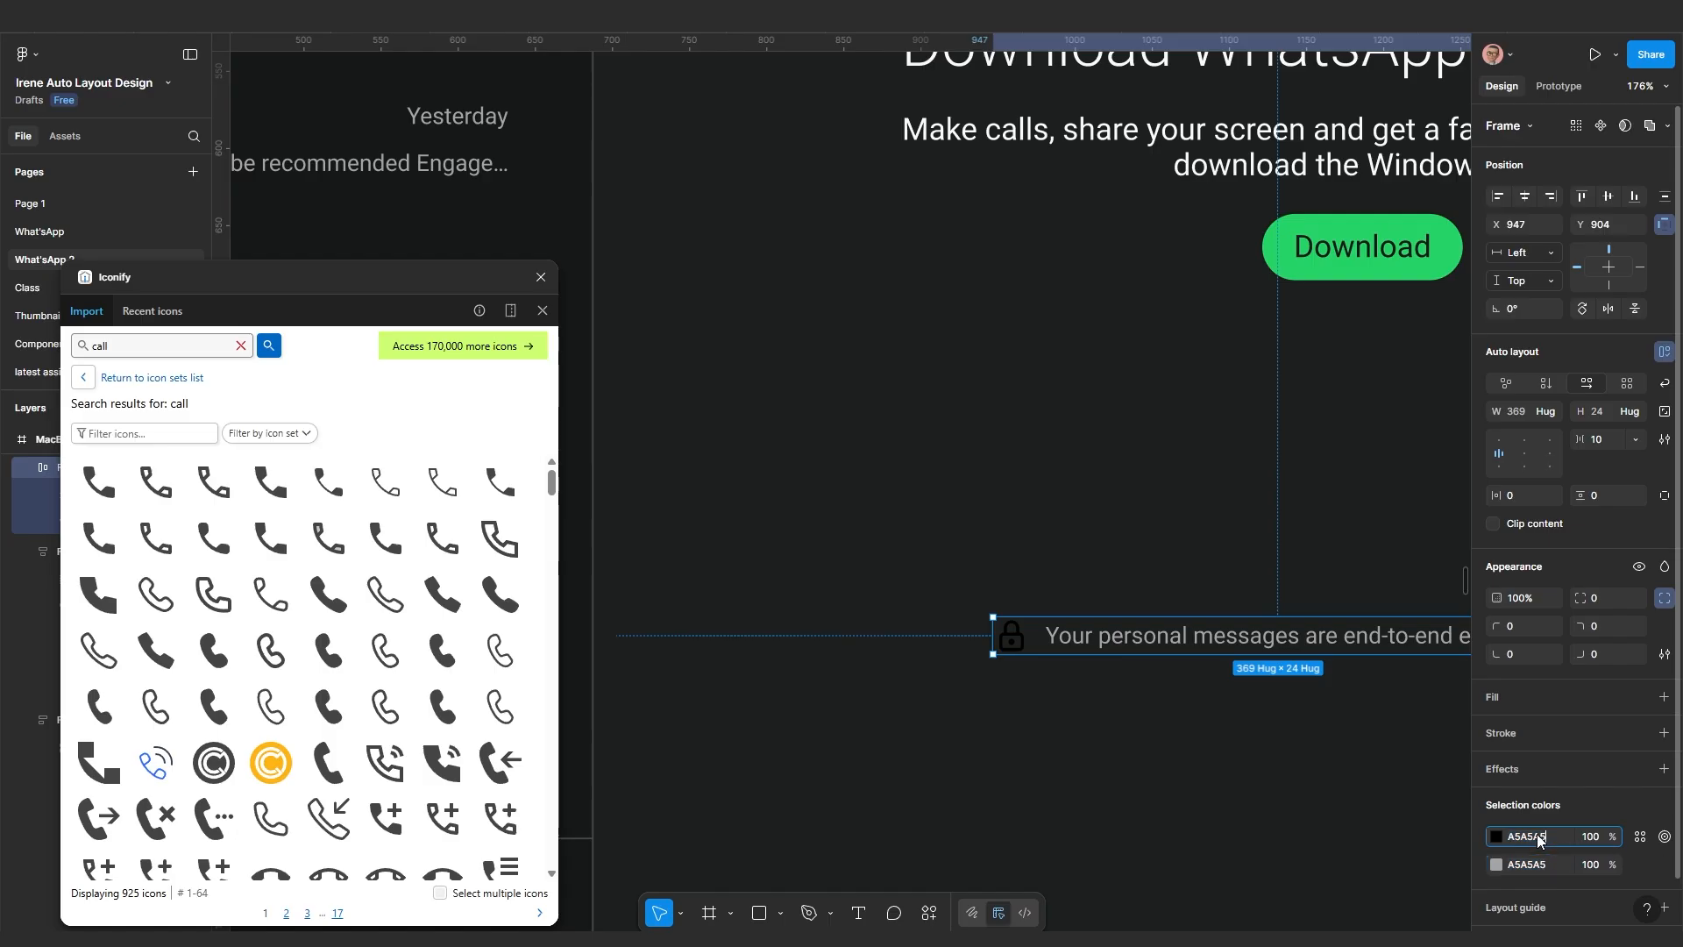
key("Return")
scroll(1439, 803, "down", 5)
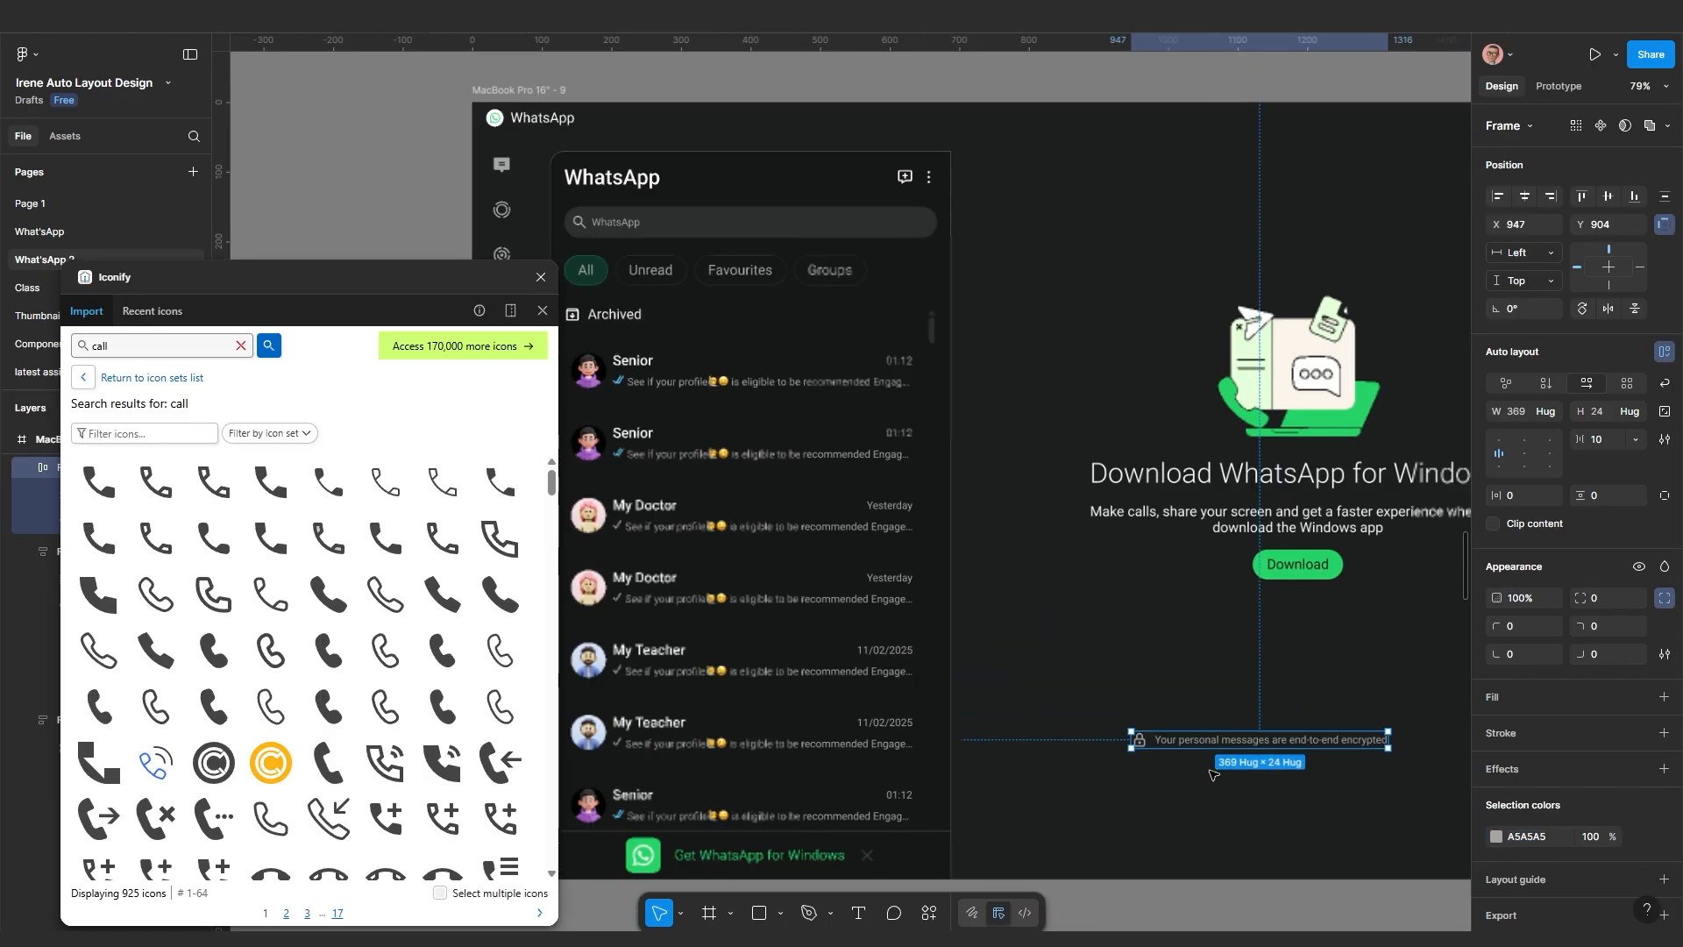
key("Escape")
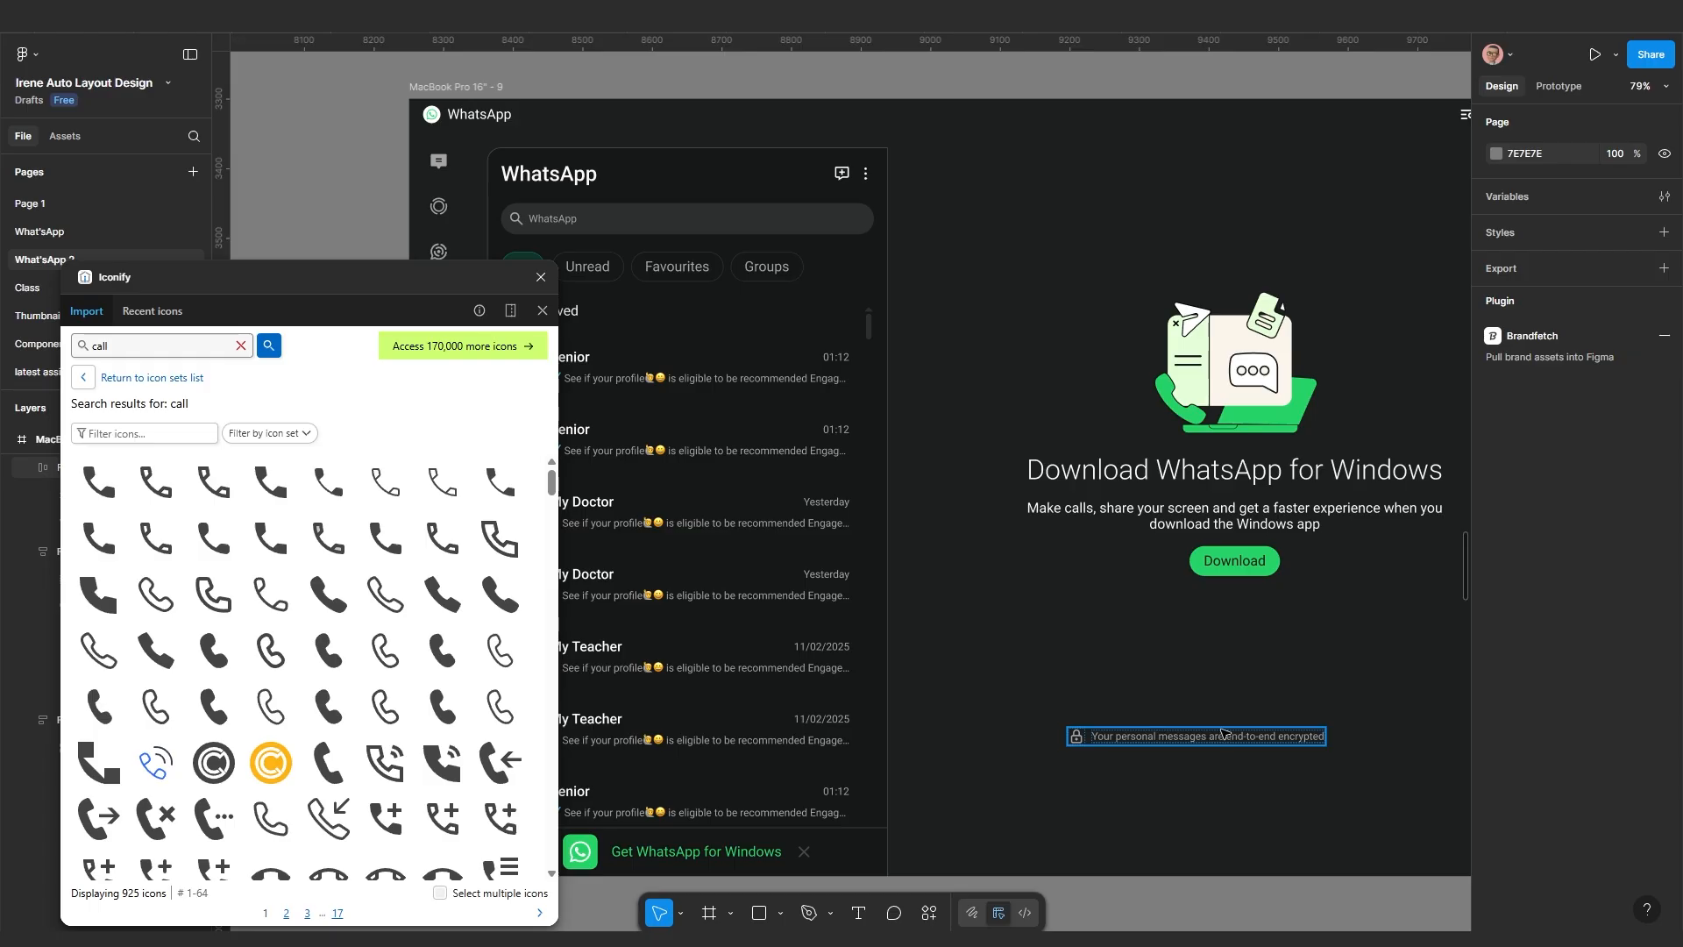
Wrap the download content and the encryption note in a vertical auto layout frame and set its gap to Auto
left_click(1223, 732)
left_click(1234, 534, "shift")
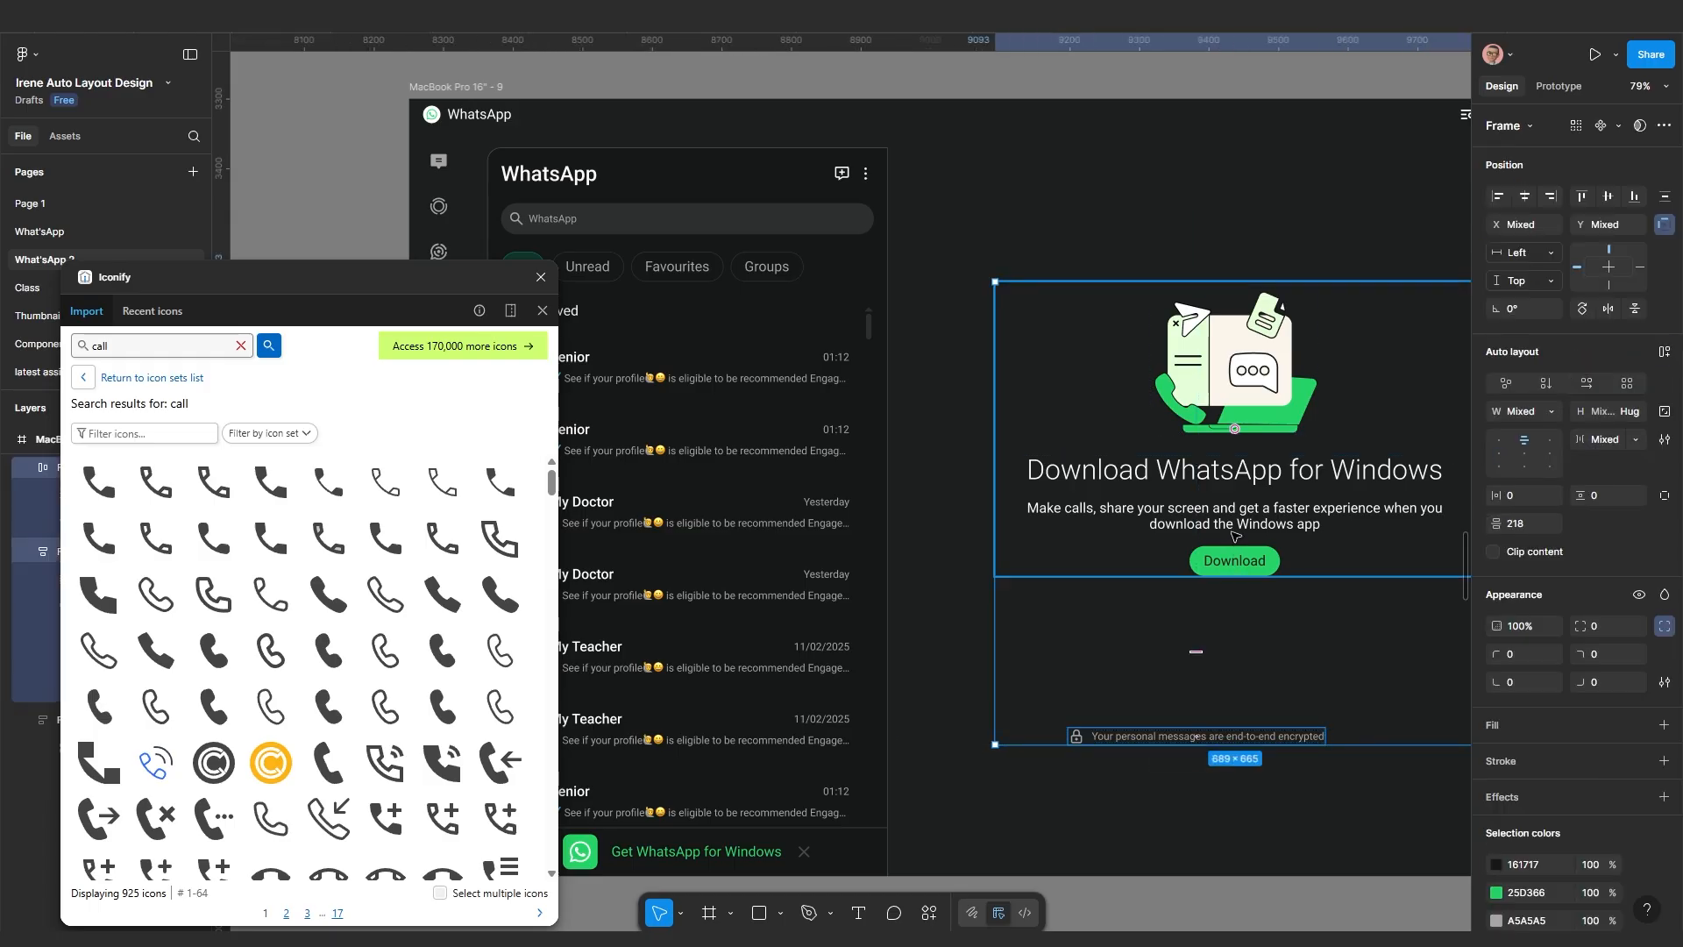
key("shift+a")
scroll(1219, 721, "down", 3)
scroll(1345, 737, "right", 2)
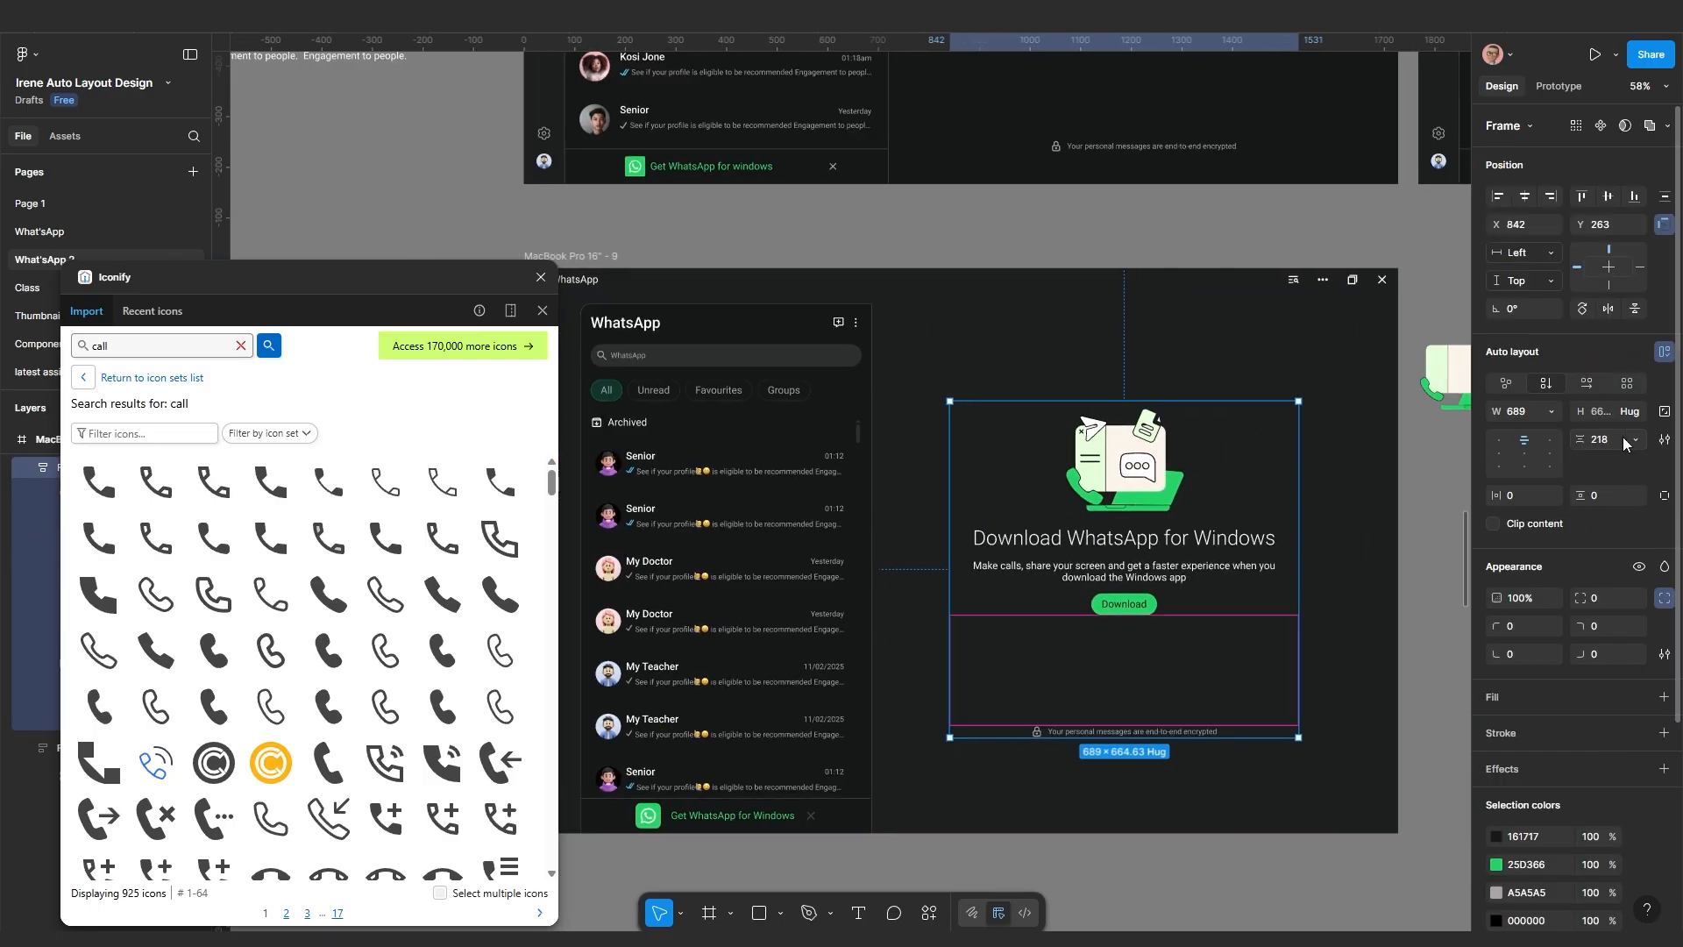
left_click(1635, 440)
left_click(1577, 466)
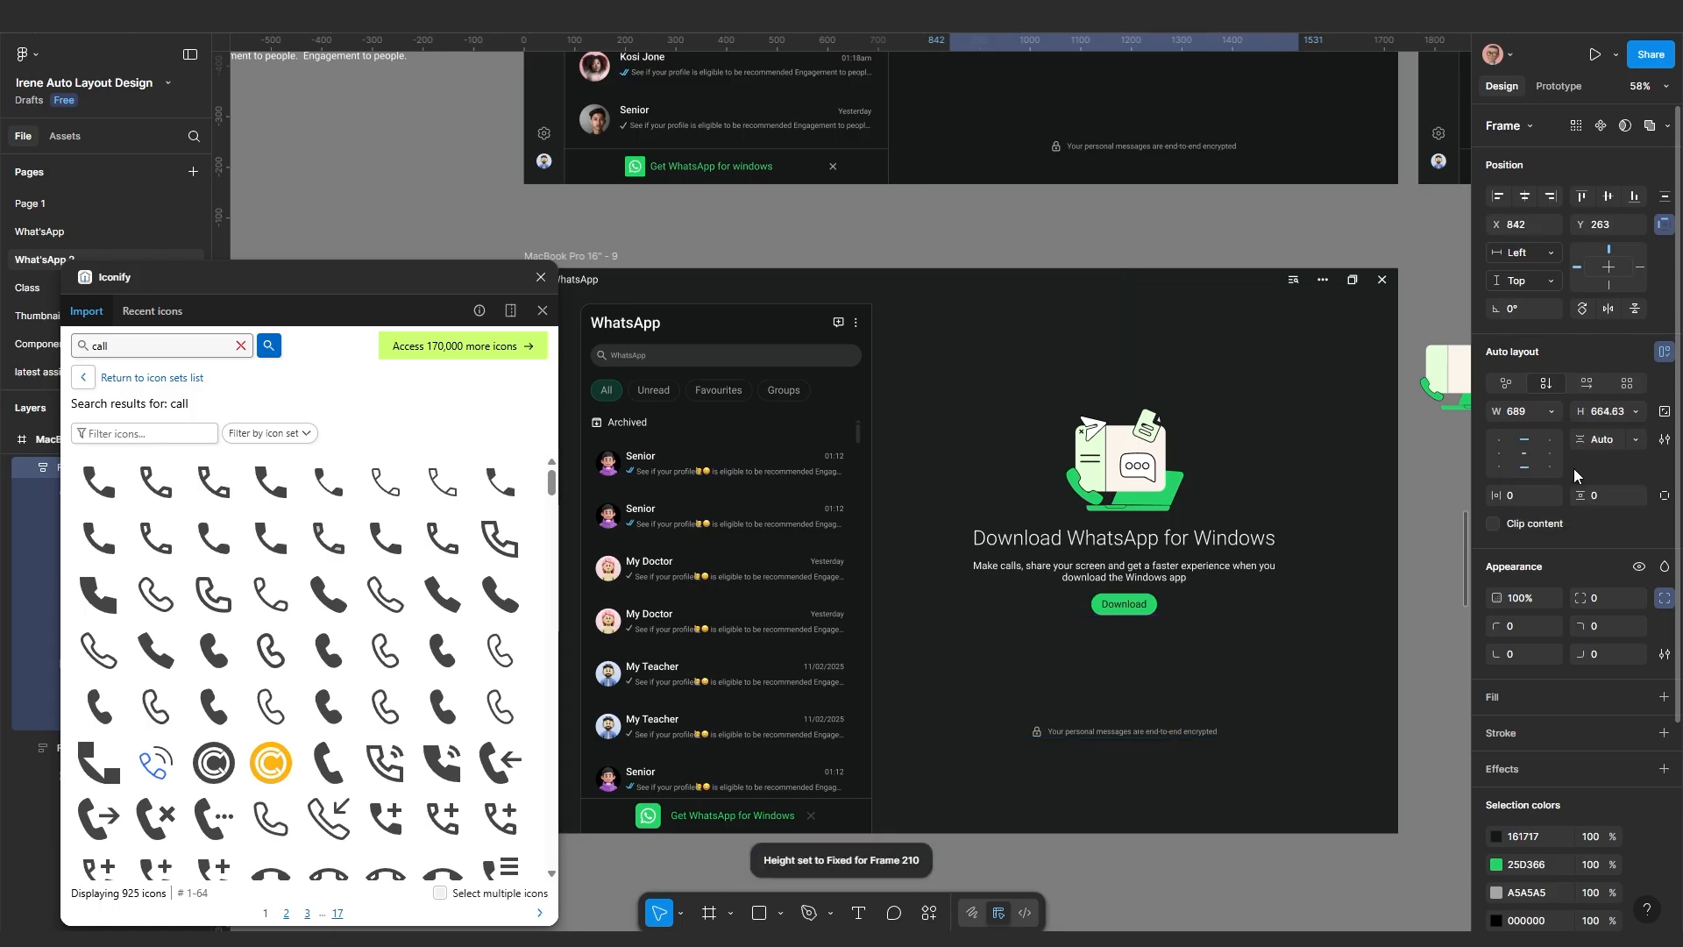
Stretch the combined frame downward to a height of about 782 so the encryption note sits near the screen's lower edge
left_click(1189, 786)
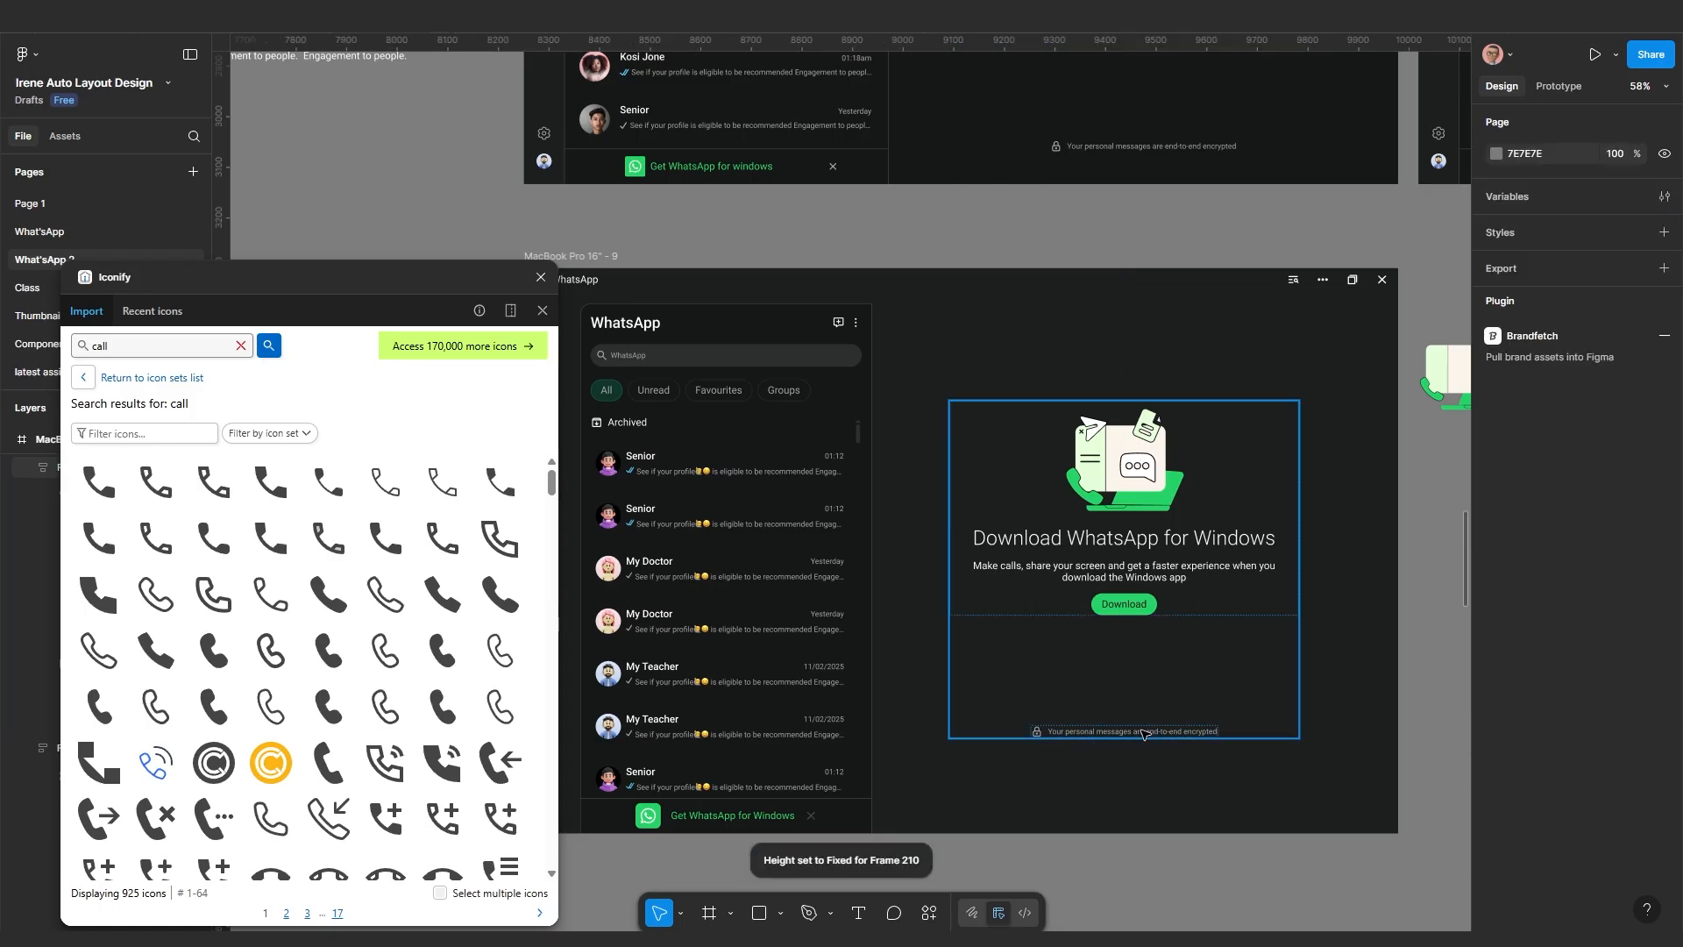
left_click(1141, 730)
left_click_drag(1136, 738, 1140, 804)
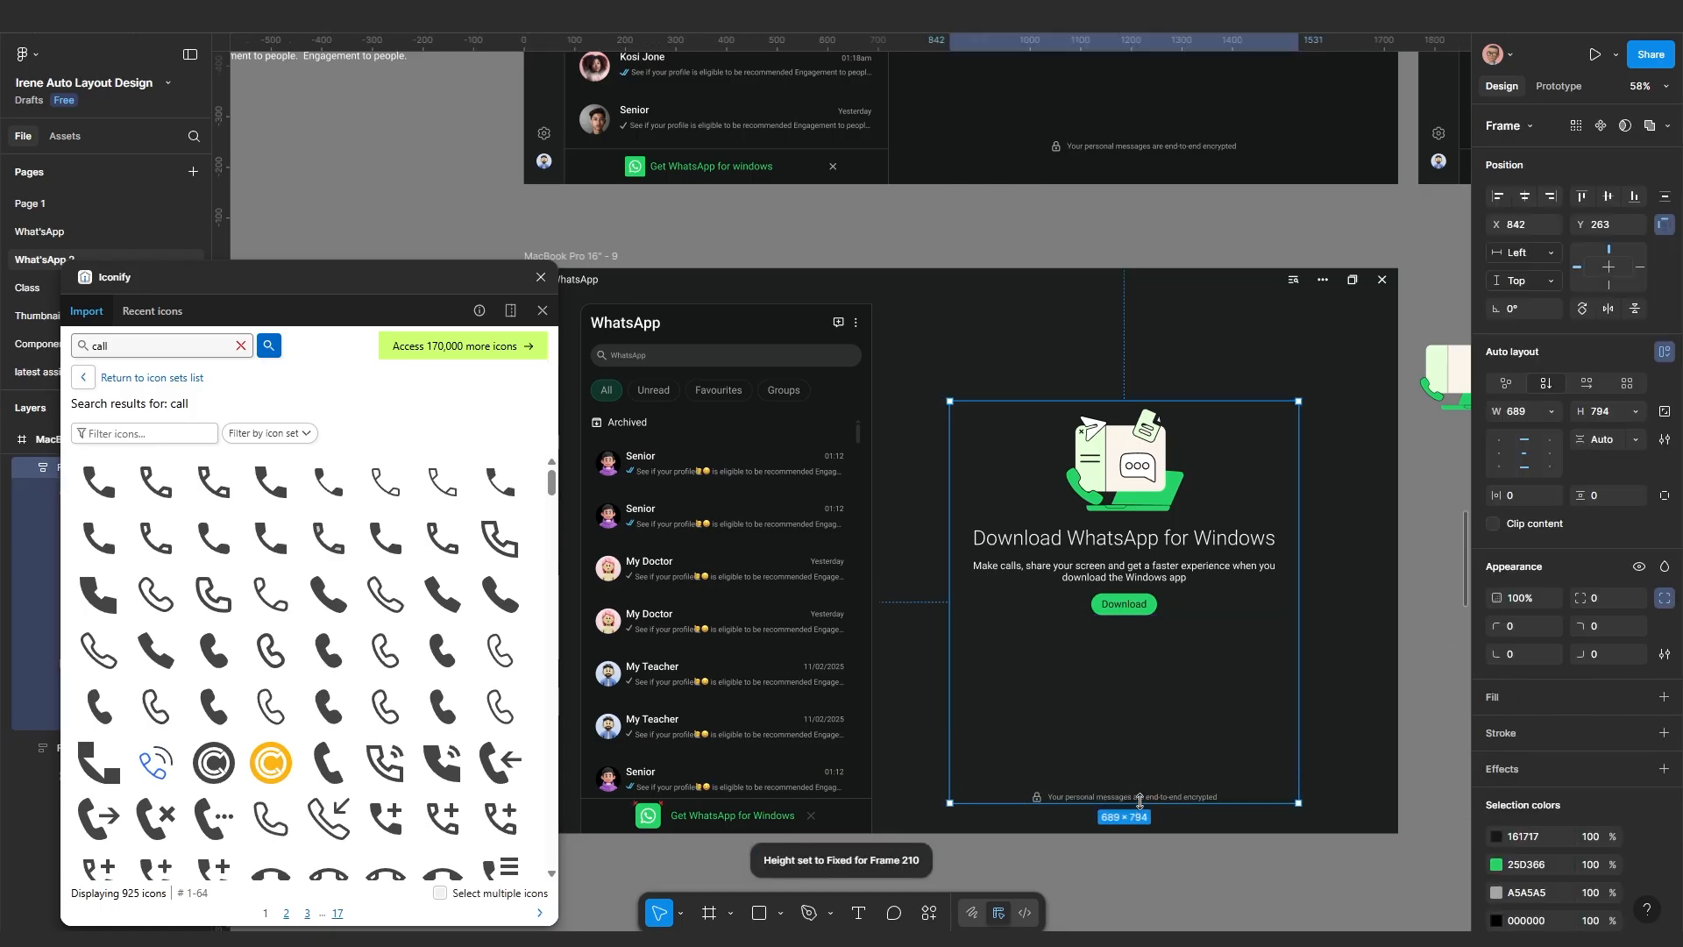
scroll(1139, 804, "down", 2)
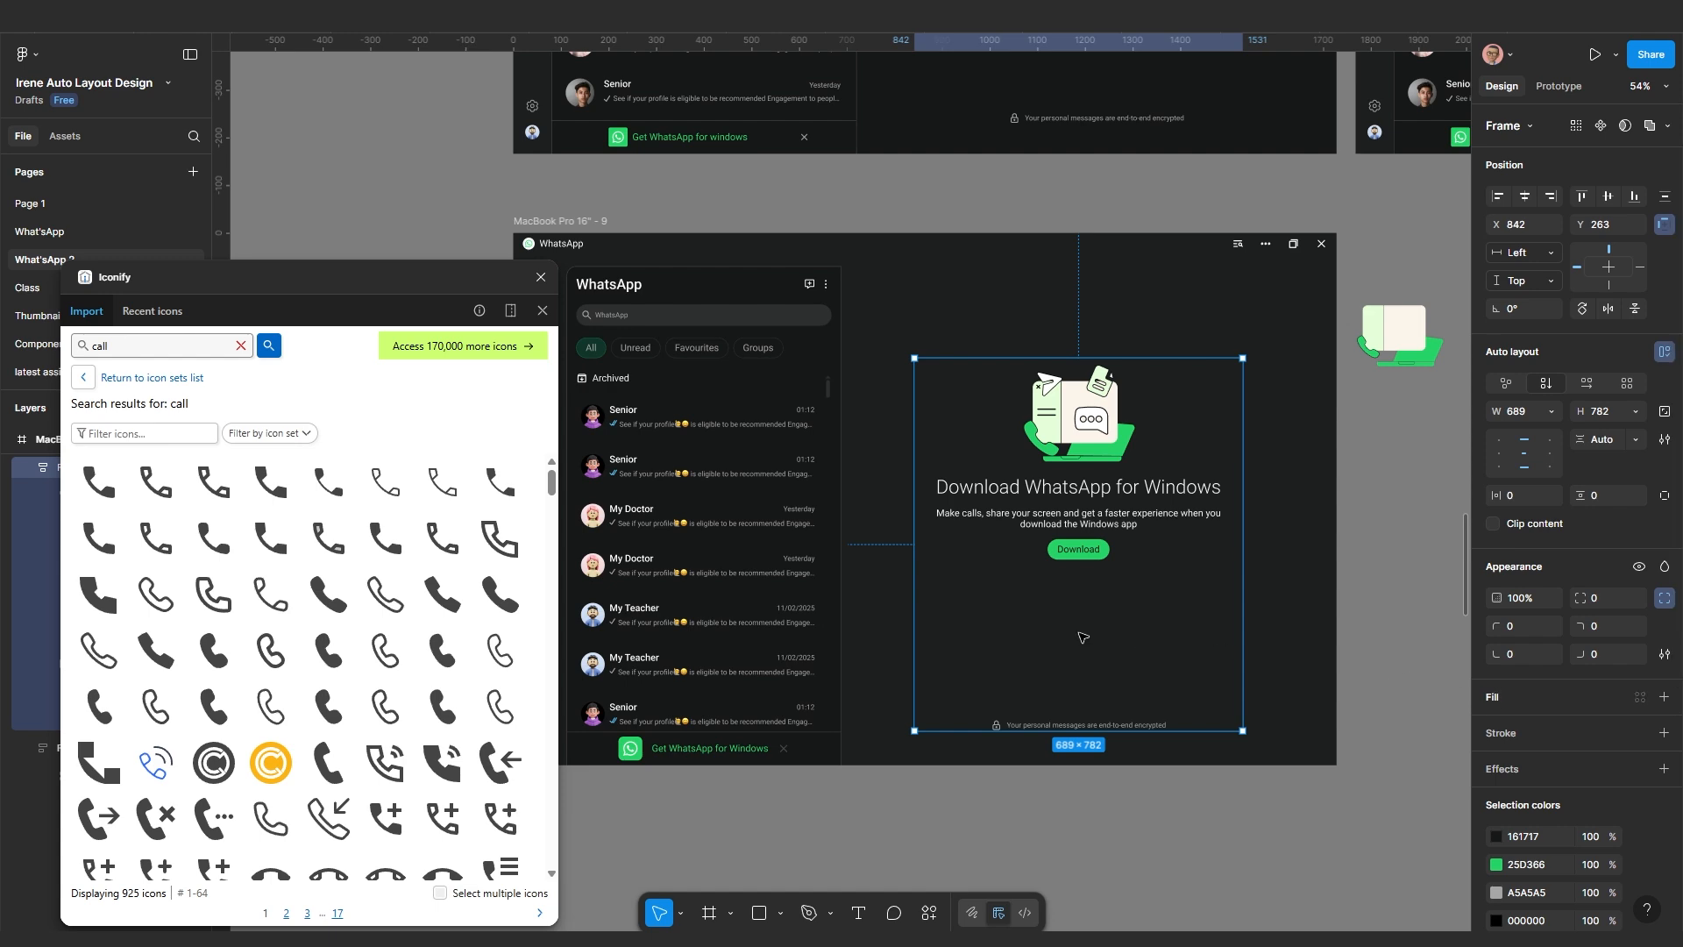
Fill the combined download frame with 161717 sampled from the chat list panel
scroll(1087, 624, "down", 2)
left_click(1506, 697)
left_click(1496, 728)
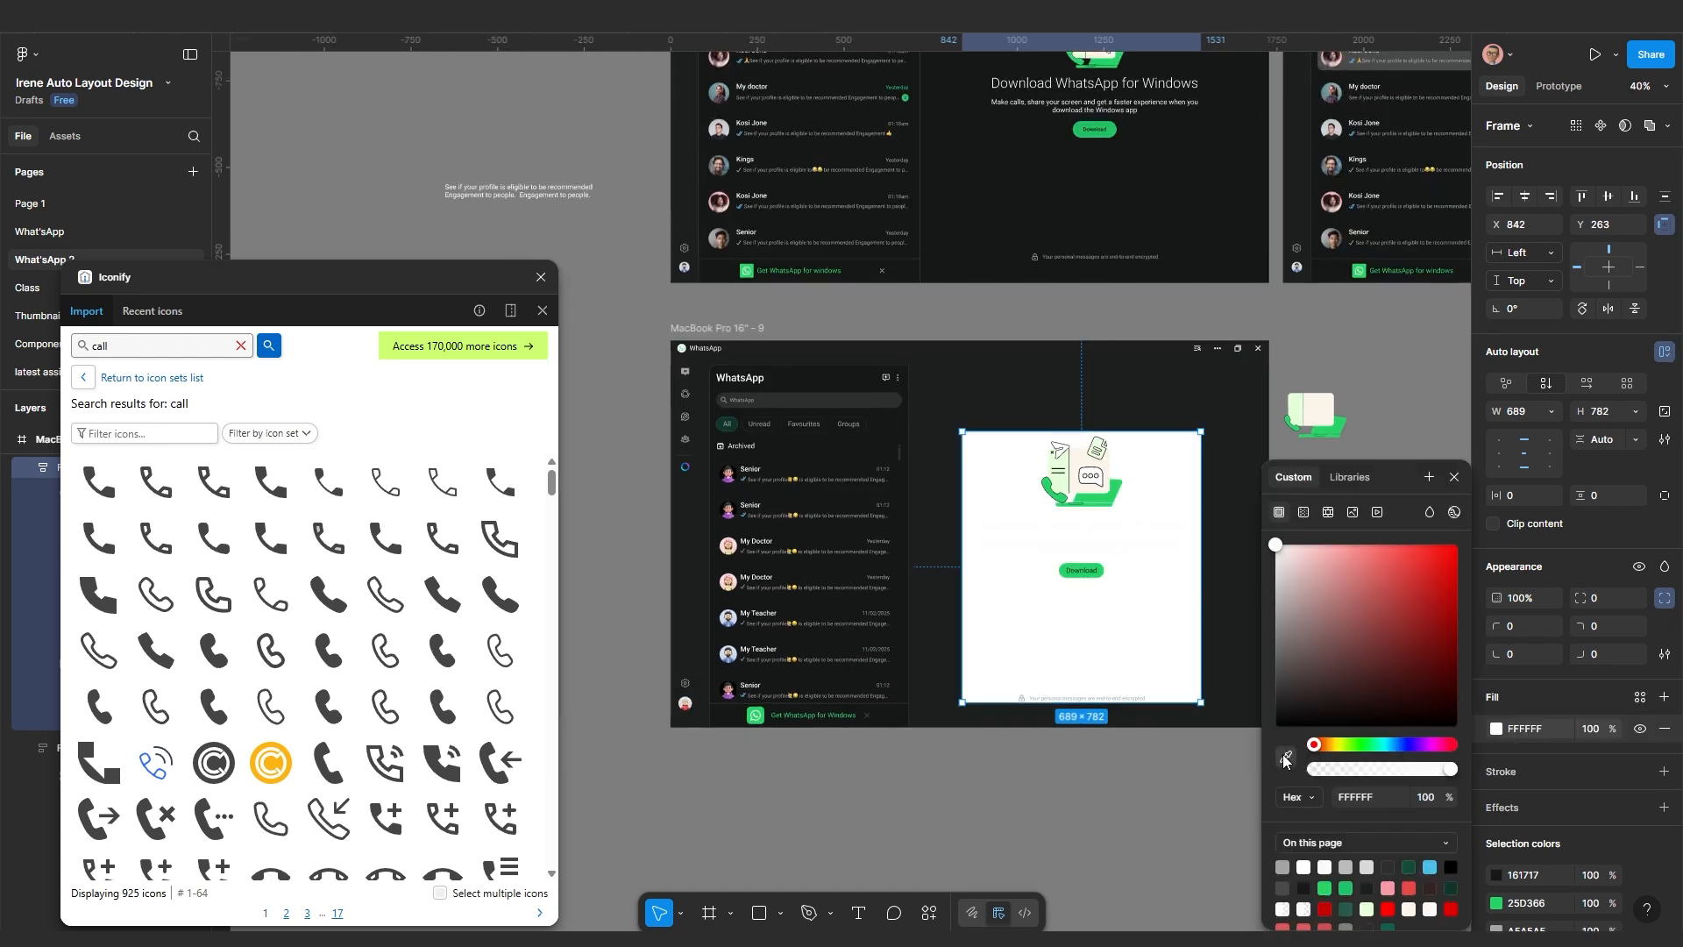
left_click(1285, 757)
left_click(844, 452)
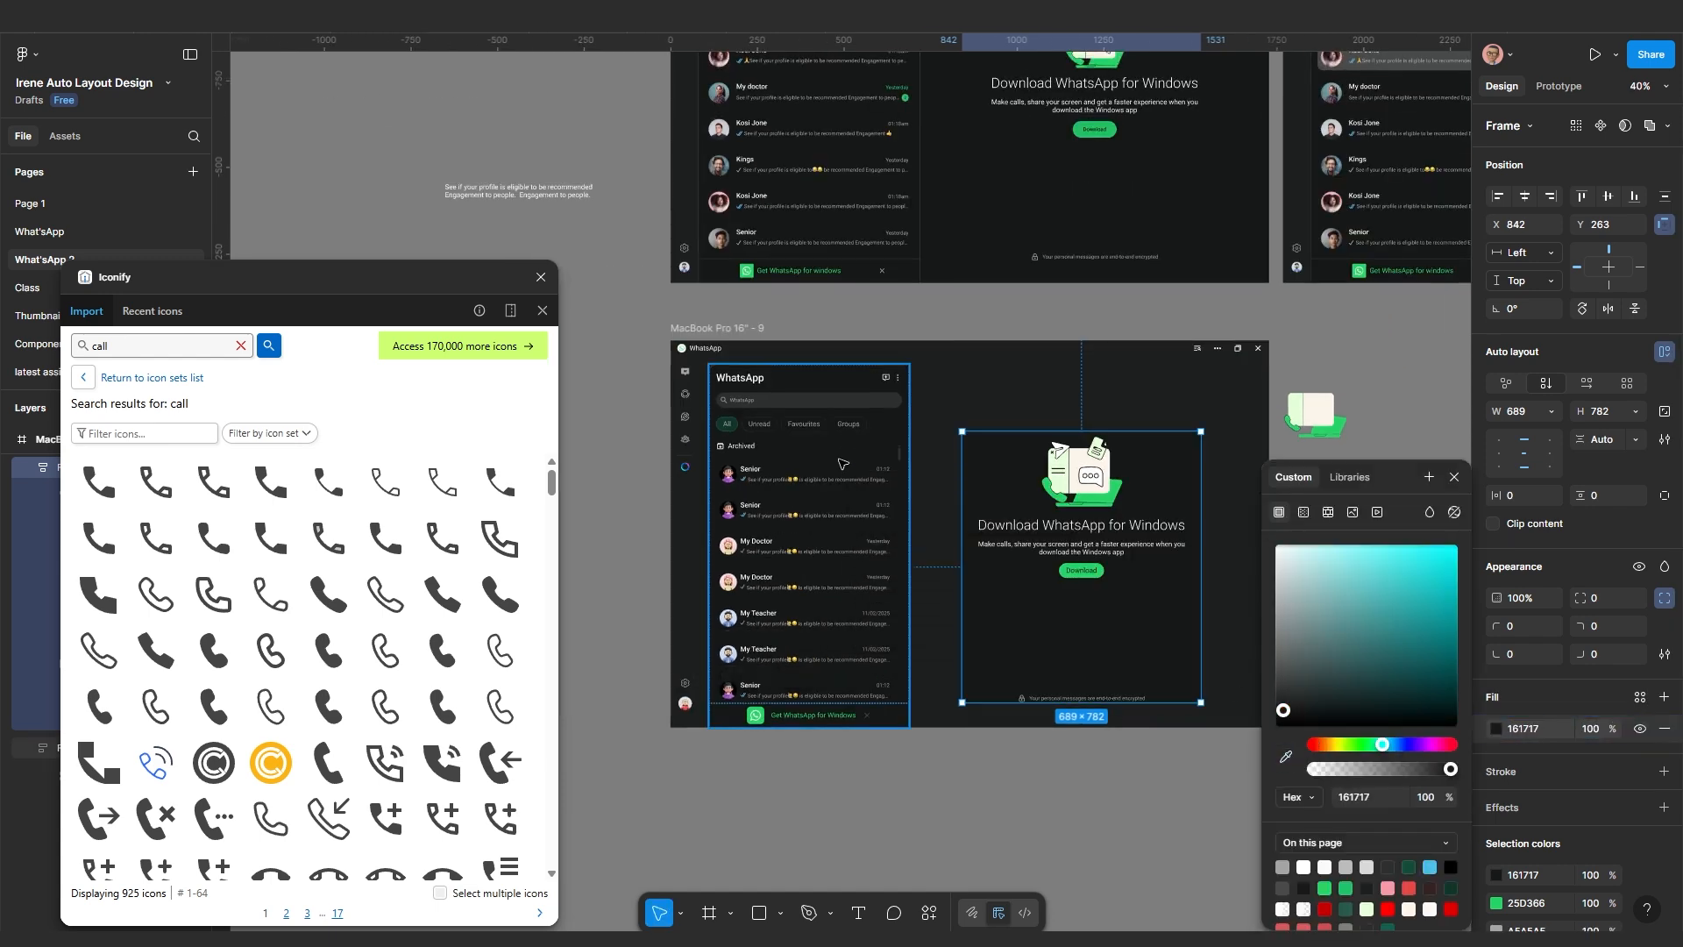
Add a 1 px inside stroke to the download frame, limited to its top side
scroll(916, 682, "up", 2)
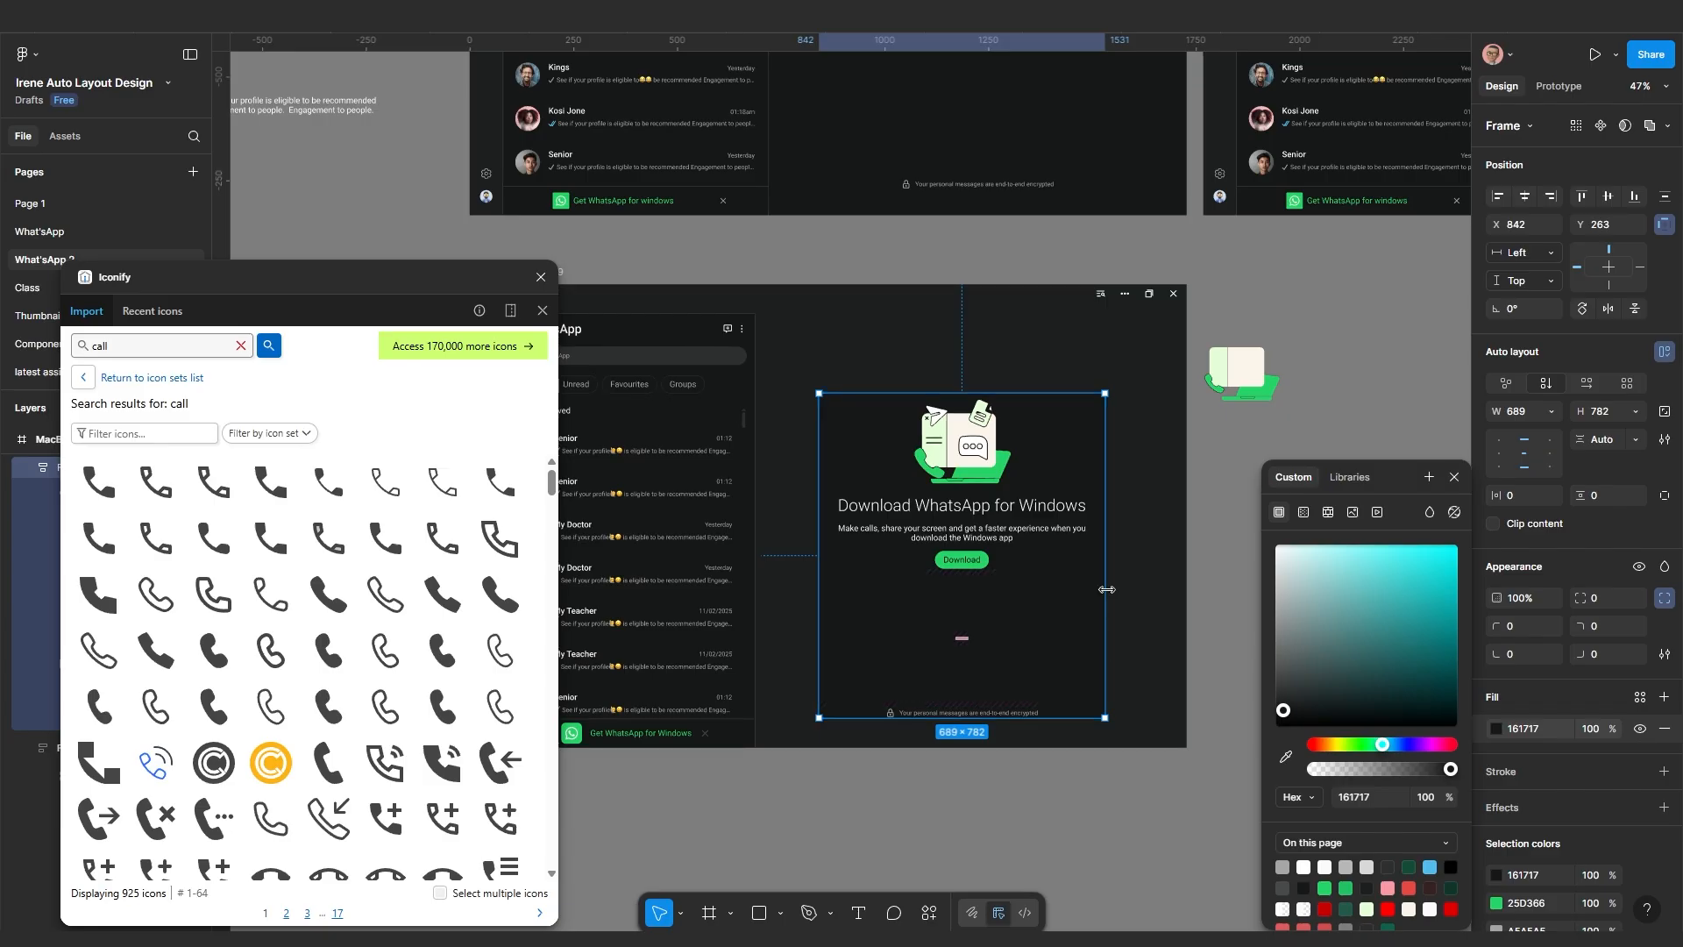
scroll(916, 682, "down", 3)
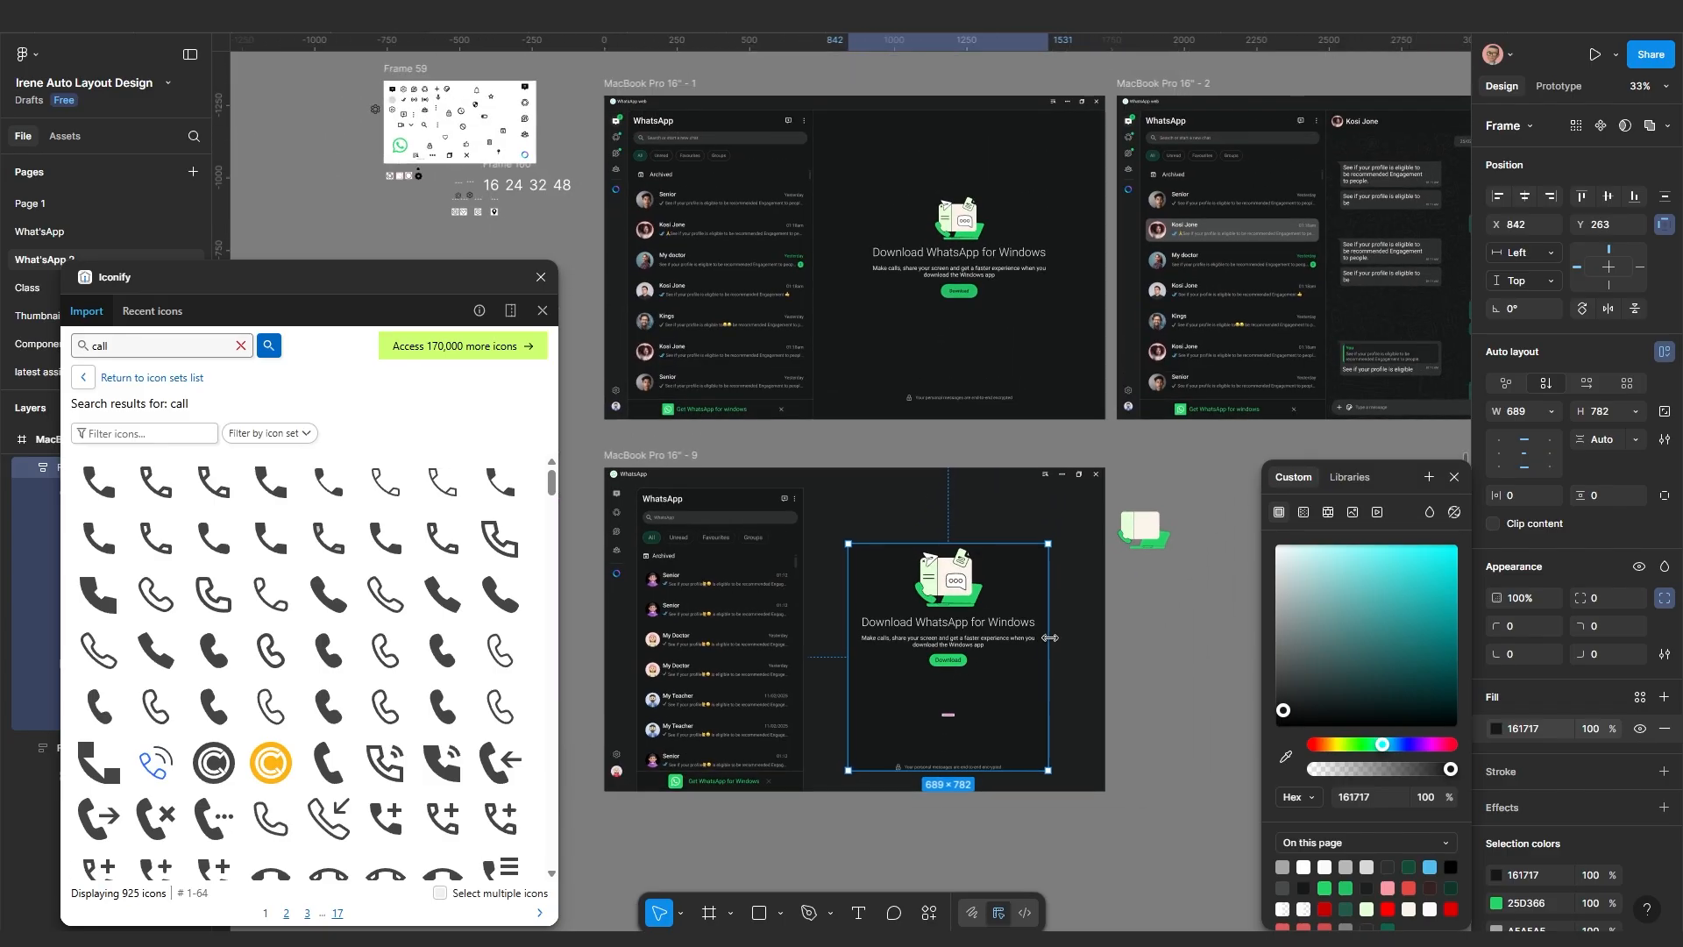
scroll(908, 534, "up", 3)
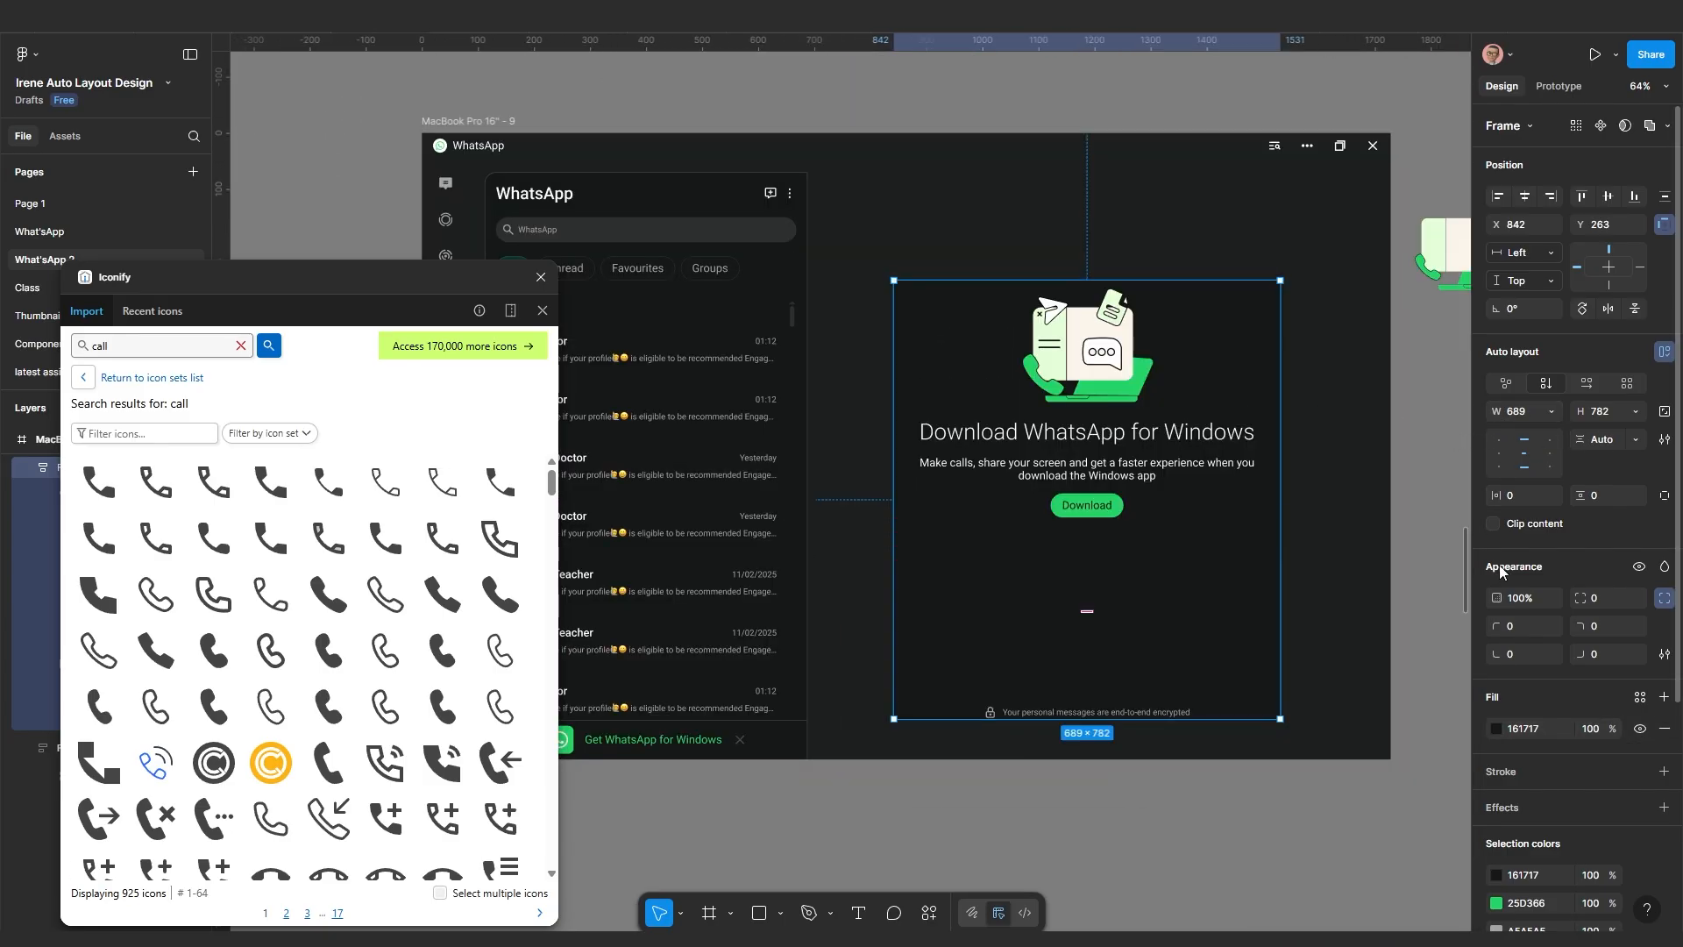
left_click(1506, 773)
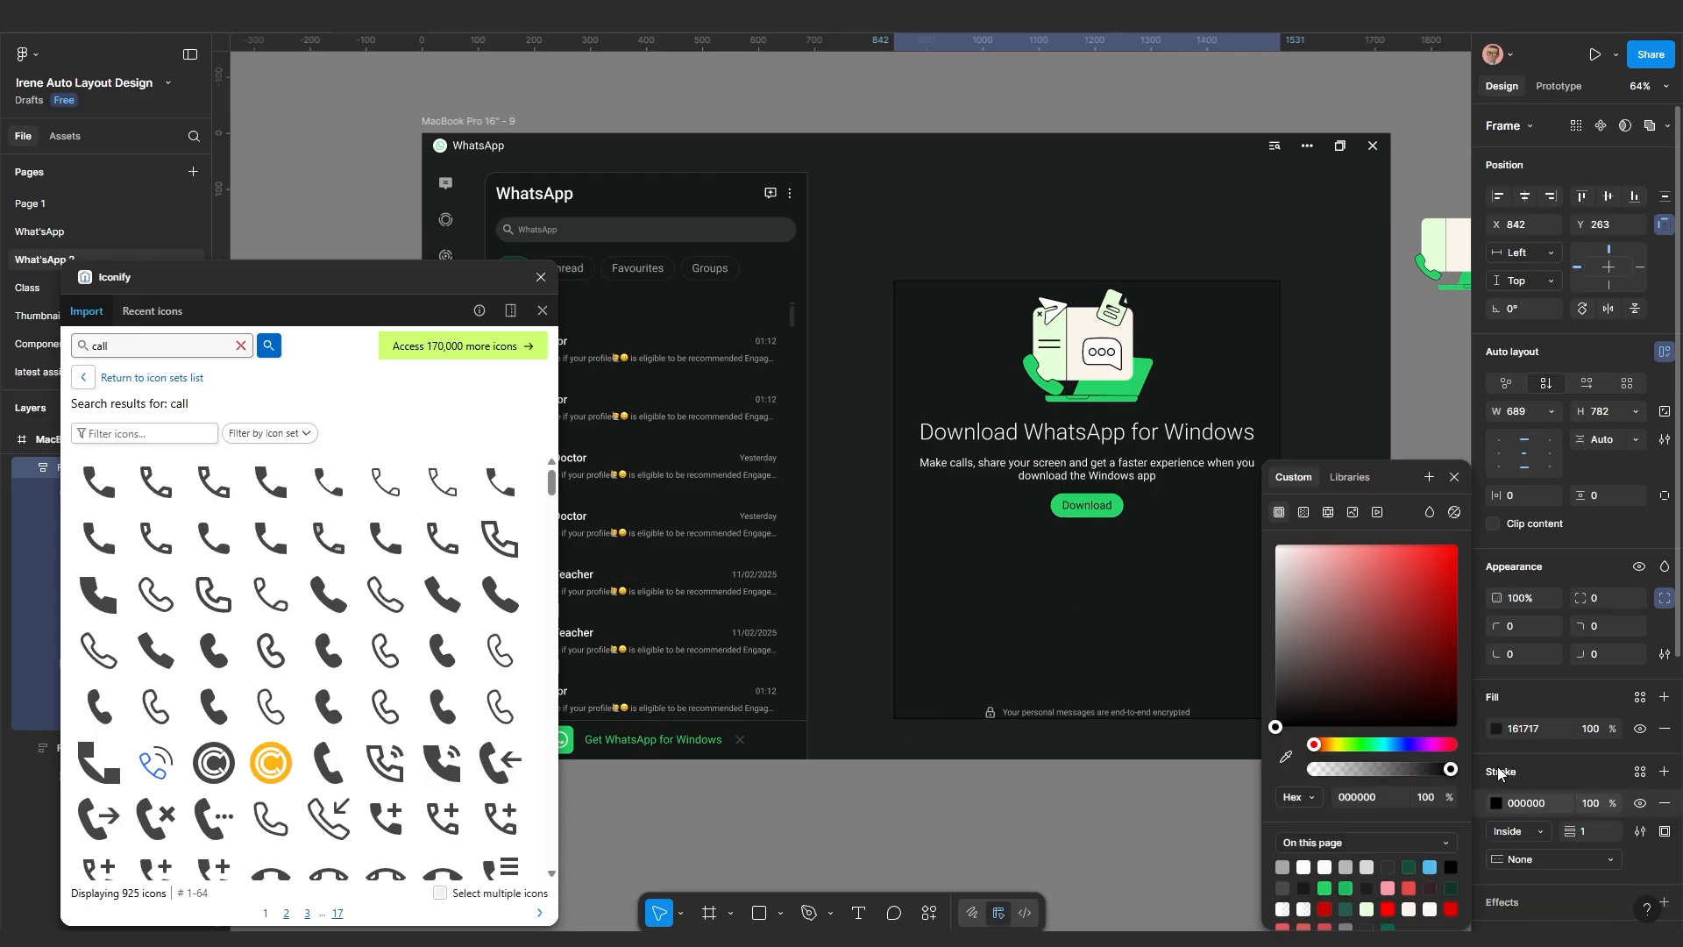
left_click(1665, 833)
left_click(1635, 724)
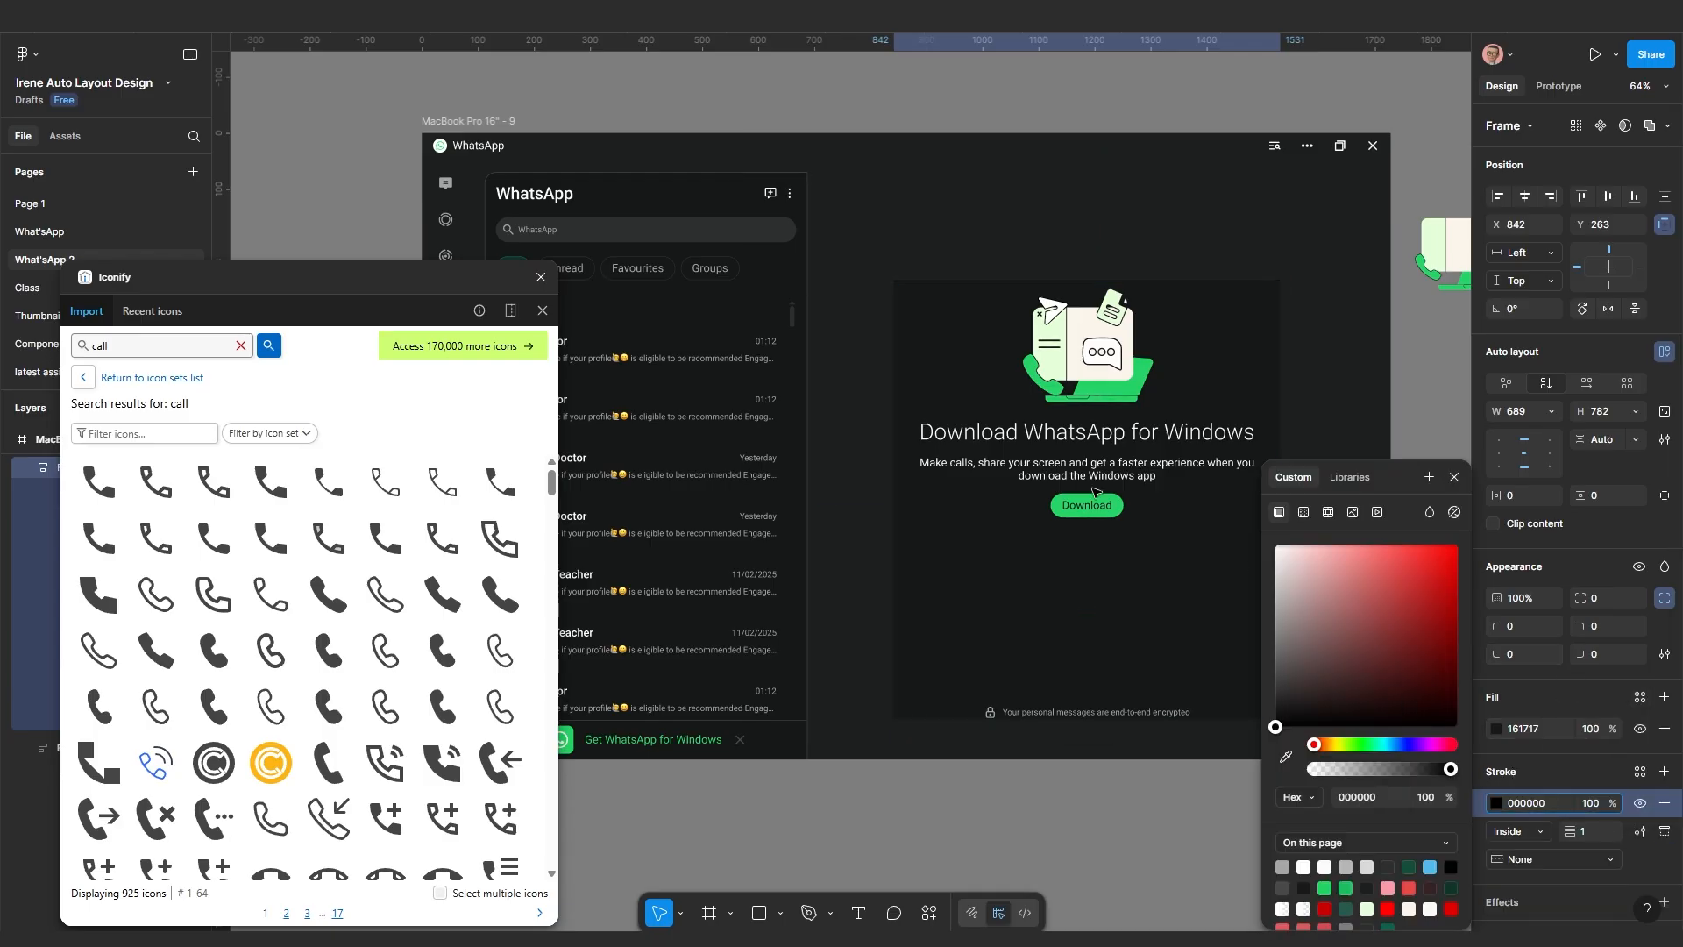
Set the download frame's stroke colour to 494A4A, copied from the chat list panel's stroke
scroll(721, 199, "up", 2)
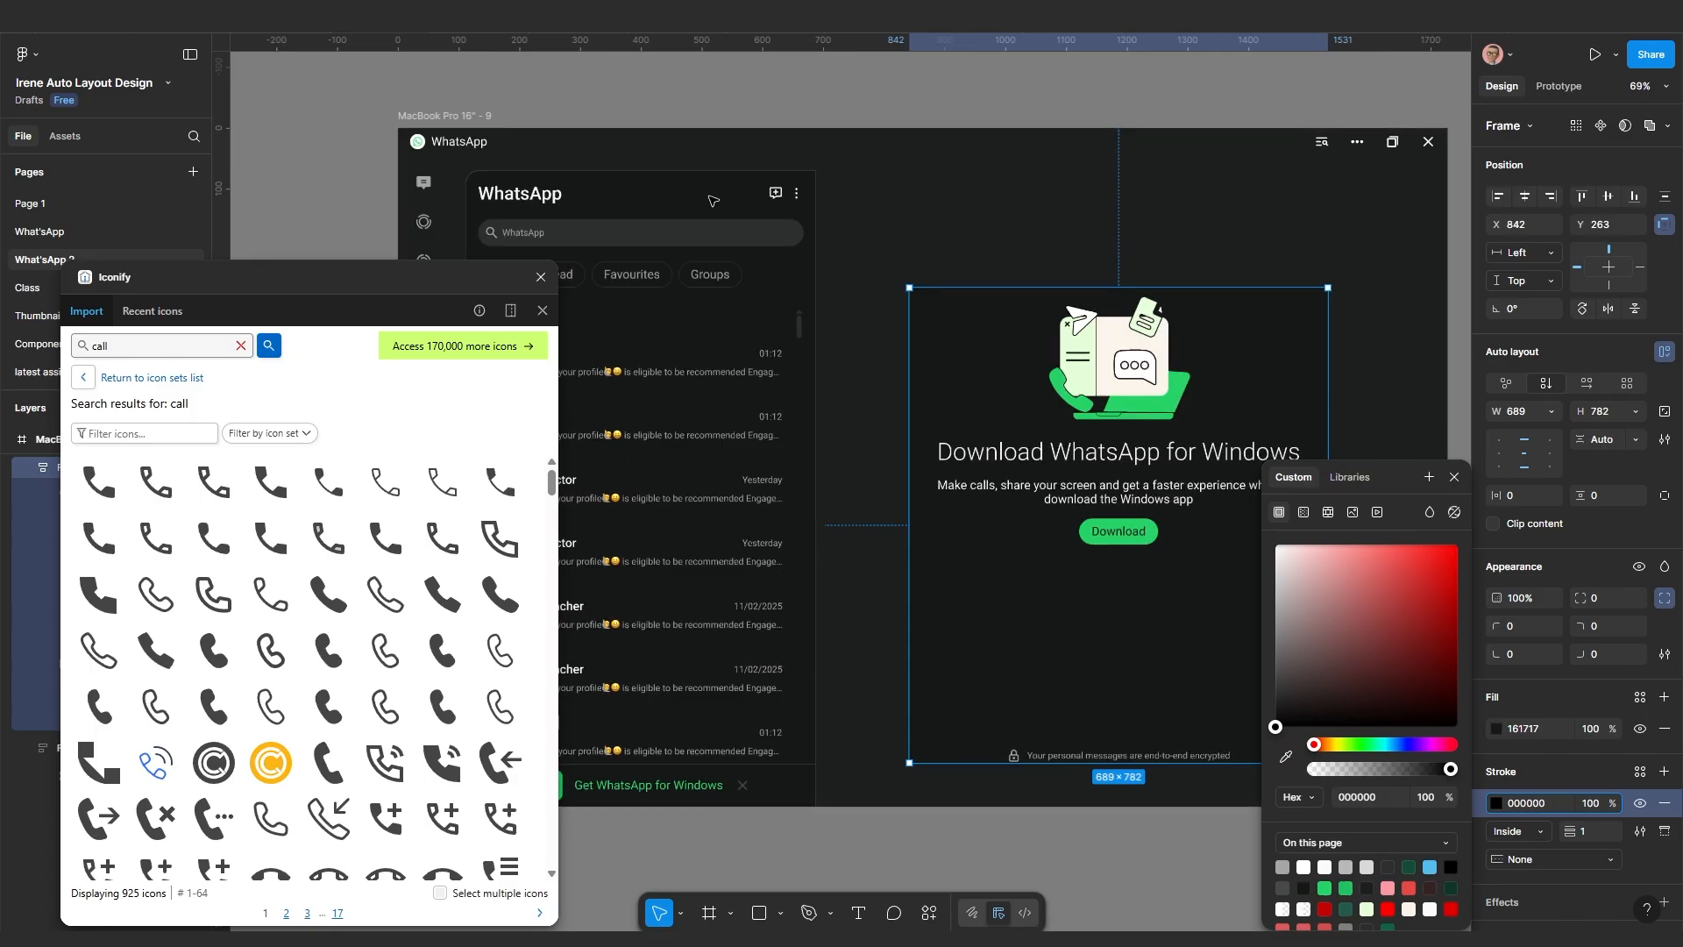
left_click(722, 199)
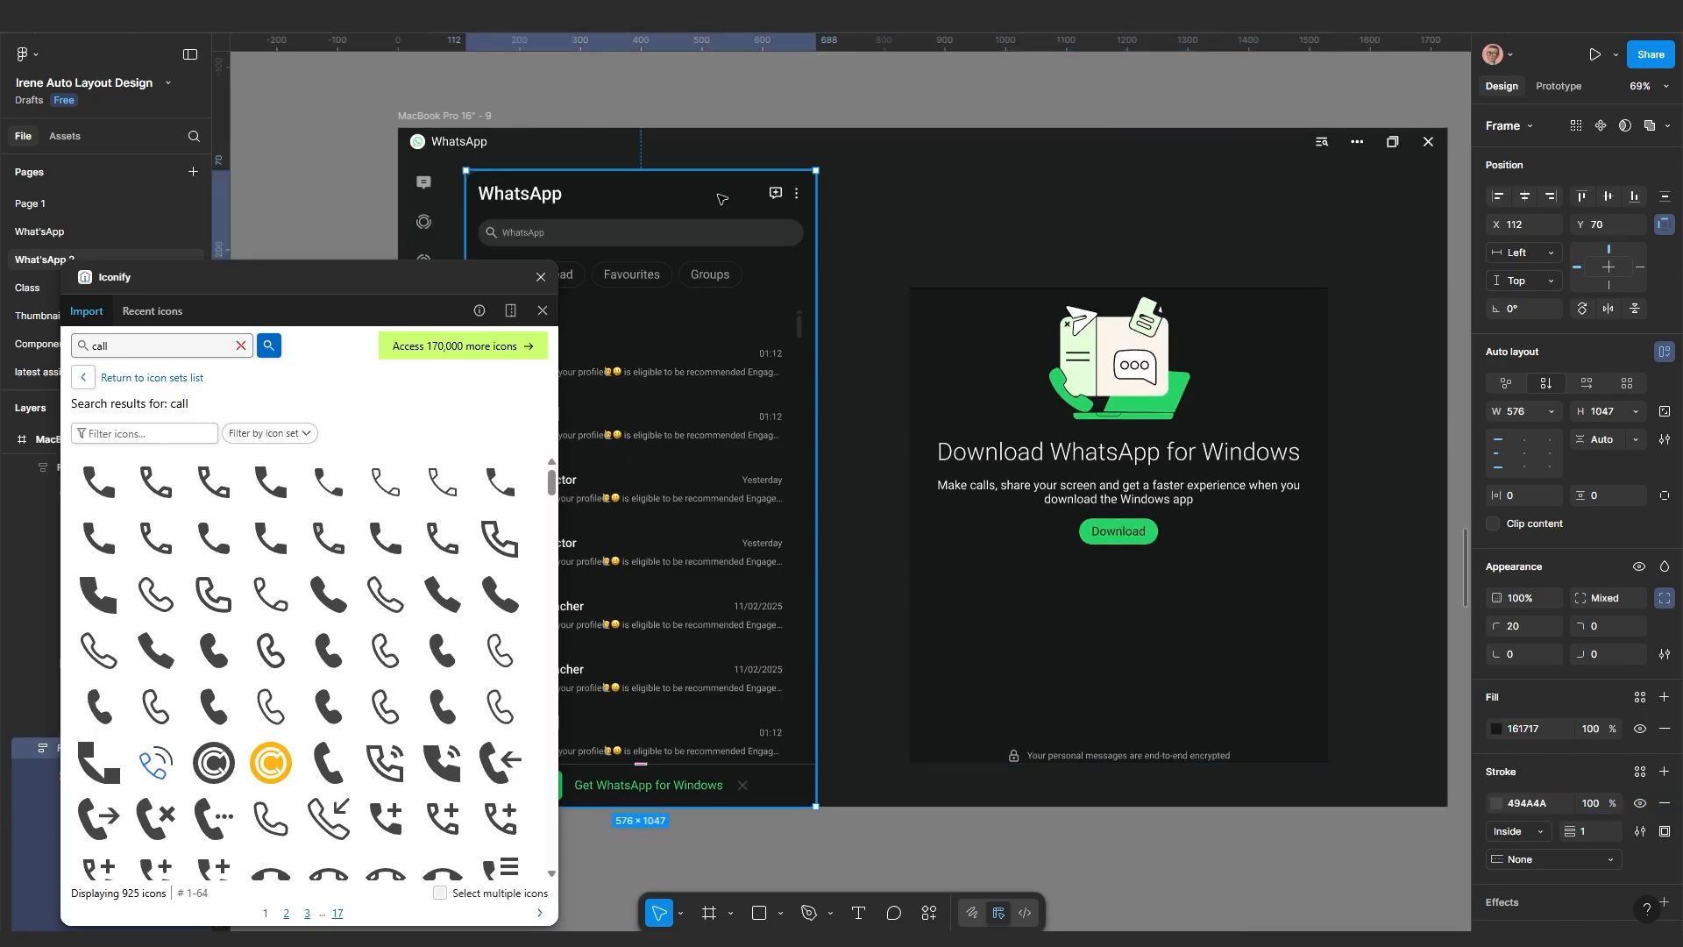
left_click(1548, 805)
key("ctrl+c")
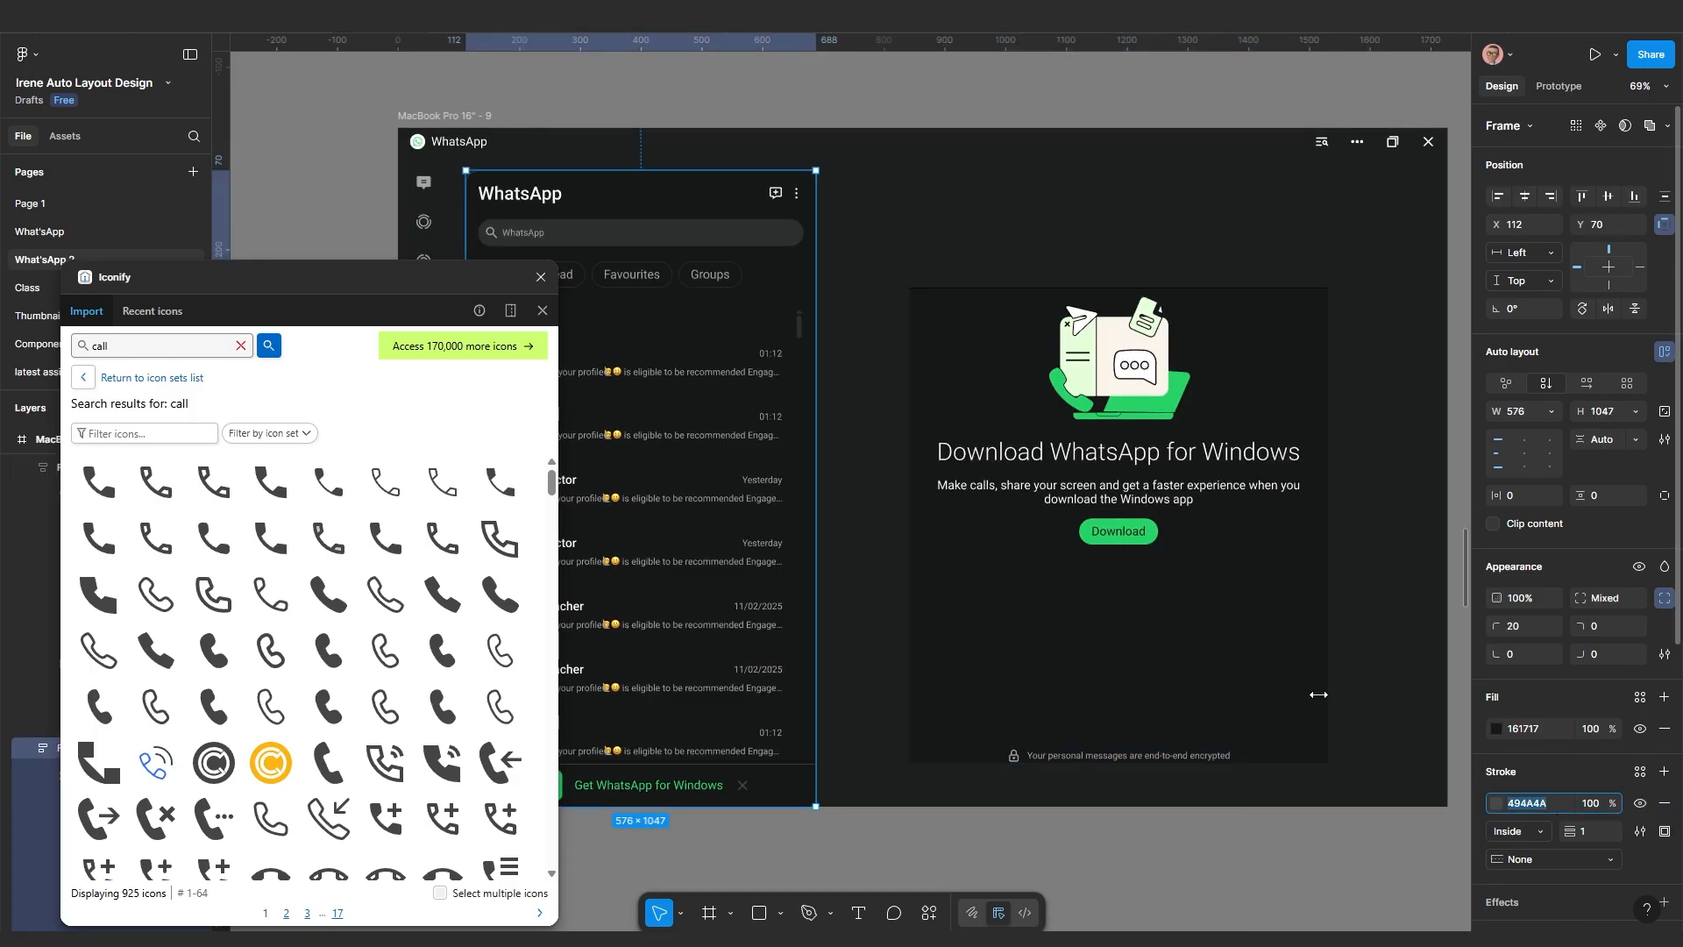
left_click(1217, 593)
left_click(1532, 803)
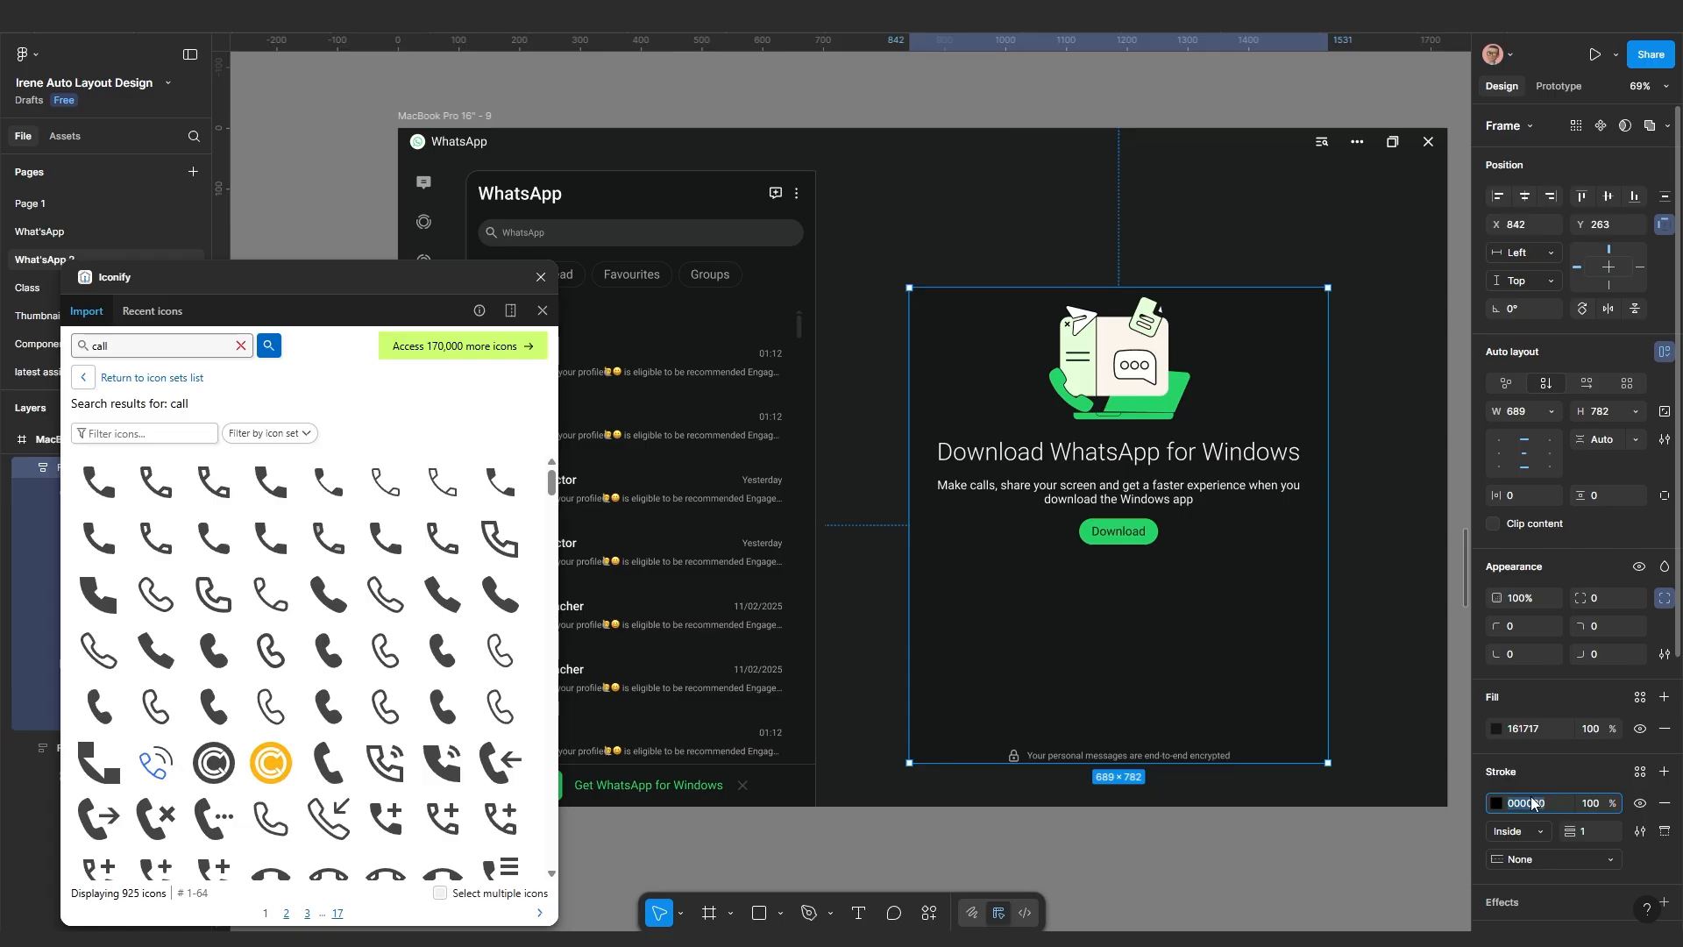
key("ctrl+v")
key("Return")
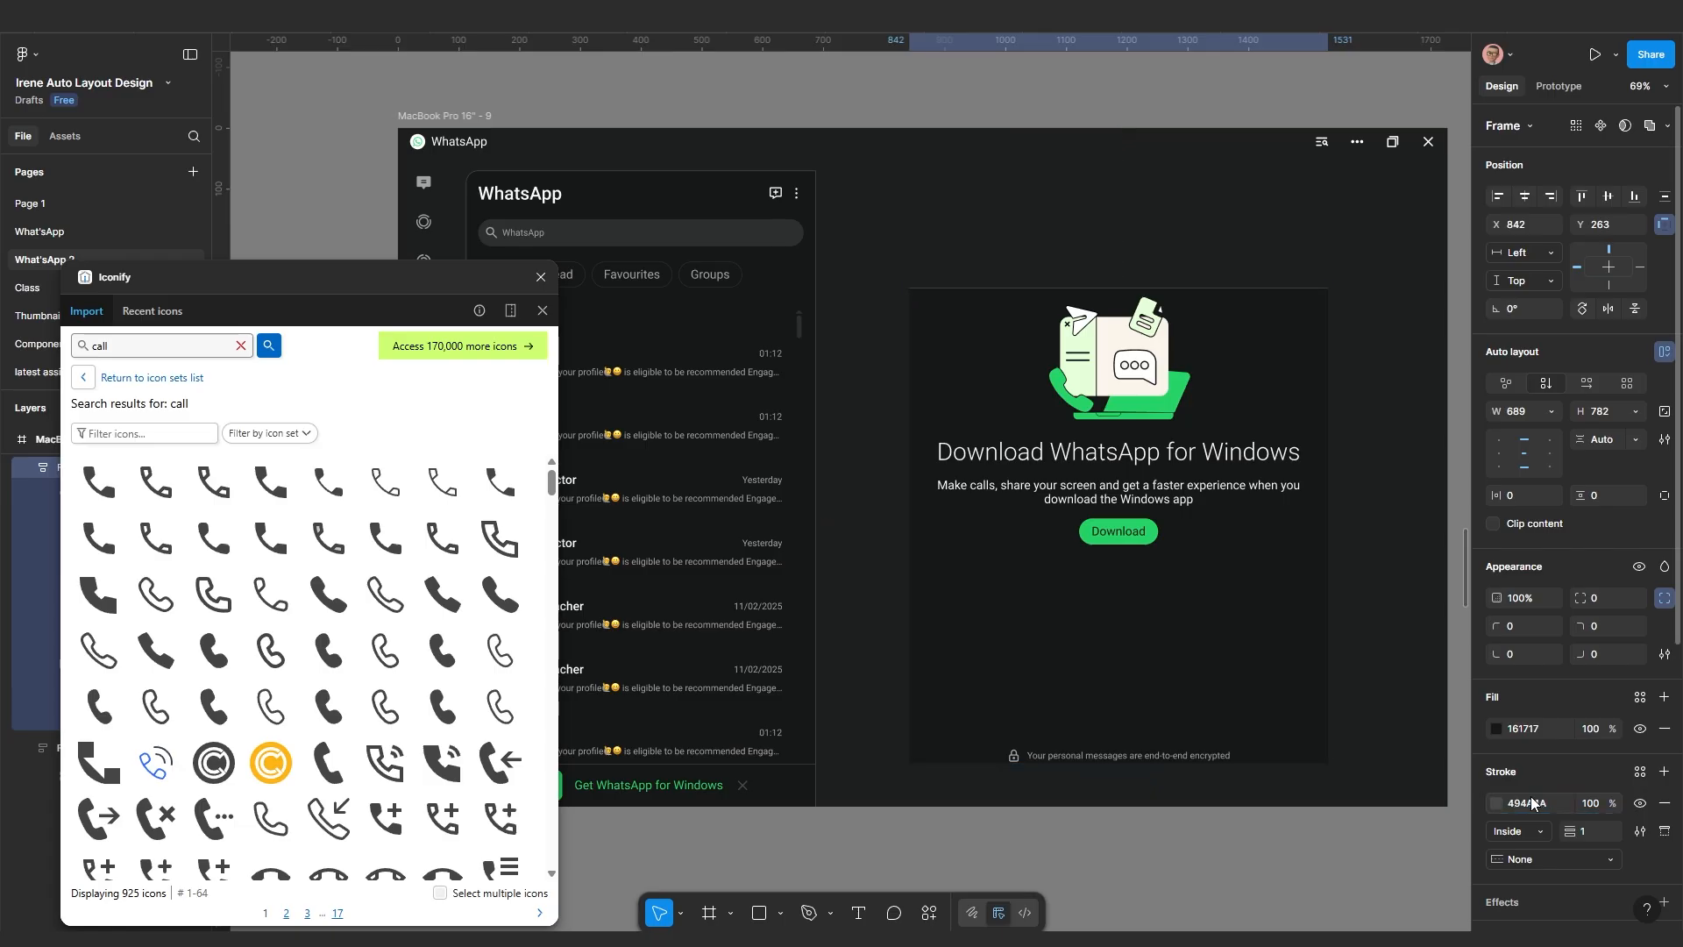
Wrap the chat list panel and the download frame together in a horizontal auto layout frame
left_click(1383, 500)
left_click(1240, 601)
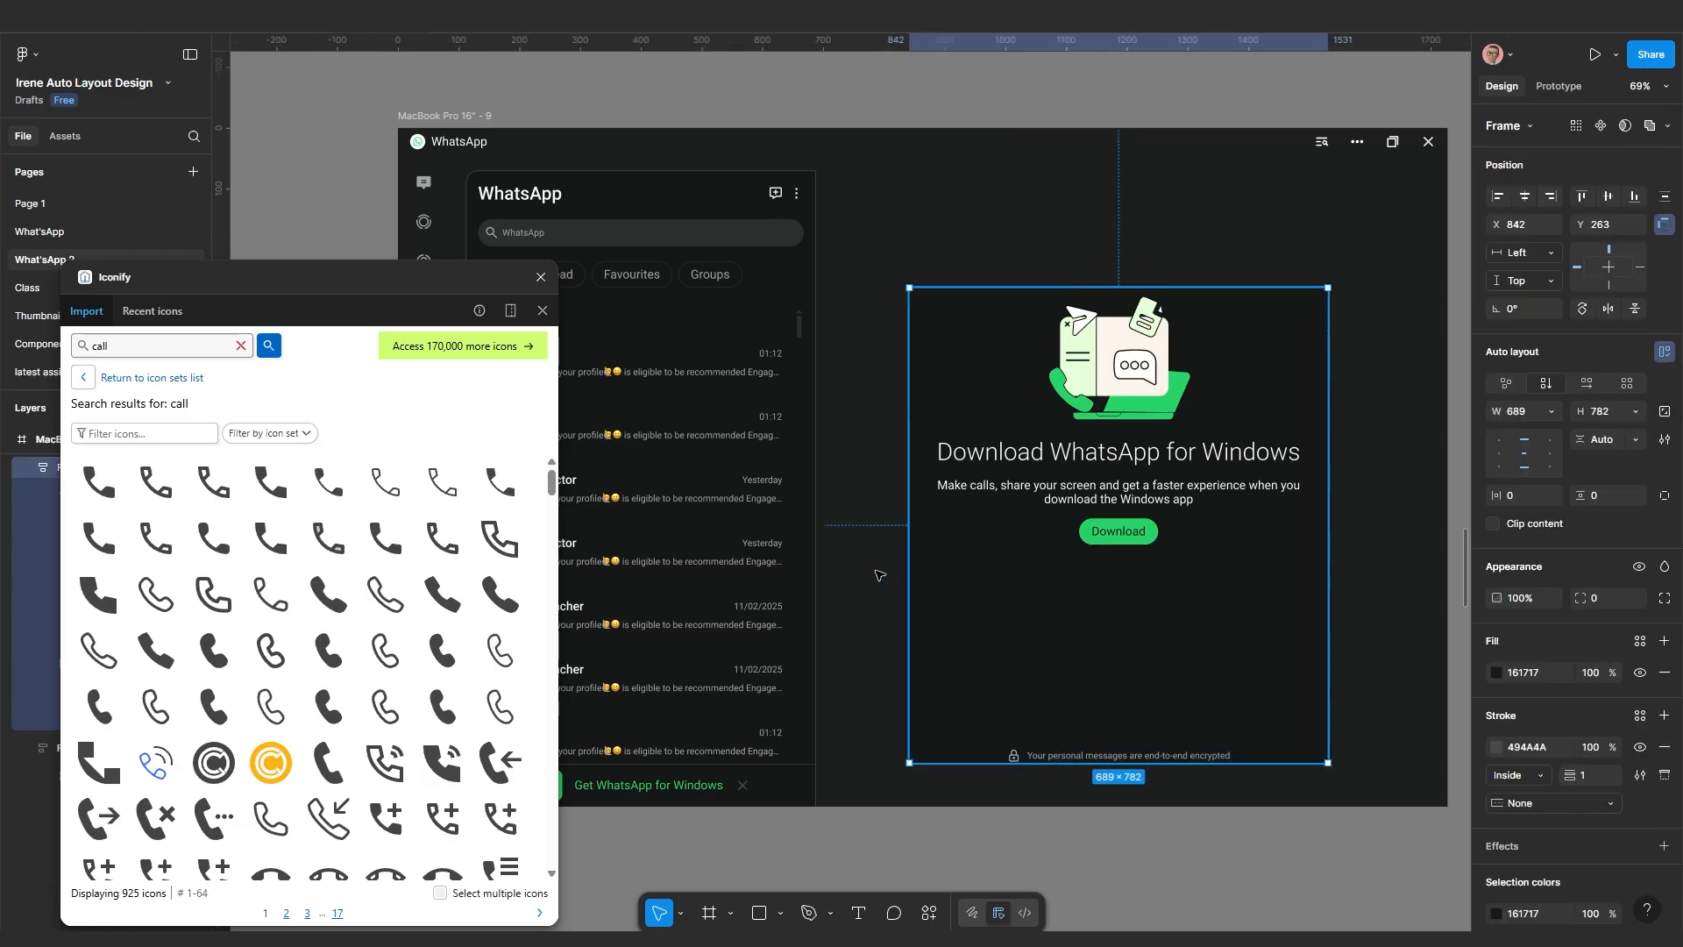
left_click(746, 538, "shift")
key("shift+a")
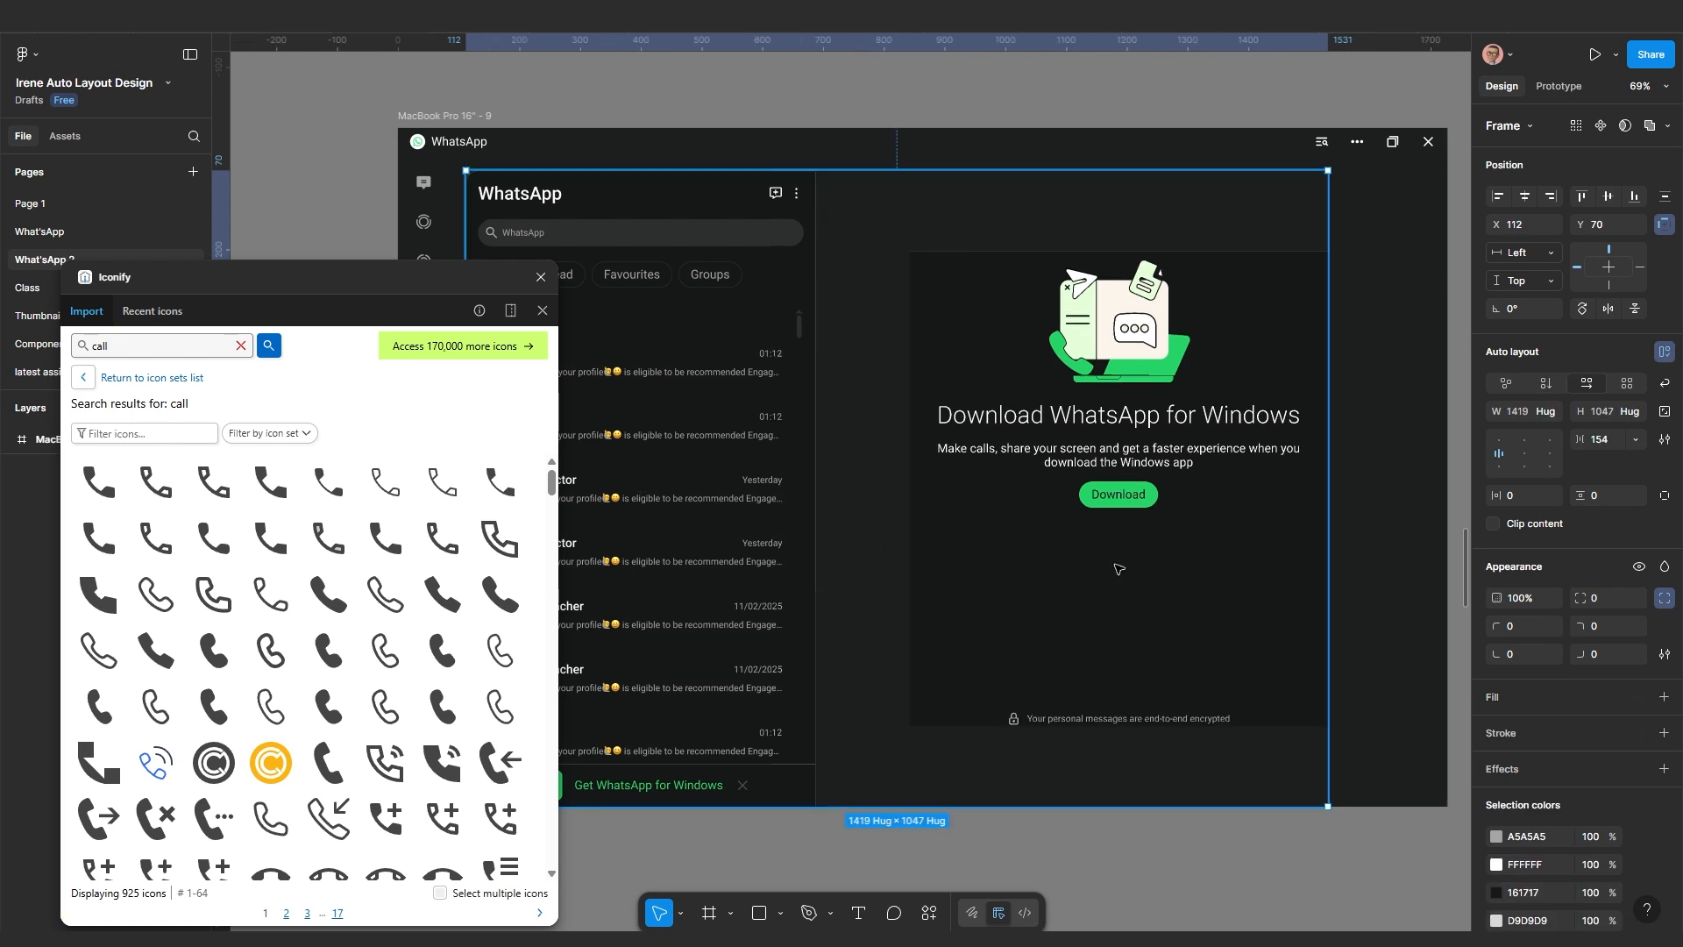
left_click(1065, 526)
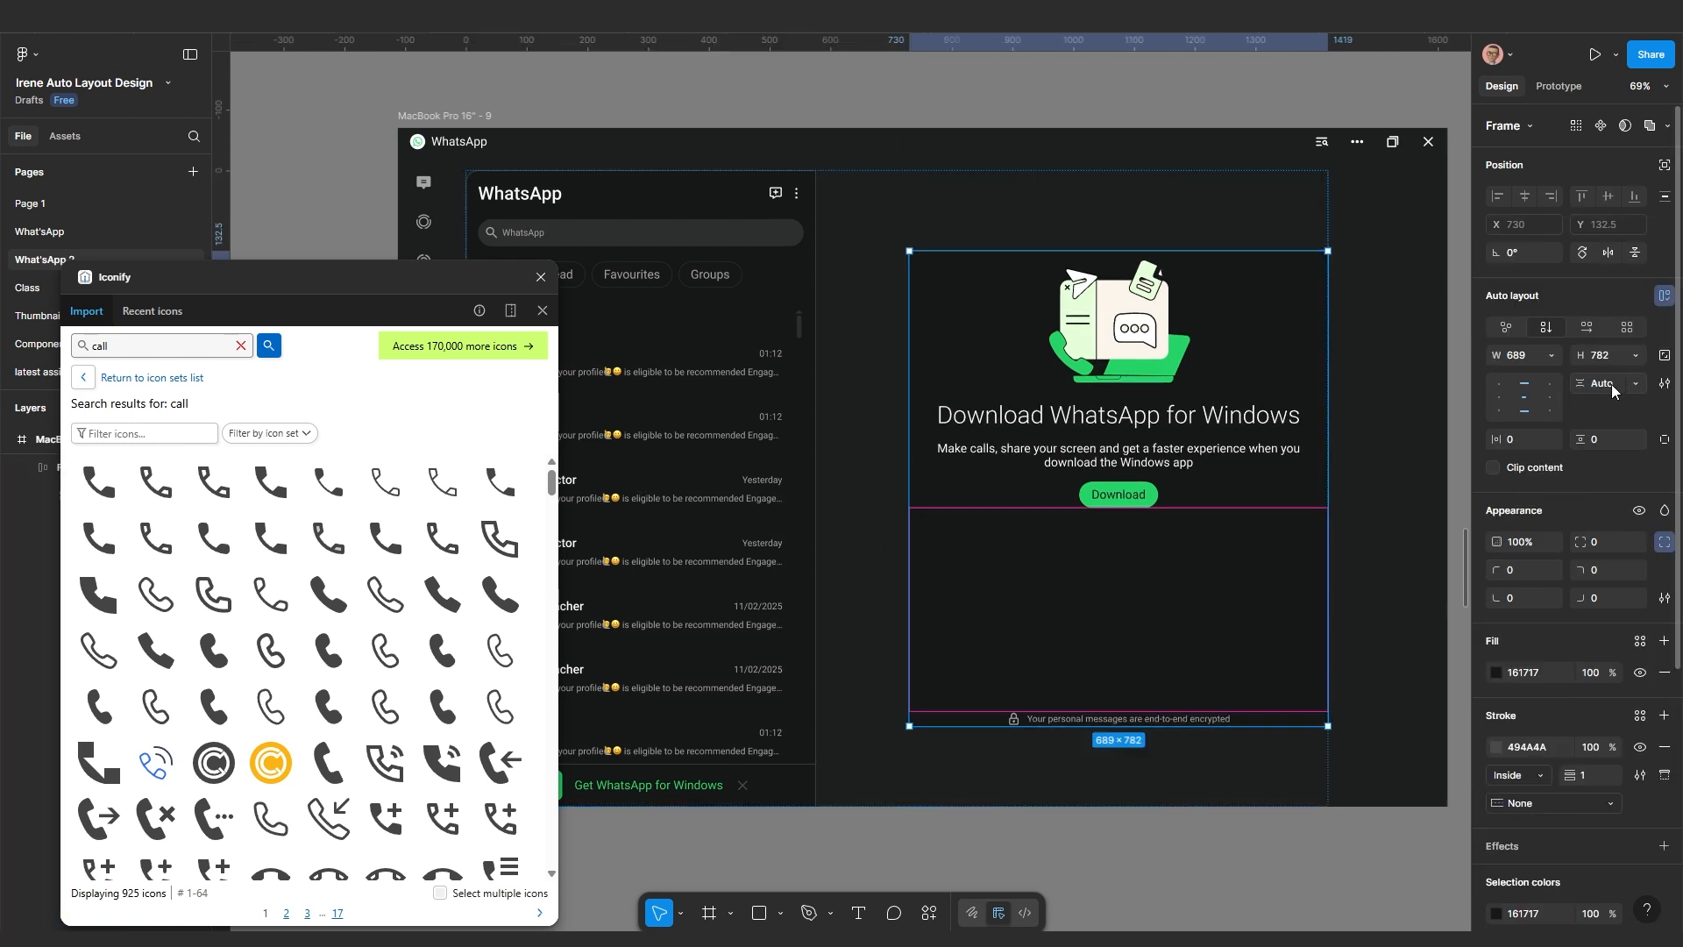
Set both the height and the width of the download frame to fill its container
left_click(1632, 356)
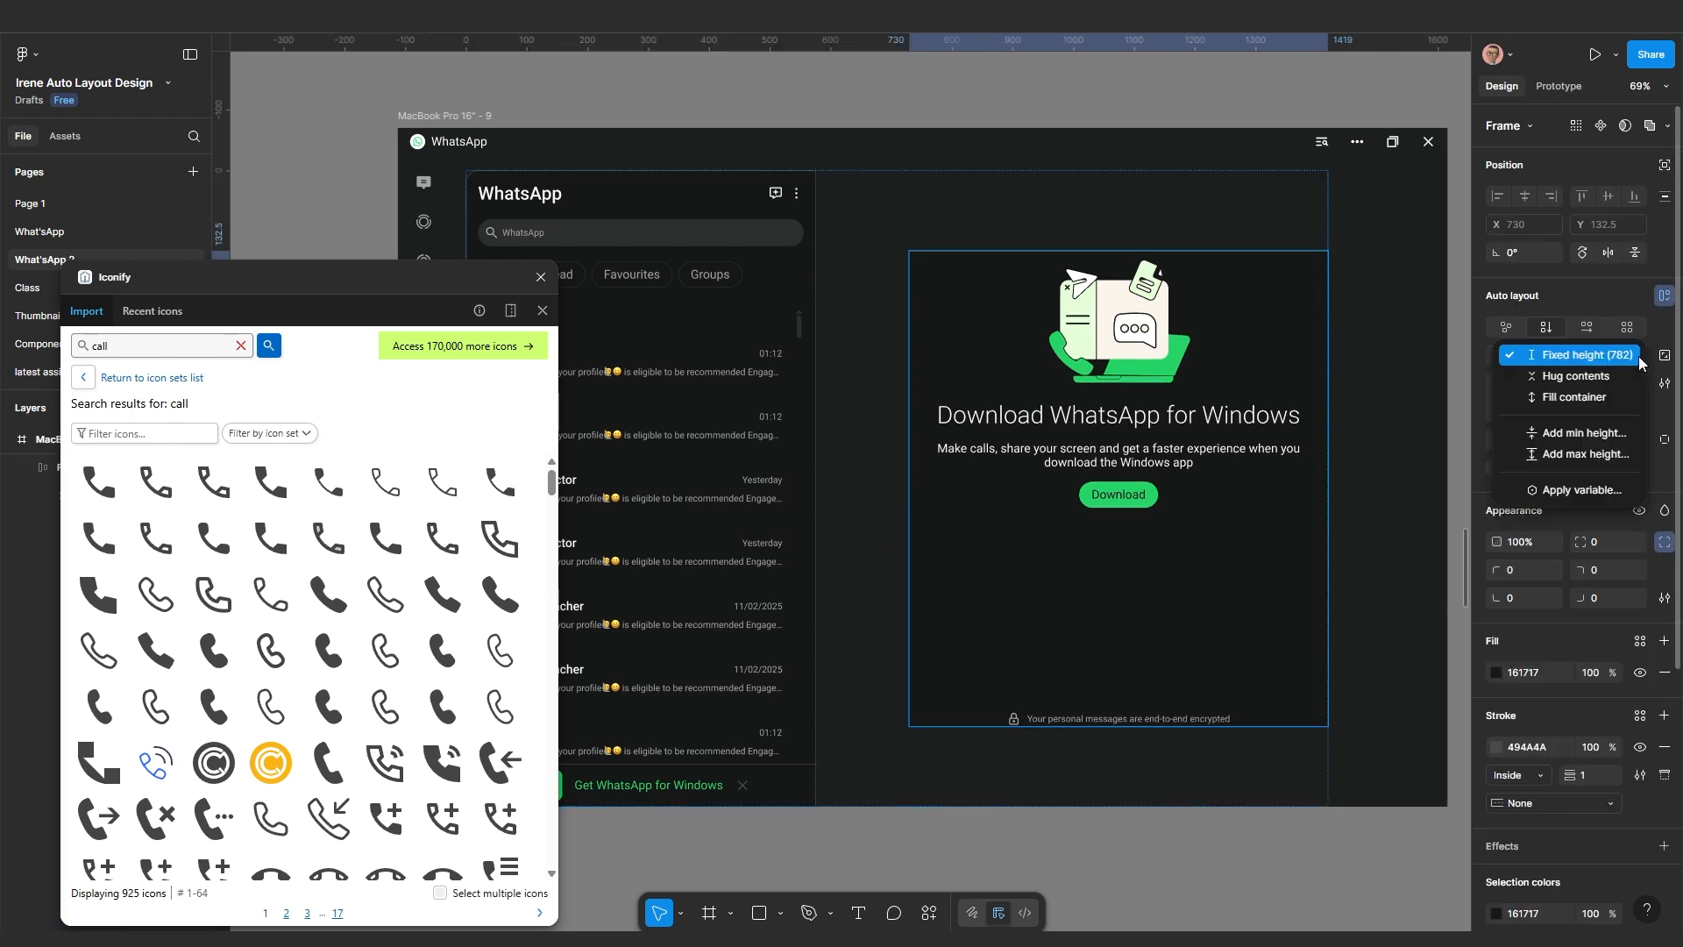
left_click(1595, 398)
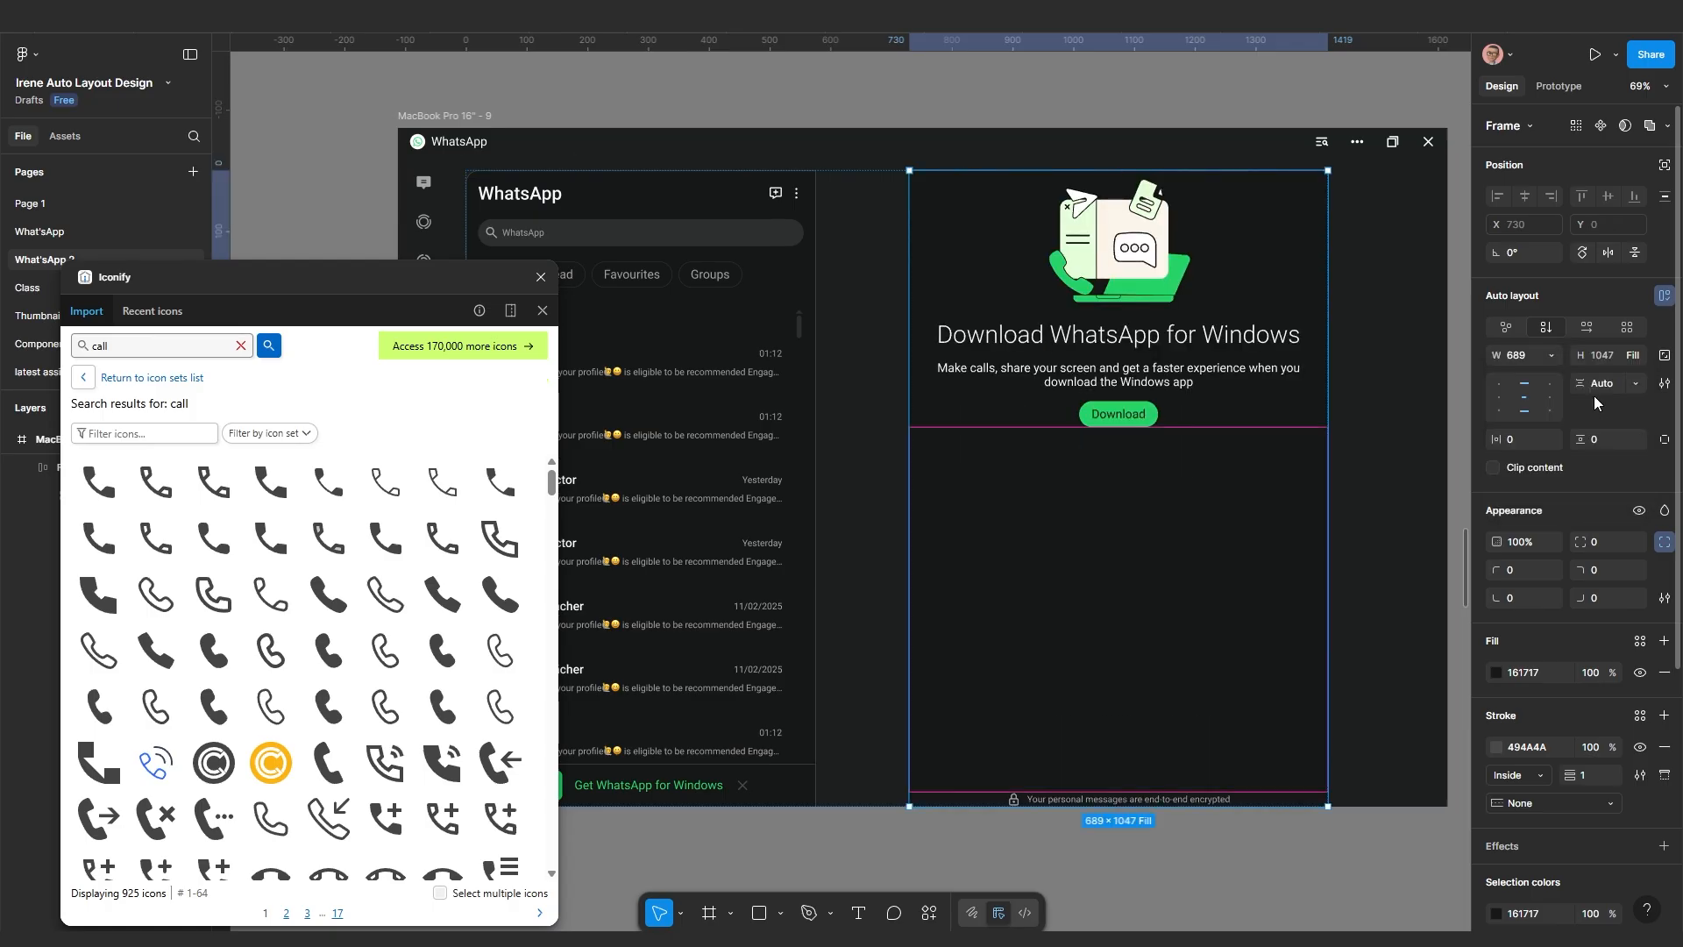
left_click(1550, 354)
left_click(1506, 399)
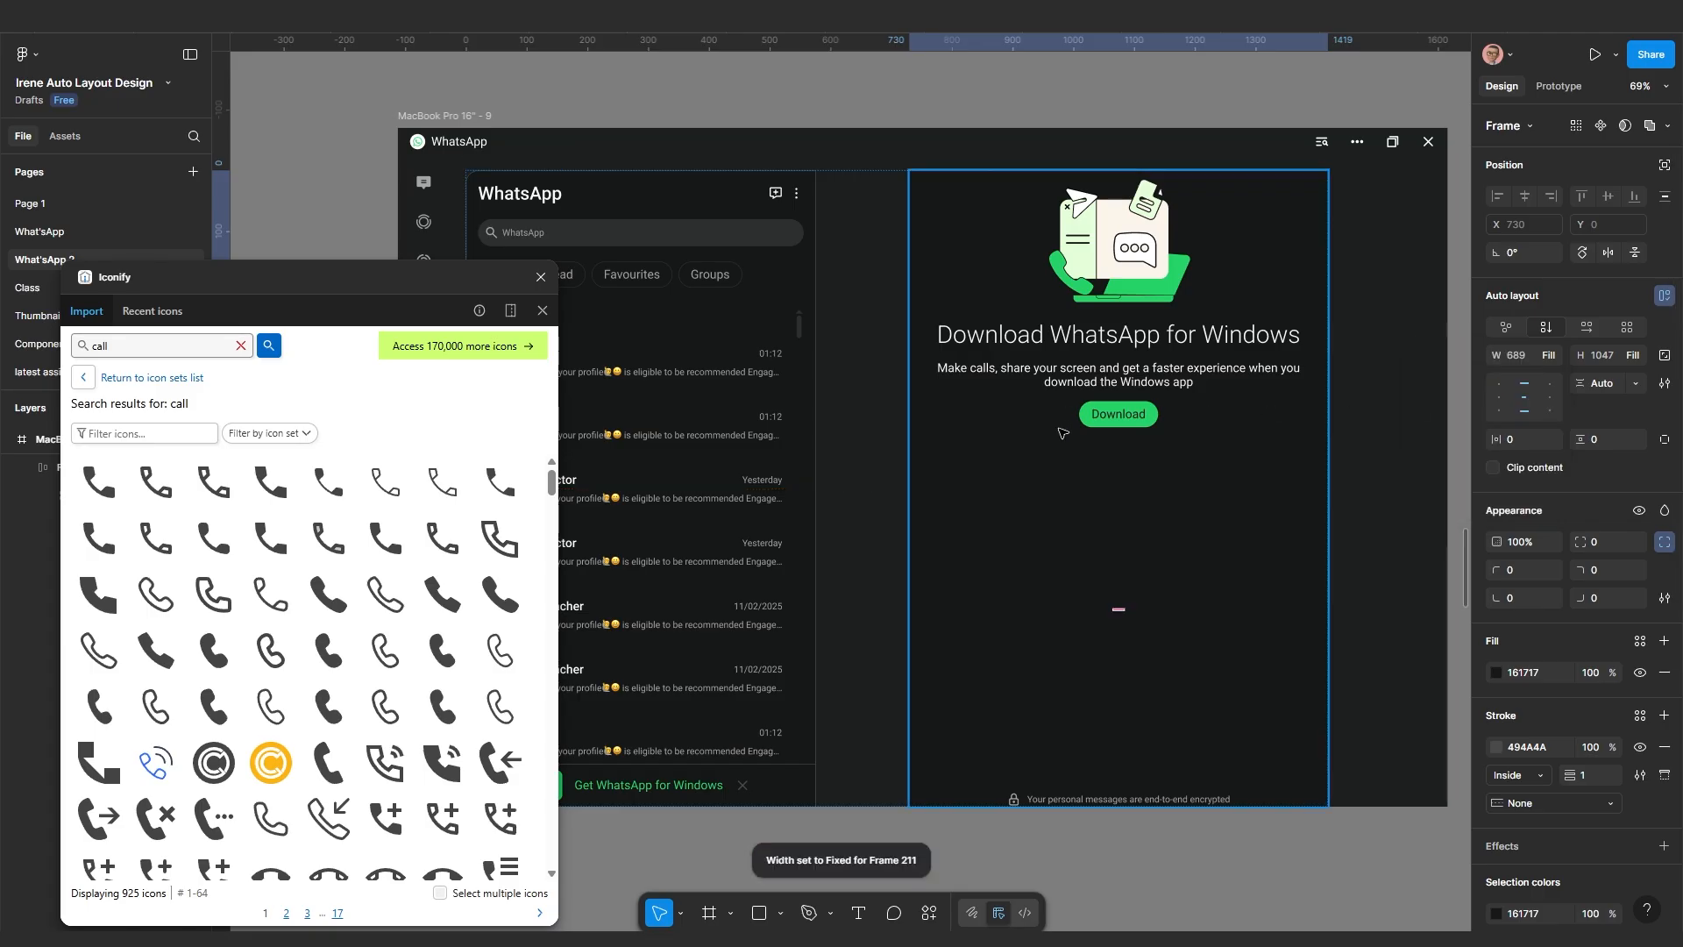
Set the horizontal gap between the chat list panel and the download frame to 0
left_click(845, 468)
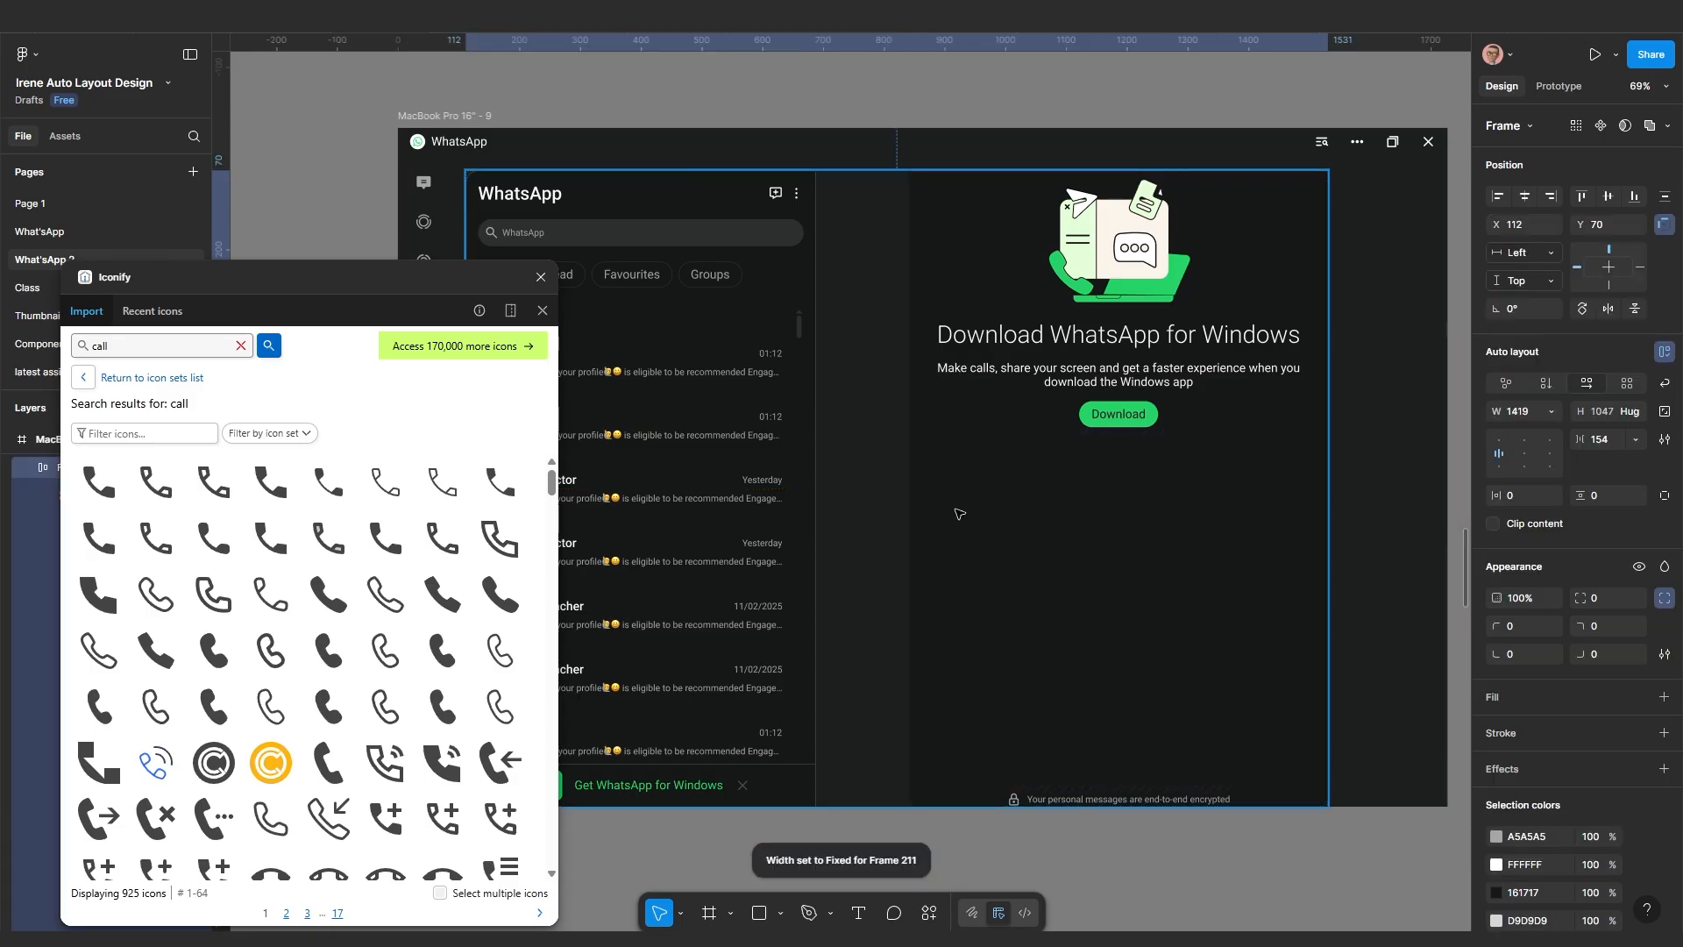
left_click(1612, 438)
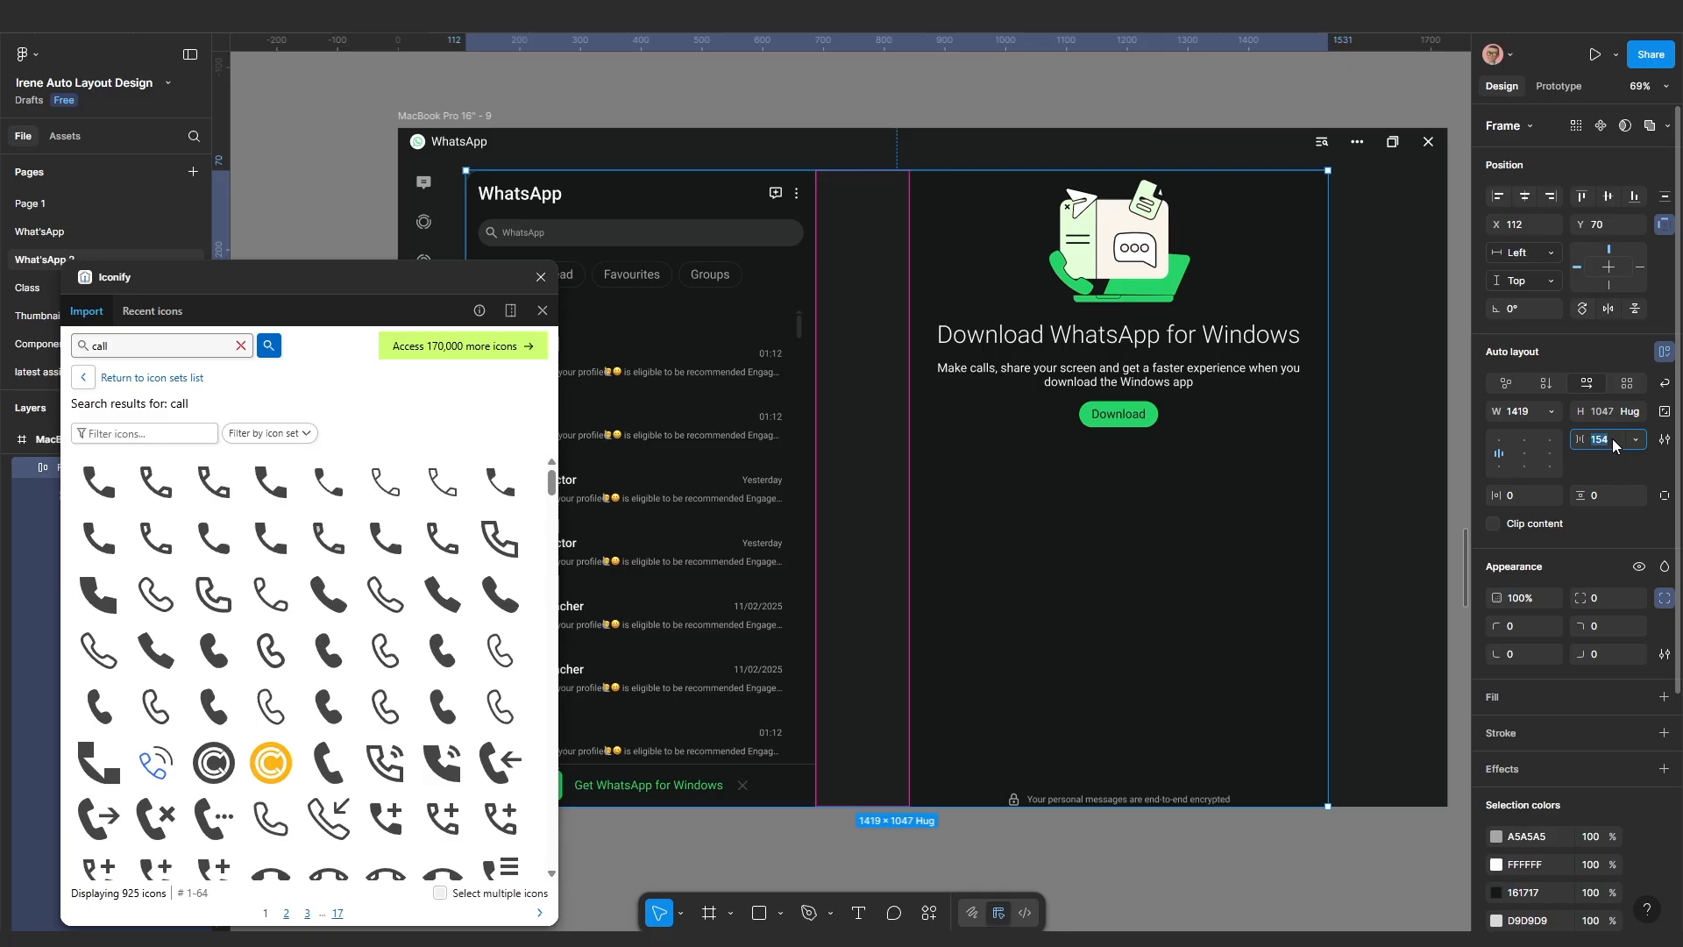
key("Return")
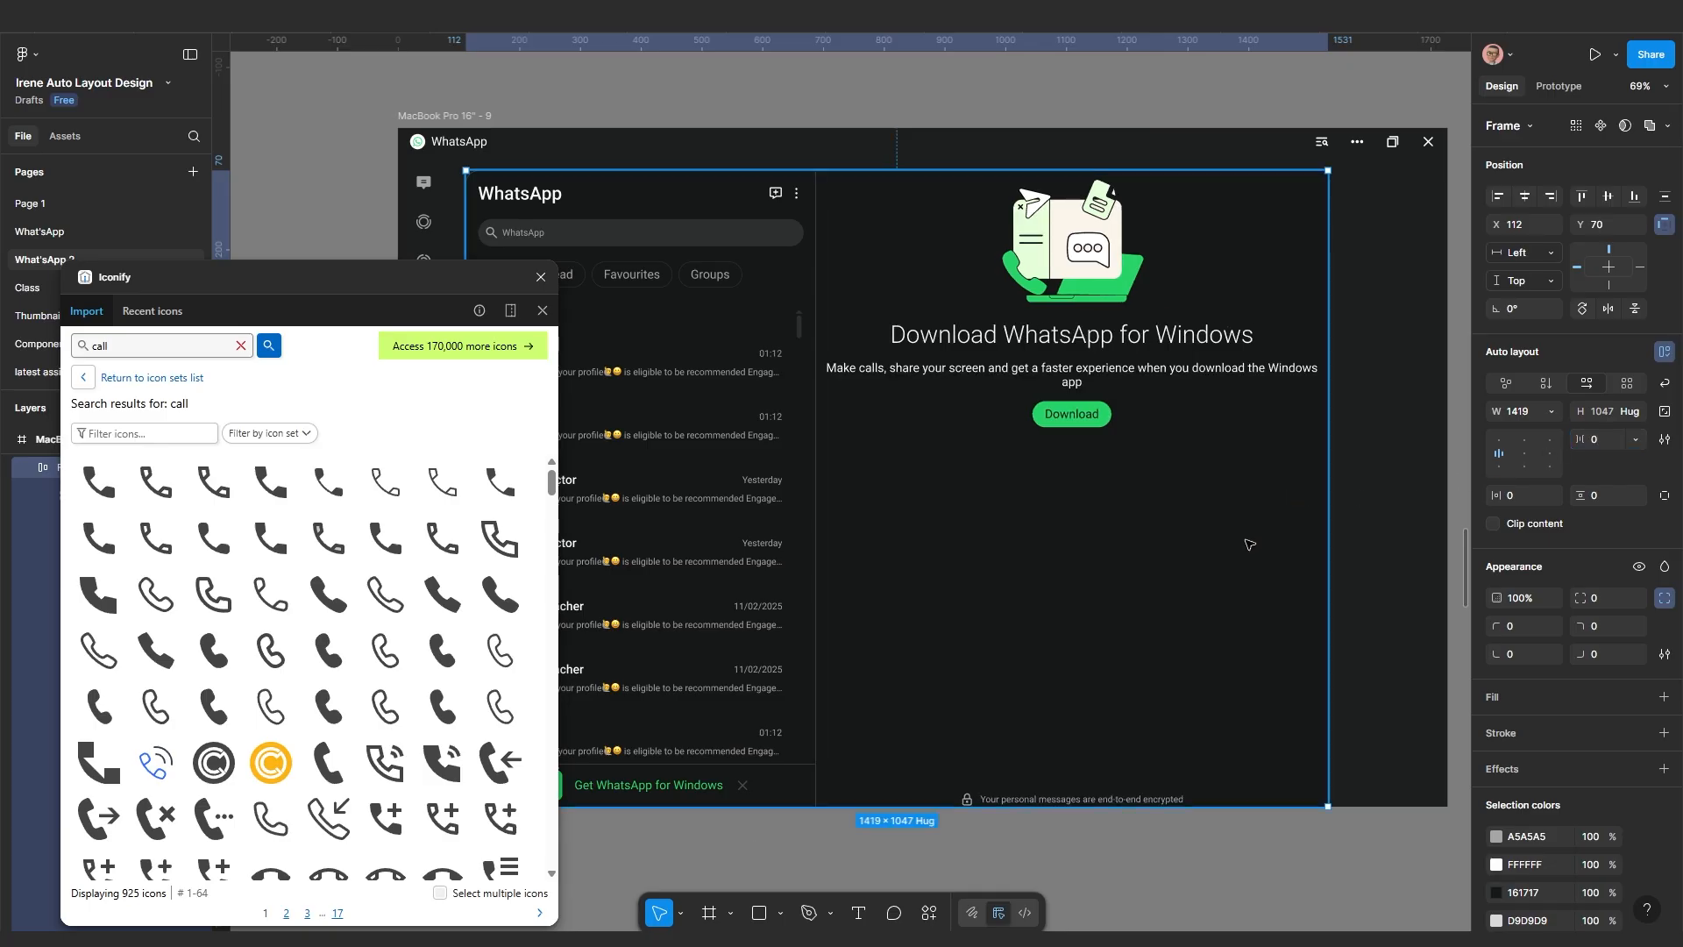
Stretch the combined wrapper frame to the screen's far edge, making it 1616 wide
scroll(1182, 594, "down", 3)
key("Escape")
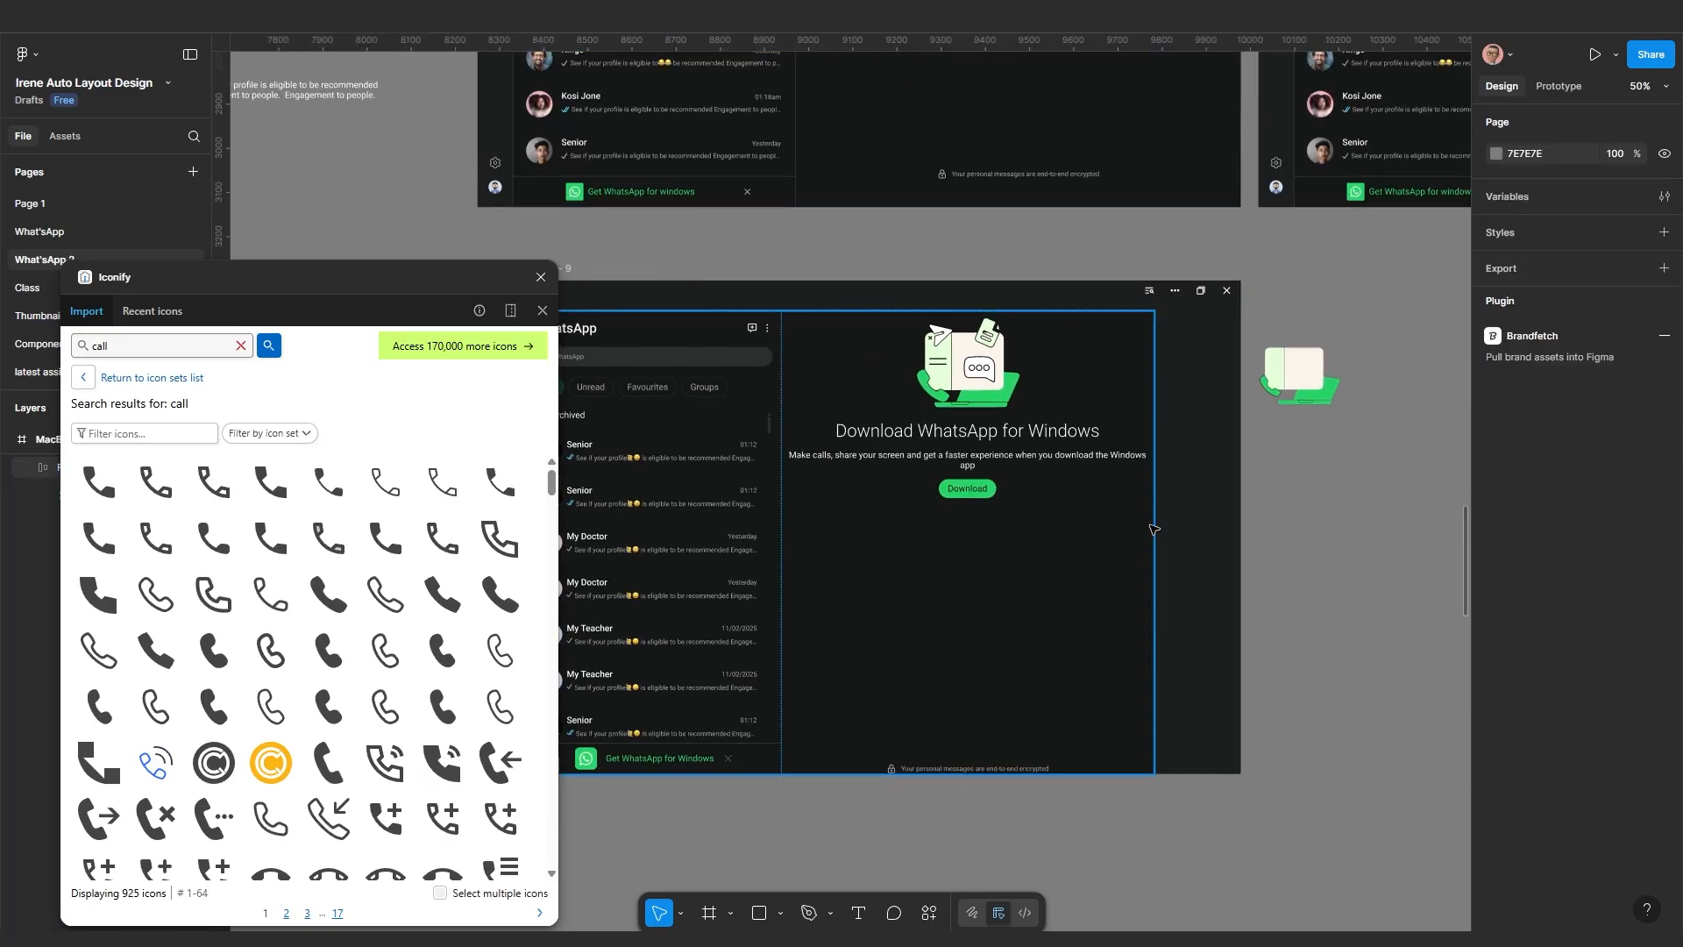
left_click(1119, 533)
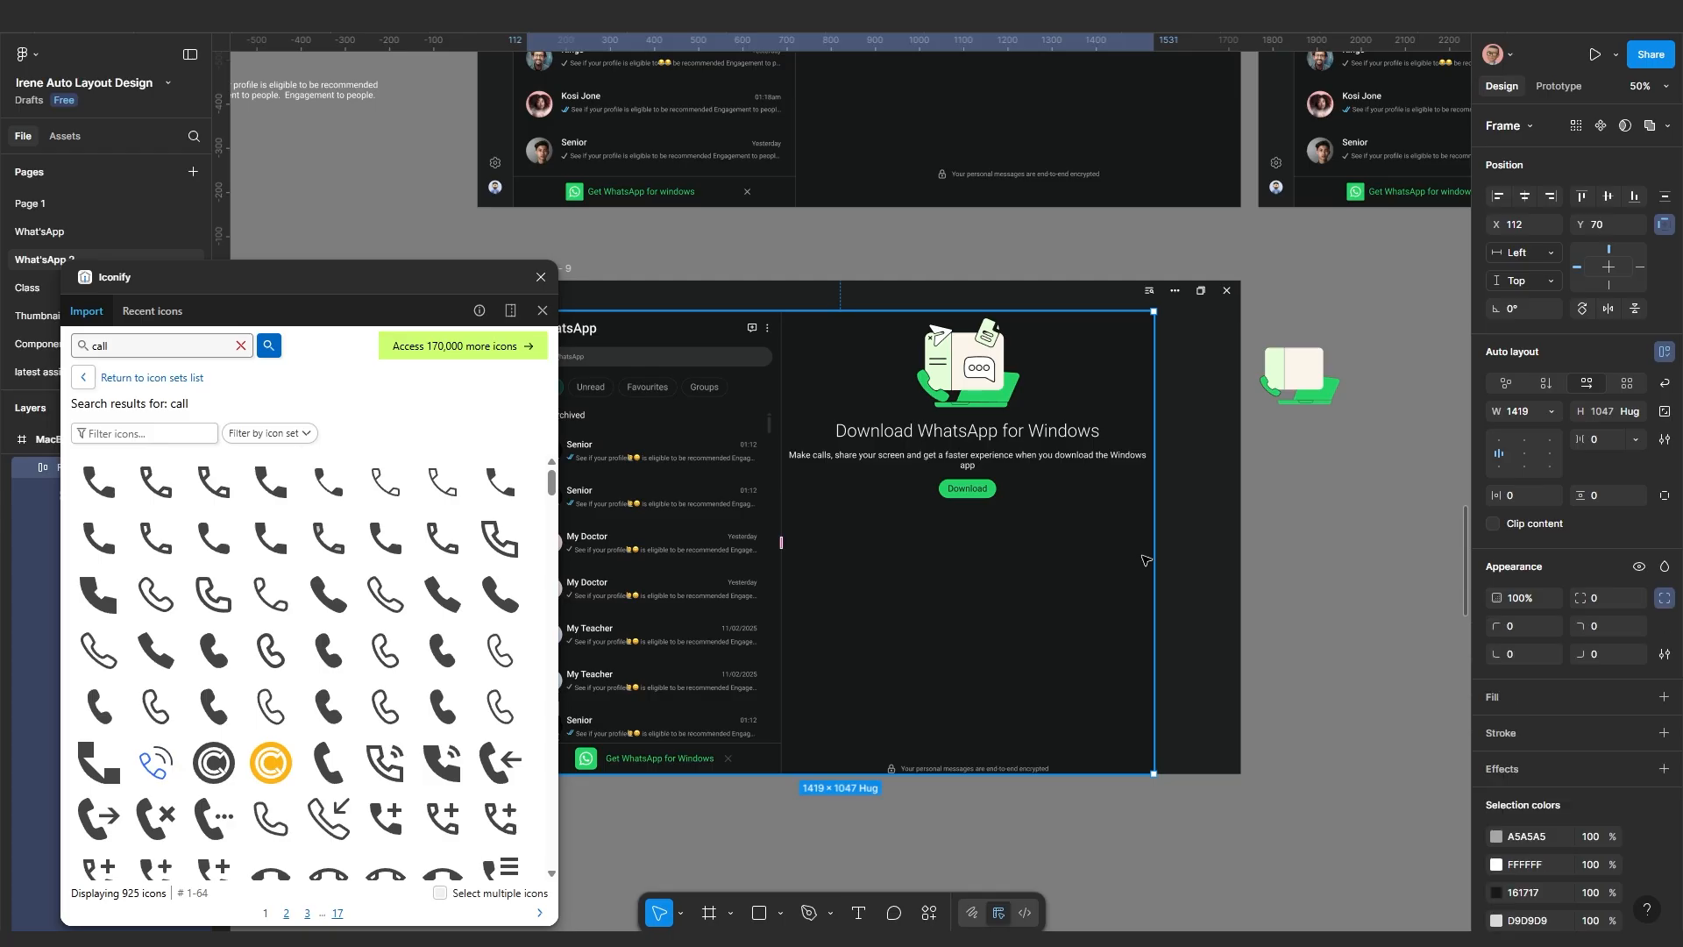
left_click_drag(1153, 554, 1241, 548)
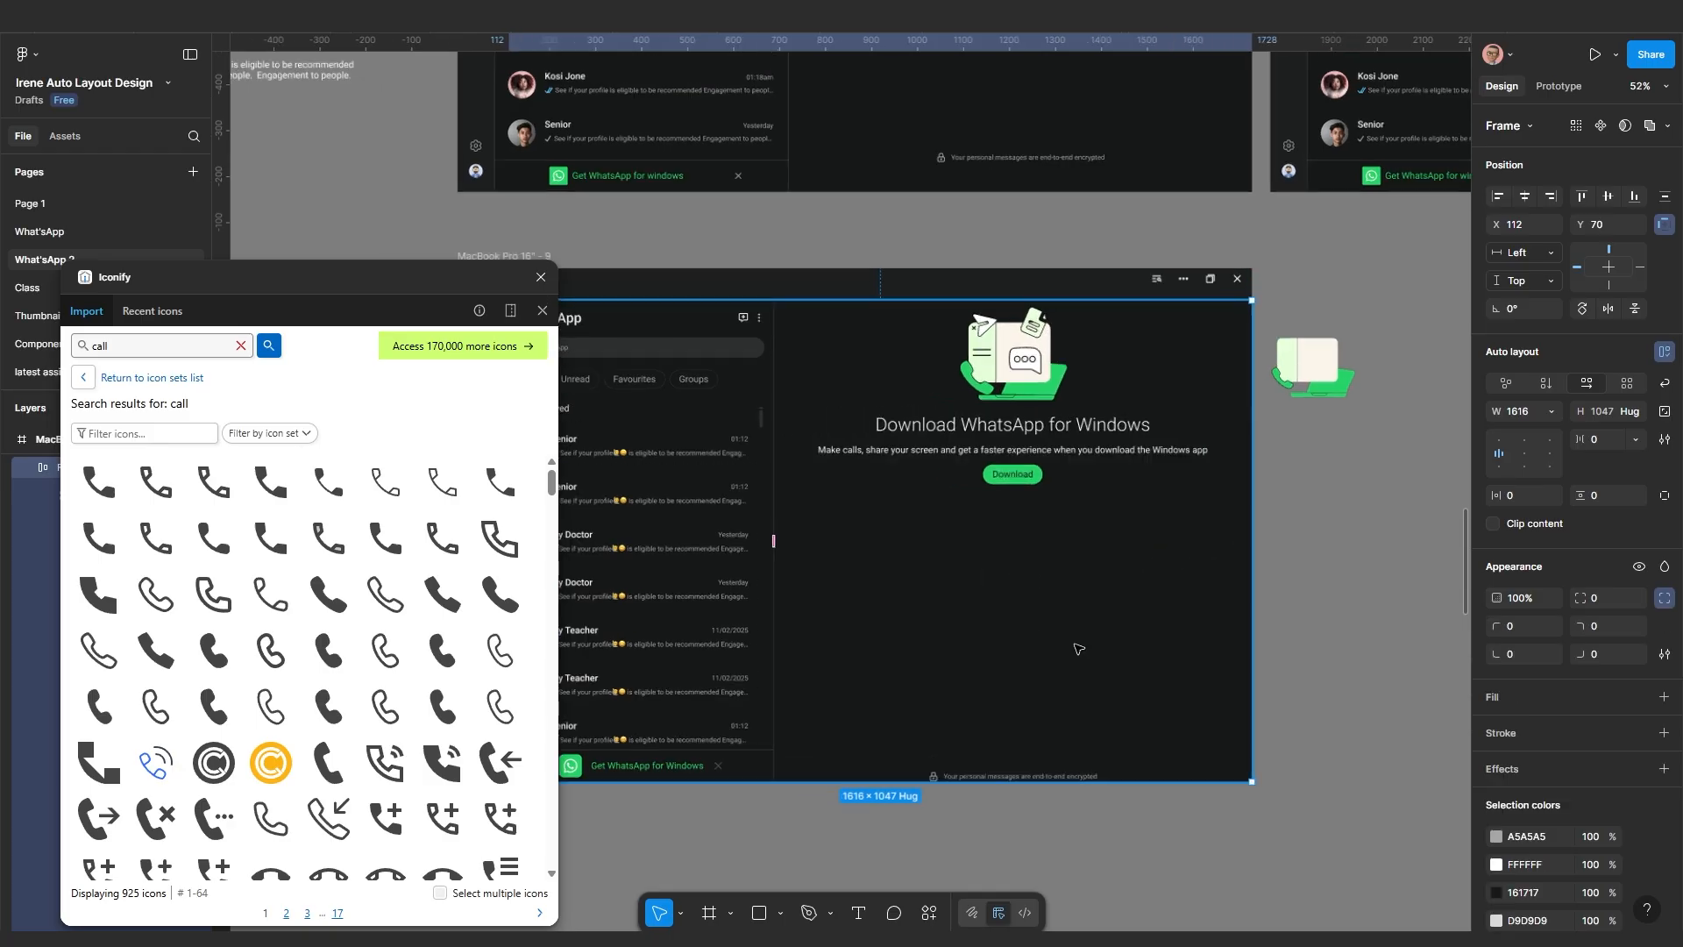
Give the download frame 69 top and 50 bottom padding, and set its vertical gap to Auto
scroll(981, 587, "up", 1)
left_click(1062, 545)
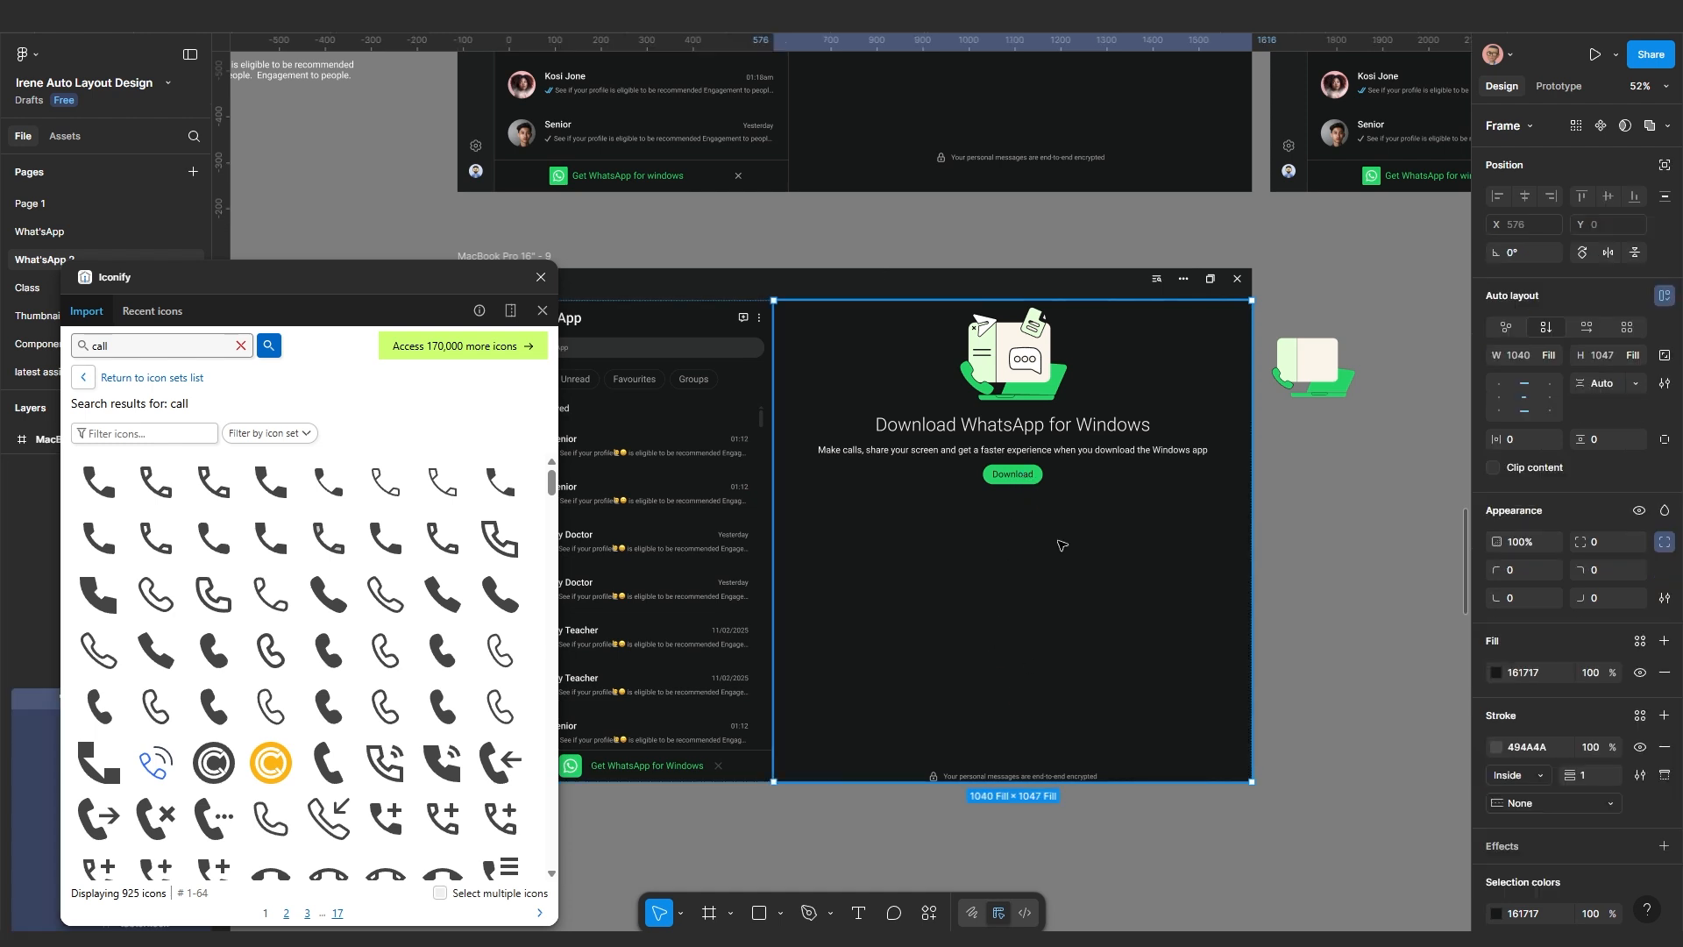
left_click(1526, 398)
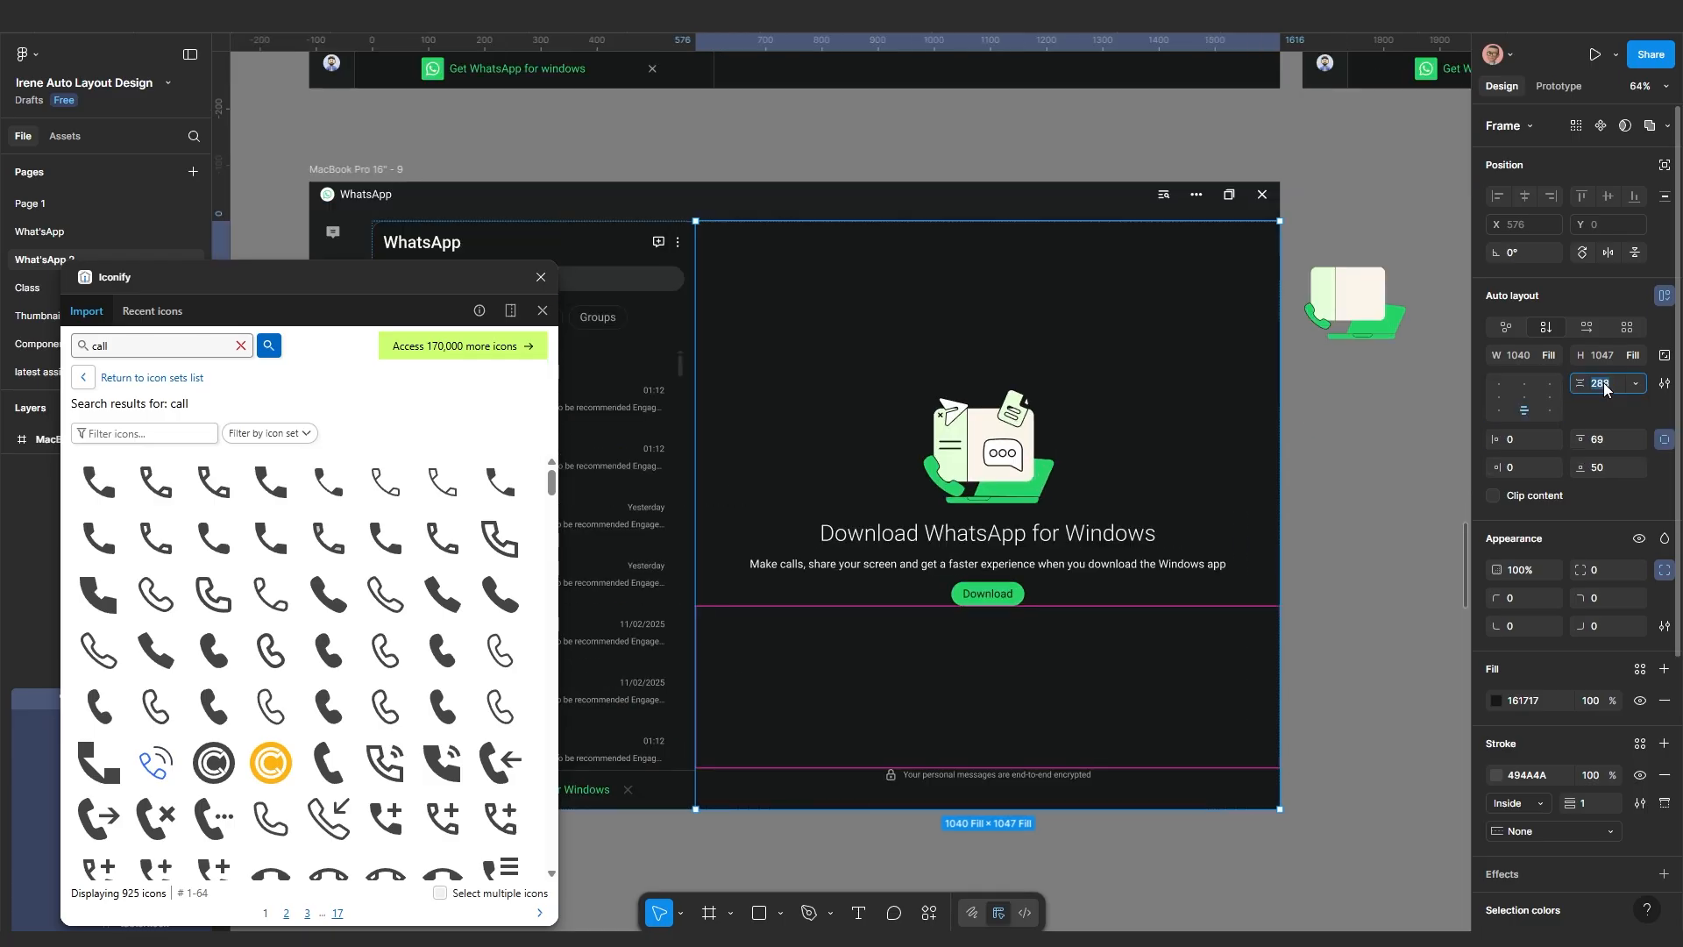
left_click(1634, 384)
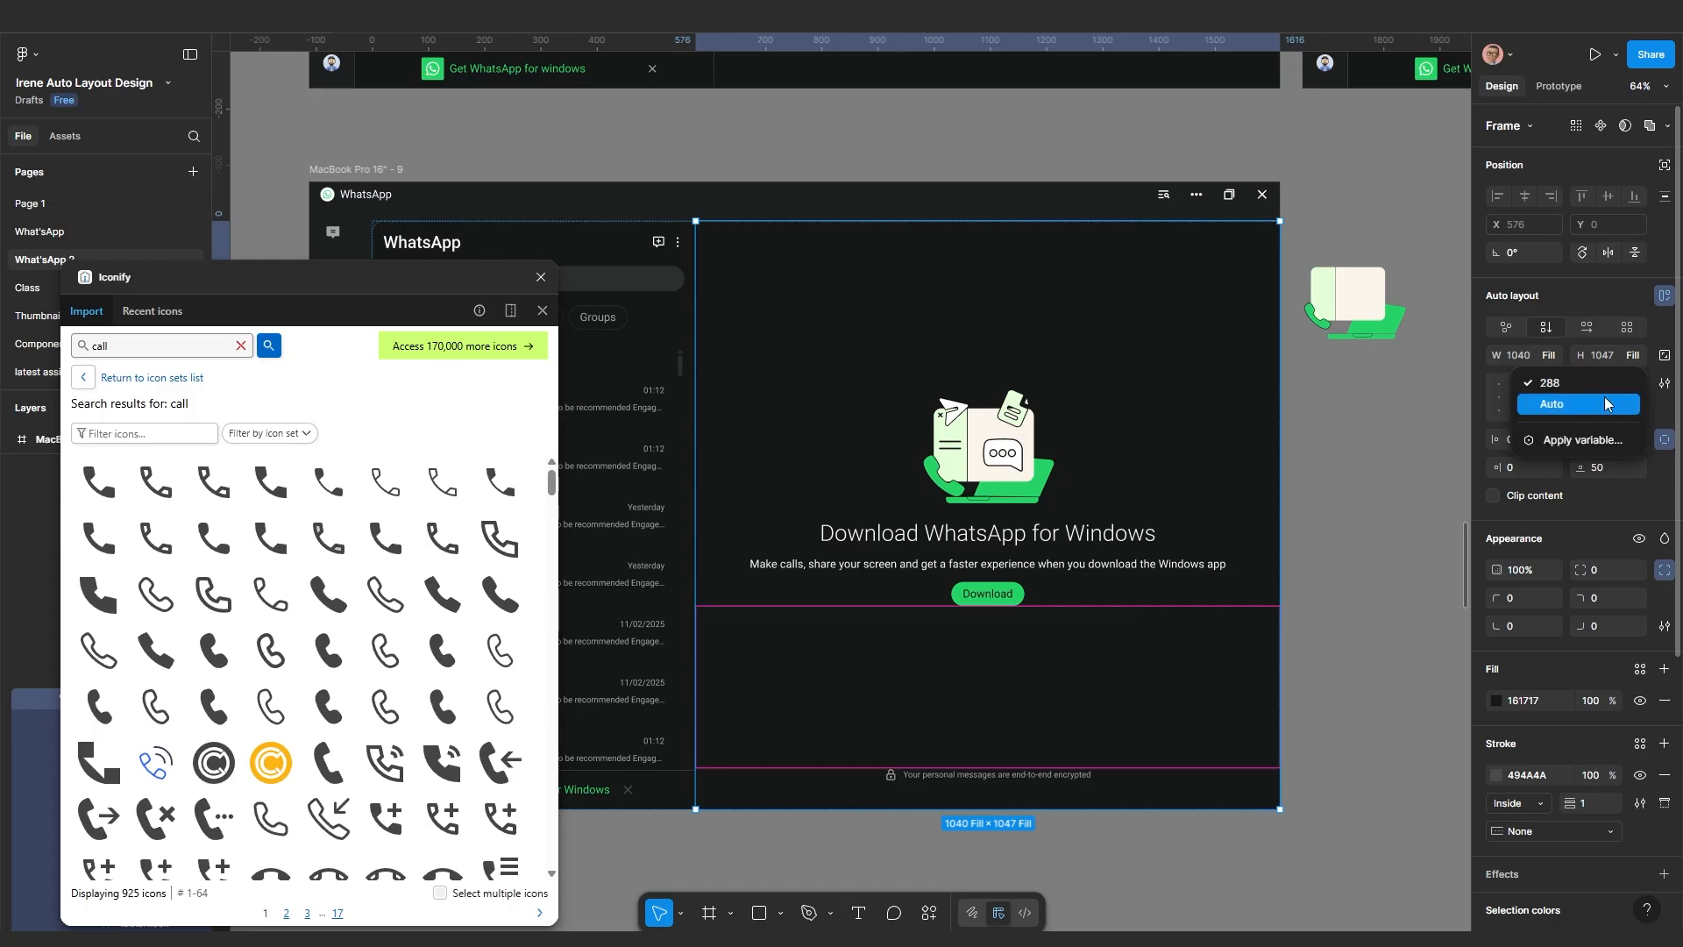
left_click(1597, 400)
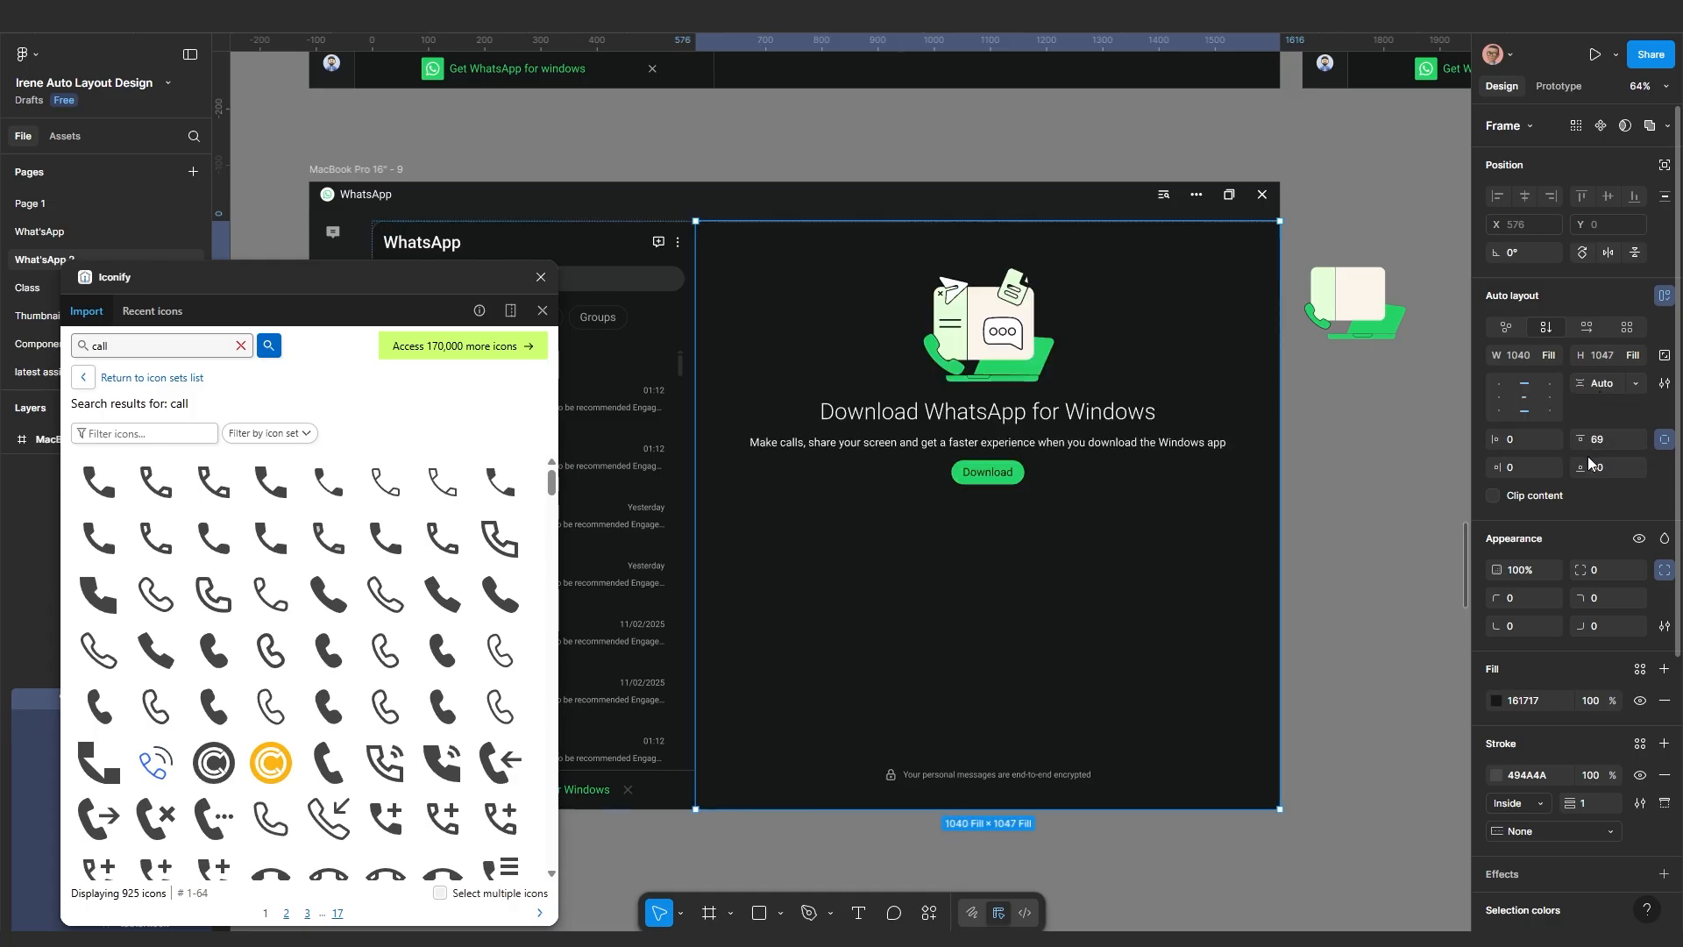
Try a top padding of 229 with a fixed vertical gap of 288 on the download frame
left_click_drag(1581, 439, 186, 470)
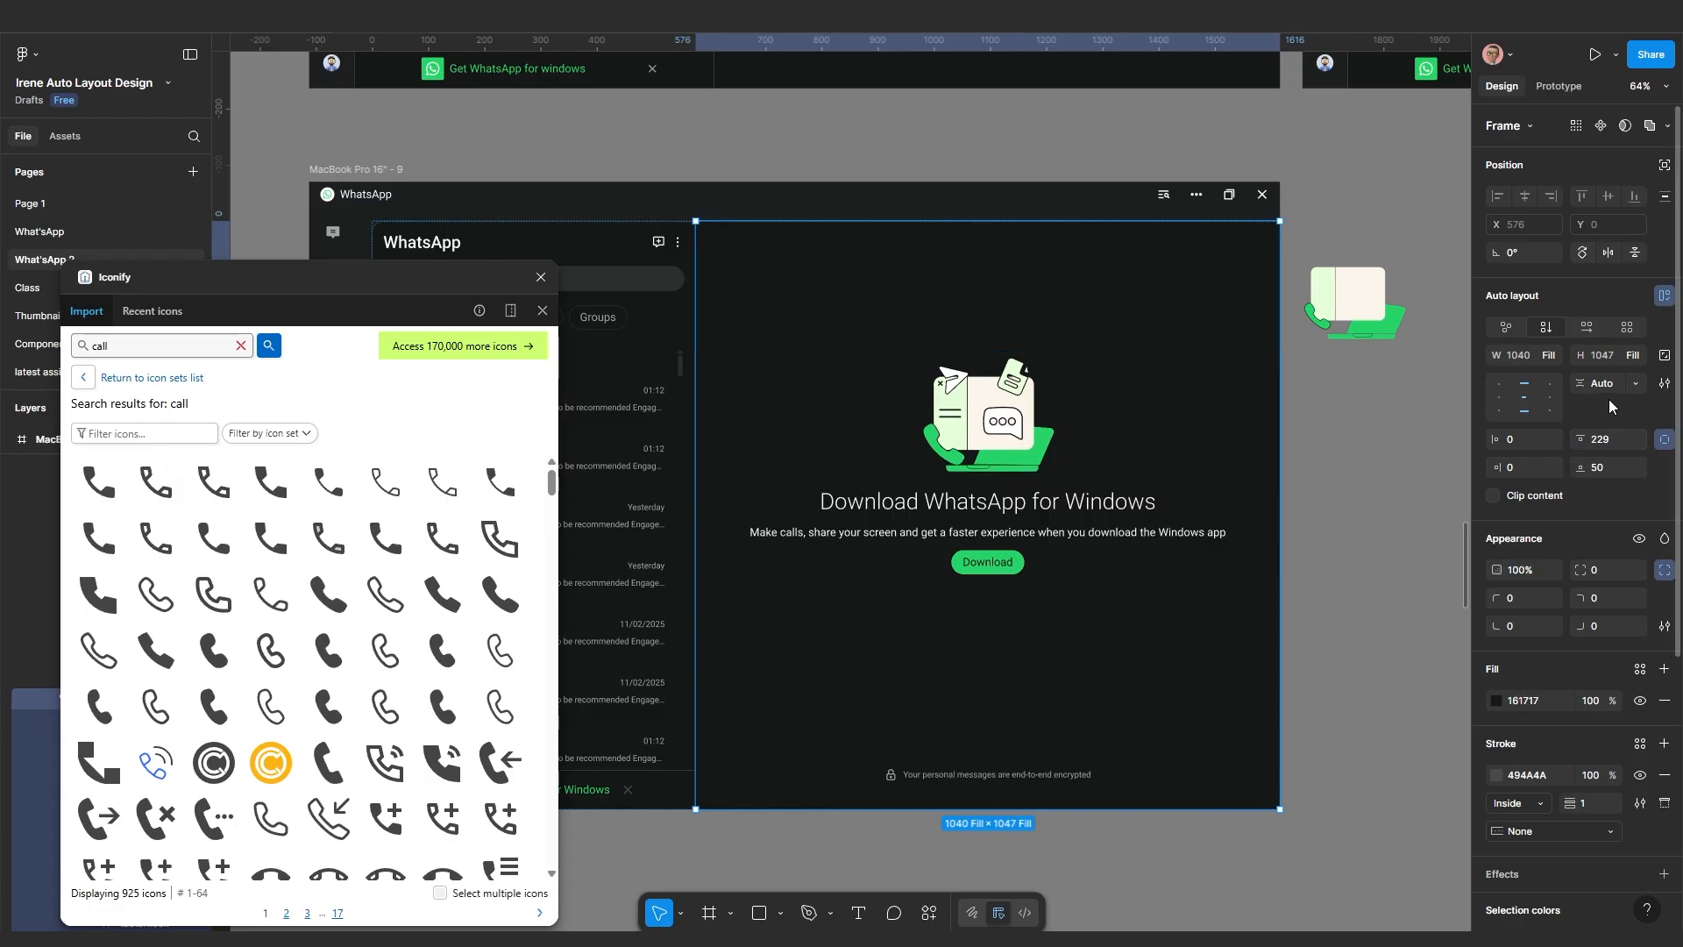
left_click(1635, 383)
left_click(1587, 363)
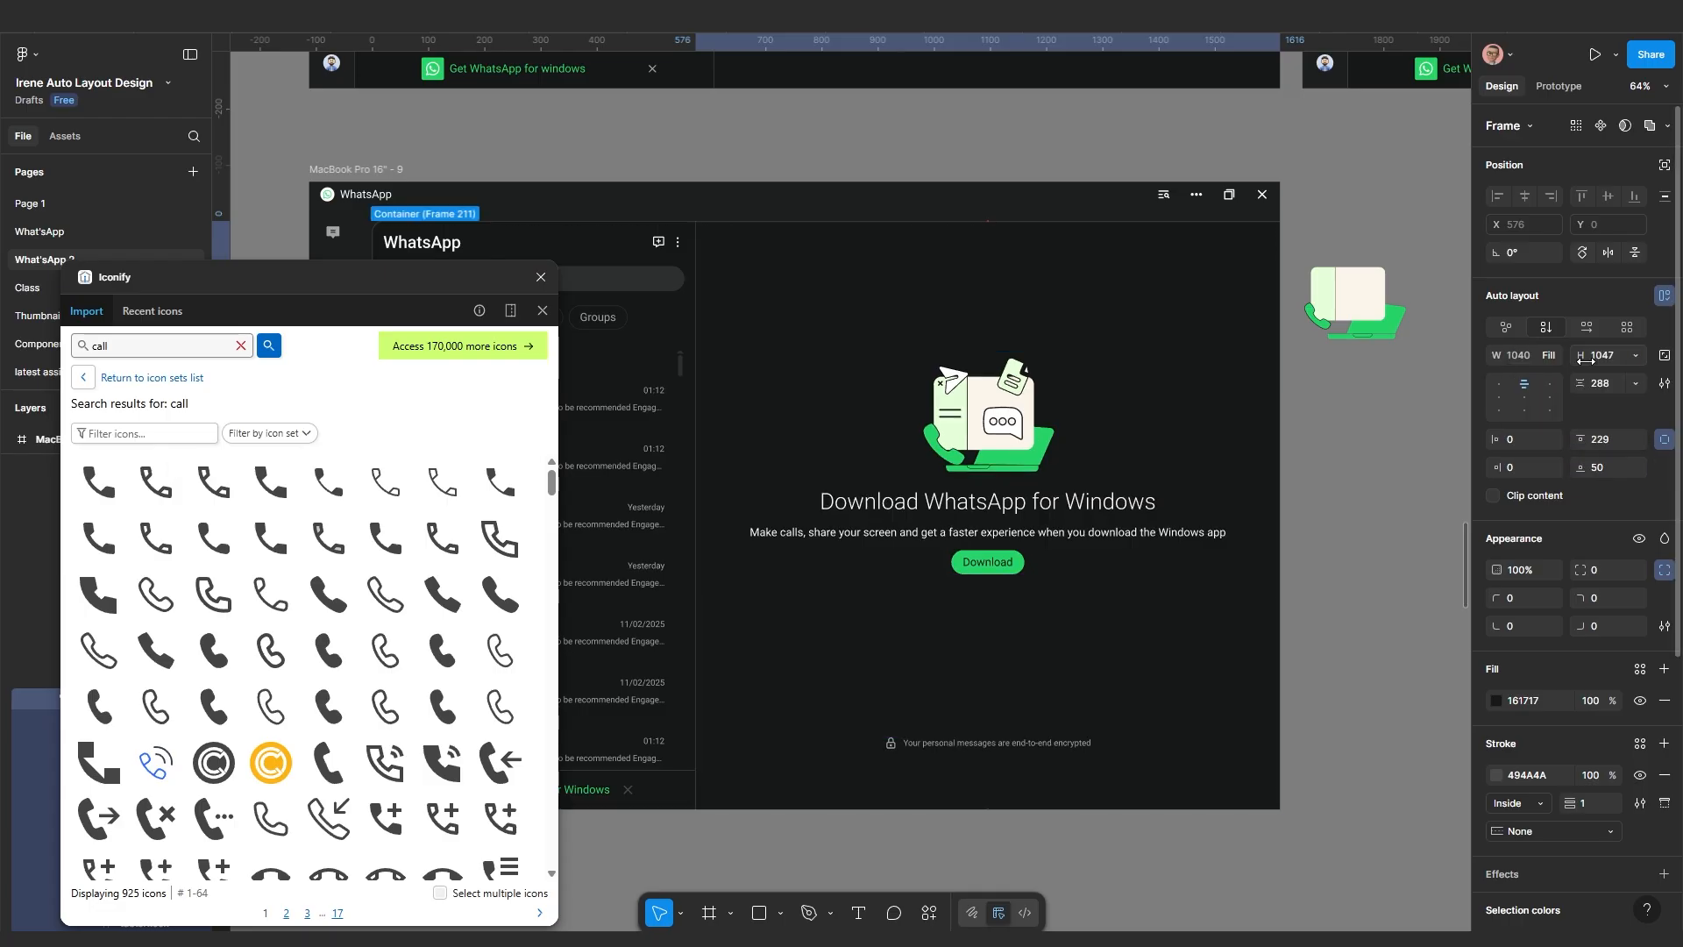
Set the download frame's top padding to 50 and its vertical gap back to Auto
left_click(1604, 440)
type("50")
key("Return")
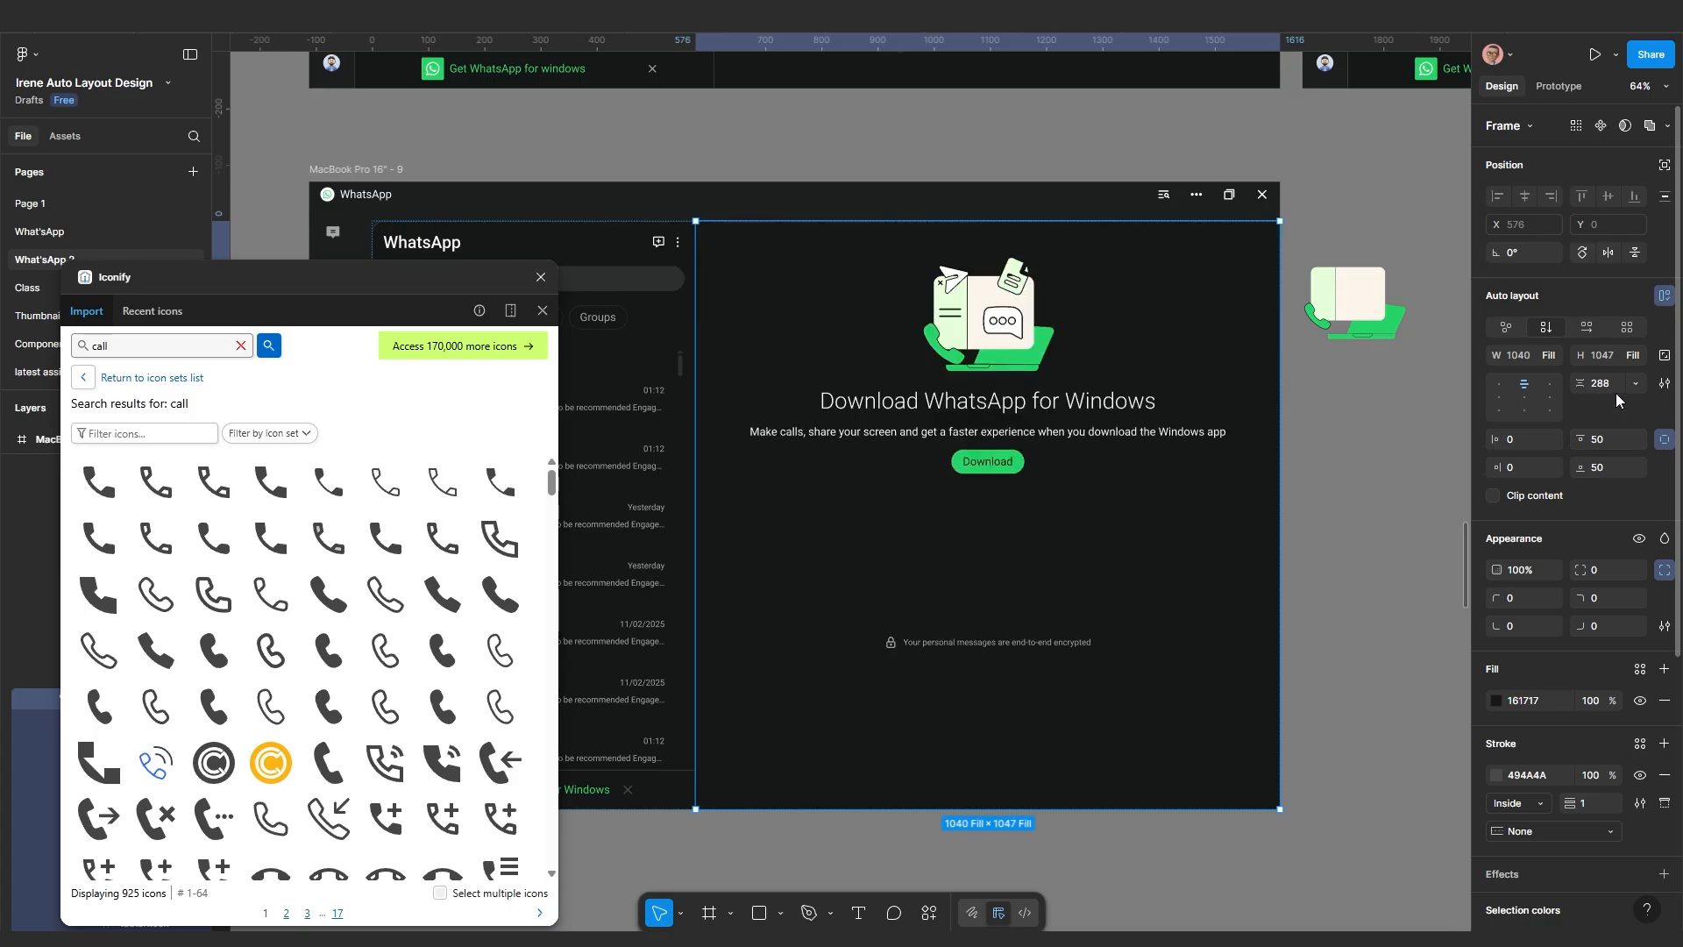
left_click(1636, 383)
left_click(1584, 405)
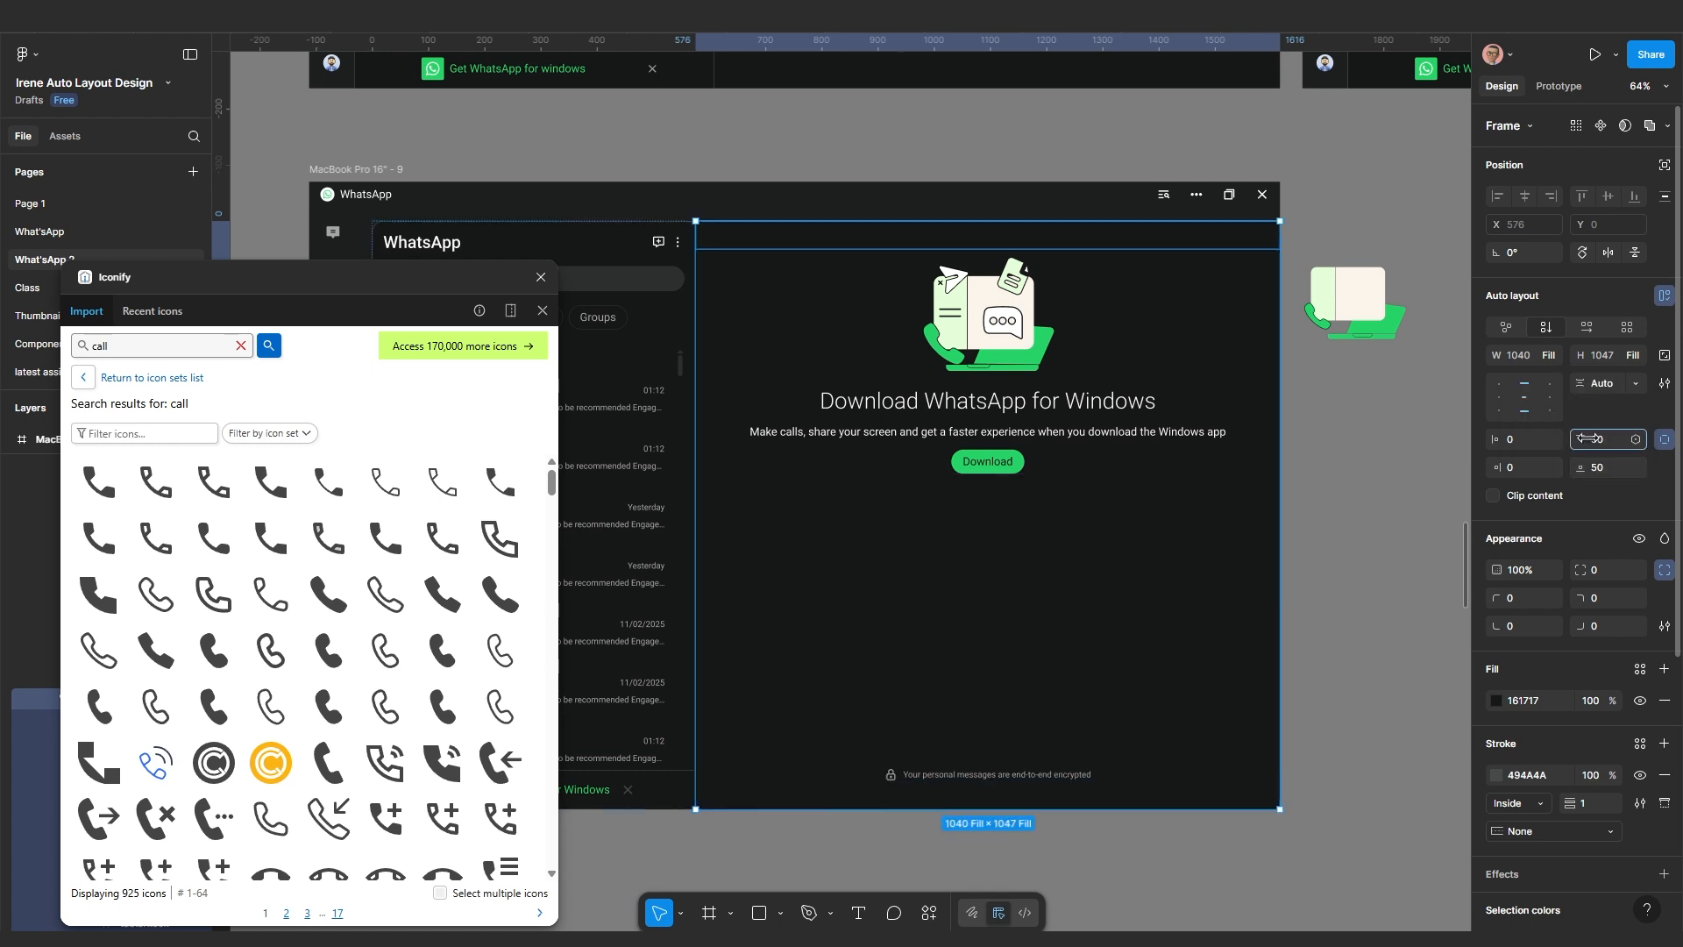
Set the download frame's top padding to 200
left_click_drag(1583, 439, 1588, 443)
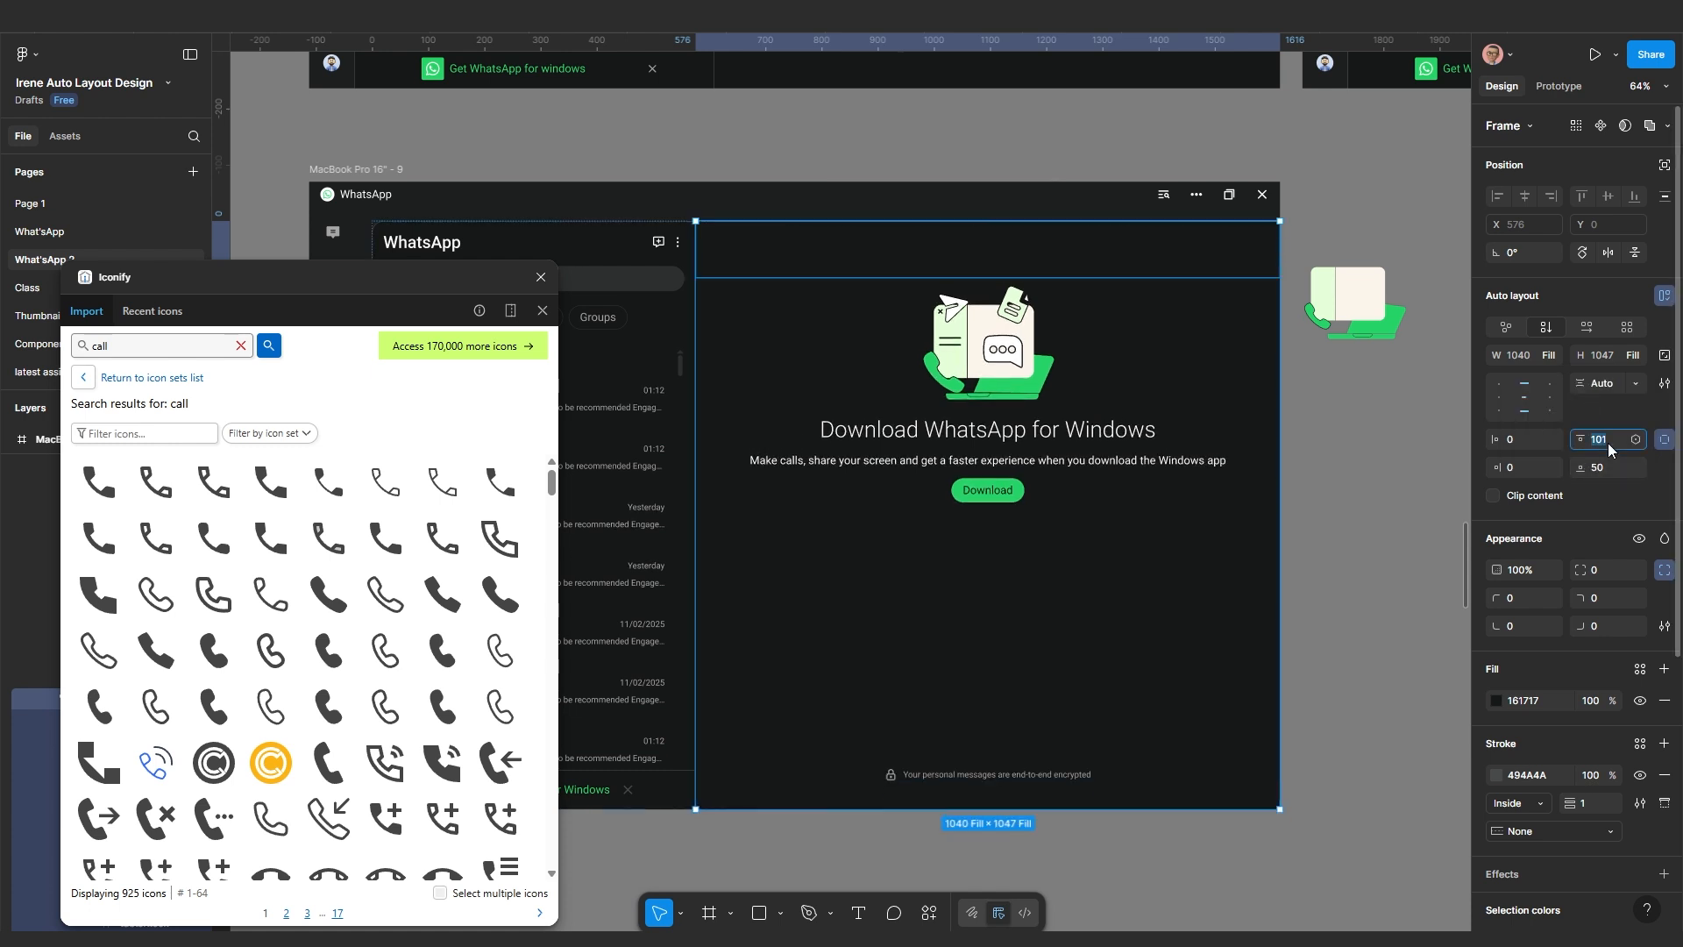
type("200")
key("Return")
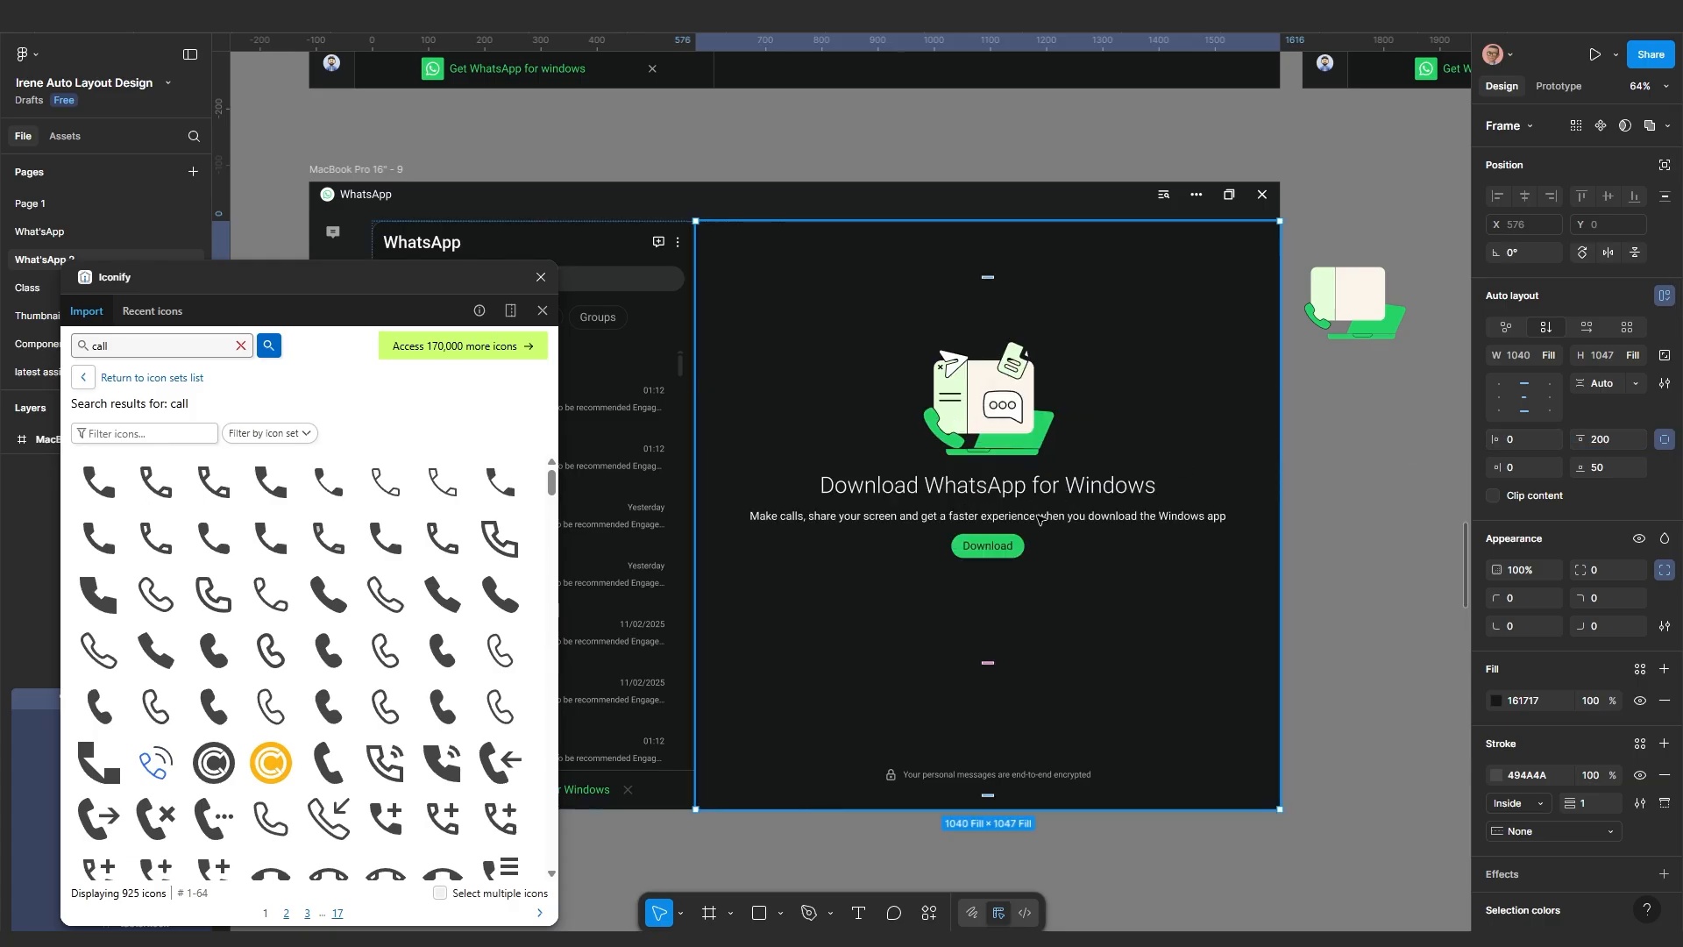
Set the horizontal padding of the inner frame holding the illustration, heading and Download button to 192
scroll(1040, 519, "up", 2)
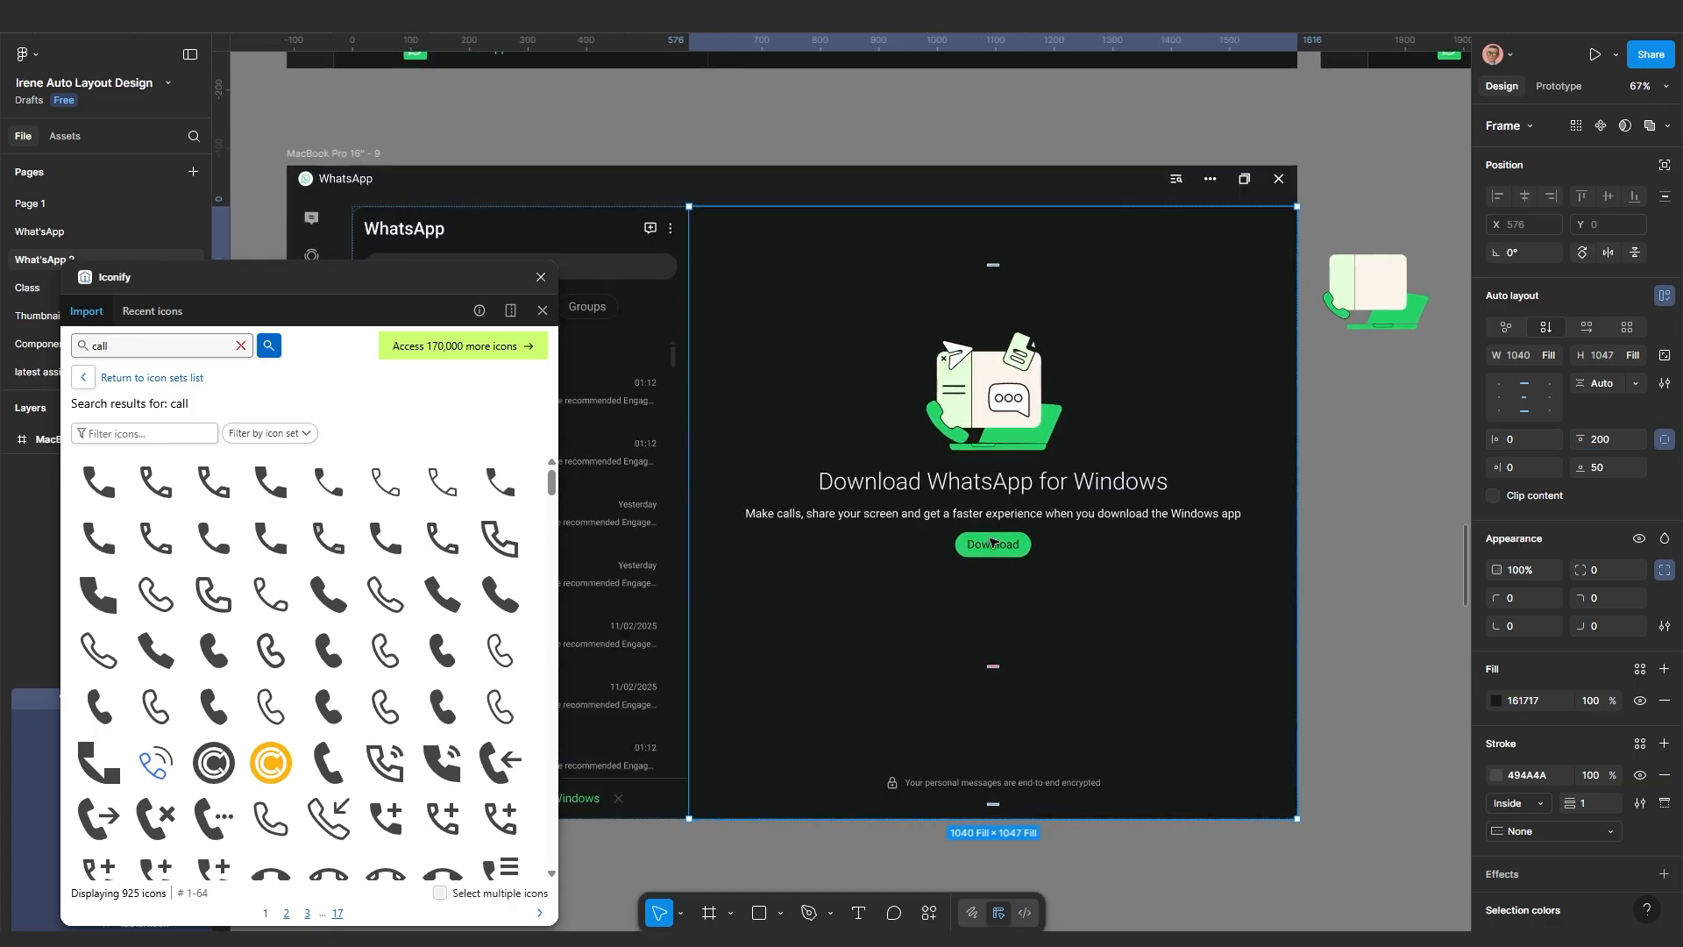
scroll(991, 542, "up", 4)
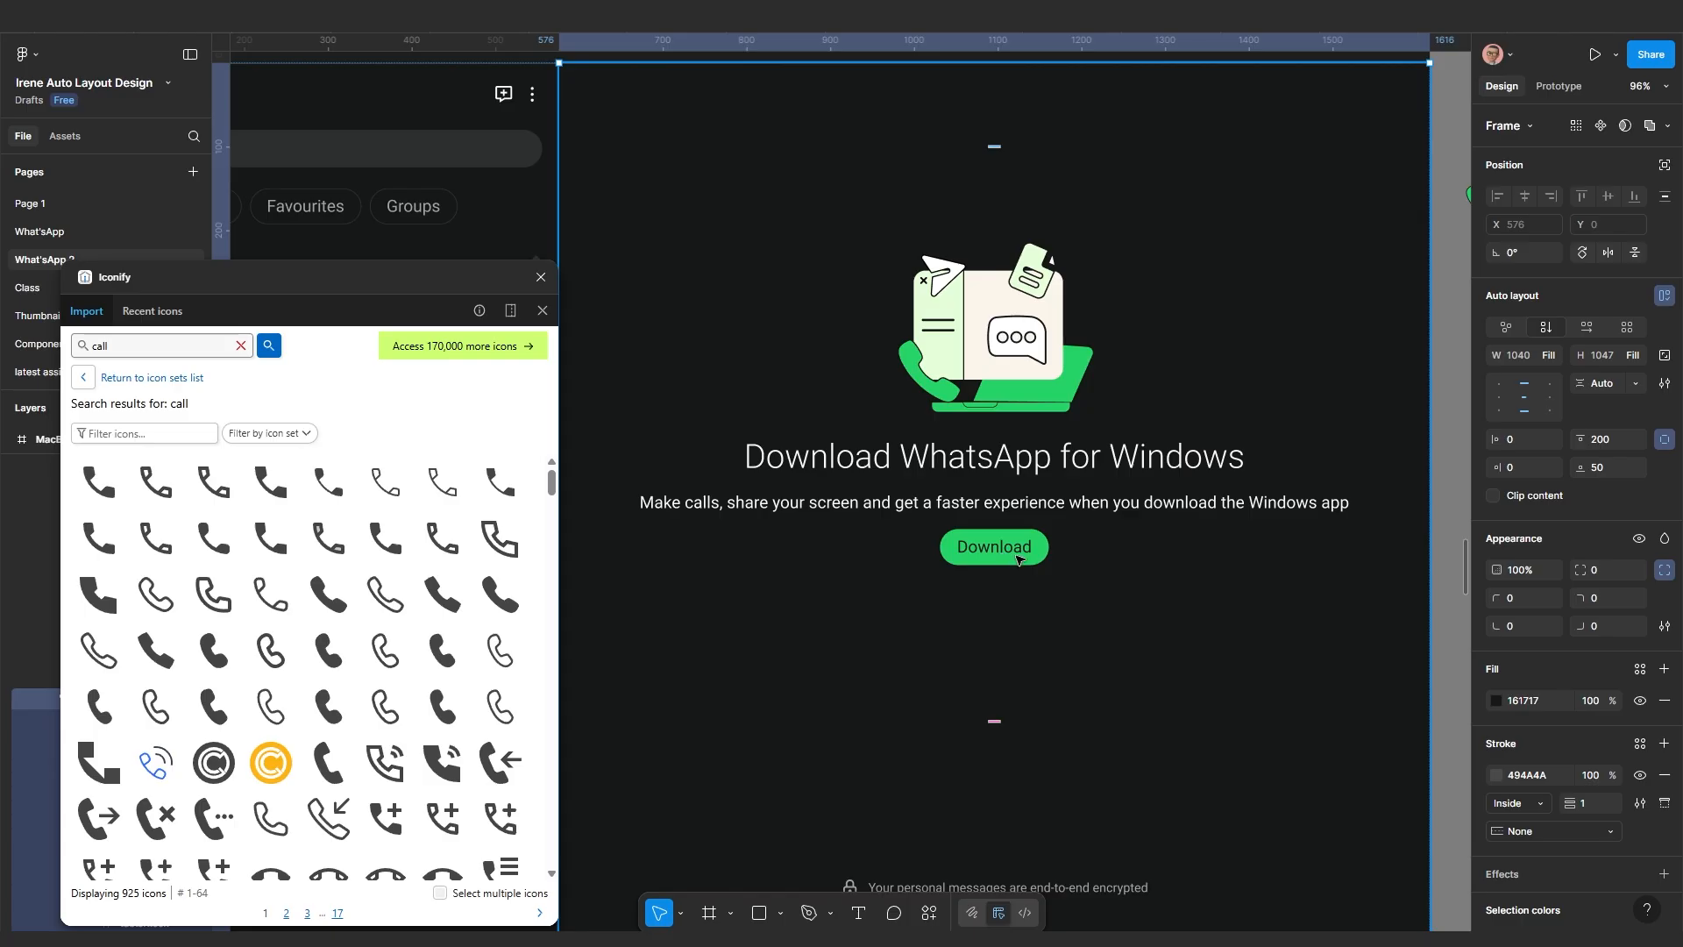
scroll(1017, 555, "down", 6)
left_click(1072, 519)
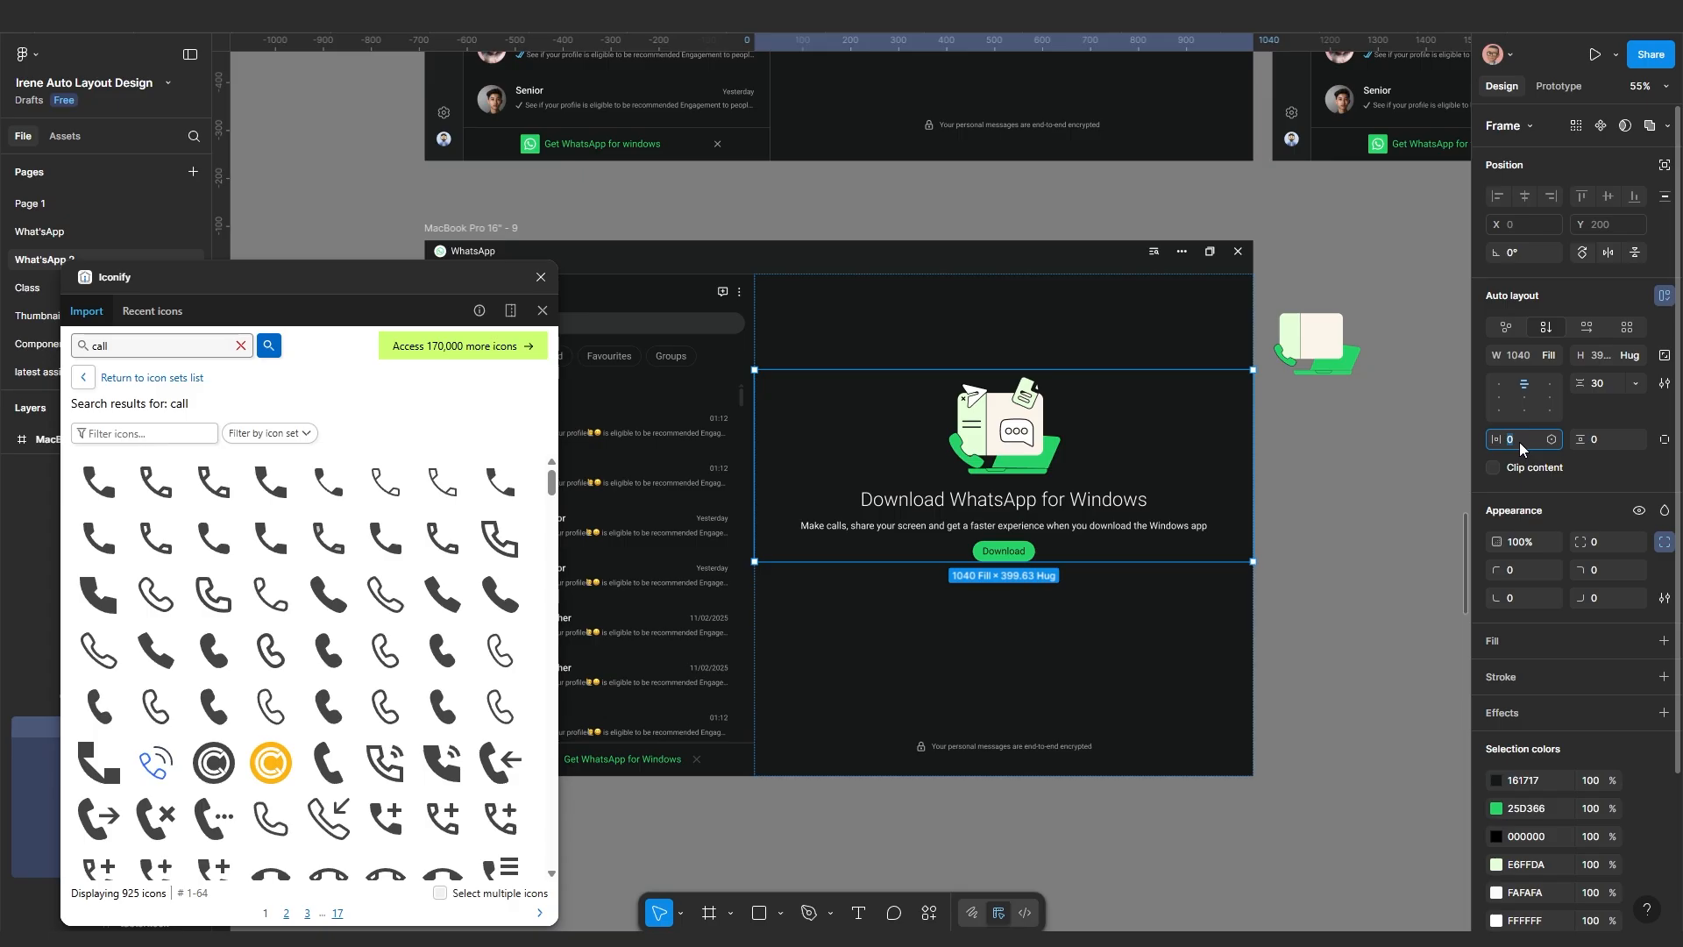
key("Return")
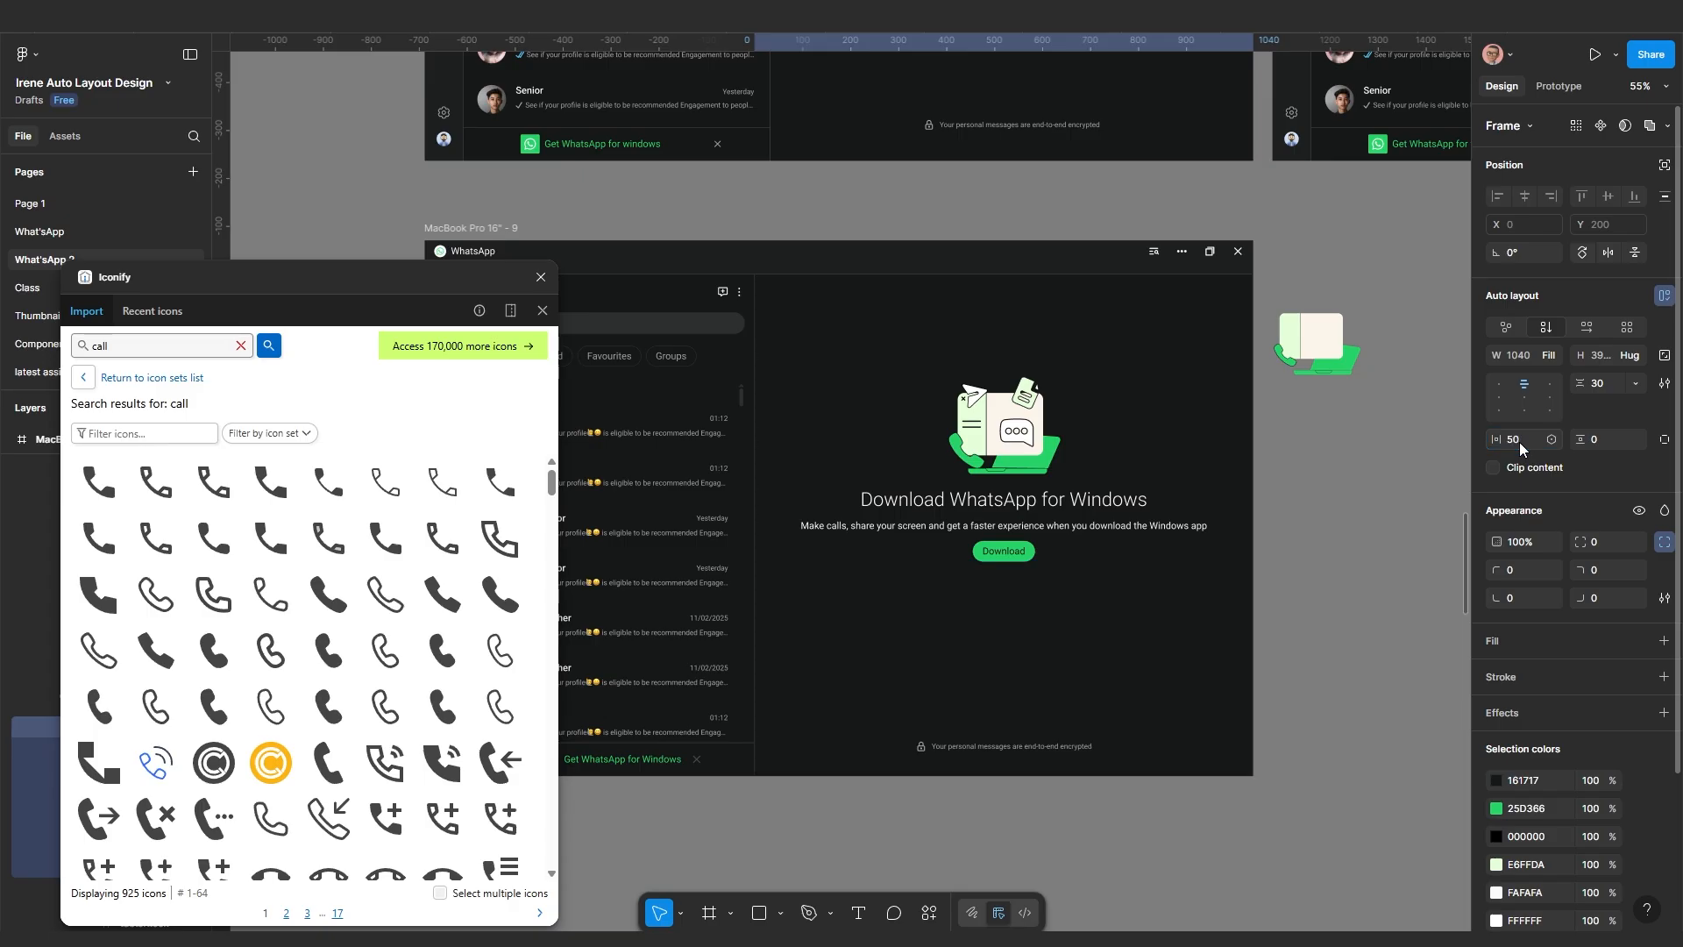
left_click_drag(1496, 439, 38, 431)
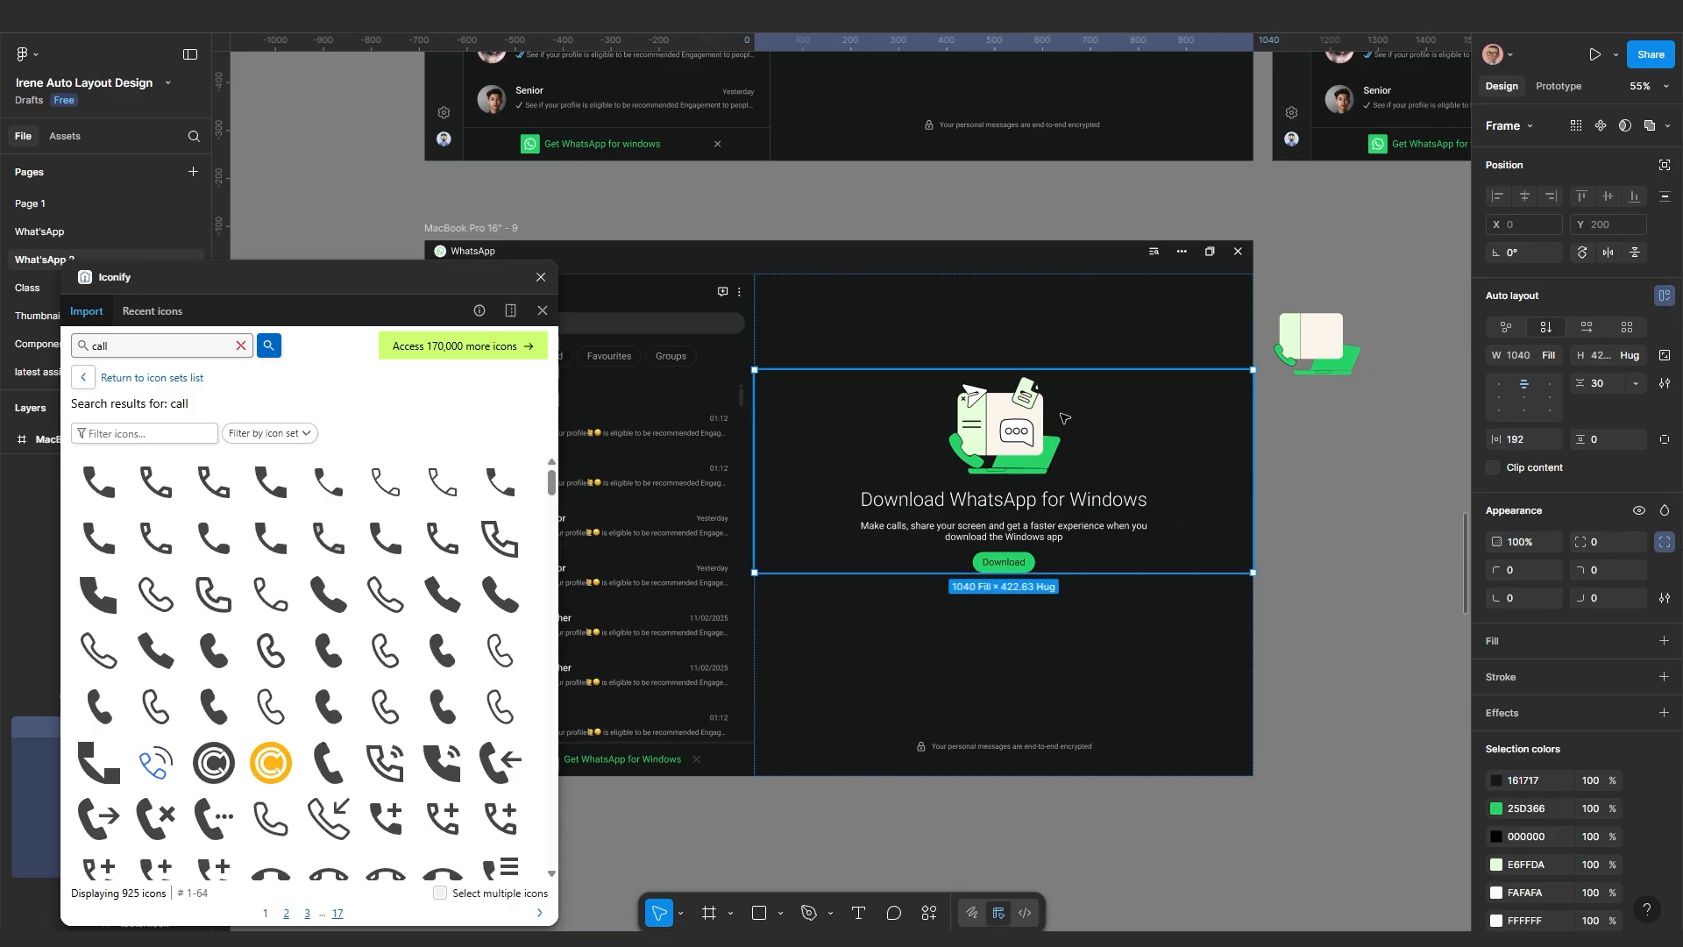
Preview the WhatsApp download screen in presentation view and return to the design canvas
scroll(1014, 424, "down", 3)
scroll(1014, 436, "up", 2)
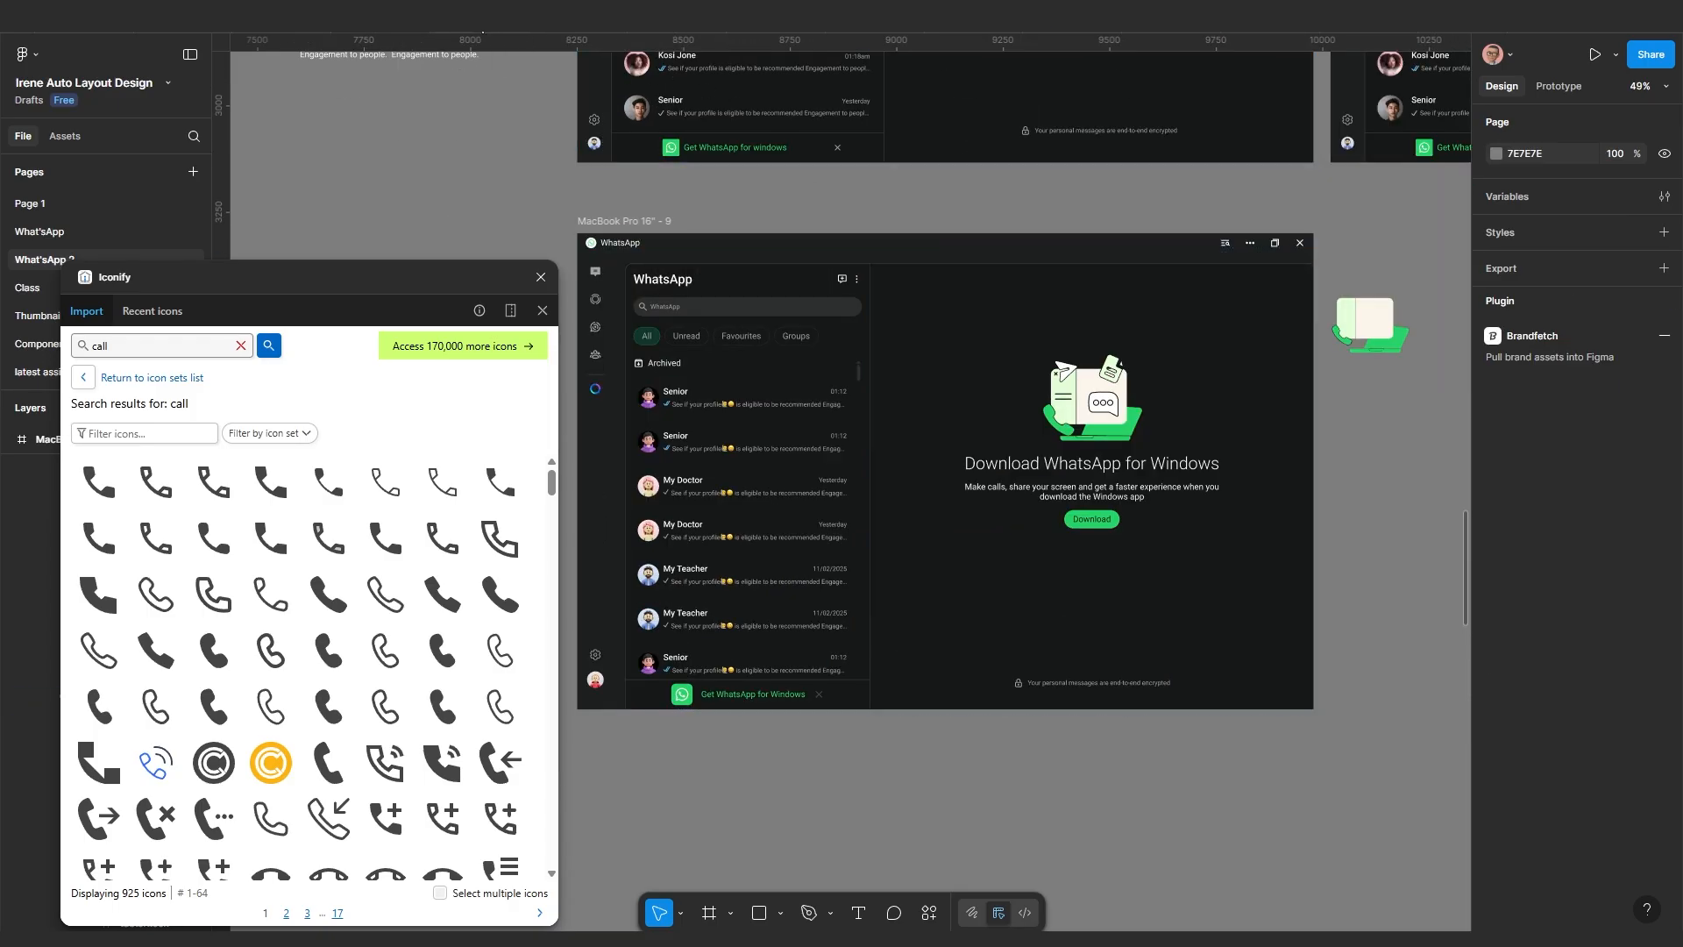
left_click(482, 31)
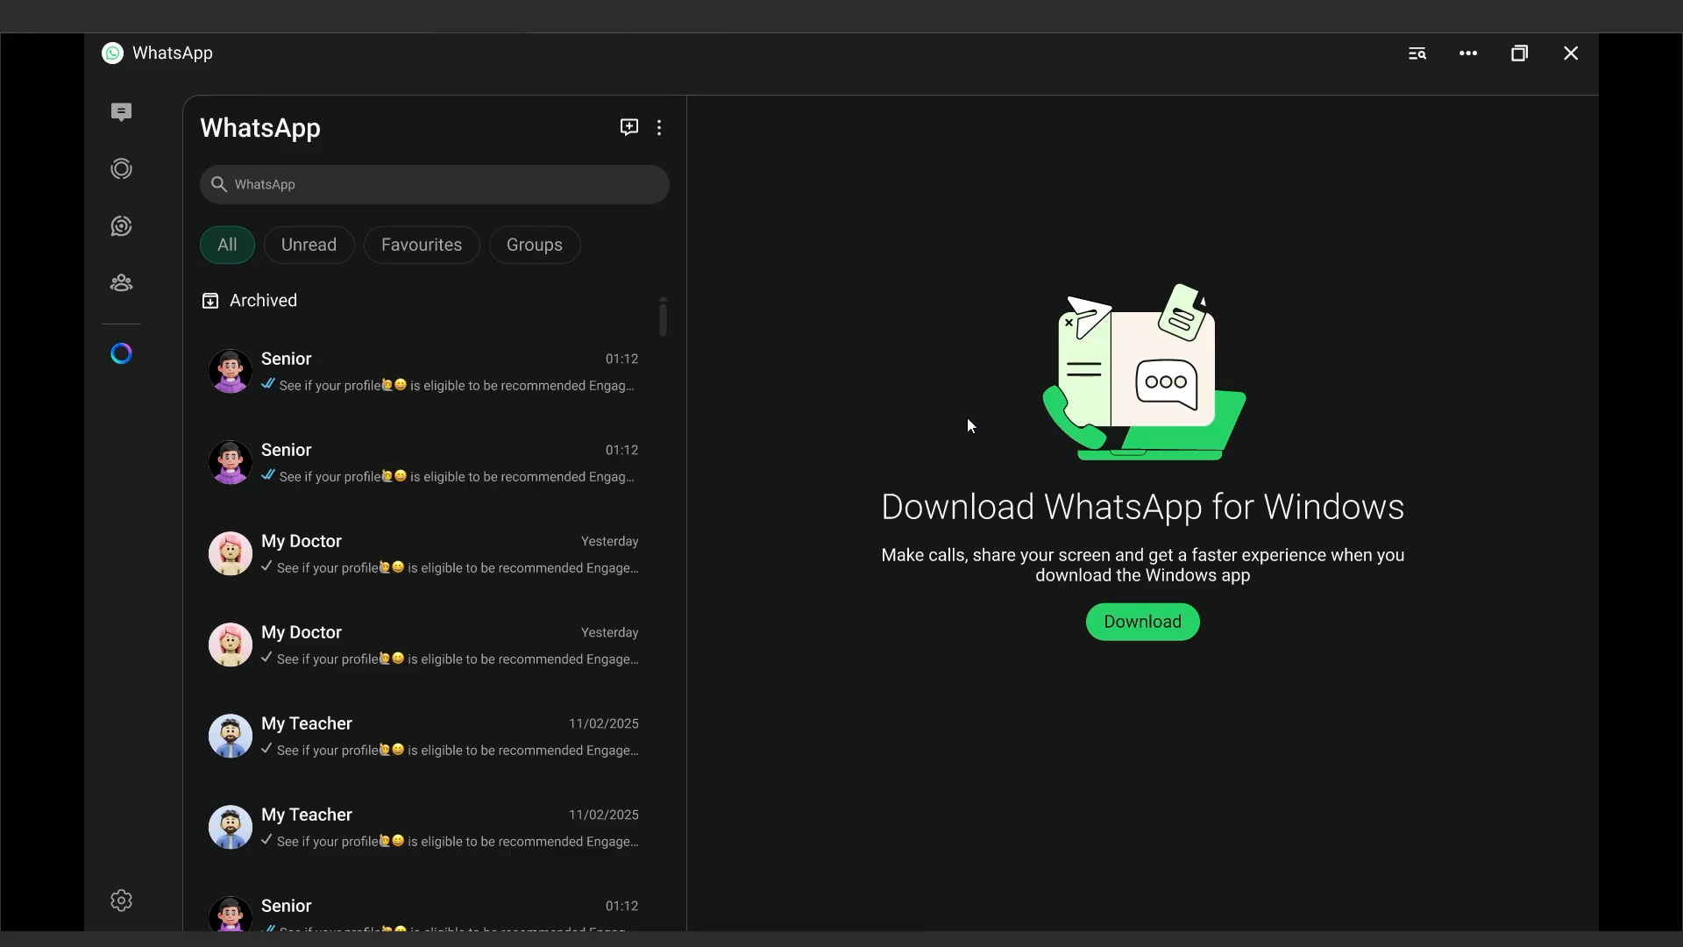
scroll(971, 424, "down", 1)
scroll(971, 424, "up", 1)
left_click(381, 33)
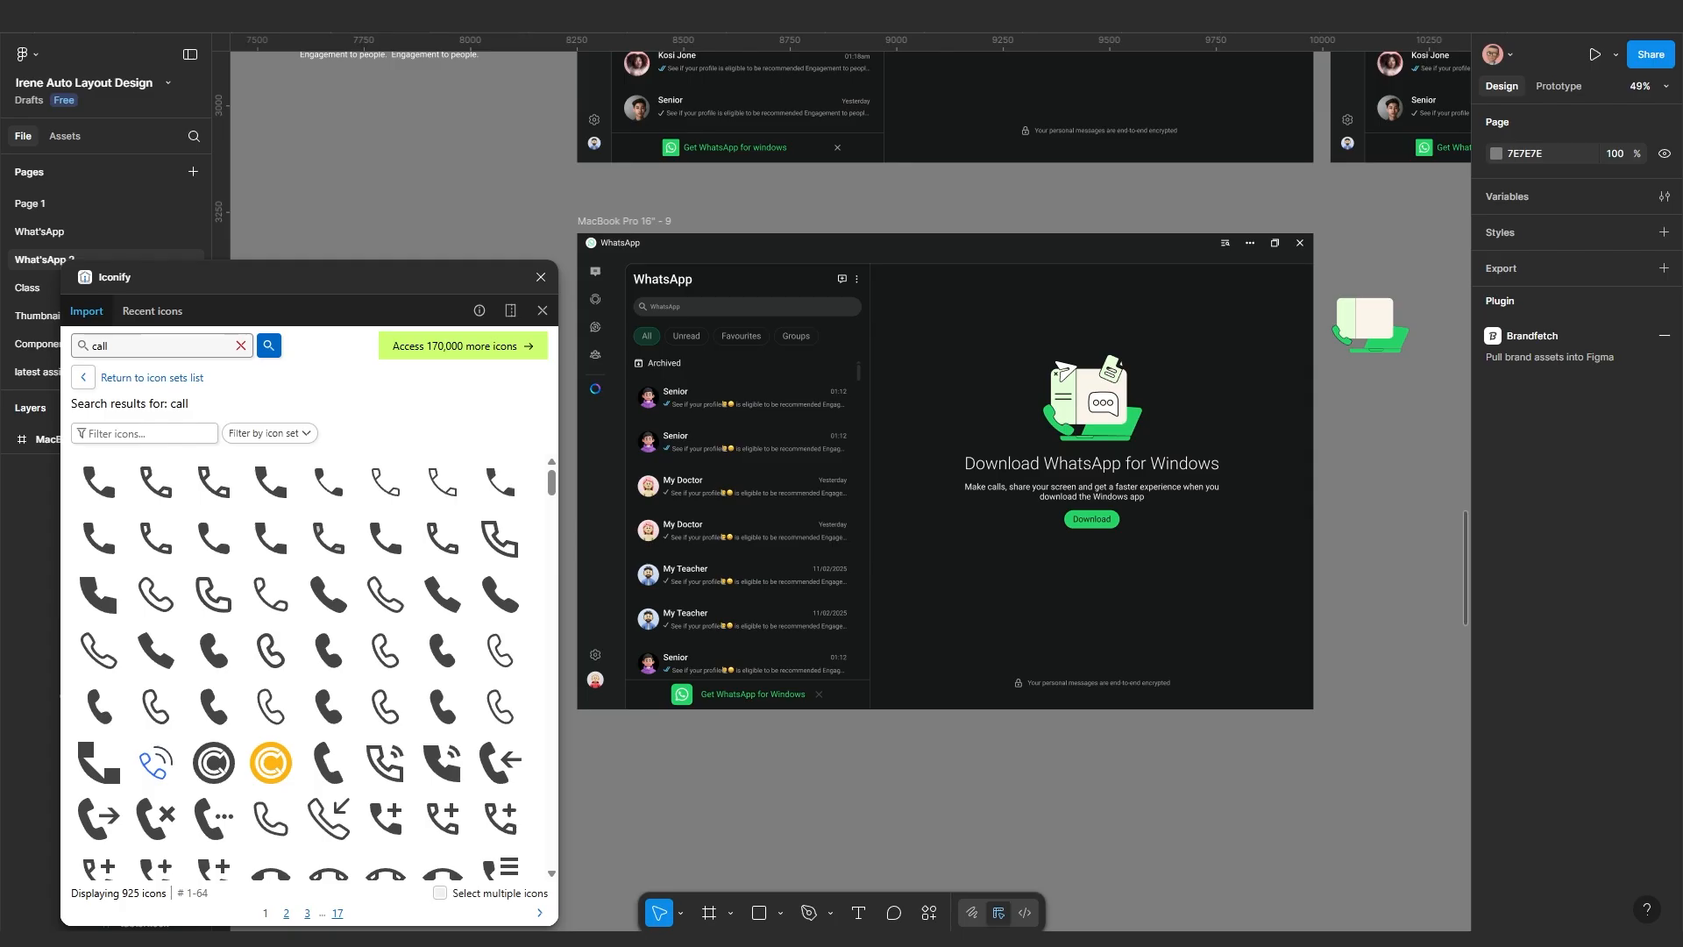
Build a 43 × 43 round badge beside the screen with the number 2, fill 25D366, padding 10 and corner radius 100
scroll(771, 589, "down", 1)
scroll(701, 535, "left", 2)
scroll(833, 399, "up", 5)
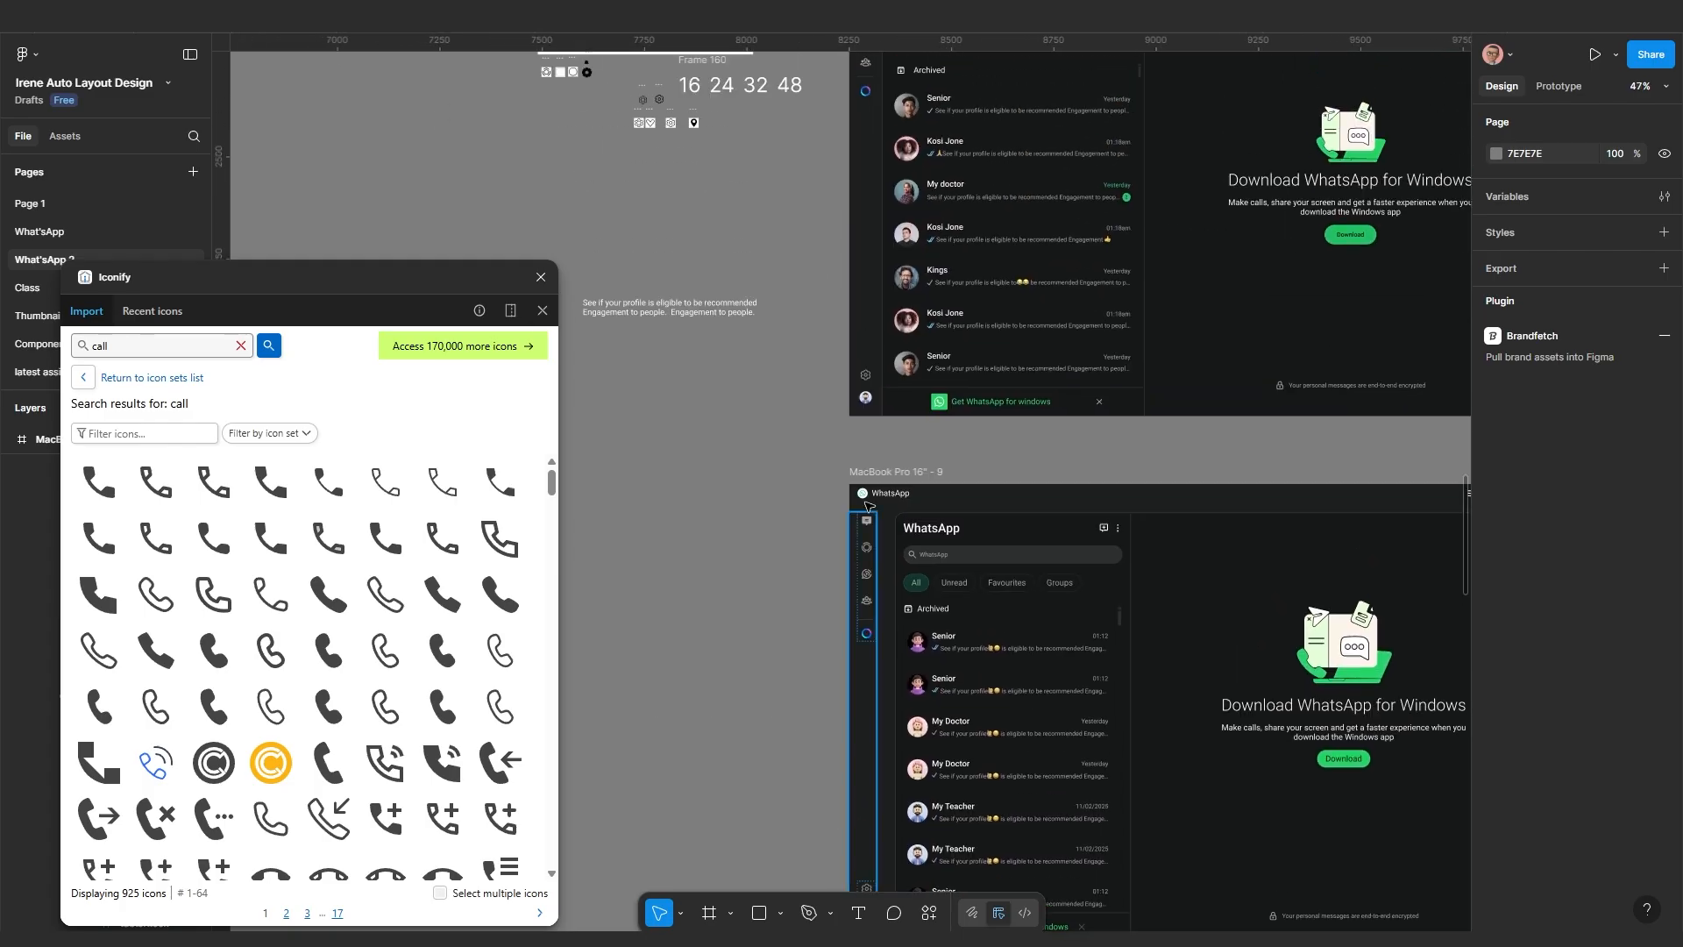
scroll(889, 215, "up", 5)
scroll(889, 215, "up", 3)
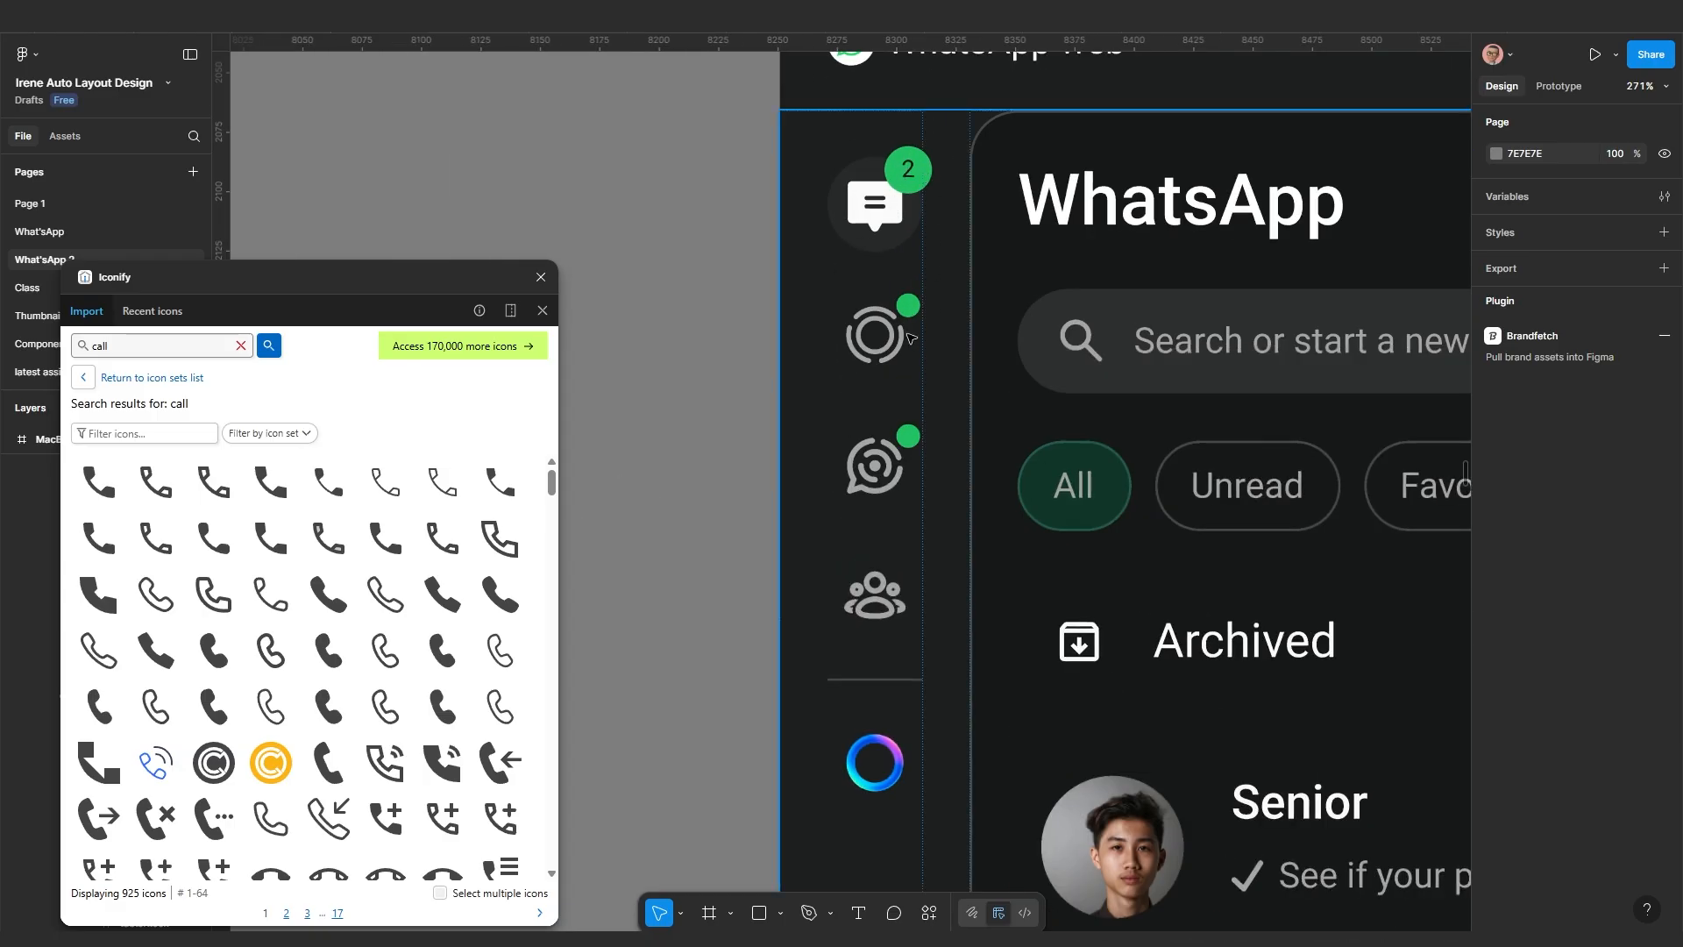
scroll(866, 417, "down", 2)
key("Return")
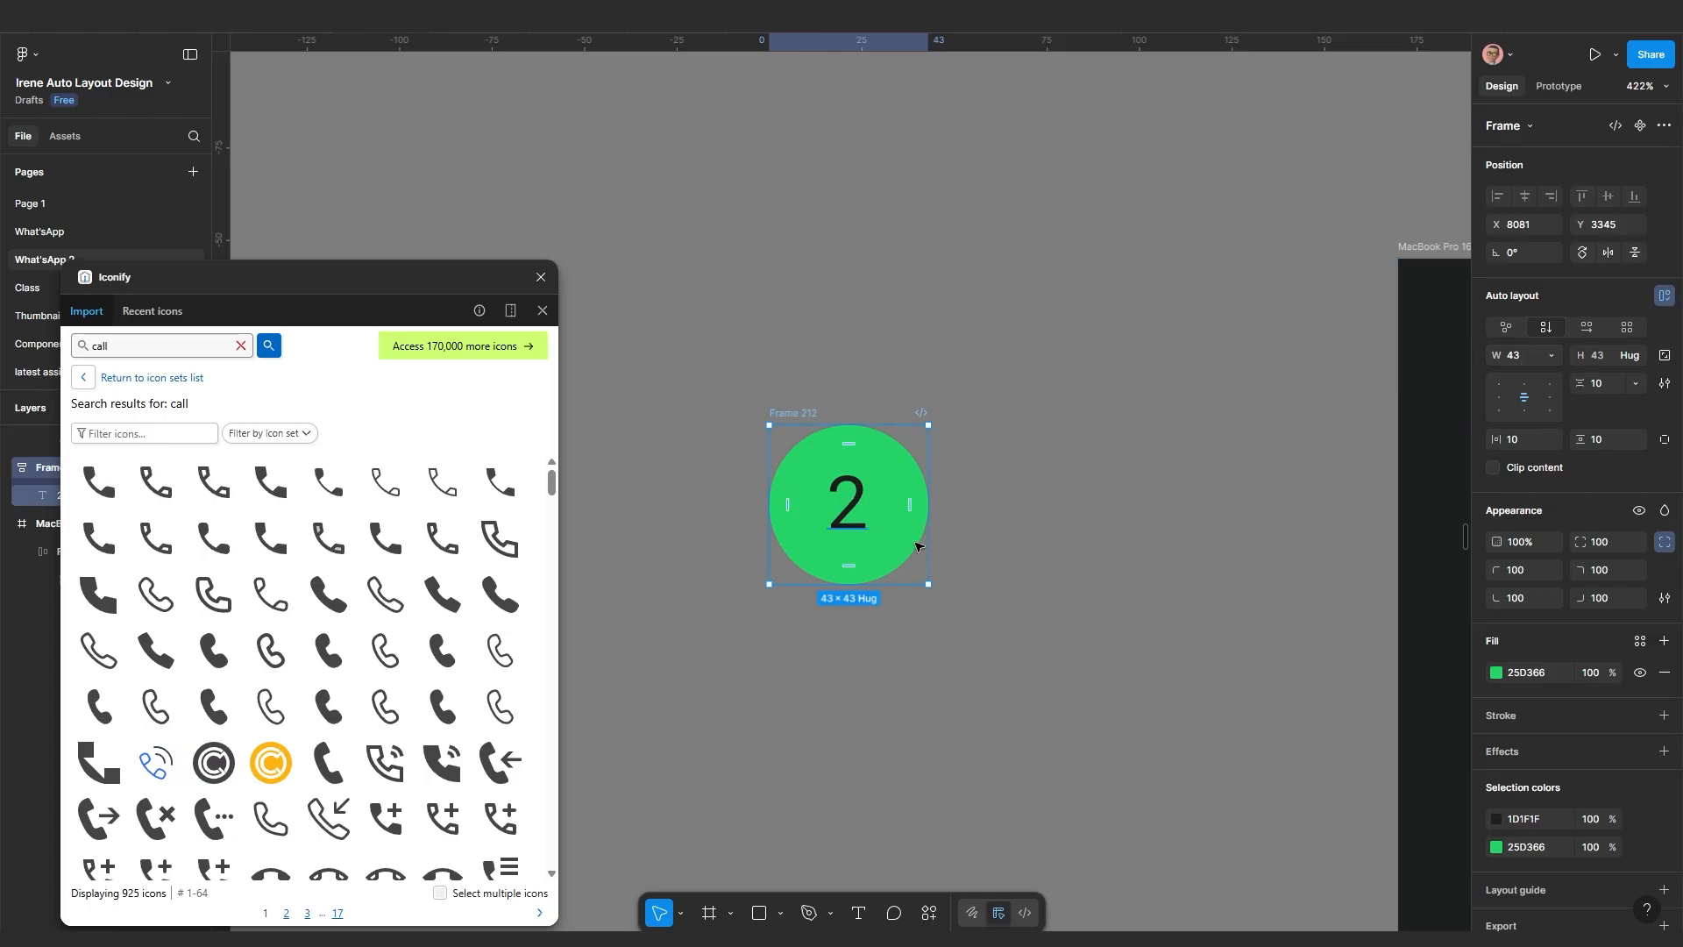
Try left and right alignment for the number in the green badge, and return it to centre
left_click(1077, 554)
left_click(886, 519)
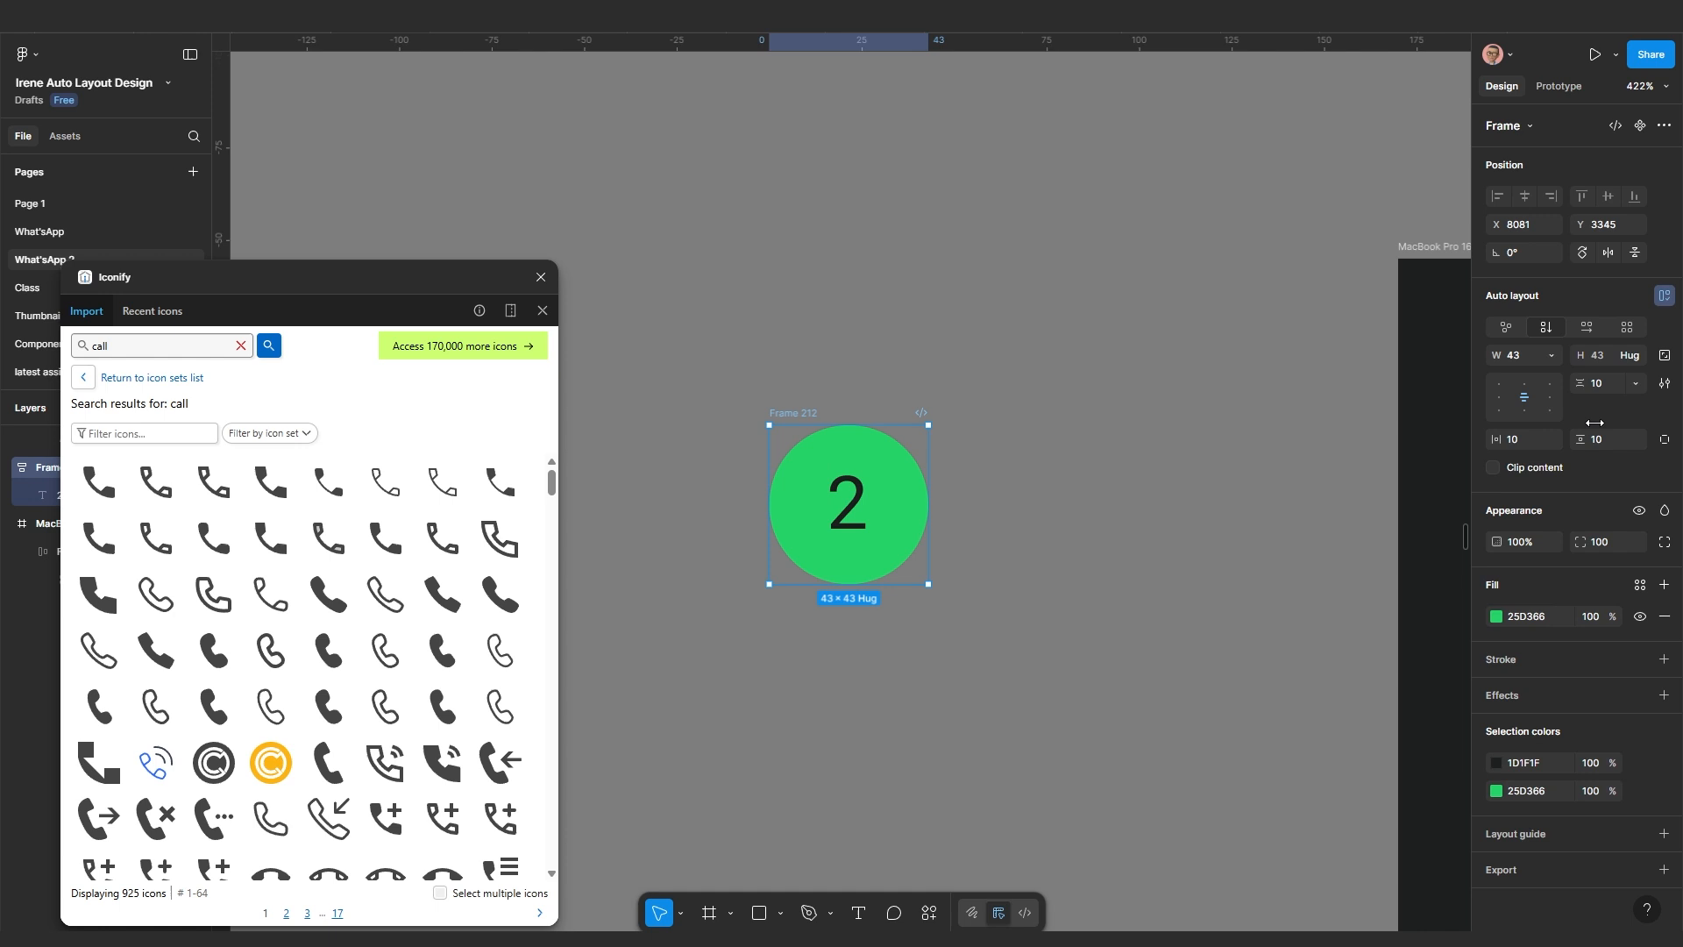
left_click(1501, 400)
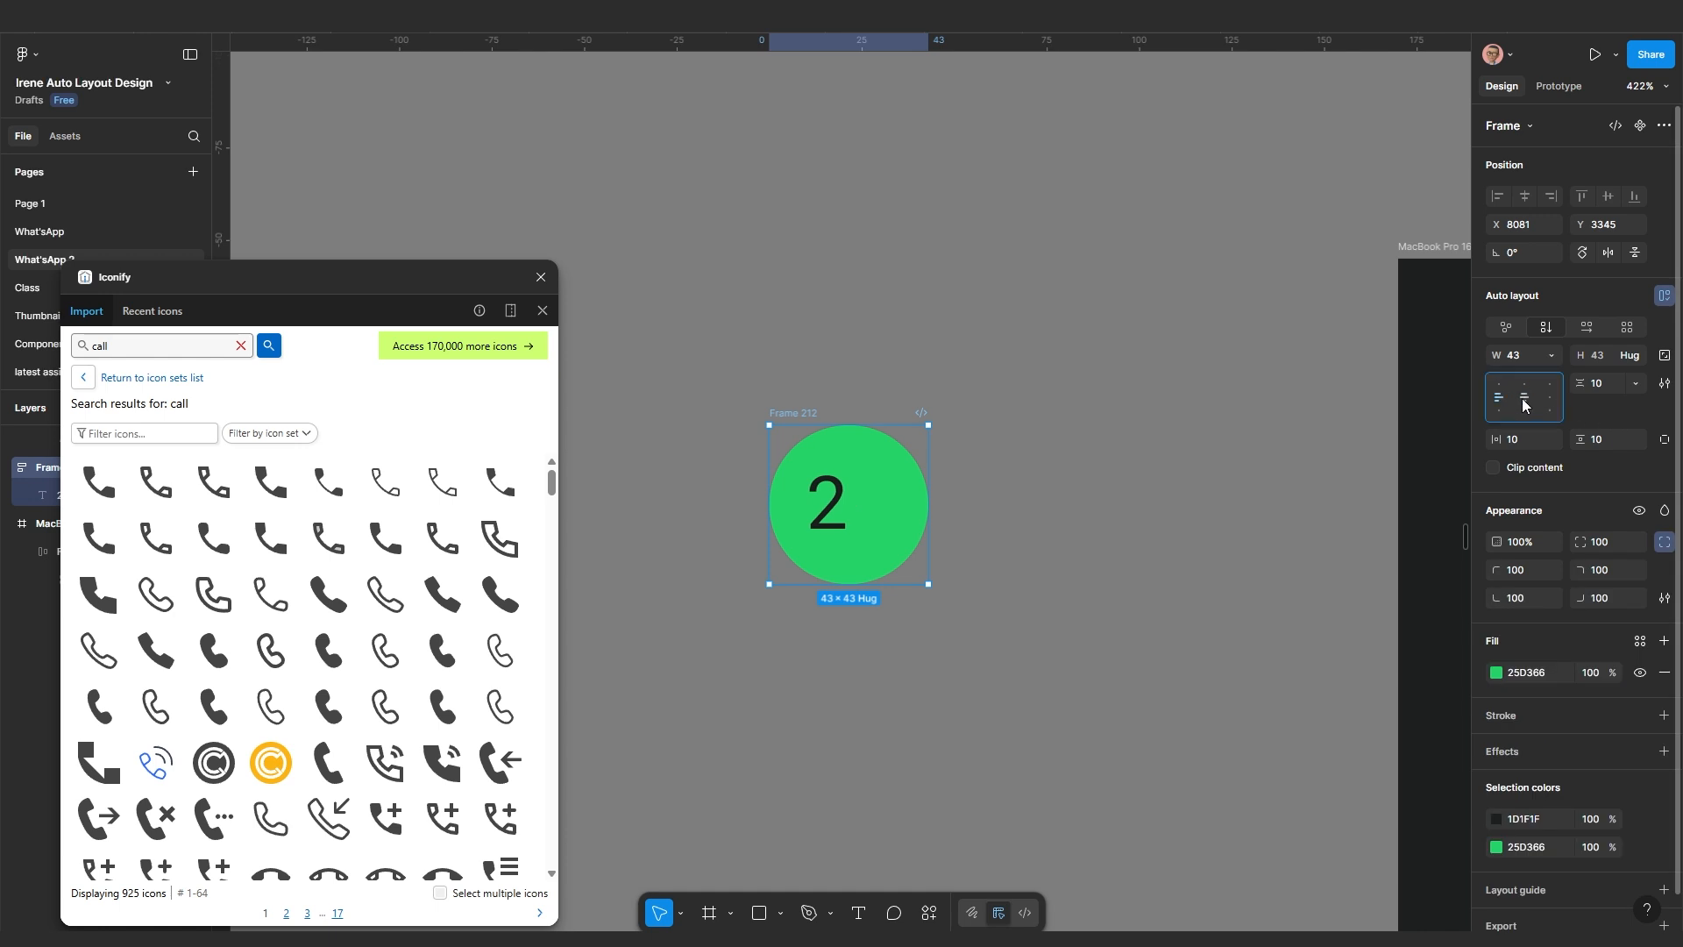
left_click(1525, 399)
left_click(1549, 399)
left_click(1525, 400)
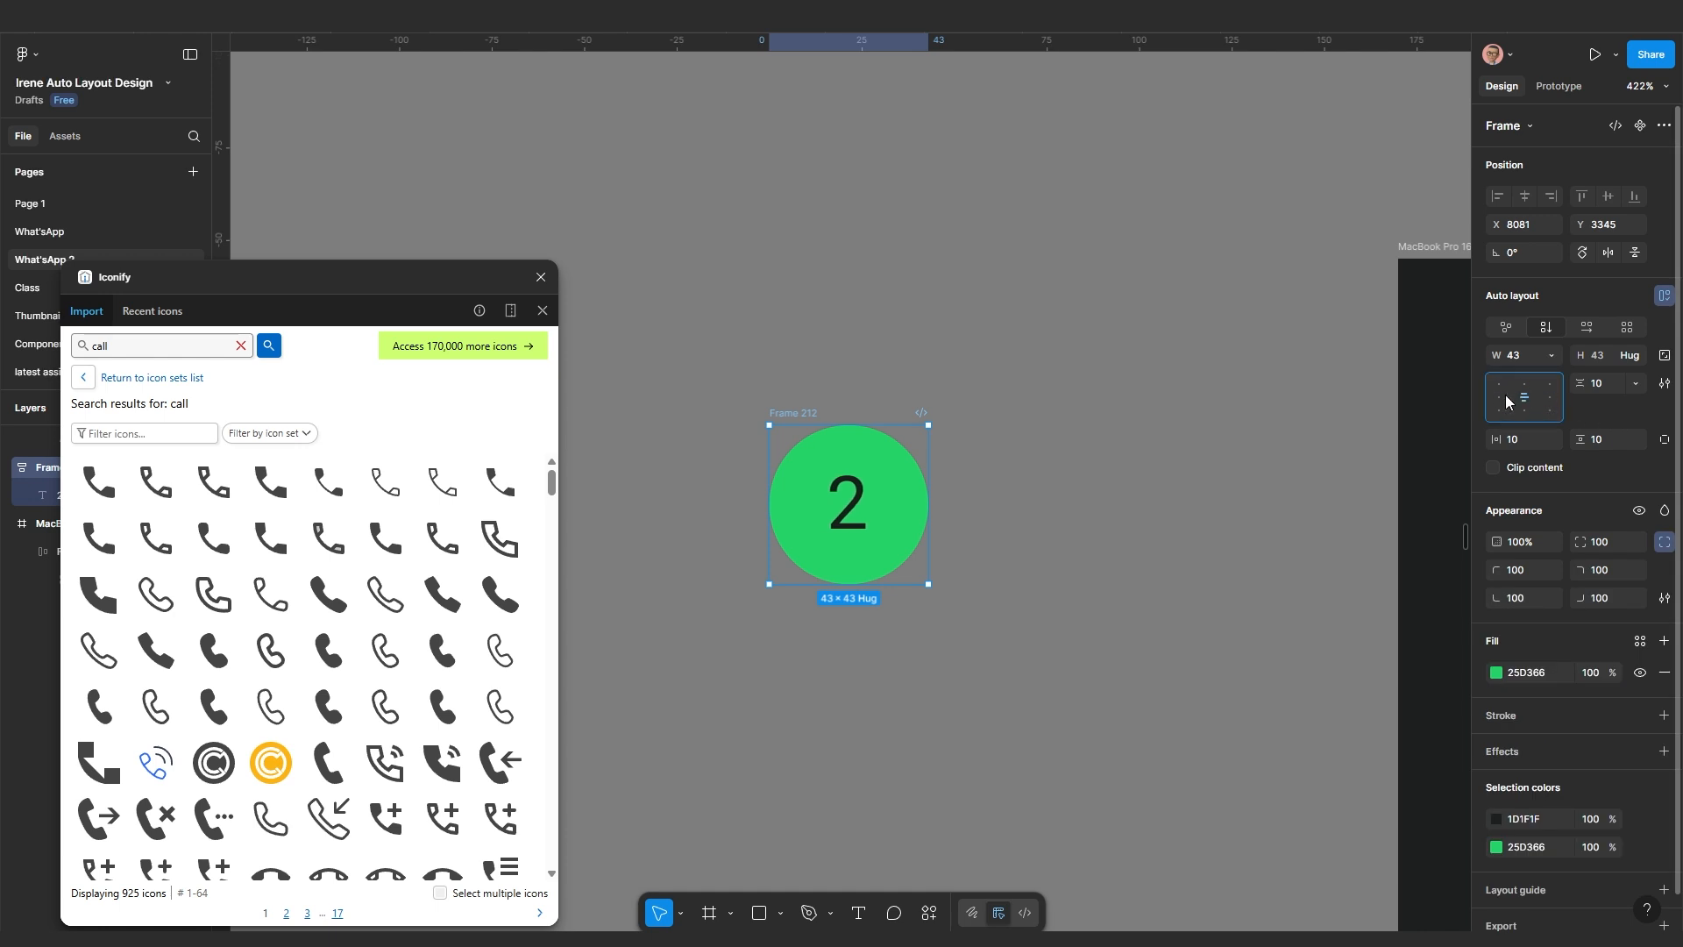
Set the font size of the badge's number 2 to 24
scroll(848, 525, "up", 1)
double_click(847, 524)
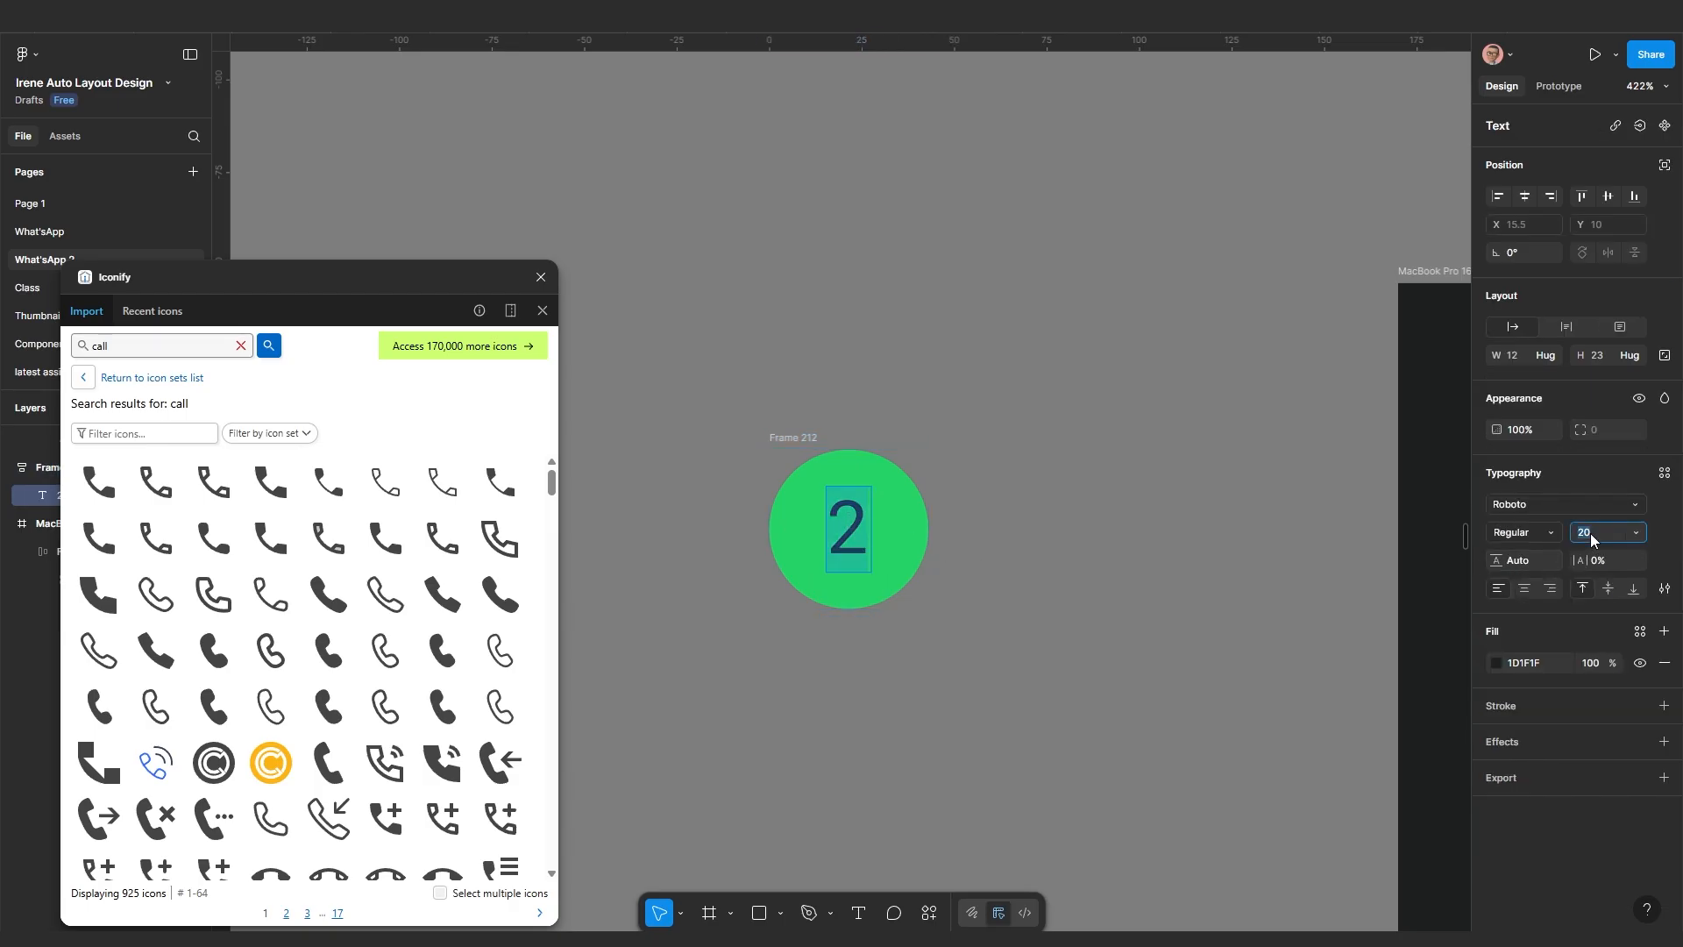
left_click(1590, 533)
type("24")
key("Return")
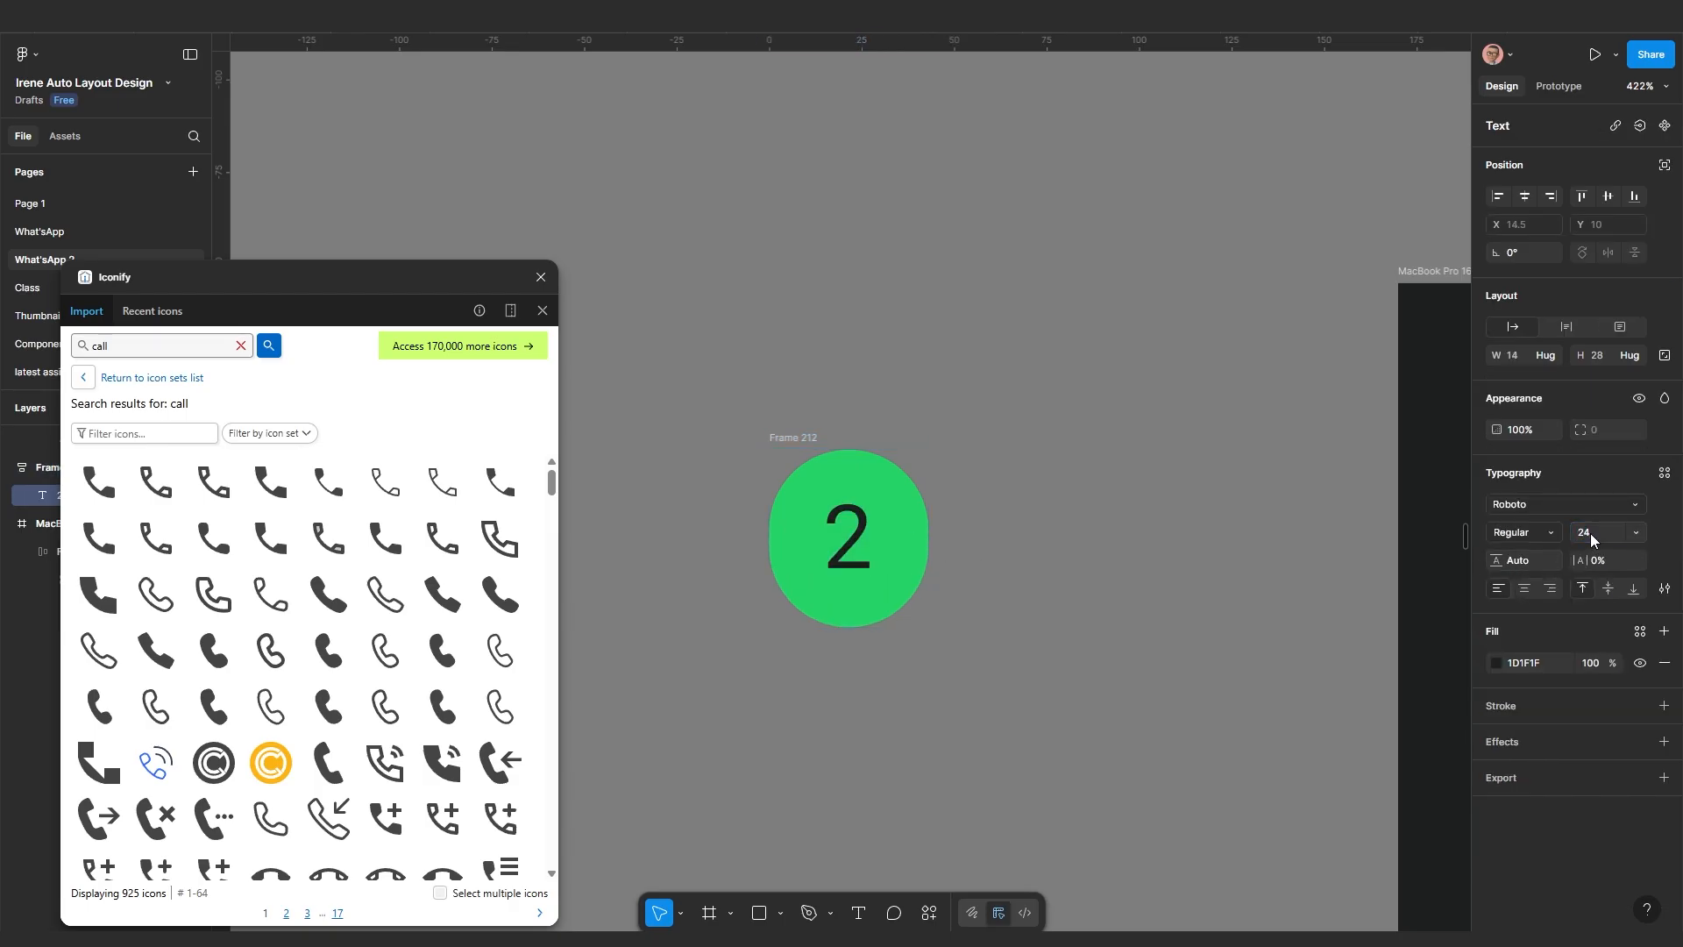
Undo the last font size change of the badge's number 2
key("ctrl+z")
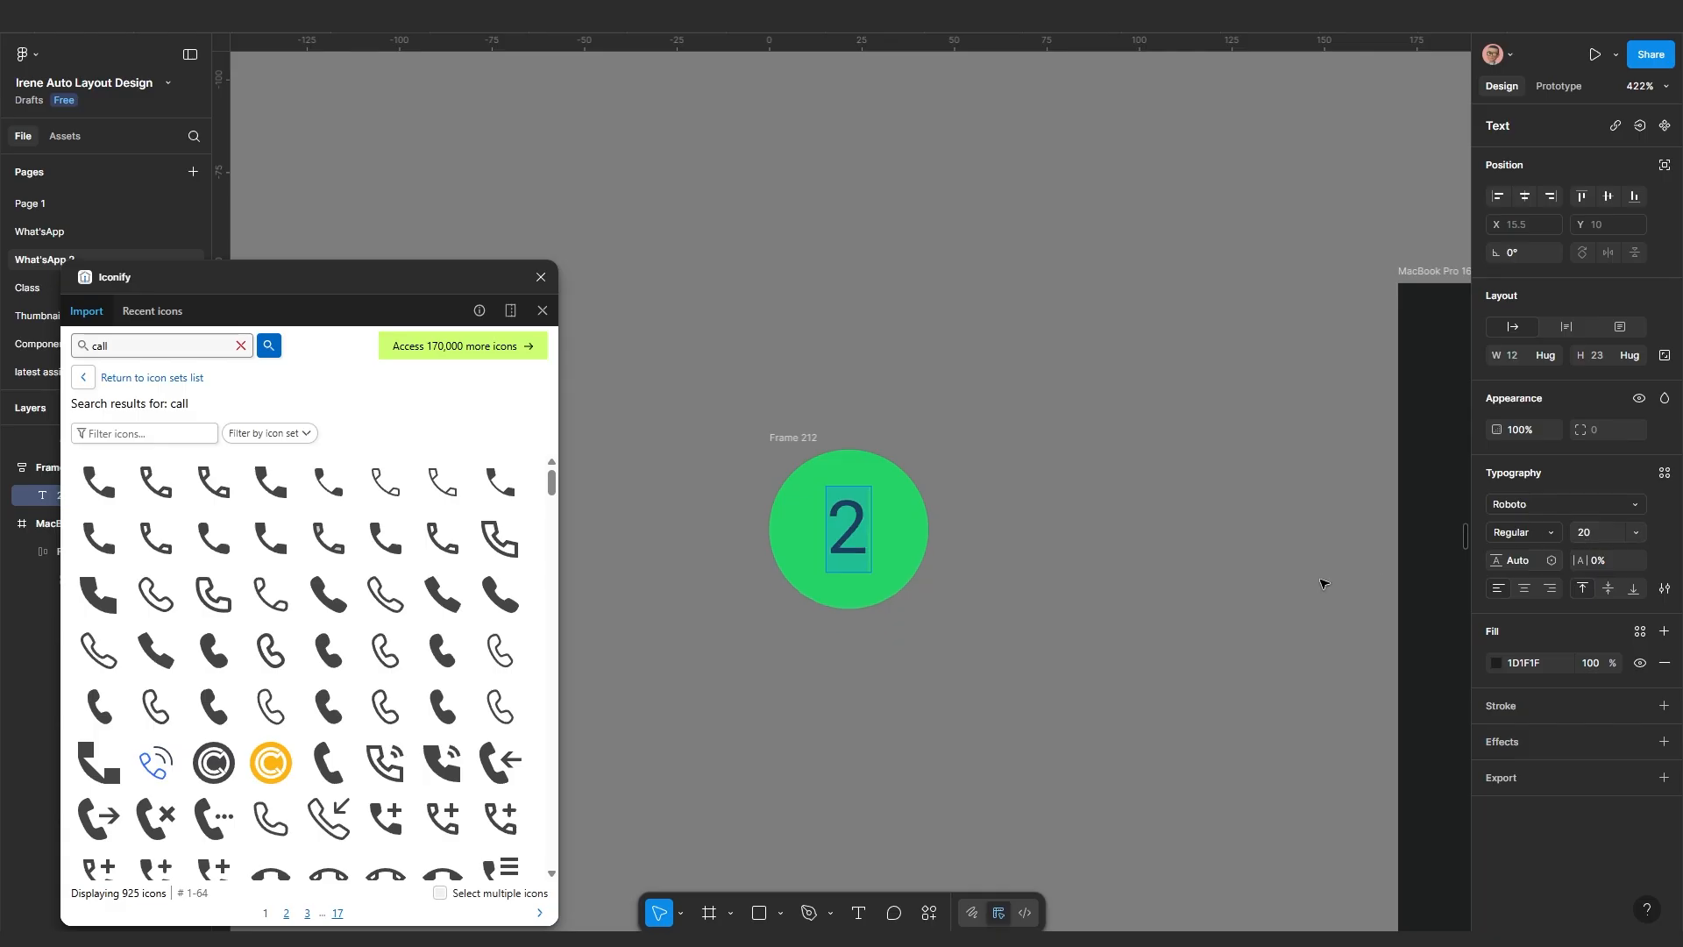
scroll(901, 575, "up", 1)
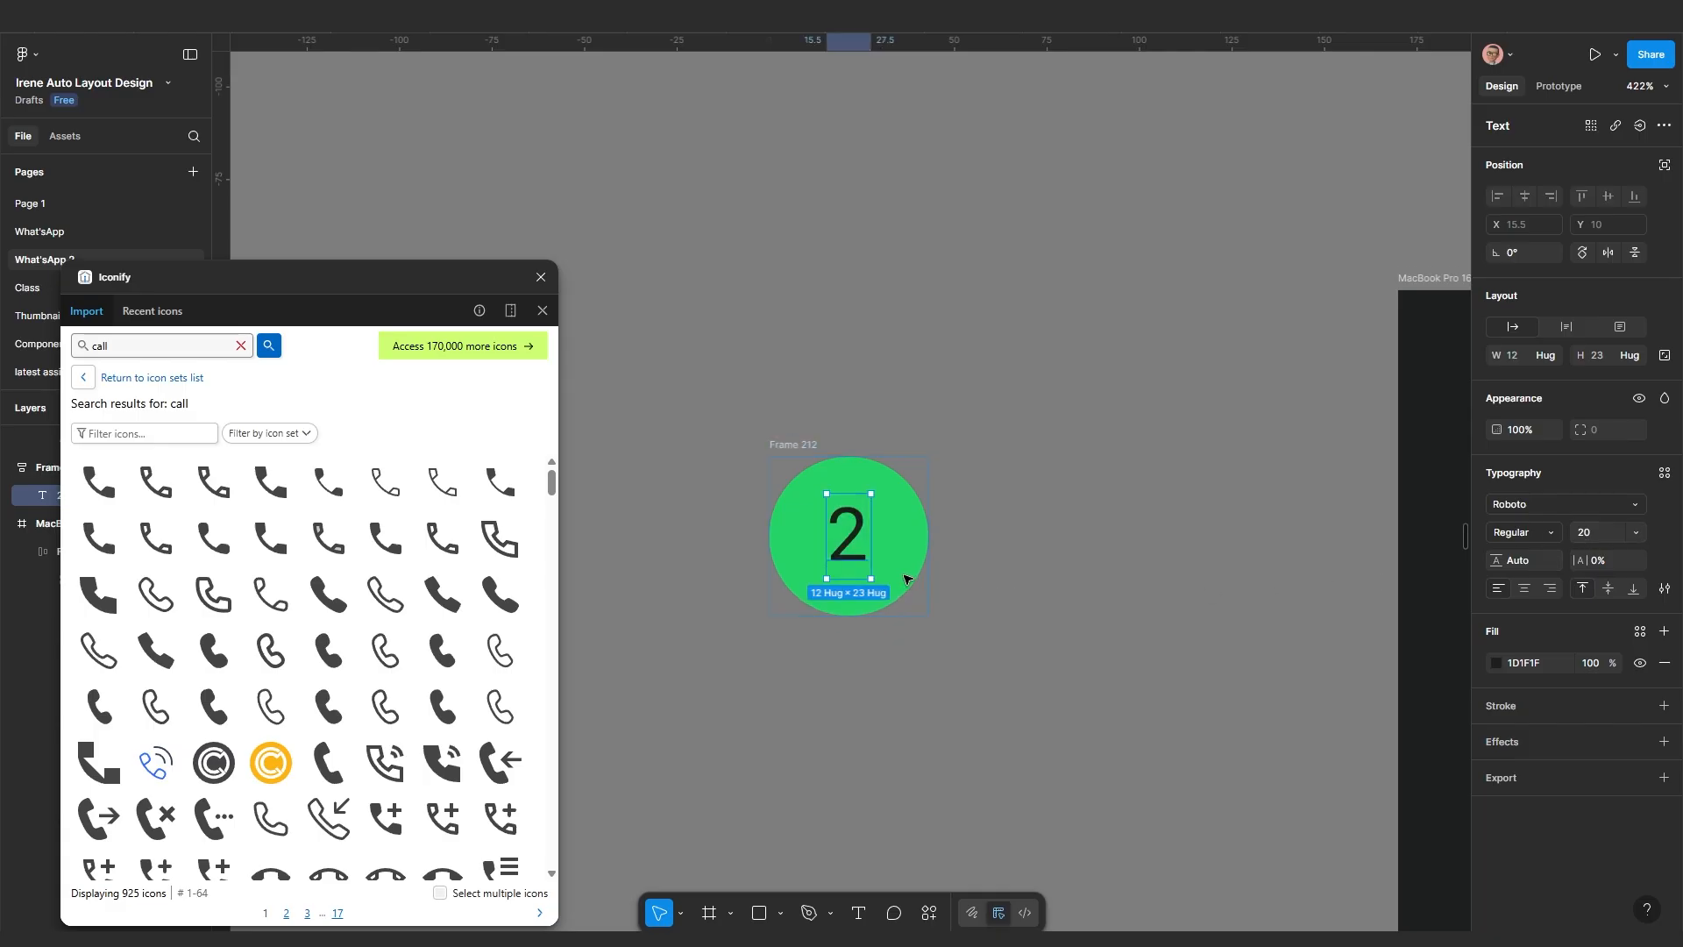
Set the green badge's horizontal and vertical padding to 5 and its width to 33
left_click(969, 574)
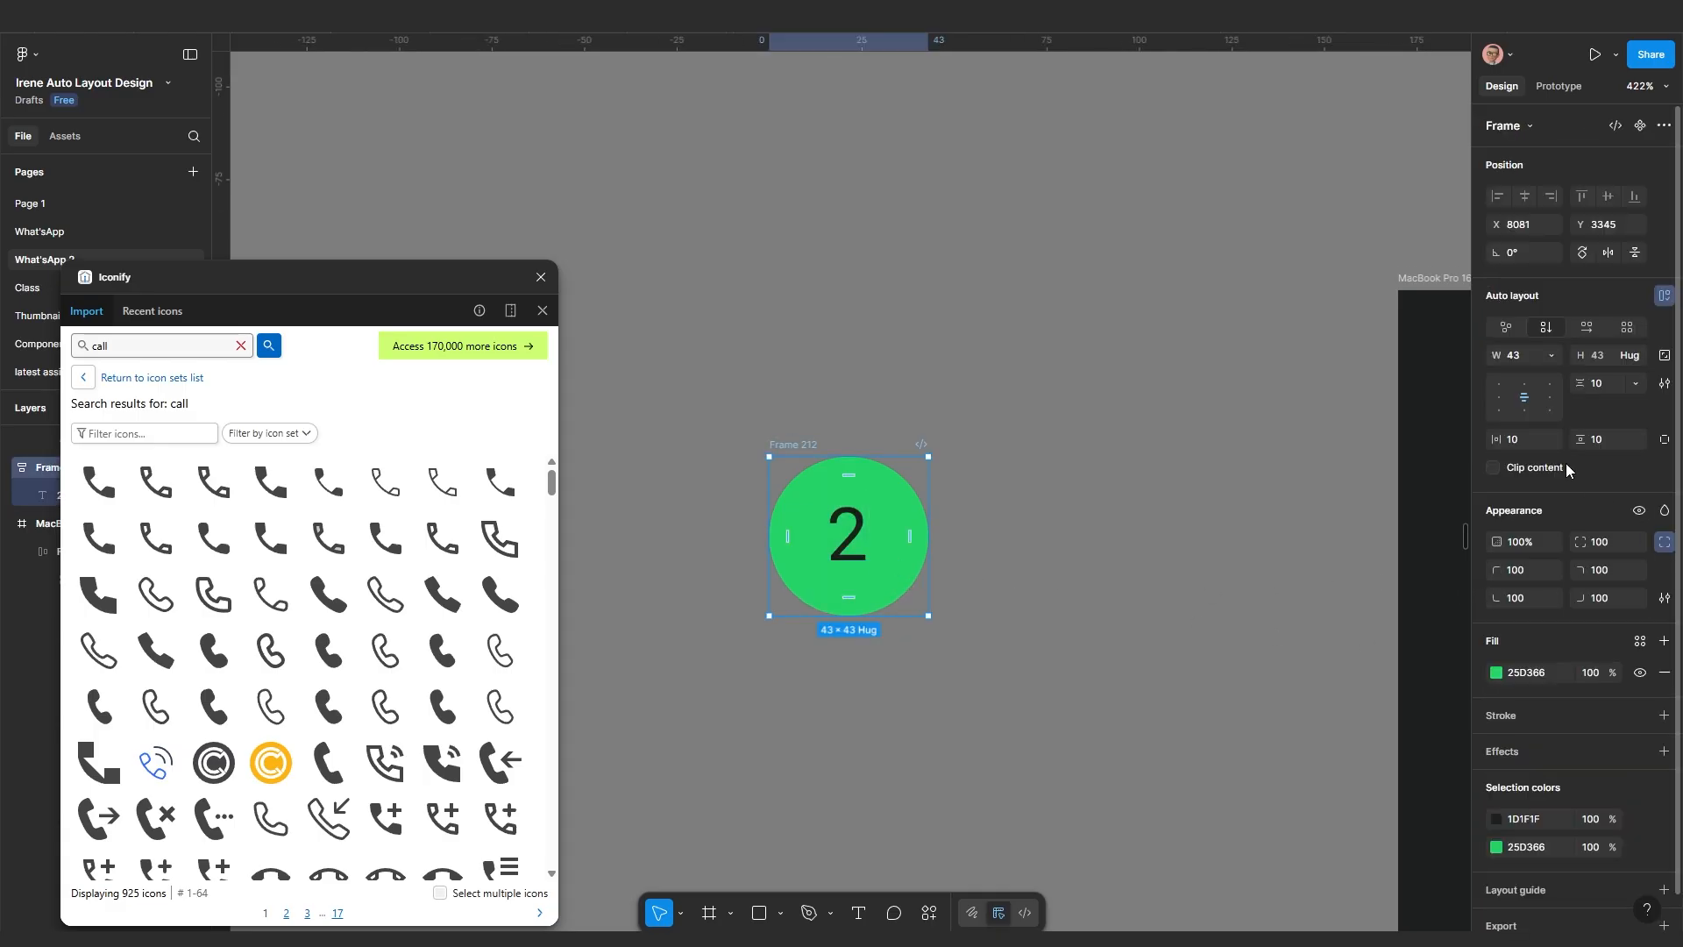
left_click(1524, 444, "ctrl")
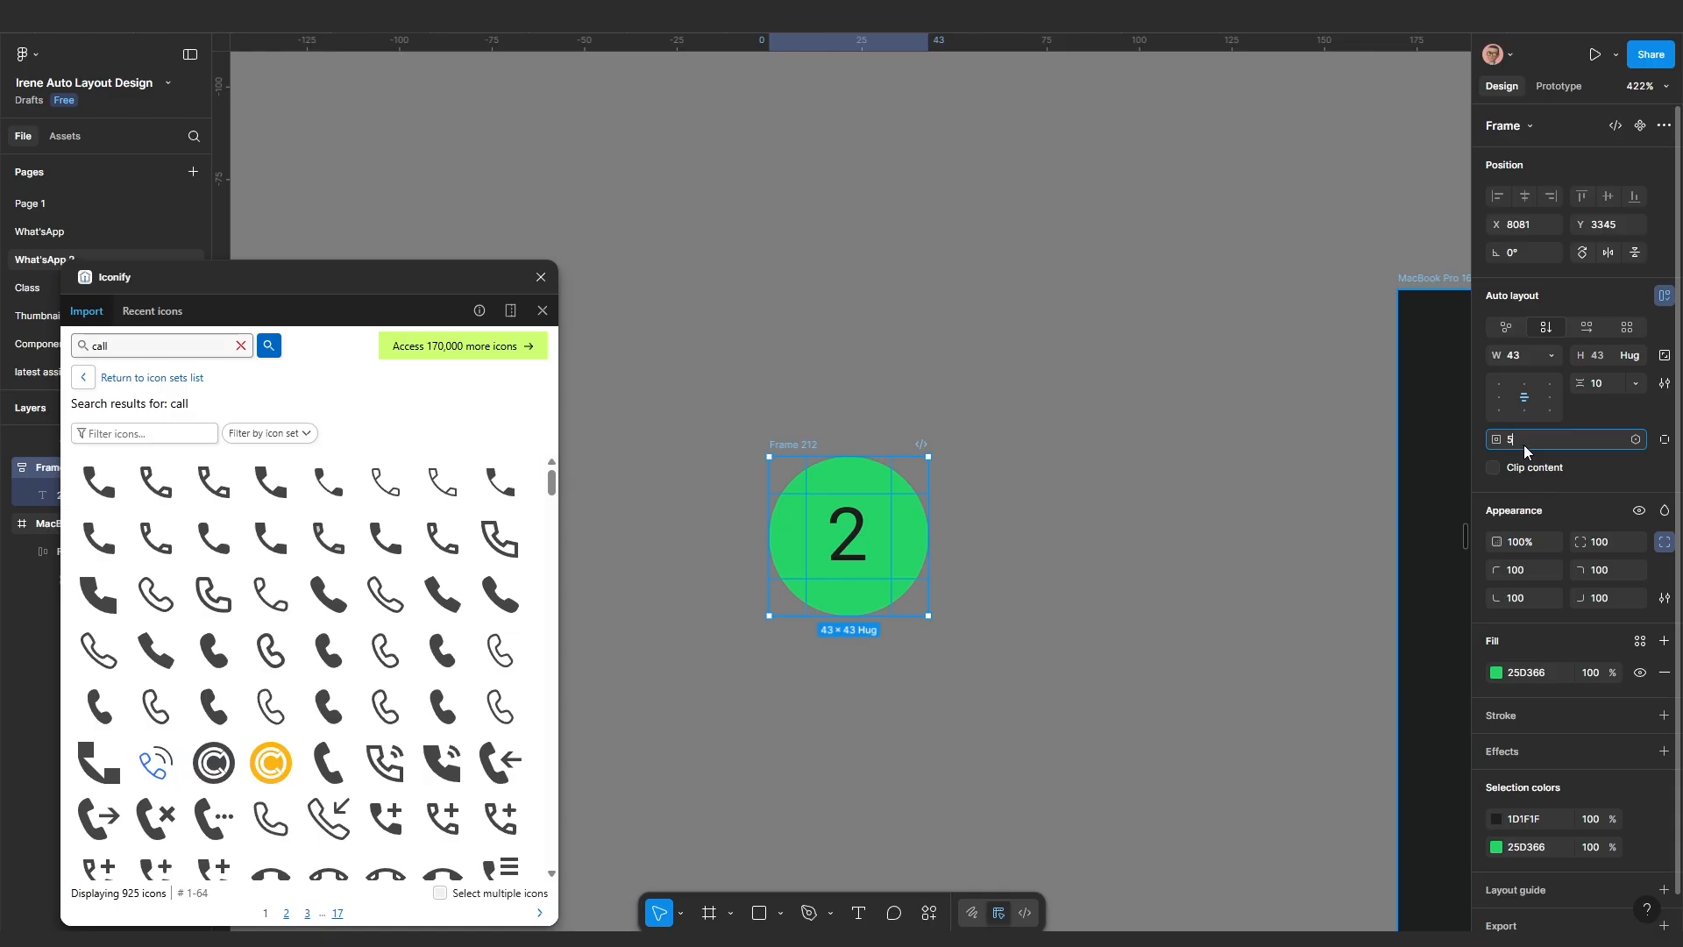
key("Return")
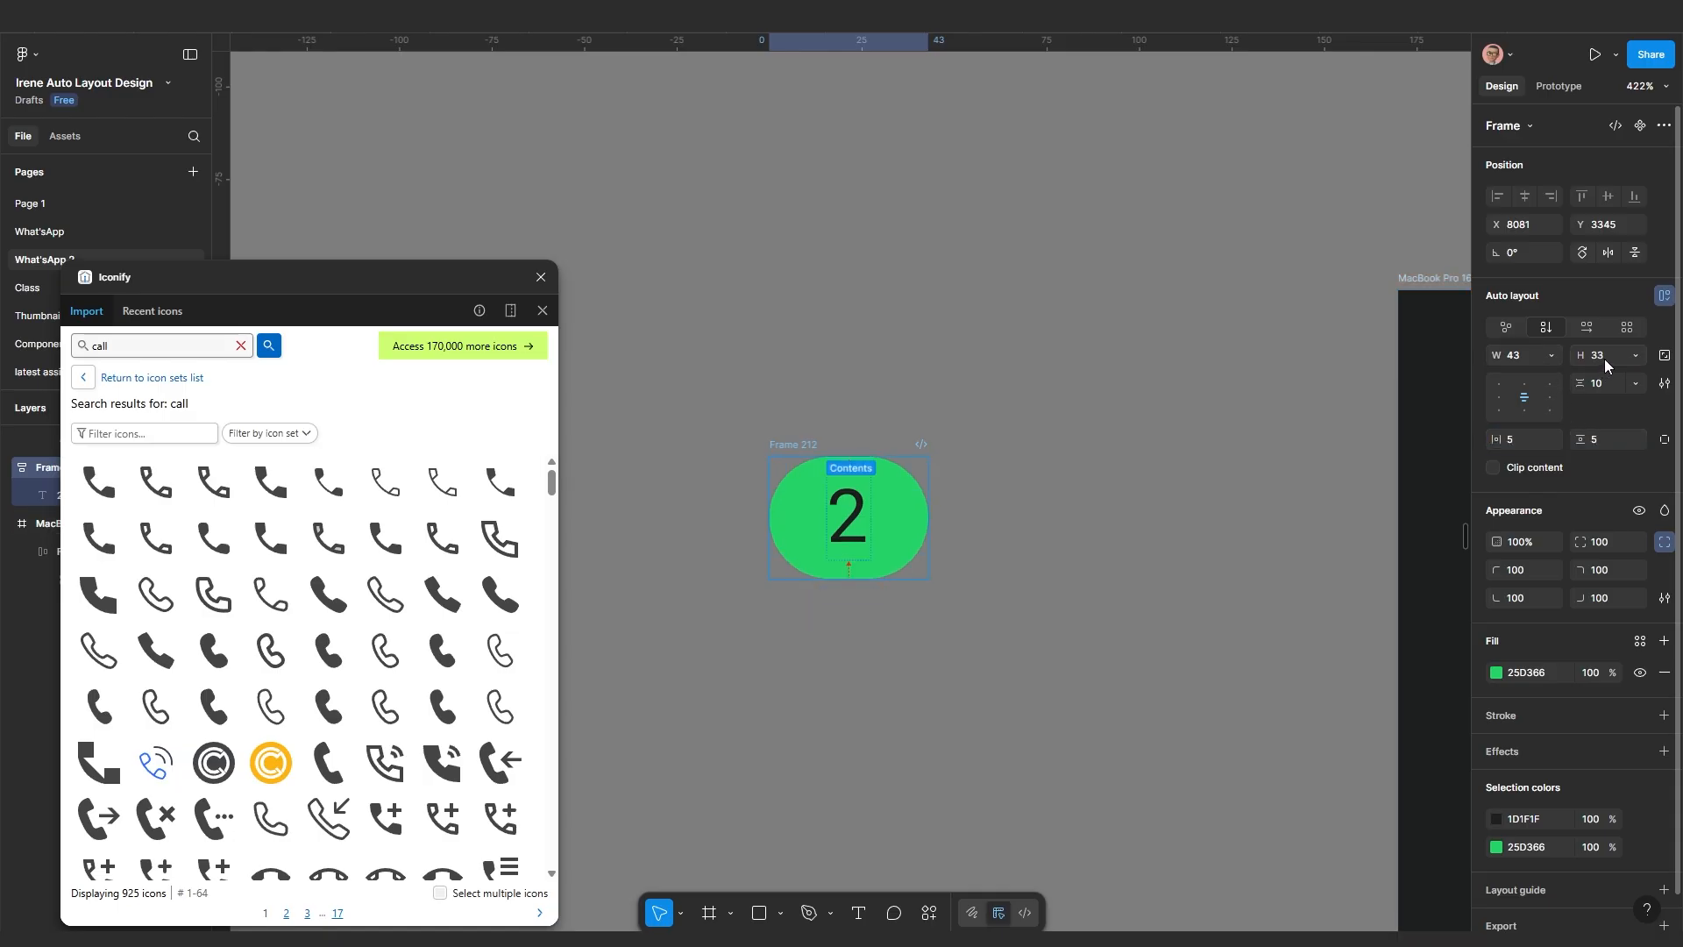
left_click(1522, 359)
key("Return")
Move the green badge into the WhatsApp screen, just beside the sidebar's message icon, at about X 76, Y 93
scroll(976, 440, "down", 2)
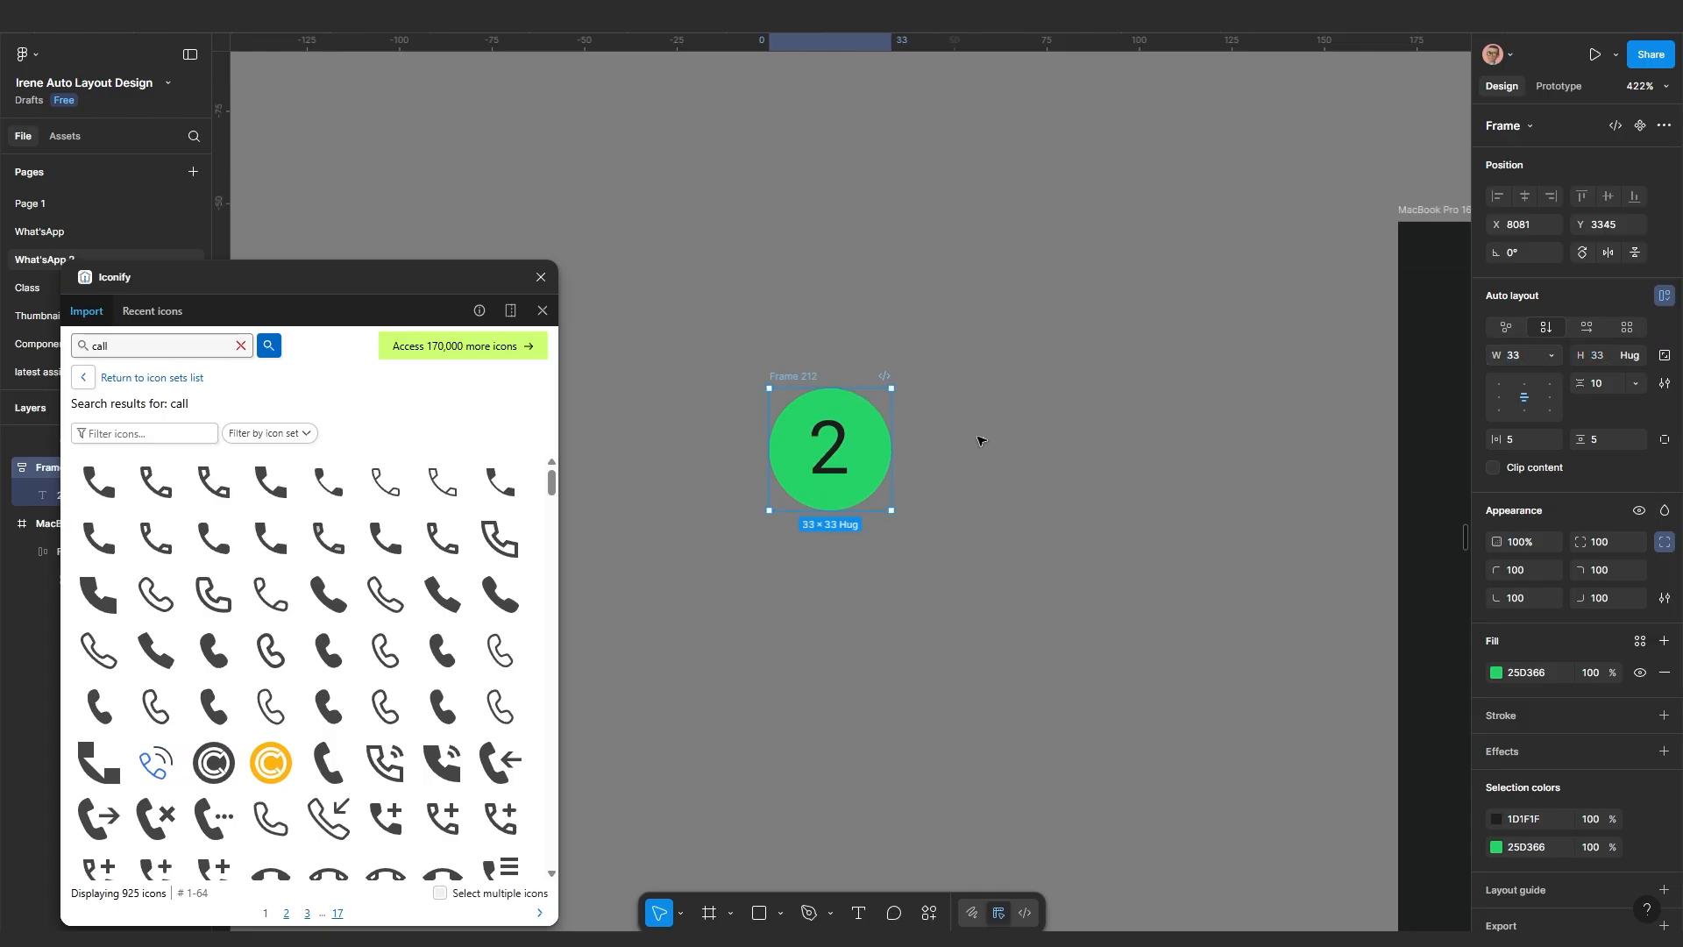
scroll(927, 597, "right", 1)
scroll(924, 597, "down", 3)
scroll(955, 595, "right", 2)
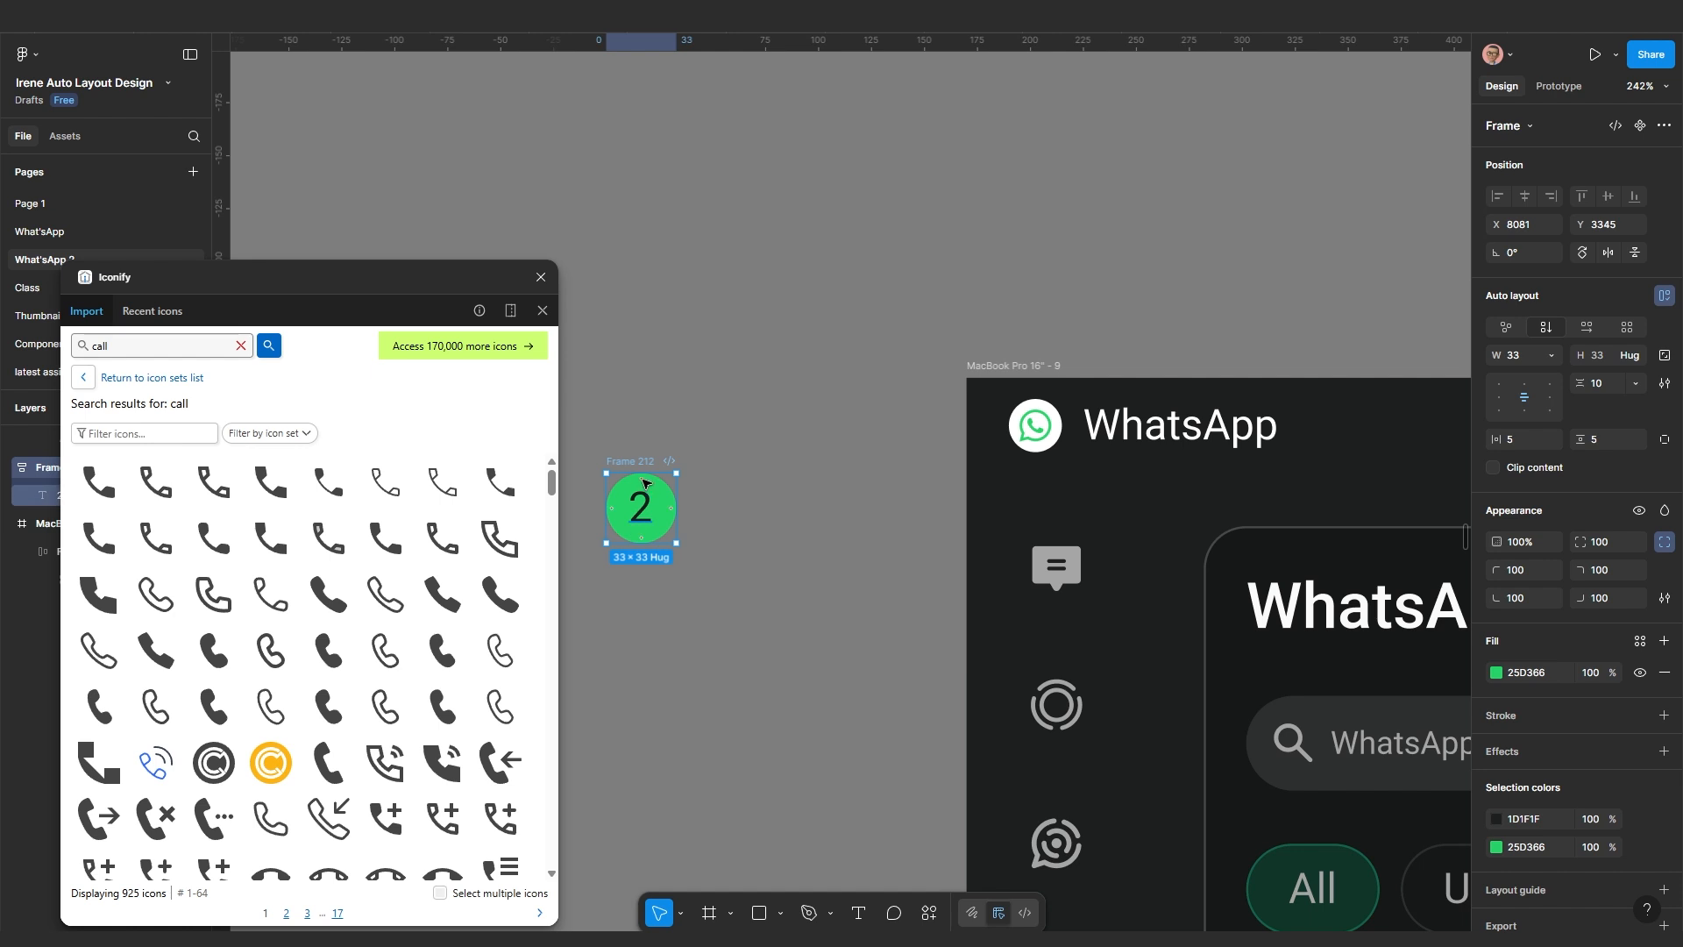
left_click_drag(641, 508, 1143, 577)
scroll(1152, 567, "up", 5)
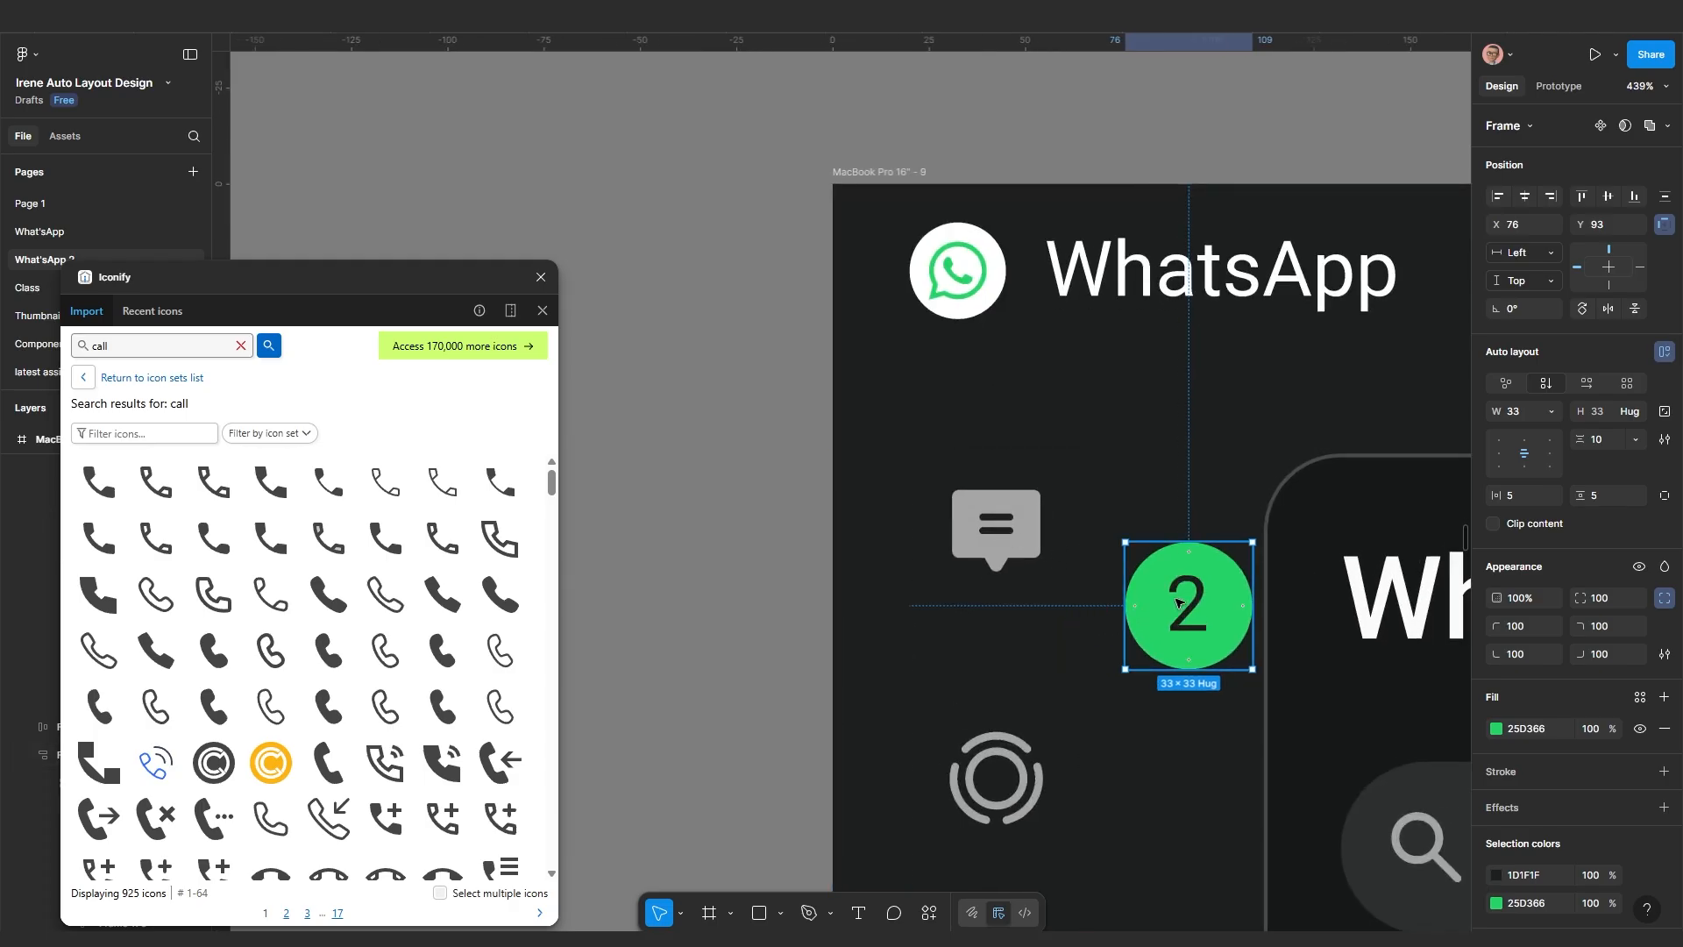
Scale the green badge proportionally to a width of 15, with its number centred
scroll(1179, 613, "up", 2)
scroll(1133, 631, "right", 1)
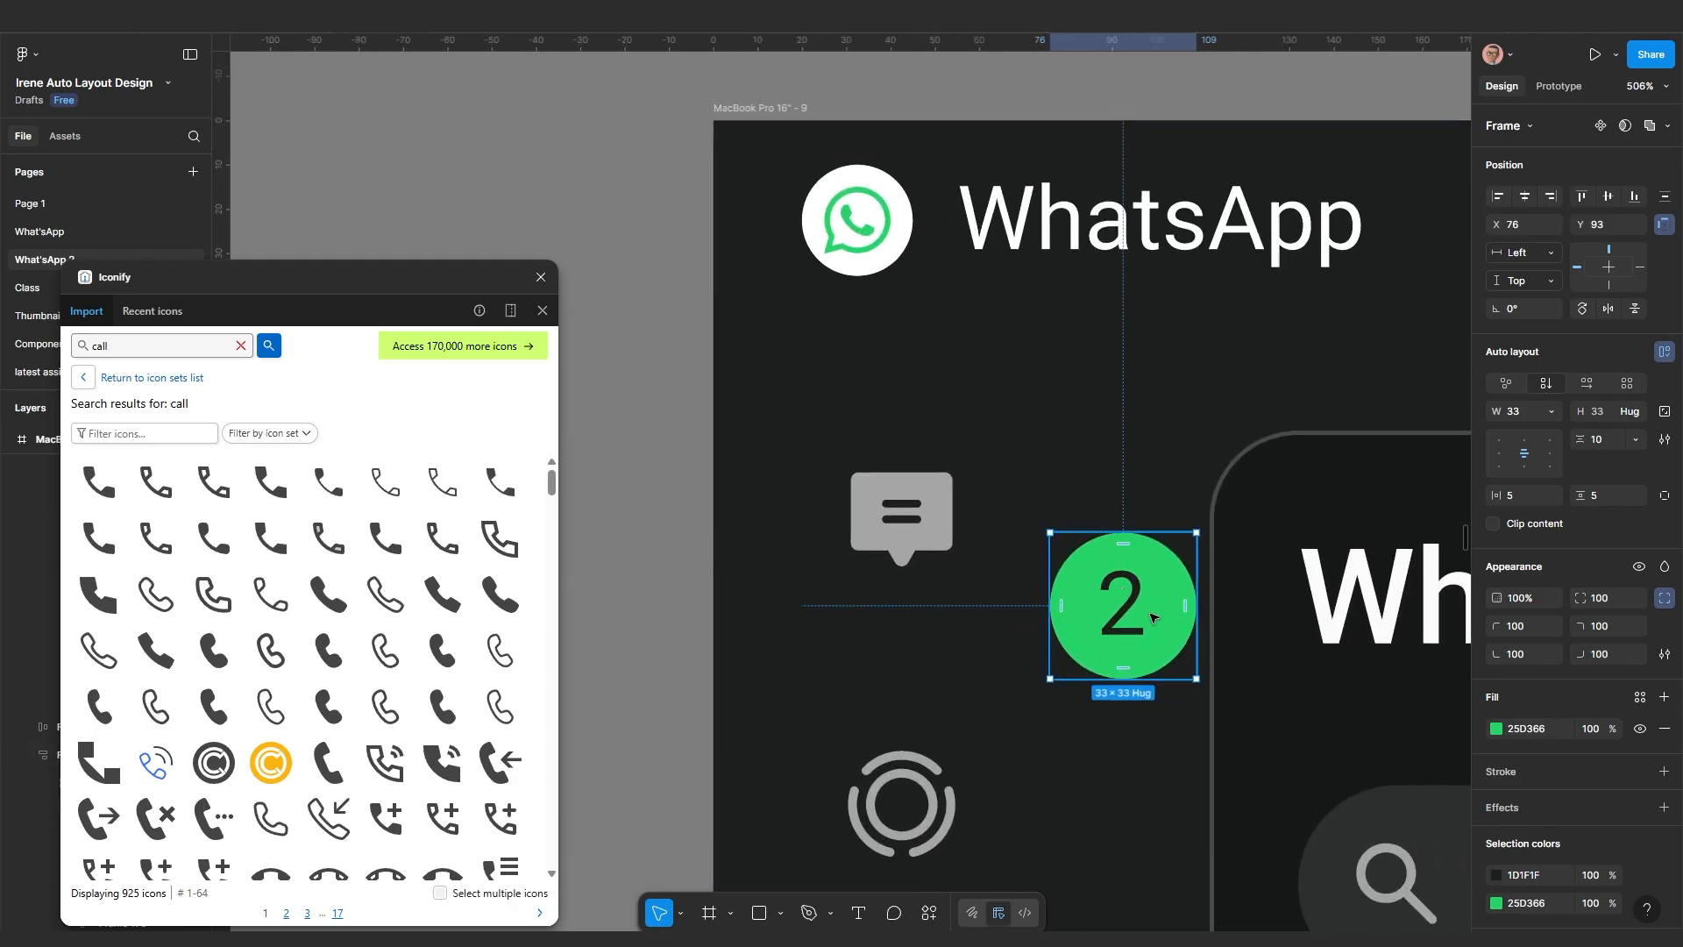
key("k")
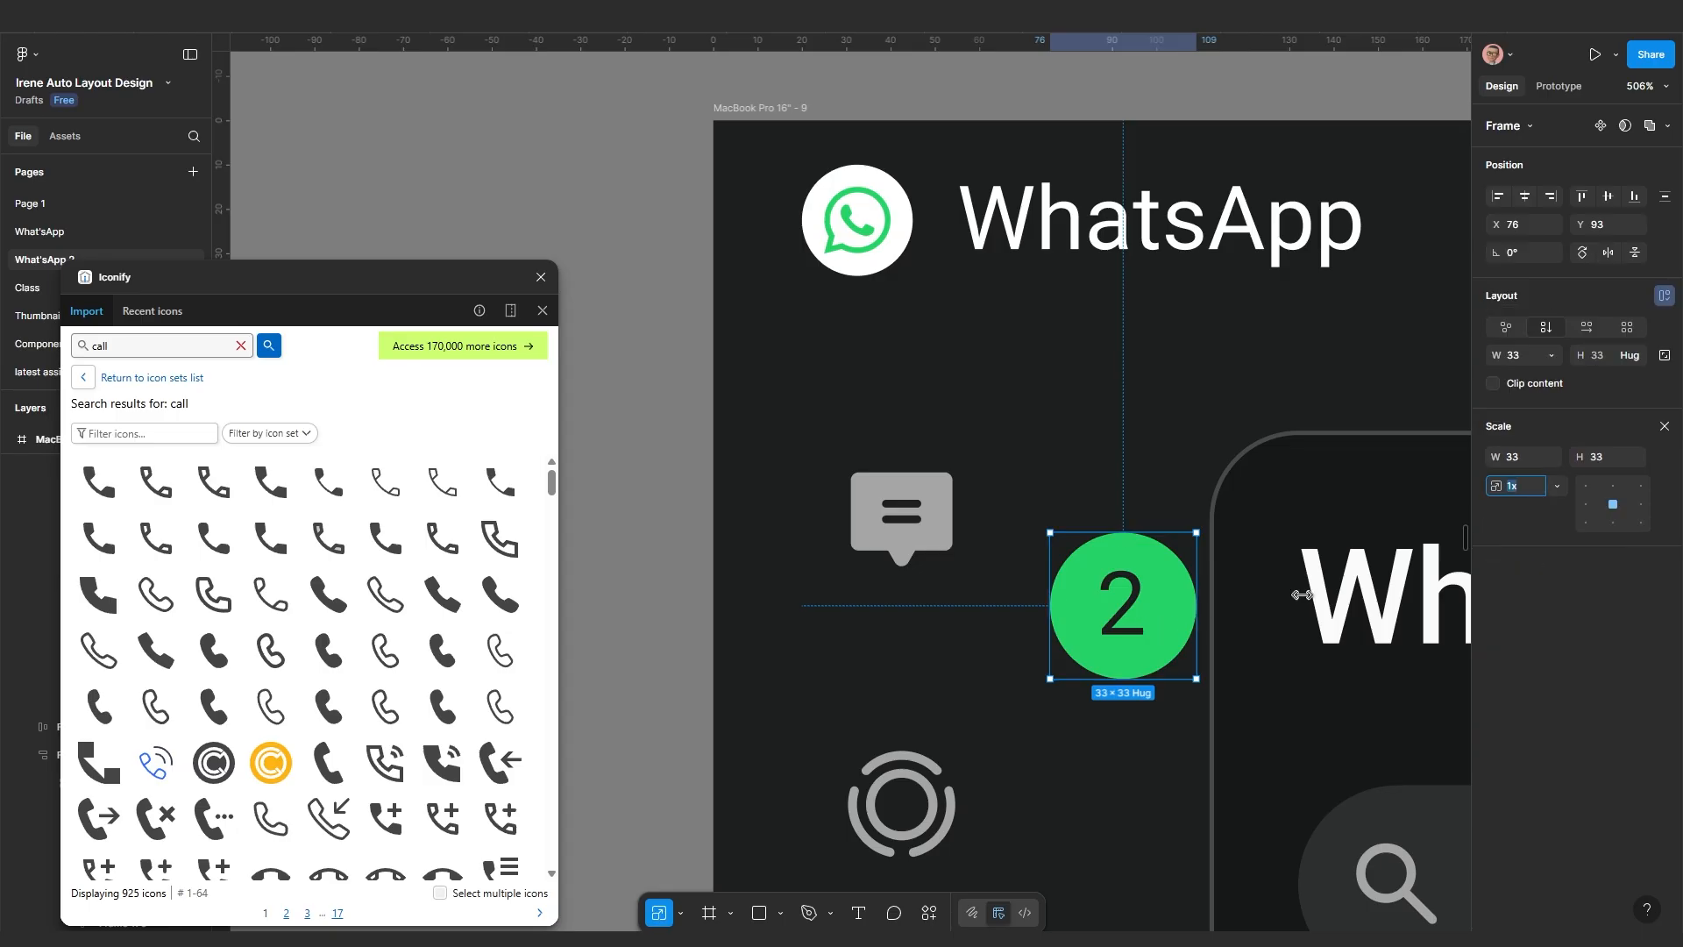
left_click(1523, 457)
type("15")
key("Return")
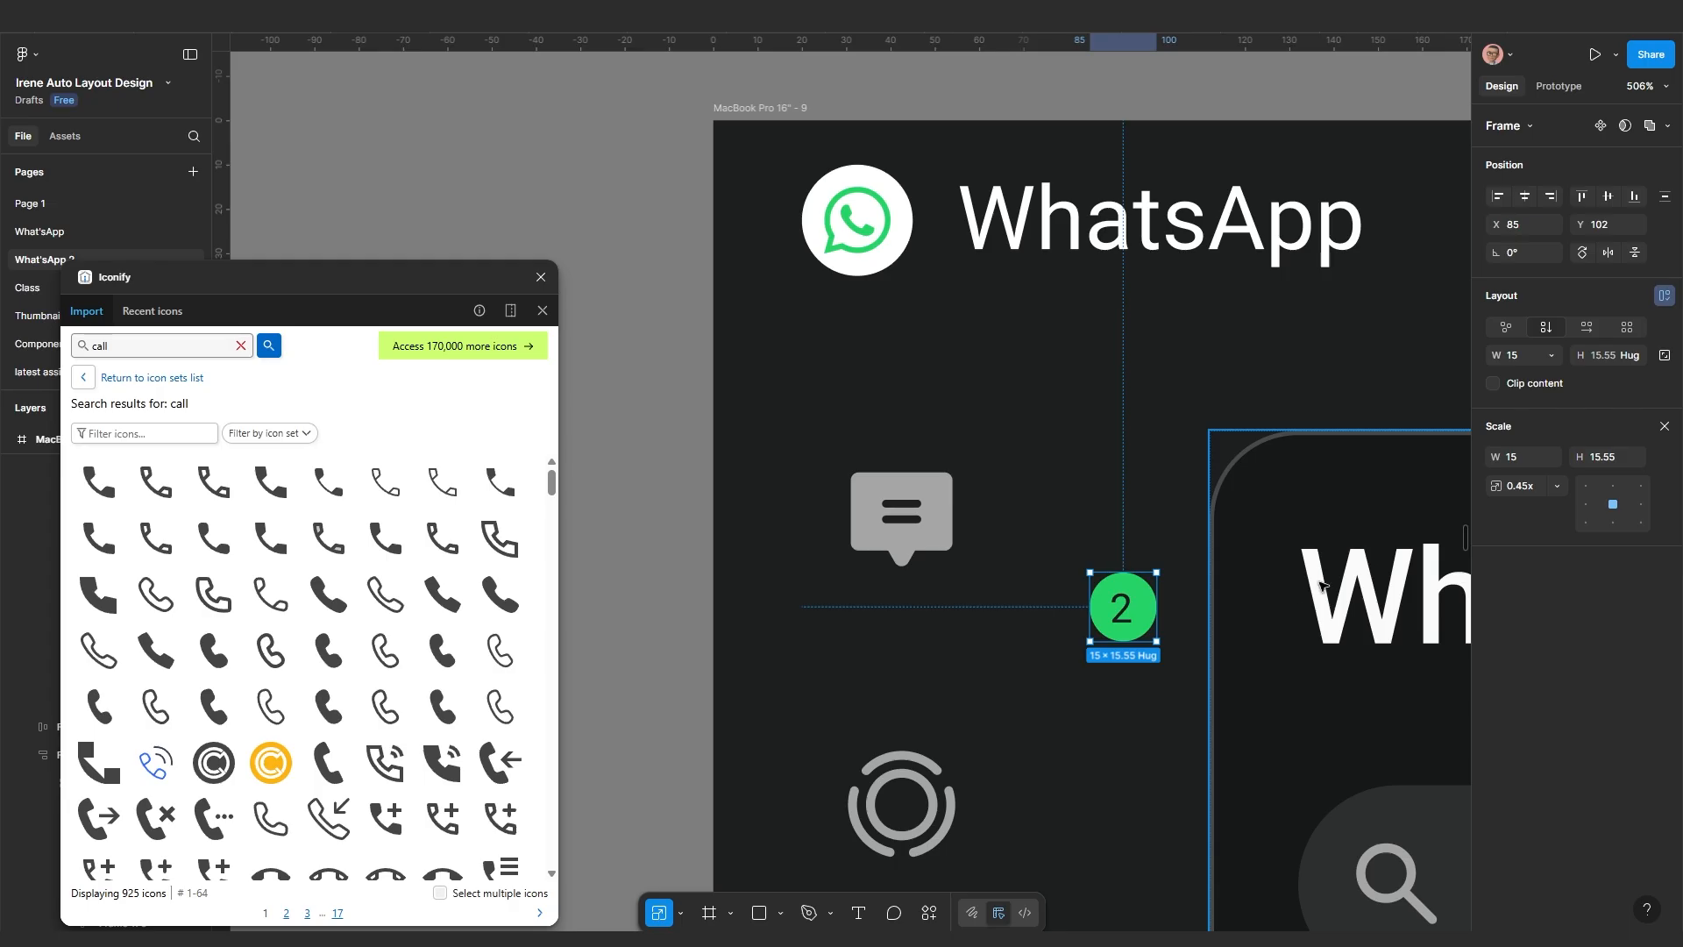
key("v")
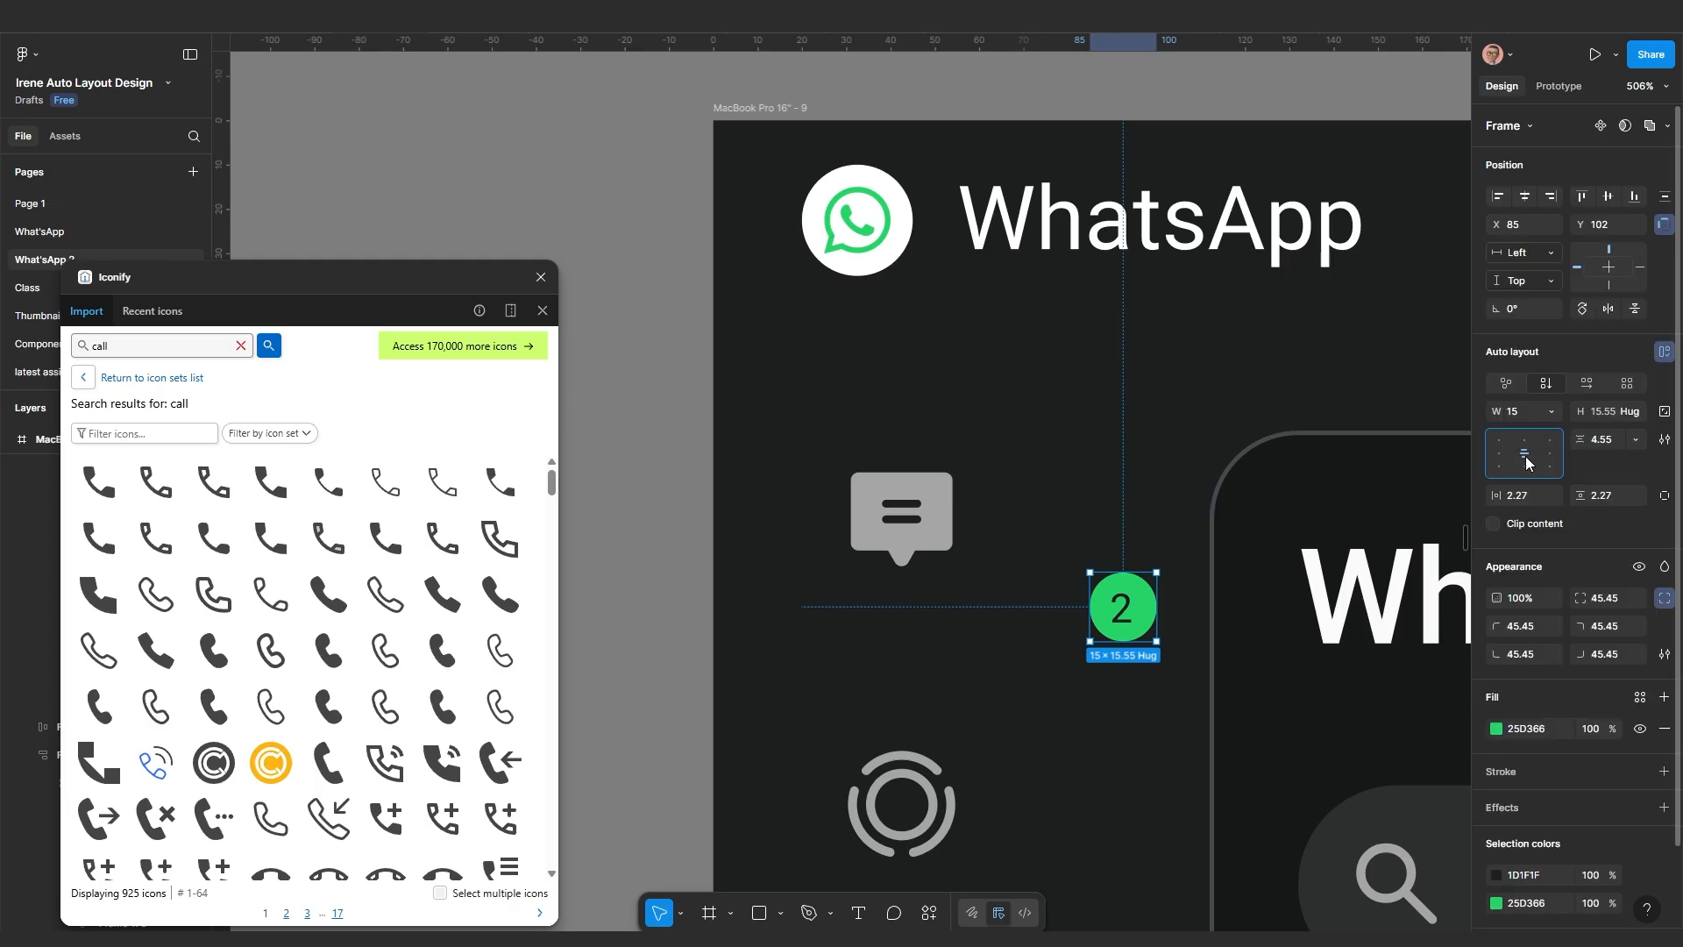
left_click(1524, 456)
Place the badge in the message icon's frame, exclude it from auto layout and position it over the icon's upper-right corner
scroll(1139, 596, "up", 3)
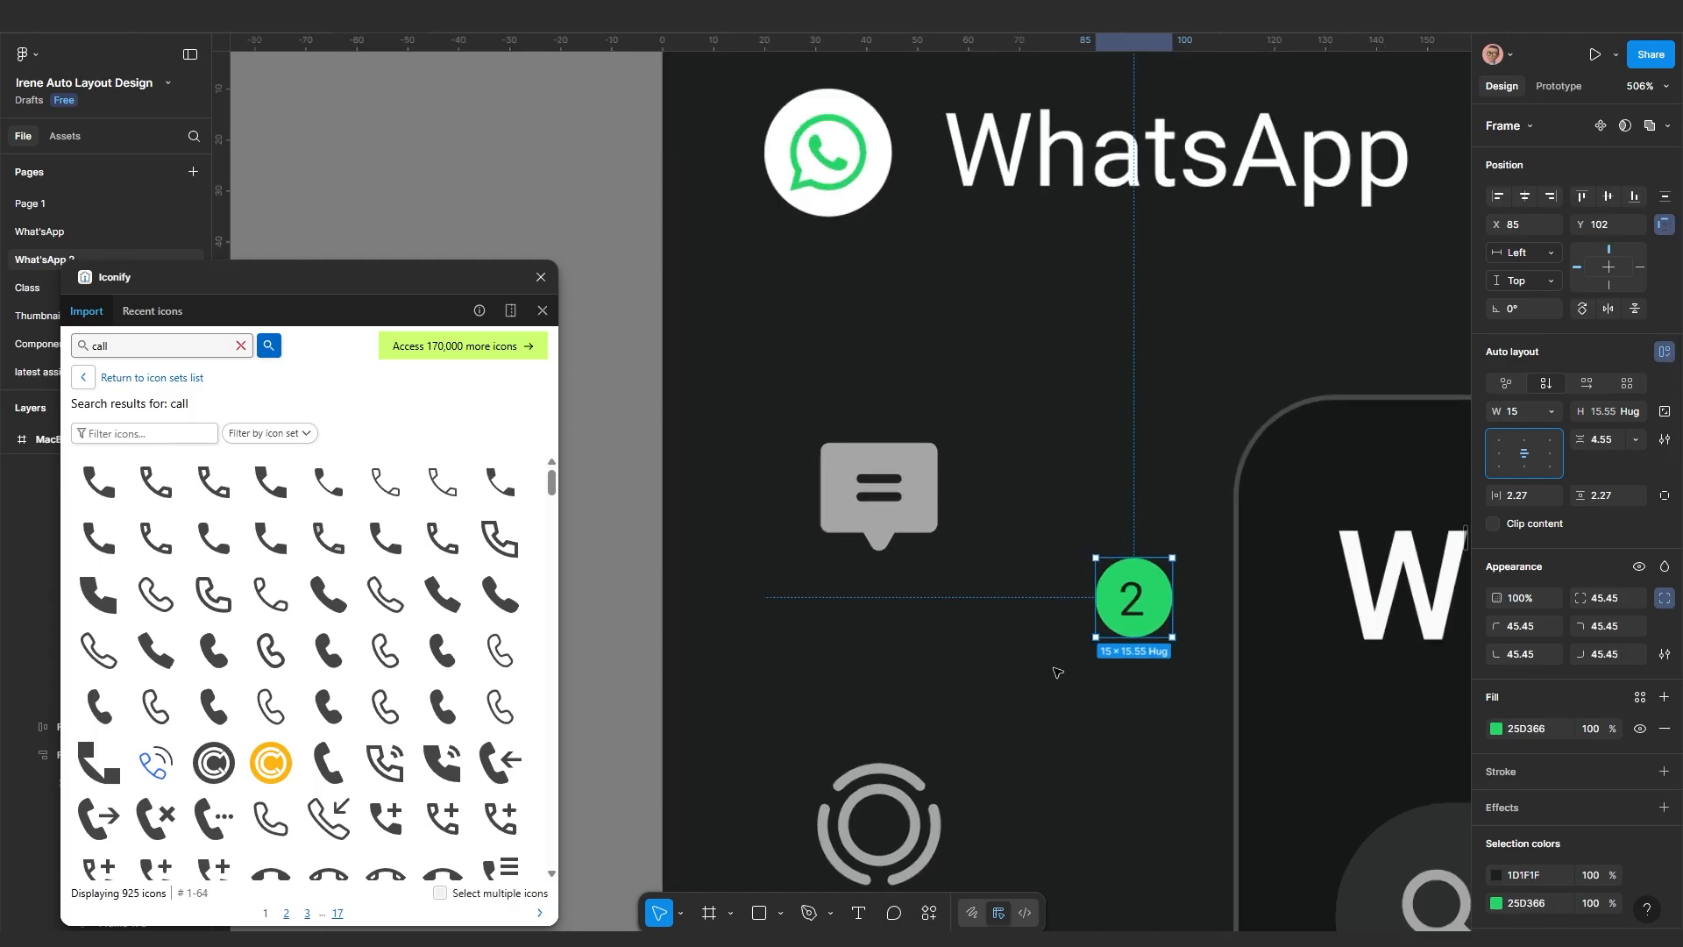
double_click(1157, 586)
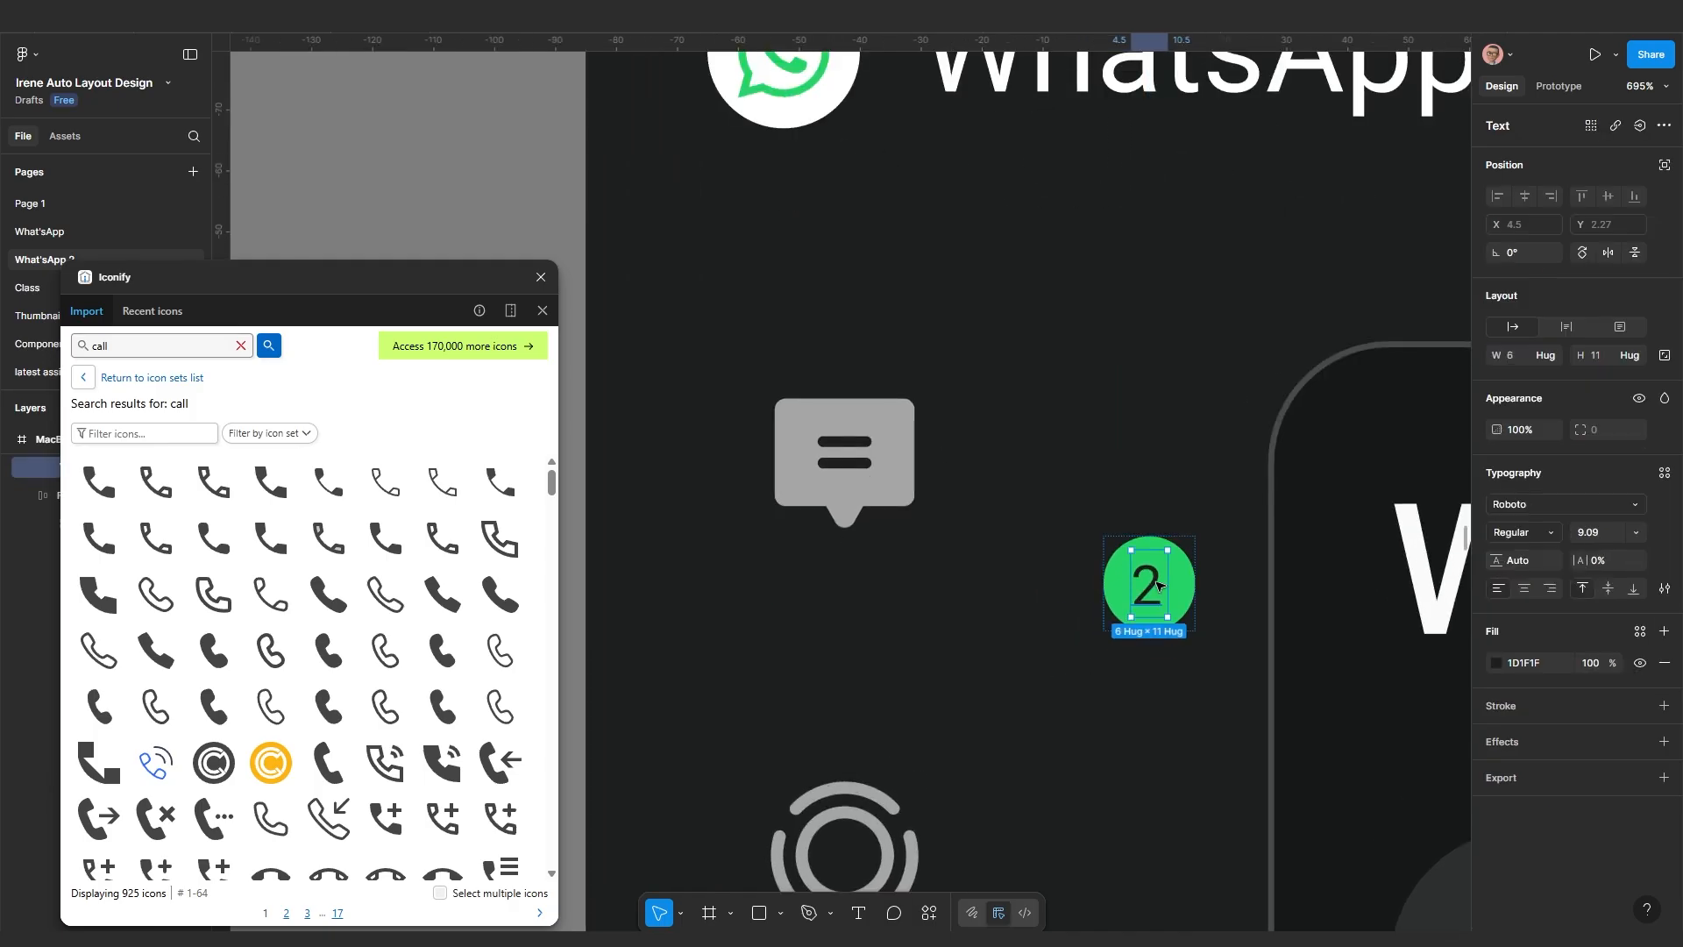
left_click(1145, 722)
left_click(1179, 603)
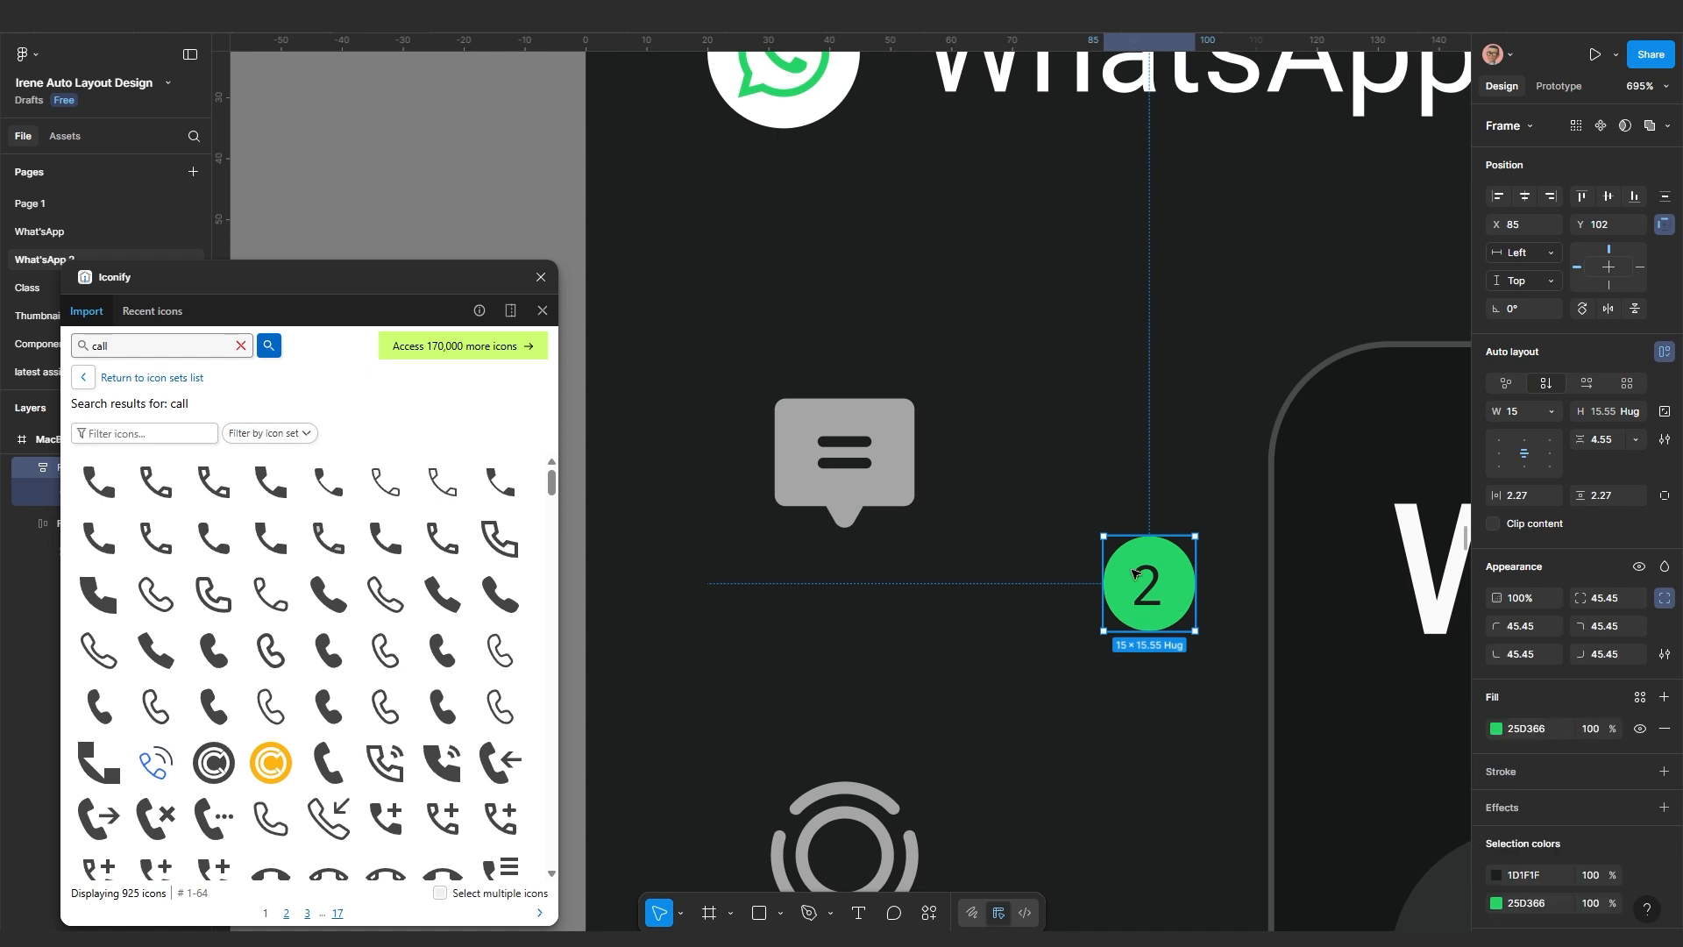
left_click_drag(1179, 603, 945, 433)
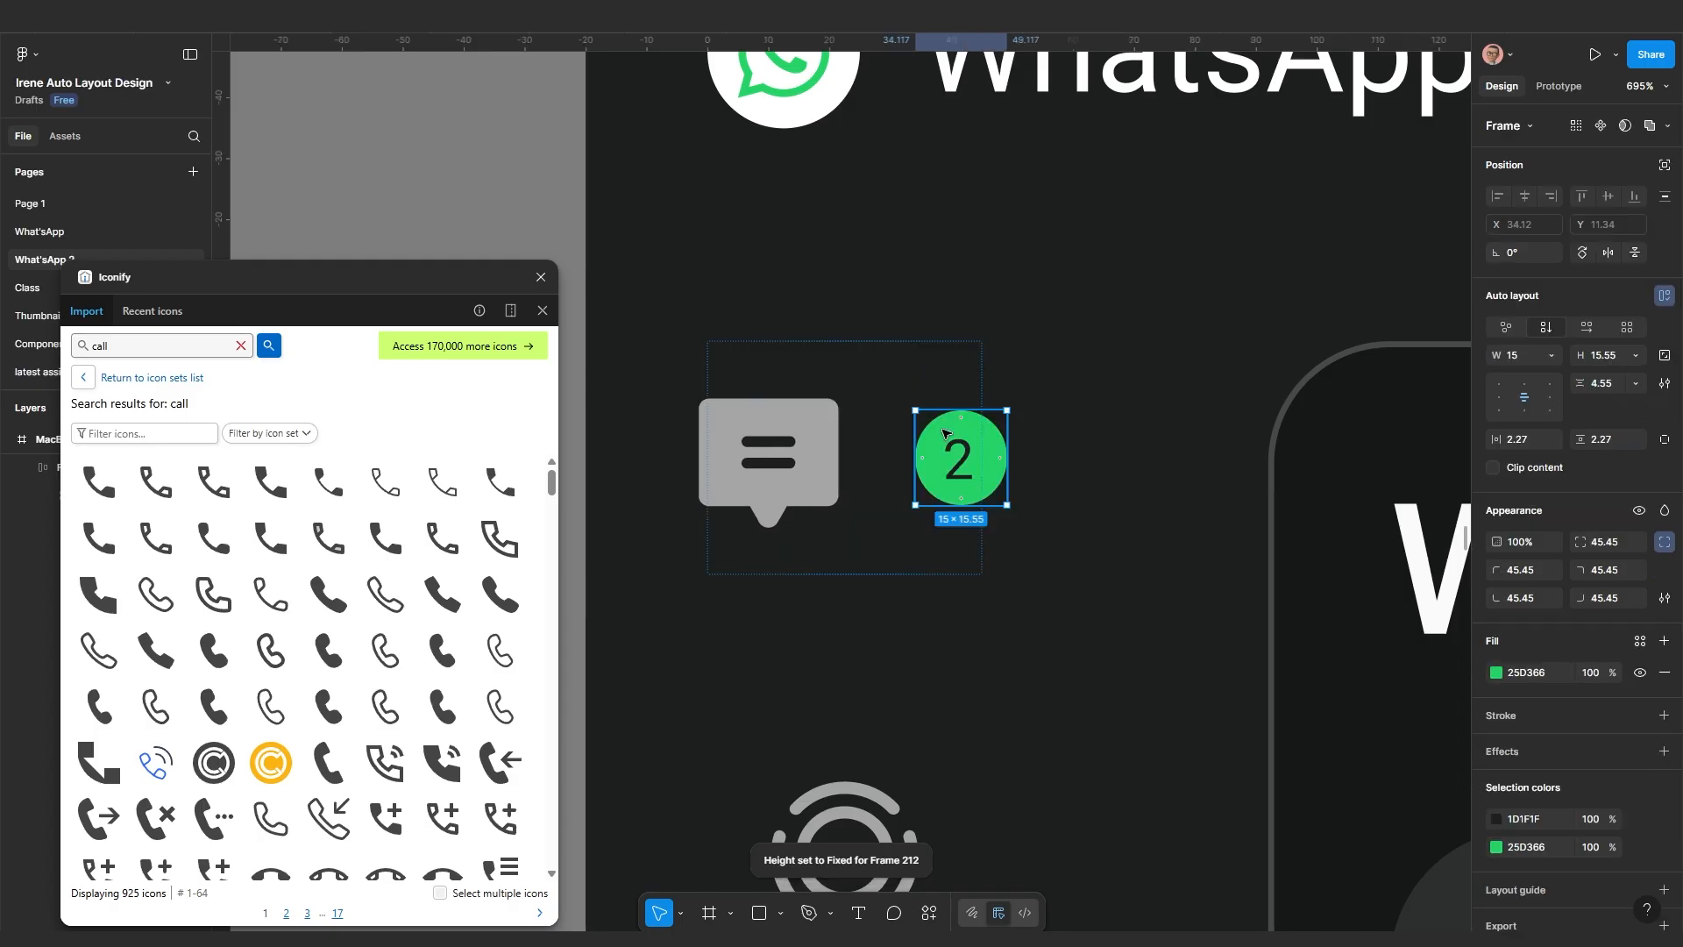
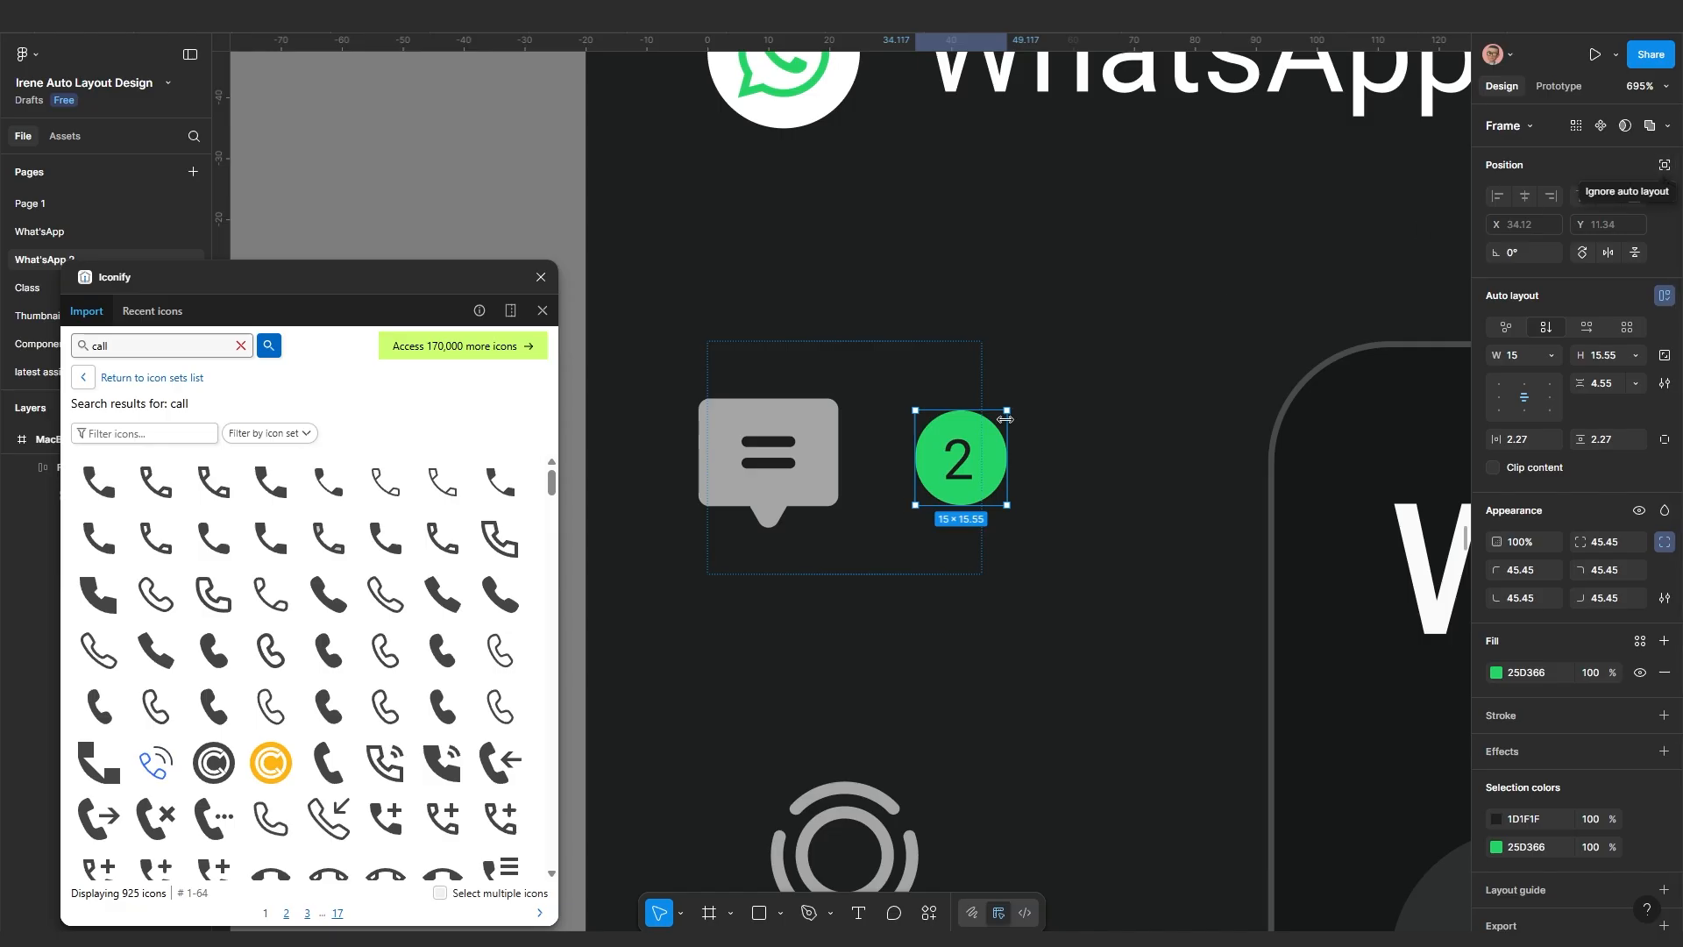
left_click(1664, 165)
left_click_drag(972, 450, 919, 392)
Give the frame around the message icon an FFFFFF fill and a corner radius of 100
scroll(901, 542, "down", 3)
left_click(901, 541)
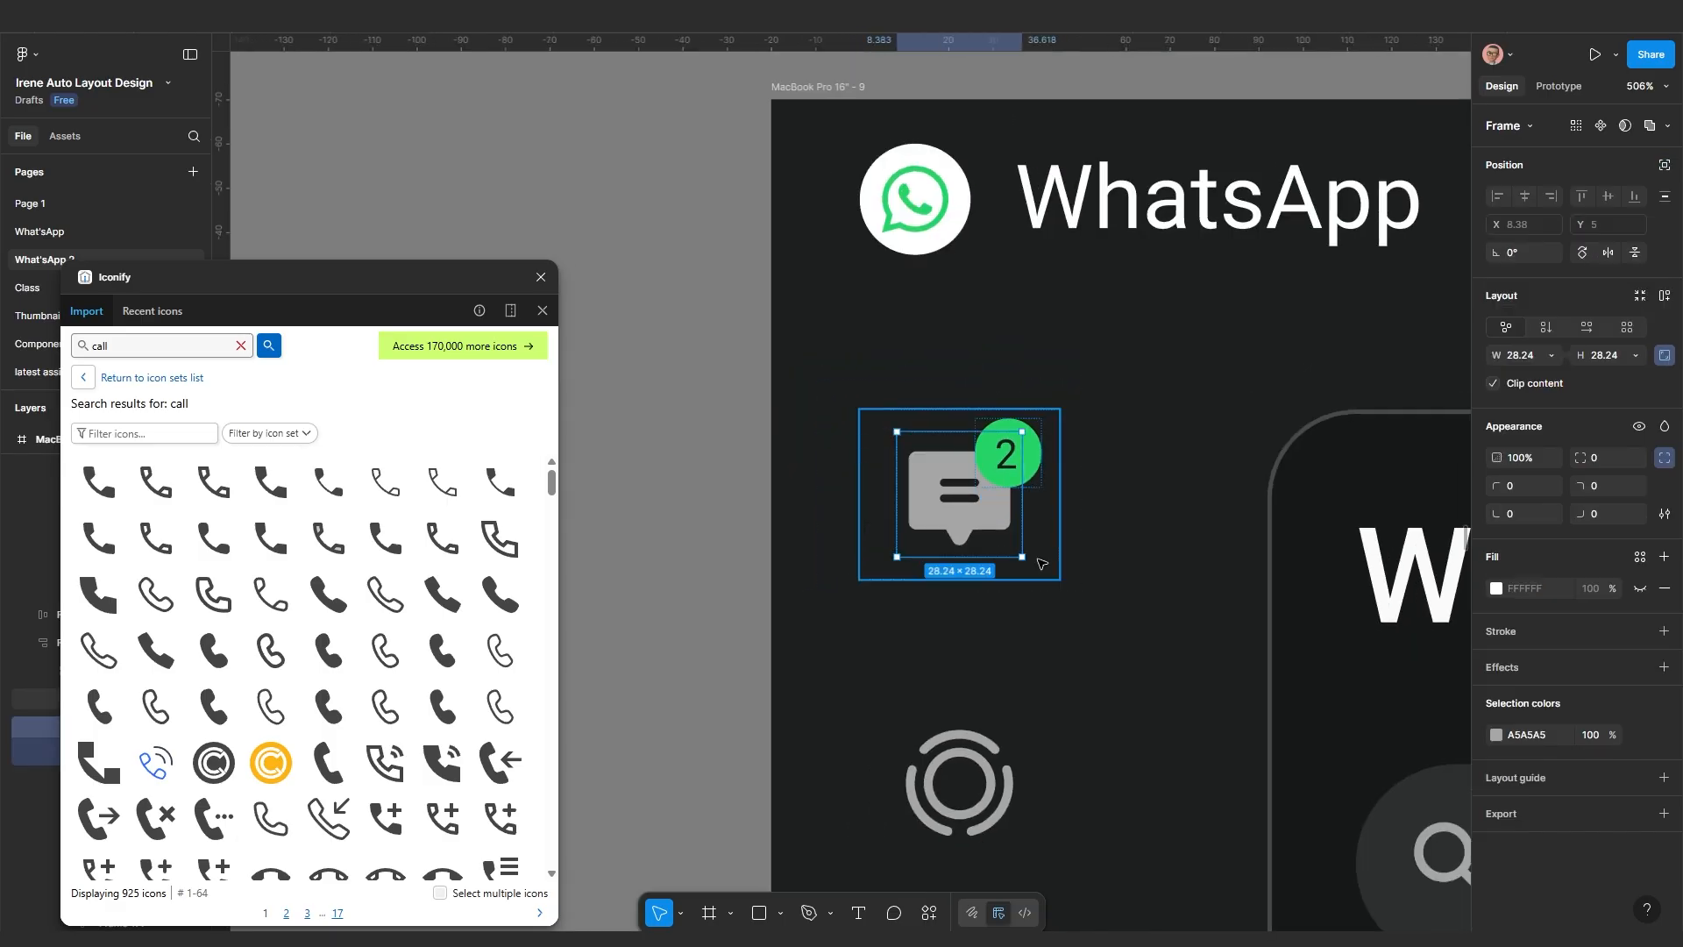
key("shift+a")
scroll(1089, 638, "down", 3)
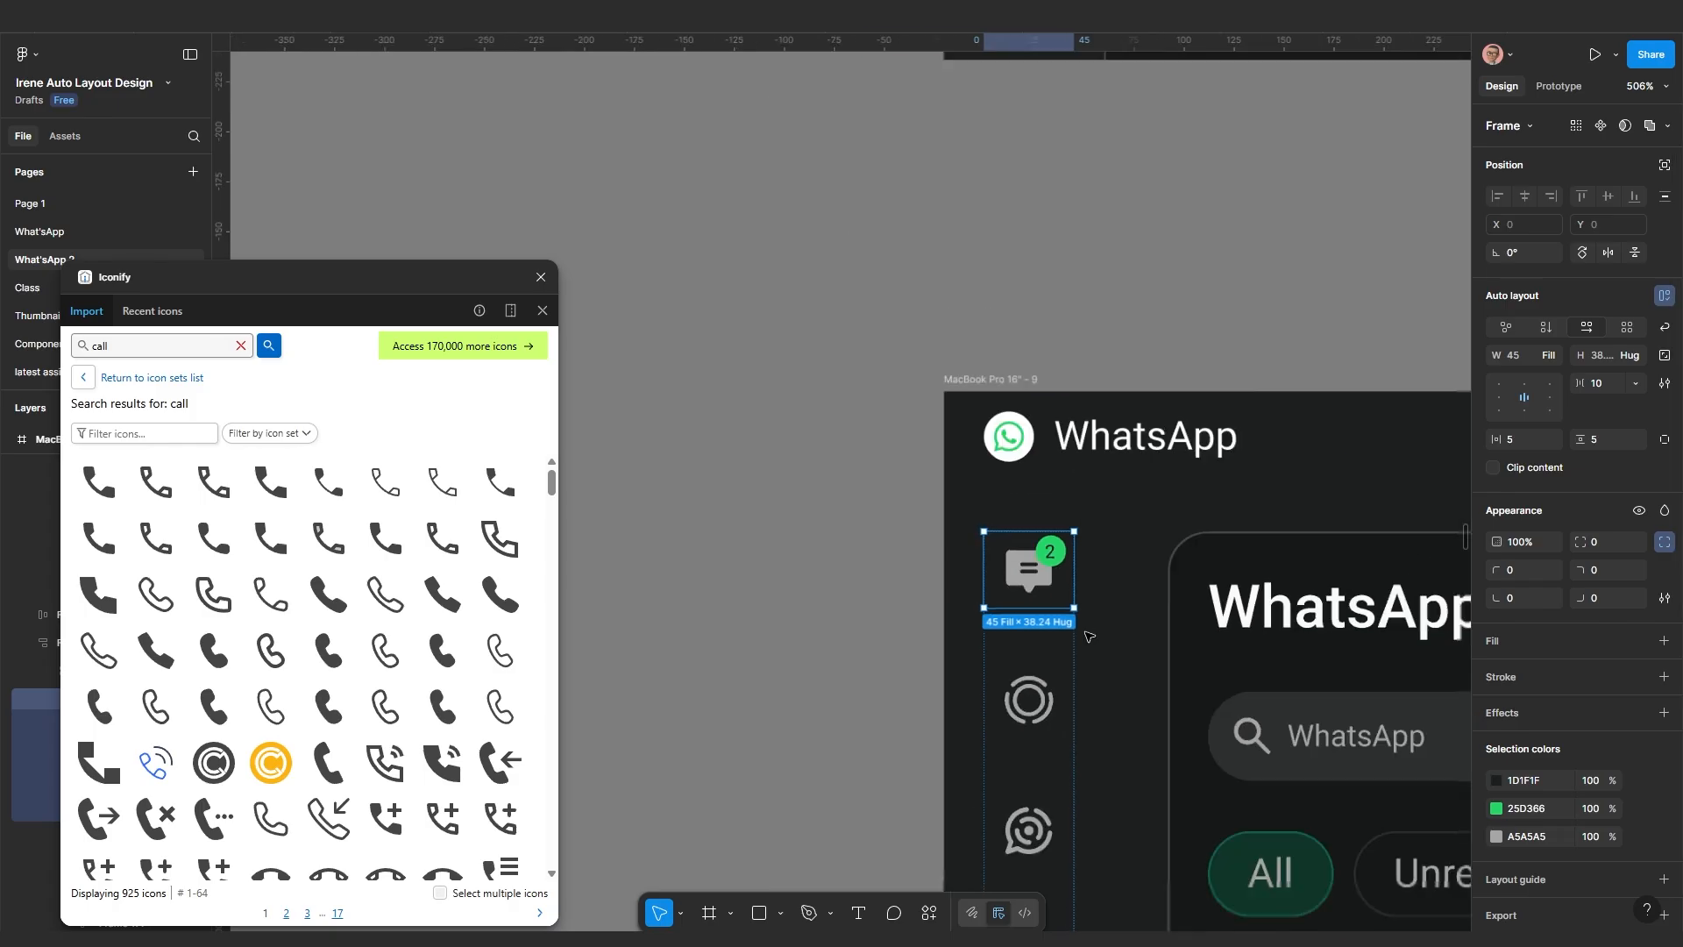
scroll(1089, 637, "down", 10)
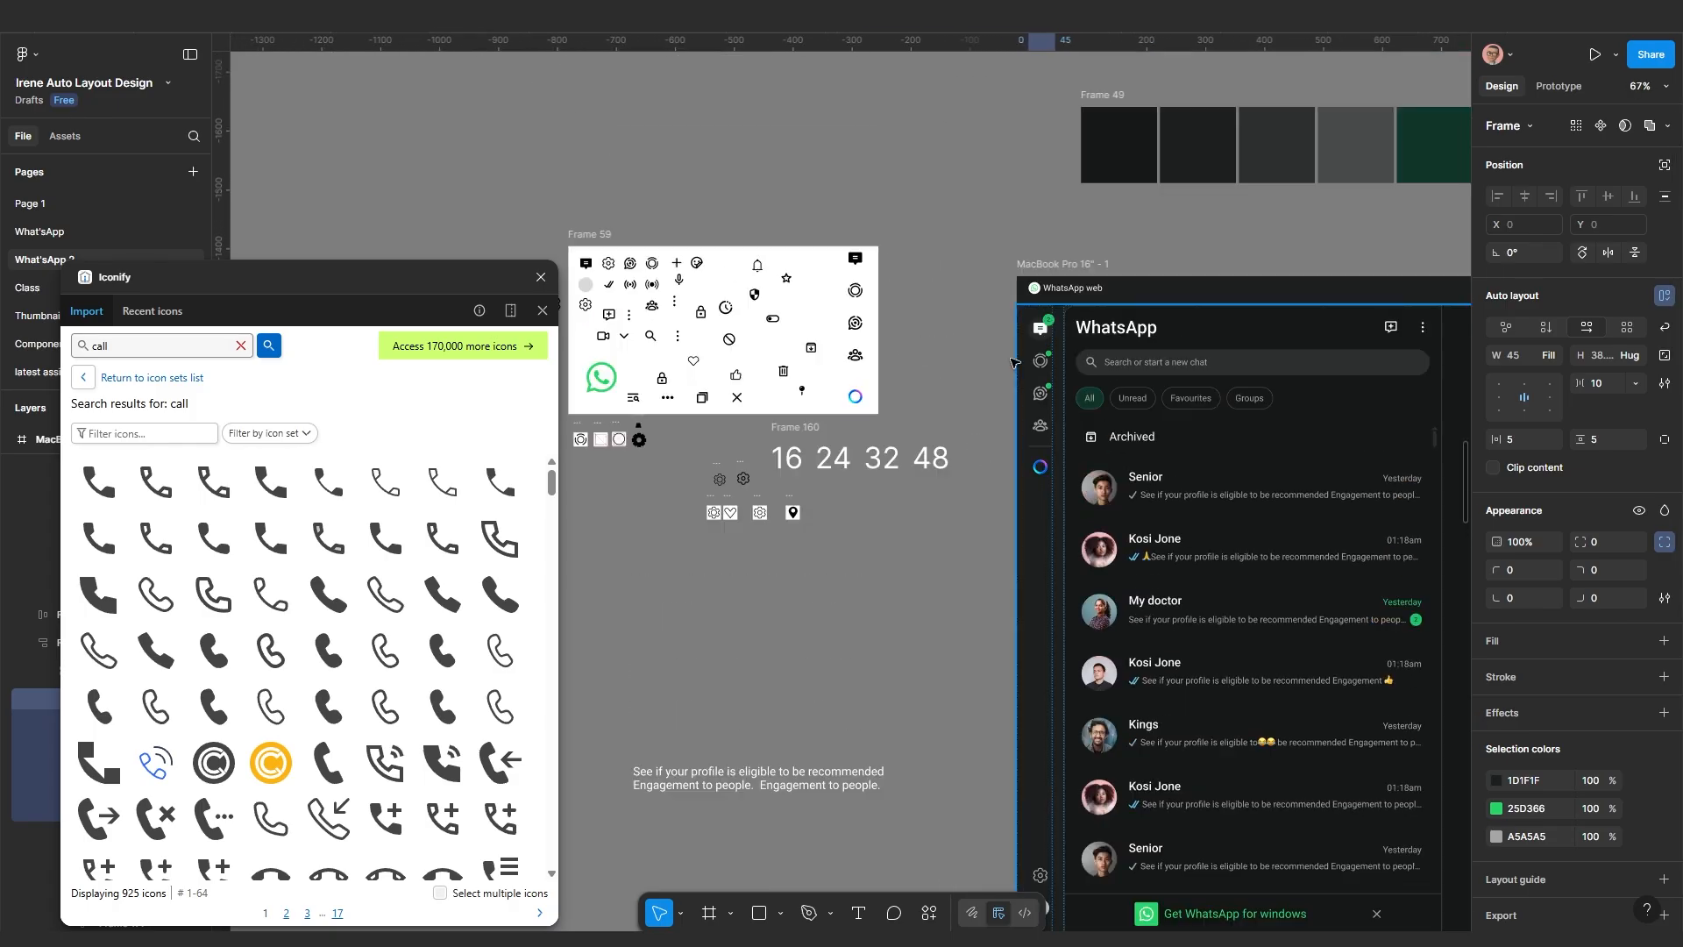
scroll(1014, 362, "up", 10)
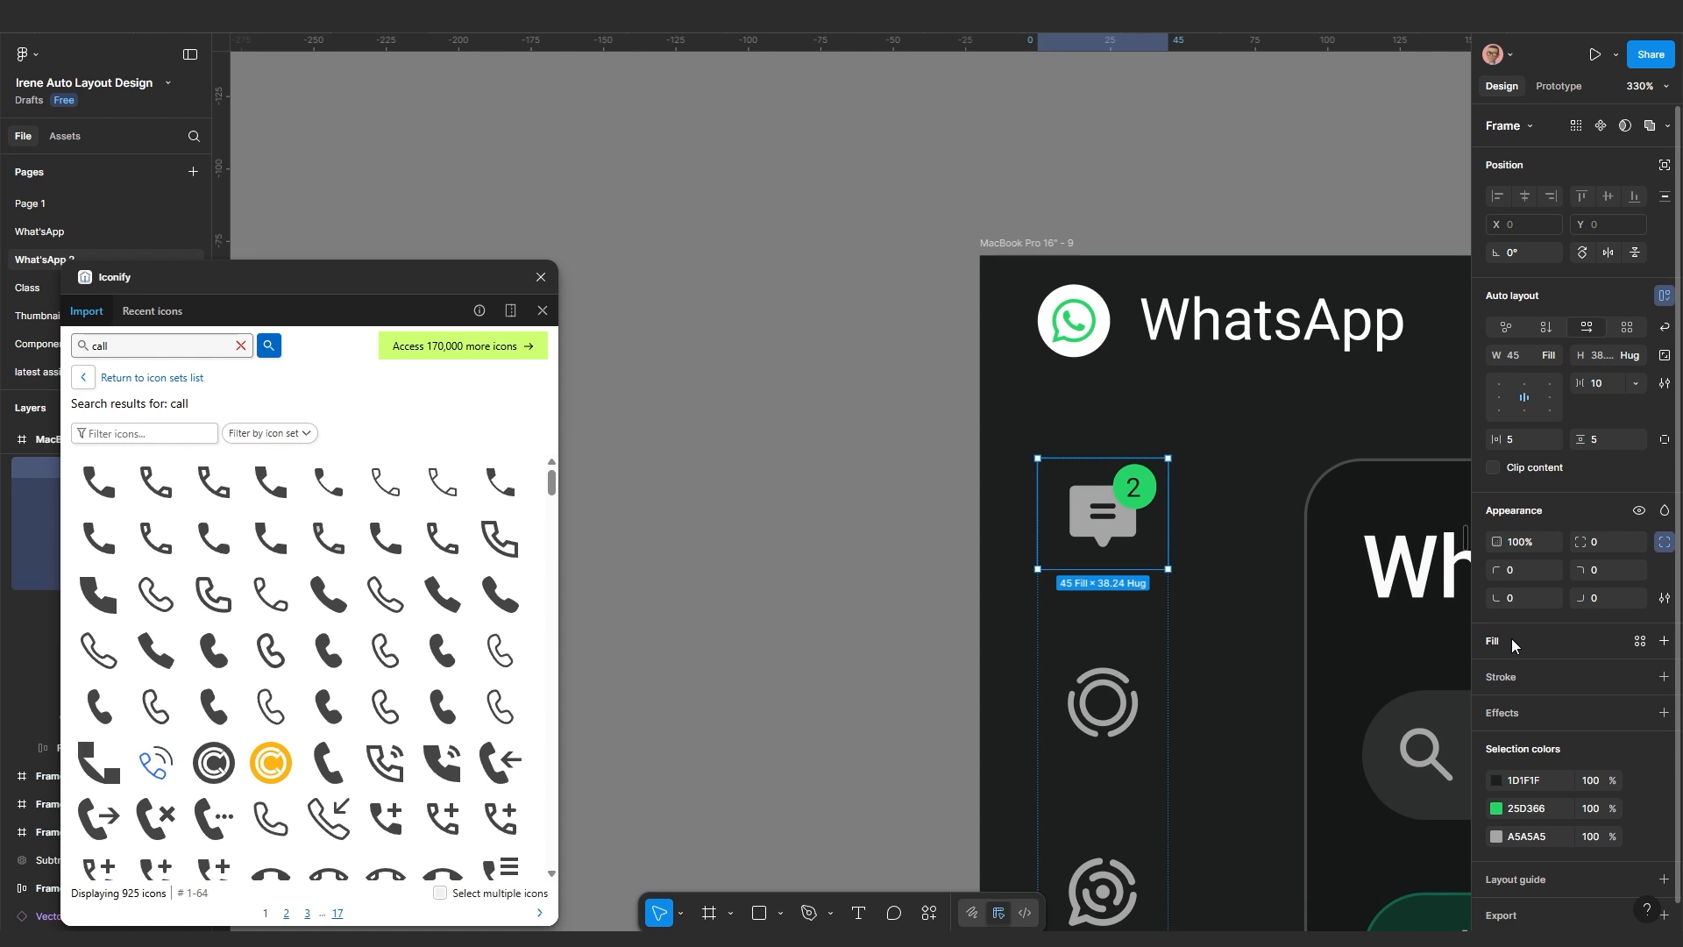
left_click(1511, 638)
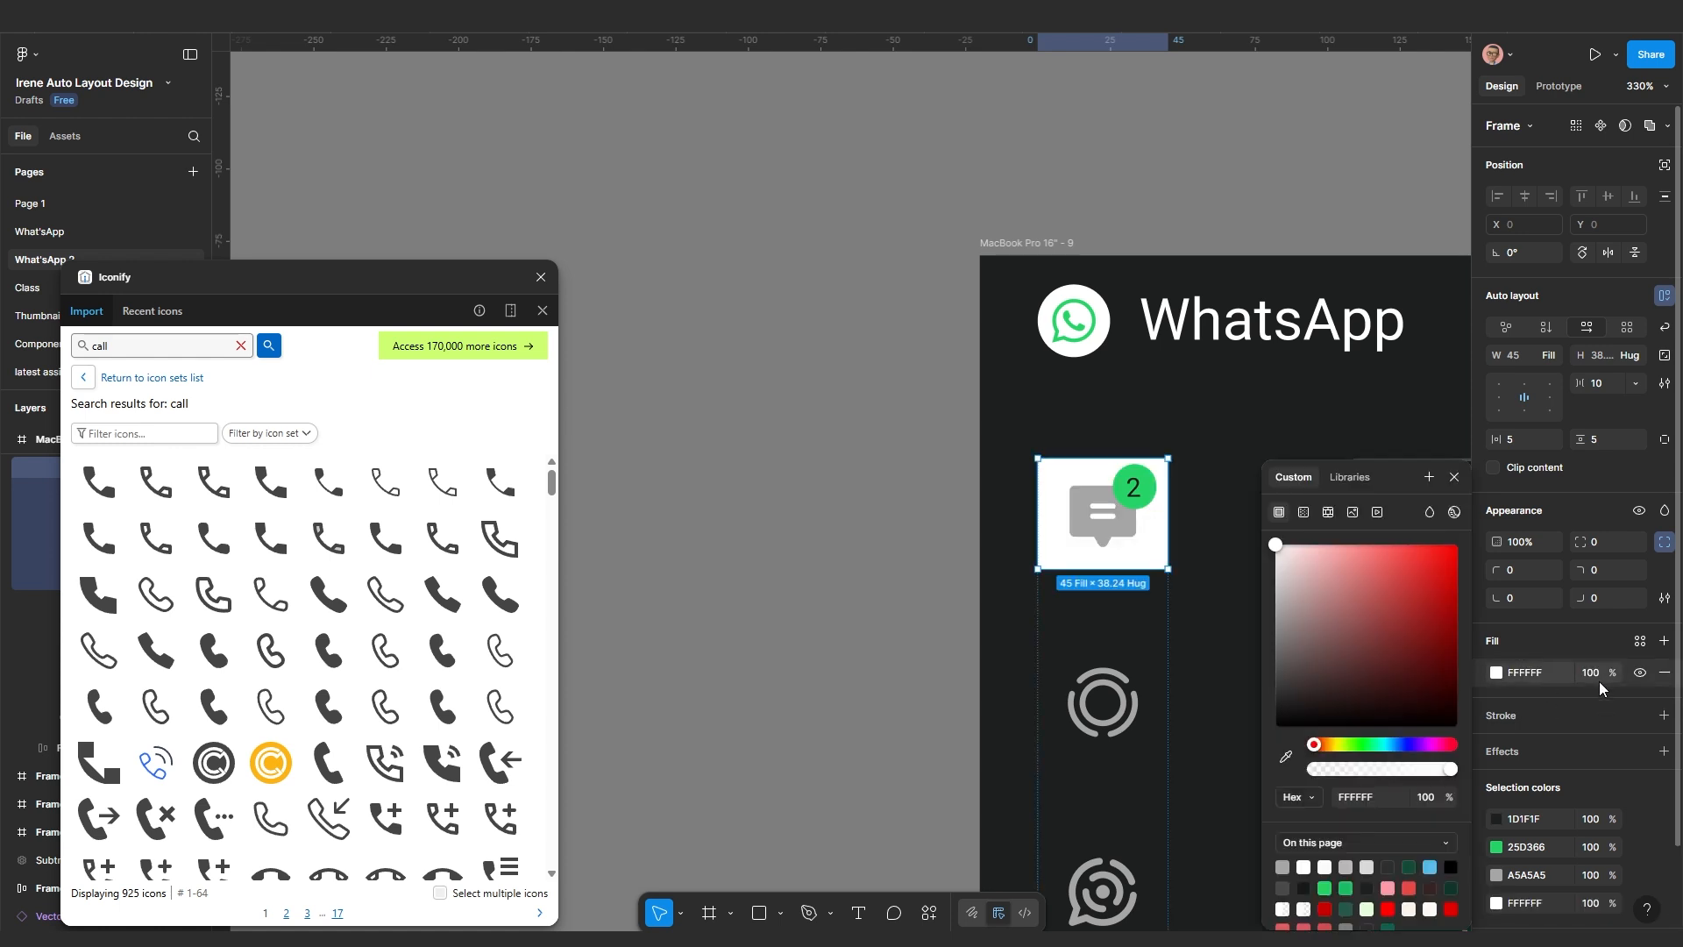
left_click(1601, 538)
type("100")
key("Return")
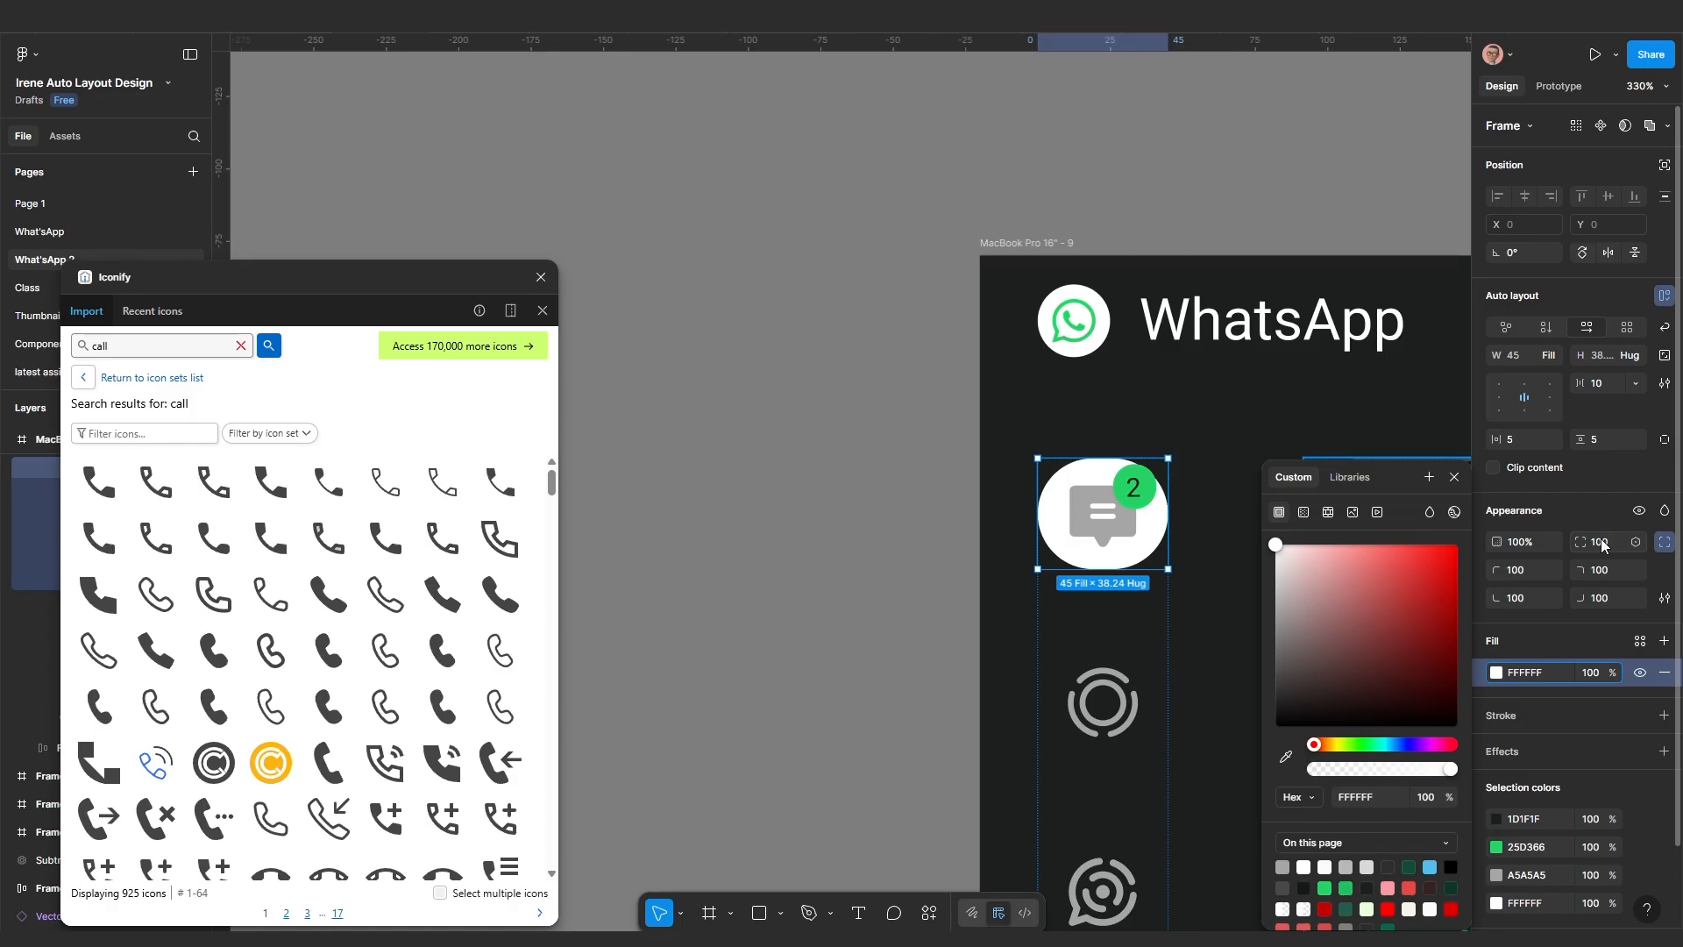
scroll(1157, 543, "up", 5)
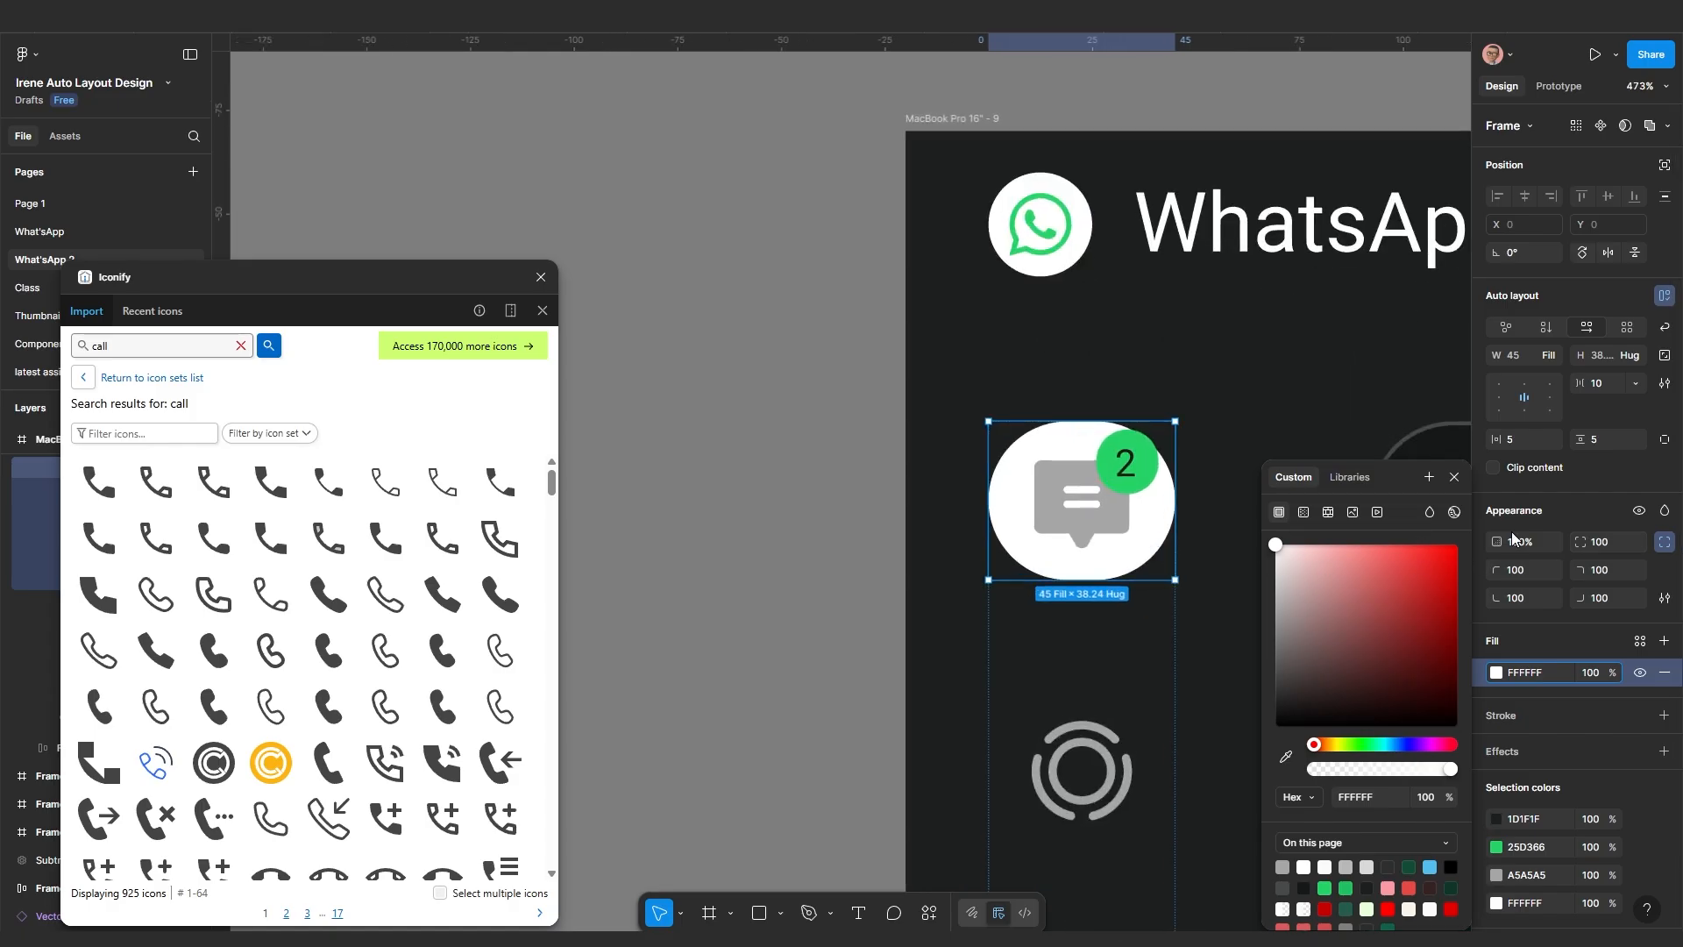
Set the message icon frame's width to hug its contents, and centre the items in the parent sidebar icon frame
left_click(1549, 355)
left_click(1535, 339)
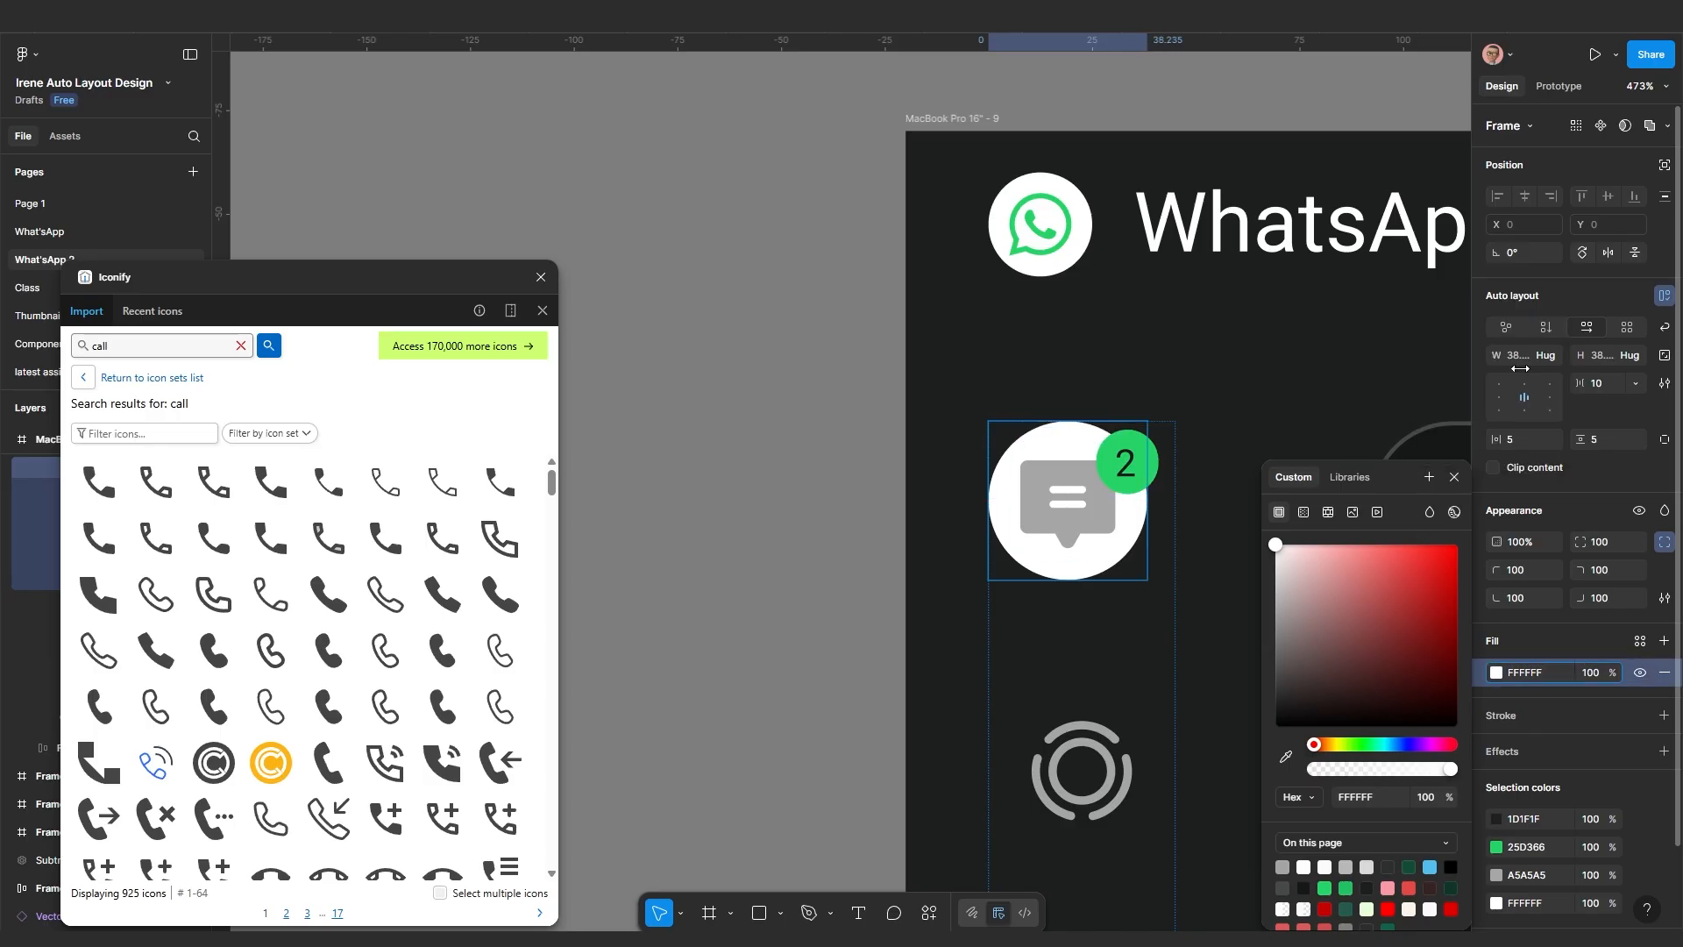
key("Escape")
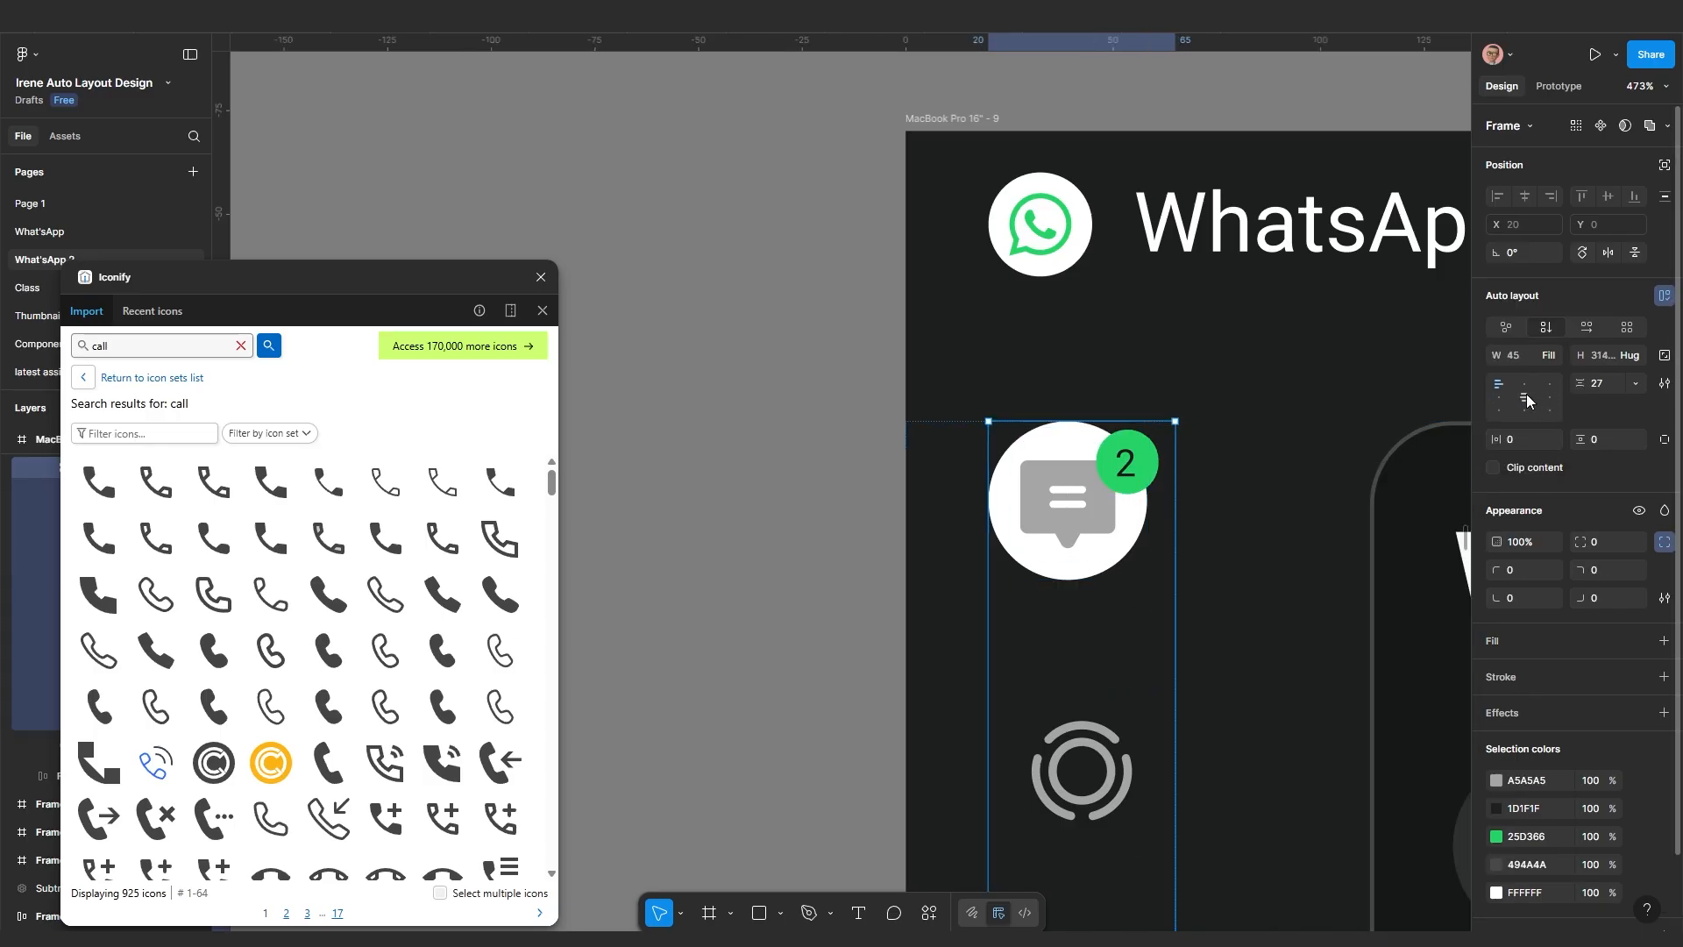
left_click(1525, 398)
scroll(1087, 543, "up", 2)
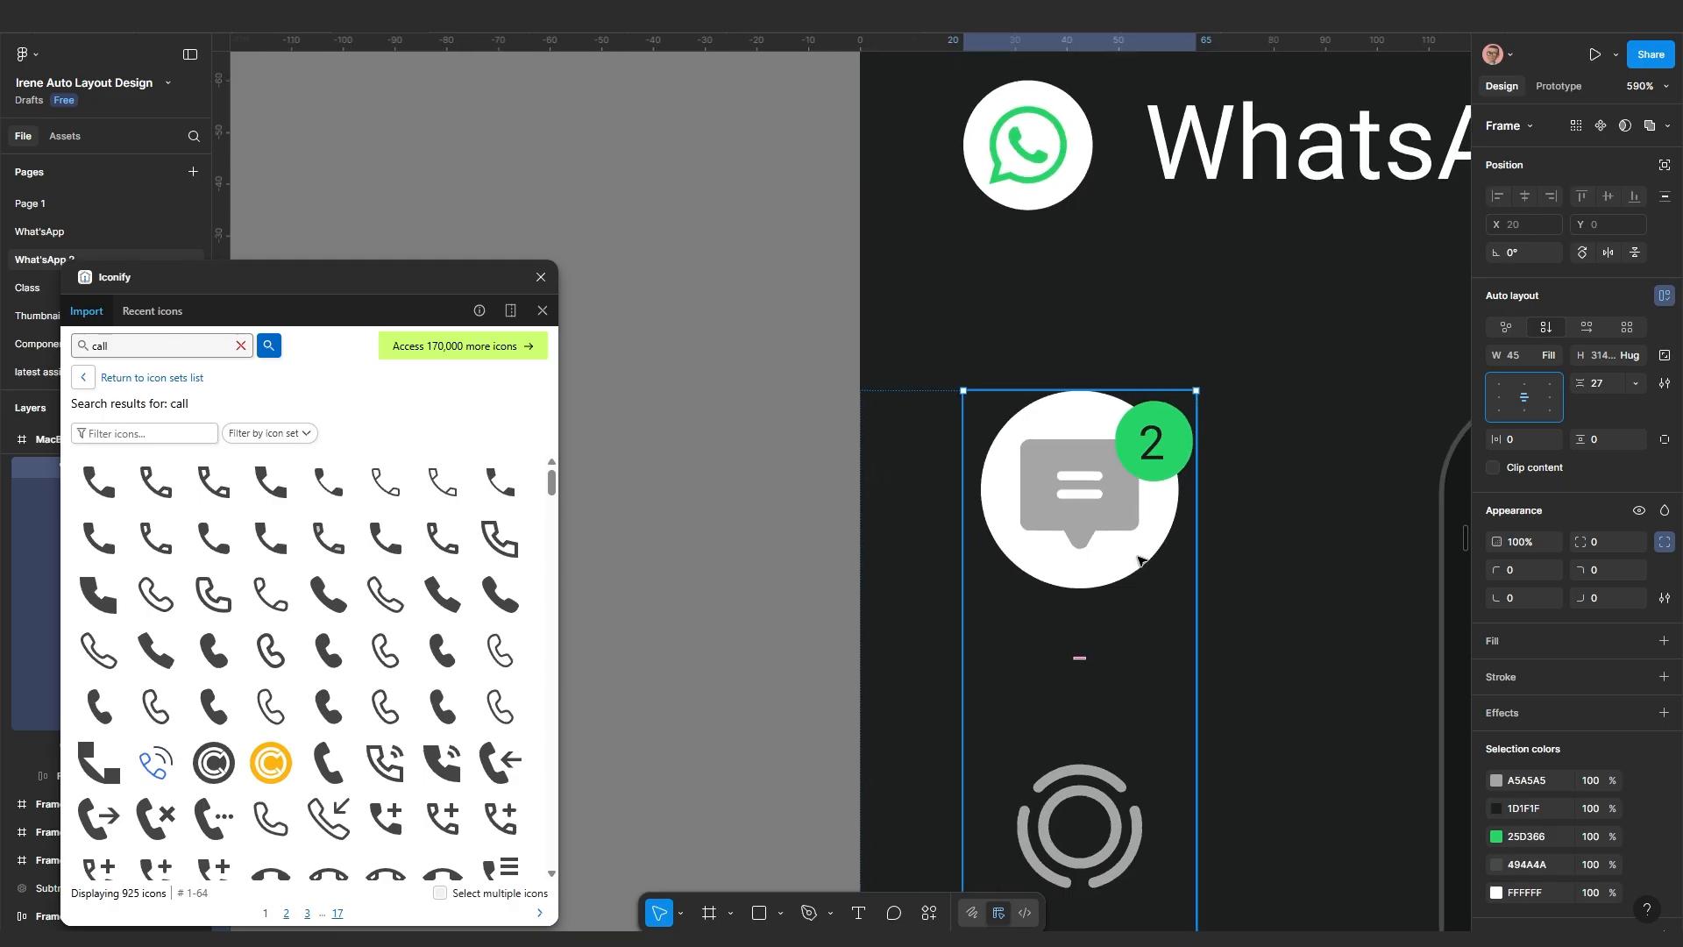
Set the fill opacity of the message icon's round frame to 10%
left_click(1141, 559)
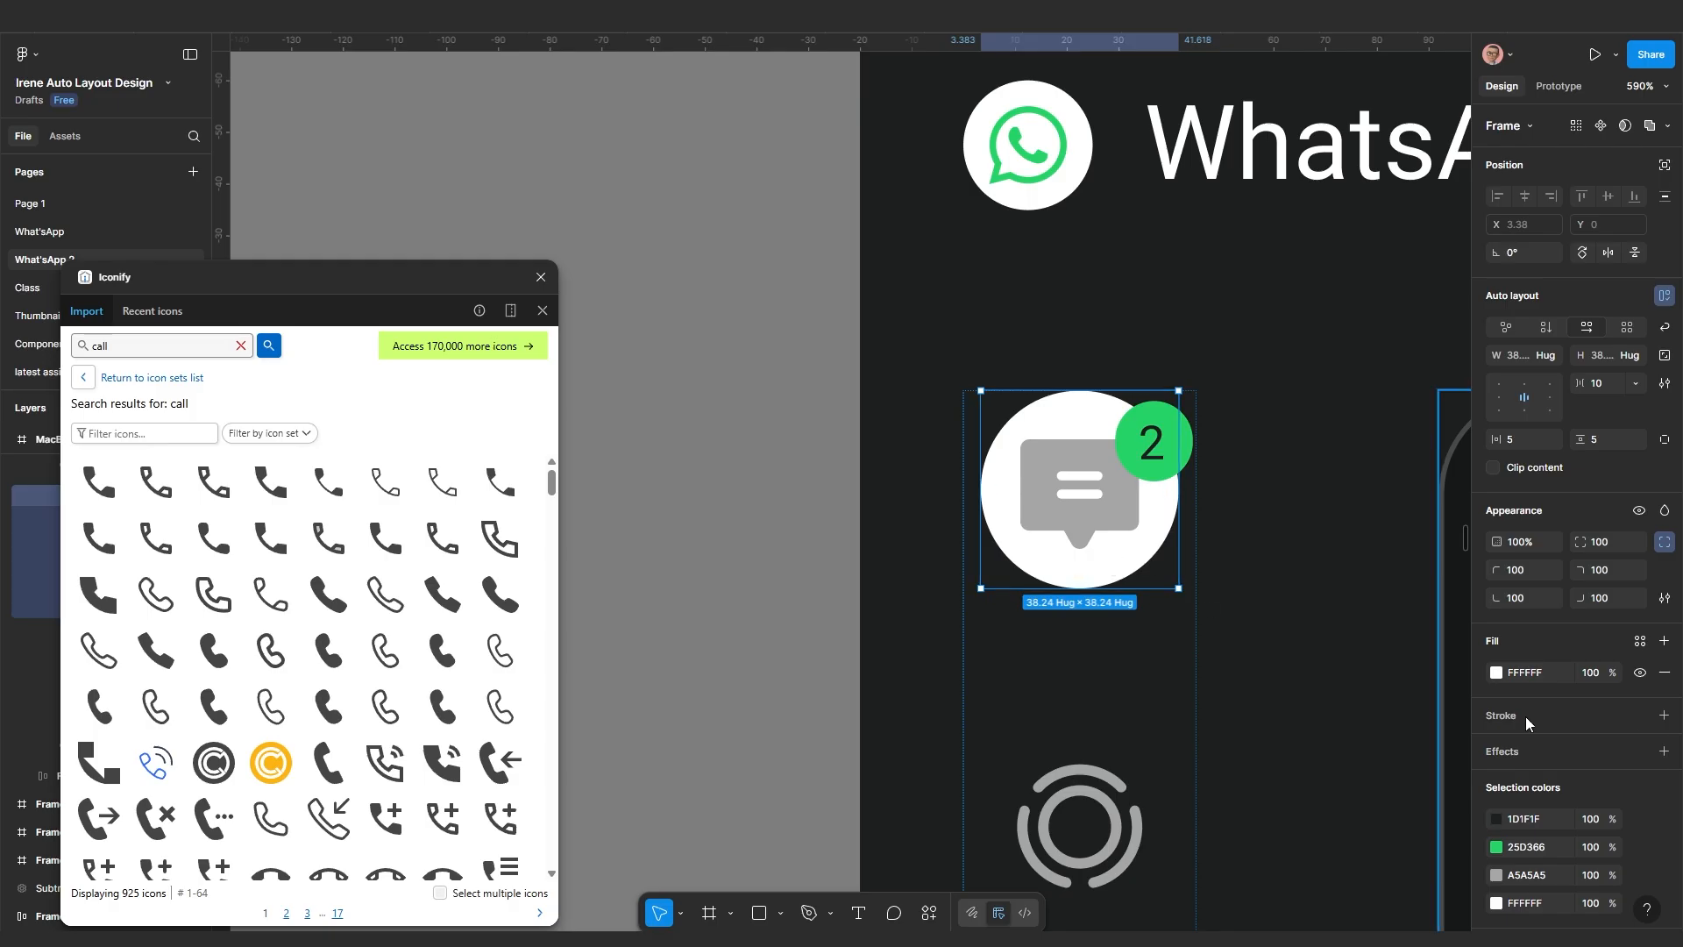
left_click(1598, 681)
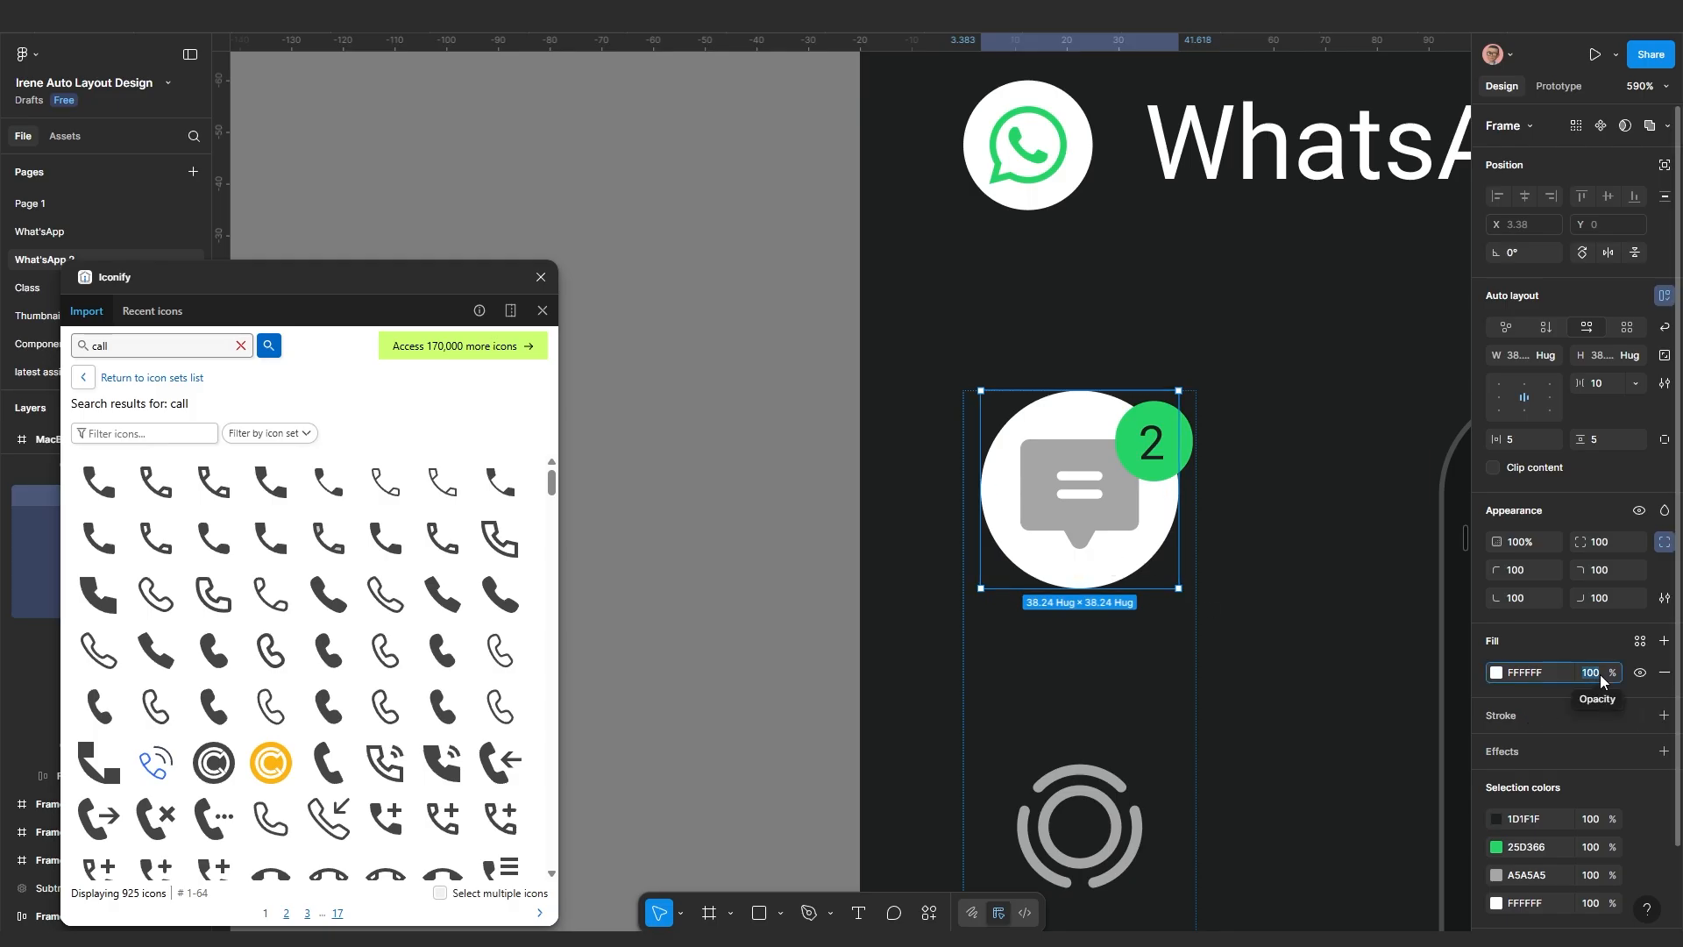
key("Return")
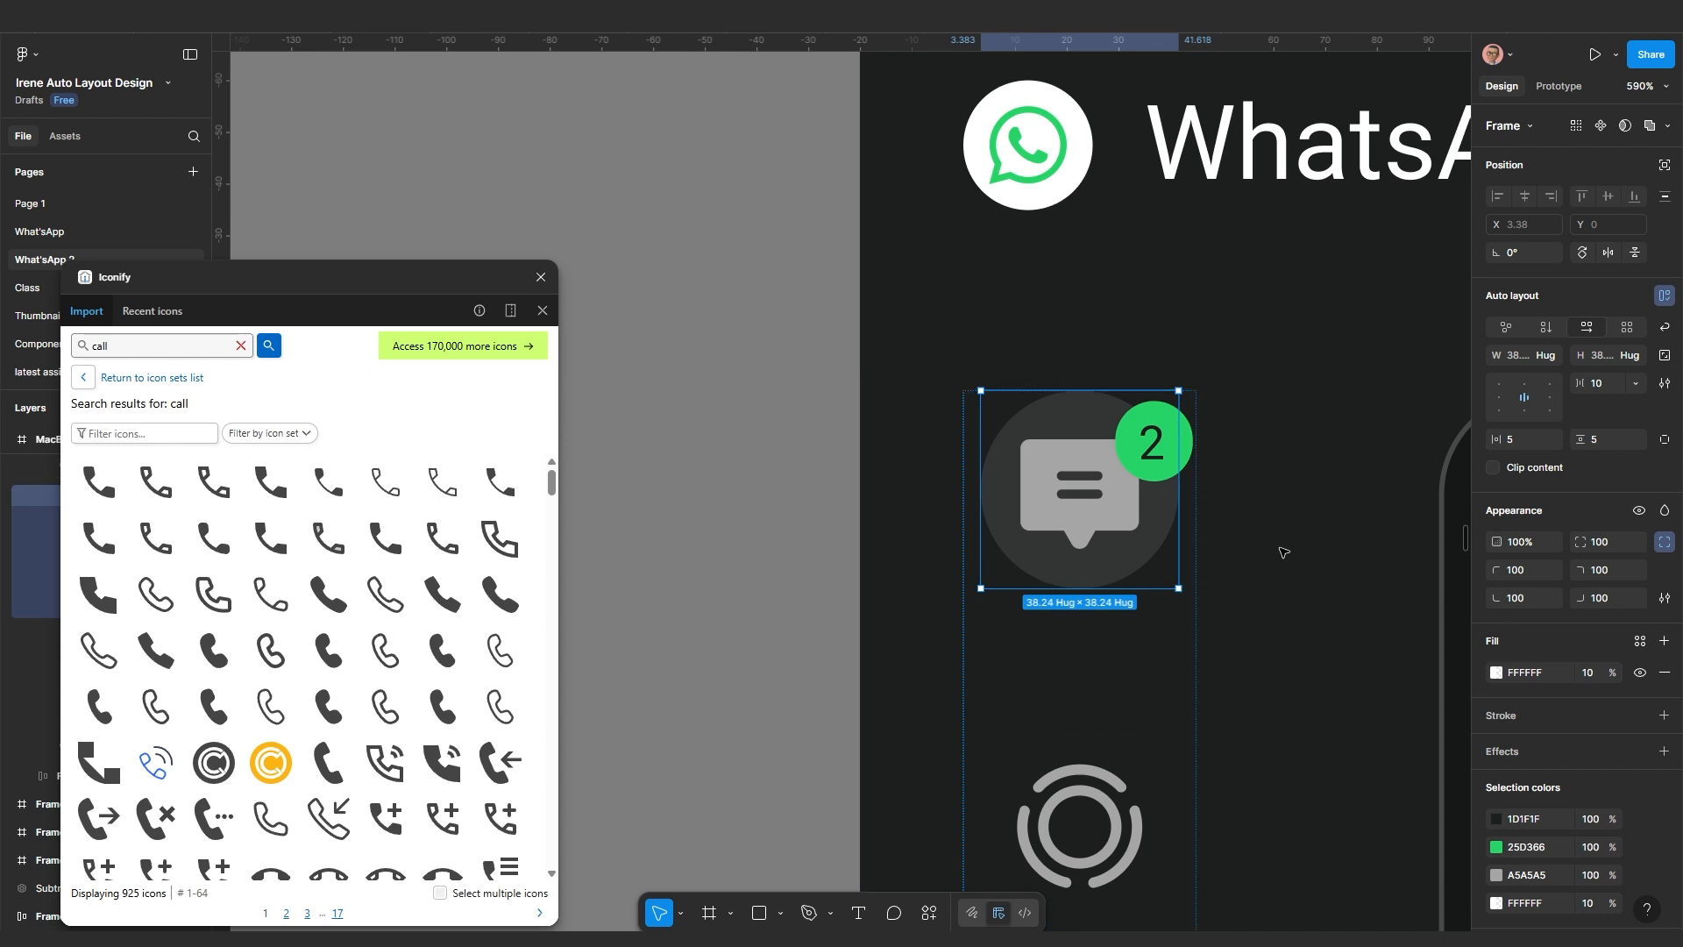
Draw a rectangle about 15 × 18 beside the screen and fill it with the colour sampled from the message icon's circle
left_click(759, 913)
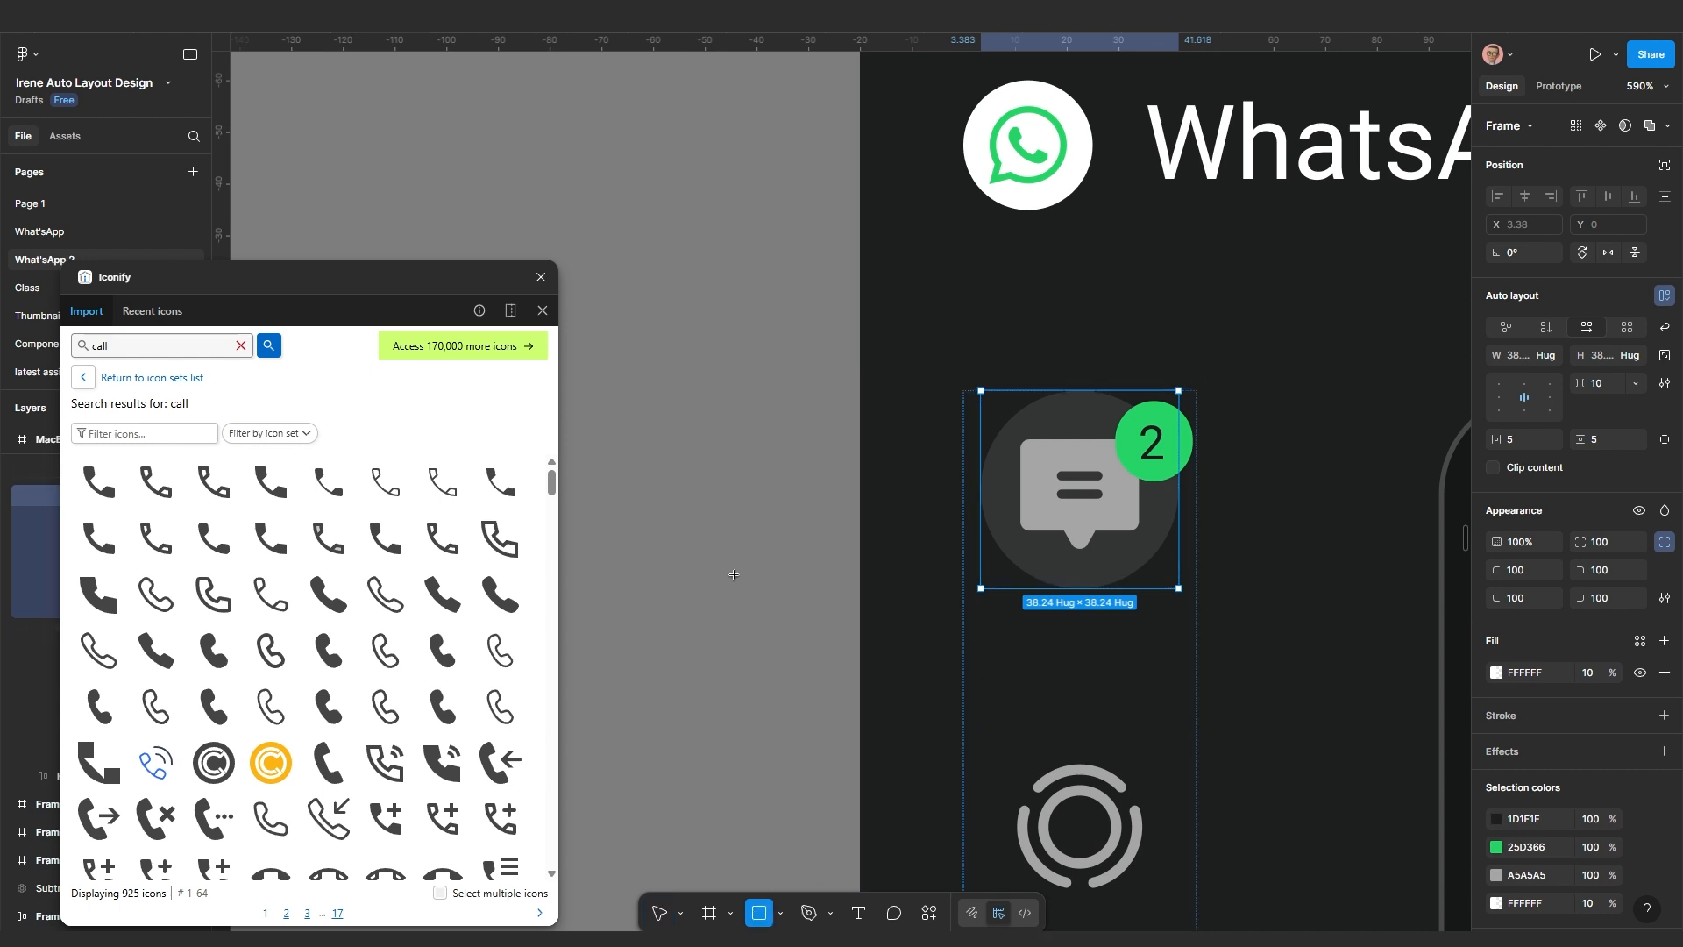
left_click_drag(710, 494, 787, 586)
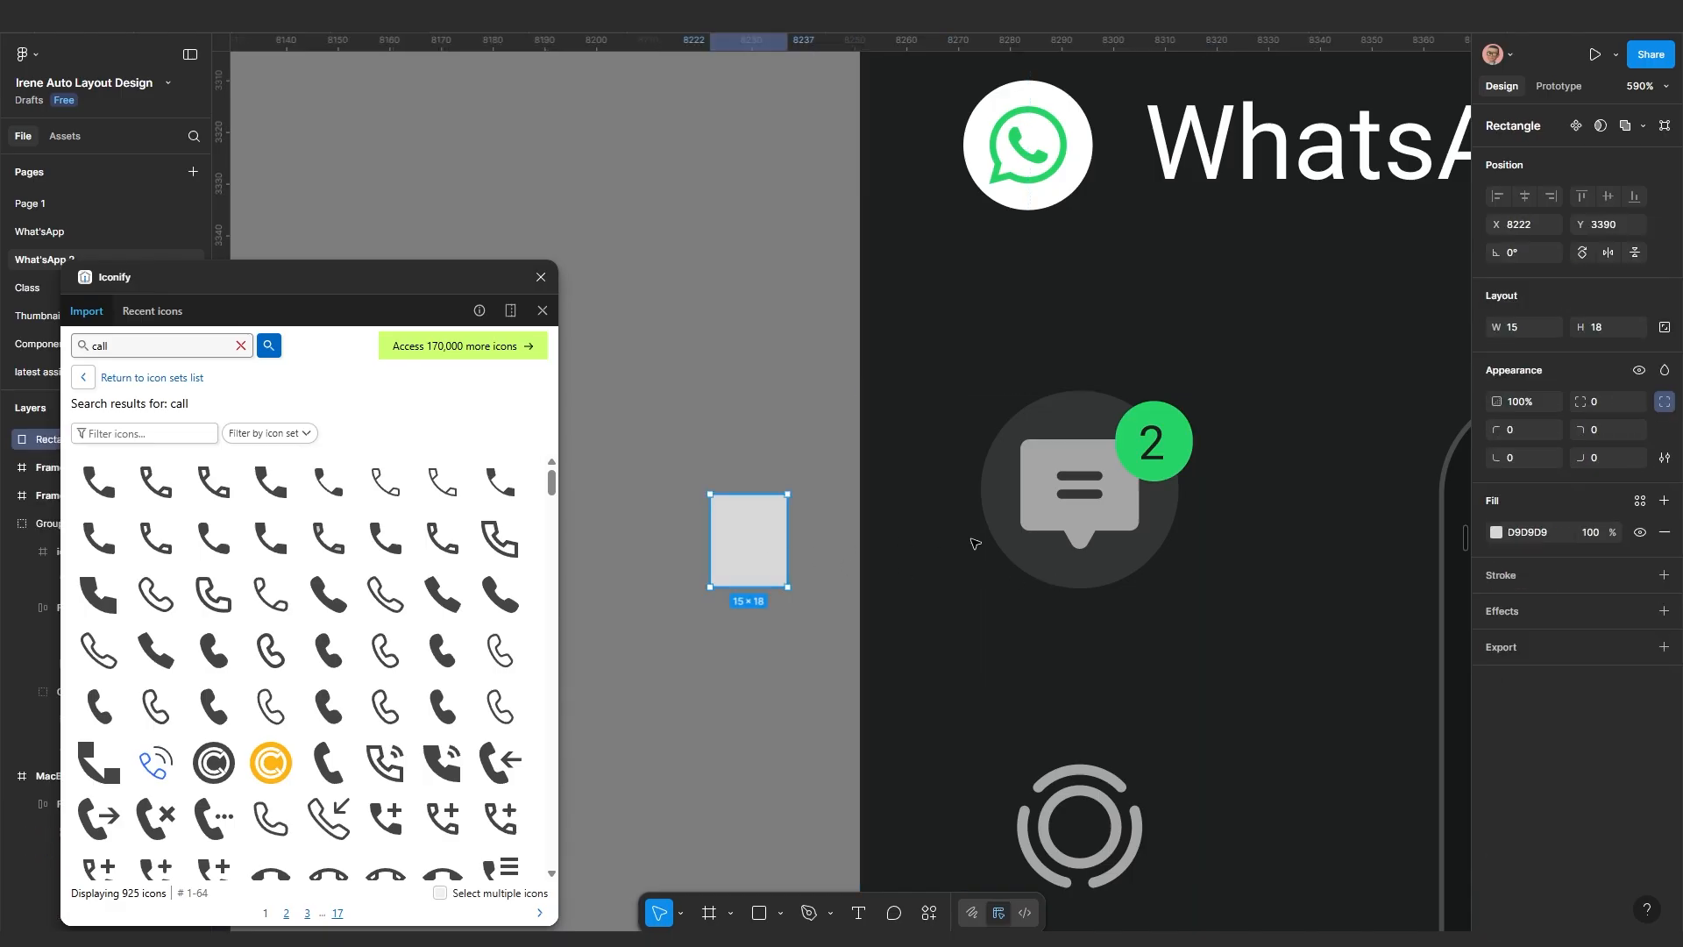
key("i")
left_click(997, 488)
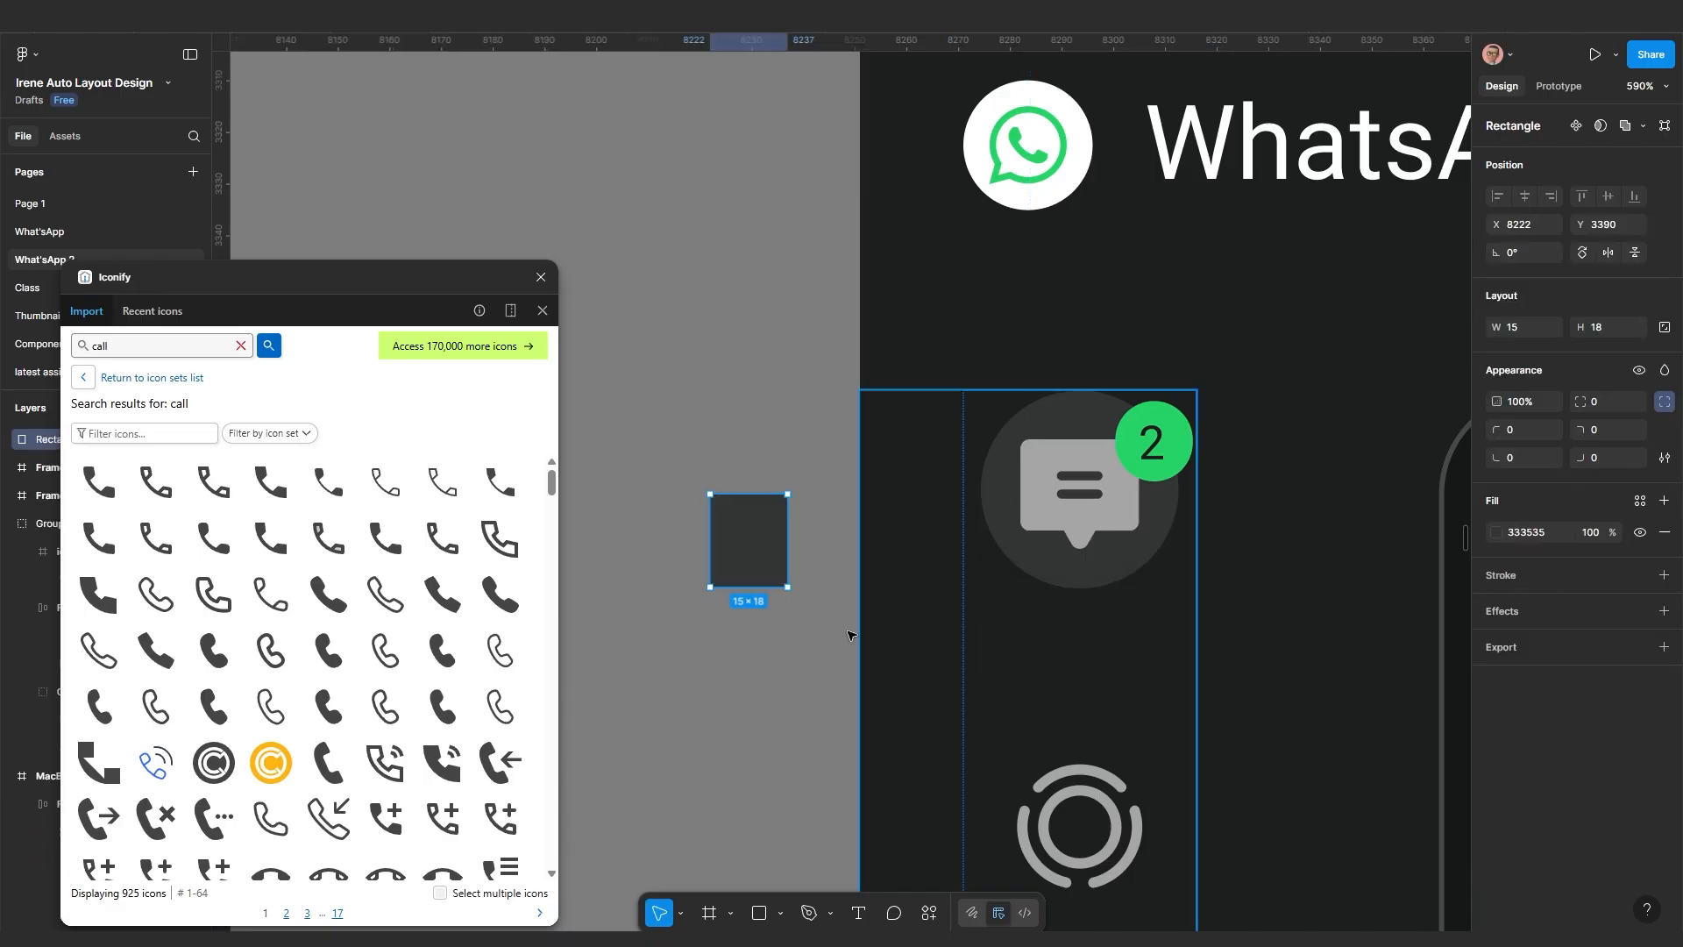
Fill the message icon's round frame with the 333535 colour sampled from the small rectangle beside the screen
left_click(774, 686)
left_click(1012, 515)
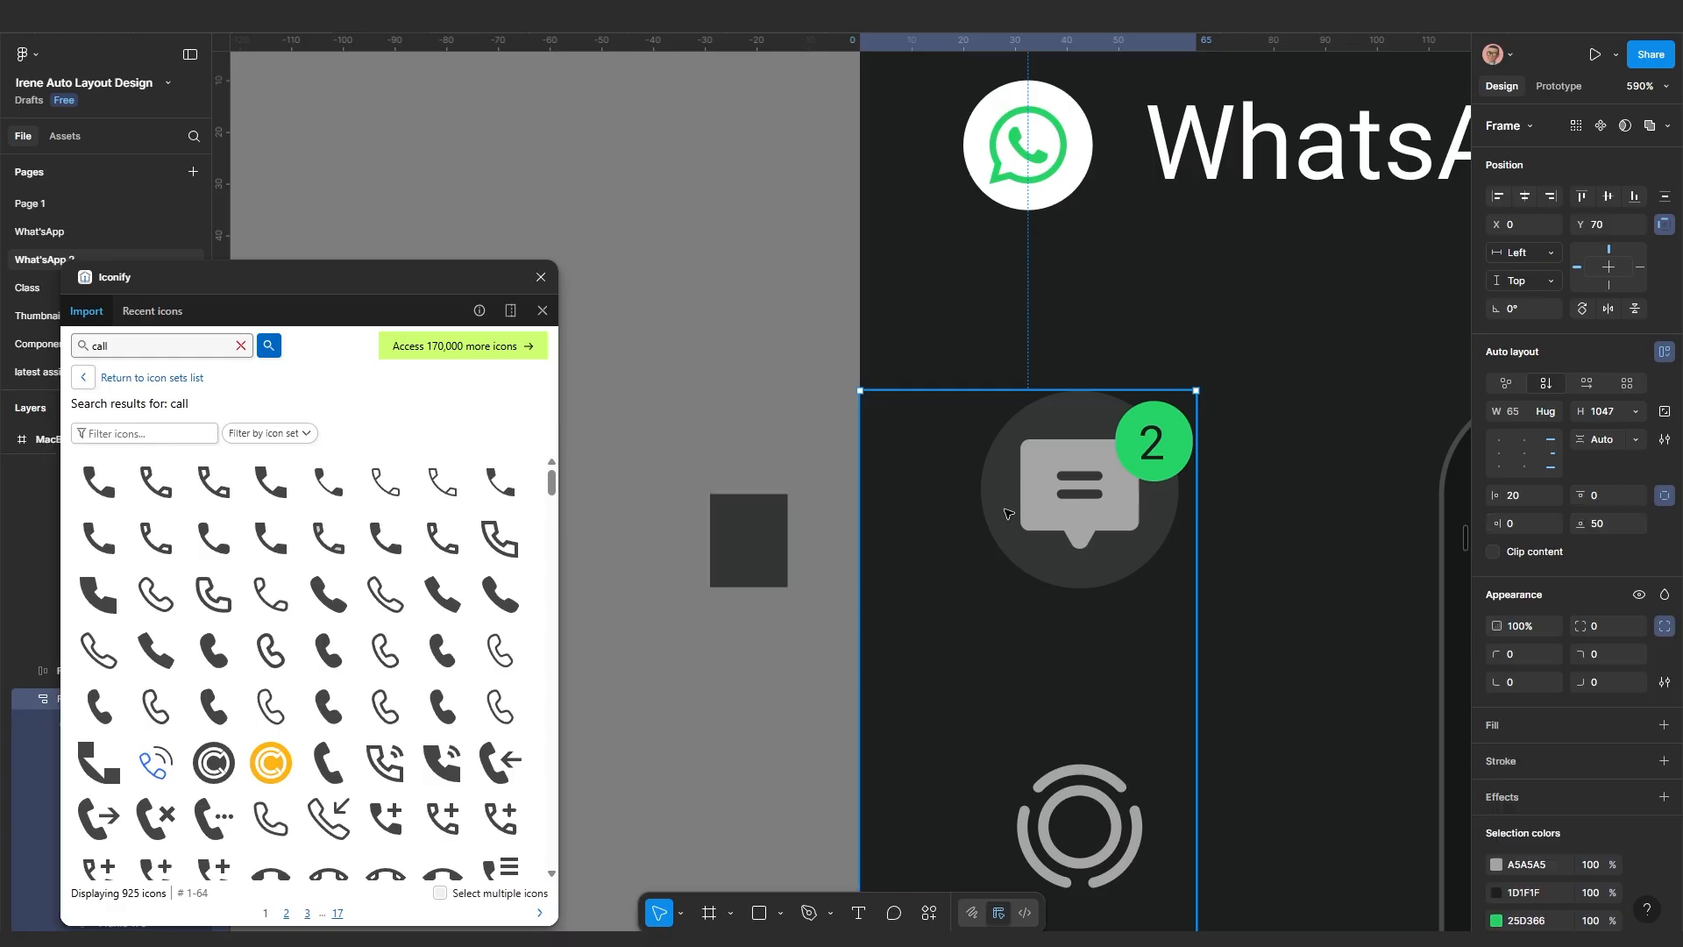
left_click(1011, 514, "ctrl")
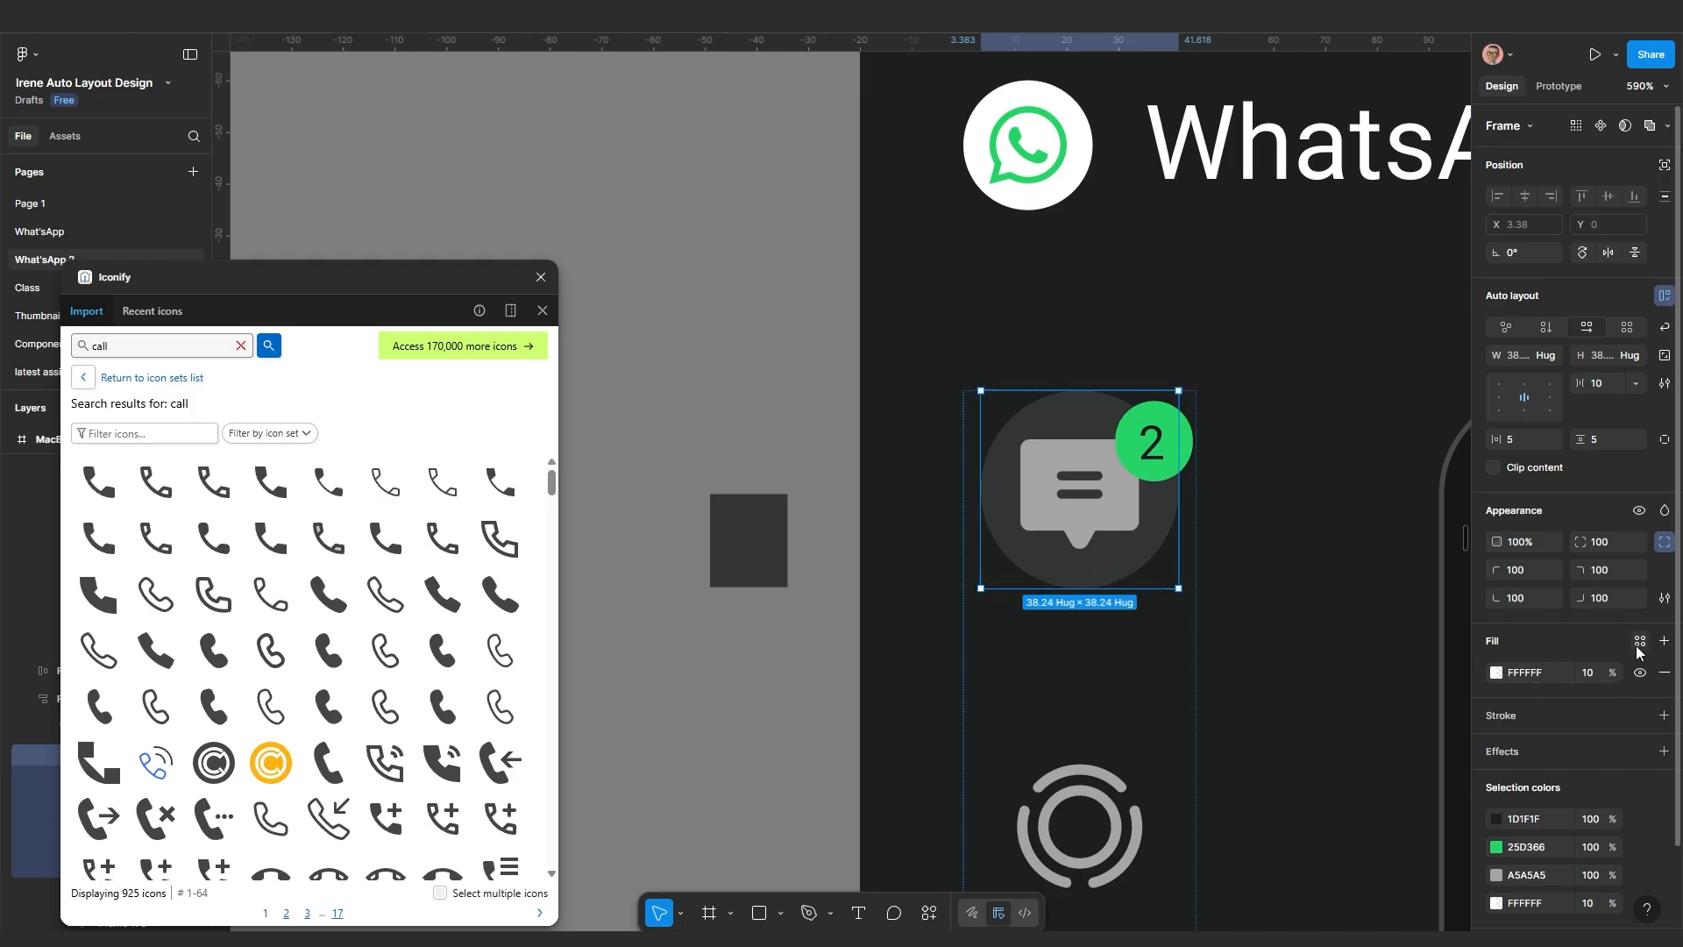
left_click(1496, 672)
left_click(1287, 757)
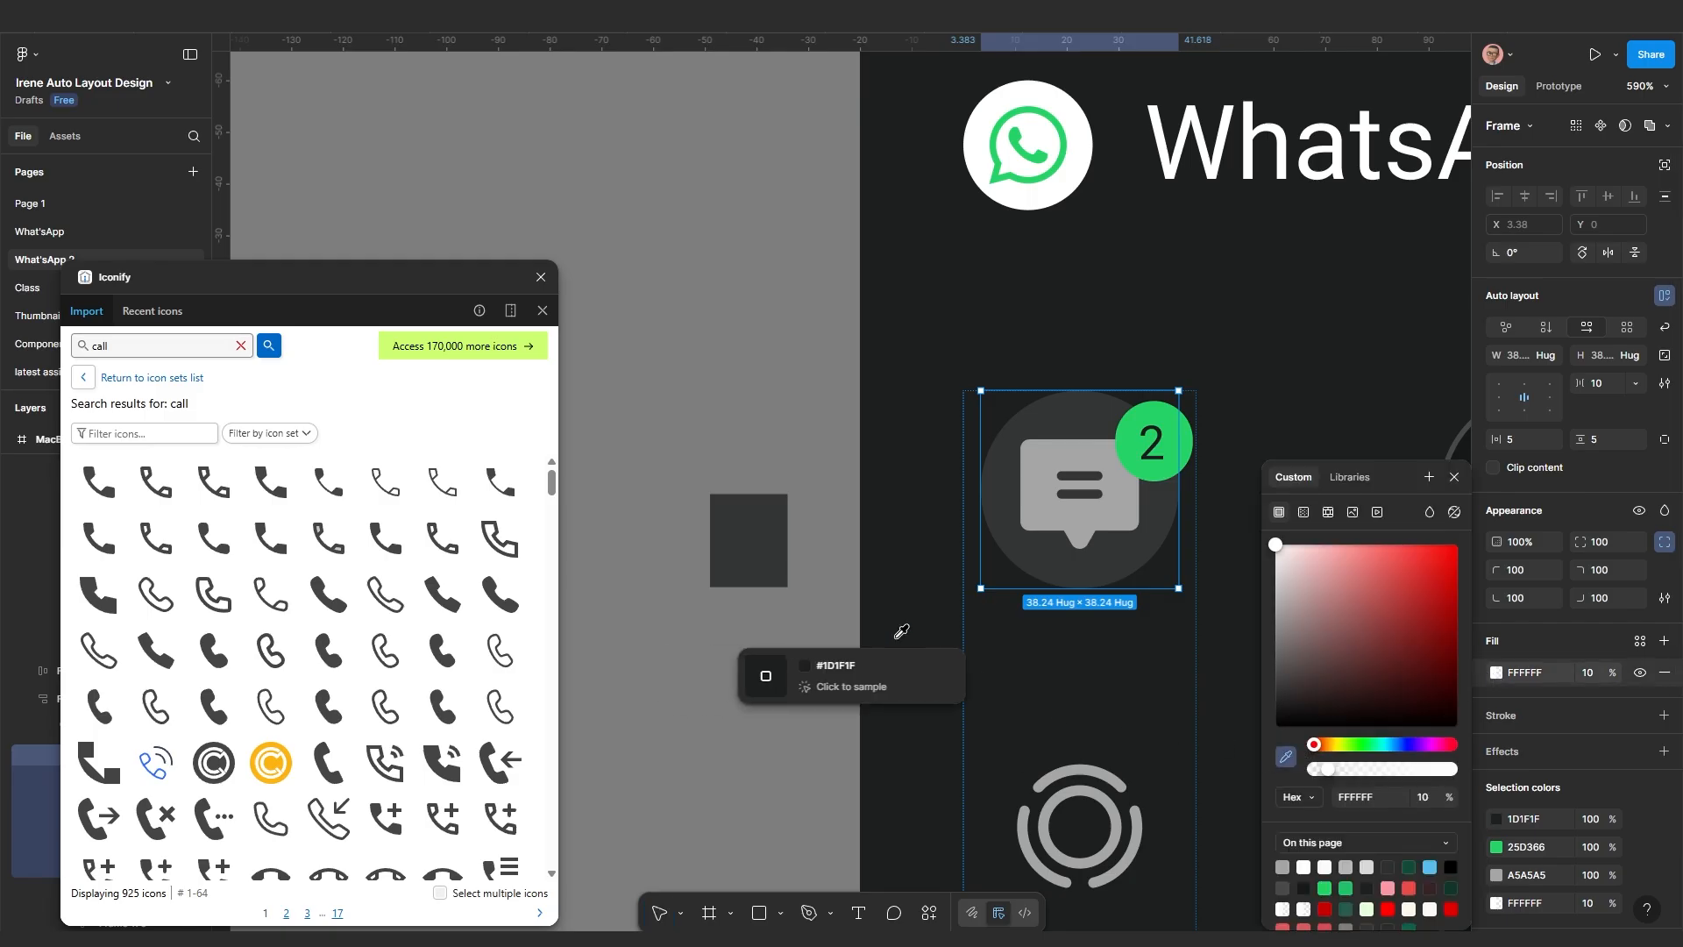
left_click(769, 543)
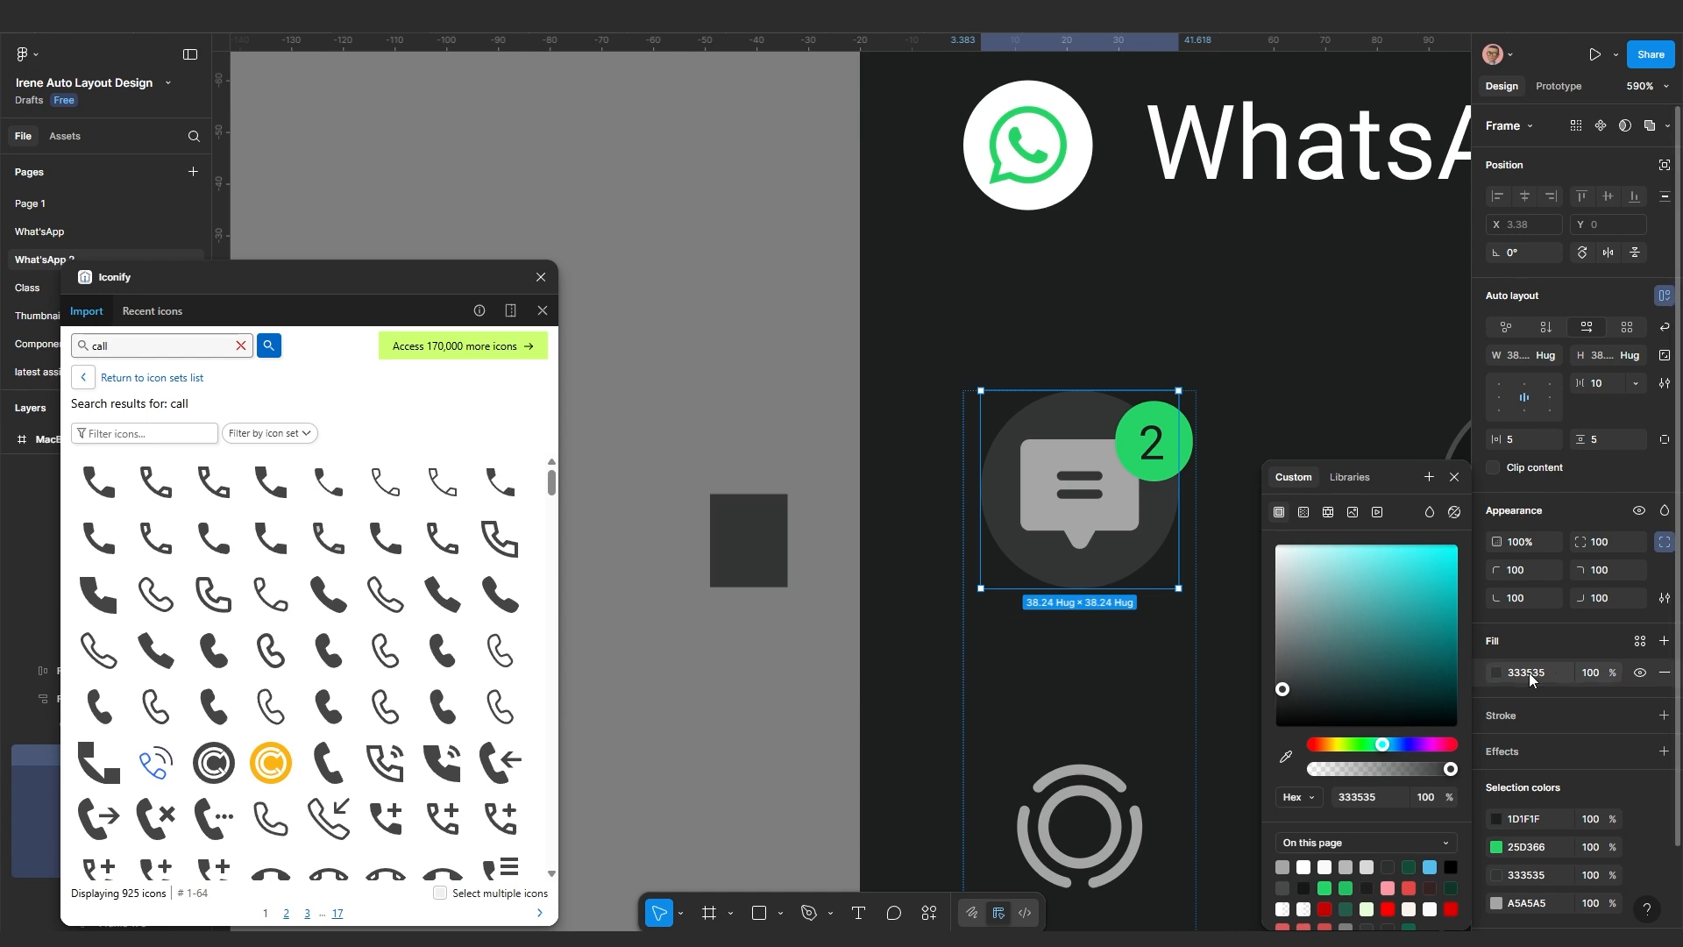
left_click(768, 618)
Examine the WhatsApp screen as a whole and the icons in its sidebar
scroll(885, 414, "down", 5)
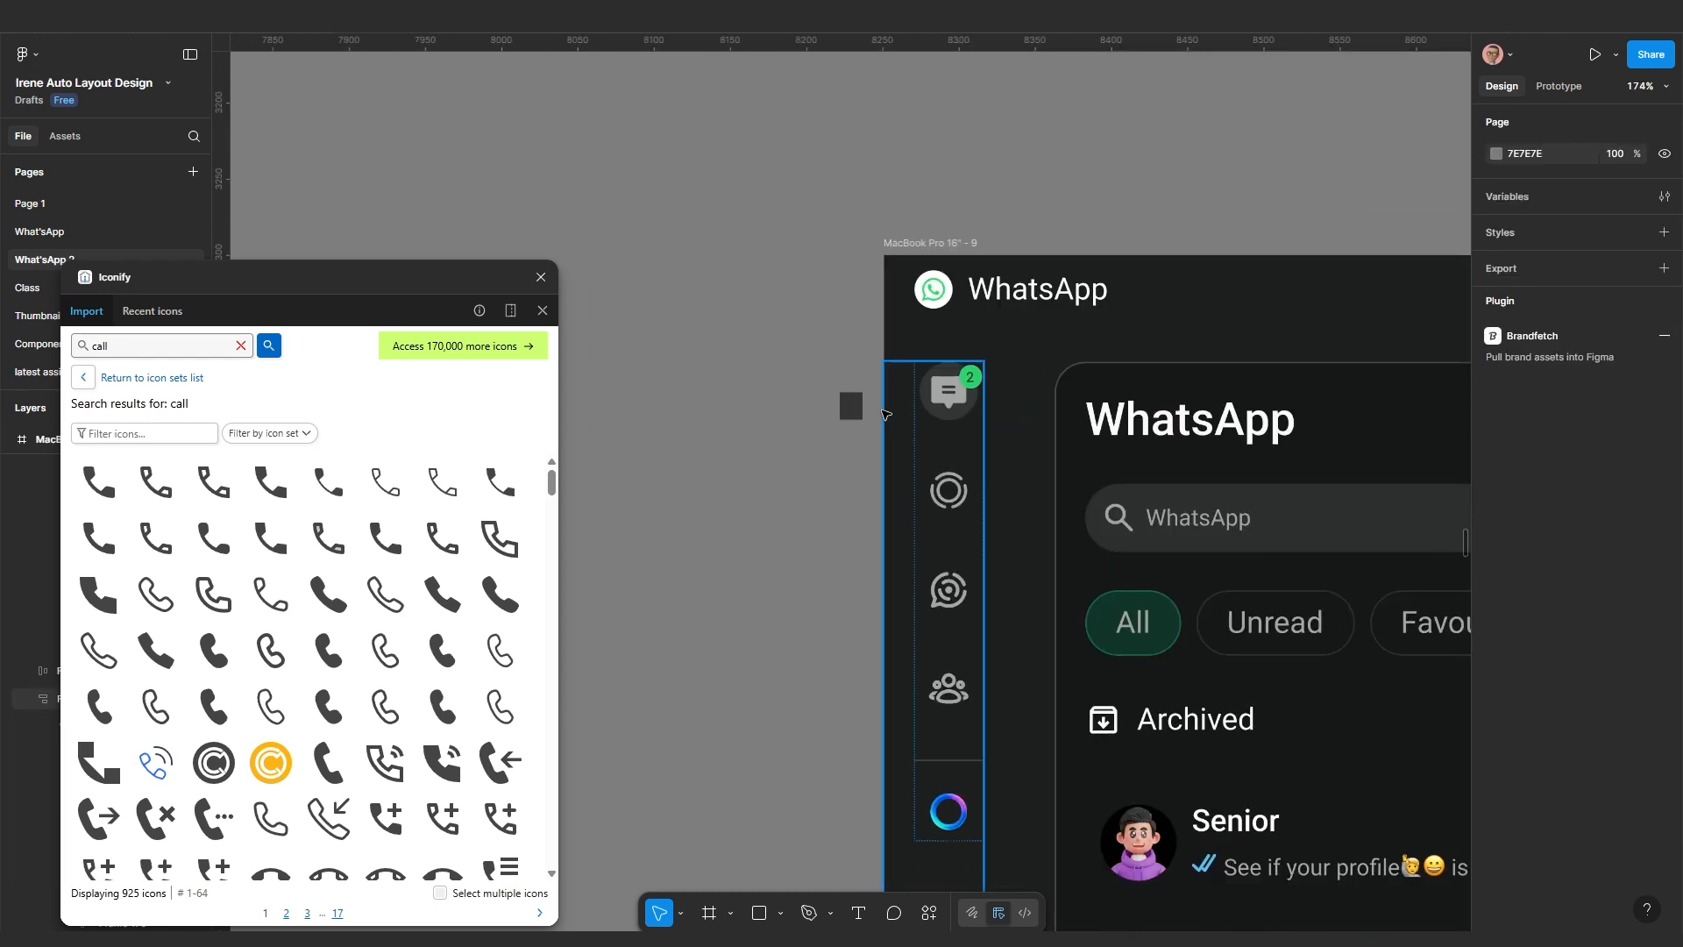
scroll(885, 414, "down", 10)
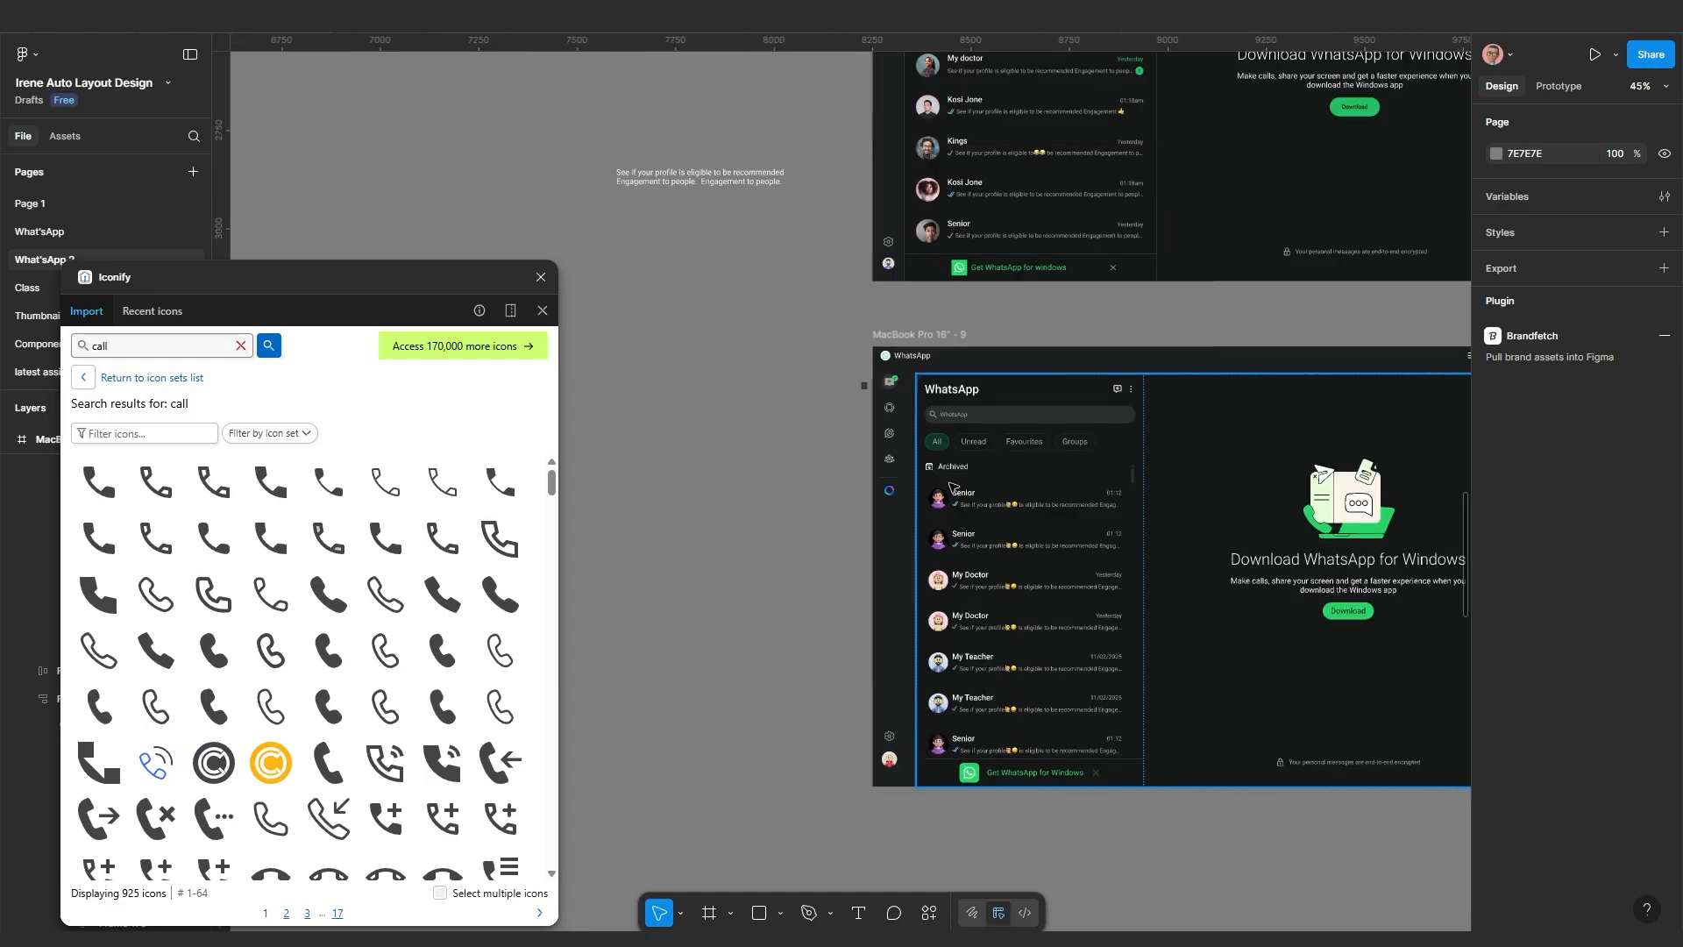
scroll(985, 499, "up", 2)
left_click_drag(1029, 537, 879, 519)
scroll(939, 523, "down", 2)
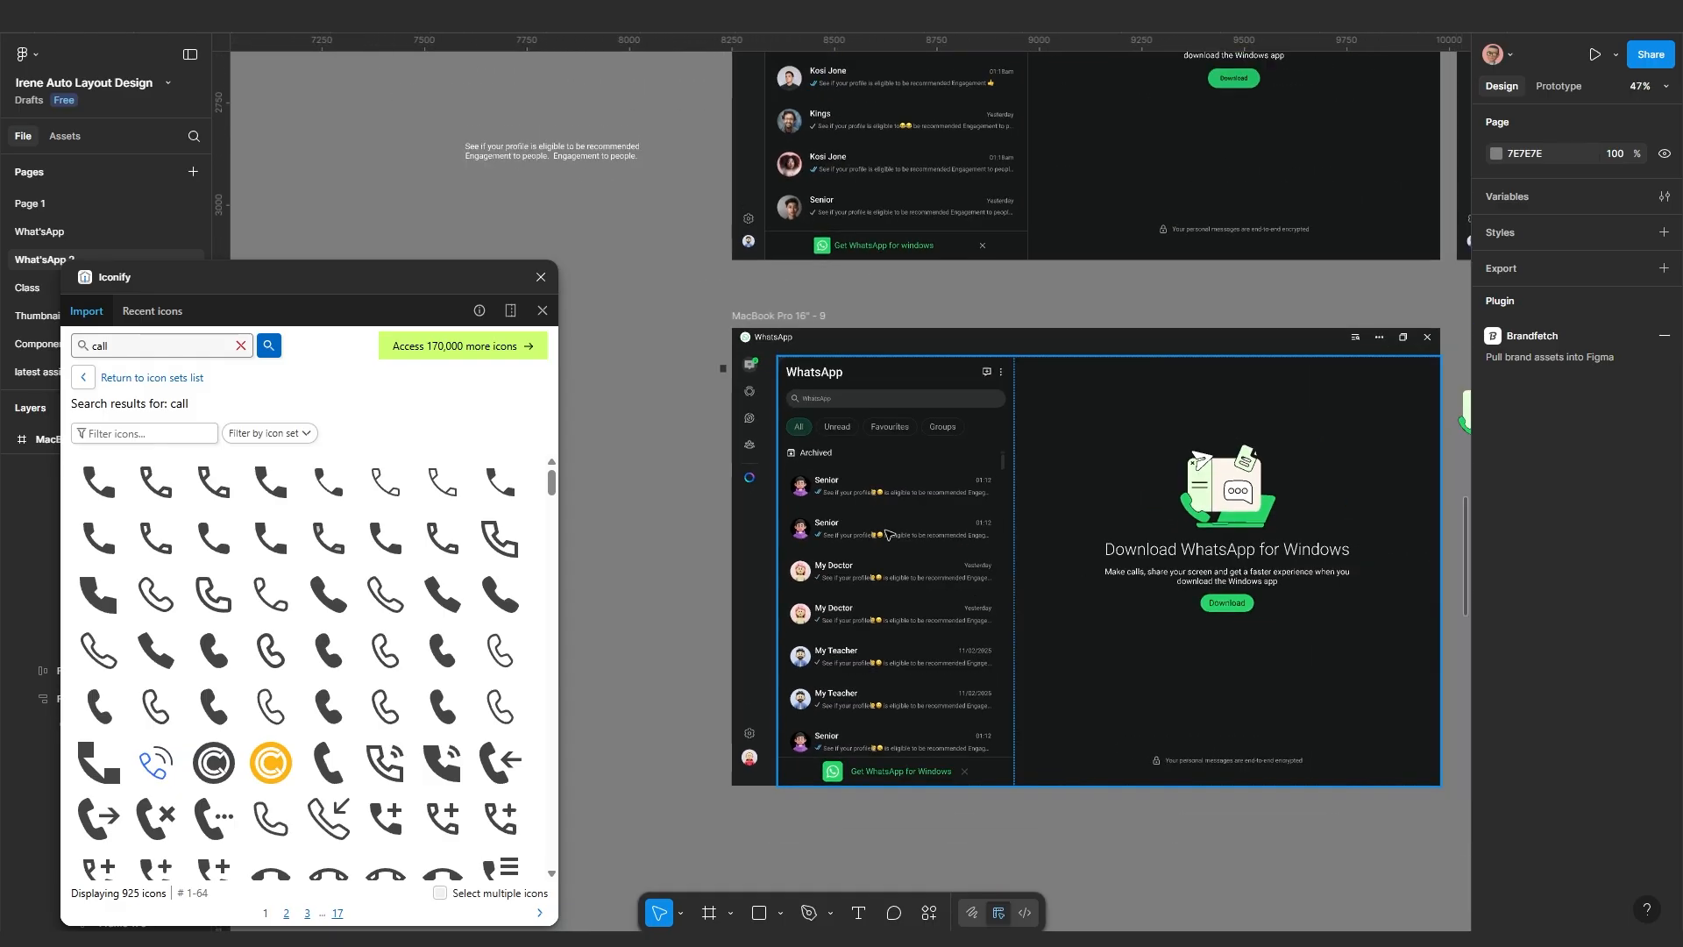
scroll(736, 478, "up", 4)
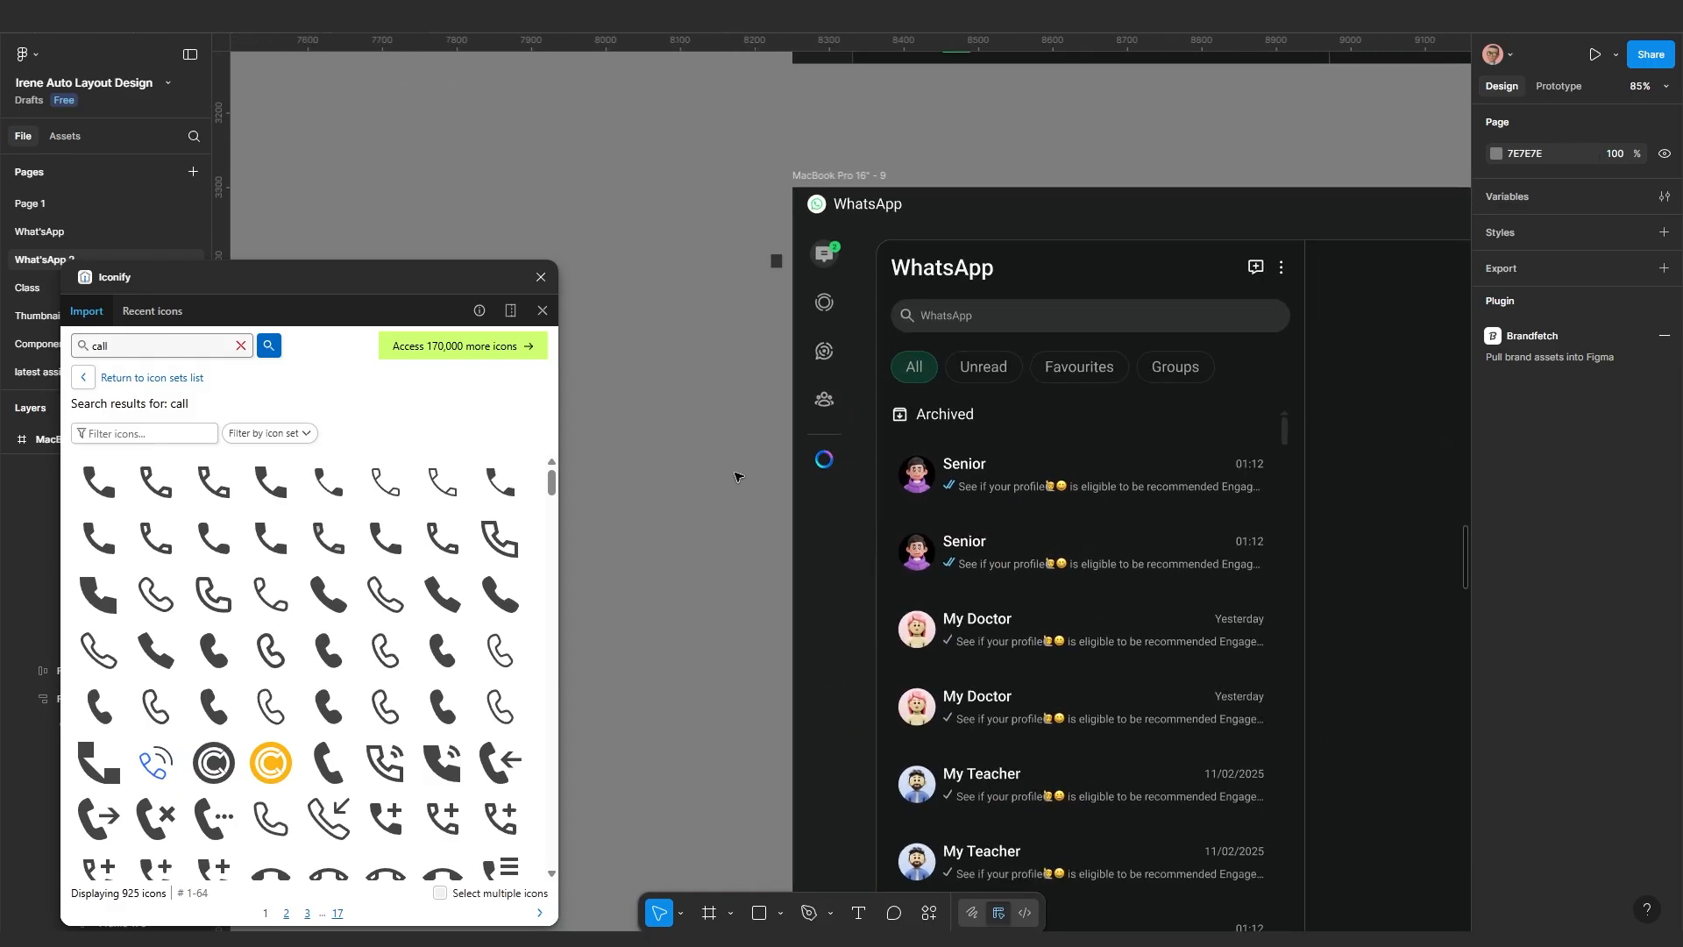
left_click(833, 401)
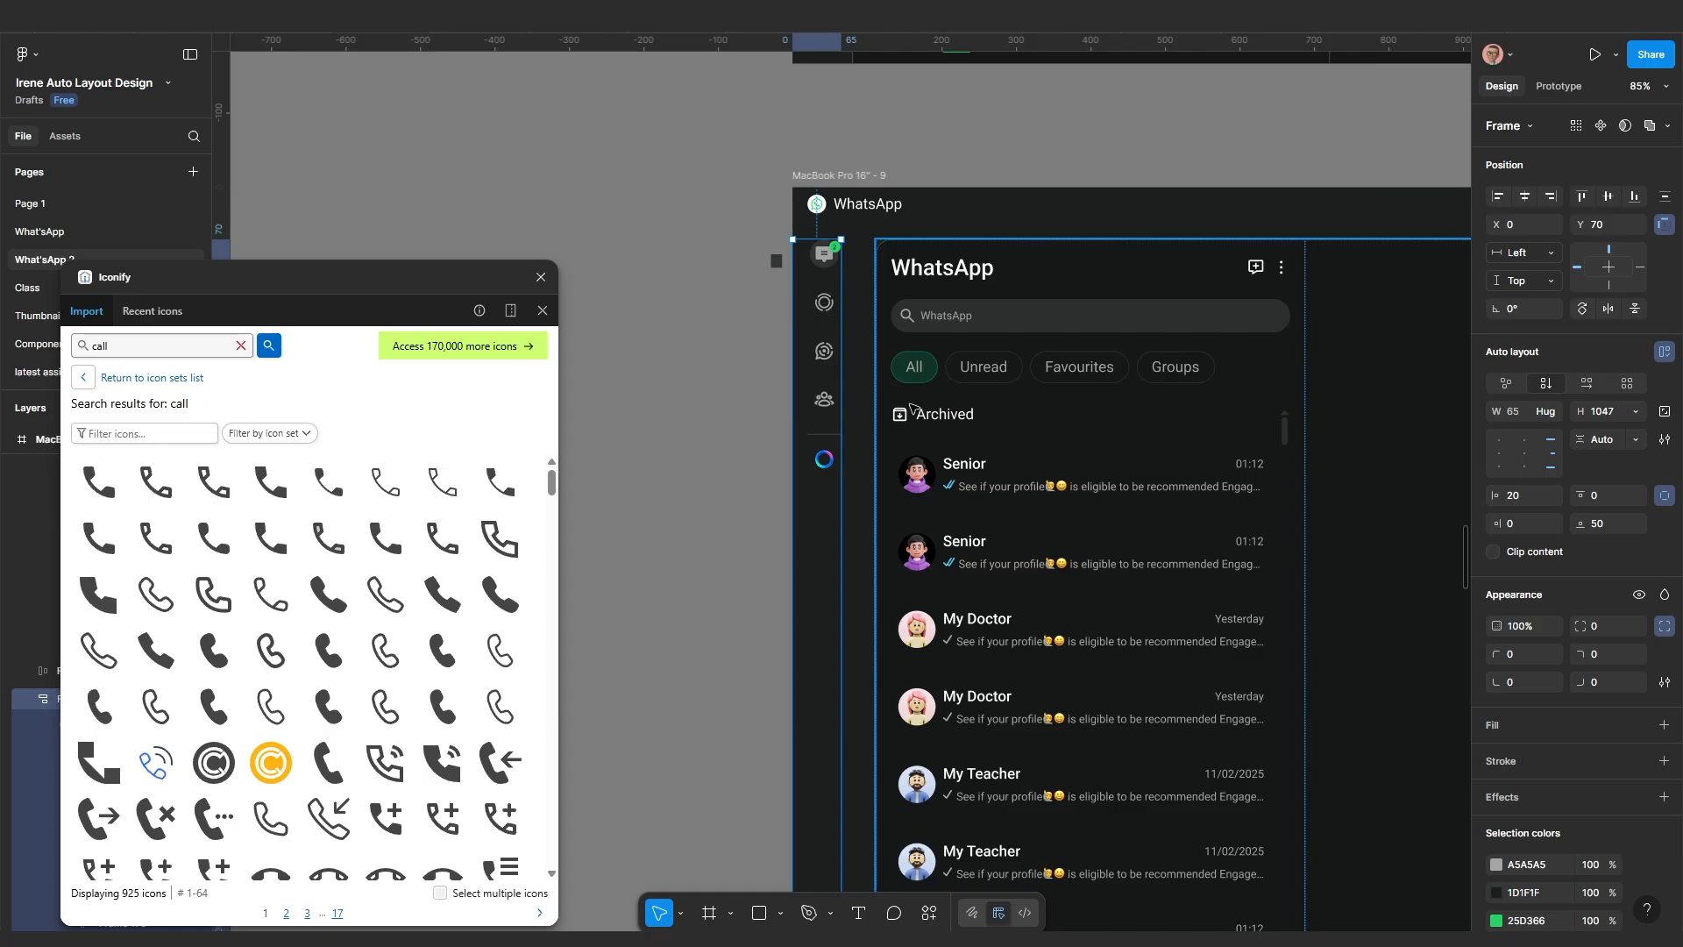
left_click(721, 465)
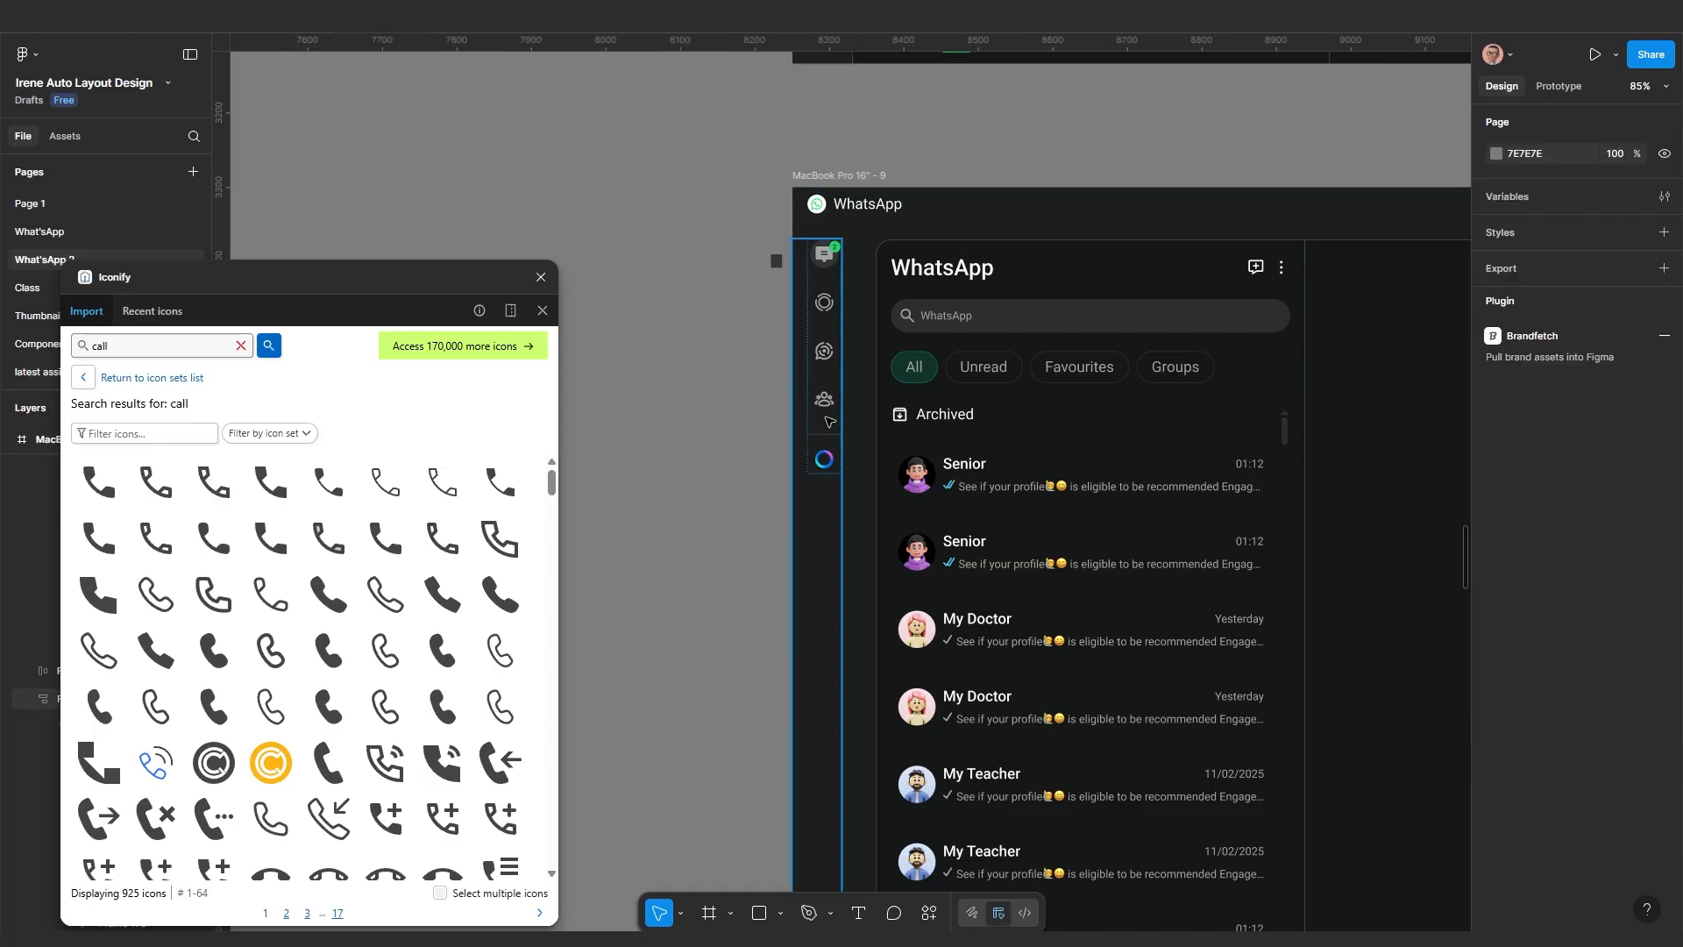
Duplicate the green notification badge beside the message icon and delete the number 2 from the copy
left_click(829, 422)
scroll(829, 422, "up", 6)
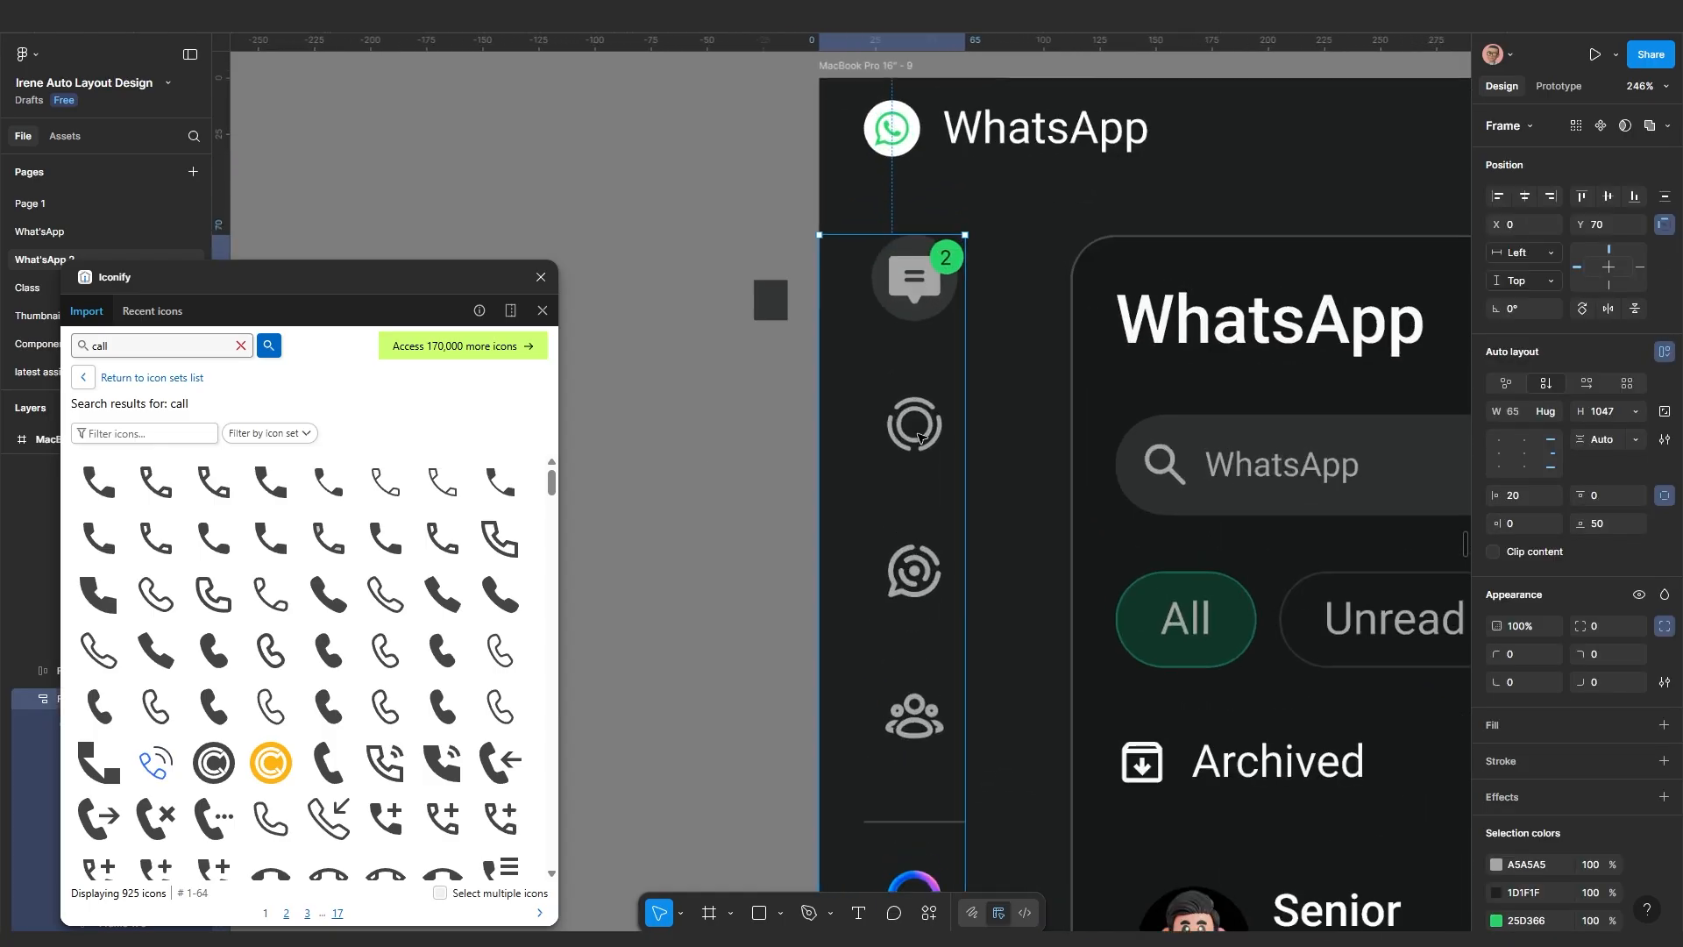
left_click(954, 261)
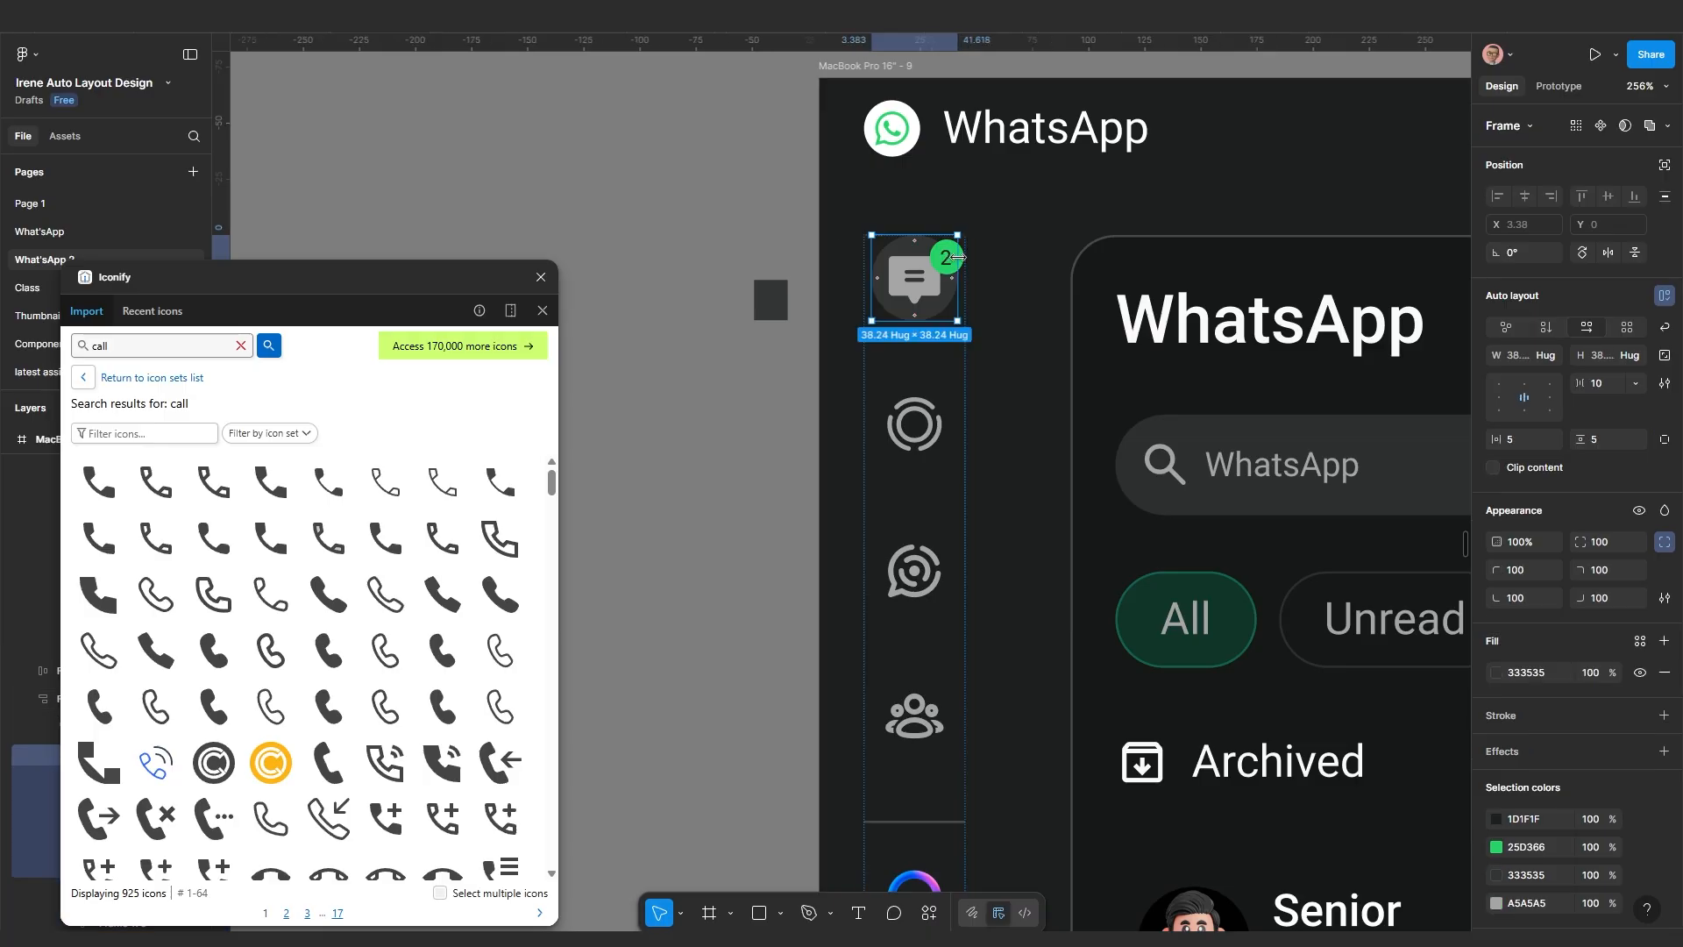
scroll(958, 257, "up", 5)
left_click(973, 255)
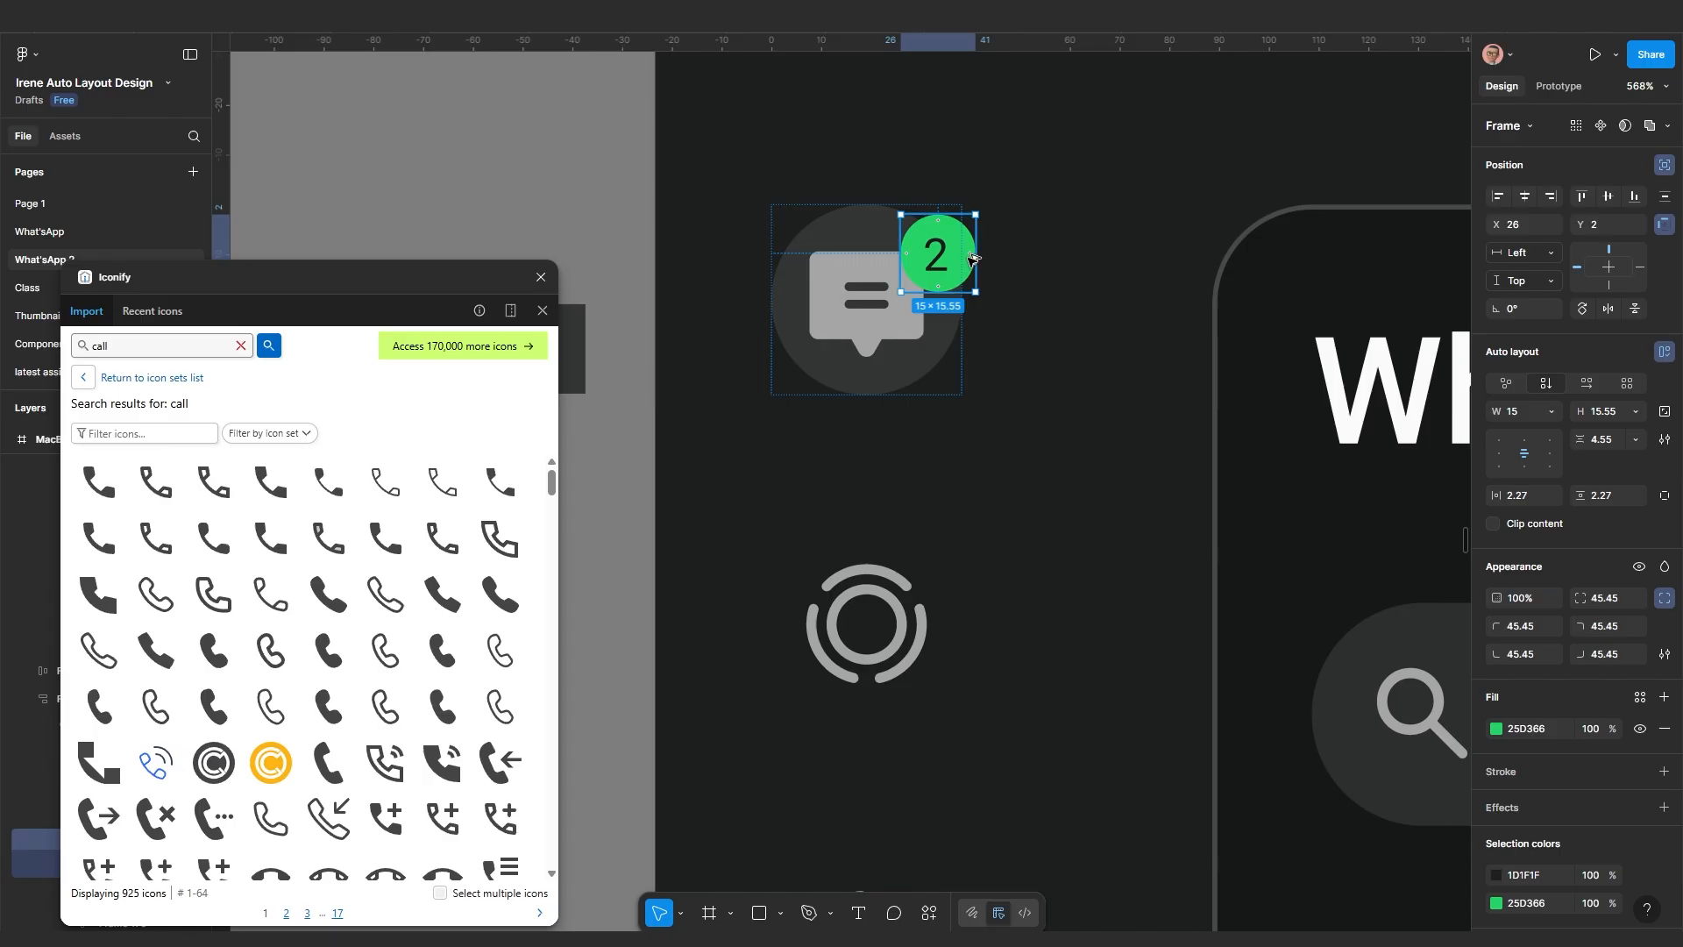
left_click_drag(970, 257, 1078, 281)
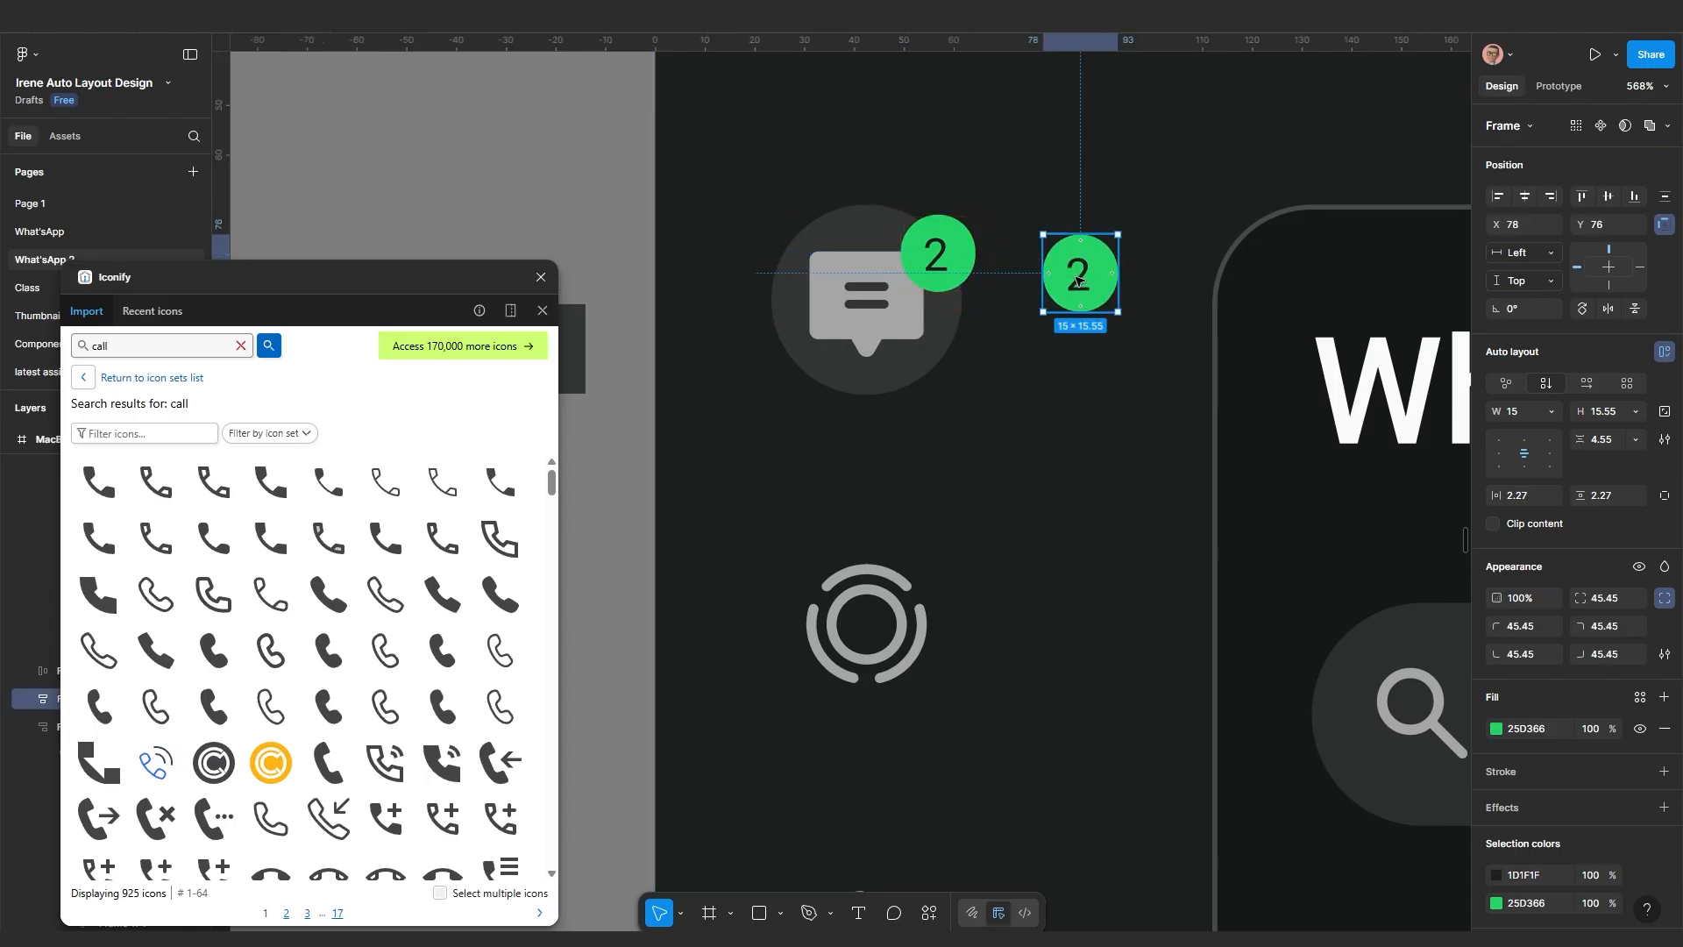
double_click(1078, 281)
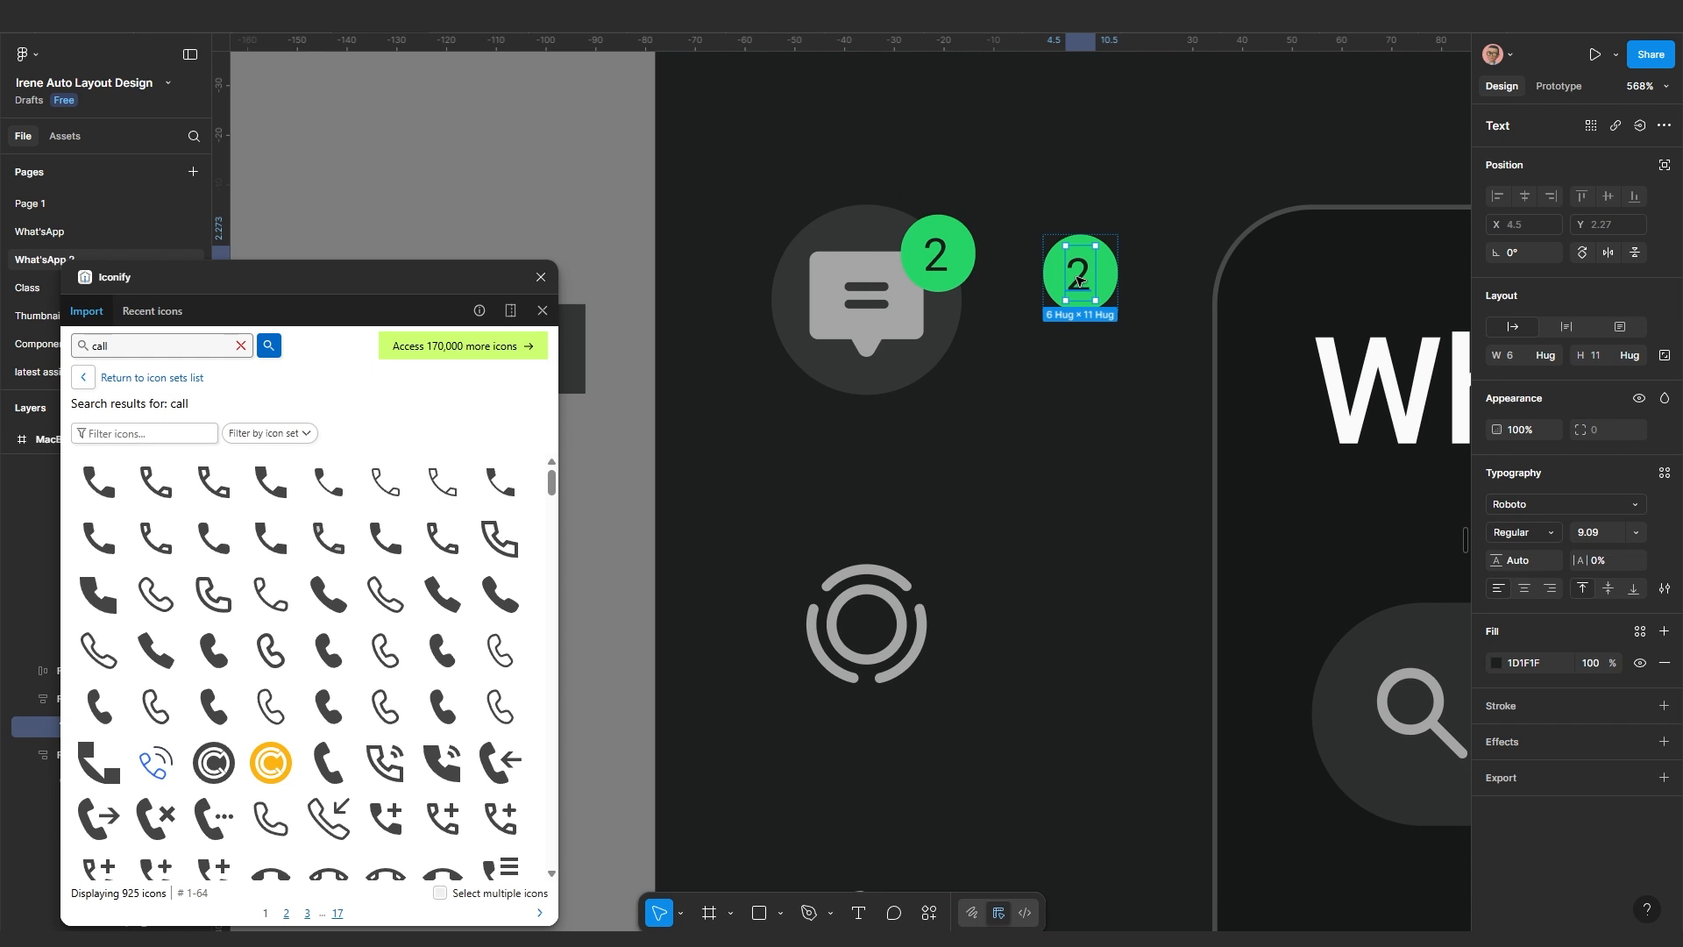
key("Delete")
left_click(1094, 281)
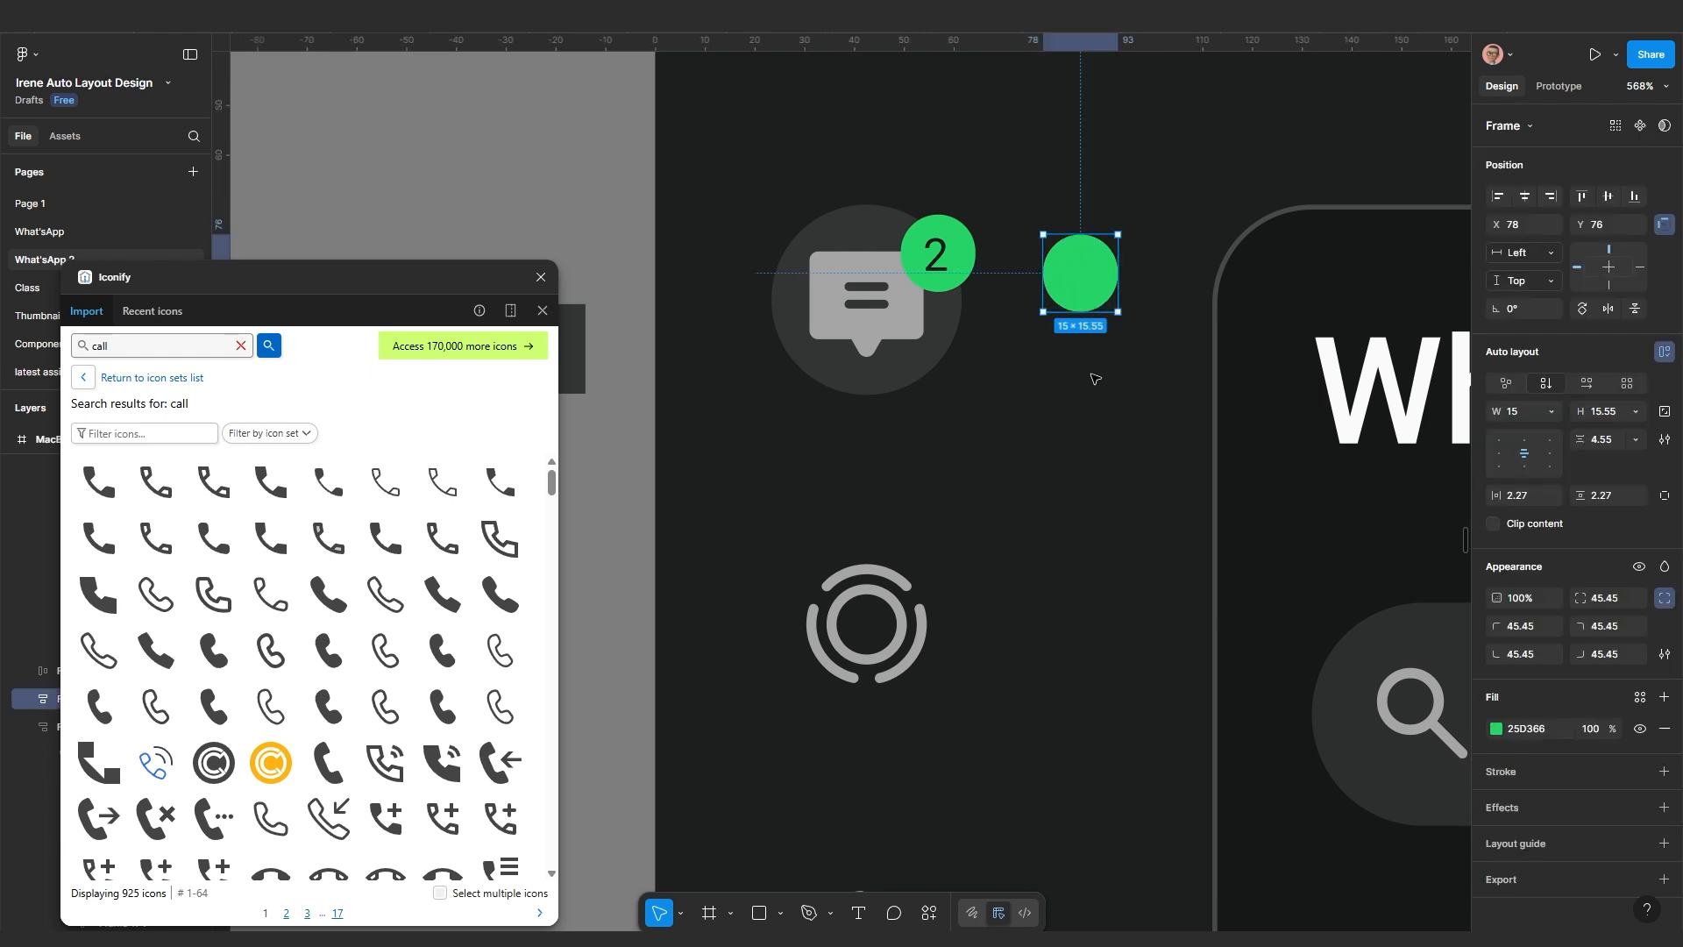
key("Escape")
Scale the plain green circle down to a width of 5
left_click(1087, 292)
key("k")
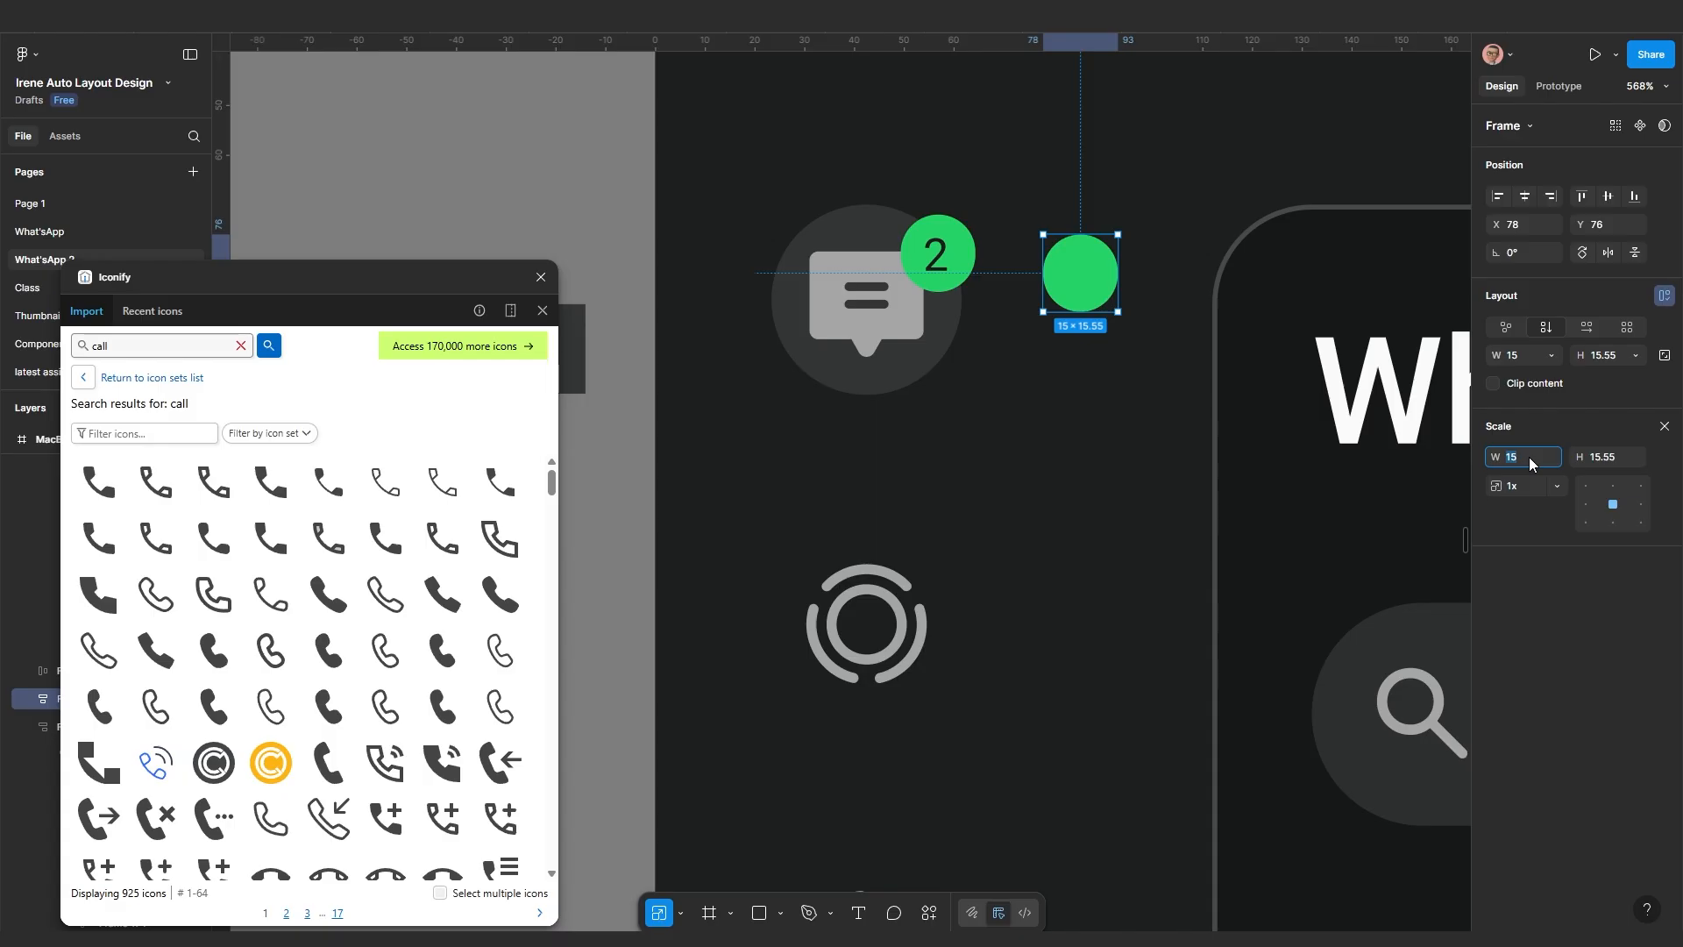
left_click(1529, 456)
type("10")
key("Return")
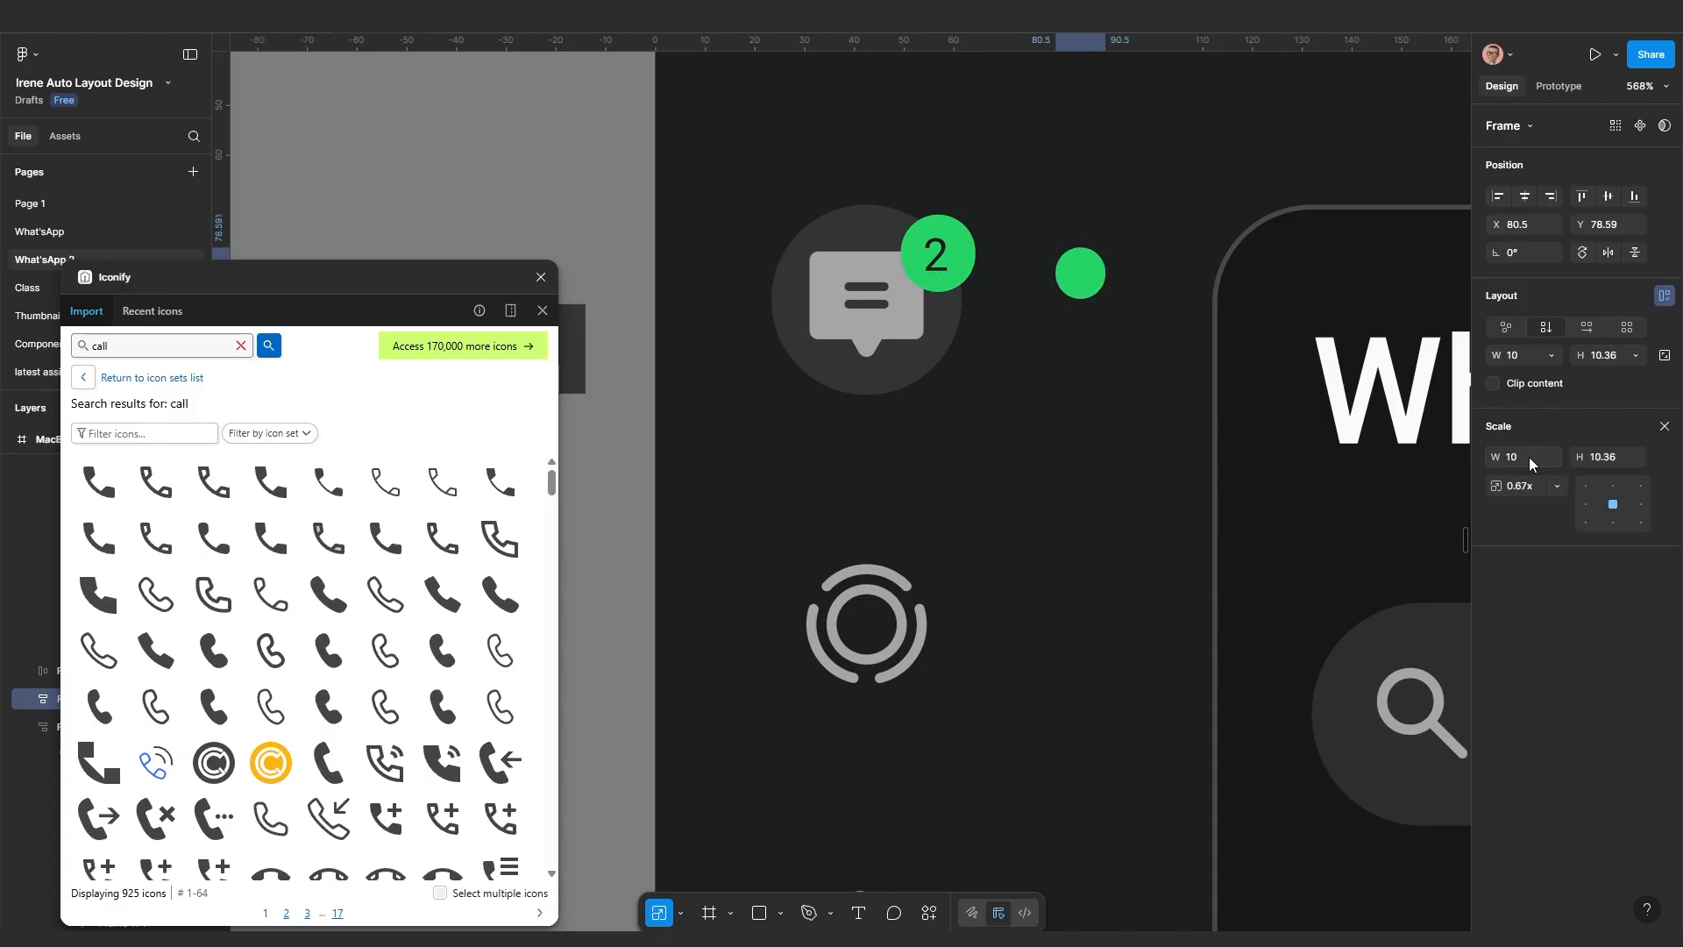
left_click(1528, 456)
key("Return")
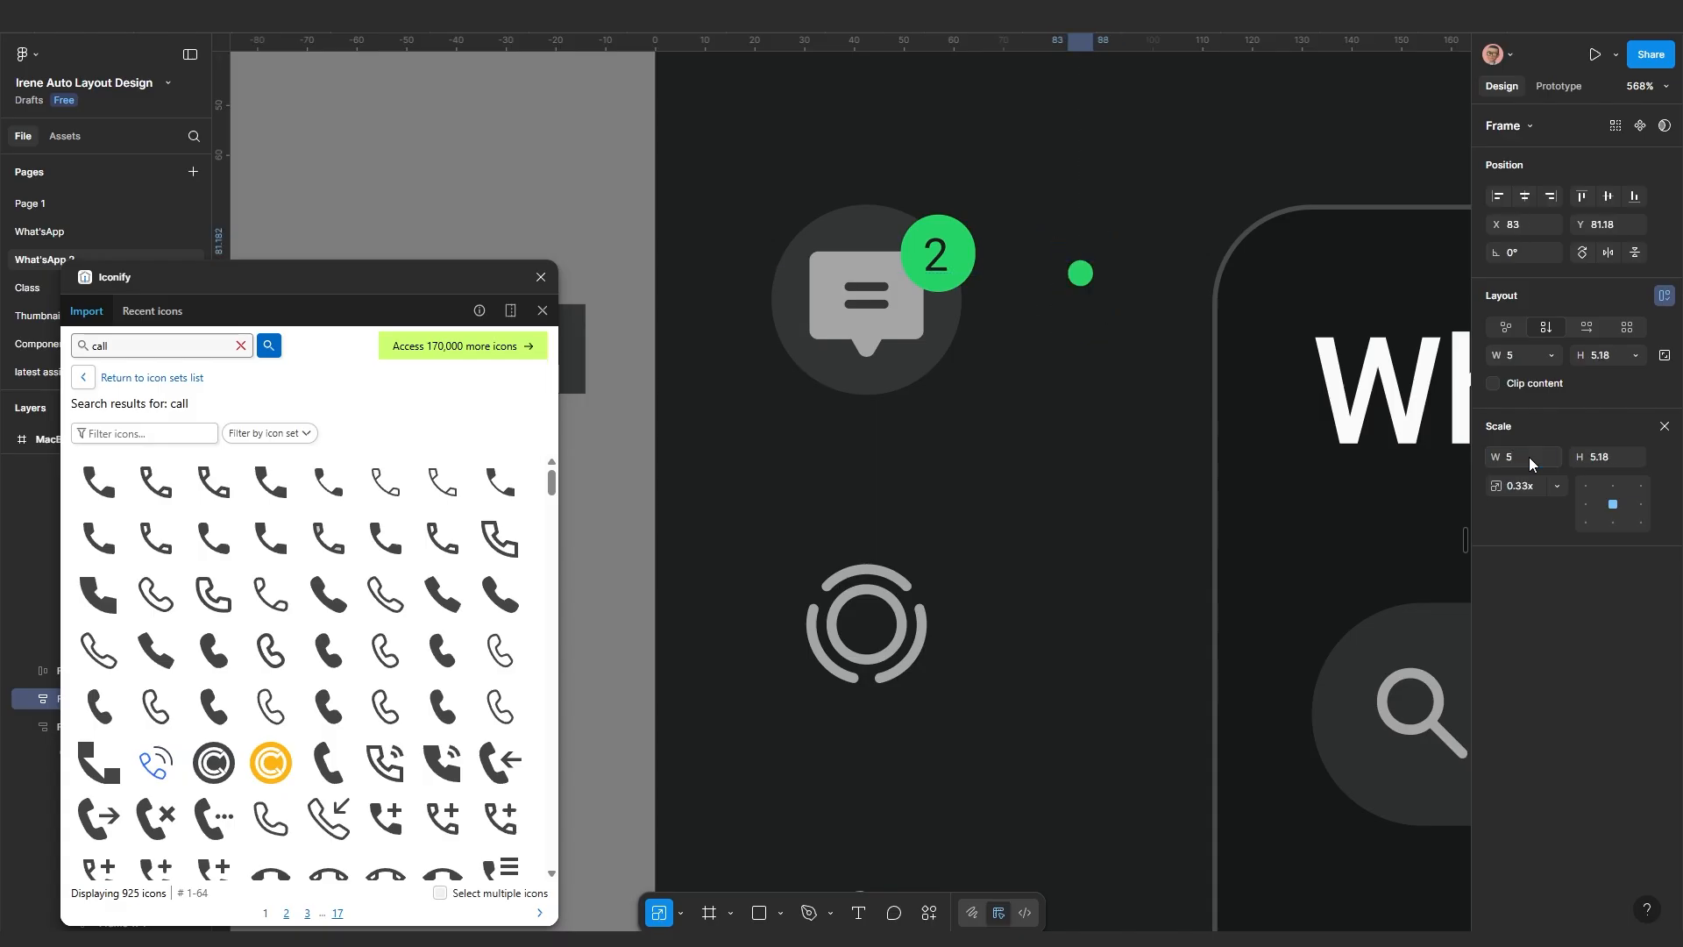
Cut the small green dot, paste it into the sidebar's second and third icon frames, and make both copies ignore auto layout
left_click(1078, 357)
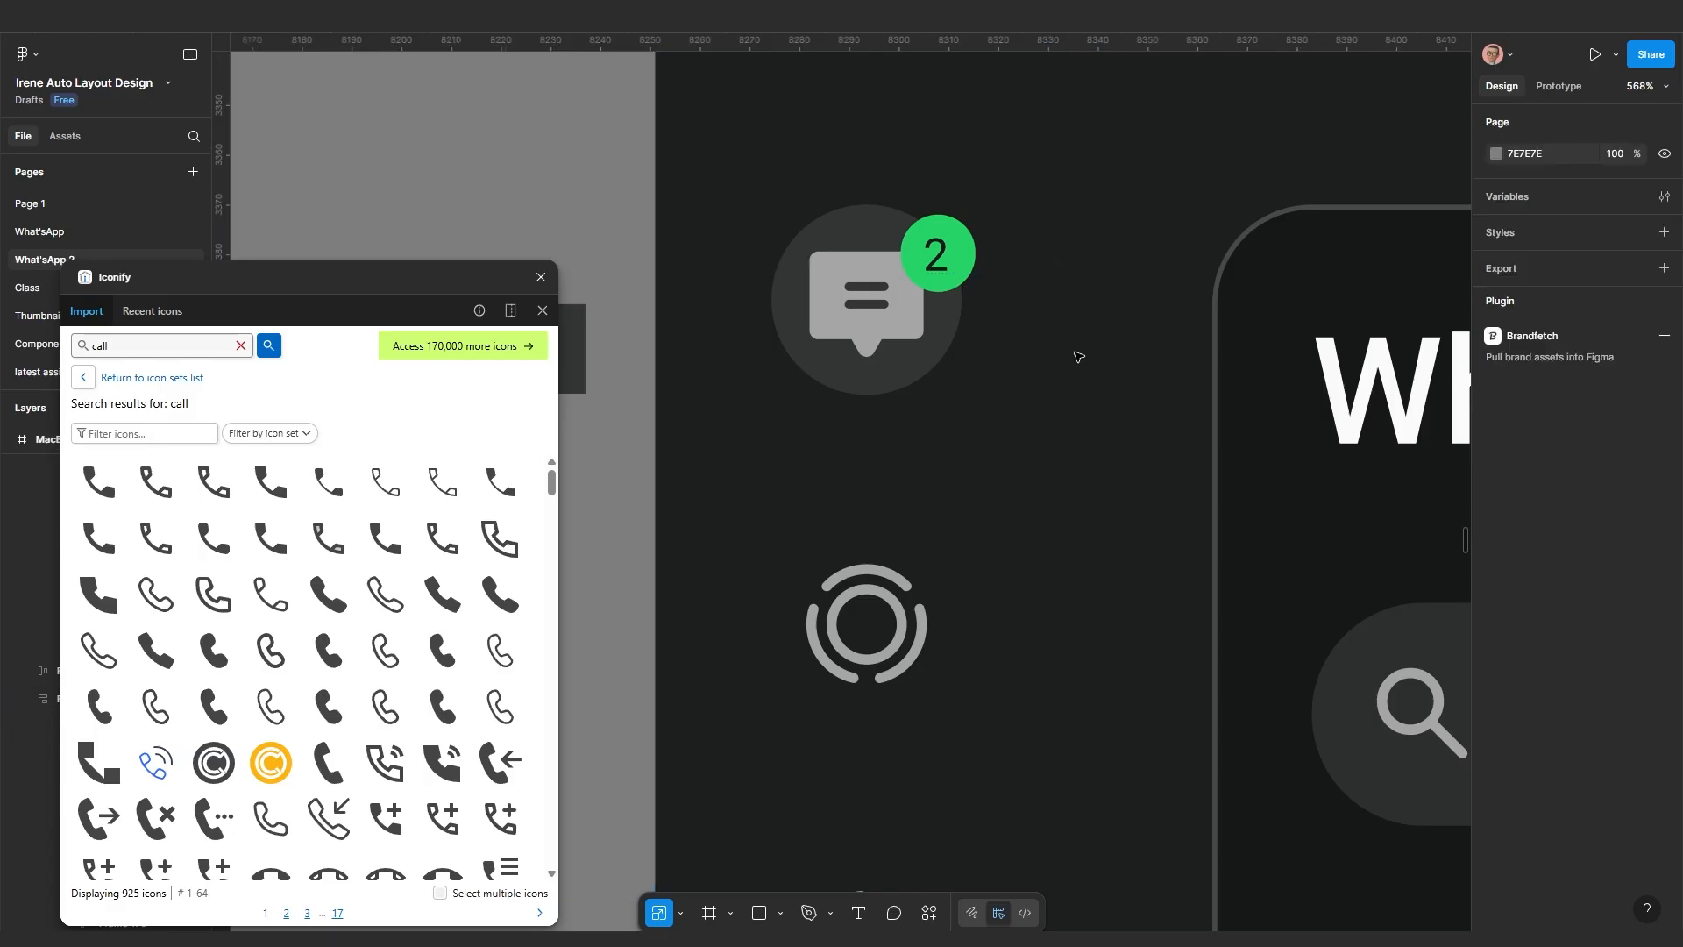
scroll(1078, 383, "down", 8)
scroll(1001, 536, "up", 3)
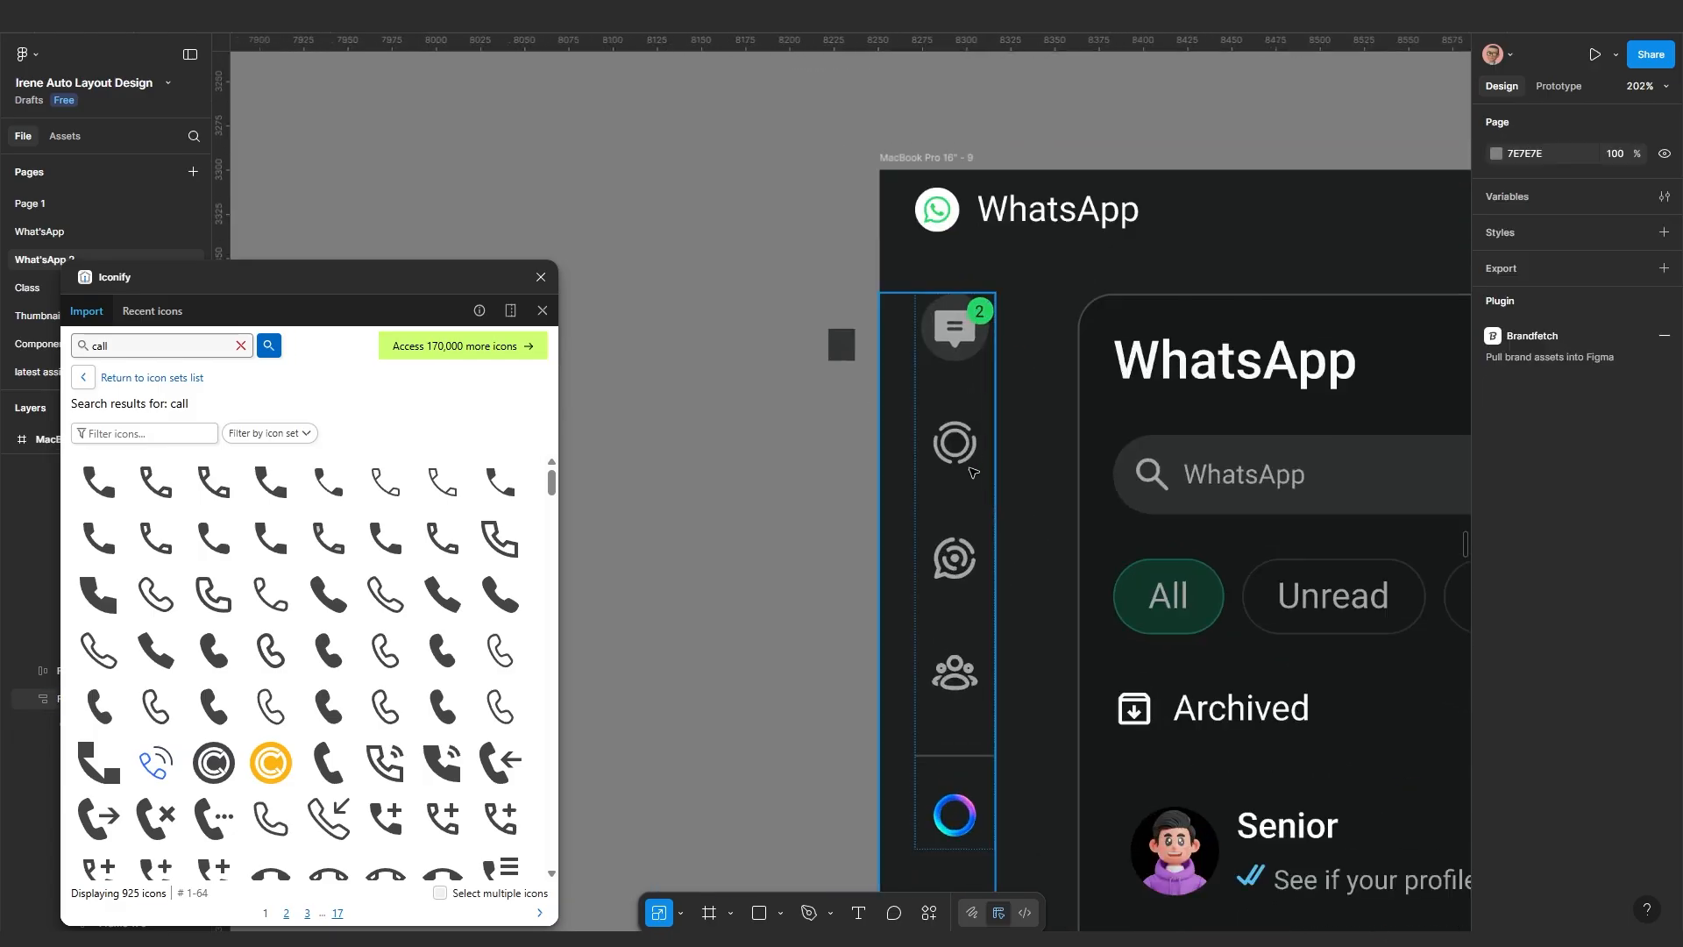
left_click(962, 456)
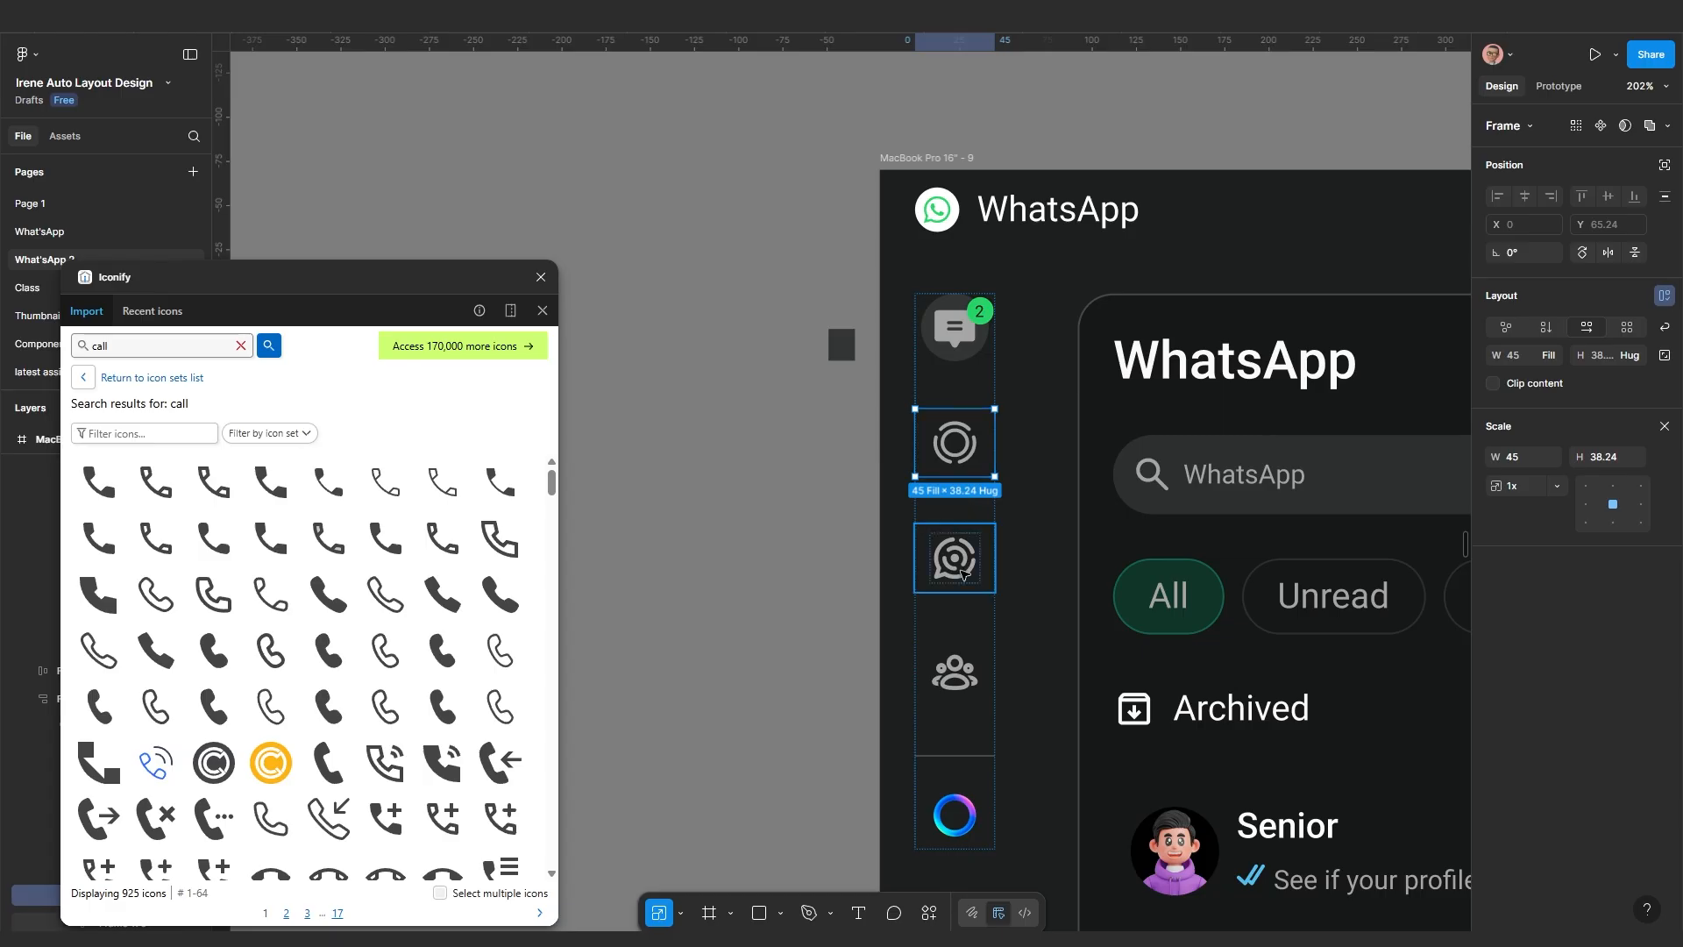
left_click(961, 565, "shift")
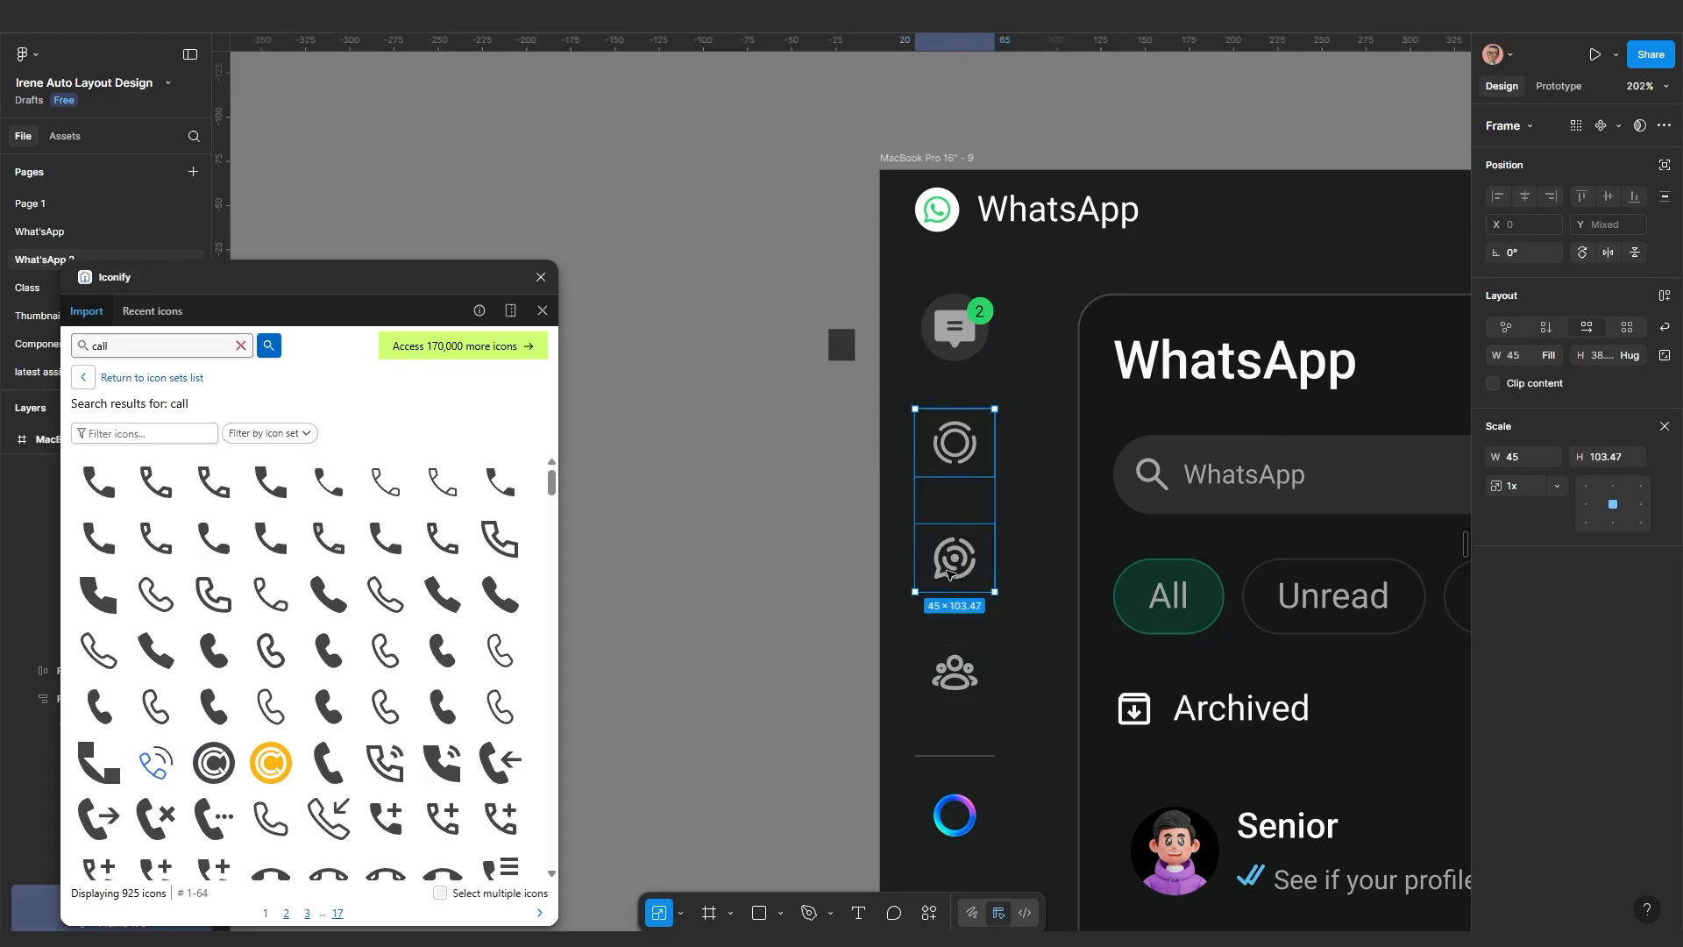
key("Return")
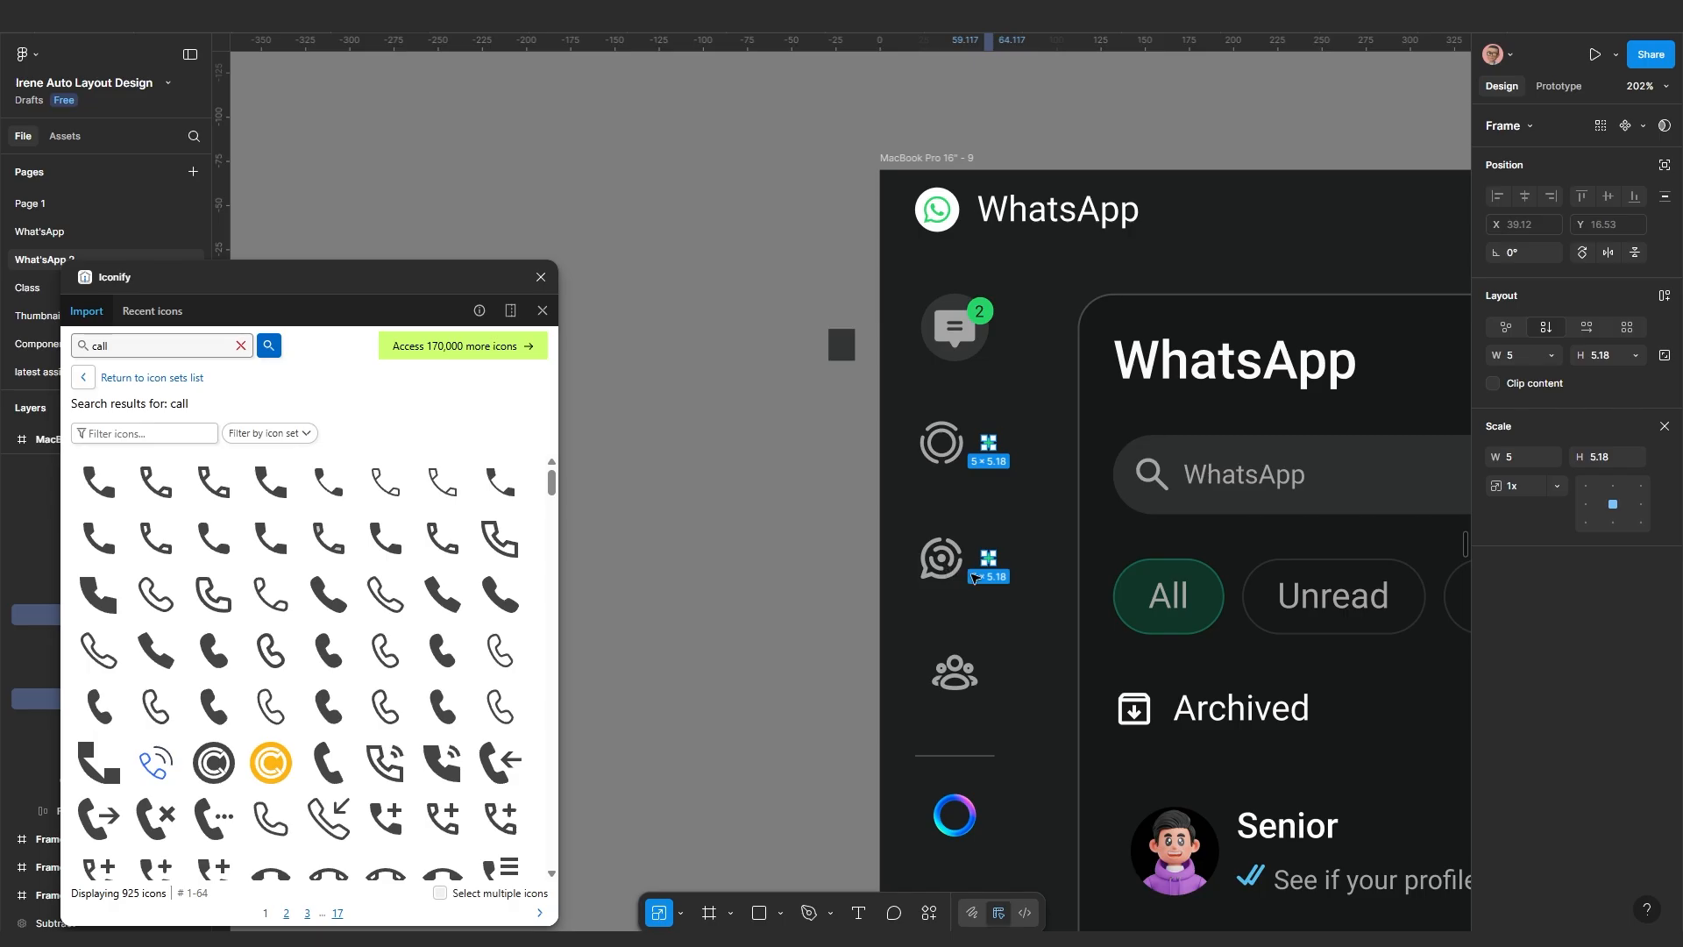
left_click(1665, 165)
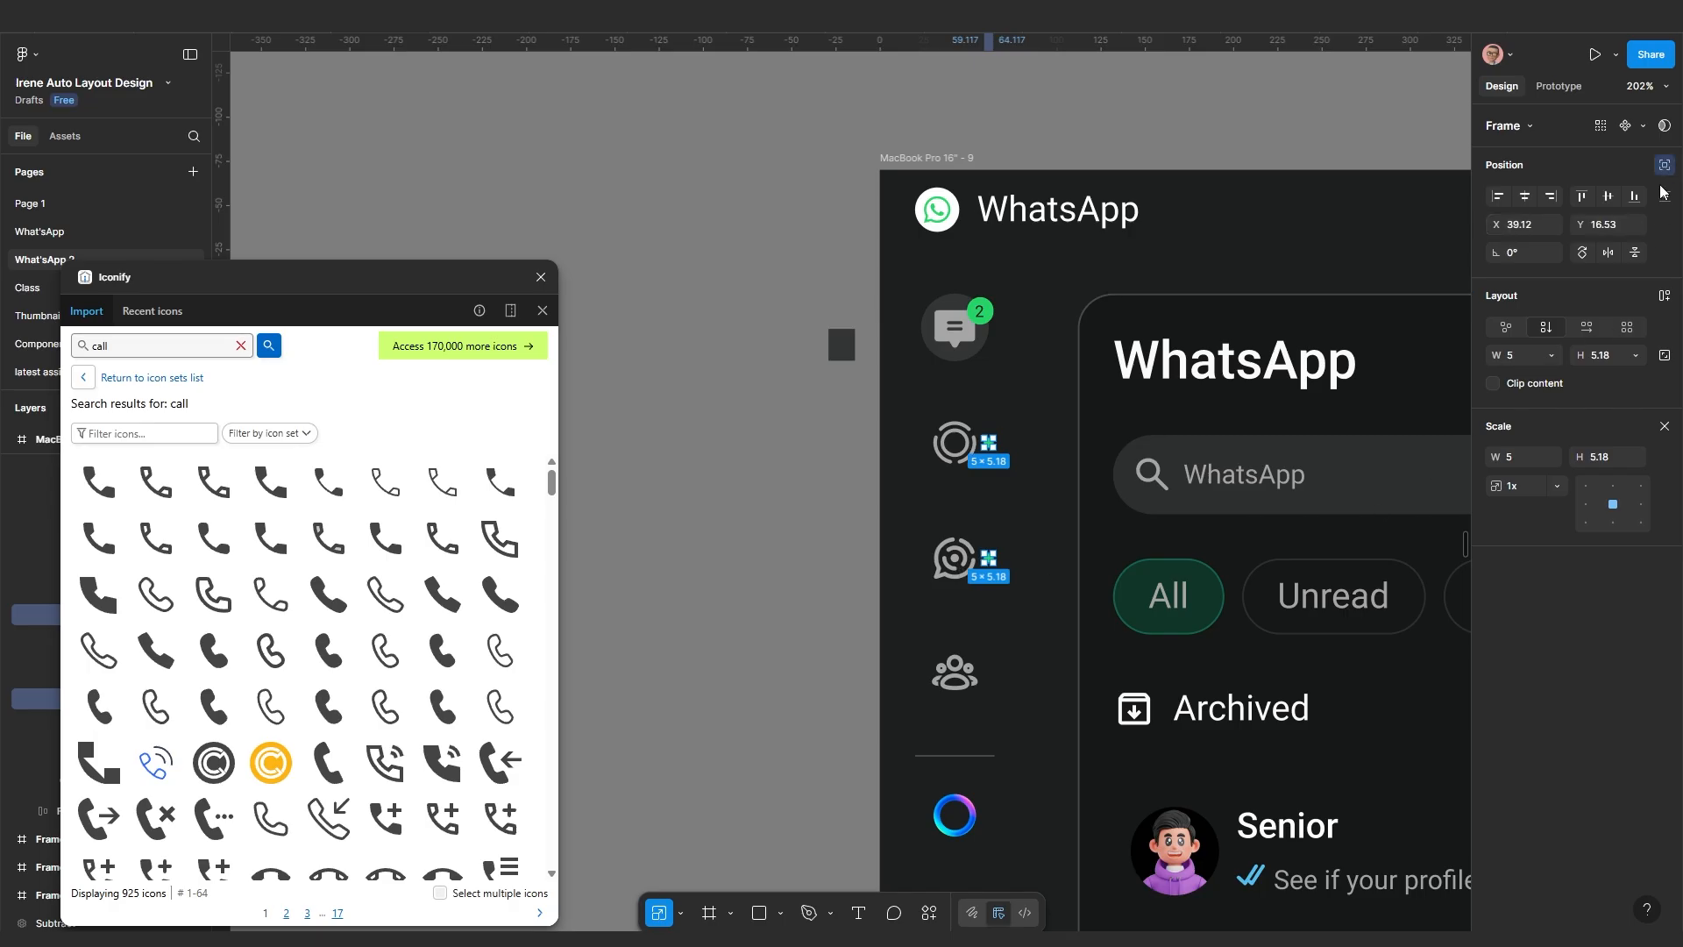
Nudge both green dots onto the upper-right edges of their icons, at about X 31.12 and Y 6.53
scroll(962, 547, "up", 2)
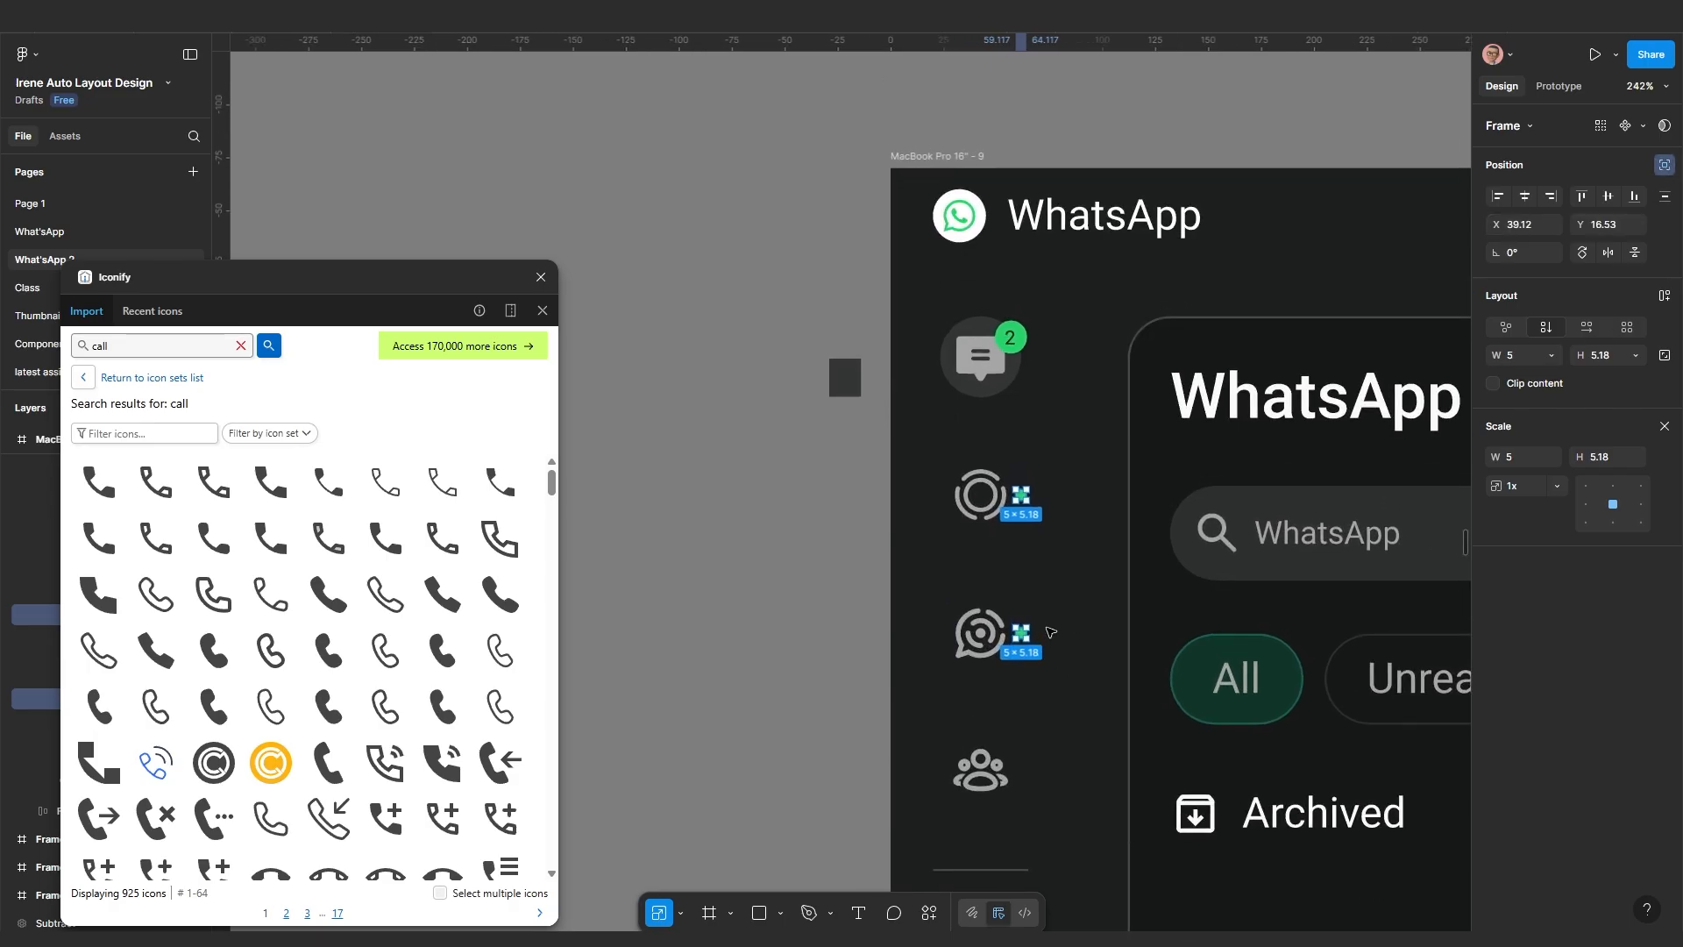
key("Left")
key("Left")
key("Left")
key("Left")
key("Left")
key("Left")
key("Left")
key("Left")
key("Left")
key("Left")
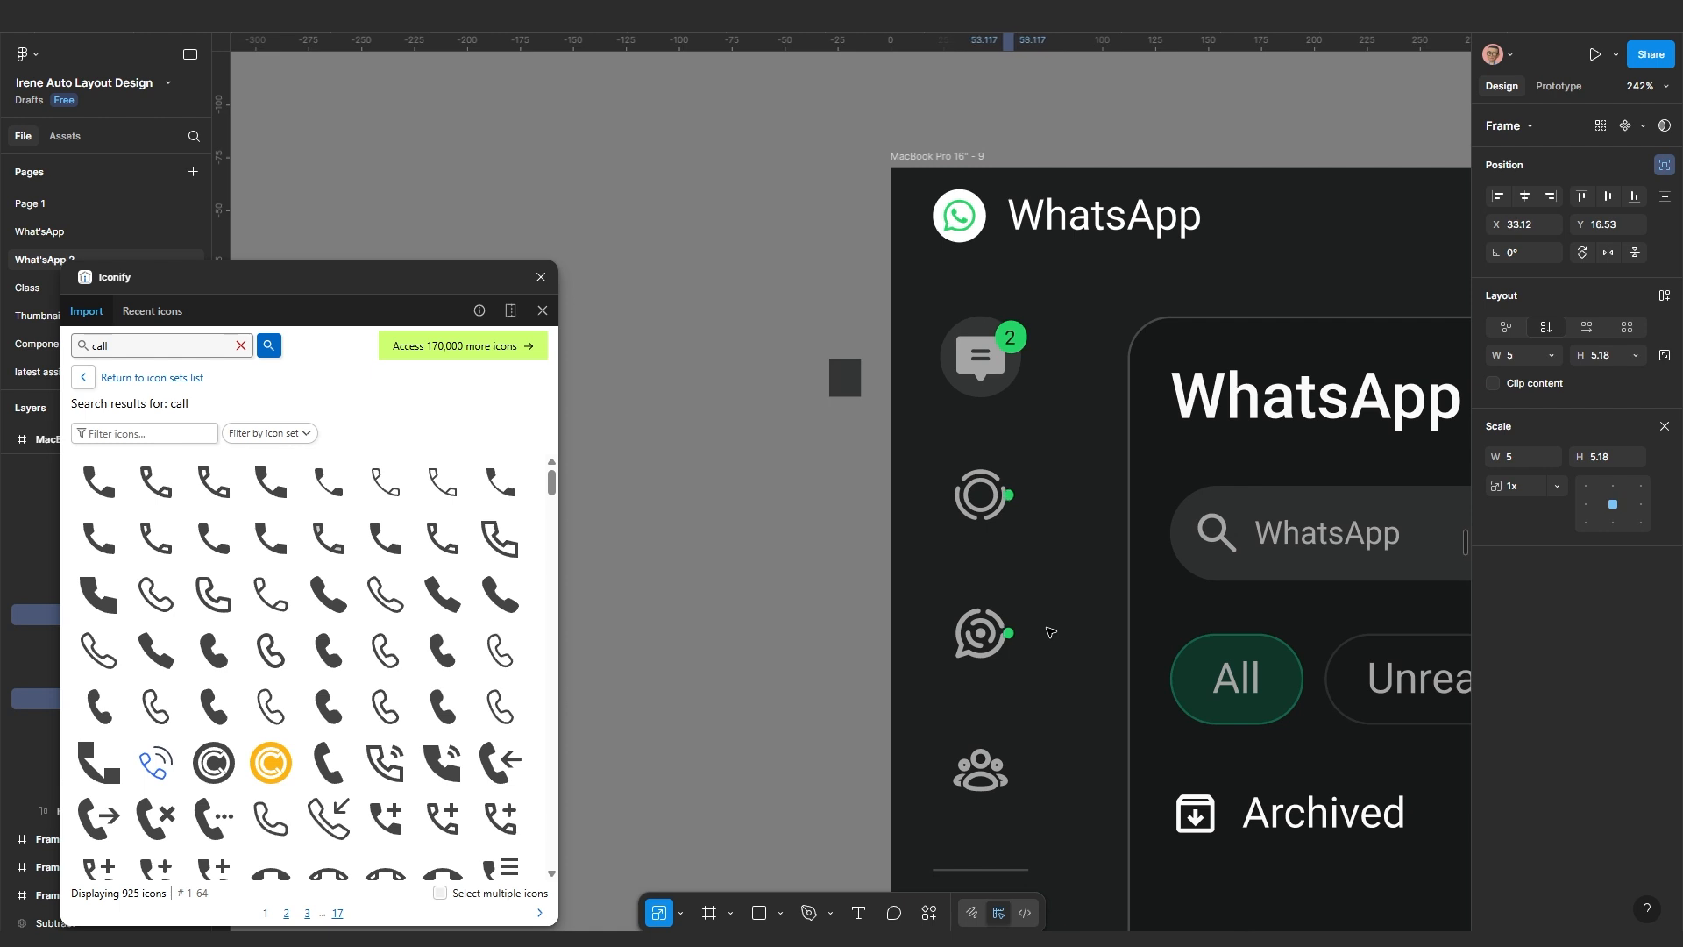
key("Left")
key("Up")
key("Up")
key("Up")
key("Up")
key("Right")
key("Right")
key("Right")
key("Right")
key("Right")
key("Right")
key("Up")
key("Up")
key("Up")
key("Down")
key("Left")
key("Left")
key("Left")
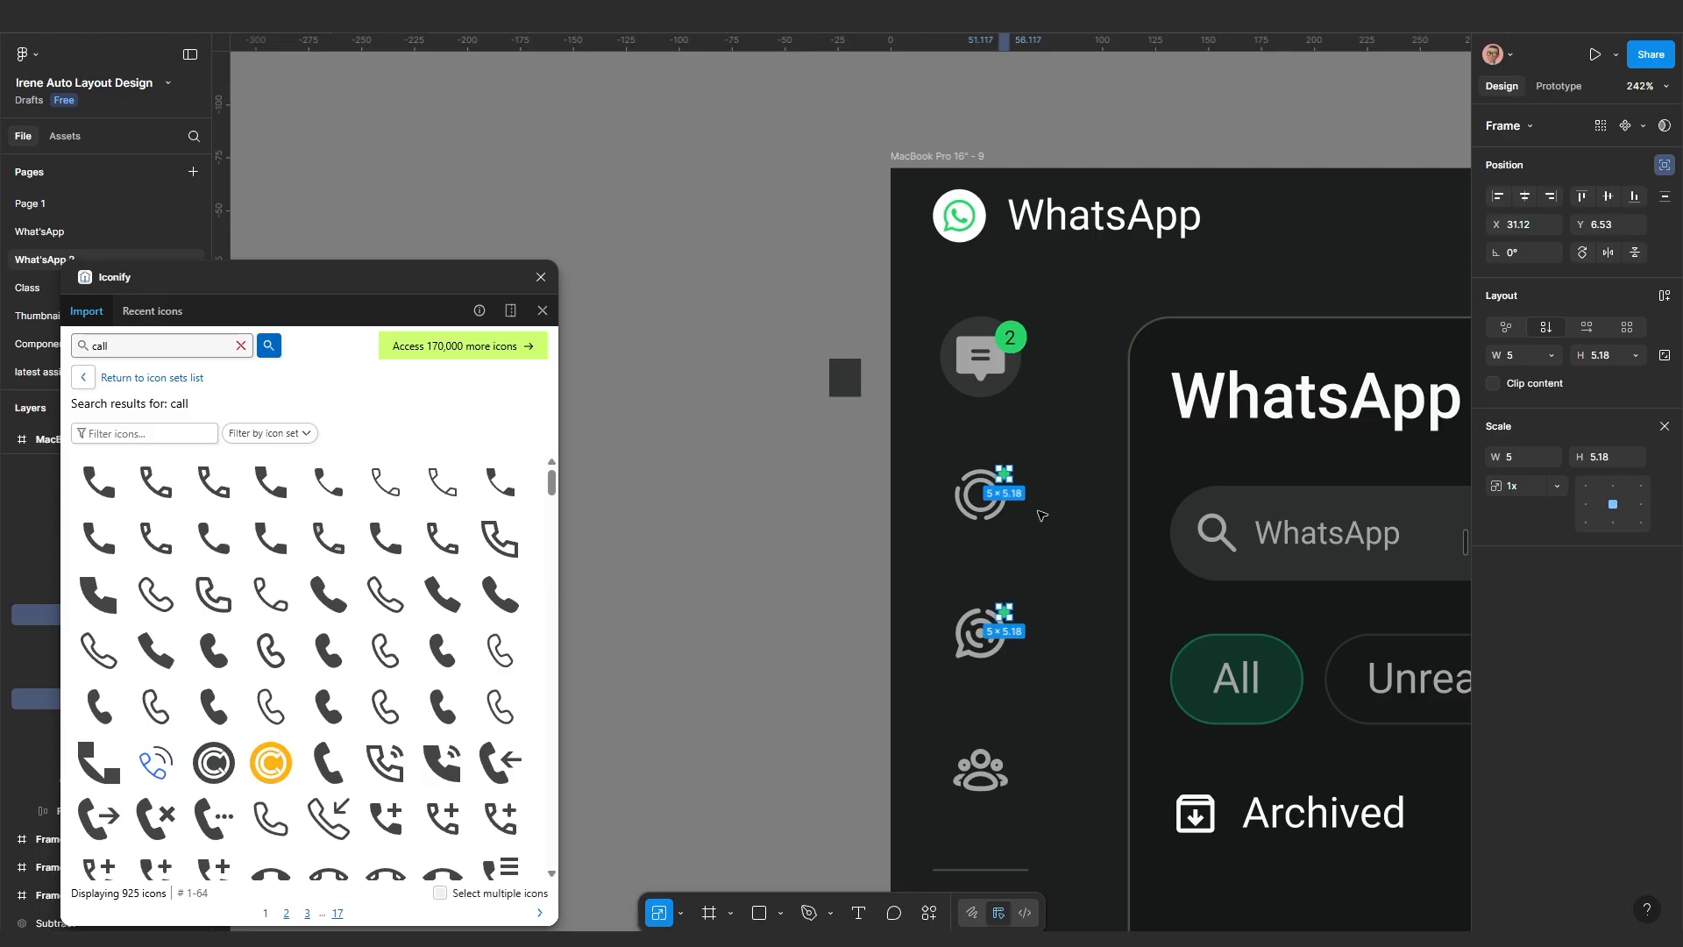
scroll(1035, 553, "up", 5)
left_click(1005, 653)
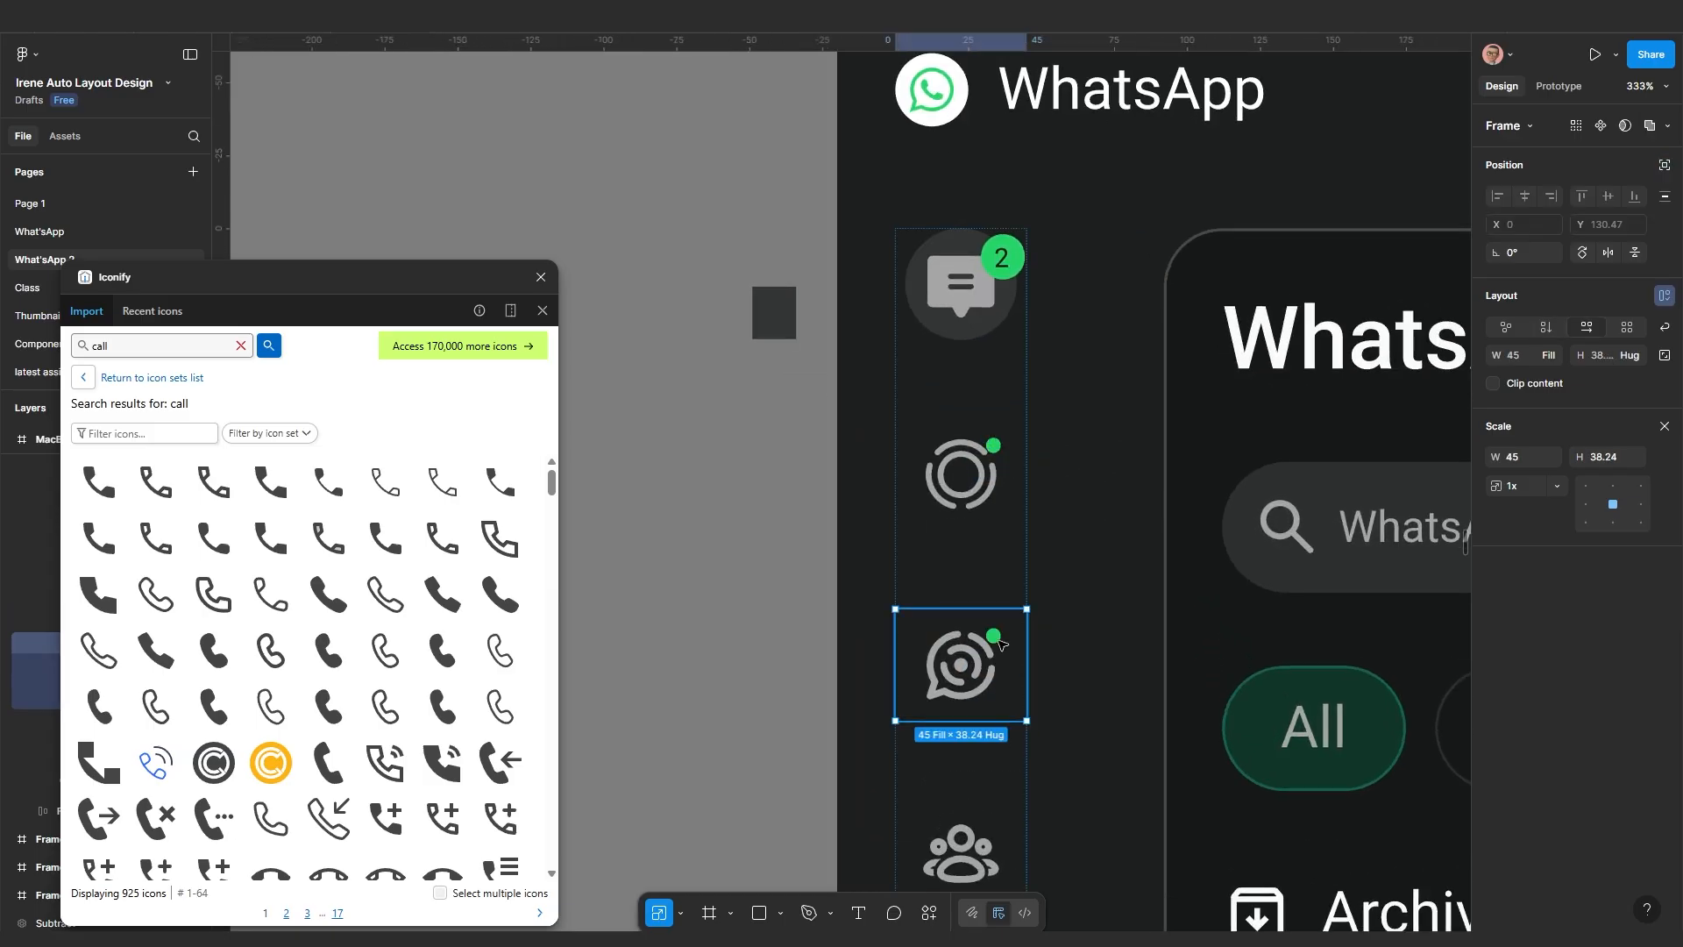
Scale the green dot on the sidebar's second icon to a width of 10
scroll(1002, 644, "down", 10)
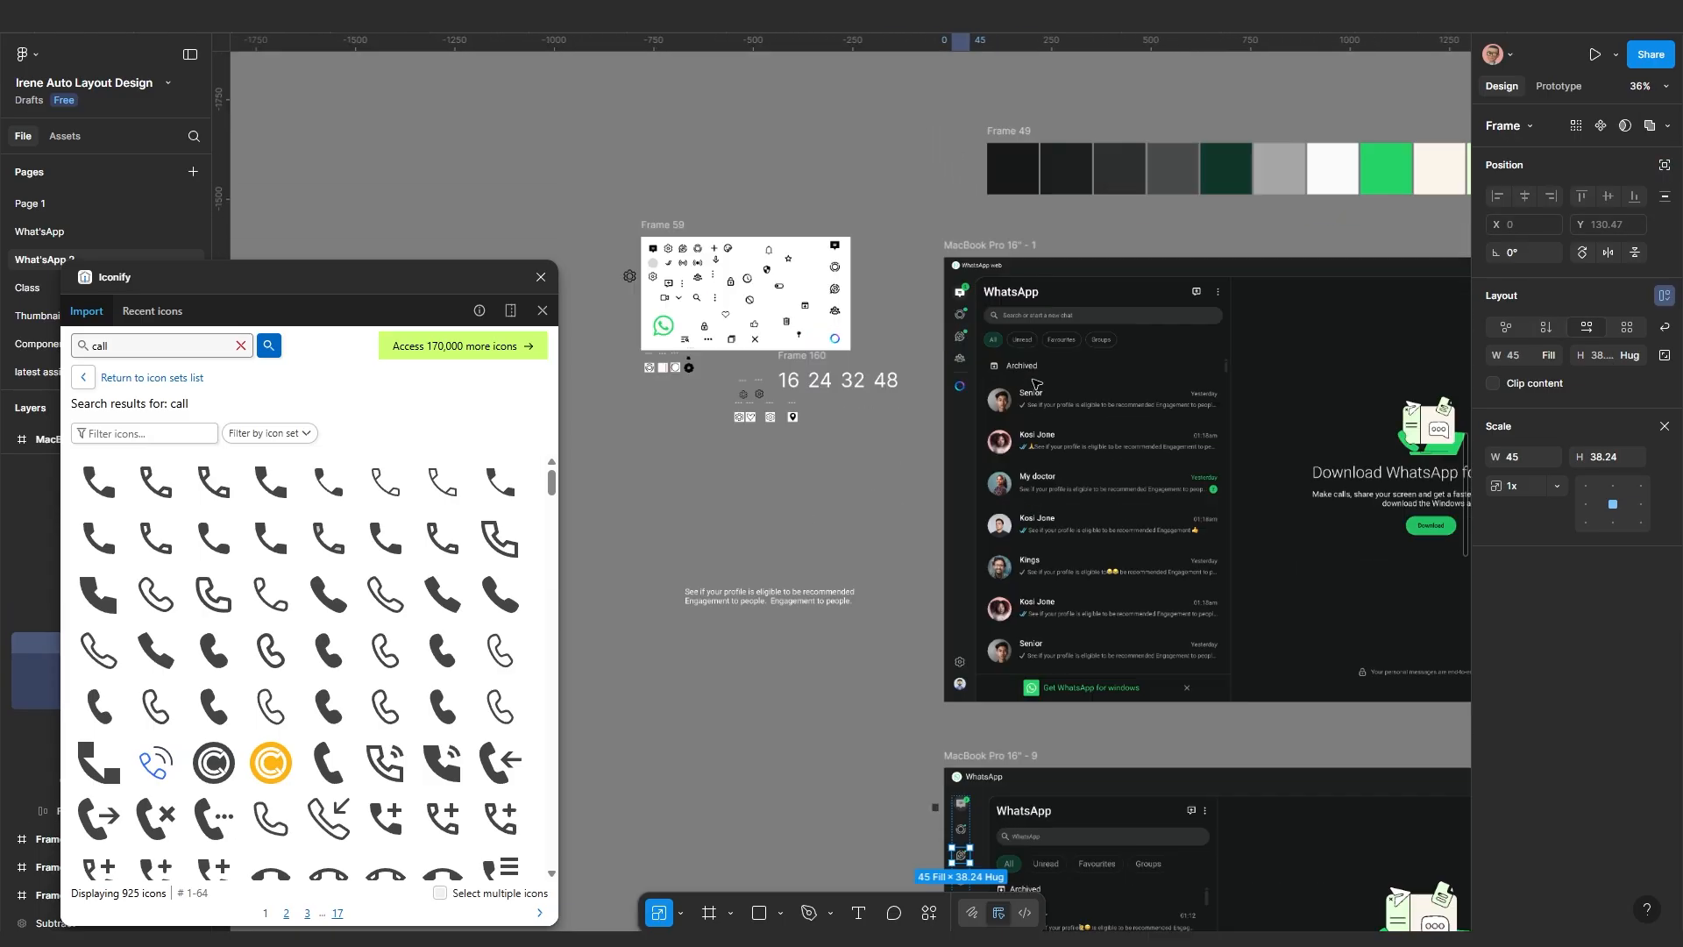
scroll(1034, 384, "up", 5)
scroll(947, 483, "down", 3)
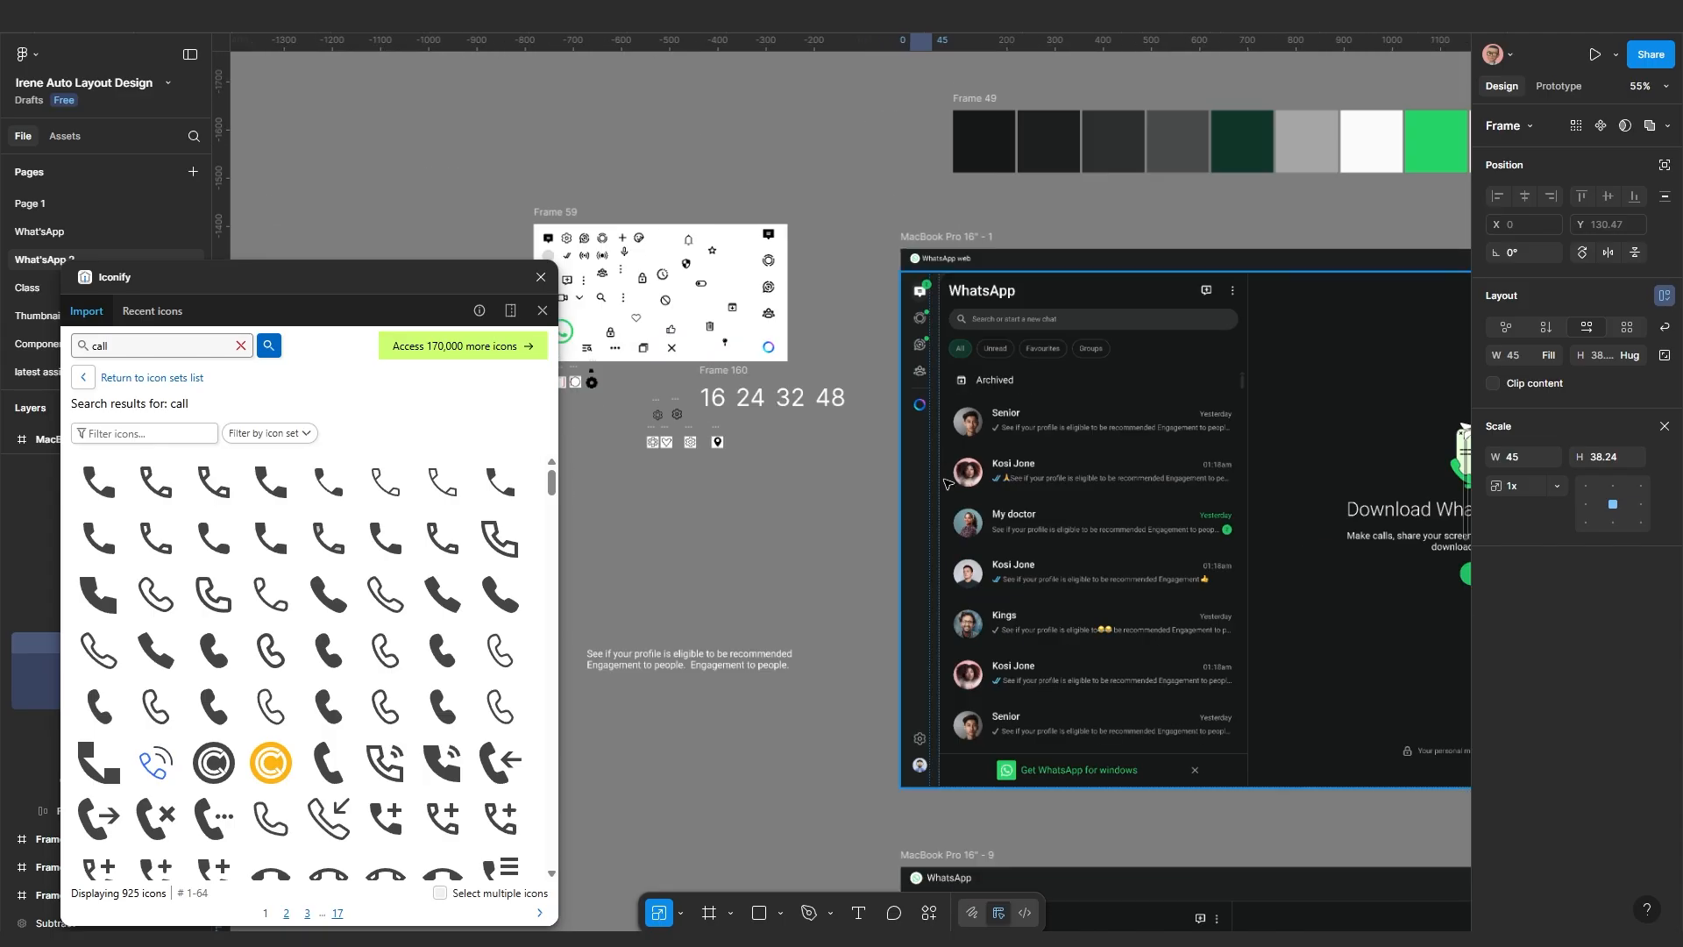
scroll(947, 483, "down", 3)
scroll(1043, 447, "up", 6)
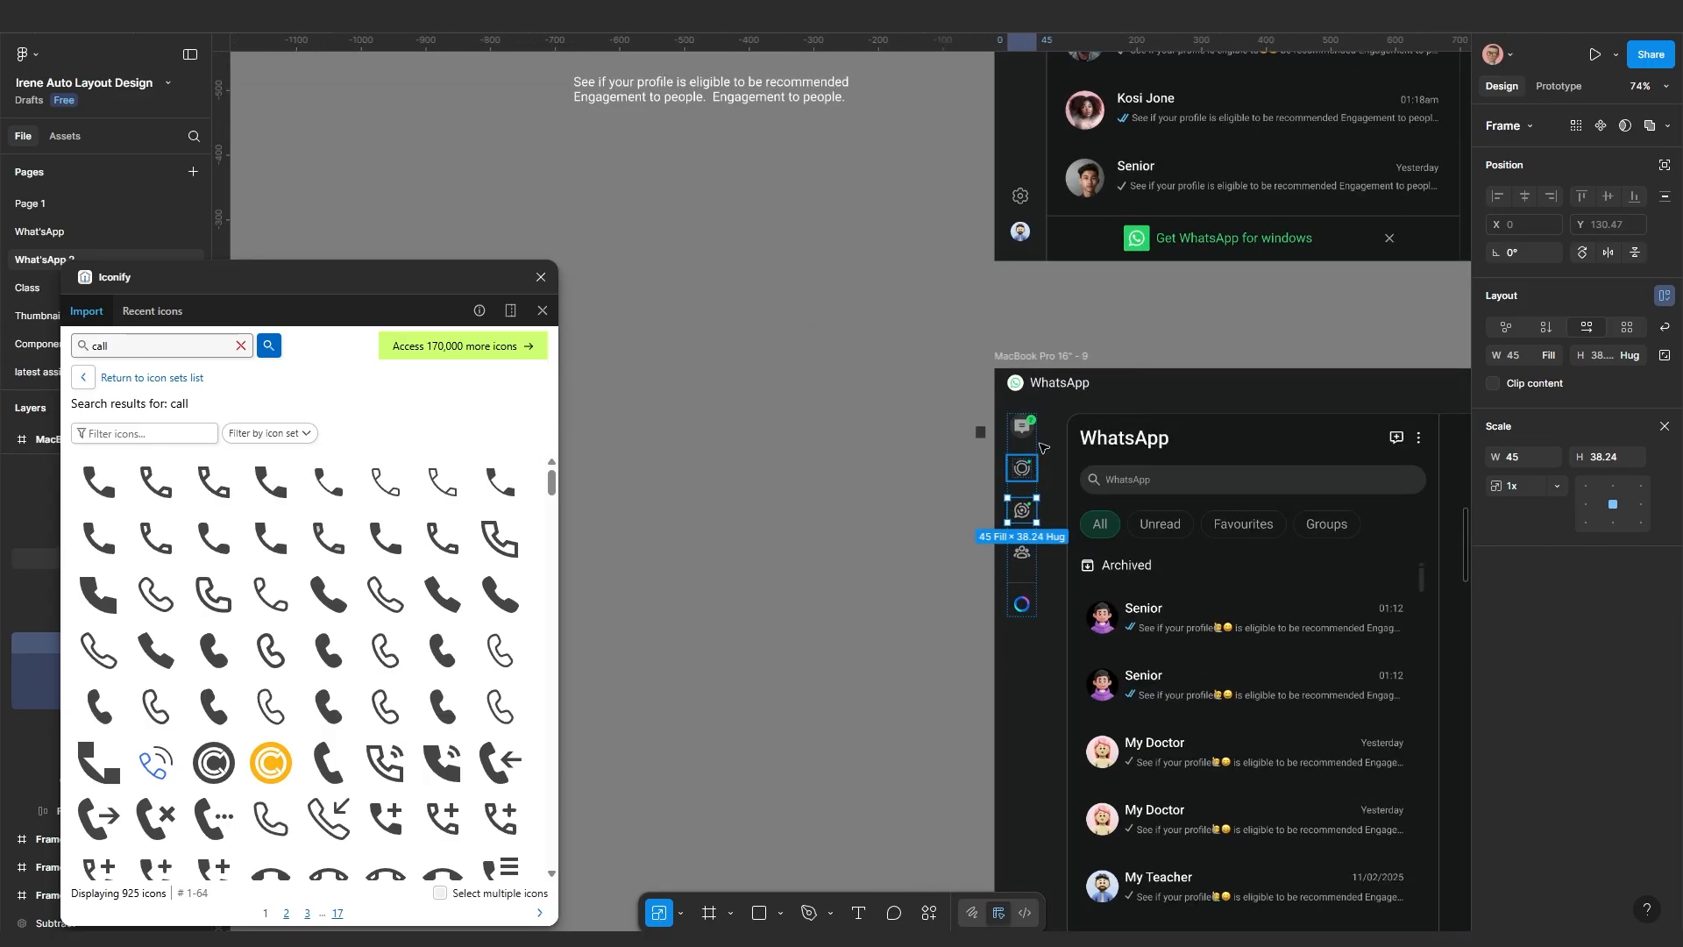
scroll(1043, 448, "up", 8)
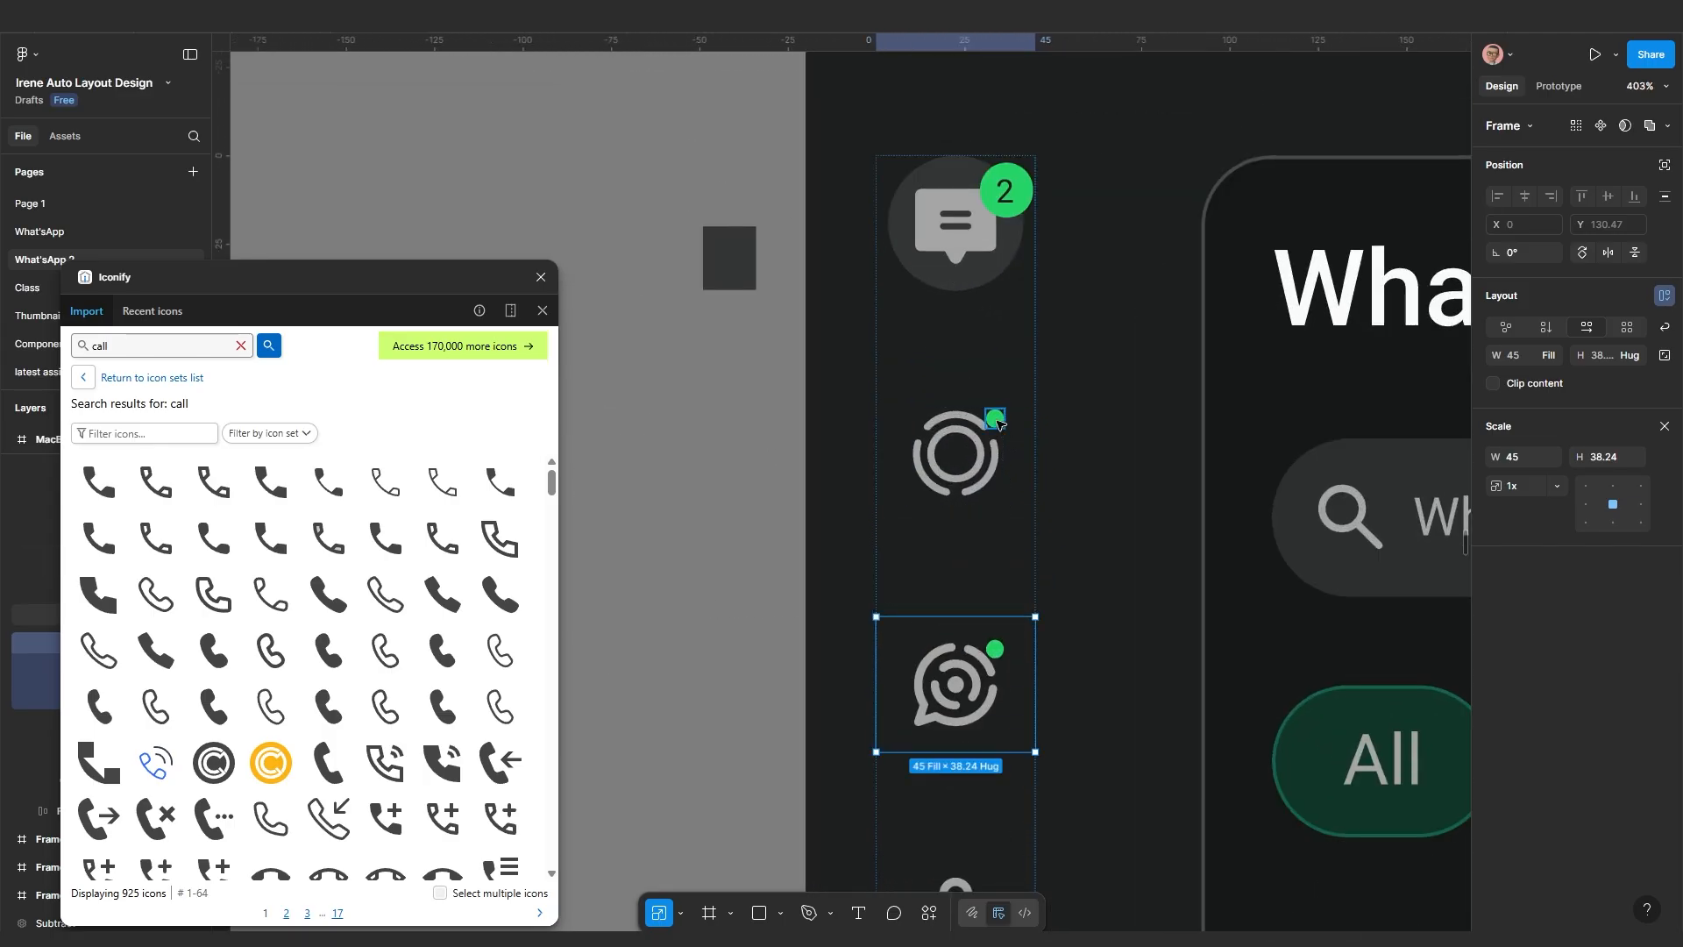
left_click(996, 420)
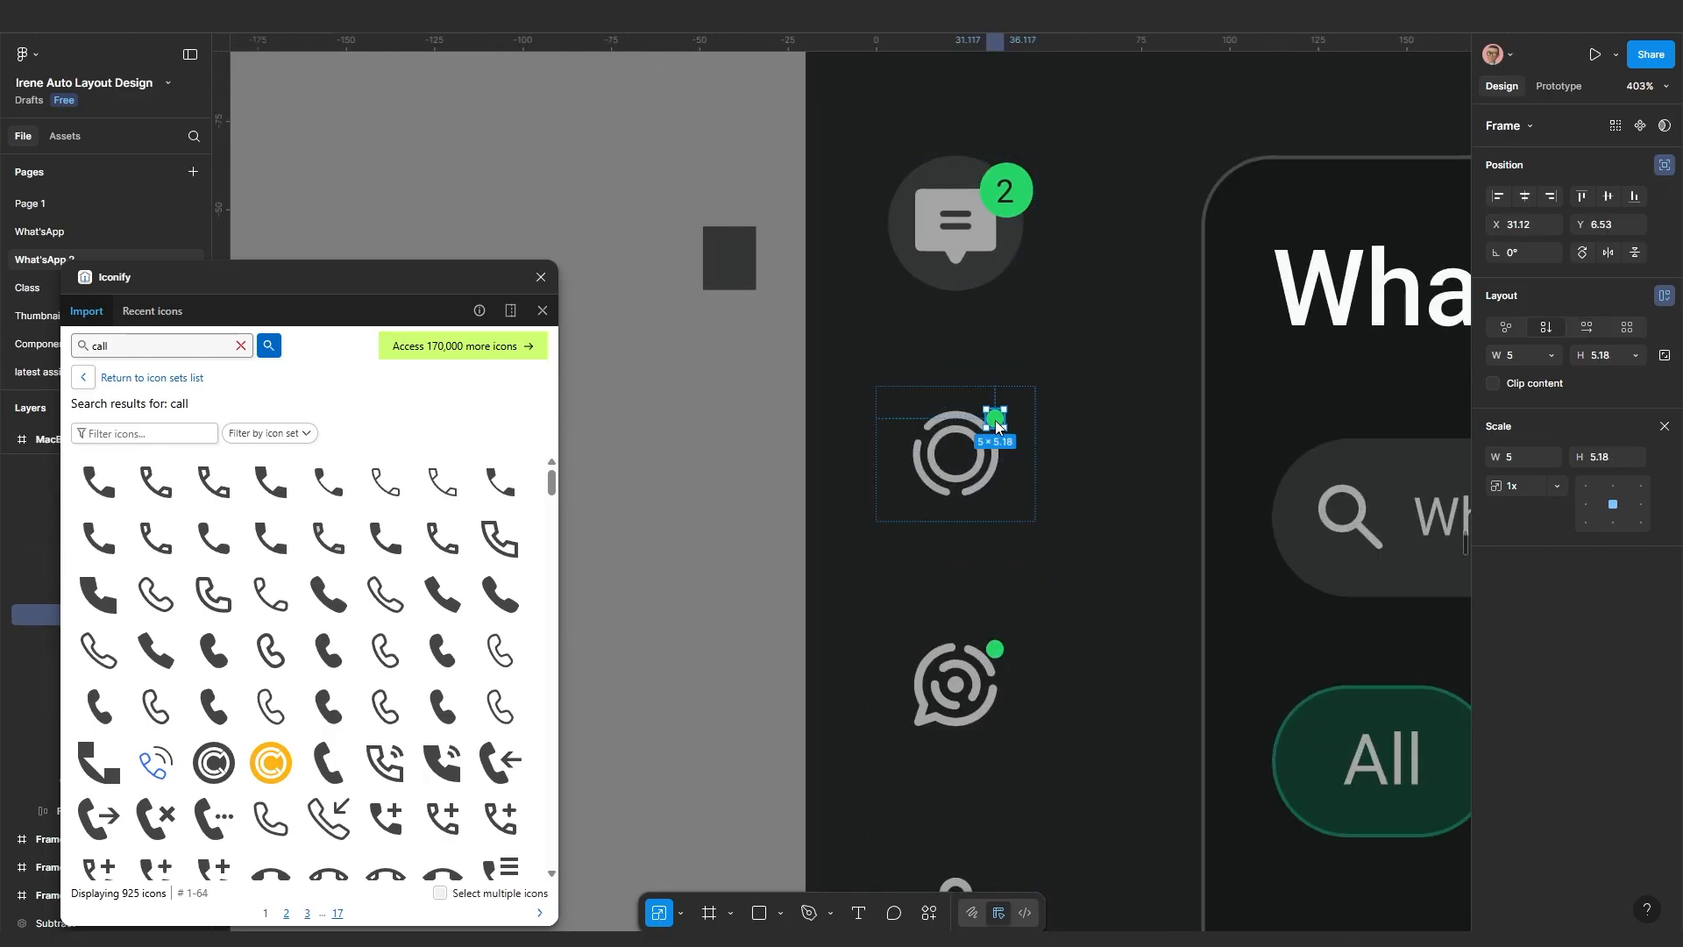
left_click(1513, 460)
type("10")
key("Return")
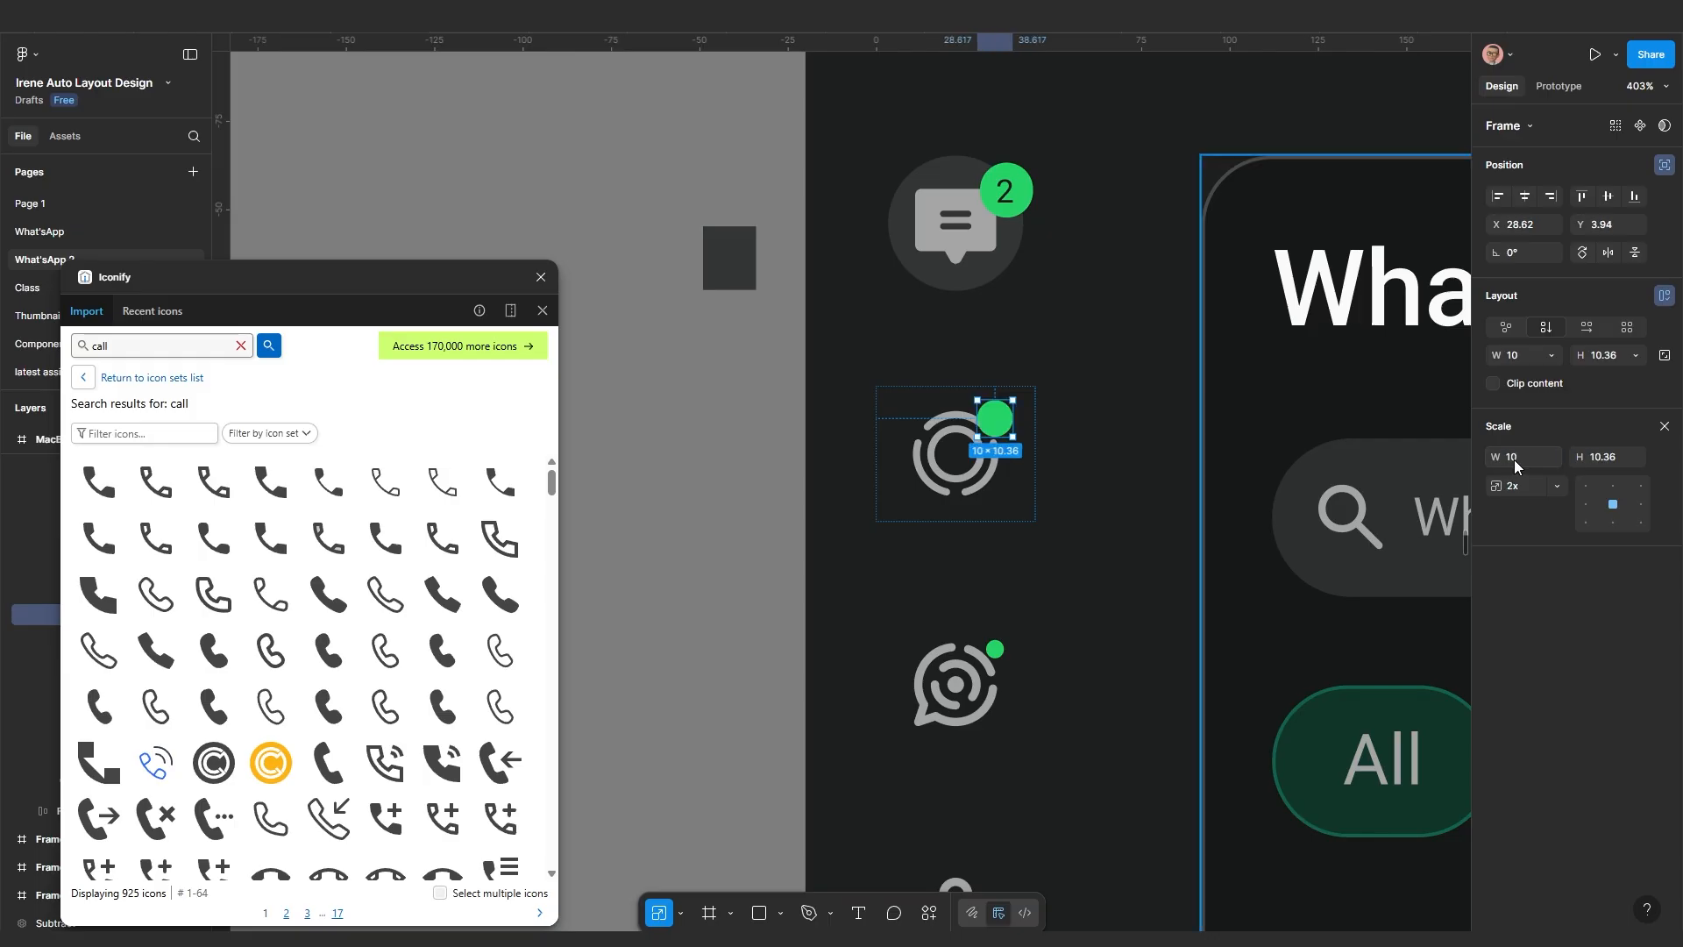
Scale the green dot on the sidebar's third icon to a width of 10
left_click(997, 649)
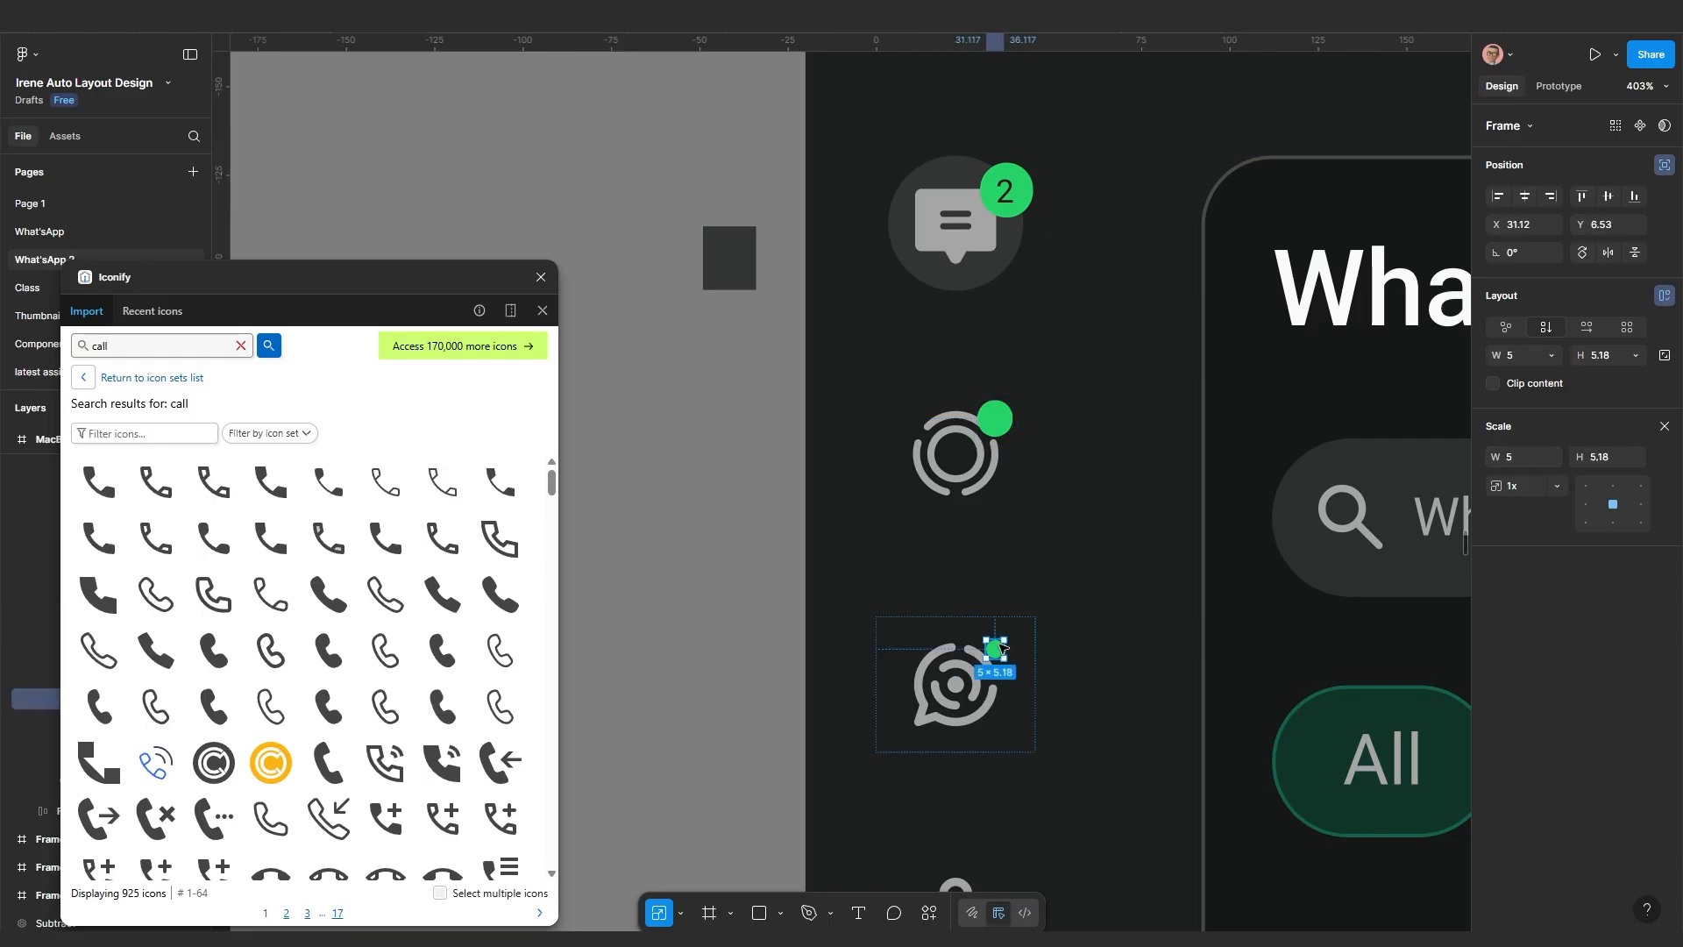
left_click(1509, 459)
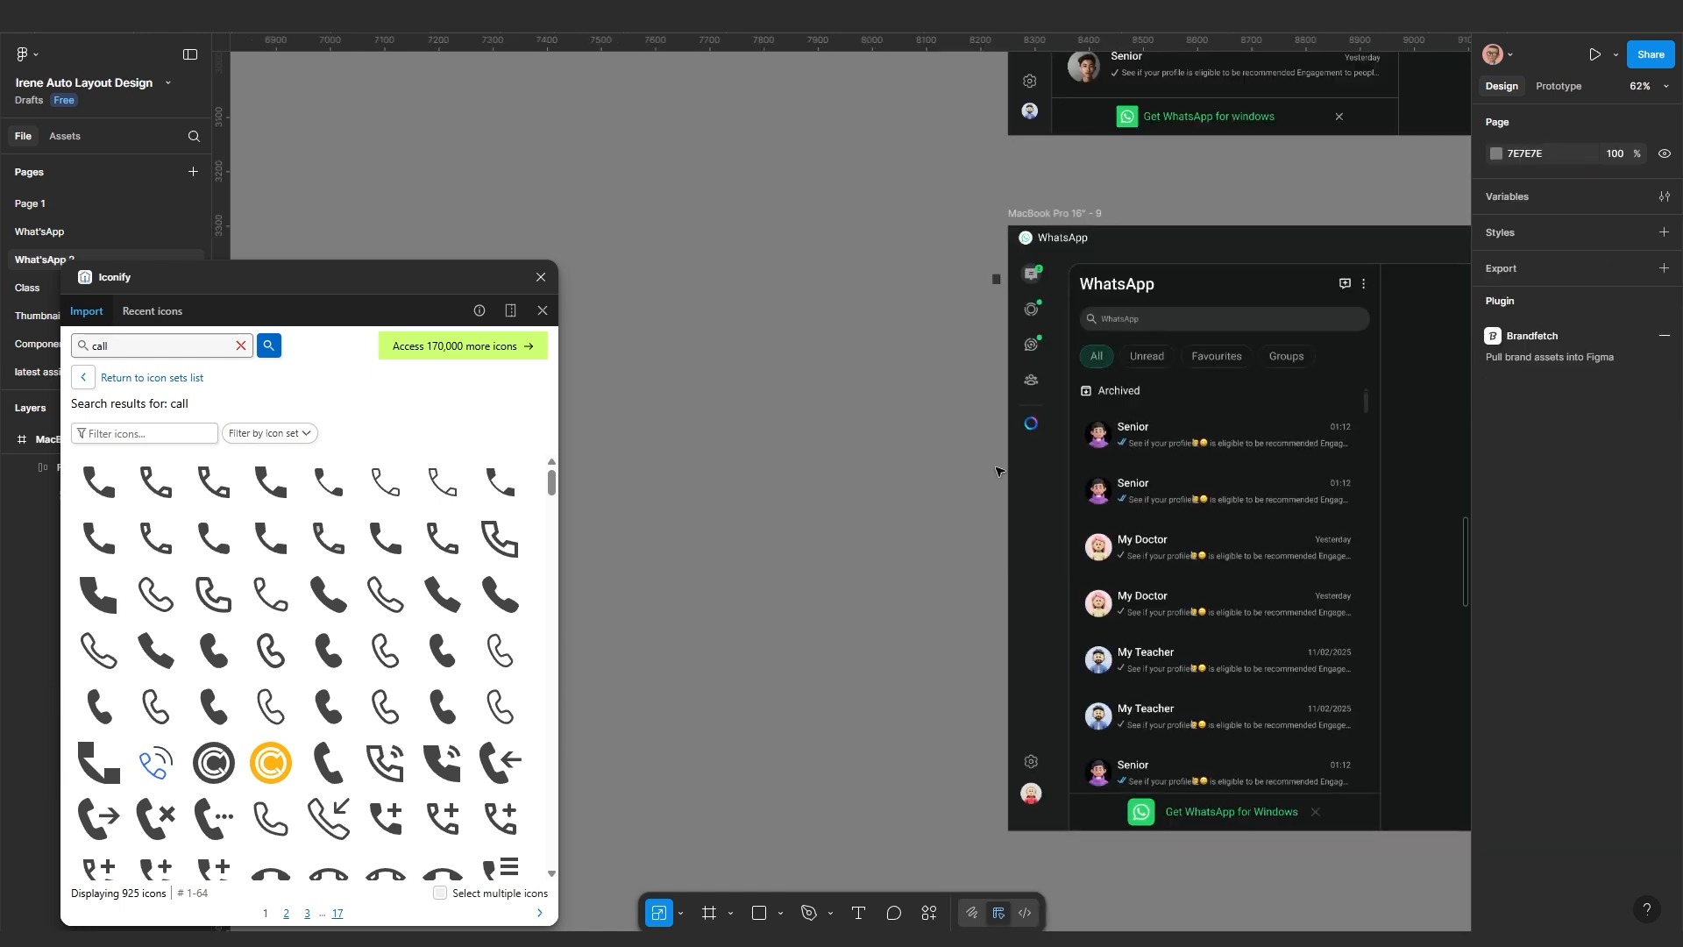
Wrap the icon sidebar and the chat and download area together in one horizontal auto layout frame
left_click(1040, 378)
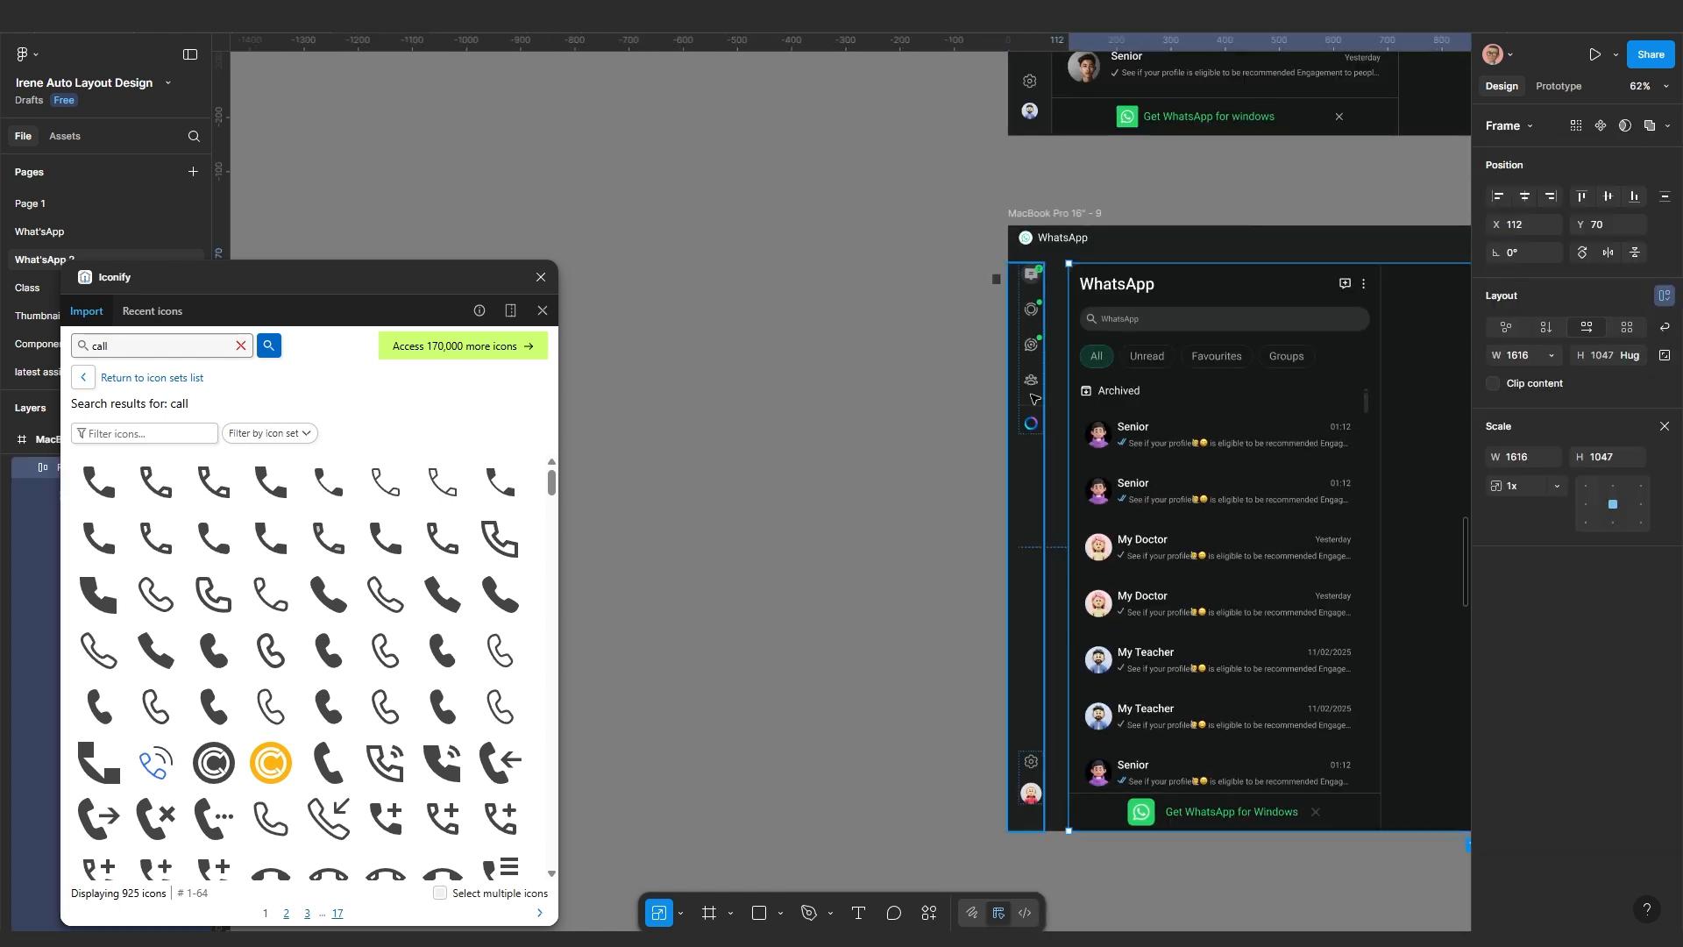
left_click(1128, 399, "shift")
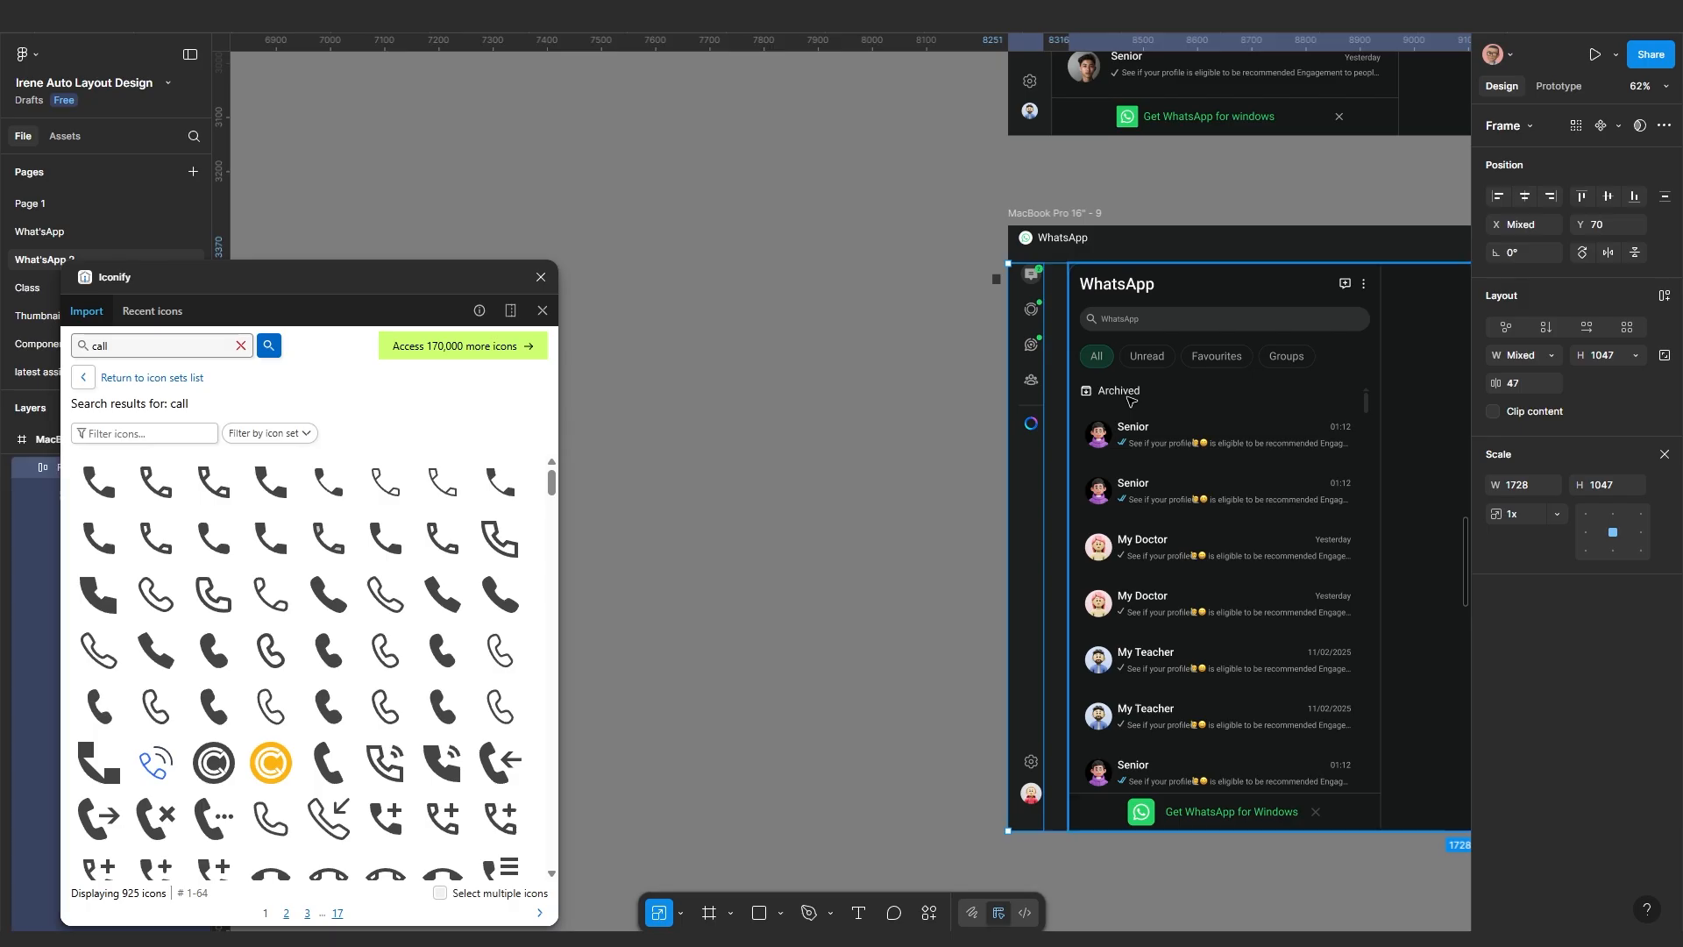
key("shift+a")
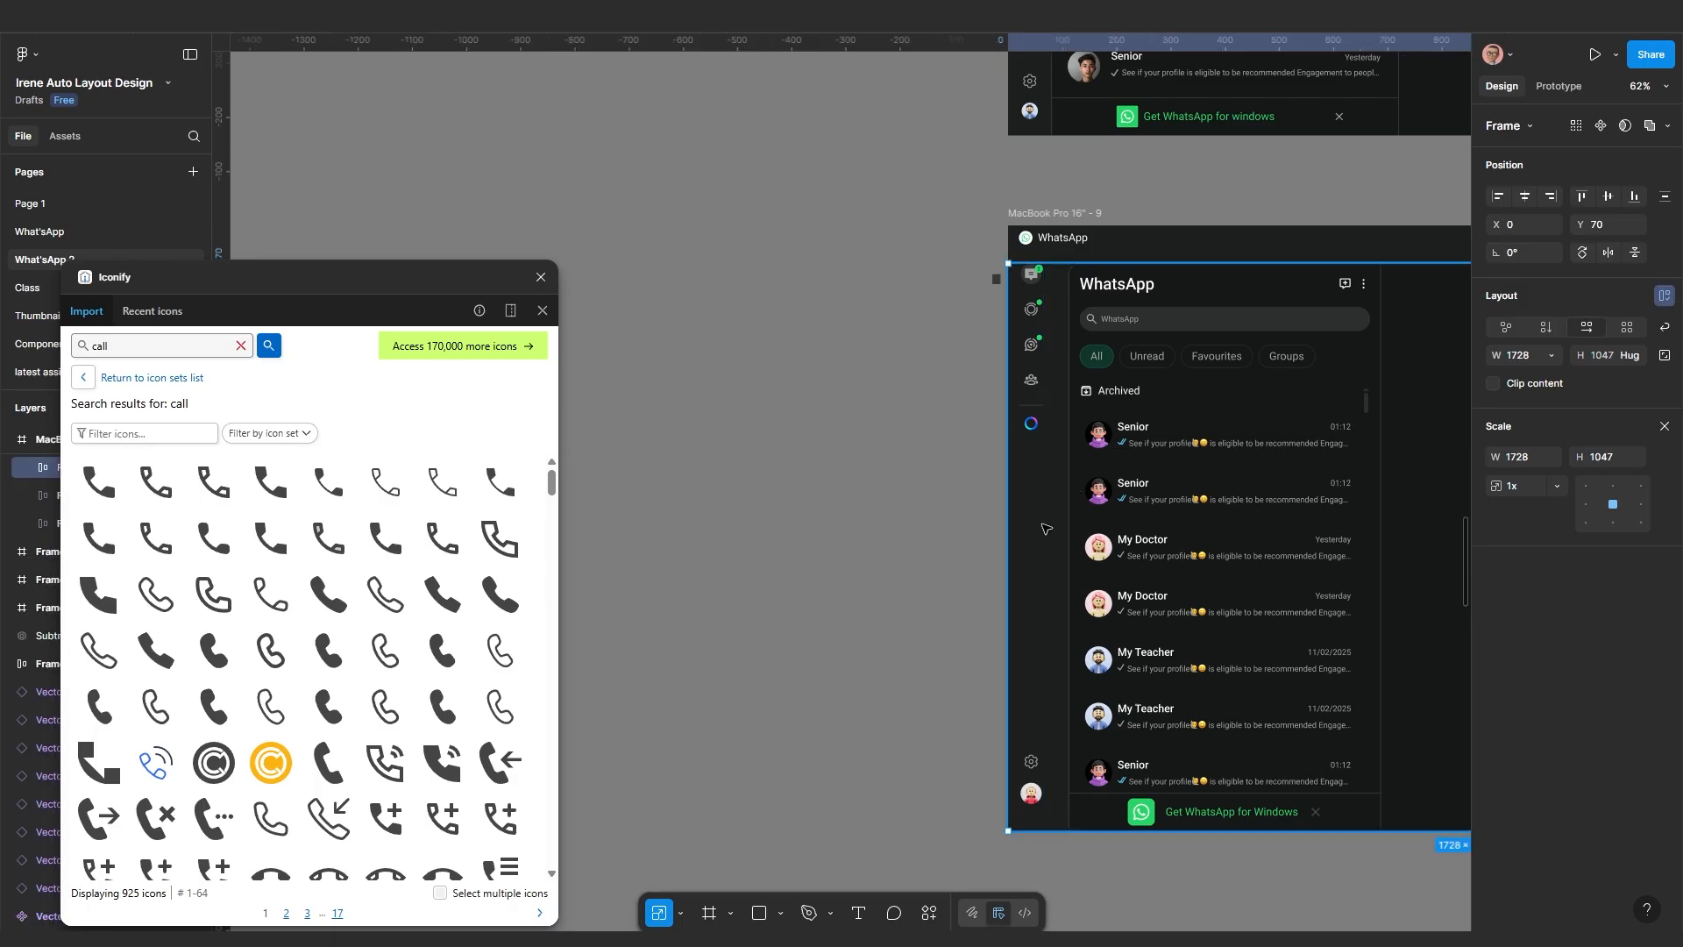
left_click(856, 526)
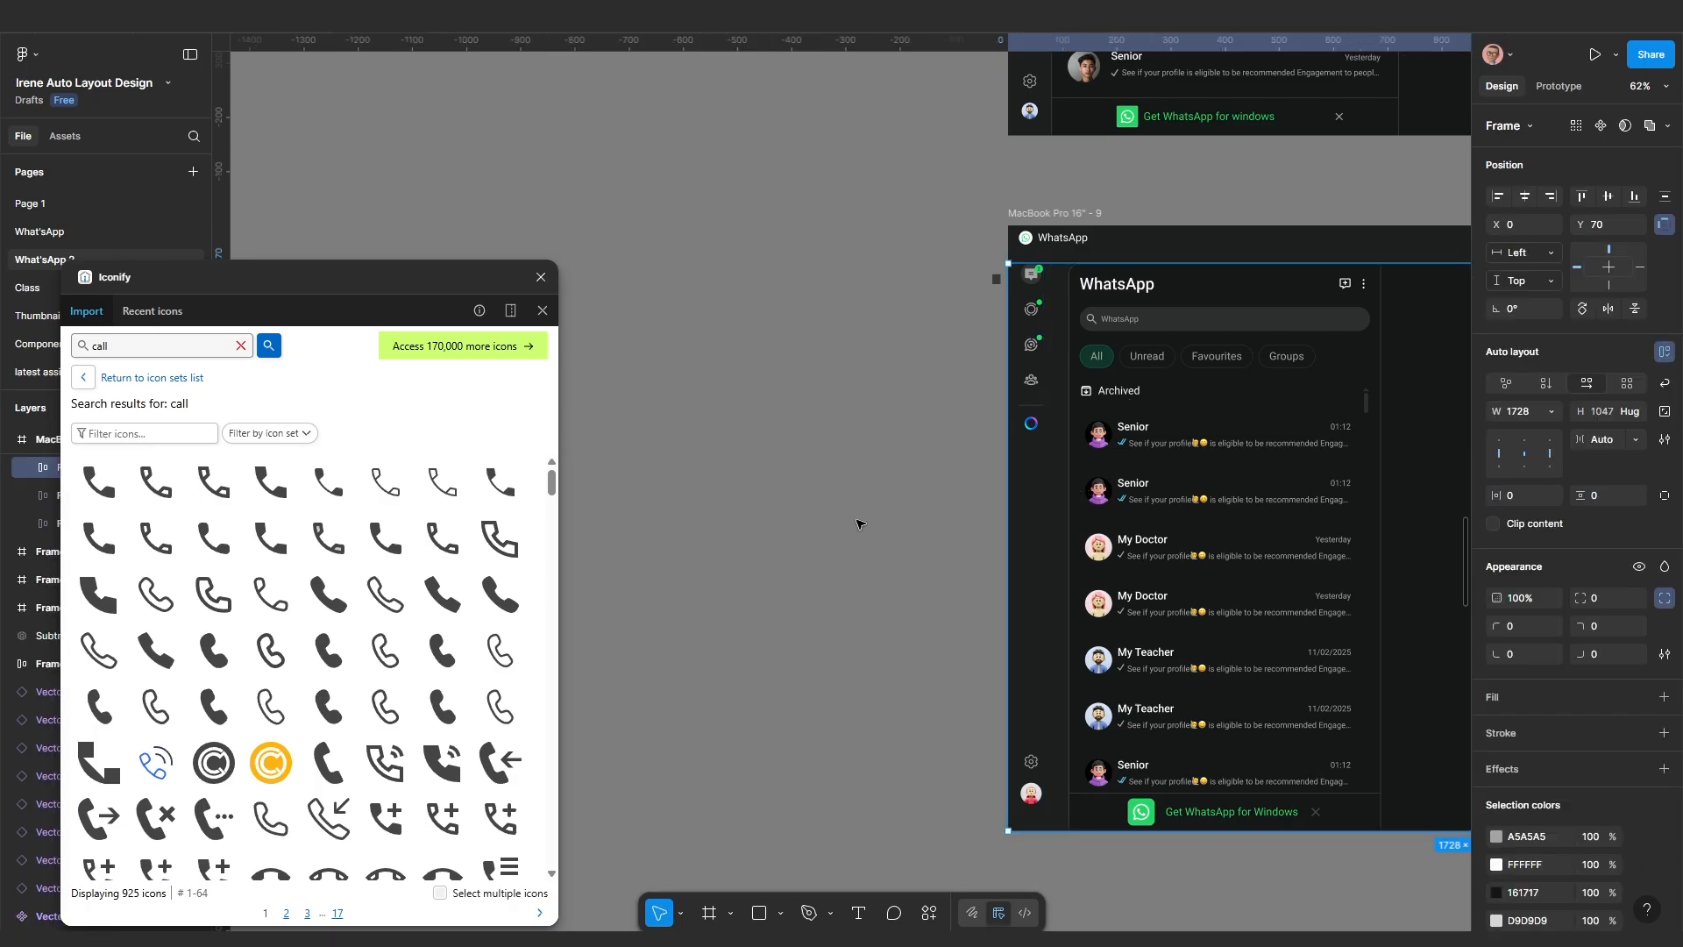
left_click(1071, 498)
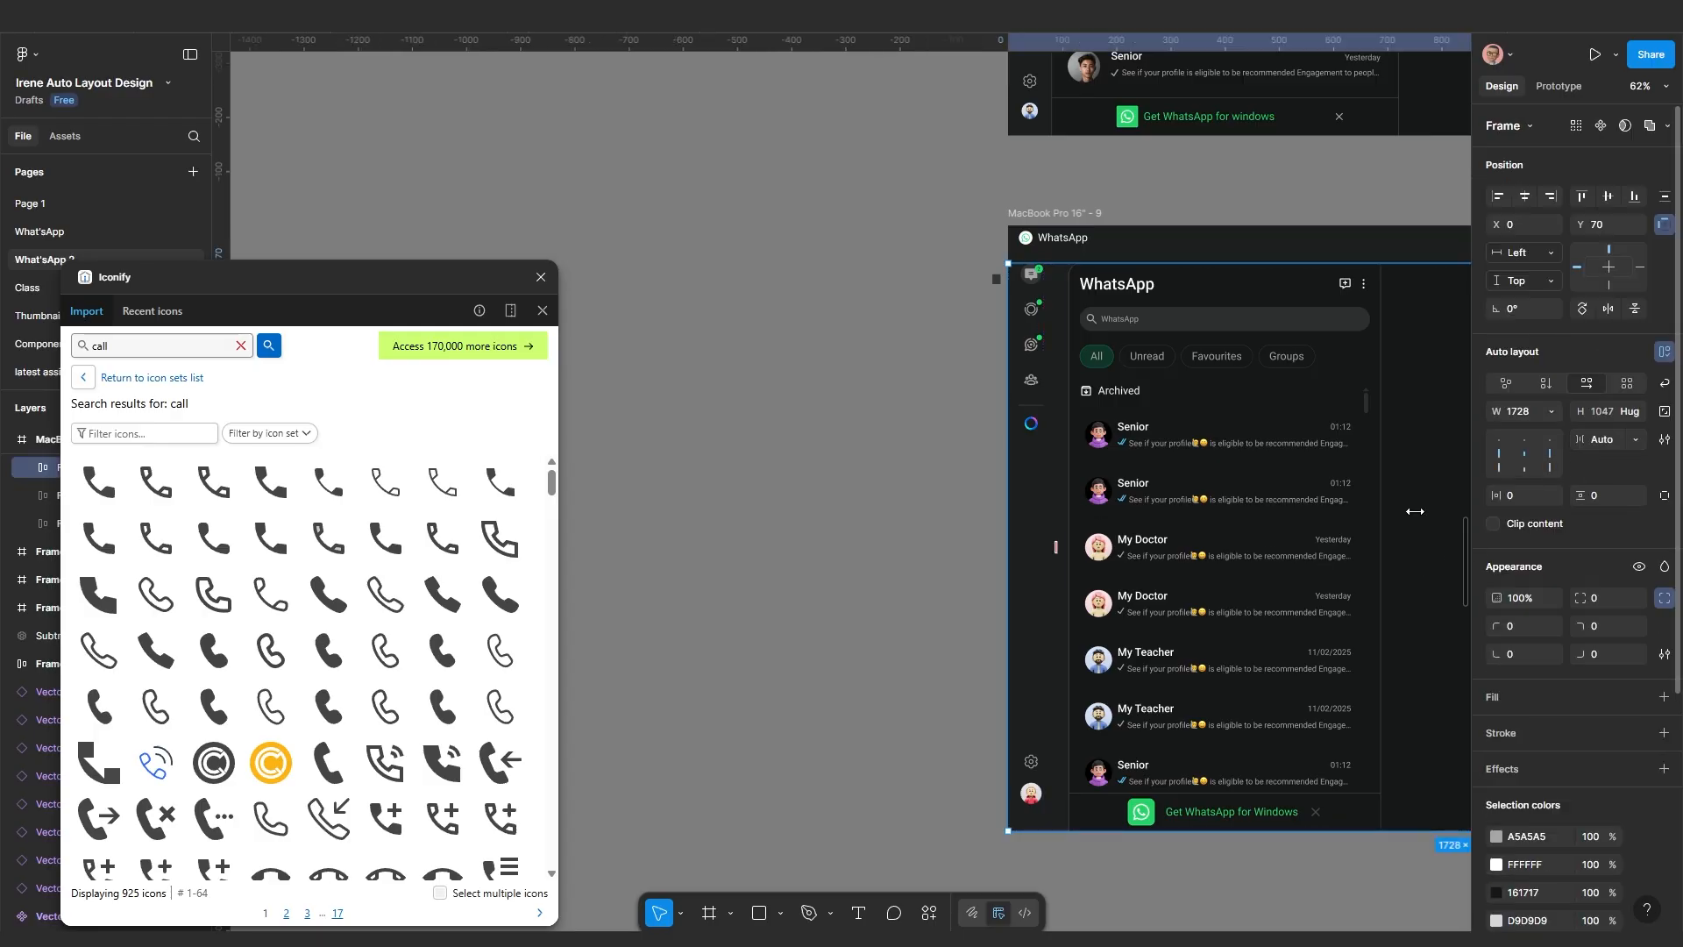
Check the combined layout on the canvas and in the prototype preview, including the spacing beneath the title bar
scroll(965, 567, "down", 2)
left_click_drag(1041, 567, 864, 564)
scroll(864, 563, "down", 1)
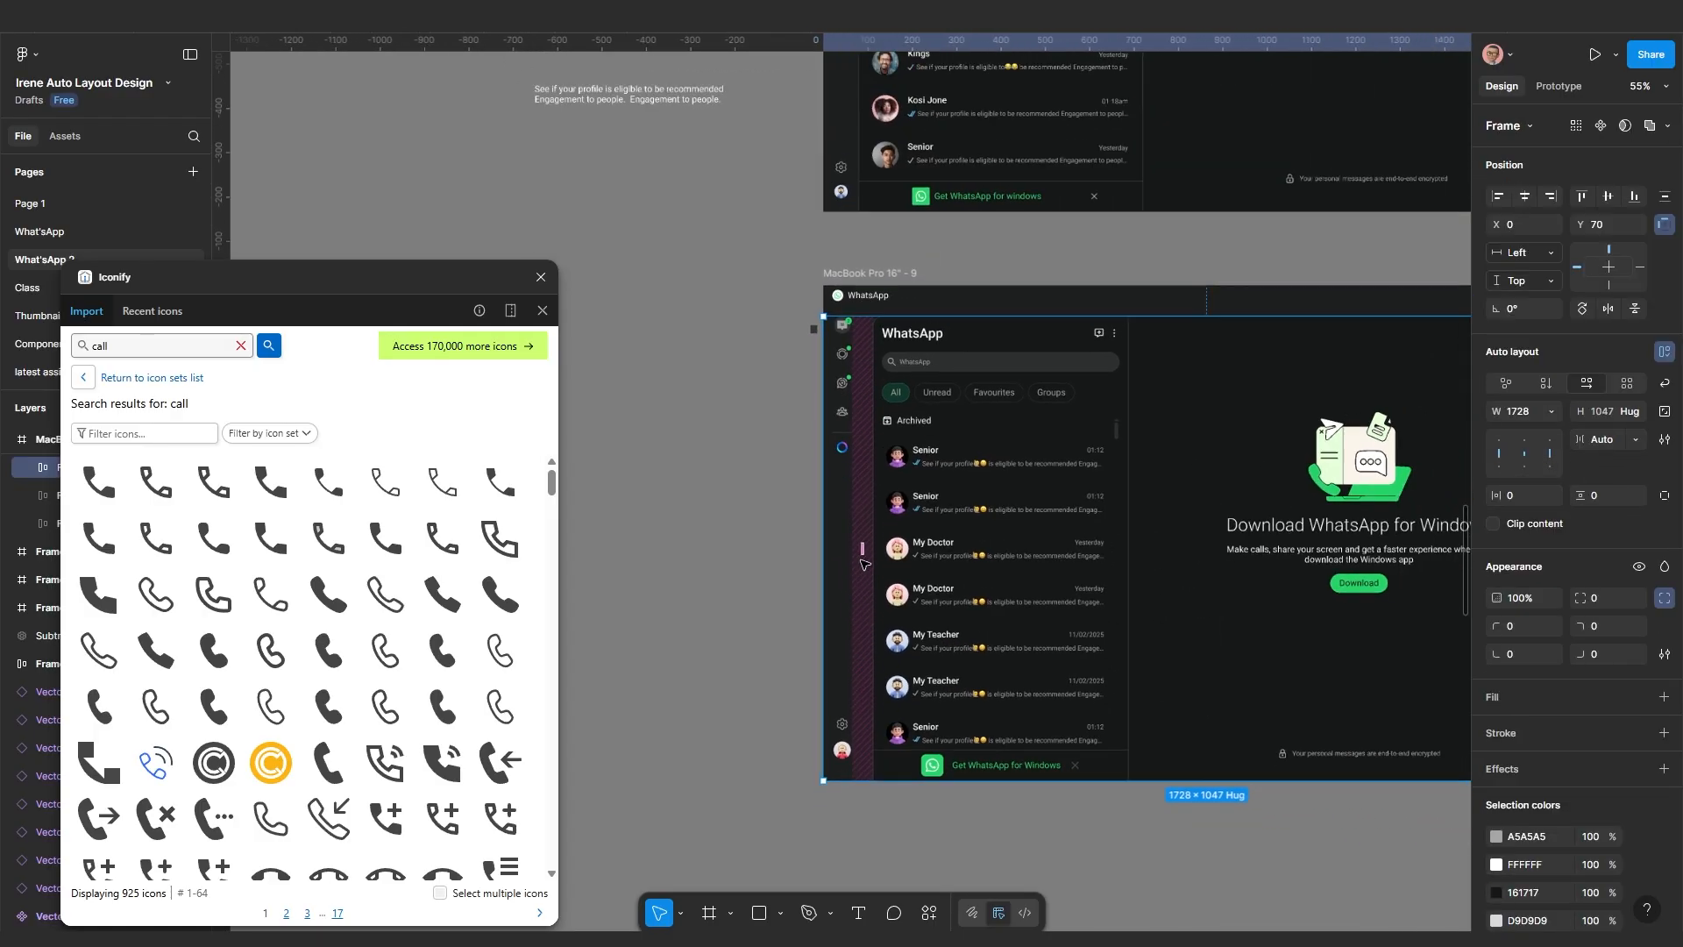
scroll(864, 563, "down", 1)
scroll(865, 565, "up", 2)
left_click(738, 419)
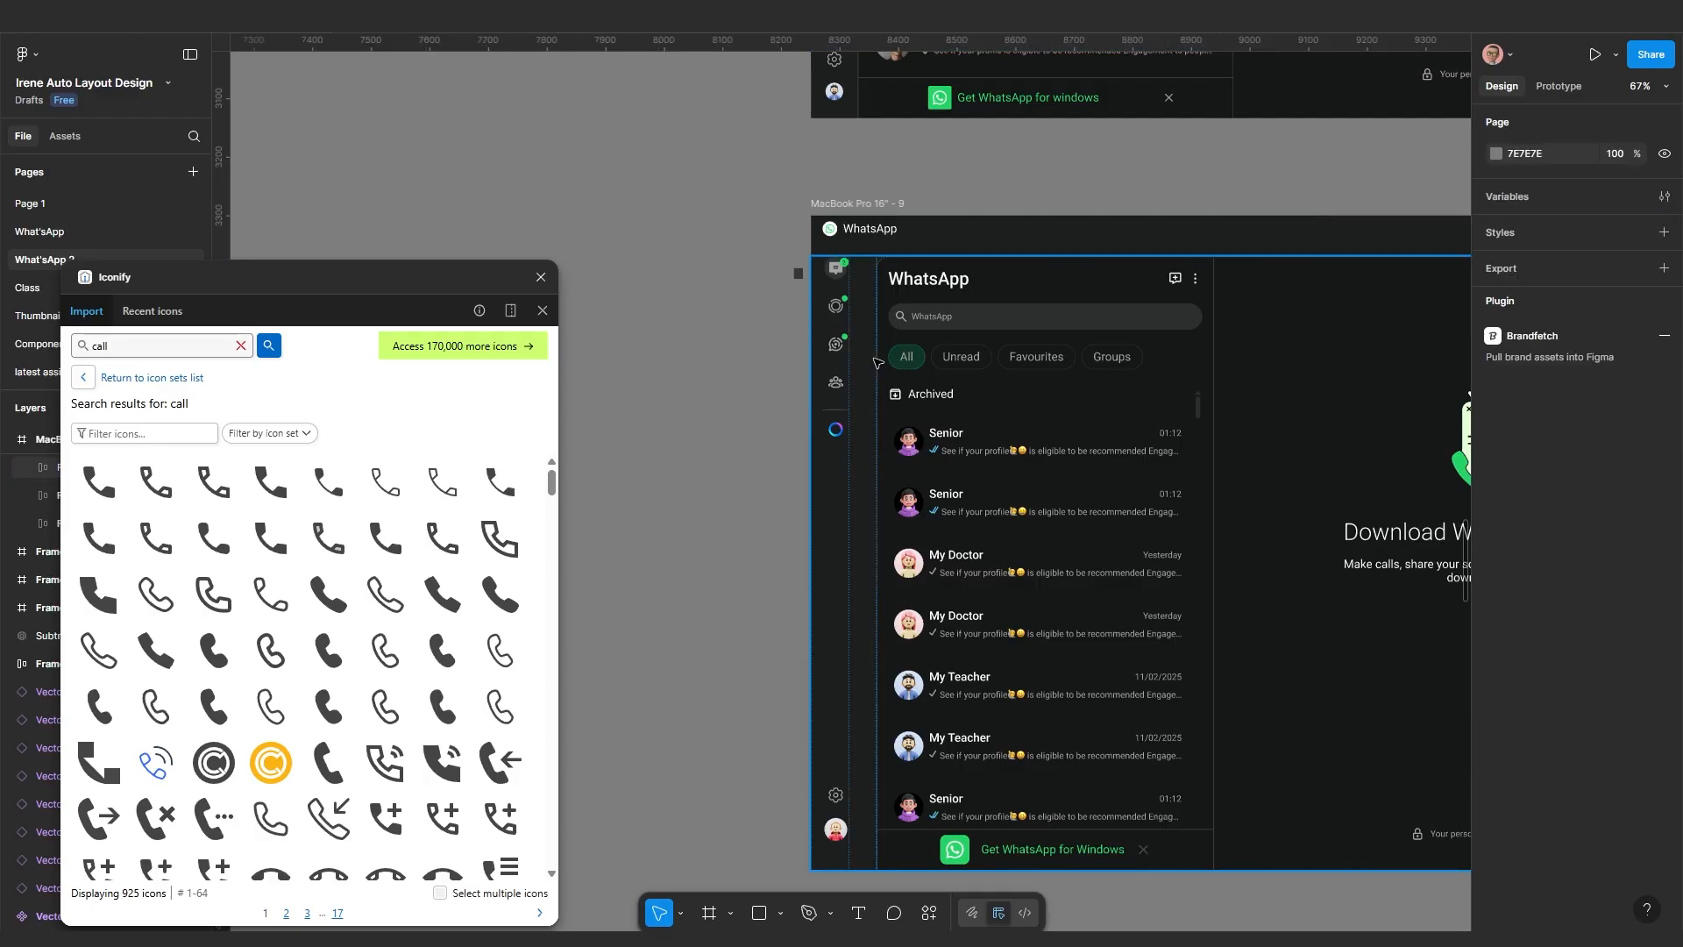
scroll(877, 362, "down", 1)
scroll(856, 407, "down", 1)
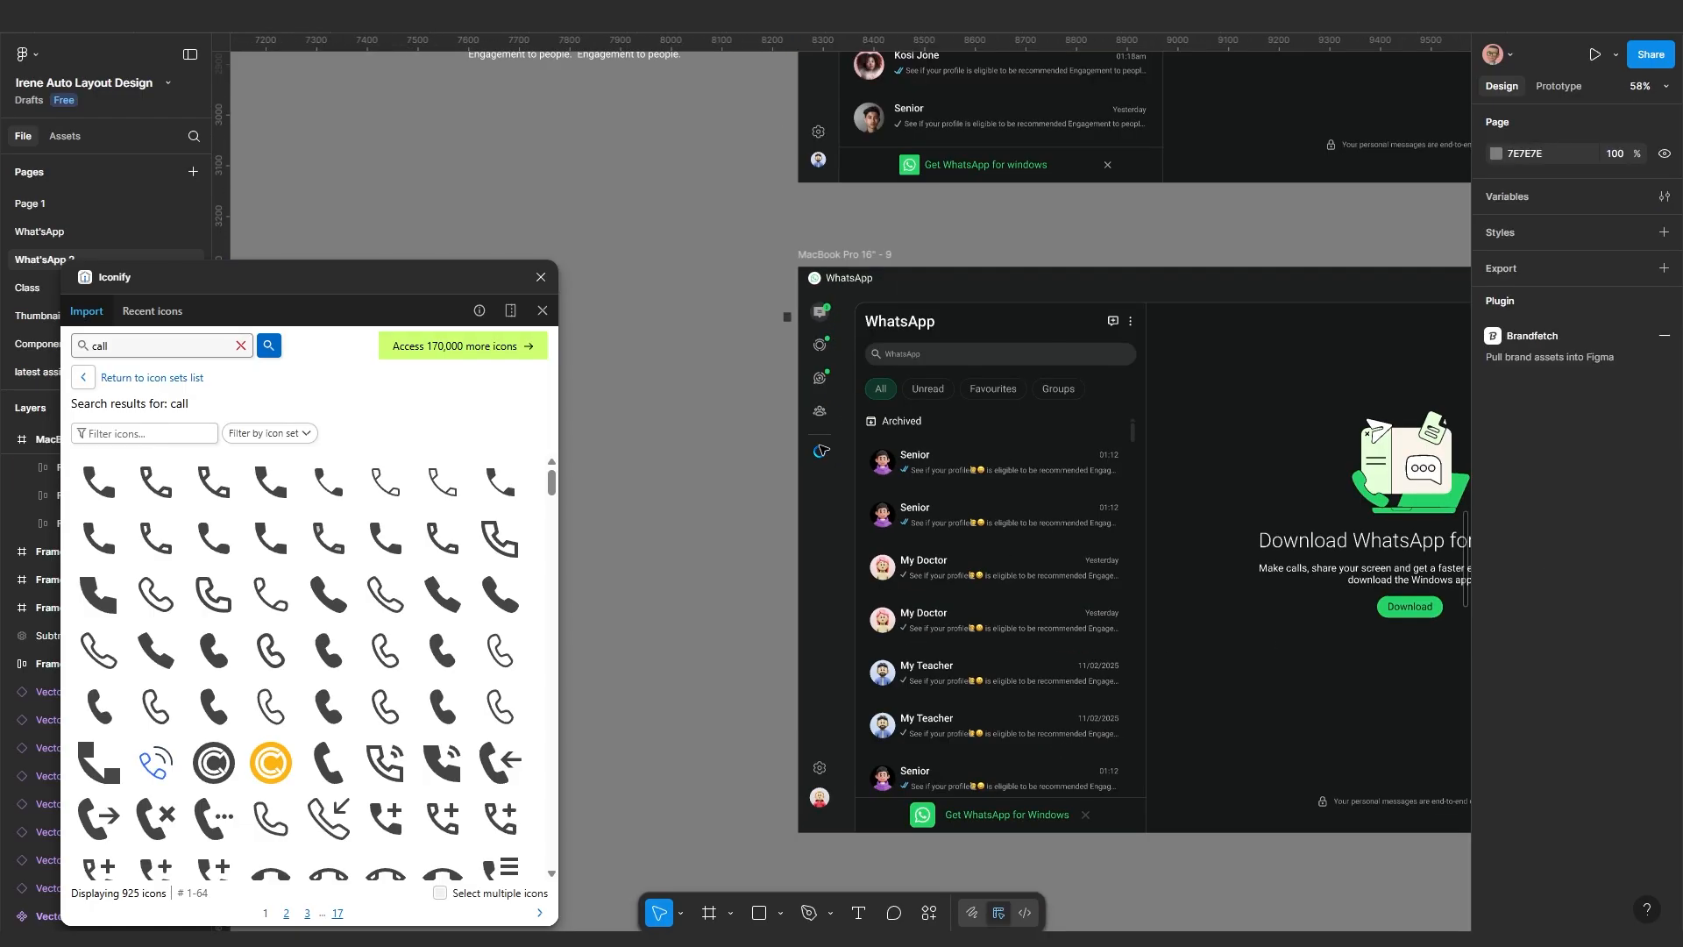
key("ctrl+alt+Return")
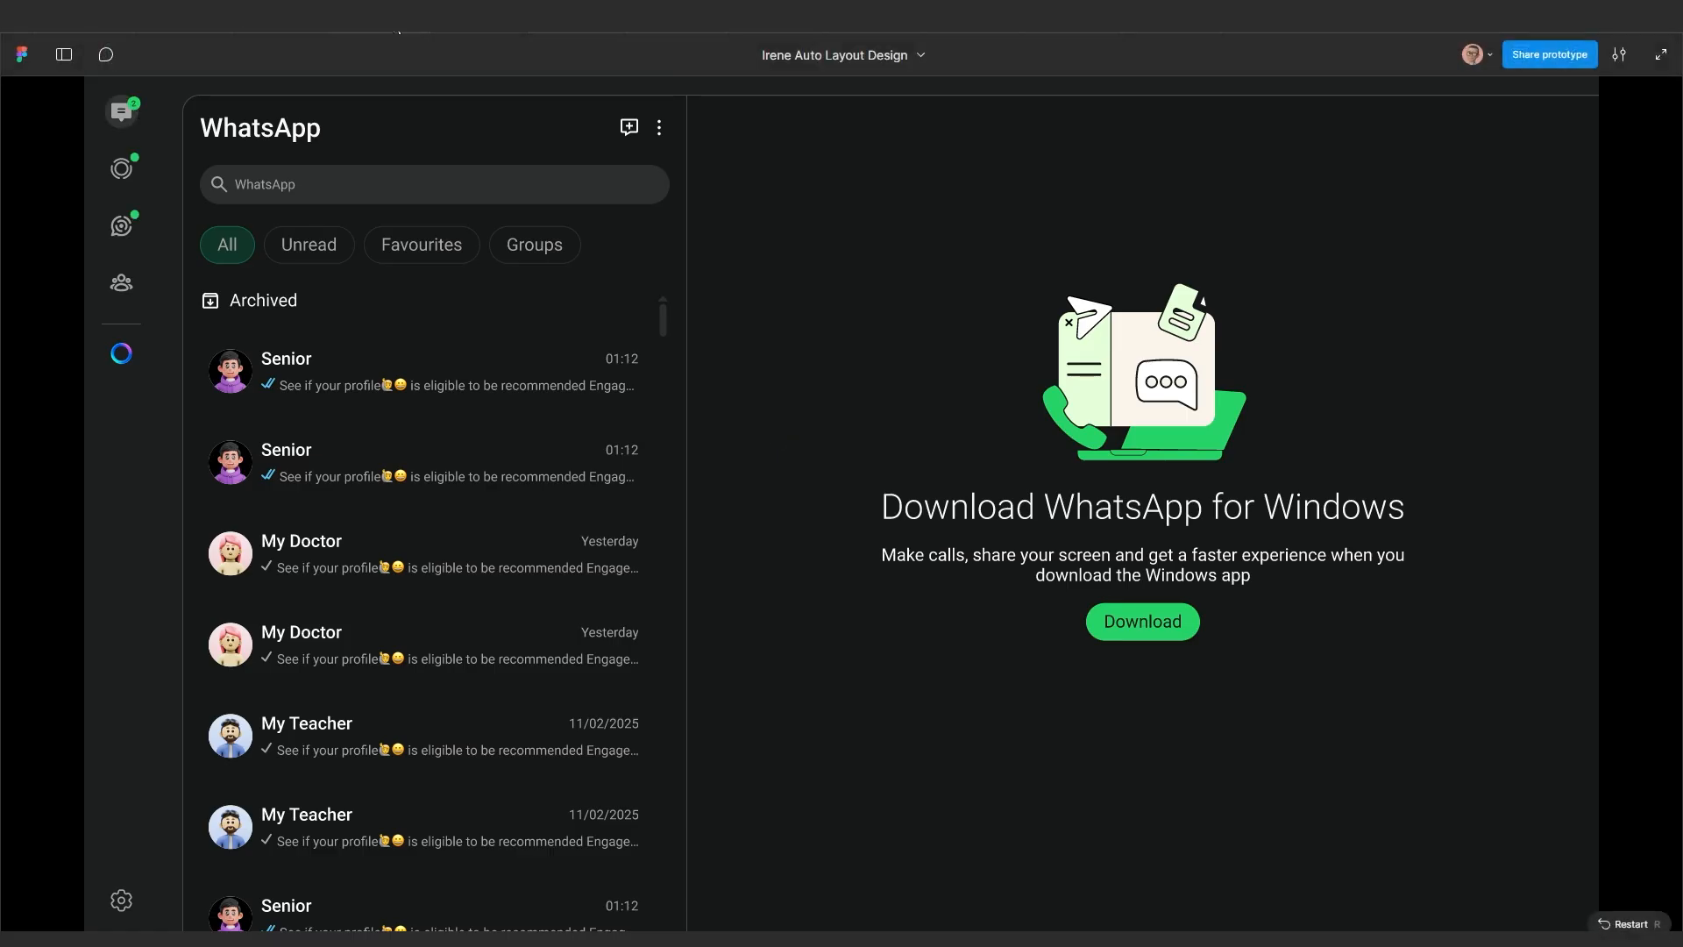
key("Escape")
scroll(956, 752, "down", 5)
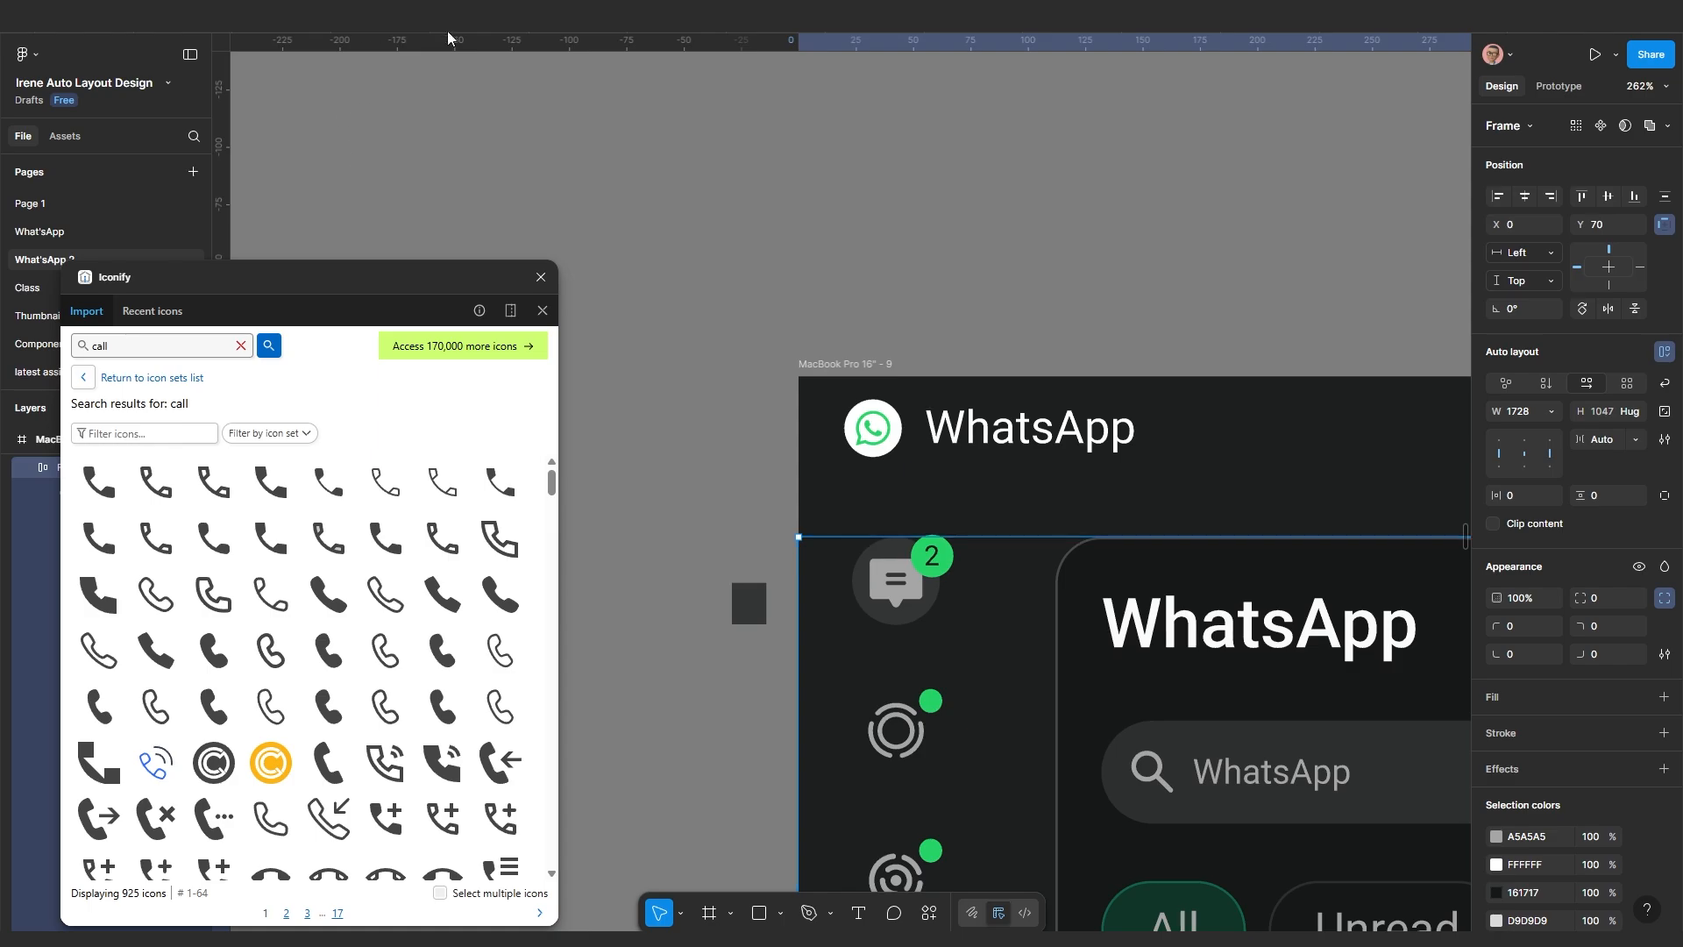
key("ctrl+Tab")
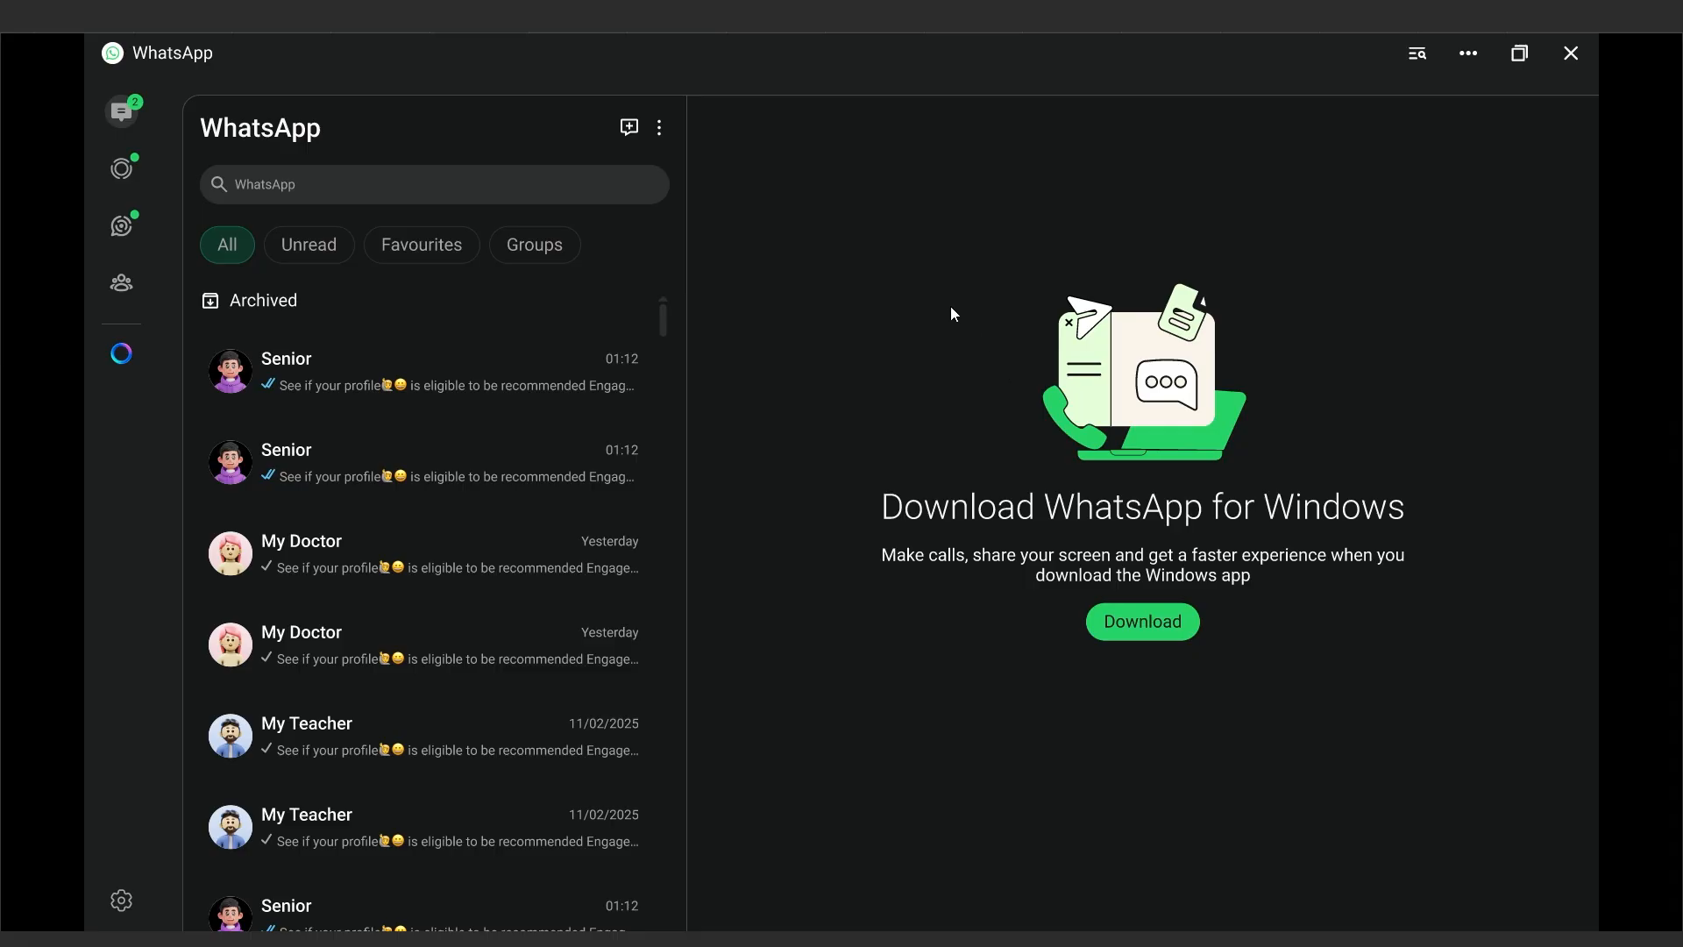
key("ctrl+Tab")
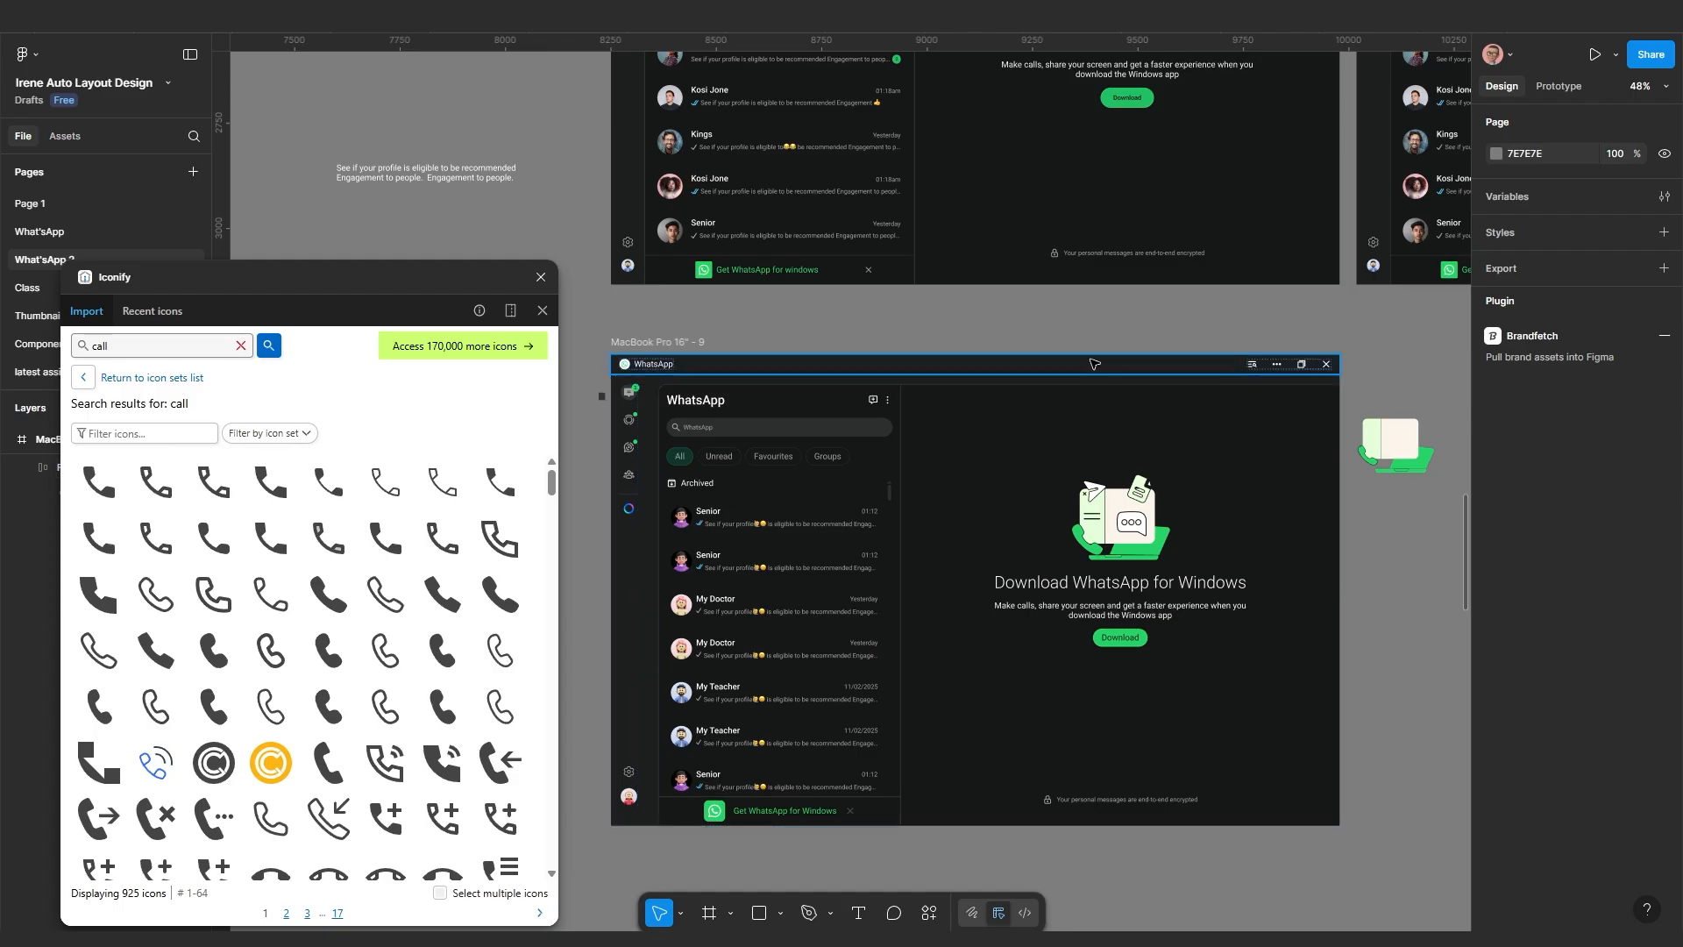
Set the vertical spacing between the WhatsApp title bar and the main content frame to 20
left_click(990, 460)
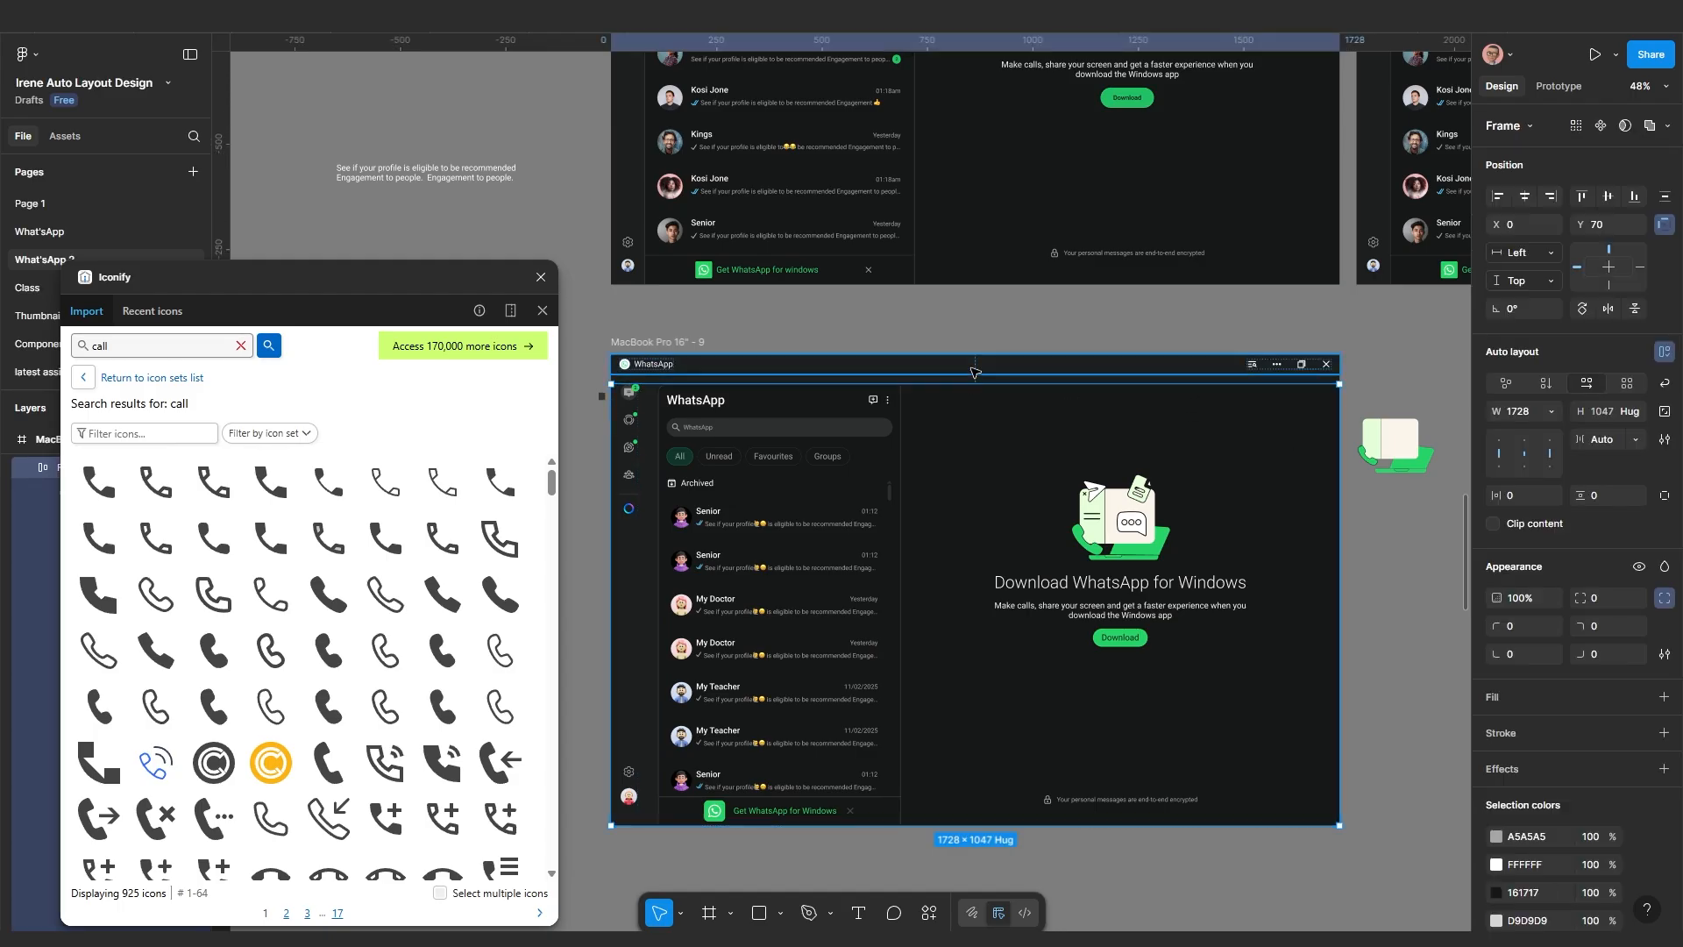
left_click(976, 371, "shift")
scroll(980, 410, "up", 5)
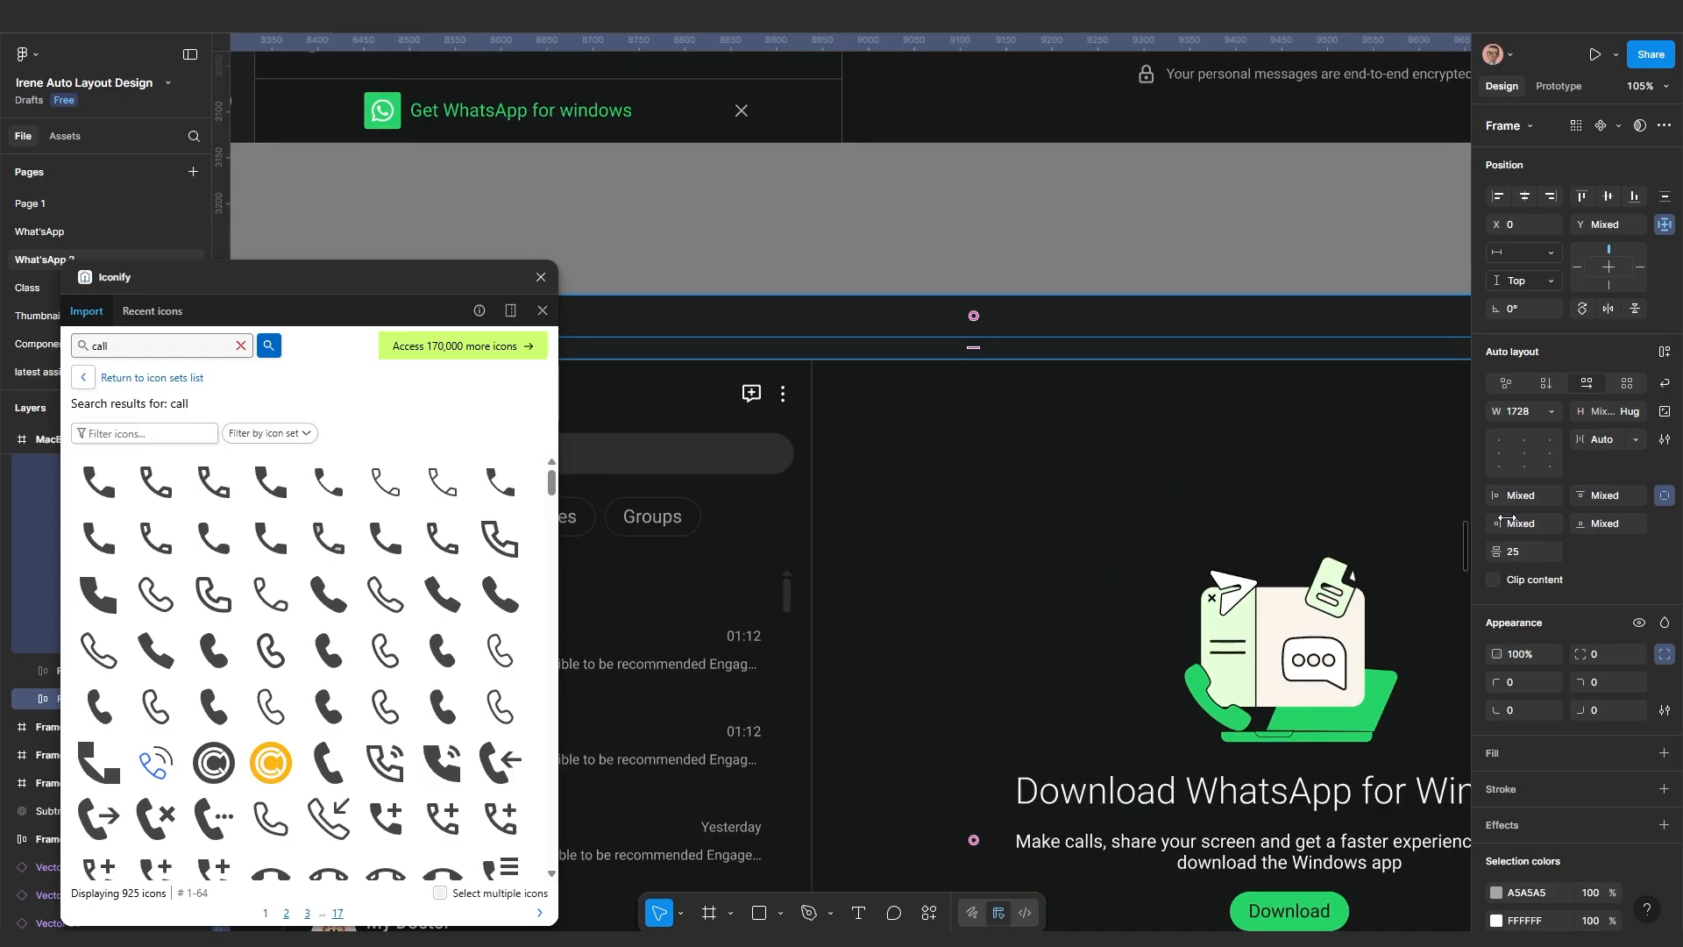
left_click(1518, 551)
type("2")
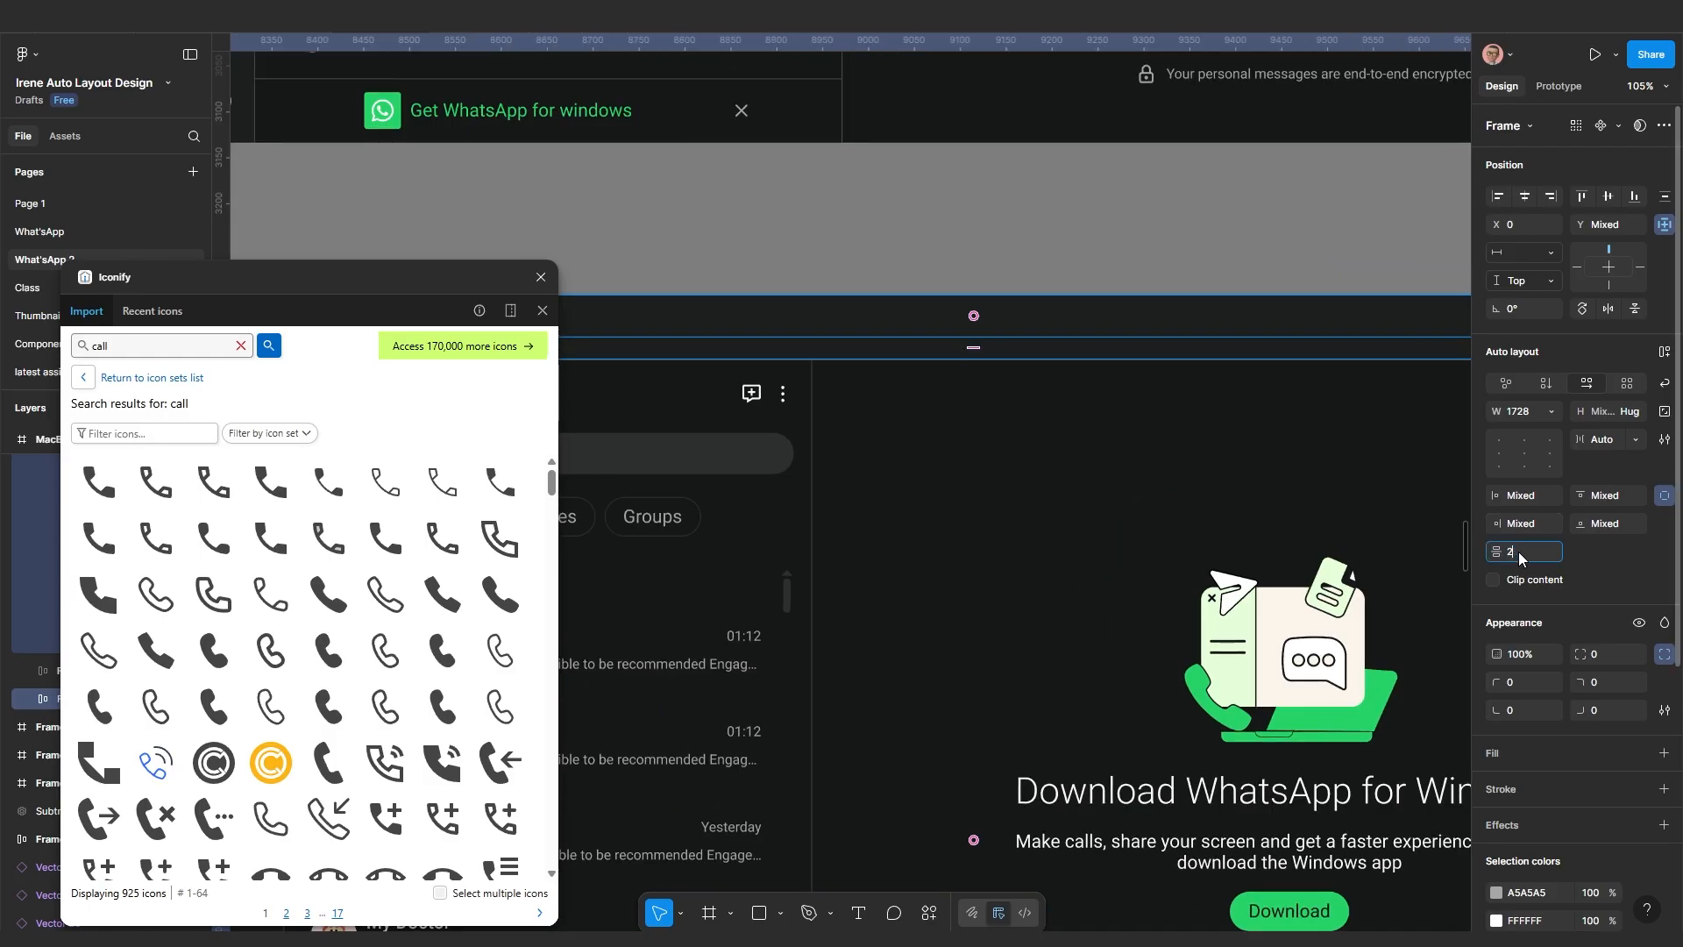
type("0")
key("Return")
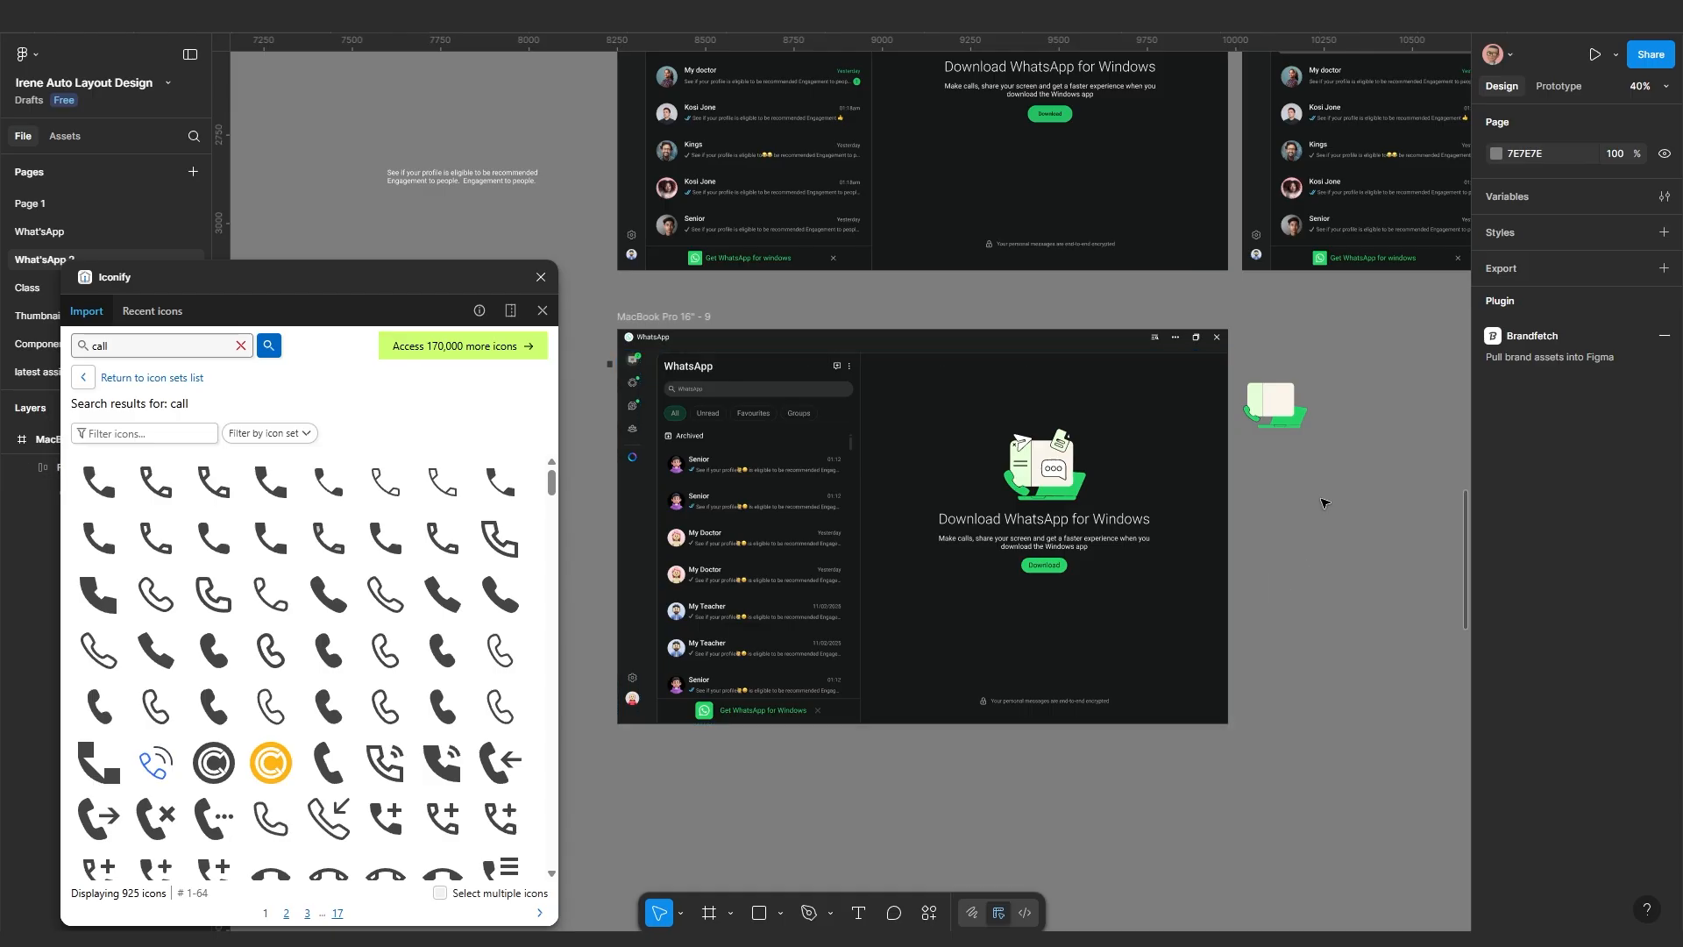
Stretch the main content frame down to the bottom edge of the screen, giving it a height of 1051
scroll(1325, 502, "up", 1)
left_click_drag(1229, 603, 1342, 603)
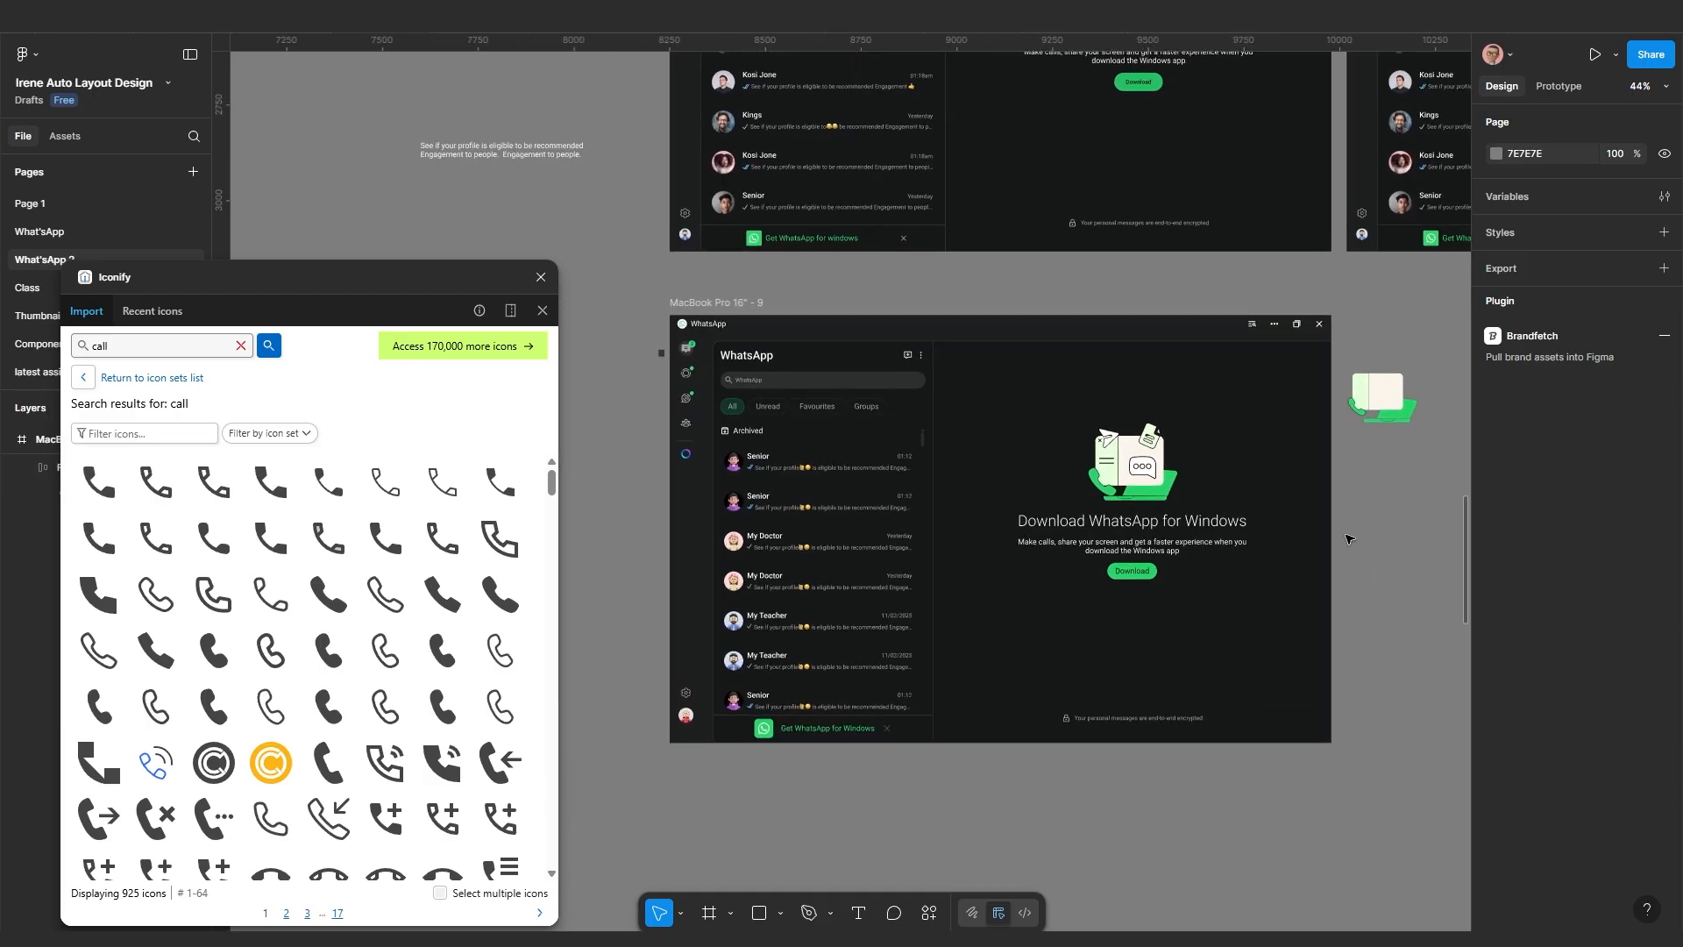
left_click(998, 561)
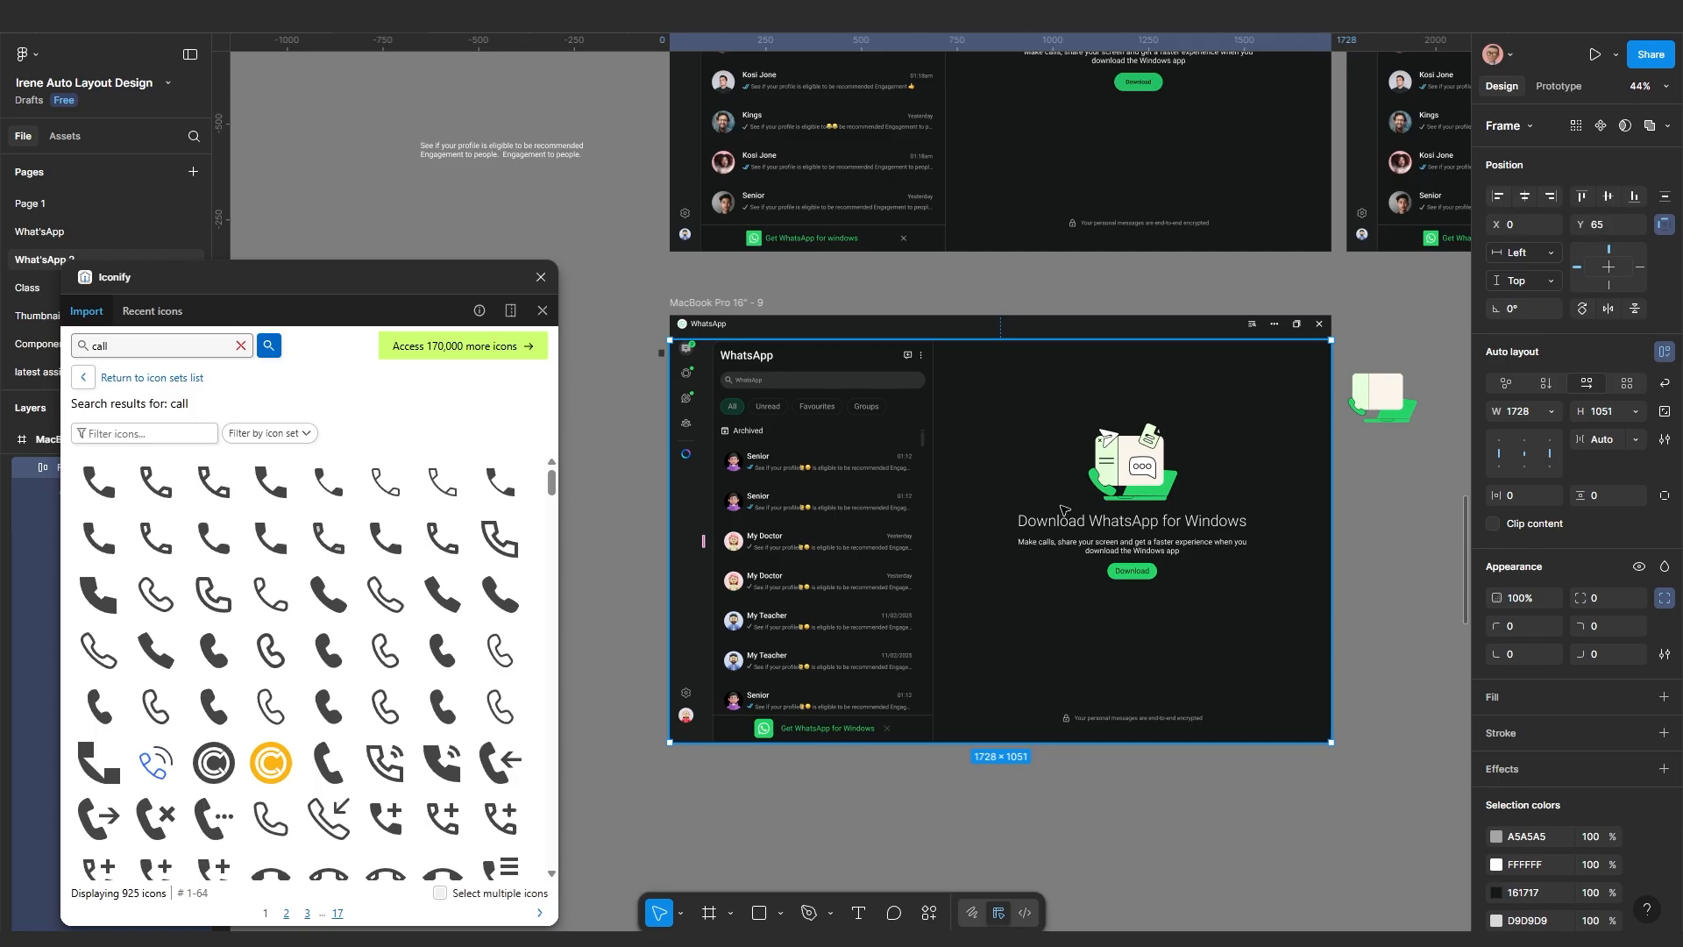
scroll(1380, 491, "up", 1)
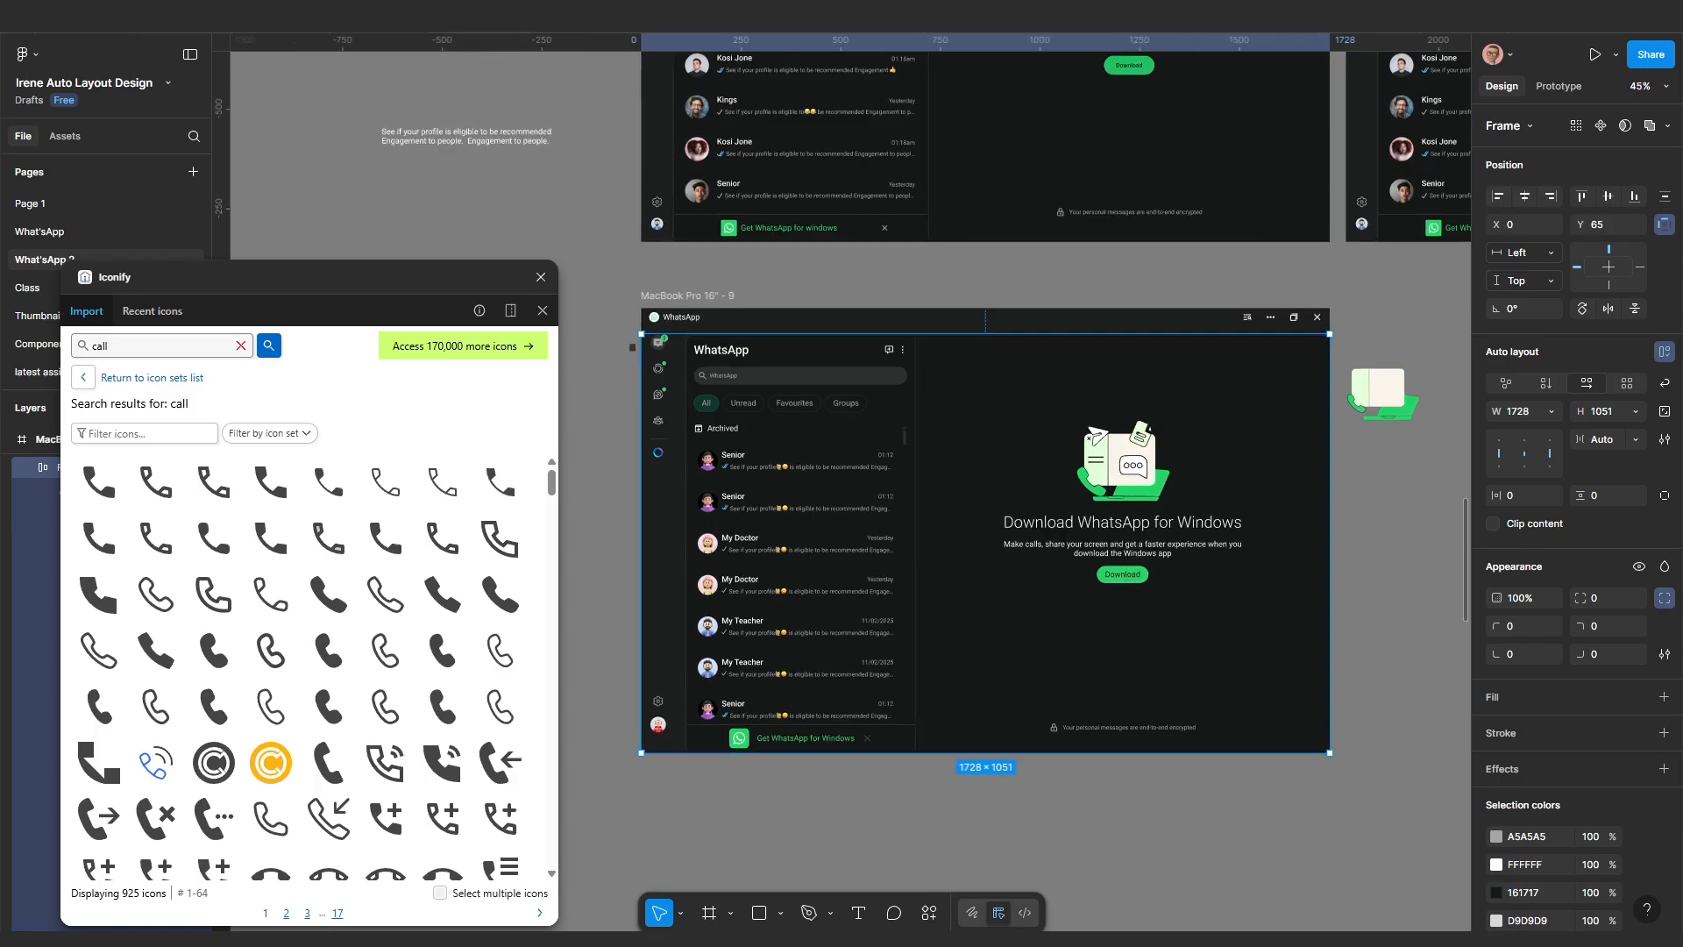
Preview the prototype with its scaling set to Responsive, and return to the design file
key("ctrl+Tab")
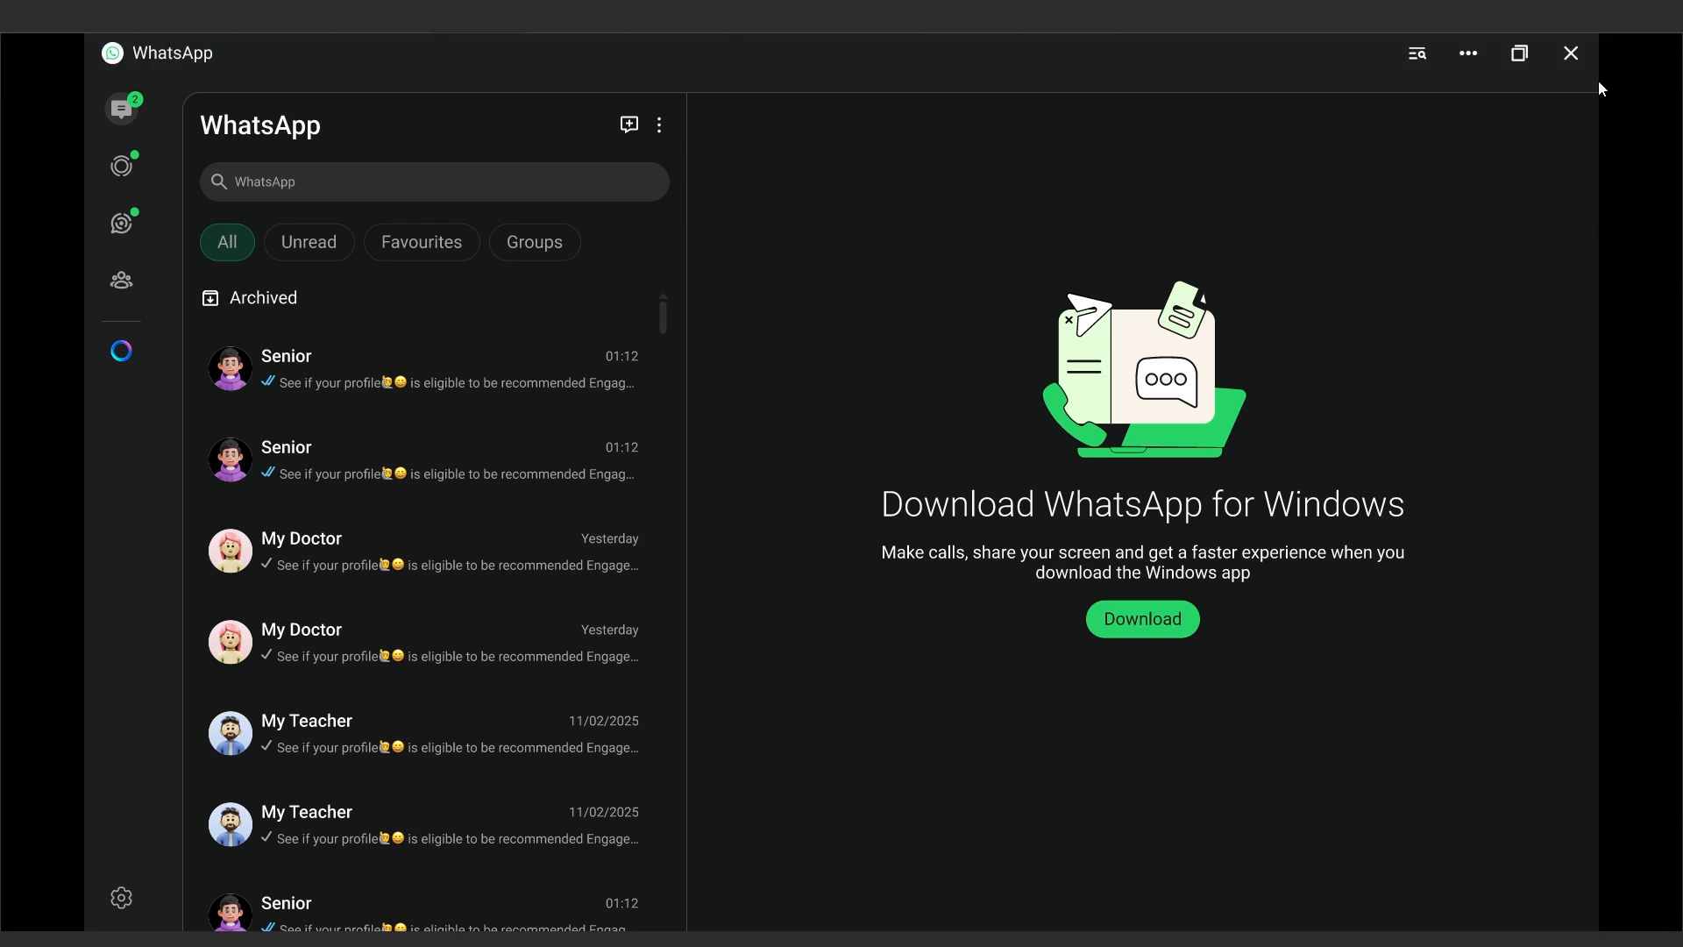
left_click(1621, 55)
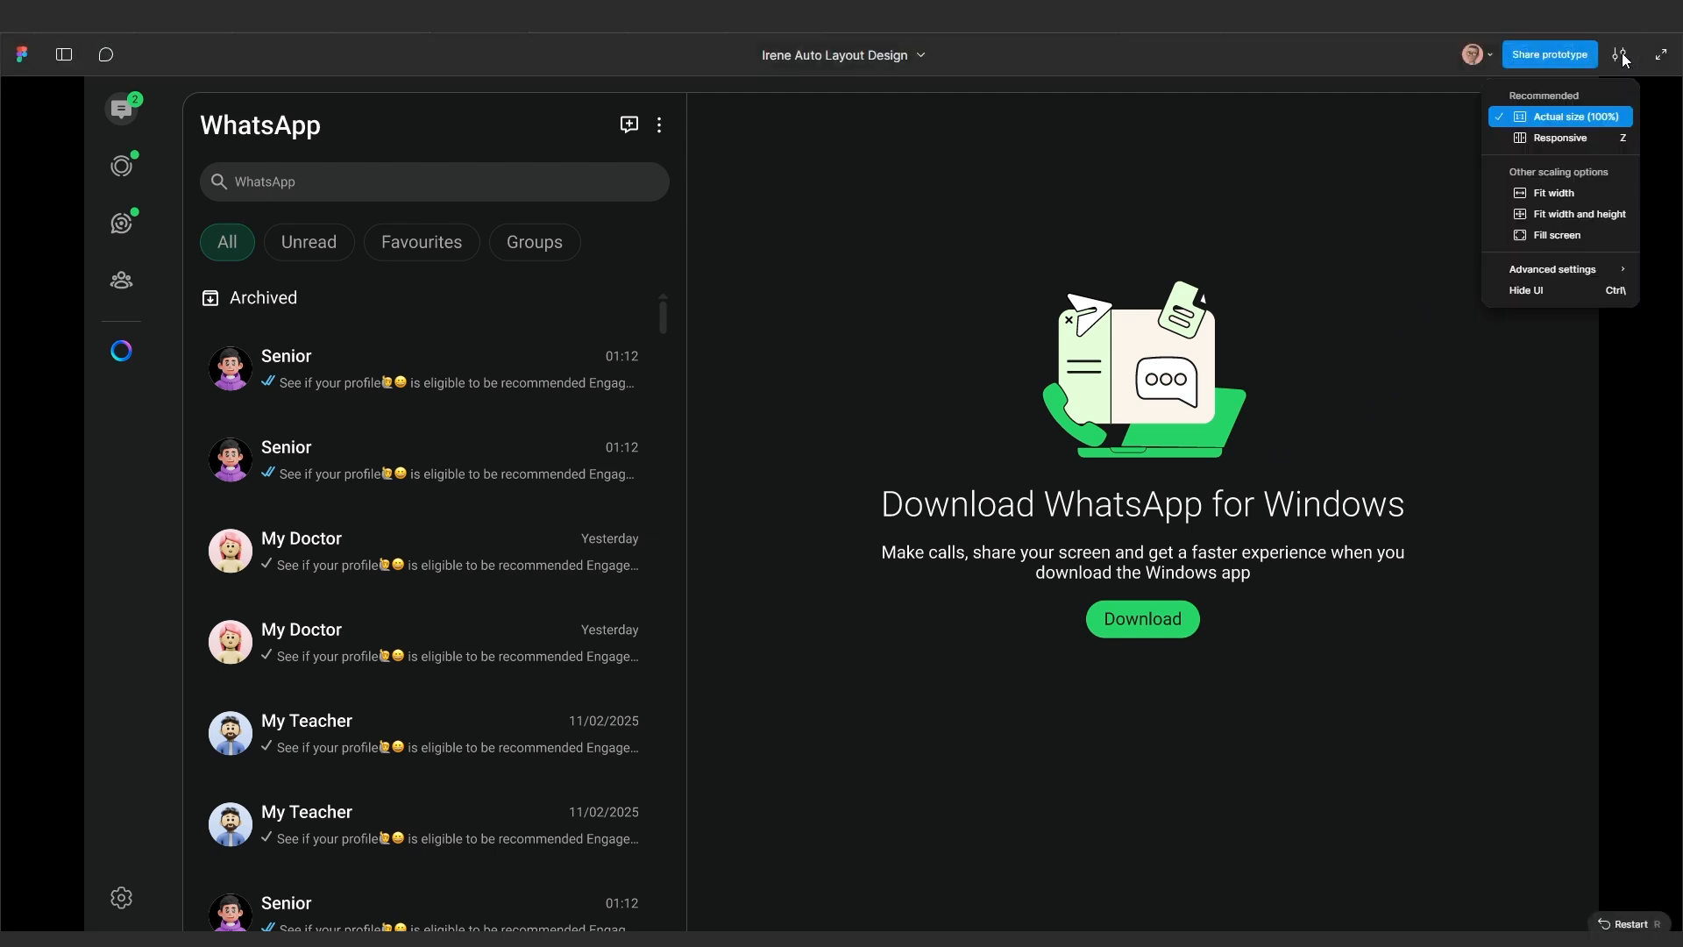
left_click(1571, 138)
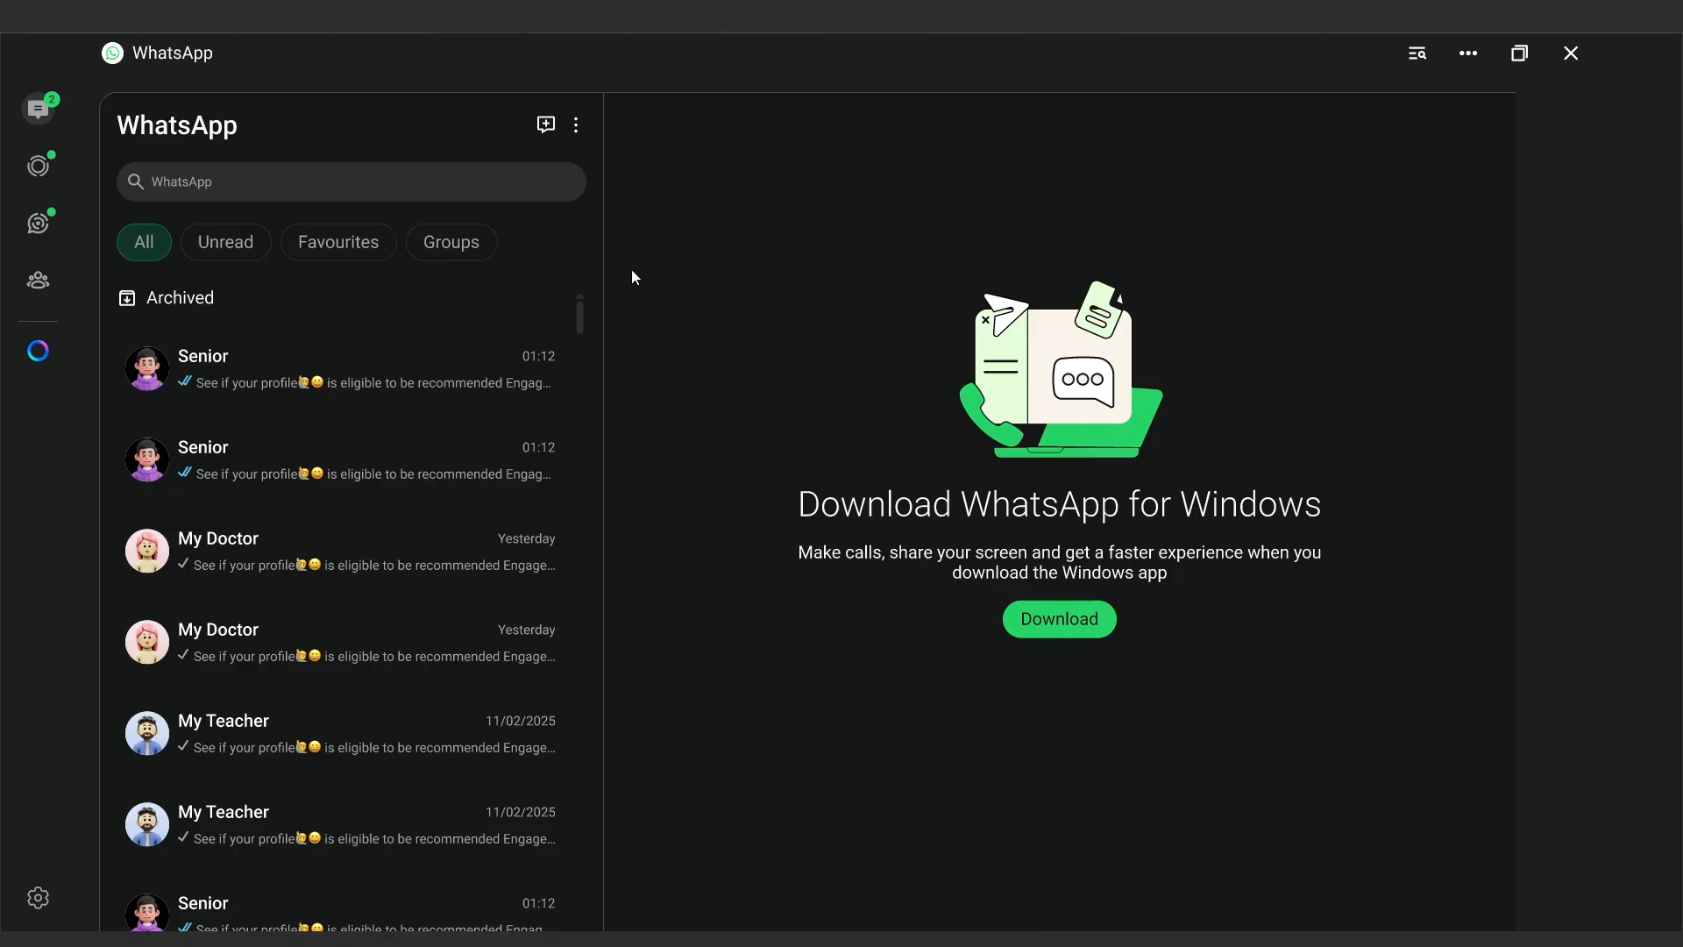
key("ctrl+Tab")
scroll(969, 496, "down", 2)
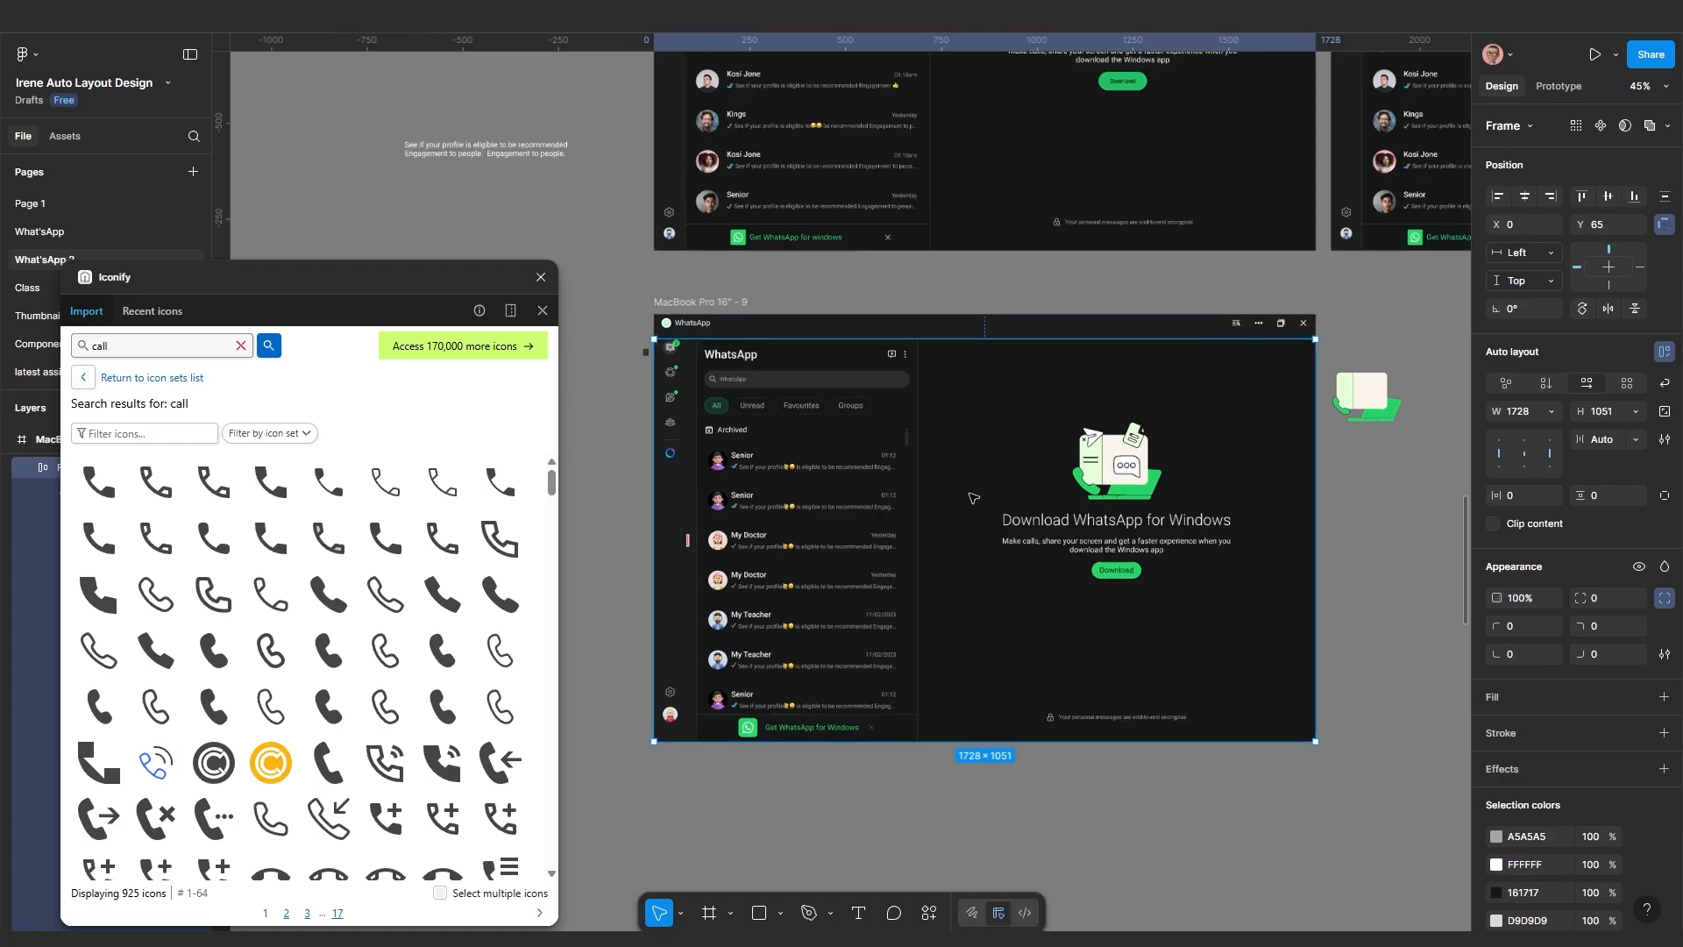
Set the main content frame's horizontal constraint to Left + Right
left_click(1213, 592)
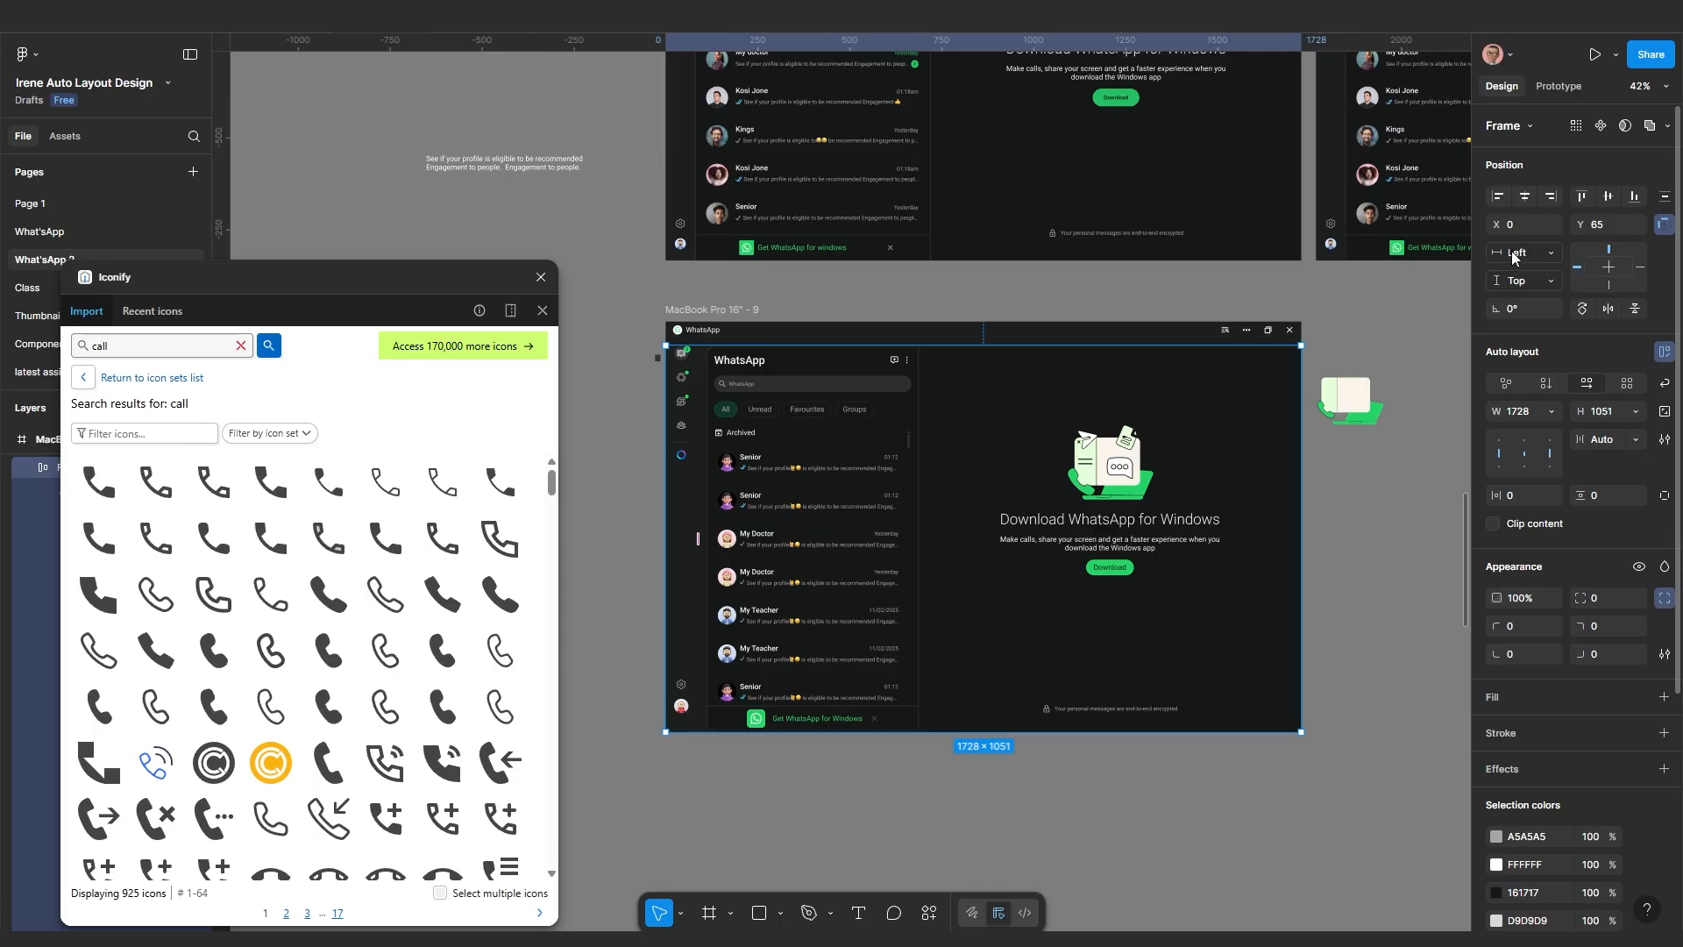
left_click(1663, 226)
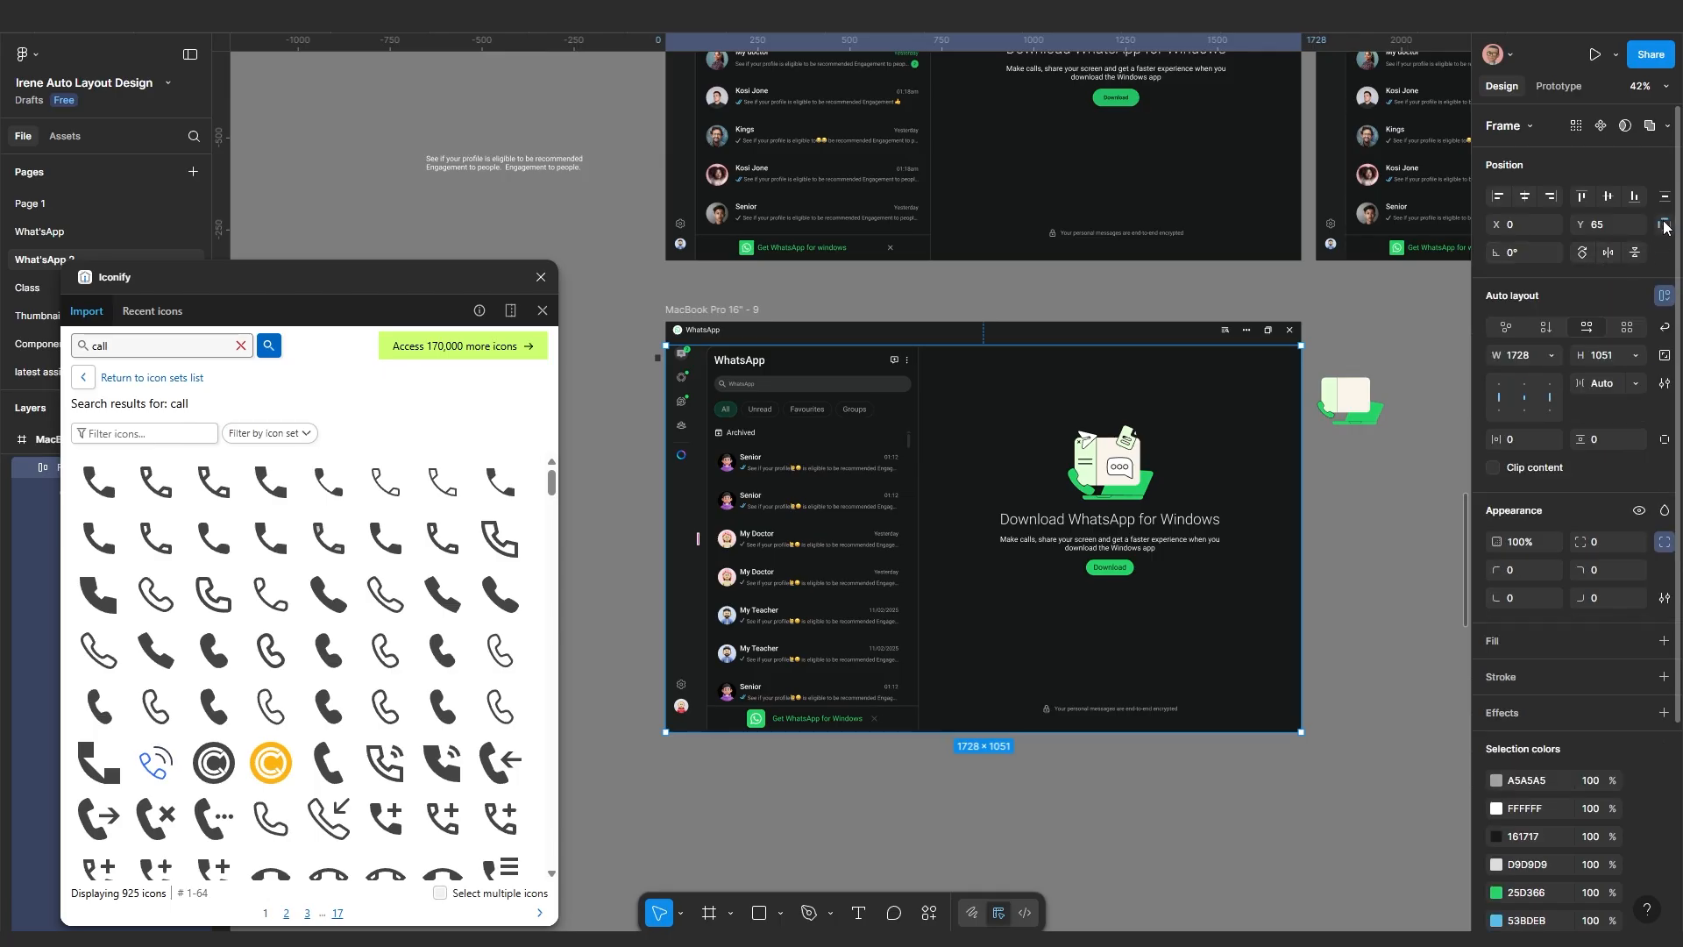
left_click(1664, 226)
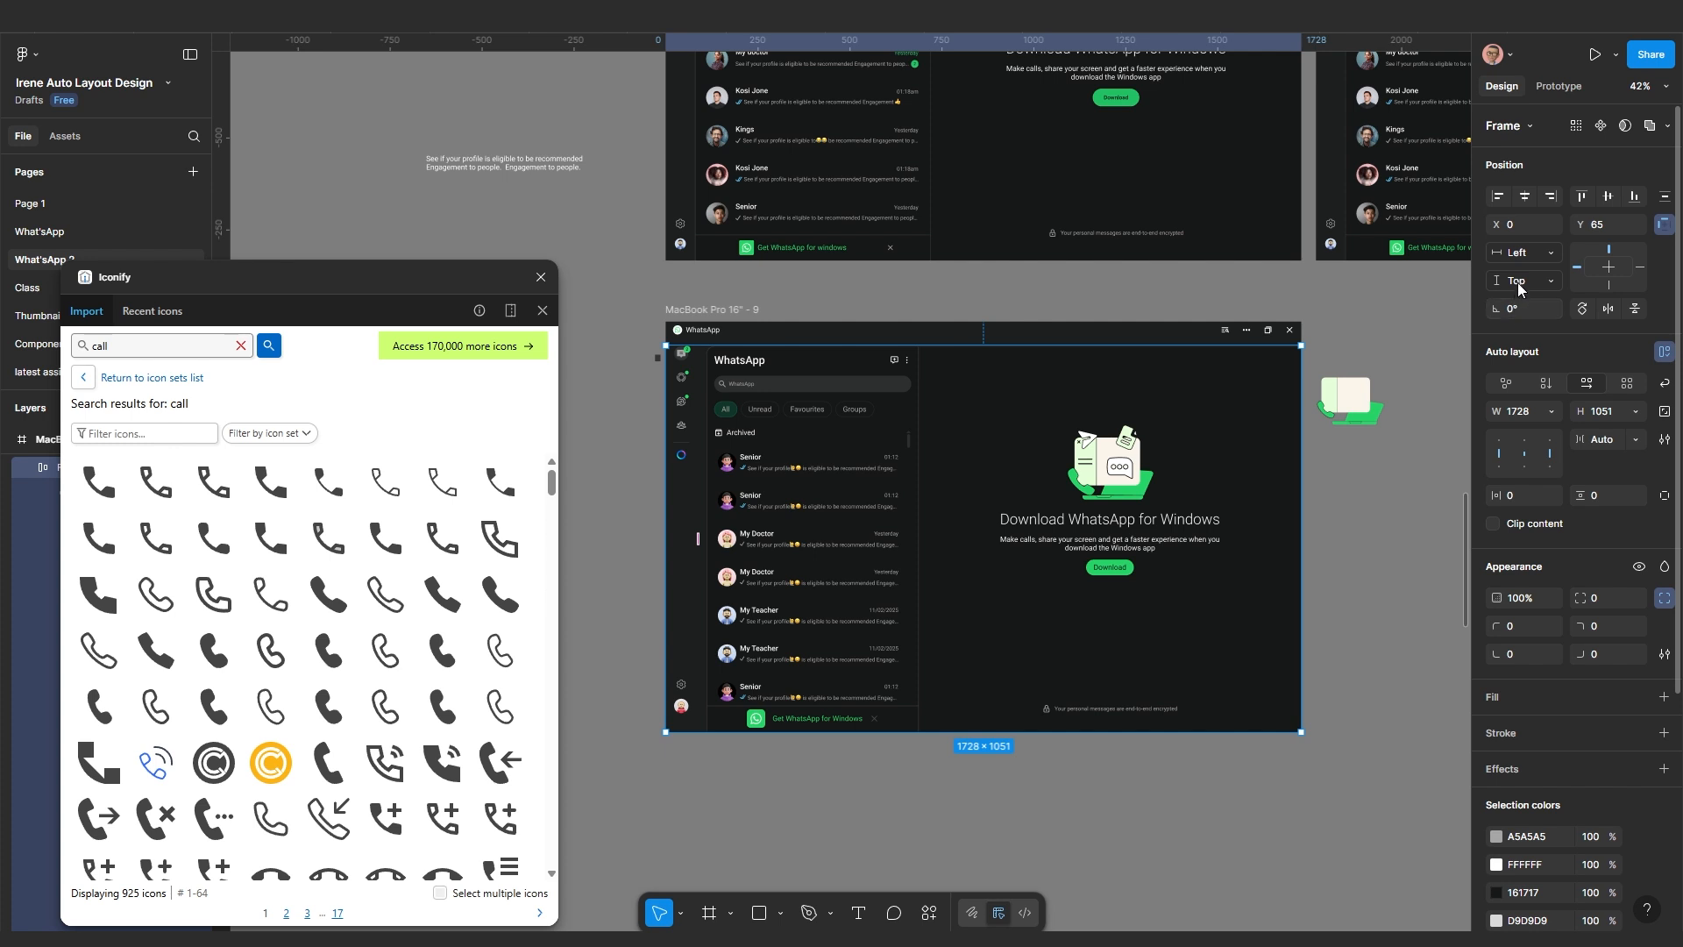
left_click(1523, 253)
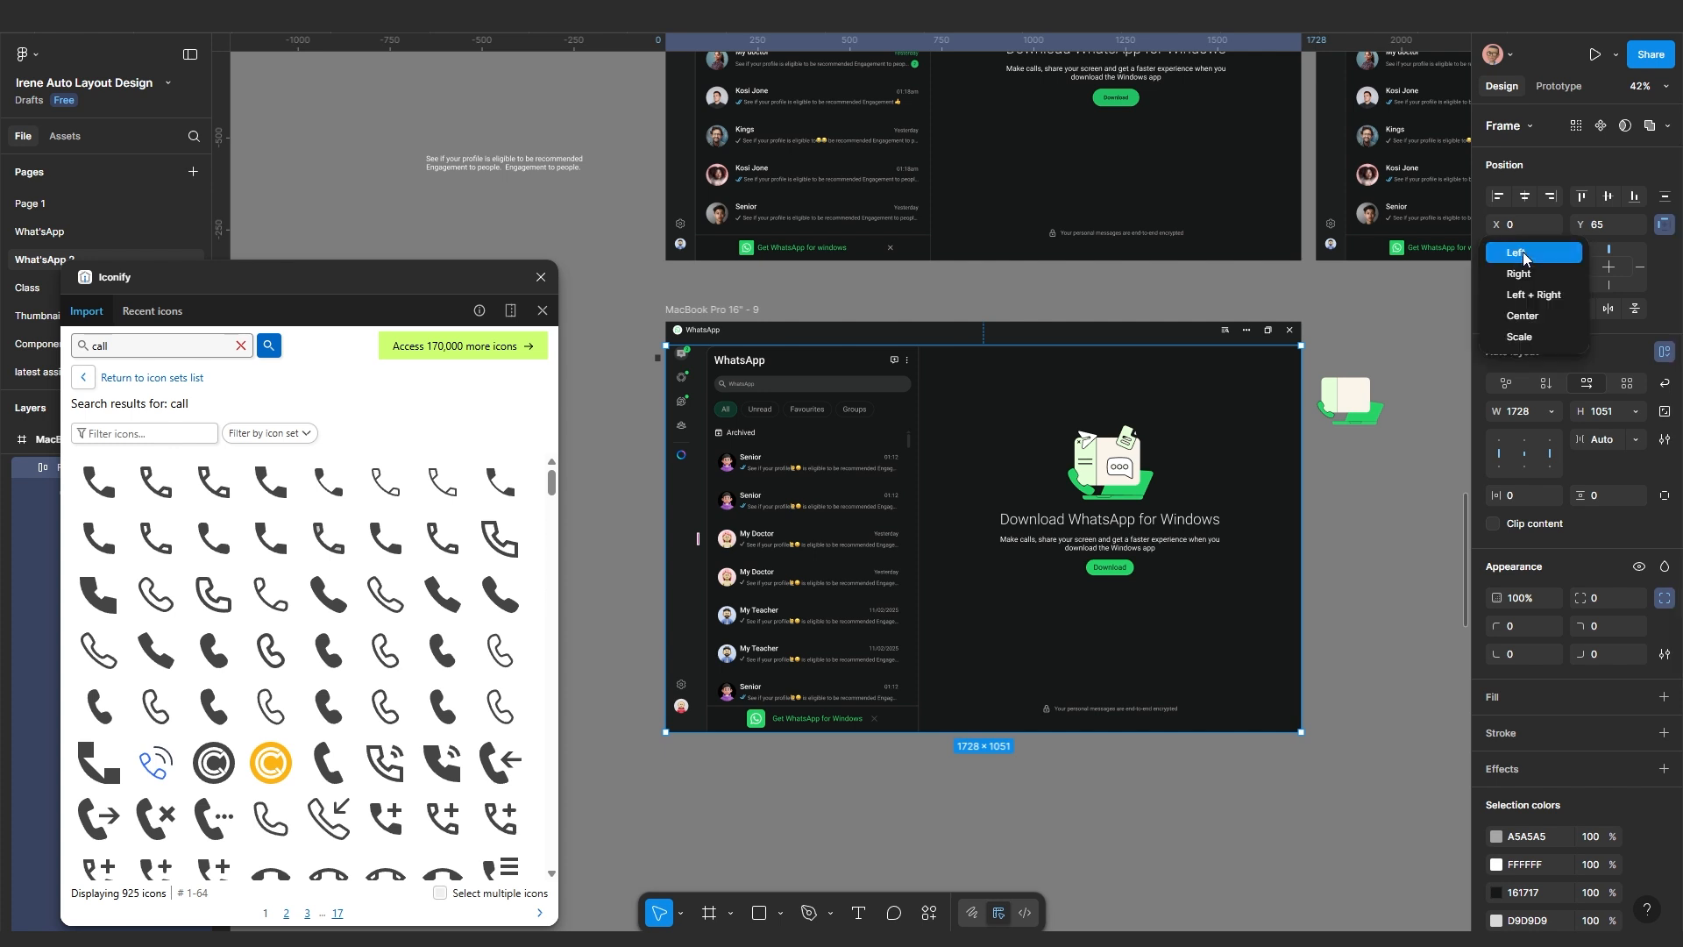
left_click(1536, 295)
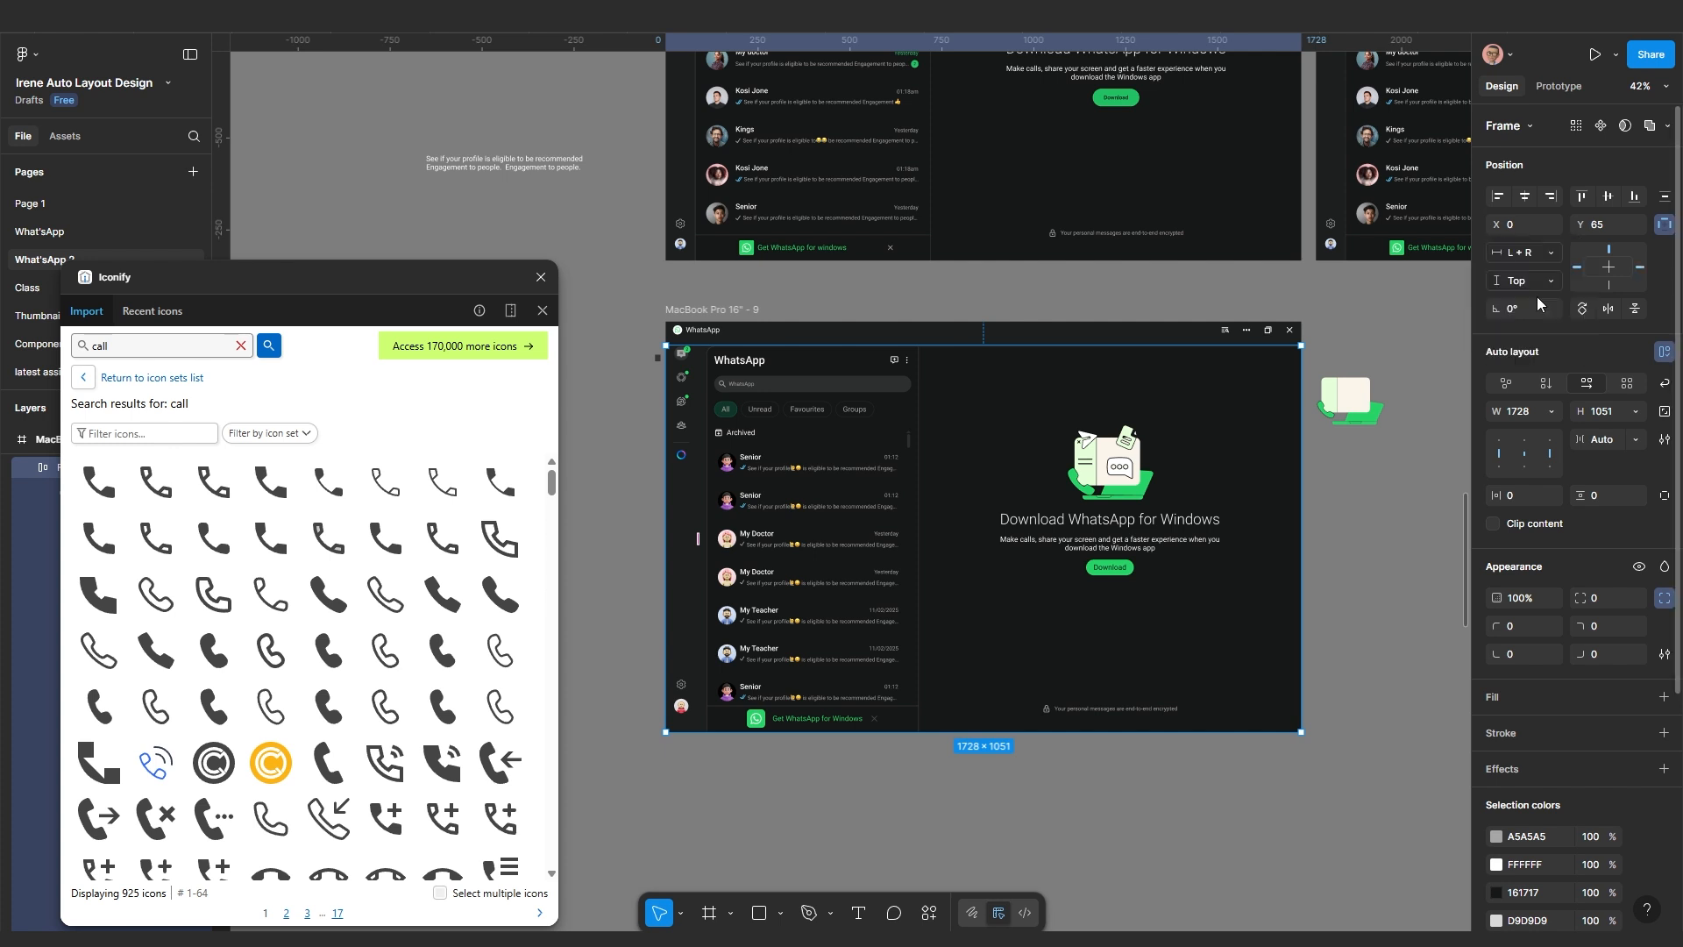
Set the WhatsApp title bar frame's horizontal constraint to Left + Right
left_click(1130, 336)
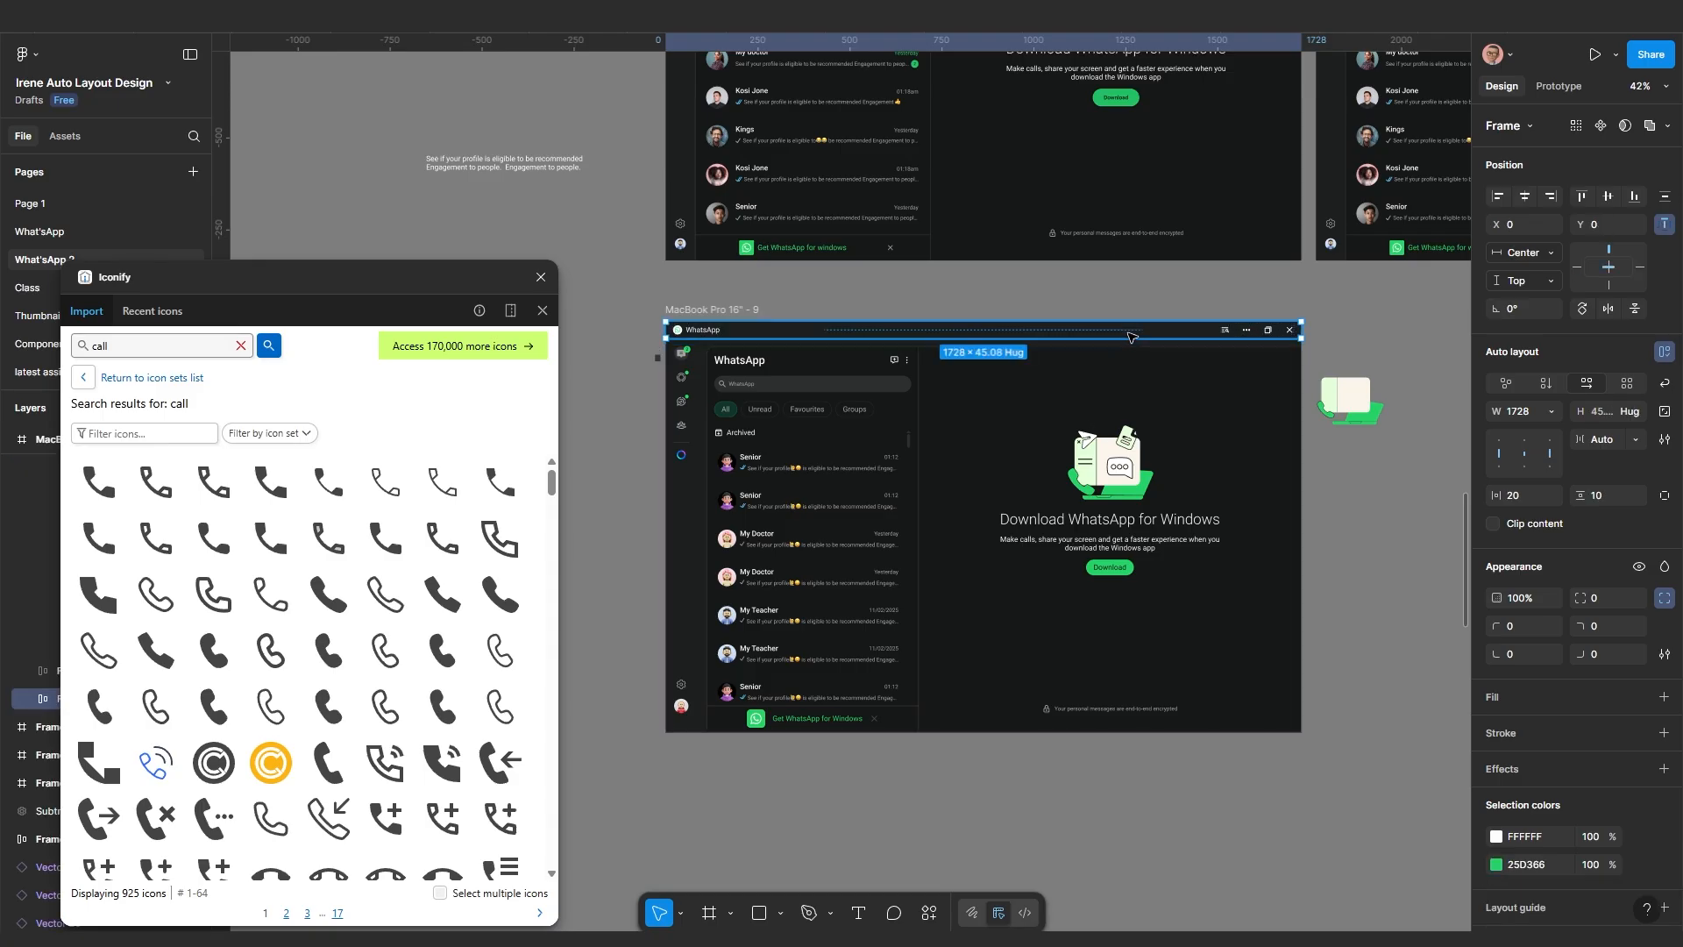
left_click(1530, 254)
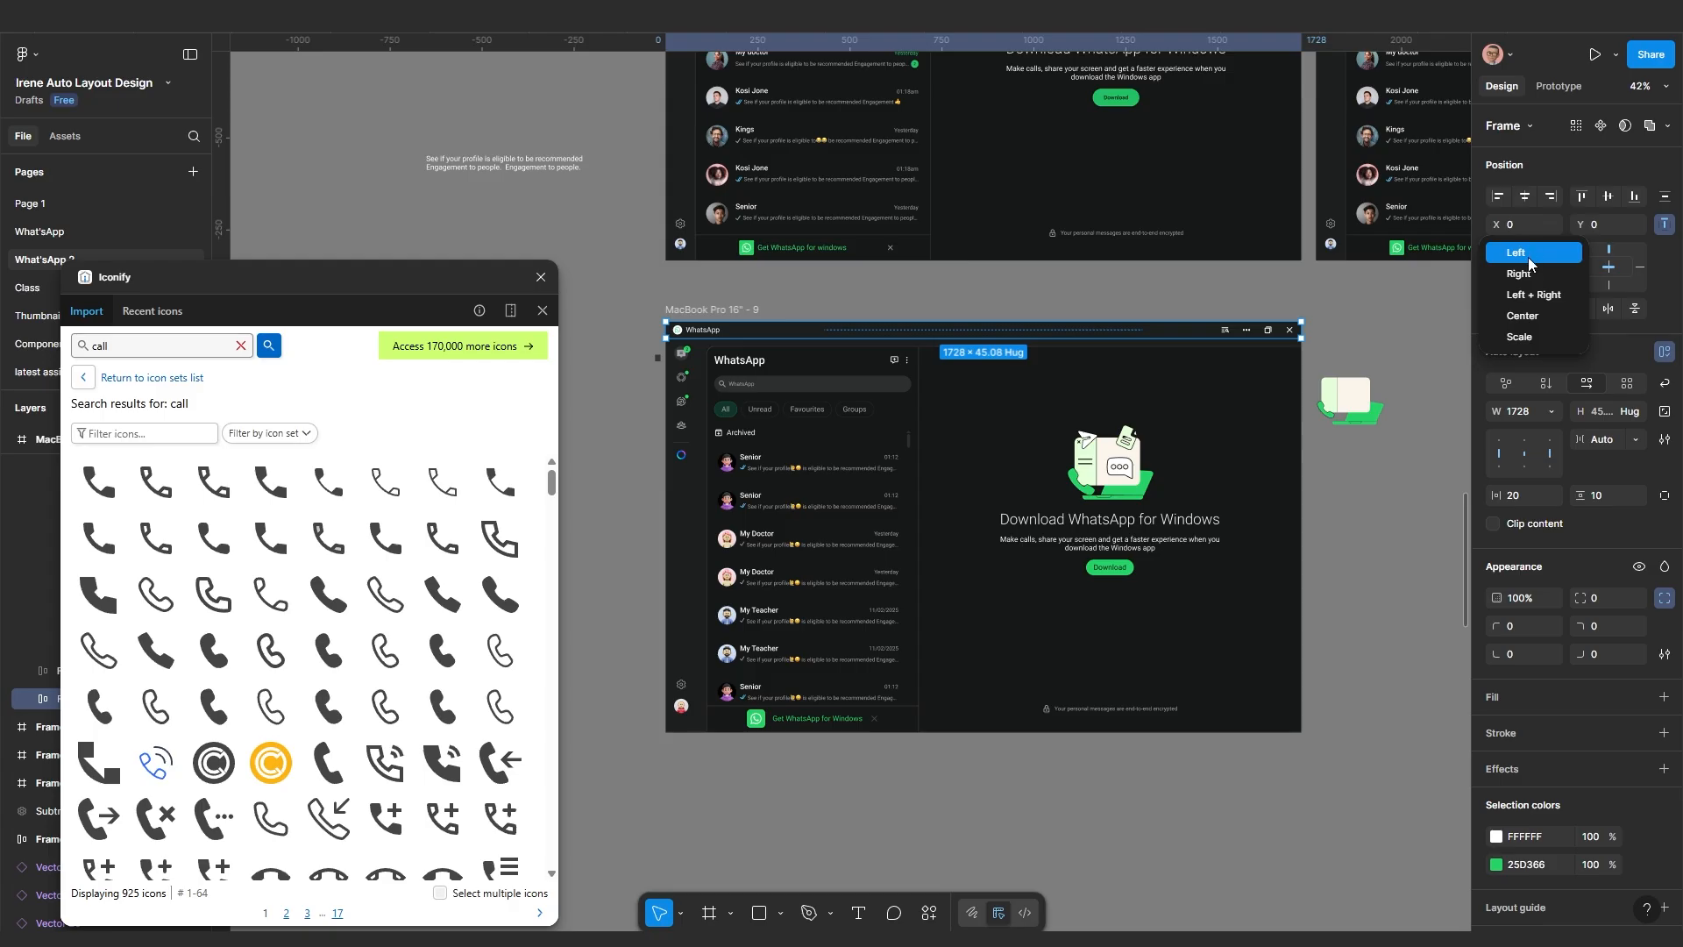
left_click(1530, 296)
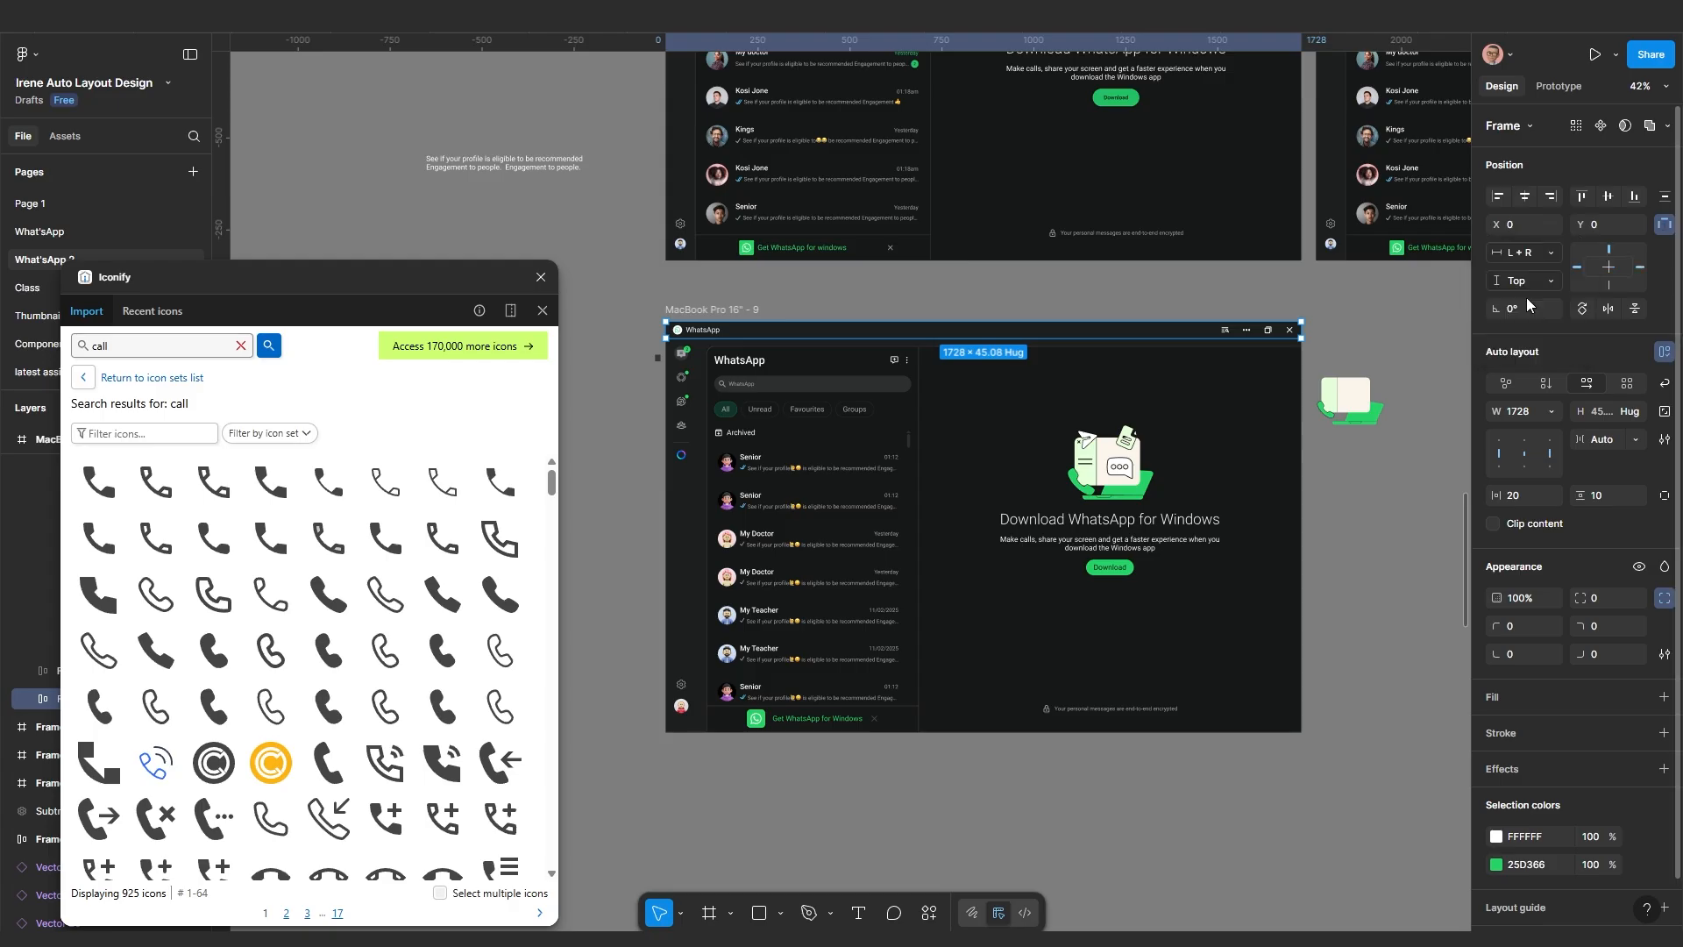
left_click(1189, 776)
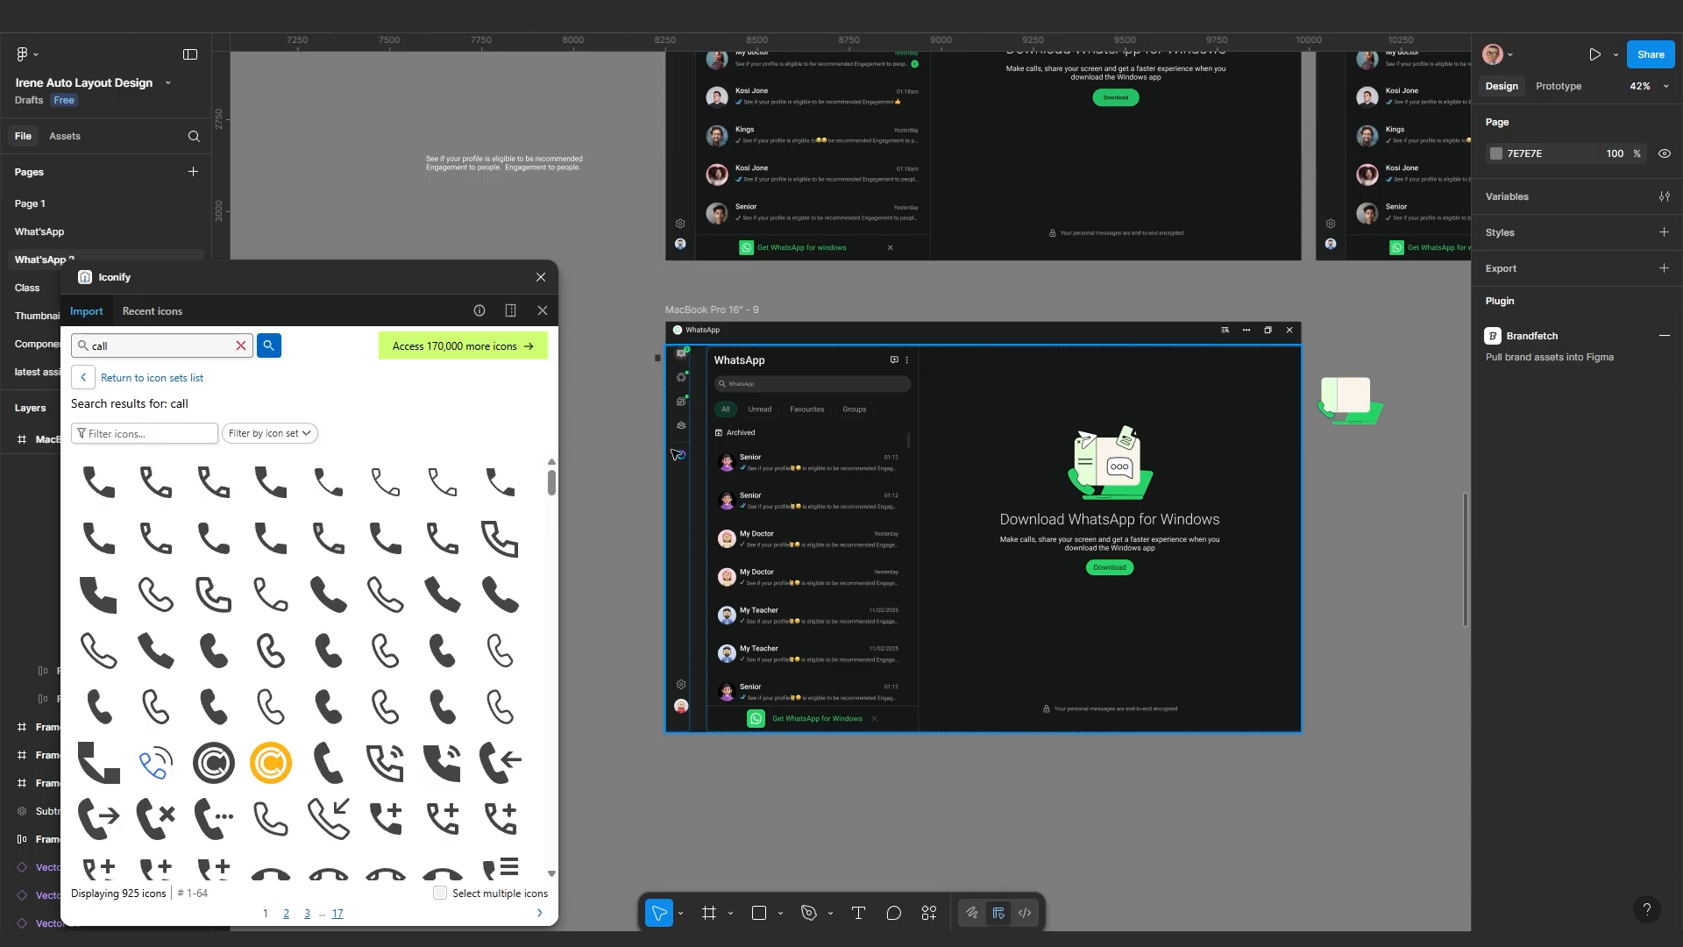
scroll(686, 451, "up", 5)
scroll(701, 451, "up", 1)
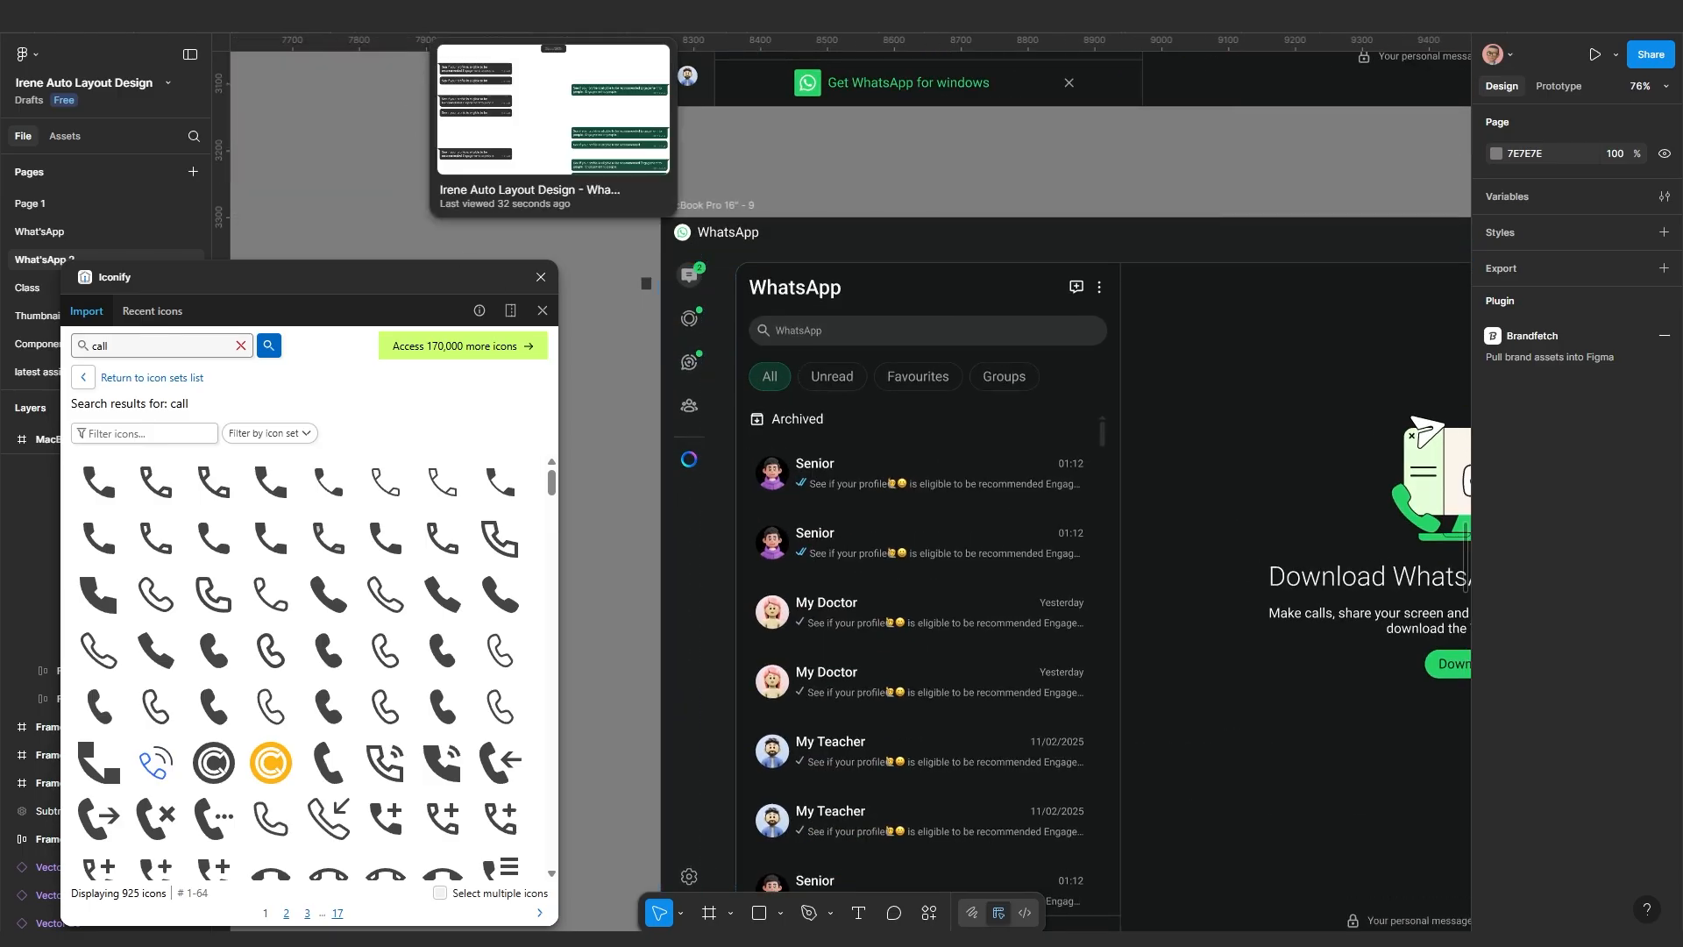
Preview the WhatsApp download screen in the prototype tab and return to the design file
left_click(552, 16)
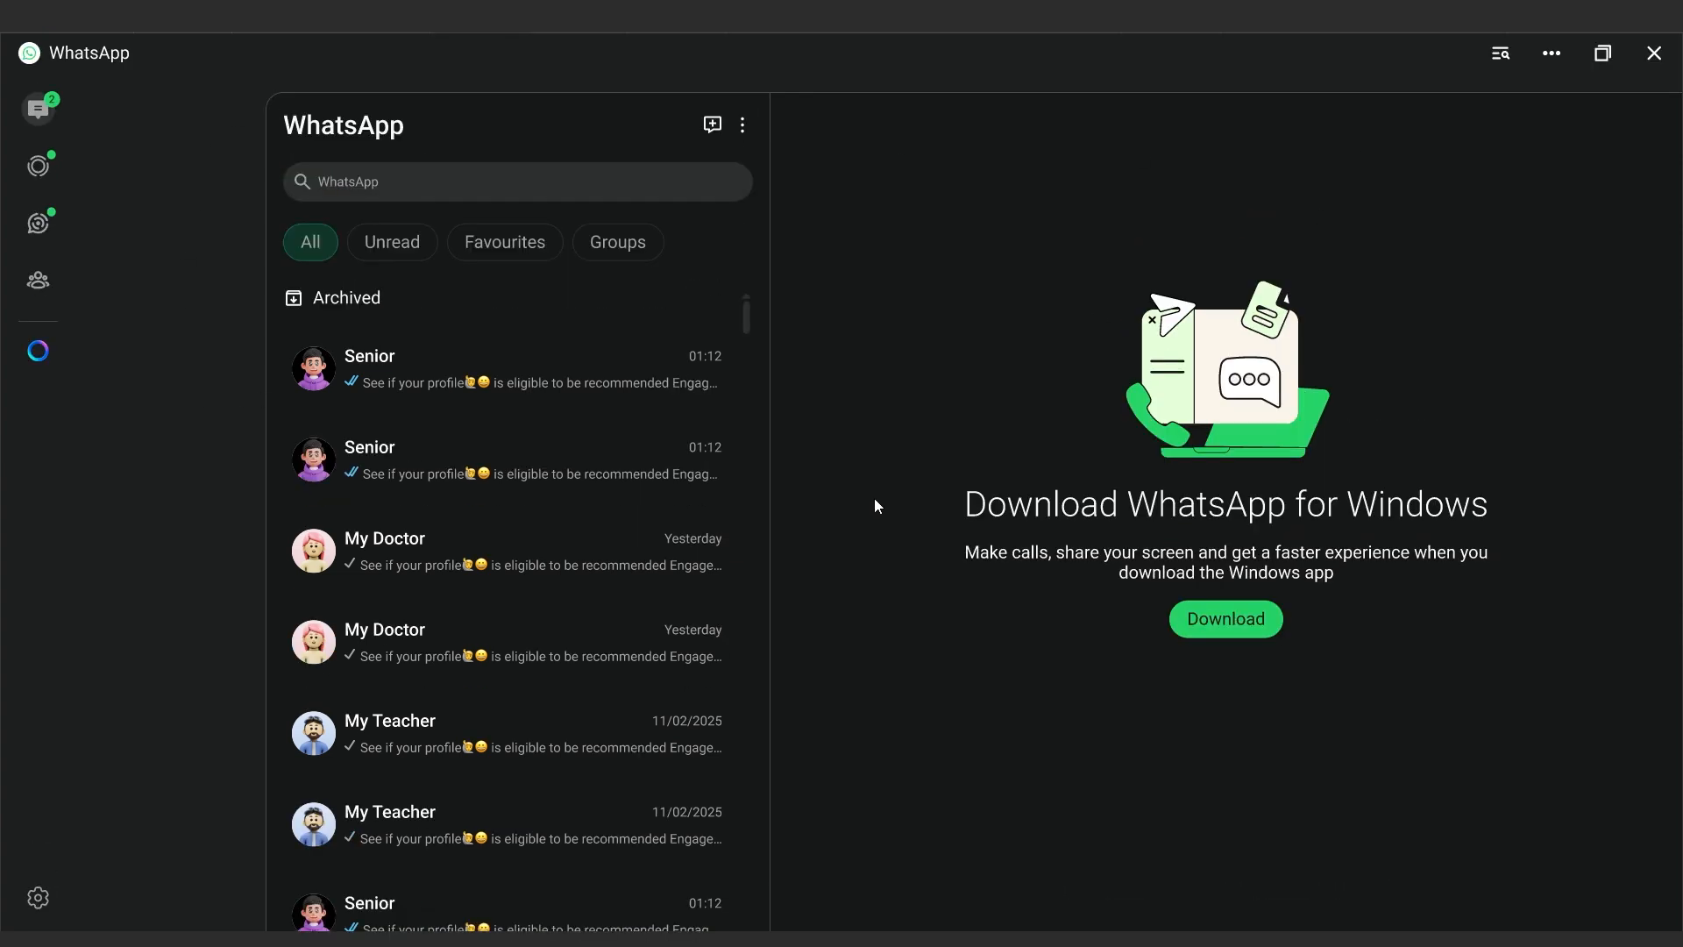
left_click(351, 33)
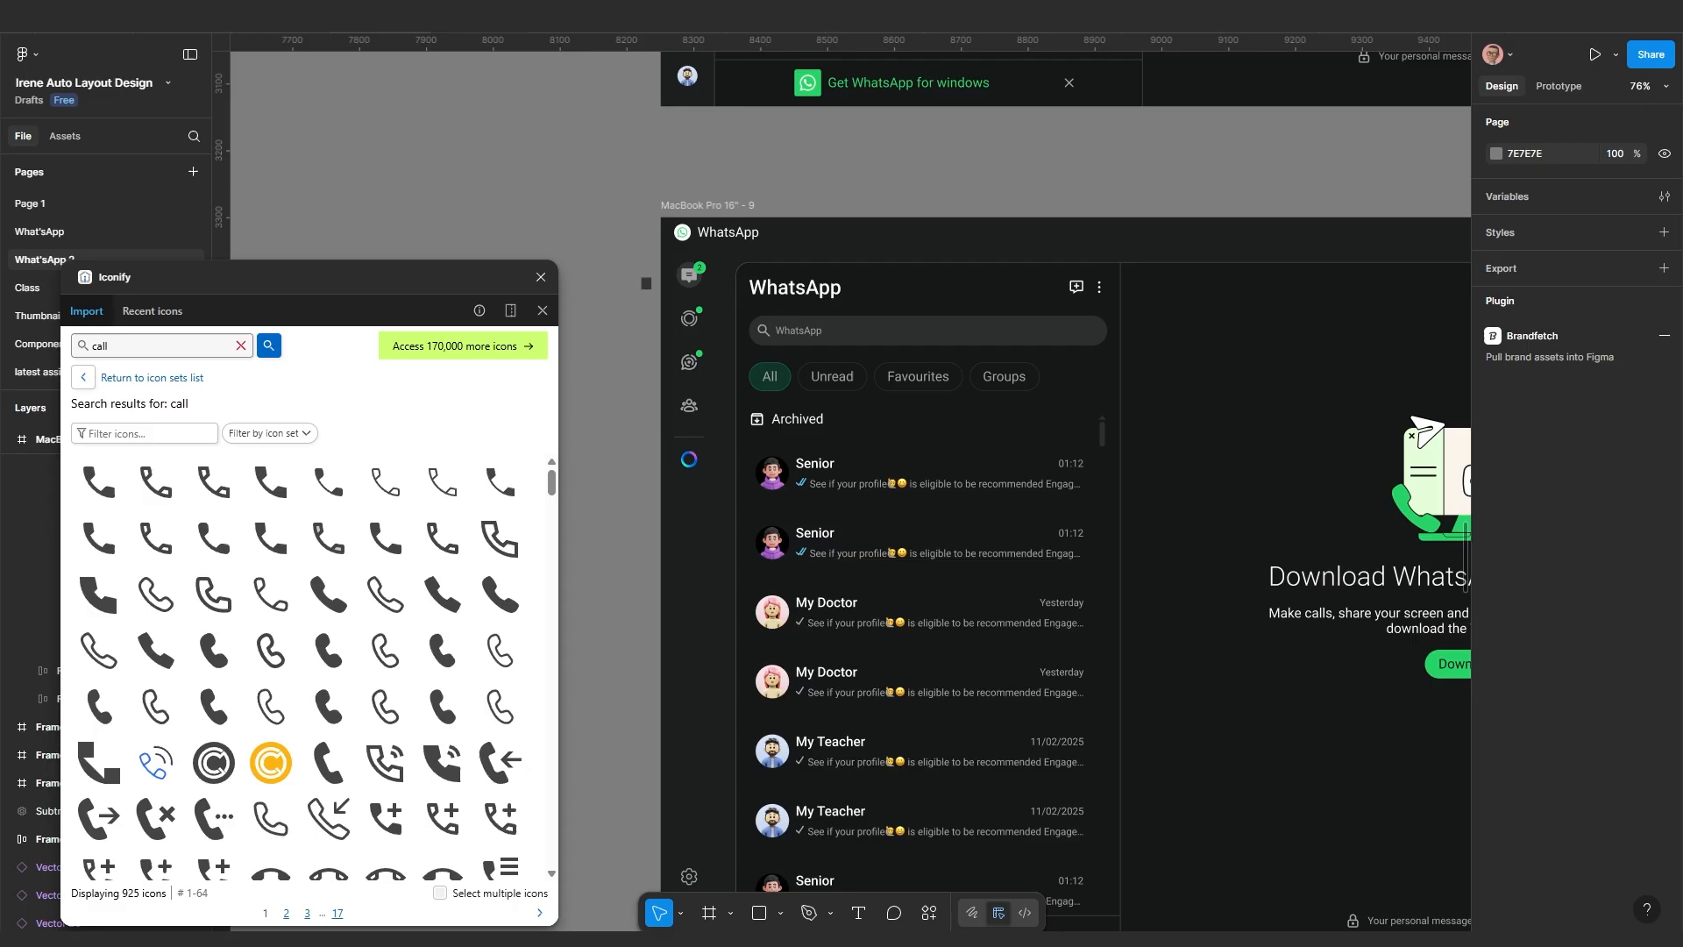
Set the main content frame's horizontal gap between items to 30 and check the spacing in the prototype preview
scroll(613, 508, "down", 2)
left_click_drag(659, 645, 823, 585)
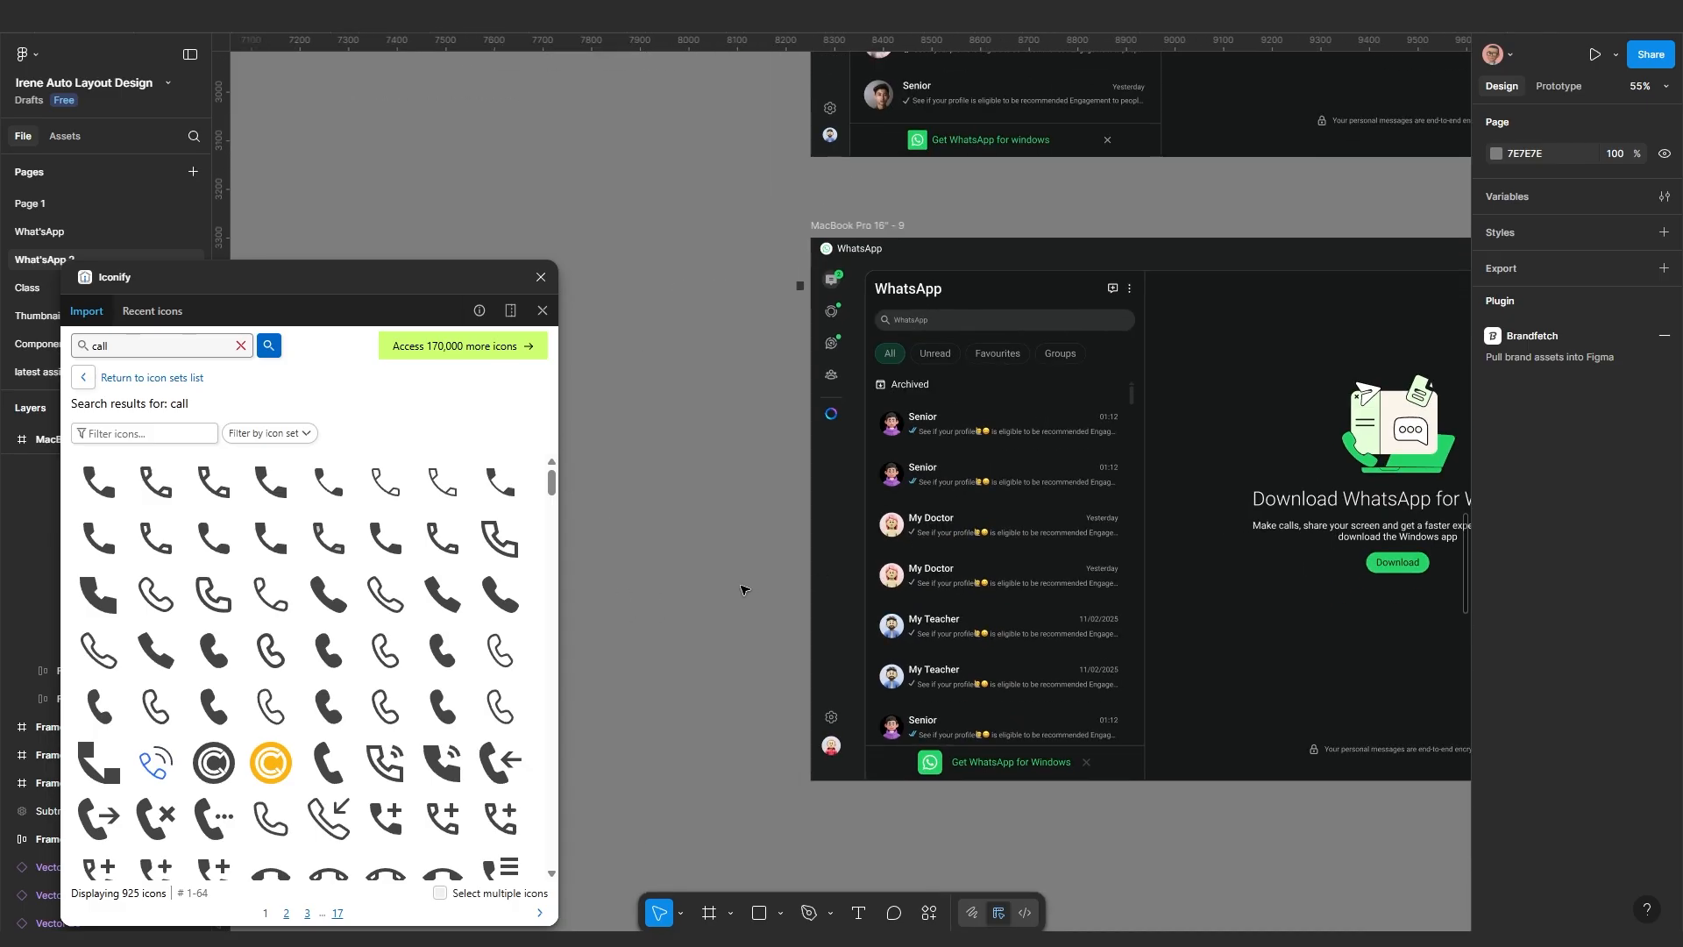
left_click(917, 539)
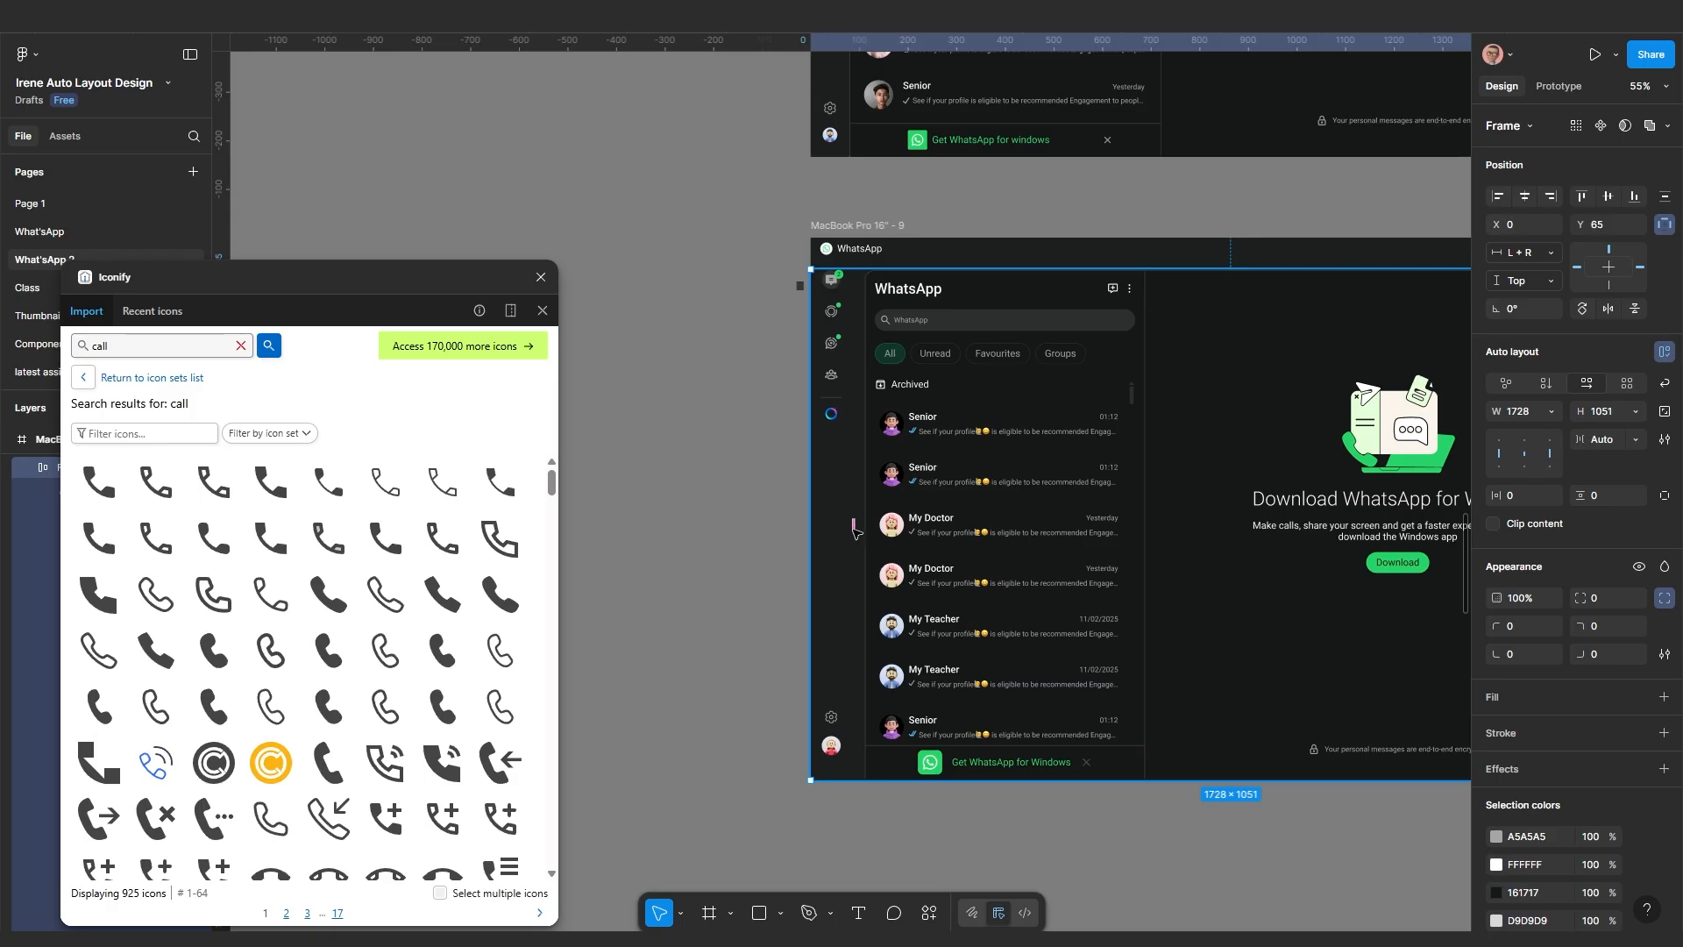
left_click(1604, 440)
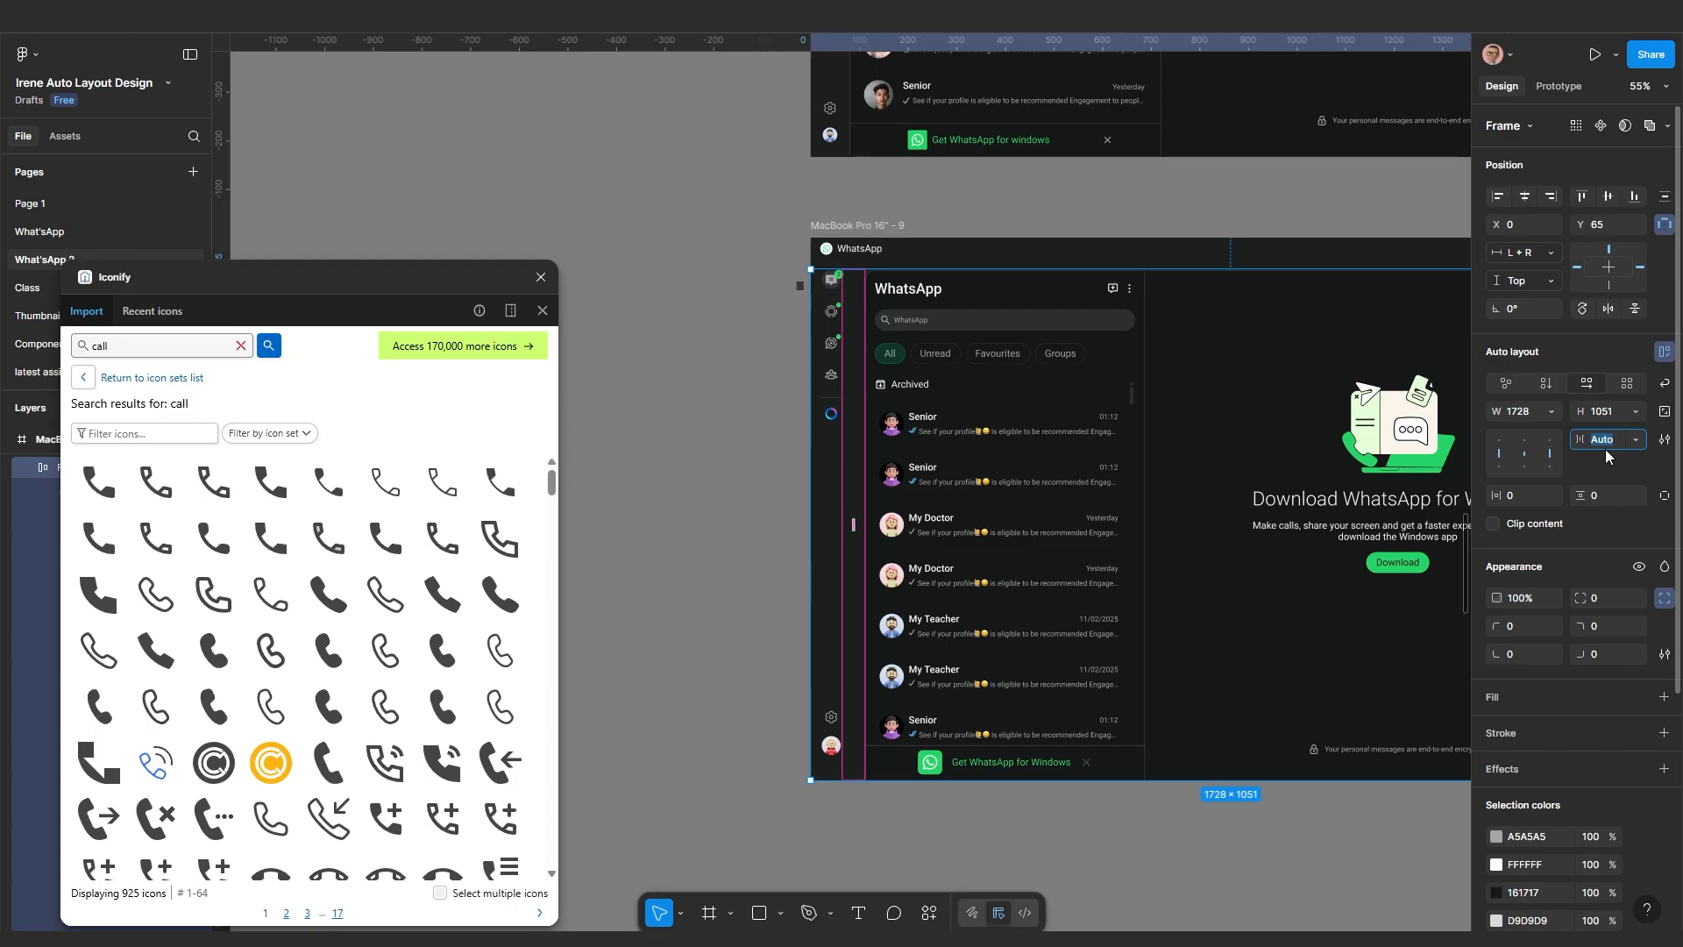
key("Return")
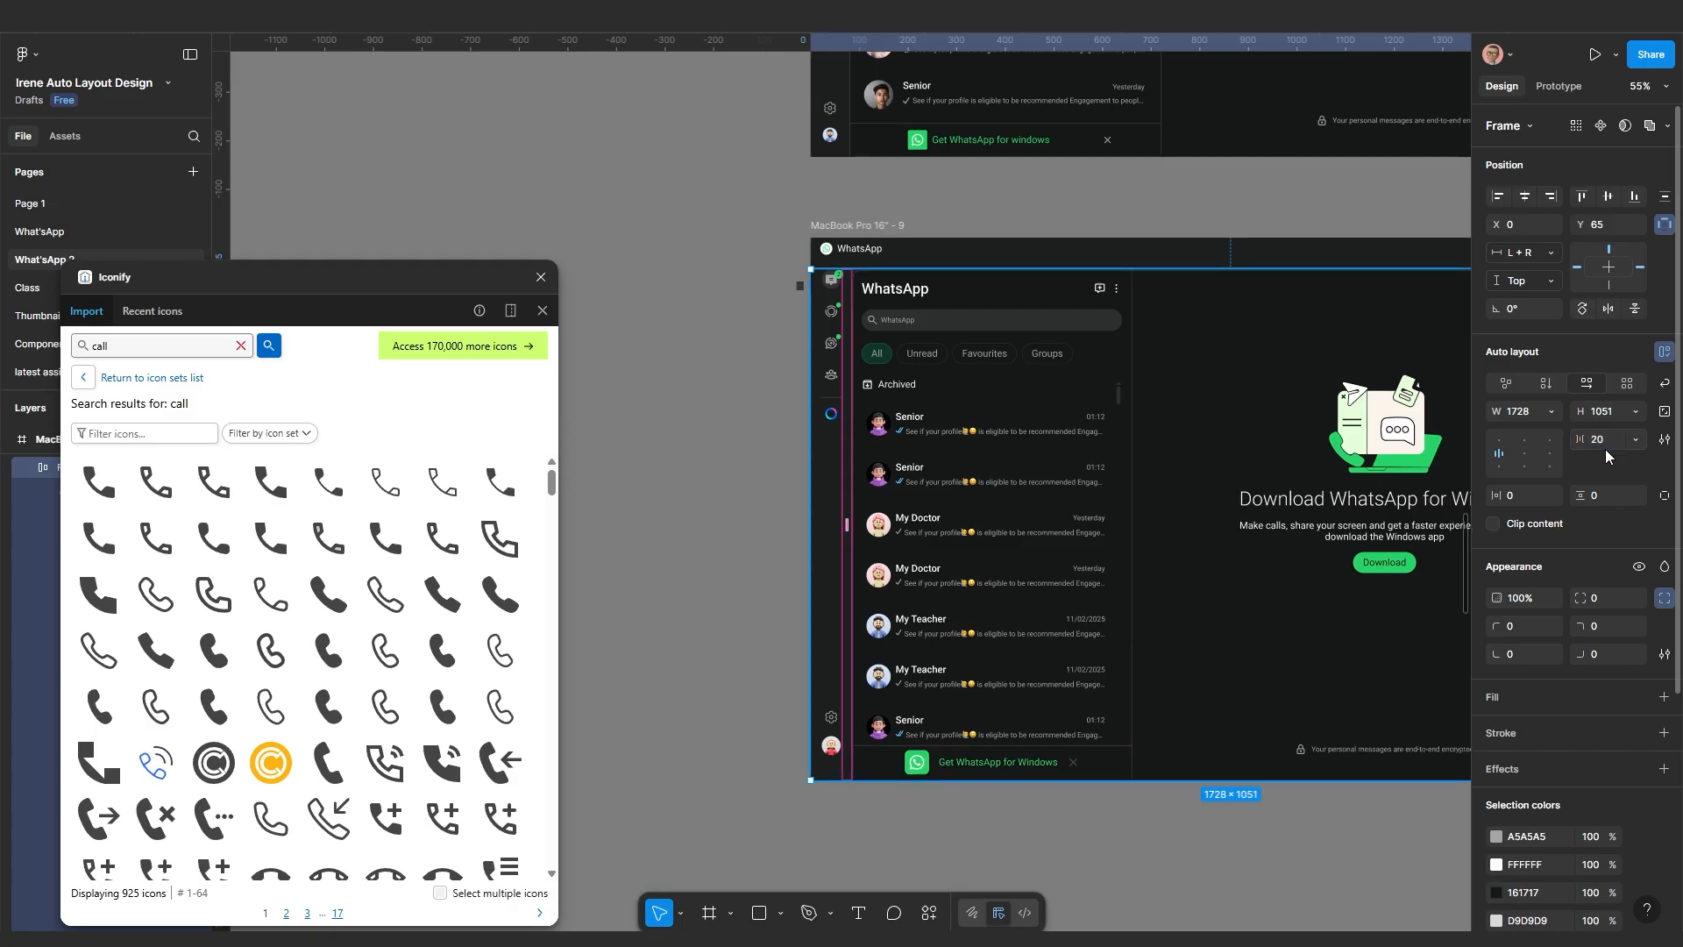
scroll(842, 365, "up", 5)
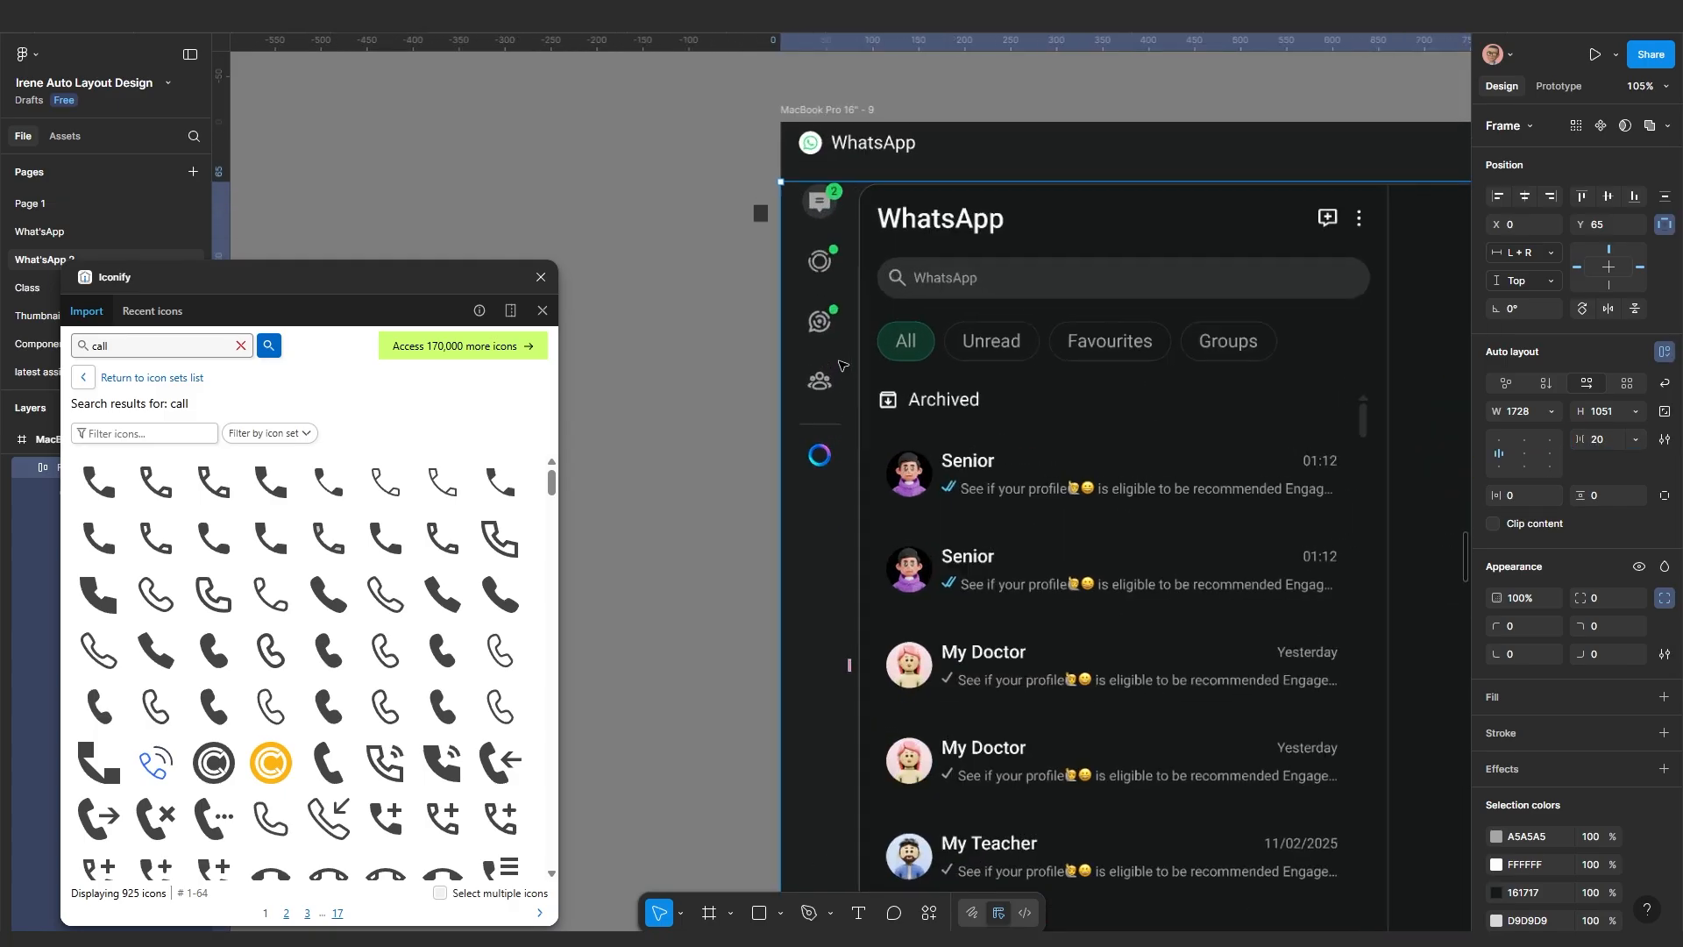
left_click(1602, 443)
key("Return")
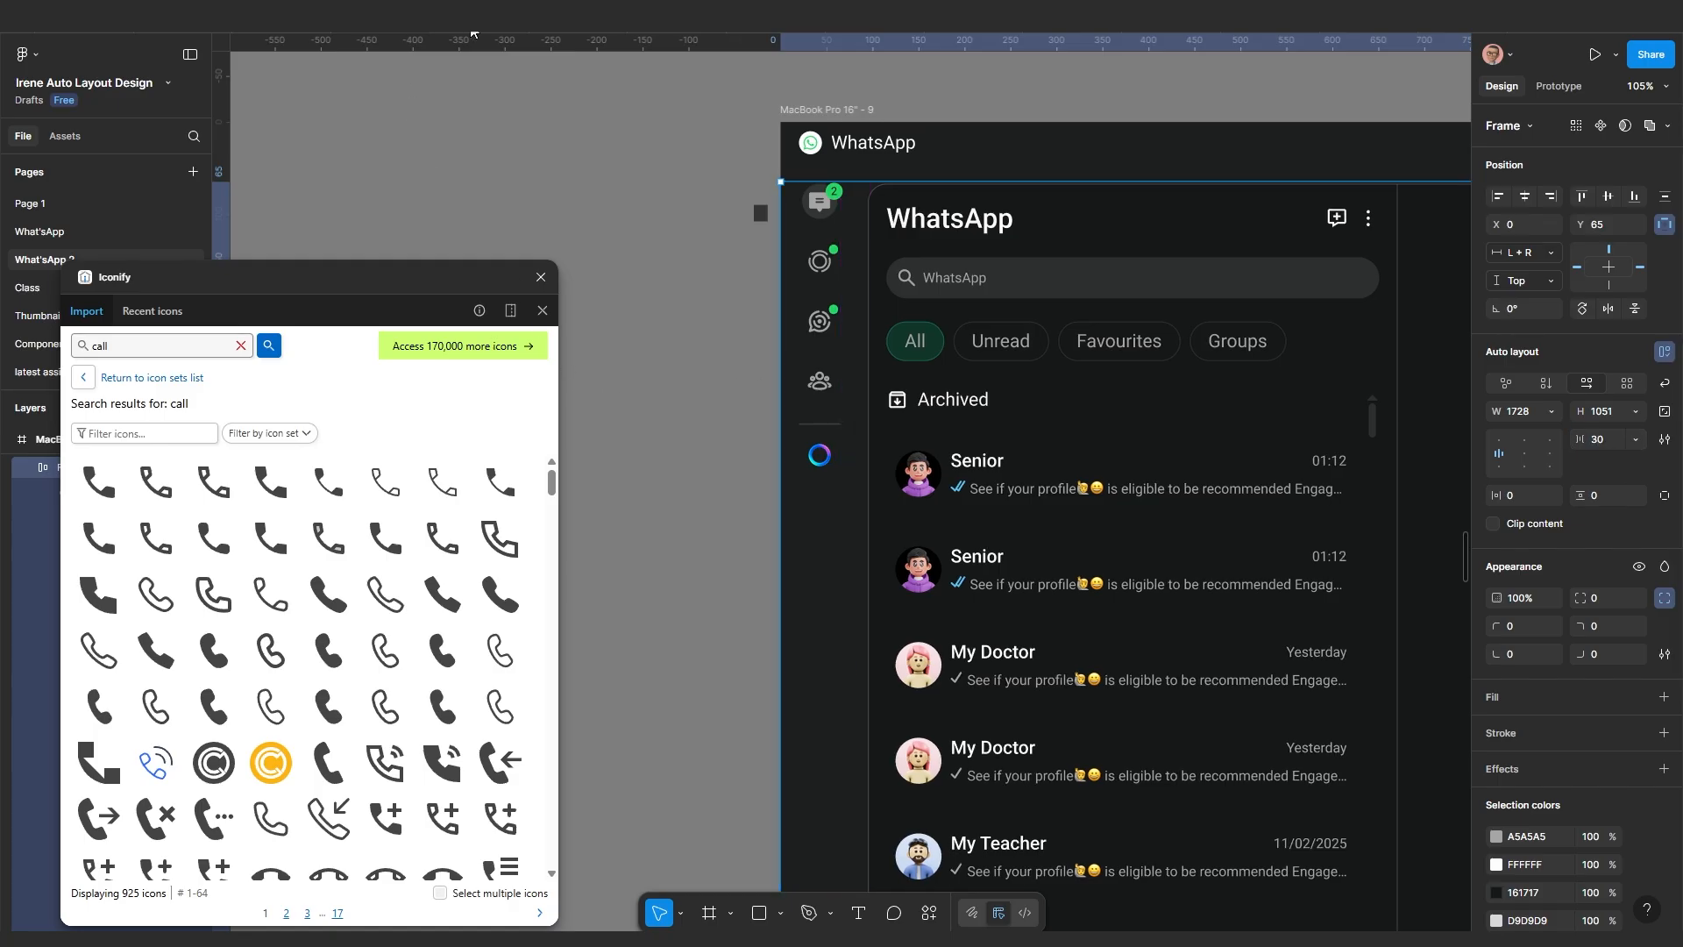
left_click(429, 34)
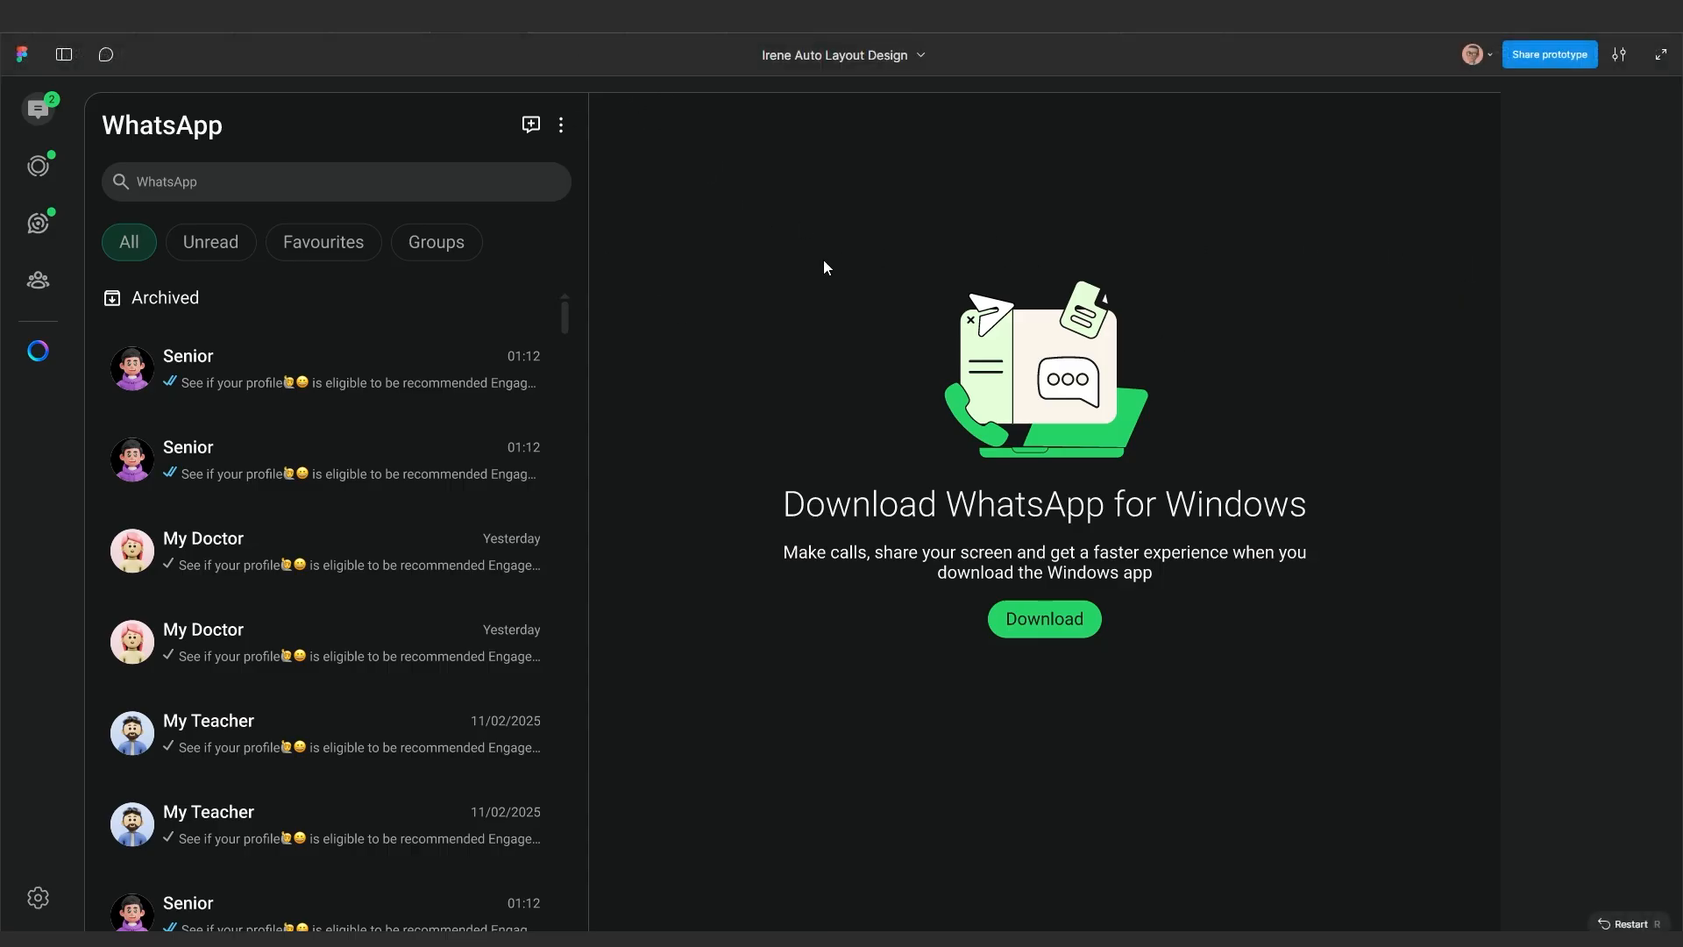
left_click(384, 32)
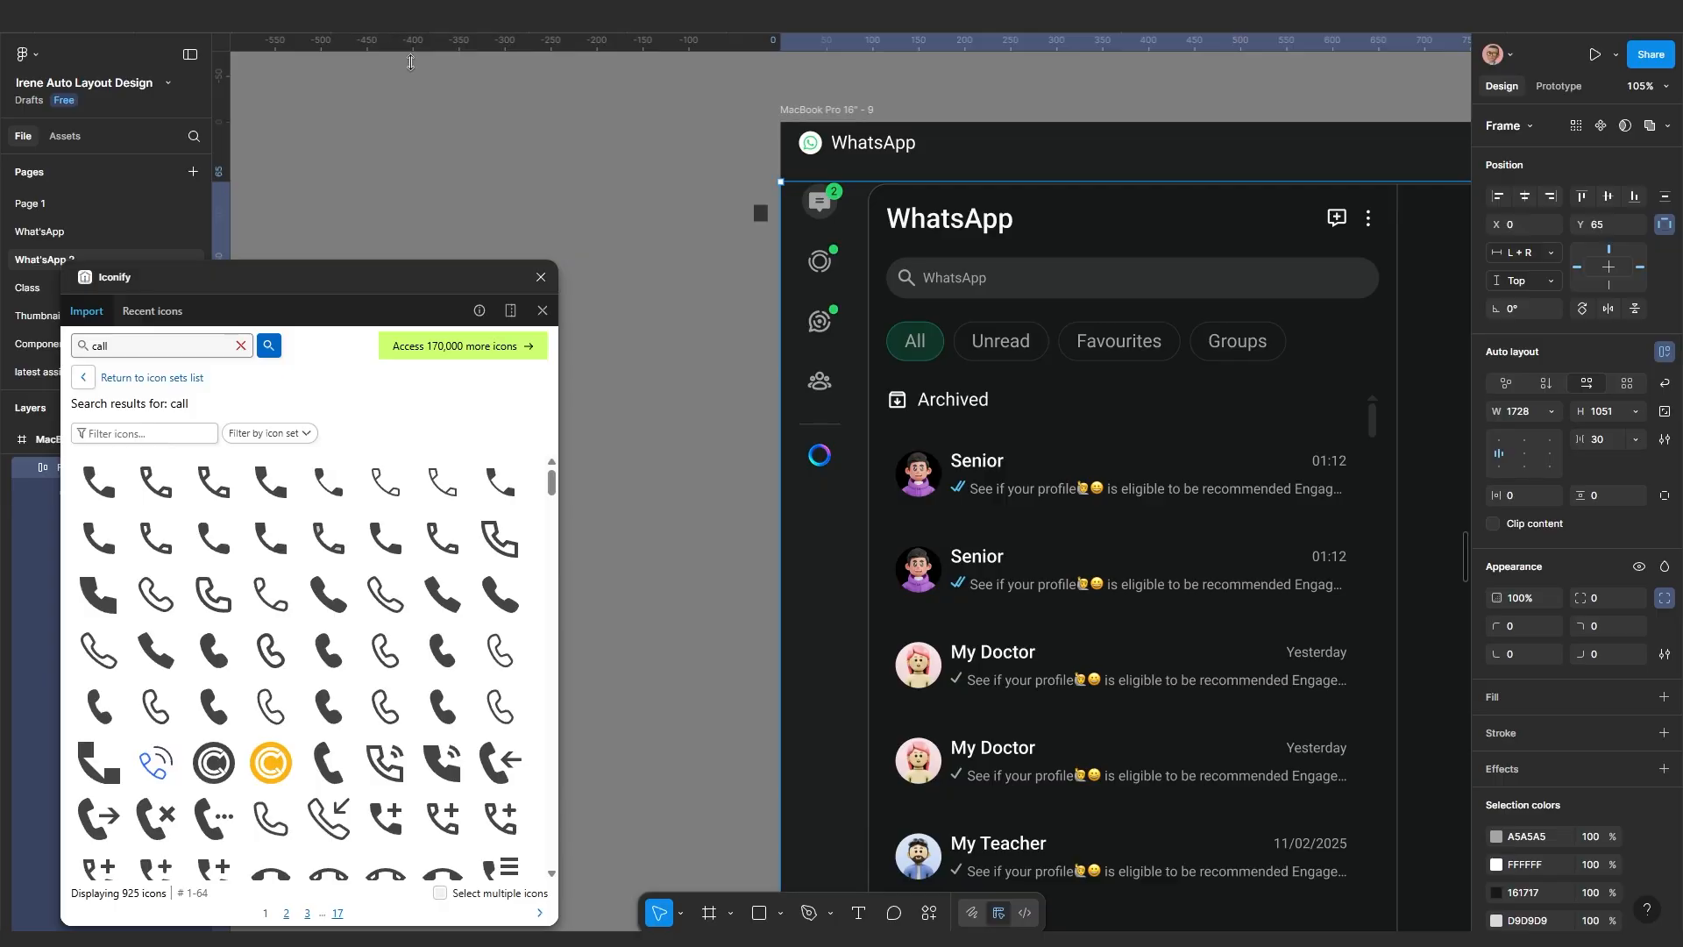
Inspect the sizing of the main content frame and its nested frame holding the chat list and download panel
scroll(1192, 639, "down", 2)
scroll(1247, 652, "down", 5)
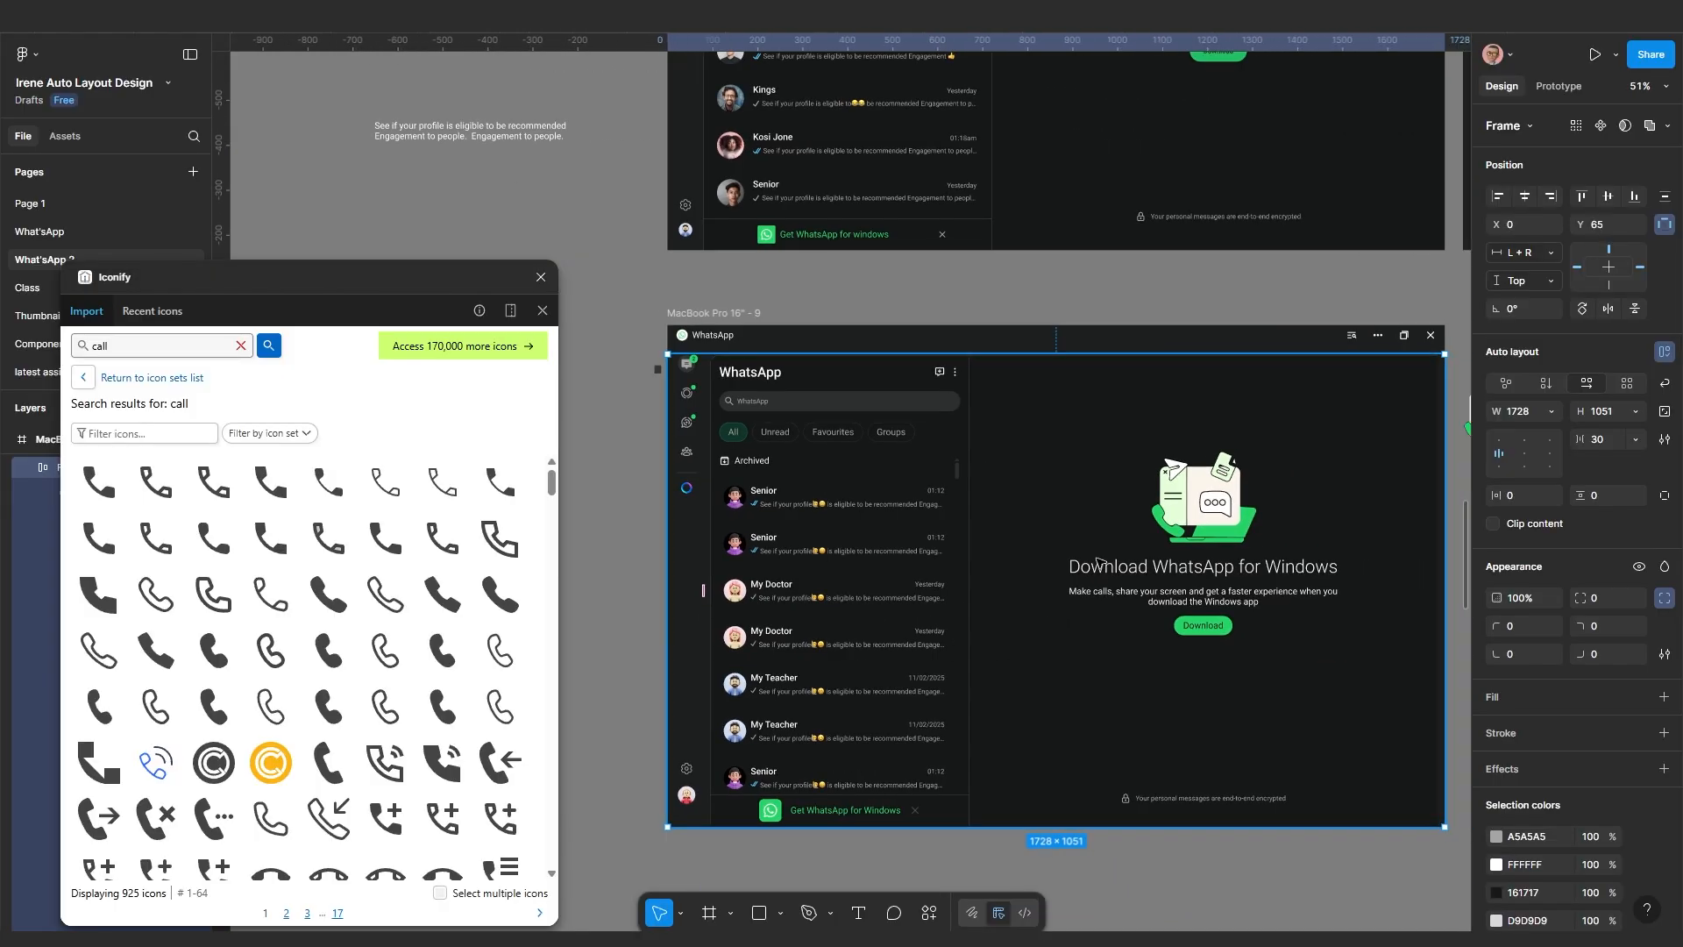
left_click(1098, 562)
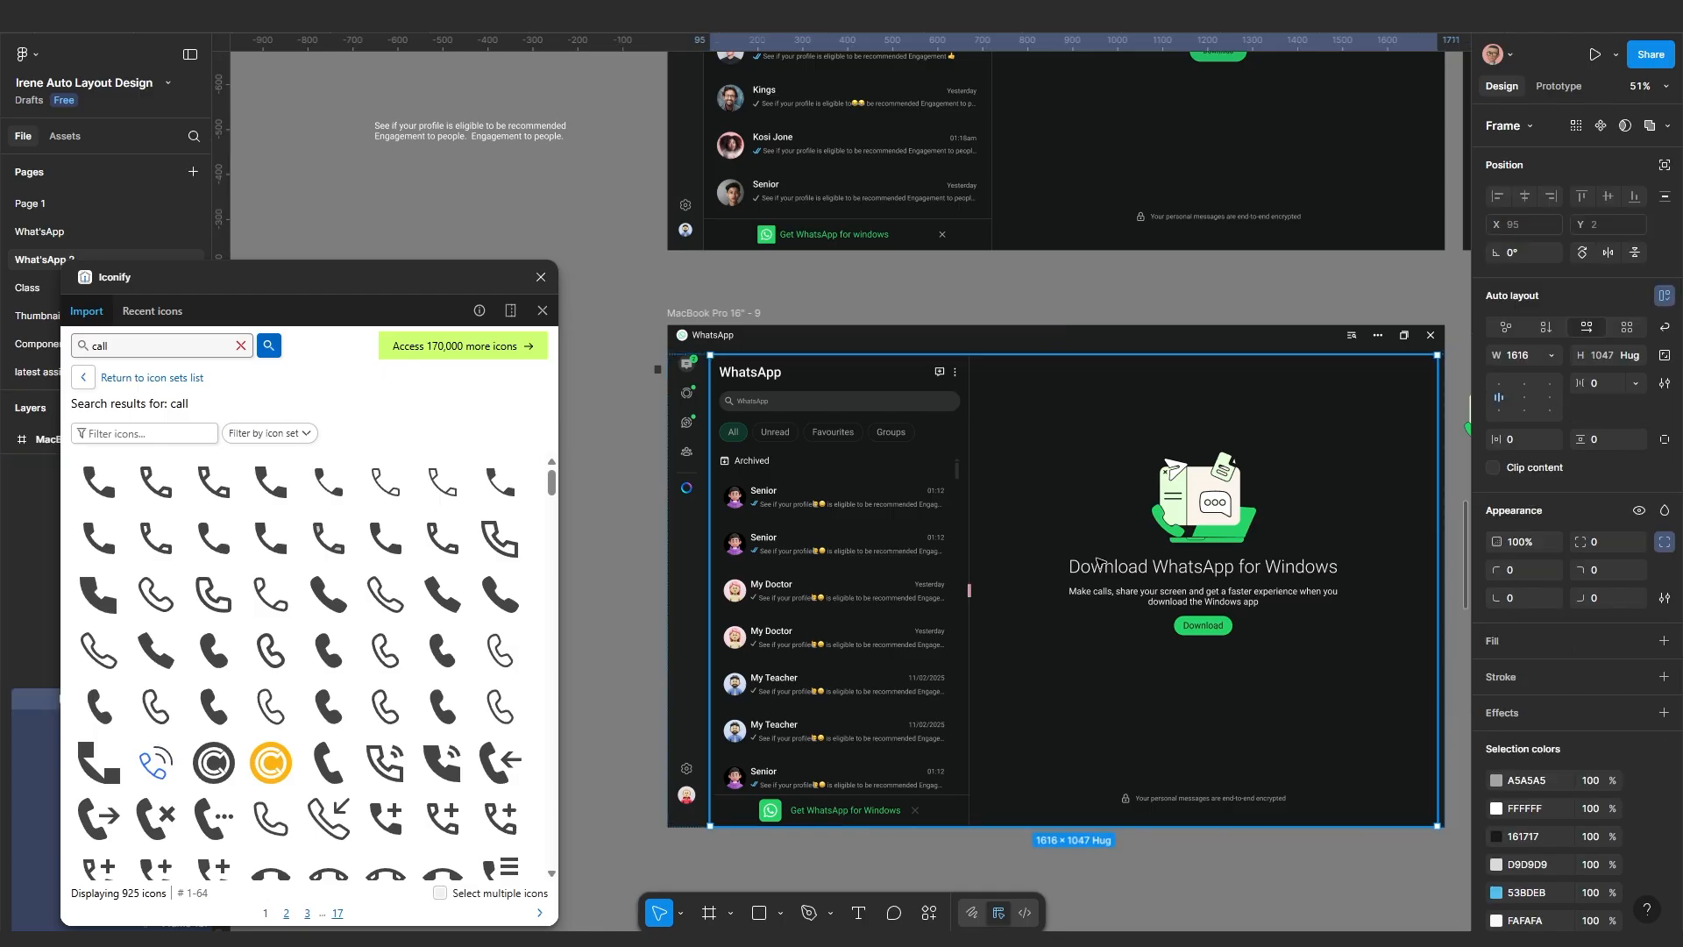
scroll(1201, 716, "right", 4)
scroll(1201, 716, "down", 1)
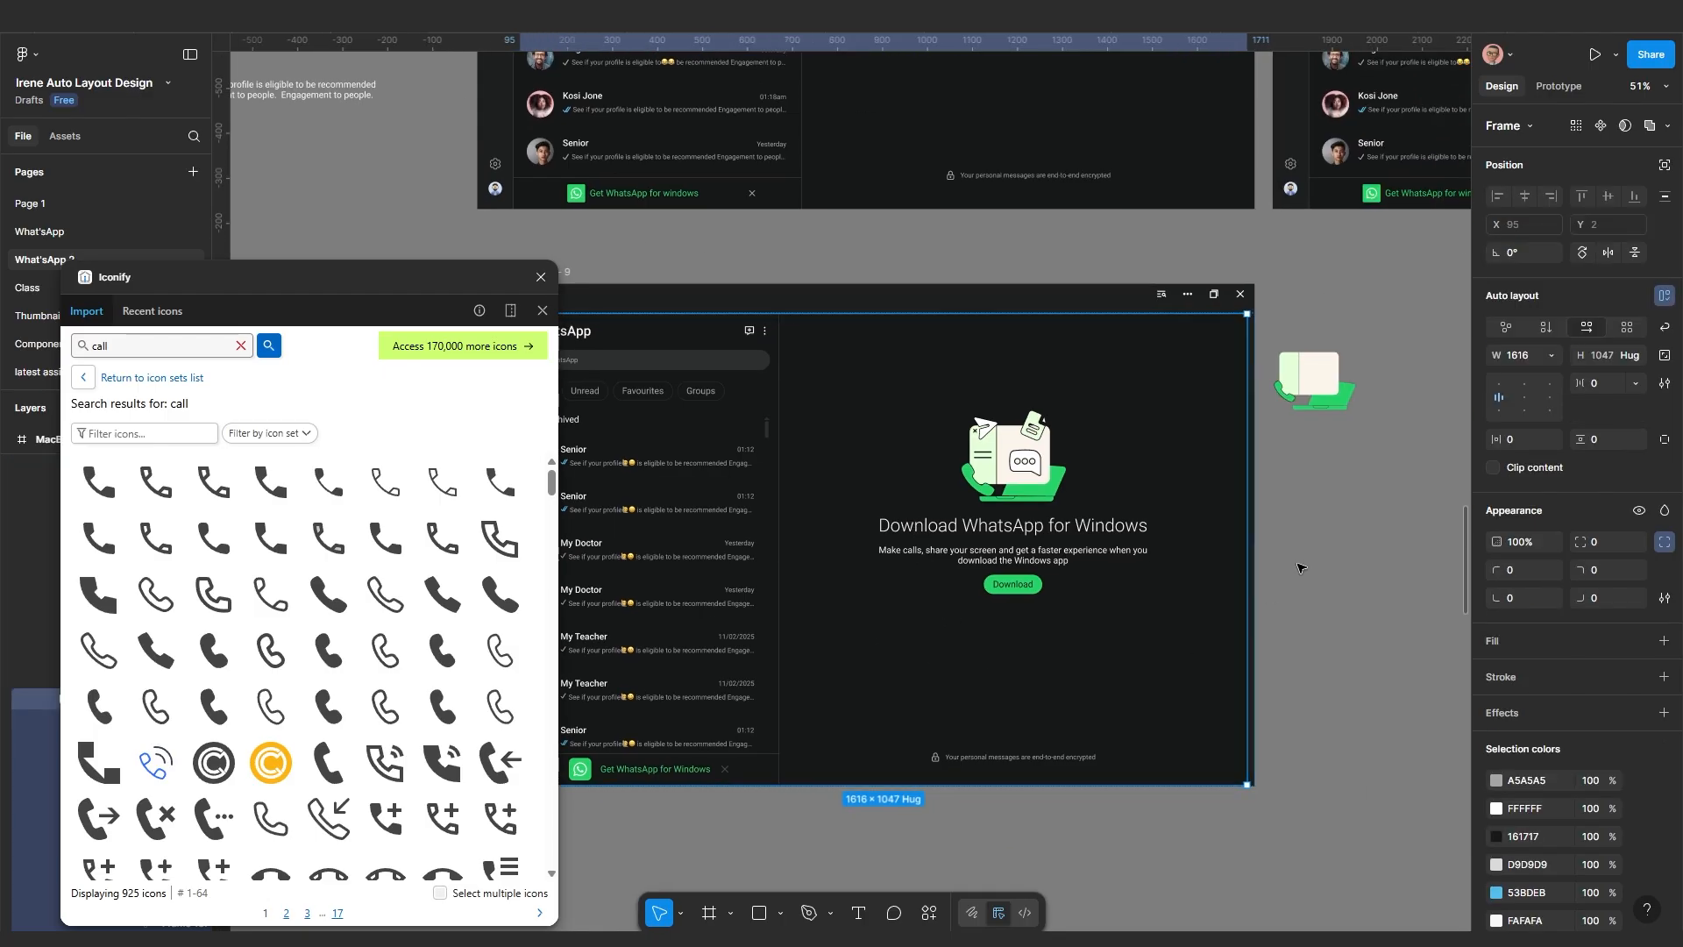
left_click(1256, 520)
left_click(1219, 488)
scroll(1236, 493, "up", 1)
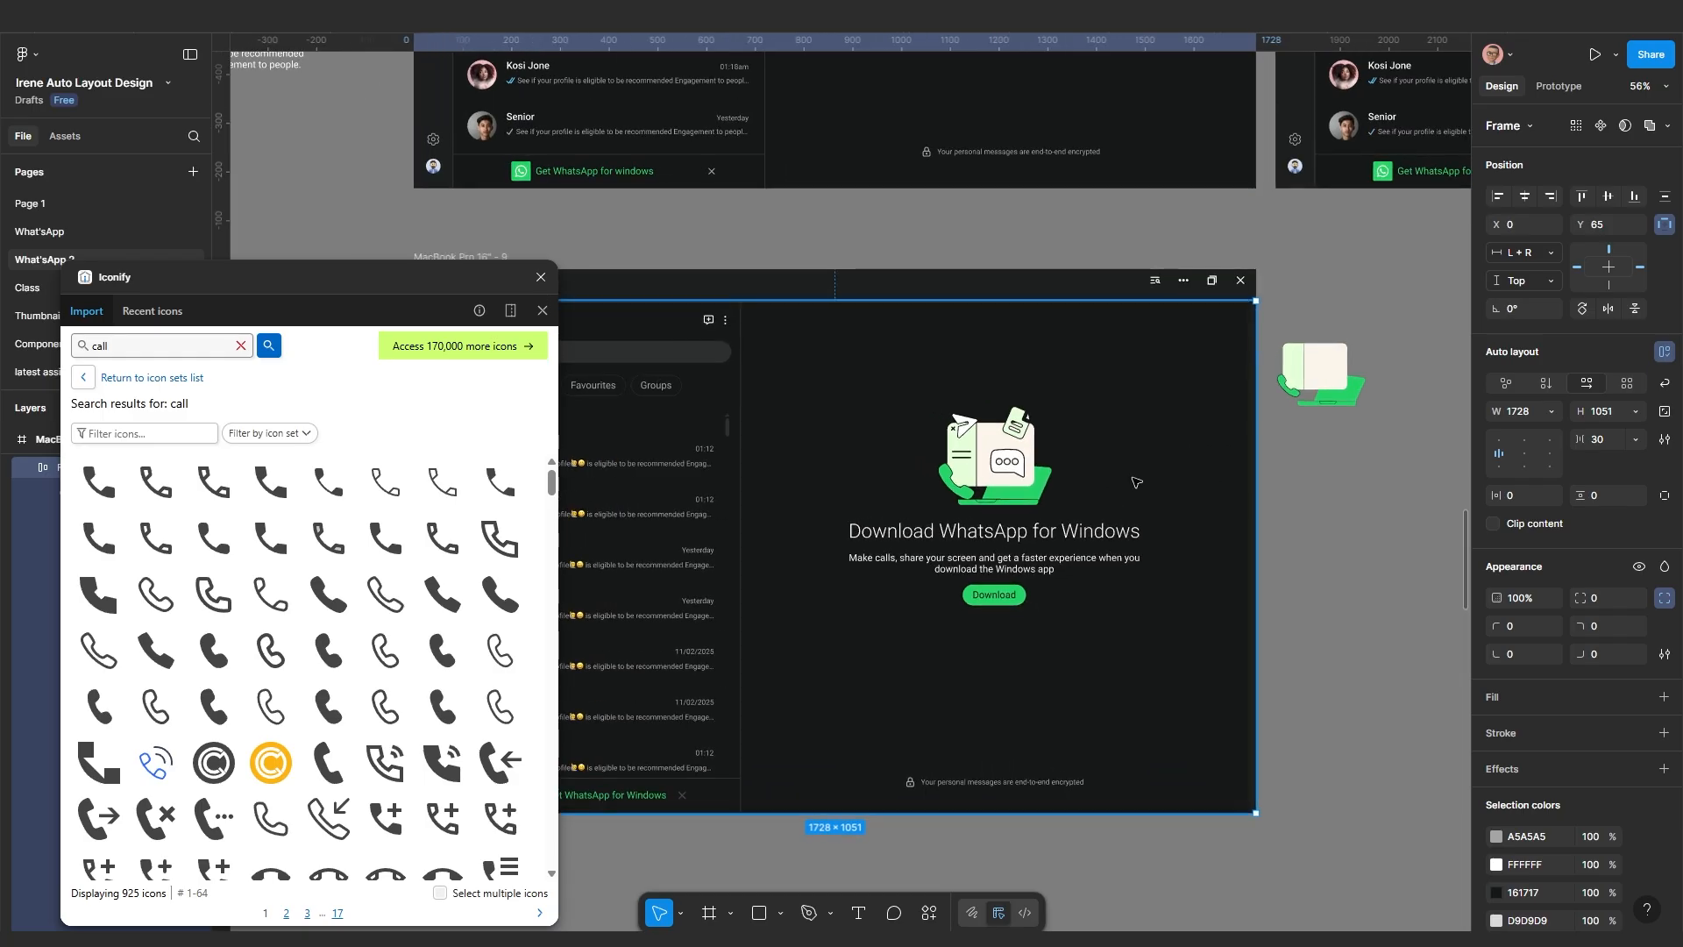
scroll(1043, 672, "down", 2)
left_click_drag(1038, 670, 1242, 643)
left_click(1197, 793)
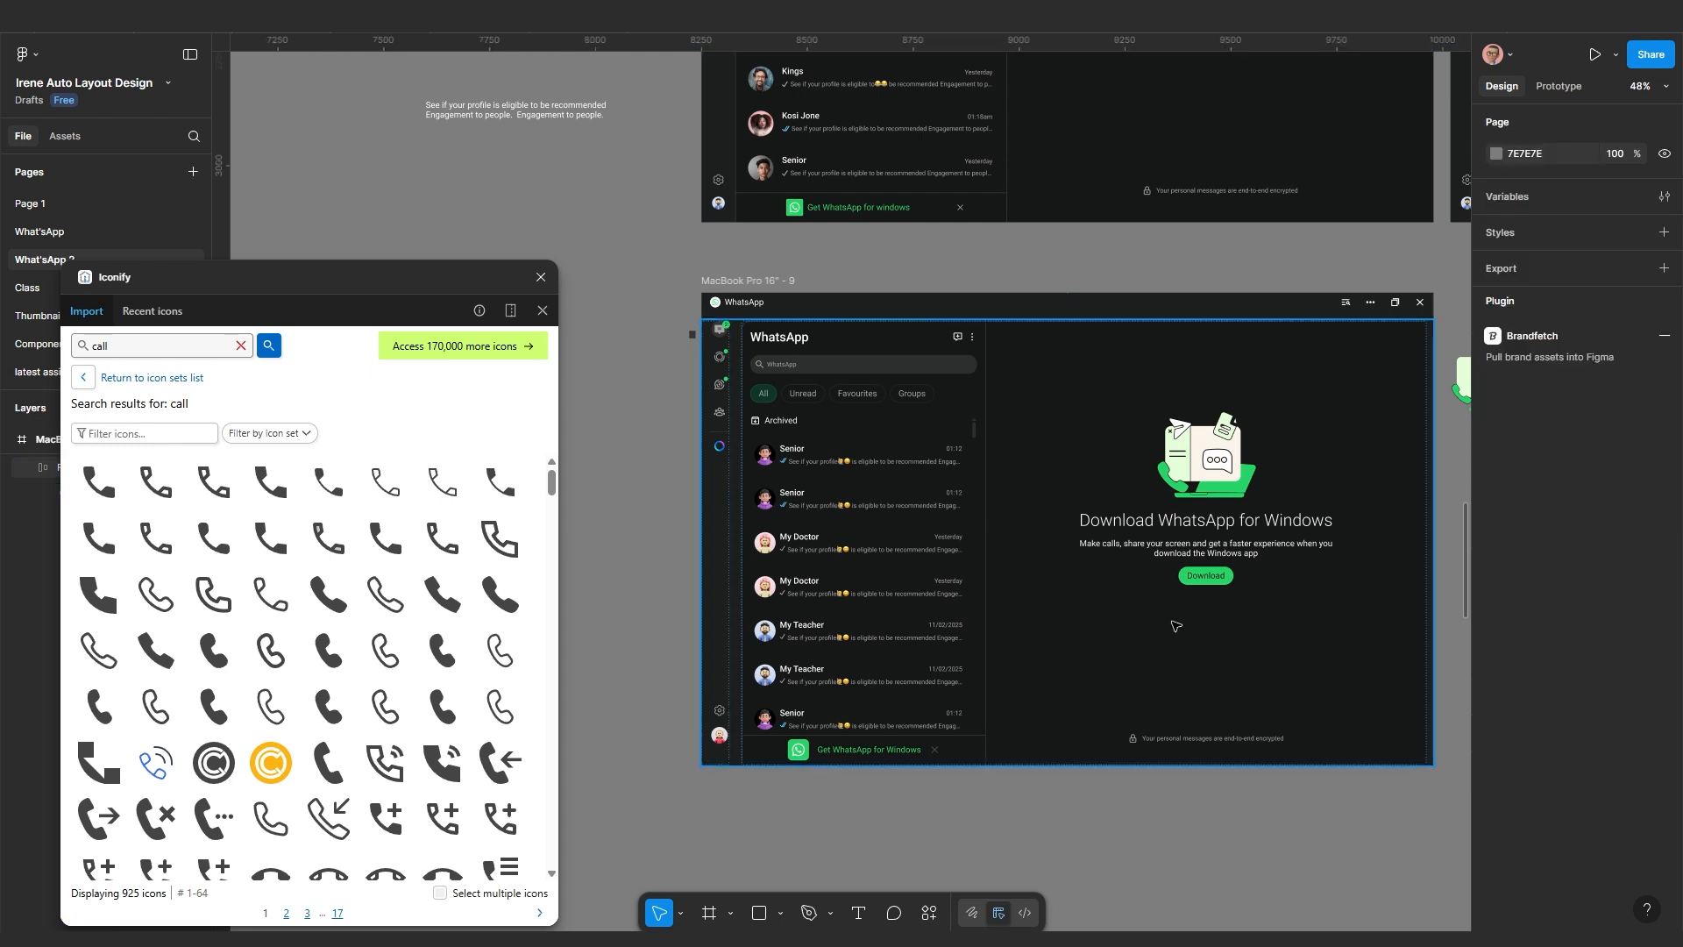
Set the width of the nested frame holding the chat list and download panel to Fill container
left_click(1177, 625)
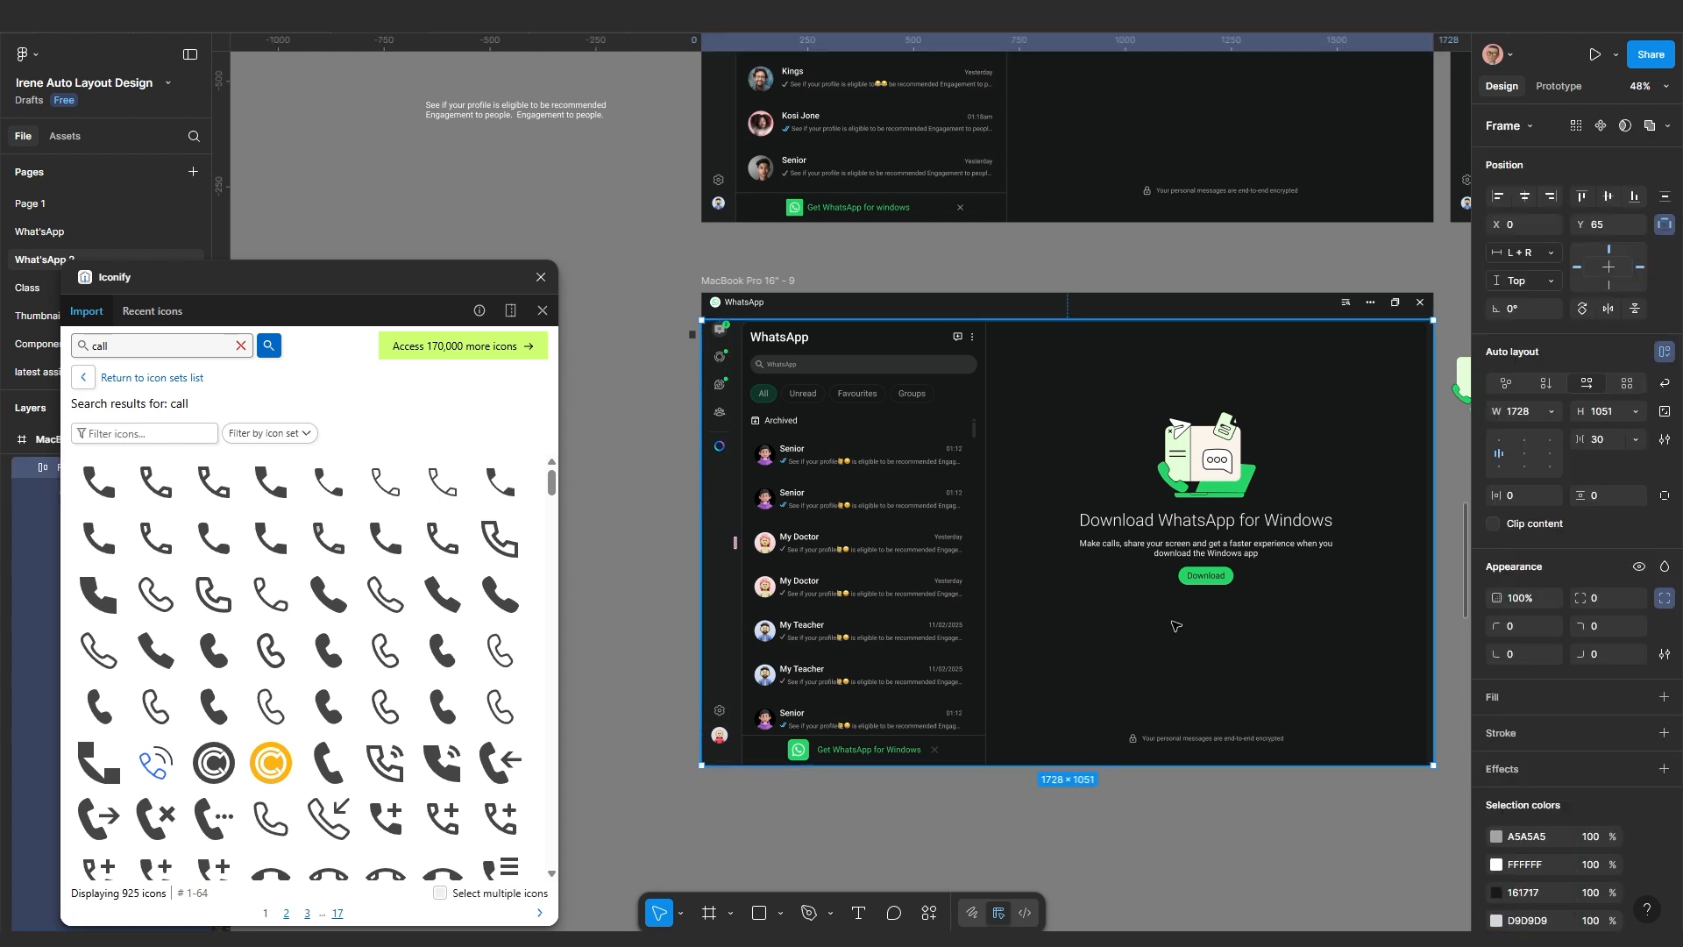
left_click(1227, 599)
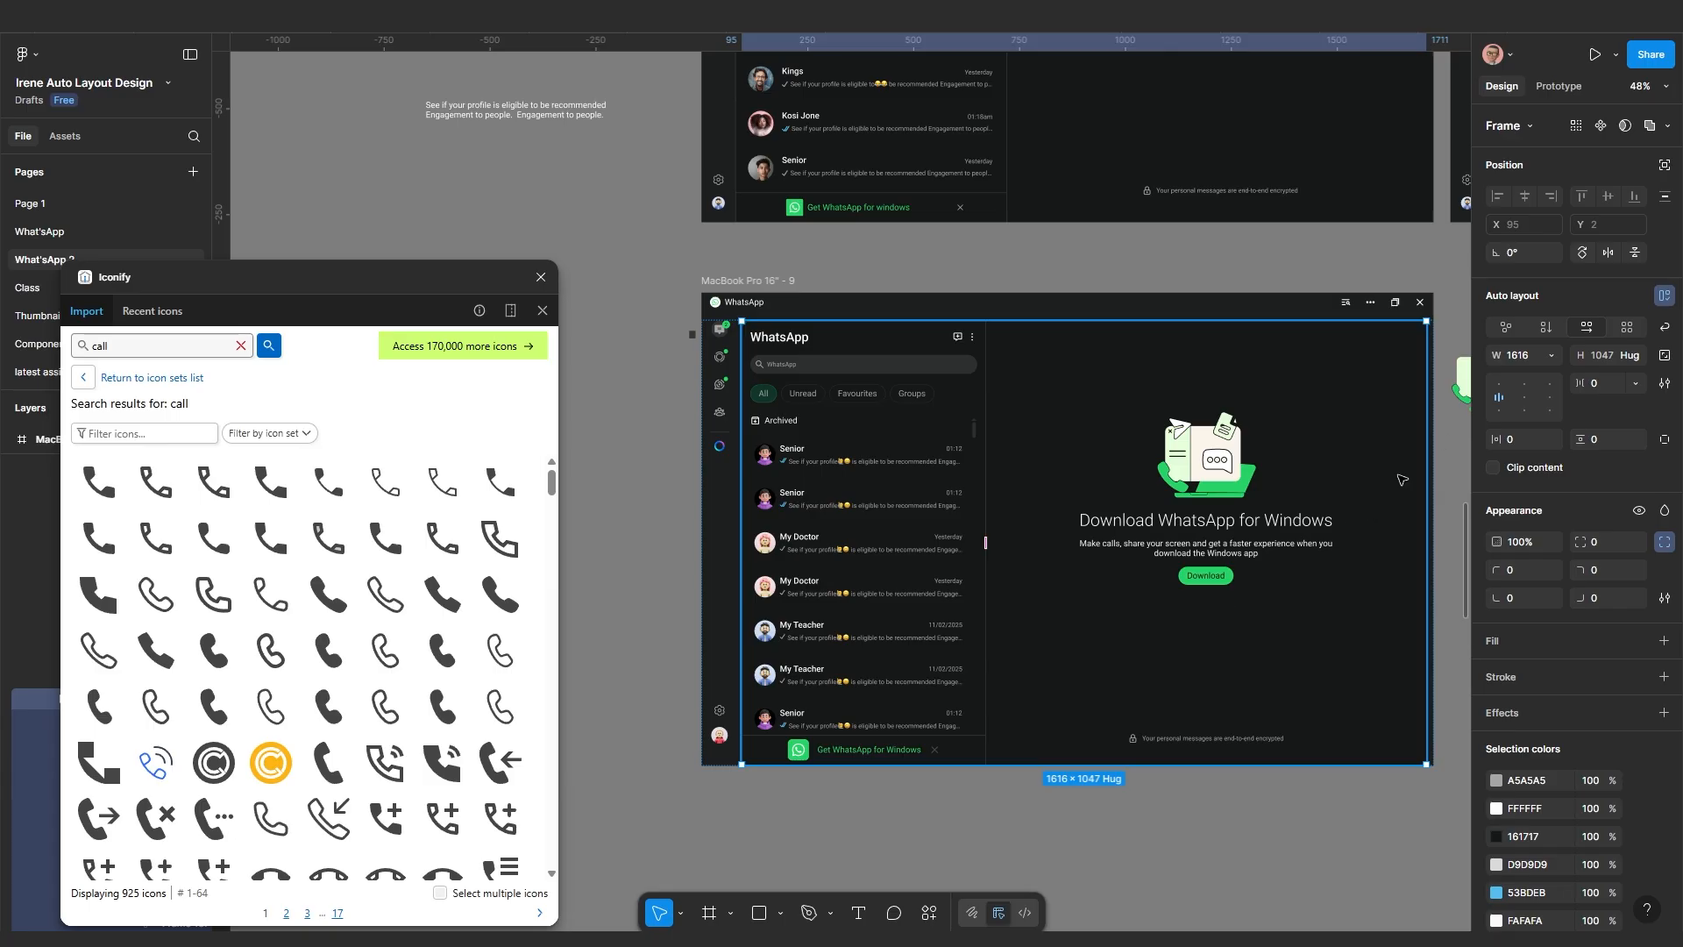
left_click(1550, 355)
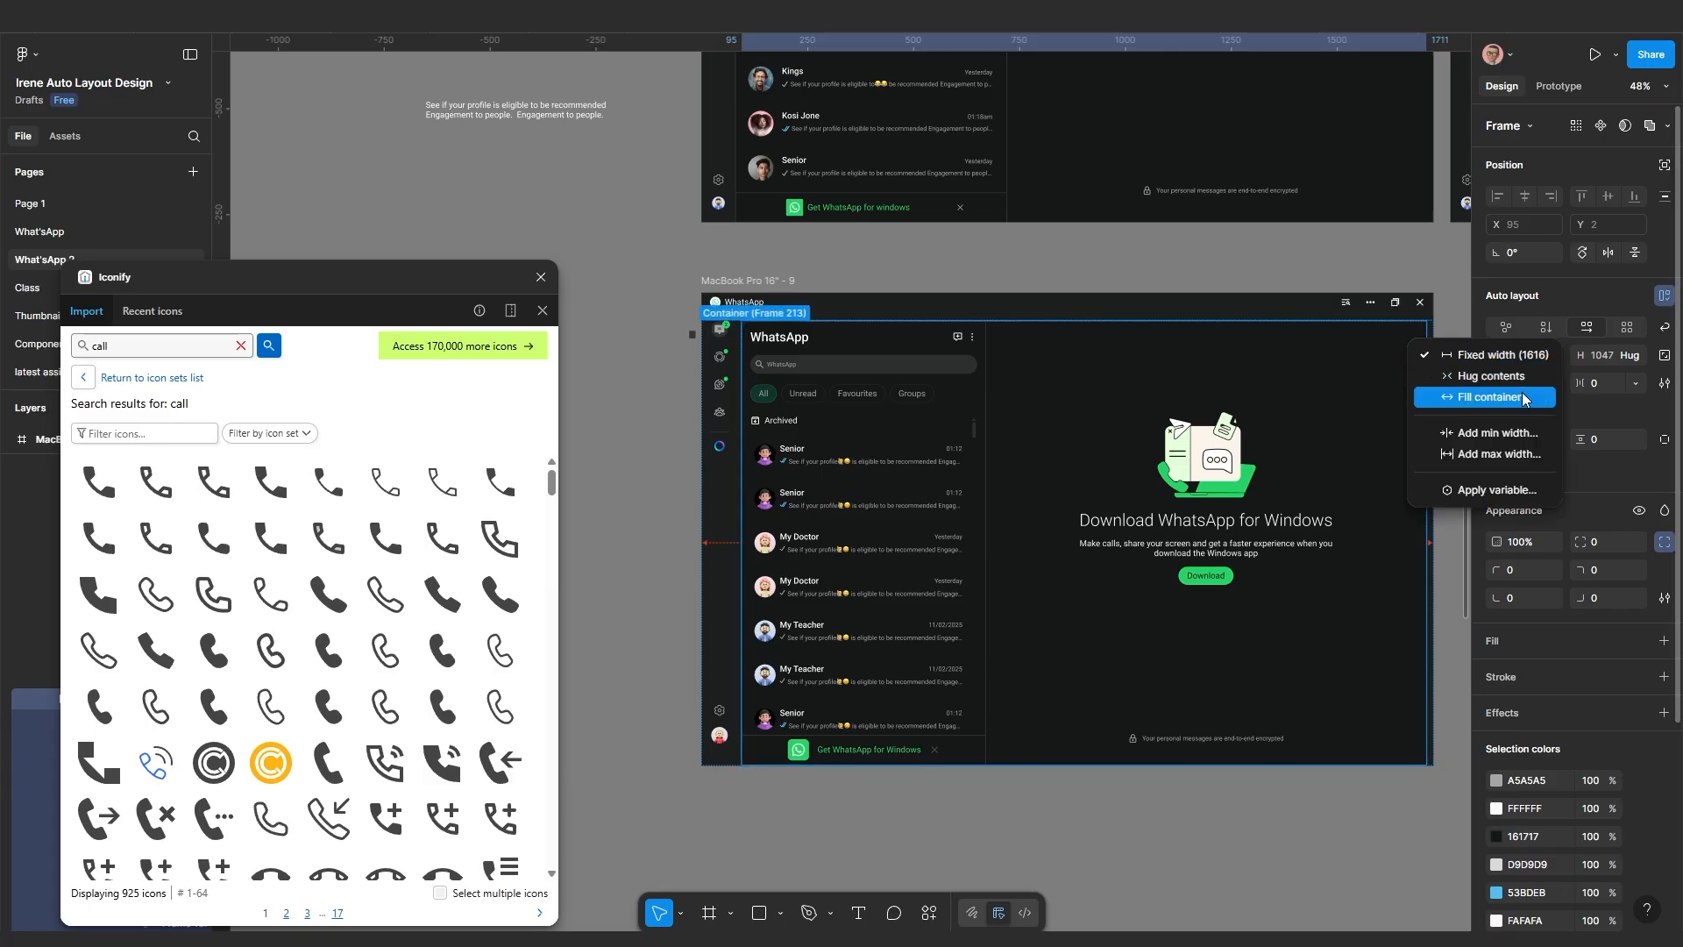
left_click(1530, 397)
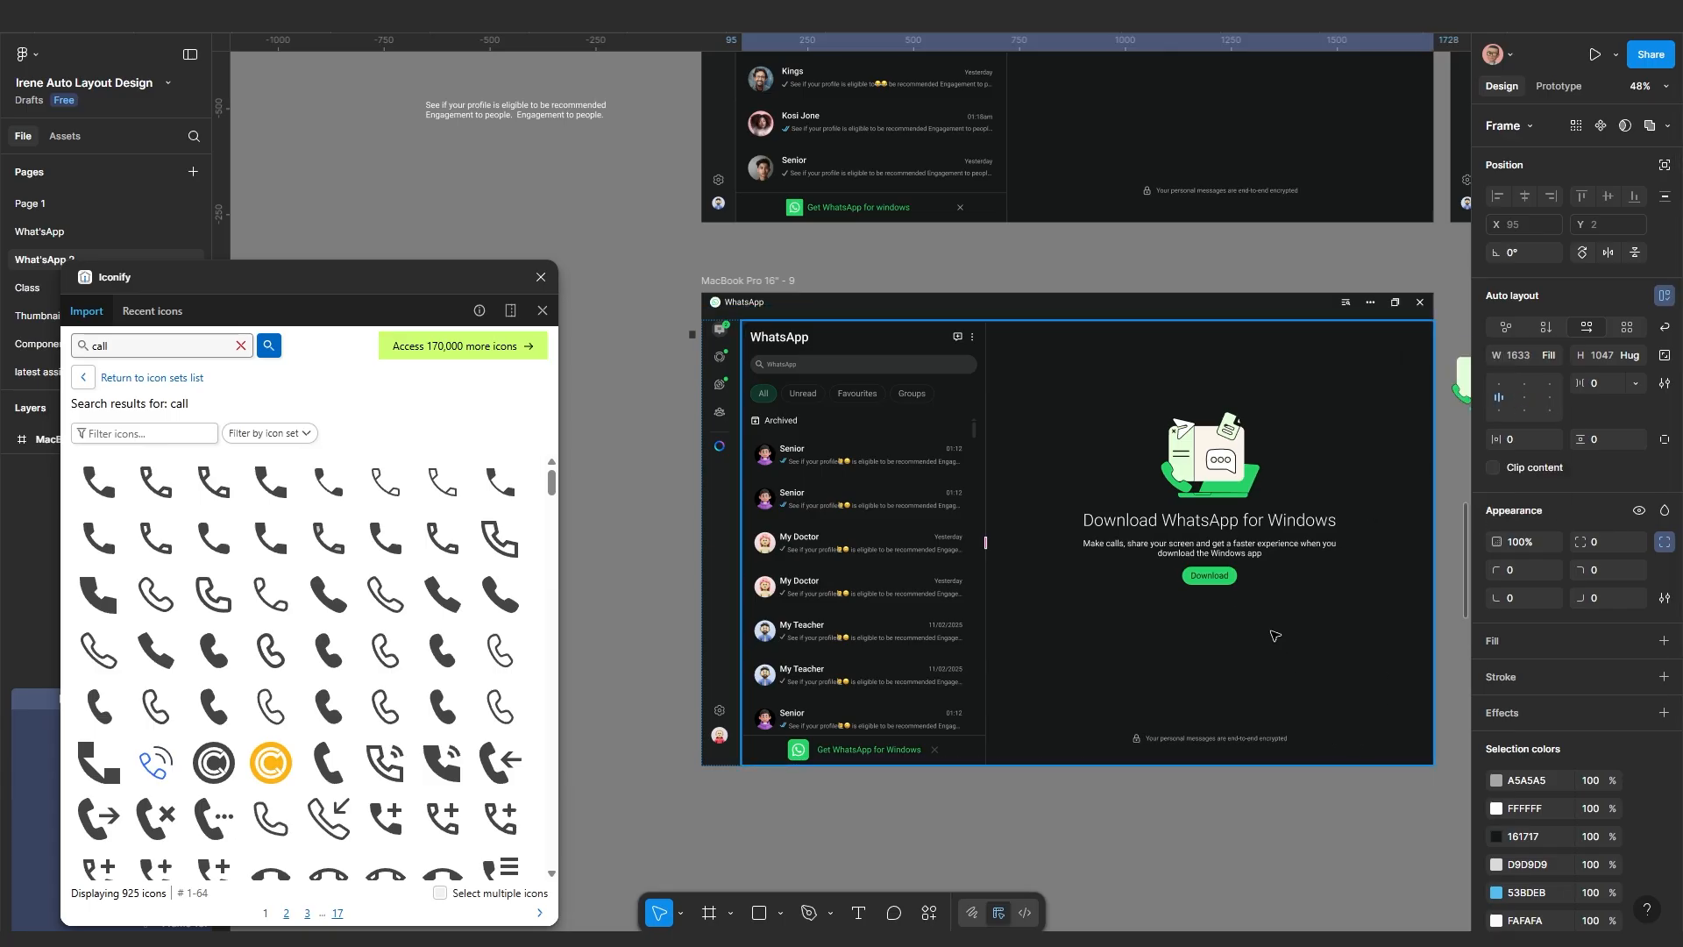
left_click(1019, 603)
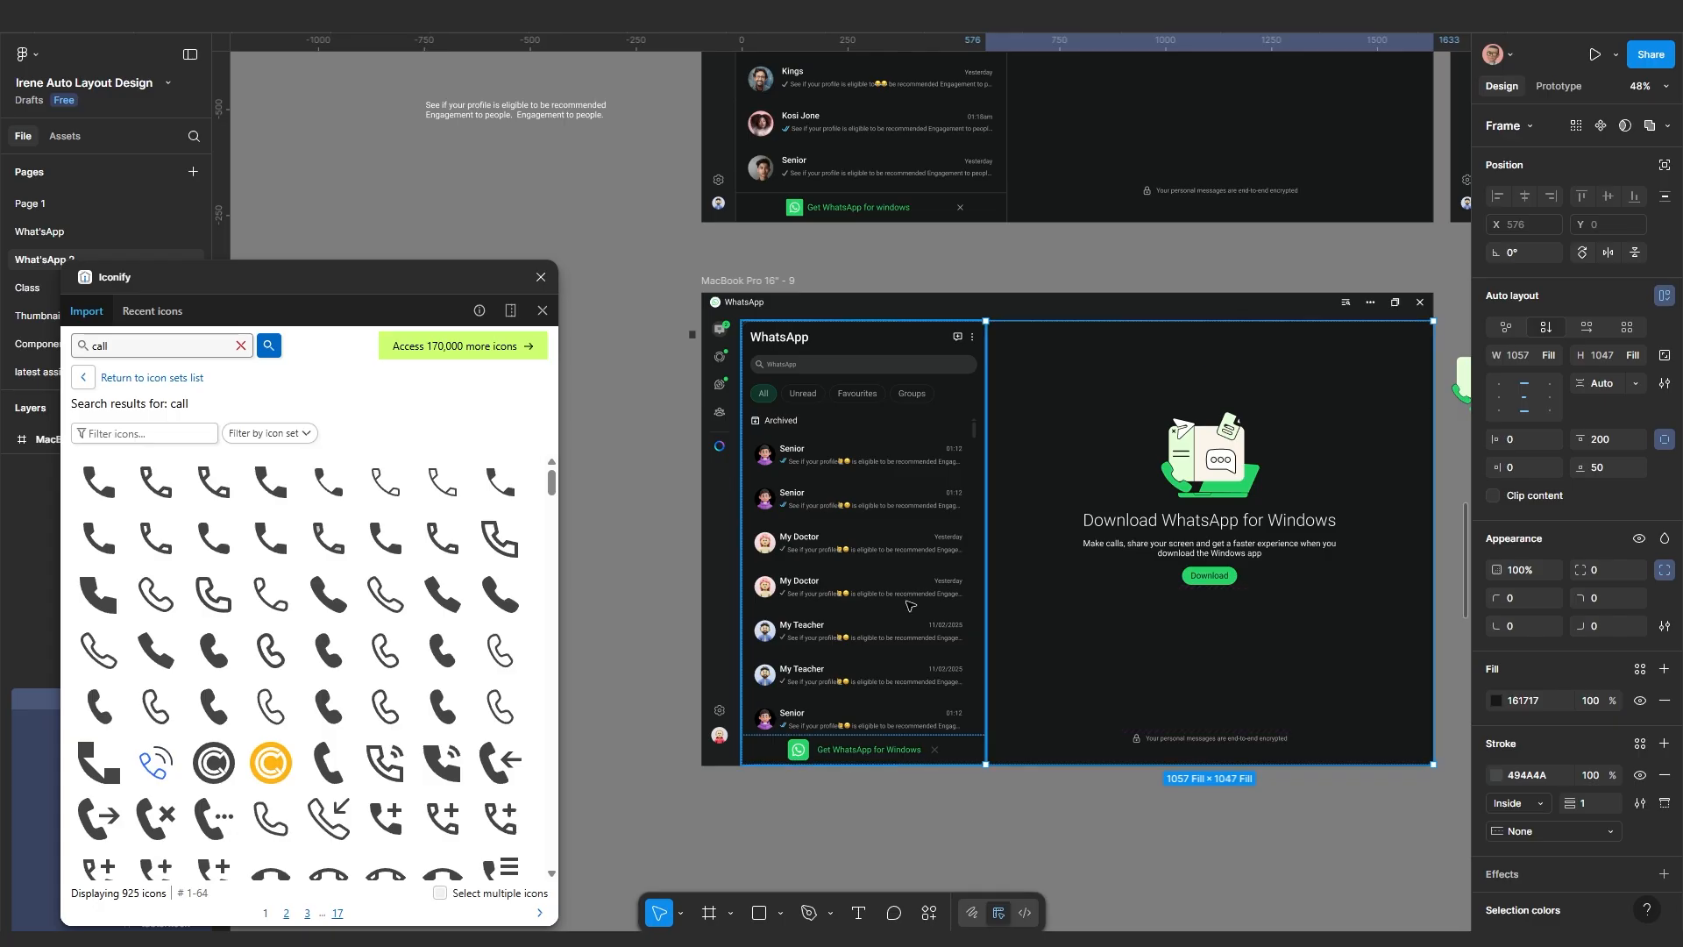
left_click(999, 838)
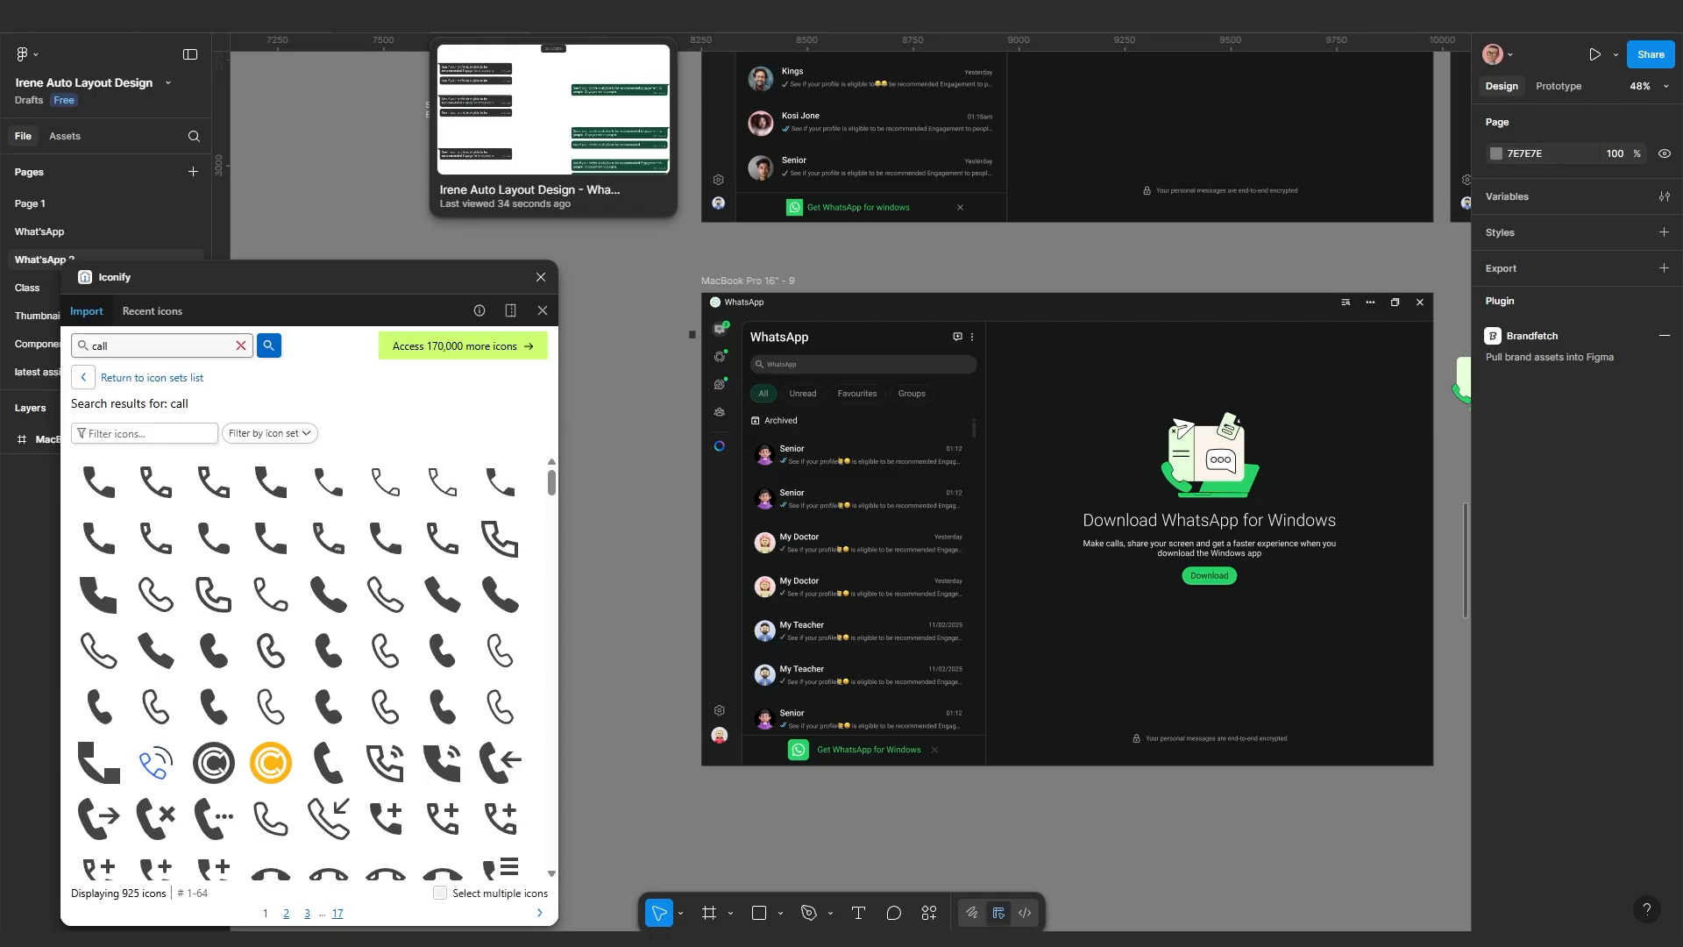
Preview the prototype, test scrolling the chat list and the whole screen, and return to the design file
key("ctrl+Tab")
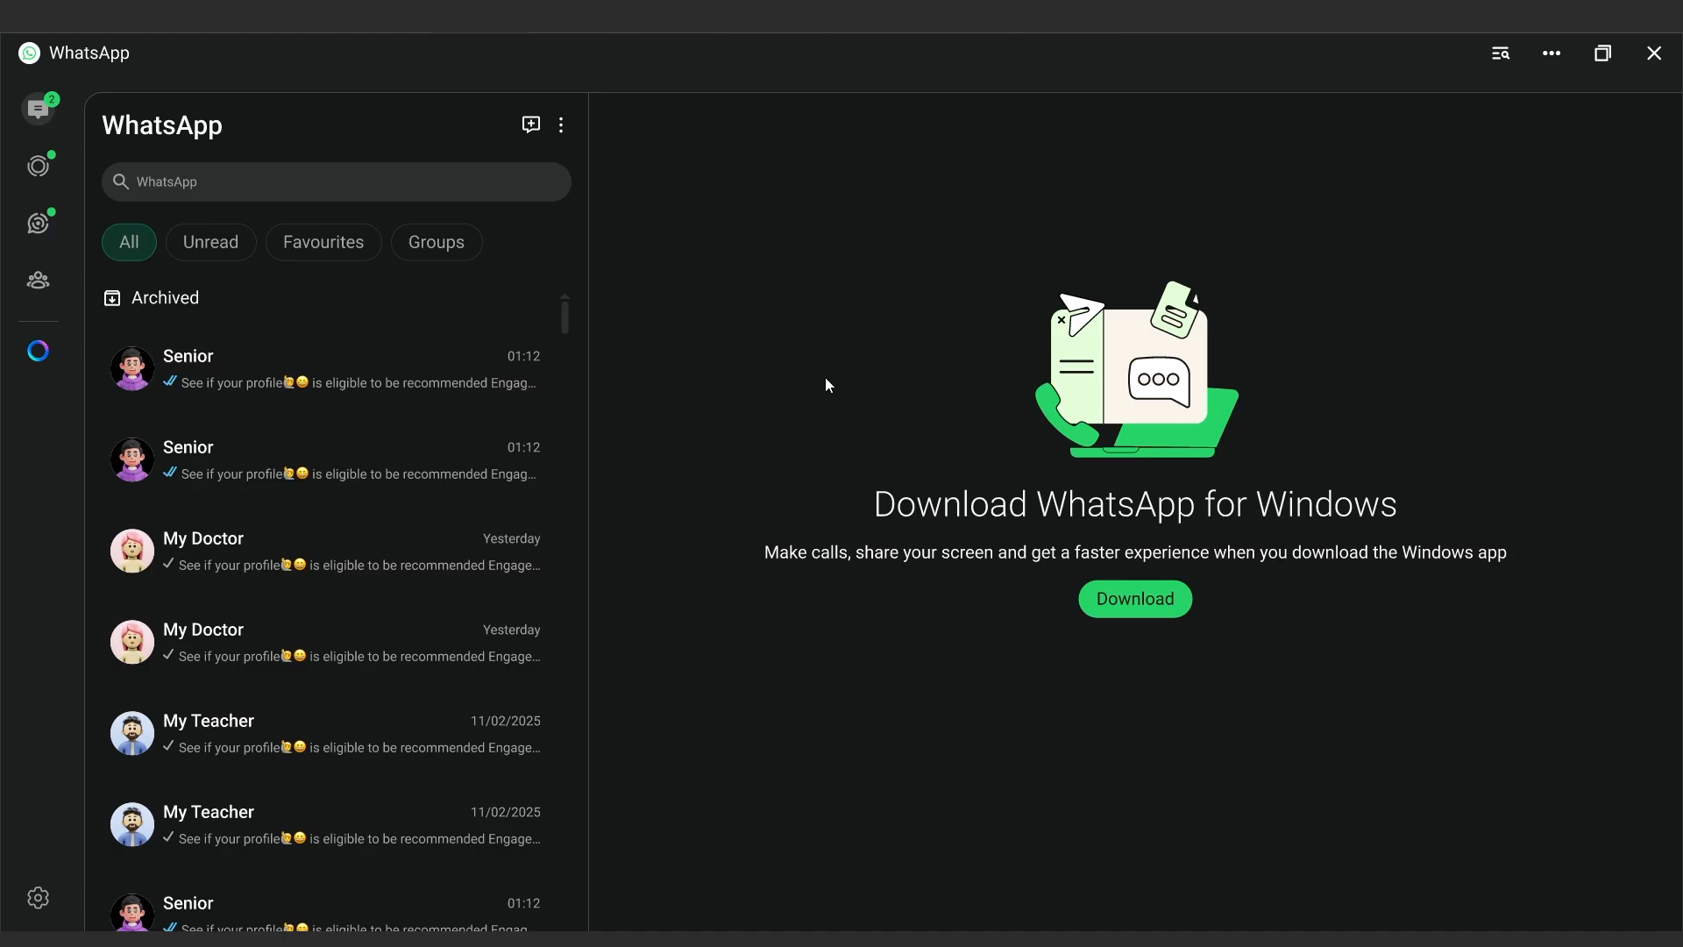
scroll(372, 632, "down", 3)
scroll(372, 633, "up", 3)
scroll(374, 638, "down", 1)
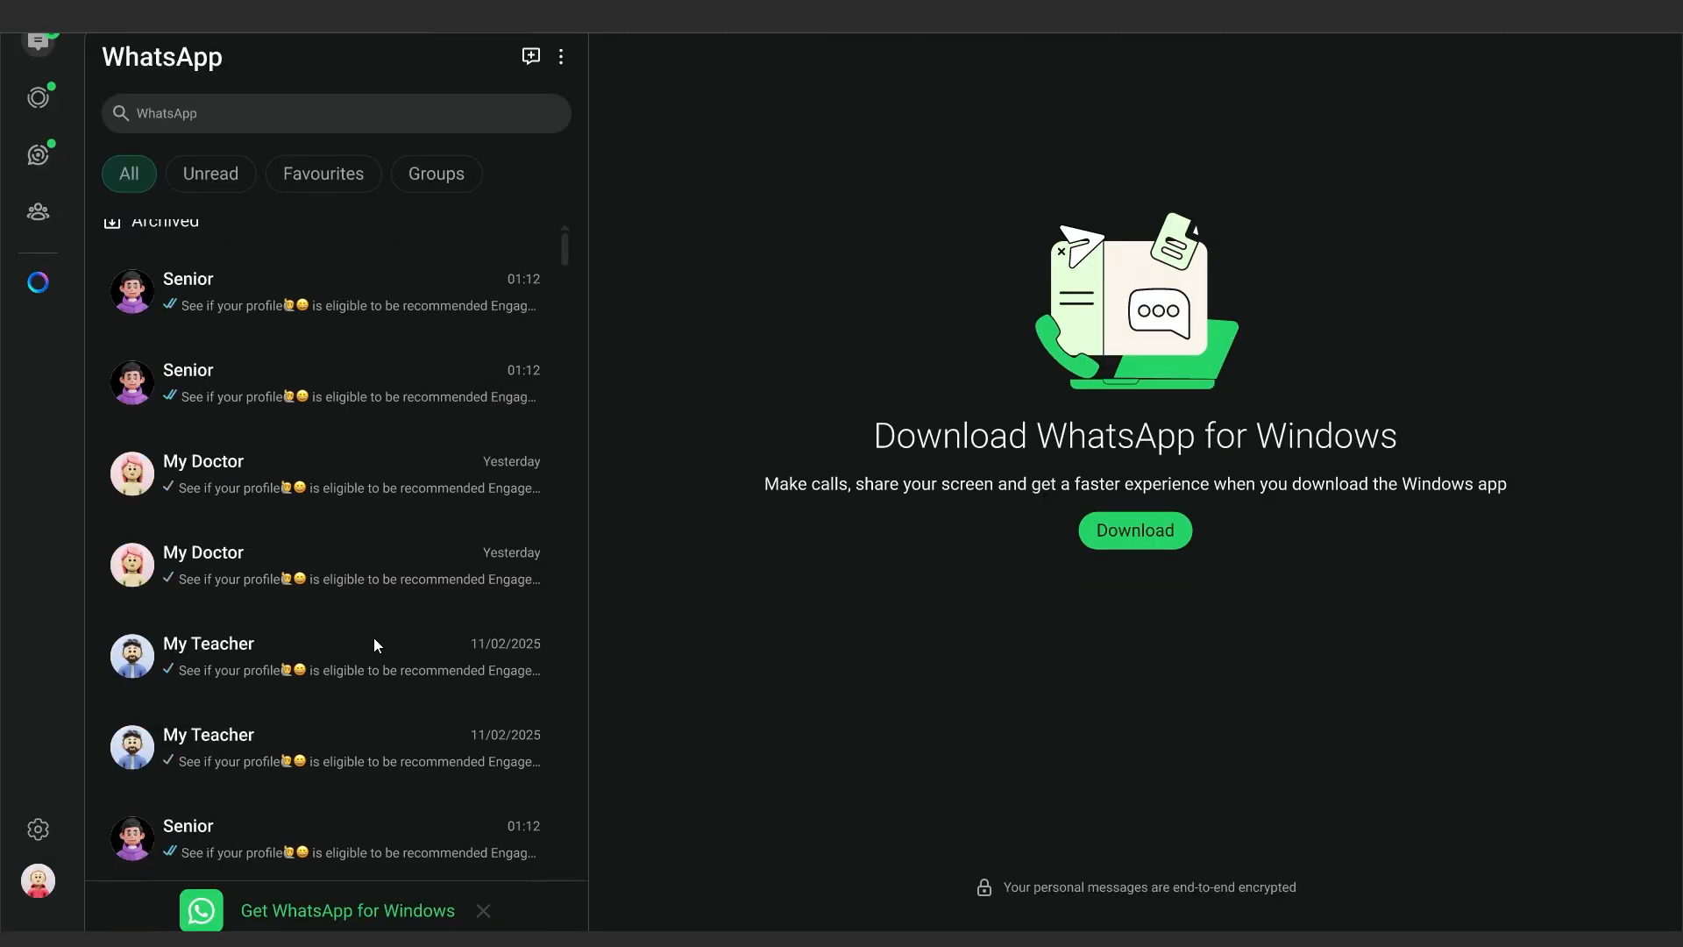
scroll(375, 639, "up", 1)
scroll(376, 647, "down", 3)
scroll(376, 646, "up", 4)
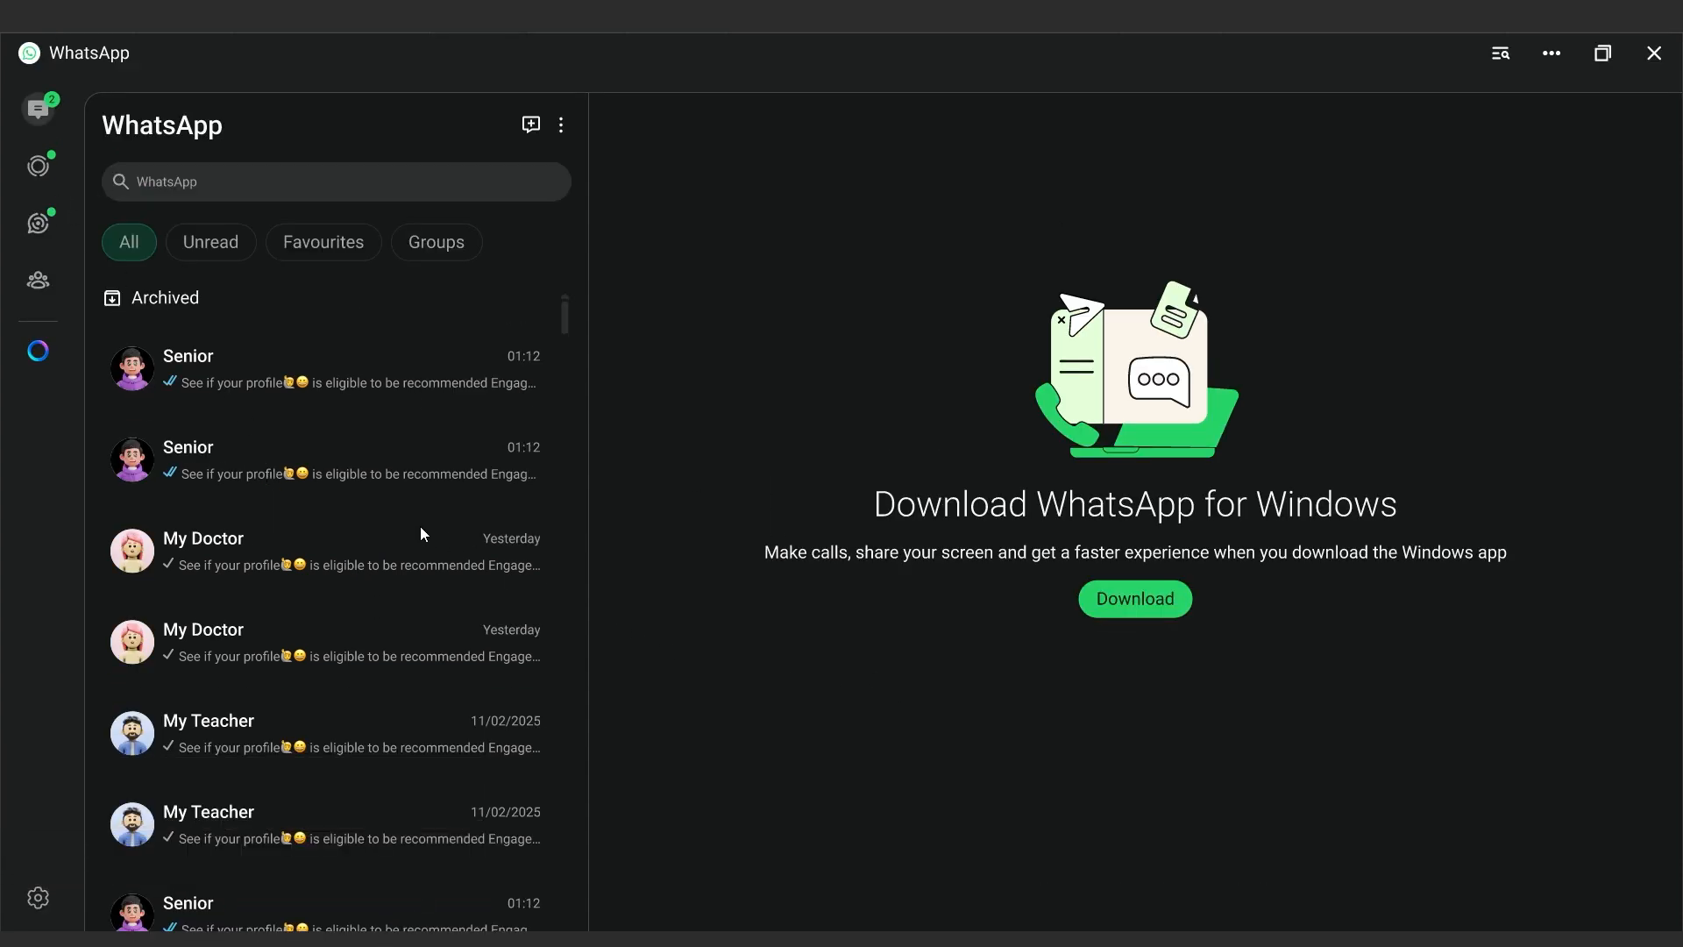
scroll(420, 531, "down", 3)
scroll(422, 534, "up", 3)
key("Escape")
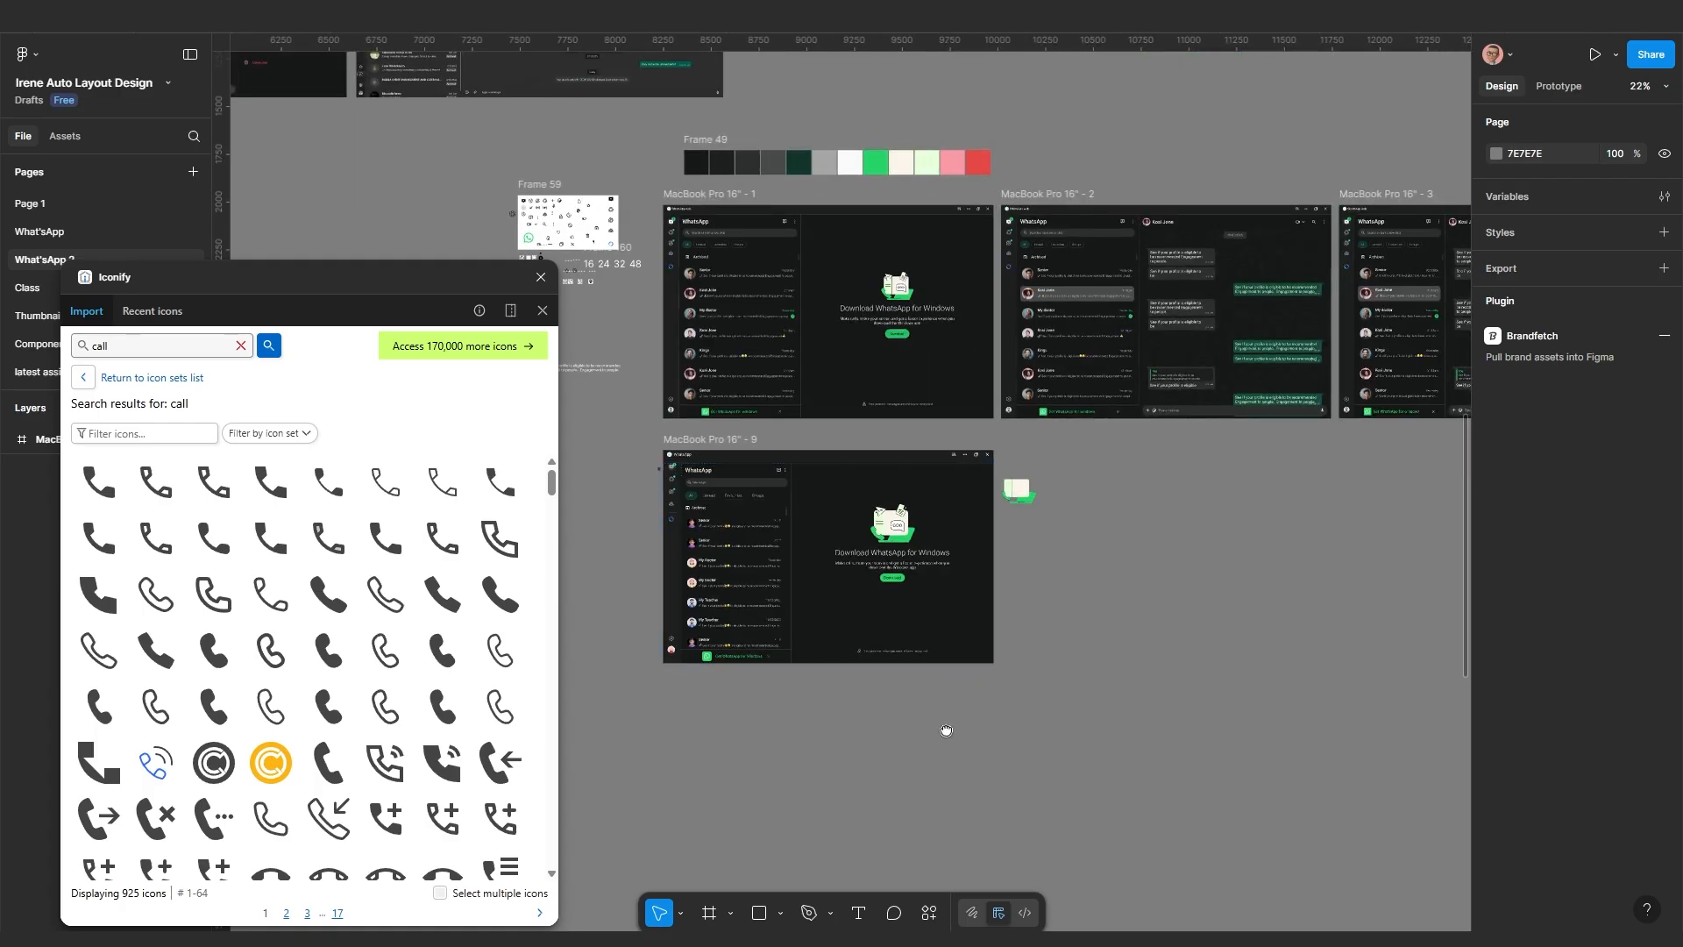
Examine the chat and contact-info reference screens, MacBook Pro 16" - 2 and MacBook Pro 16" - 3
scroll(946, 732, "up", 1)
scroll(1040, 619, "up", 3)
scroll(1048, 668, "up", 2)
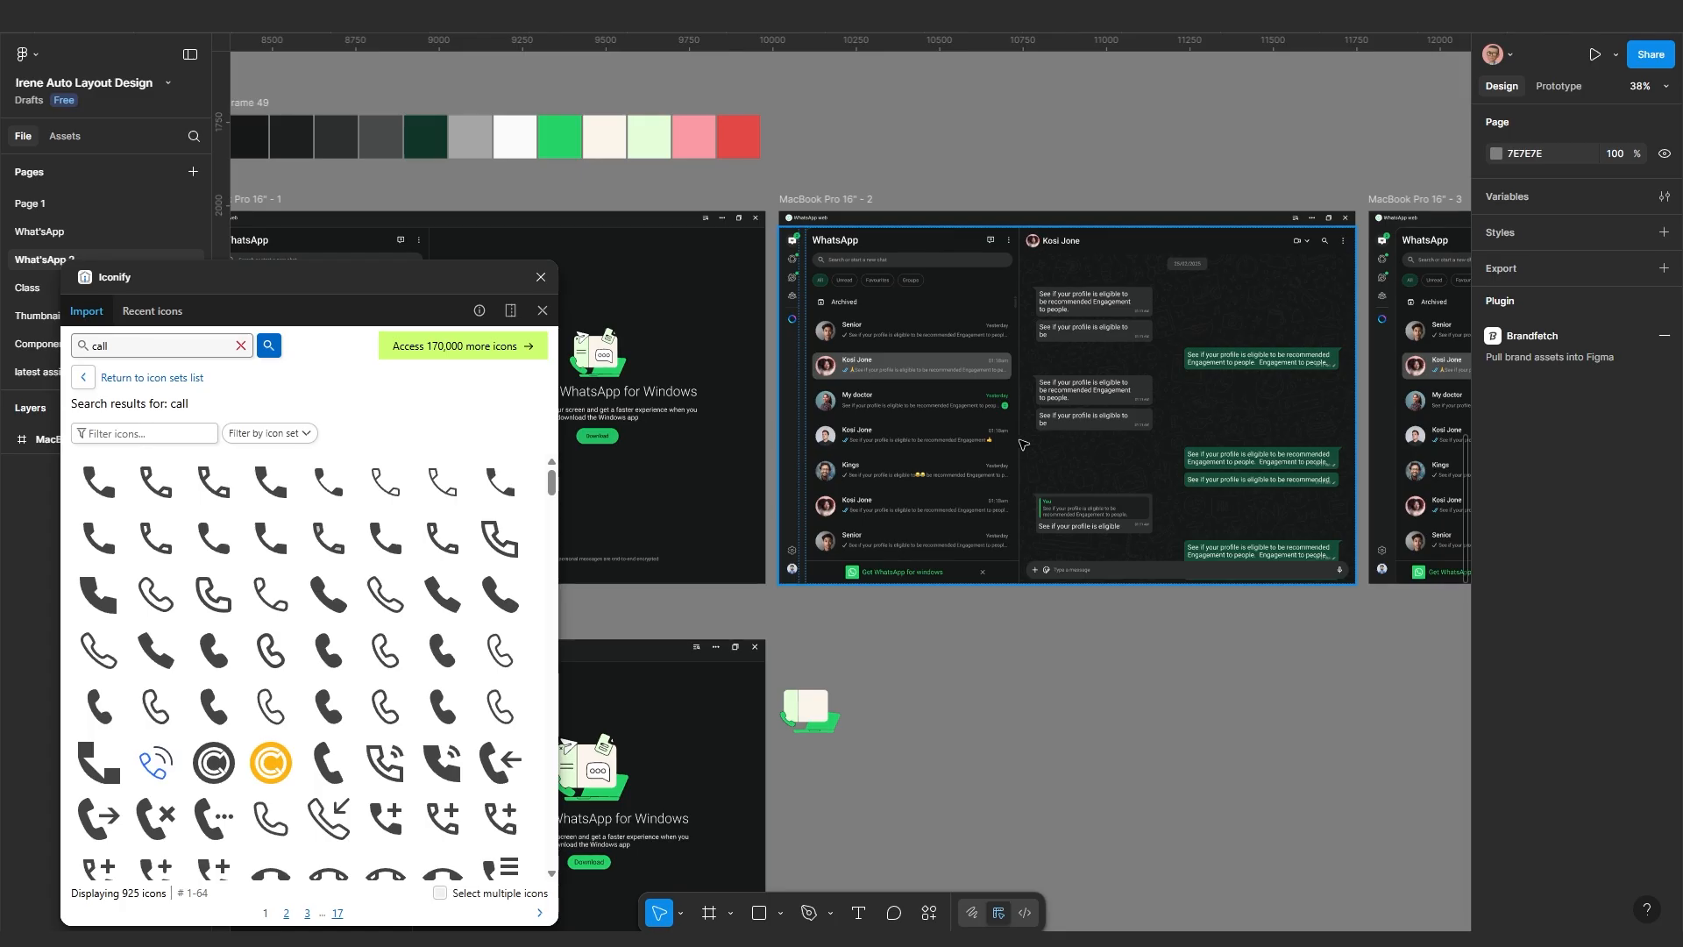
scroll(1012, 377, "down", 2)
scroll(1134, 460, "right", 5)
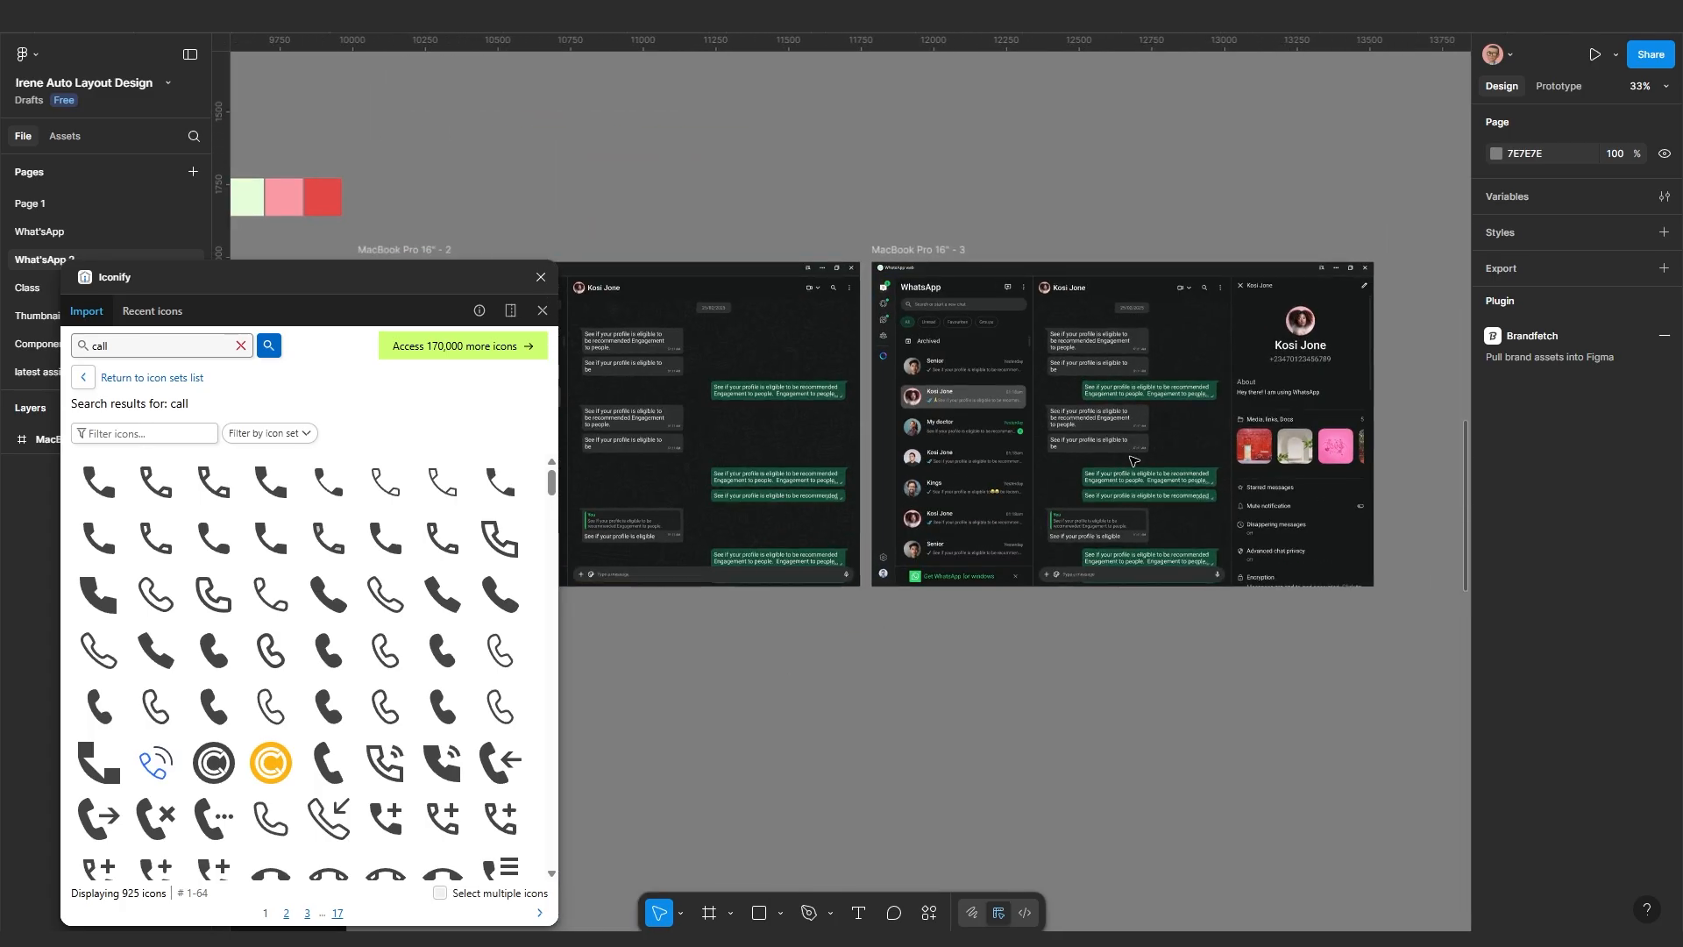